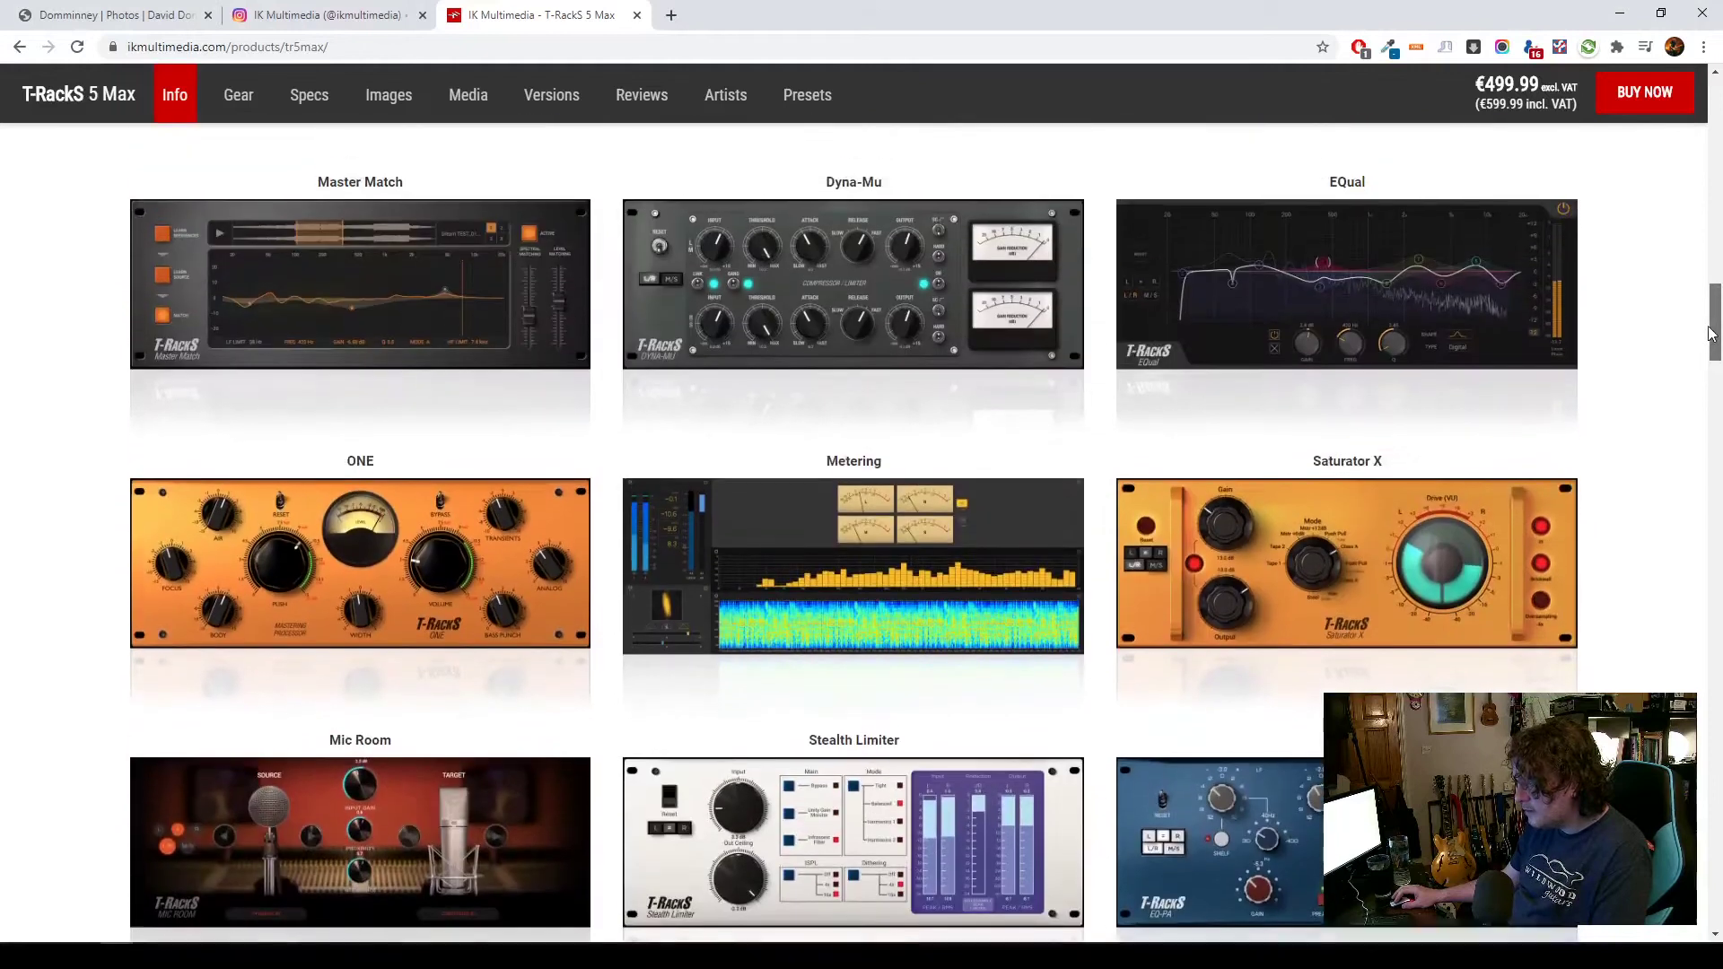
- Browse the T-RackS 5 Max gear list to examine the included equalizers, compressors, limiters and channel strips
{"action": "scroll", "coordinate": [1707, 372], "scroll_direction": "down", "scroll_amount": 5}
{"action": "mouse_move", "coordinate": [1707, 375]}
{"action": "left_mouse_down"}
{"action": "mouse_move", "coordinate": [1698, 548]}
{"action": "mouse_move", "coordinate": [1700, 408]}
{"action": "left_mouse_up"}
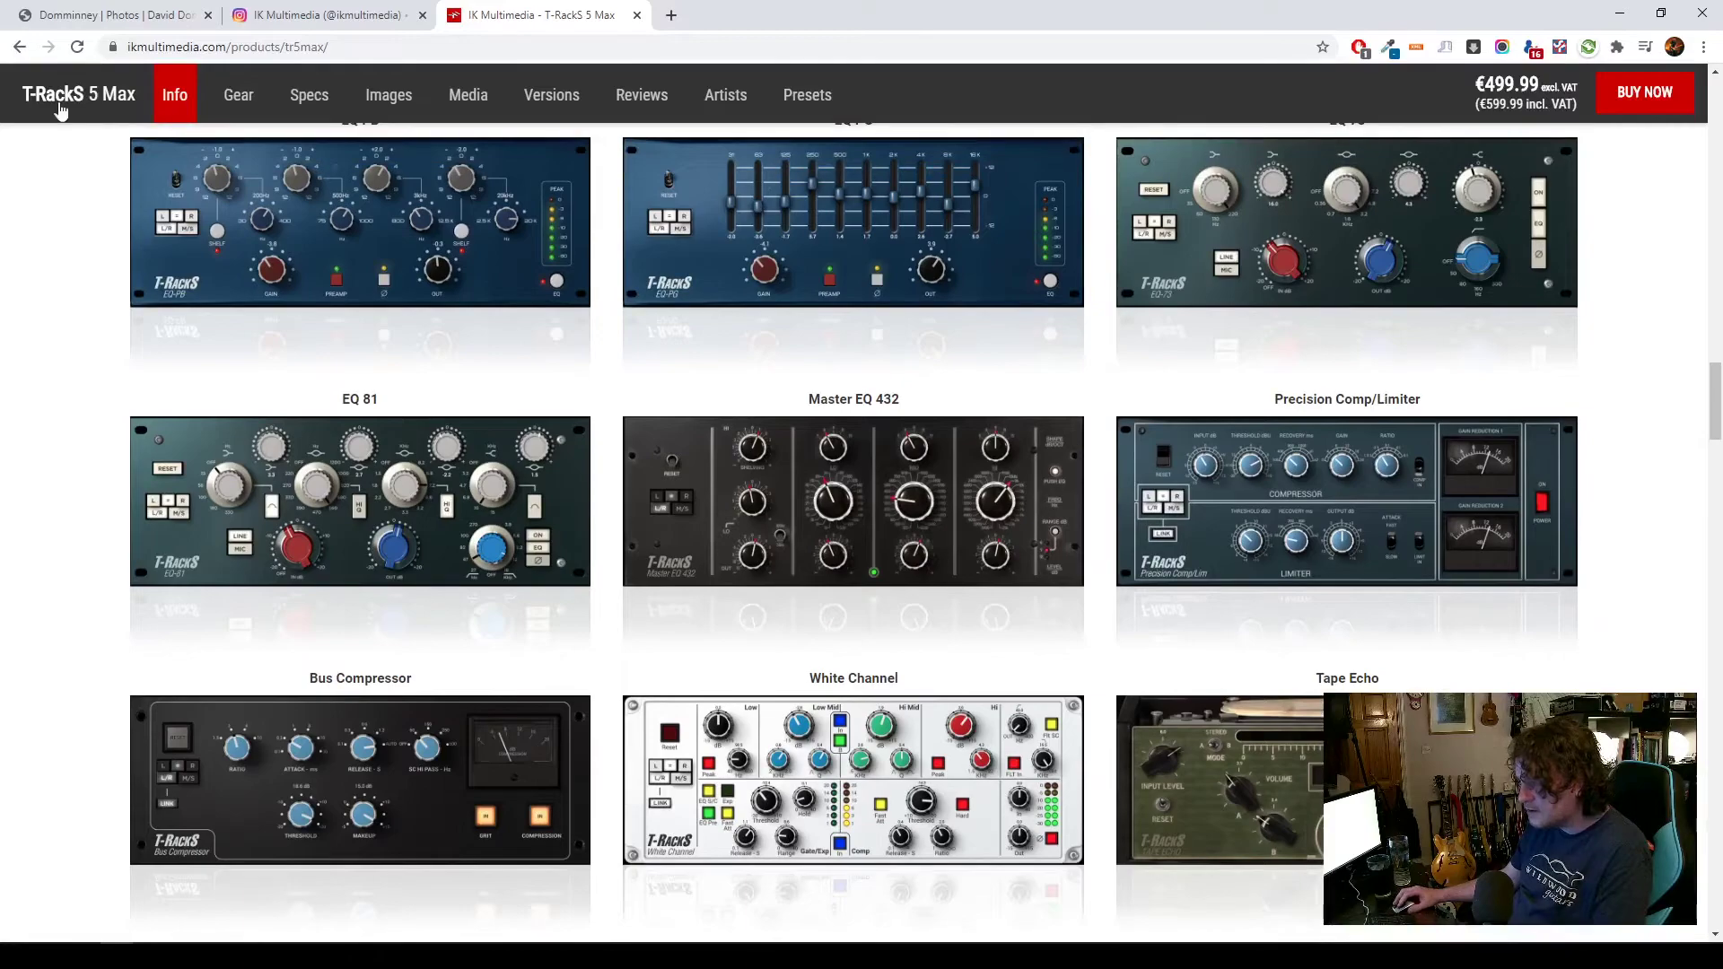
{"action": "scroll", "coordinate": [1063, 543], "scroll_direction": "down", "scroll_amount": 15}
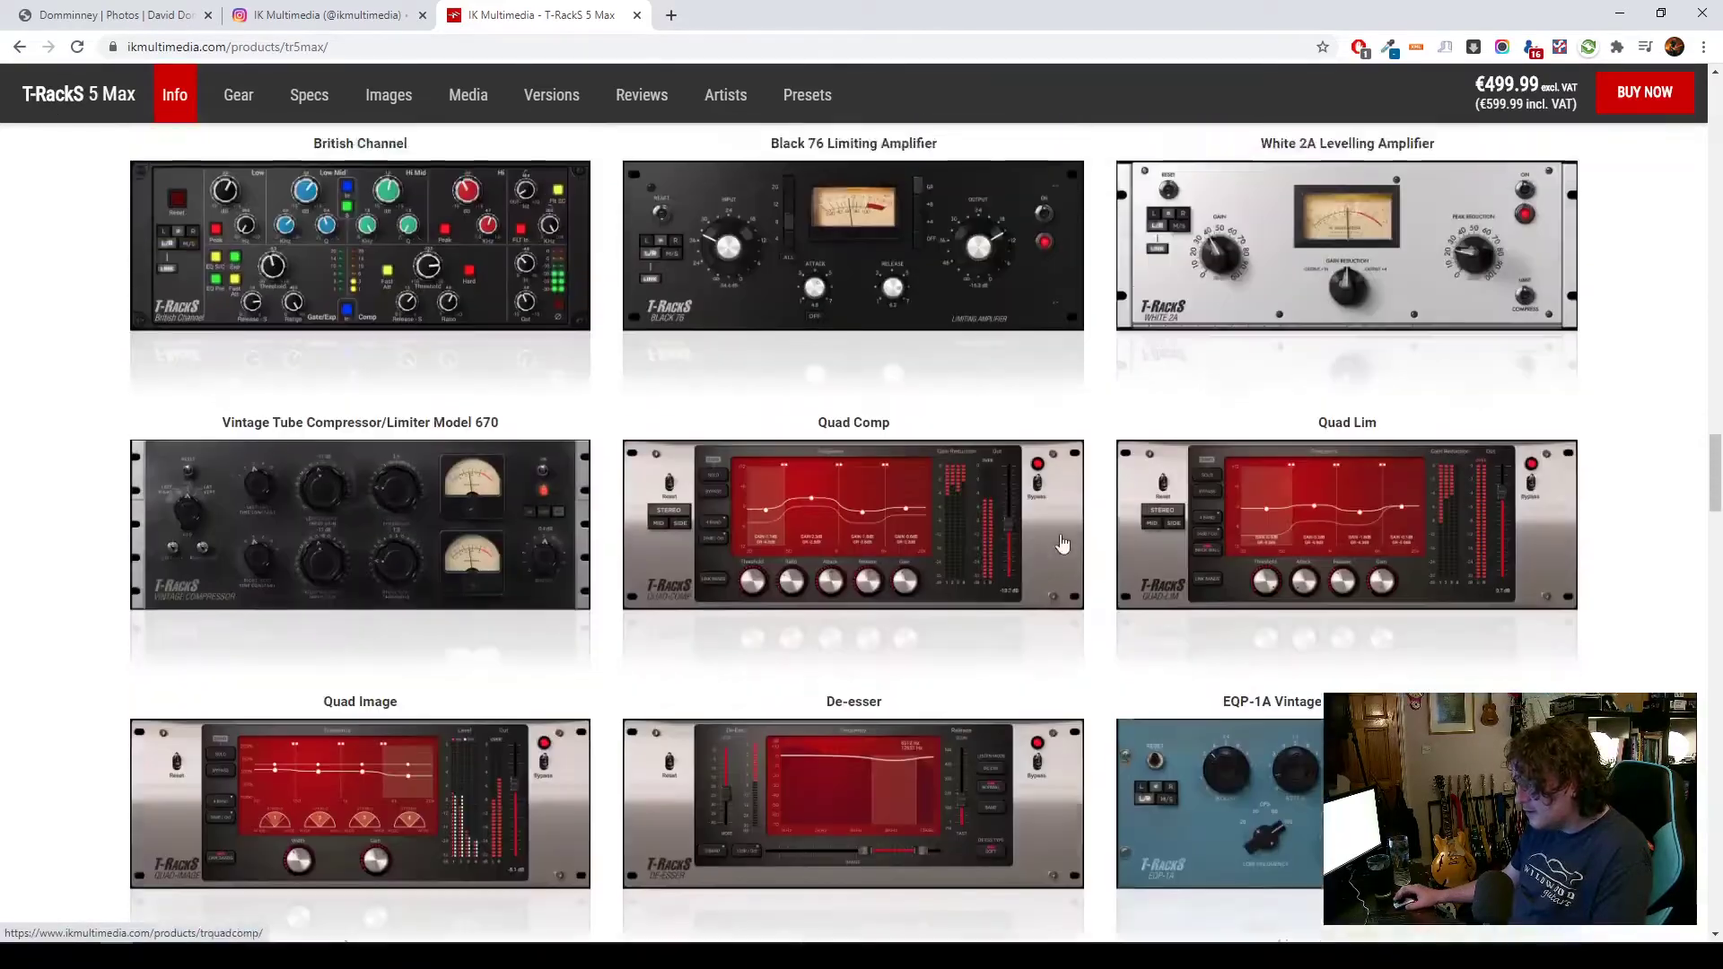
{"action": "scroll", "coordinate": [1061, 543], "scroll_direction": "down", "scroll_amount": 4}
{"action": "scroll", "coordinate": [1062, 543], "scroll_direction": "up", "scroll_amount": 15}
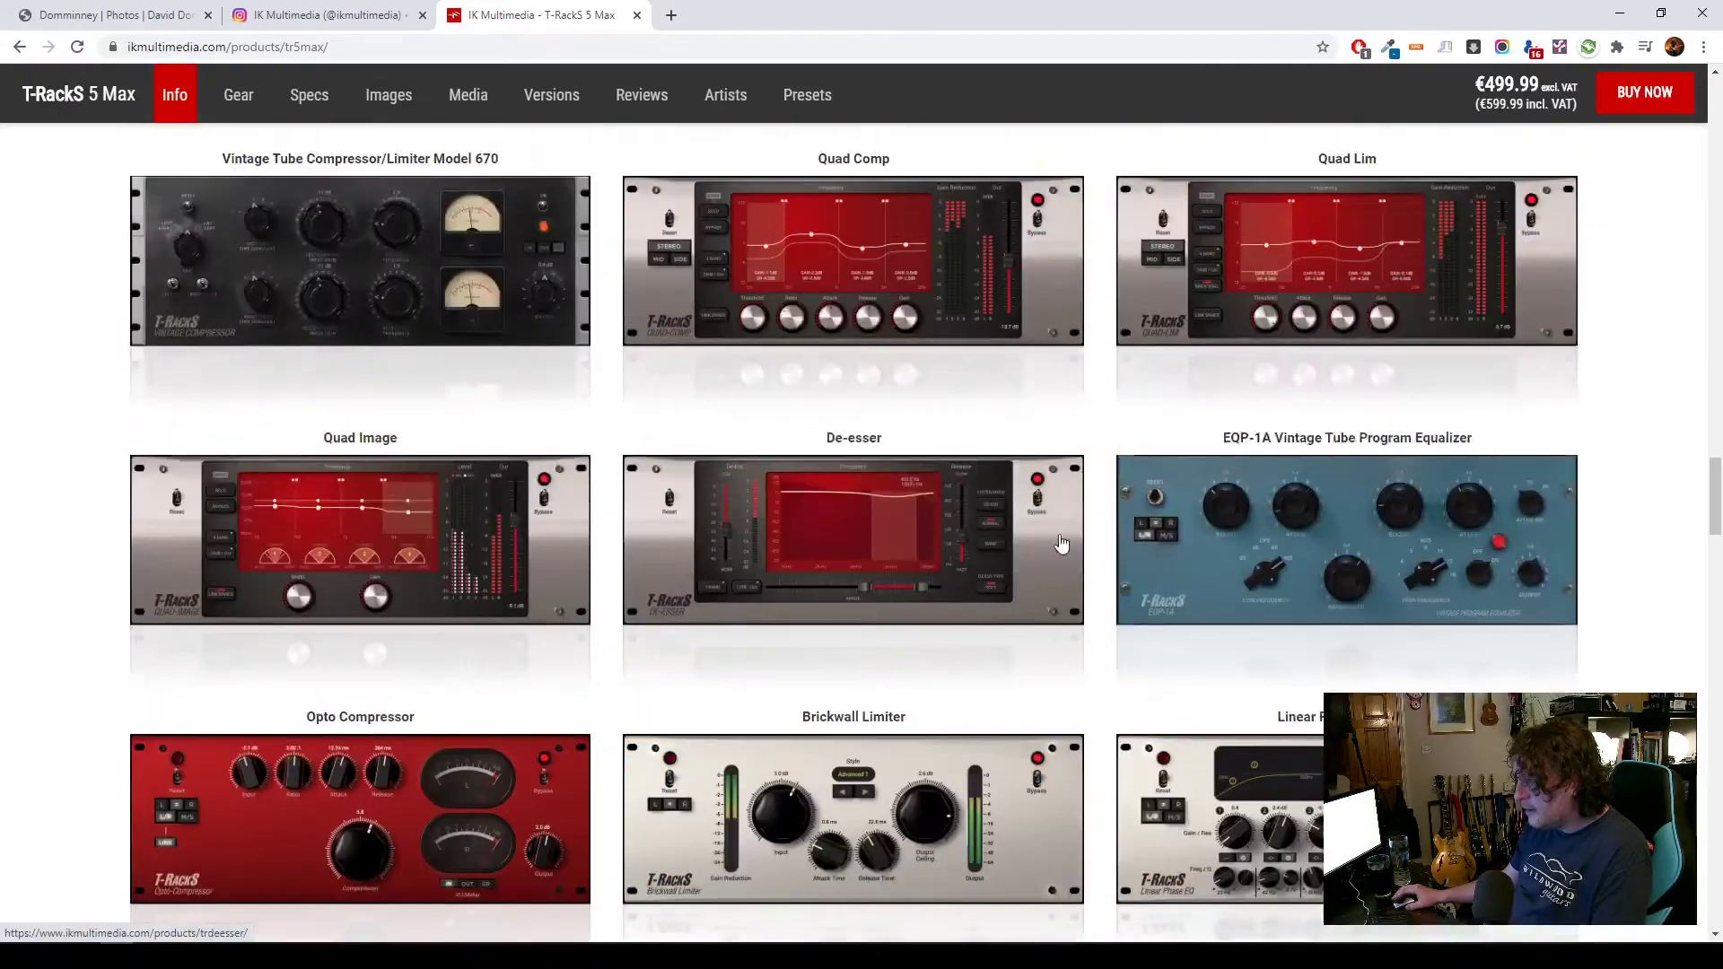
{"action": "scroll", "coordinate": [1060, 541], "scroll_direction": "up", "scroll_amount": 5}
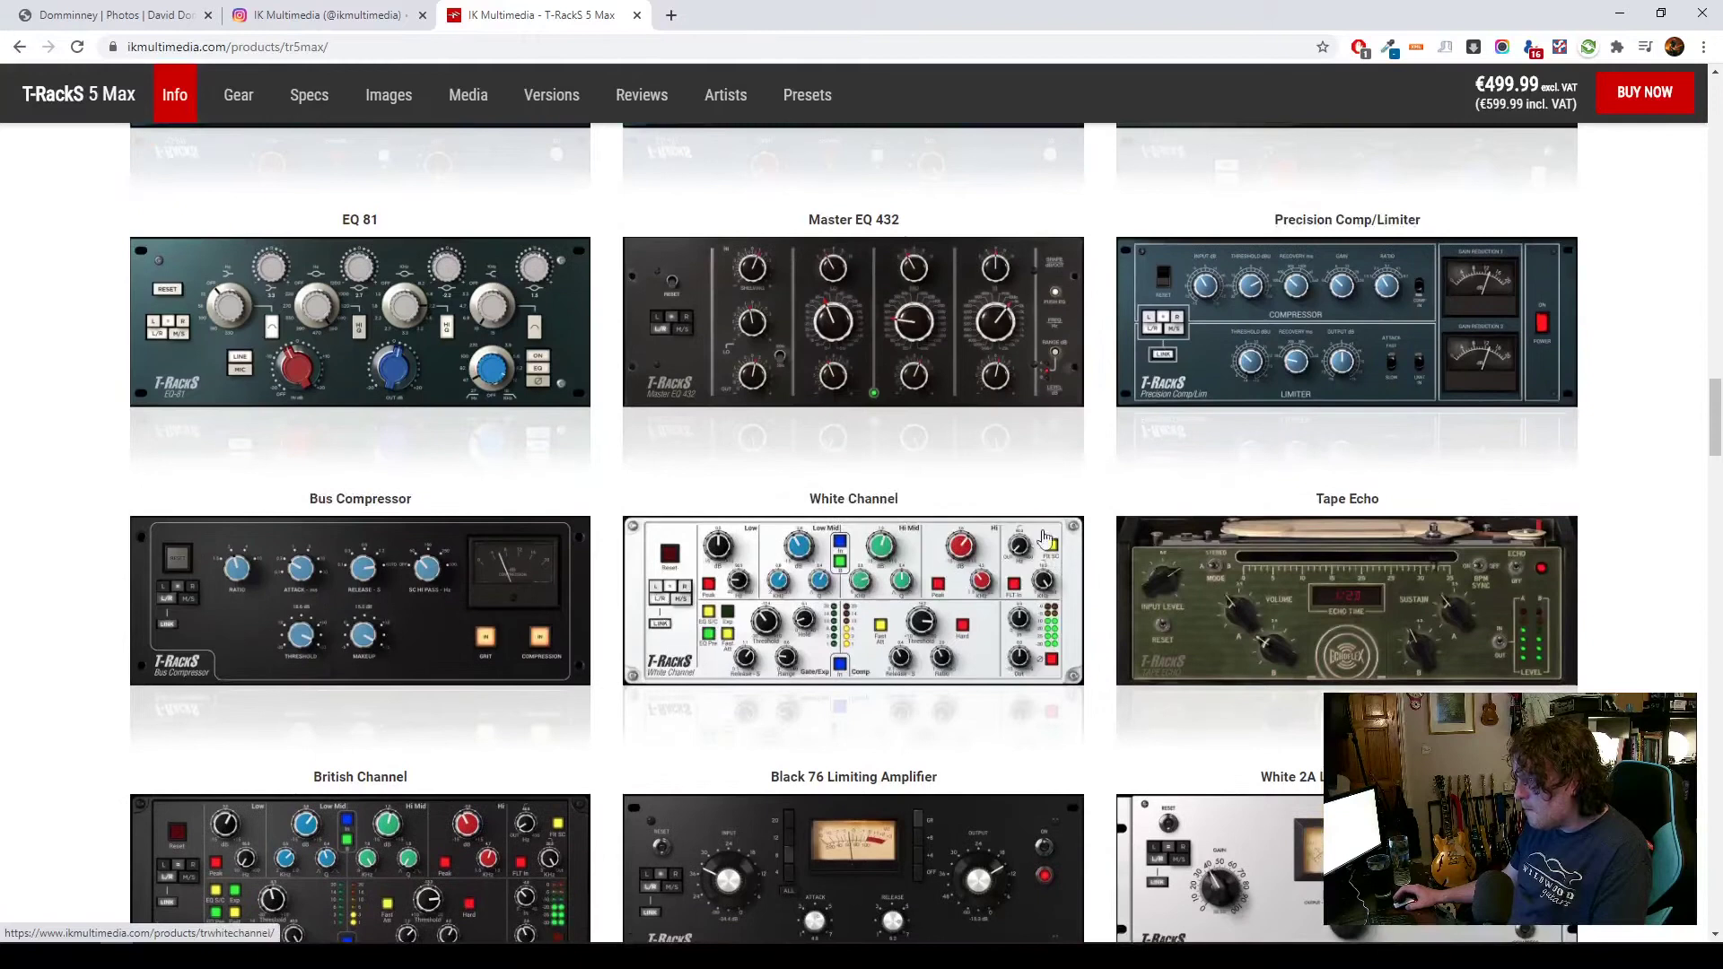
- View the studio photo of the drum kit, and switch to the Cubase project Again IK Live Stream Mix
{"action": "left_click", "coordinate": [88, 16]}
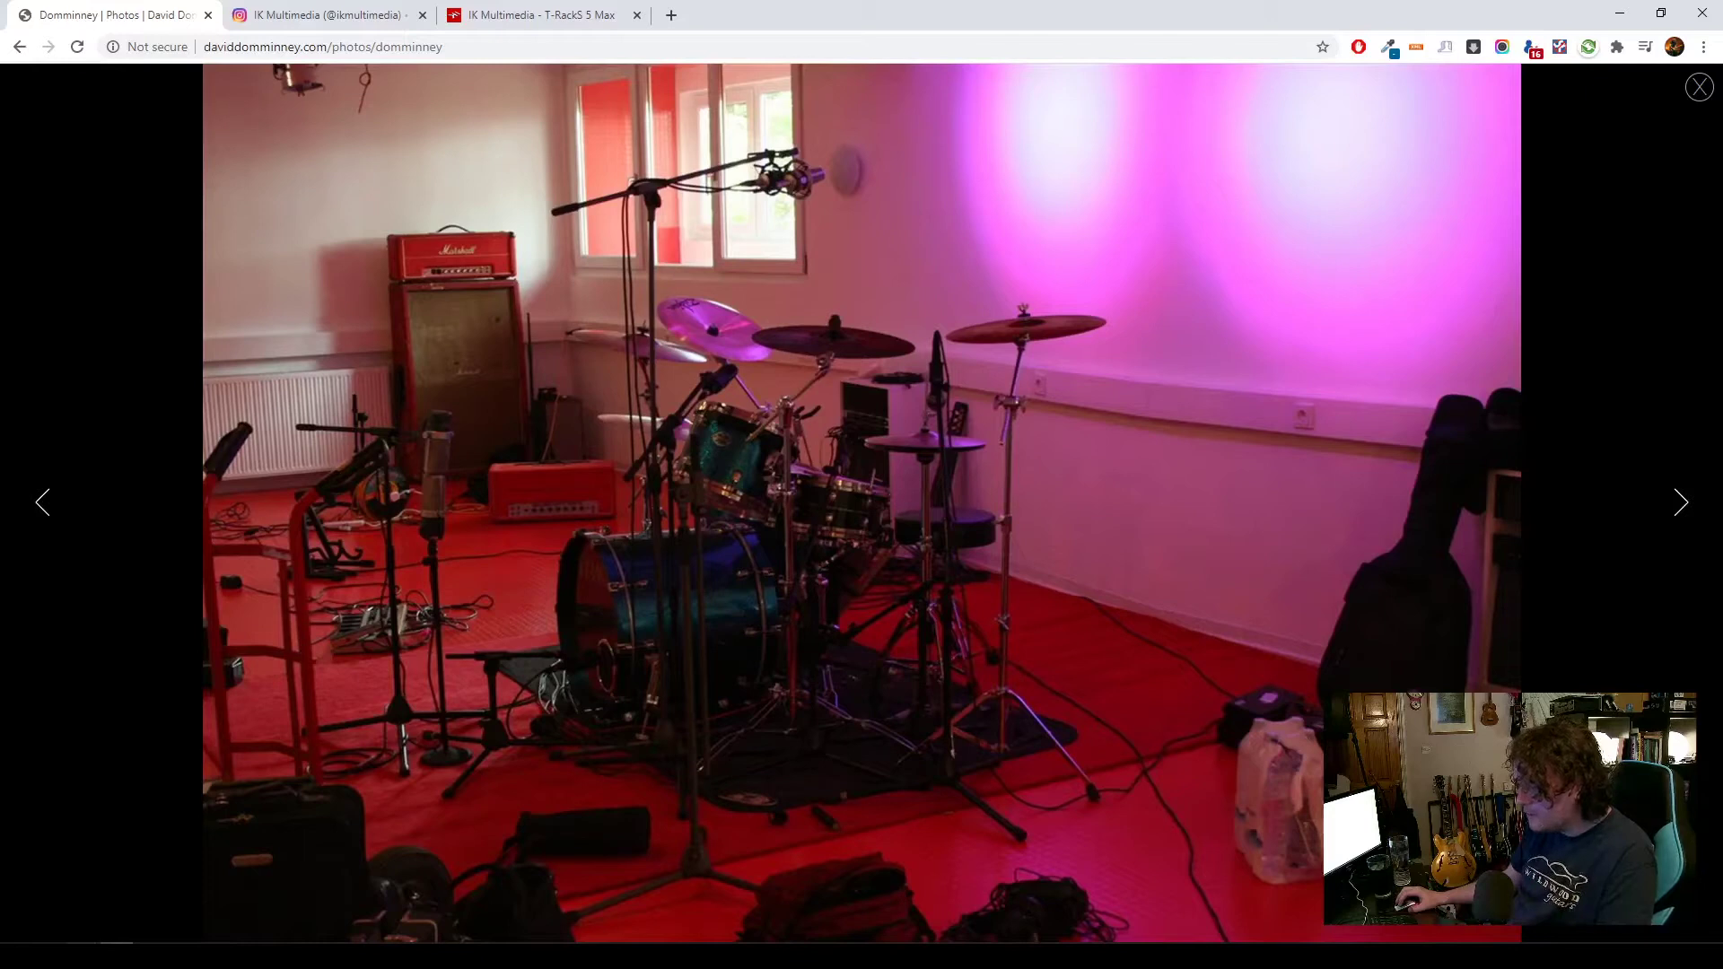
{"action": "mouse_move", "coordinate": [117, 955]}
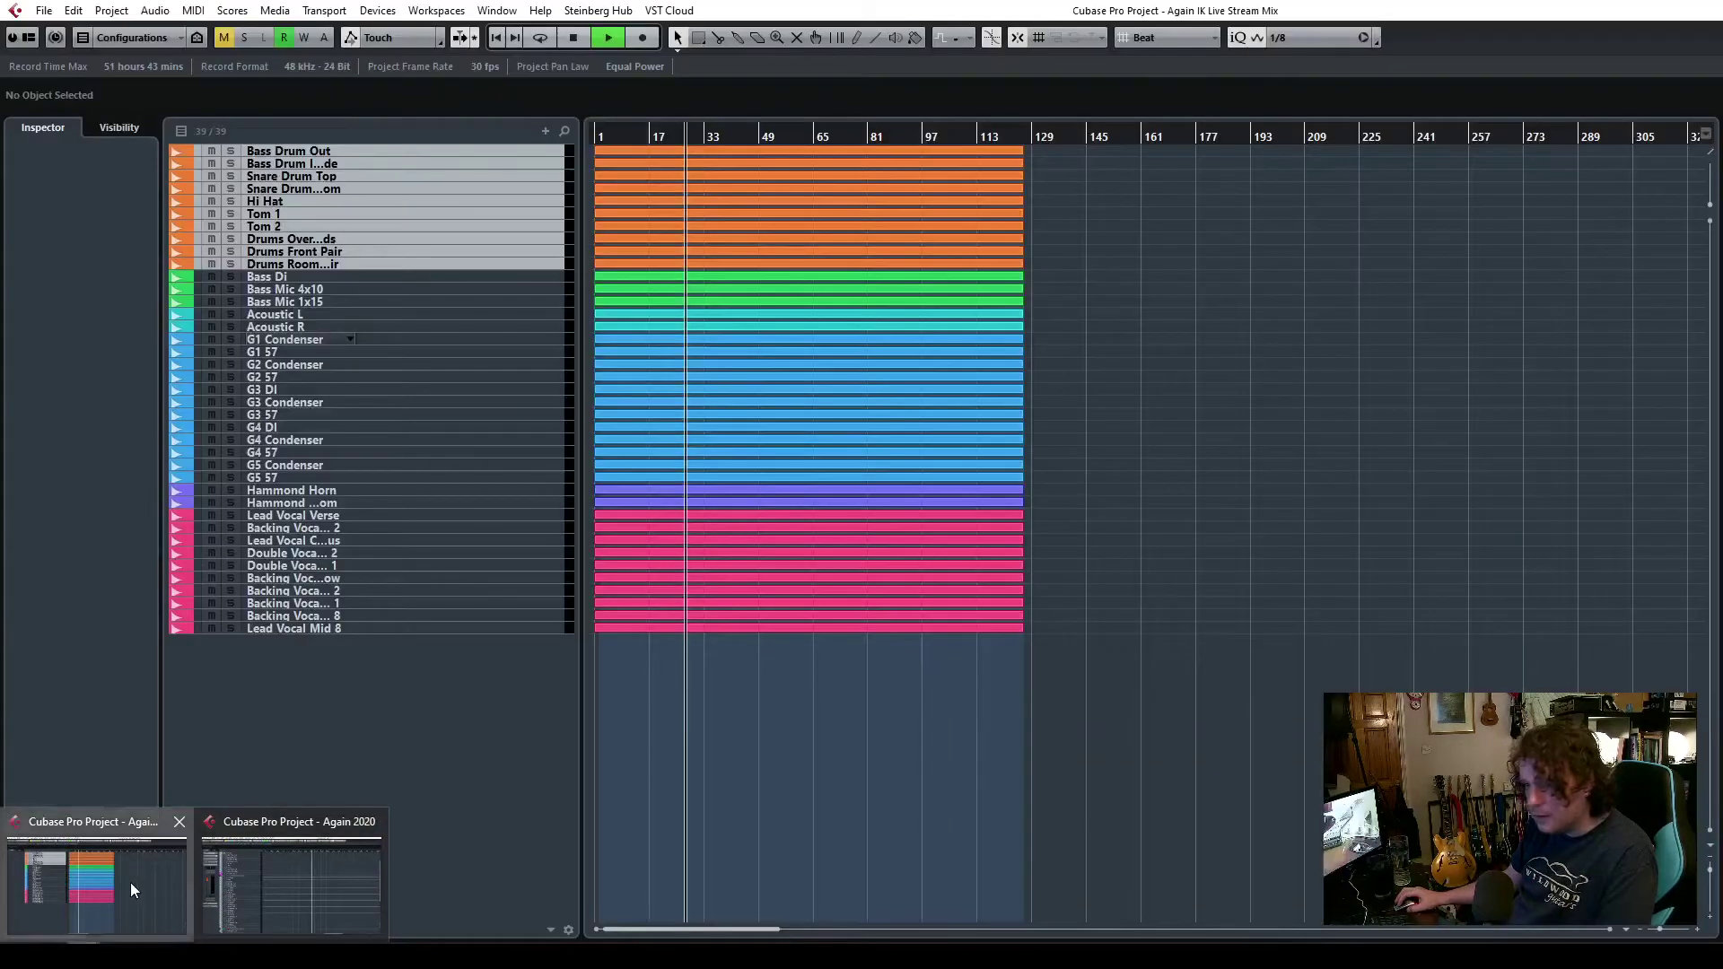
{"action": "left_click", "coordinate": [131, 881]}
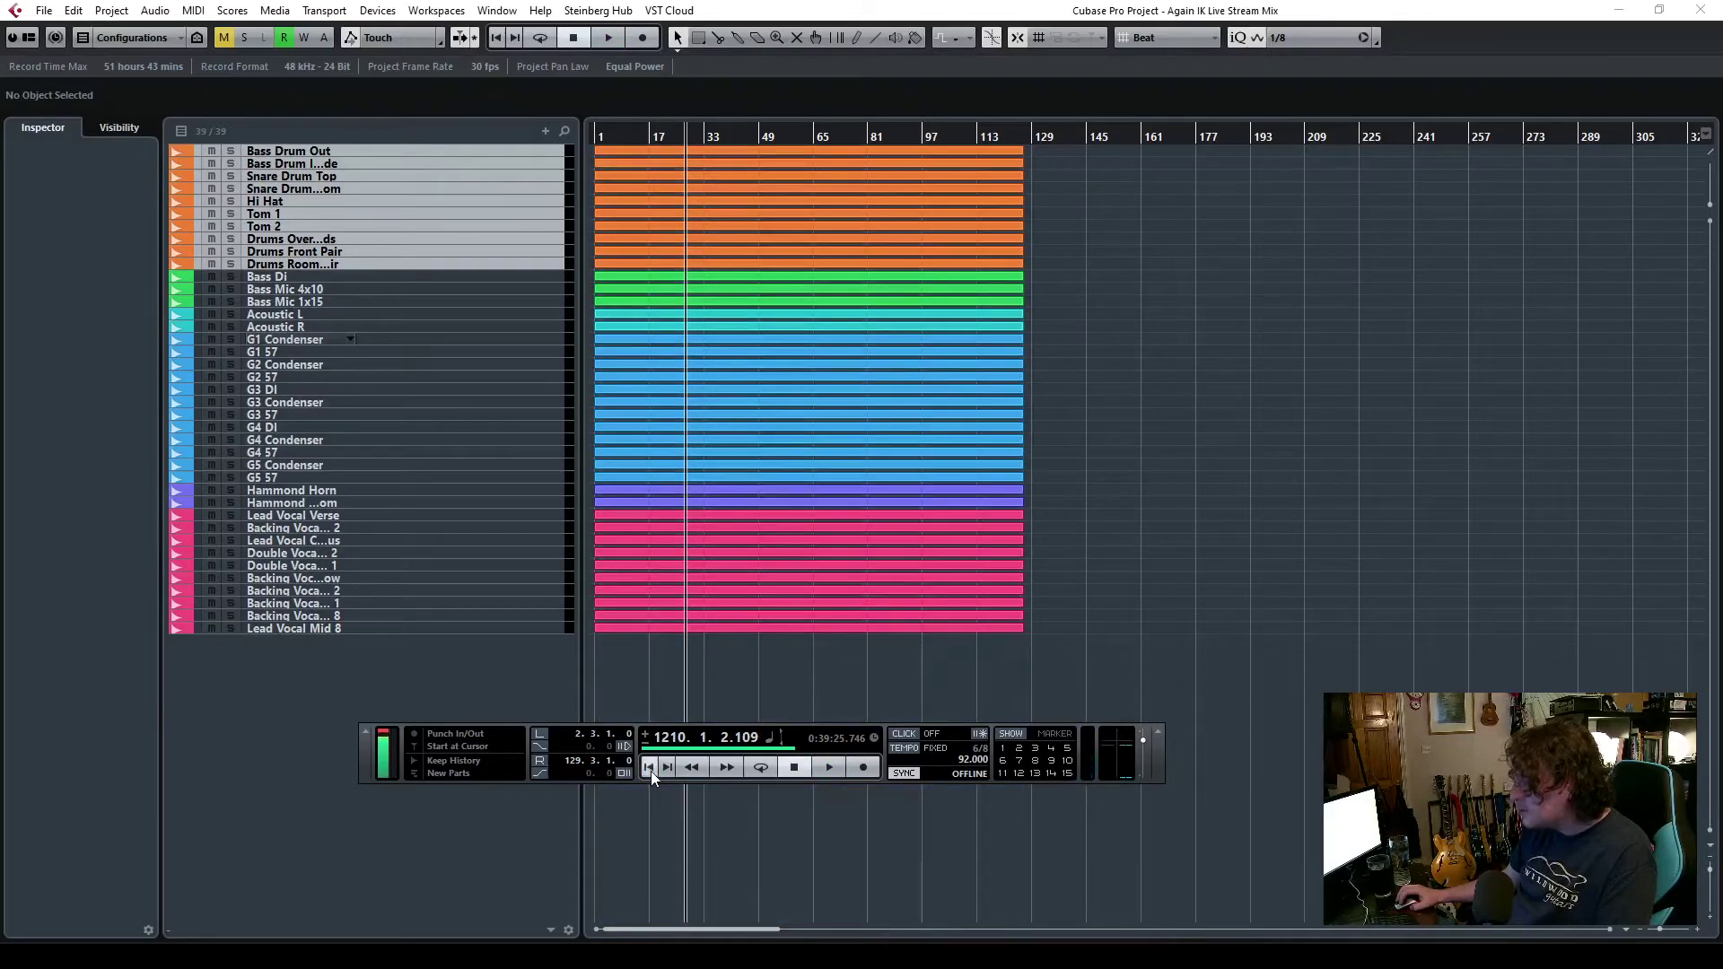
- Bring the Again 2020 project window to the front
{"action": "left_click", "coordinate": [44, 10]}
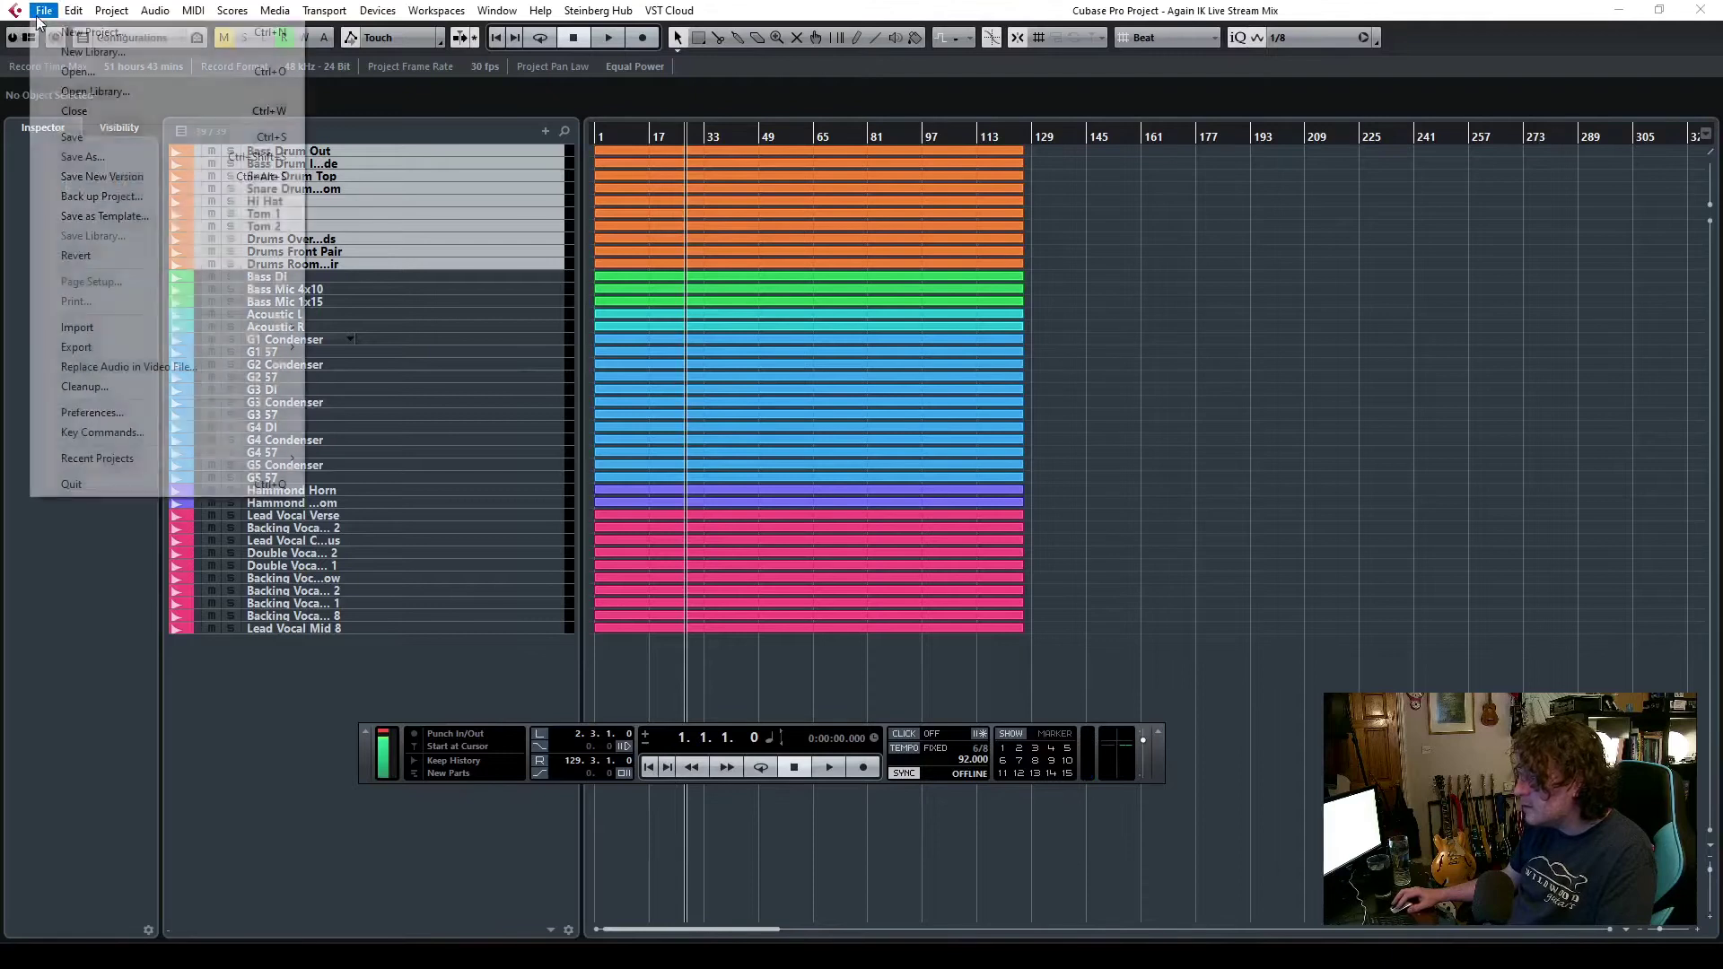
{"action": "mouse_move", "coordinate": [633, 14]}
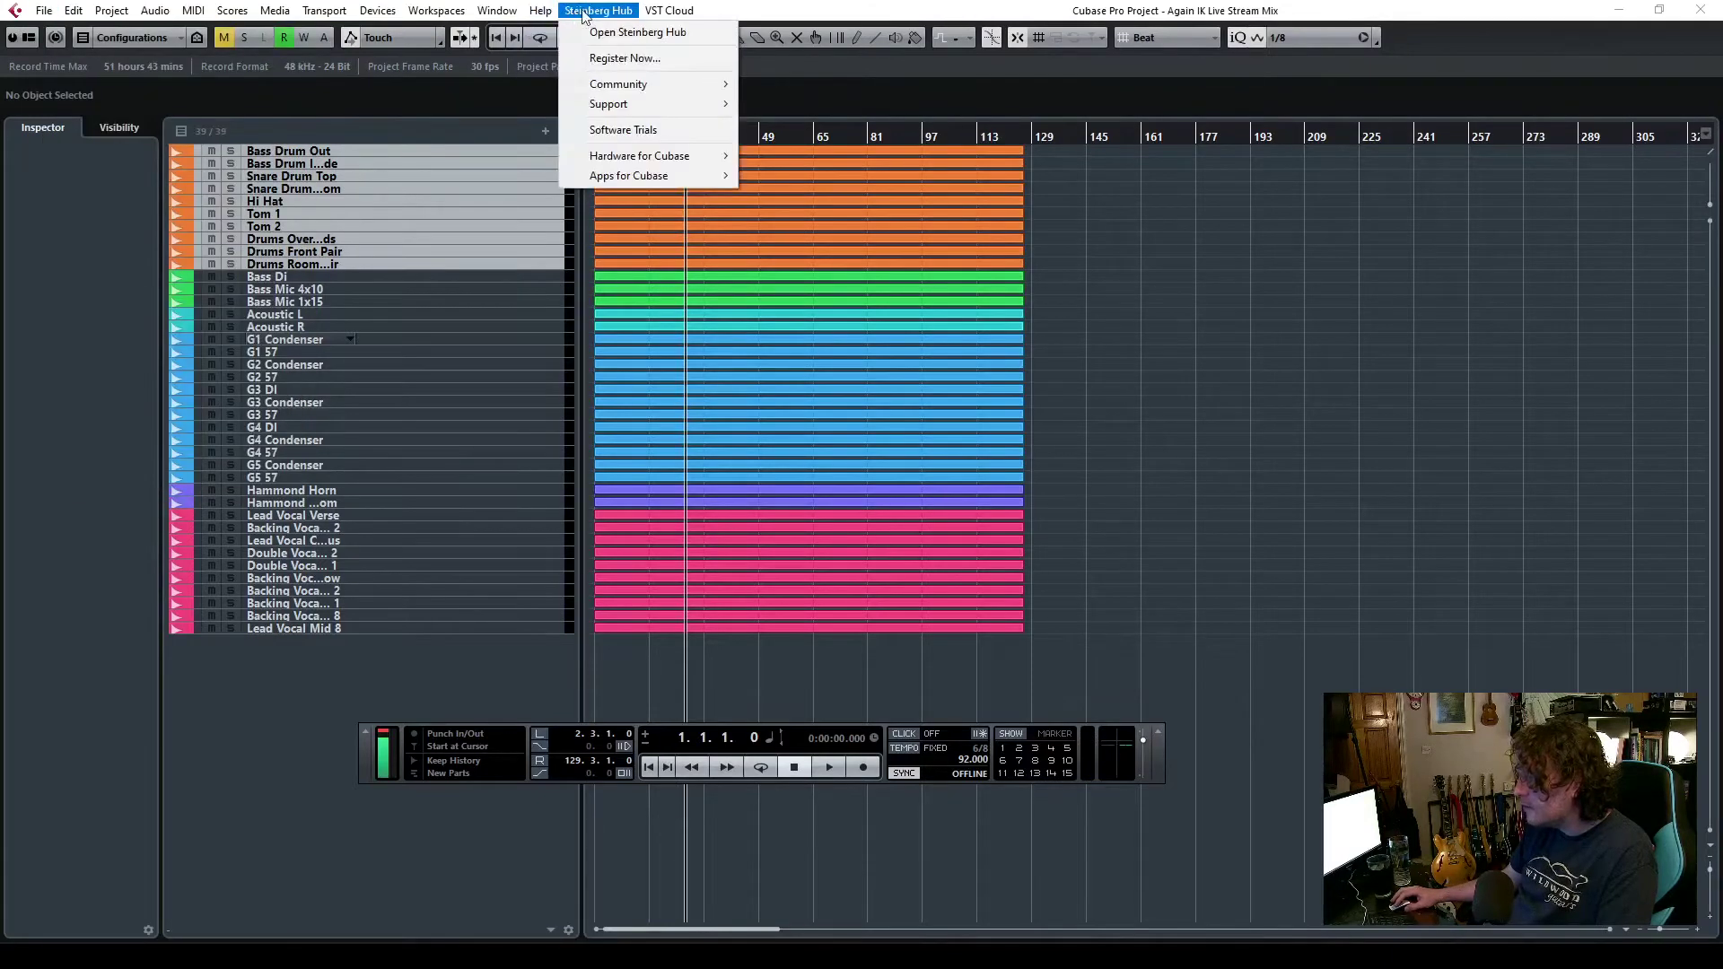
{"action": "mouse_move", "coordinate": [44, 10]}
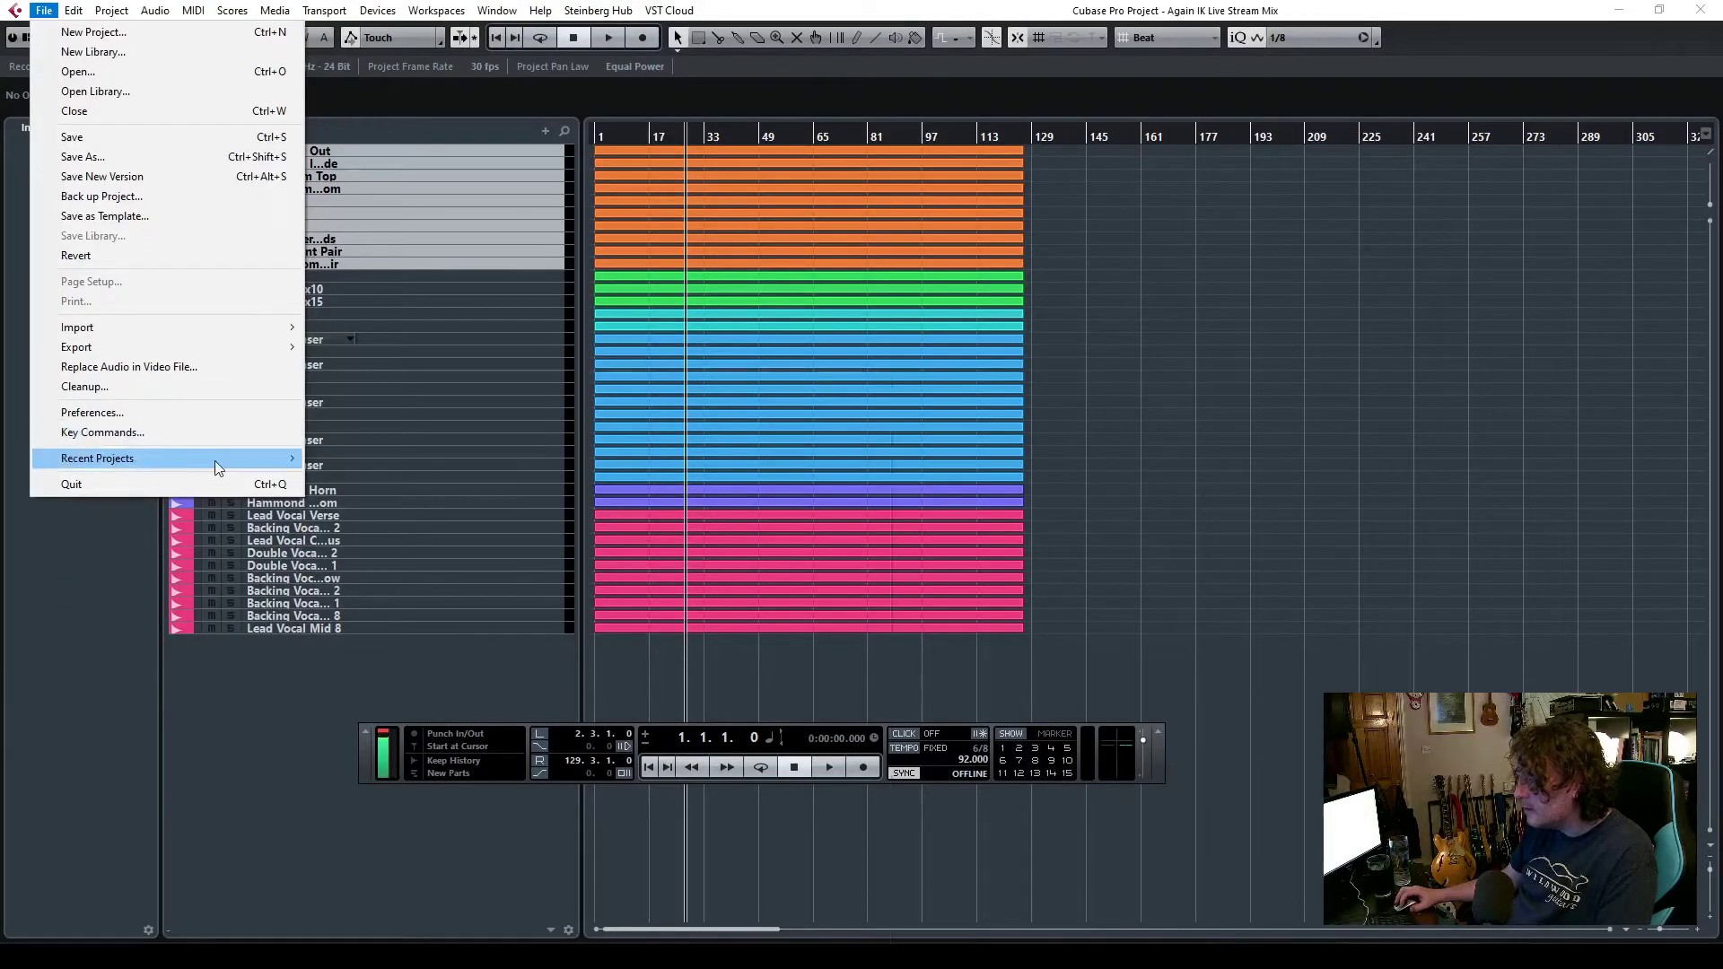
{"action": "mouse_move", "coordinate": [581, 19]}
{"action": "mouse_move", "coordinate": [497, 10]}
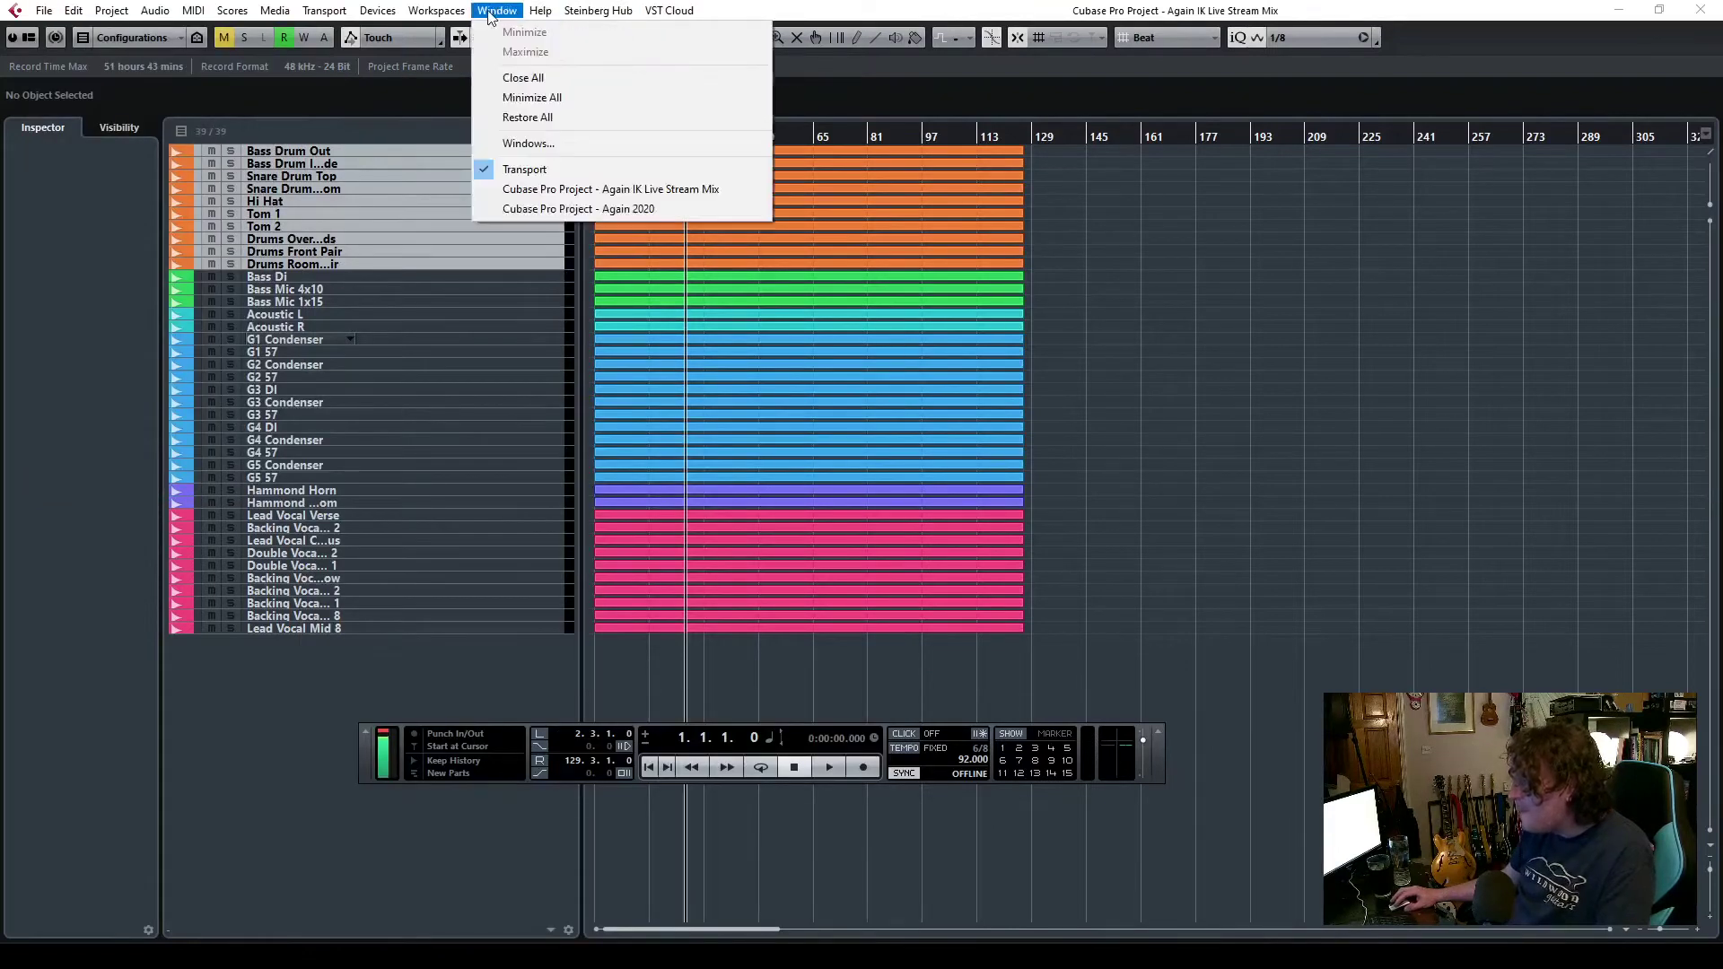
{"action": "left_click", "coordinate": [558, 211]}
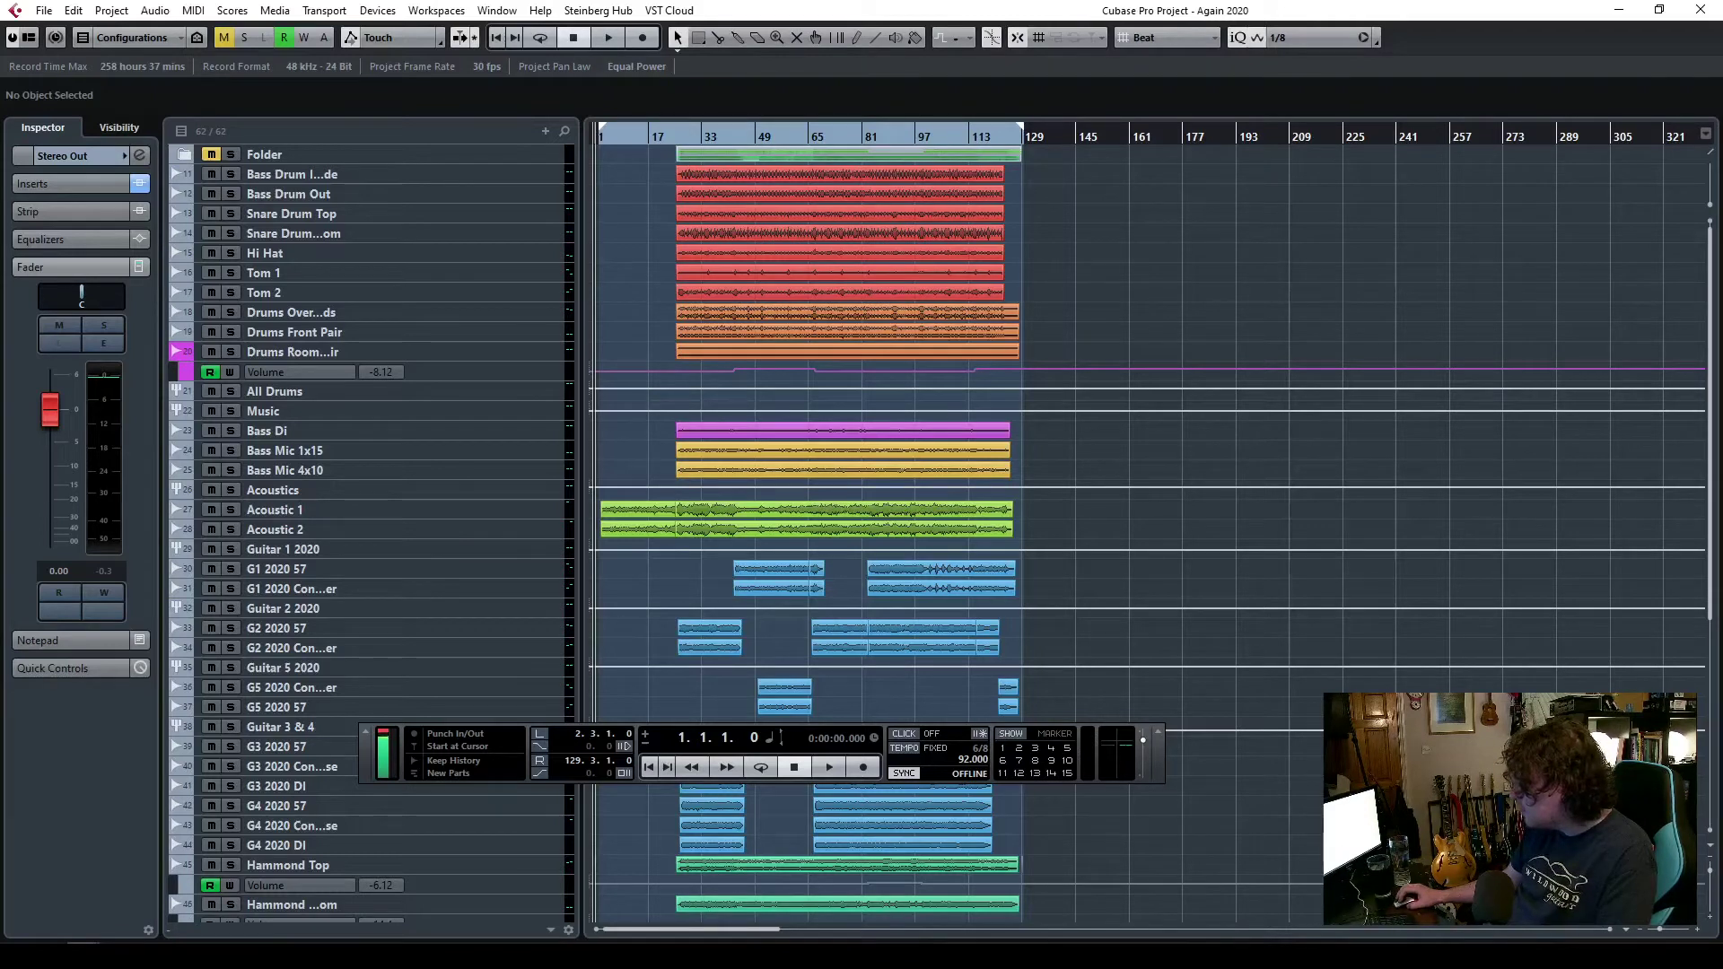
- Play the Again 2020 mix from the start of the song through to its ending and stop playback
{"action": "key", "text": "F2"}
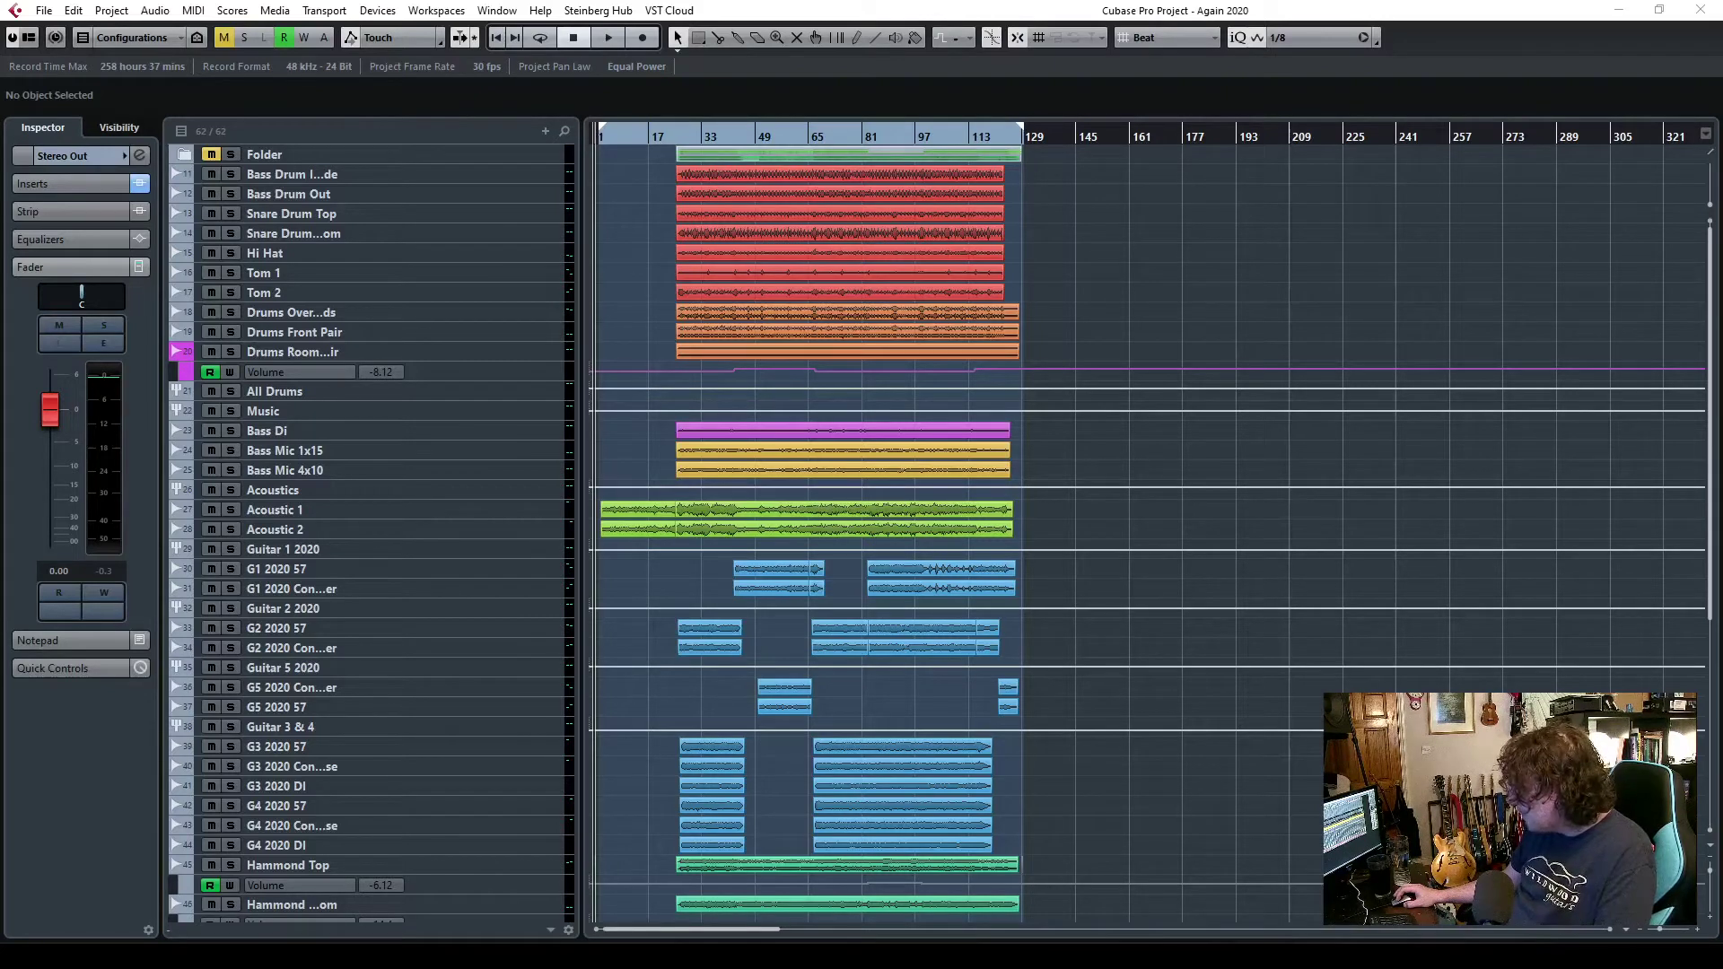
{"action": "key", "text": "F2"}
{"action": "left_click", "coordinate": [608, 37]}
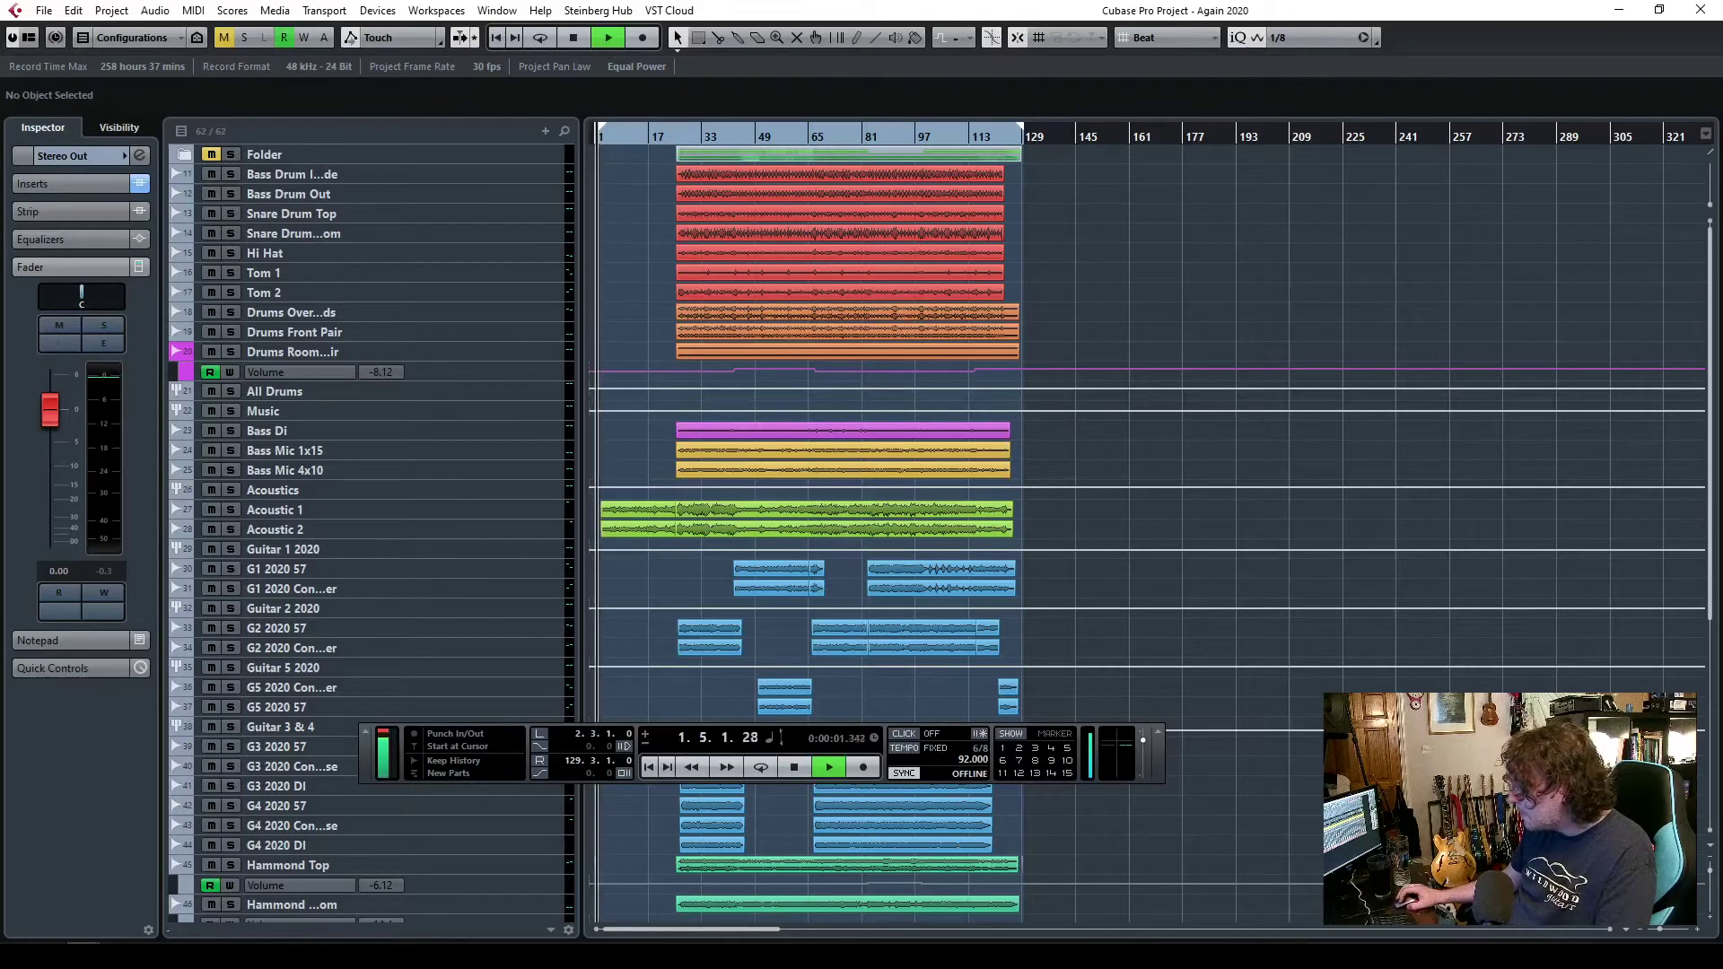
{"action": "left_click_drag", "start_coordinate": [1658, 933], "coordinate": [1676, 929]}
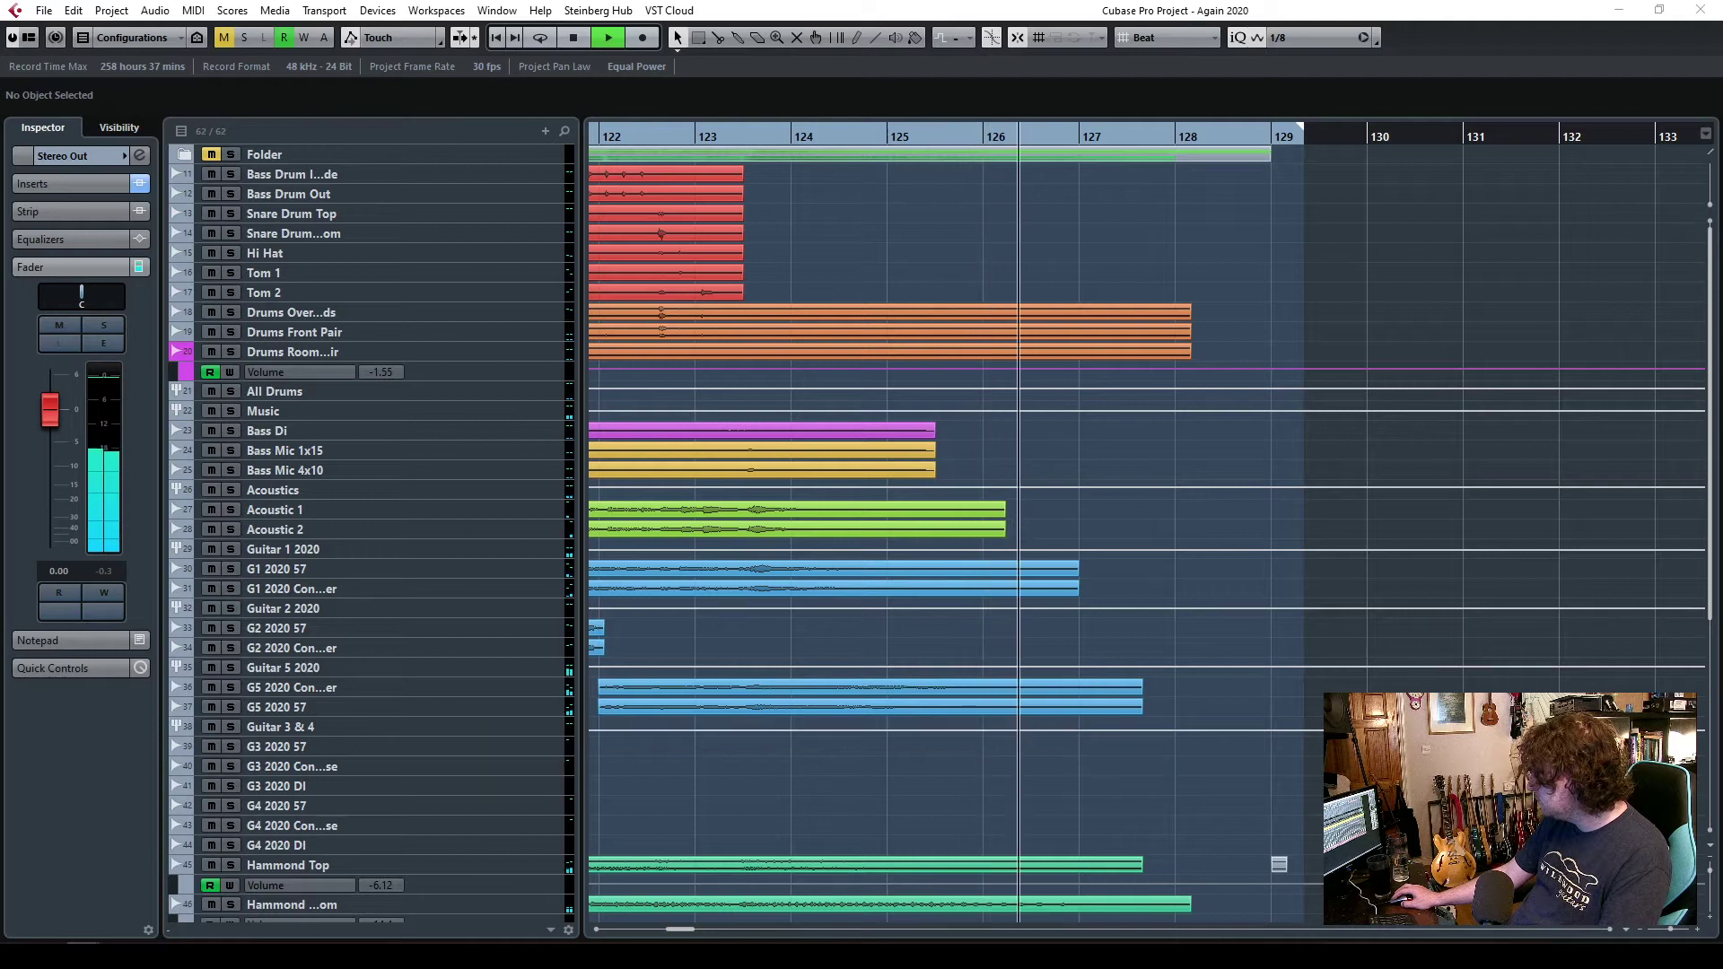
{"action": "left_click", "coordinate": [573, 46]}
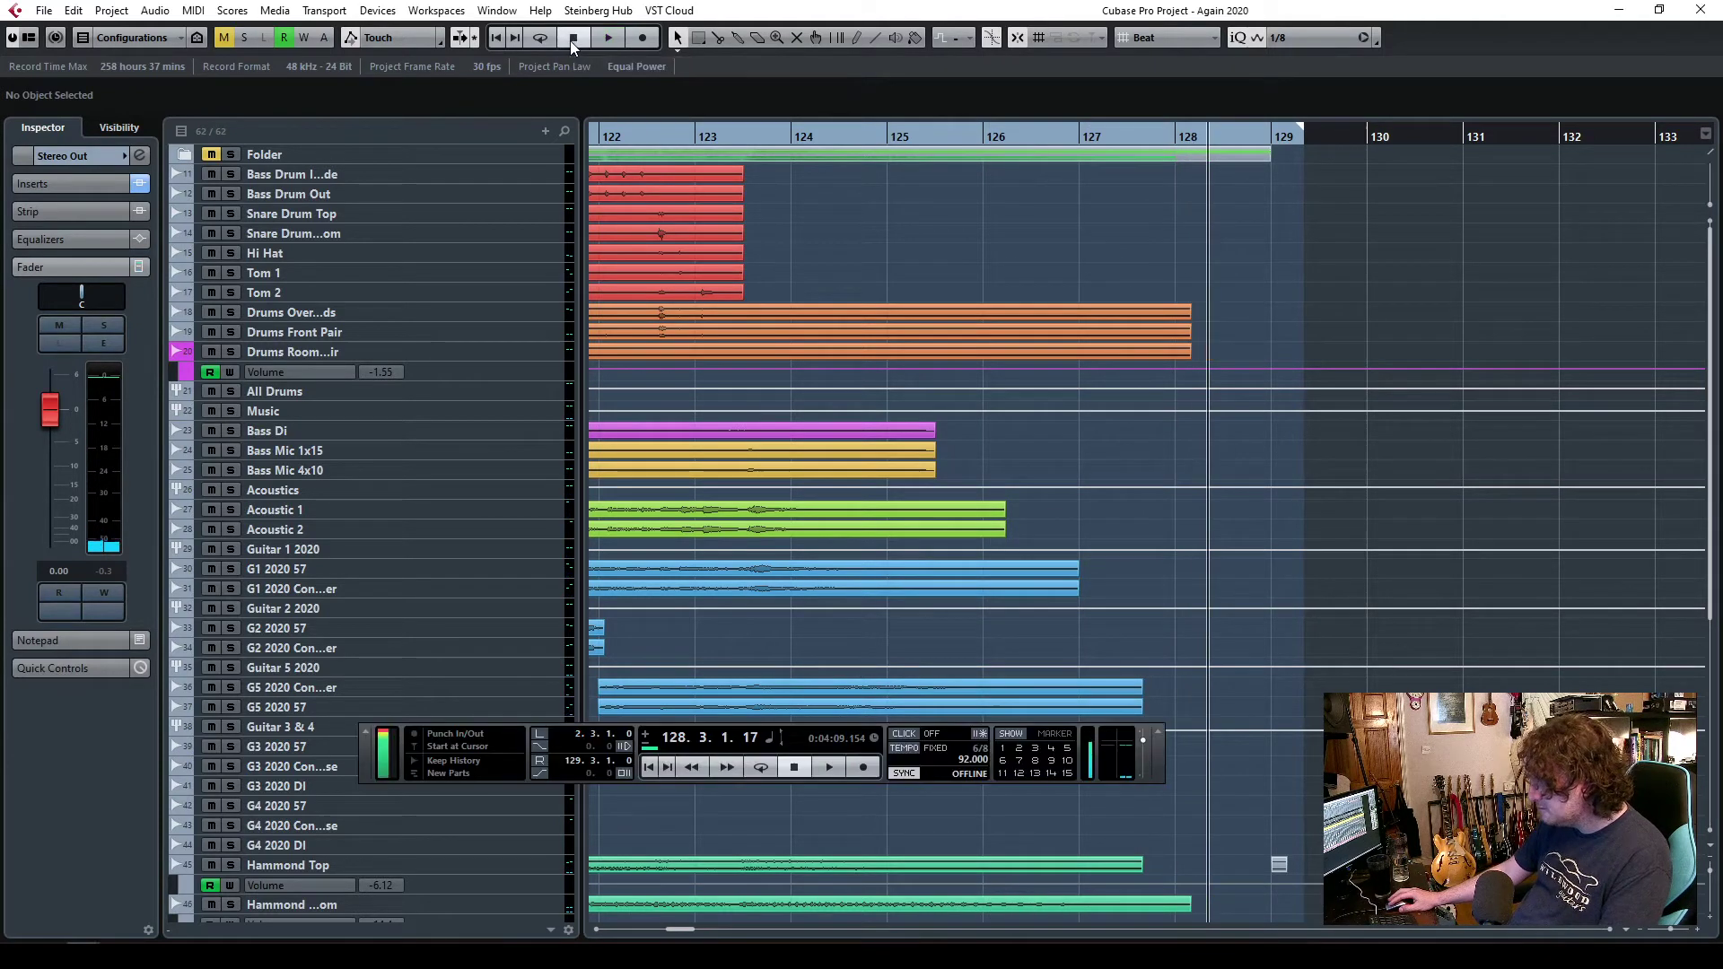
- Close the Again 2020 project to return to the Again IK Live Stream Mix project
{"action": "left_click", "coordinate": [46, 11]}
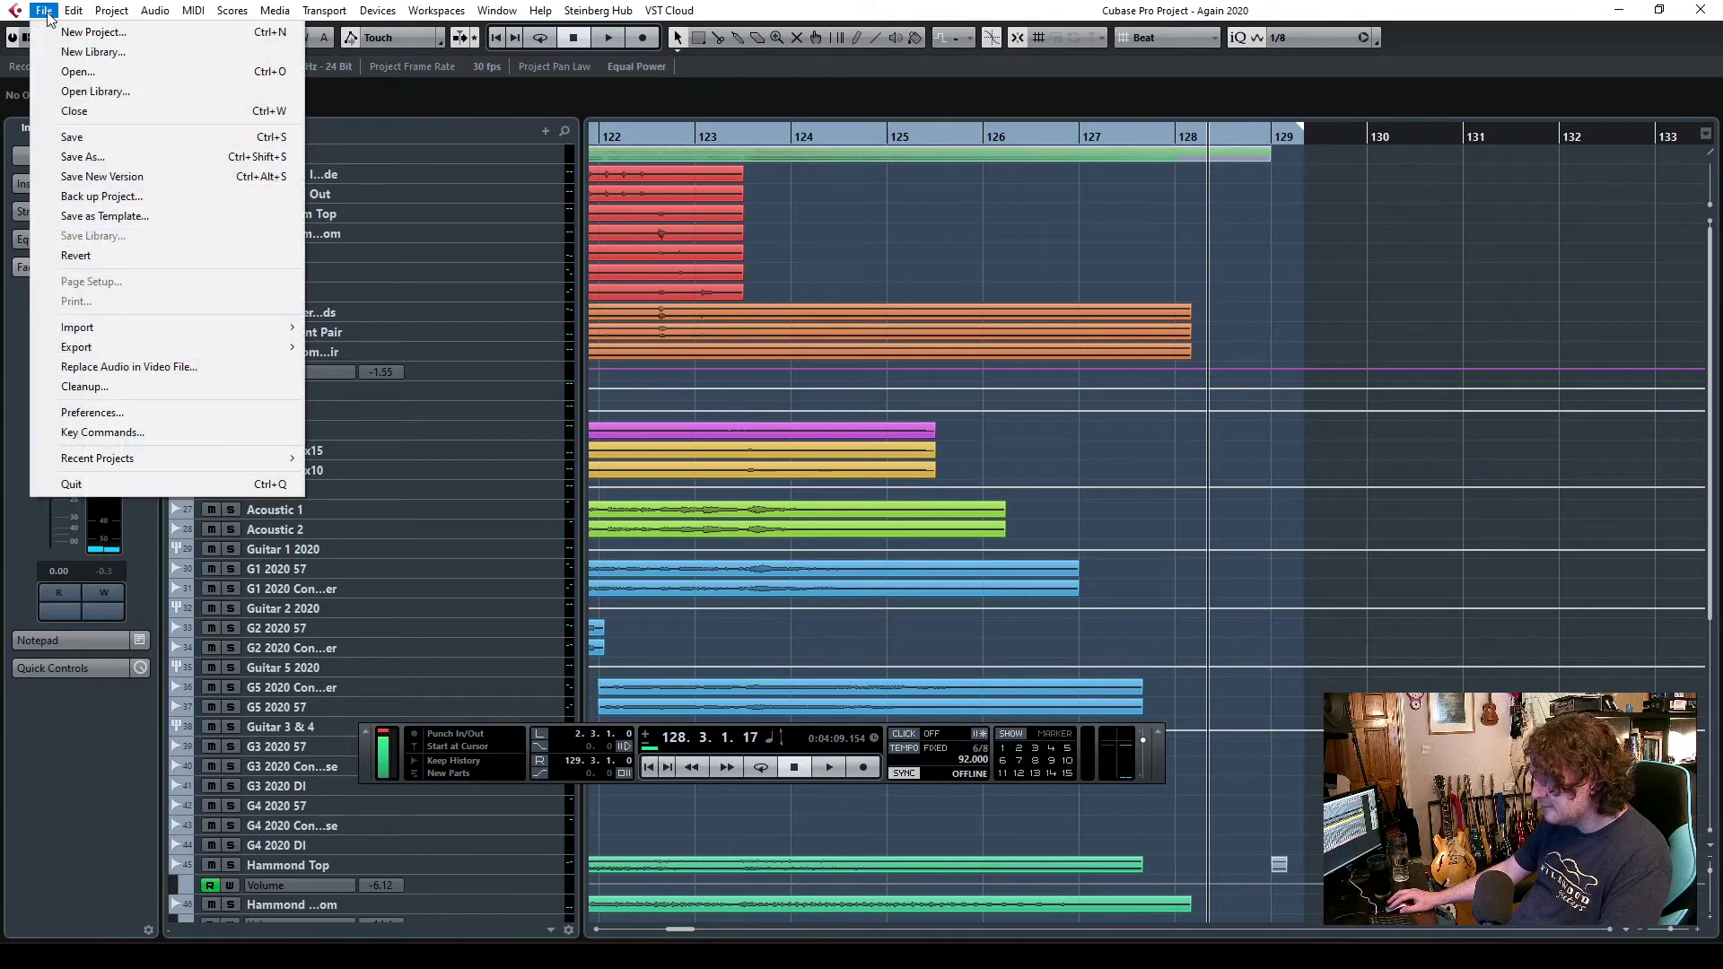
{"action": "left_click", "coordinate": [99, 112]}
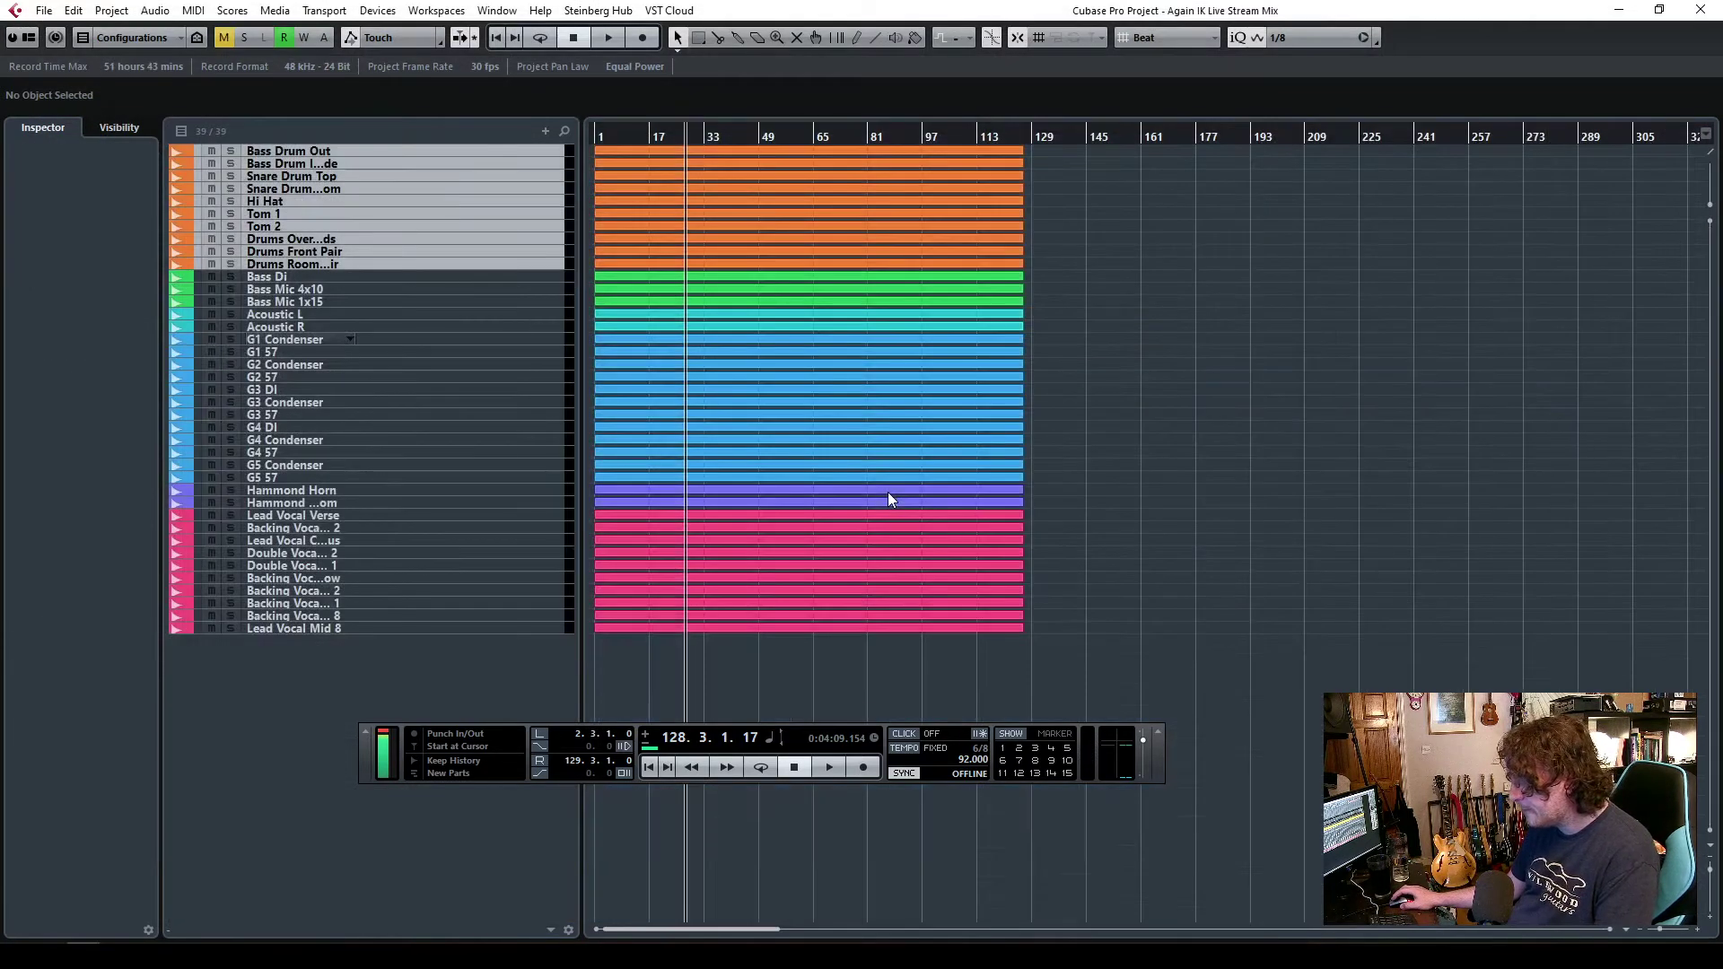
- Examine the waveforms of all raw tracks, from the drums down to the vocals, across the whole song
{"action": "left_click", "coordinate": [1710, 926]}
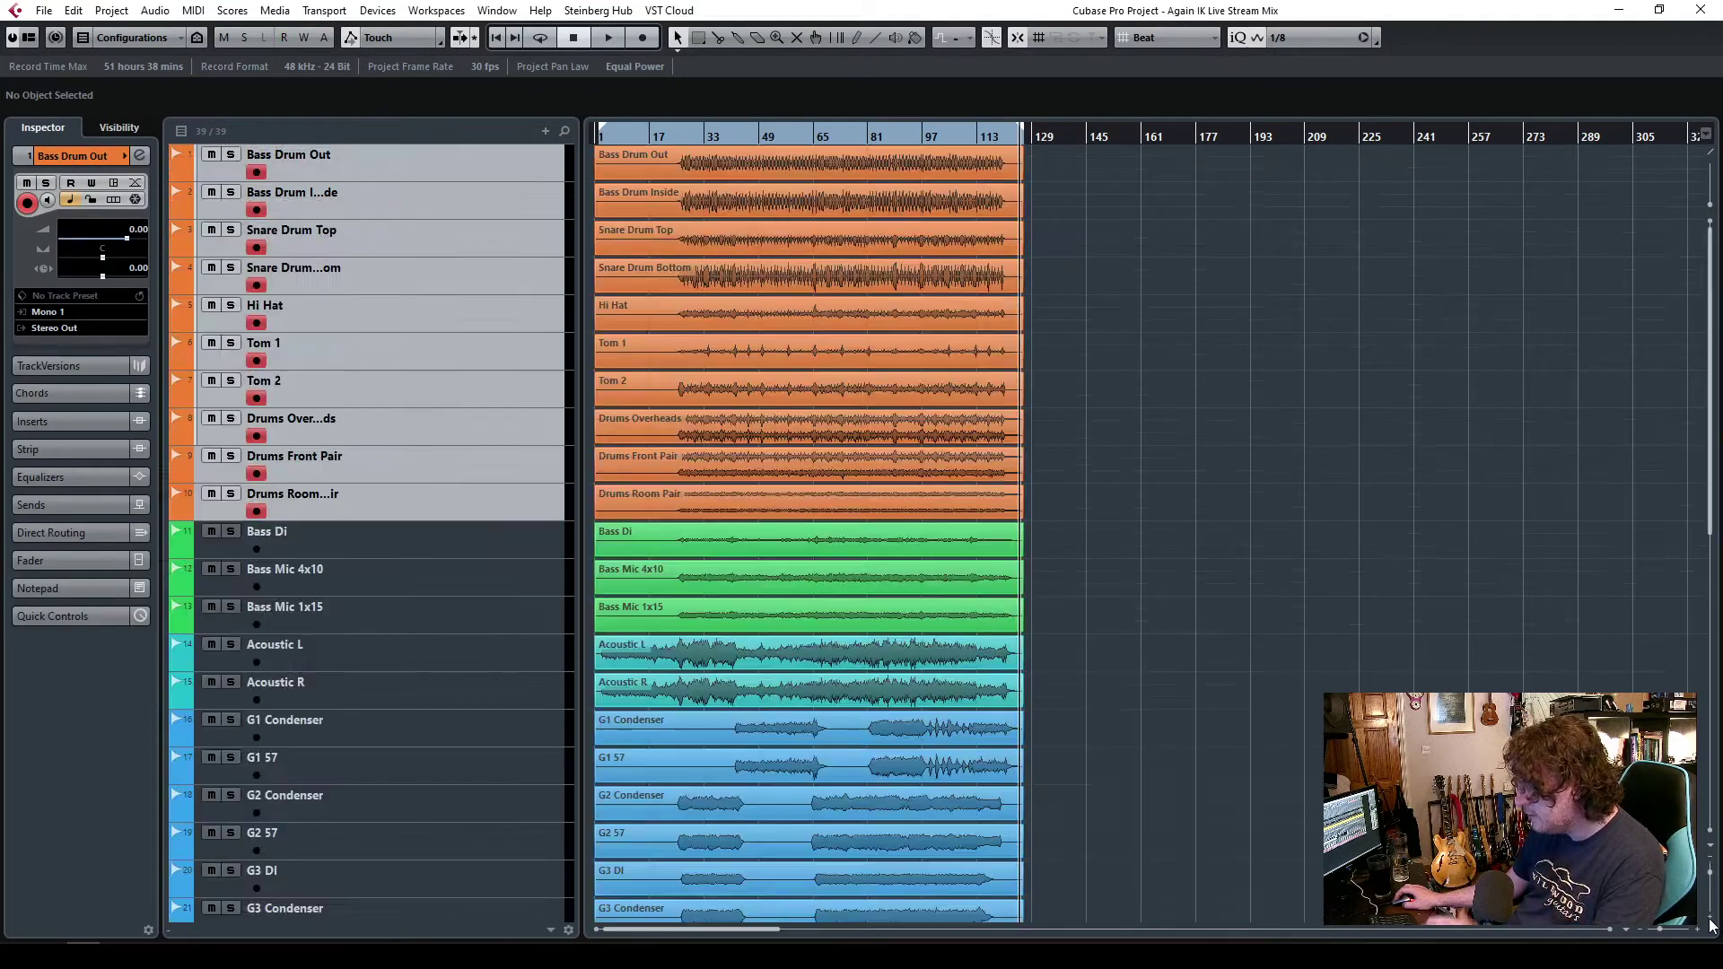
{"action": "left_click", "coordinate": [1711, 869]}
{"action": "left_click", "coordinate": [1711, 924]}
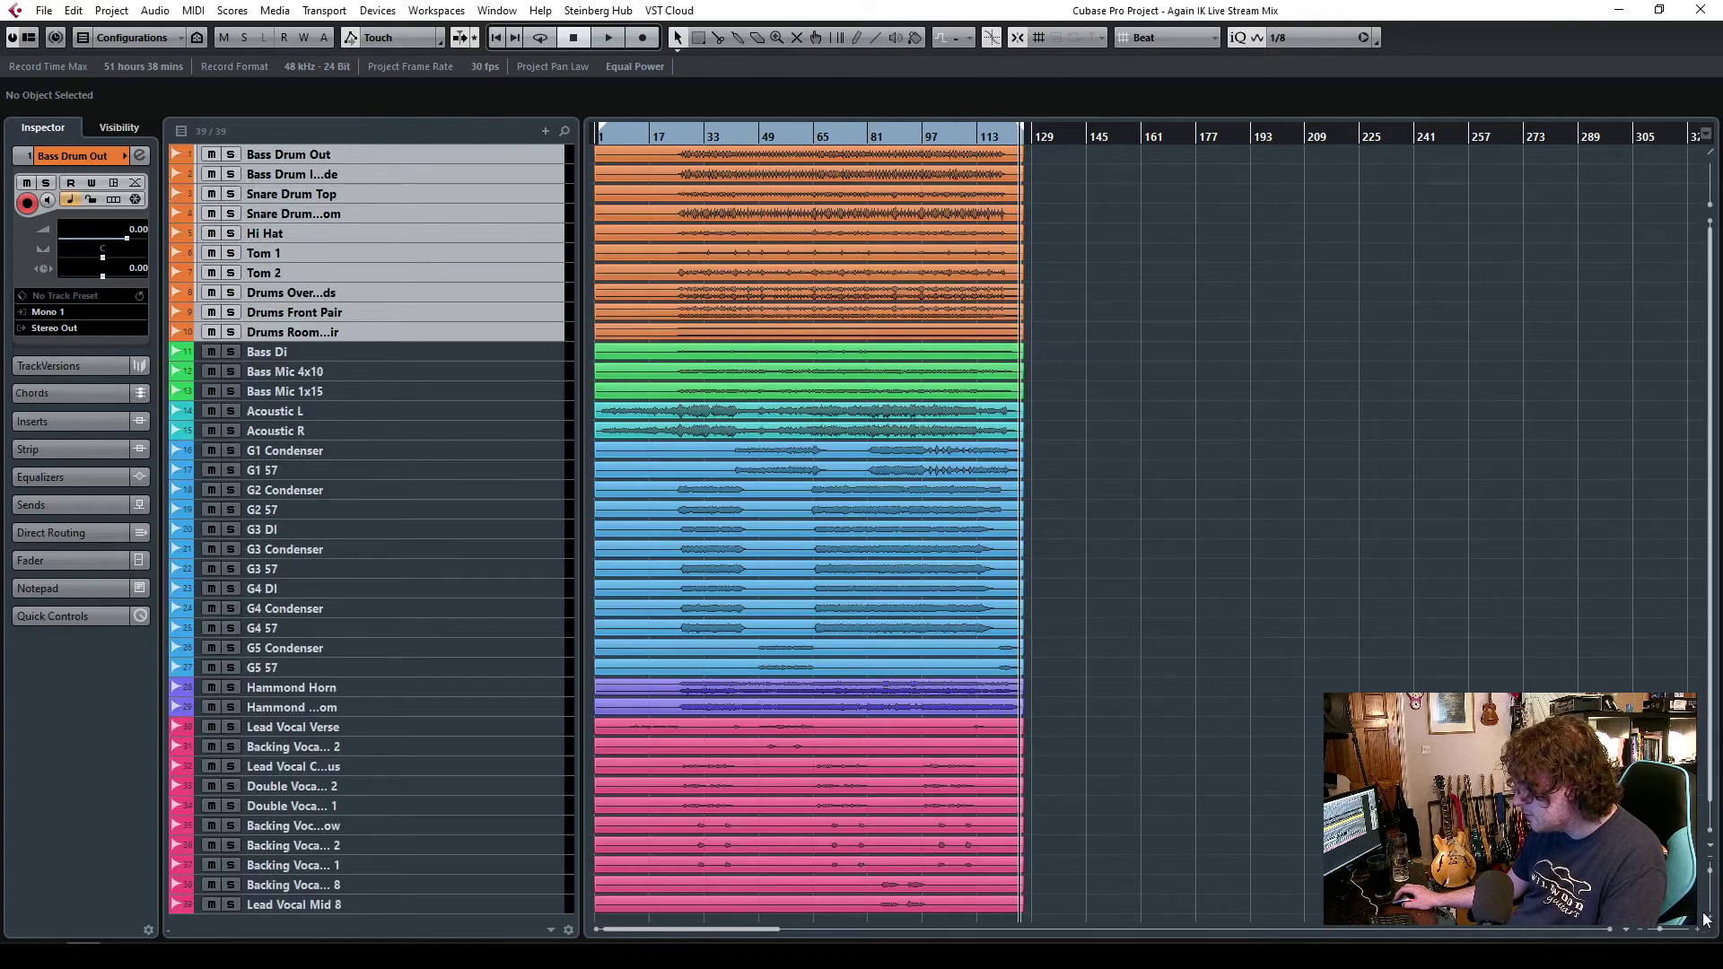
{"action": "left_click_drag", "start_coordinate": [1699, 936], "coordinate": [1701, 937]}
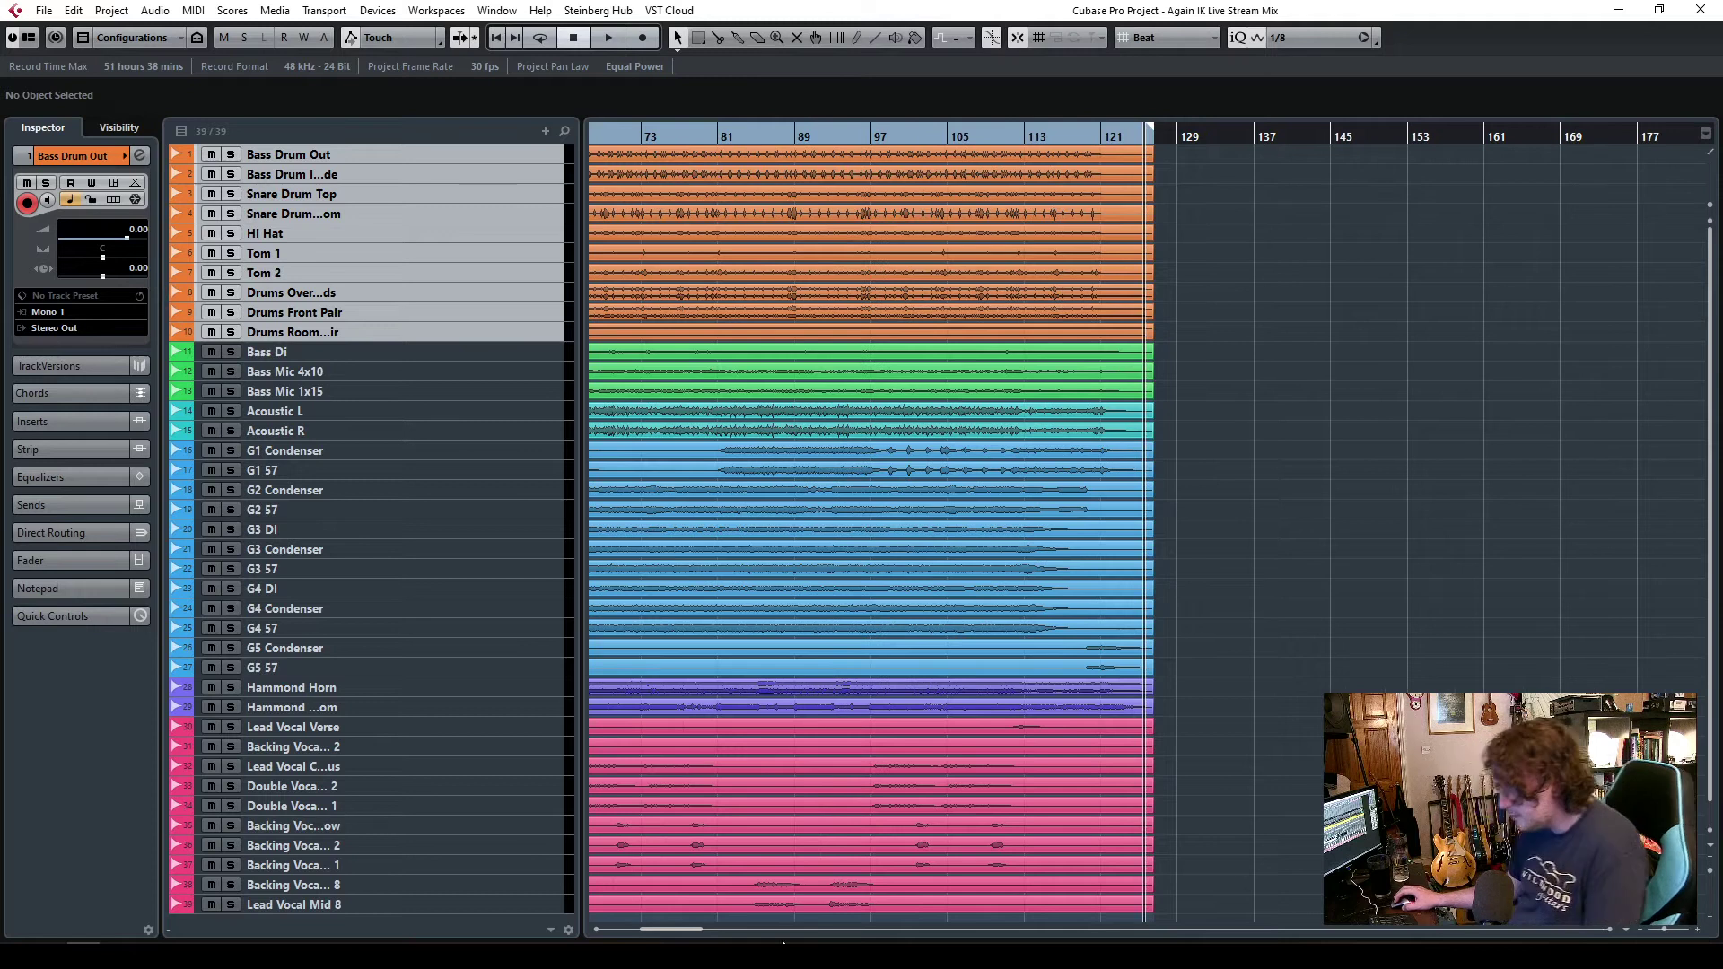
{"action": "key", "text": "Home"}
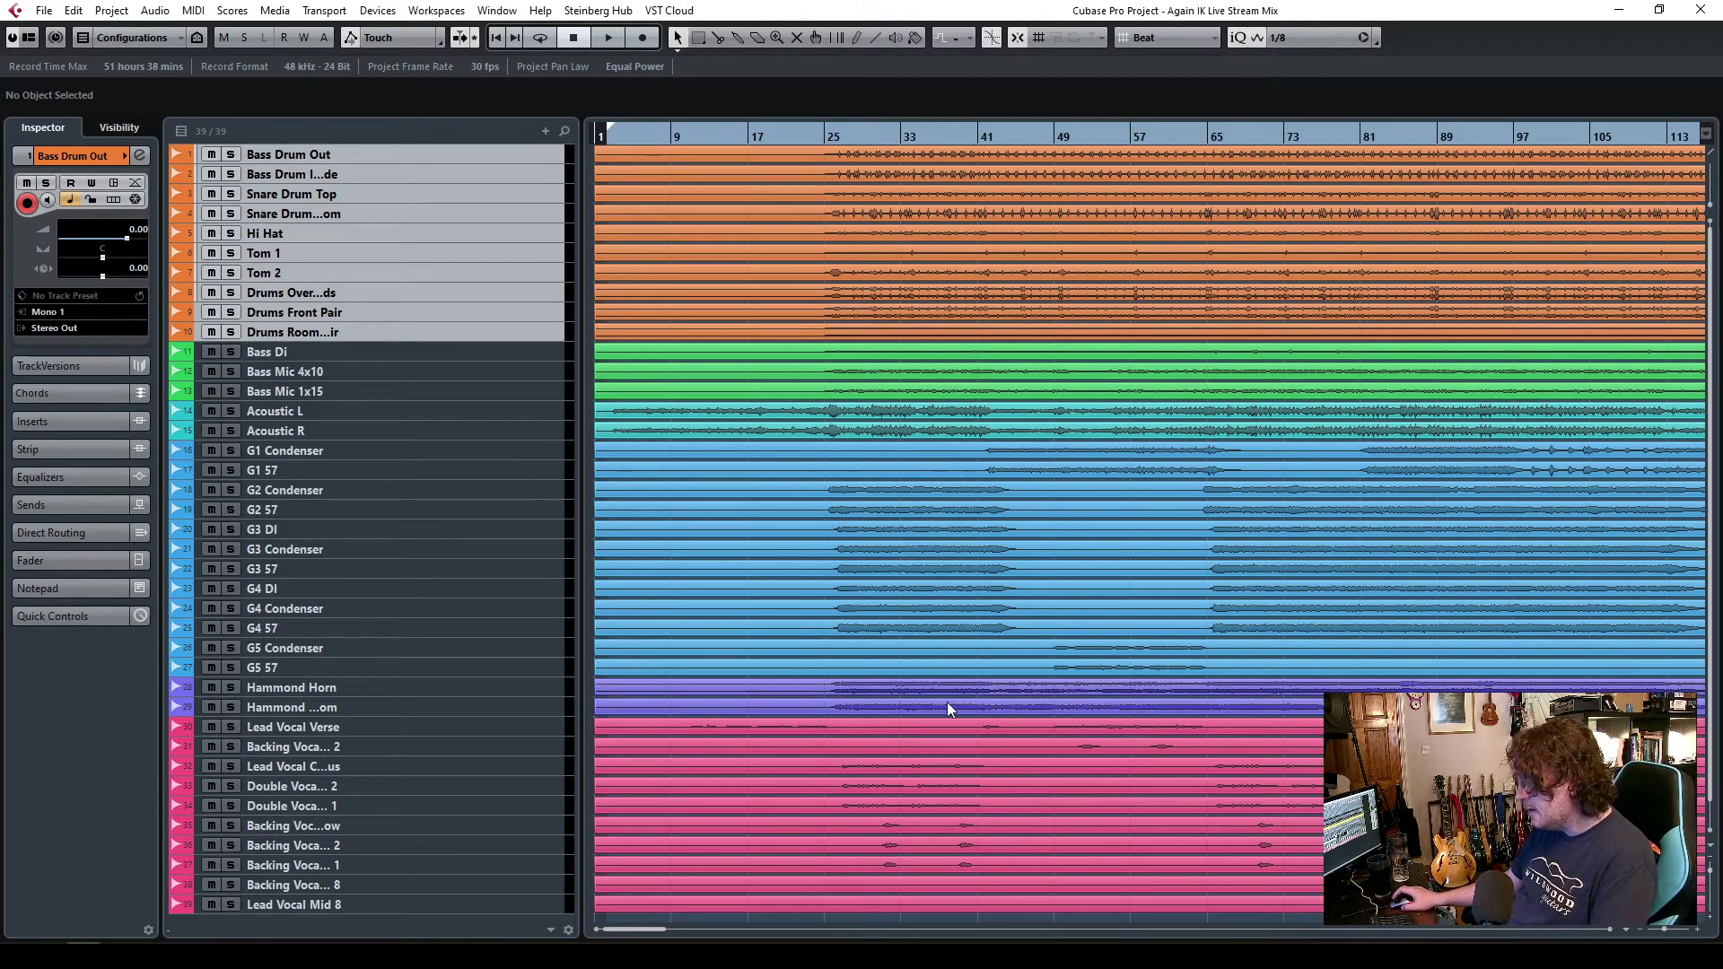
{"action": "scroll", "coordinate": [951, 544], "scroll_direction": "down", "scroll_amount": 1}
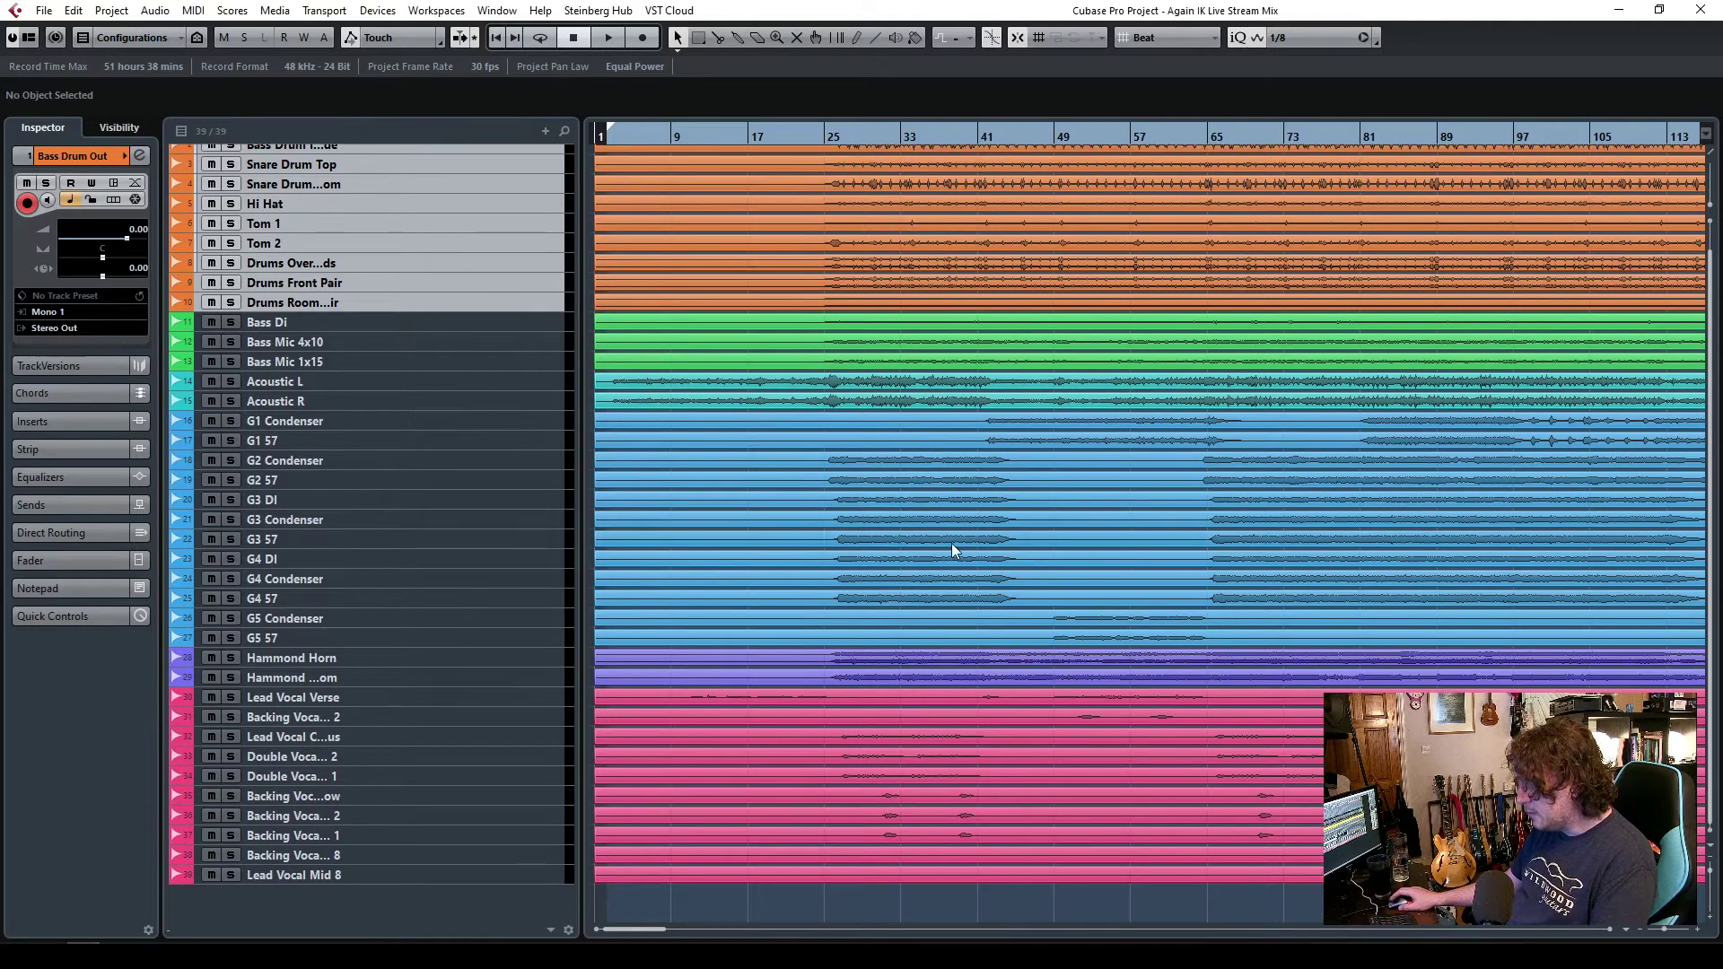
{"action": "scroll", "coordinate": [700, 805], "scroll_direction": "up", "scroll_amount": 1}
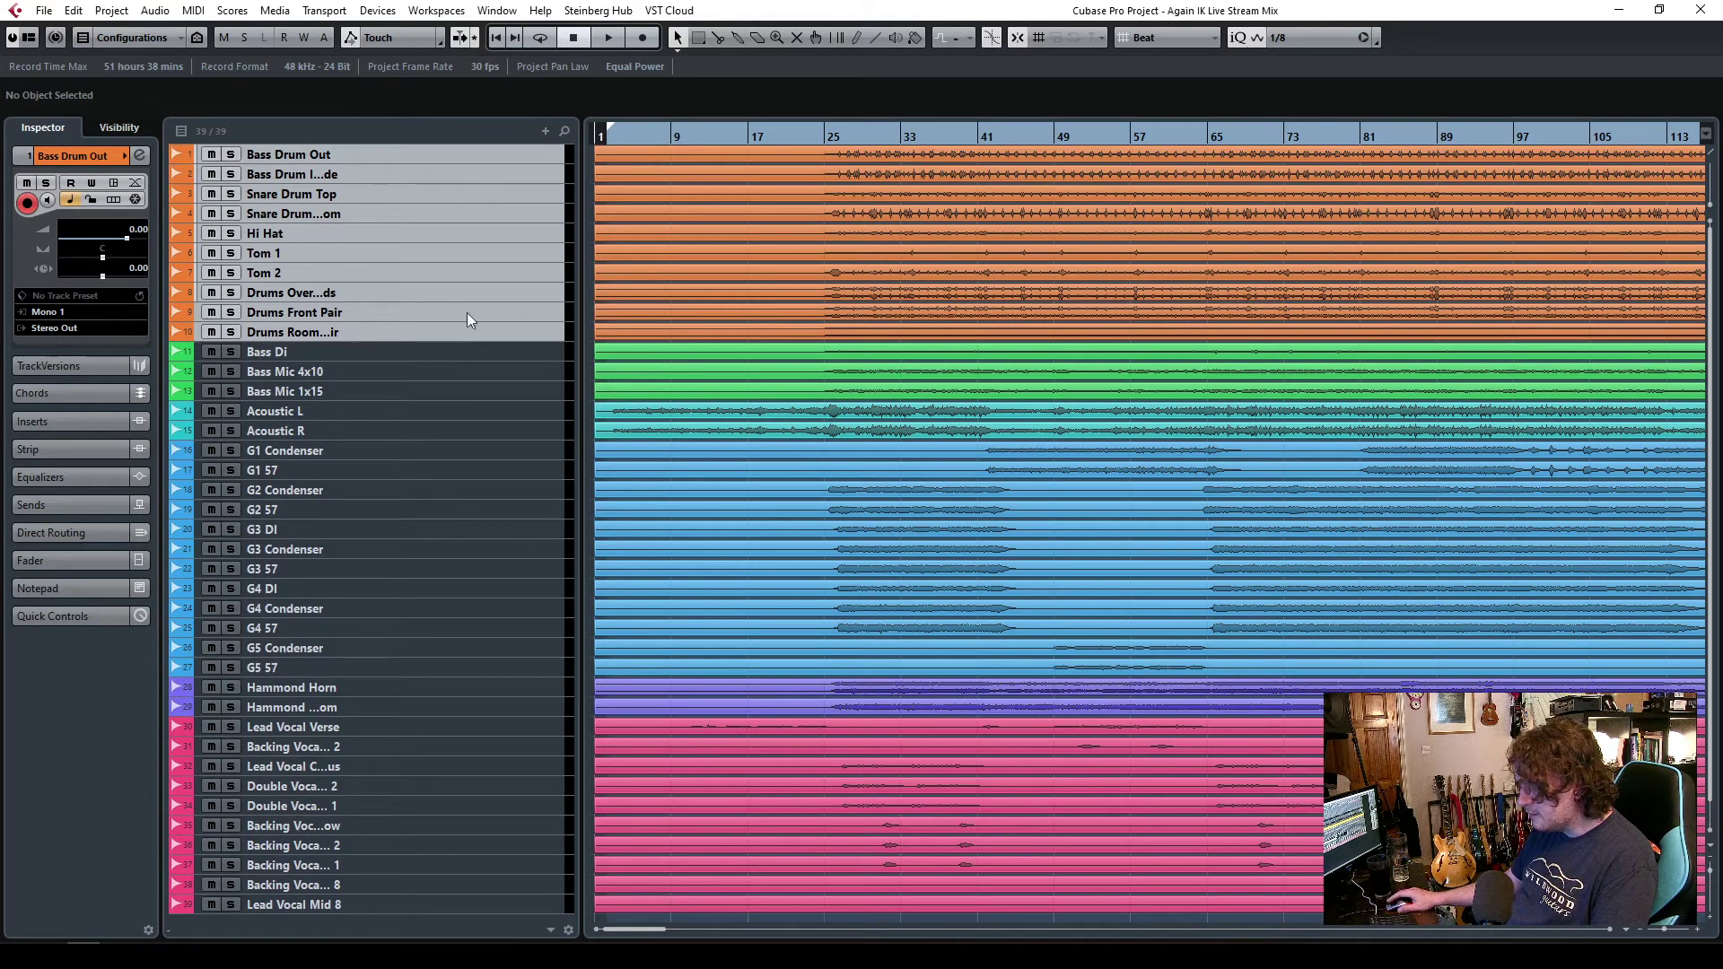
{"action": "left_click_drag", "start_coordinate": [1664, 936], "coordinate": [1660, 938]}
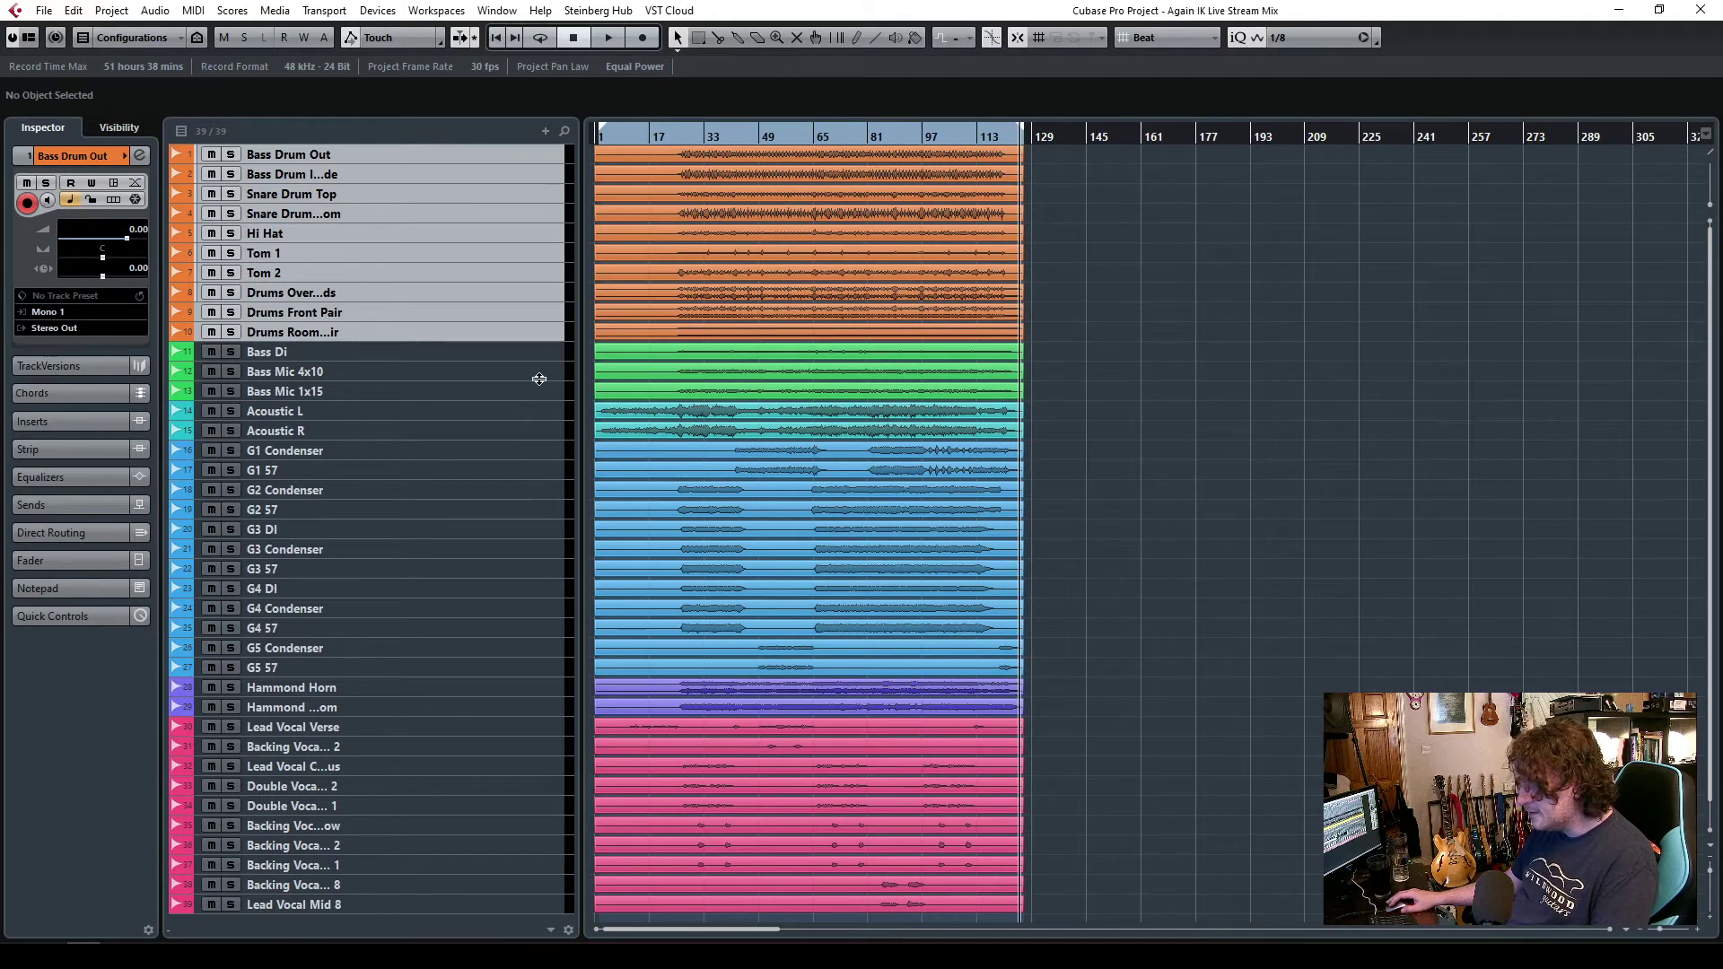
- Show the channel fader in the Inspector and check the fader levels of several drum tracks and G2 57
{"action": "left_click", "coordinate": [386, 155]}
{"action": "left_click", "coordinate": [57, 561]}
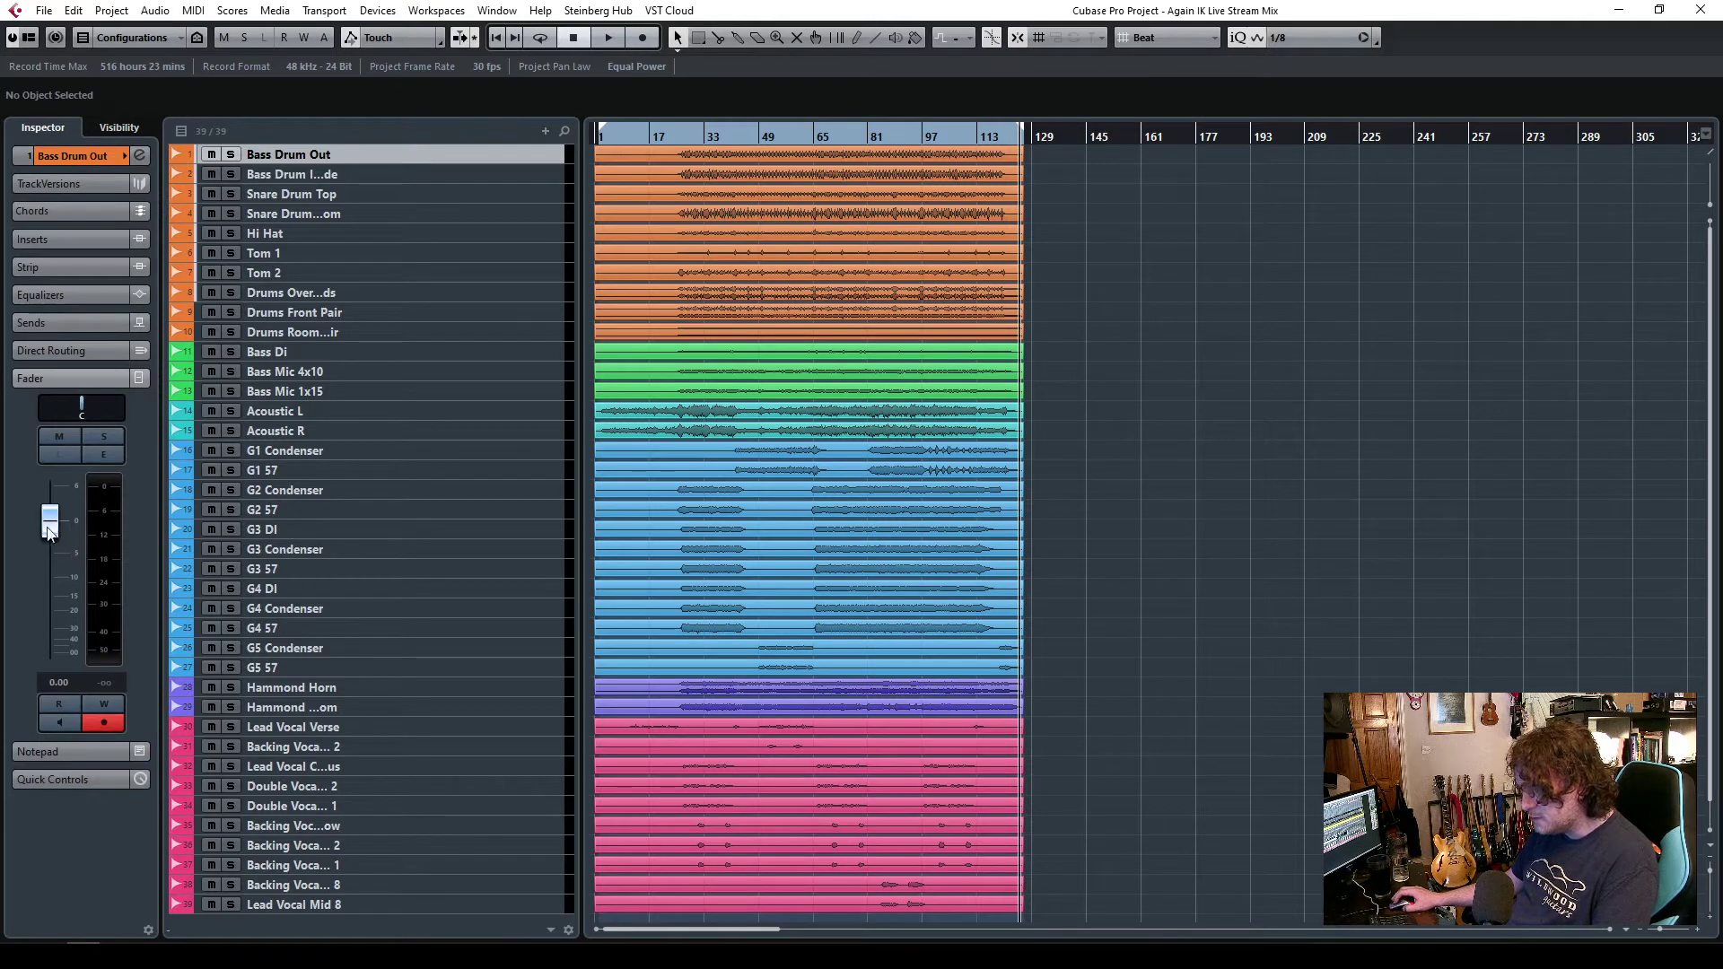
{"action": "left_click", "coordinate": [358, 180]}
{"action": "left_click", "coordinate": [362, 195]}
{"action": "left_click", "coordinate": [363, 233]}
{"action": "right_click", "coordinate": [343, 297]}
{"action": "left_click", "coordinate": [337, 477]}
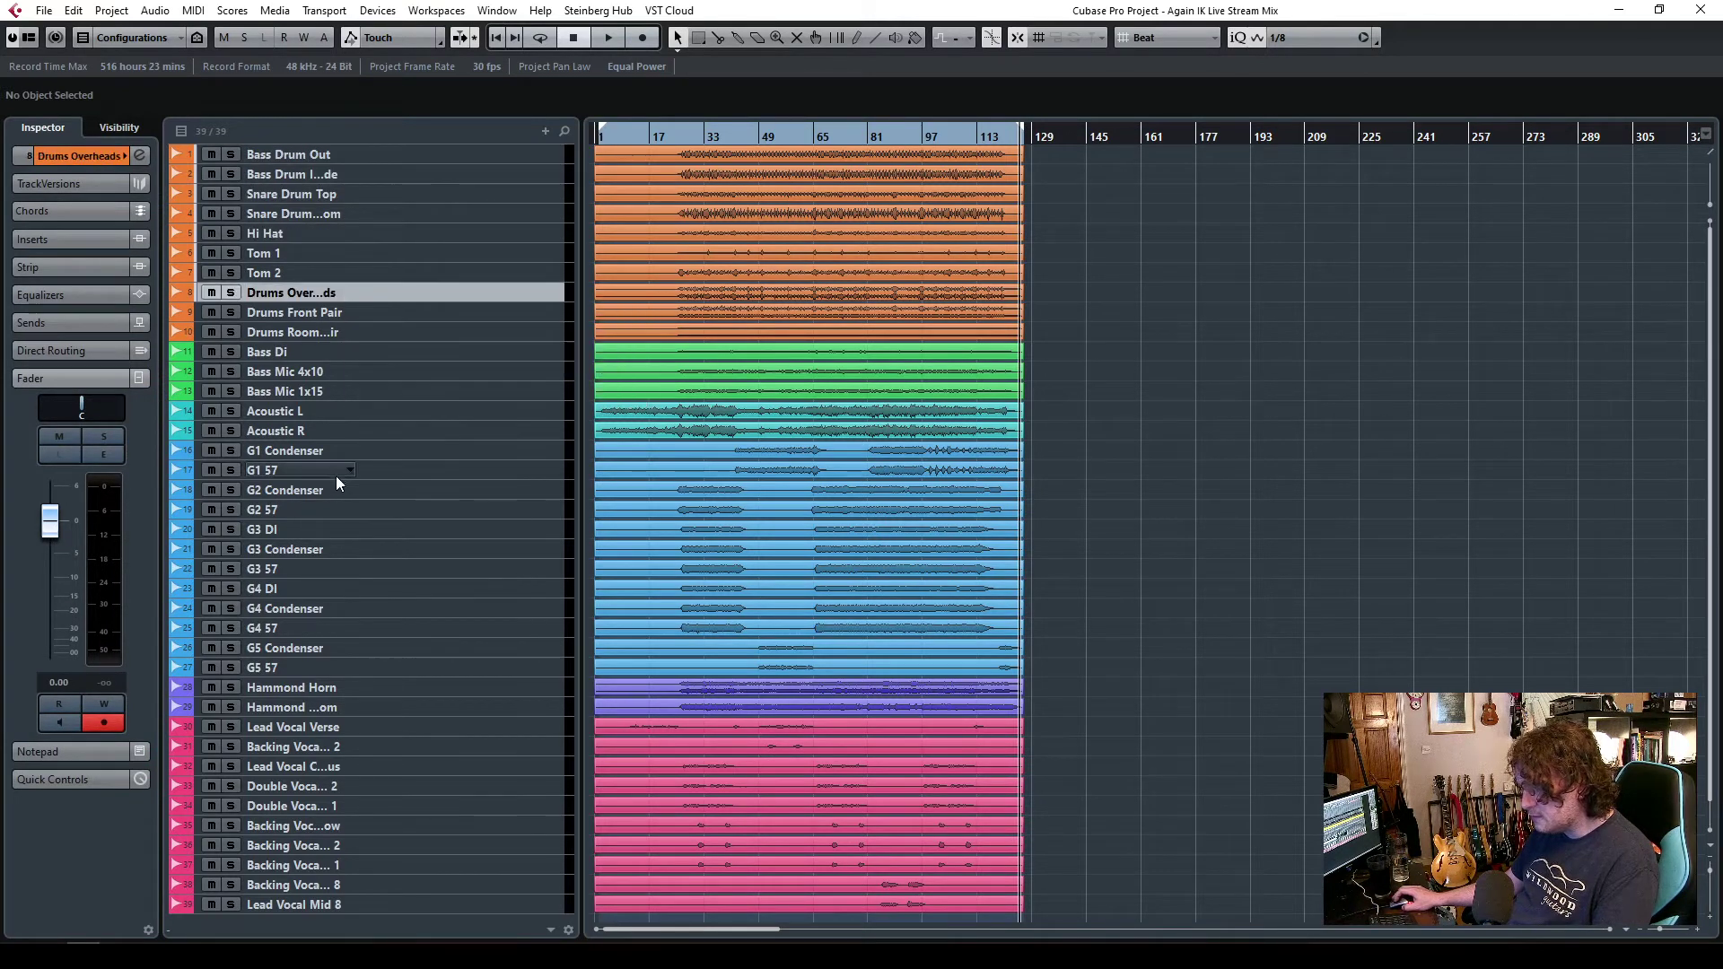
{"action": "left_click", "coordinate": [375, 508]}
- Play the unmixed tracks from bar 25, where the full band enters
{"action": "left_click", "coordinate": [686, 137]}
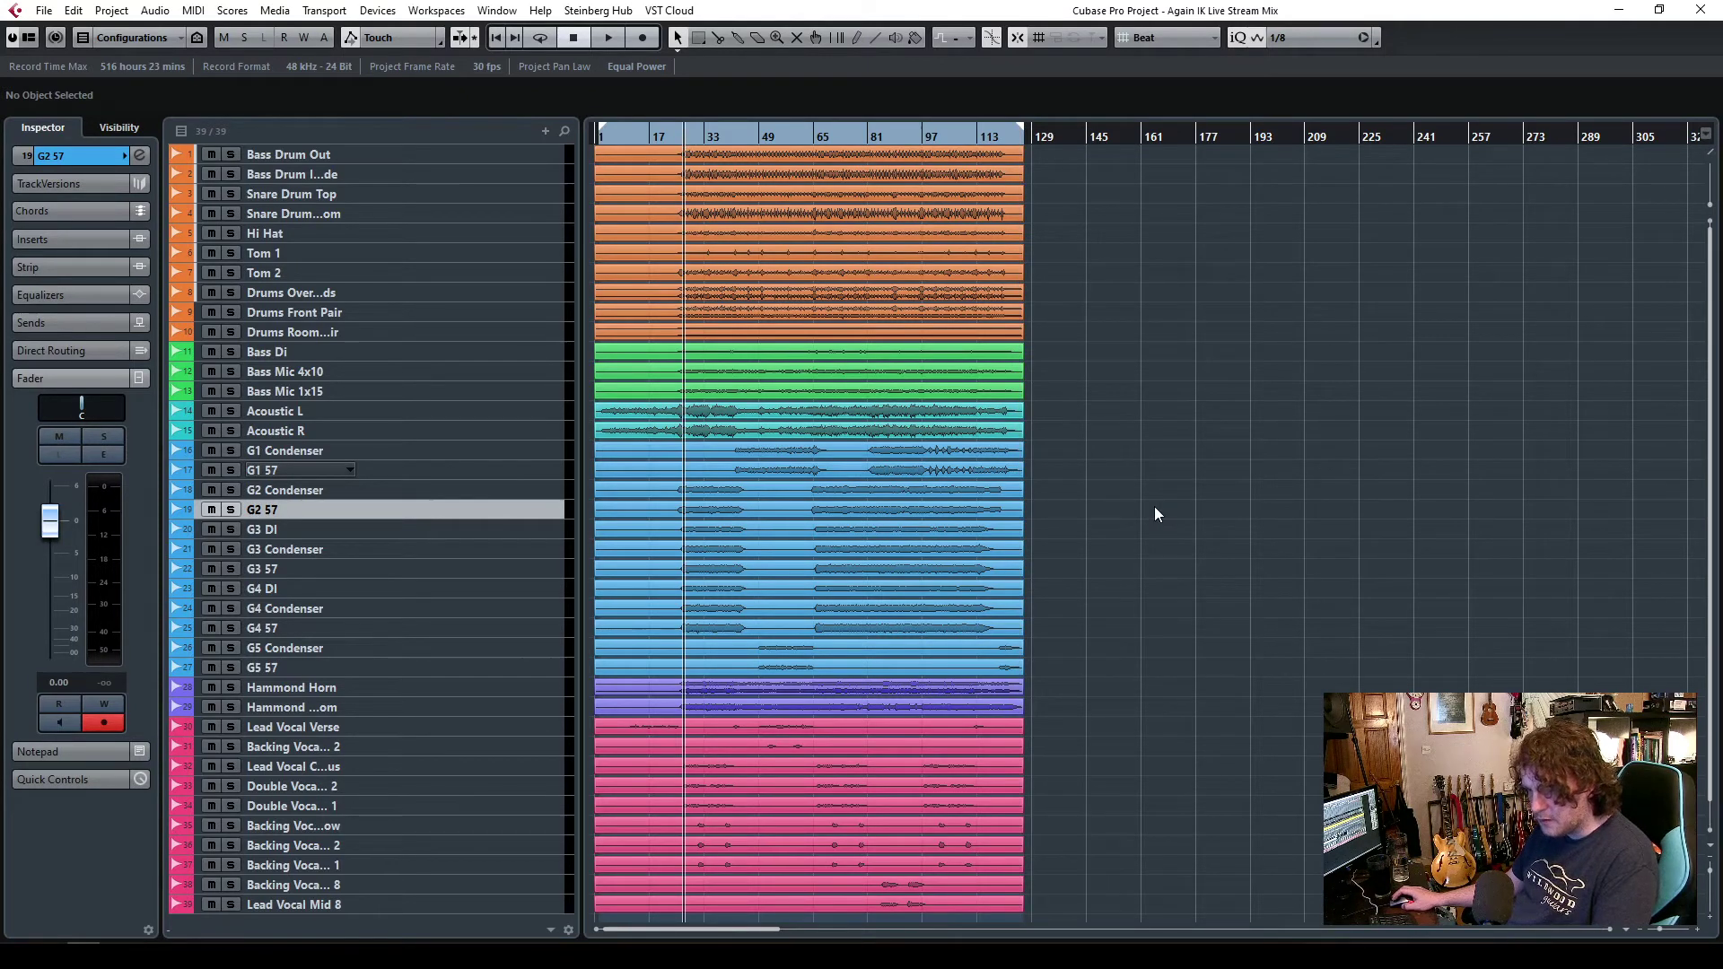
{"action": "key", "text": "space"}
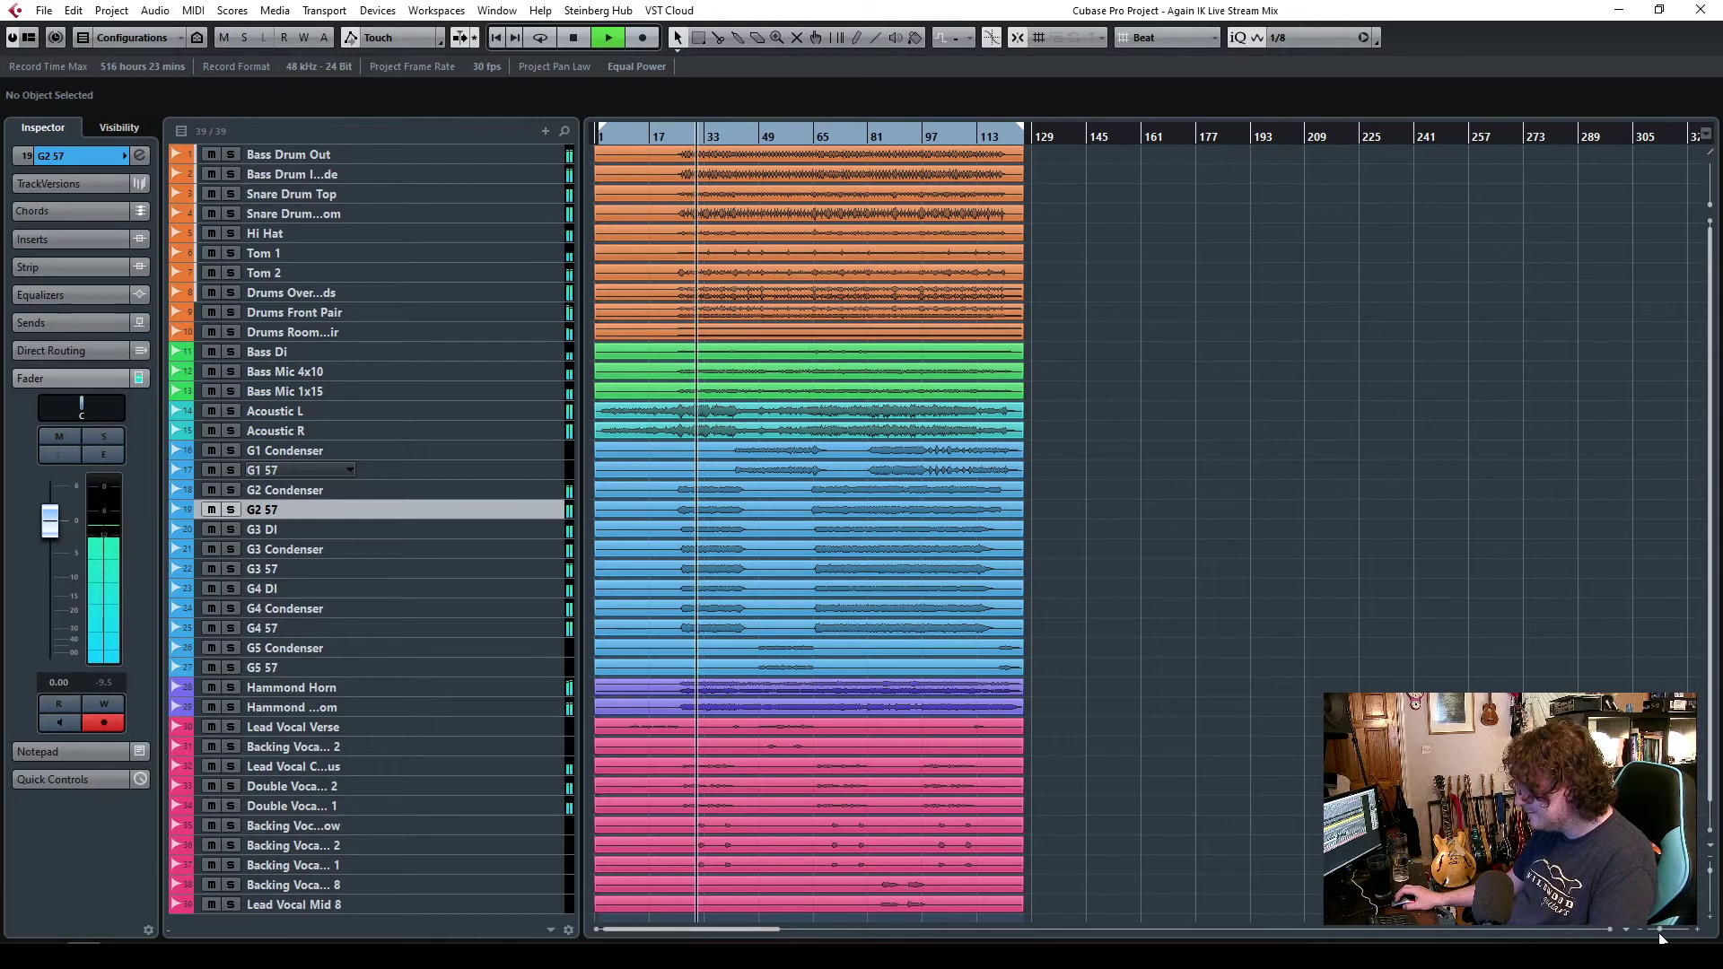
{"action": "left_click_drag", "start_coordinate": [1660, 938], "coordinate": [1665, 938]}
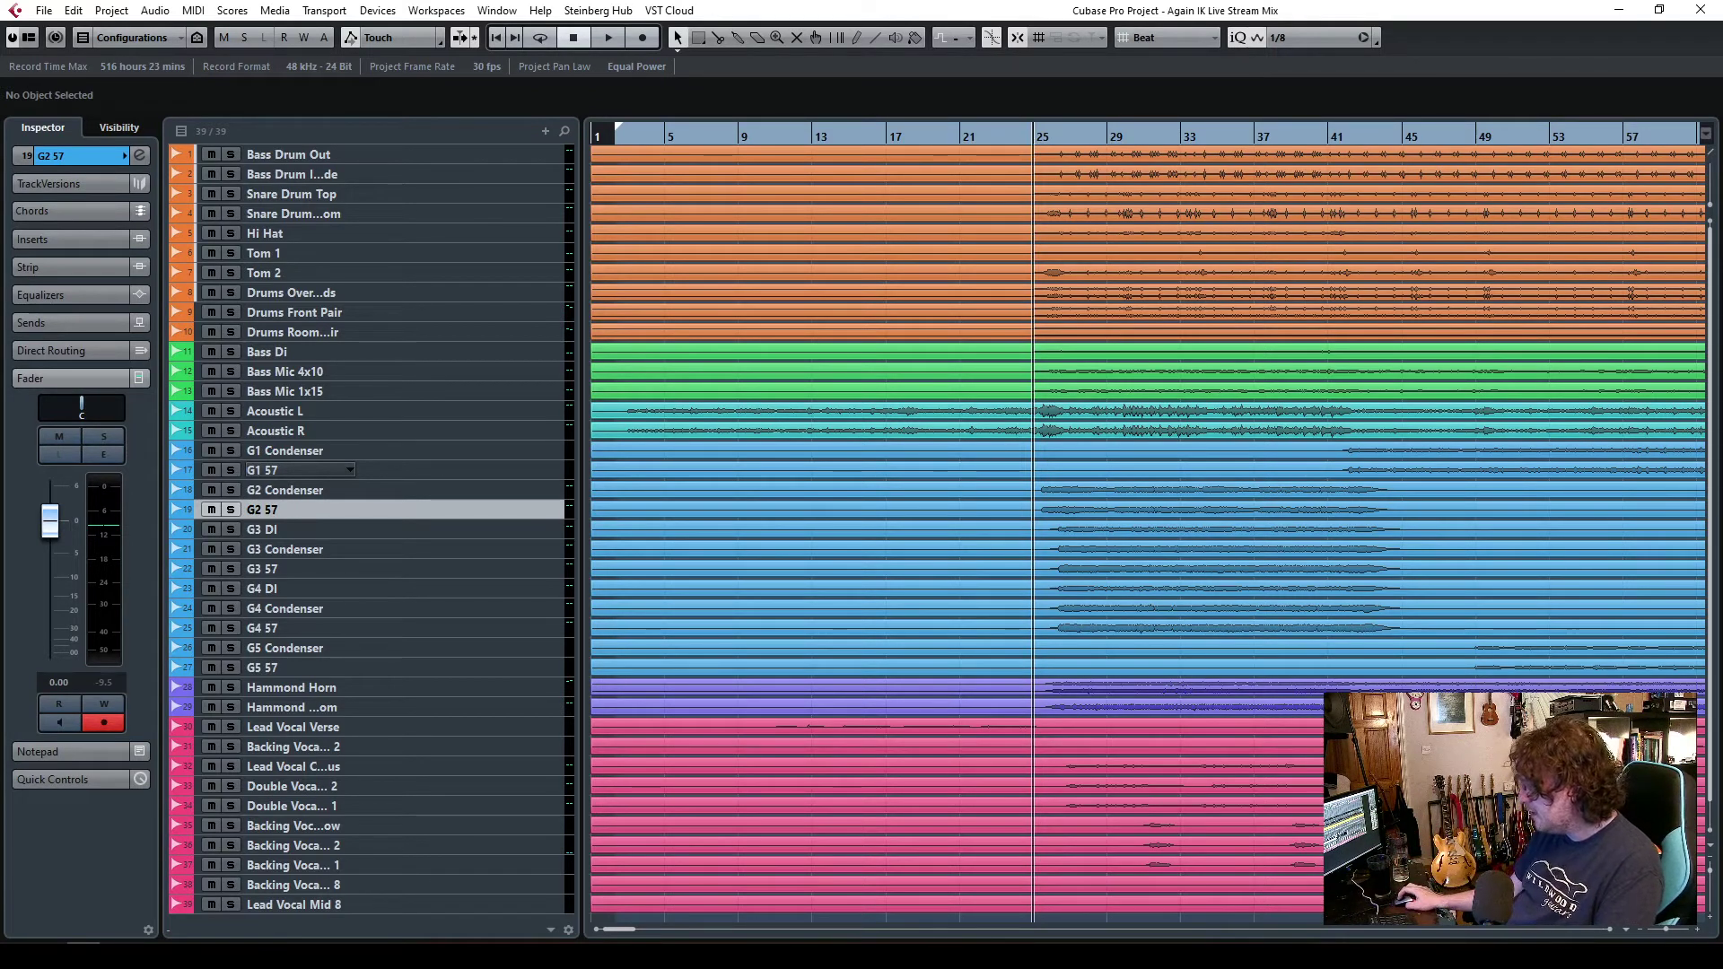
- Enlarge the track heights, review the drum, bass and guitar tracks, and place the playhead at bar 26
{"action": "left_click_drag", "start_coordinate": [1711, 926], "coordinate": [1711, 852]}
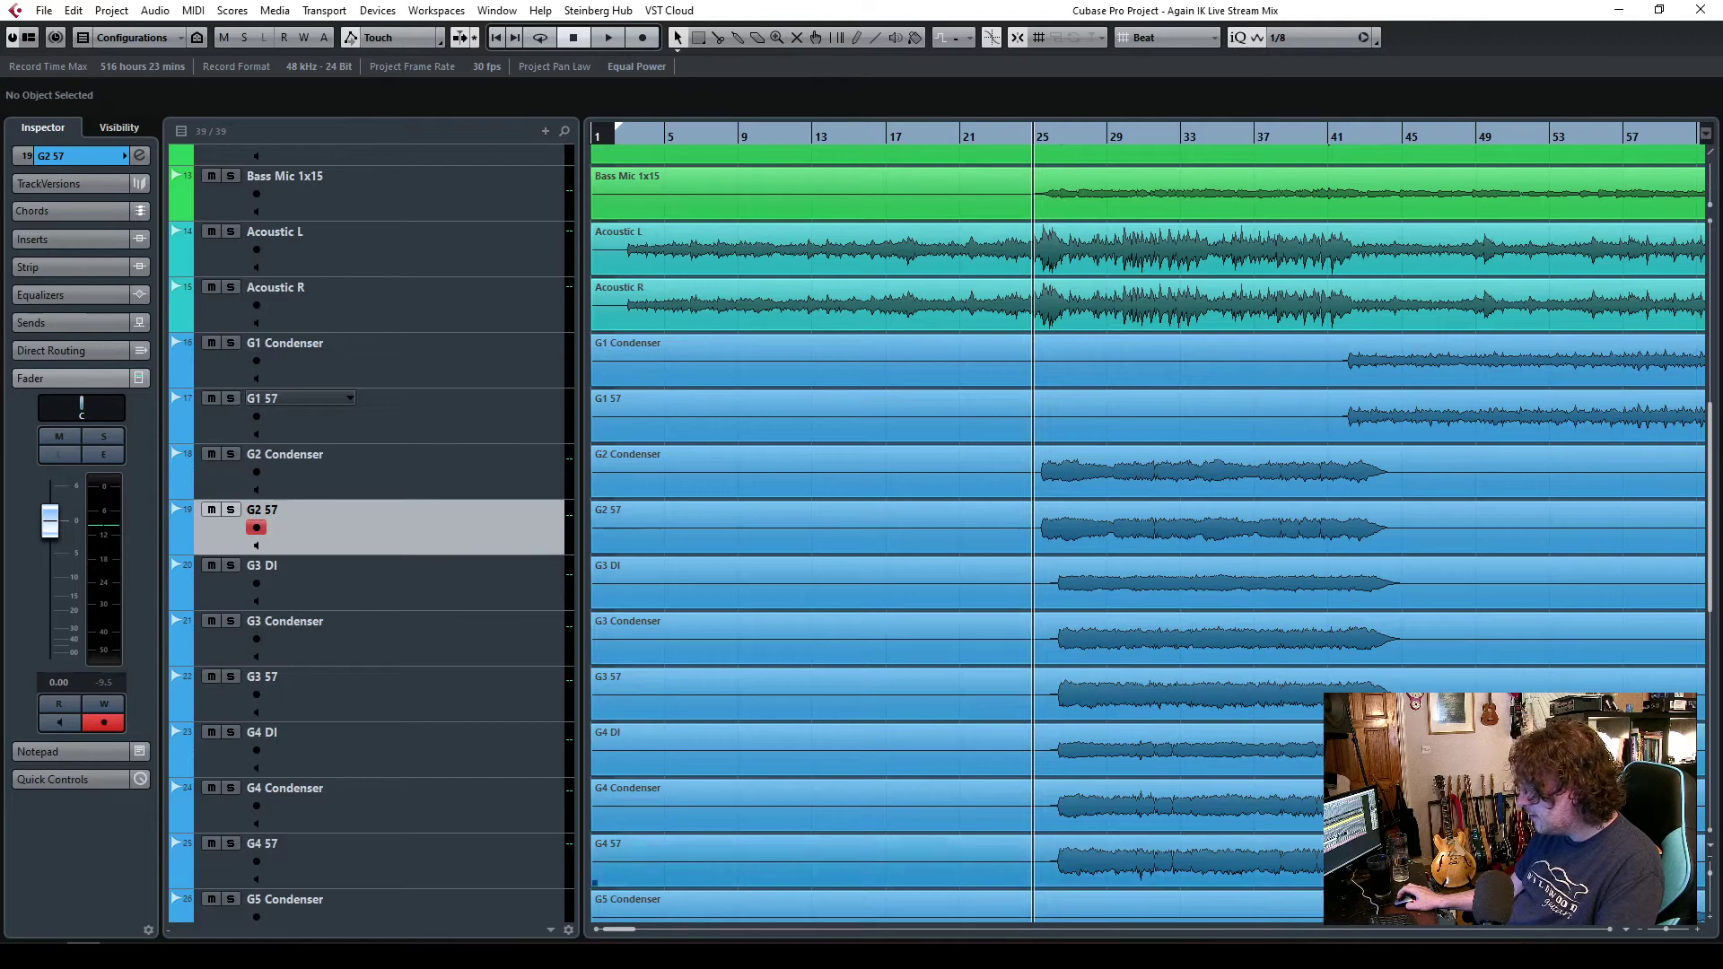
{"action": "scroll", "coordinate": [1160, 664], "scroll_direction": "up", "scroll_amount": 10}
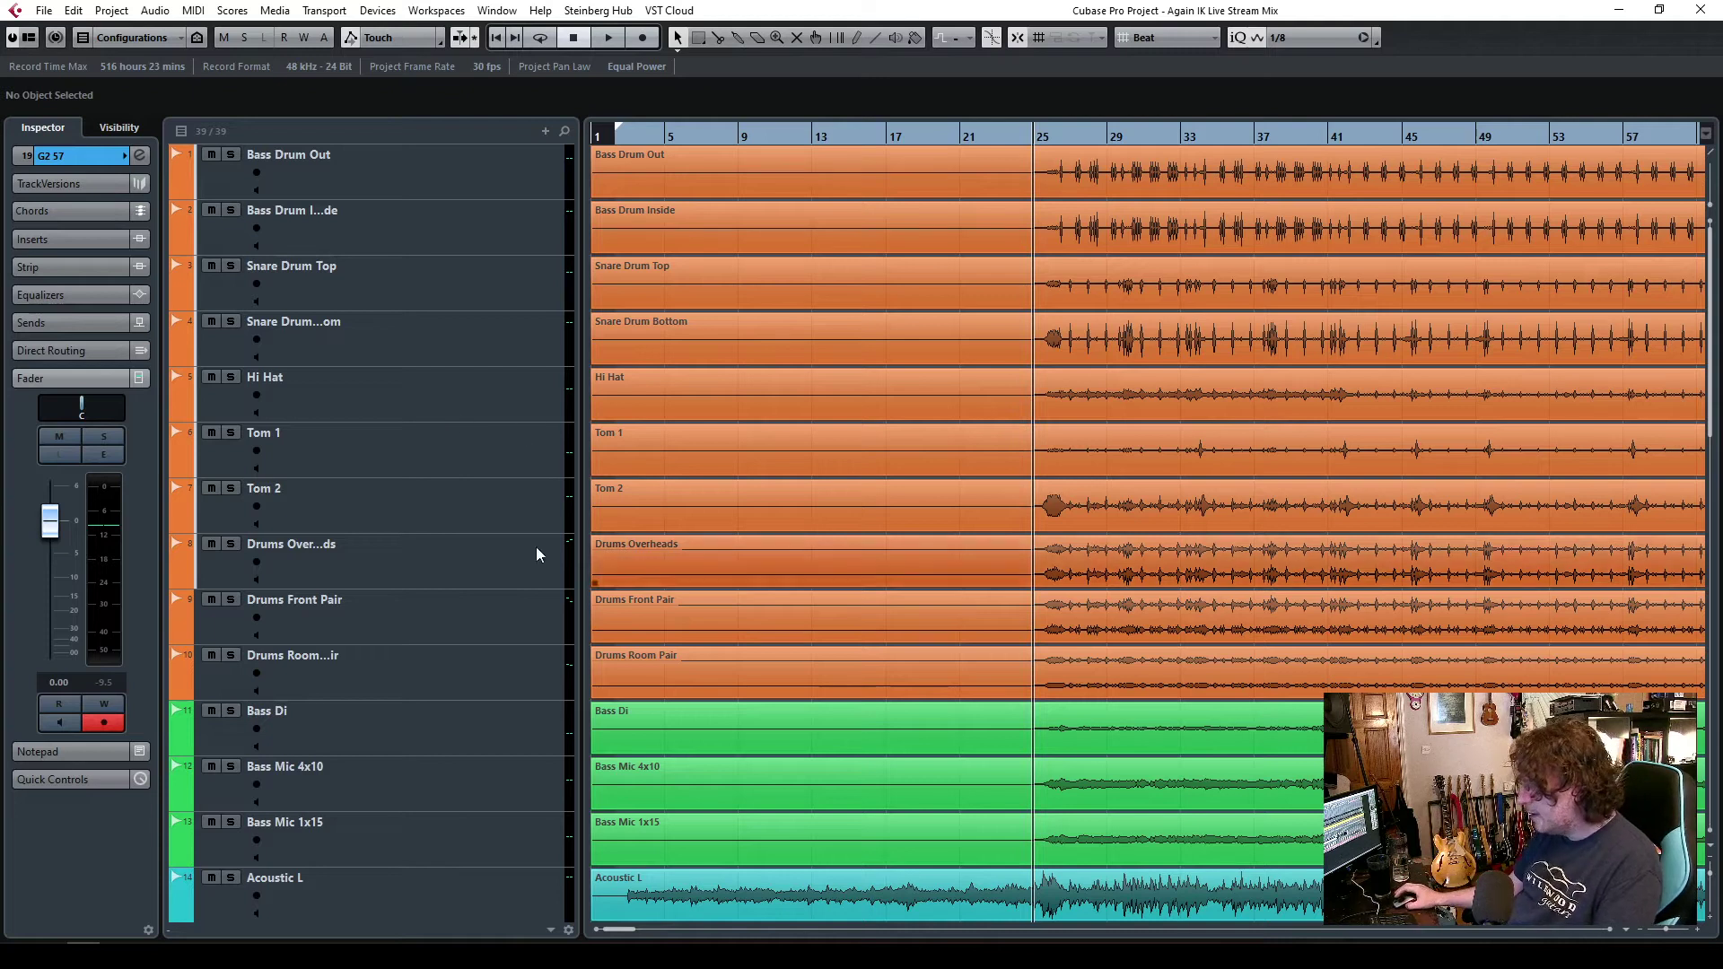
{"action": "scroll", "coordinate": [457, 626], "scroll_direction": "down", "scroll_amount": 5}
{"action": "scroll", "coordinate": [457, 626], "scroll_direction": "up", "scroll_amount": 5}
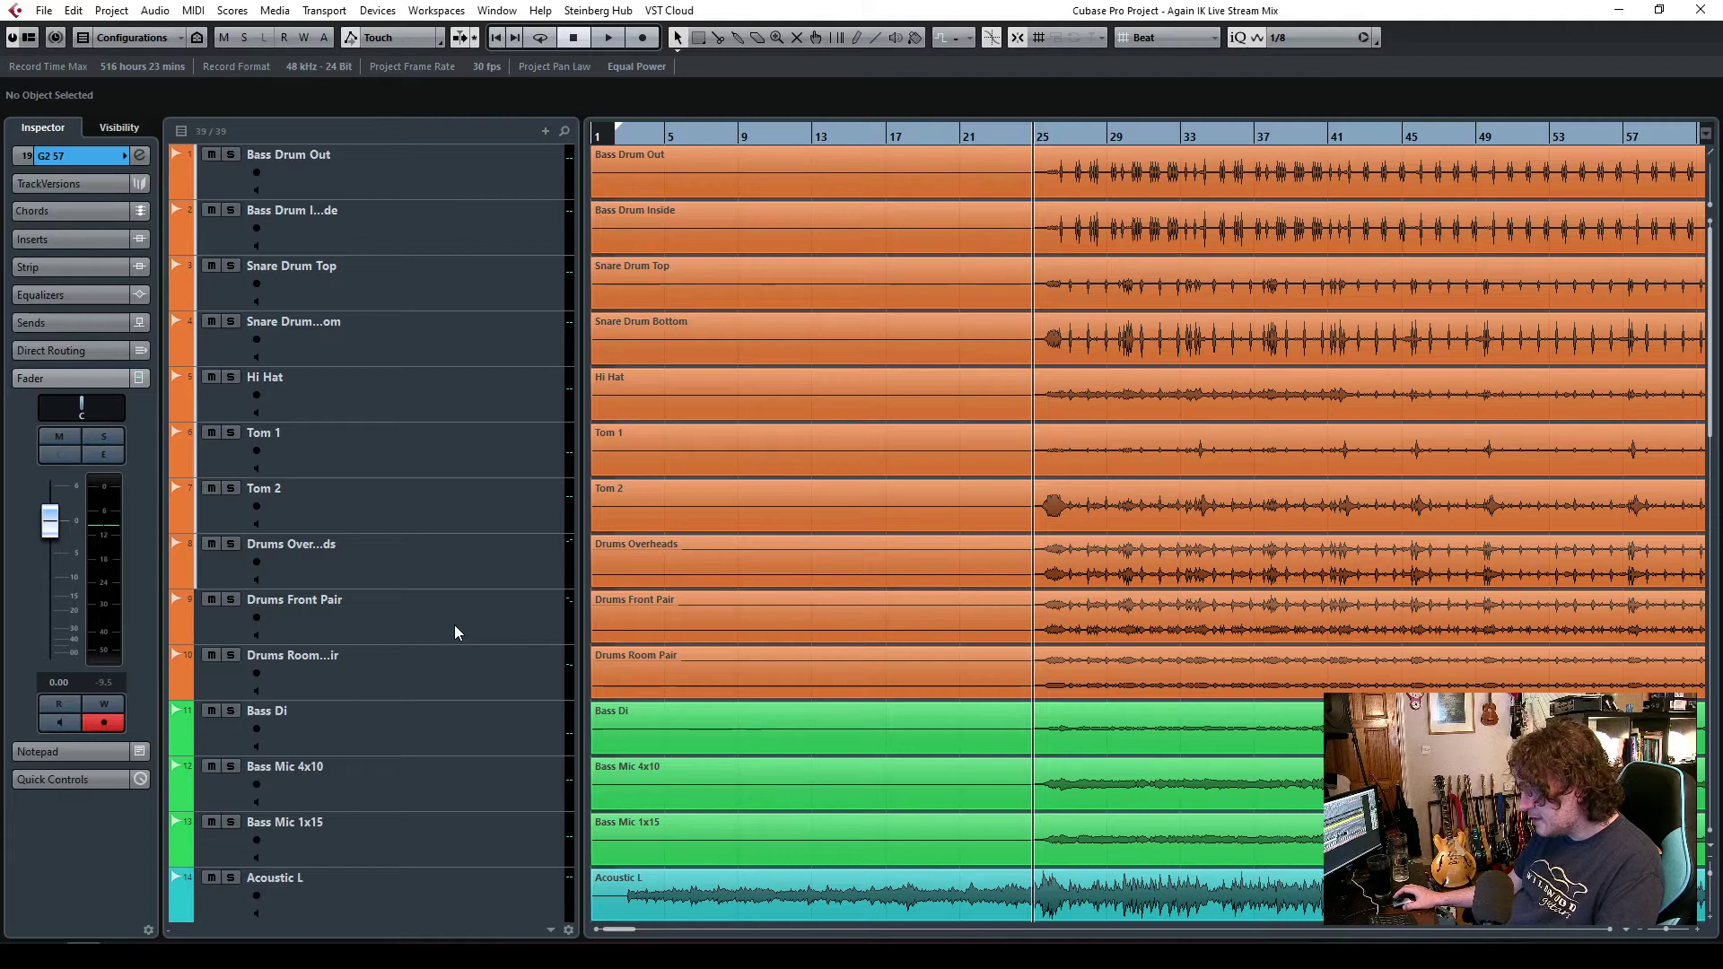
{"action": "mouse_move", "coordinate": [1664, 935]}
{"action": "left_mouse_down"}
{"action": "mouse_move", "coordinate": [1642, 935]}
{"action": "mouse_move", "coordinate": [1666, 935]}
{"action": "left_mouse_up"}
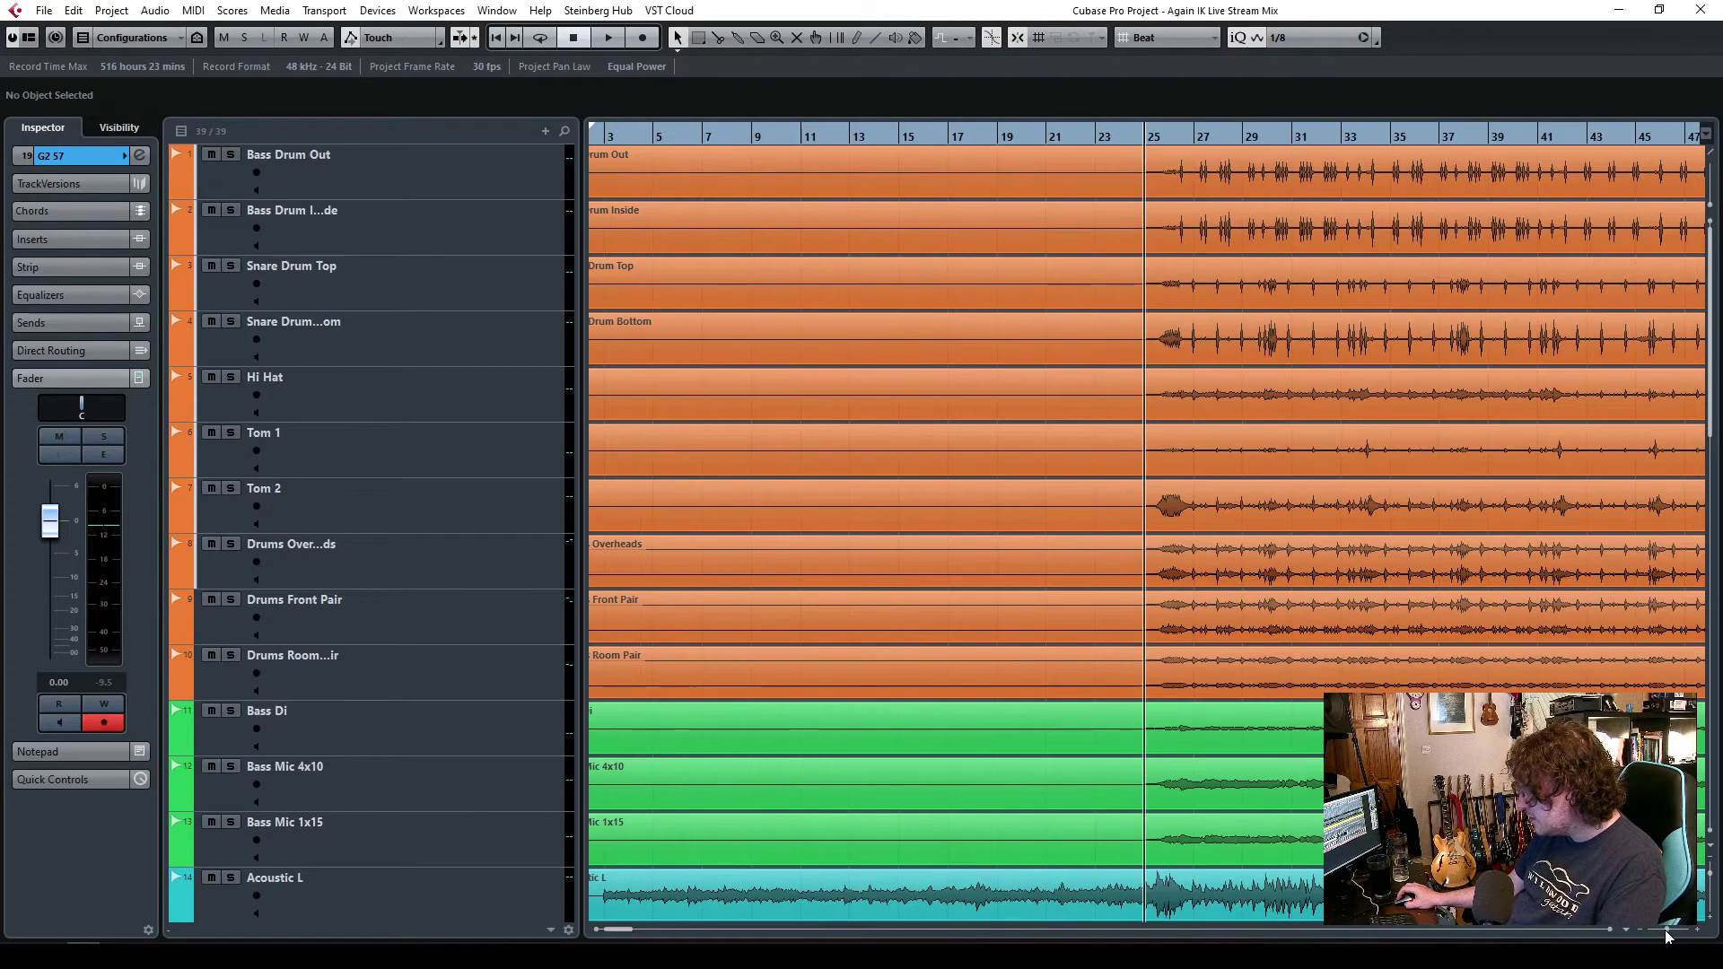
{"action": "left_click", "coordinate": [1169, 136]}
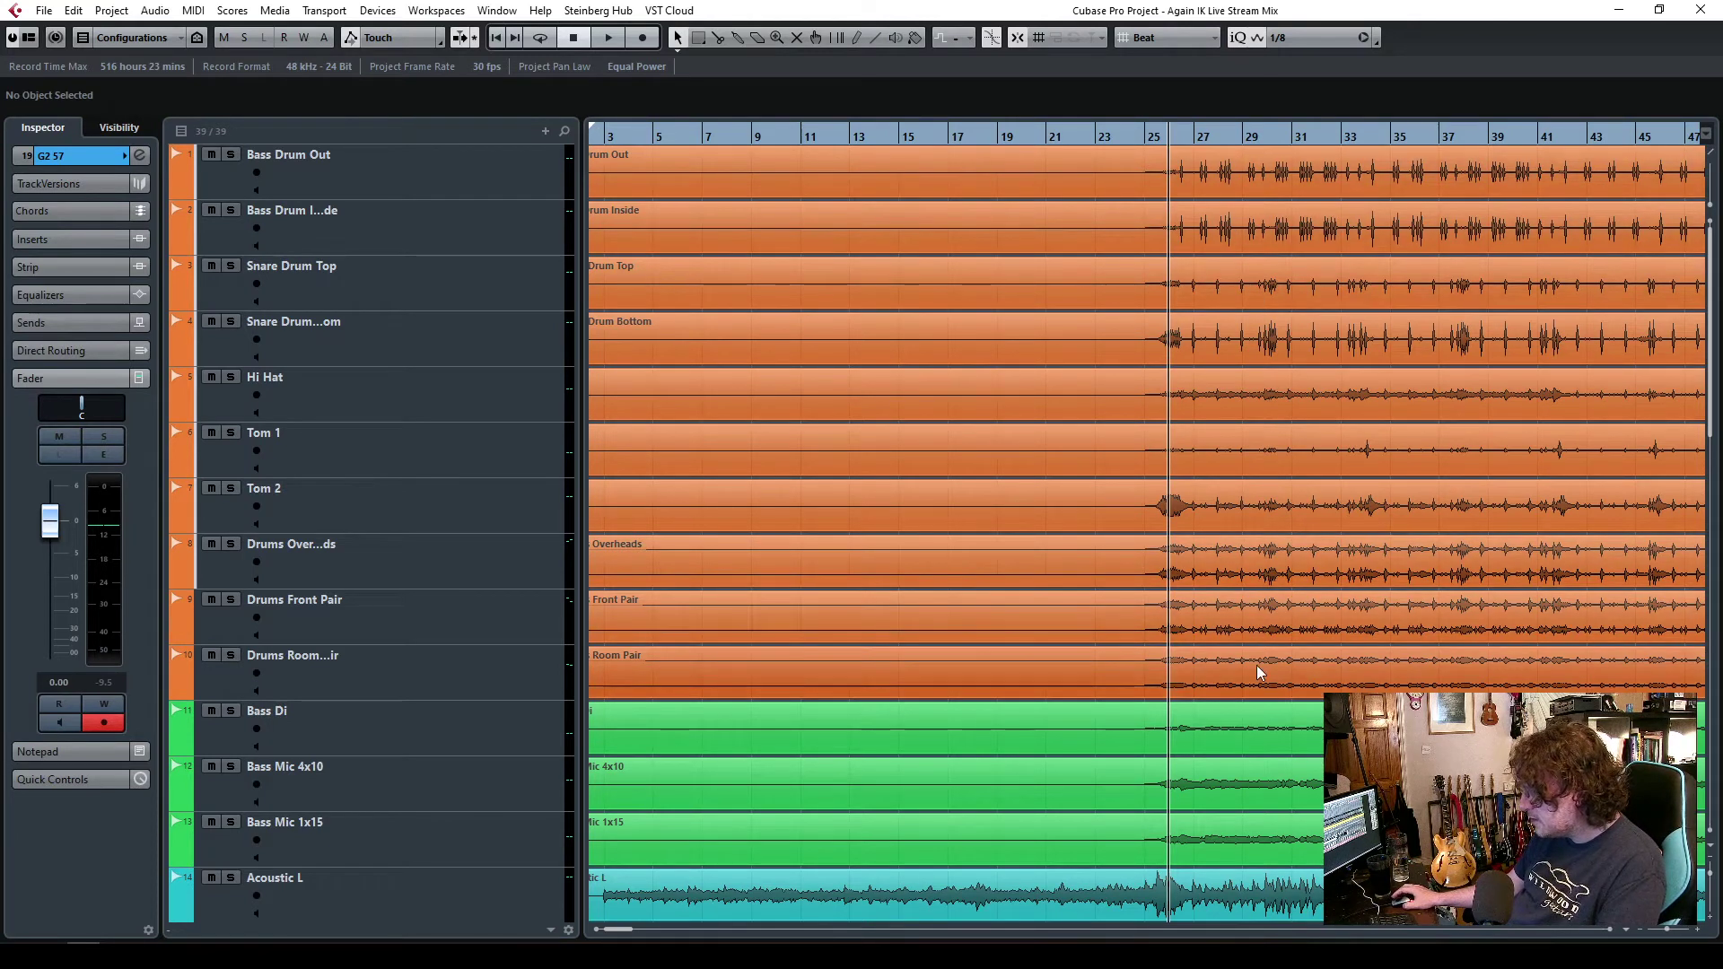
- Review the drum and bass tracks, inspecting Bass Mic 4x10 and Bass Mic 1x15, and check the Acoustic L and Acoustic R tracks
{"action": "scroll", "coordinate": [1258, 672], "scroll_direction": "down", "scroll_amount": 8}
{"action": "scroll", "coordinate": [1256, 670], "scroll_direction": "up", "scroll_amount": 5}
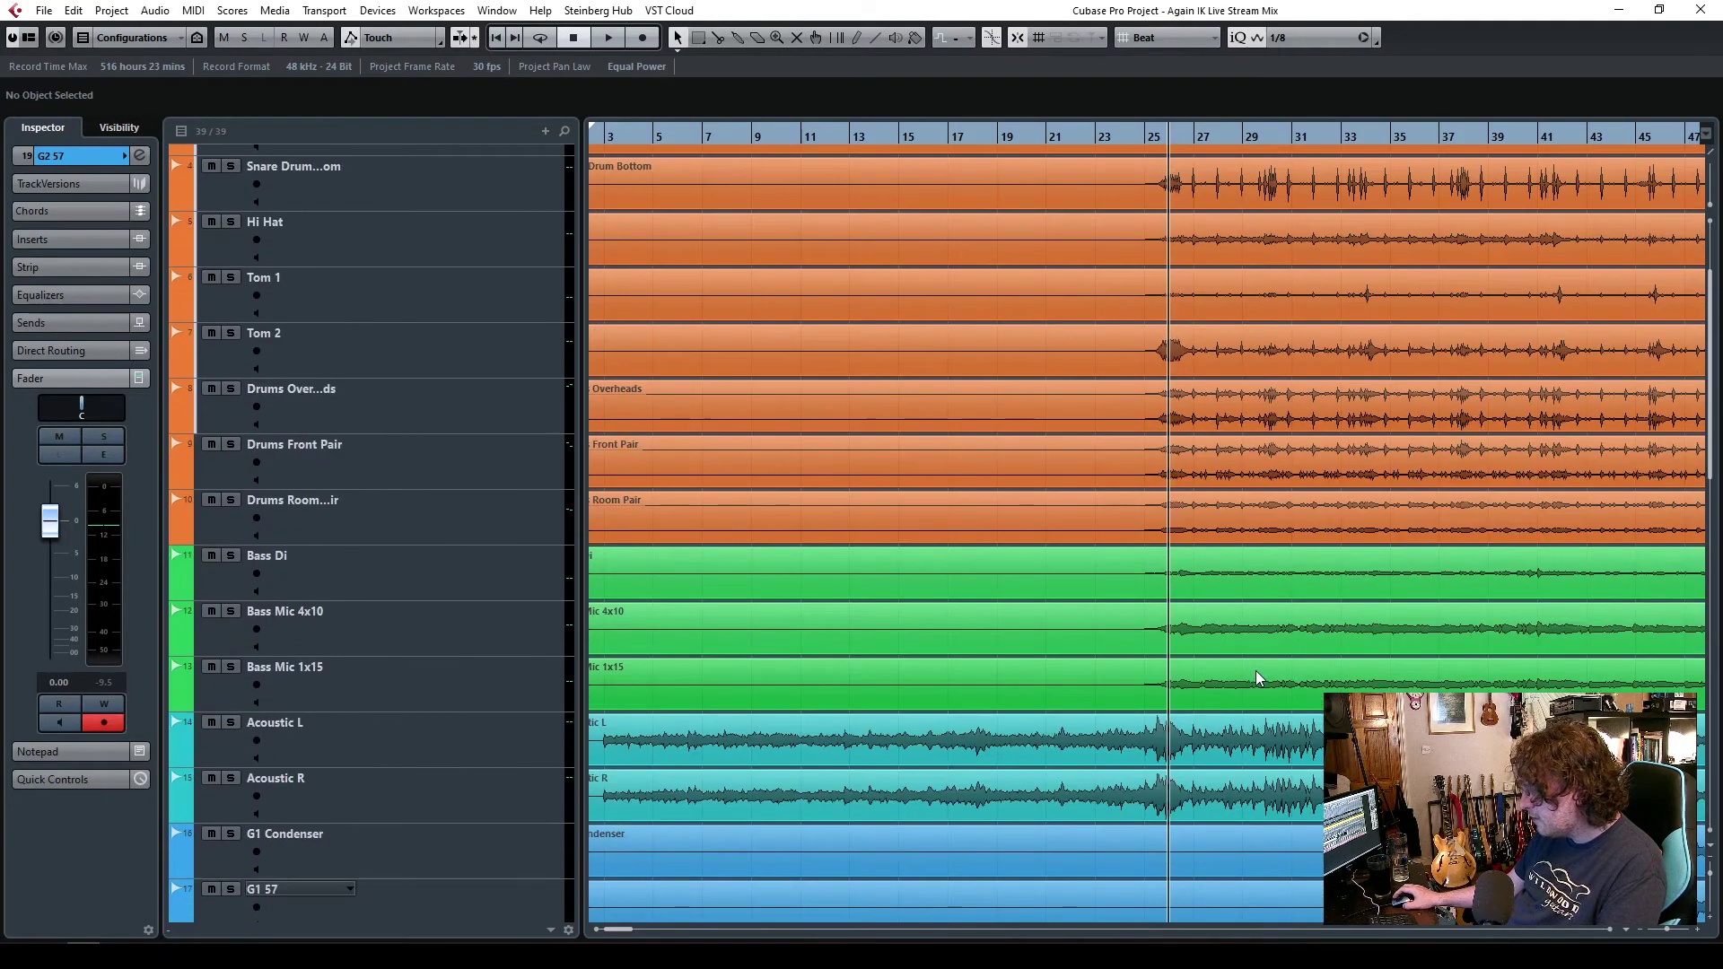
{"action": "left_click", "coordinate": [492, 587]}
{"action": "left_click", "coordinate": [498, 631]}
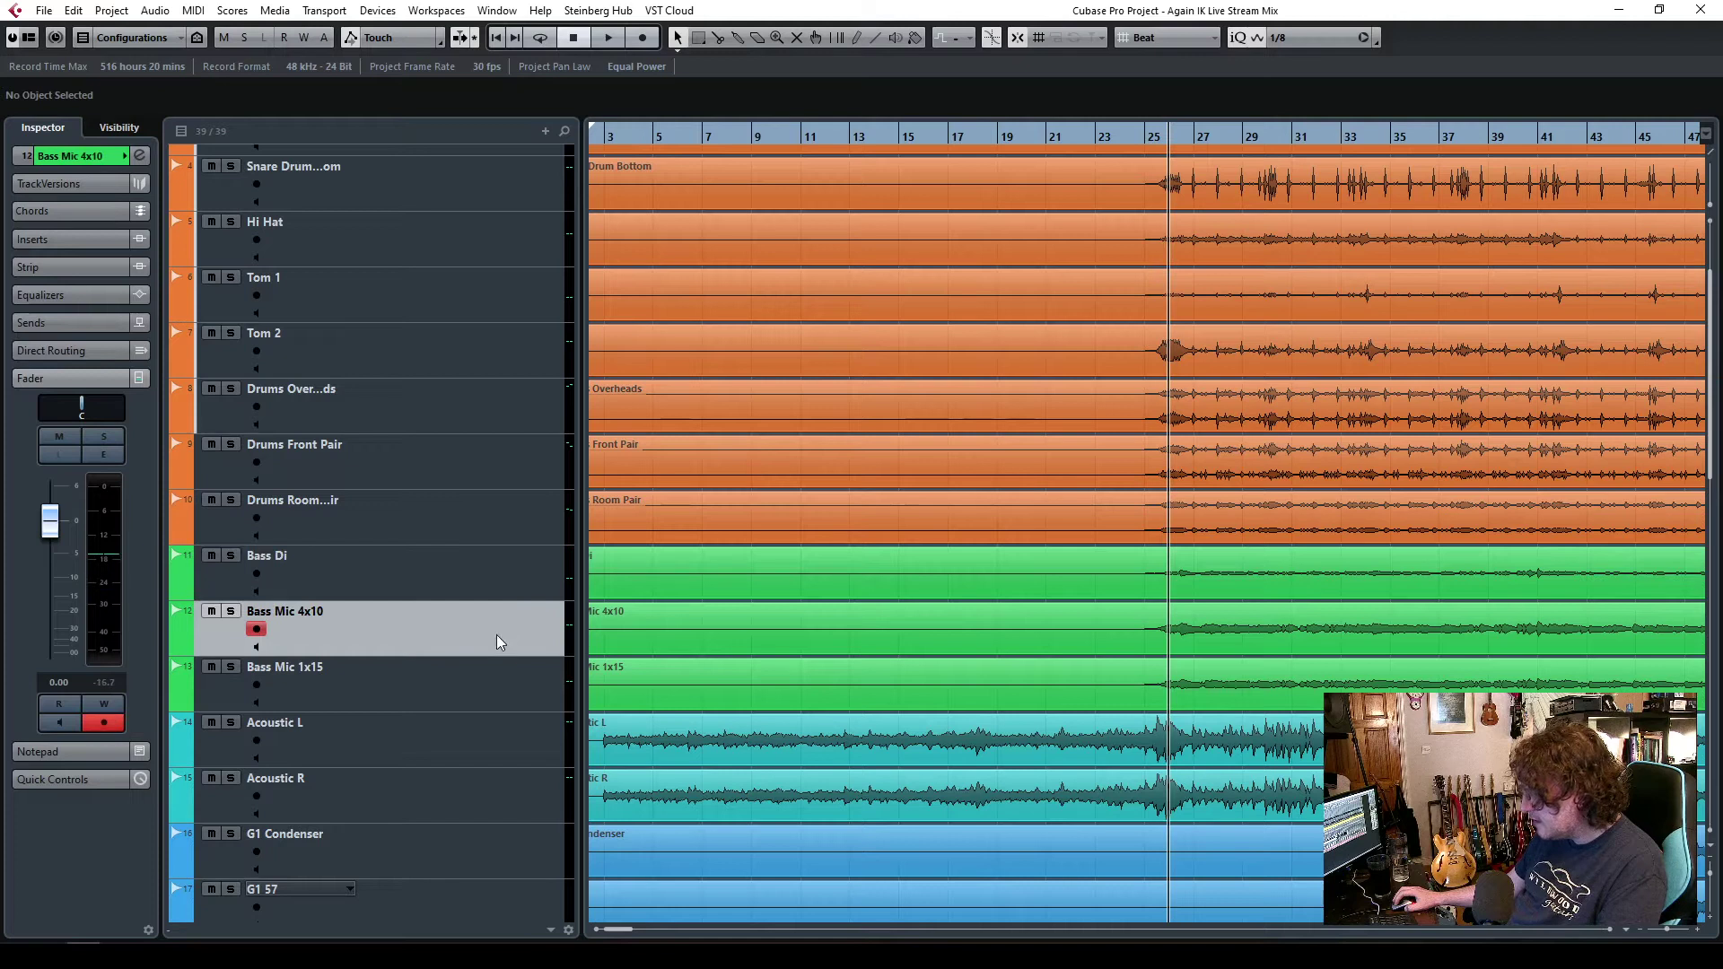
{"action": "left_click", "coordinate": [499, 687]}
{"action": "scroll", "coordinate": [1062, 661], "scroll_direction": "down", "scroll_amount": 5}
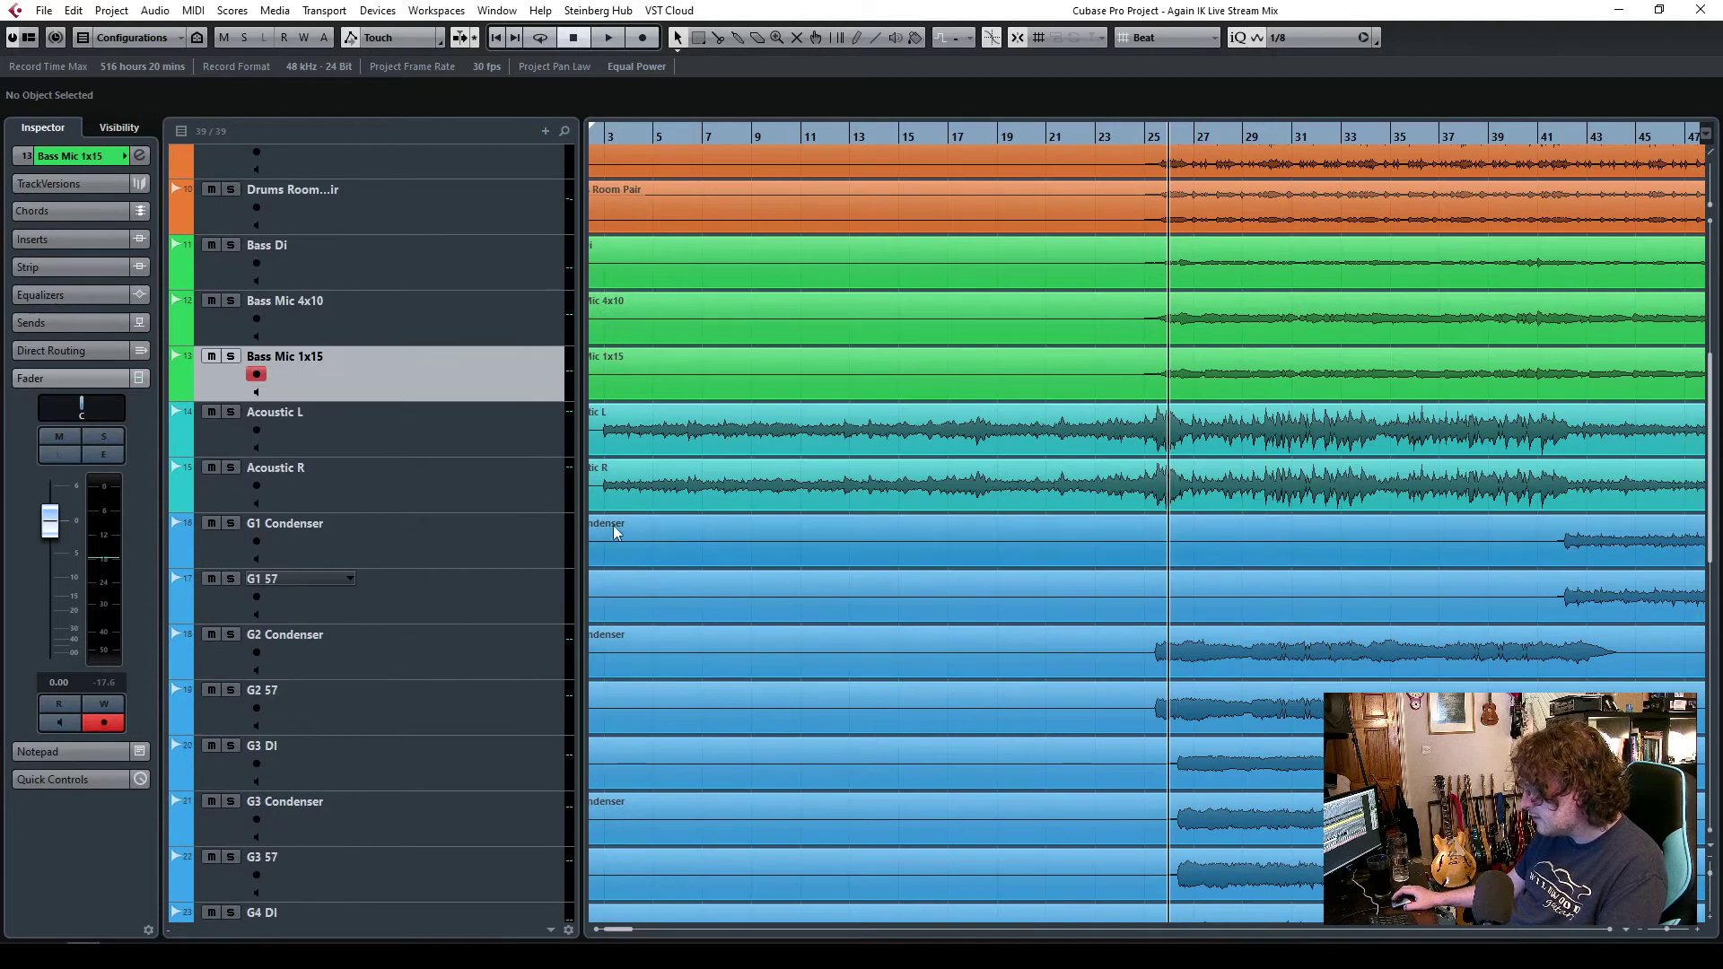
{"action": "left_click", "coordinate": [473, 434]}
{"action": "left_click", "coordinate": [459, 499]}
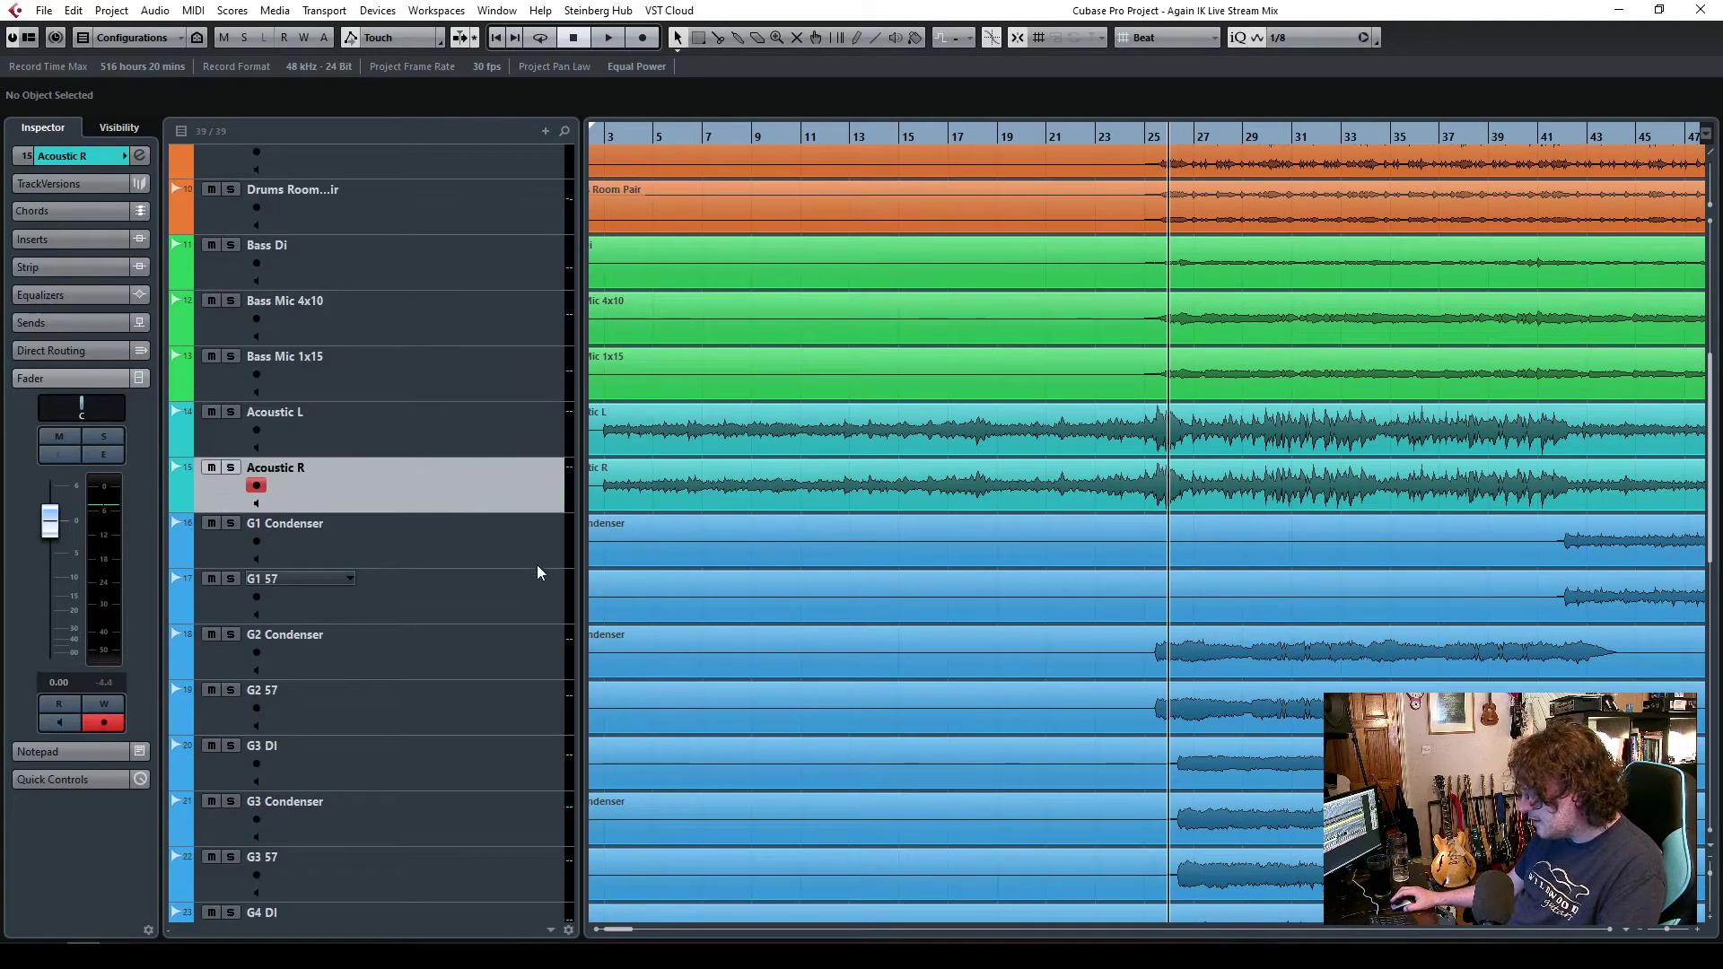
- Examine the electric guitar, Hammond and vocal tracks, and view where the vocal parts occur across the whole song
{"action": "scroll", "coordinate": [538, 569], "scroll_direction": "down", "scroll_amount": 10}
{"action": "scroll", "coordinate": [538, 572], "scroll_direction": "up", "scroll_amount": 5}
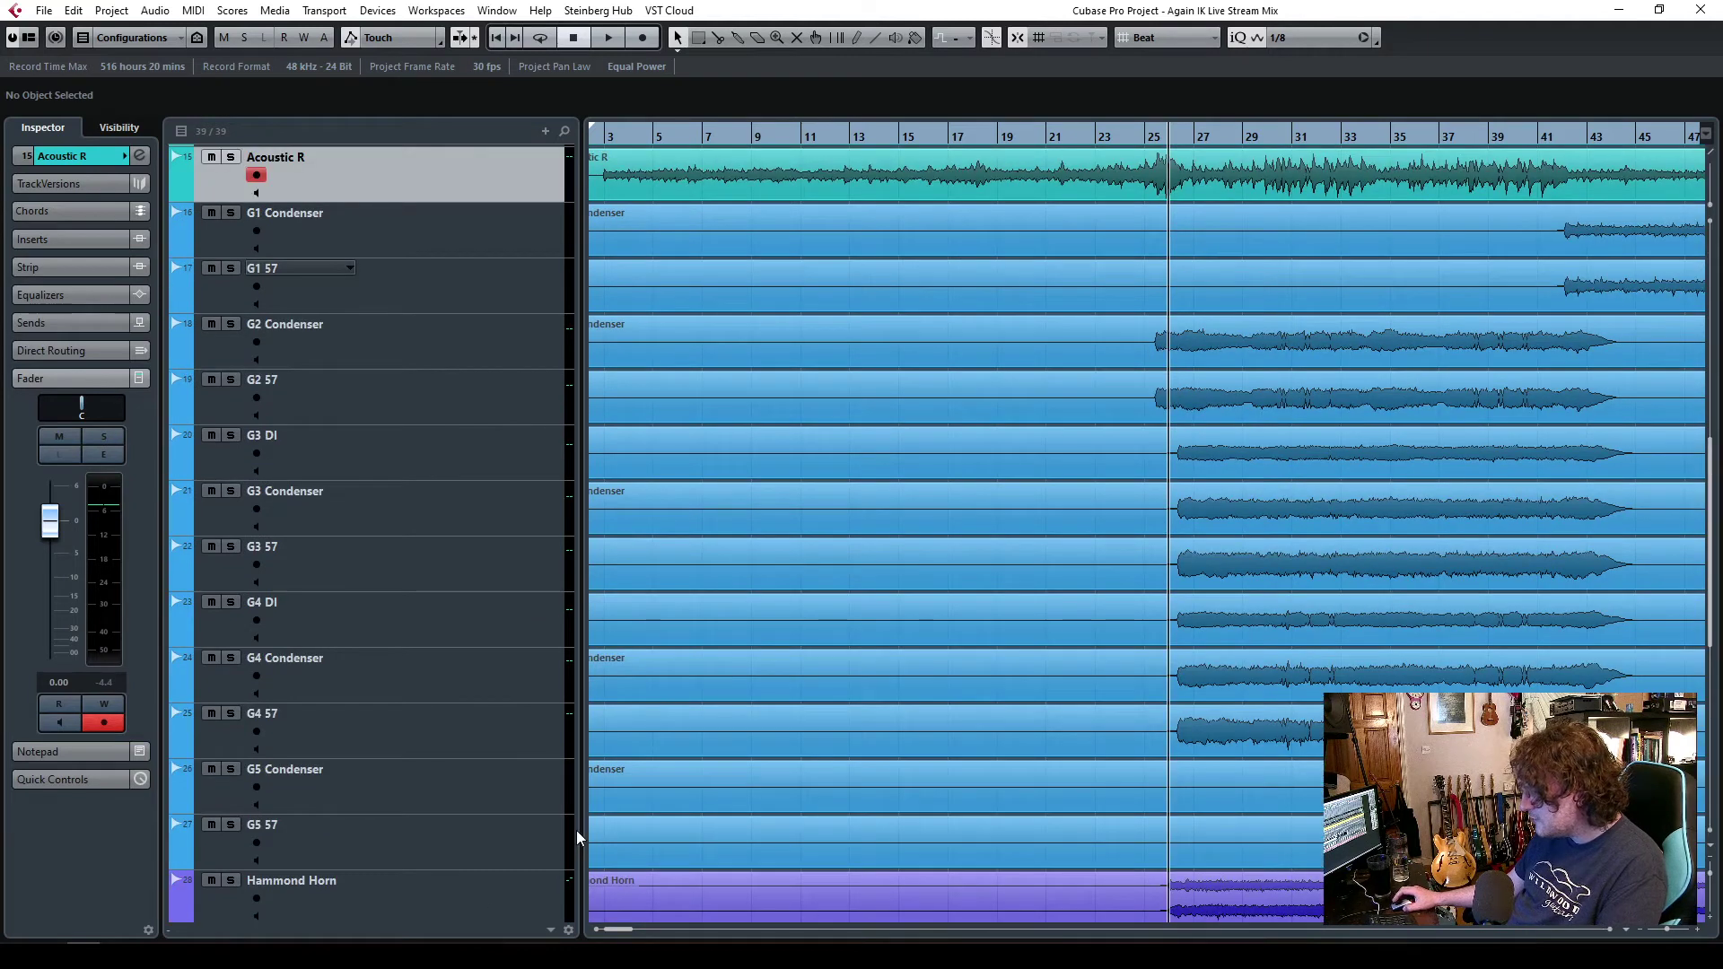
{"action": "scroll", "coordinate": [843, 788], "scroll_direction": "down", "scroll_amount": 8}
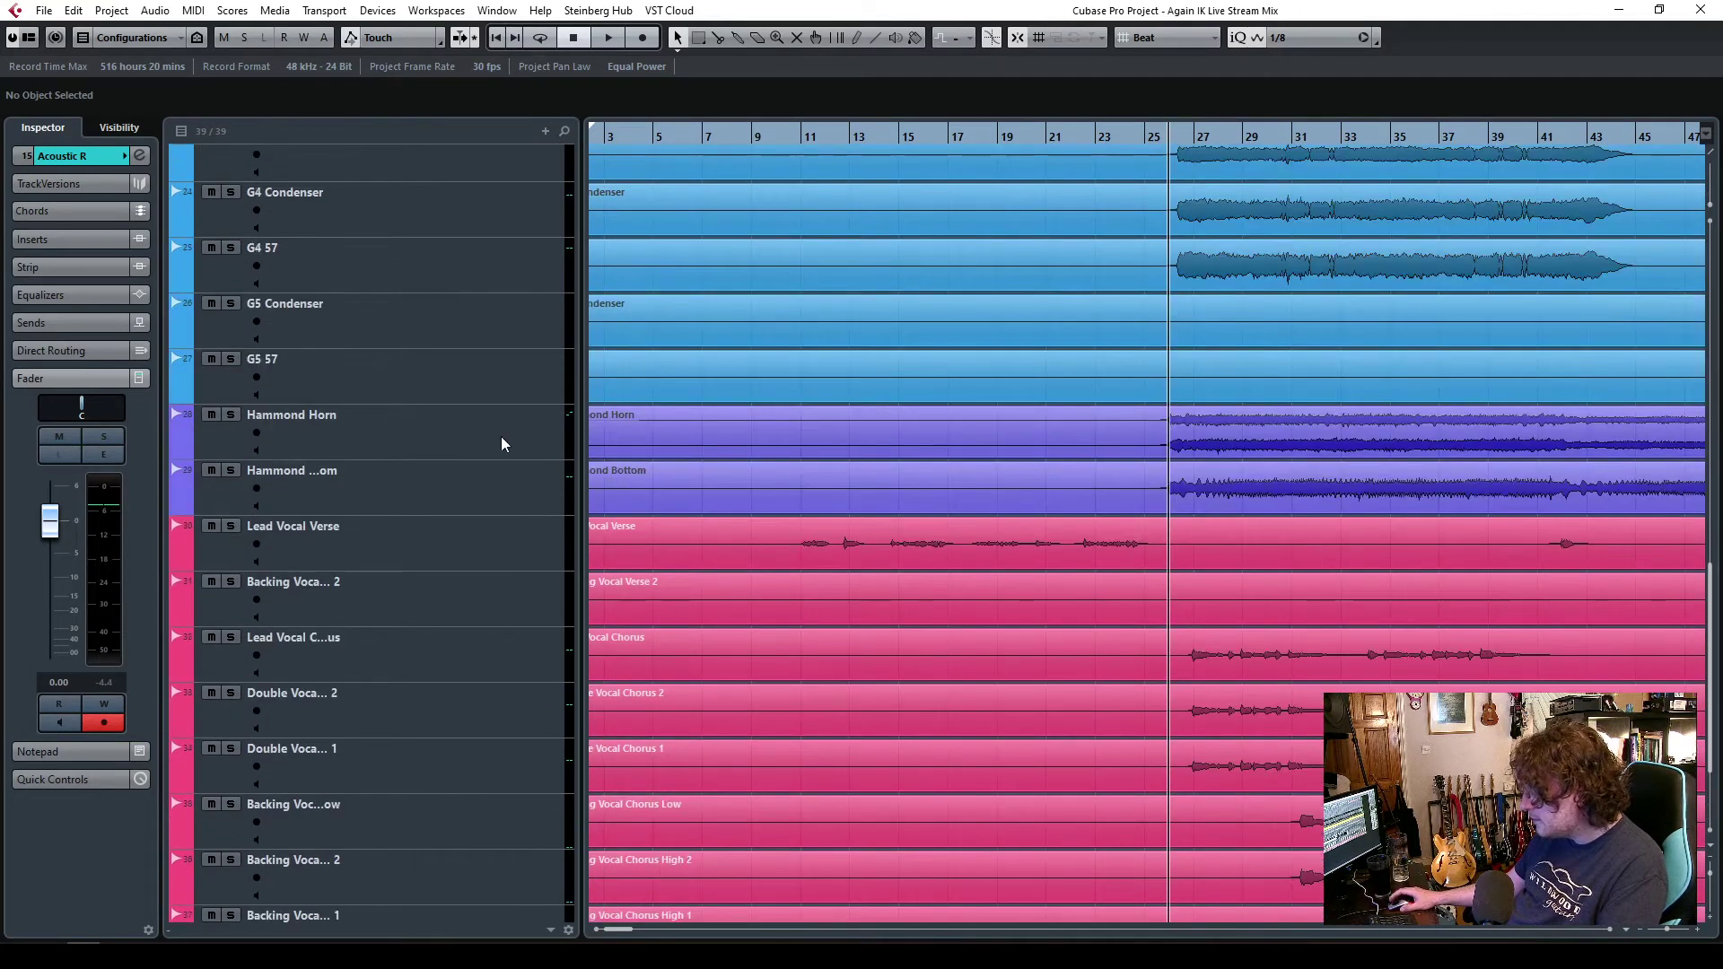
{"action": "left_click", "coordinate": [450, 438]}
{"action": "left_click", "coordinate": [444, 483]}
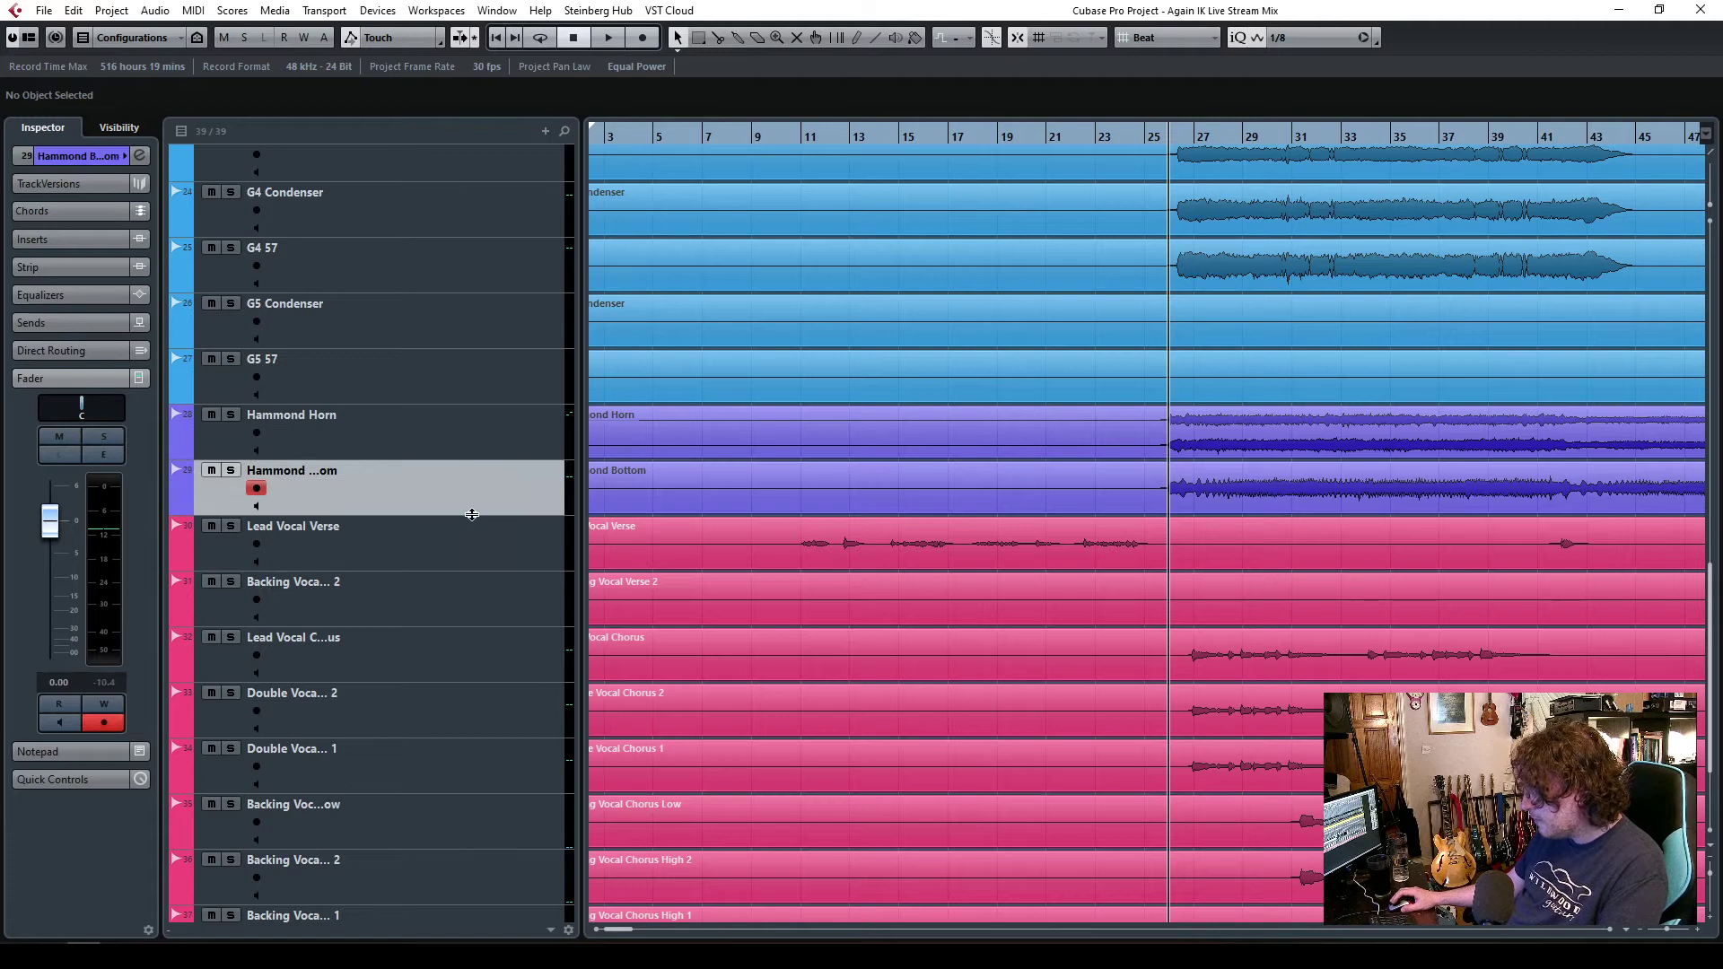
{"action": "scroll", "coordinate": [875, 583], "scroll_direction": "down", "scroll_amount": 3}
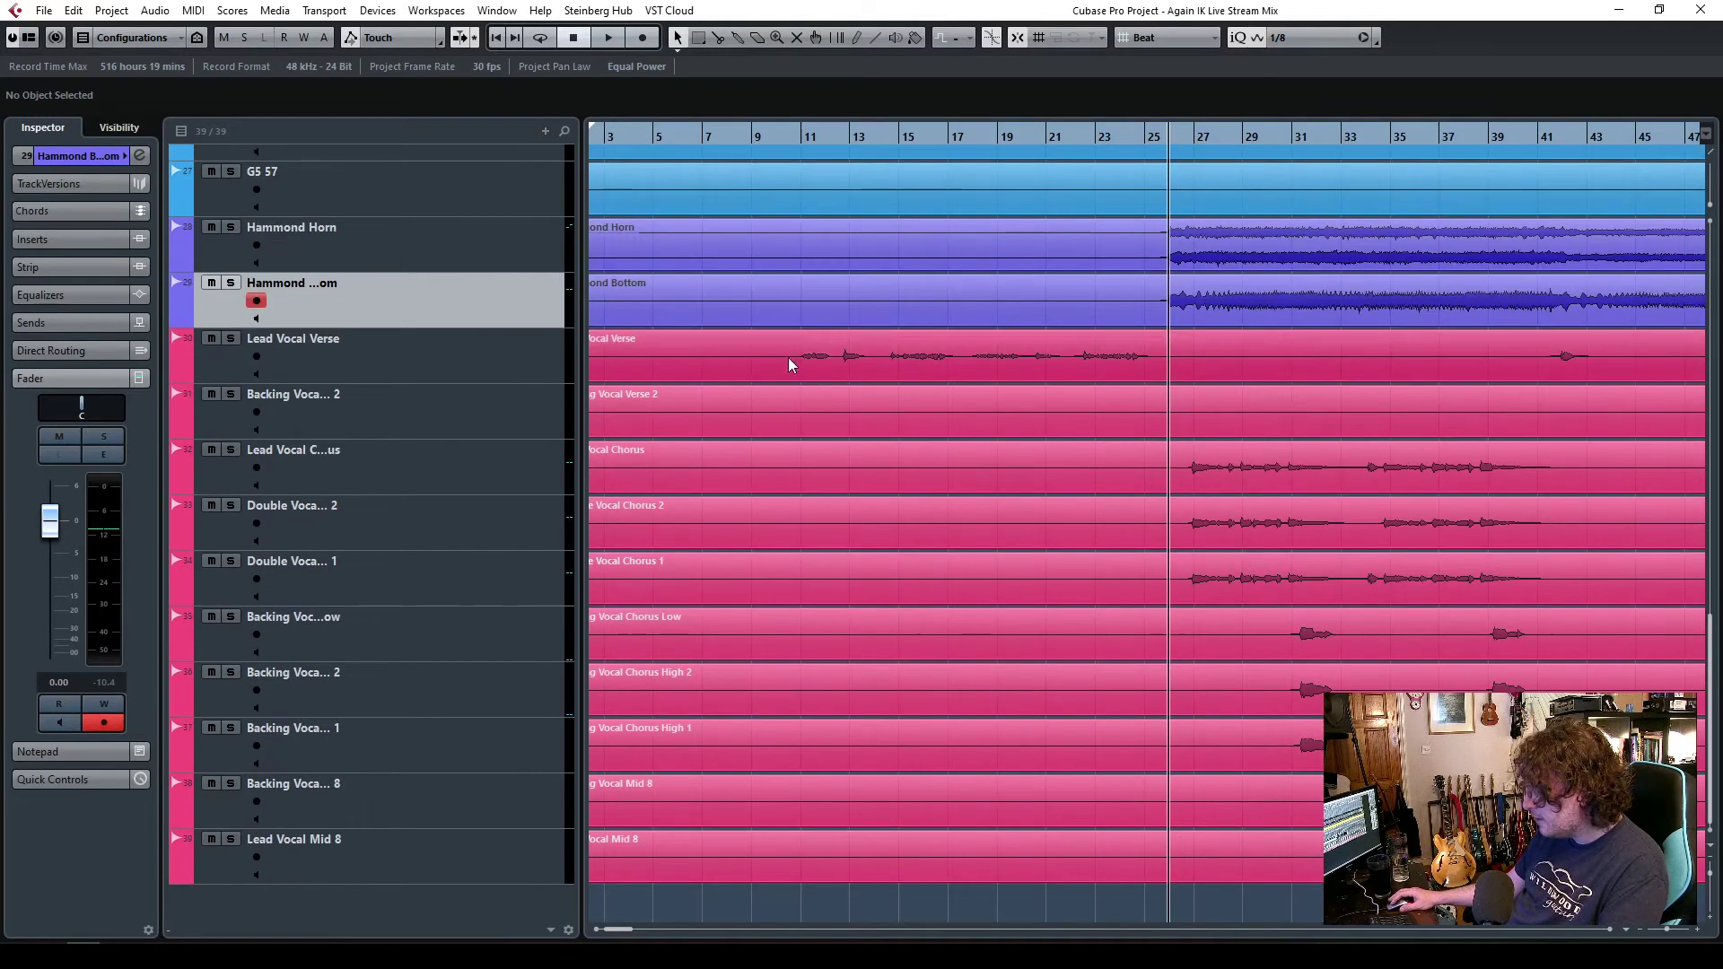
{"action": "left_click", "coordinate": [826, 359]}
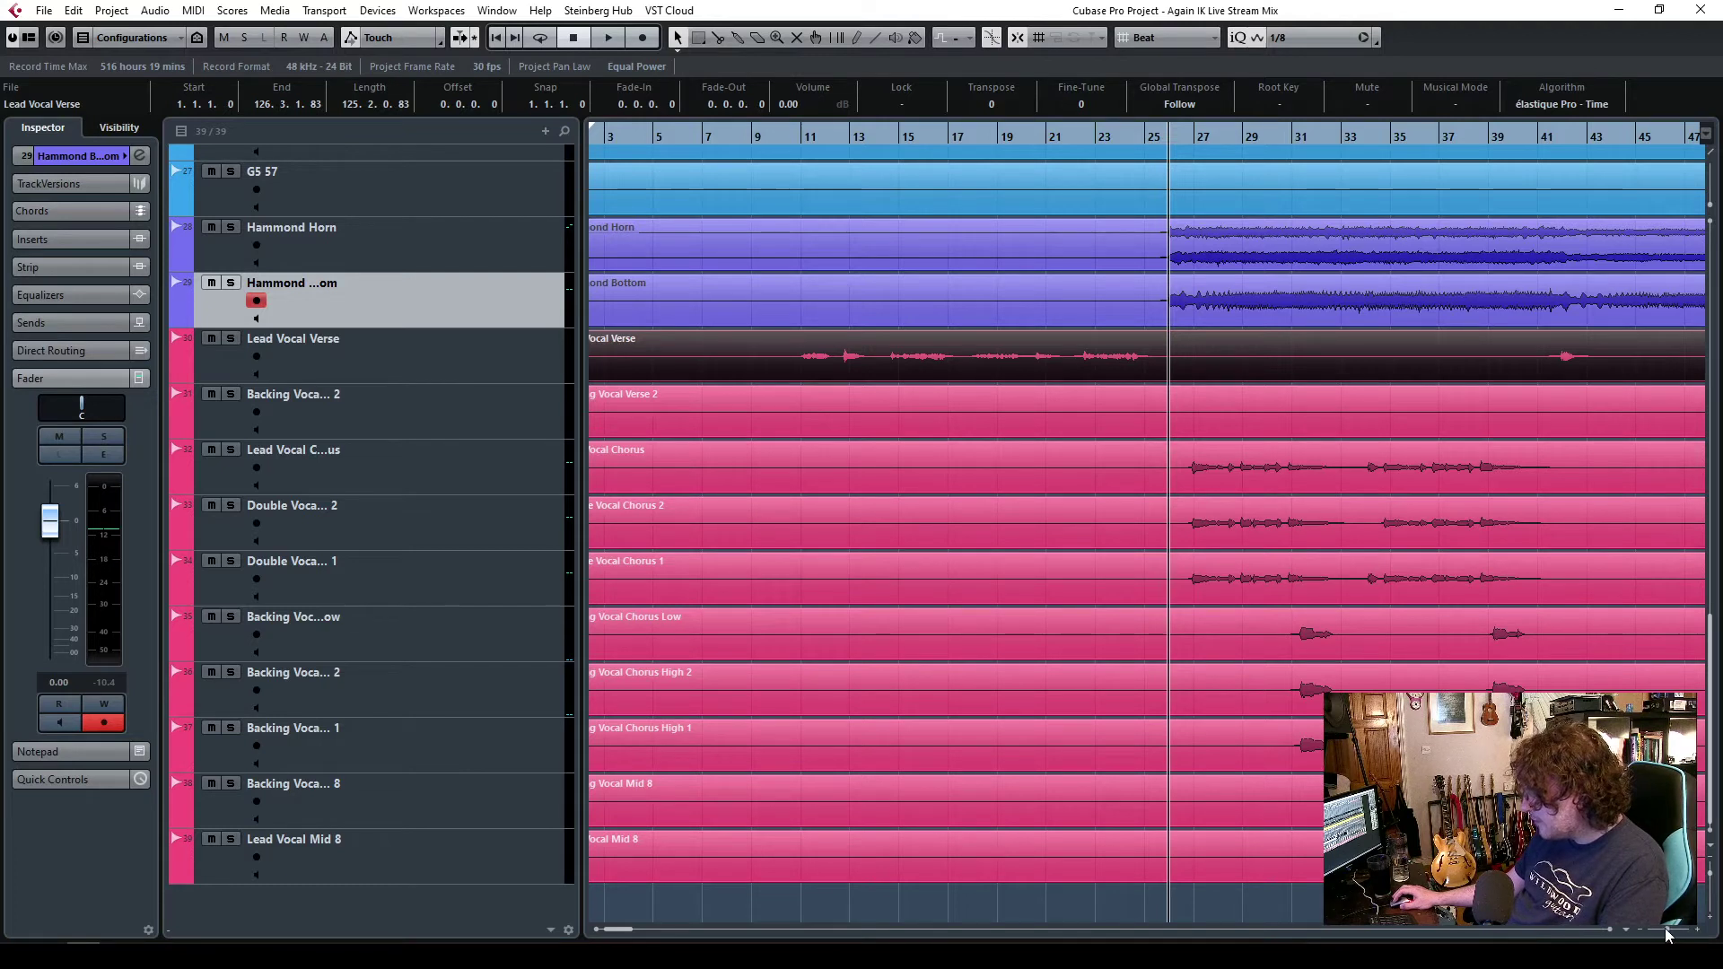
{"action": "left_click_drag", "start_coordinate": [1666, 934], "coordinate": [1656, 933]}
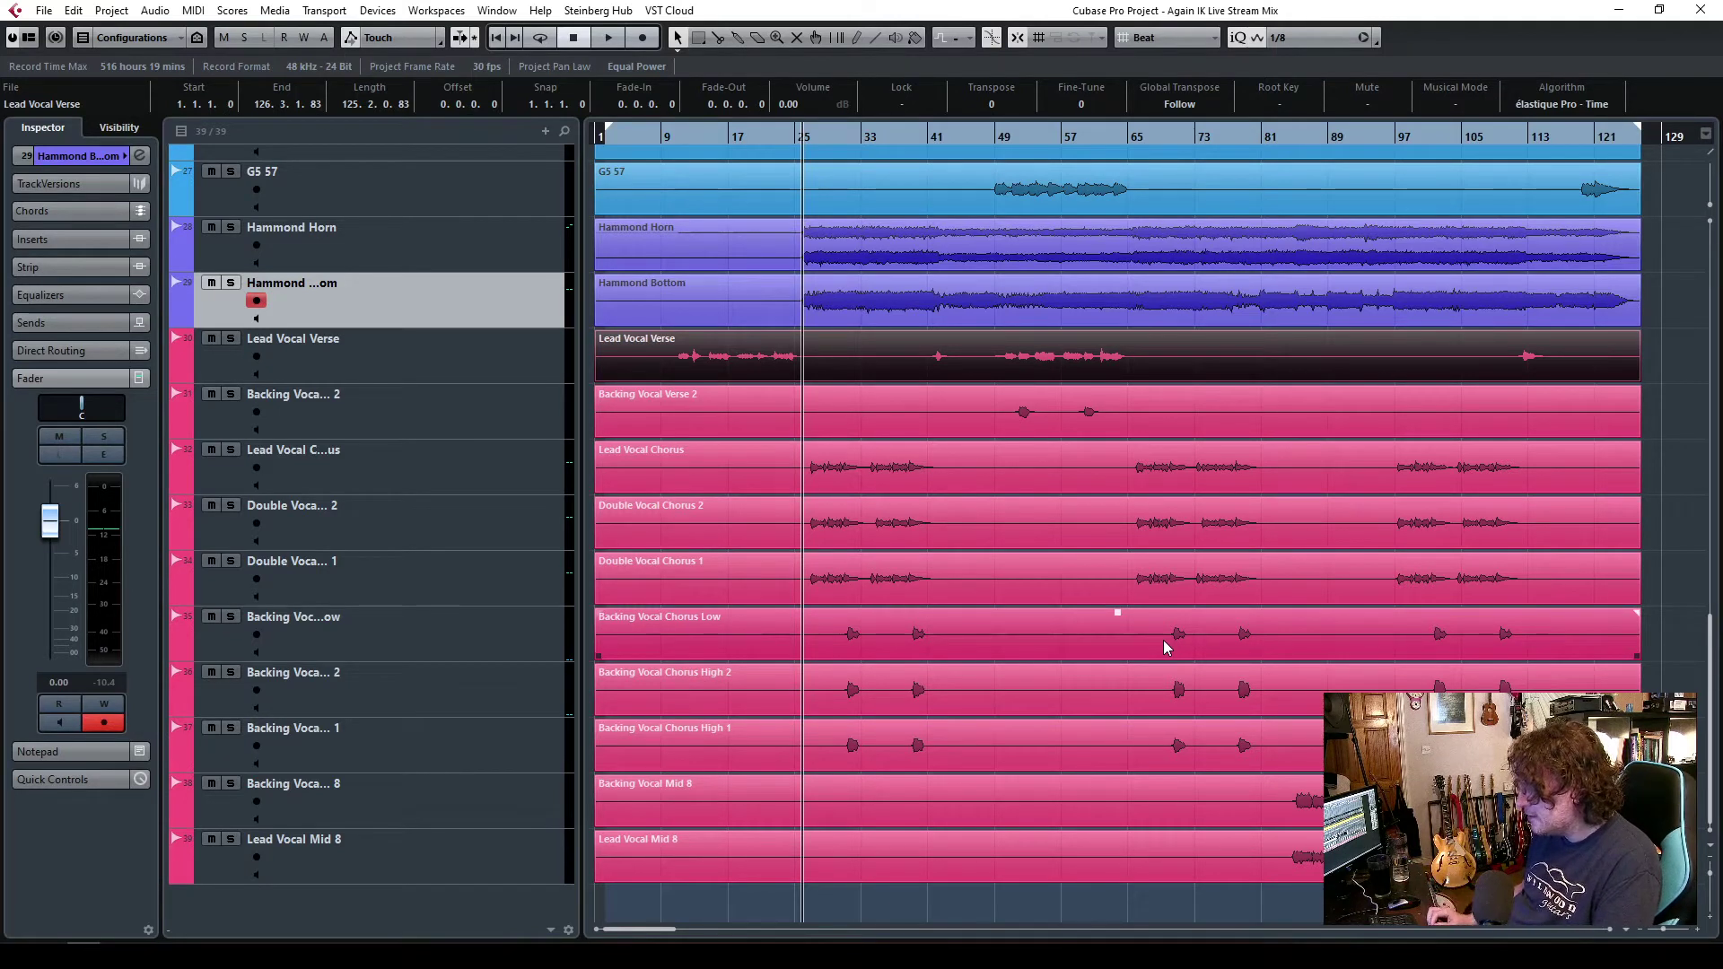
- Return to the drum tracks and place the playhead at bar 25, just before the drums enter
{"action": "scroll", "coordinate": [1167, 682], "scroll_direction": "up", "scroll_amount": 10}
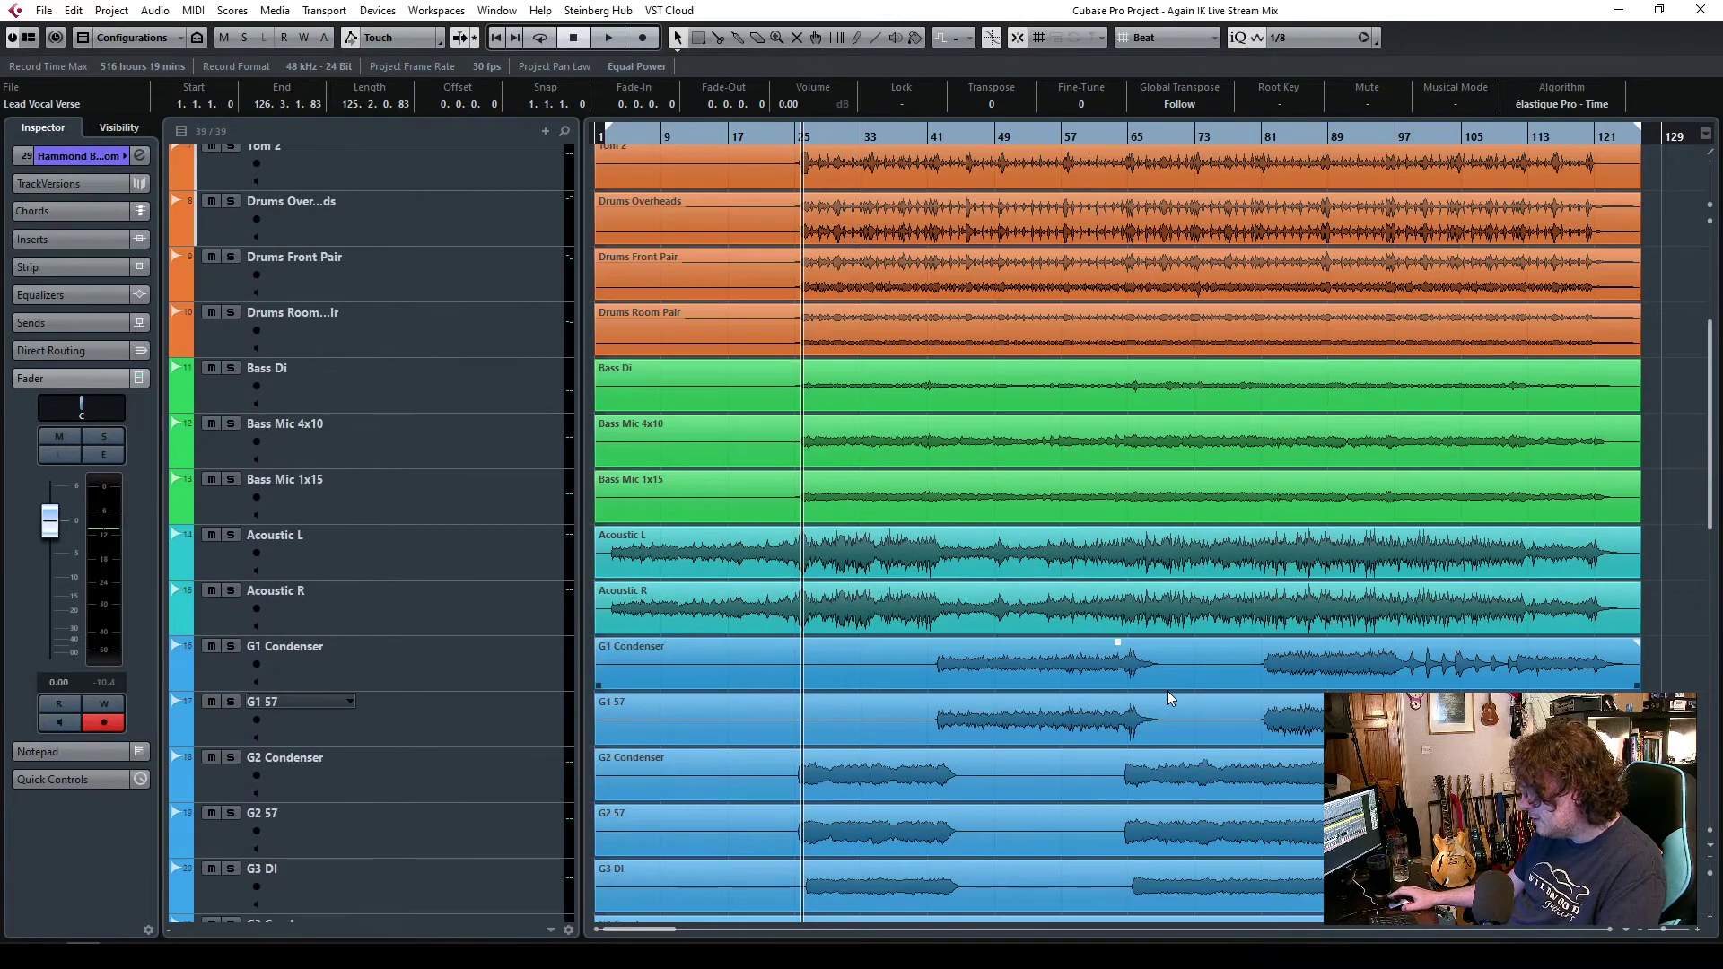
{"action": "scroll", "coordinate": [1169, 697], "scroll_direction": "up", "scroll_amount": 3}
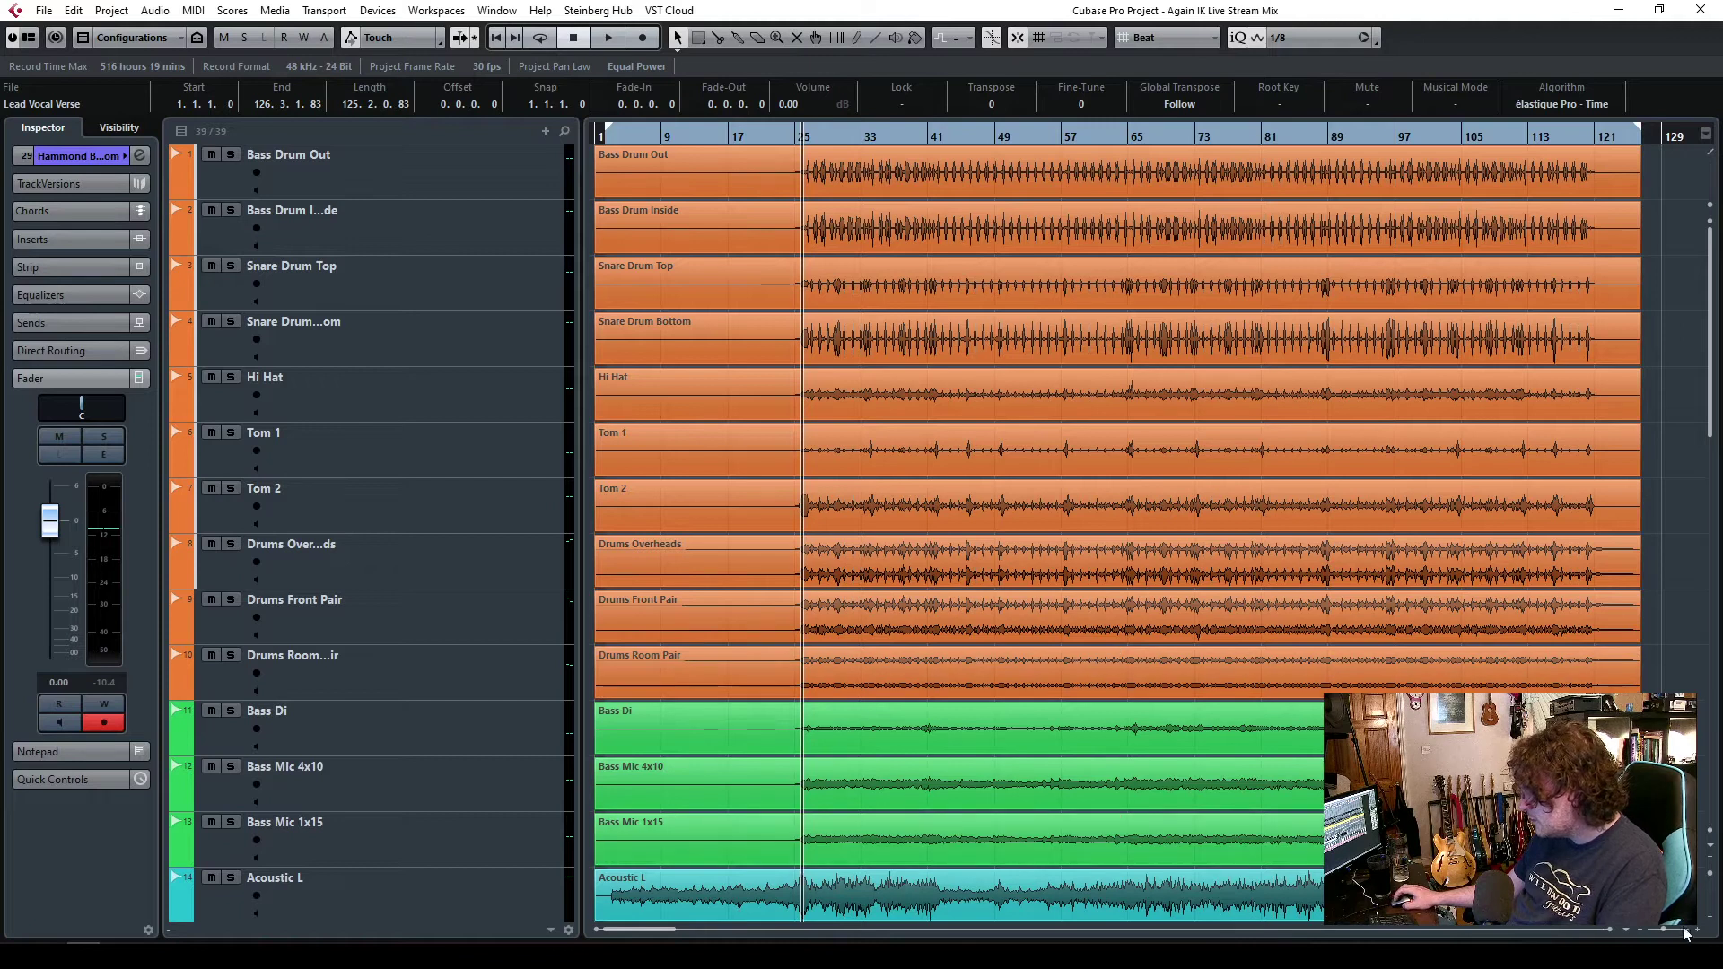
{"action": "key", "text": "h"}
{"action": "key", "text": "h"}
{"action": "key", "text": "h"}
{"action": "key", "text": "h"}
{"action": "key", "text": "h"}
{"action": "key", "text": "h"}
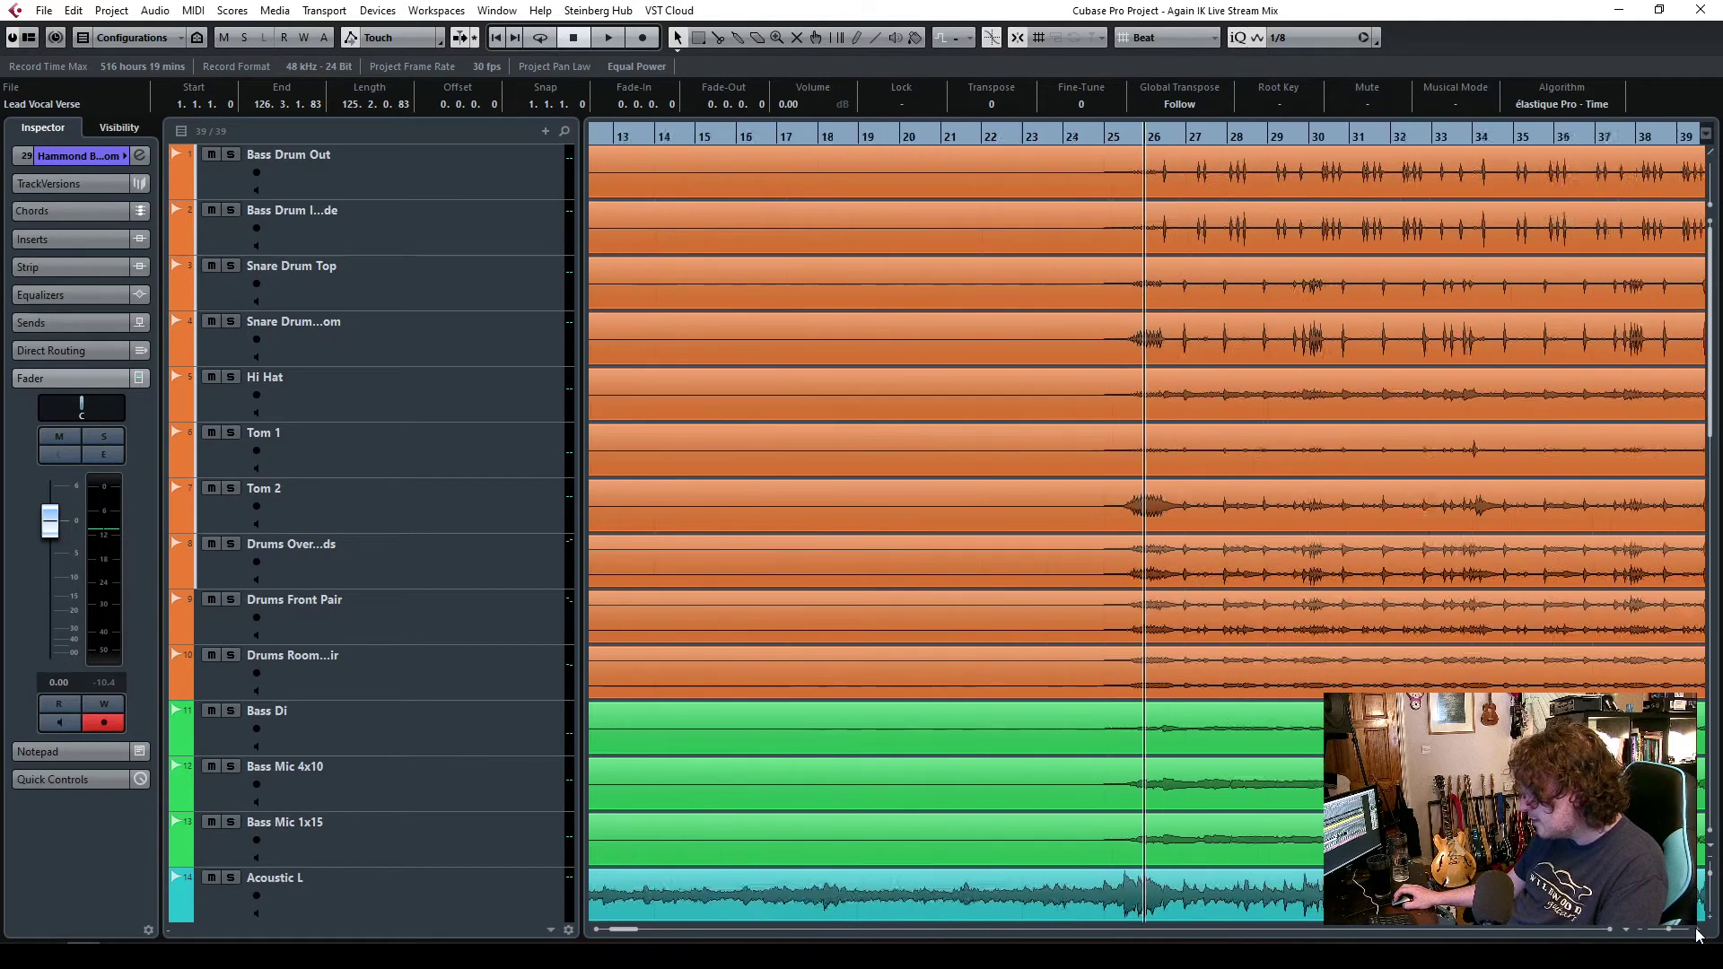
{"action": "left_click", "coordinate": [1070, 138]}
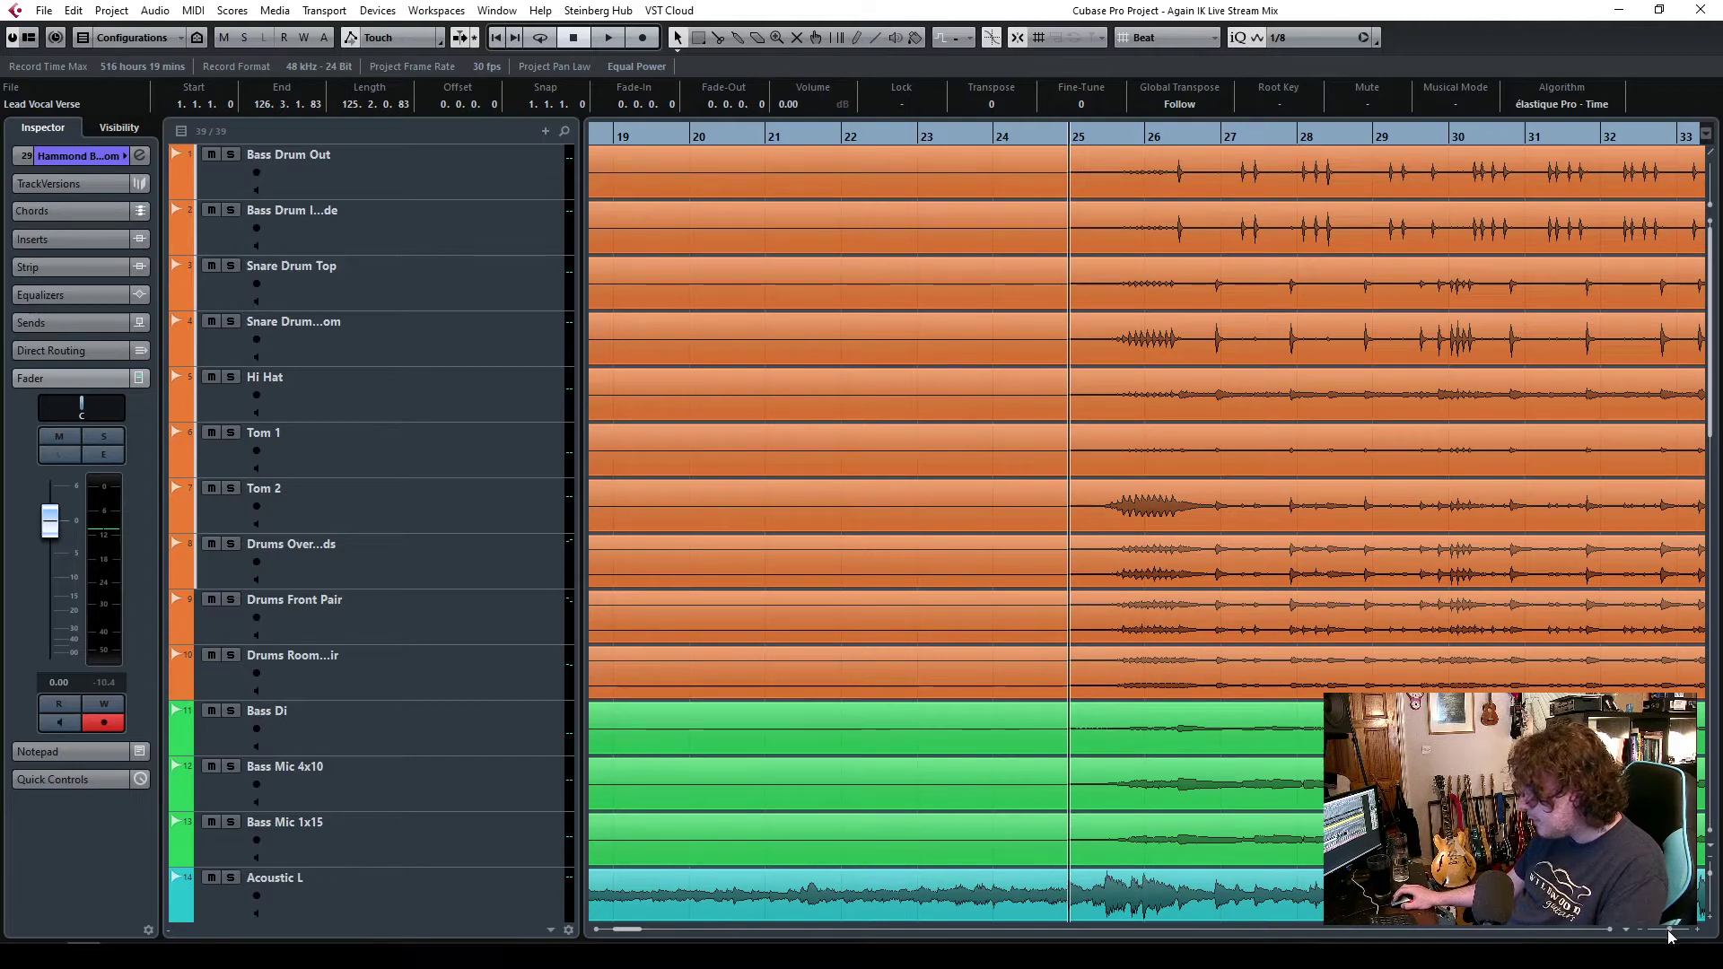
{"action": "left_click_drag", "start_coordinate": [1669, 935], "coordinate": [1660, 934]}
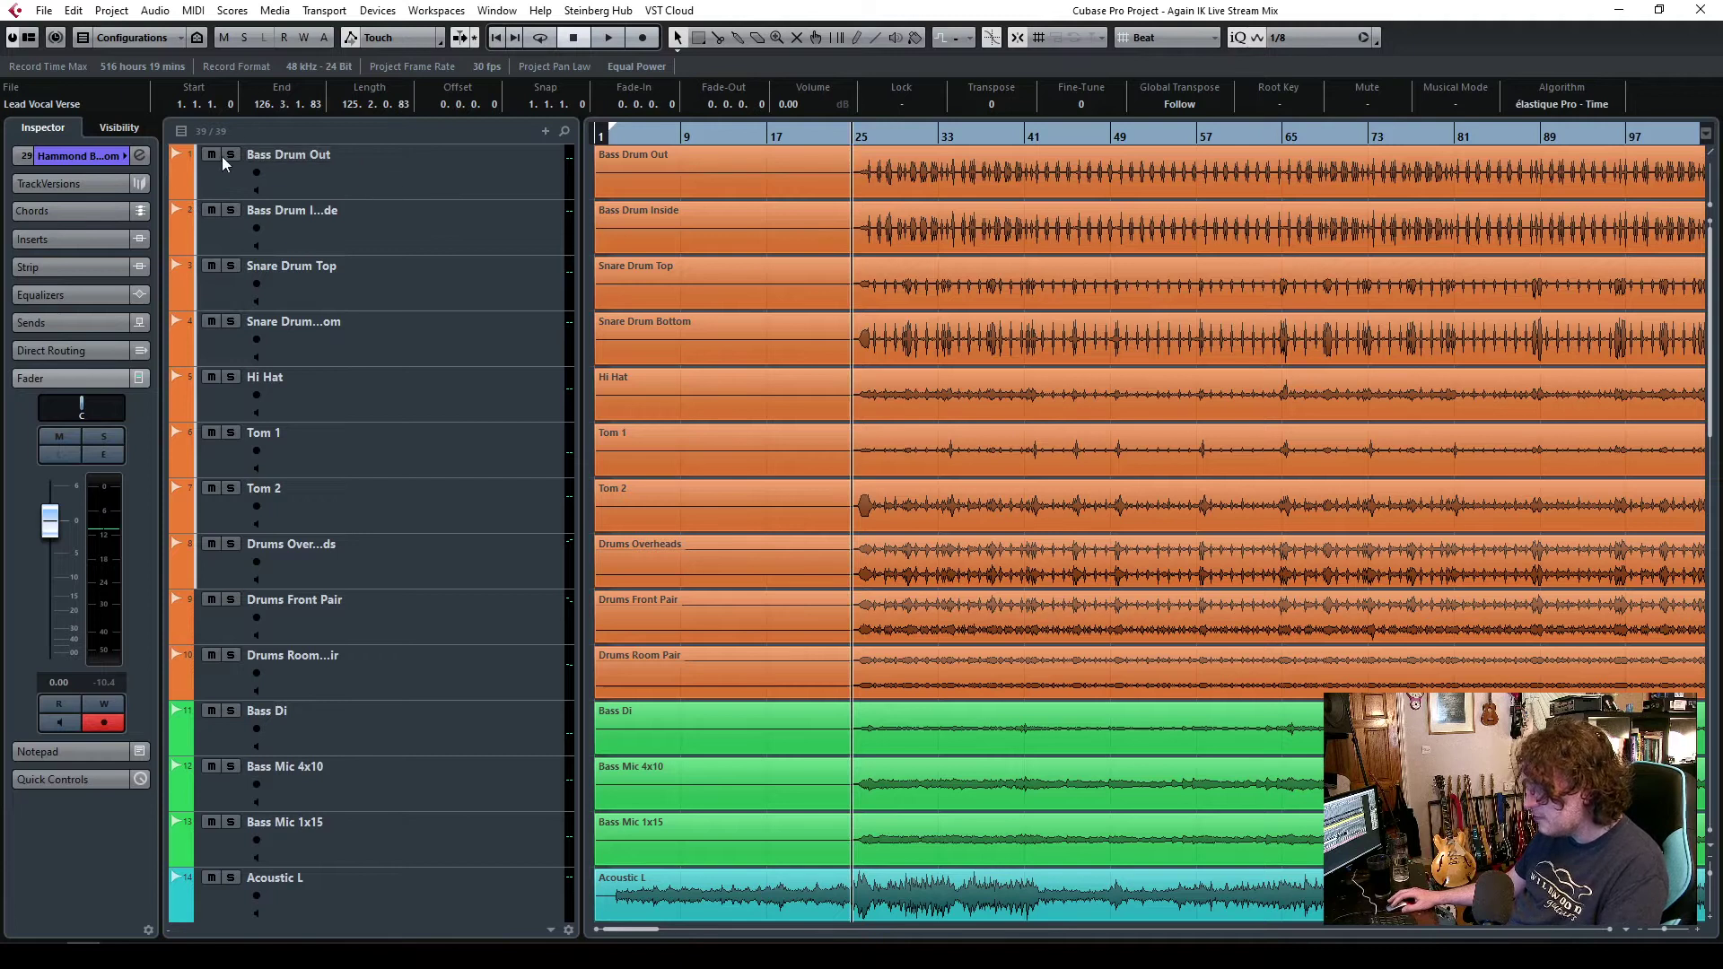
- Select all tracks from Bass Drum Out to Lead Vocal Mid 8 and mute them
{"action": "left_click", "coordinate": [404, 184]}
{"action": "scroll", "coordinate": [520, 584], "scroll_direction": "down", "scroll_amount": 15}
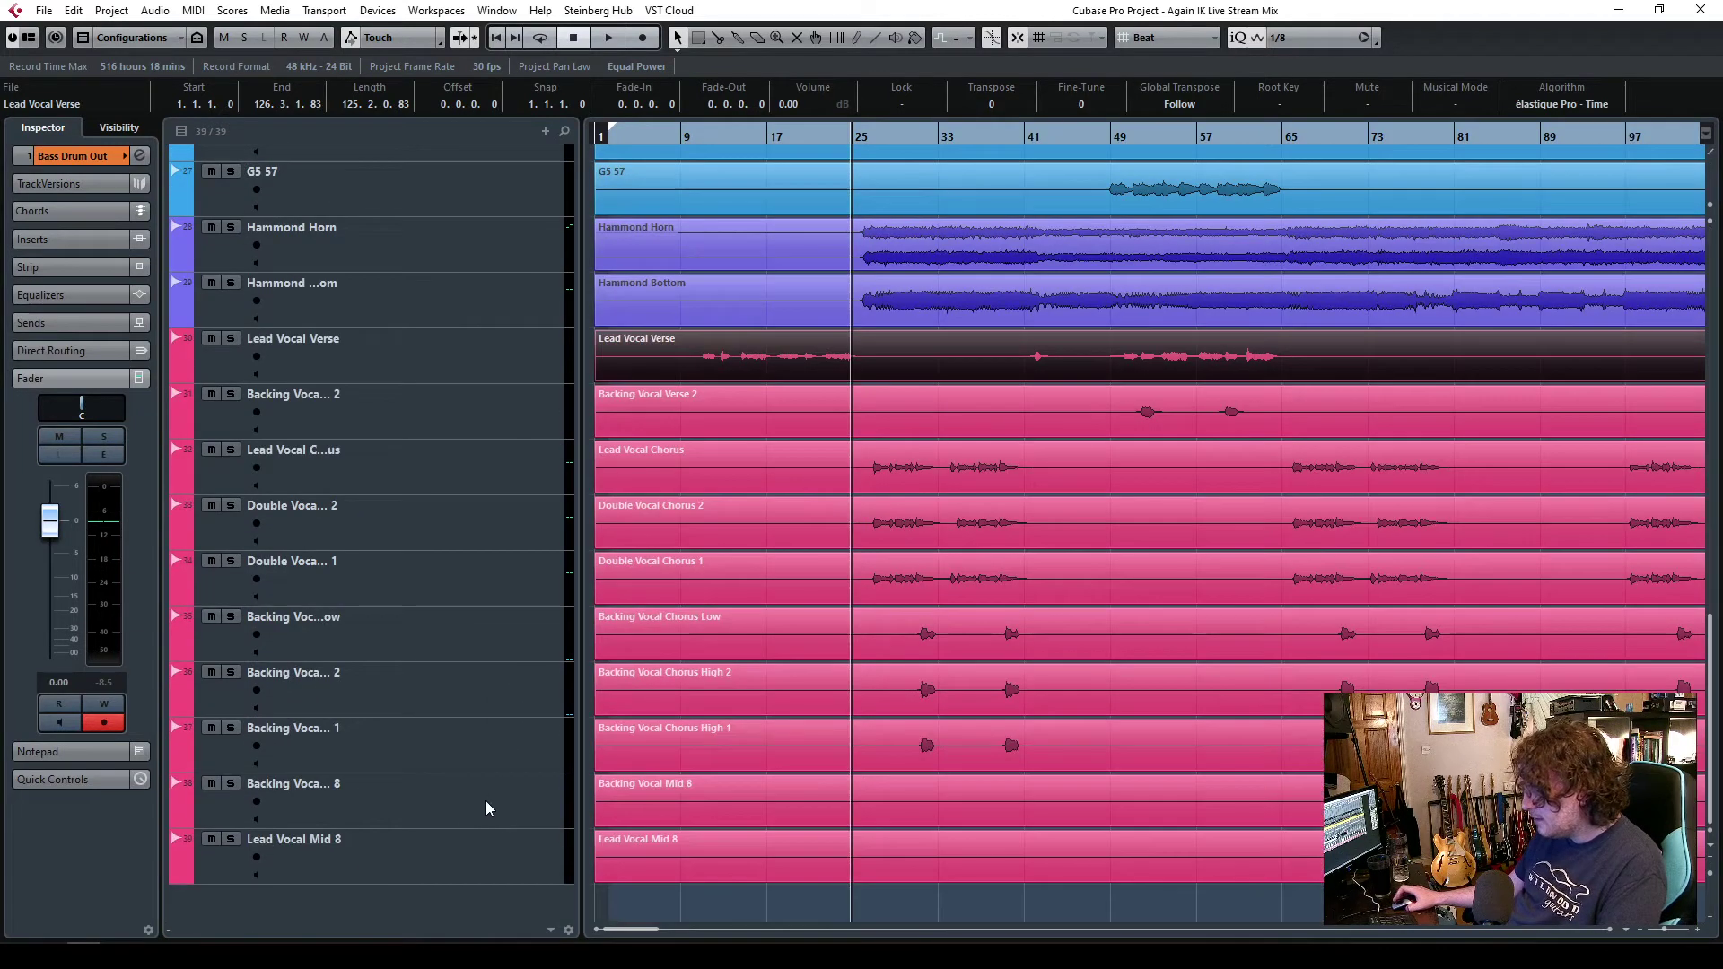
{"action": "key", "text": "ctrl+a"}
{"action": "key", "text": "m"}
{"action": "scroll", "coordinate": [336, 579], "scroll_direction": "up", "scroll_amount": 13}
{"action": "scroll", "coordinate": [336, 574], "scroll_direction": "up", "scroll_amount": 2}
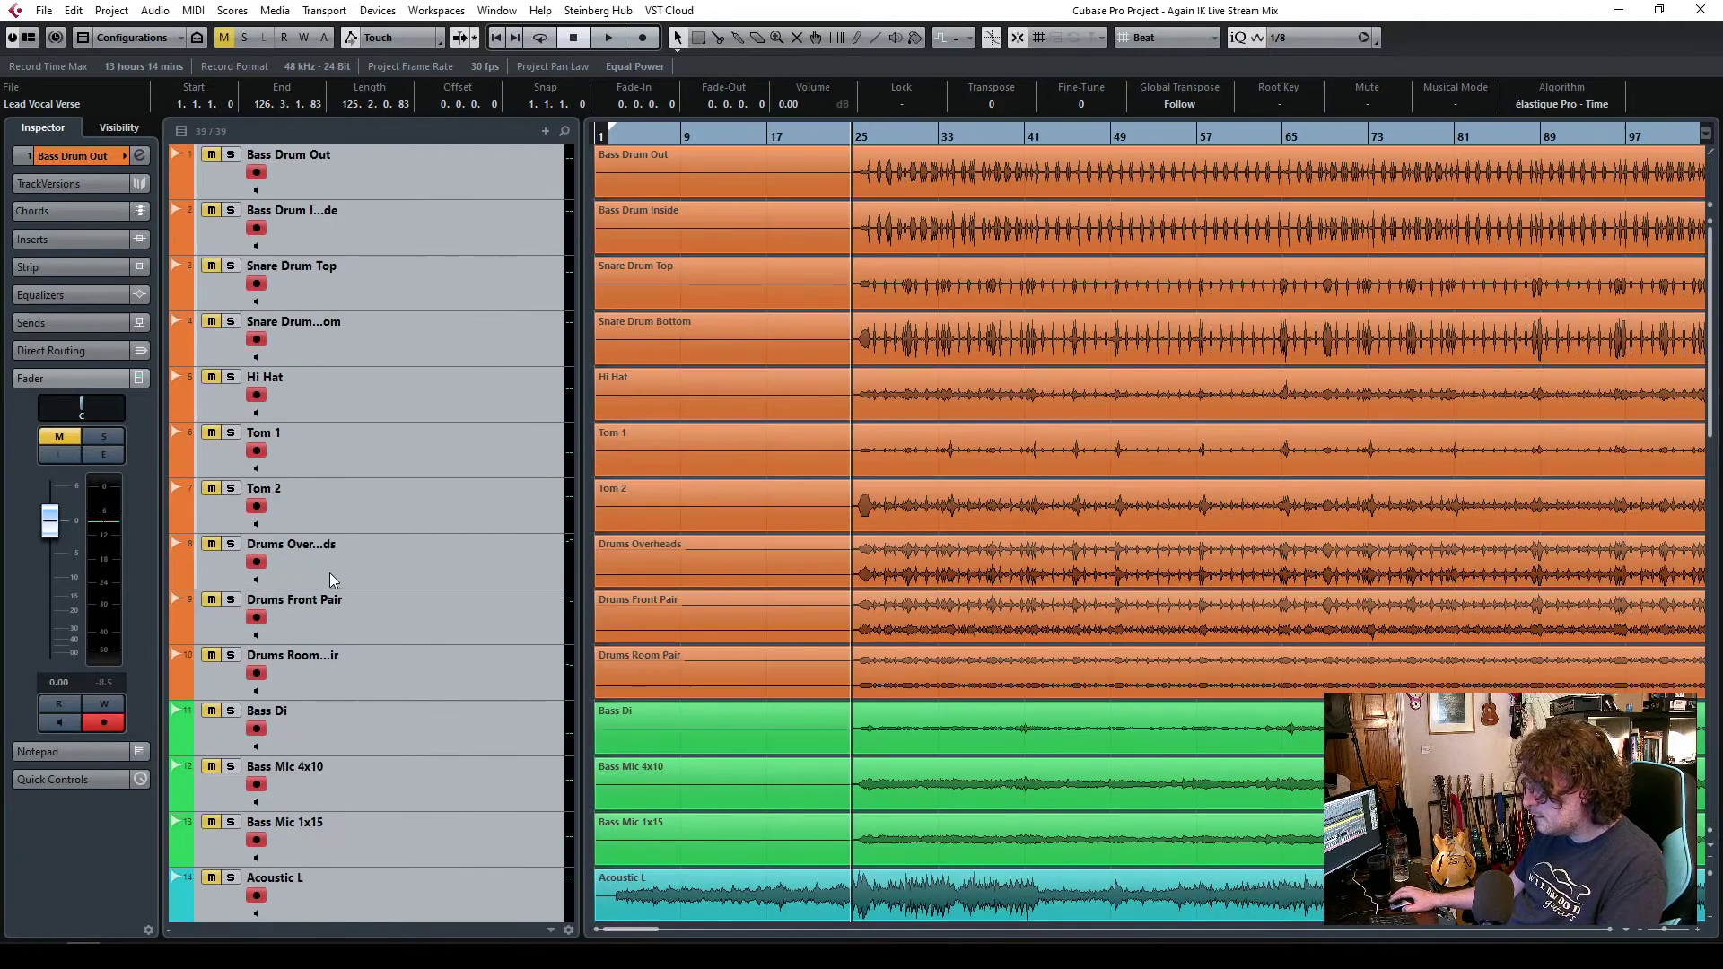
- Unmute Bass Drum Out, audition it alone, and return the playhead to bar 25
{"action": "left_click", "coordinate": [433, 161]}
{"action": "key", "text": "space"}
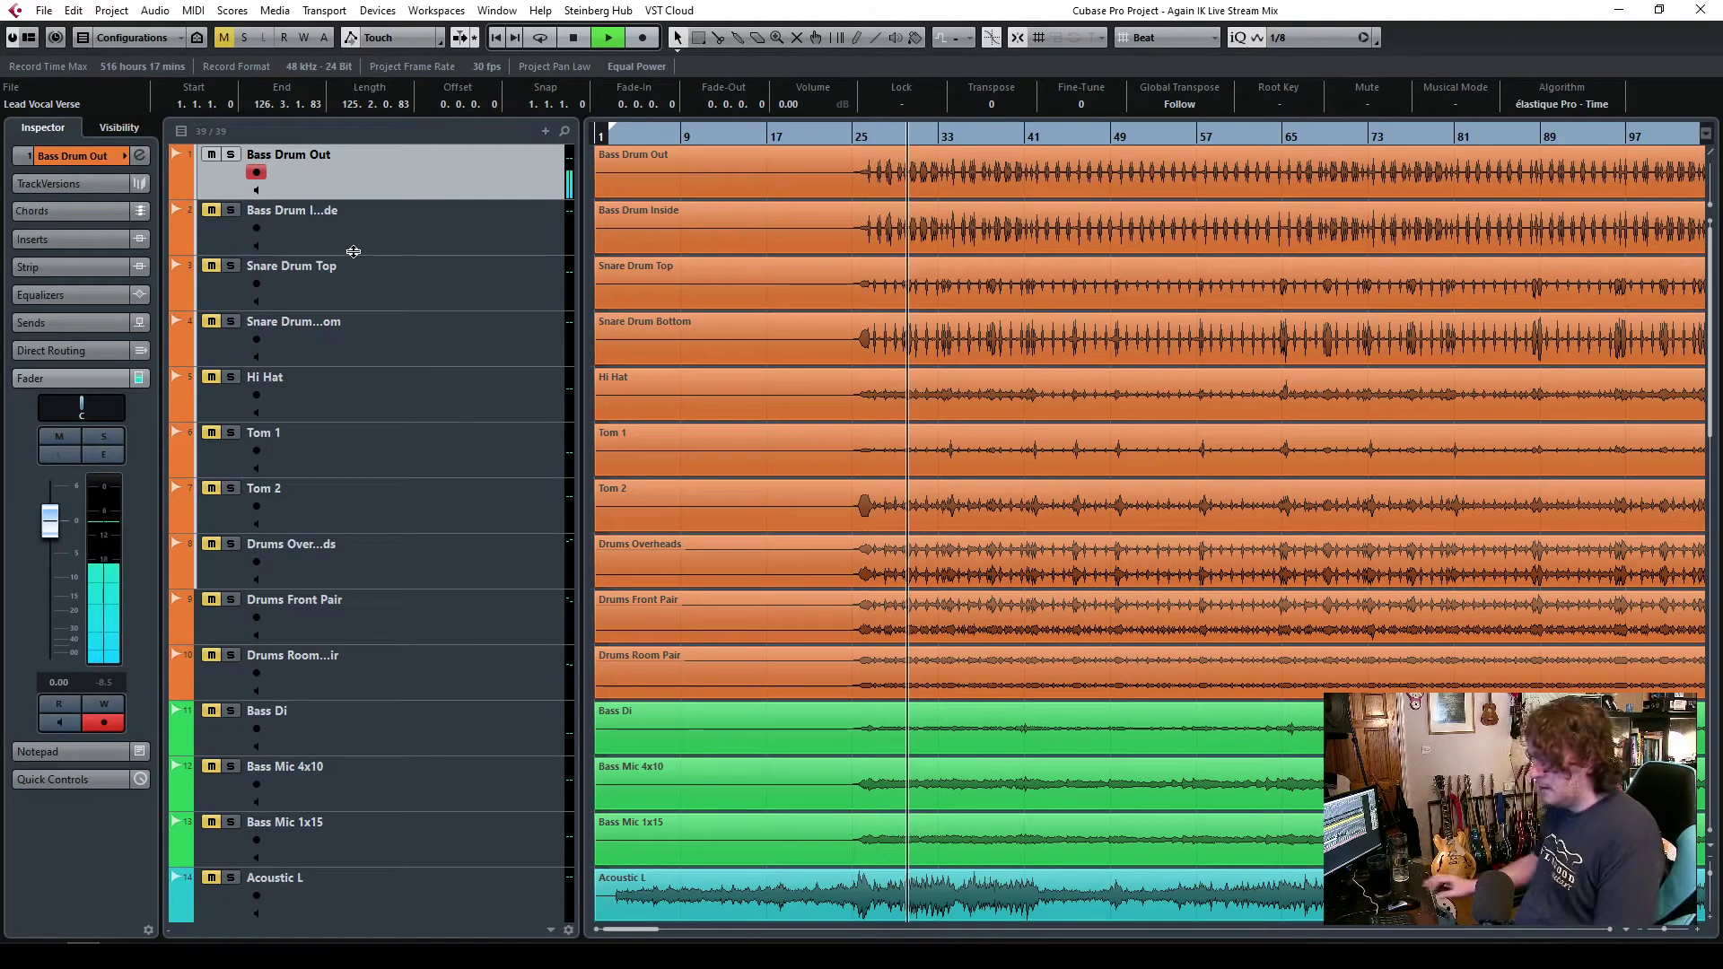
{"action": "key", "text": "space"}
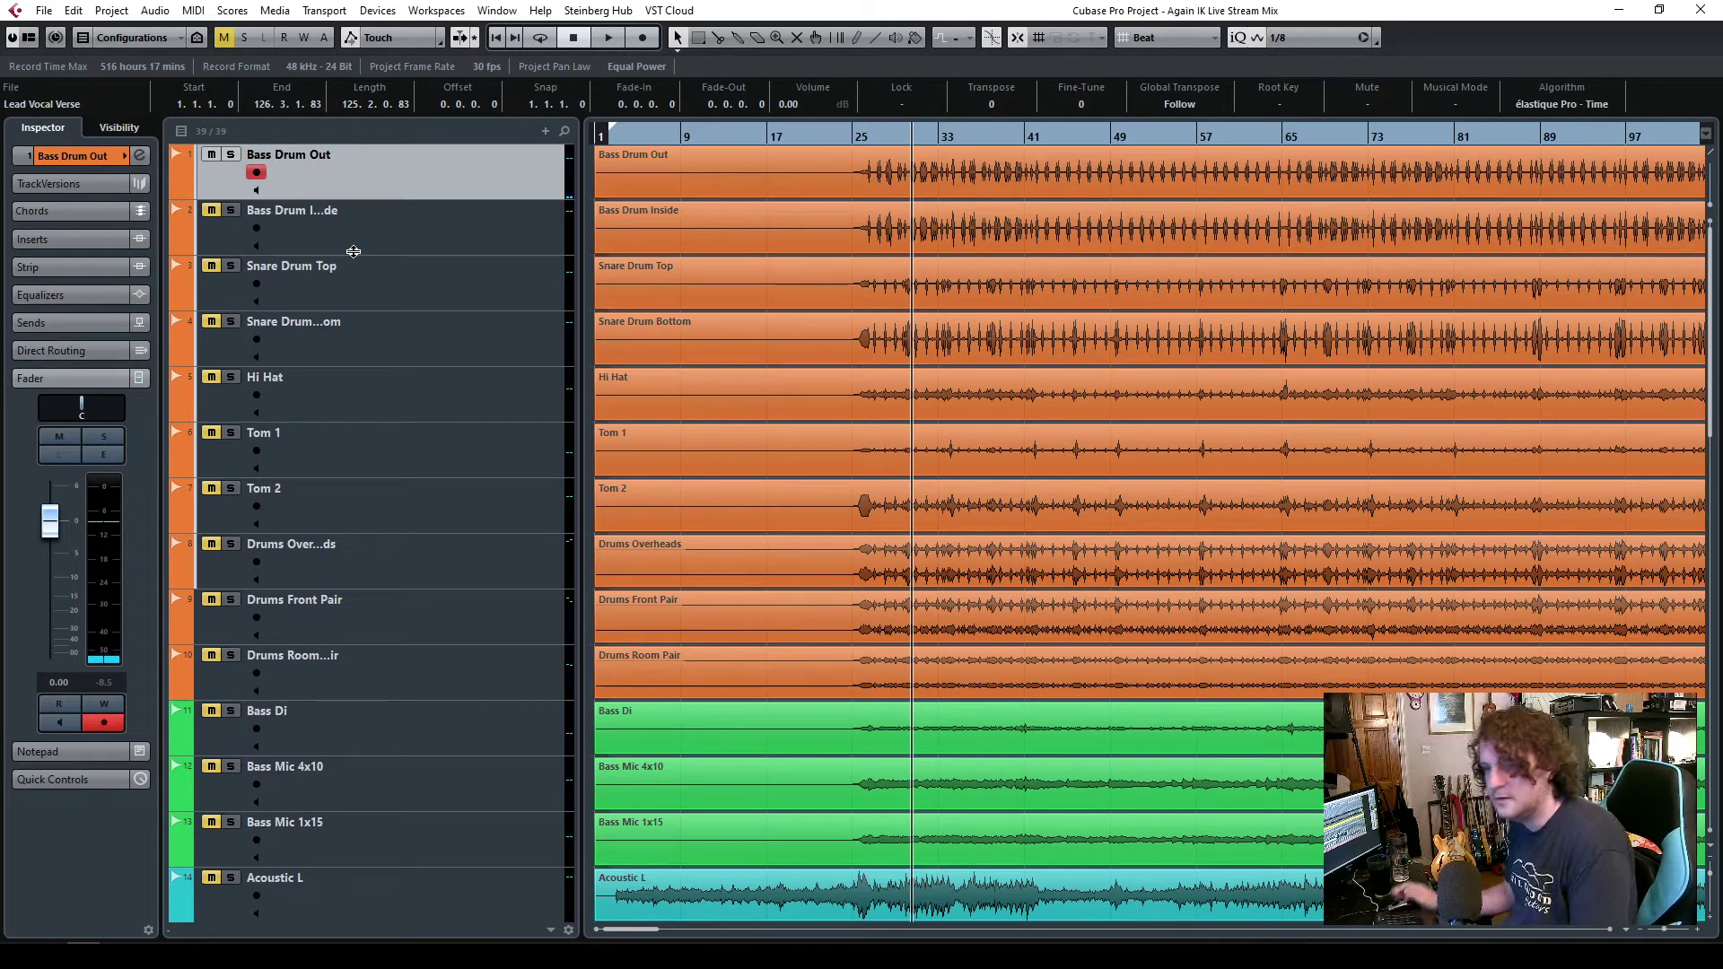
{"action": "left_click", "coordinate": [863, 135]}
- Add three stereo group channel tracks to the project
{"action": "right_click", "coordinate": [400, 183]}
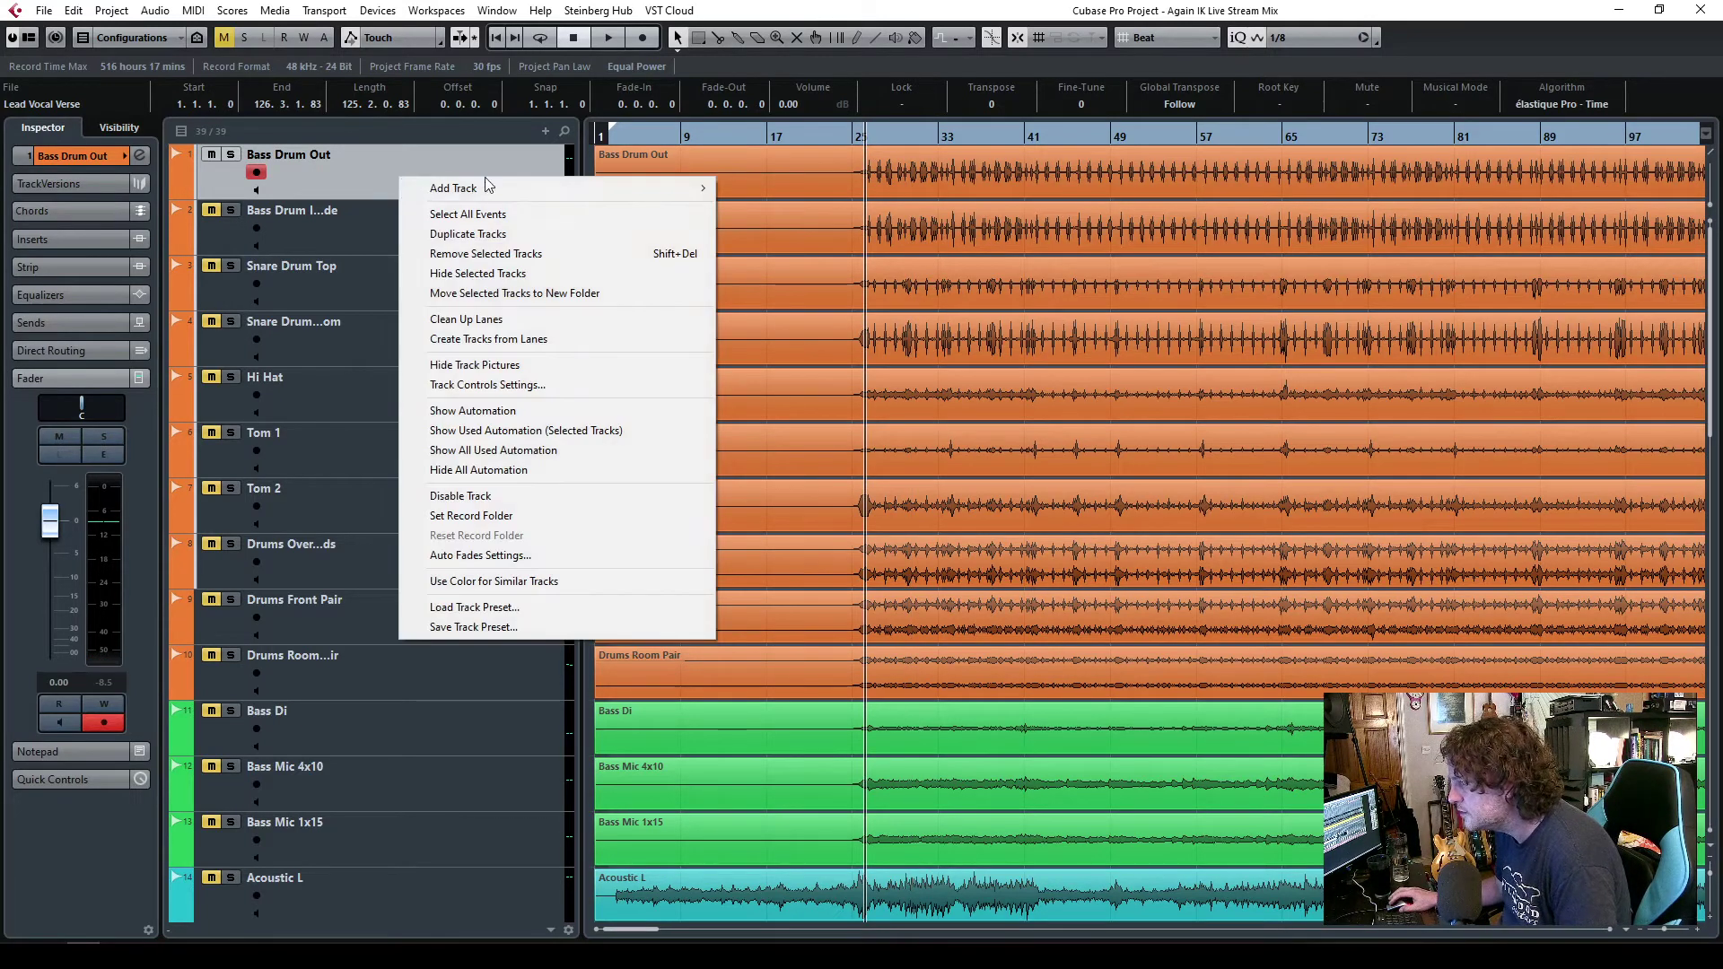
{"action": "mouse_move", "coordinate": [489, 188]}
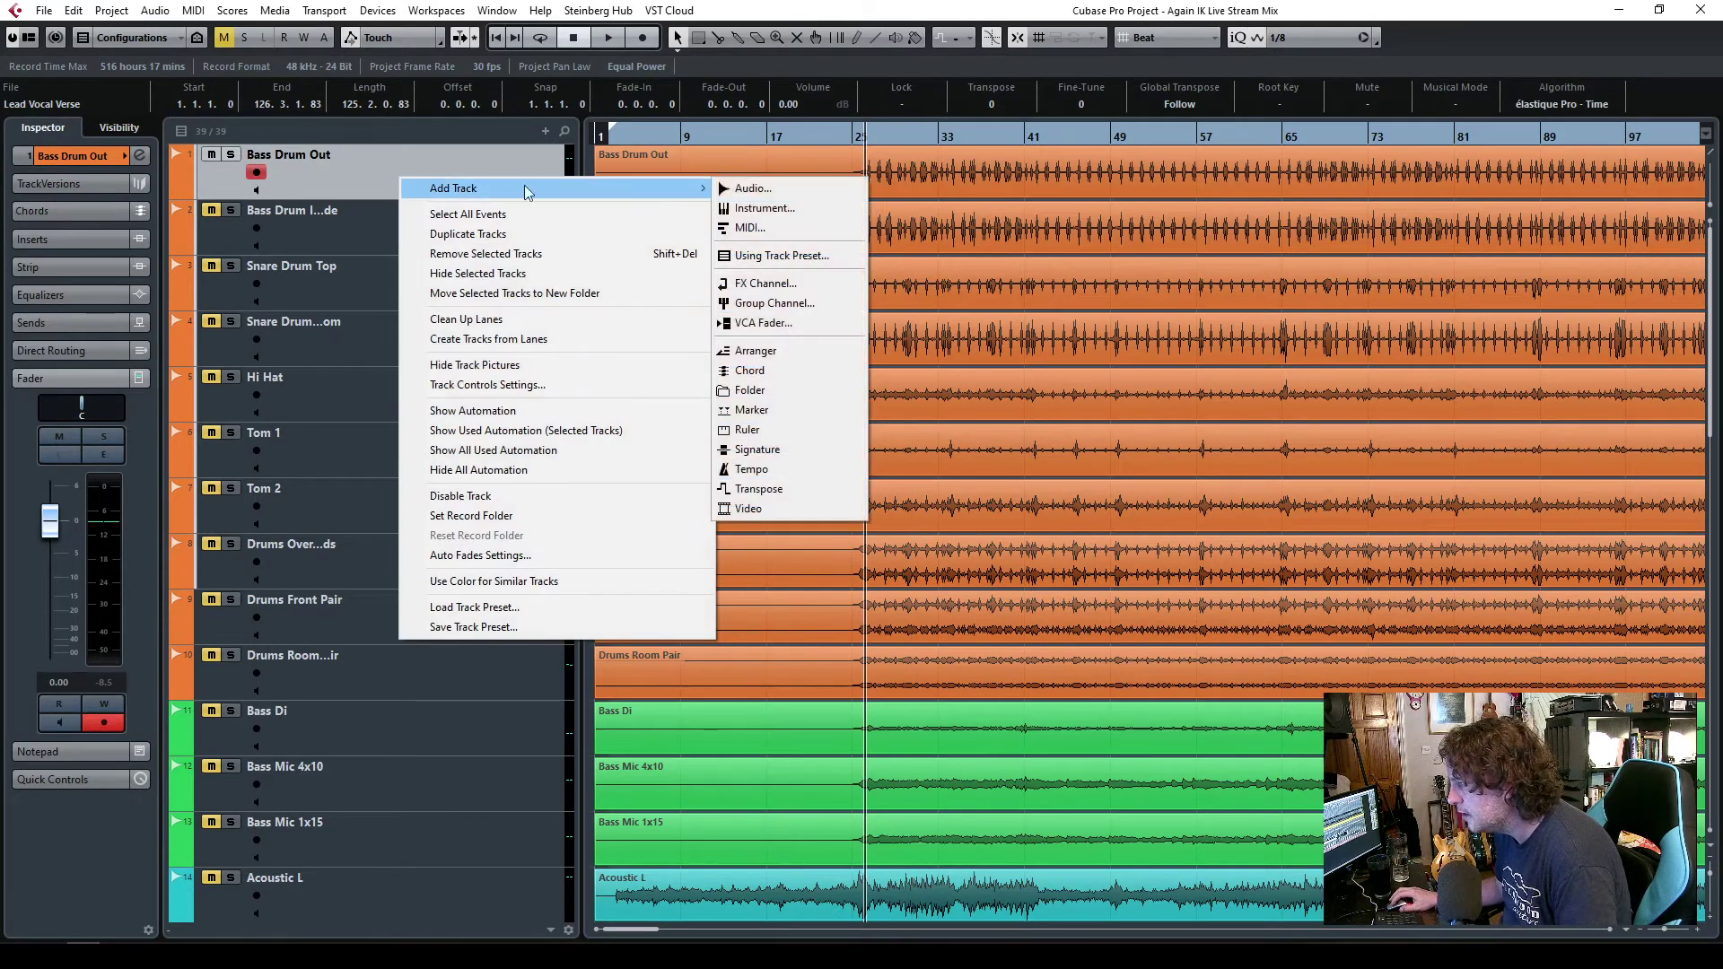
{"action": "left_click", "coordinate": [777, 304]}
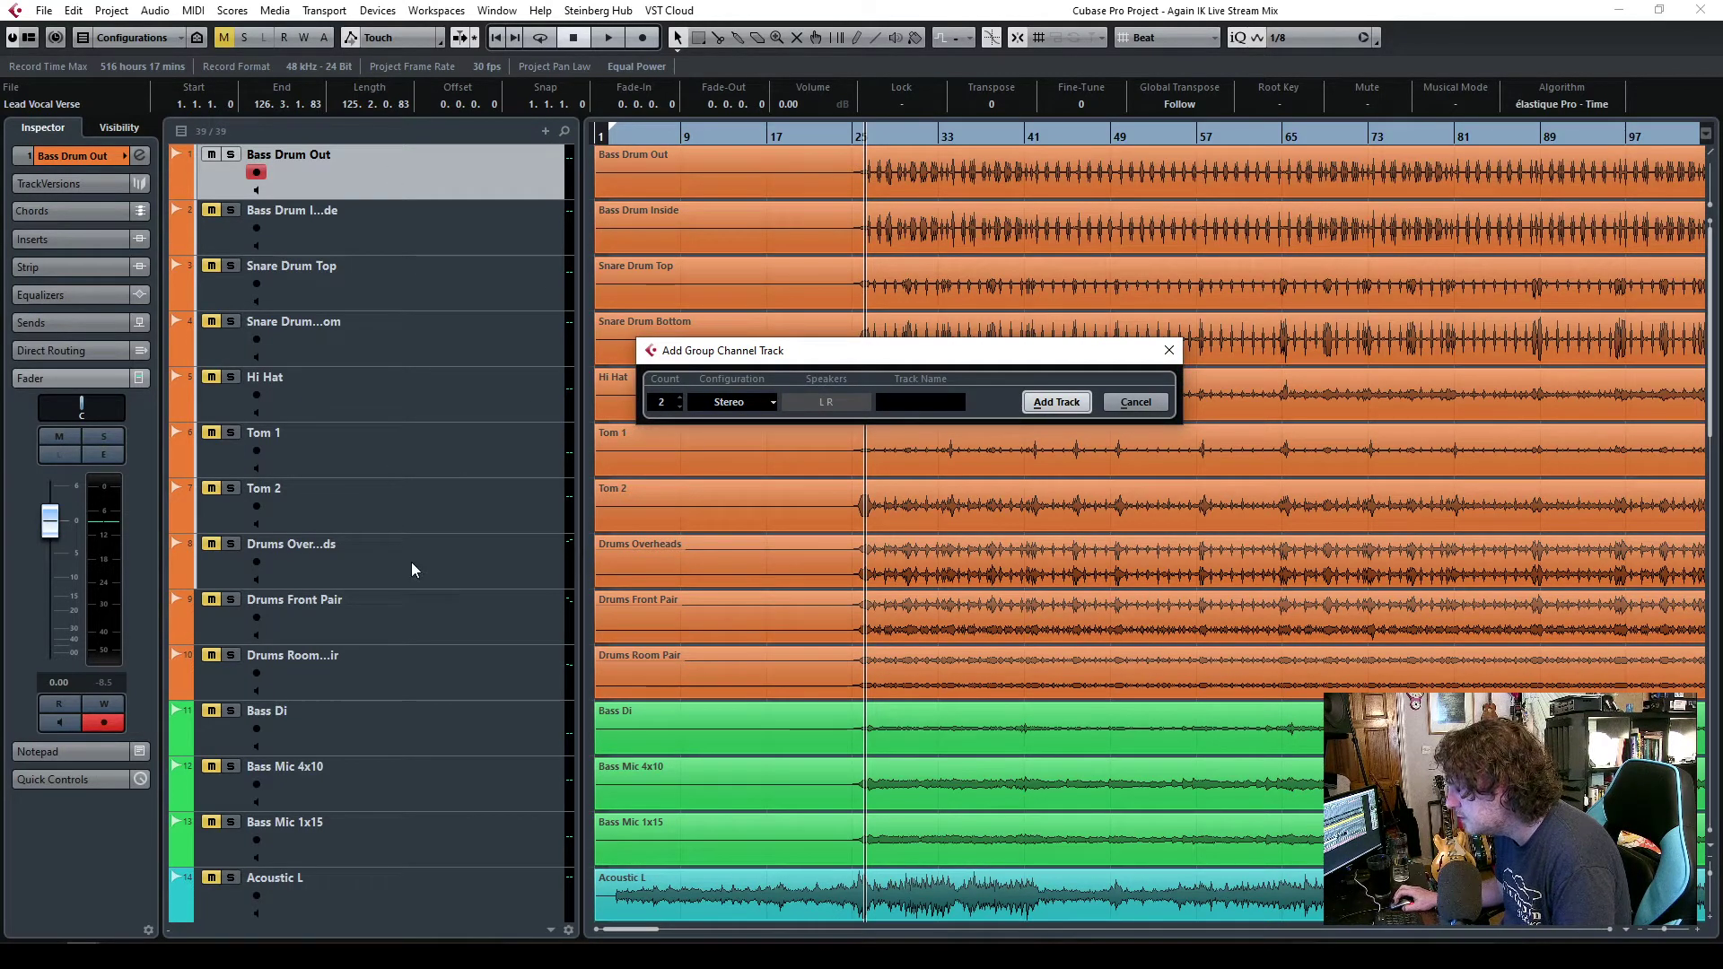
{"action": "left_click_drag", "start_coordinate": [788, 352], "coordinate": [616, 350]}
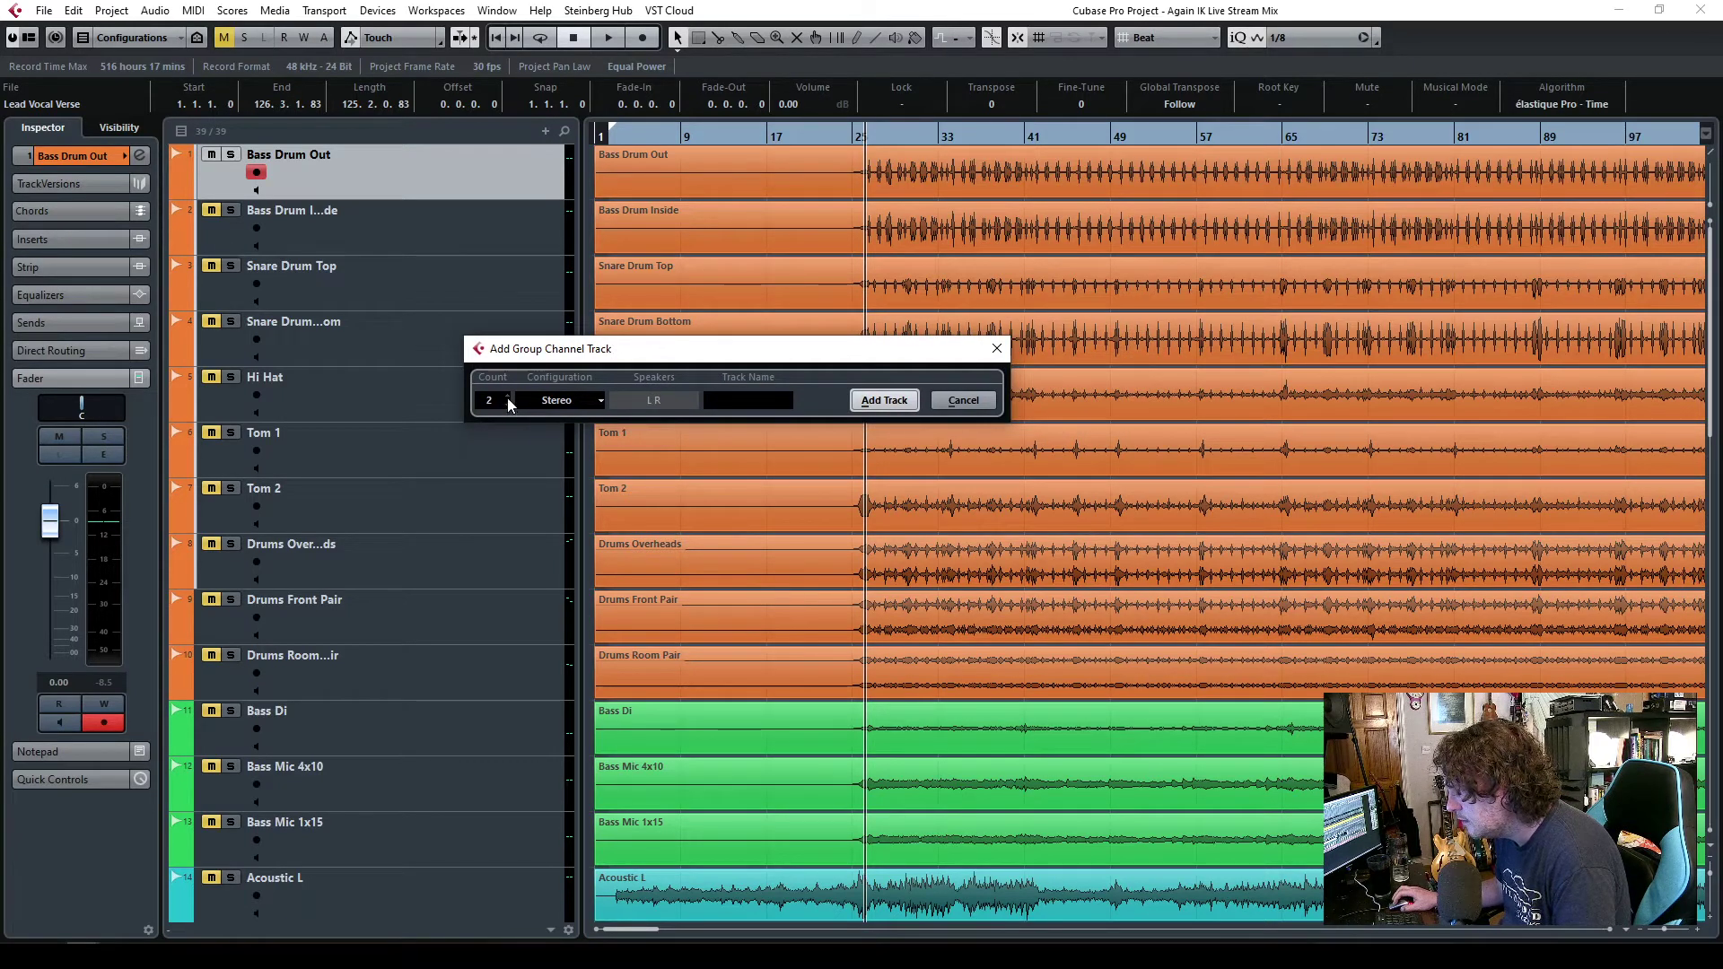
{"action": "left_click", "coordinate": [884, 401]}
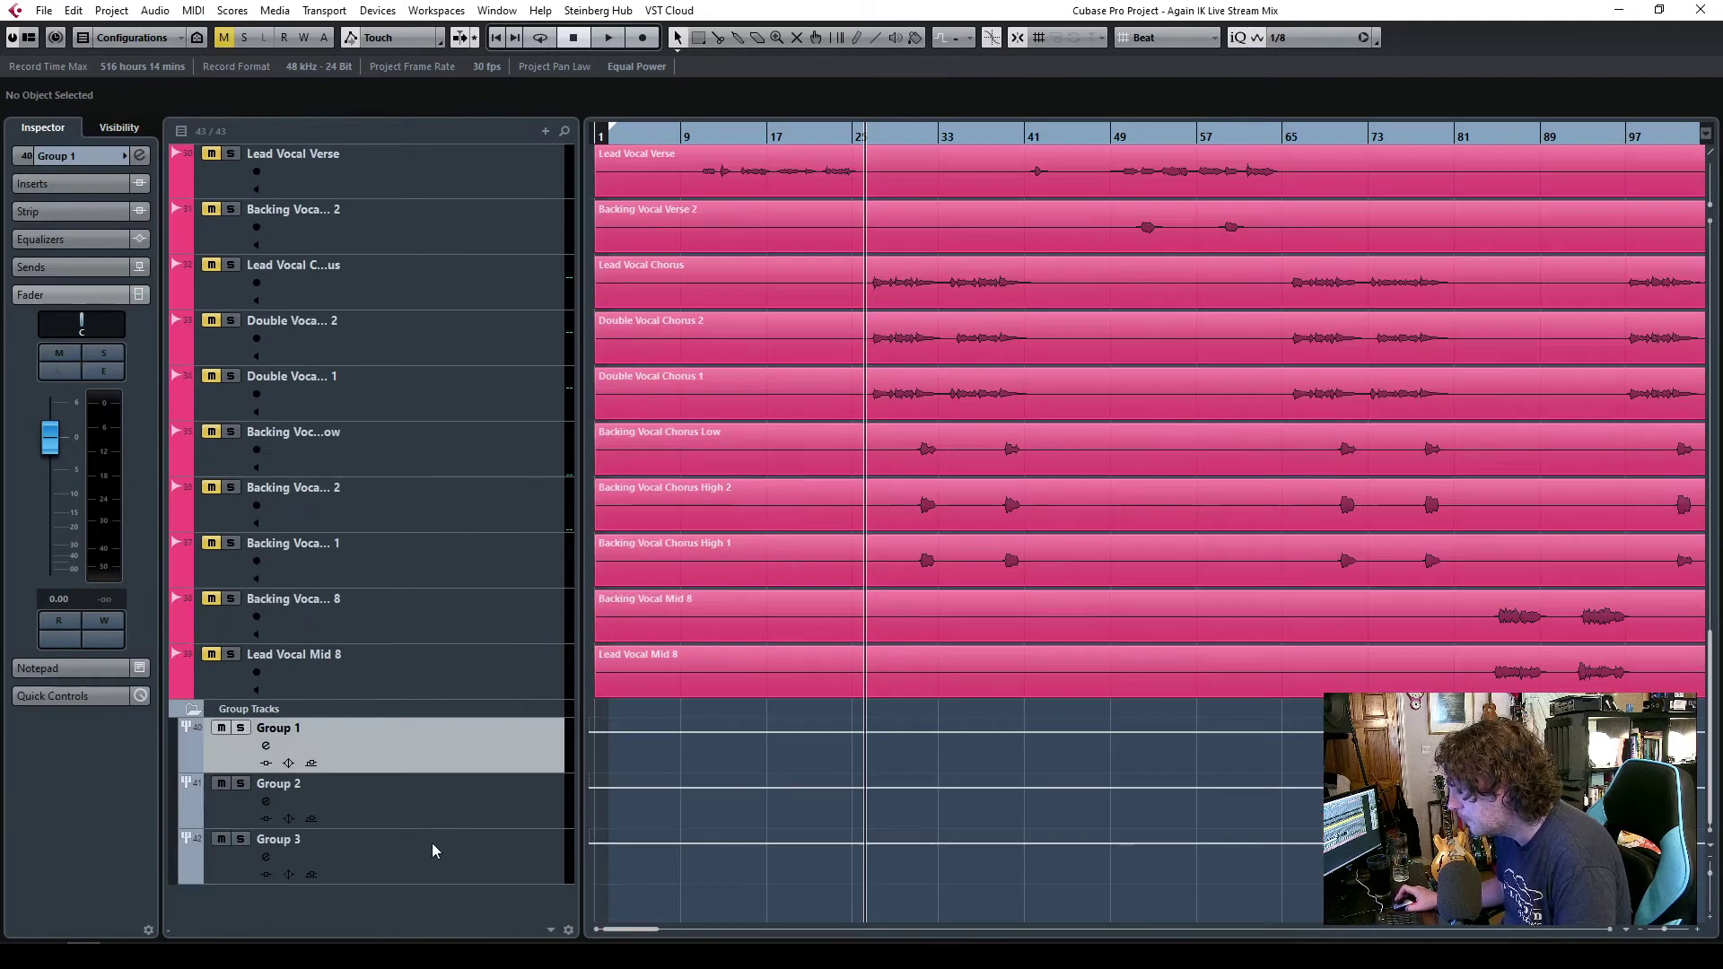
- Move the three new group tracks to the start of the track list, above Bass Drum Out
{"action": "left_click", "coordinate": [433, 842], "text": "shift"}
{"action": "scroll", "coordinate": [421, 149], "scroll_direction": "up", "scroll_amount": 15}
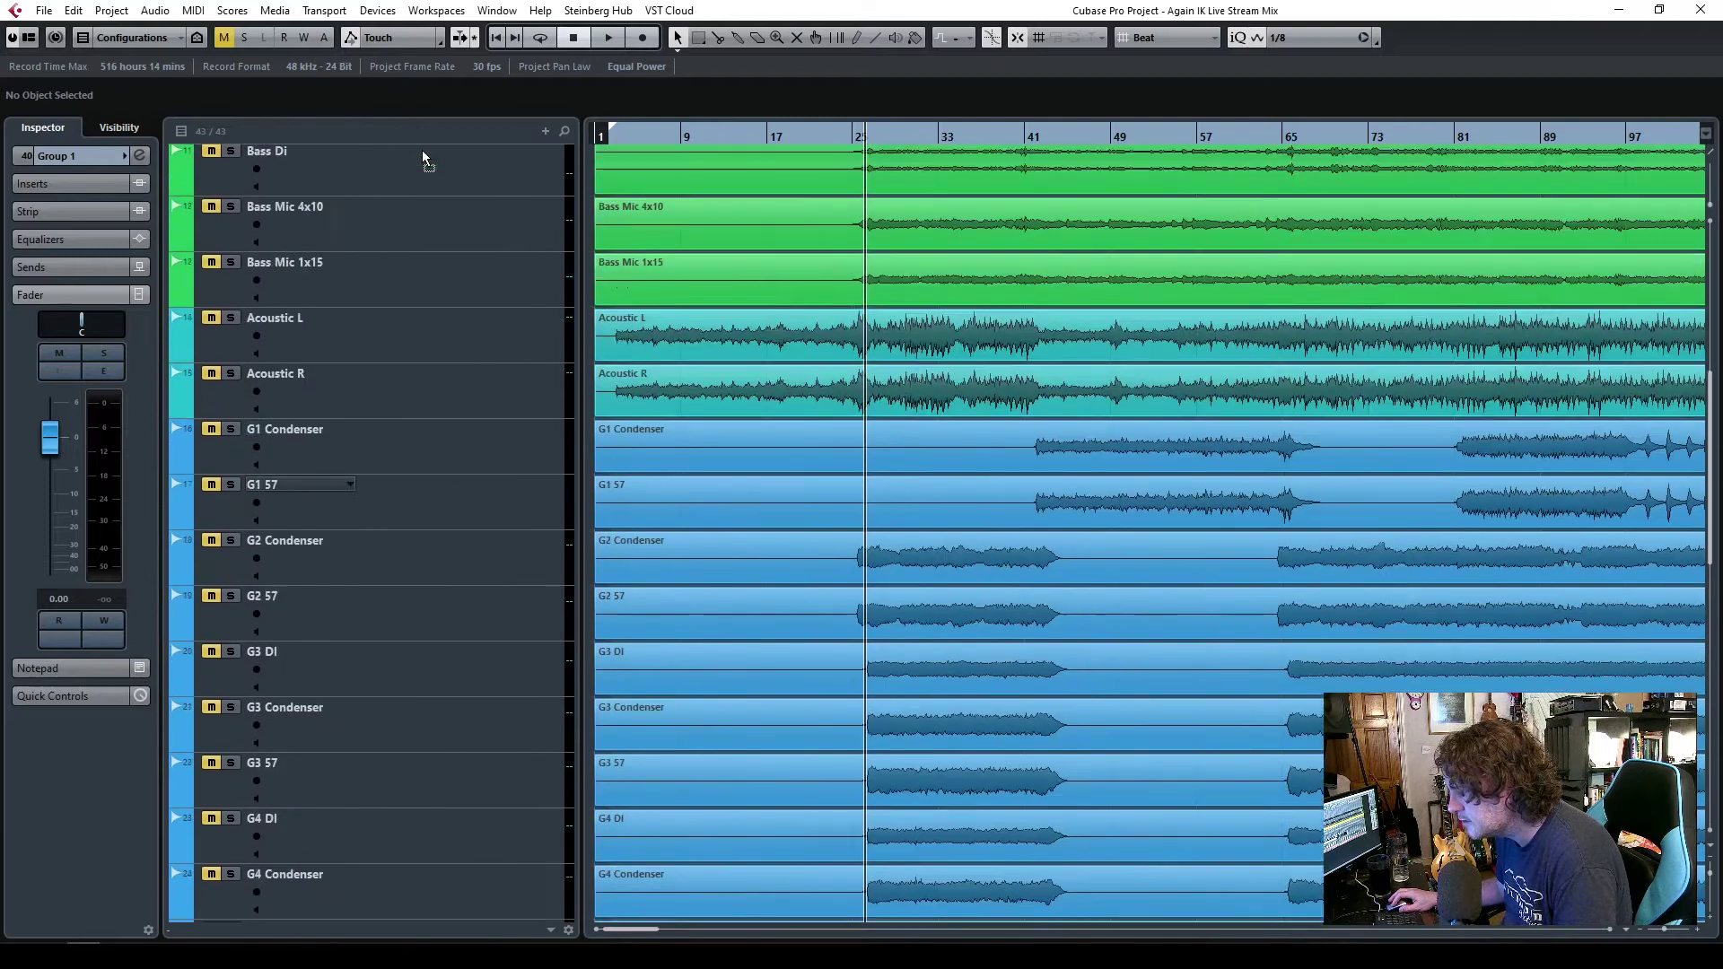
{"action": "mouse_move", "coordinate": [422, 149]}
{"action": "left_mouse_down"}
{"action": "mouse_move", "coordinate": [417, 214]}
{"action": "mouse_move", "coordinate": [414, 160]}
{"action": "left_mouse_up"}
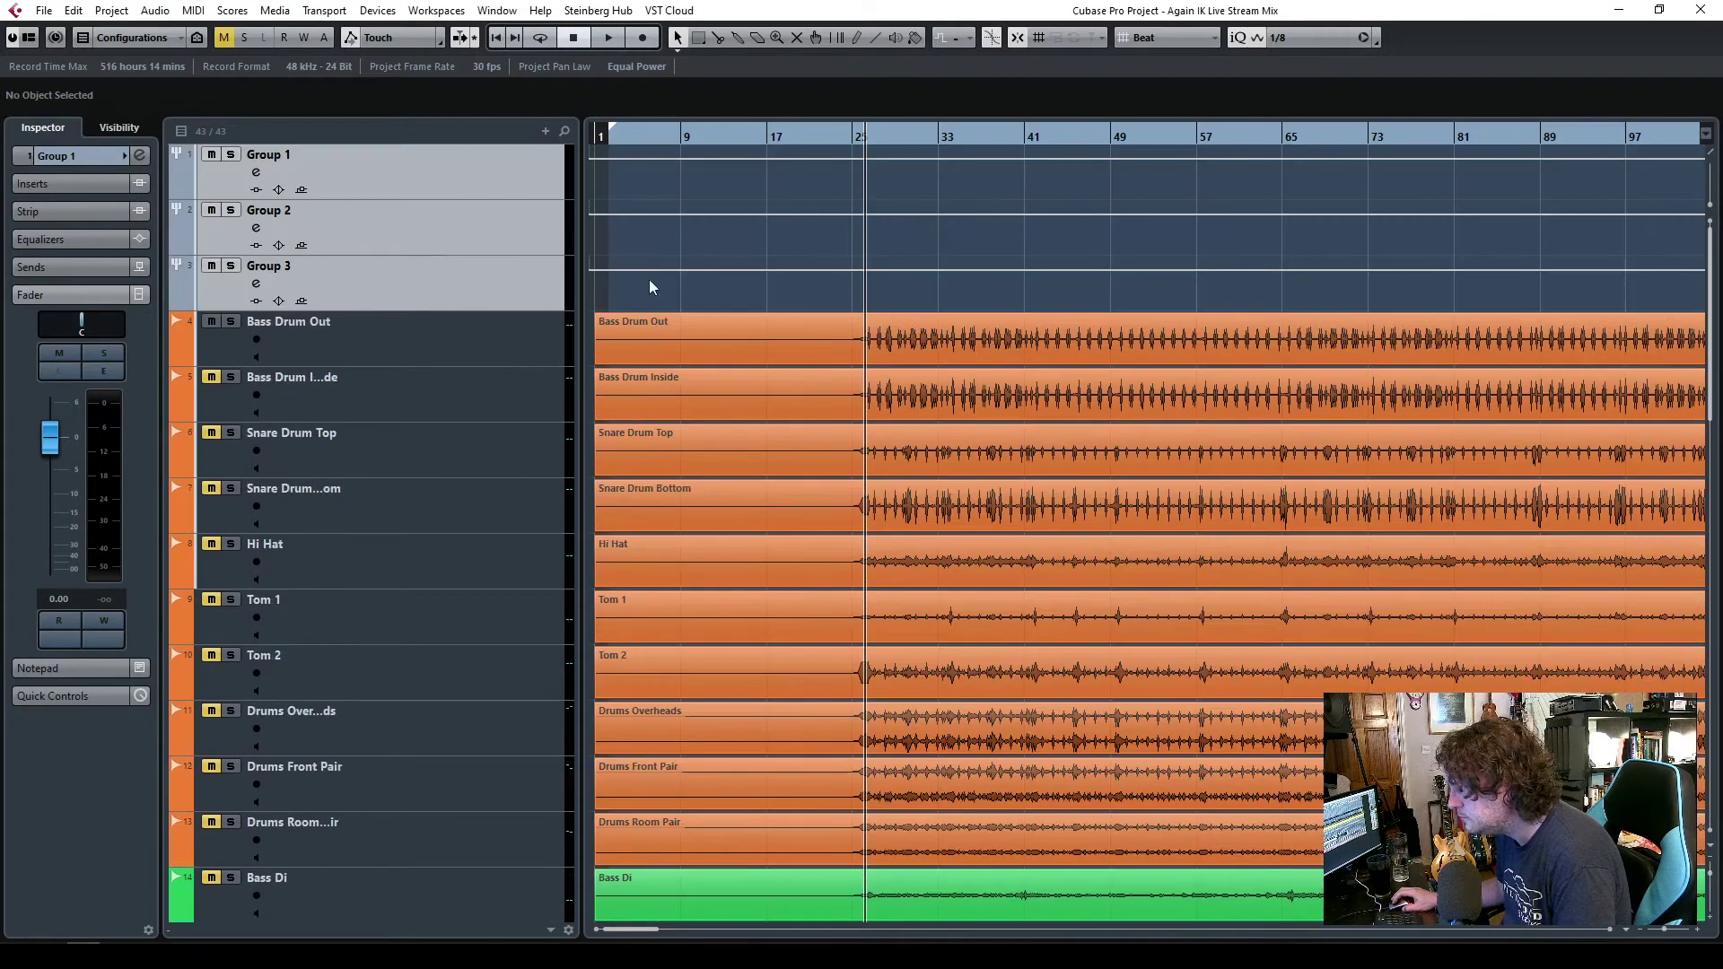
- Rename the three group tracks, in order, as Close Drums, Trash Drums and All Drums
{"action": "left_click", "coordinate": [421, 354]}
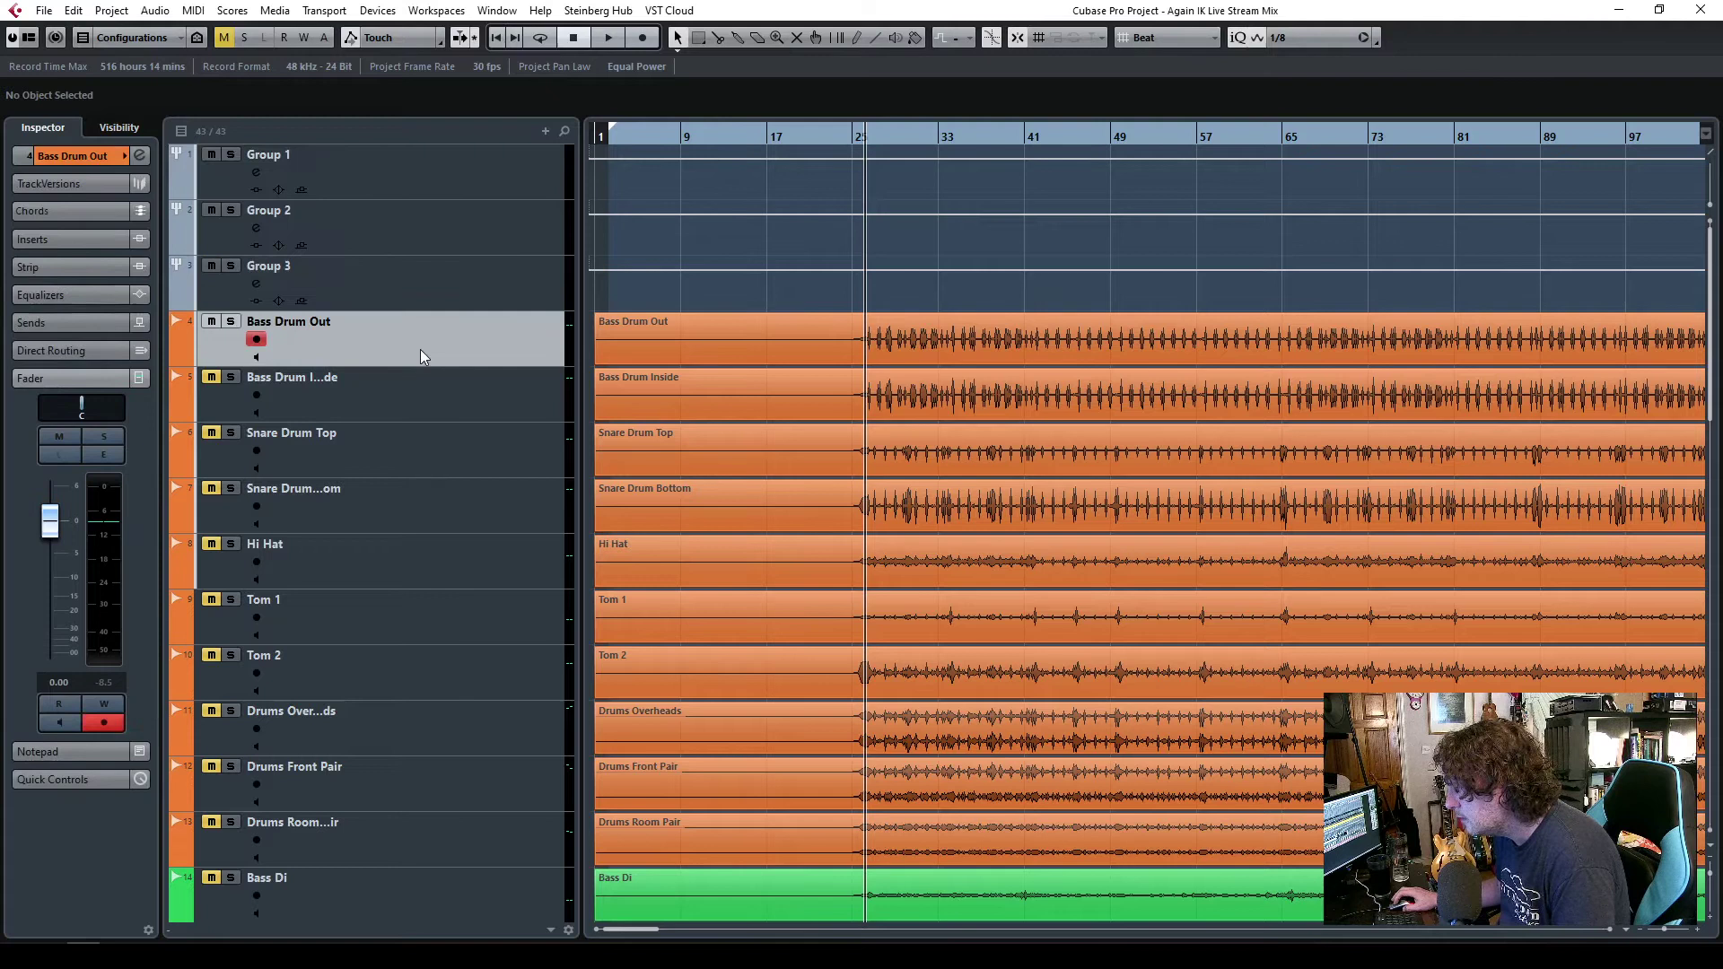
{"action": "double_click", "coordinate": [289, 155]}
{"action": "type", "text": "Clos"}
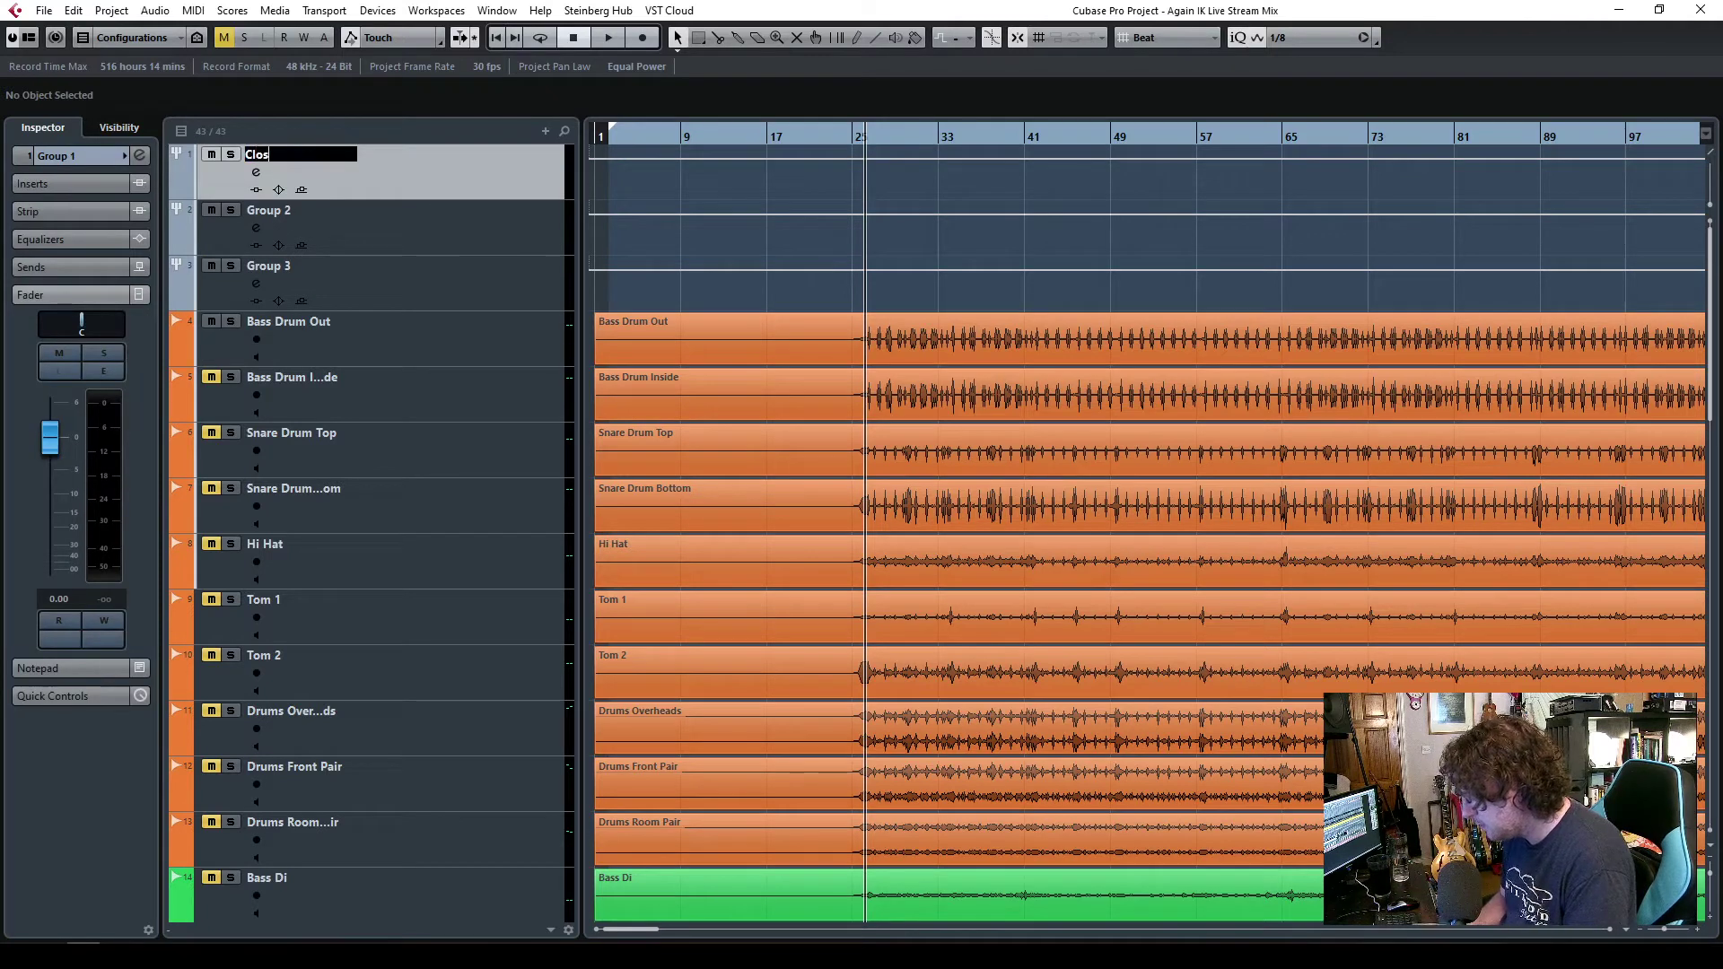
{"action": "type", "text": "e Drums"}
{"action": "key", "text": "Return"}
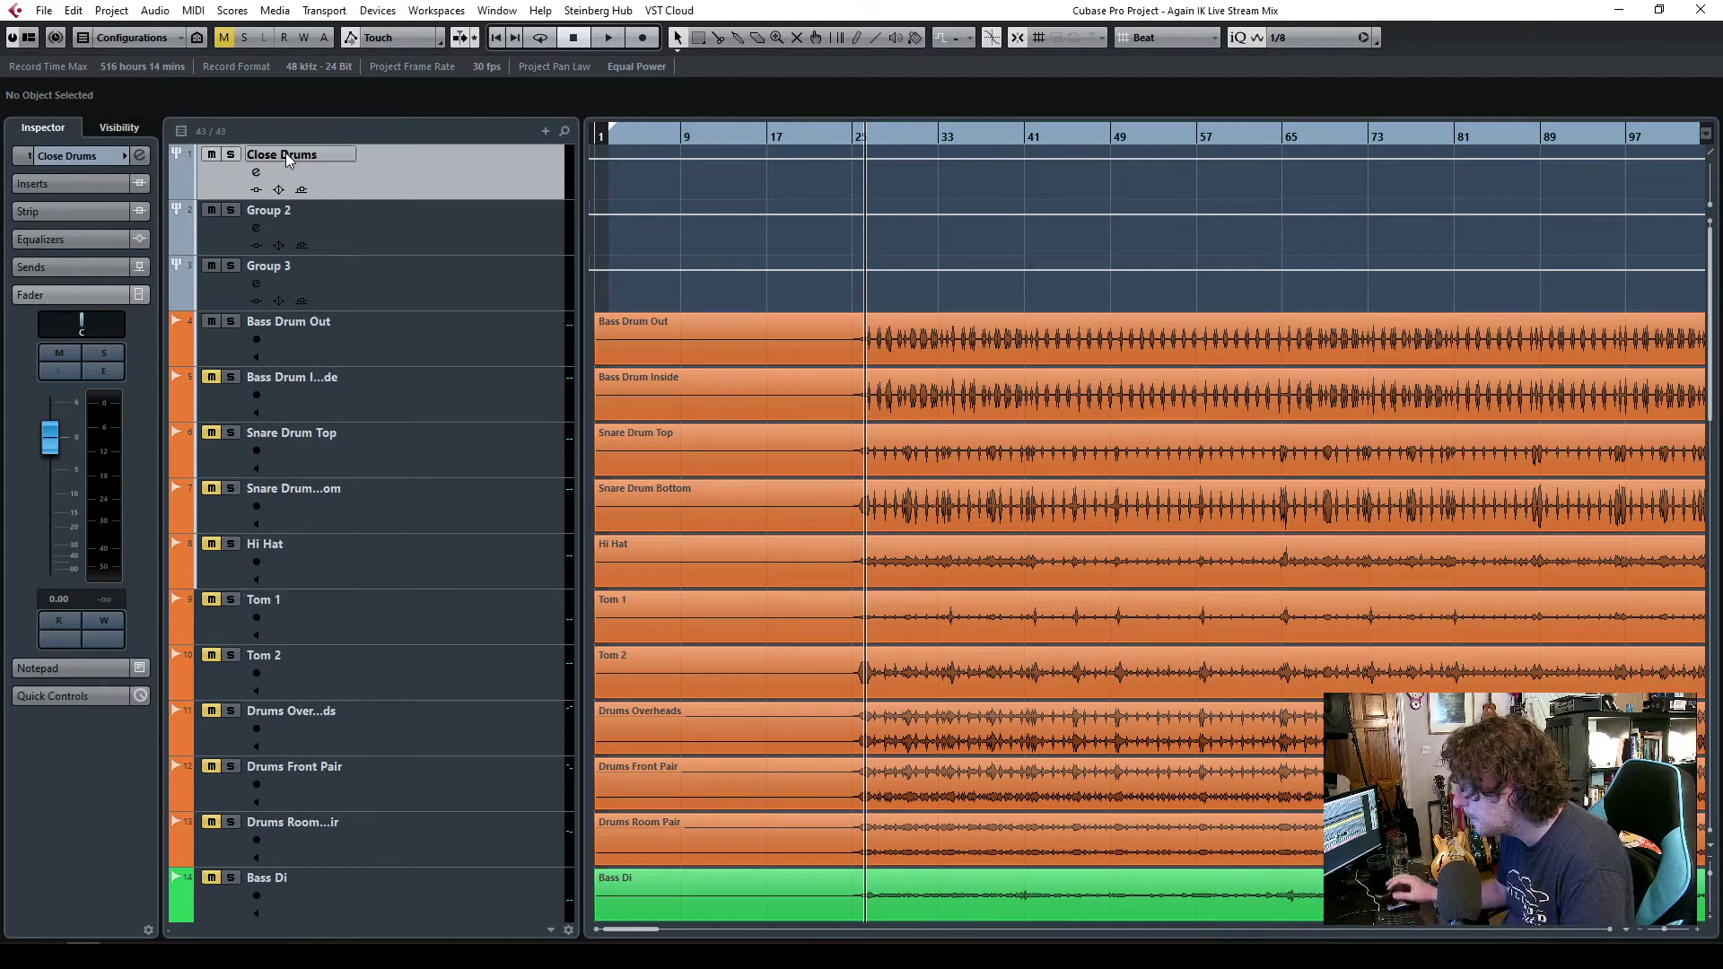
{"action": "double_click", "coordinate": [280, 214]}
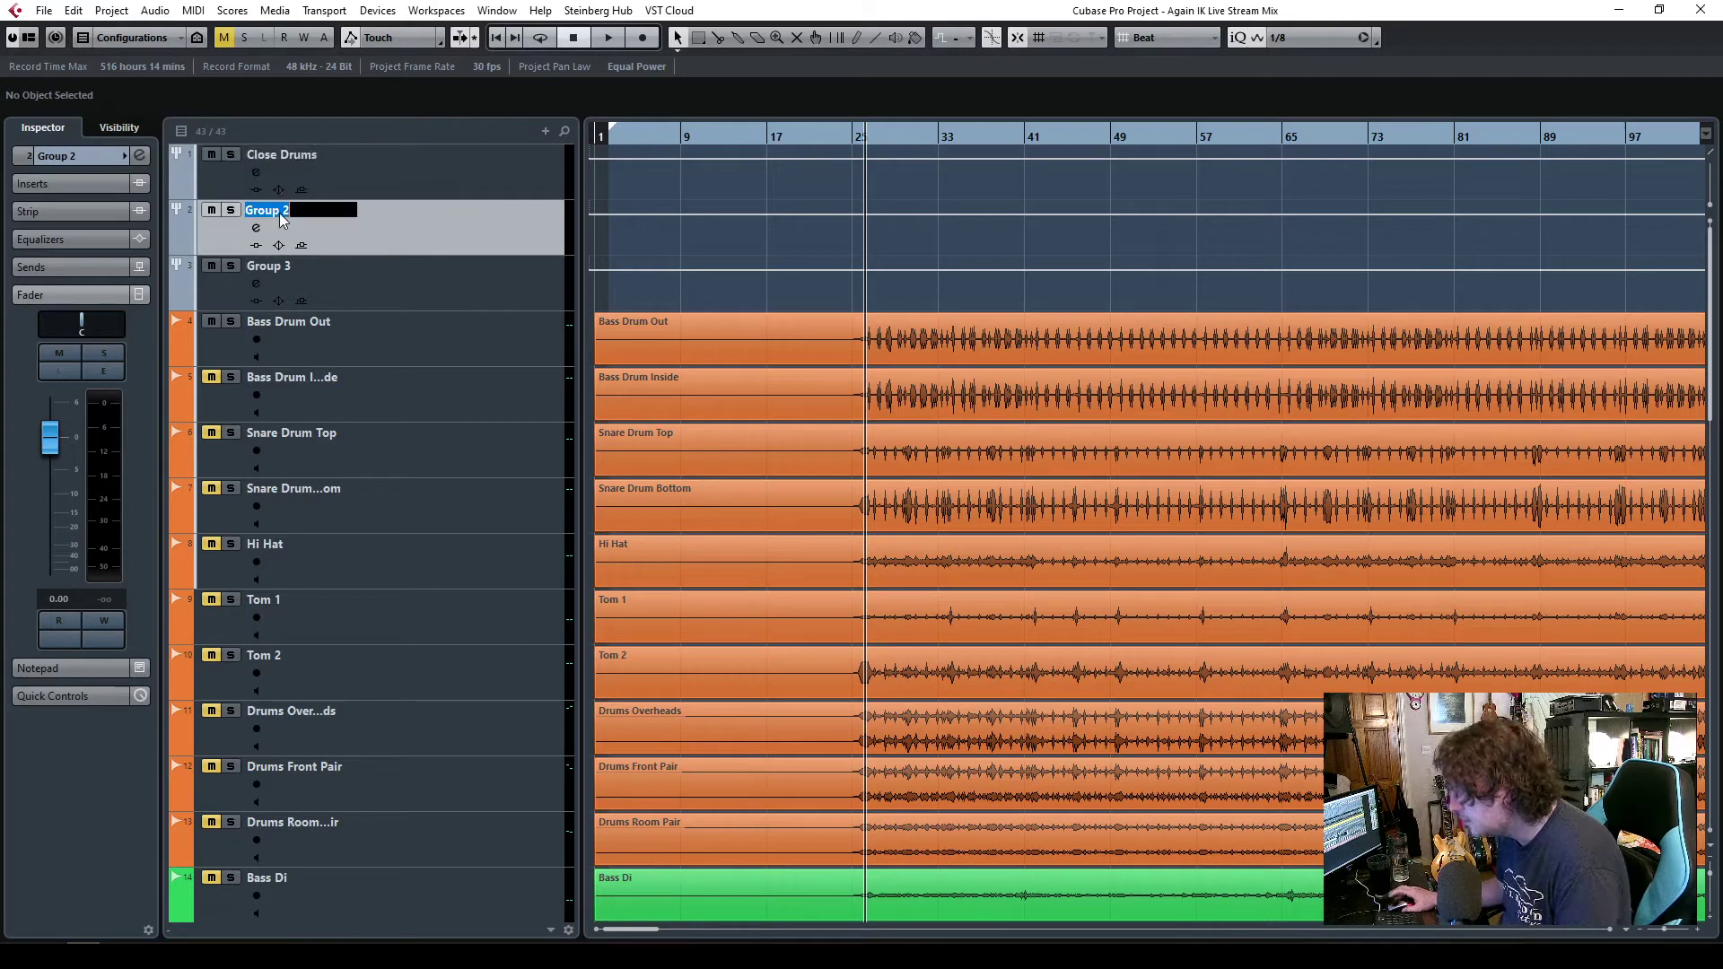
{"action": "type", "text": "Trash Drums"}
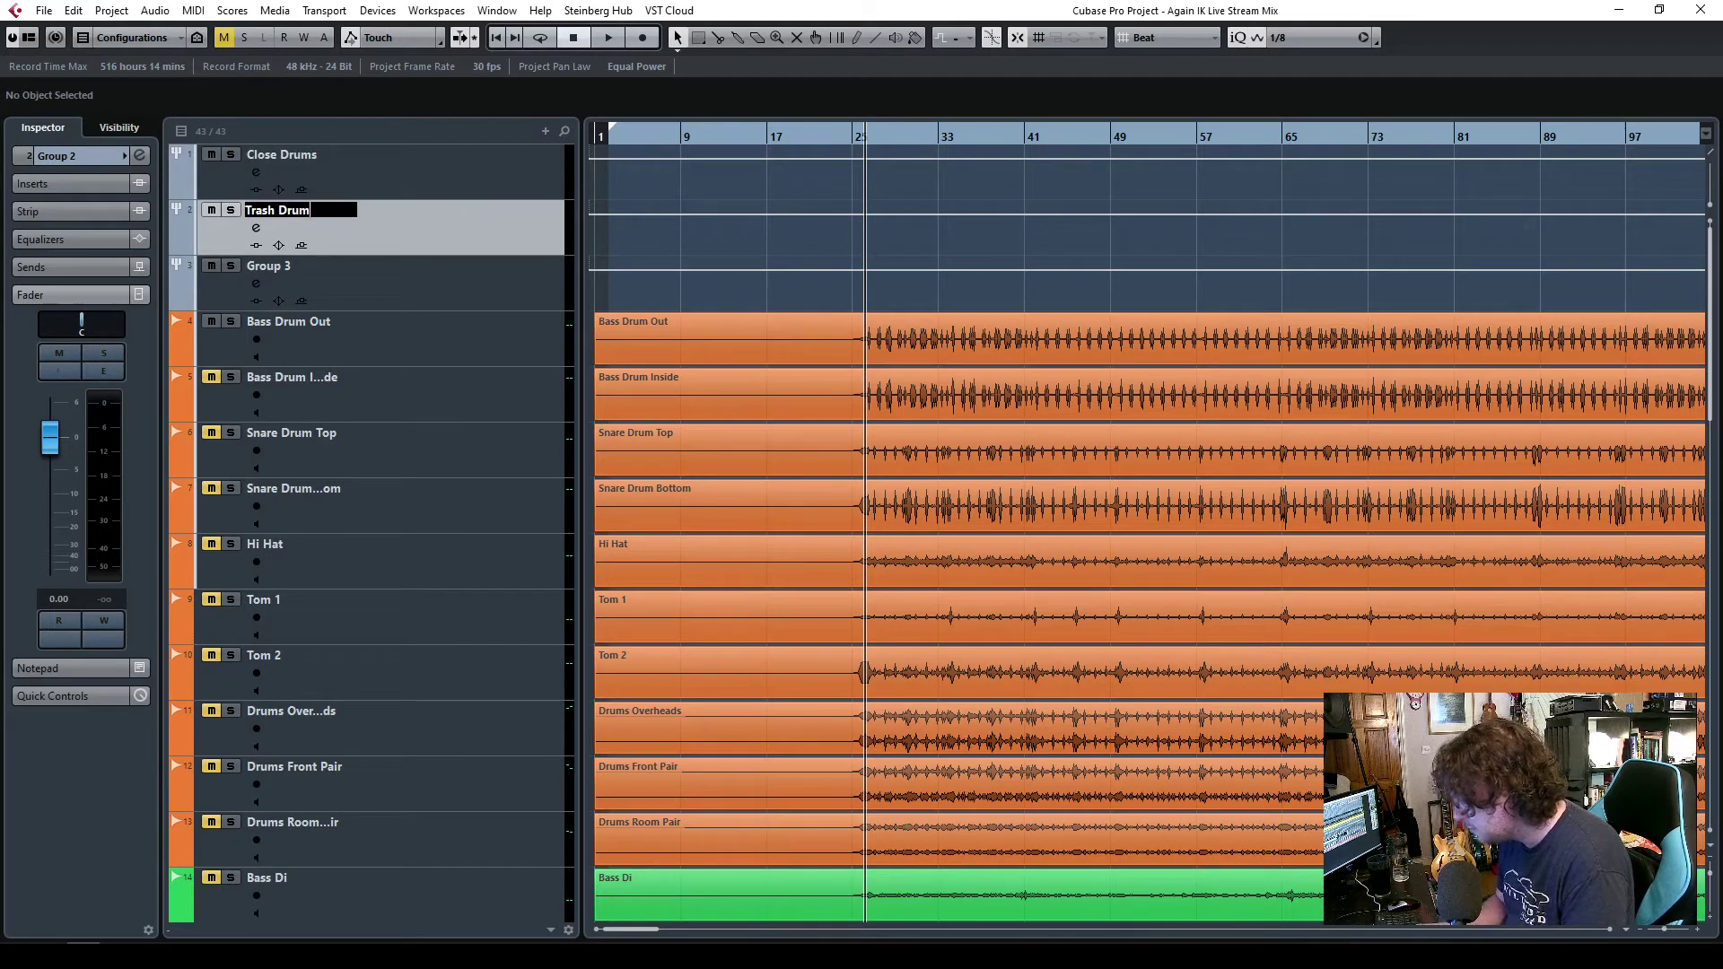
{"action": "double_click", "coordinate": [281, 270]}
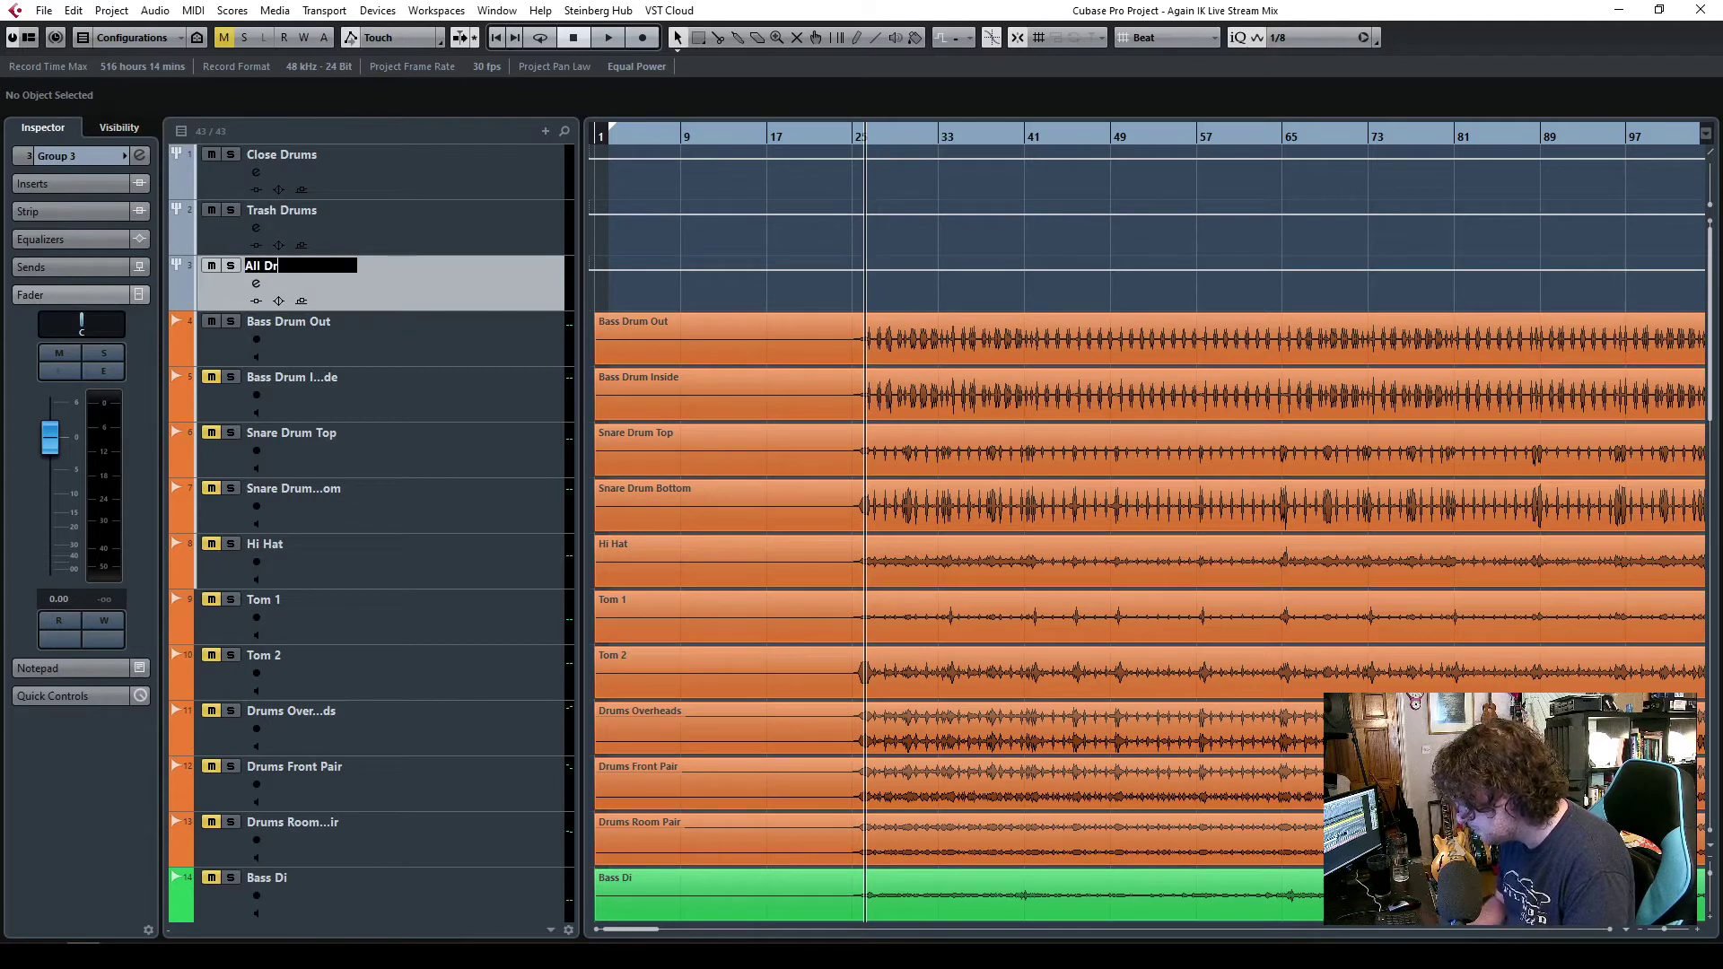
{"action": "key", "text": "Return"}
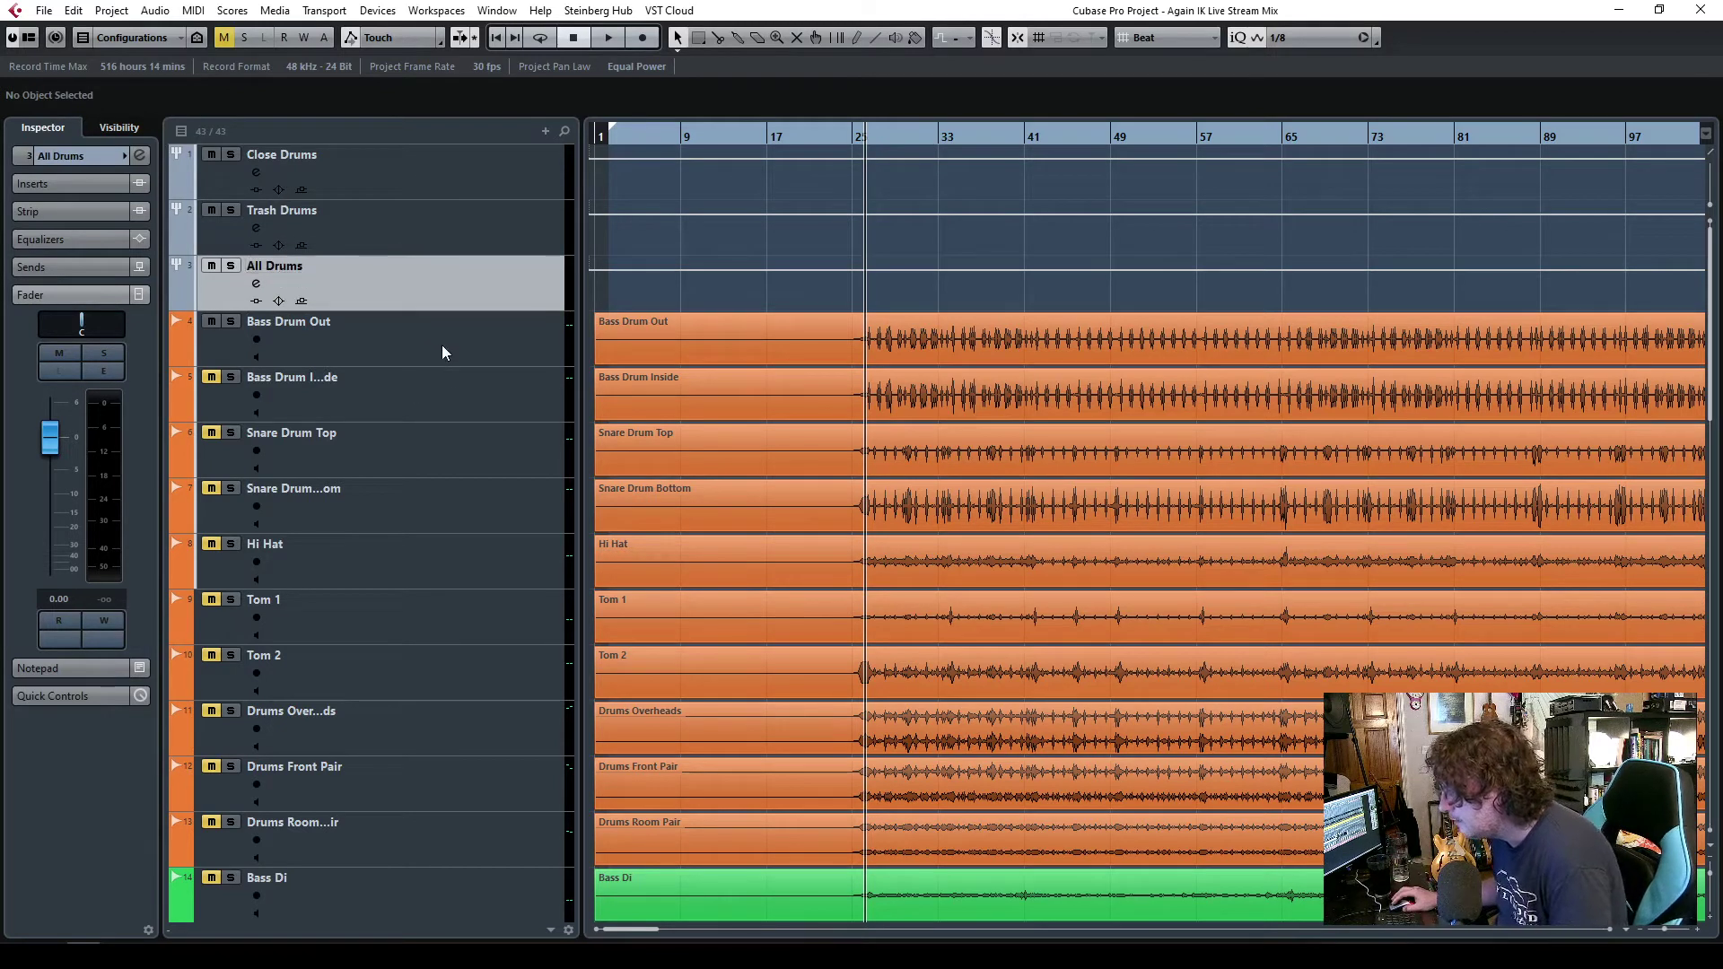
- Route the output of the Bass Drum Out track to the Close Drums group
{"action": "left_click", "coordinate": [418, 351]}
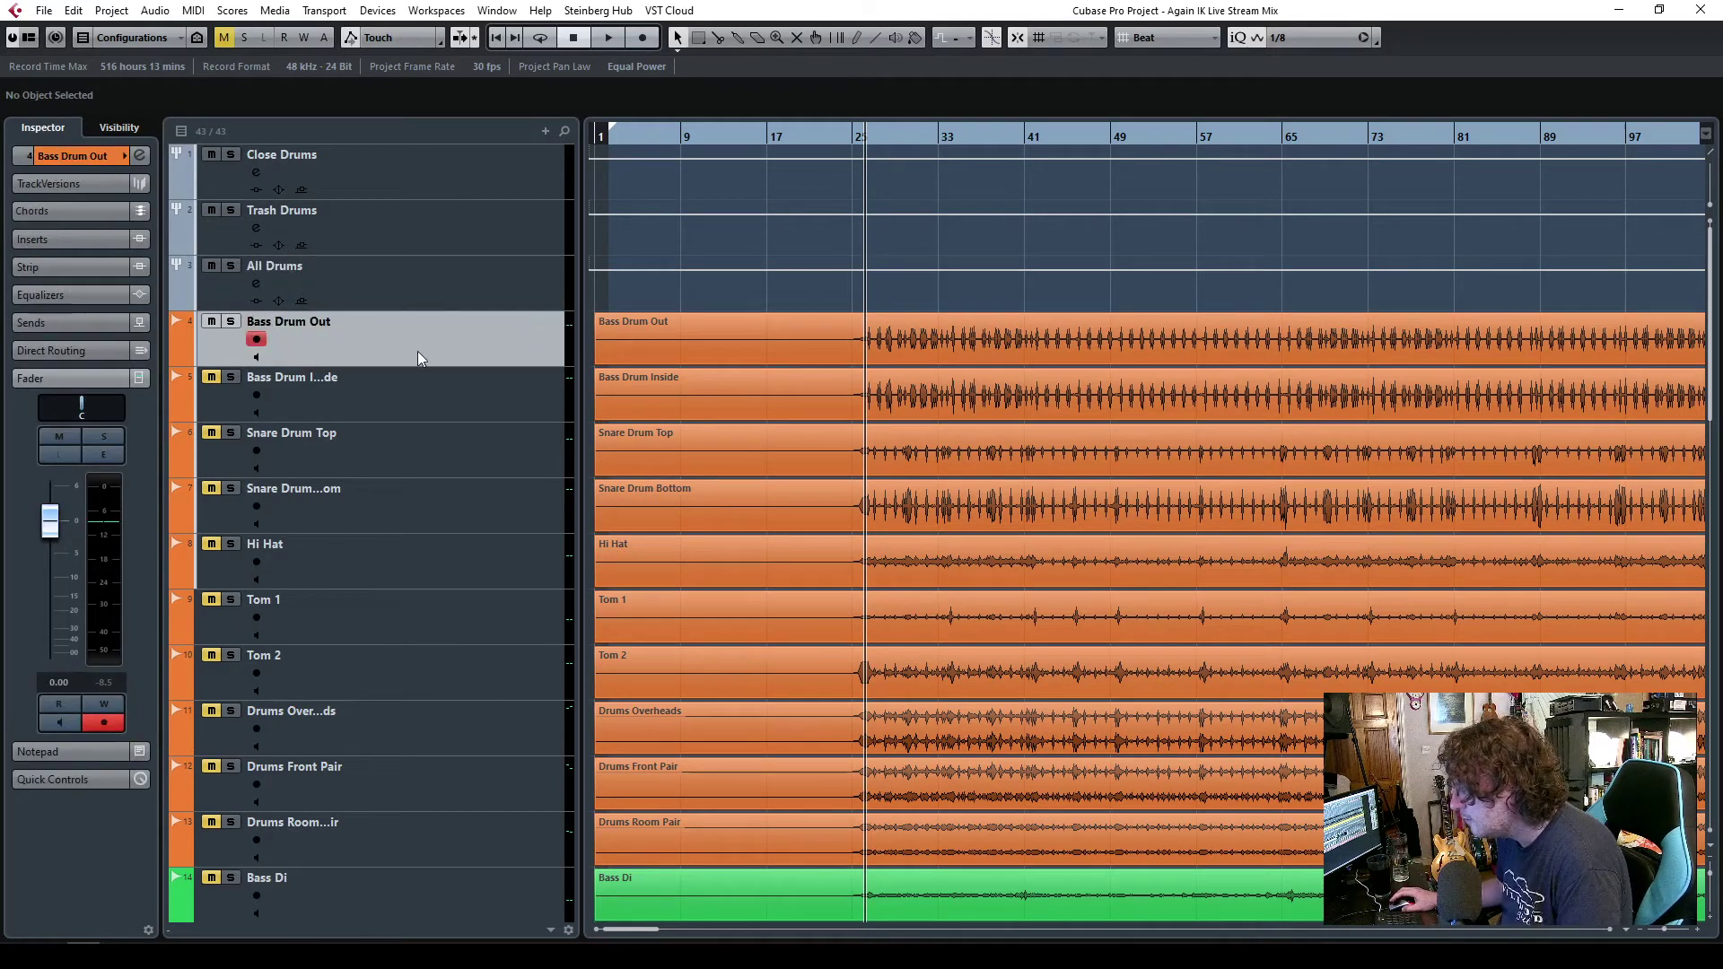
{"action": "left_click", "coordinate": [79, 157]}
{"action": "left_click", "coordinate": [72, 329]}
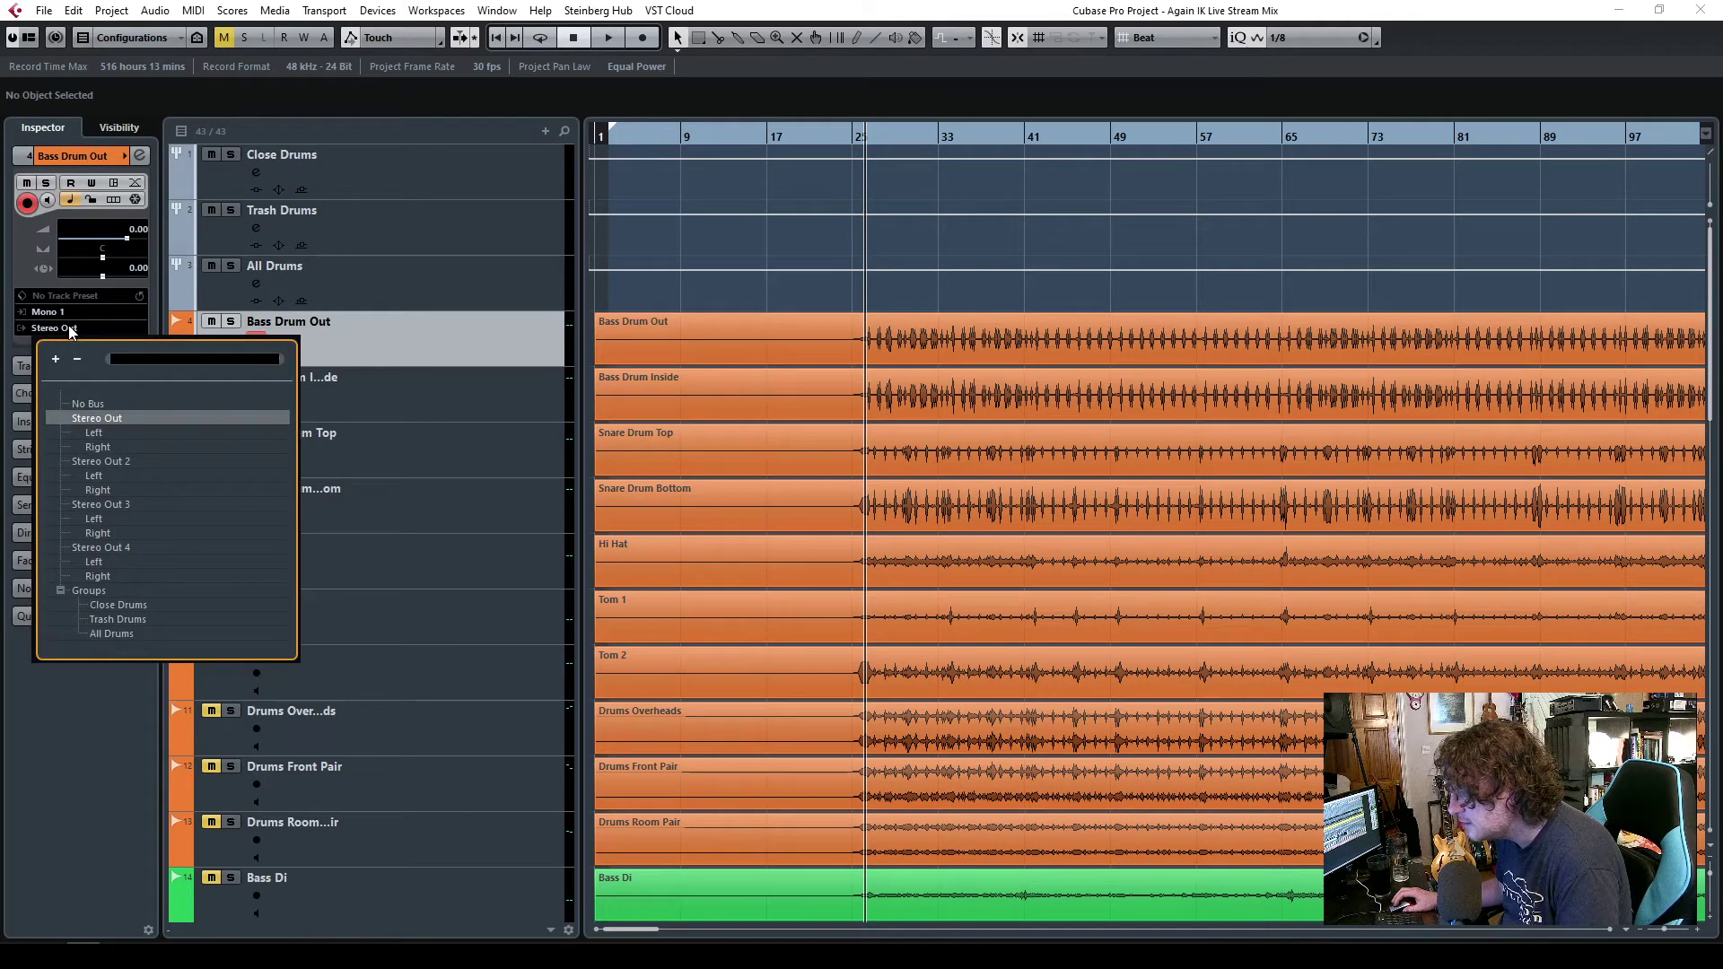
{"action": "left_click", "coordinate": [135, 605]}
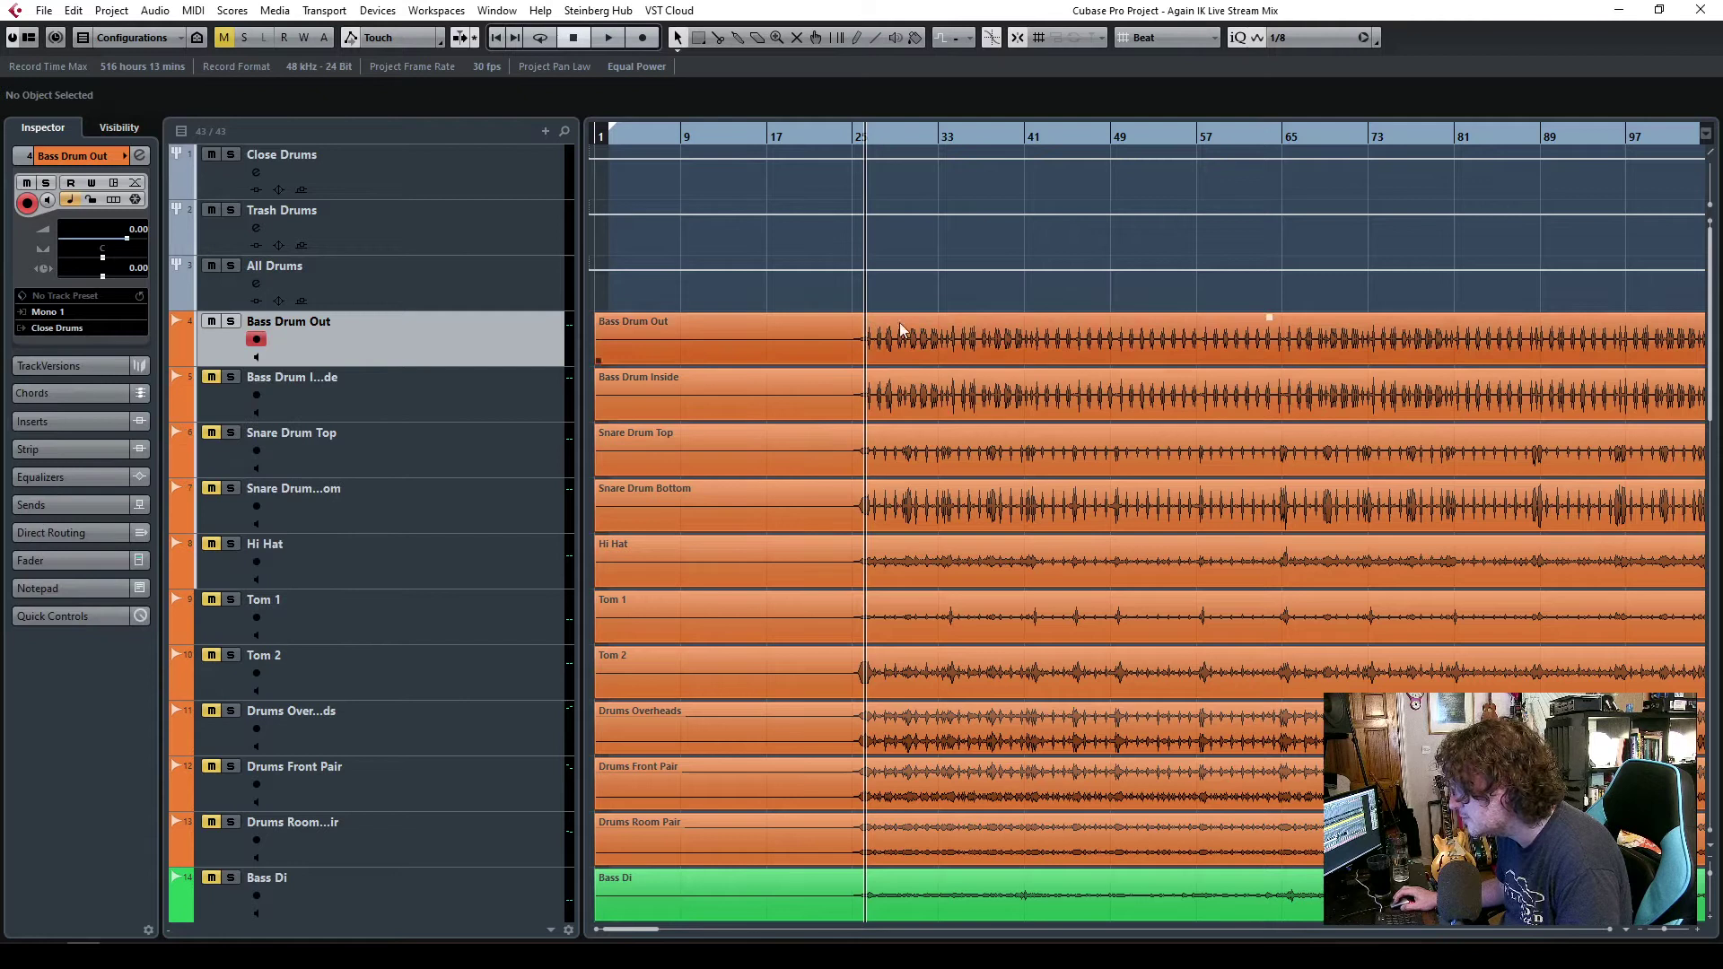
- Play Bass Drum Out through the Close Drums group, examine its hits up close in the waveform, and stop playback
{"action": "key", "text": "space"}
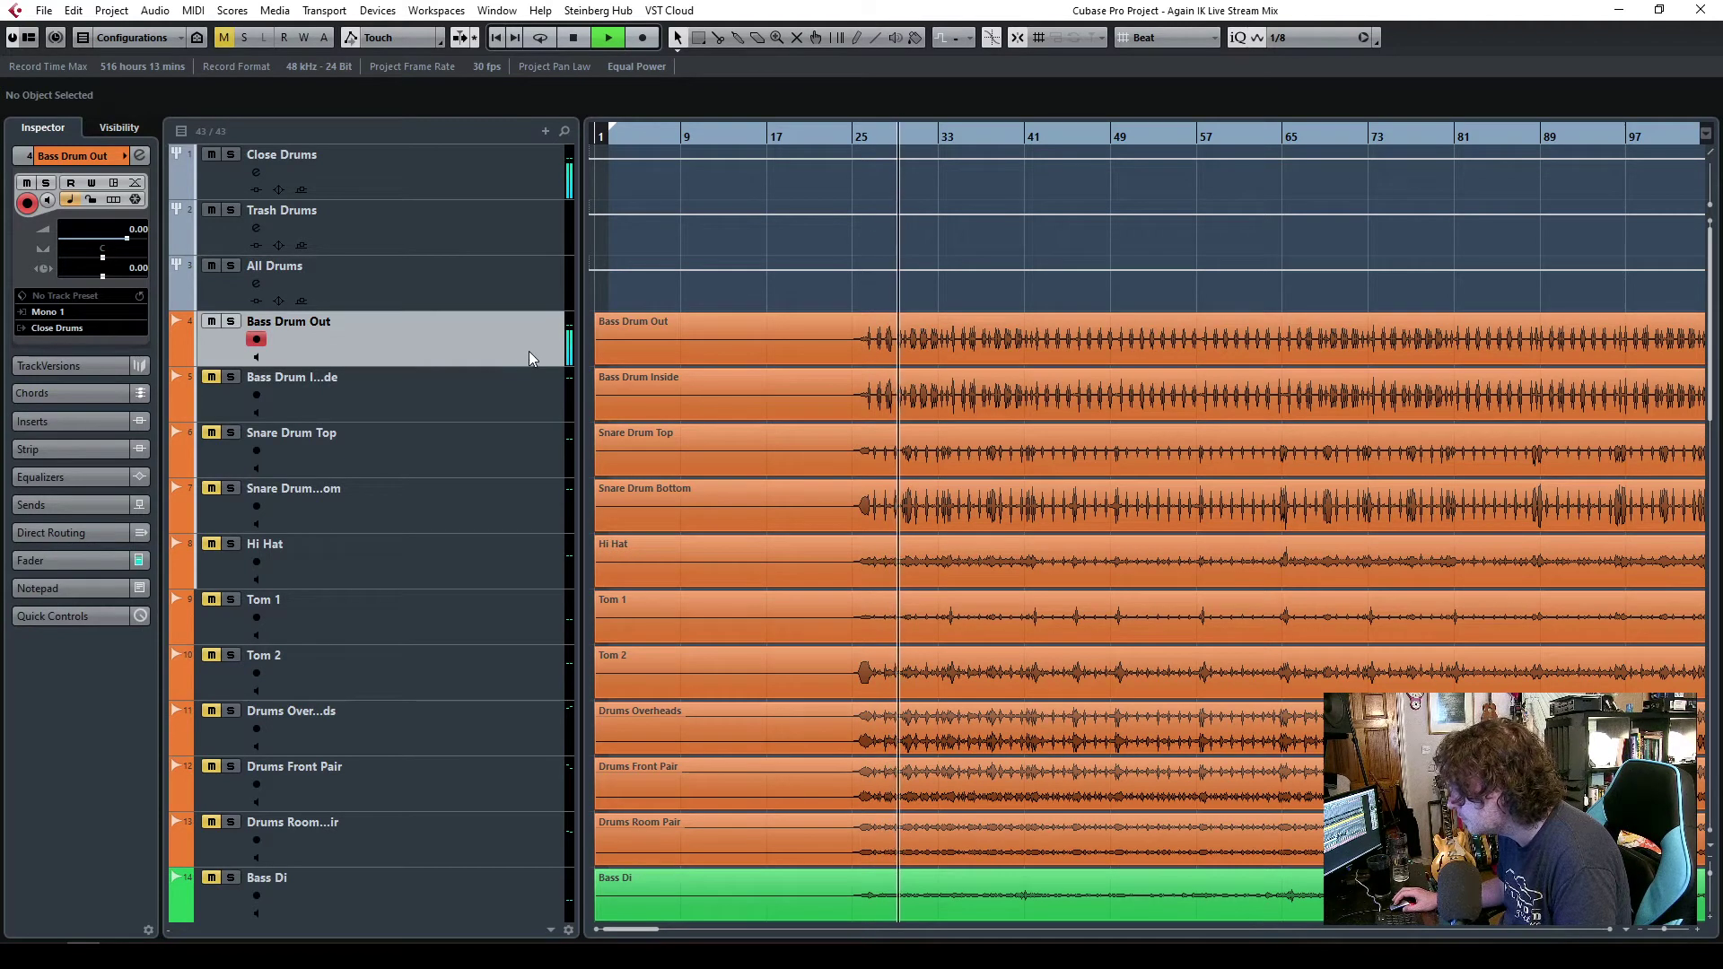
{"action": "left_click", "coordinate": [1670, 929]}
{"action": "left_click", "coordinate": [1670, 931]}
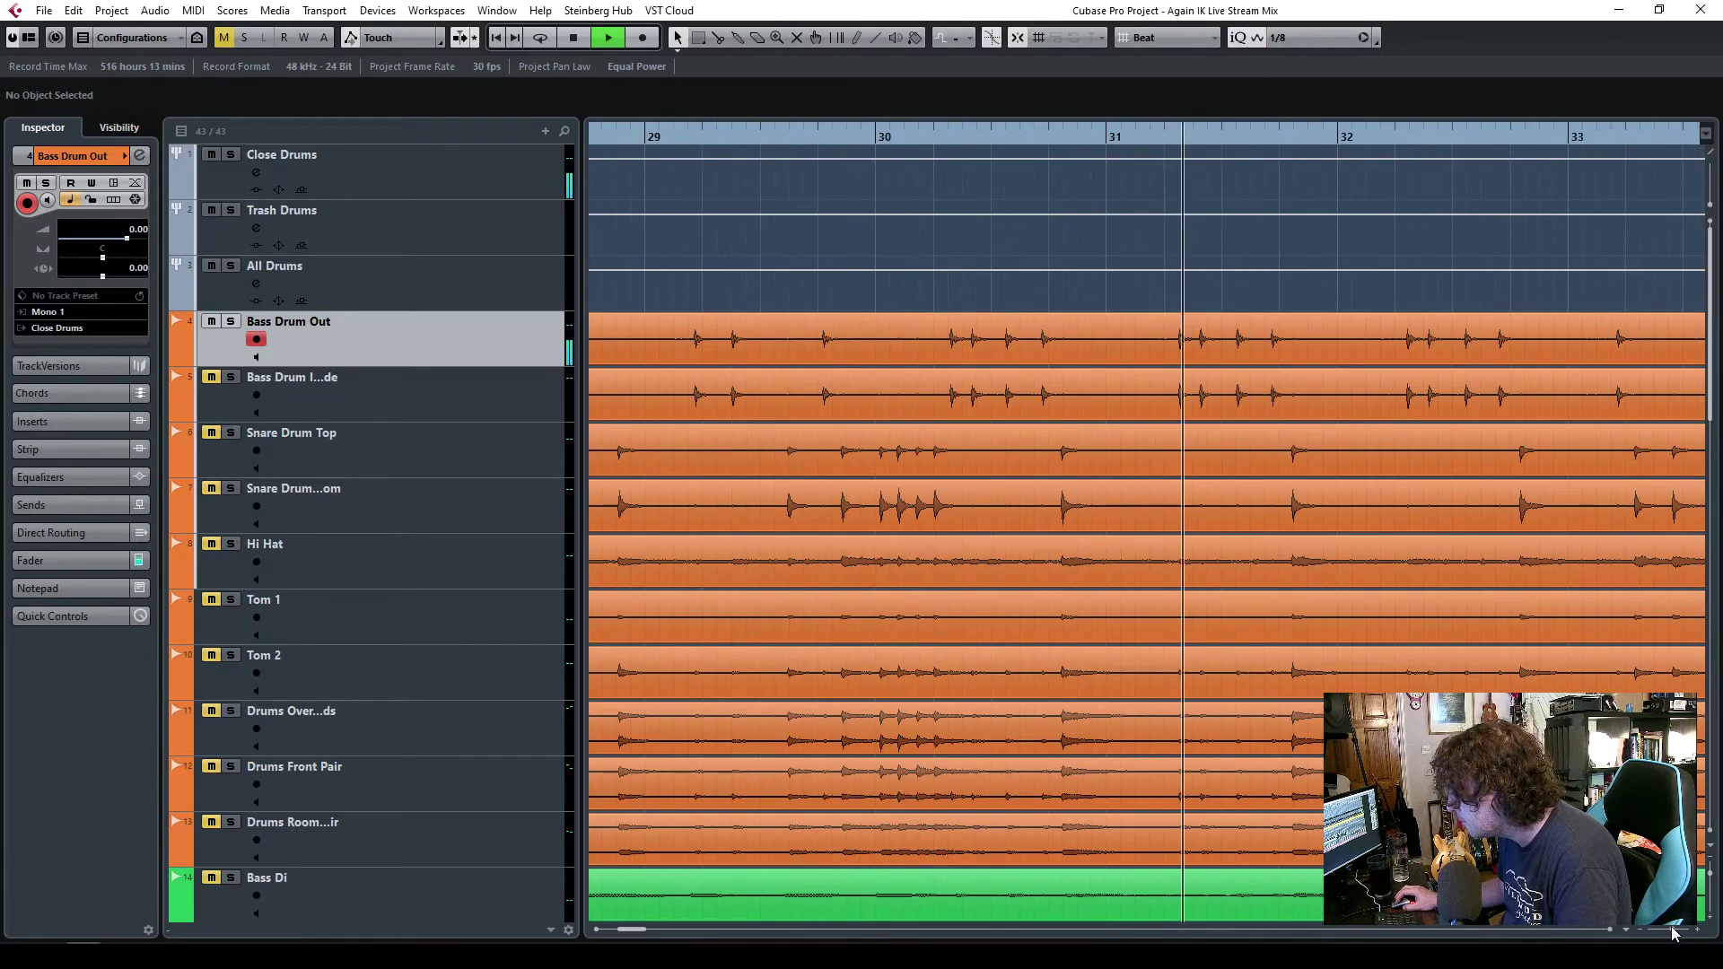
{"action": "left_click", "coordinate": [1673, 930]}
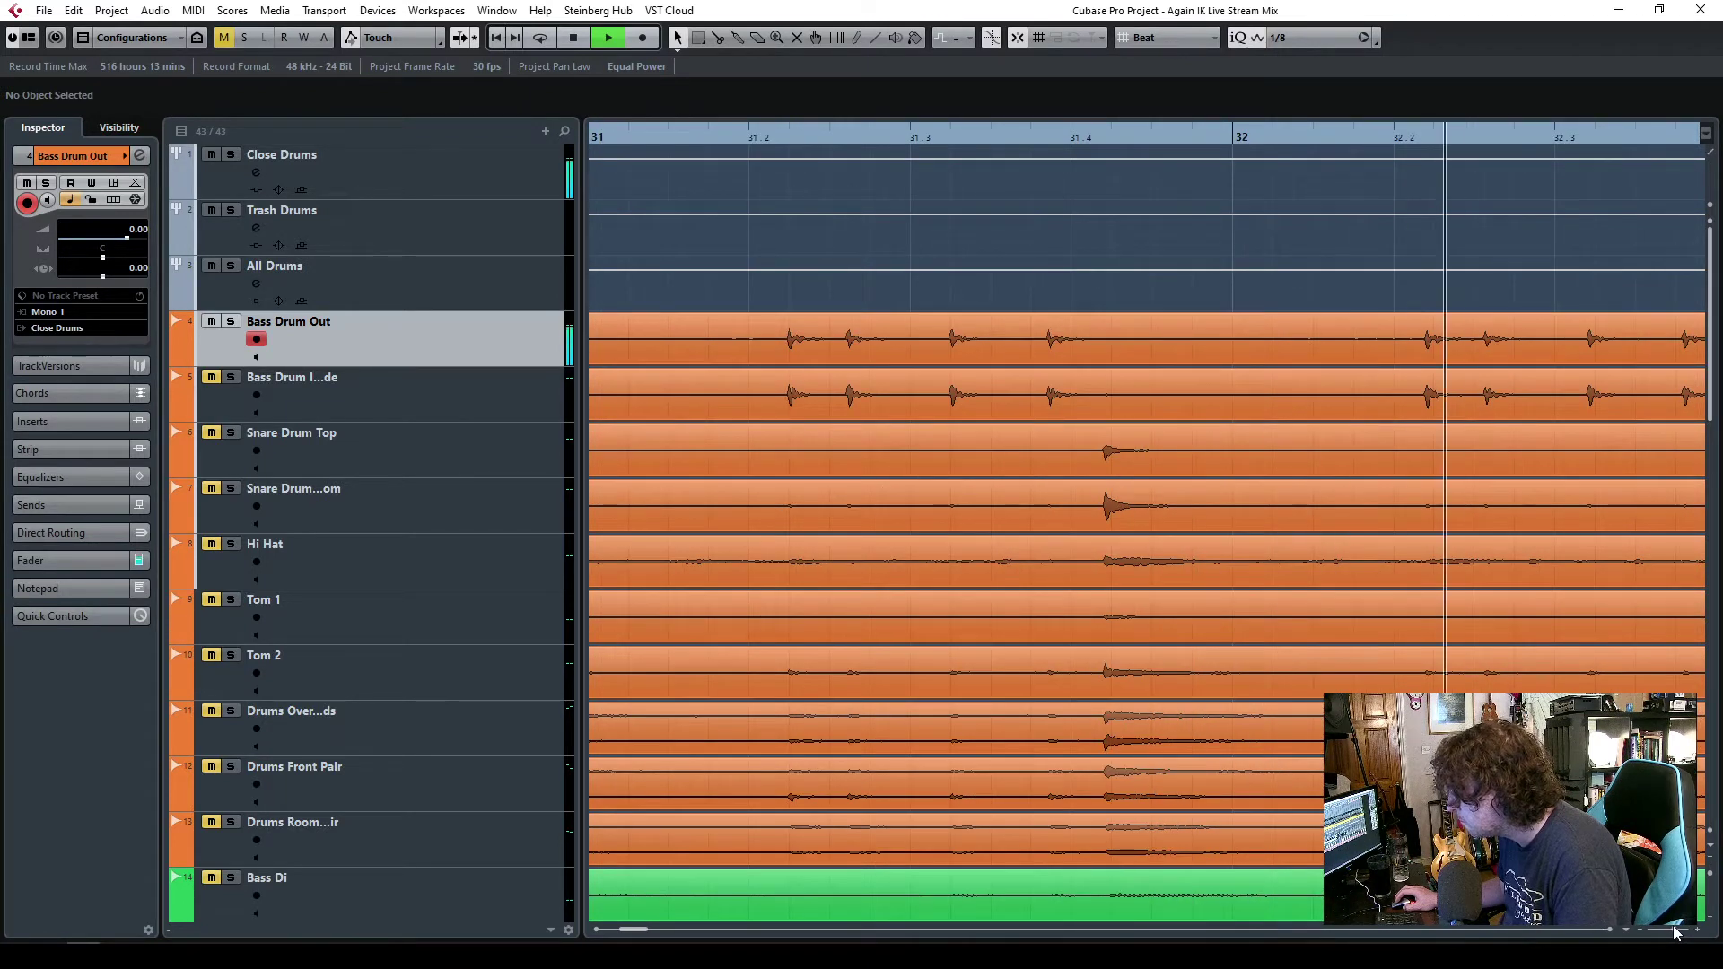
{"action": "left_click_drag", "start_coordinate": [1674, 933], "coordinate": [1662, 931]}
{"action": "key", "text": "space"}
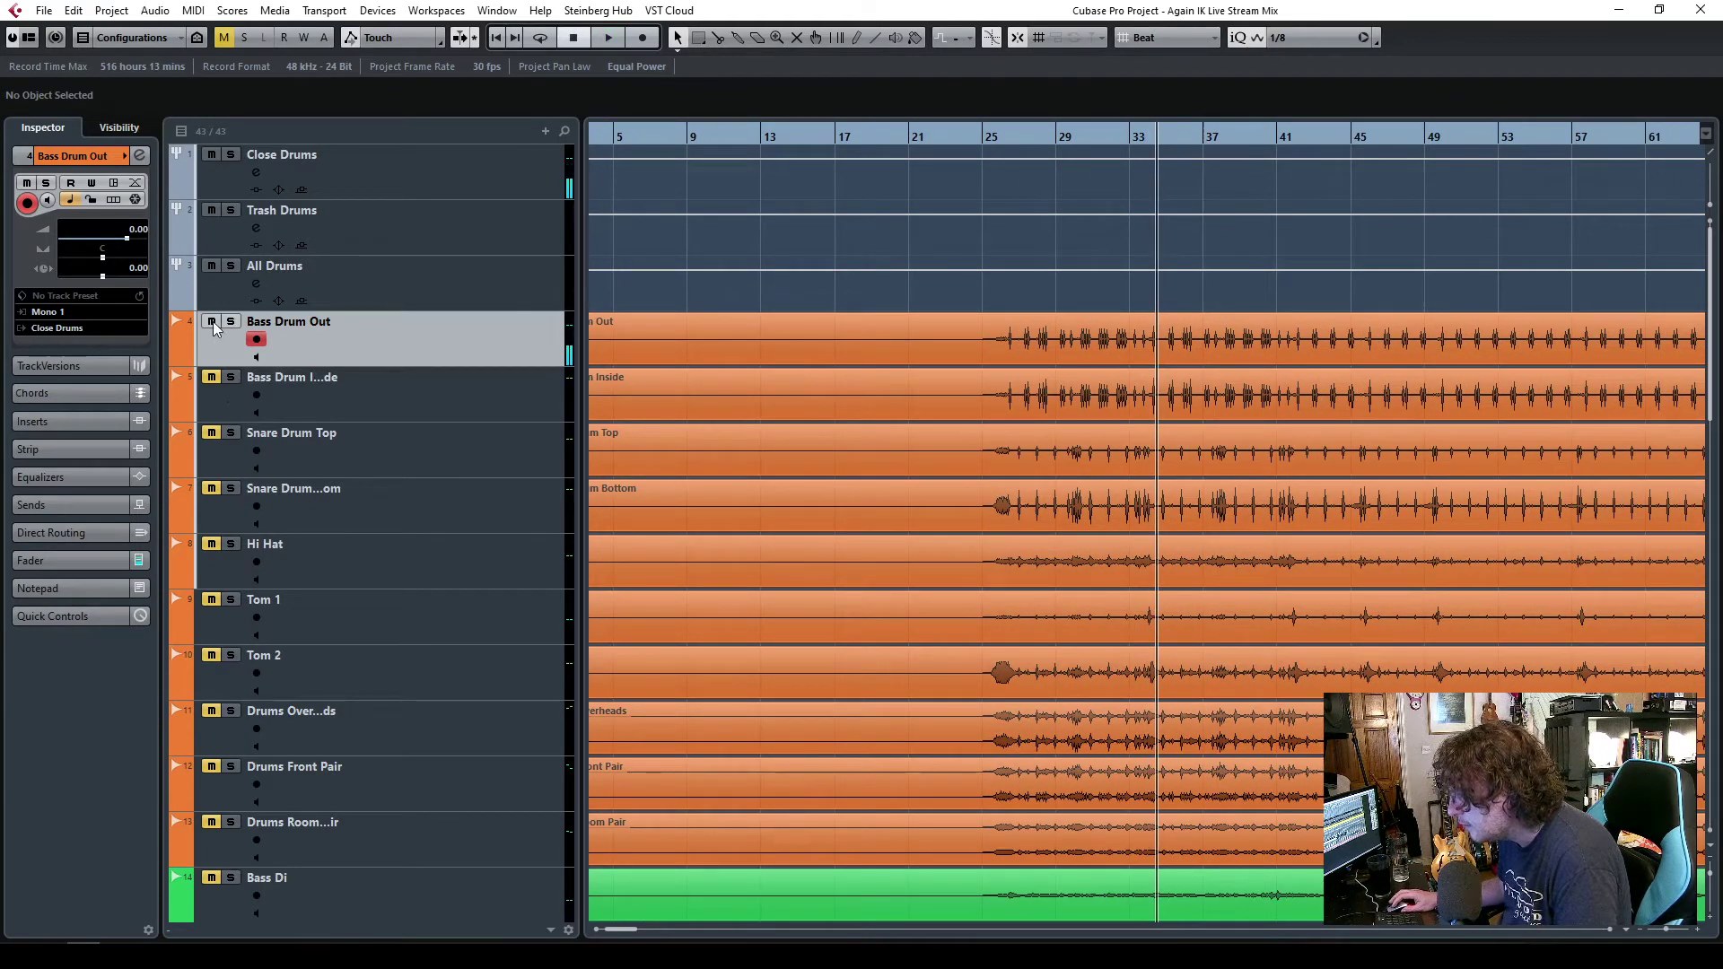
- Solo Bass Drum Inside and route its output to the Close Drums group
{"action": "left_click", "coordinate": [232, 381]}
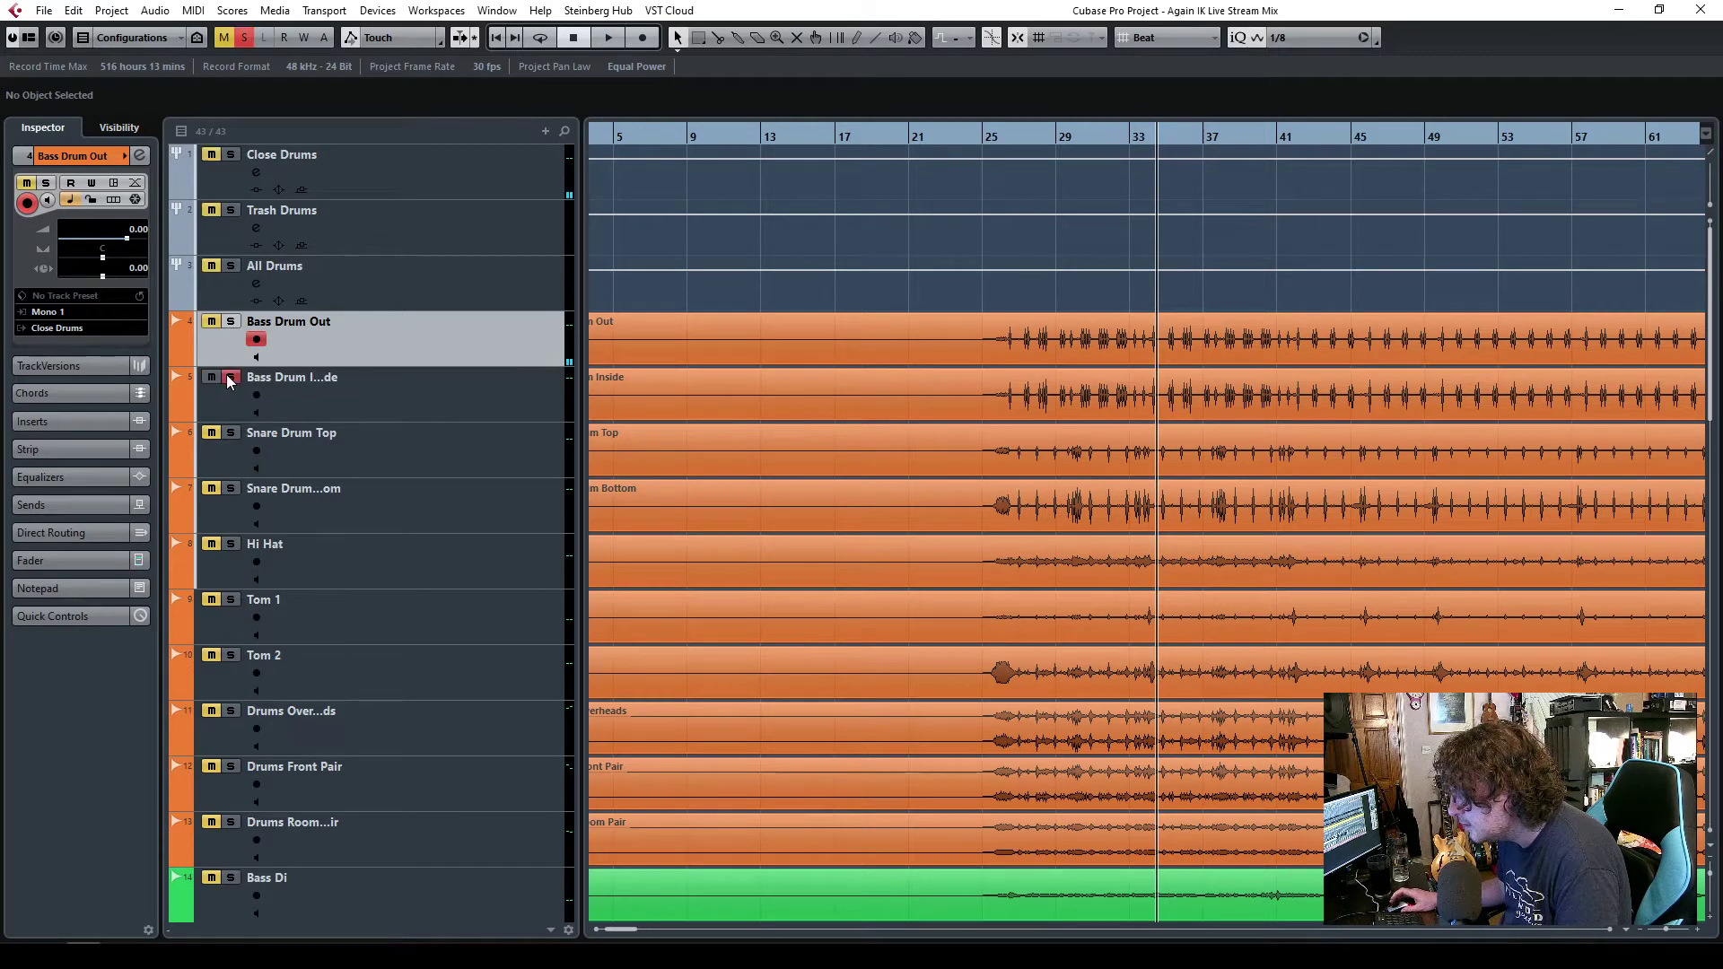
{"action": "left_click", "coordinate": [451, 387]}
{"action": "left_click", "coordinate": [56, 329]}
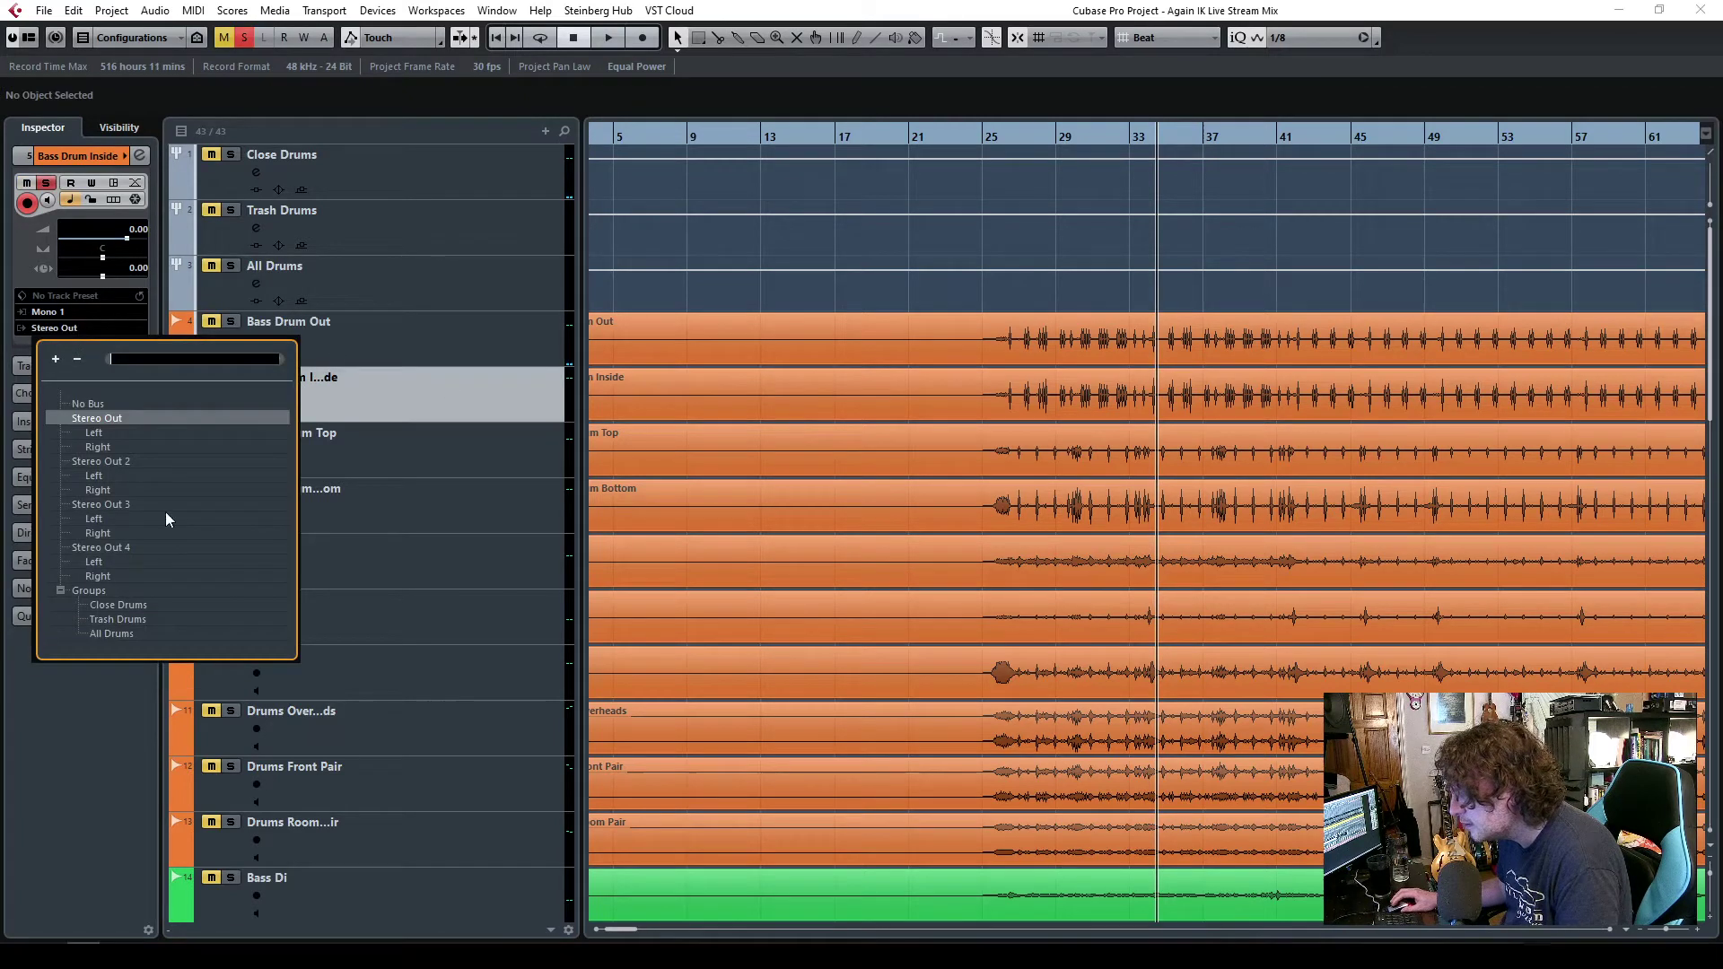
{"action": "left_click", "coordinate": [122, 603]}
- Audition Bass Drum Inside from about bar 26 with the Close Drums group also soloed, and stop playback
{"action": "left_click", "coordinate": [994, 144]}
{"action": "key", "text": "space"}
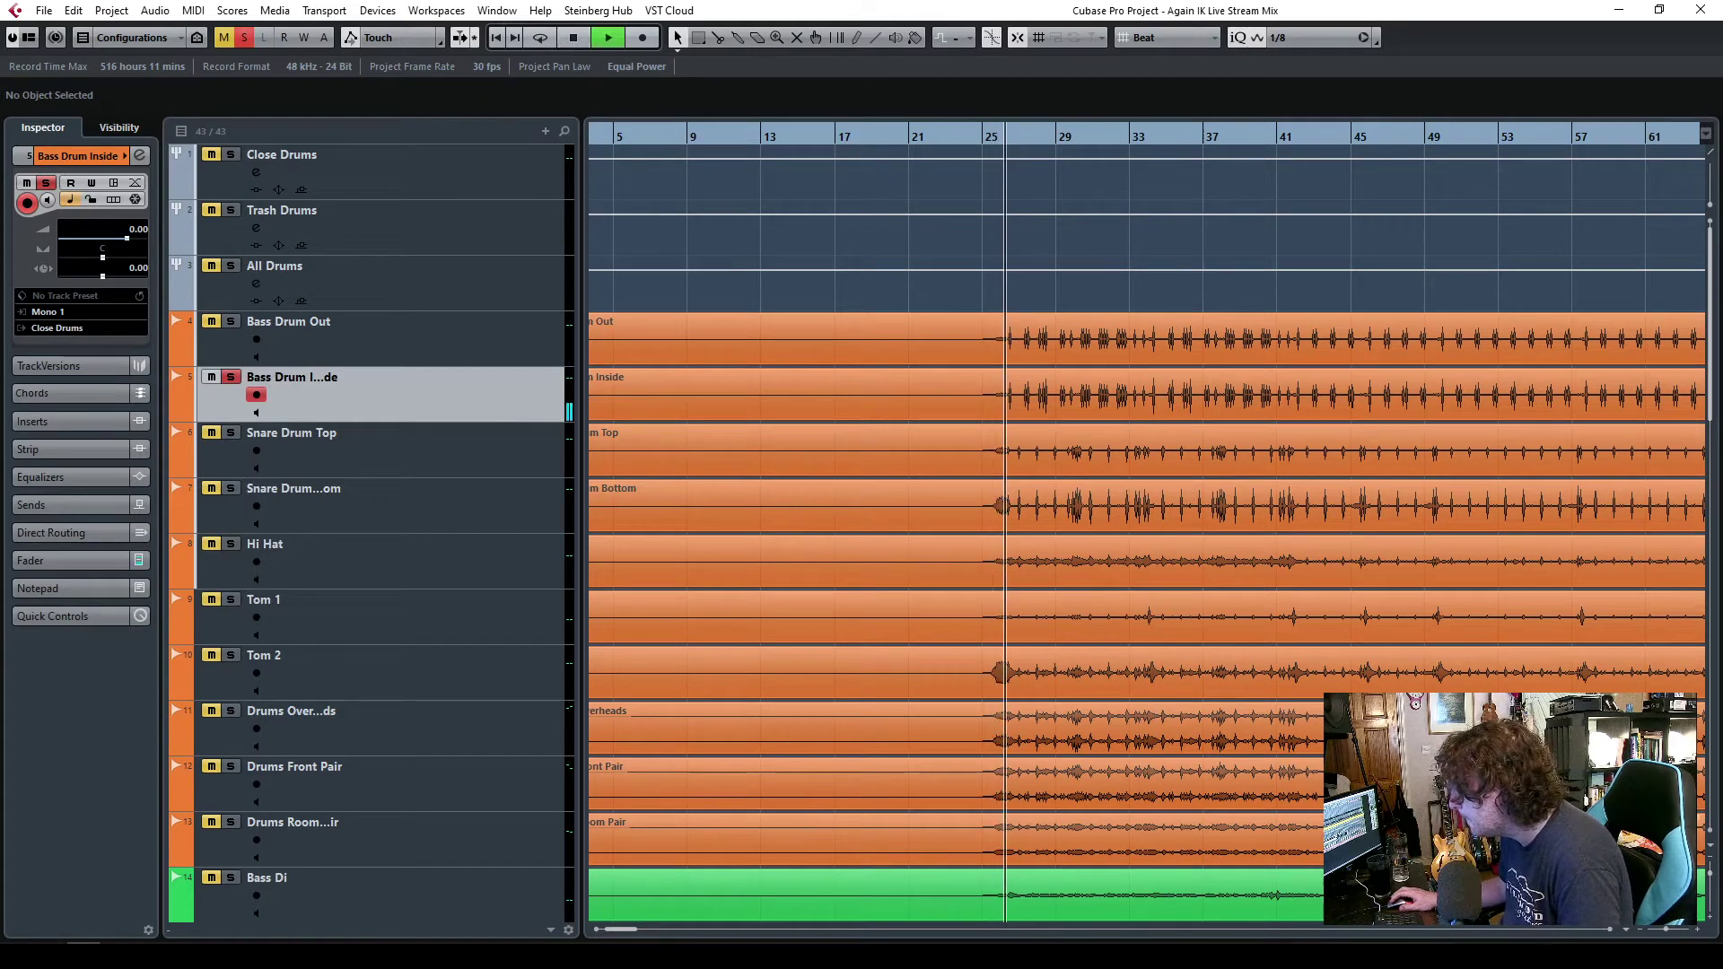
{"action": "left_click", "coordinate": [1673, 930]}
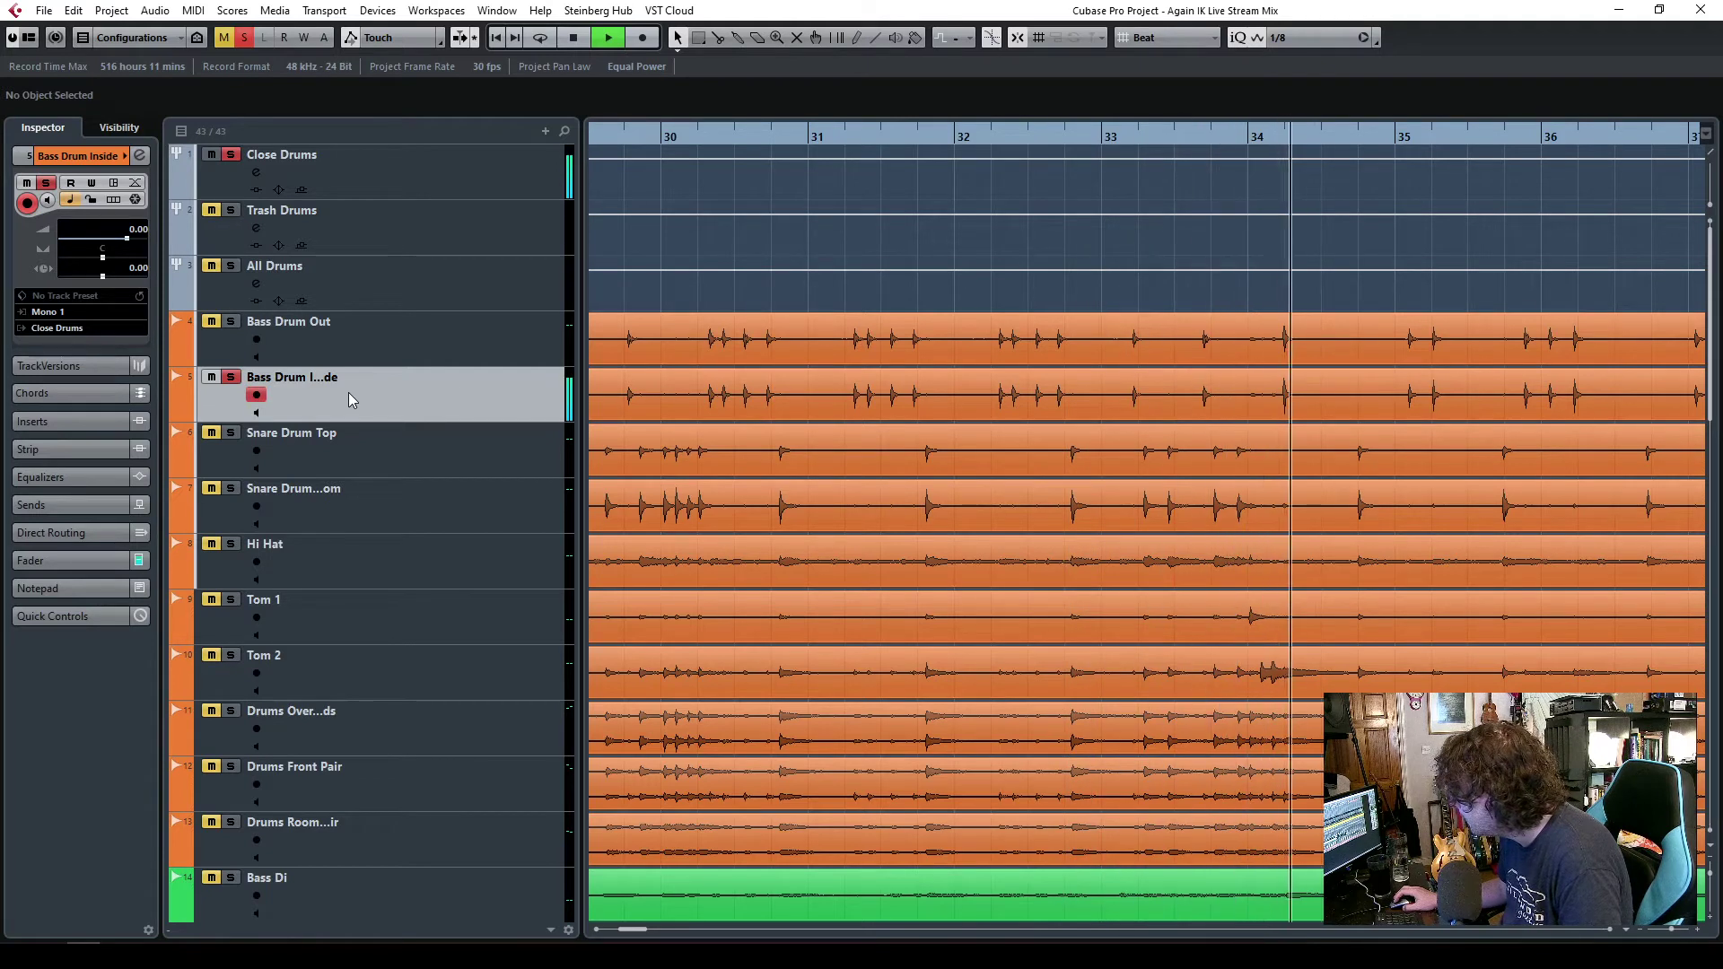
{"action": "key", "text": "space"}
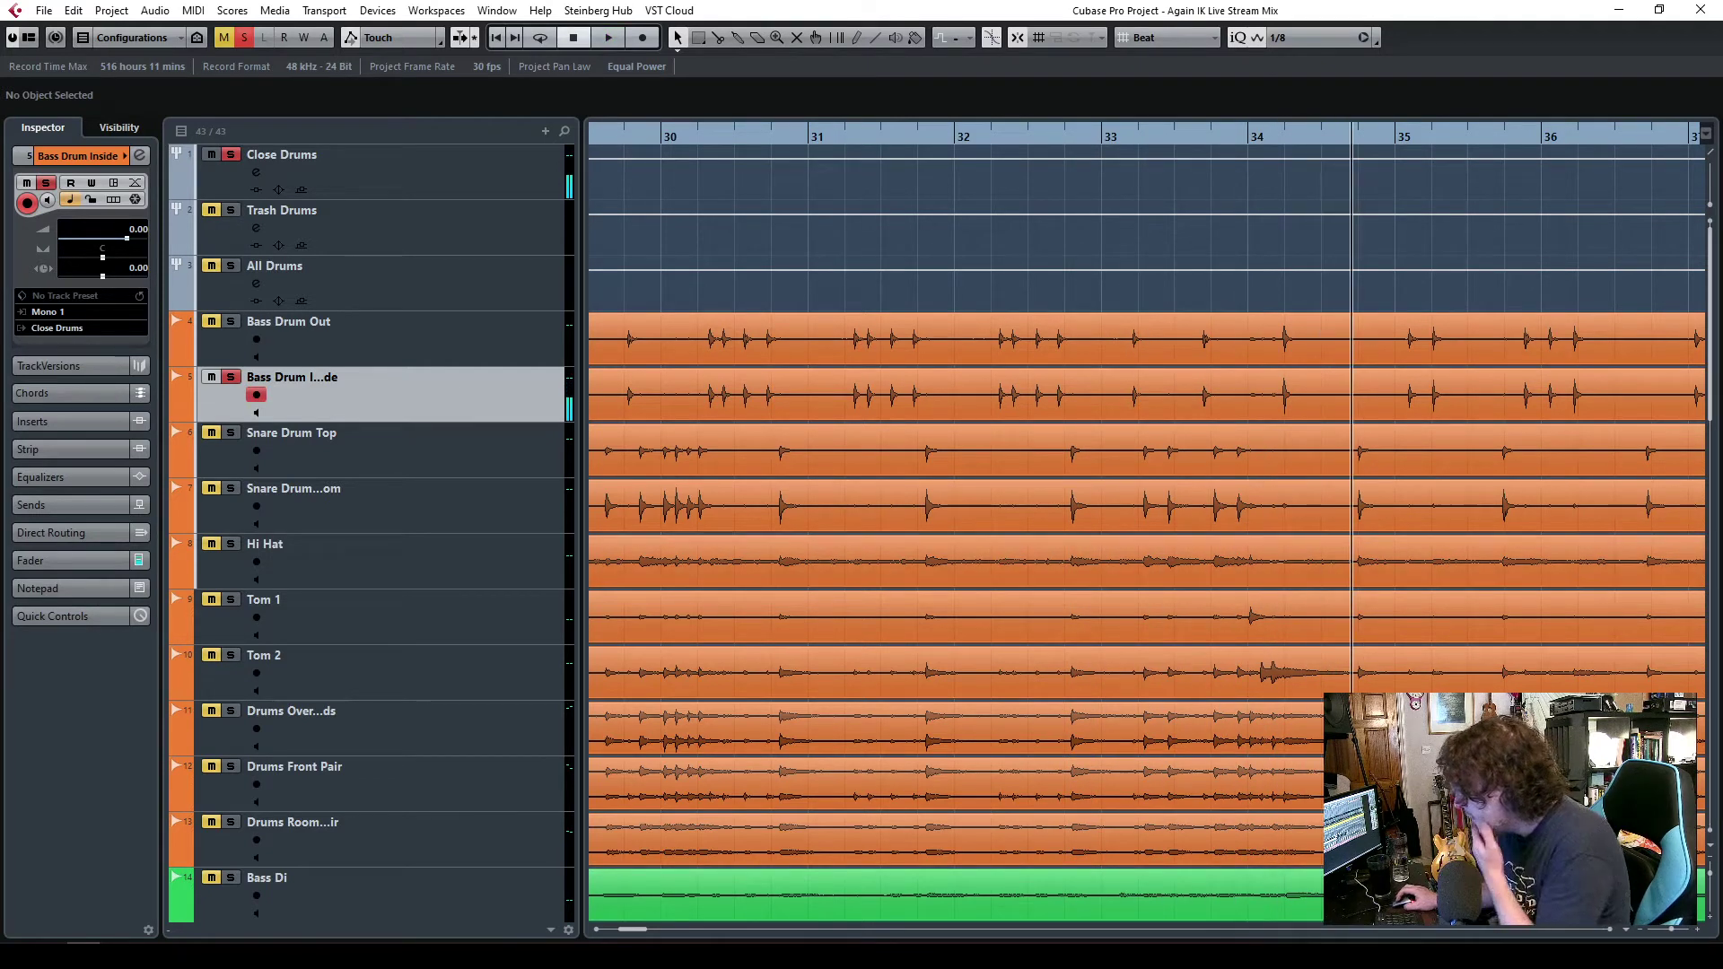
{"action": "left_click_drag", "start_coordinate": [1672, 930], "coordinate": [1667, 938]}
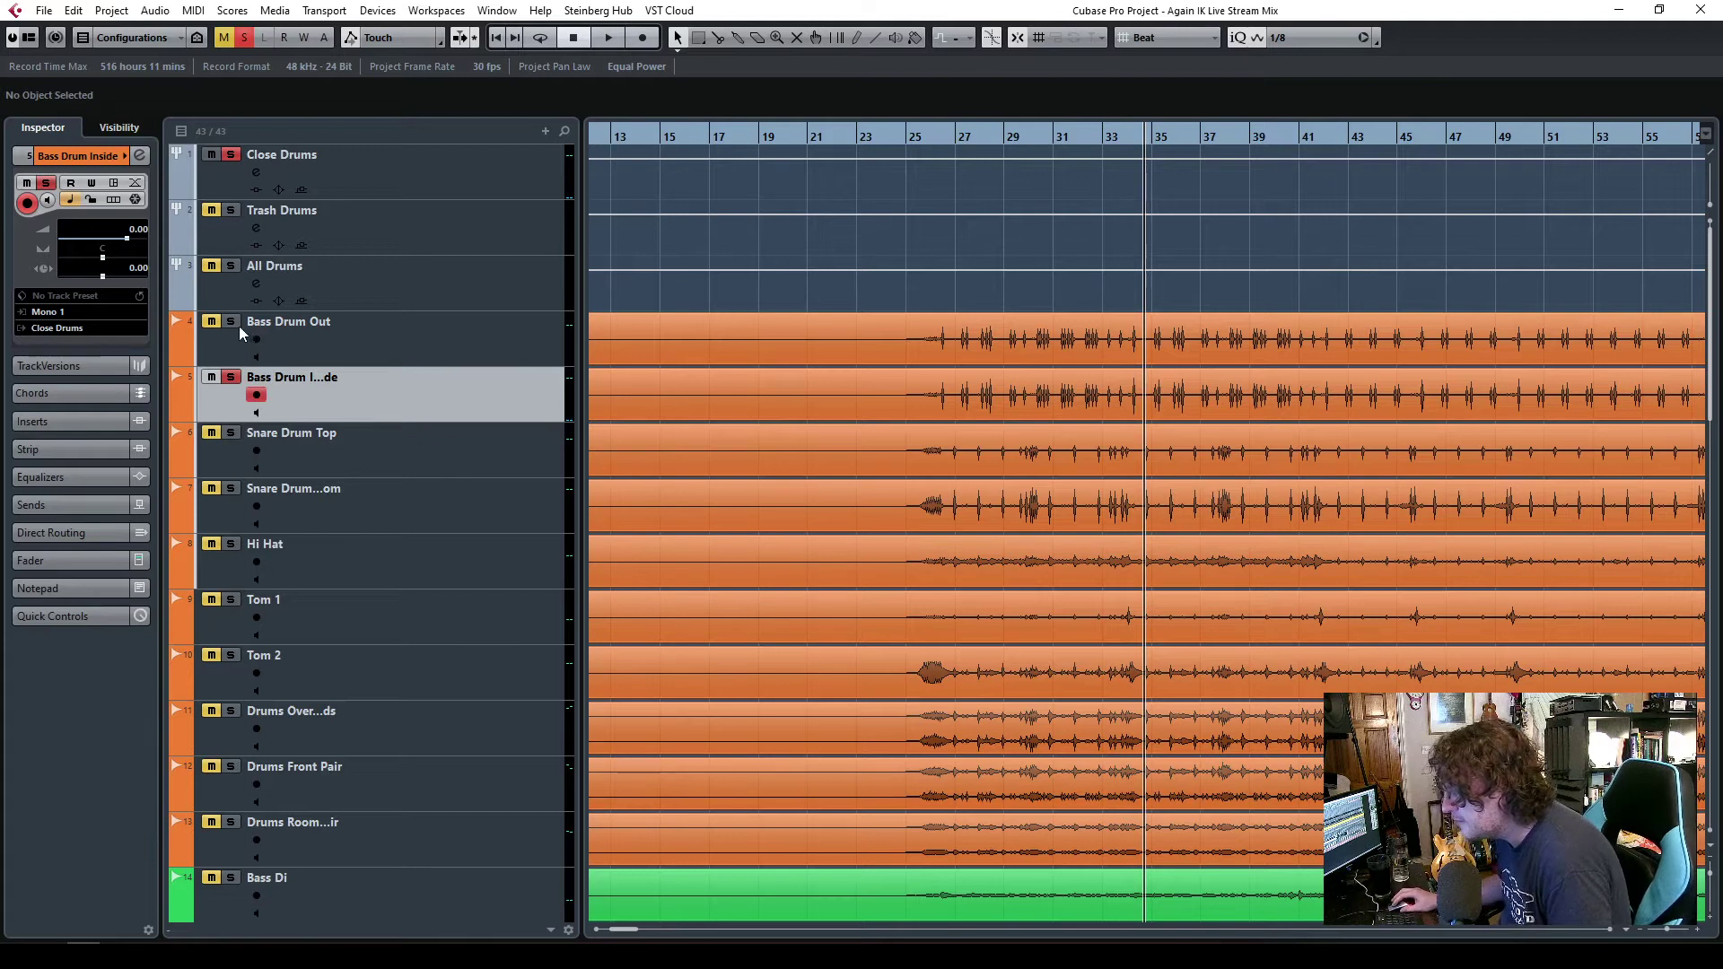
- Solo Bass Drum Out together with Bass Drum Inside and play both bass drum tracks from about bar 26
{"action": "left_click", "coordinate": [423, 341]}
{"action": "left_click", "coordinate": [953, 136]}
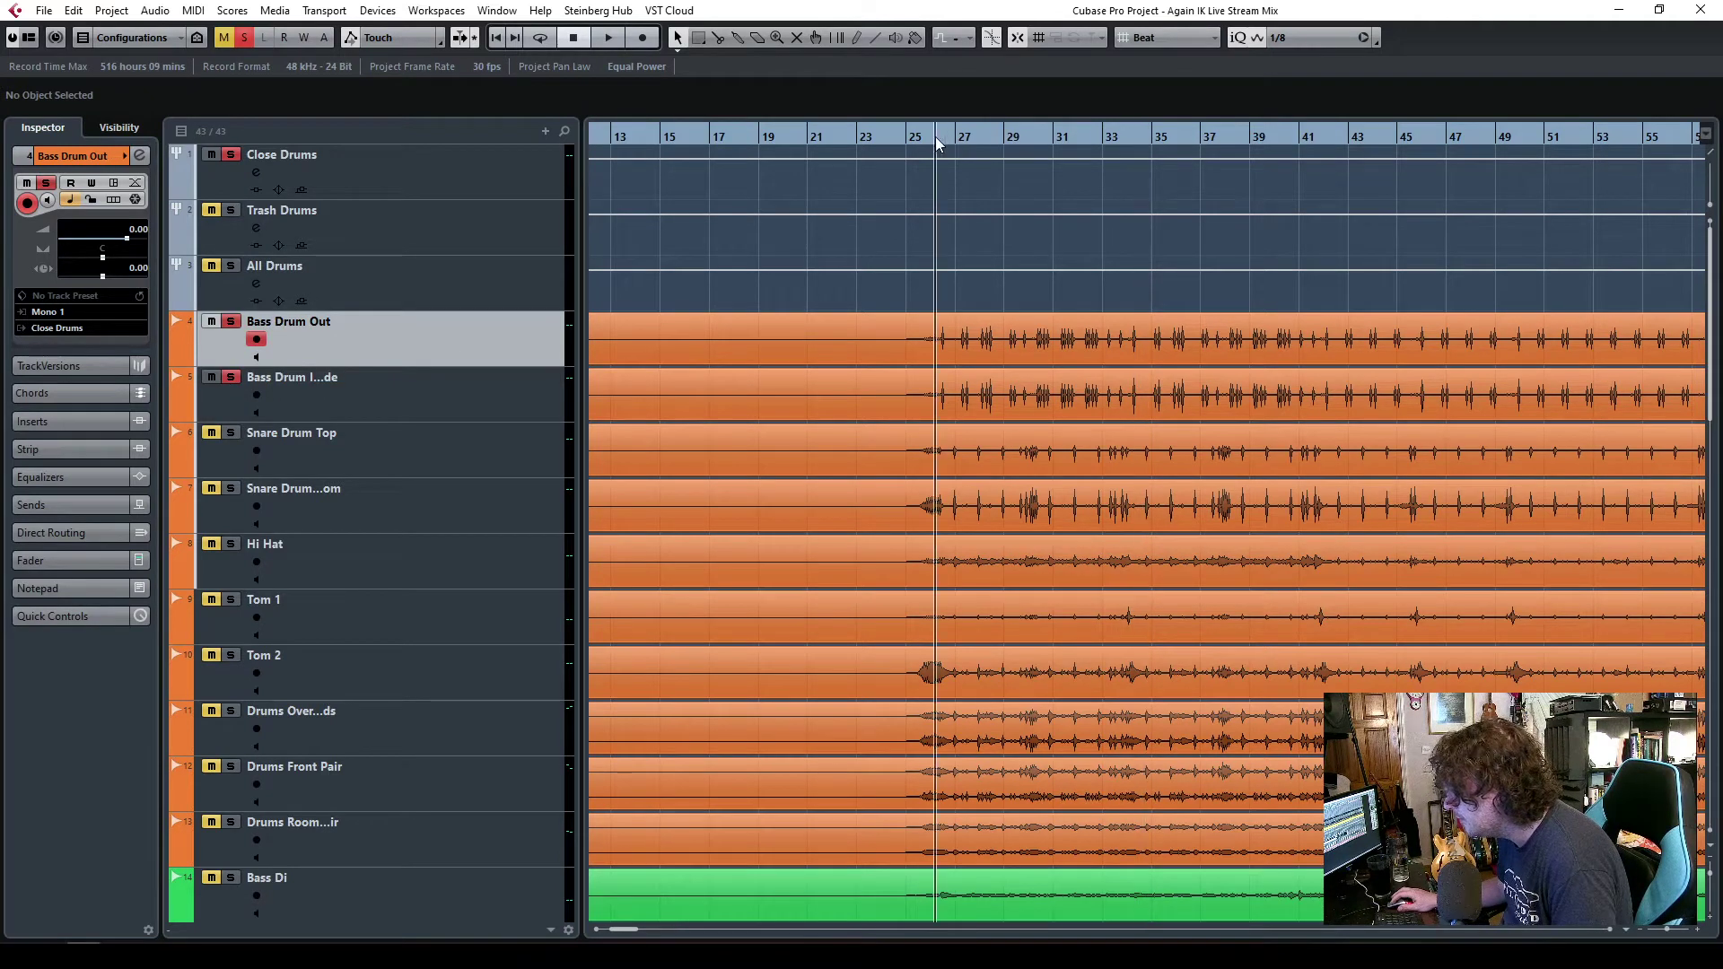
{"action": "left_click_drag", "start_coordinate": [1670, 933], "coordinate": [1674, 931]}
{"action": "left_click", "coordinate": [853, 136]}
{"action": "key", "text": "space"}
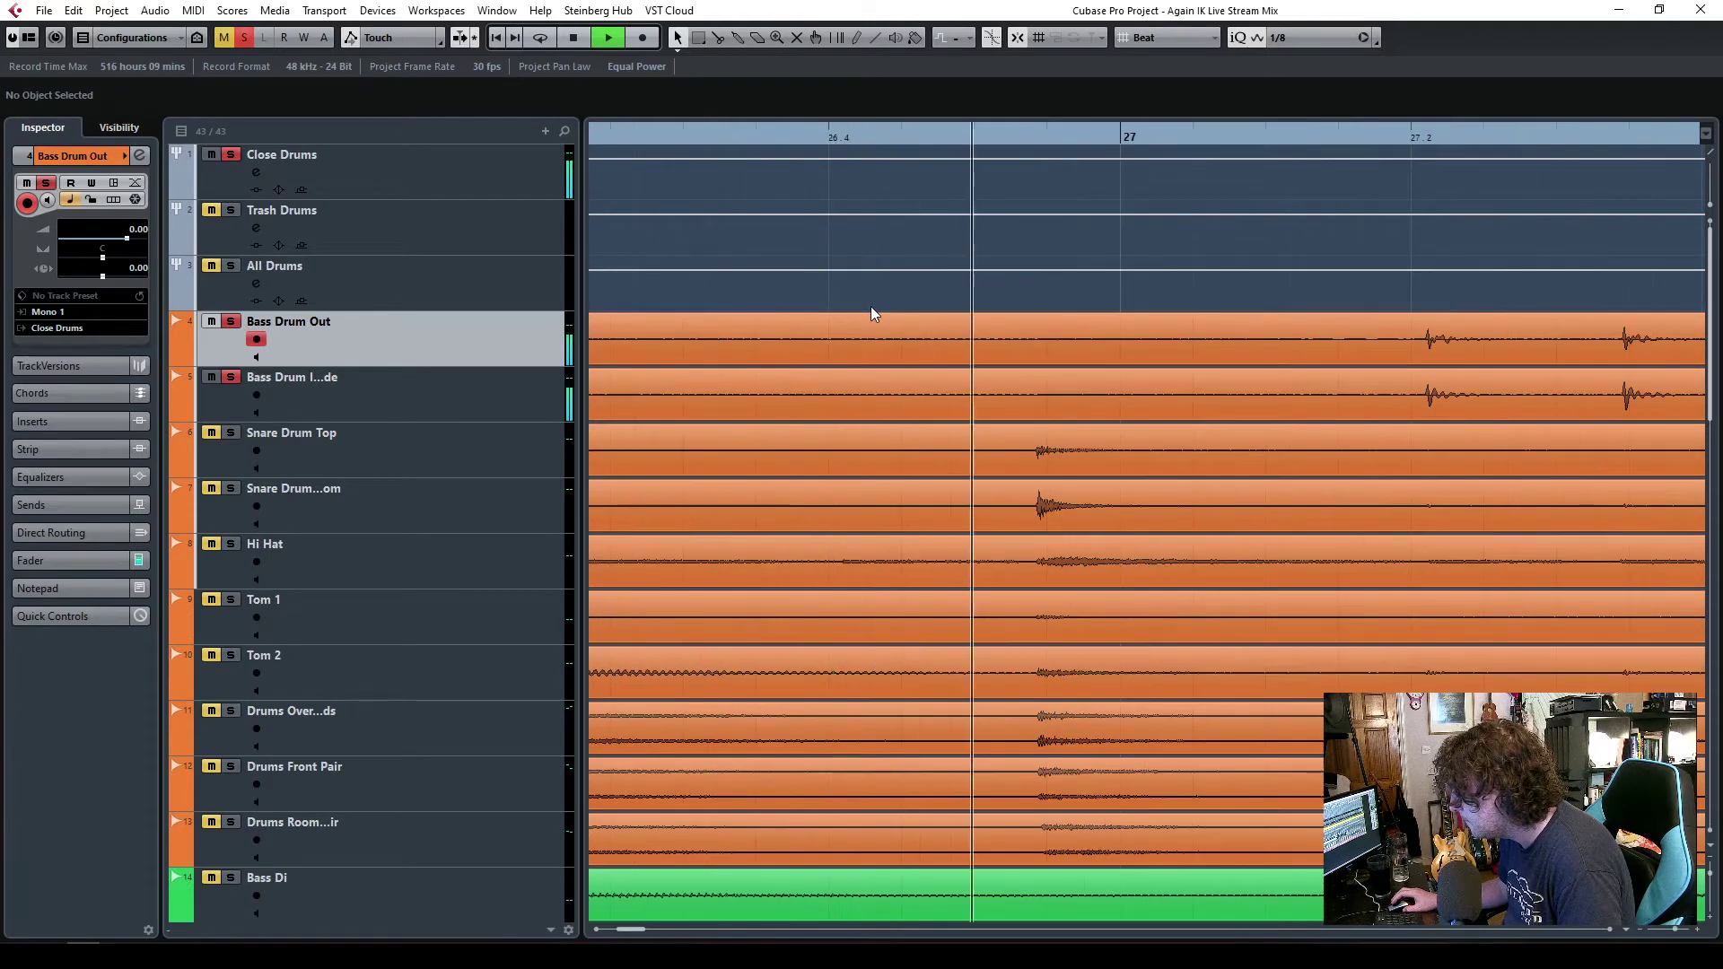
- Open the MixConsole and show the expanded Pre (Filters/Gain/Phase) rack for all channels
{"action": "key", "text": "F3"}
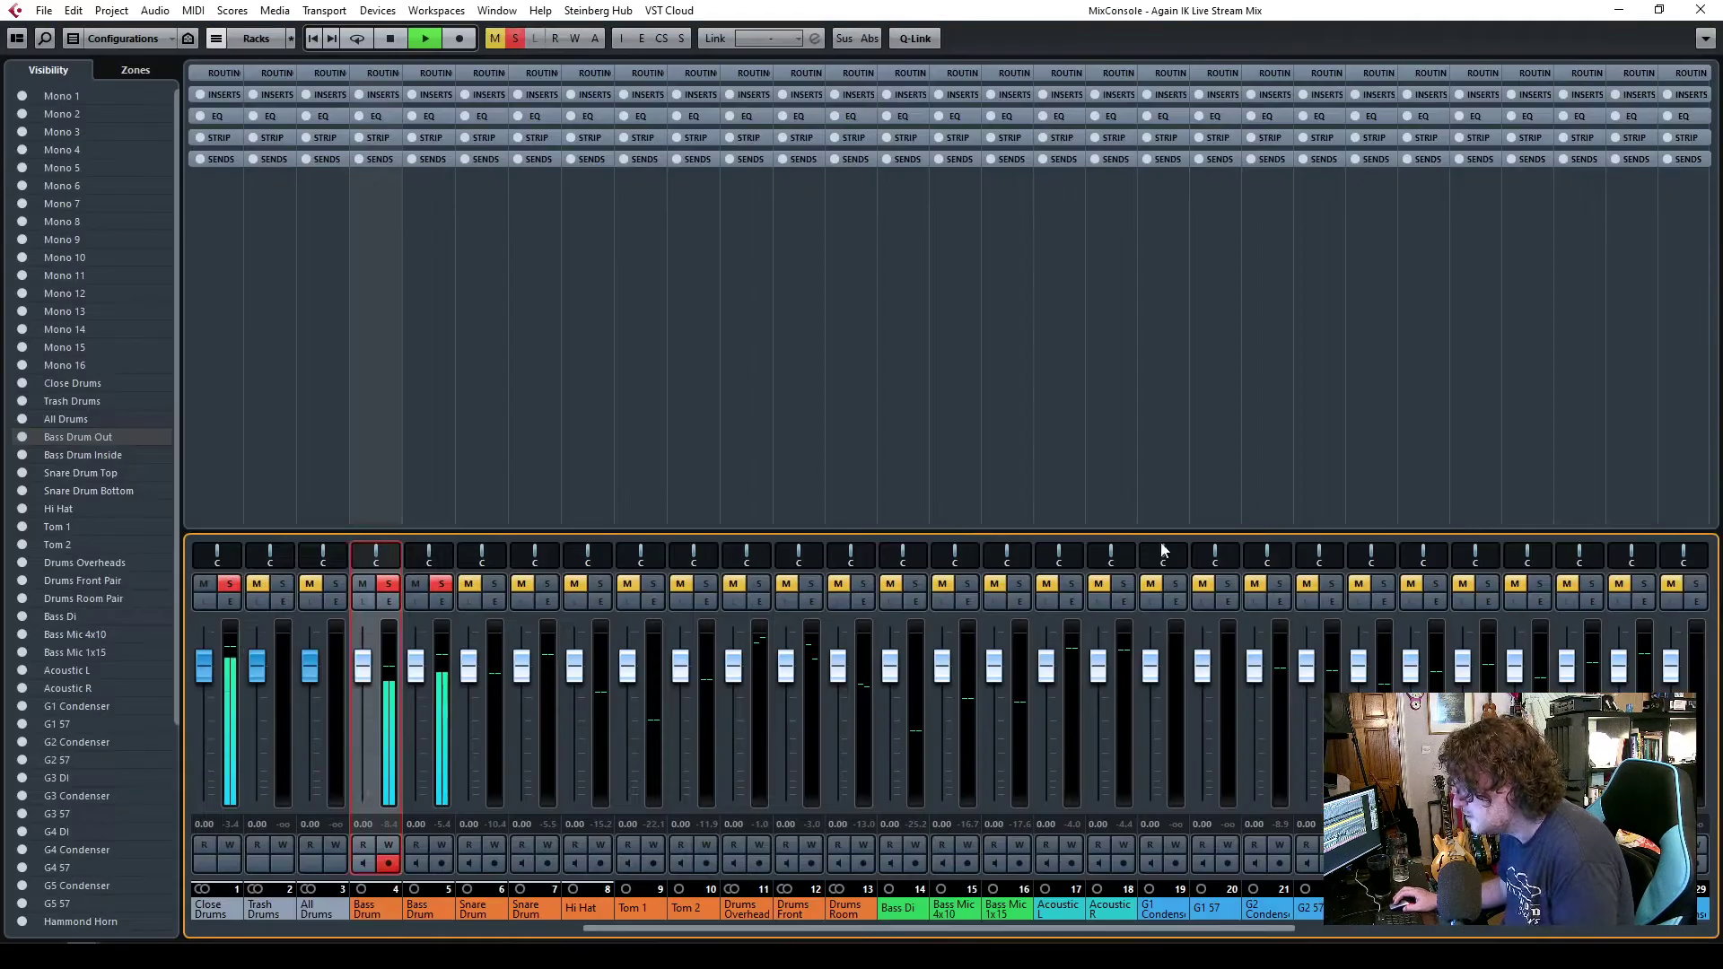
{"action": "left_click", "coordinate": [260, 38]}
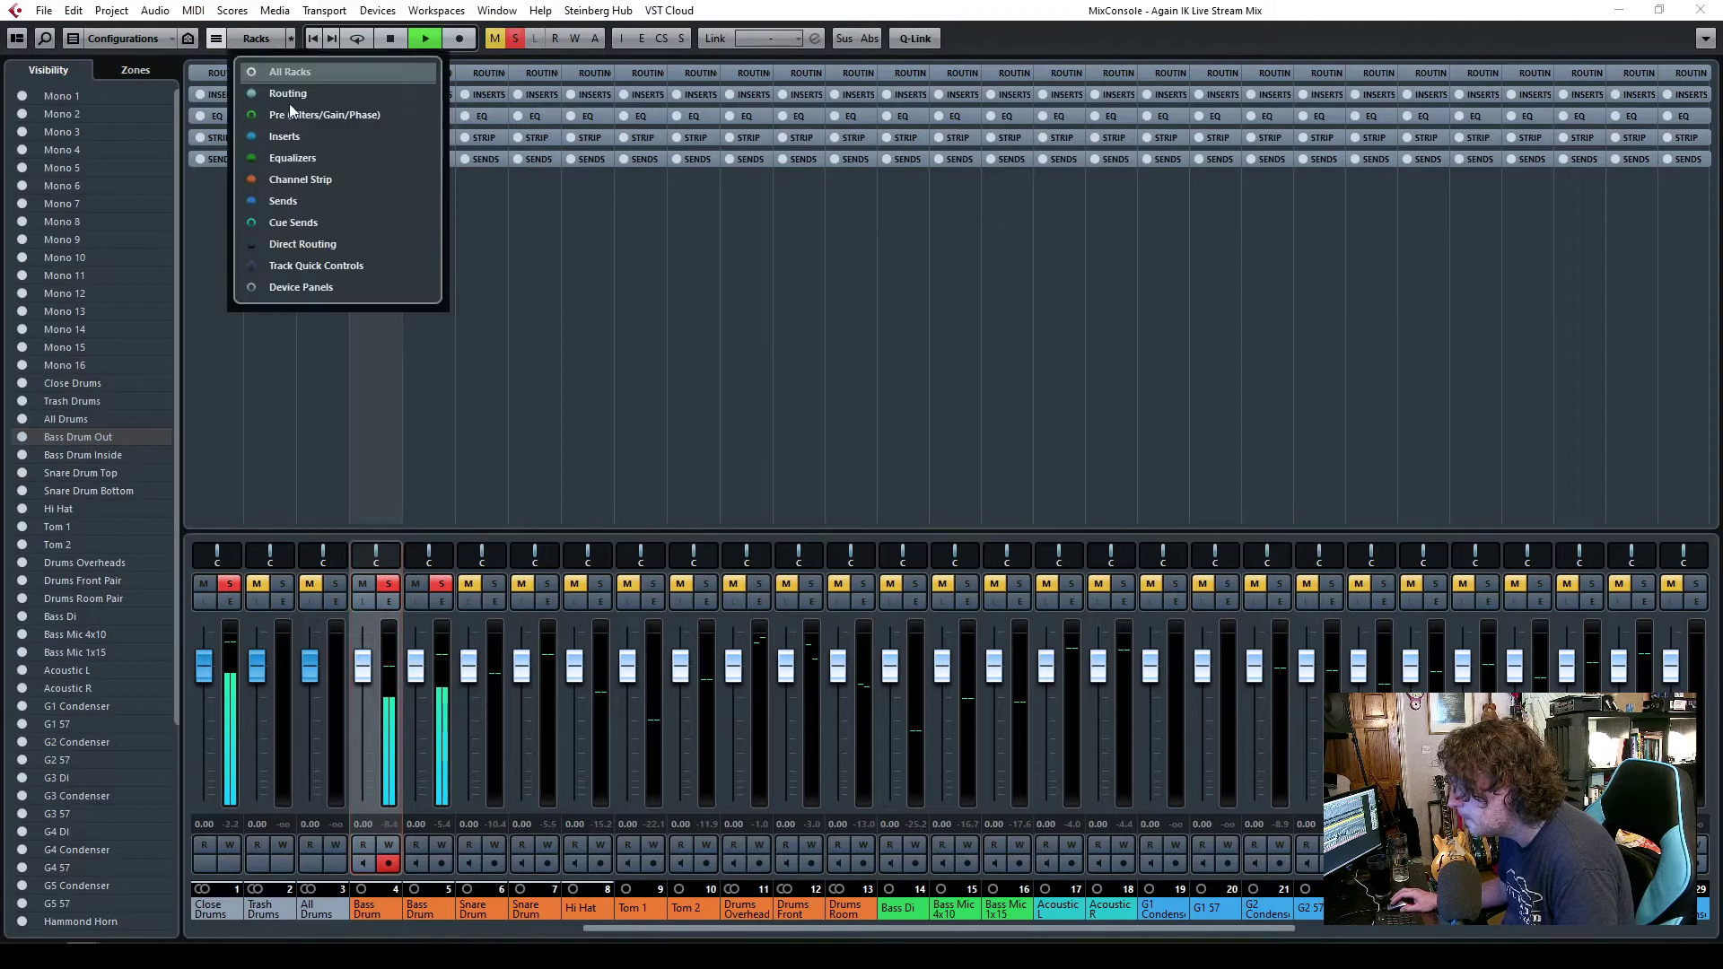
{"action": "left_click", "coordinate": [306, 117]}
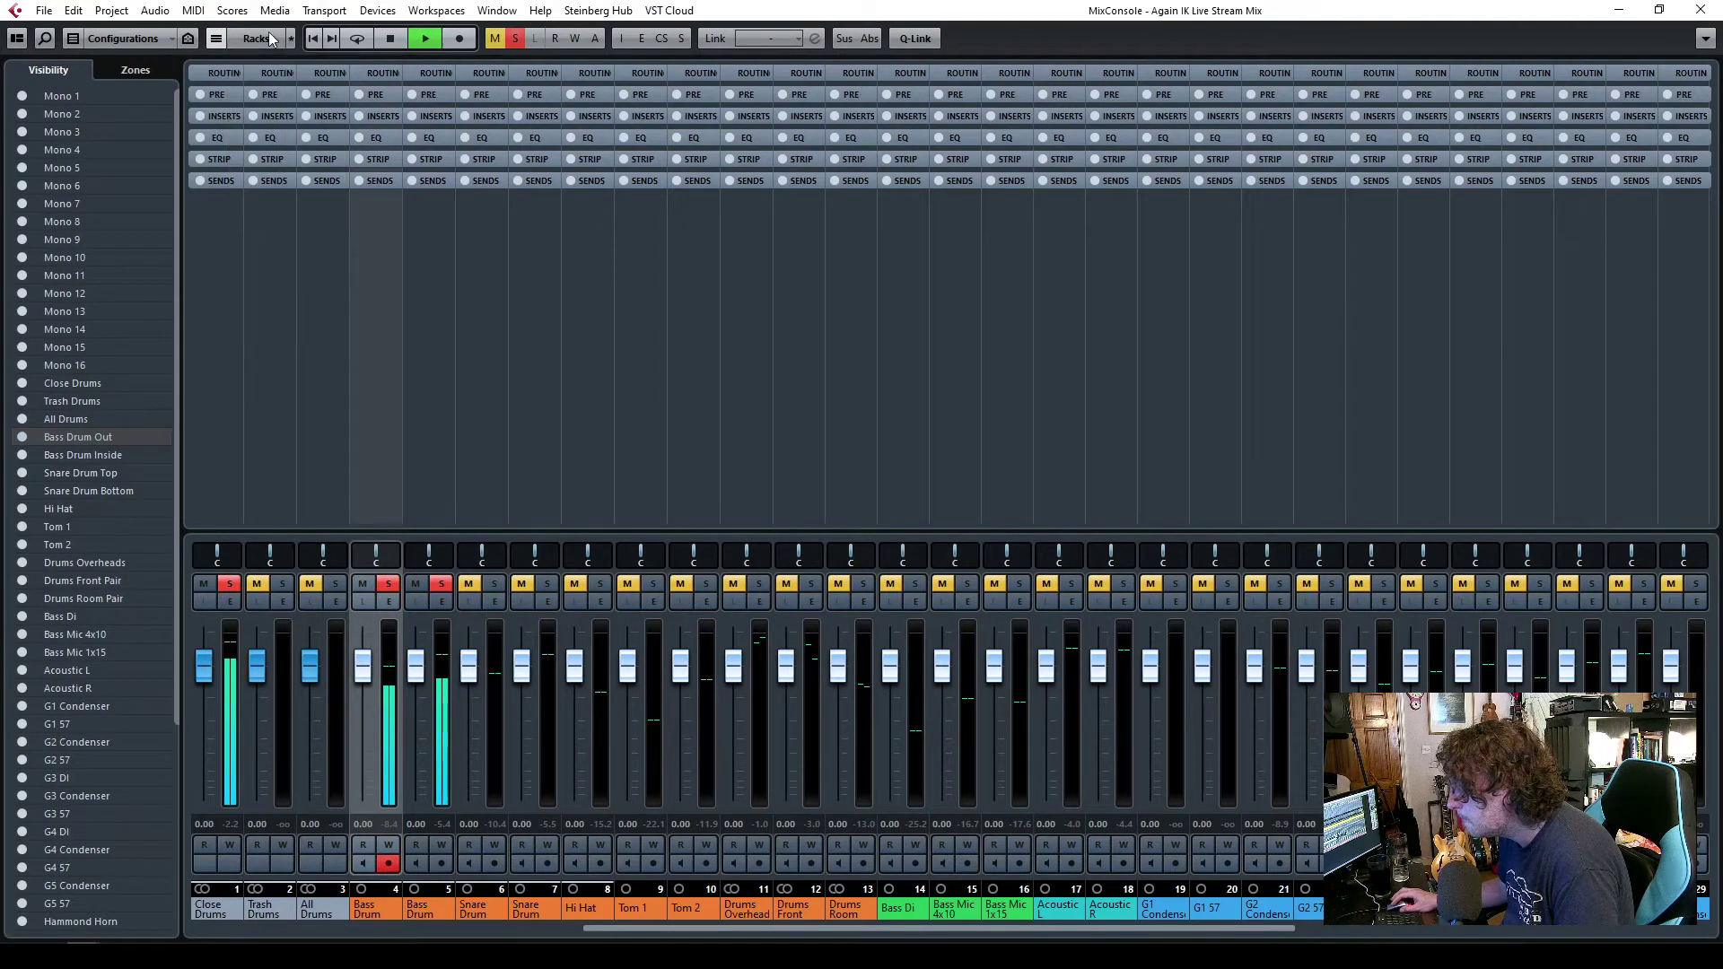
{"action": "left_click", "coordinate": [428, 94]}
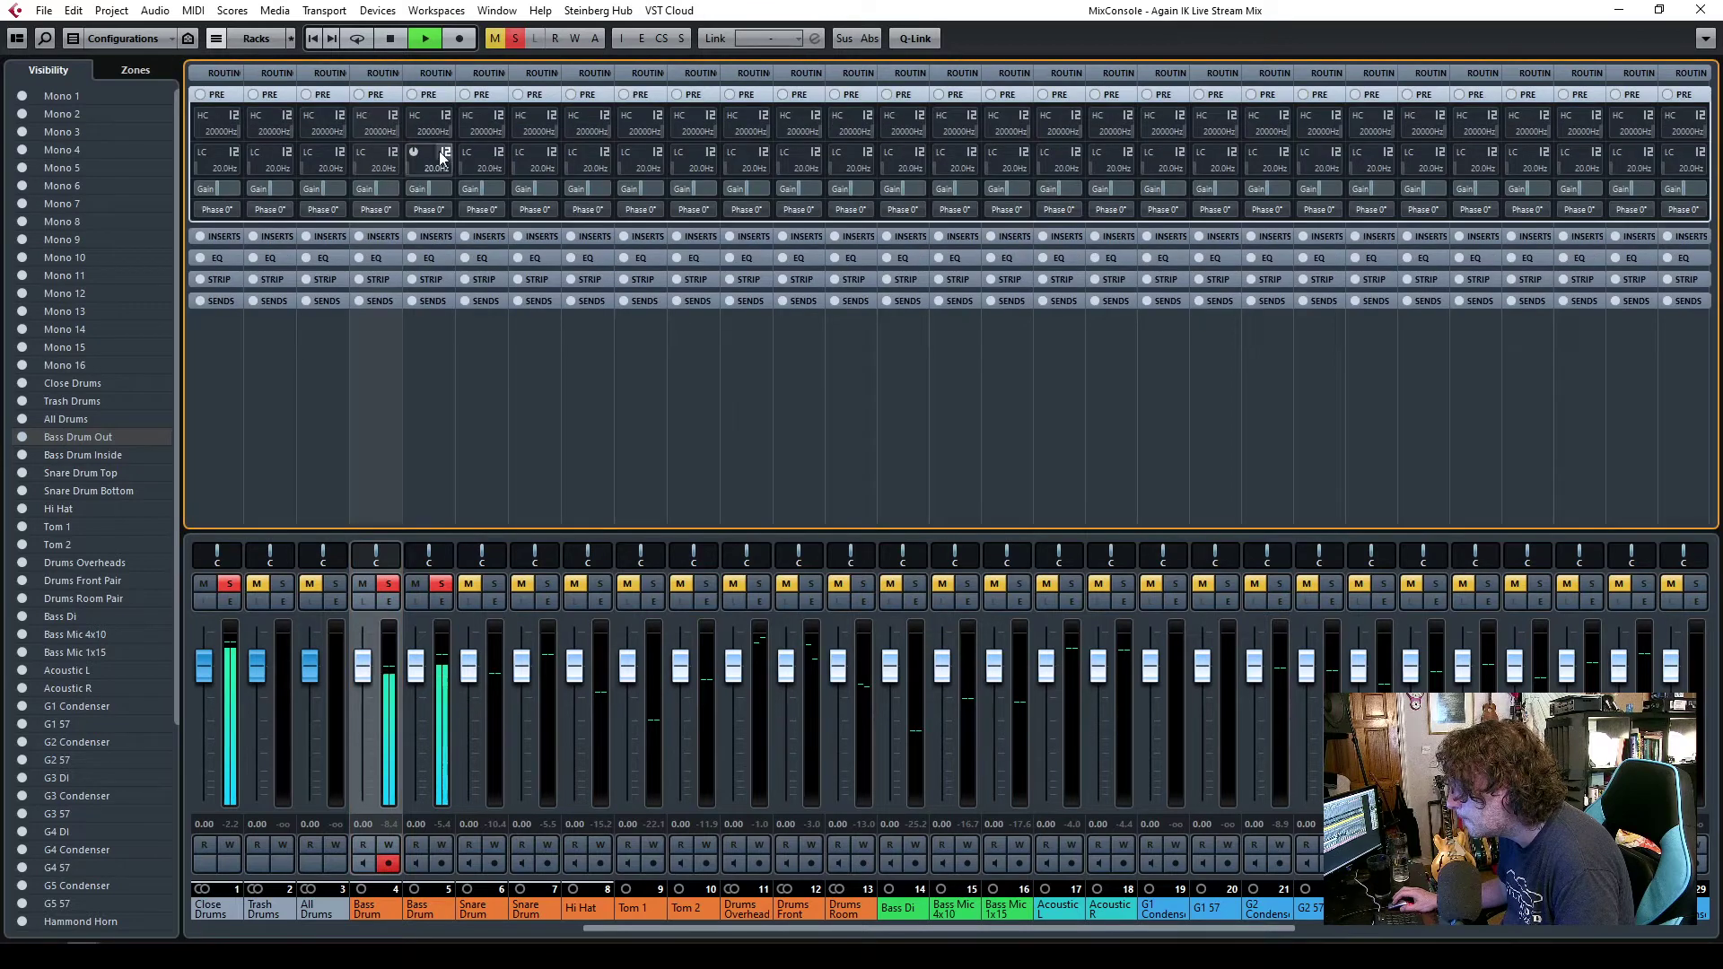
- Check the phase switch of Bass Drum Inside during playback, stop playback and close the MixConsole
{"action": "left_click", "coordinate": [429, 211]}
{"action": "key", "text": "space"}
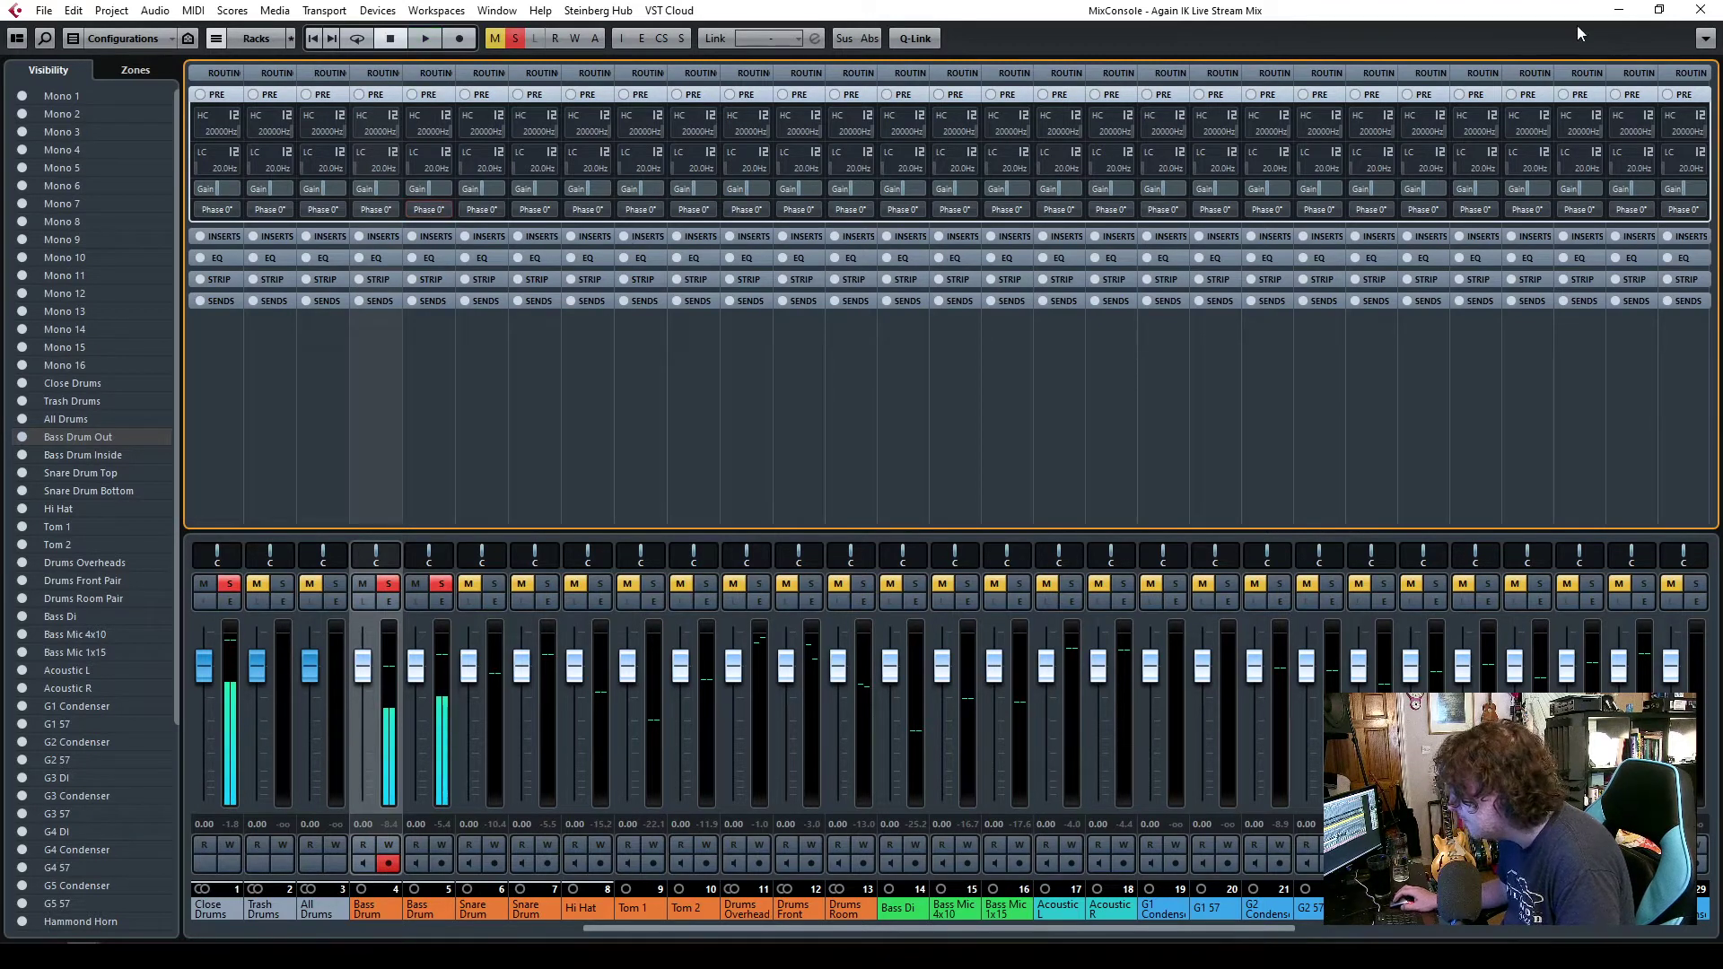
{"action": "left_click", "coordinate": [1700, 10]}
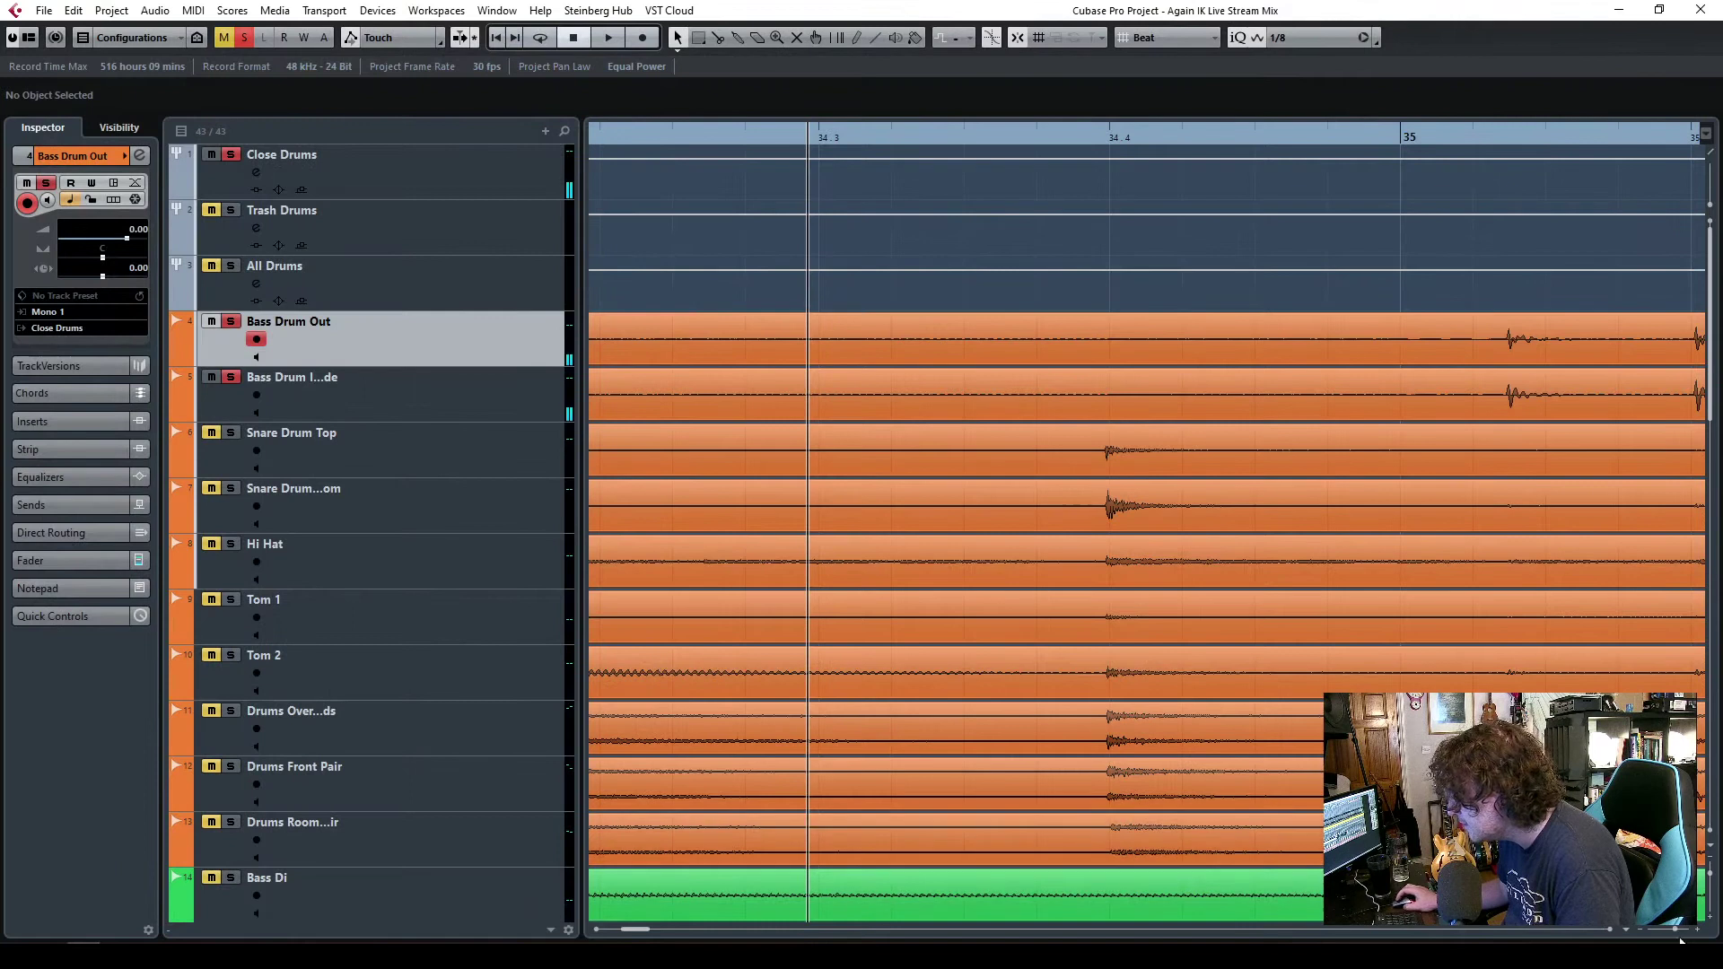
- Leave Bass Drum Out as the only soloed bass drum track and load TR5 EQual in its first insert slot
{"action": "left_click_drag", "start_coordinate": [1677, 935], "coordinate": [1671, 937]}
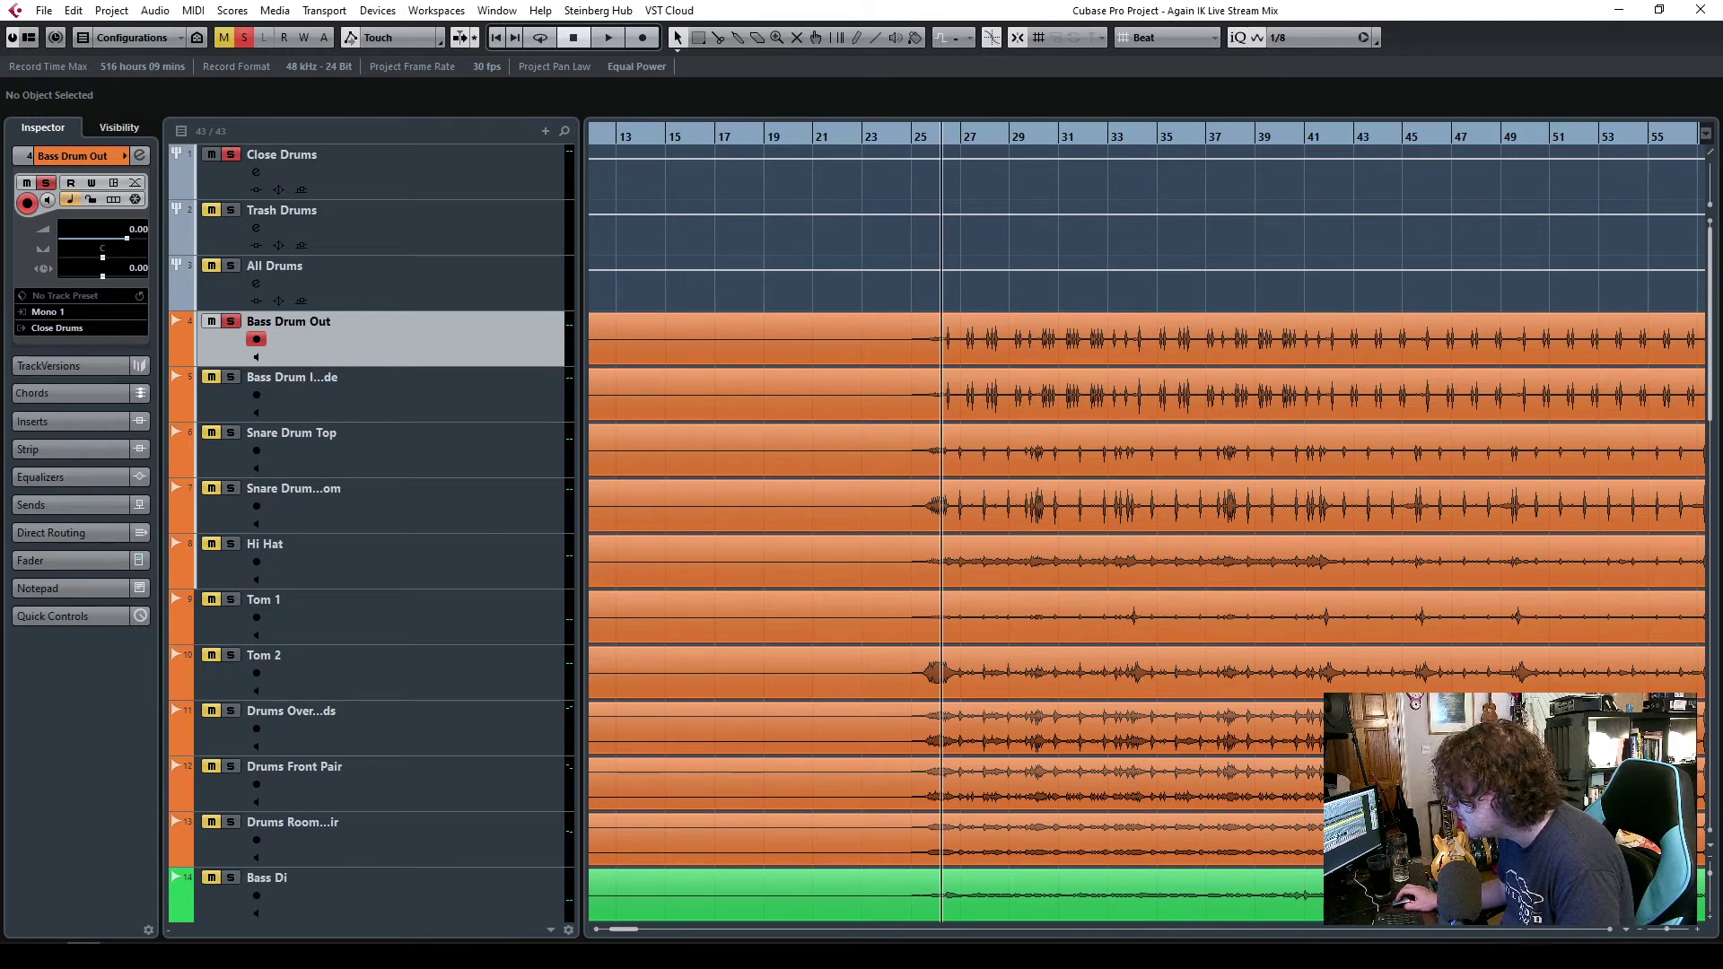
{"action": "left_click_drag", "start_coordinate": [1660, 936], "coordinate": [1670, 936]}
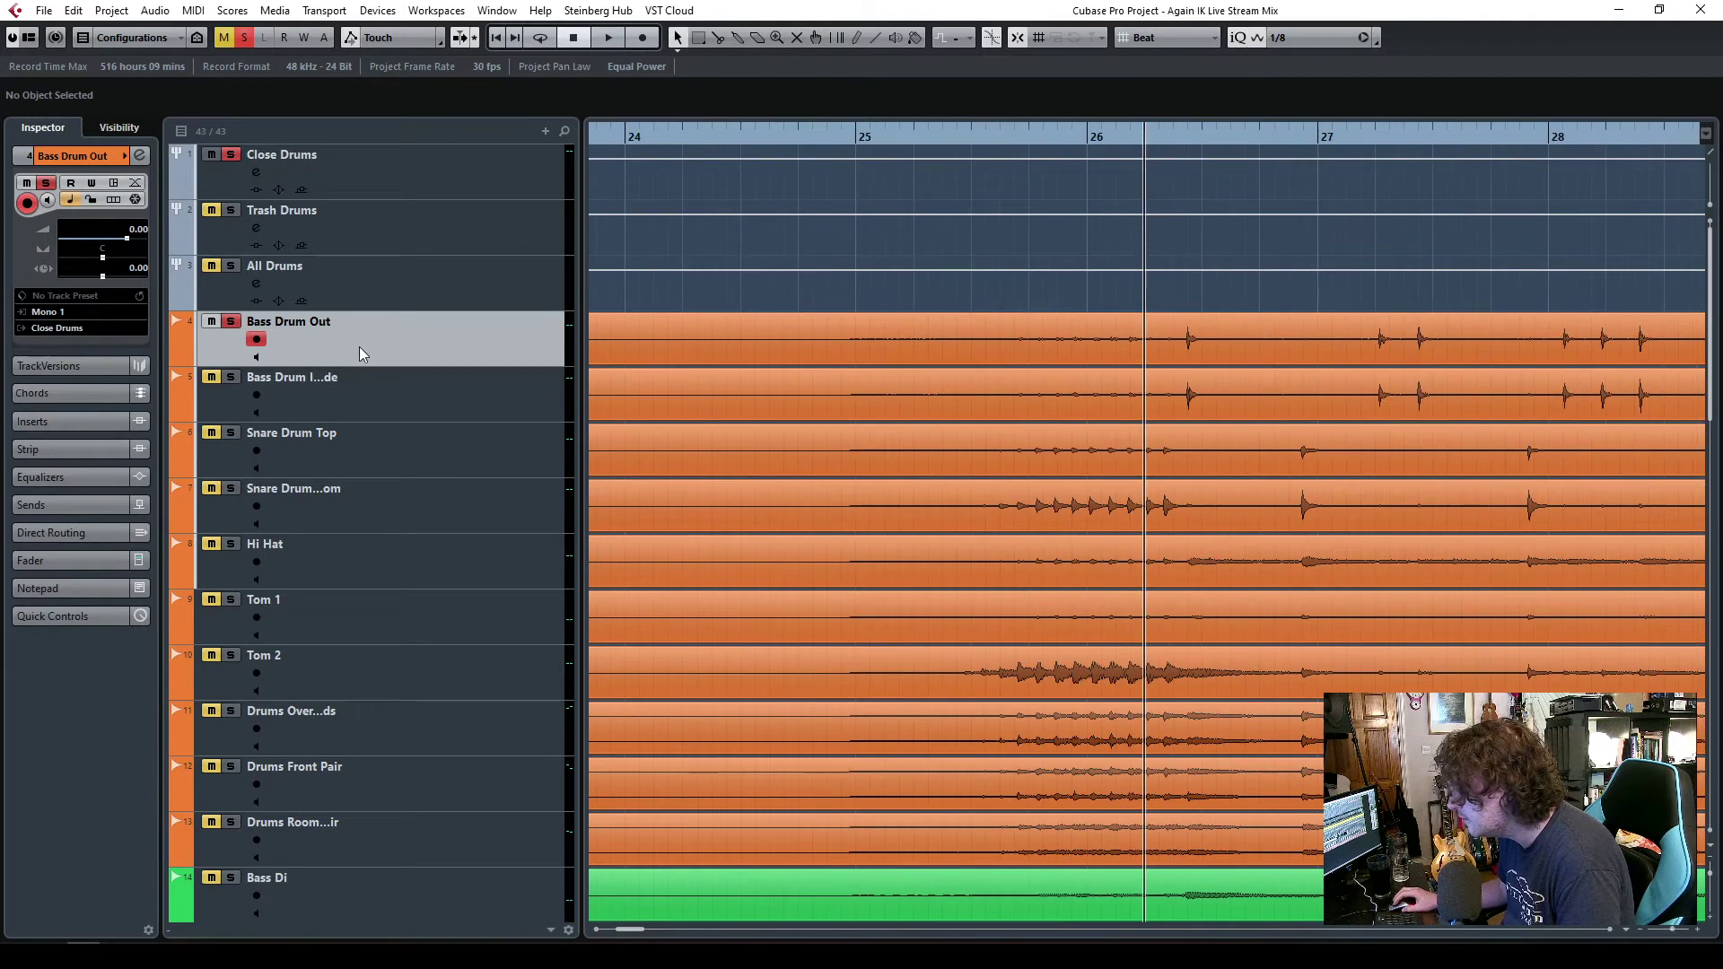
{"action": "left_click", "coordinate": [74, 421]}
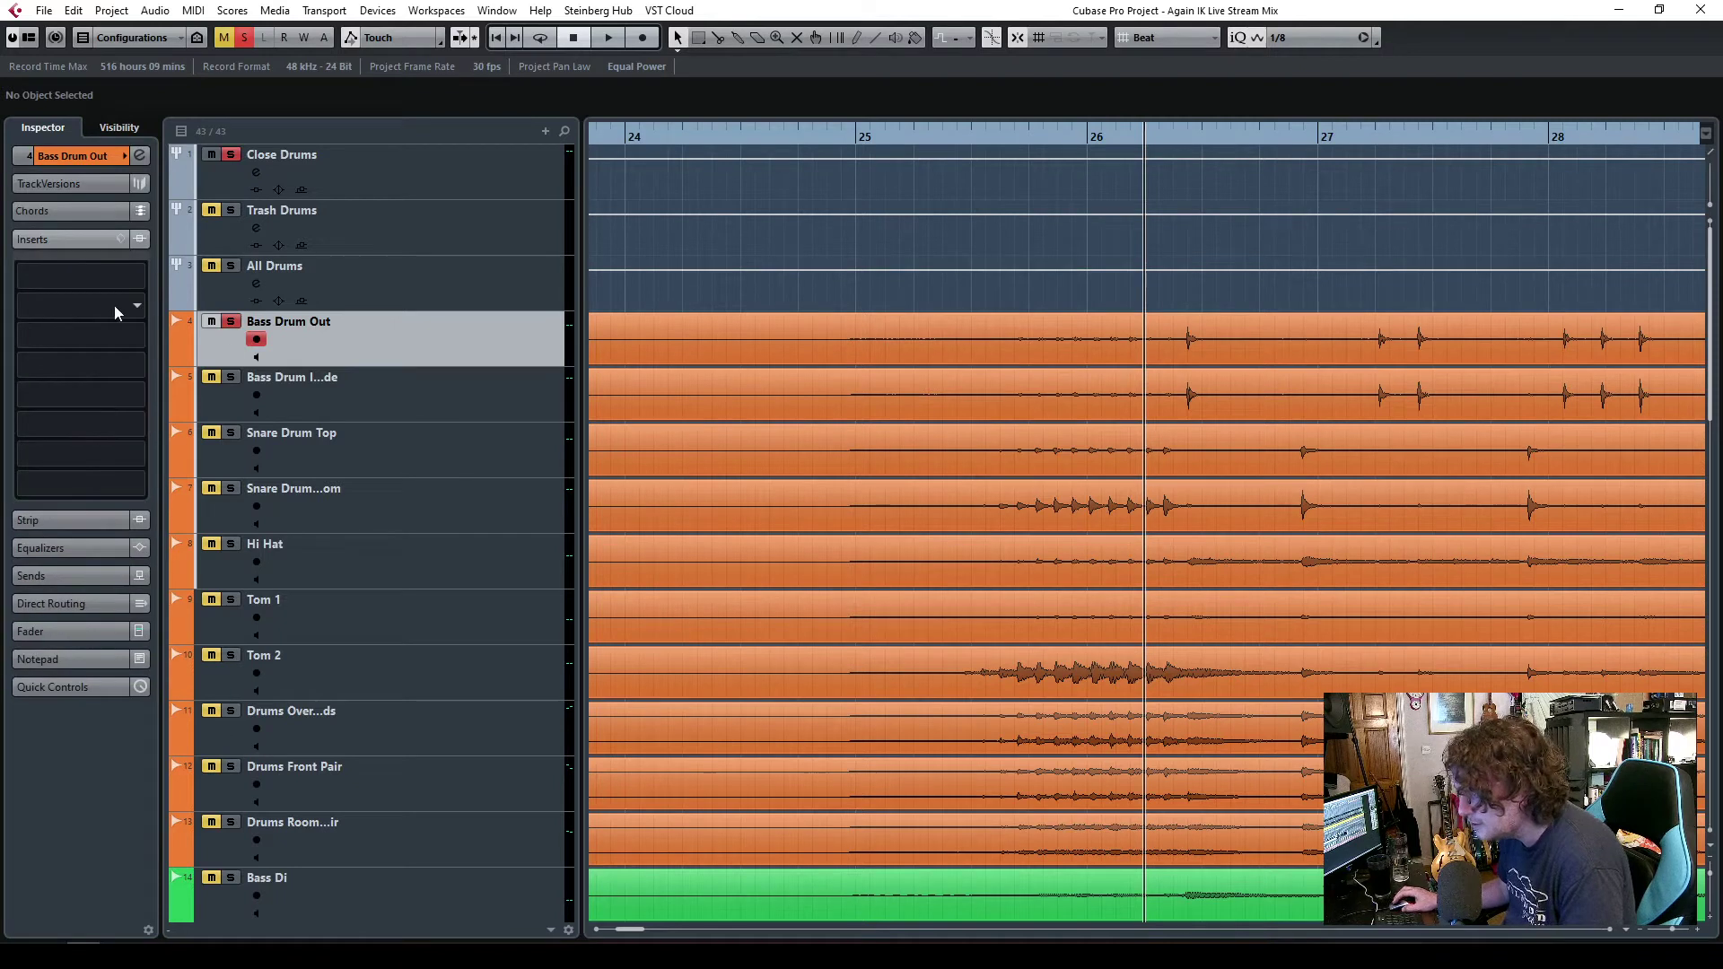
{"action": "left_click", "coordinate": [125, 278]}
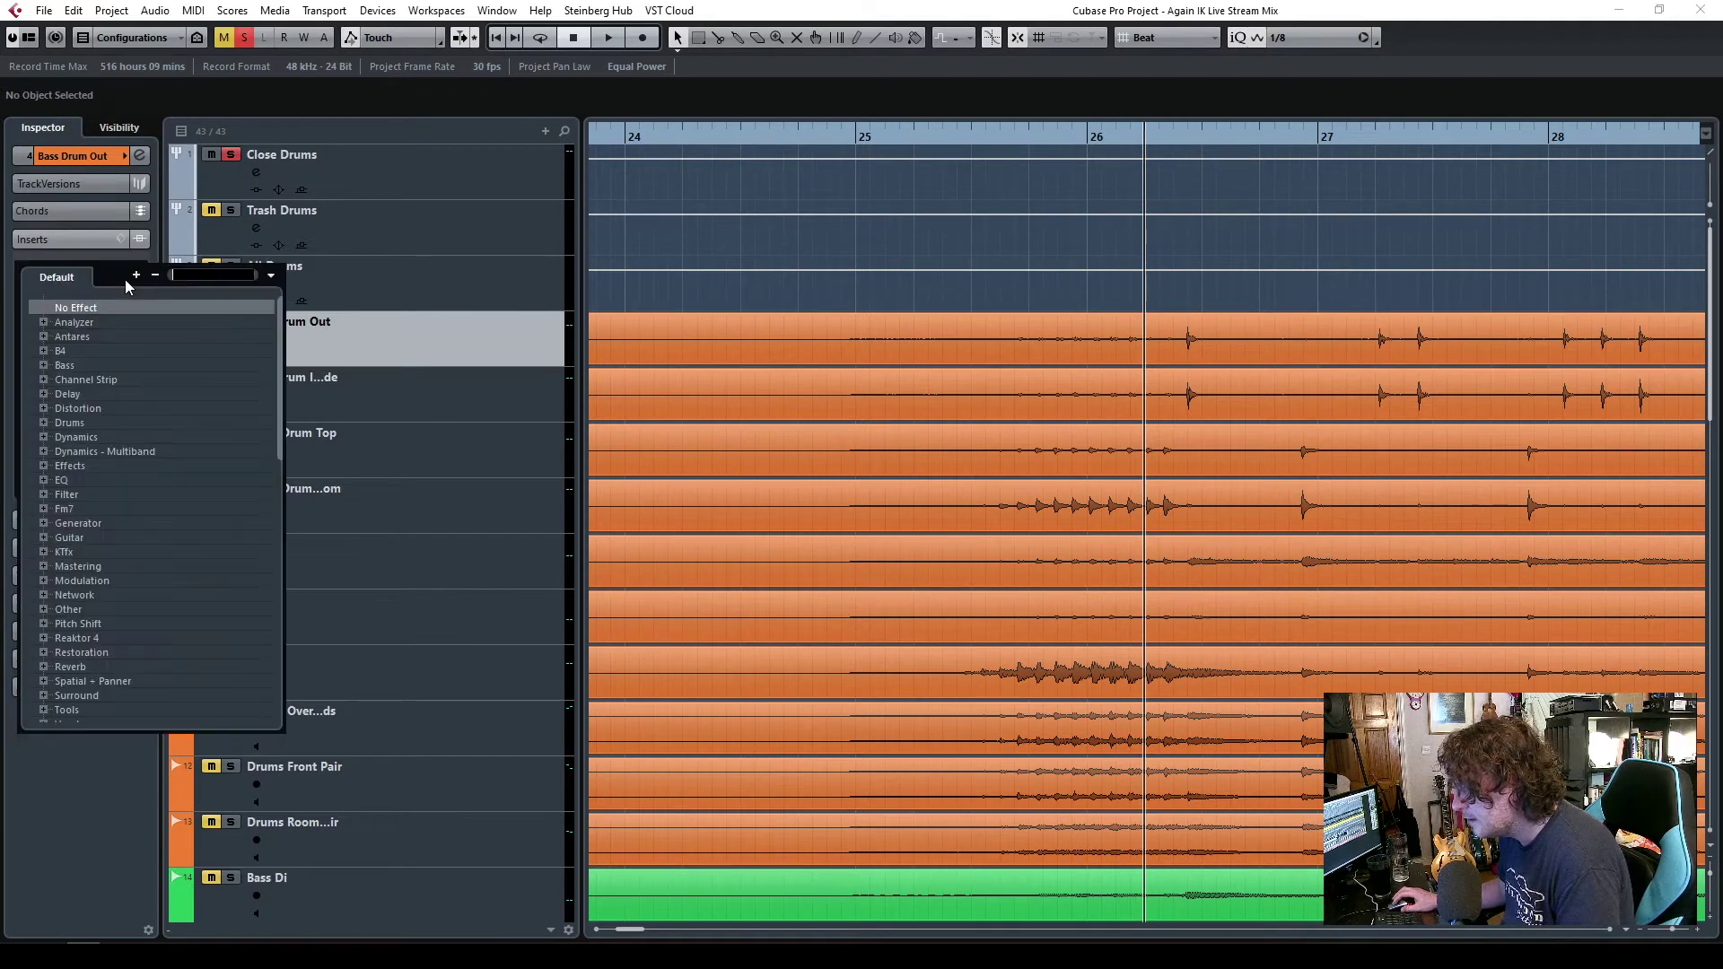
{"action": "type", "text": "tr5"}
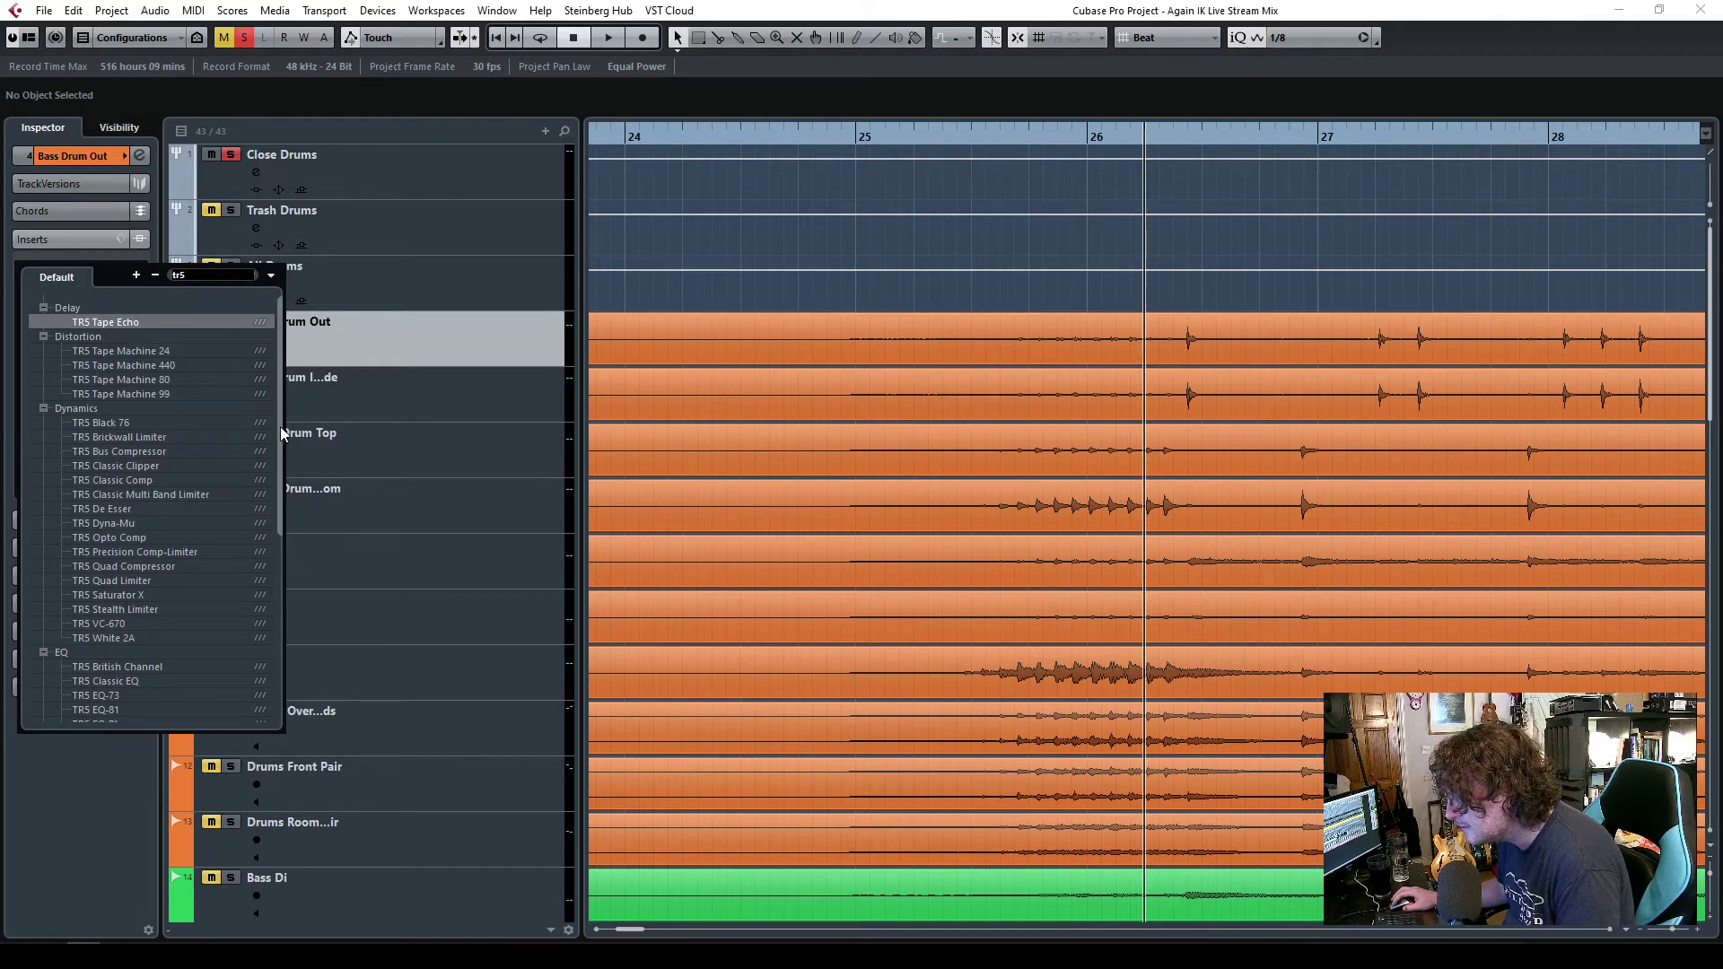
{"action": "scroll", "coordinate": [275, 475], "scroll_direction": "down", "scroll_amount": 5}
{"action": "scroll", "coordinate": [267, 535], "scroll_direction": "down", "scroll_amount": 1}
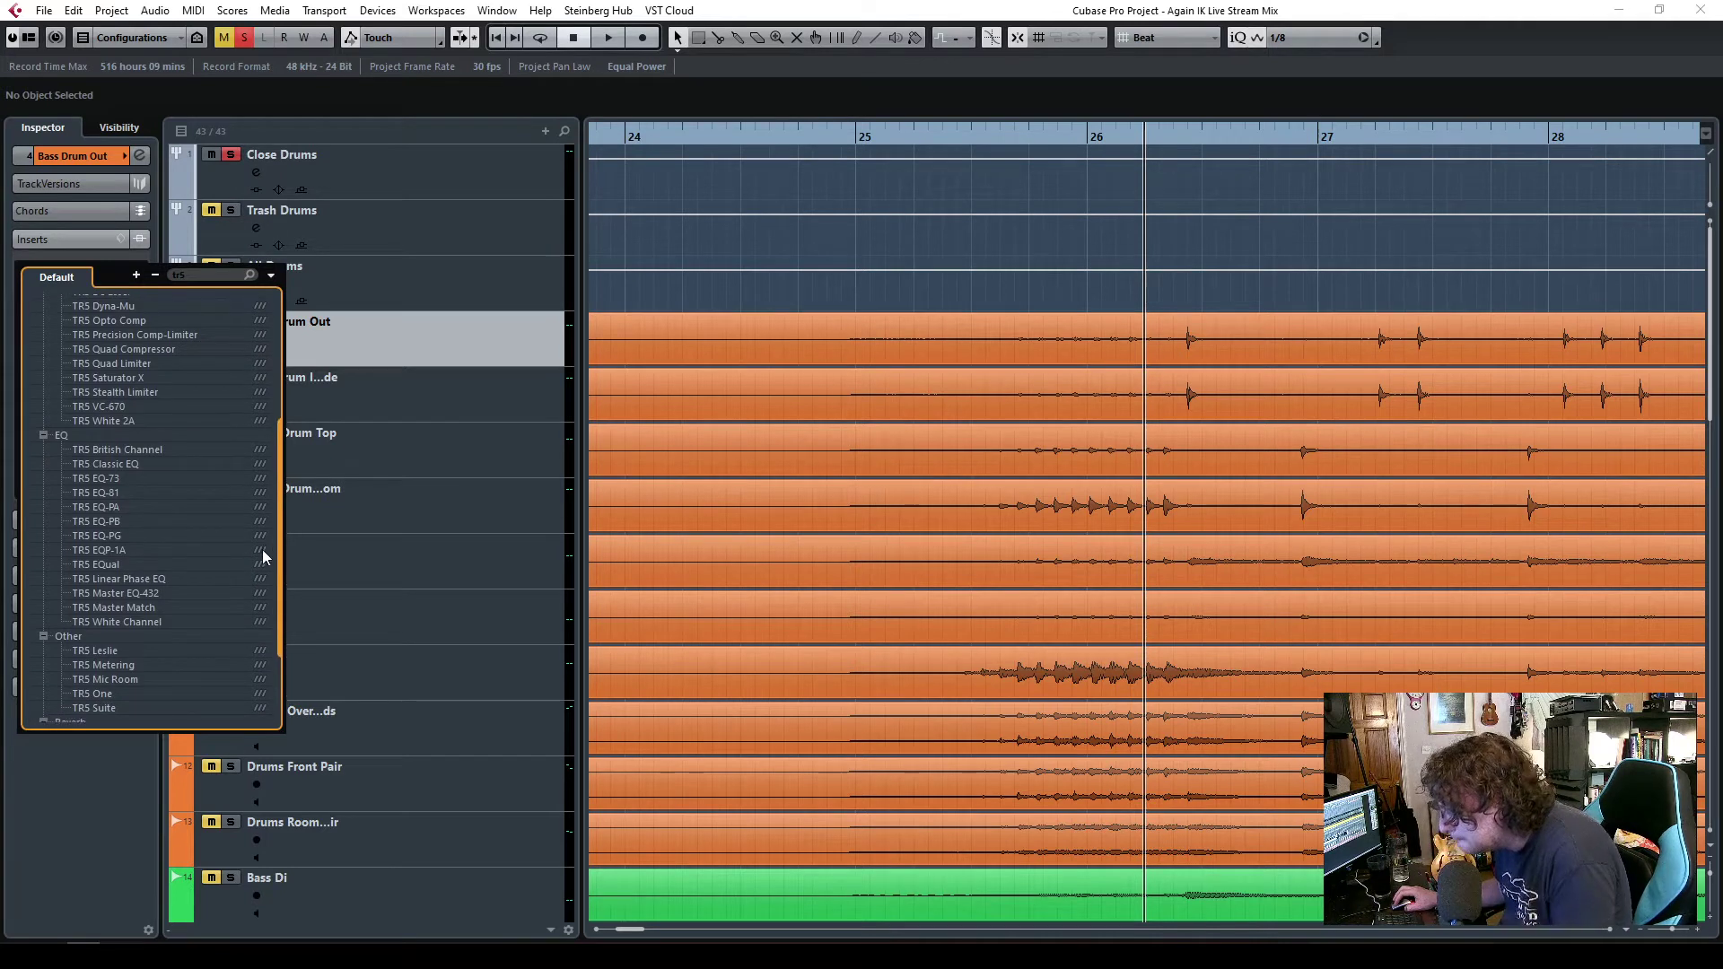
{"action": "left_click", "coordinate": [97, 565]}
{"action": "left_click_drag", "start_coordinate": [529, 106], "coordinate": [507, 205]}
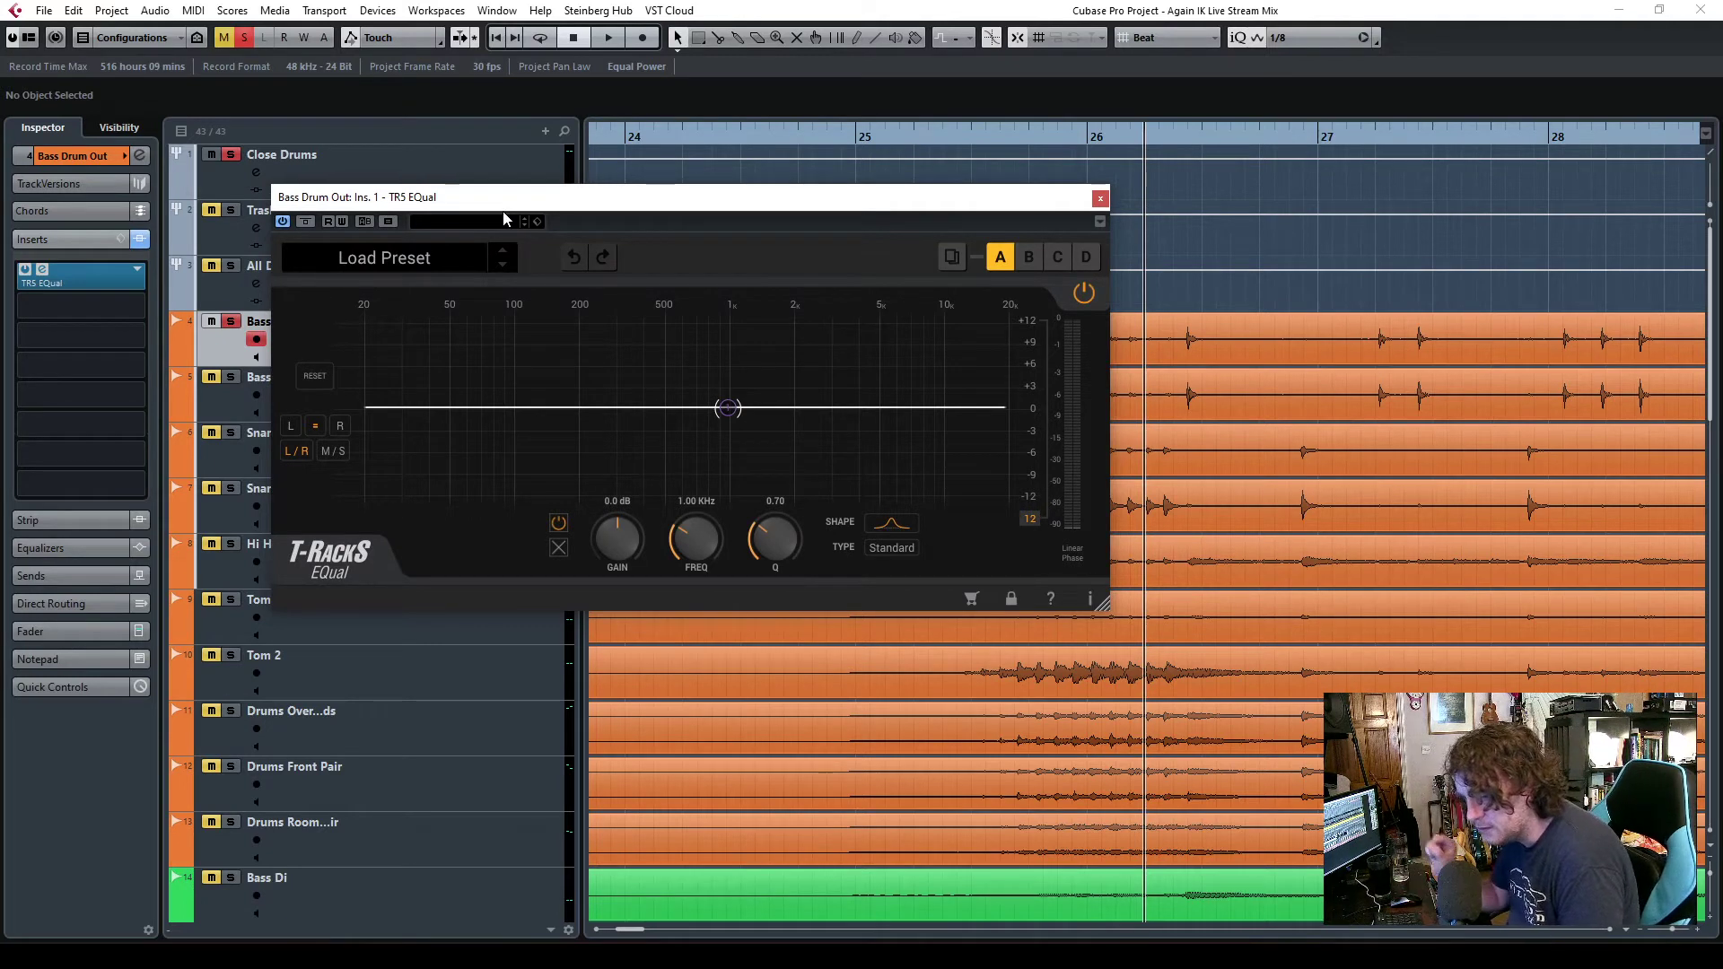
{"action": "left_click_drag", "start_coordinate": [734, 212], "coordinate": [671, 192]}
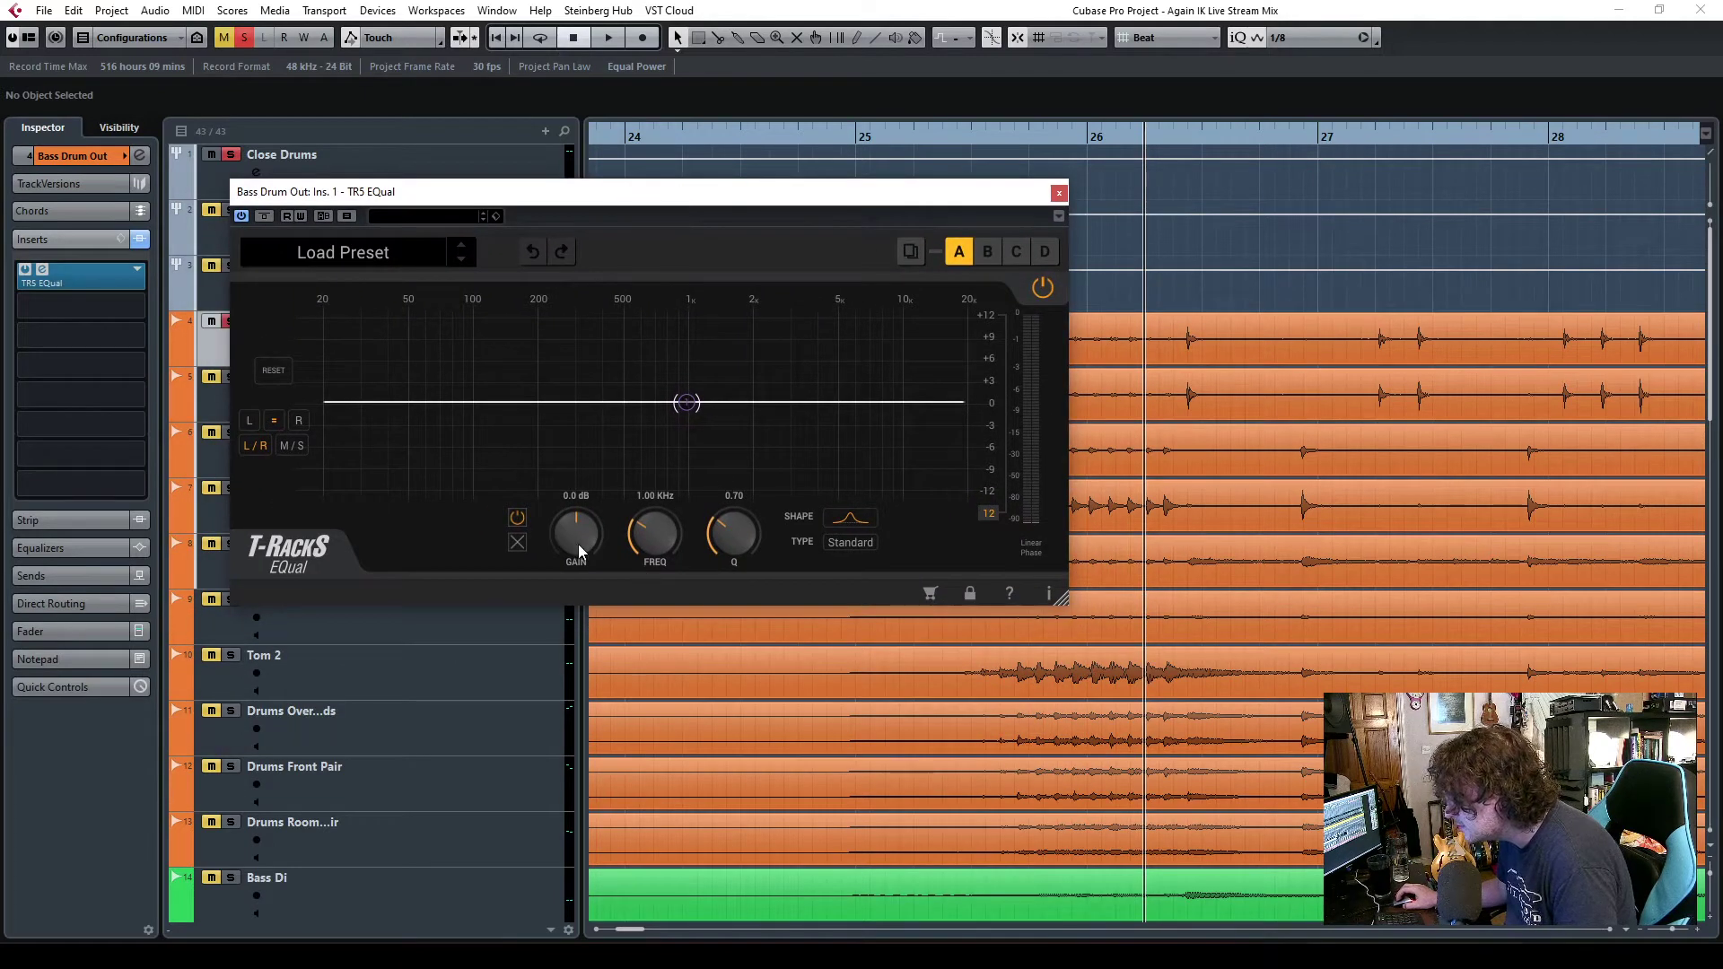
- Sweep a 15.0 dB EQual boost with Q 20.00 down to about 125 Hz and turn it into a cut of about 4 dB
{"action": "left_click_drag", "start_coordinate": [577, 544], "coordinate": [573, 327]}
{"action": "left_click_drag", "start_coordinate": [734, 532], "coordinate": [698, 416]}
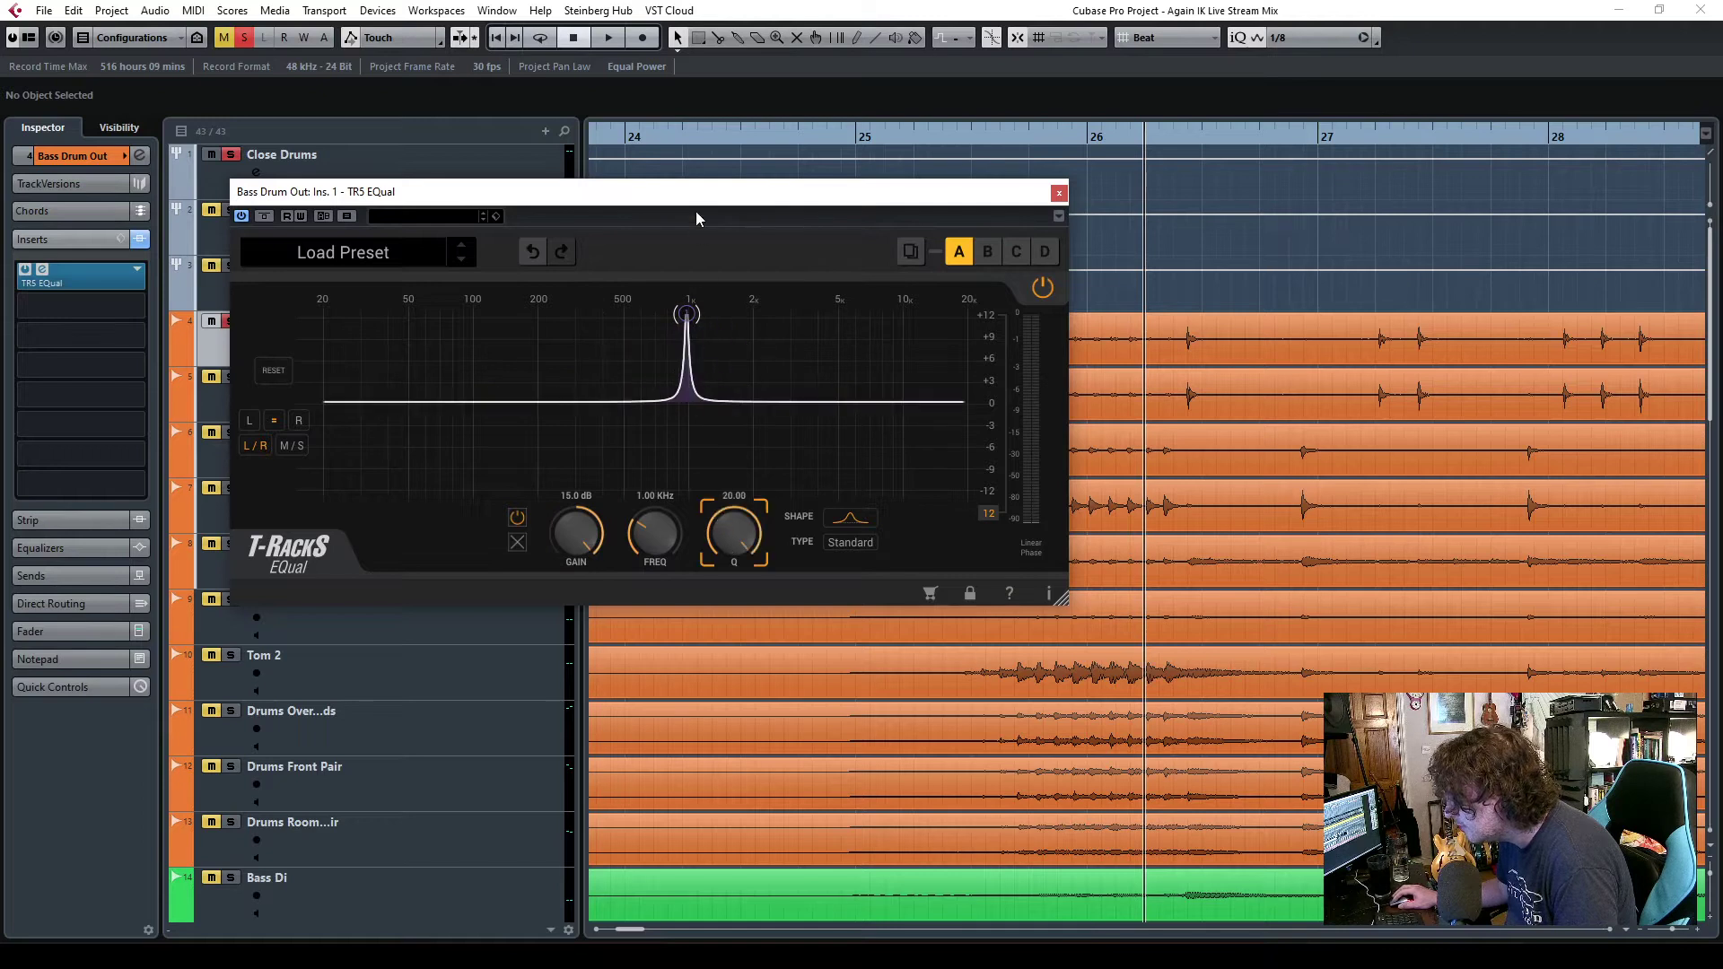
{"action": "left_click_drag", "start_coordinate": [1002, 190], "coordinate": [932, 207]}
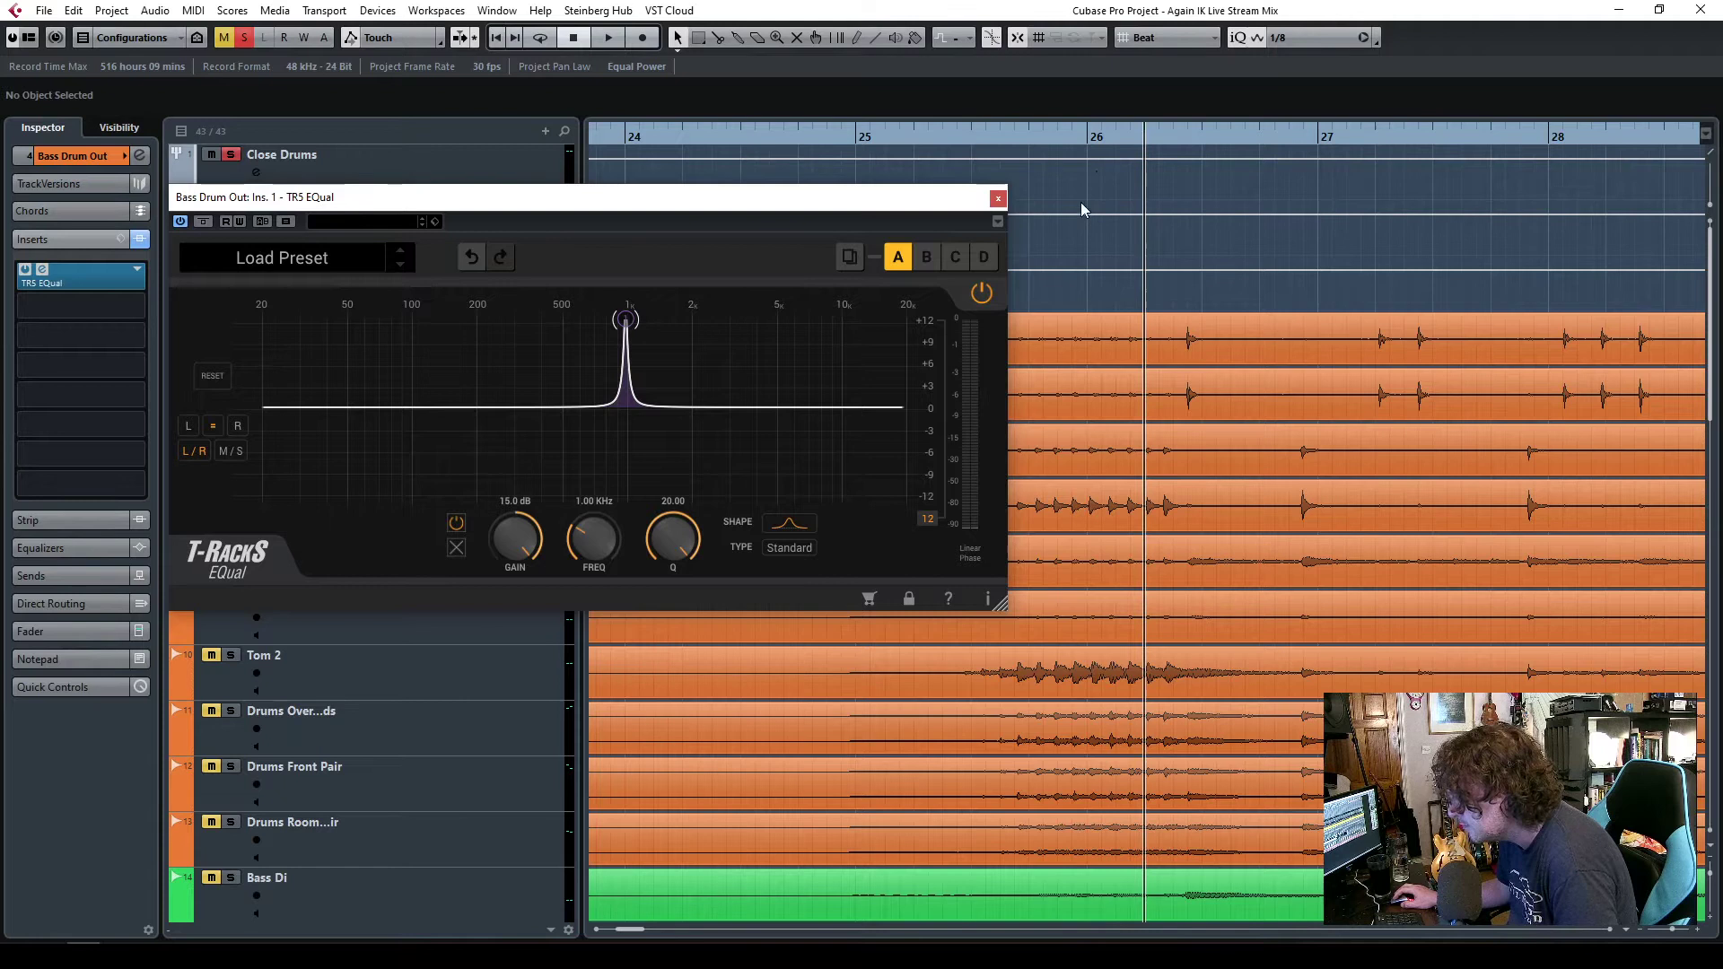
{"action": "left_click_drag", "start_coordinate": [631, 323], "coordinate": [435, 322]}
{"action": "left_click_drag", "start_coordinate": [513, 538], "coordinate": [530, 660]}
{"action": "double_click", "coordinate": [588, 409]}
{"action": "key", "text": "space"}
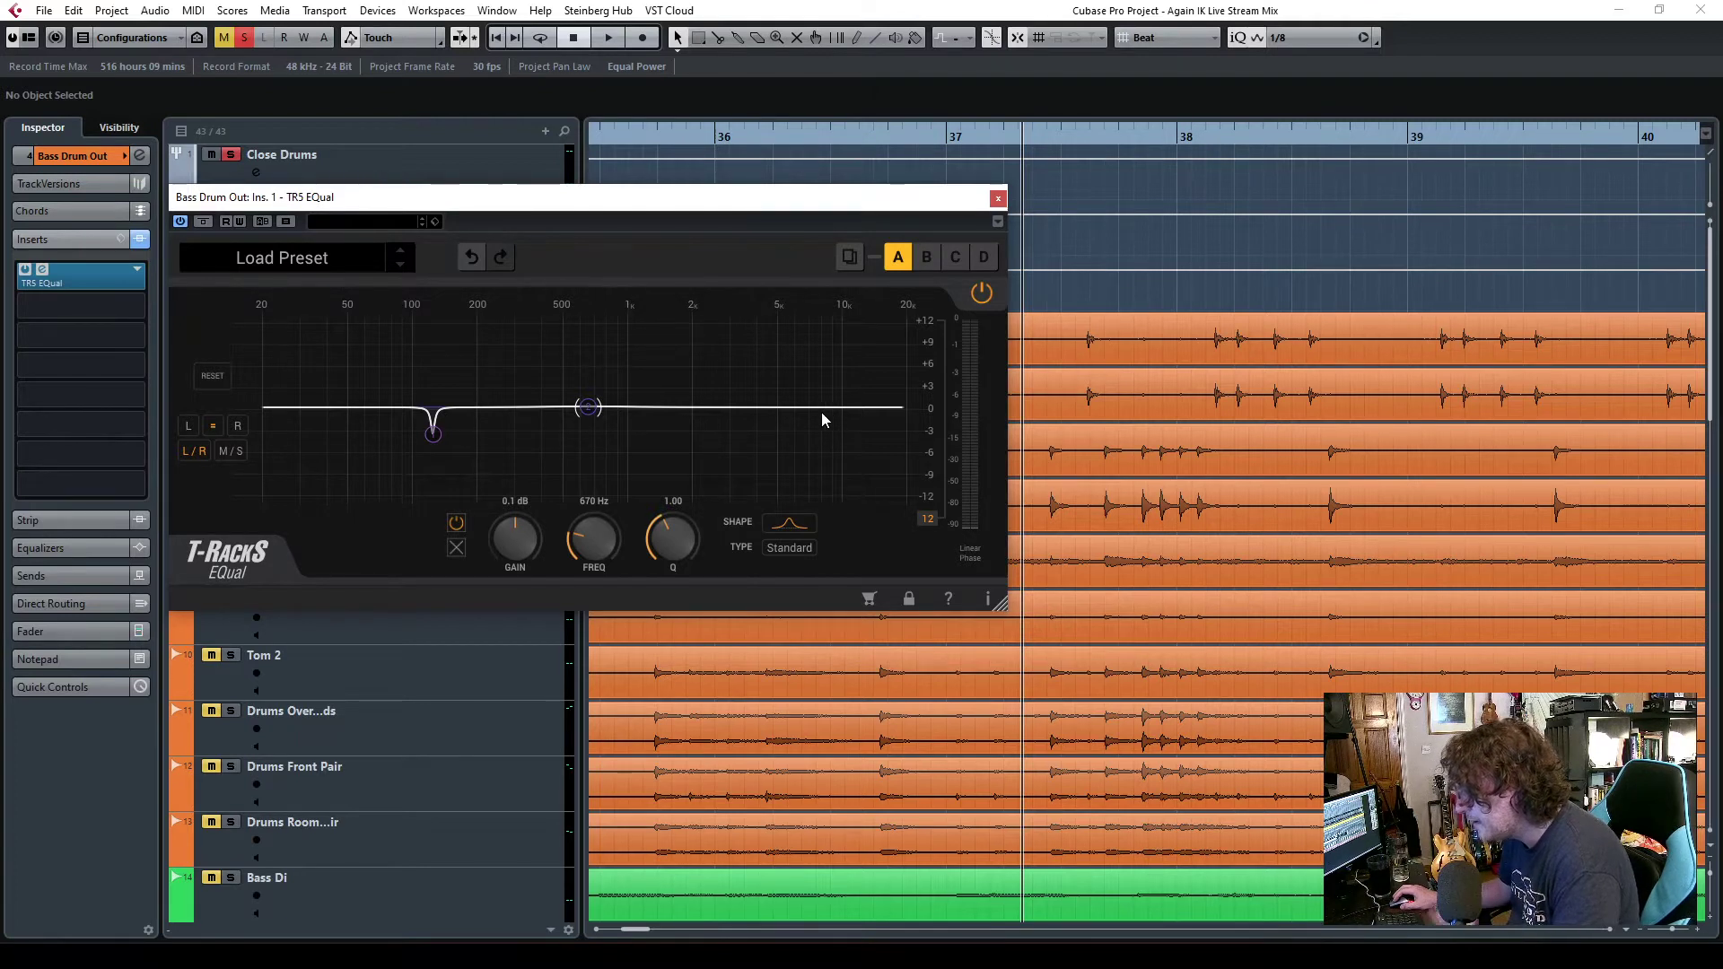
{"action": "left_click", "coordinate": [455, 548]}
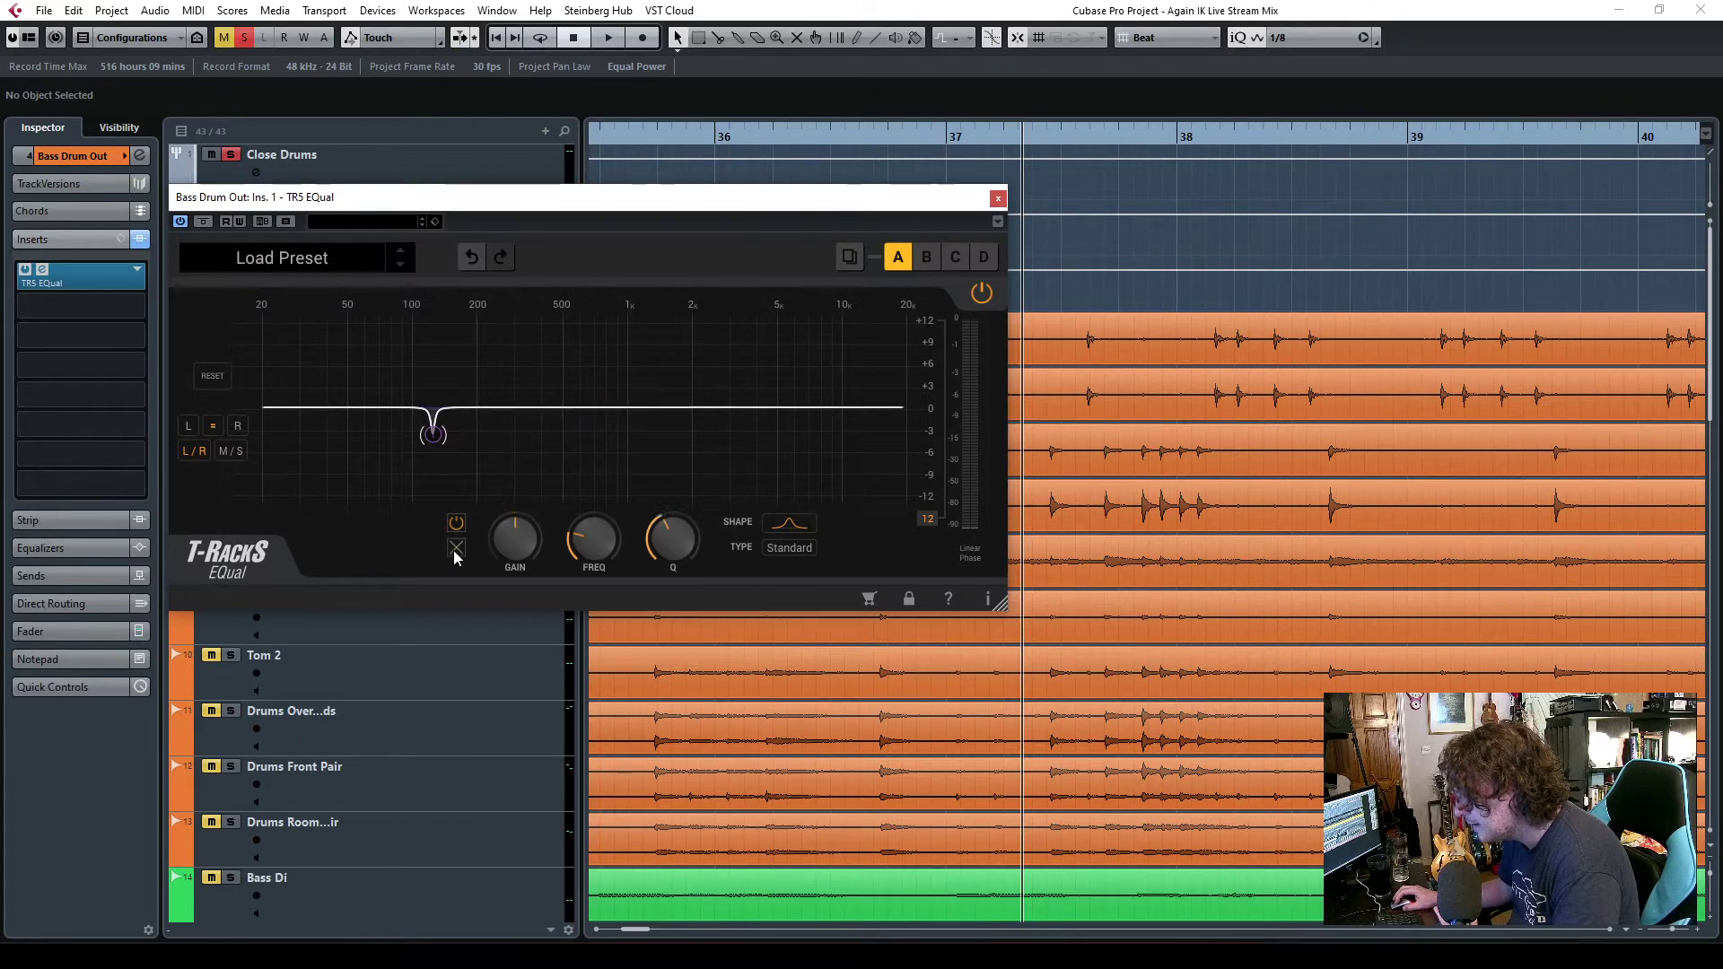
- Resume playback and add a second EQual band at about 804 Hz with 12.0 dB gain and a Q of 11.22
{"action": "key", "text": "space"}
{"action": "double_click", "coordinate": [591, 410]}
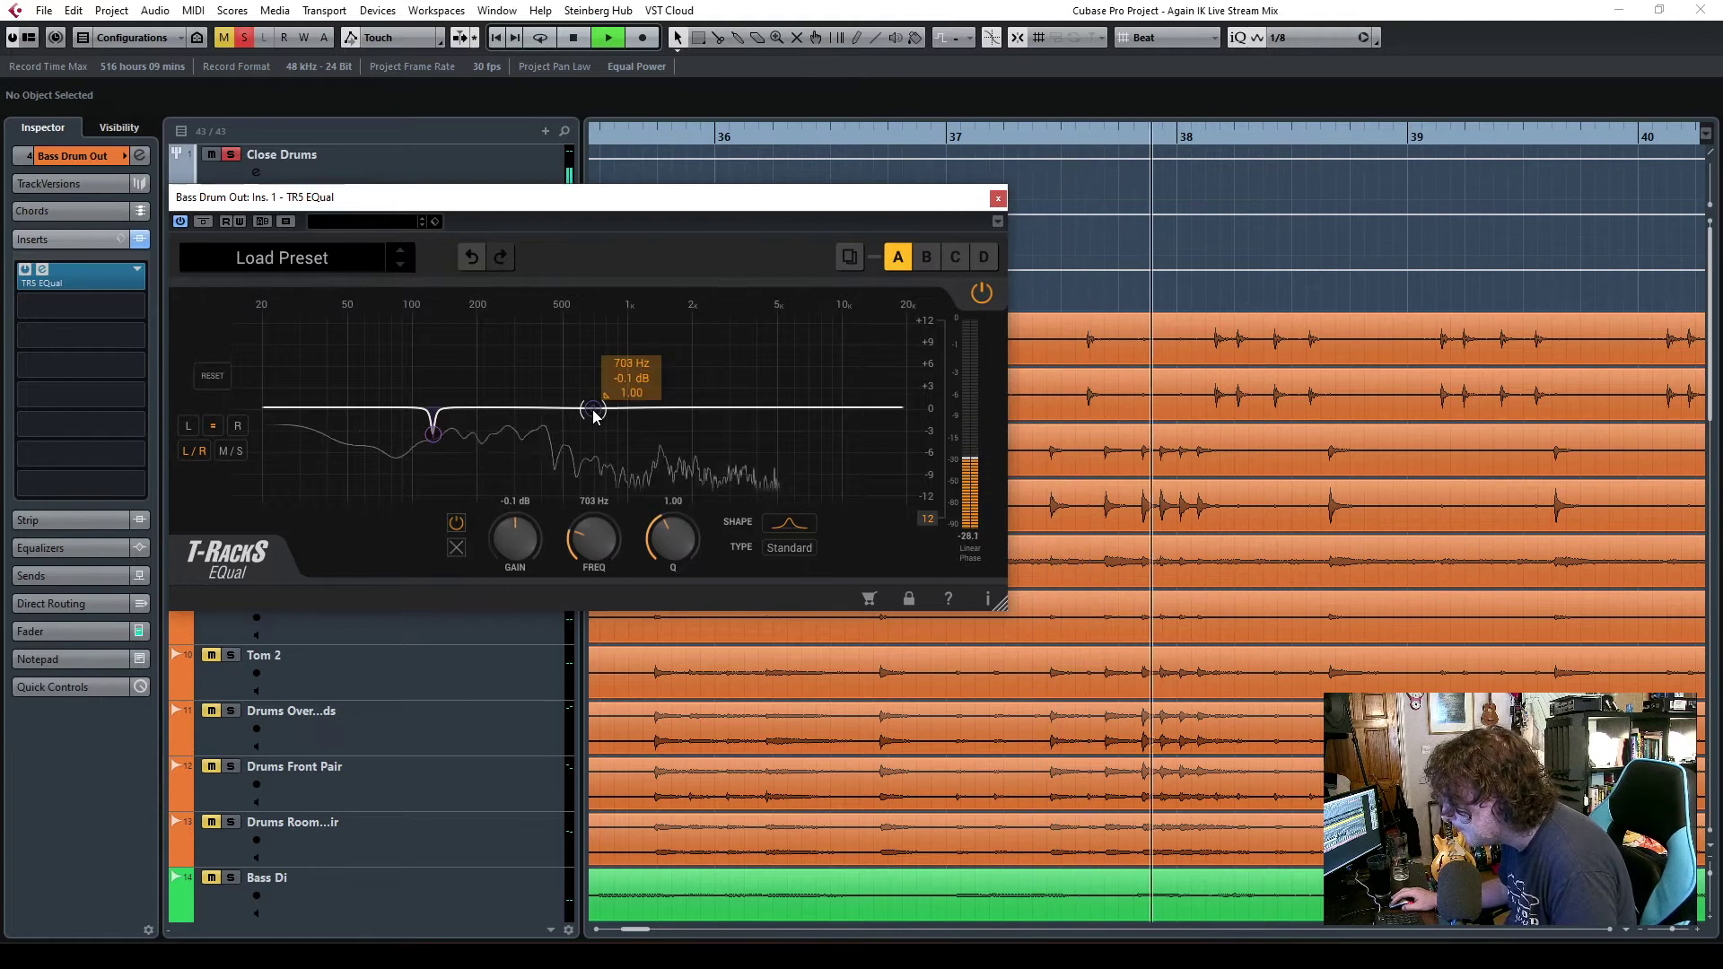
{"action": "left_click_drag", "start_coordinate": [591, 413], "coordinate": [595, 323]}
{"action": "left_click_drag", "start_coordinate": [664, 545], "coordinate": [607, 319]}
{"action": "left_click_drag", "start_coordinate": [671, 541], "coordinate": [673, 569]}
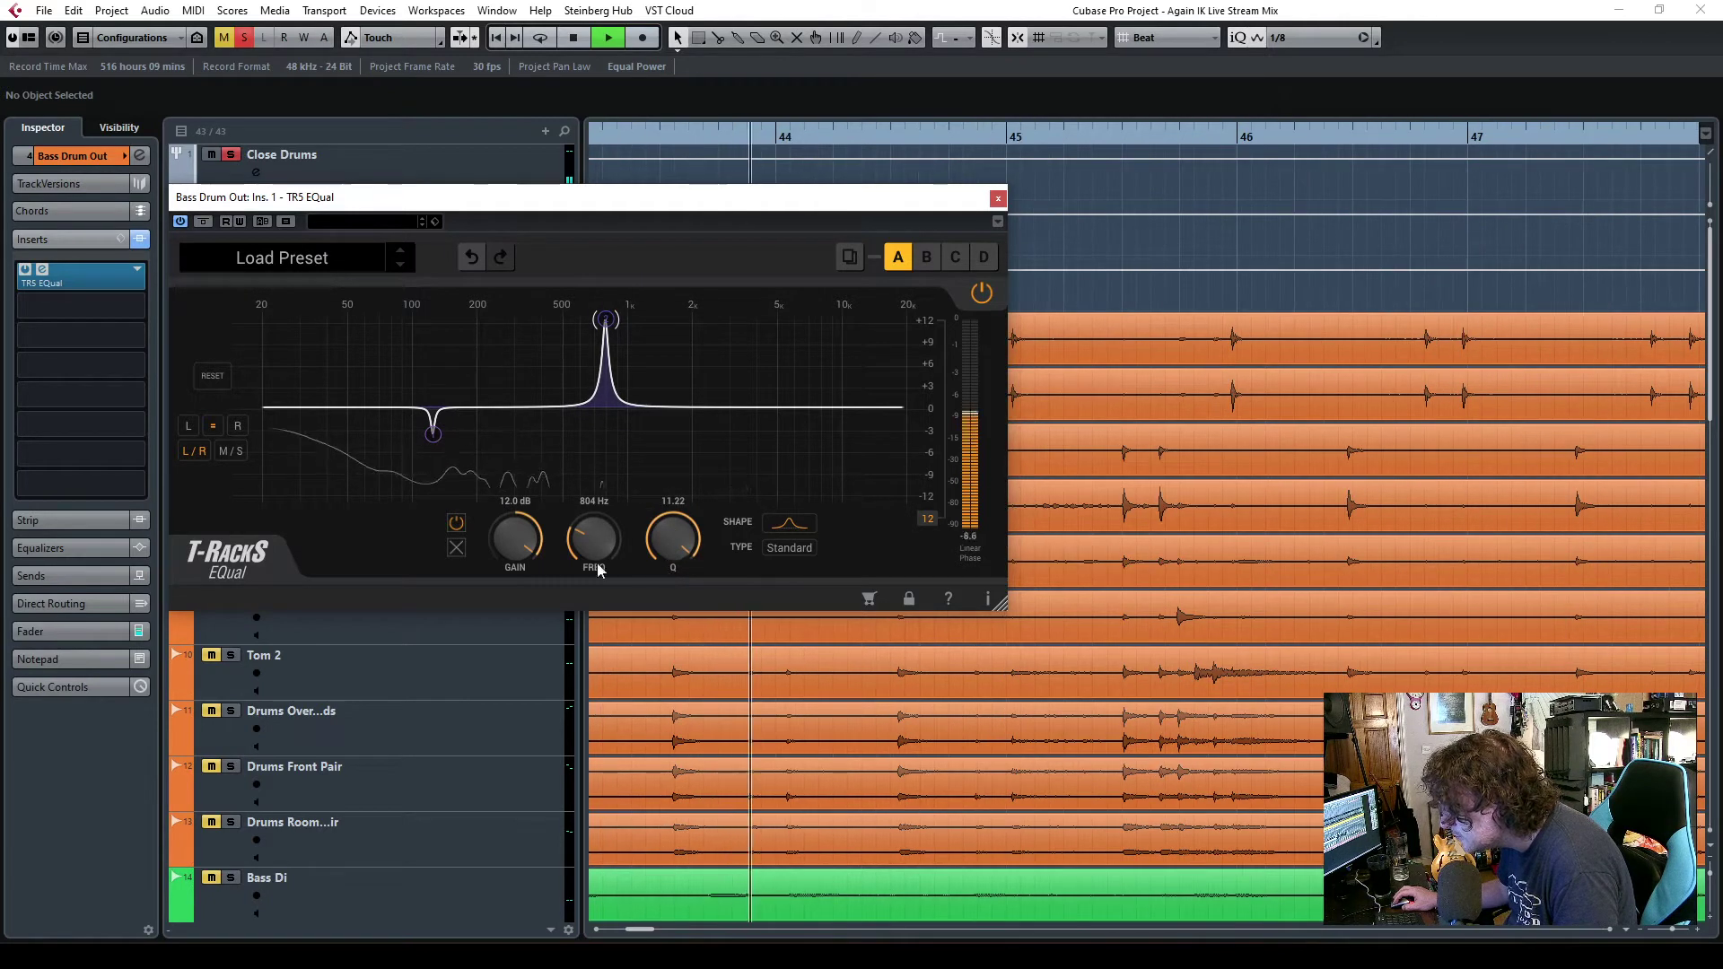
- Turn the 804 Hz band into a 4.1 dB cut and sweep a third band to a 2.6 dB cut at 3.25 kHz, Q 11.22
{"action": "left_click_drag", "start_coordinate": [505, 538], "coordinate": [525, 662]}
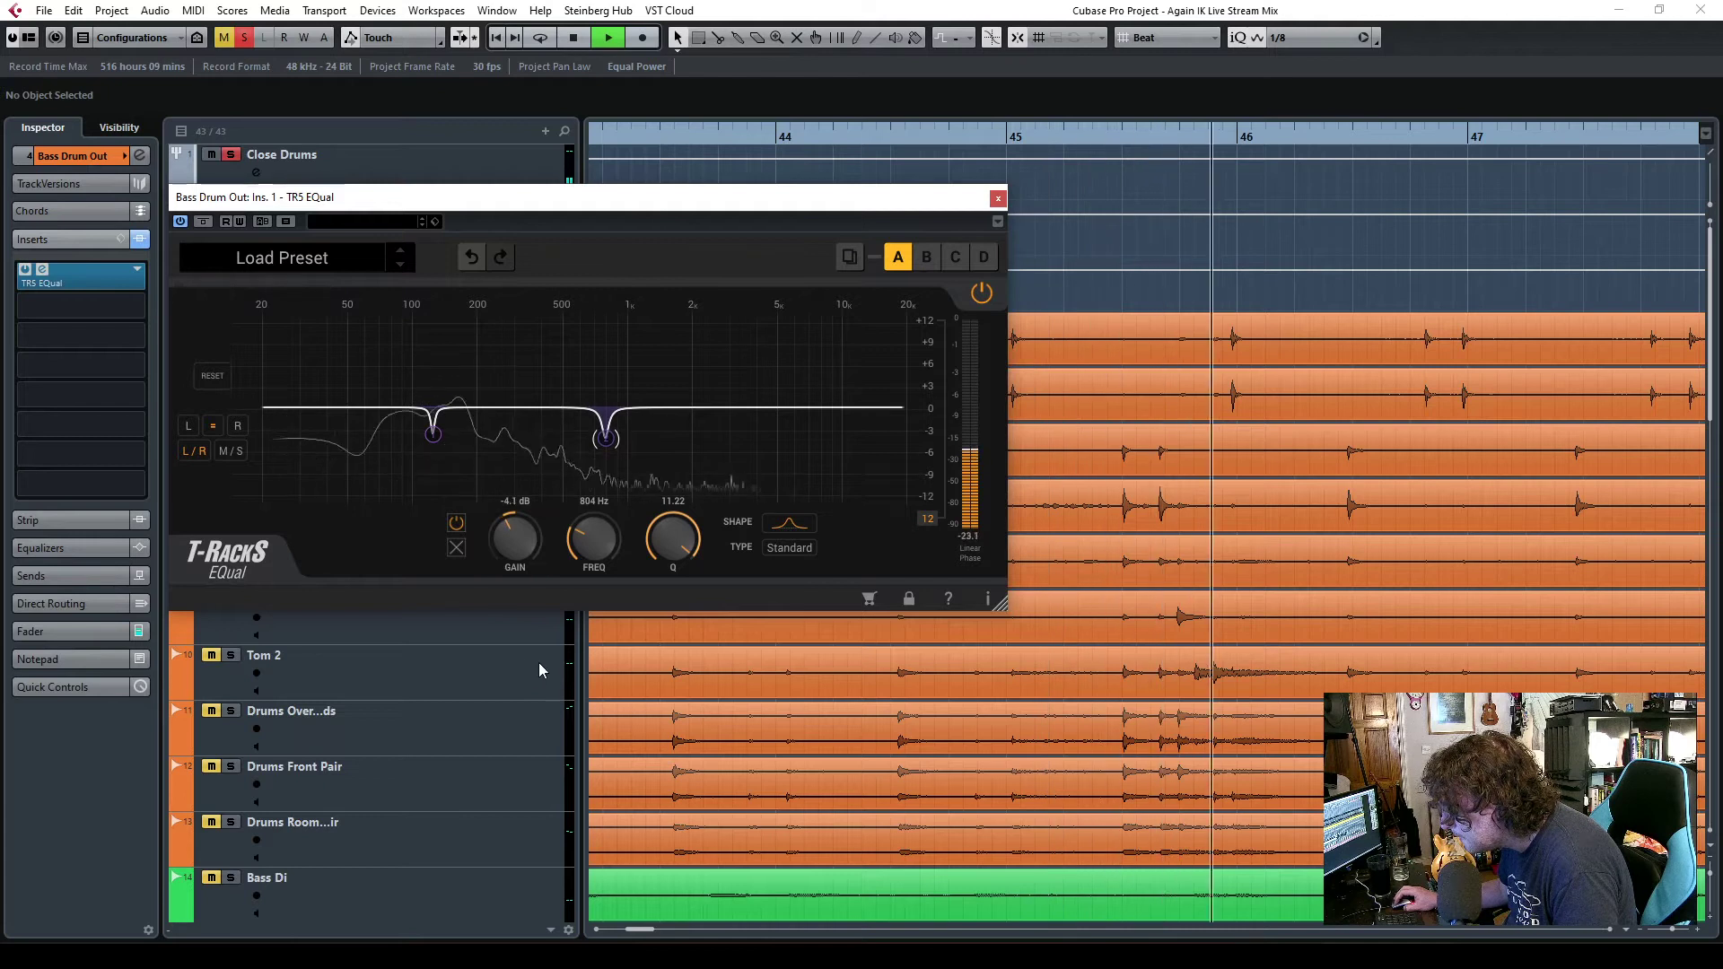
{"action": "left_click", "coordinate": [740, 402]}
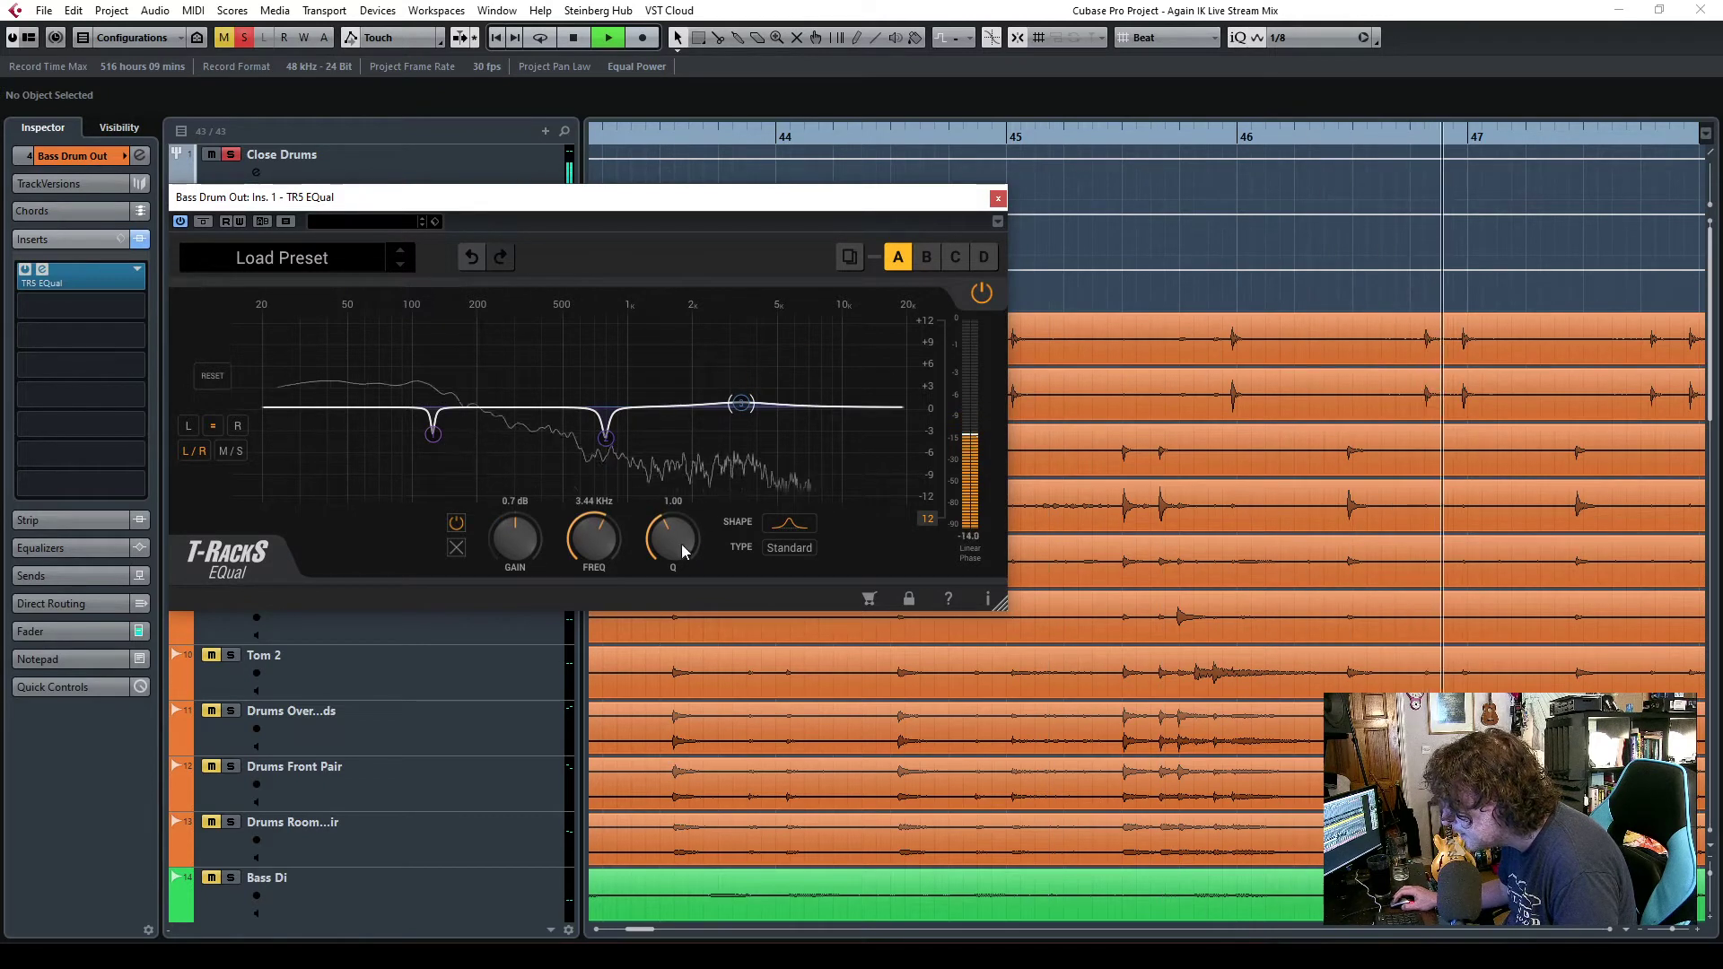
{"action": "left_click_drag", "start_coordinate": [522, 552], "coordinate": [508, 386]}
{"action": "left_click_drag", "start_coordinate": [673, 540], "coordinate": [741, 325]}
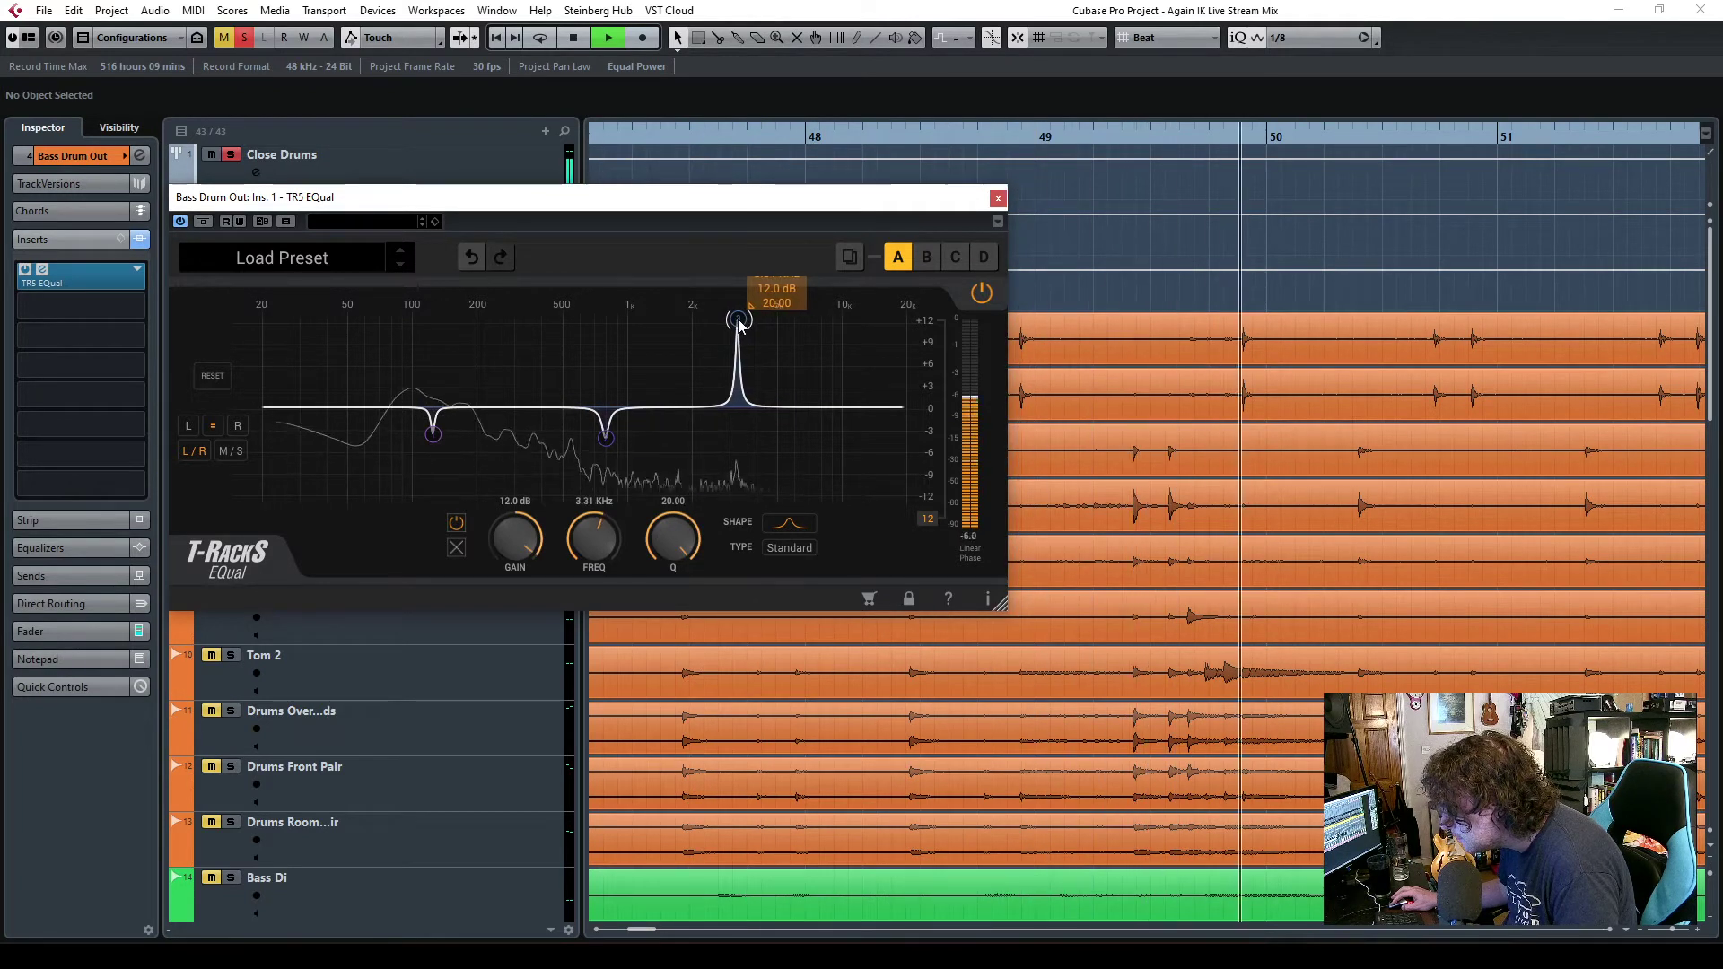
{"action": "left_click_drag", "start_coordinate": [741, 324], "coordinate": [736, 327]}
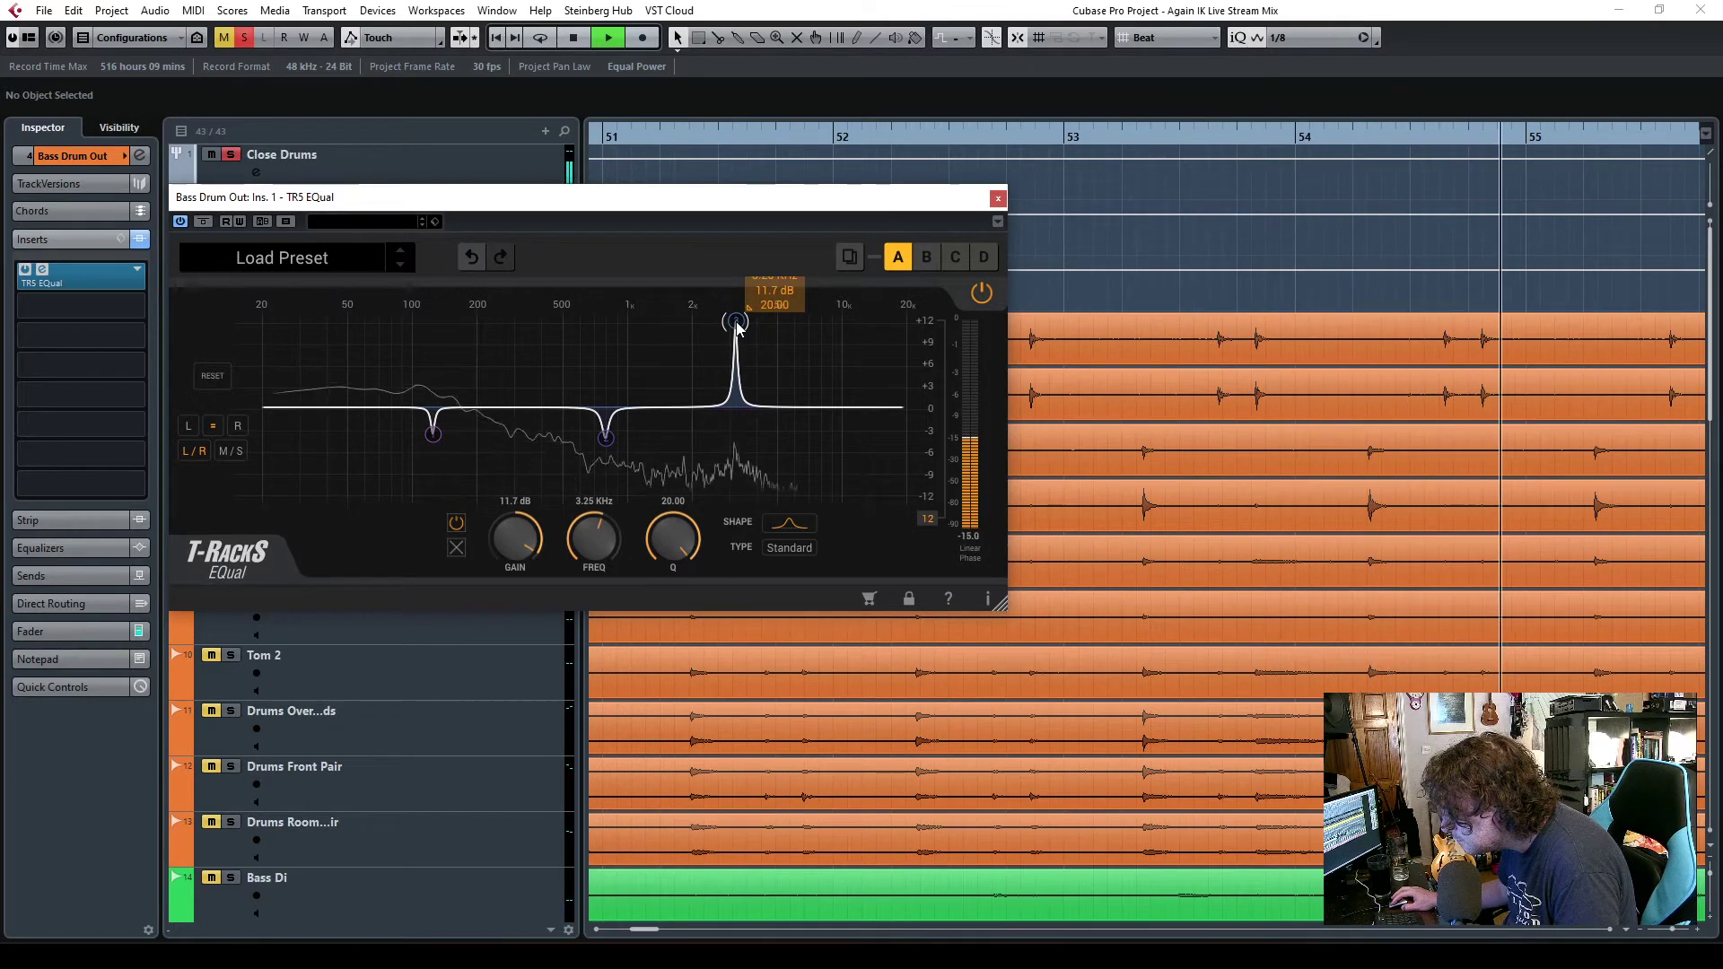
{"action": "left_click_drag", "start_coordinate": [671, 539], "coordinate": [669, 565]}
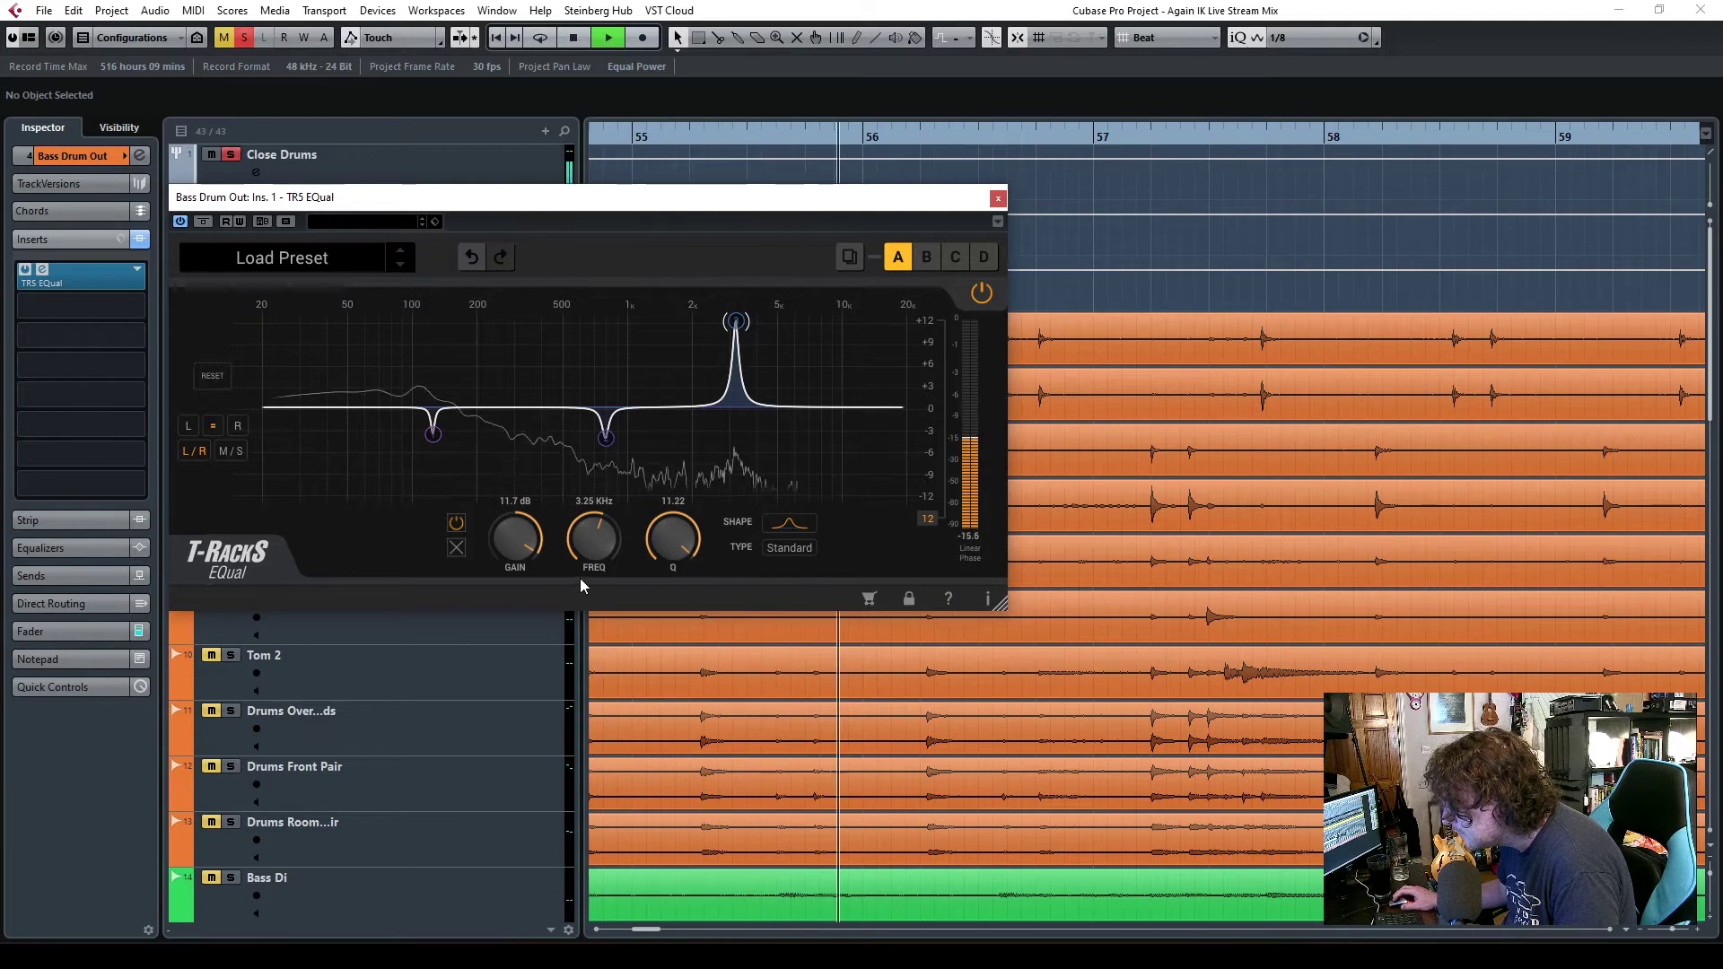
{"action": "left_click_drag", "start_coordinate": [520, 538], "coordinate": [535, 655]}
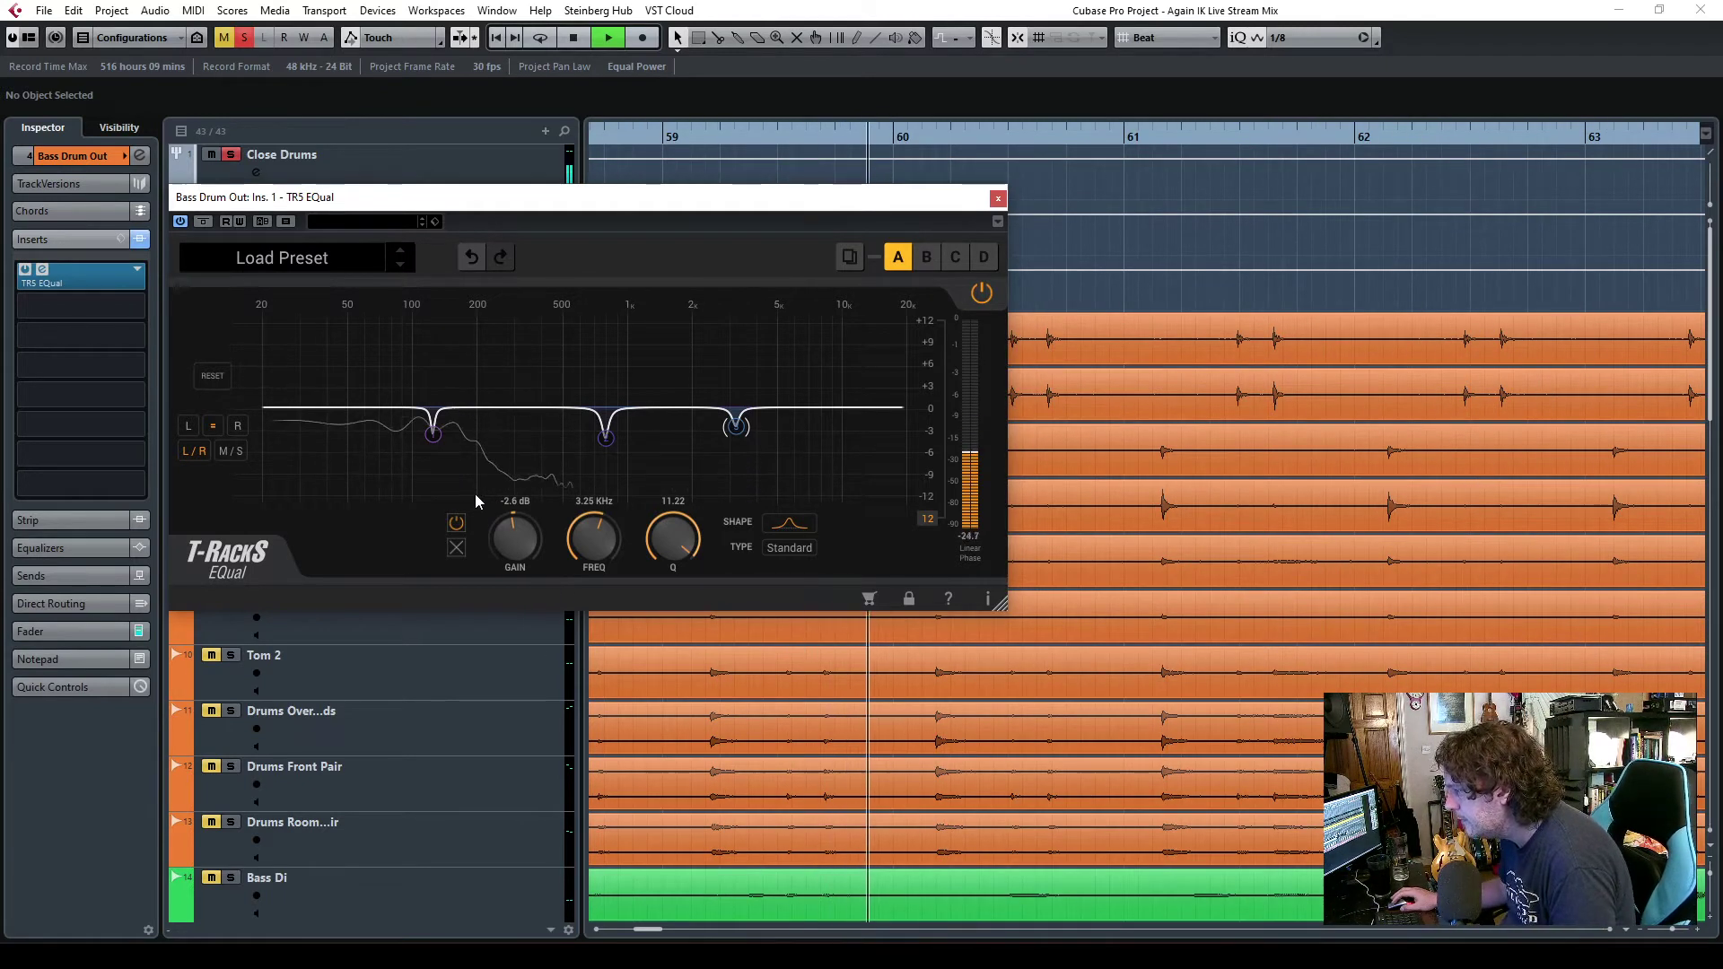
- Add a wide 3.5 dB cut at 338 Hz with Q 1.00 and a narrow cut at 64 Hz with Q 20.00
{"action": "double_click", "coordinate": [520, 415]}
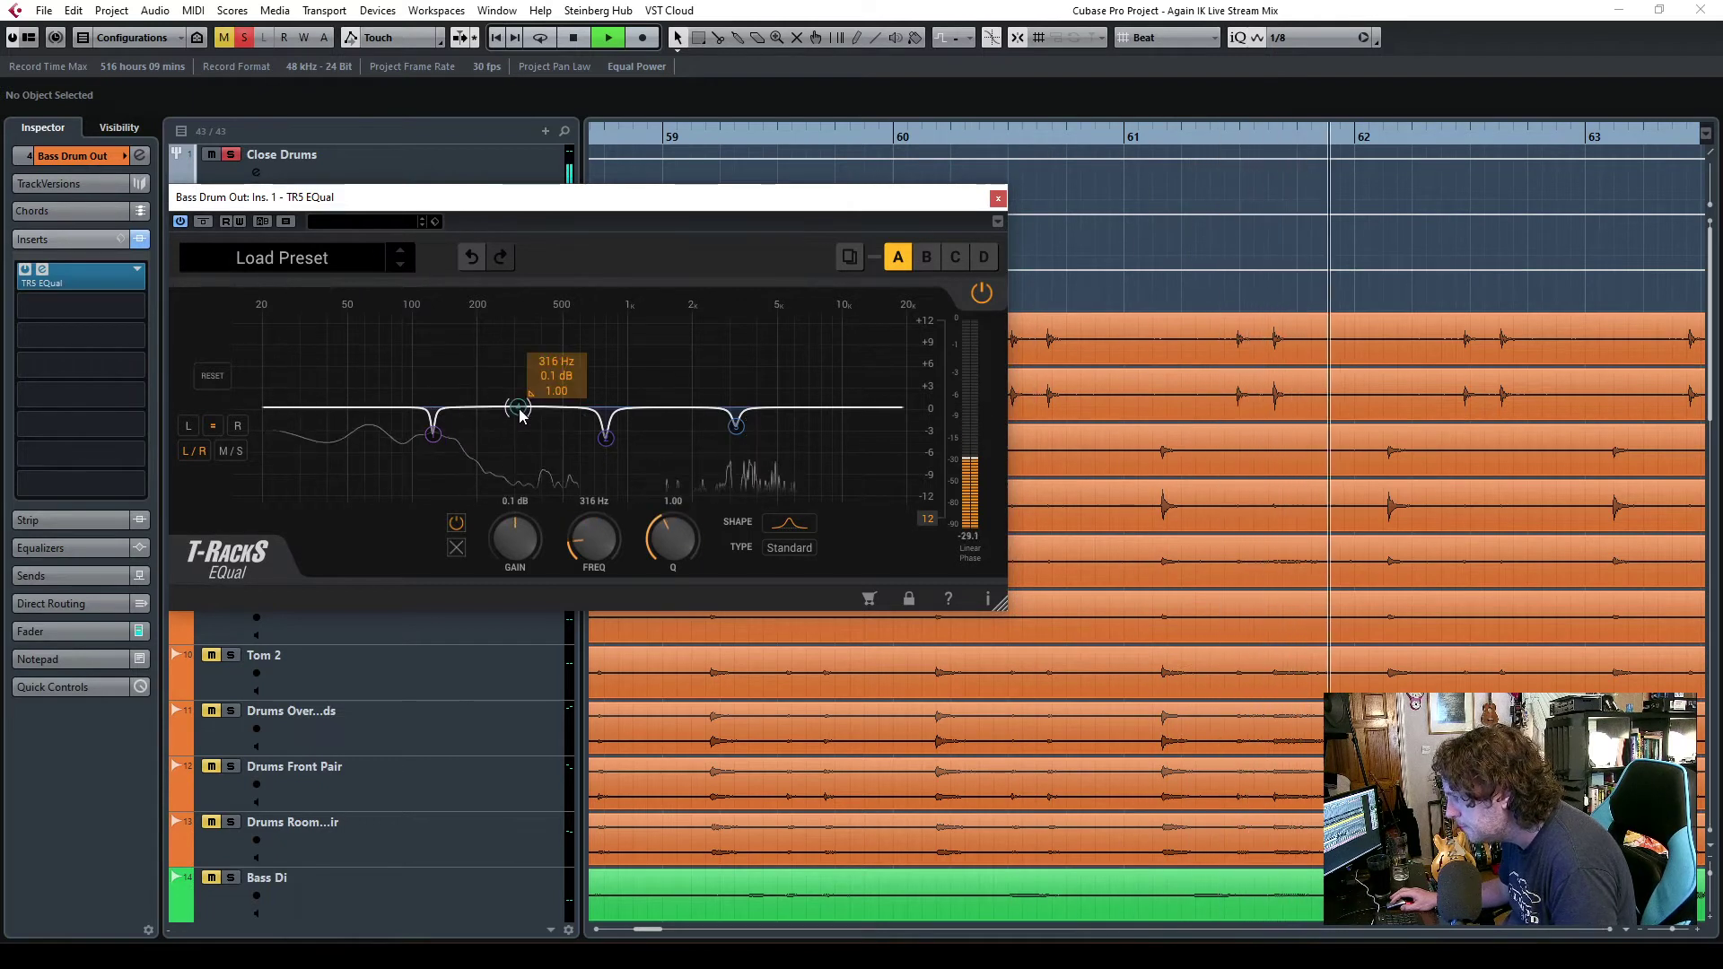
{"action": "mouse_move", "coordinate": [512, 412]}
{"action": "left_mouse_down"}
{"action": "mouse_move", "coordinate": [514, 434]}
{"action": "mouse_move", "coordinate": [503, 353]}
{"action": "mouse_move", "coordinate": [481, 348]}
{"action": "mouse_move", "coordinate": [536, 357]}
{"action": "mouse_move", "coordinate": [527, 439]}
{"action": "left_mouse_up"}
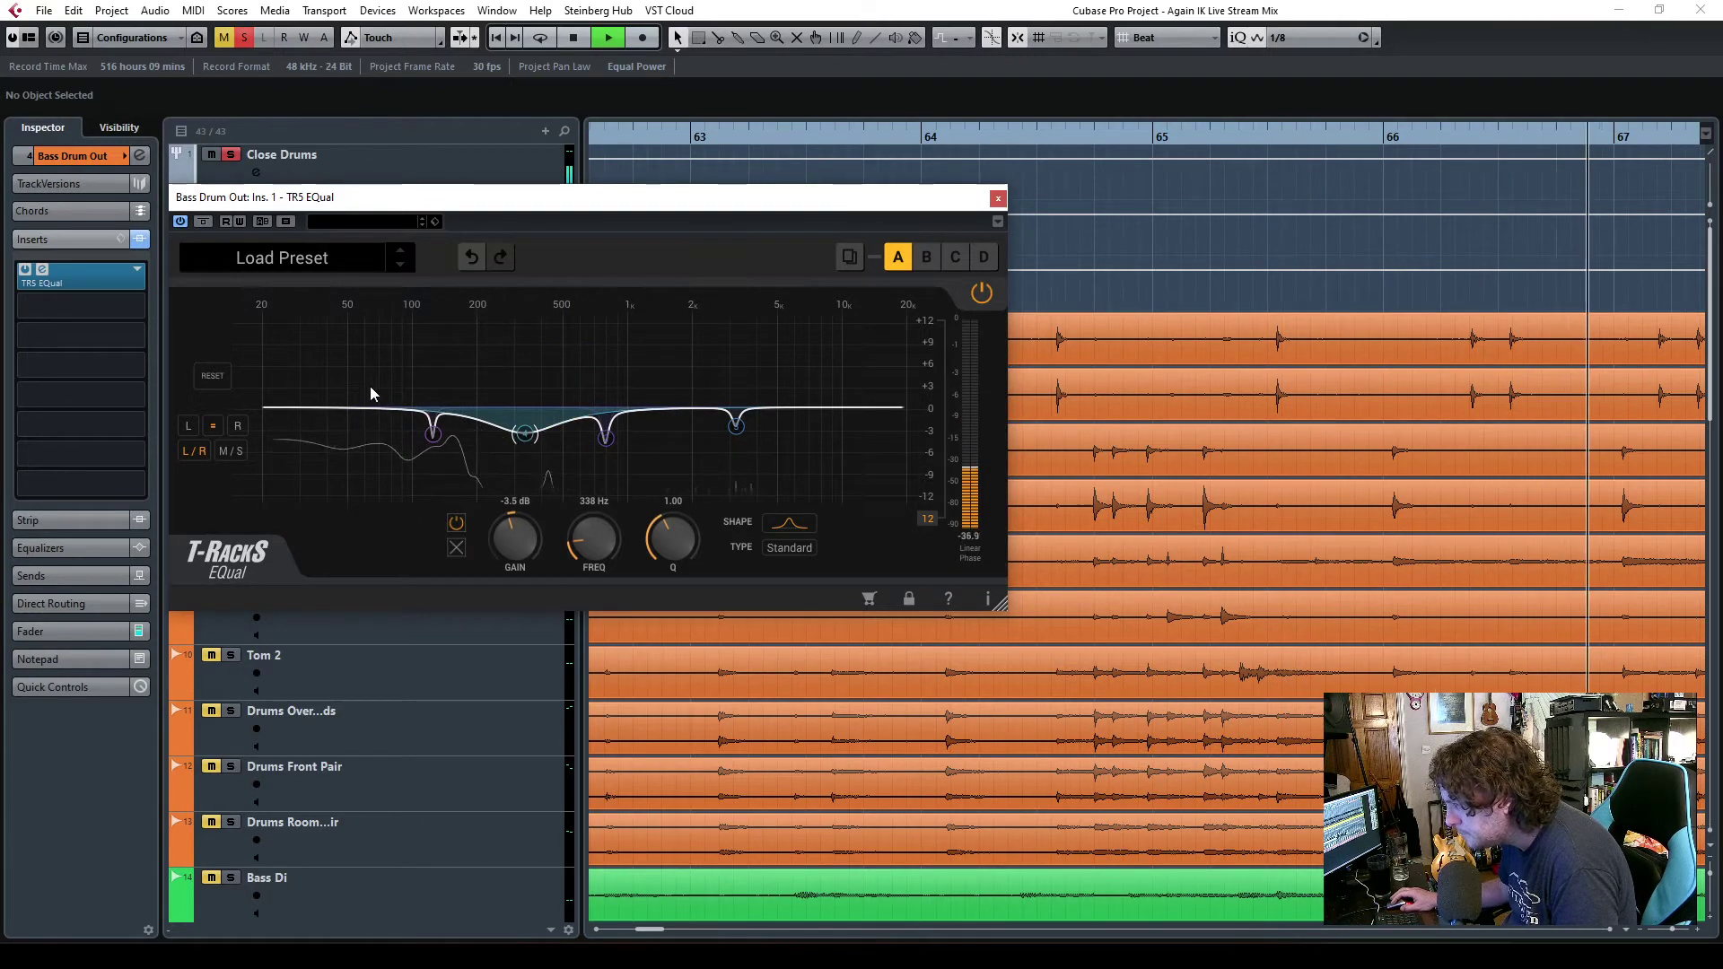
{"action": "left_click", "coordinate": [344, 407]}
{"action": "left_click_drag", "start_coordinate": [349, 413], "coordinate": [346, 389]}
{"action": "left_click_drag", "start_coordinate": [508, 542], "coordinate": [592, 433]}
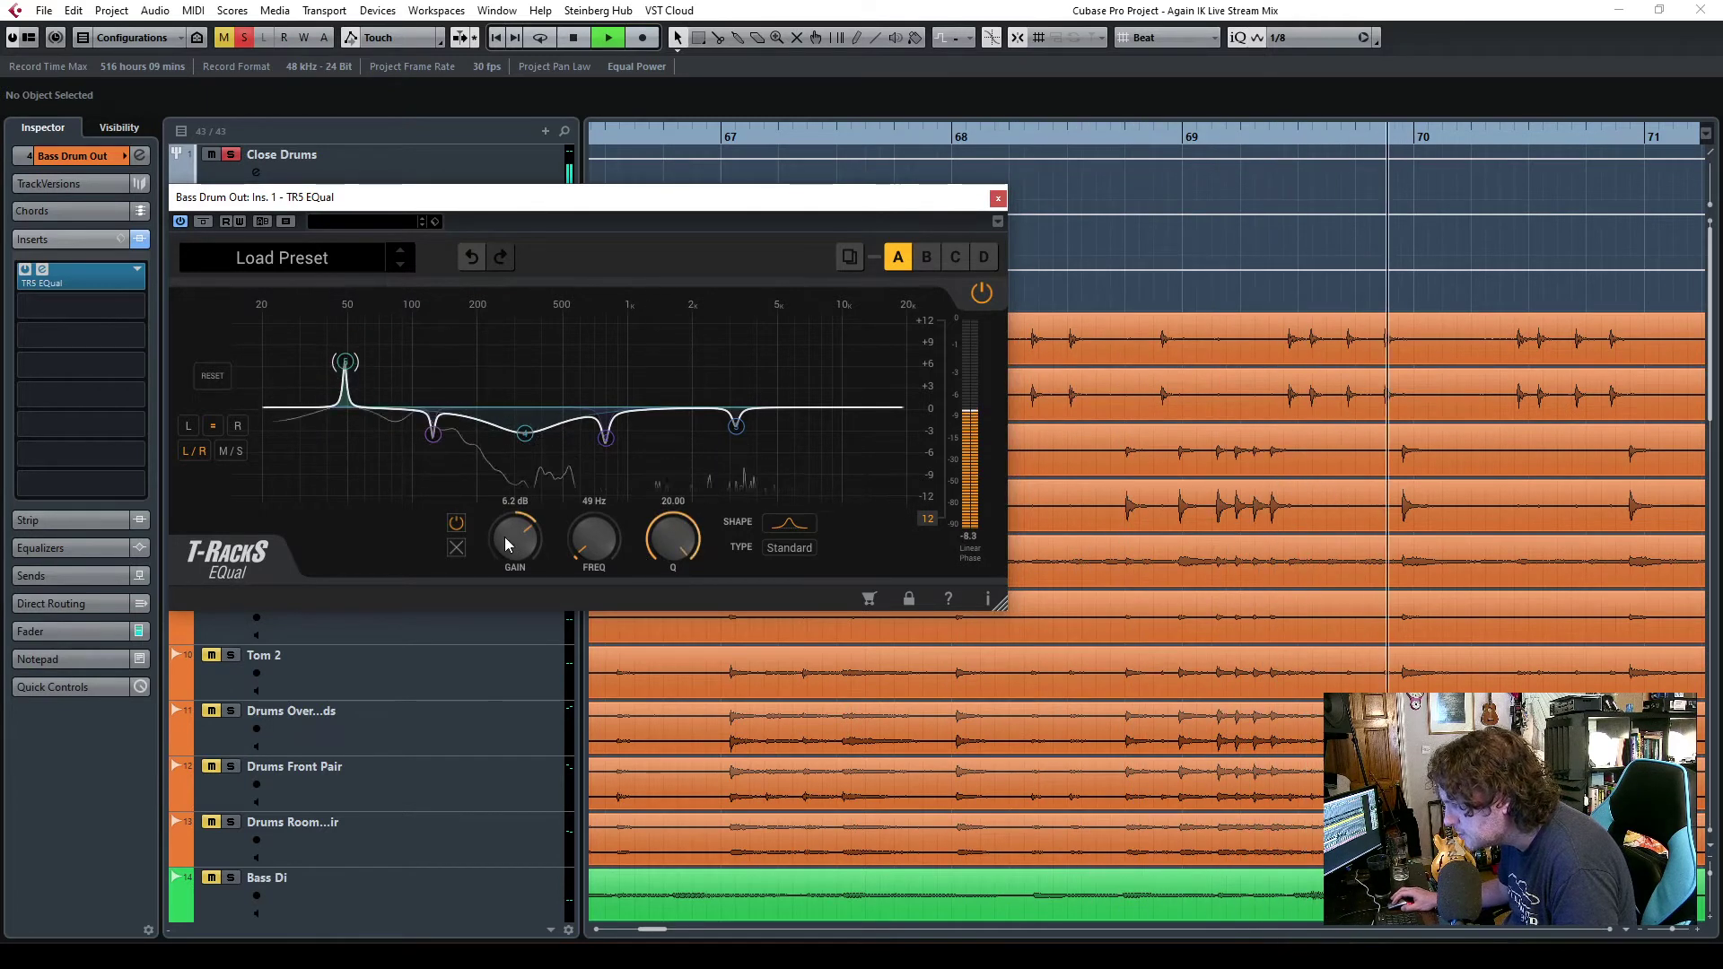
{"action": "left_click_drag", "start_coordinate": [504, 537], "coordinate": [484, 363]}
{"action": "left_click_drag", "start_coordinate": [349, 323], "coordinate": [371, 320]}
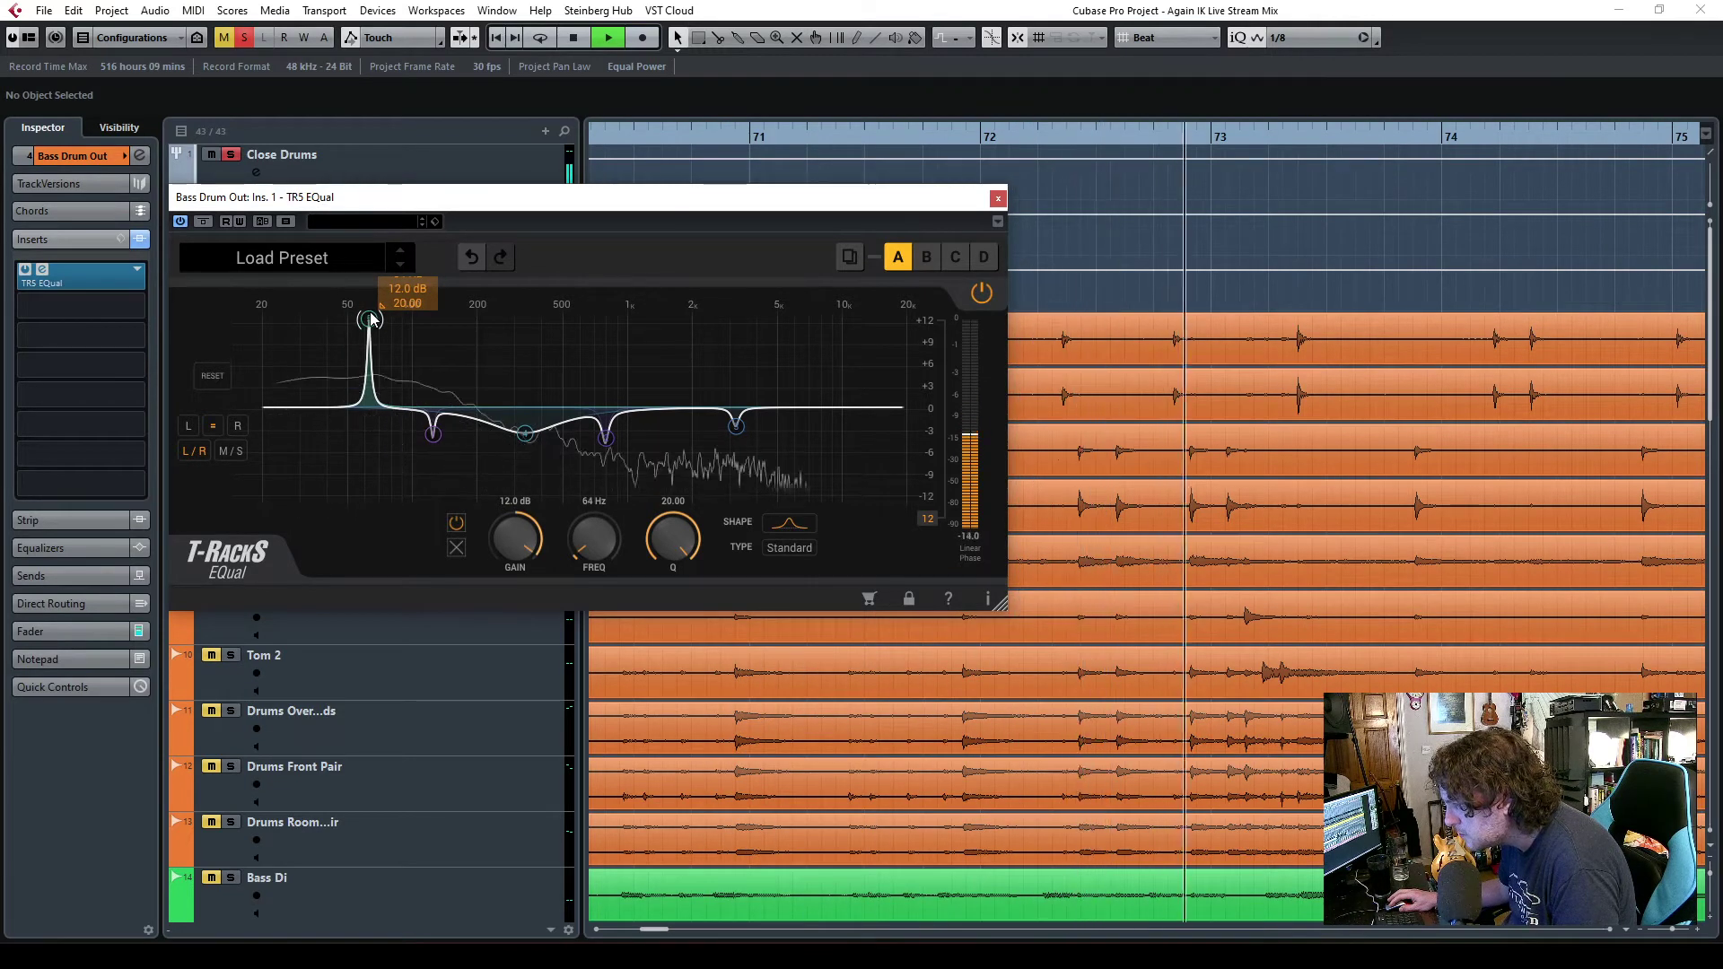
{"action": "left_click_drag", "start_coordinate": [515, 541], "coordinate": [540, 679]}
- Add a sixth EQual band and shape it as a high-pass filter at 31 Hz
{"action": "double_click", "coordinate": [326, 407]}
{"action": "left_click", "coordinate": [788, 525]}
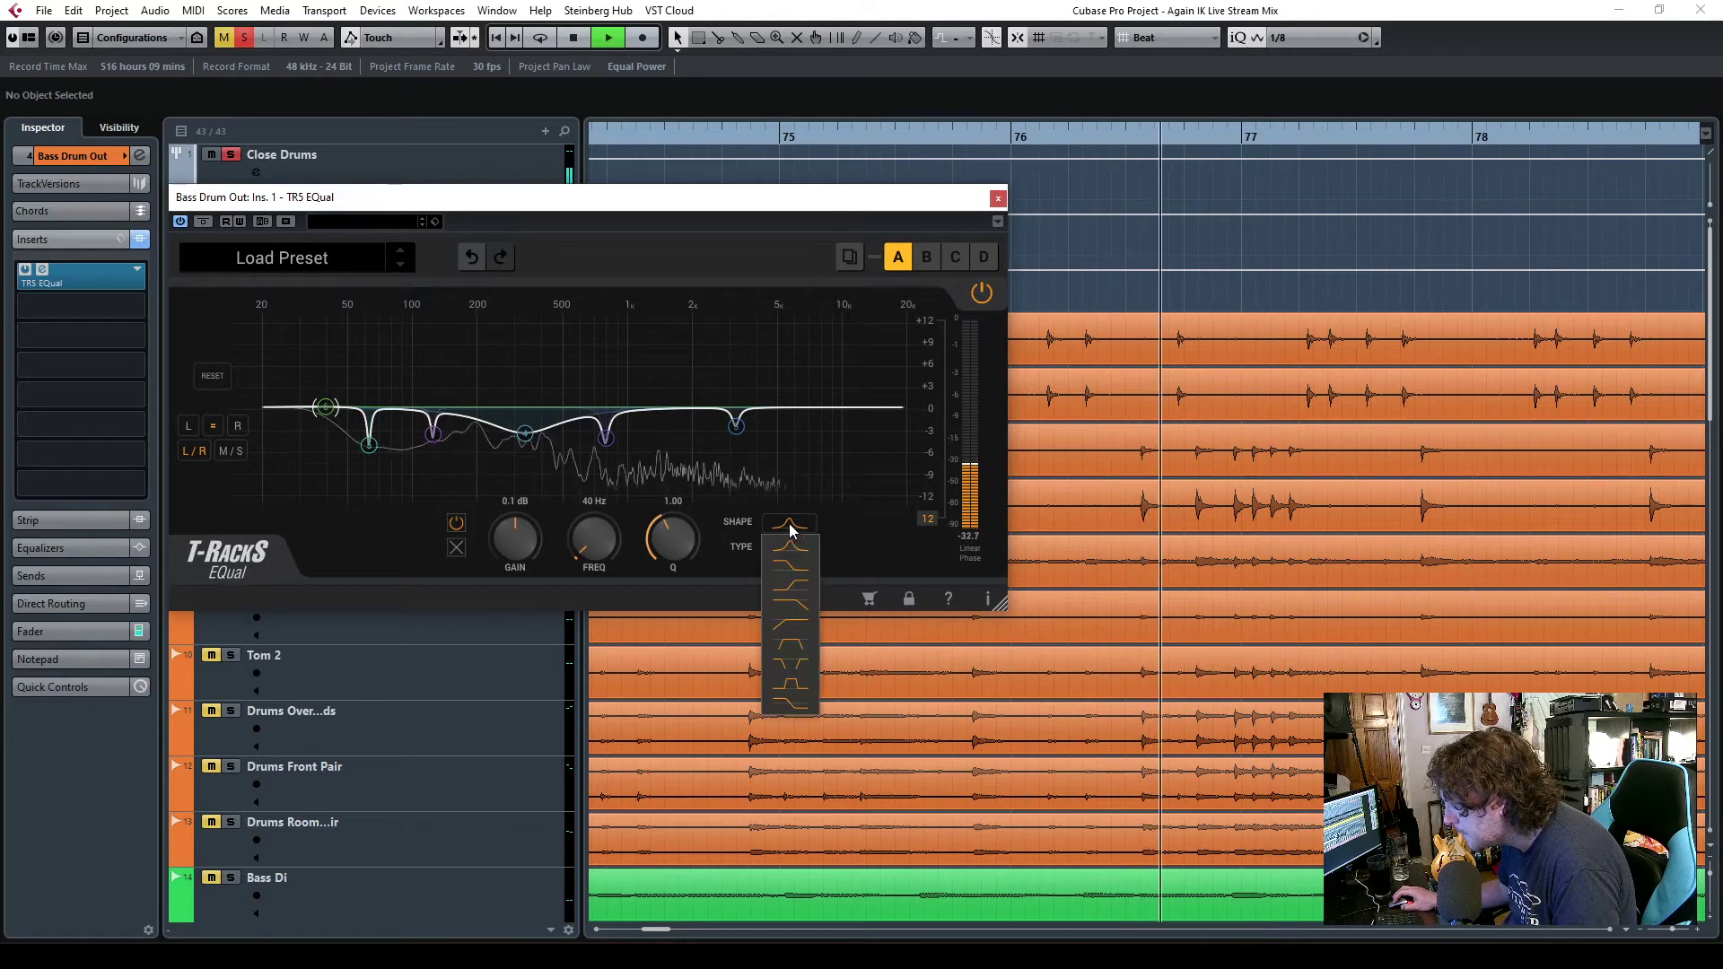
{"action": "left_click", "coordinate": [801, 587]}
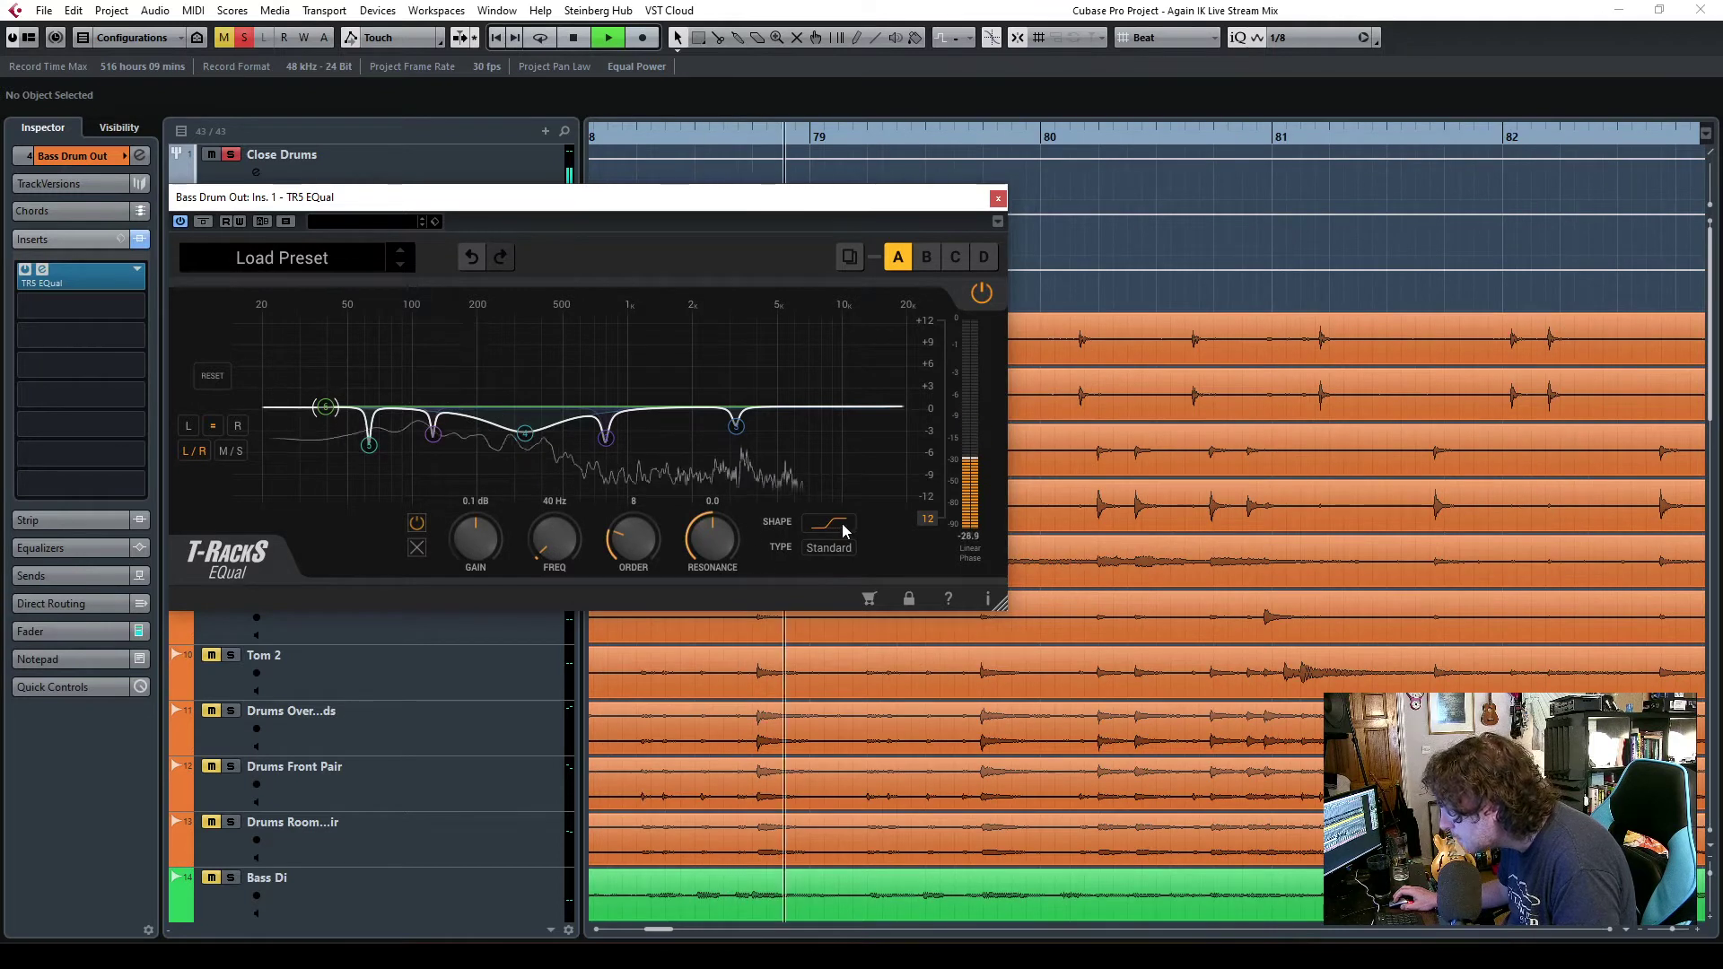
{"action": "mouse_move", "coordinate": [478, 541]}
{"action": "left_mouse_down"}
{"action": "mouse_move", "coordinate": [484, 567]}
{"action": "mouse_move", "coordinate": [482, 543]}
{"action": "left_mouse_up"}
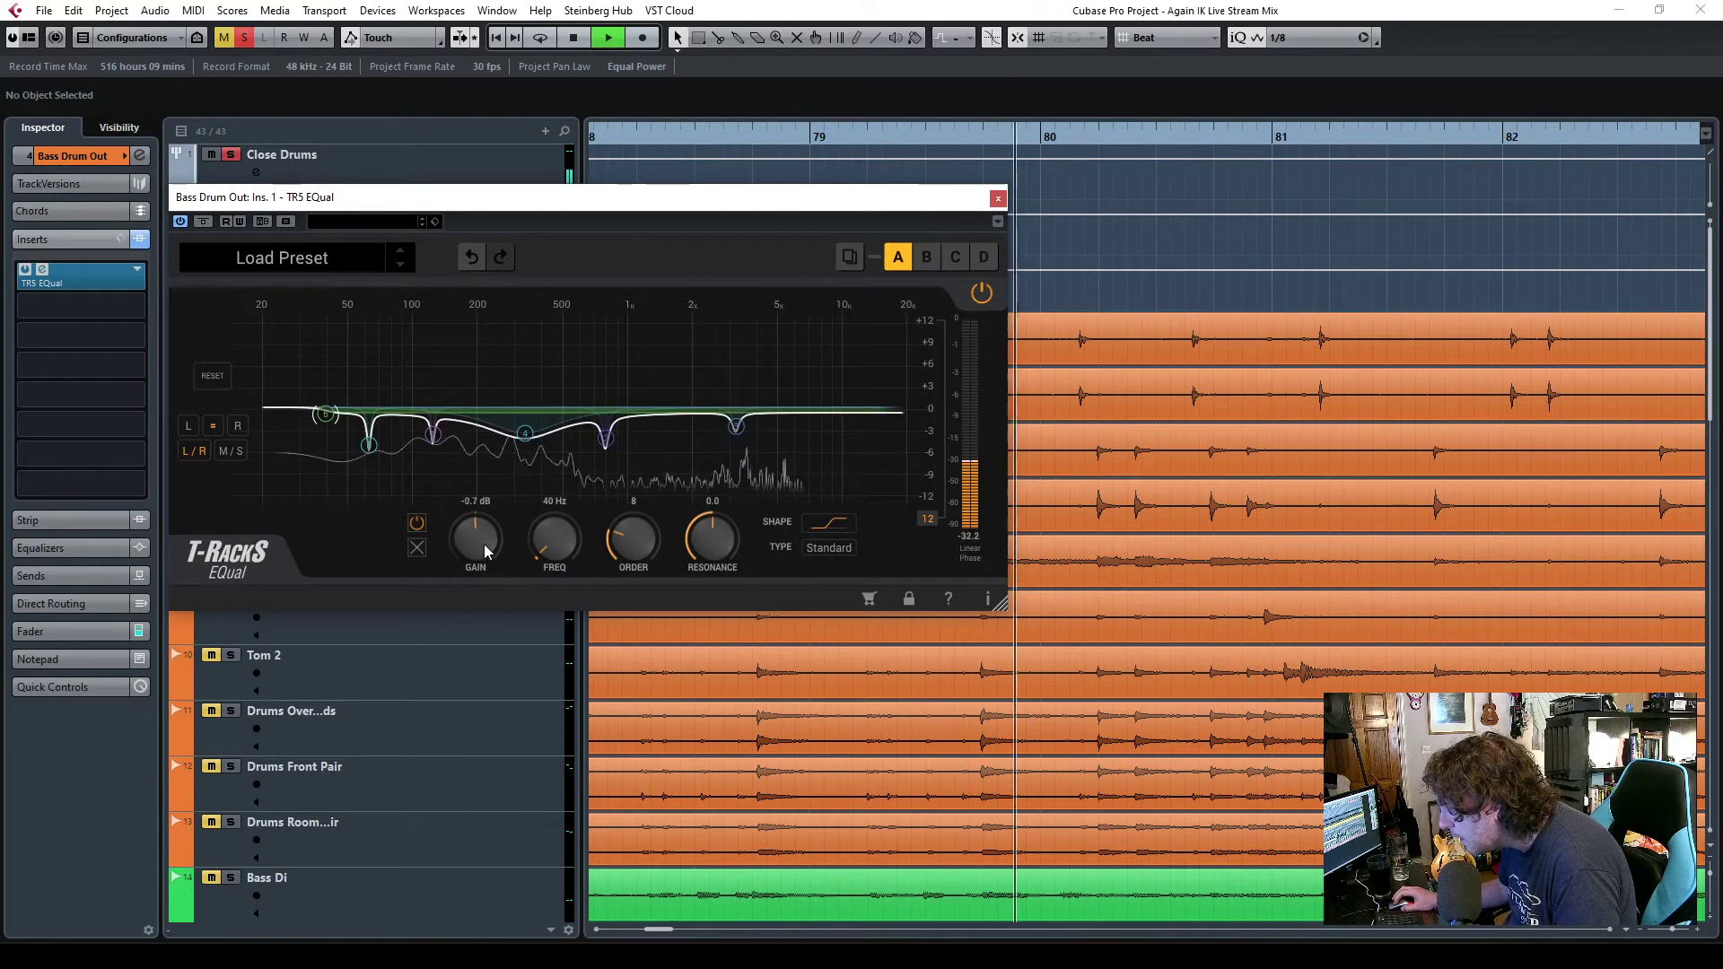
{"action": "left_click", "coordinate": [832, 522]}
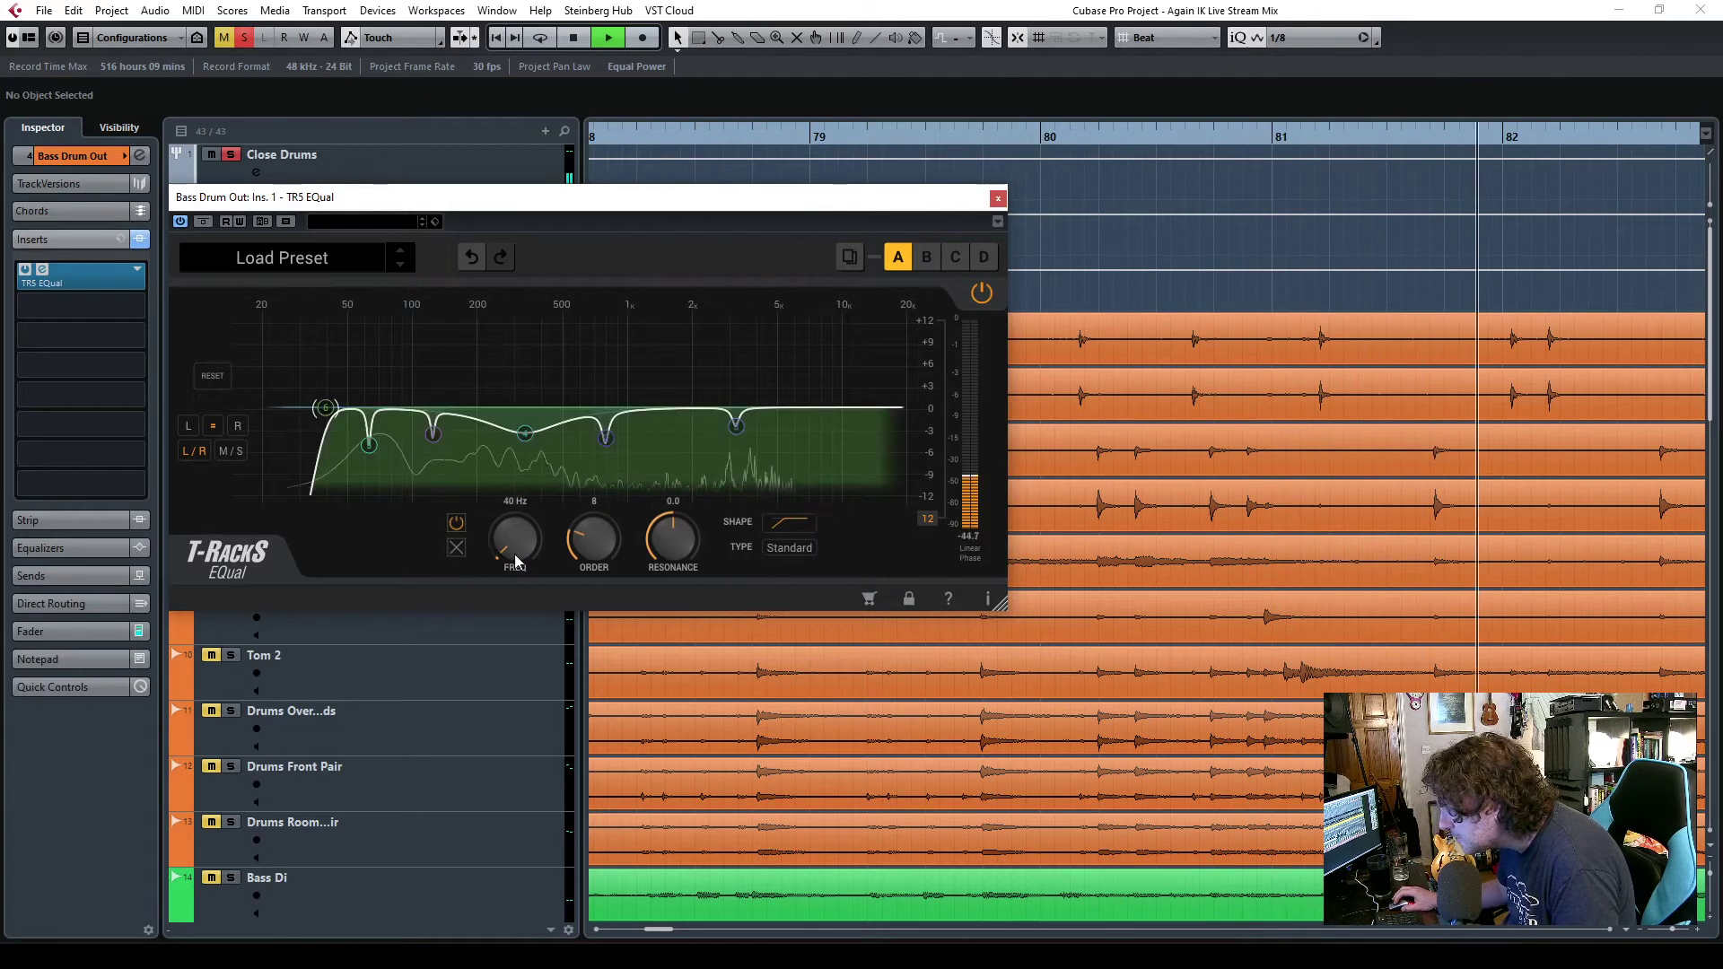
{"action": "mouse_move", "coordinate": [512, 538]}
{"action": "left_click_drag", "start_coordinate": [509, 533], "coordinate": [508, 539]}
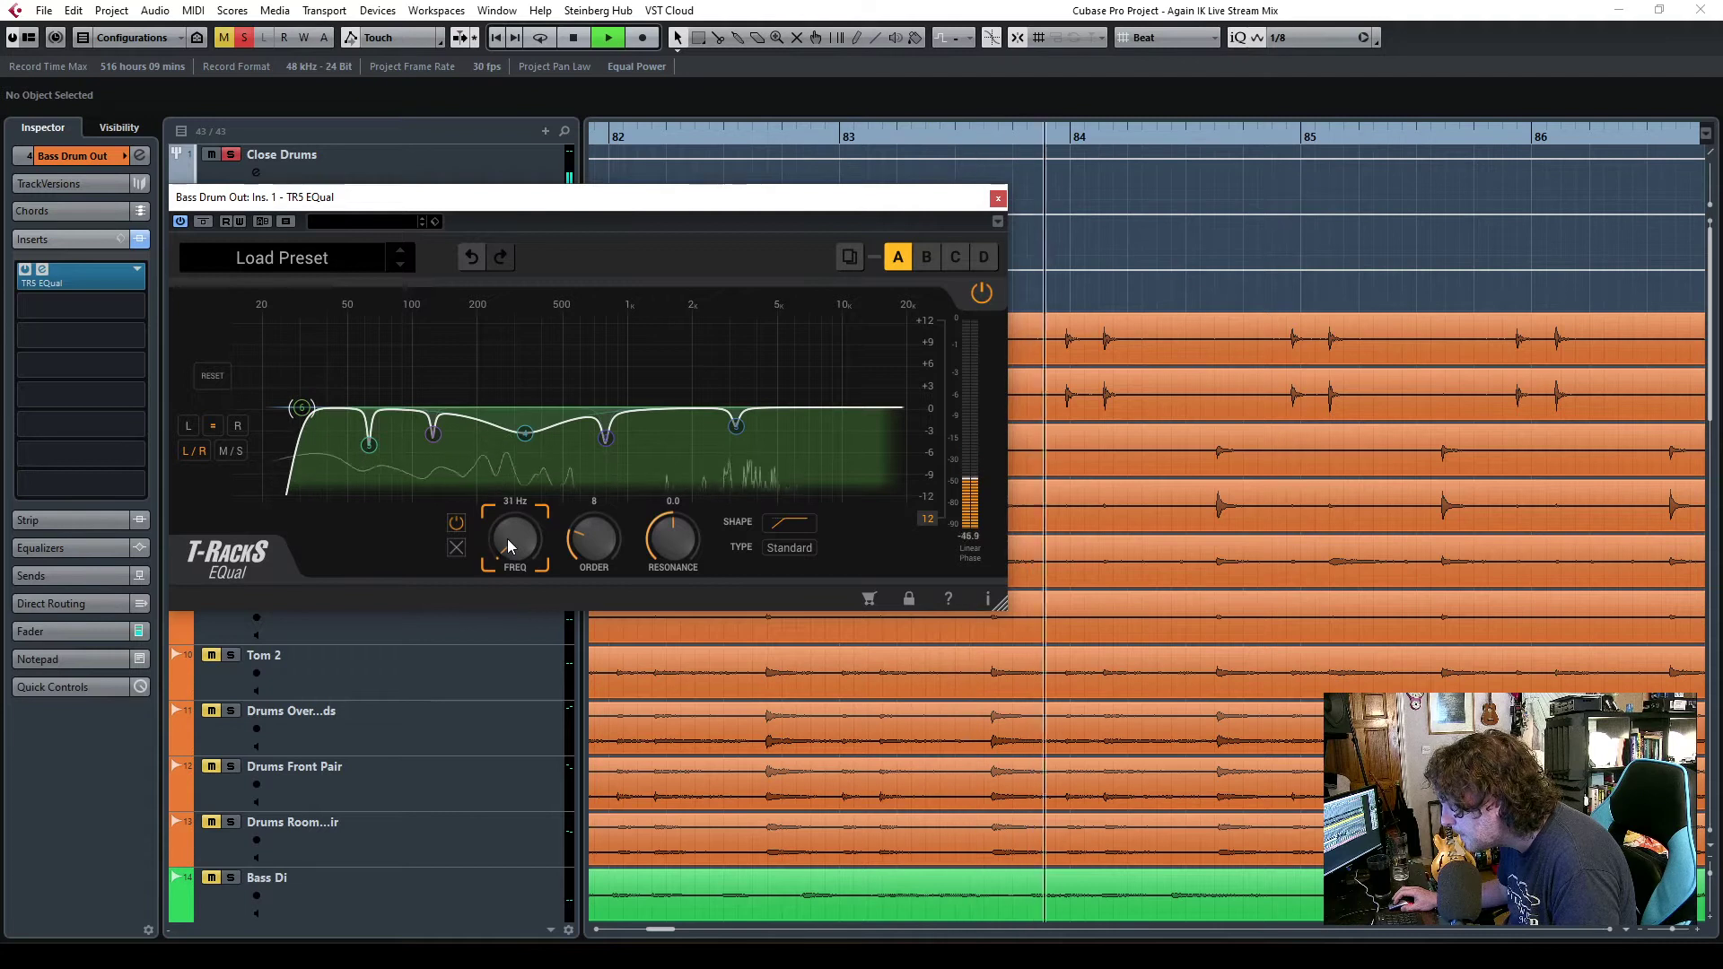
- Add a seventh EQual band as a low shelf at 45 Hz with 3.4 dB gain
{"action": "left_click", "coordinate": [338, 416]}
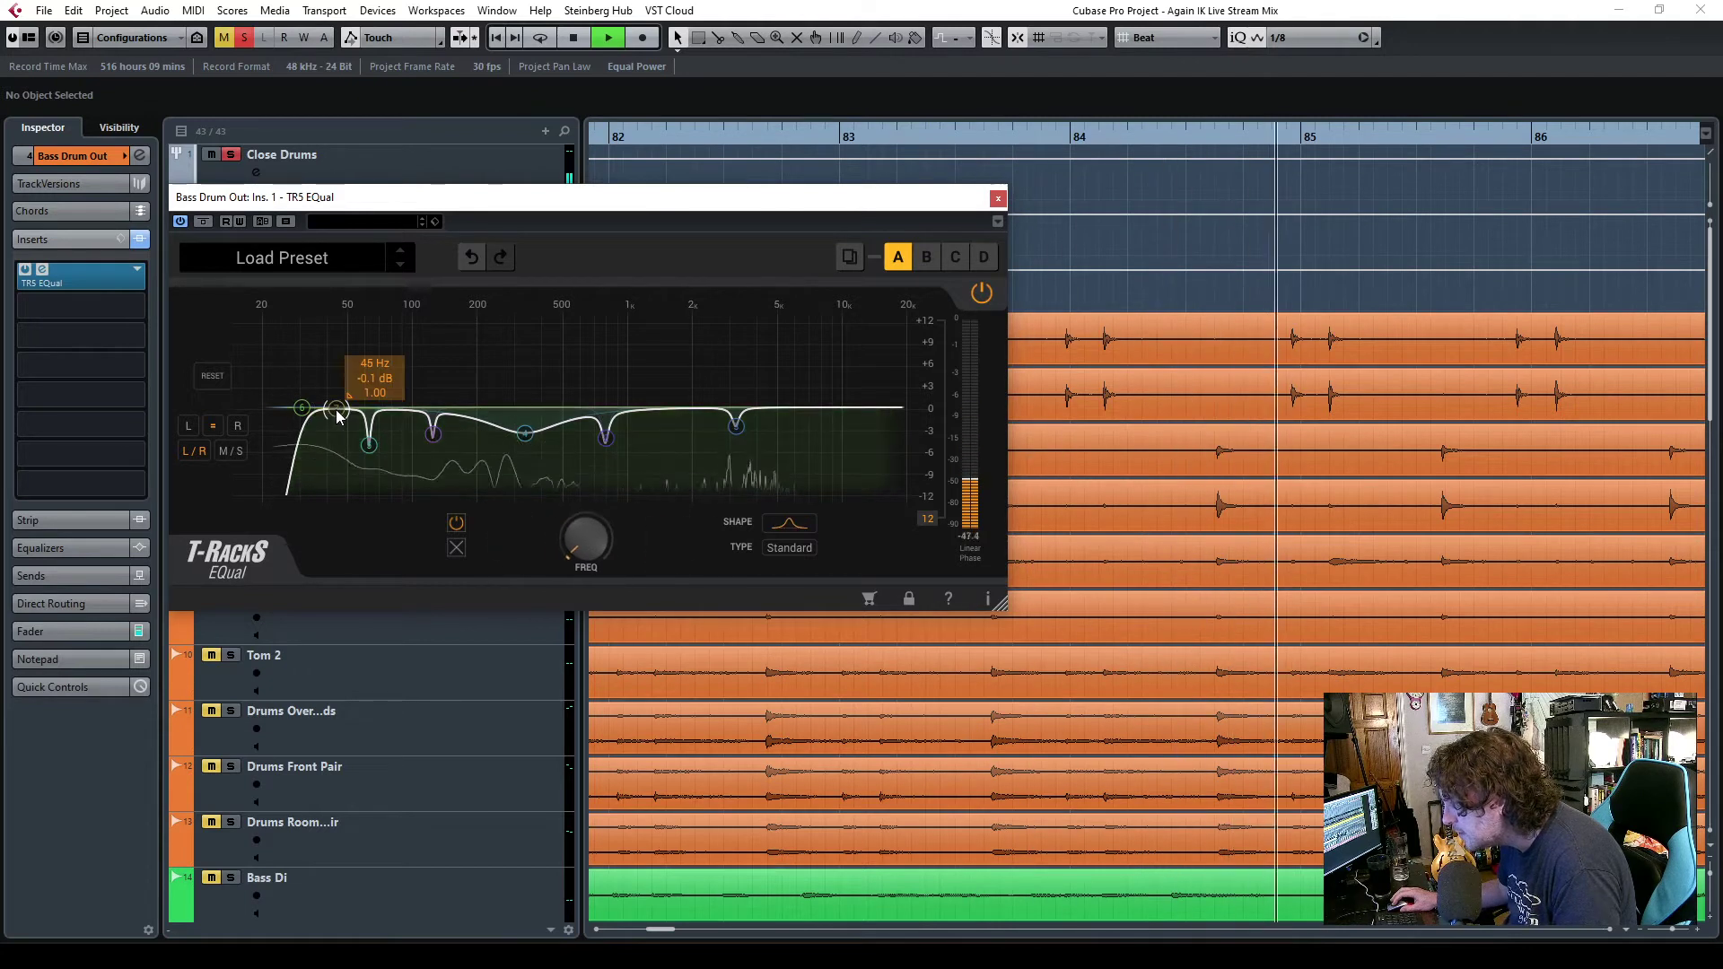
{"action": "left_click", "coordinate": [794, 526]}
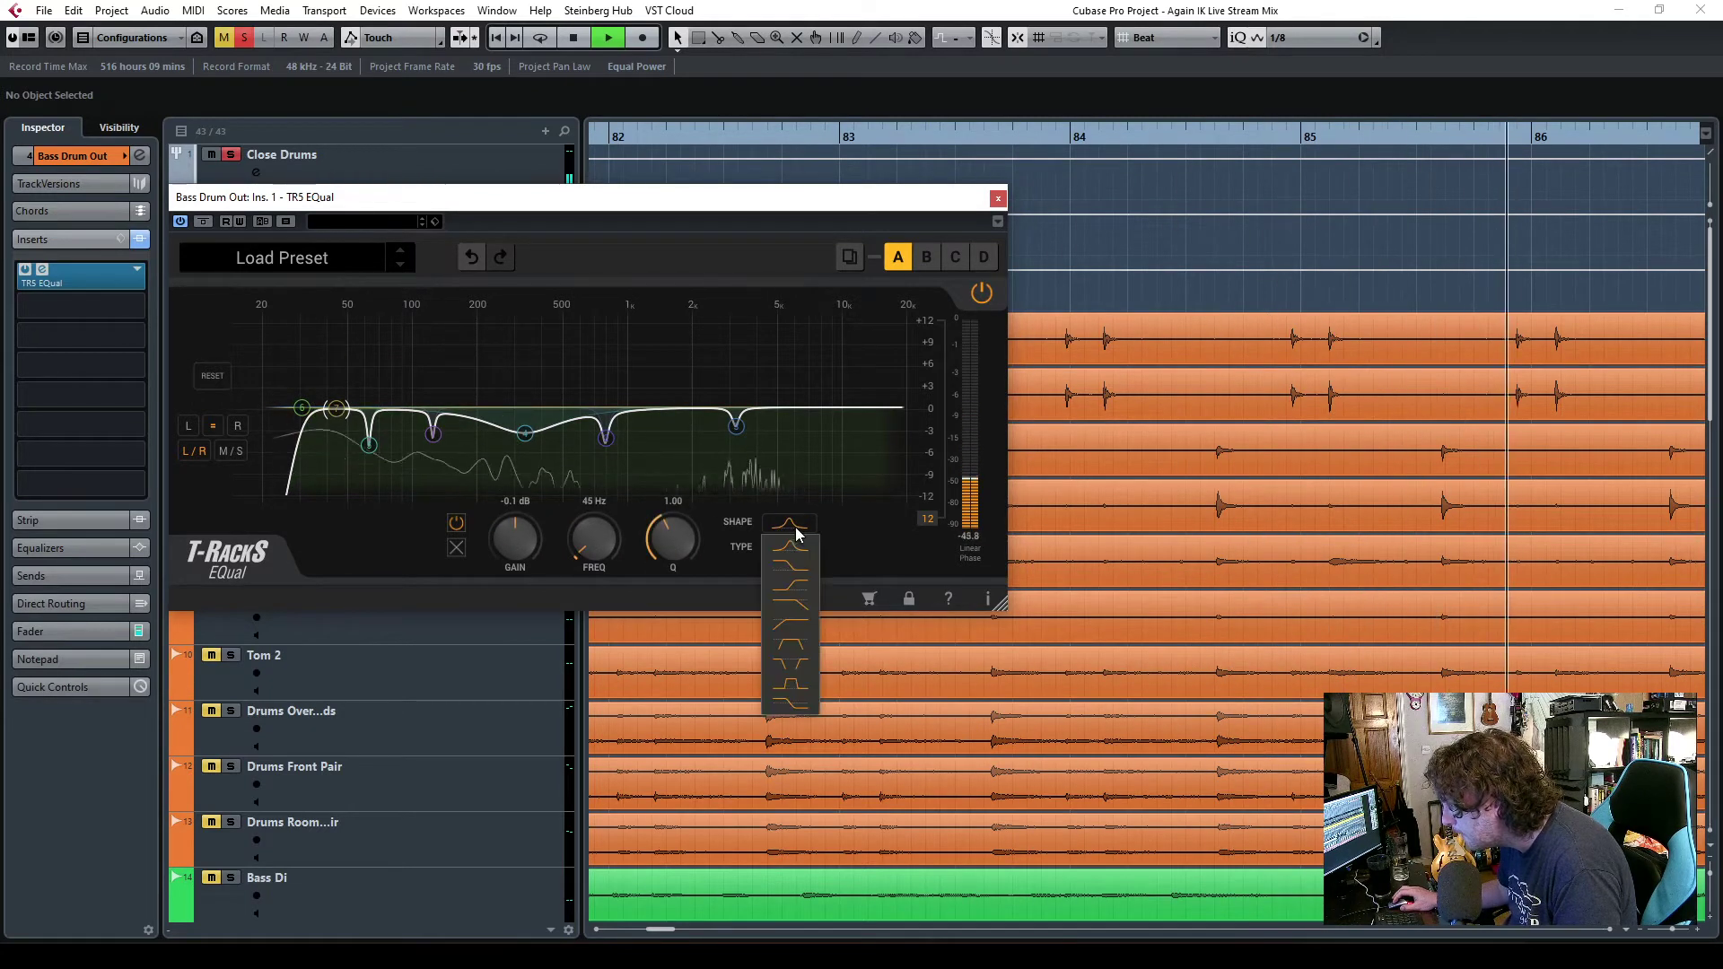
{"action": "left_click", "coordinate": [794, 705]}
{"action": "left_click_drag", "start_coordinate": [470, 542], "coordinate": [471, 515]}
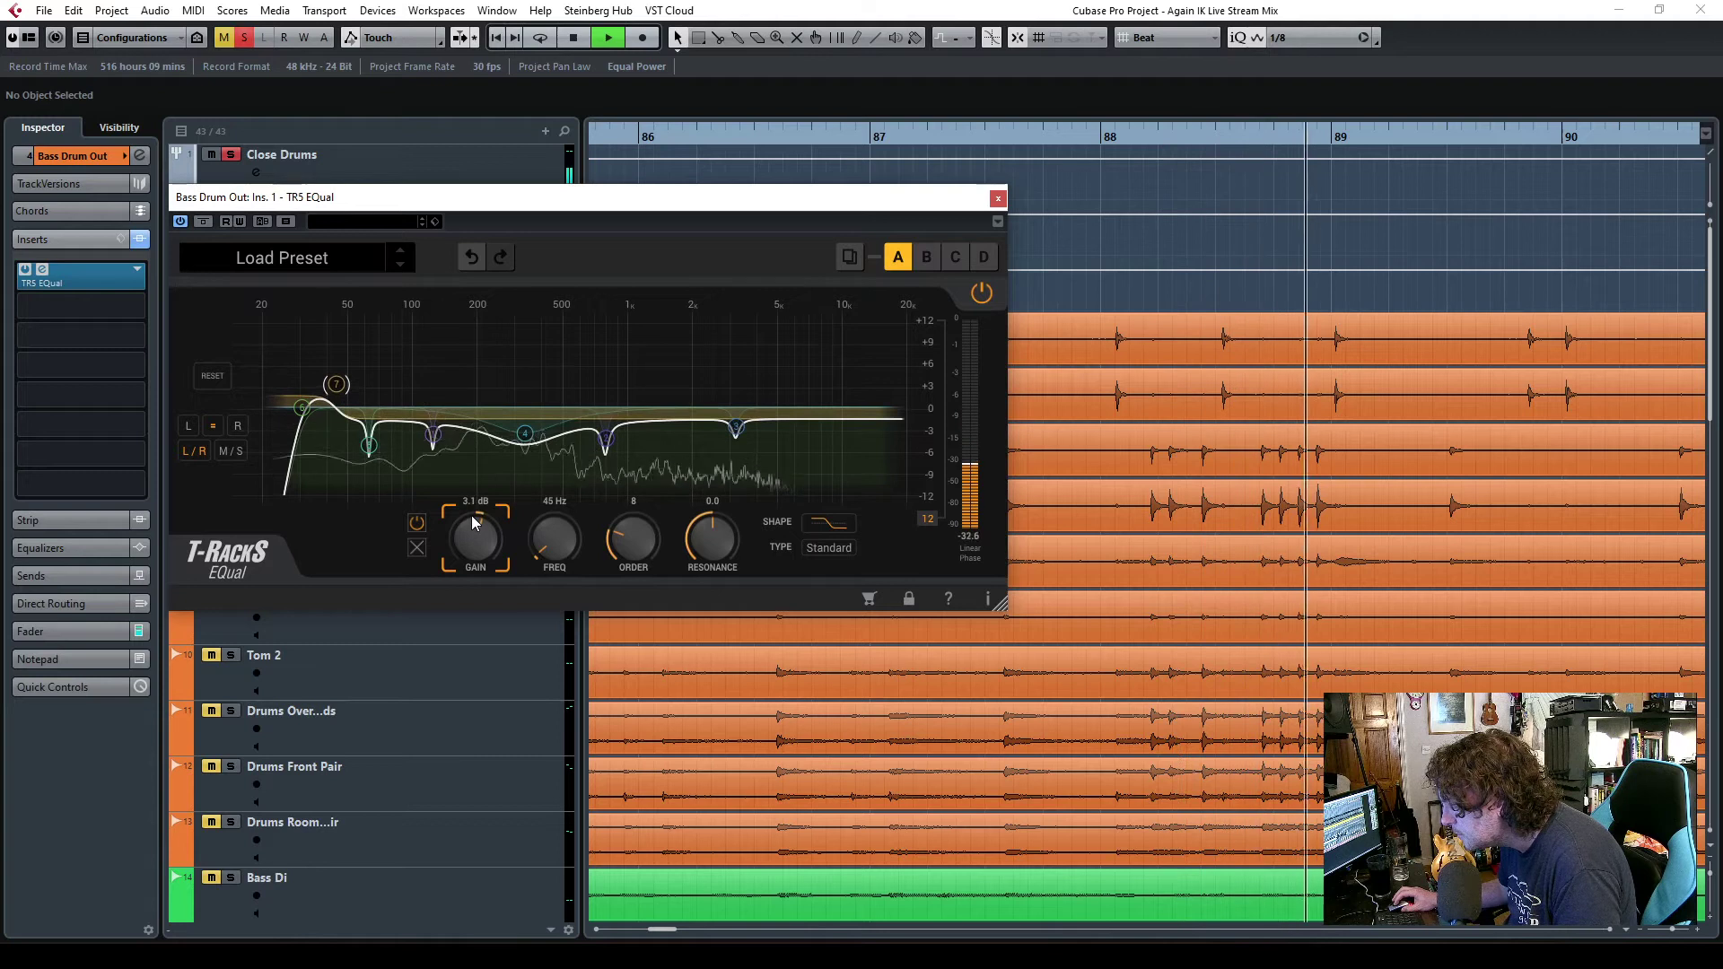
{"action": "left_click", "coordinate": [826, 525]}
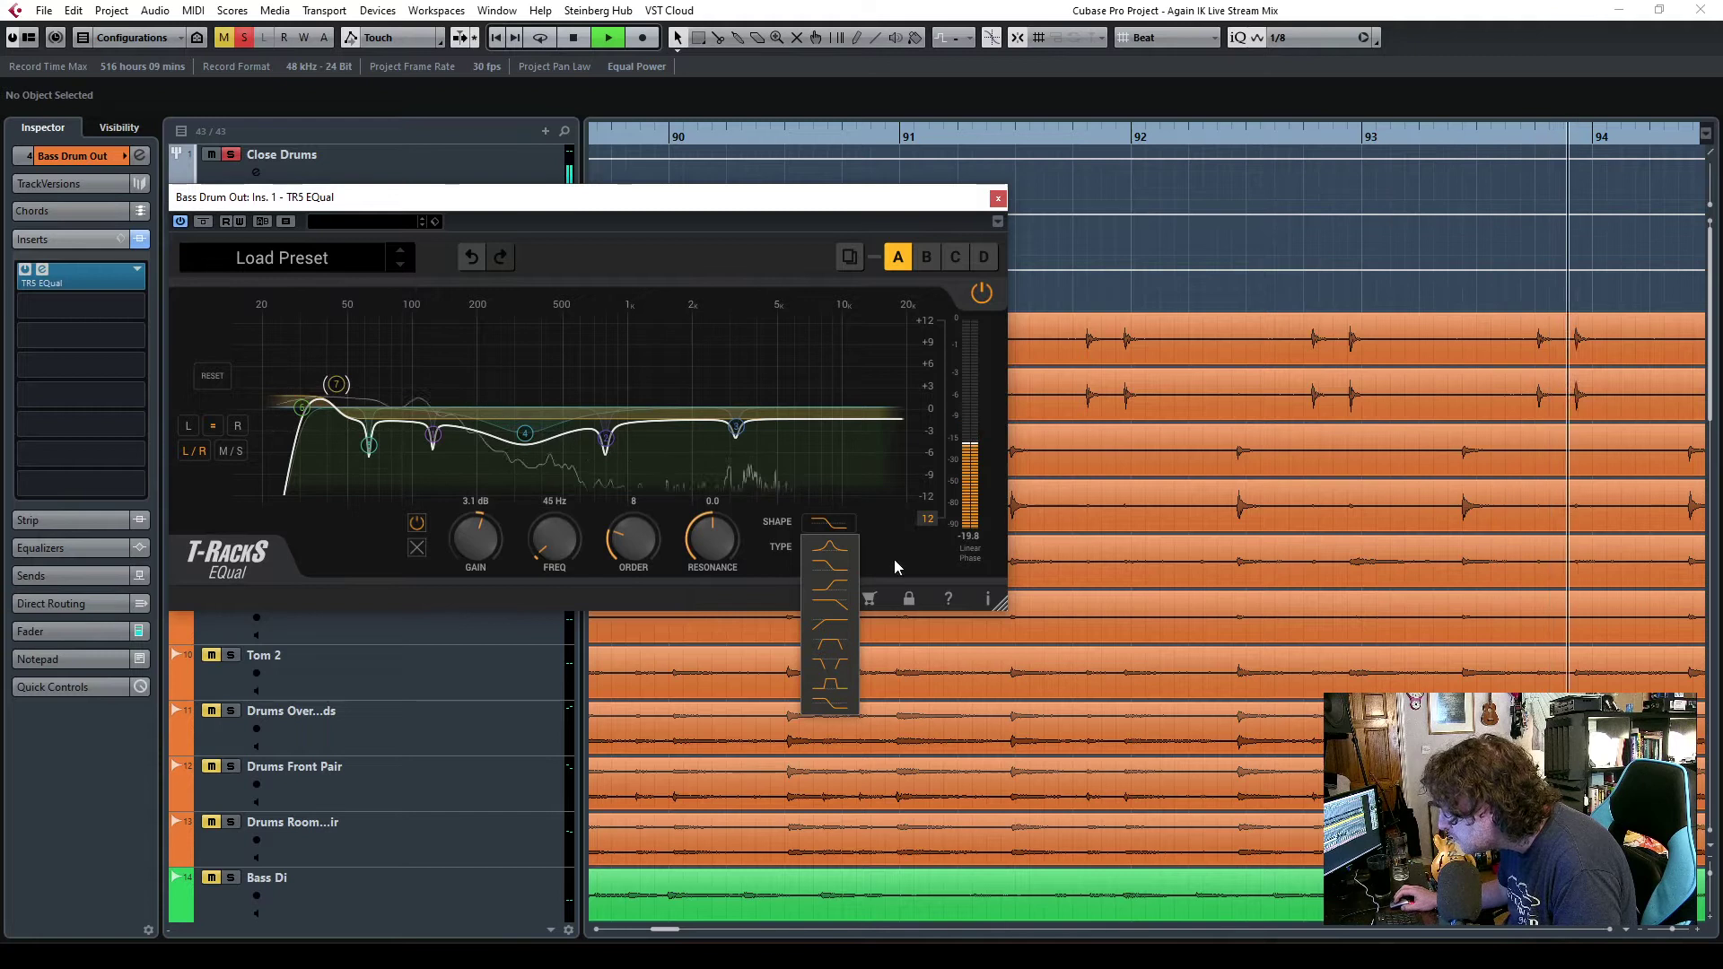
{"action": "left_click", "coordinate": [833, 567]}
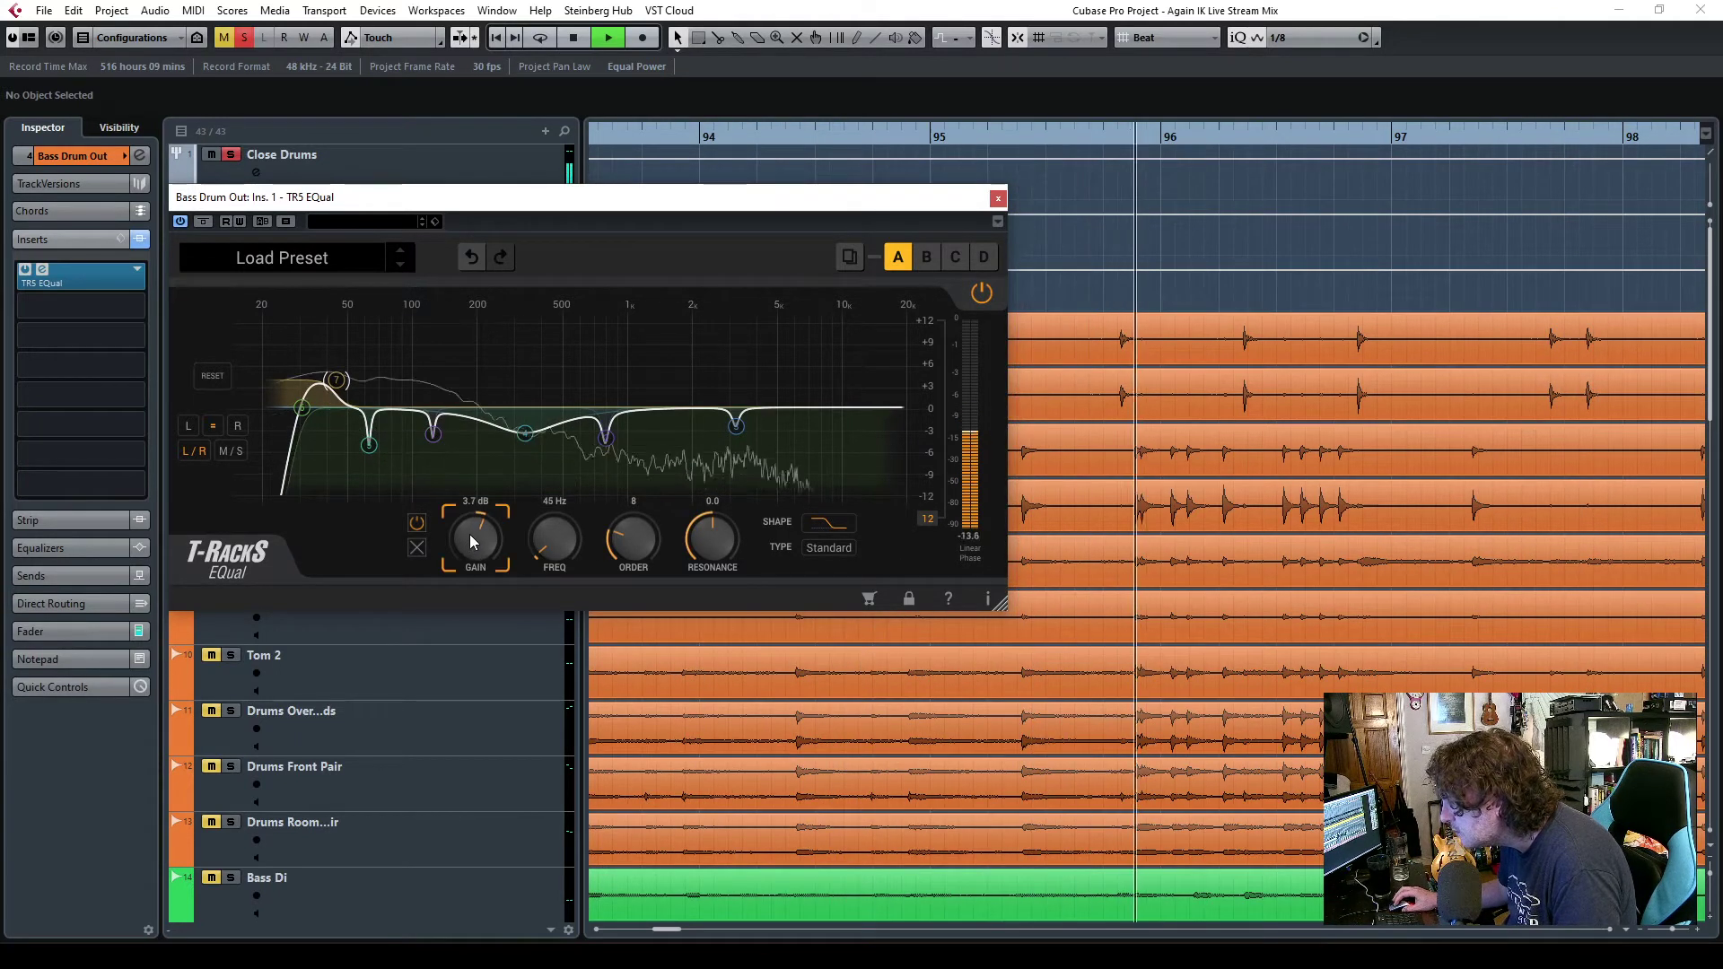
{"action": "scroll", "coordinate": [470, 538], "scroll_direction": "up", "scroll_amount": 3}
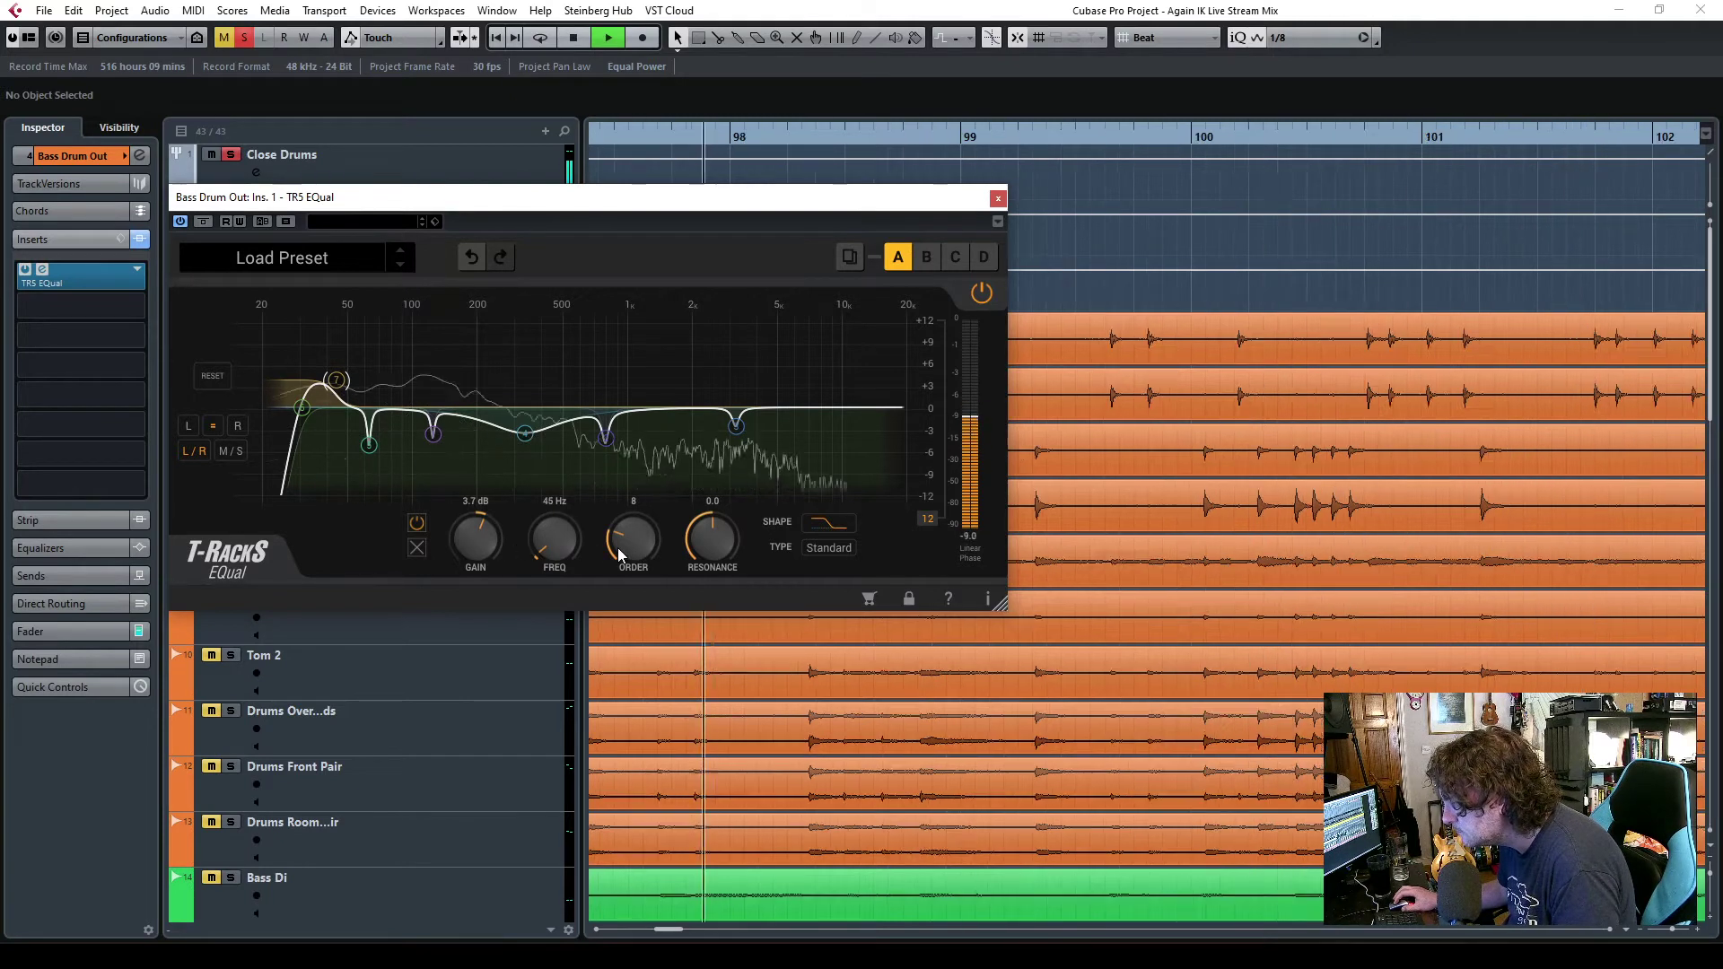
{"action": "scroll", "coordinate": [469, 536], "scroll_direction": "down", "scroll_amount": 2}
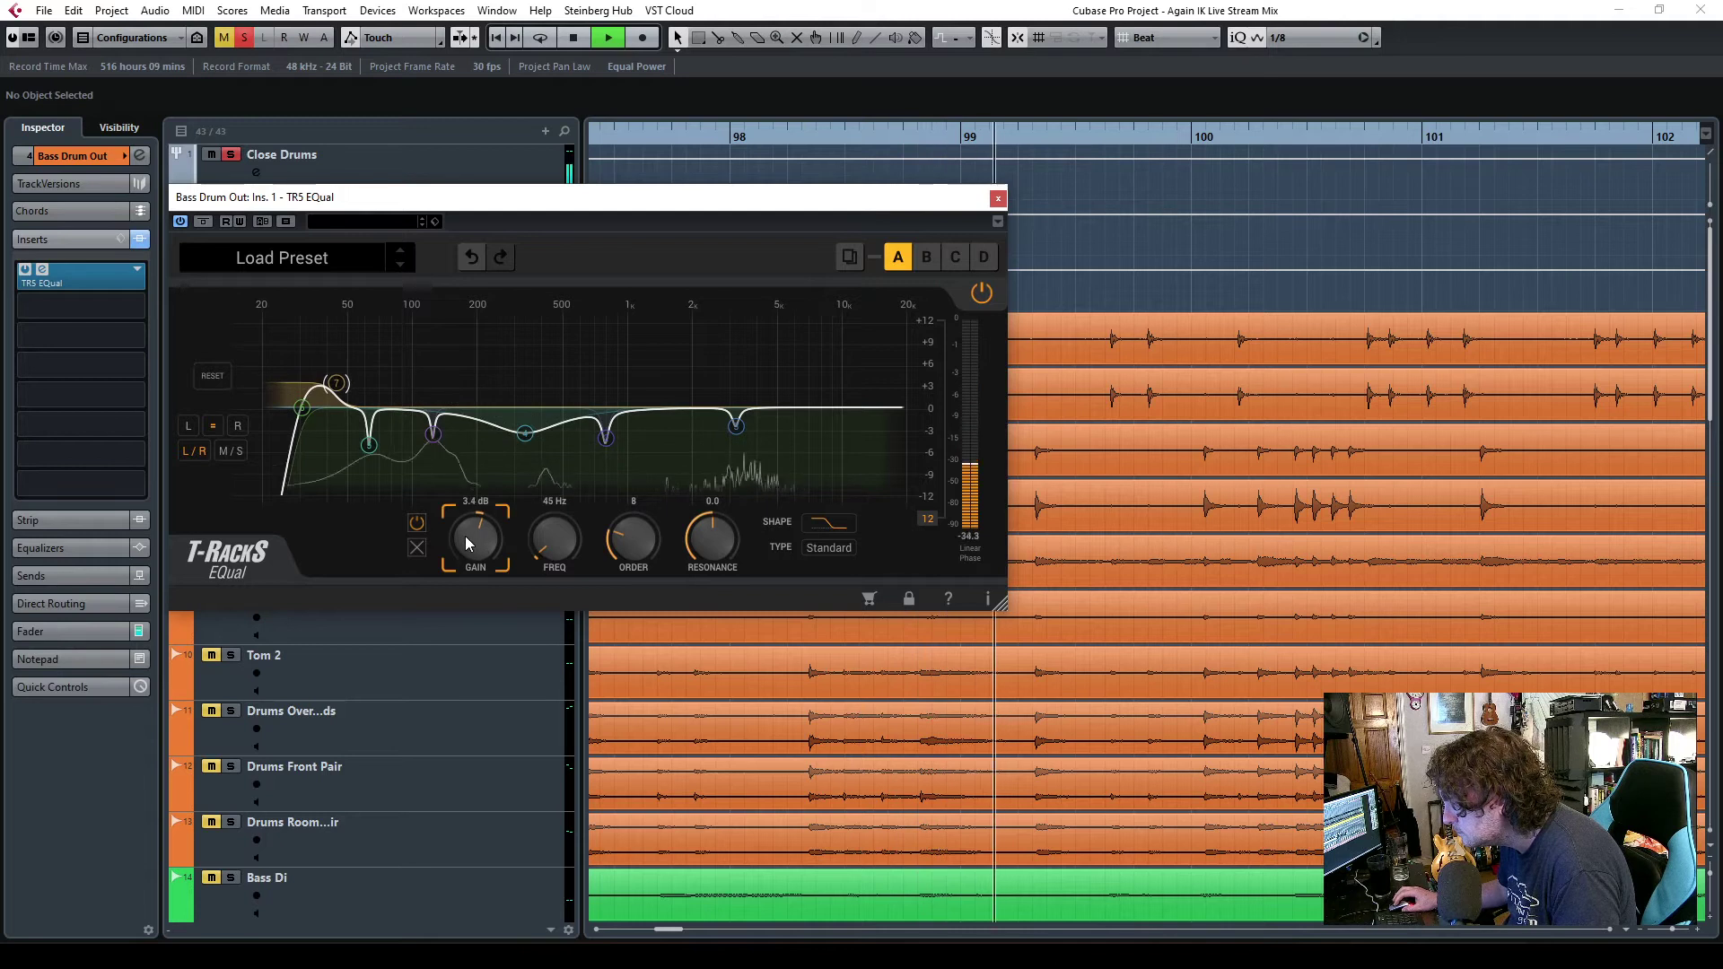
- Add a band boosting 2.09 kHz by 3.9 dB with a Q of 3.85 and close EQual
{"action": "double_click", "coordinate": [688, 406]}
{"action": "left_click_drag", "start_coordinate": [689, 406], "coordinate": [688, 368]}
{"action": "left_click_drag", "start_coordinate": [667, 547], "coordinate": [660, 487]}
{"action": "mouse_move", "coordinate": [688, 368]}
{"action": "left_mouse_down"}
{"action": "mouse_move", "coordinate": [686, 292]}
{"action": "mouse_move", "coordinate": [658, 293]}
{"action": "mouse_move", "coordinate": [698, 285]}
{"action": "mouse_move", "coordinate": [694, 379]}
{"action": "left_mouse_up"}
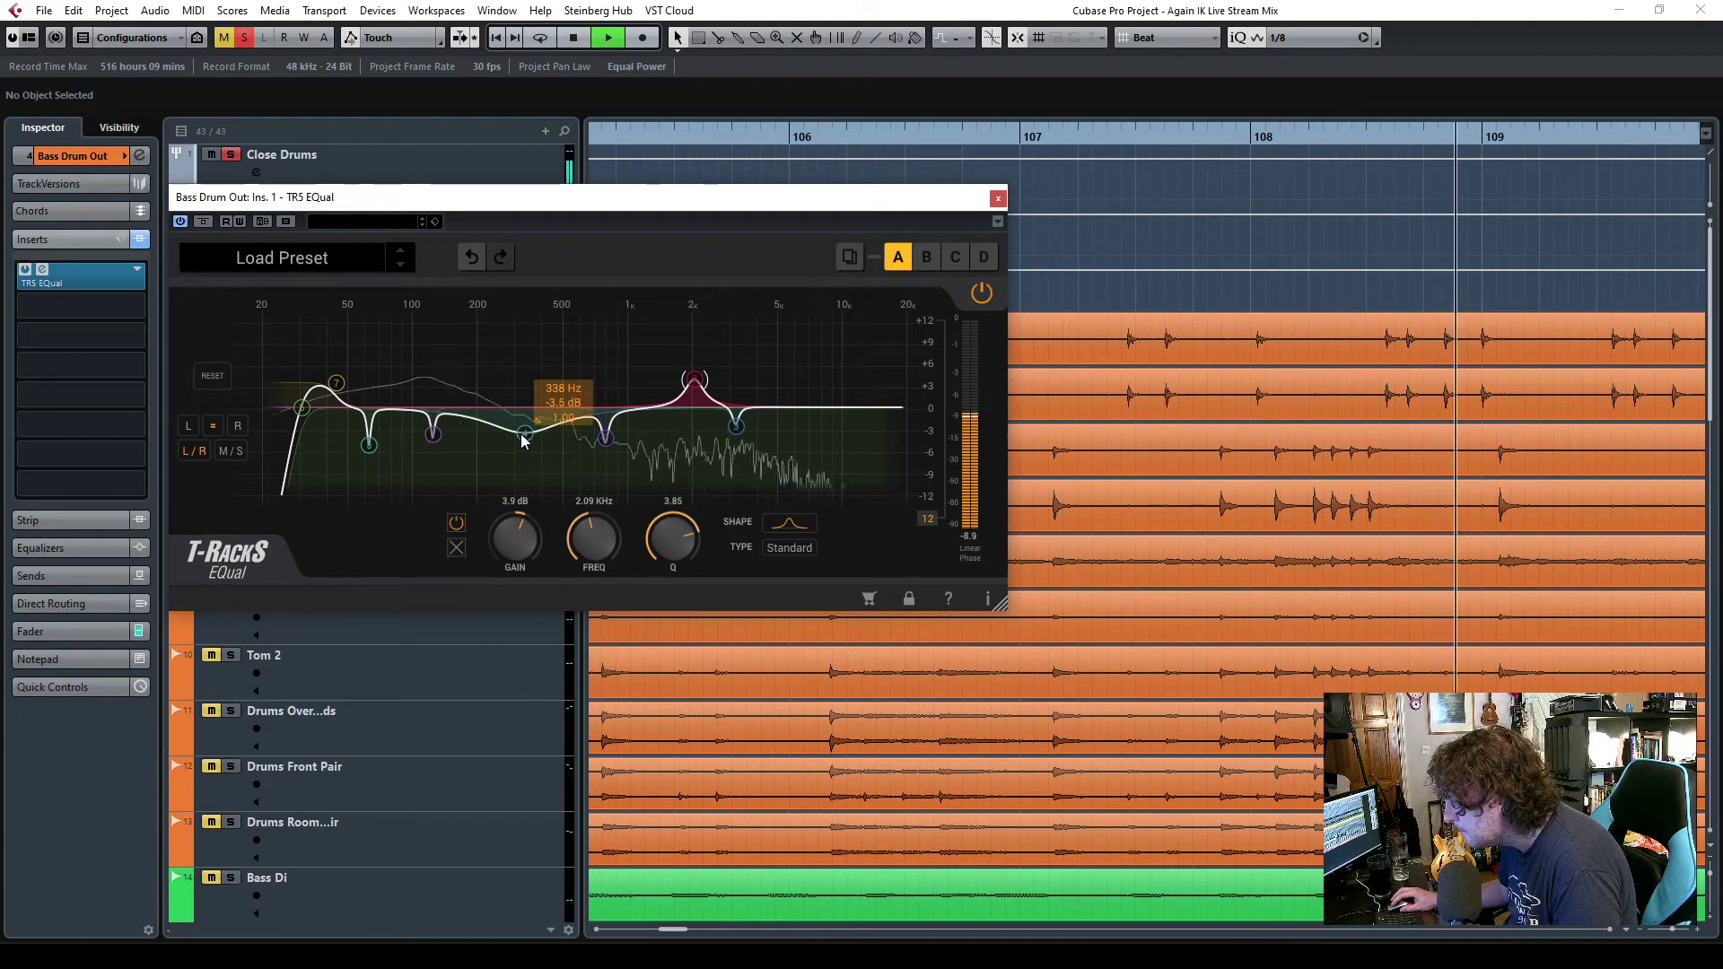
{"action": "left_click", "coordinate": [998, 197]}
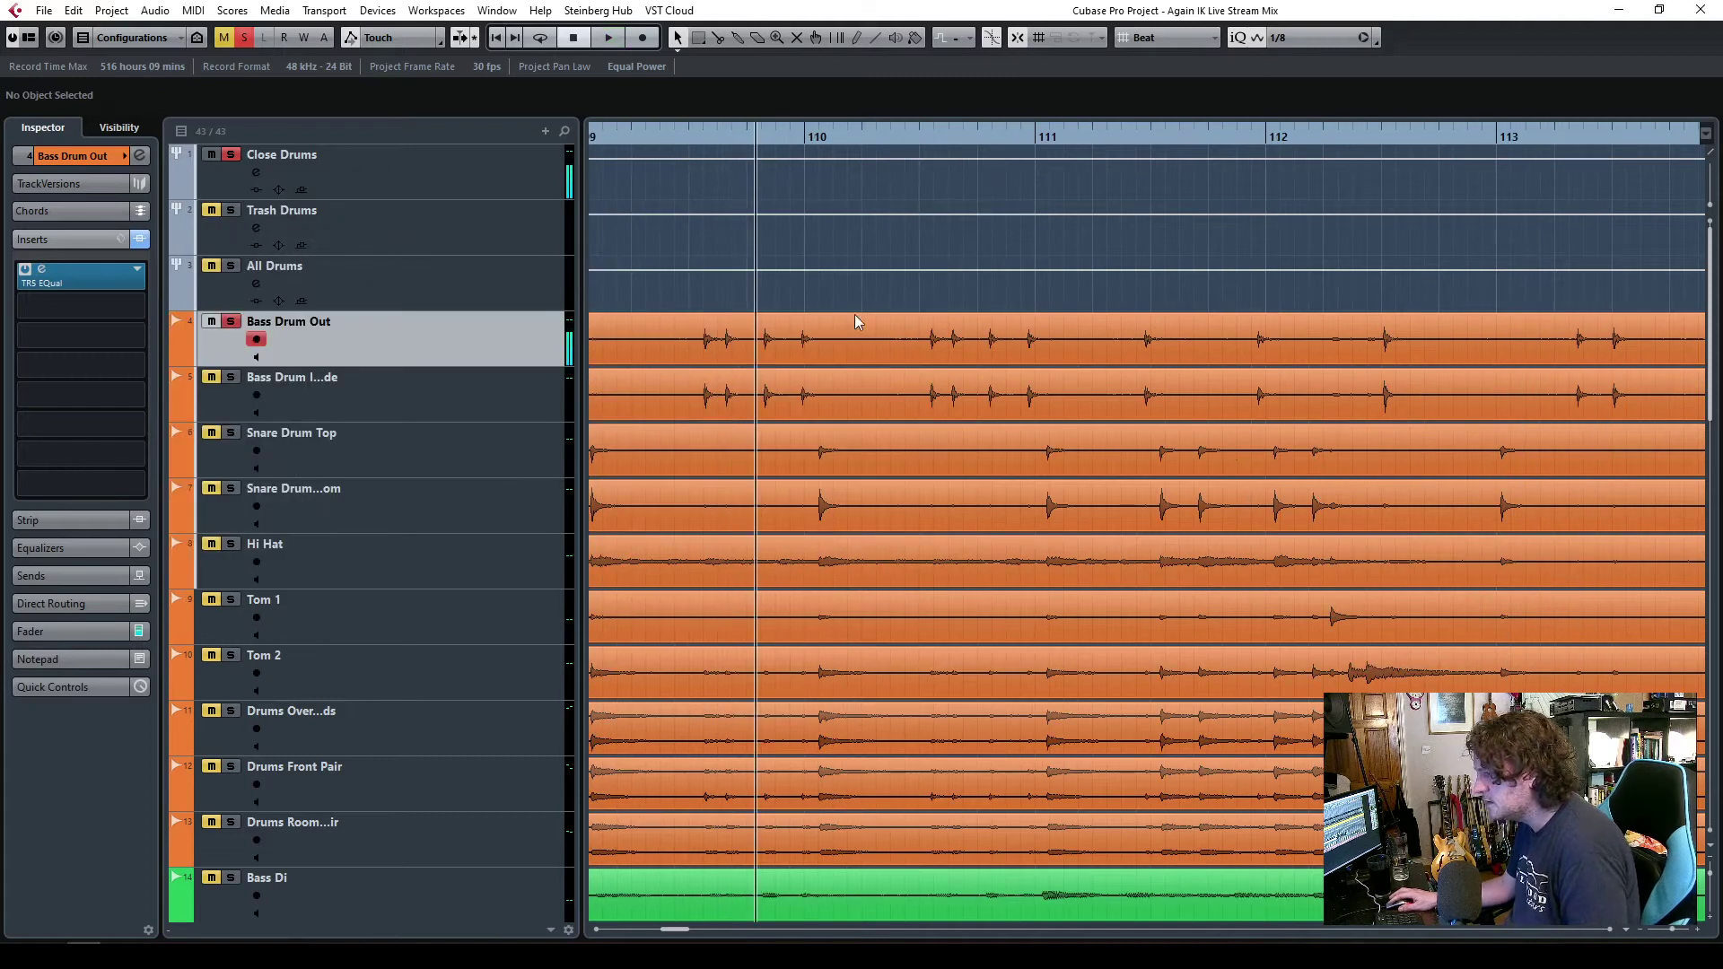
- Restart playback from about bar 25 and select Bass Drum Inside, soloed in place of Bass Drum Out
{"action": "key", "text": "space"}
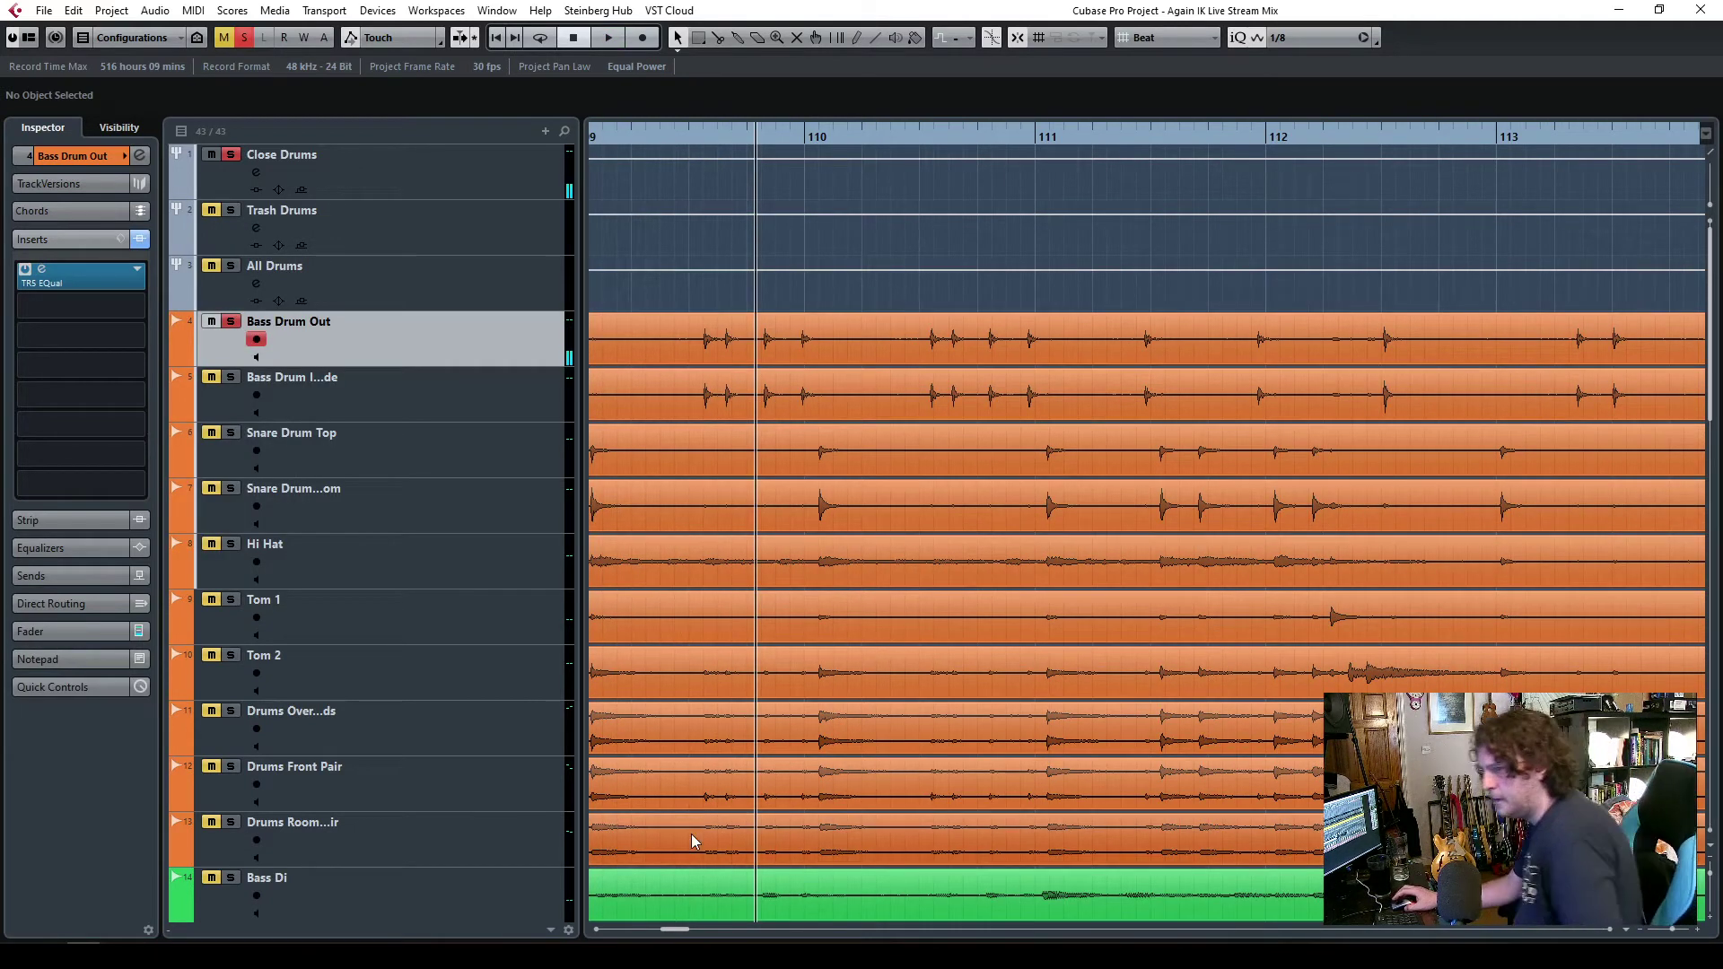
{"action": "left_click_drag", "start_coordinate": [1674, 937], "coordinate": [1668, 936]}
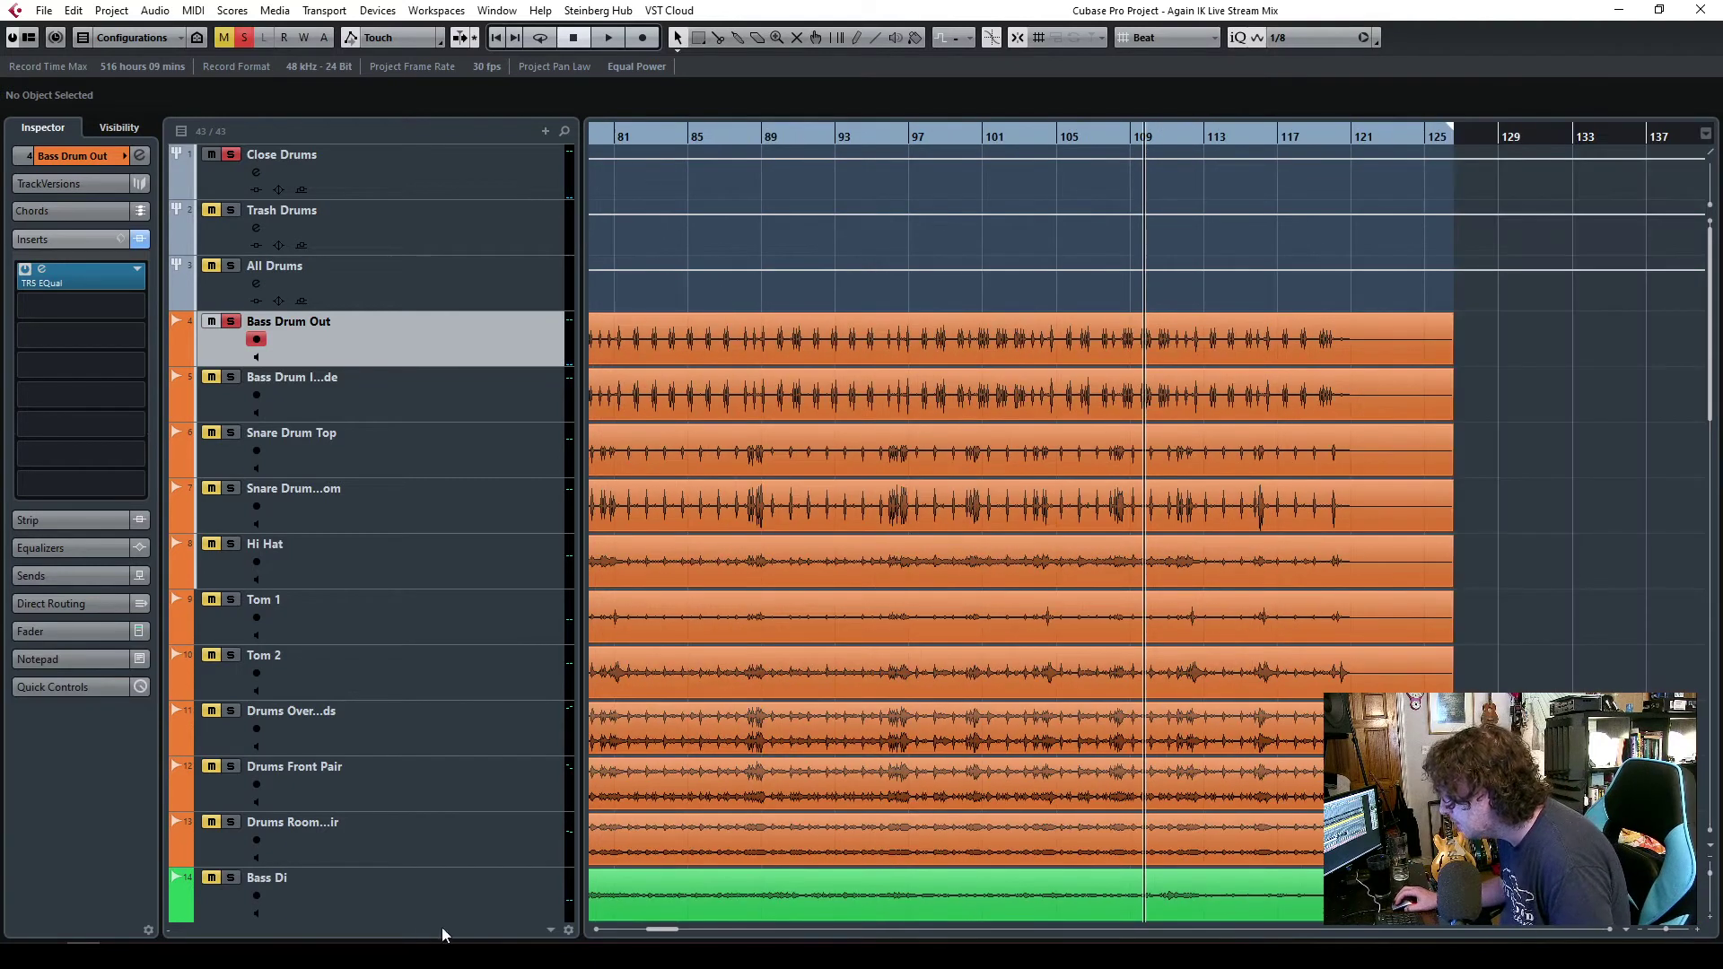
{"action": "left_click_drag", "start_coordinate": [661, 936], "coordinate": [619, 936]}
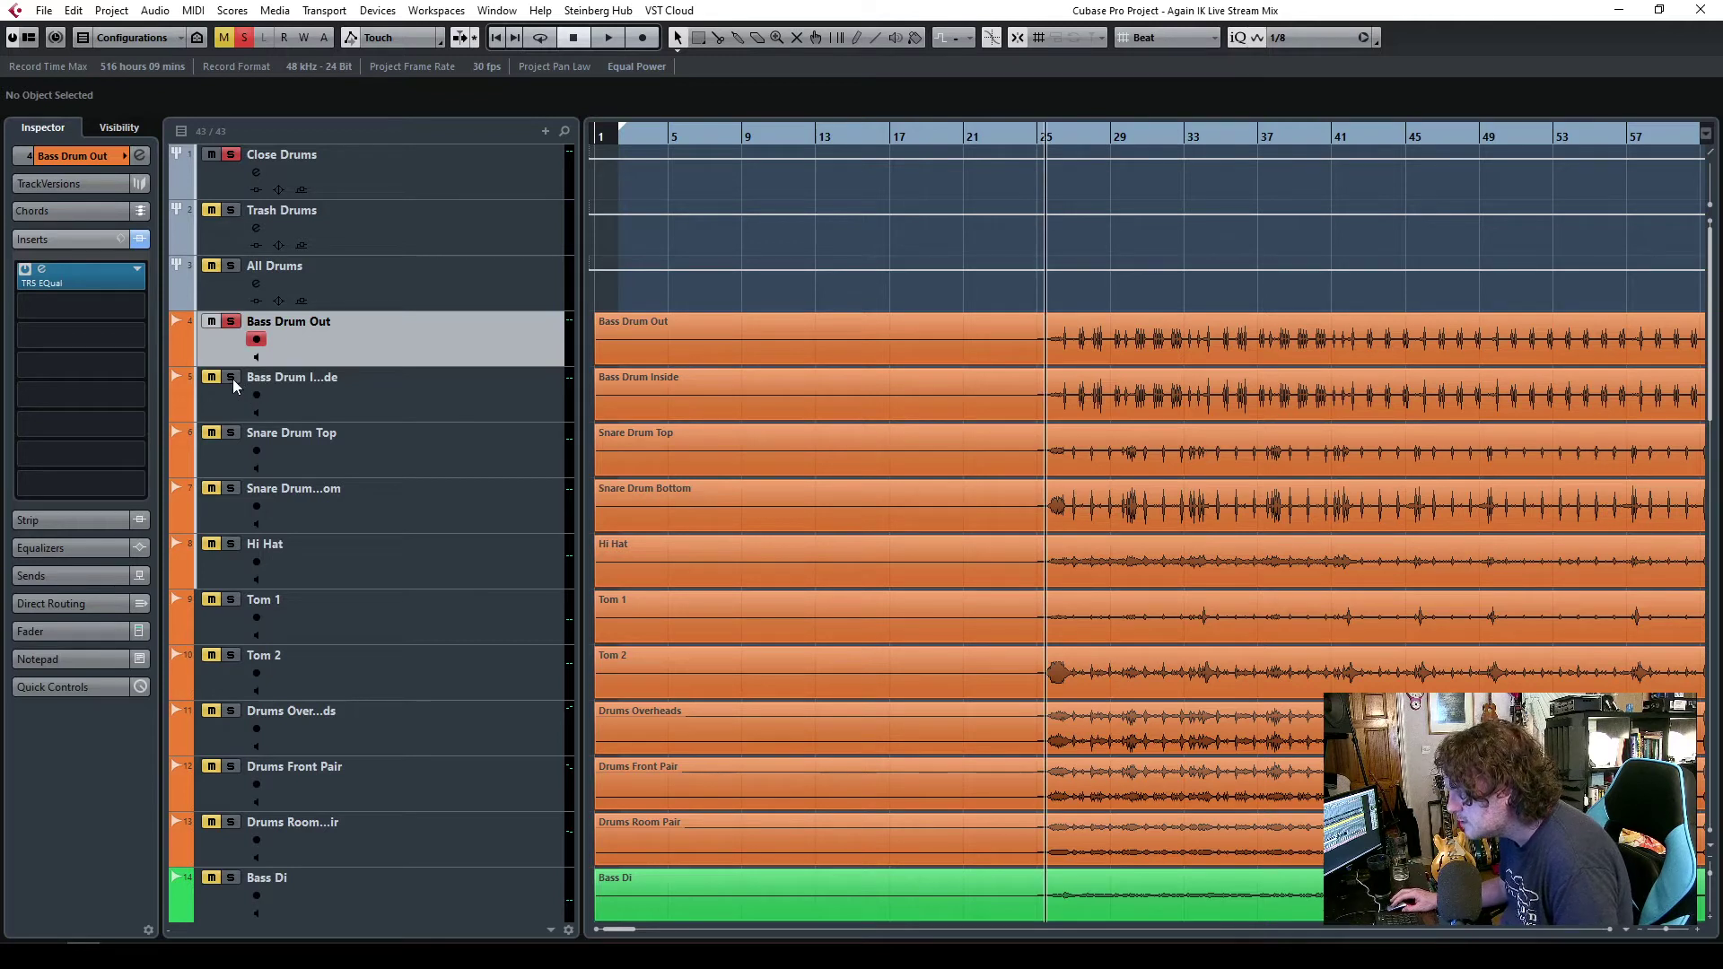
{"action": "key", "text": "space"}
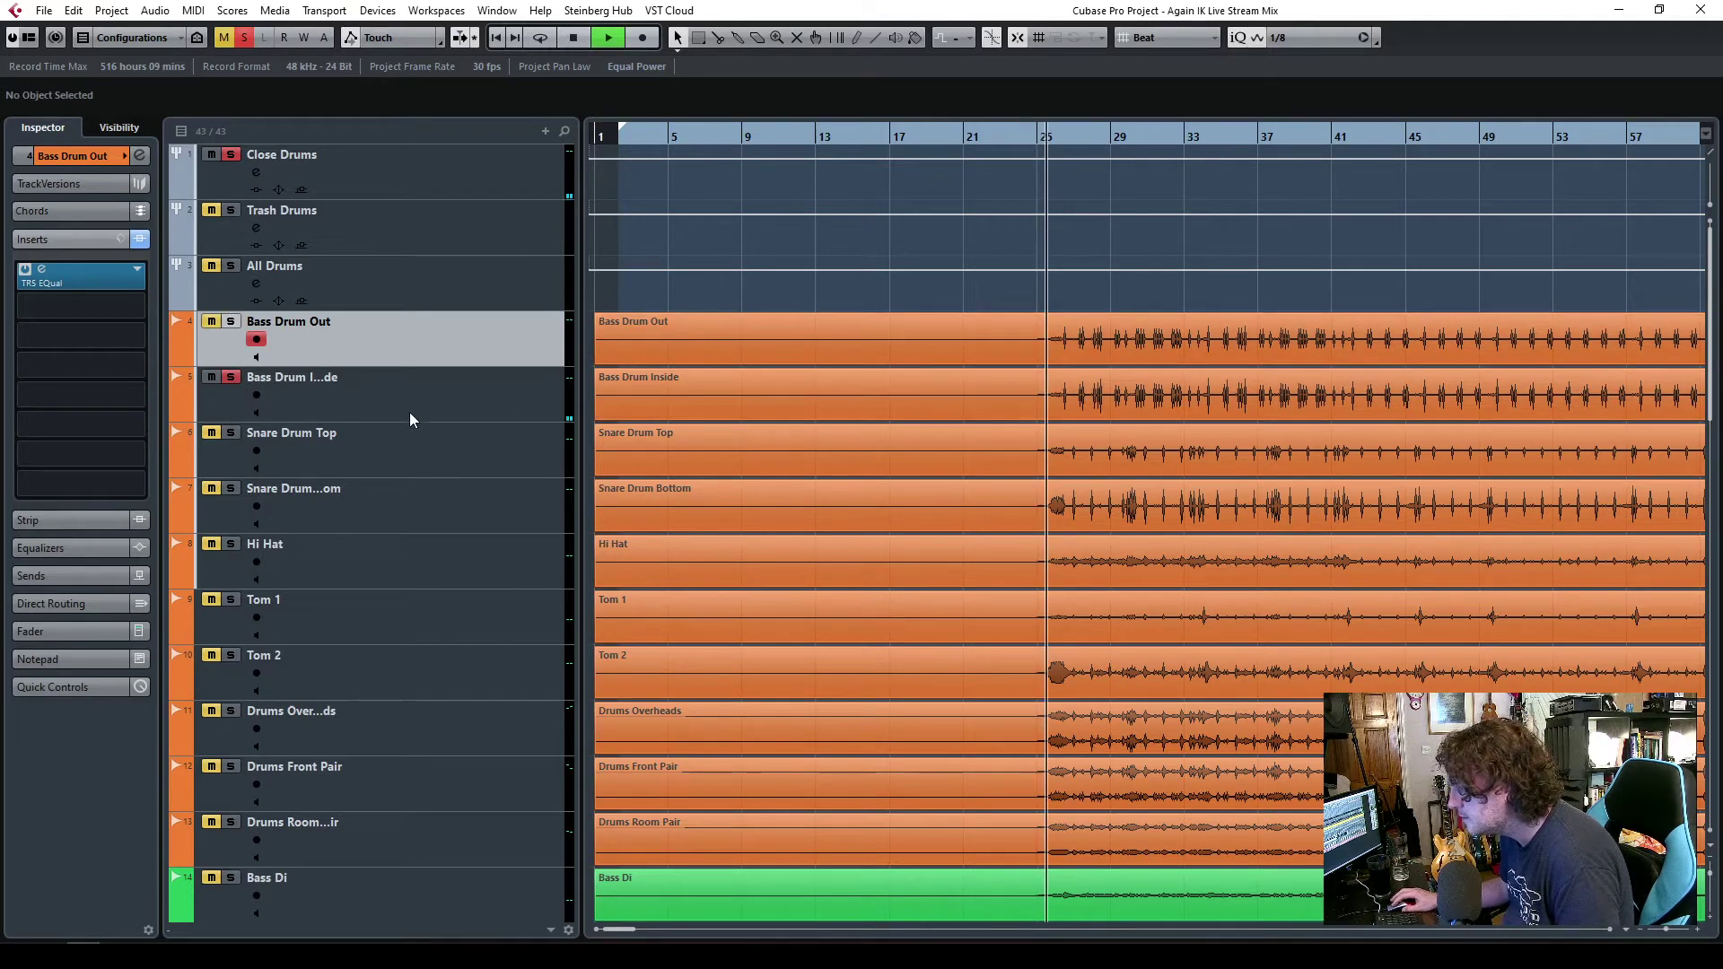
{"action": "left_click", "coordinate": [413, 403]}
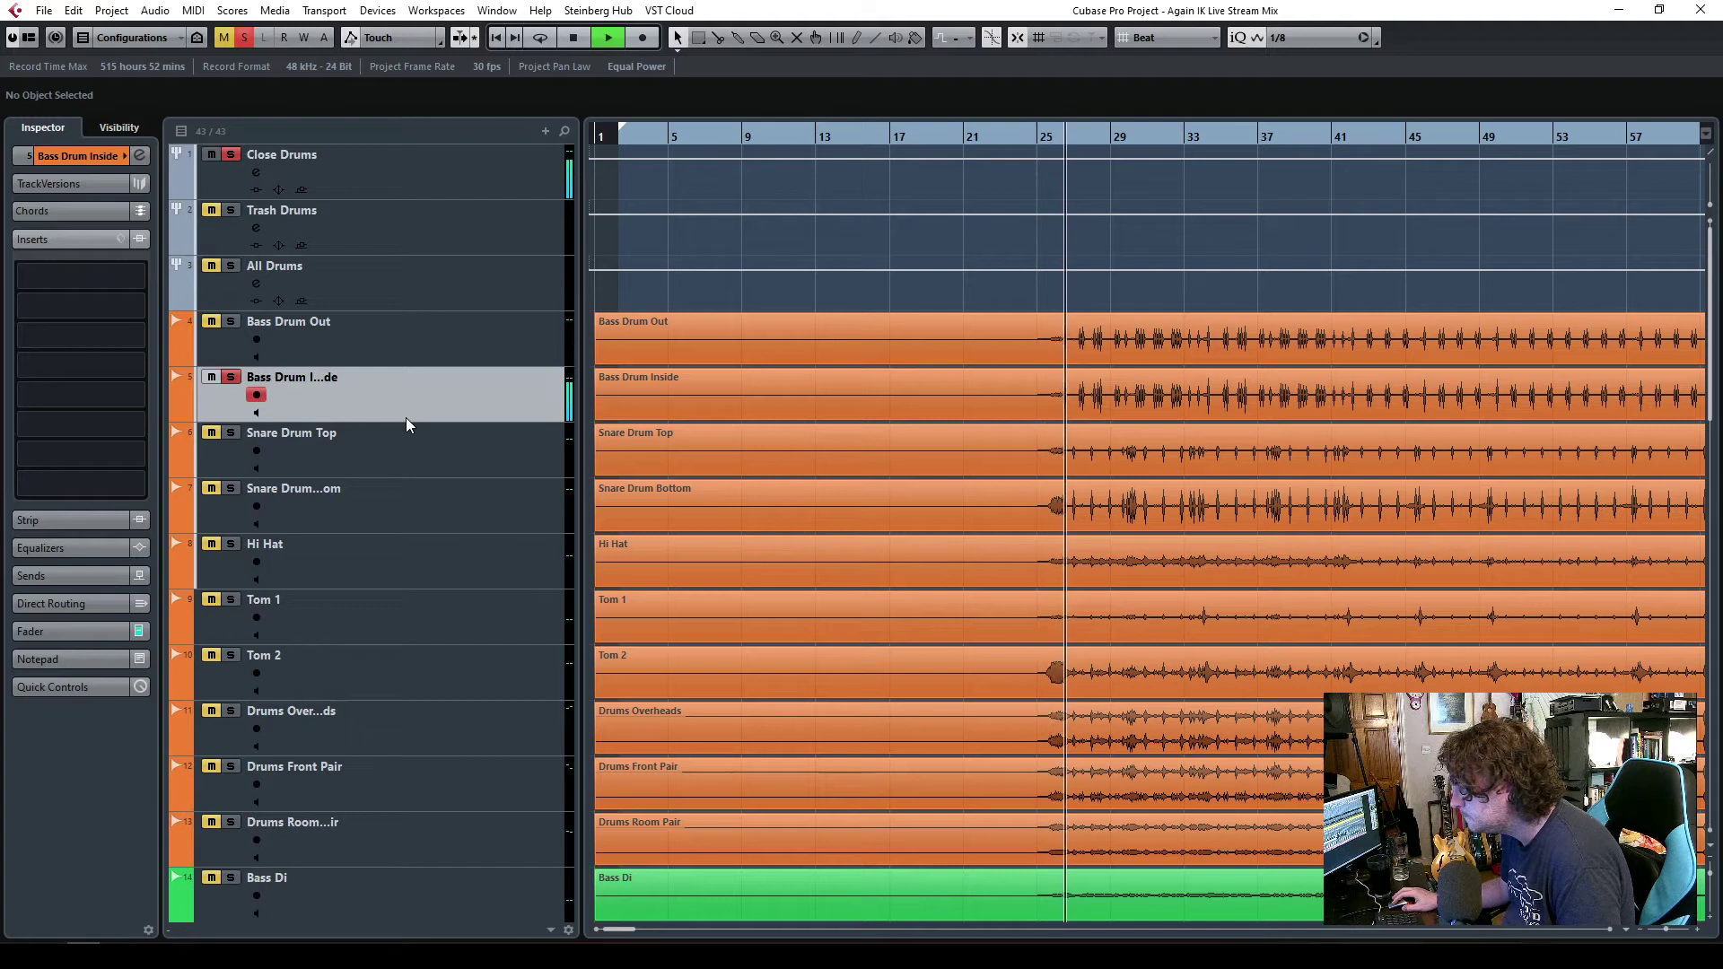
- Load TR5 EQual in the first insert slot of Bass Drum Inside
{"action": "left_click", "coordinate": [100, 276]}
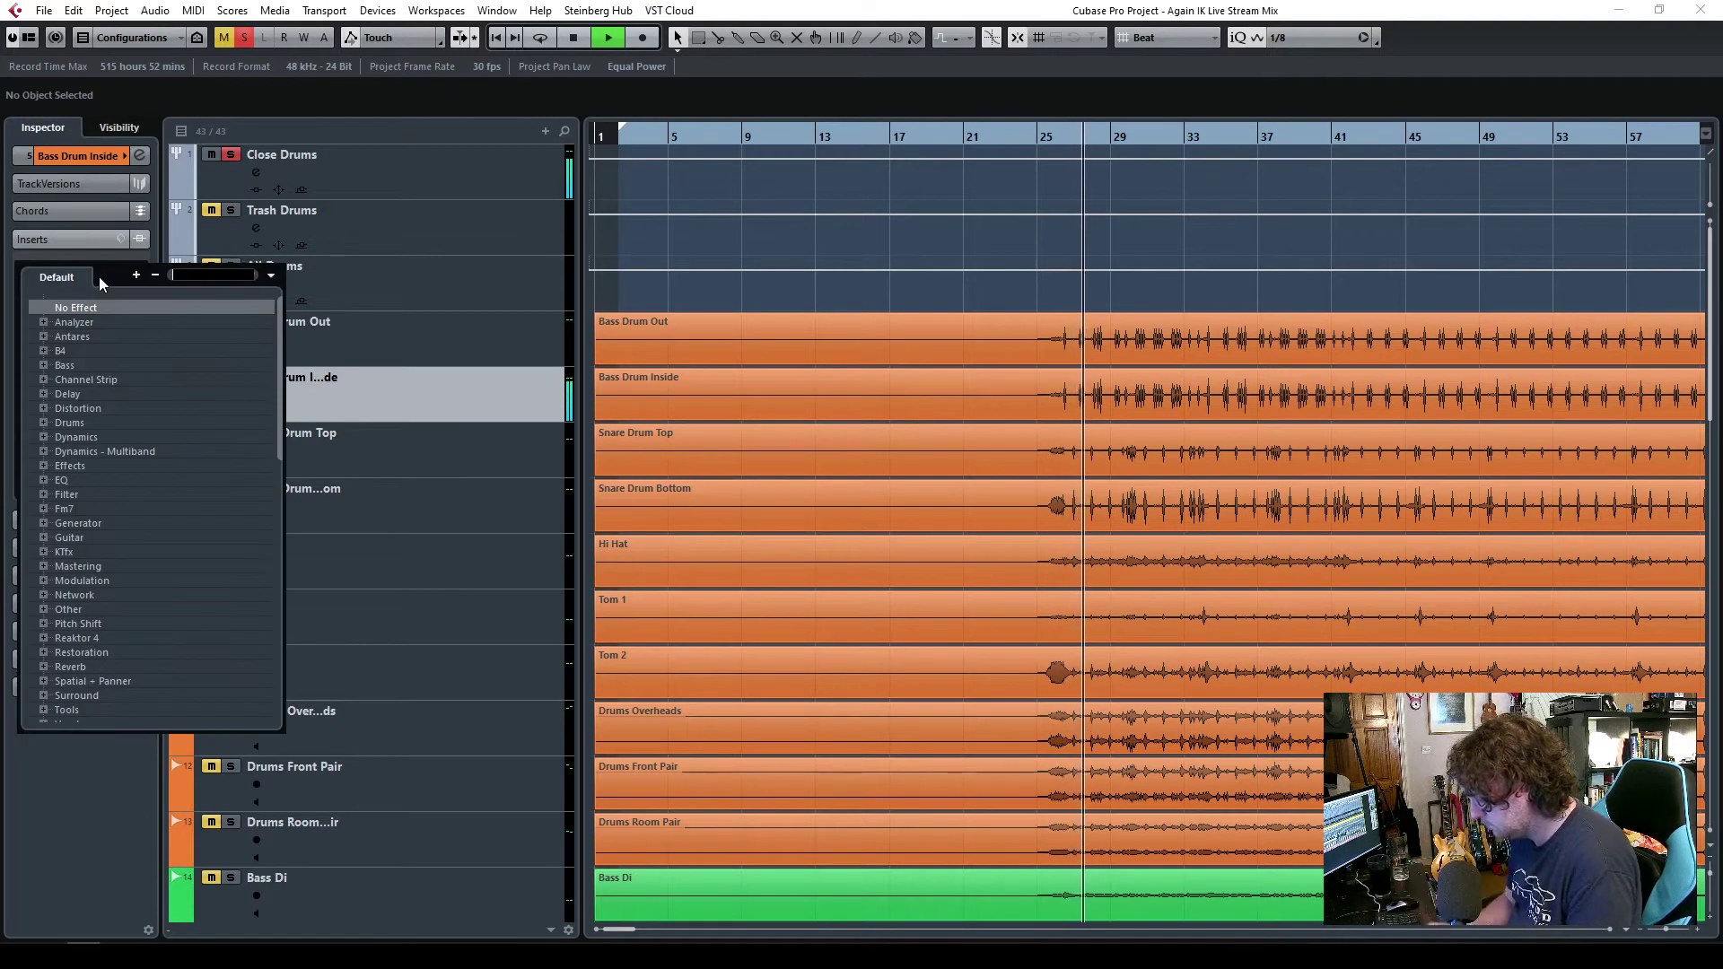
{"action": "type", "text": "TR5"}
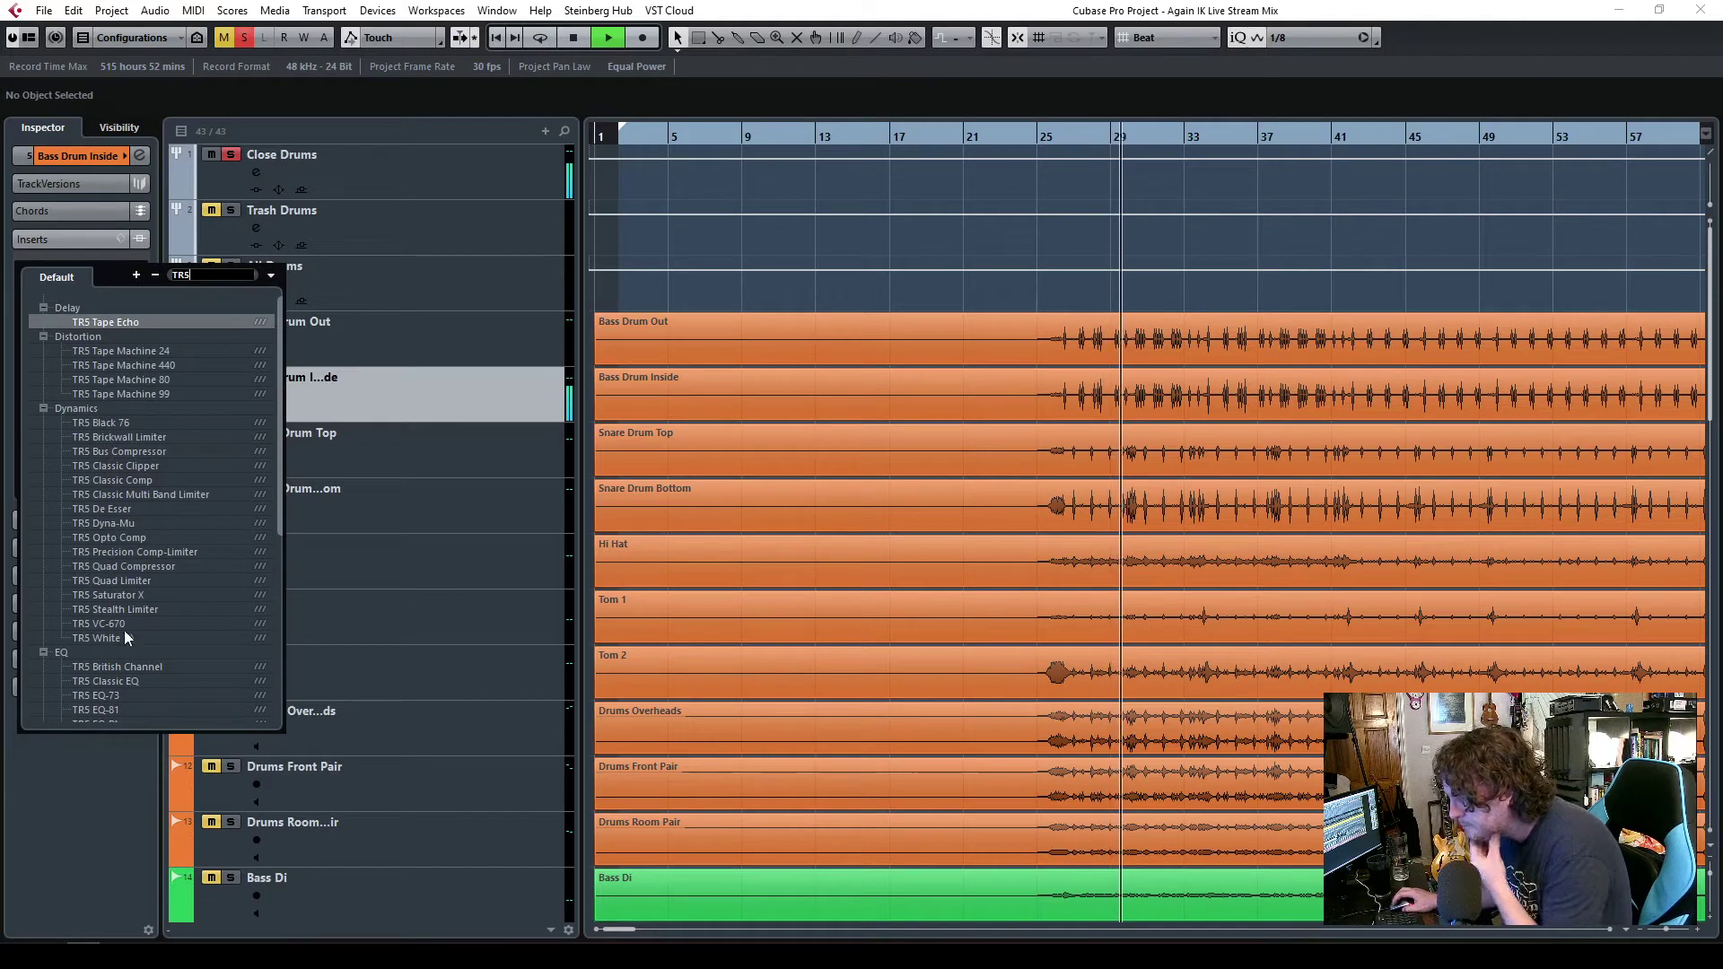
{"action": "scroll", "coordinate": [173, 538], "scroll_direction": "down", "scroll_amount": 6}
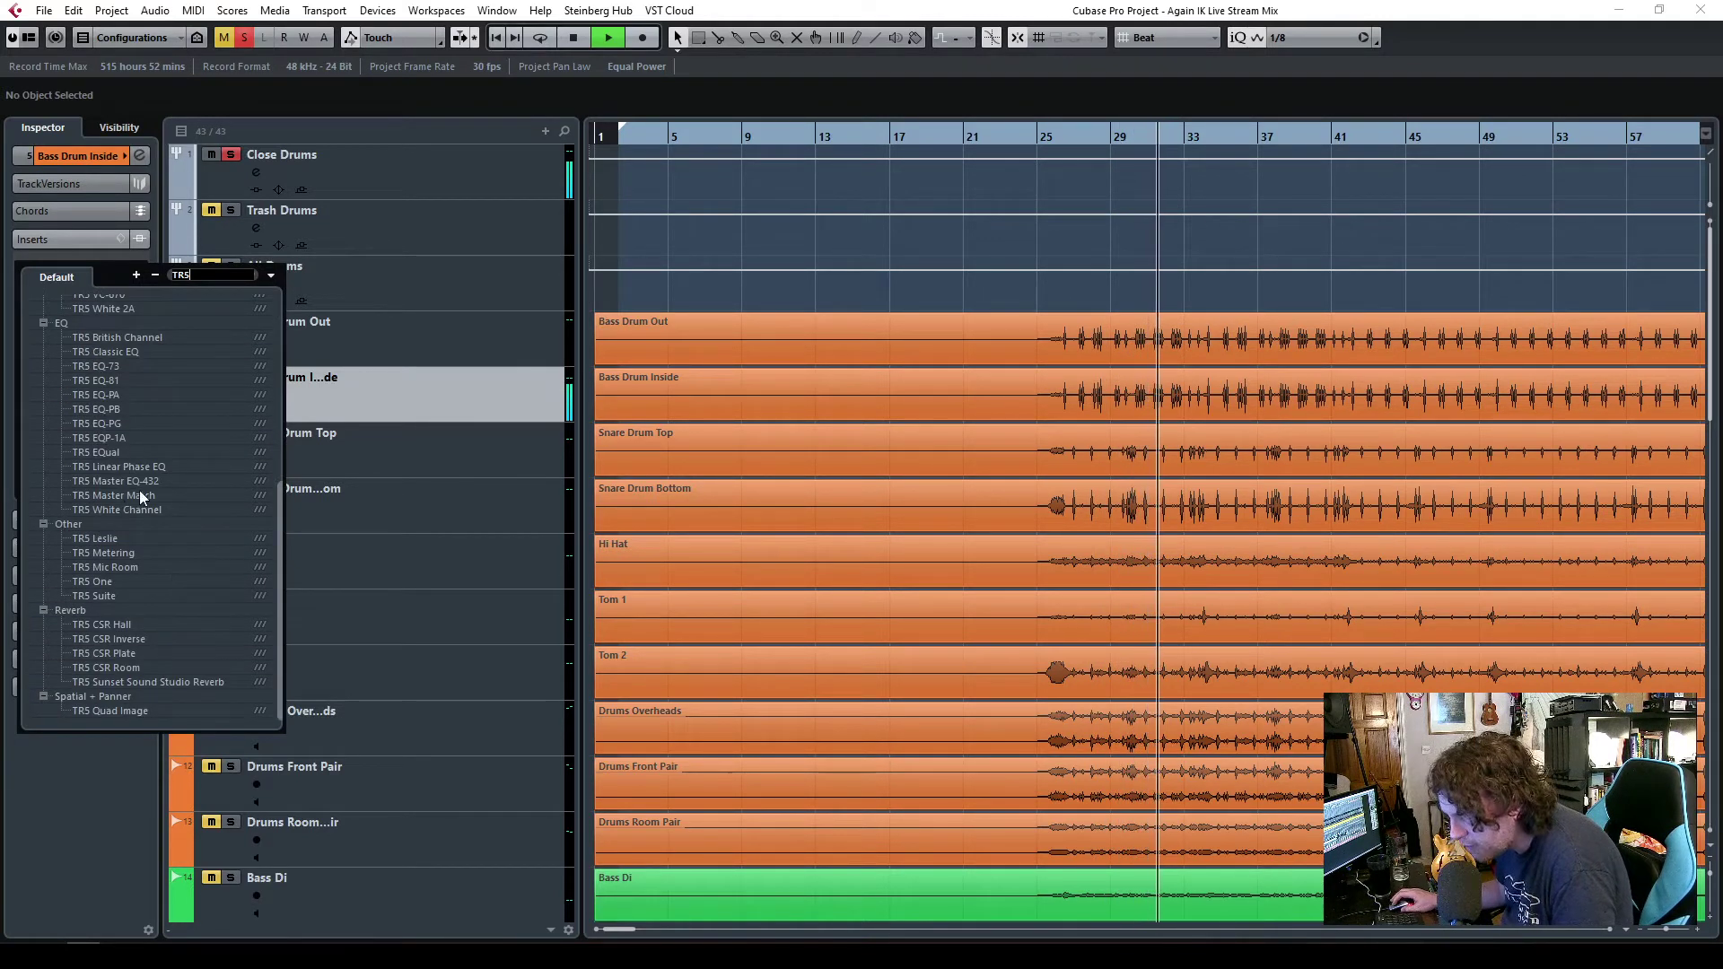
{"action": "left_click", "coordinate": [110, 451]}
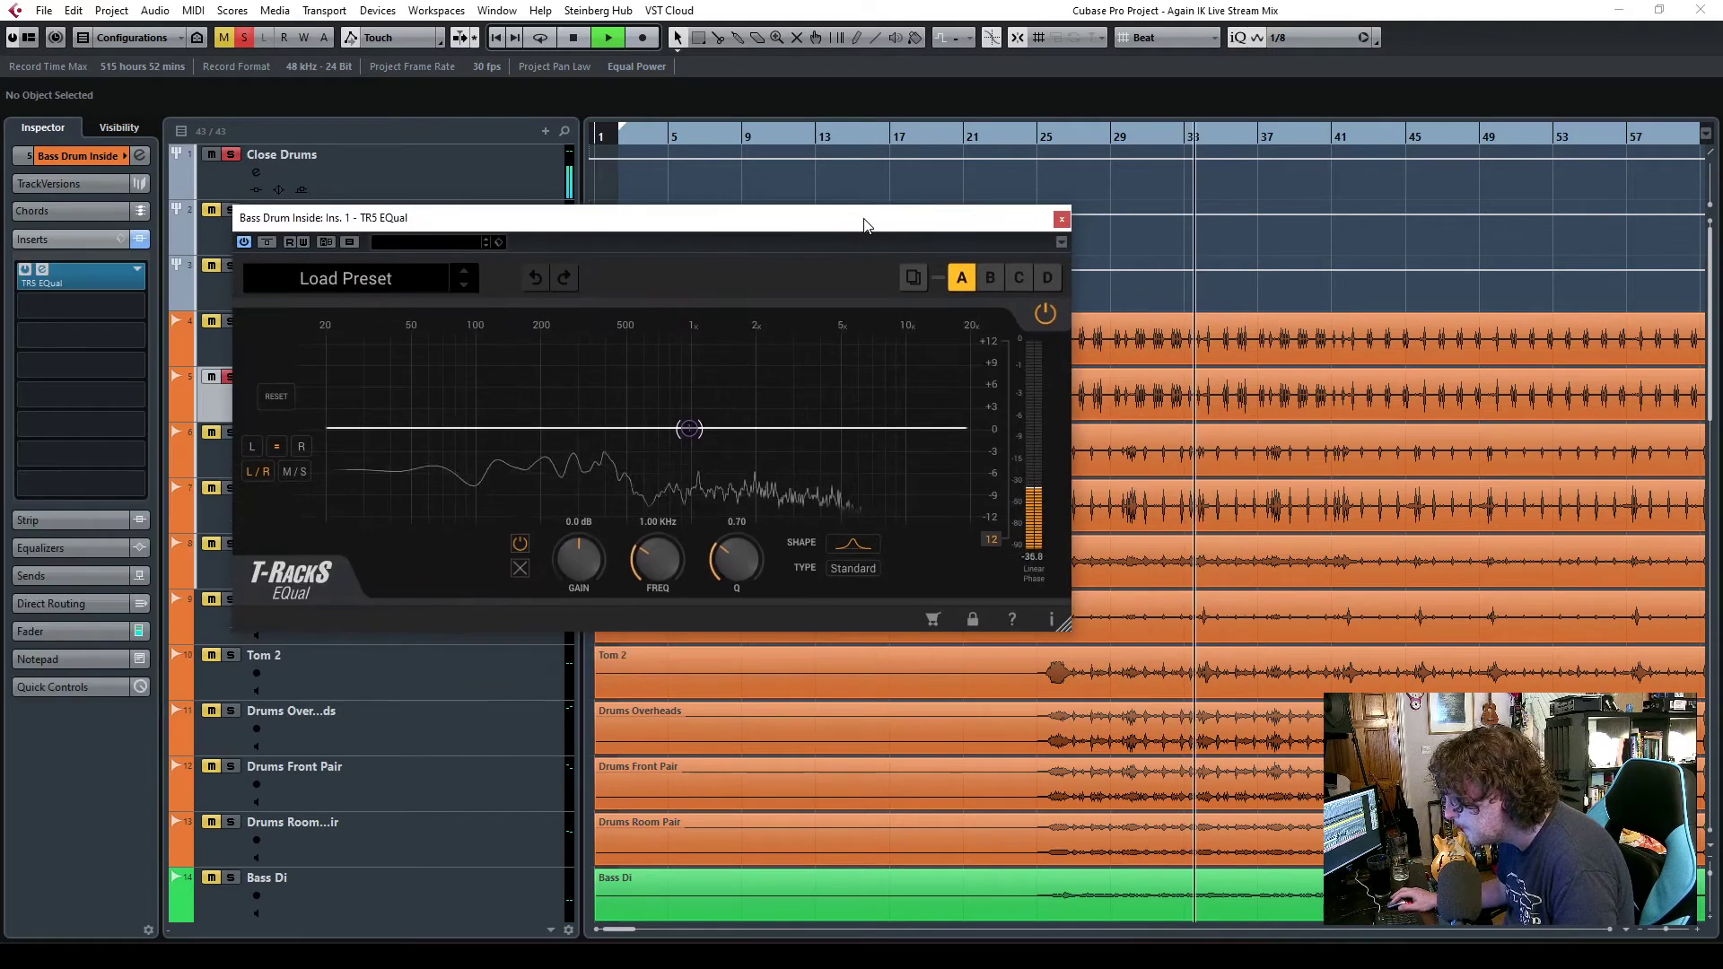
- On Bass Drum Inside's EQual, shape the first band into a 7.2 dB cut at 271 Hz while listening to playback
{"action": "left_click_drag", "start_coordinate": [667, 433], "coordinate": [580, 488]}
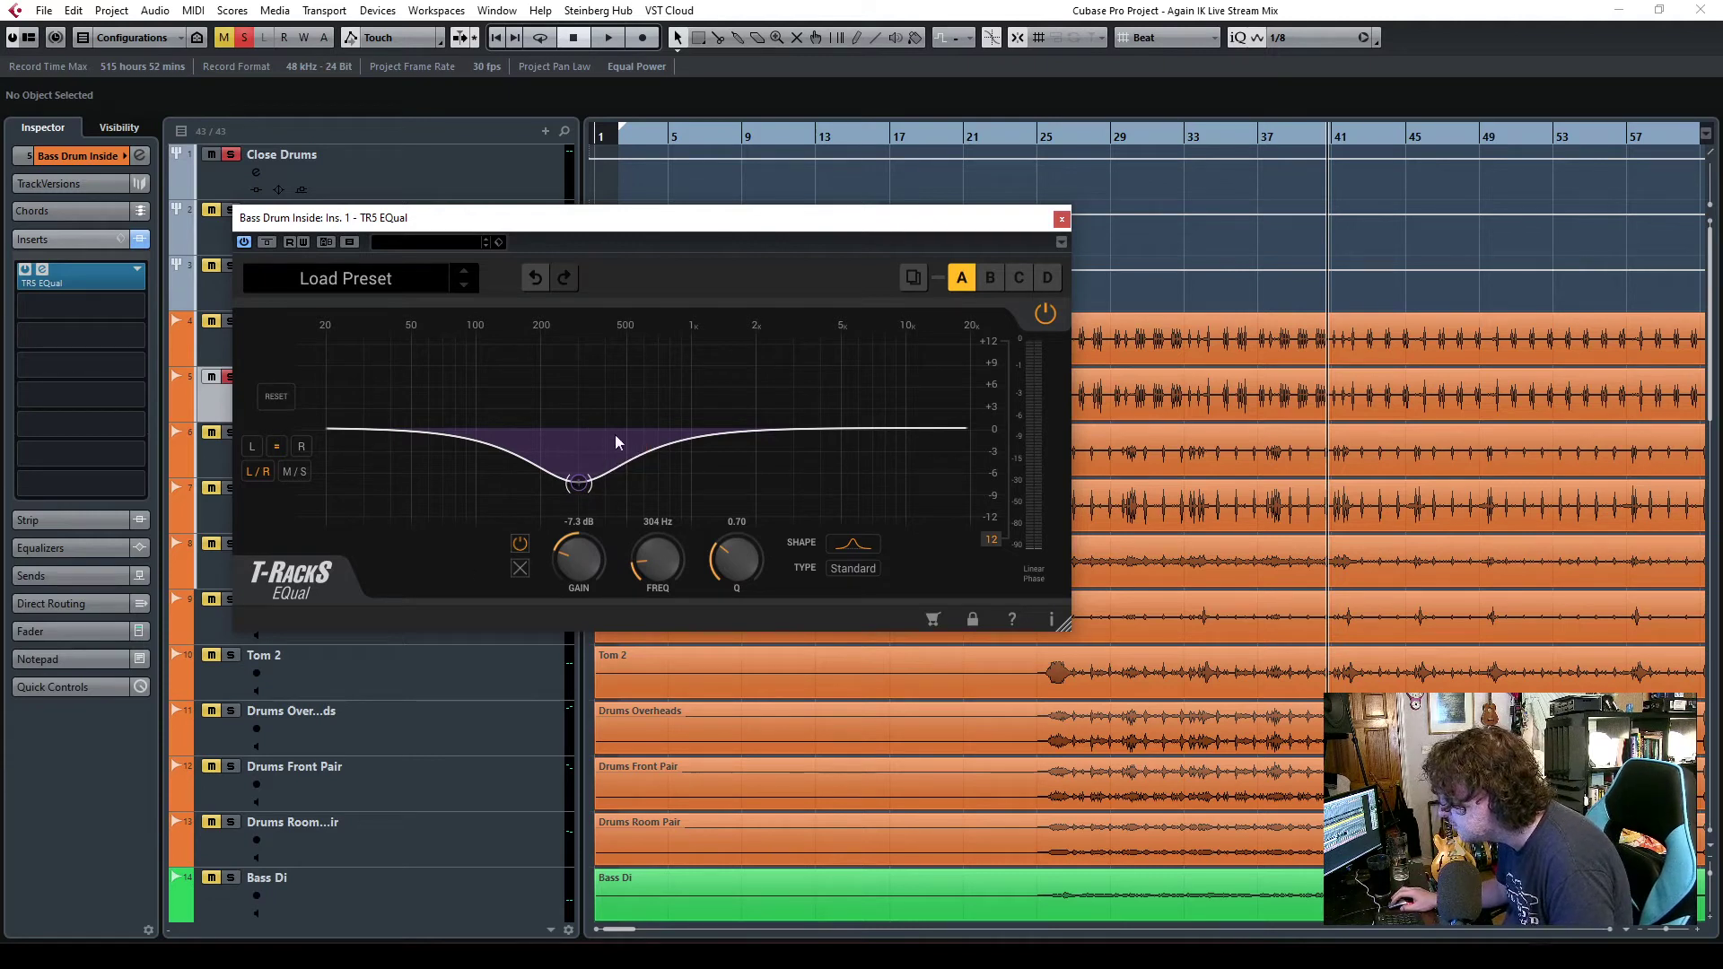
{"action": "key", "text": "space"}
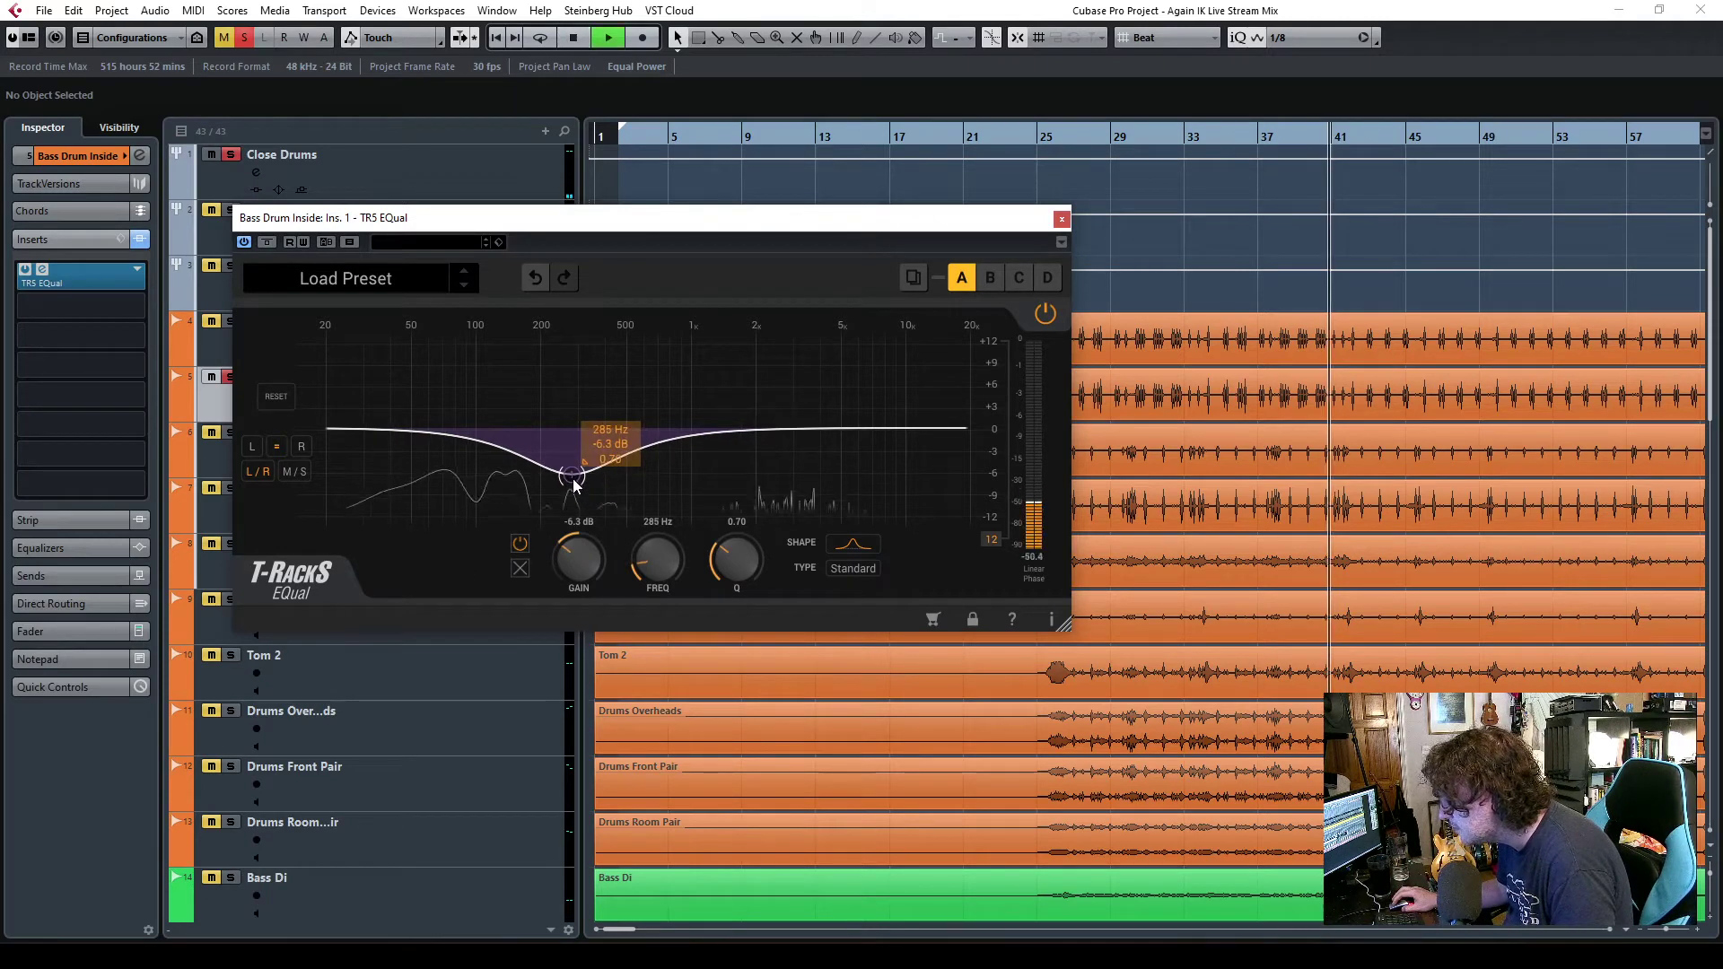
{"action": "left_click_drag", "start_coordinate": [574, 486], "coordinate": [569, 488]}
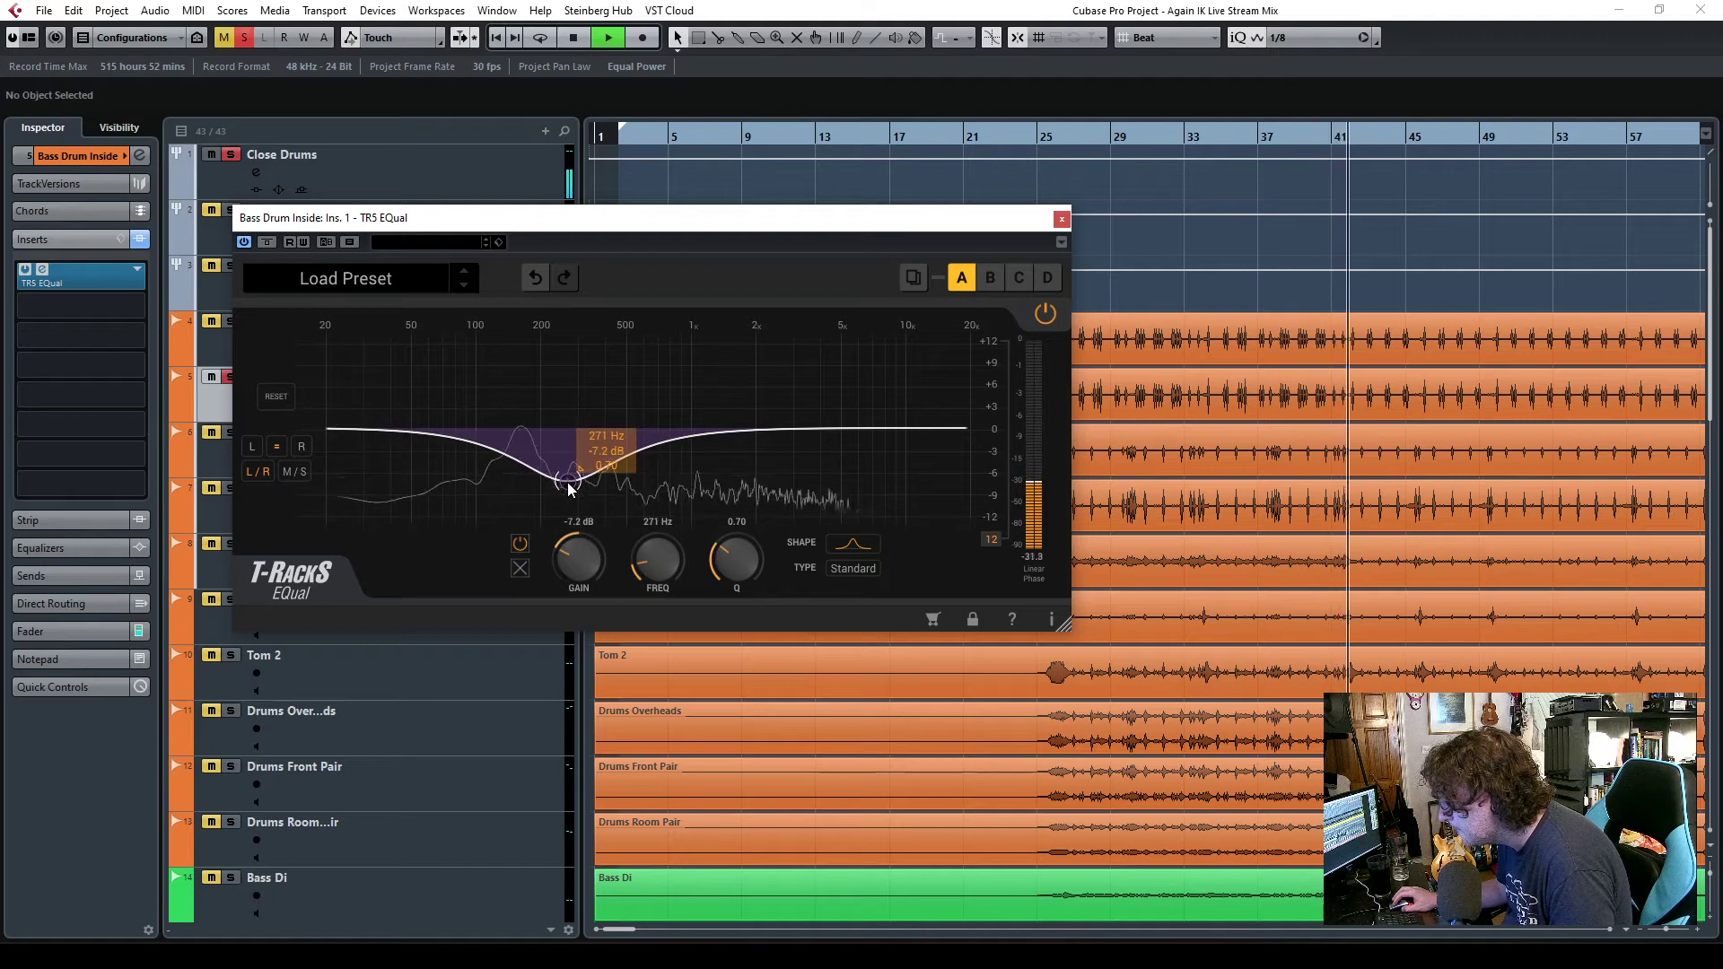
- Add a second EQual band as a high-pass filter at 129 Hz with order 2, and resume playback
{"action": "double_click", "coordinate": [427, 438]}
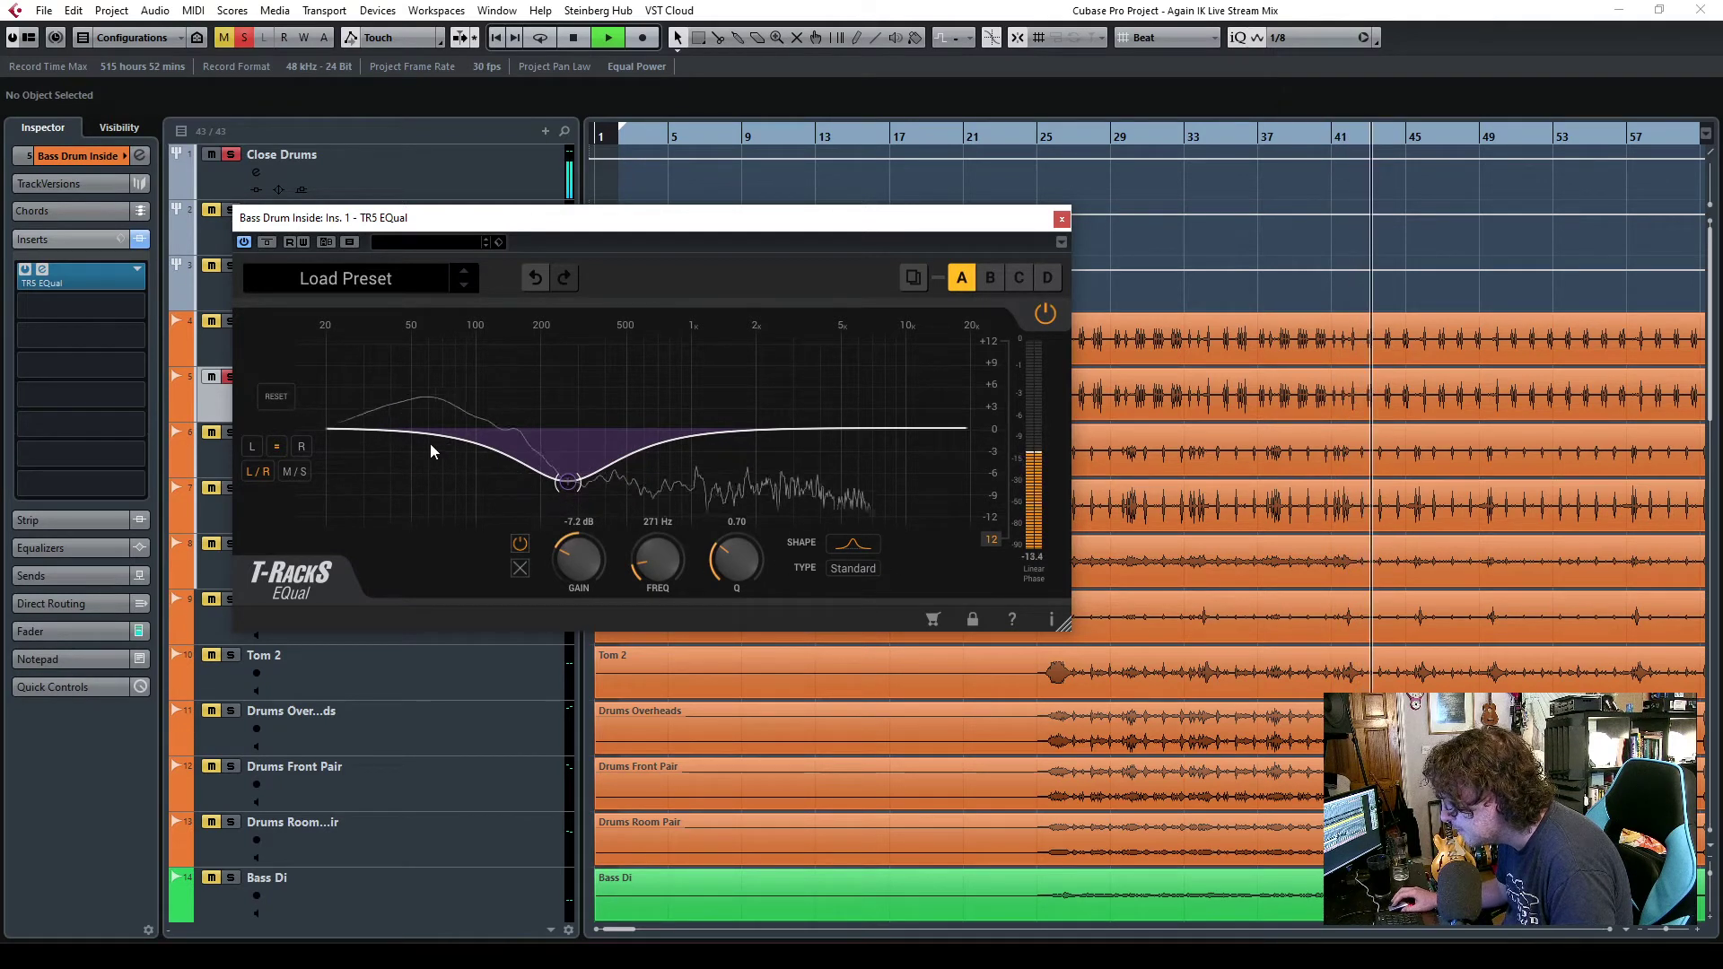
{"action": "left_click", "coordinate": [853, 545]}
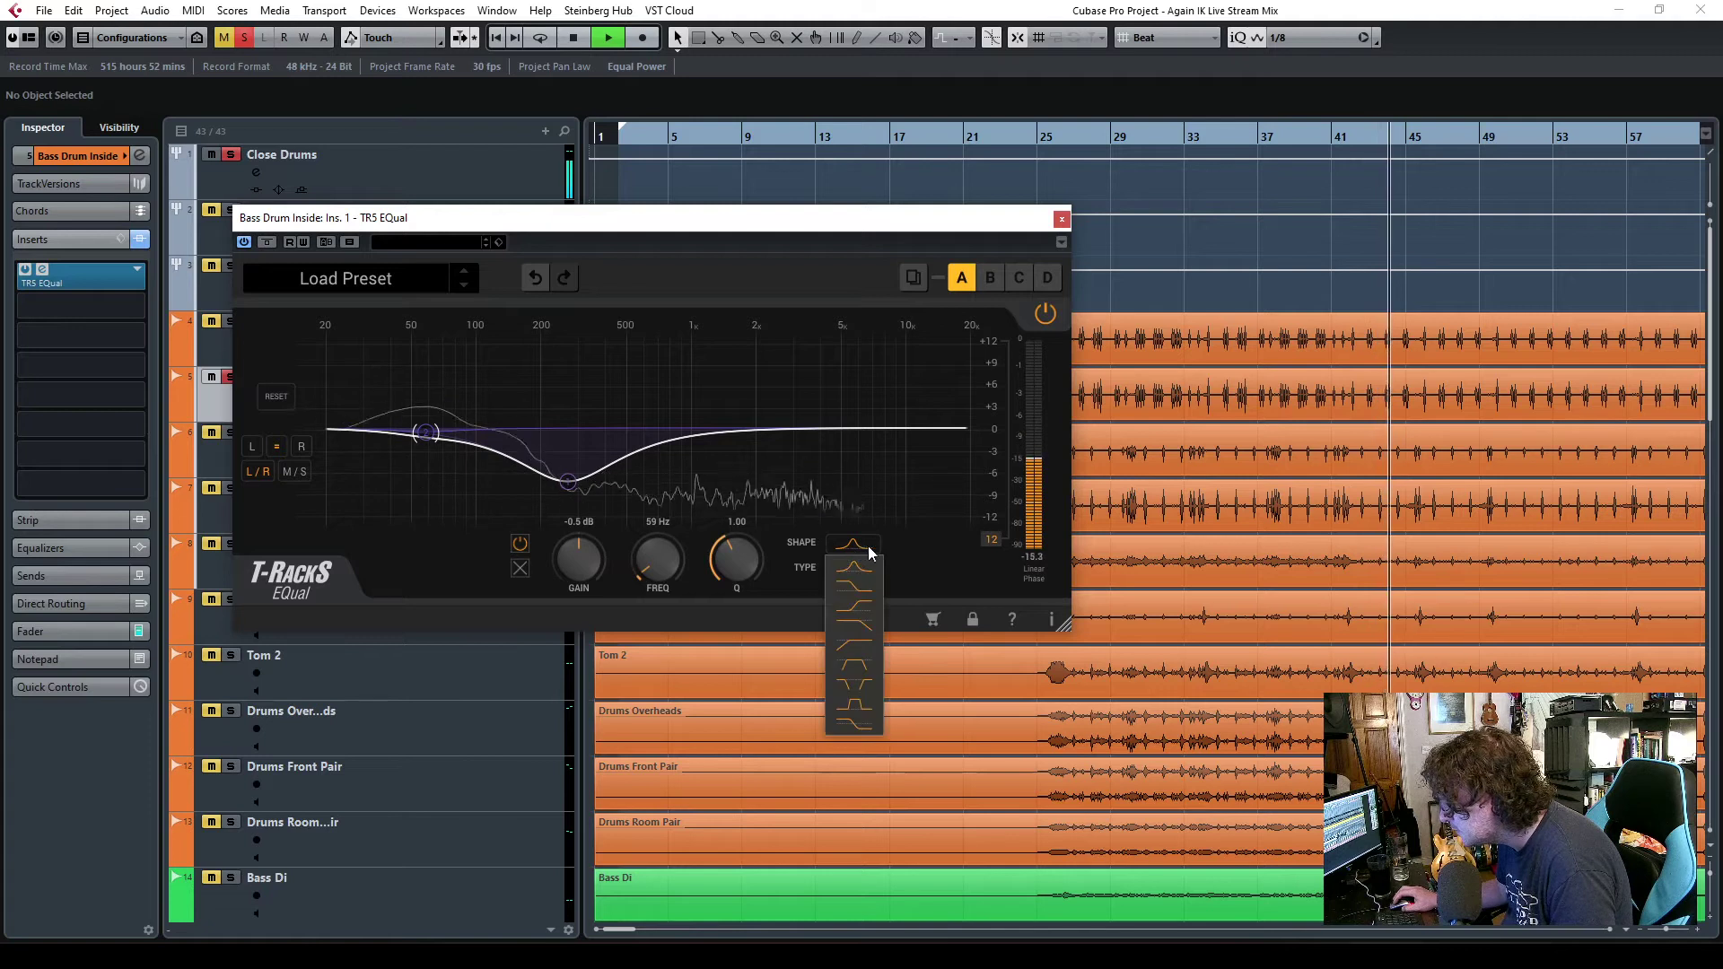
{"action": "left_click", "coordinate": [848, 646]}
{"action": "left_click_drag", "start_coordinate": [578, 567], "coordinate": [666, 658]}
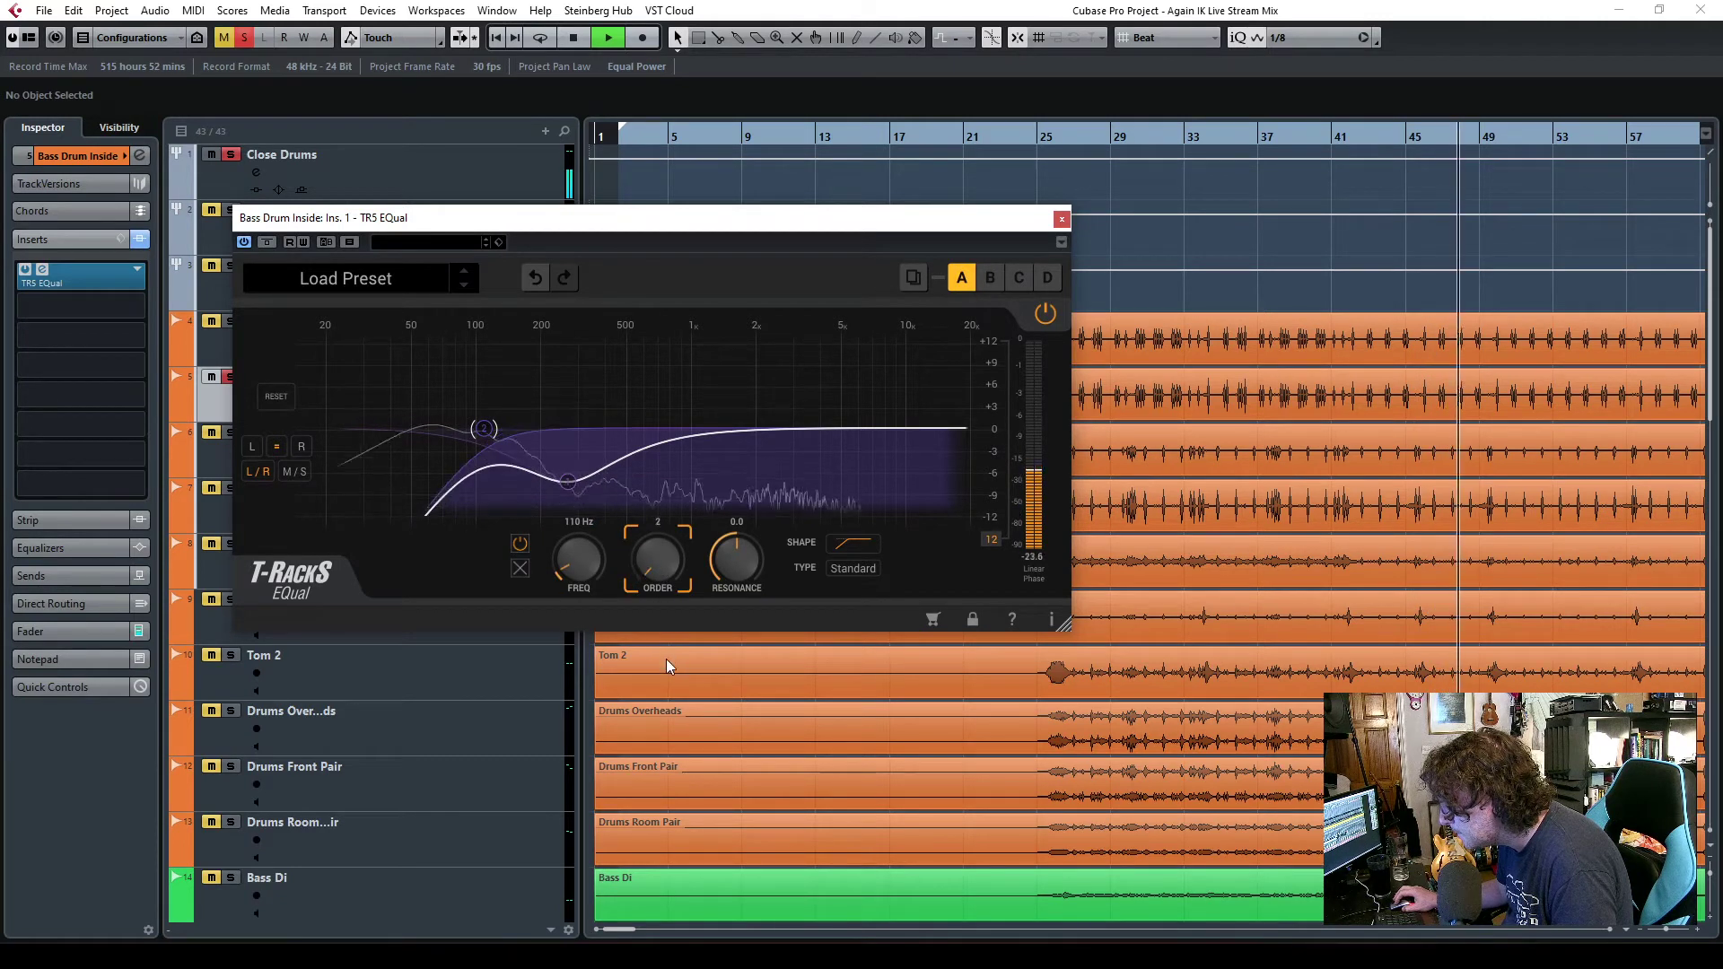
{"action": "left_click_drag", "start_coordinate": [578, 572], "coordinate": [574, 569]}
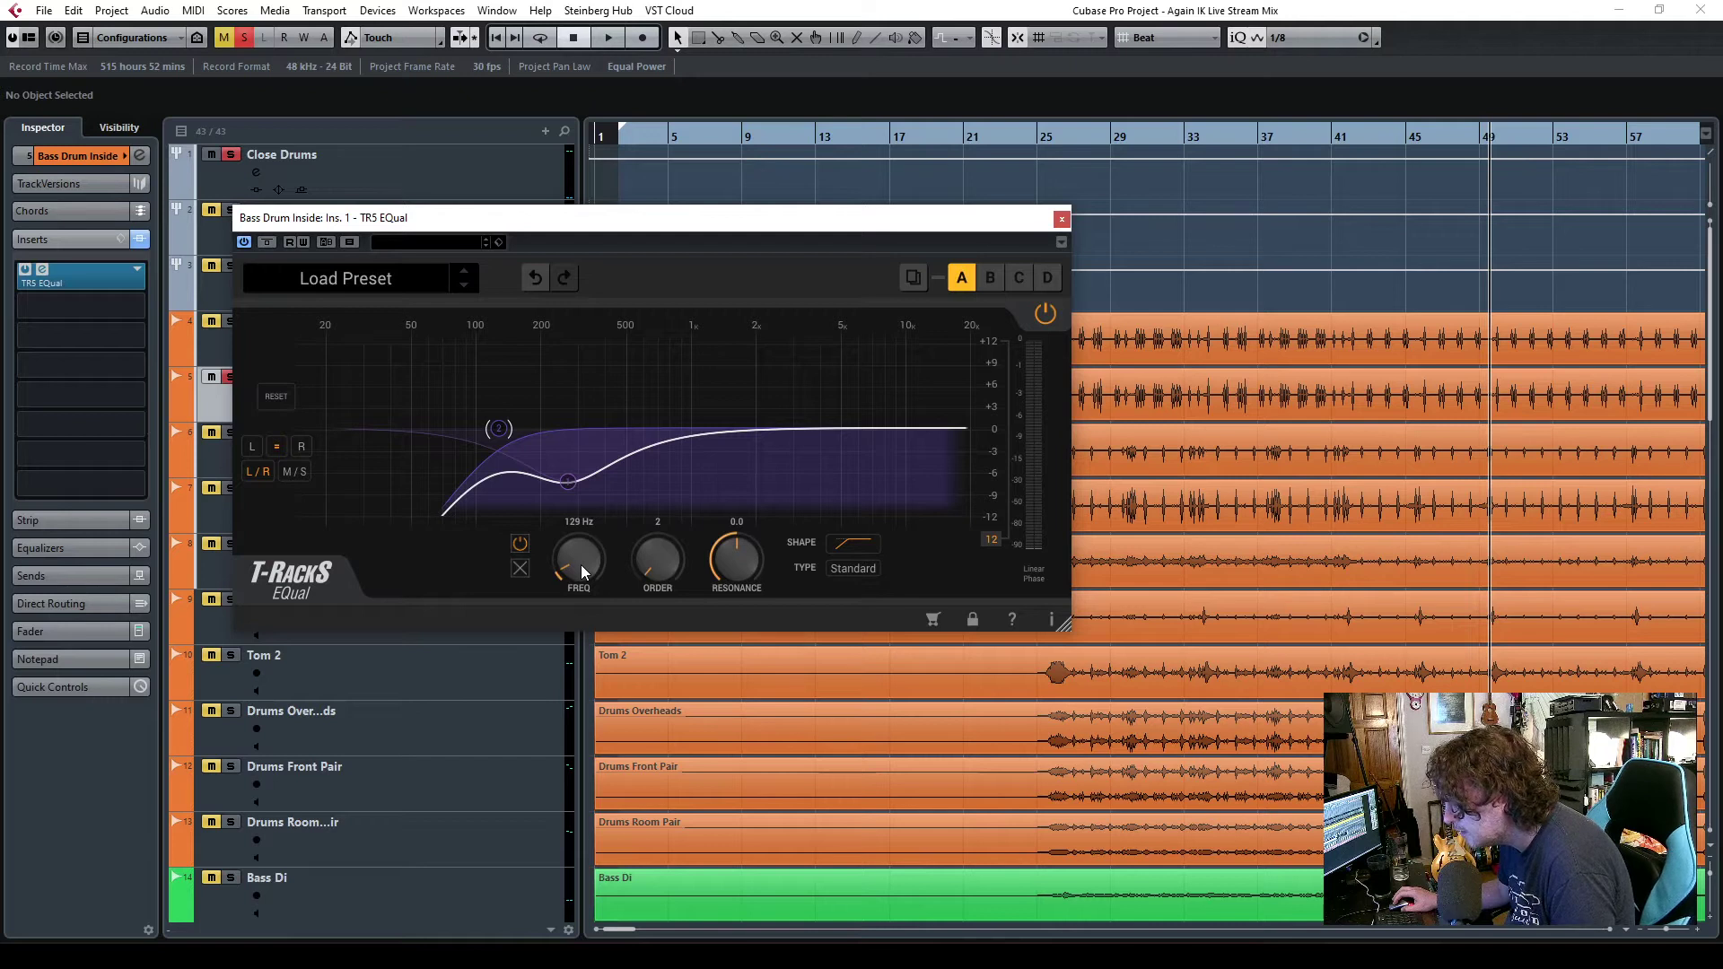
{"action": "key", "text": "space"}
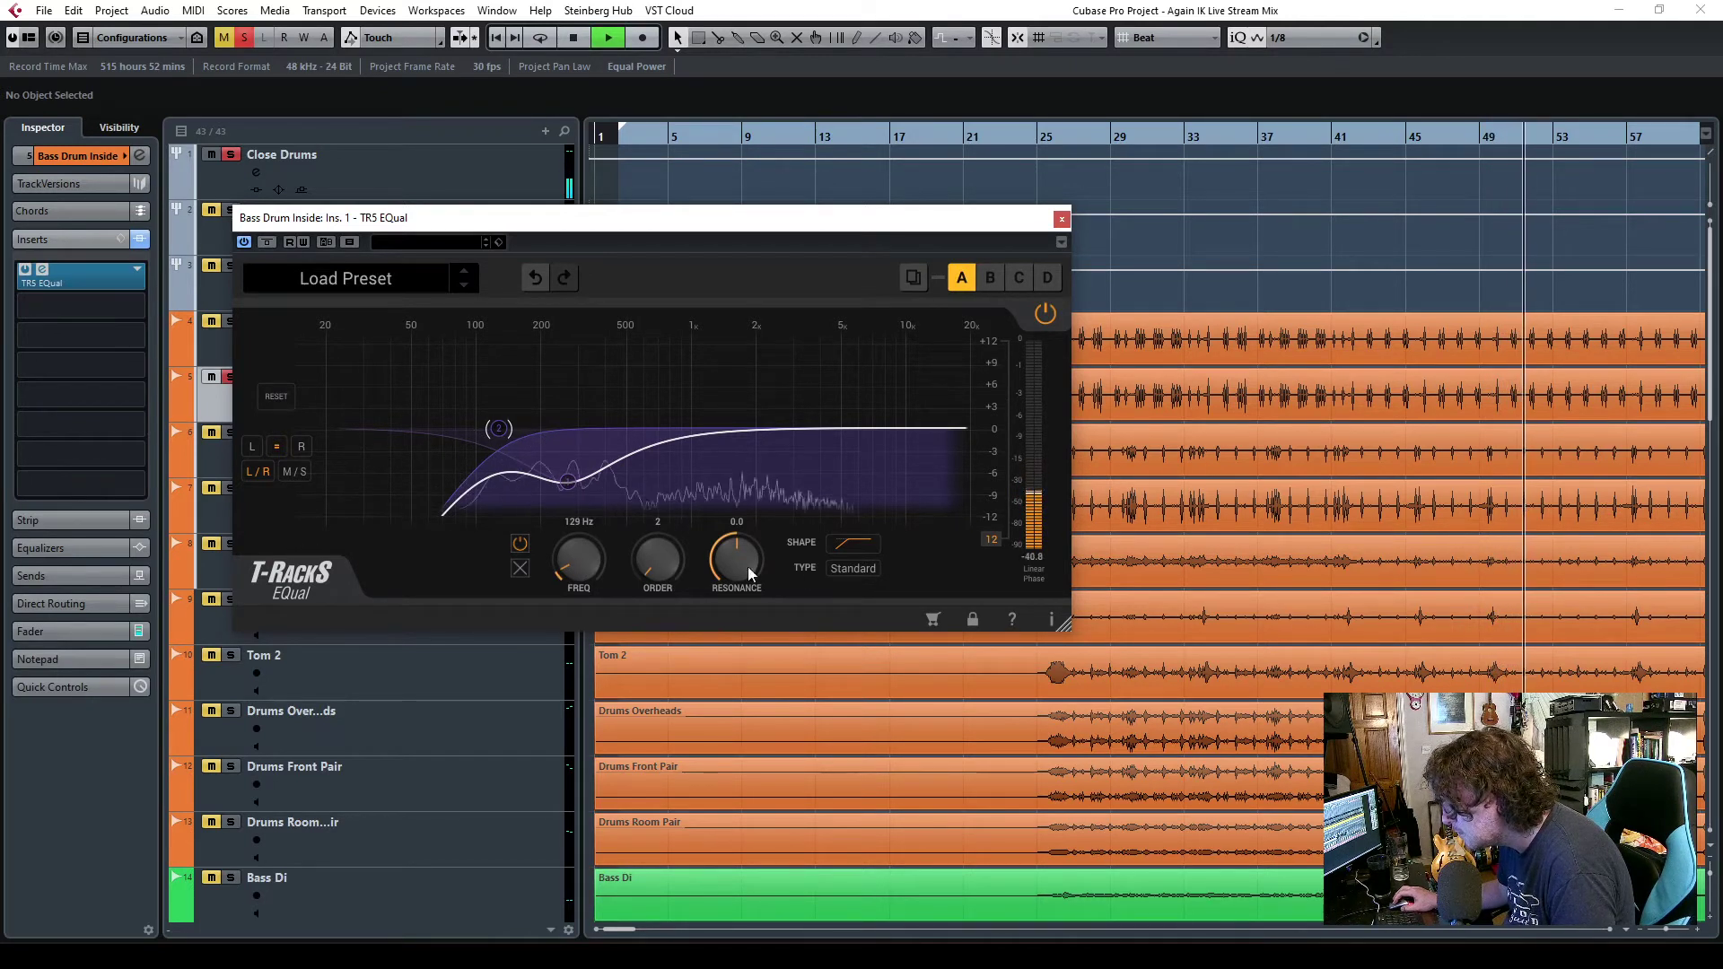
- Add a third EQual band as a low-pass filter at 3.83 kHz with order 2, and close the plug-in
{"action": "double_click", "coordinate": [820, 429]}
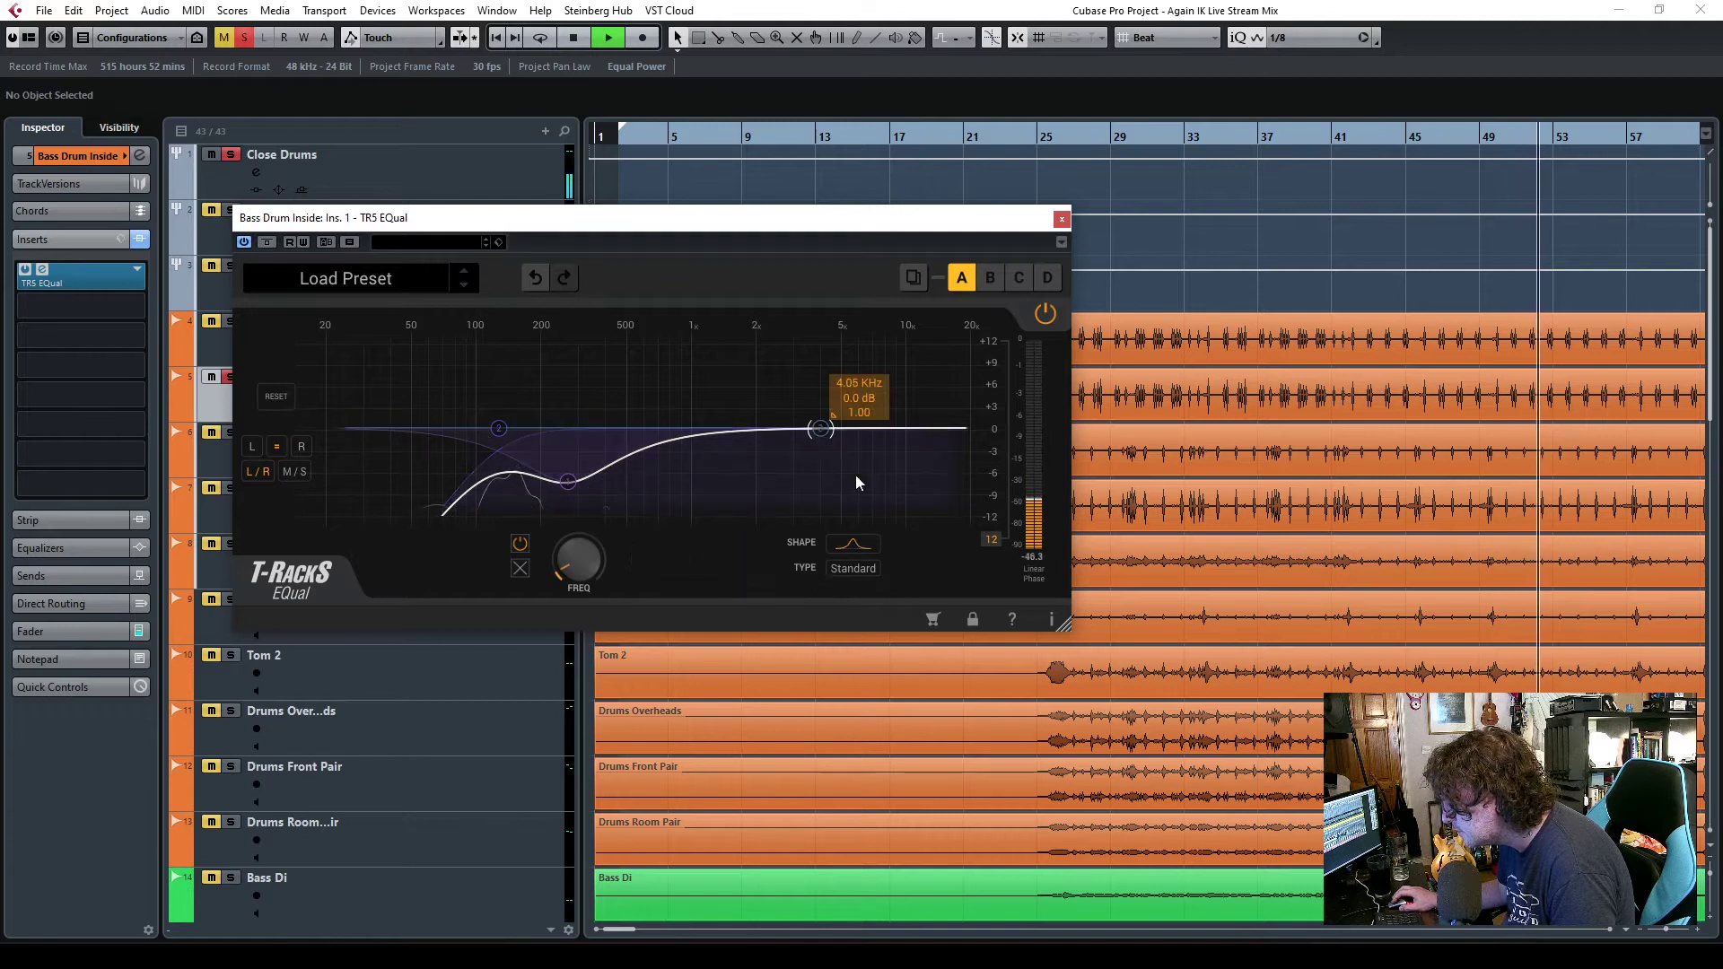
{"action": "left_click", "coordinate": [857, 544]}
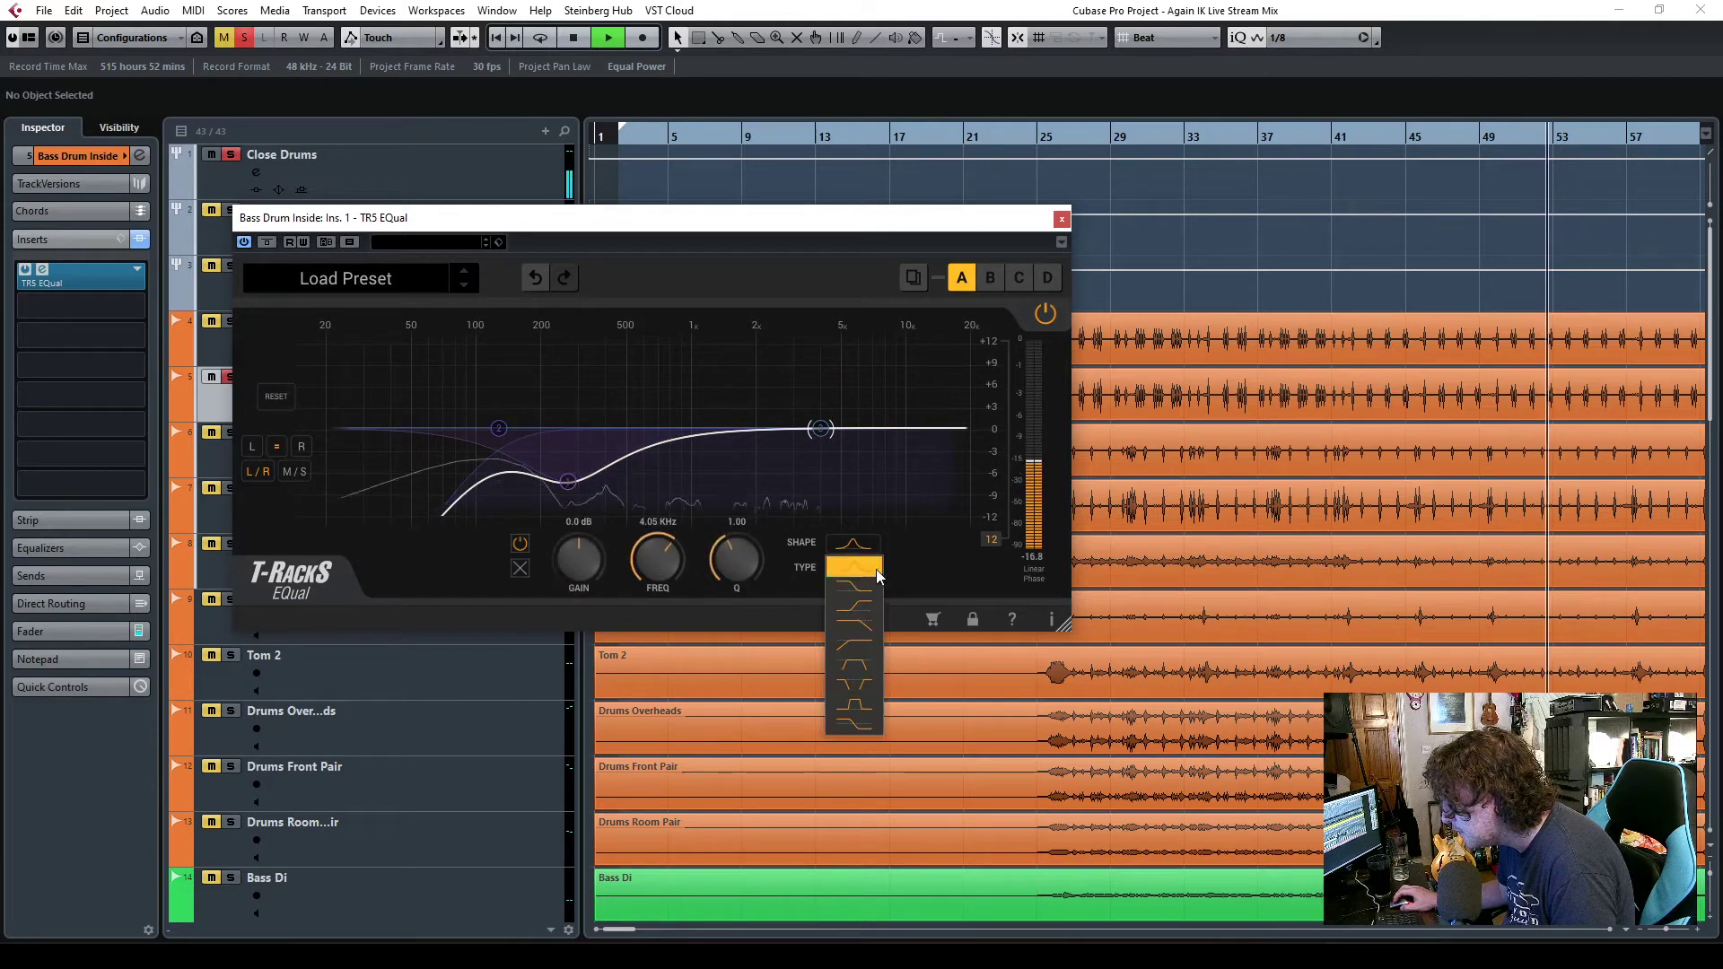
{"action": "left_click", "coordinate": [860, 622]}
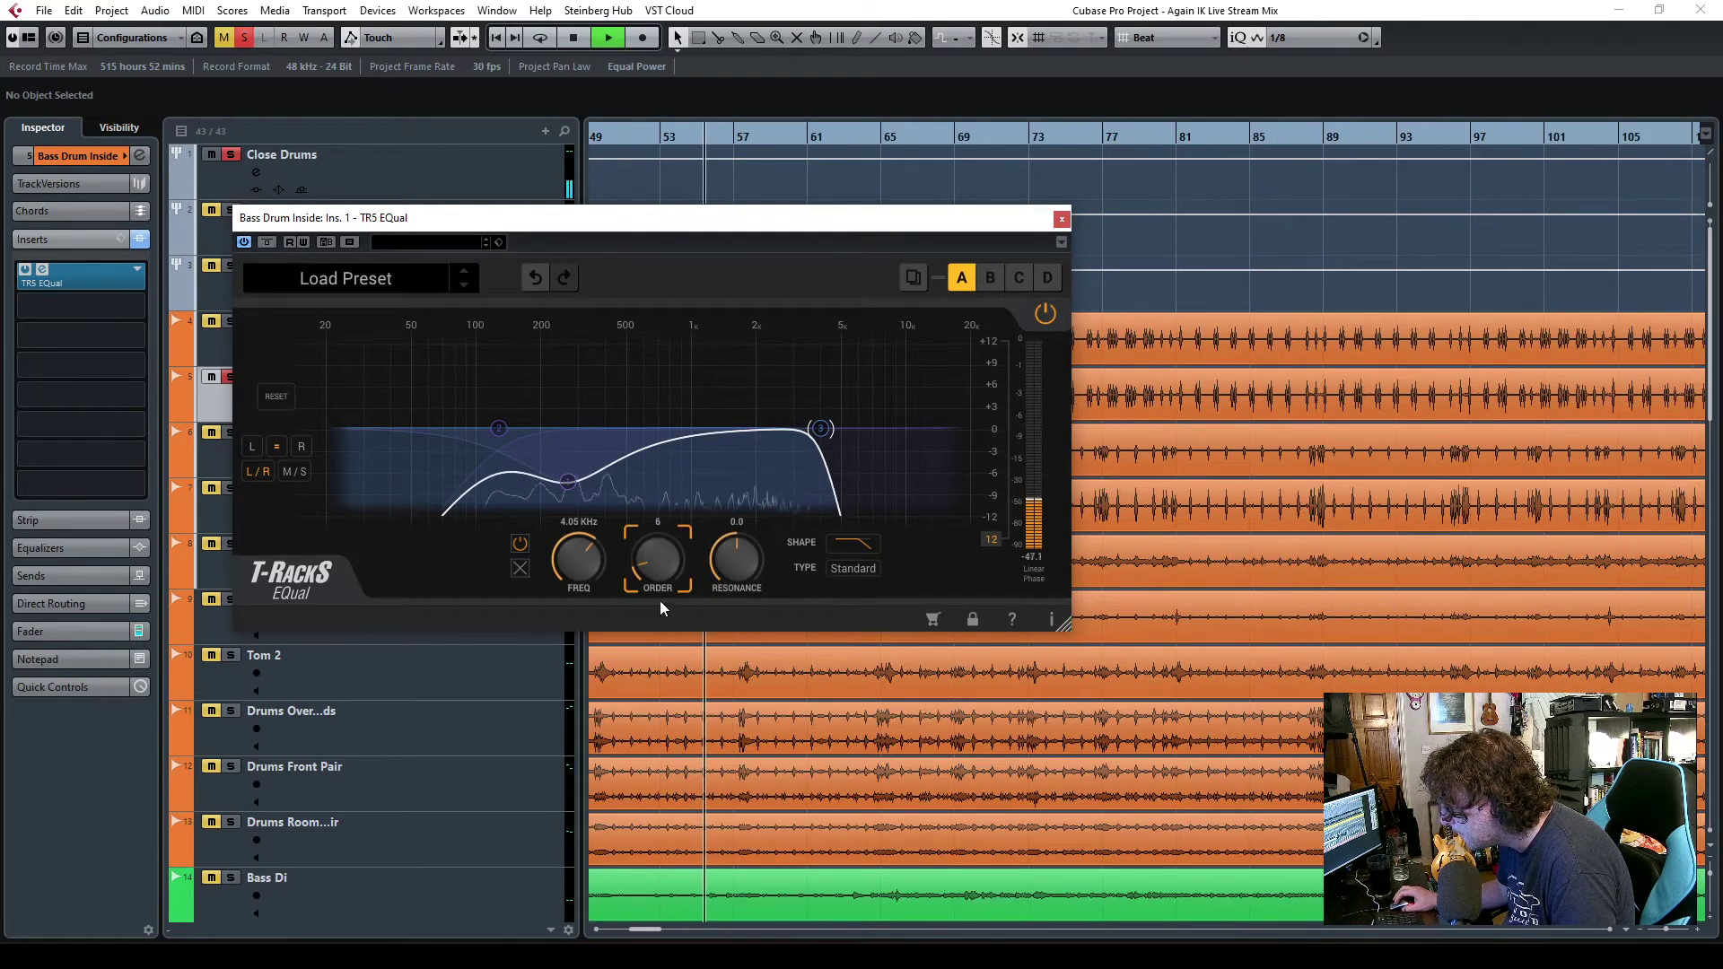
{"action": "left_click_drag", "start_coordinate": [661, 607], "coordinate": [665, 634]}
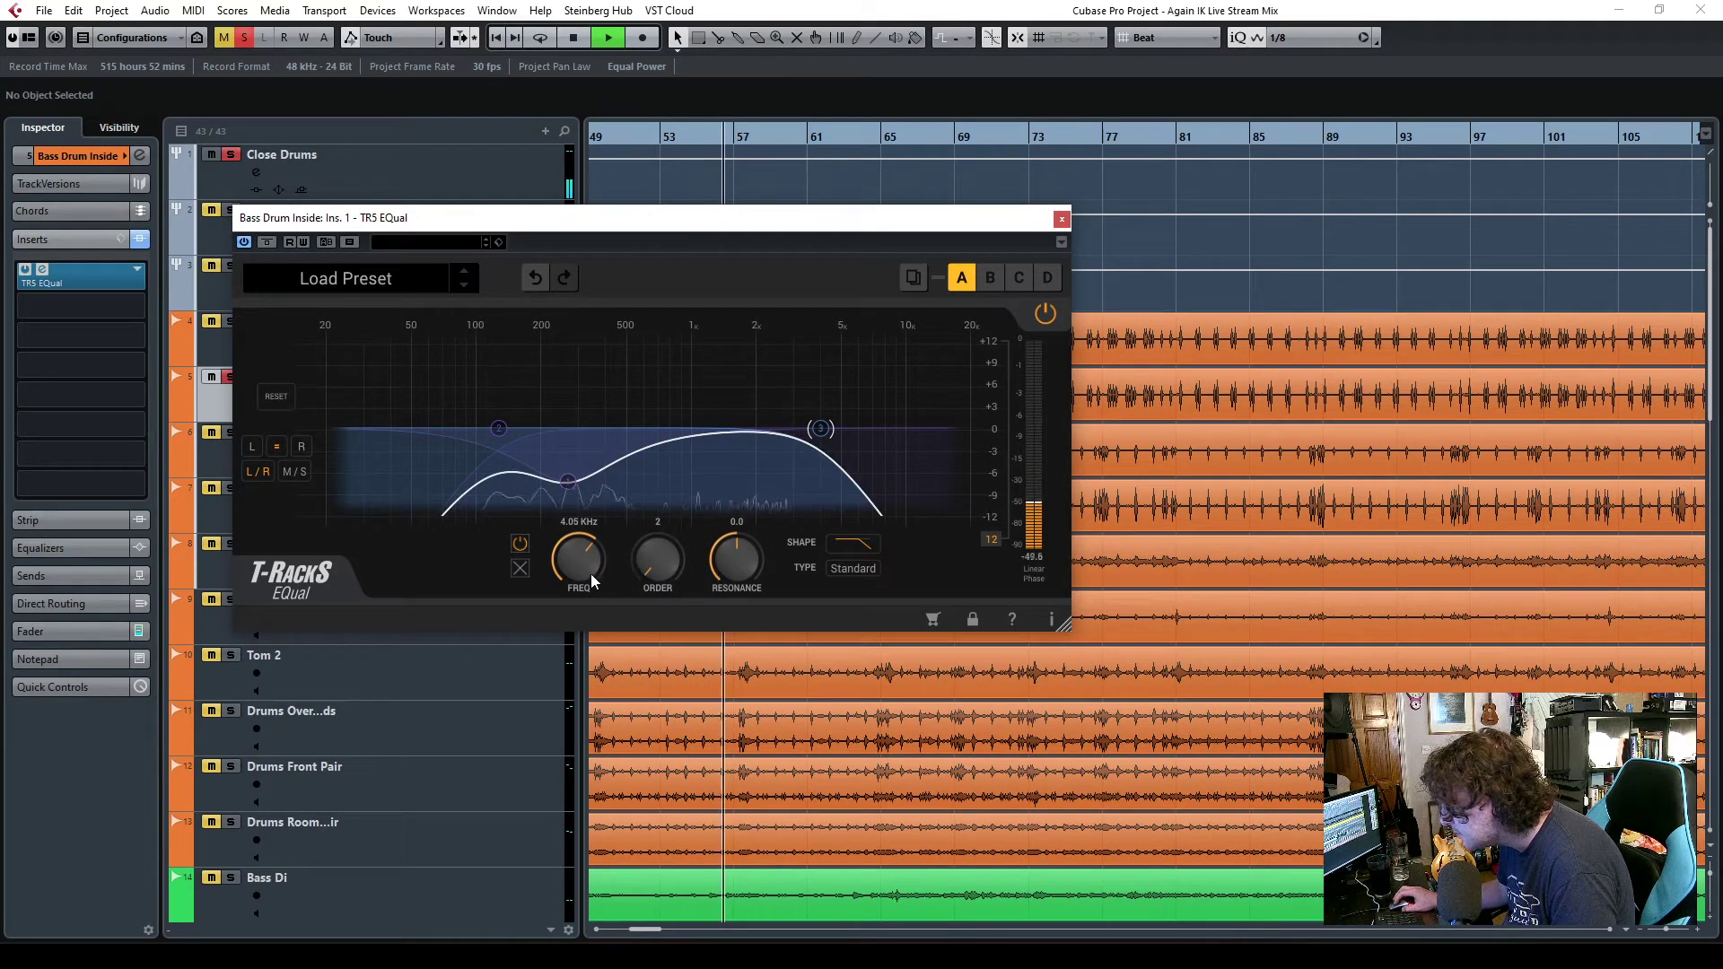
{"action": "left_click_drag", "start_coordinate": [578, 558], "coordinate": [579, 568]}
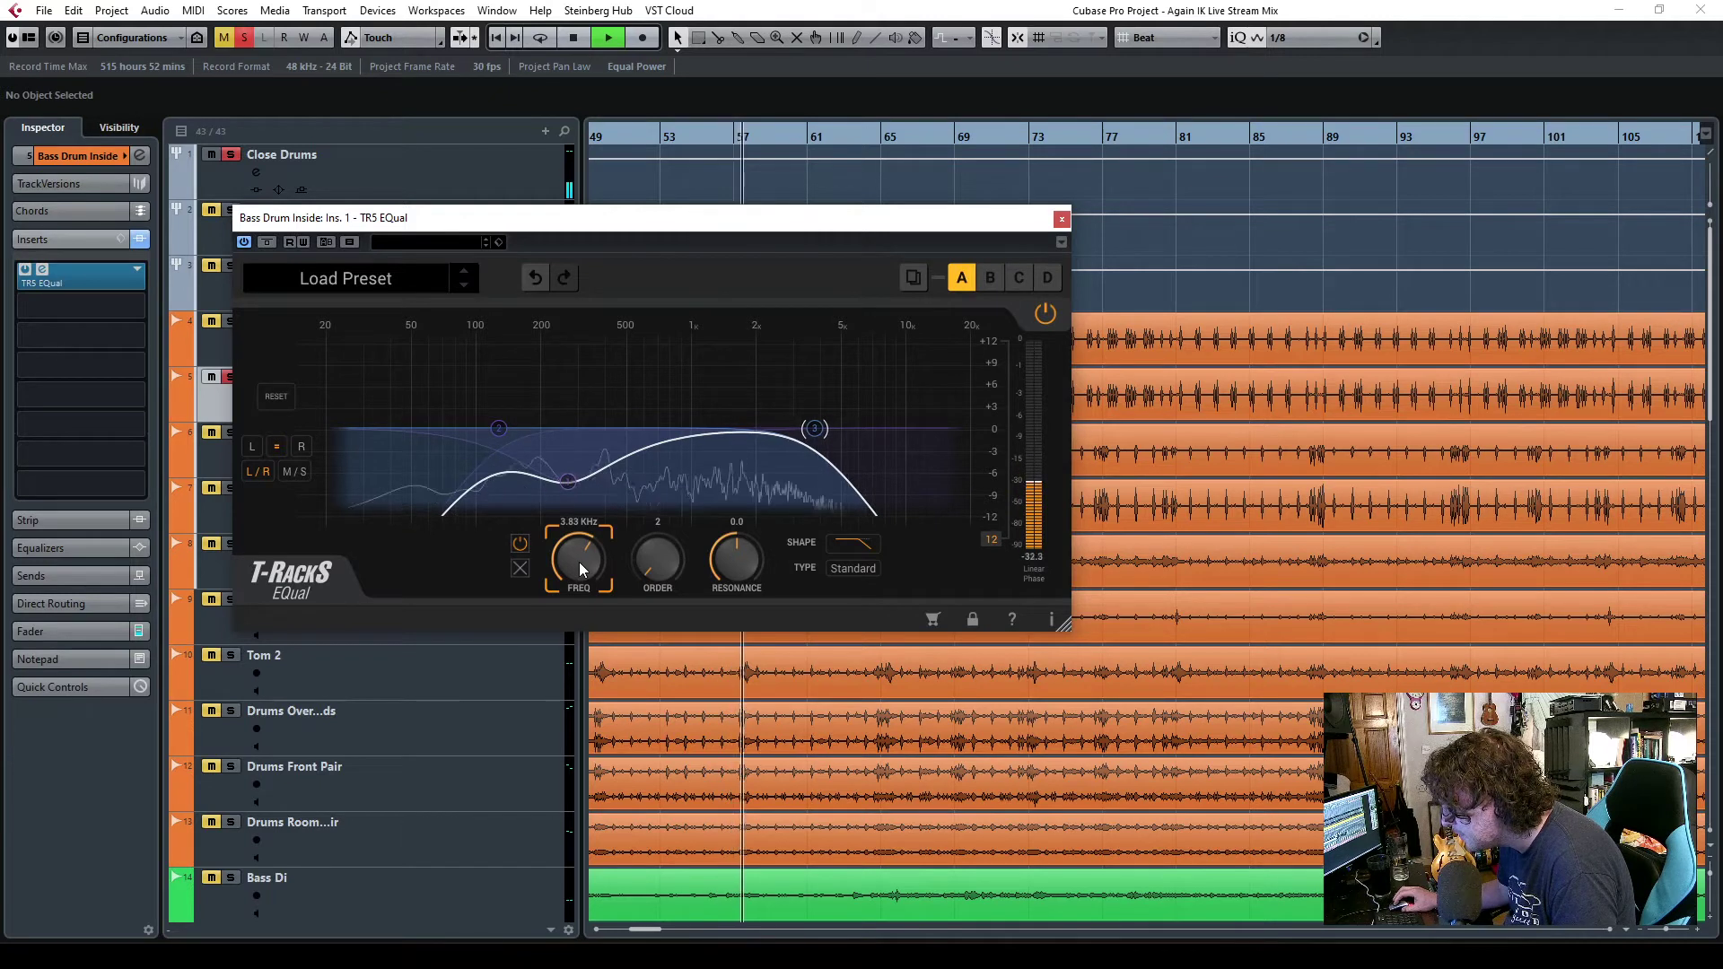
{"action": "left_click", "coordinate": [1061, 220]}
- Solo Bass Drum Out alongside Bass Drum Inside, and delete the 2.09 kHz boost band from Bass Drum Out's EQual
{"action": "left_click", "coordinate": [230, 321]}
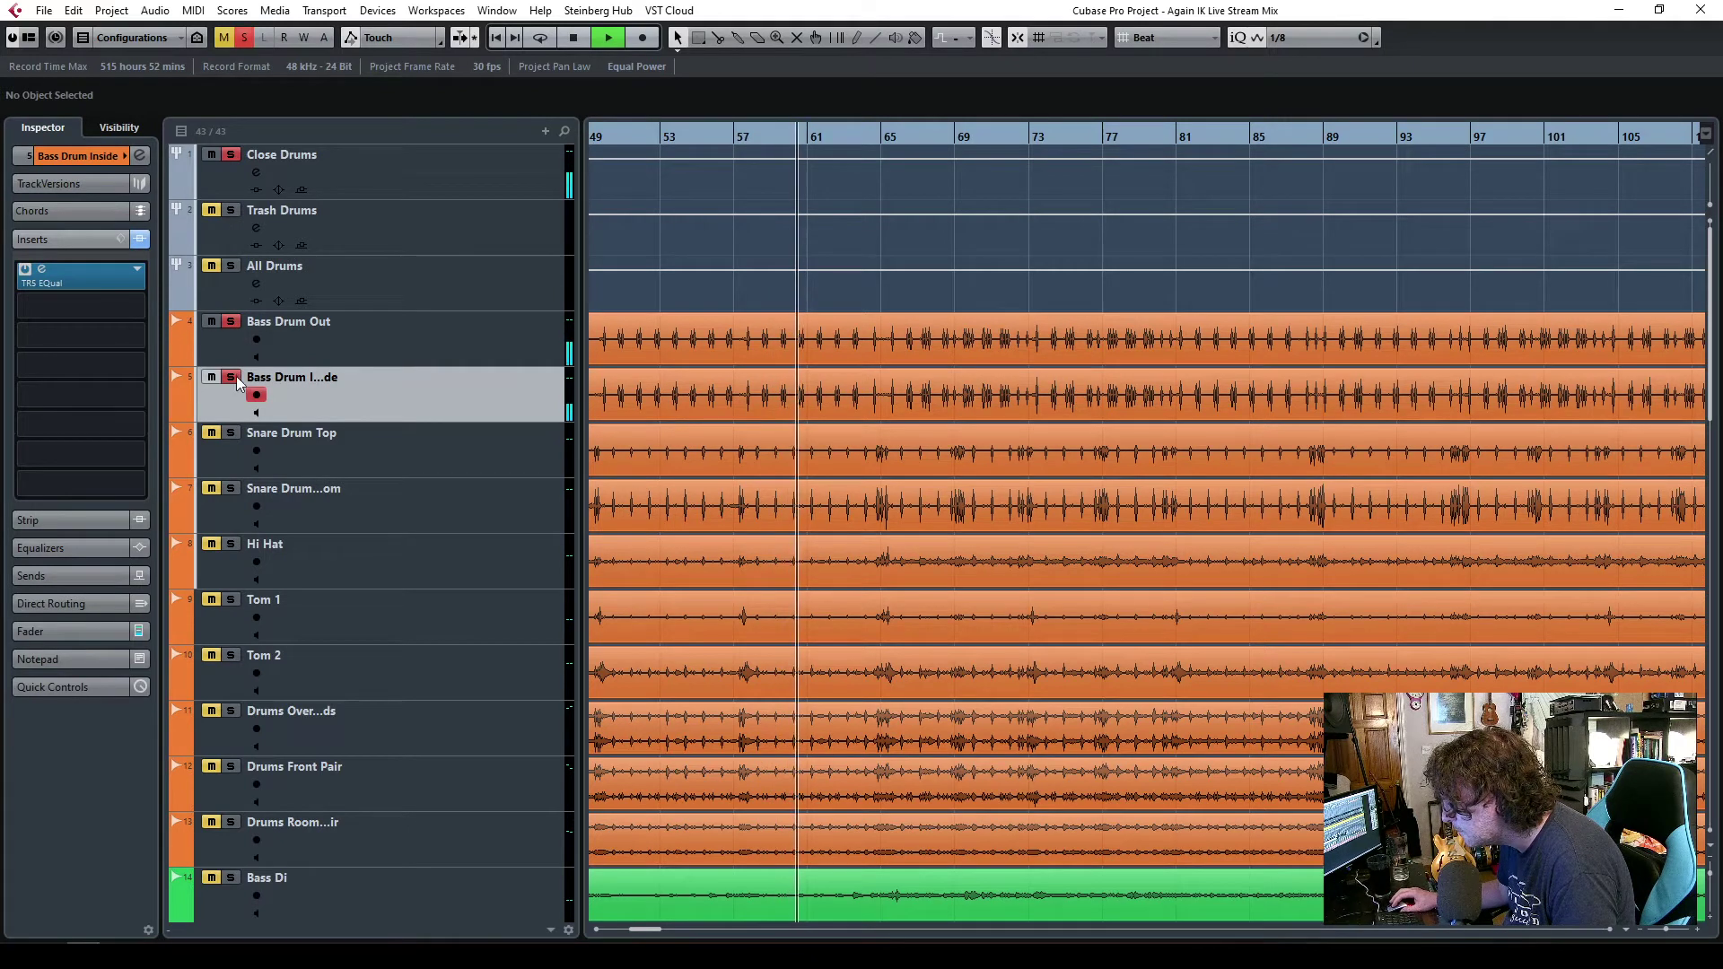
{"action": "left_click", "coordinate": [475, 341]}
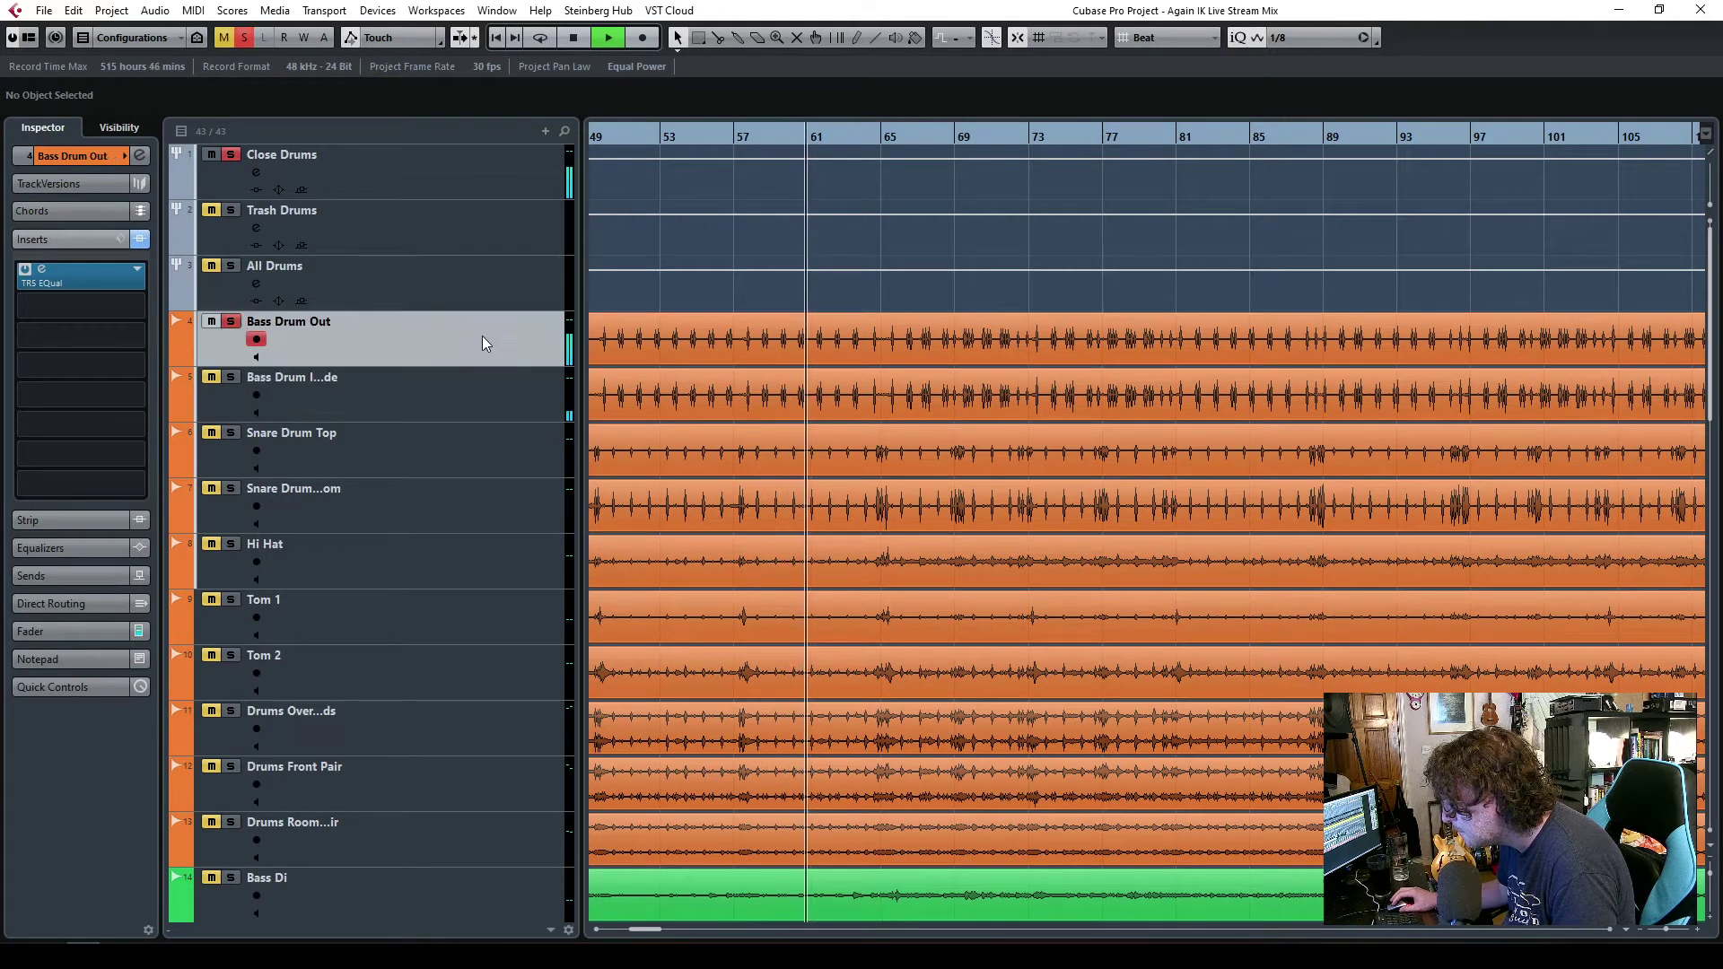
{"action": "left_click", "coordinate": [42, 280]}
{"action": "left_click_drag", "start_coordinate": [692, 393], "coordinate": [688, 438]}
{"action": "left_click", "coordinate": [455, 546]}
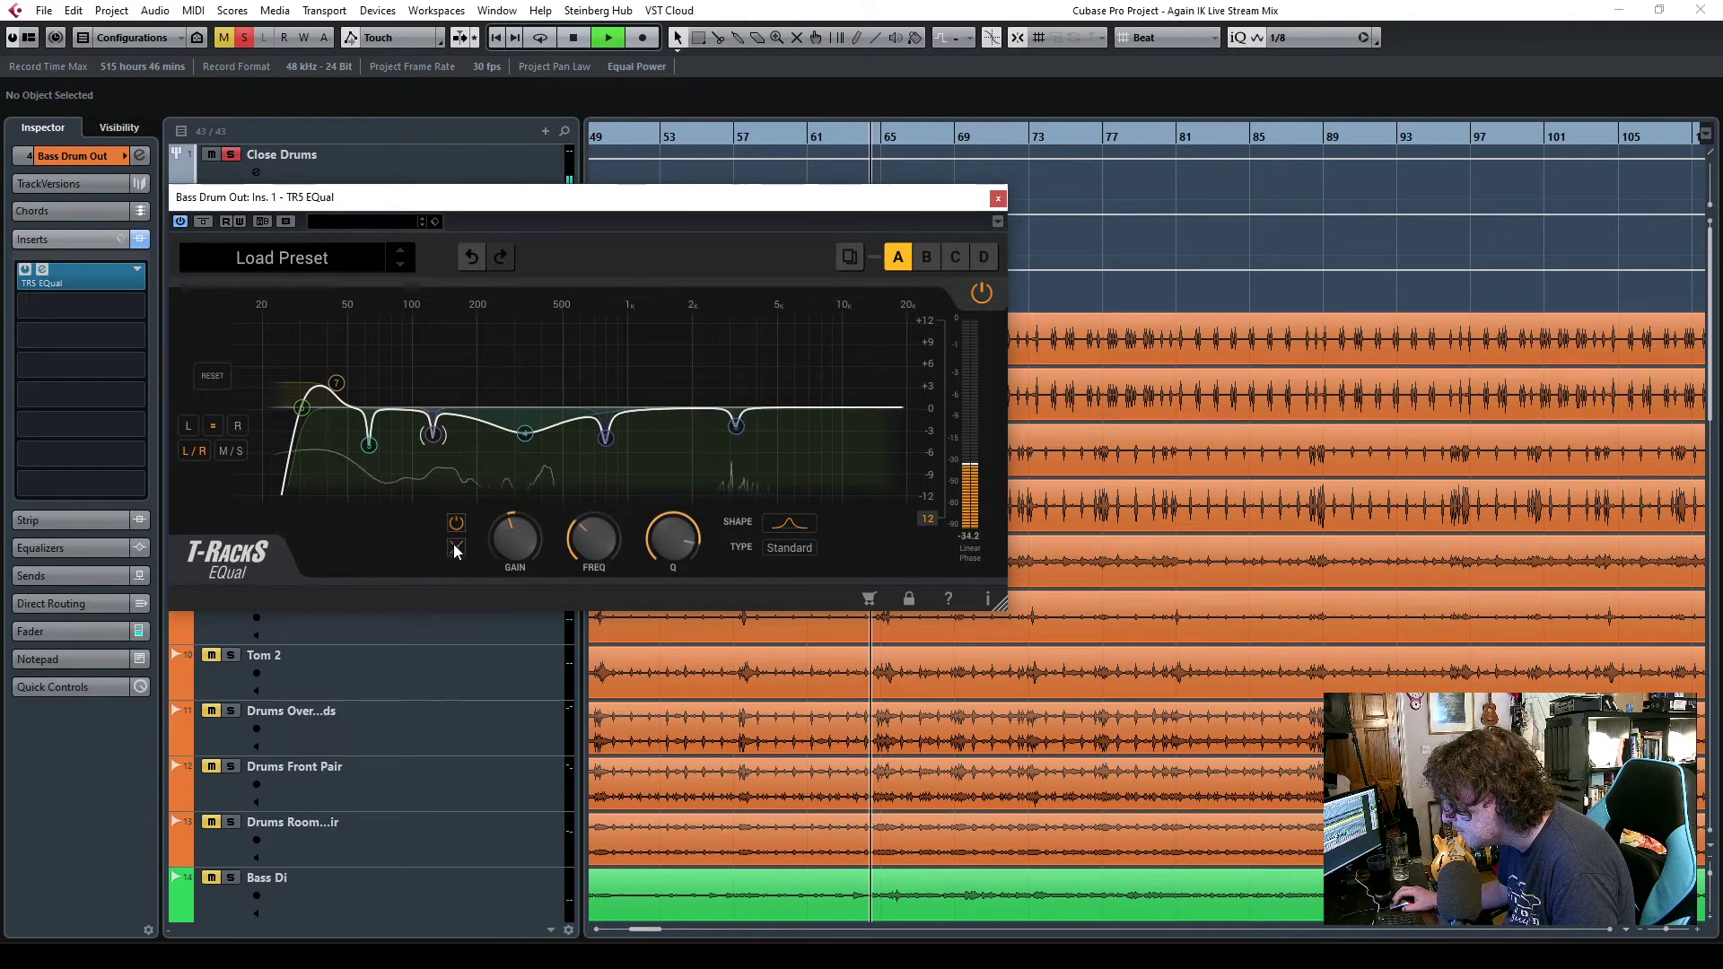
- Add a low-pass band to Bass Drum Out's EQual at 3.64 kHz with order 4
{"action": "left_click", "coordinate": [810, 407]}
{"action": "left_click", "coordinate": [790, 523]}
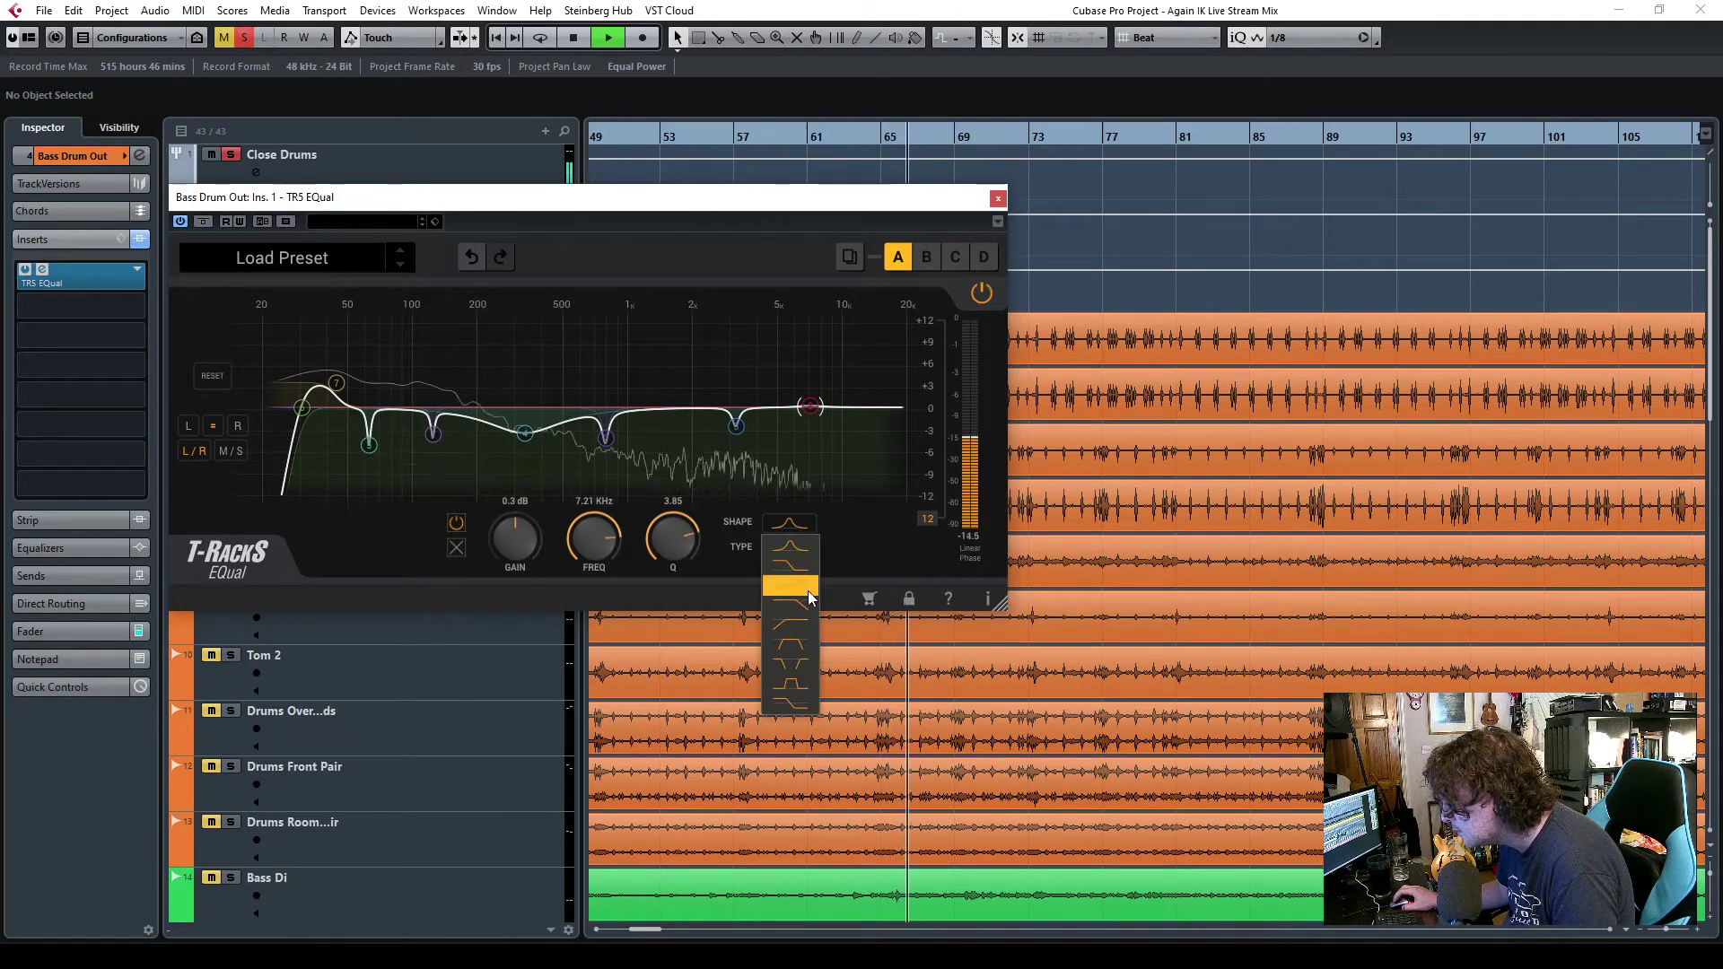
{"action": "left_click", "coordinate": [795, 607]}
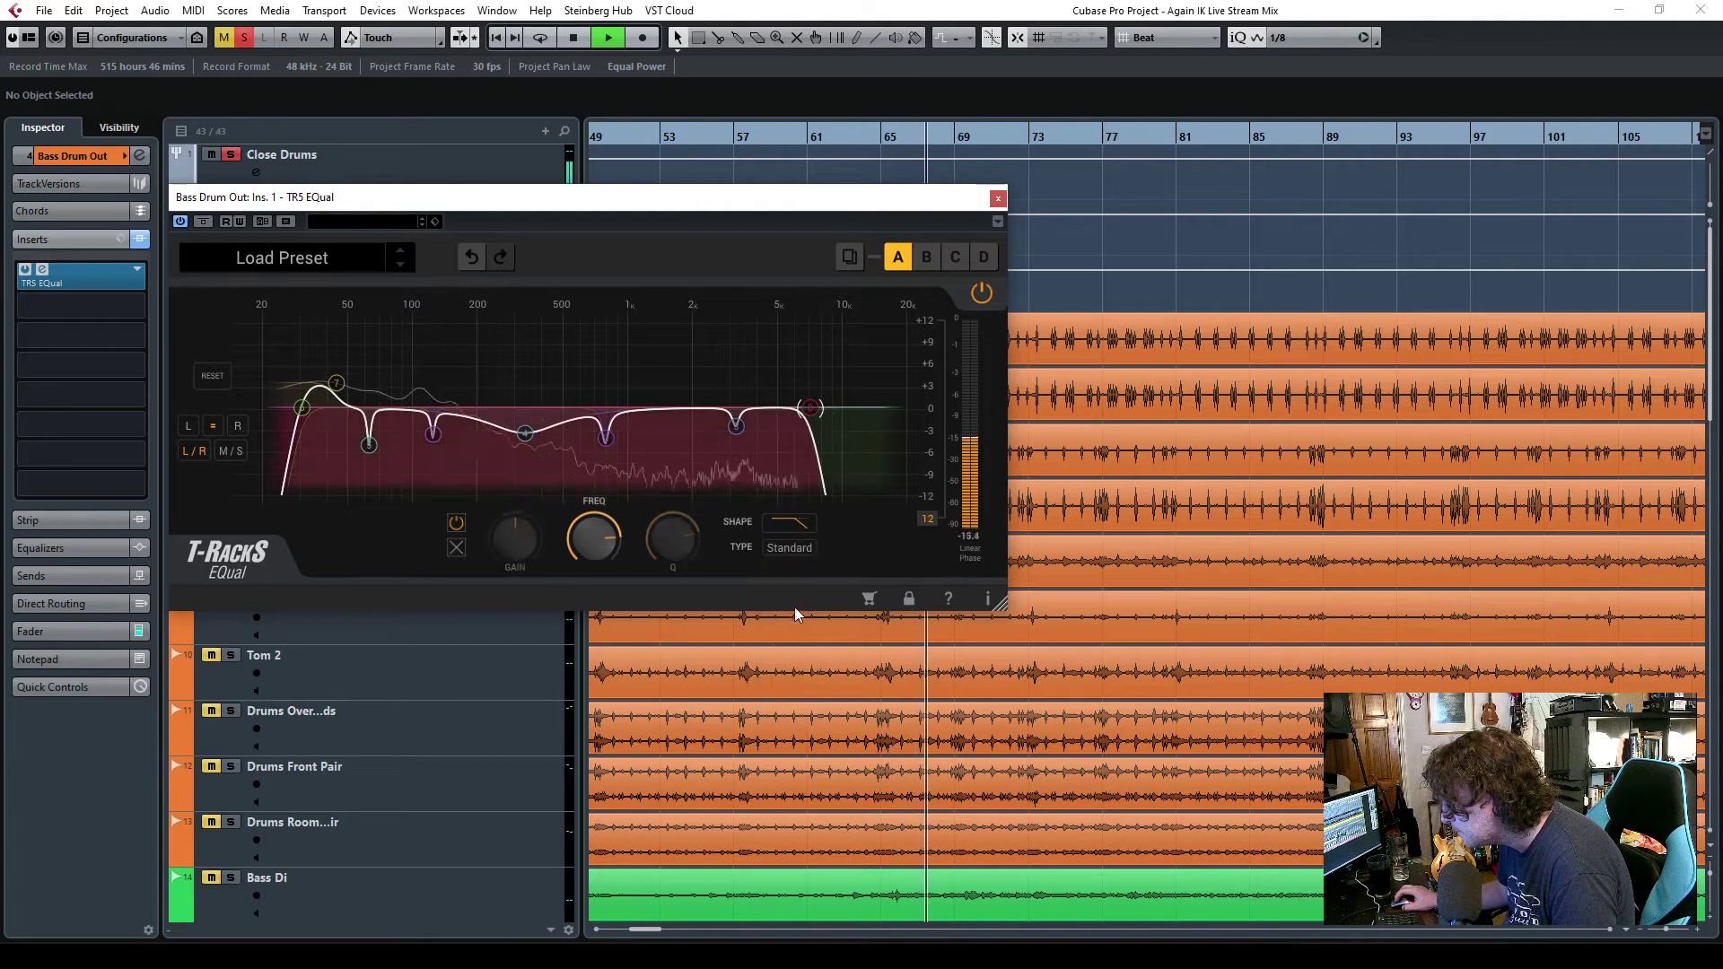
{"action": "left_click_drag", "start_coordinate": [599, 578], "coordinate": [601, 595]}
{"action": "mouse_move", "coordinate": [517, 532]}
{"action": "left_mouse_down"}
{"action": "mouse_move", "coordinate": [513, 592]}
{"action": "mouse_move", "coordinate": [513, 563]}
{"action": "left_mouse_up"}
{"action": "left_click_drag", "start_coordinate": [507, 196], "coordinate": [870, 180]}
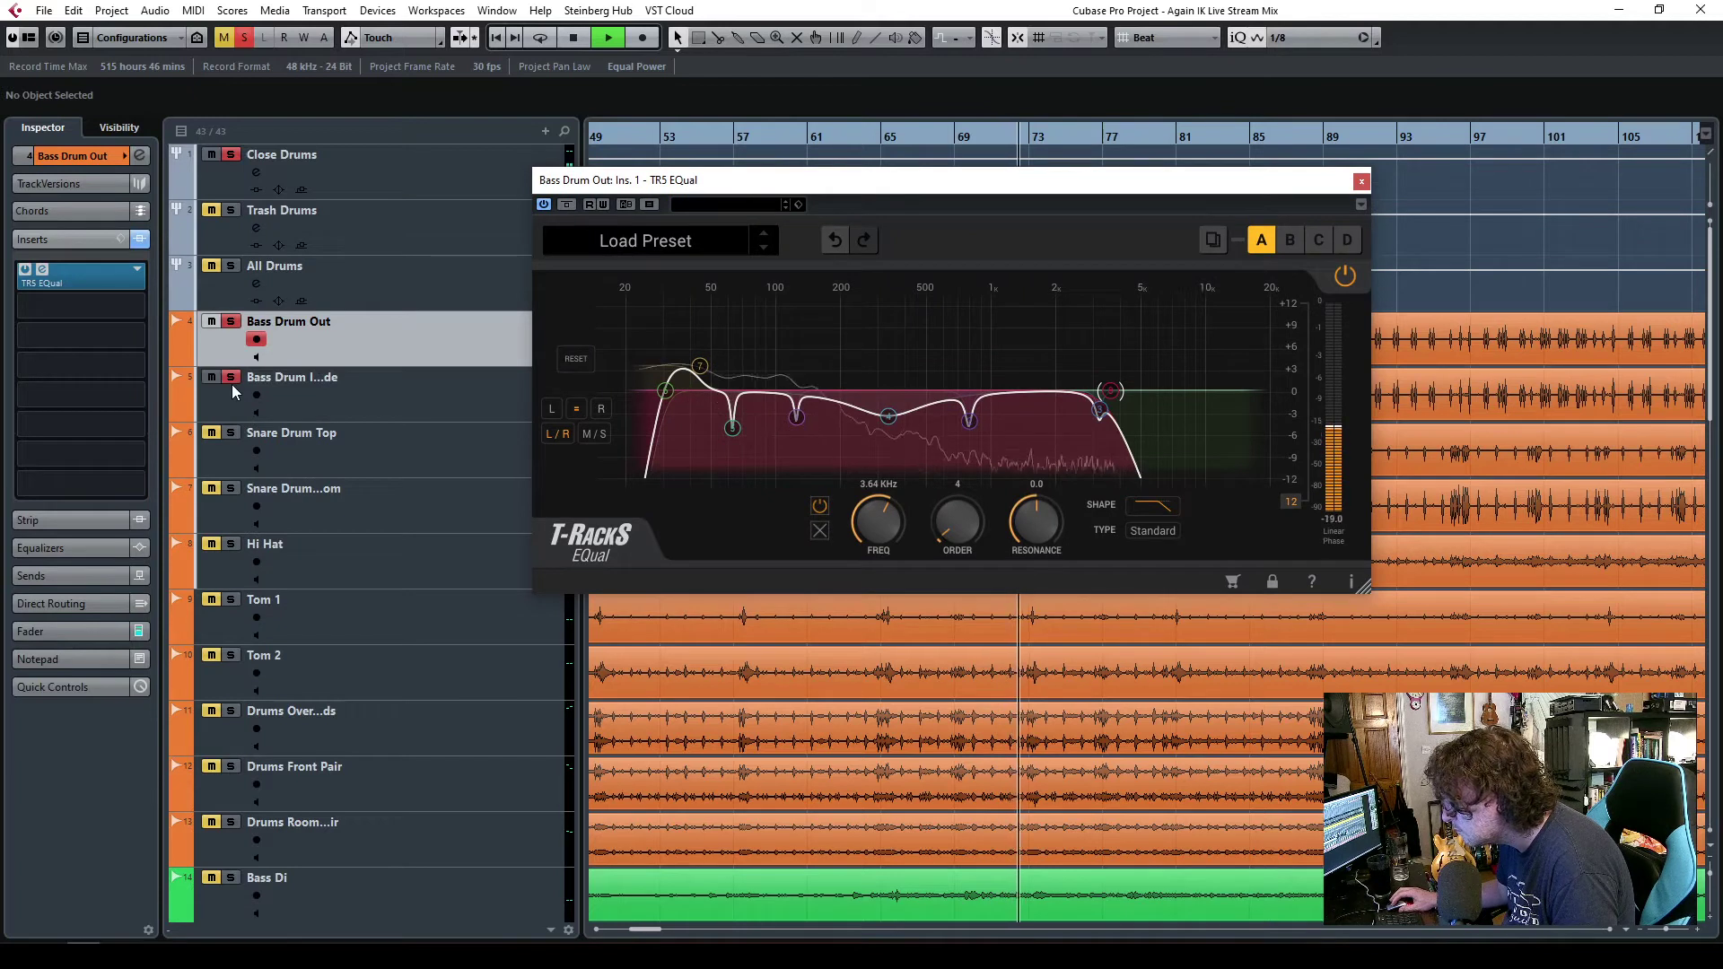
{"action": "left_click_drag", "start_coordinate": [759, 179], "coordinate": [661, 422]}
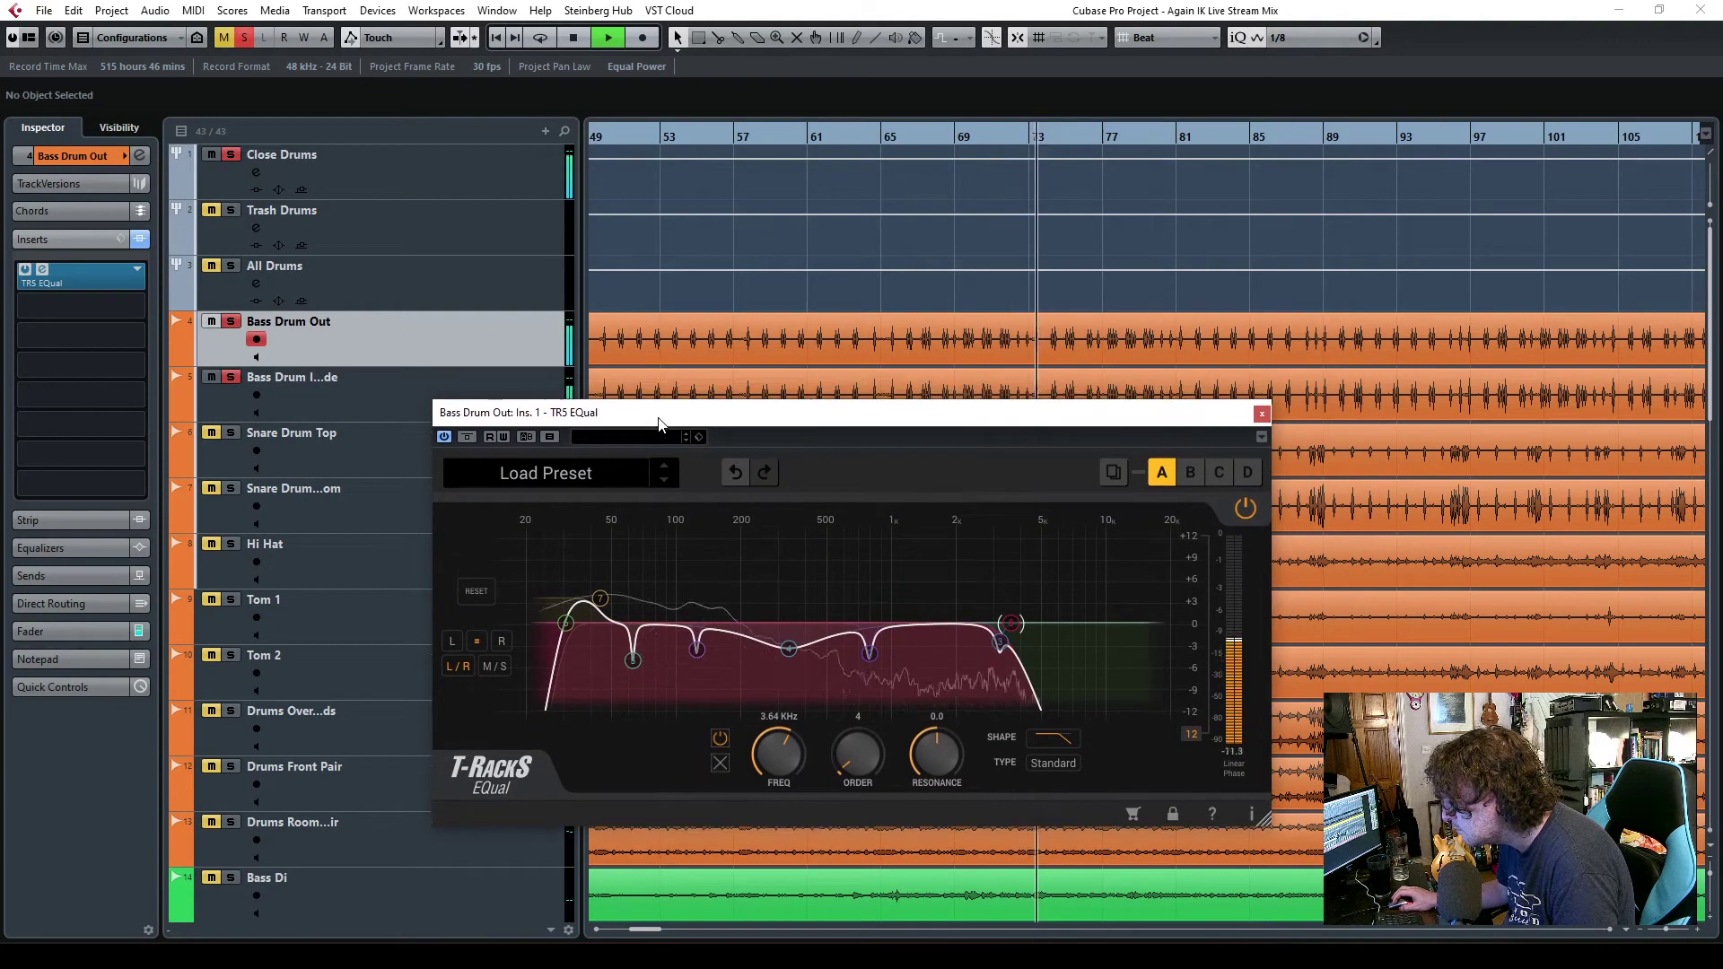
{"action": "left_click", "coordinate": [370, 418]}
{"action": "left_click", "coordinate": [80, 632]}
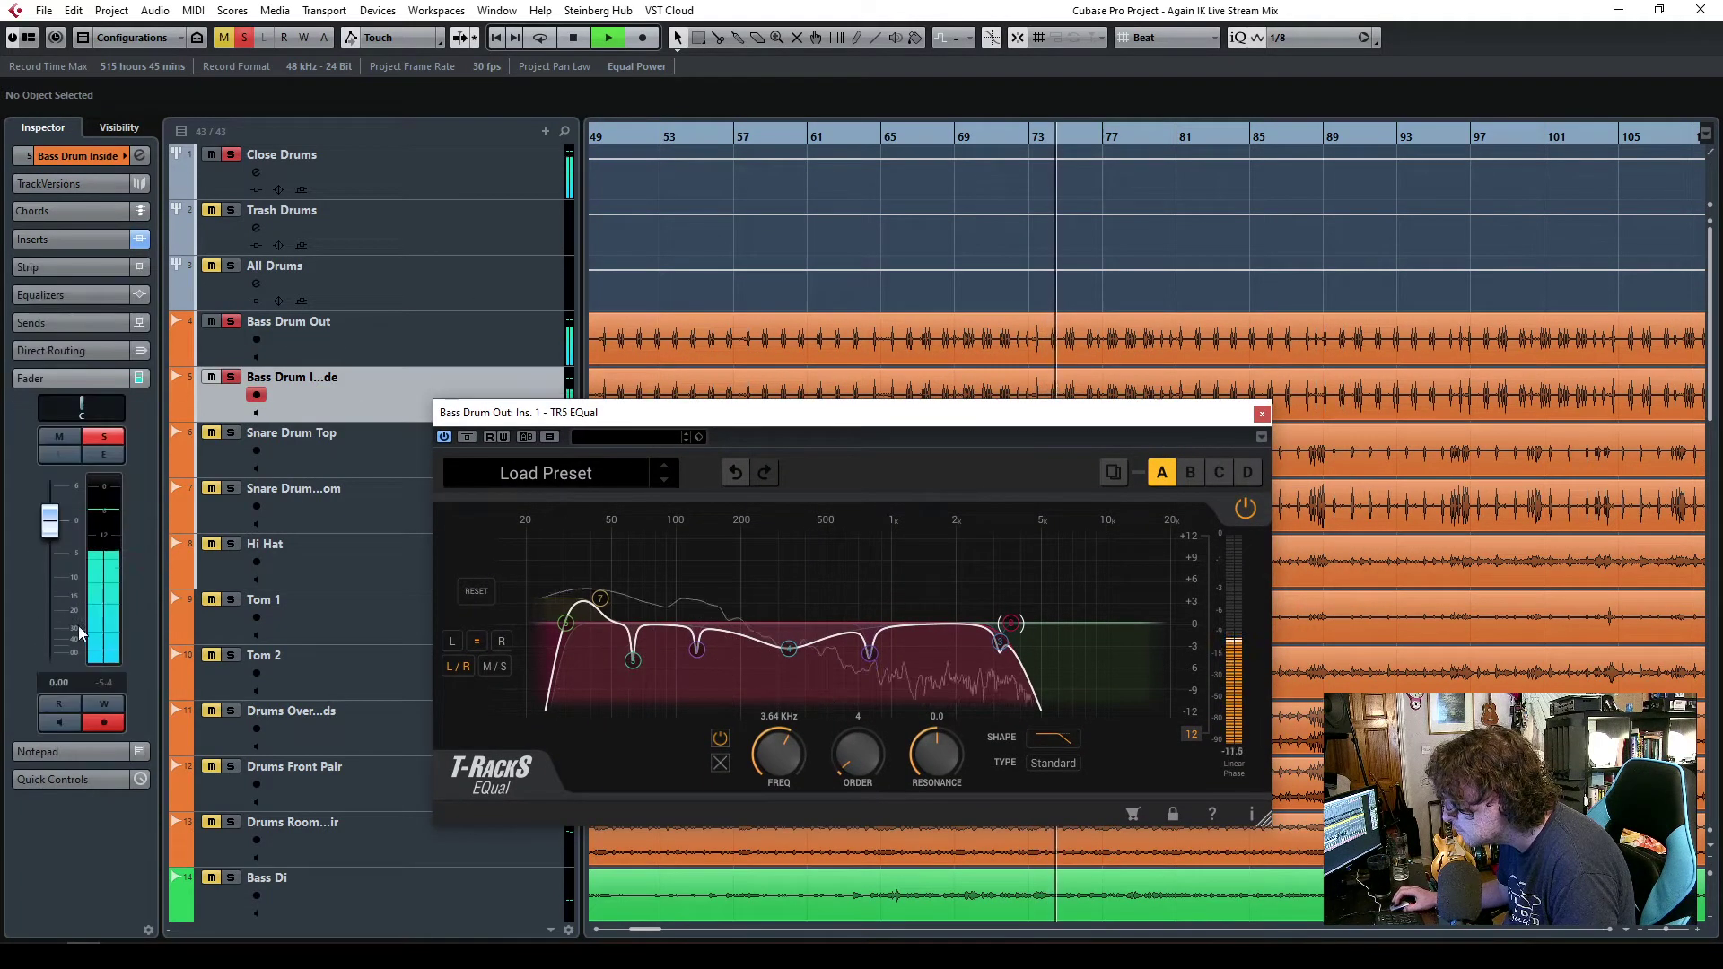
{"action": "left_click_drag", "start_coordinate": [789, 648], "coordinate": [780, 668]}
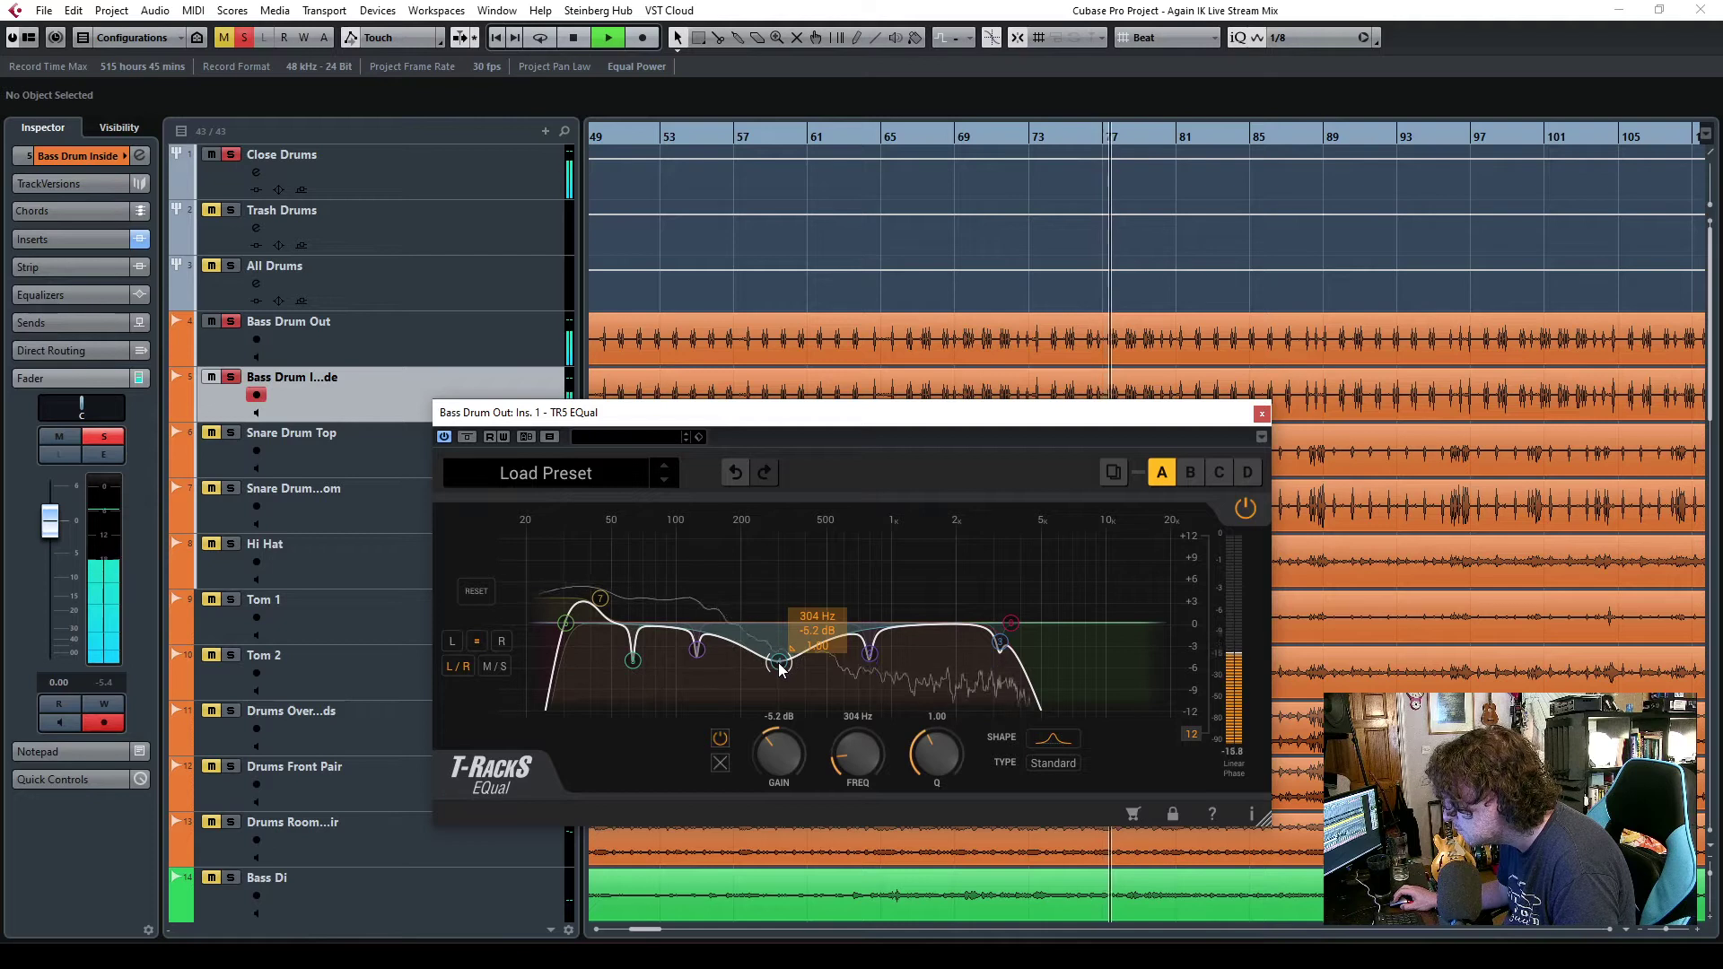
{"action": "left_click", "coordinate": [403, 348]}
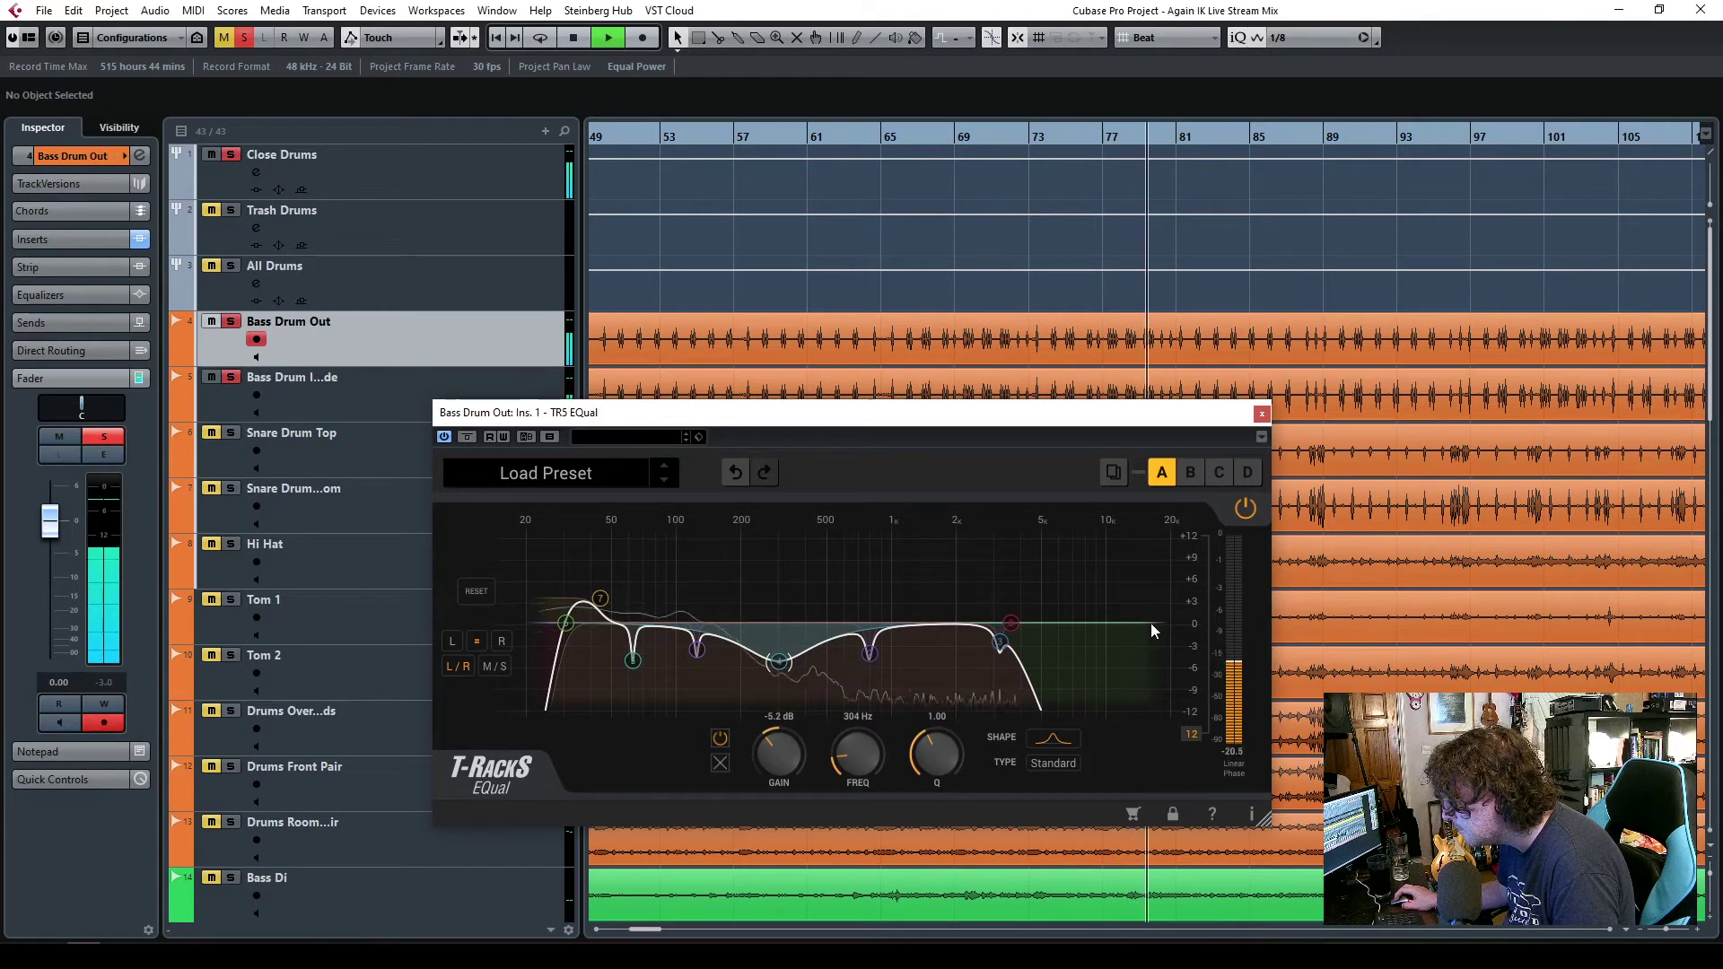
{"action": "left_click", "coordinate": [1261, 413]}
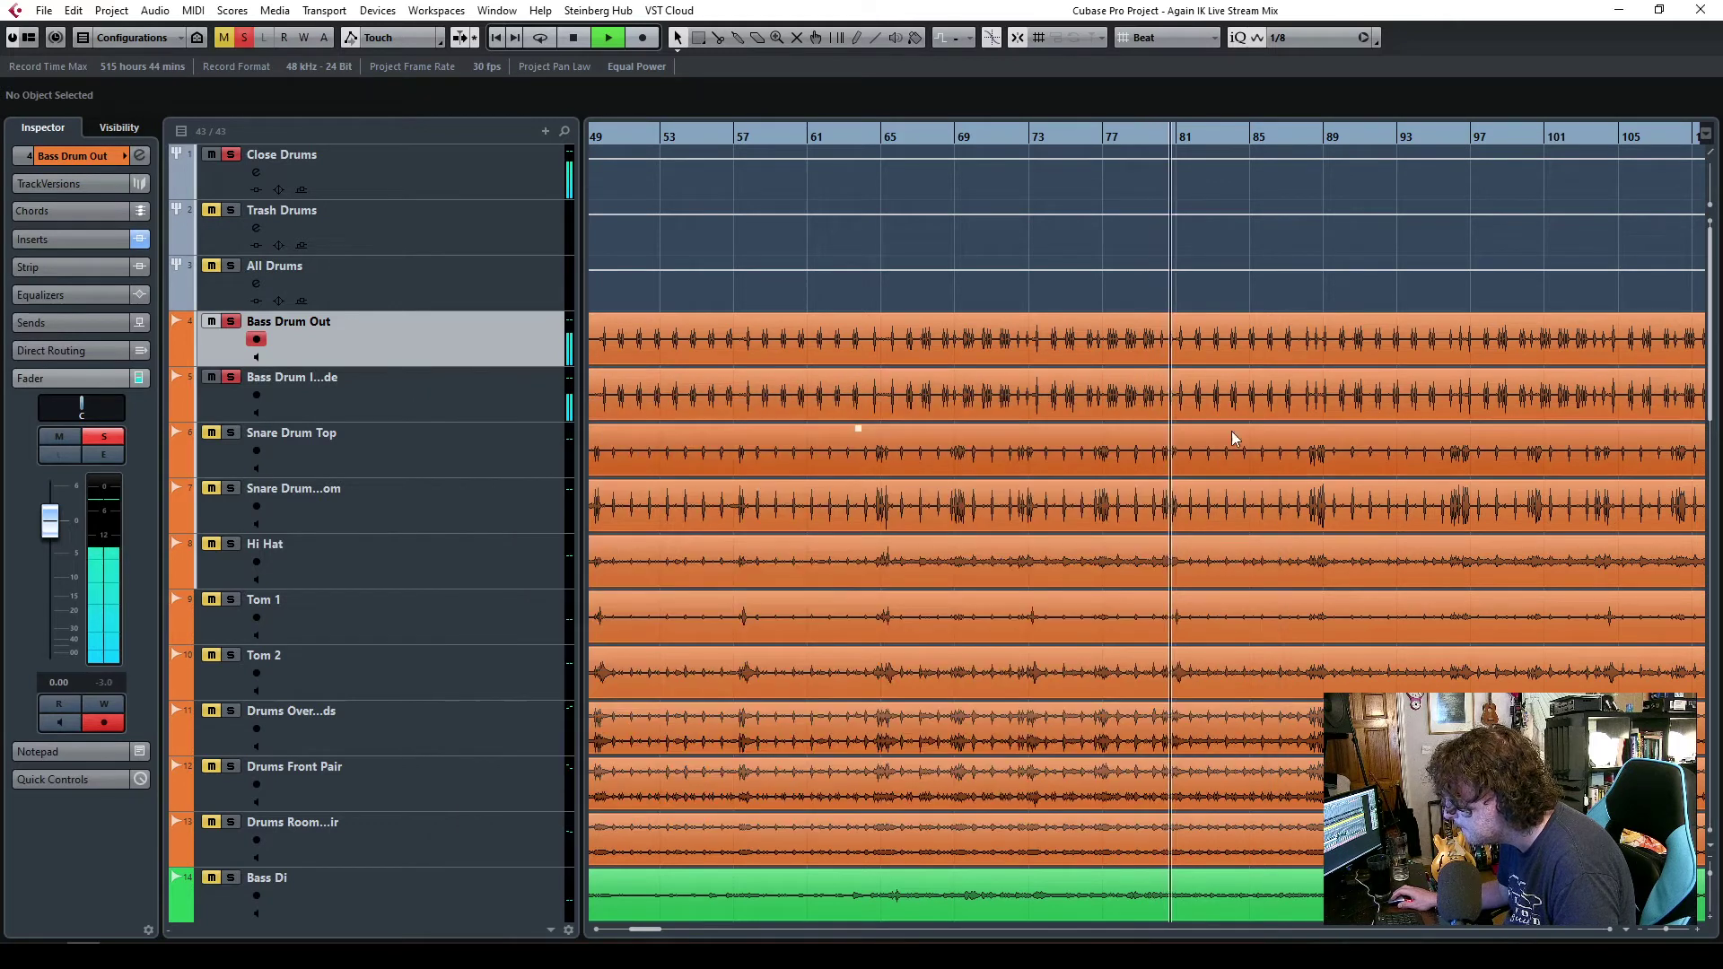
- Stop playback, unsolo Bass Drum Inside and return the project cursor to about bar 26
{"action": "left_click", "coordinate": [409, 395]}
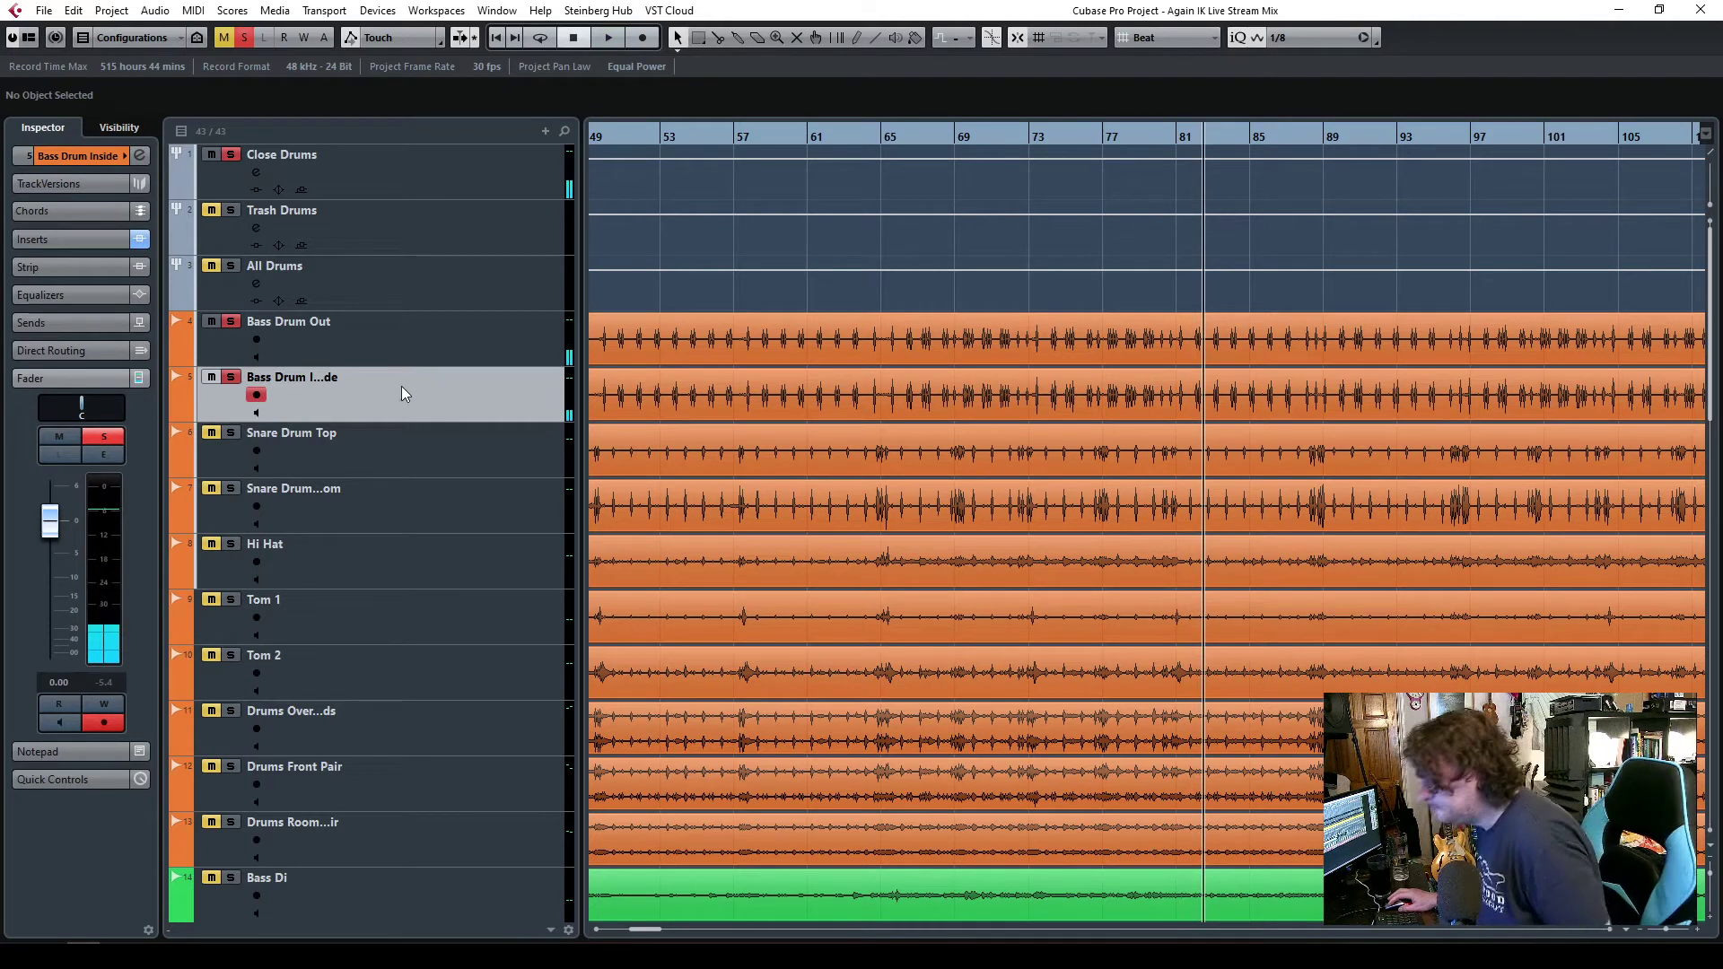
{"action": "left_click", "coordinate": [389, 347]}
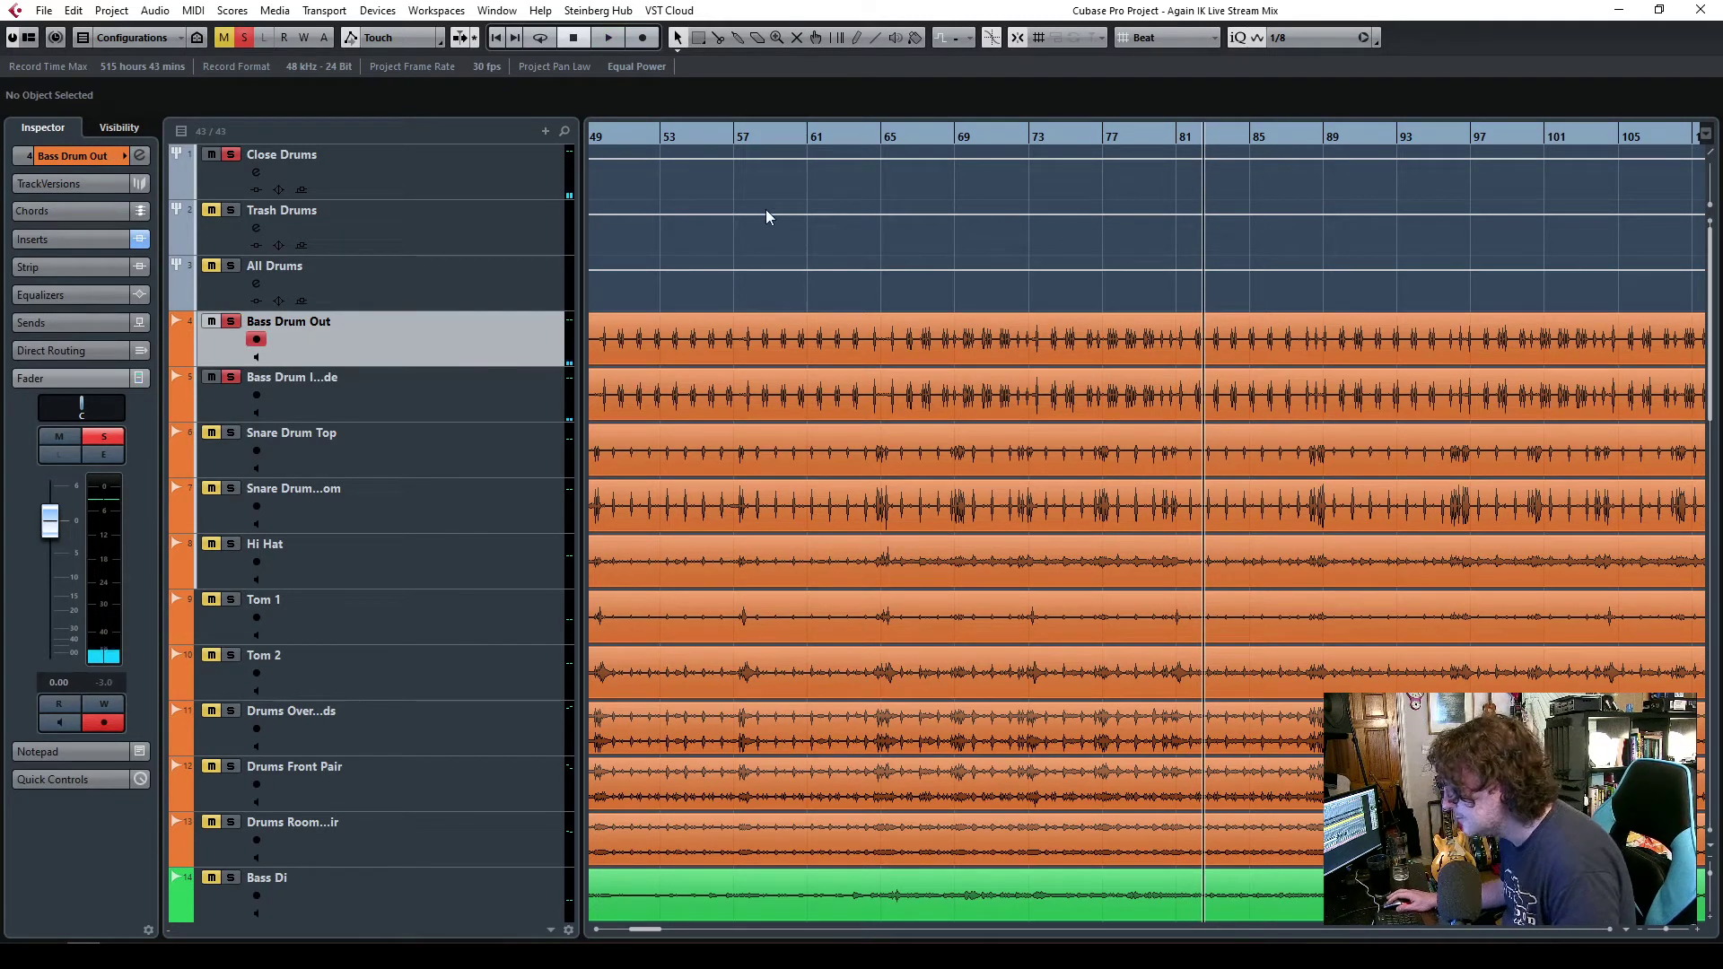
{"action": "left_click", "coordinate": [228, 386]}
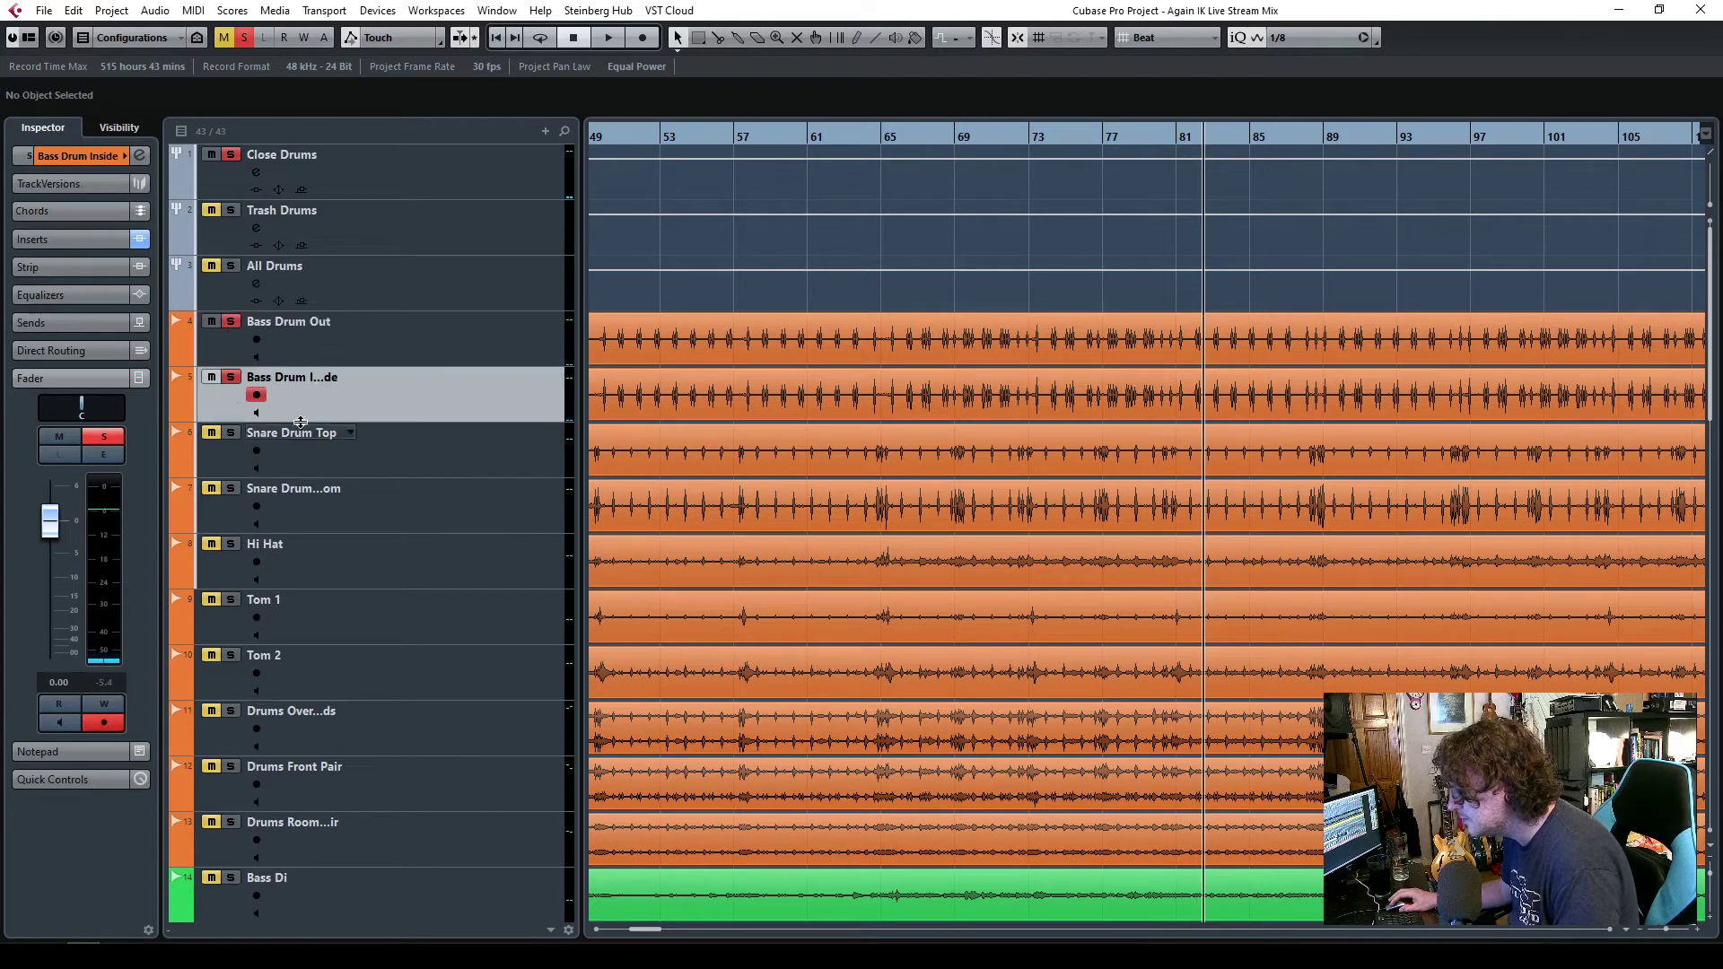
{"action": "left_click_drag", "start_coordinate": [646, 931], "coordinate": [621, 938]}
{"action": "left_click", "coordinate": [879, 144]}
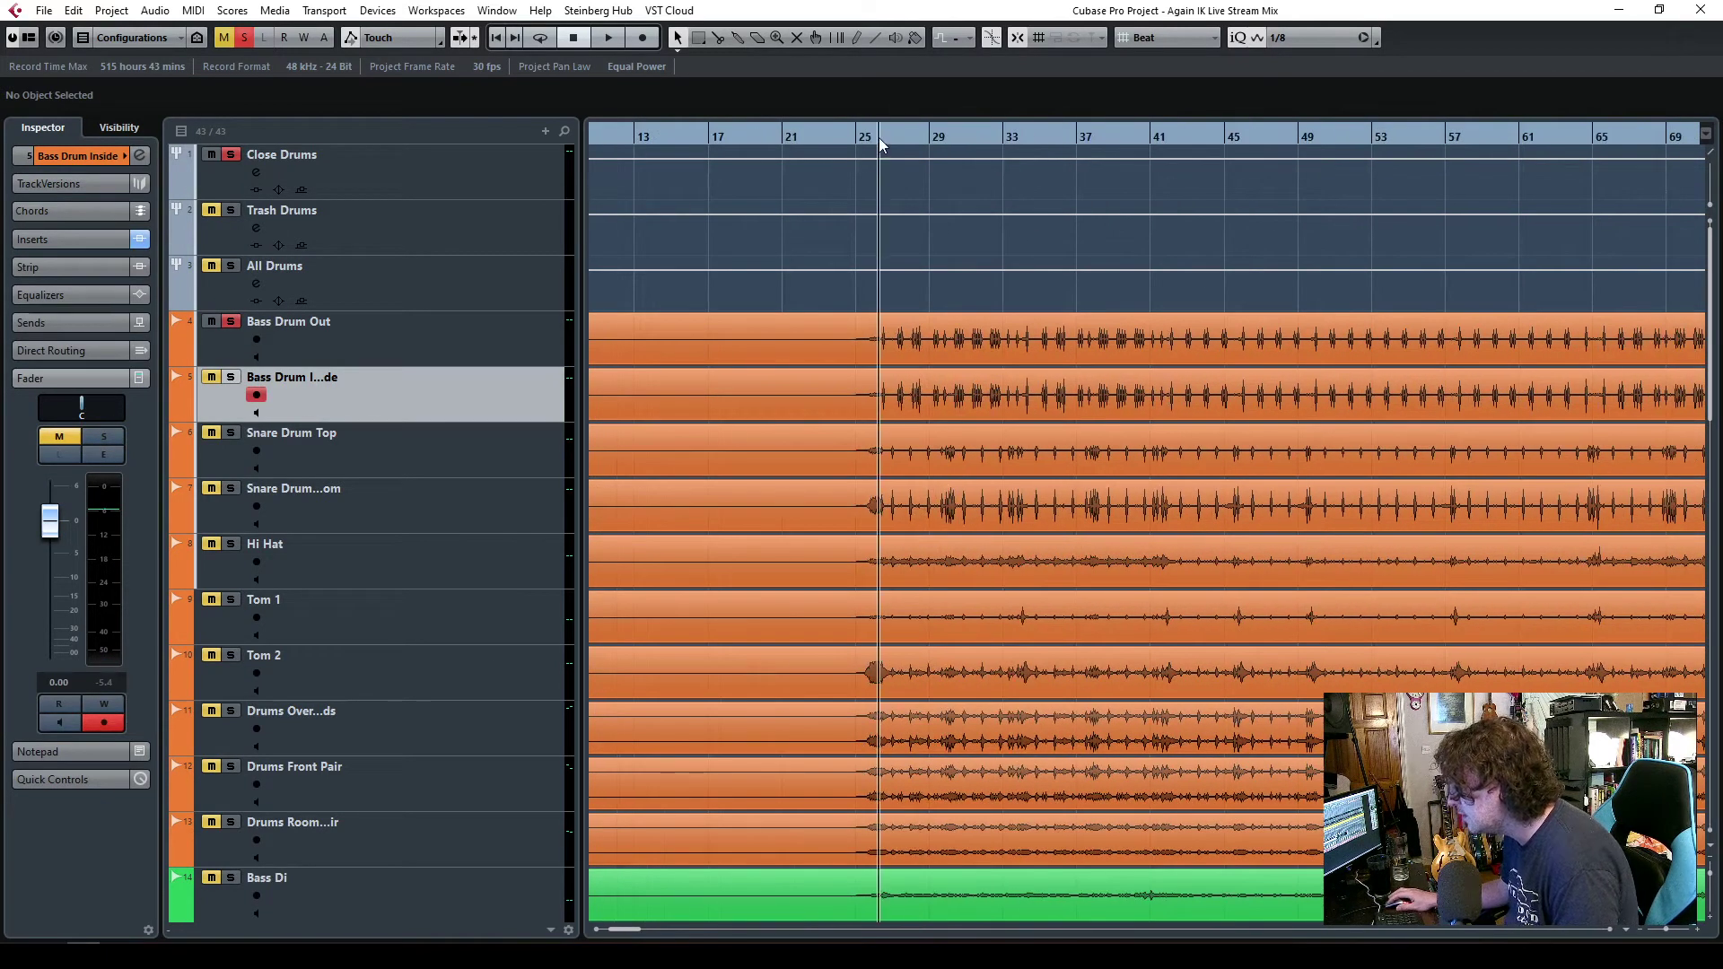
- Load TR5 Bus Compressor in the second insert slot of Bass Drum Out, keeping its window clear of the track
{"action": "left_click", "coordinate": [412, 350]}
{"action": "left_click", "coordinate": [62, 237]}
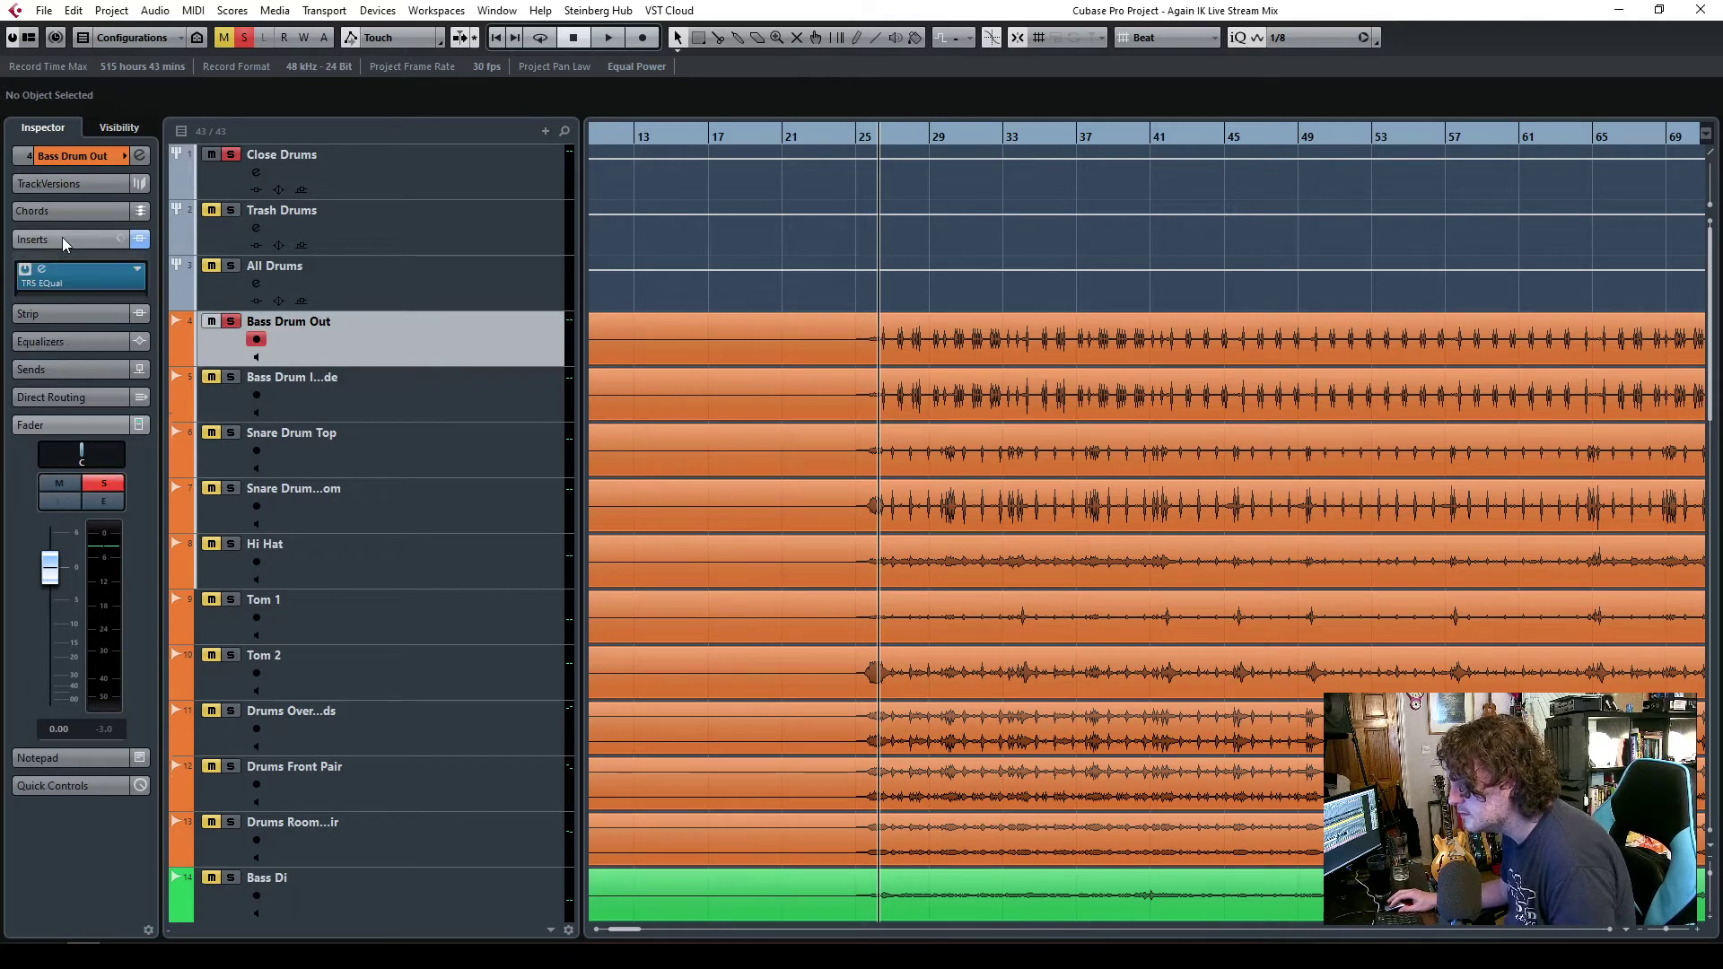
{"action": "left_click", "coordinate": [75, 303]}
{"action": "type", "text": "tr5"}
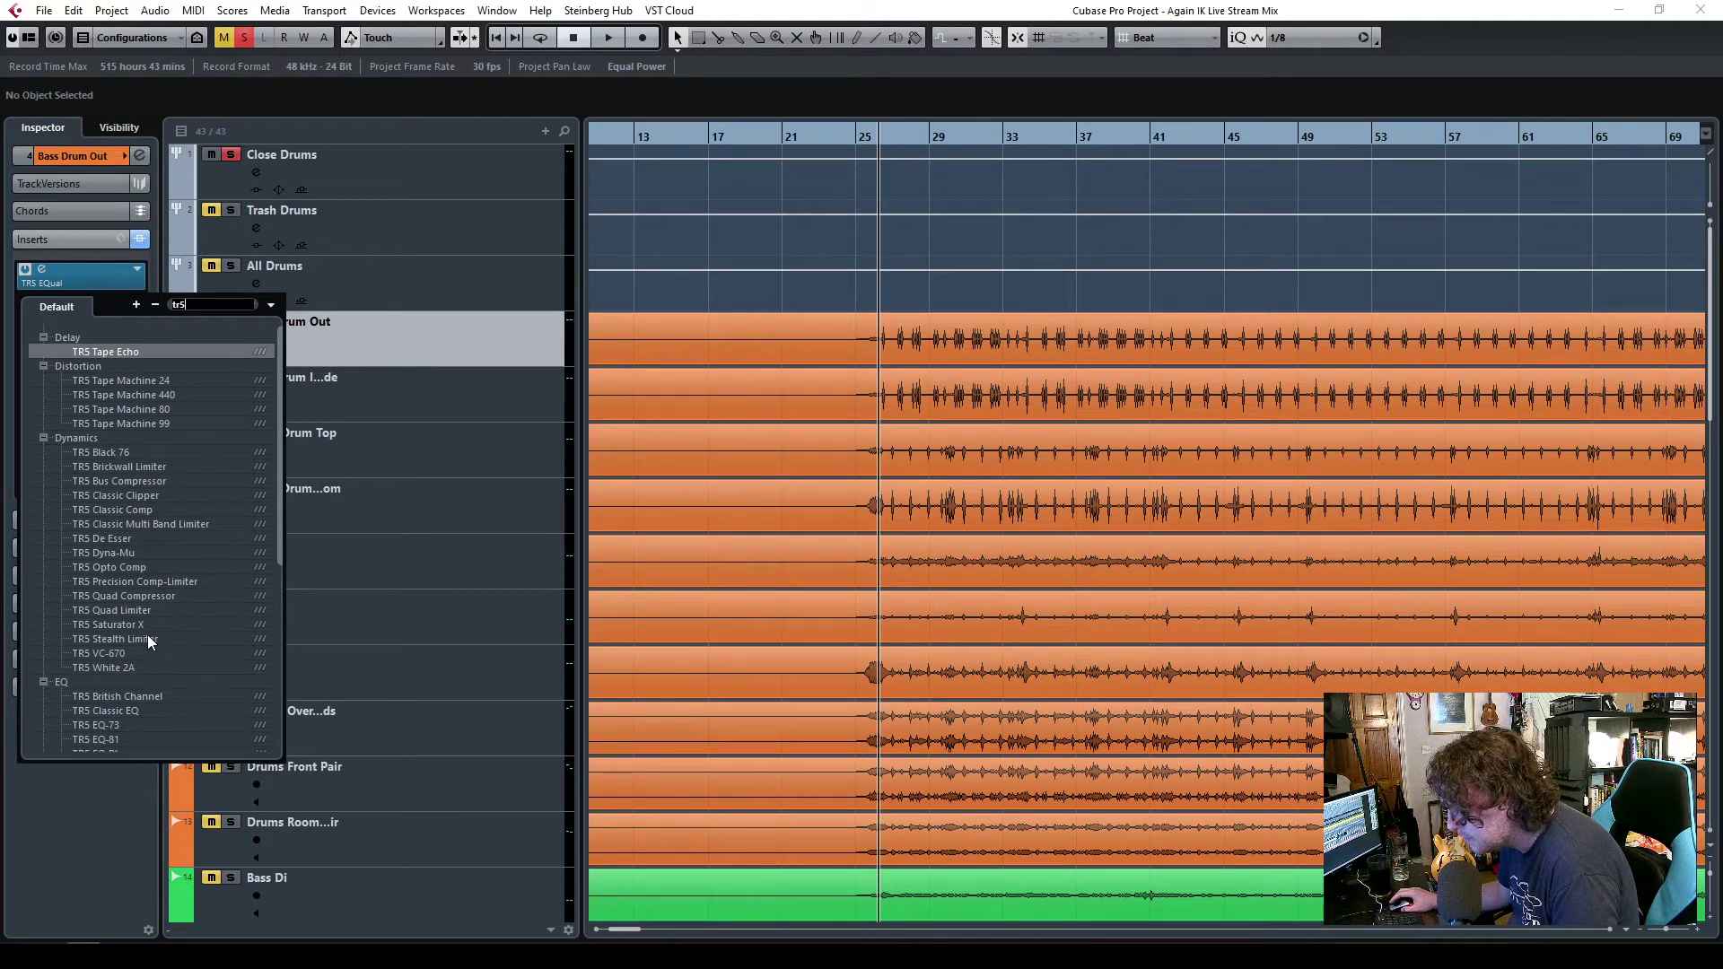
{"action": "left_click", "coordinate": [149, 481]}
{"action": "left_click_drag", "start_coordinate": [560, 213], "coordinate": [579, 436]}
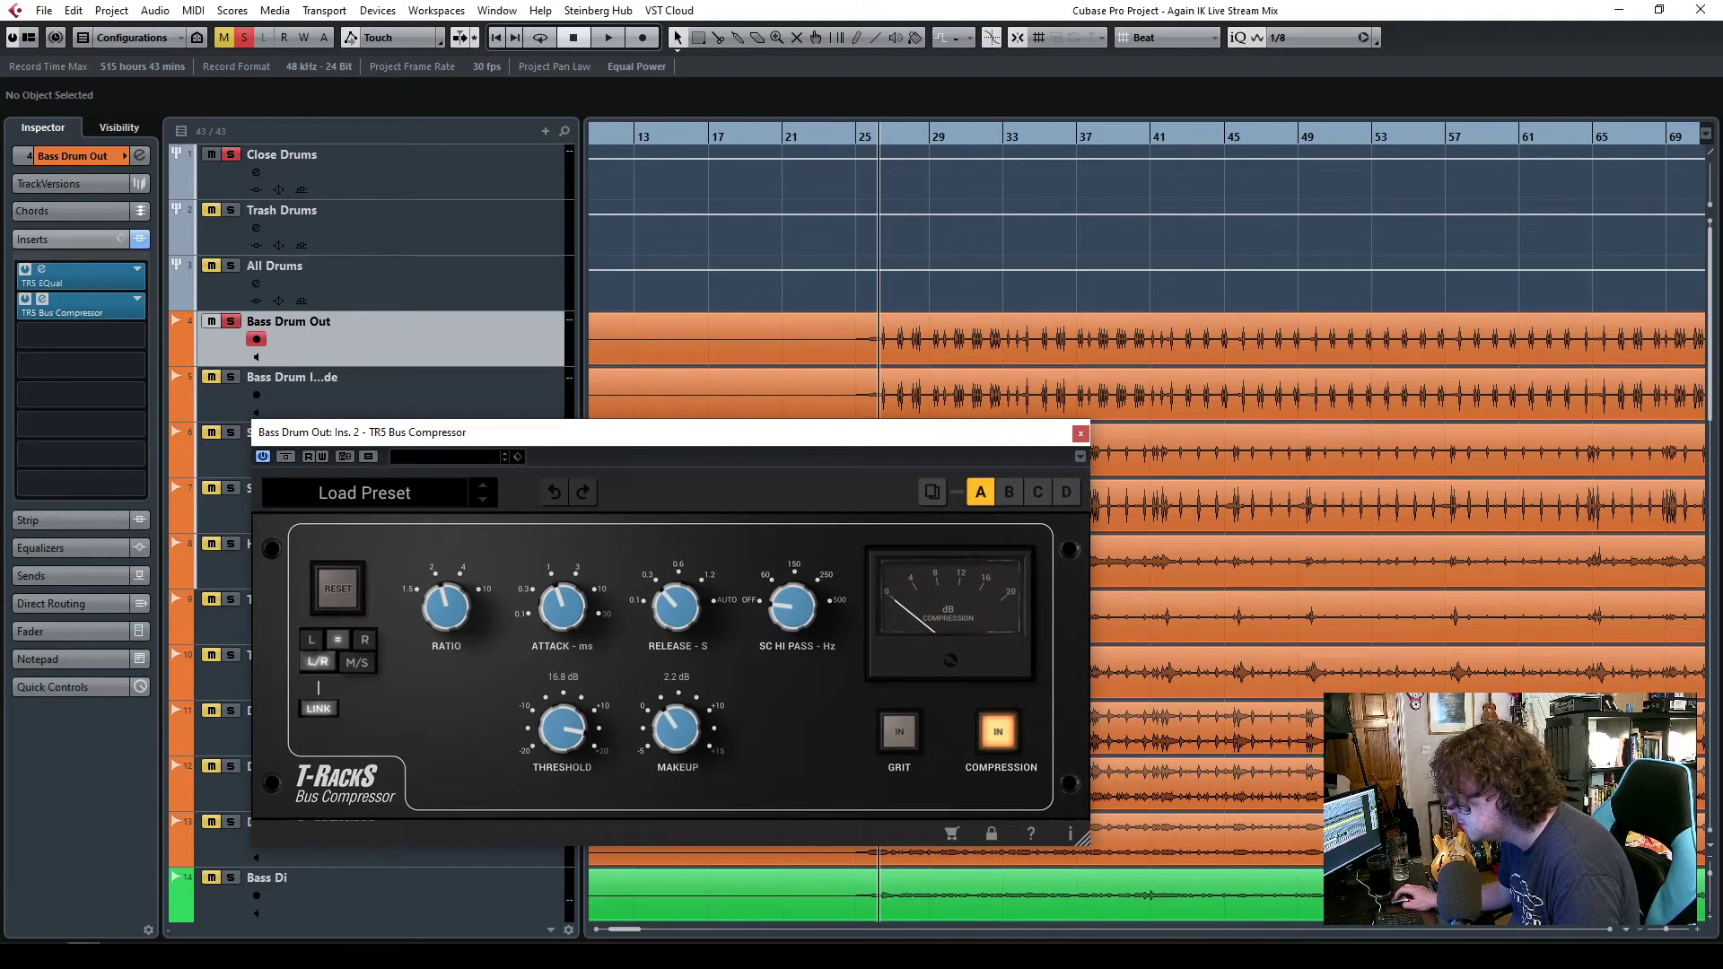
- Play Bass Drum Out from about bar 26 and set the Bus Compressor threshold to 7.5 dB
{"action": "key", "text": "h"}
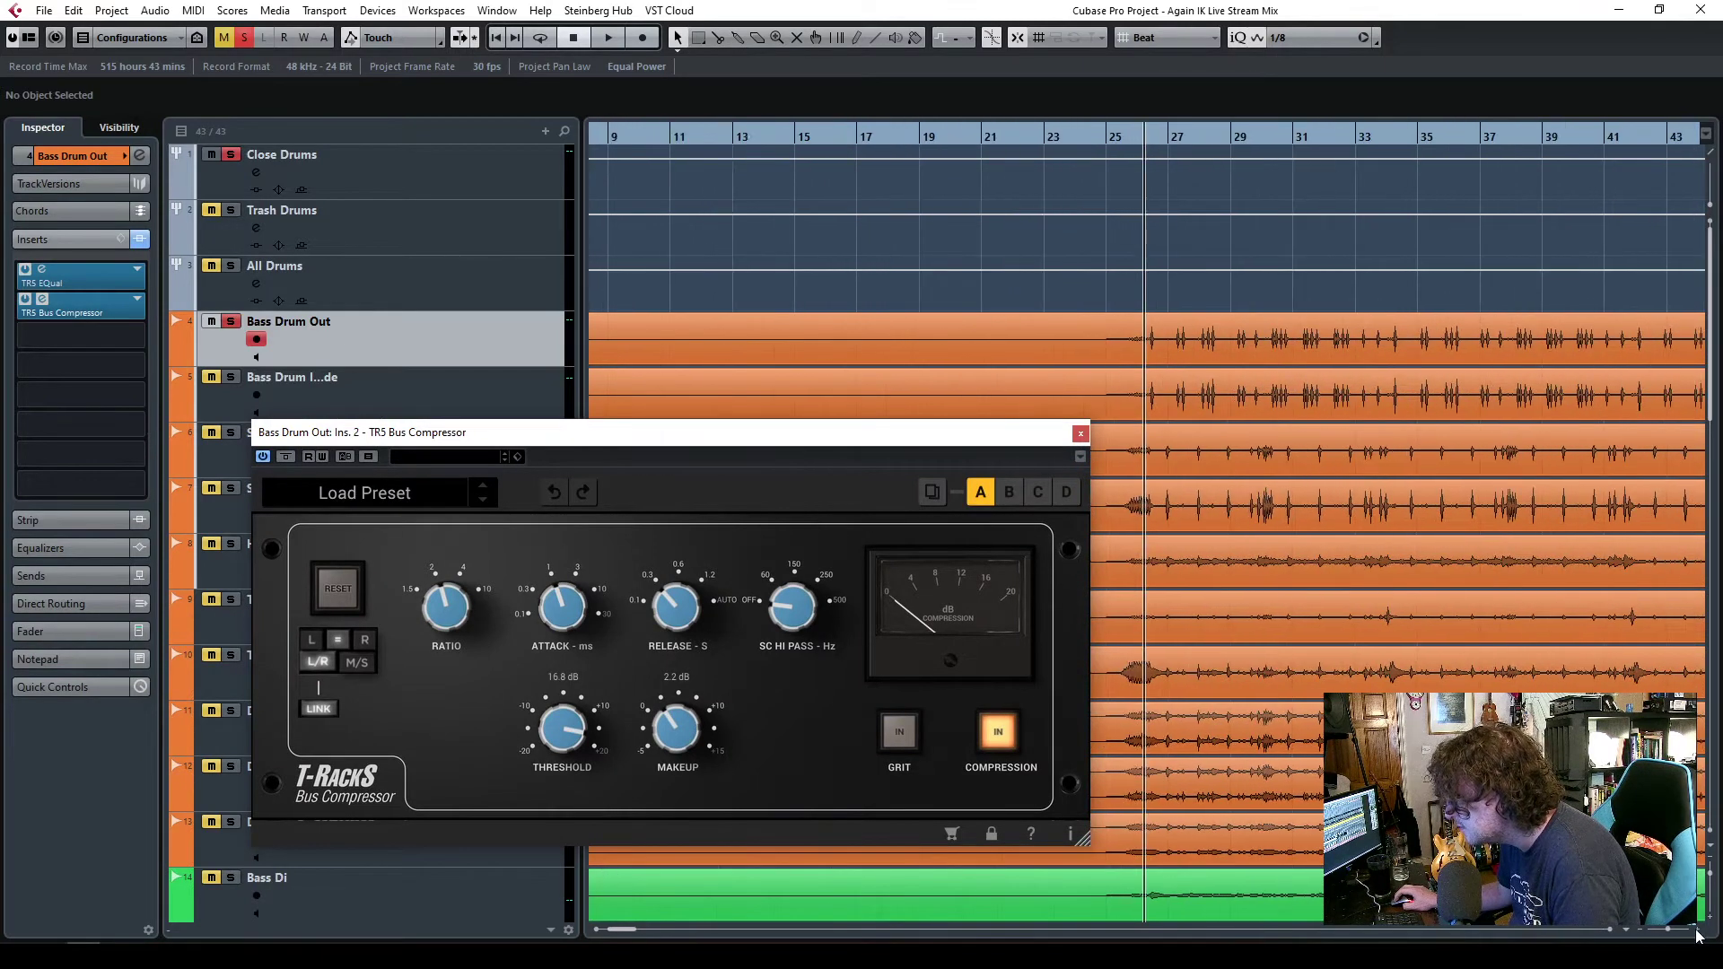
{"action": "left_click_drag", "start_coordinate": [559, 441], "coordinate": [529, 433]}
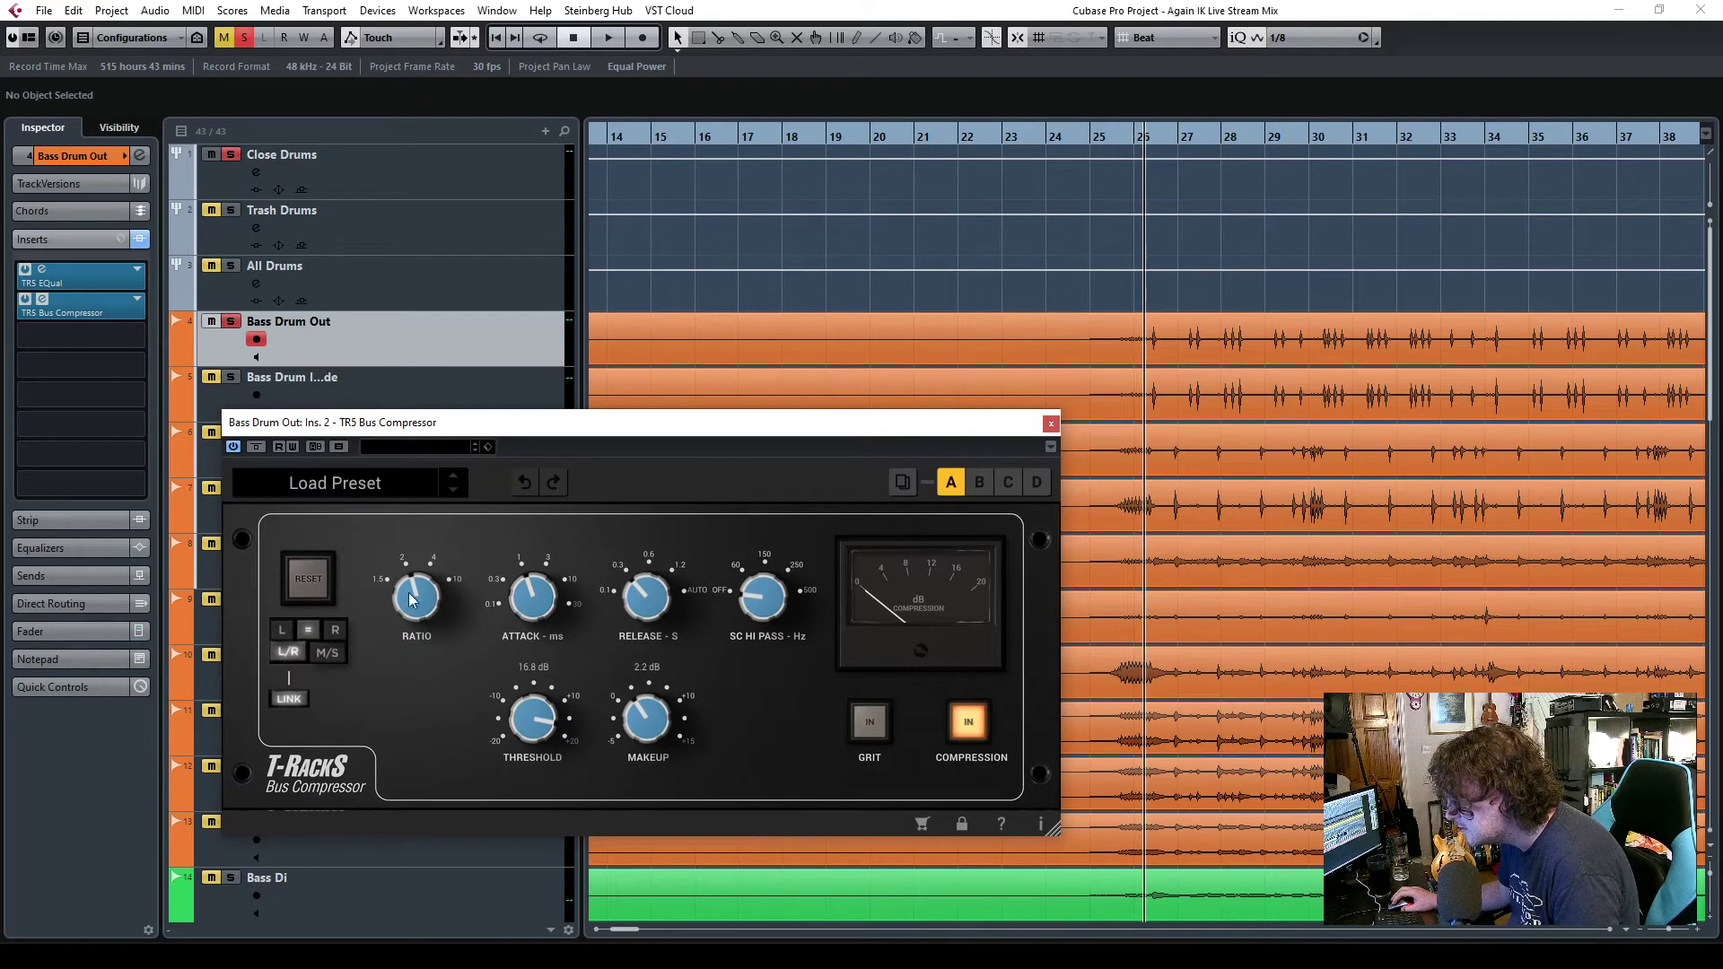
{"action": "key", "text": "space"}
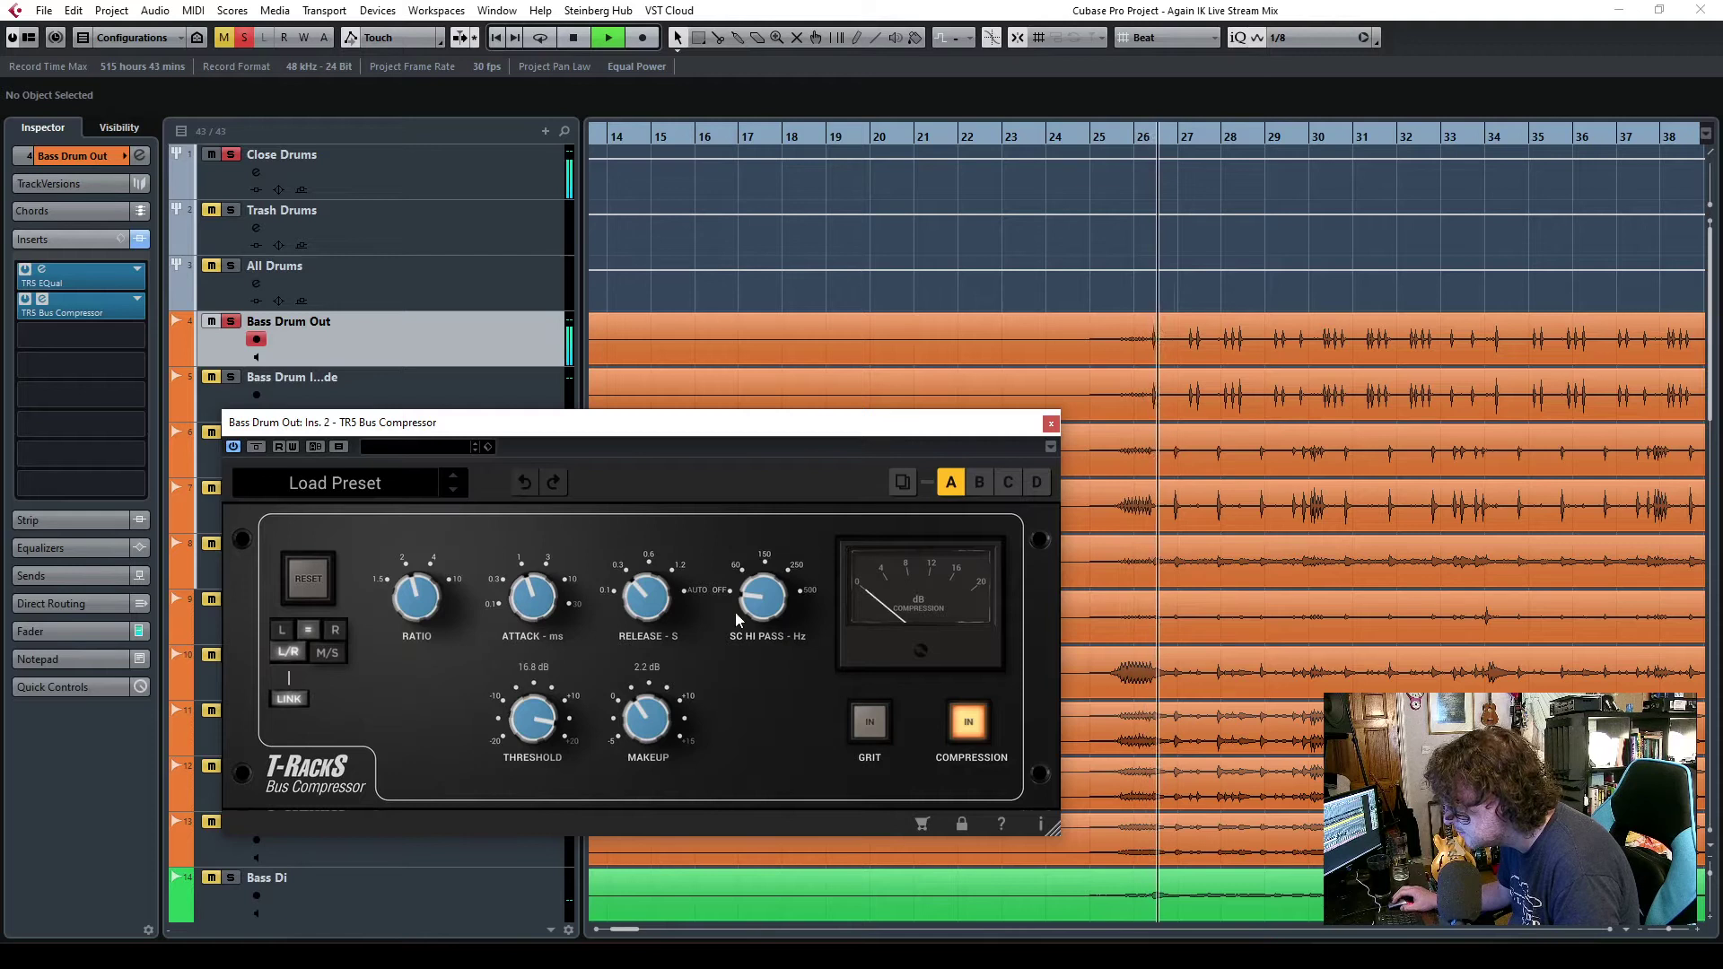
{"action": "scroll", "coordinate": [533, 731], "scroll_direction": "down", "scroll_amount": 1}
{"action": "left_click_drag", "start_coordinate": [533, 731], "coordinate": [534, 771]}
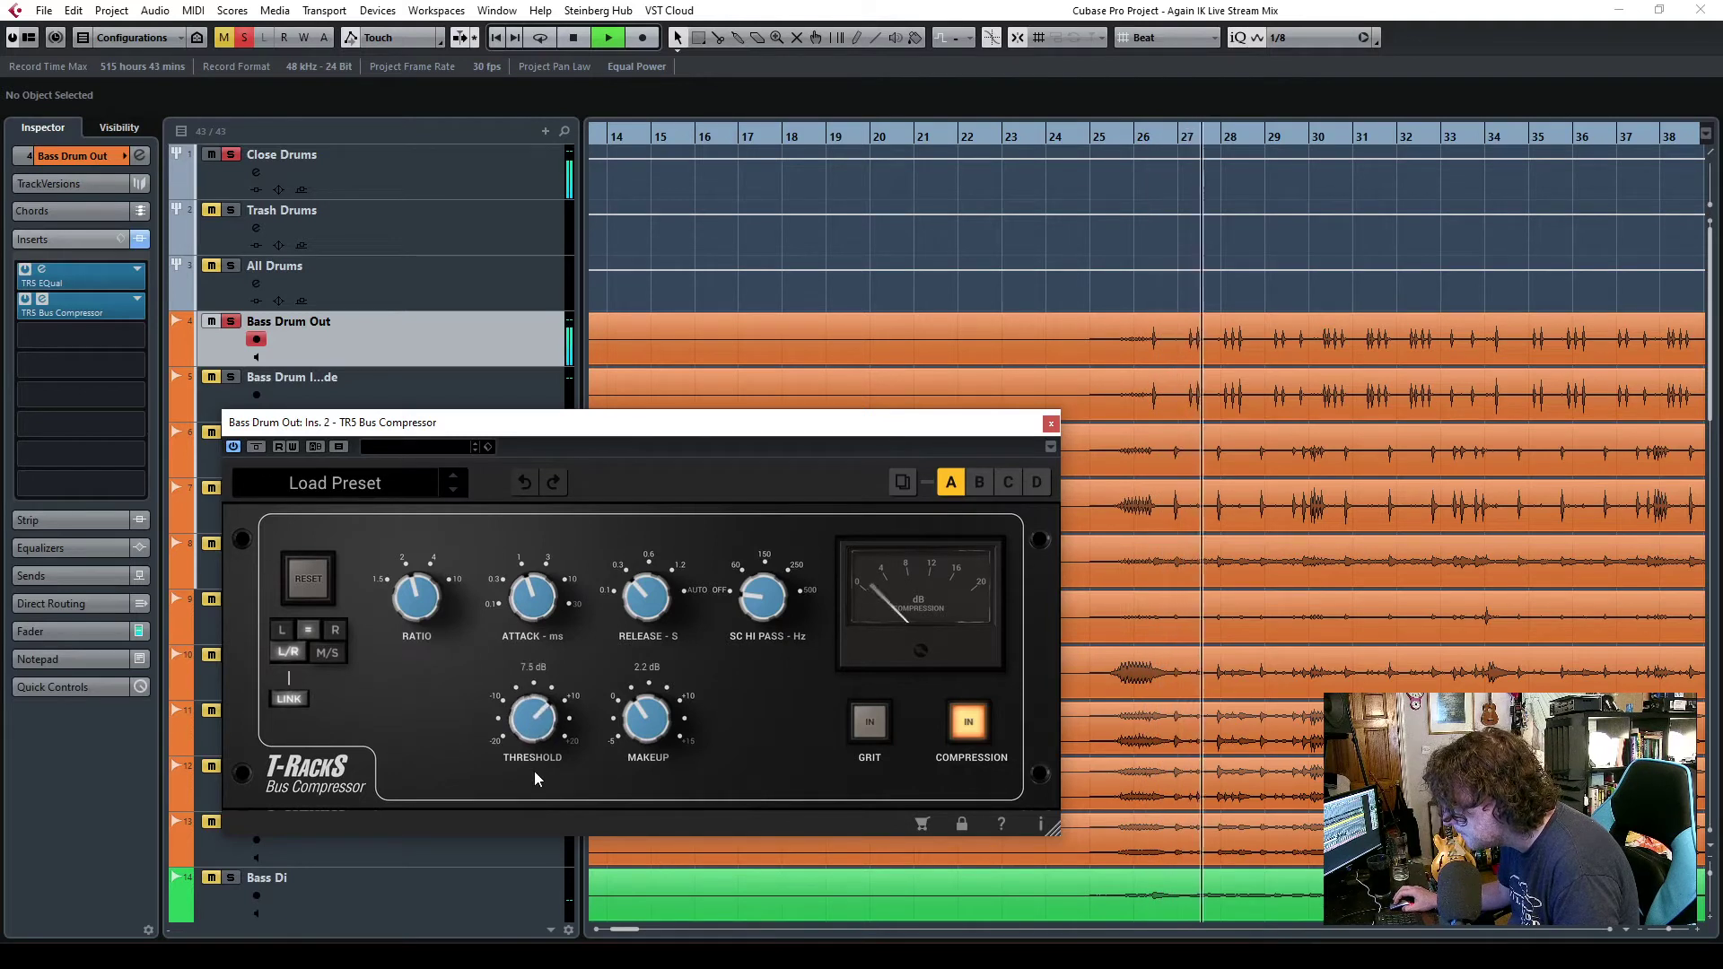
- Raise the ratio and lengthen attack and release on Bass Drum Out's Bus Compressor, set its threshold to 3.5 dB, and stop and close it
{"action": "left_click_drag", "start_coordinate": [646, 596], "coordinate": [654, 464]}
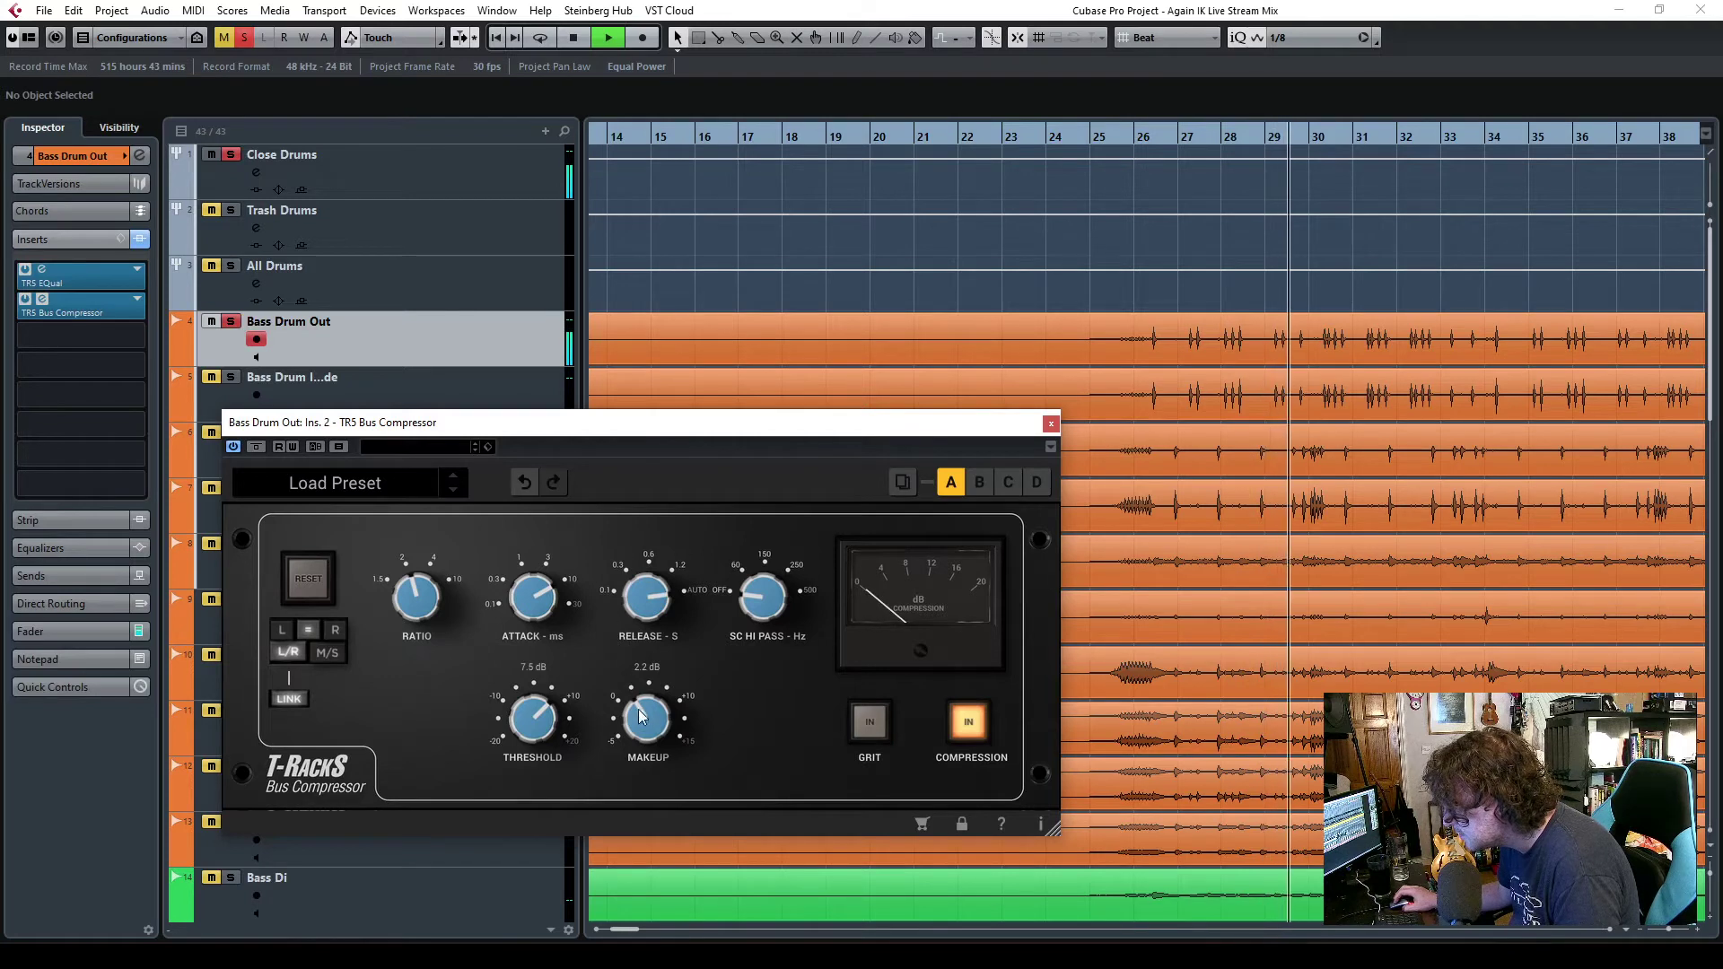
{"action": "mouse_move", "coordinate": [545, 715]}
{"action": "left_mouse_down"}
{"action": "mouse_move", "coordinate": [526, 756]}
{"action": "mouse_move", "coordinate": [529, 740]}
{"action": "left_mouse_up"}
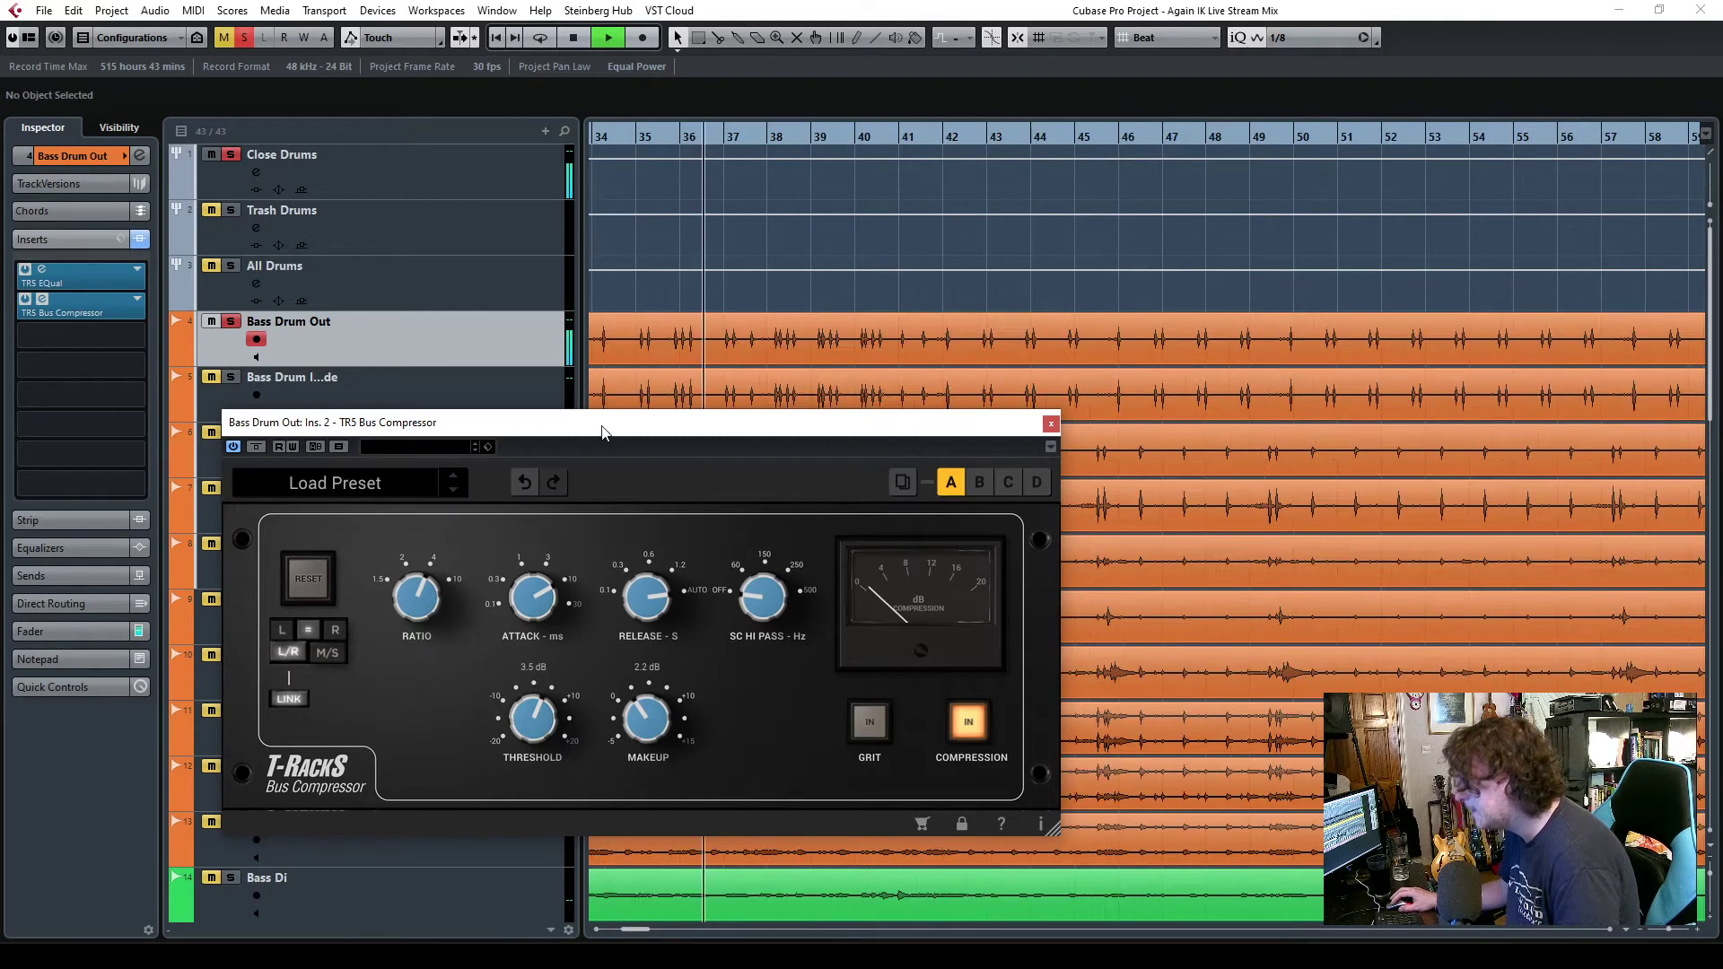
{"action": "left_click_drag", "start_coordinate": [602, 433], "coordinate": [719, 332]}
{"action": "key", "text": "space"}
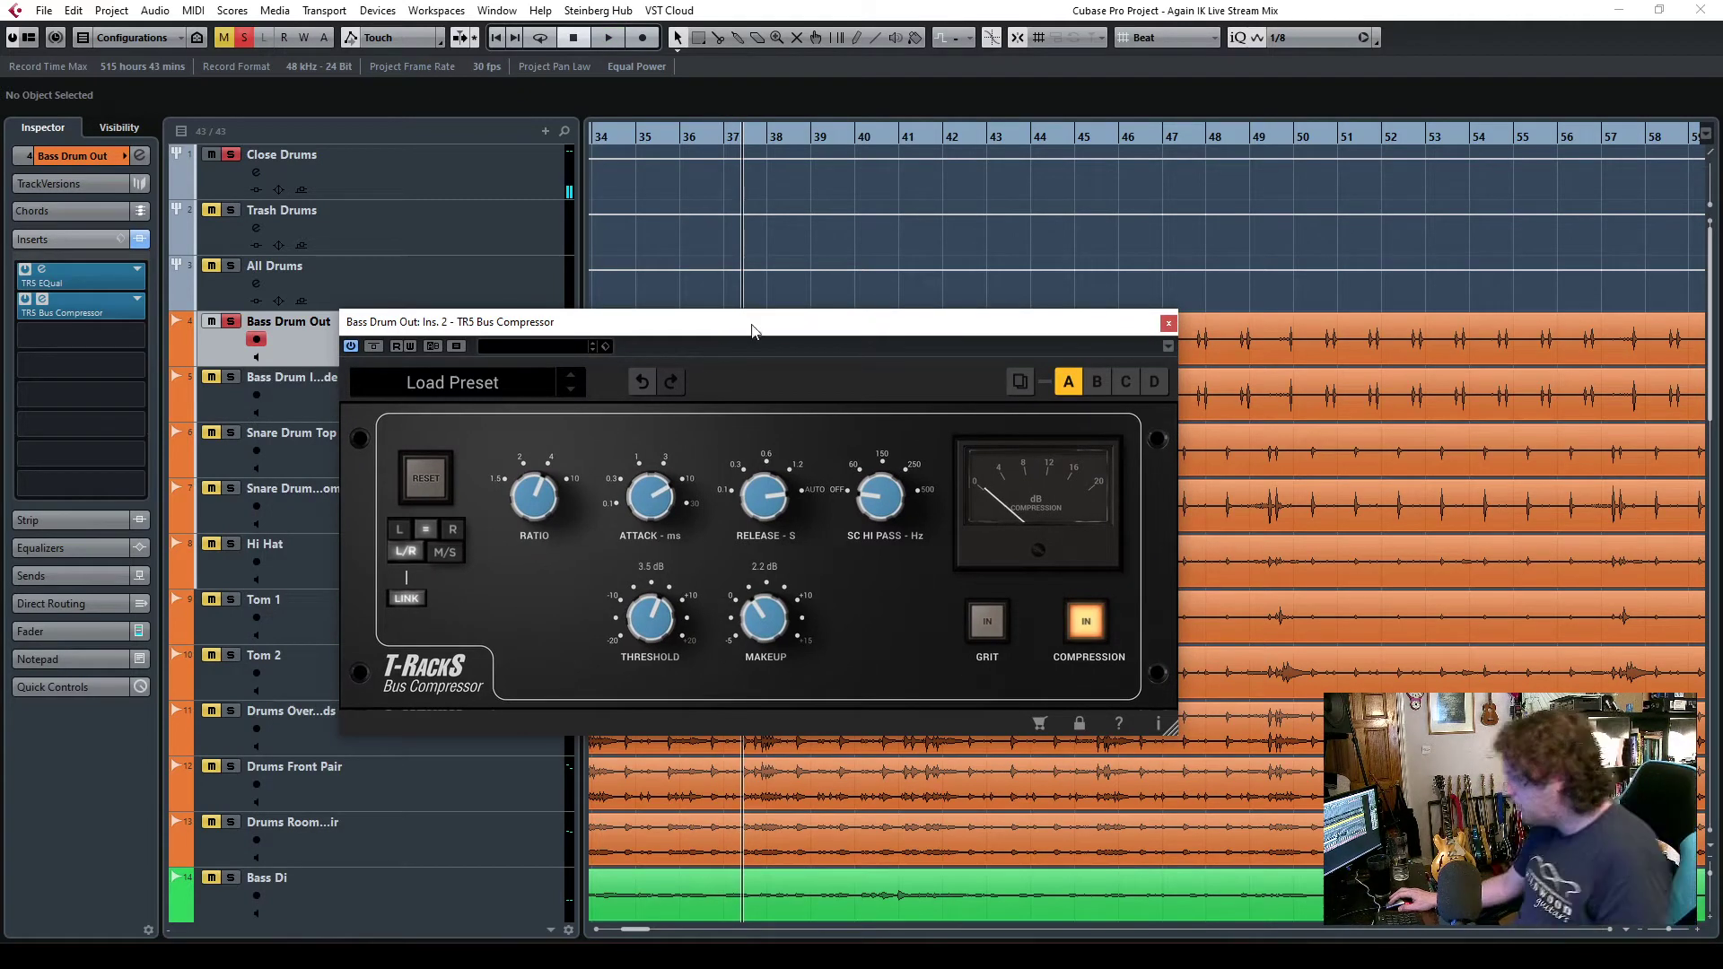
{"action": "left_click", "coordinate": [1169, 323]}
- Load TR5 Bus Compressor in the second insert slot of Bass Drum Inside
{"action": "left_click", "coordinate": [476, 416]}
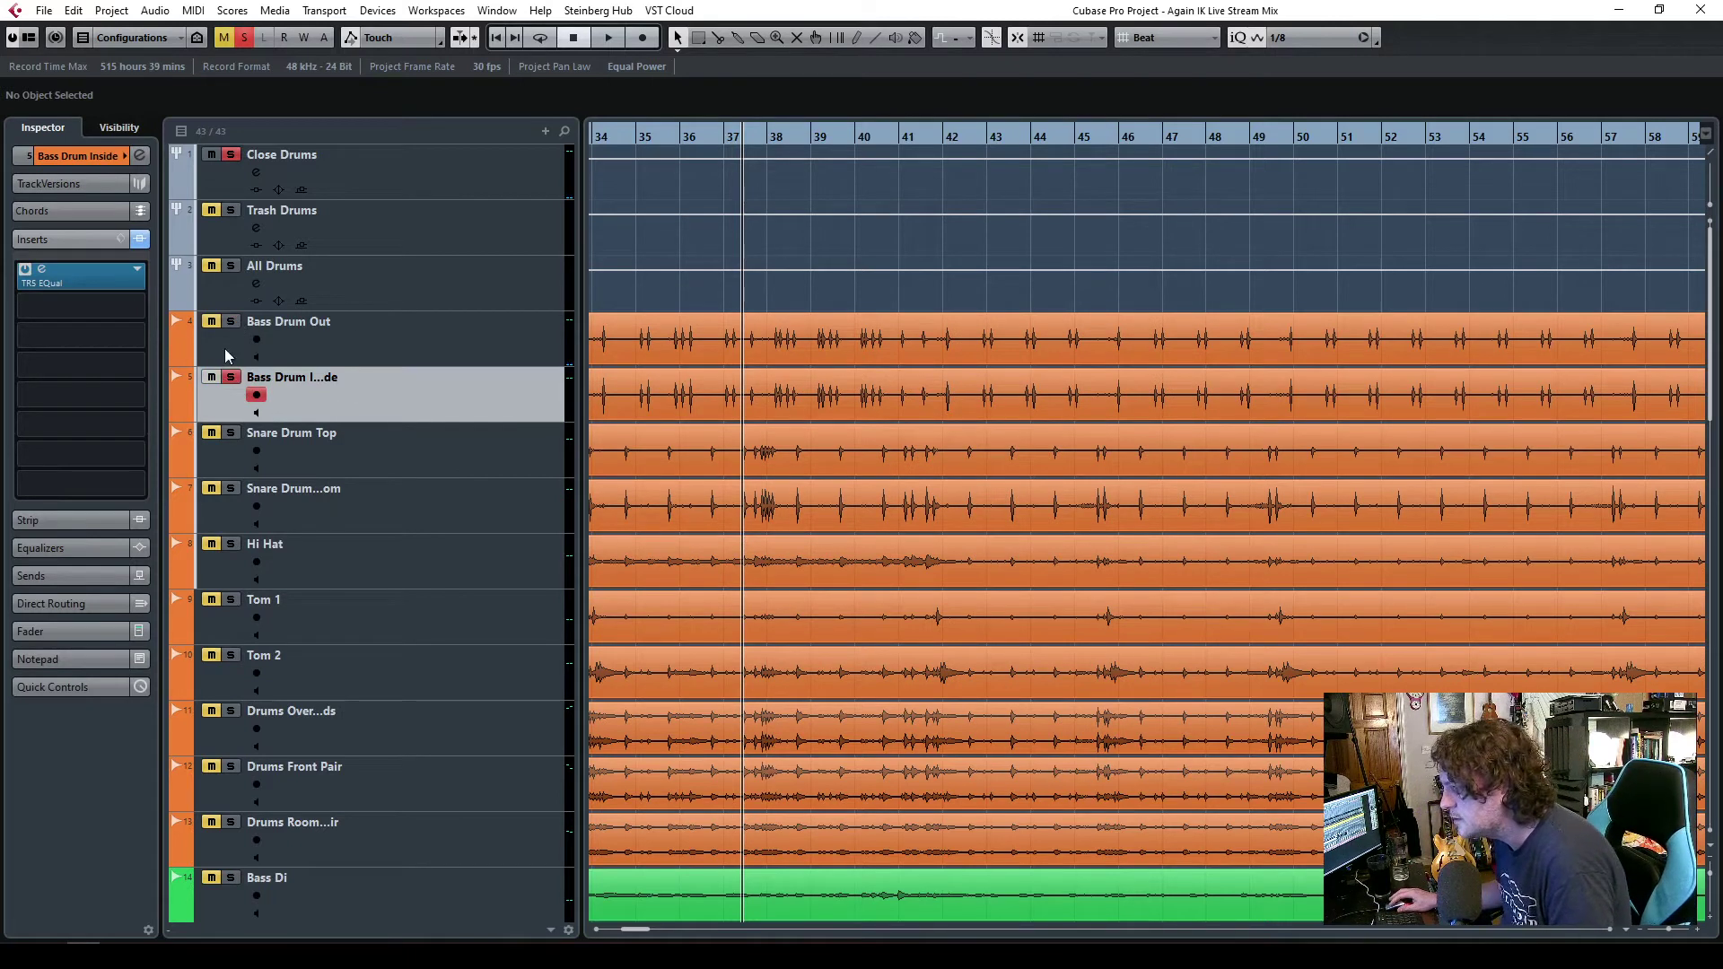
{"action": "left_click", "coordinate": [120, 314]}
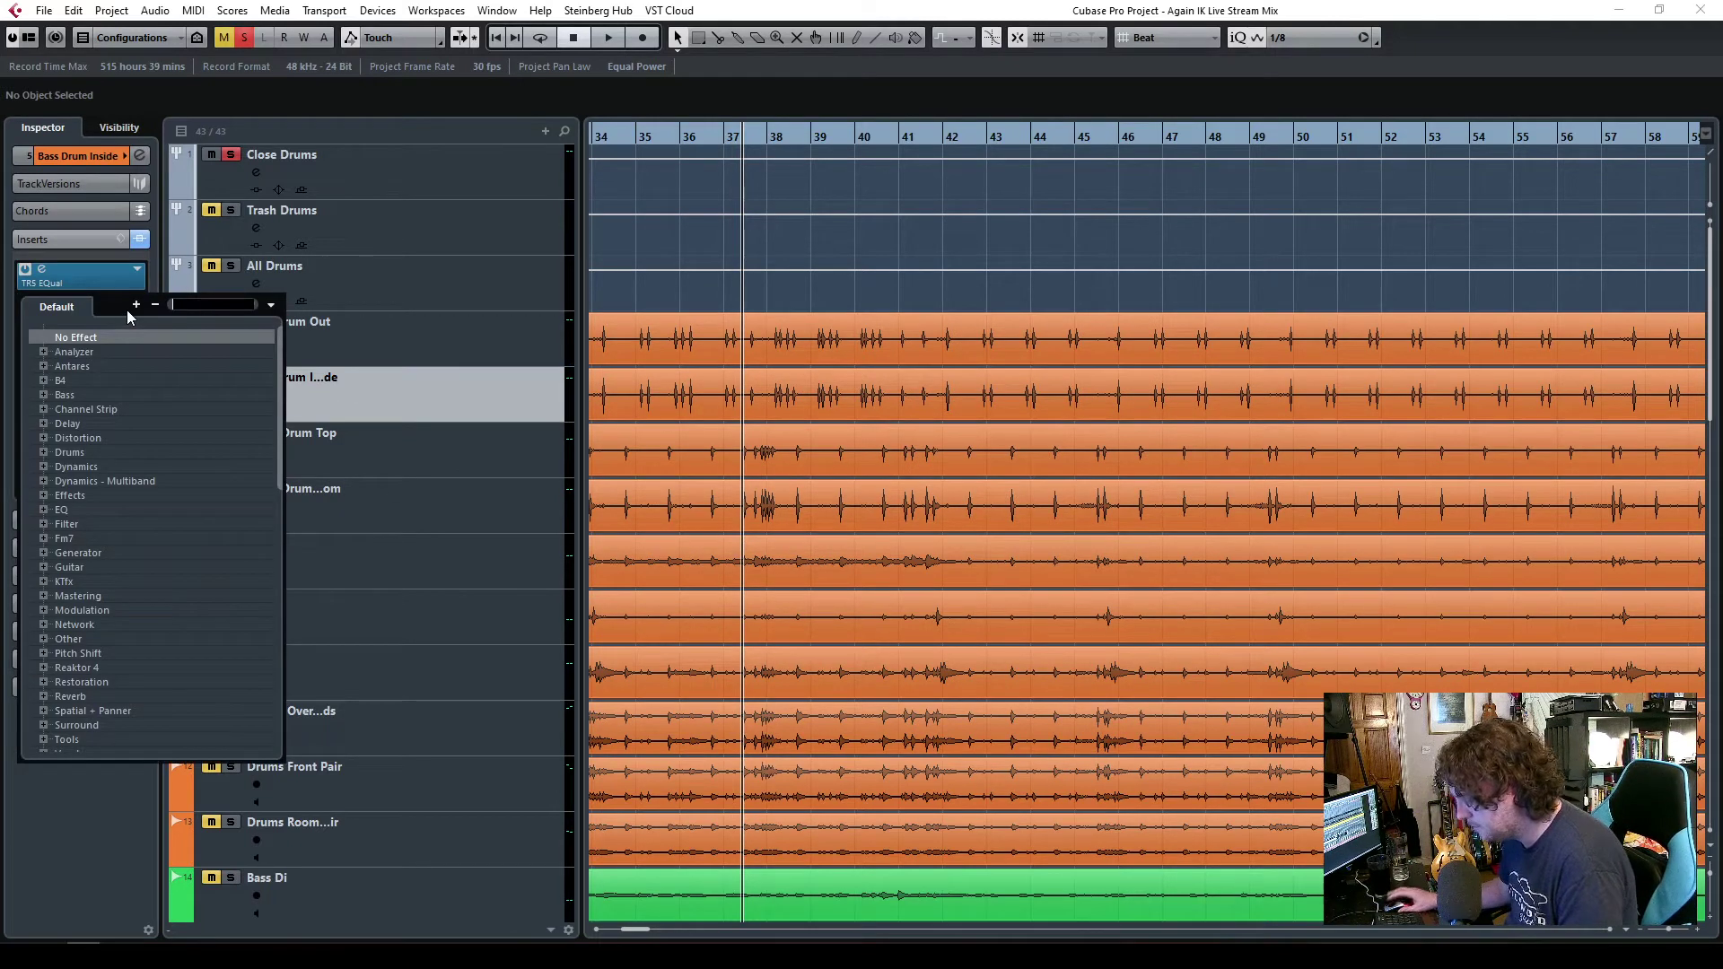
{"action": "type", "text": "tr5"}
{"action": "scroll", "coordinate": [179, 592], "scroll_direction": "down", "scroll_amount": 5}
{"action": "scroll", "coordinate": [179, 593], "scroll_direction": "up", "scroll_amount": 2}
{"action": "left_click", "coordinate": [149, 482]}
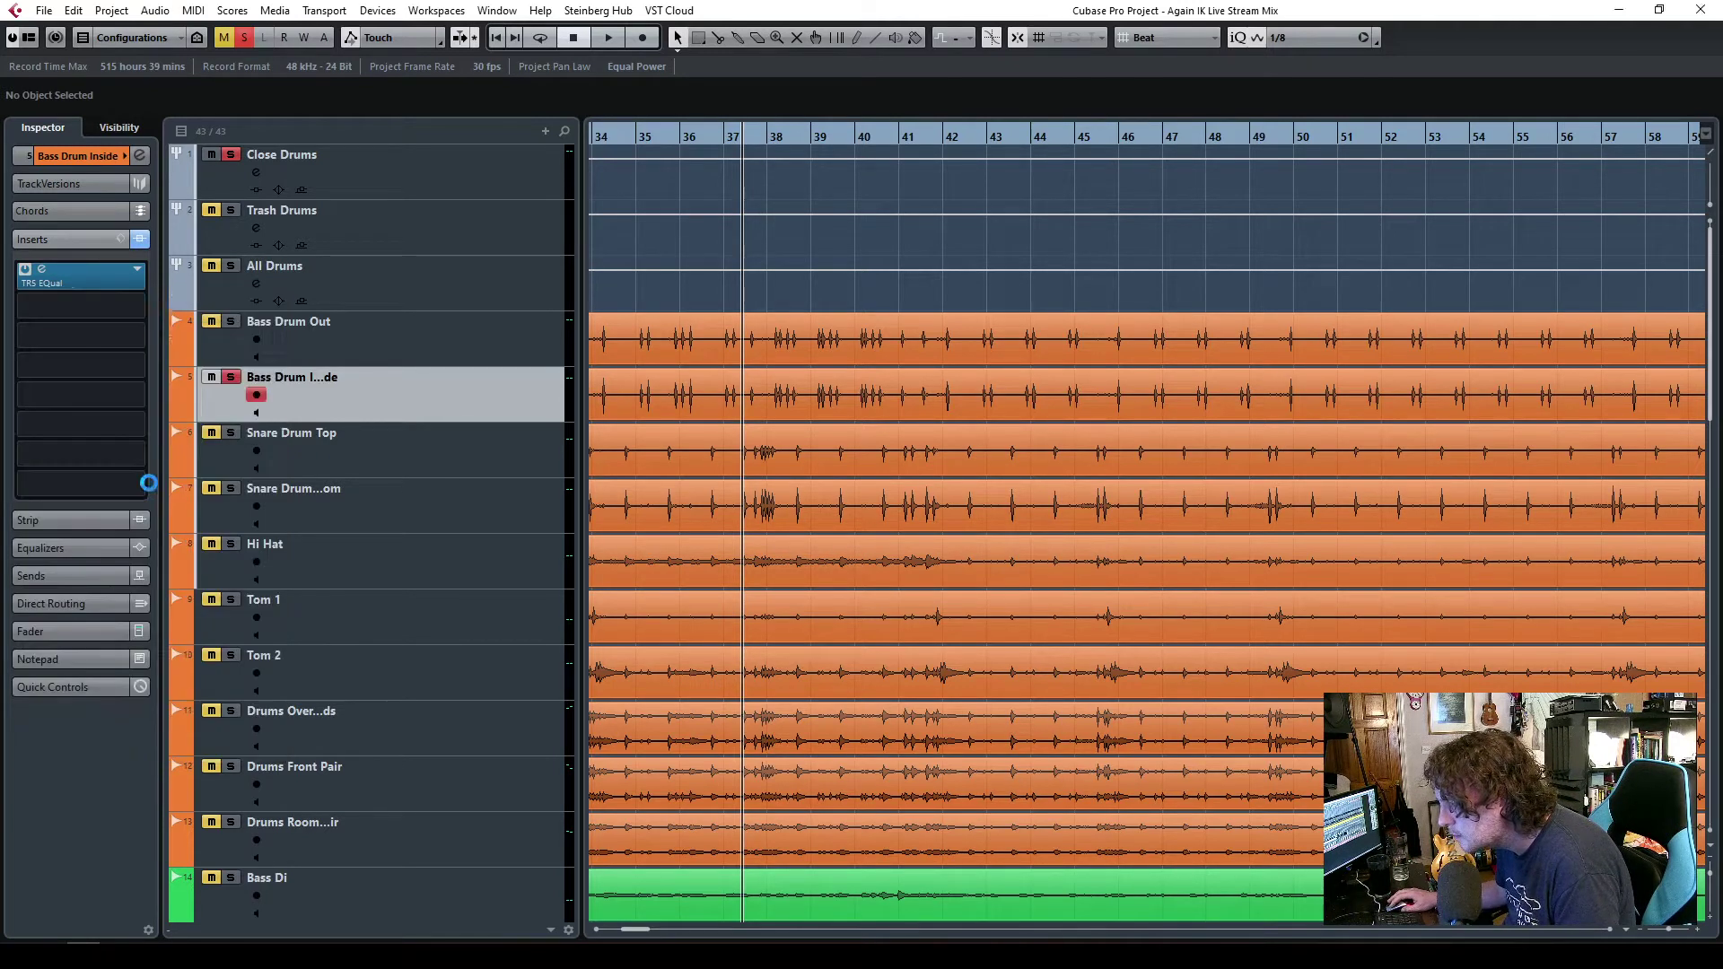
- Switch the Bus Compressors on both bass drum tracks to L during playback, close Bass Drum Out's compressor and stop
{"action": "key", "text": "space"}
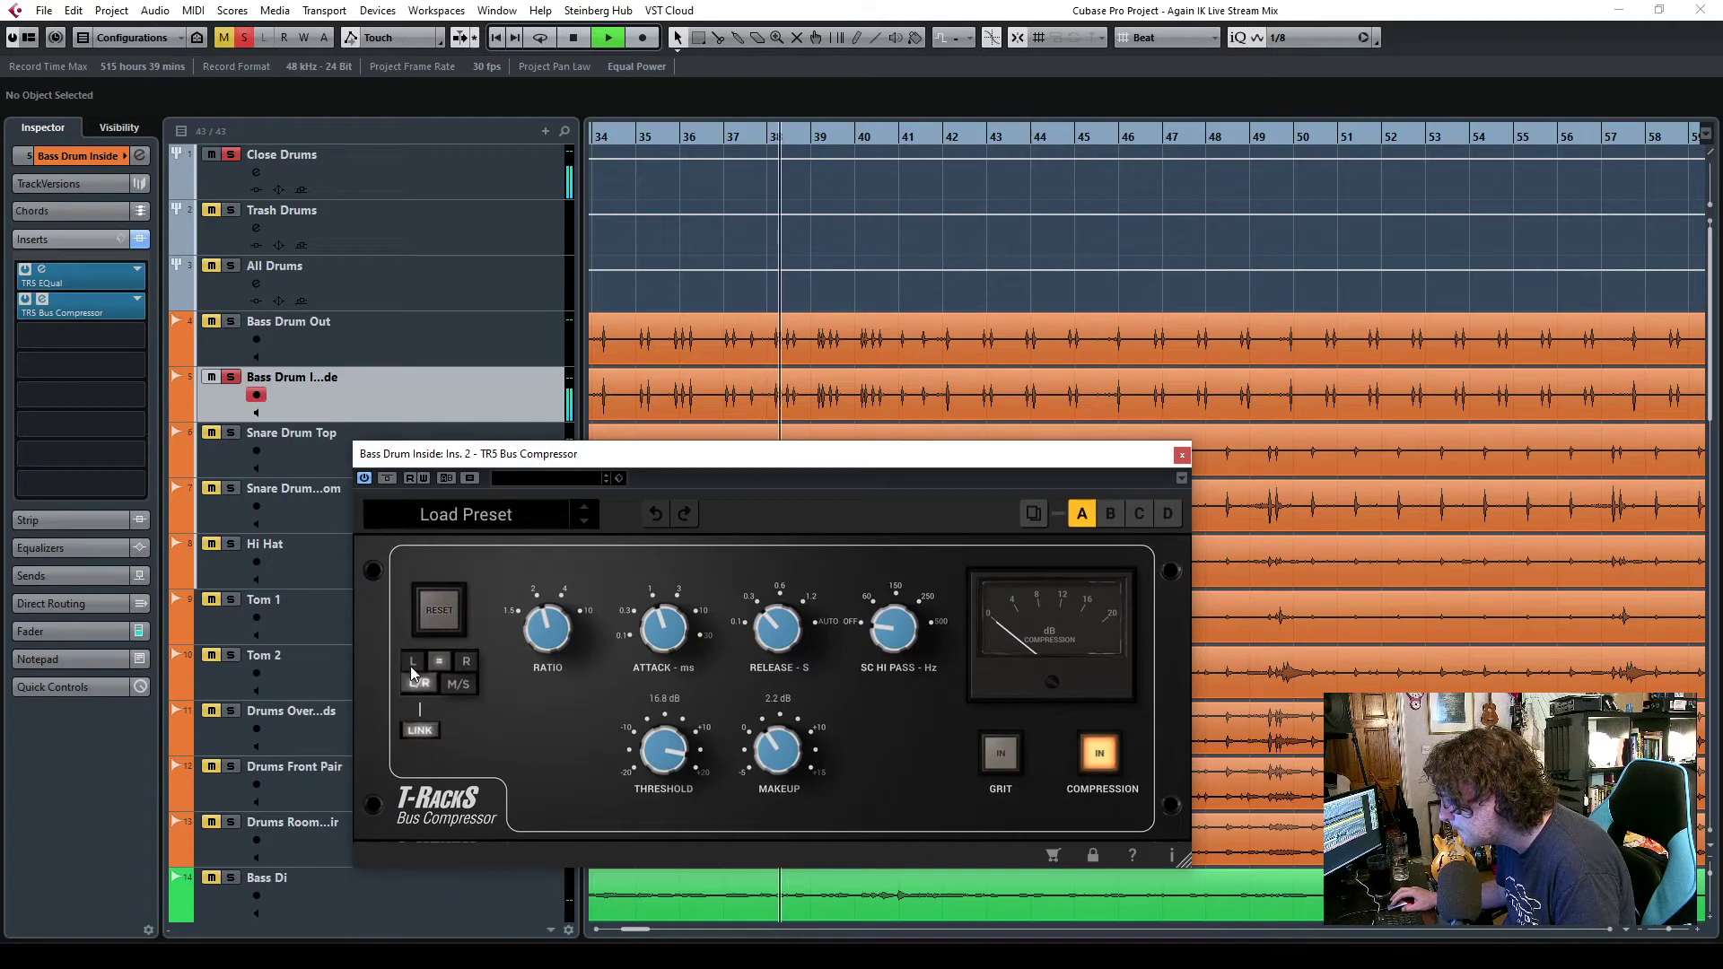
{"action": "left_click", "coordinate": [395, 334]}
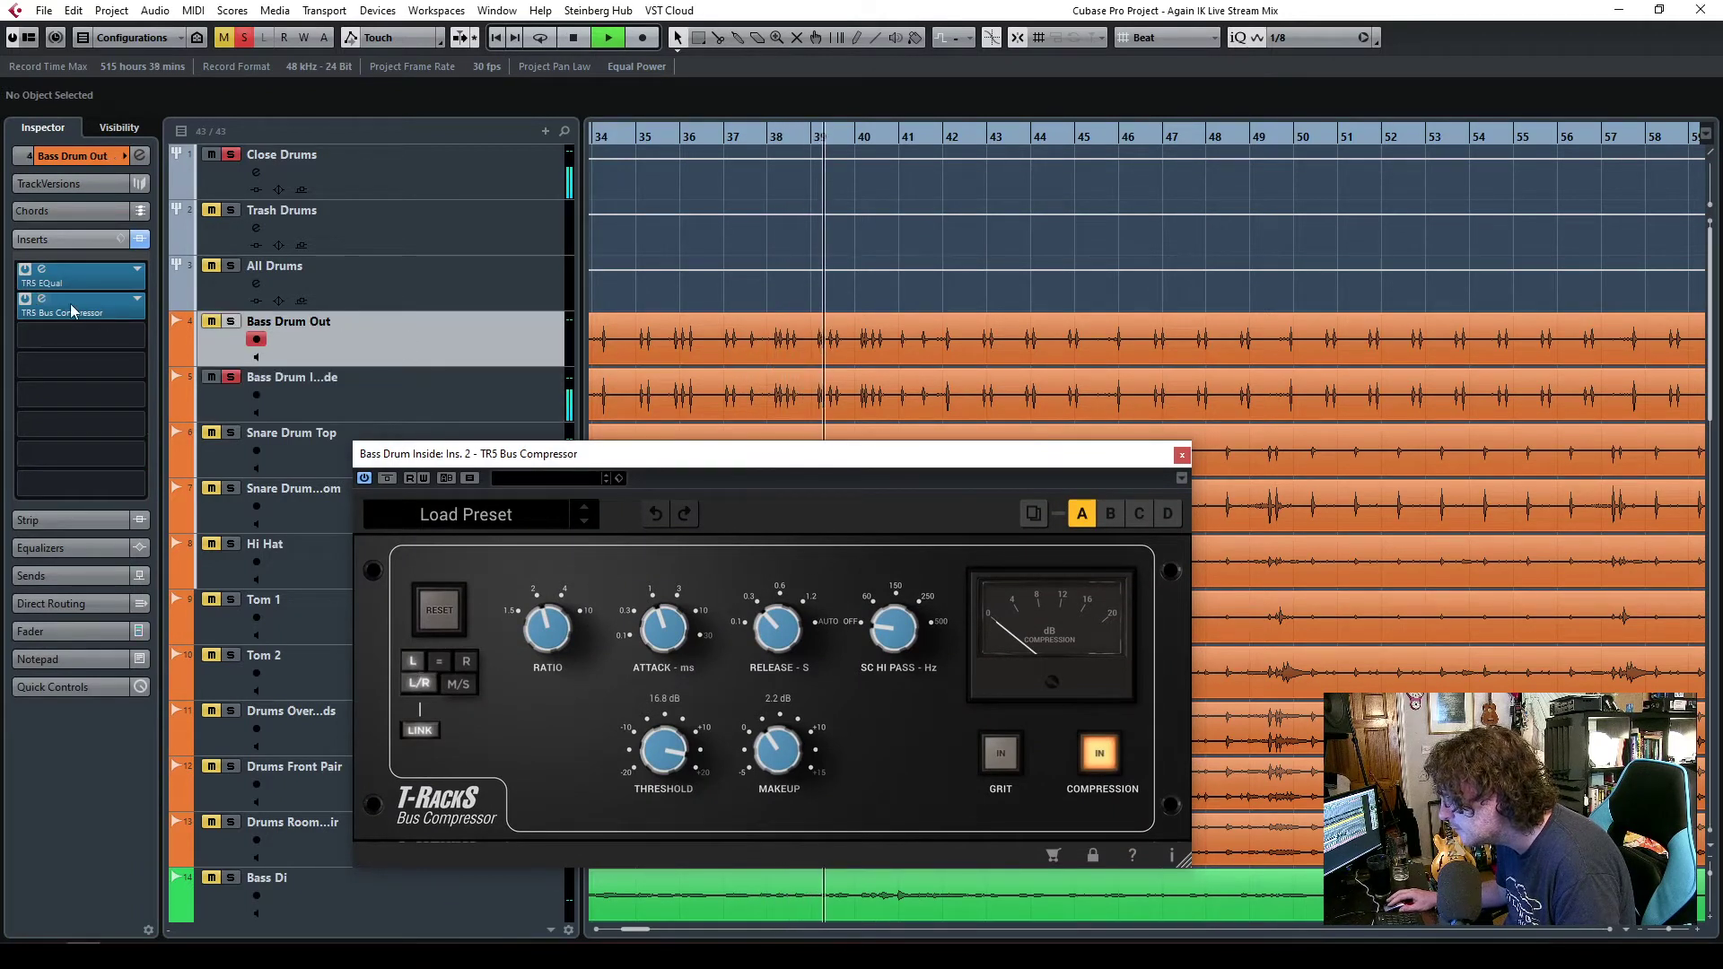
{"action": "left_click", "coordinate": [42, 299]}
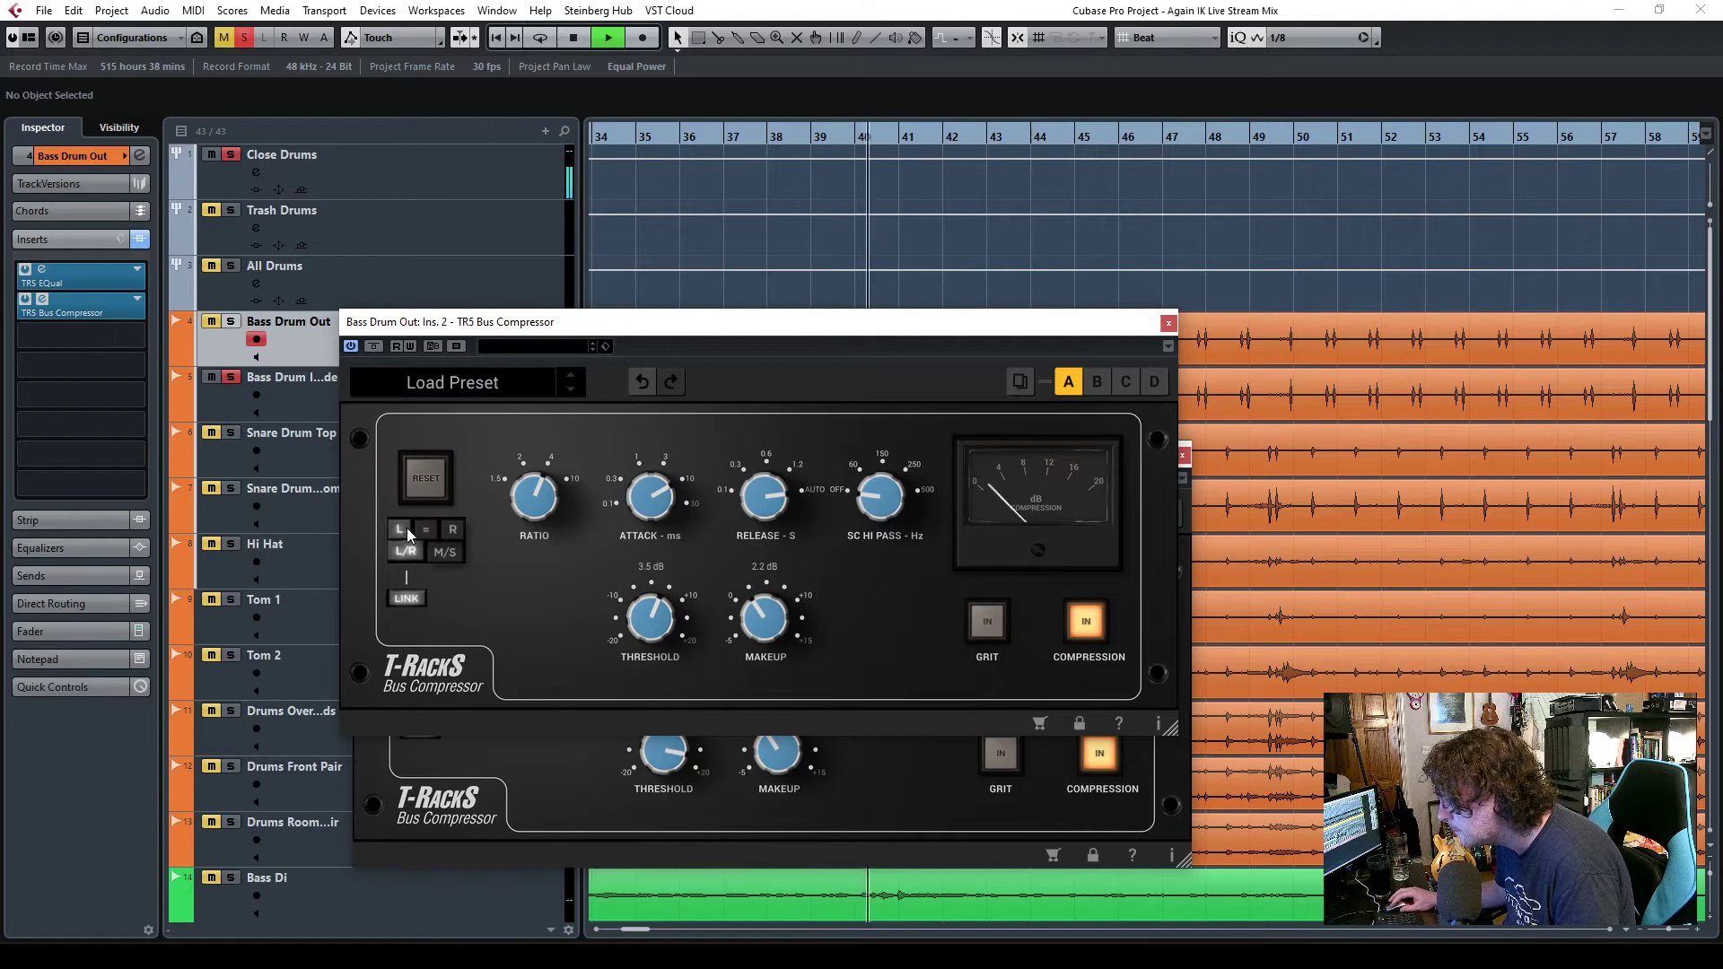
{"action": "left_click_drag", "start_coordinate": [813, 328], "coordinate": [704, 202]}
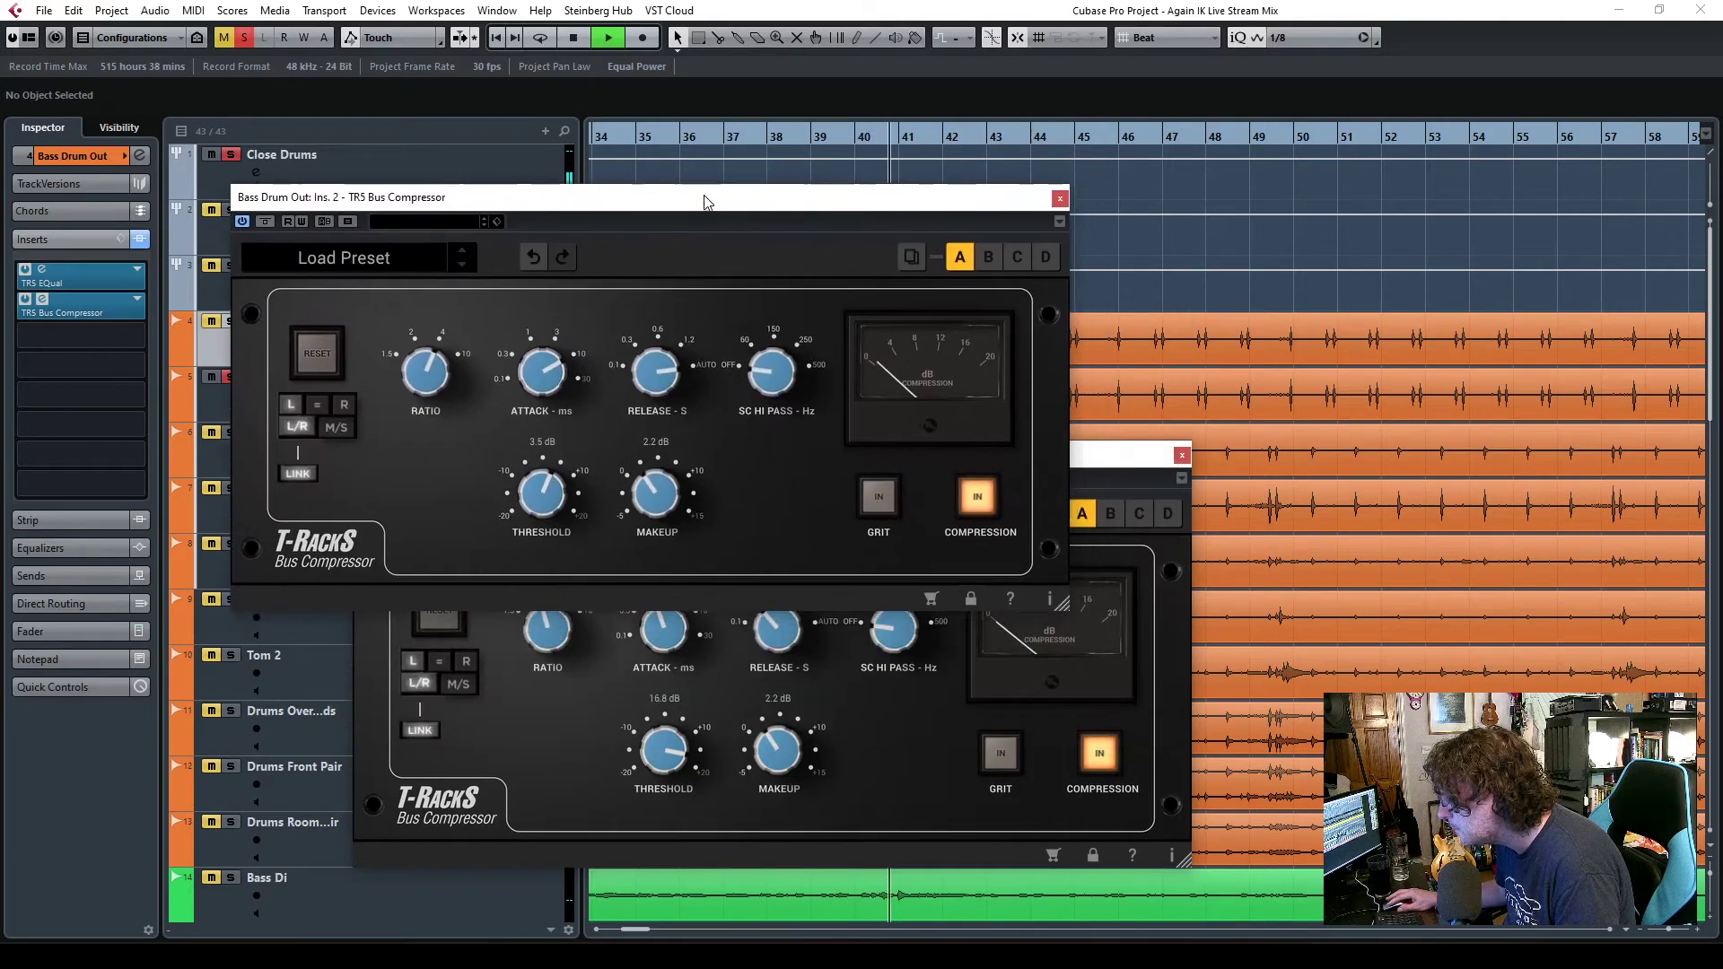
{"action": "left_click", "coordinate": [1059, 200]}
{"action": "key", "text": "space"}
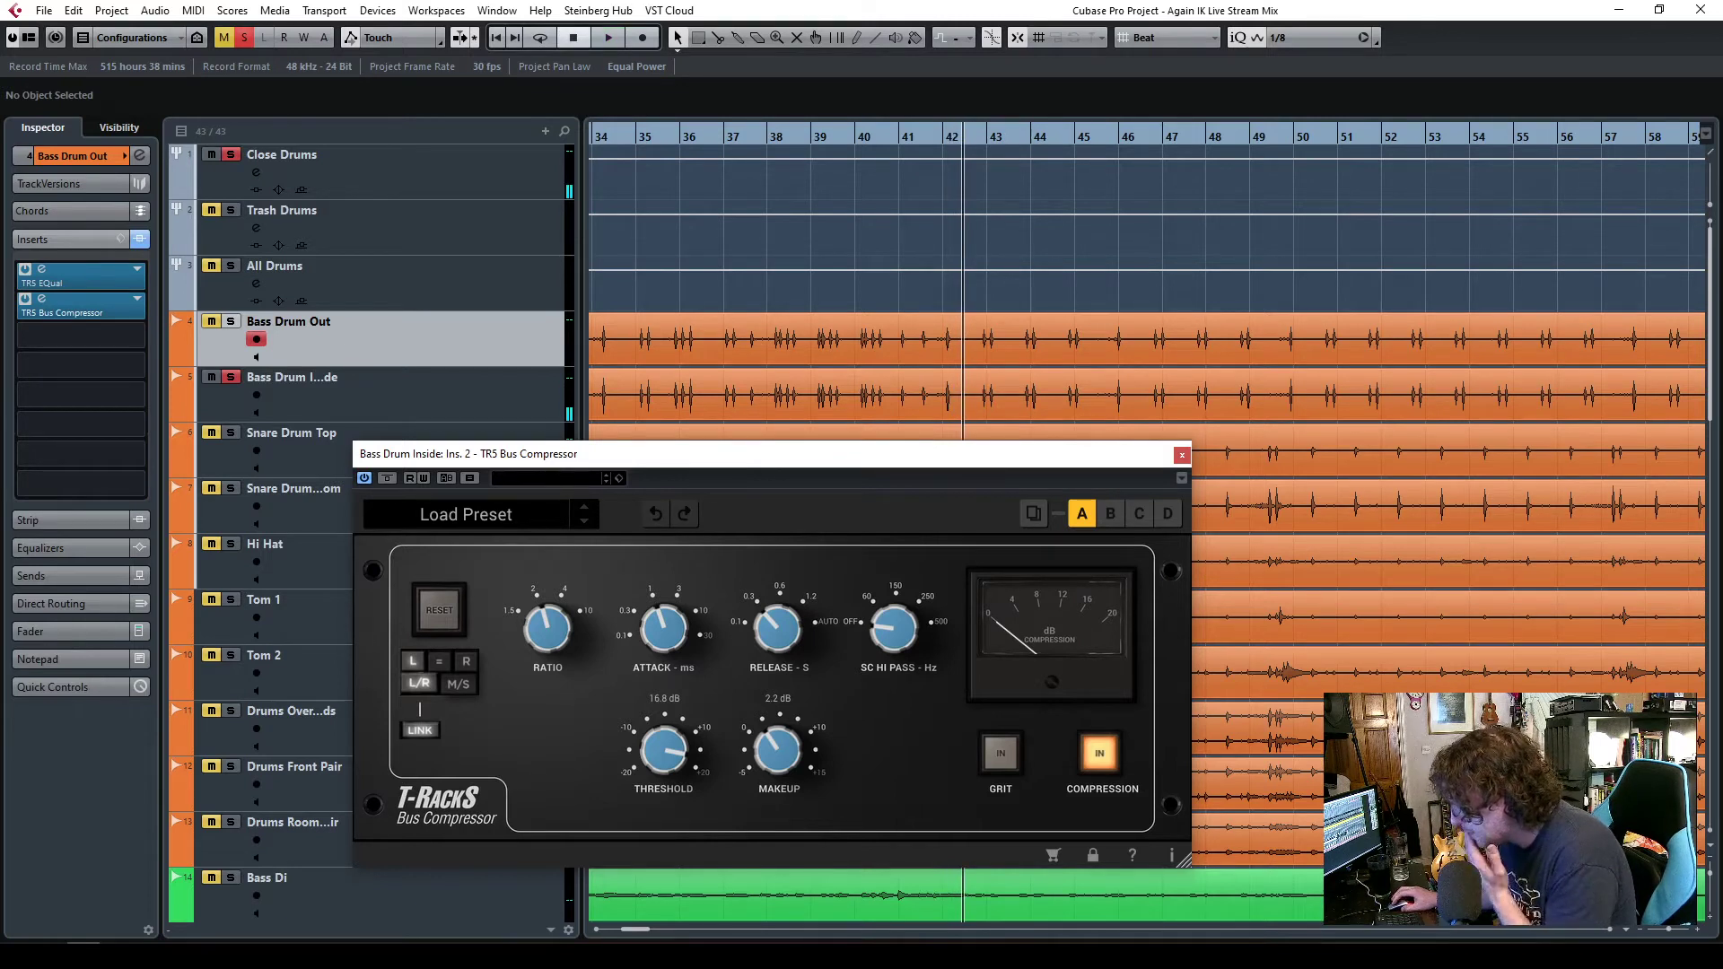
- Play from about bar 26 and set Bass Drum Inside's Bus Compressor to a longer release, 5.7 dB threshold and 4.0 dB makeup
{"action": "left_click_drag", "start_coordinate": [636, 936], "coordinate": [630, 936]}
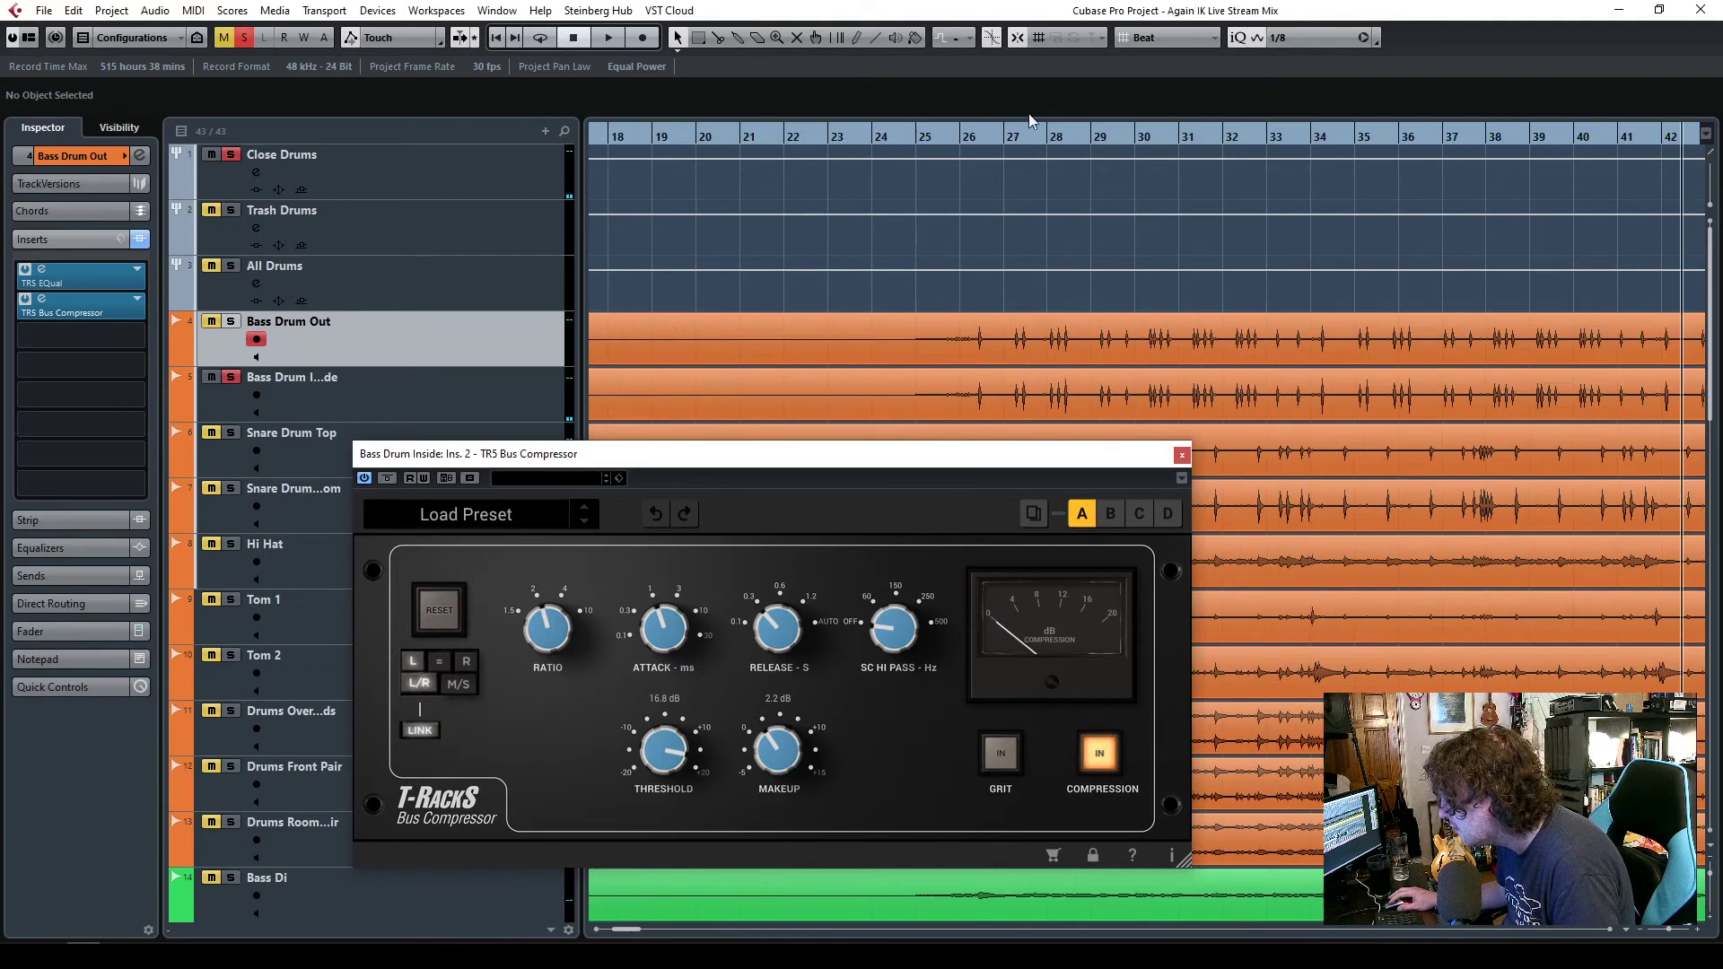
{"action": "left_click", "coordinate": [963, 146]}
{"action": "left_click_drag", "start_coordinate": [638, 460], "coordinate": [570, 450]}
{"action": "key", "text": "space"}
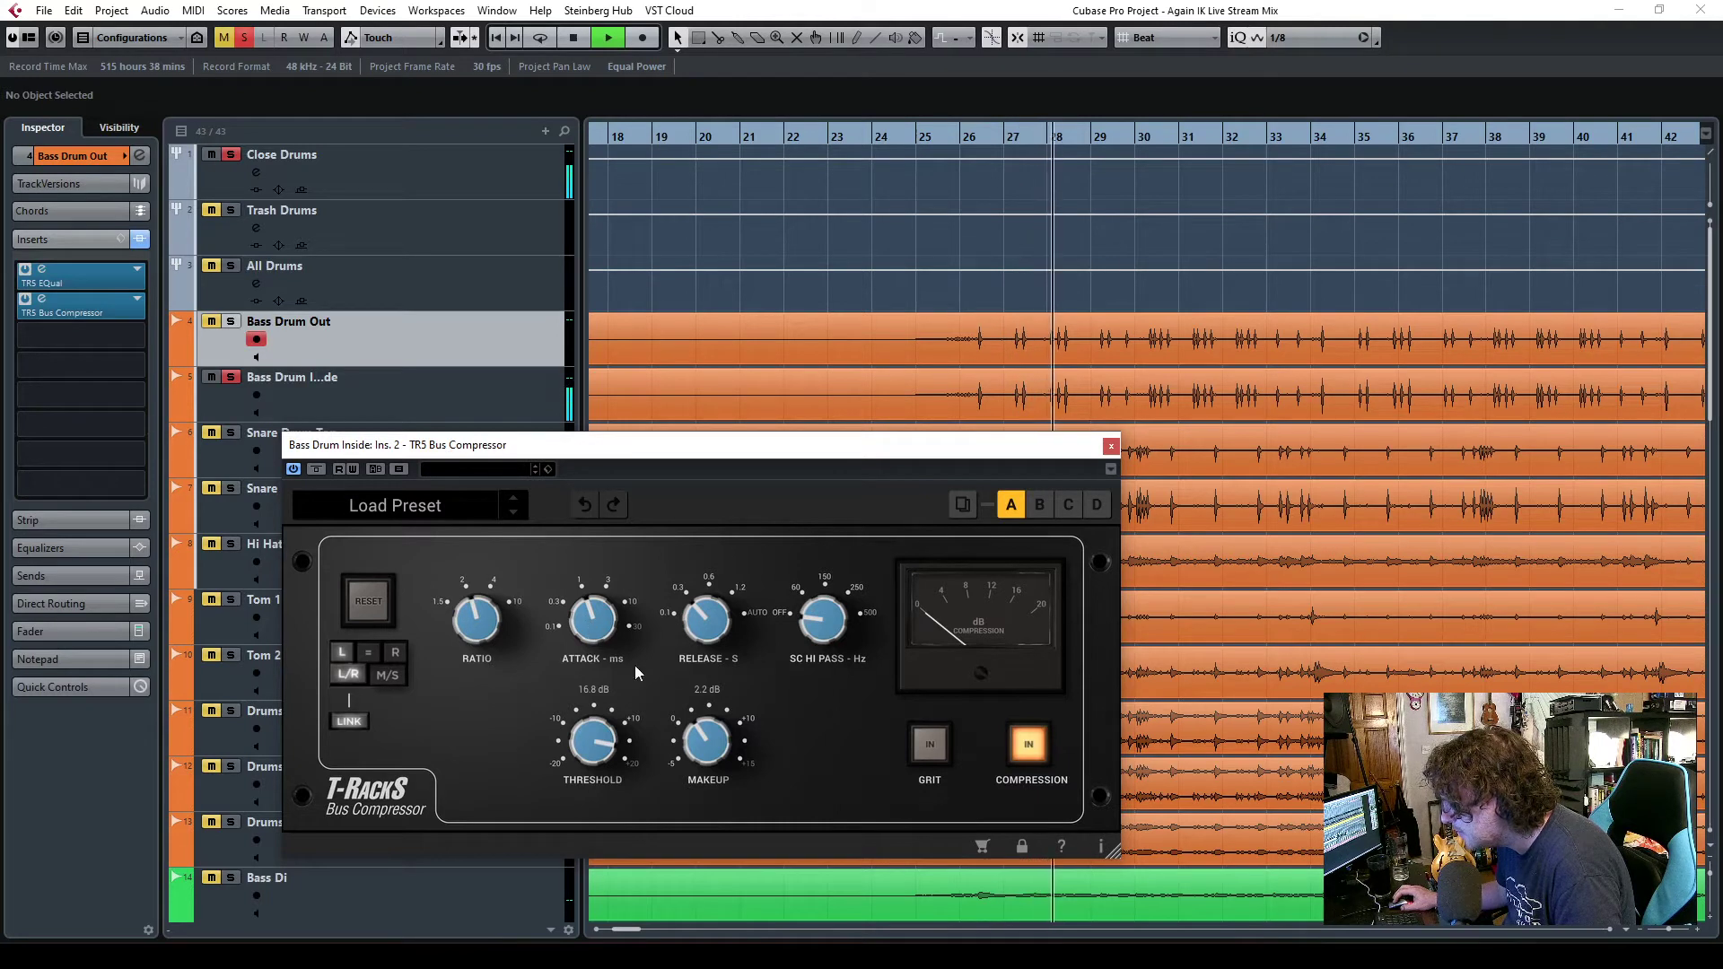
{"action": "left_click_drag", "start_coordinate": [592, 741], "coordinate": [595, 804]}
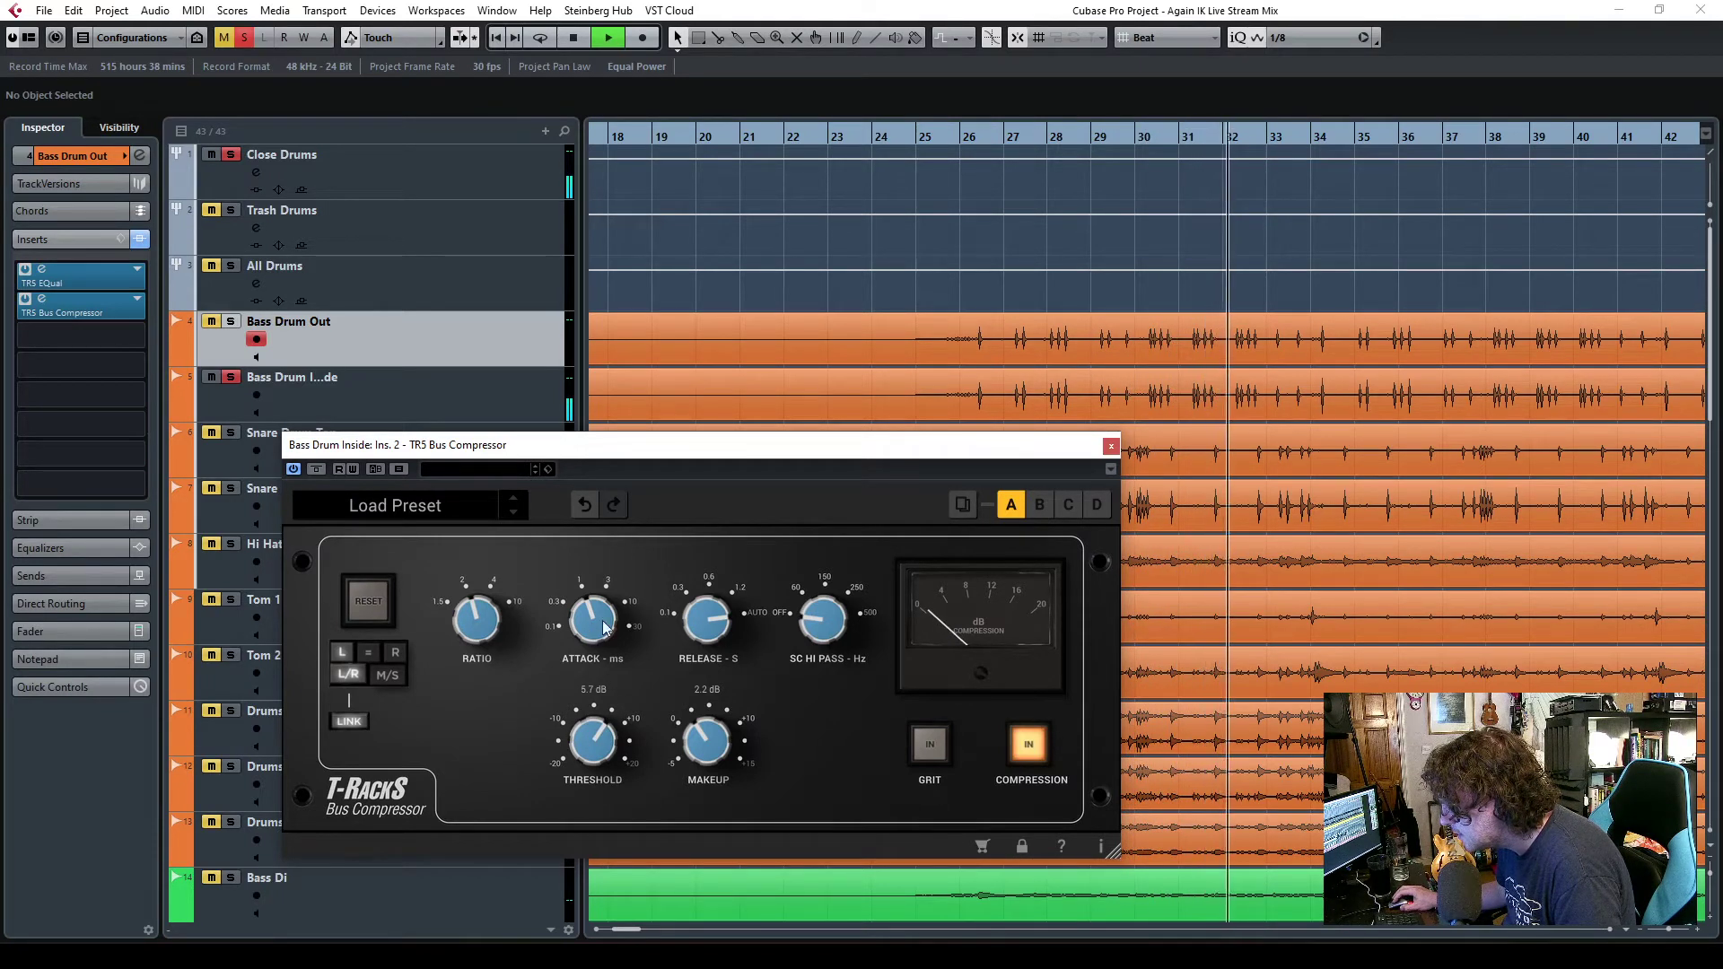
{"action": "left_click_drag", "start_coordinate": [714, 756], "coordinate": [715, 734]}
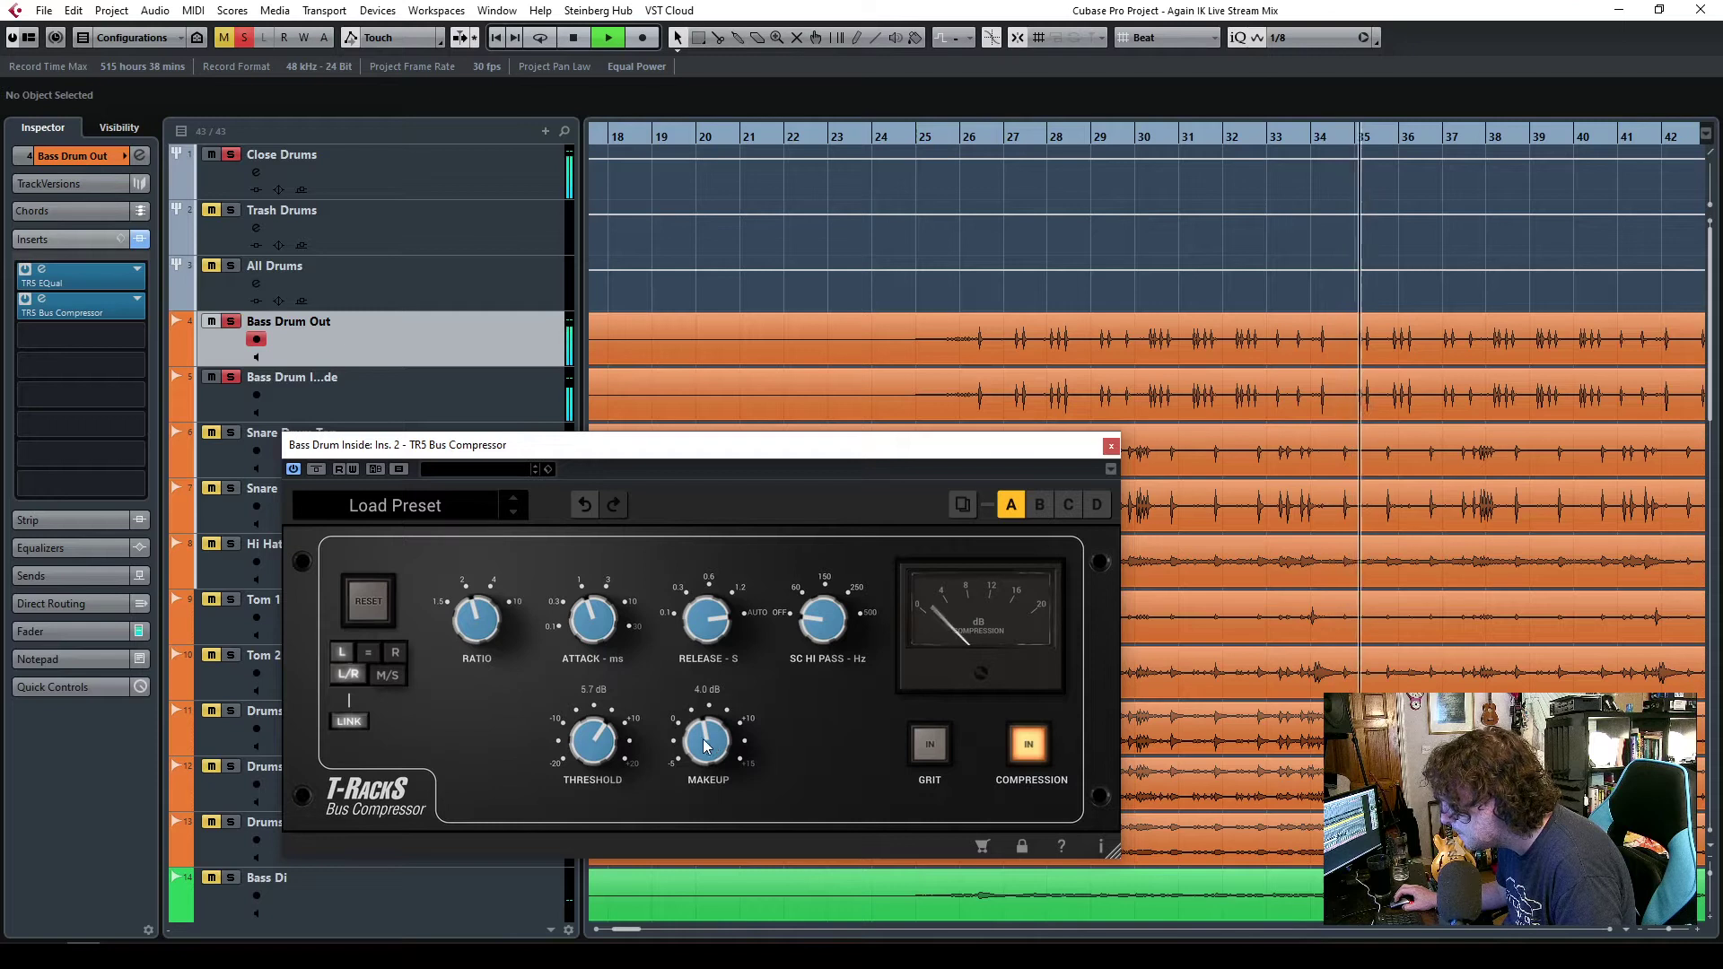
{"action": "left_click", "coordinate": [1111, 446]}
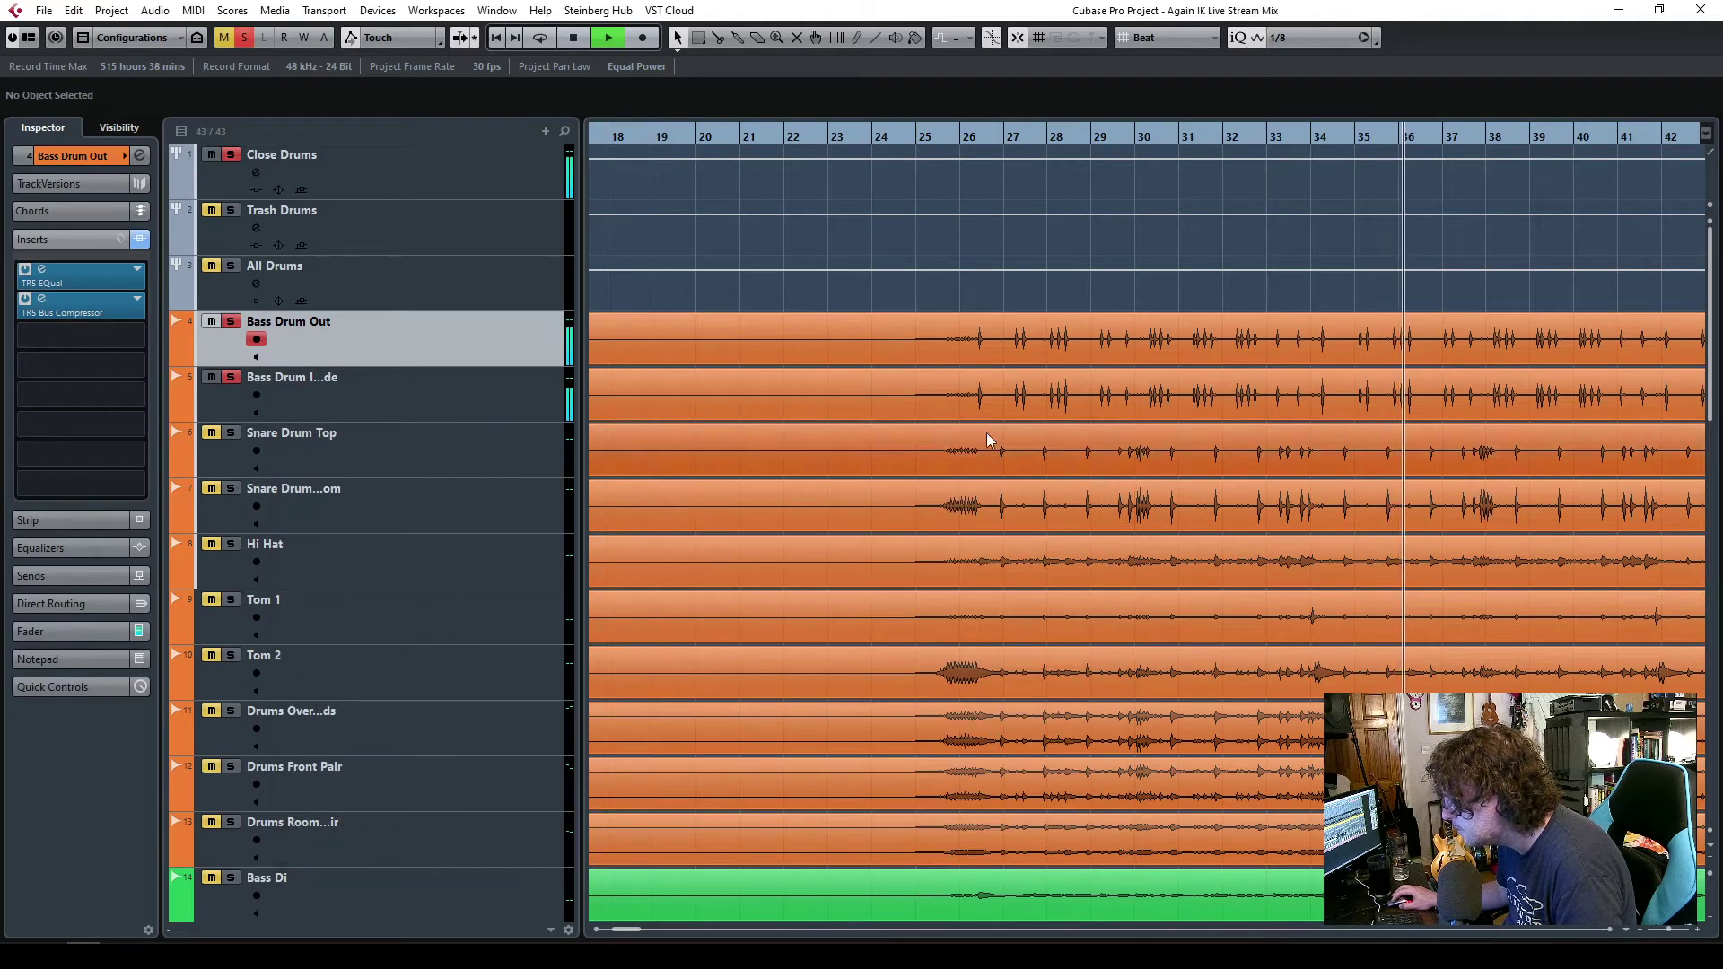
- Set the wide low-mid cut in Bass Drum Out's EQual to -6.1 dB at 207 Hz and add another cut just below 500 Hz
{"action": "left_click", "coordinate": [55, 274]}
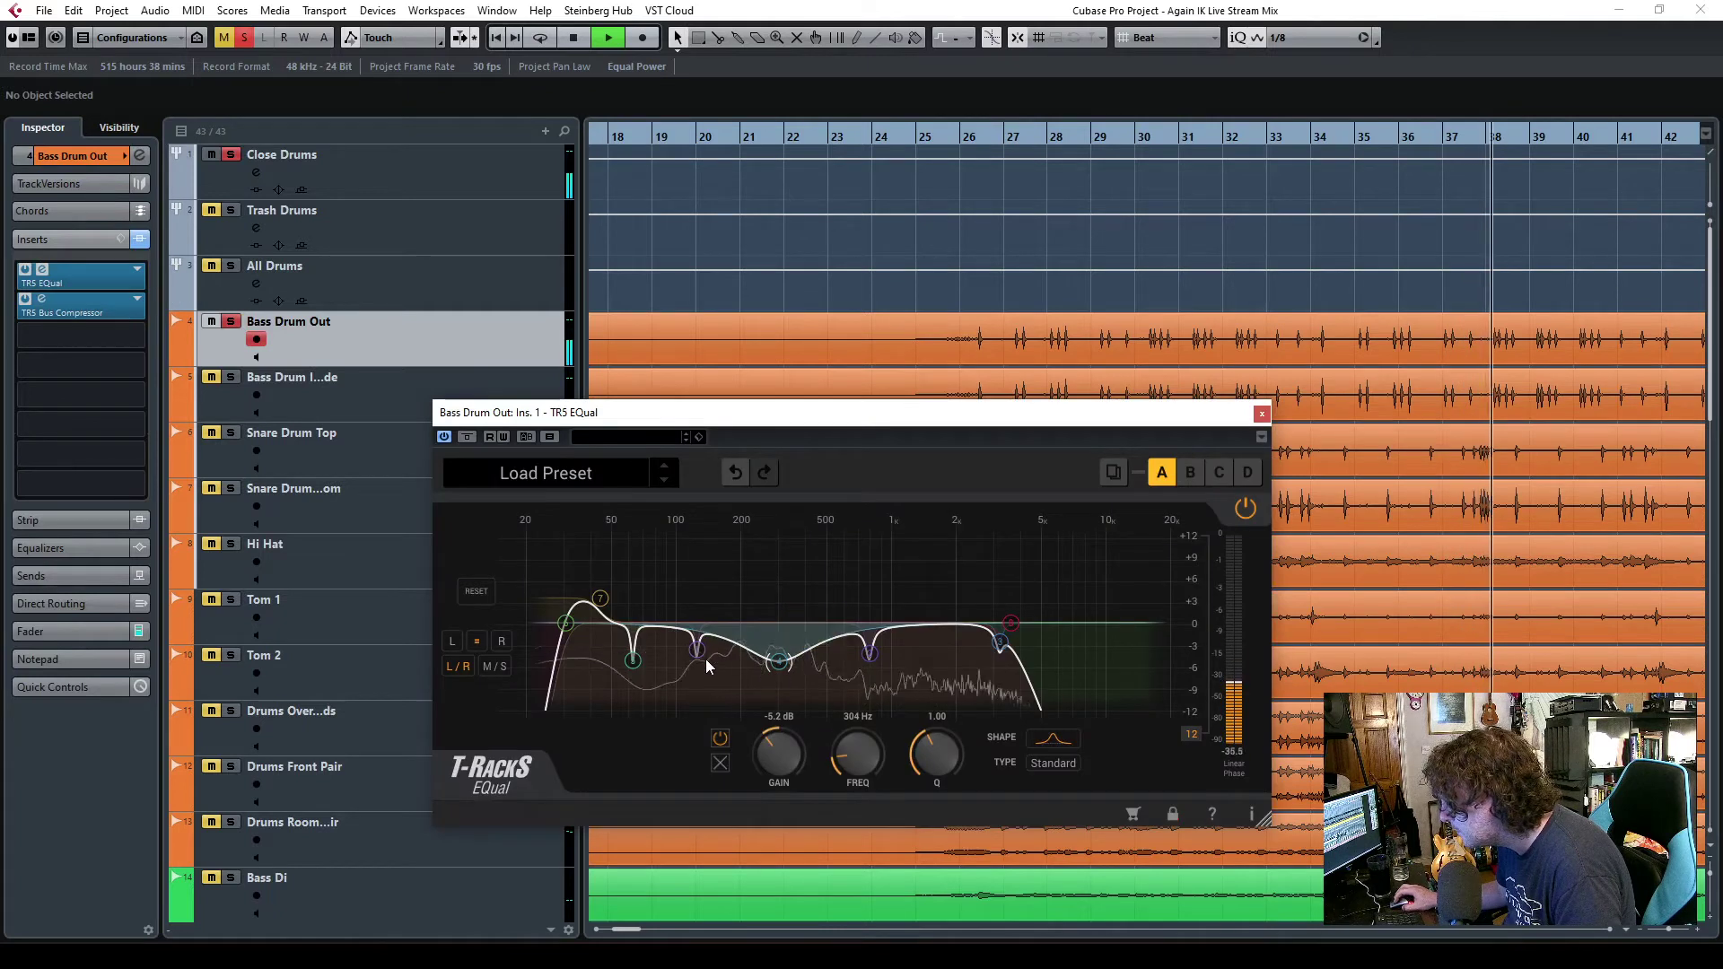
{"action": "left_click_drag", "start_coordinate": [778, 661], "coordinate": [744, 675]}
{"action": "left_click", "coordinate": [817, 635]}
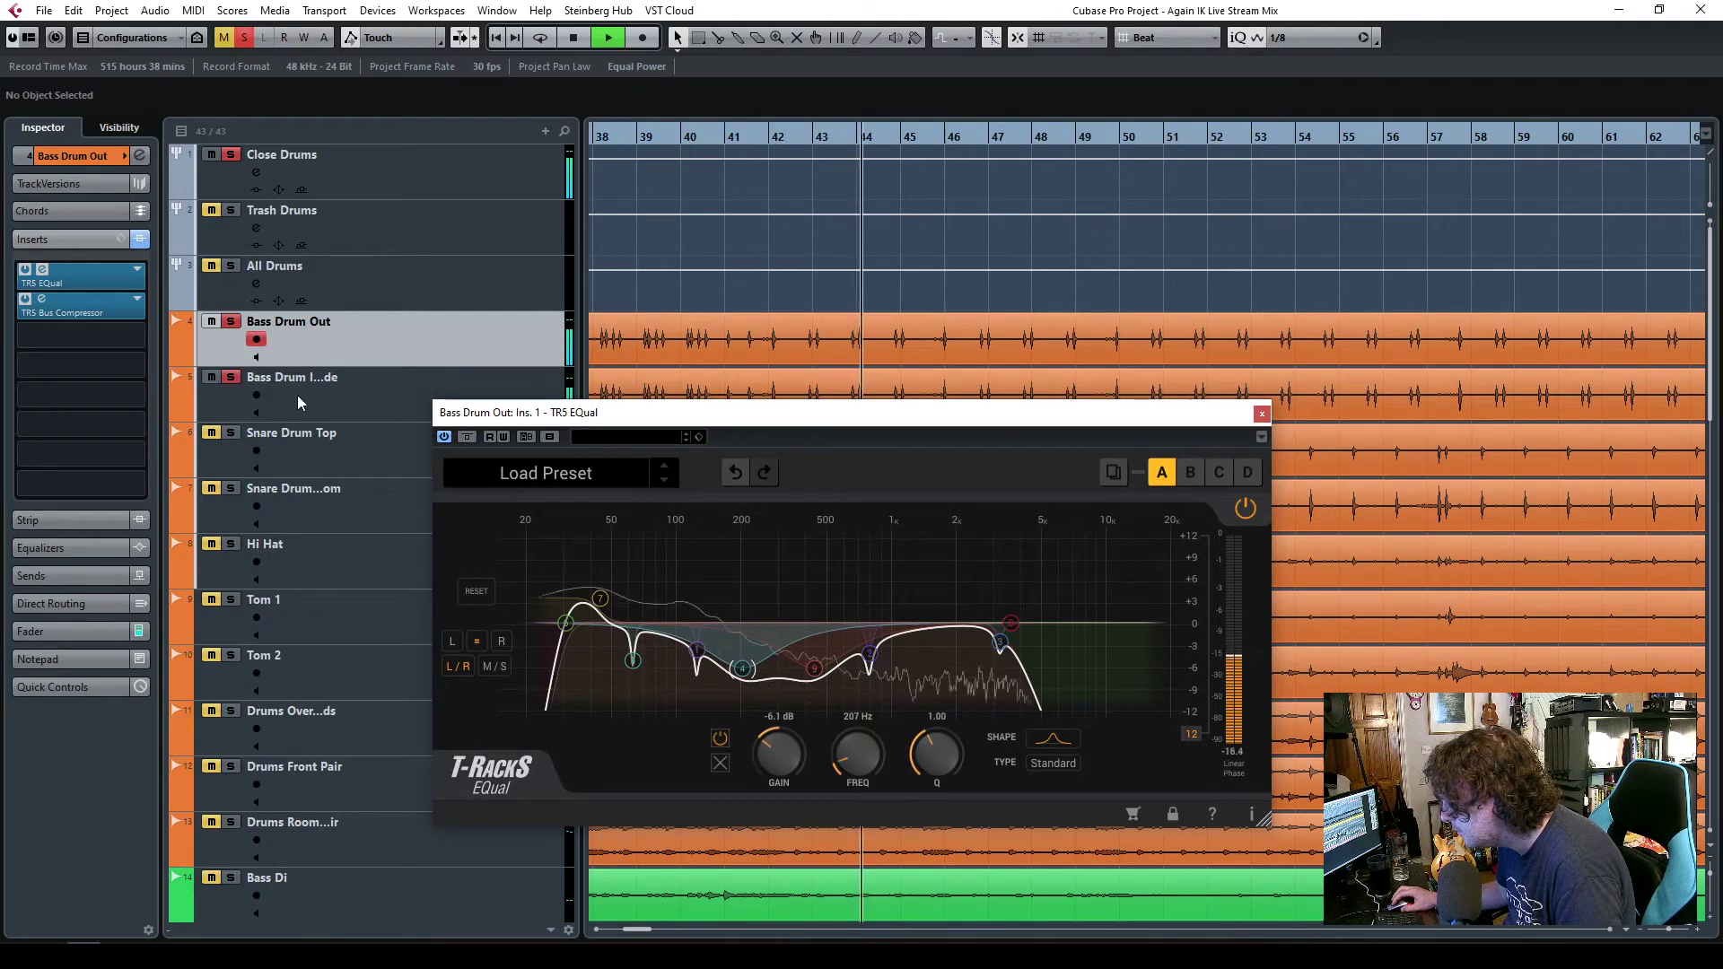
{"action": "left_click", "coordinate": [1262, 412]}
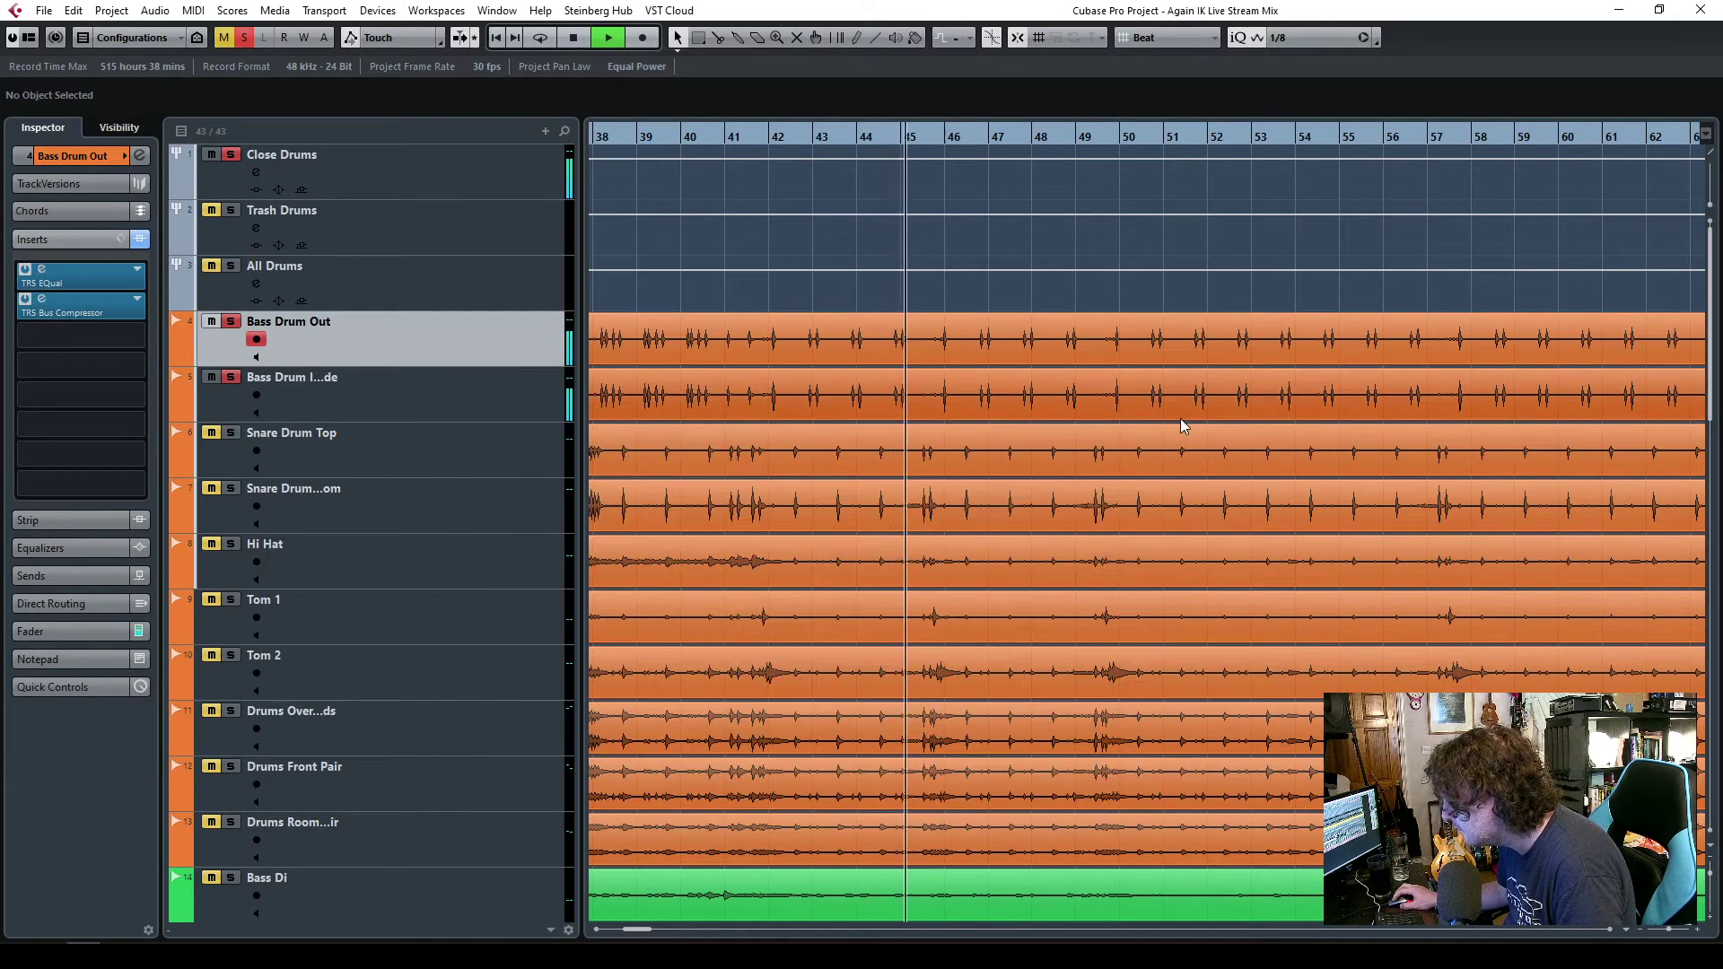
- Set Bass Drum Out's Bus Compressor threshold to 0.8 dB and makeup to 3.2 dB, closing it and stopping playback
{"action": "left_click", "coordinate": [41, 298]}
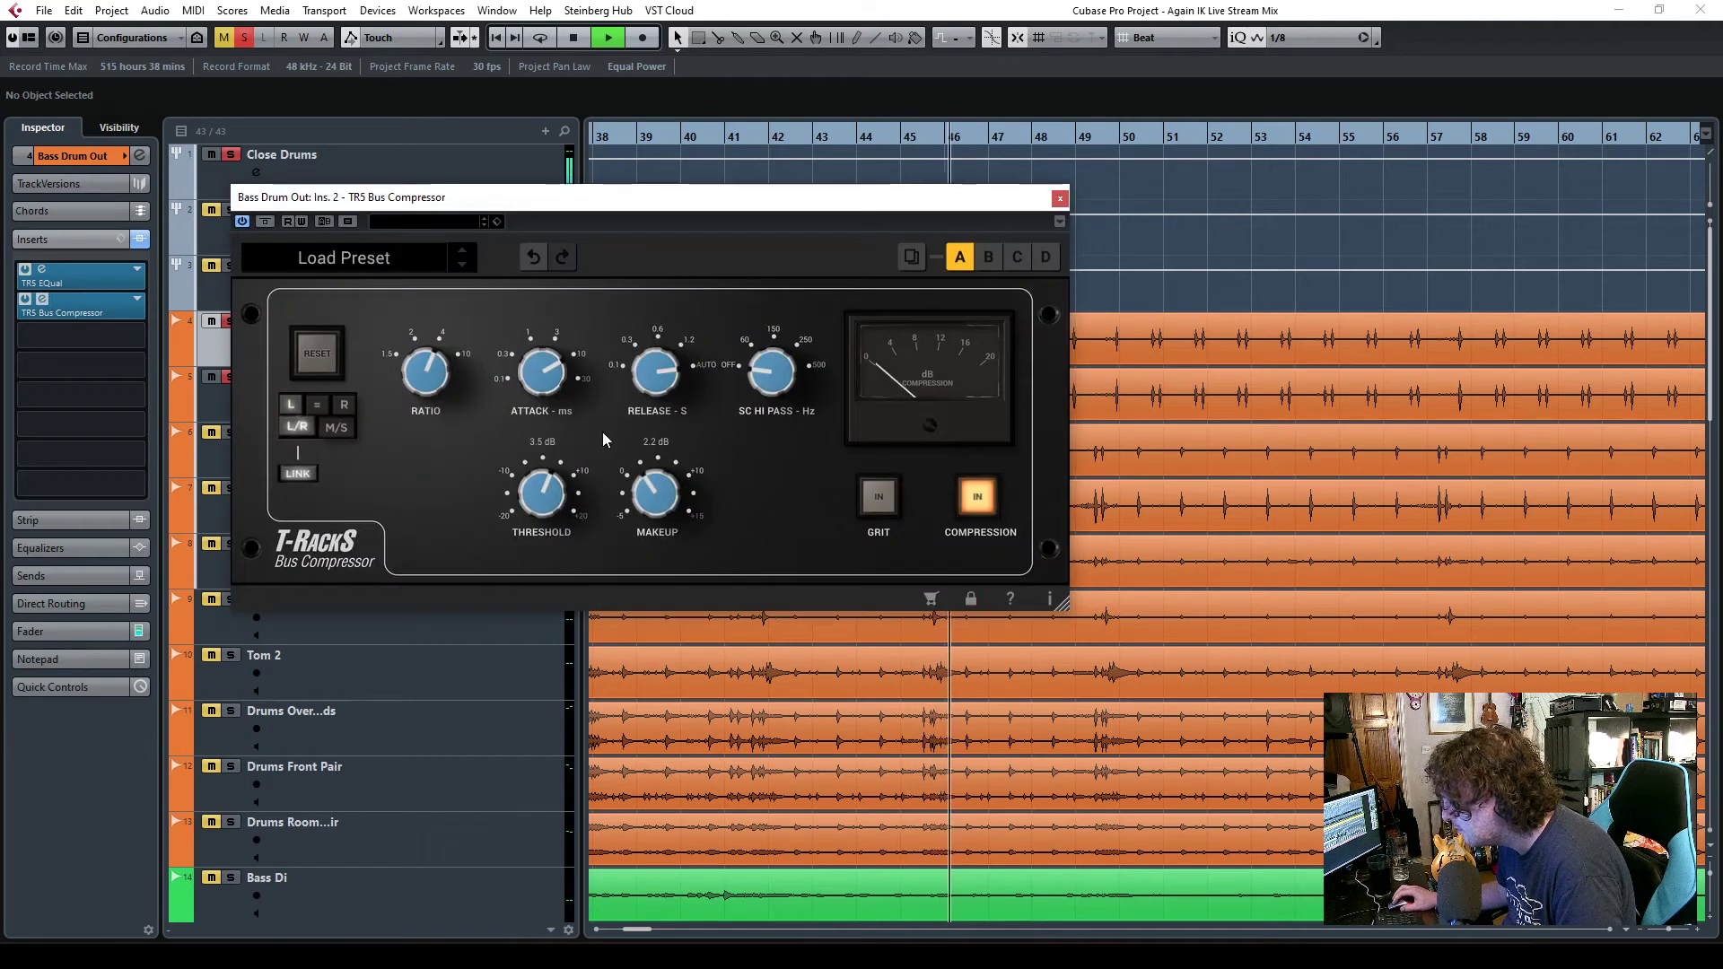
{"action": "left_click_drag", "start_coordinate": [538, 507], "coordinate": [532, 513]}
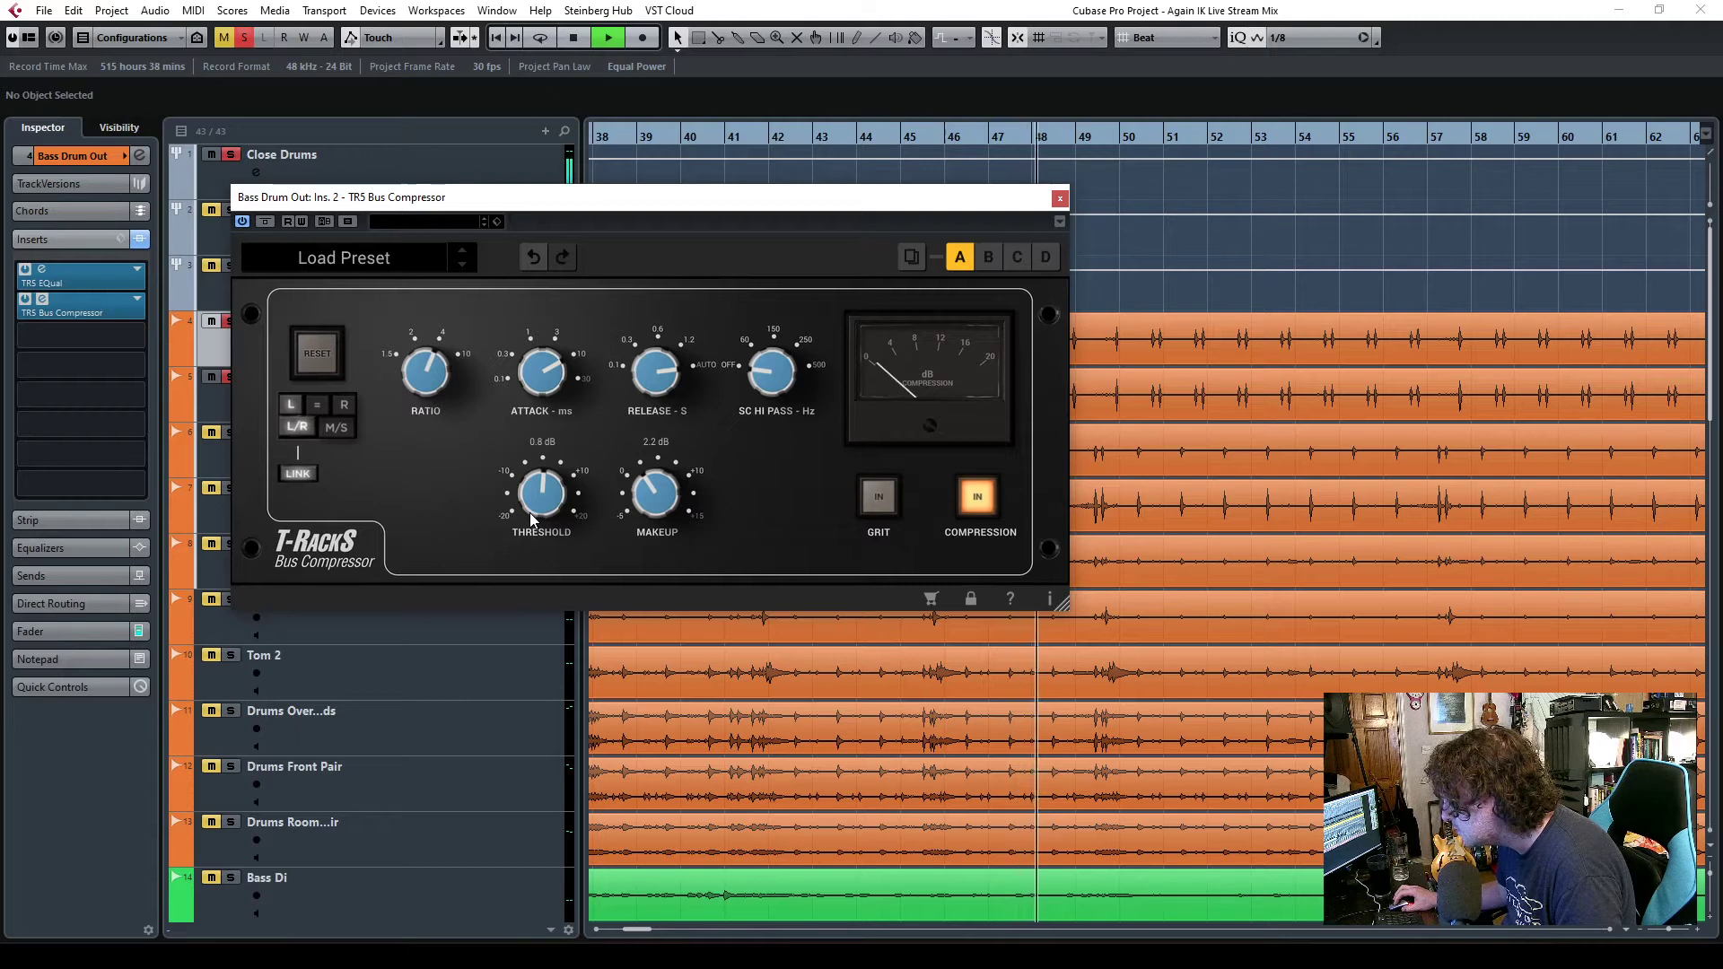
{"action": "left_click_drag", "start_coordinate": [654, 502], "coordinate": [654, 496]}
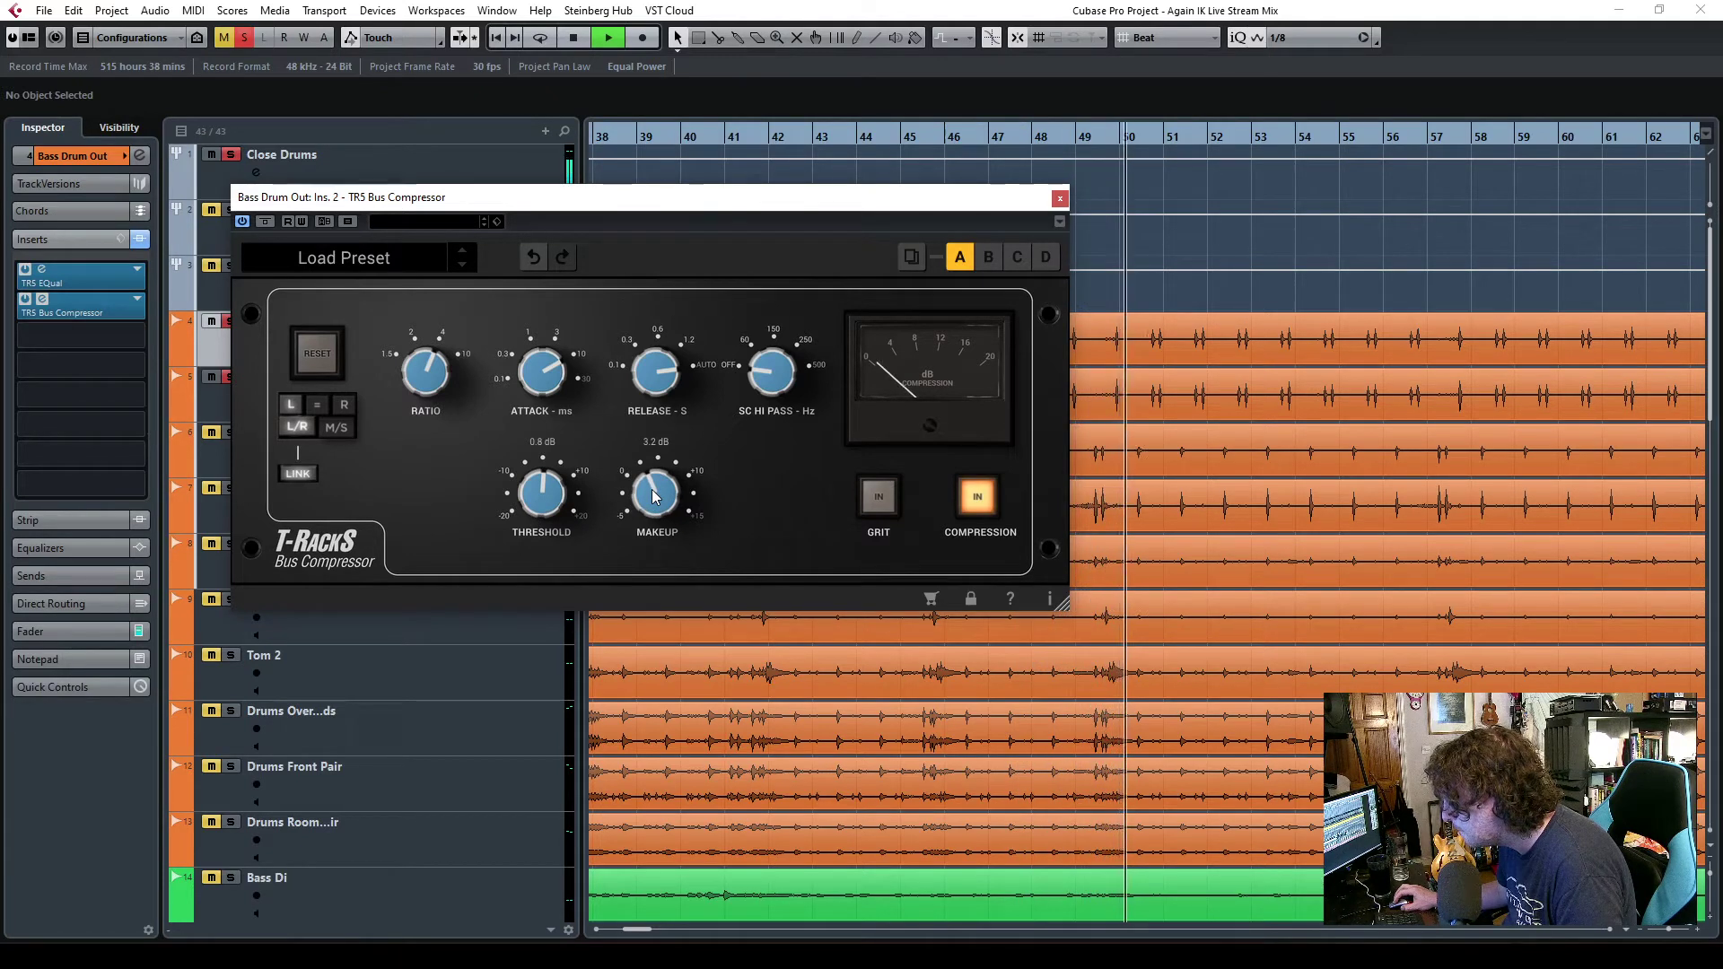
{"action": "left_click", "coordinate": [1059, 197]}
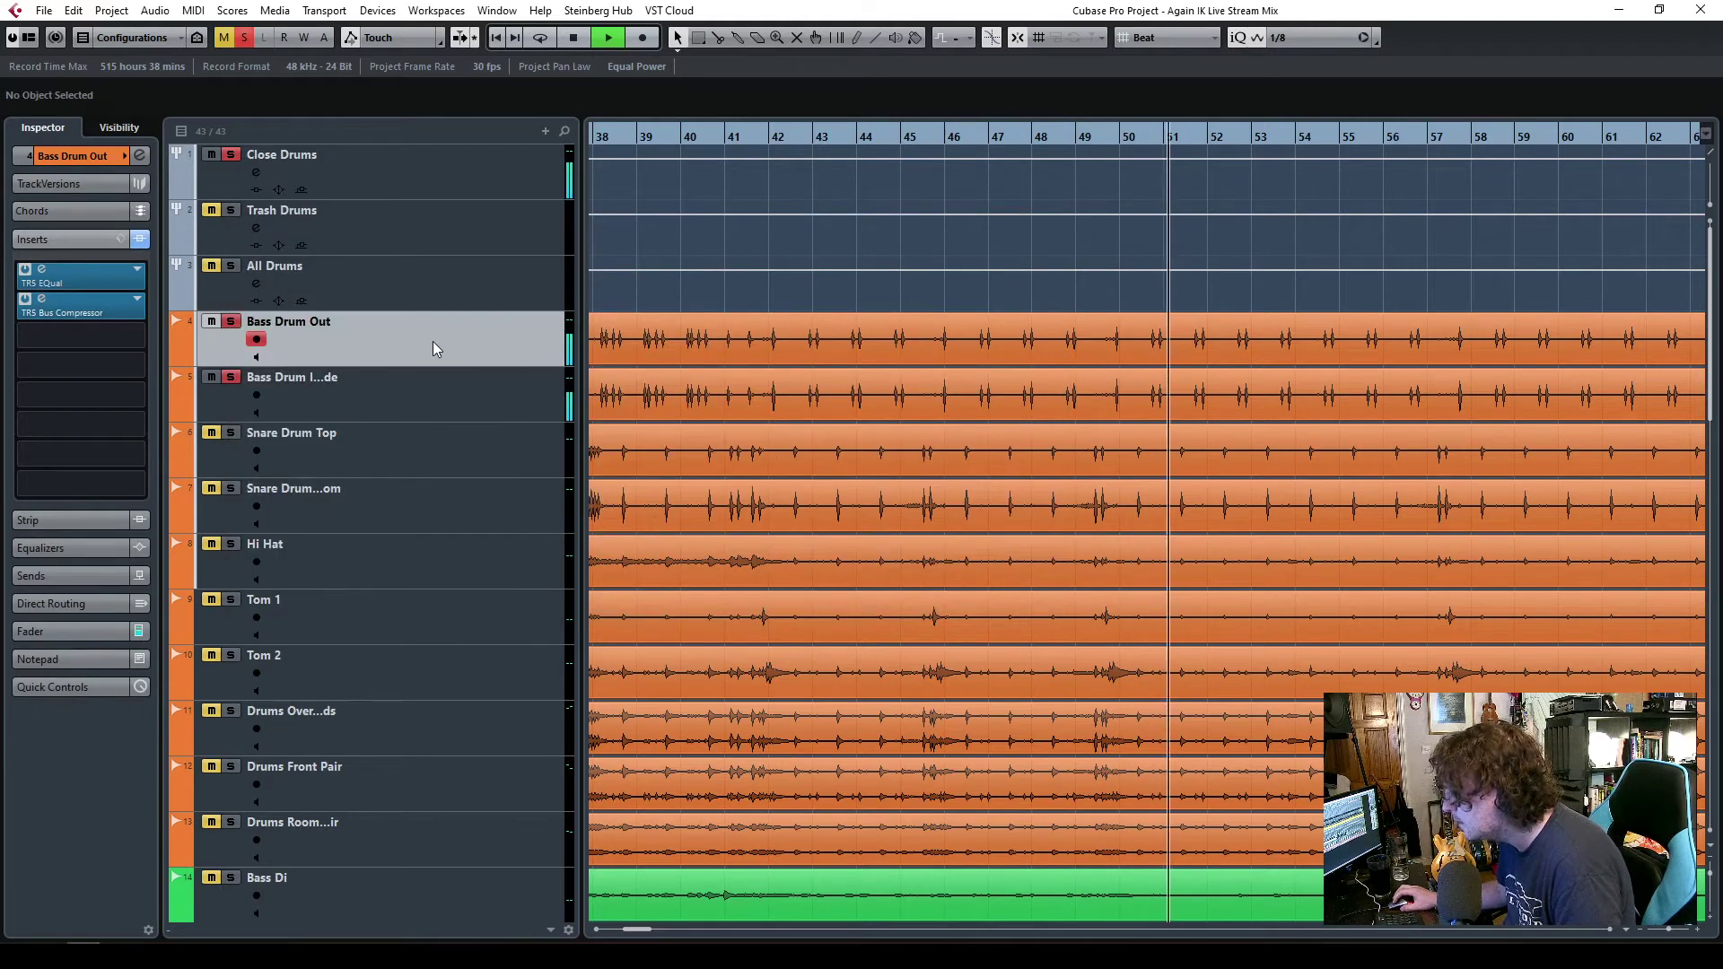
{"action": "key", "text": "space"}
- Set the pre gain of the Close Drums group to -6 dB in the MixConsole and return to the project
{"action": "left_click", "coordinate": [368, 165]}
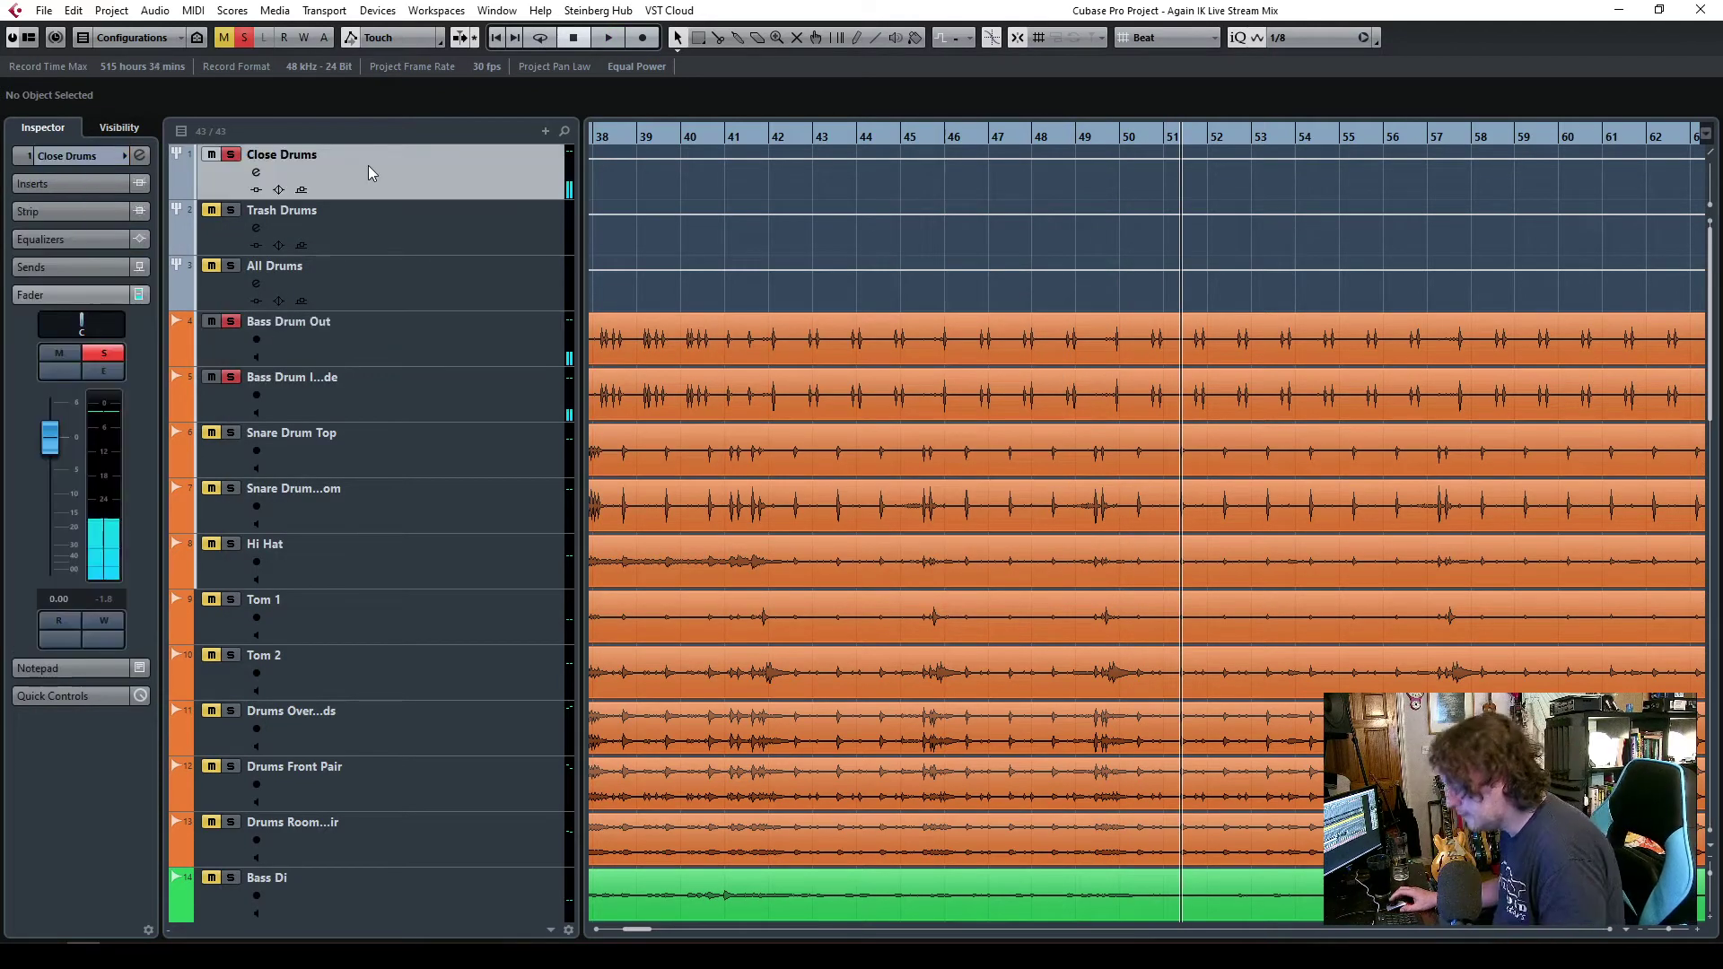
{"action": "key", "text": "F3"}
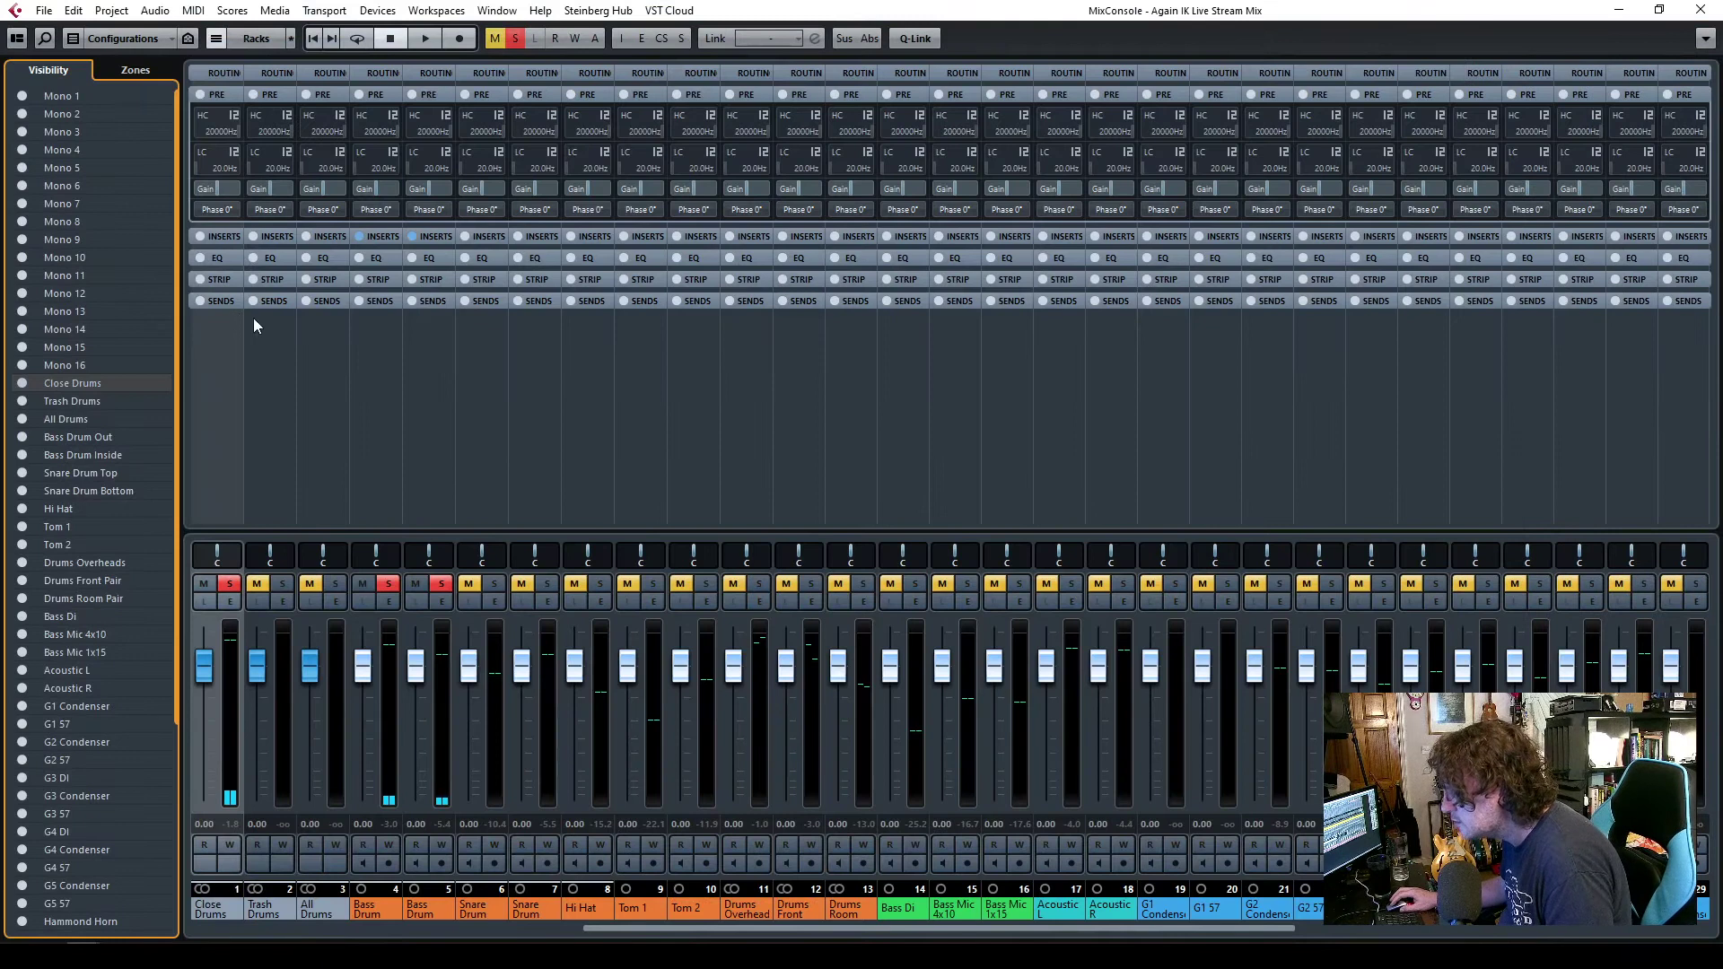
{"action": "double_click", "coordinate": [224, 187]}
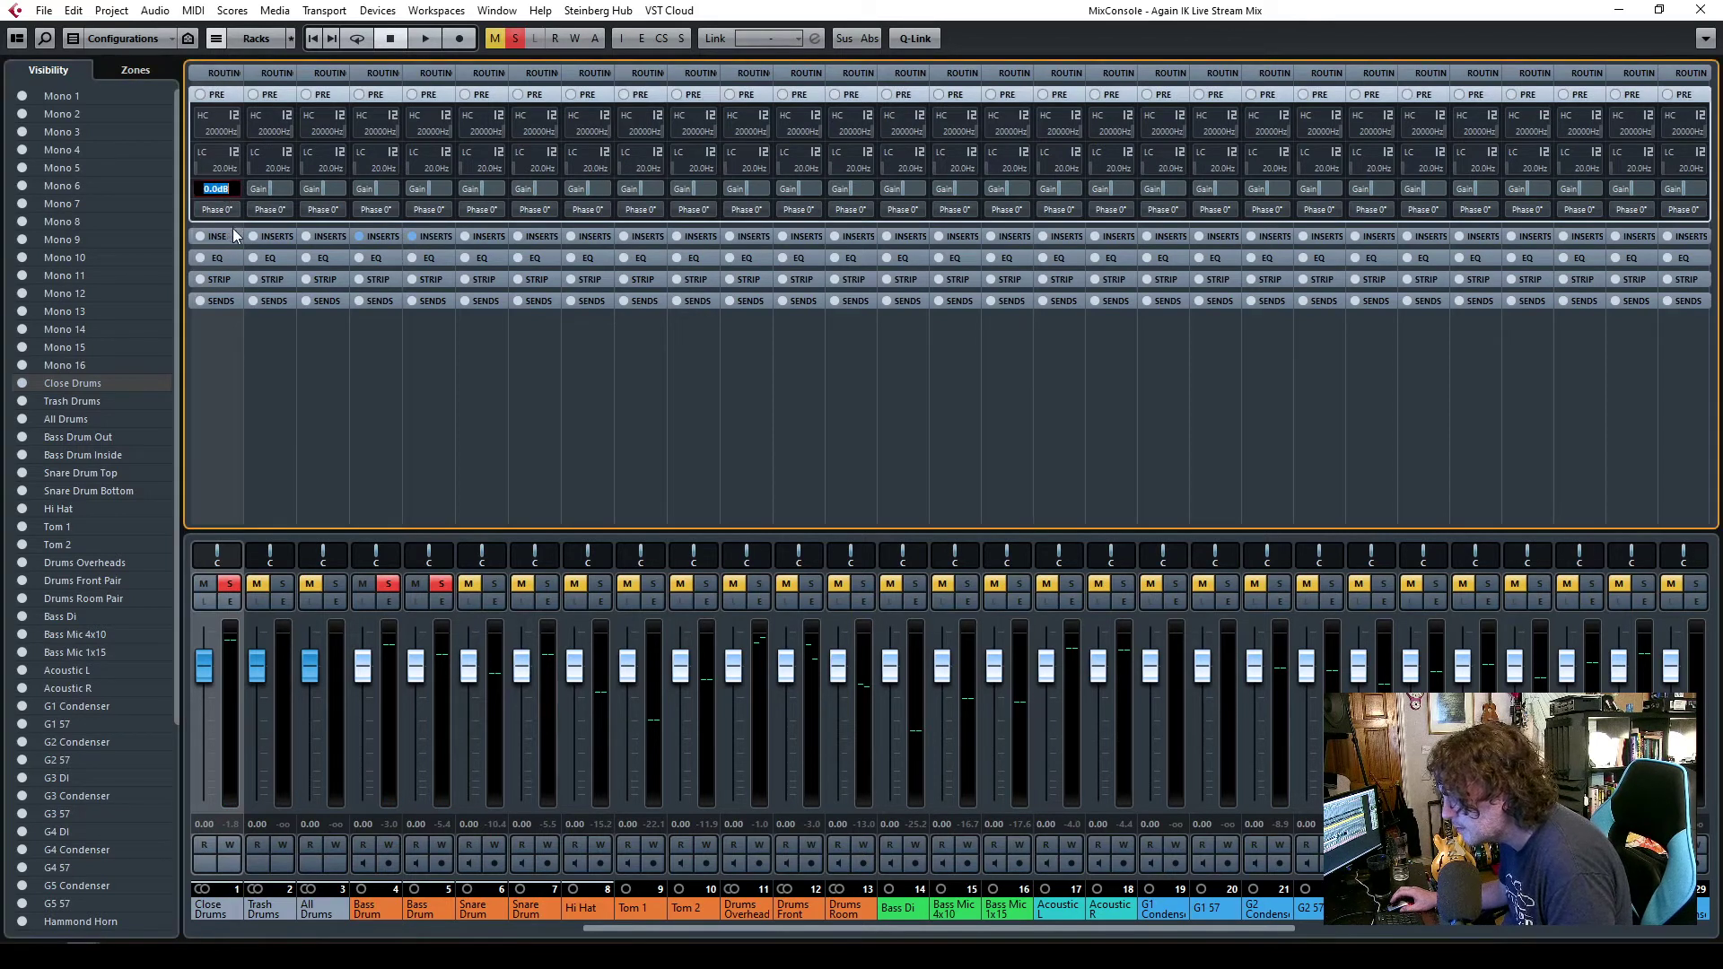
{"action": "type", "text": "-6"}
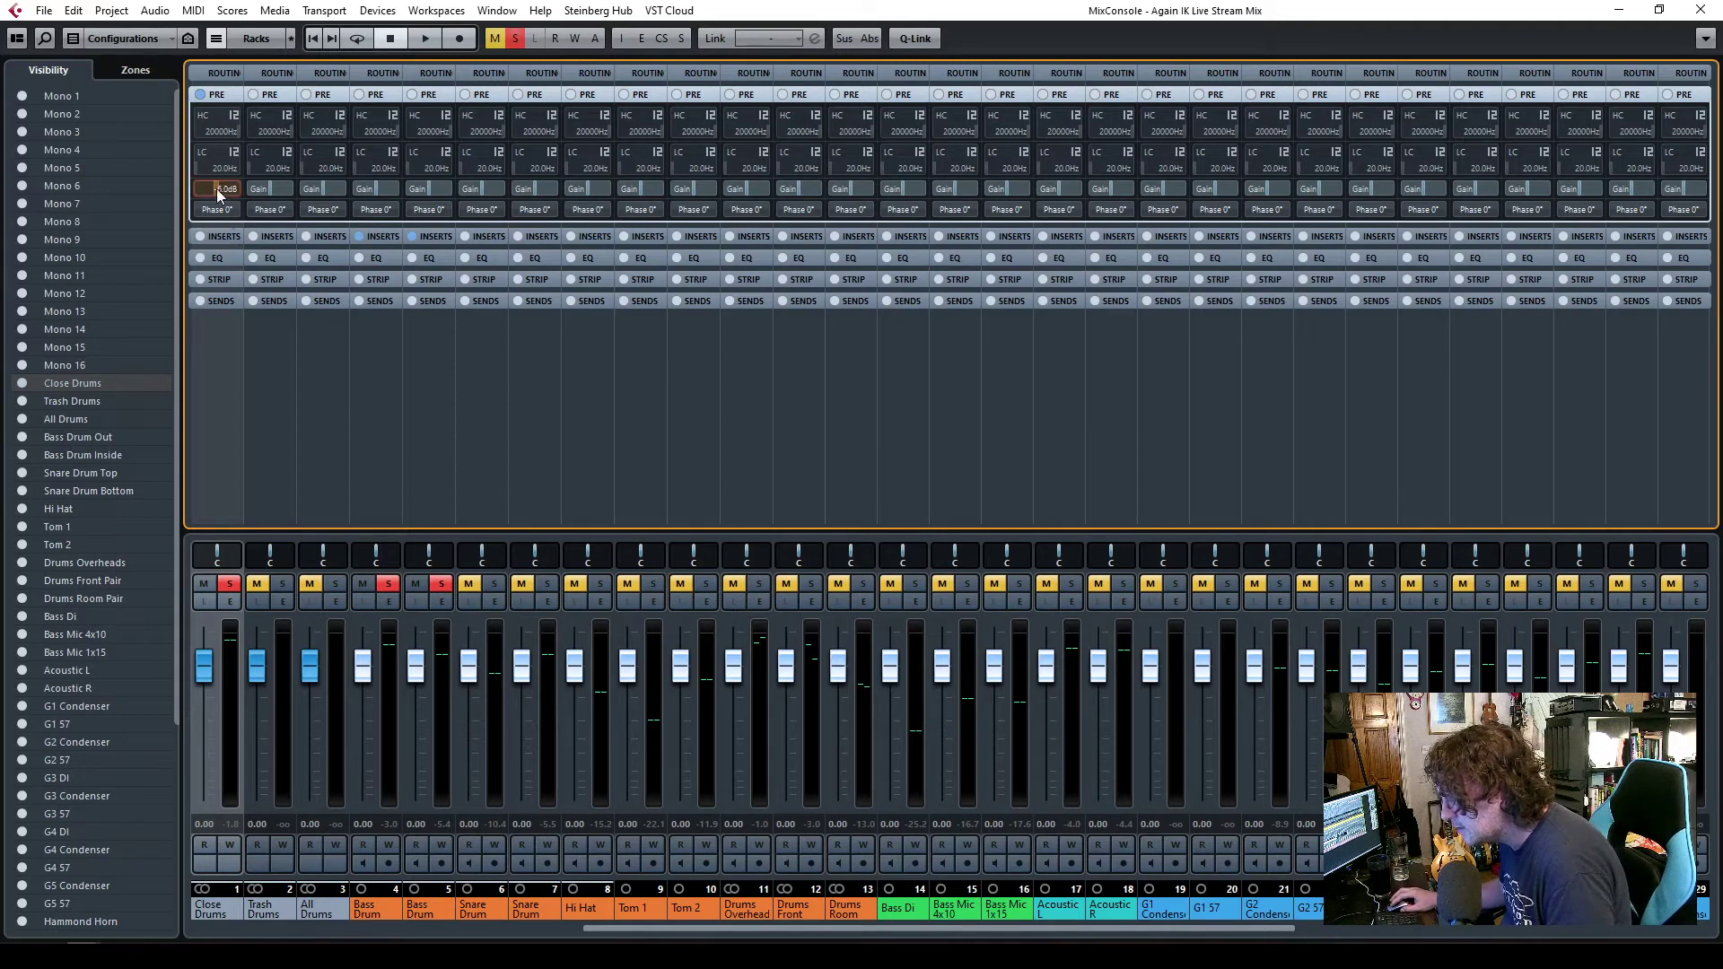
{"action": "left_click", "coordinate": [1700, 12]}
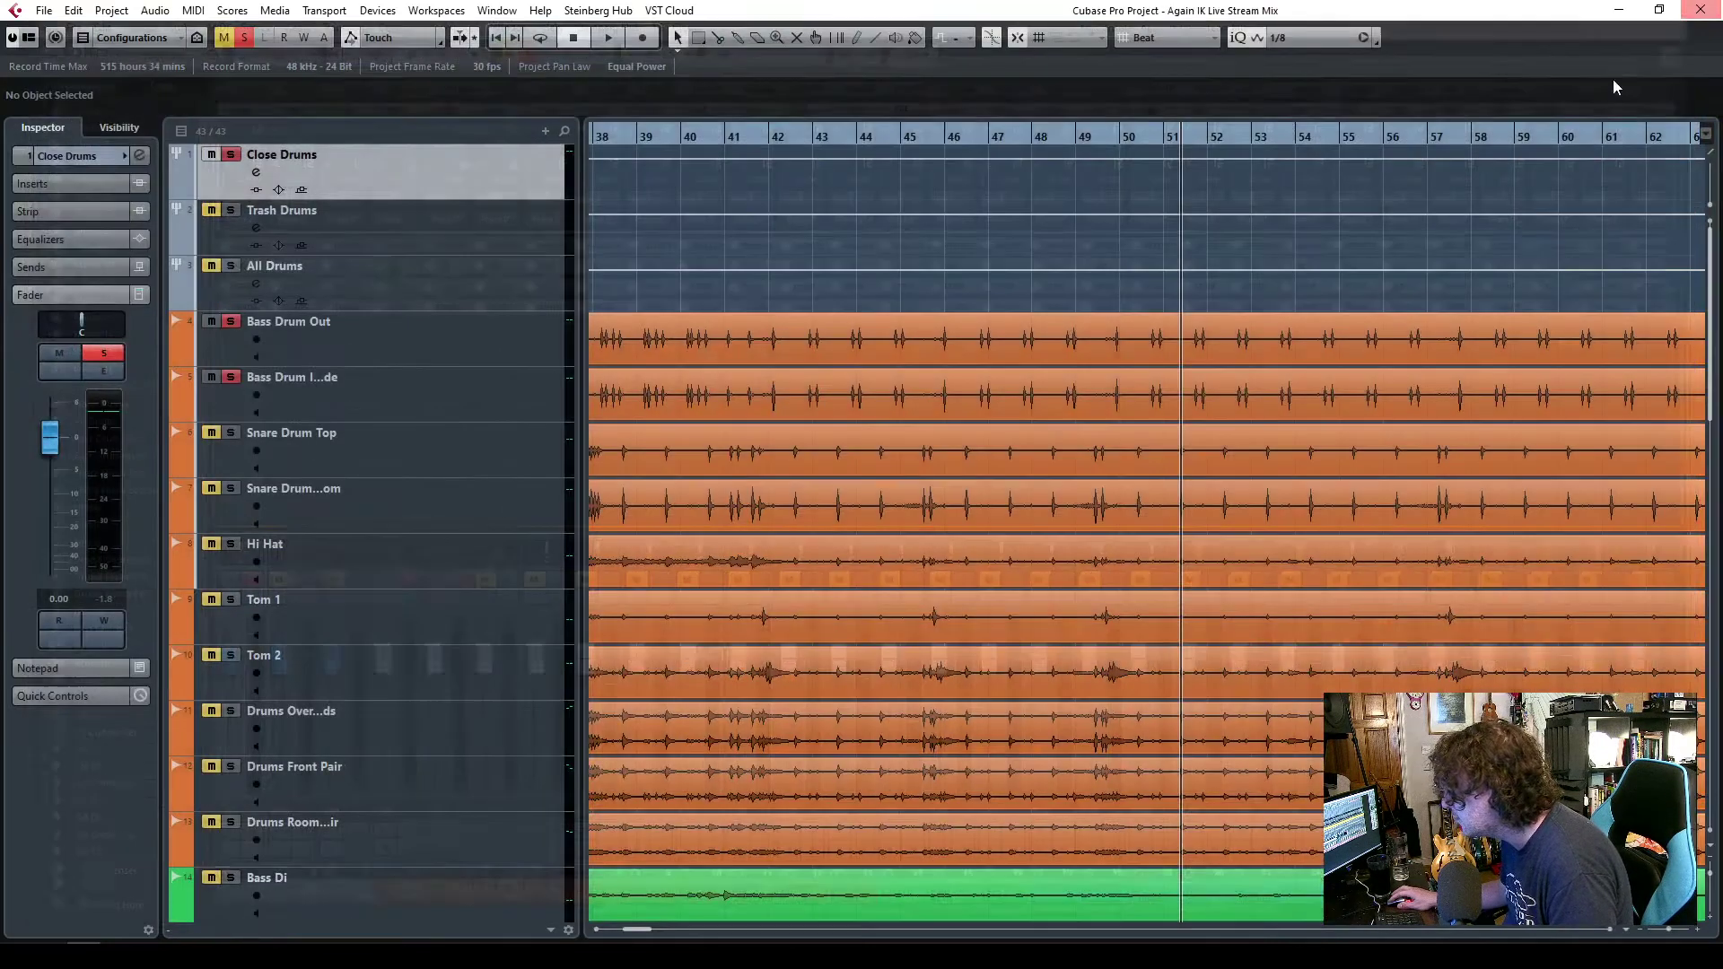
- Play the bass drums through Close Drums from about bar 26, stop, and leave only Snare Drum Top soloed
{"action": "key", "text": "KP_1"}
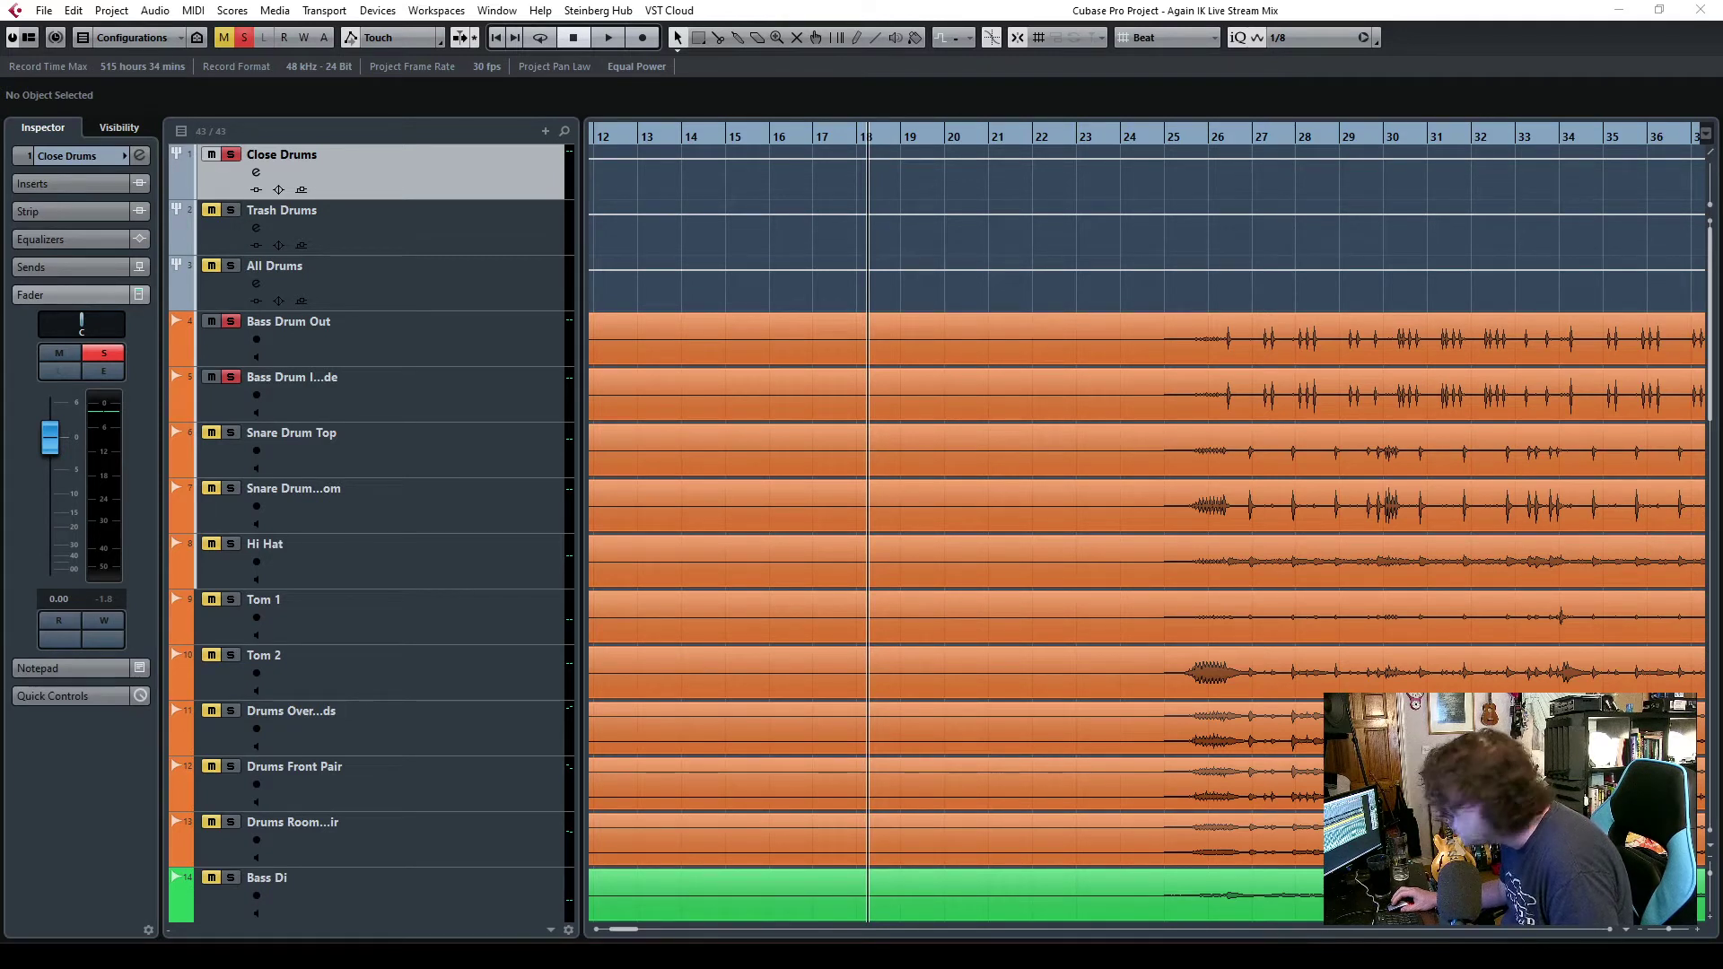
{"action": "left_click", "coordinate": [1201, 144]}
{"action": "key", "text": "space"}
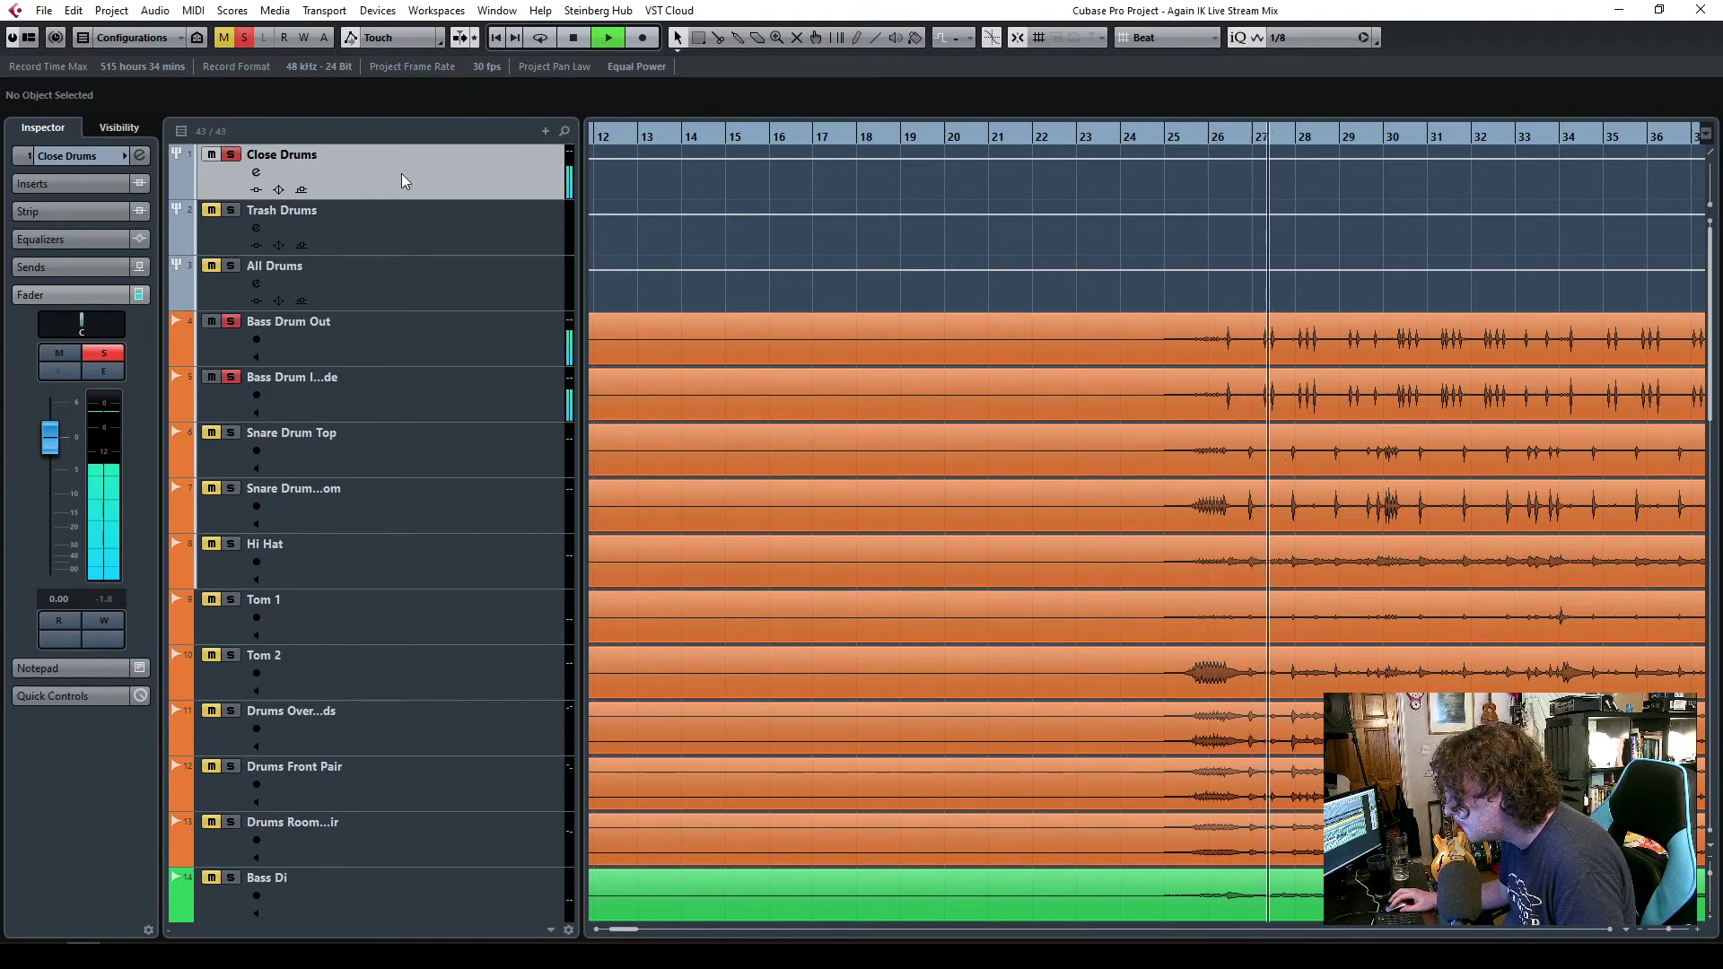
{"action": "key", "text": "space"}
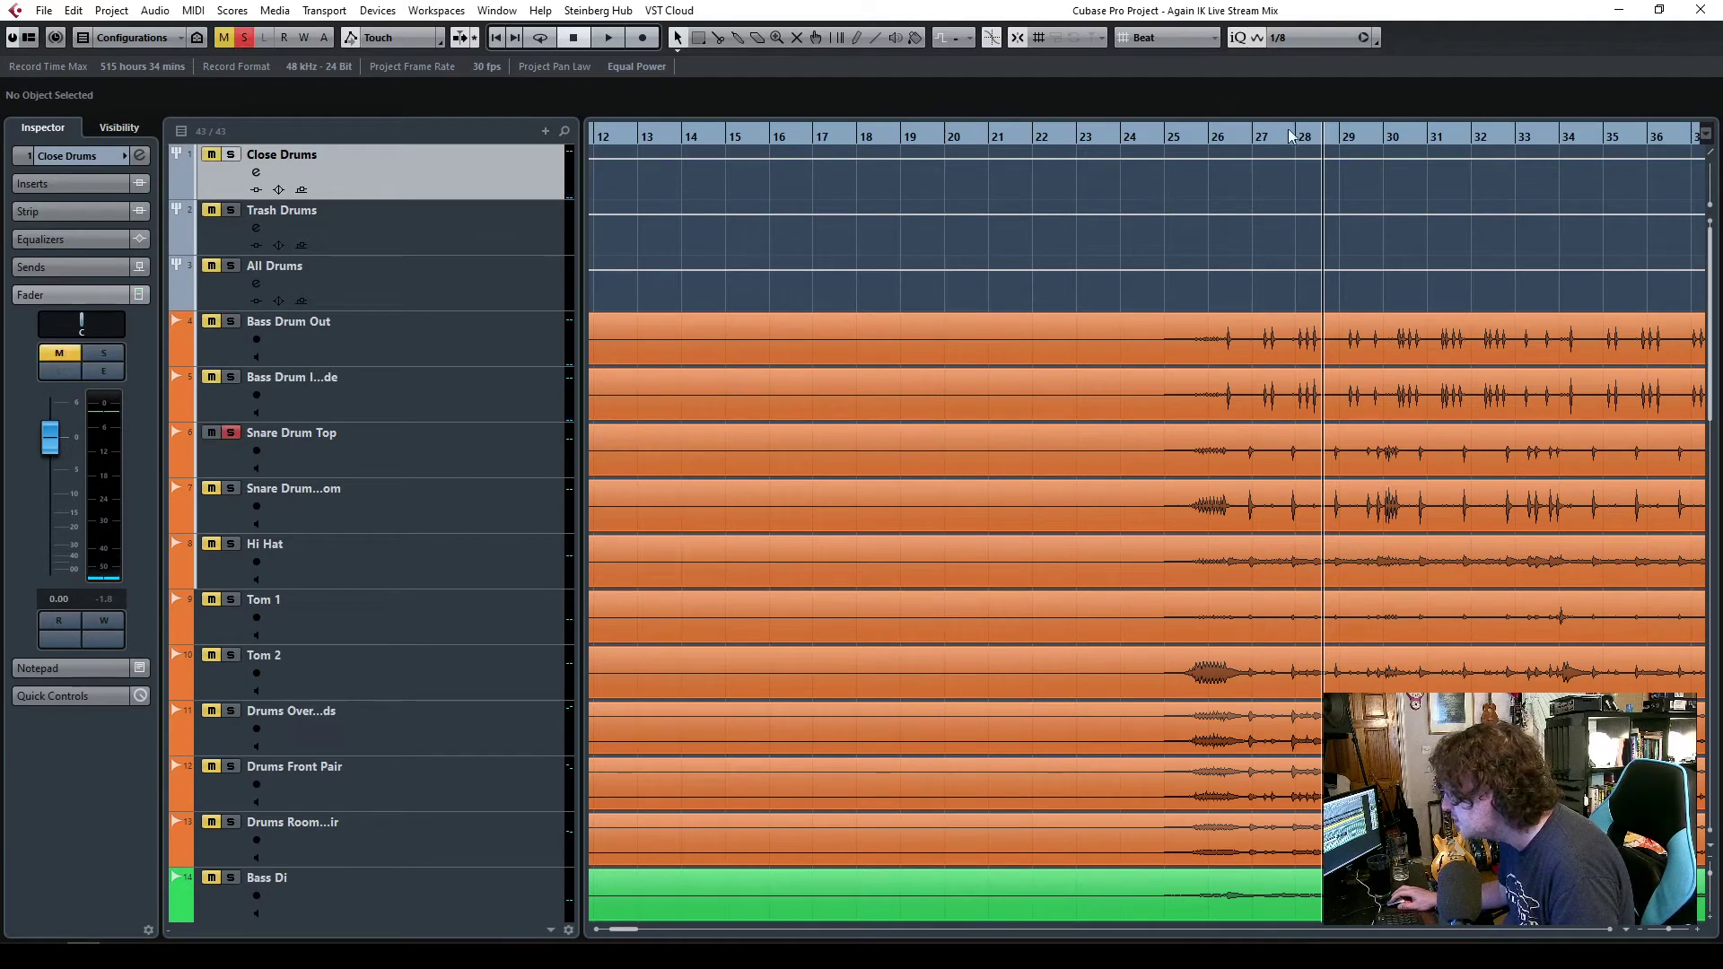
- Play Snare Drum Top from about bar 26, briefly soloing Snare Drum Bottom with it, and show the whole song in the arrangement
{"action": "left_click", "coordinate": [1228, 142]}
{"action": "key", "text": "space"}
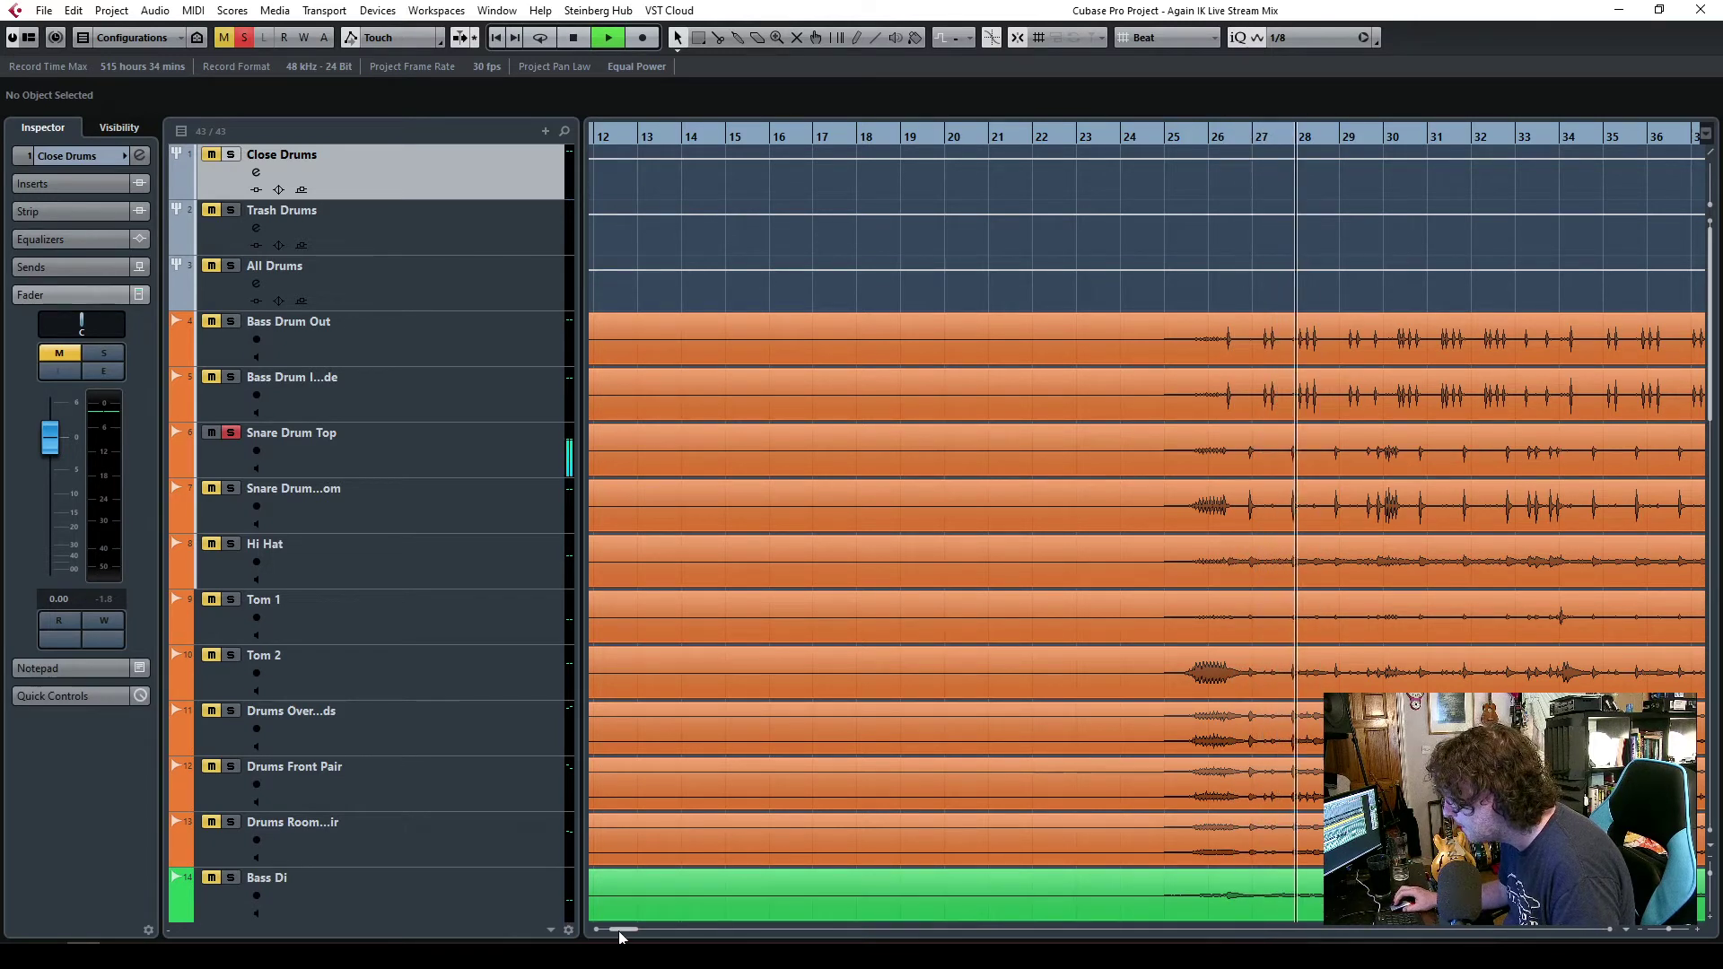
{"action": "left_click_drag", "start_coordinate": [619, 930], "coordinate": [625, 934]}
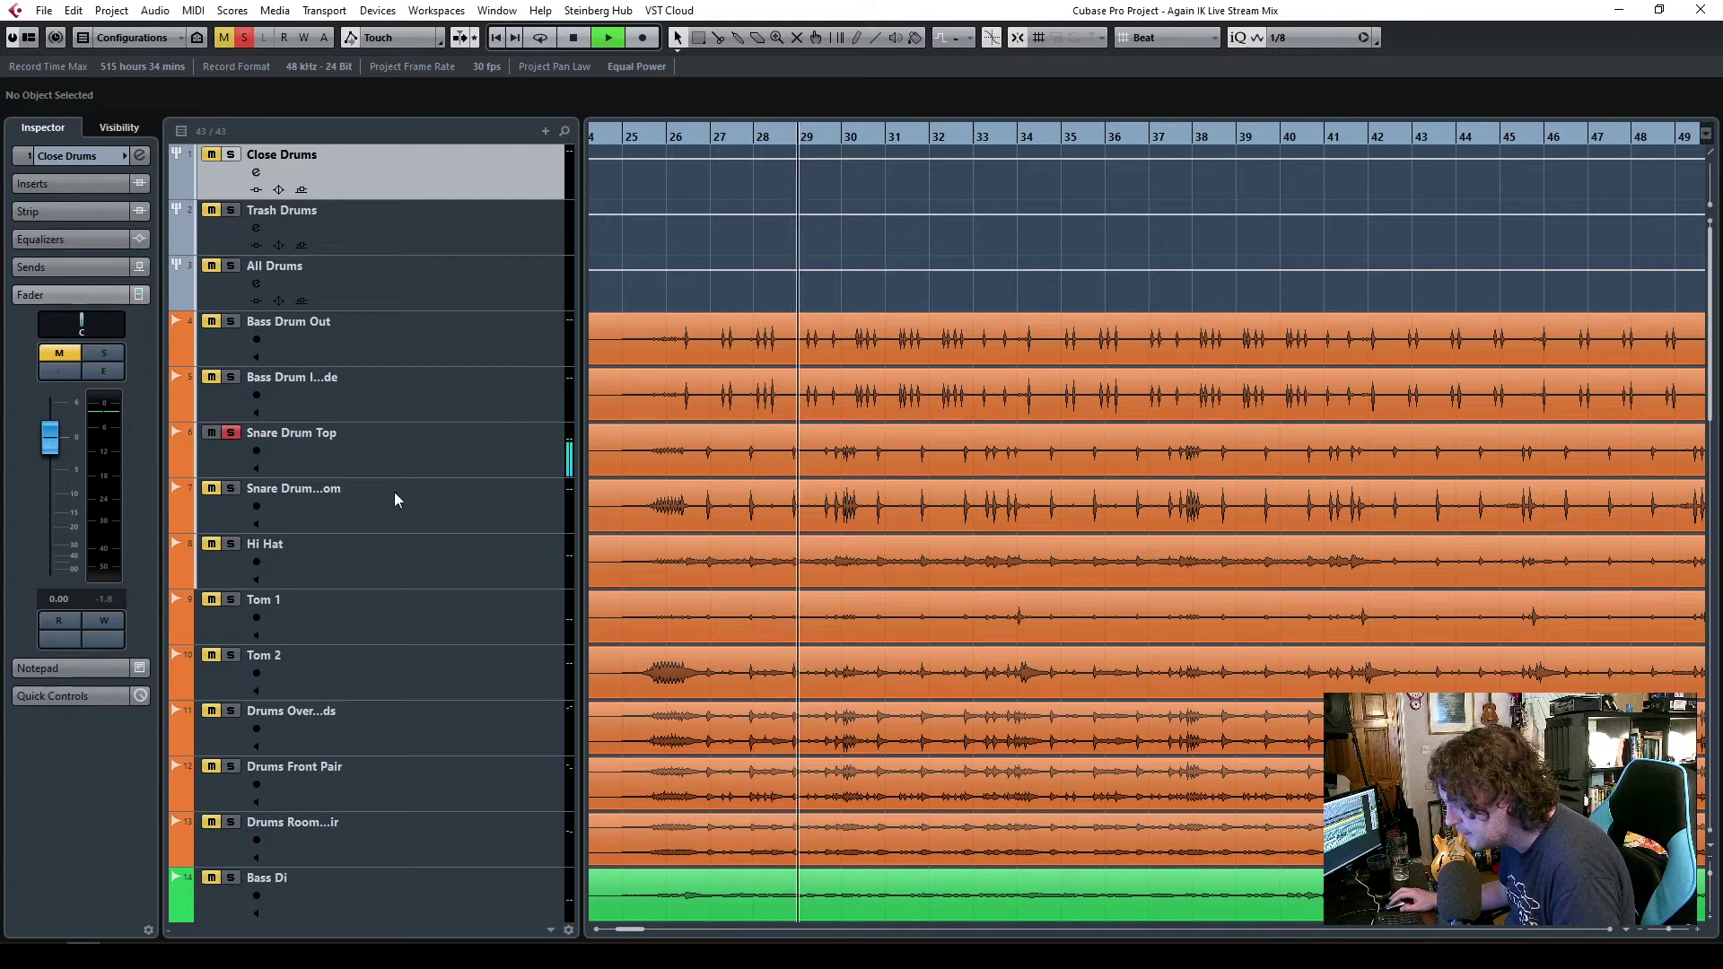
{"action": "left_click", "coordinate": [228, 492]}
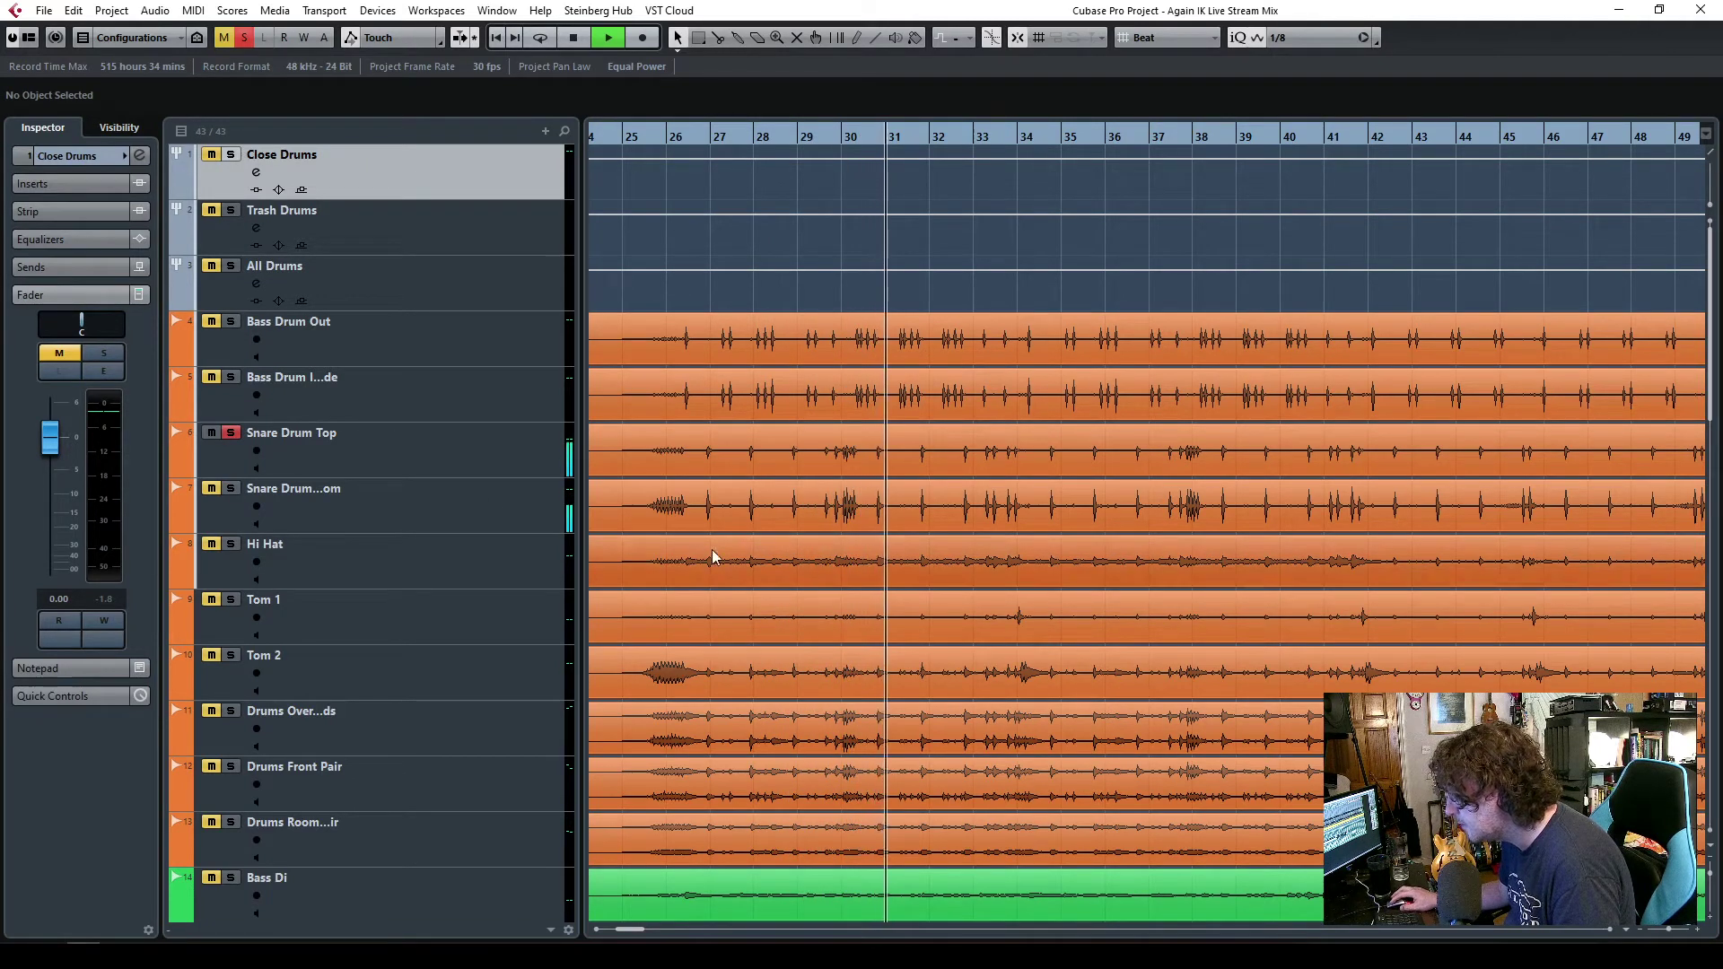
{"action": "left_click", "coordinate": [1669, 933]}
{"action": "left_click", "coordinate": [1669, 933]}
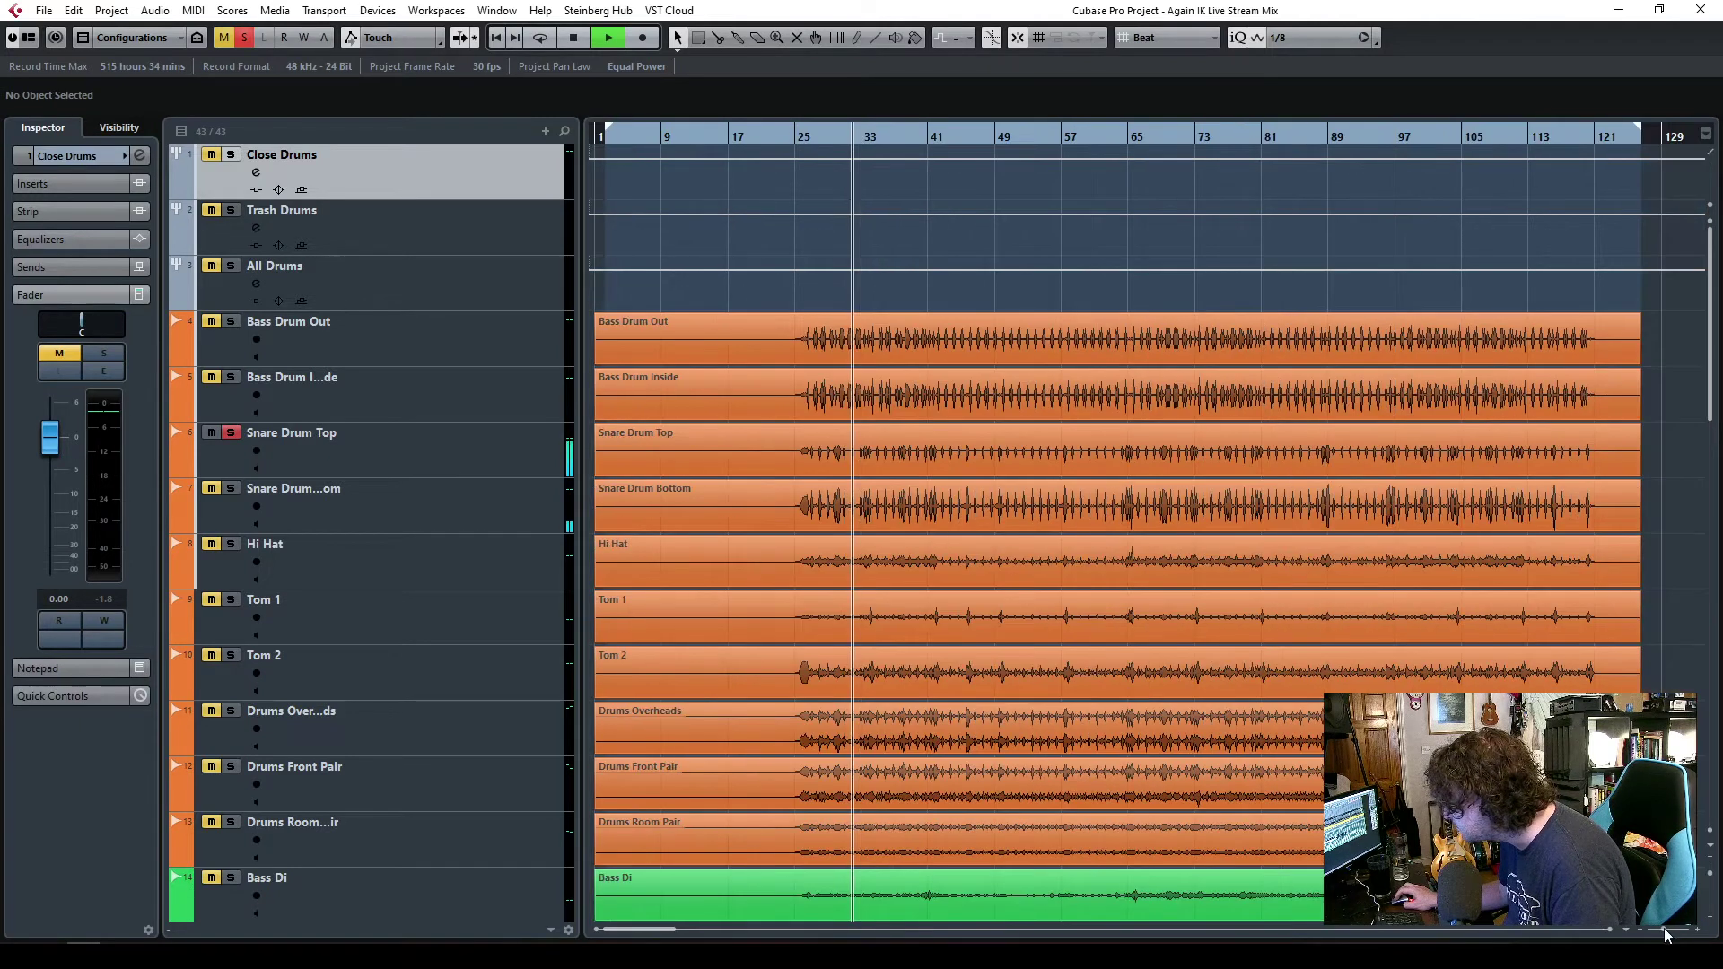
- Select the Snare Drum Top clip and its track, and raise the clip's volume to 3.00 dB
{"action": "left_click", "coordinate": [1028, 464]}
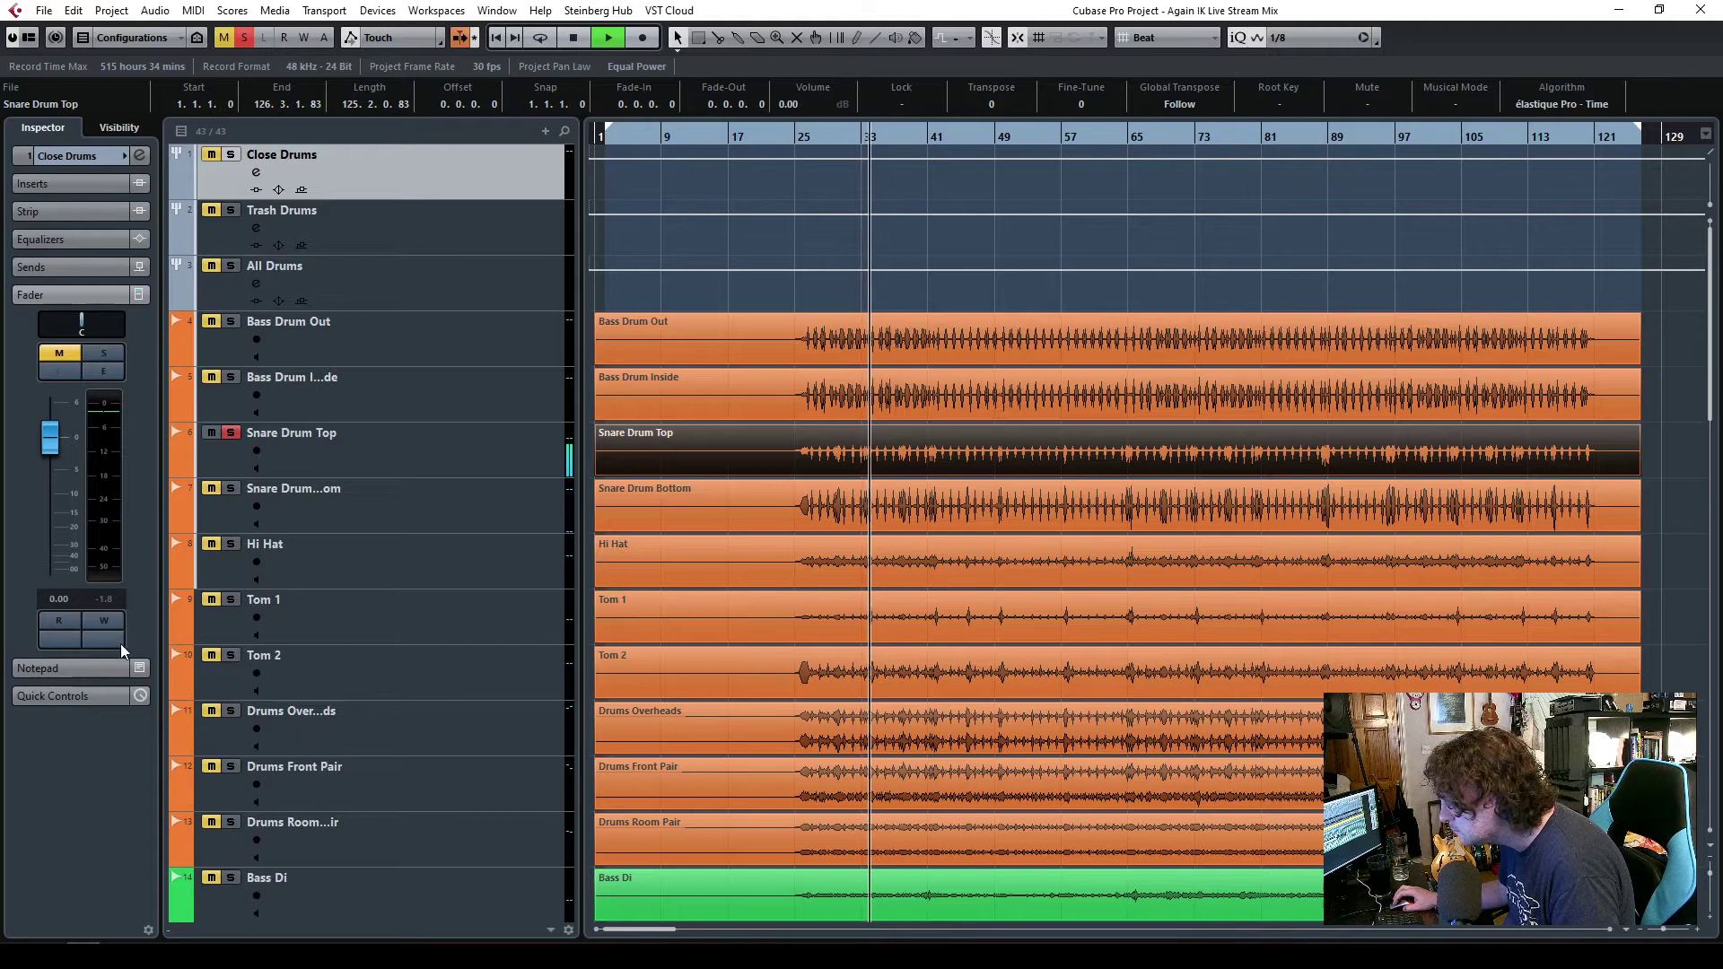
{"action": "left_click", "coordinate": [414, 460]}
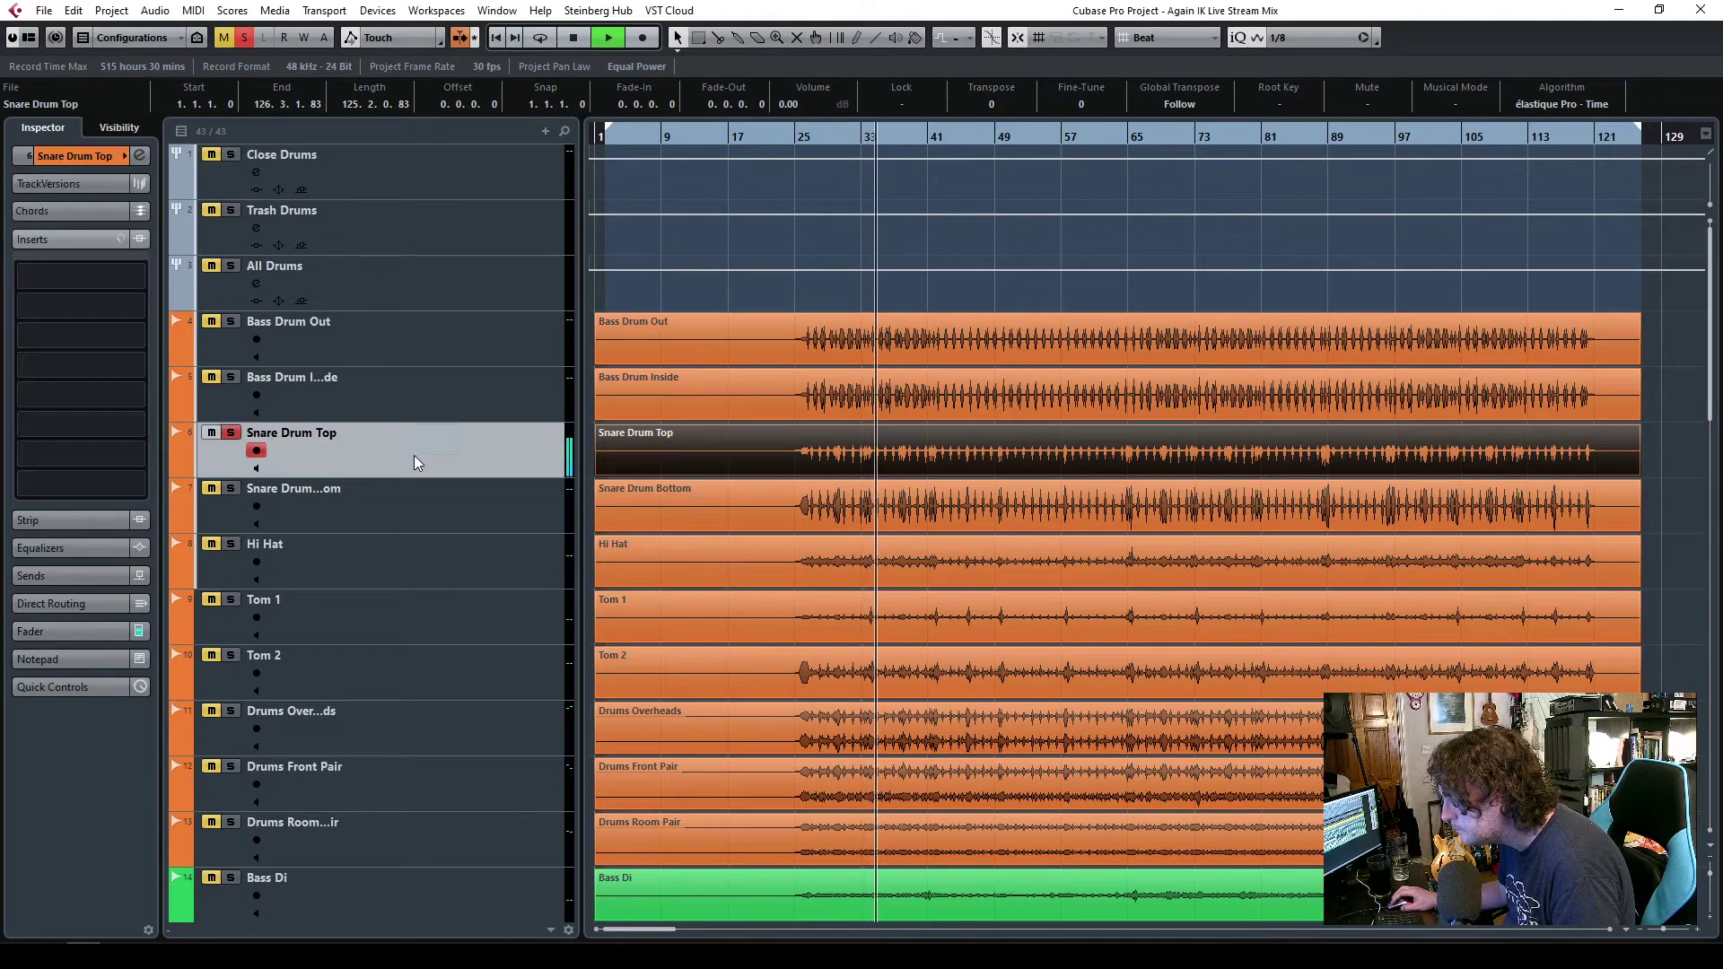
{"action": "left_click", "coordinate": [98, 617]}
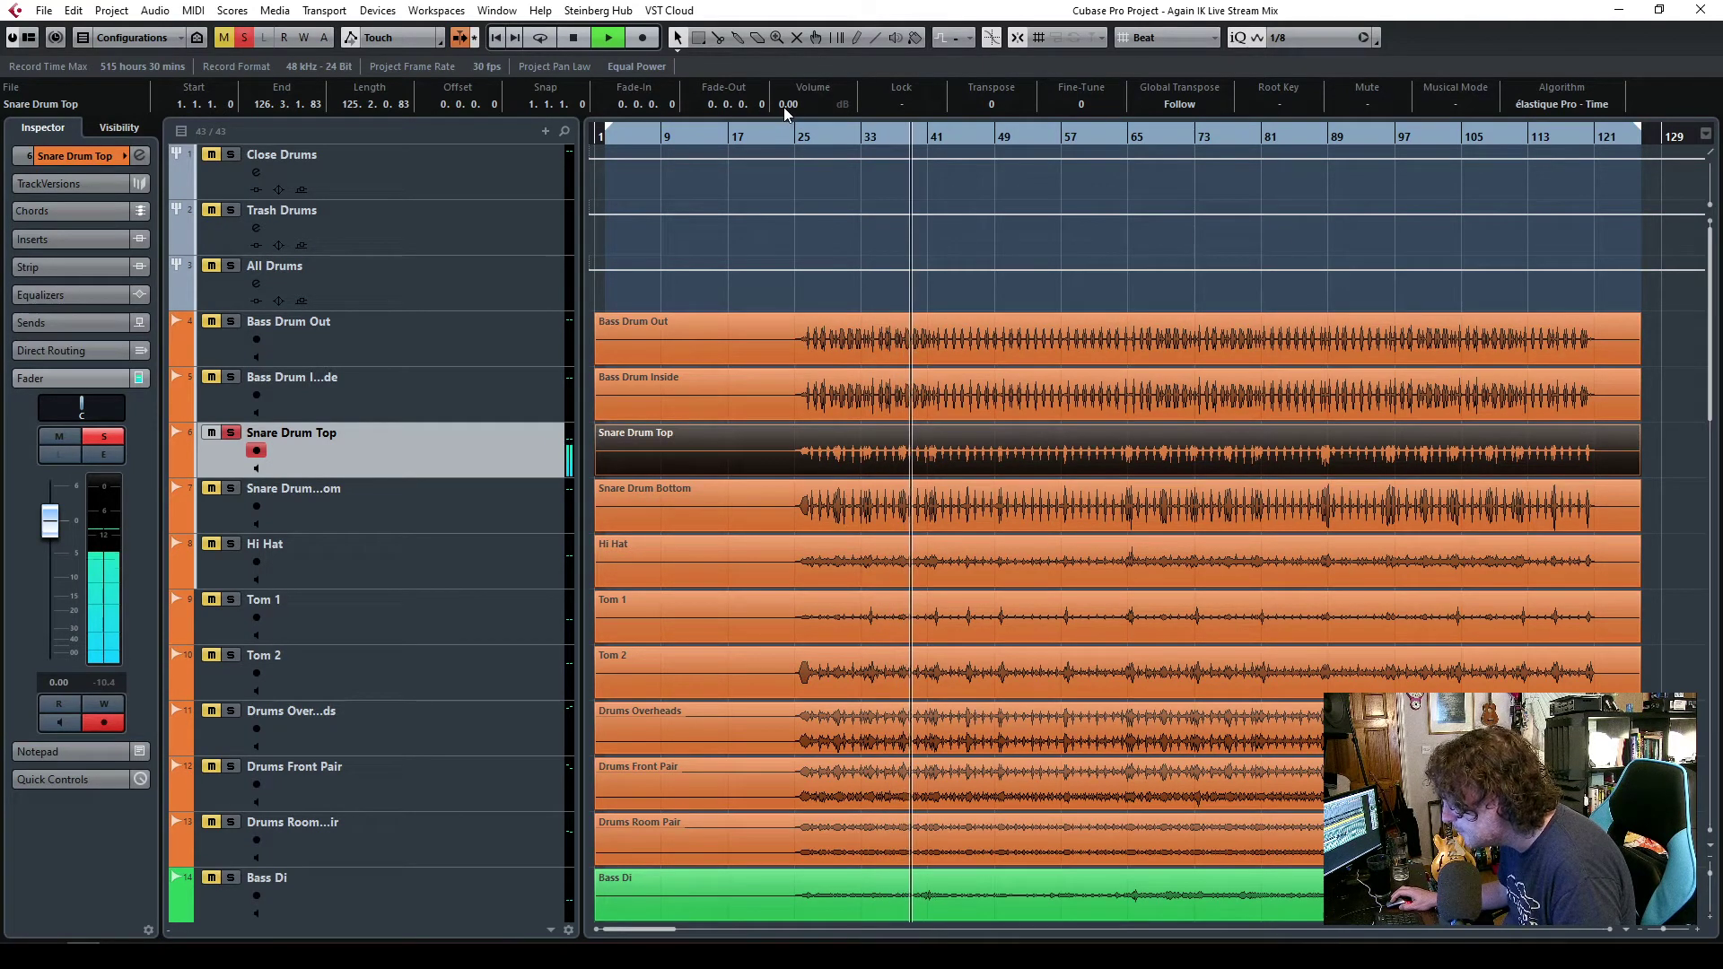
{"action": "scroll", "coordinate": [785, 104], "scroll_direction": "up", "scroll_amount": 3}
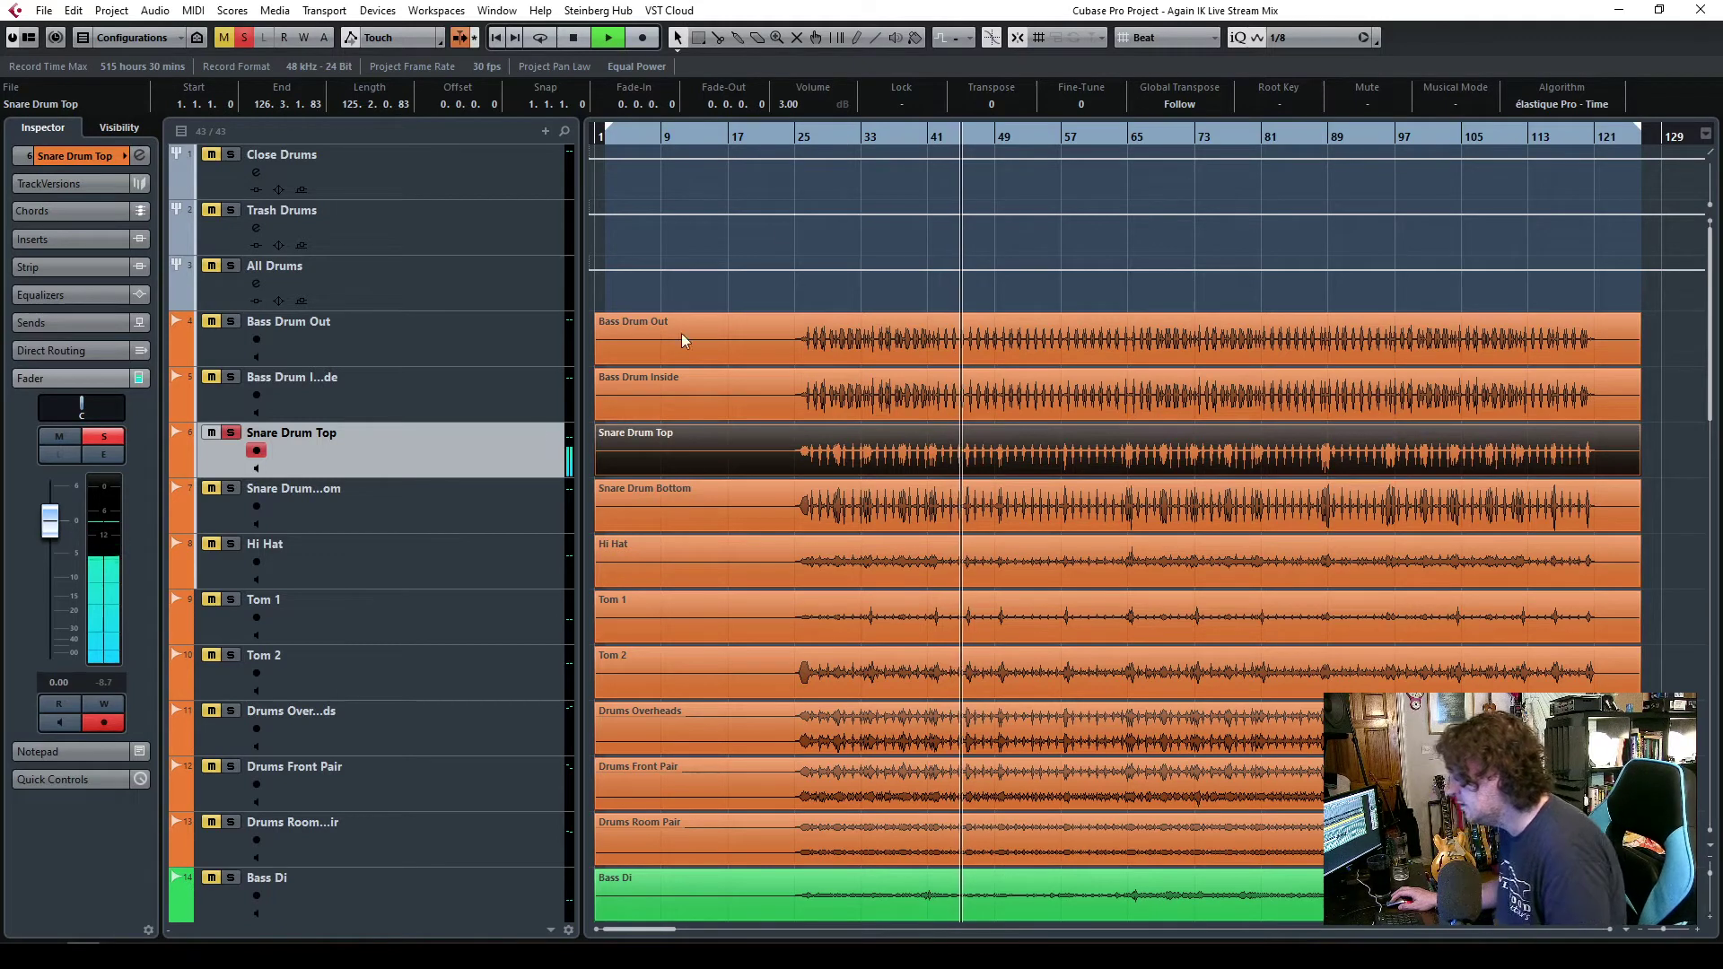
- Load TR5 EQual in the first insert slot of Snare Drum Top and stop playback
{"action": "left_click", "coordinate": [61, 240]}
{"action": "left_click", "coordinate": [98, 293]}
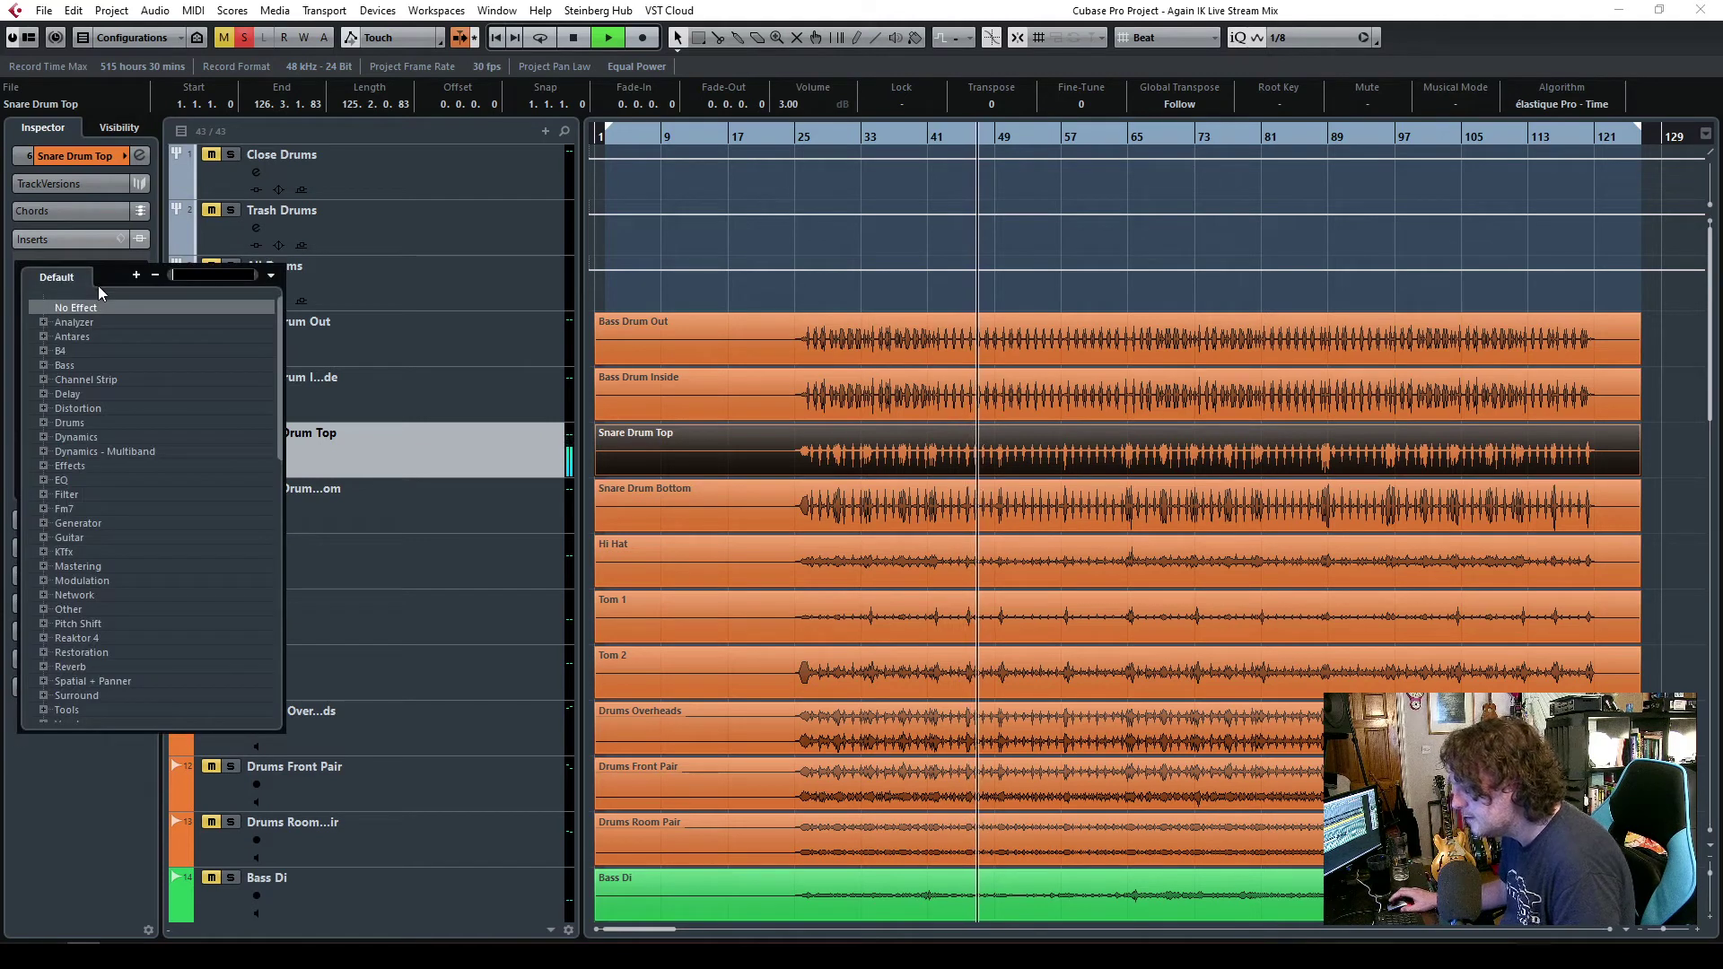
{"action": "type", "text": "tr5 eq"}
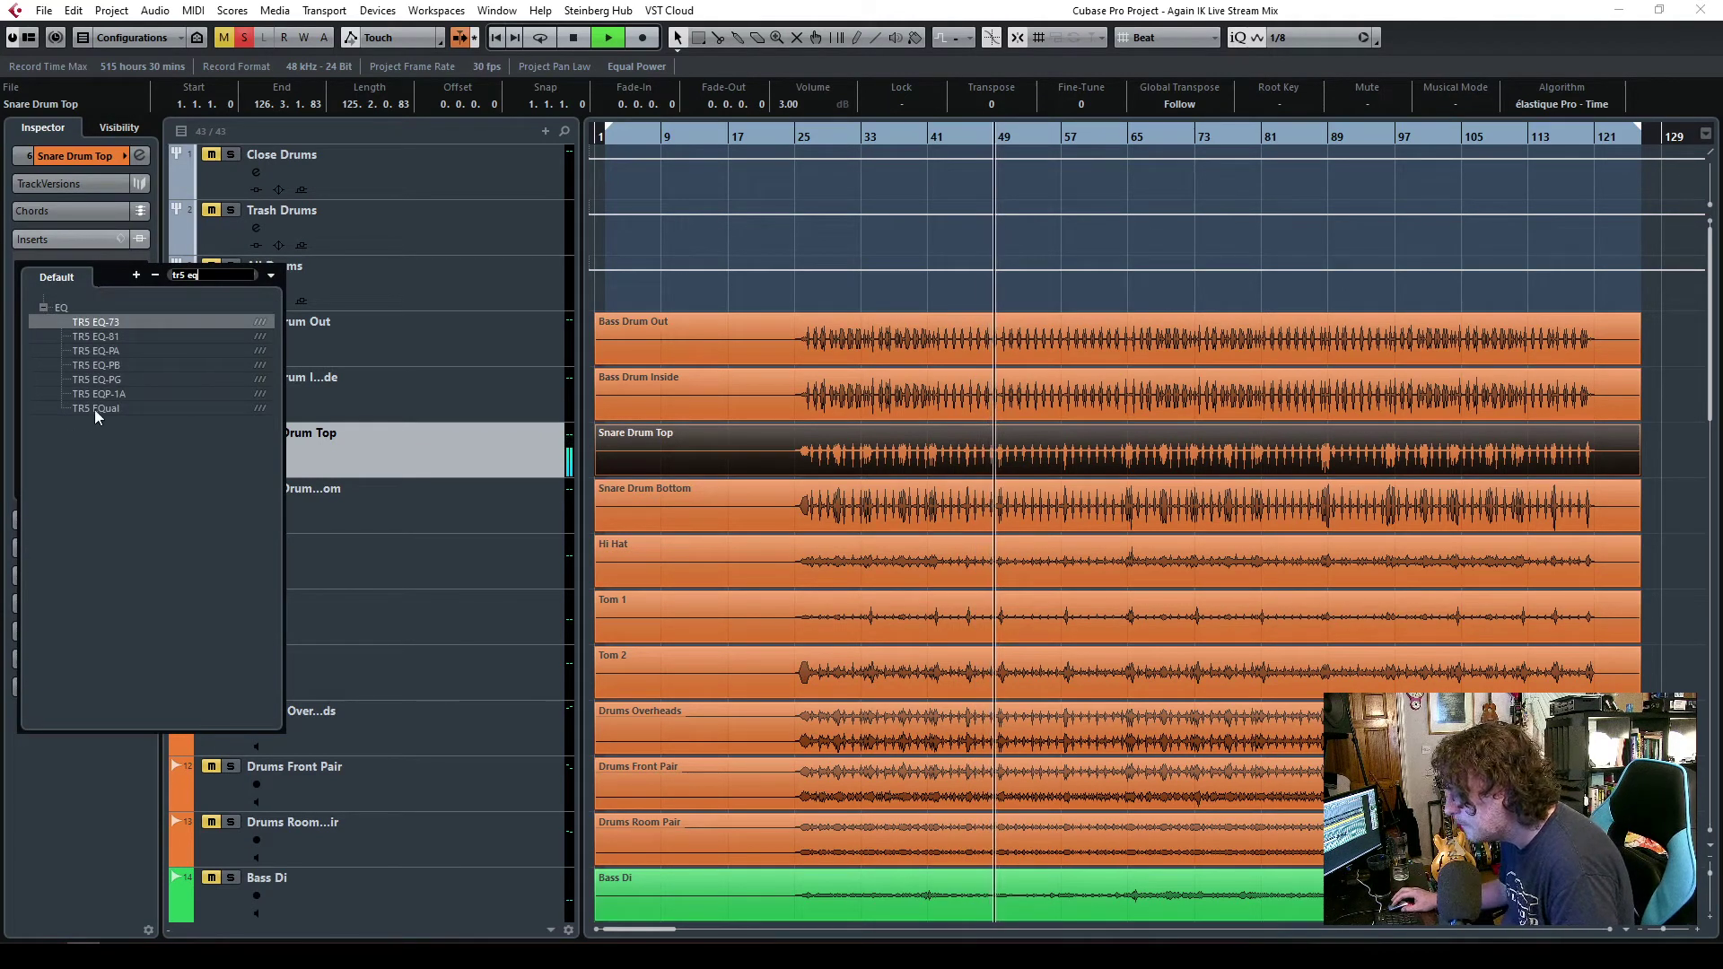
{"action": "left_click", "coordinate": [94, 409]}
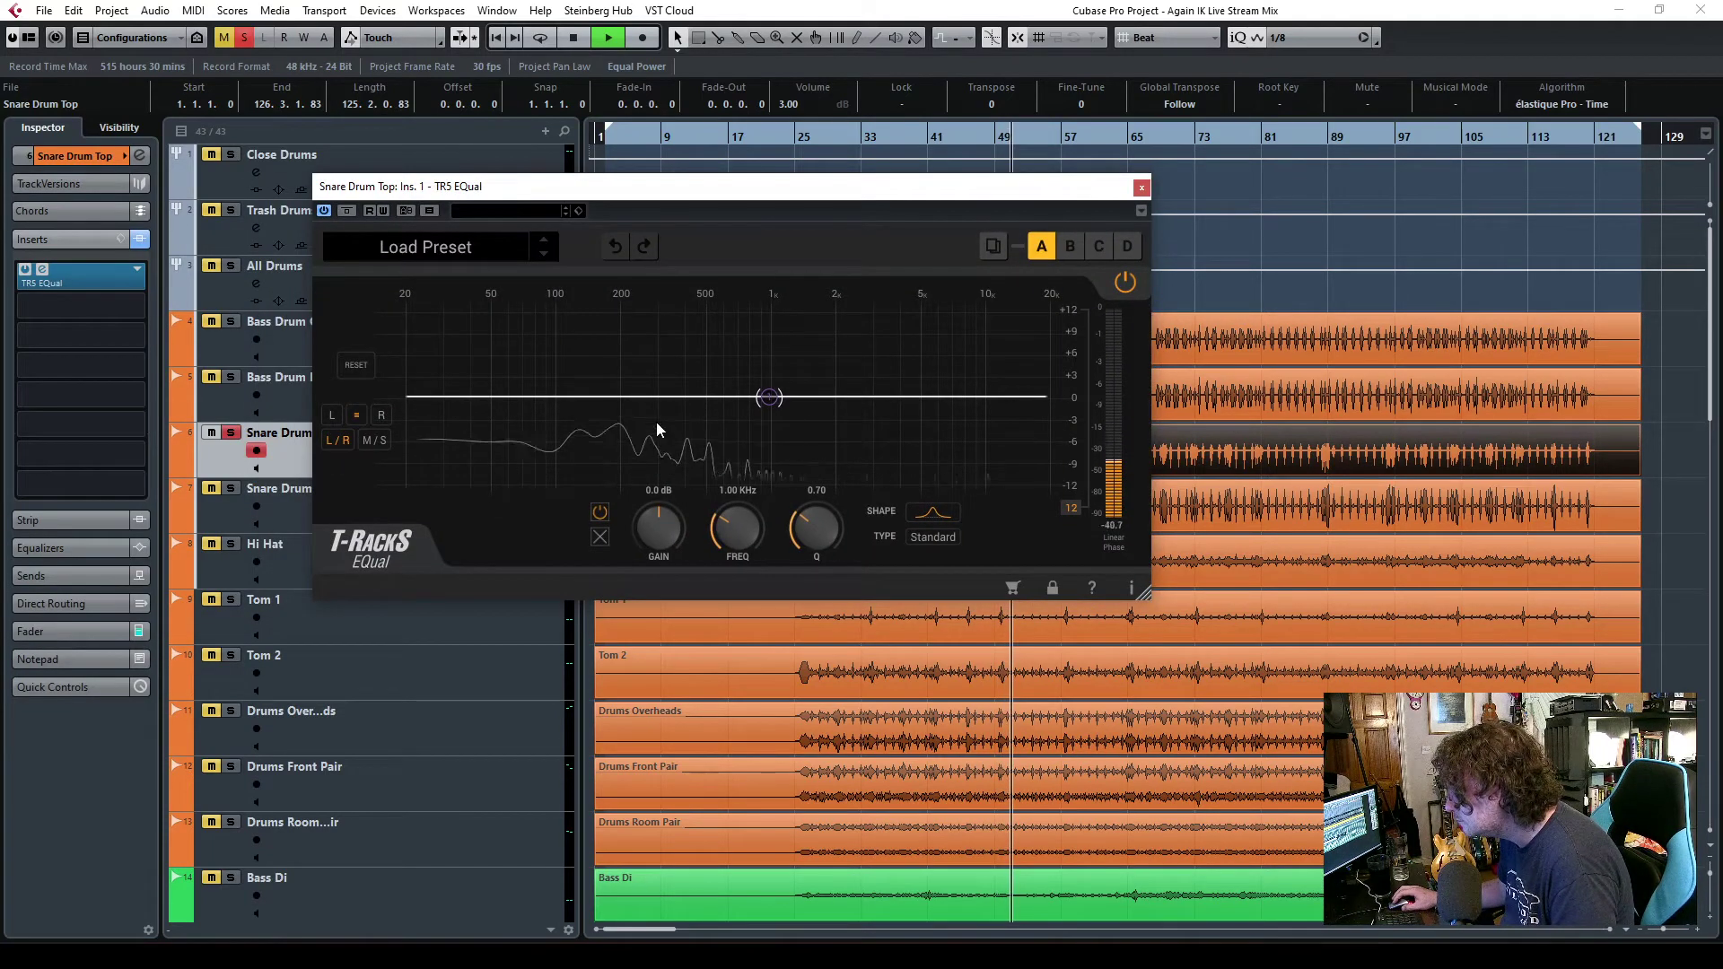
{"action": "key", "text": "space"}
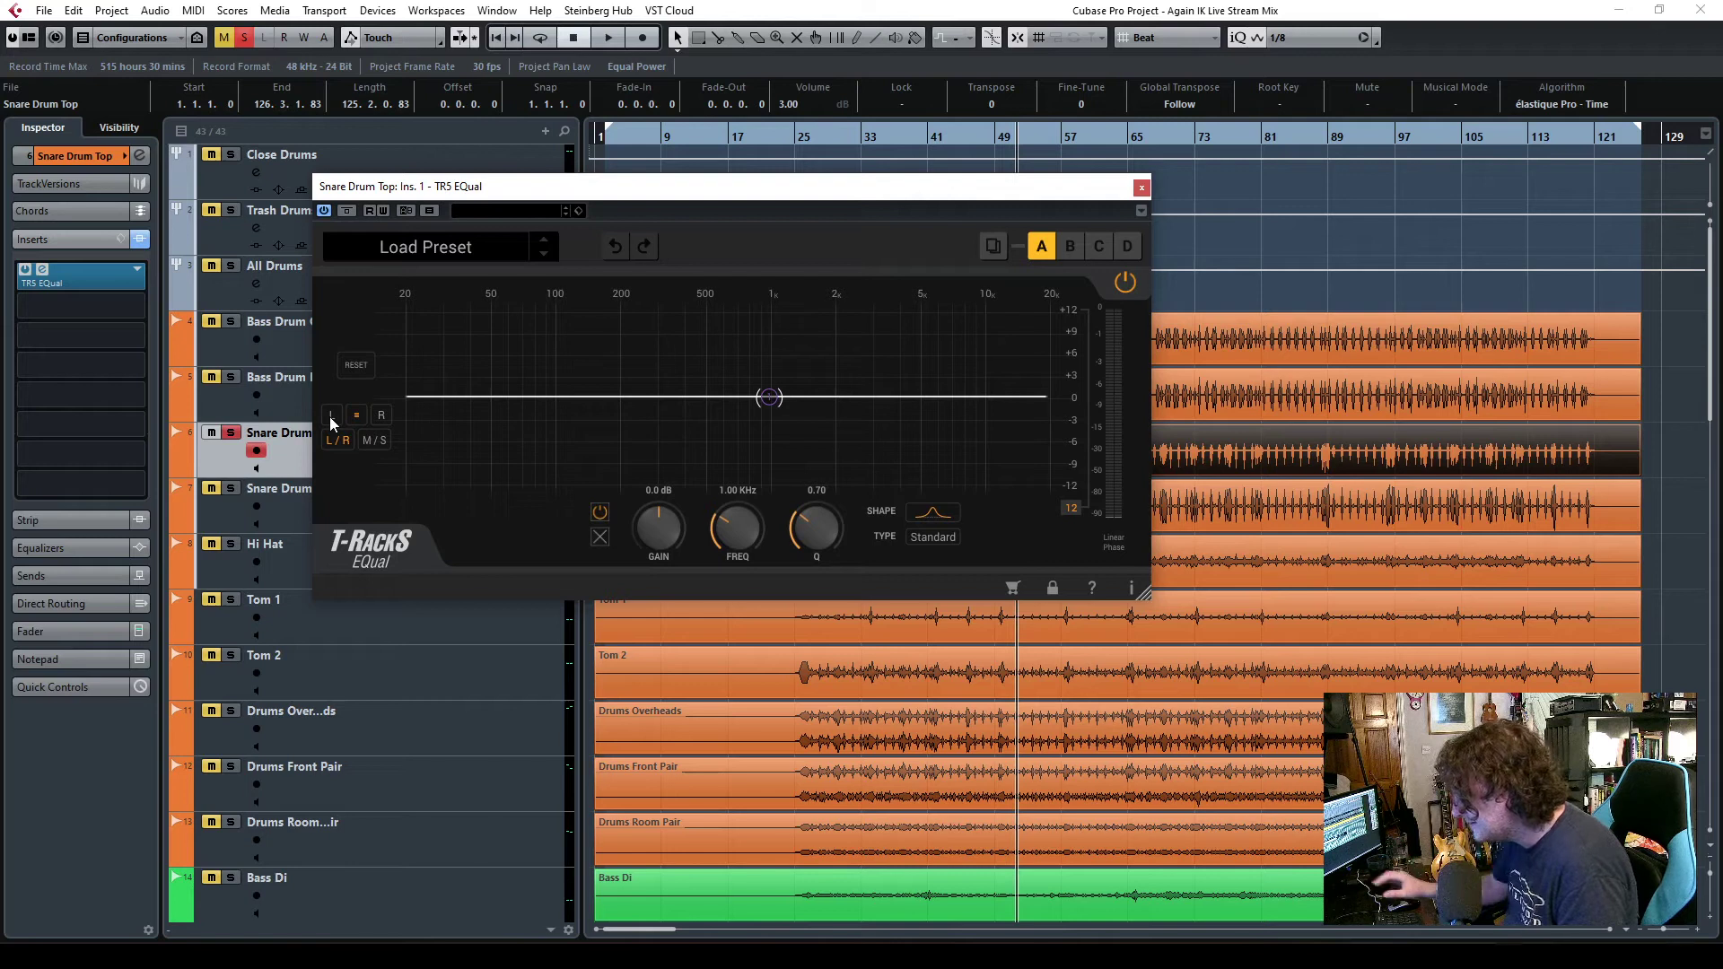
- Route the output of Snare Drum Top to the Close Drums group, keeping the EQual window clear of the track settings
{"action": "left_click_drag", "start_coordinate": [703, 196], "coordinate": [695, 244]}
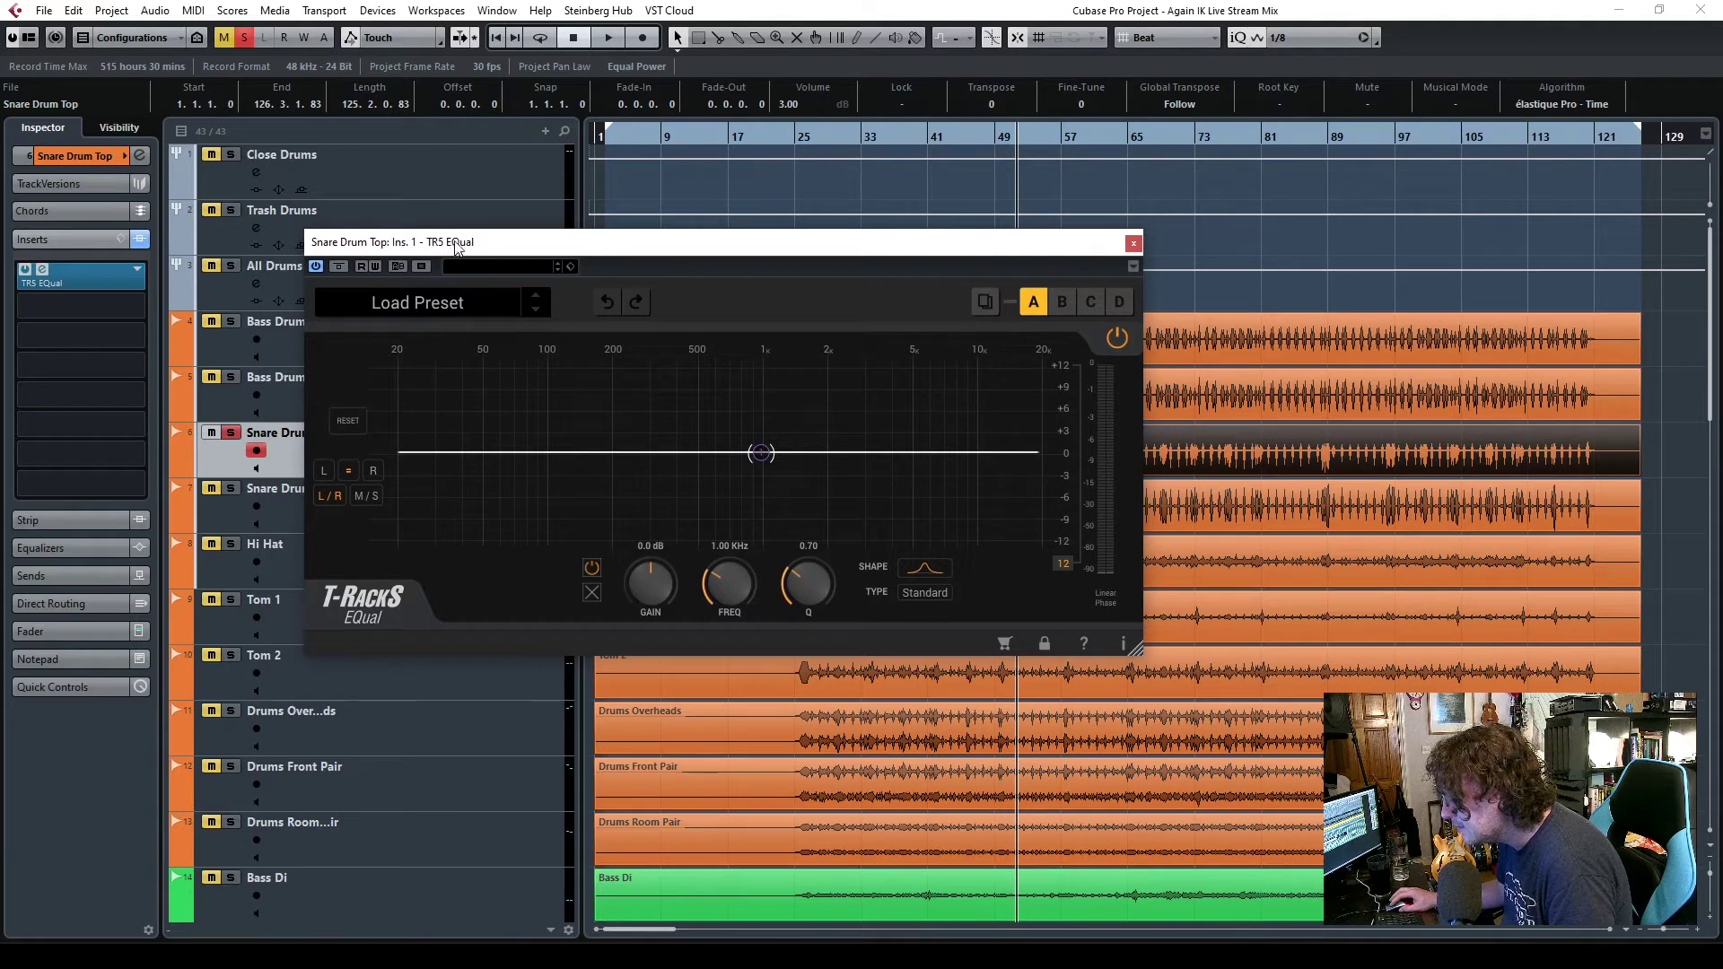
{"action": "left_click_drag", "start_coordinate": [458, 247], "coordinate": [512, 251]}
{"action": "left_click", "coordinate": [99, 158]}
{"action": "left_click", "coordinate": [98, 328]}
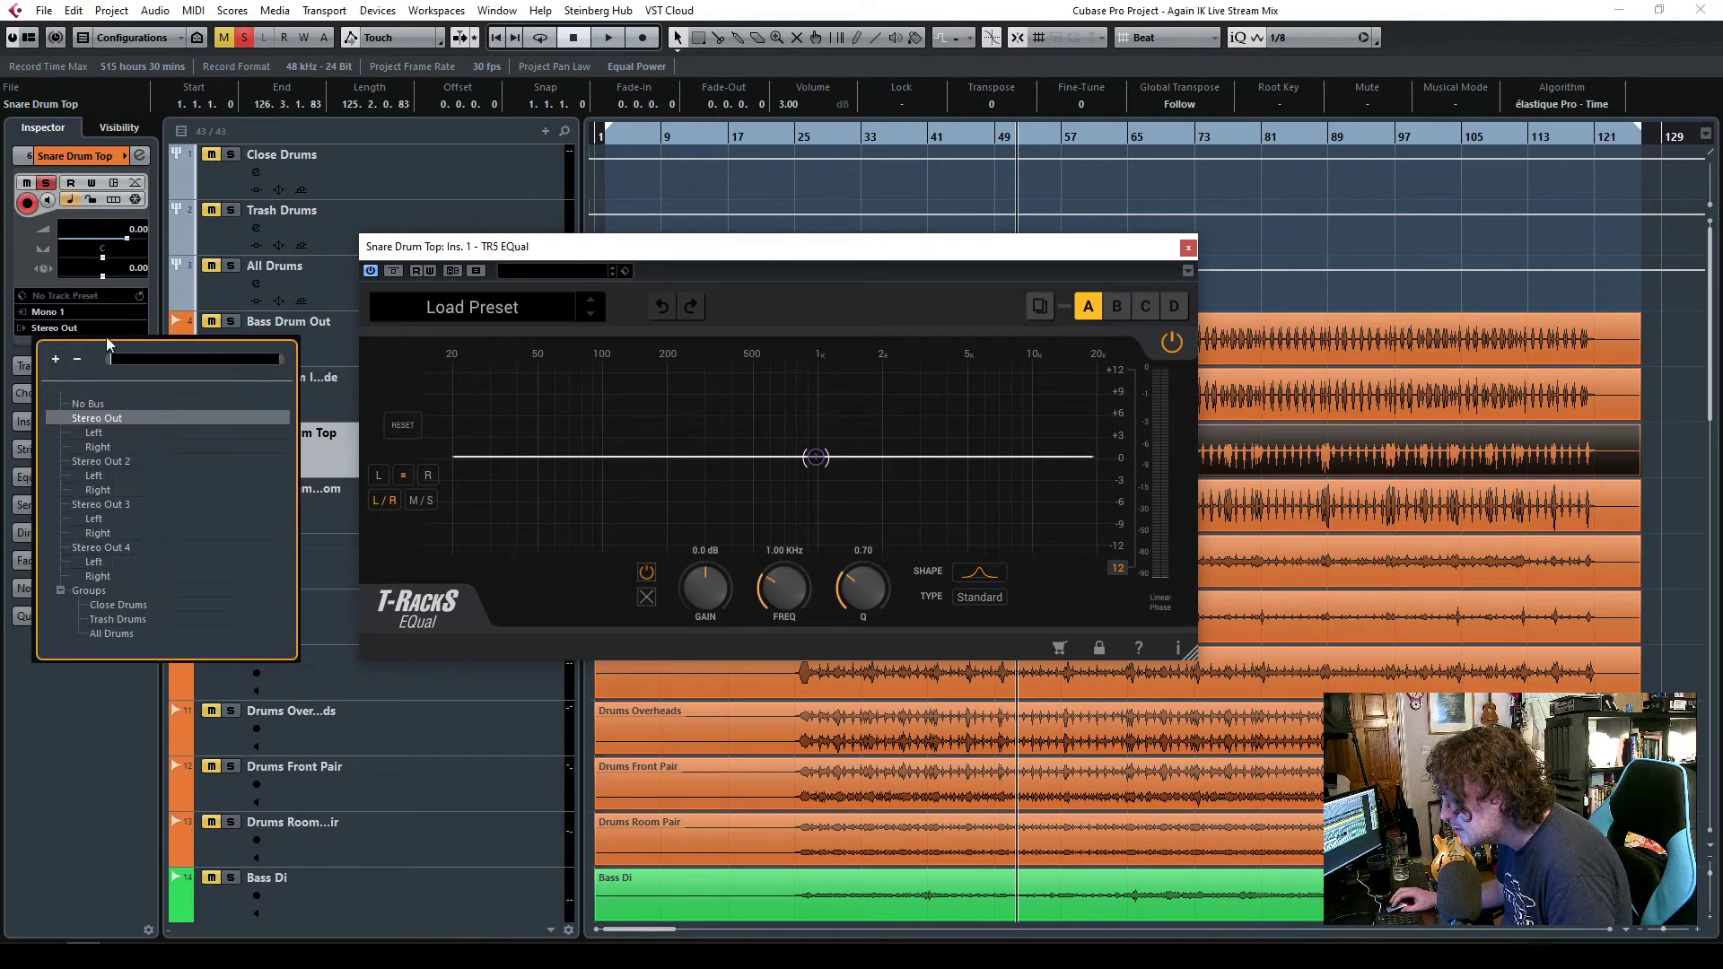
{"action": "left_click", "coordinate": [119, 603]}
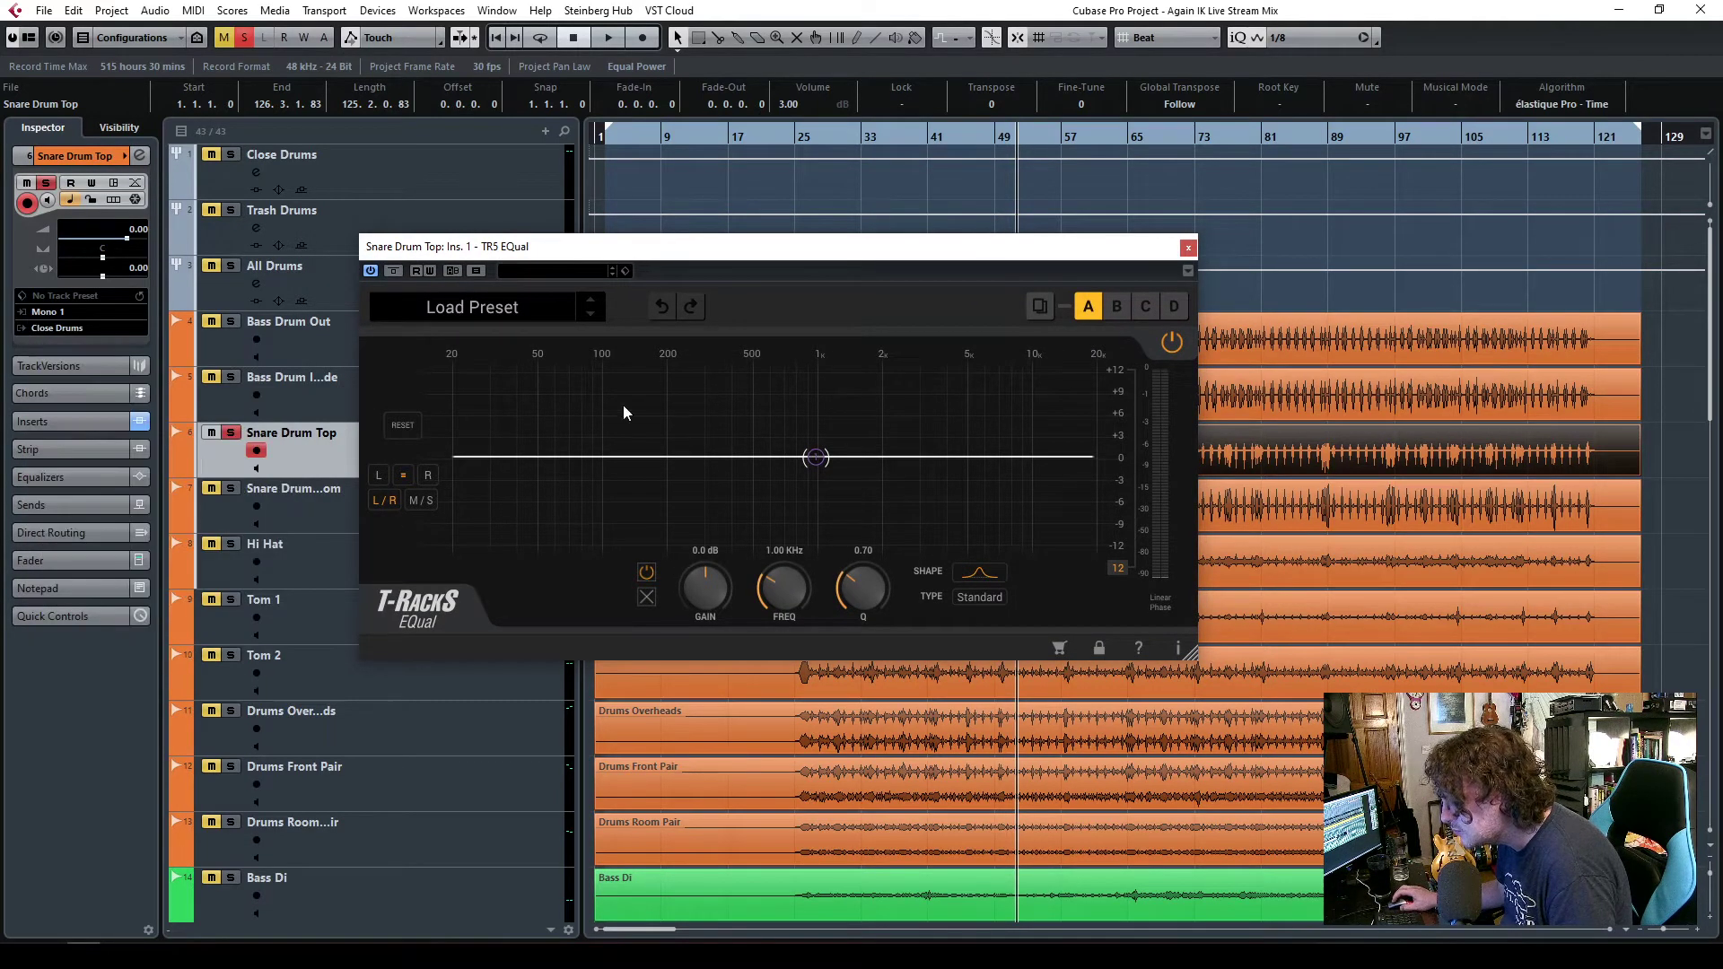
{"action": "left_click_drag", "start_coordinate": [830, 255], "coordinate": [1040, 229]}
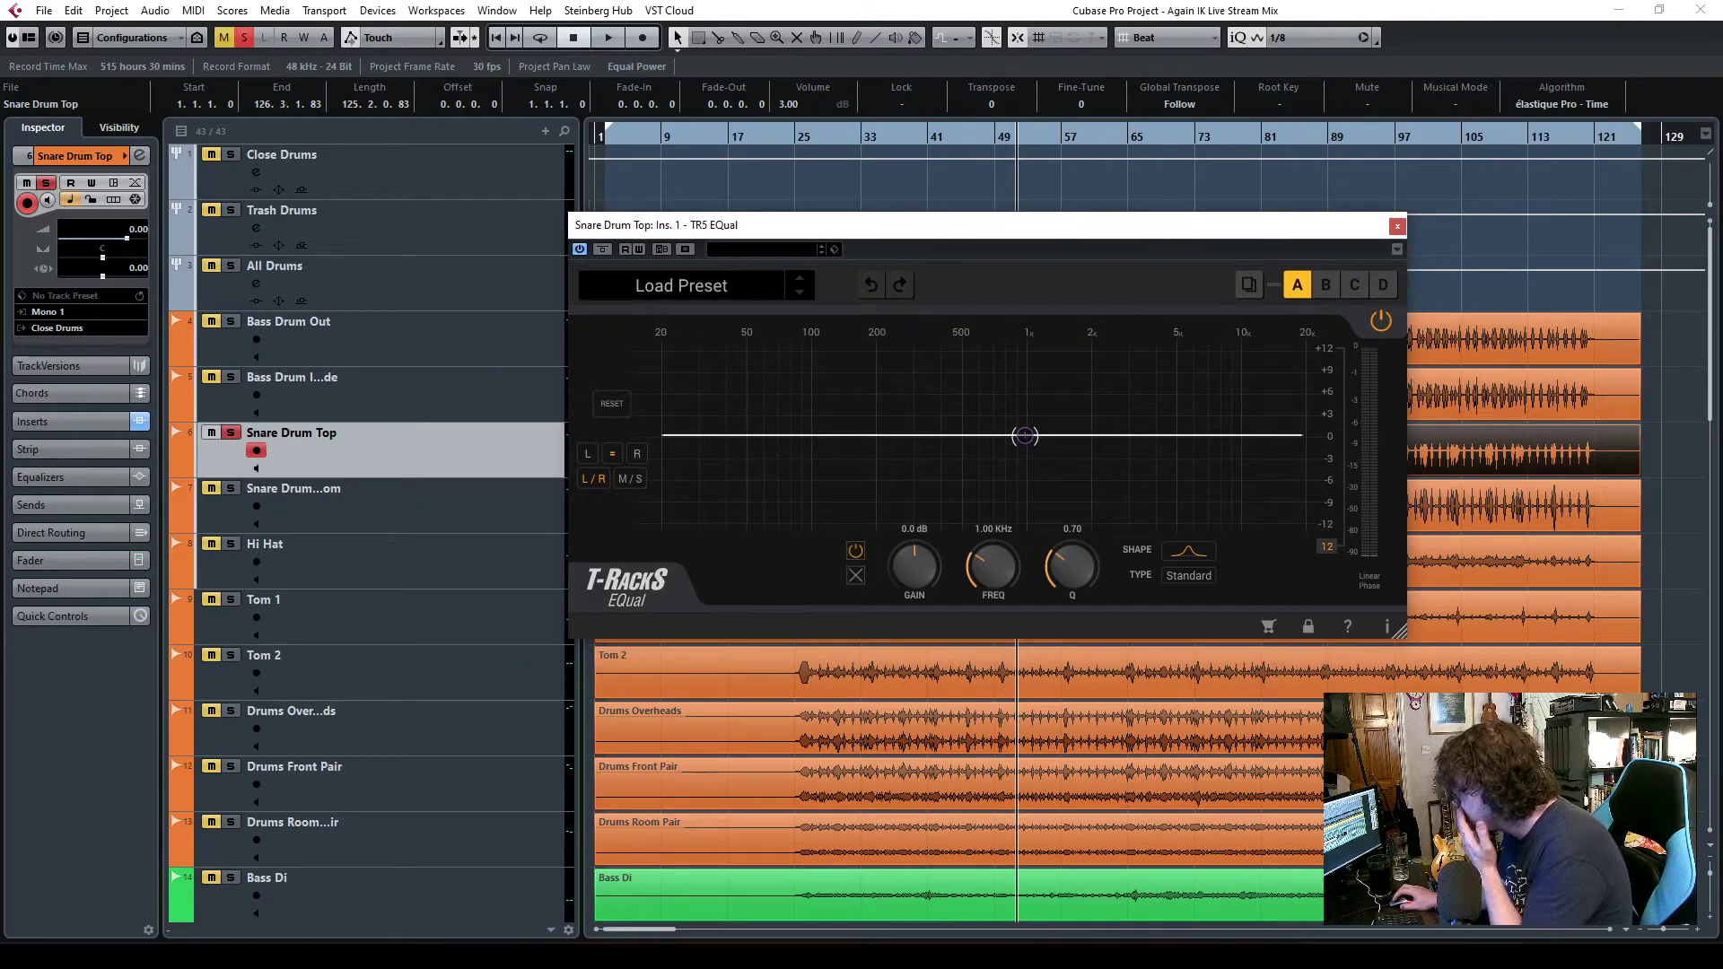
{"action": "key", "text": "Escape"}
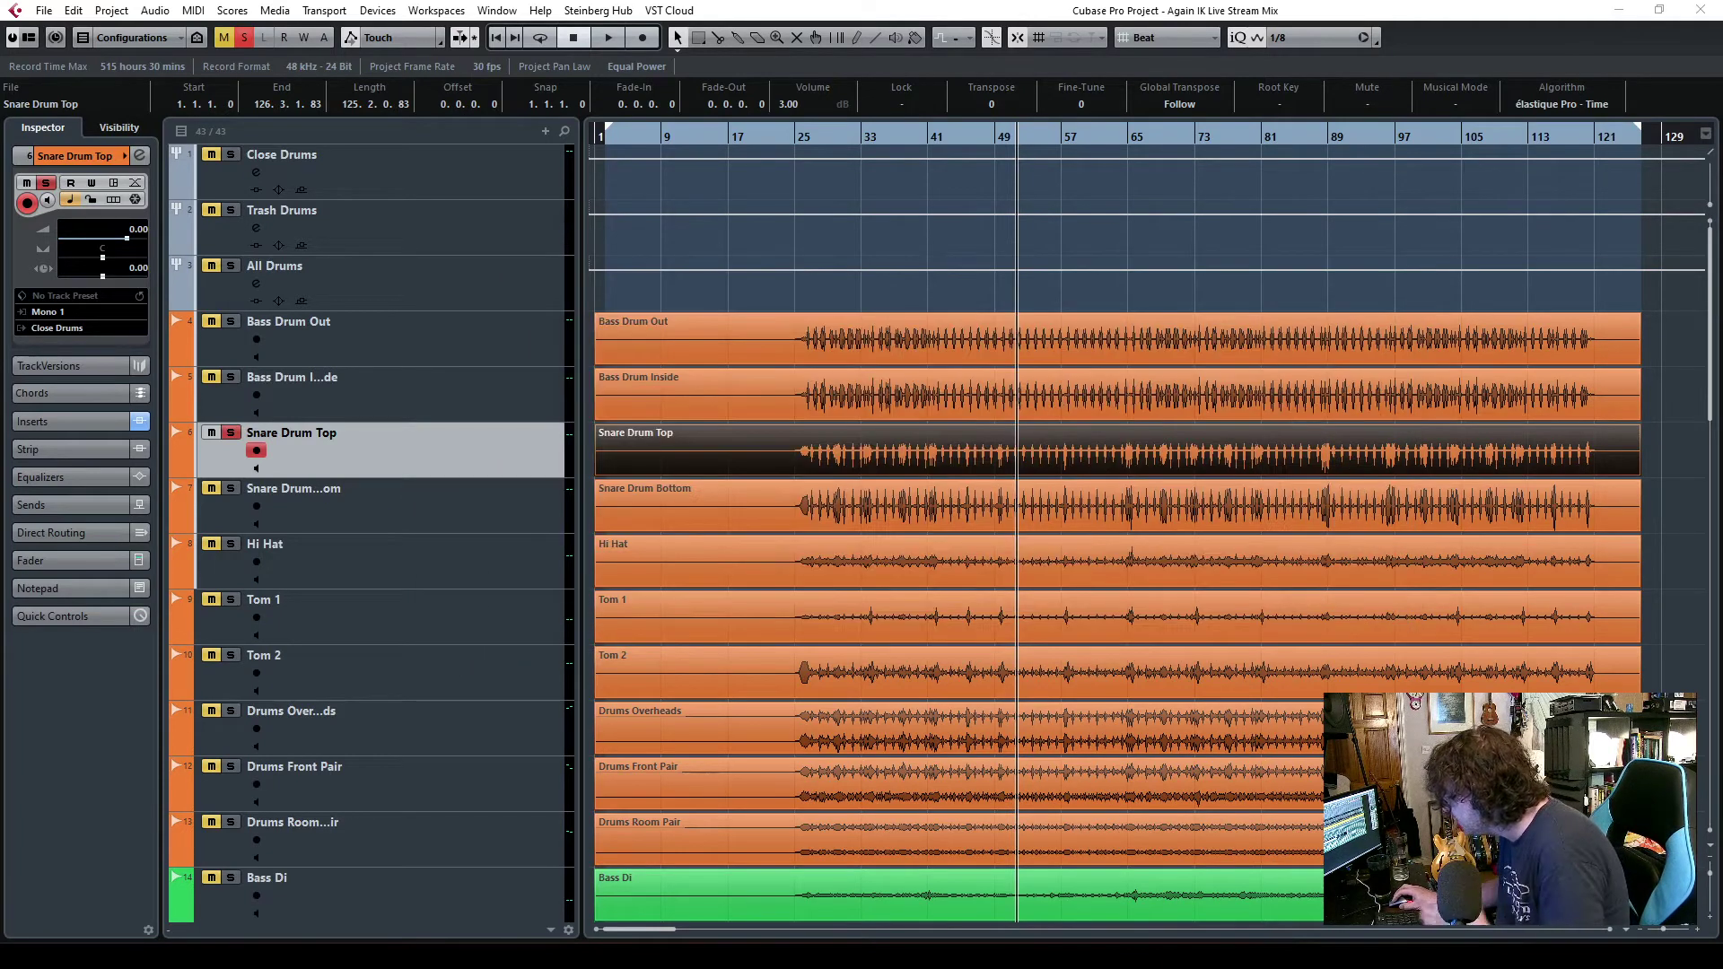
- Play Snare Drum Top through the soloed Close Drums group with its EQual window open
{"action": "left_click", "coordinate": [1259, 7]}
{"action": "key", "text": "space"}
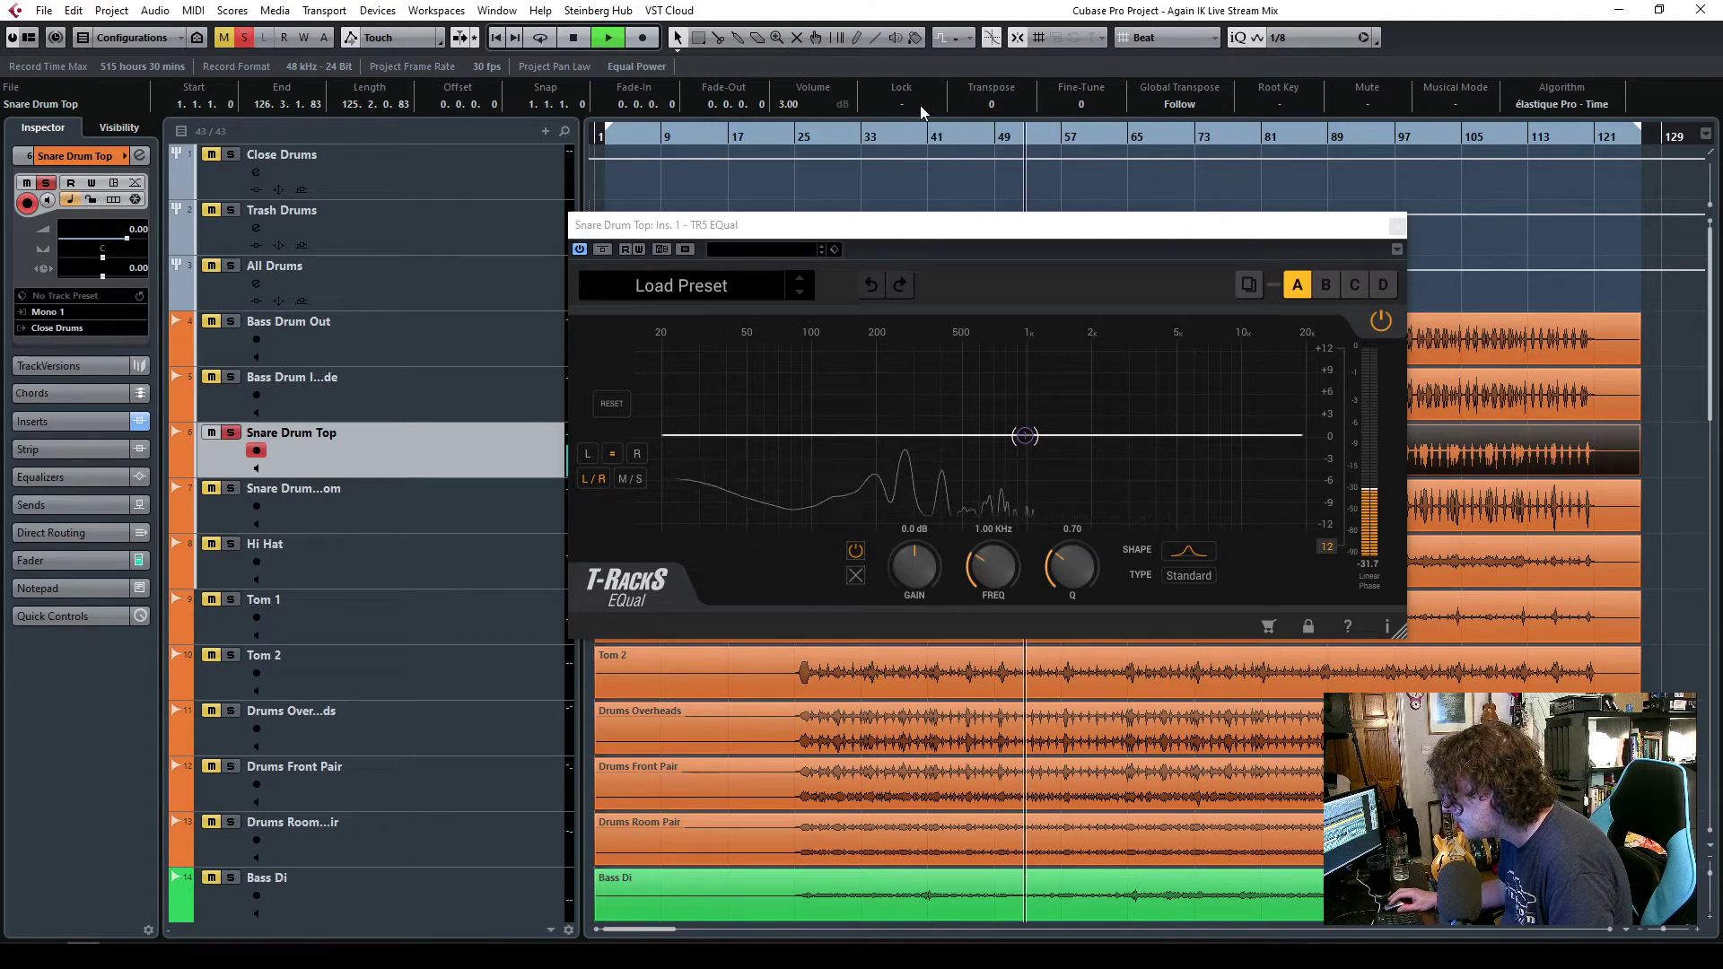
{"action": "left_click", "coordinate": [904, 137]}
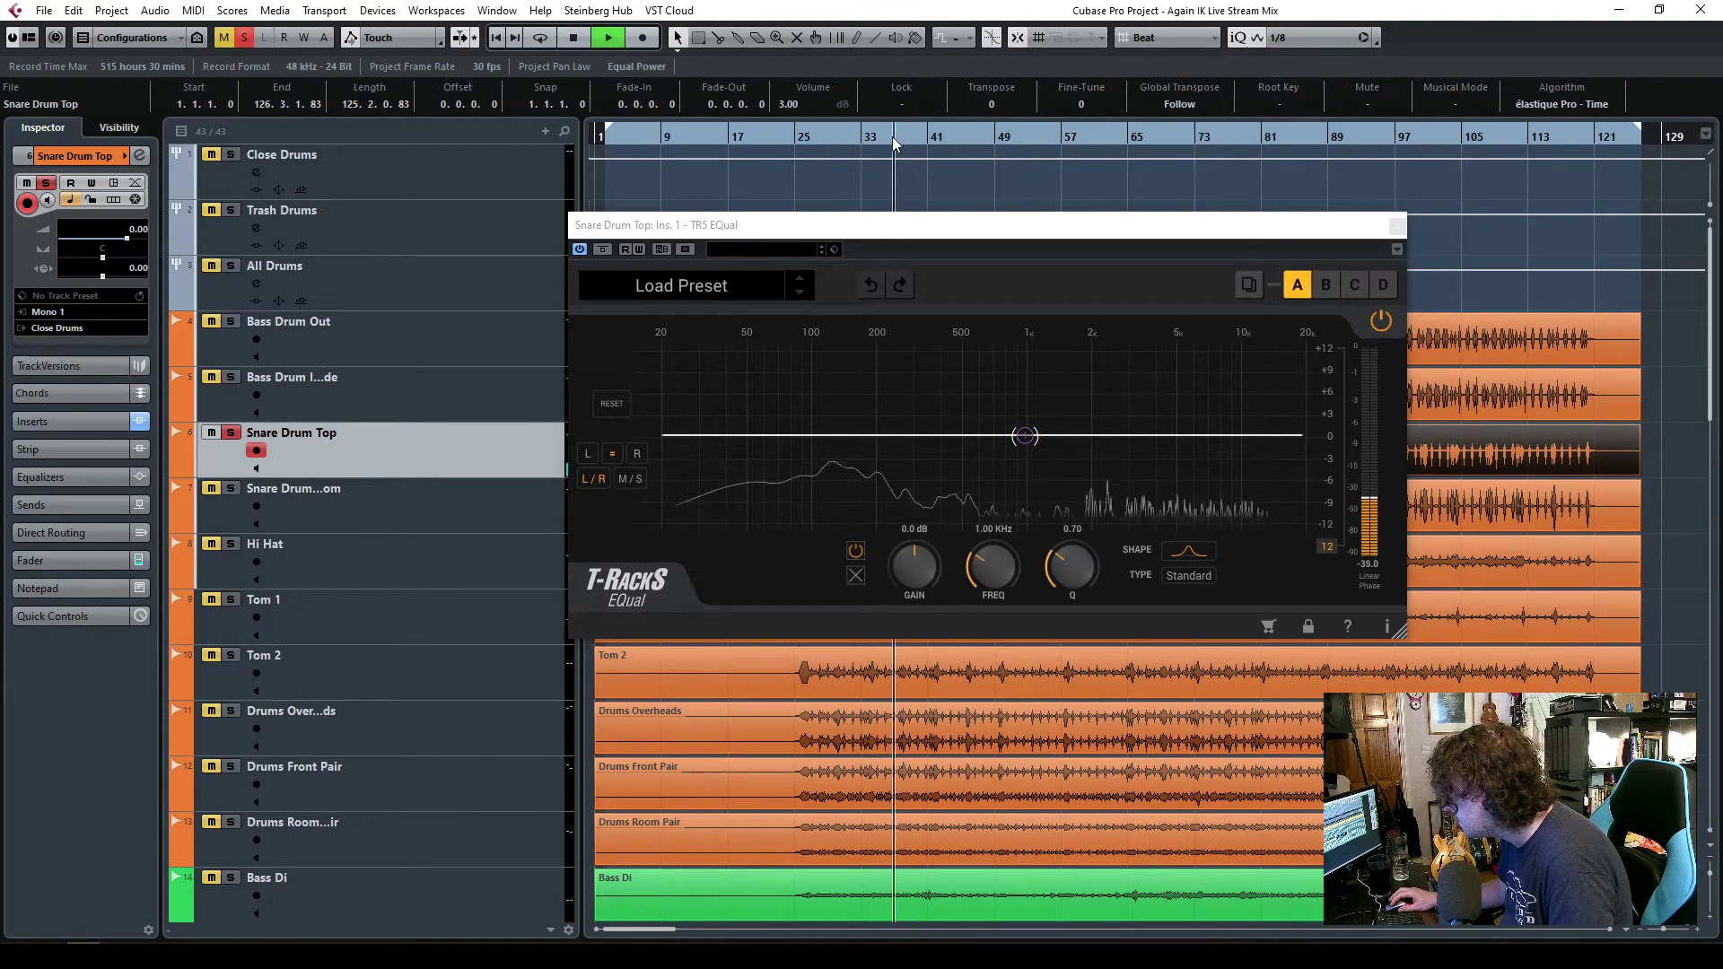
{"action": "left_click_drag", "start_coordinate": [884, 235], "coordinate": [751, 503]}
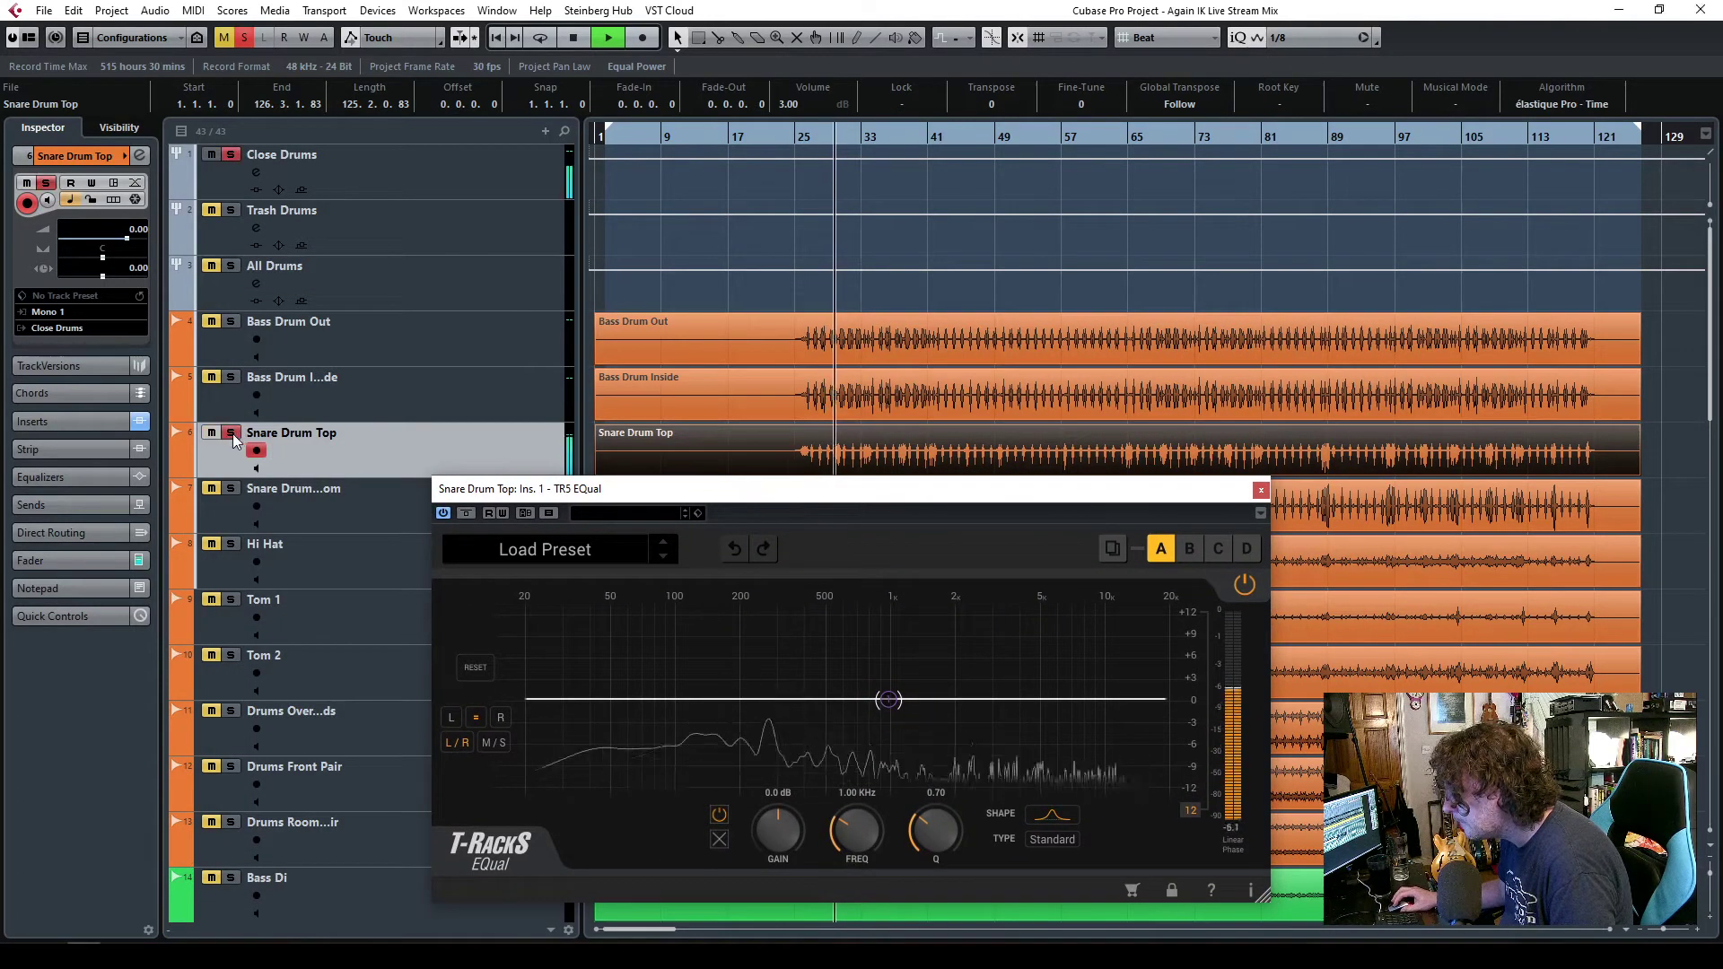
{"action": "left_click_drag", "start_coordinate": [613, 500], "coordinate": [405, 240]}
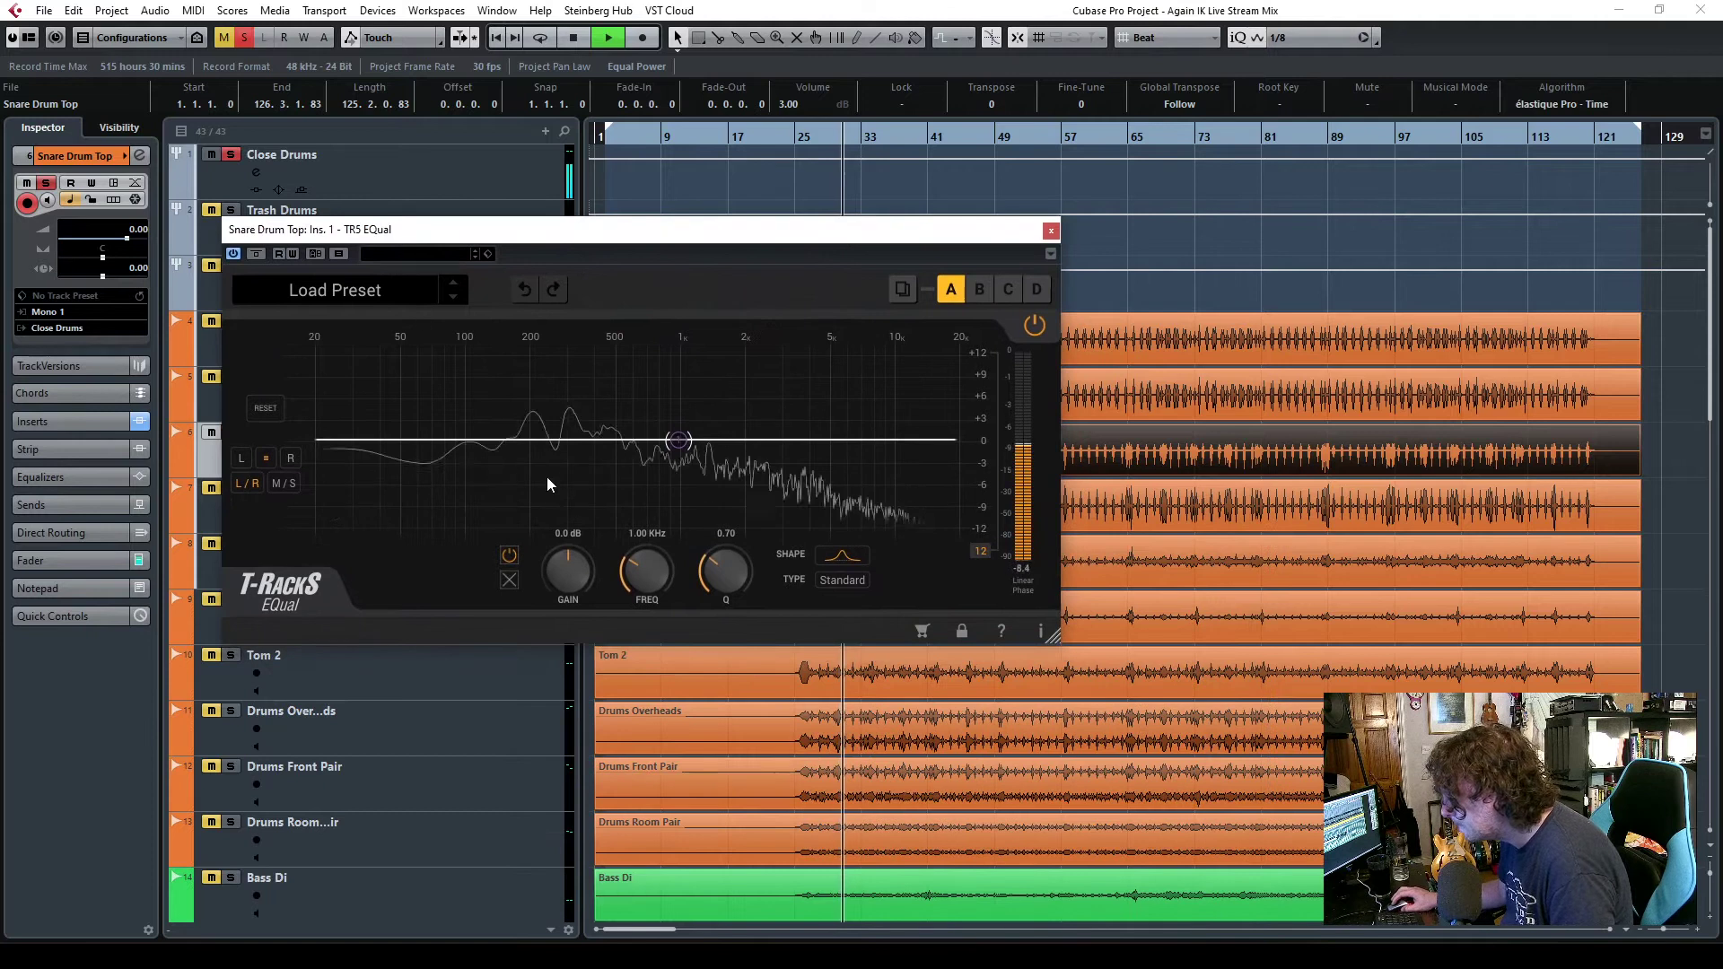
- Boost EQual's first band by 12 dB at about 279 Hz with a Q of 7.49 to find the snare's resonance
{"action": "left_click_drag", "start_coordinate": [678, 440], "coordinate": [564, 350]}
{"action": "left_click_drag", "start_coordinate": [725, 561], "coordinate": [723, 485]}
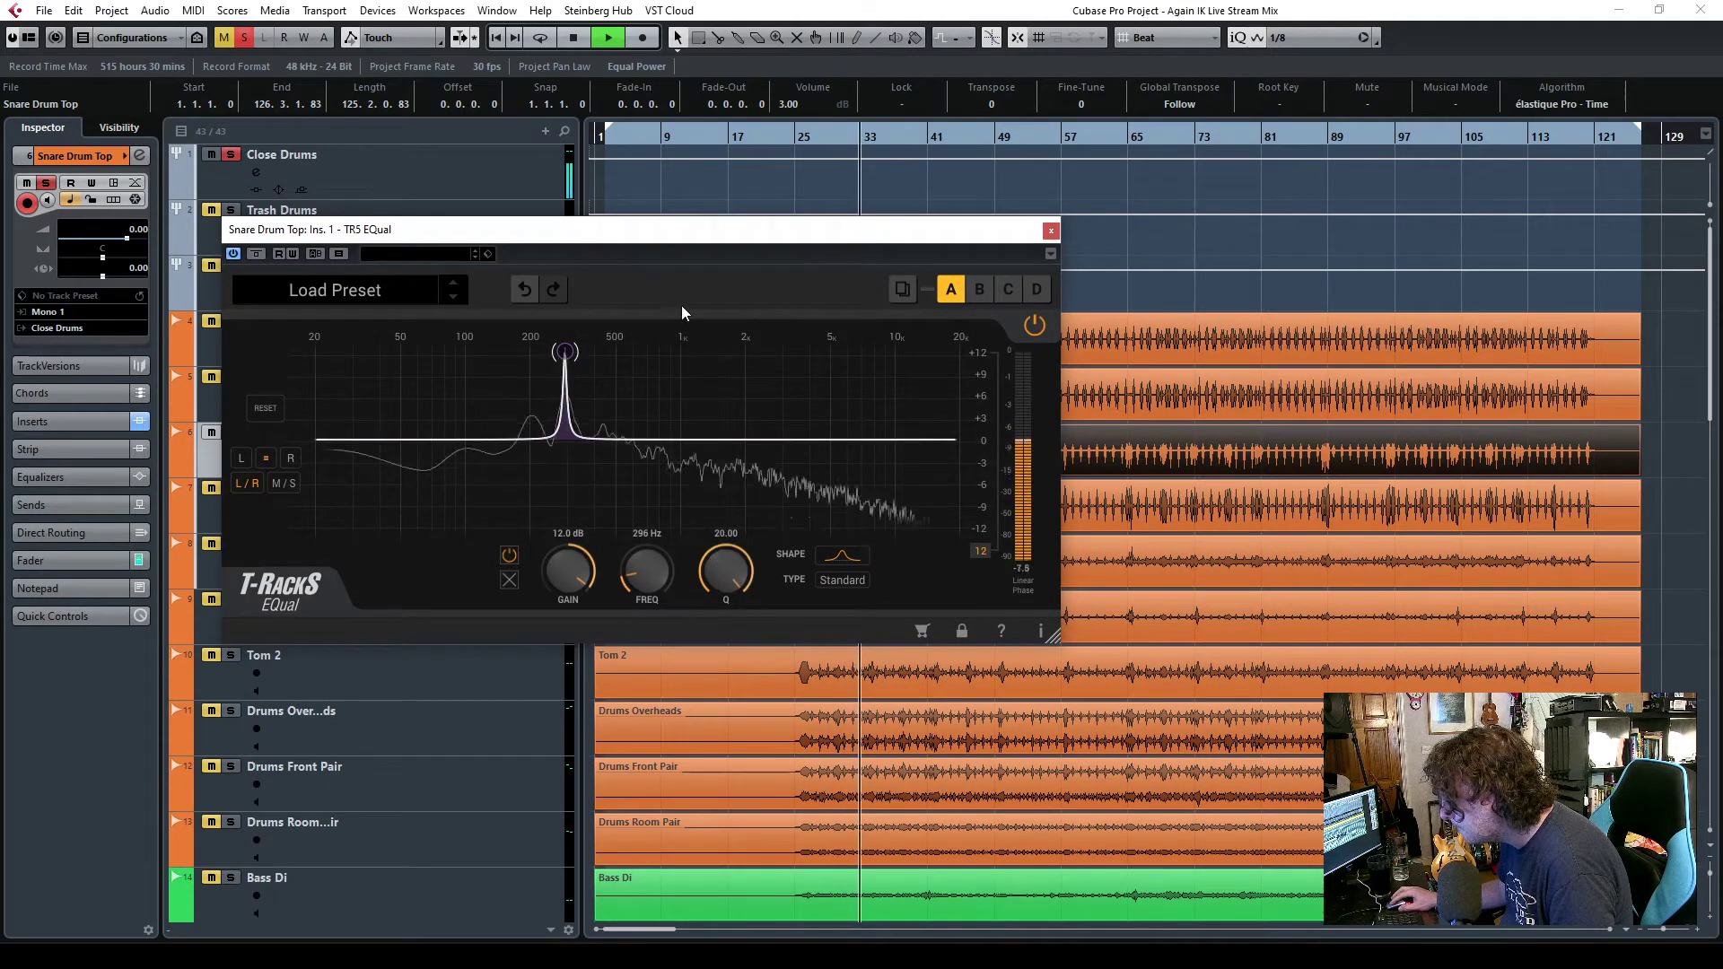
{"action": "mouse_move", "coordinate": [565, 351]}
{"action": "left_mouse_down"}
{"action": "mouse_move", "coordinate": [541, 352]}
{"action": "mouse_move", "coordinate": [560, 350]}
{"action": "left_mouse_up"}
{"action": "mouse_move", "coordinate": [700, 579]}
{"action": "left_mouse_down"}
{"action": "mouse_move", "coordinate": [718, 594]}
{"action": "mouse_move", "coordinate": [707, 611]}
{"action": "left_mouse_up"}
{"action": "left_click_drag", "start_coordinate": [565, 359], "coordinate": [564, 359]}
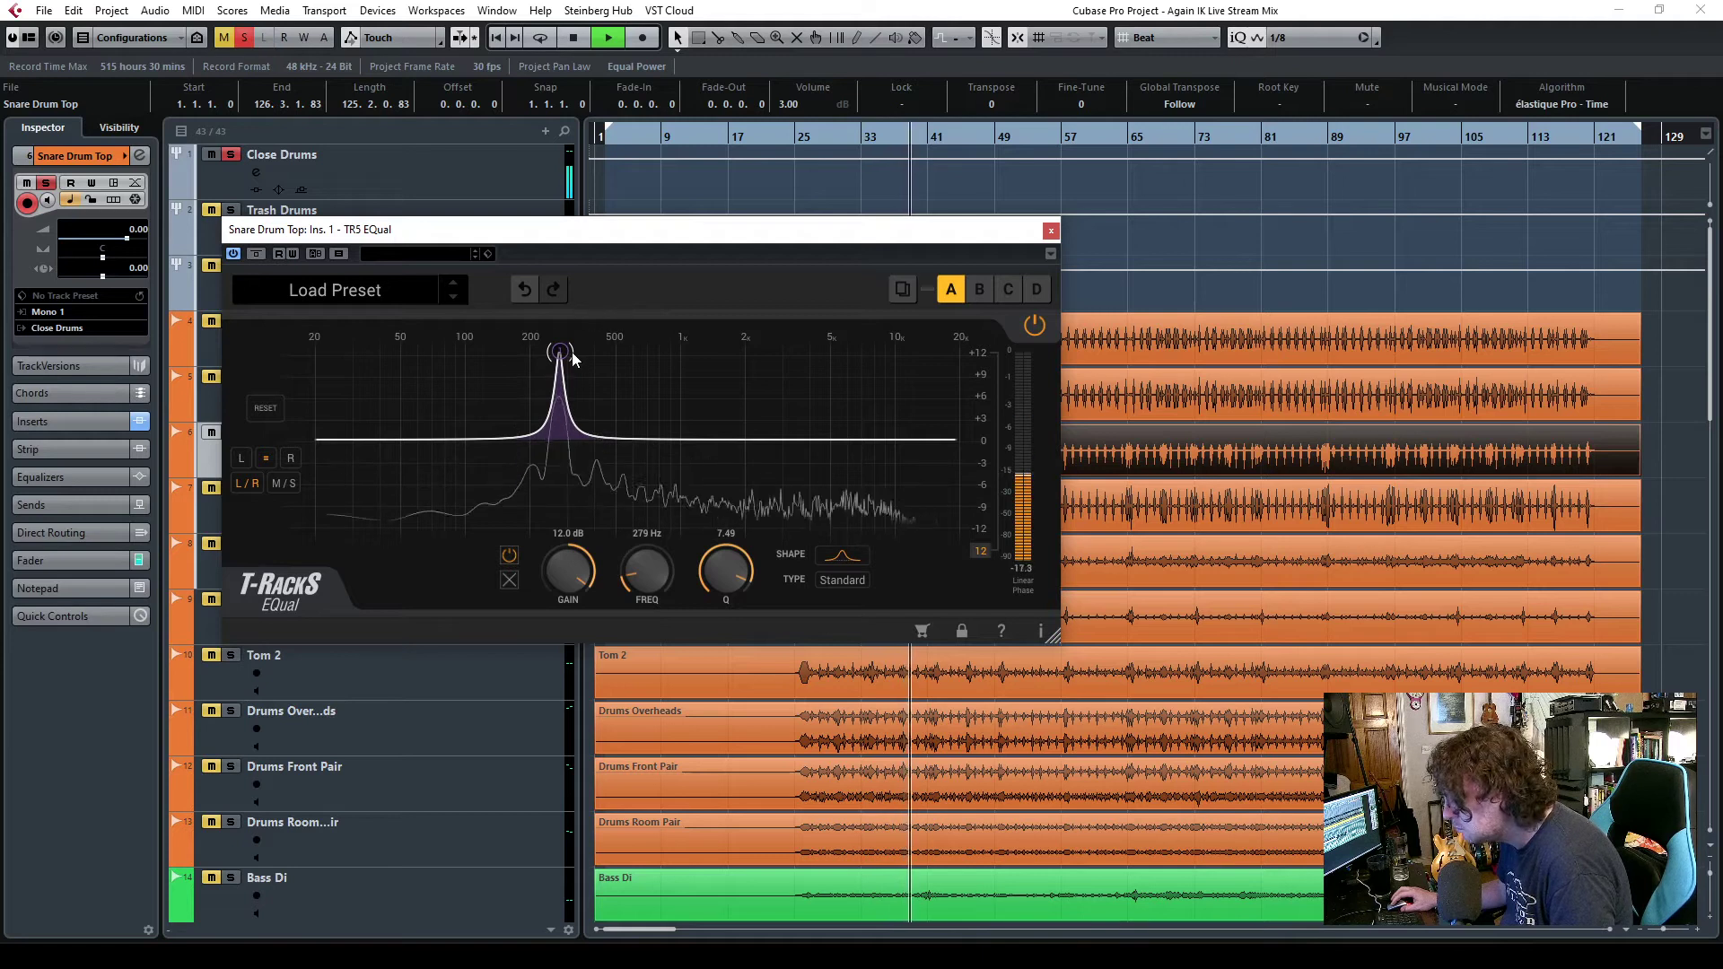
- Tune the boosted EQual band to 269 Hz and set its gain to -1.6 dB
{"action": "mouse_move", "coordinate": [563, 352]}
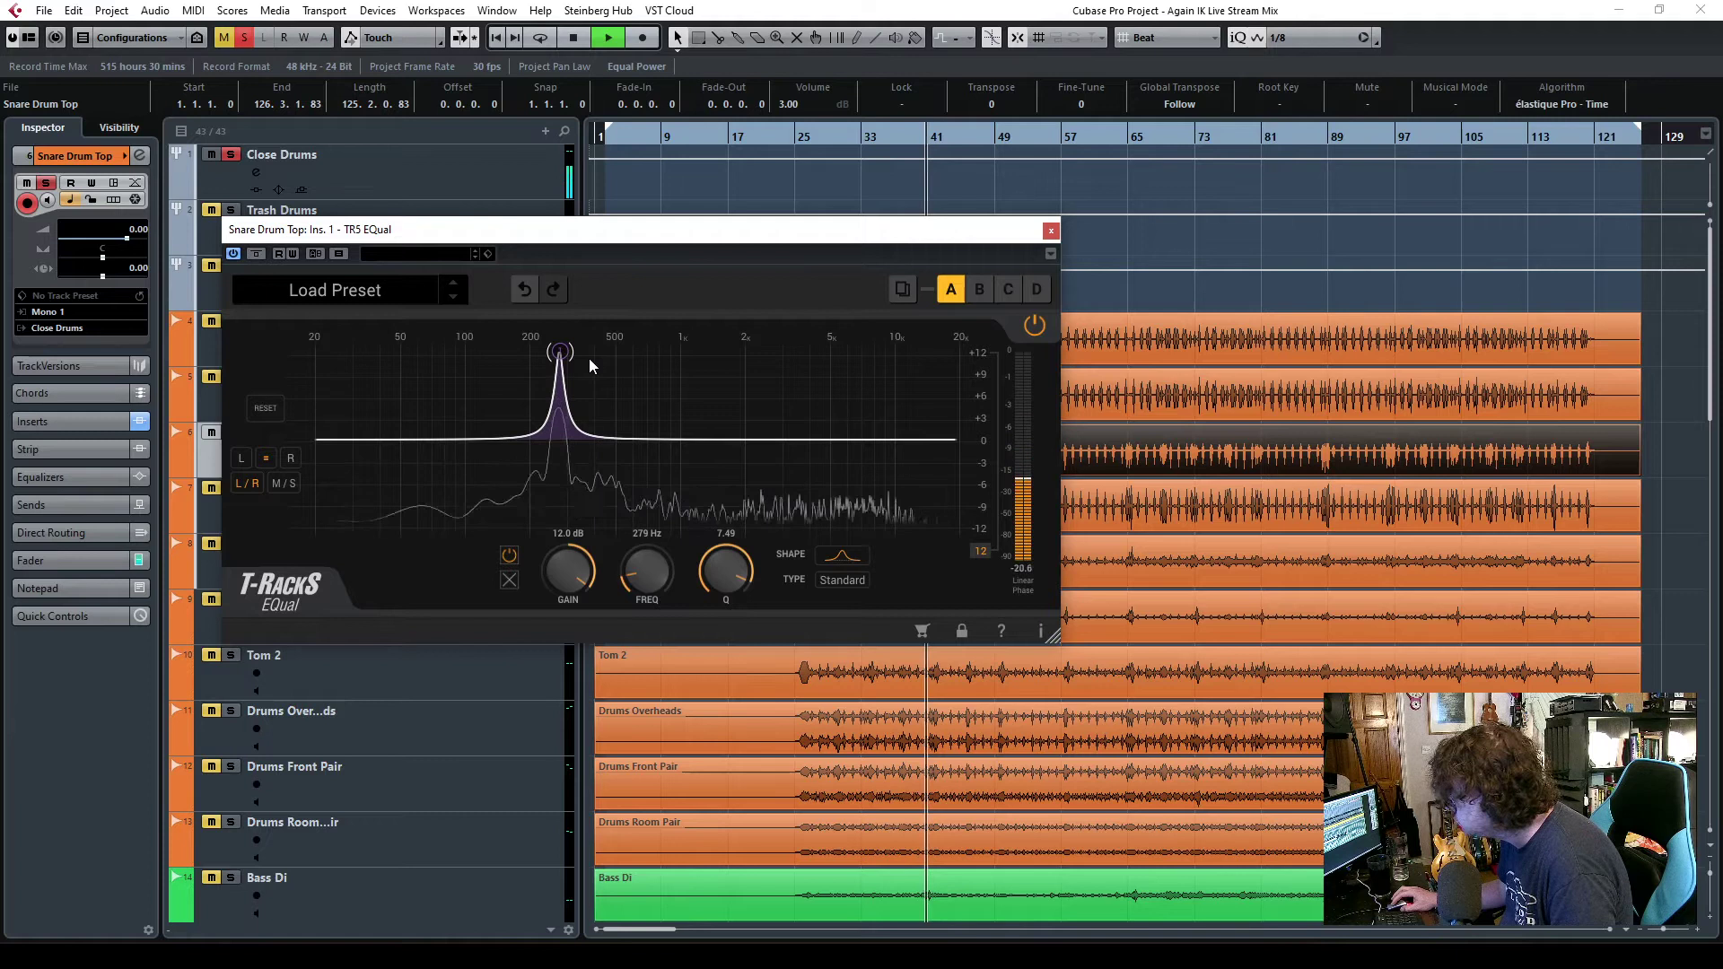
{"action": "left_click_drag", "start_coordinate": [558, 352], "coordinate": [559, 355]}
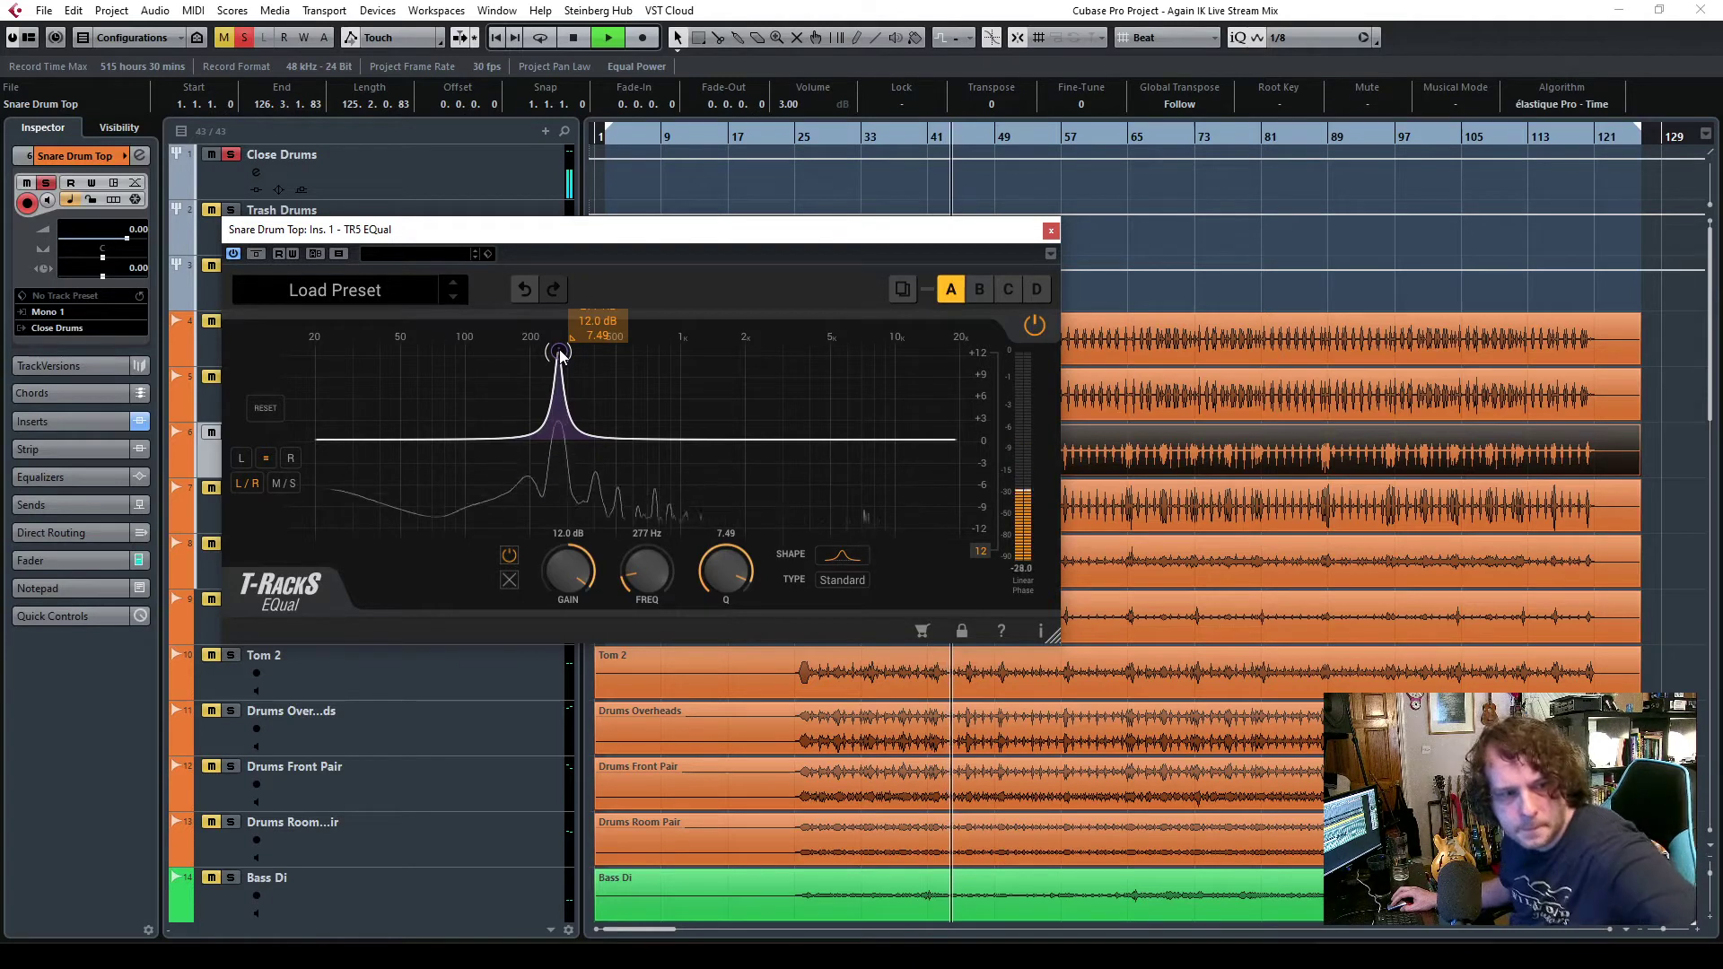
{"action": "left_click_drag", "start_coordinate": [560, 355], "coordinate": [557, 353]}
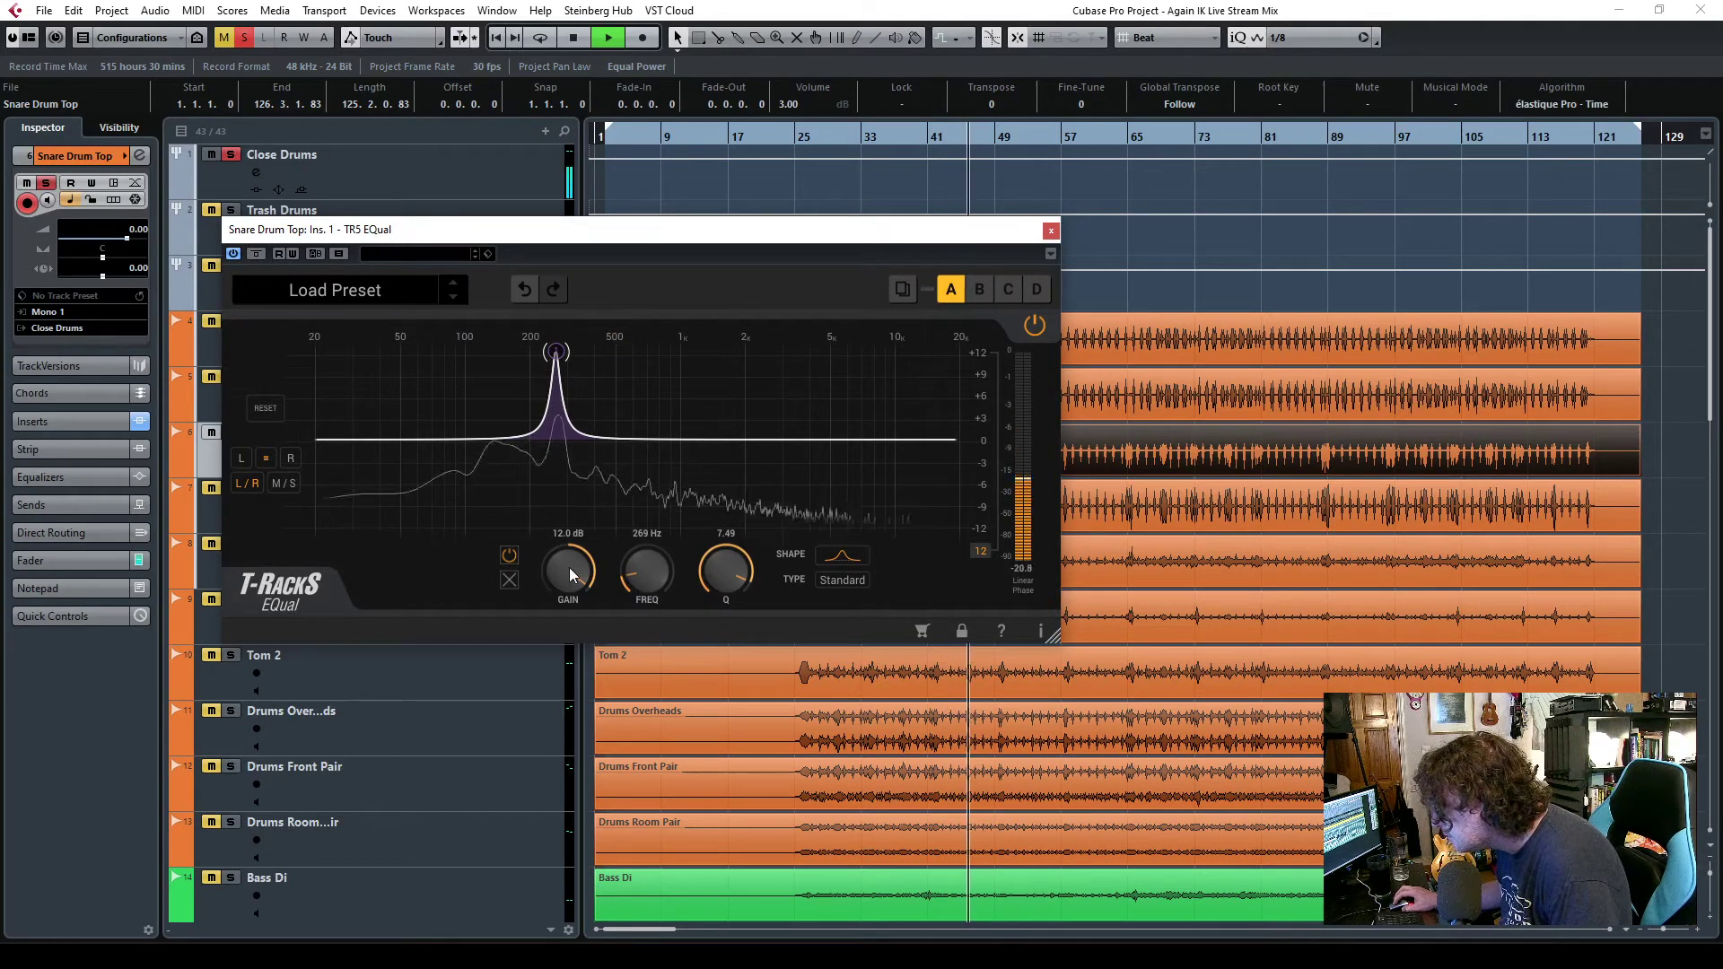
{"action": "left_click_drag", "start_coordinate": [566, 566], "coordinate": [574, 676]}
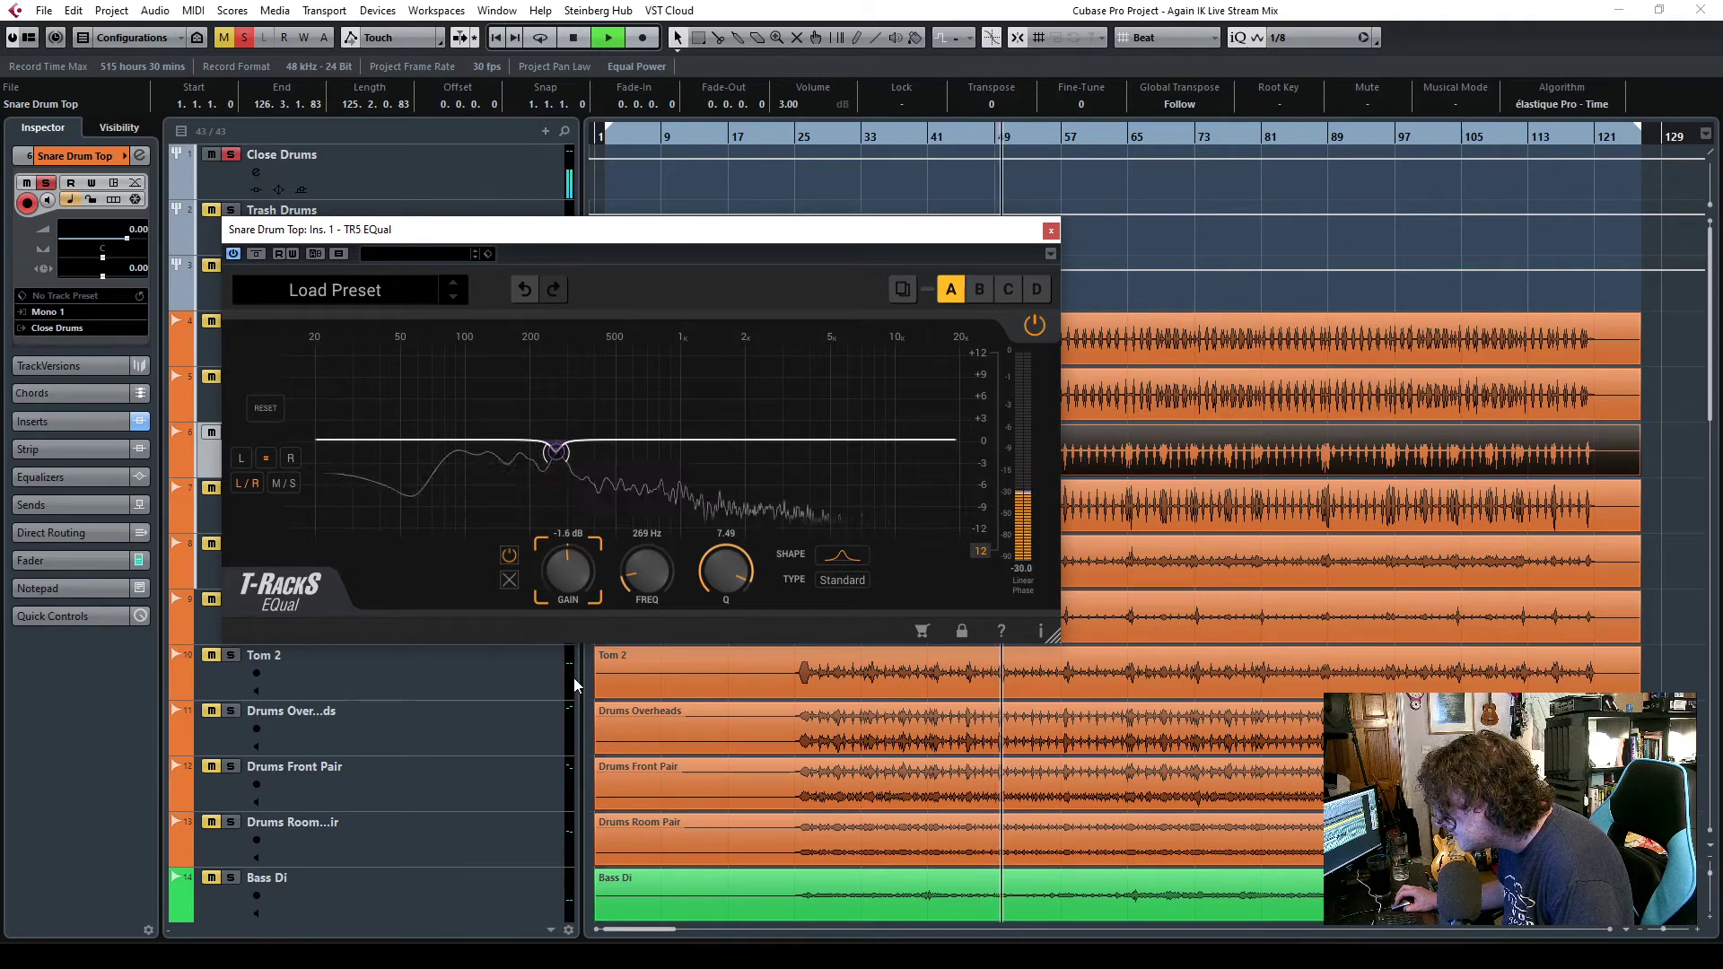
- Add an EQual high-pass filter at 69 Hz with order 4, and a -3.7 dB bell cut at 820 Hz
{"action": "left_click", "coordinate": [412, 439]}
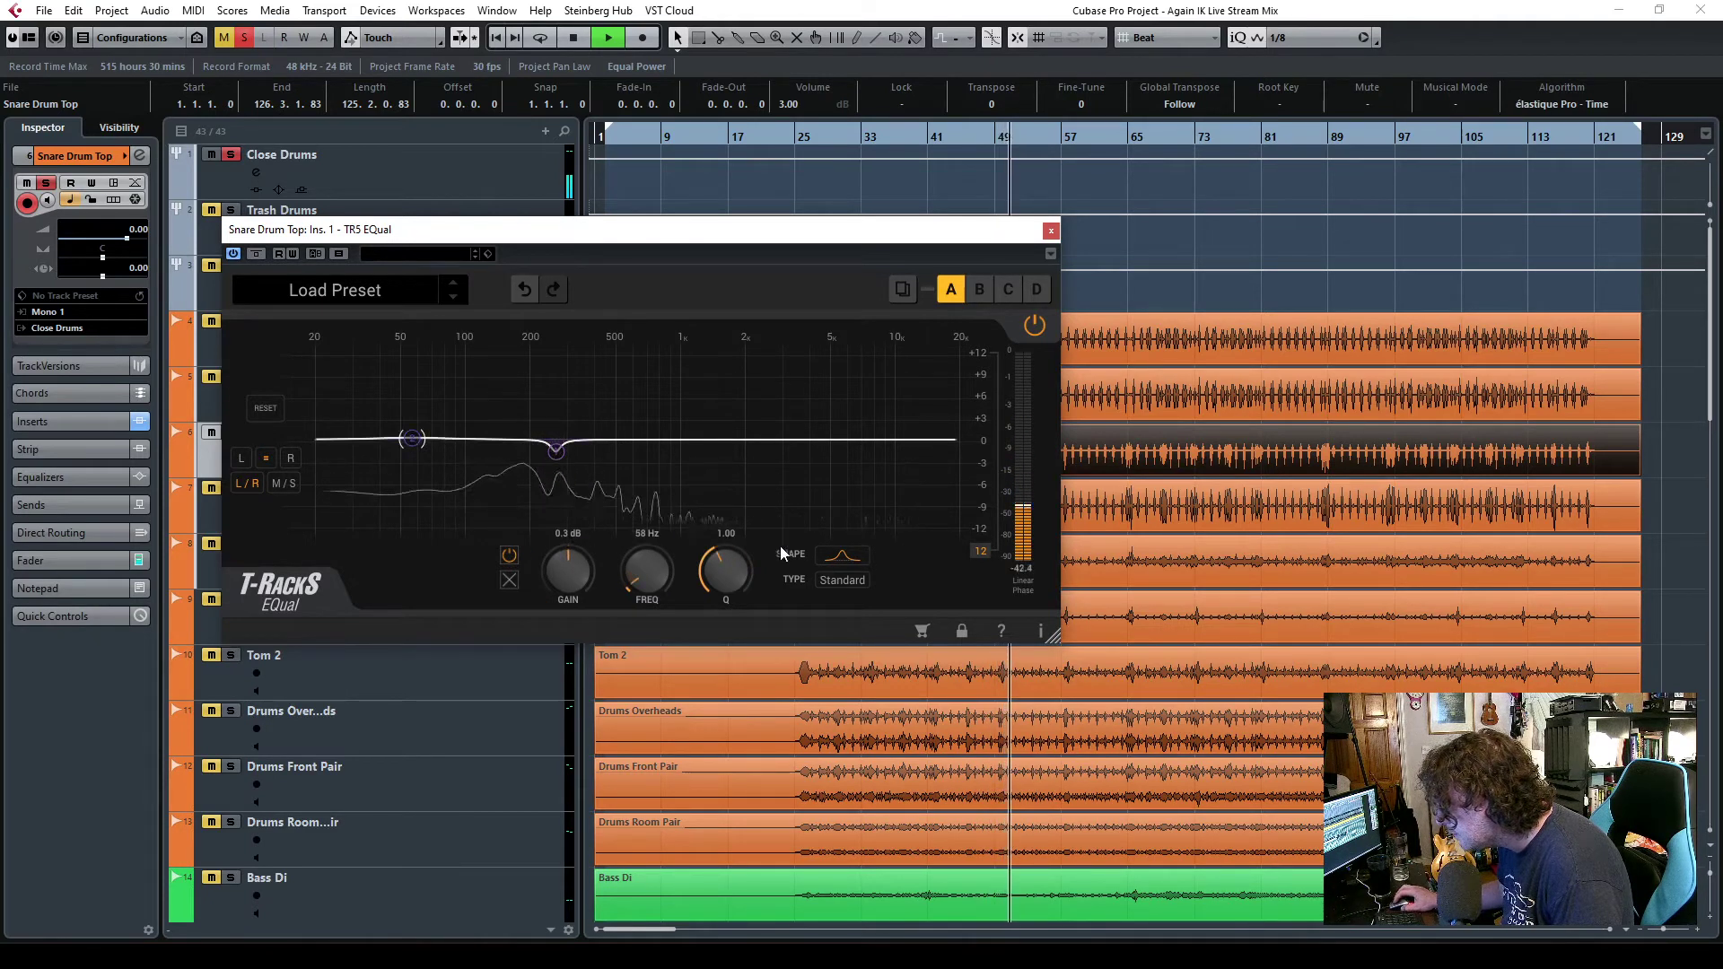
{"action": "left_click", "coordinate": [843, 554]}
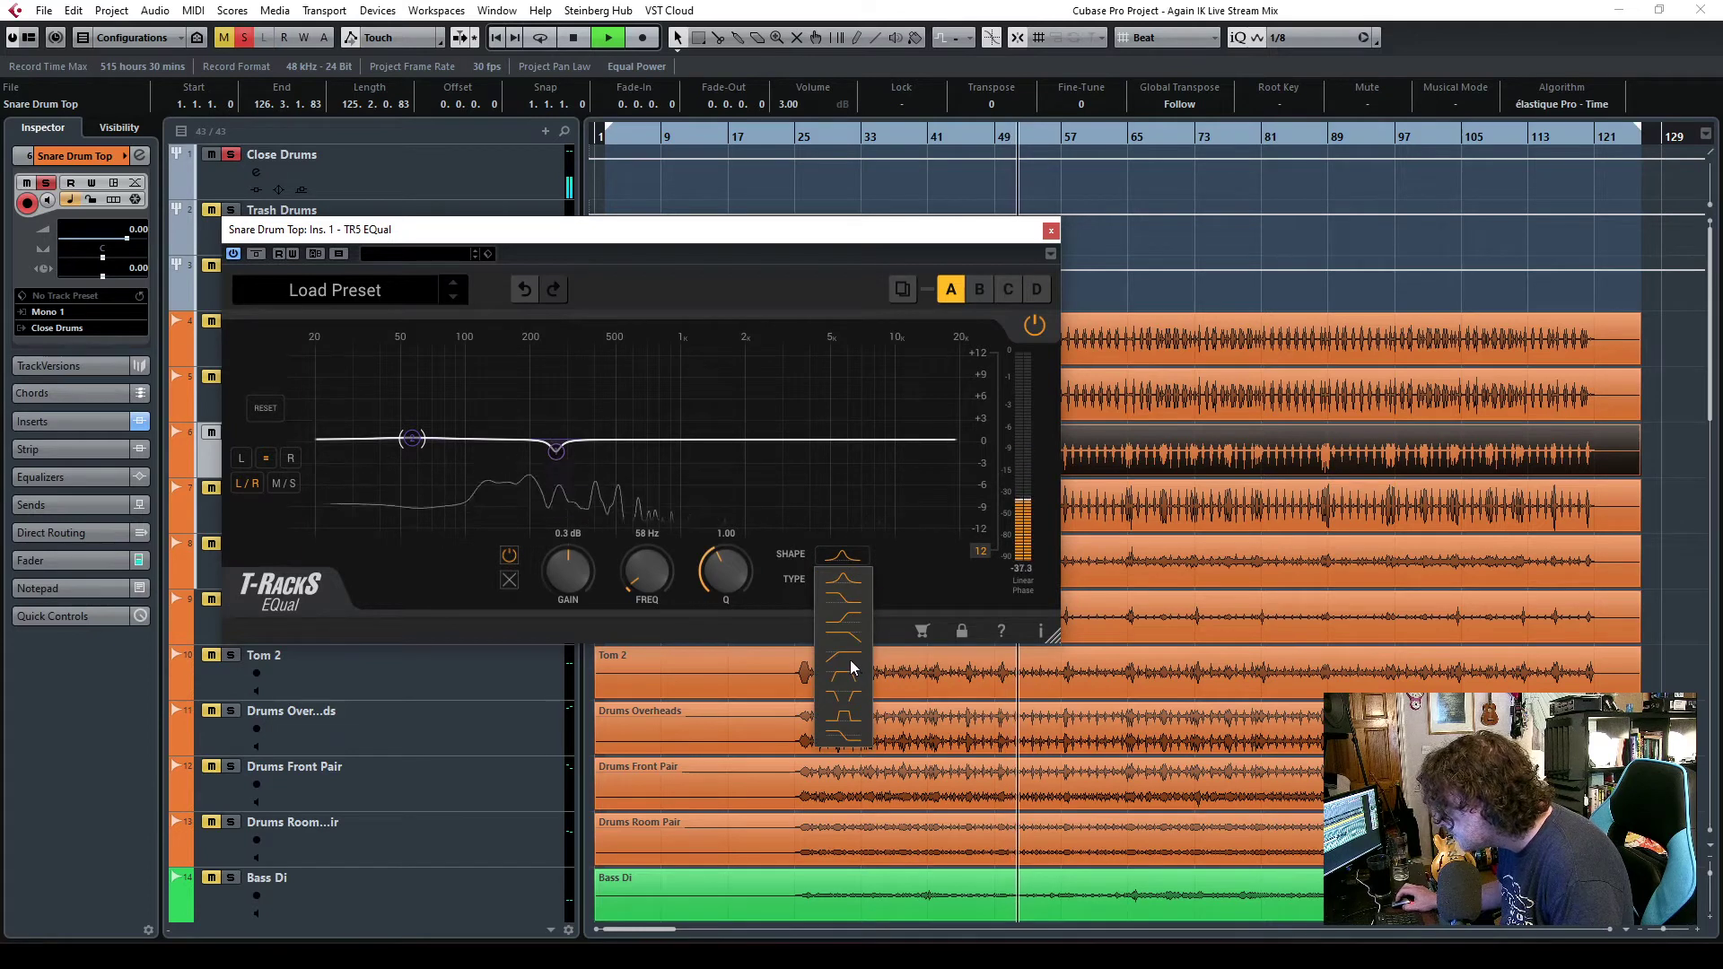
{"action": "left_click", "coordinate": [850, 659]}
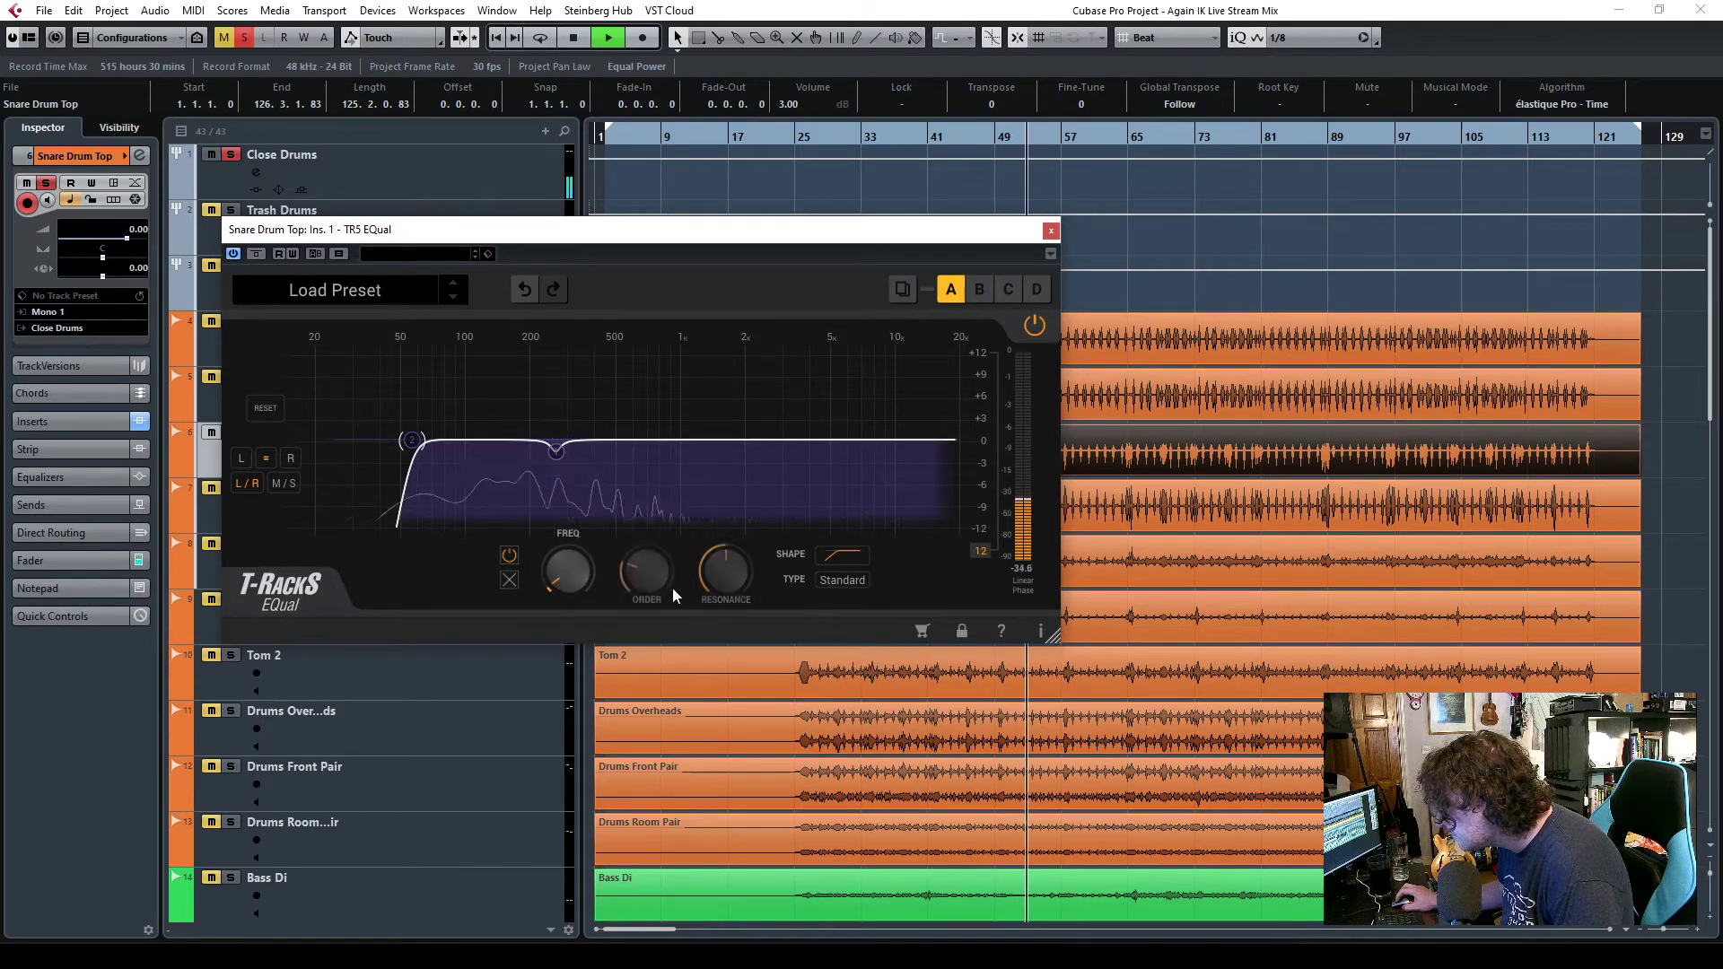
{"action": "scroll", "coordinate": [644, 617], "scroll_direction": "down", "scroll_amount": 2}
{"action": "scroll", "coordinate": [565, 574], "scroll_direction": "up", "scroll_amount": 5}
{"action": "scroll", "coordinate": [564, 579], "scroll_direction": "down", "scroll_amount": 4}
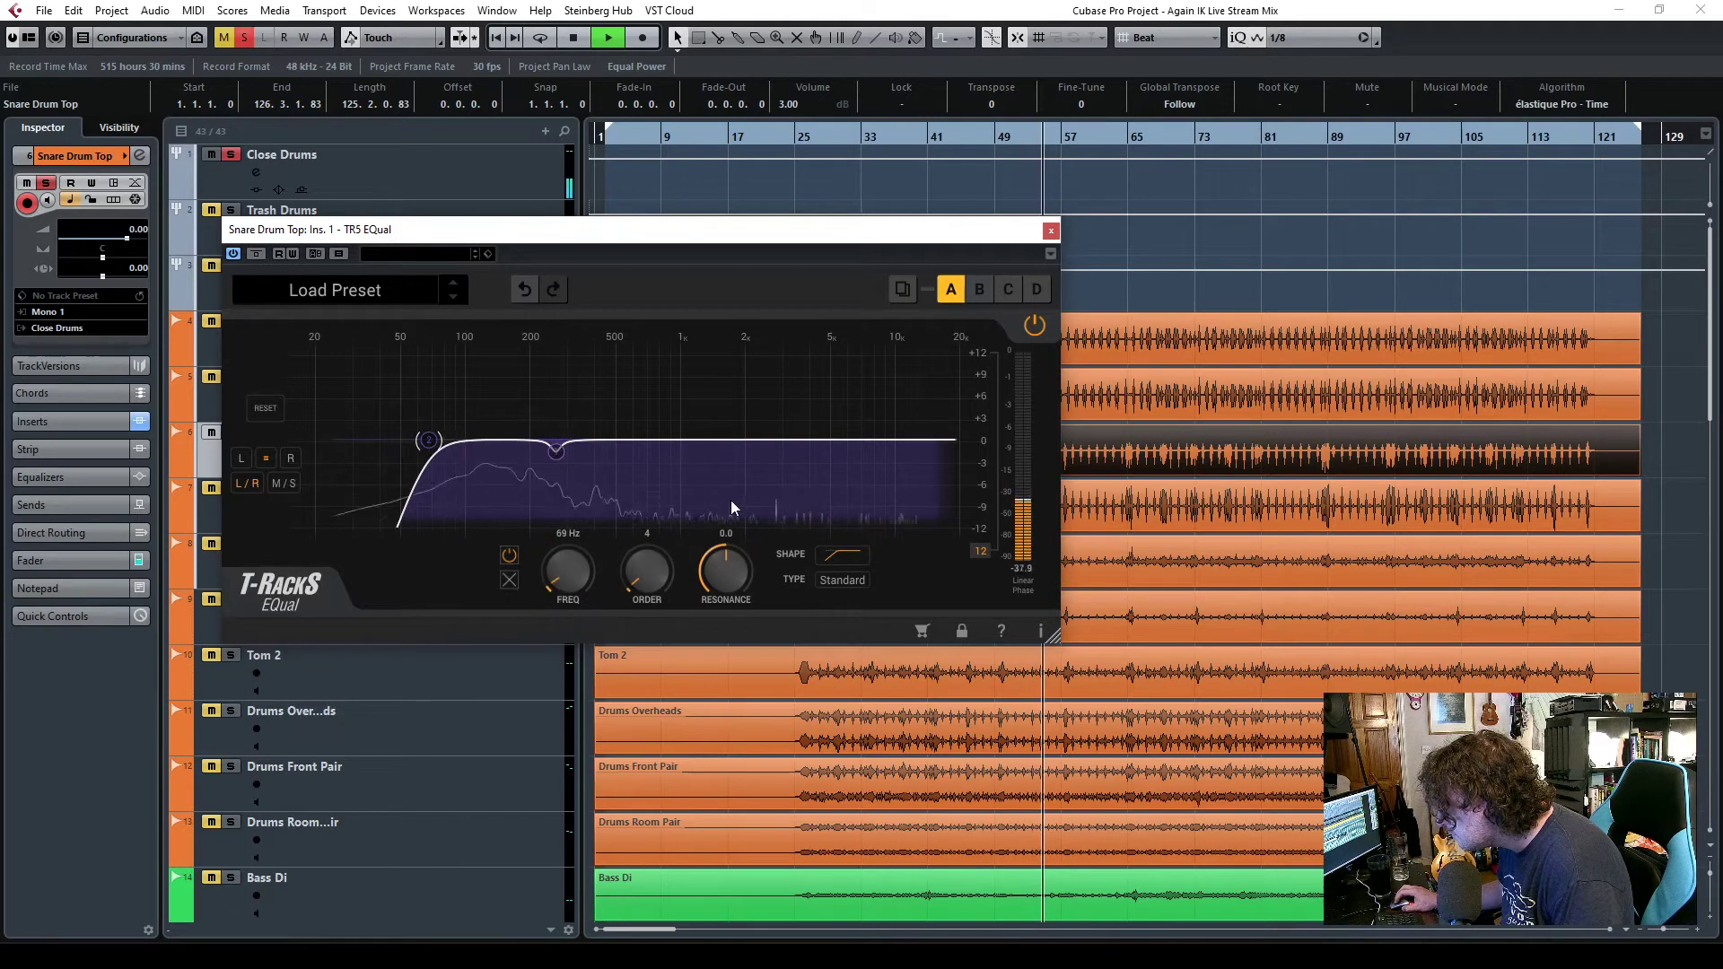
{"action": "double_click", "coordinate": [684, 442]}
{"action": "left_click_drag", "start_coordinate": [683, 442], "coordinate": [660, 468]}
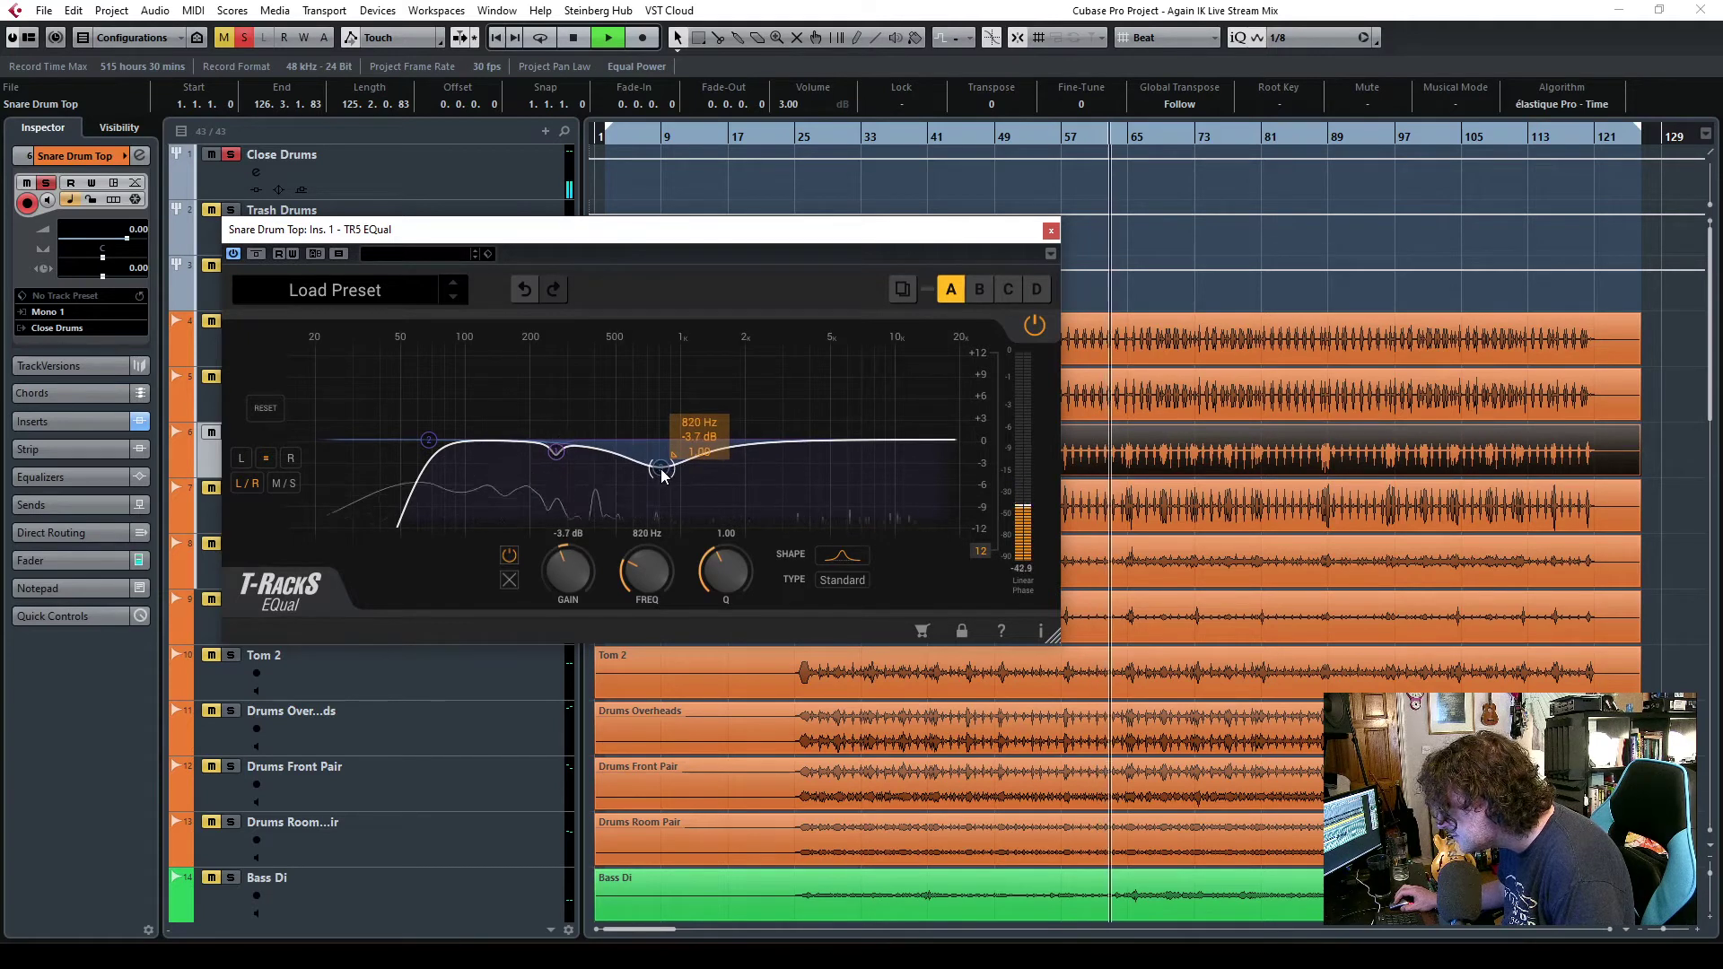
- Add an EQual high shelf at 2.93 kHz with 2.1 dB gain and order 6, and close the plug-in
{"action": "left_click", "coordinate": [801, 440]}
{"action": "left_click", "coordinate": [848, 554]}
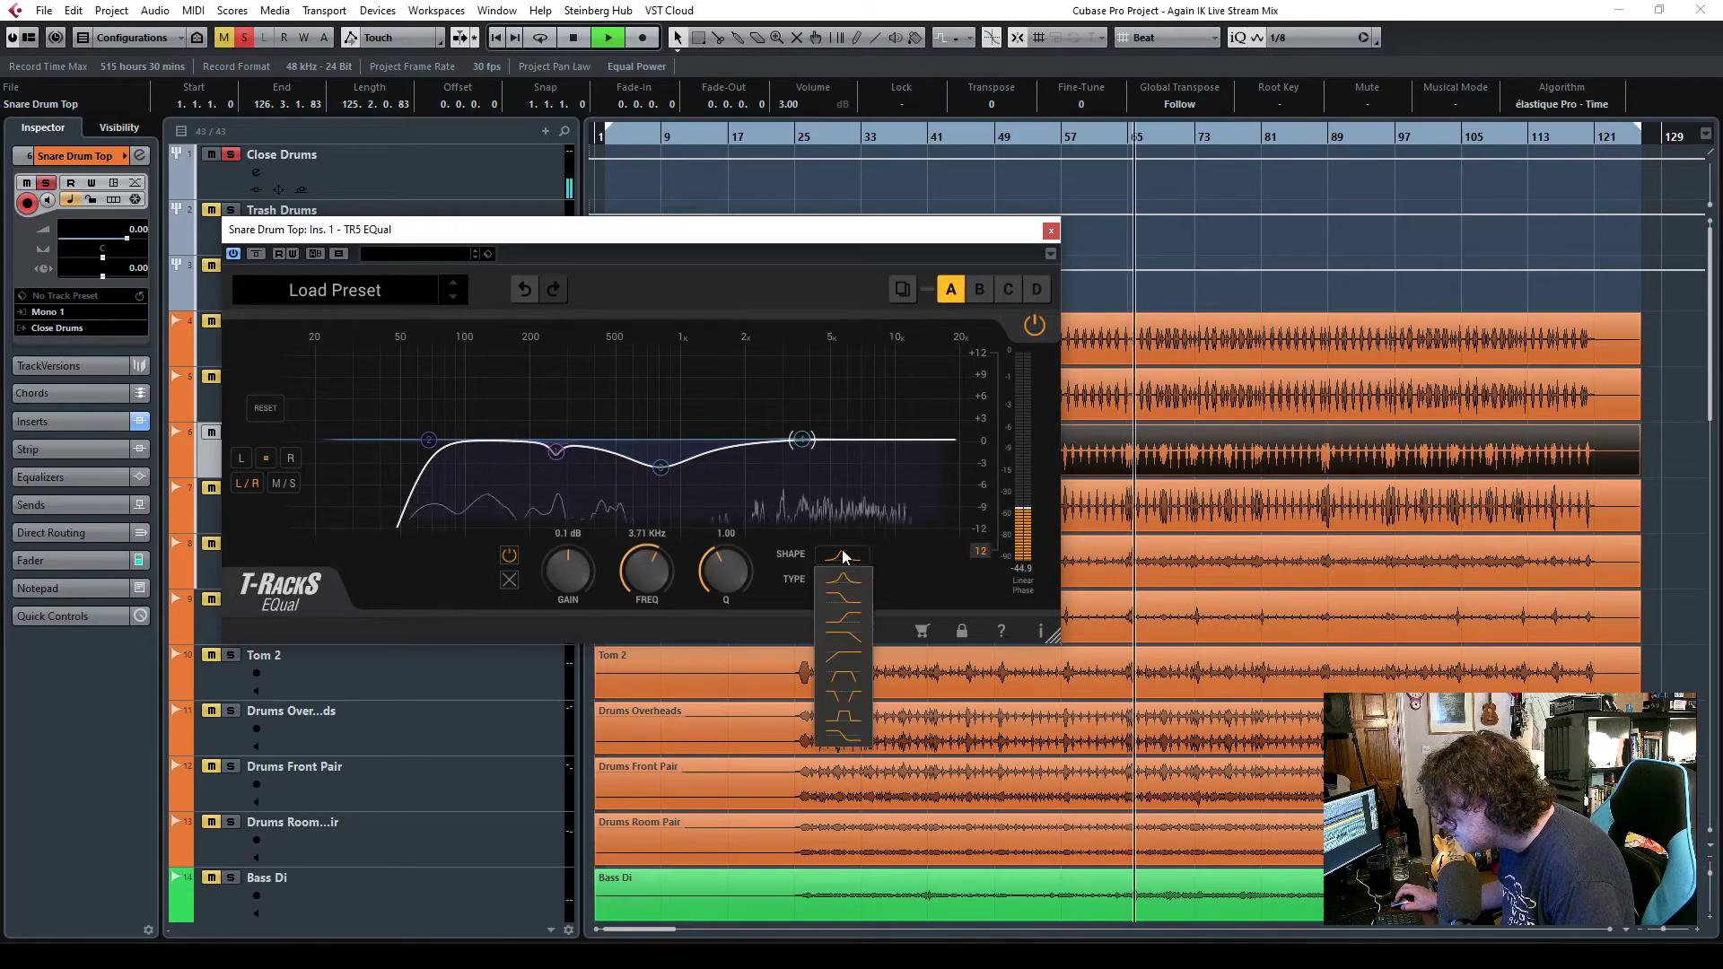
{"action": "left_click", "coordinate": [850, 617]}
{"action": "left_click_drag", "start_coordinate": [541, 581], "coordinate": [533, 563]}
{"action": "left_click_drag", "start_coordinate": [671, 558], "coordinate": [525, 574]}
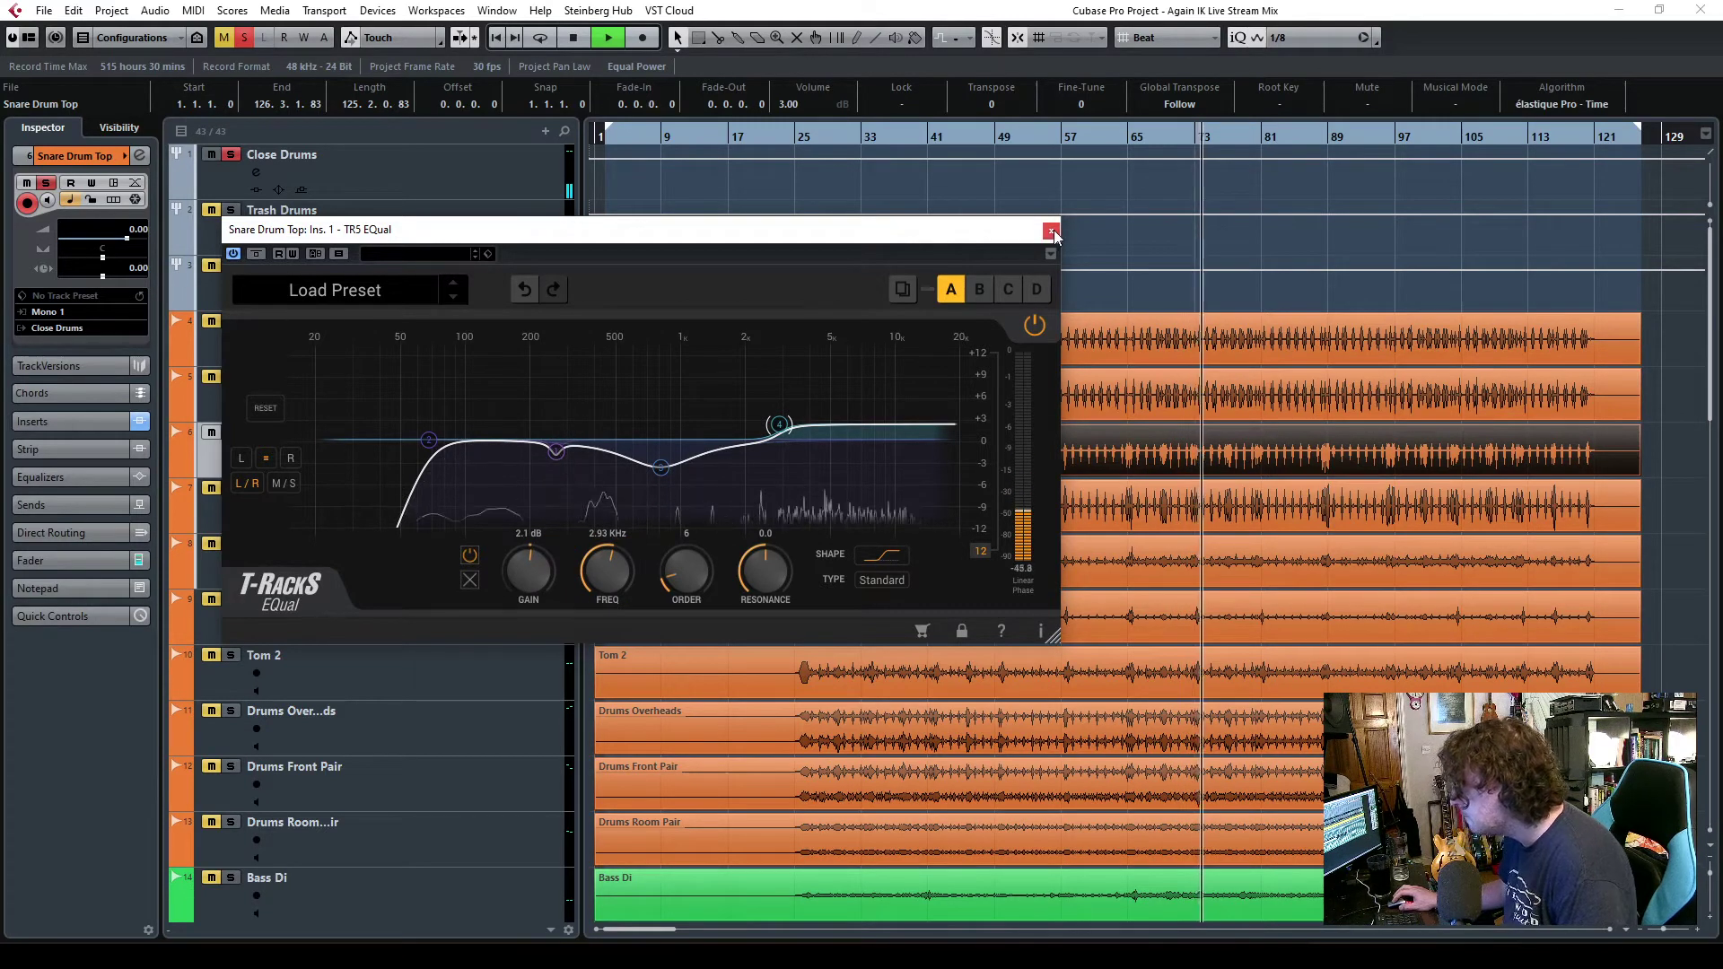
{"action": "key", "text": "Escape"}
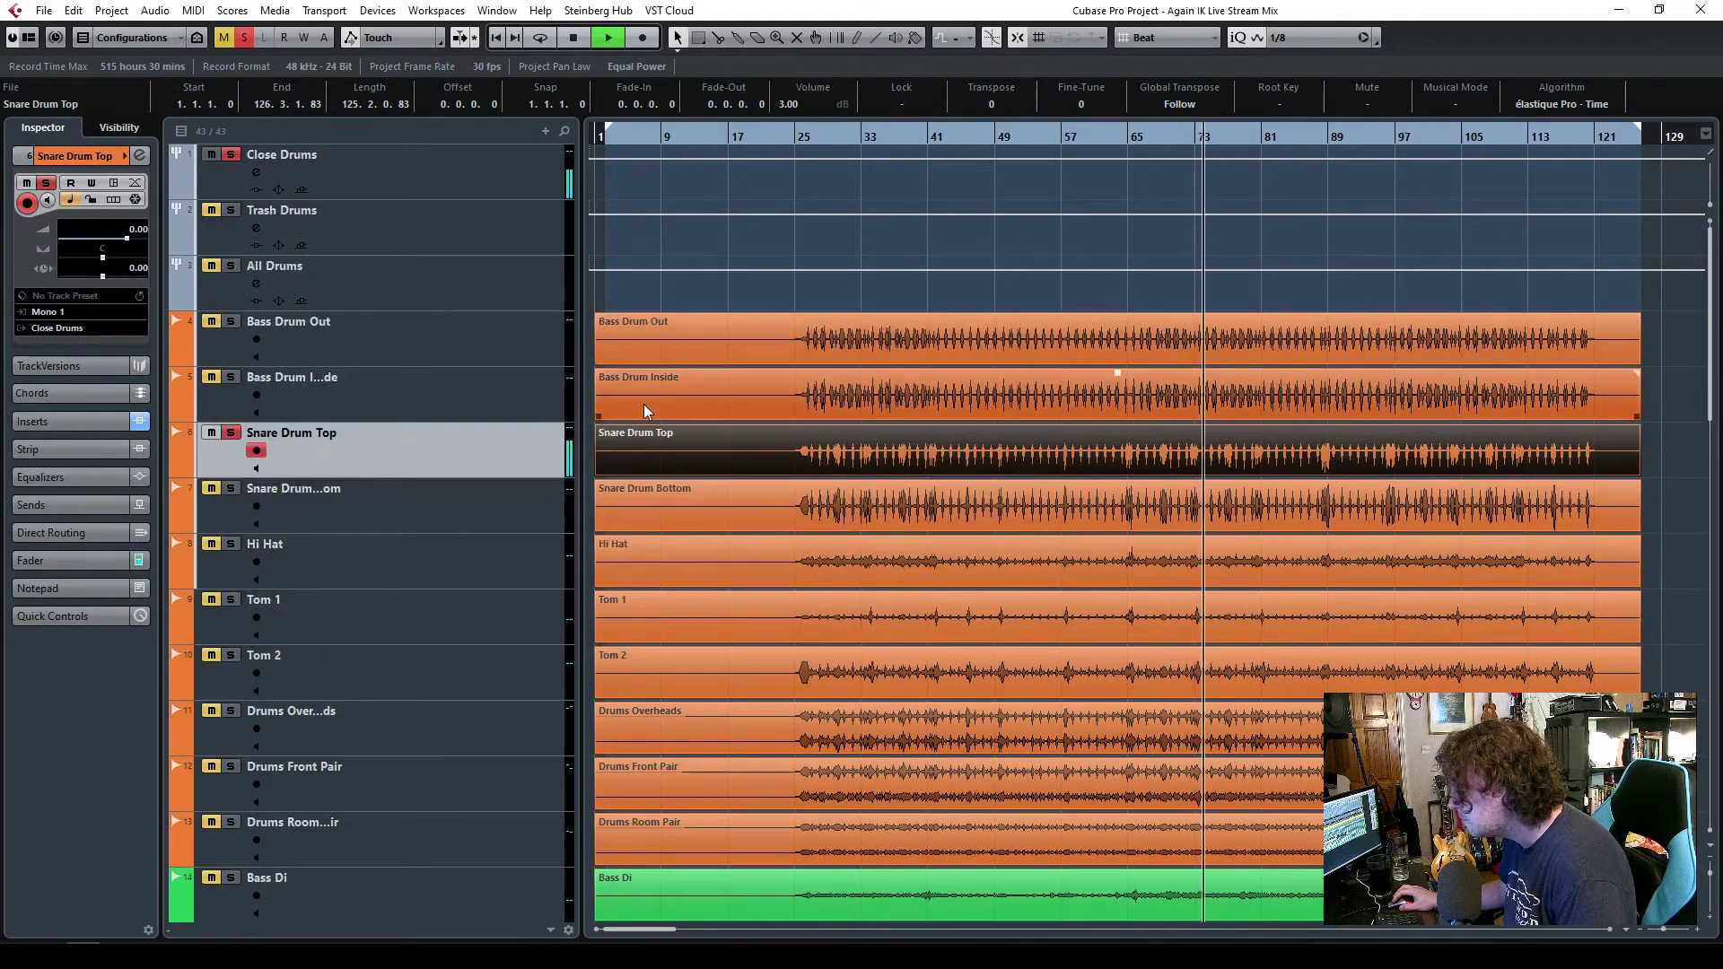
- Show the inserts of Snare Drum Top, stop playback, and replay the equalized snare from about bar 28
{"action": "left_click", "coordinate": [79, 416]}
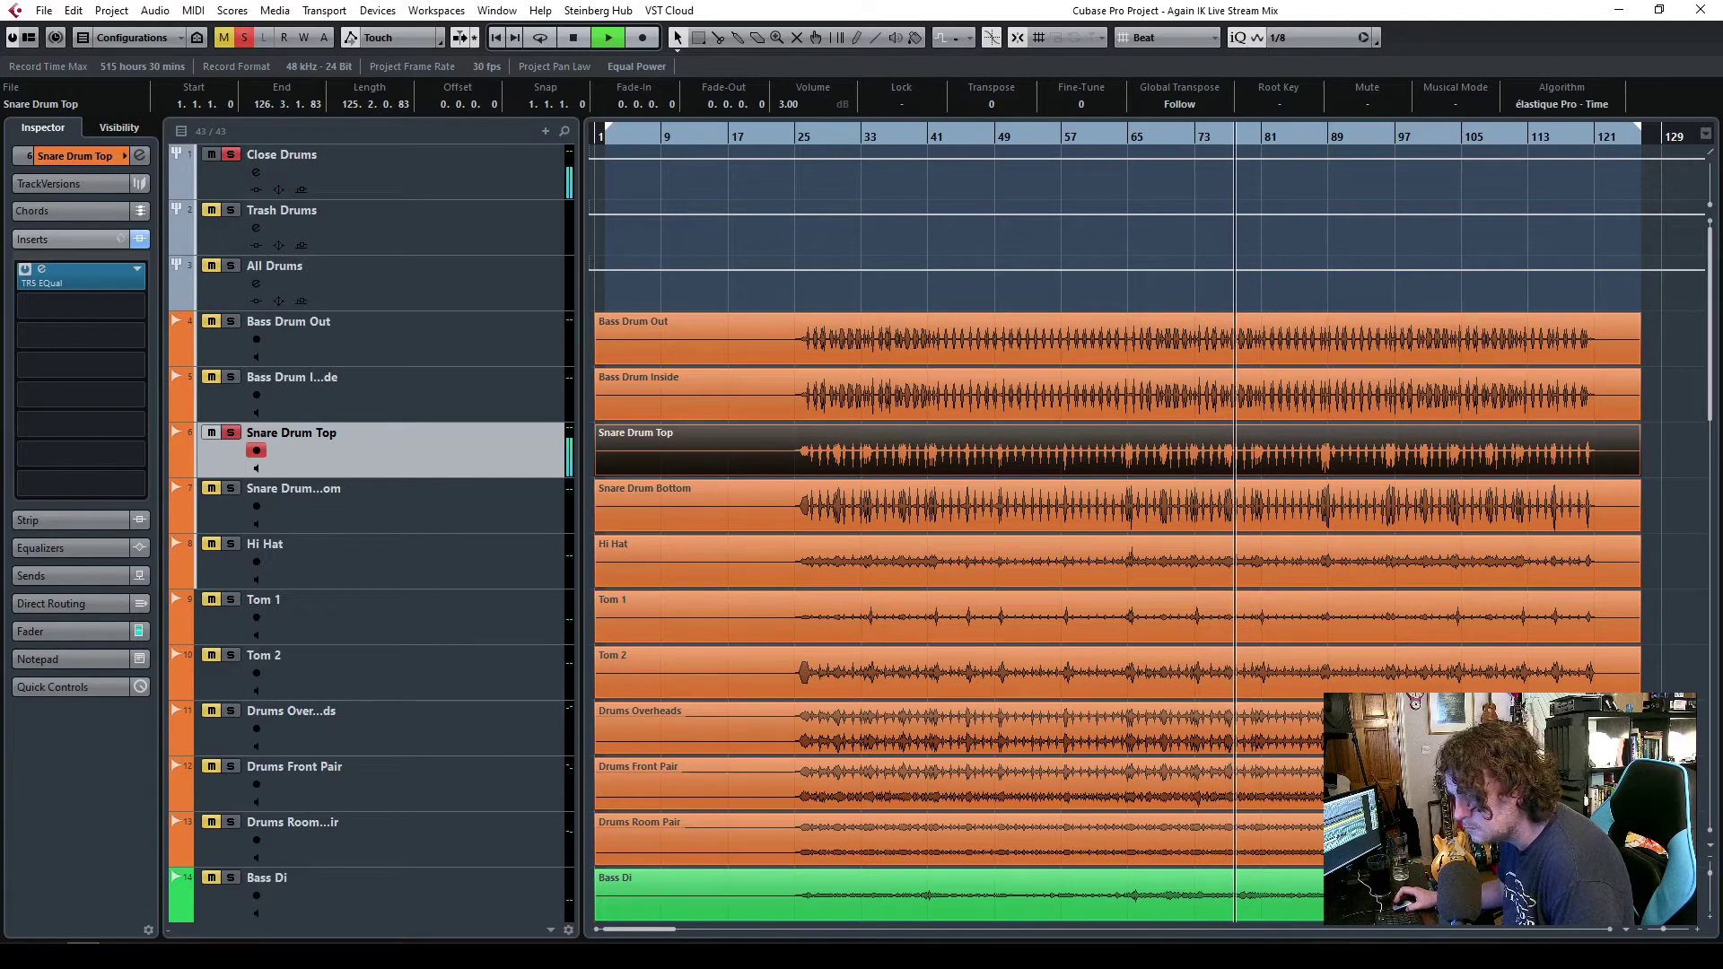
{"action": "key", "text": "space"}
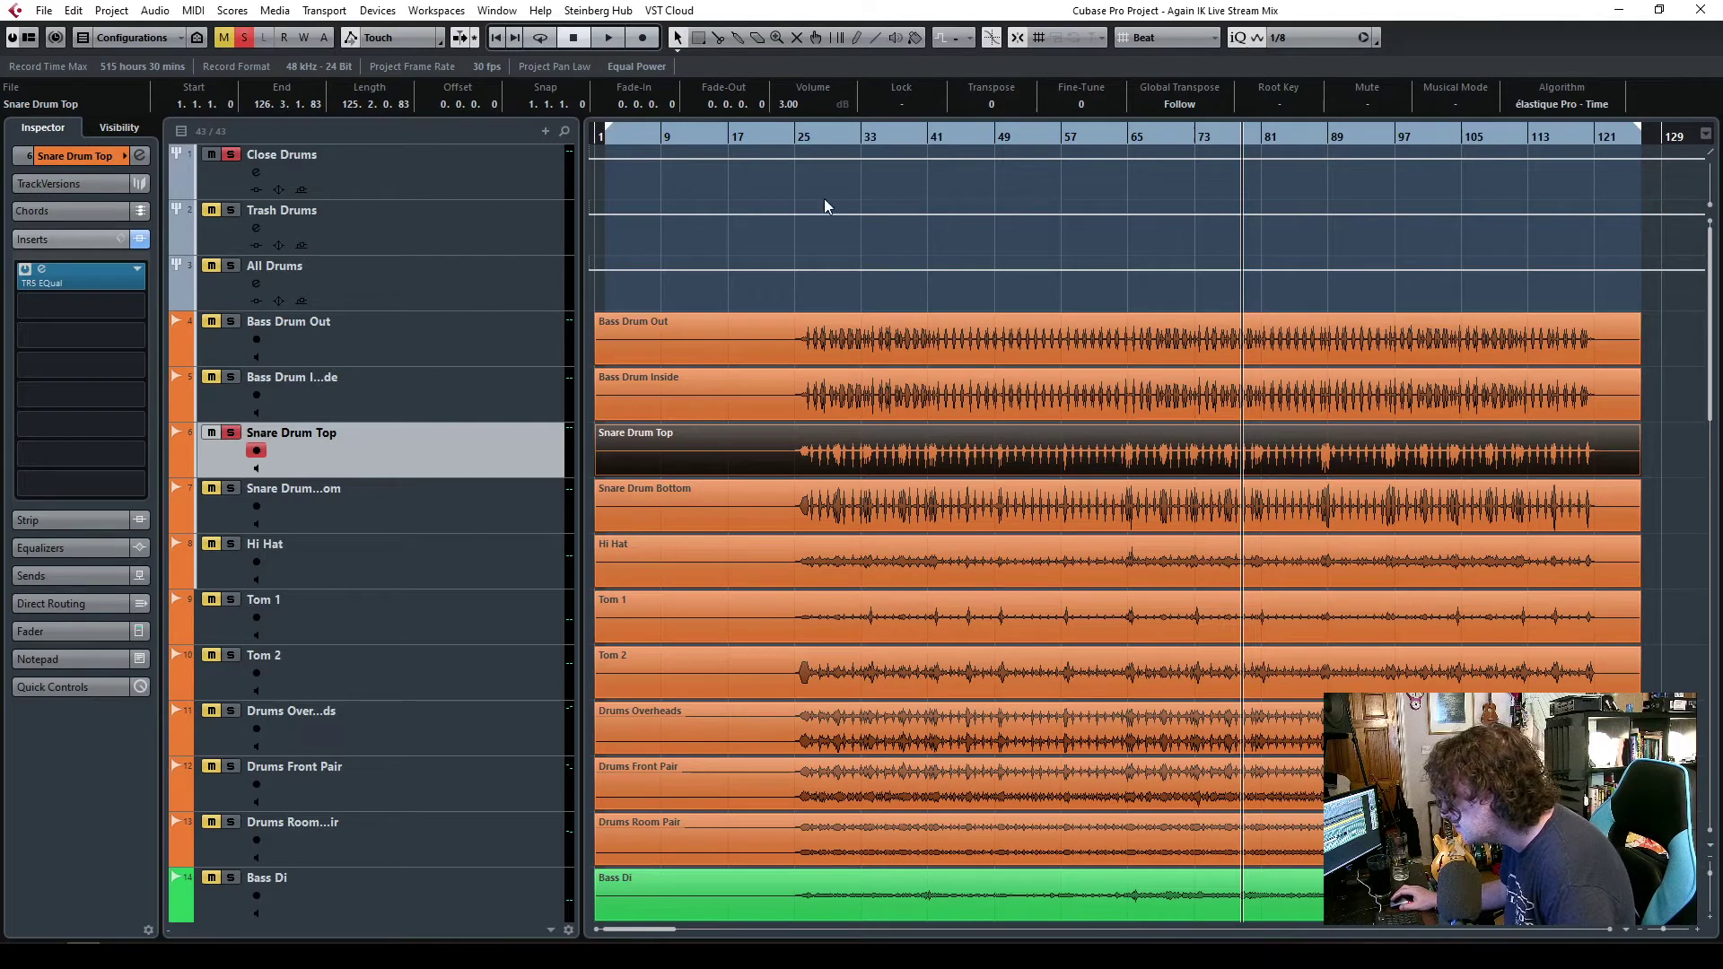
{"action": "left_click", "coordinate": [824, 136]}
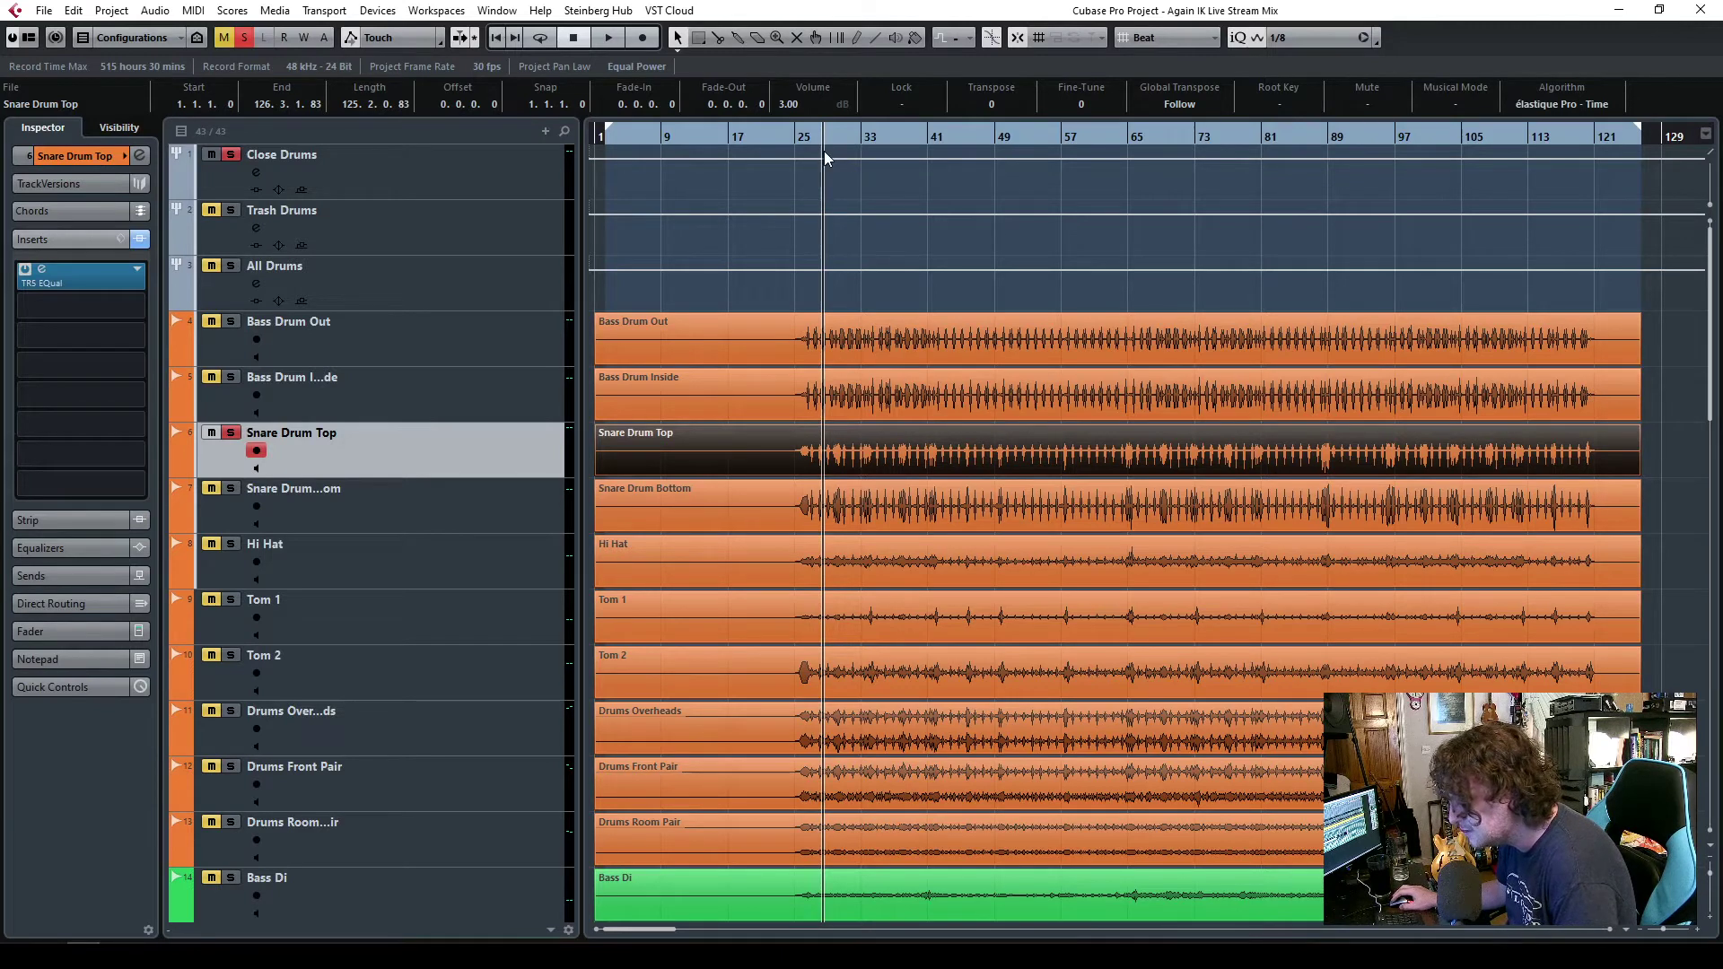
{"action": "key", "text": "space"}
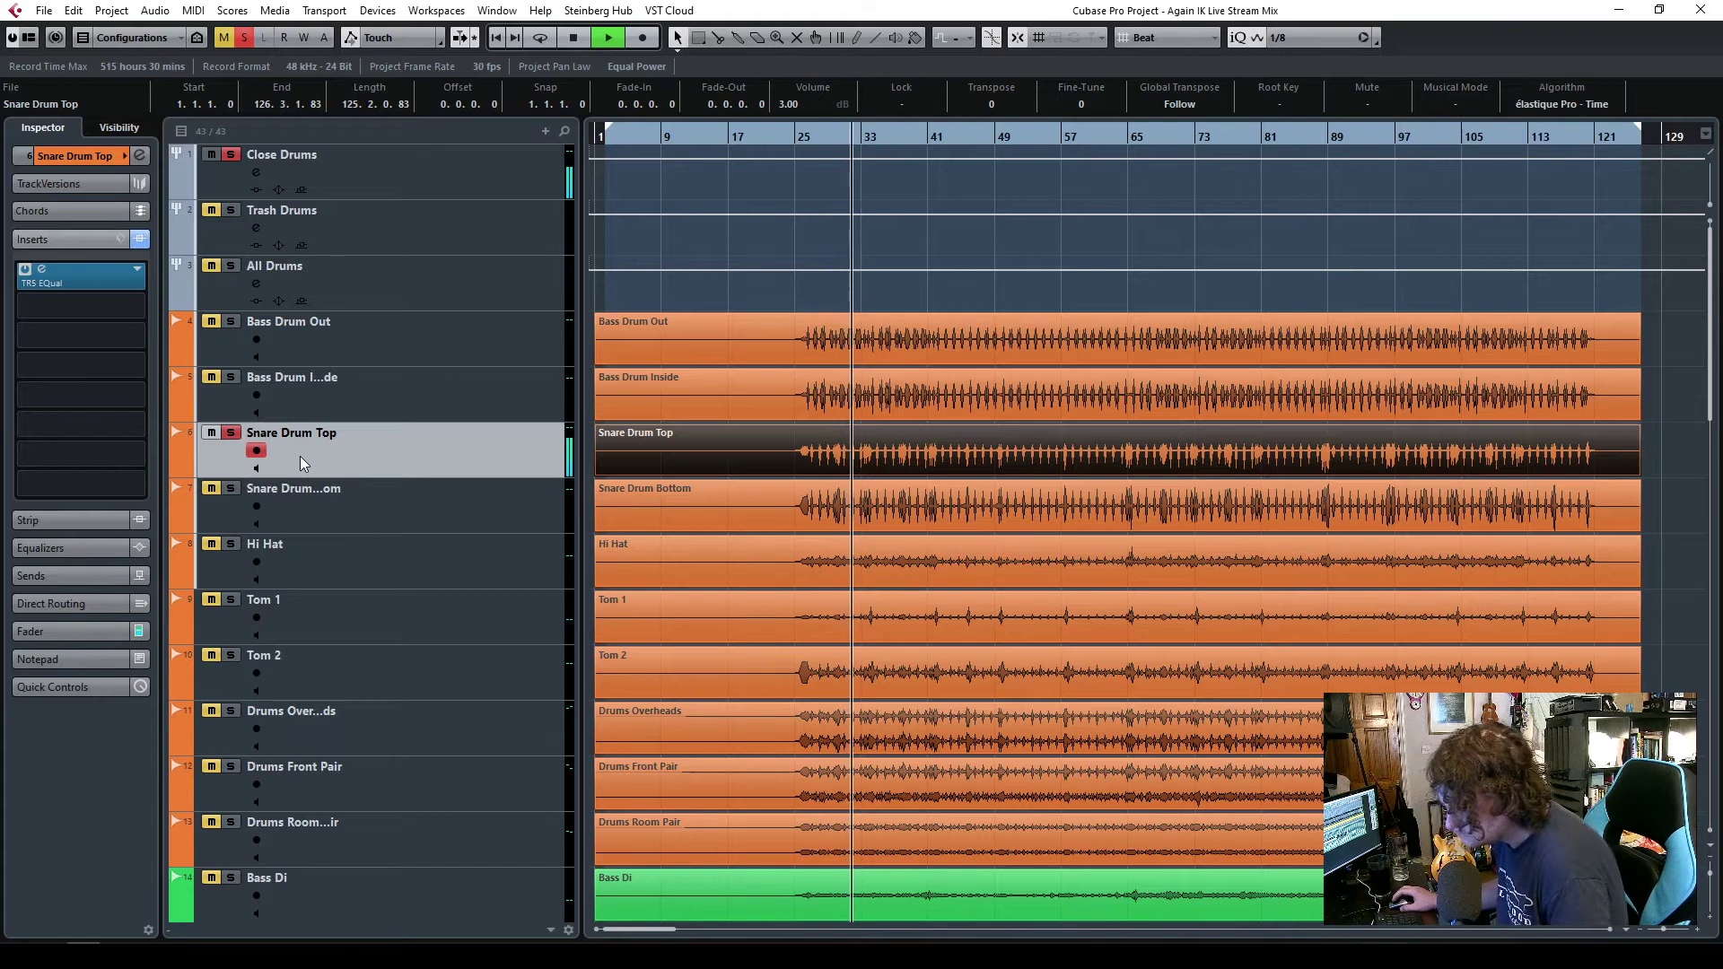
- Insert the TR5 Black 76 limiting amplifier in the second insert slot of Snare Drum Top
{"action": "left_click", "coordinate": [92, 334]}
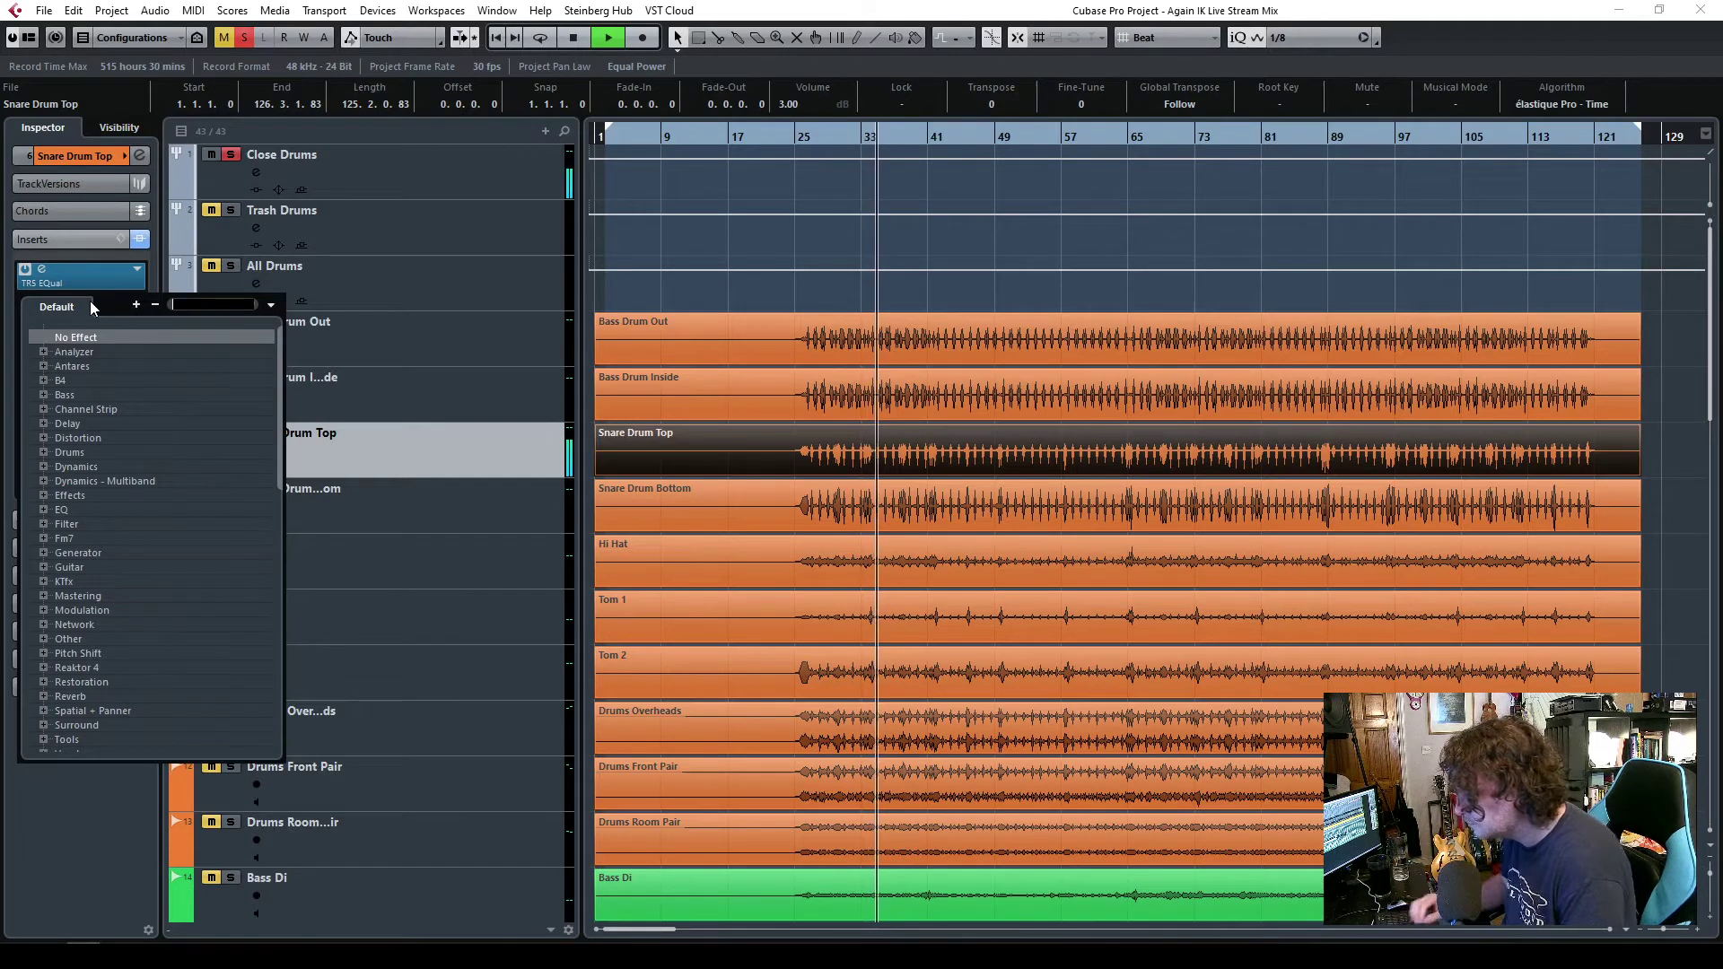
{"action": "type", "text": "tr5"}
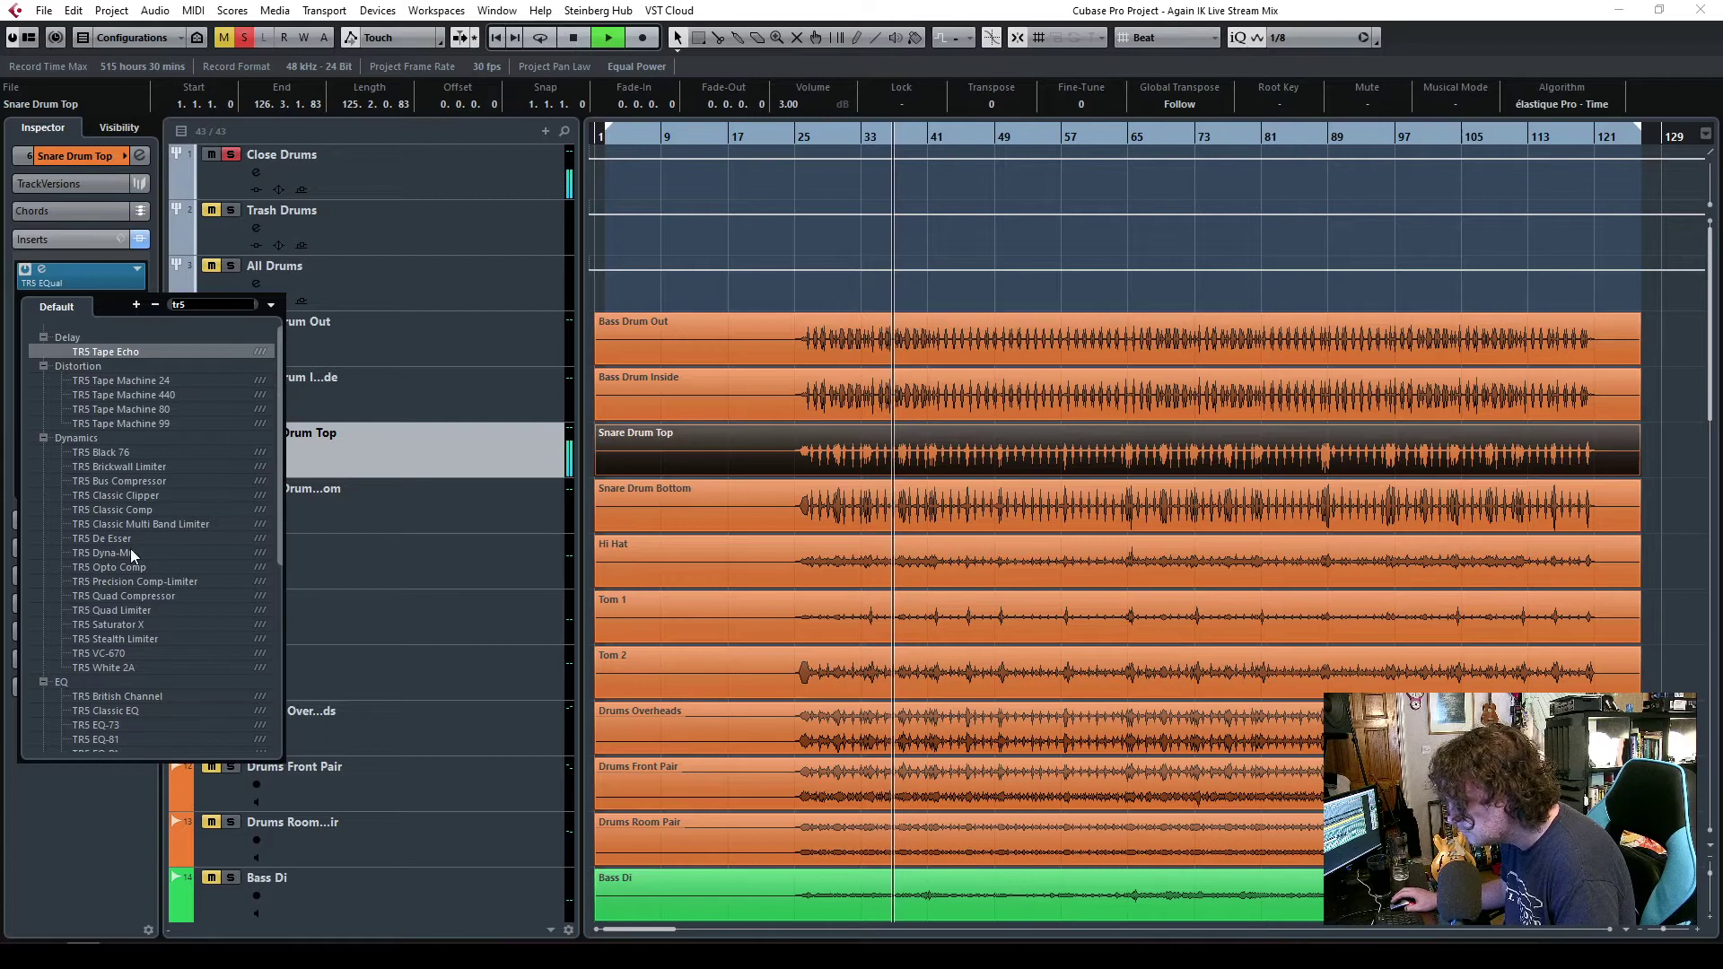
{"action": "left_click", "coordinate": [116, 454]}
{"action": "left_click", "coordinate": [116, 454]}
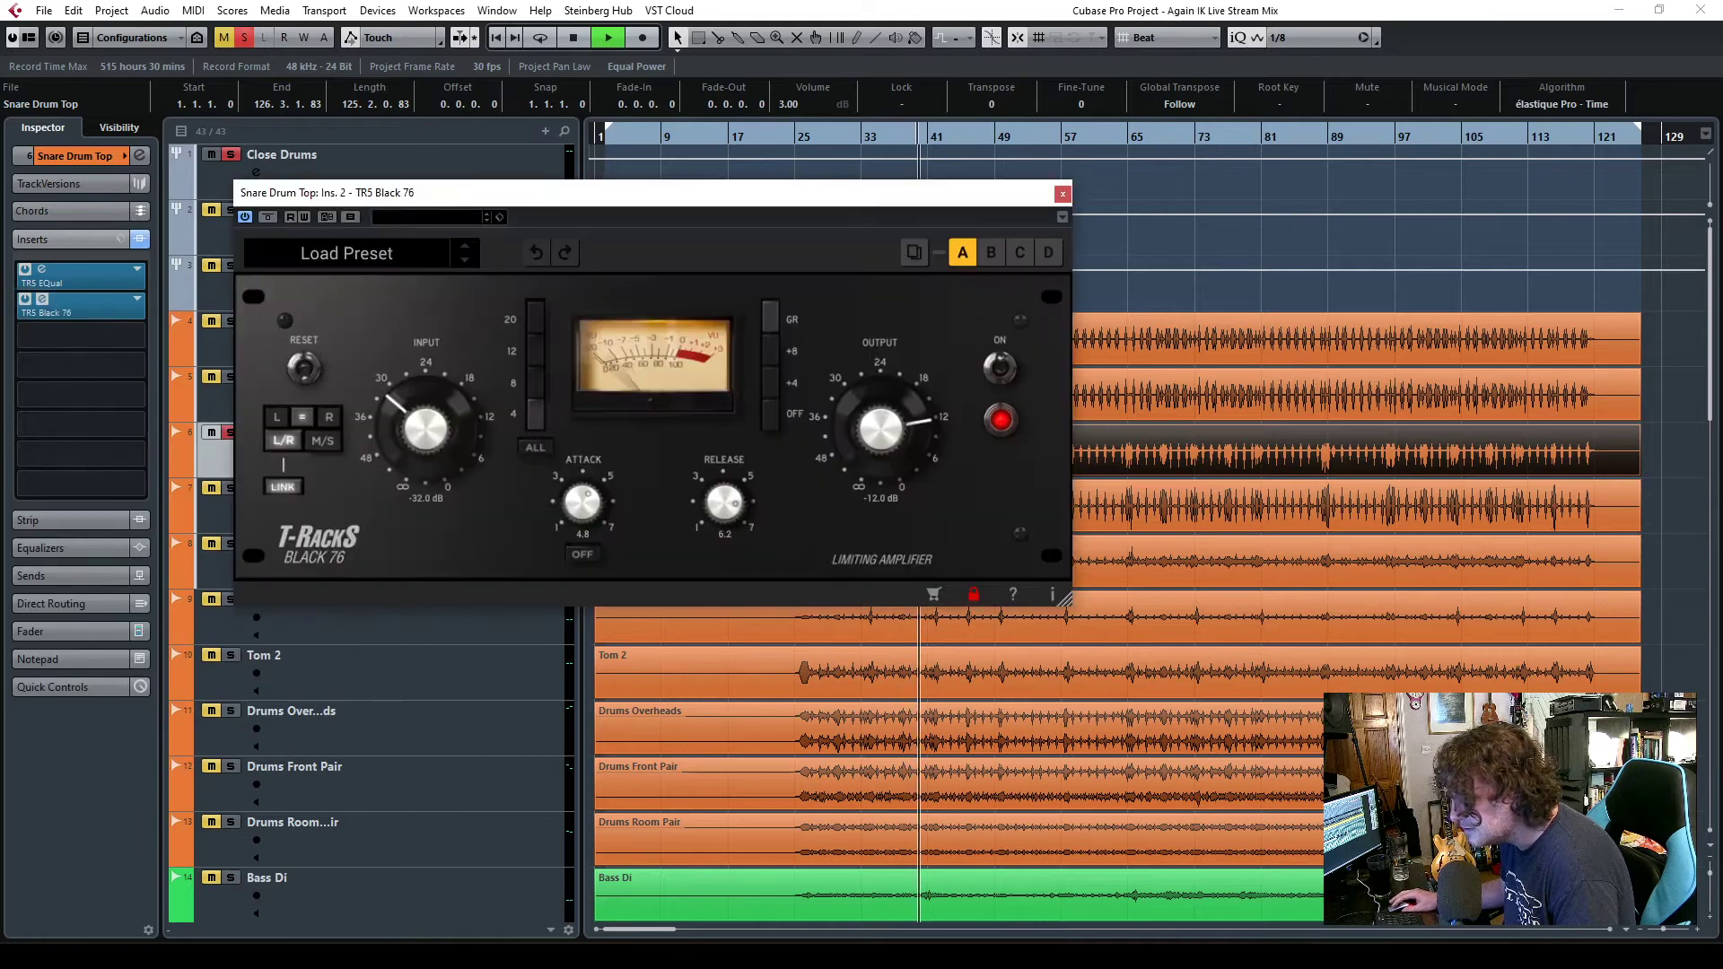
{"action": "left_click_drag", "start_coordinate": [557, 192], "coordinate": [703, 233]}
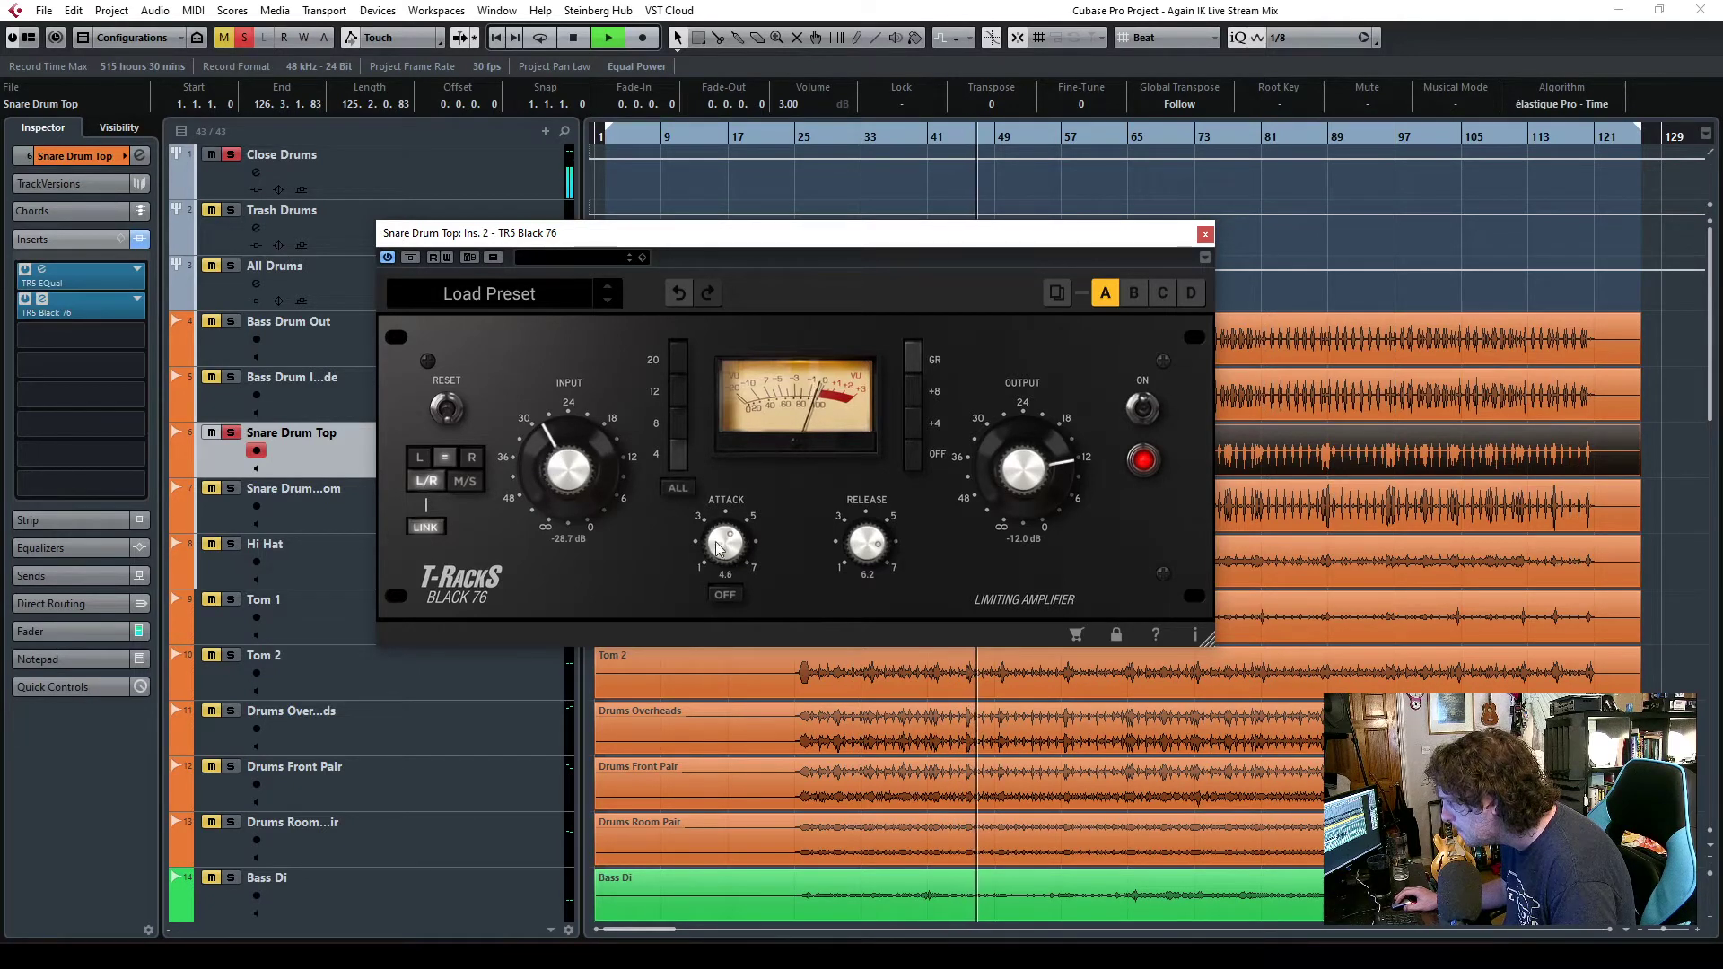
- Set the Black 76 to input -28.7 dB, attack 3.0 and release 1.9 on the snare
{"action": "left_click_drag", "start_coordinate": [712, 497], "coordinate": [767, 519]}
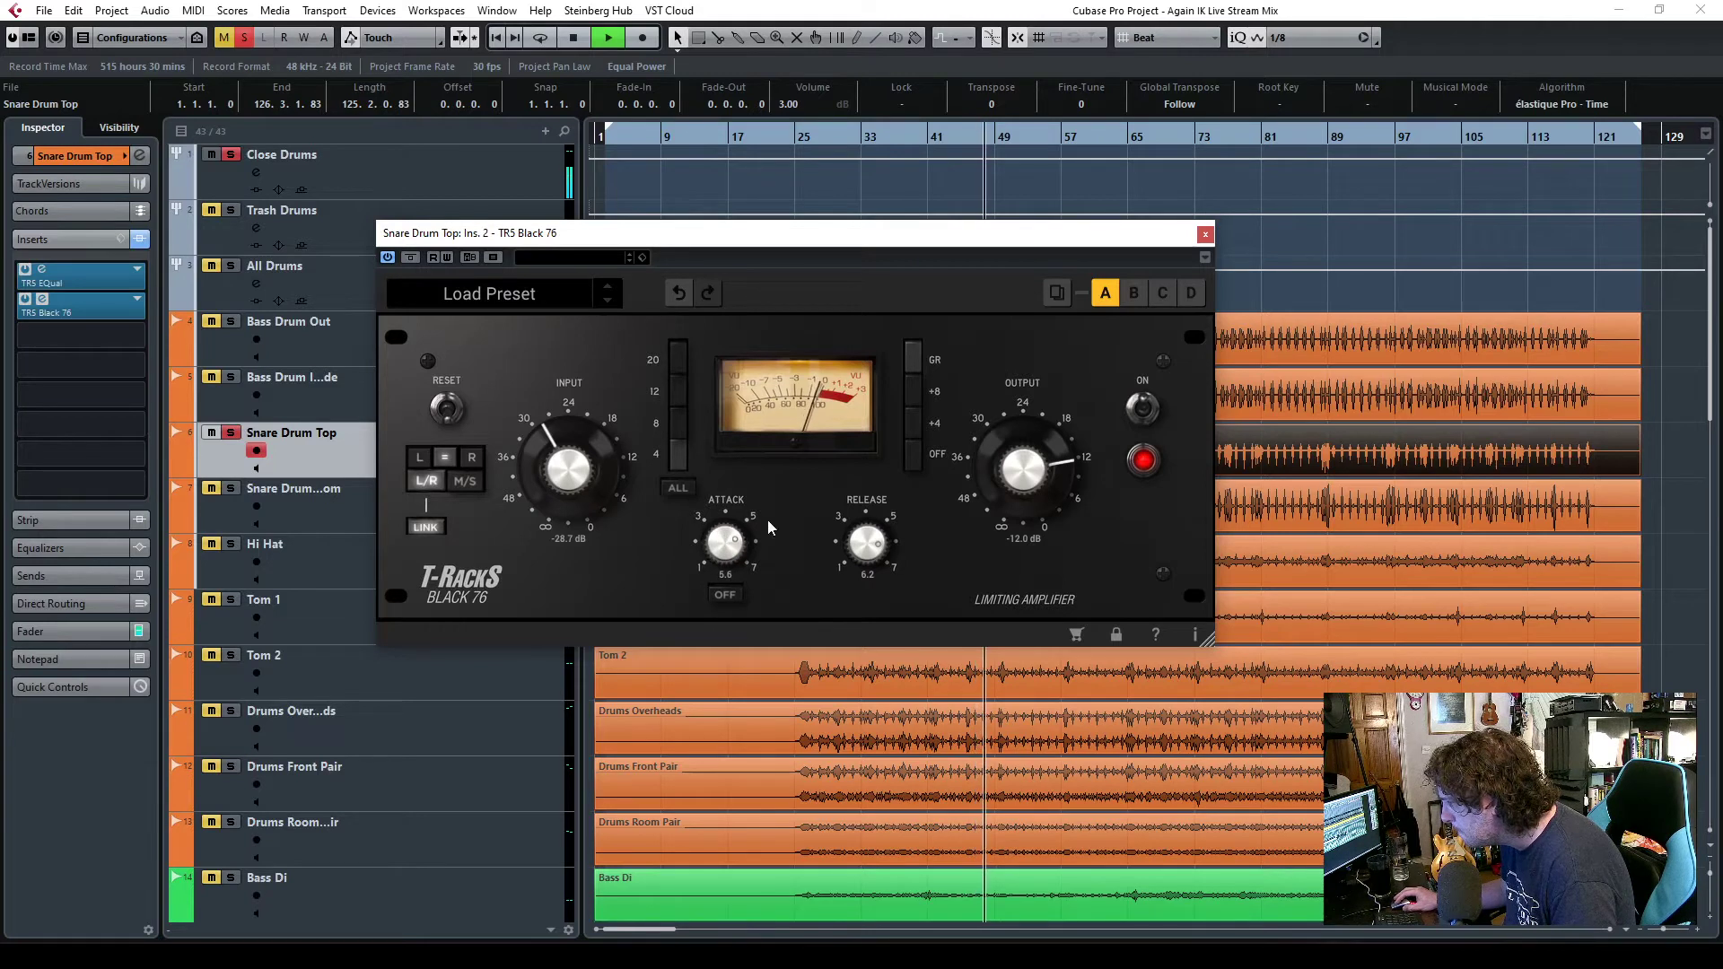
{"action": "left_click_drag", "start_coordinate": [867, 542], "coordinate": [868, 537]}
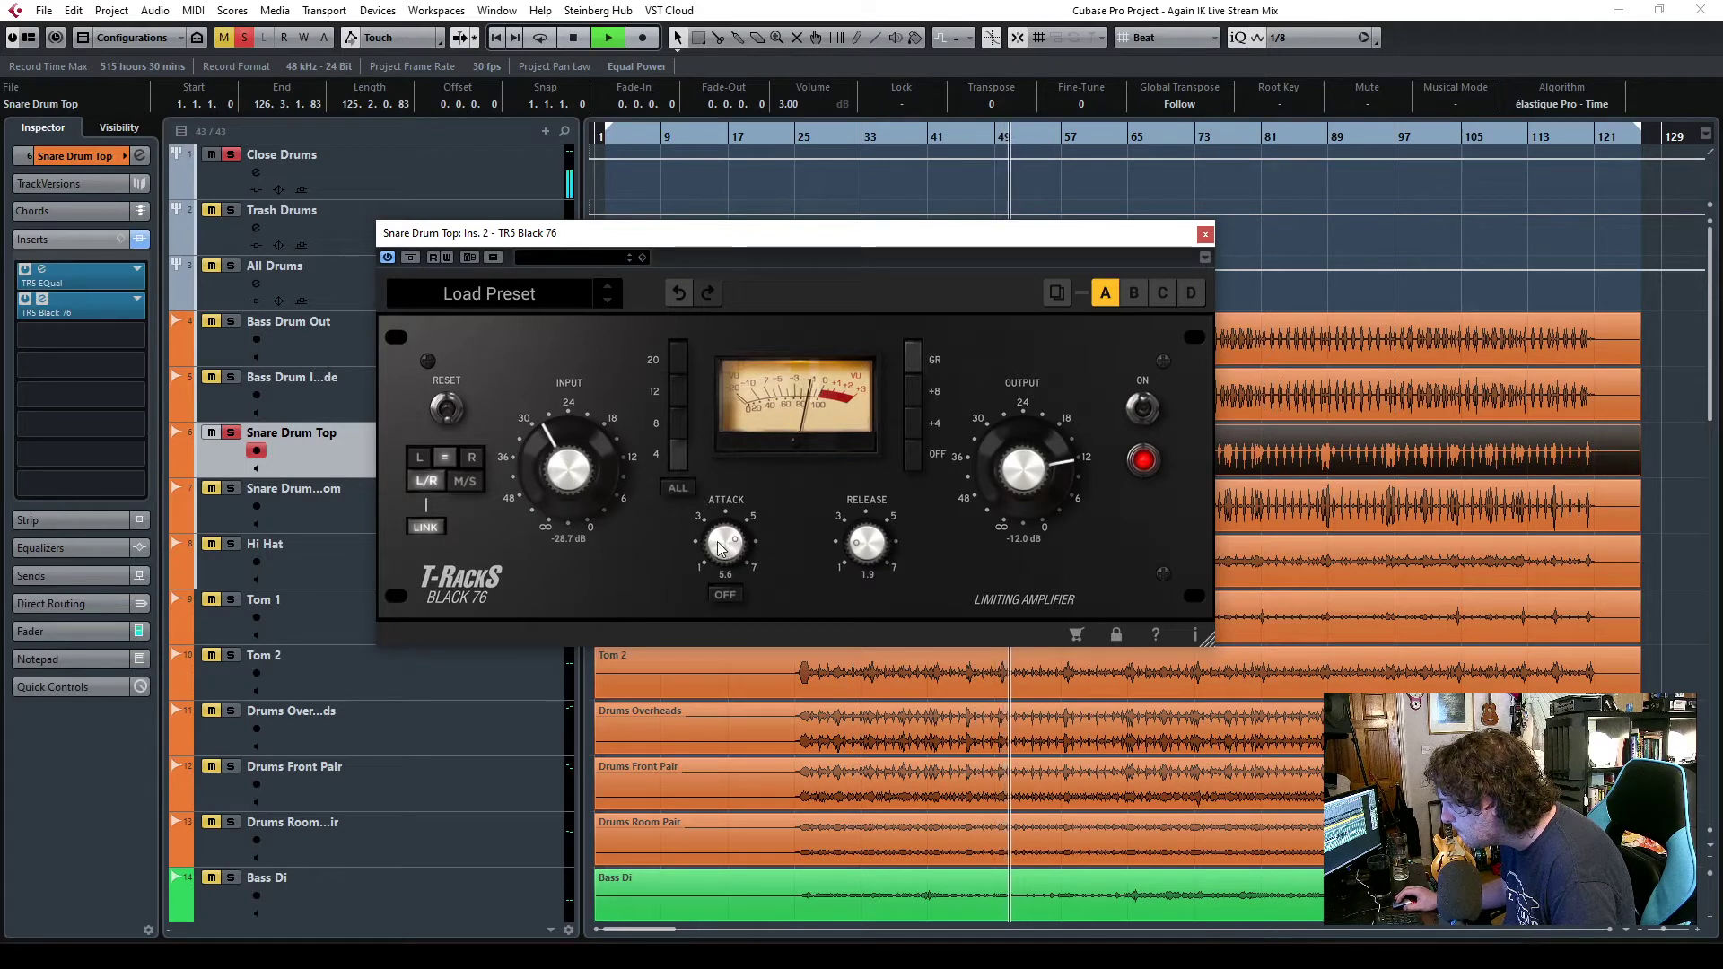
{"action": "left_click_drag", "start_coordinate": [723, 628], "coordinate": [728, 649]}
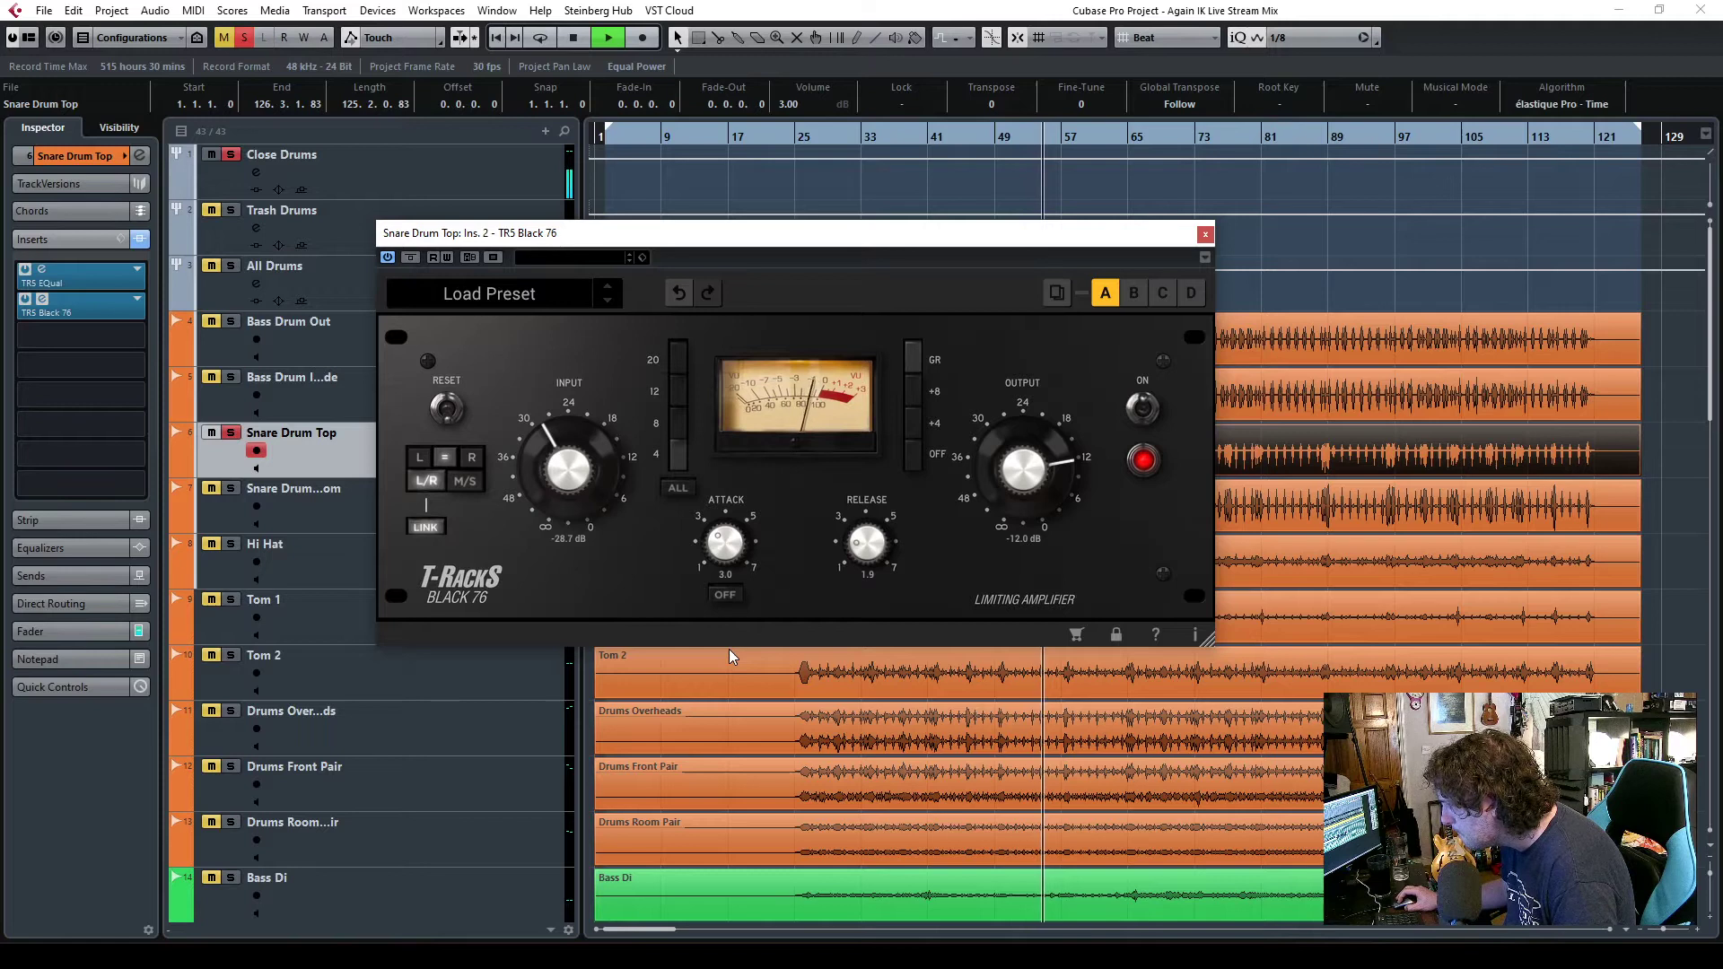
- Replace the Black 76 with TR5 Classic Comp, using 4.0 dB input drive, 160.8 ms release and 39.6 ms attack
{"action": "left_click", "coordinate": [137, 306]}
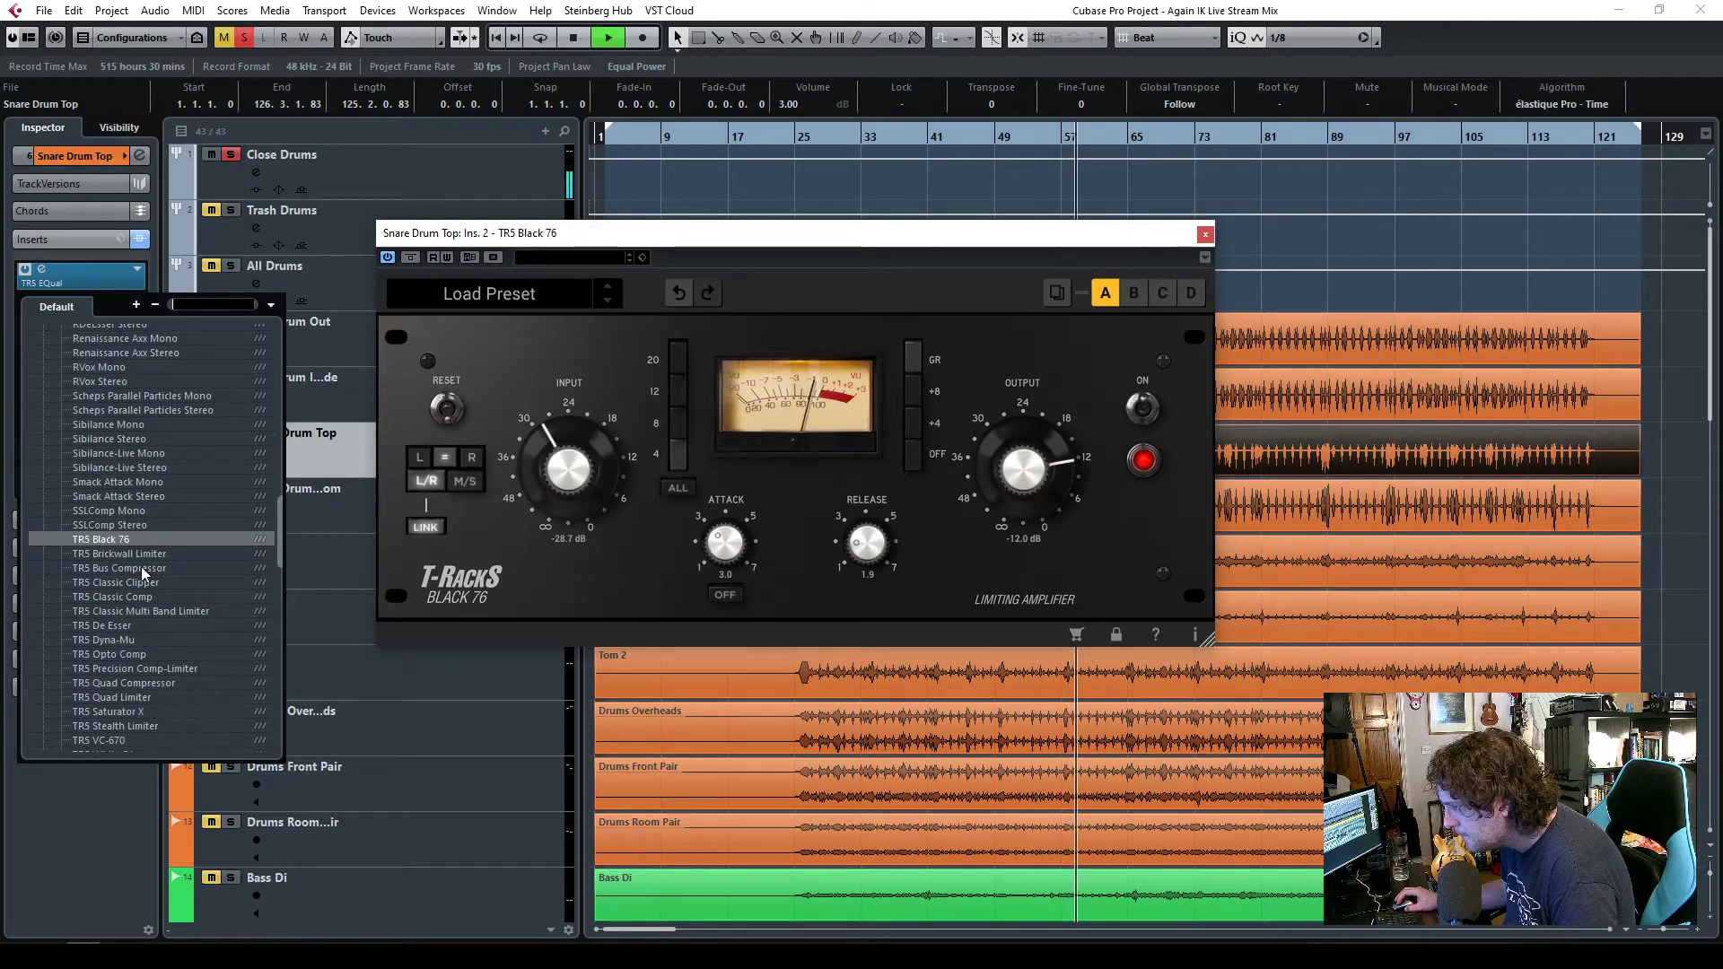
{"action": "left_click", "coordinate": [140, 598]}
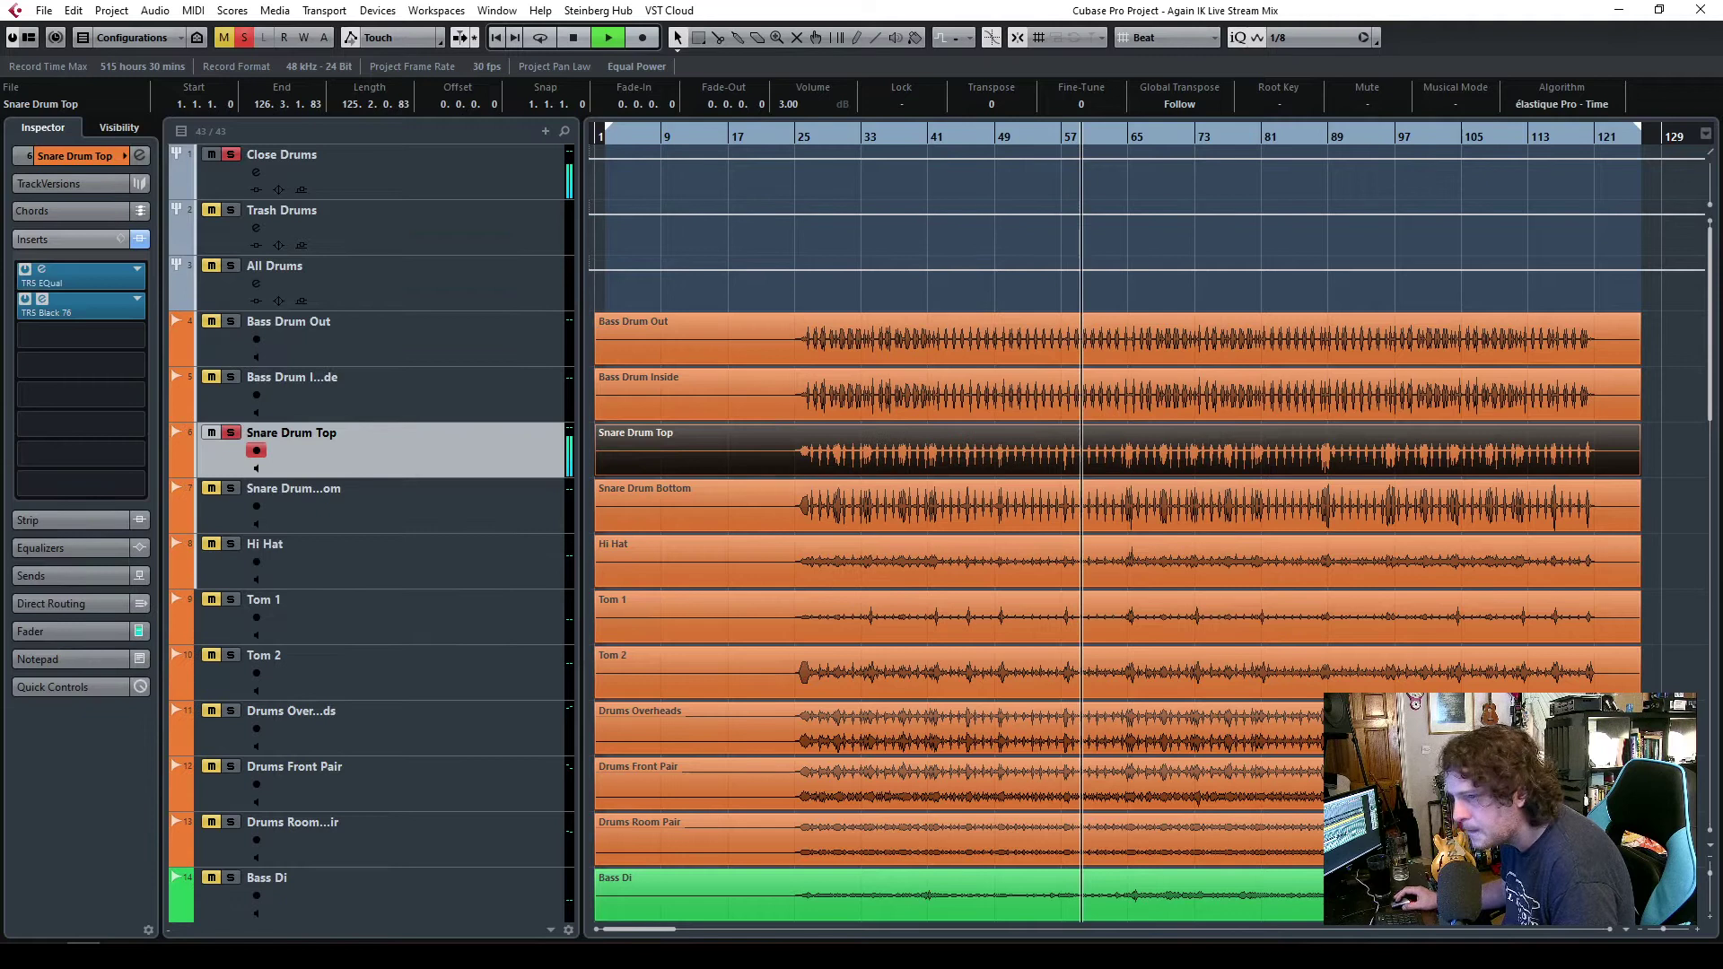
{"action": "left_click_drag", "start_coordinate": [861, 327], "coordinate": [770, 186]}
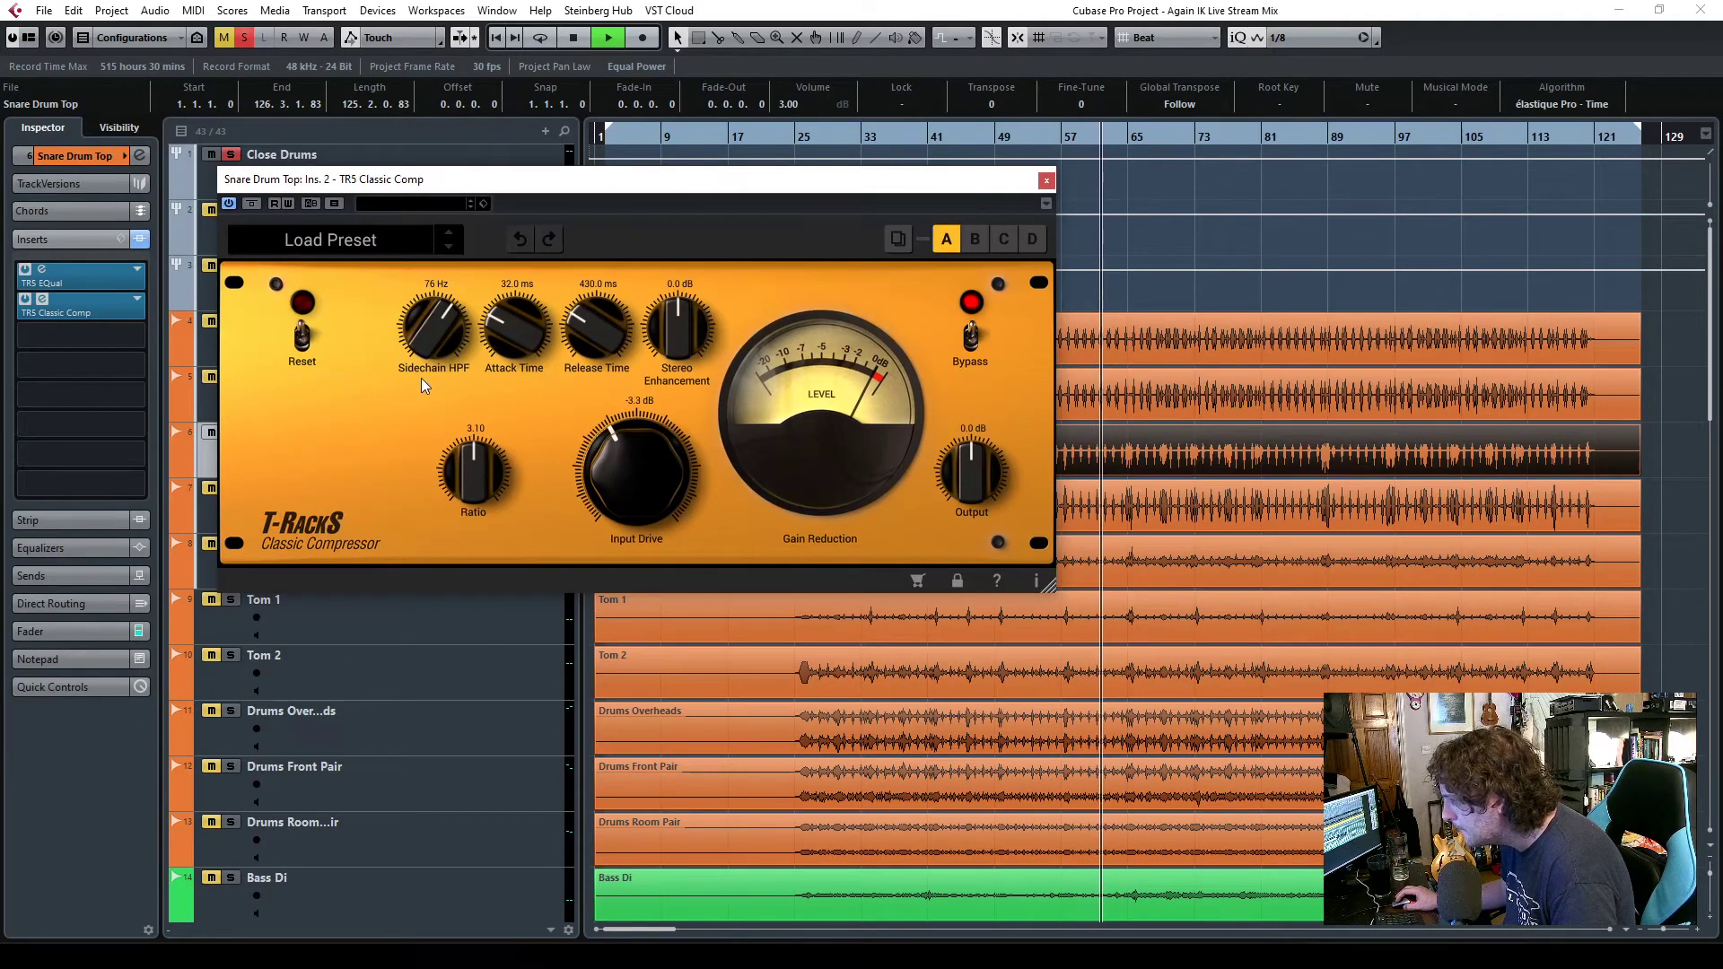
{"action": "left_click_drag", "start_coordinate": [625, 493], "coordinate": [610, 433]}
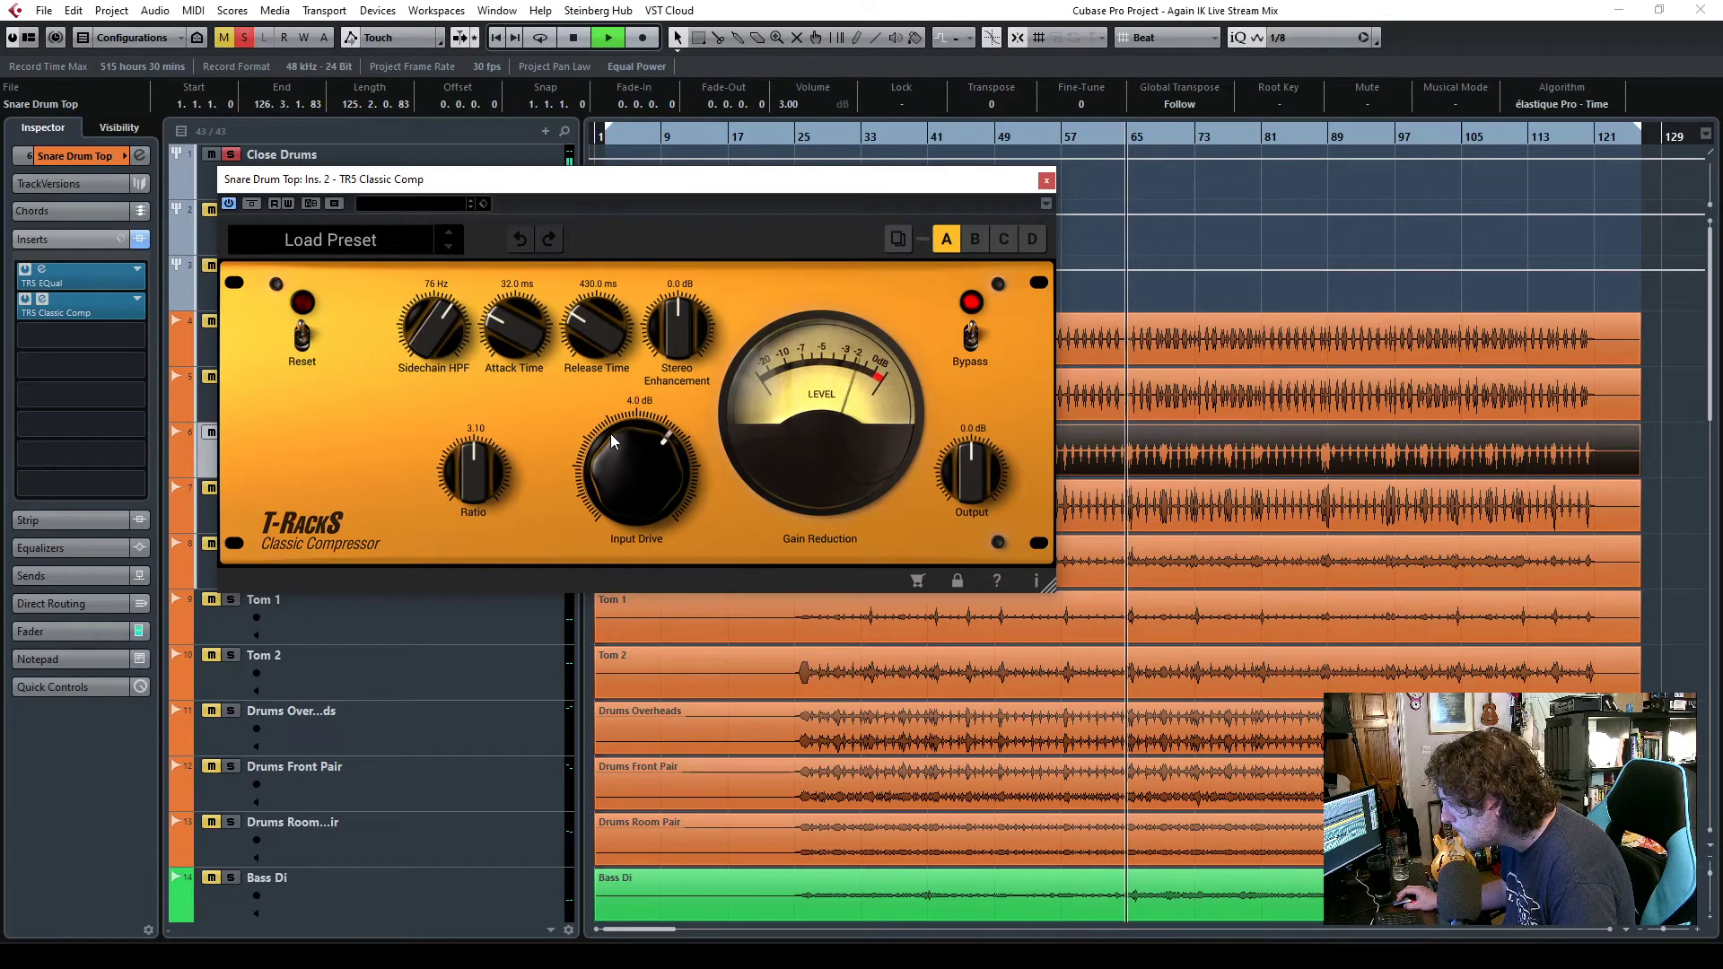
{"action": "left_click_drag", "start_coordinate": [573, 326], "coordinate": [589, 371]}
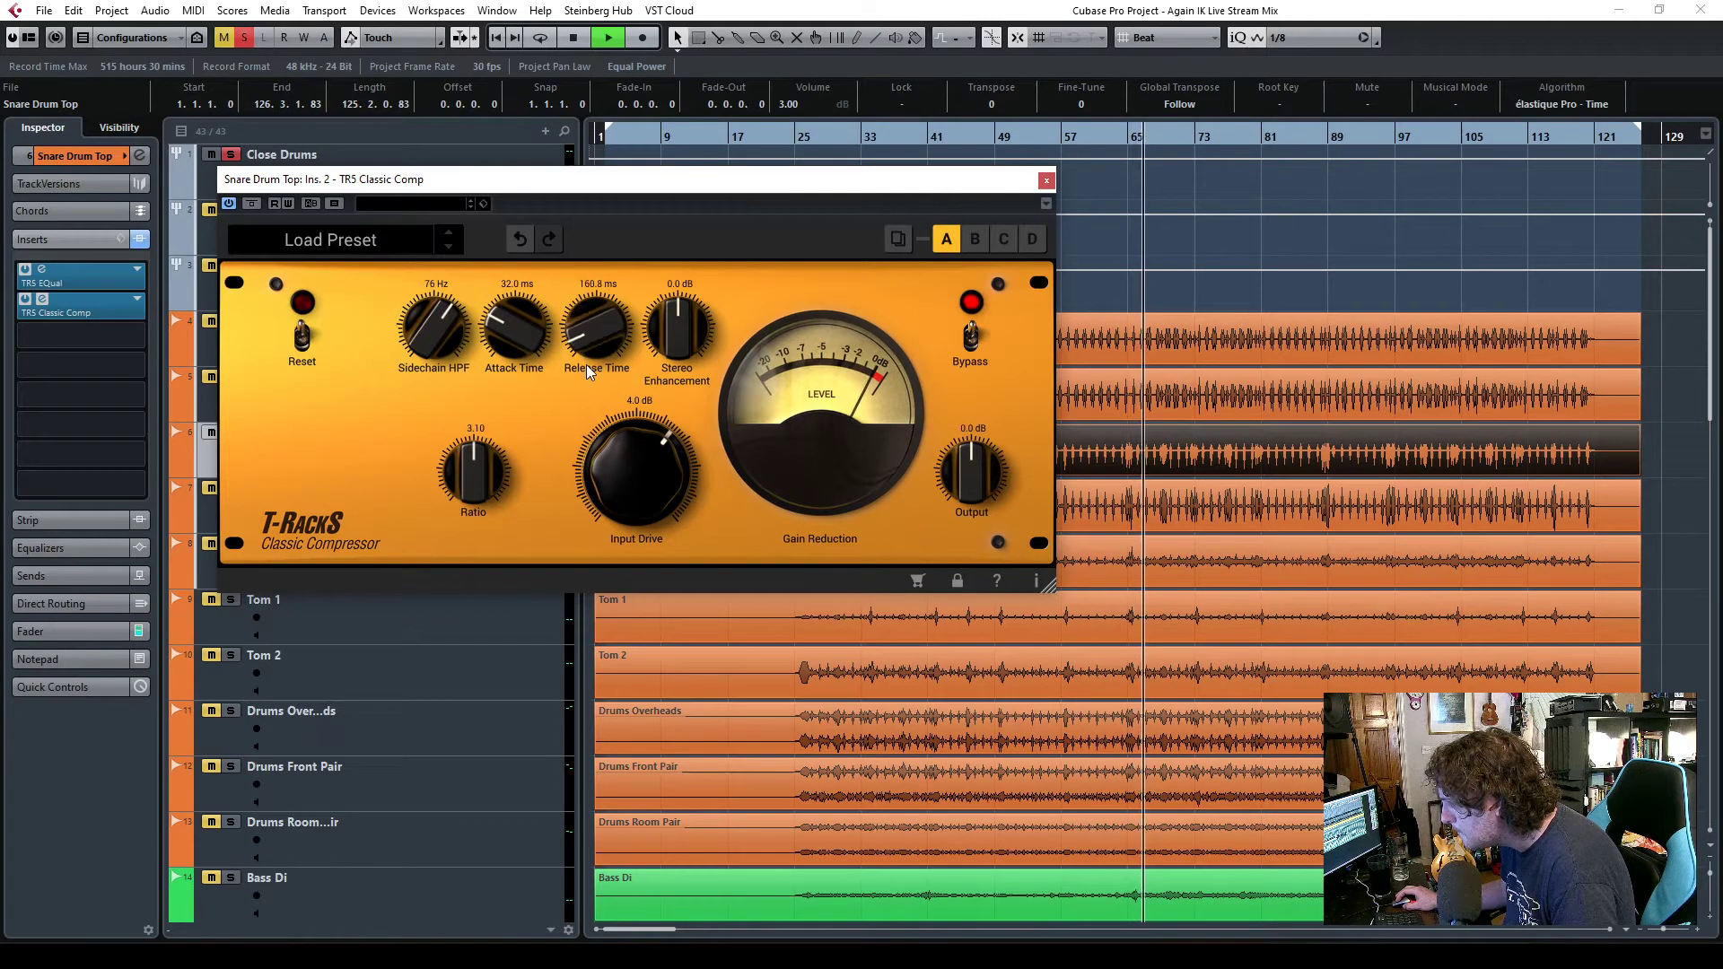
{"action": "left_click_drag", "start_coordinate": [503, 327], "coordinate": [509, 289]}
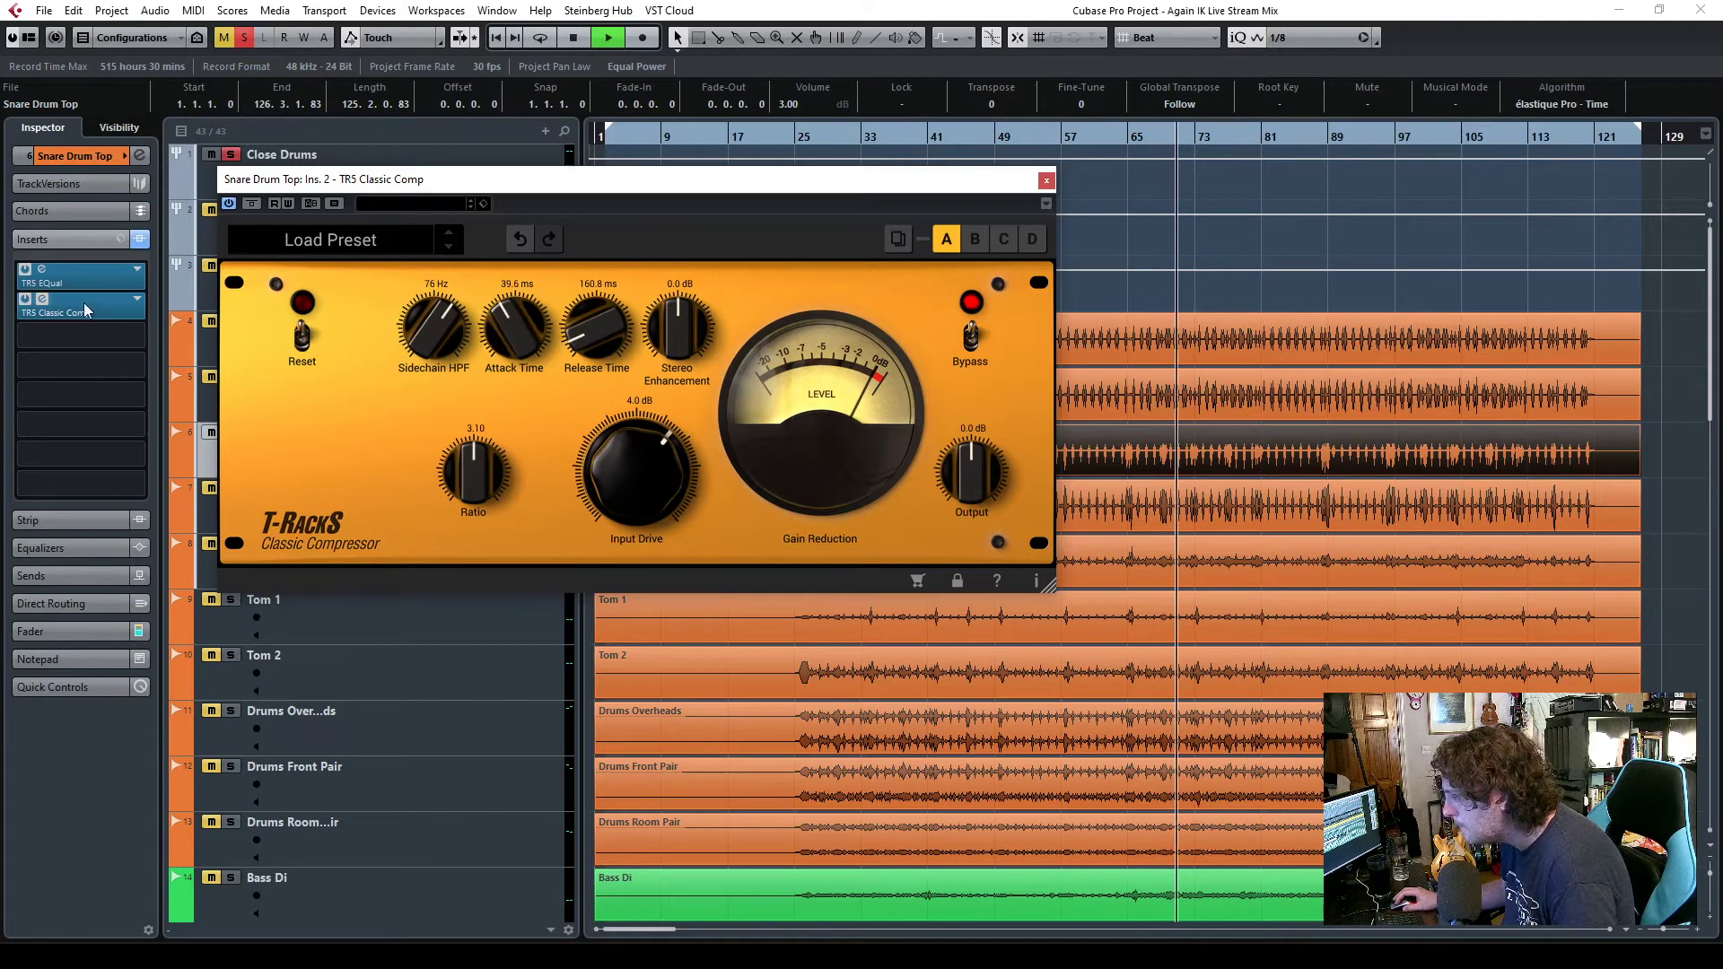
- Replace the Classic Comp with TR5 Bus Compressor, lengthen attack and release, and set makeup to 4.8 dB and threshold to 5.1 dB
{"action": "left_click", "coordinate": [116, 309]}
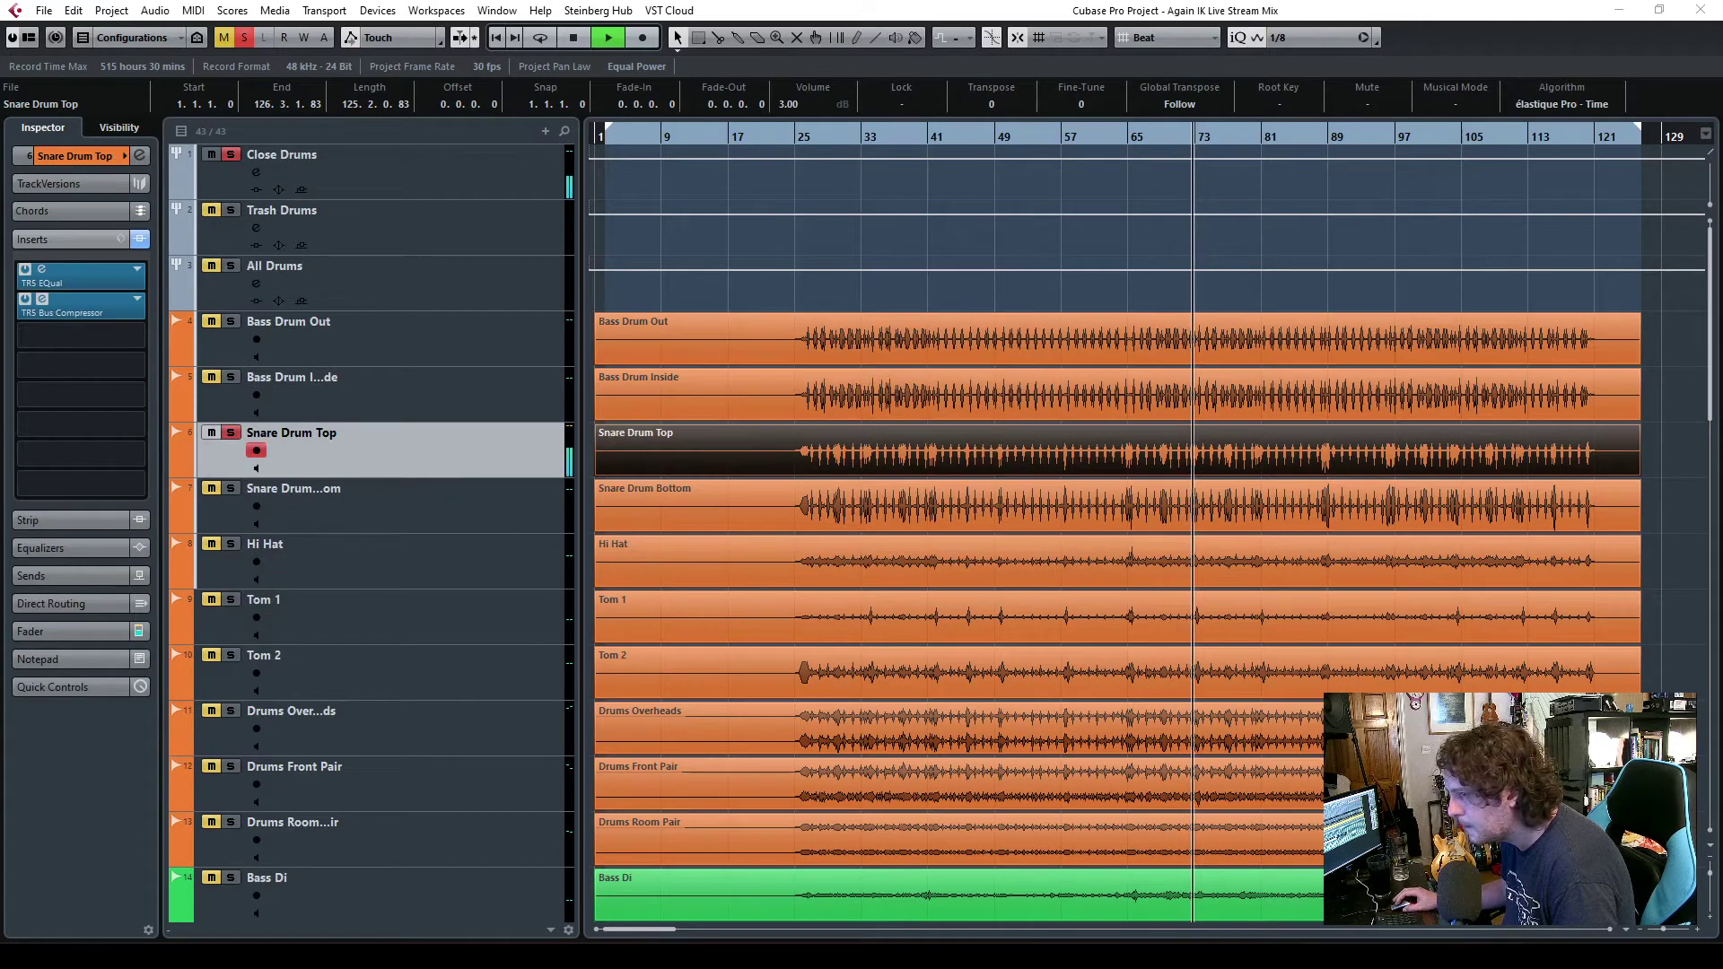
{"action": "left_click_drag", "start_coordinate": [112, 263], "coordinate": [890, 232]}
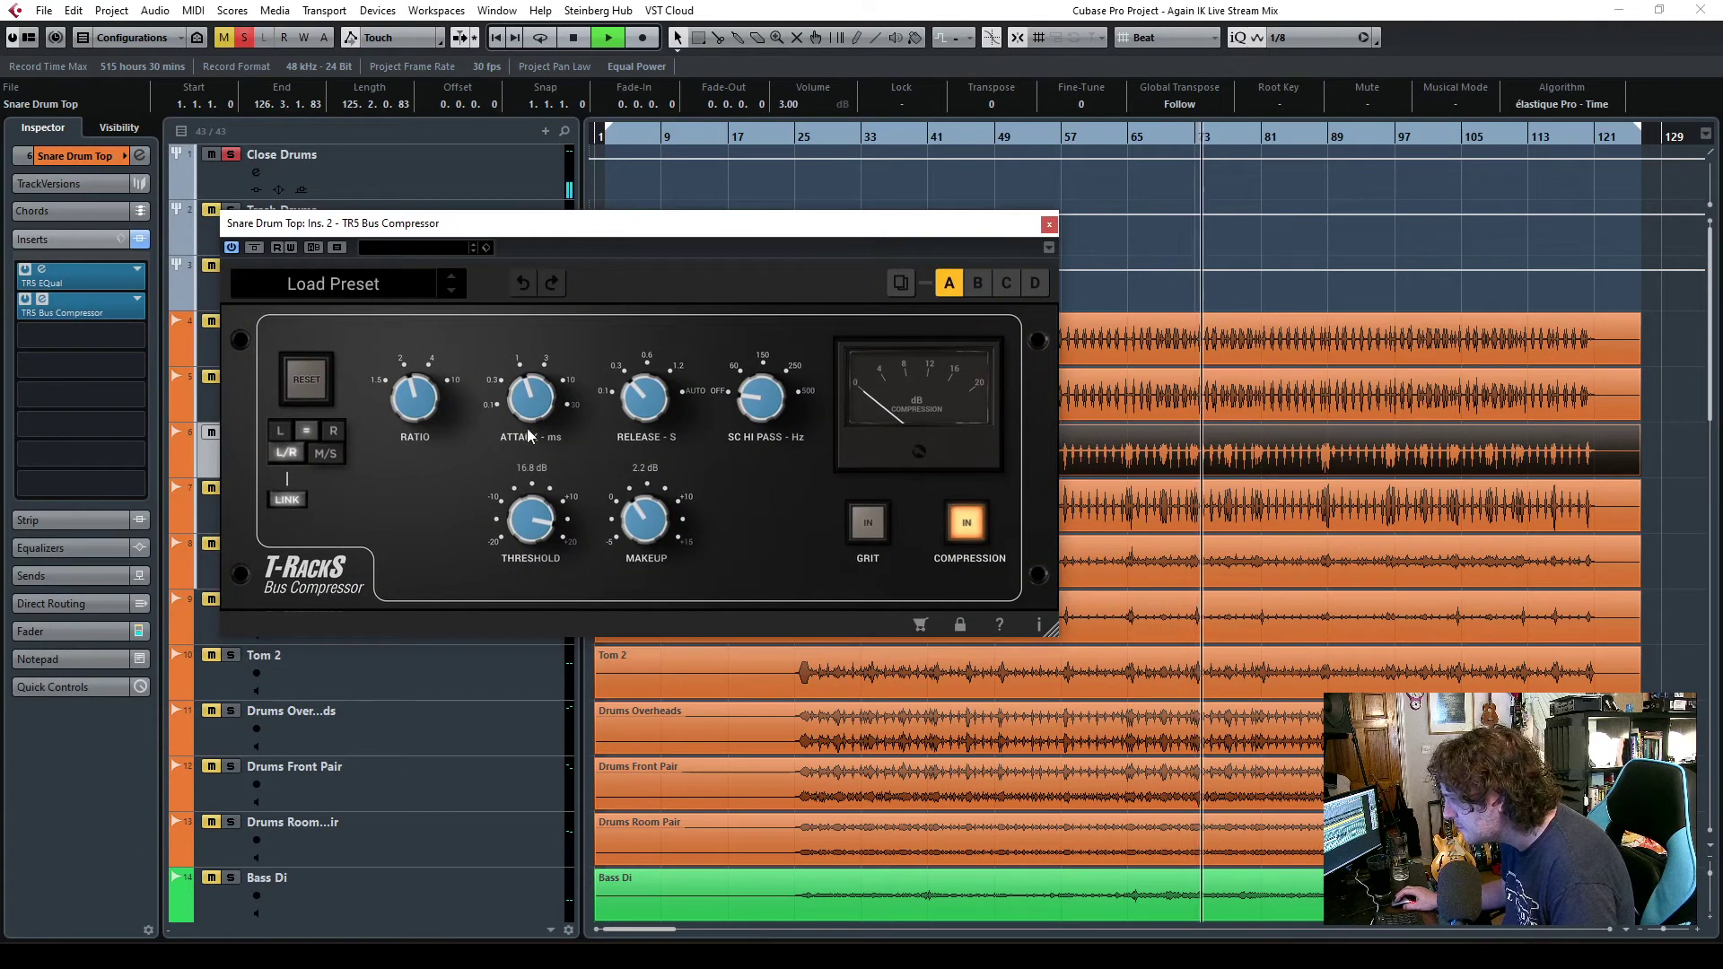
{"action": "mouse_move", "coordinate": [535, 534]}
{"action": "left_mouse_down"}
{"action": "mouse_move", "coordinate": [536, 582]}
{"action": "mouse_move", "coordinate": [531, 563]}
{"action": "left_mouse_up"}
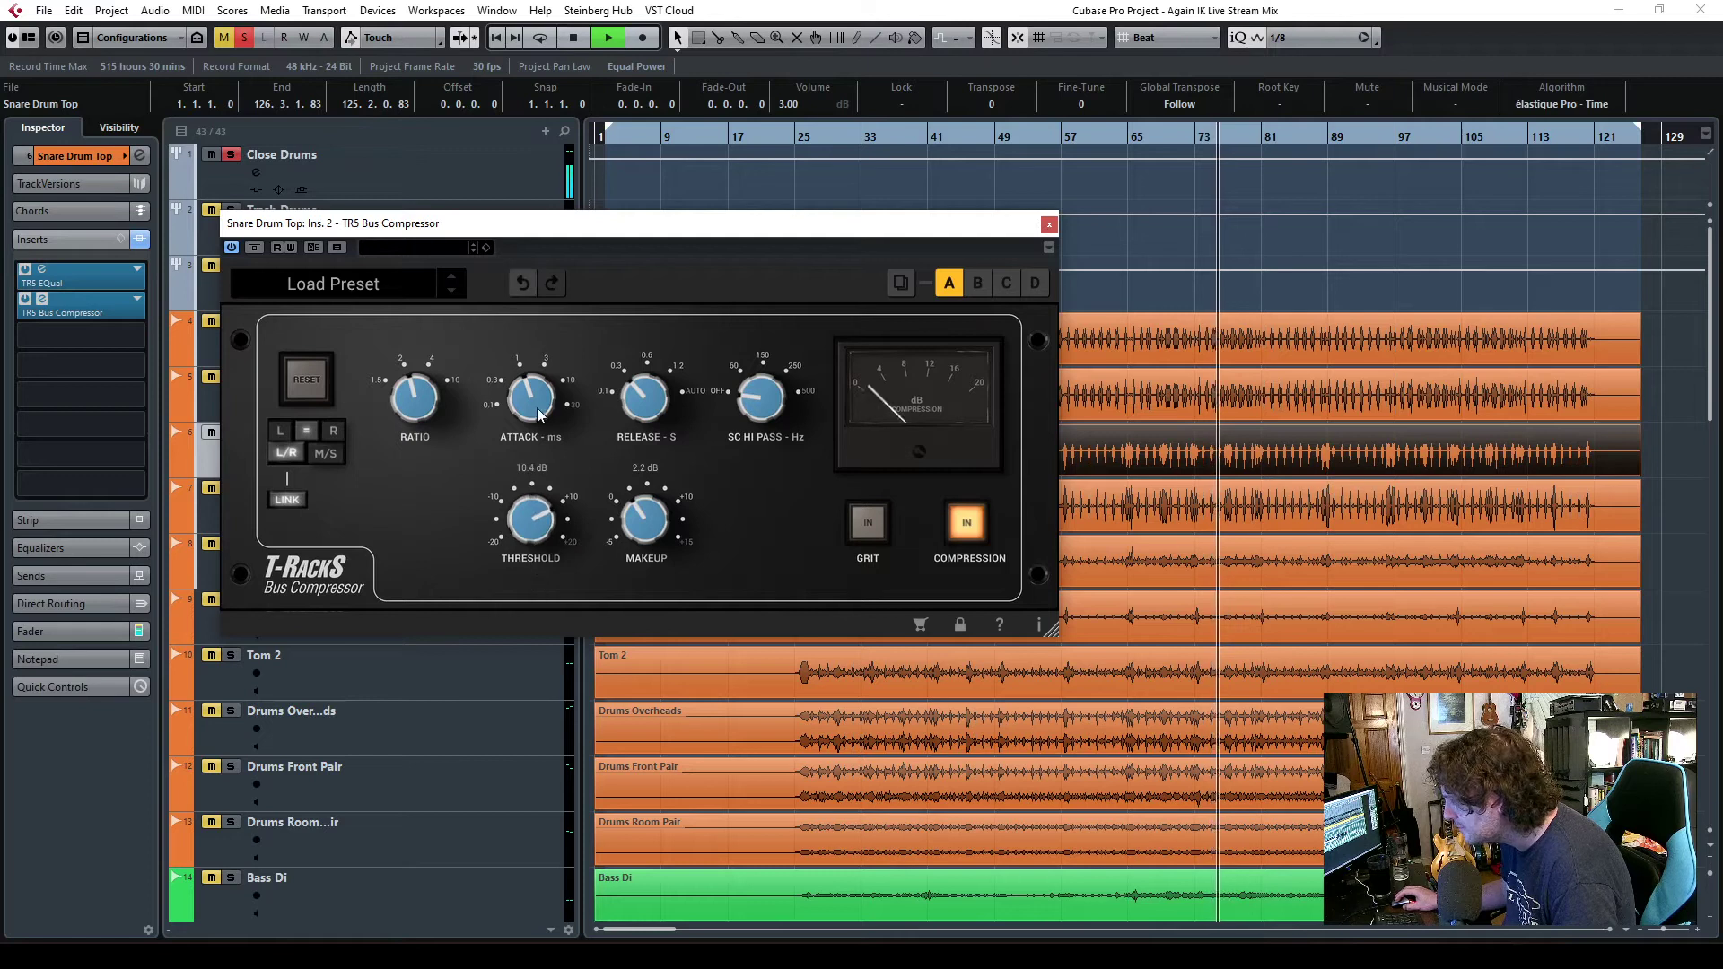
{"action": "left_click_drag", "start_coordinate": [646, 416], "coordinate": [630, 235]}
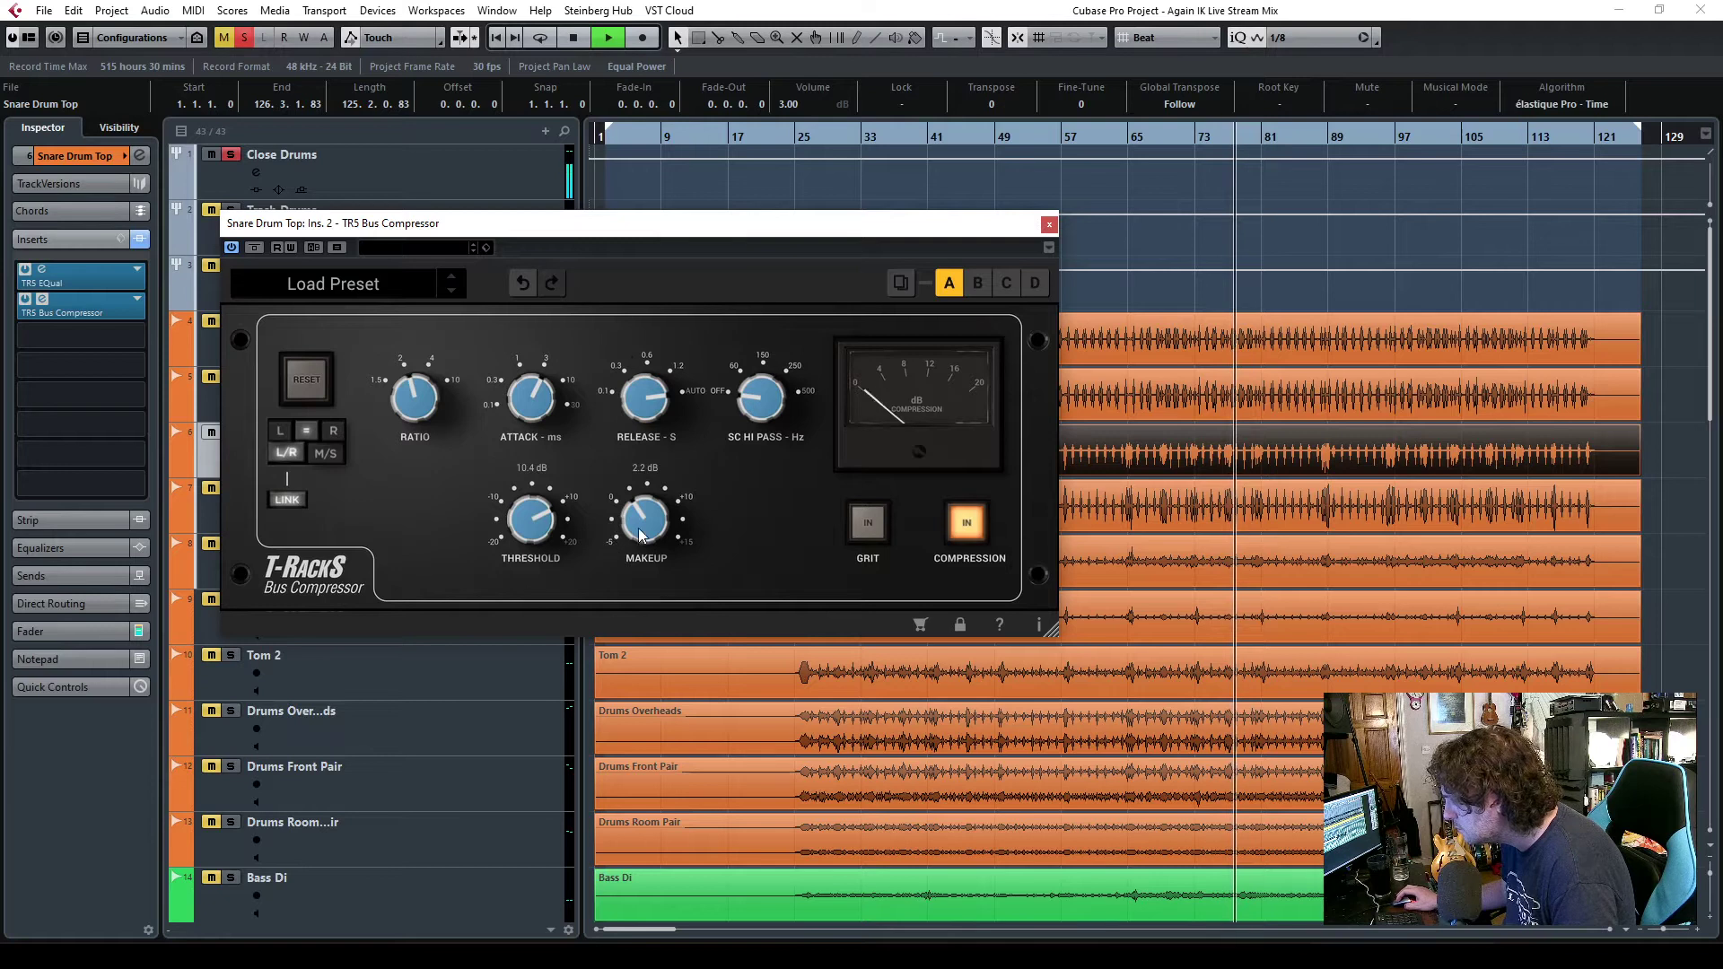
{"action": "left_click_drag", "start_coordinate": [641, 536], "coordinate": [641, 514]}
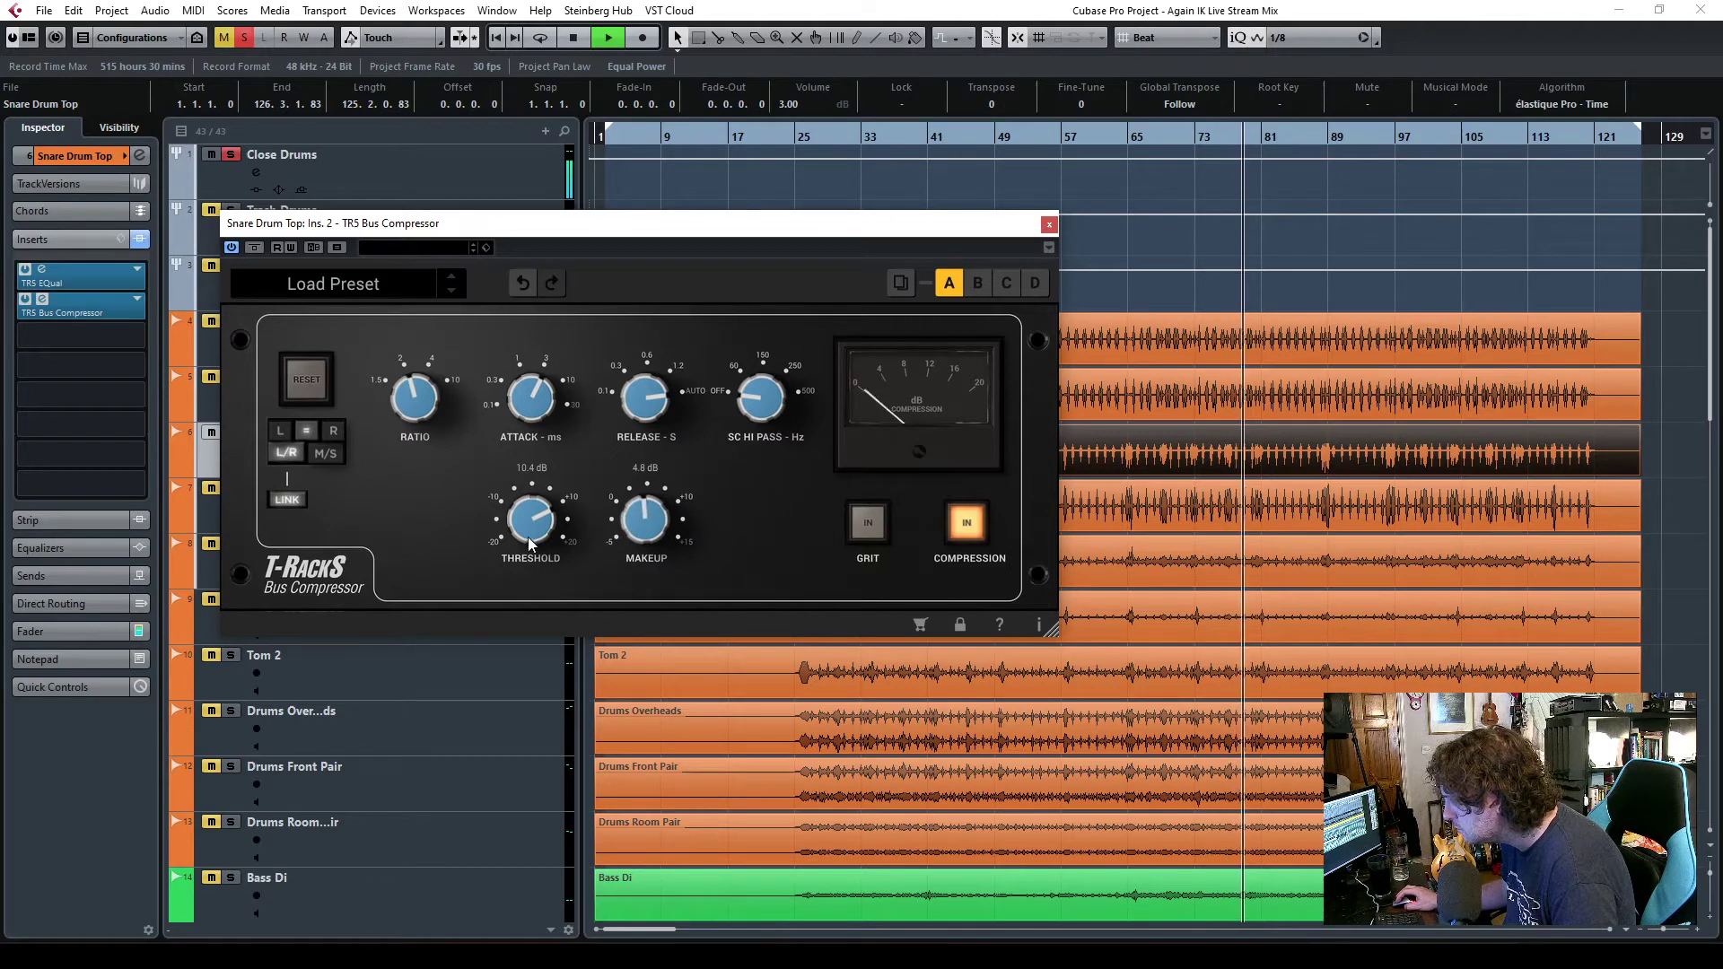
{"action": "left_click_drag", "start_coordinate": [526, 530], "coordinate": [530, 567]}
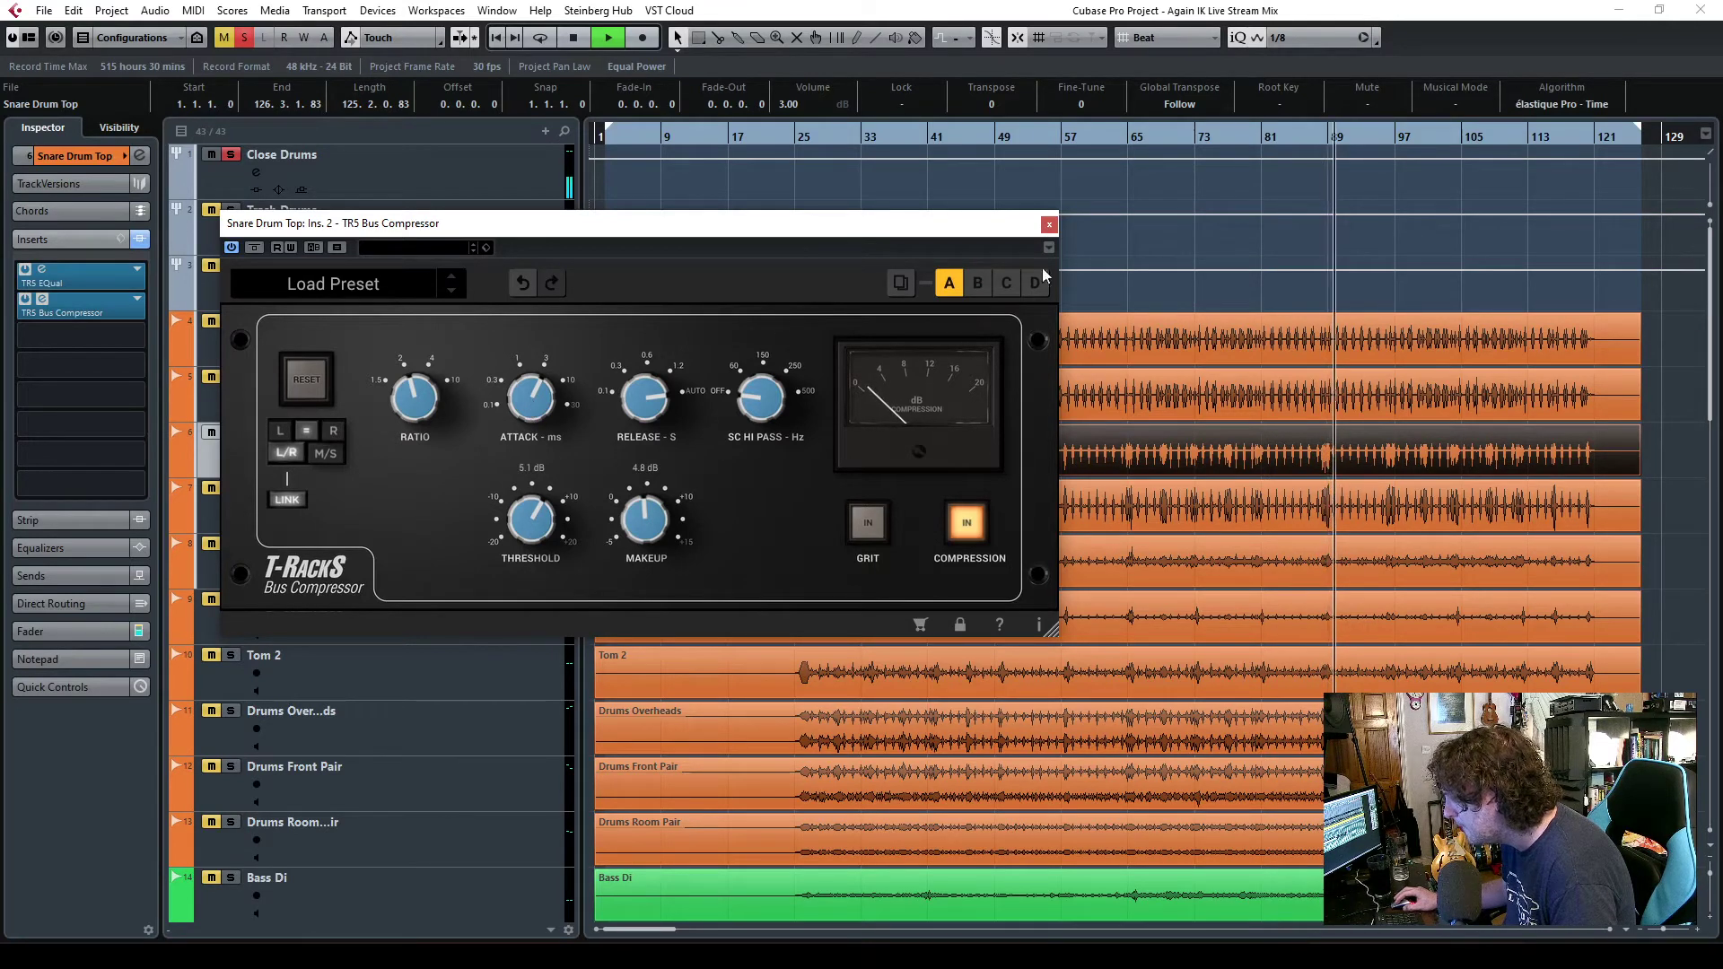
- Replay the snare from about bar 88, raise the Bus Compressor's ratio, set its threshold to 2.1 dB, and close the plug-in
{"action": "left_click", "coordinate": [1301, 133]}
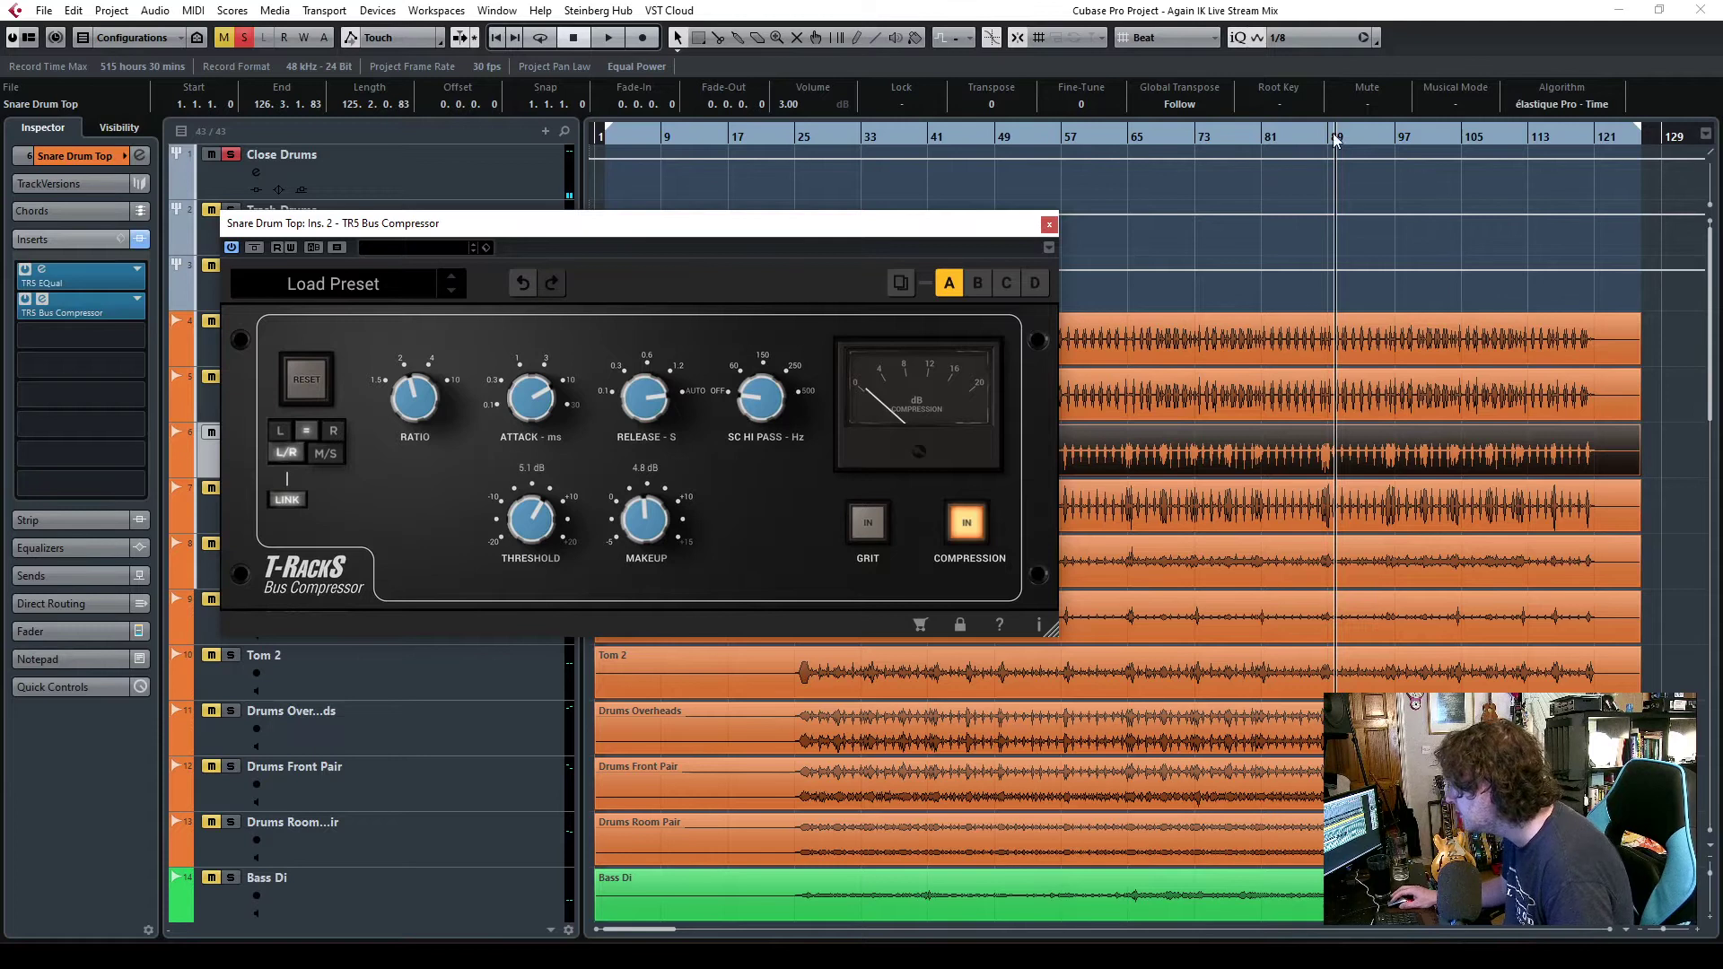
{"action": "key", "text": "space"}
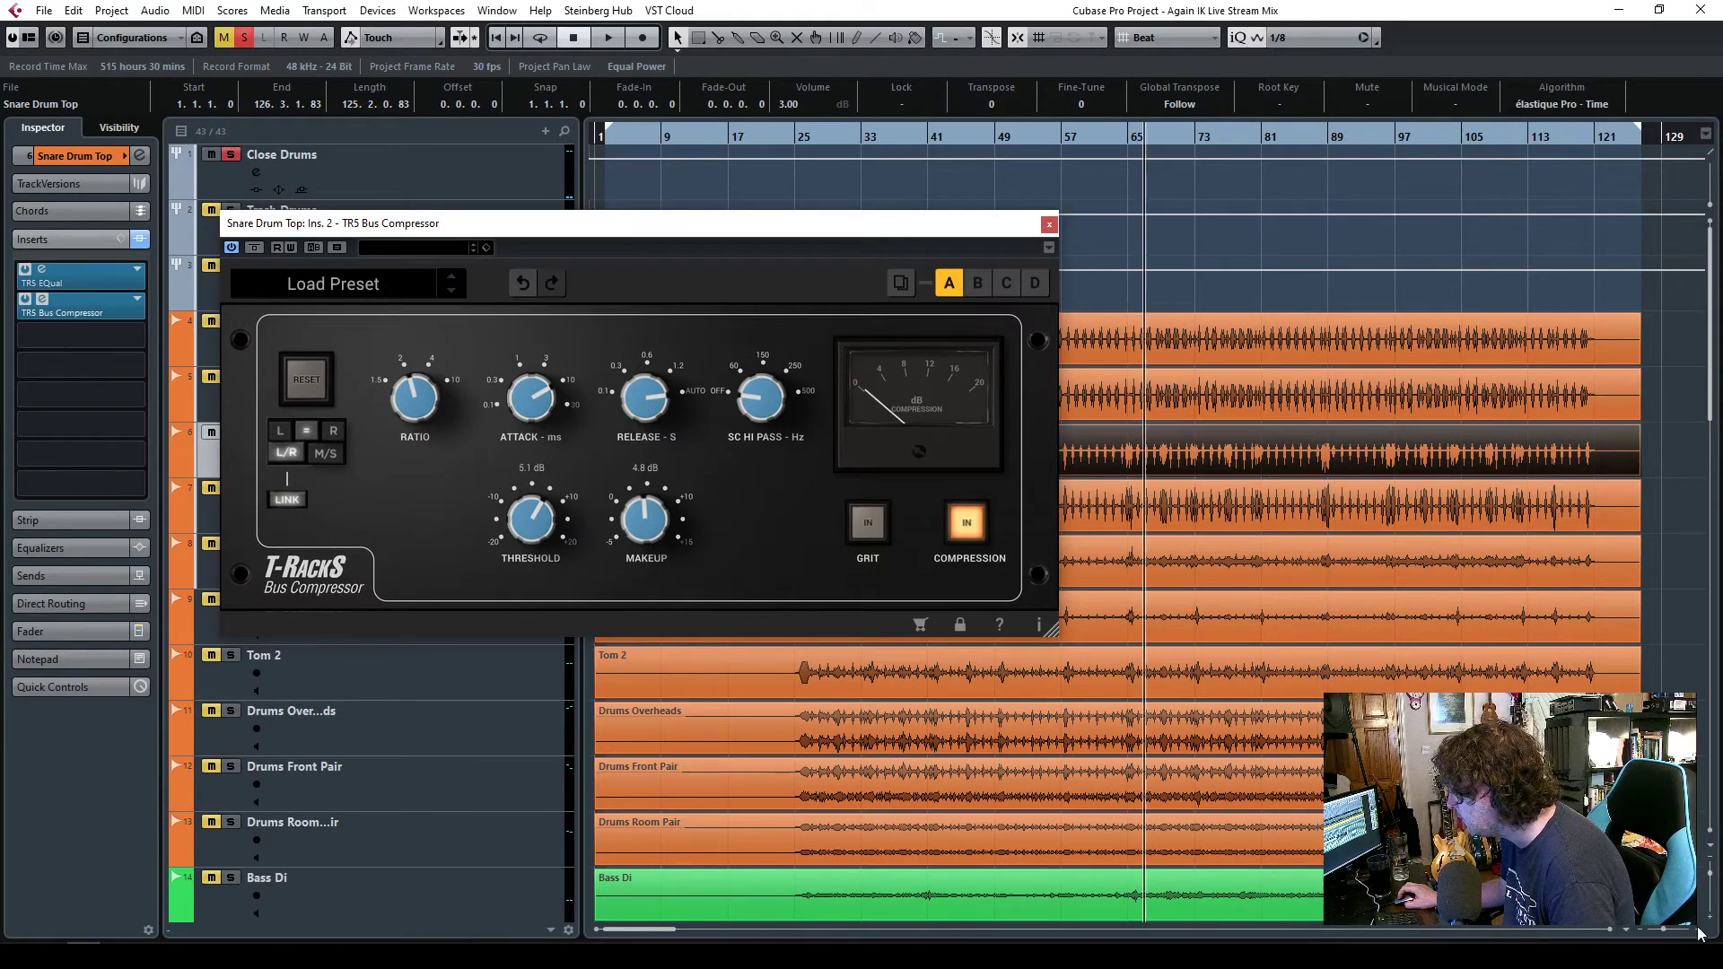
{"action": "key", "text": "h"}
{"action": "key", "text": "h"}
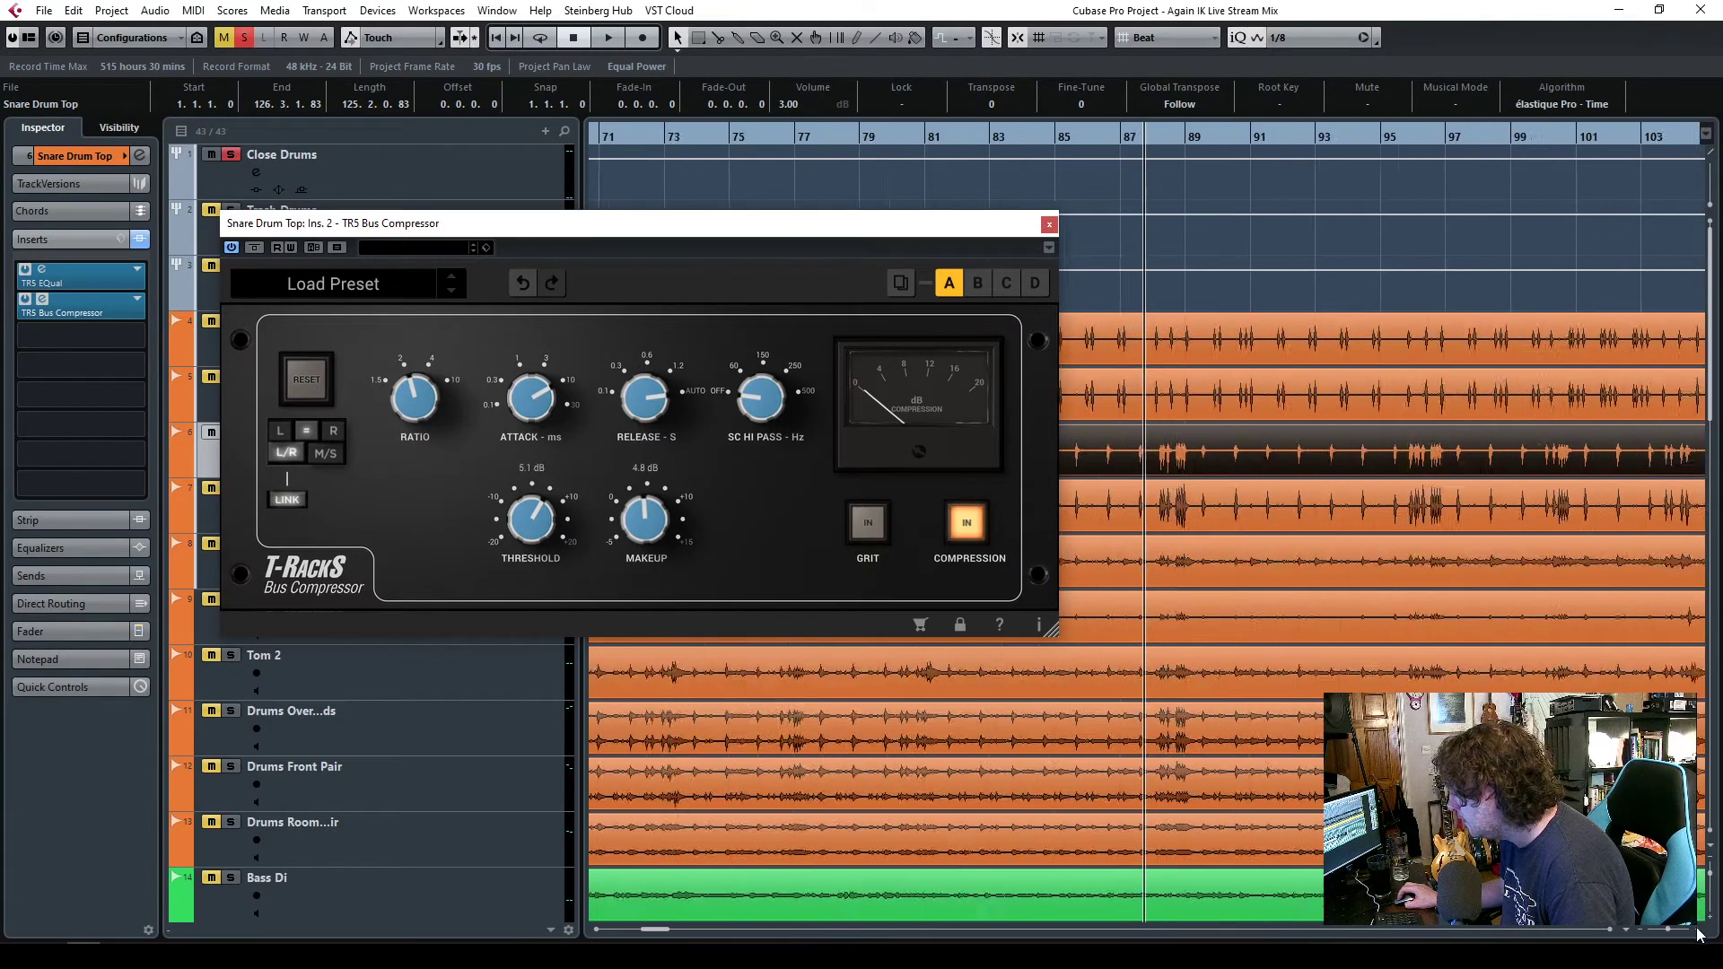
{"action": "key", "text": "h"}
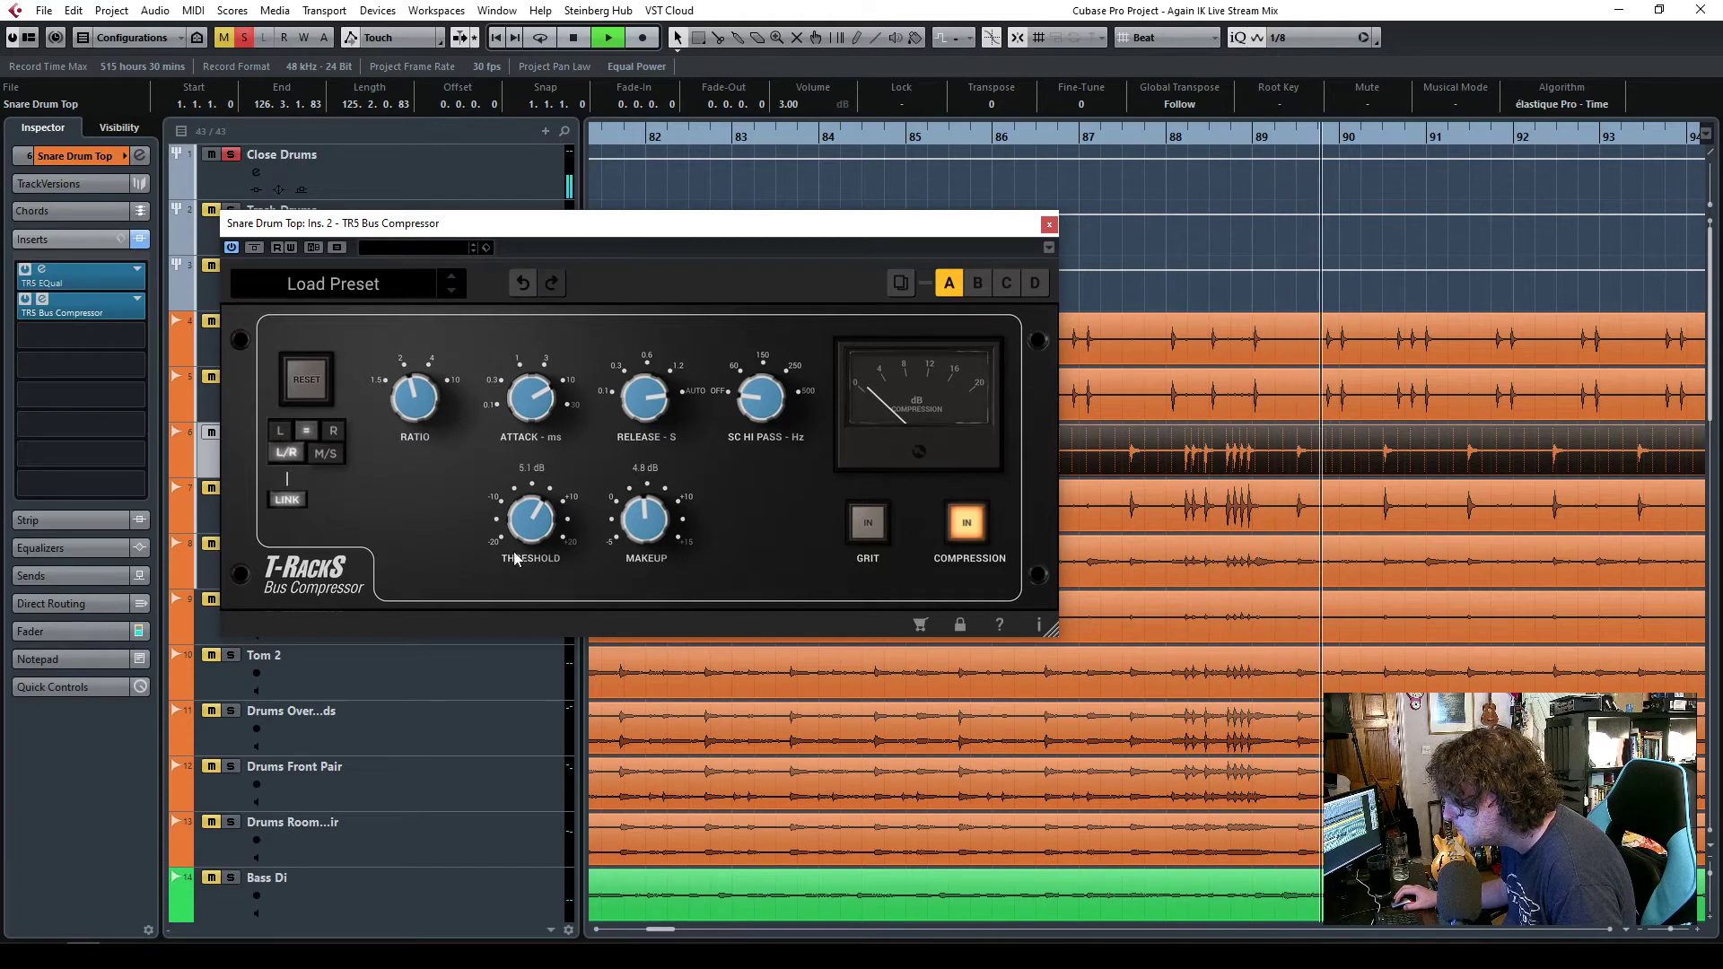
{"action": "scroll", "coordinate": [530, 552], "scroll_direction": "down", "scroll_amount": 3}
{"action": "scroll", "coordinate": [530, 552], "scroll_direction": "up", "scroll_amount": 2}
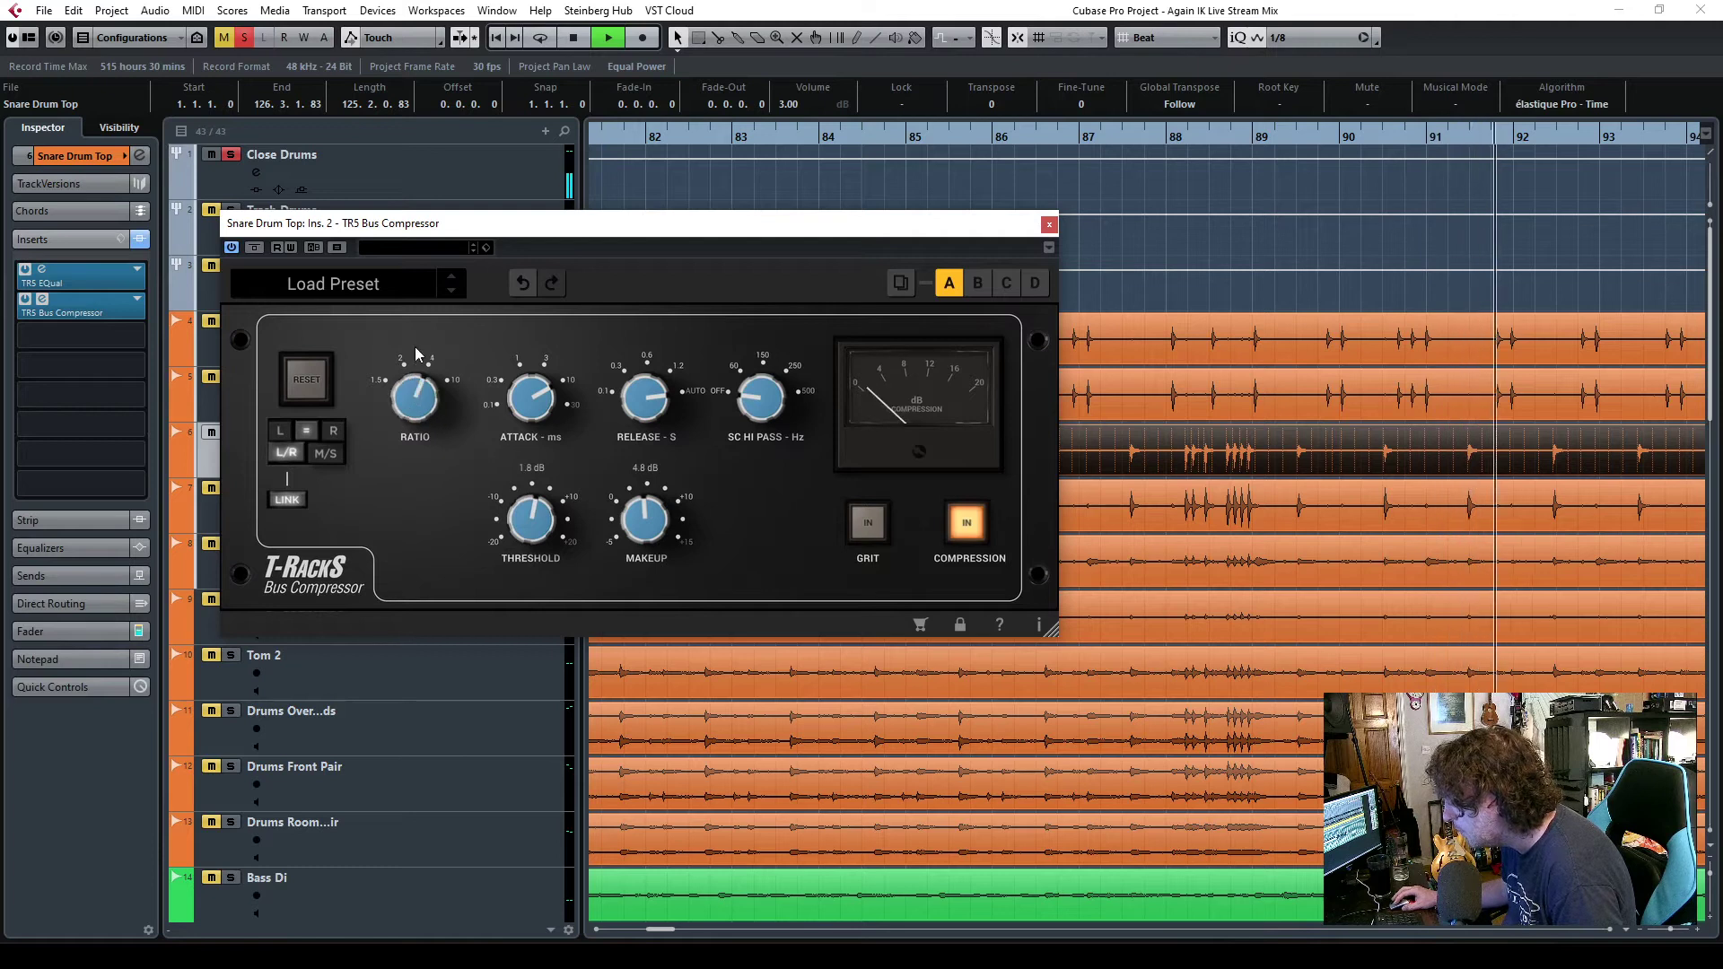
{"action": "scroll", "coordinate": [530, 516], "scroll_direction": "up", "scroll_amount": 2}
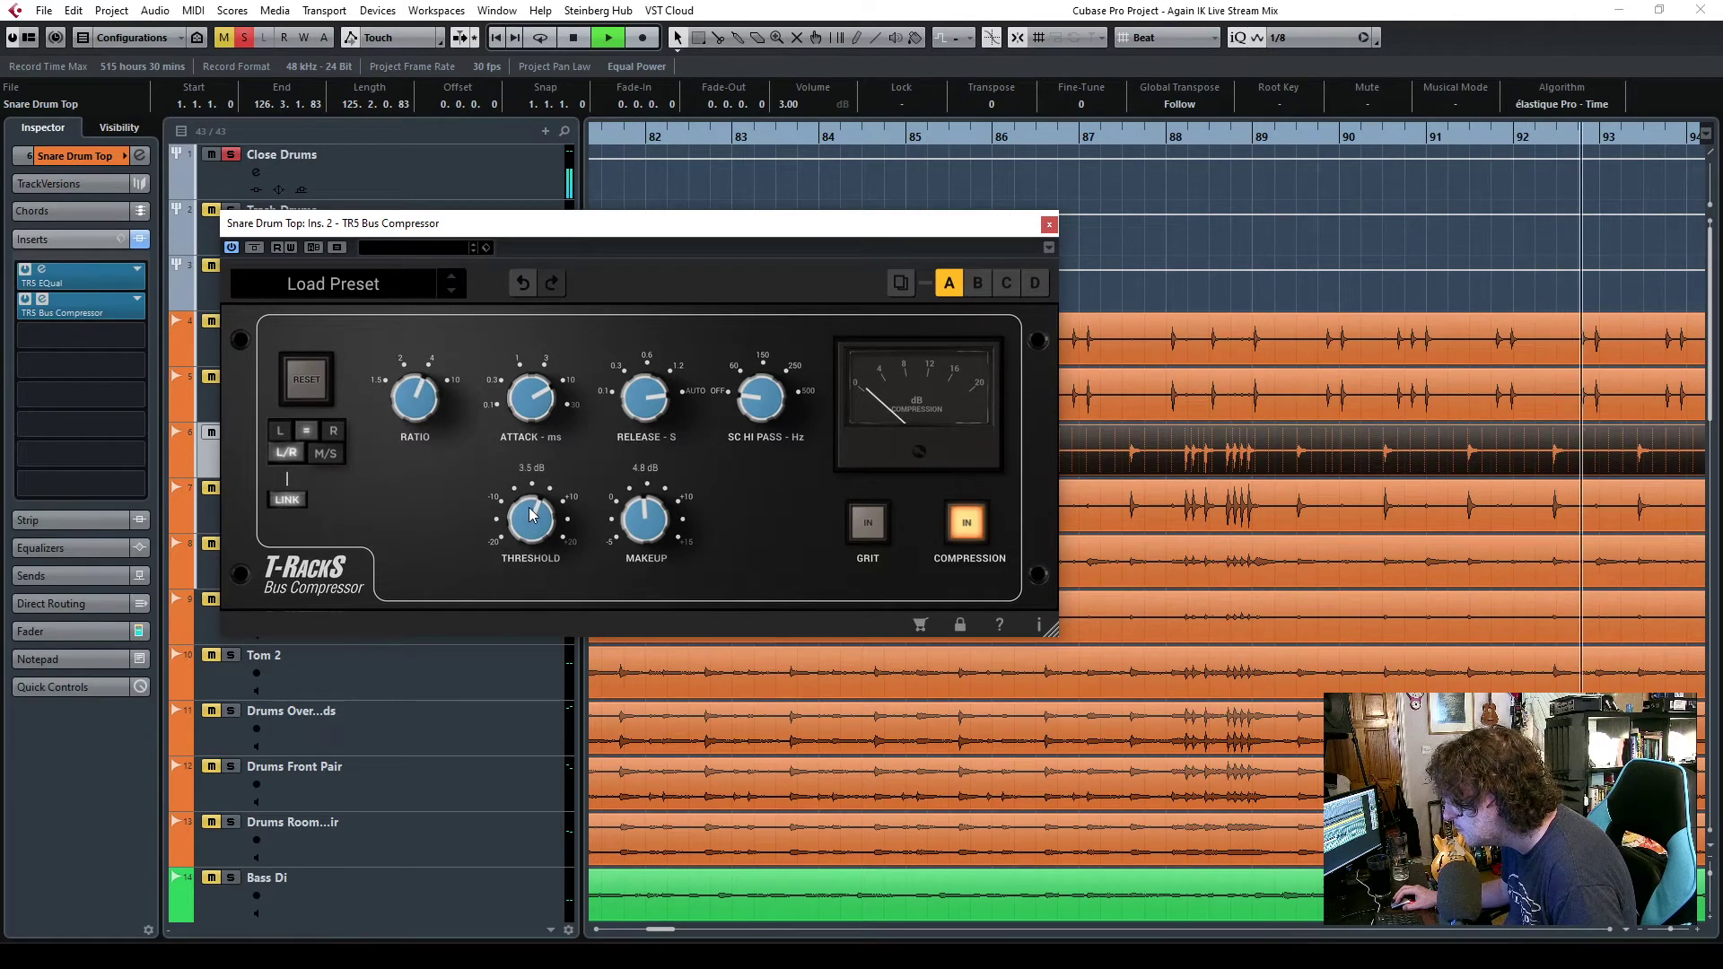
{"action": "scroll", "coordinate": [531, 516], "scroll_direction": "down", "scroll_amount": 2}
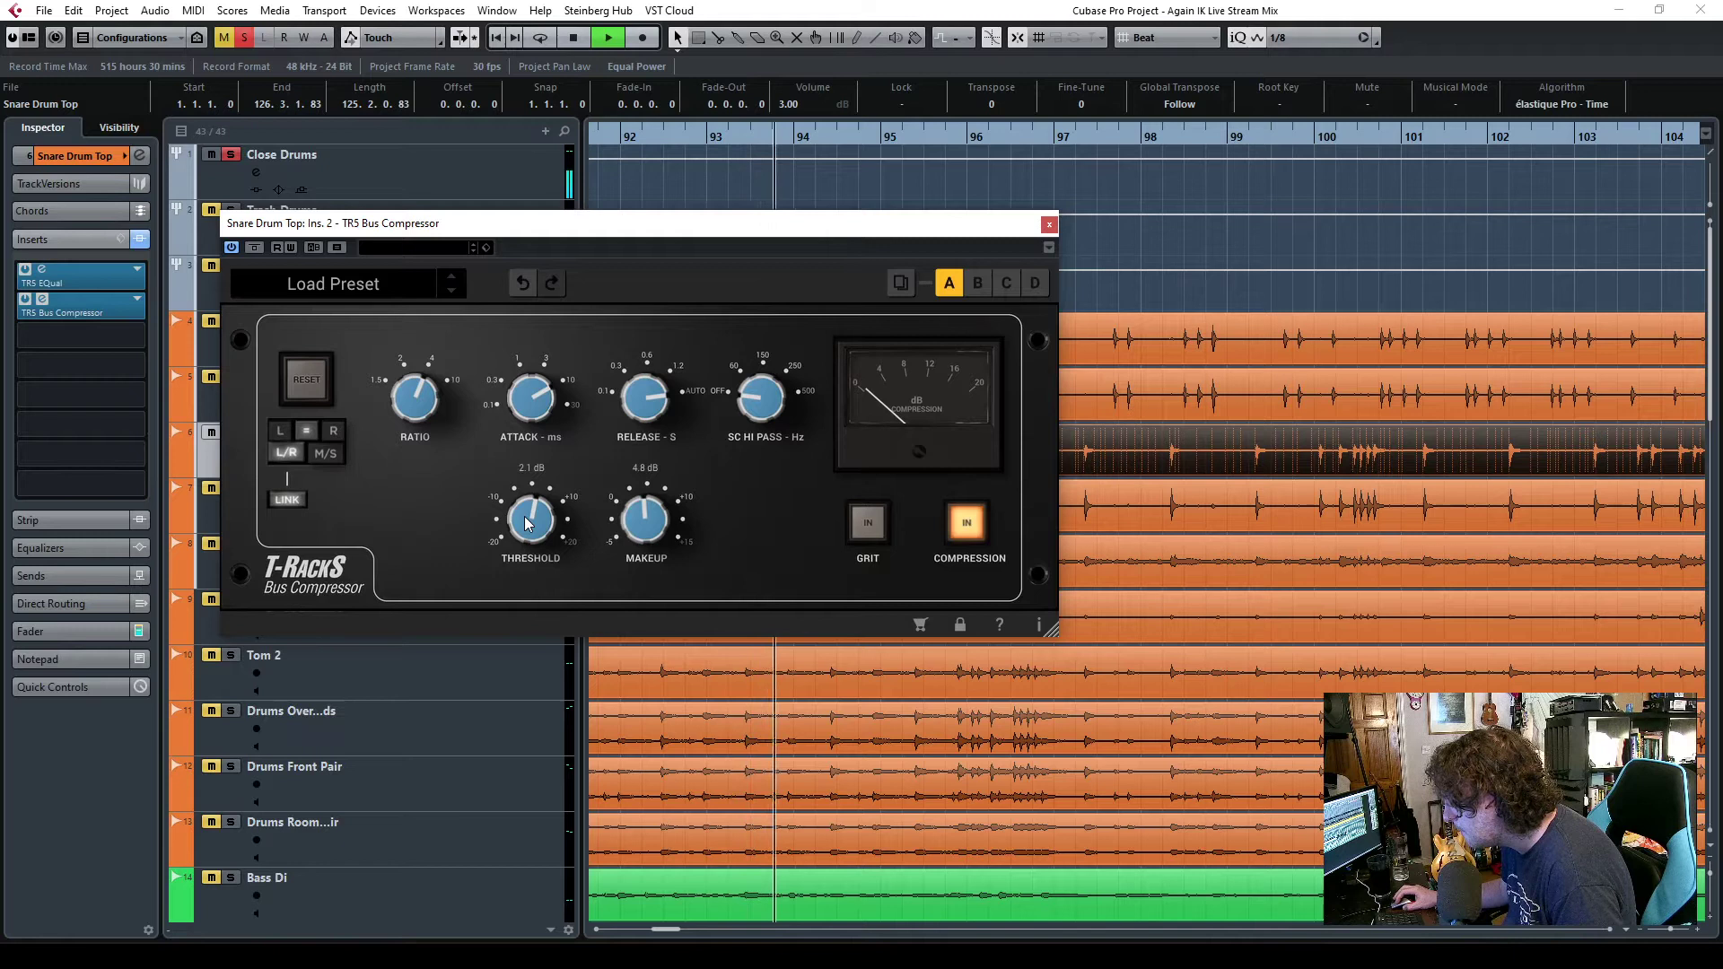
{"action": "left_click_drag", "start_coordinate": [467, 224], "coordinate": [842, 199]}
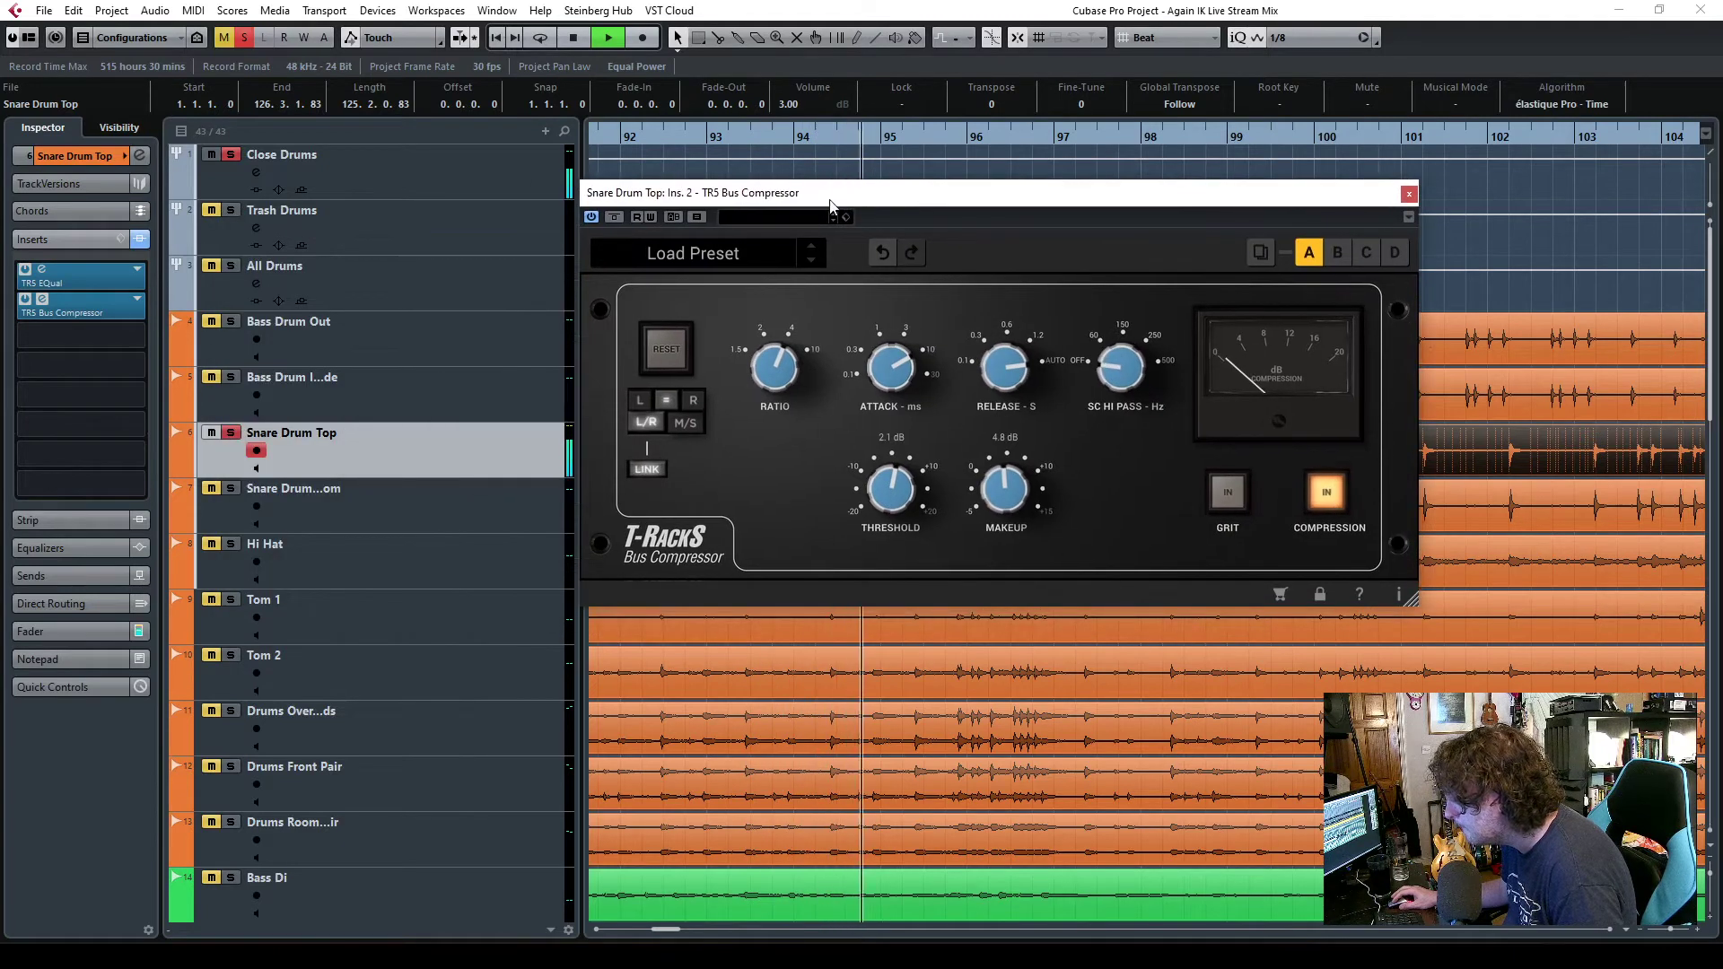
{"action": "left_click", "coordinate": [1408, 194]}
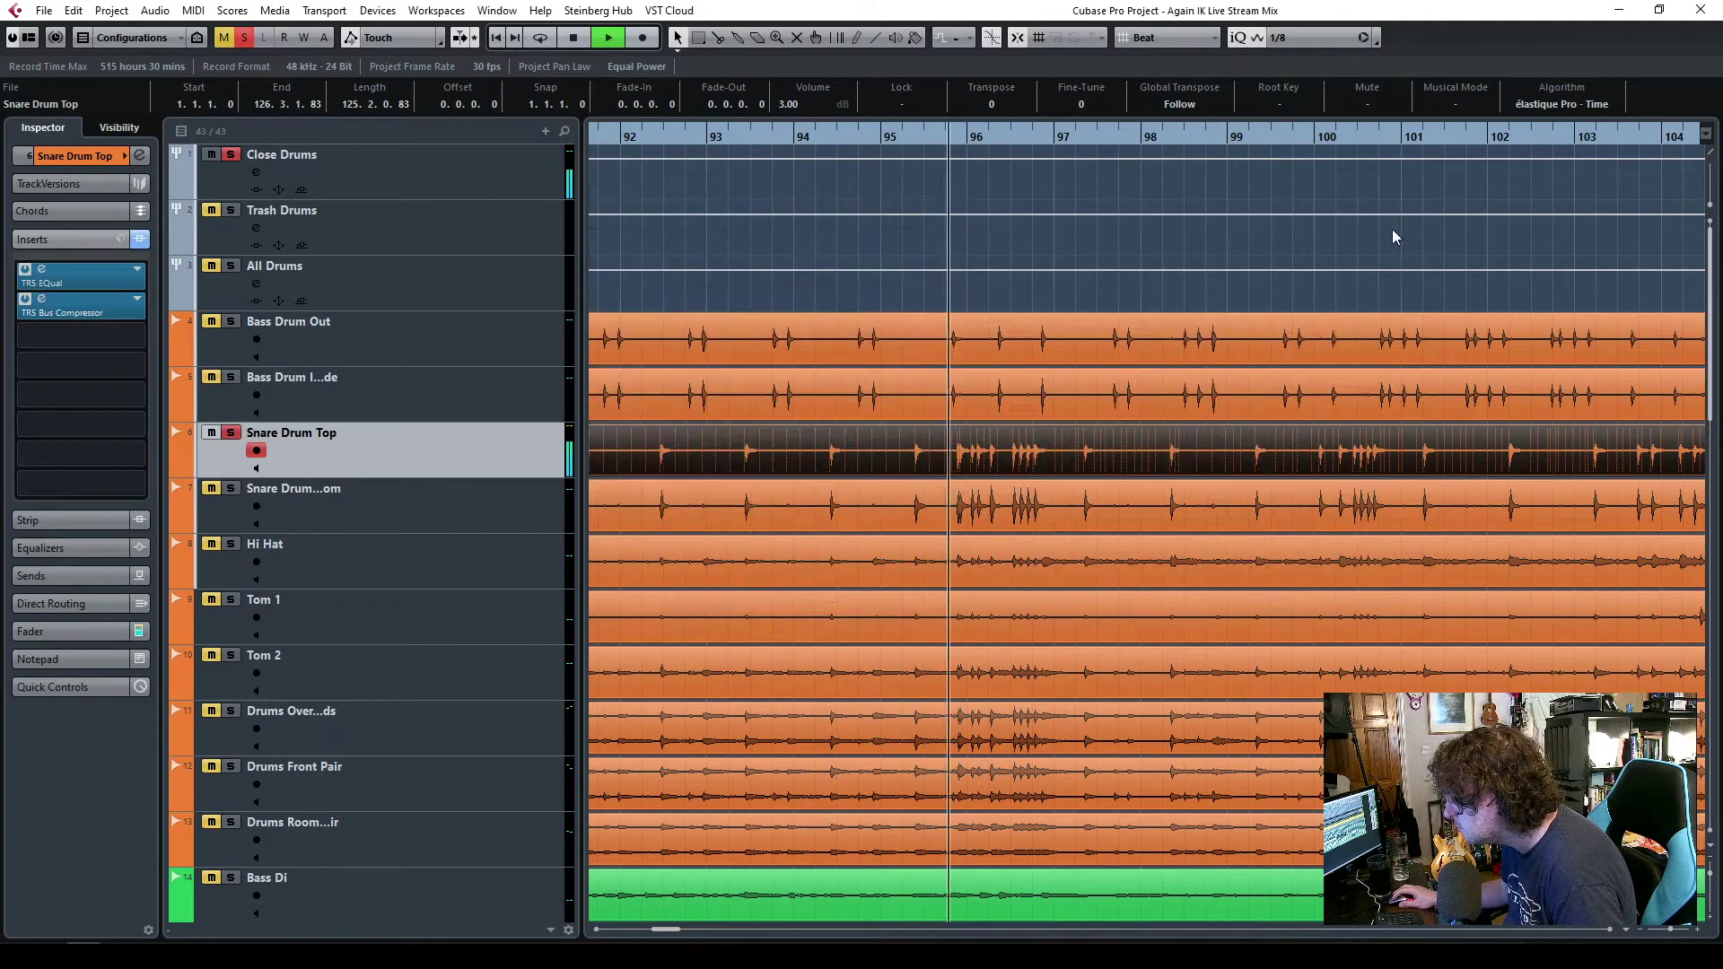
- Solo Snare Drum Bottom instead of Snare Drum Top and select its track
{"action": "left_click", "coordinate": [232, 488]}
{"action": "left_click", "coordinate": [235, 430]}
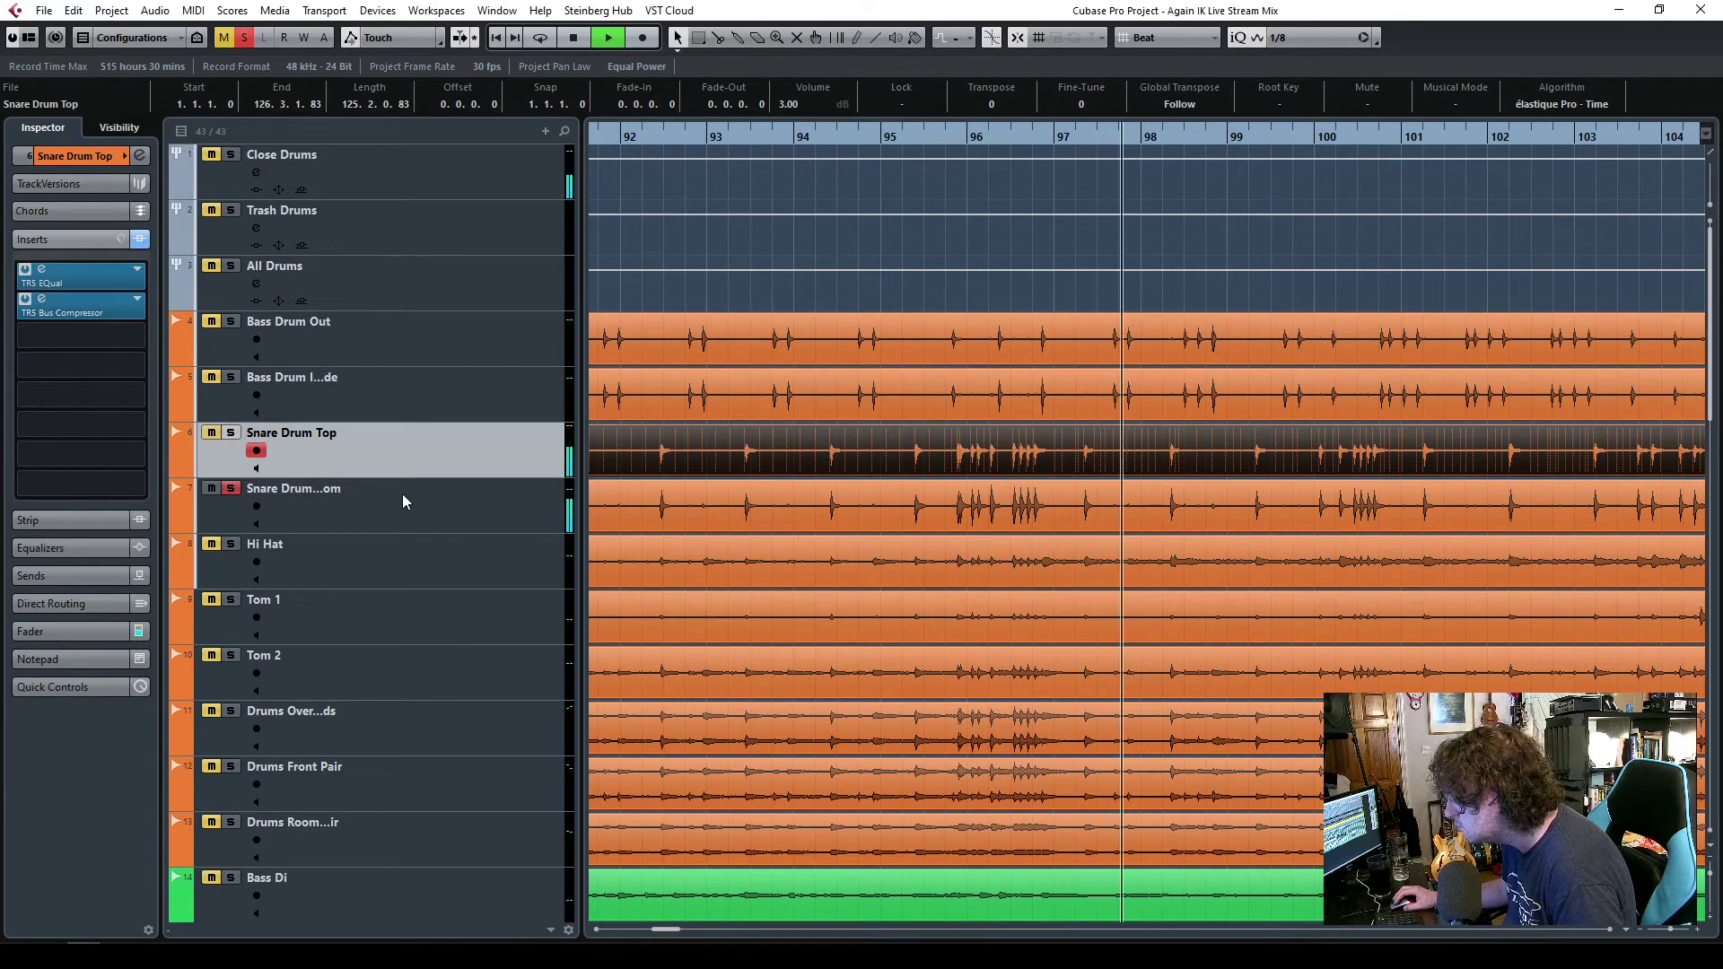
{"action": "left_click", "coordinate": [417, 499]}
- Insert the TR5 EQual equalizer in the first insert slot of Snare Drum Bottom
{"action": "left_click", "coordinate": [123, 279]}
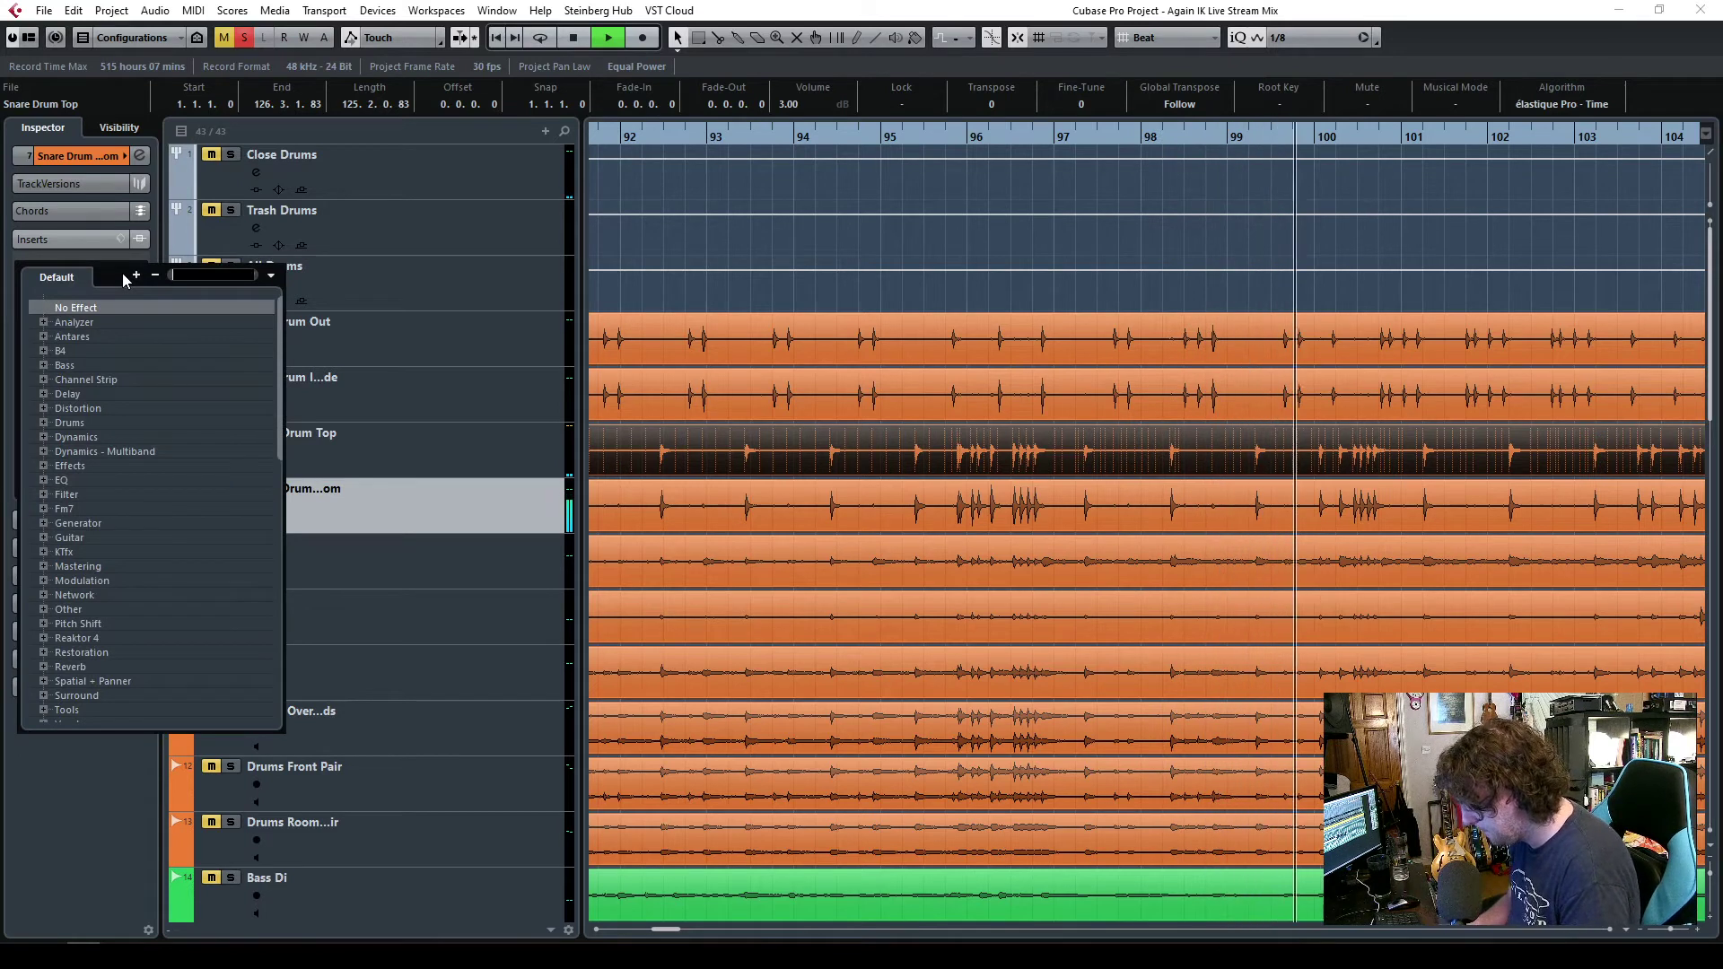
{"action": "type", "text": "tr5"}
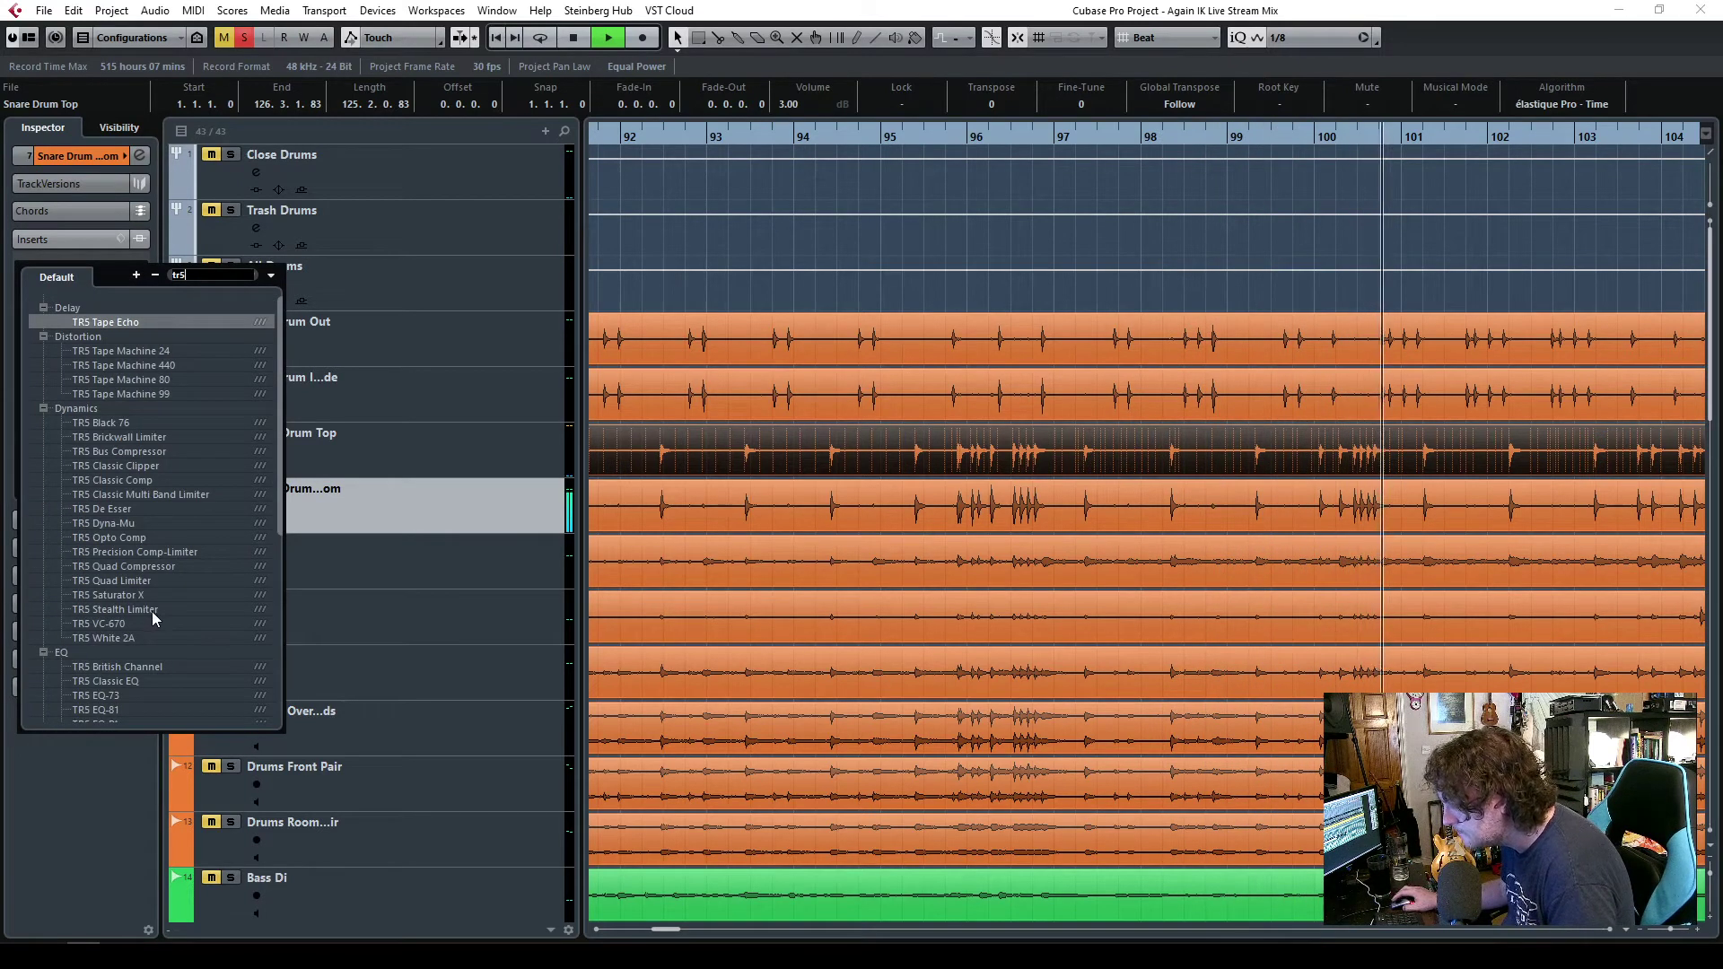
{"action": "scroll", "coordinate": [152, 611], "scroll_direction": "down", "scroll_amount": 4}
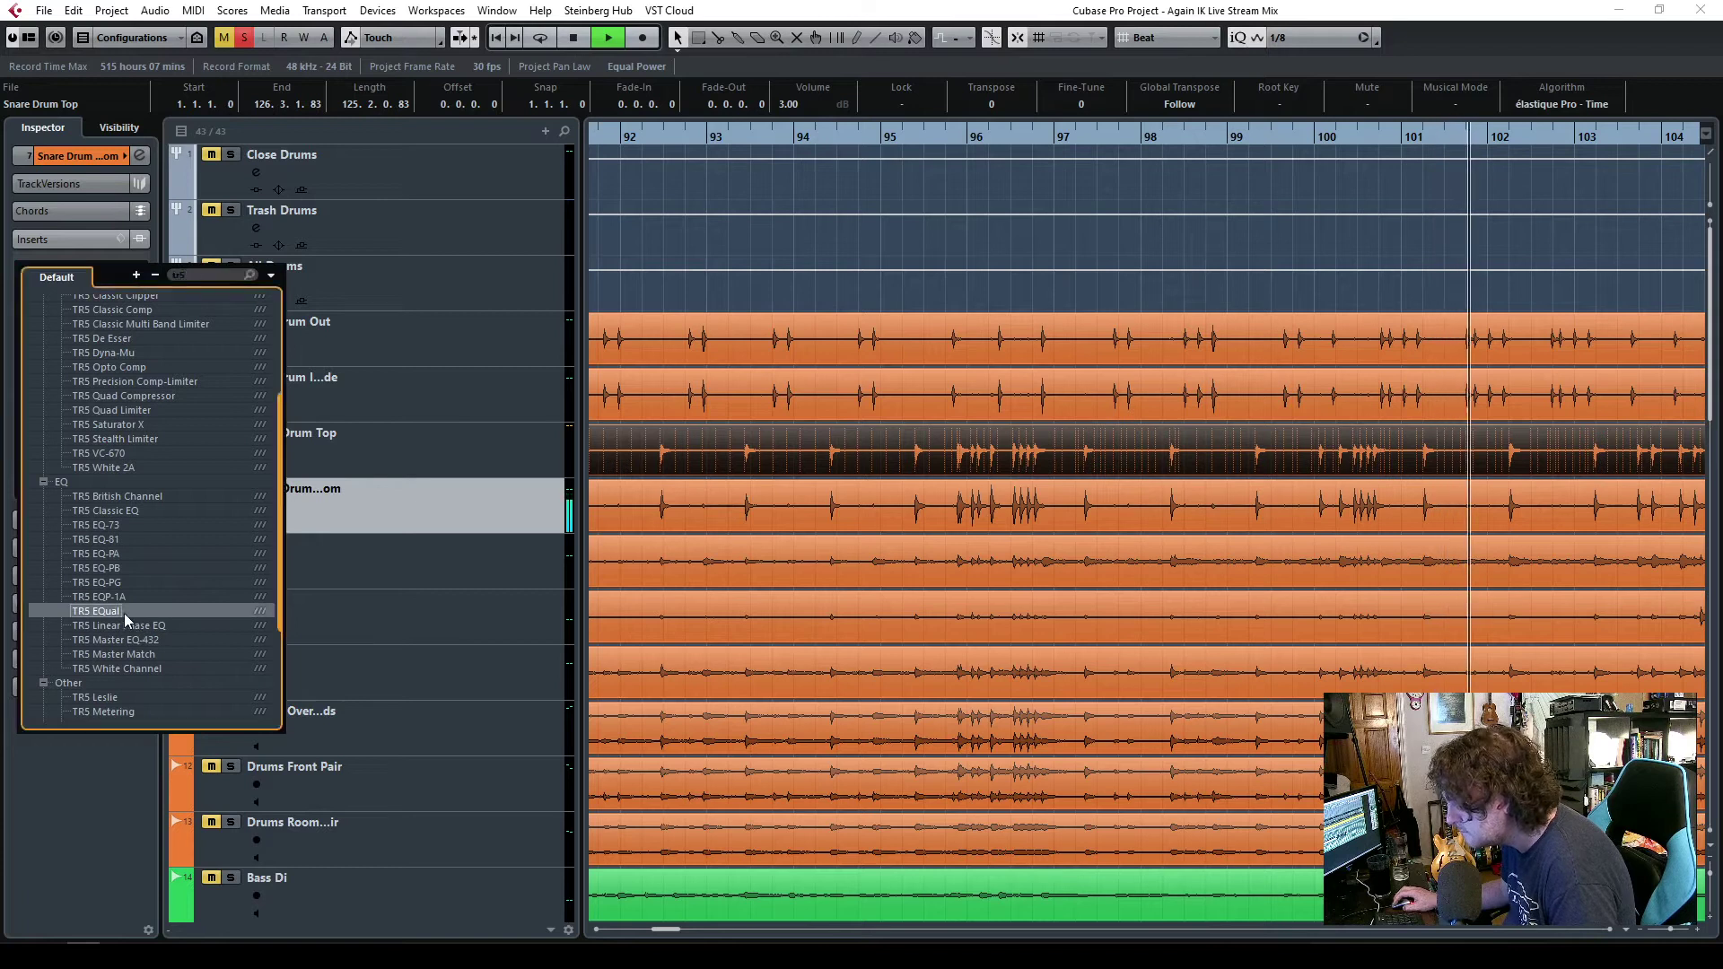
{"action": "left_click", "coordinate": [123, 612]}
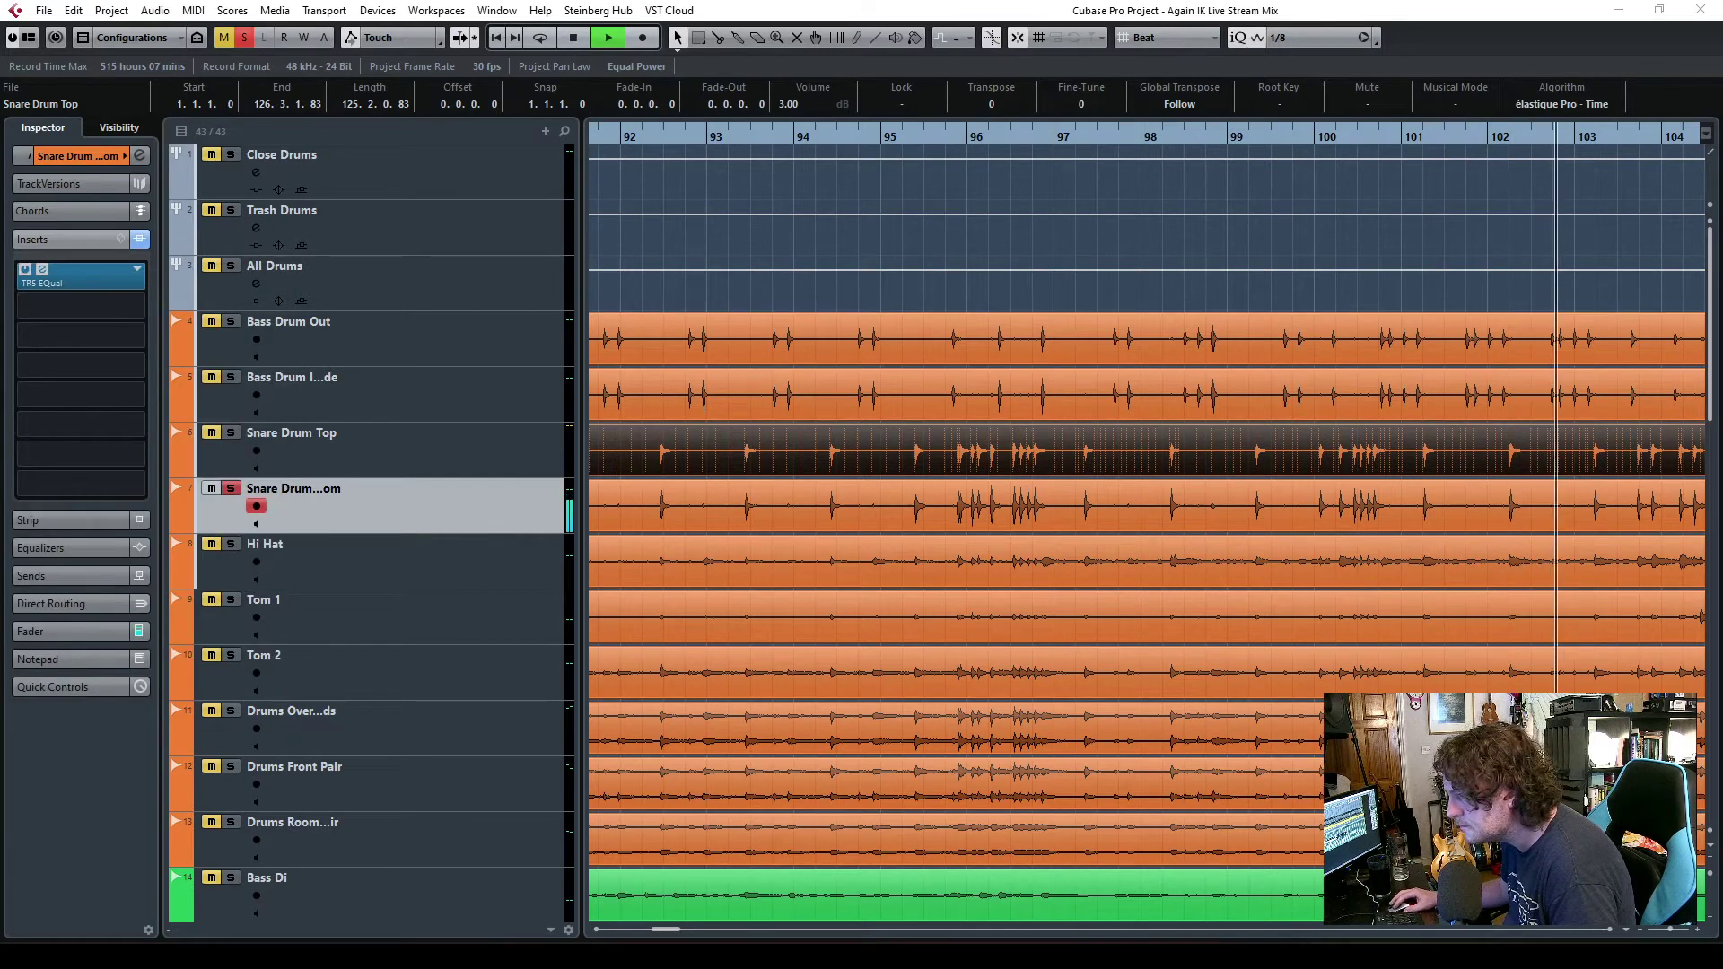
- Add a high-pass band at 80 Hz to the Snare Drum Bottom equalizer
{"action": "double_click", "coordinate": [551, 418]}
{"action": "left_click", "coordinate": [954, 538]}
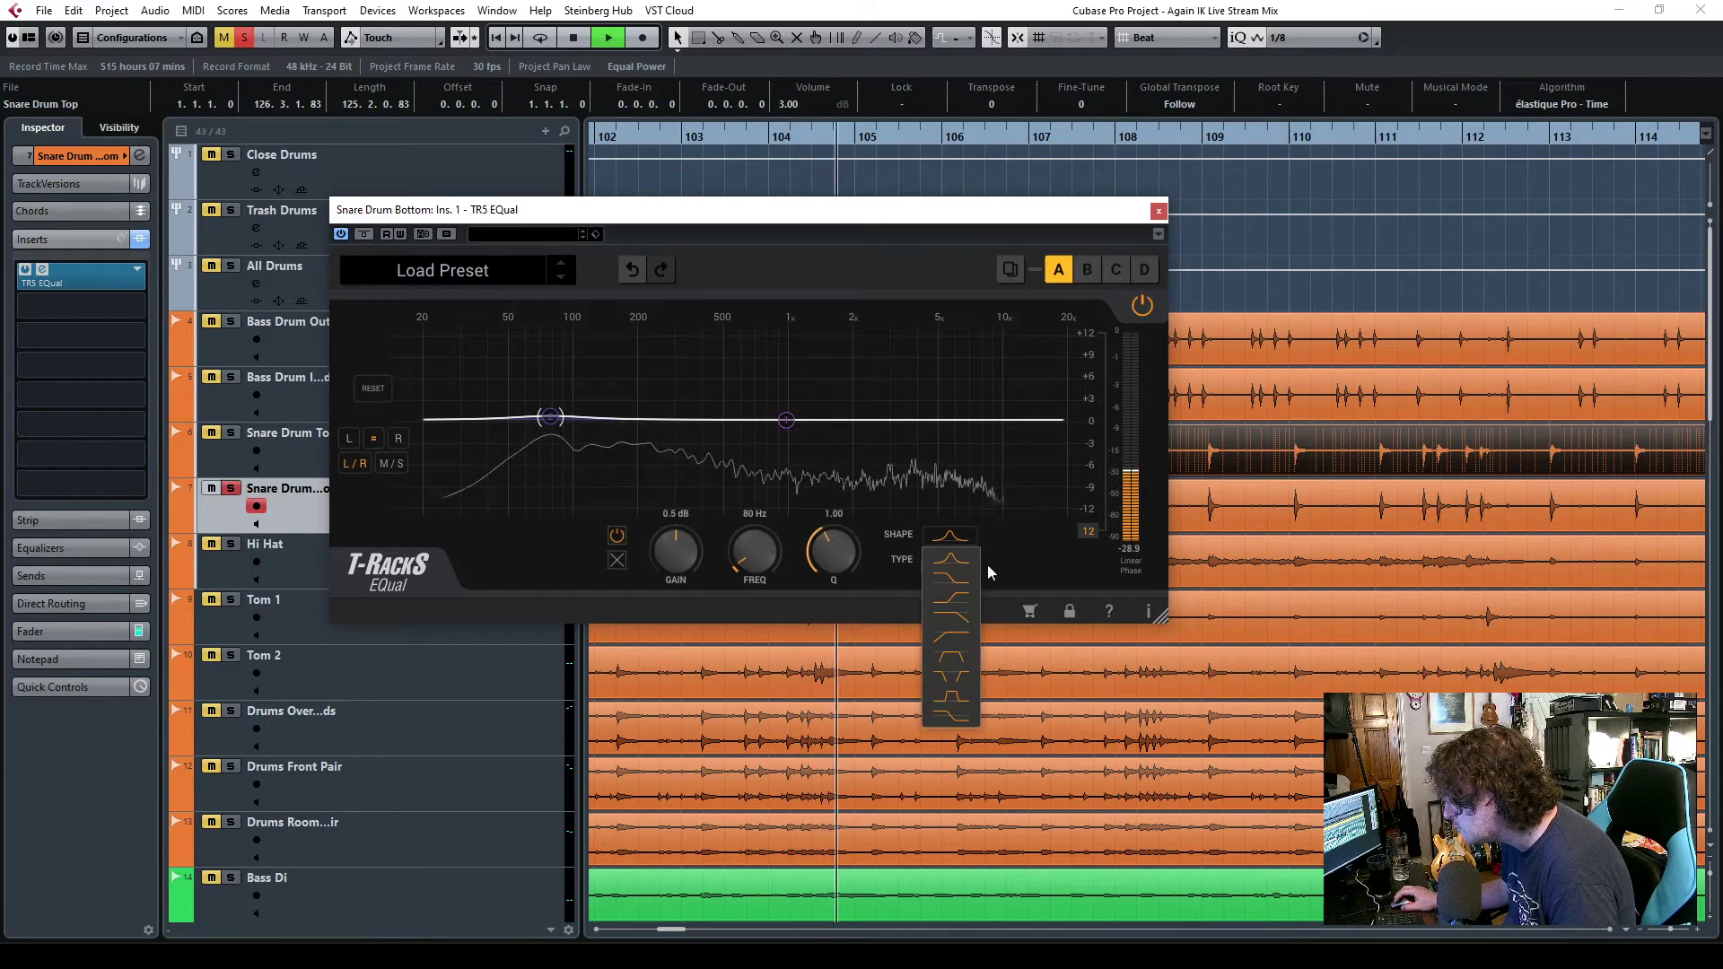
{"action": "left_click", "coordinate": [951, 634]}
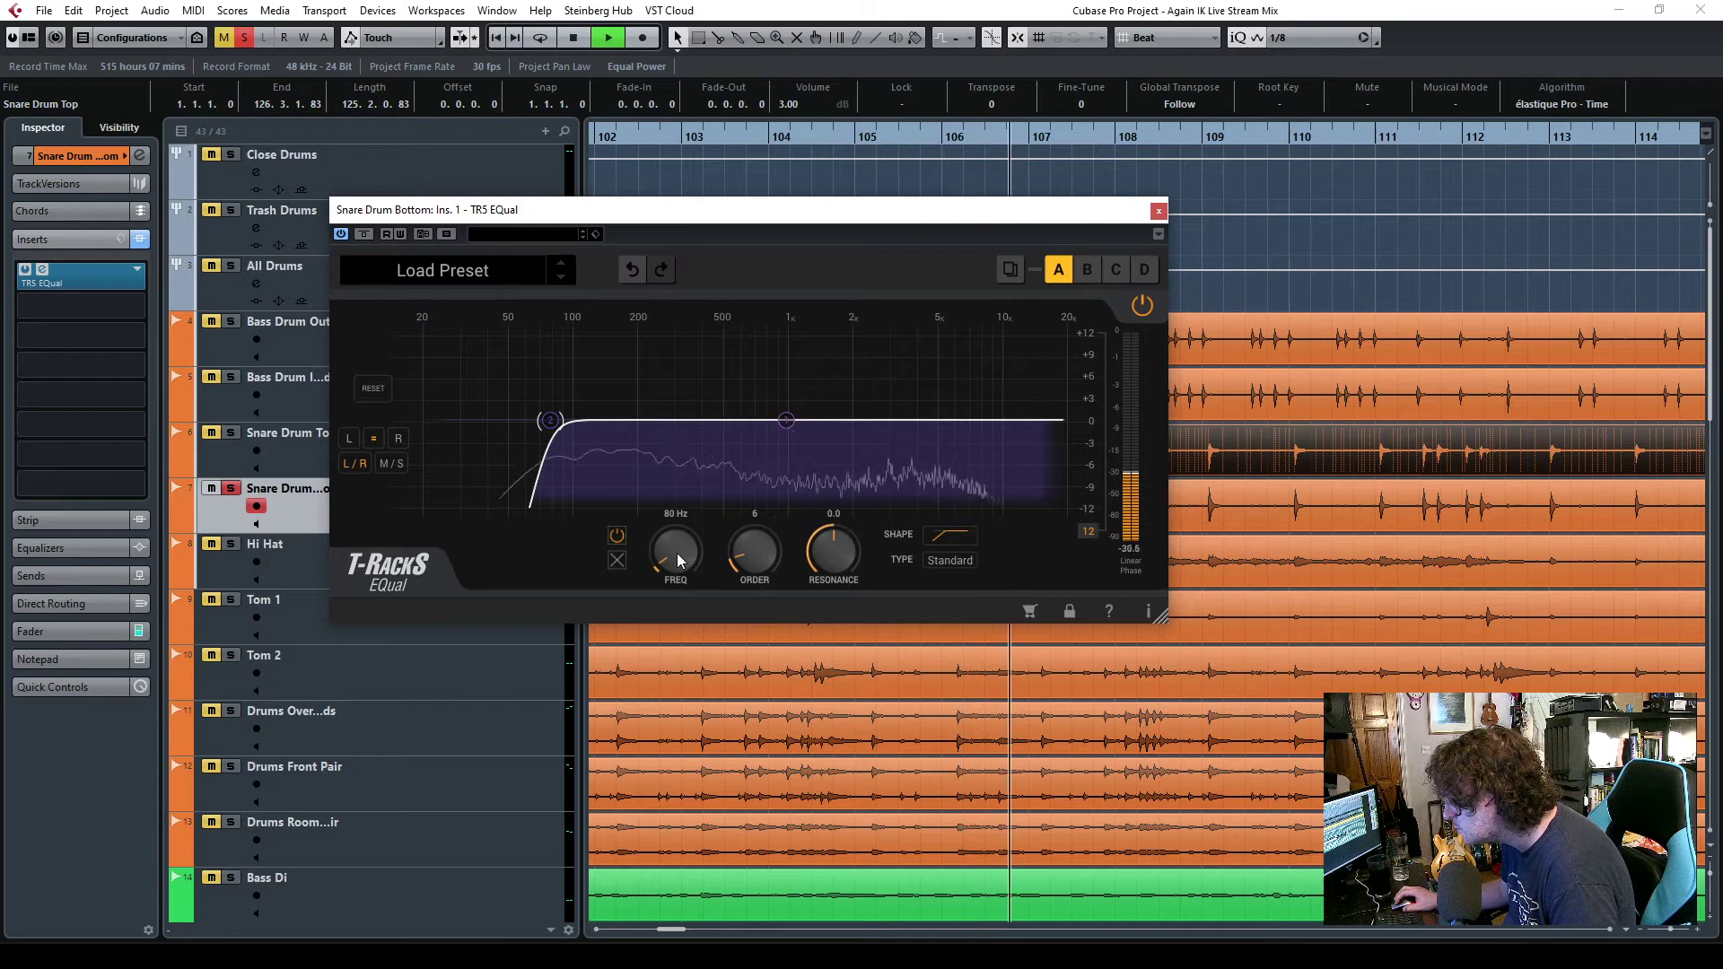
- Cut Snare Drum Bottom by 2 to 3 dB around 200 Hz and 1.05 kHz and by 1.5 dB at 5.05 kHz, and close the equalizer
{"action": "mouse_move", "coordinate": [789, 418]}
{"action": "left_mouse_down"}
{"action": "mouse_move", "coordinate": [892, 465]}
{"action": "mouse_move", "coordinate": [793, 470]}
{"action": "mouse_move", "coordinate": [794, 449]}
{"action": "left_mouse_up"}
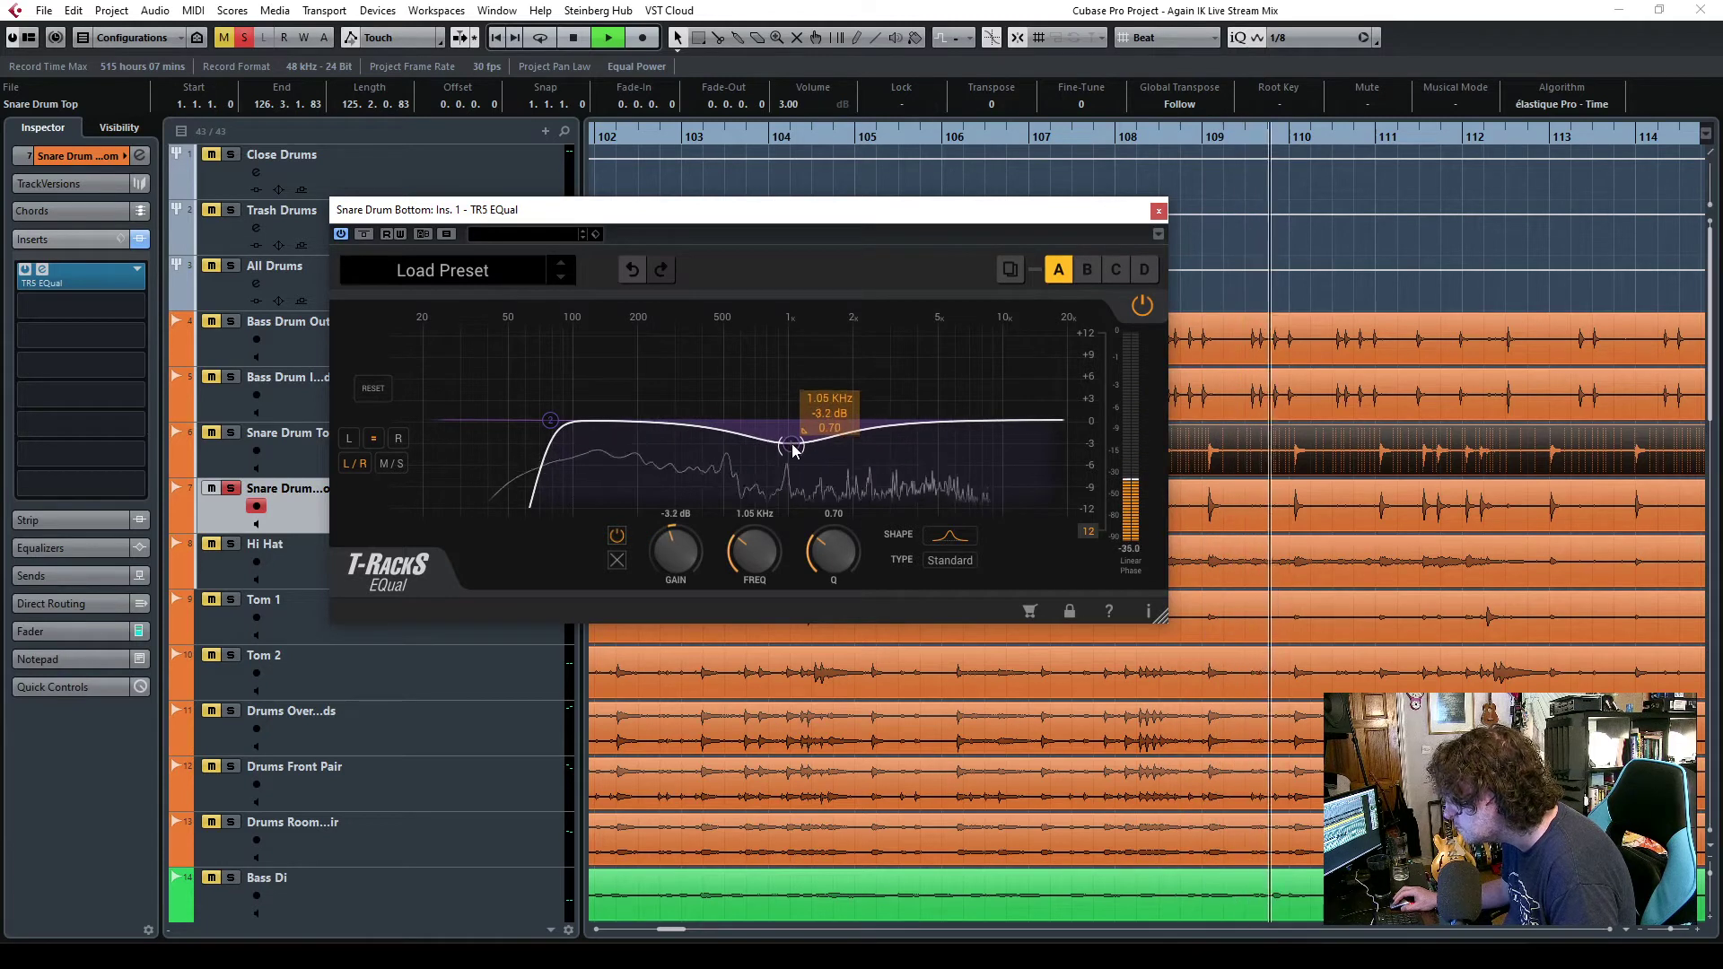
{"action": "double_click", "coordinate": [637, 443]}
{"action": "left_click_drag", "start_coordinate": [639, 451], "coordinate": [639, 444]}
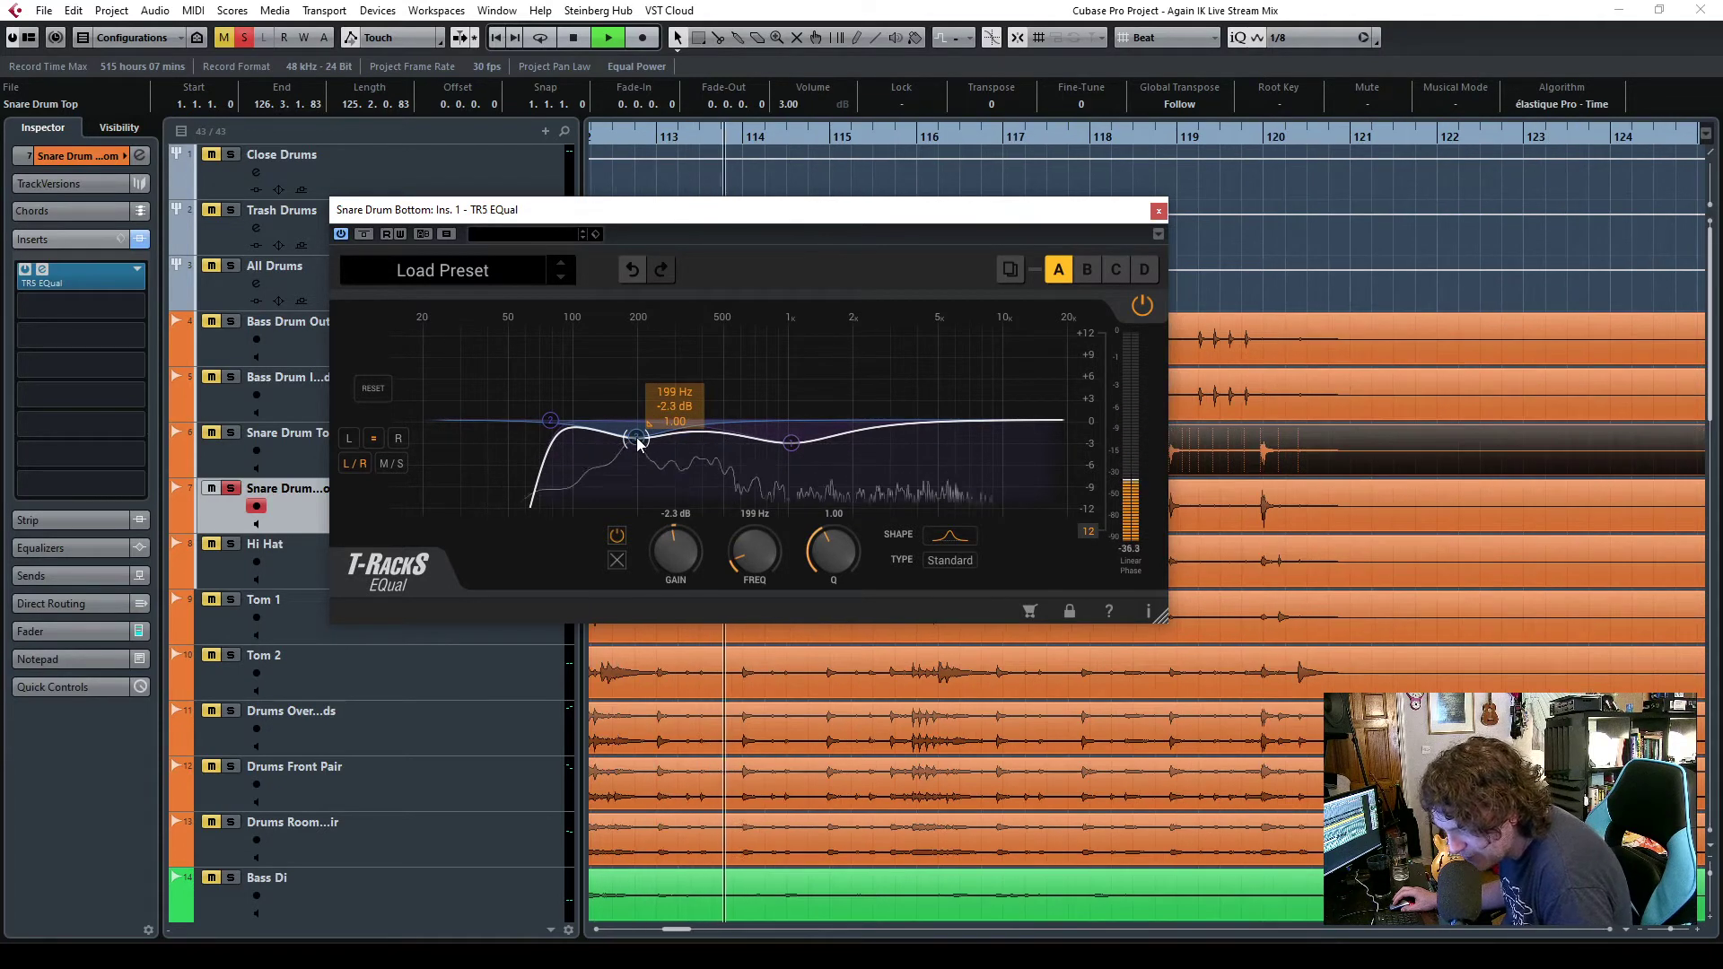
{"action": "left_click_drag", "start_coordinate": [639, 443], "coordinate": [635, 442]}
{"action": "left_click", "coordinate": [790, 442]}
{"action": "mouse_move", "coordinate": [941, 422]}
{"action": "left_mouse_down"}
{"action": "mouse_move", "coordinate": [937, 450]}
{"action": "mouse_move", "coordinate": [938, 433]}
{"action": "left_mouse_up"}
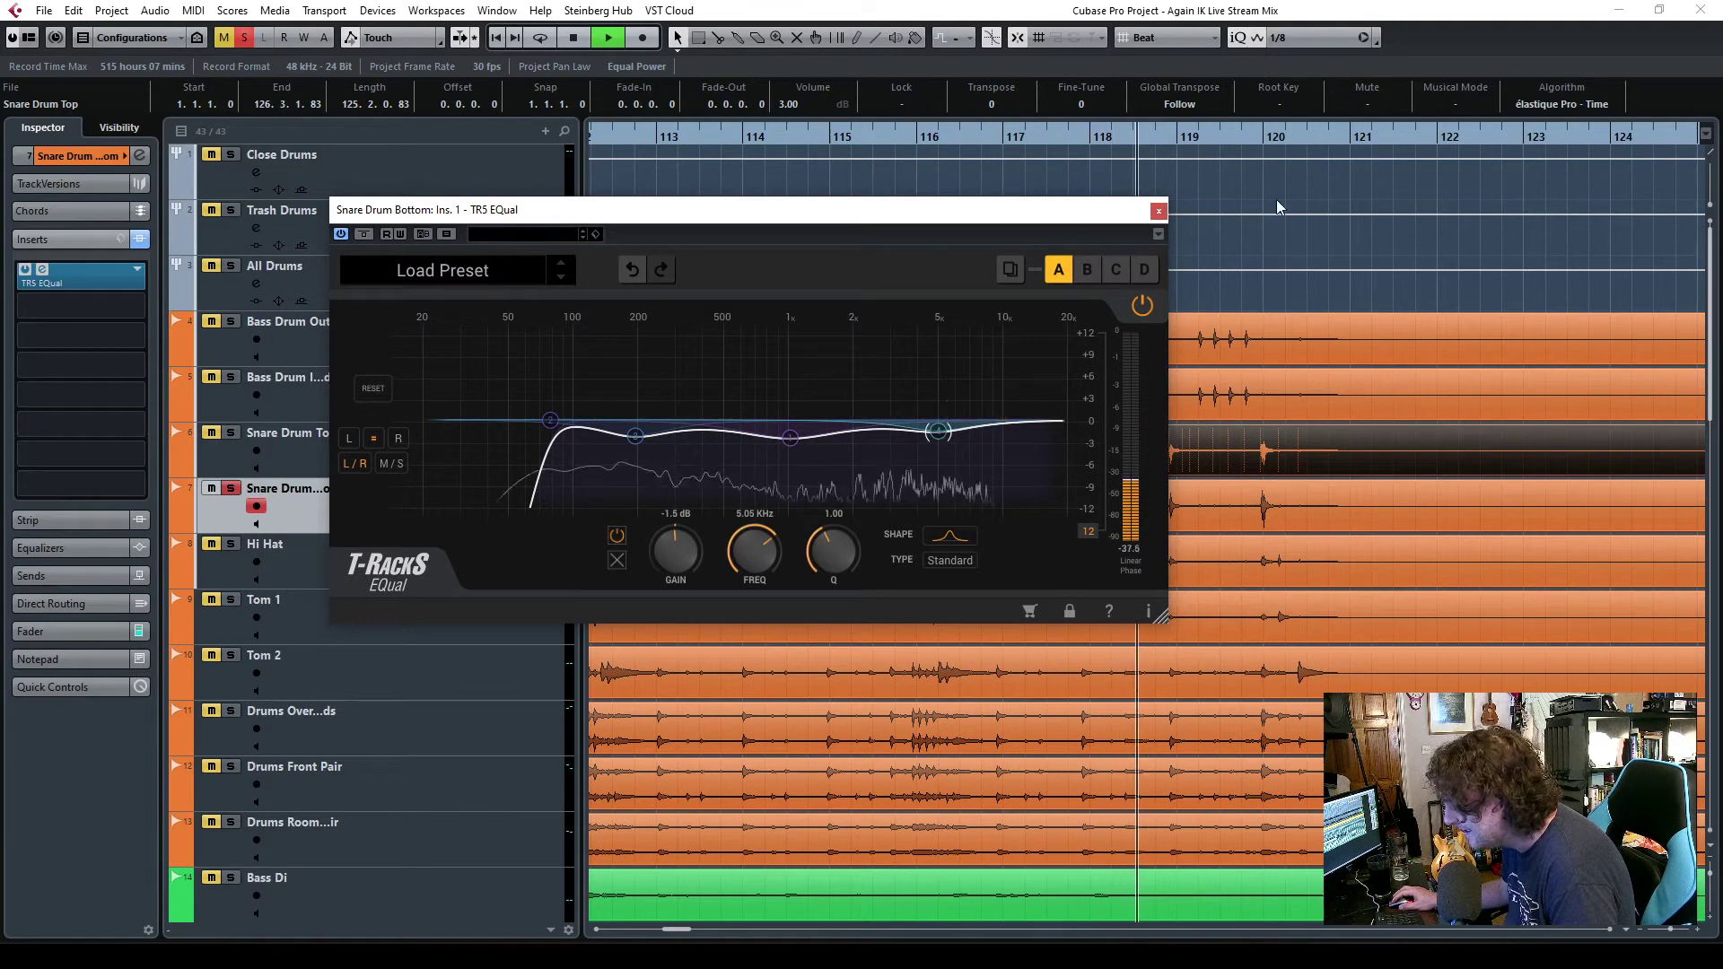
{"action": "left_click", "coordinate": [1158, 210]}
- Solo Snare Drum Top together with Snare Drum Bottom and play both from just before bar 26
{"action": "left_click", "coordinate": [229, 435]}
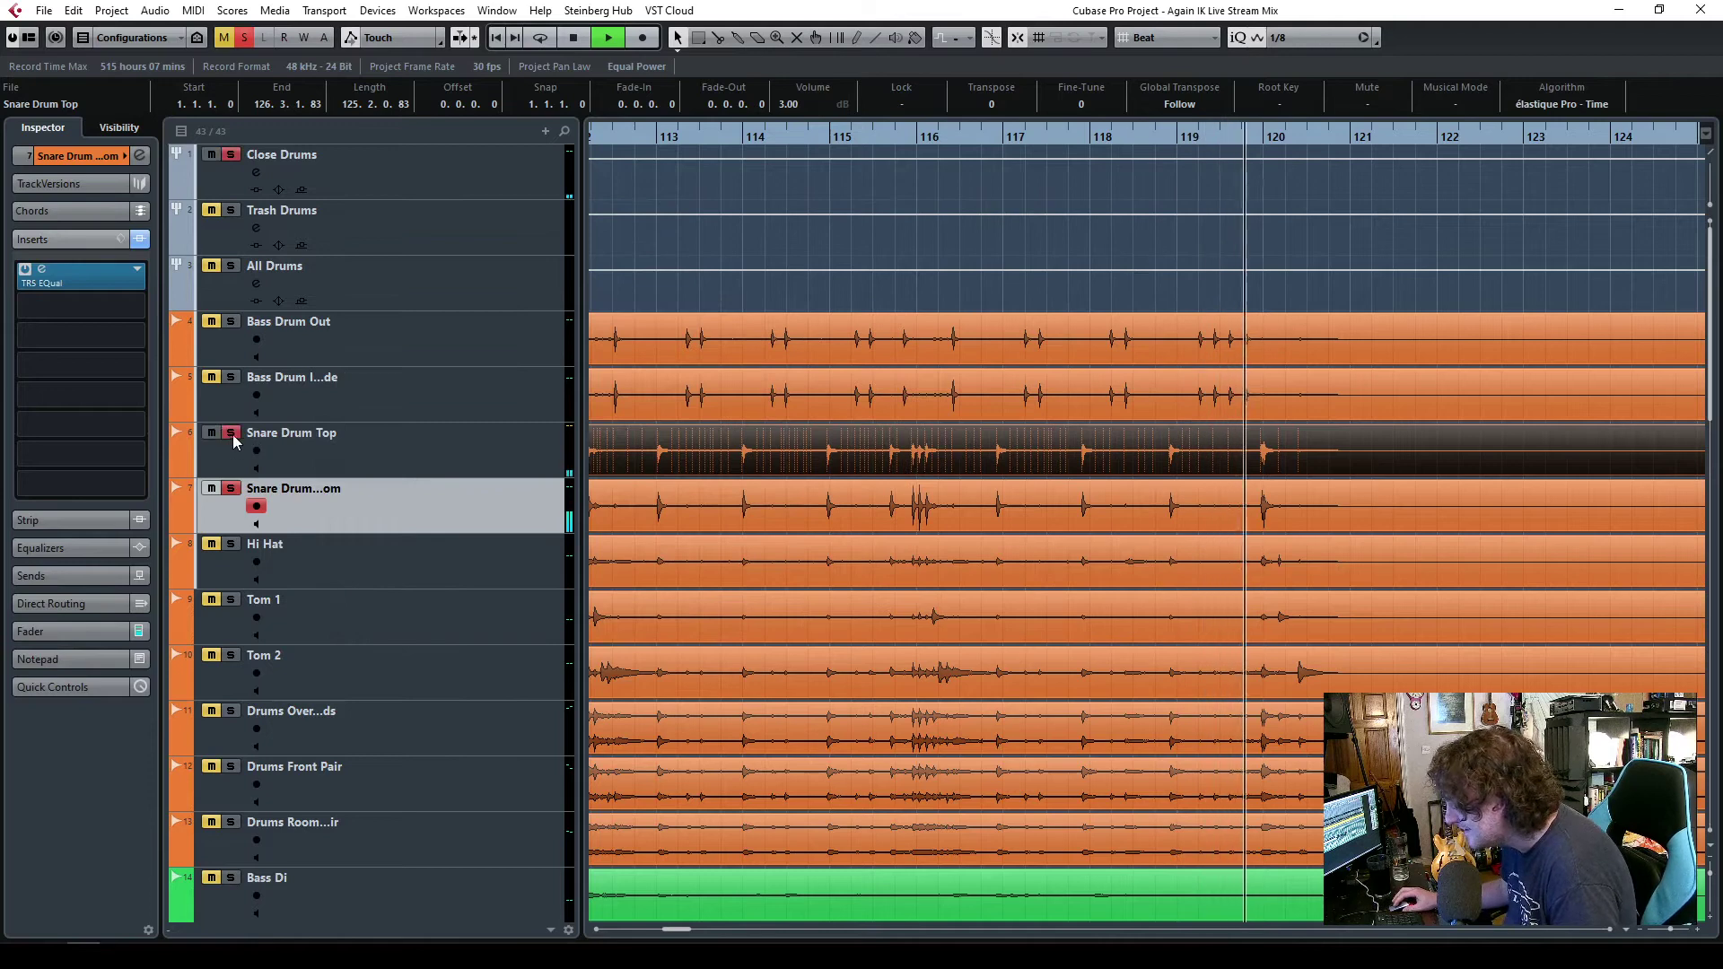
{"action": "left_click_drag", "start_coordinate": [680, 933], "coordinate": [630, 933]}
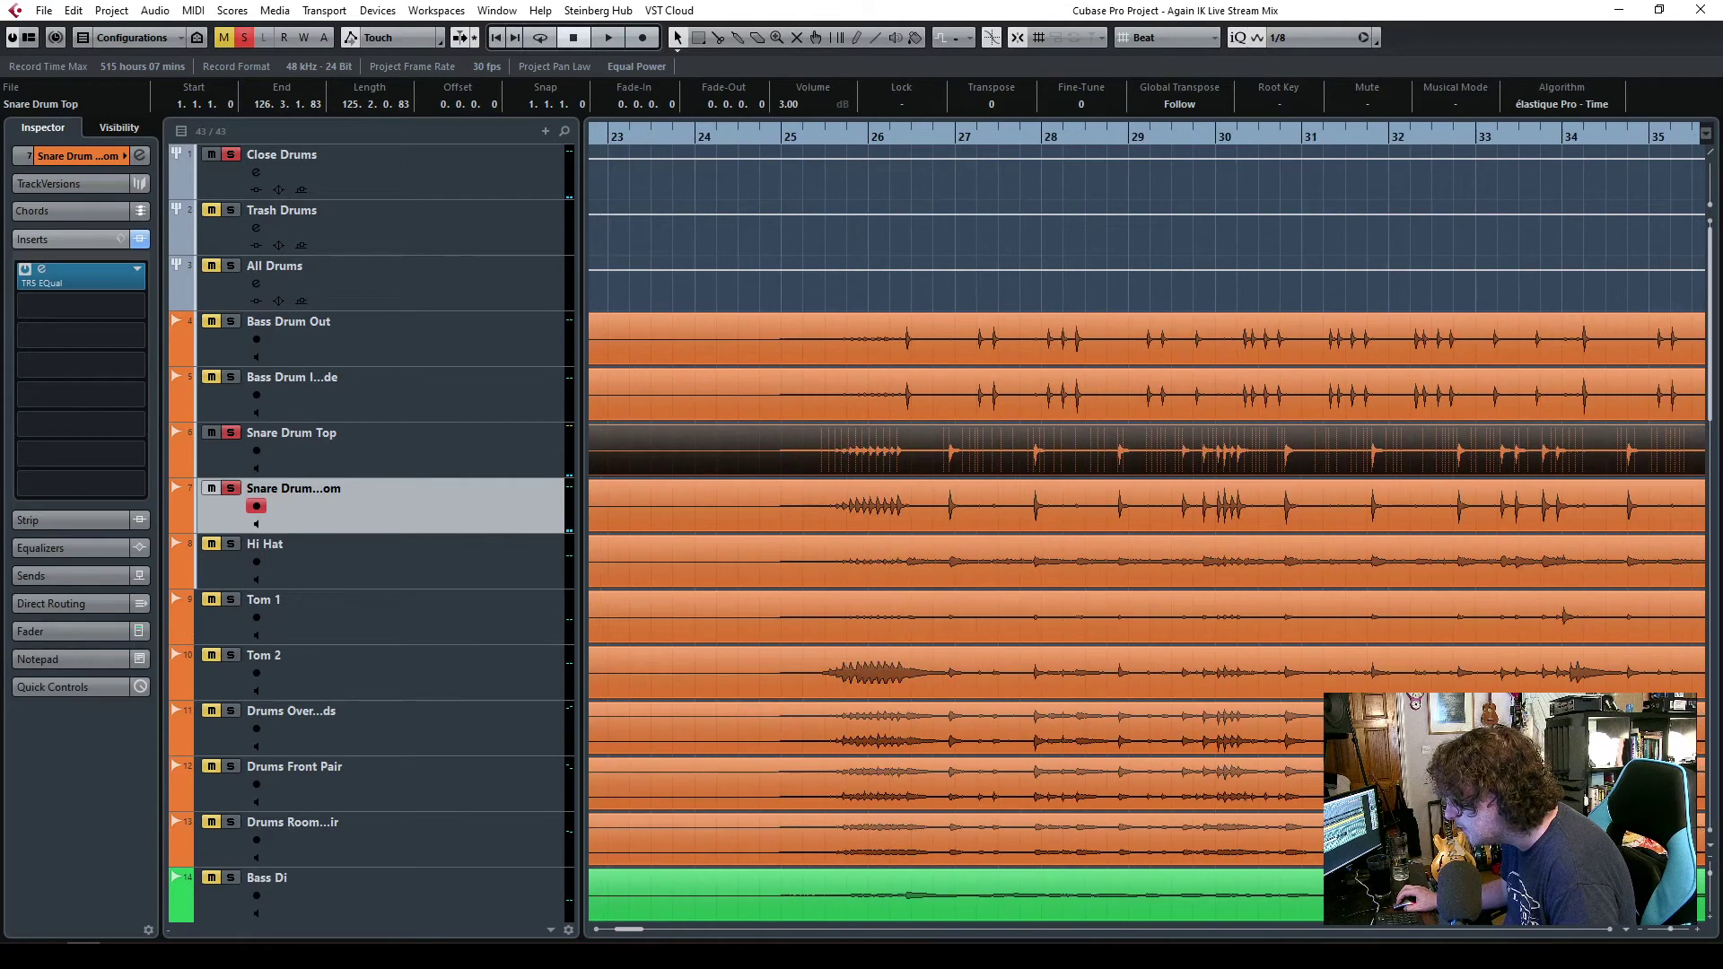
{"action": "left_click", "coordinate": [865, 134]}
{"action": "key", "text": "space"}
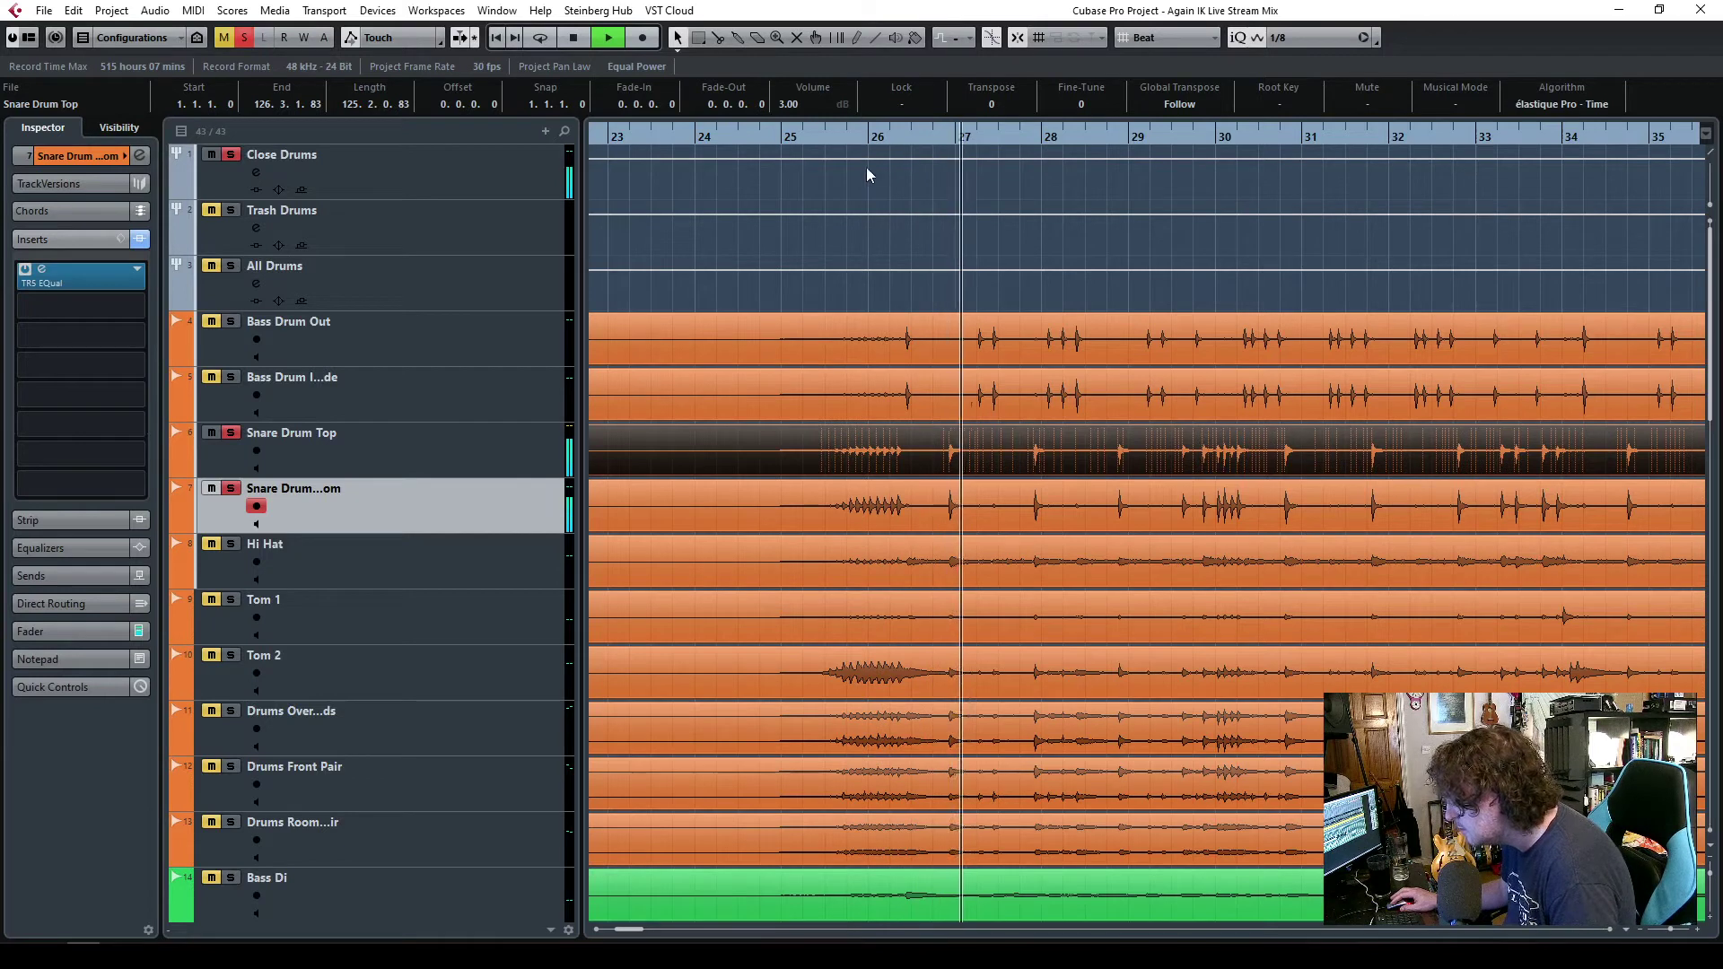
- Lower the Snare Drum Bottom fader to -3.93 dB, invert its phase in the MixConsole, and close the MixConsole
{"action": "left_click", "coordinate": [99, 622]}
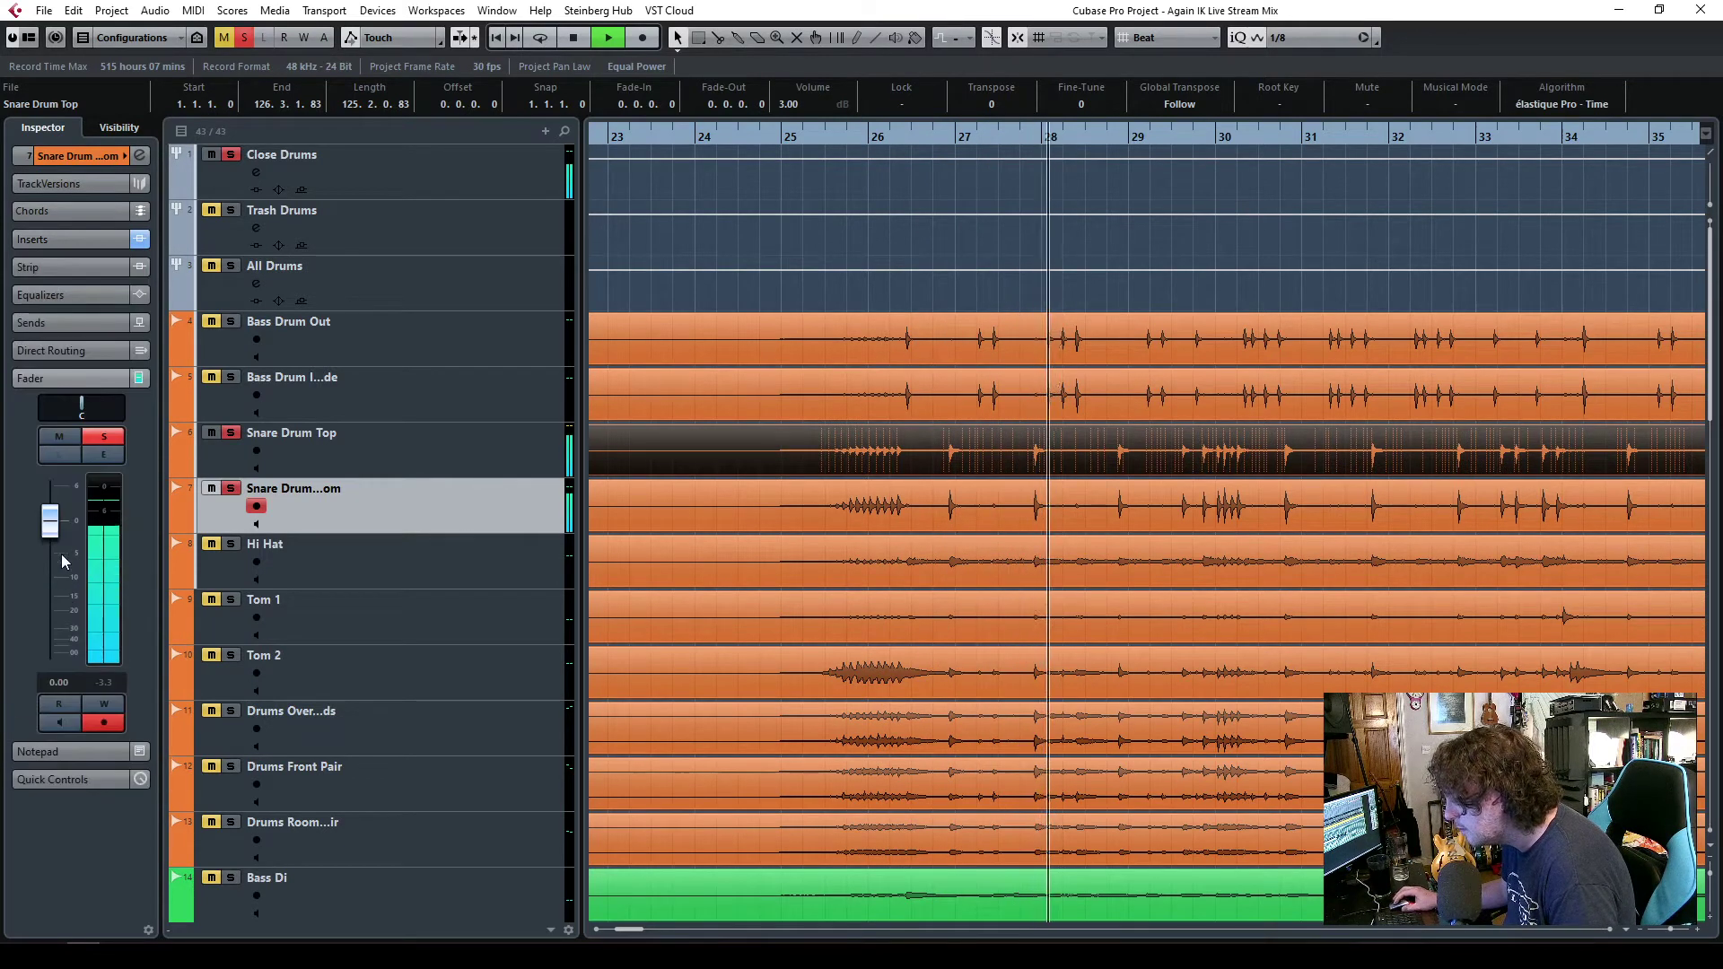
{"action": "left_click_drag", "start_coordinate": [48, 578], "coordinate": [51, 554]}
{"action": "key", "text": "F3"}
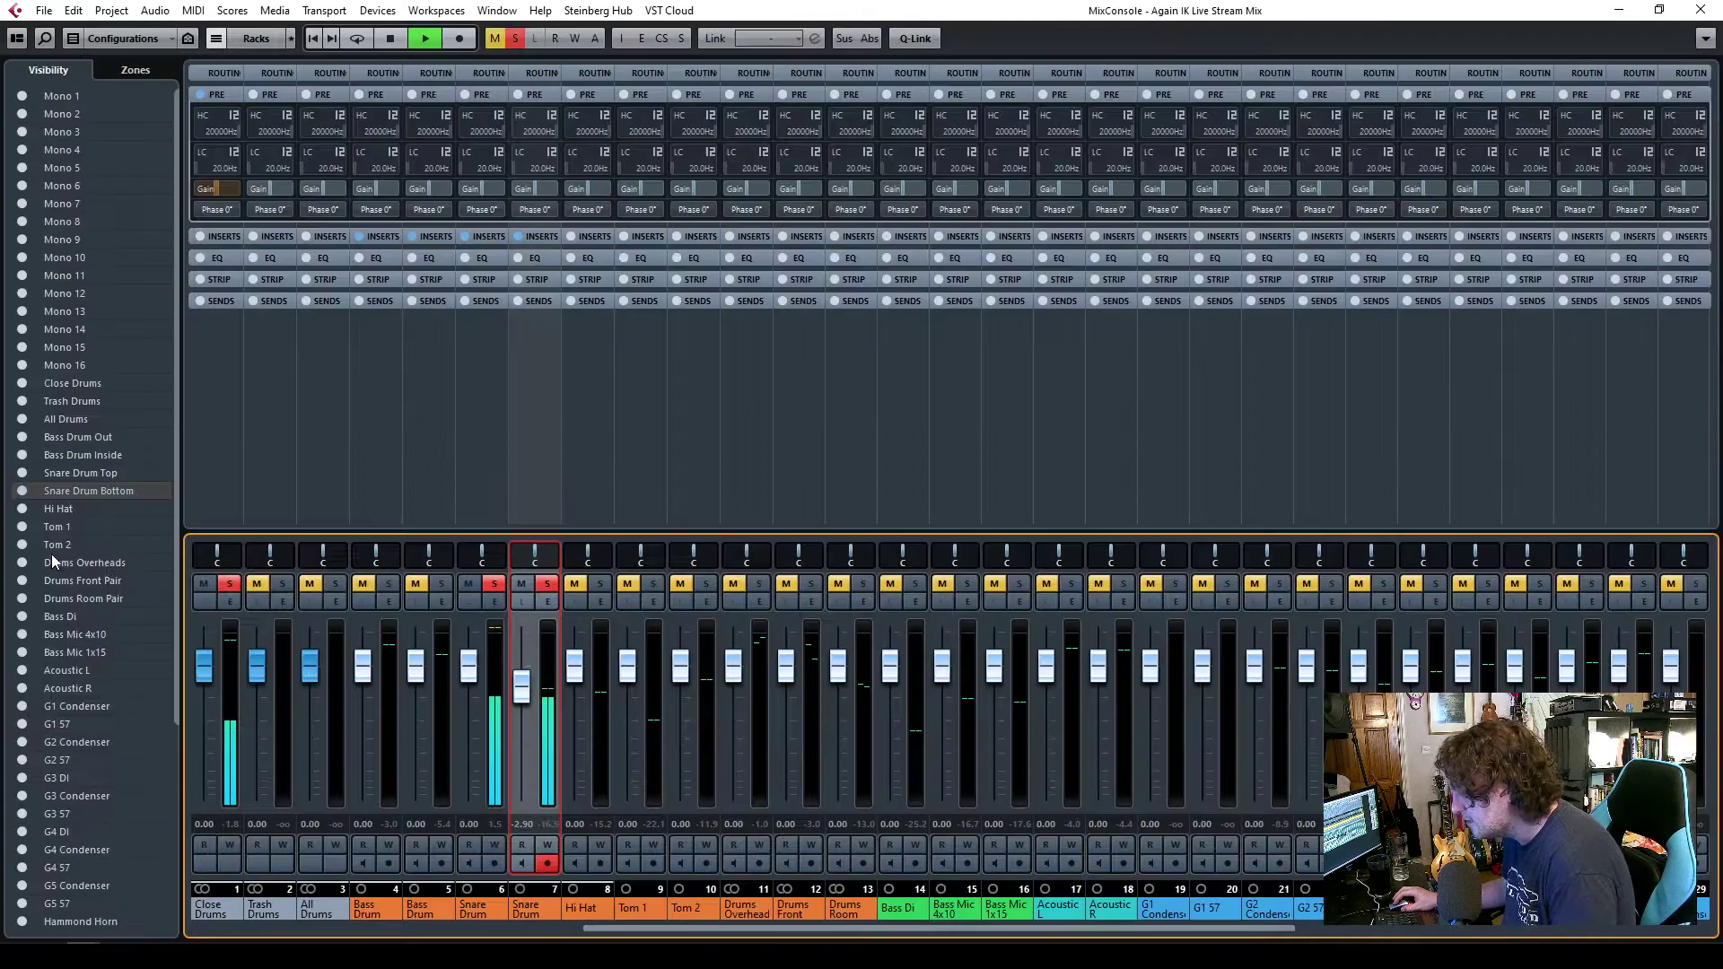
{"action": "left_click", "coordinate": [548, 585]}
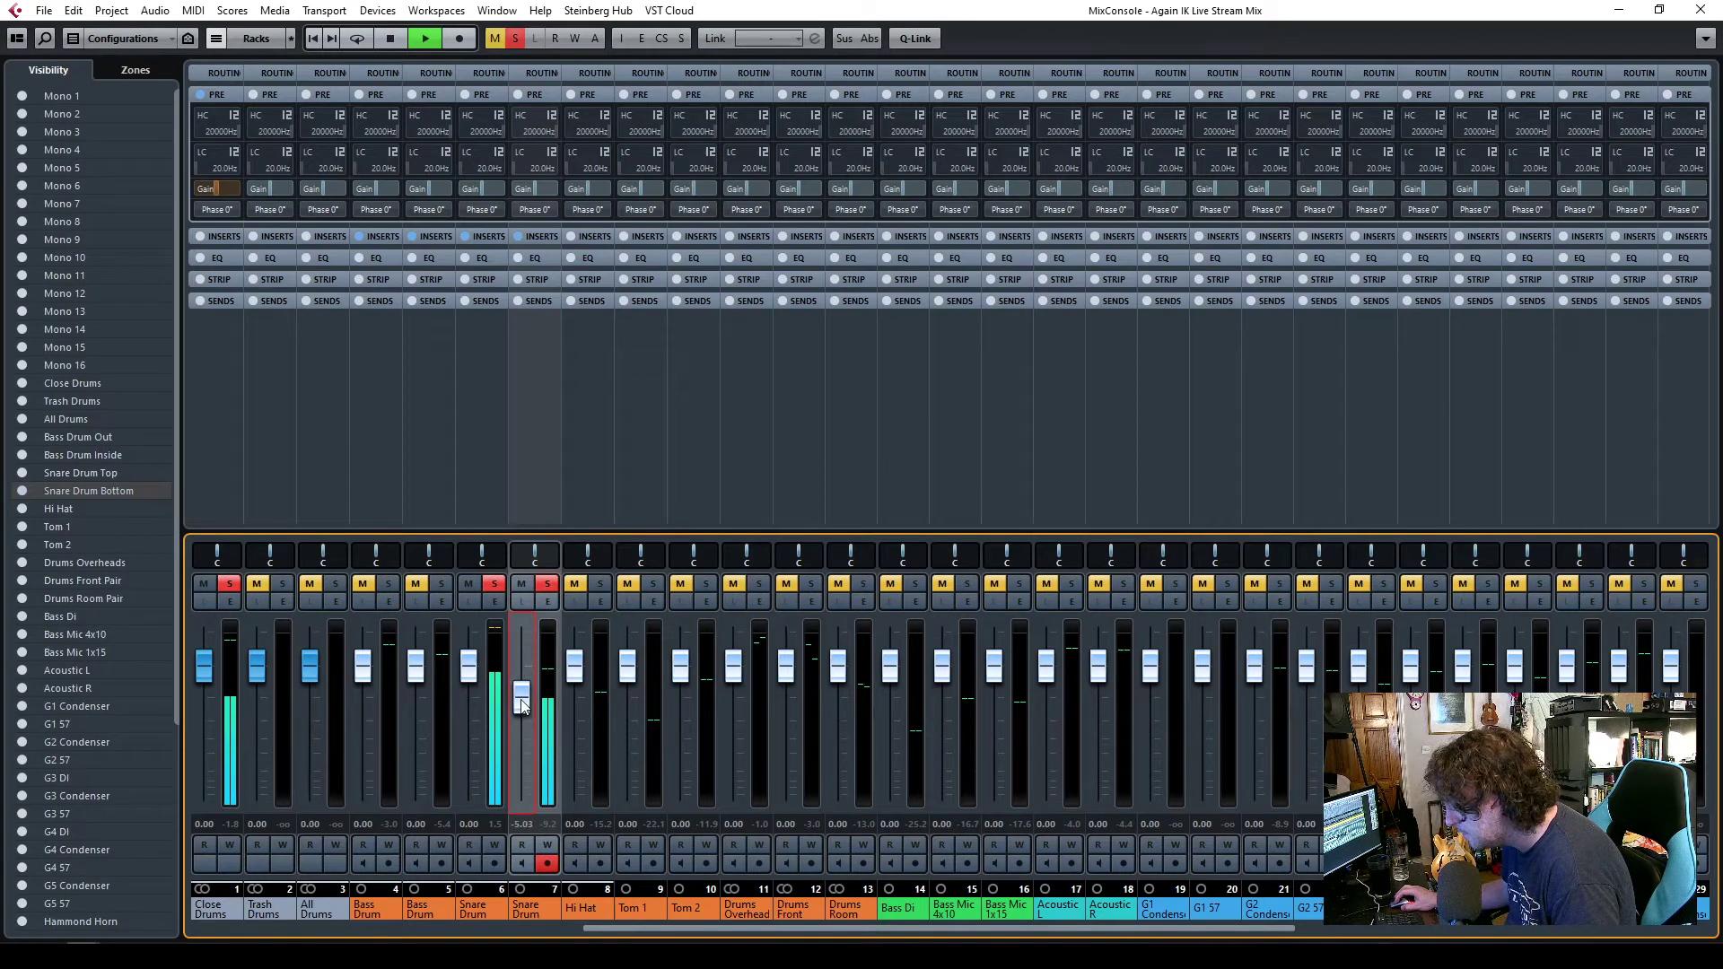
{"action": "left_click", "coordinate": [535, 210]}
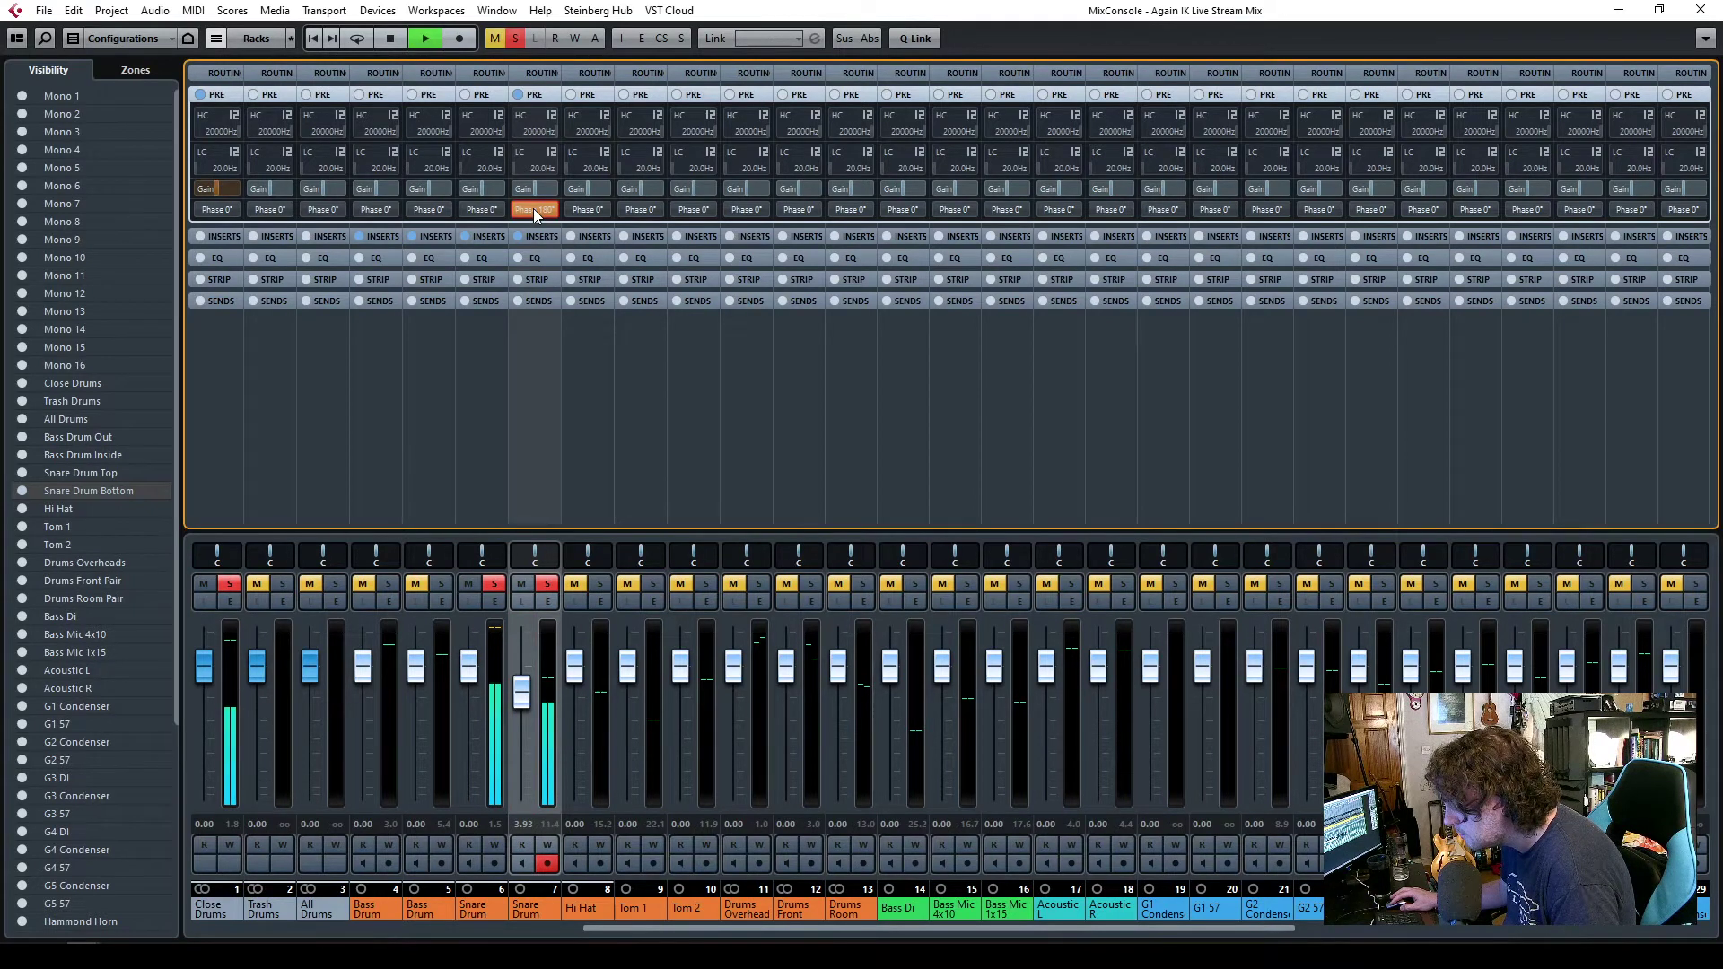
{"action": "left_click", "coordinate": [1702, 11]}
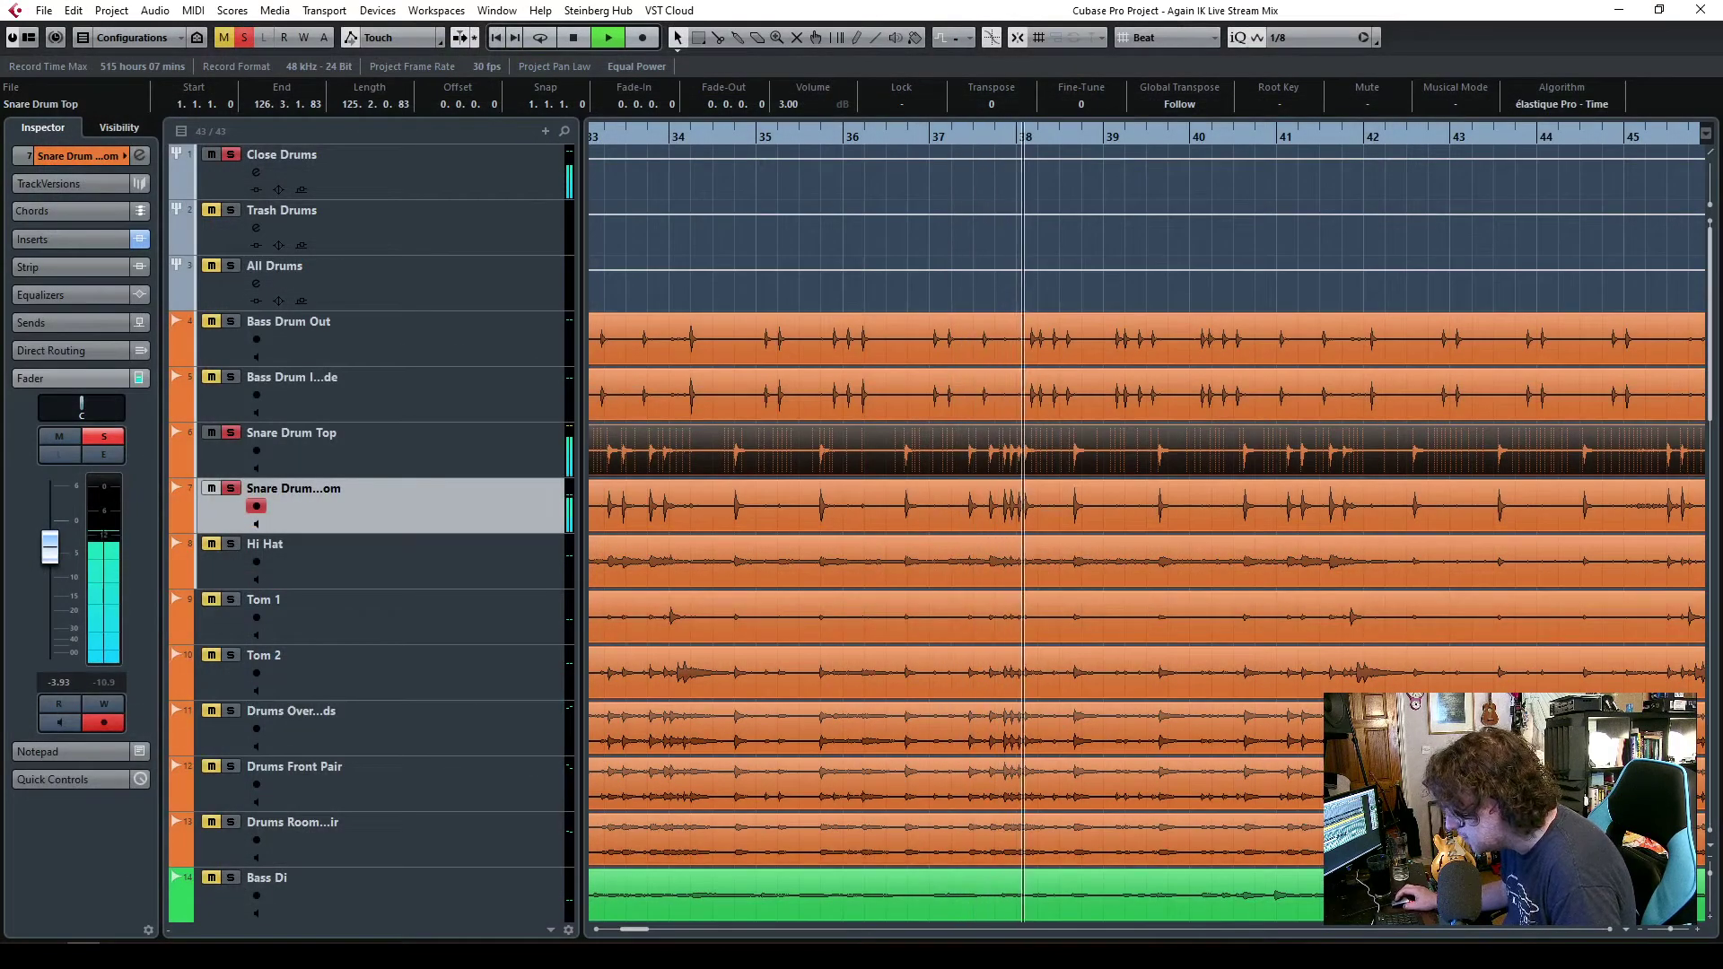
- Solo Bass Drum Out and Bass Drum Inside along with the two snare tracks
{"action": "left_click_drag", "start_coordinate": [1680, 930], "coordinate": [1664, 929]}
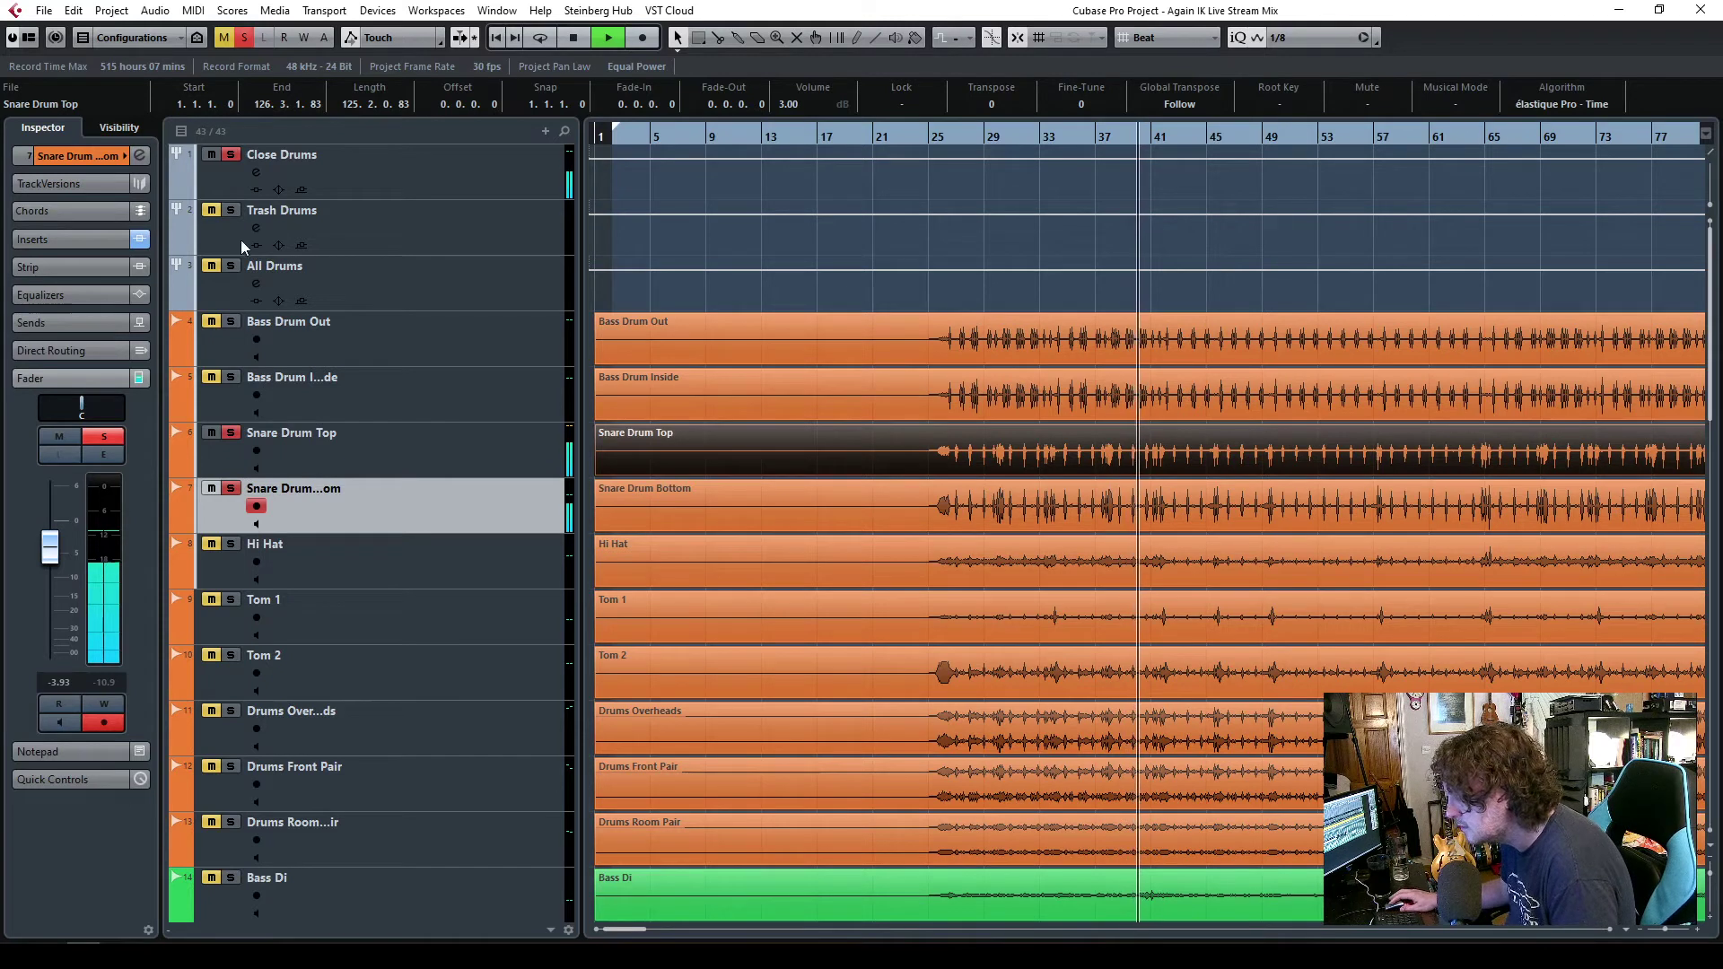
{"action": "left_click", "coordinate": [231, 321]}
{"action": "left_click", "coordinate": [230, 377]}
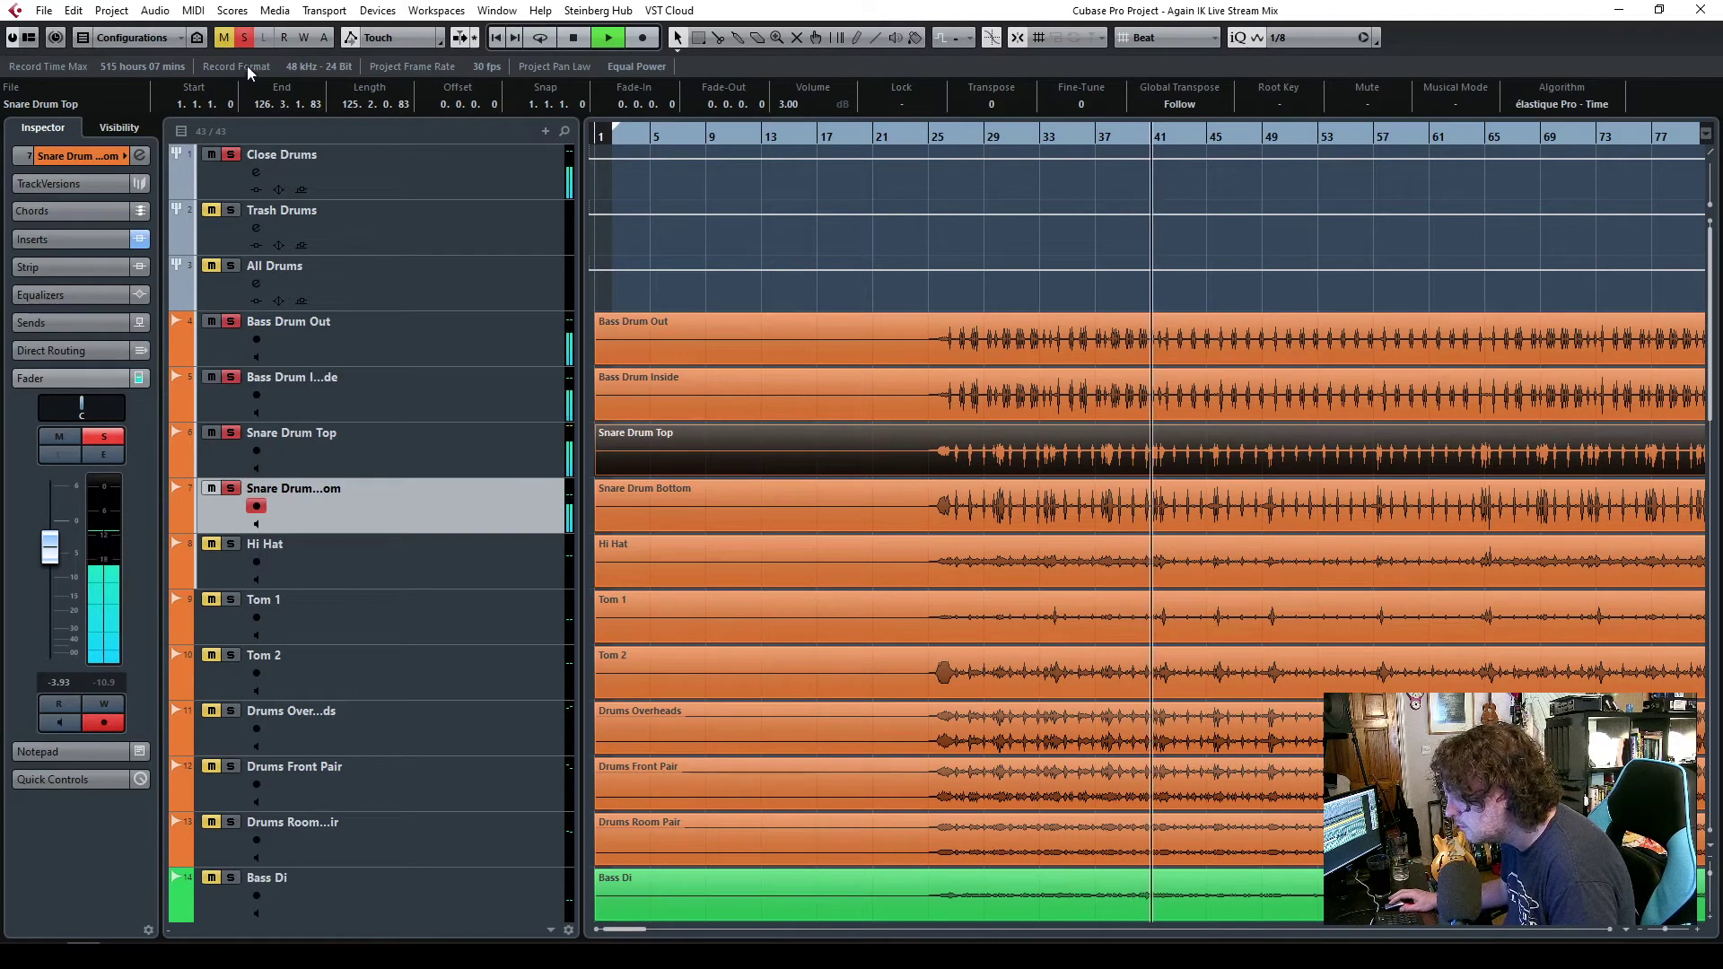
- Clear all solos, compare the drums with Snare Drum Bottom muted and unmuted, and stop playback
{"action": "left_click", "coordinate": [244, 36]}
{"action": "left_click", "coordinate": [211, 487]}
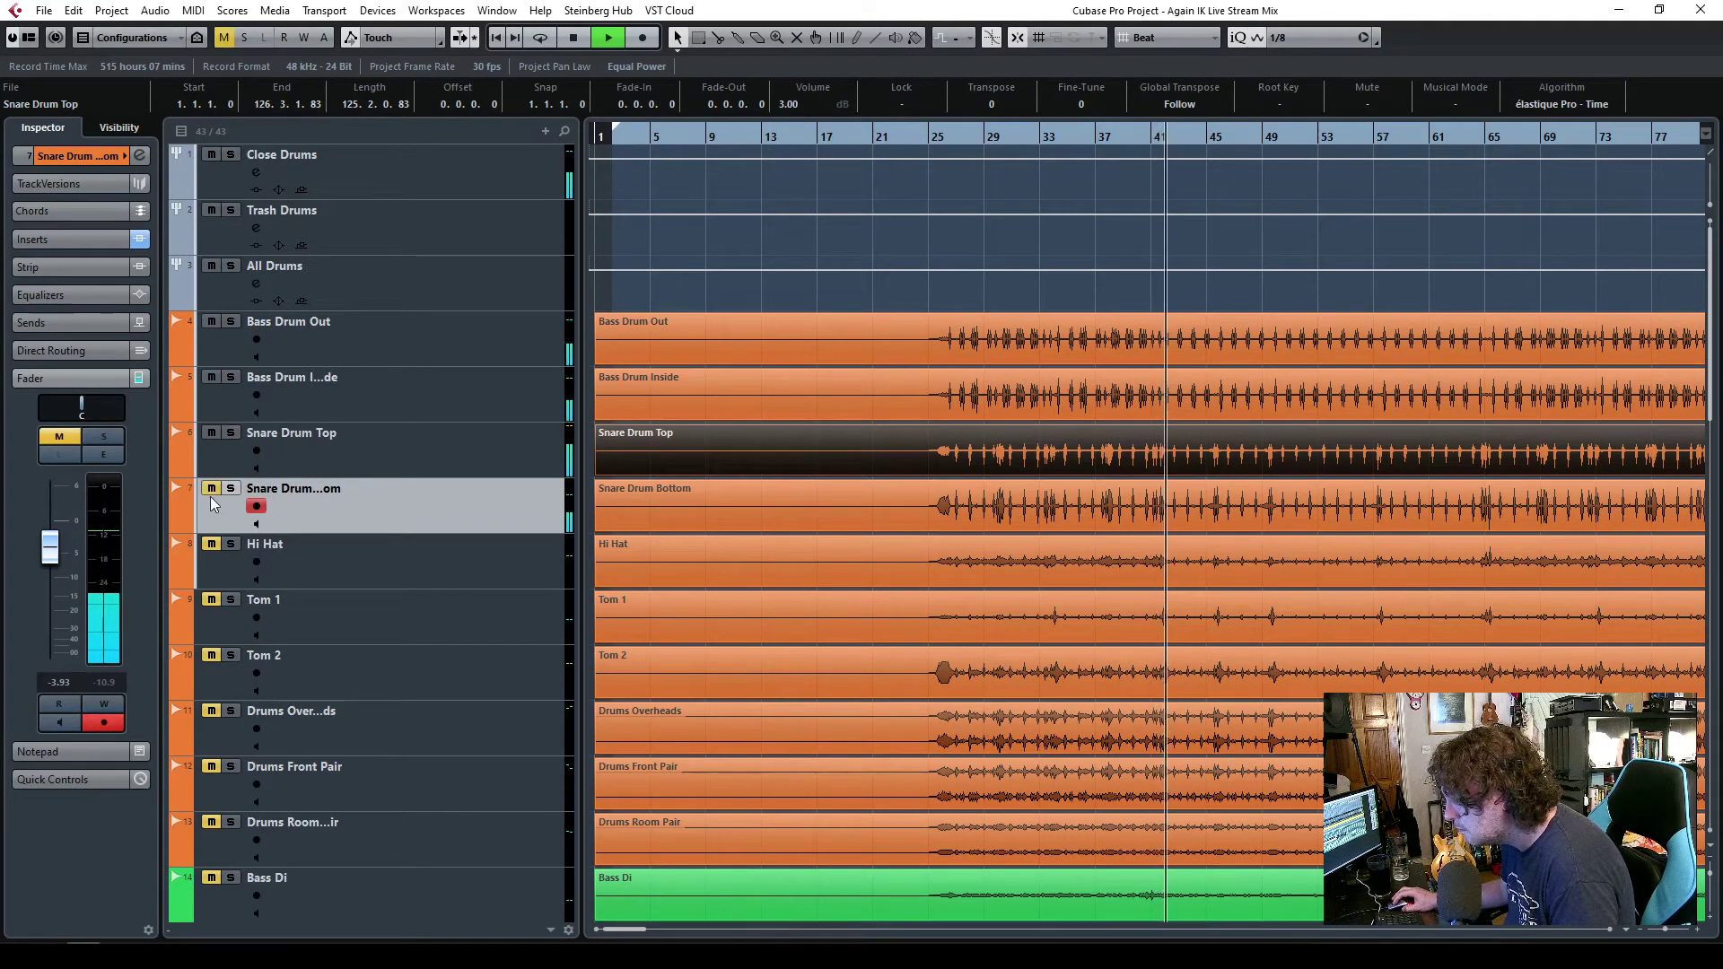
{"action": "left_click", "coordinate": [211, 489]}
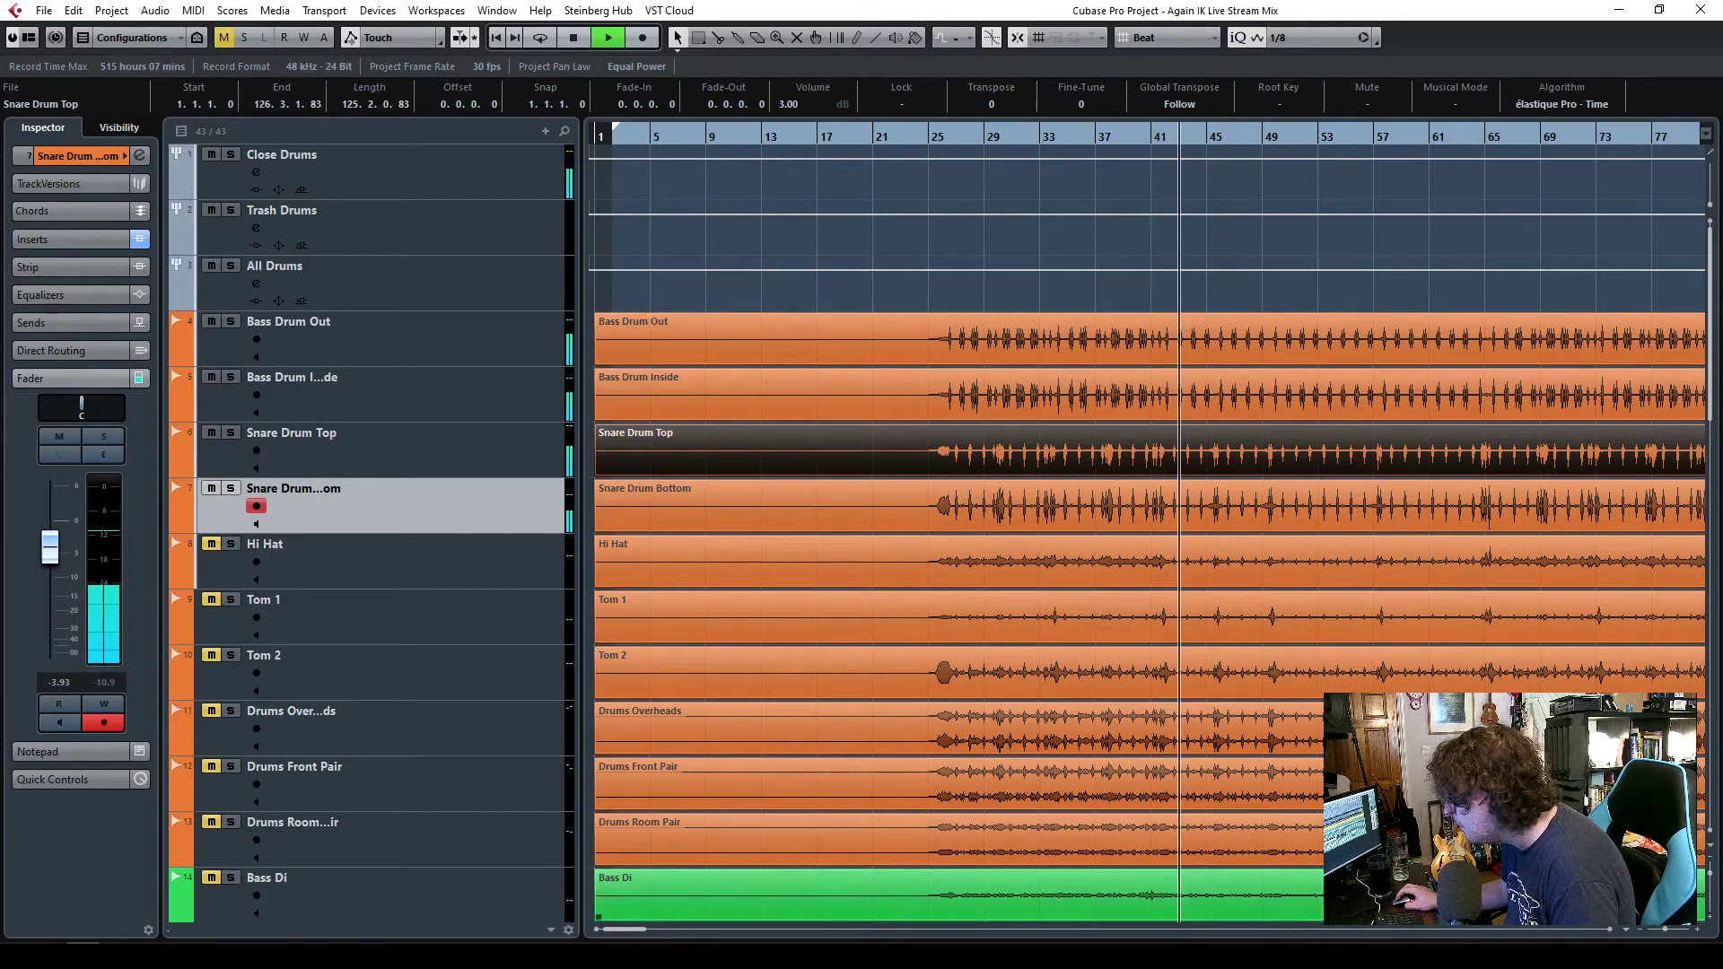
{"action": "left_click", "coordinate": [1666, 929]}
{"action": "key", "text": "space"}
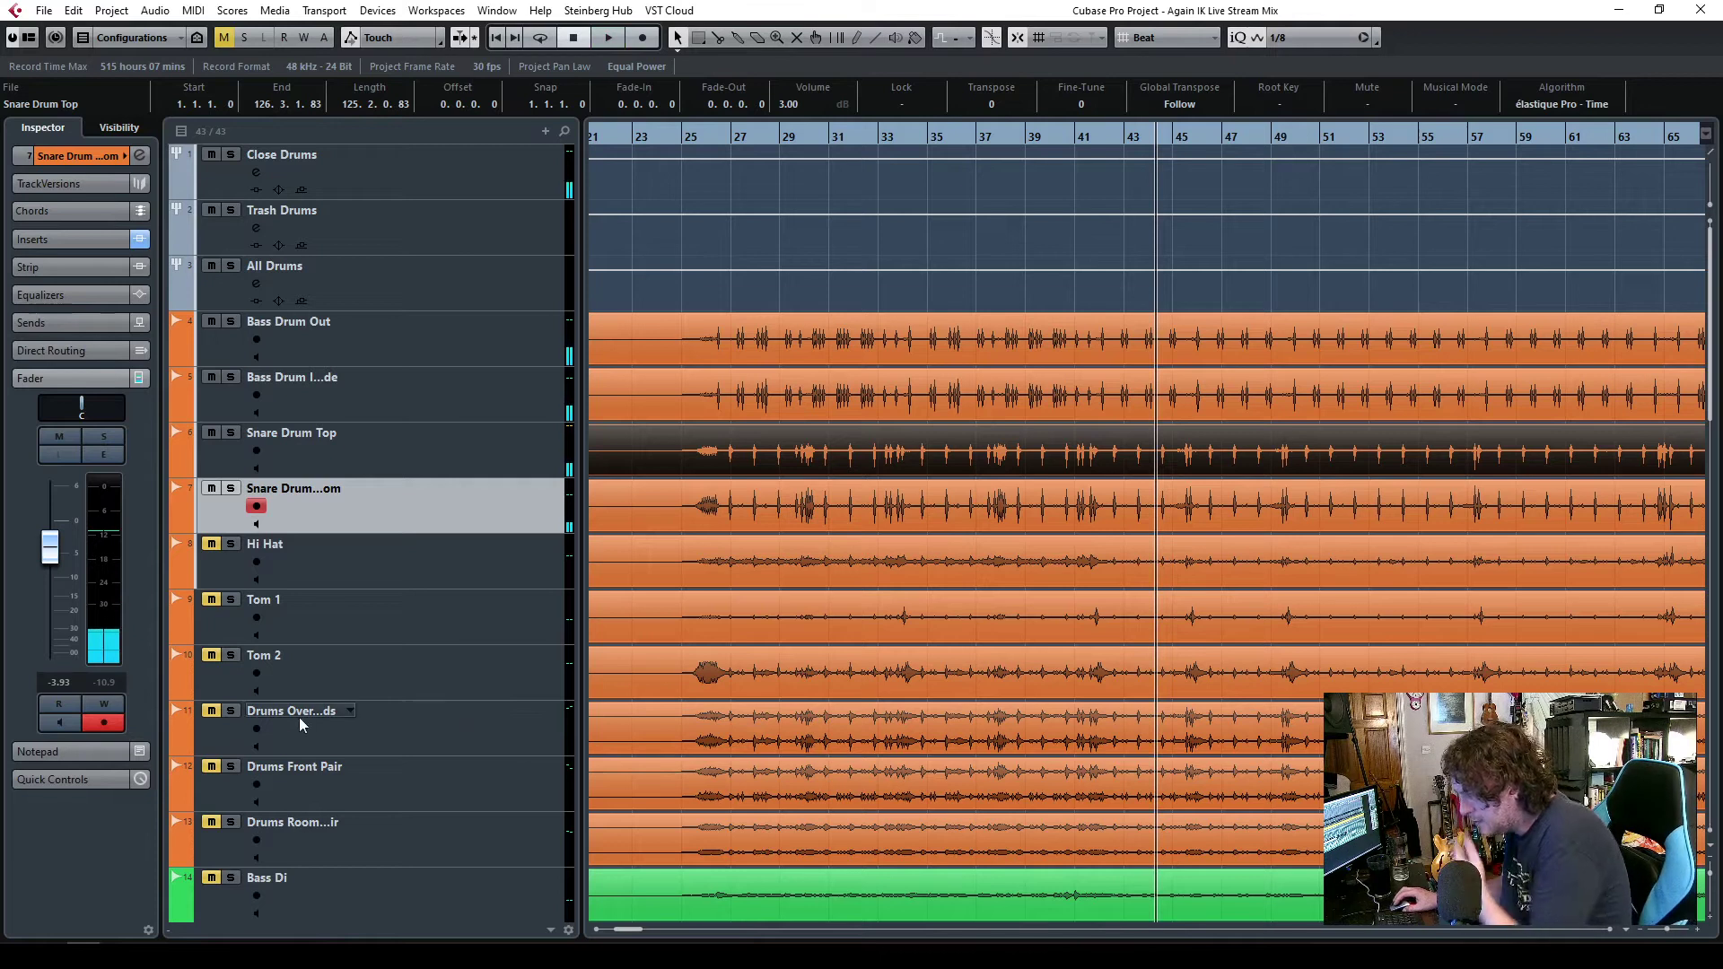
- Solo Drums Overheads and place the playhead between bars 24 and 25
{"action": "left_click", "coordinate": [231, 711]}
{"action": "left_click", "coordinate": [666, 137]}
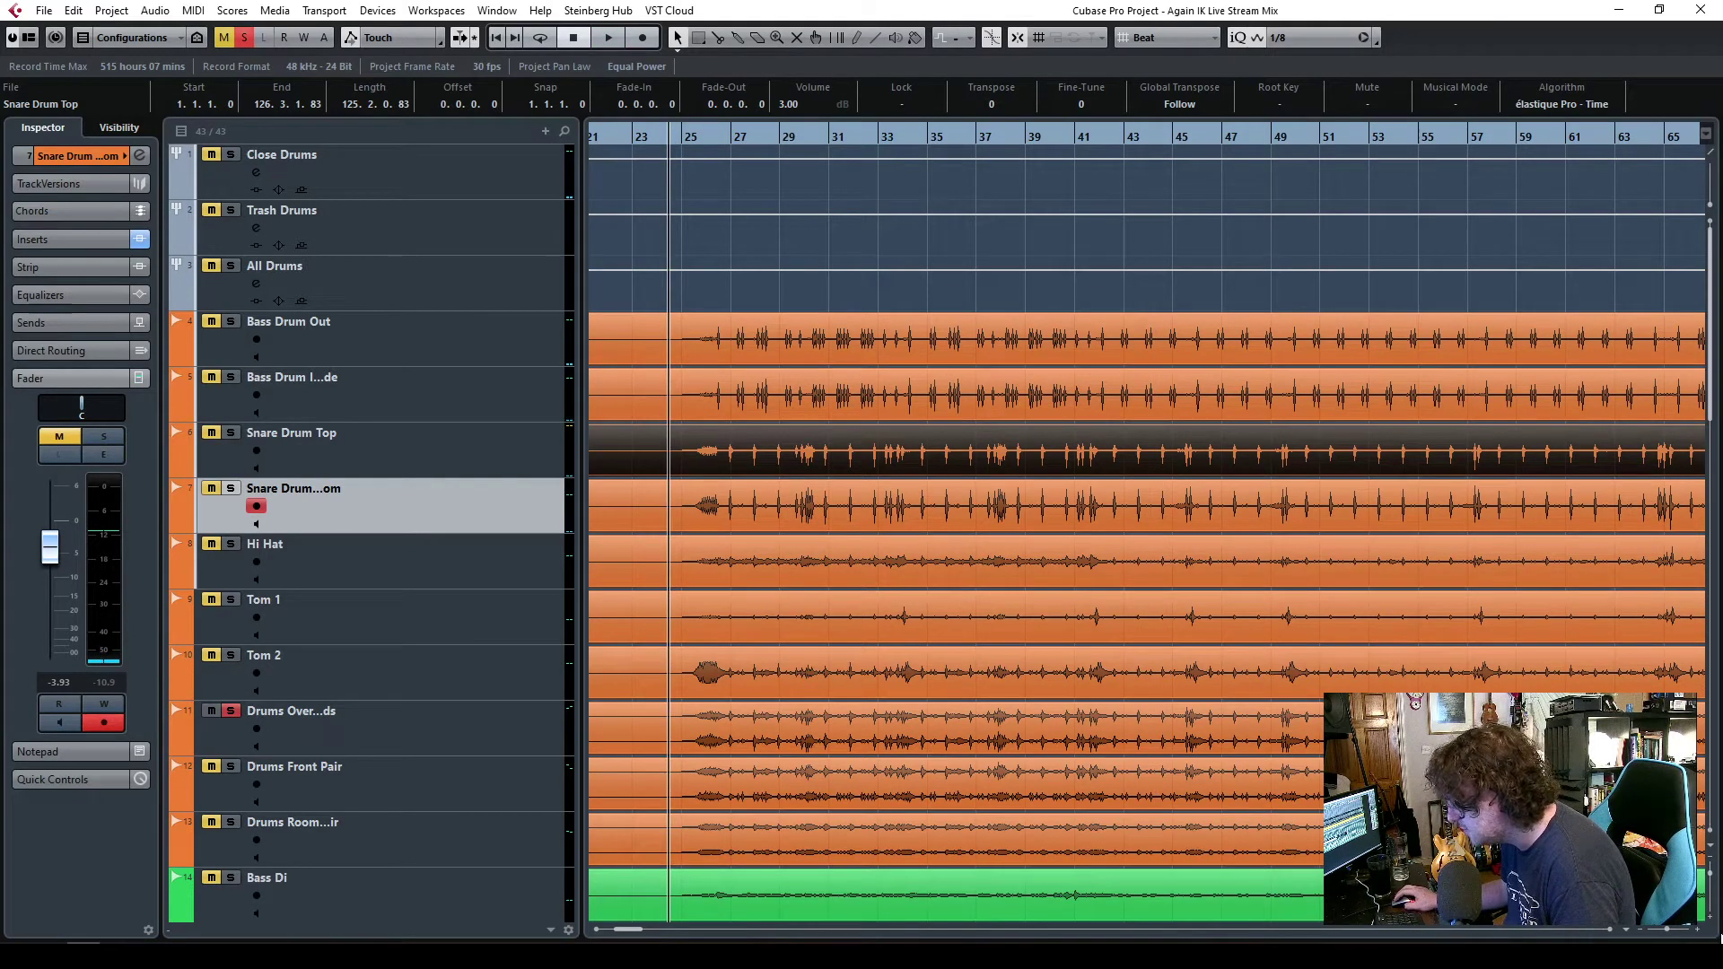
{"action": "key", "text": "h"}
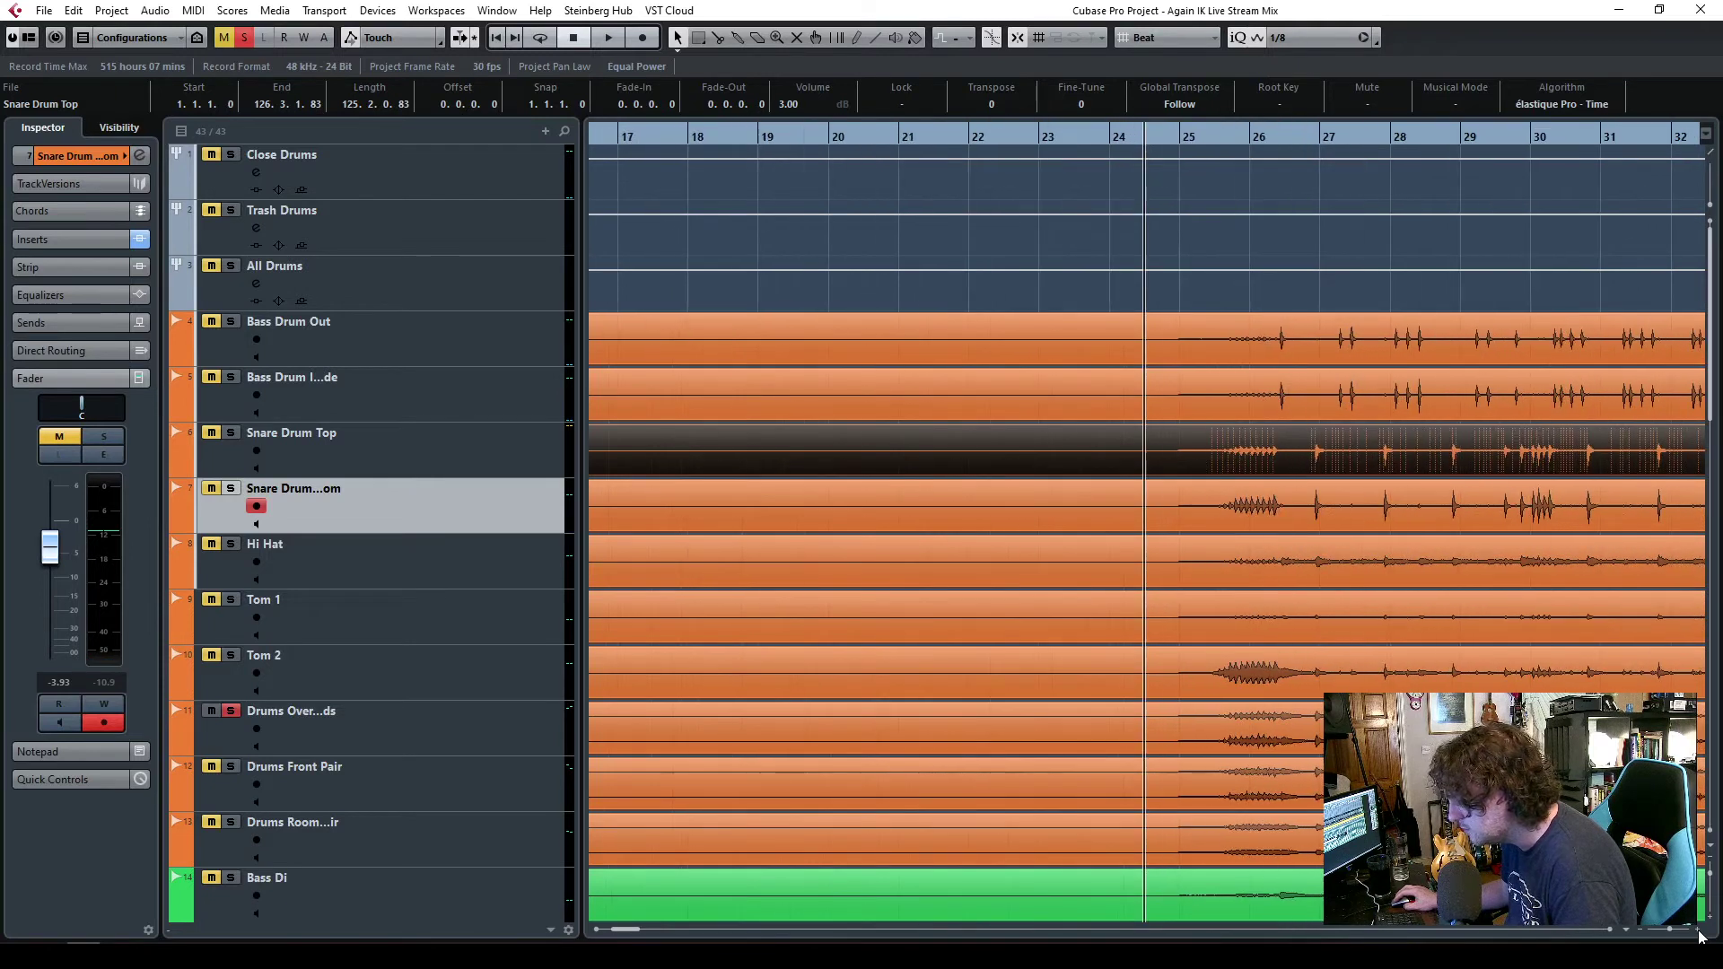
- Switch to Chrome to examine the photo of the drum kit's microphone setup, and return to Cubase
{"action": "key", "text": "alt+Tab"}
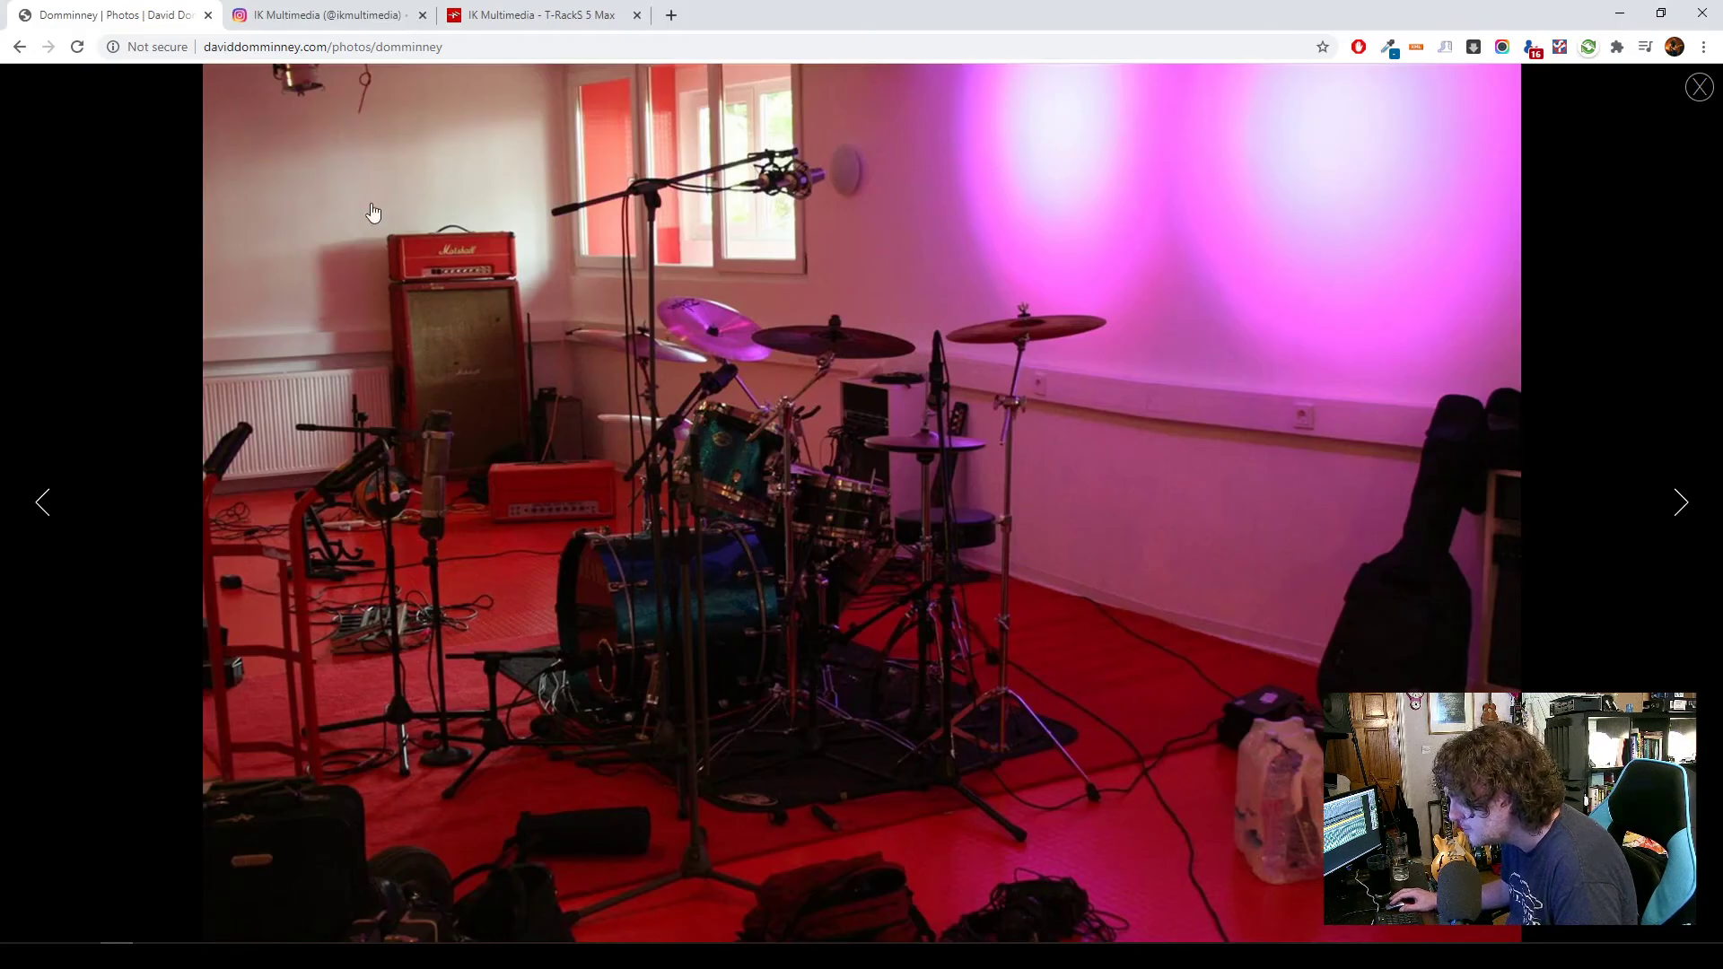
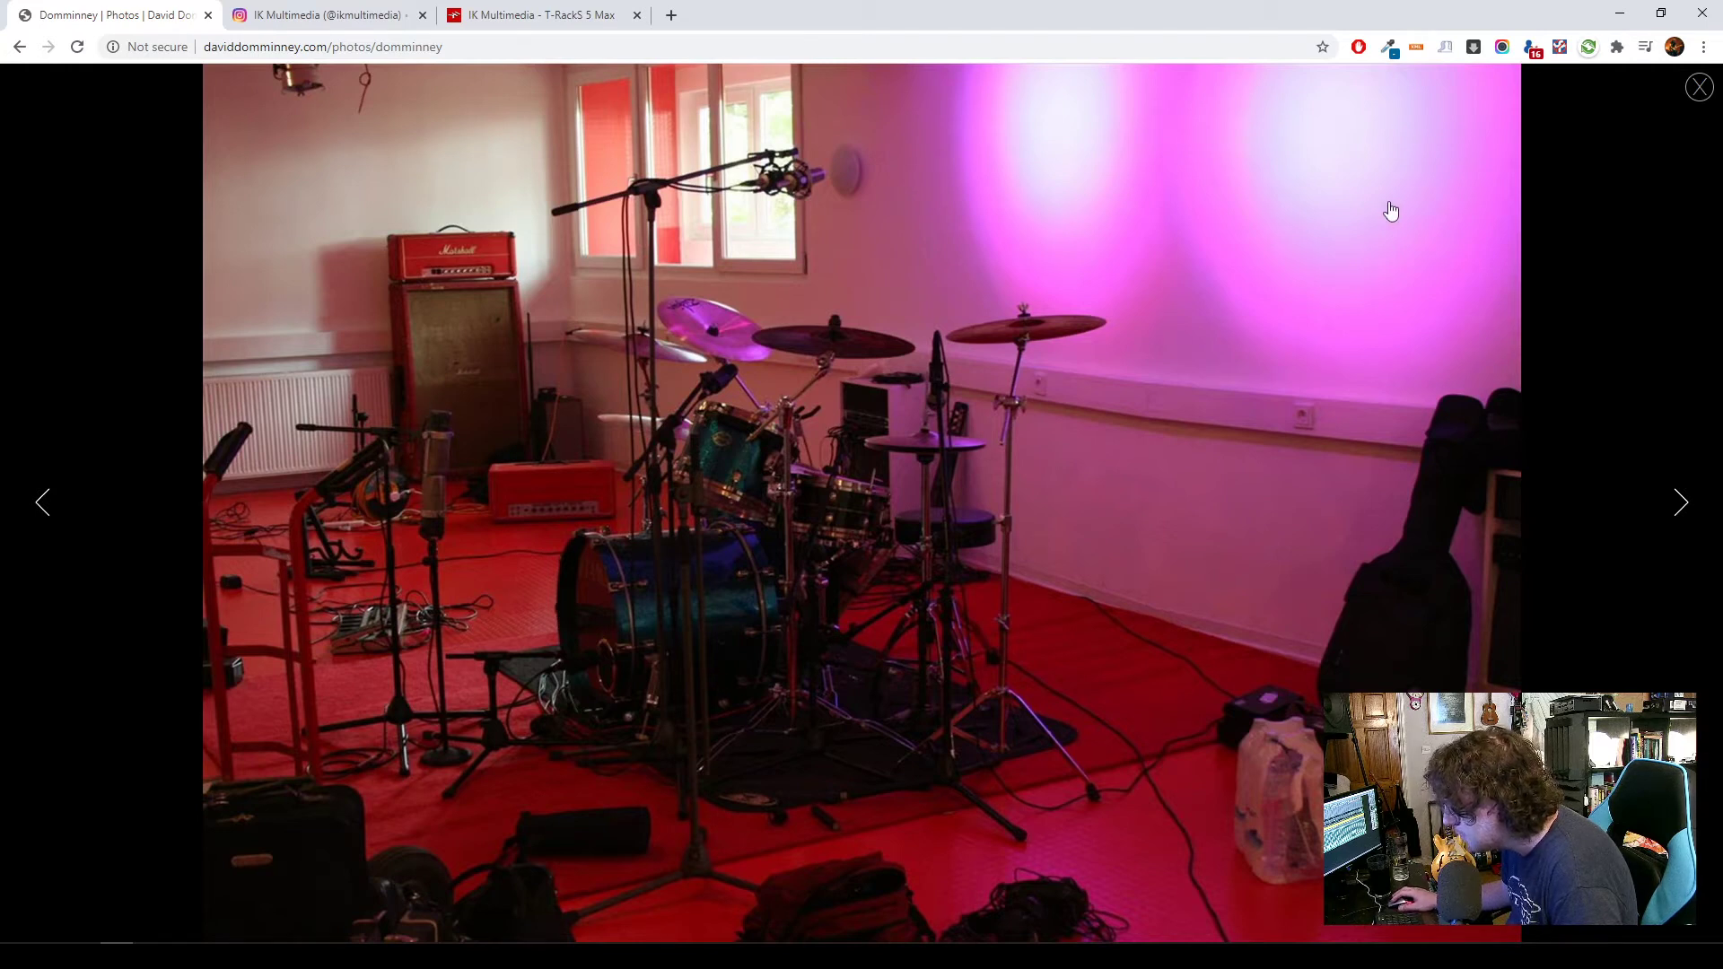
{"action": "left_click", "coordinate": [1703, 12]}
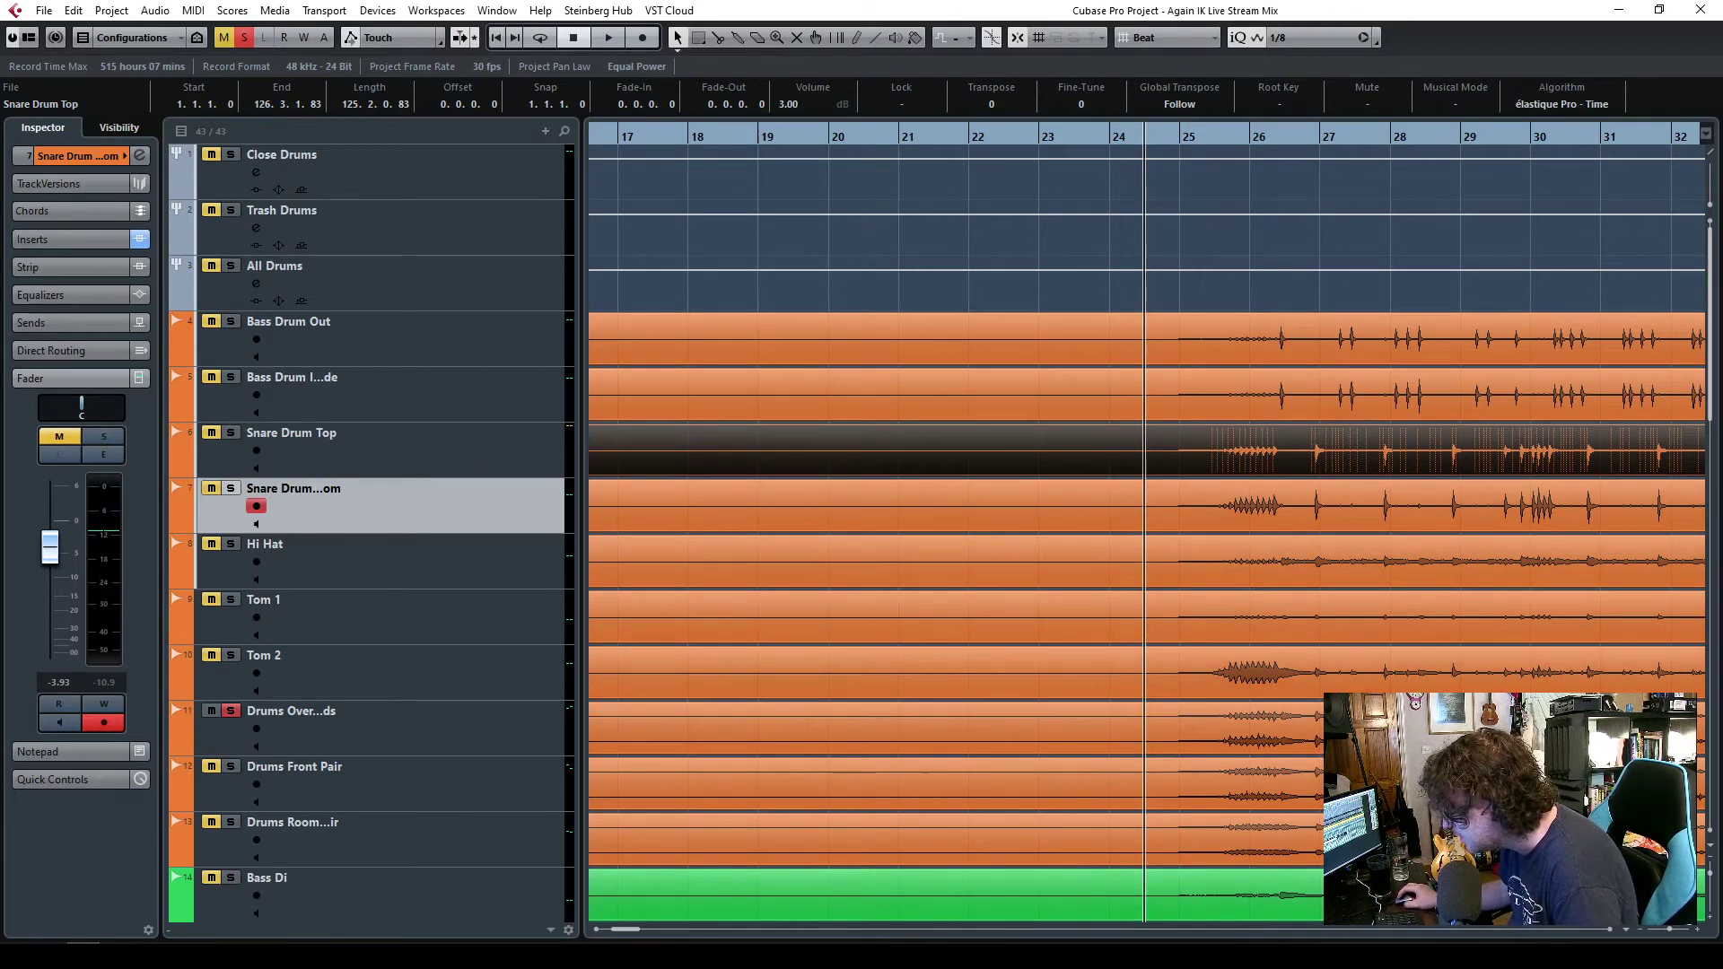
- Play the soloed overheads from about bar 26 and select the Drums Overheads track
{"action": "scroll", "coordinate": [1672, 935], "scroll_direction": "up", "scroll_amount": 2}
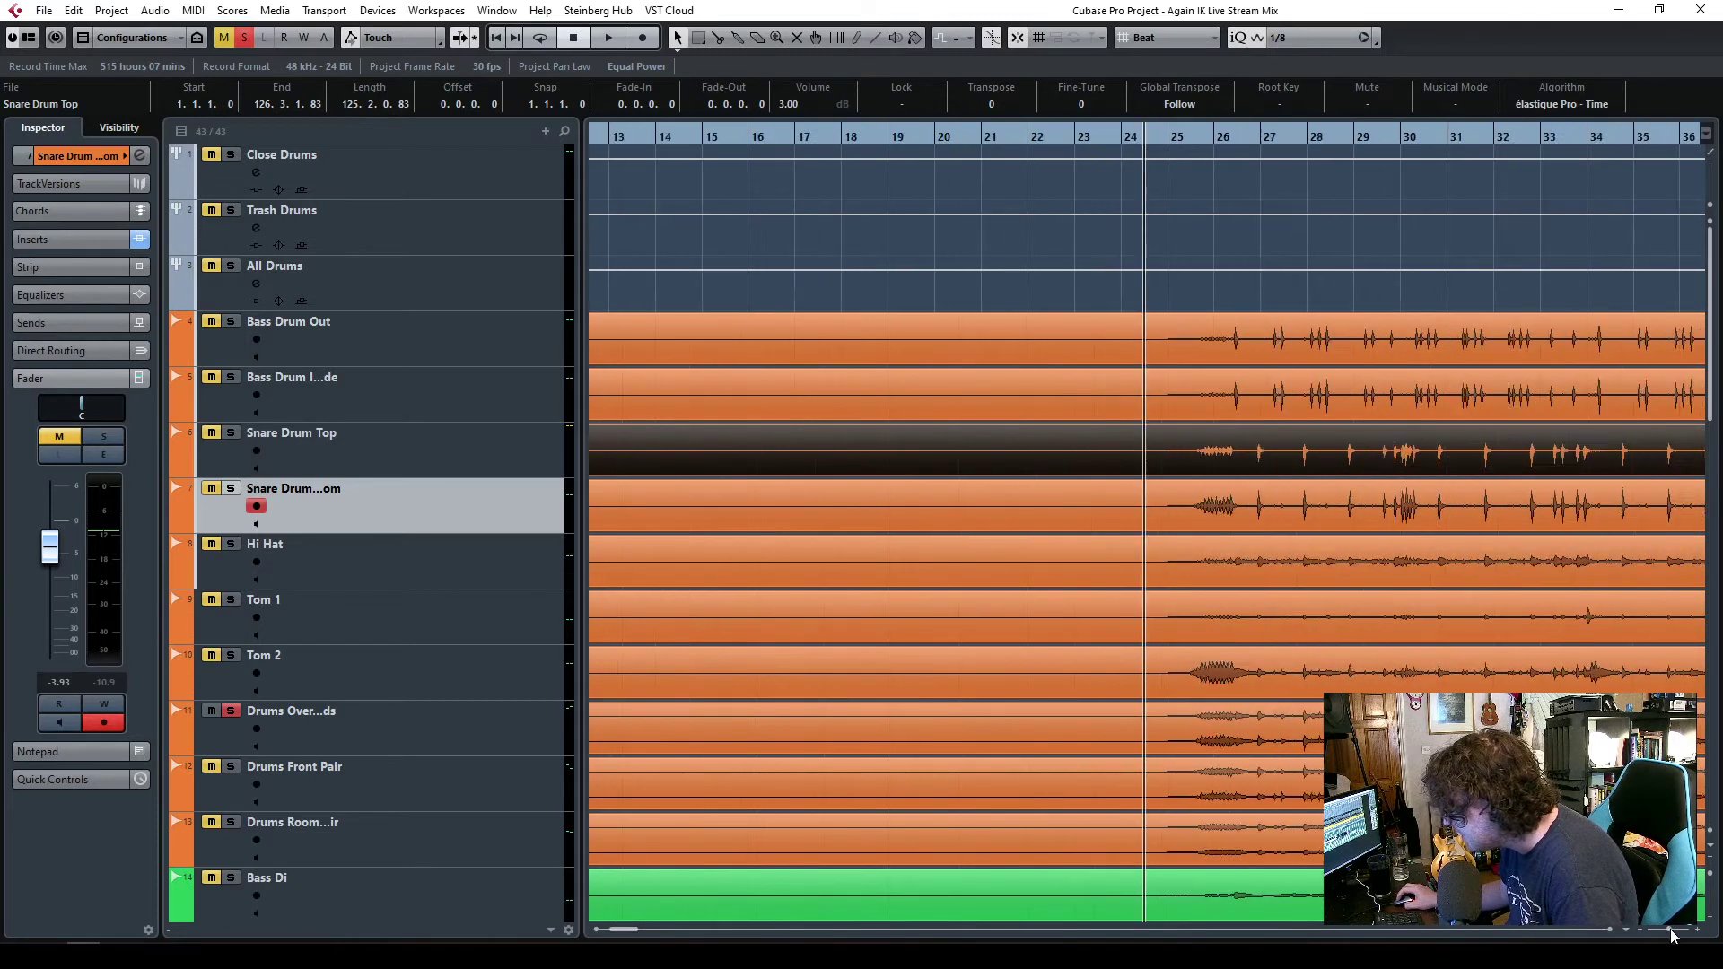
{"action": "scroll", "coordinate": [1146, 520], "scroll_direction": "right", "scroll_amount": 5}
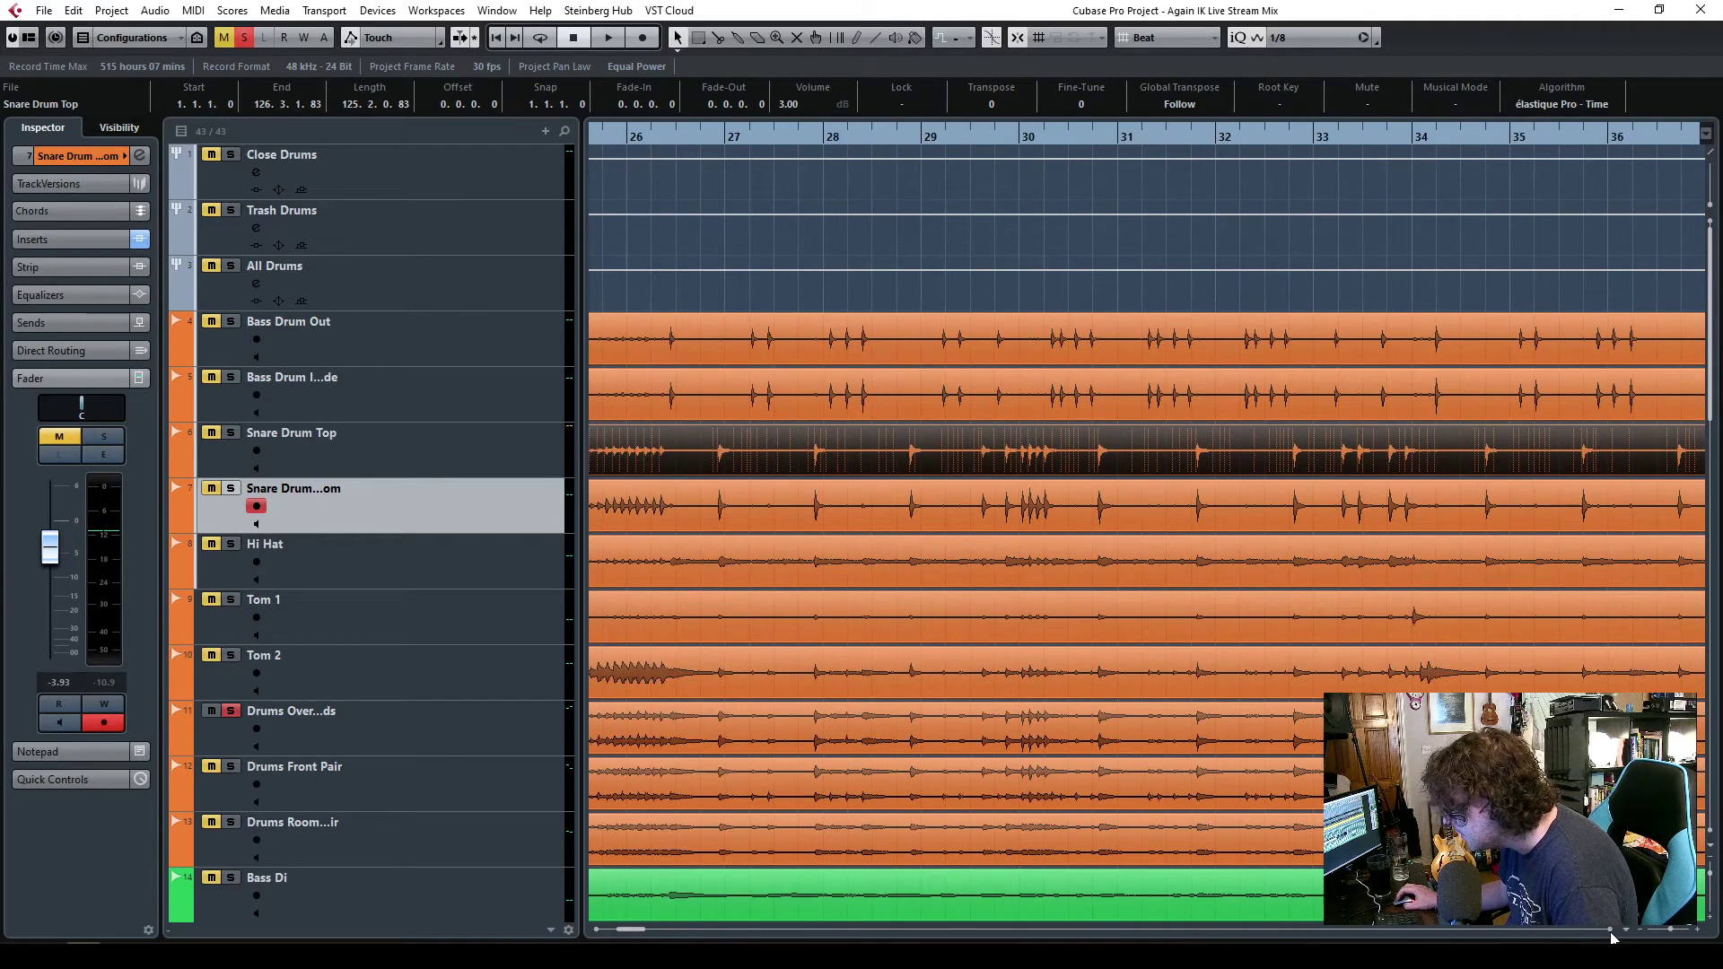
{"action": "key", "text": "space"}
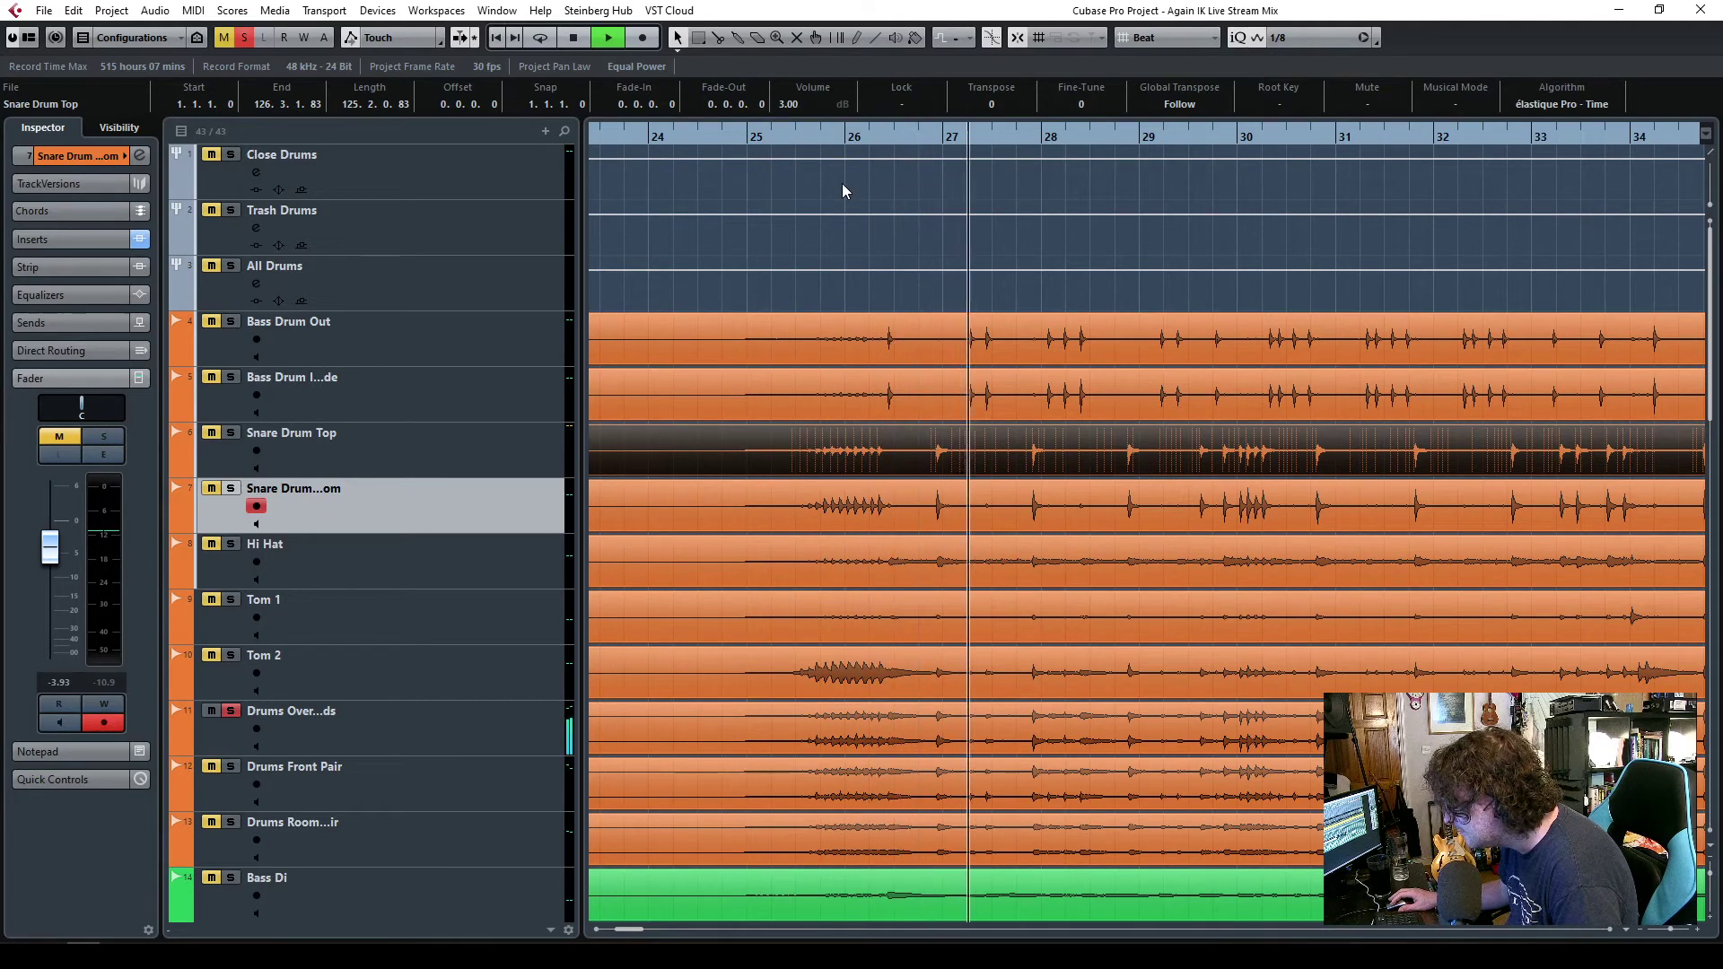
{"action": "left_click", "coordinate": [441, 730]}
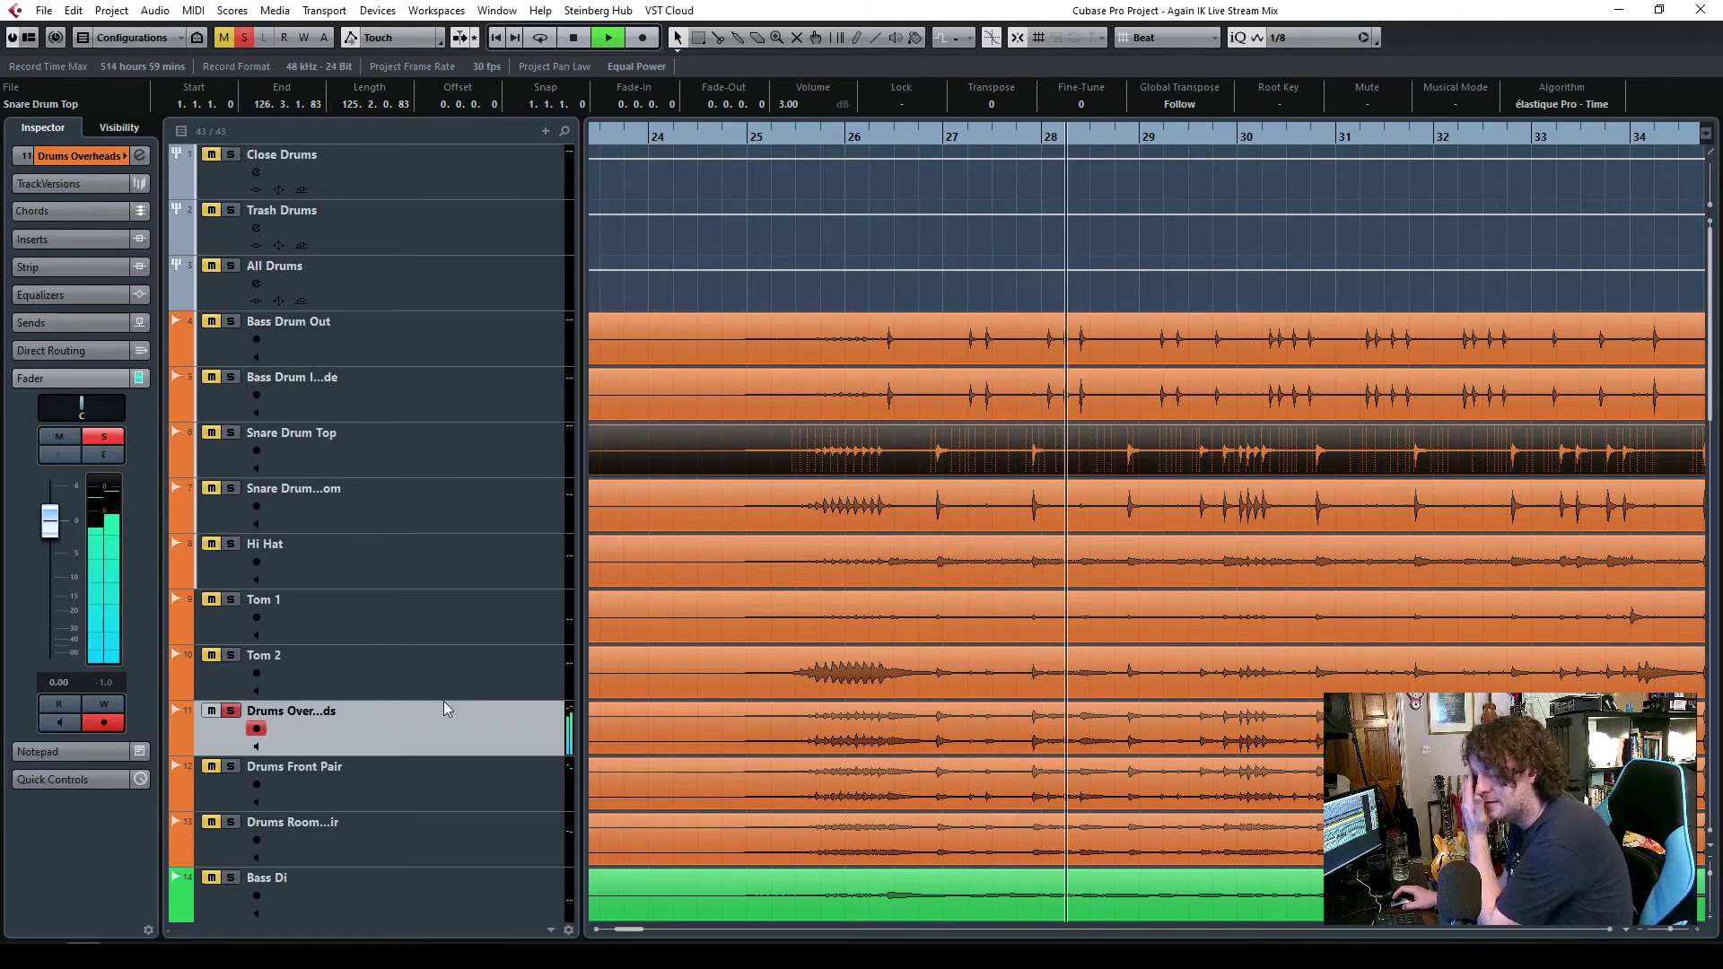
{"action": "key", "text": "space"}
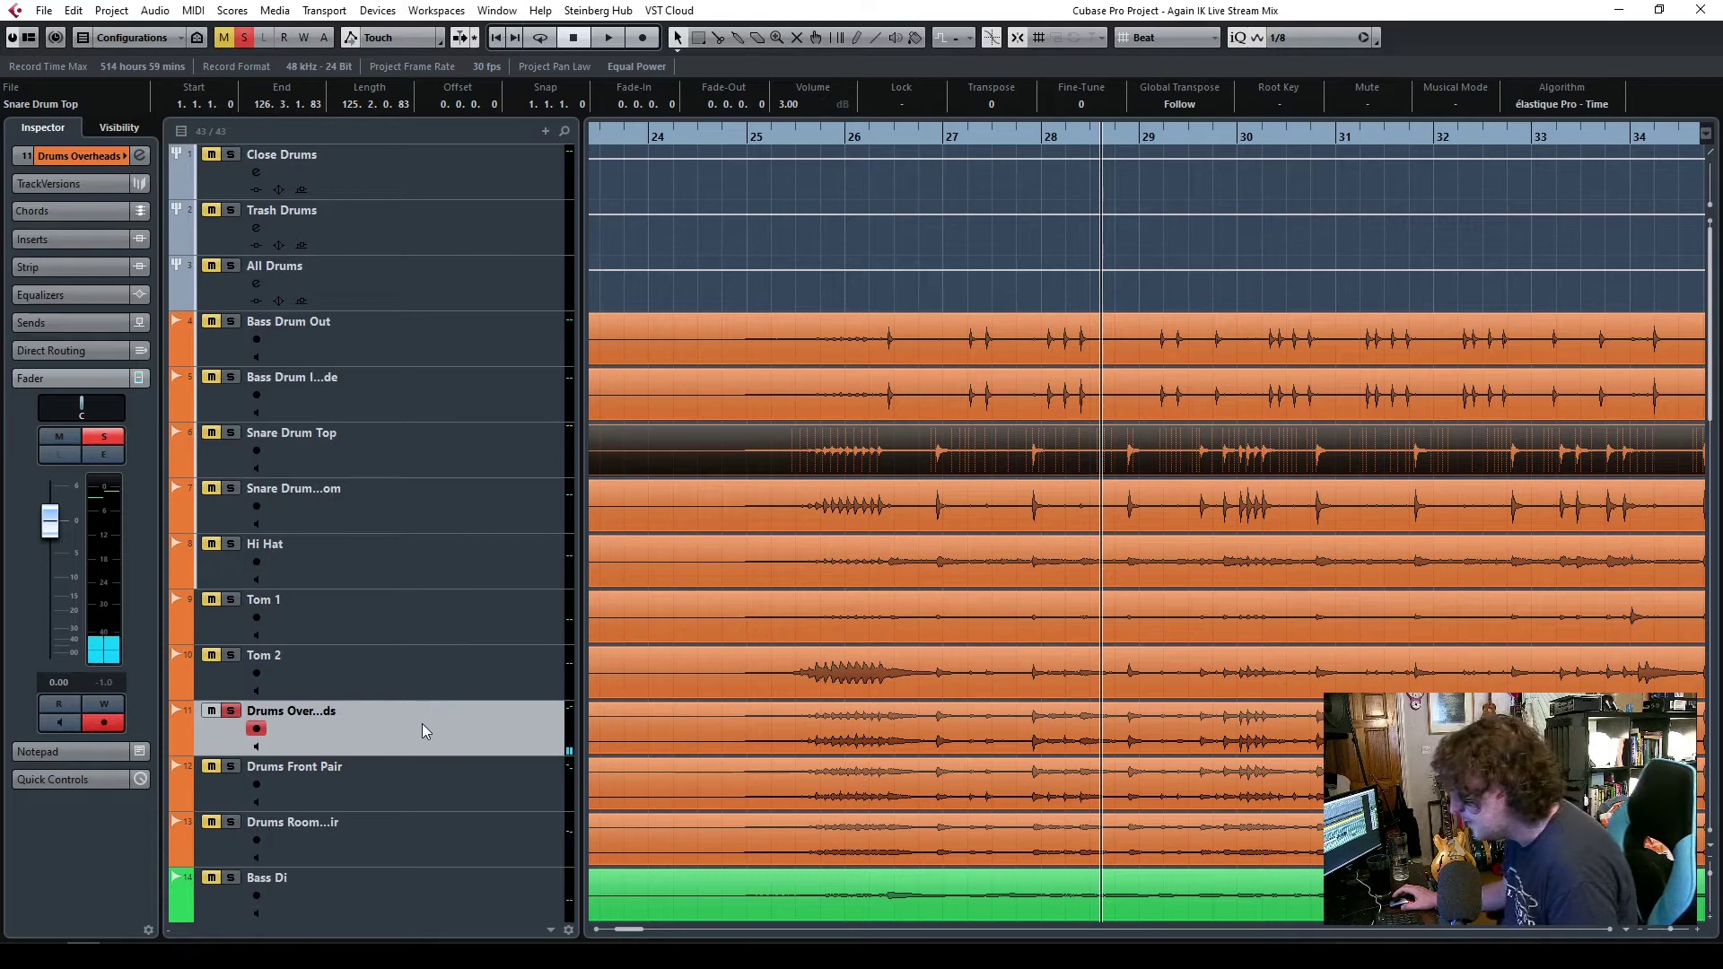
{"action": "key", "text": "space"}
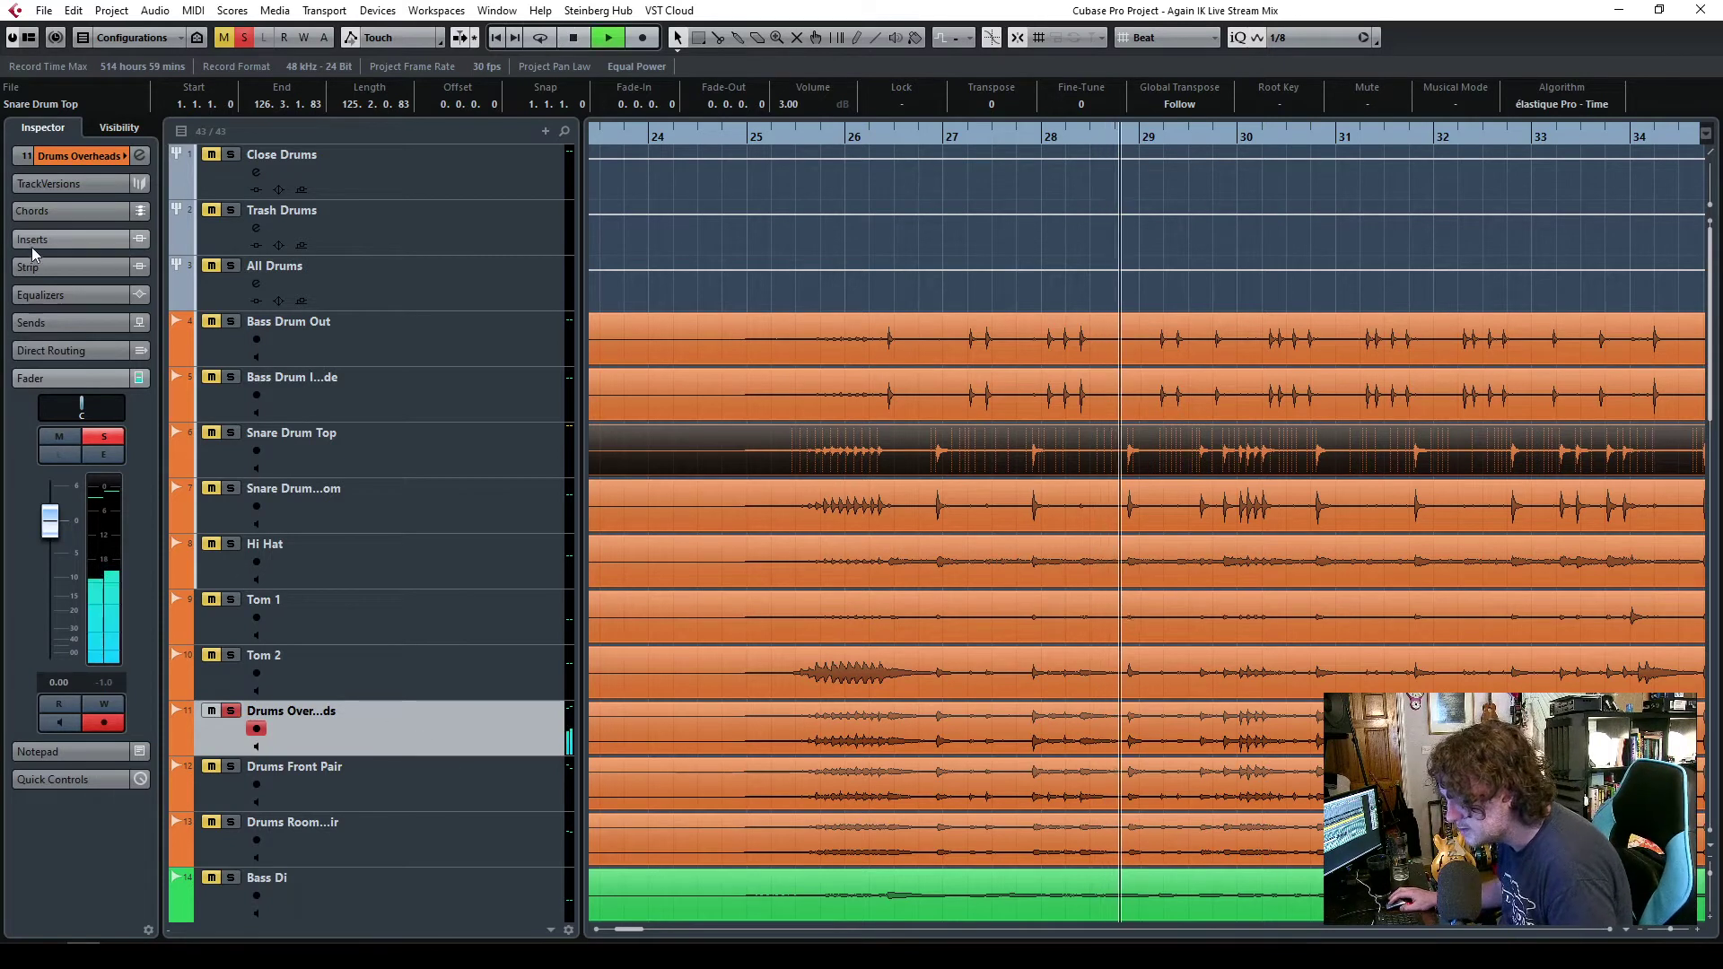
- Insert the TR5 EQual equalizer in the first insert slot of Drums Overheads
{"action": "left_click", "coordinate": [36, 240]}
{"action": "left_click", "coordinate": [80, 278]}
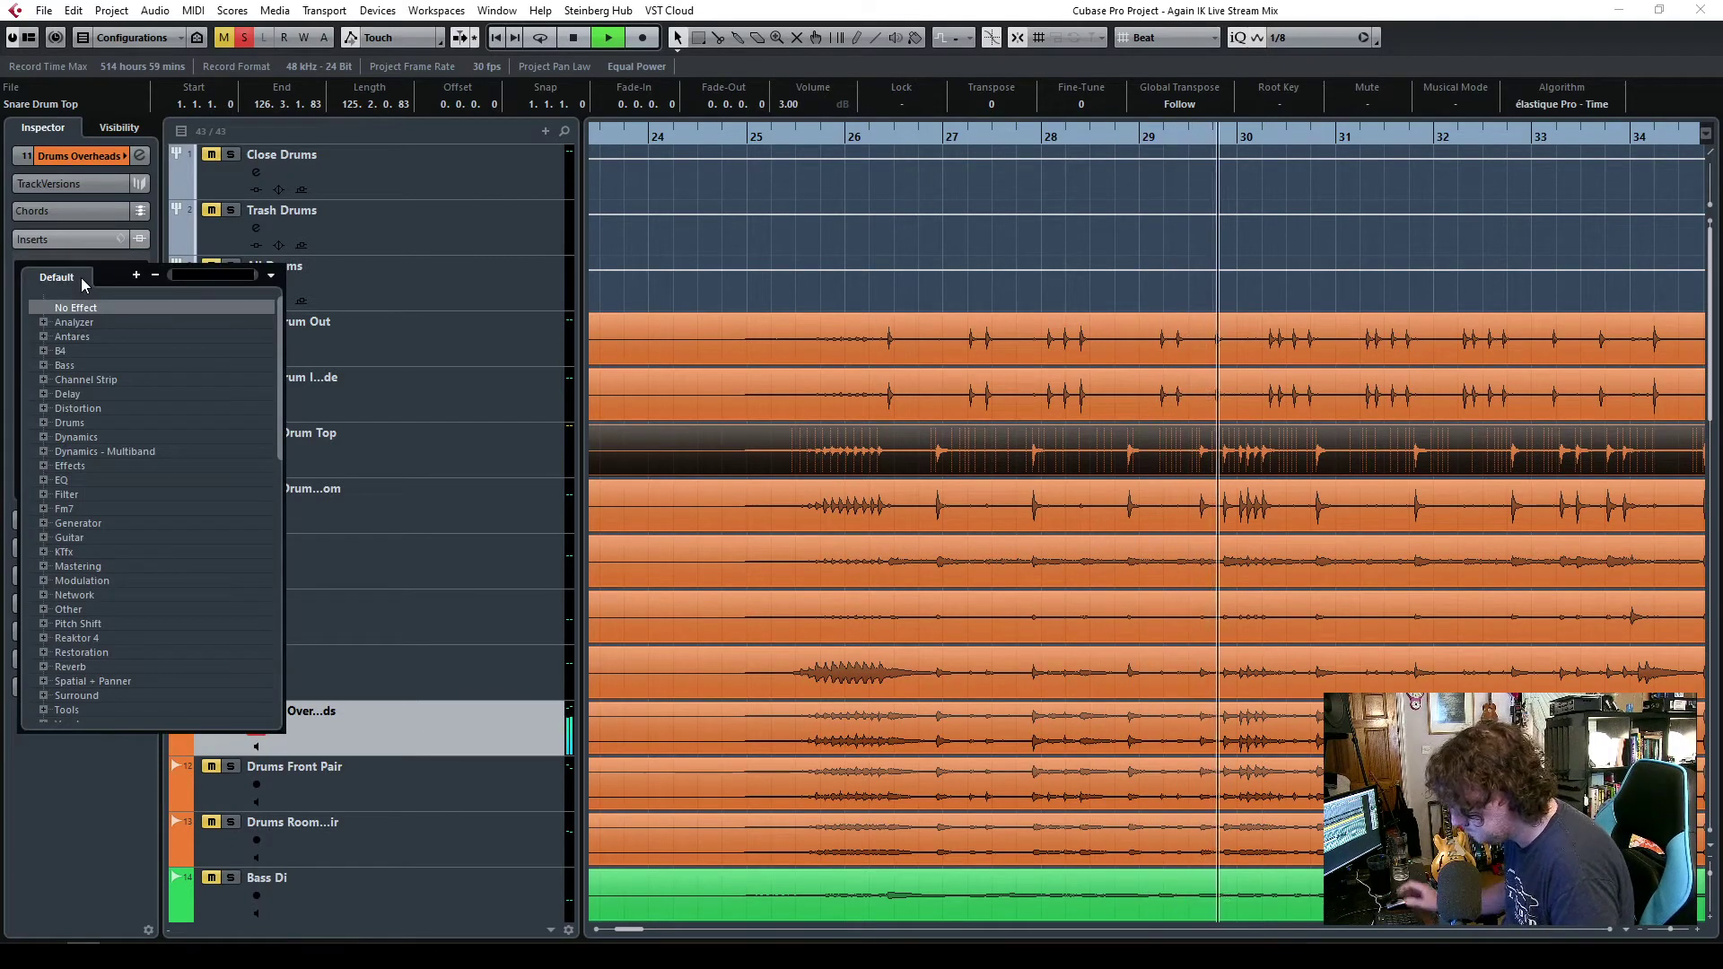
{"action": "type", "text": "tr5"}
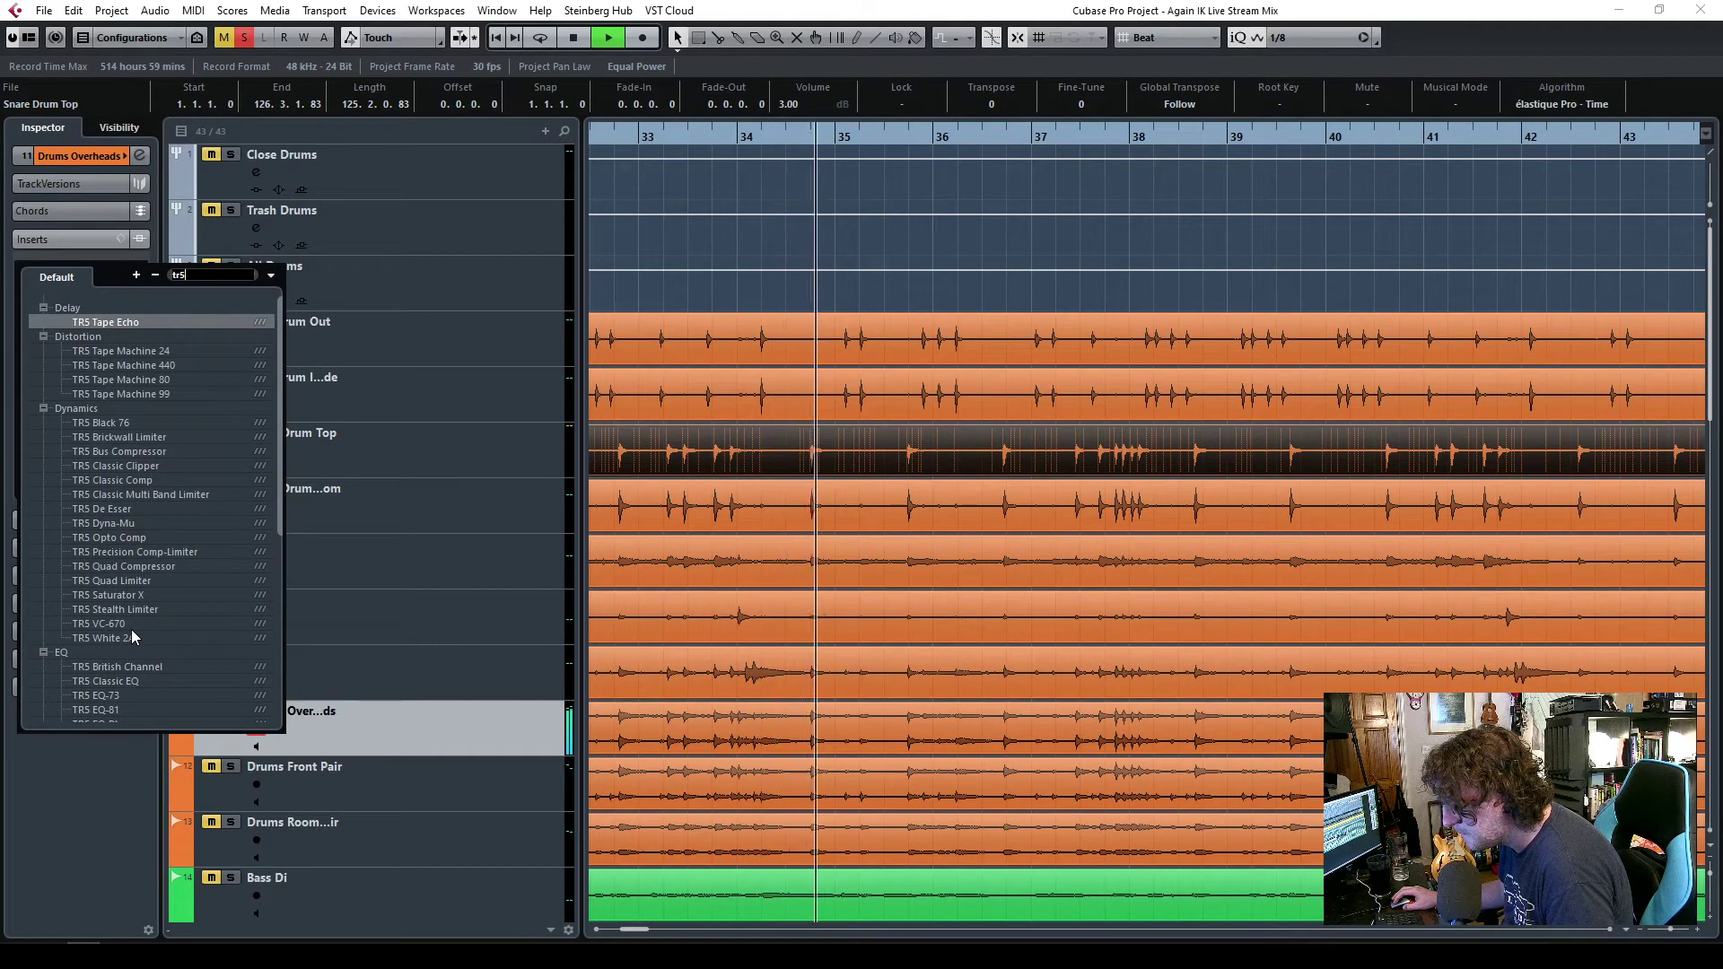
{"action": "scroll", "coordinate": [132, 636], "scroll_direction": "down", "scroll_amount": 4}
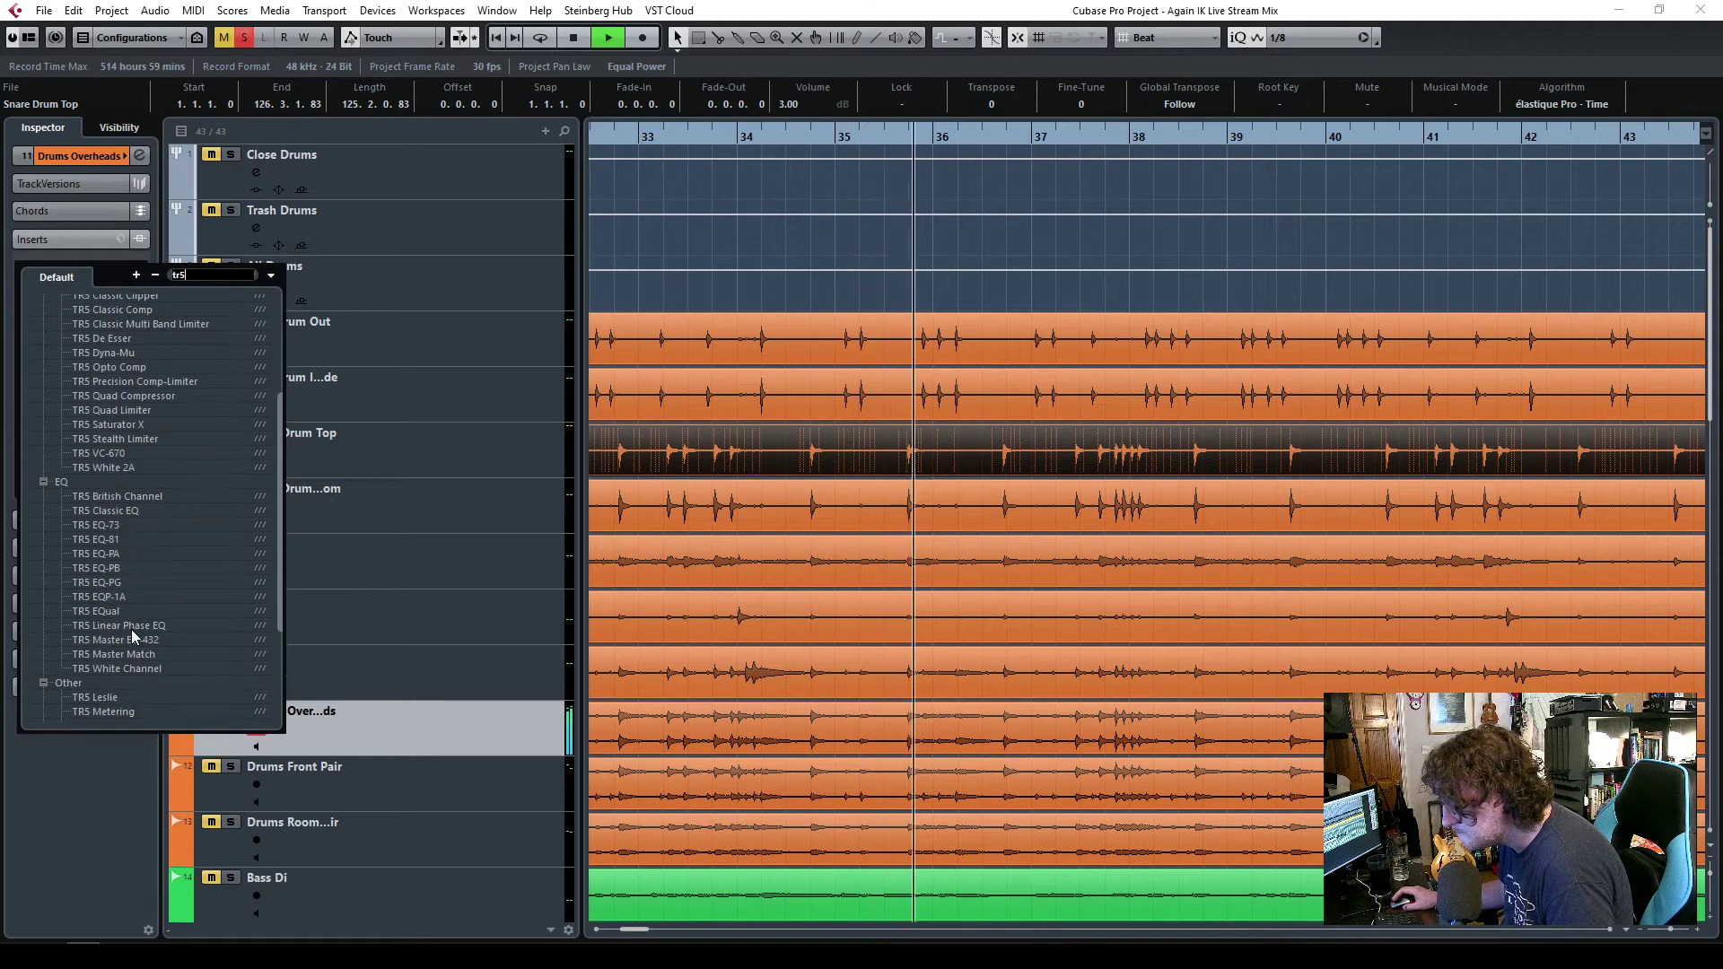
{"action": "left_click", "coordinate": [117, 611]}
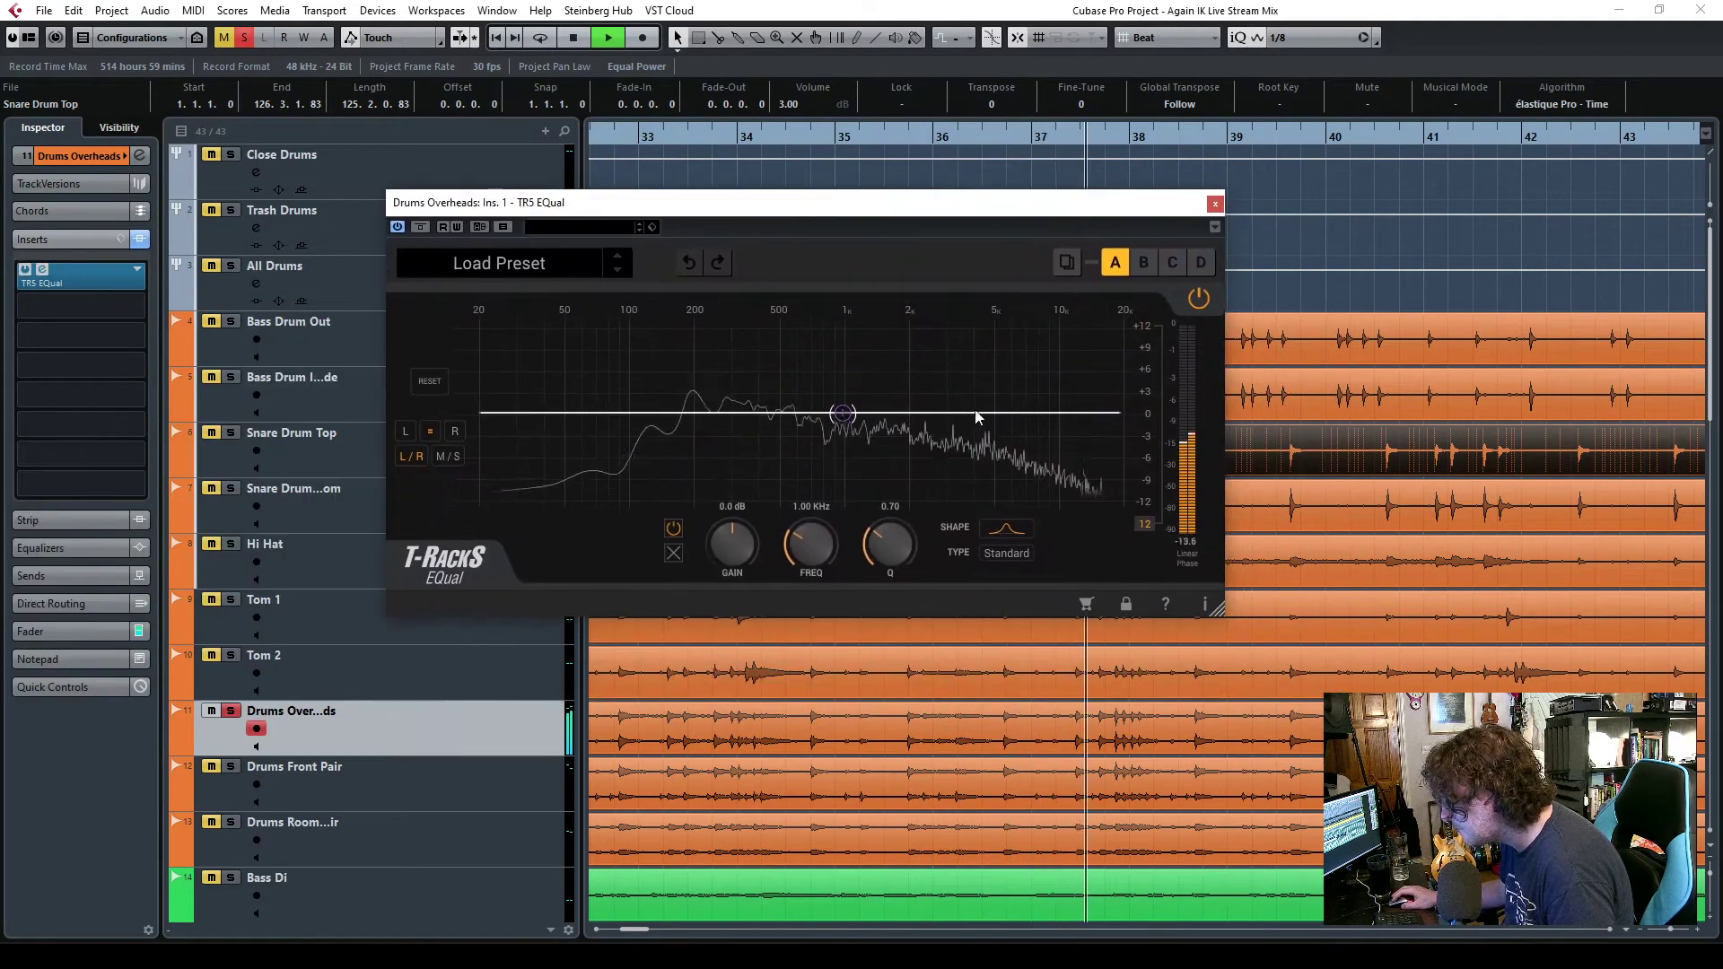
- Cut Drums Overheads by about 2.5 dB around 250 Hz and around 650 Hz in the equalizer
{"action": "left_click_drag", "start_coordinate": [841, 414], "coordinate": [804, 432]}
{"action": "left_click", "coordinate": [812, 418]}
- Add a high-pass band to the Drums Overheads equalizer with order 4 and a frequency of 51 Hz
{"action": "left_click", "coordinate": [530, 415]}
{"action": "left_click", "coordinate": [1002, 538]}
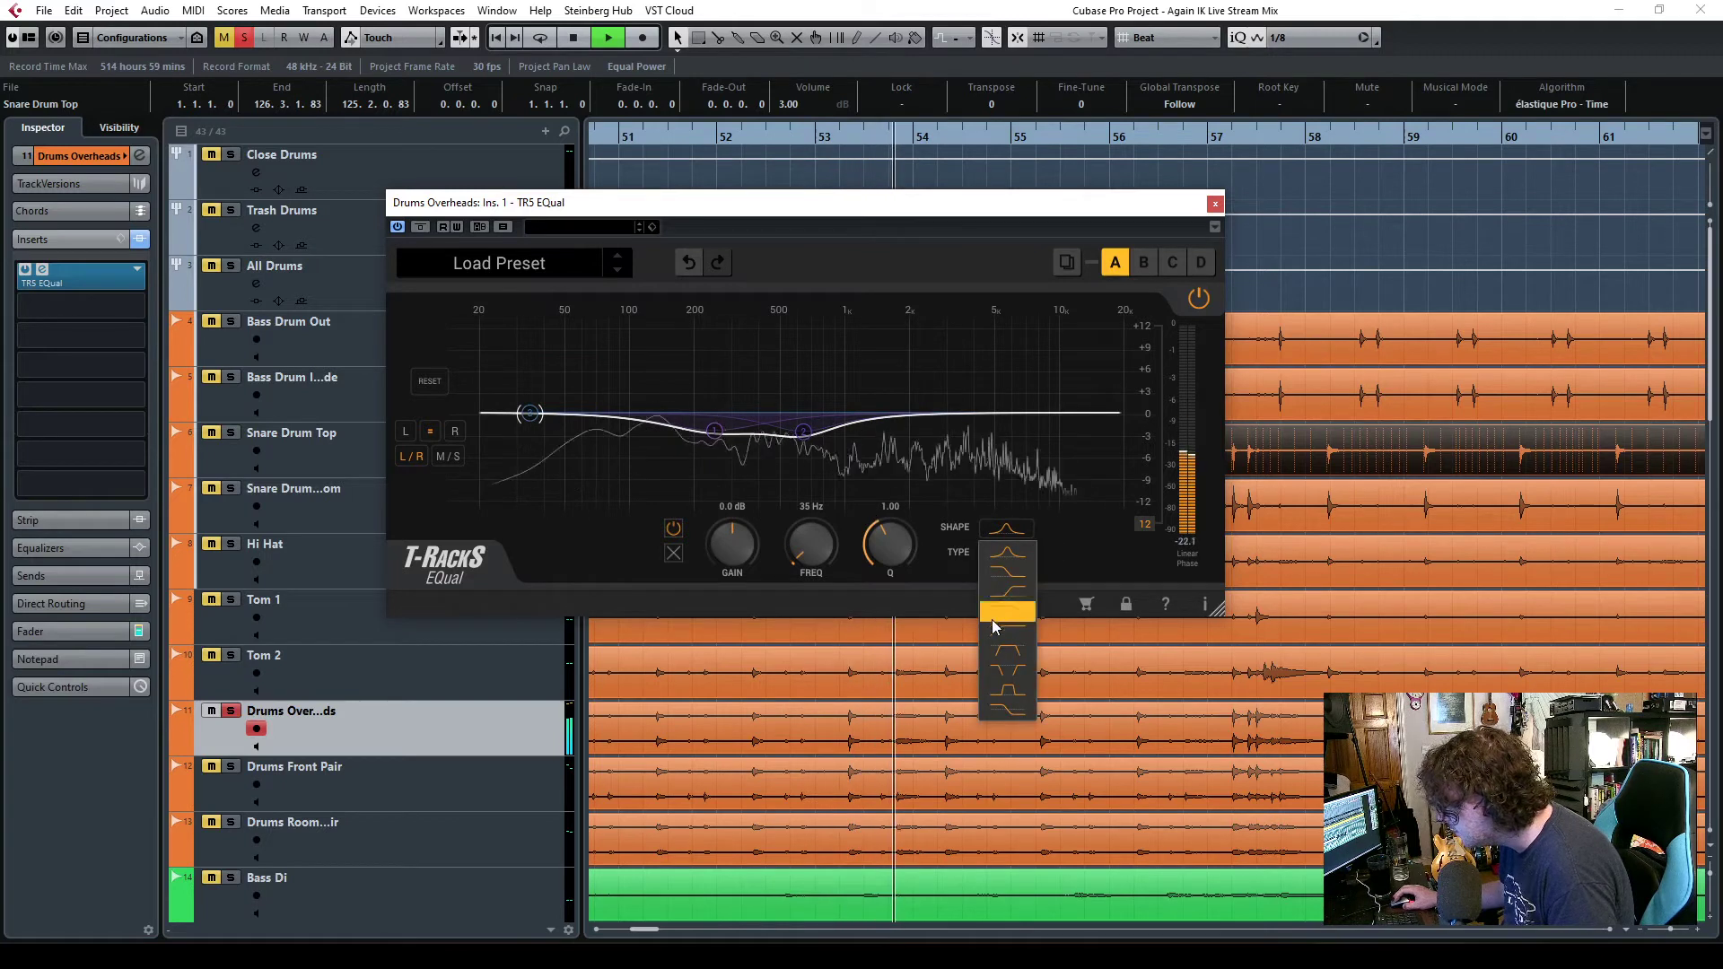
{"action": "left_click", "coordinate": [1005, 638]}
{"action": "left_click_drag", "start_coordinate": [811, 543], "coordinate": [813, 583]}
{"action": "scroll", "coordinate": [723, 542], "scroll_direction": "up", "scroll_amount": 4}
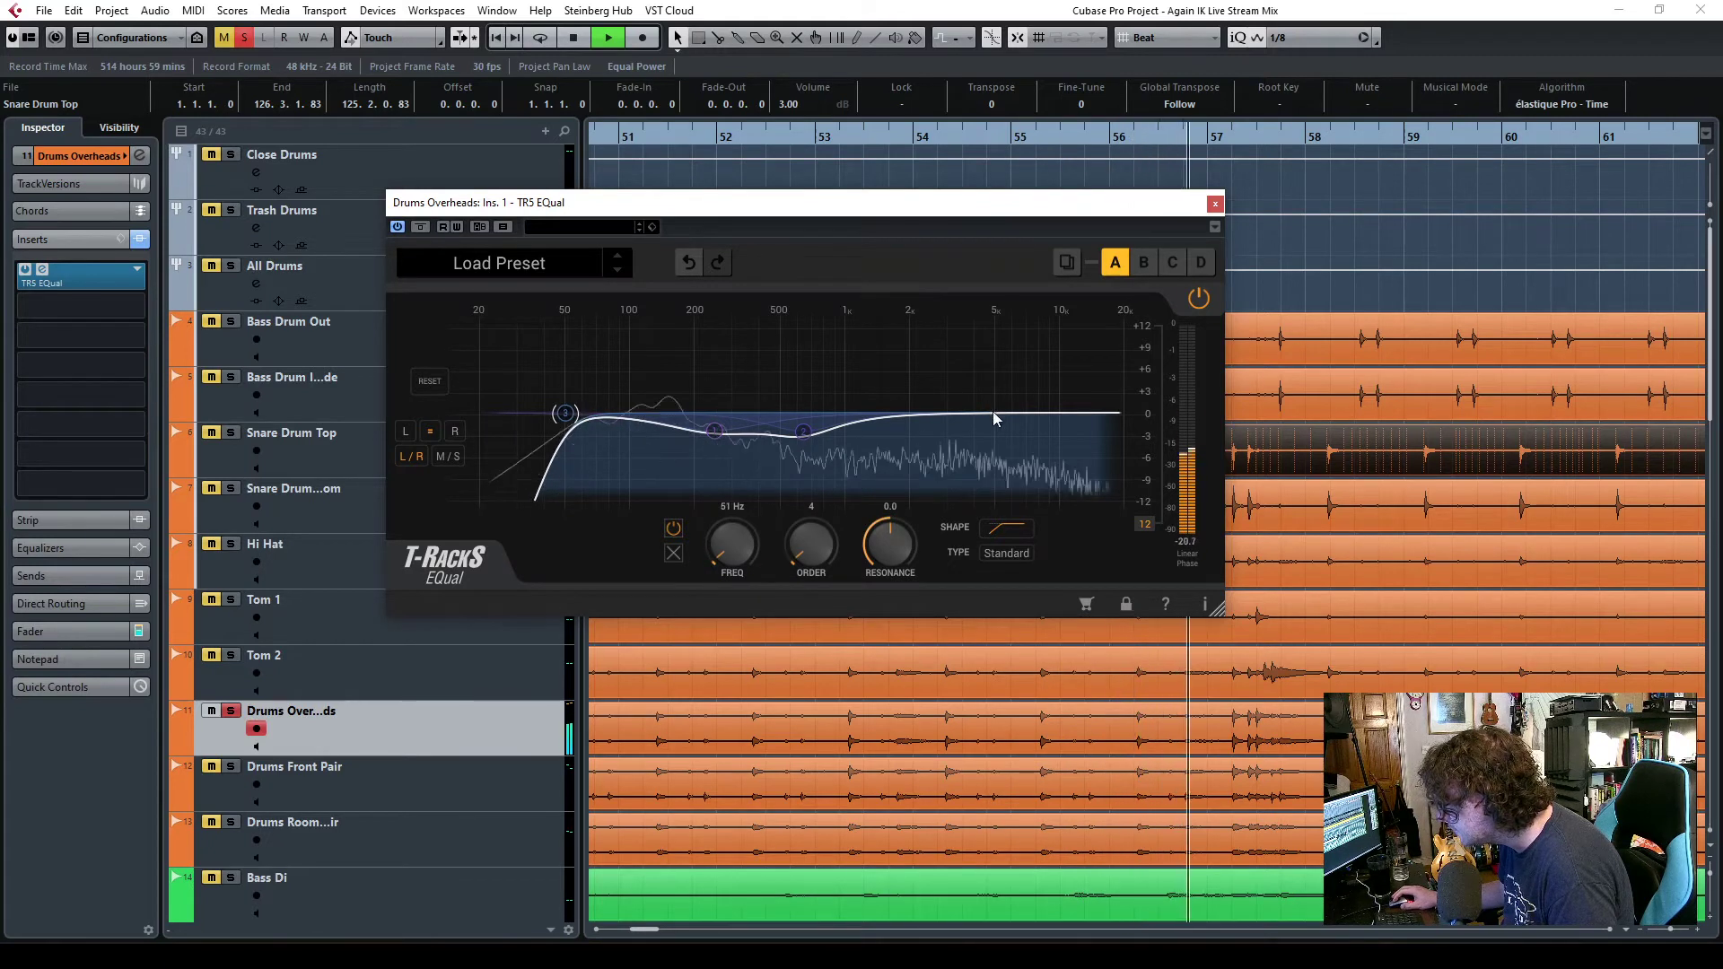
- Boost Drums Overheads by 1.5 dB at 7.28 kHz and deepen the cut around 670 Hz to about 3.1 dB in the equalizer
{"action": "double_click", "coordinate": [1028, 414]}
{"action": "left_click_drag", "start_coordinate": [1031, 418], "coordinate": [1030, 409]}
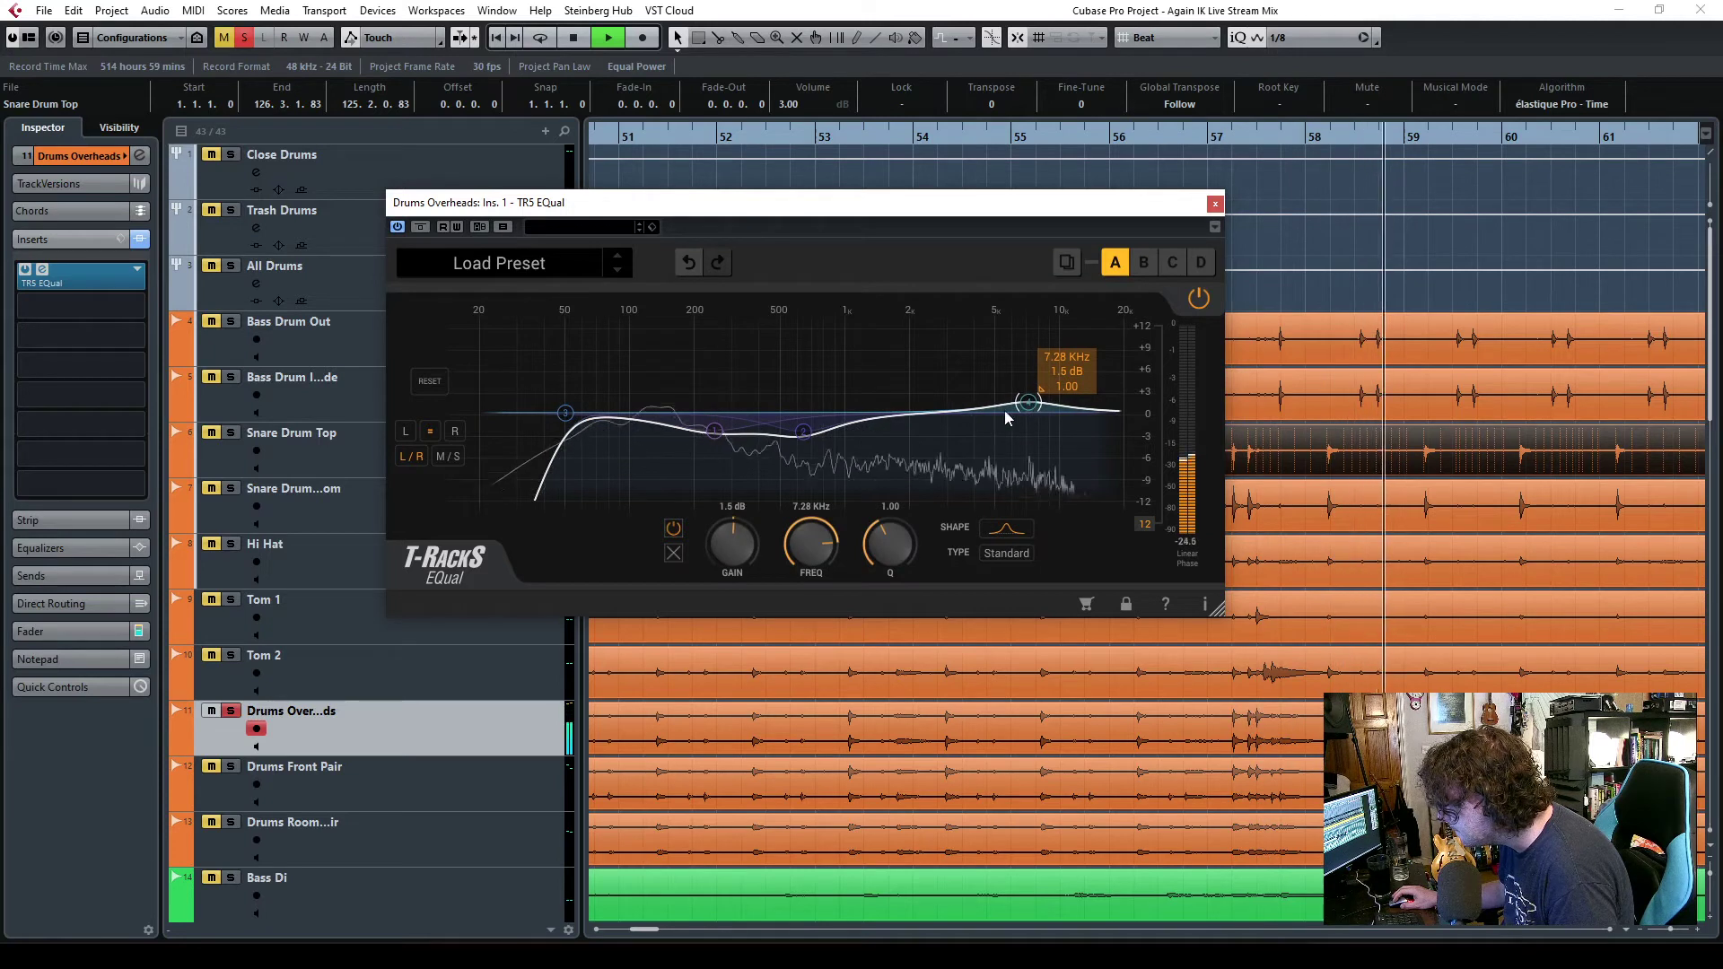
{"action": "left_click", "coordinate": [805, 434]}
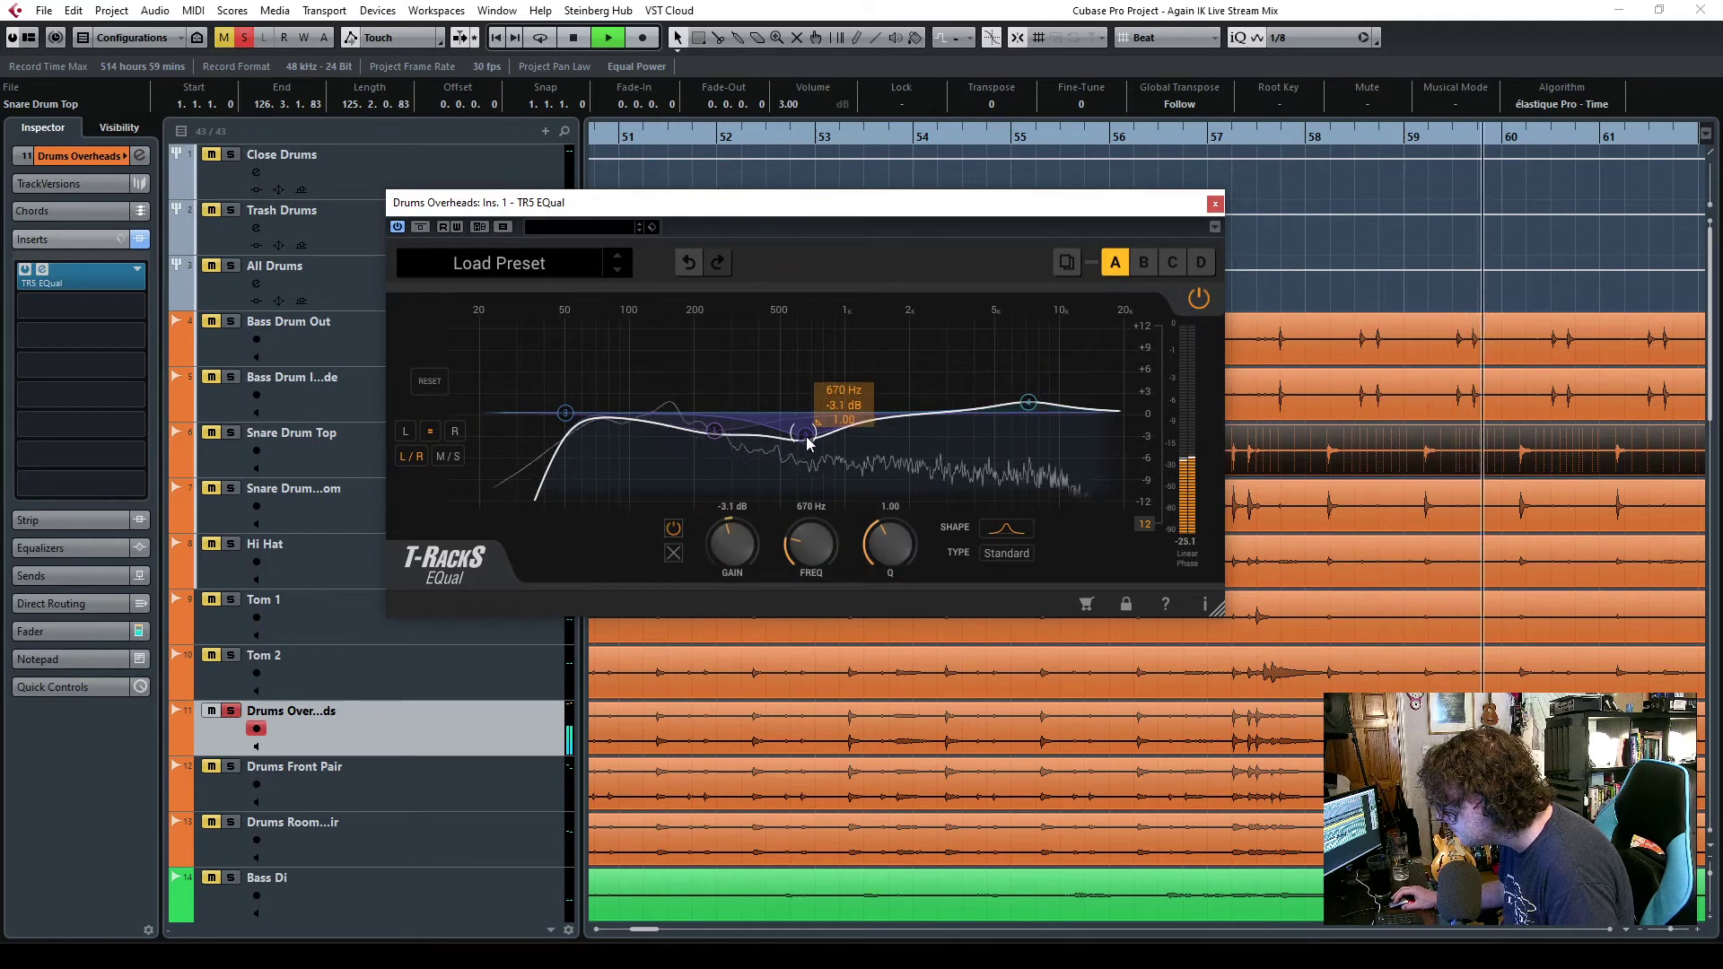
{"action": "left_click", "coordinate": [1215, 204]}
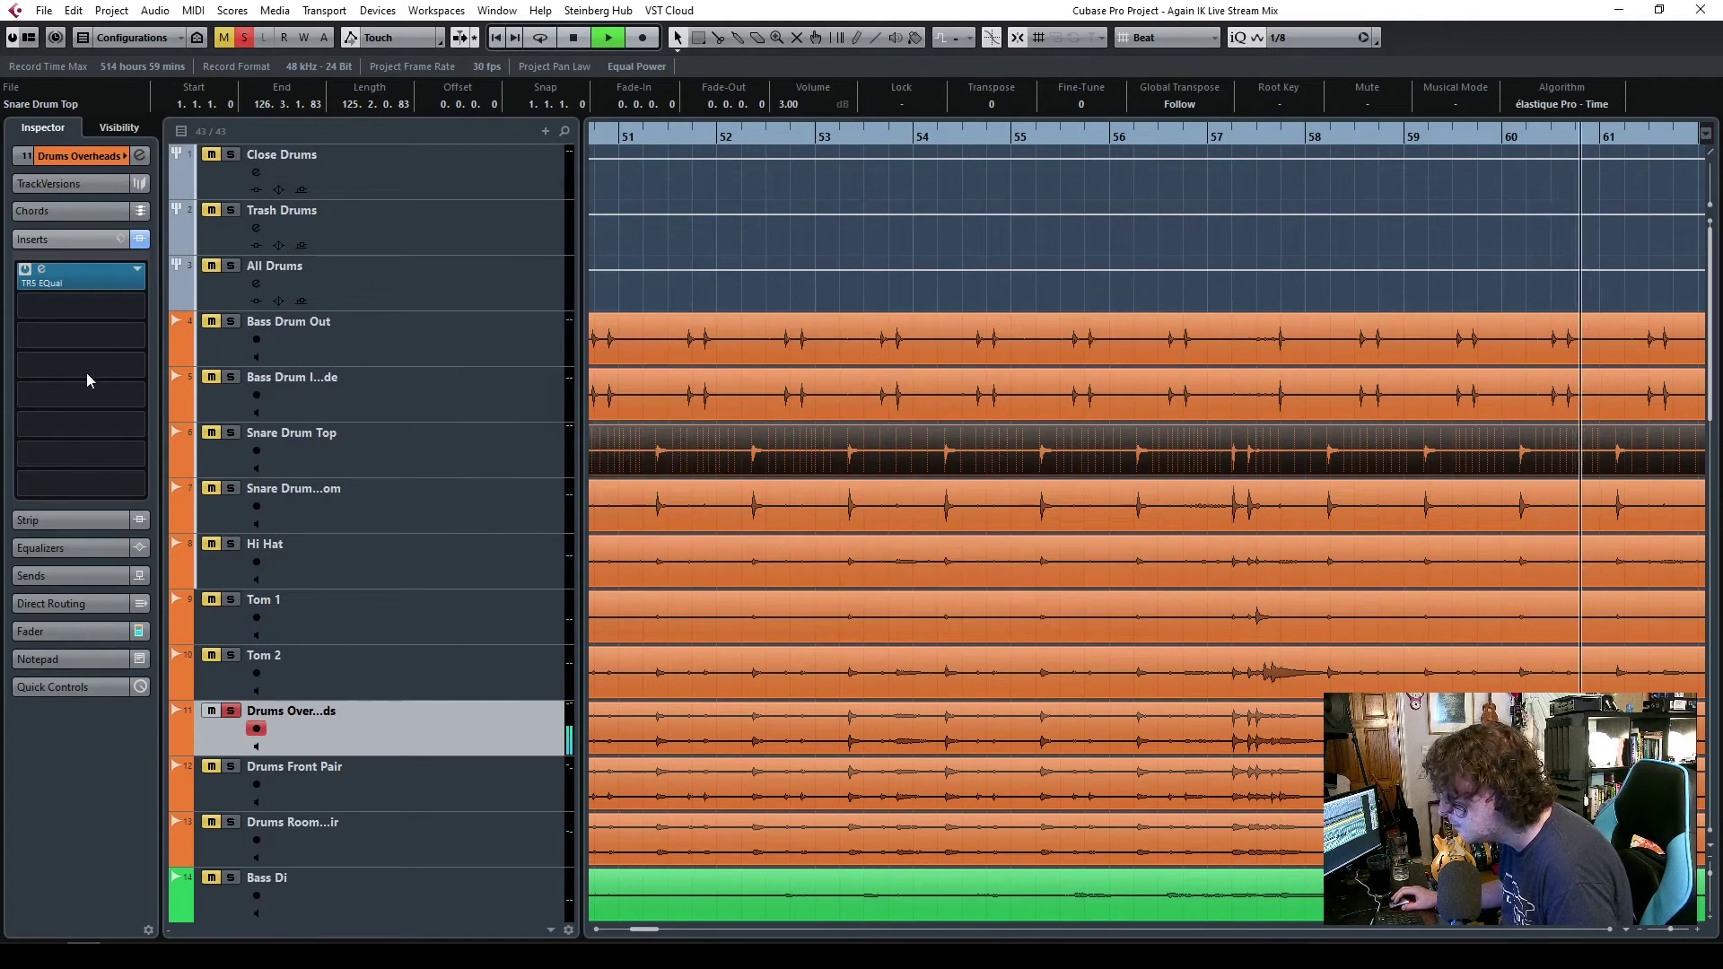
- Stop playback and insert the TR5 White 2A compressor in the second insert slot of Drums Overheads
{"action": "left_click", "coordinate": [104, 305]}
{"action": "key", "text": "Escape"}
{"action": "key", "text": "space"}
{"action": "left_click", "coordinate": [104, 305]}
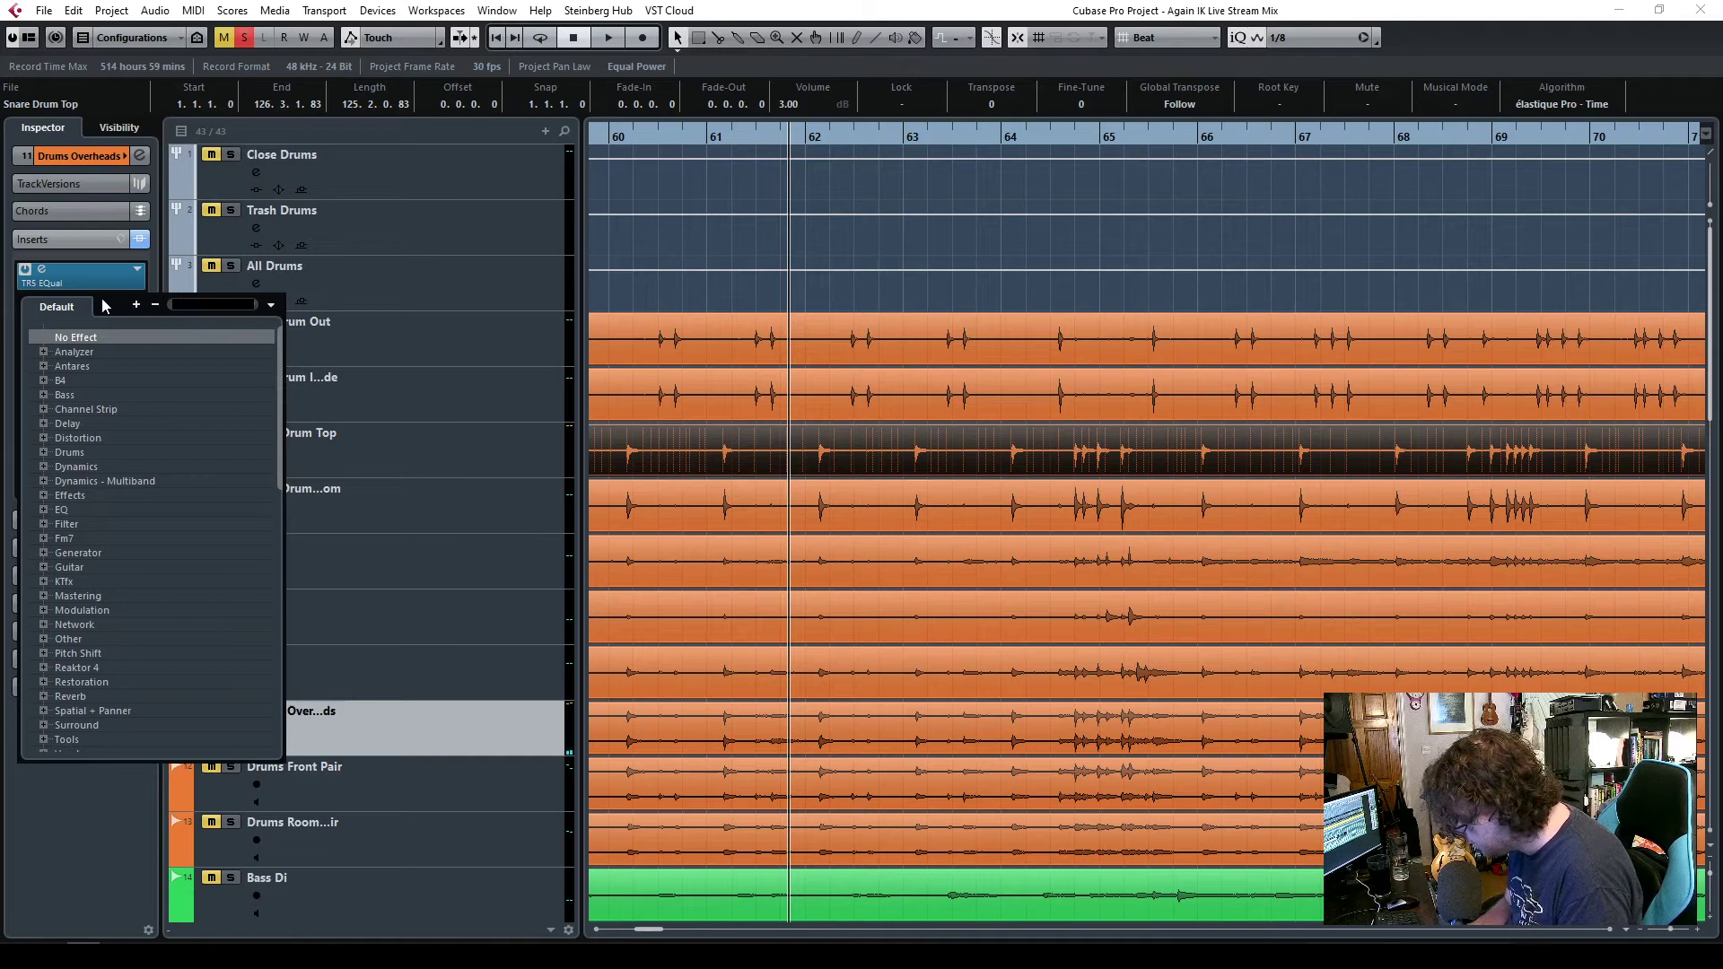
{"action": "type", "text": "tr5"}
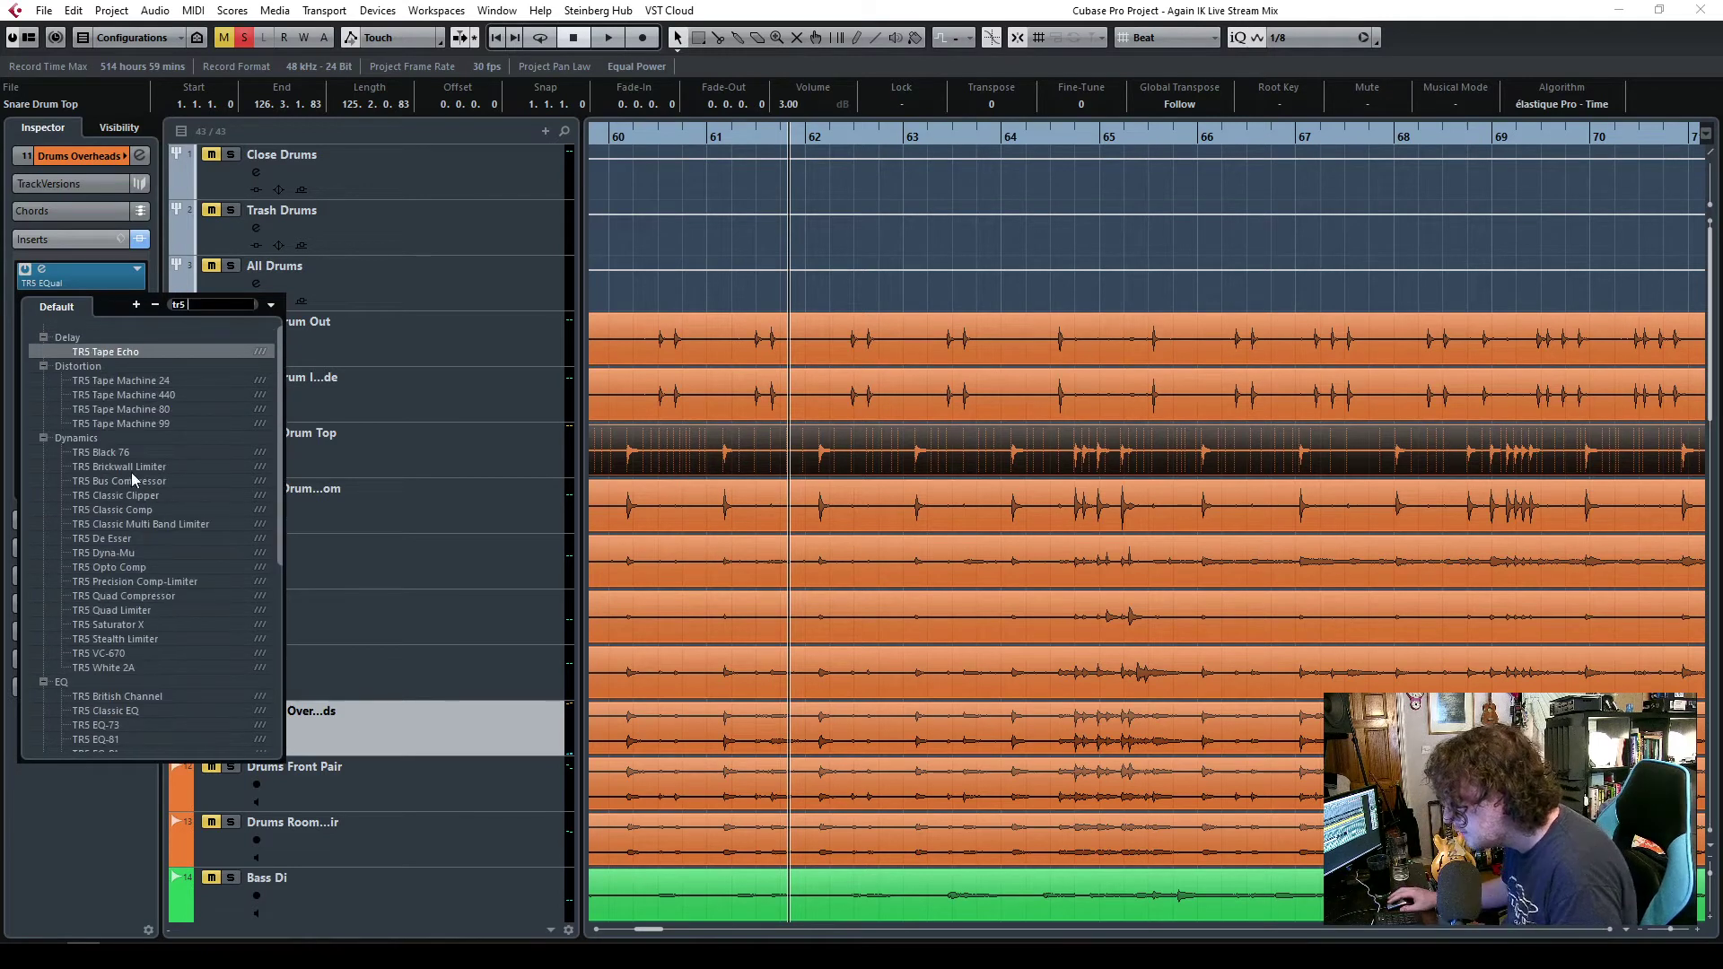
{"action": "left_click", "coordinate": [110, 669]}
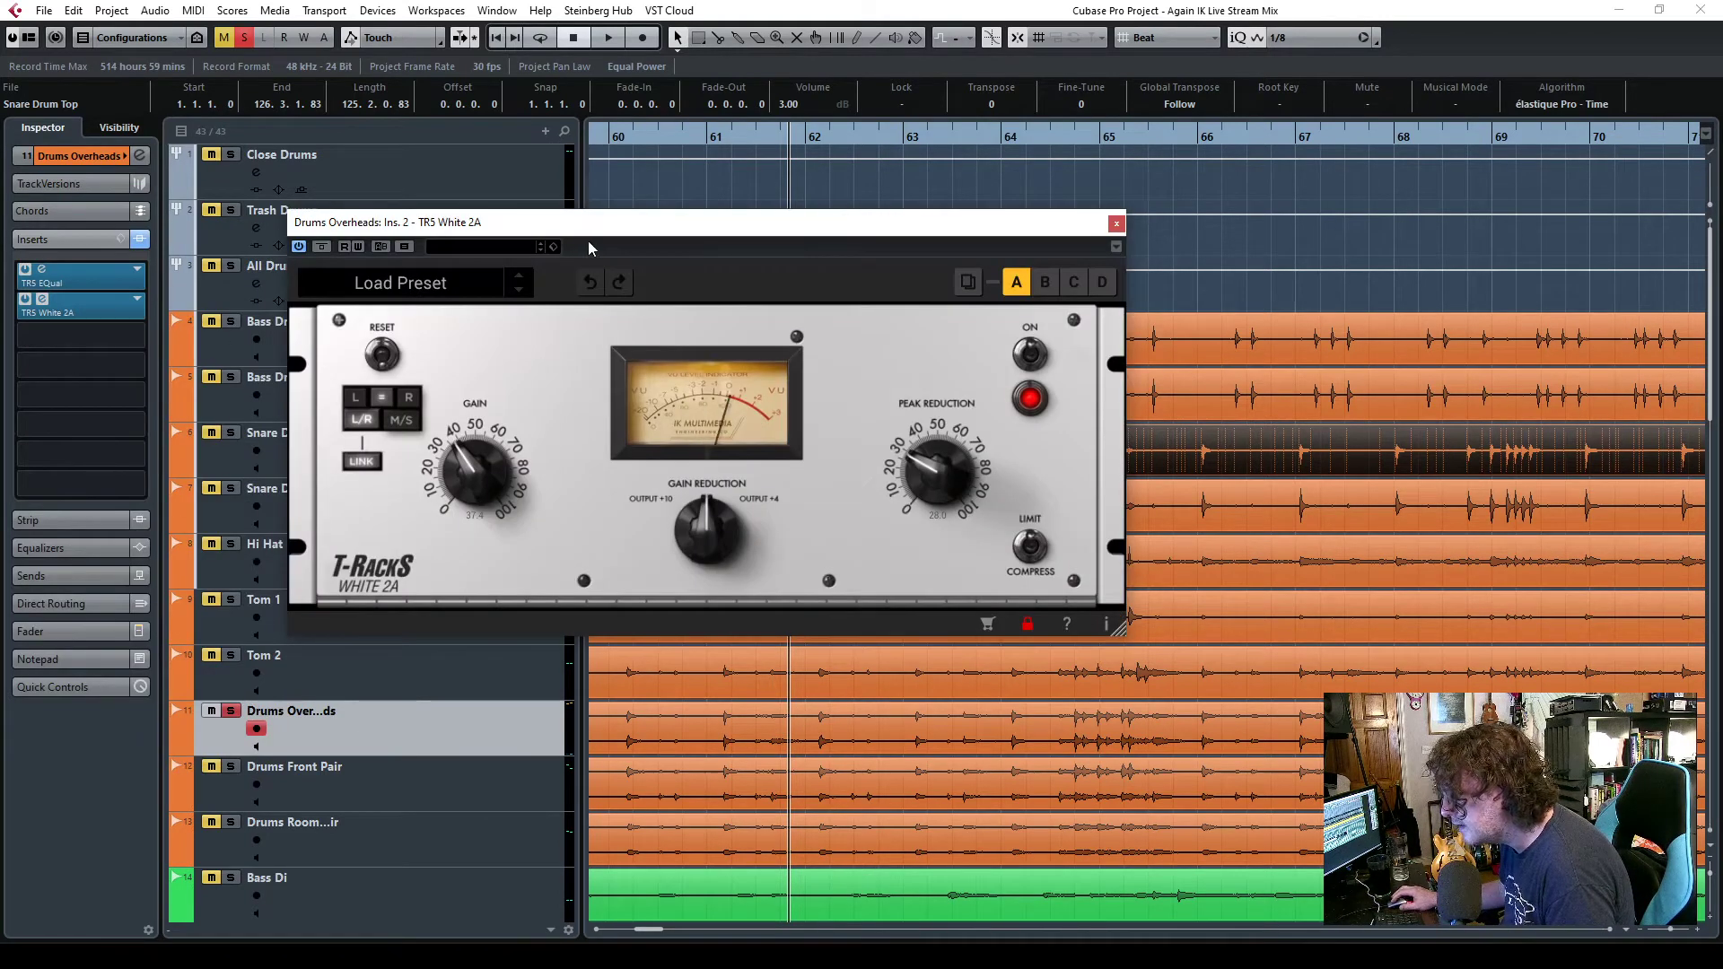
{"action": "left_click_drag", "start_coordinate": [557, 225], "coordinate": [518, 173]}
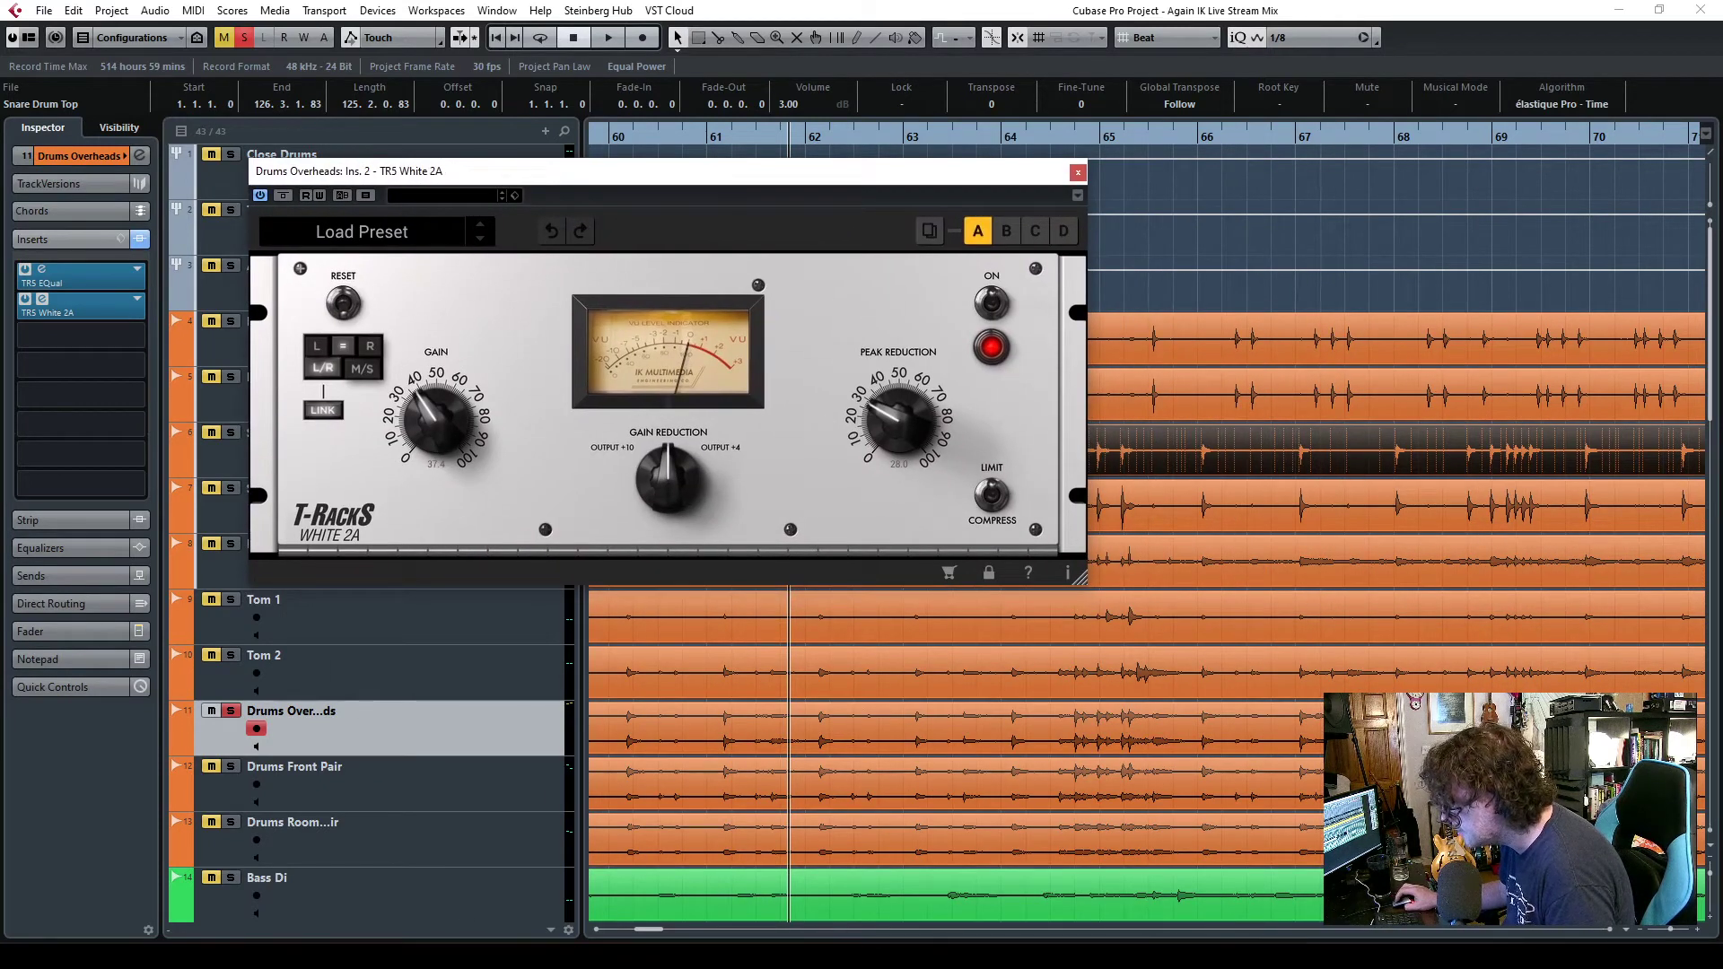
- Play the soloed overheads from about bar 25 and set the White 2A peak reduction to about 40
{"action": "left_click_drag", "start_coordinate": [654, 935], "coordinate": [634, 939]}
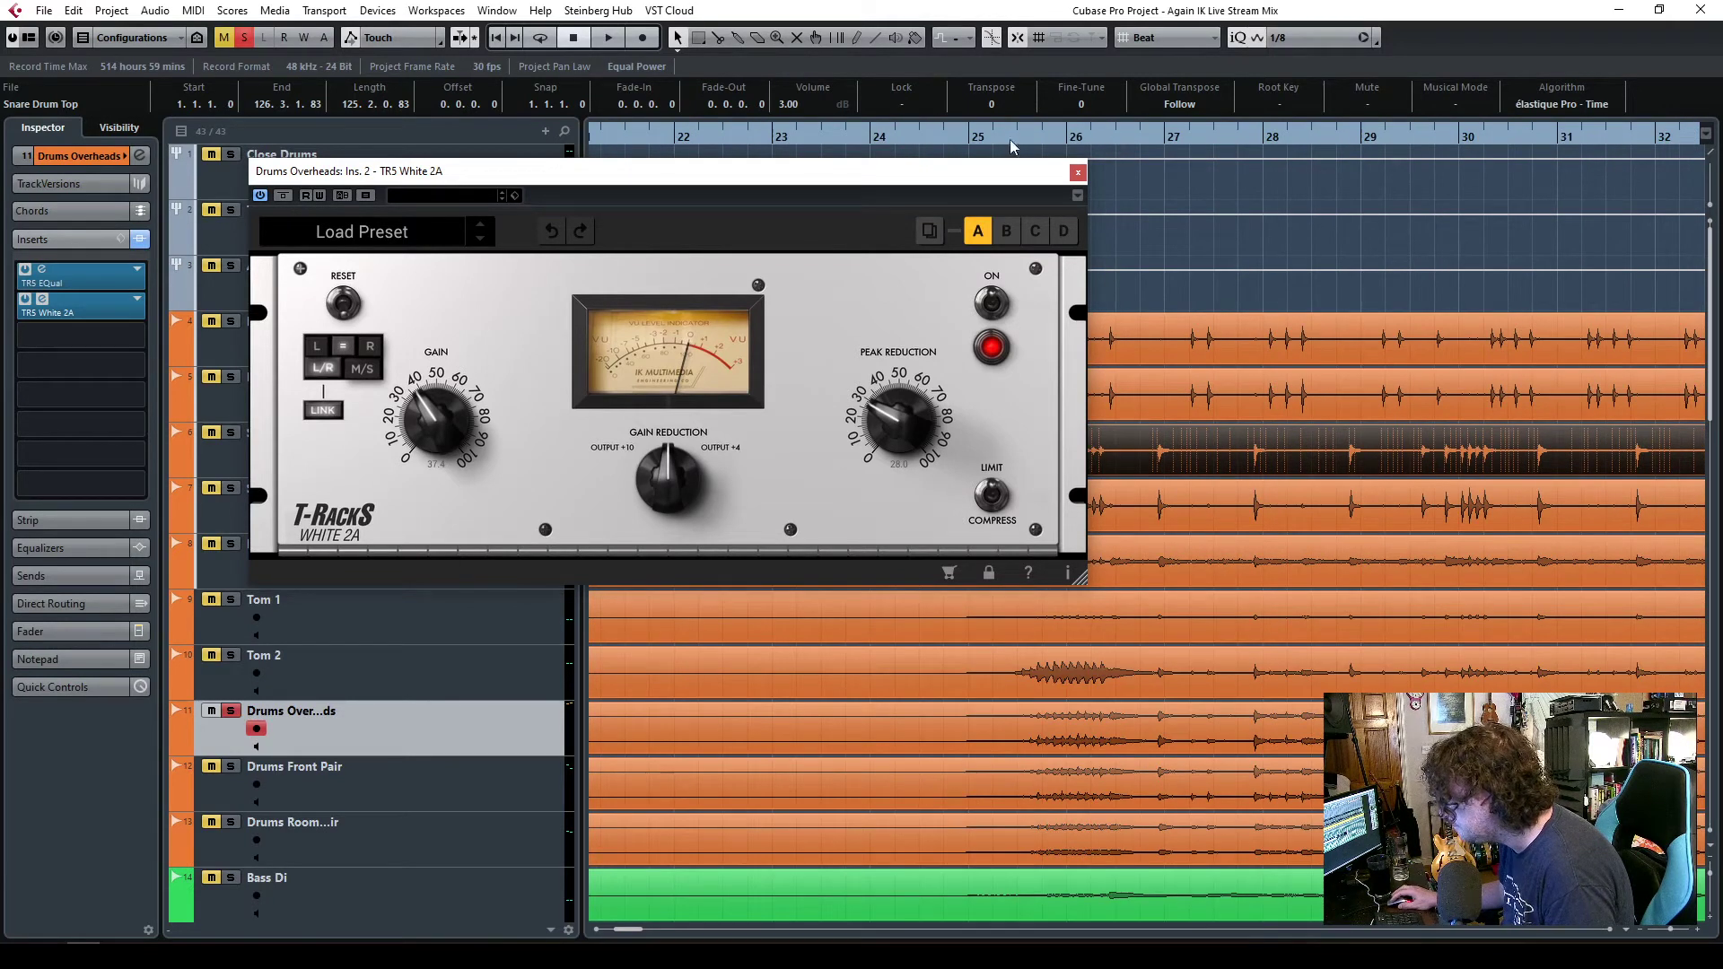
{"action": "left_click_drag", "start_coordinate": [969, 173], "coordinate": [869, 127]}
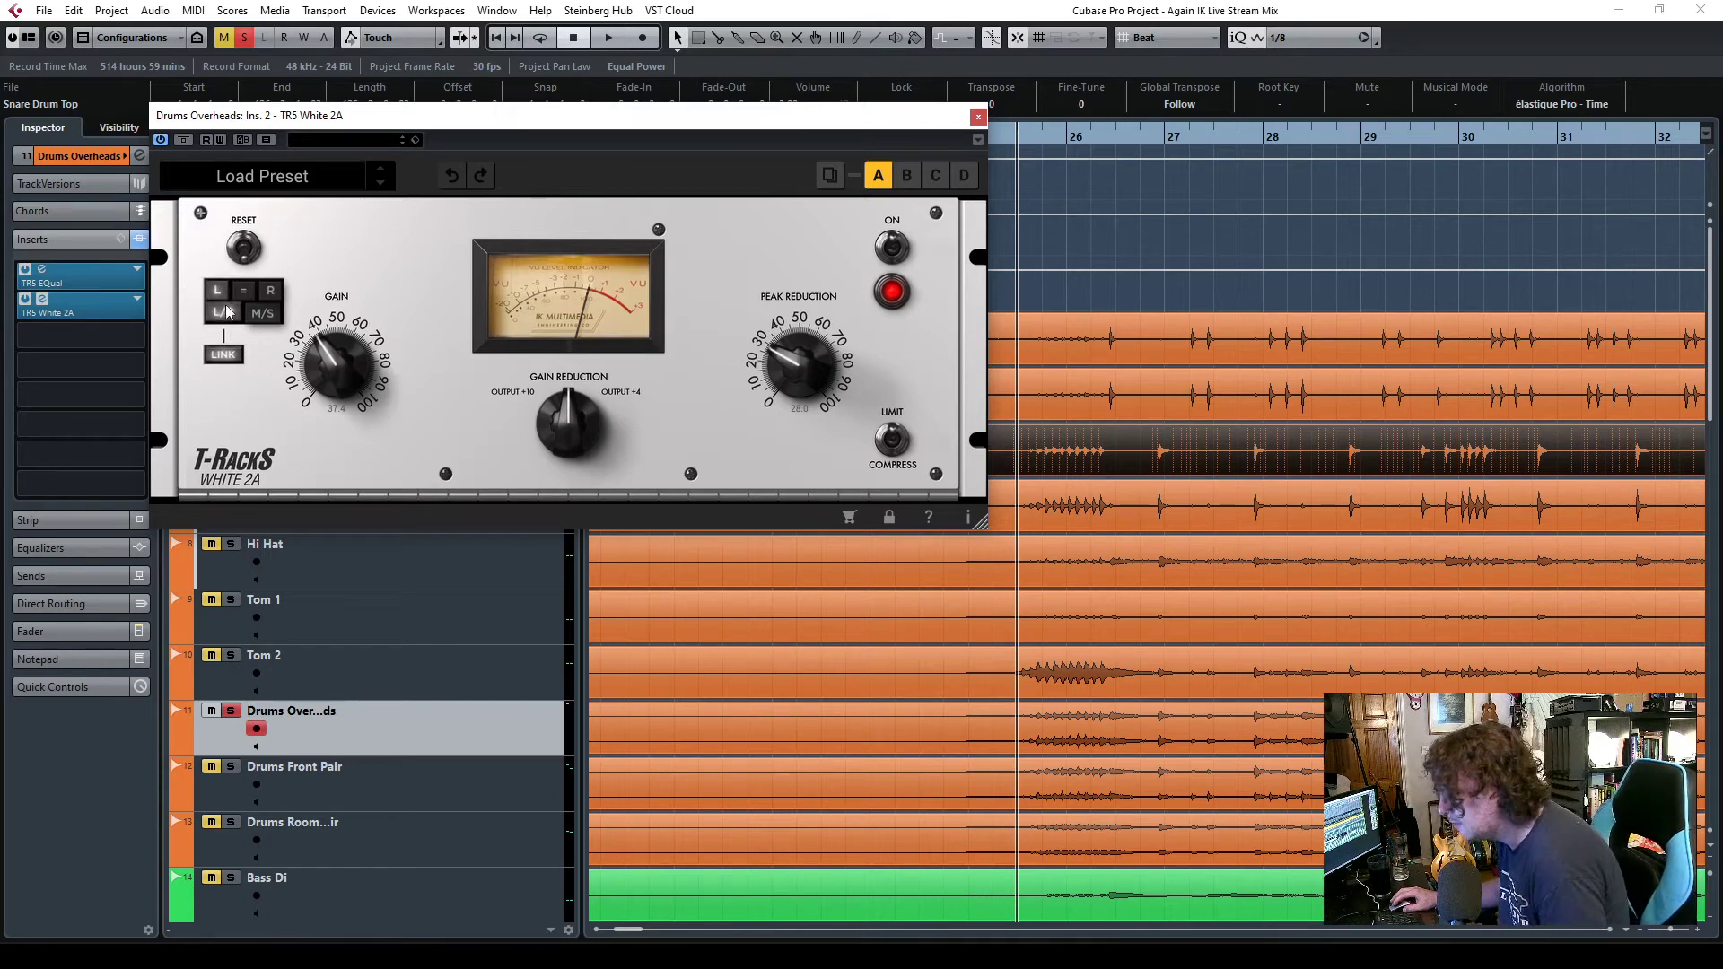
{"action": "key", "text": "space"}
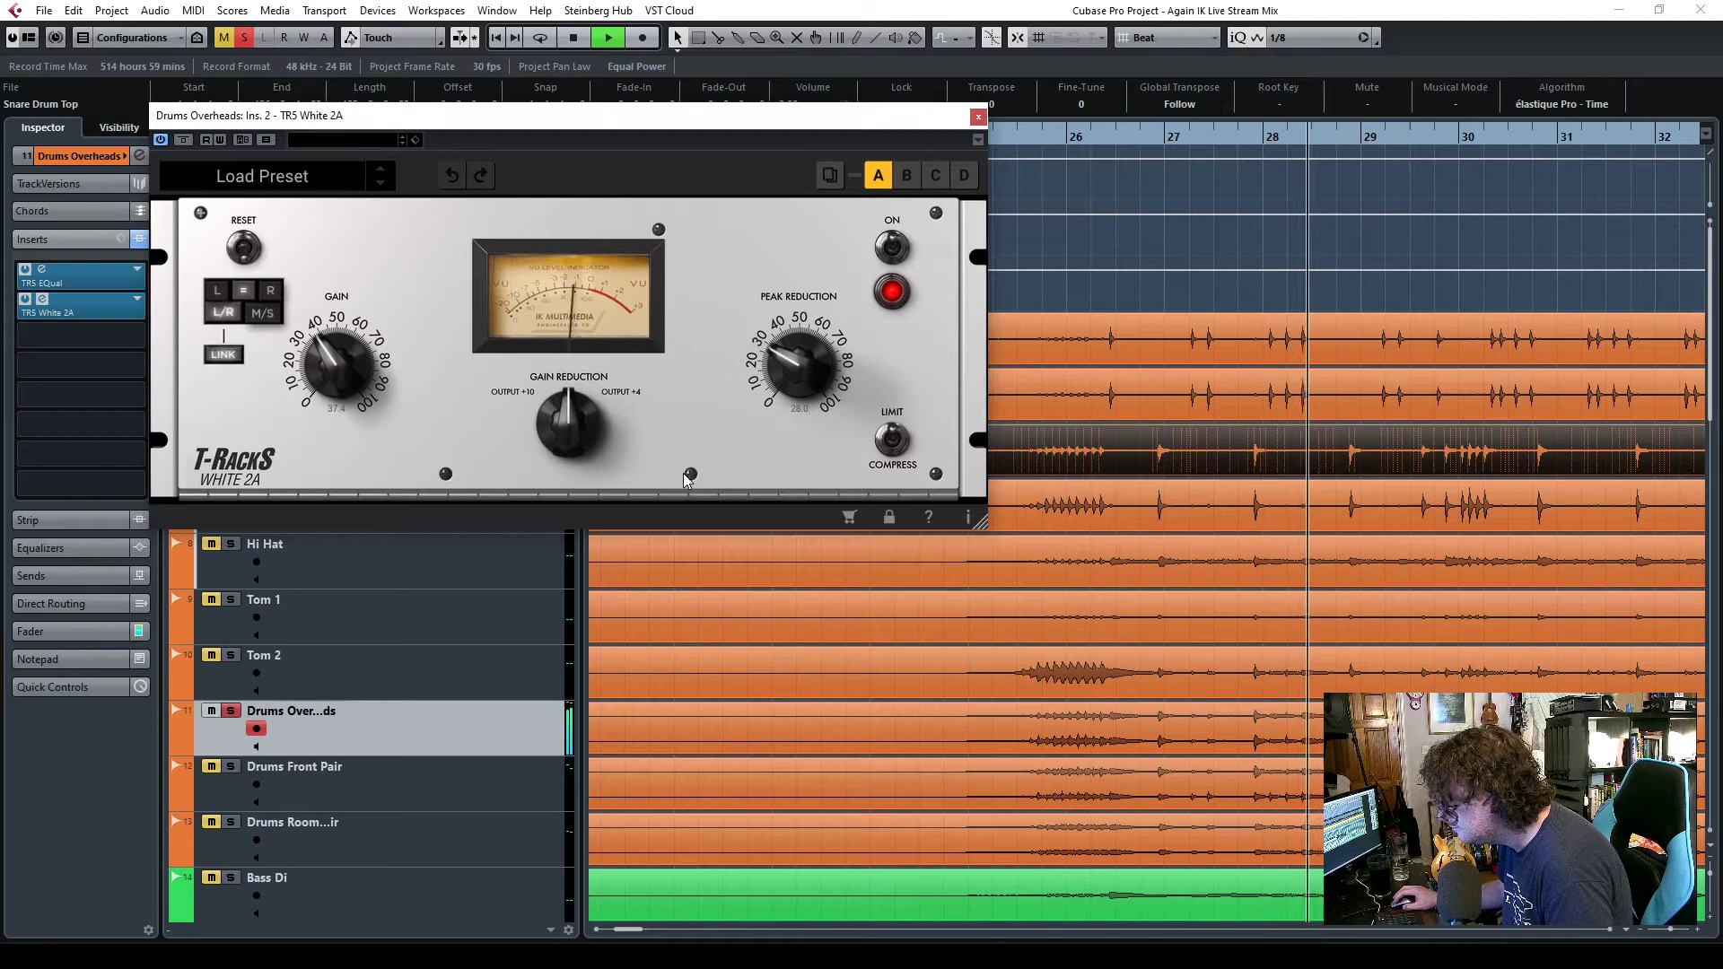
{"action": "left_click_drag", "start_coordinate": [779, 362], "coordinate": [790, 275]}
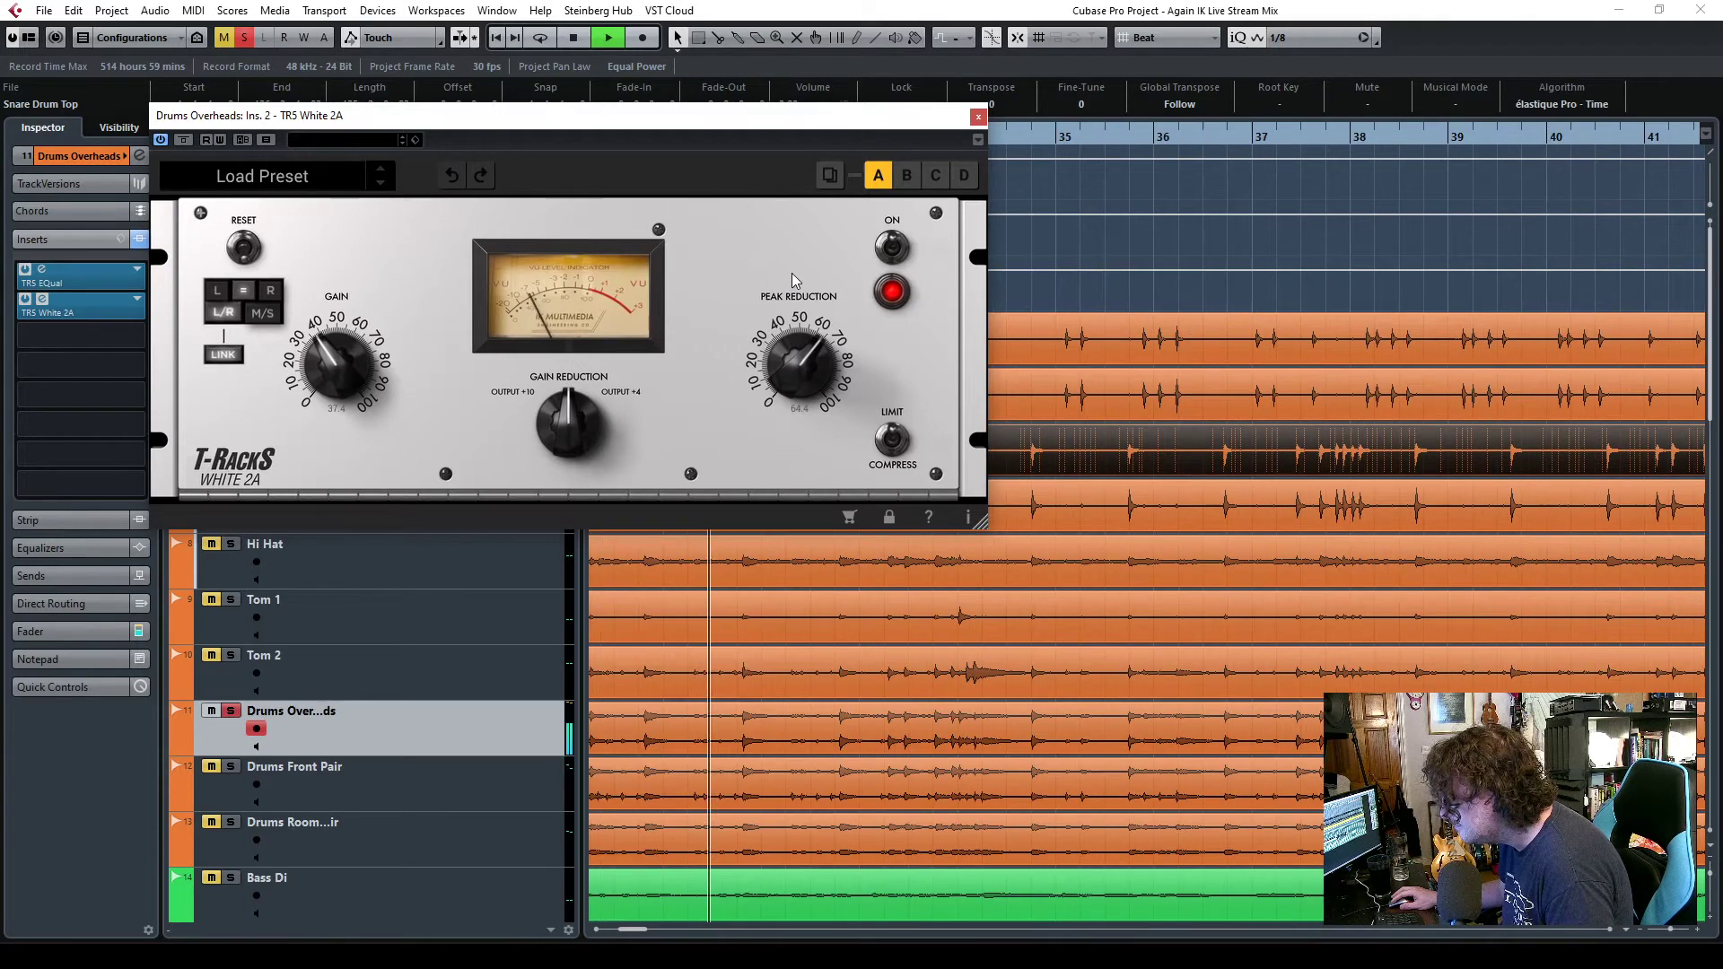
{"action": "left_click_drag", "start_coordinate": [788, 273], "coordinate": [779, 334]}
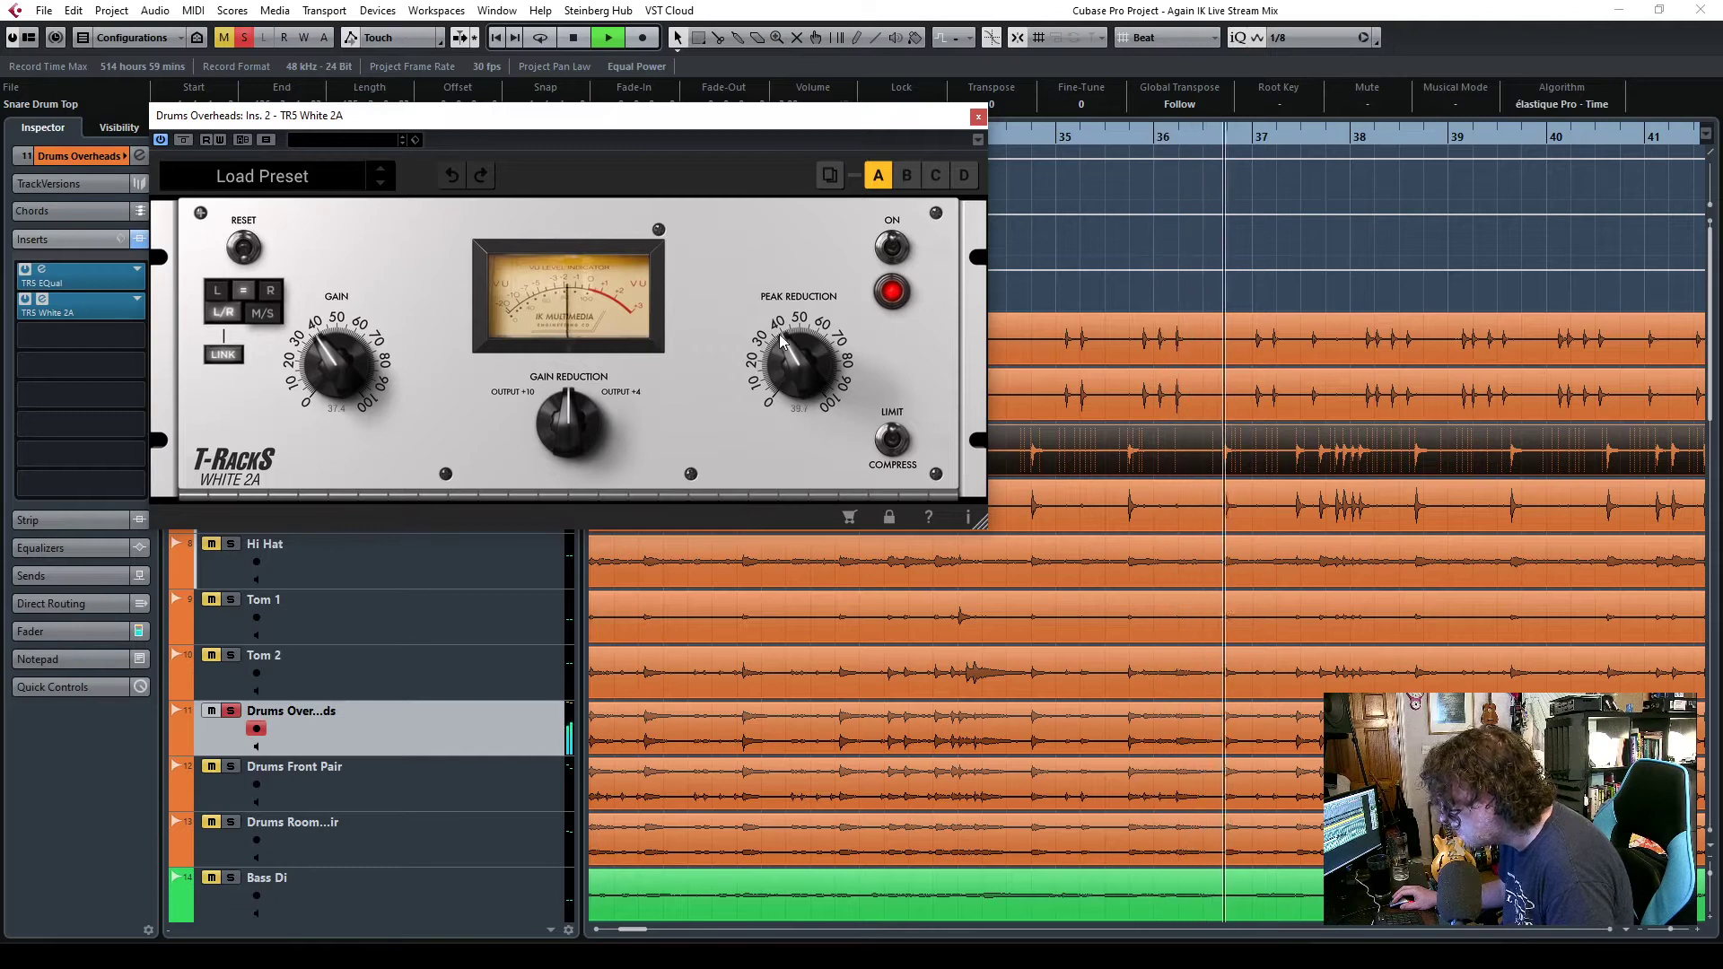
- Deepen the Drums Overheads equalizer cut at 246 Hz to about 3.3 dB and add a 2 dB cut at 1.43 kHz
{"action": "left_click", "coordinate": [978, 116]}
{"action": "left_click", "coordinate": [41, 269]}
{"action": "left_click_drag", "start_coordinate": [804, 437], "coordinate": [713, 444]}
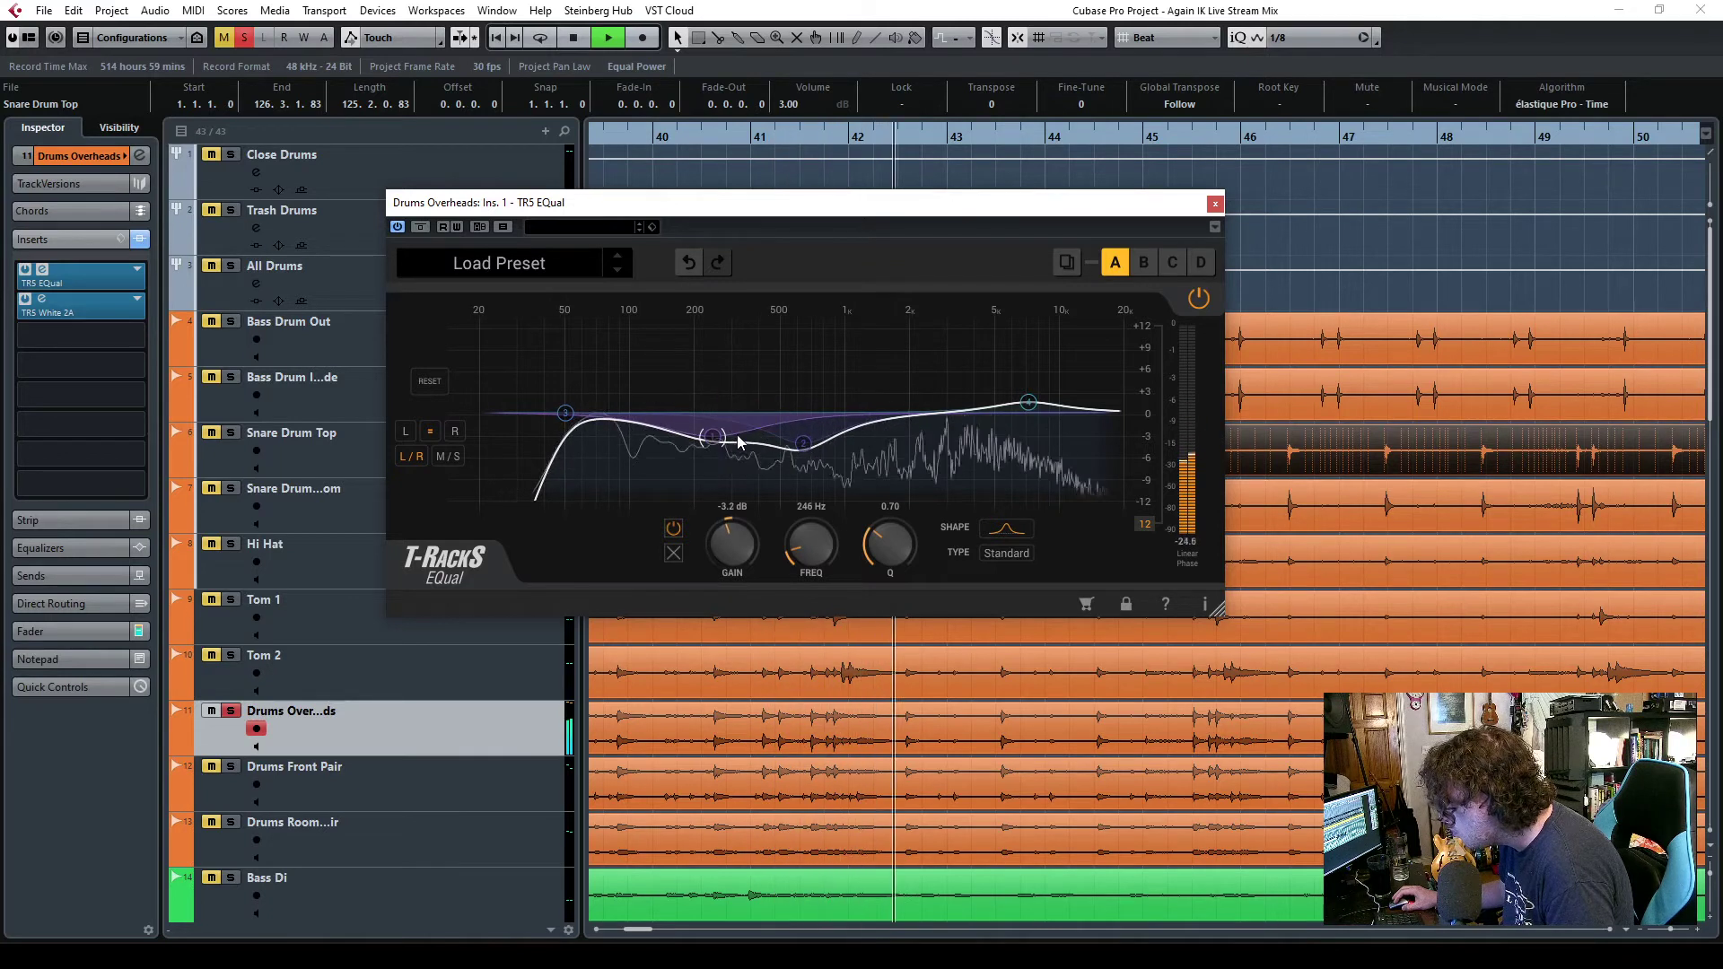
{"action": "double_click", "coordinate": [876, 419]}
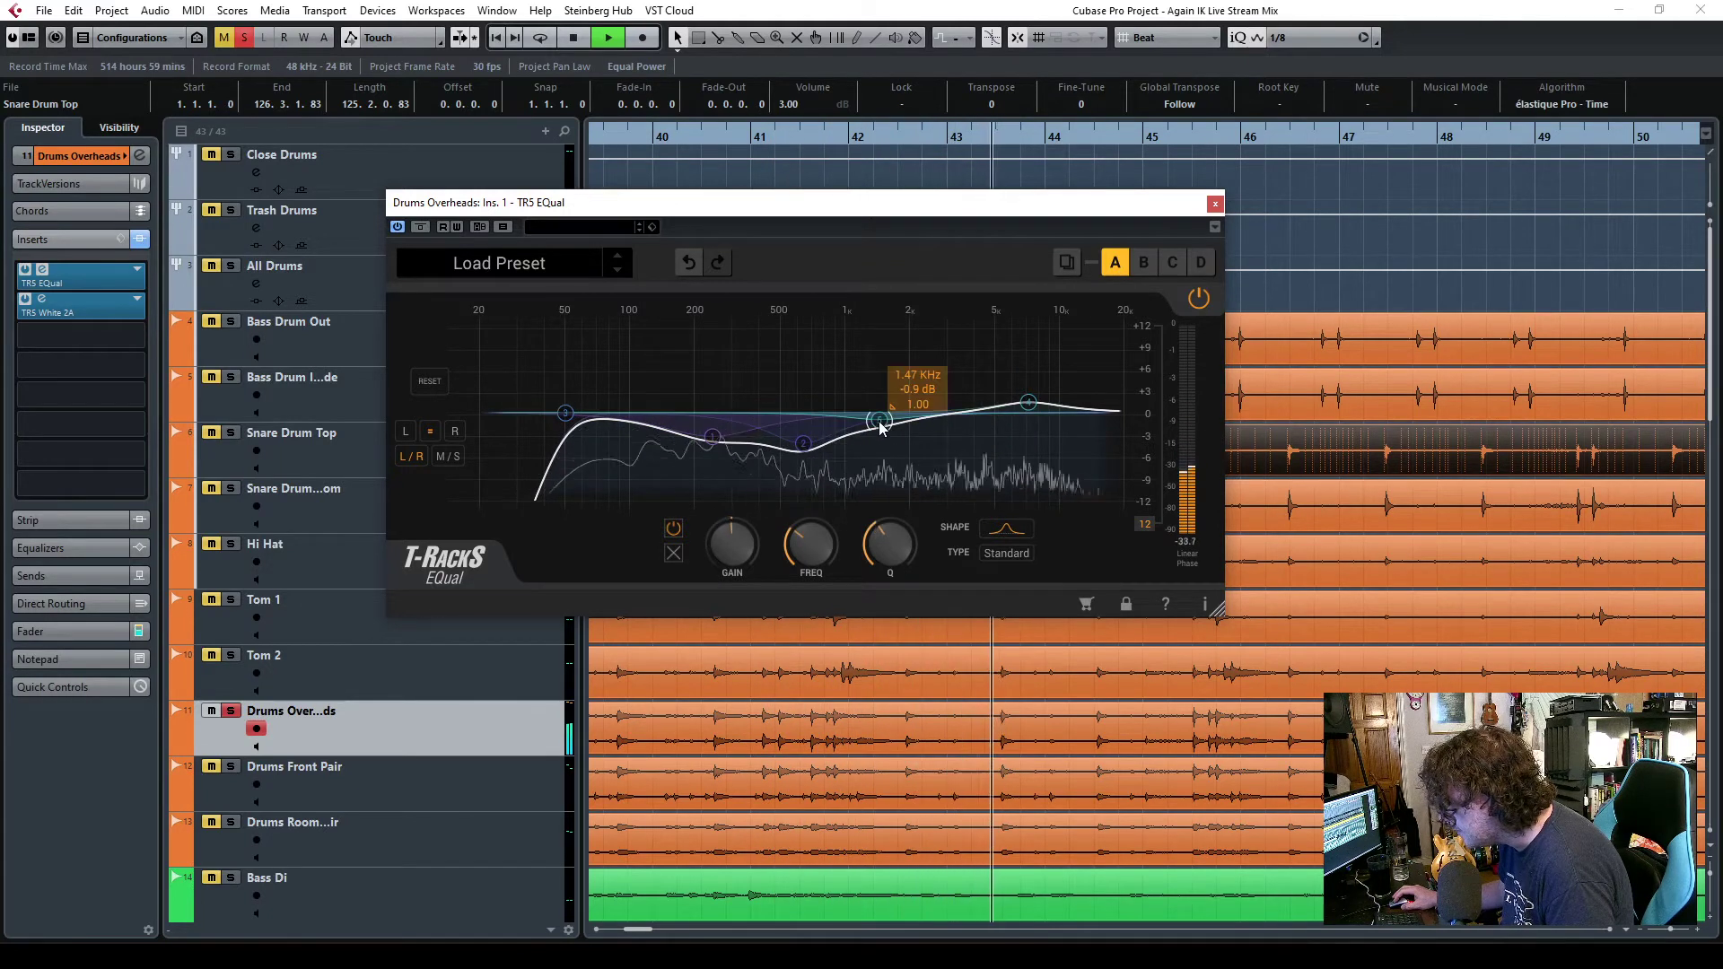
{"action": "mouse_move", "coordinate": [879, 422]}
{"action": "left_mouse_down"}
{"action": "mouse_move", "coordinate": [888, 365]}
{"action": "mouse_move", "coordinate": [914, 358]}
{"action": "mouse_move", "coordinate": [878, 360]}
{"action": "mouse_move", "coordinate": [878, 435]}
{"action": "left_mouse_up"}
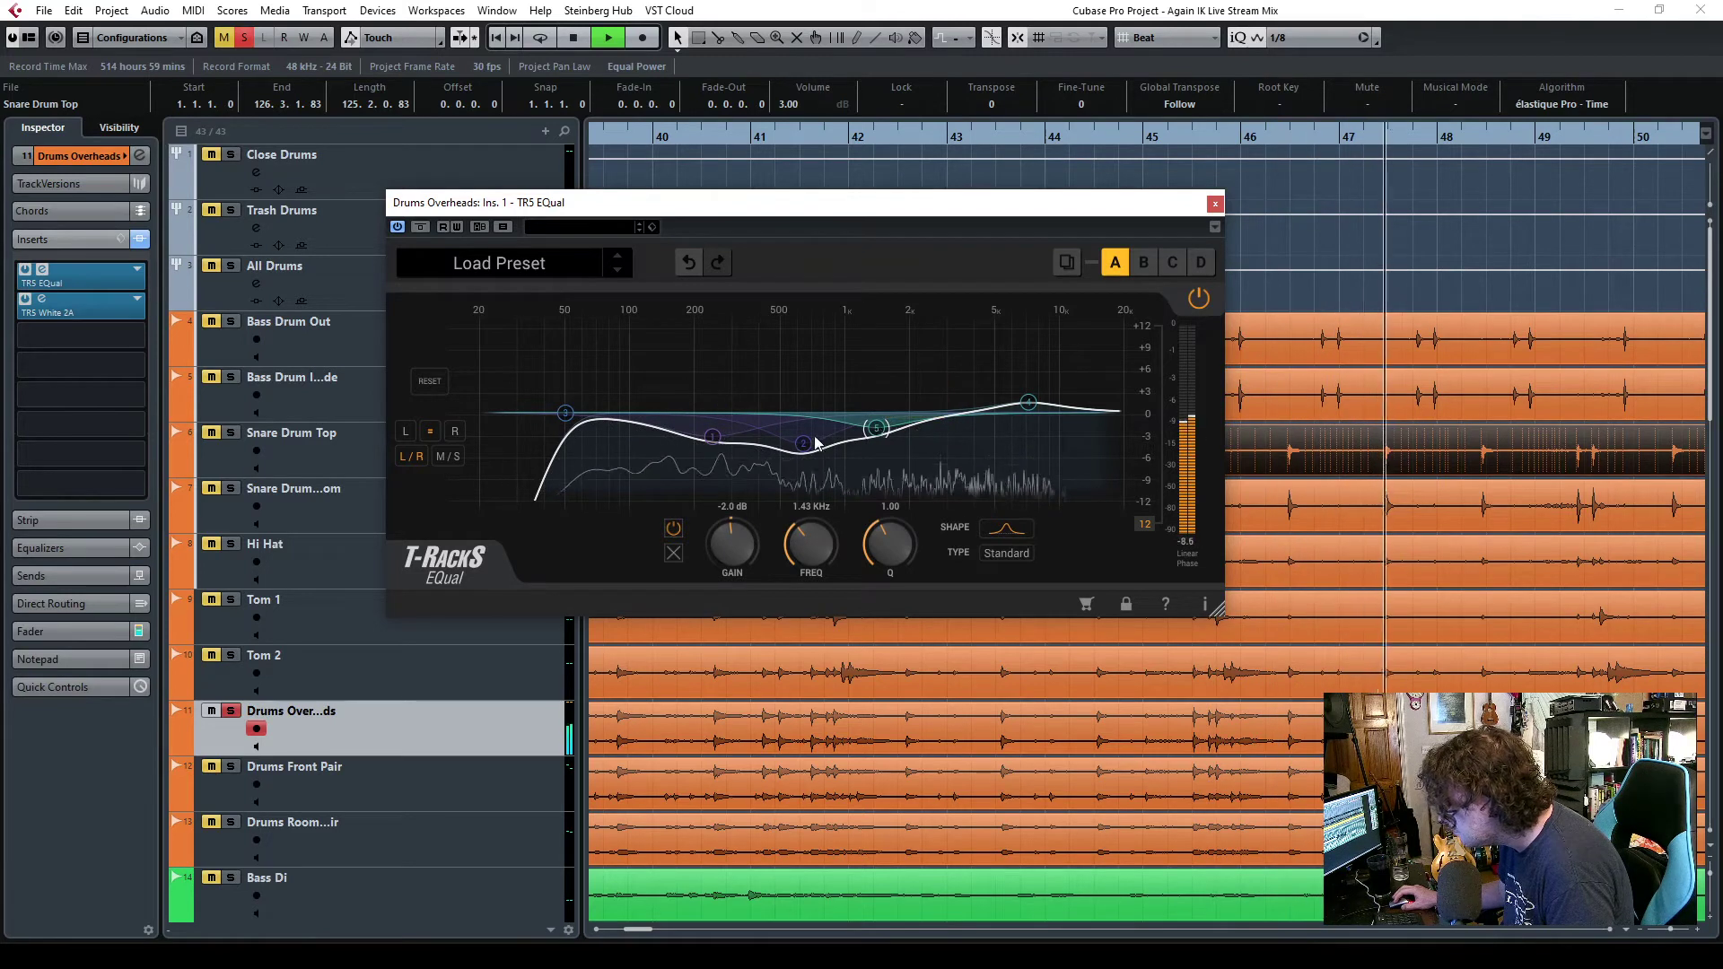
{"action": "left_click", "coordinate": [714, 440]}
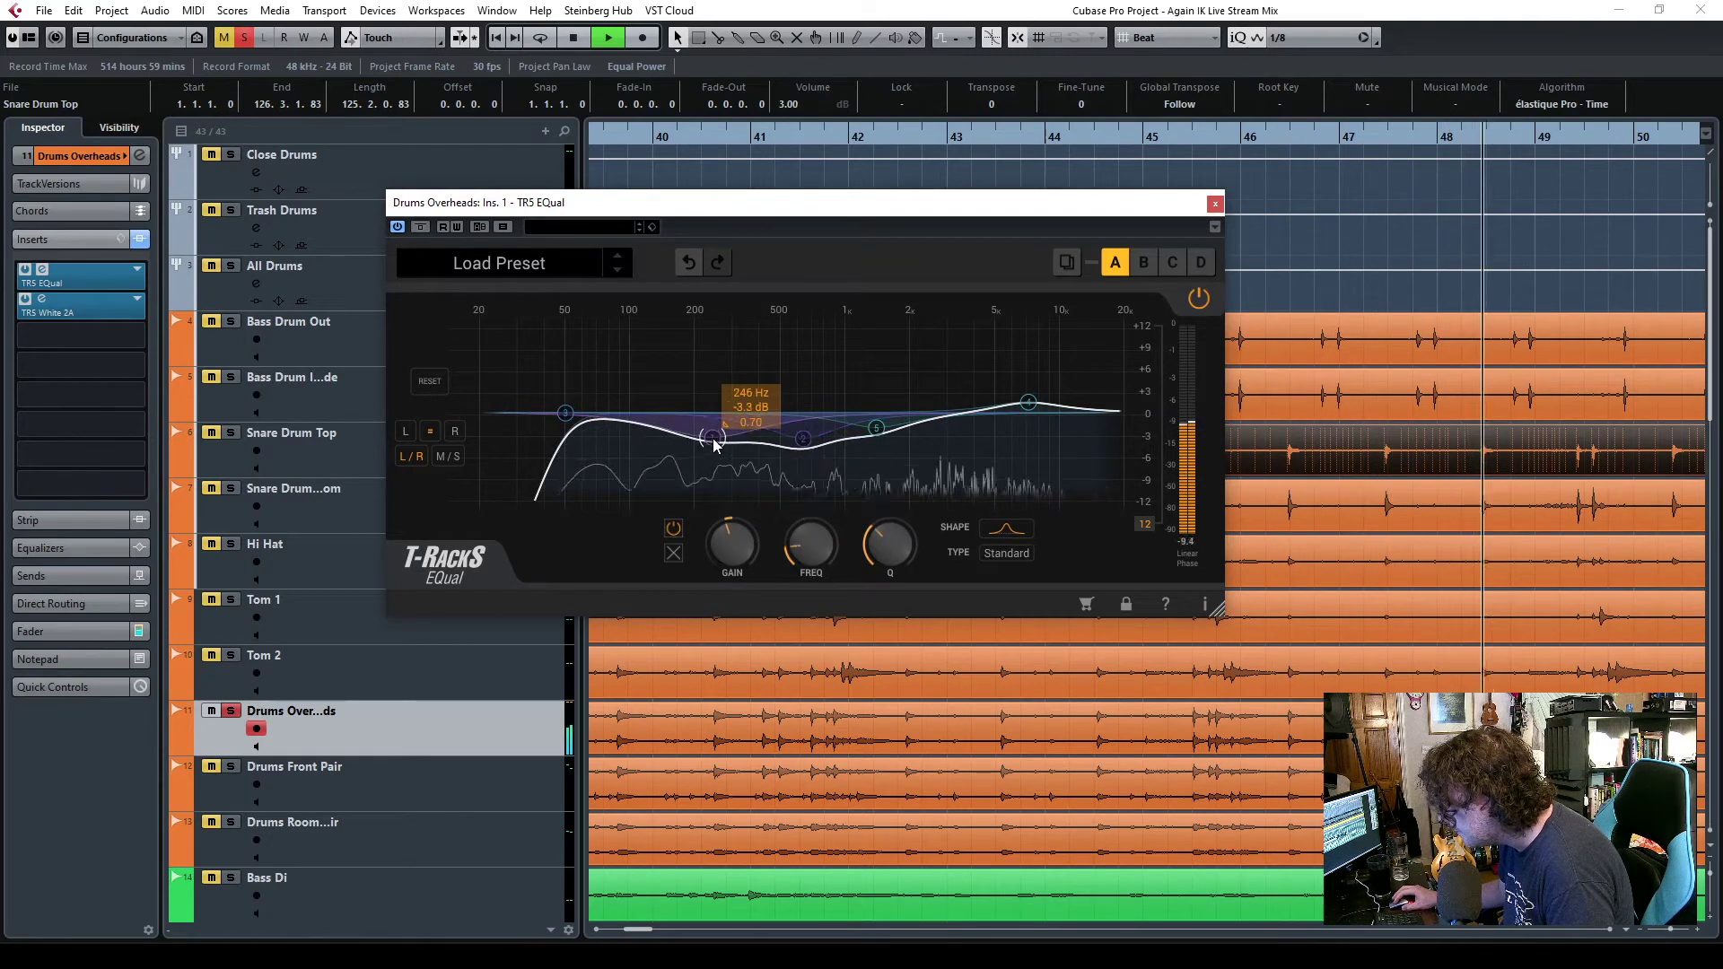
{"action": "left_click", "coordinate": [1214, 203]}
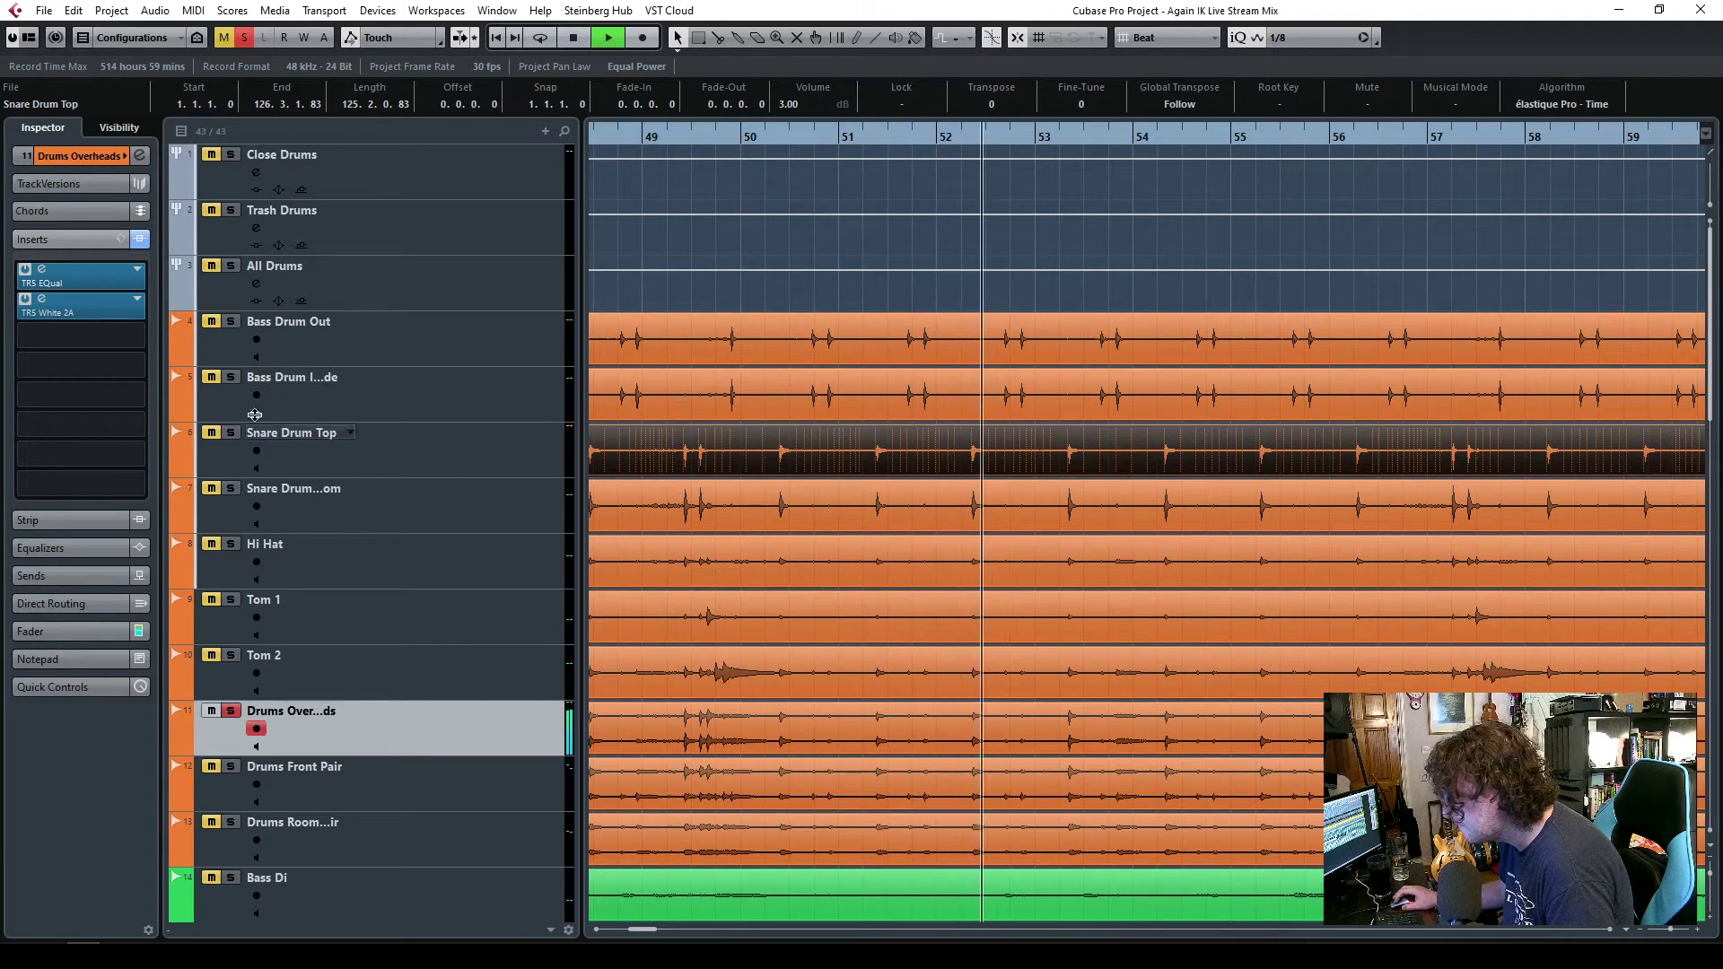
- Solo Bass Drum Out, Bass Drum Inside, Snare Drum Top and Snare Drum Bottom along with the overheads
{"action": "left_click", "coordinate": [230, 321]}
{"action": "left_click", "coordinate": [231, 377]}
{"action": "left_click", "coordinate": [230, 433]}
{"action": "left_click", "coordinate": [230, 489]}
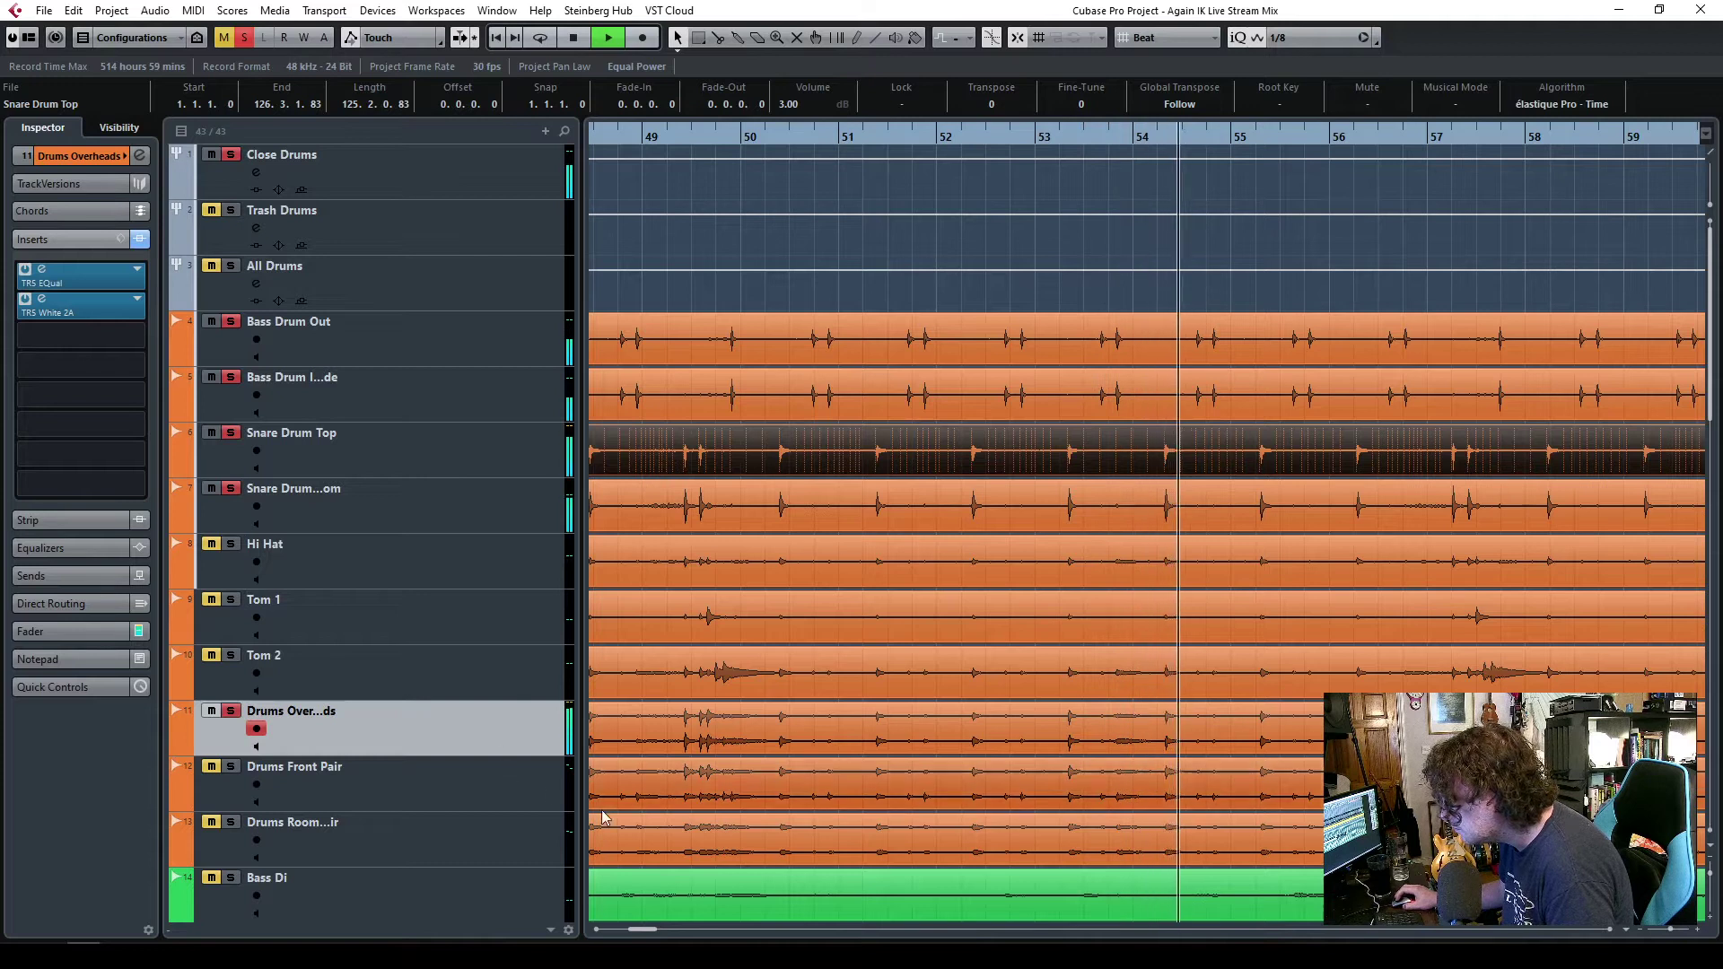
- Lower the Drums Overheads fader to -7.84 dB against the soloed kick and snare, and stop playback
{"action": "left_click", "coordinate": [27, 633]}
{"action": "left_click_drag", "start_coordinate": [51, 534], "coordinate": [48, 580]}
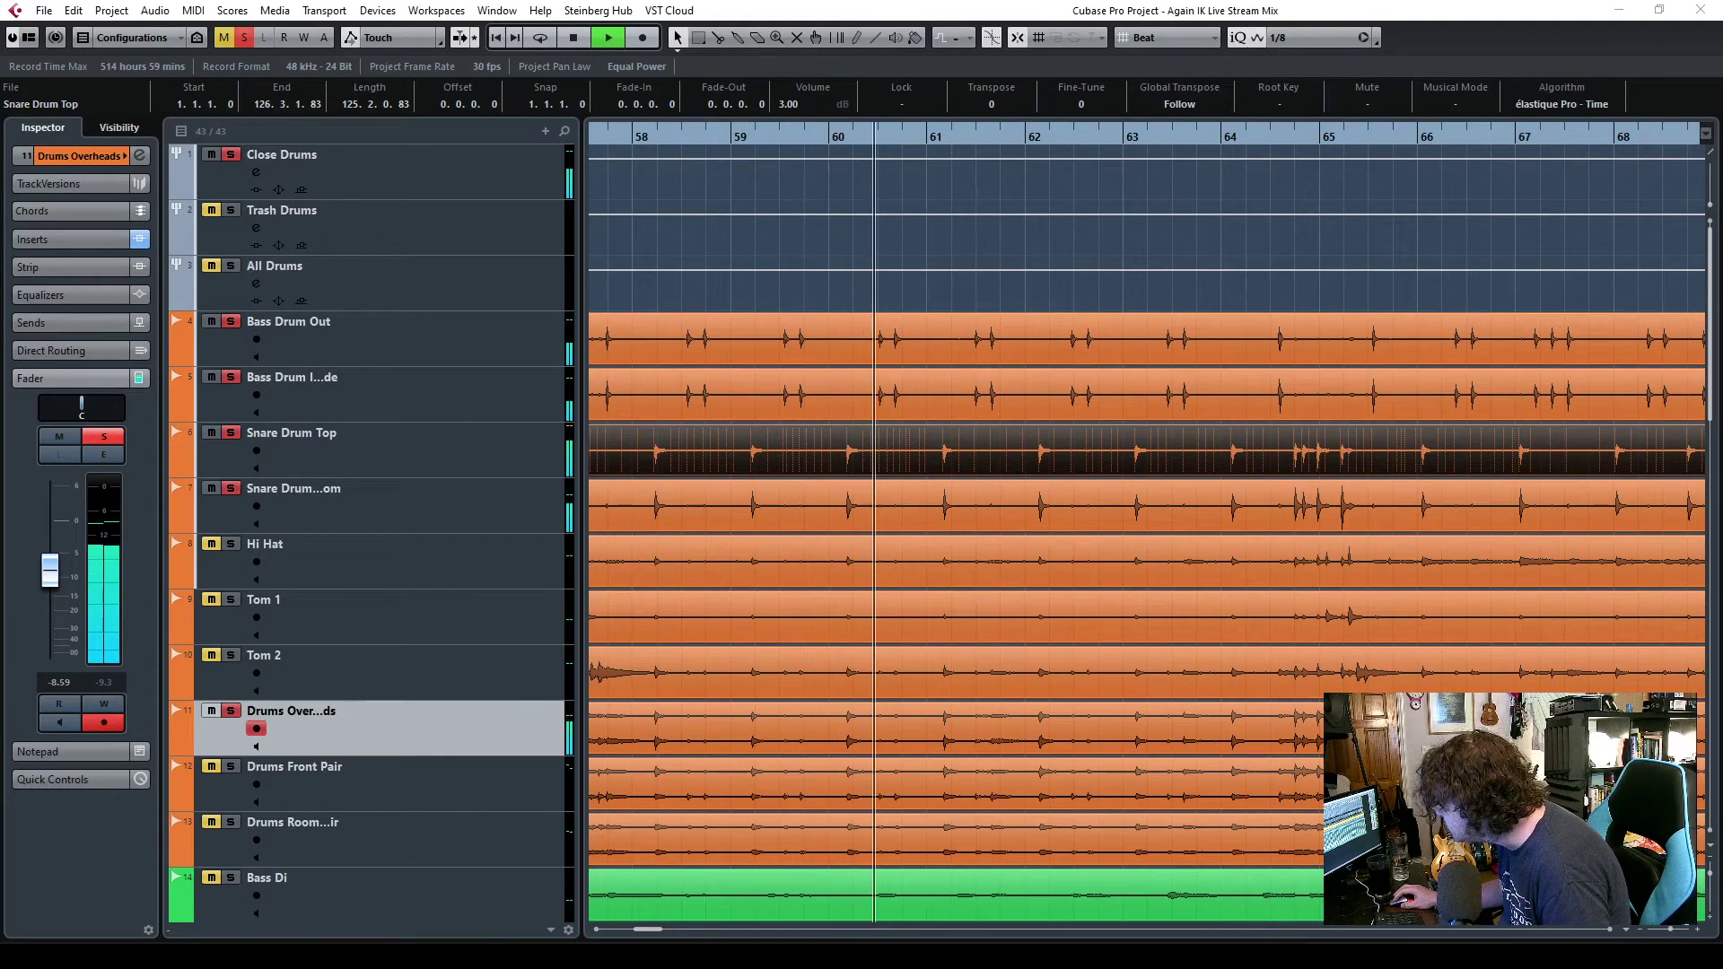
{"action": "left_click_drag", "start_coordinate": [52, 577], "coordinate": [52, 566]}
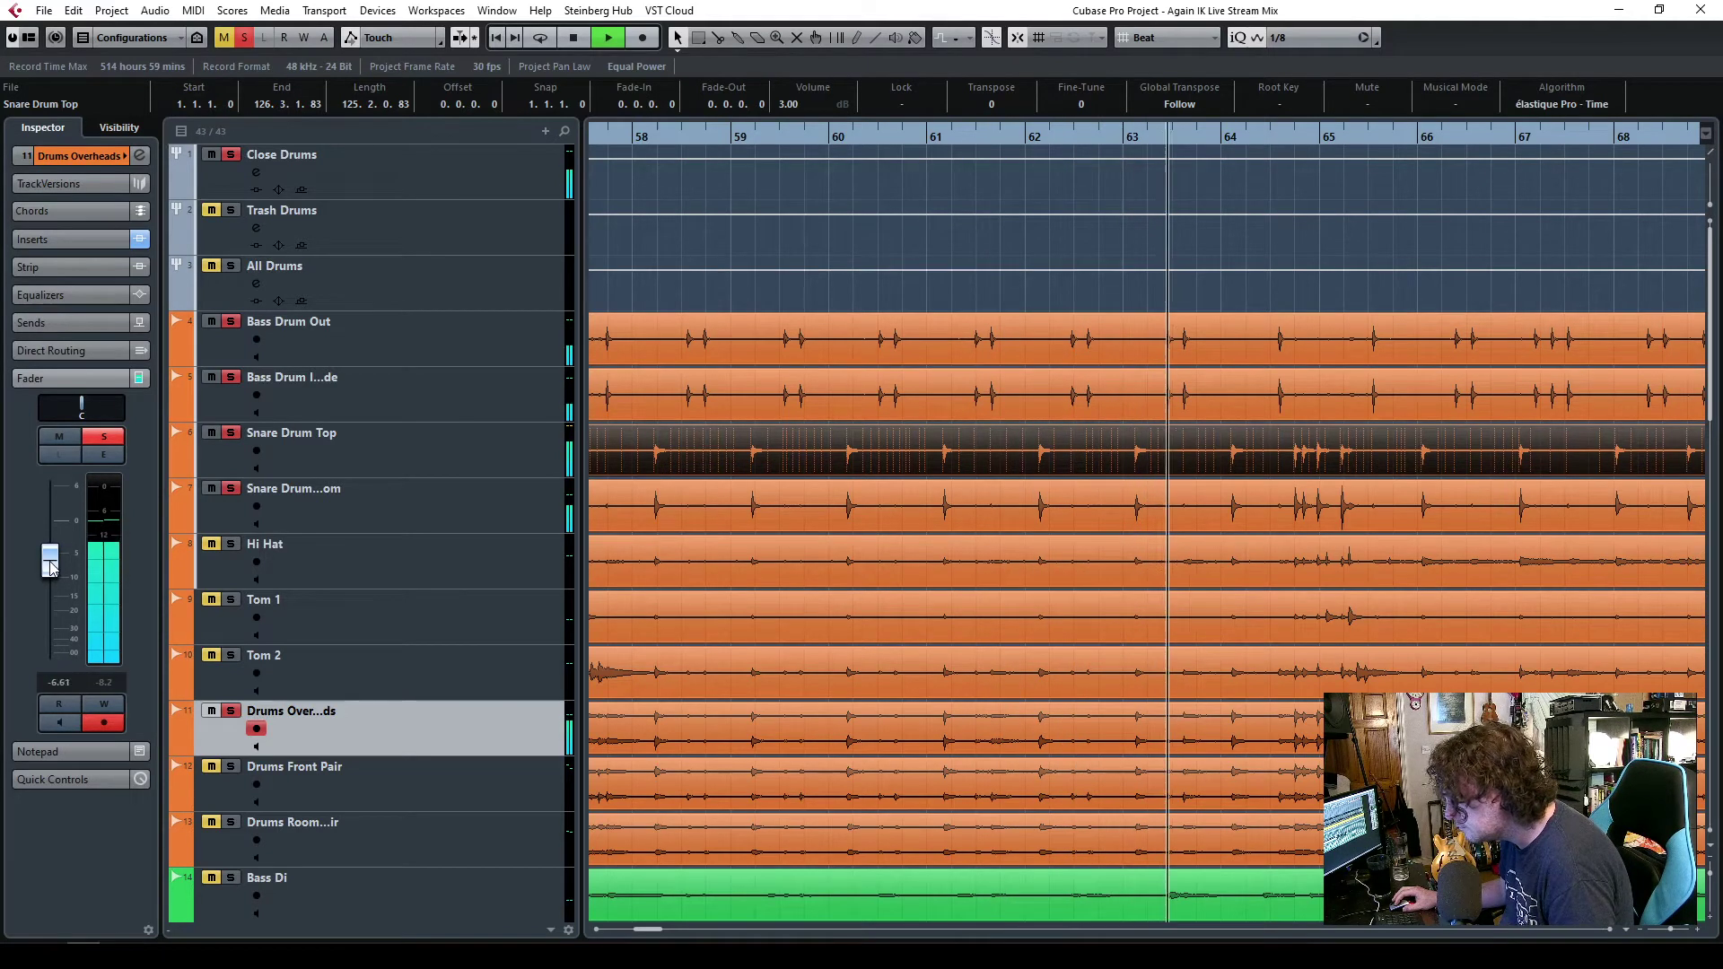
{"action": "left_click_drag", "start_coordinate": [1670, 935], "coordinate": [1664, 935]}
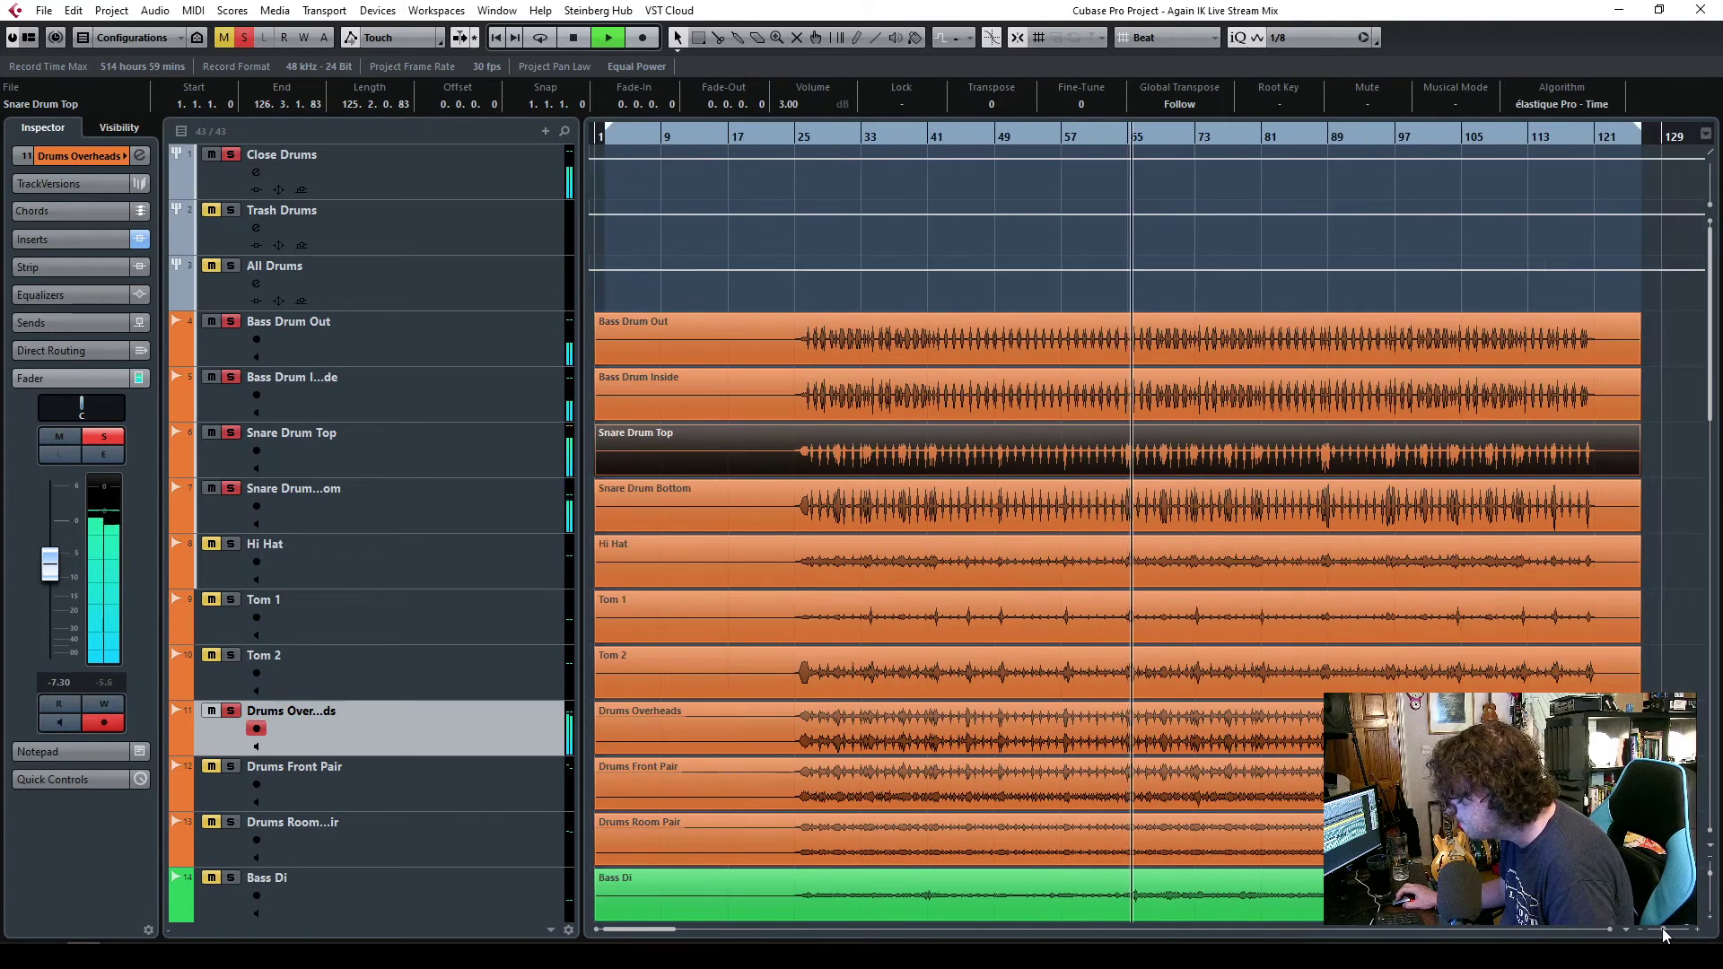
{"action": "key", "text": "space"}
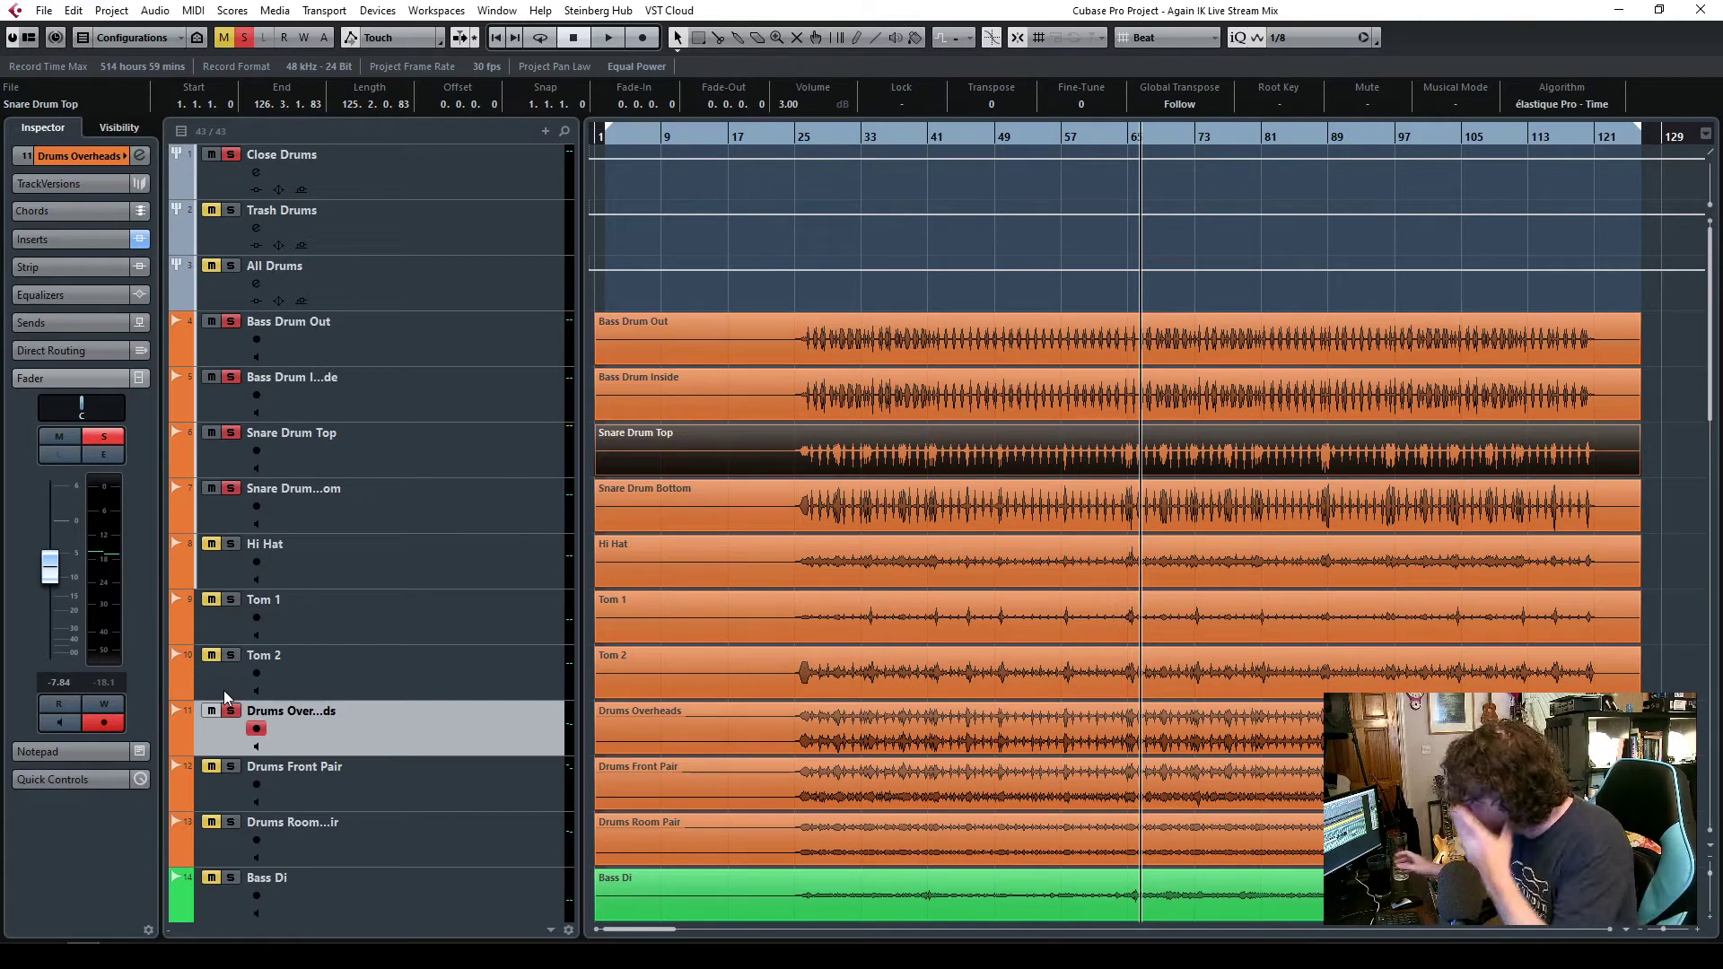
- Check the channel settings of the kick, snare and overhead tracks and play the soloed drums from about bar 25
{"action": "left_click", "coordinate": [789, 138]}
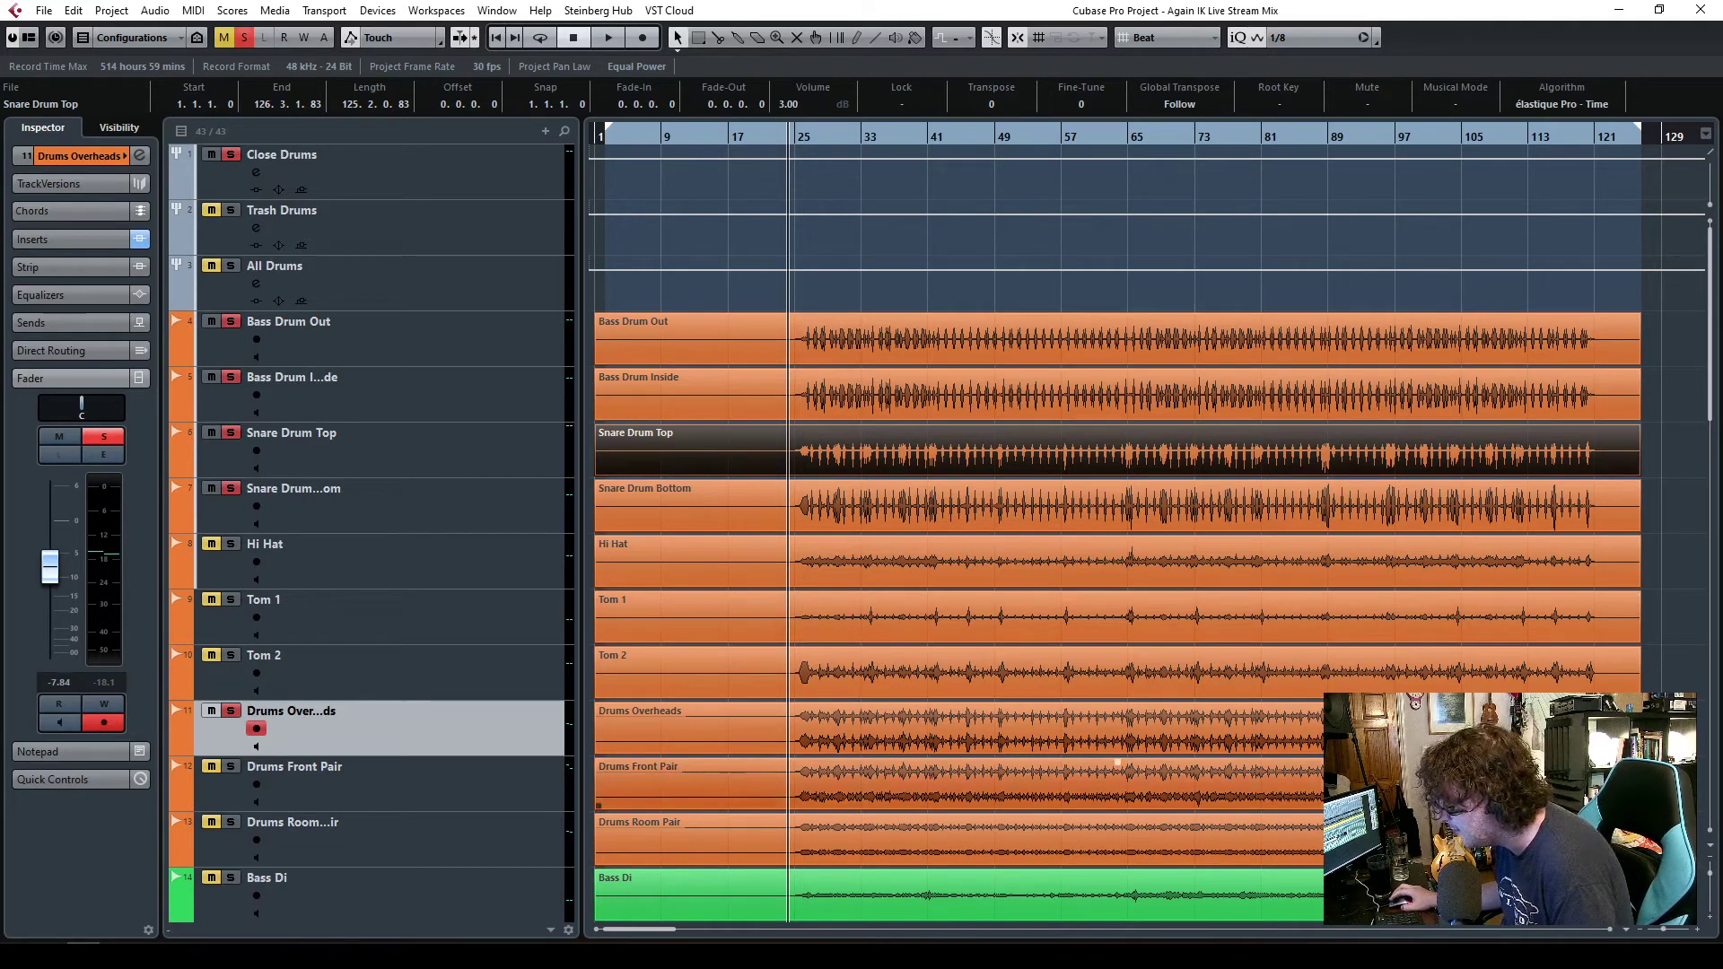
{"action": "left_click_drag", "start_coordinate": [1699, 937], "coordinate": [1709, 937]}
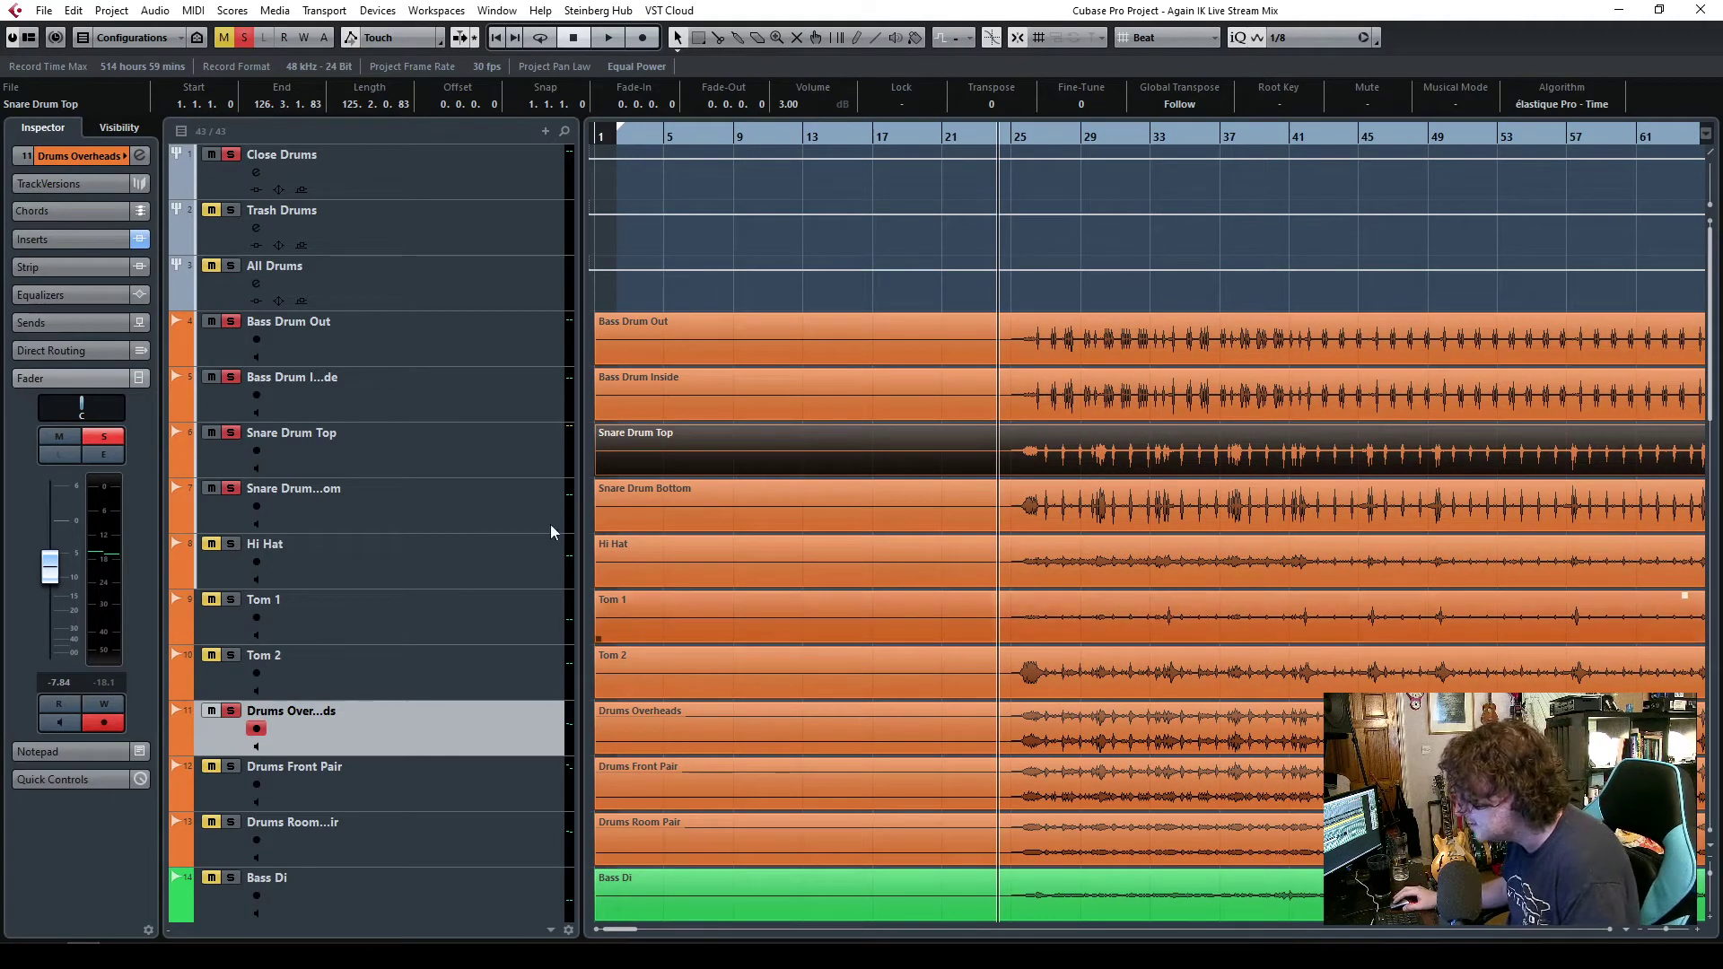
{"action": "left_click", "coordinate": [391, 334]}
{"action": "left_click", "coordinate": [416, 391]}
{"action": "left_click", "coordinate": [429, 451]}
{"action": "left_click", "coordinate": [432, 502]}
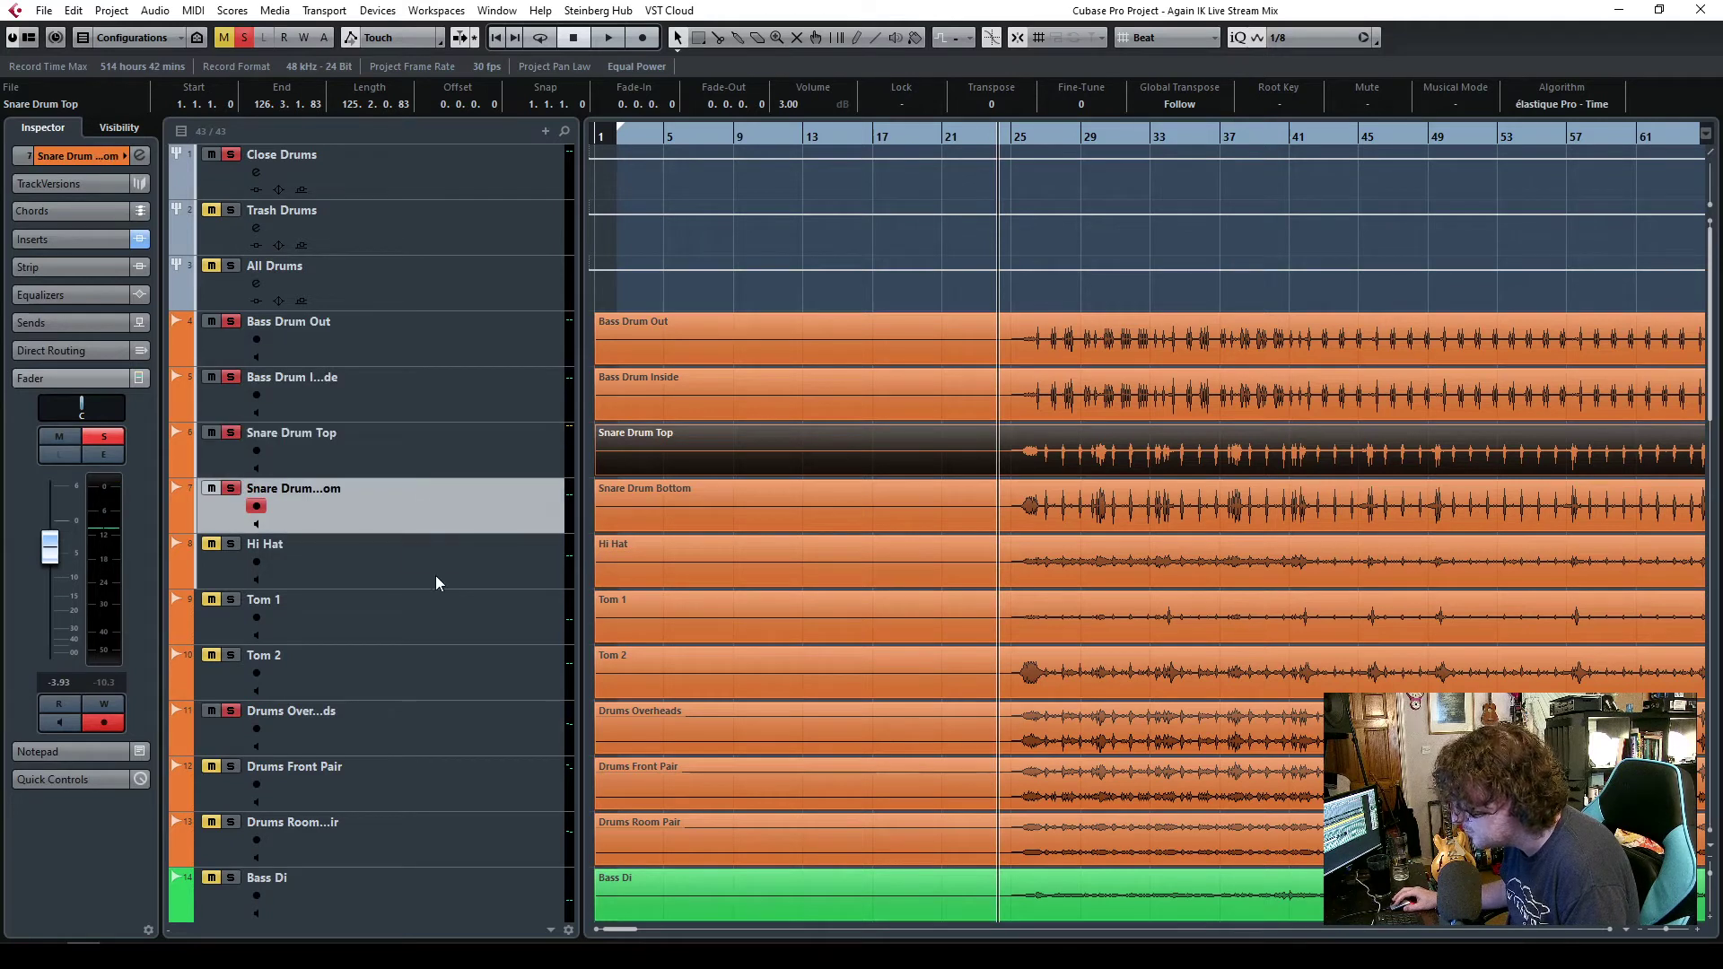
{"action": "left_click", "coordinate": [434, 724]}
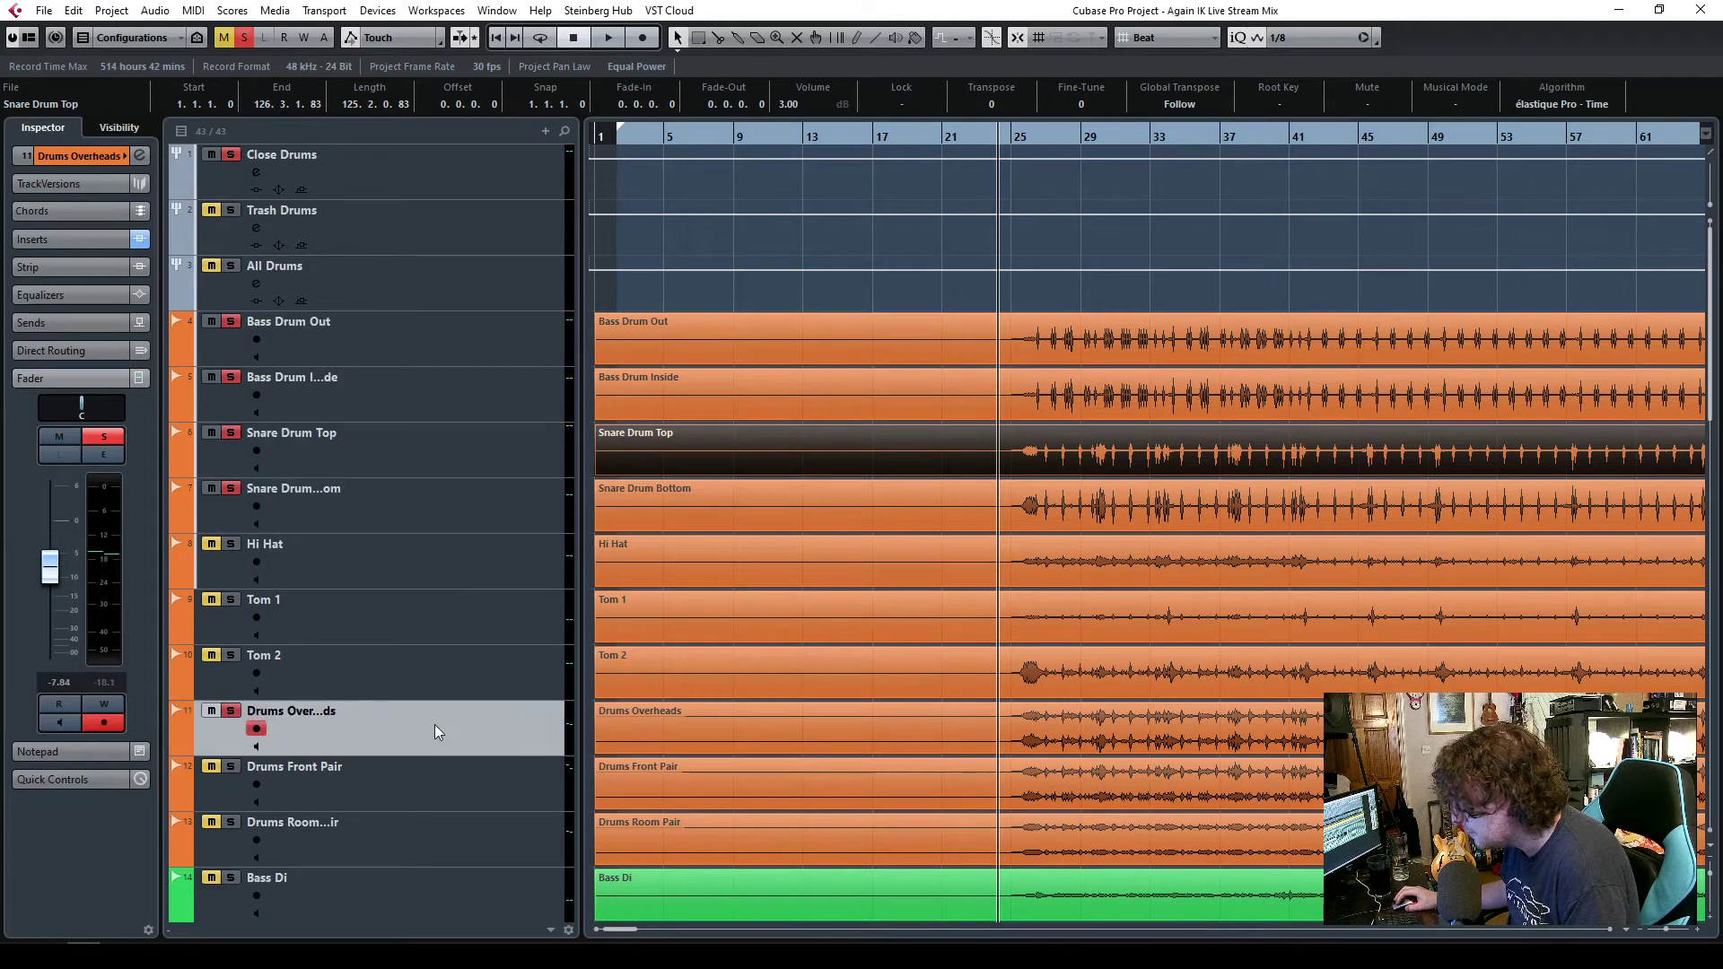
{"action": "left_click", "coordinate": [1008, 144]}
{"action": "key", "text": "space"}
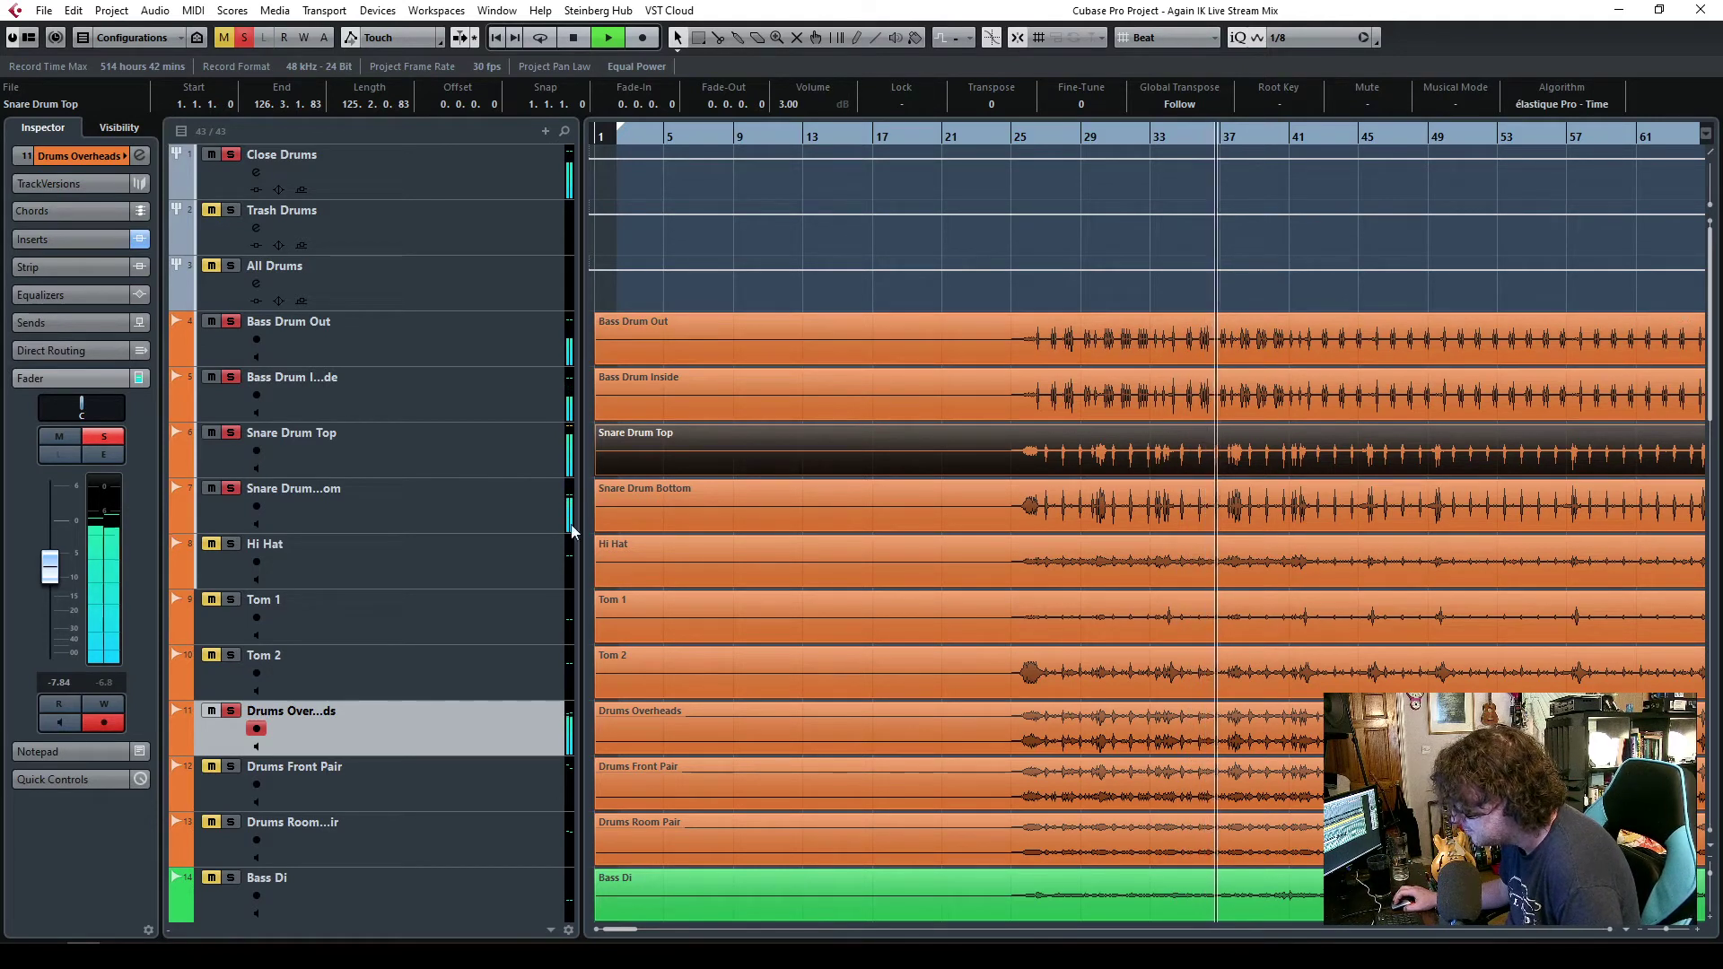
- Clear all solos and route the output of the Close Drums group to All Drums
{"action": "left_click", "coordinate": [245, 39]}
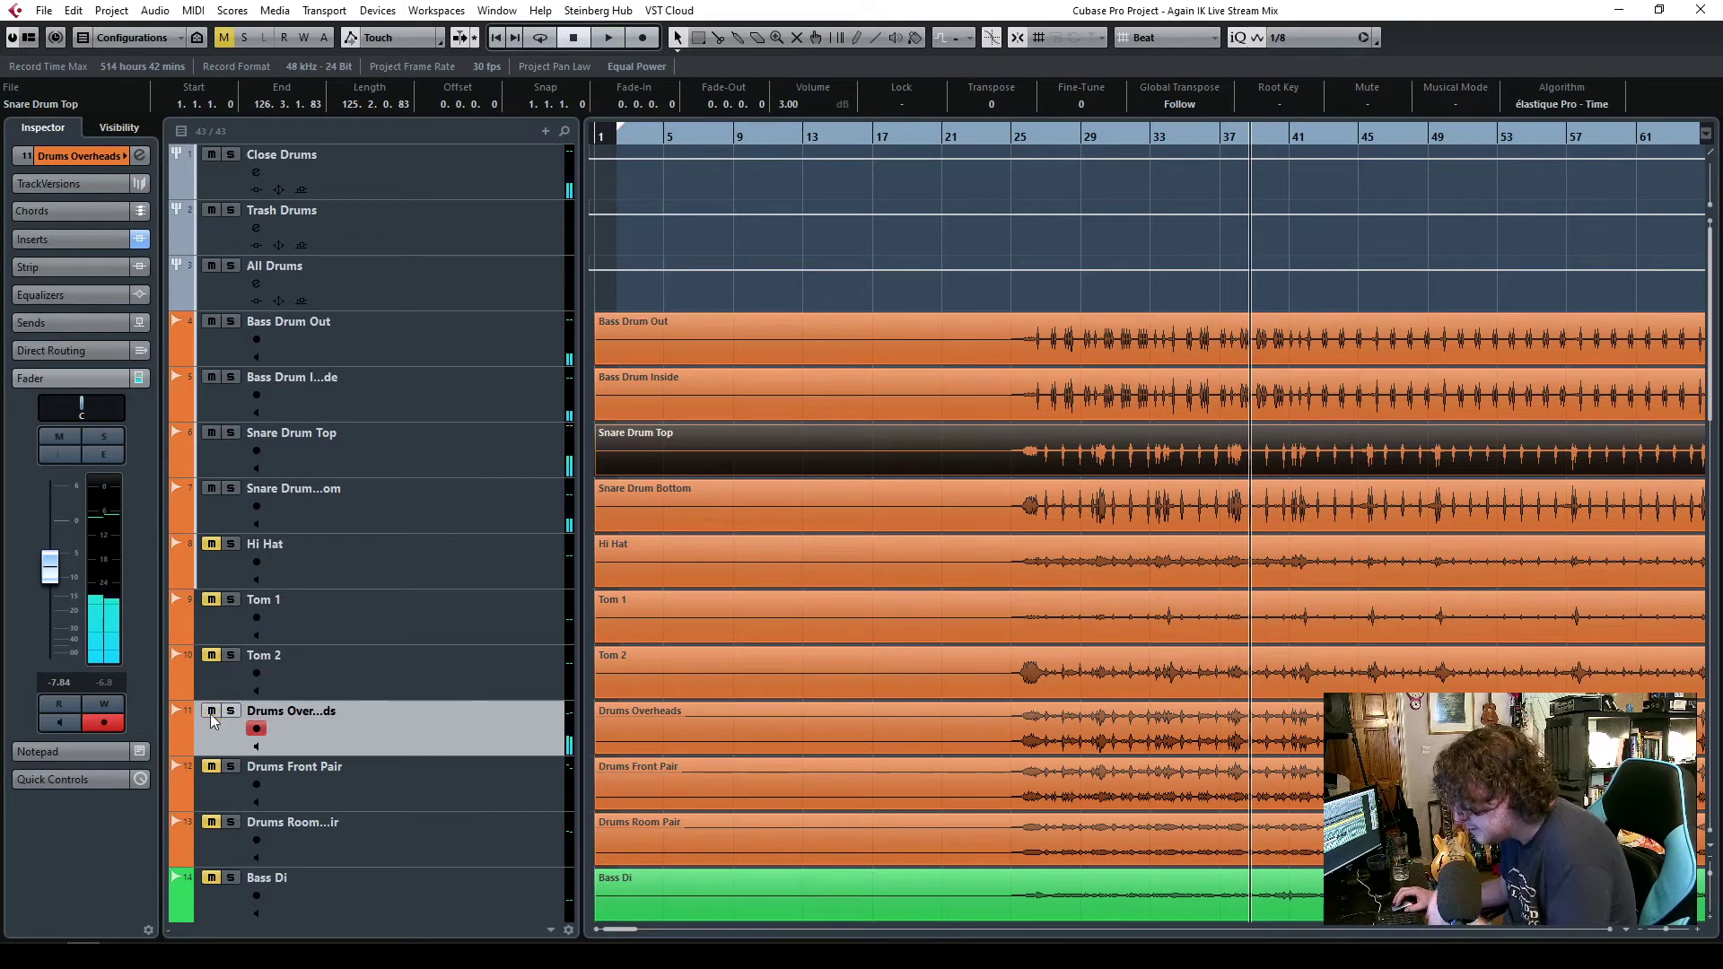
{"action": "left_click", "coordinate": [384, 171]}
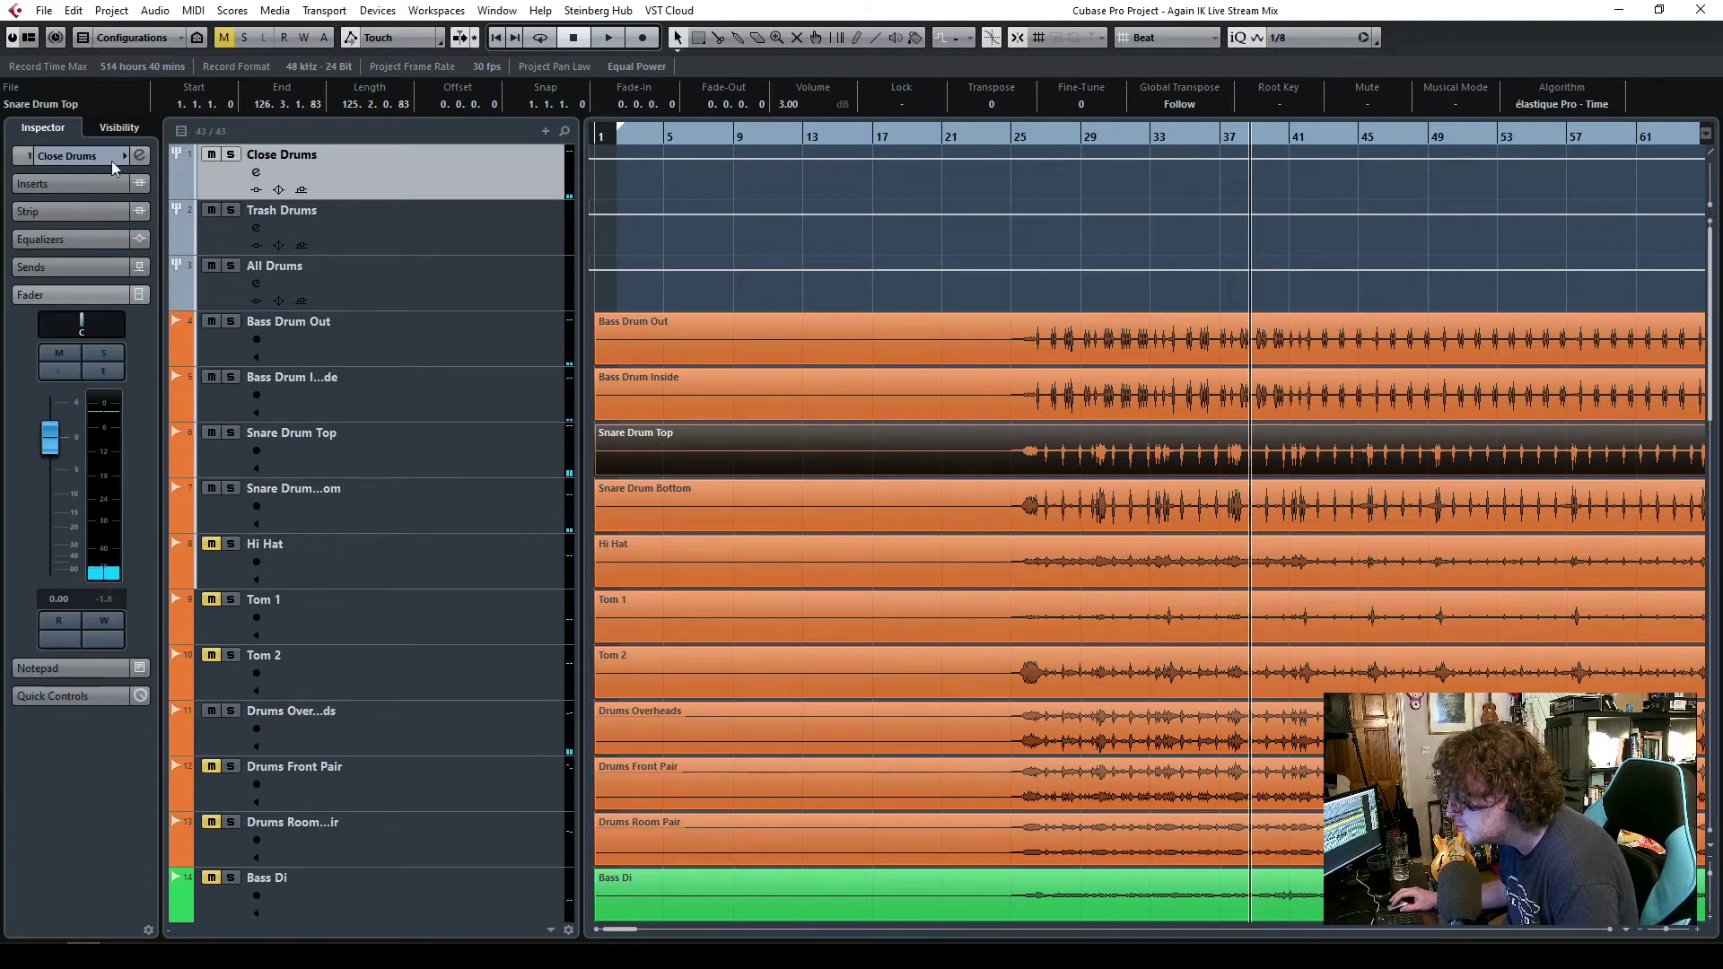
{"action": "left_click", "coordinate": [111, 159]}
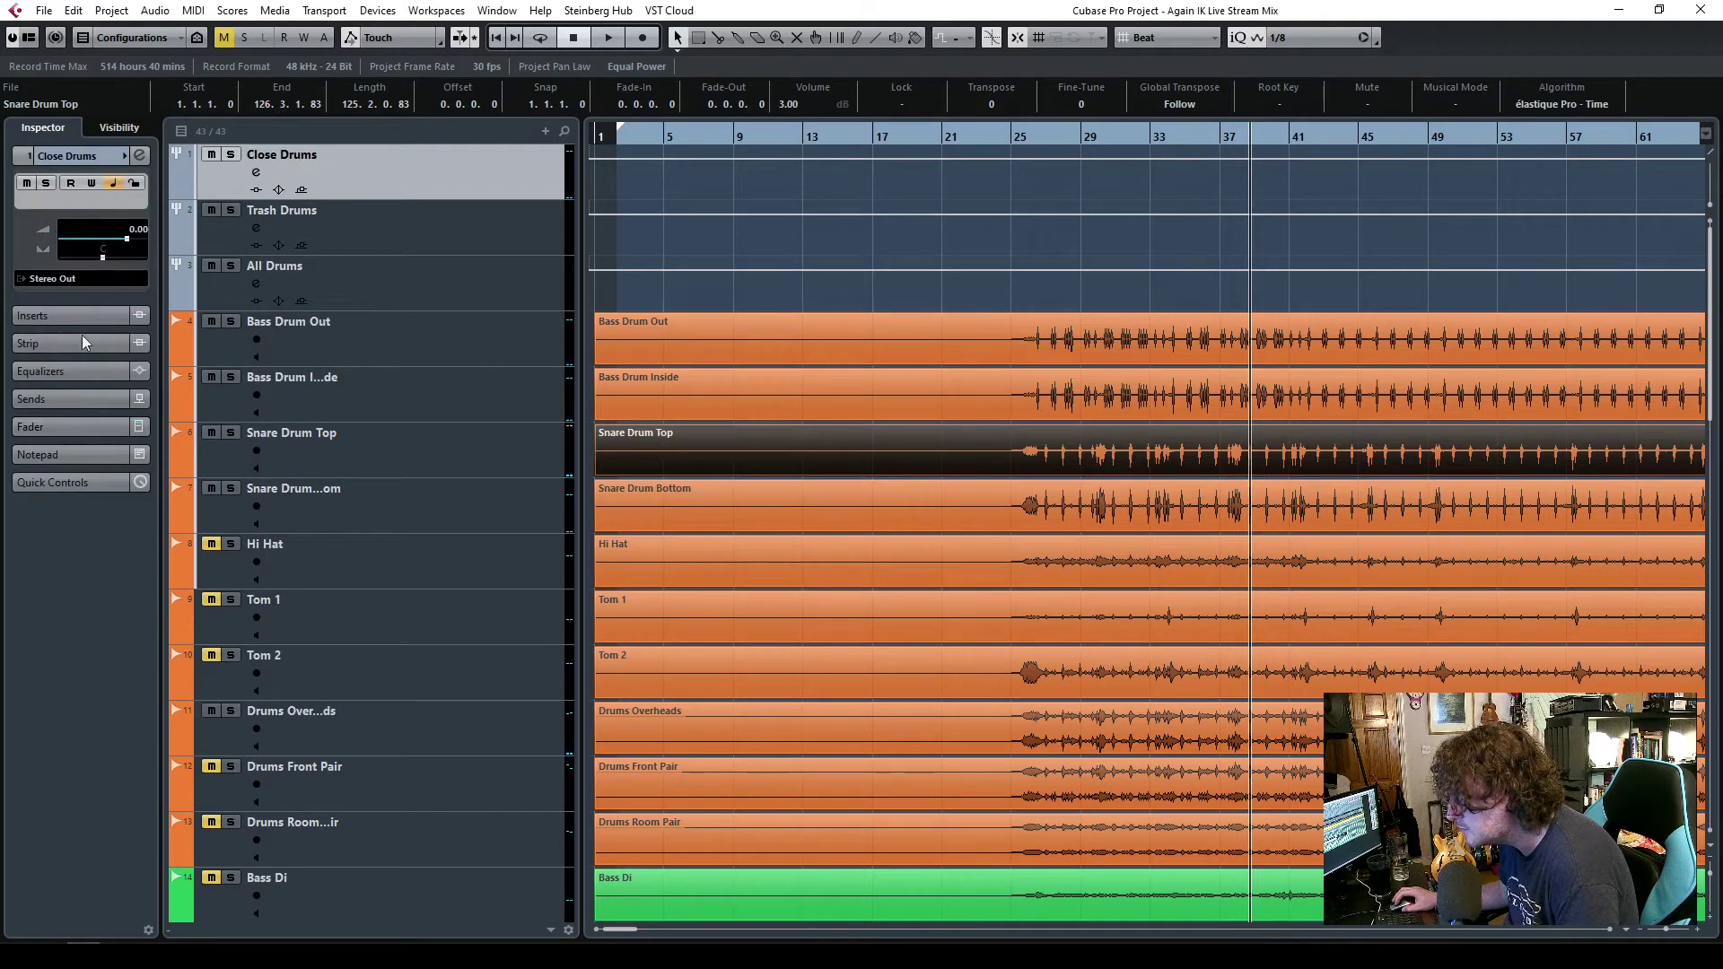
{"action": "left_click", "coordinate": [90, 280]}
{"action": "left_click", "coordinate": [124, 580]}
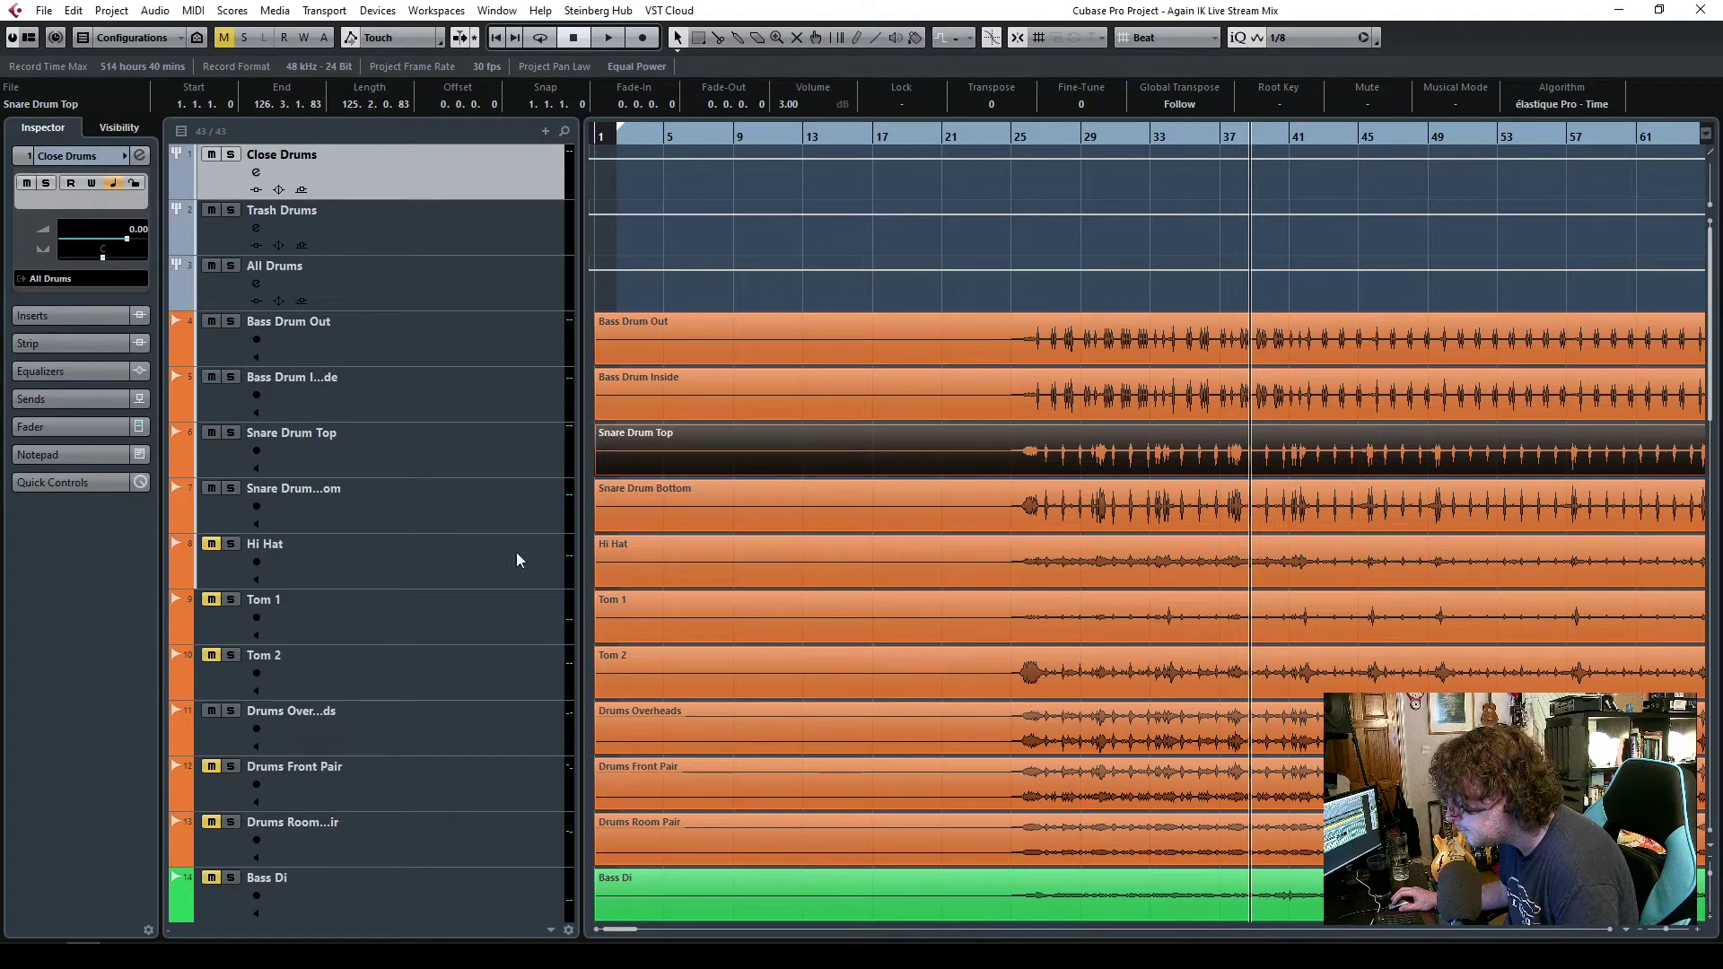
- Route the Drums Overheads output to All Drums and solo the All Drums group while playing from about bar 25
{"action": "left_click", "coordinate": [389, 734]}
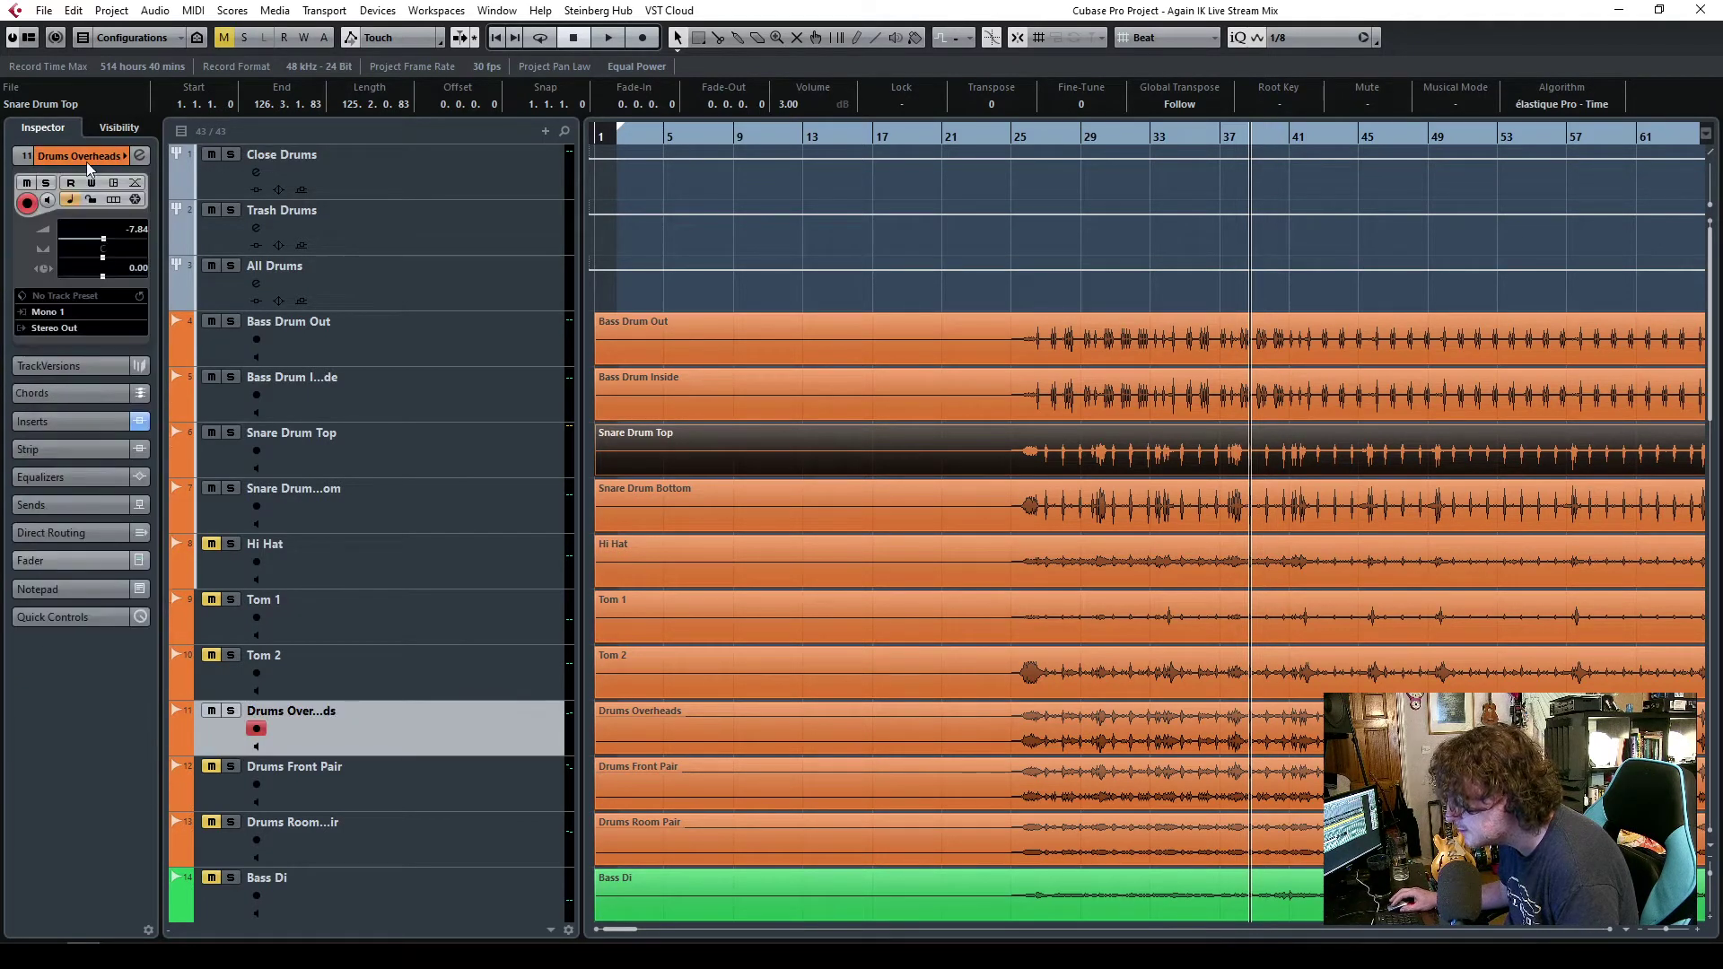
{"action": "left_click", "coordinate": [78, 327]}
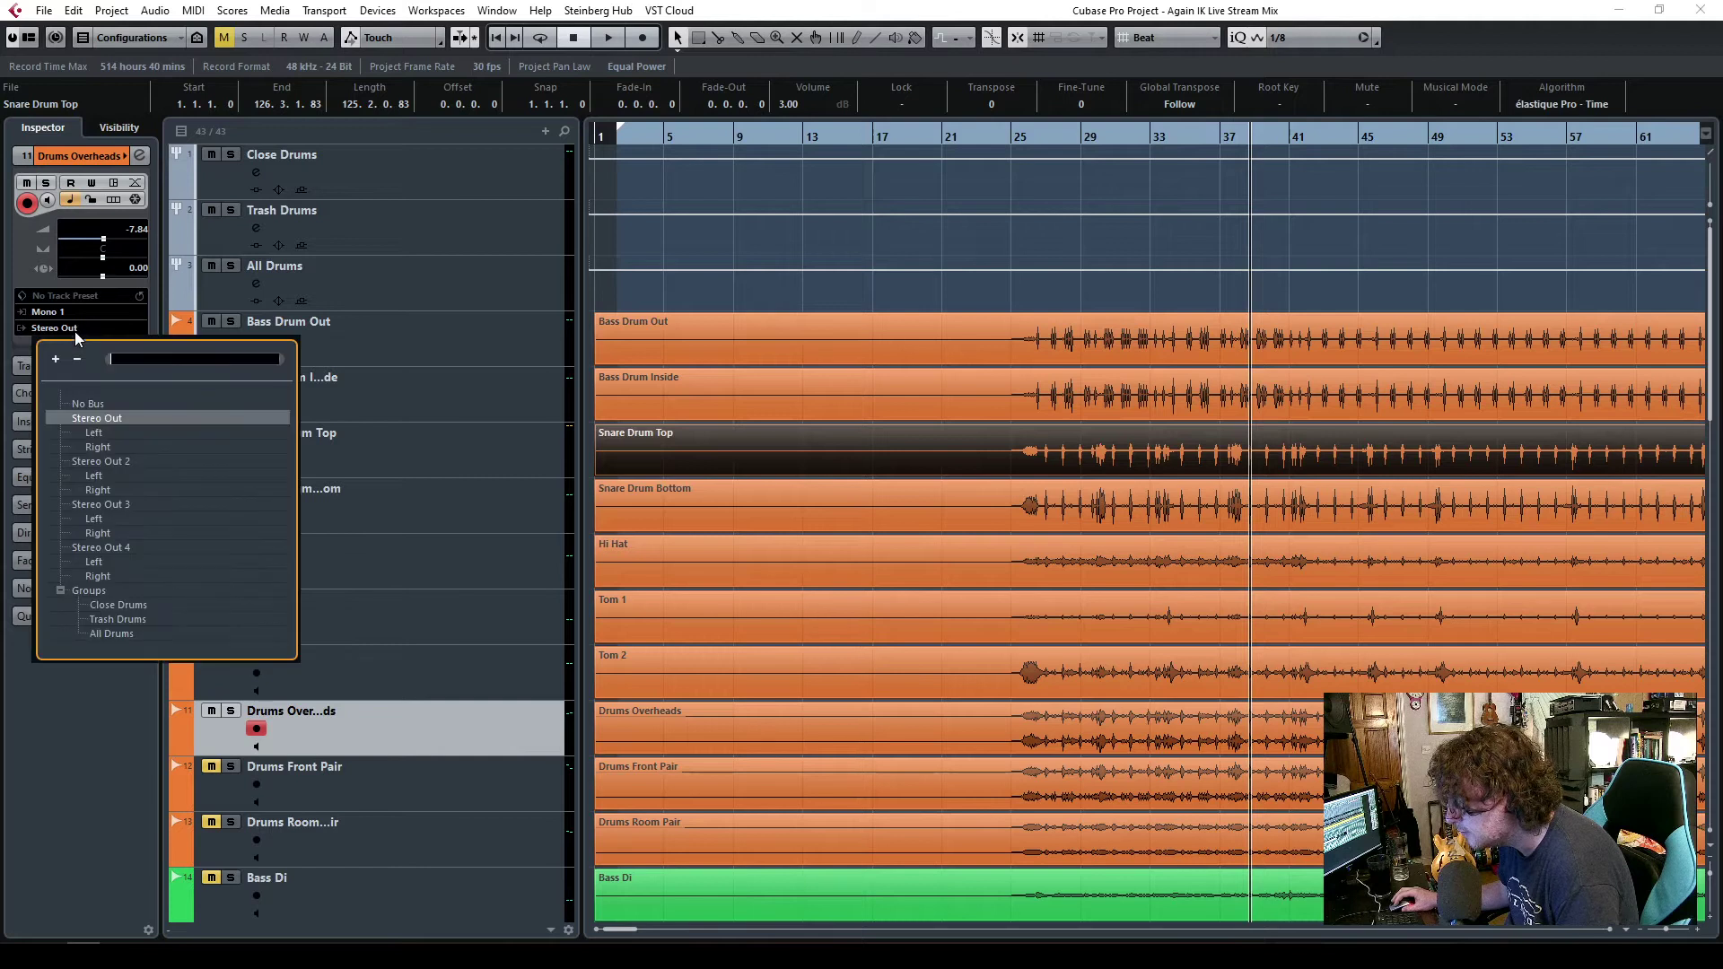
{"action": "left_click", "coordinate": [120, 633]}
{"action": "double_click", "coordinate": [1024, 141]}
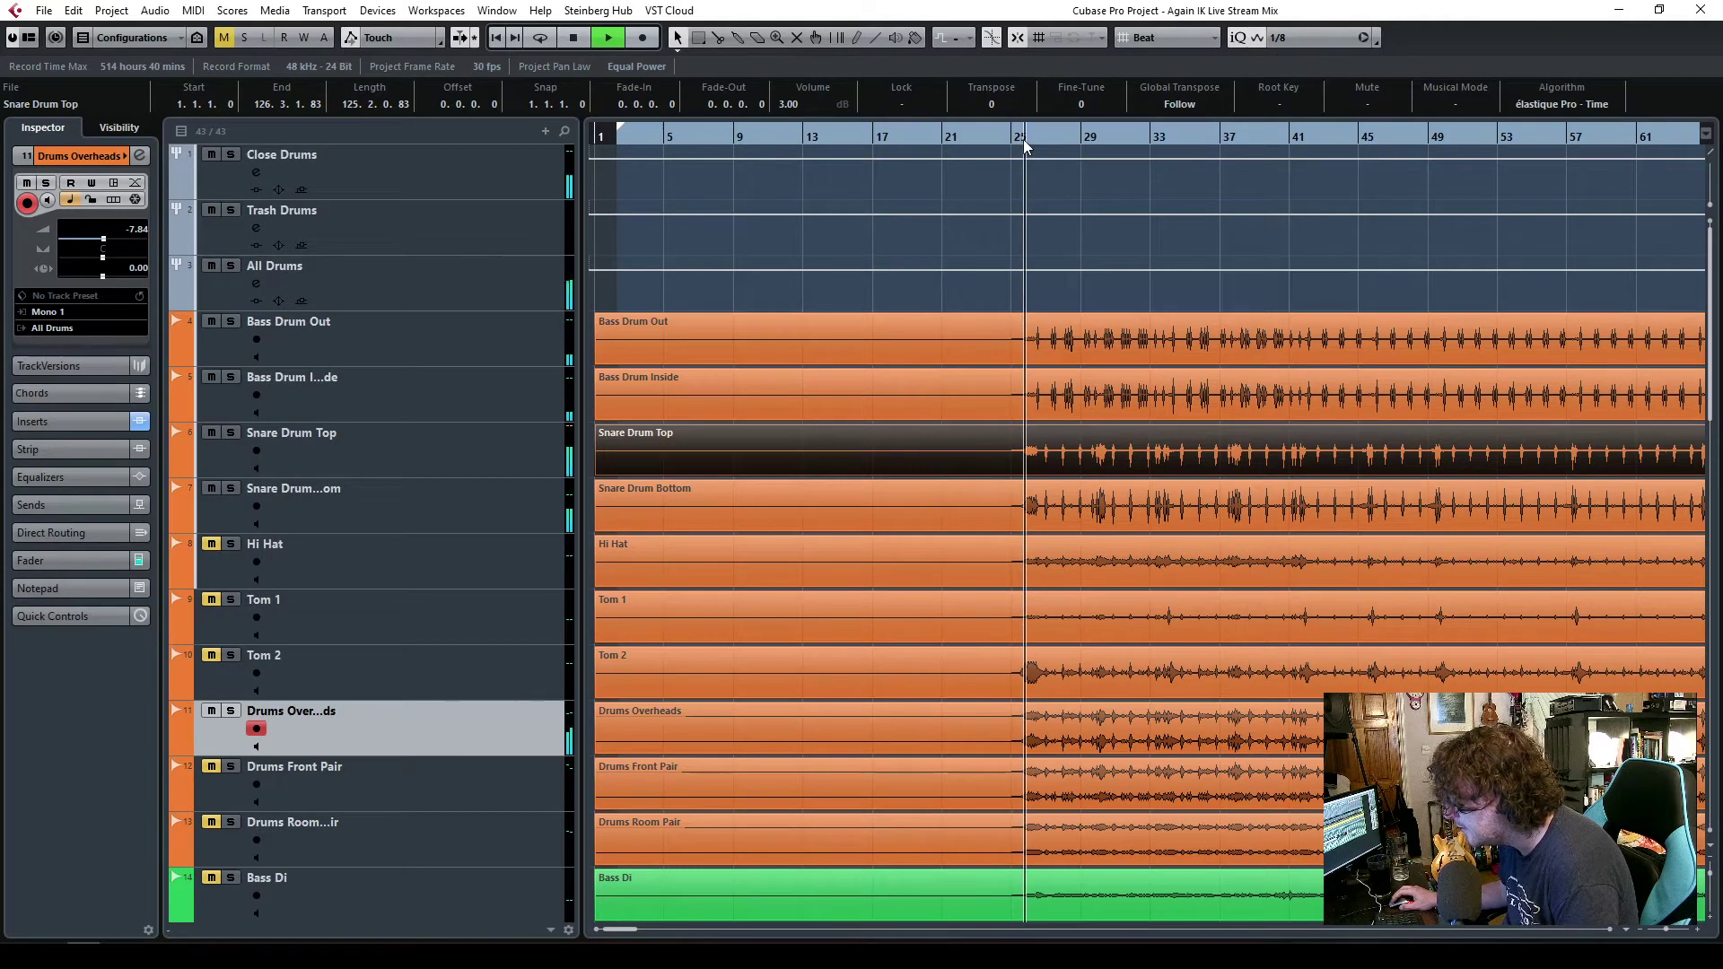
{"action": "left_click", "coordinate": [229, 265]}
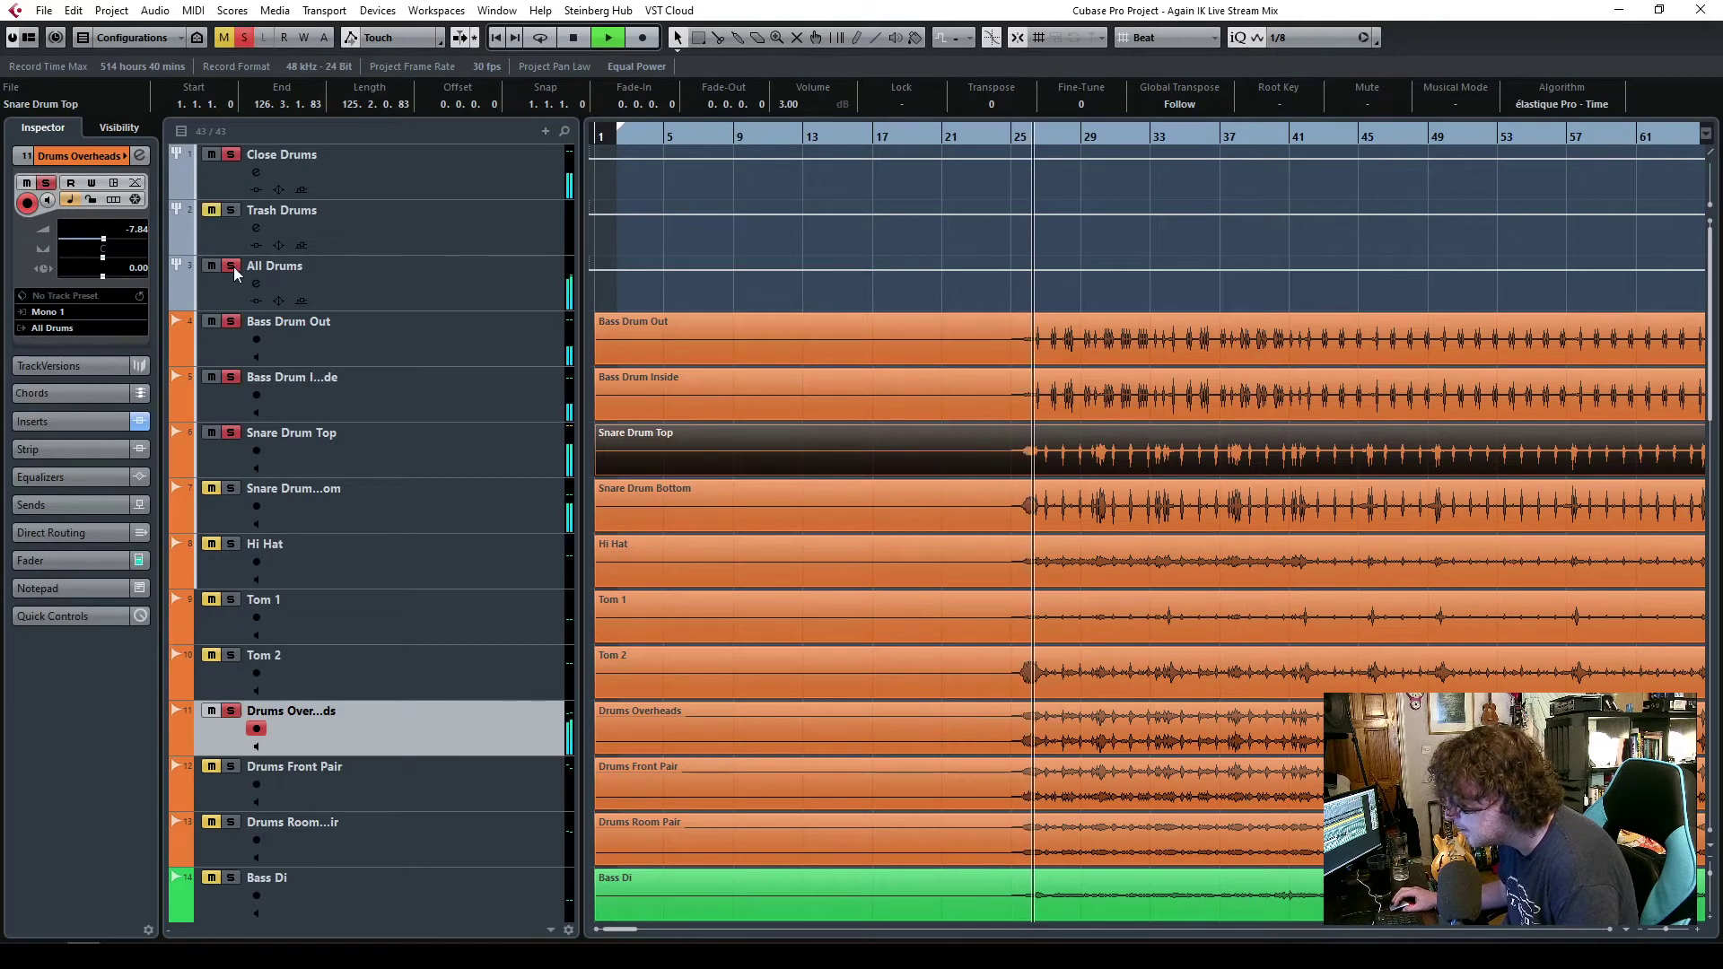
- Lower the Drums Overheads fader to -13.1 dB during playback of the soloed drums, and stop playback
{"action": "left_click", "coordinate": [404, 266]}
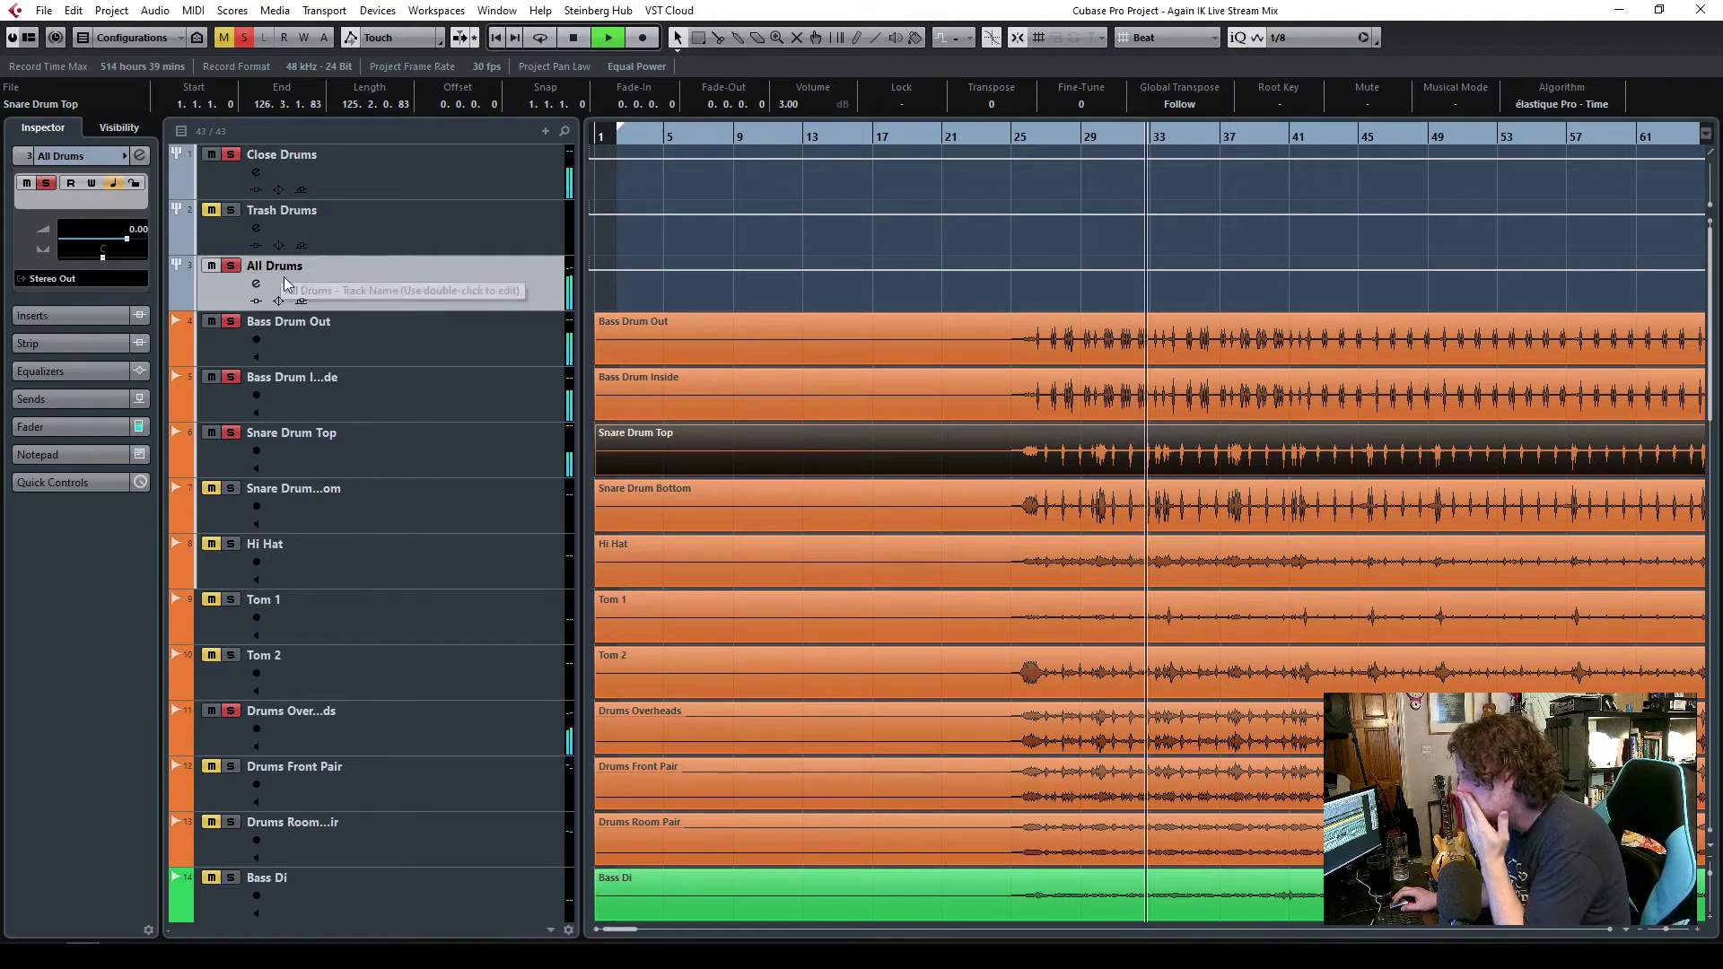
{"action": "left_click", "coordinate": [462, 728]}
{"action": "left_click", "coordinate": [90, 550]}
{"action": "left_click_drag", "start_coordinate": [54, 577], "coordinate": [55, 598]}
{"action": "key", "text": "space"}
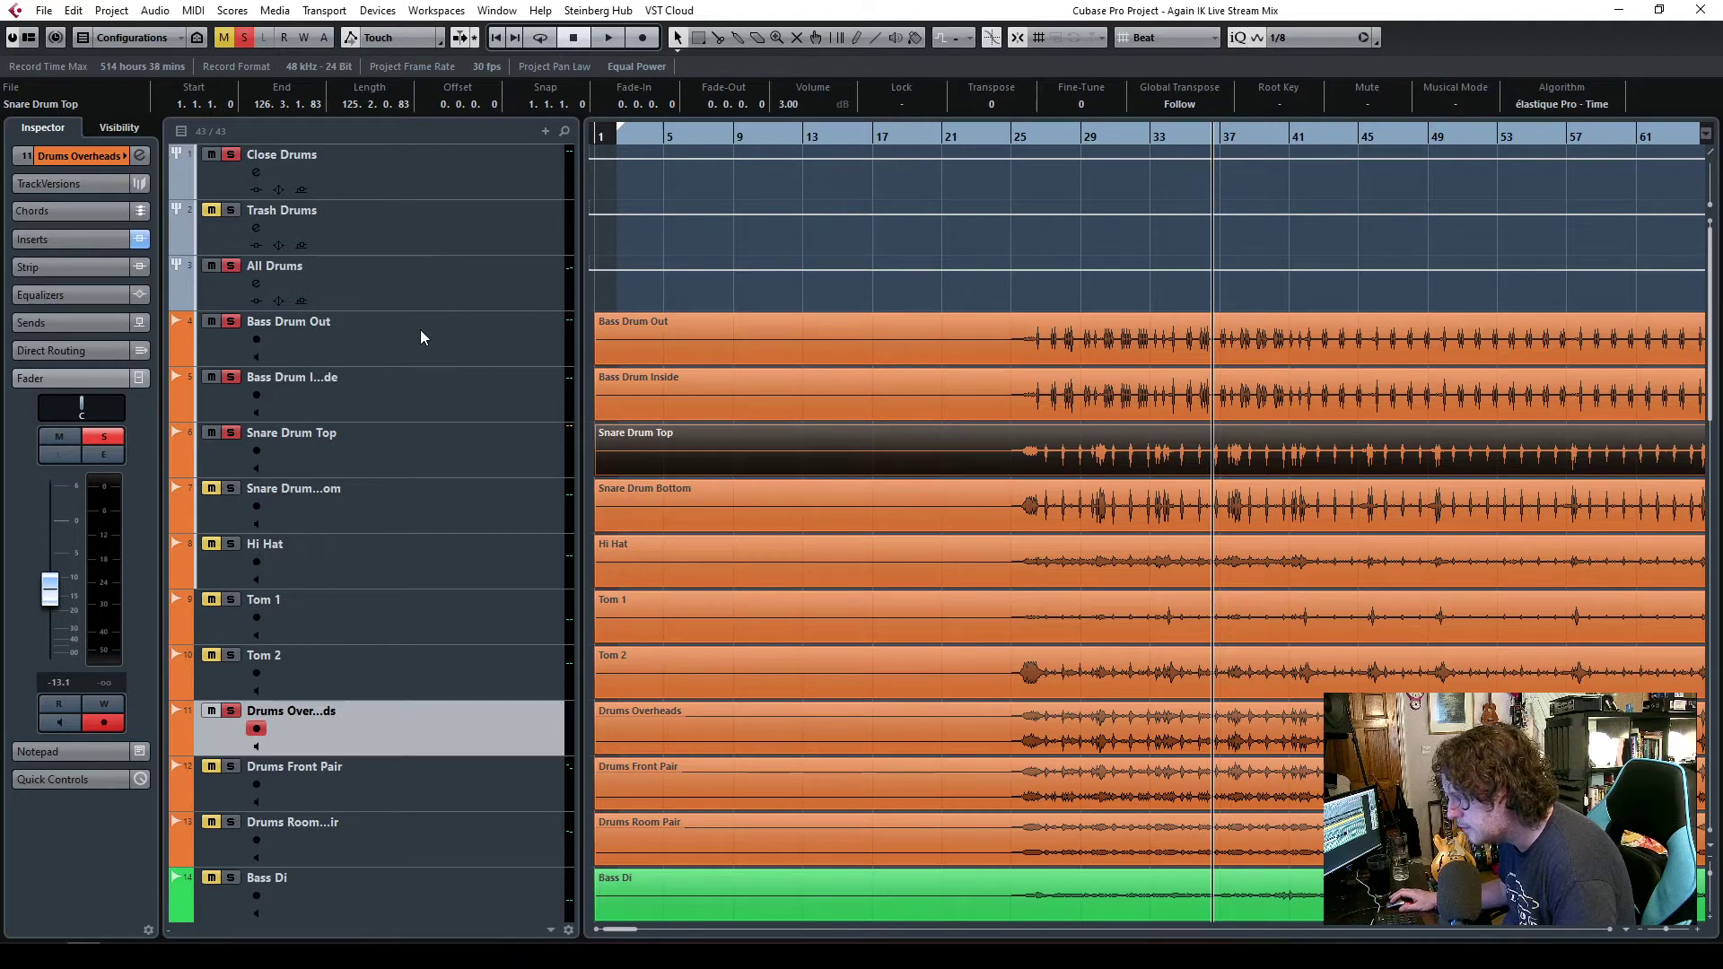
- Insert the TR5 Bus Compressor in the third insert slot of the All Drums group, keeping the group soloed
{"action": "left_click", "coordinate": [426, 281]}
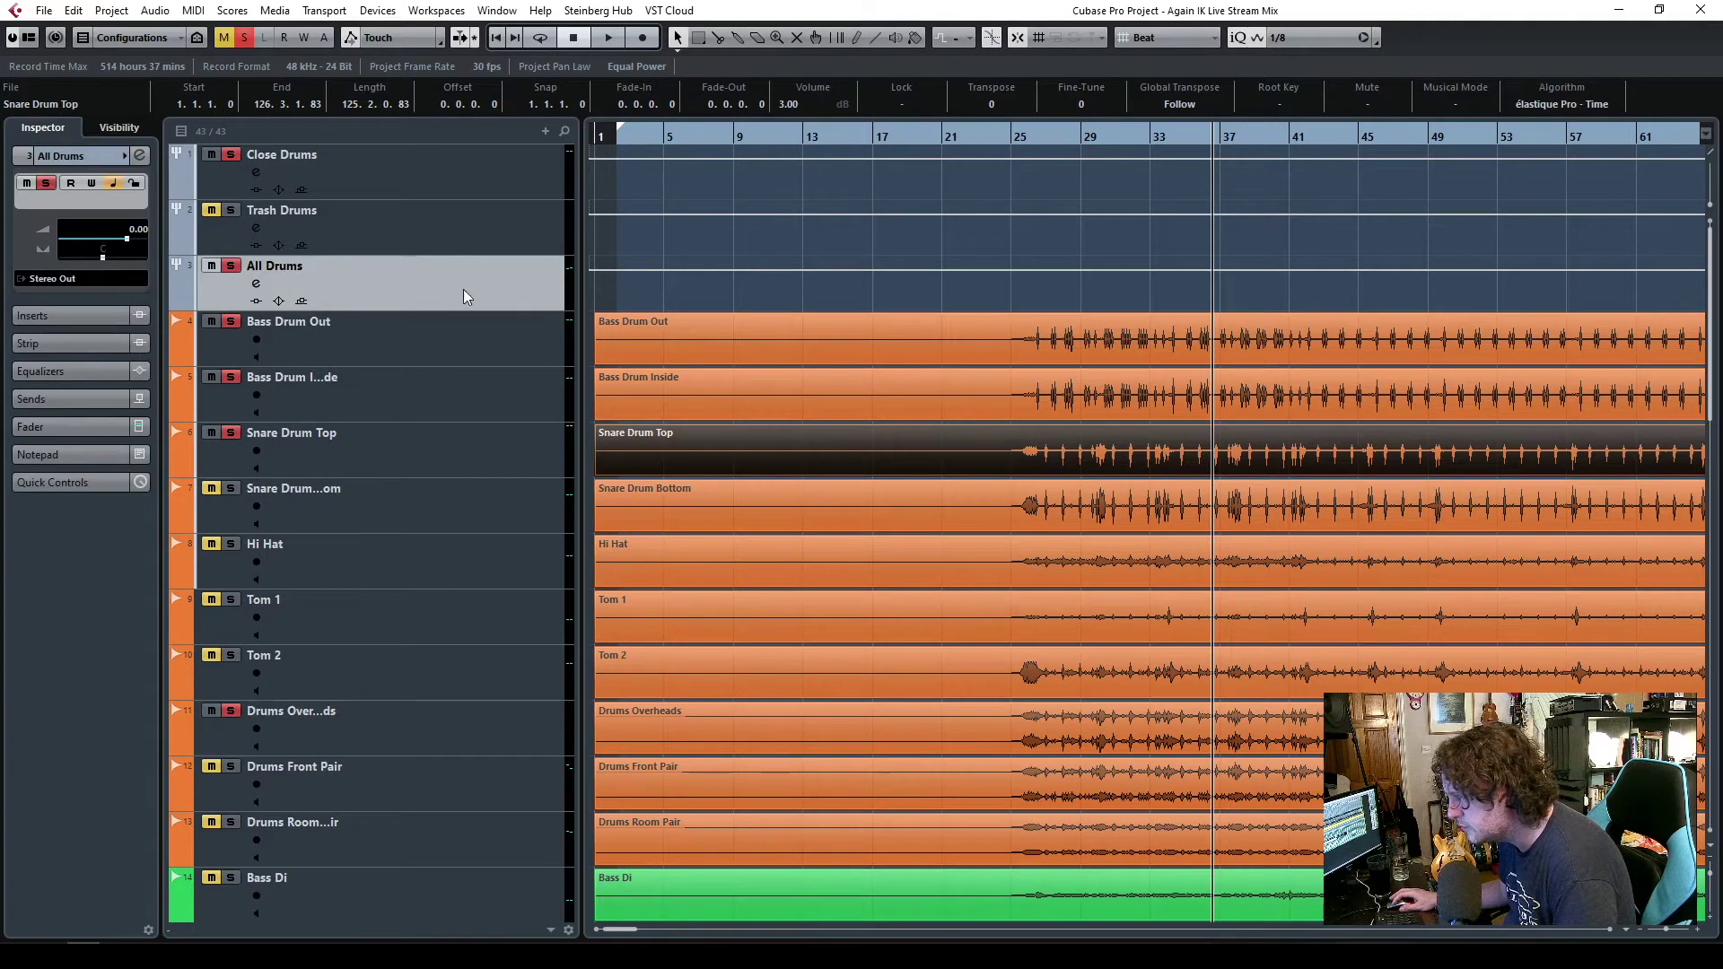
{"action": "left_click", "coordinate": [231, 268]}
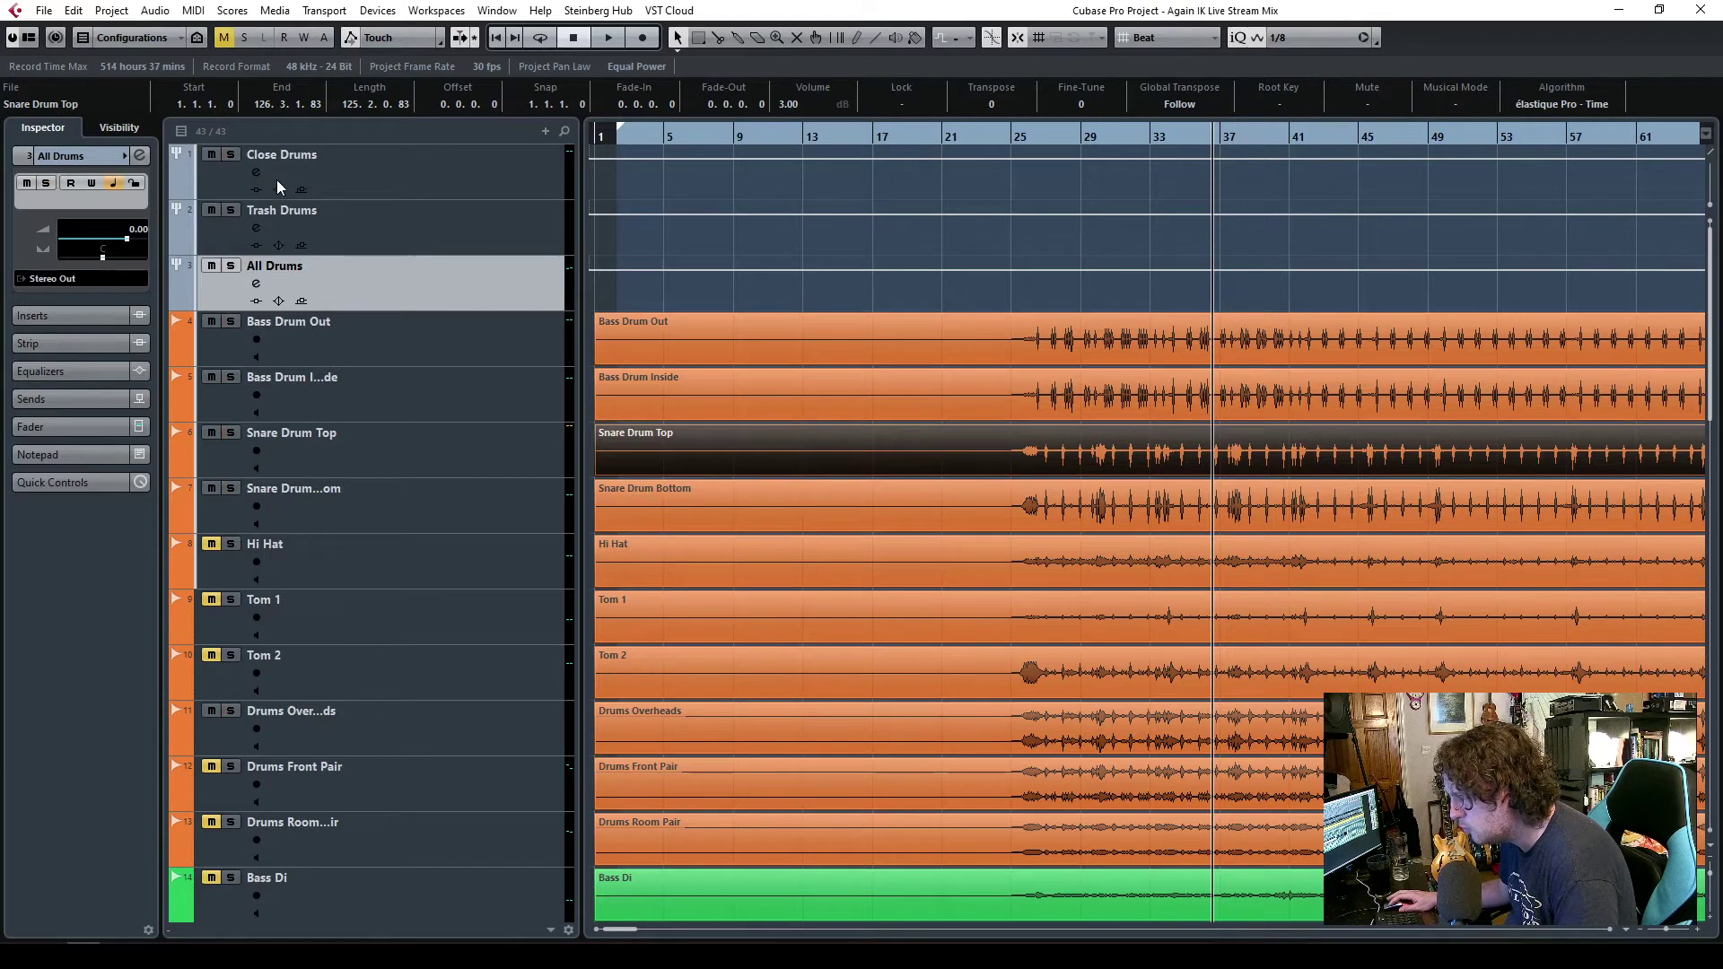
{"action": "left_click", "coordinate": [74, 318]}
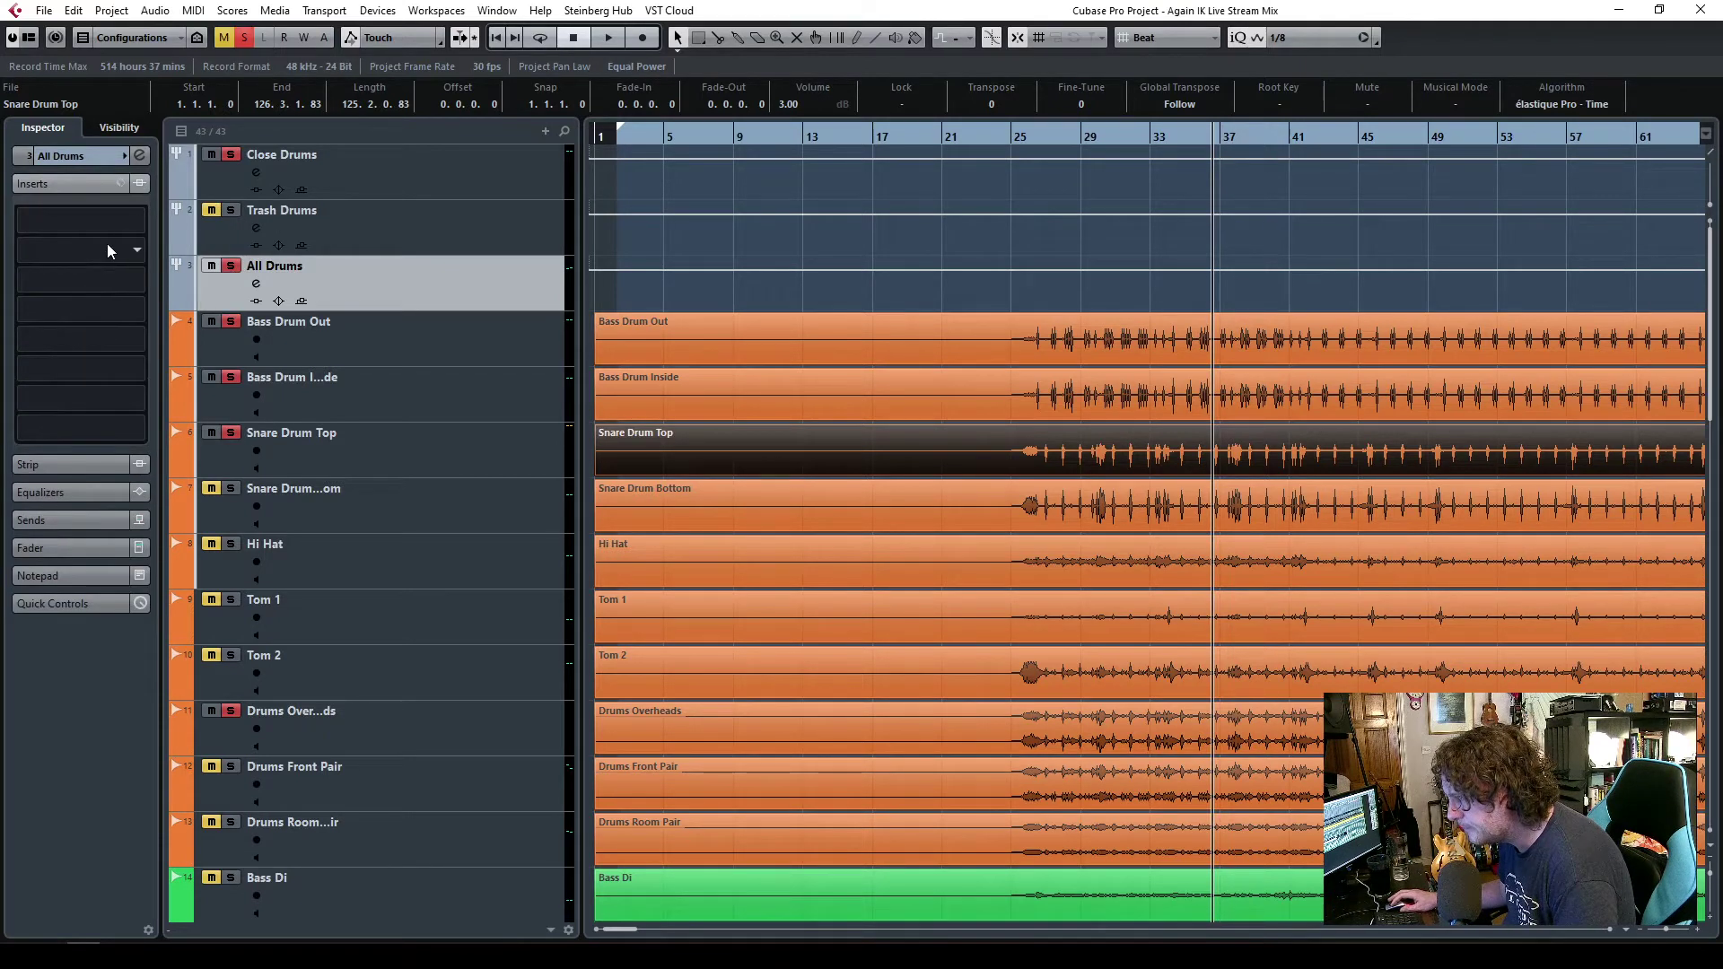
{"action": "left_click", "coordinate": [133, 279]}
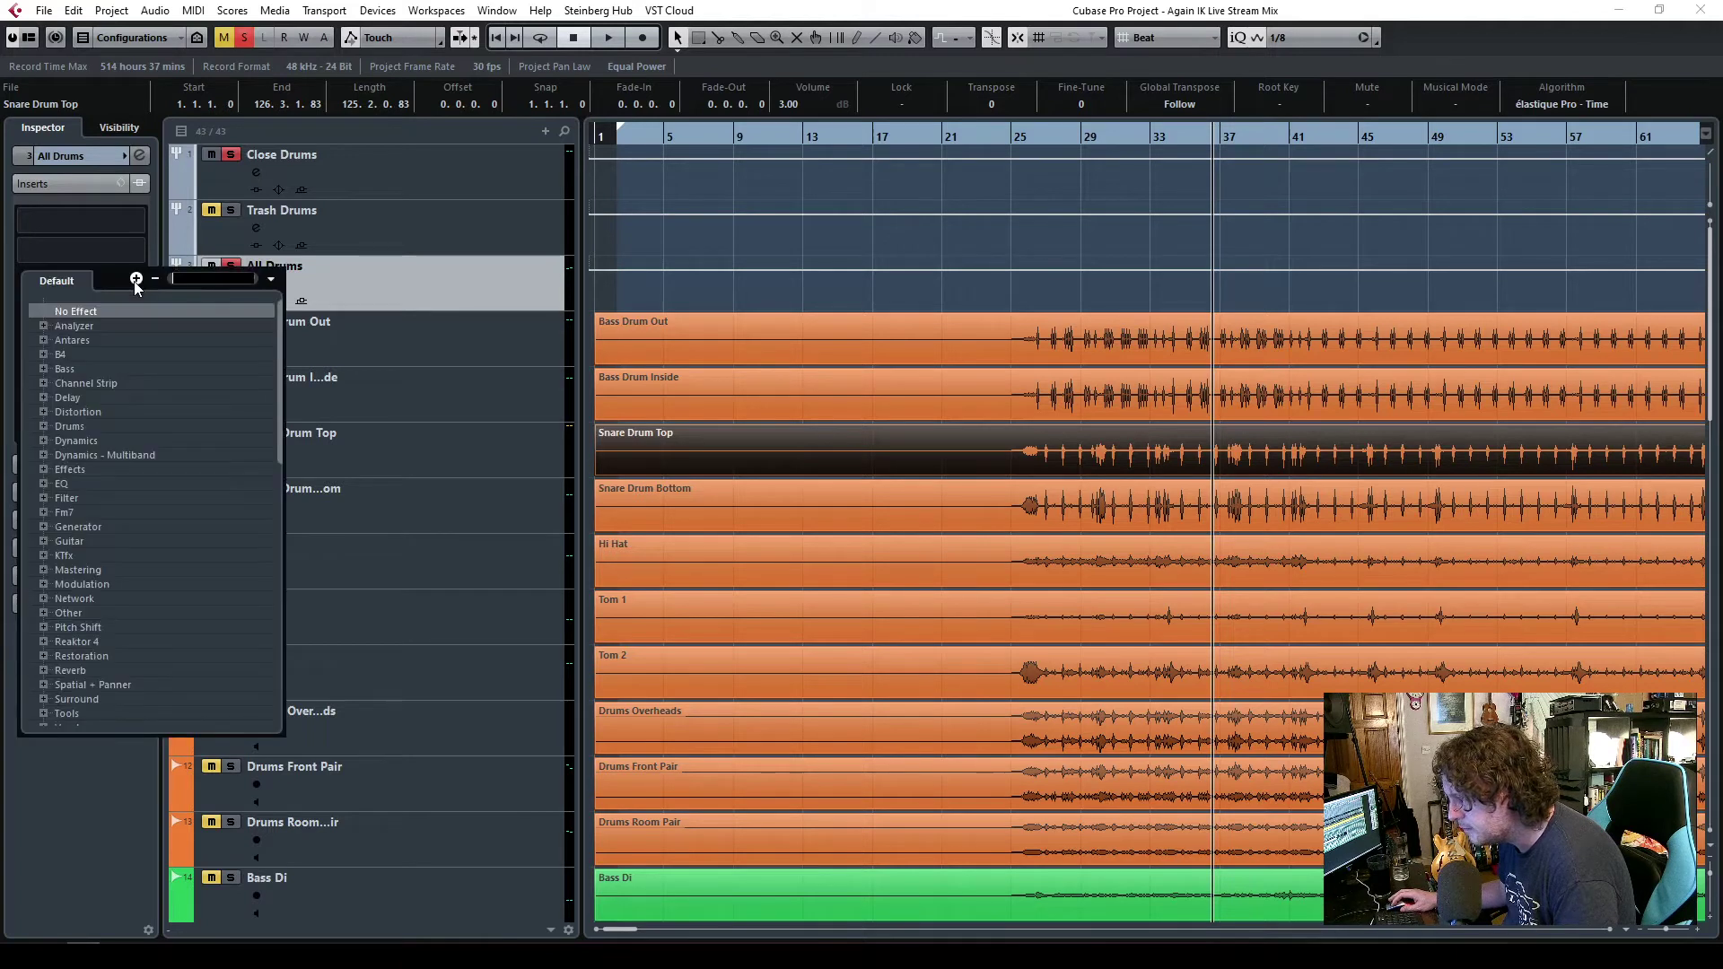
{"action": "left_click", "coordinate": [105, 216]}
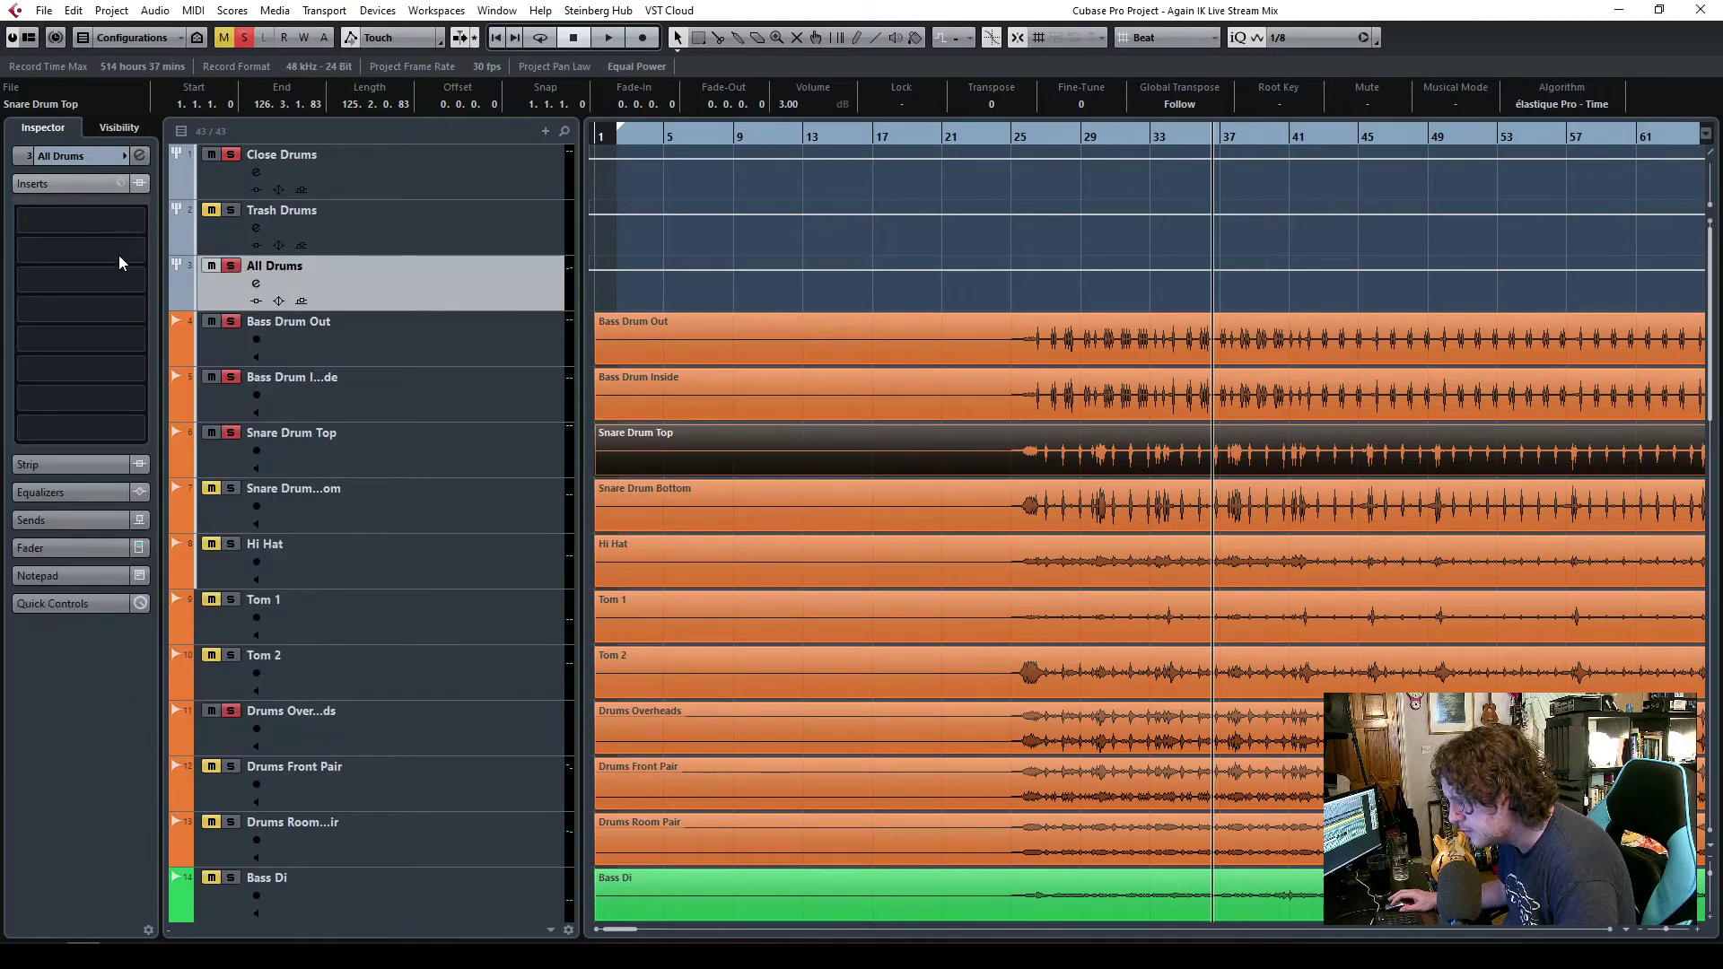
{"action": "left_click", "coordinate": [137, 280]}
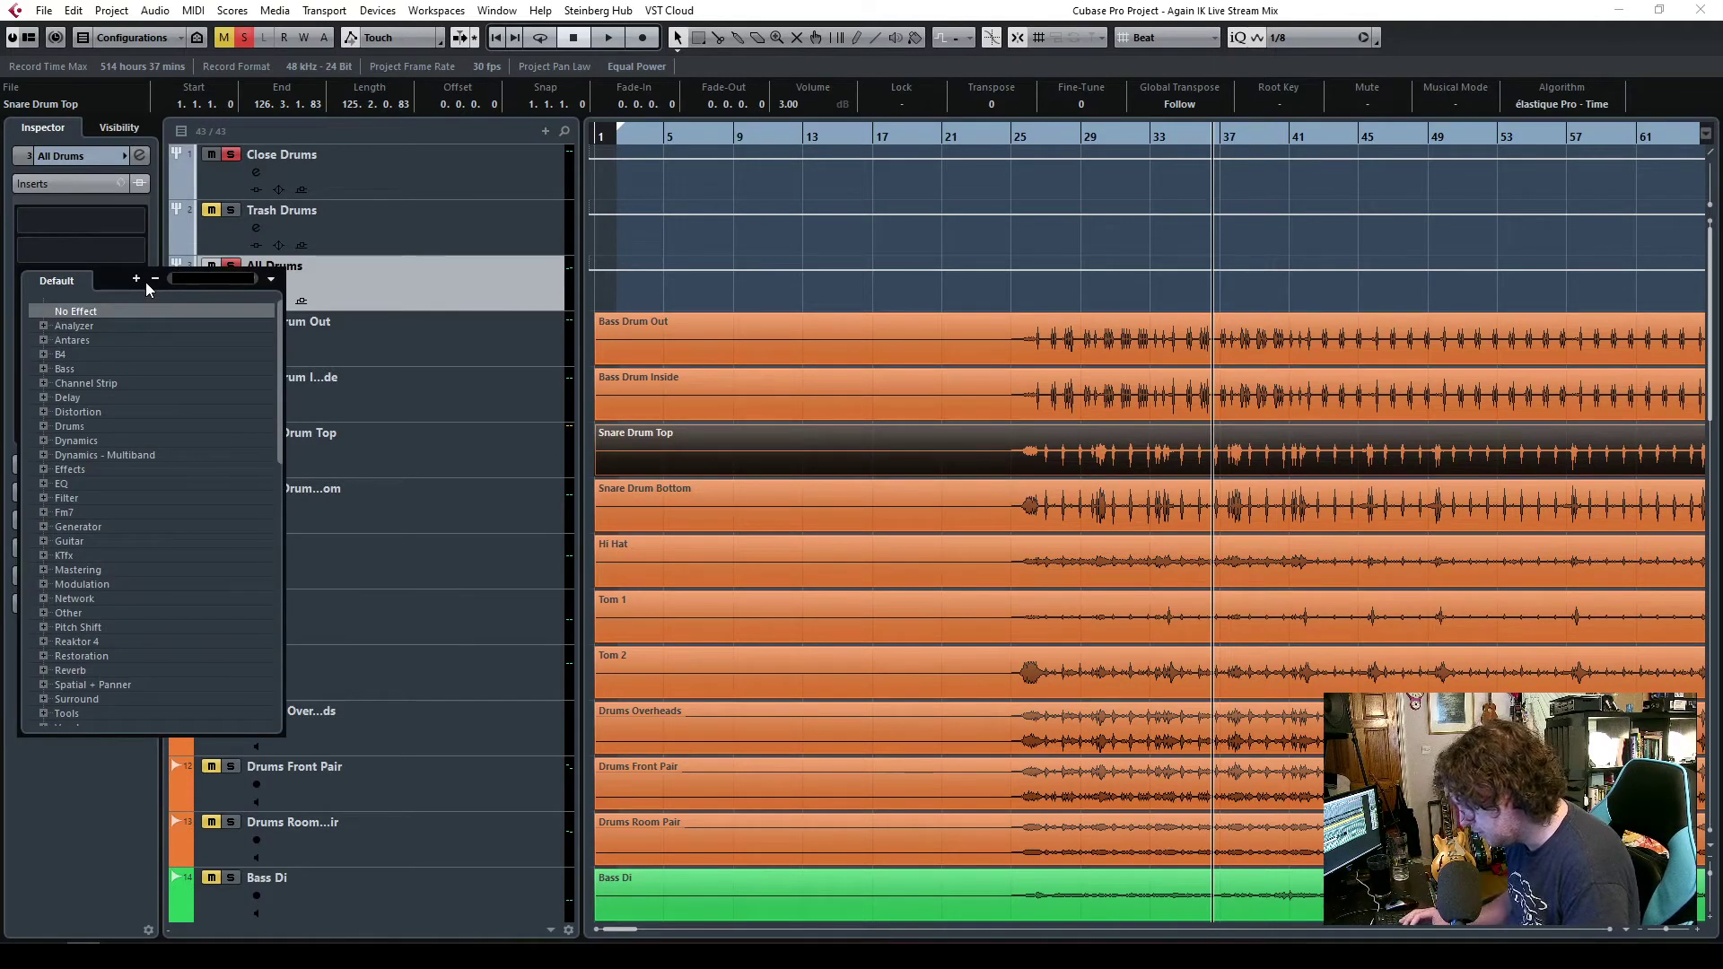
{"action": "type", "text": "tr5"}
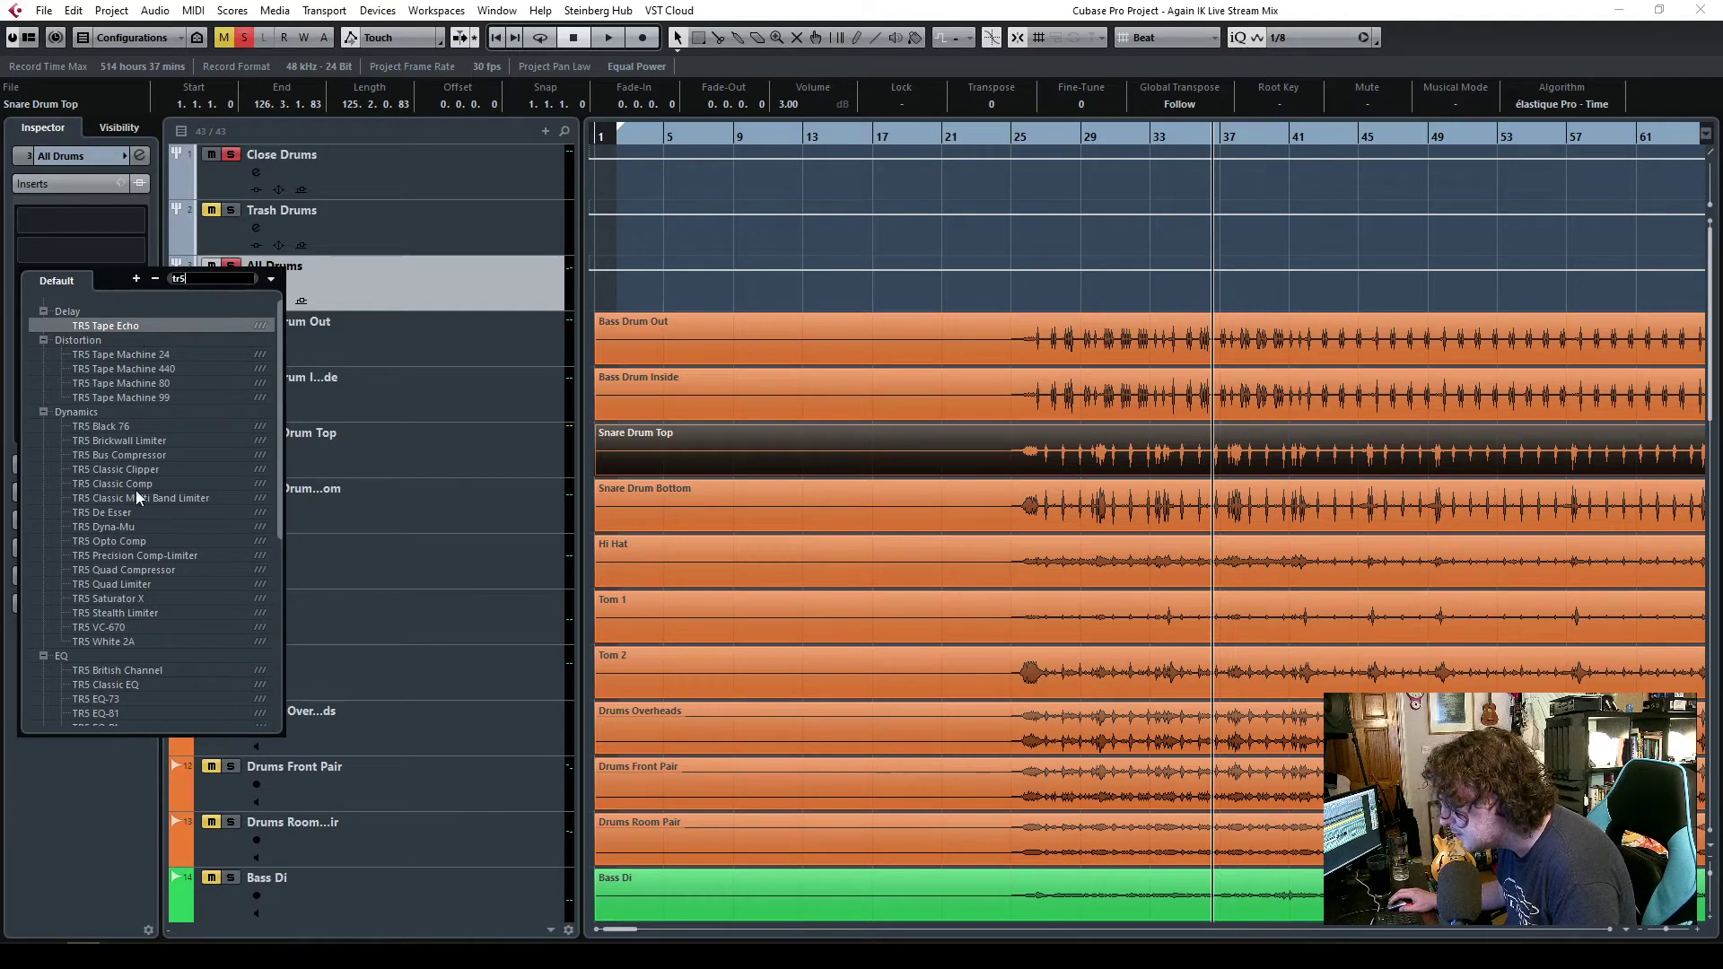
{"action": "left_click", "coordinate": [133, 458]}
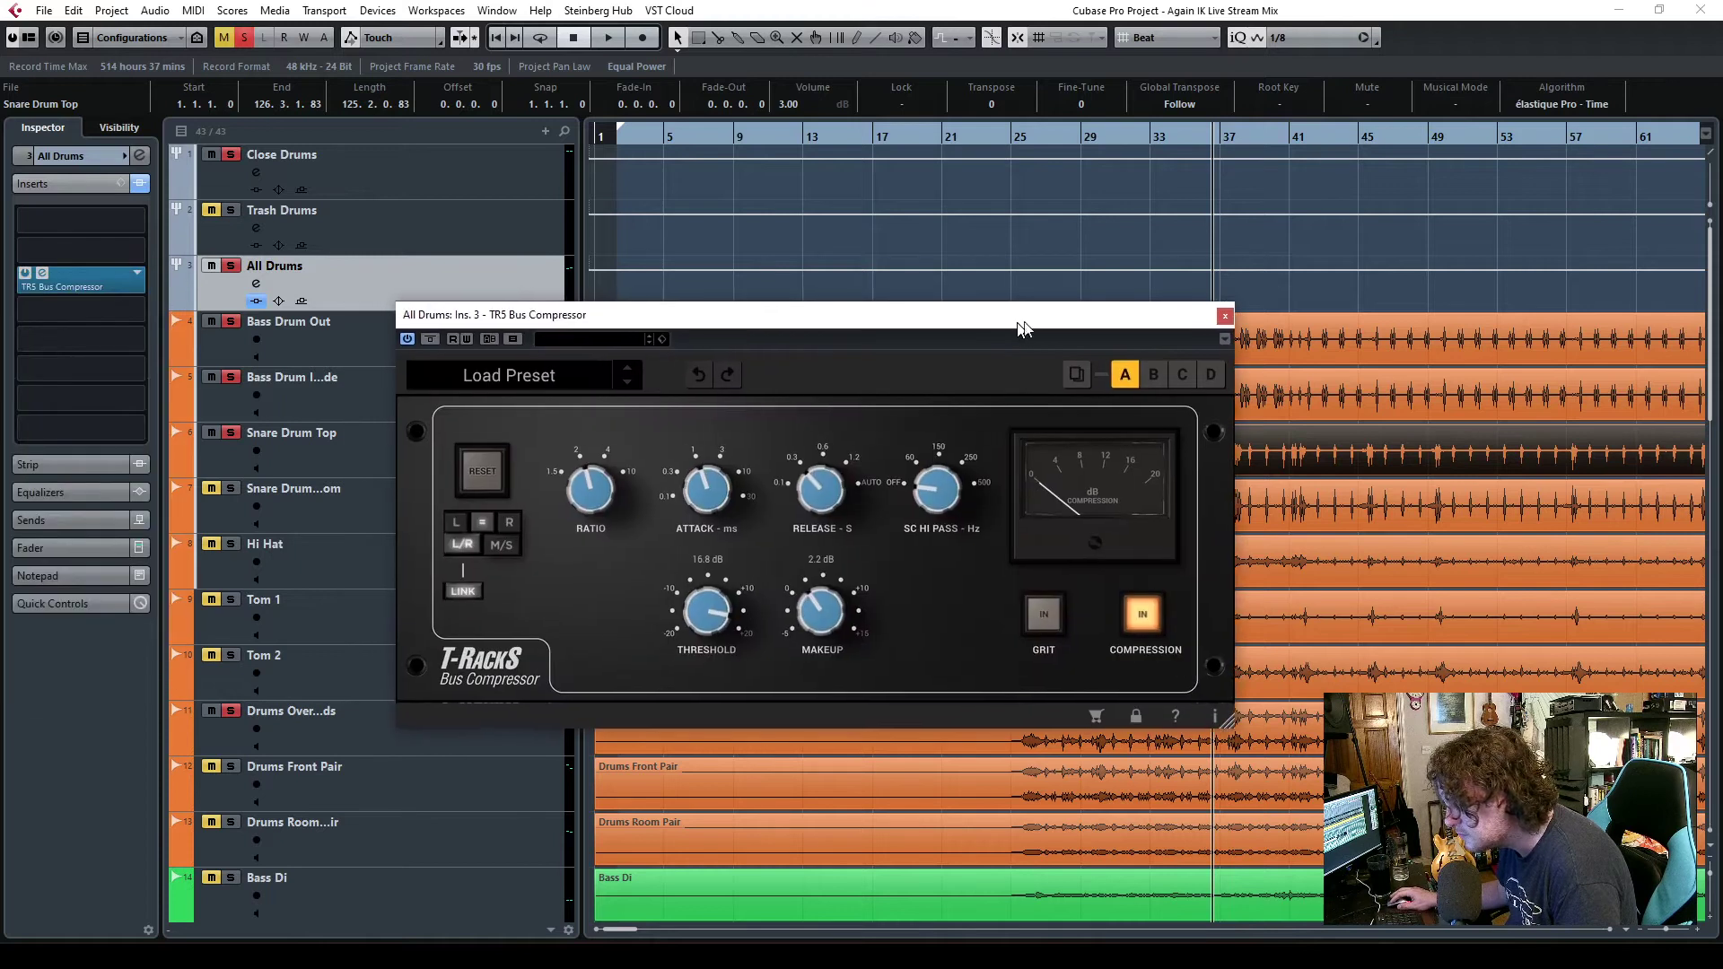
- Play the soloed drums, raise the Bus Compressor's attack and set its threshold to 3.8 dB
{"action": "key", "text": "space"}
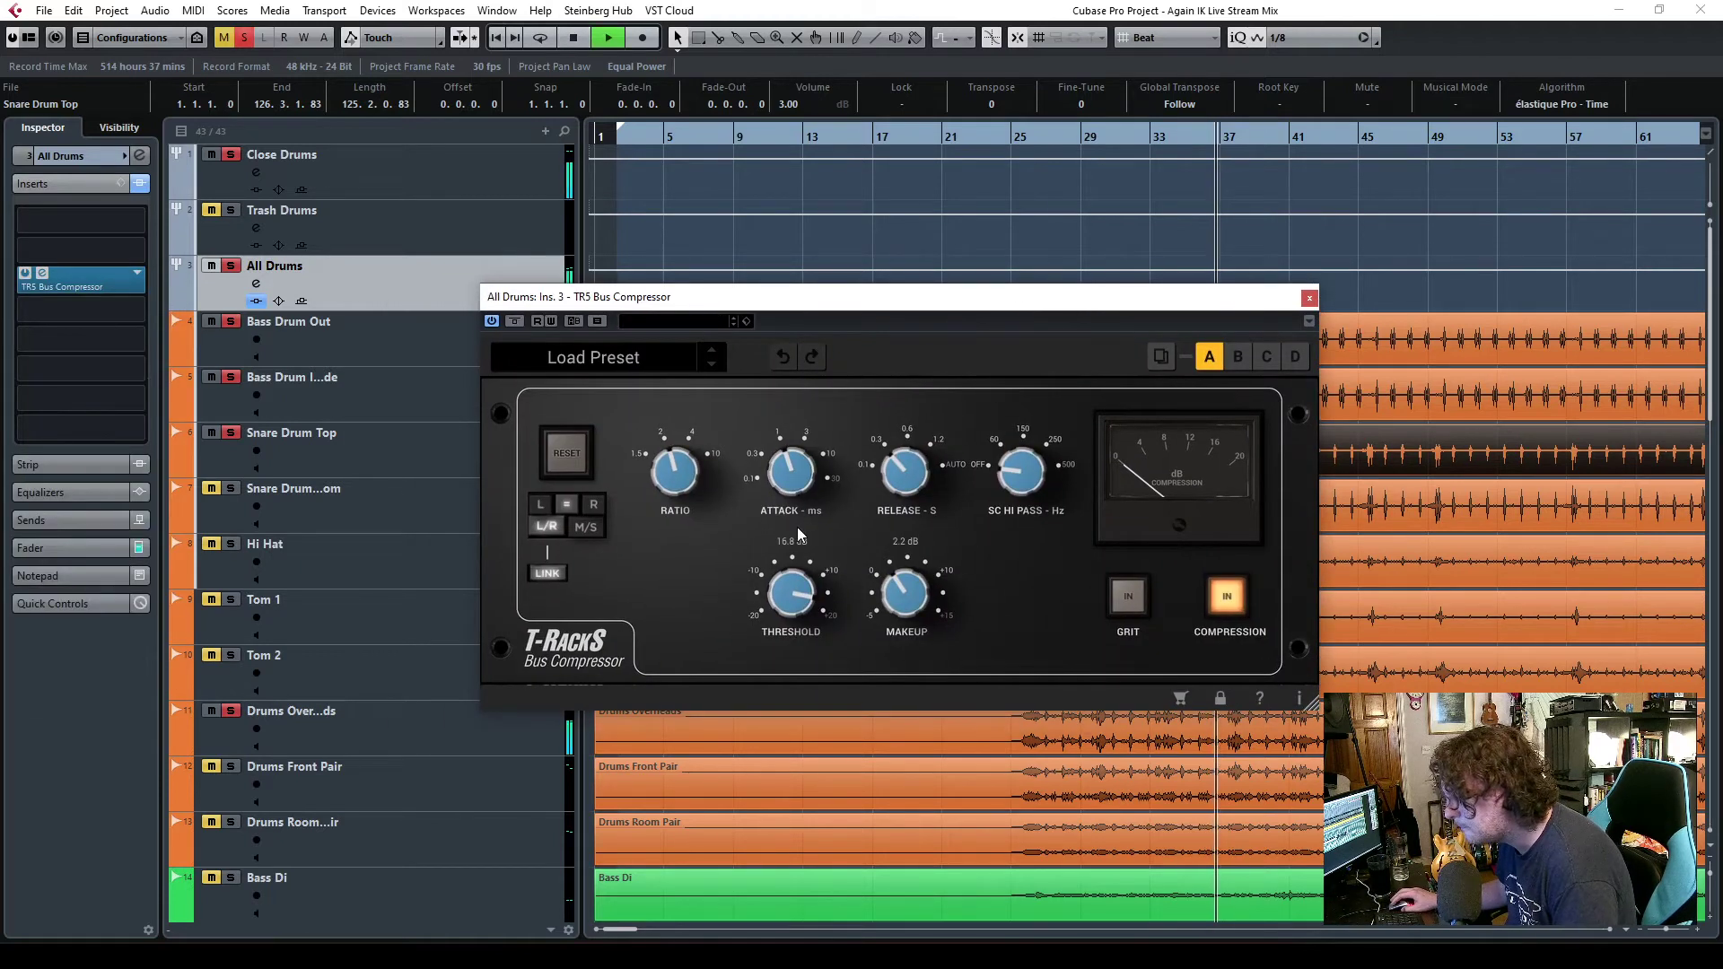
{"action": "left_click_drag", "start_coordinate": [846, 298], "coordinate": [720, 302]}
{"action": "left_click_drag", "start_coordinate": [673, 492], "coordinate": [664, 336]}
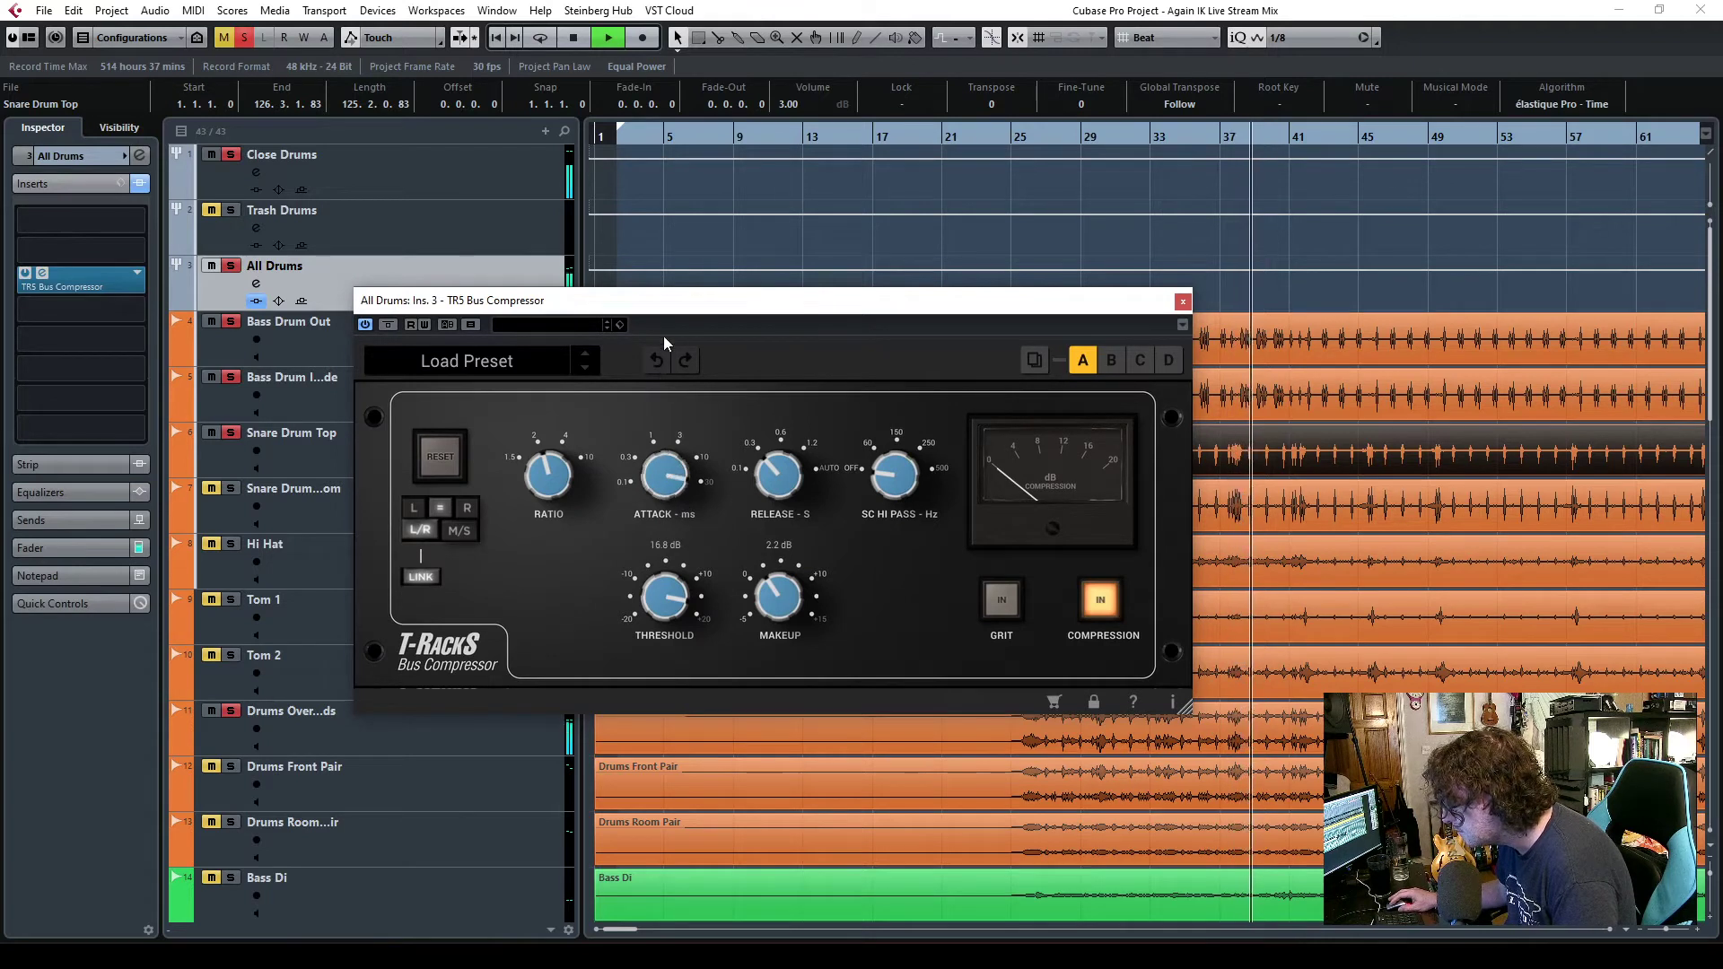
{"action": "left_click_drag", "start_coordinate": [664, 597], "coordinate": [665, 690]}
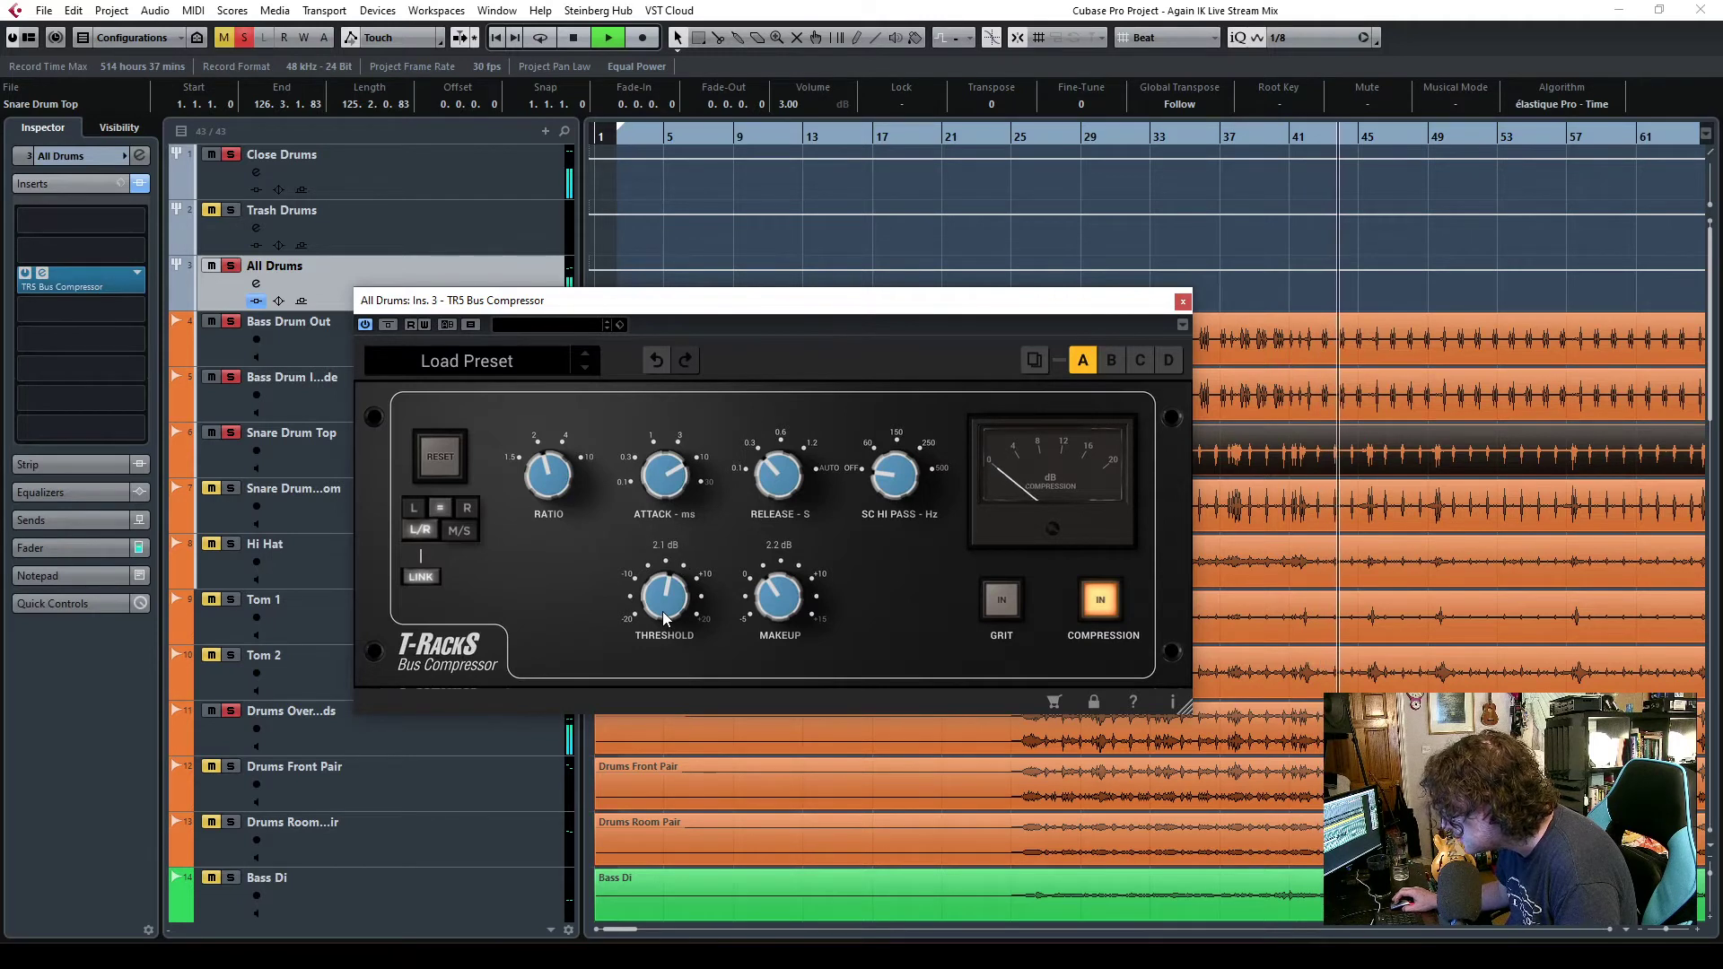
{"action": "scroll", "coordinate": [664, 611], "scroll_direction": "up", "scroll_amount": 2}
{"action": "scroll", "coordinate": [664, 611], "scroll_direction": "up", "scroll_amount": 2}
- Set the Bus Compressor's makeup gain to 3.7 dB against the All Drums level meter, close the plug-in and stop playback
{"action": "left_click", "coordinate": [77, 547]}
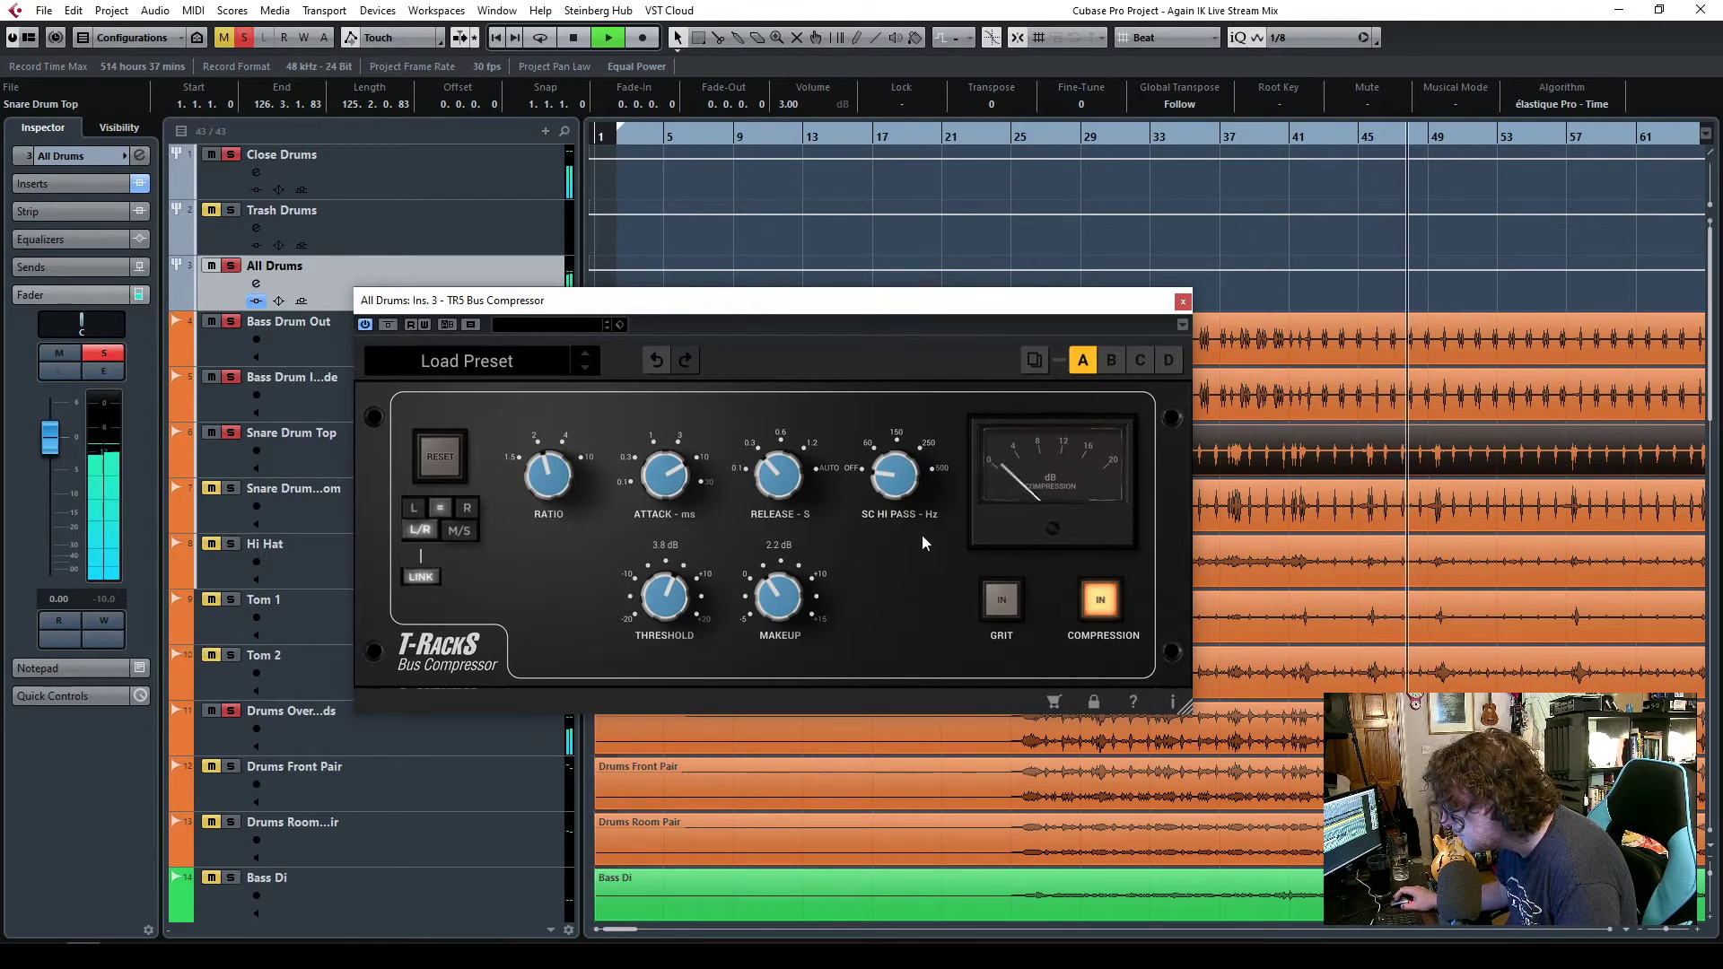
{"action": "scroll", "coordinate": [777, 589], "scroll_direction": "up", "scroll_amount": 3}
{"action": "scroll", "coordinate": [777, 589], "scroll_direction": "up", "scroll_amount": 2}
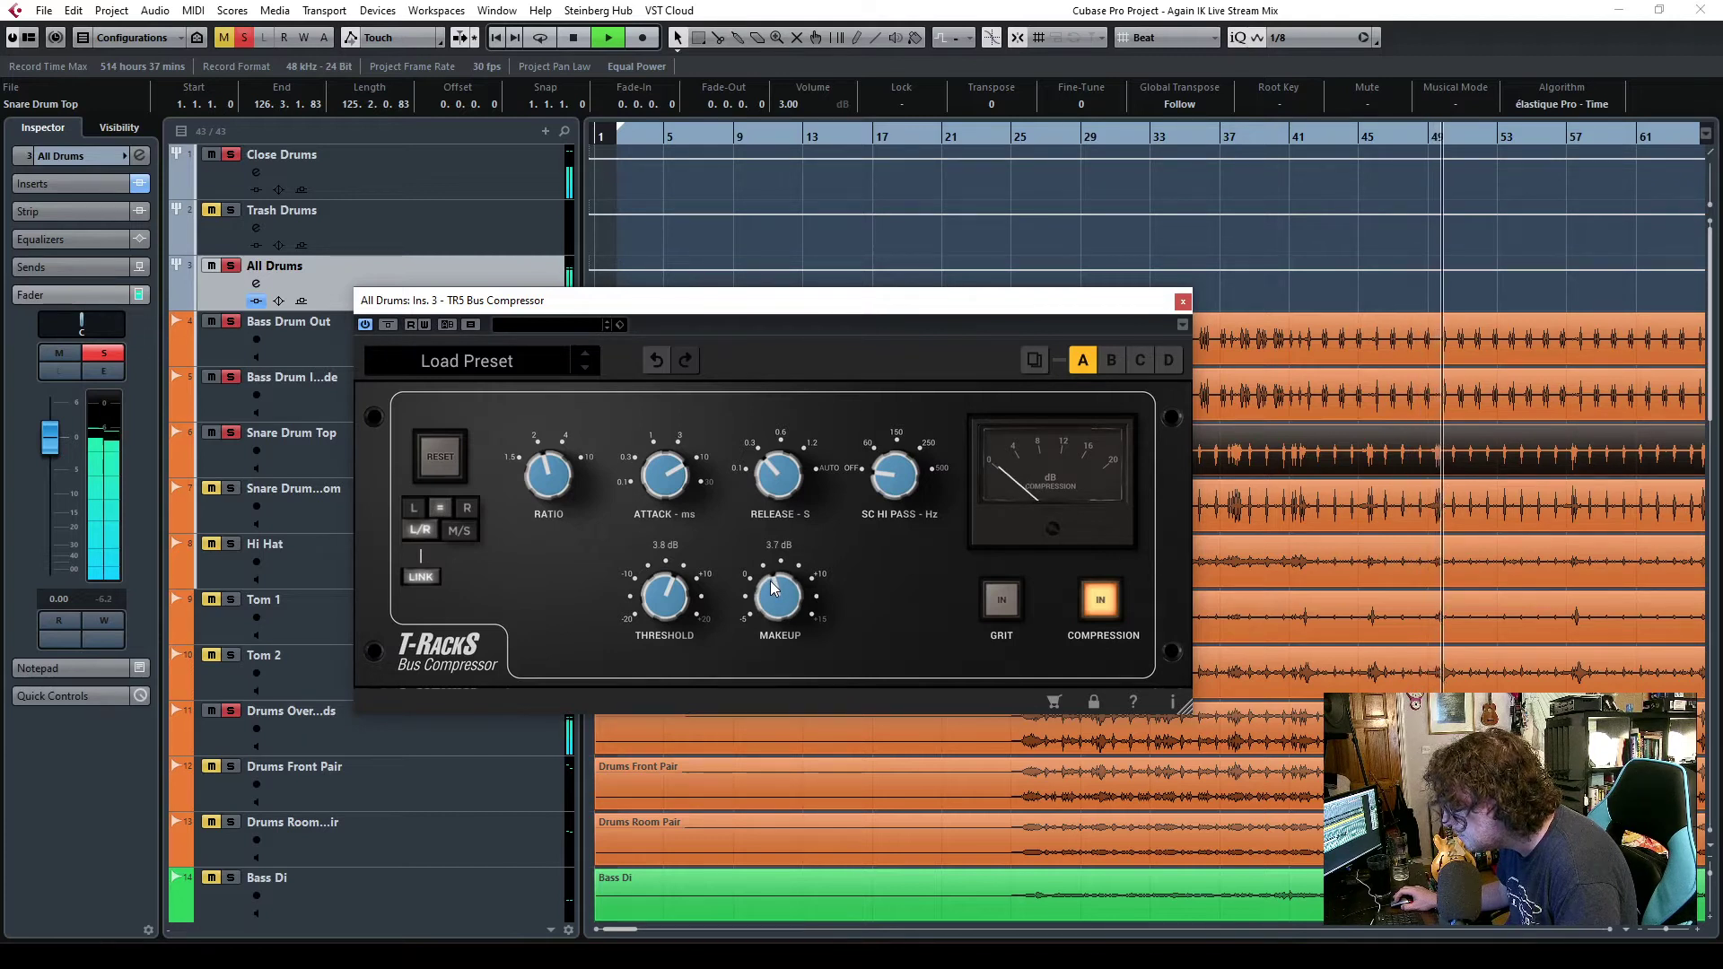
{"action": "left_click", "coordinate": [1184, 302]}
{"action": "key", "text": "space"}
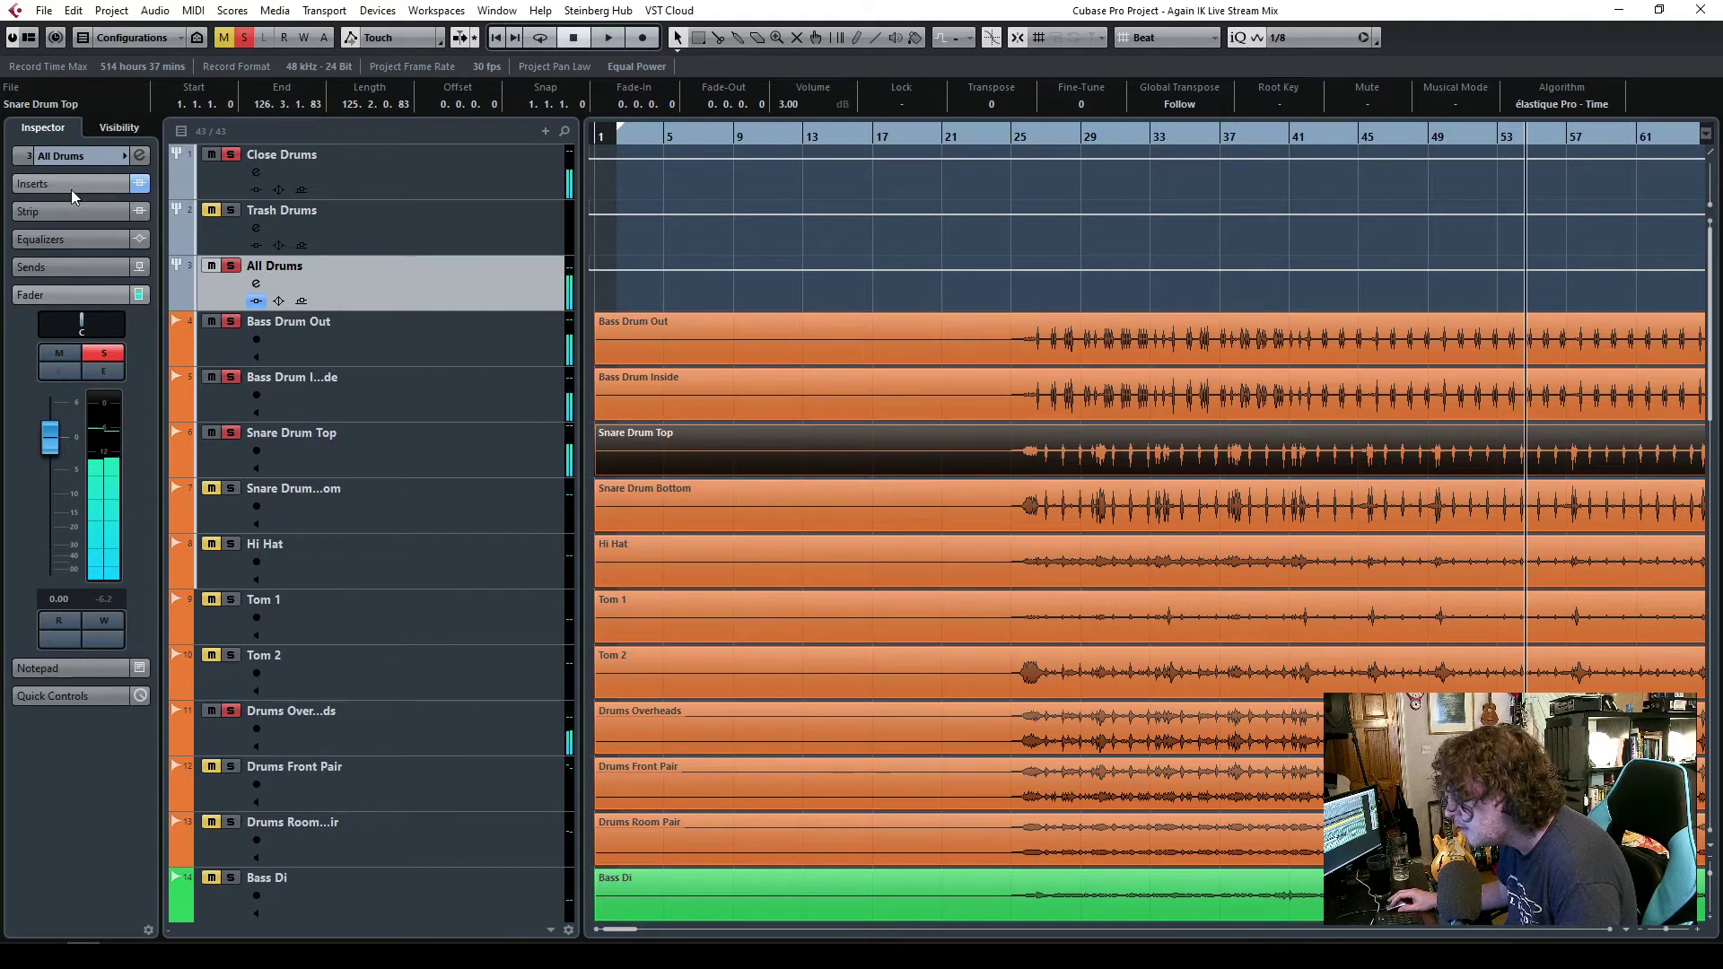
- Insert the TR5 EQP-1A equalizer in the second insert slot of All Drums, before the Bus Compressor
{"action": "left_click", "coordinate": [71, 188]}
{"action": "left_click", "coordinate": [112, 249]}
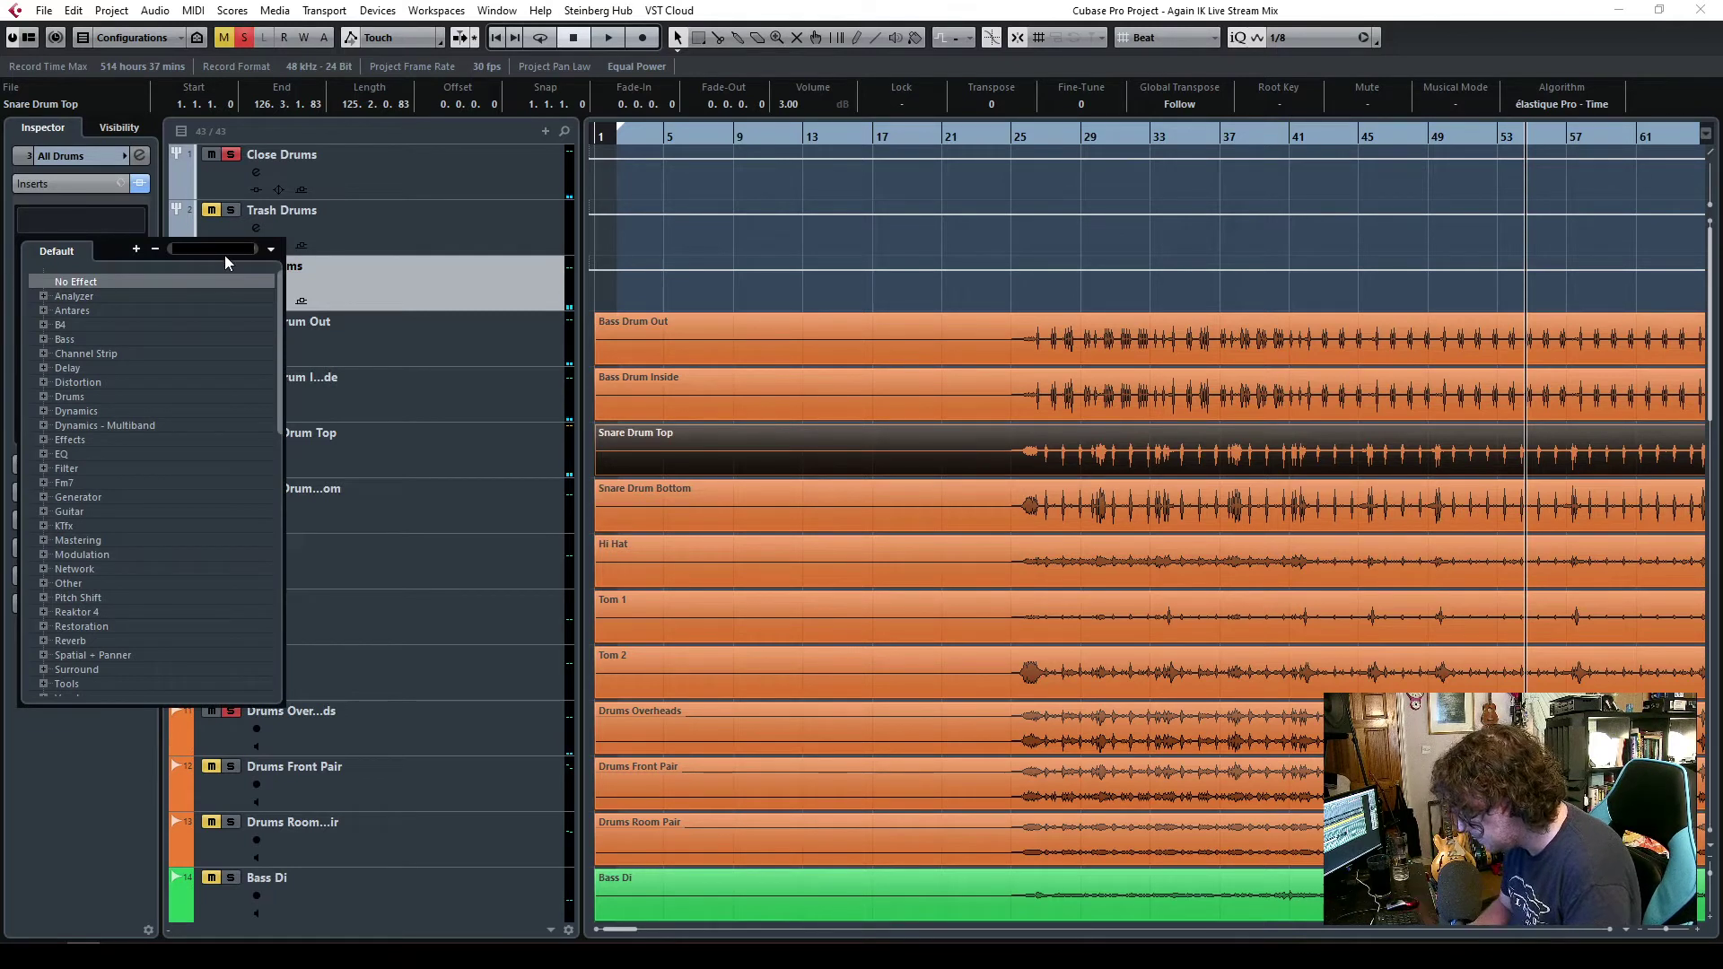
{"action": "type", "text": "tr5"}
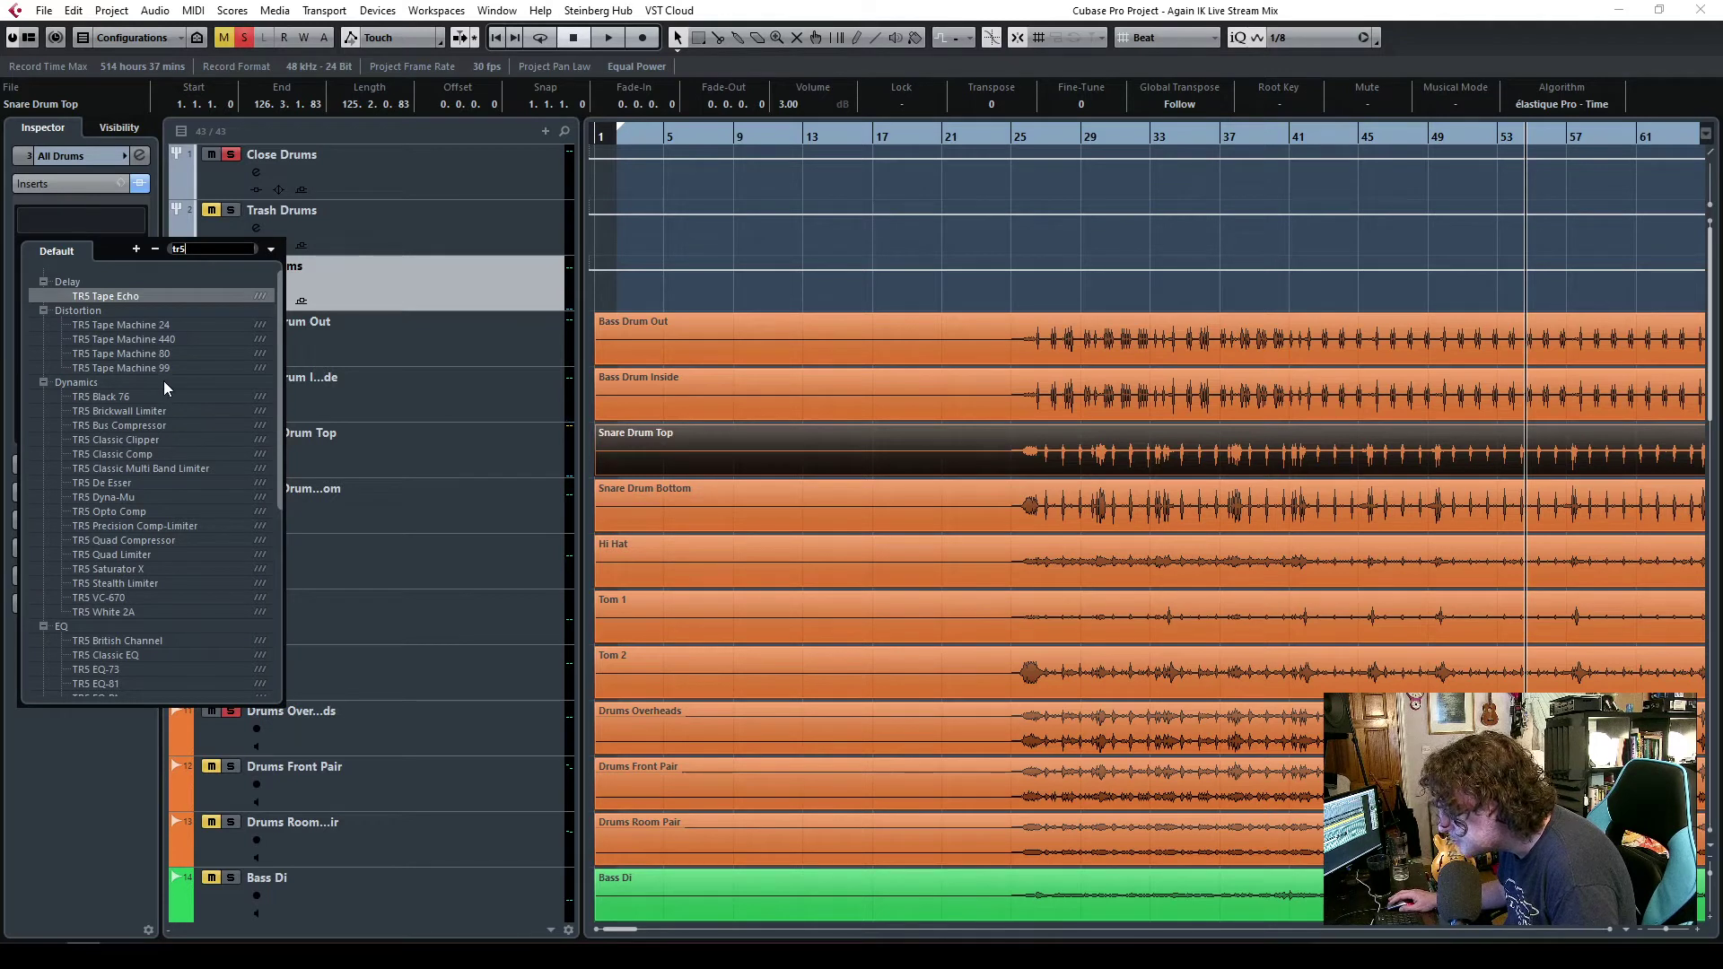
{"action": "scroll", "coordinate": [161, 538], "scroll_direction": "down", "scroll_amount": 6}
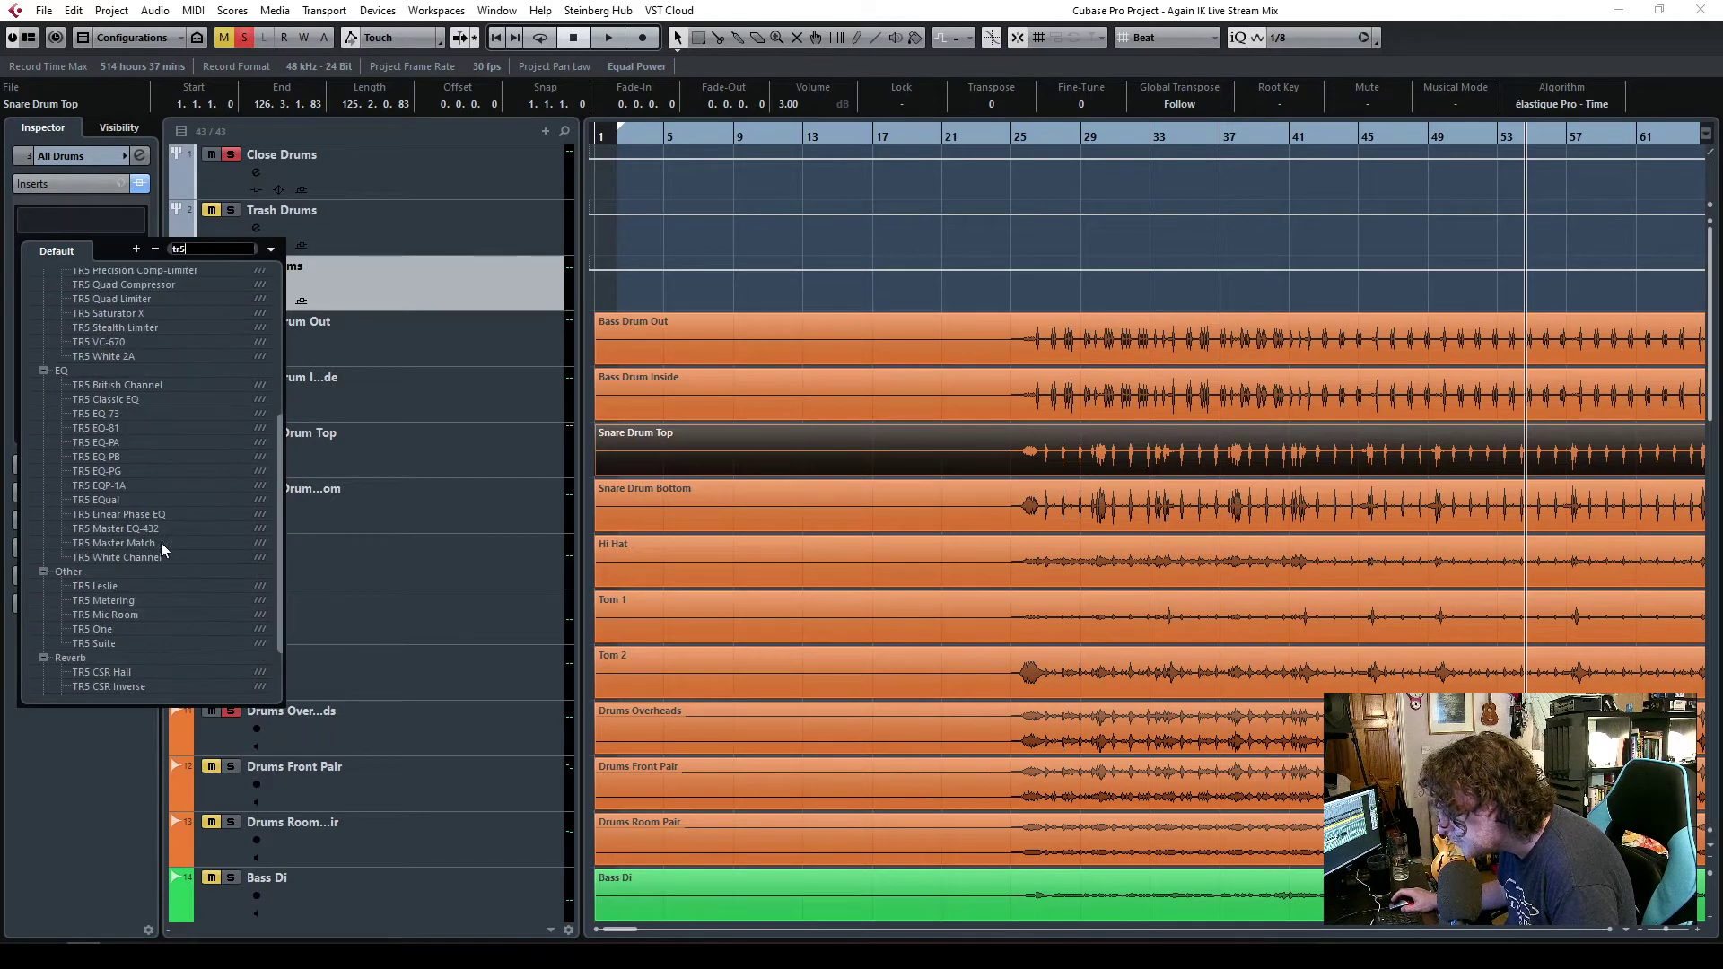
{"action": "left_click", "coordinate": [133, 484]}
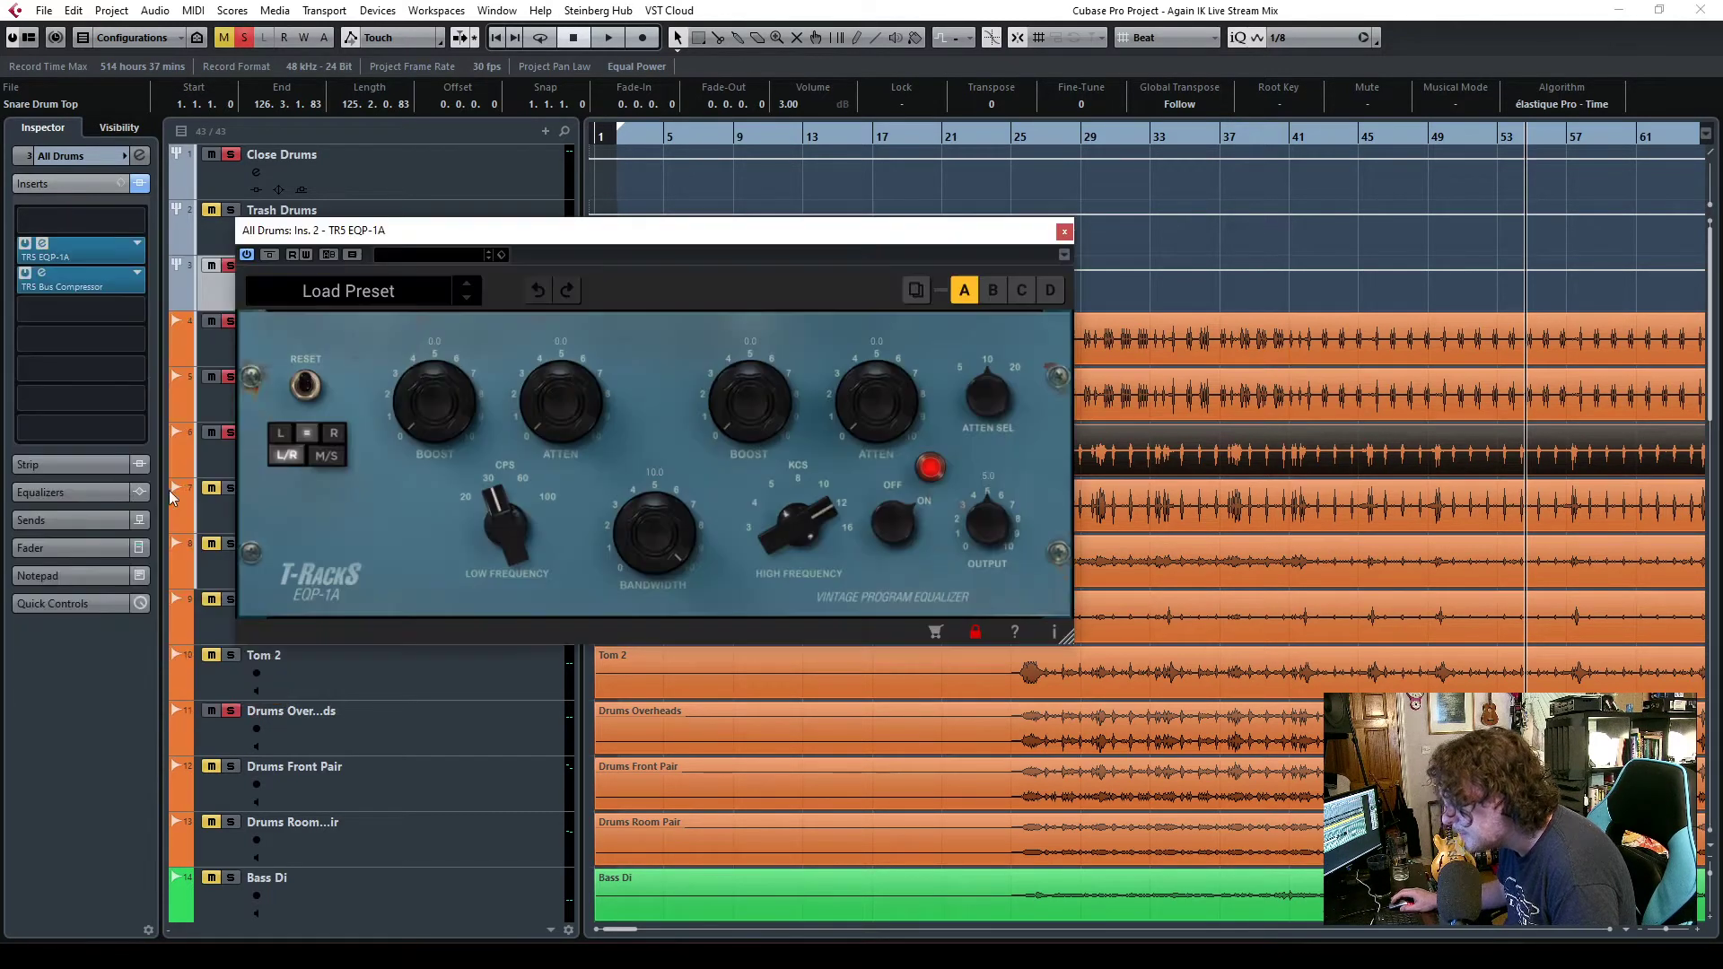
{"action": "mouse_move", "coordinate": [492, 238]}
{"action": "left_mouse_down"}
{"action": "mouse_move", "coordinate": [739, 411]}
{"action": "mouse_move", "coordinate": [627, 196]}
{"action": "mouse_move", "coordinate": [542, 273]}
{"action": "mouse_move", "coordinate": [500, 256]}
{"action": "left_mouse_up"}
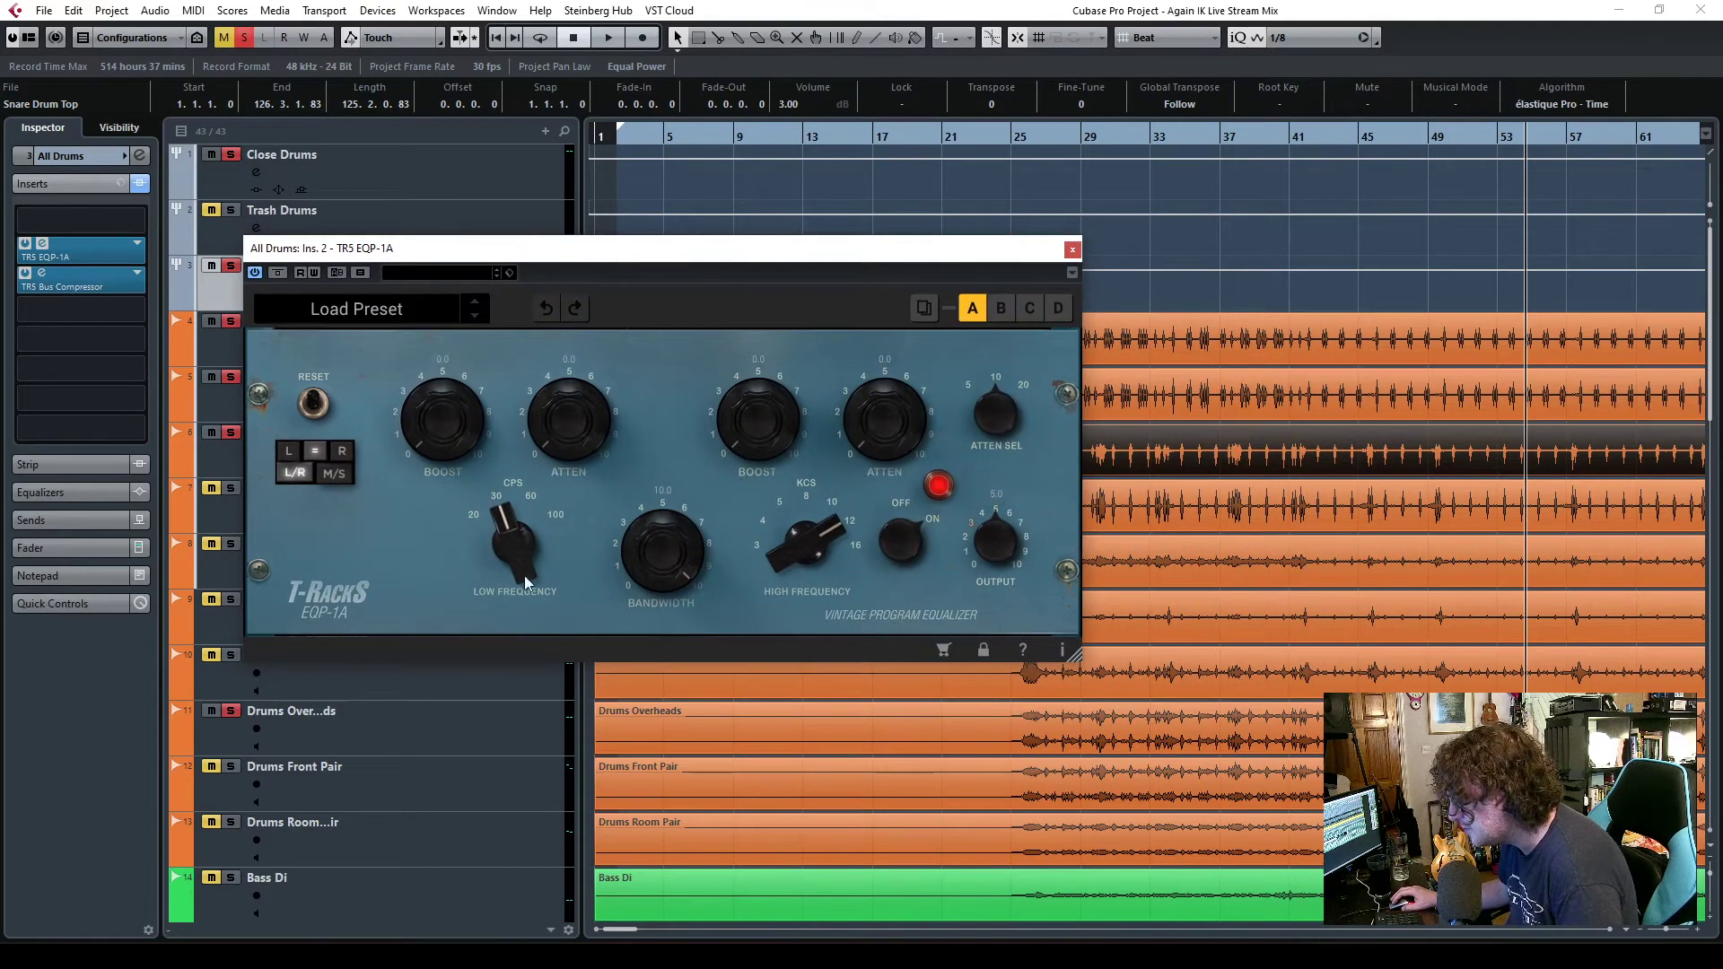
- Open the preset list of the EQP-1A equalizer on All Drums to review the available presets
{"action": "left_click", "coordinate": [383, 314]}
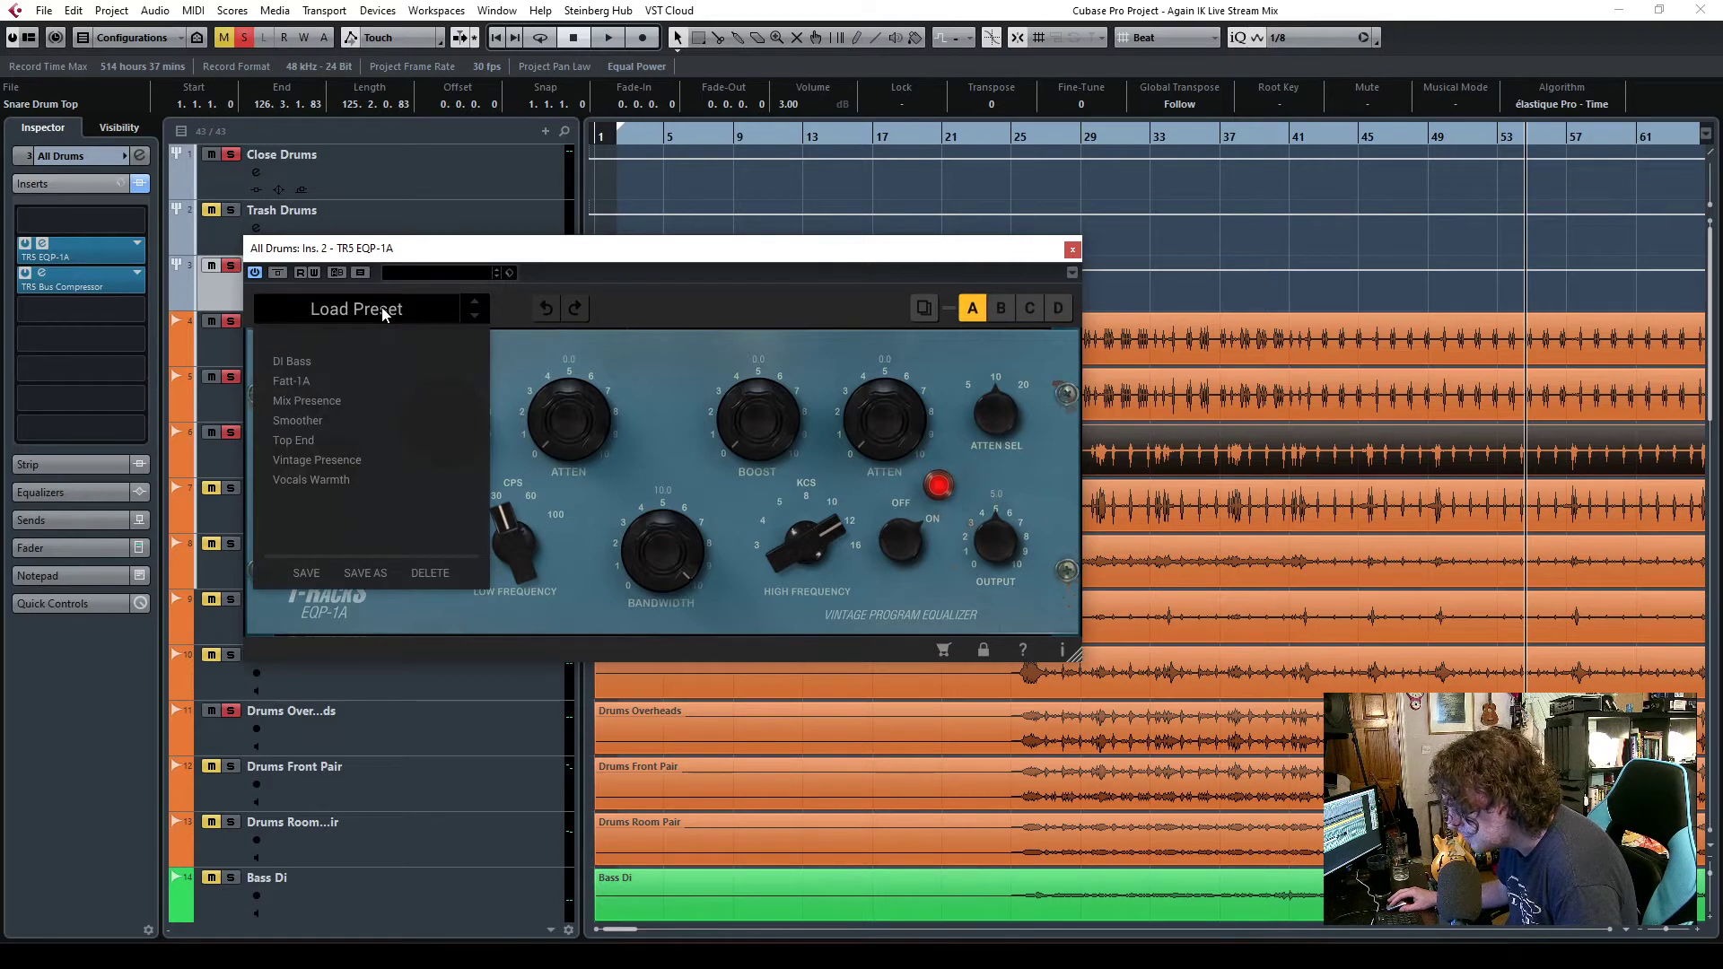
{"action": "left_click", "coordinate": [381, 307]}
{"action": "left_click", "coordinate": [380, 307]}
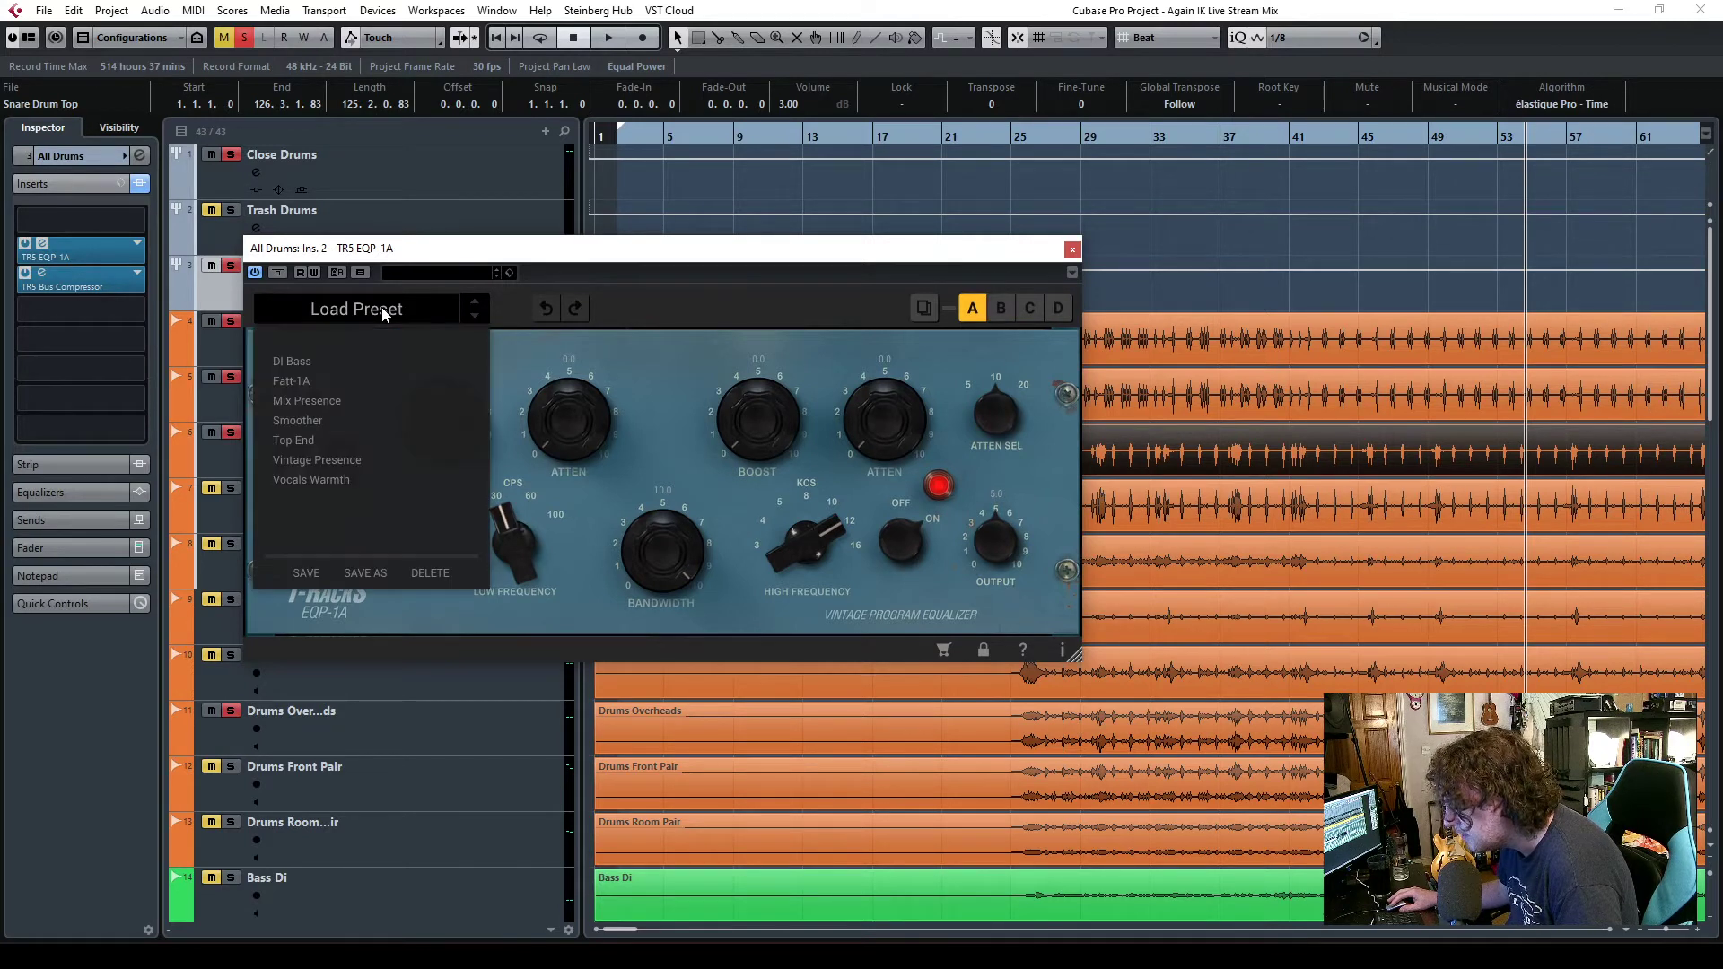
- Play the drums and audition the EQP-1A with the low frequency at 60 CPS and low boost raised to about 6.4
{"action": "left_click", "coordinate": [383, 311]}
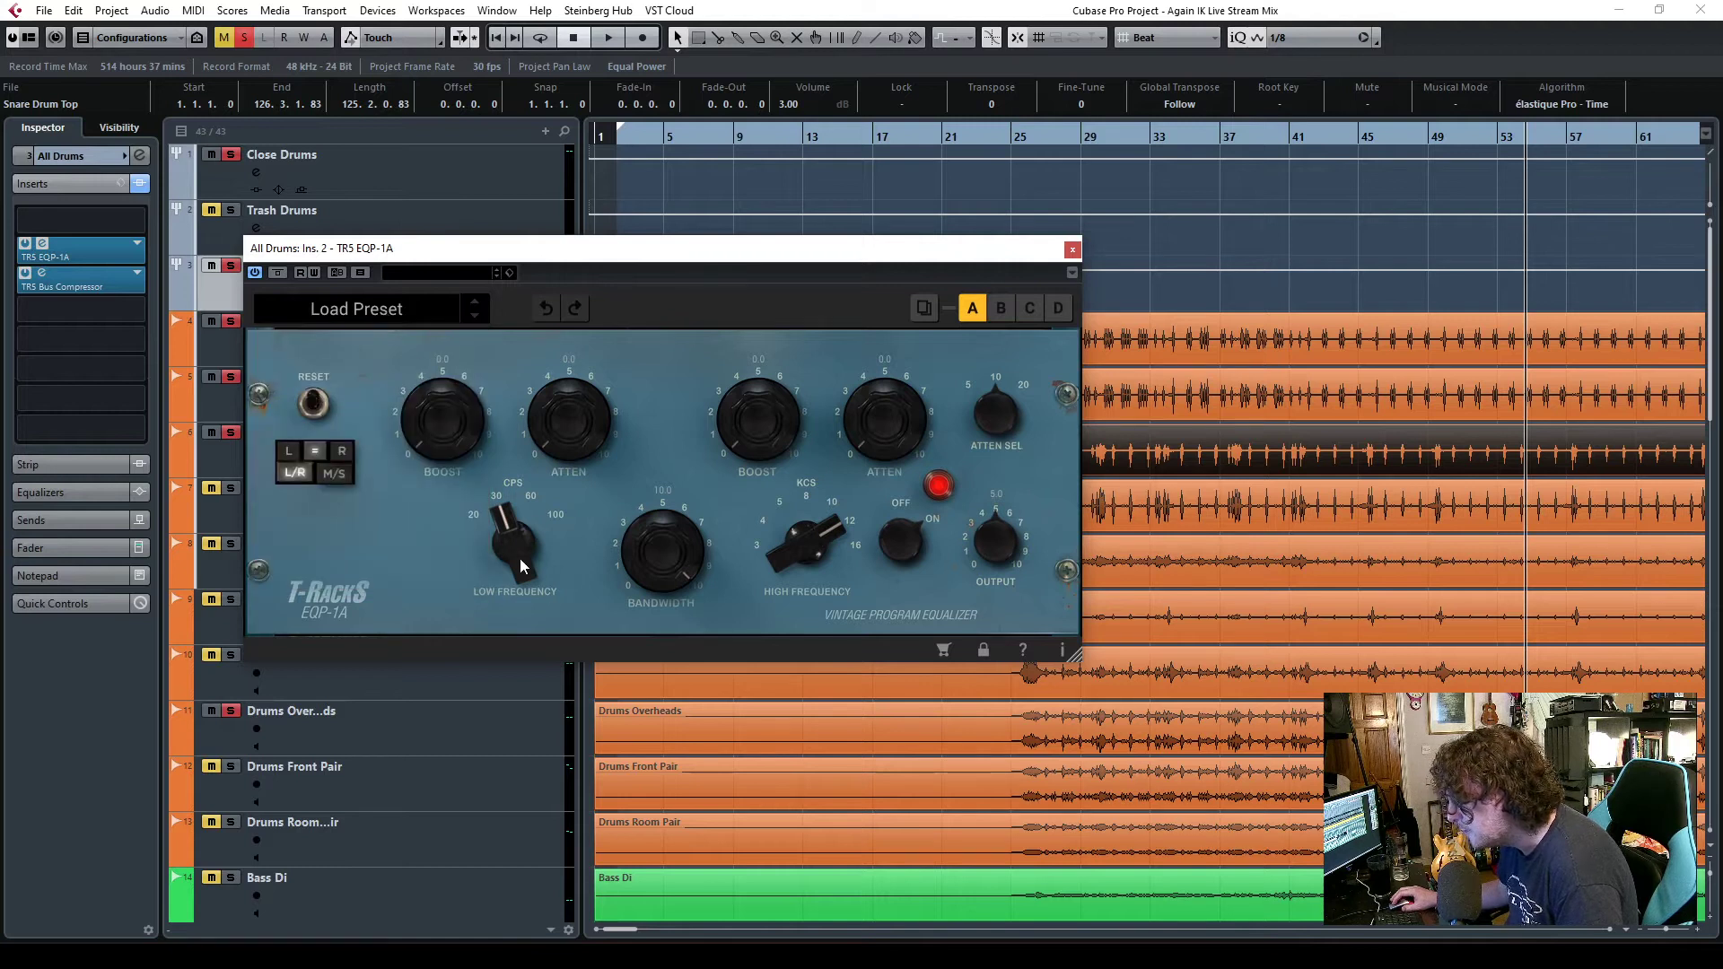
{"action": "key", "text": "space"}
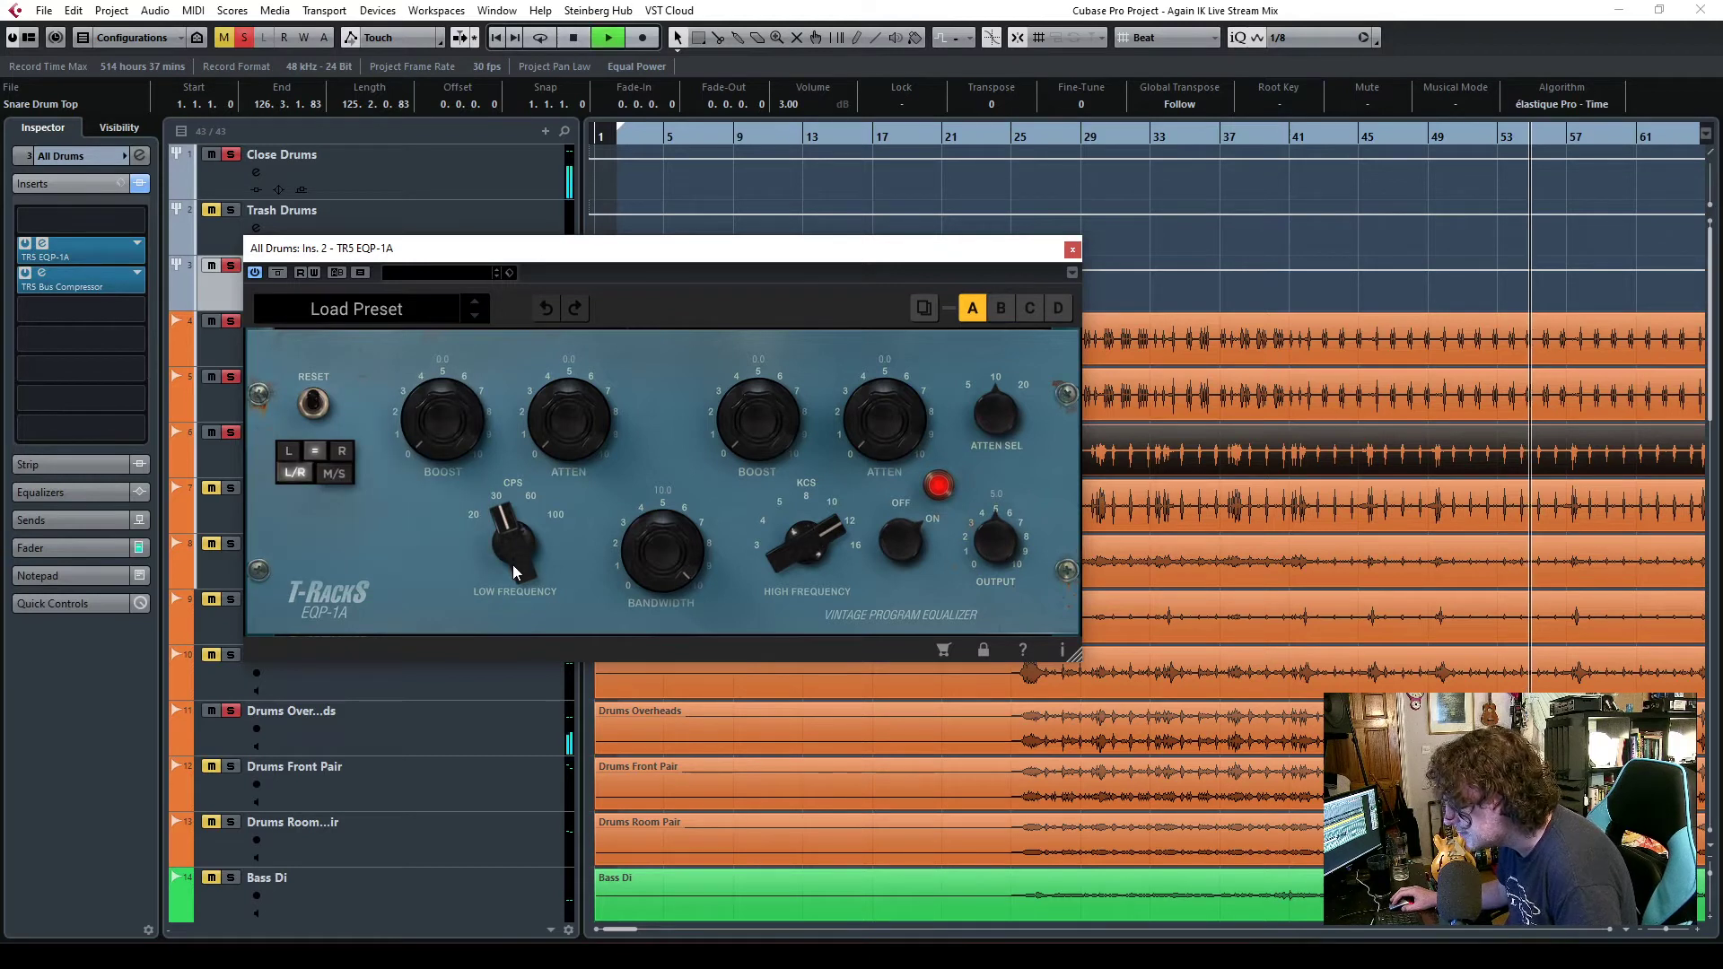
{"action": "left_click_drag", "start_coordinate": [517, 562], "coordinate": [503, 503]}
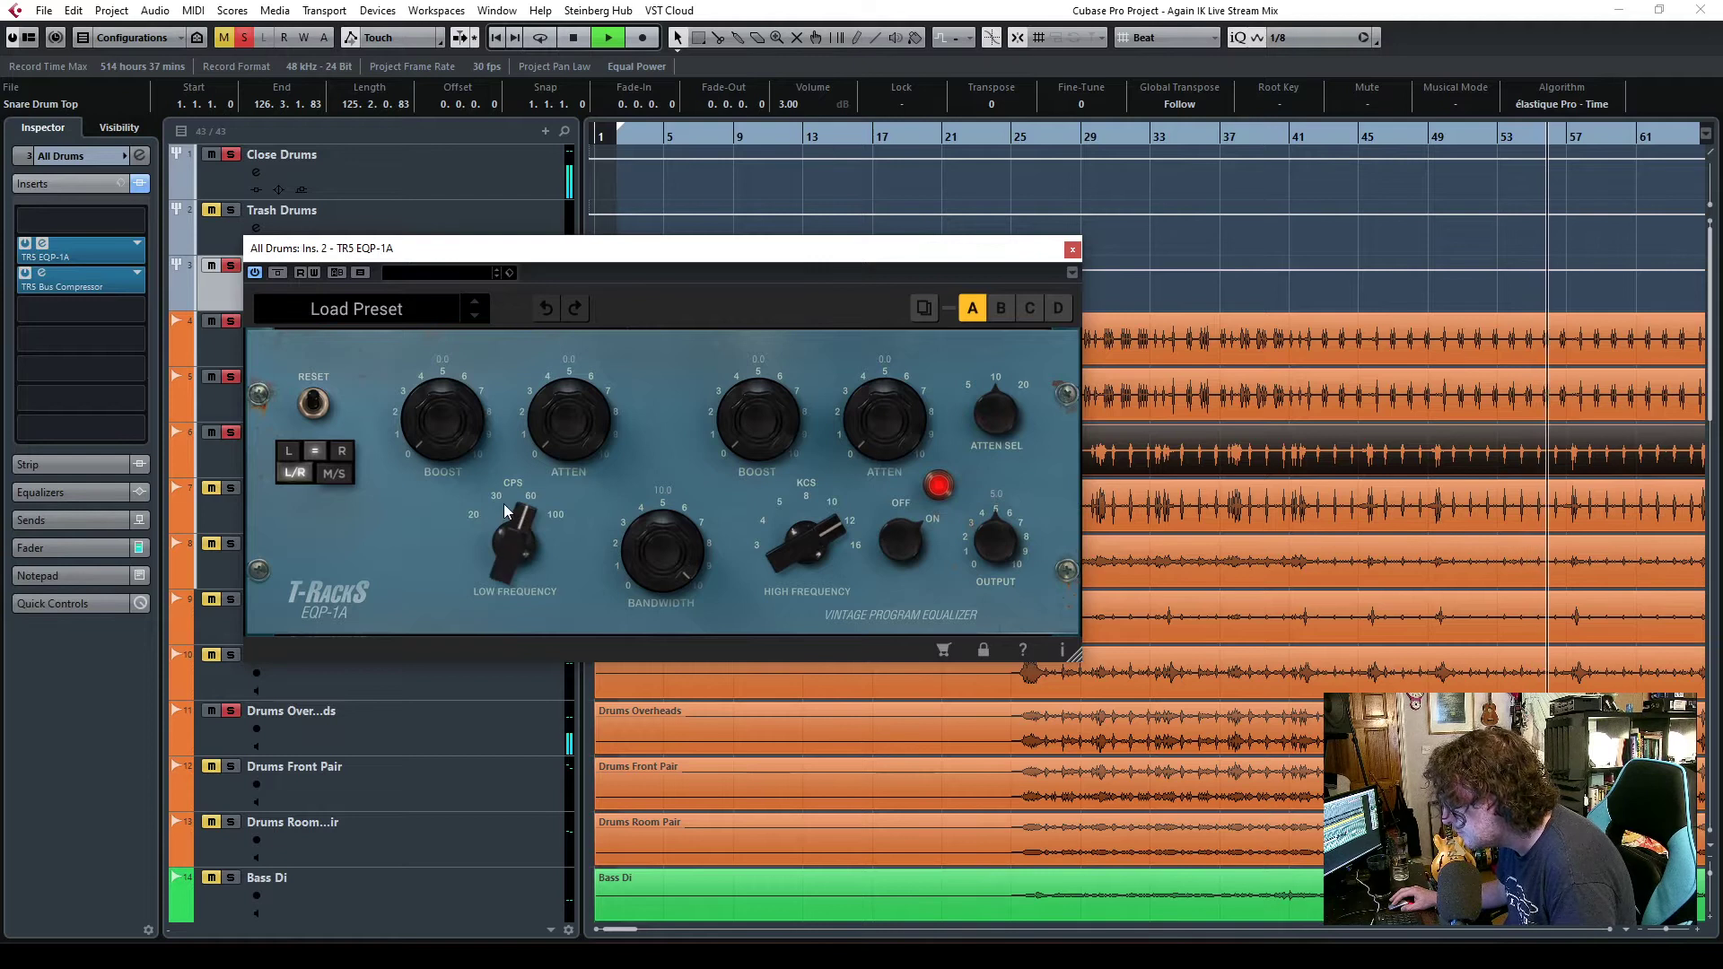
{"action": "left_click_drag", "start_coordinate": [445, 434], "coordinate": [447, 304]}
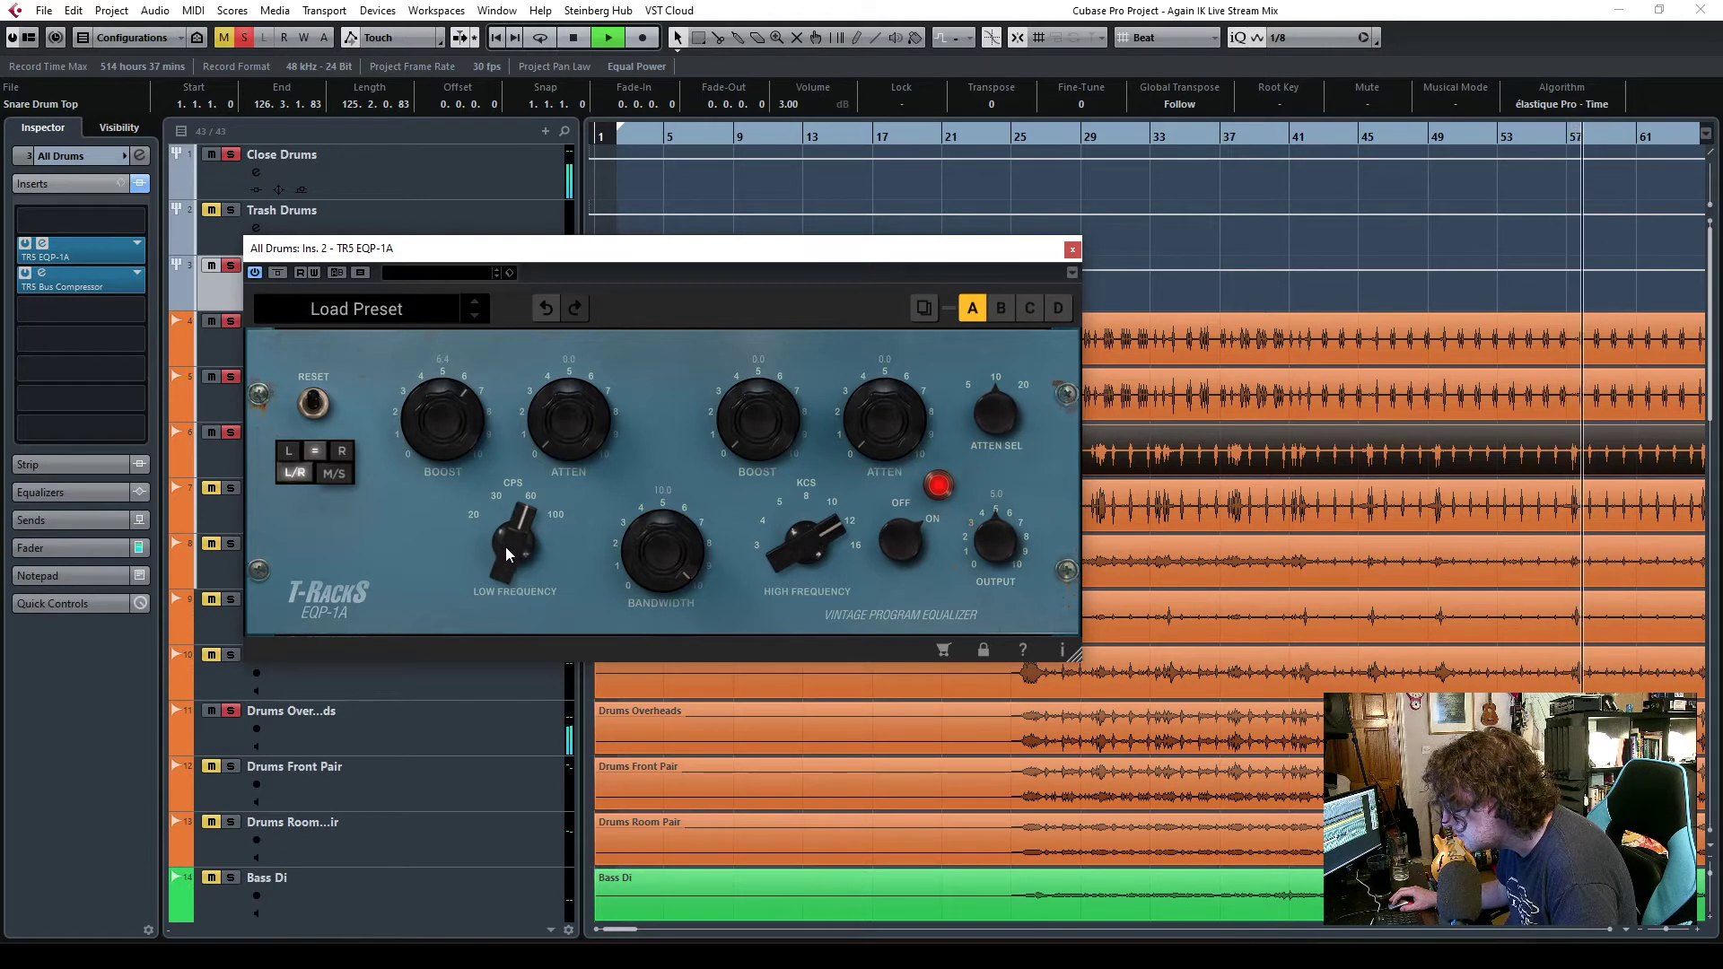
- Set the EQP-1A low frequency to 30 CPS, low boost to about 4, low attenuation to 7.4 and bandwidth to about 5.8
{"action": "left_click_drag", "start_coordinate": [504, 547], "coordinate": [502, 608]}
{"action": "left_click_drag", "start_coordinate": [438, 416], "coordinate": [504, 673]}
{"action": "left_click_drag", "start_coordinate": [569, 450], "coordinate": [566, 271]}
{"action": "left_click_drag", "start_coordinate": [432, 384], "coordinate": [418, 313]}
{"action": "left_click_drag", "start_coordinate": [680, 535], "coordinate": [676, 646]}
{"action": "left_click_drag", "start_coordinate": [439, 421], "coordinate": [440, 448]}
{"action": "left_click_drag", "start_coordinate": [551, 425], "coordinate": [553, 416]}
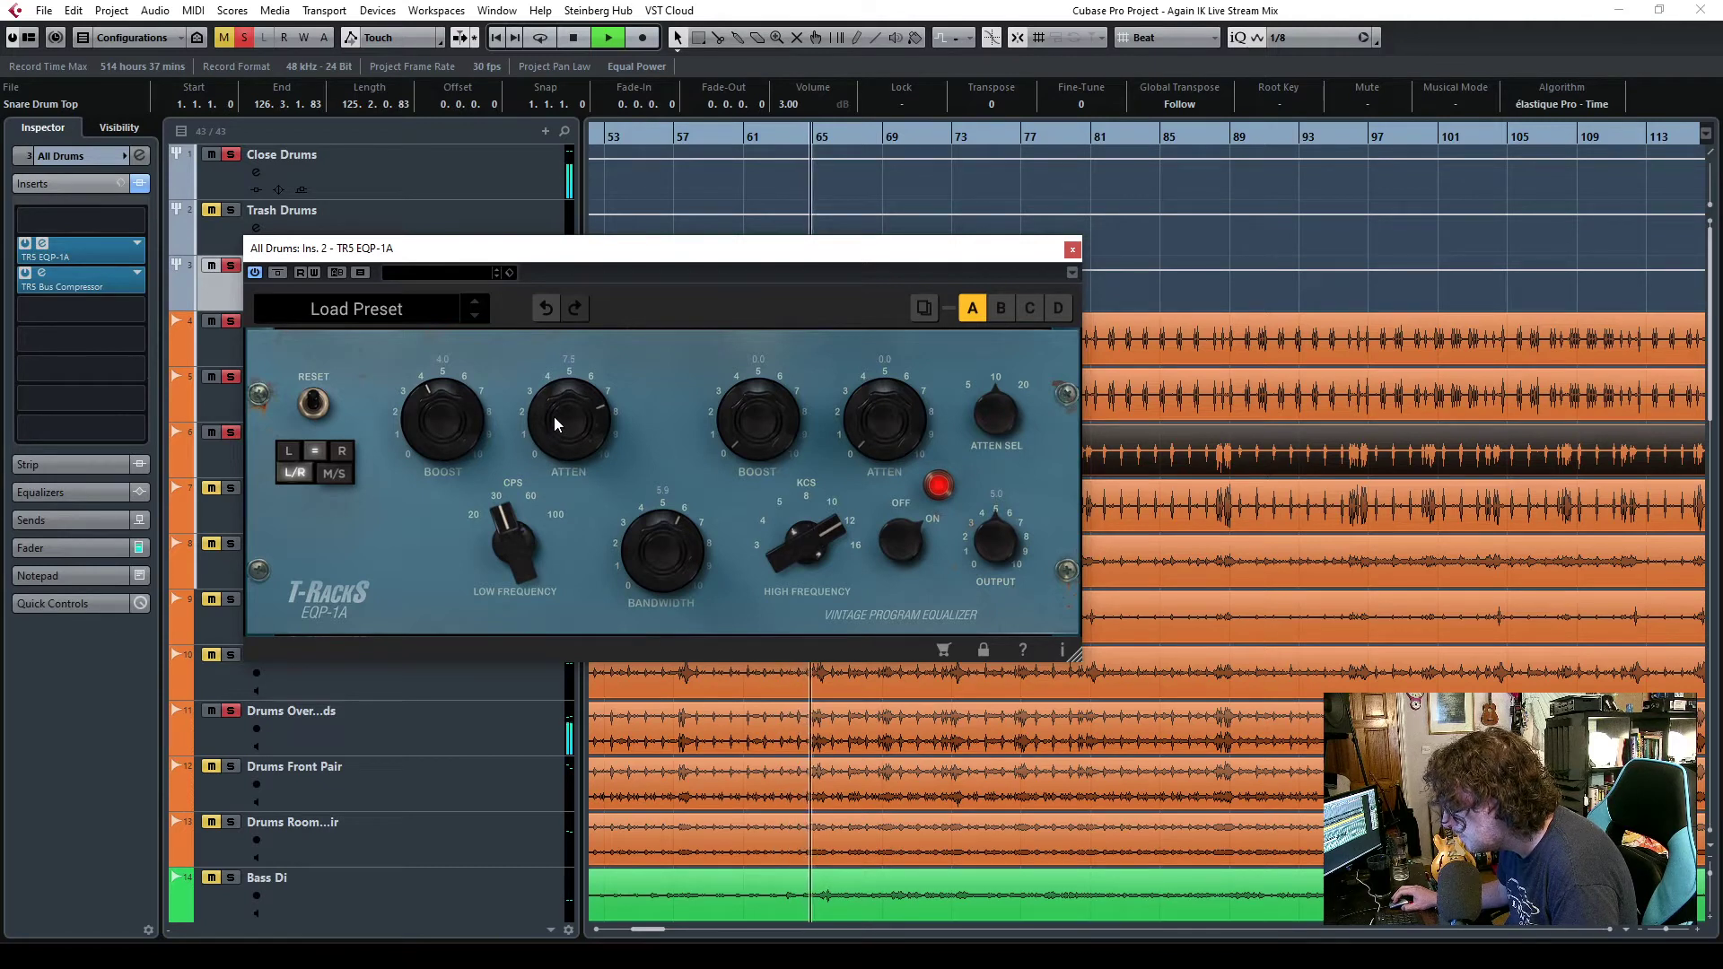
{"action": "left_click_drag", "start_coordinate": [553, 417], "coordinate": [552, 418]}
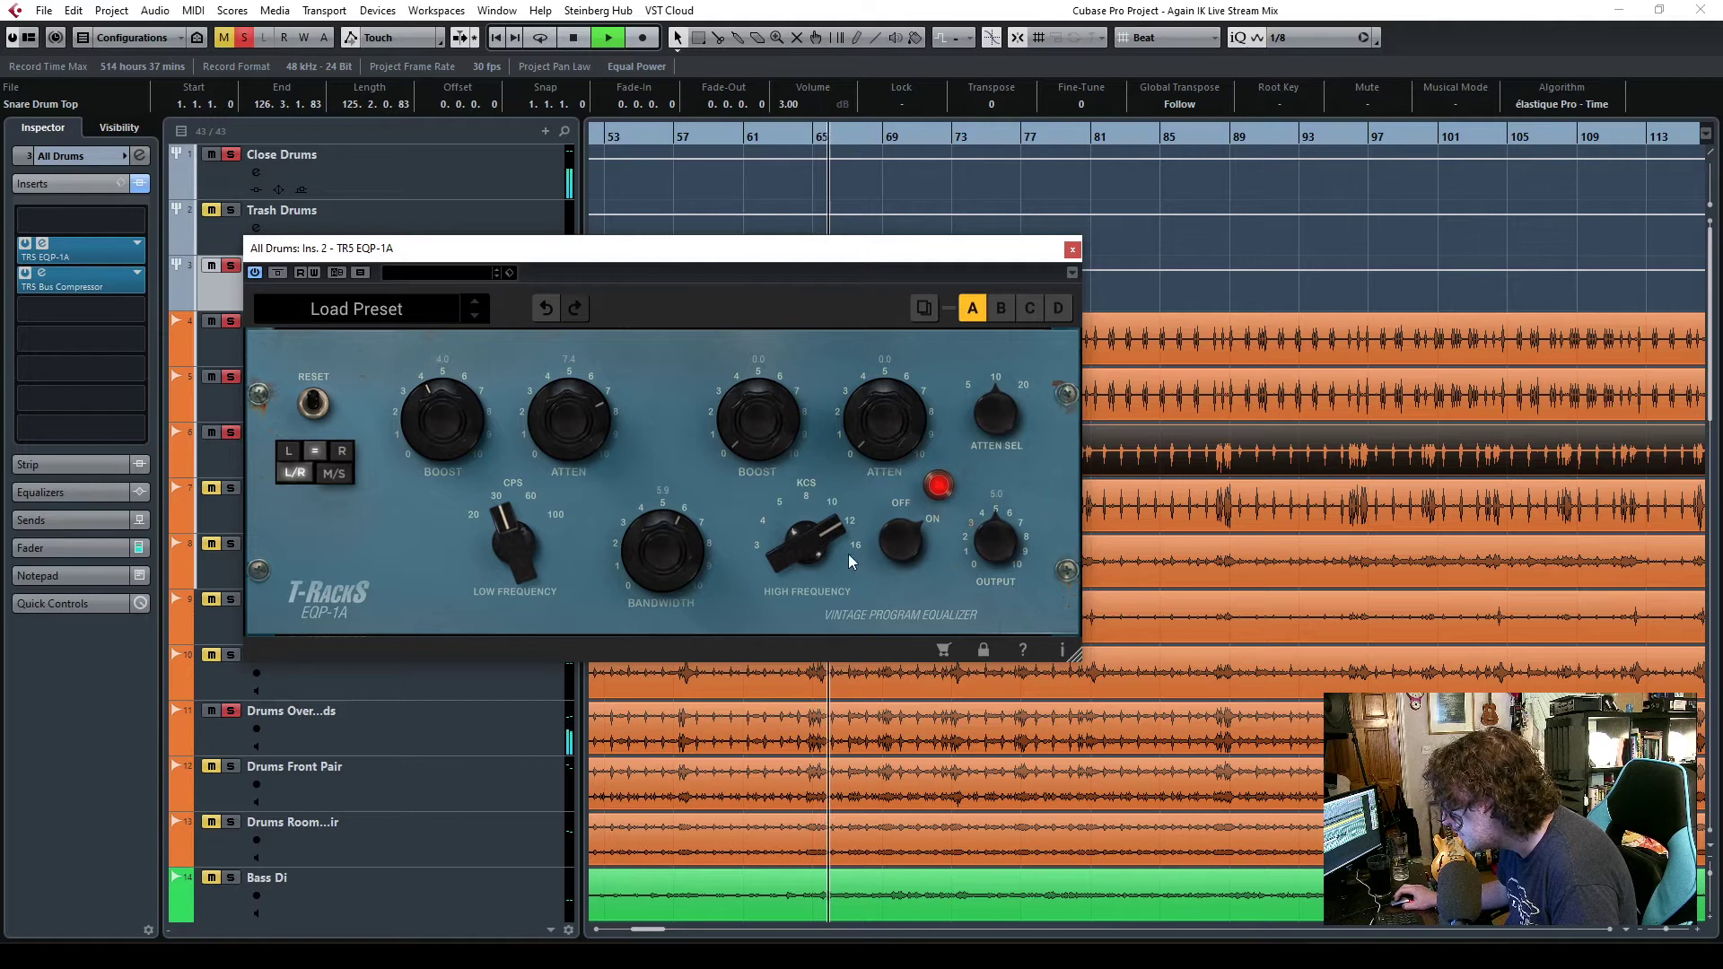
- Set the EQP-1A high-frequency boost to about 6.1 and high-frequency attenuation to 4.4
{"action": "left_click_drag", "start_coordinate": [895, 428], "coordinate": [875, 311]}
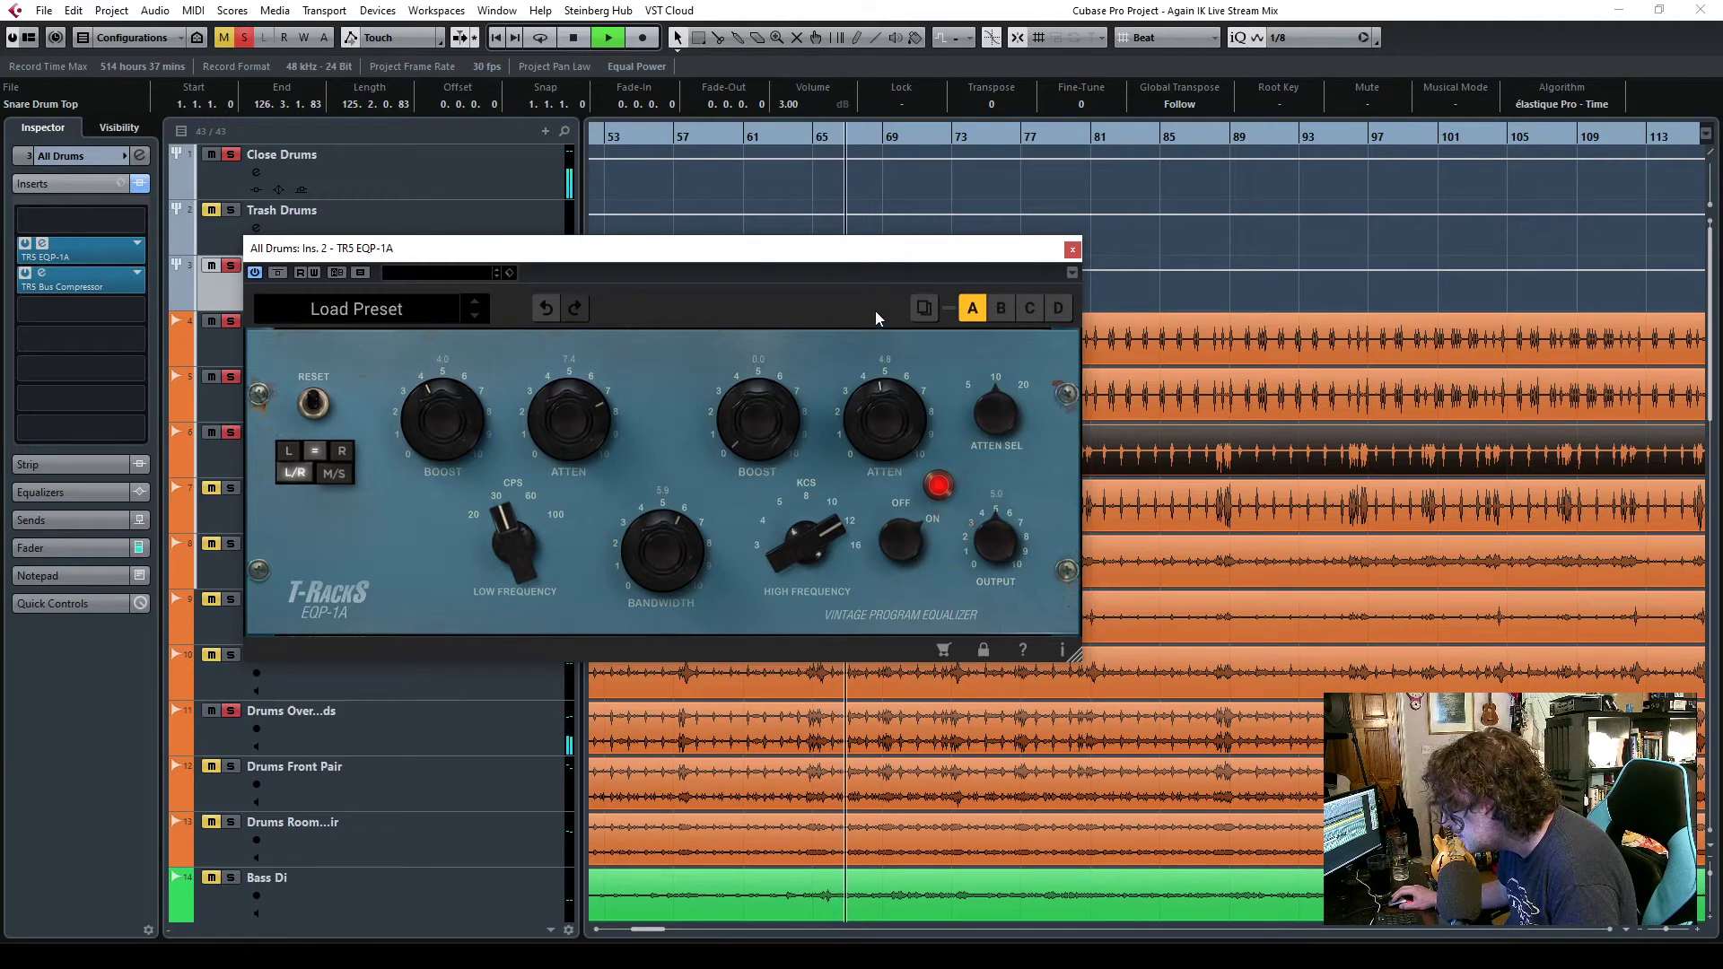
{"action": "left_click_drag", "start_coordinate": [761, 420], "coordinate": [754, 336]}
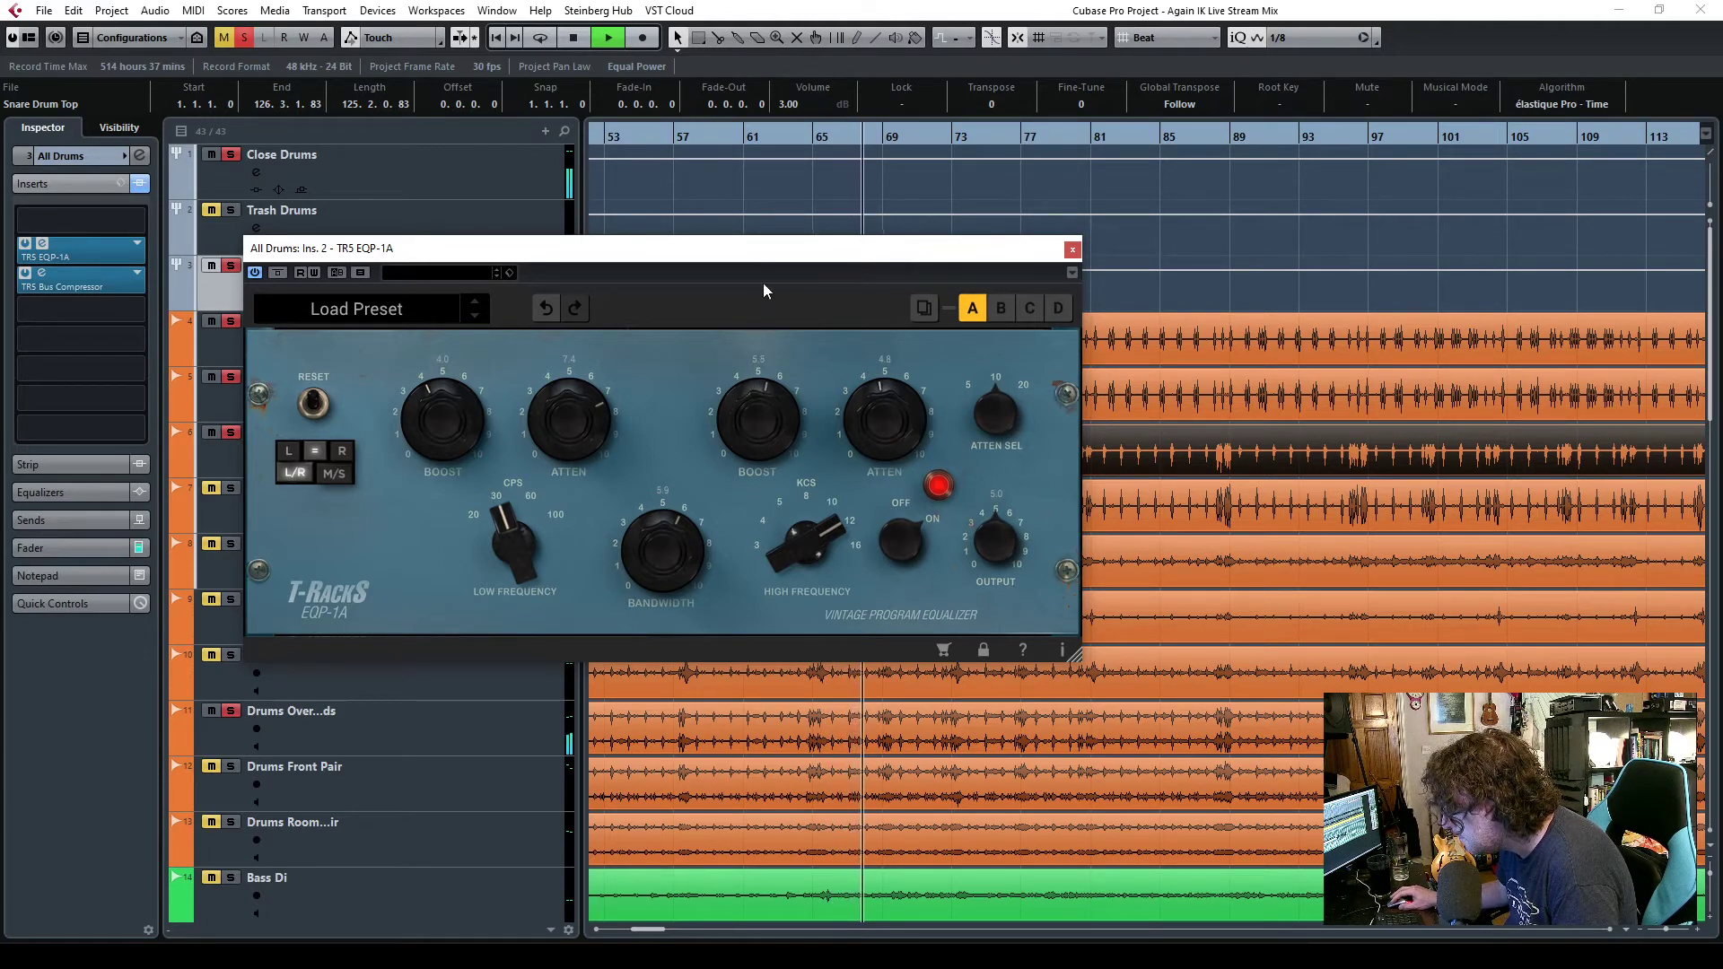
{"action": "left_click_drag", "start_coordinate": [885, 412], "coordinate": [885, 418]}
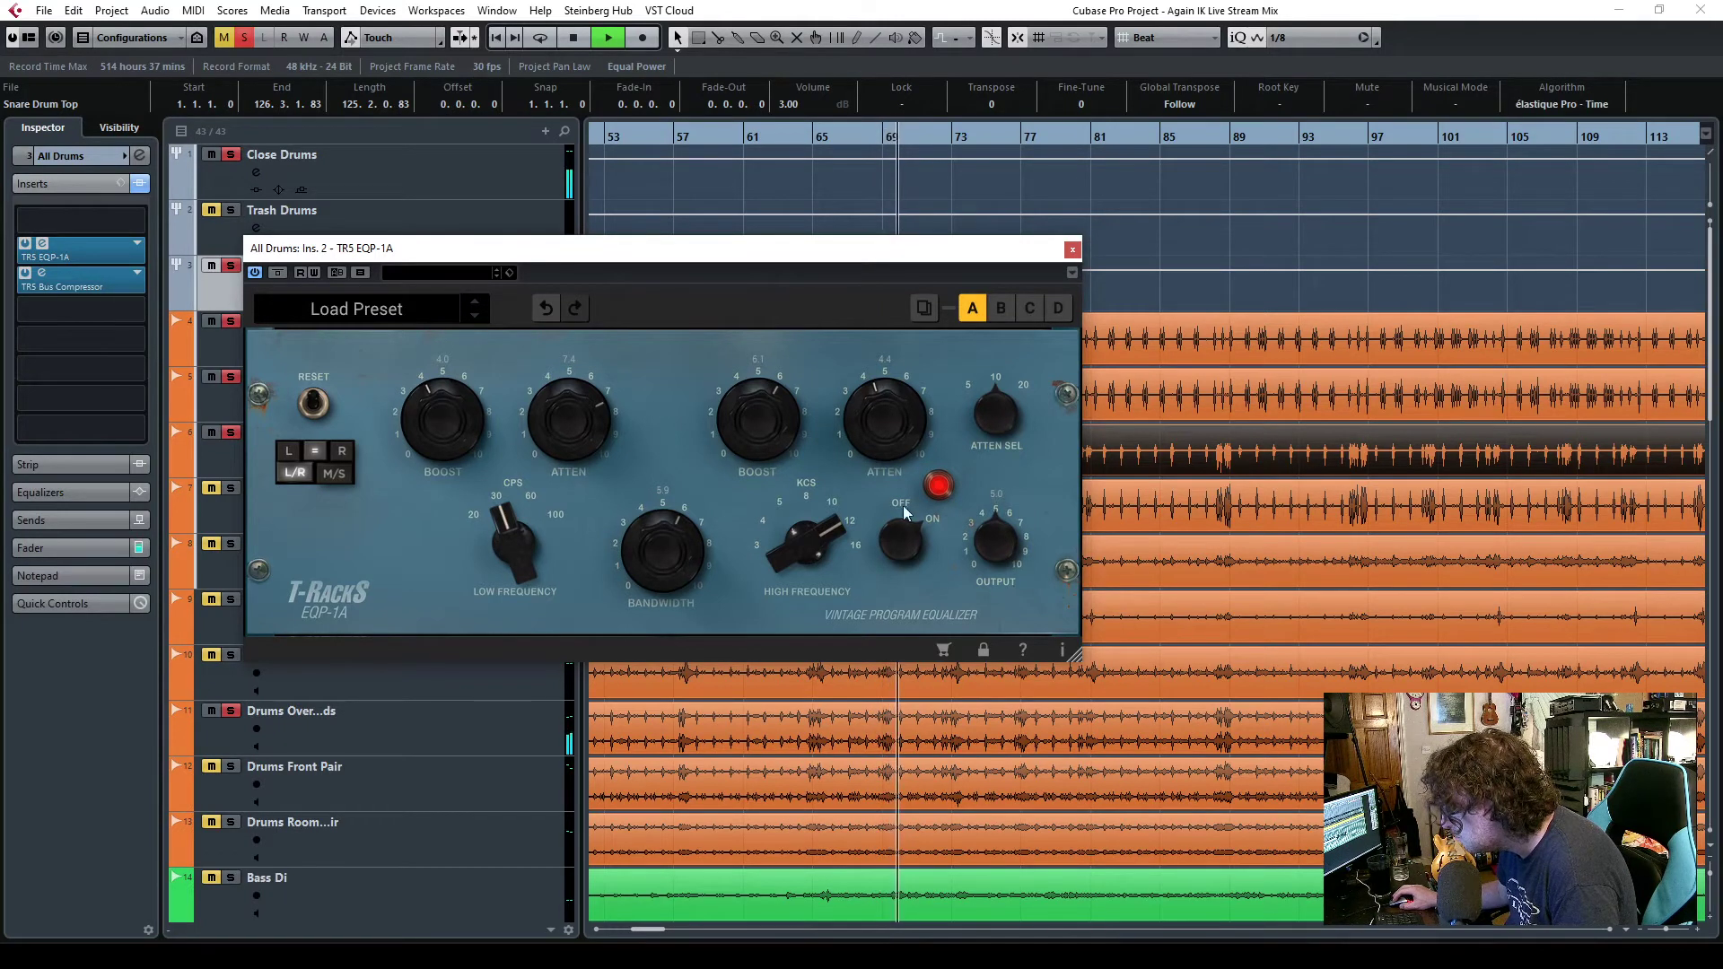
- Compare the drums with the equalizer bypassed and active, and stop playback
{"action": "left_click", "coordinate": [279, 273]}
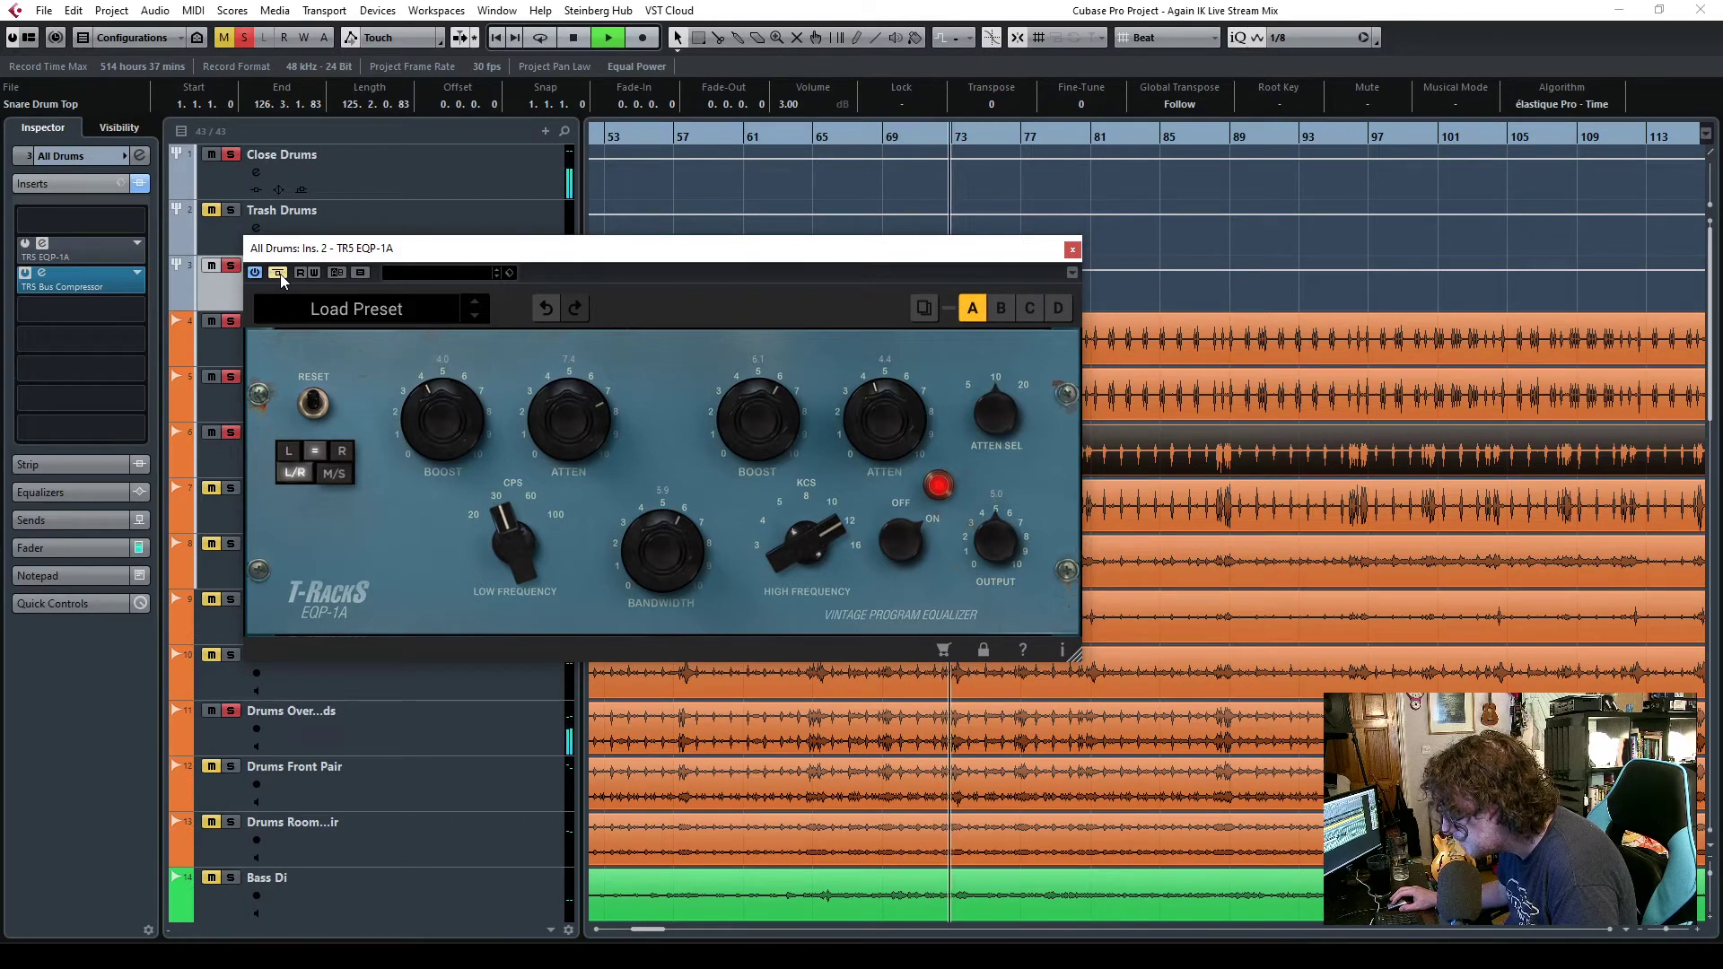
{"action": "left_click", "coordinate": [279, 272]}
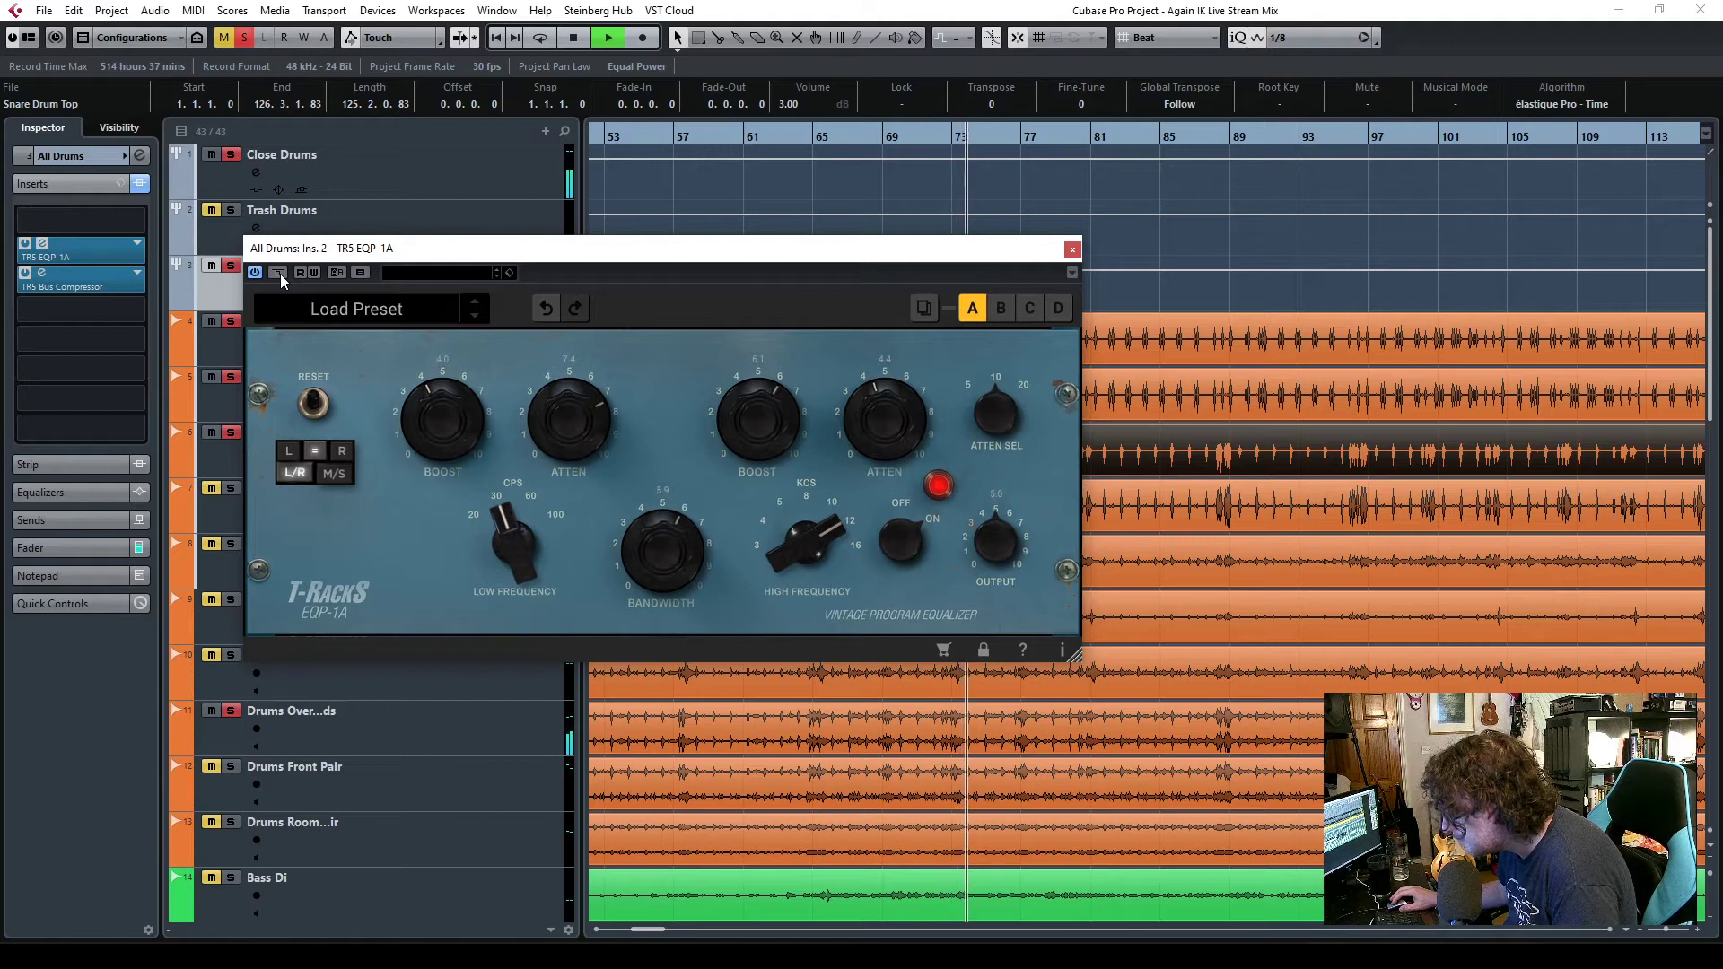
{"action": "key", "text": "space"}
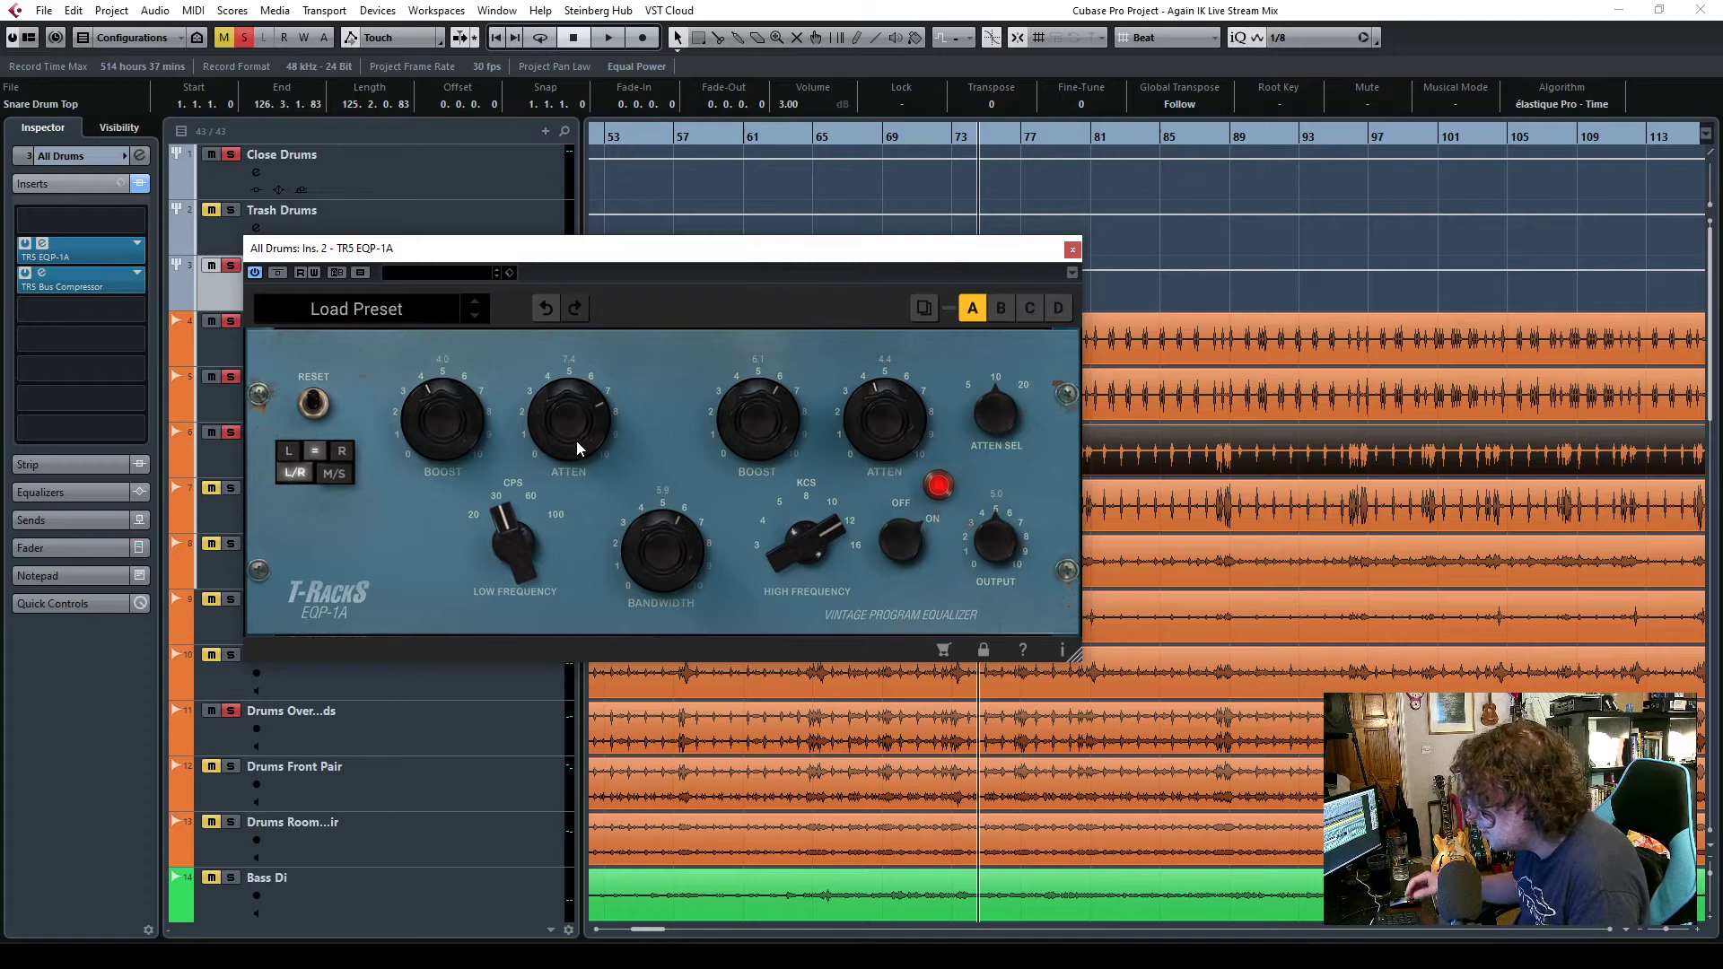
- During playback, set the EQP-1A low boost to about 2.8, low attenuation to 4.7 and bandwidth to about 7
{"action": "left_click_drag", "start_coordinate": [522, 260], "coordinate": [538, 216]}
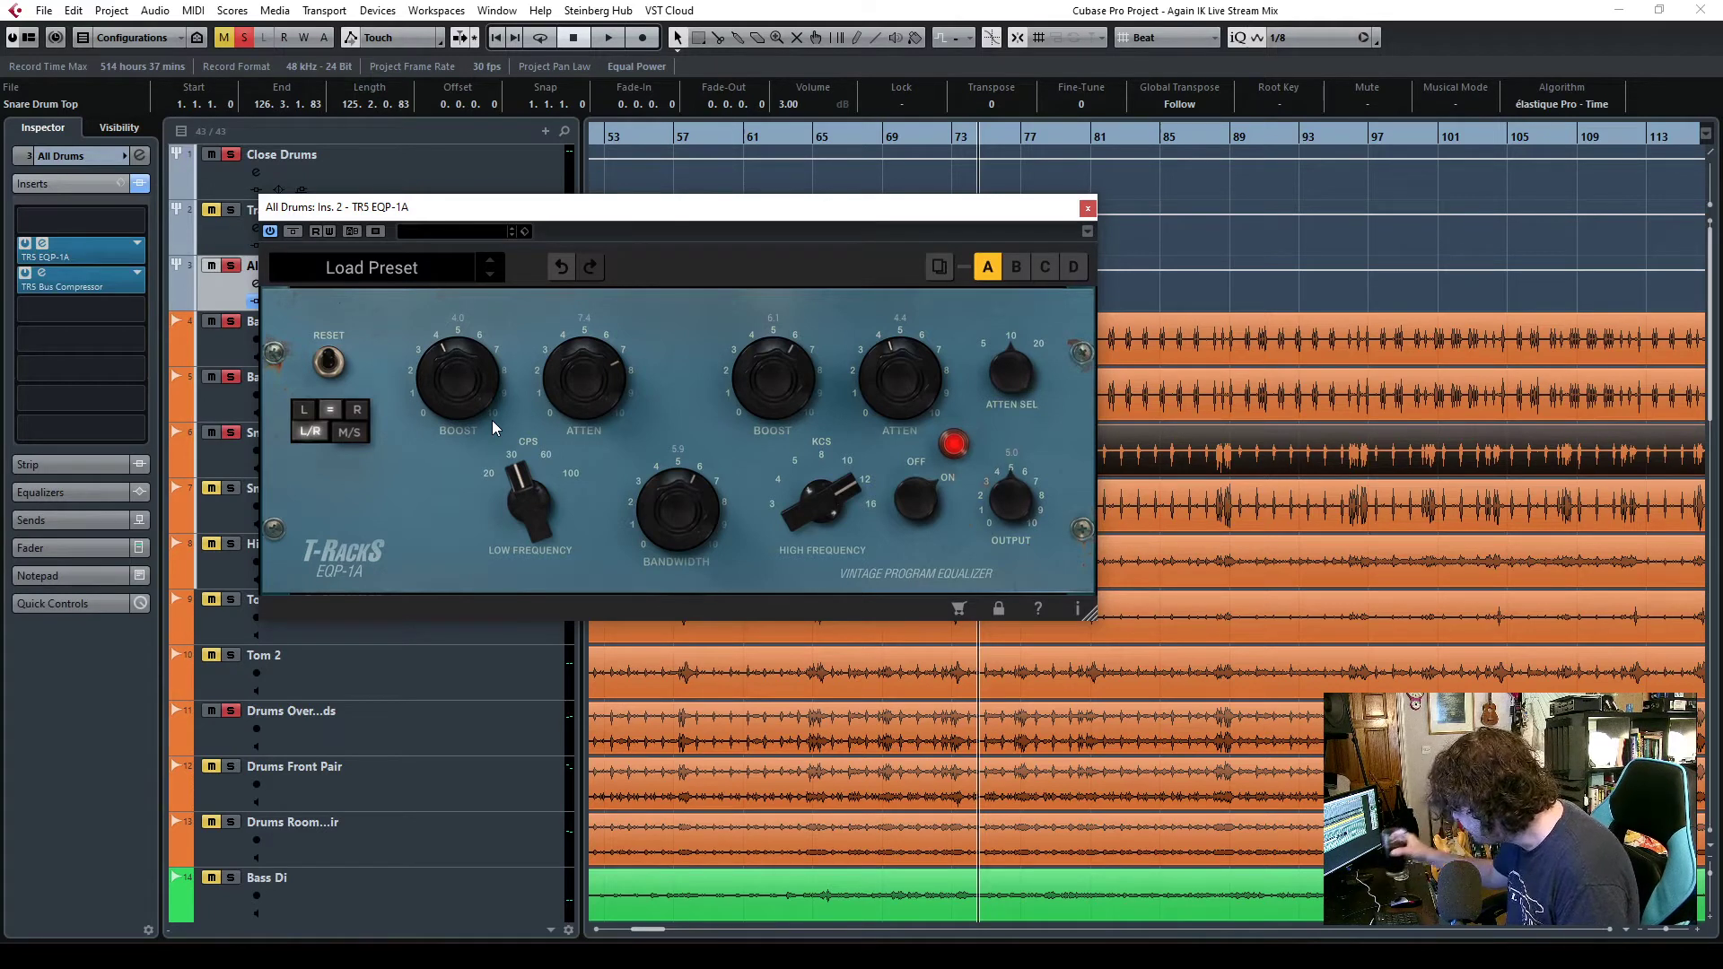
{"action": "key", "text": "space"}
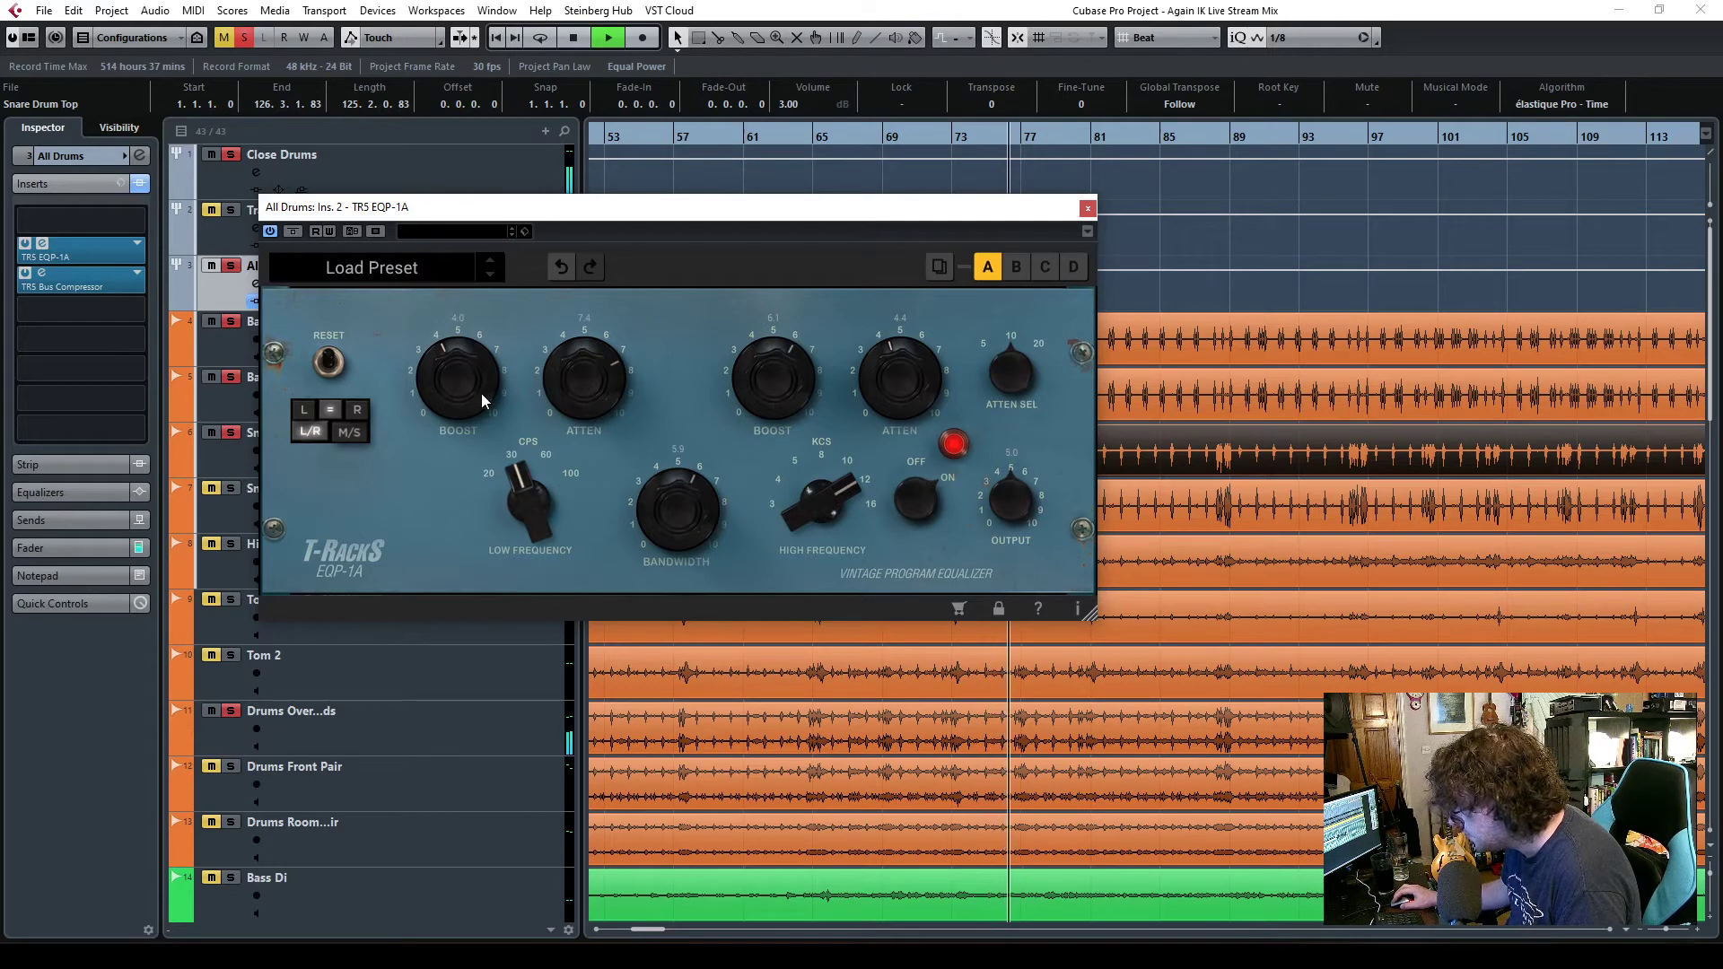
{"action": "left_click_drag", "start_coordinate": [459, 368], "coordinate": [461, 342]}
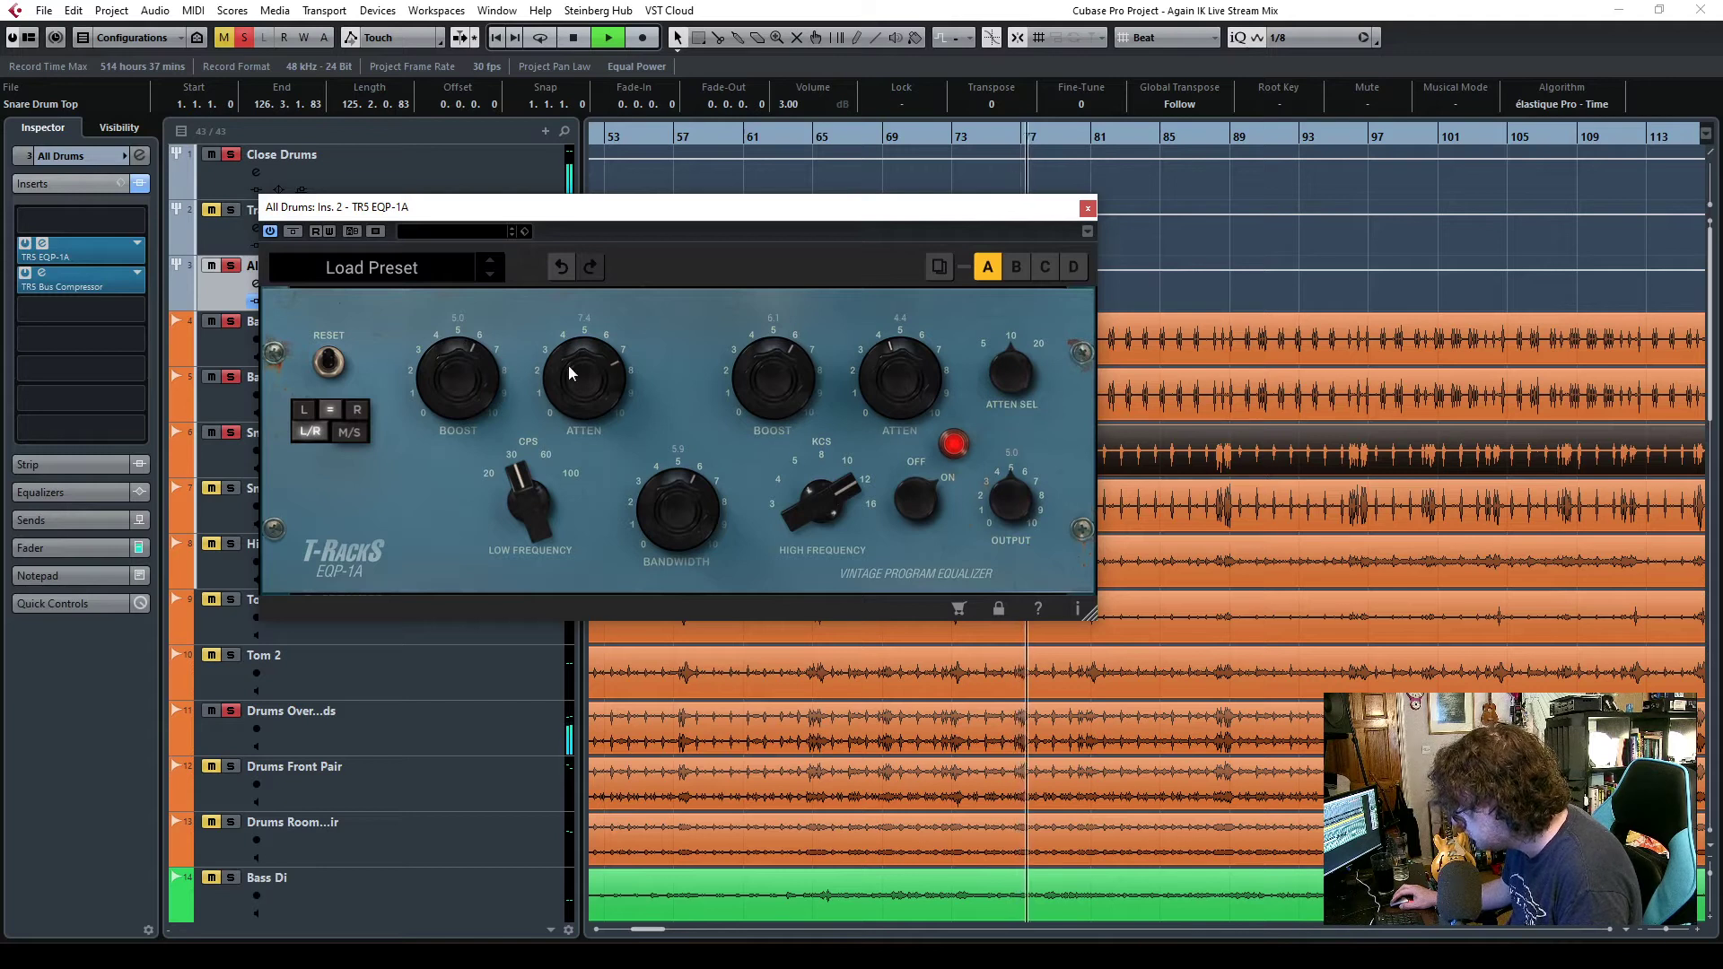
{"action": "left_click_drag", "start_coordinate": [585, 357], "coordinate": [582, 494]}
{"action": "left_click_drag", "start_coordinate": [461, 385], "coordinate": [465, 462]}
{"action": "left_click_drag", "start_coordinate": [567, 382], "coordinate": [570, 338]}
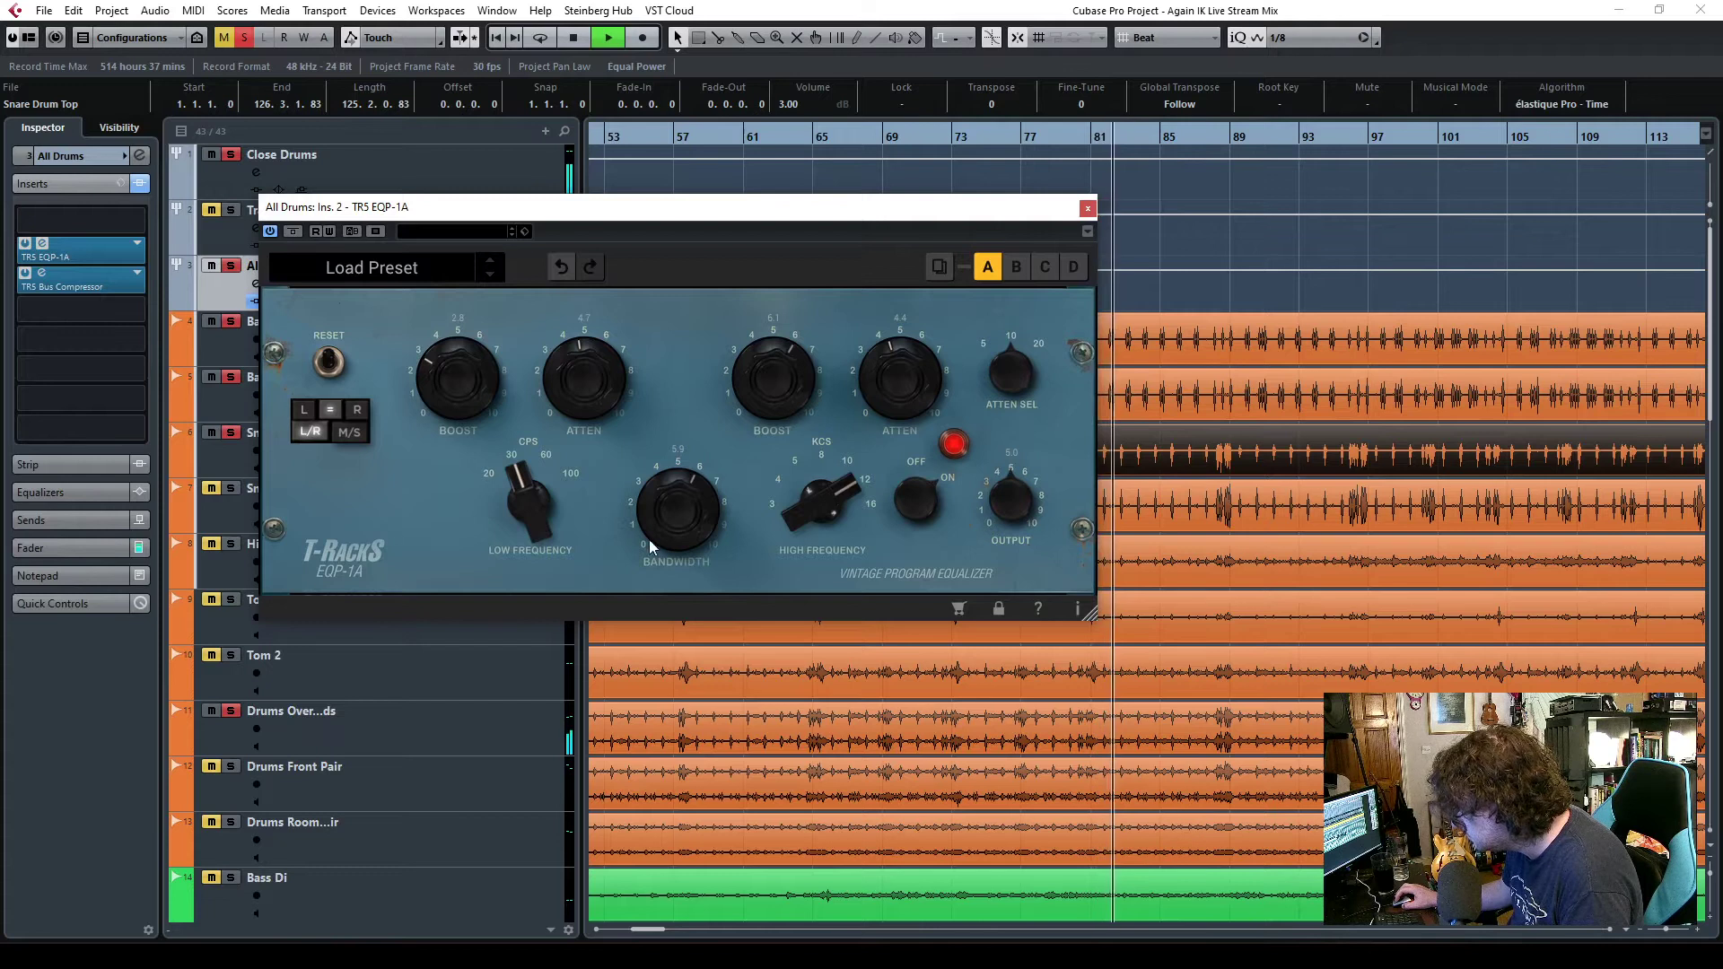
{"action": "left_click_drag", "start_coordinate": [674, 530], "coordinate": [669, 503]}
- Try the high frequency at 10 KCS, restore it to 12, raise the high boost to about 6.3 and close the equalizer
{"action": "left_click_drag", "start_coordinate": [777, 384], "coordinate": [763, 385]}
{"action": "left_click_drag", "start_coordinate": [822, 515], "coordinate": [804, 546]}
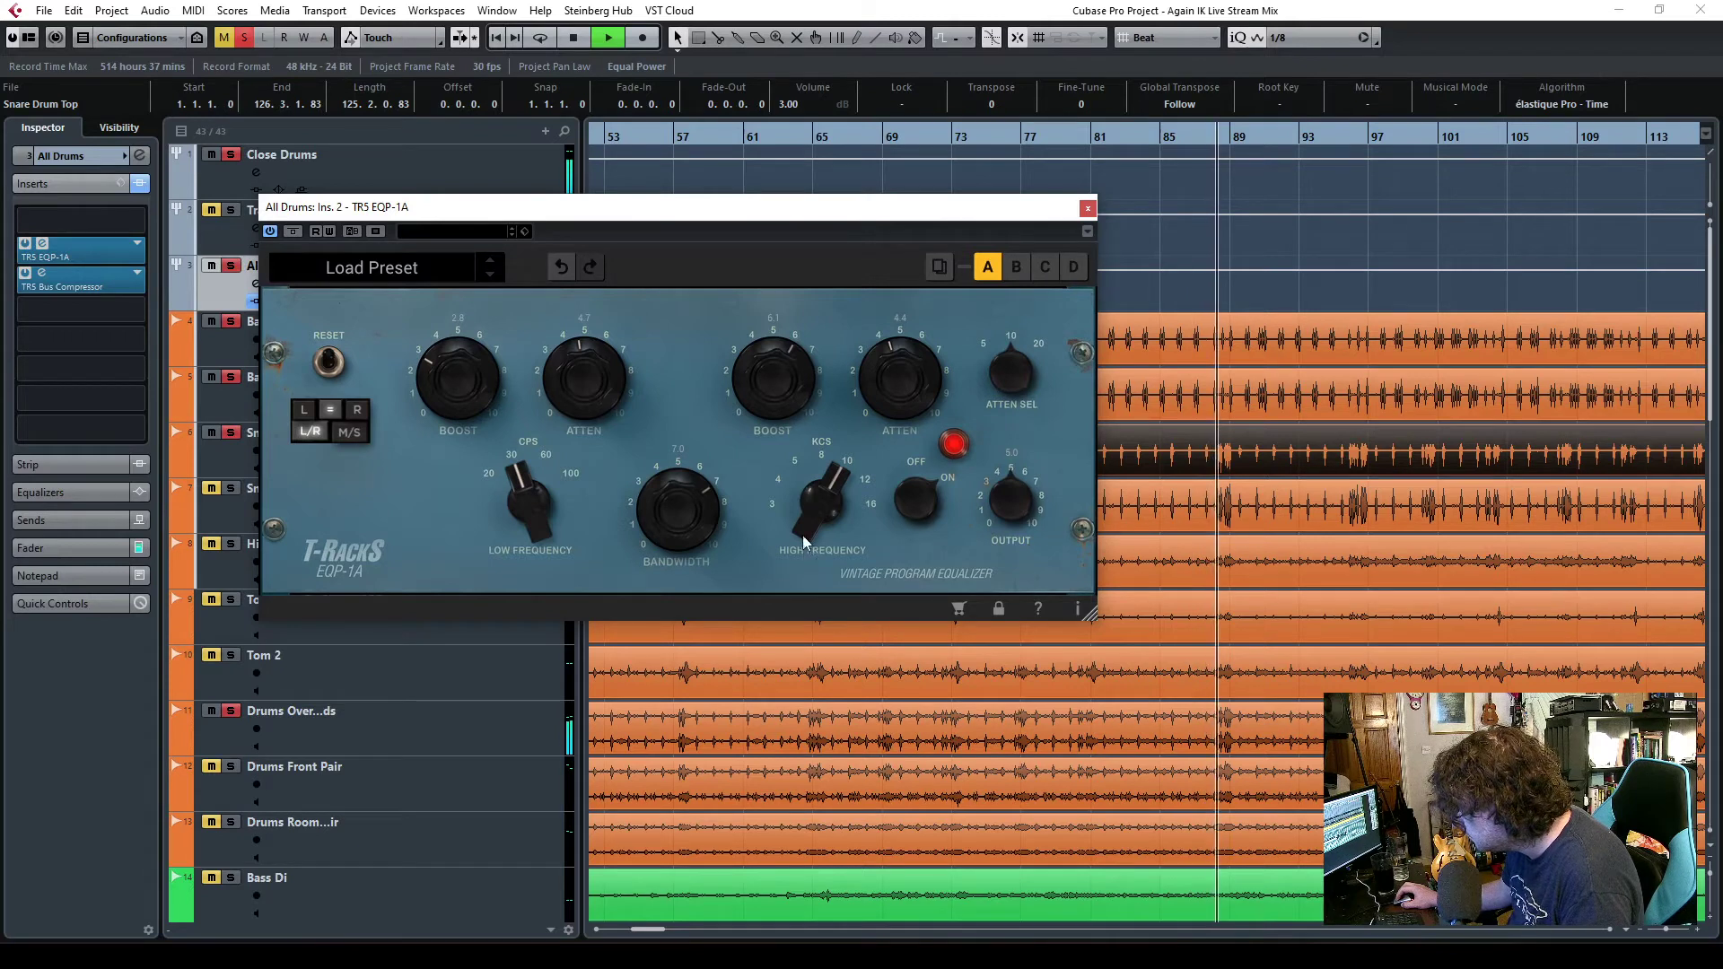
{"action": "left_click_drag", "start_coordinate": [799, 518], "coordinate": [797, 503]}
{"action": "left_click_drag", "start_coordinate": [770, 409], "coordinate": [762, 391]}
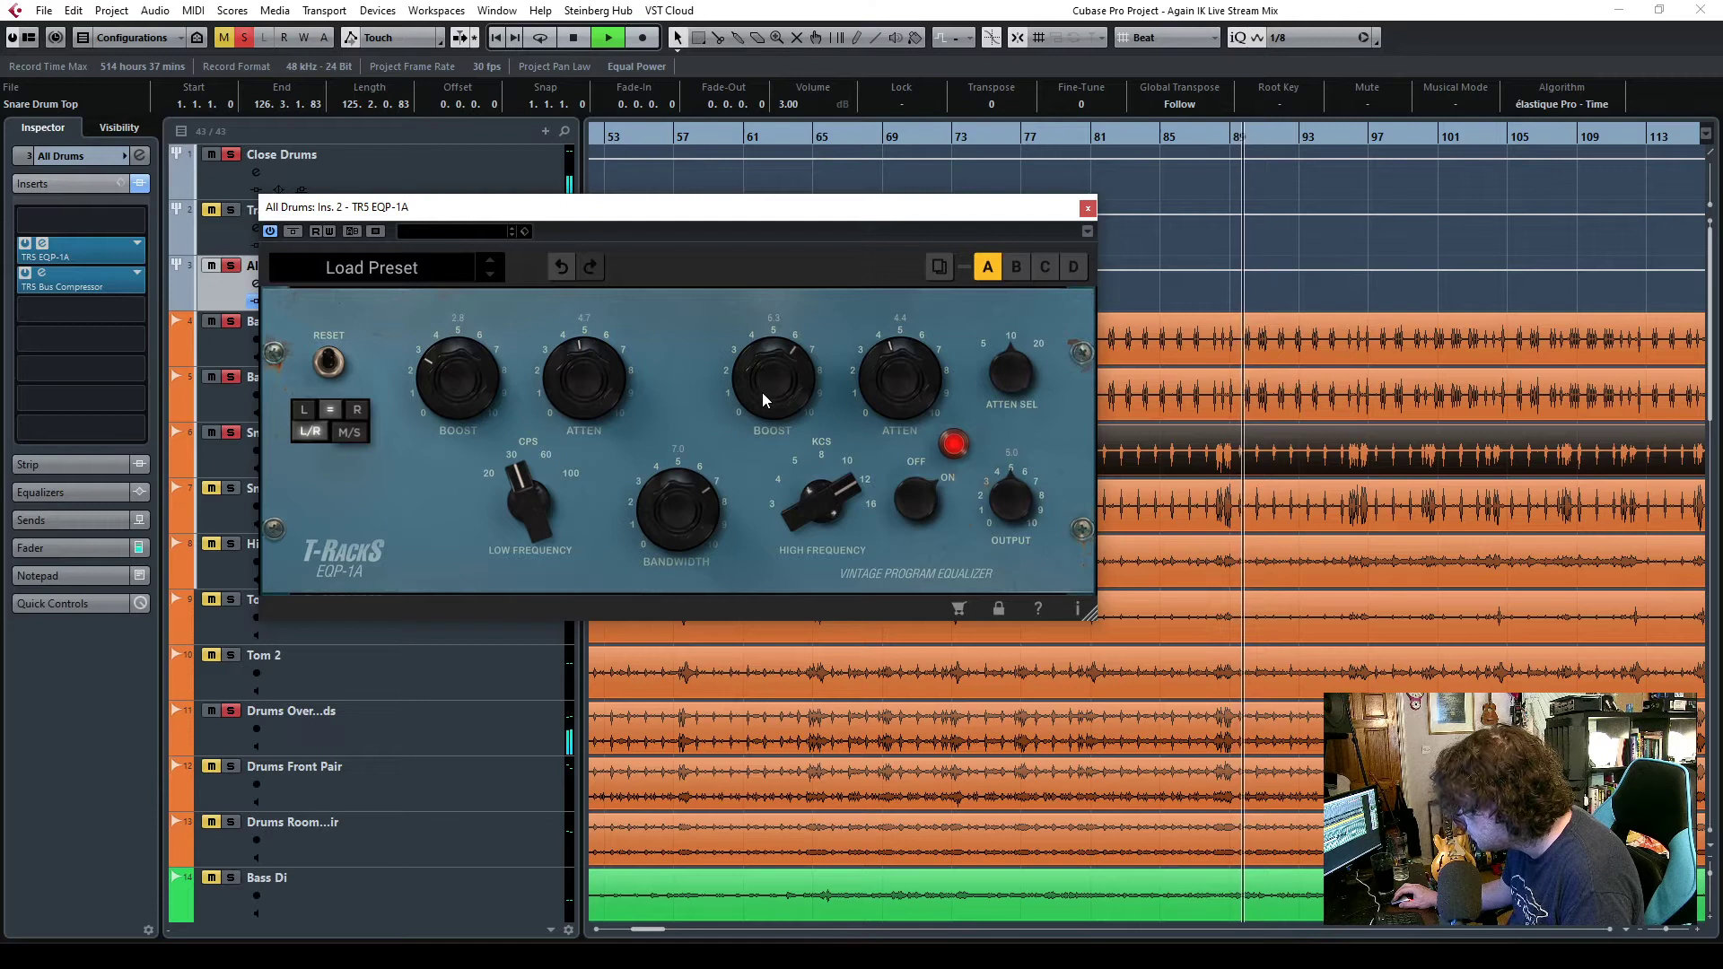
{"action": "left_click", "coordinate": [1088, 209]}
- Lower the threshold of the All Drums Bus Compressor to 3.1 dB and close the plugin
{"action": "left_click", "coordinate": [44, 274]}
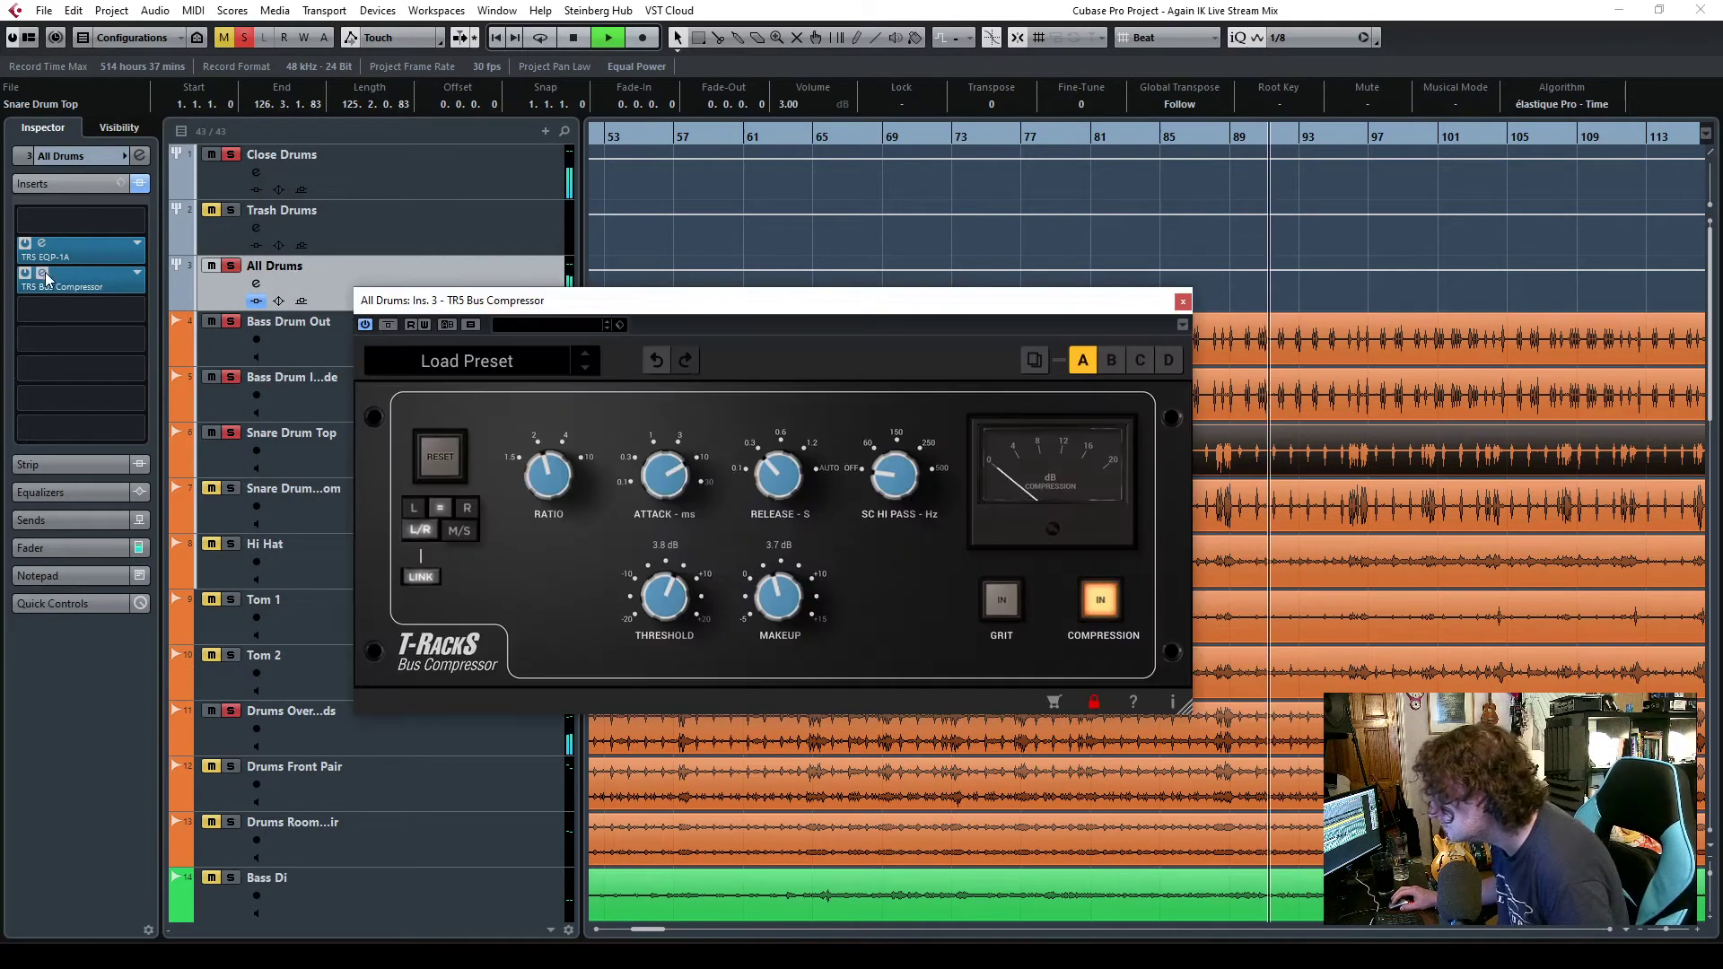
{"action": "left_click_drag", "start_coordinate": [665, 599], "coordinate": [671, 608]}
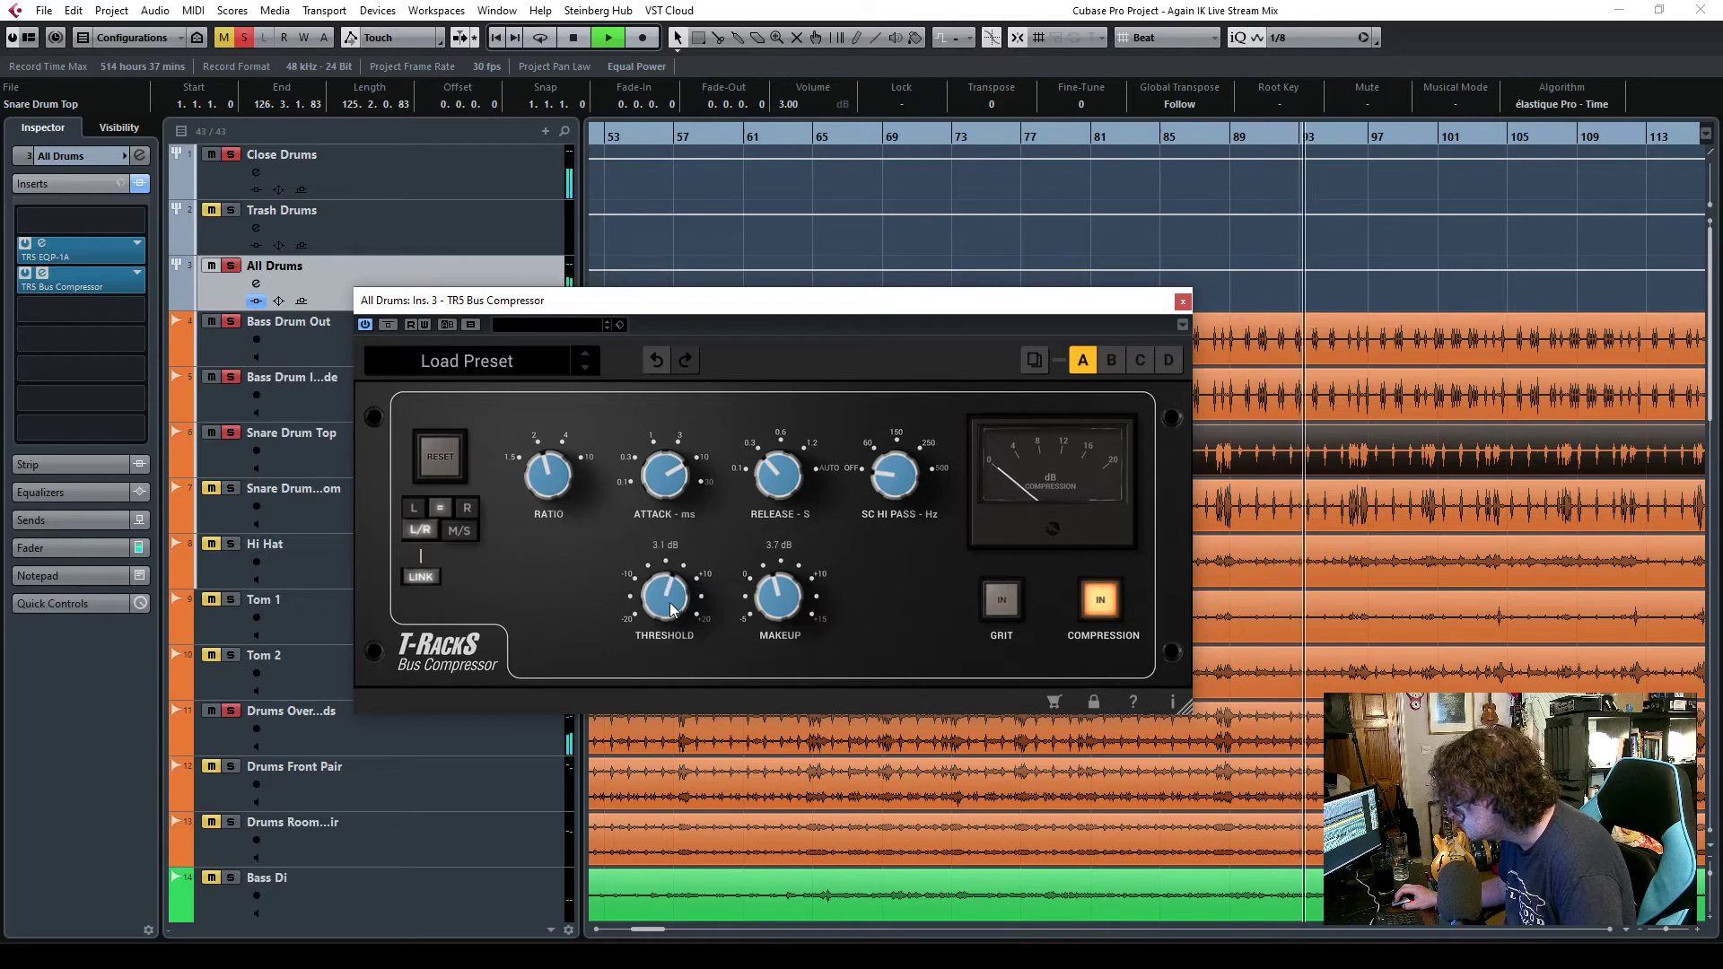
{"action": "key", "text": "ctrl+w"}
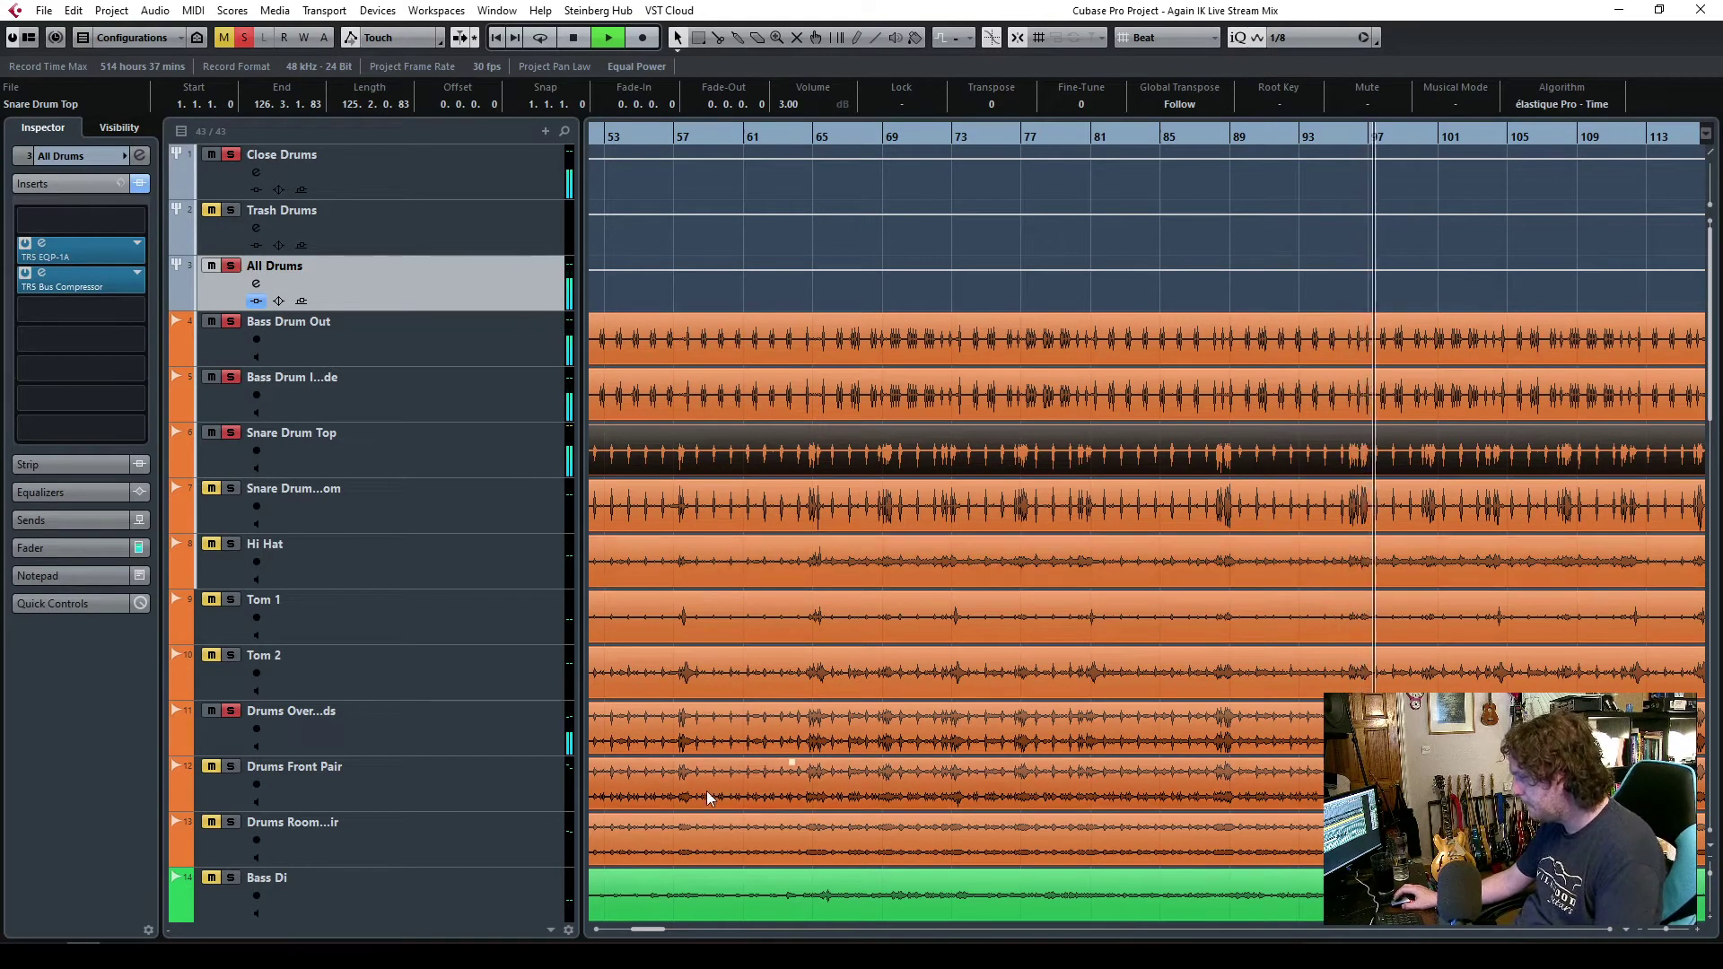
- Stop playback, show the Transport, switch the project tempo from Track to Fixed and set it to 92 BPM
{"action": "left_click_drag", "start_coordinate": [653, 930], "coordinate": [593, 937]}
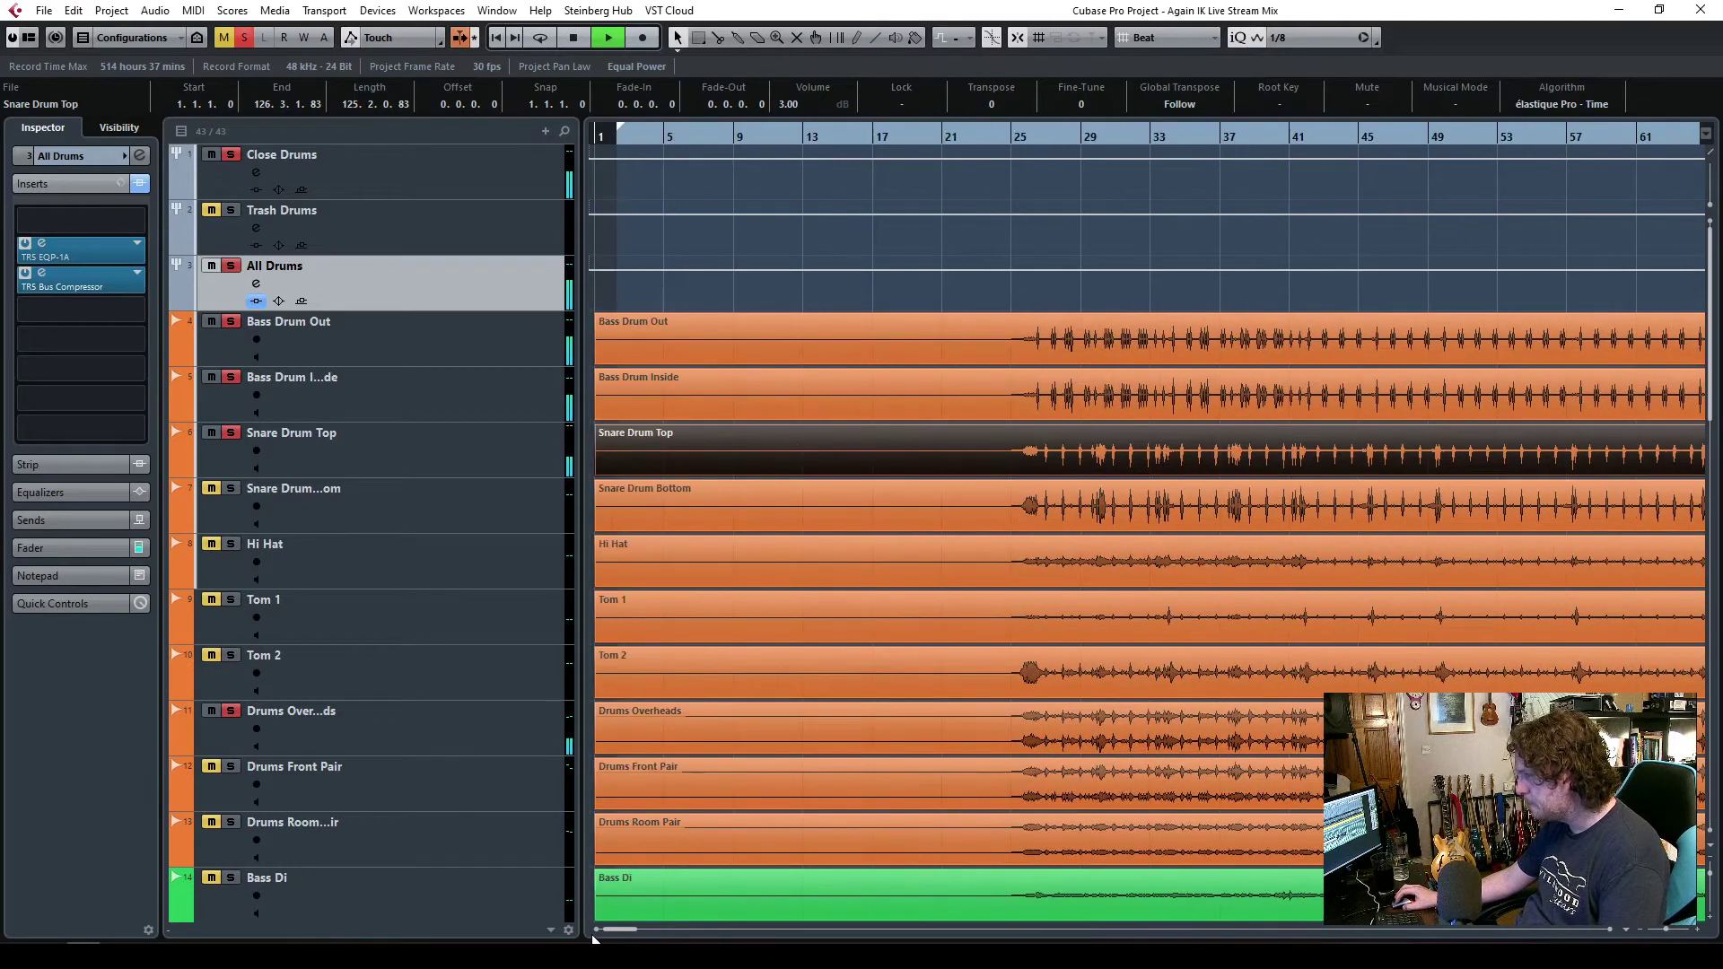
{"action": "left_click", "coordinate": [575, 39]}
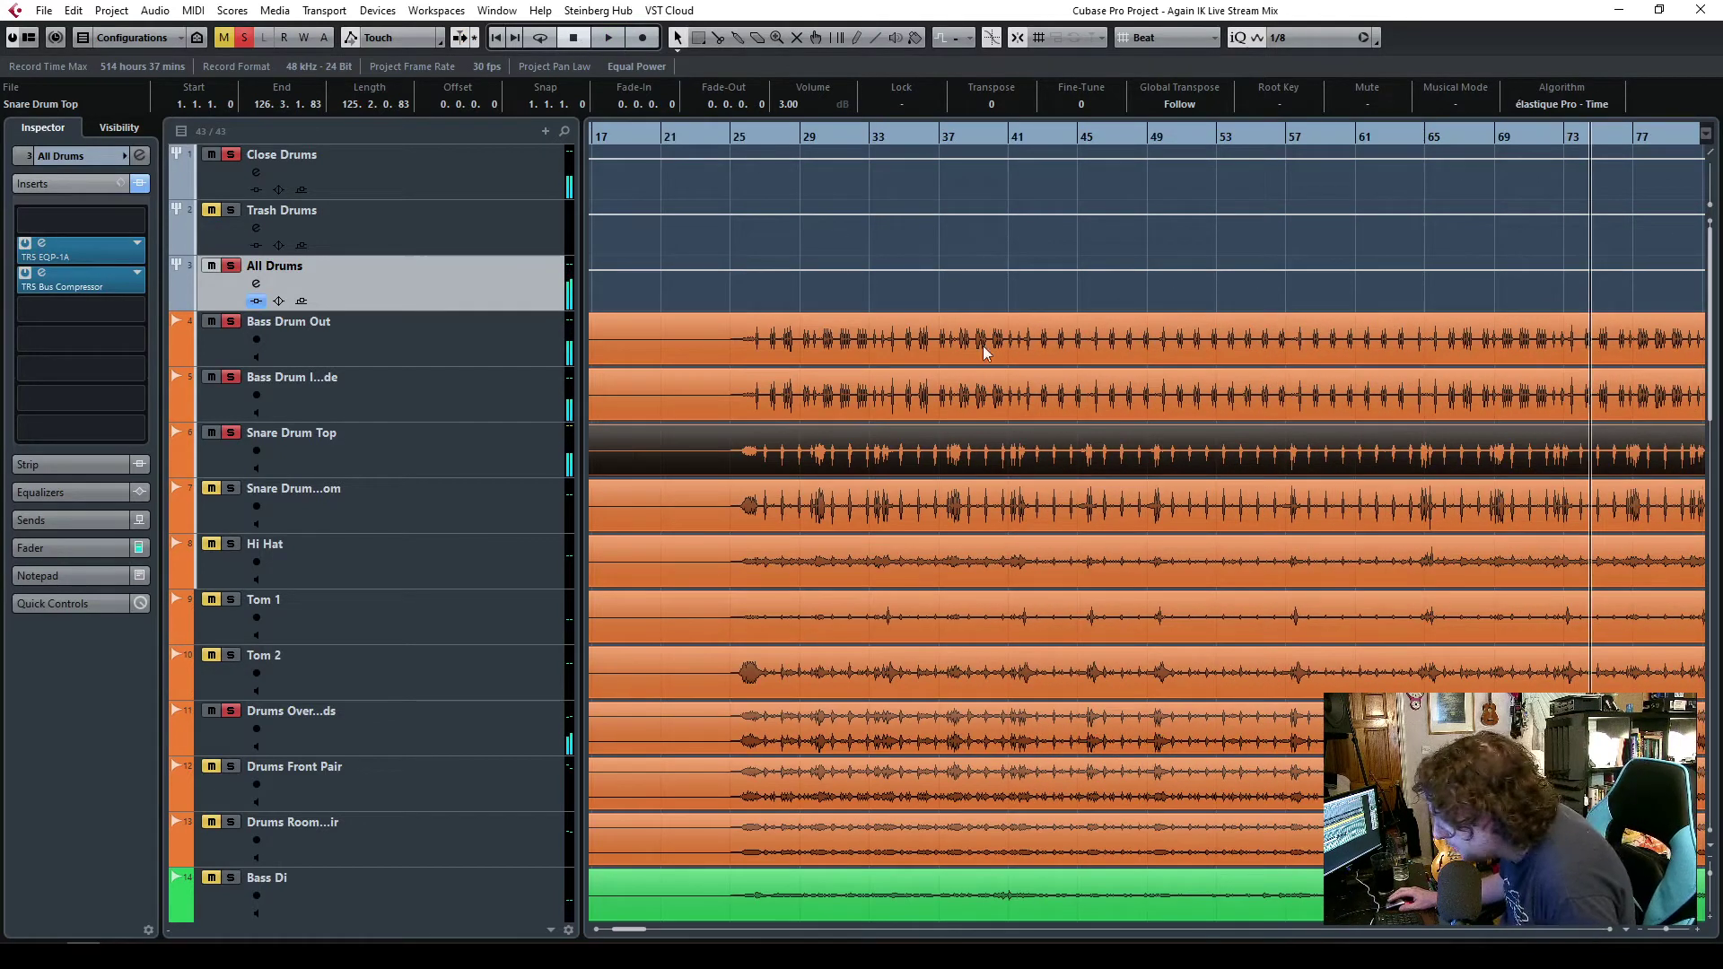
{"action": "key", "text": "F2"}
{"action": "left_click_drag", "start_coordinate": [927, 418], "coordinate": [927, 305]}
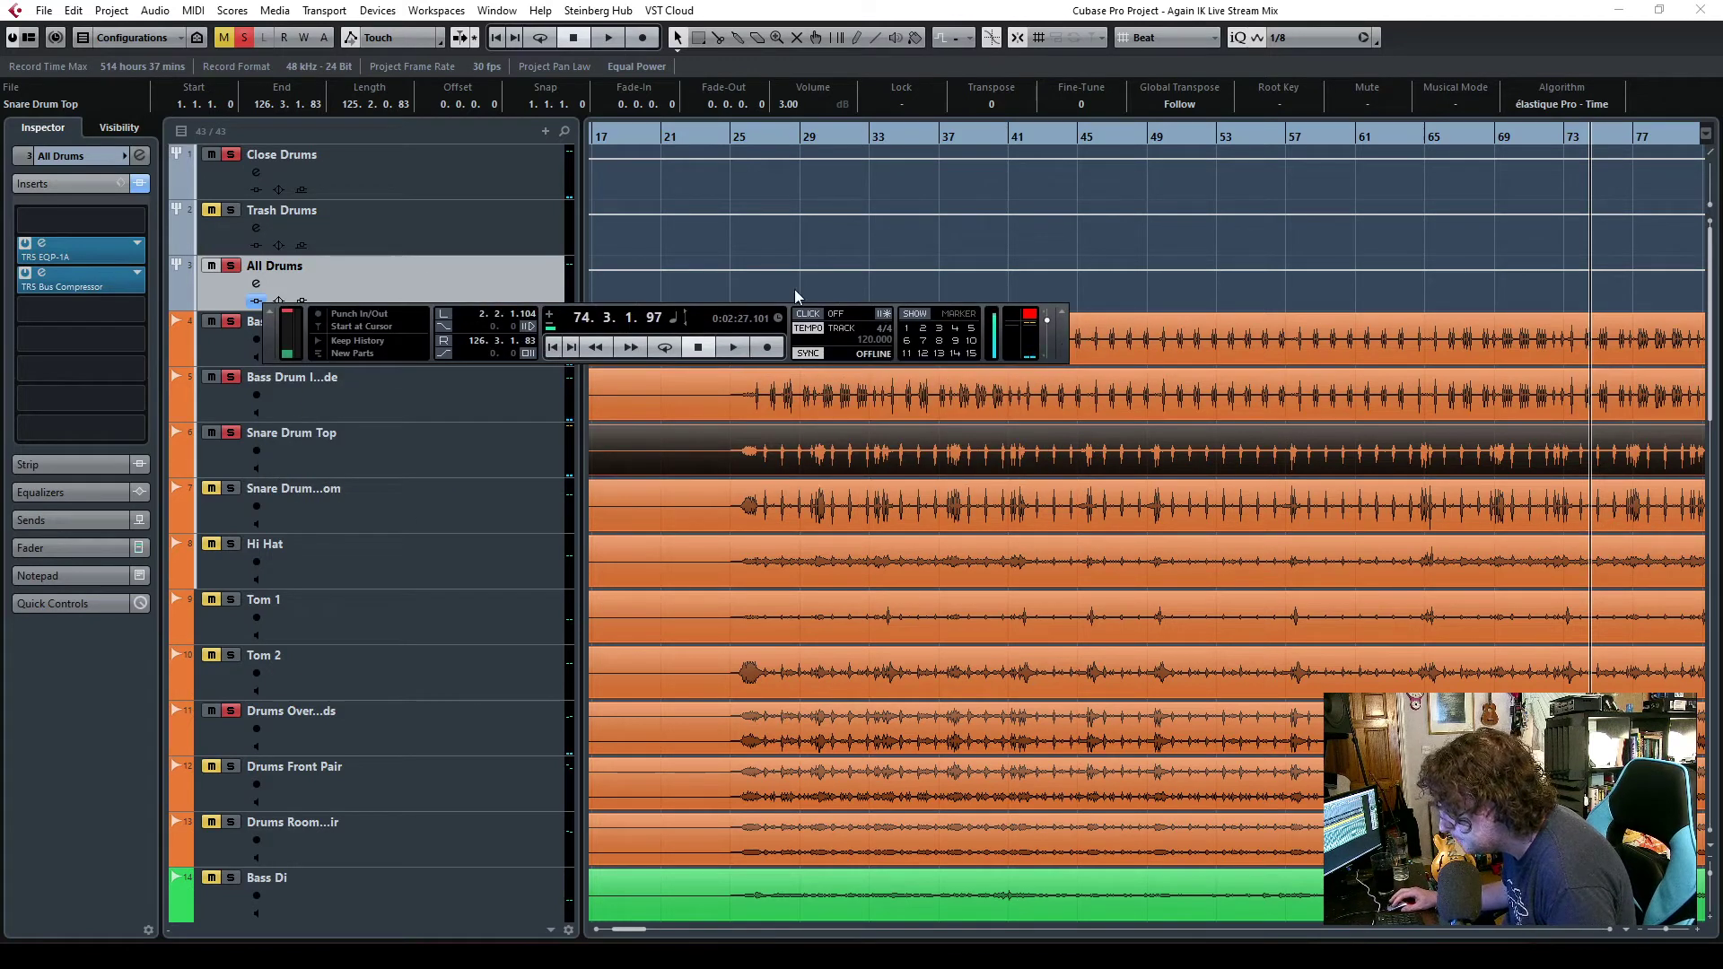
{"action": "left_click", "coordinate": [816, 332]}
{"action": "left_click", "coordinate": [870, 340]}
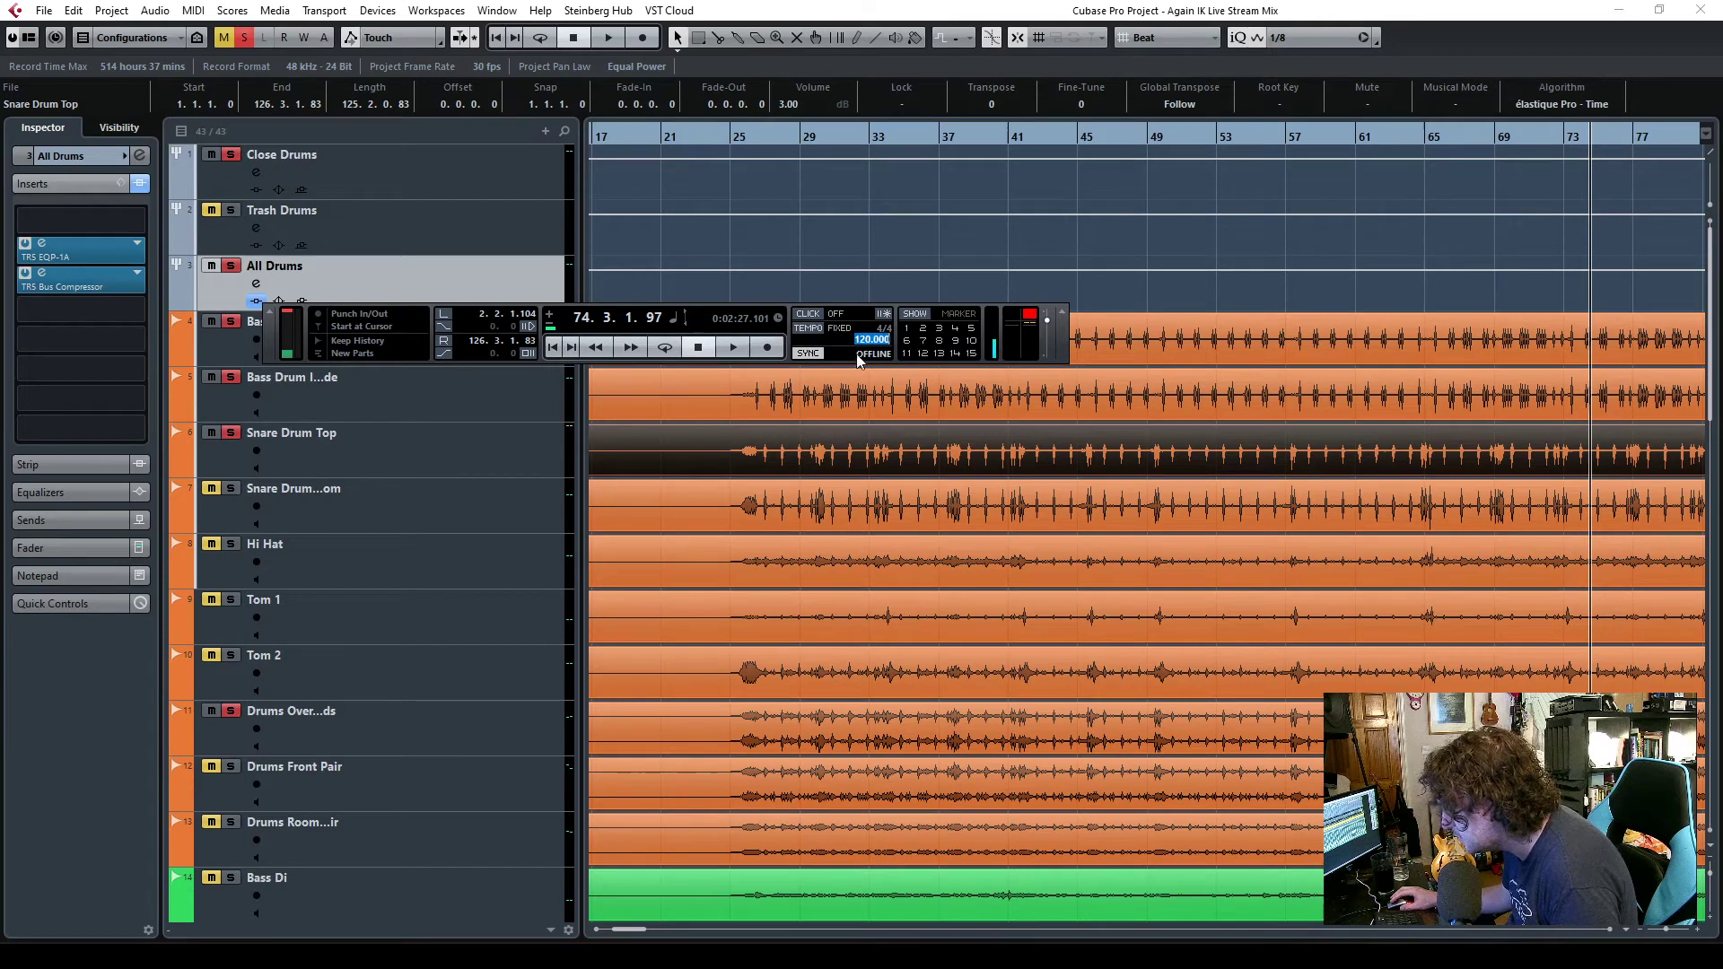
{"action": "type", "text": "92"}
{"action": "key", "text": "Return"}
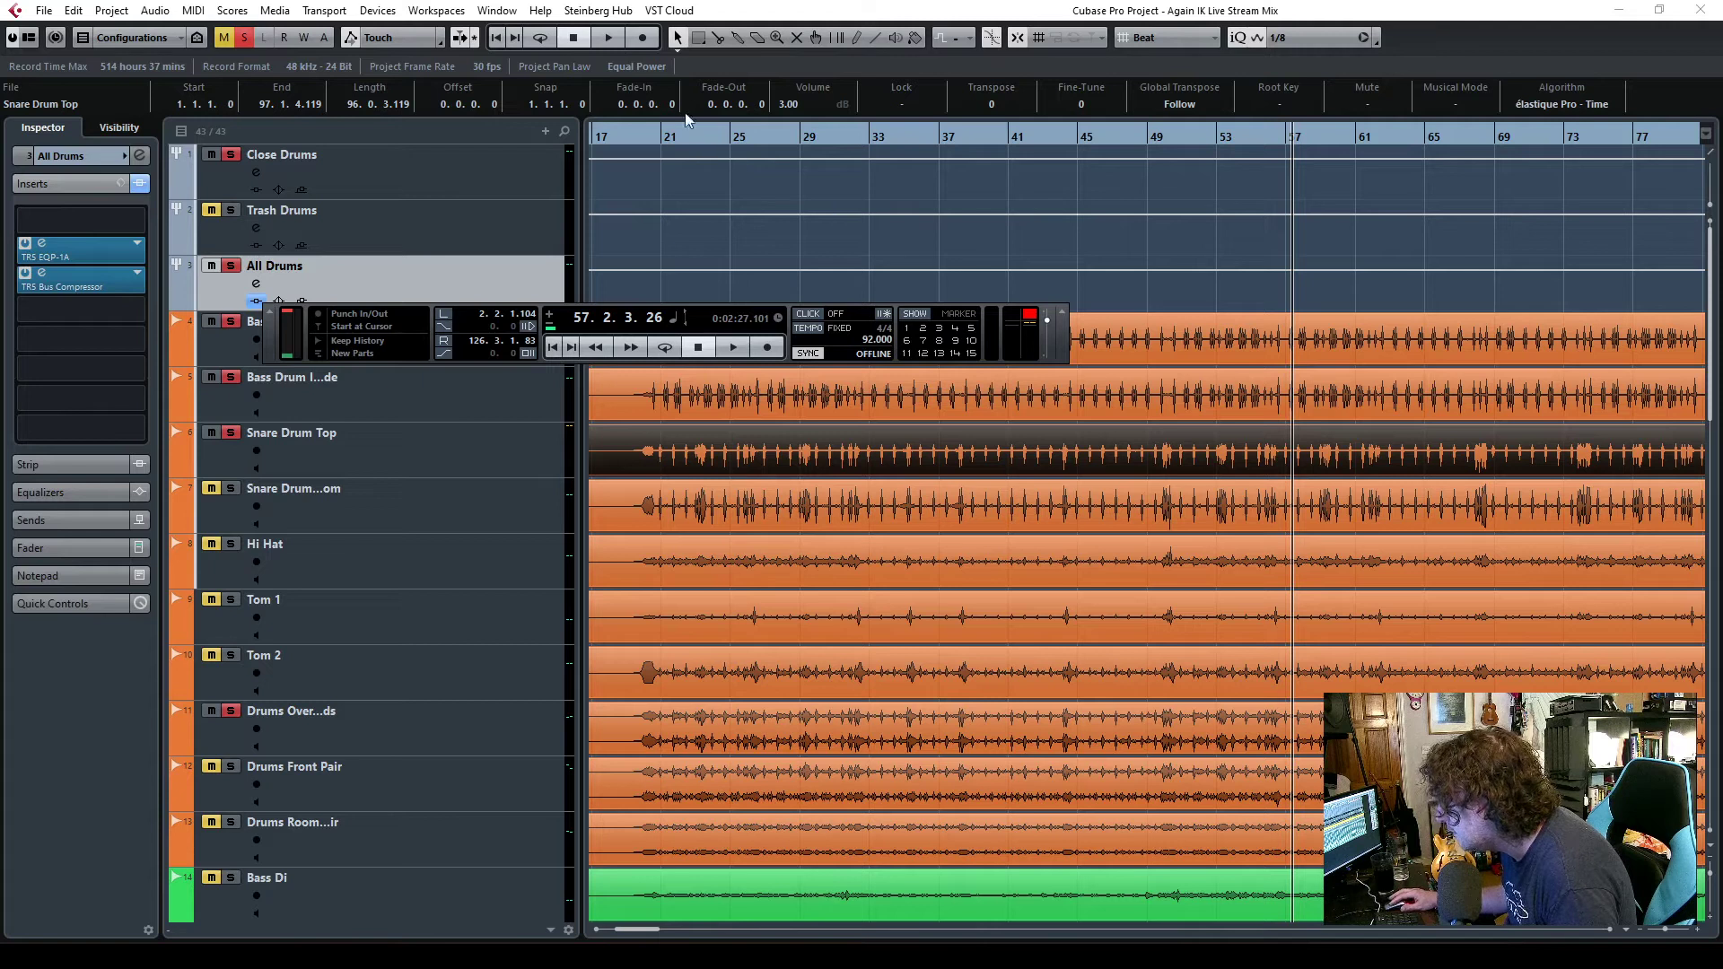
- Return to the project start and set the time signature to 6/8
{"action": "left_click", "coordinate": [495, 37]}
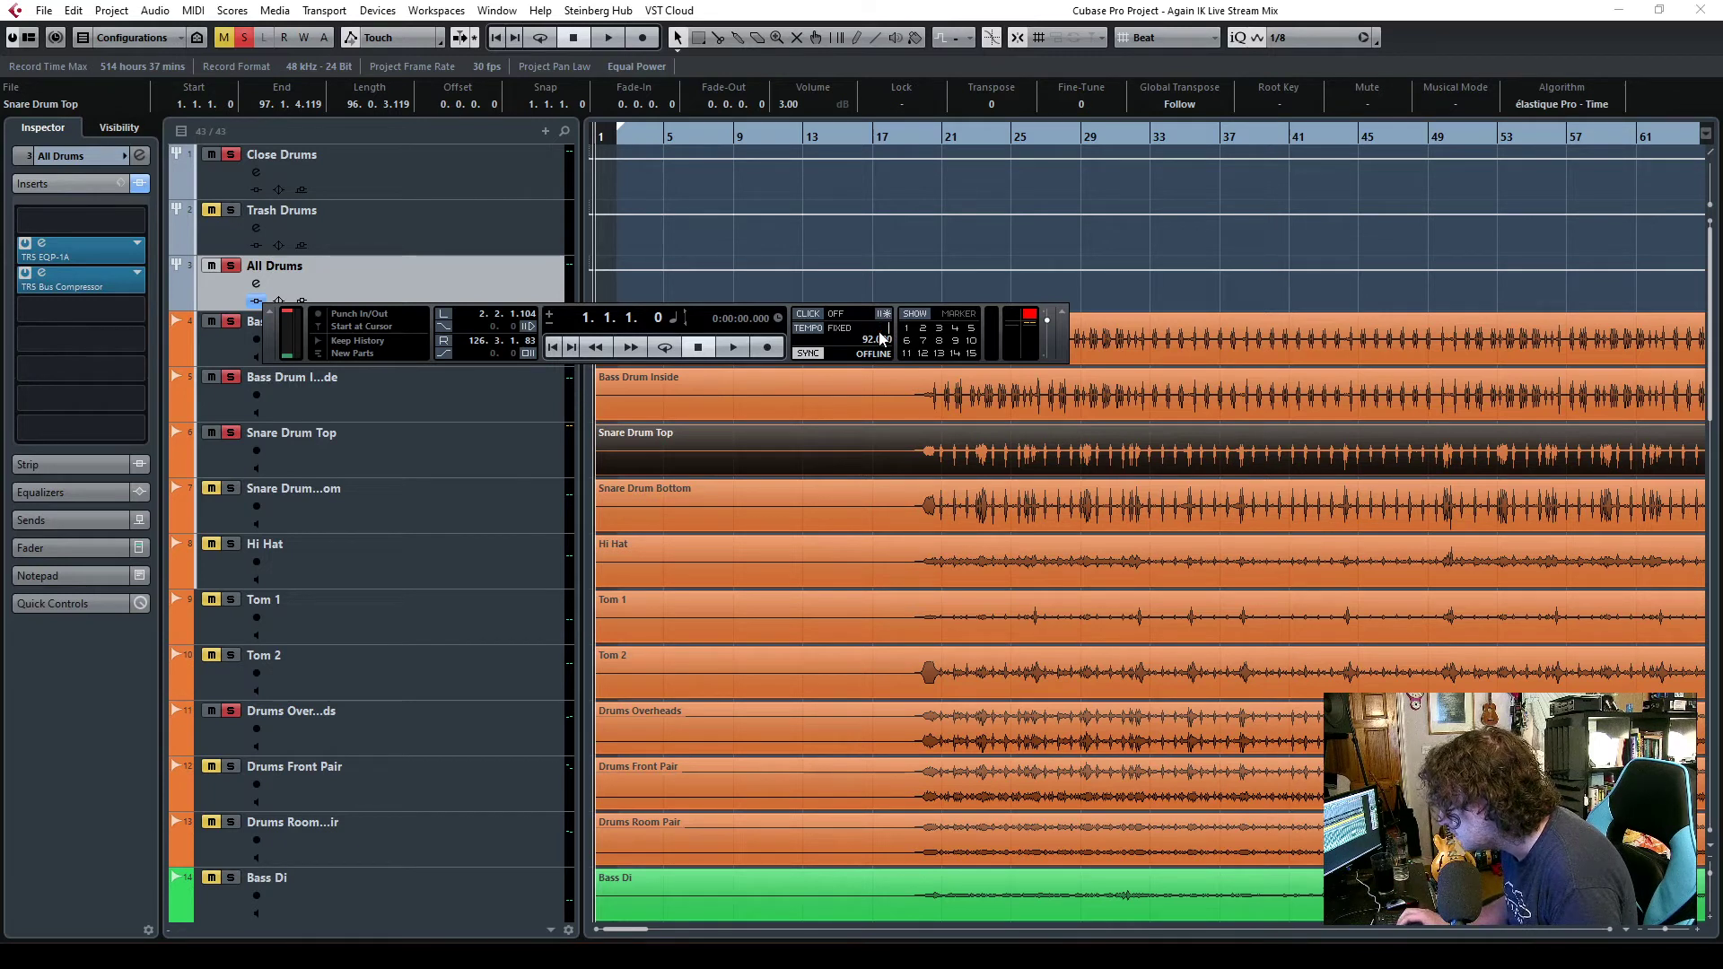
{"action": "type", "text": "/8"}
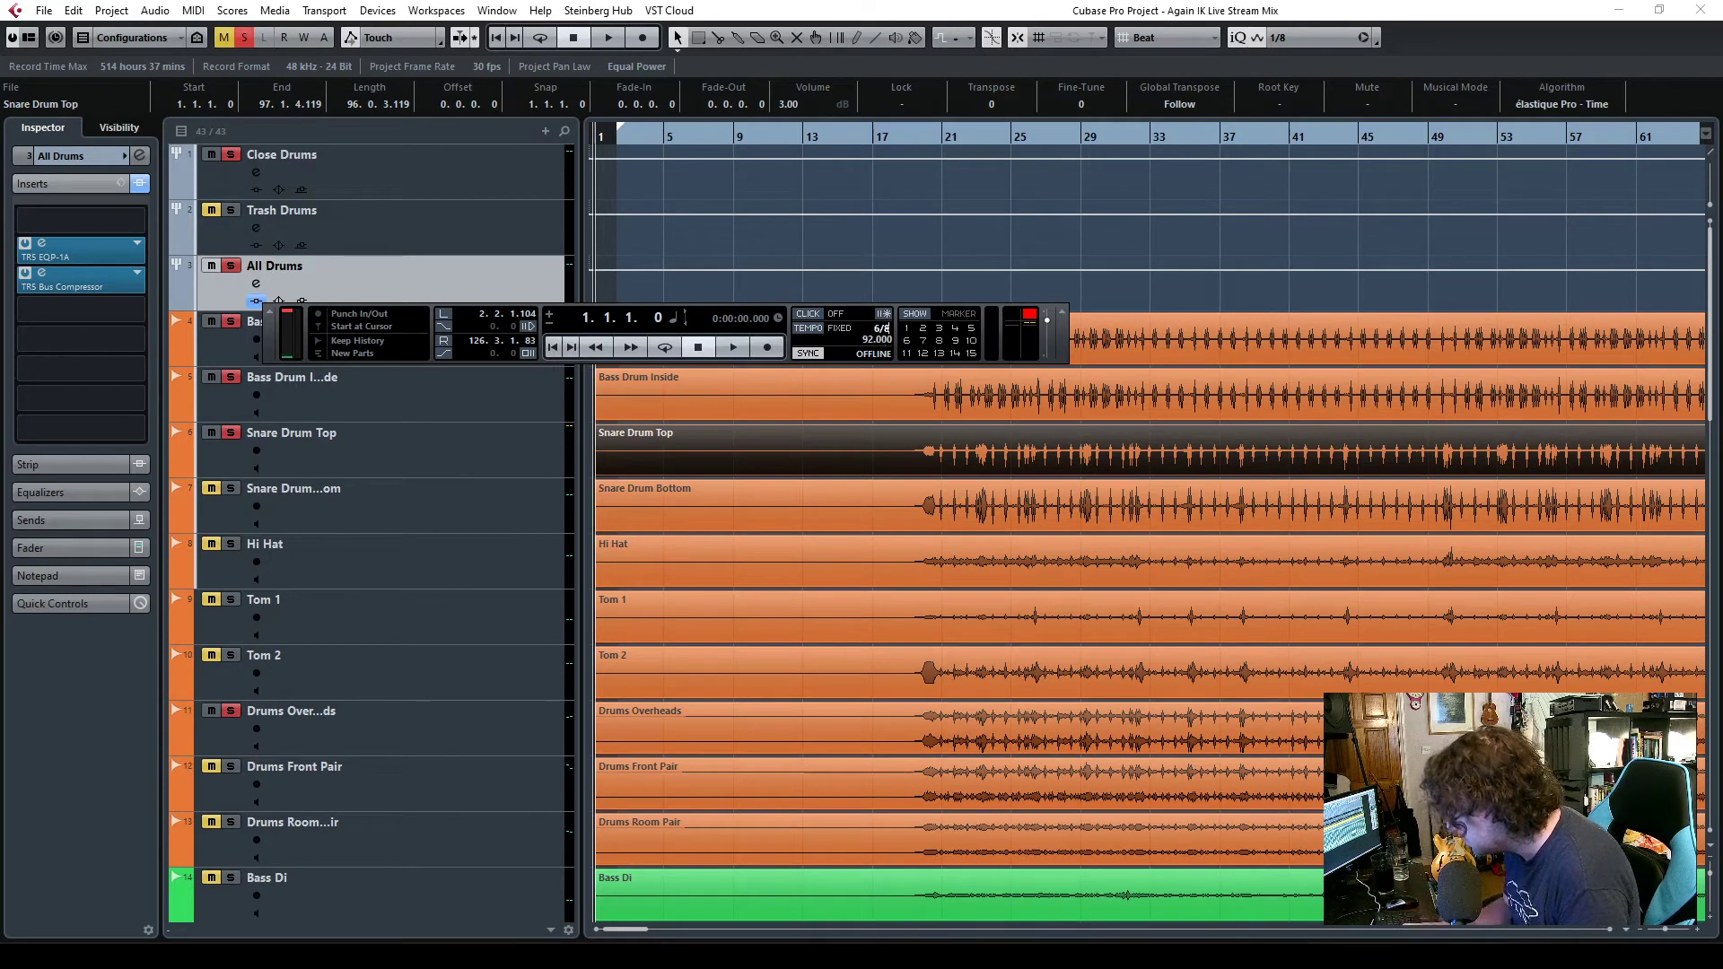
{"action": "key", "text": "Return"}
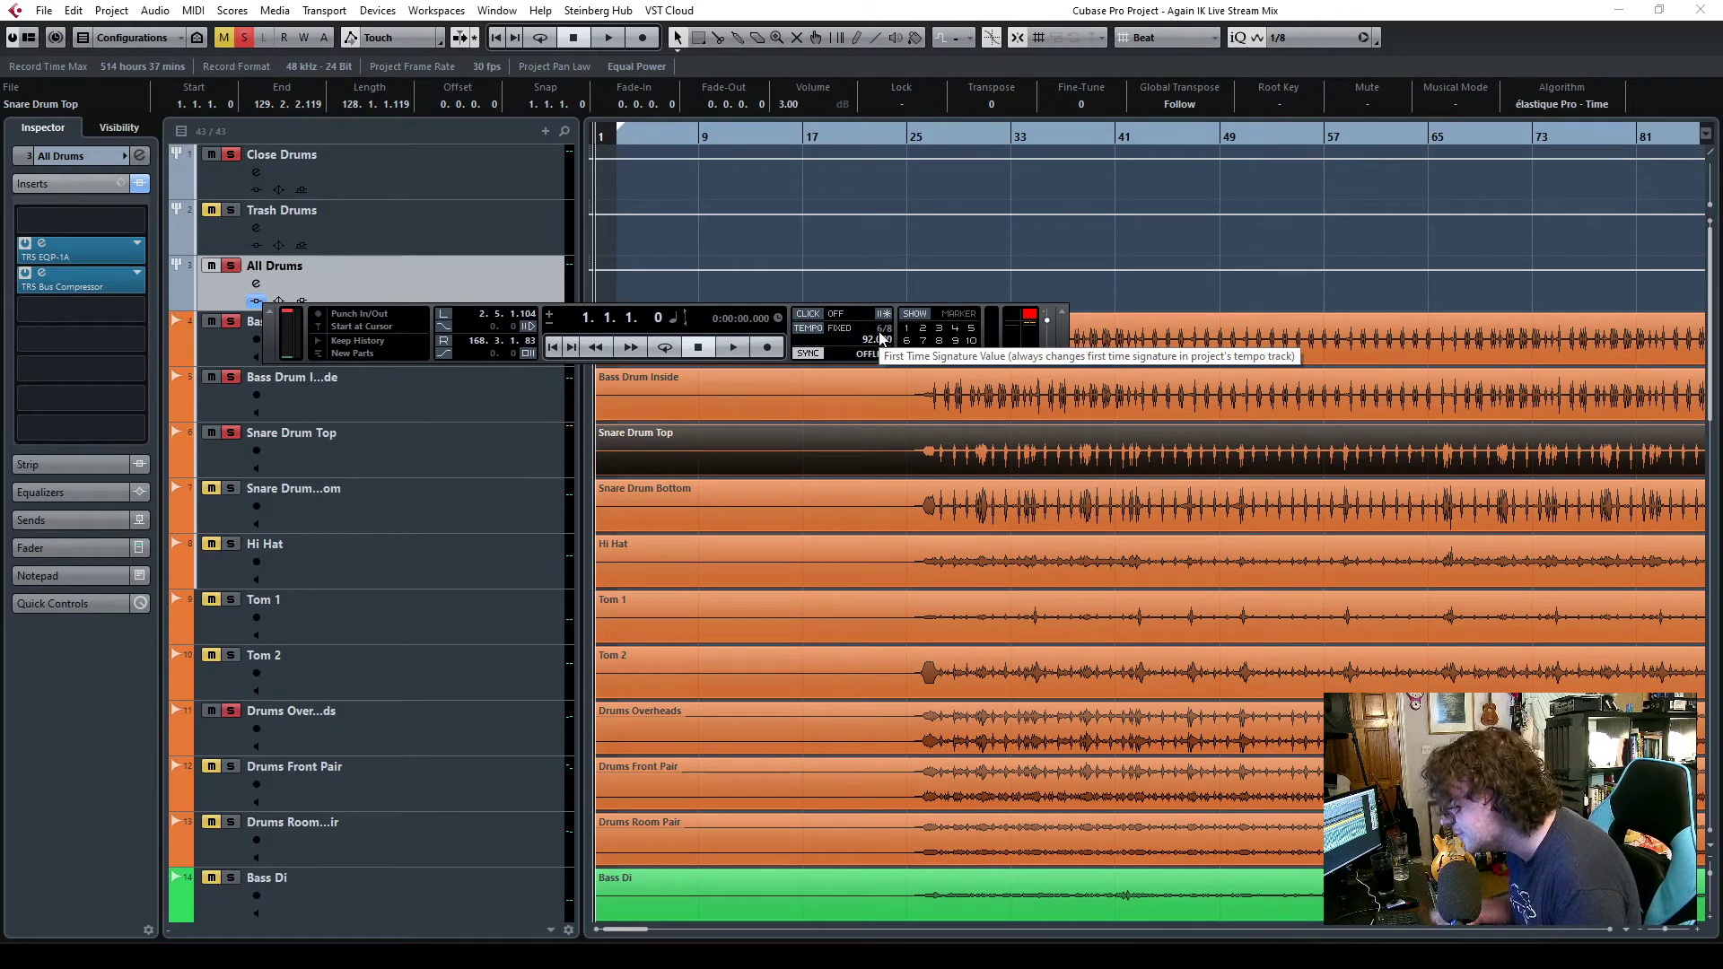
- Play the drums from around bar 26 with the metronome click to check the tempo, switching off the click and stopping playback
{"action": "left_click", "coordinate": [1670, 929]}
{"action": "left_click_drag", "start_coordinate": [1670, 929], "coordinate": [1670, 929]}
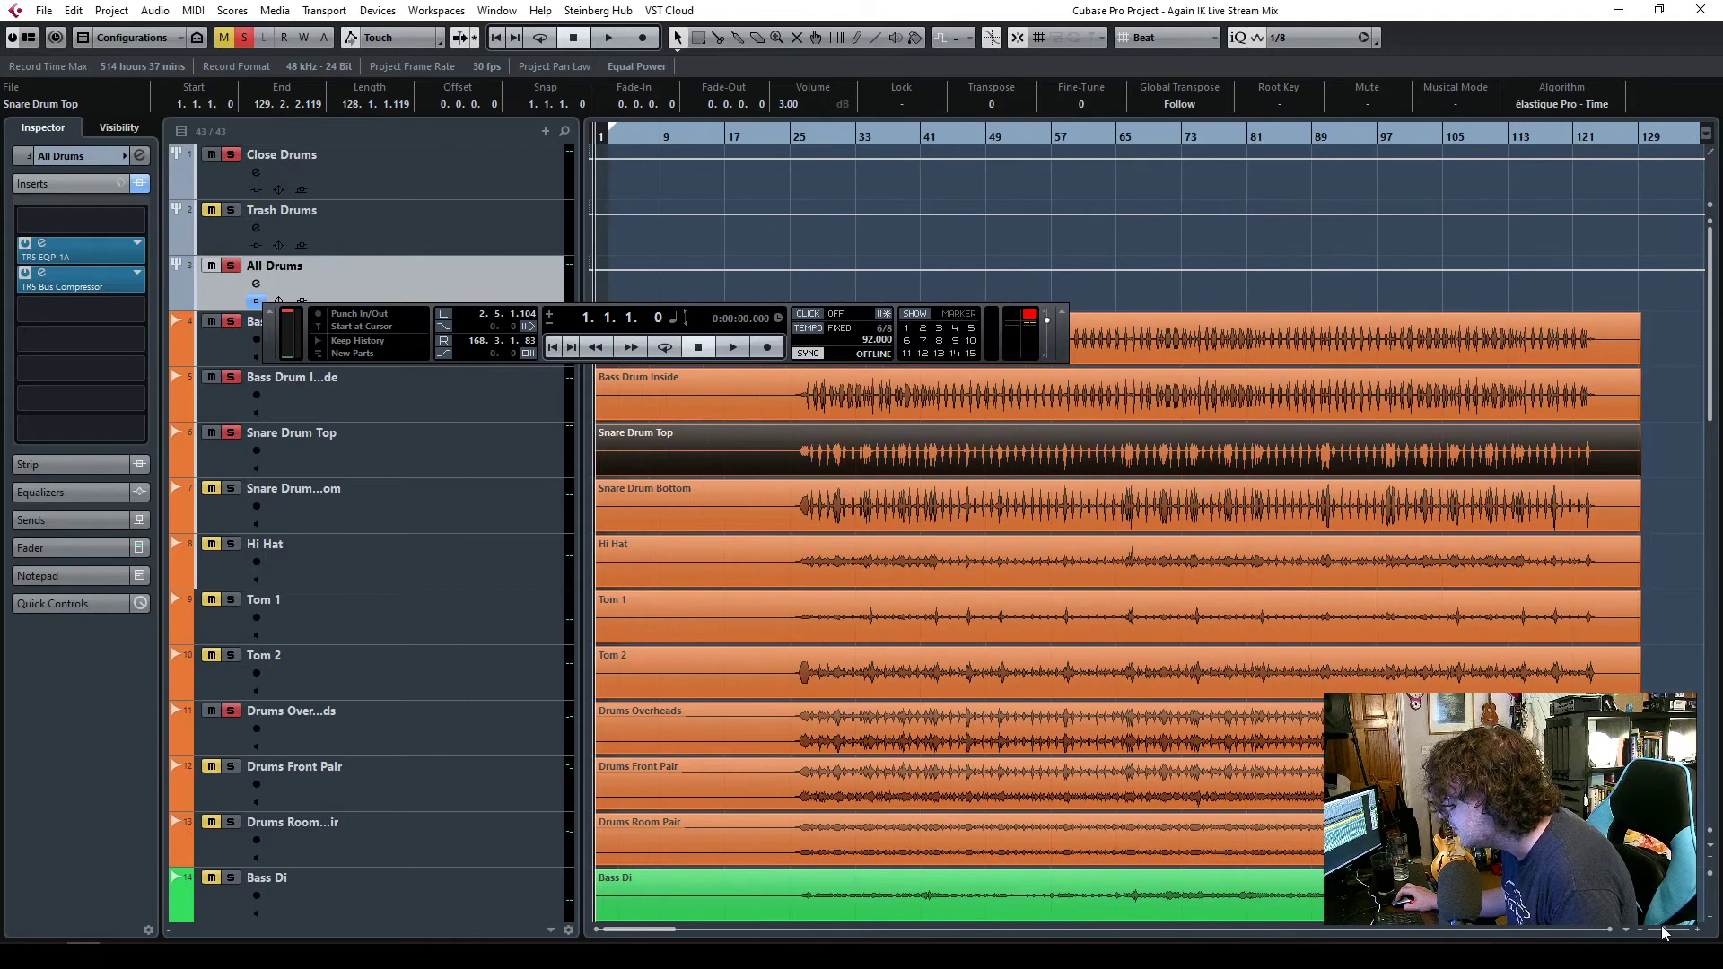
{"action": "left_click", "coordinate": [1205, 159]}
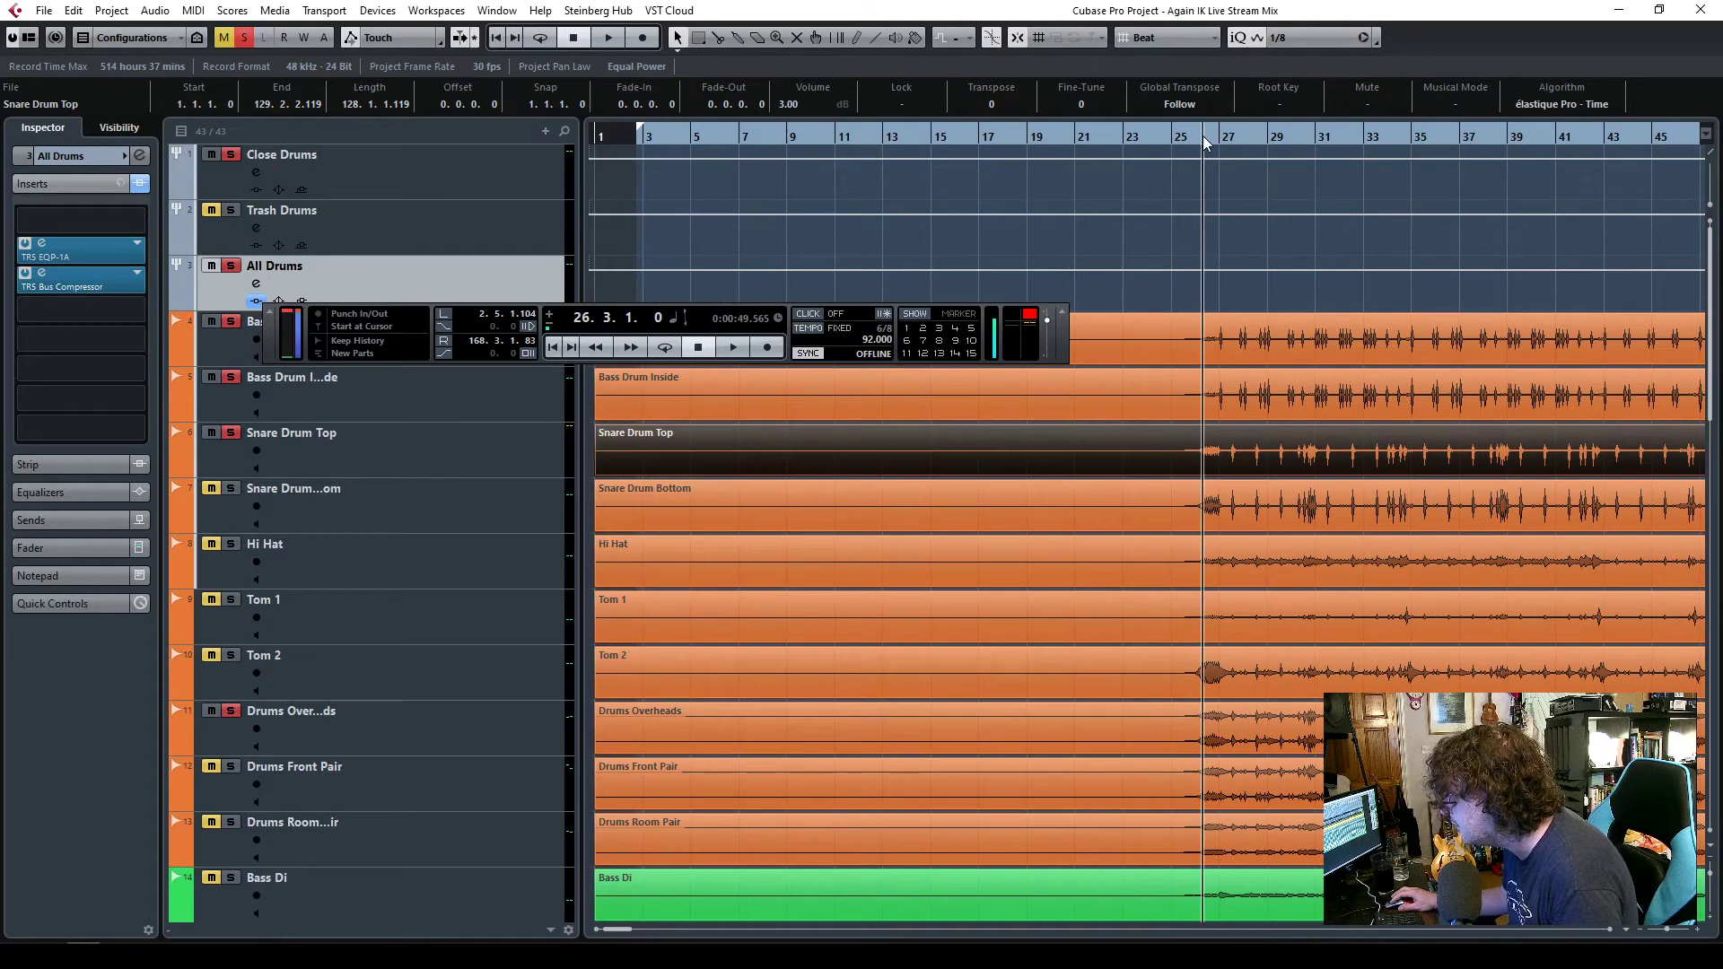
{"action": "left_click_drag", "start_coordinate": [1669, 930], "coordinate": [1662, 933]}
{"action": "key", "text": "space"}
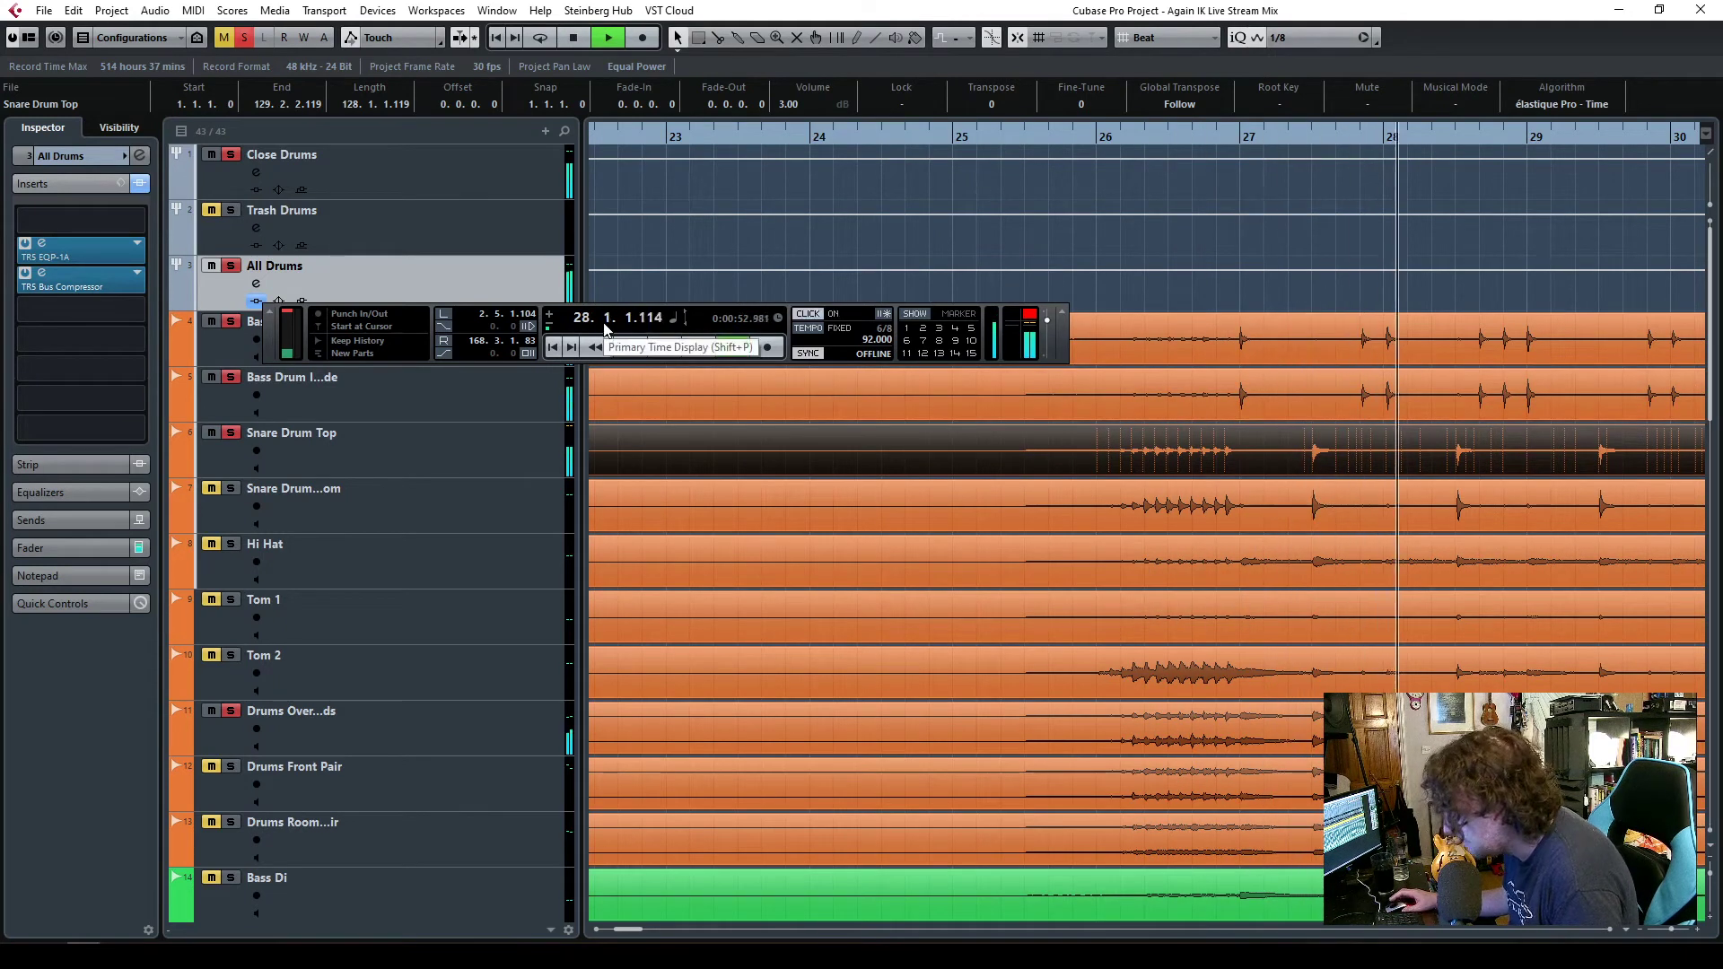
{"action": "key", "text": "c"}
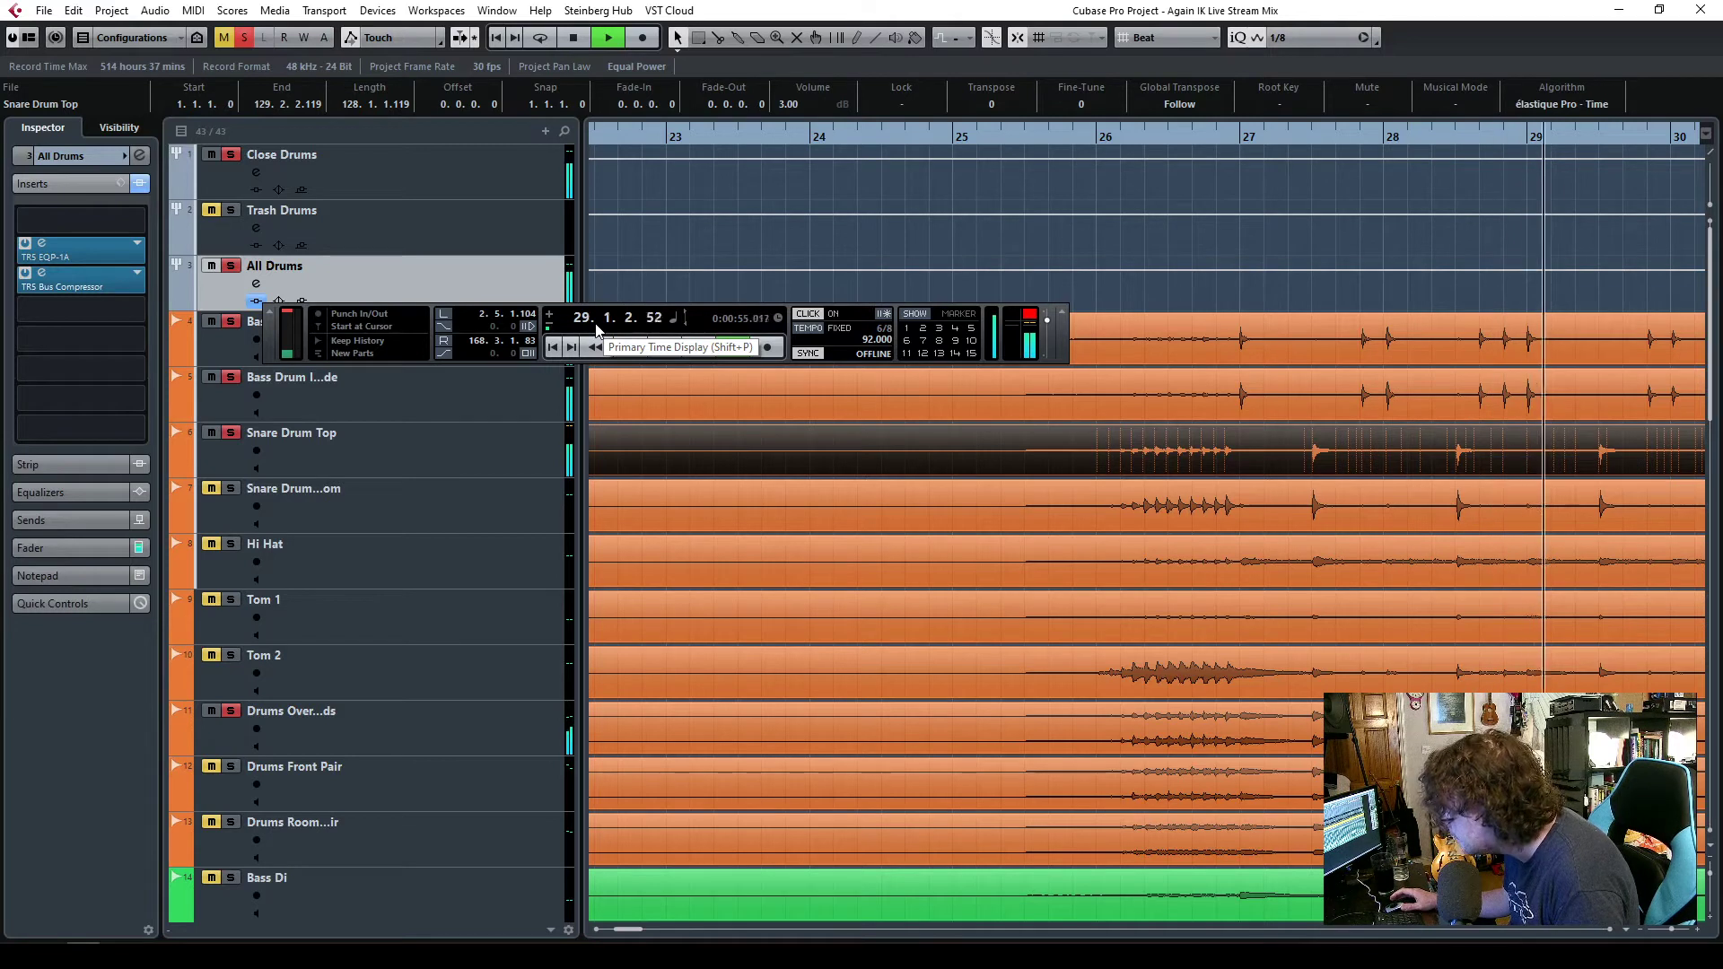
{"action": "key", "text": "c"}
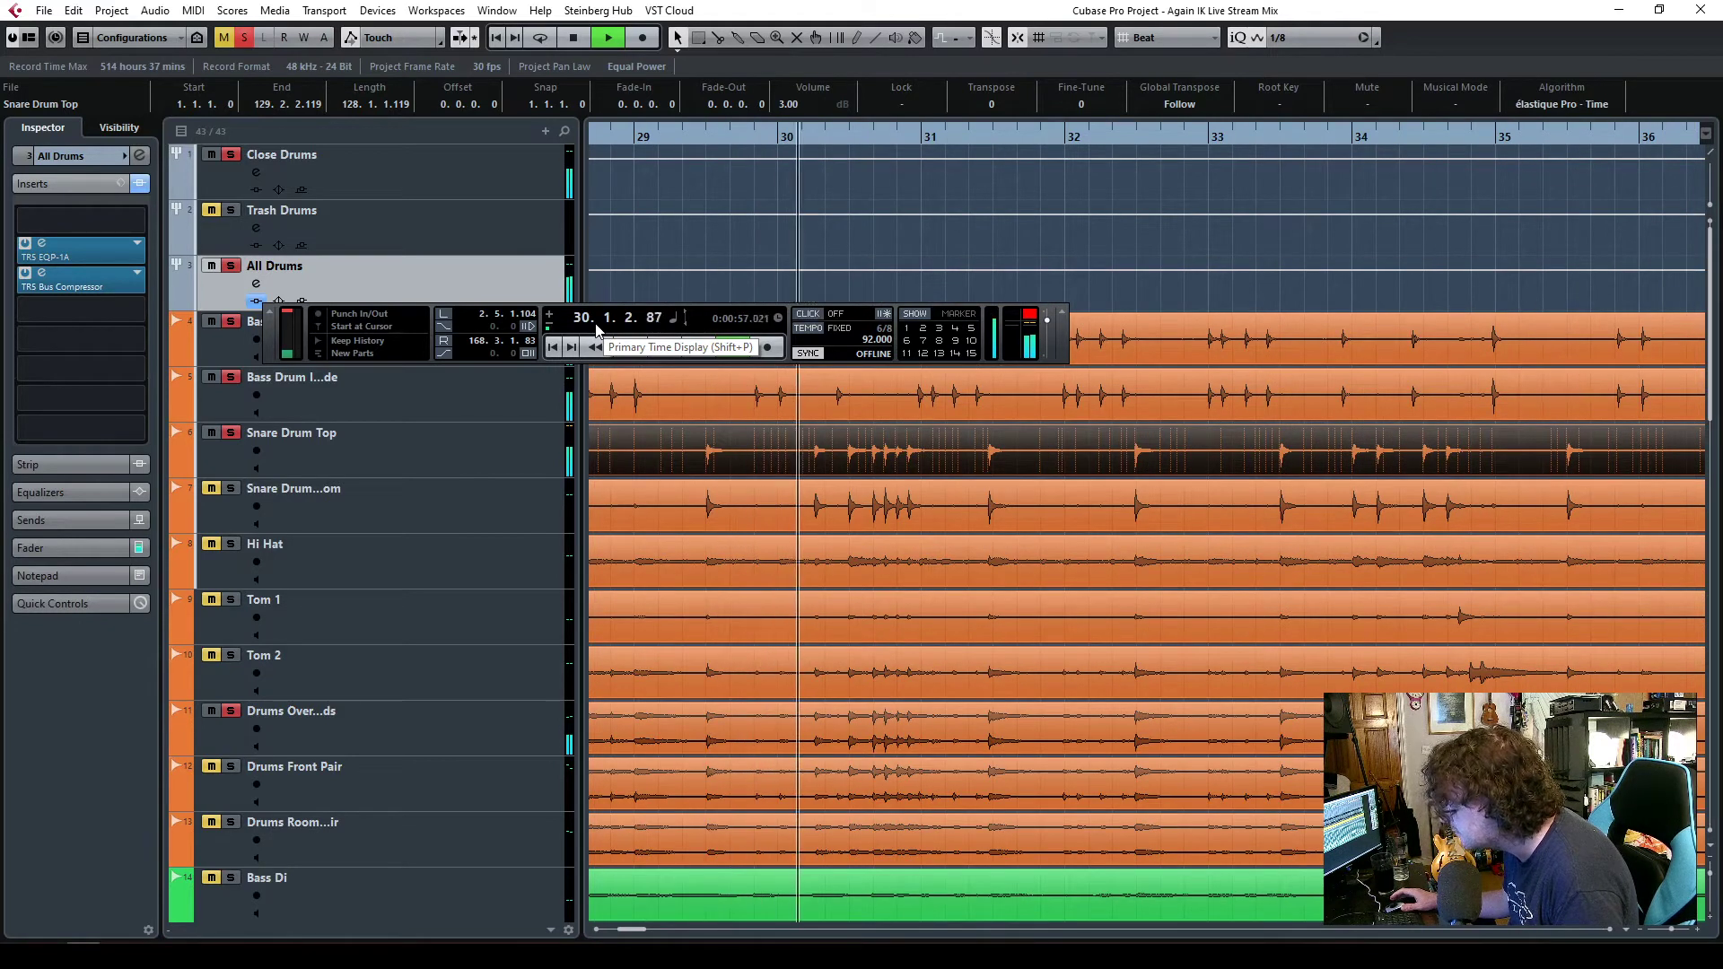
{"action": "left_click", "coordinate": [705, 356]}
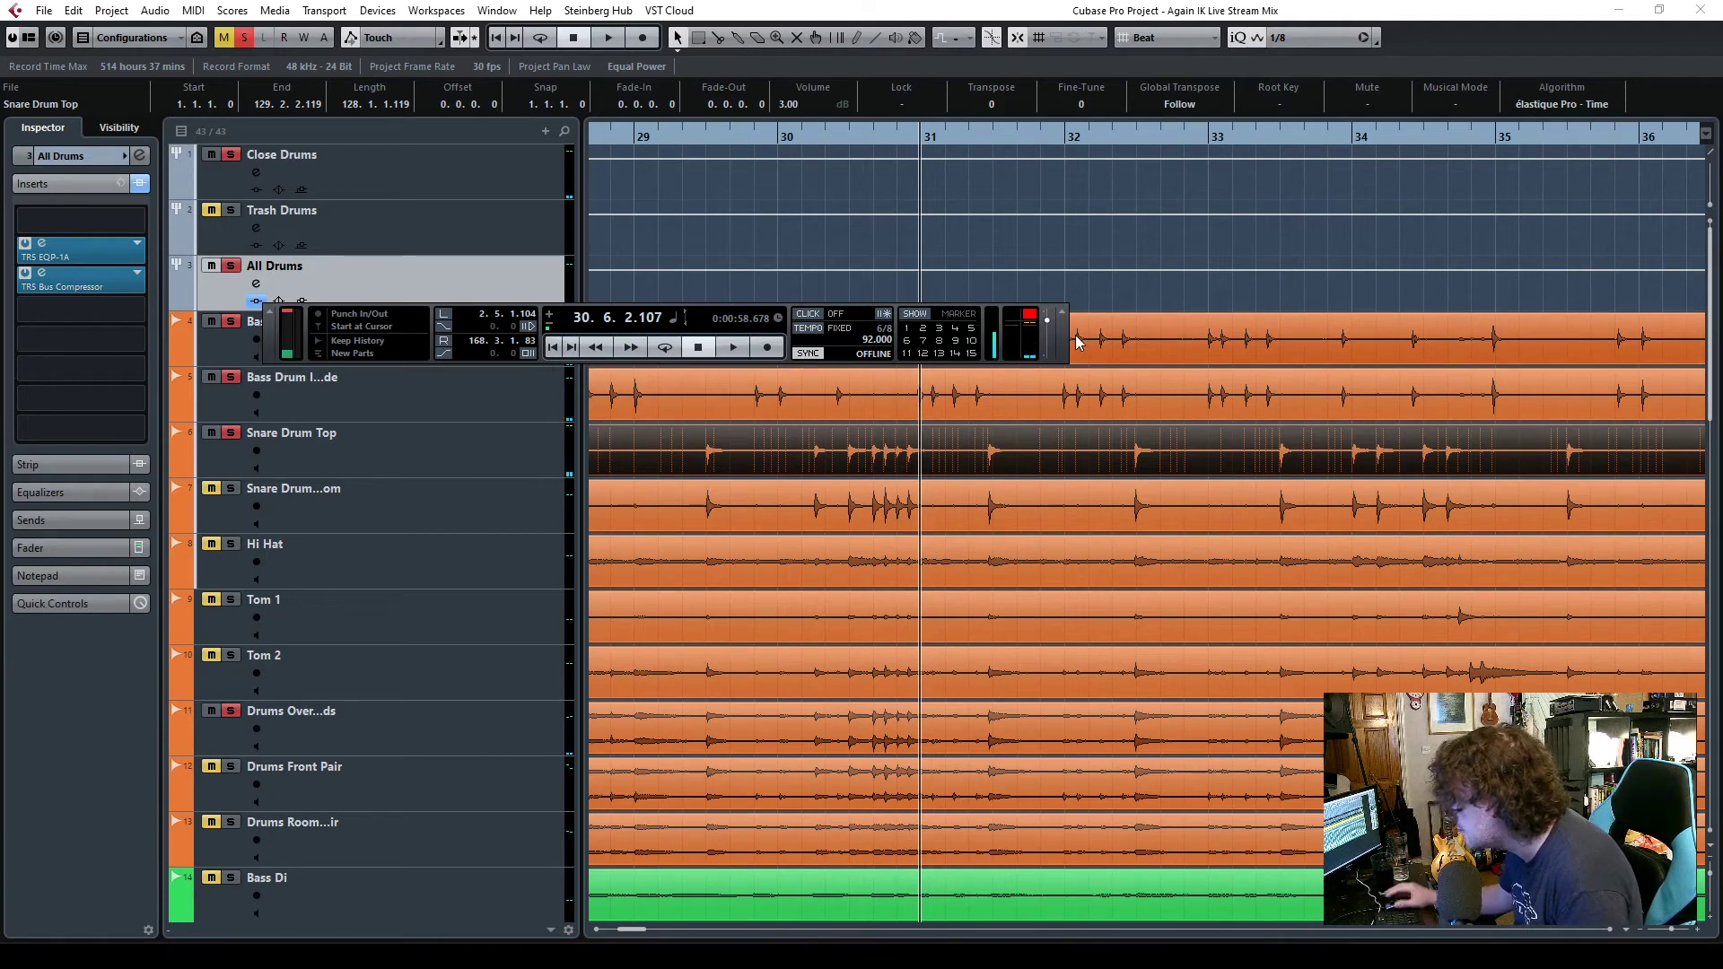
- Move the floating Transport clear of the lower tracks and look over the whole arrangement, from the drums down to the guitars
{"action": "left_click_drag", "start_coordinate": [1070, 348], "coordinate": [1213, 256]}
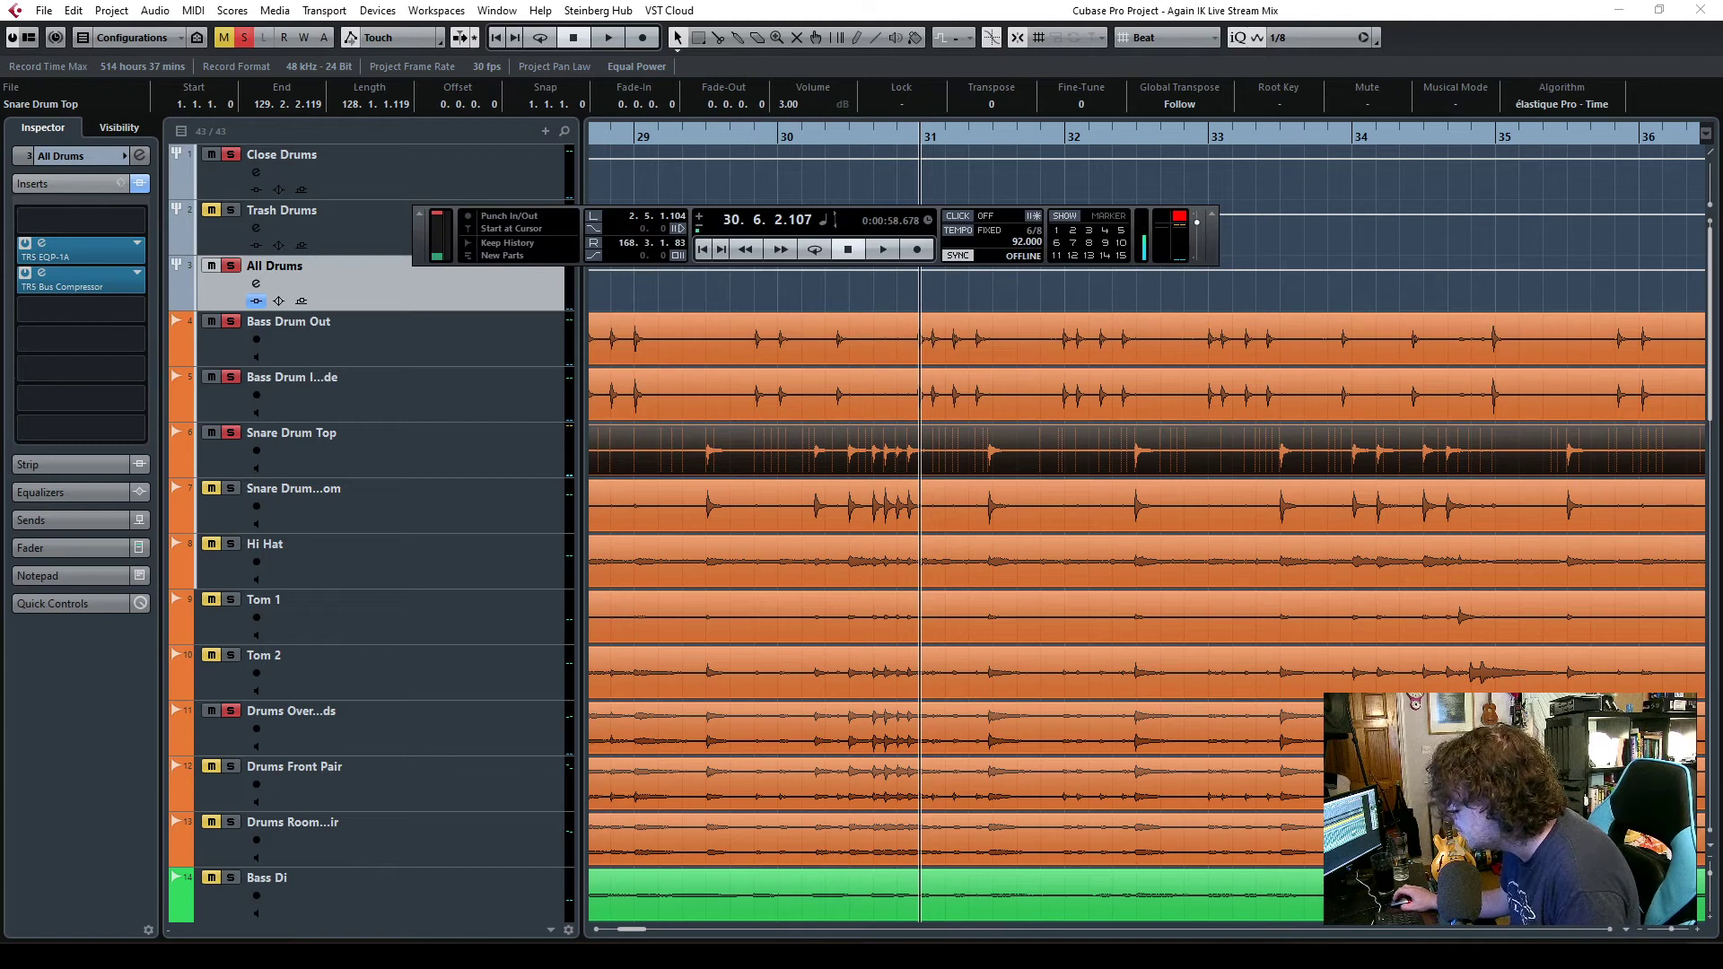
{"action": "key", "text": "shift+f"}
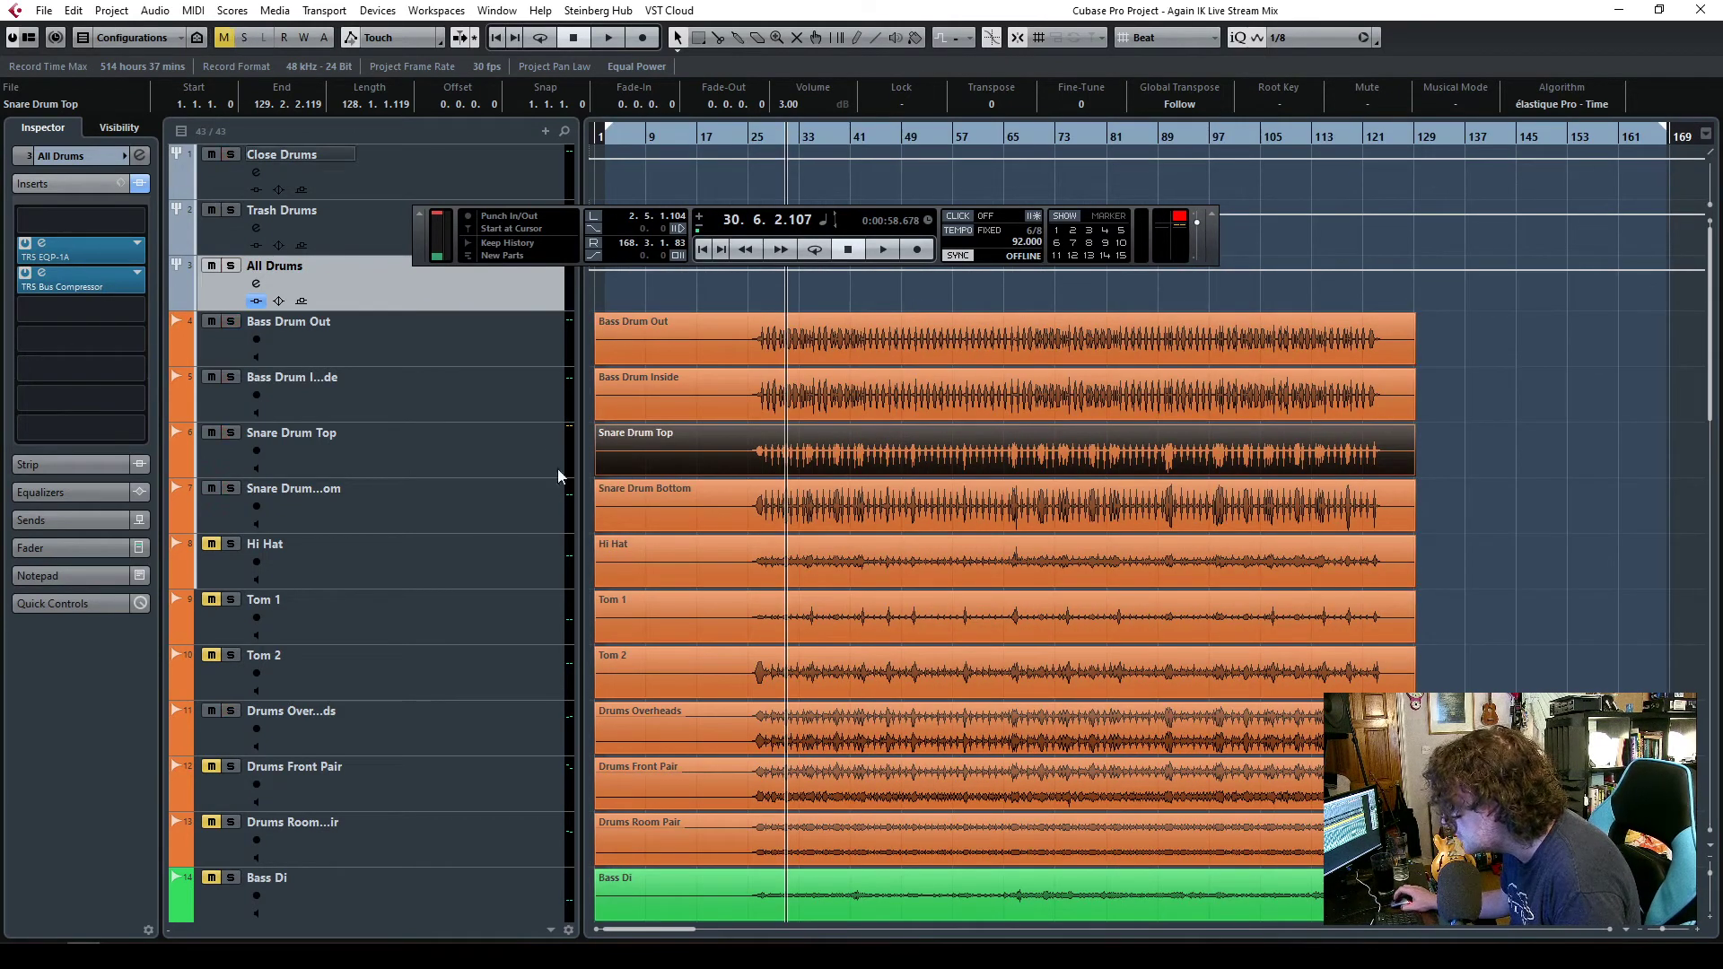
{"action": "scroll", "coordinate": [508, 779], "scroll_direction": "down", "scroll_amount": 6}
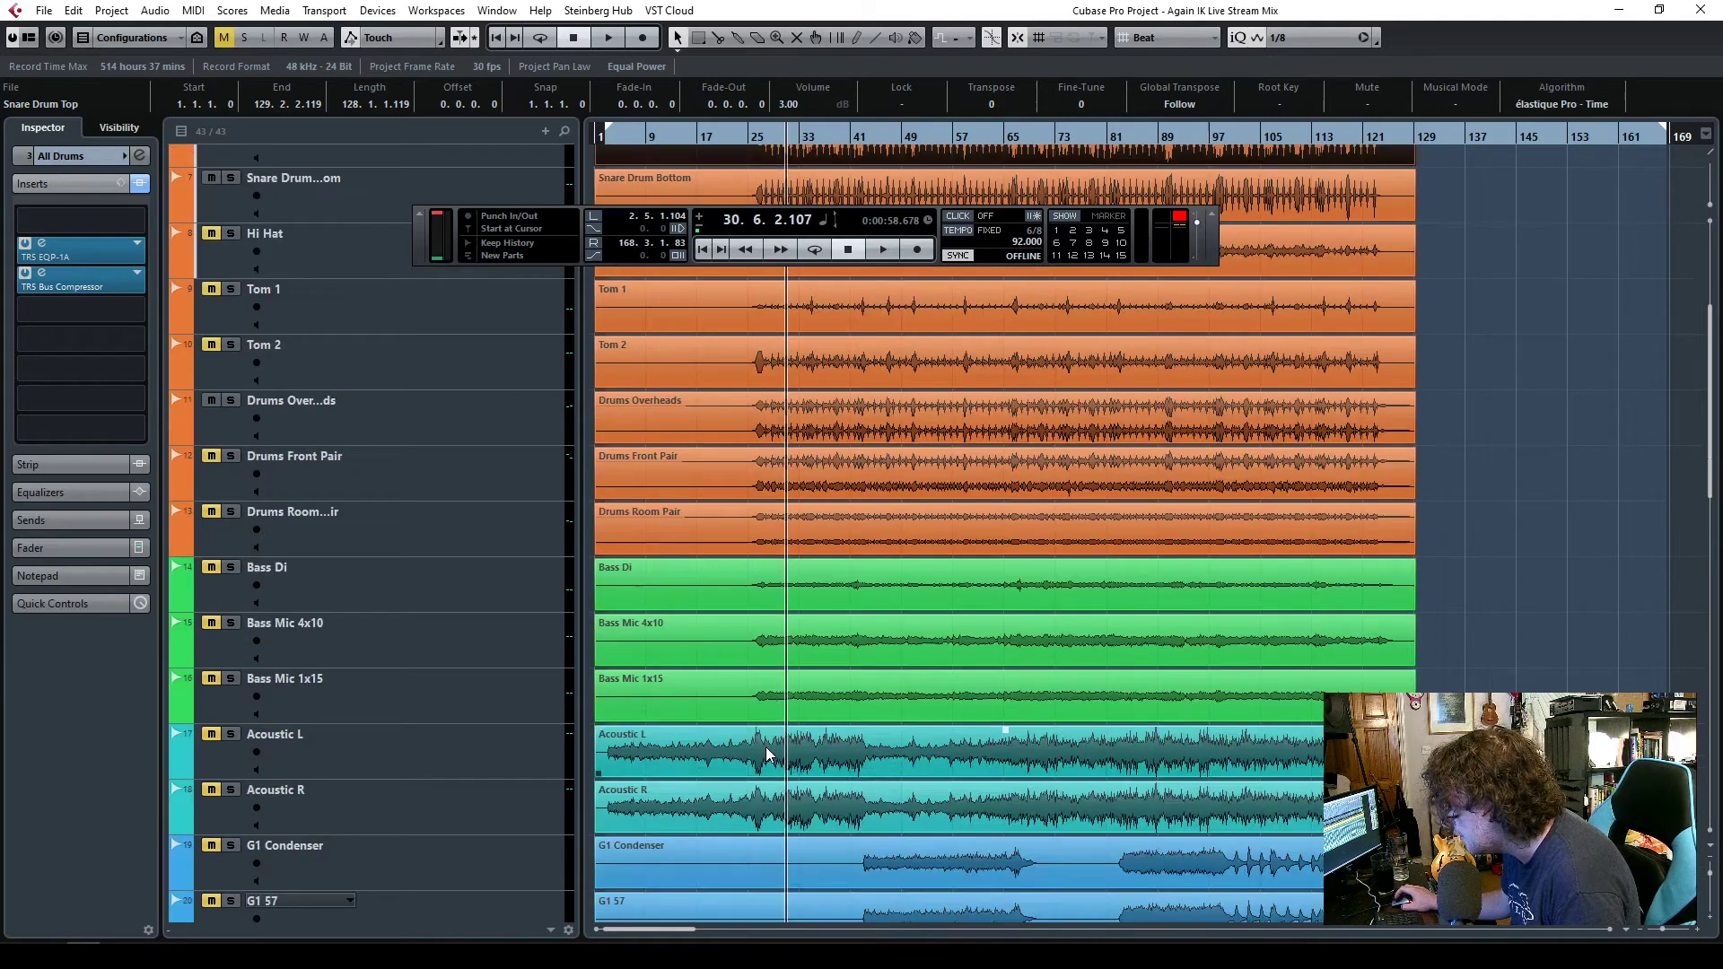
{"action": "scroll", "coordinate": [508, 779], "scroll_direction": "up", "scroll_amount": 3}
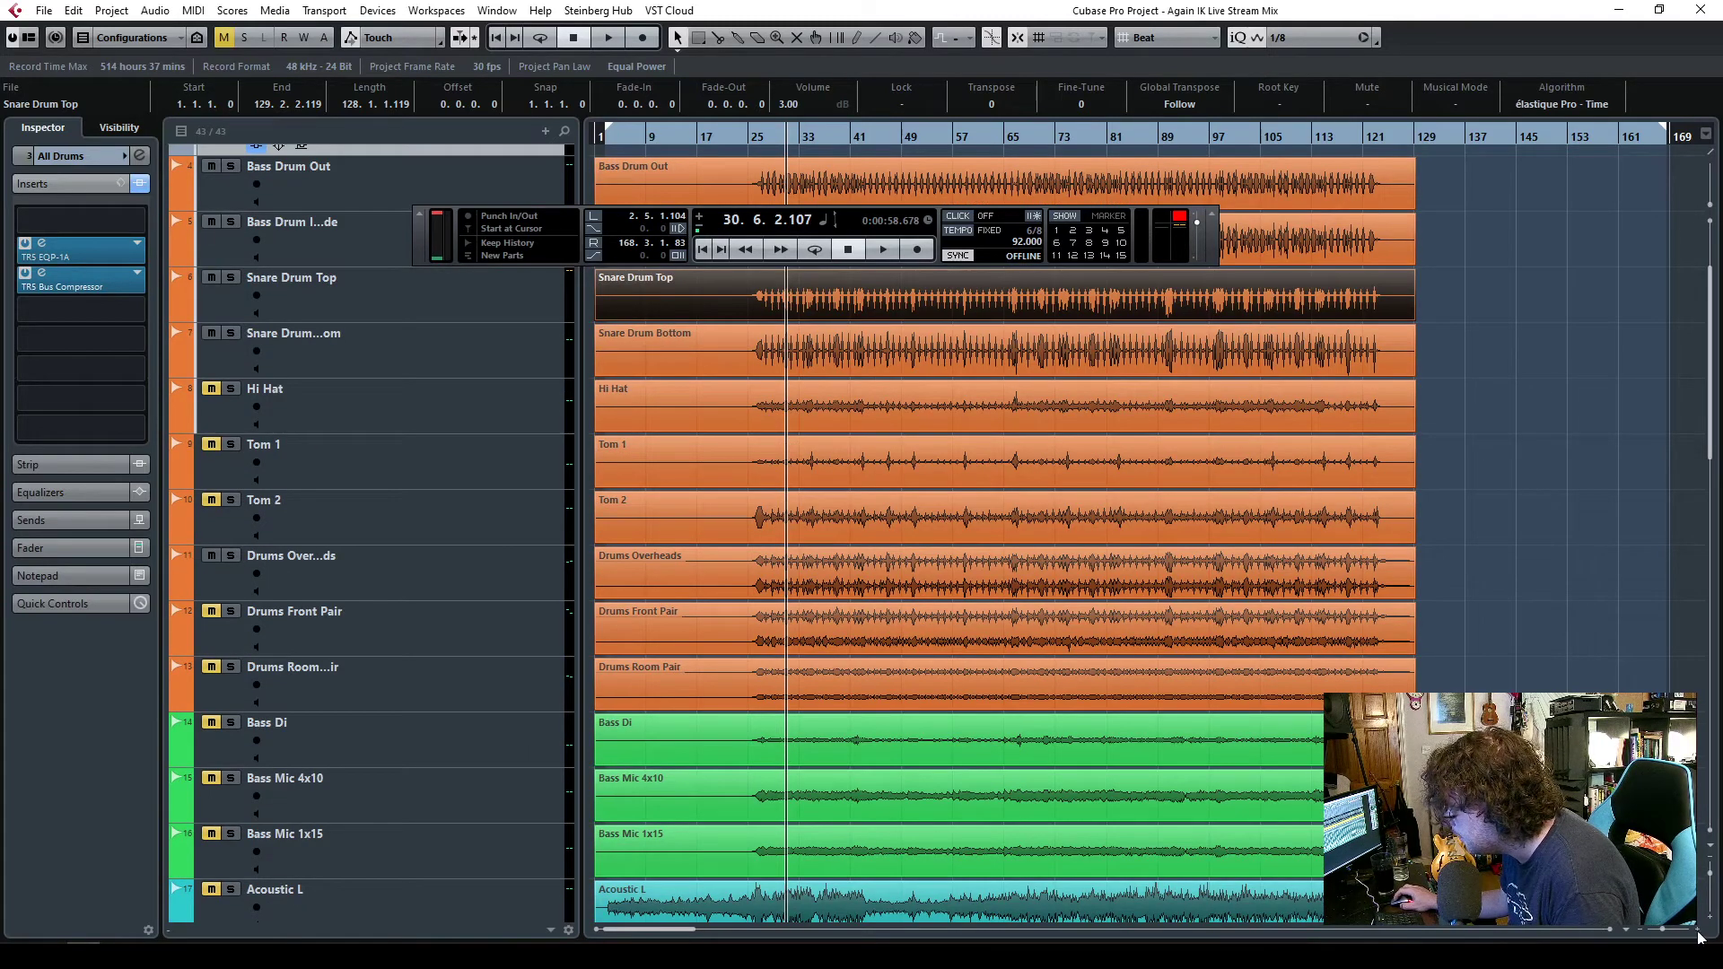
{"action": "key", "text": "h"}
{"action": "key", "text": "h"}
{"action": "key", "text": "h"}
{"action": "key", "text": "h"}
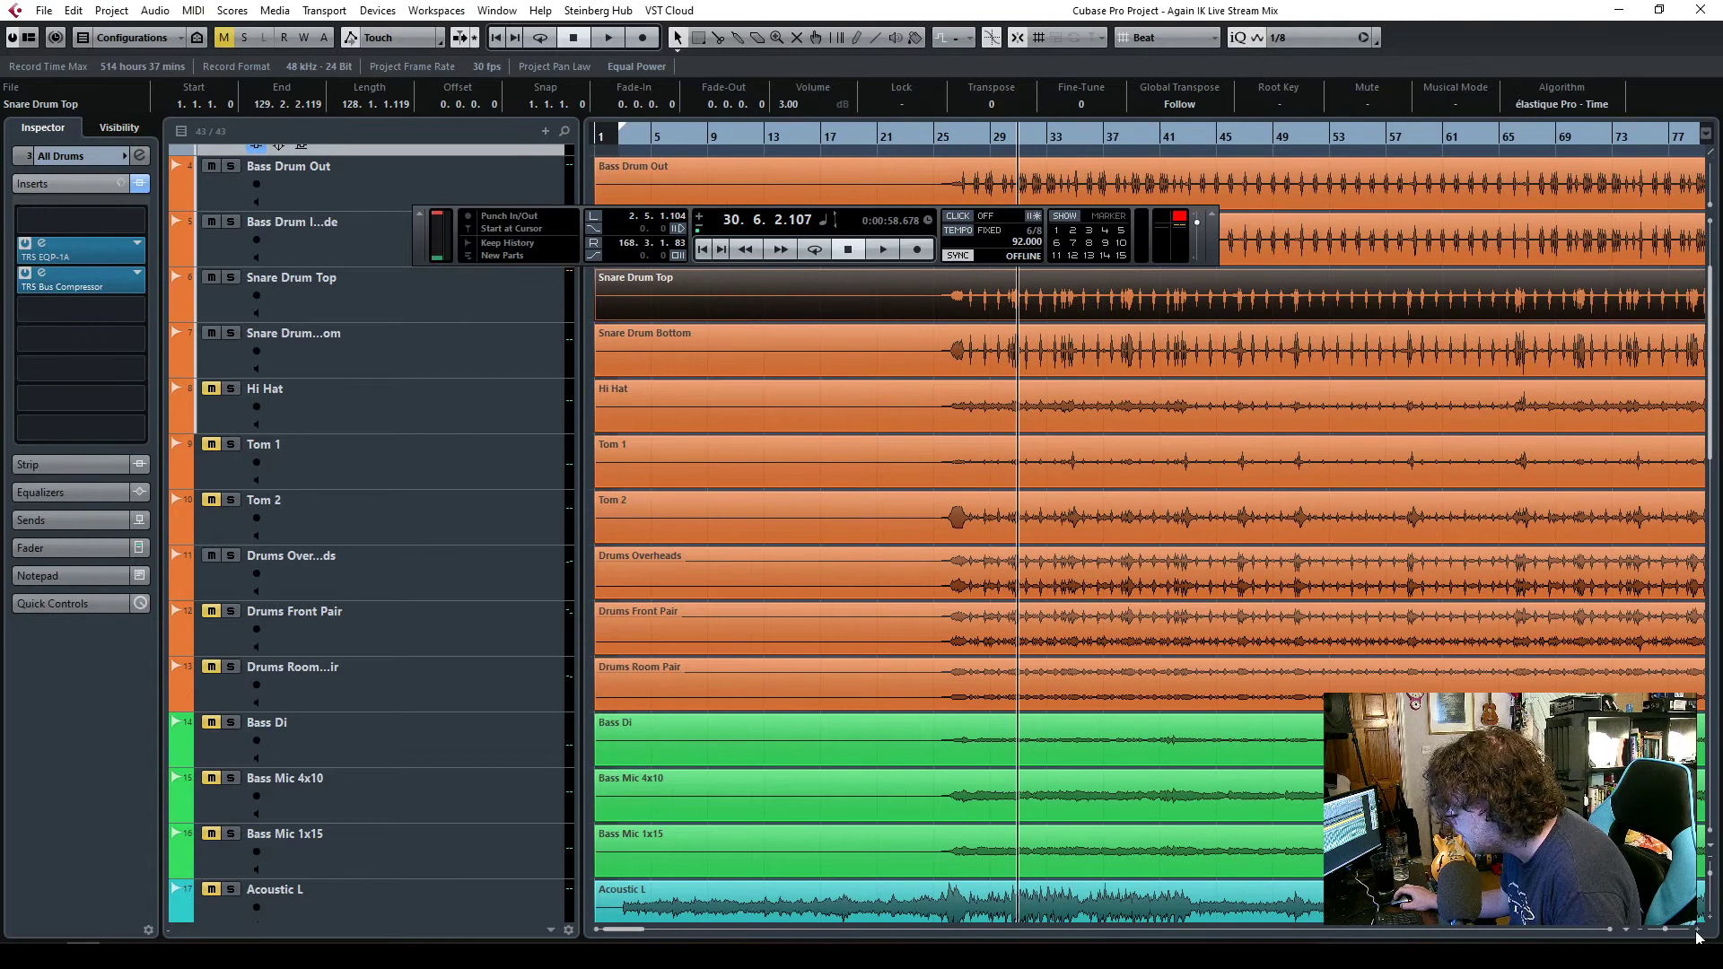
{"action": "scroll", "coordinate": [1613, 937], "scroll_direction": "right", "scroll_amount": 2}
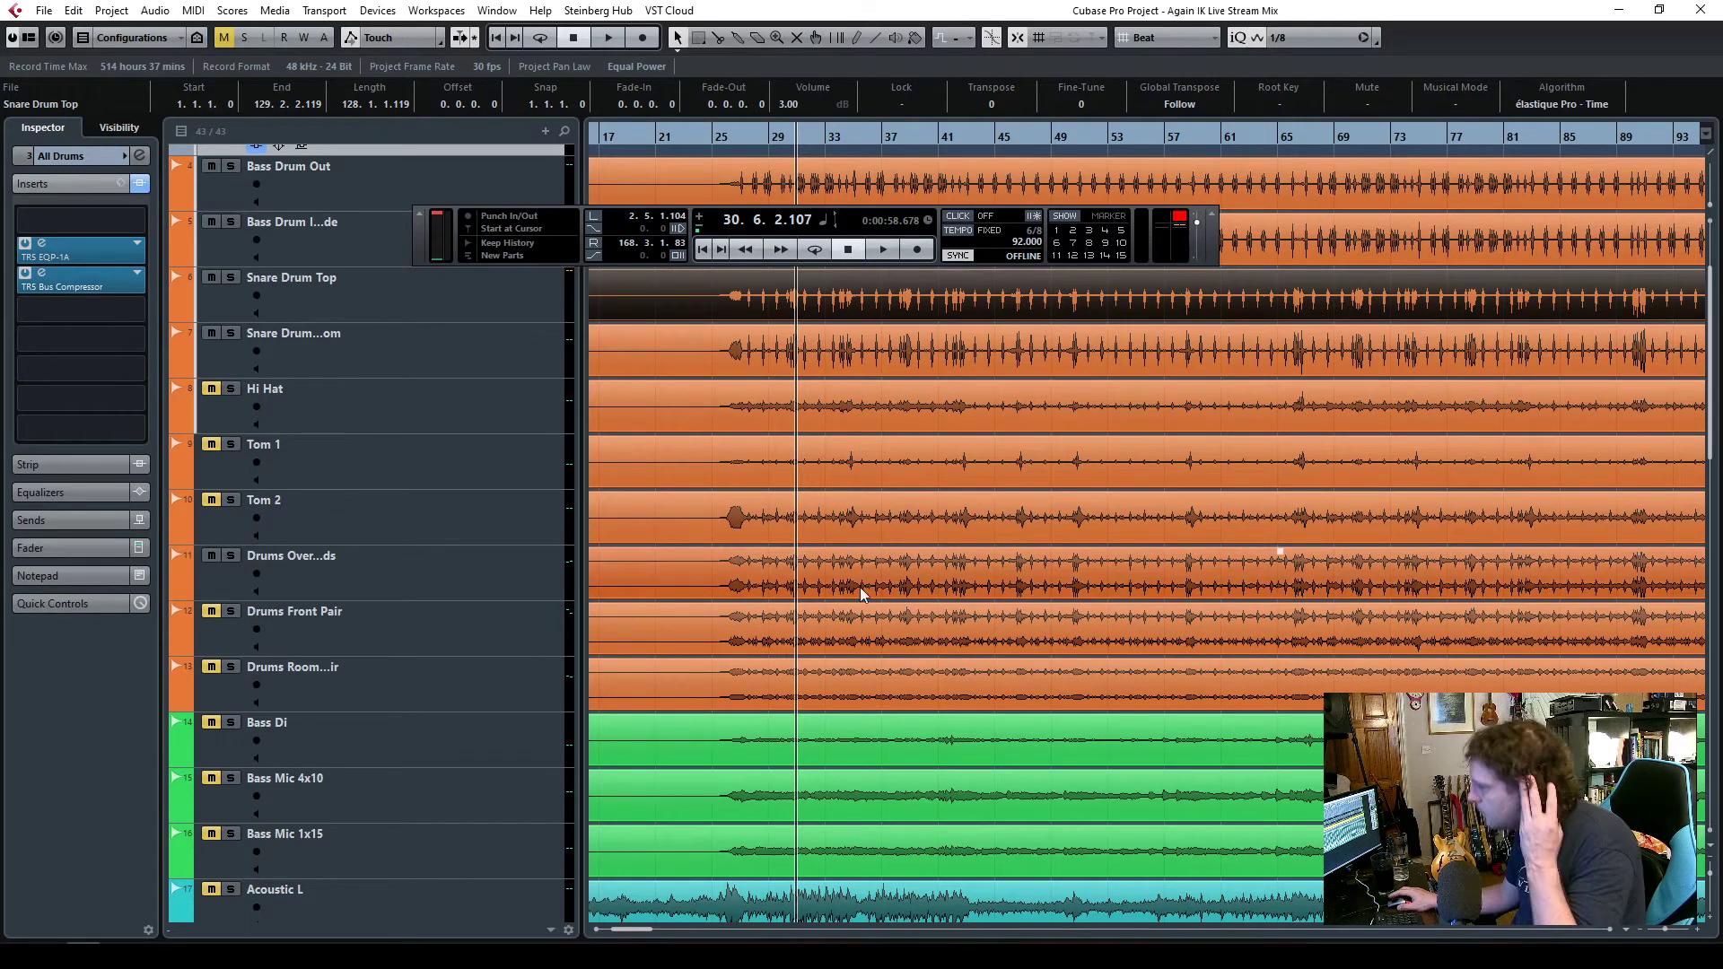
- Audition the Drums Room Pair track in solo, stop playback, unsolo it and look through the bass, acoustic and guitar tracks
{"action": "scroll", "coordinate": [864, 609], "scroll_direction": "down", "scroll_amount": 5}
{"action": "scroll", "coordinate": [842, 617], "scroll_direction": "up", "scroll_amount": 3}
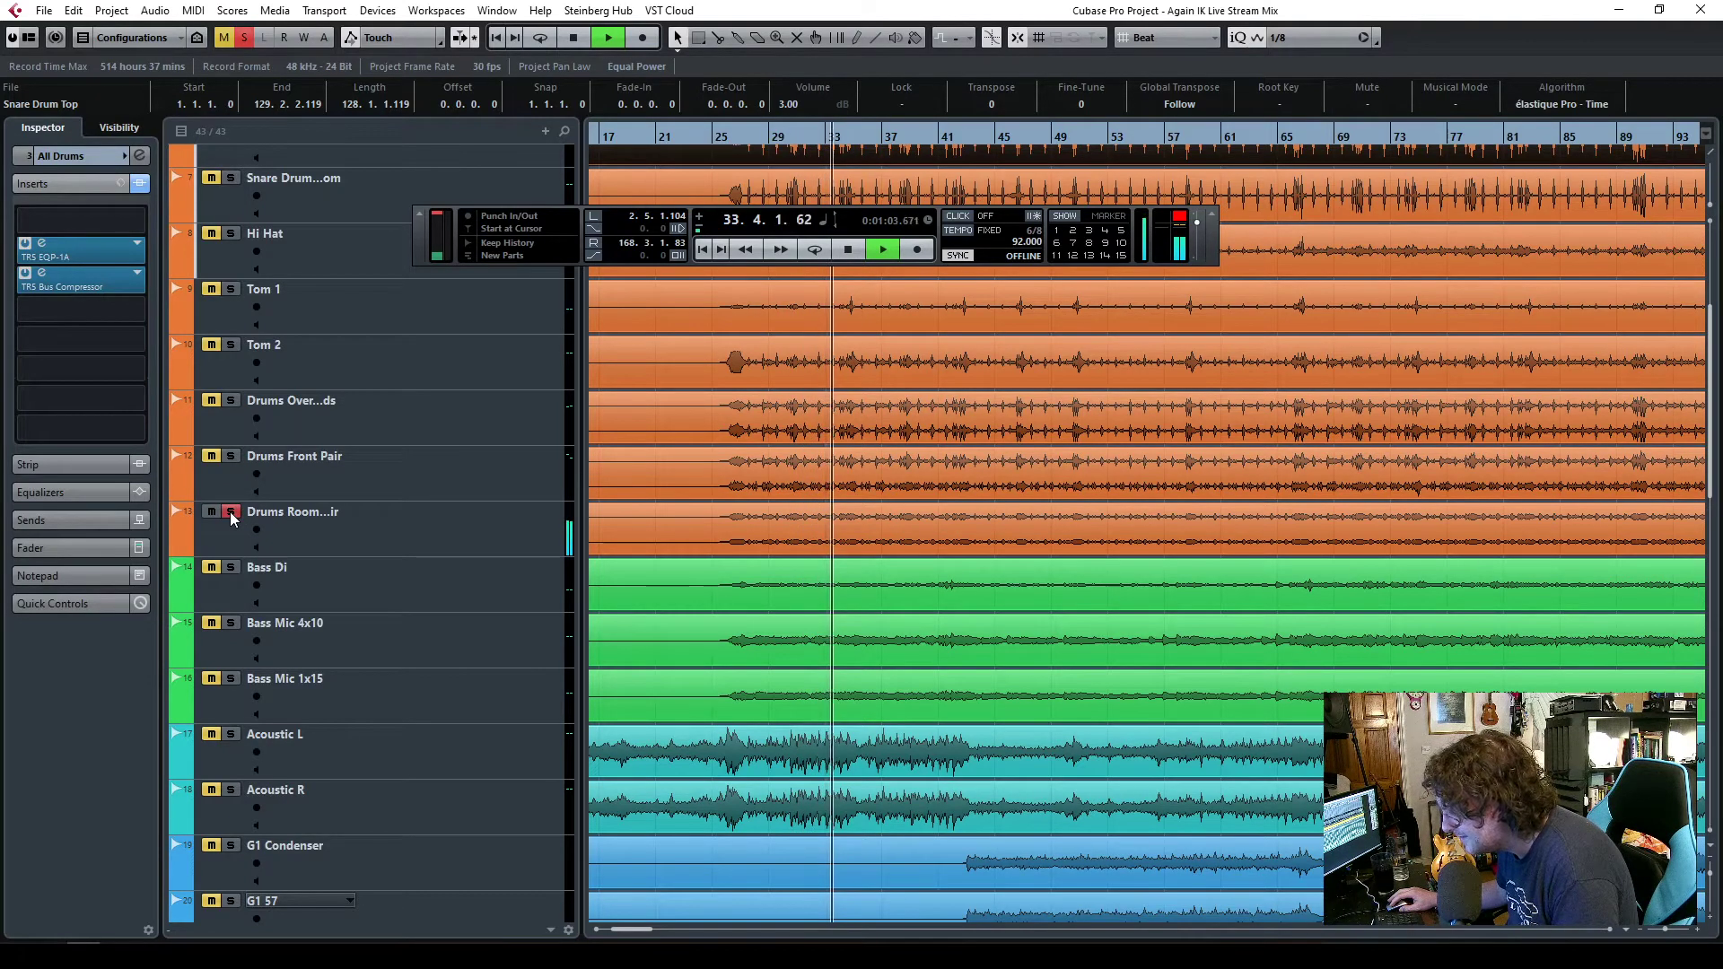
{"action": "key", "text": "space"}
{"action": "left_click", "coordinate": [231, 512]}
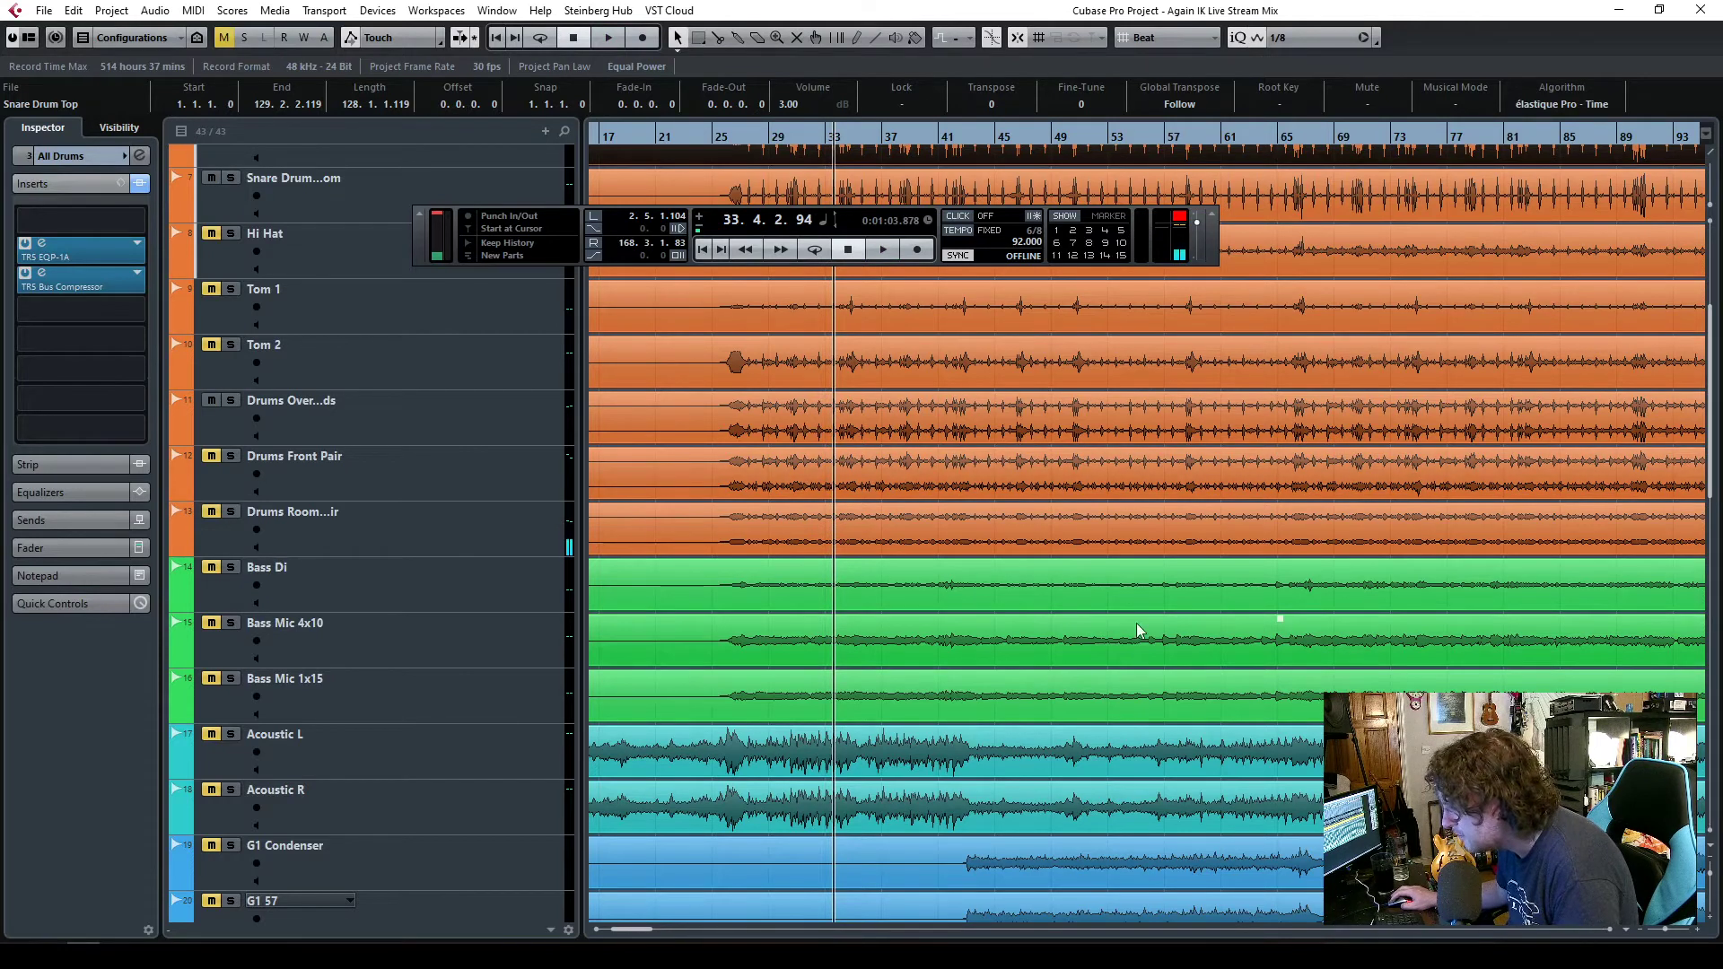
{"action": "scroll", "coordinate": [1111, 642], "scroll_direction": "down", "scroll_amount": 5}
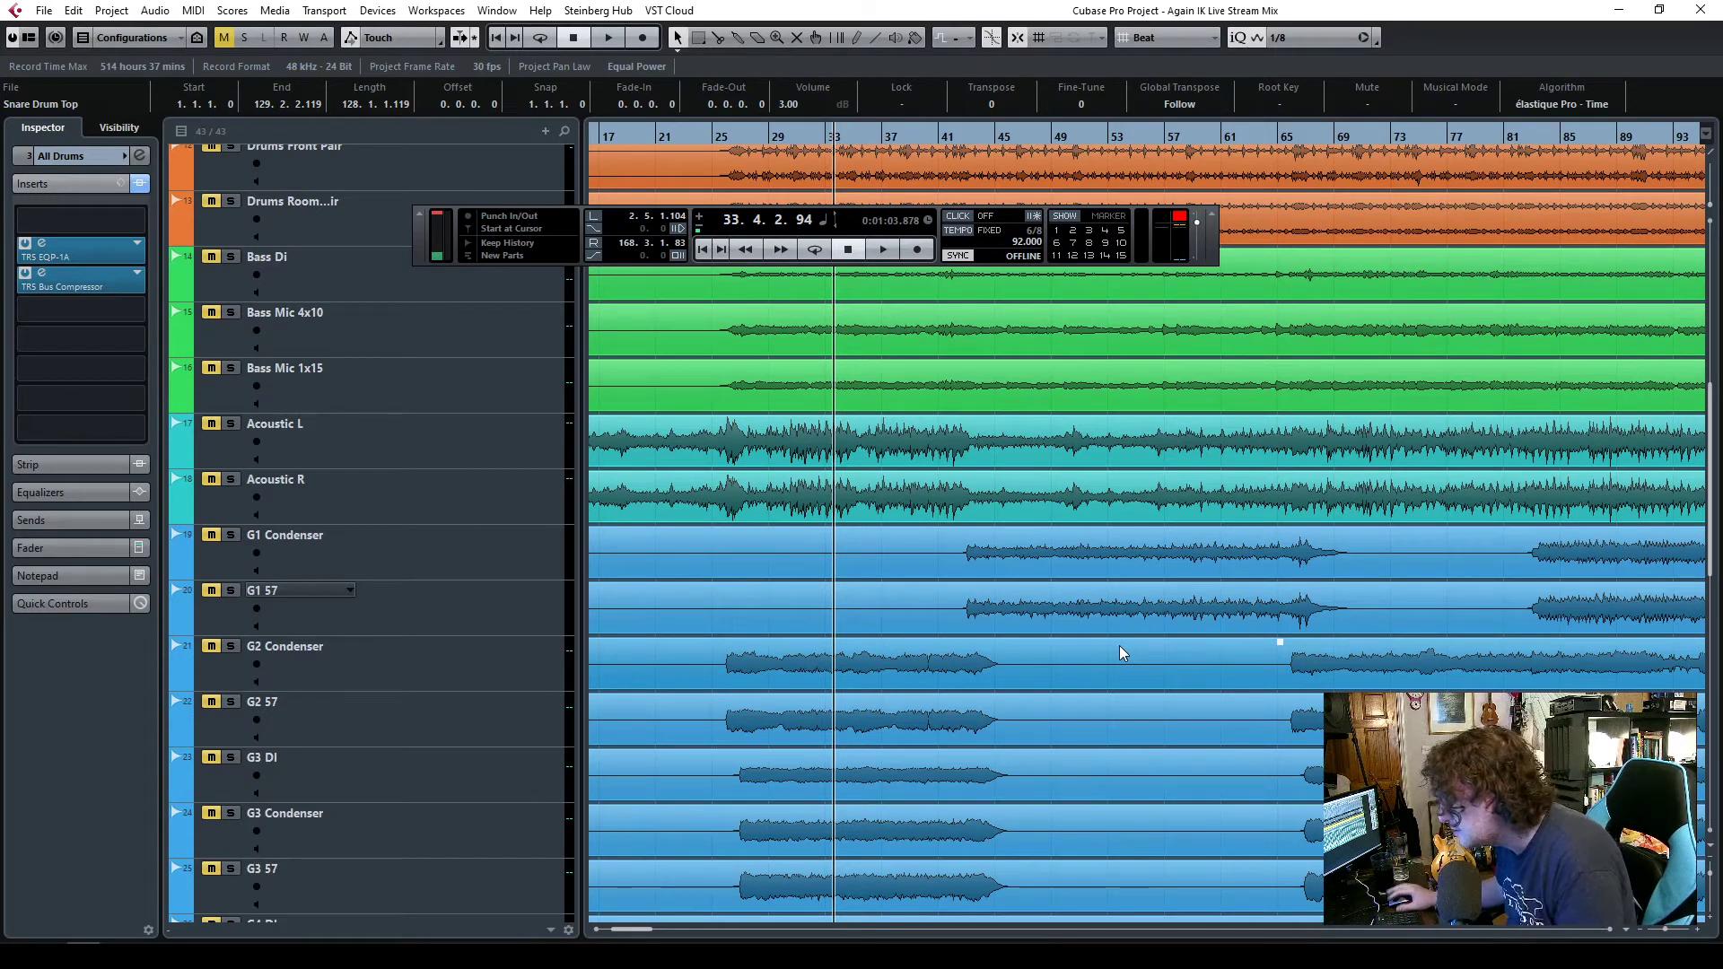
{"action": "scroll", "coordinate": [350, 385], "scroll_direction": "up", "scroll_amount": 10}
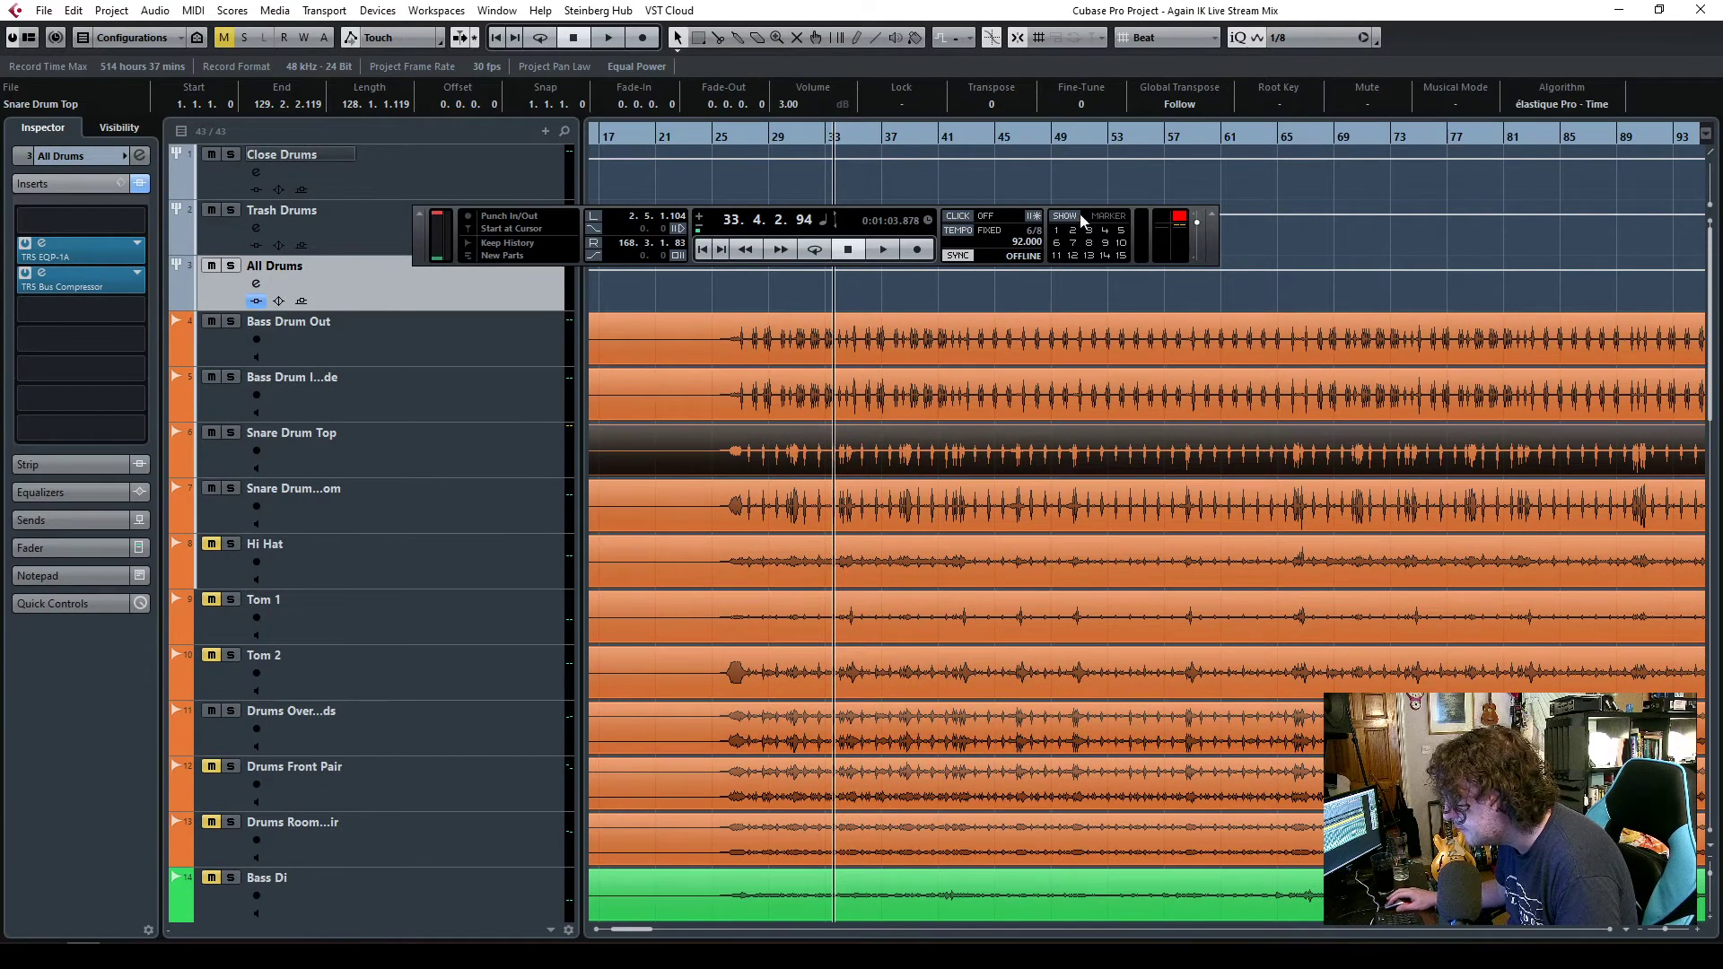
- Move the Transport off the group channels and add an active pre-fader send from Close Drums to Trash Drums
{"action": "left_click_drag", "start_coordinate": [1218, 244], "coordinate": [1427, 811]}
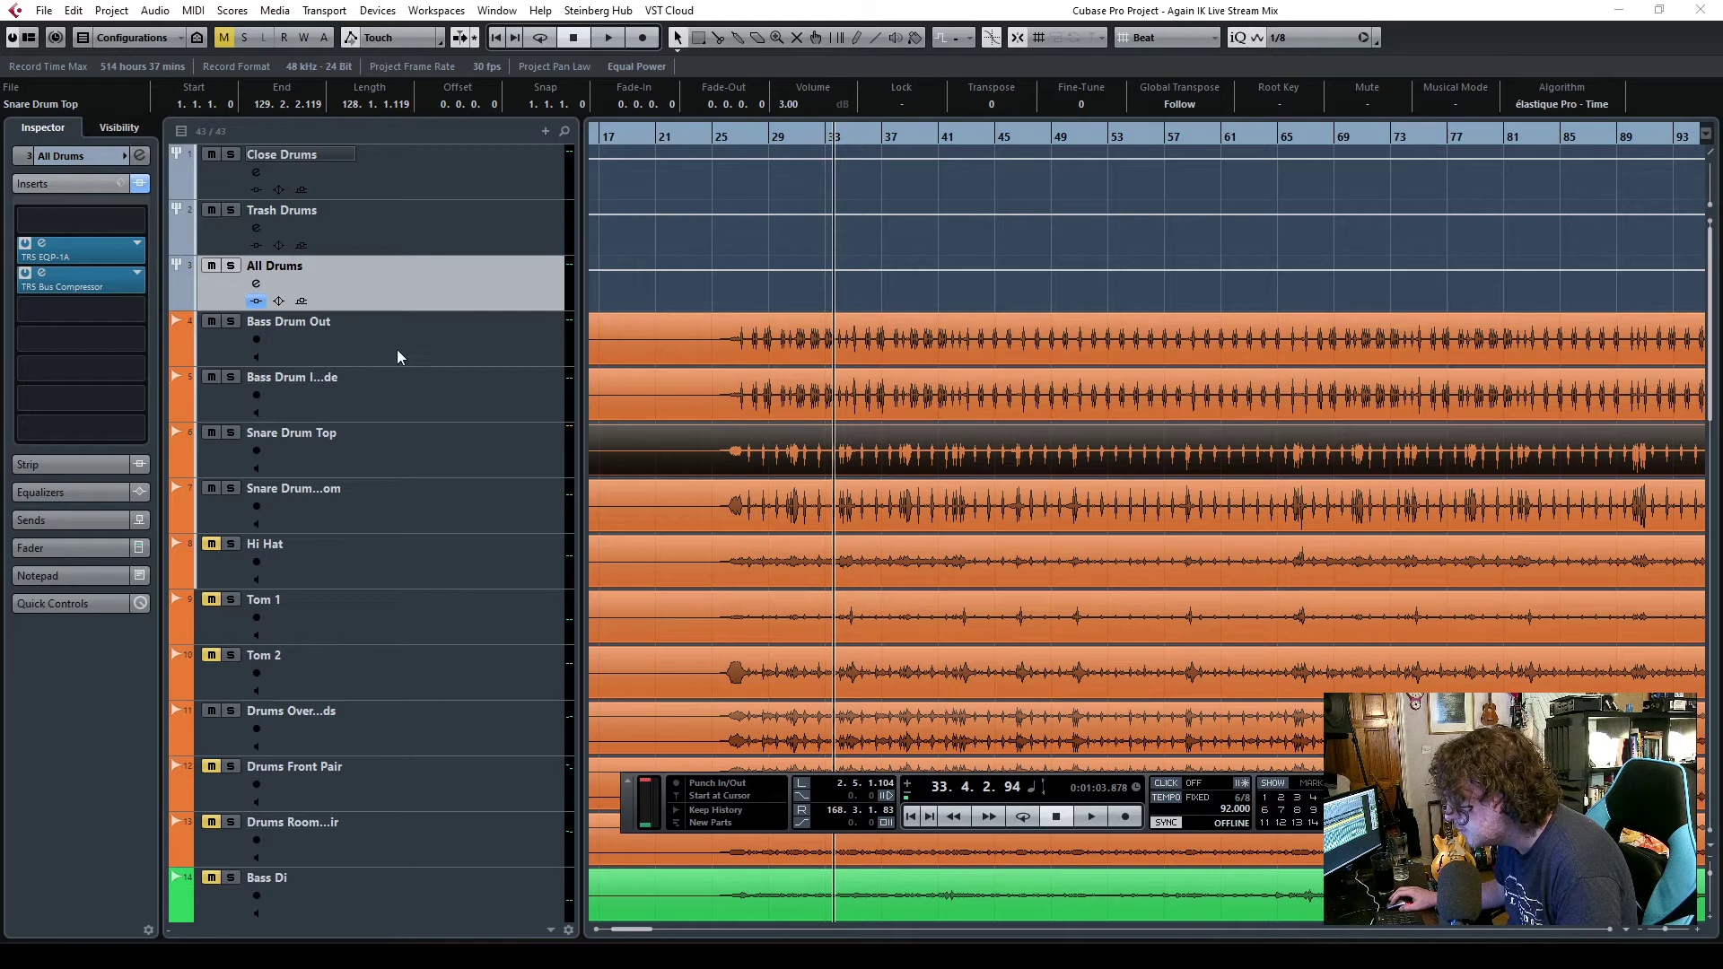
{"action": "left_click", "coordinate": [395, 172]}
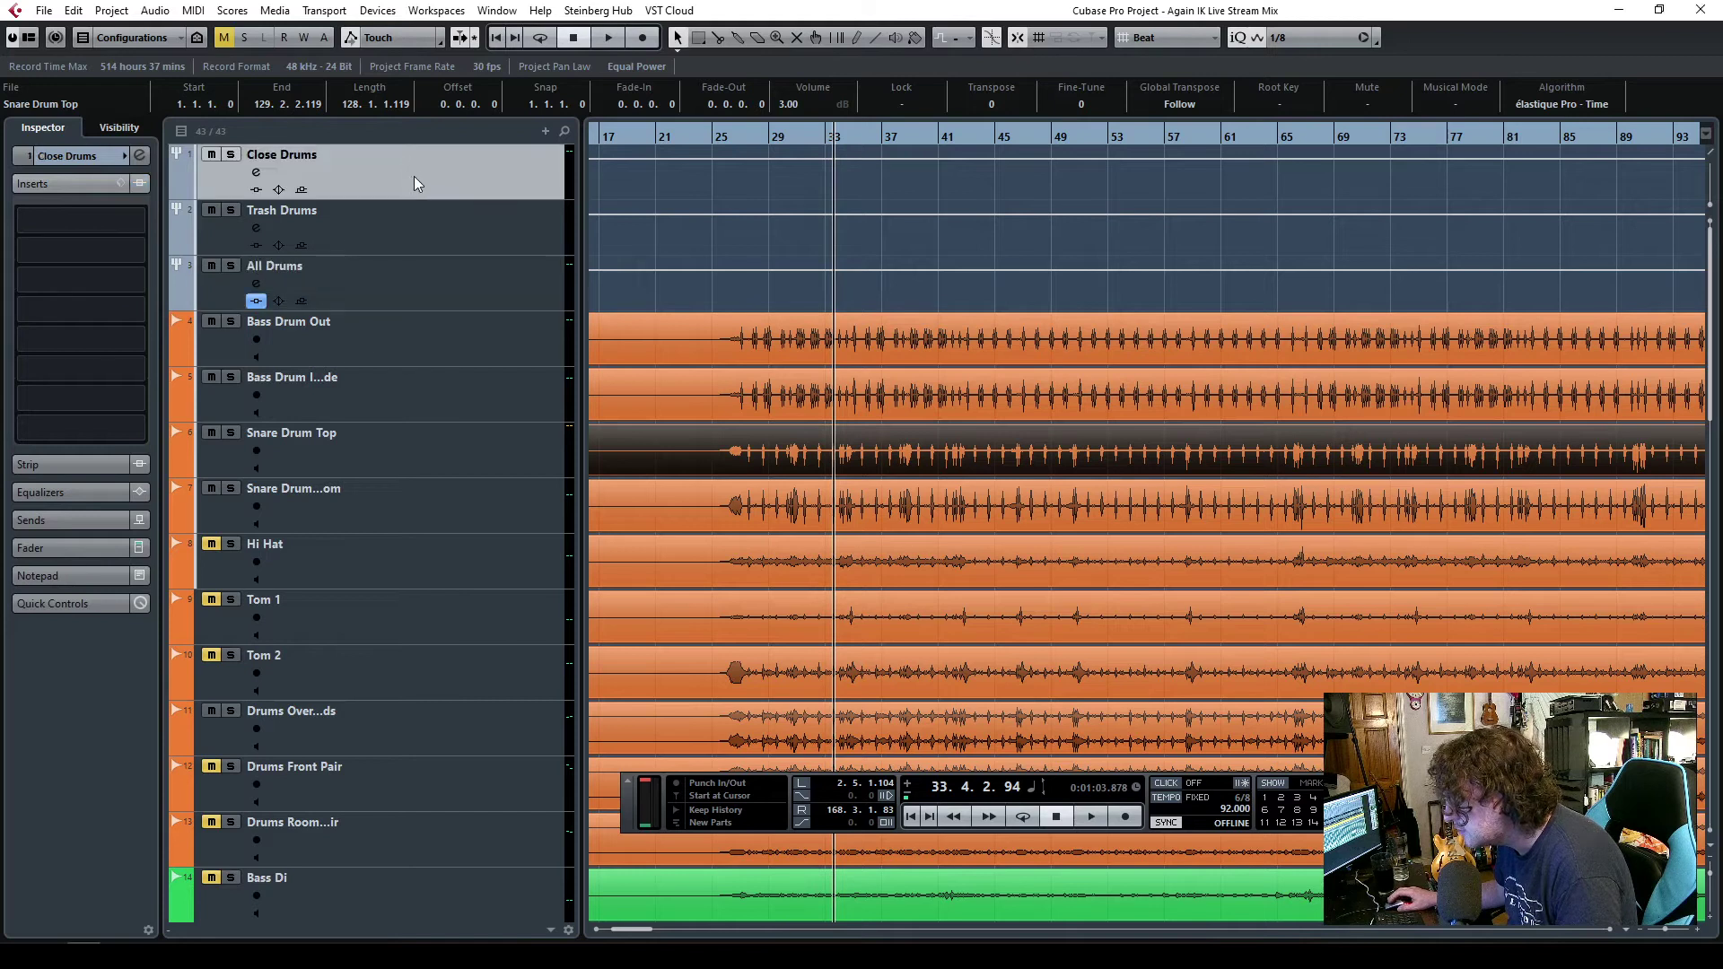
{"action": "left_click", "coordinate": [71, 519]}
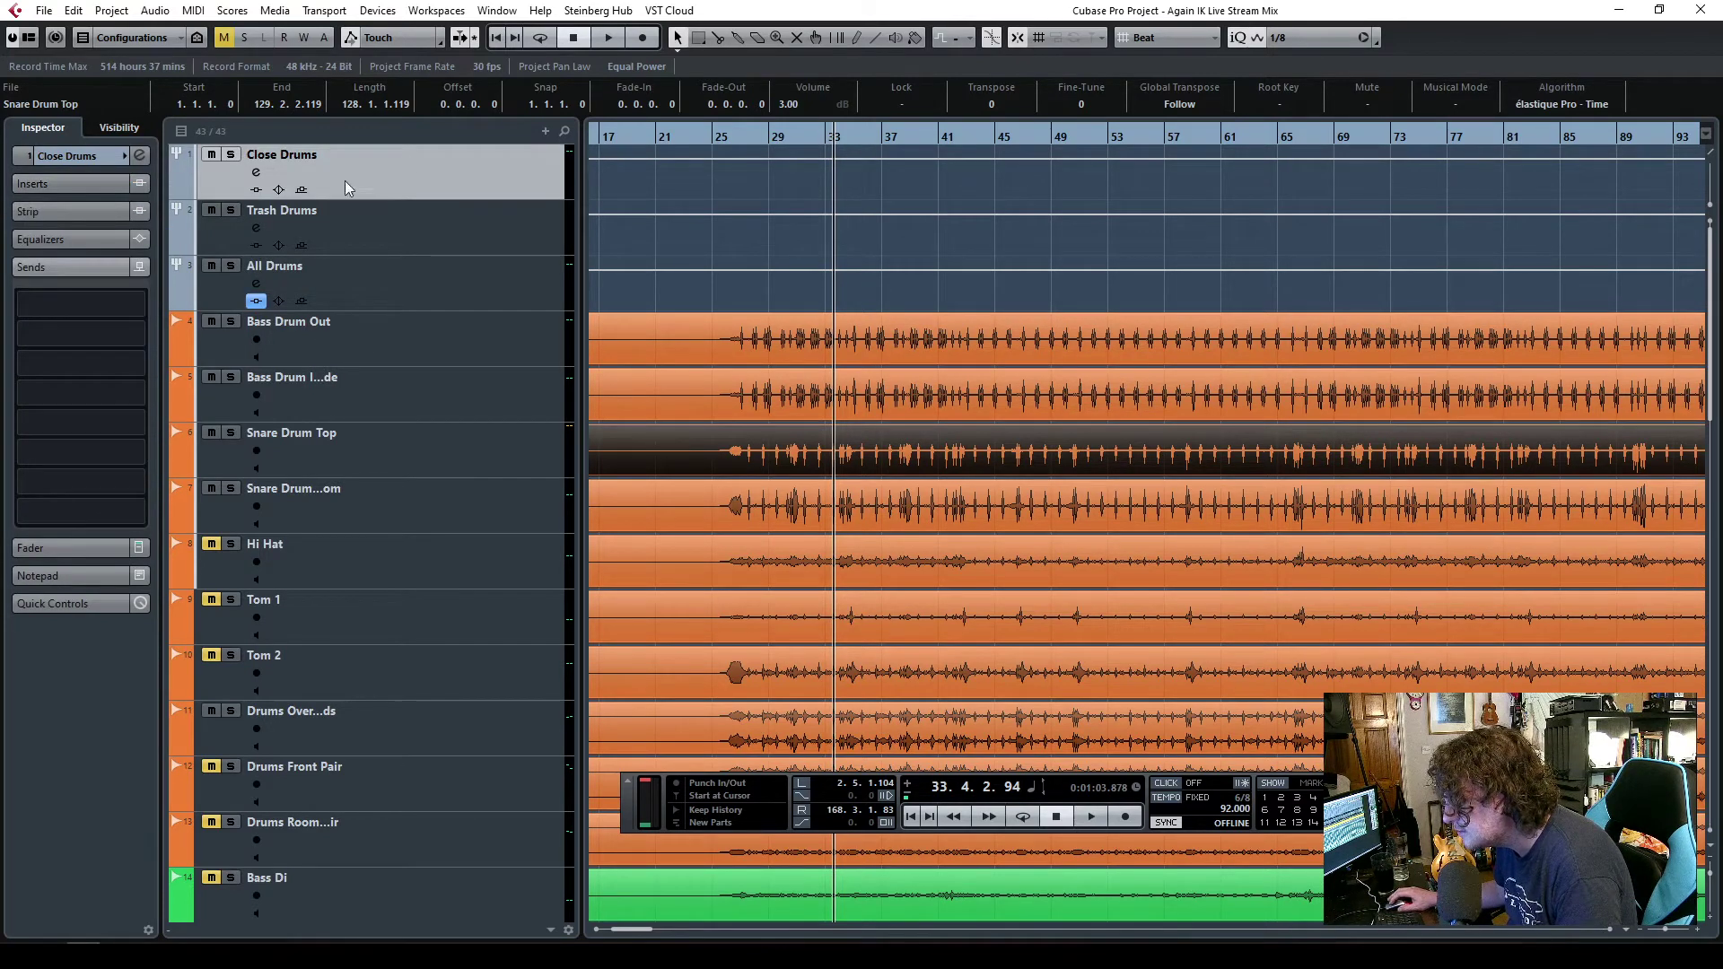
{"action": "left_click", "coordinate": [136, 306]}
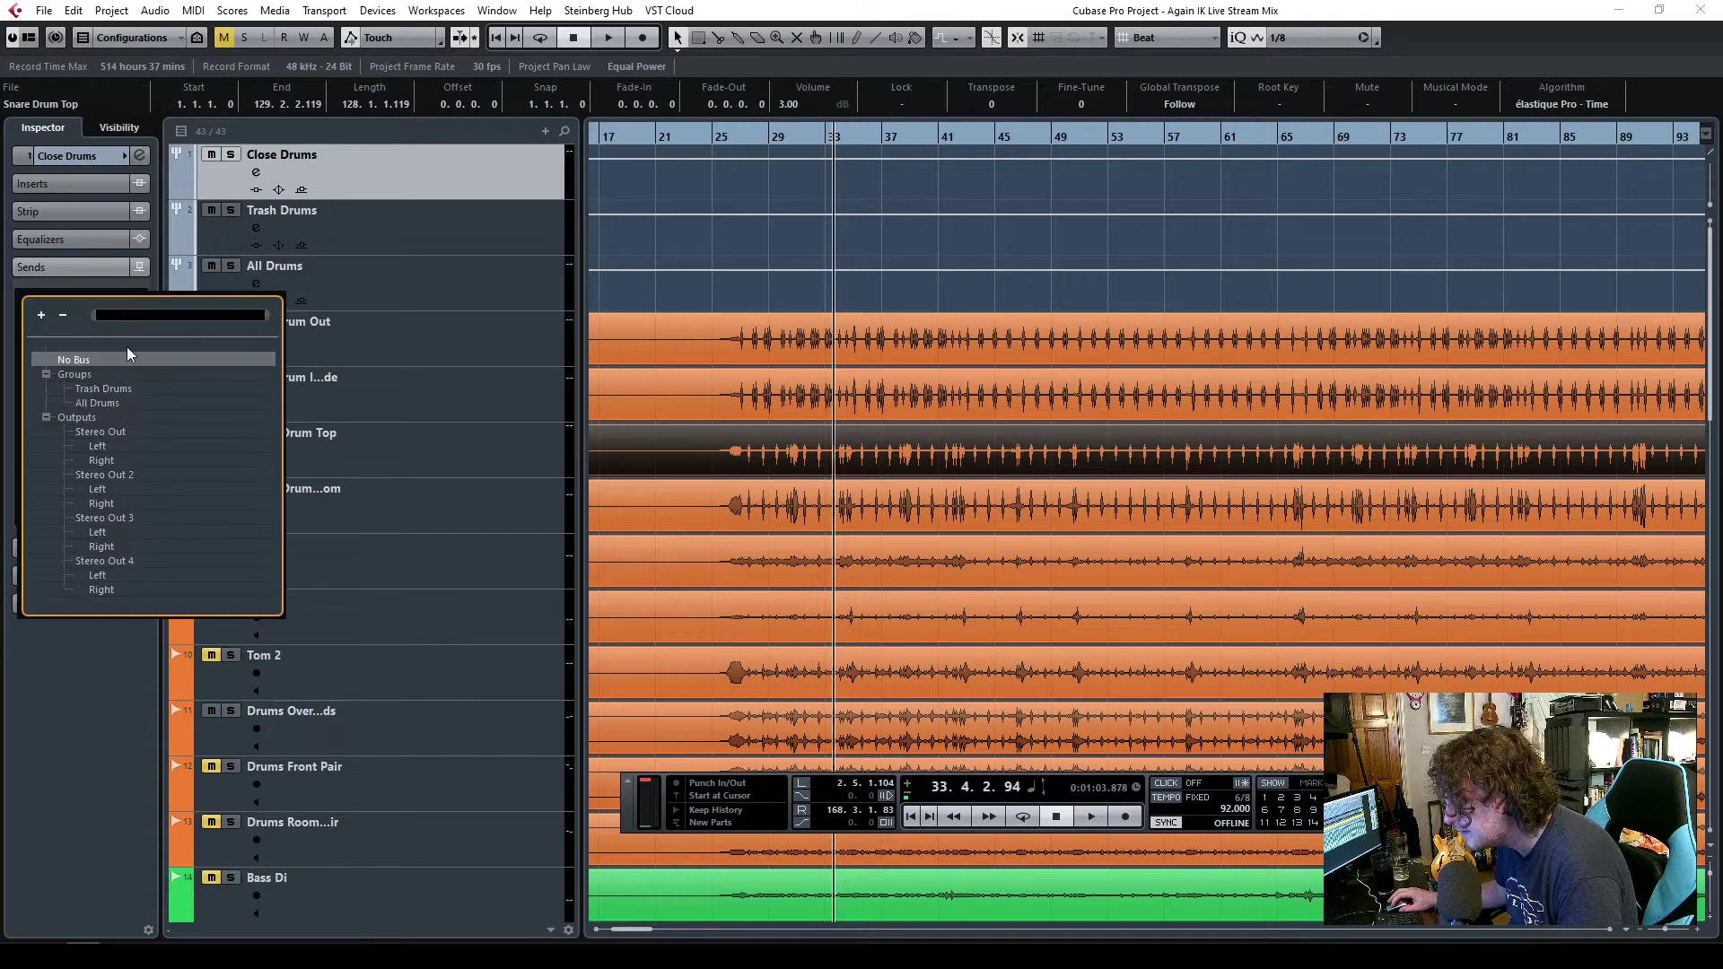
{"action": "left_click", "coordinate": [108, 390]}
{"action": "left_click", "coordinate": [25, 298]}
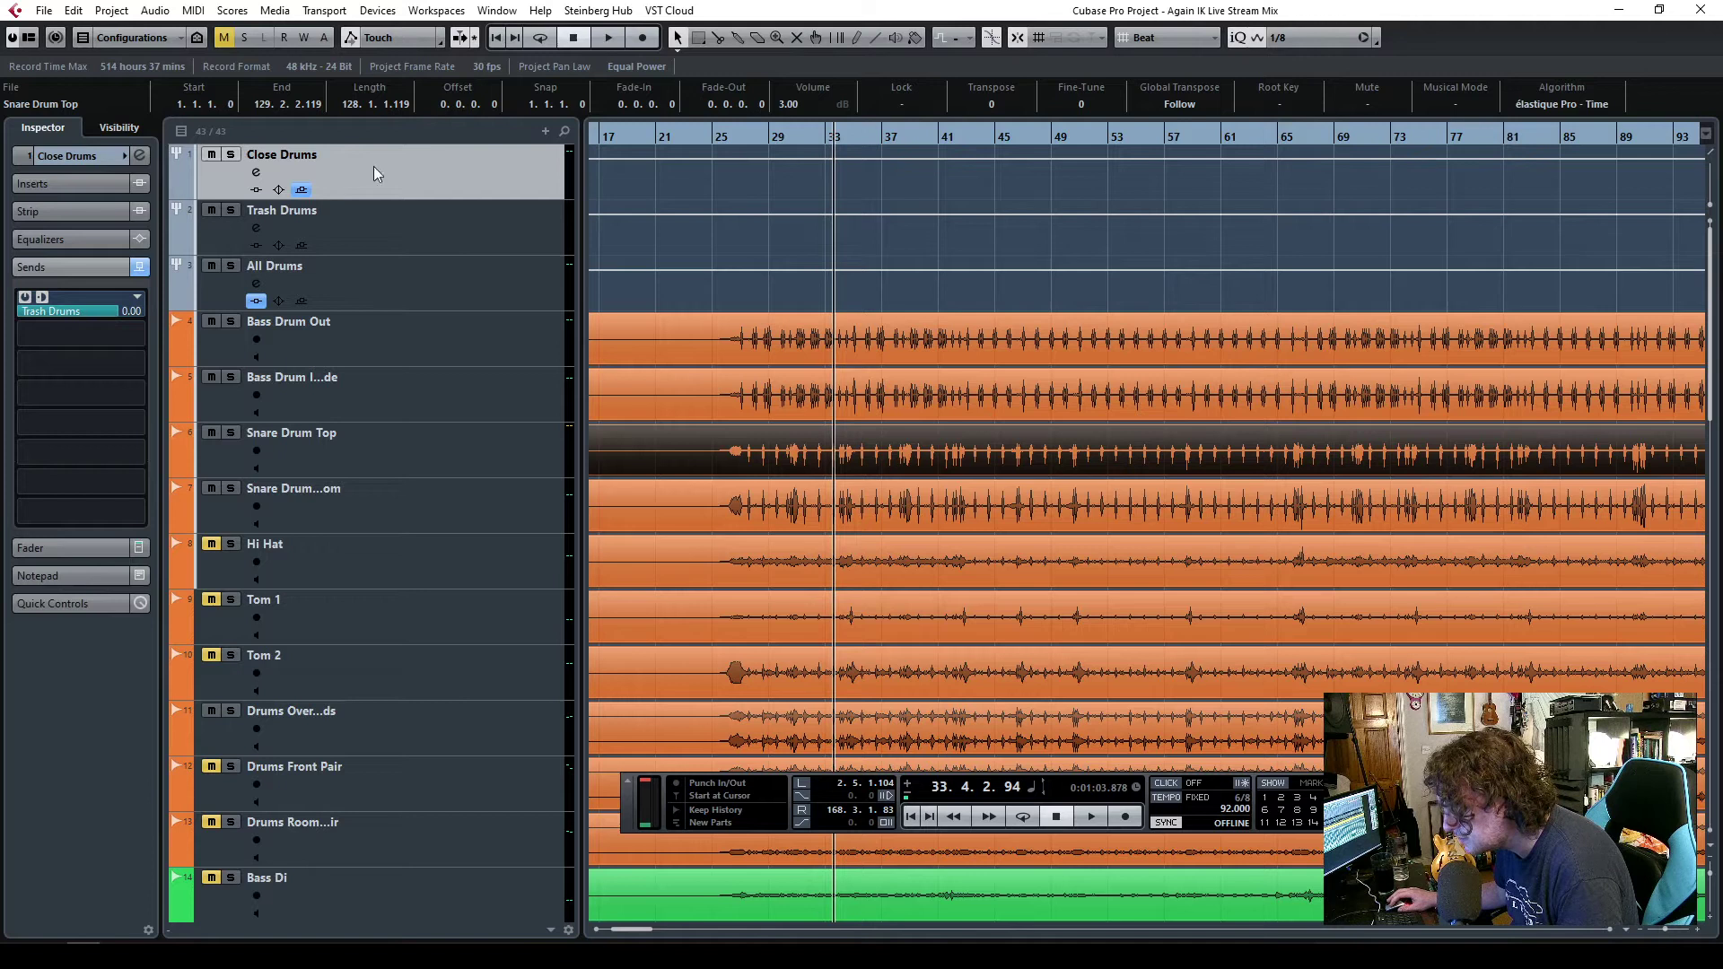
- Check the fader and sends of the Close Drums and Trash Drums groups while starting playback
{"action": "left_click", "coordinate": [65, 545]}
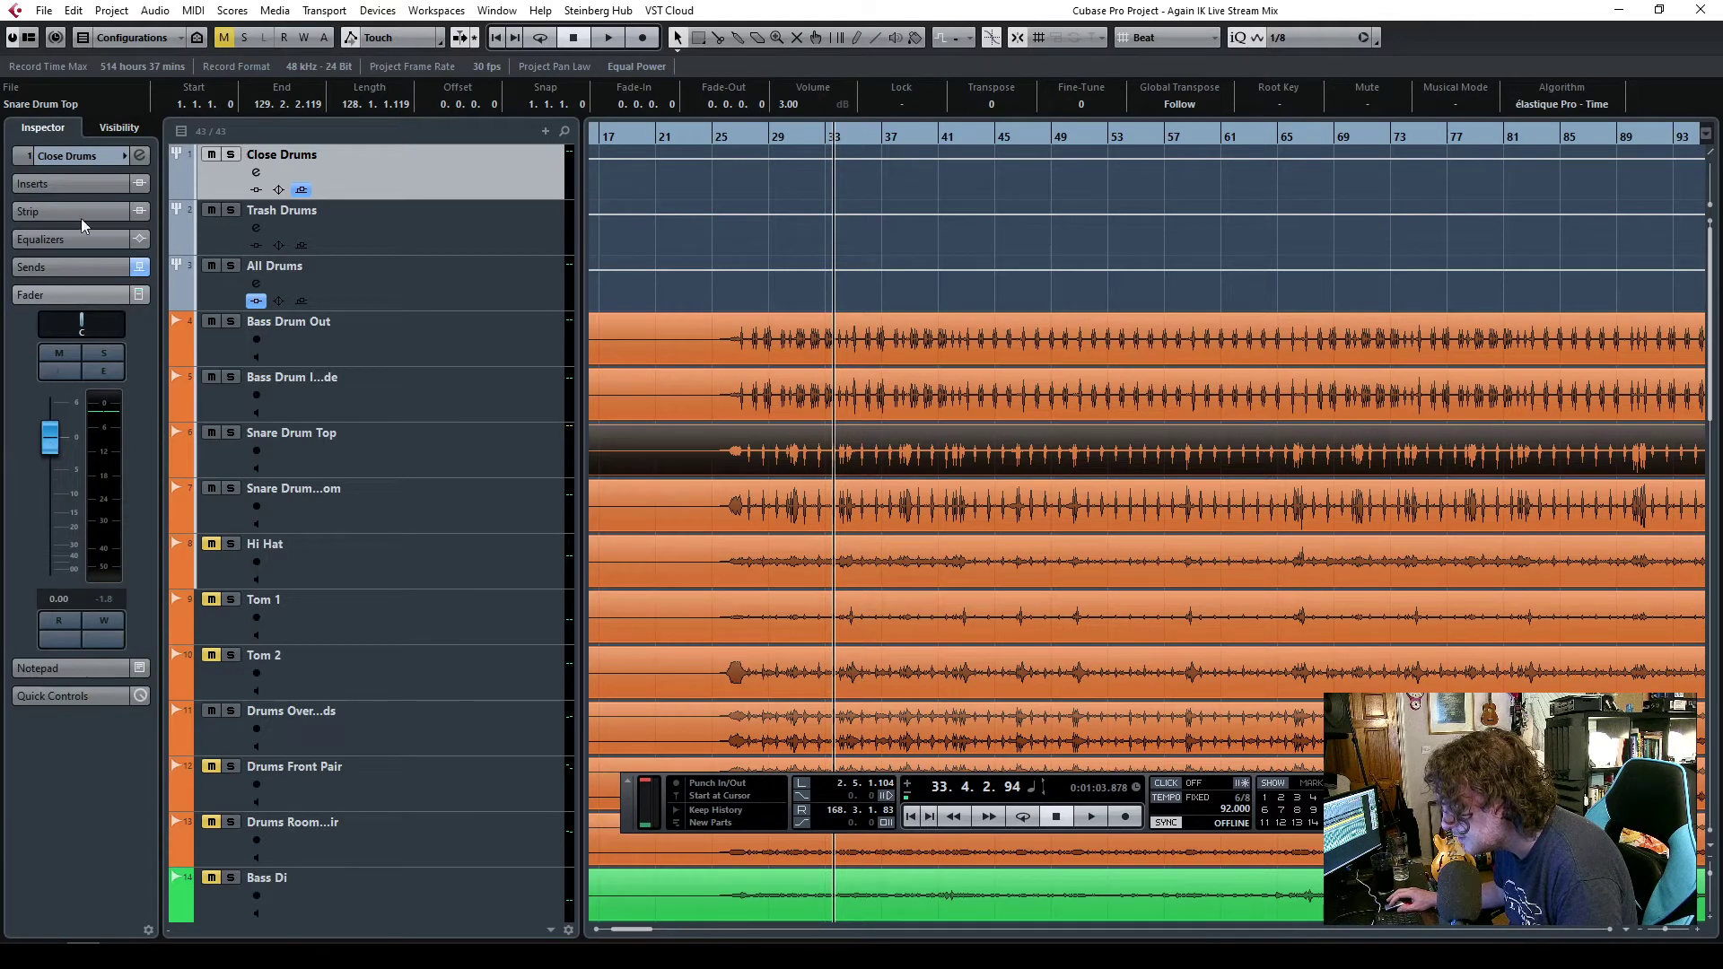
{"action": "left_click", "coordinate": [387, 221]}
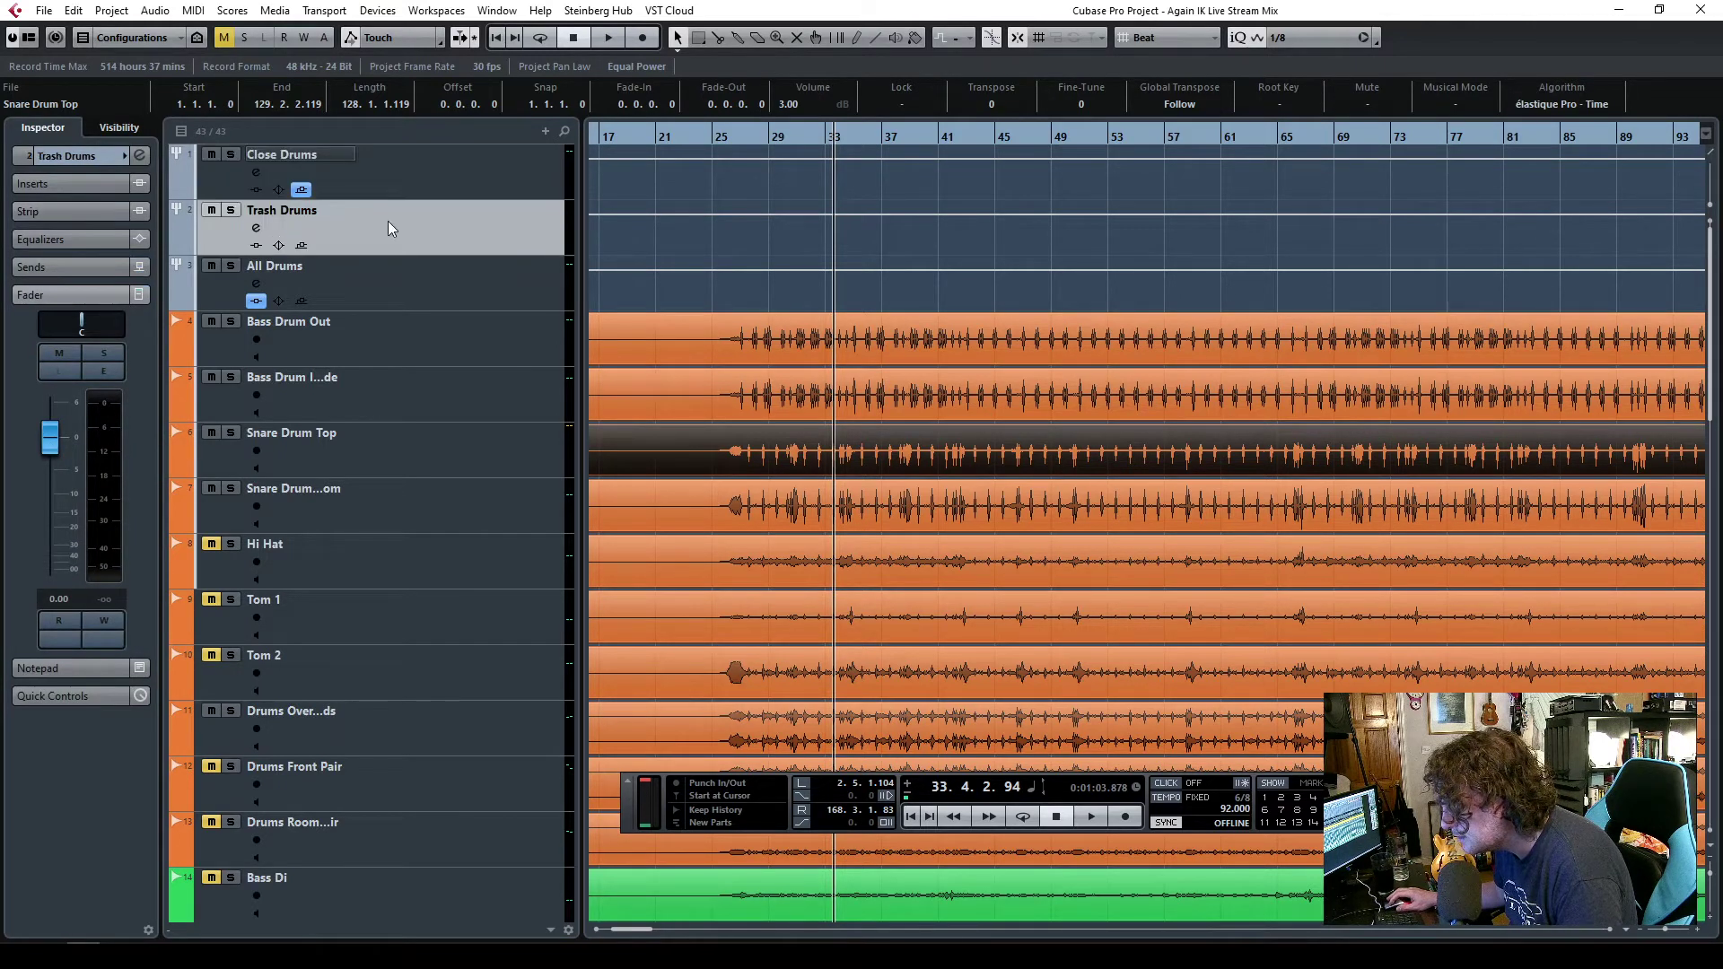
{"action": "left_click", "coordinate": [52, 268]}
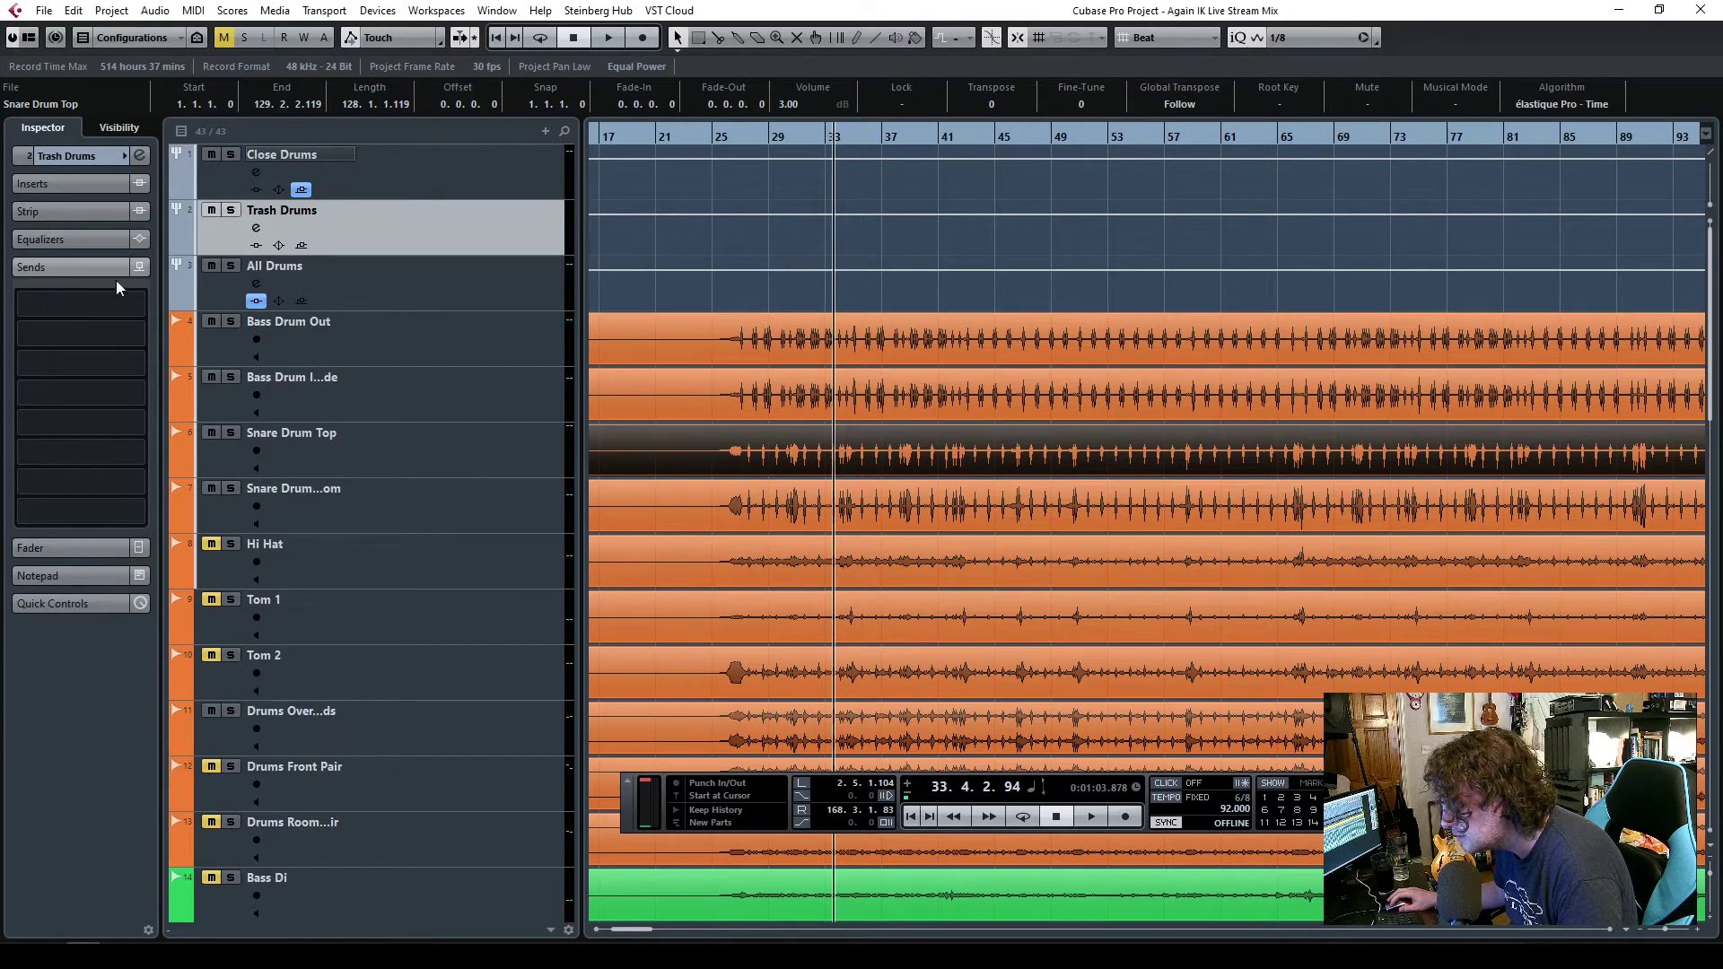
{"action": "left_click", "coordinate": [415, 179]}
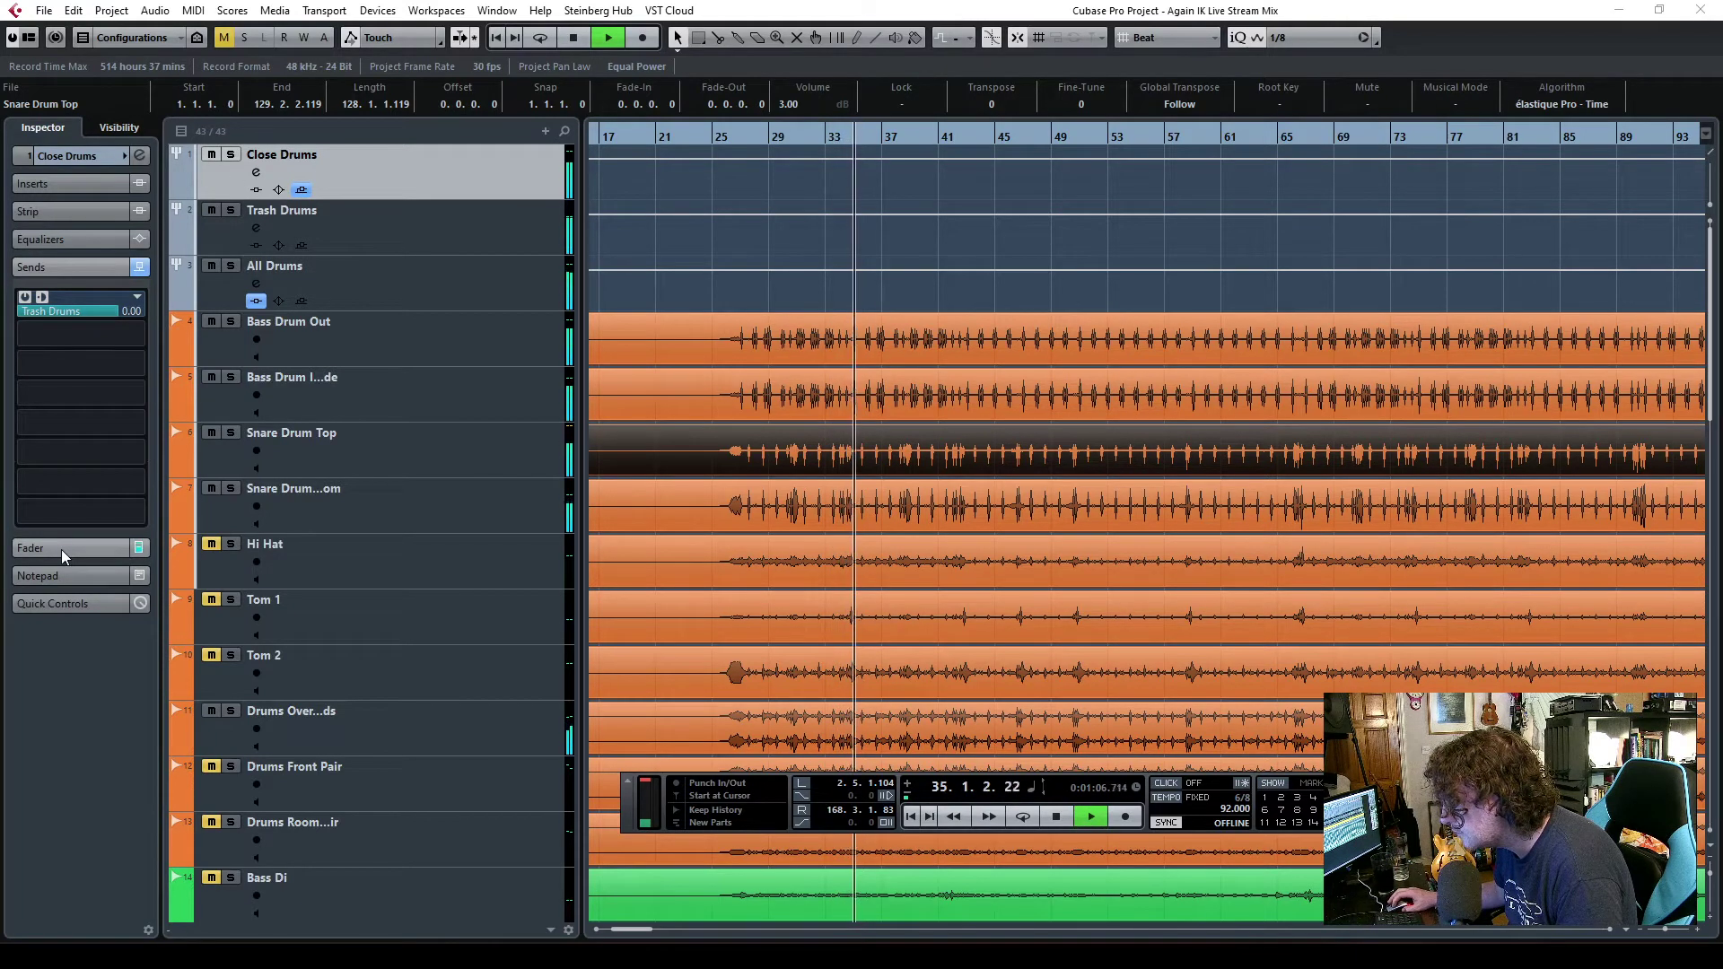
- Add an active send from the Drums Overheads track to the Trash Drums group
{"action": "scroll", "coordinate": [440, 551], "scroll_direction": "down", "scroll_amount": 5}
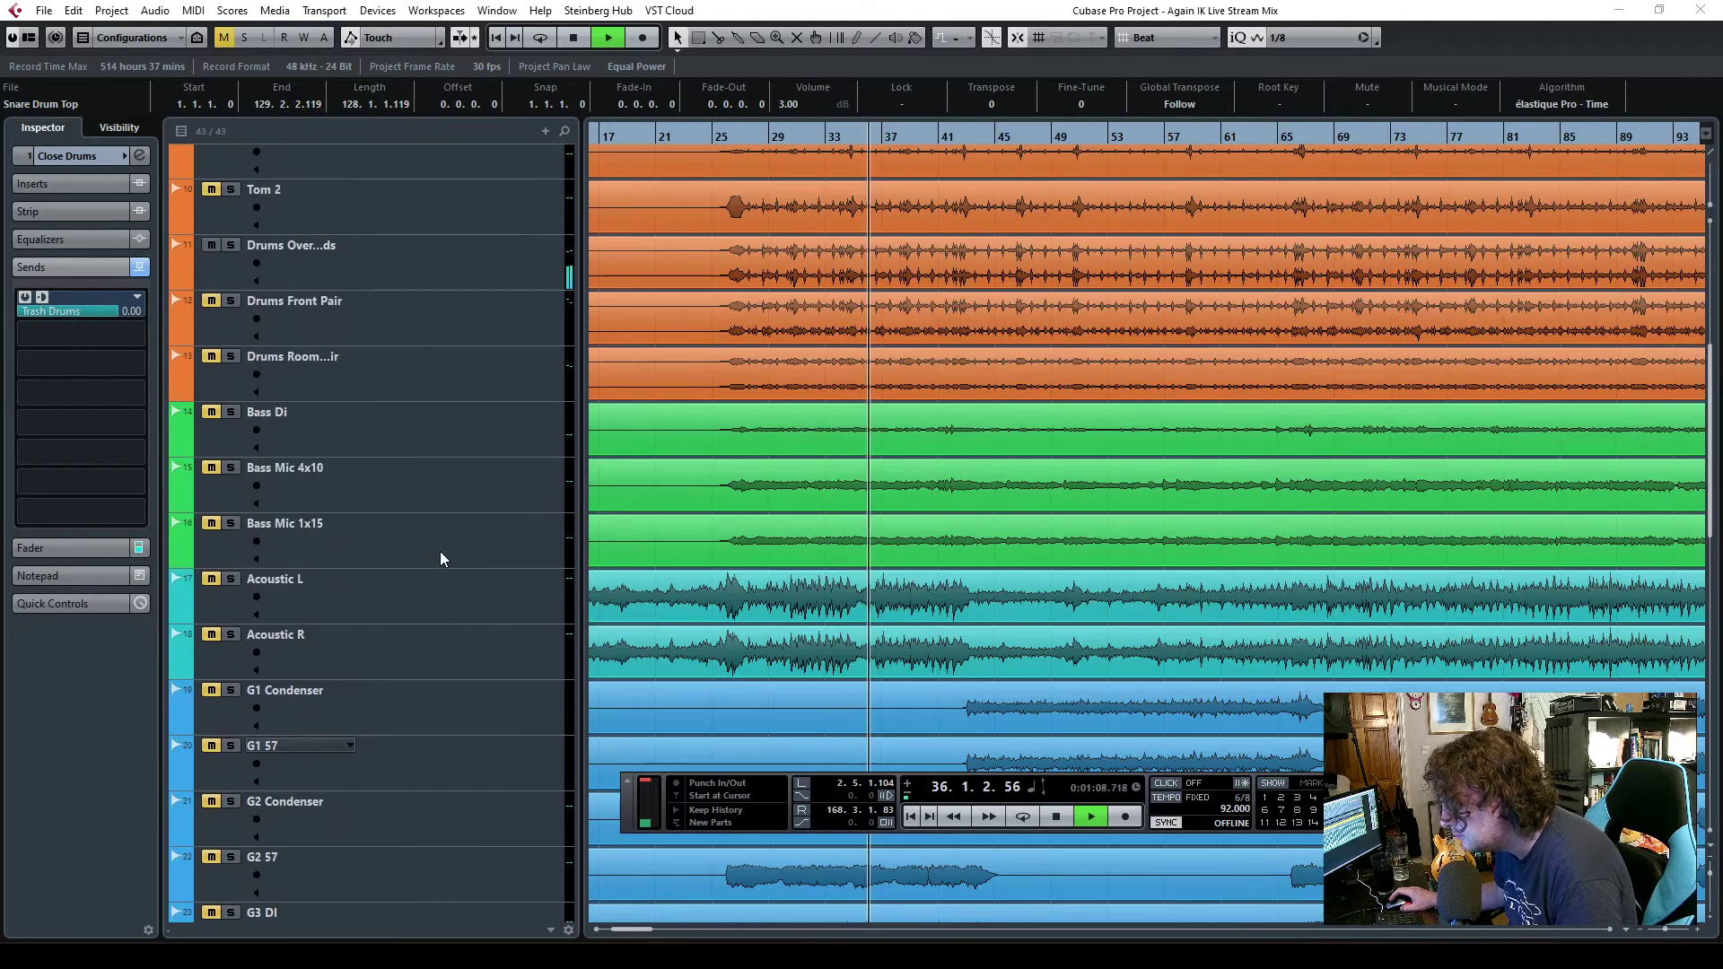
{"action": "scroll", "coordinate": [439, 551], "scroll_direction": "up", "scroll_amount": 2}
{"action": "left_click", "coordinate": [434, 417]}
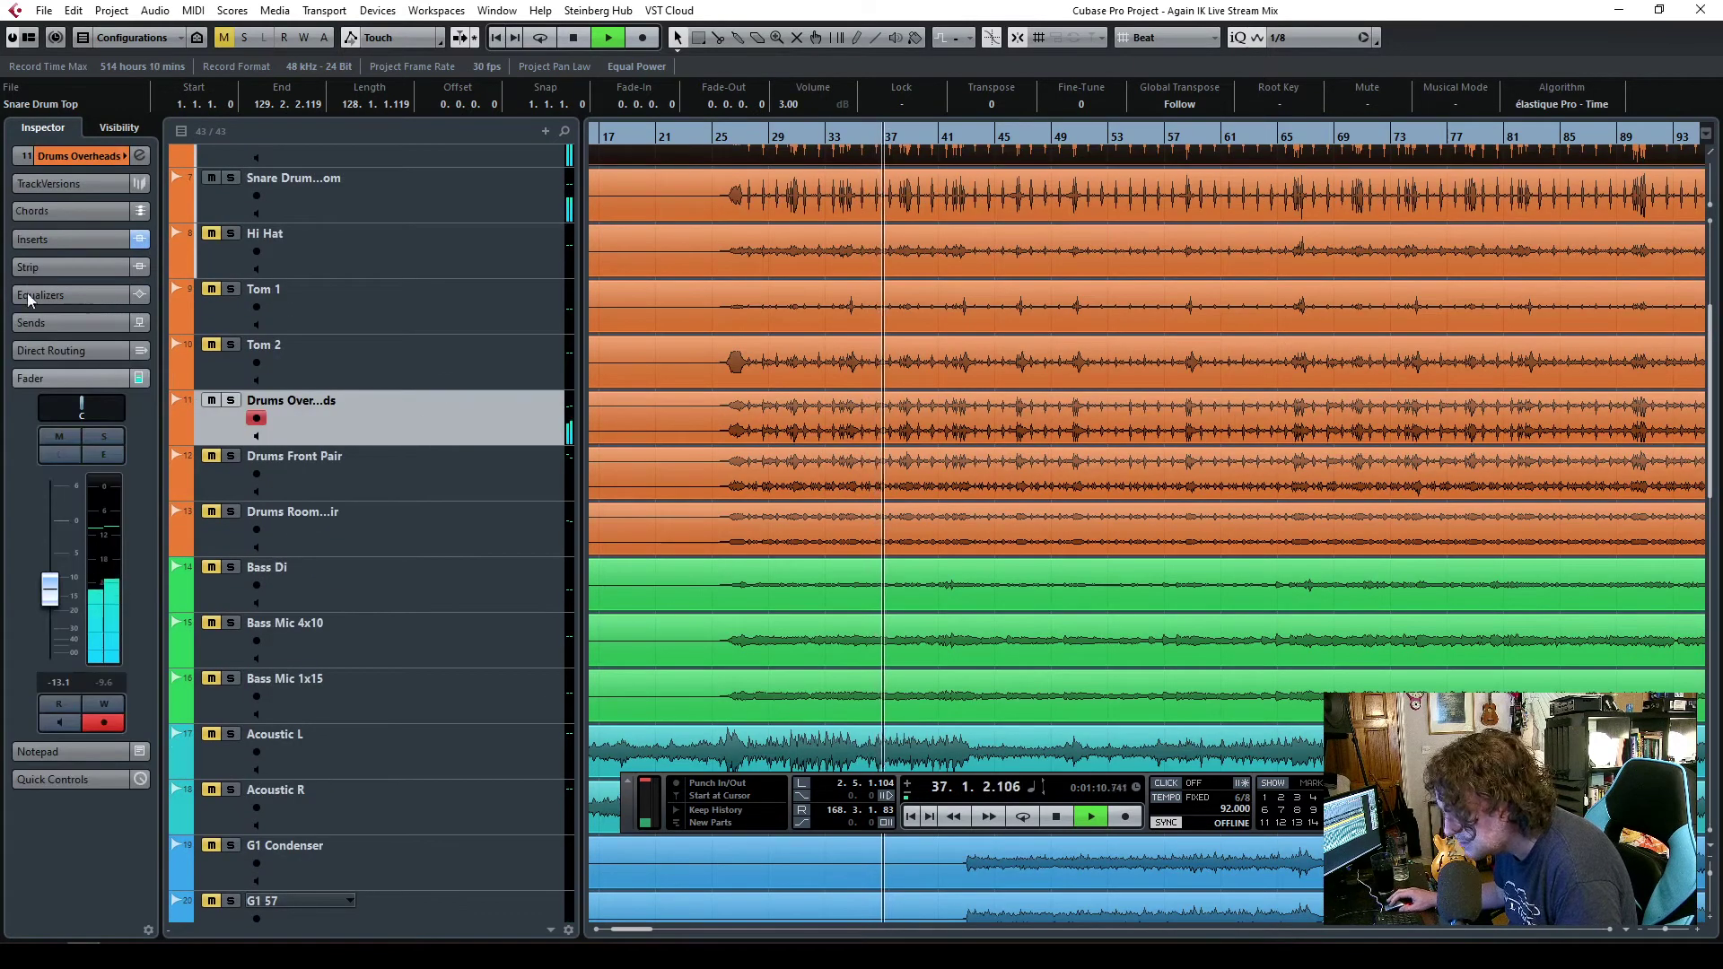
{"action": "left_click", "coordinate": [59, 323]}
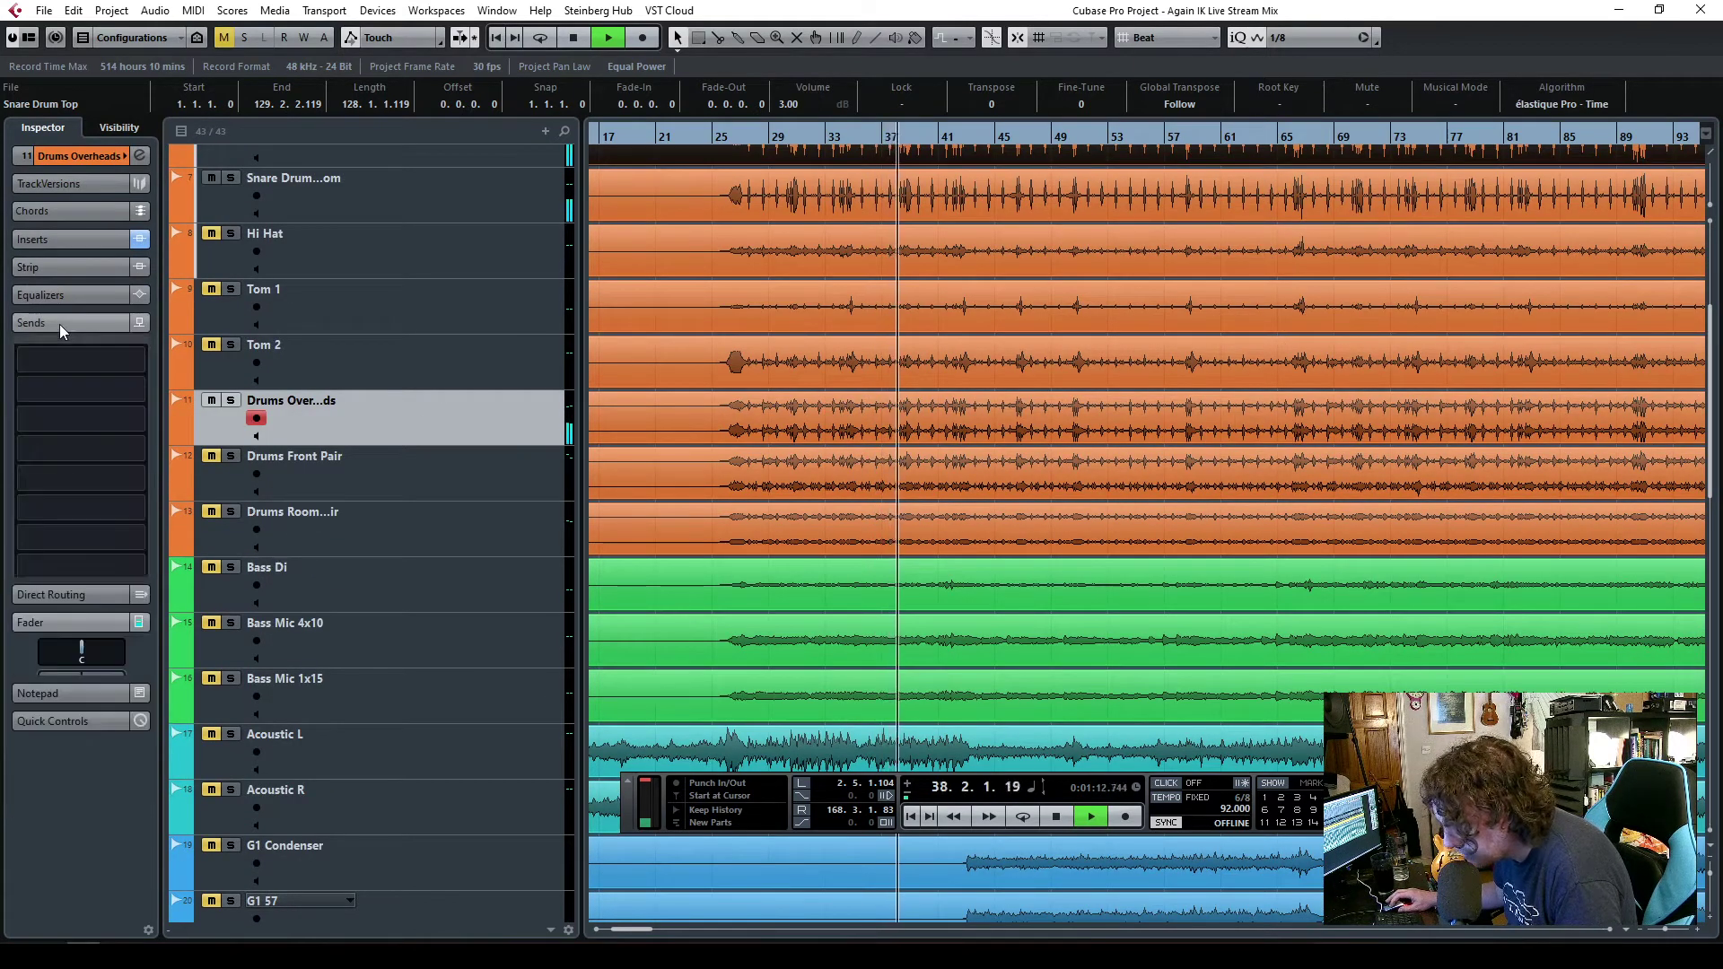
{"action": "left_click", "coordinate": [90, 359]}
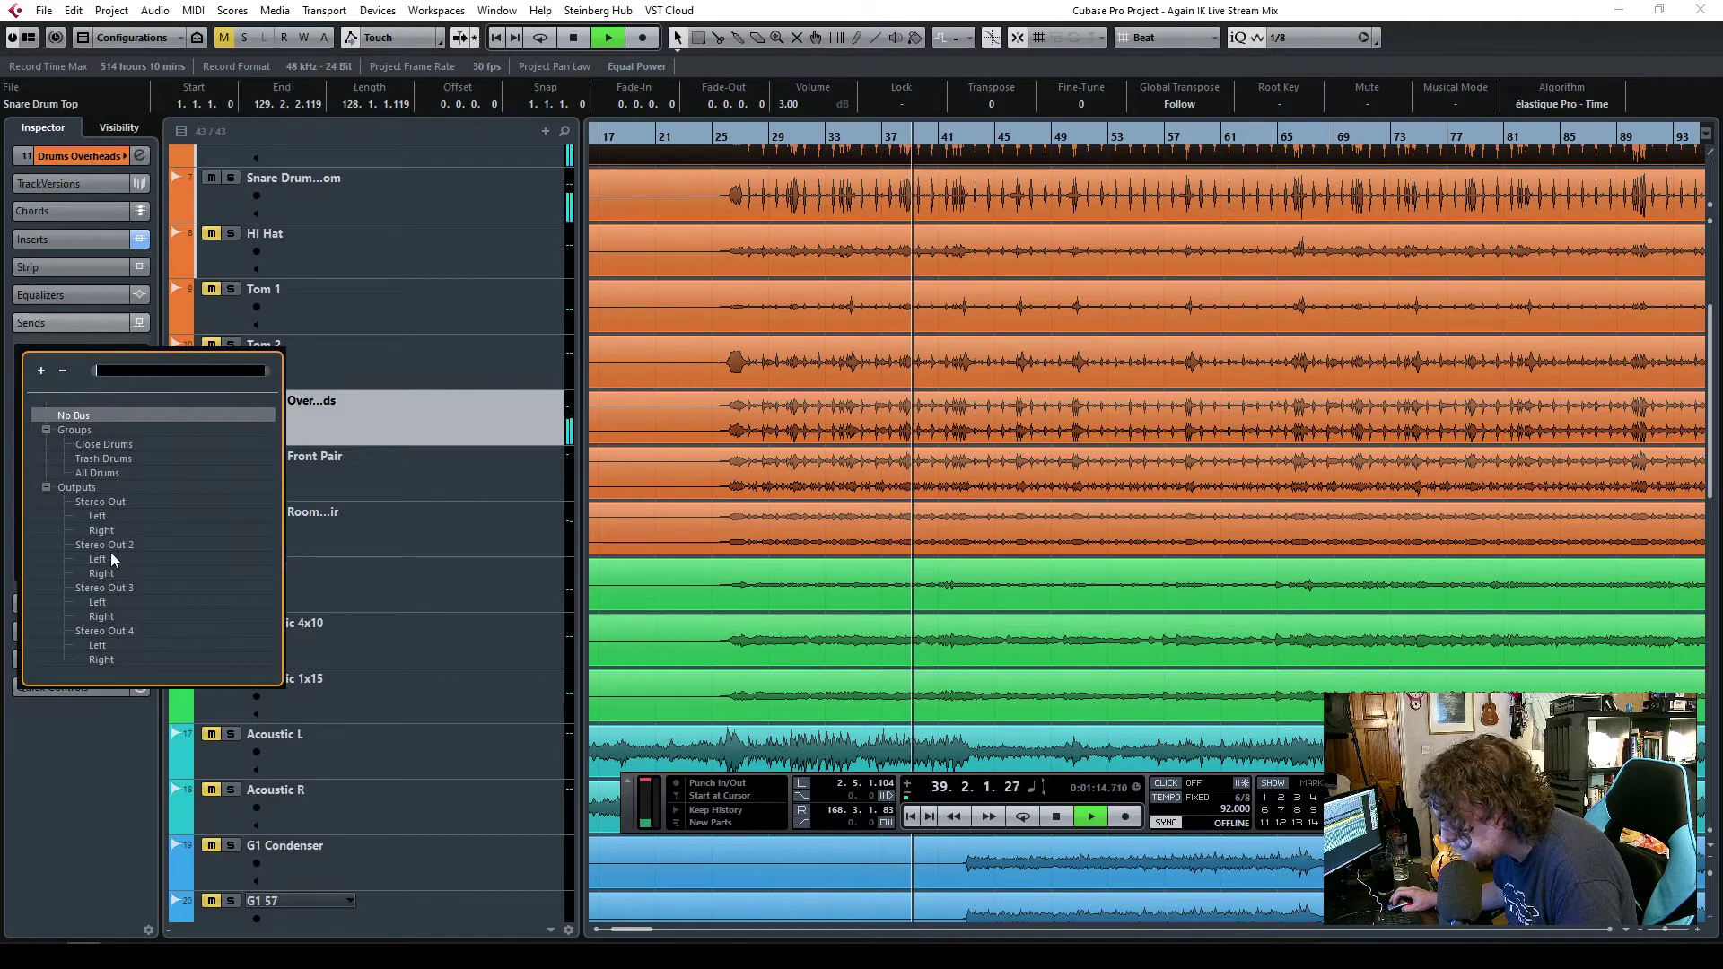
{"action": "left_click", "coordinate": [105, 458]}
{"action": "left_click", "coordinate": [89, 370]}
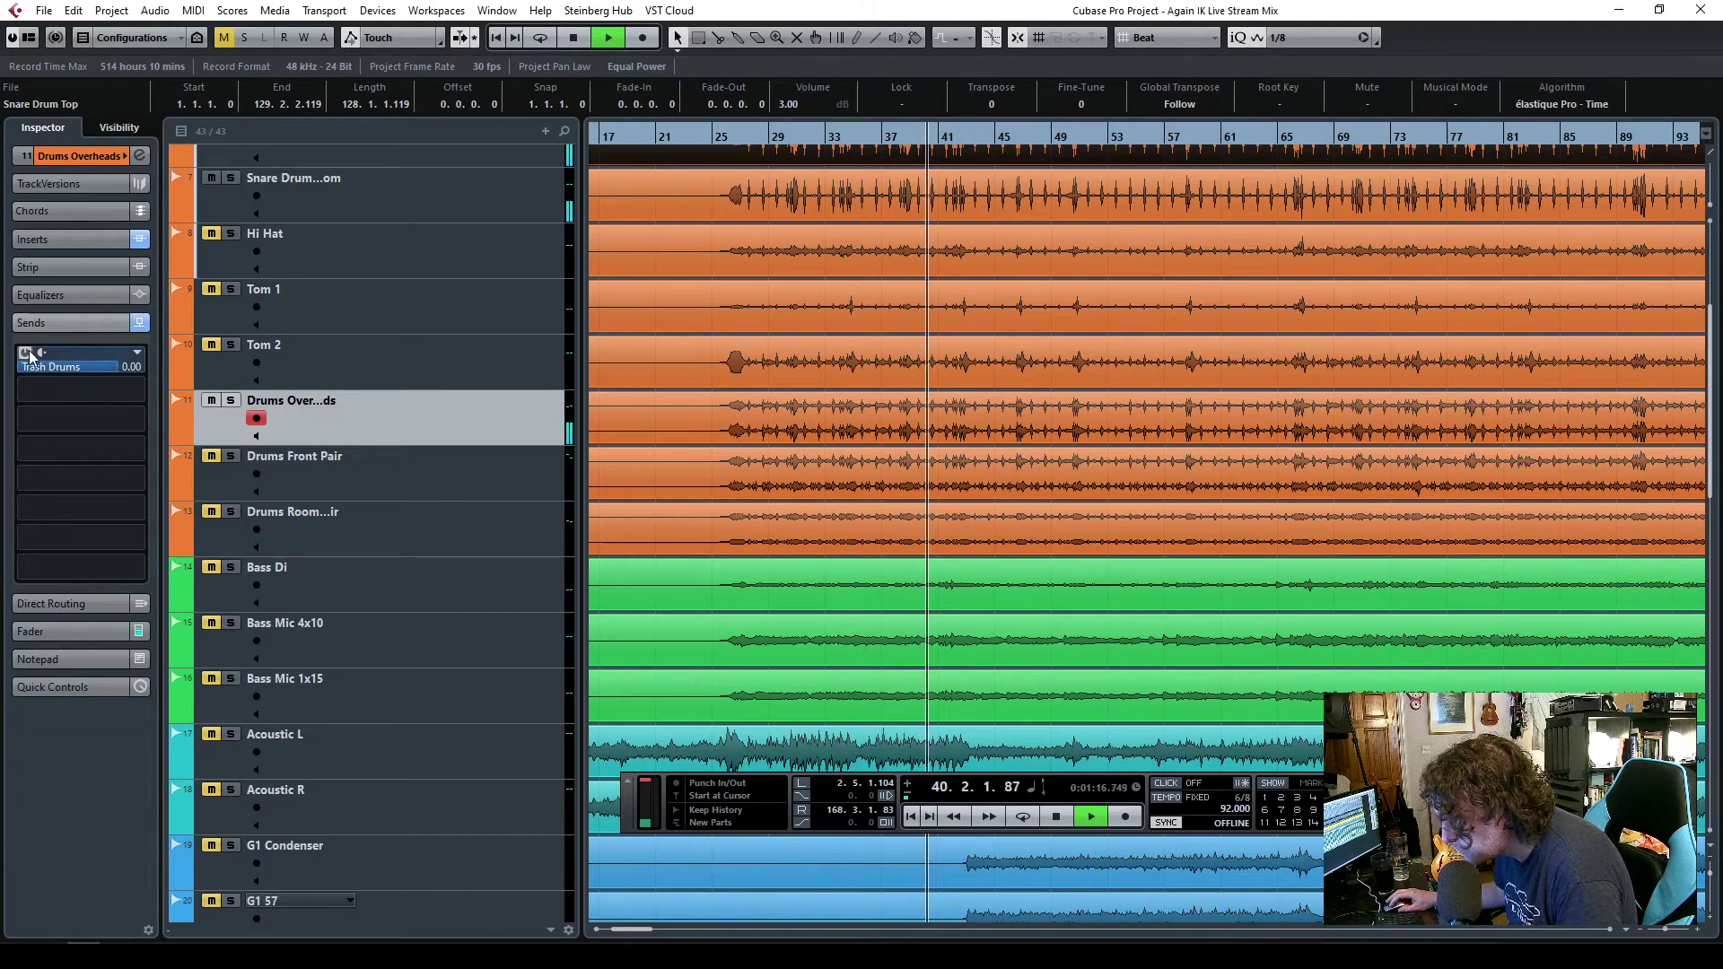
- Make the Drums Overheads send pre-fader, stop playback and set its level to -13.6 dB, close to the track's fader level
{"action": "left_click_drag", "start_coordinate": [89, 369], "coordinate": [40, 369]}
{"action": "left_click", "coordinate": [74, 631]}
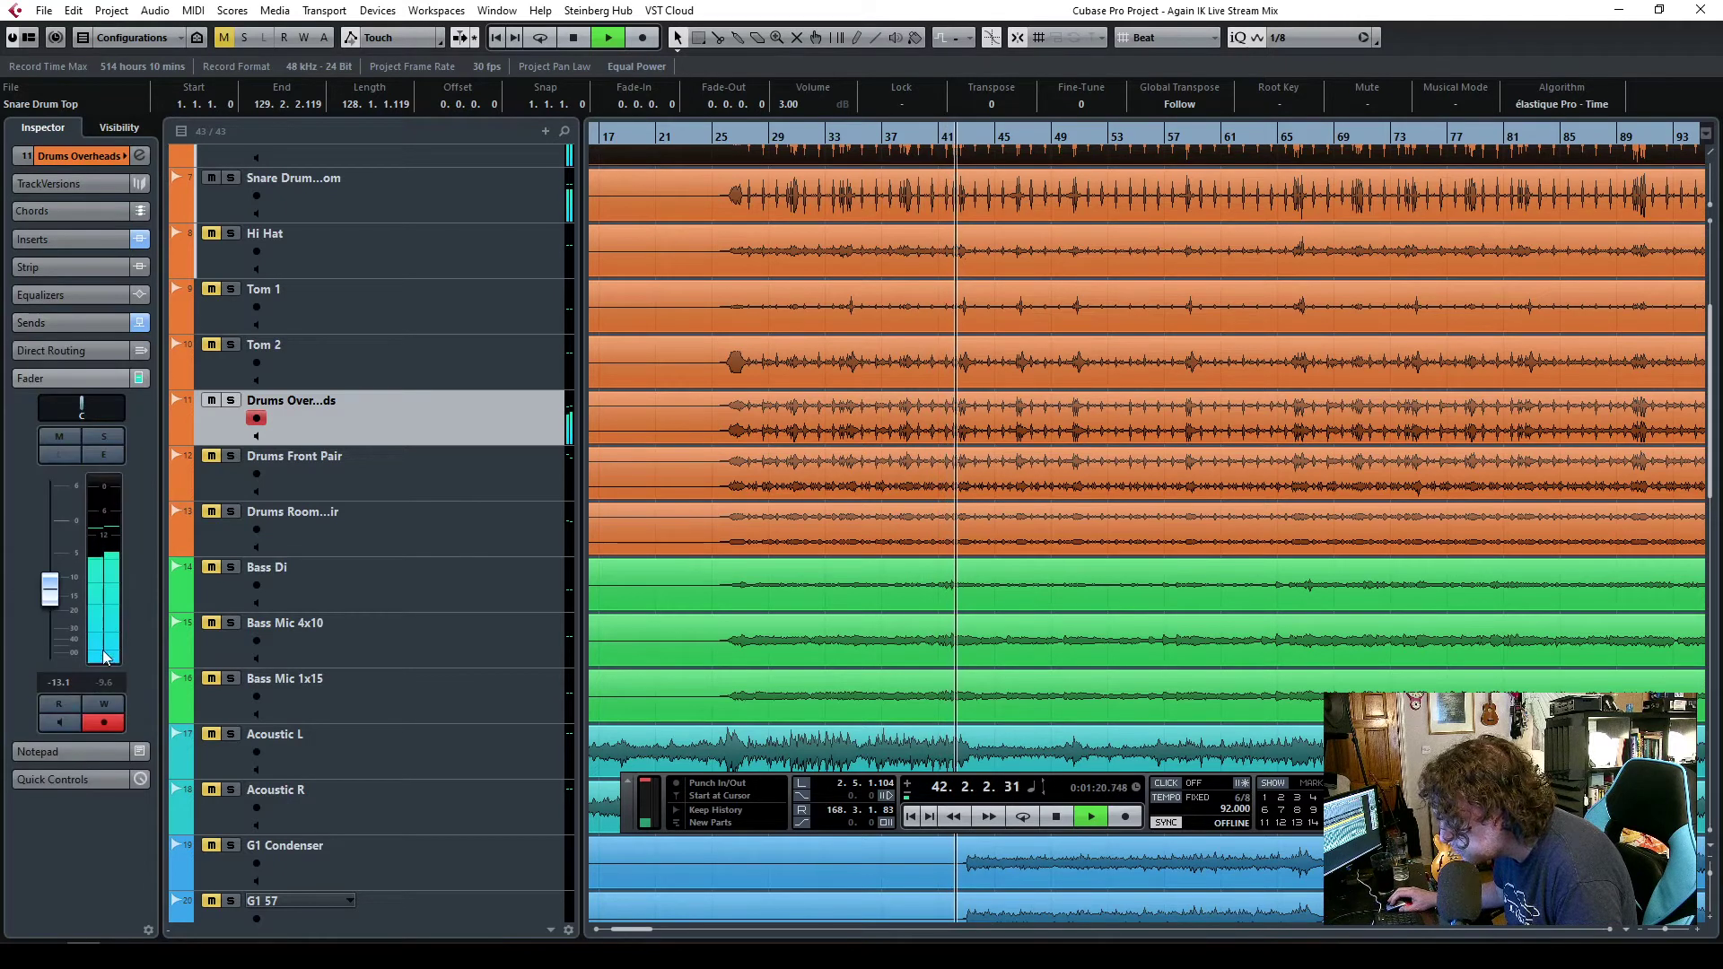
{"action": "key", "text": "space"}
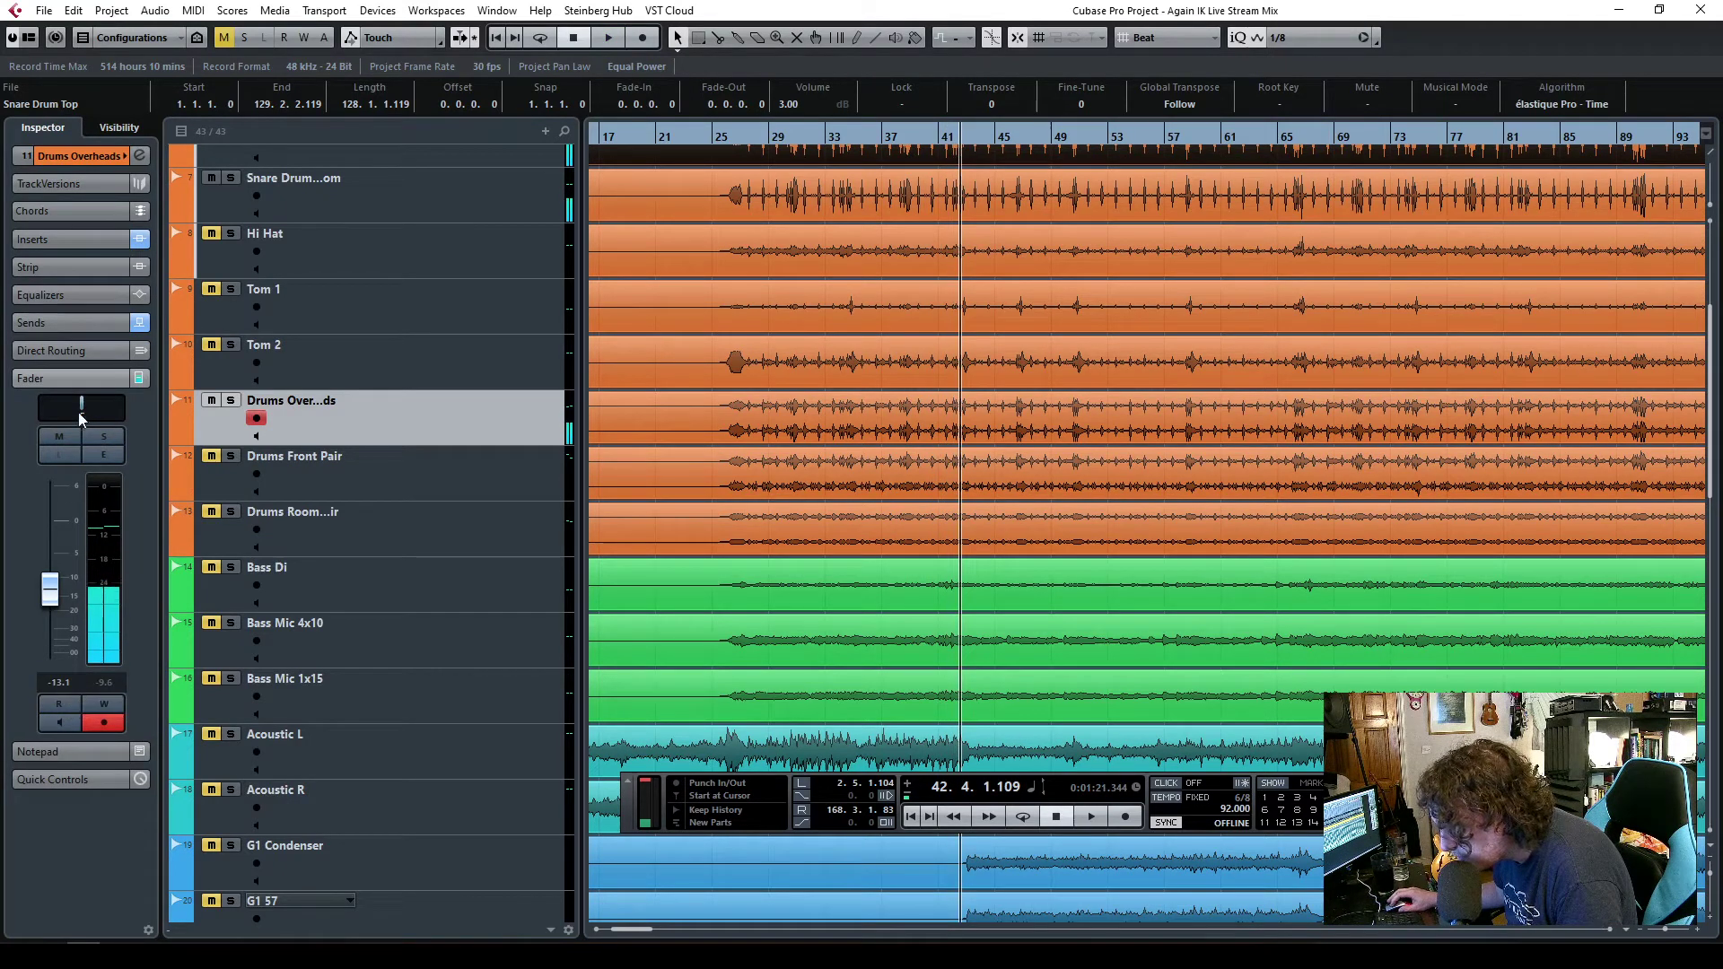
{"action": "left_click", "coordinate": [72, 323]}
{"action": "left_click_drag", "start_coordinate": [68, 369], "coordinate": [63, 369]}
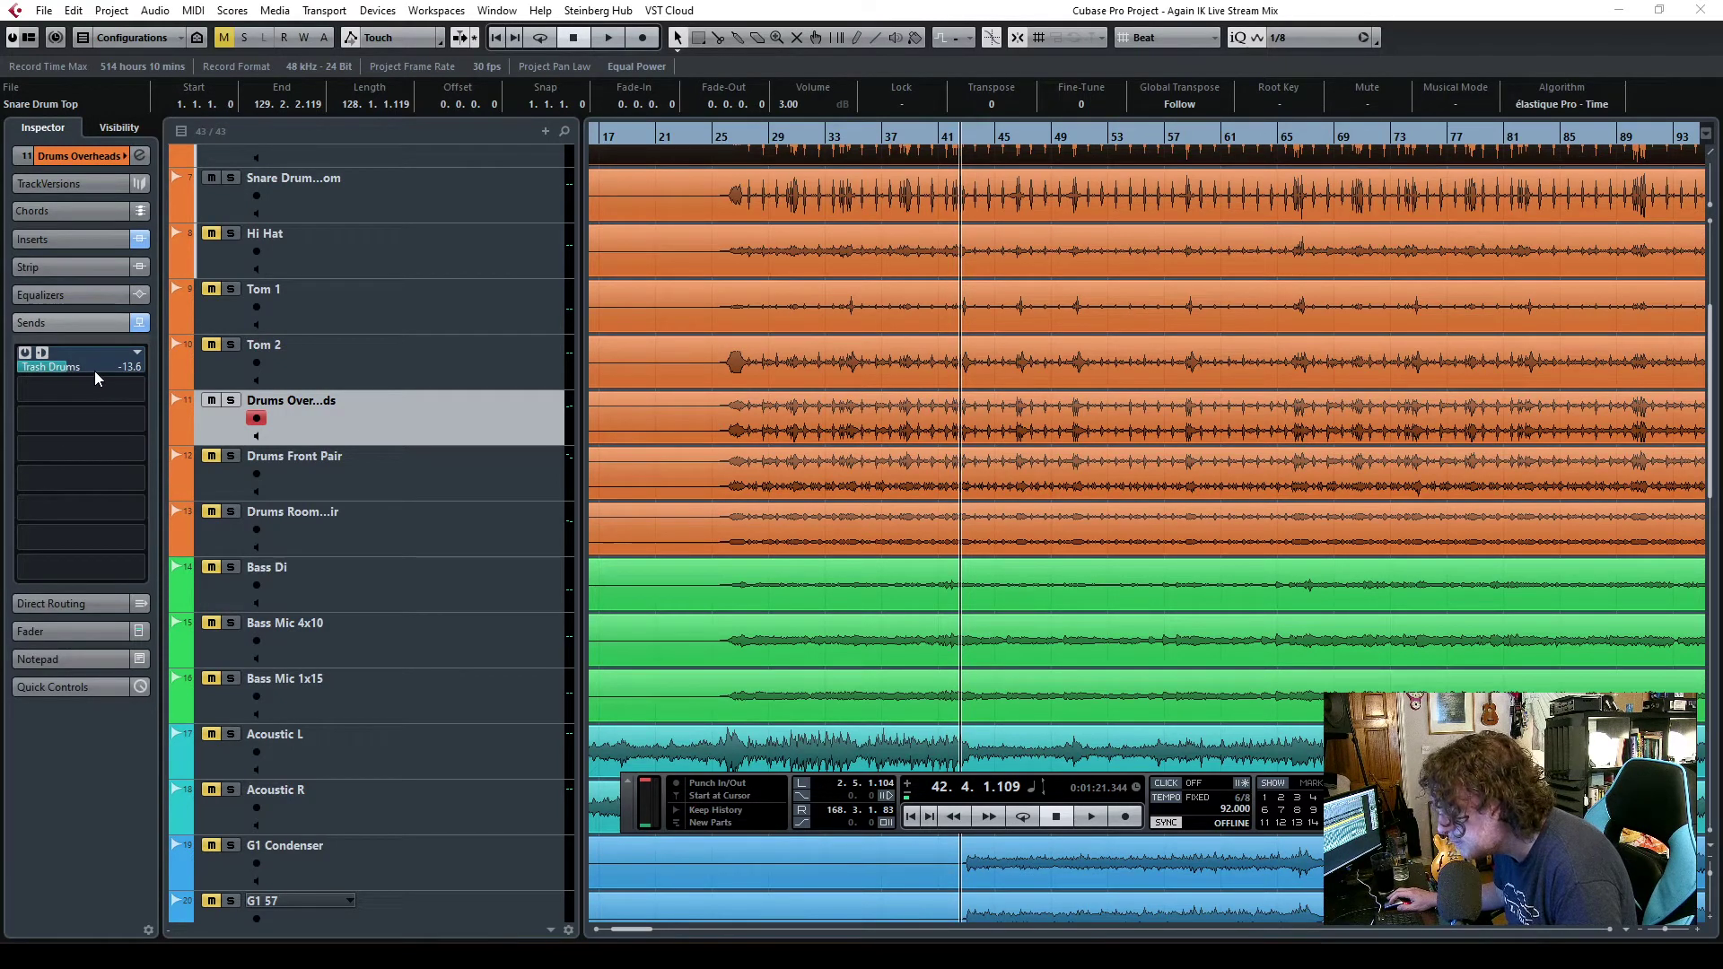
- Solo the Trash Drums group and pull the Drums Overheads and Close Drums faders fully down
{"action": "scroll", "coordinate": [456, 482], "scroll_direction": "up", "scroll_amount": 5}
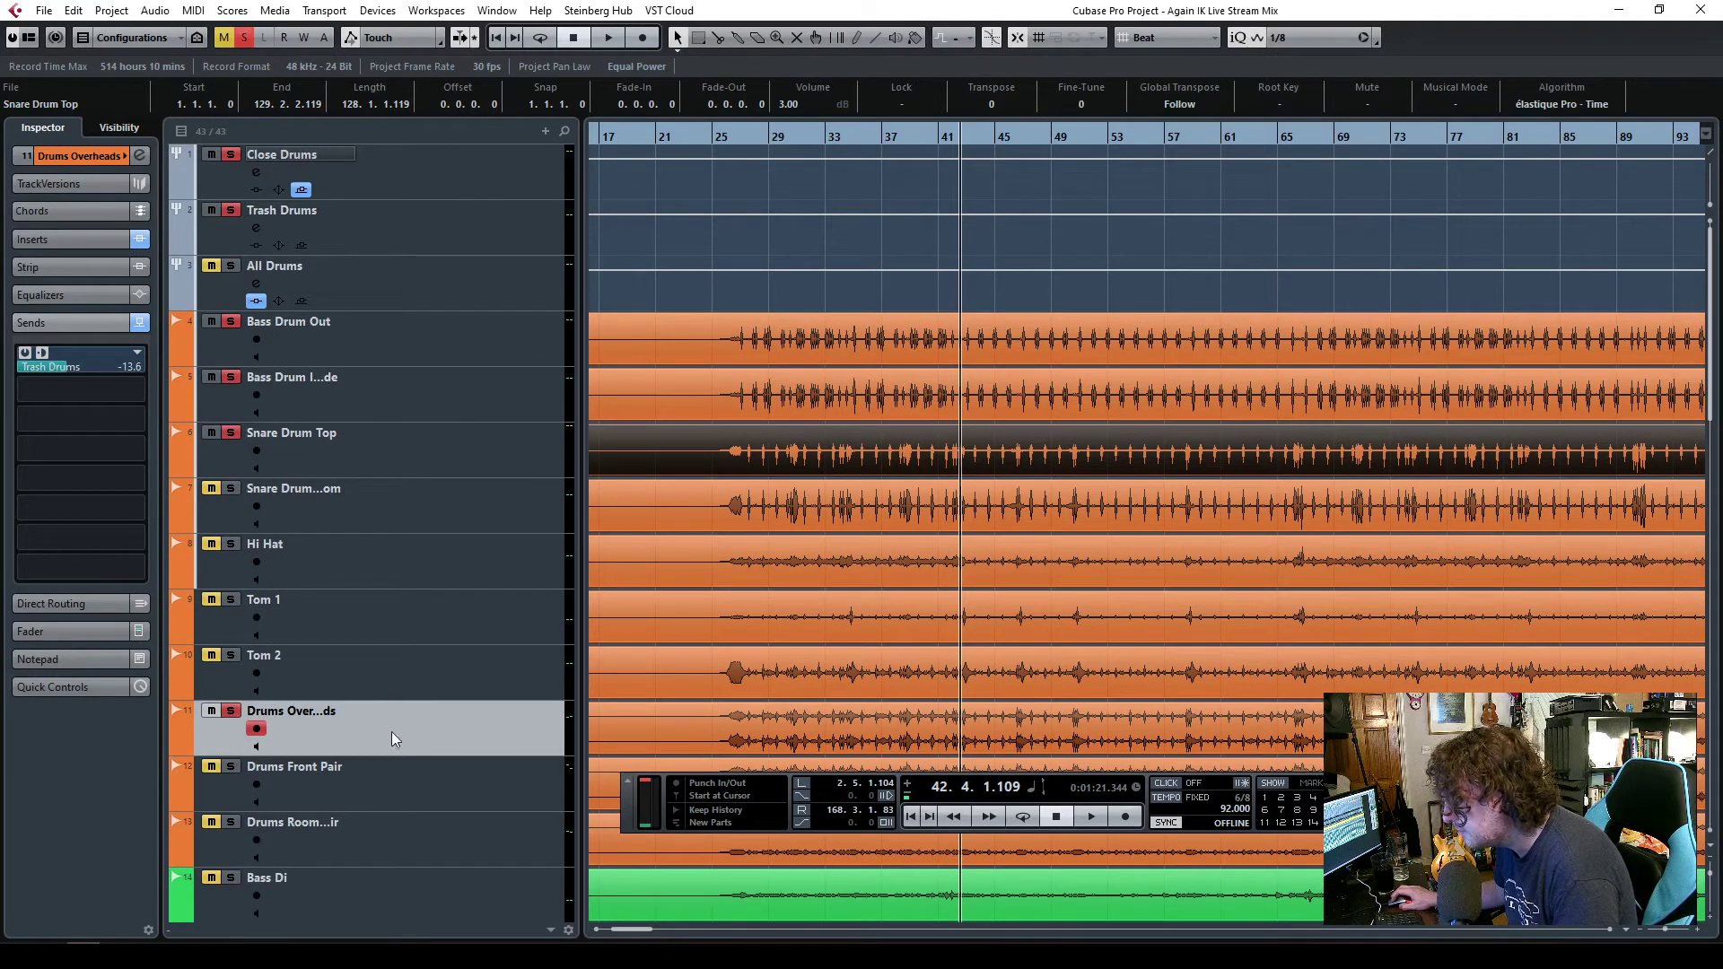
{"action": "left_click", "coordinate": [59, 631]}
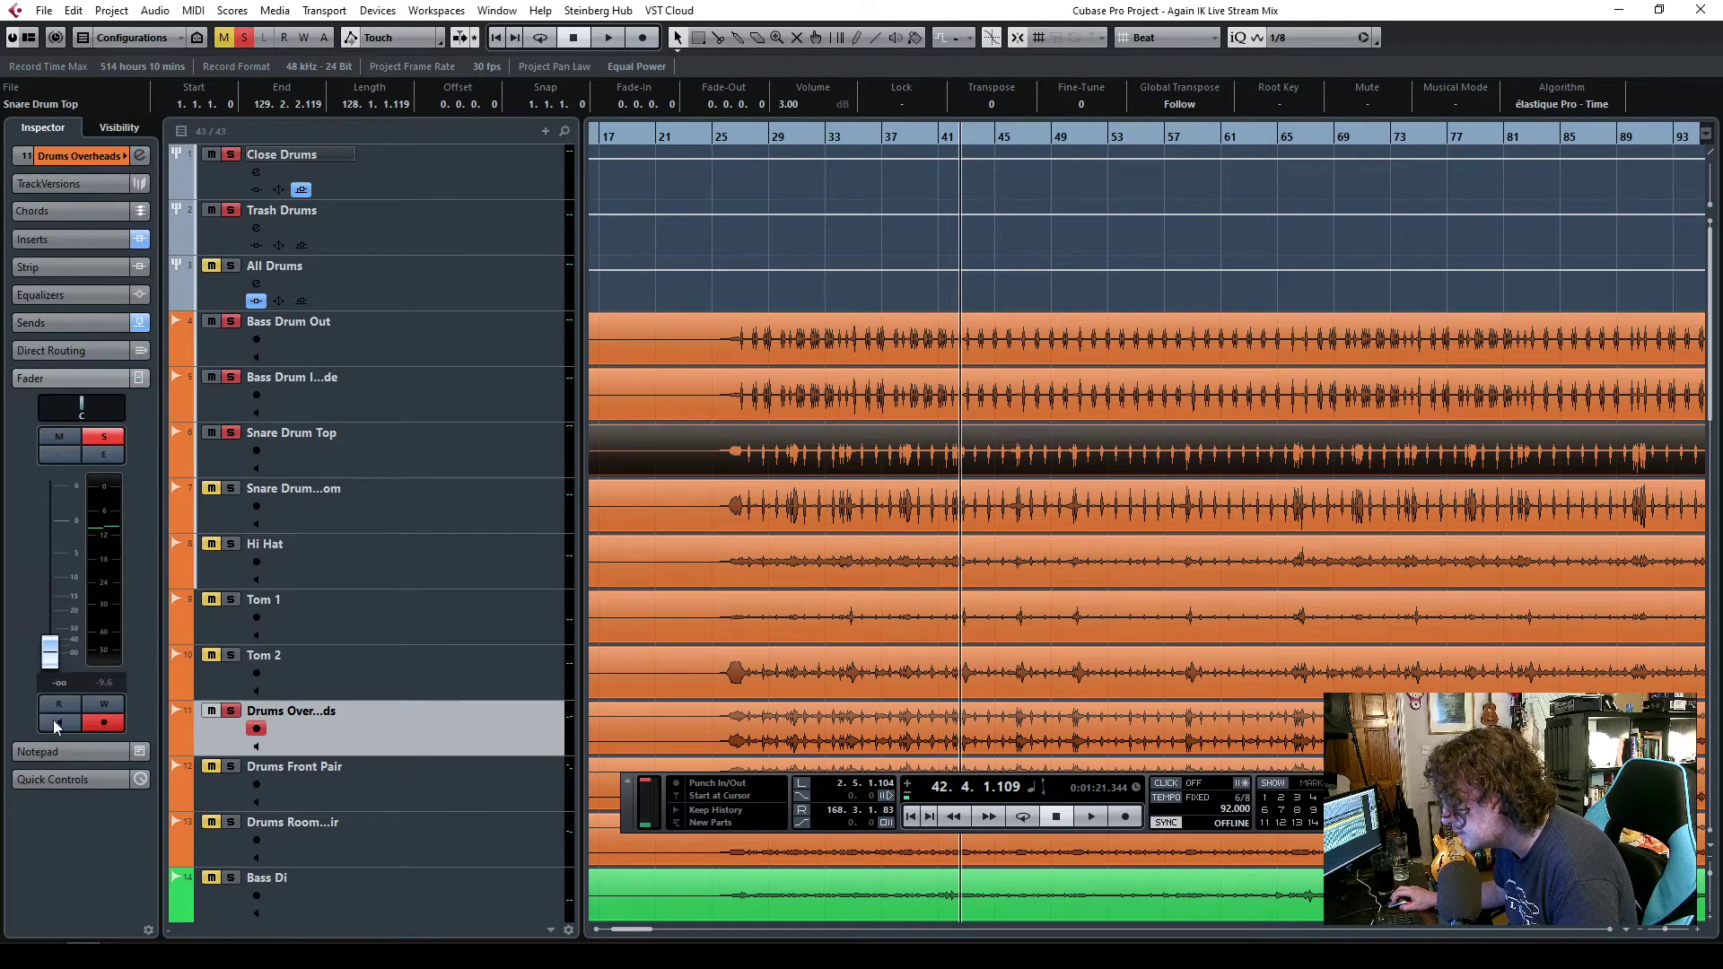
{"action": "left_click", "coordinate": [502, 184]}
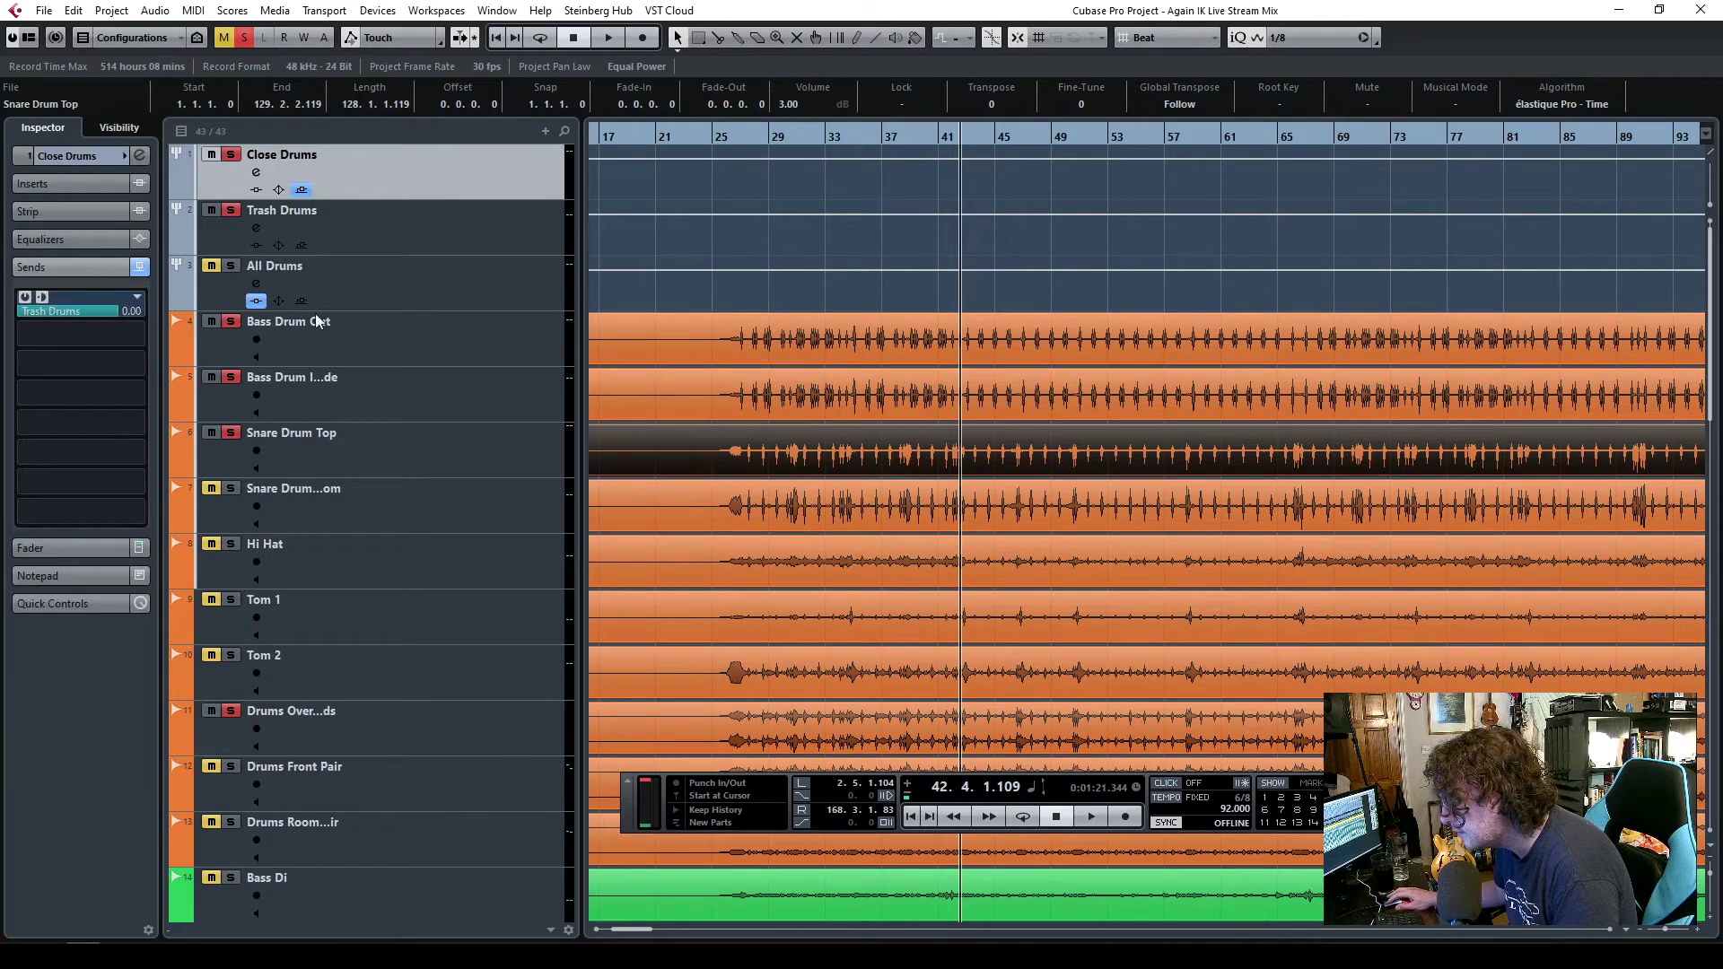
{"action": "left_click", "coordinate": [79, 547]}
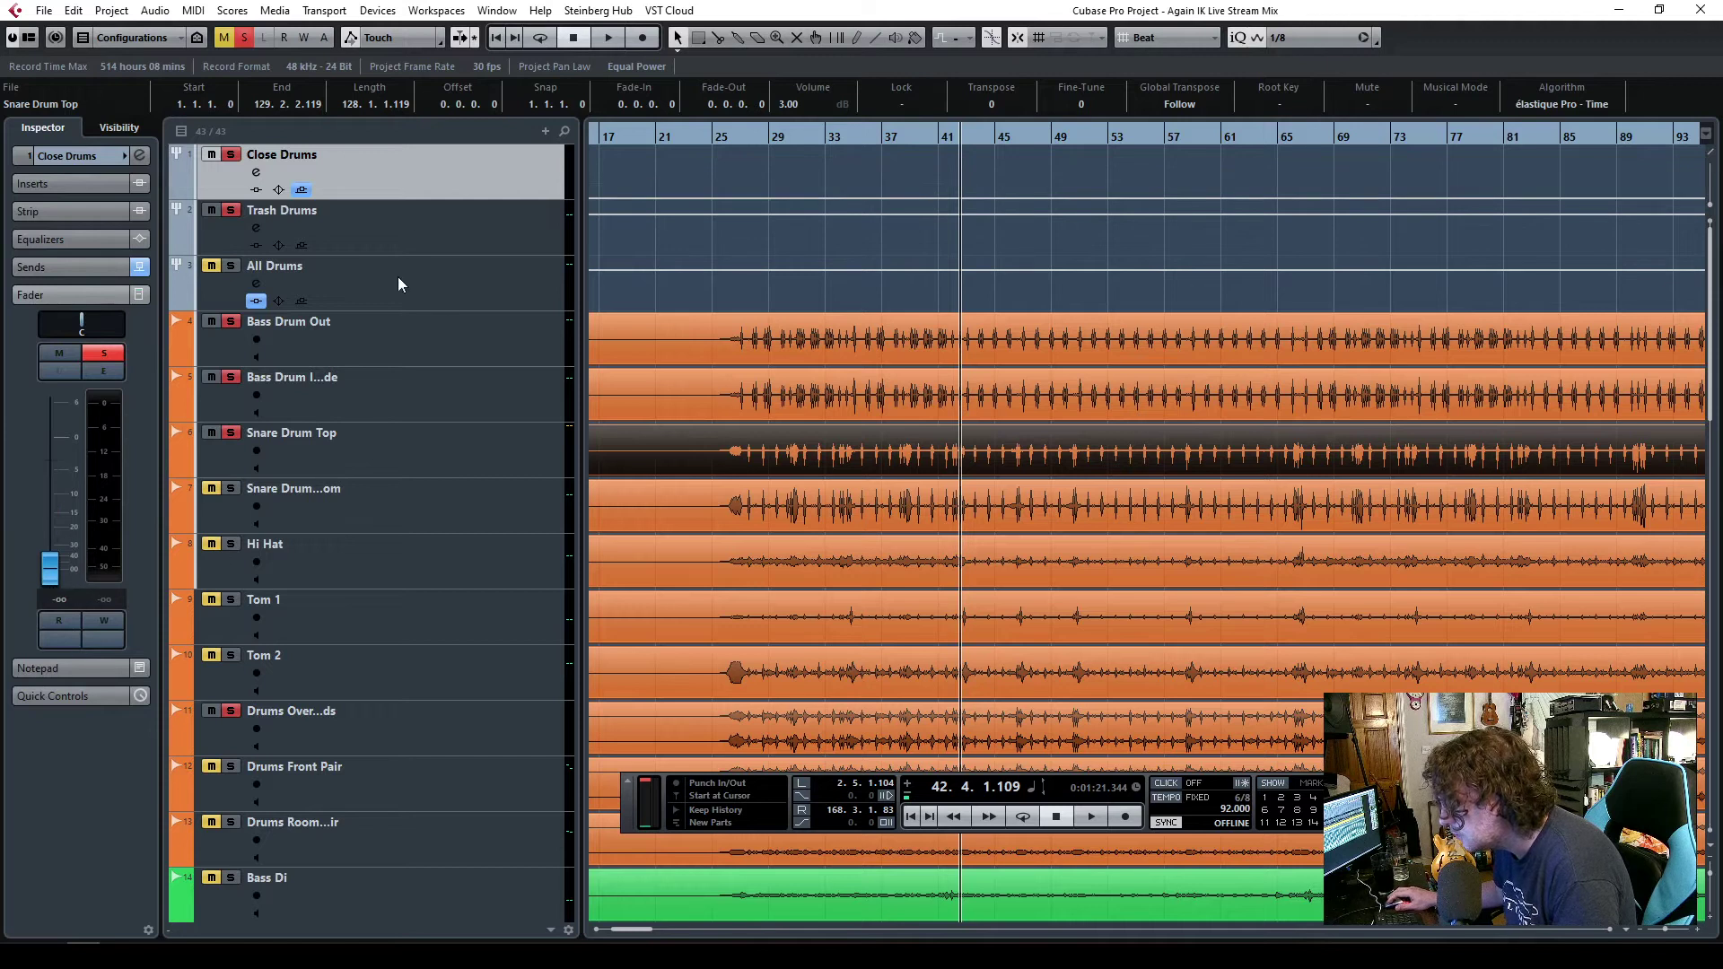
- Play the soloed Trash Drums bus and check the channel levels of Trash Drums, Drums Overheads and Close Drums
{"action": "key", "text": "Down"}
{"action": "key", "text": "space"}
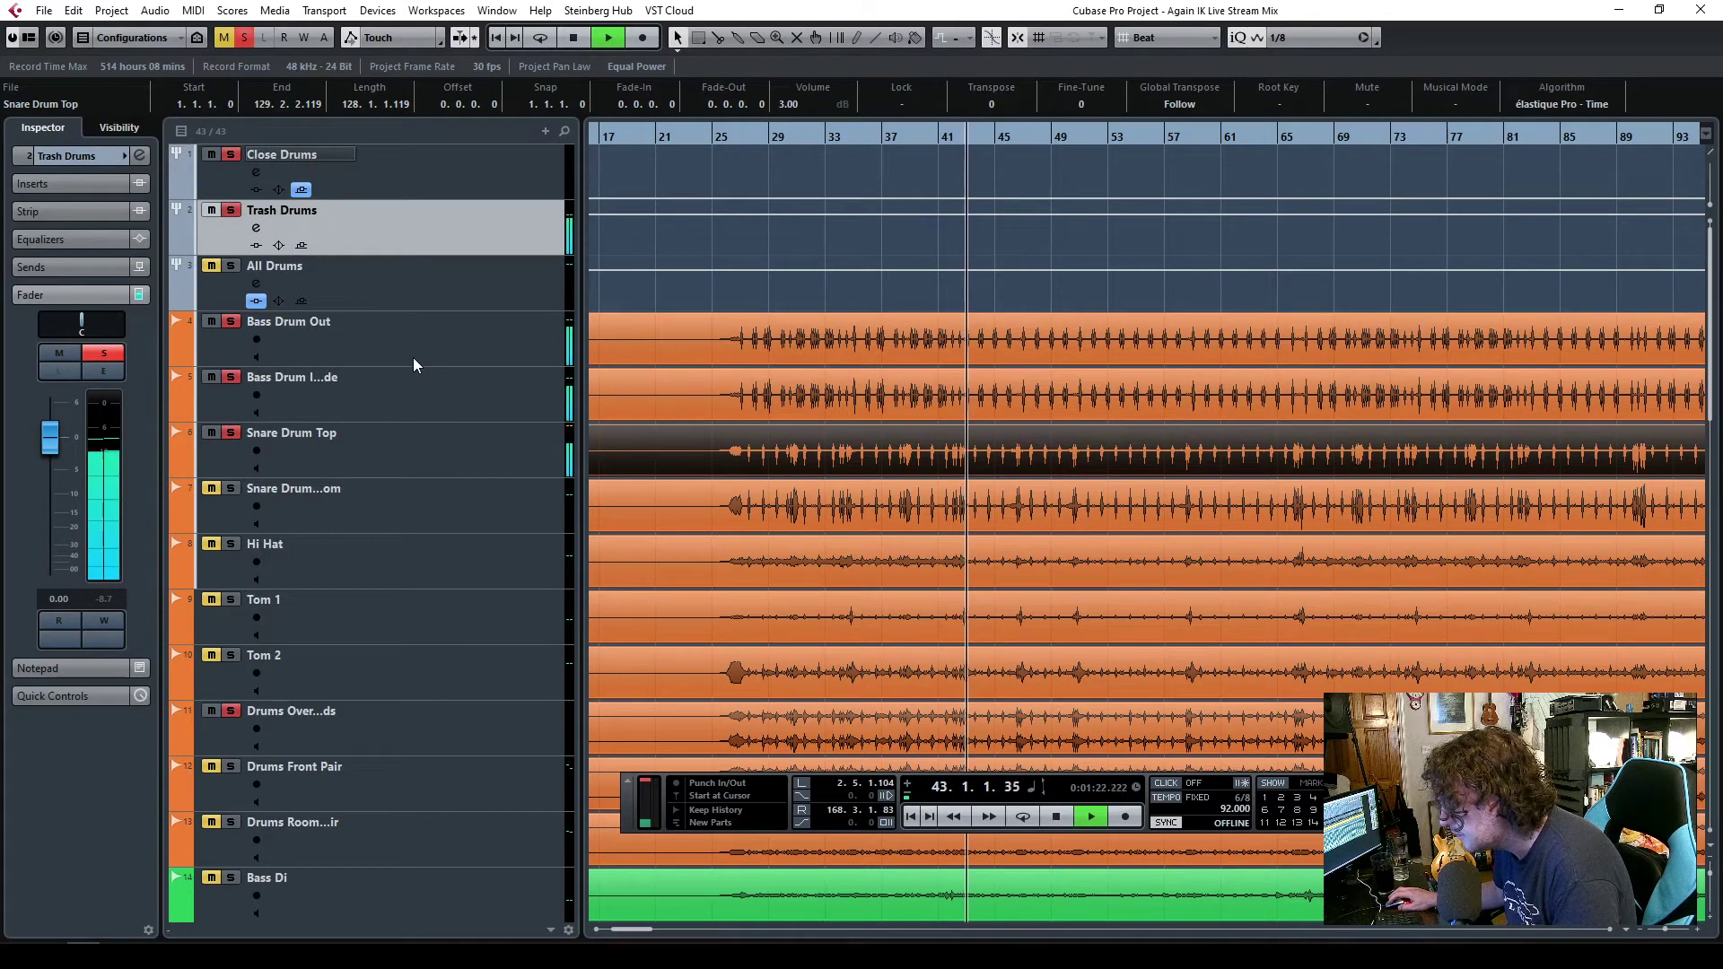
{"action": "left_click", "coordinate": [451, 736]}
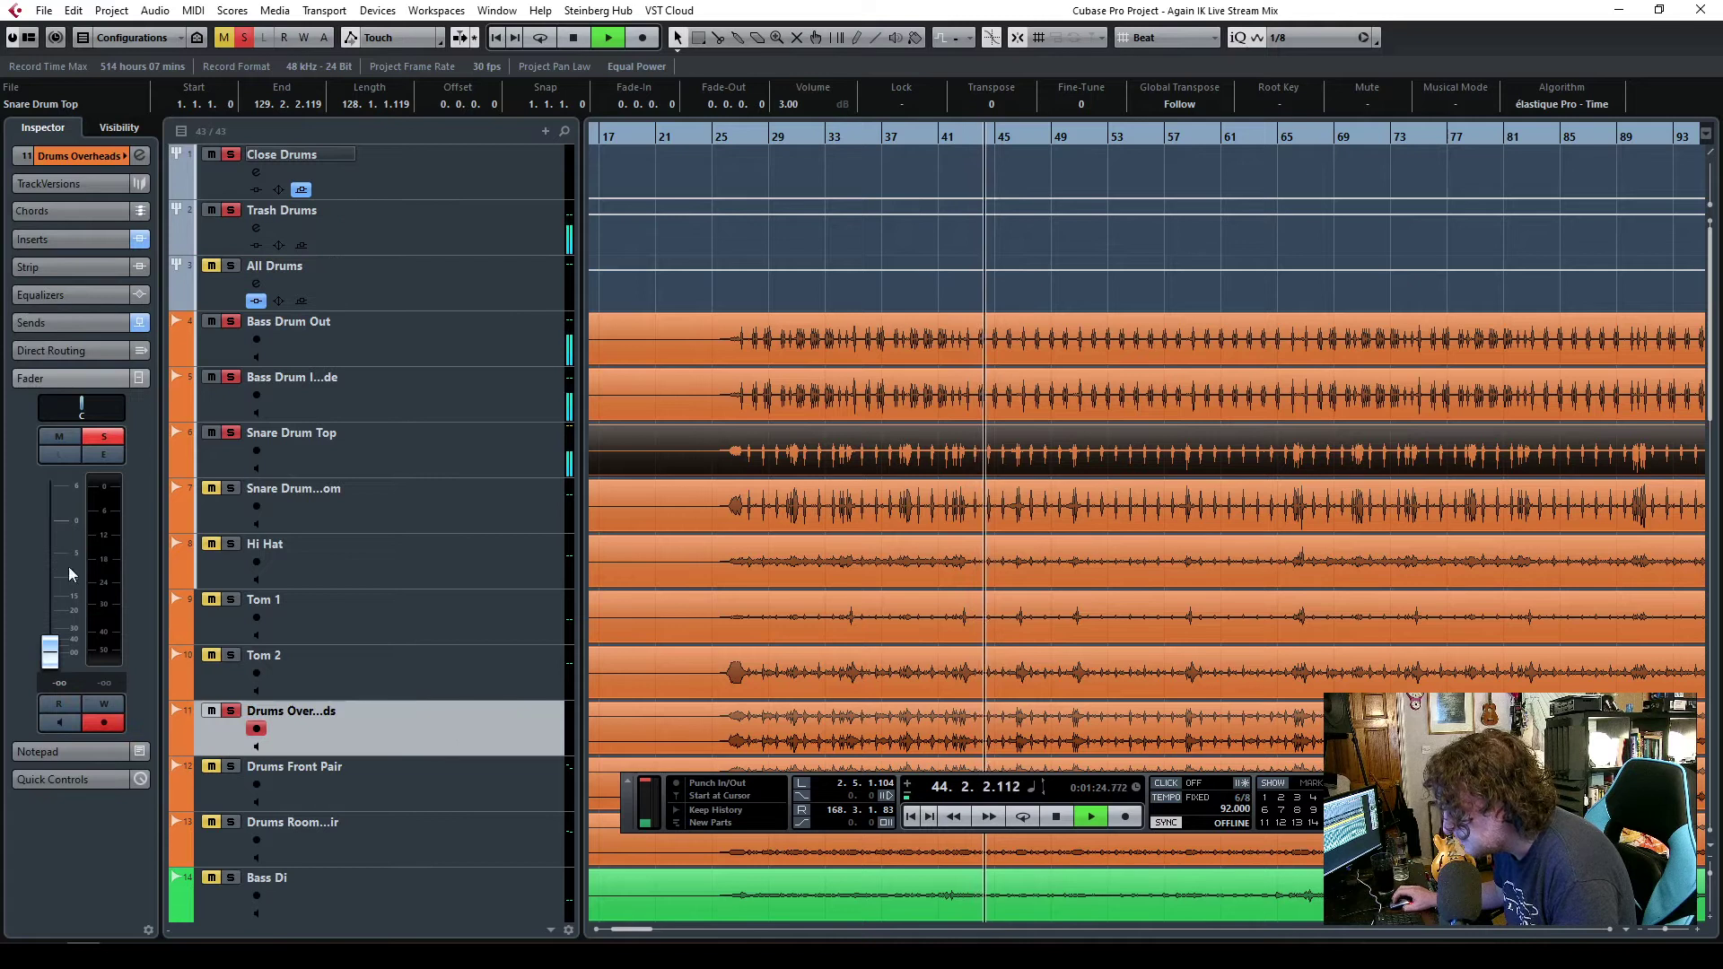
{"action": "left_click", "coordinate": [427, 175]}
- Insert the TR5 White 2A compressor in the third insert slot of the Trash Drums group and stop playback
{"action": "left_click", "coordinate": [466, 224]}
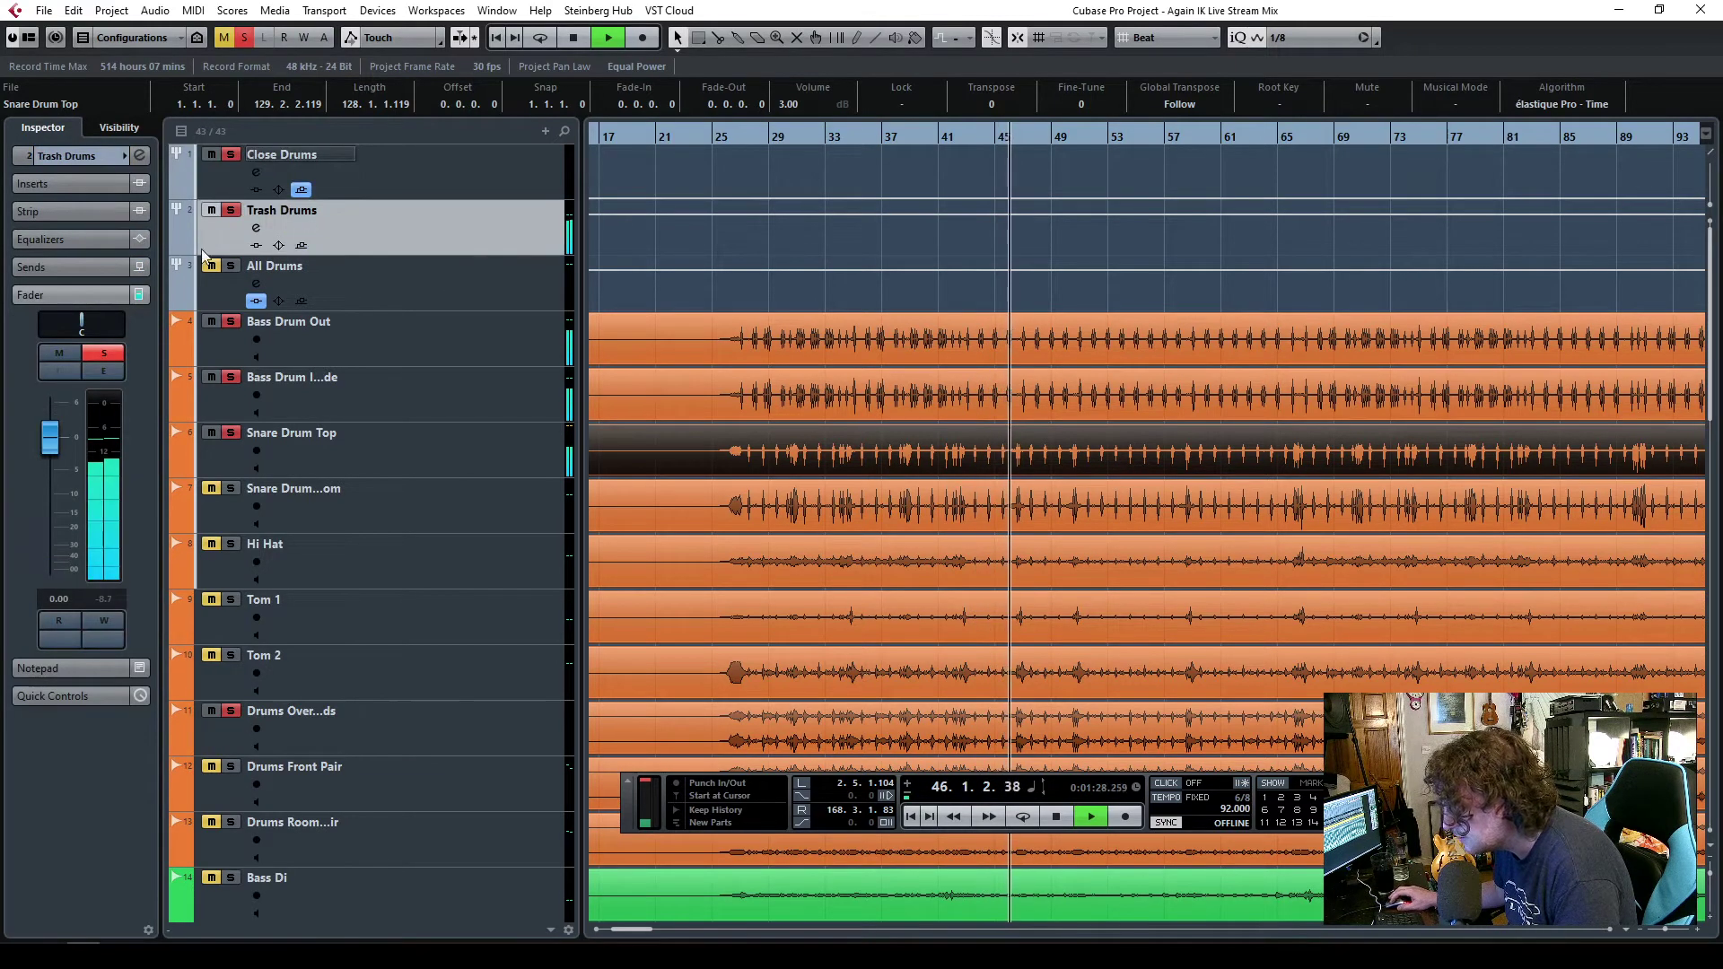
{"action": "left_click", "coordinate": [83, 178]}
{"action": "left_click", "coordinate": [106, 271]}
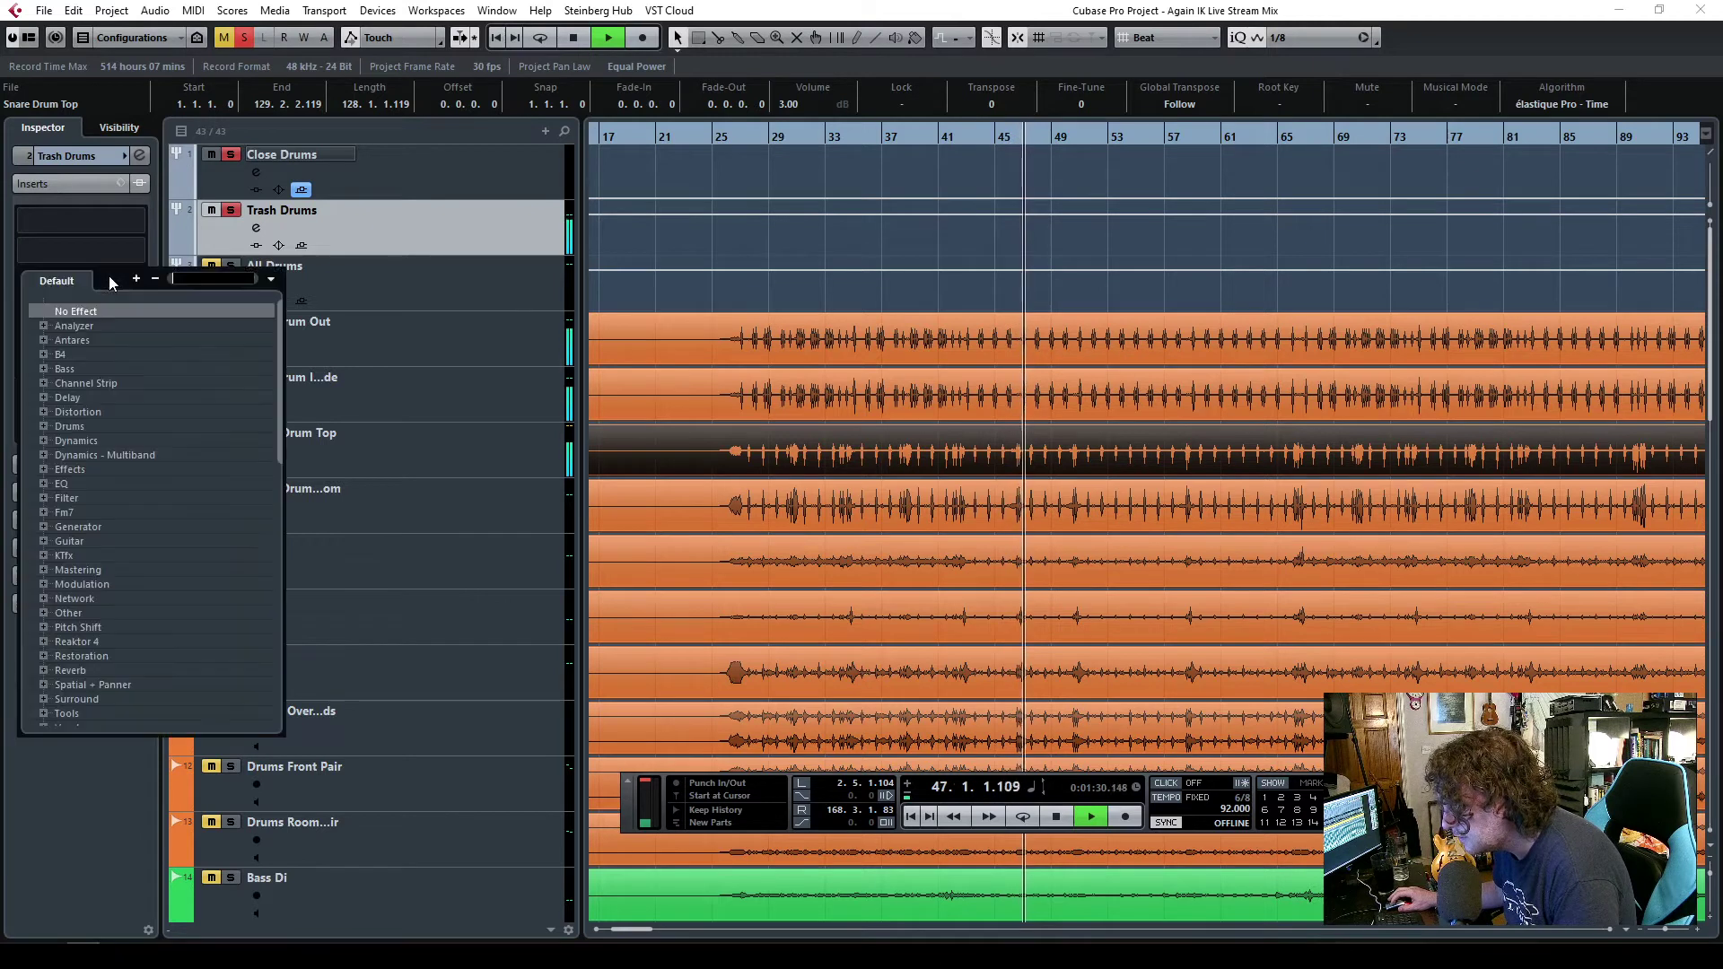
{"action": "type", "text": "2"}
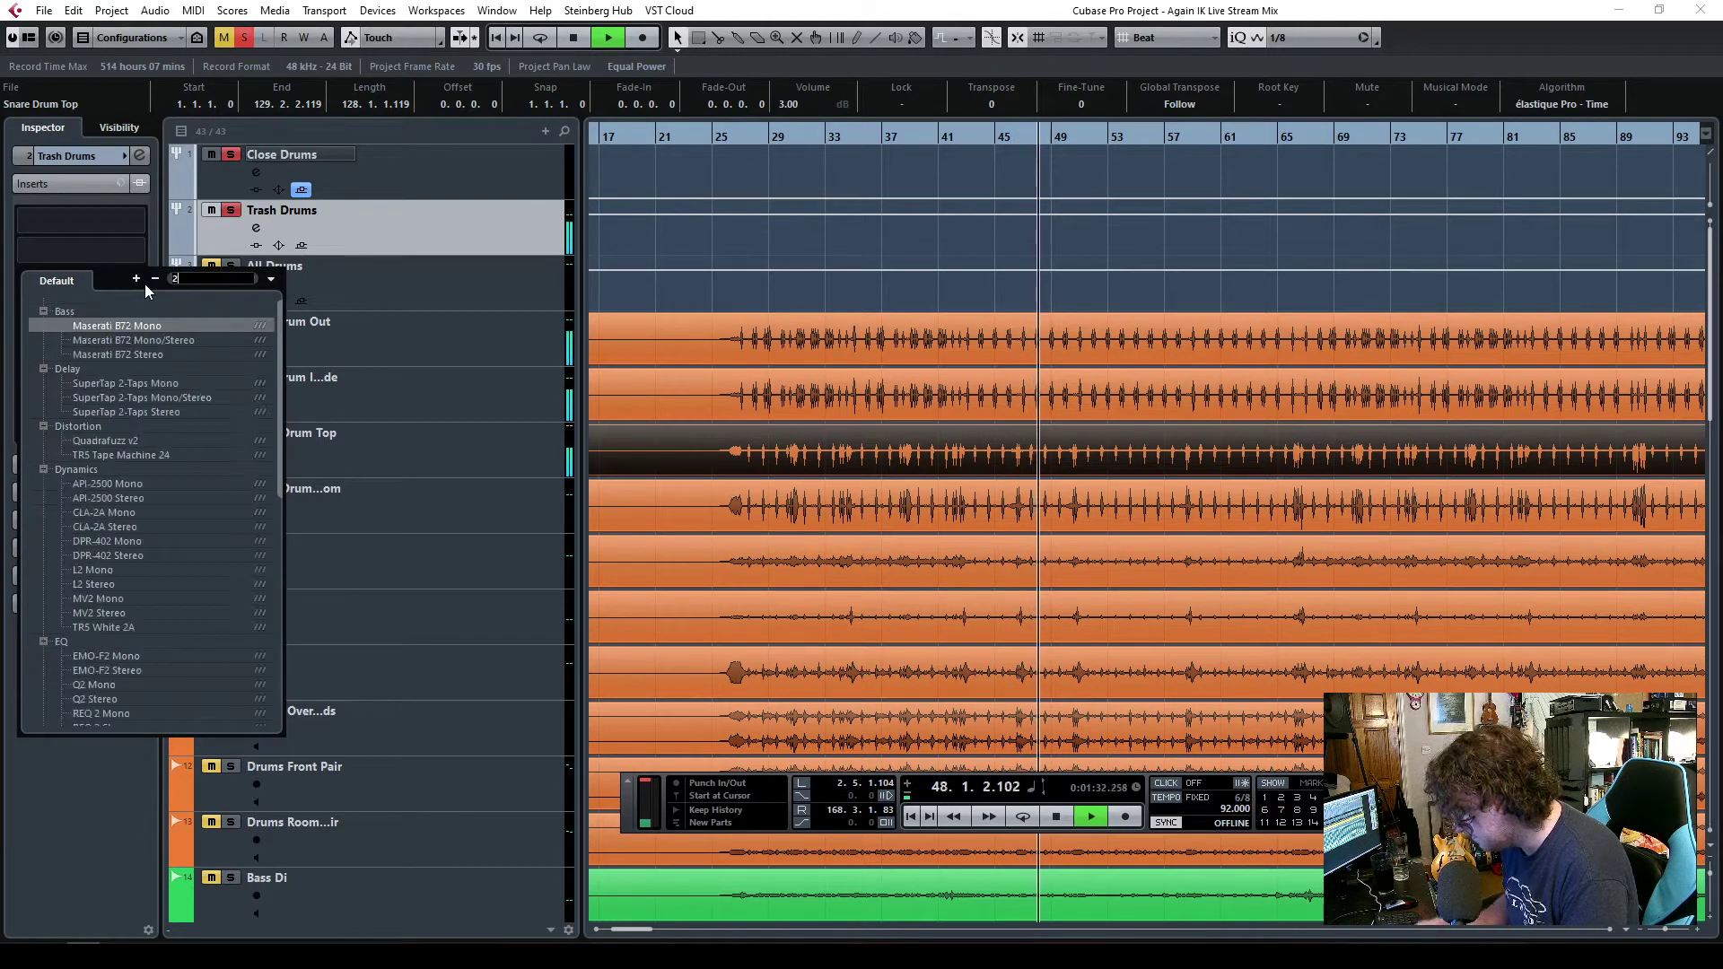
{"action": "type", "text": "a"}
{"action": "left_click", "coordinate": [121, 350]}
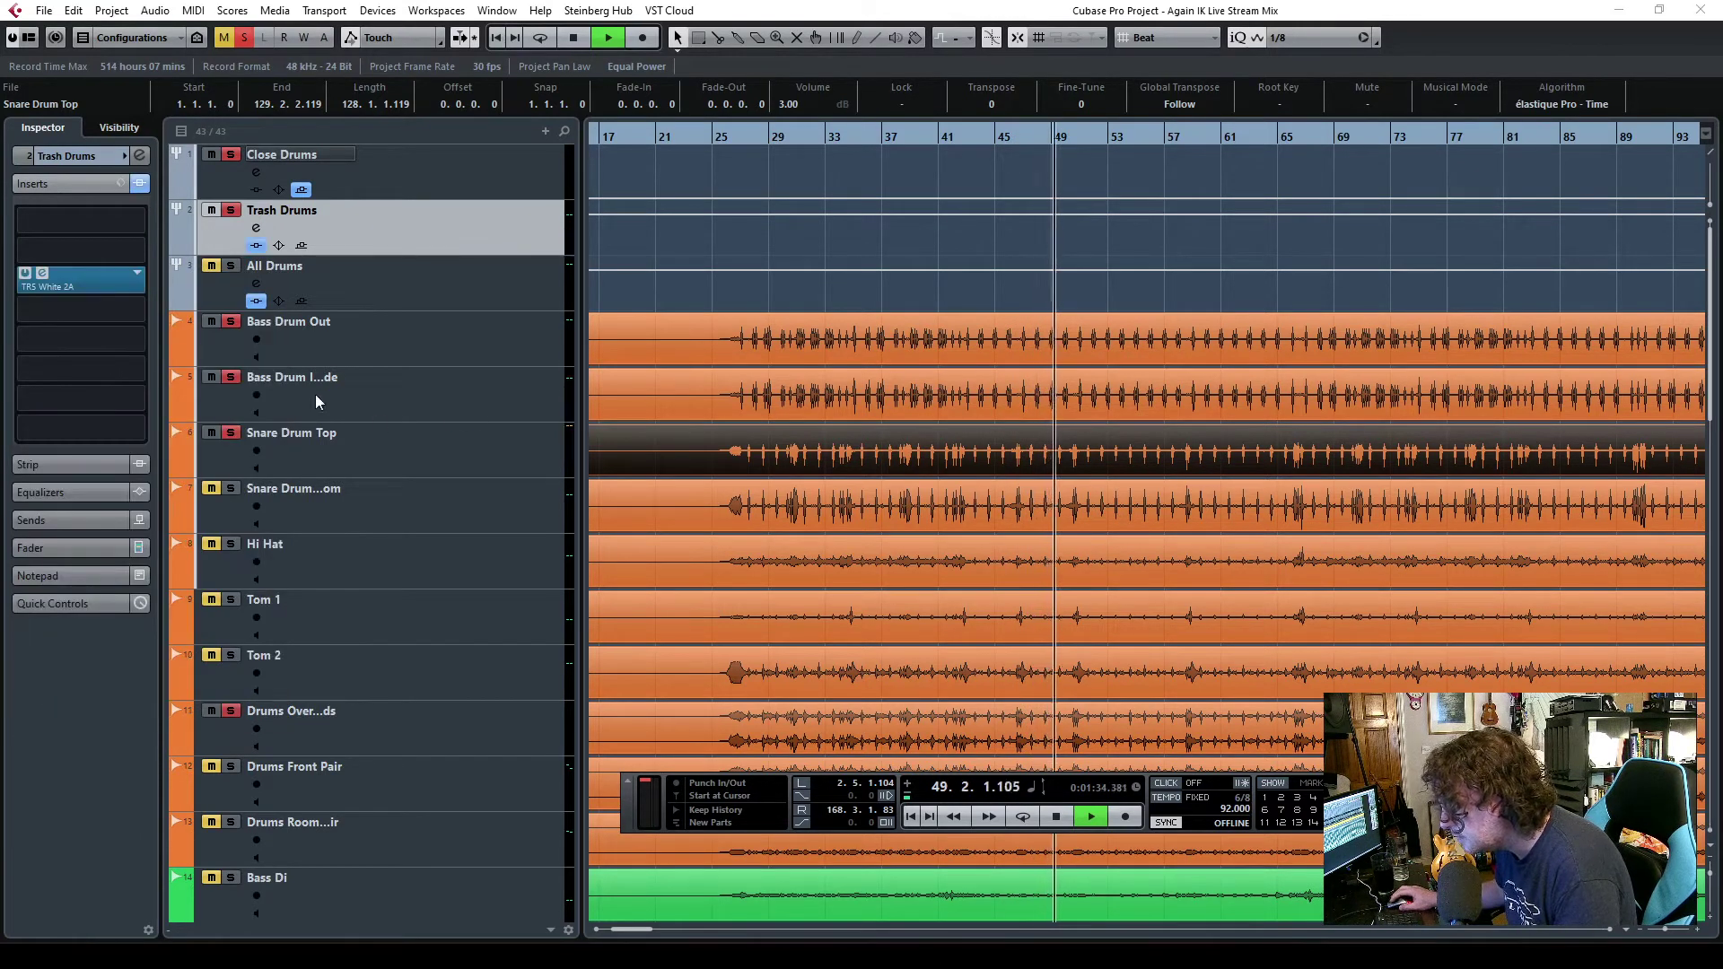
{"action": "key", "text": "space"}
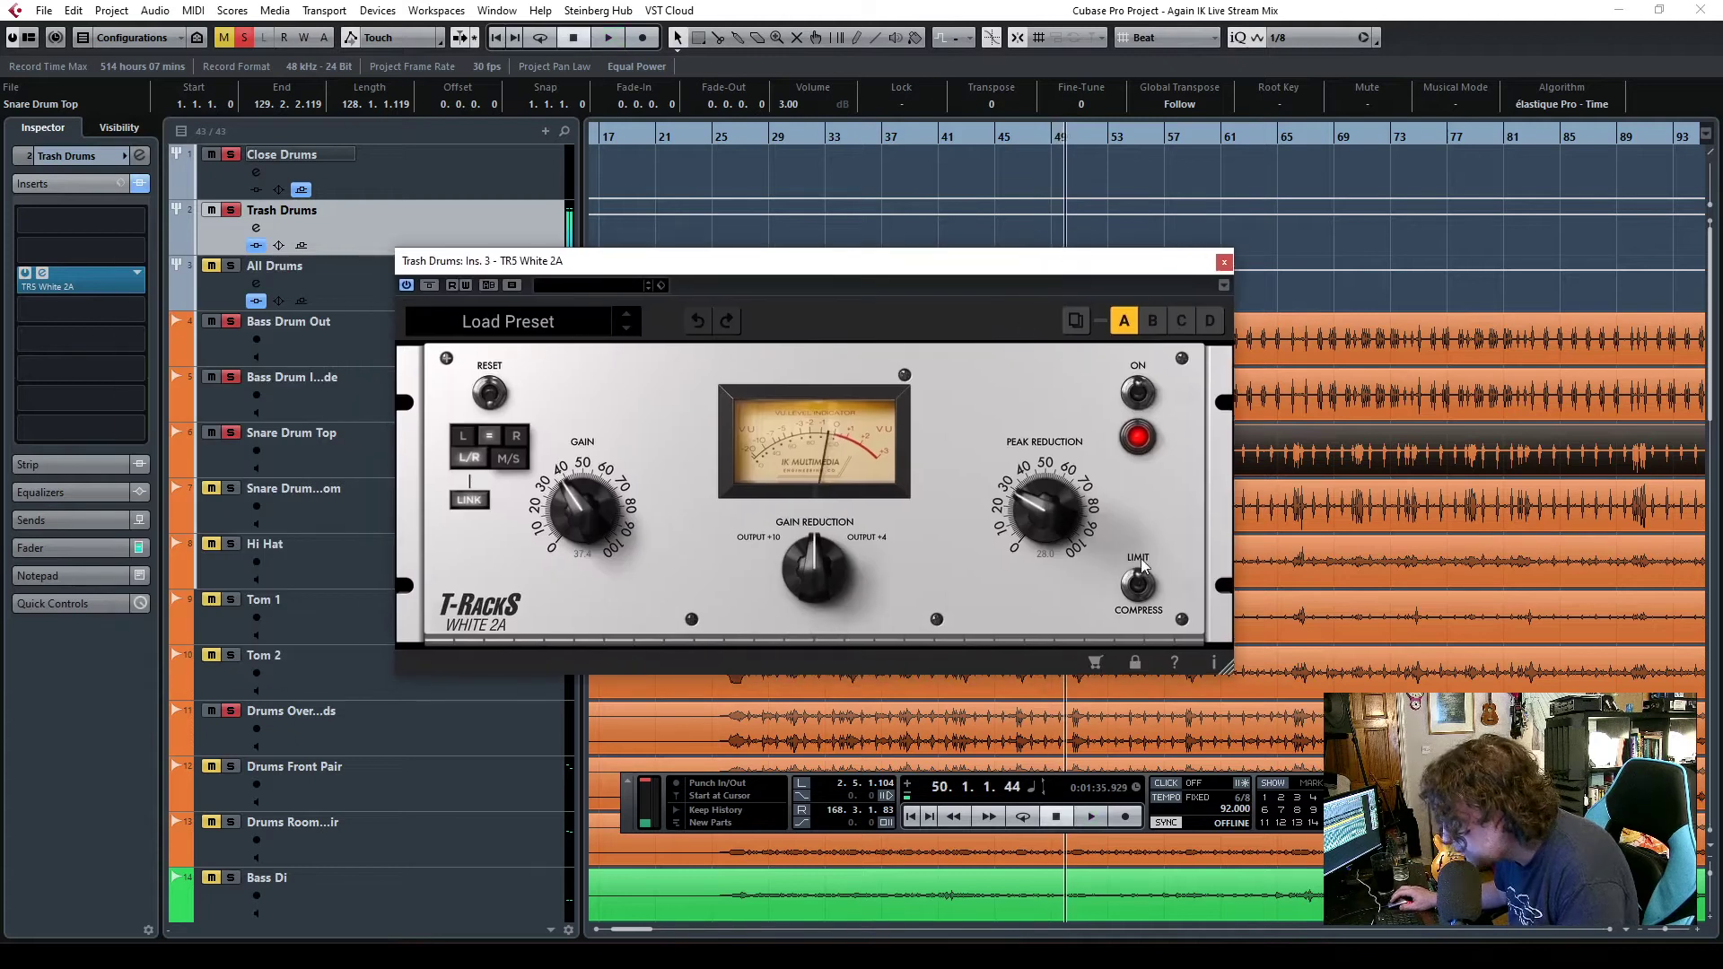
- During playback, set the White 2A's peak reduction to about 96 and its gain to about 50 against the Trash Drums level
{"action": "left_click_drag", "start_coordinate": [1035, 520], "coordinate": [1014, 401]}
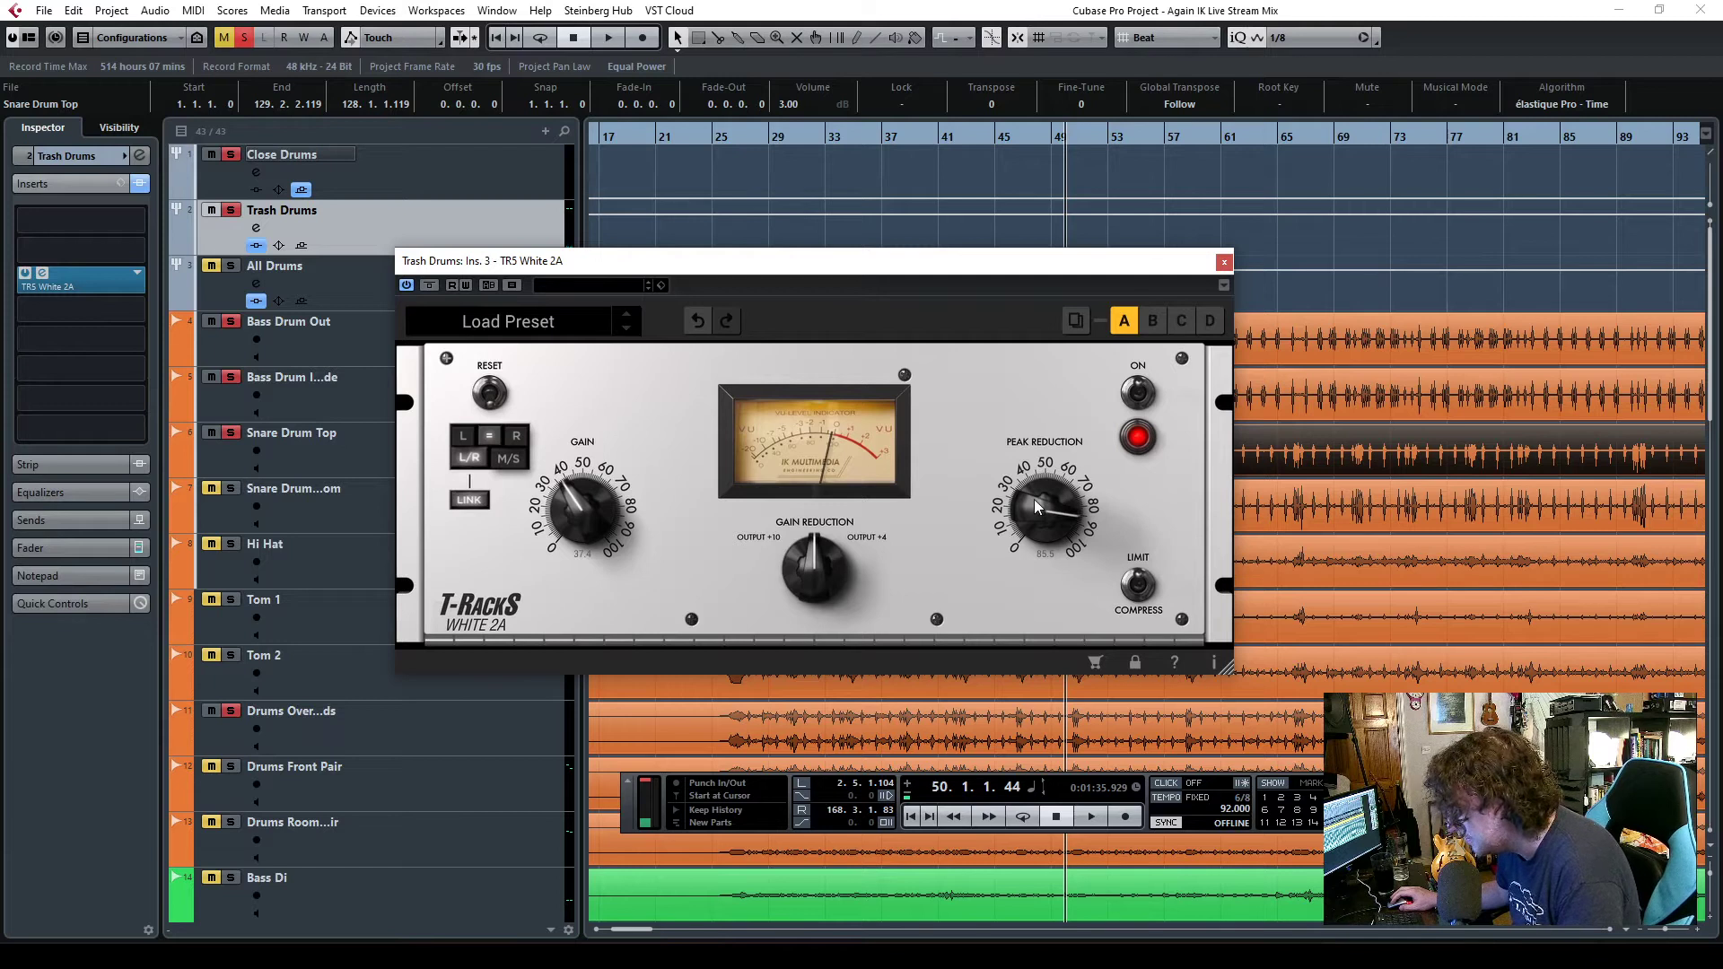
{"action": "key", "text": "space"}
{"action": "left_click_drag", "start_coordinate": [1035, 506], "coordinate": [1030, 487]}
{"action": "left_click_drag", "start_coordinate": [562, 494], "coordinate": [556, 480]}
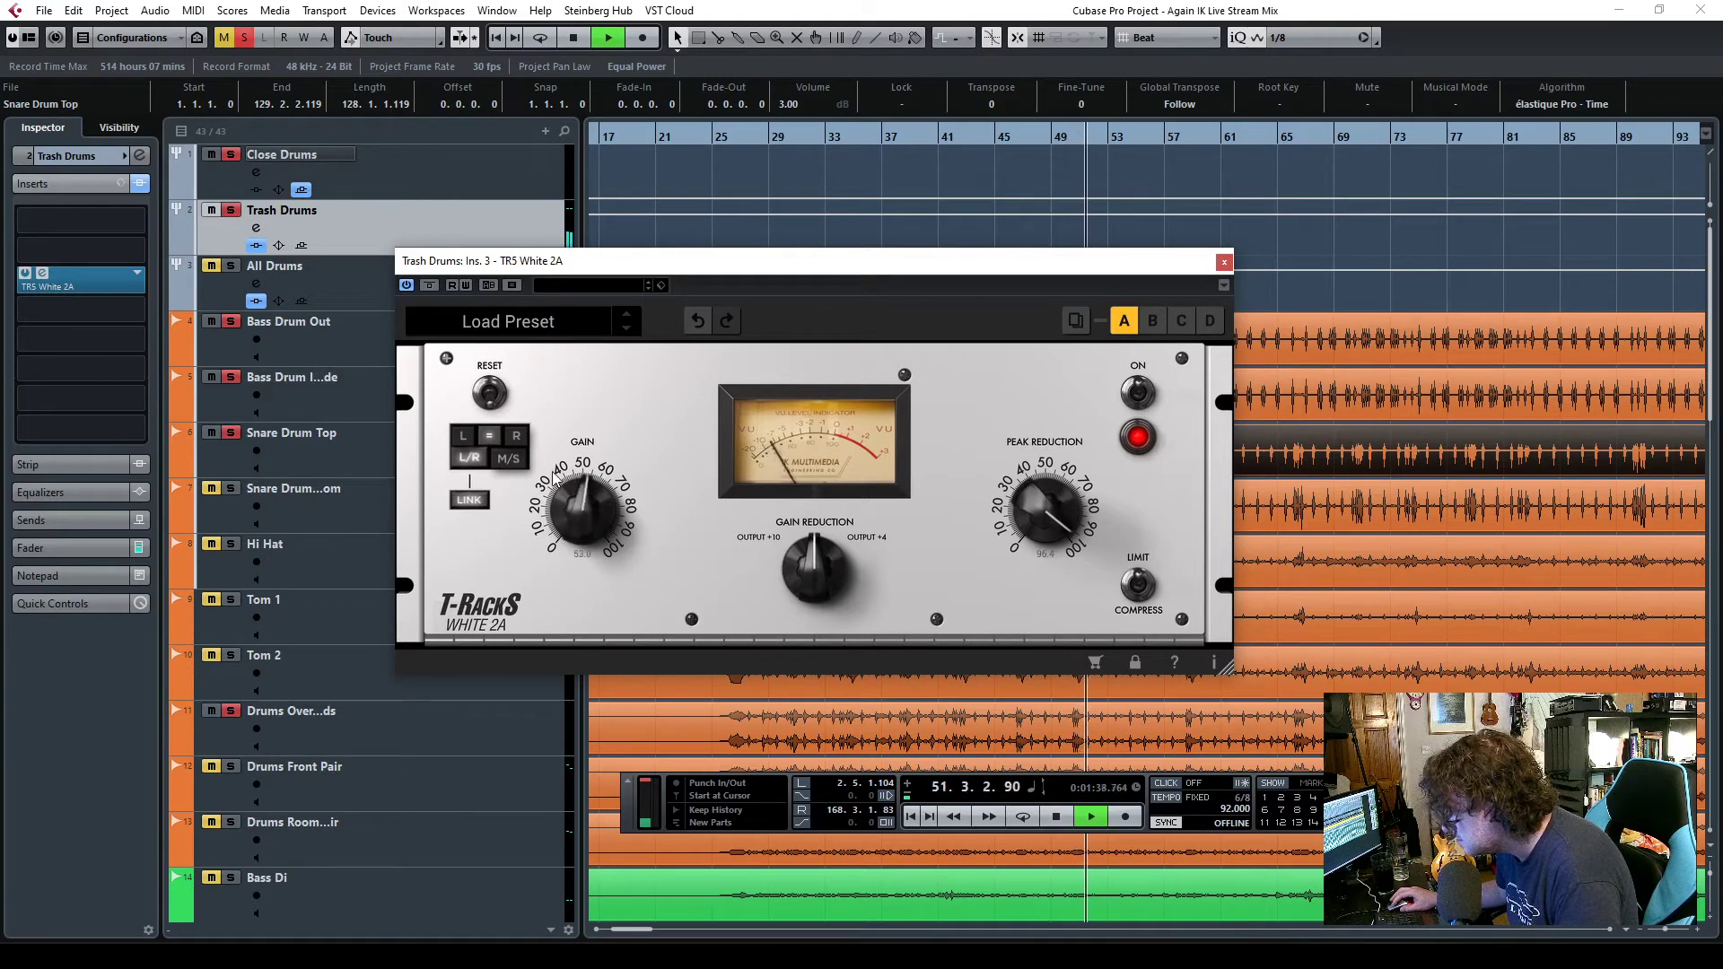
{"action": "left_click", "coordinate": [95, 546]}
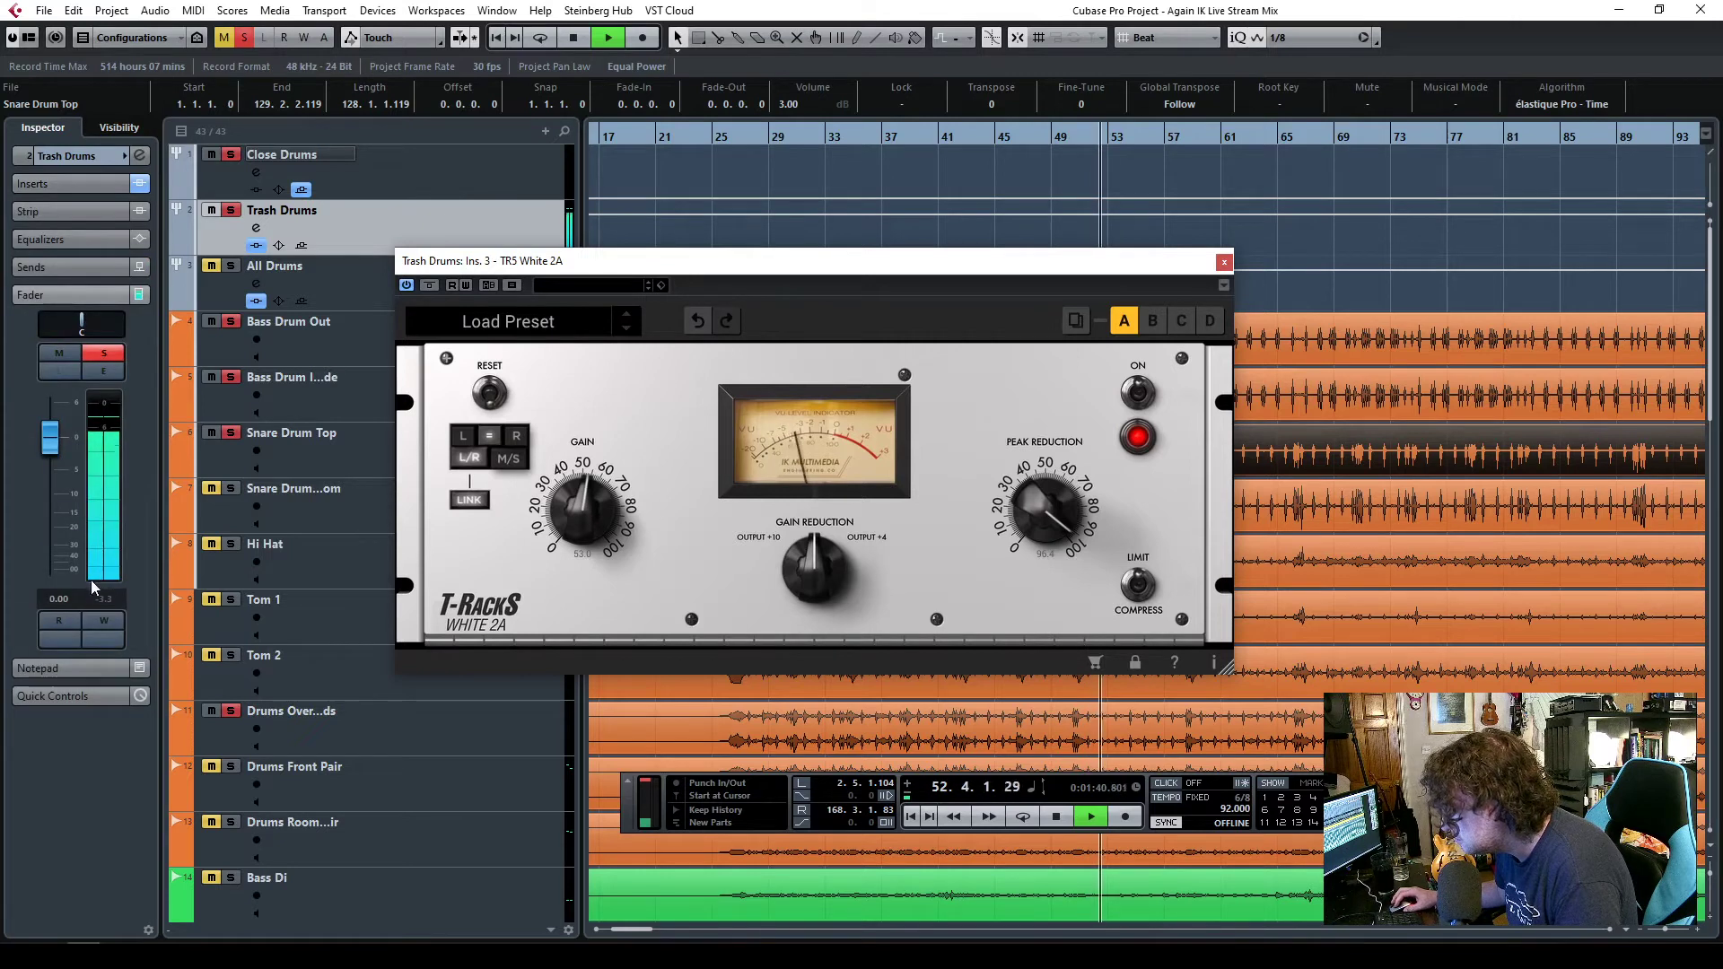
{"action": "left_click_drag", "start_coordinate": [585, 509], "coordinate": [579, 519]}
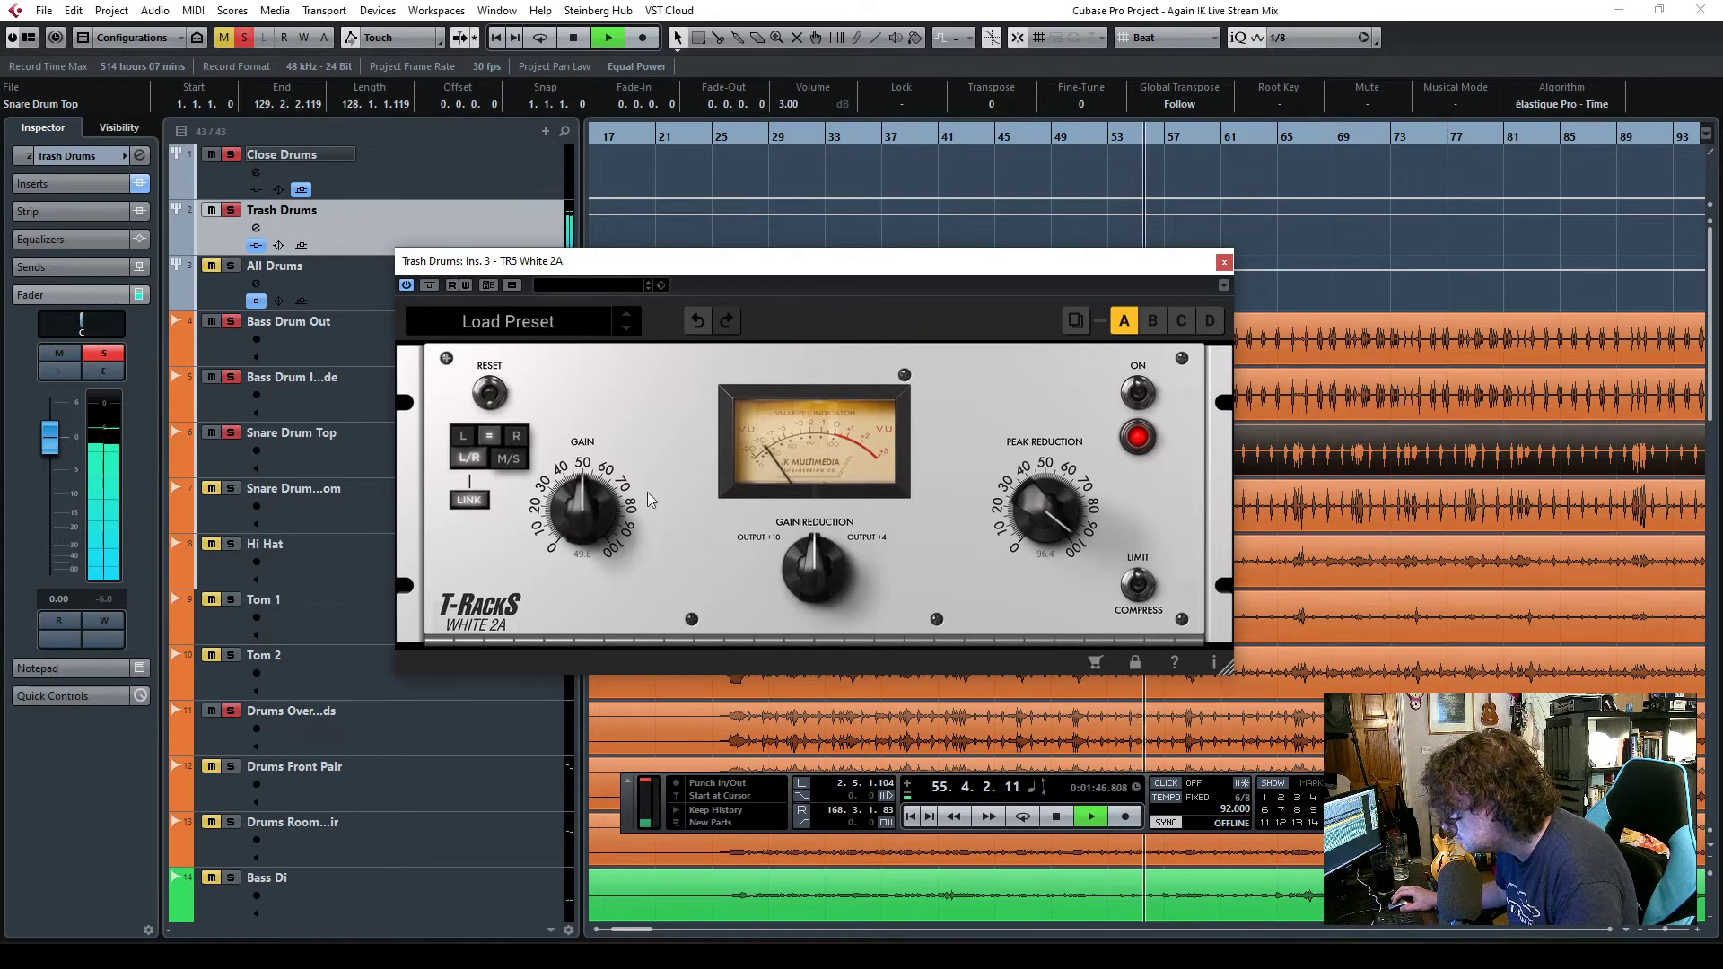
- Insert the TR5 EQual equalizer in the first insert slot of Trash Drums, ahead of the compressor
{"action": "left_click", "coordinate": [80, 184]}
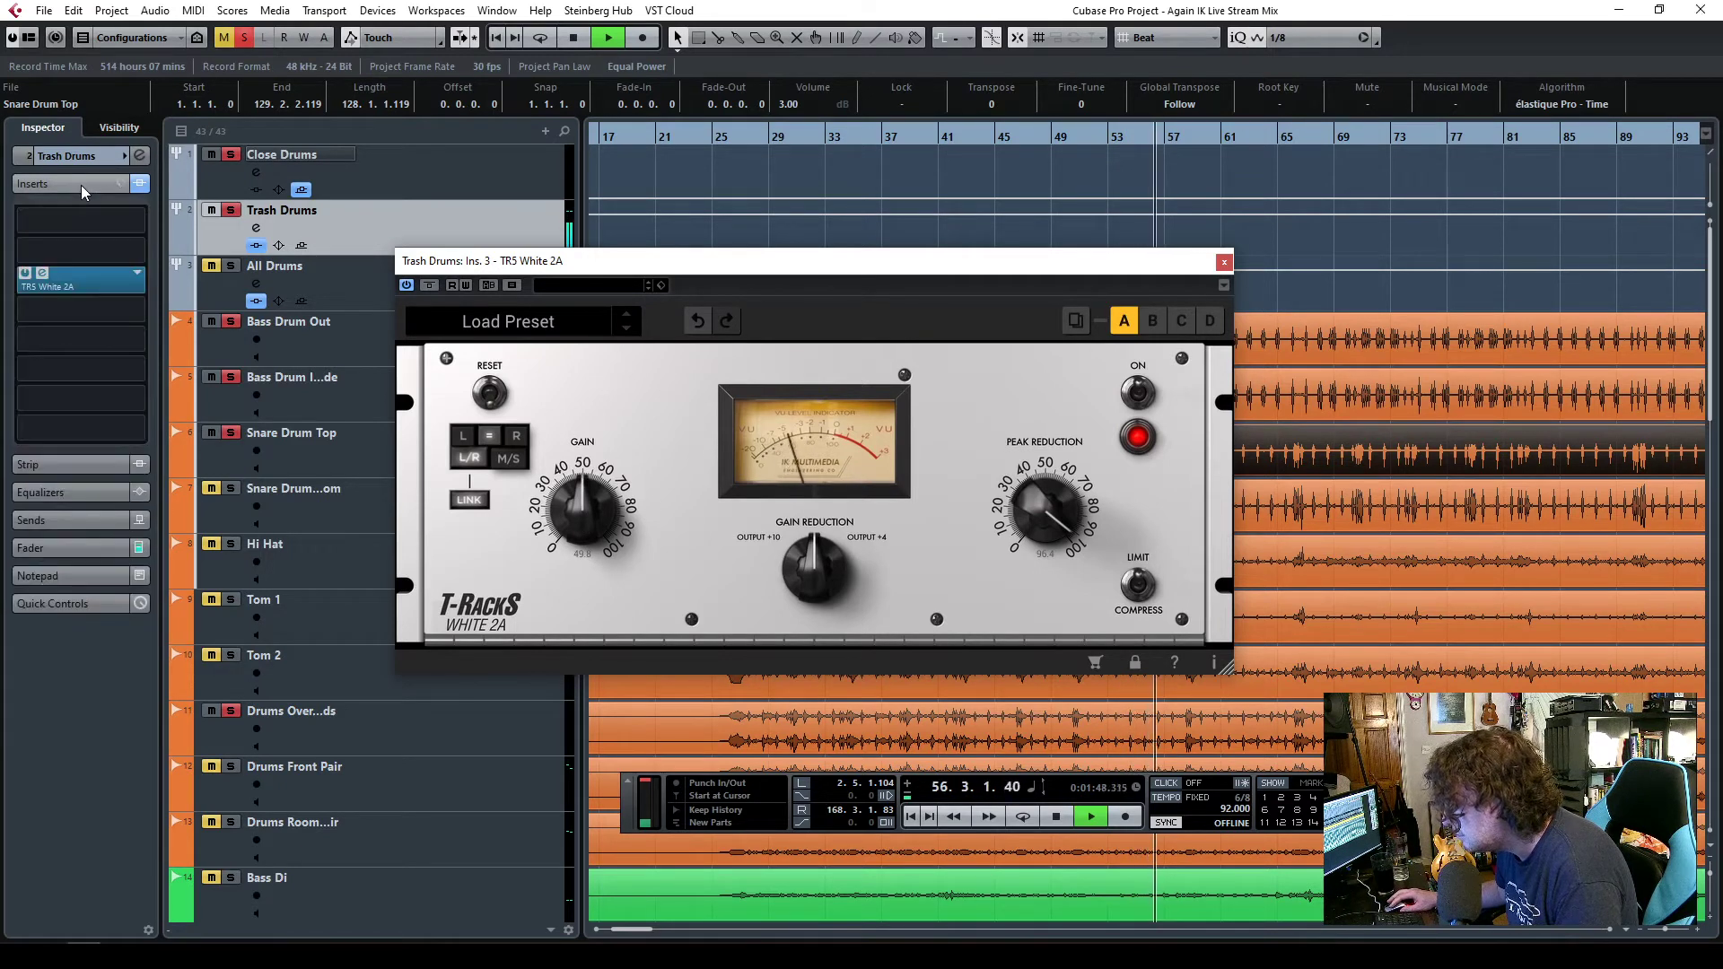
{"action": "left_click", "coordinate": [98, 235]}
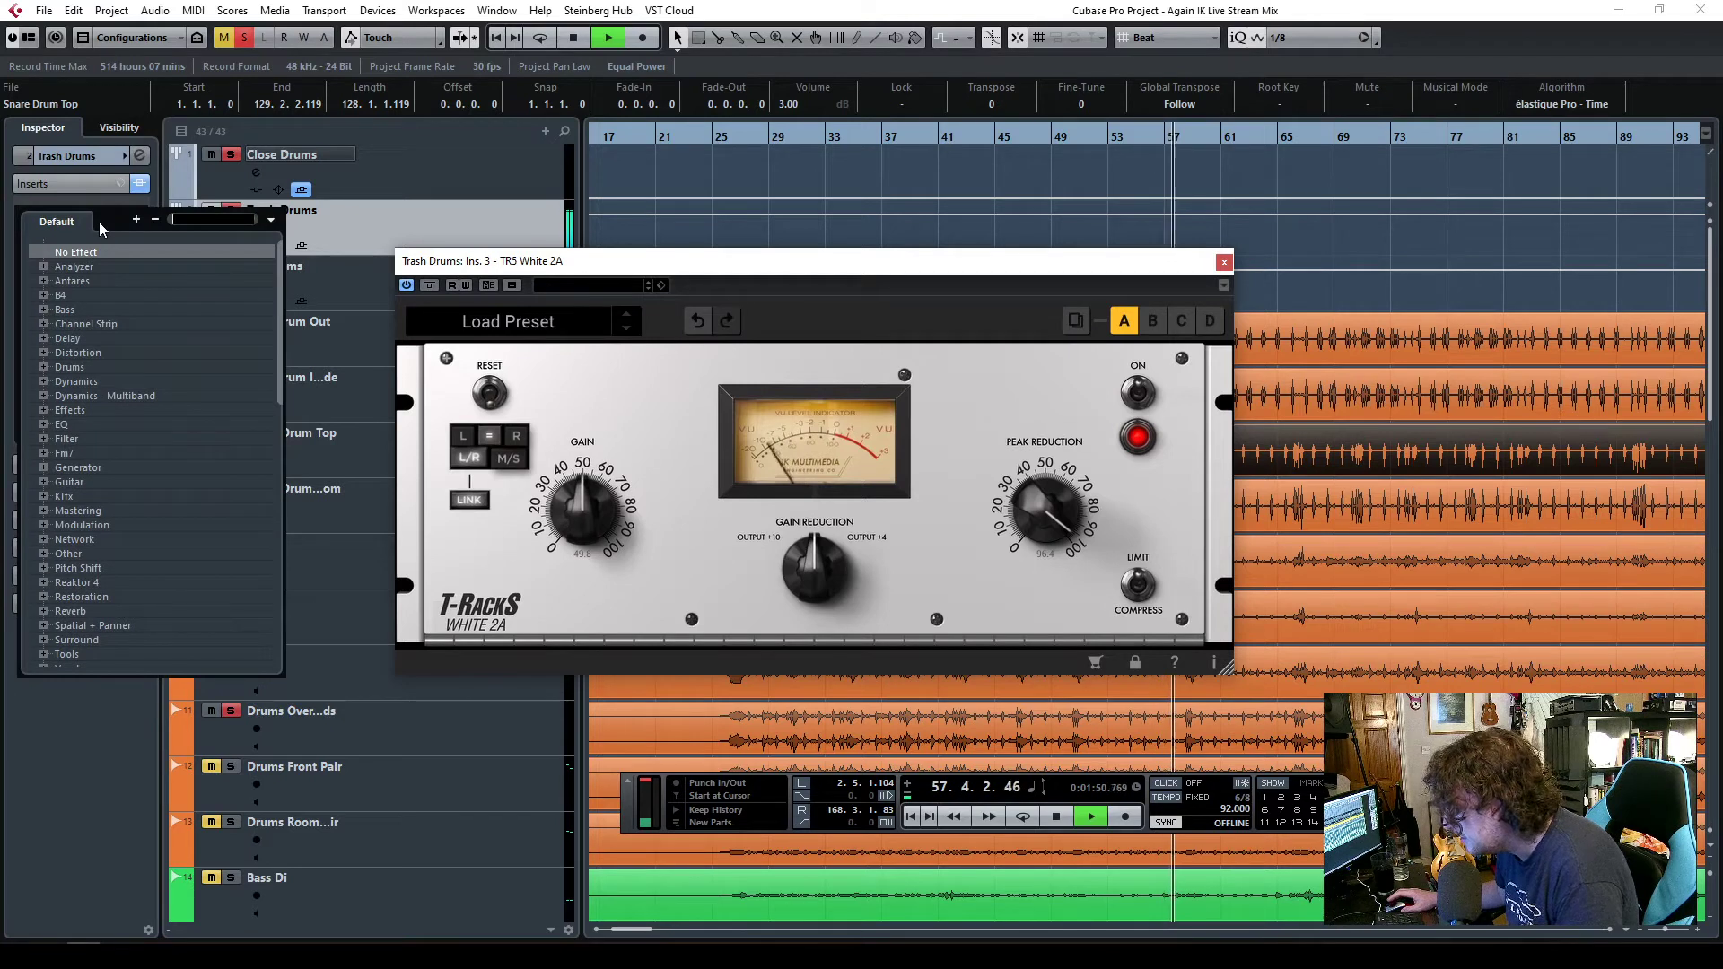
{"action": "type", "text": "tr5"}
{"action": "type", "text": " t"}
{"action": "left_click", "coordinate": [655, 375]}
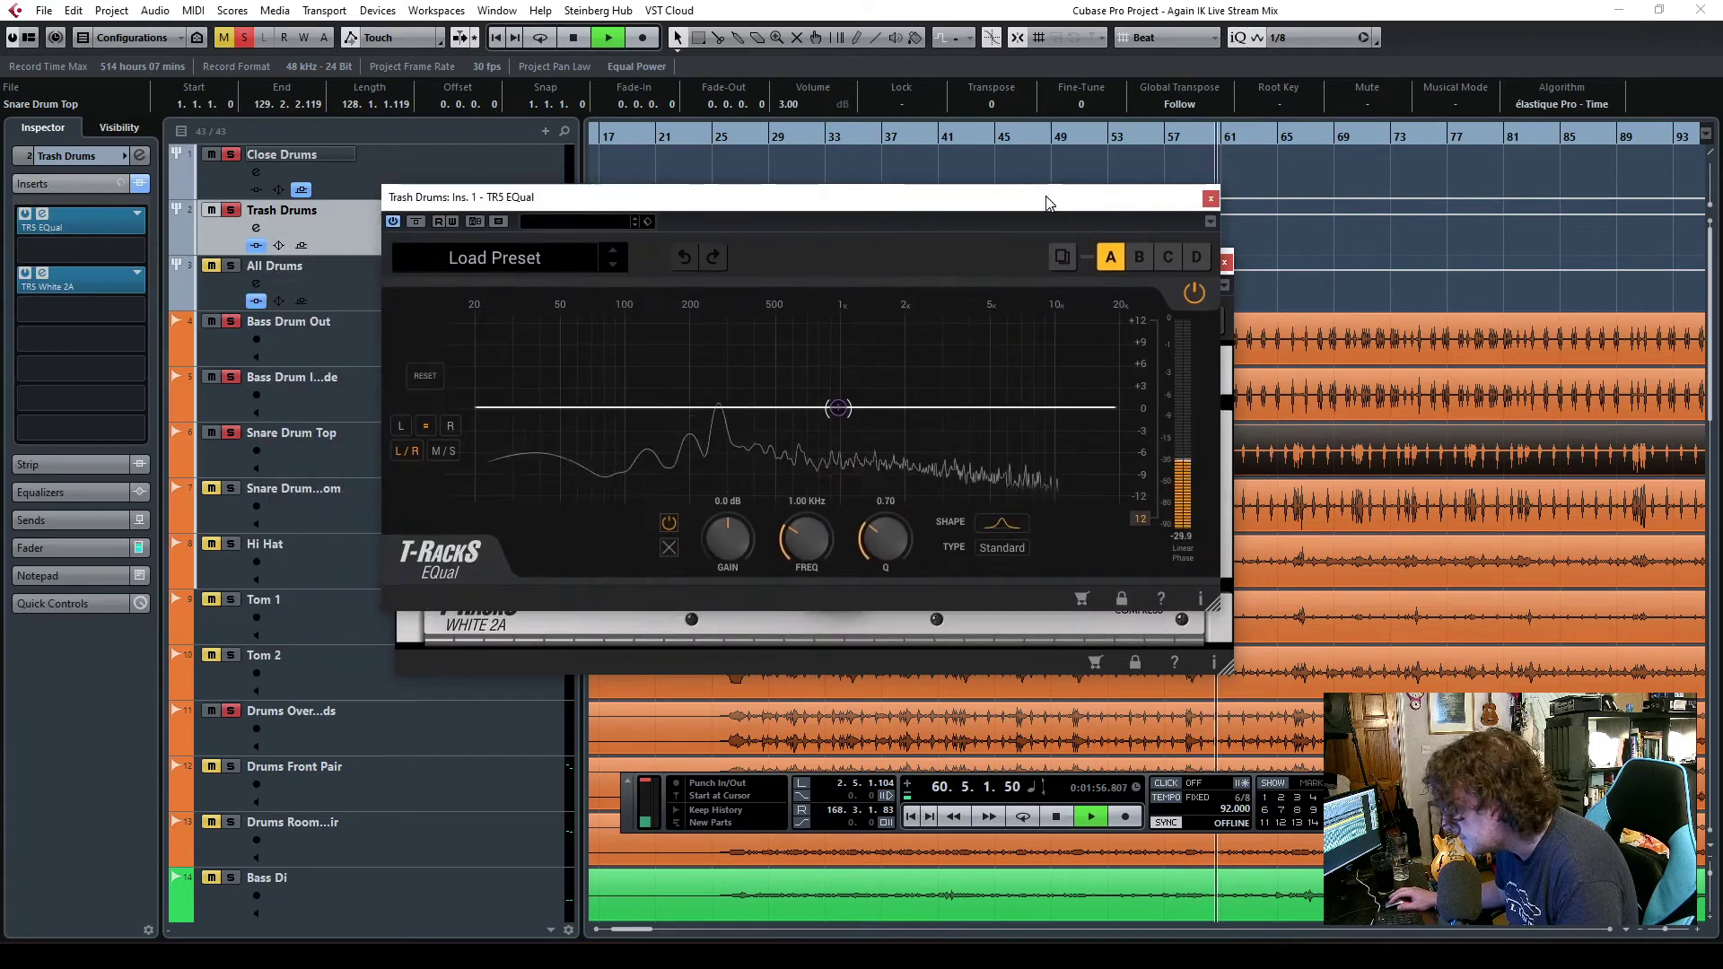
- Cut about 3.6 dB at 274 Hz in the EQual and close the Trash Drums plug-in windows
{"action": "left_click_drag", "start_coordinate": [839, 409], "coordinate": [719, 442]}
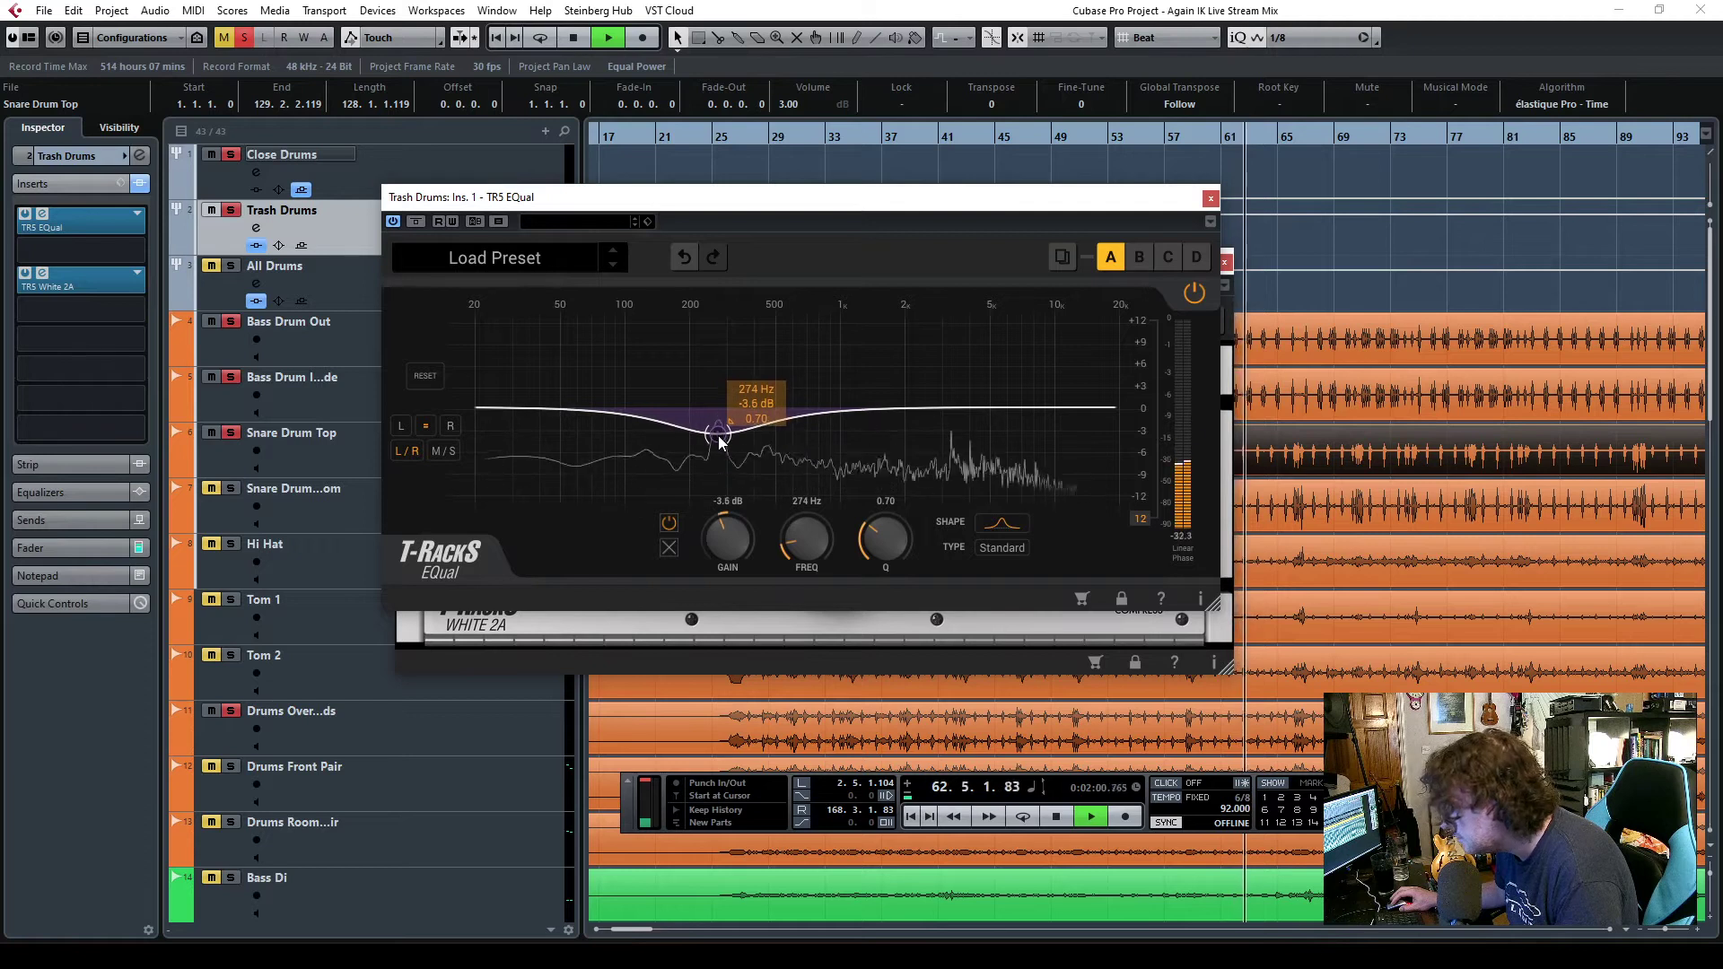
{"action": "left_click", "coordinate": [1209, 200]}
{"action": "left_click", "coordinate": [1223, 262]}
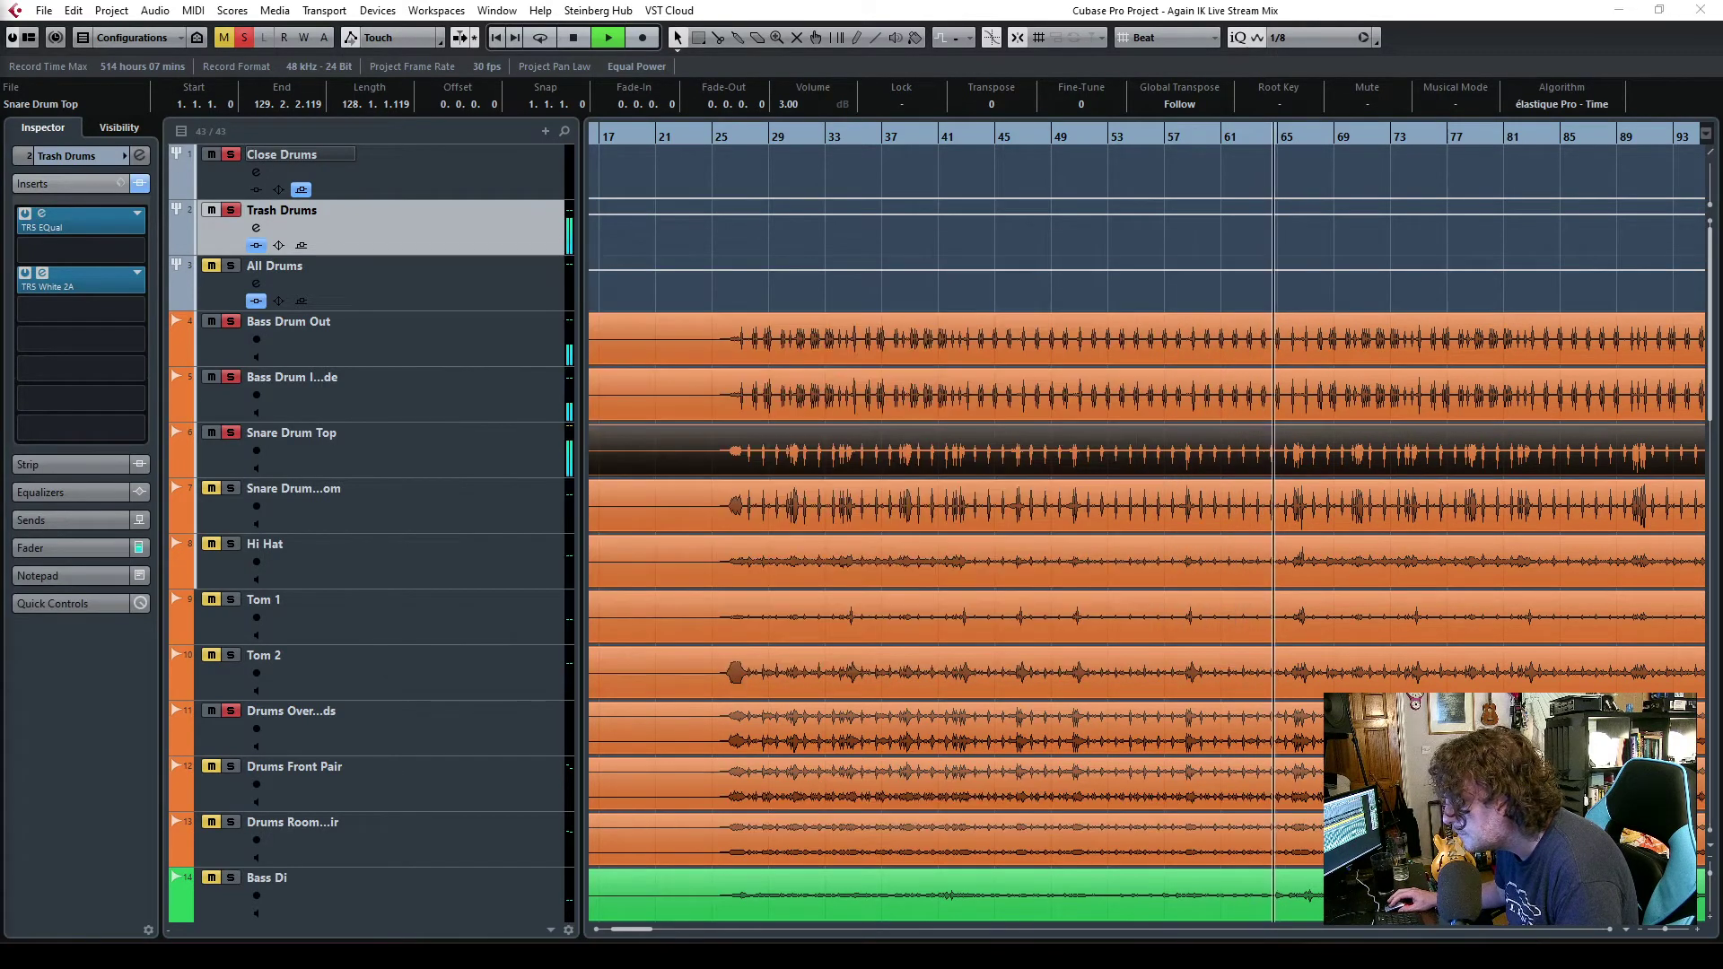
{"action": "left_click", "coordinate": [1025, 8]}
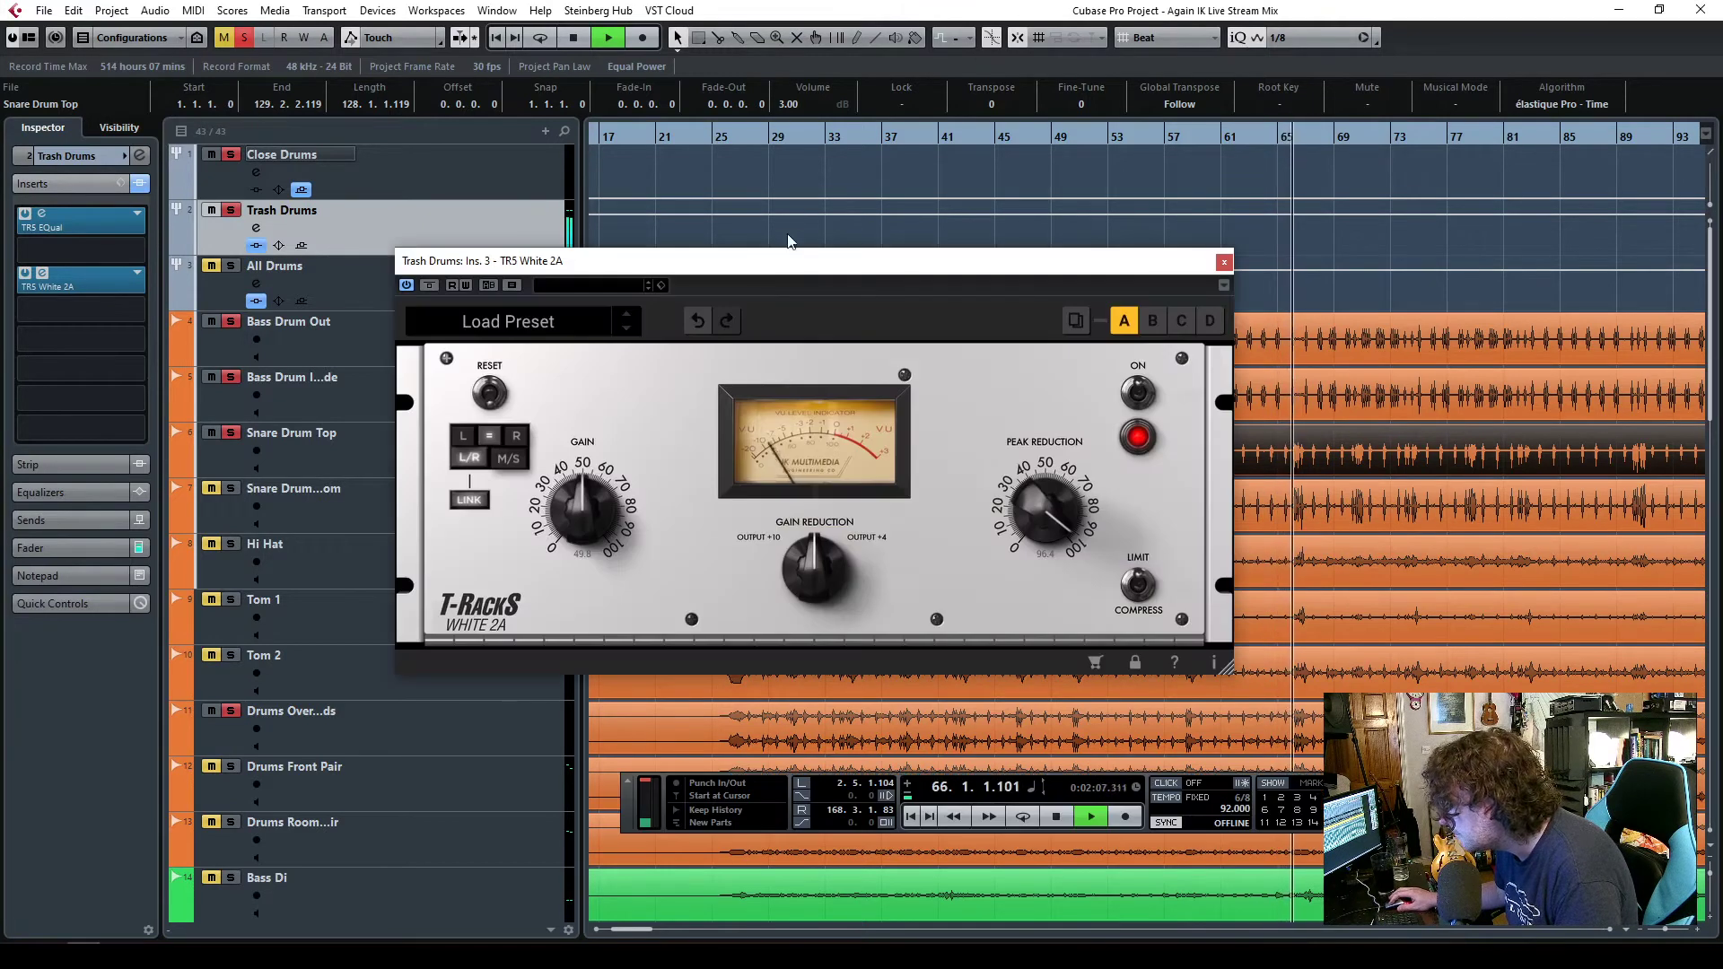
{"action": "left_click", "coordinate": [1223, 262]}
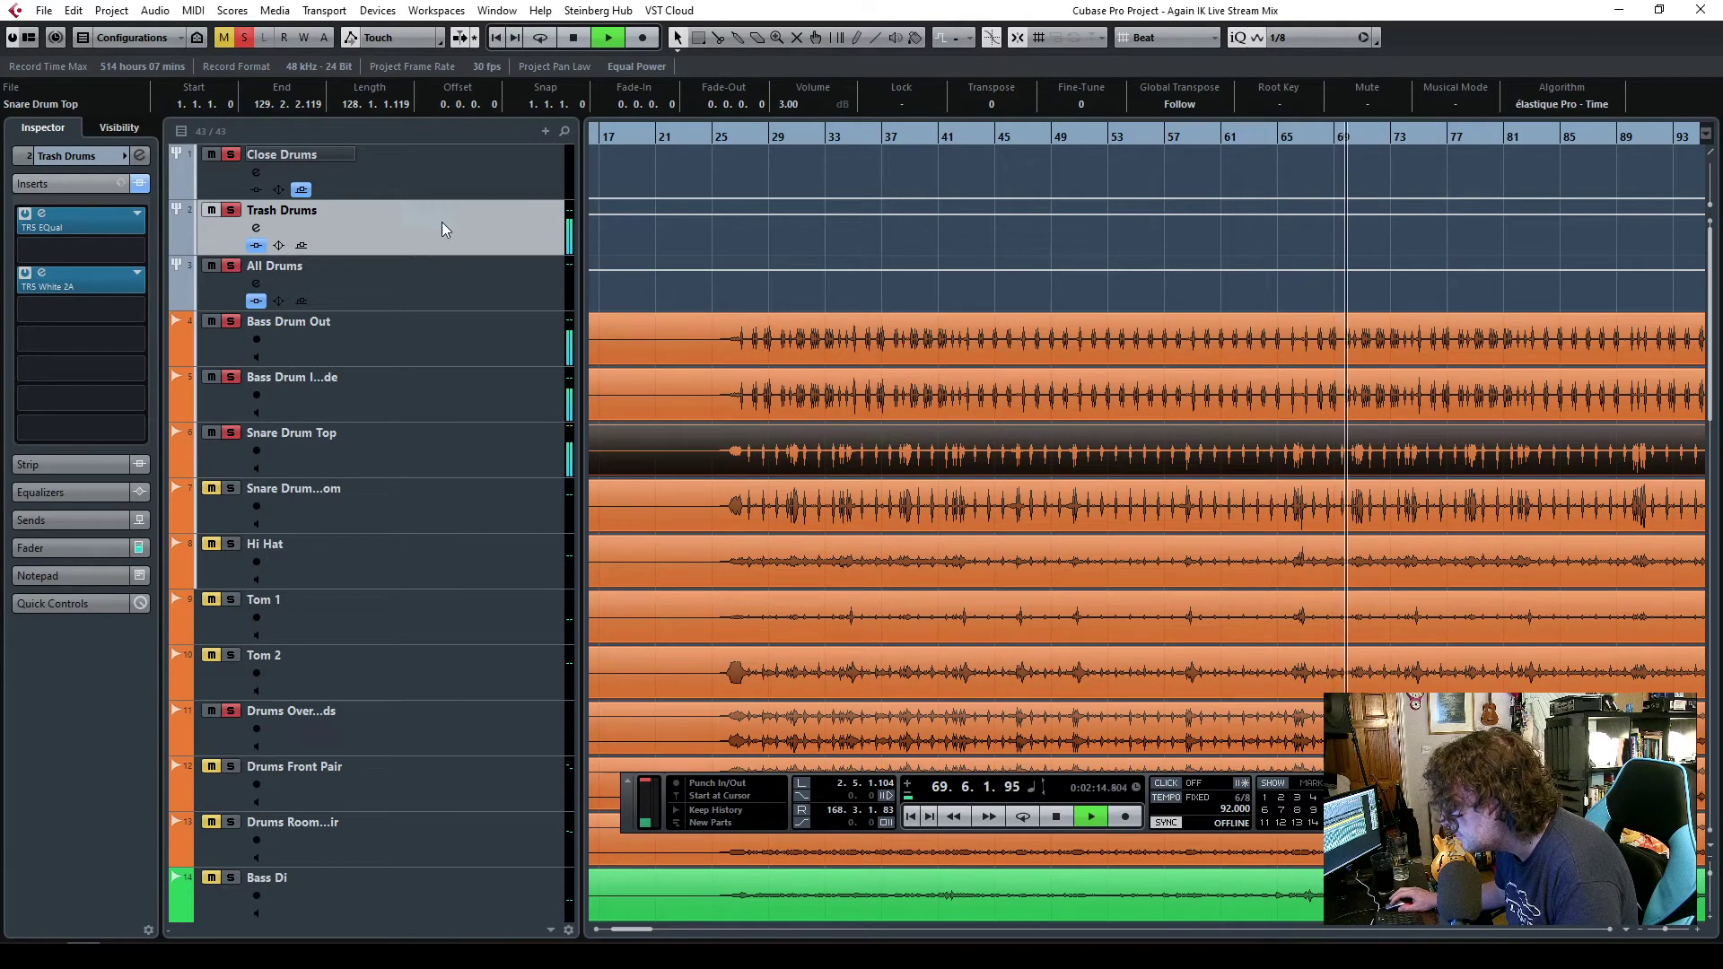
- Route the output of the Trash Drums group to the All Drums group
{"action": "left_click", "coordinate": [63, 157]}
{"action": "left_click", "coordinate": [86, 278]}
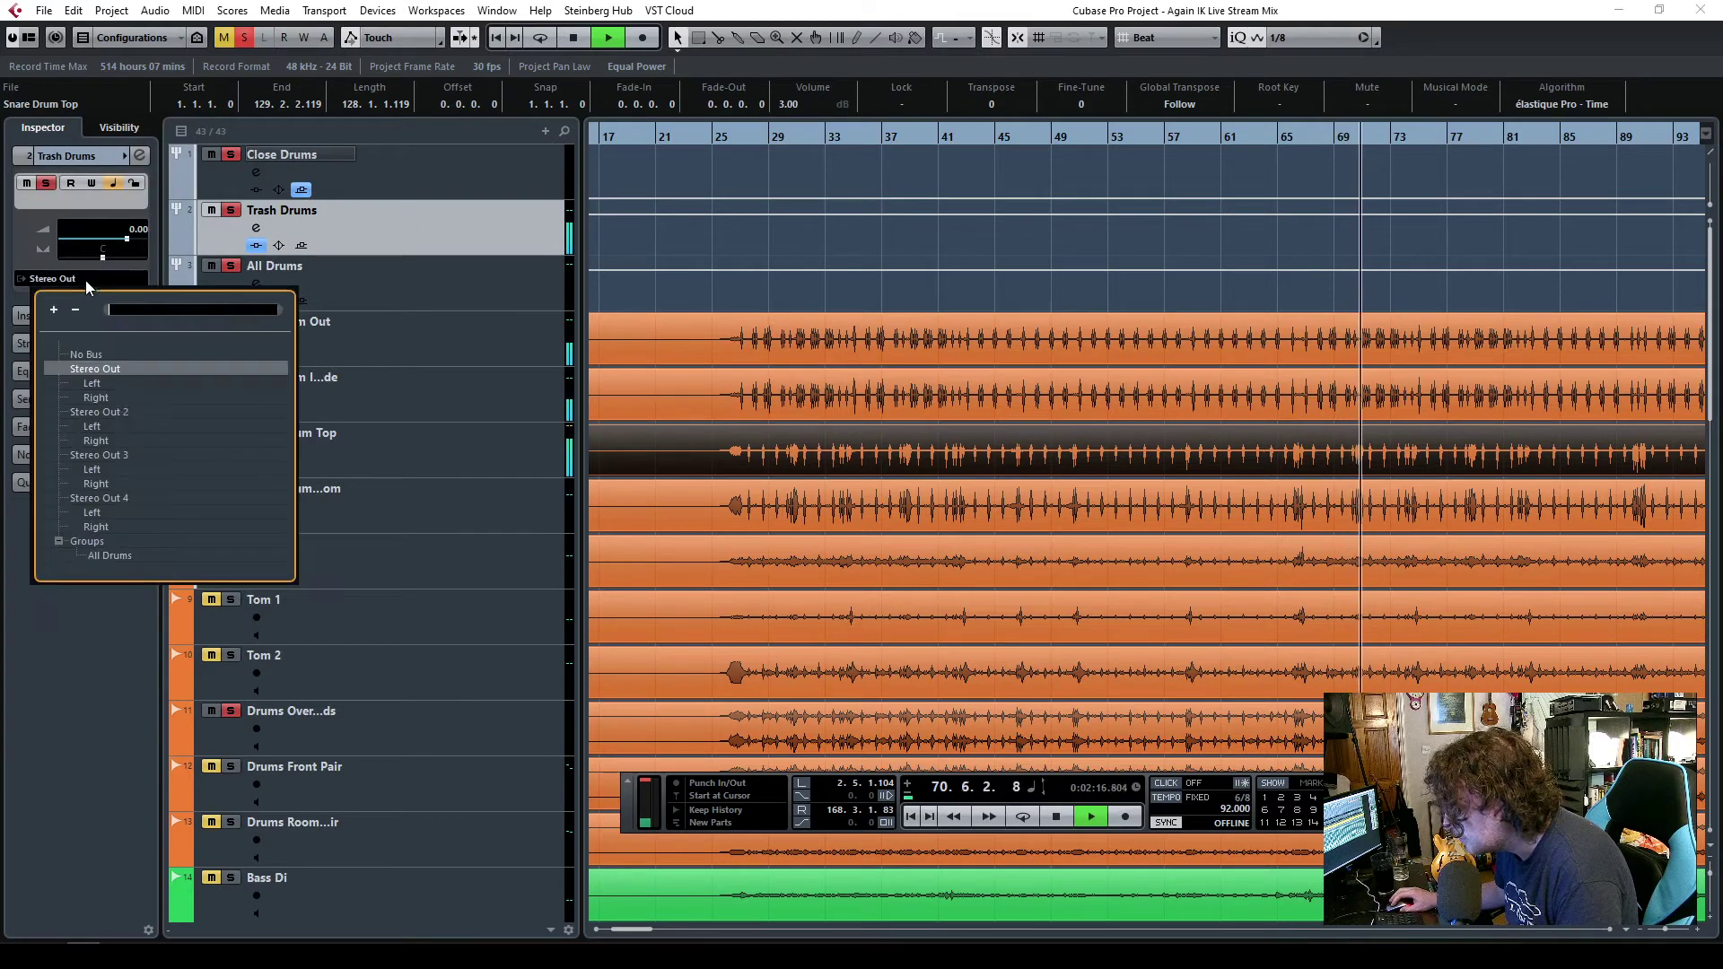
{"action": "left_click", "coordinate": [125, 549]}
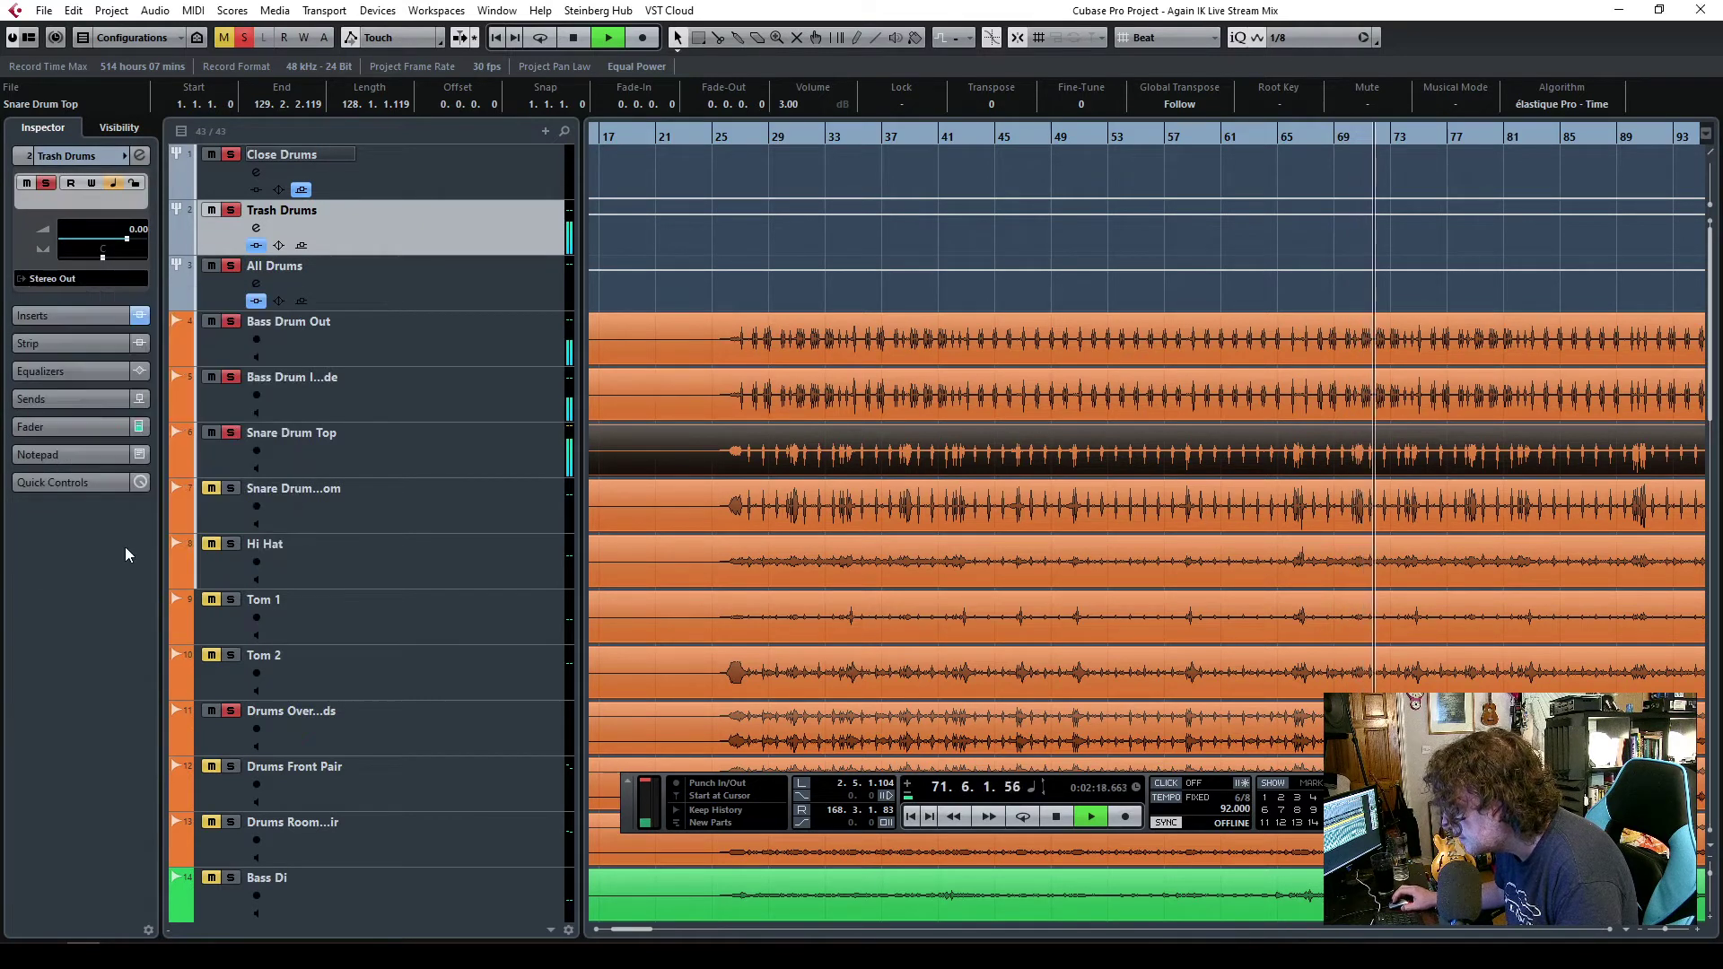
- Pull the Trash Drums fader fully down, clear all solos and stop playback
{"action": "left_click", "coordinate": [72, 427]}
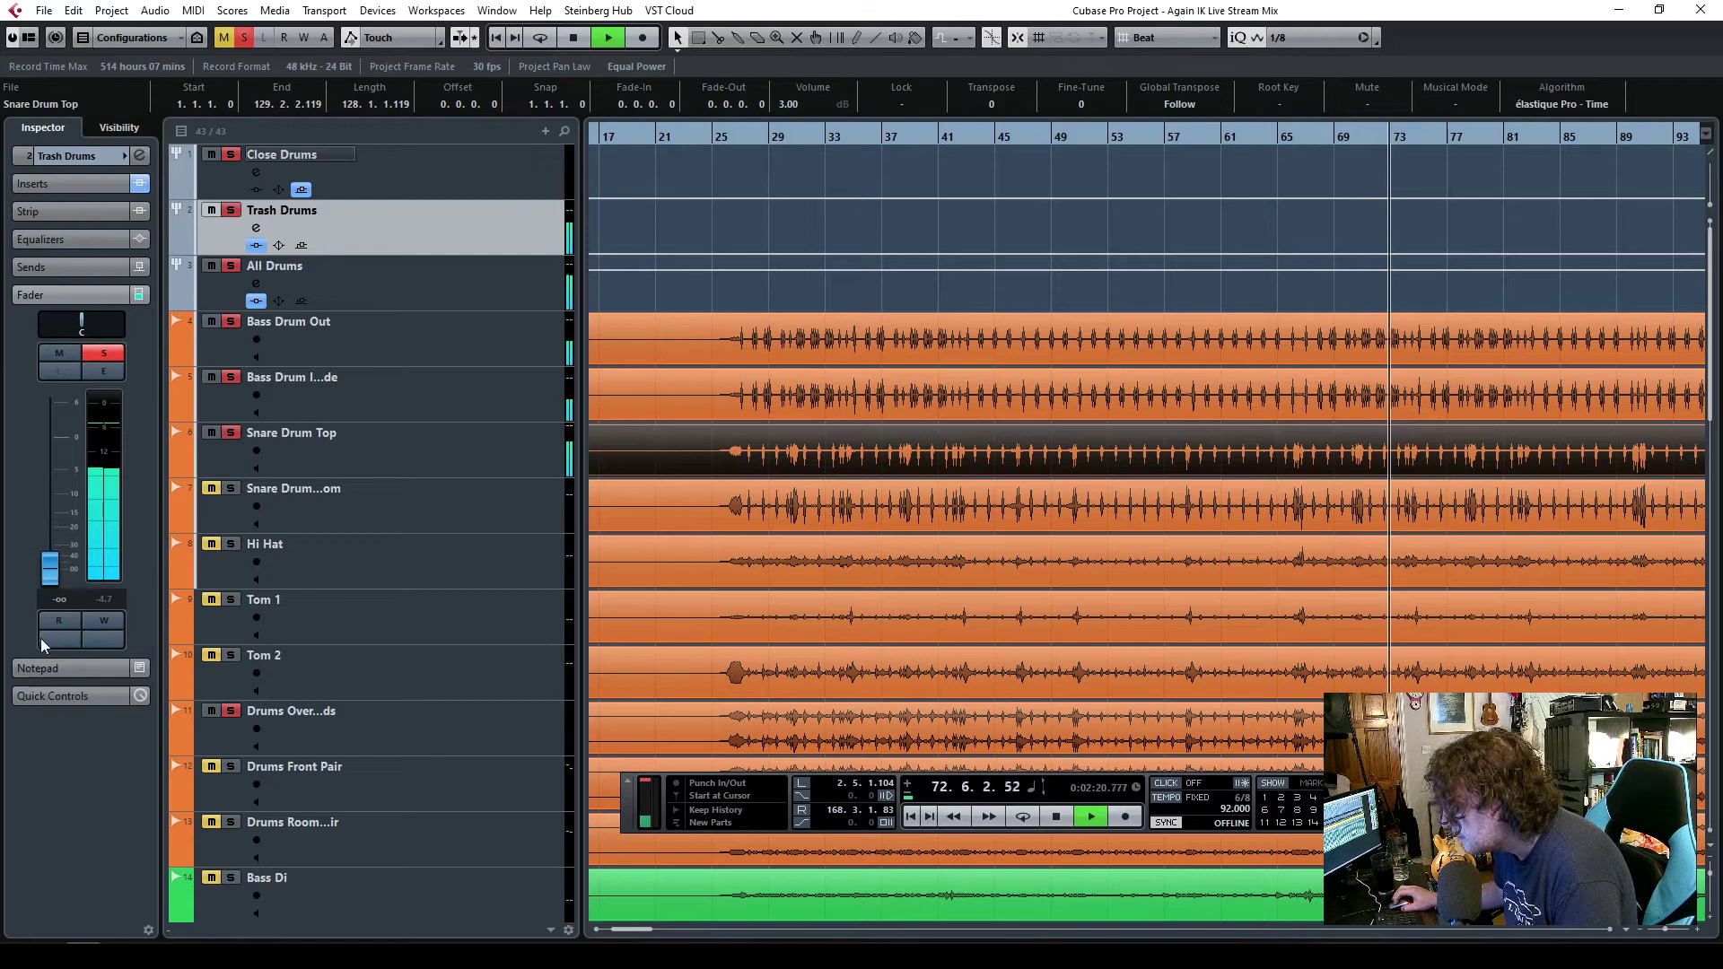
{"action": "left_click", "coordinate": [243, 37]}
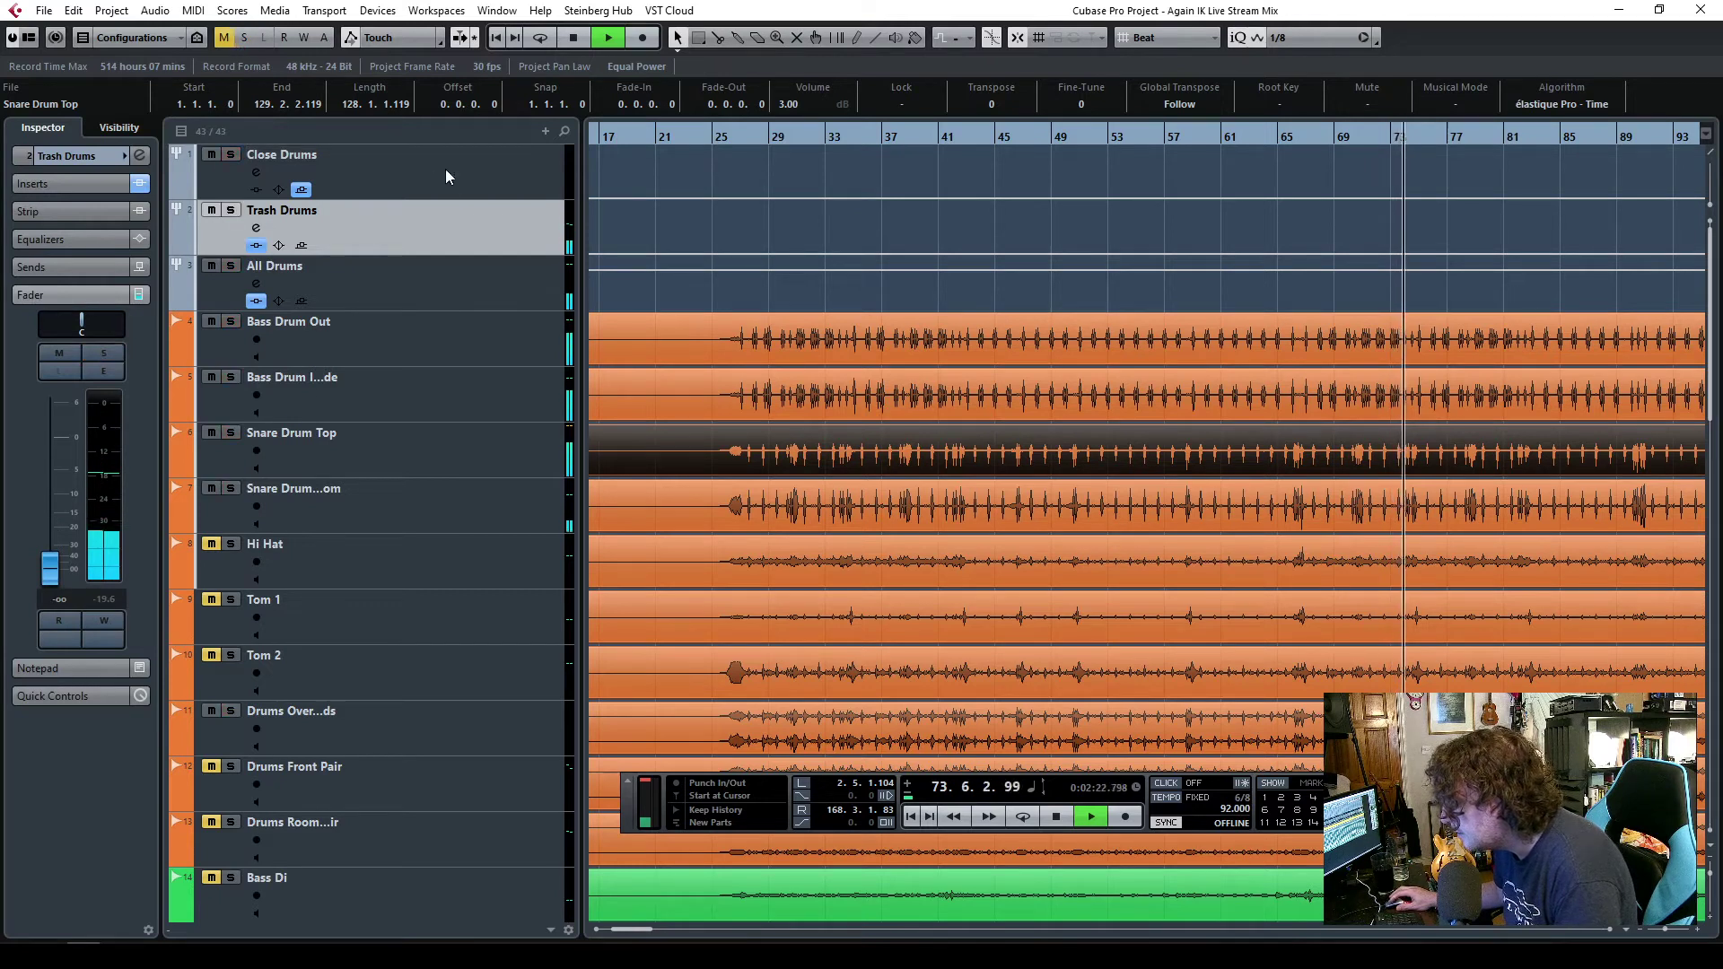
{"action": "left_click", "coordinate": [446, 172]}
{"action": "key", "text": "space"}
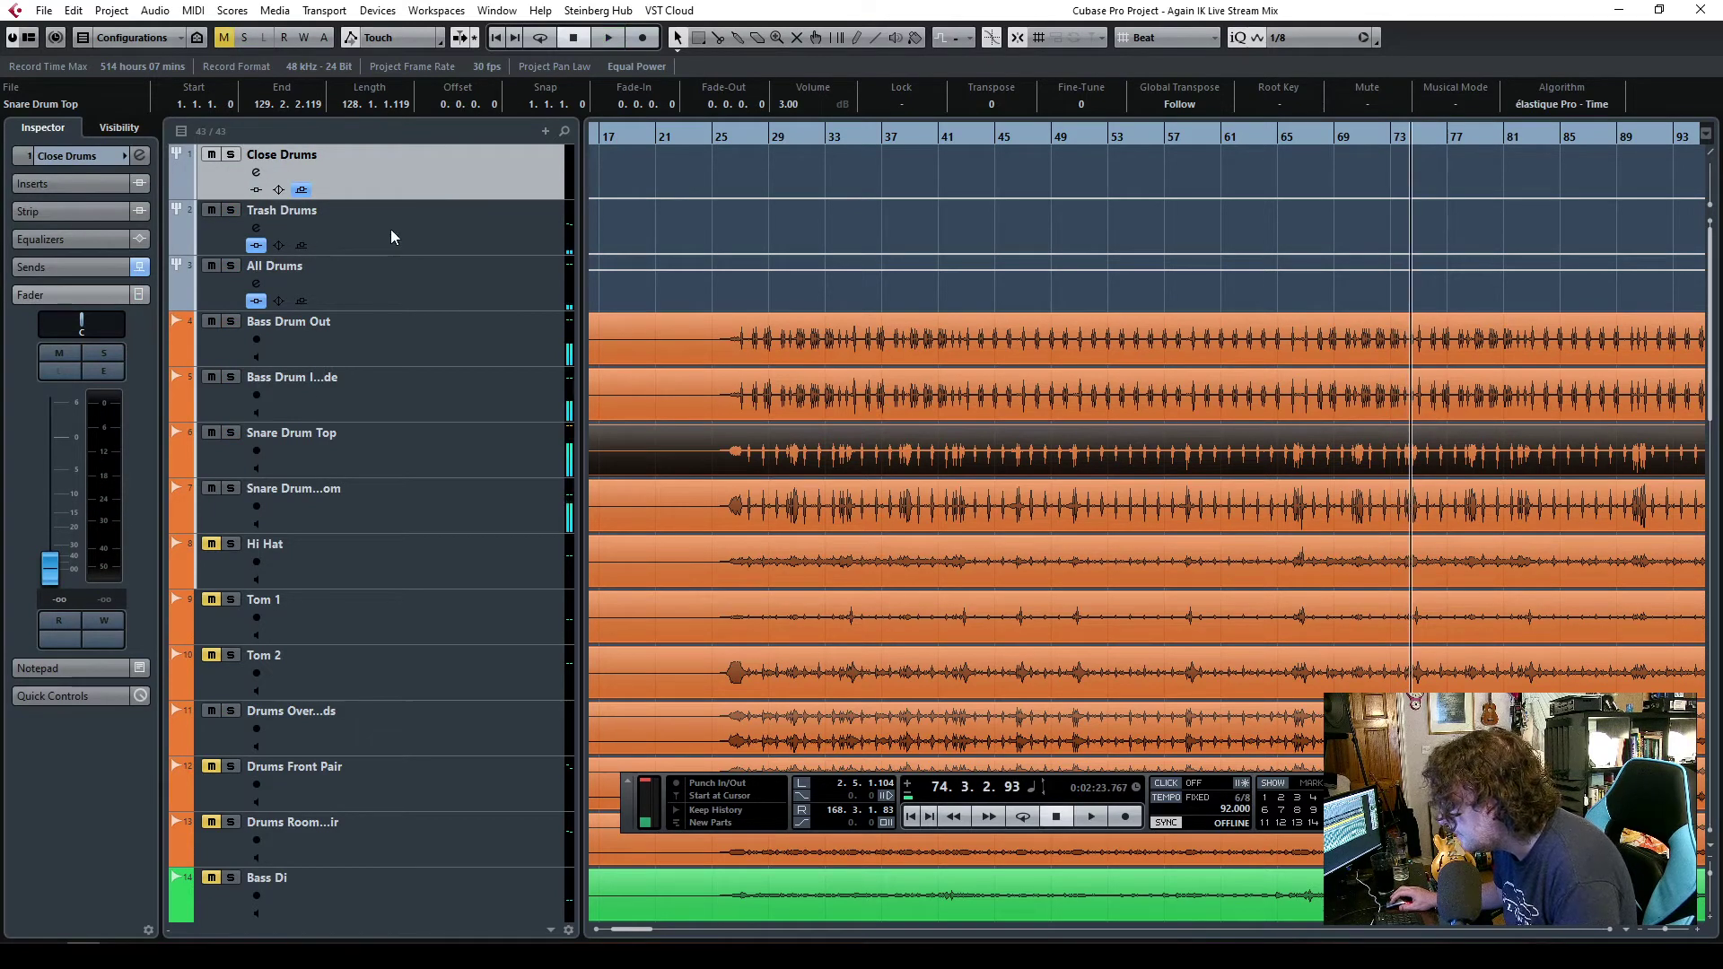
- Route the output of the bottom snare track to the Close Drums group
{"action": "left_click", "coordinate": [387, 284]}
{"action": "left_click", "coordinate": [391, 513]}
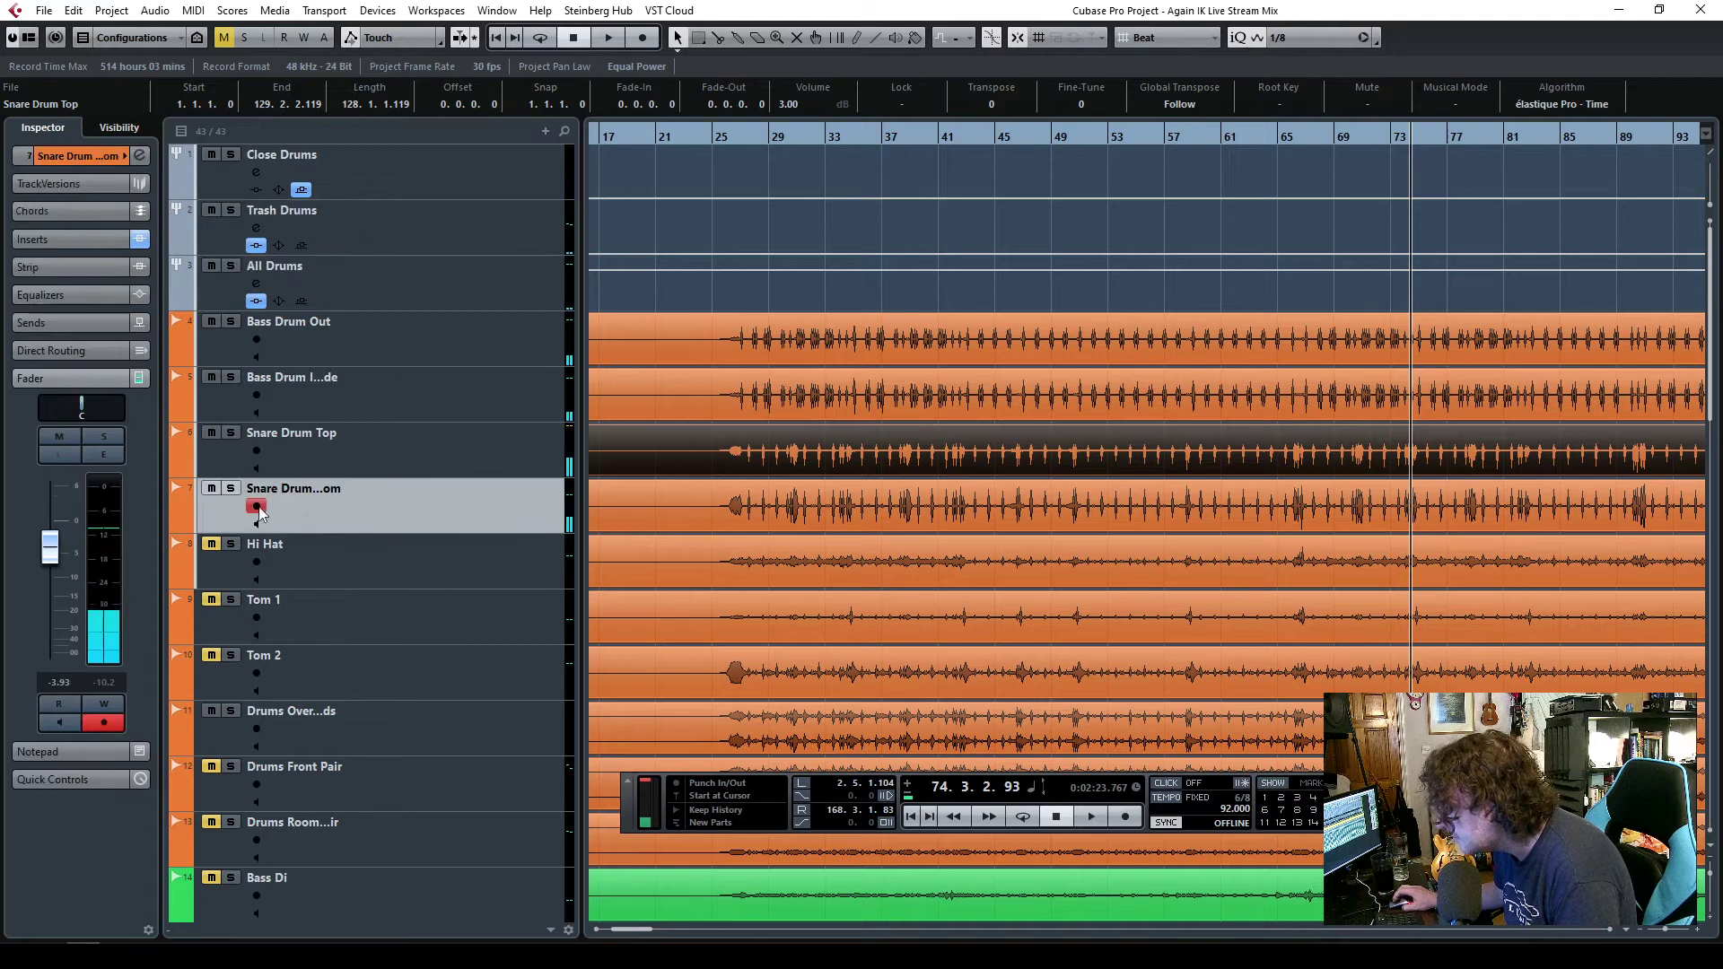
{"action": "left_click", "coordinate": [62, 174]}
{"action": "left_click", "coordinate": [56, 330]}
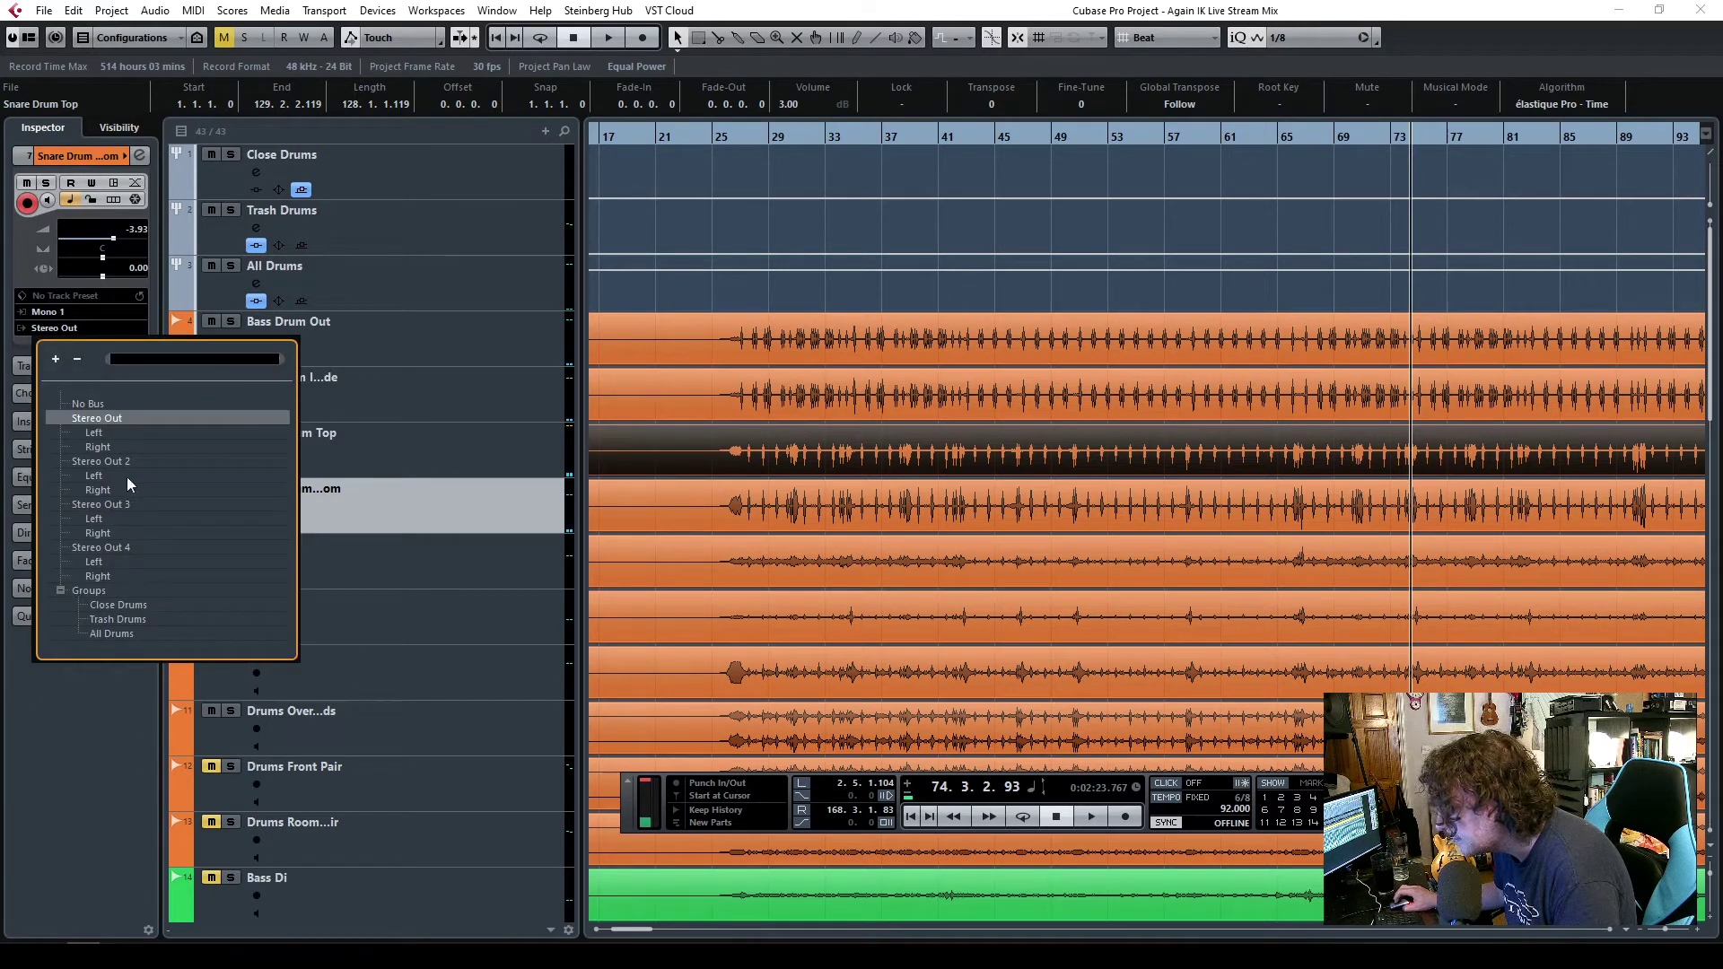
{"action": "left_click", "coordinate": [124, 605]}
- Play from about bar 24, raising the Close Drums fader to 0 dB and the Drums Overheads fader to about -15.8 dB
{"action": "left_click", "coordinate": [696, 142]}
{"action": "key", "text": "space"}
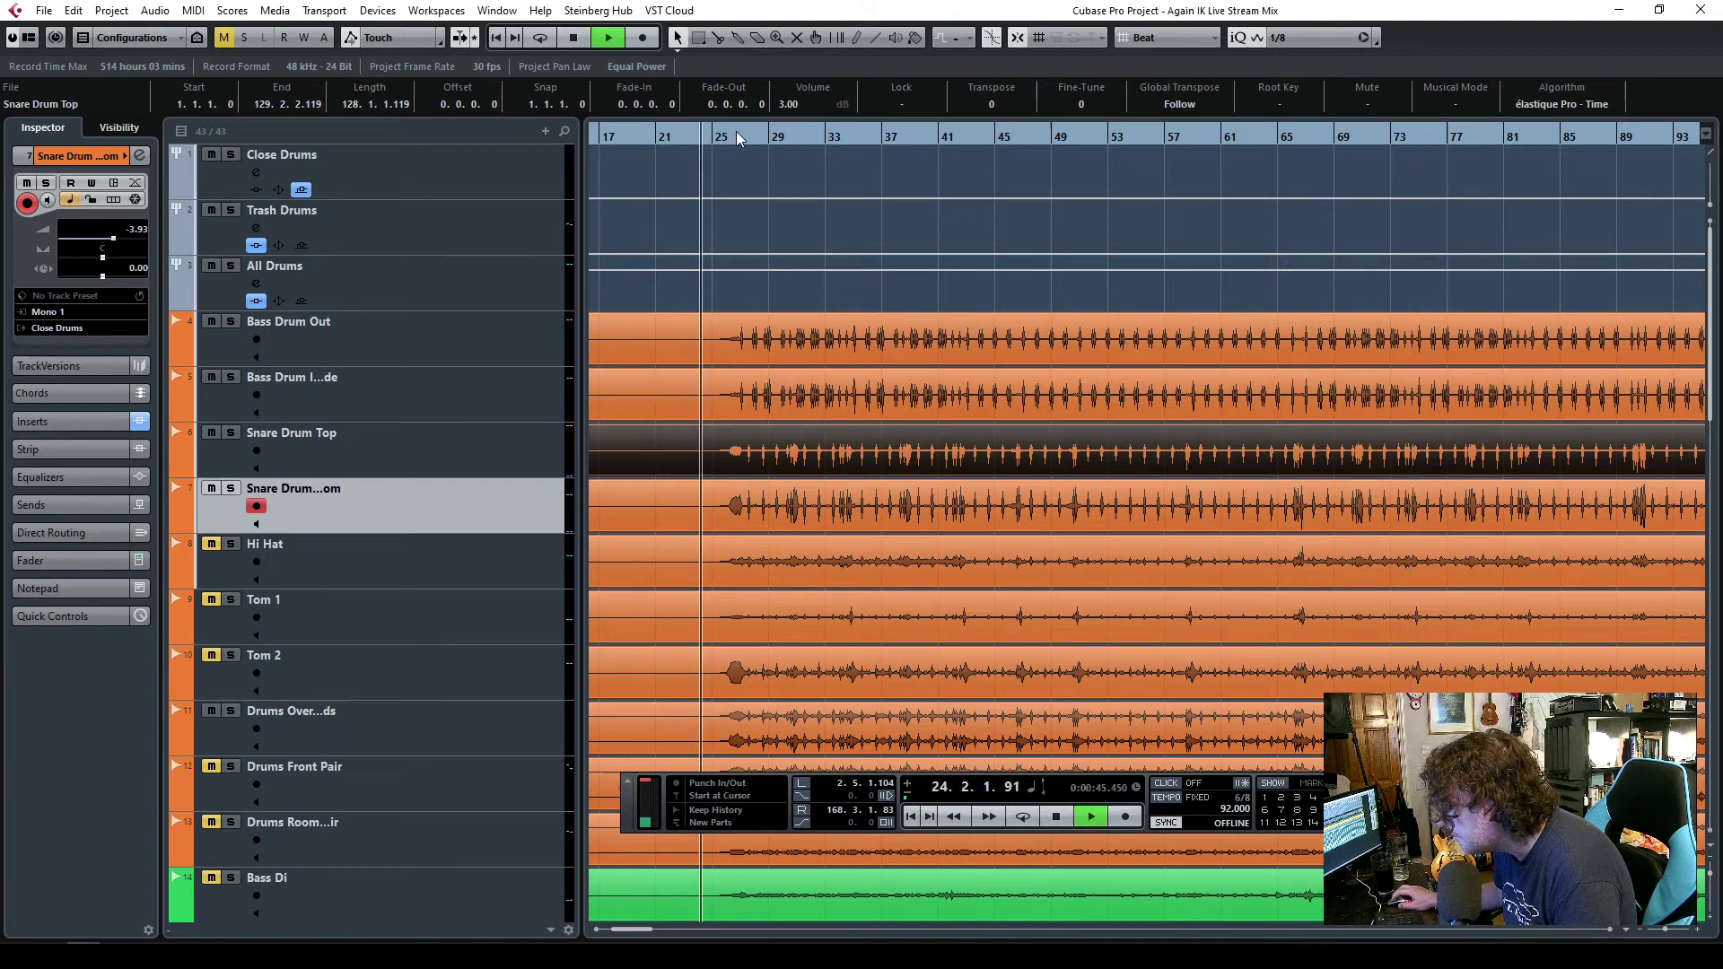
{"action": "left_click", "coordinate": [418, 178]}
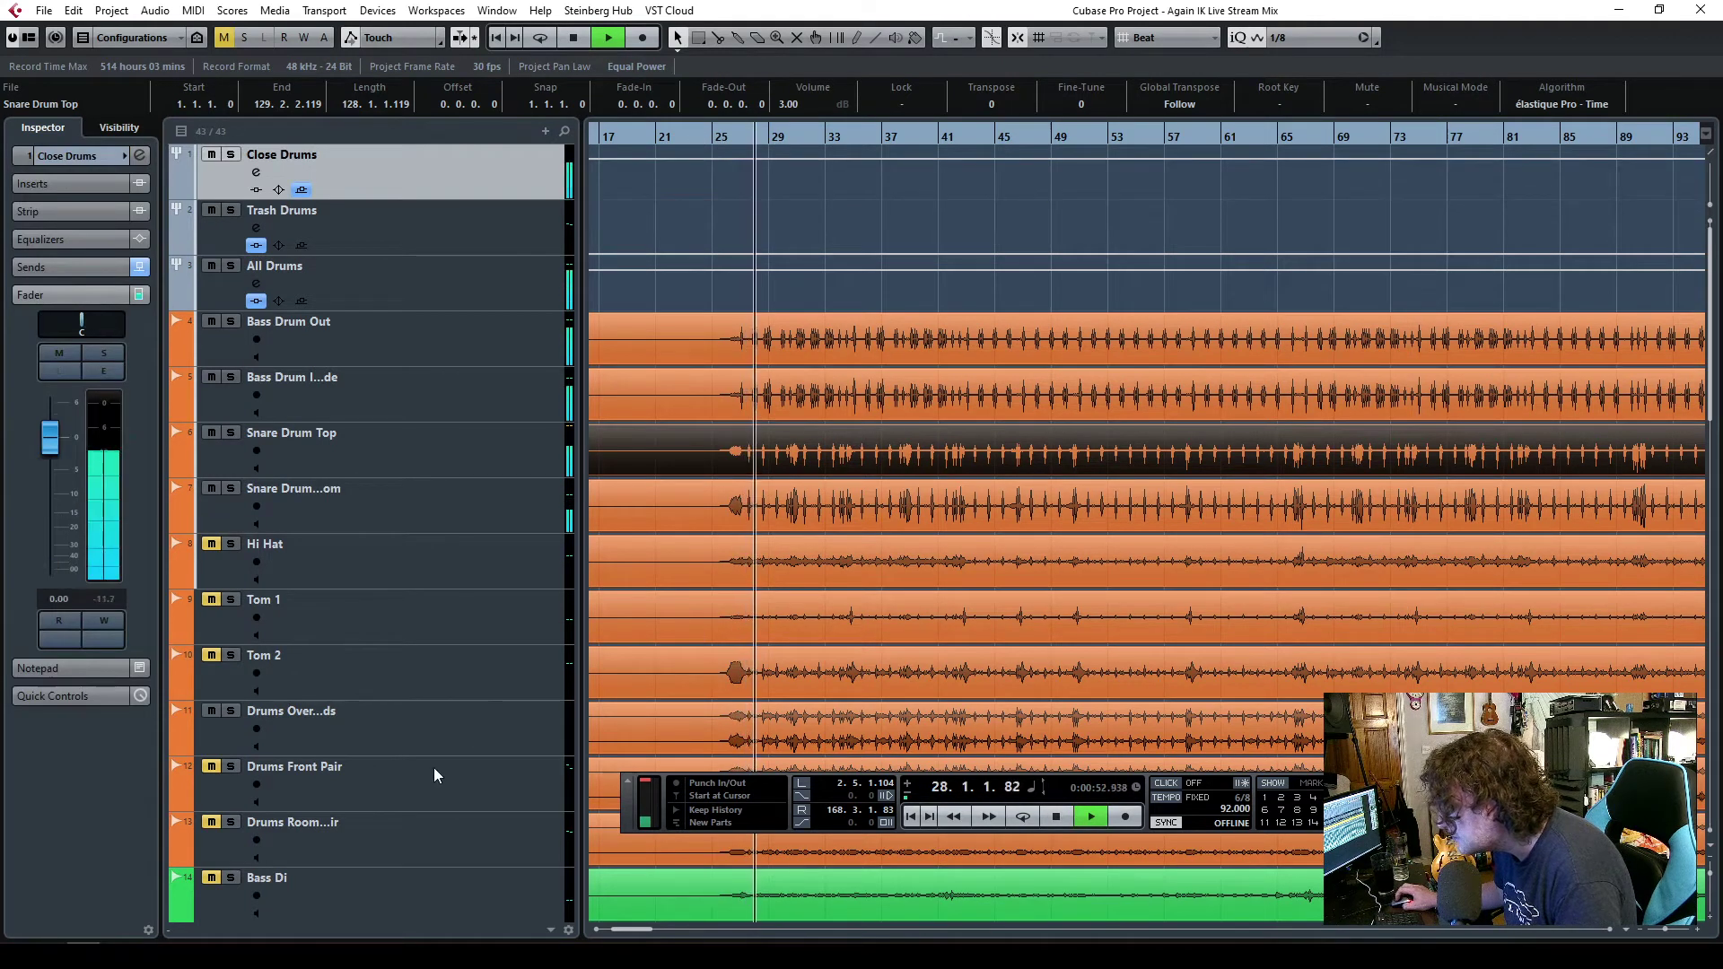
{"action": "left_click", "coordinate": [427, 727]}
{"action": "left_click", "coordinate": [50, 558]}
{"action": "left_click_drag", "start_coordinate": [50, 650], "coordinate": [51, 606]}
- Blend in the Trash Drums group by raising its fader to about -8.8 dB, stopping playback before the final adjustment
{"action": "left_click", "coordinate": [481, 237]}
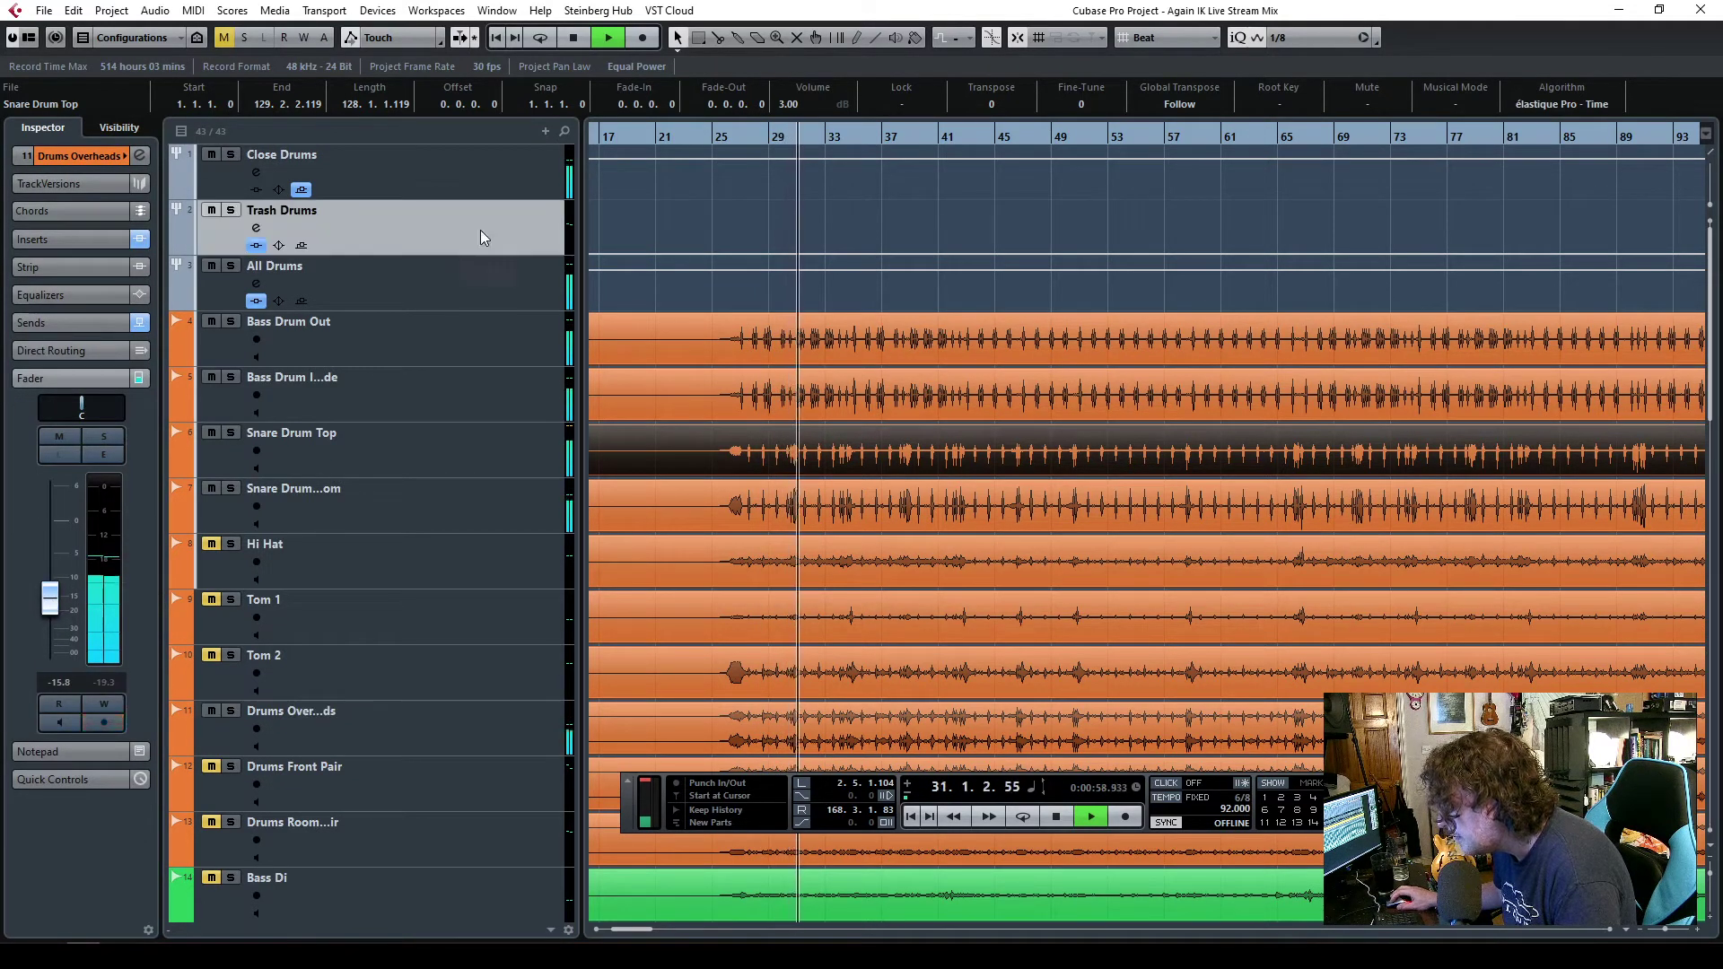
{"action": "left_click_drag", "start_coordinate": [50, 574], "coordinate": [52, 486]}
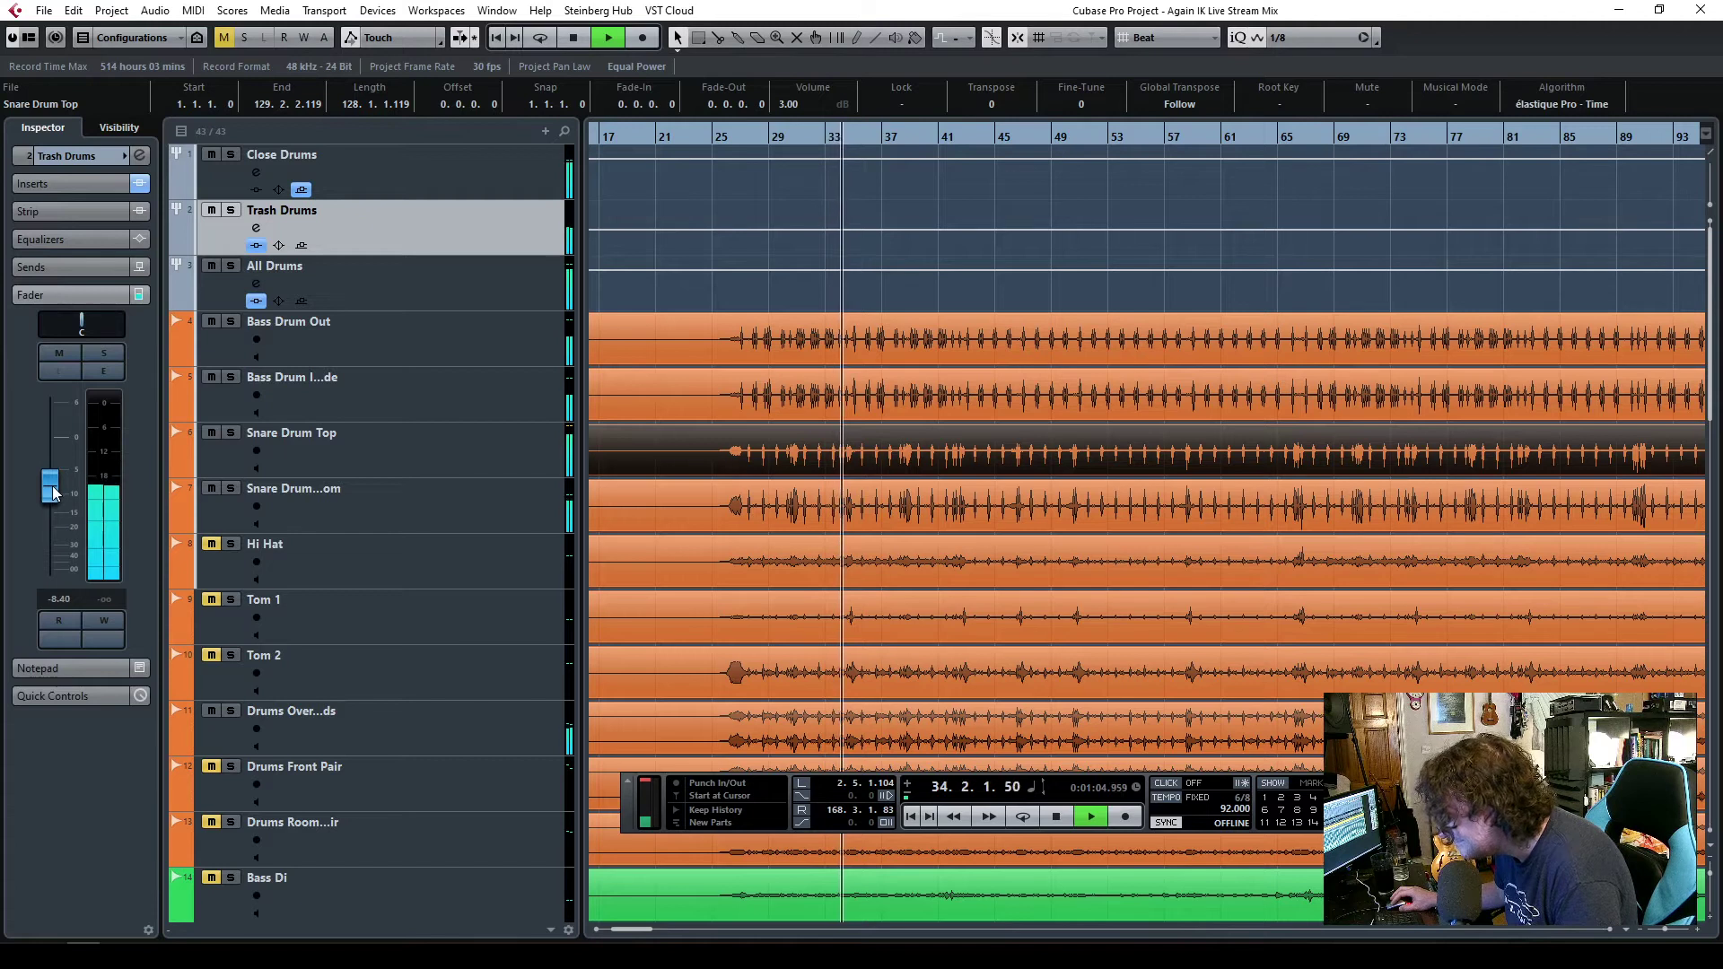
{"action": "key", "text": "space"}
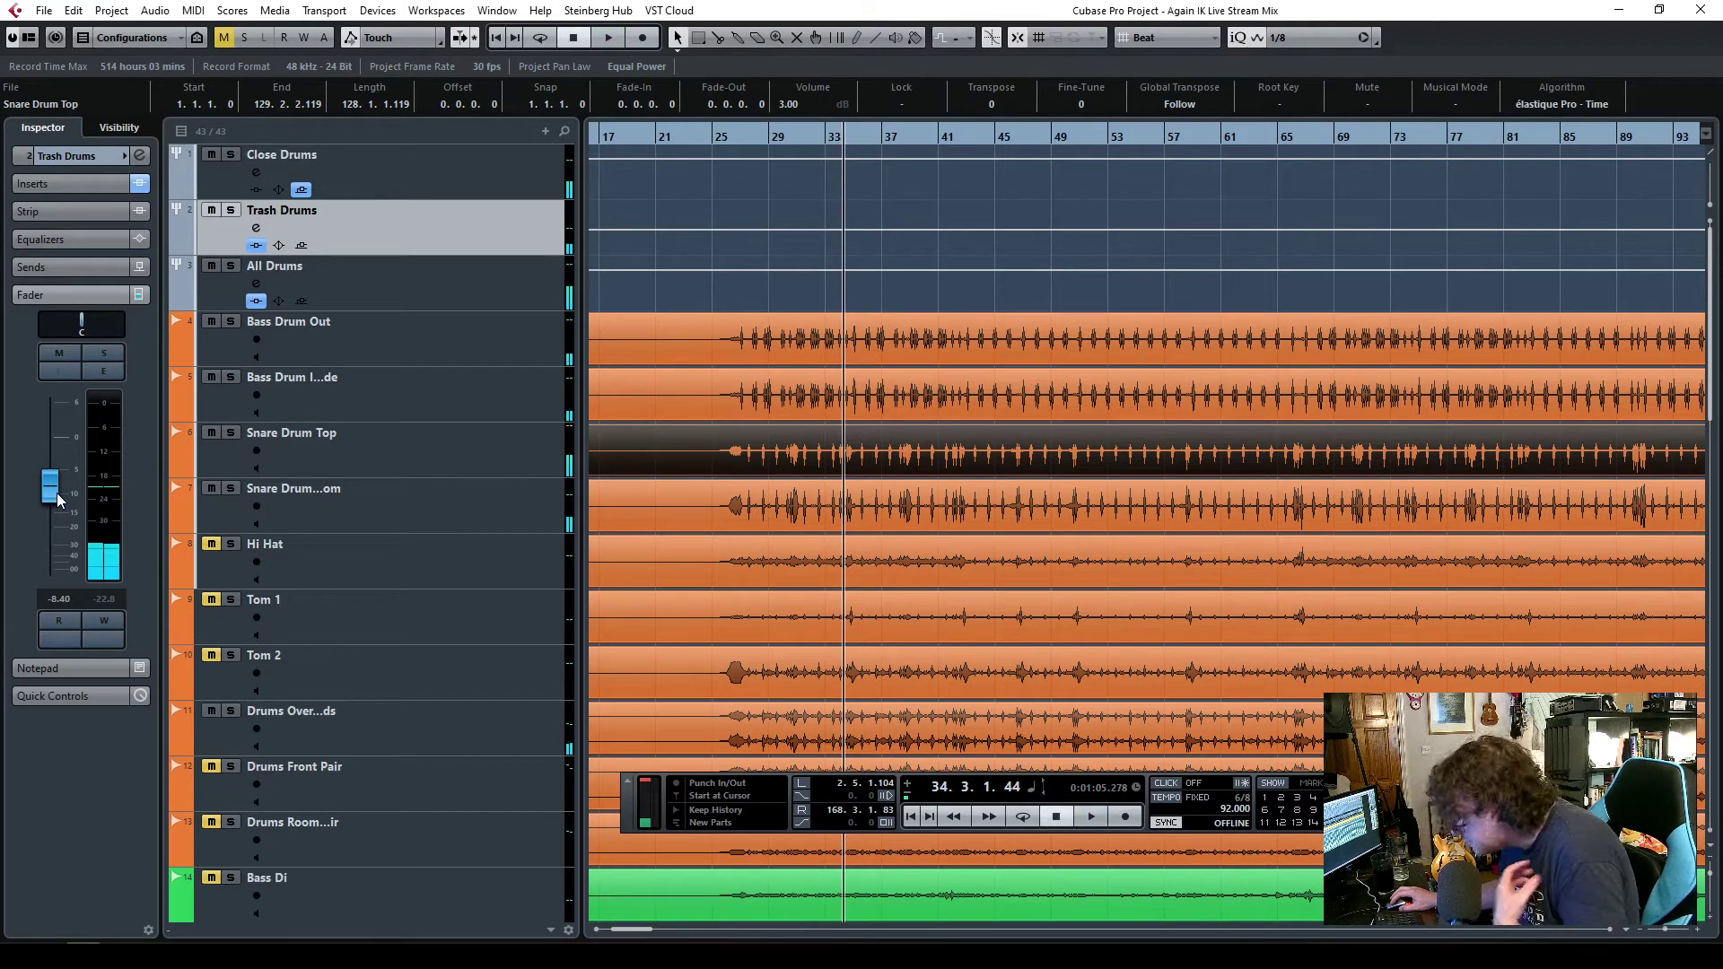
{"action": "left_click_drag", "start_coordinate": [56, 492], "coordinate": [49, 494]}
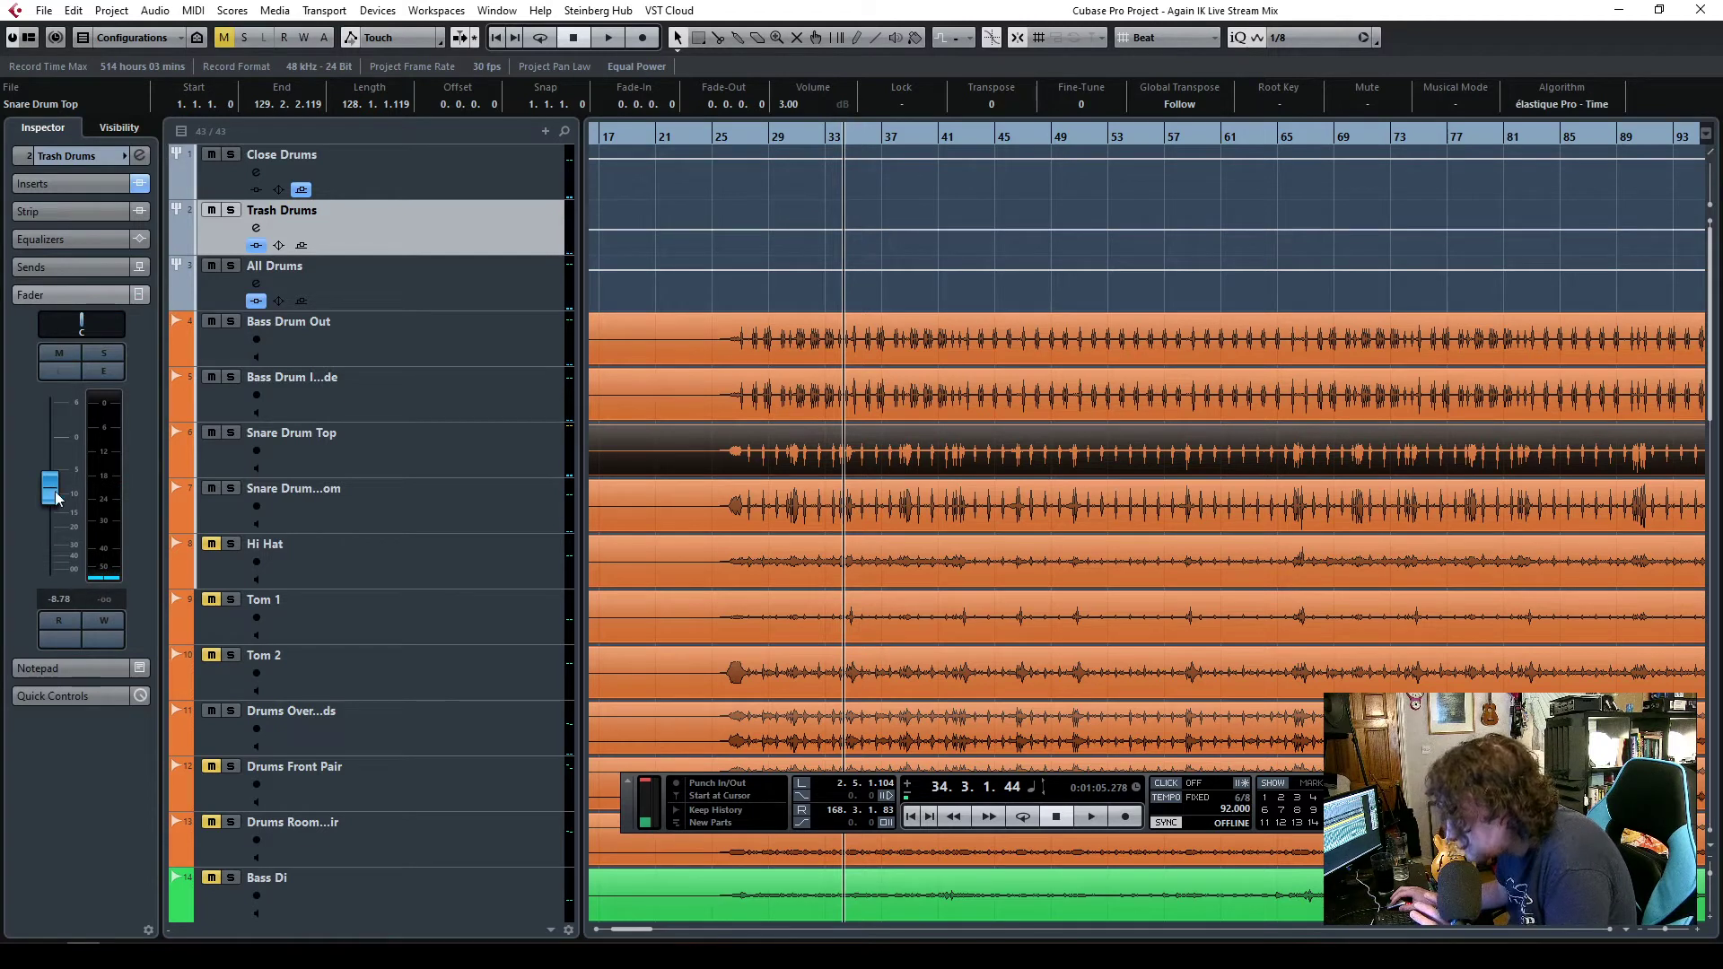
- Replay from bar 27, compare the mix with the Trash Drums fader fully down, and bring it back to about -8.0 dB
{"action": "left_click", "coordinate": [746, 139]}
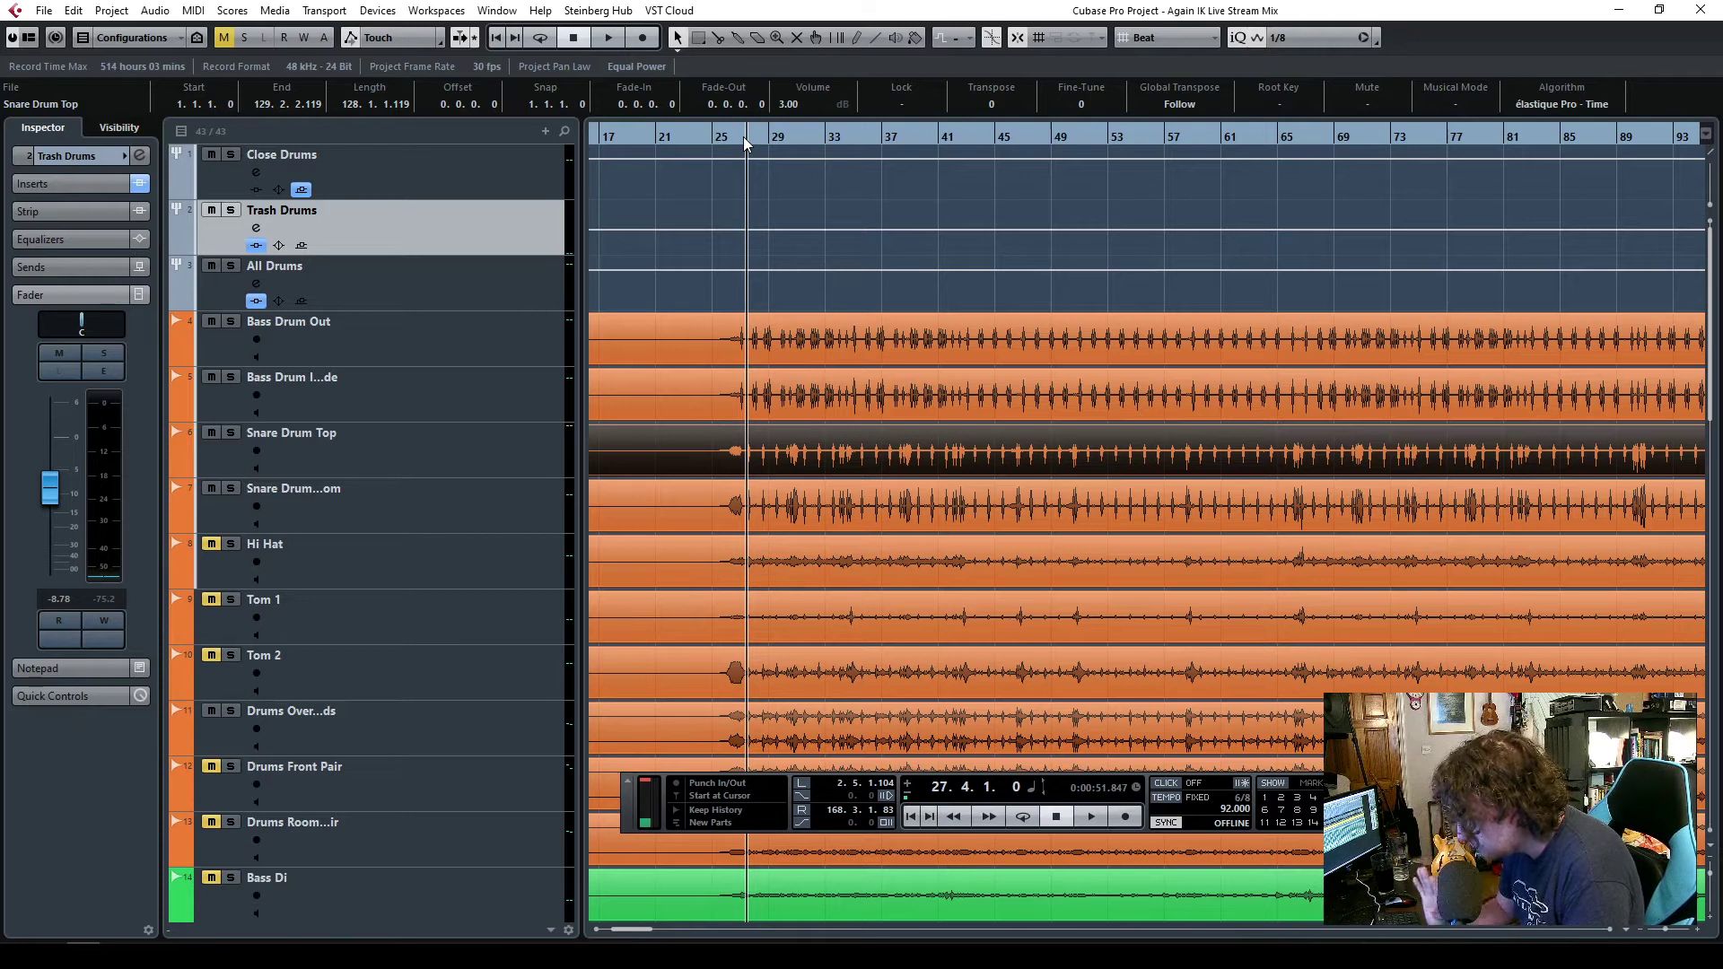
{"action": "key", "text": "space"}
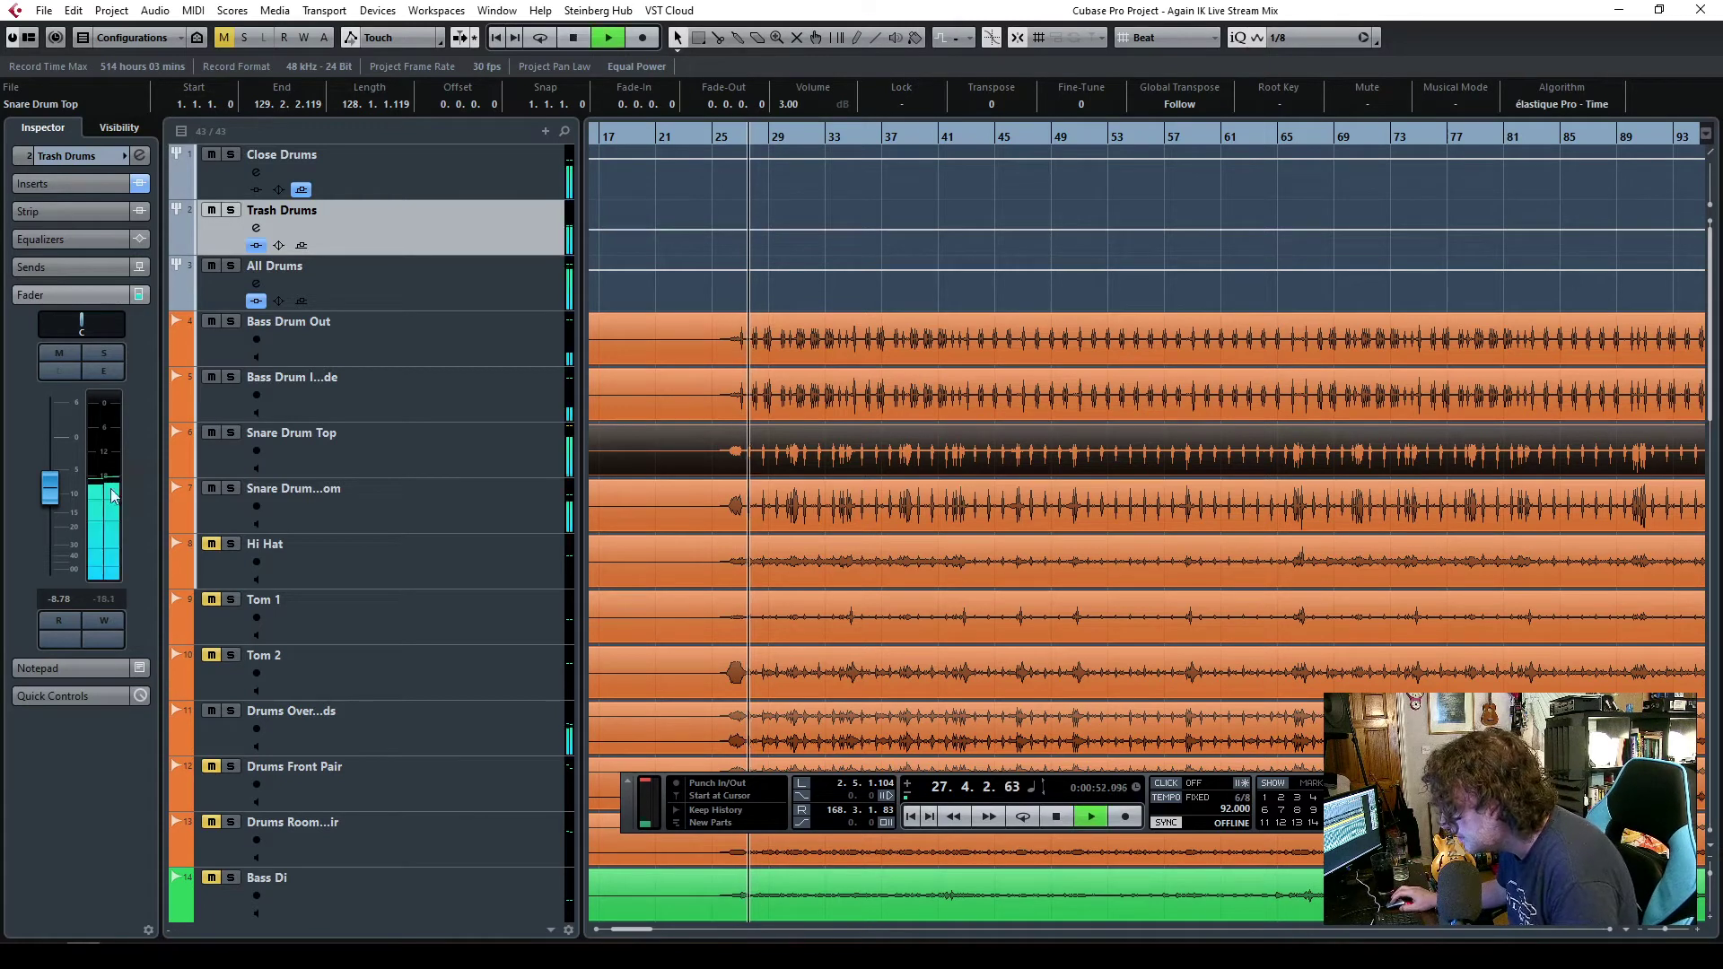
{"action": "left_click_drag", "start_coordinate": [52, 486], "coordinate": [49, 580]}
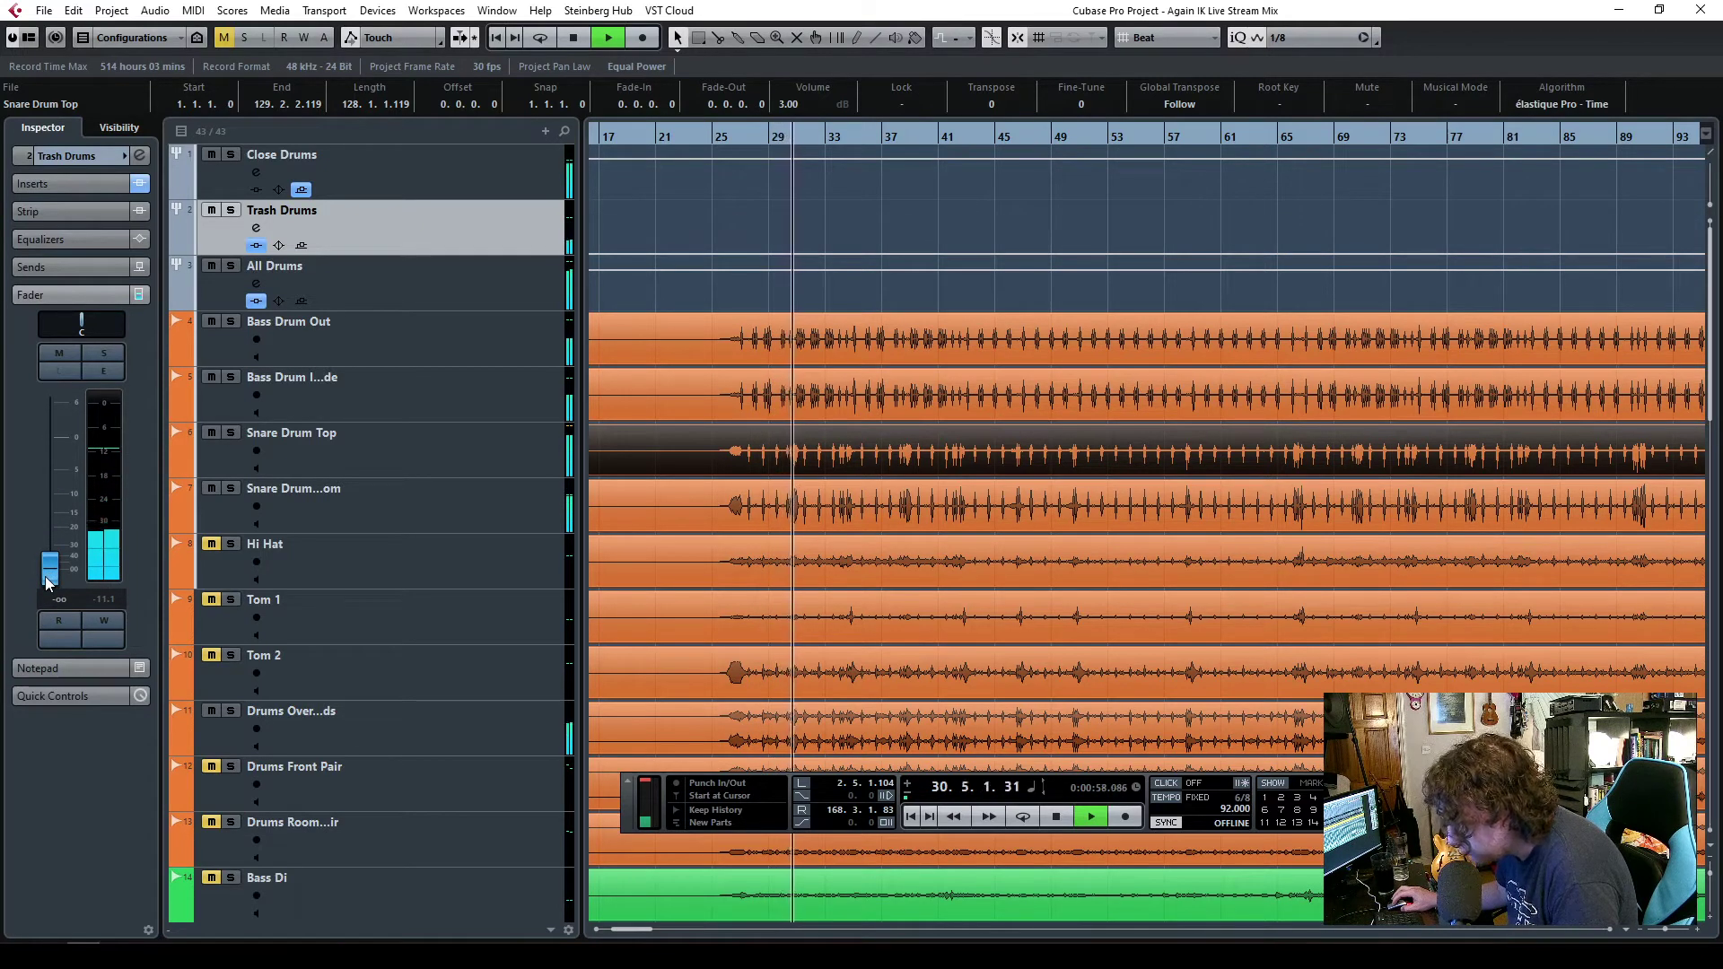
{"action": "left_click_drag", "start_coordinate": [46, 582], "coordinate": [54, 490]}
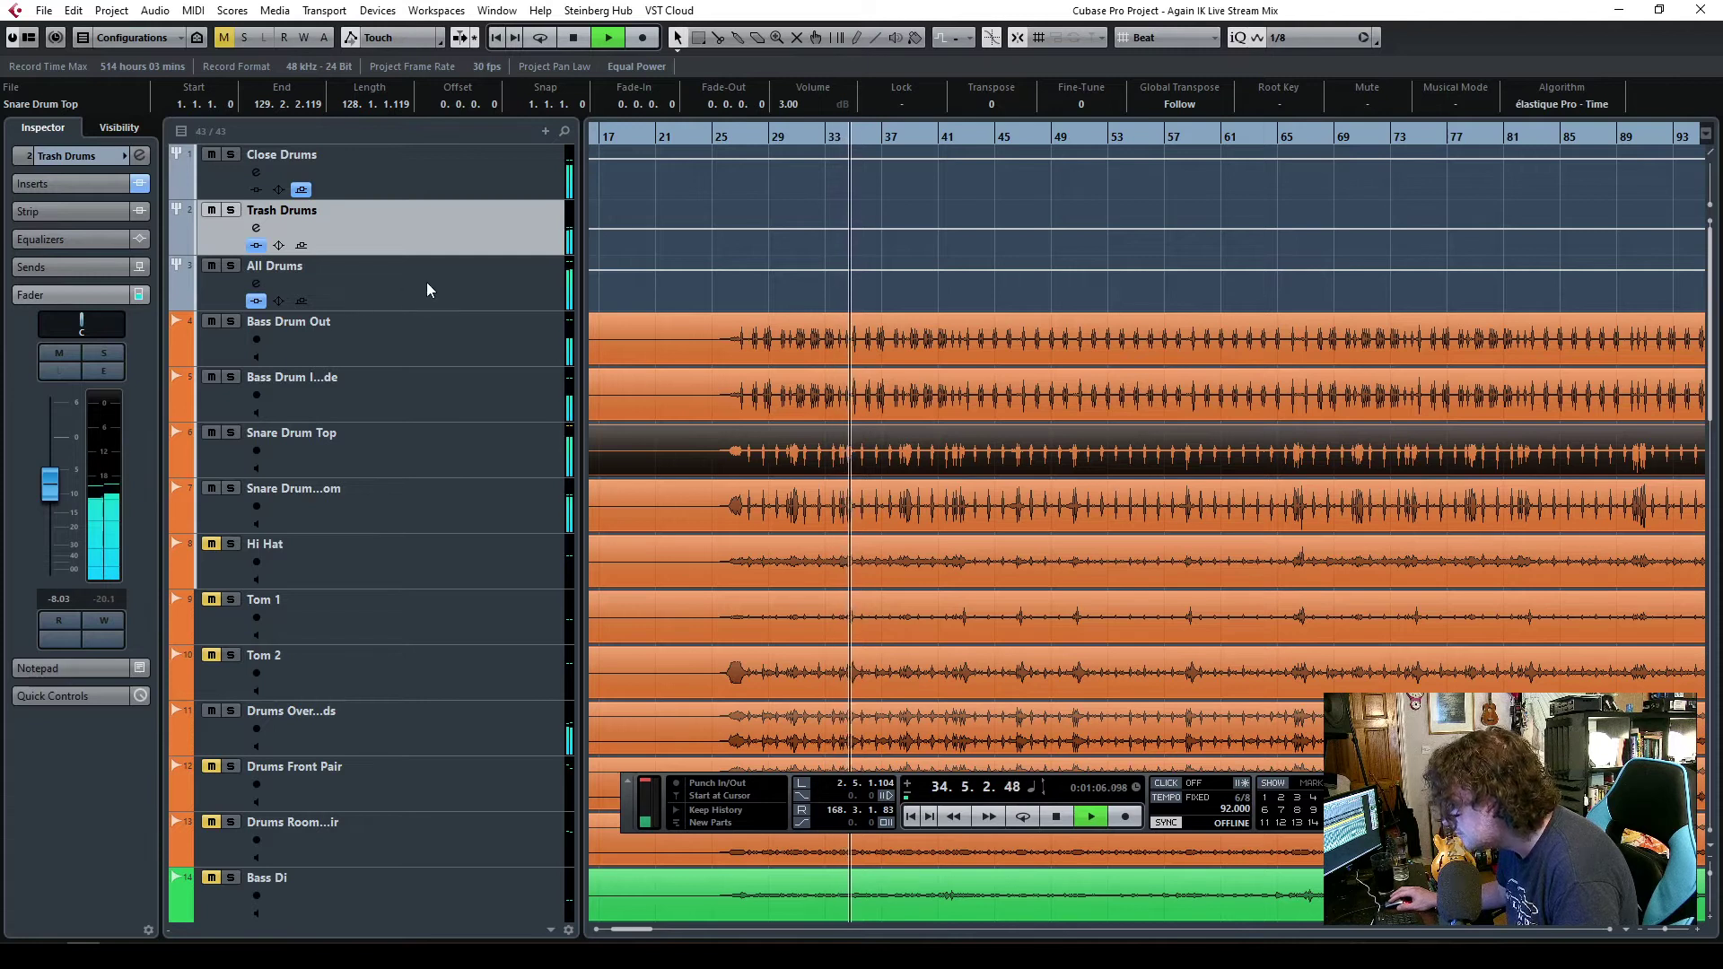
- Fine-tune the high-frequency attenuation of the TR5 EQP-1A equalizer inserted on the All Drums group during playback
{"action": "left_click", "coordinate": [299, 266]}
{"action": "left_click", "coordinate": [62, 184]}
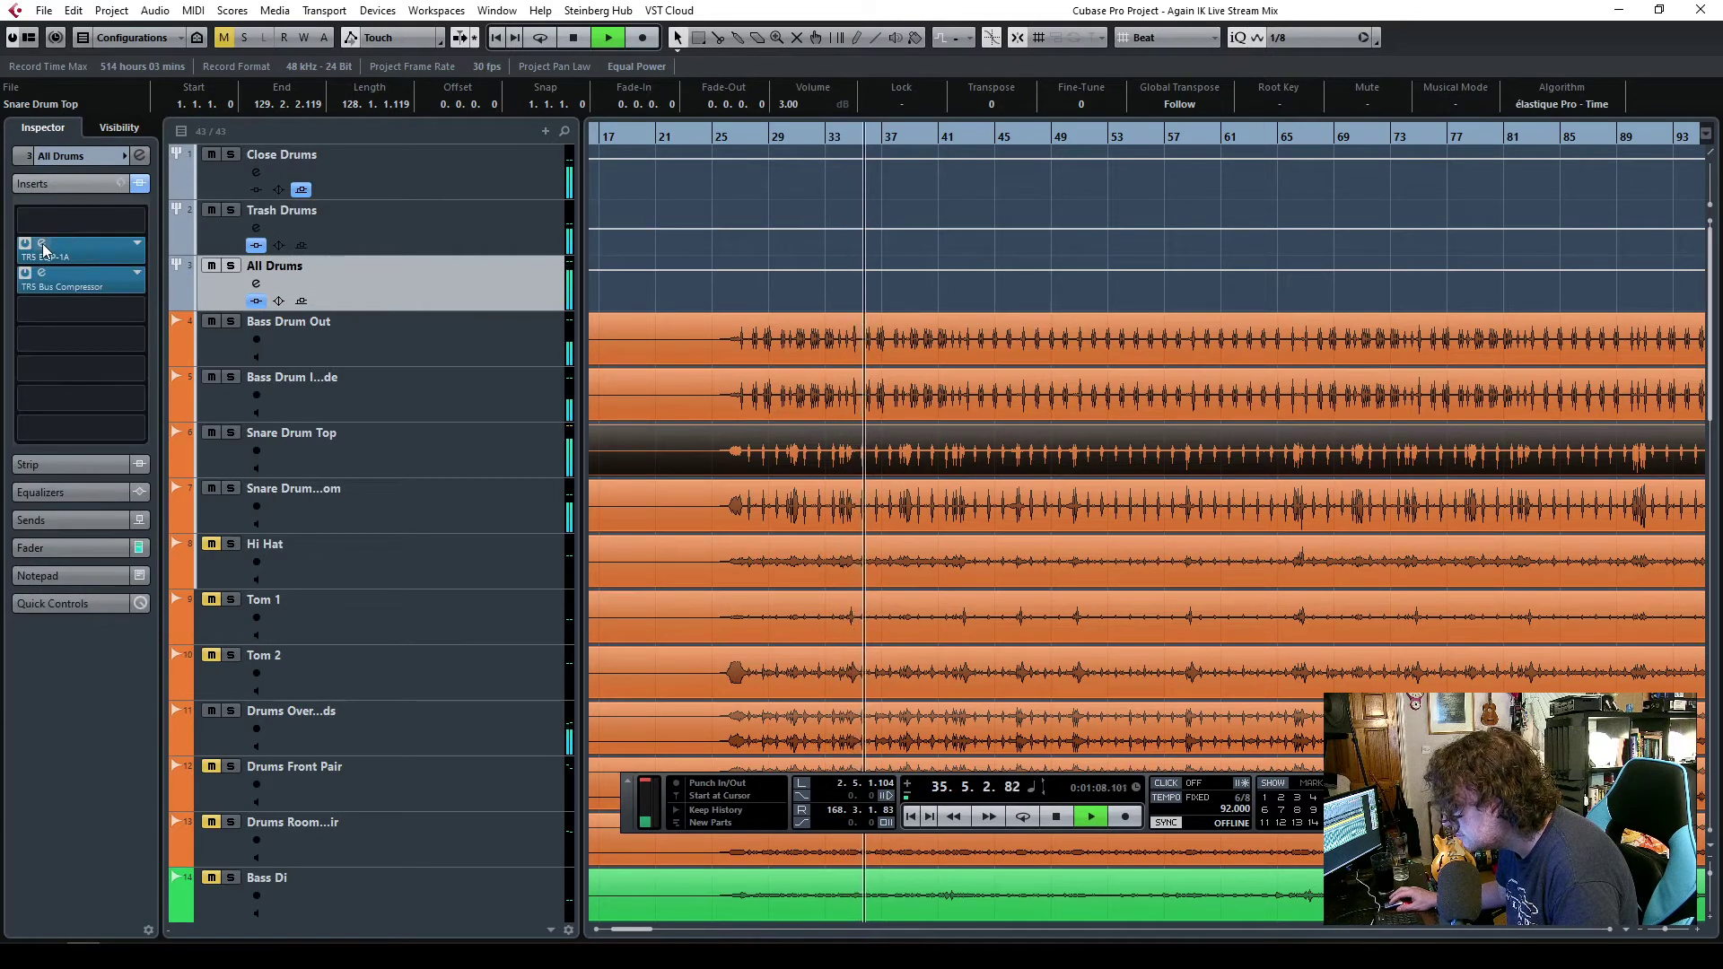
{"action": "left_click", "coordinate": [42, 244]}
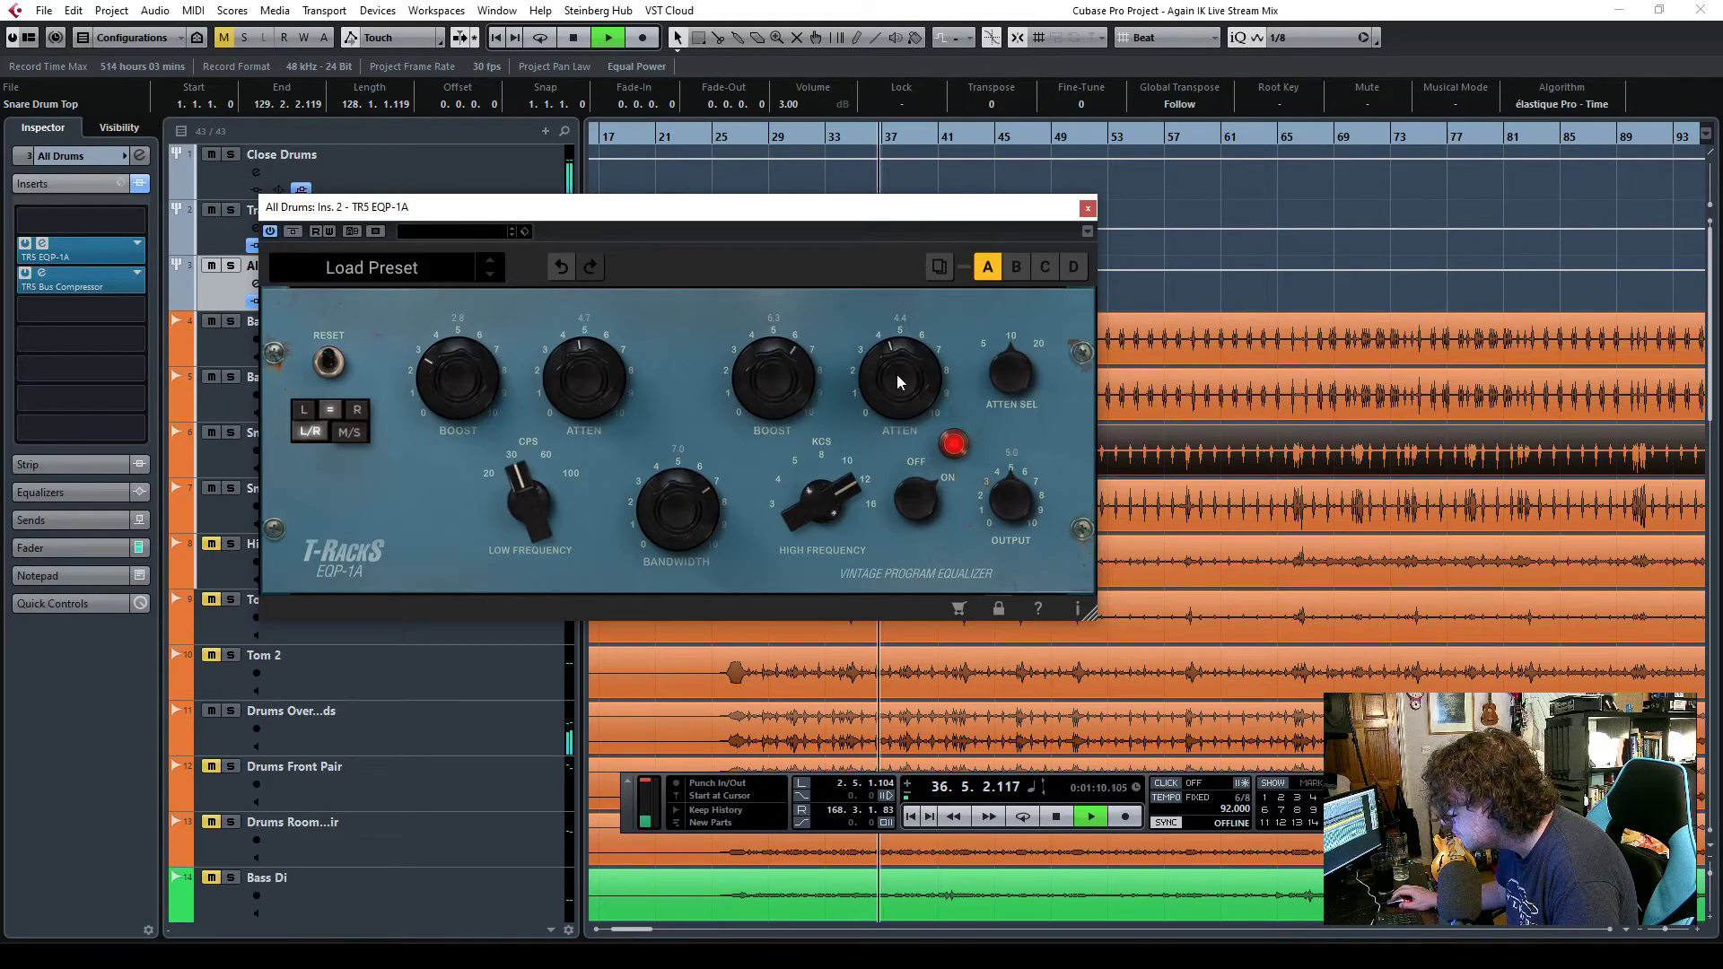
{"action": "left_click_drag", "start_coordinate": [890, 355], "coordinate": [883, 395]}
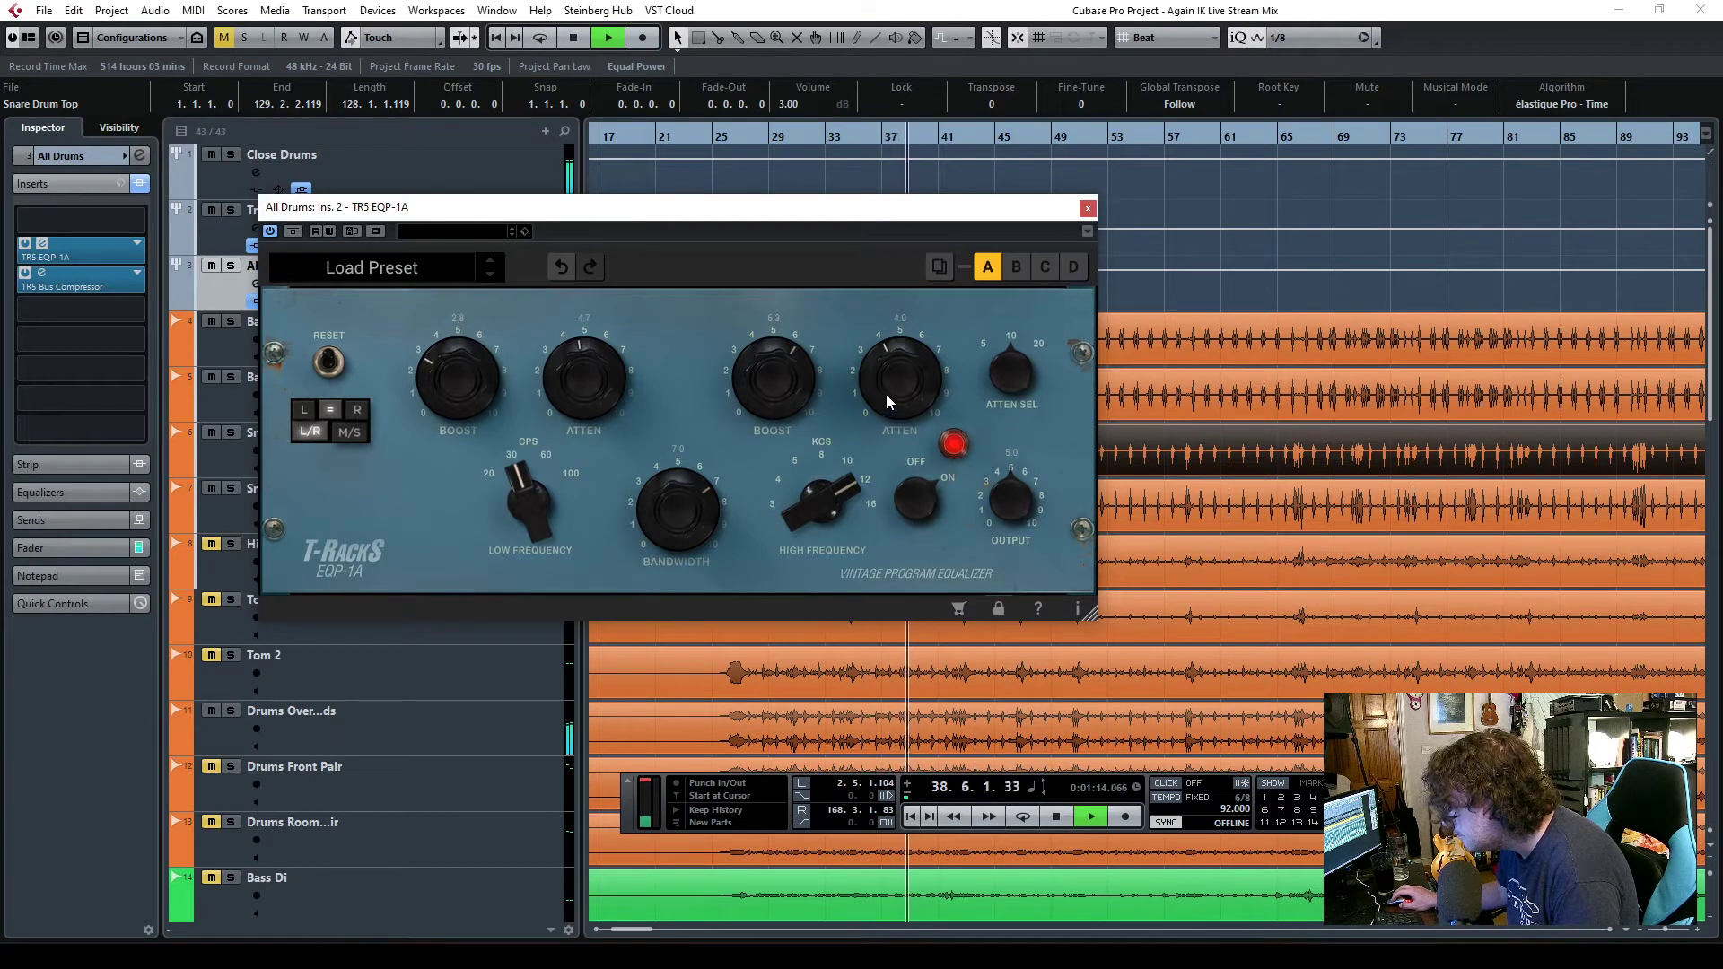
{"action": "left_click", "coordinate": [1085, 211]}
{"action": "scroll", "coordinate": [790, 557], "scroll_direction": "down", "scroll_amount": 5}
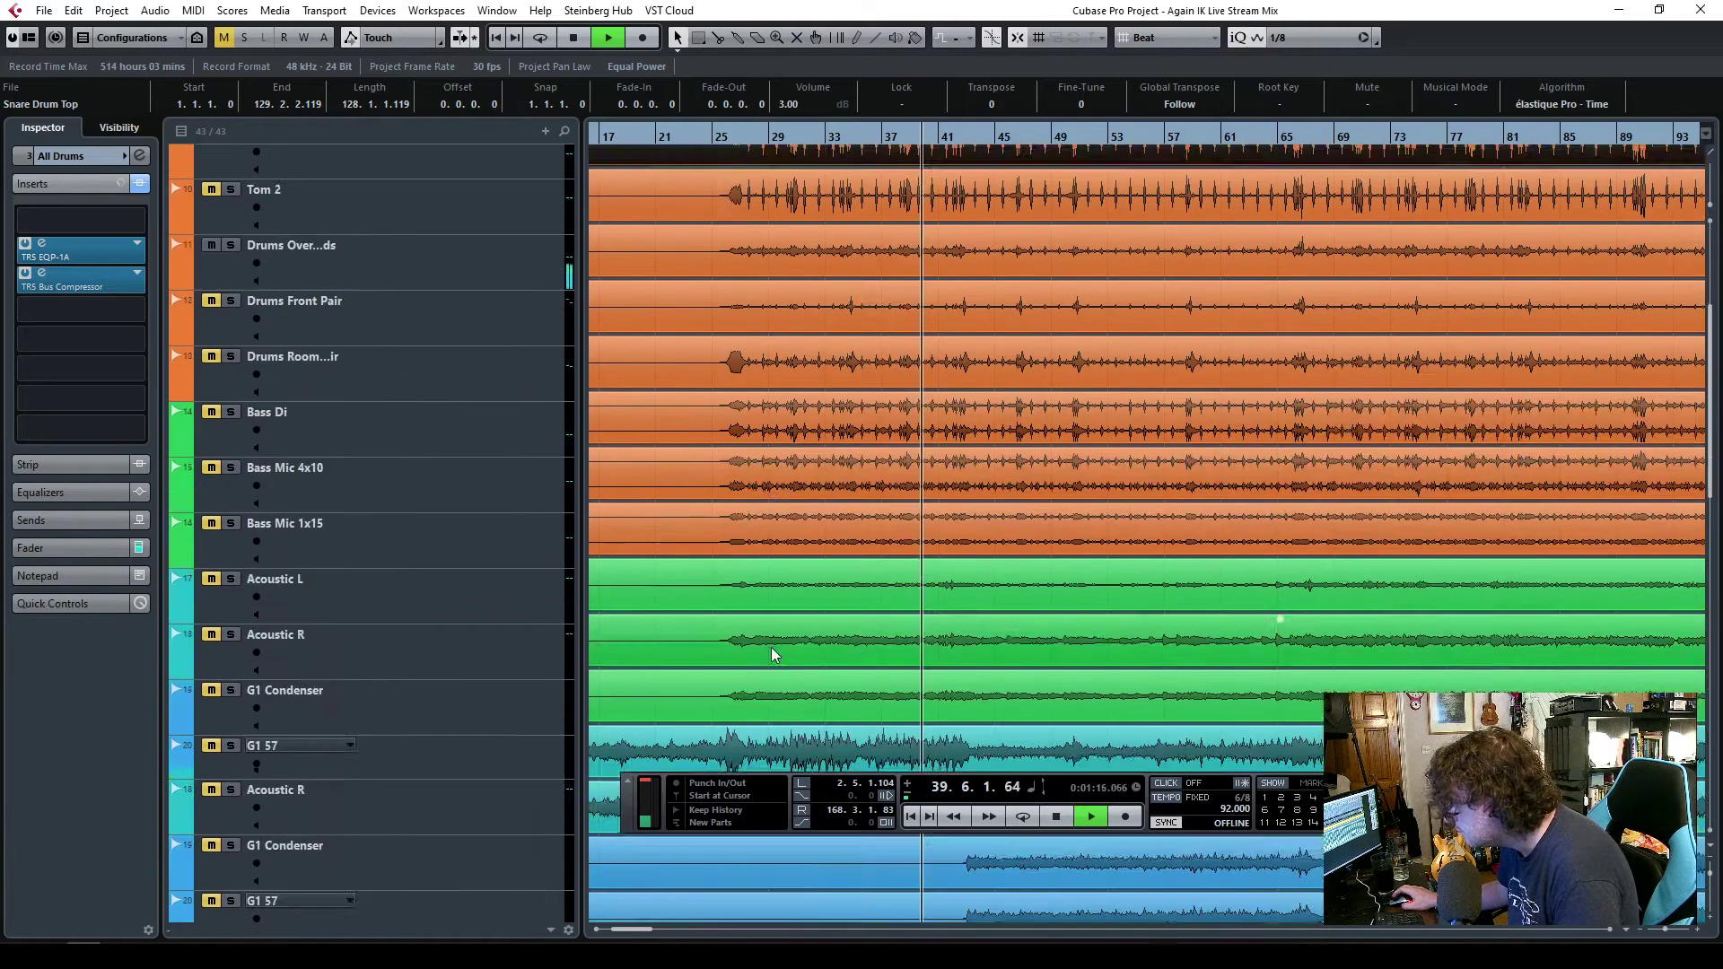
{"action": "scroll", "coordinate": [762, 637], "scroll_direction": "up", "scroll_amount": 8}
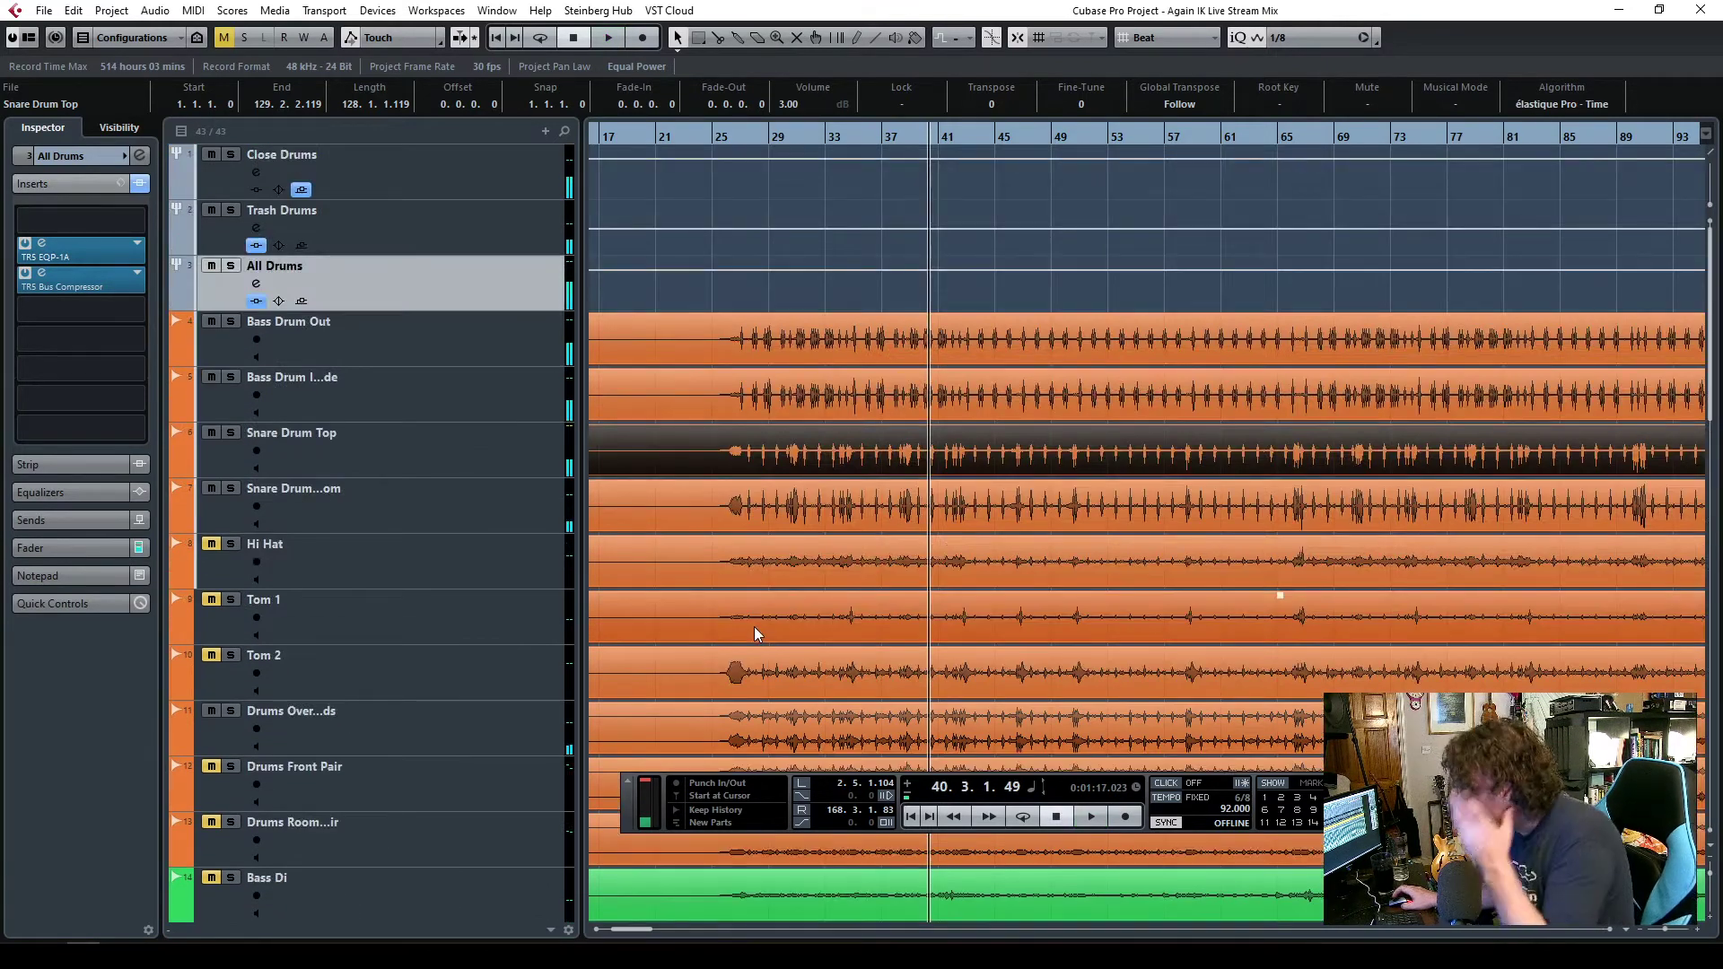
{"action": "scroll", "coordinate": [754, 626], "scroll_direction": "down", "scroll_amount": 3}
{"action": "scroll", "coordinate": [1057, 541], "scroll_direction": "up", "scroll_amount": 3}
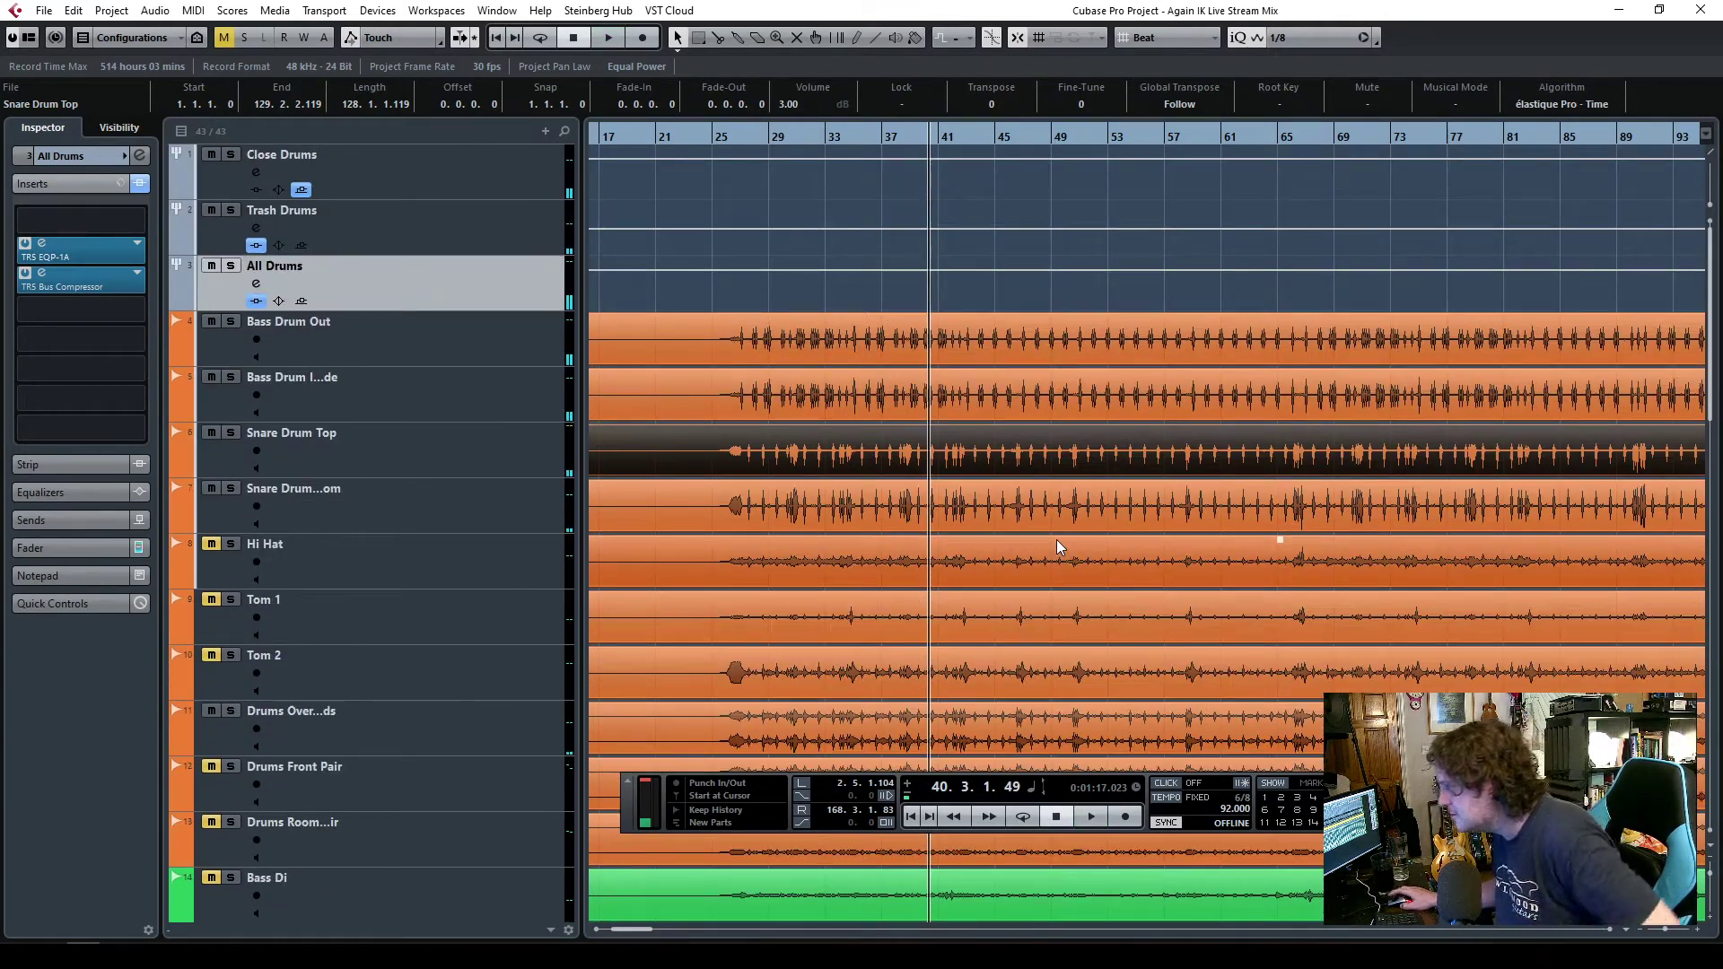
{"action": "left_click", "coordinate": [799, 296]}
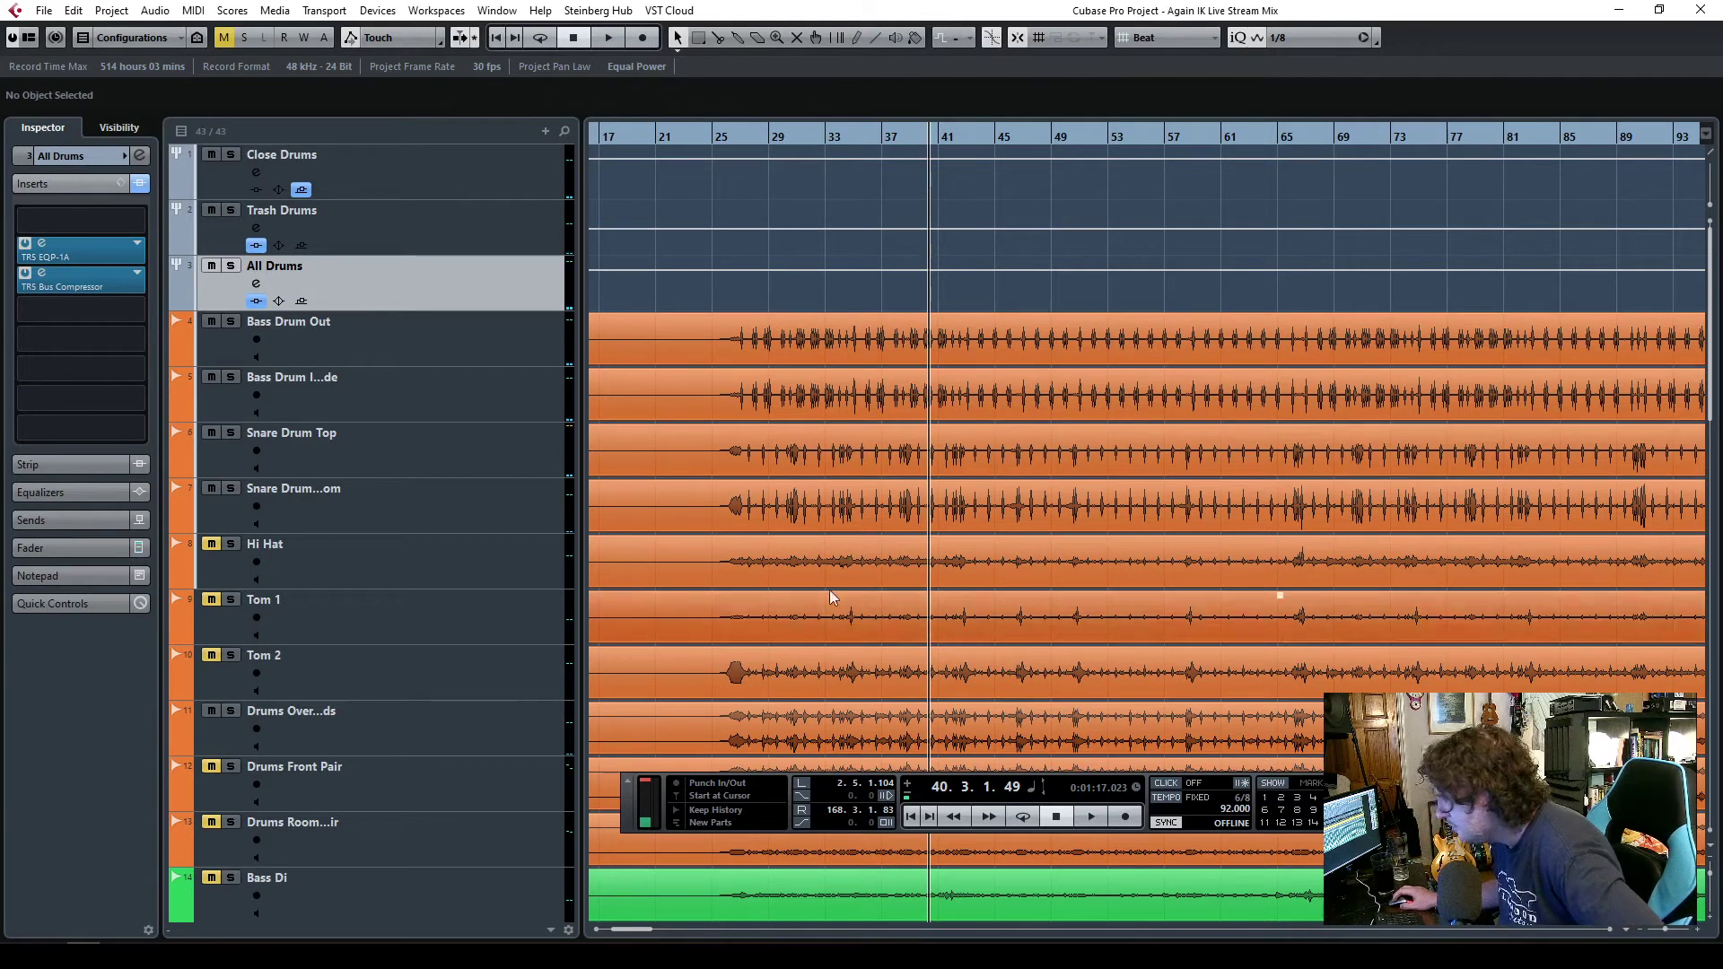
{"action": "scroll", "coordinate": [804, 558], "scroll_direction": "down", "scroll_amount": 3}
{"action": "scroll", "coordinate": [804, 558], "scroll_direction": "up", "scroll_amount": 3}
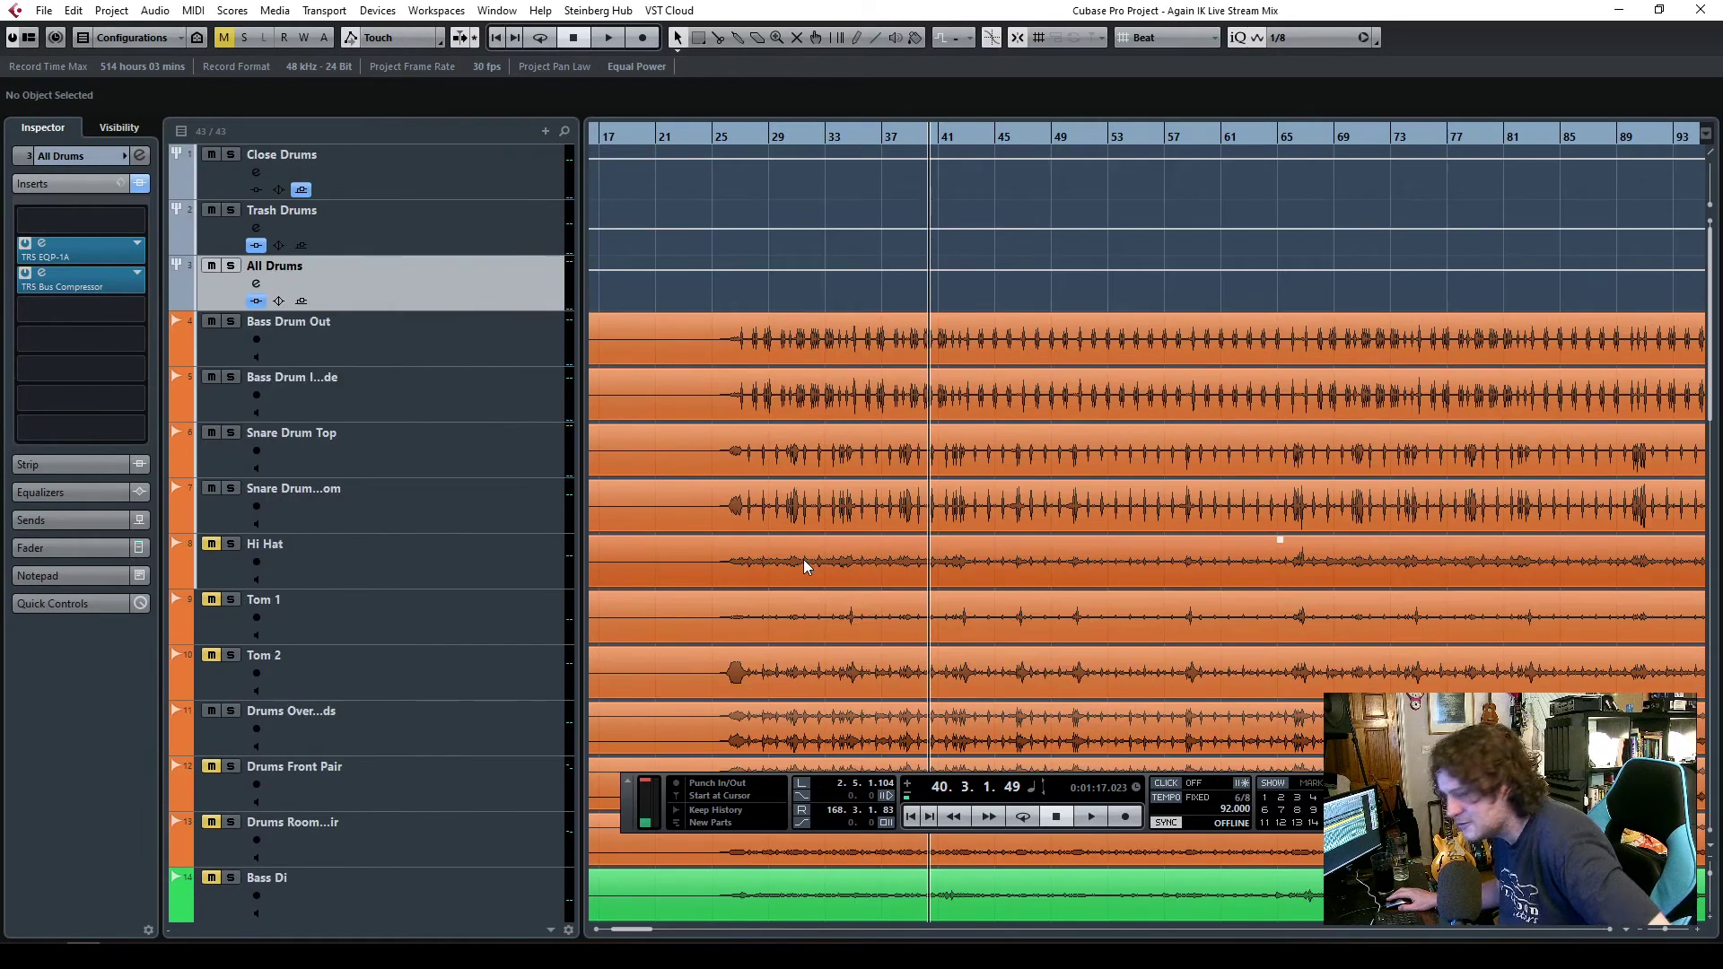
{"action": "scroll", "coordinate": [804, 561], "scroll_direction": "down", "scroll_amount": 3}
- Set the playback position to bar 26, unmute the Bass Di track and raise its audio event's volume to 6.00 dB
{"action": "left_click", "coordinate": [736, 137]}
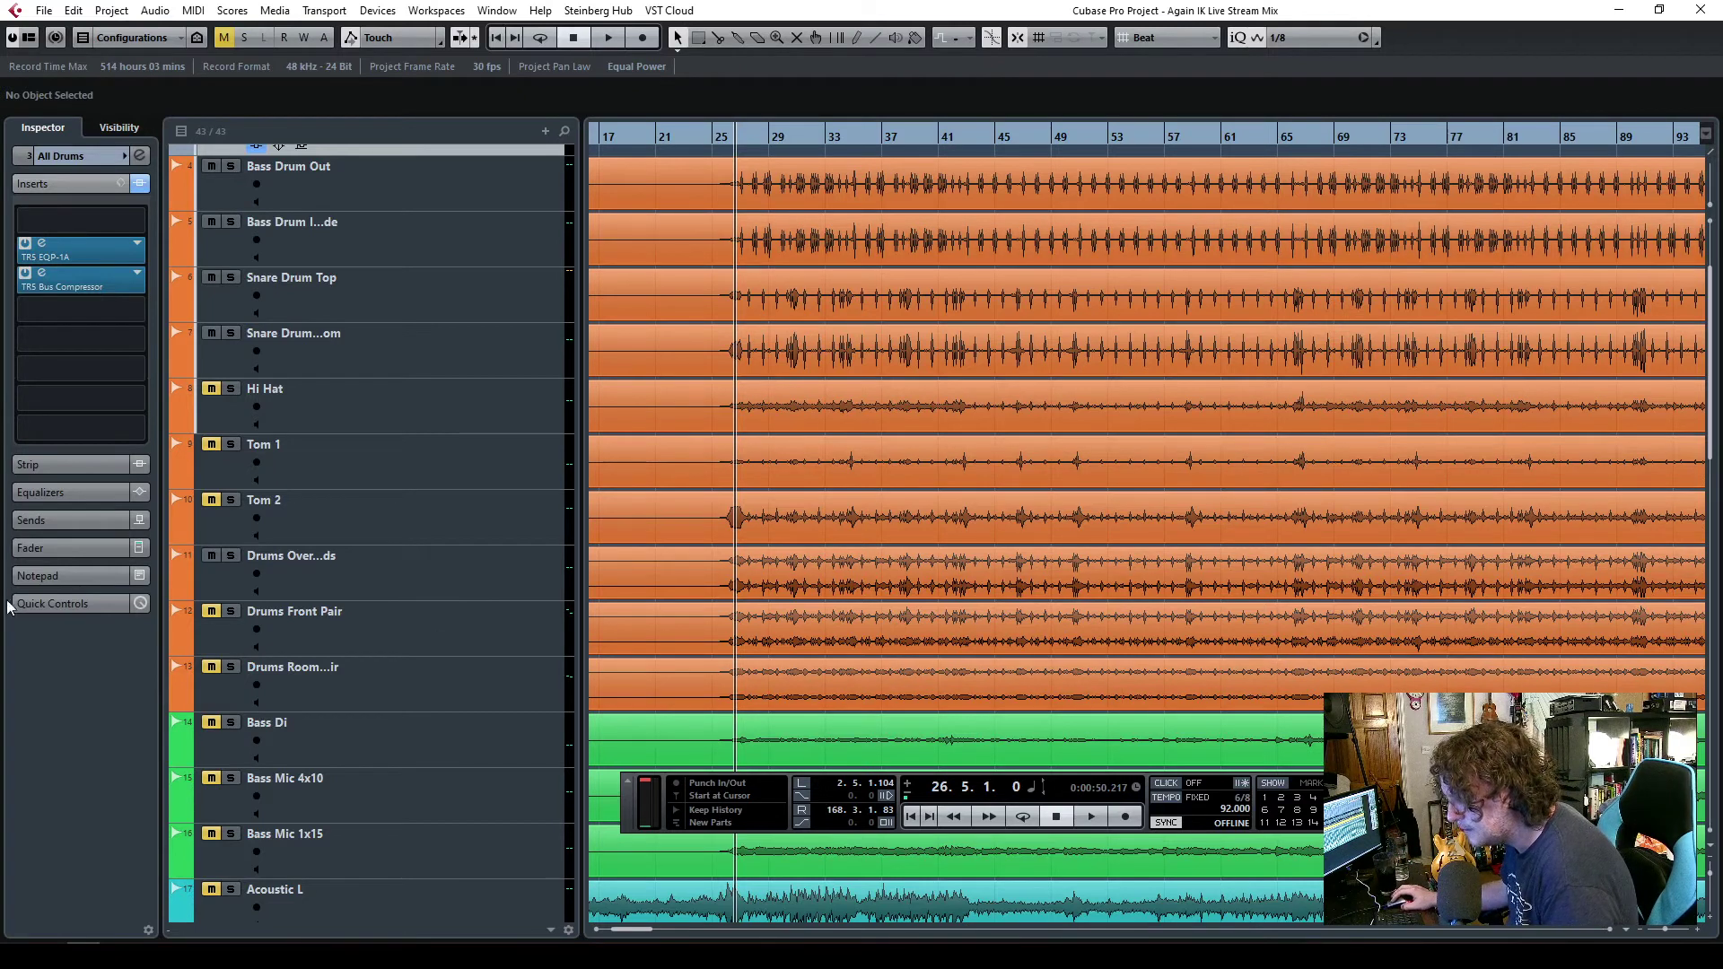
{"action": "key", "text": "alt+Tab"}
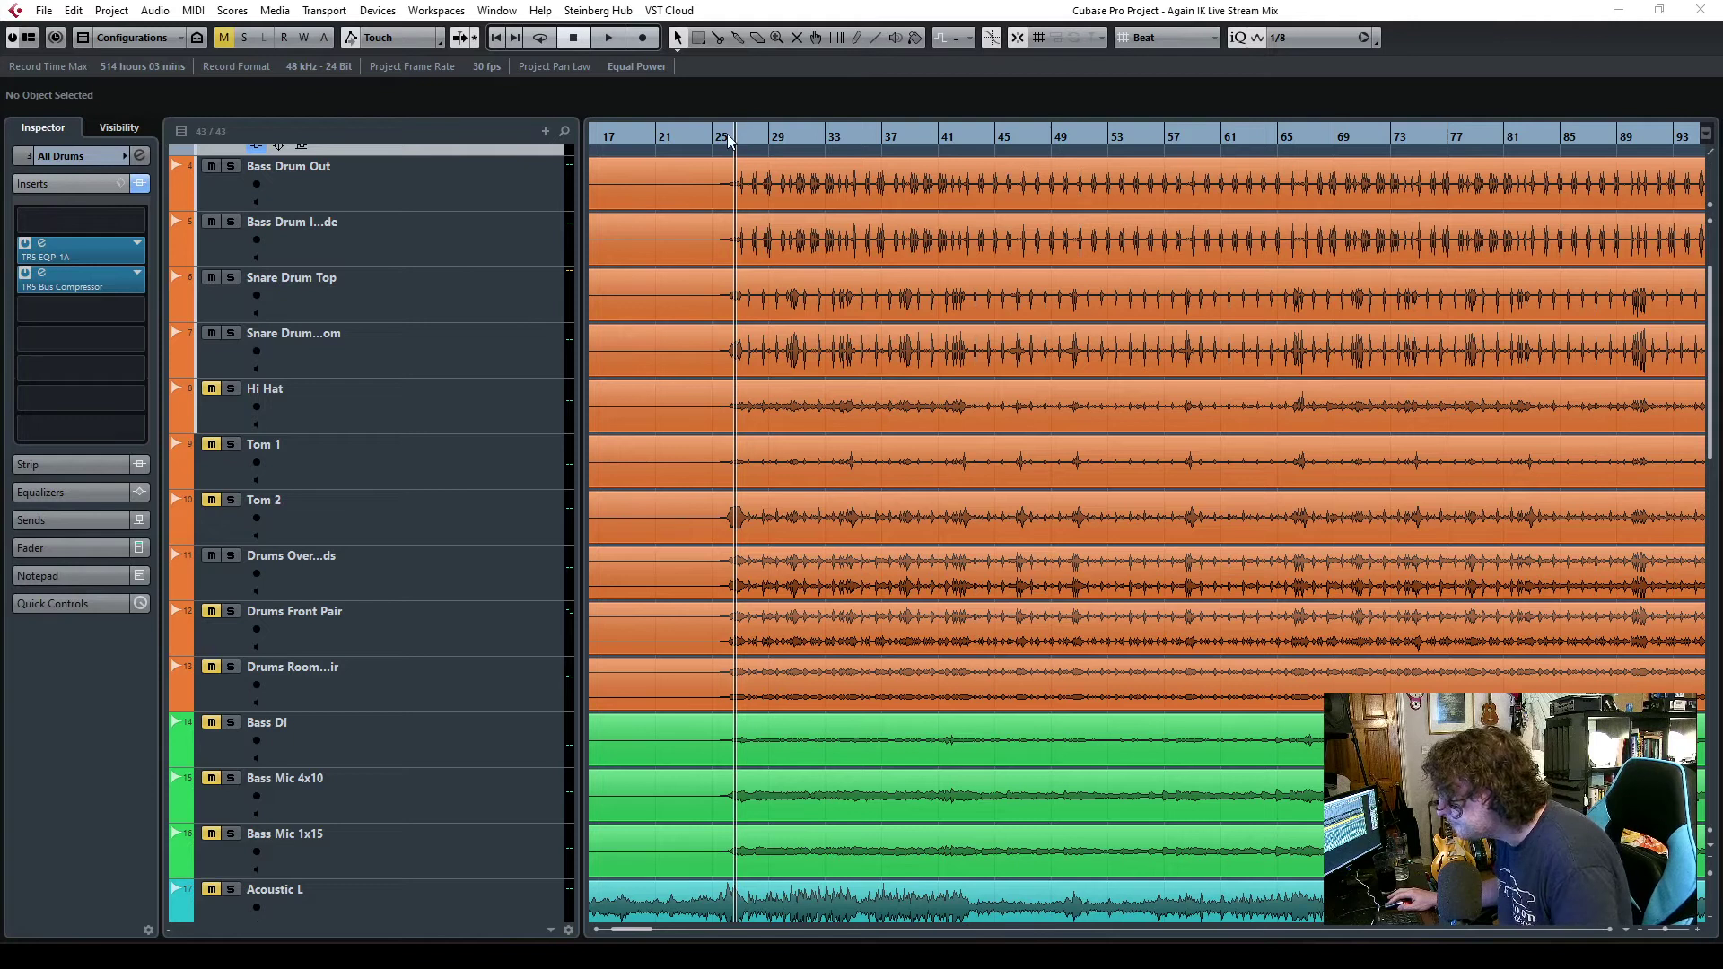
{"action": "key", "text": "alt+Tab"}
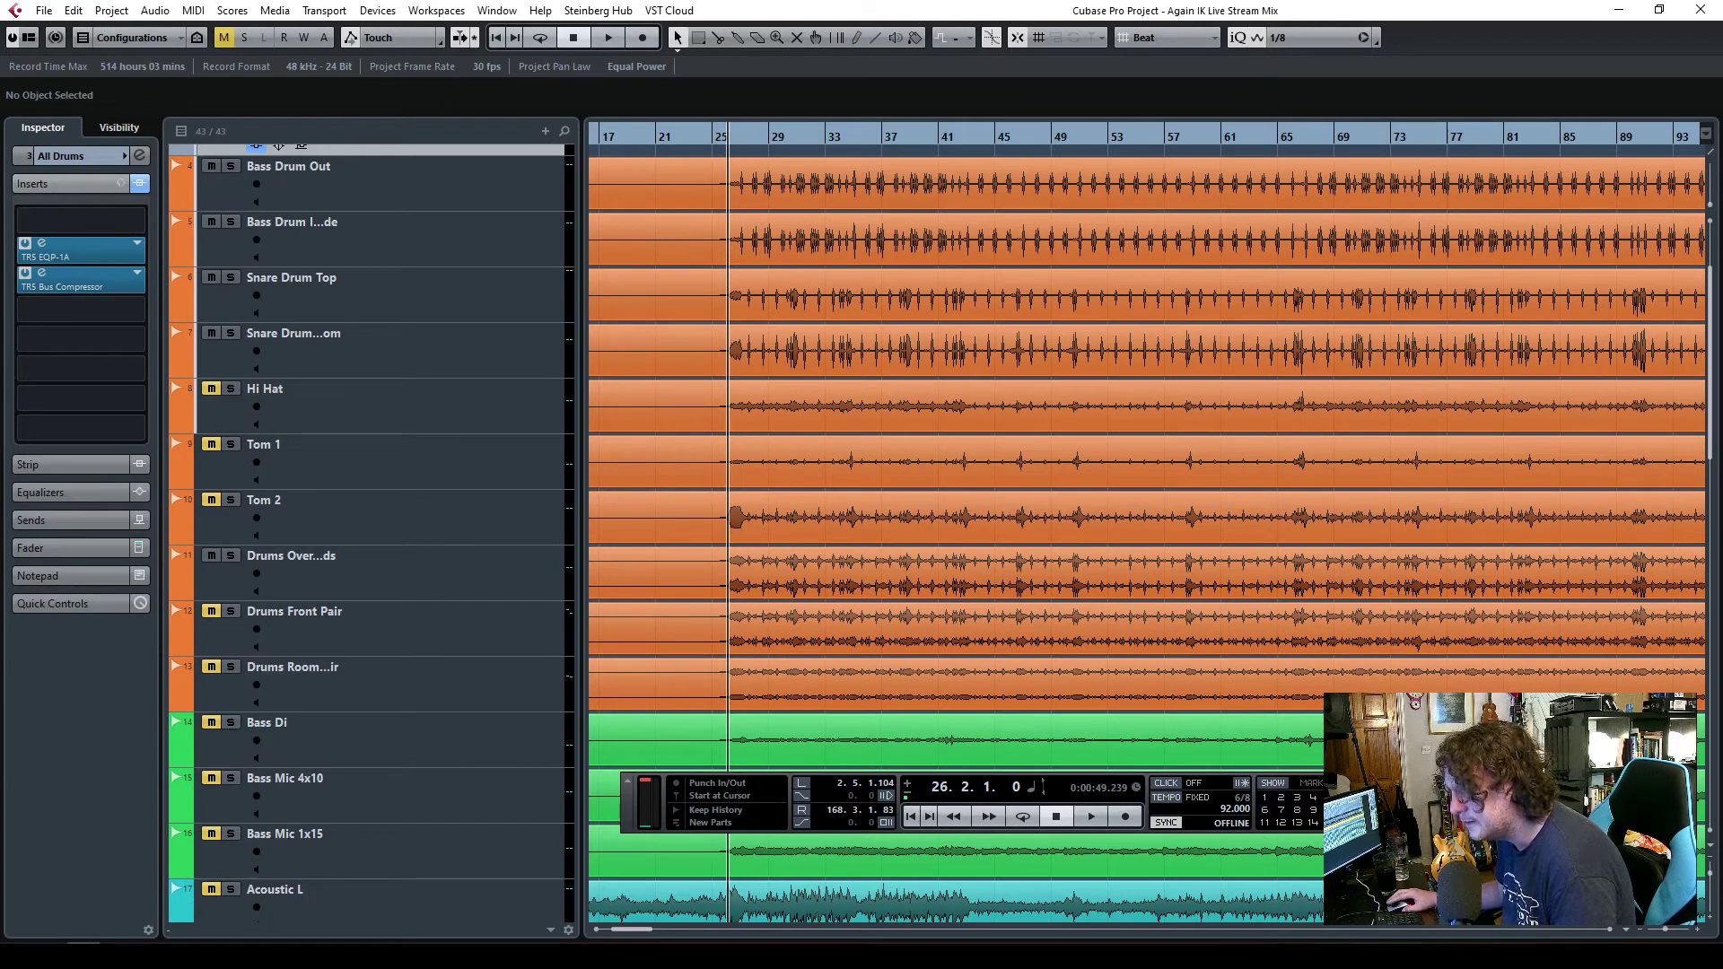
{"action": "scroll", "coordinate": [891, 533], "scroll_direction": "down", "scroll_amount": 5}
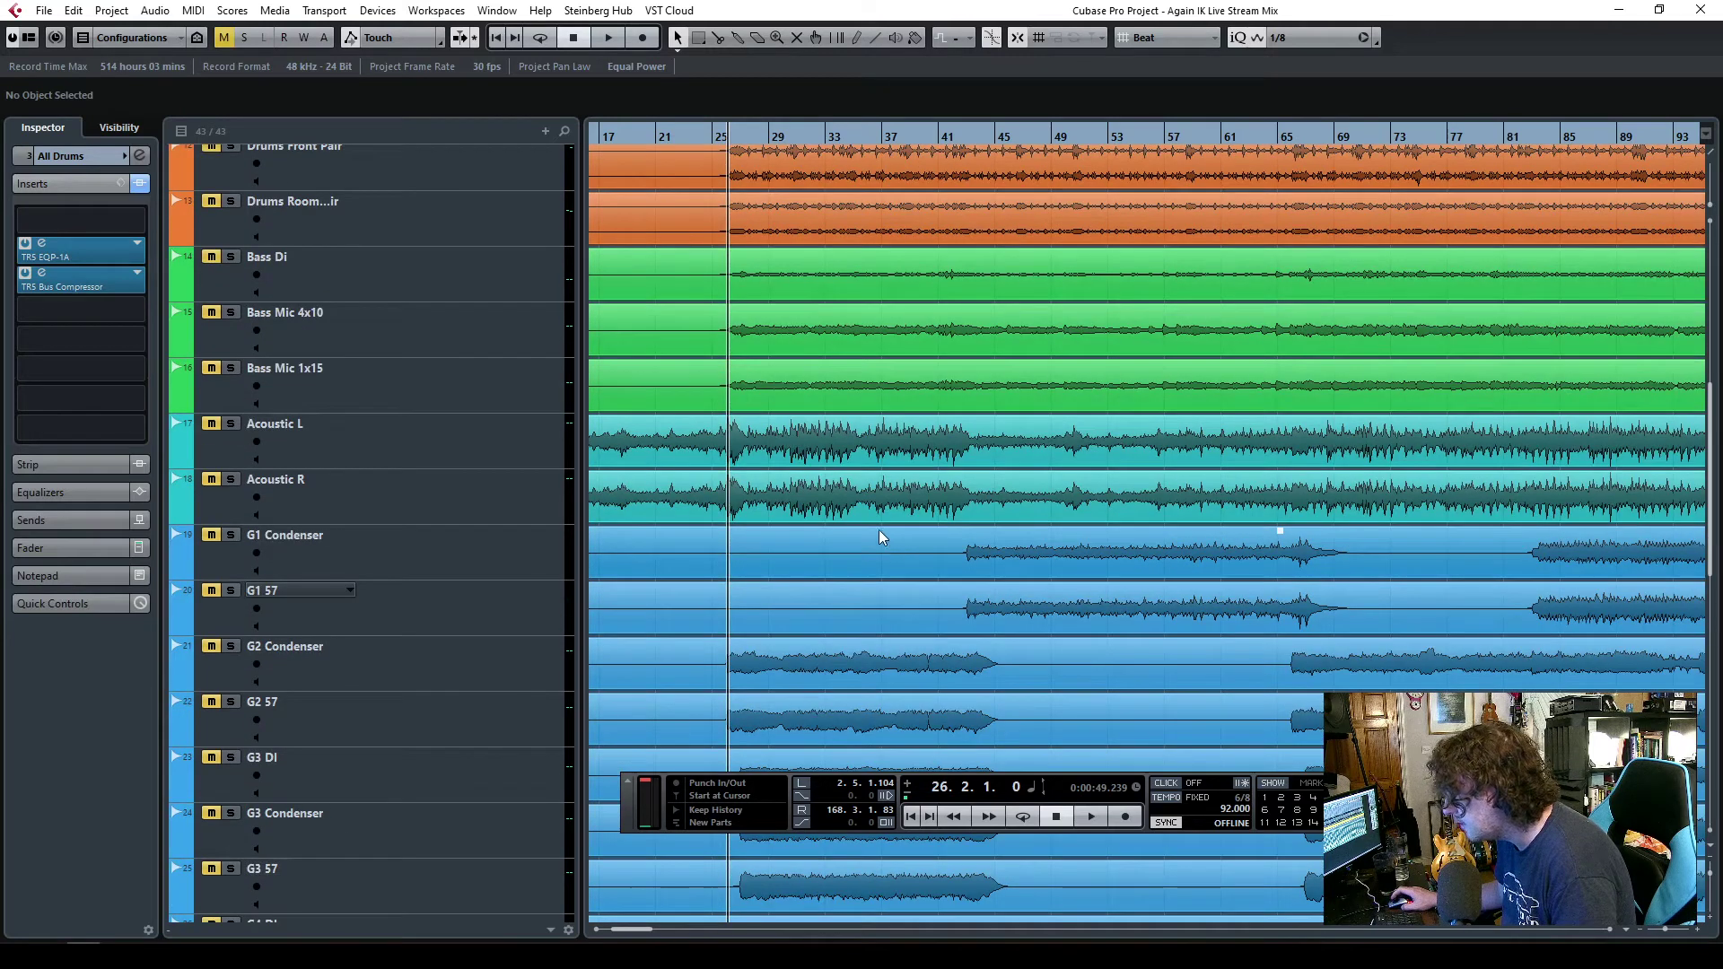
{"action": "left_click", "coordinate": [212, 257]}
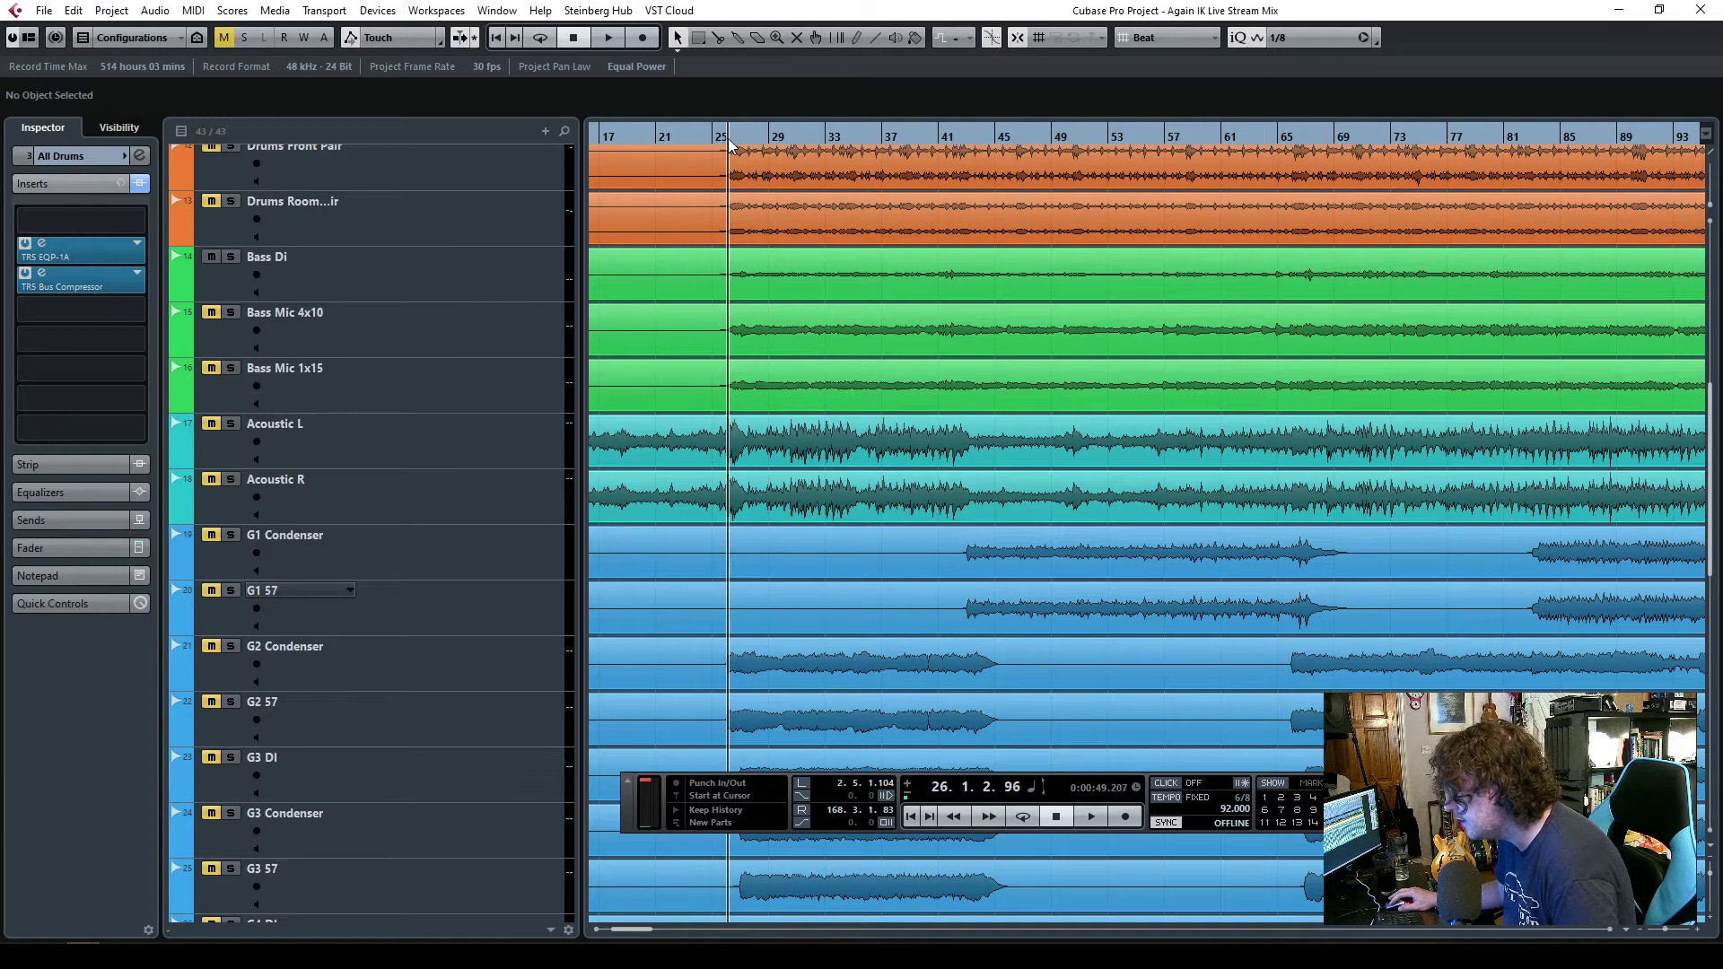
{"action": "left_click", "coordinate": [1661, 932]}
{"action": "left_click", "coordinate": [1004, 262]}
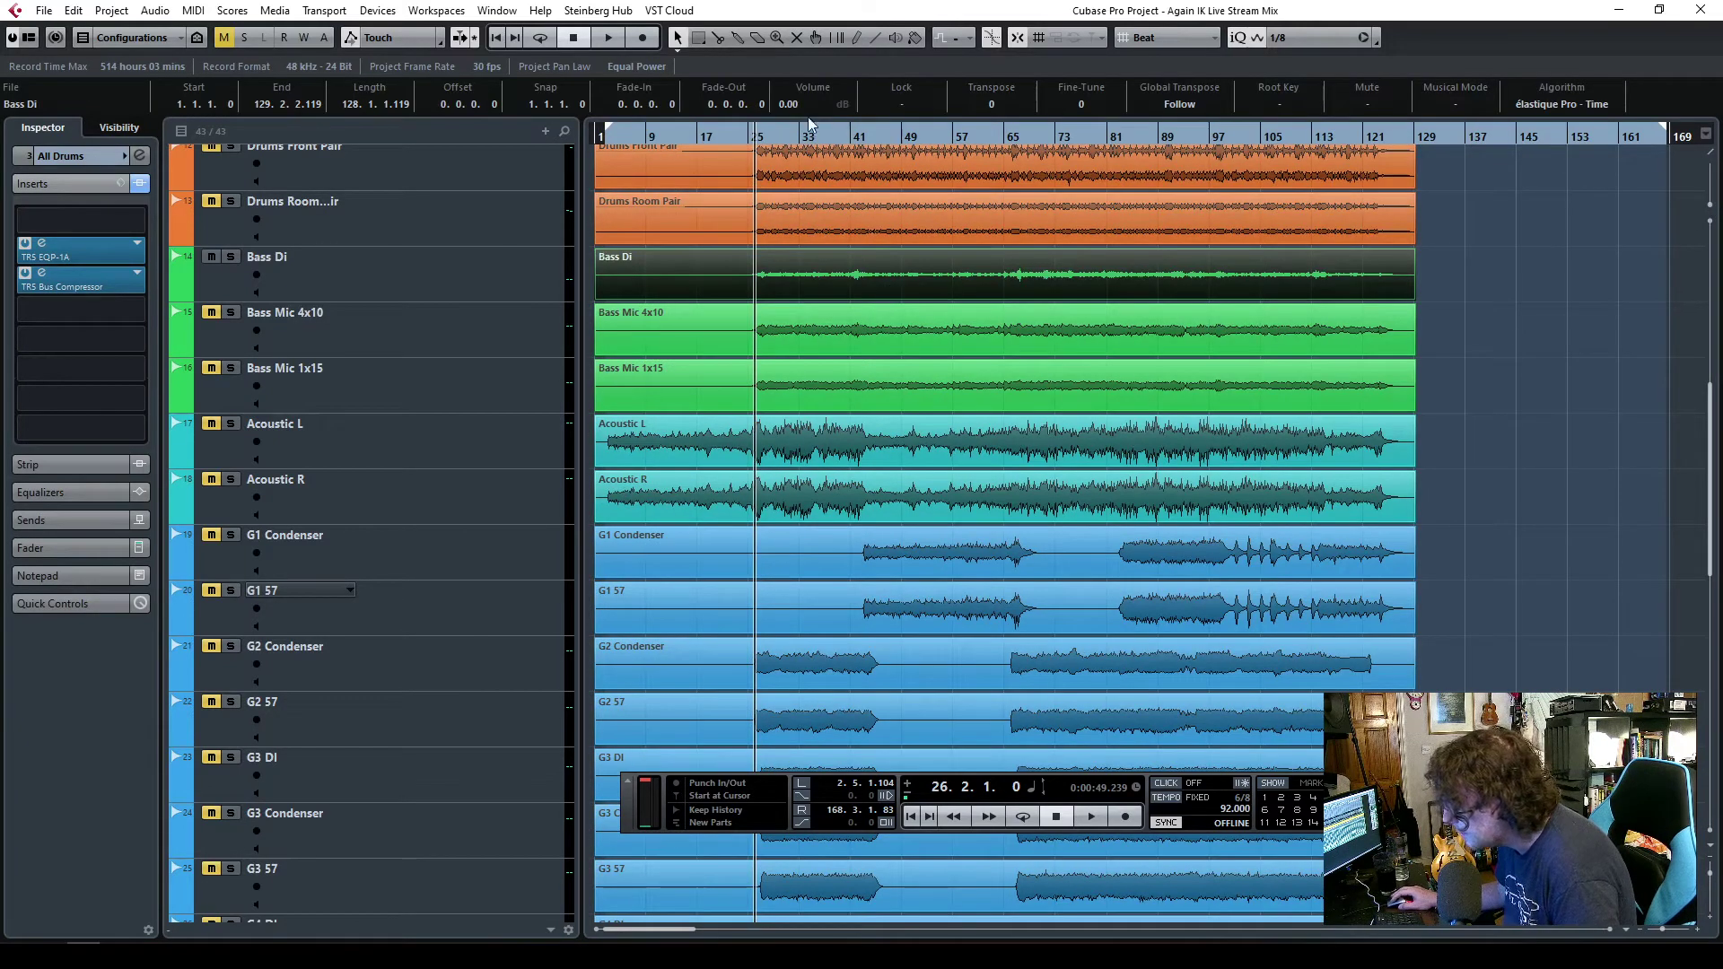
{"action": "left_click_drag", "start_coordinate": [784, 105], "coordinate": [786, 92]}
- Play the song, soloing Bass Di, Bass Mic 4x10 and Bass Mic 1x15 one at a time, and finish with only Bass Di soloed
{"action": "key", "text": "space"}
{"action": "left_click", "coordinate": [230, 258]}
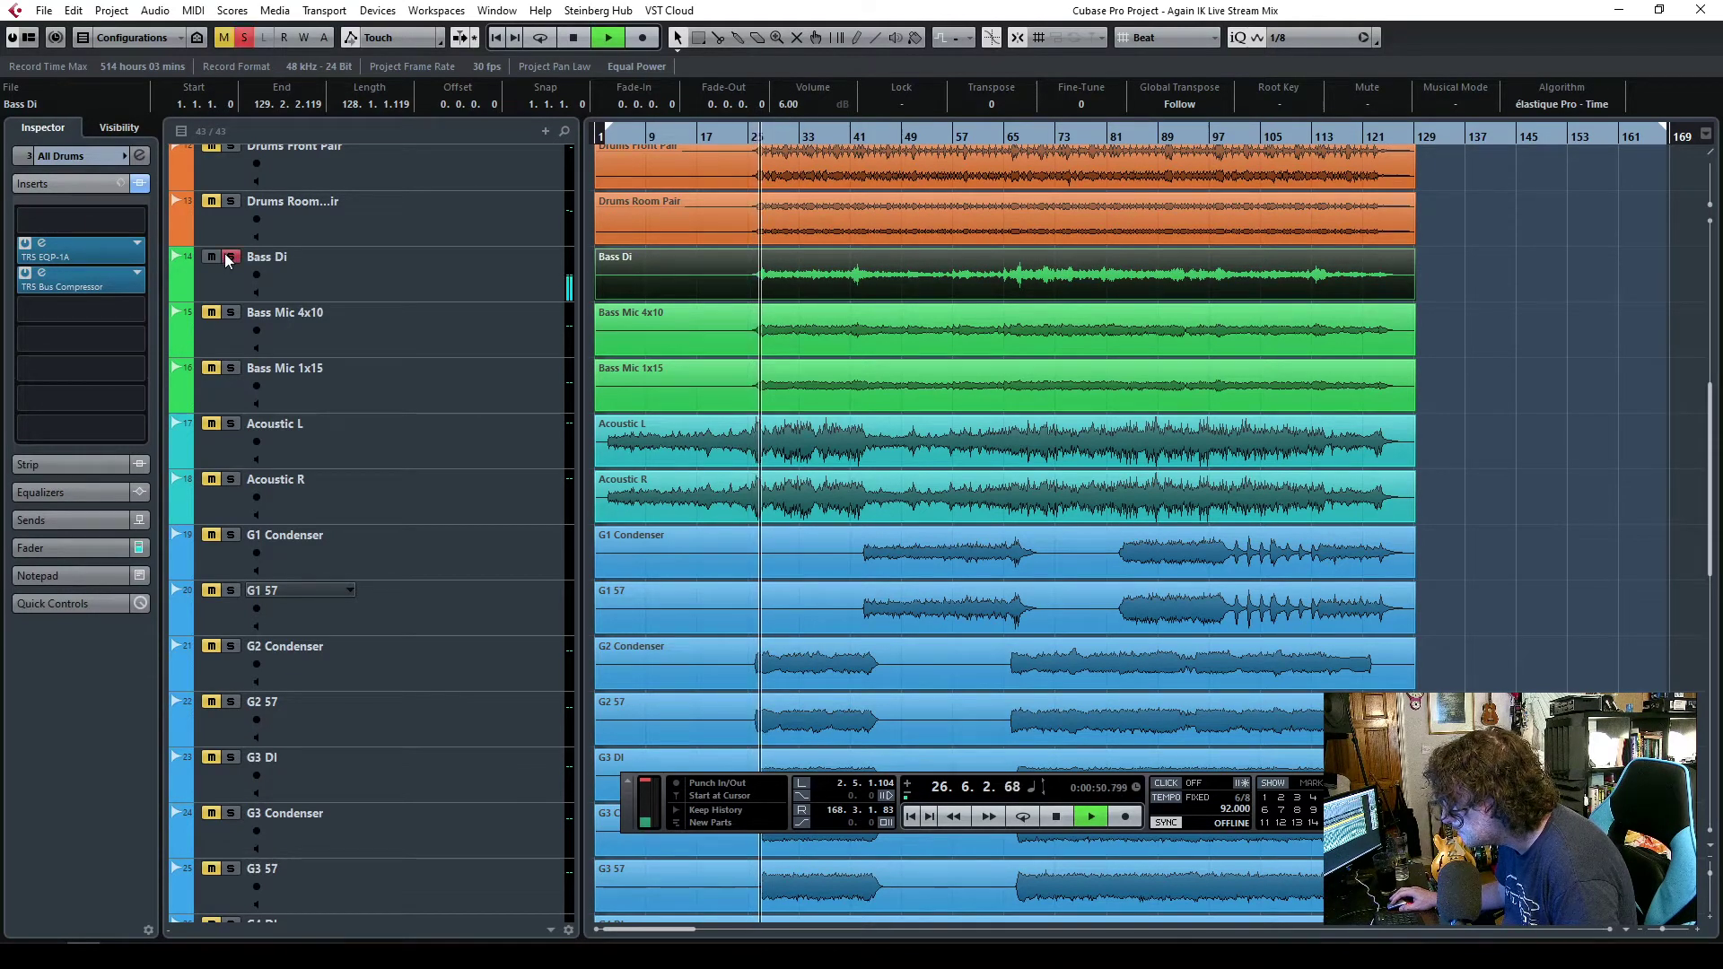
{"action": "left_click", "coordinate": [230, 313], "text": "ctrl"}
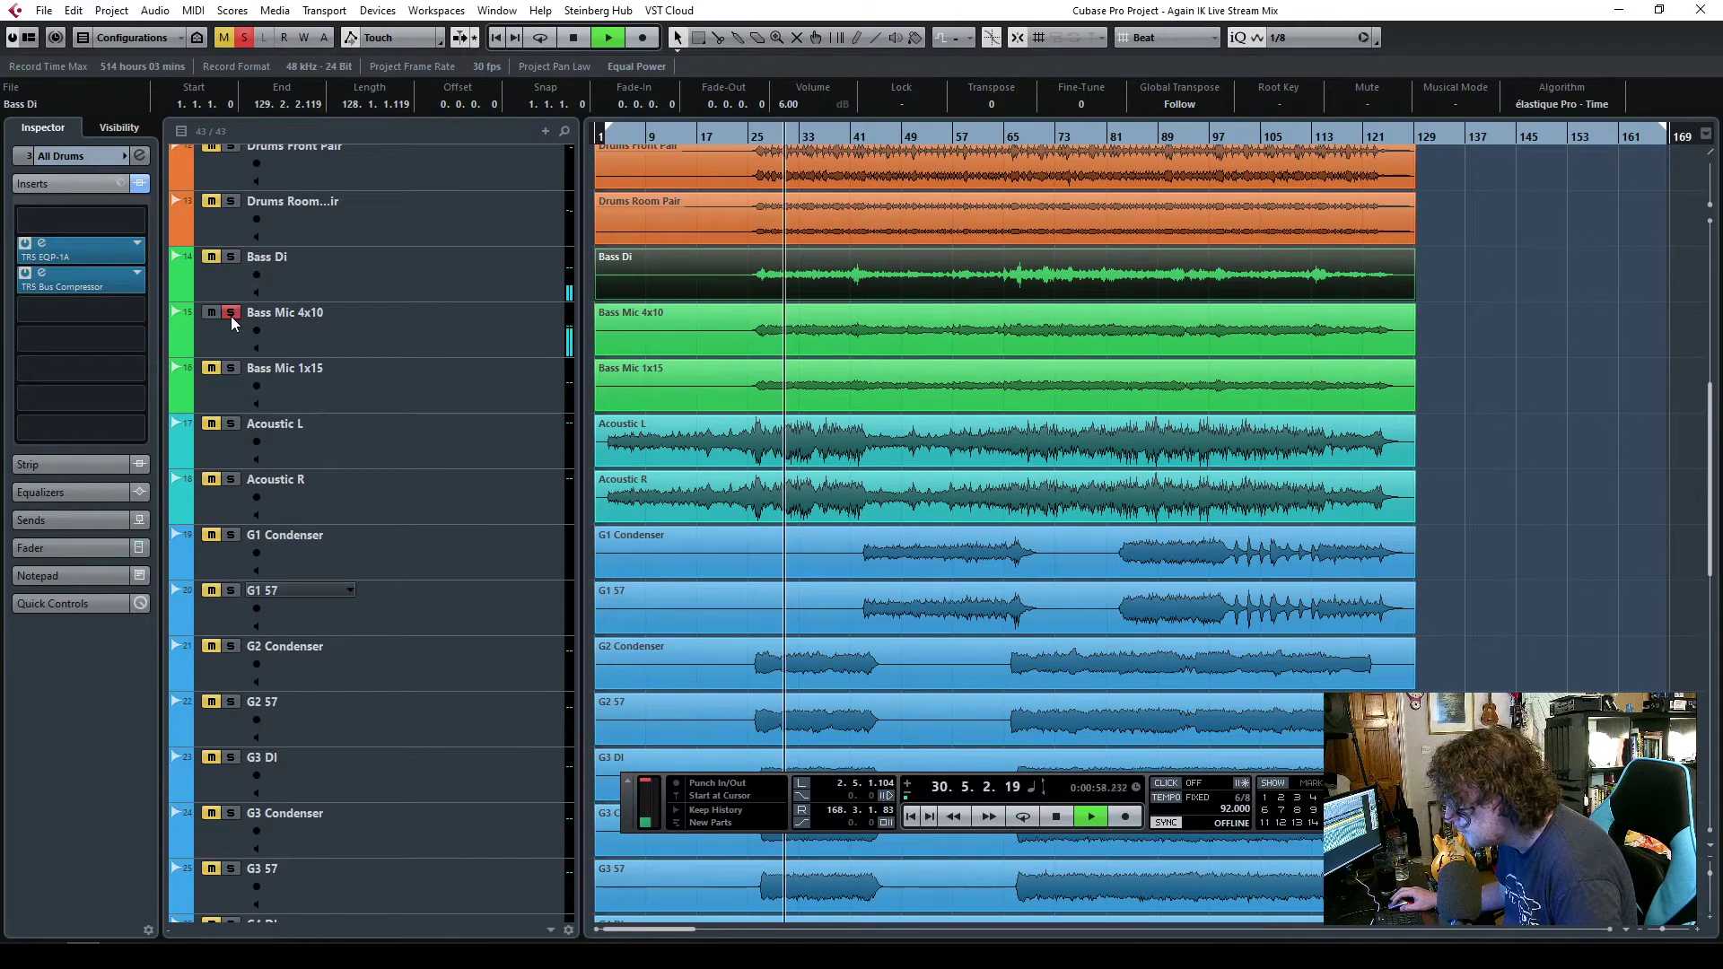
{"action": "left_click", "coordinate": [230, 368], "text": "ctrl"}
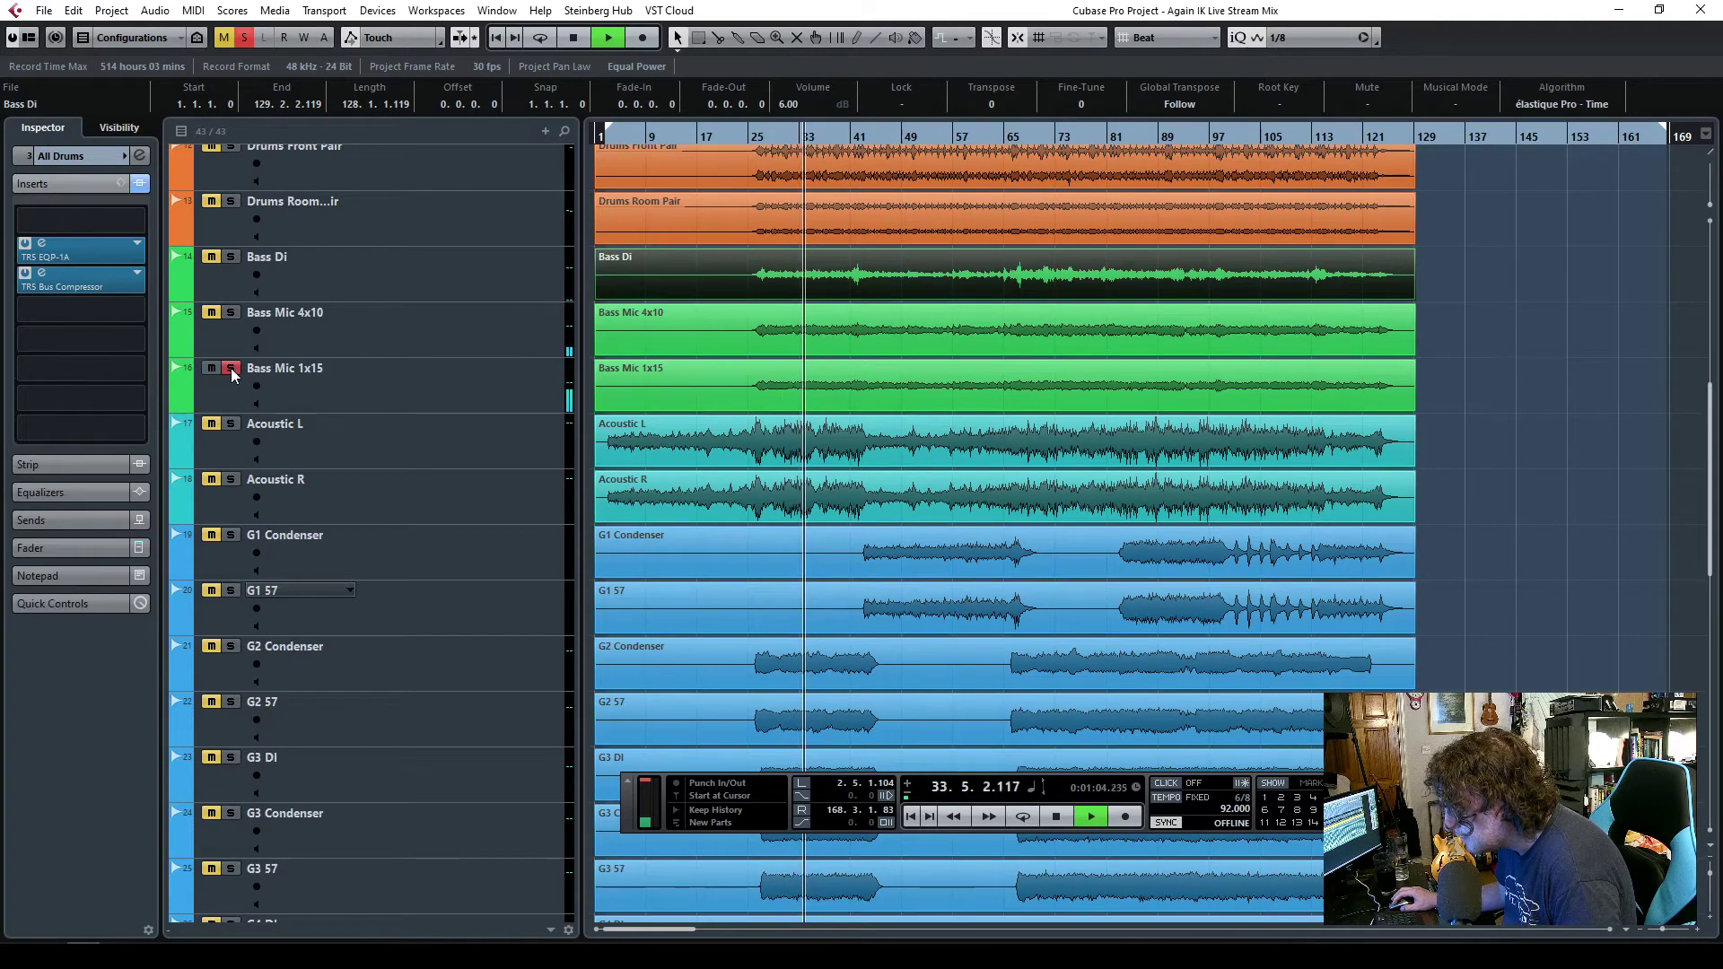
{"action": "left_click", "coordinate": [230, 368]}
{"action": "key", "text": "space"}
{"action": "left_click", "coordinate": [231, 256]}
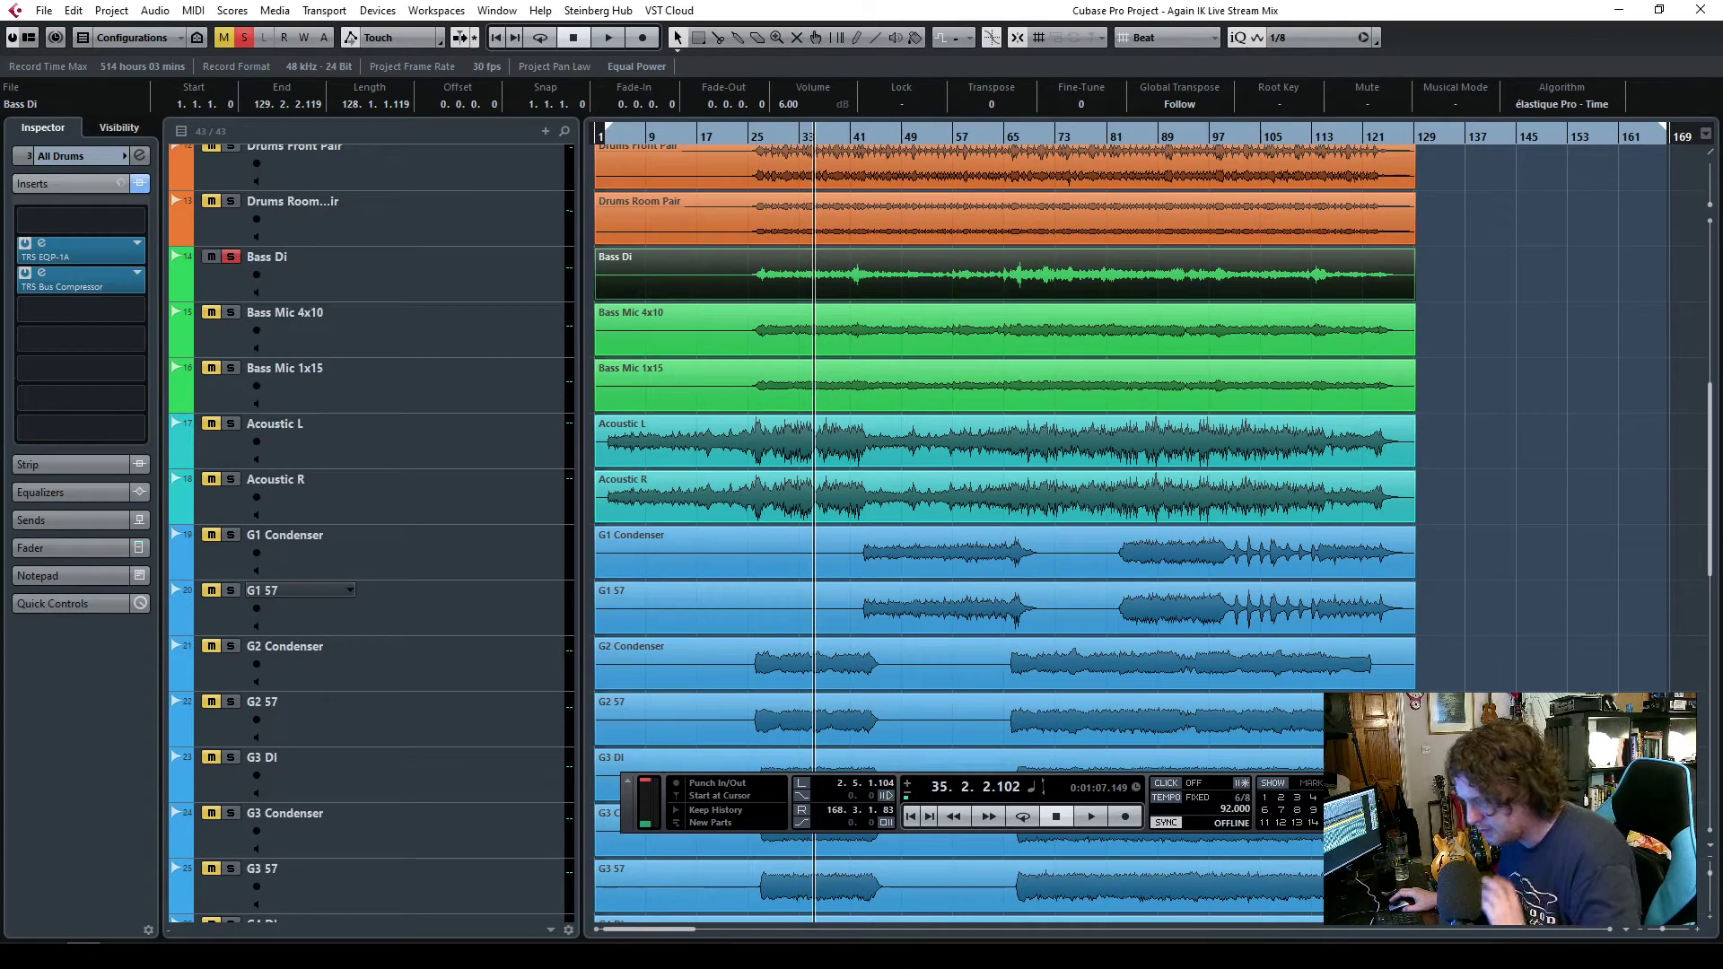
- Replay the soloed Bass Di briefly from about bar 26 with its track selected
{"action": "left_click", "coordinate": [756, 143]}
{"action": "key", "text": "space"}
{"action": "left_click", "coordinate": [349, 286]}
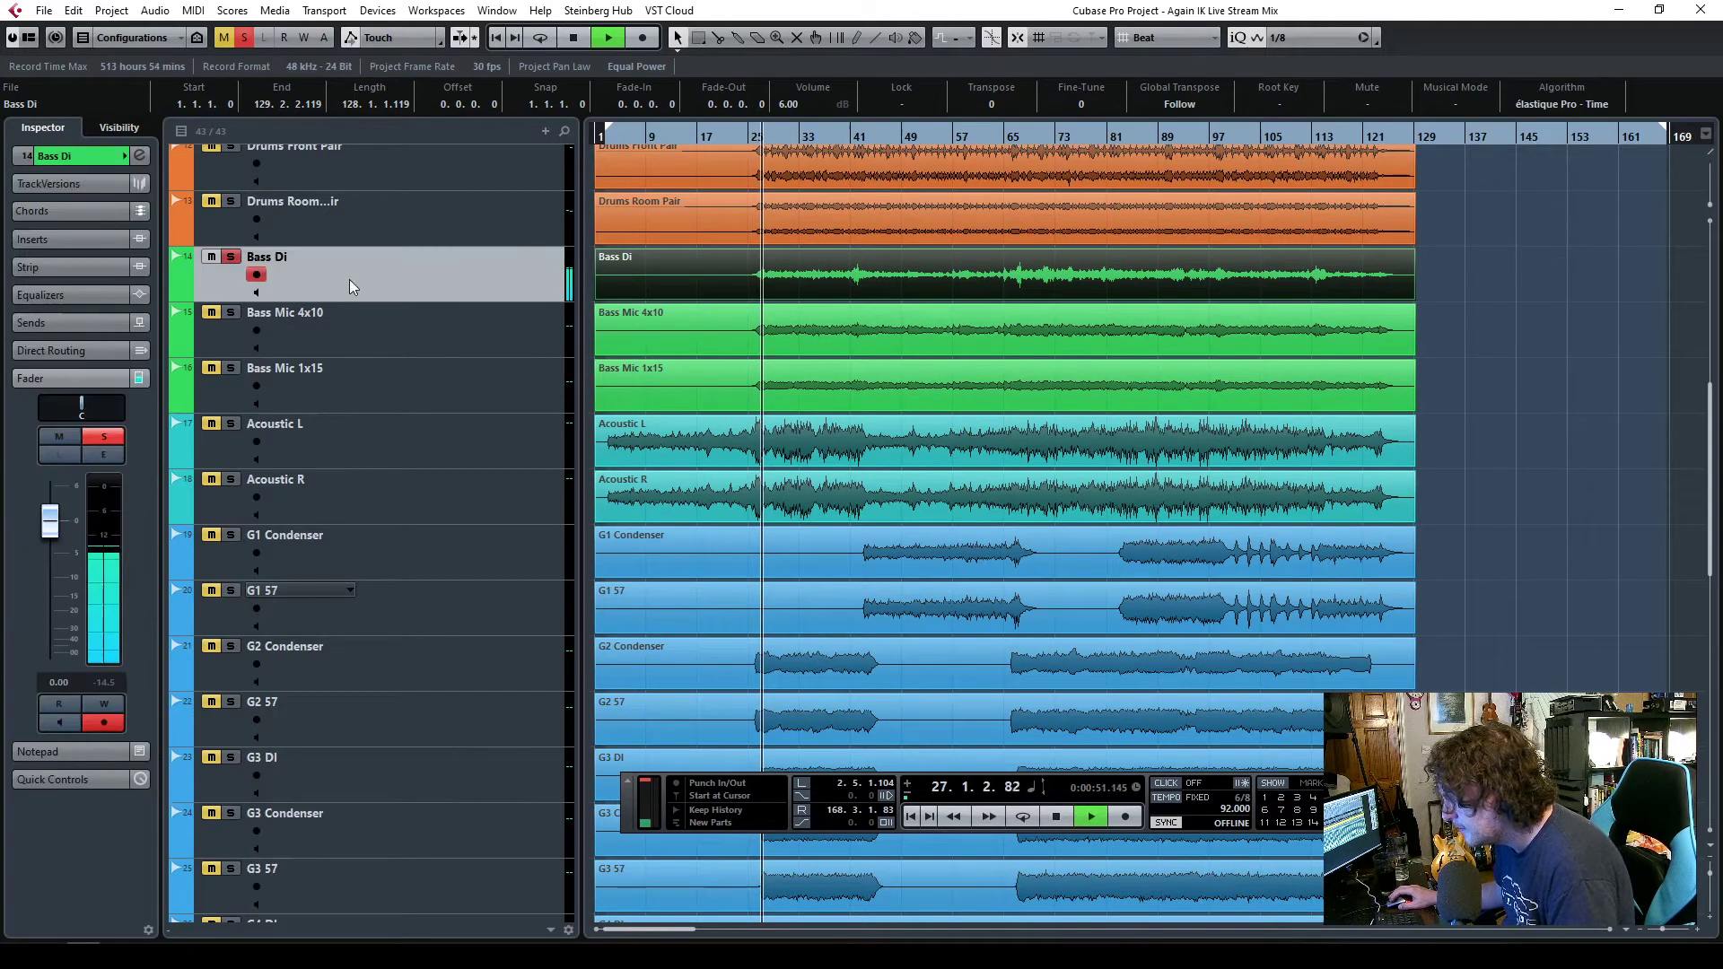
{"action": "key", "text": "space"}
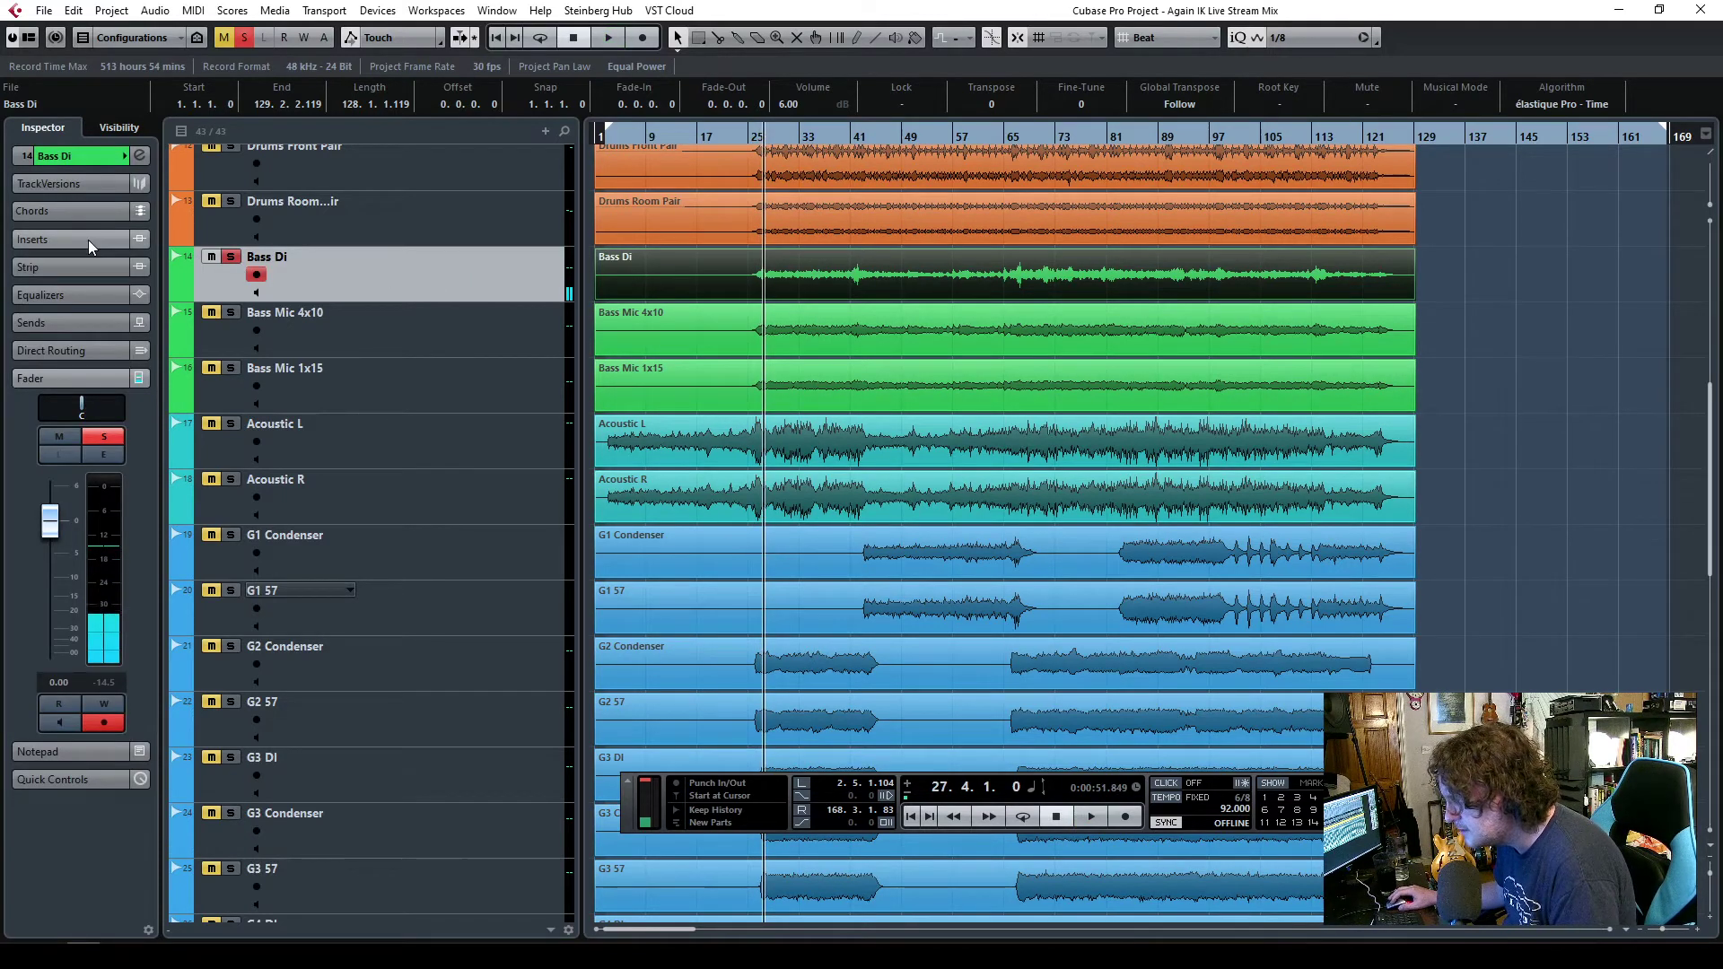
- Add a stereo group channel track named Music
{"action": "scroll", "coordinate": [386, 323], "scroll_direction": "up", "scroll_amount": 6}
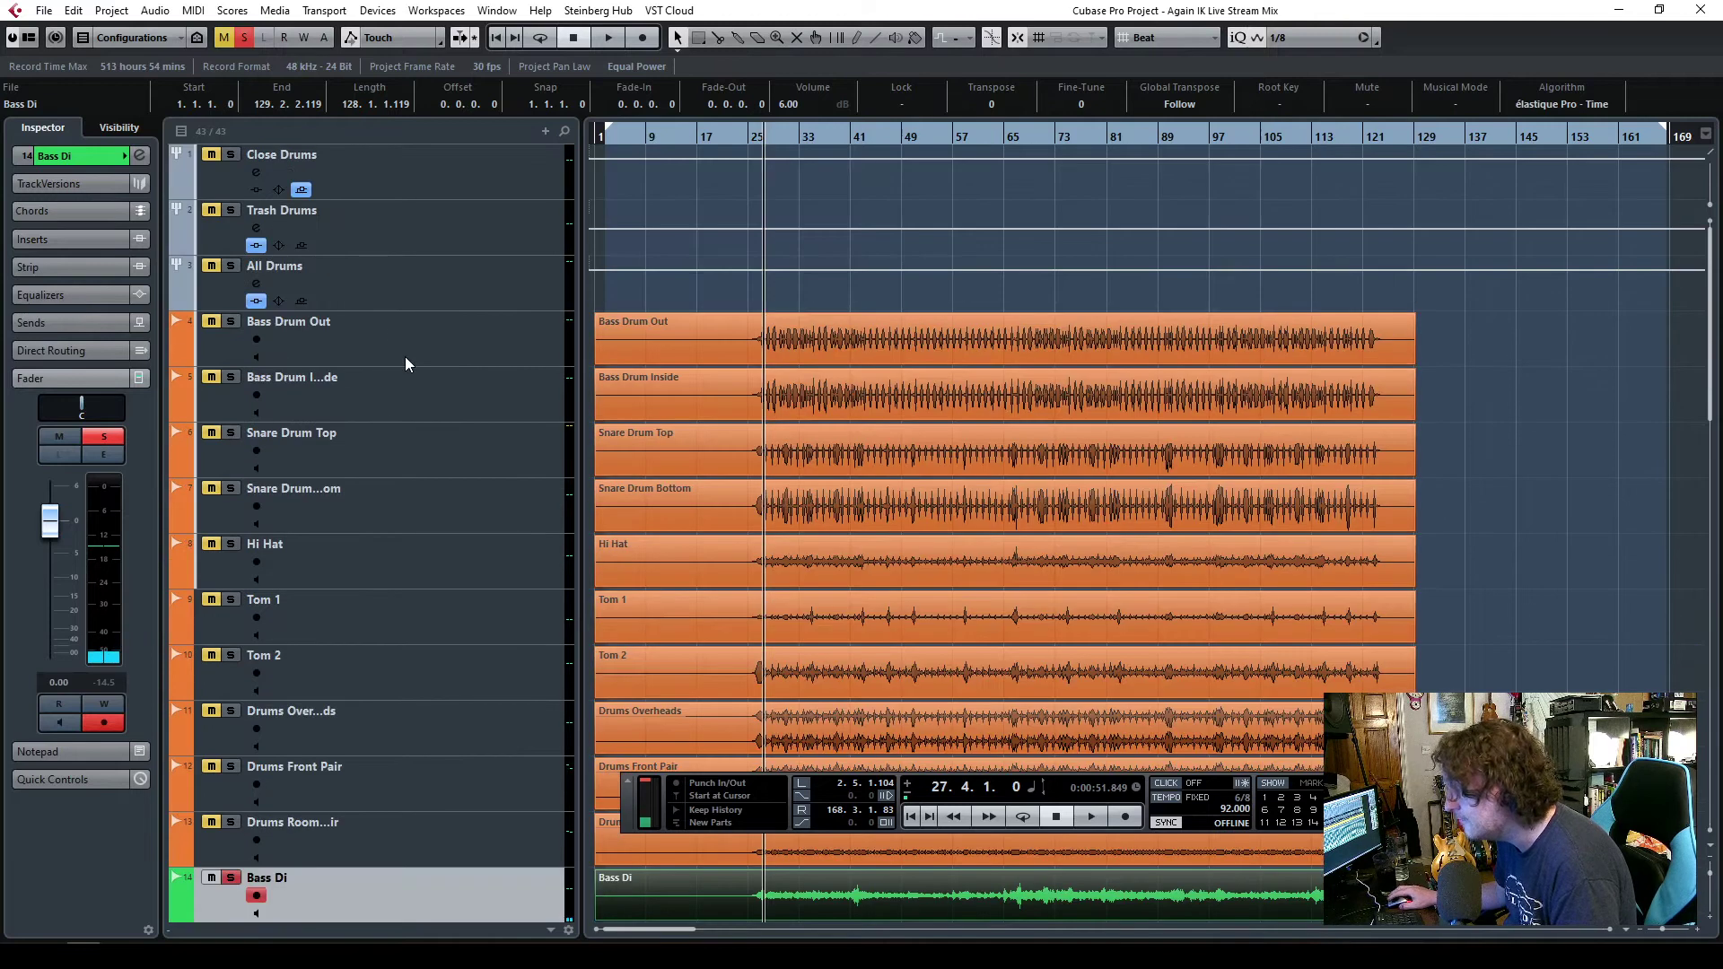
{"action": "scroll", "coordinate": [406, 386], "scroll_direction": "down", "scroll_amount": 6}
{"action": "right_click", "coordinate": [369, 278]}
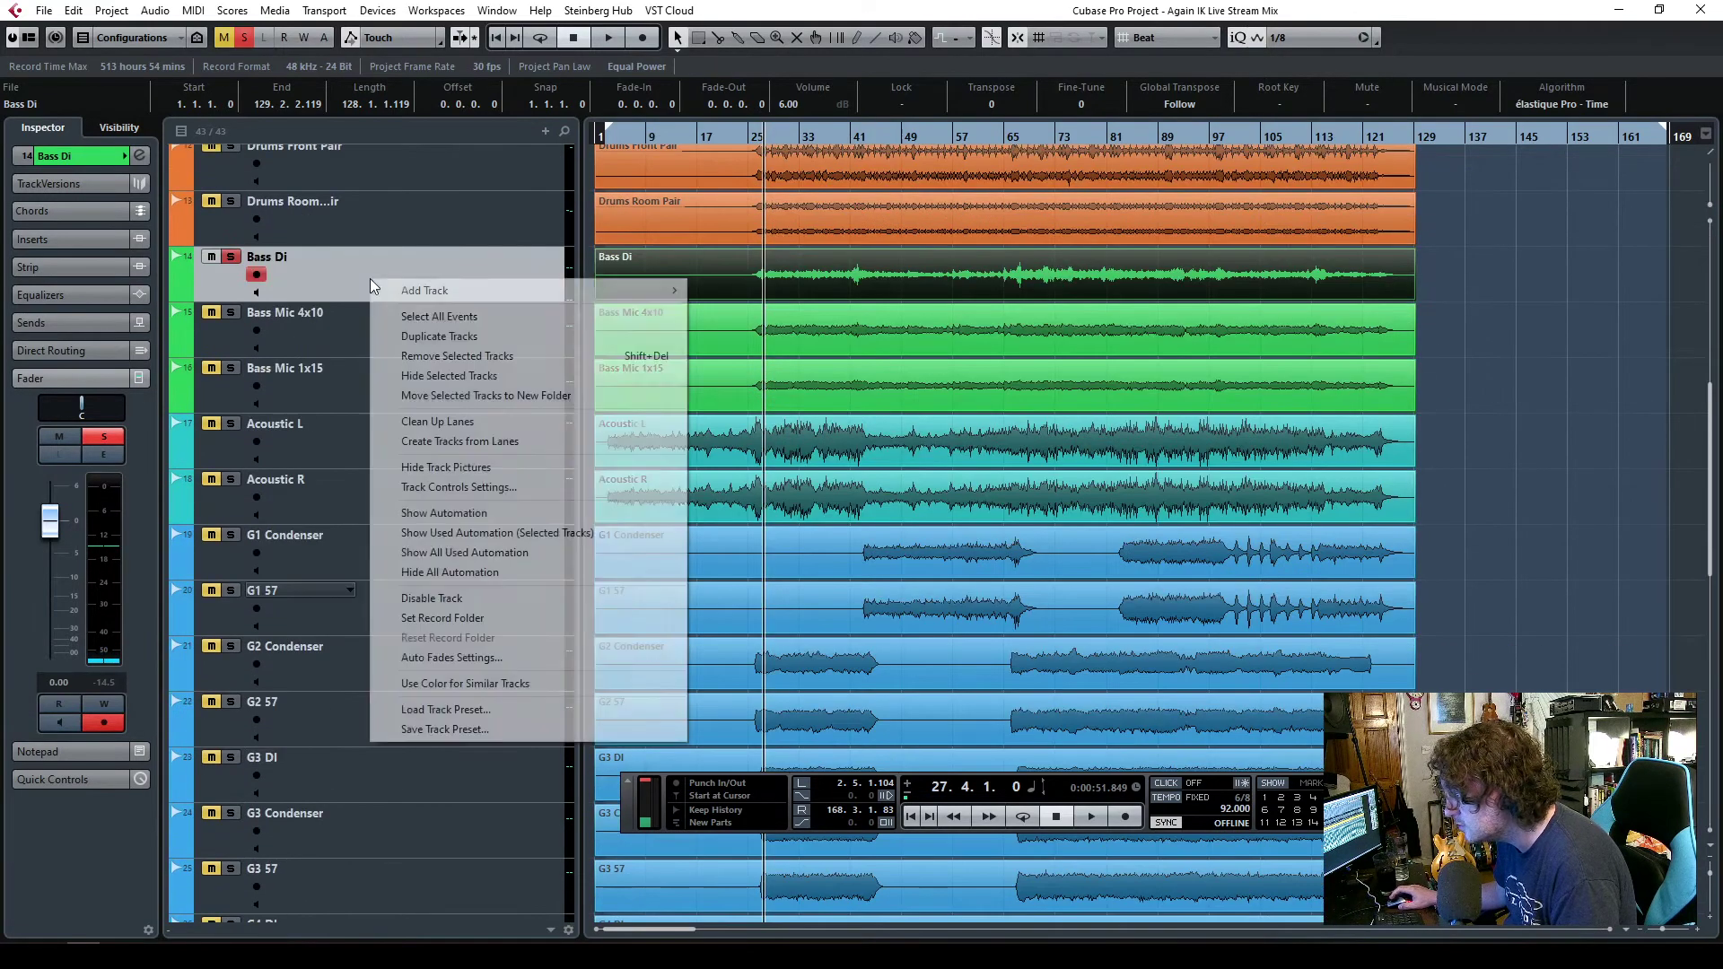
{"action": "mouse_move", "coordinate": [547, 288]}
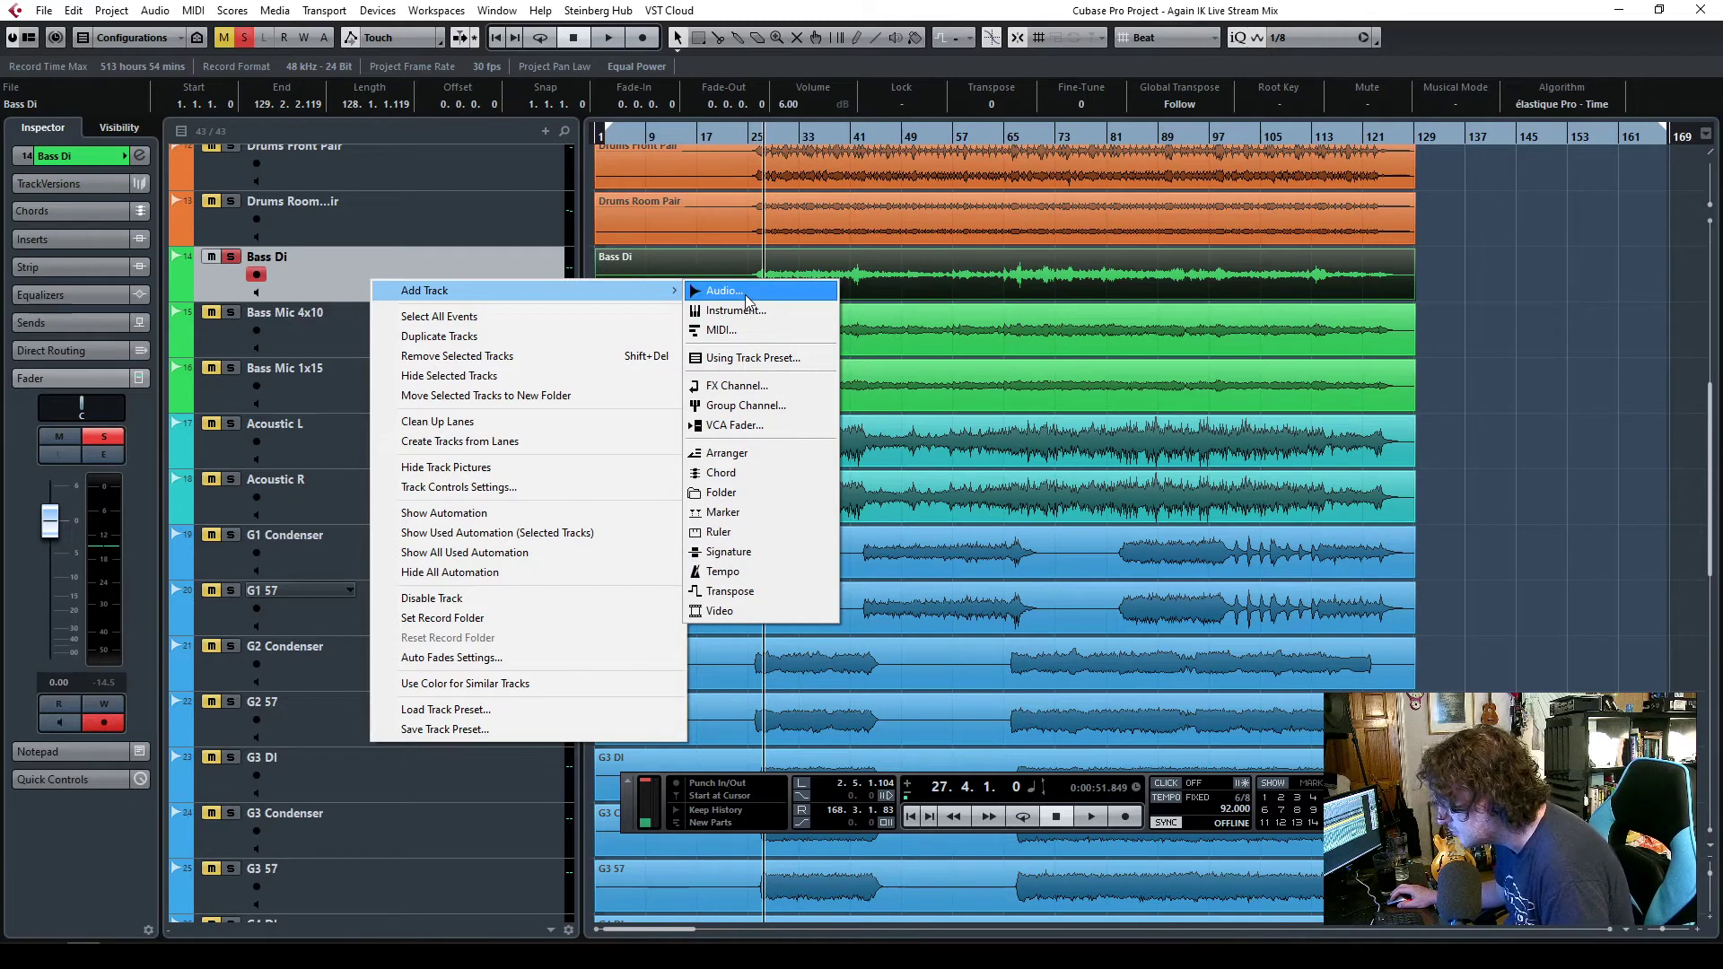
{"action": "left_click", "coordinate": [769, 407]}
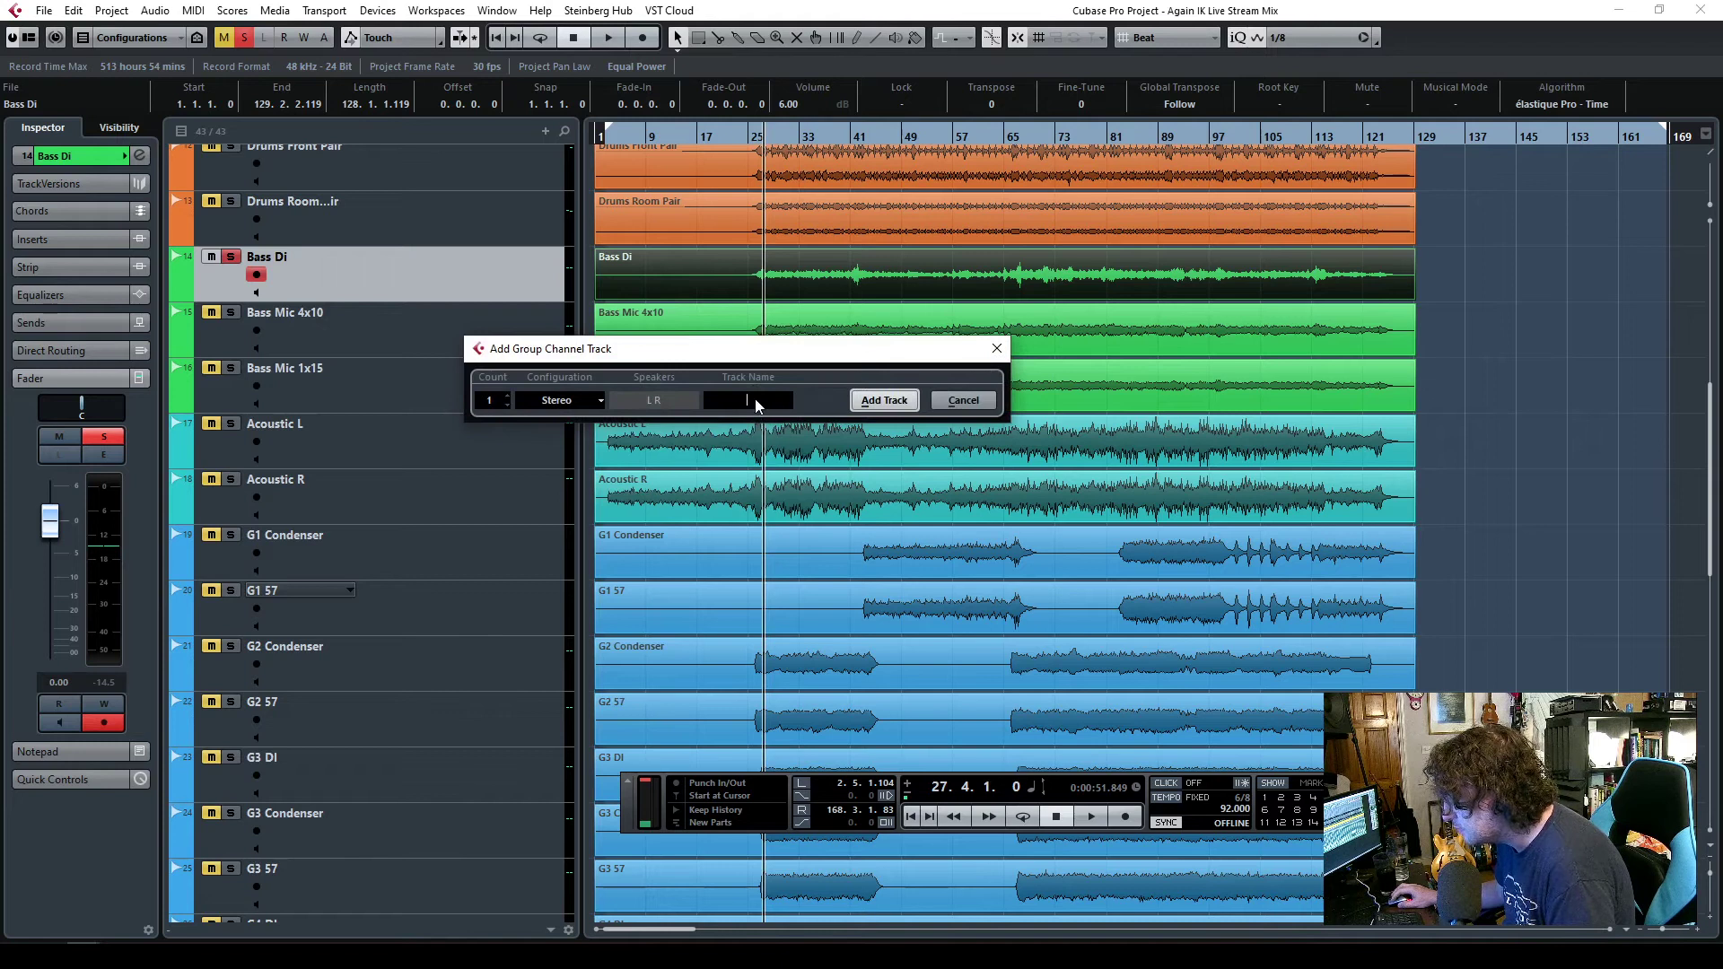
{"action": "type", "text": "Bass"}
{"action": "key", "text": "Return"}
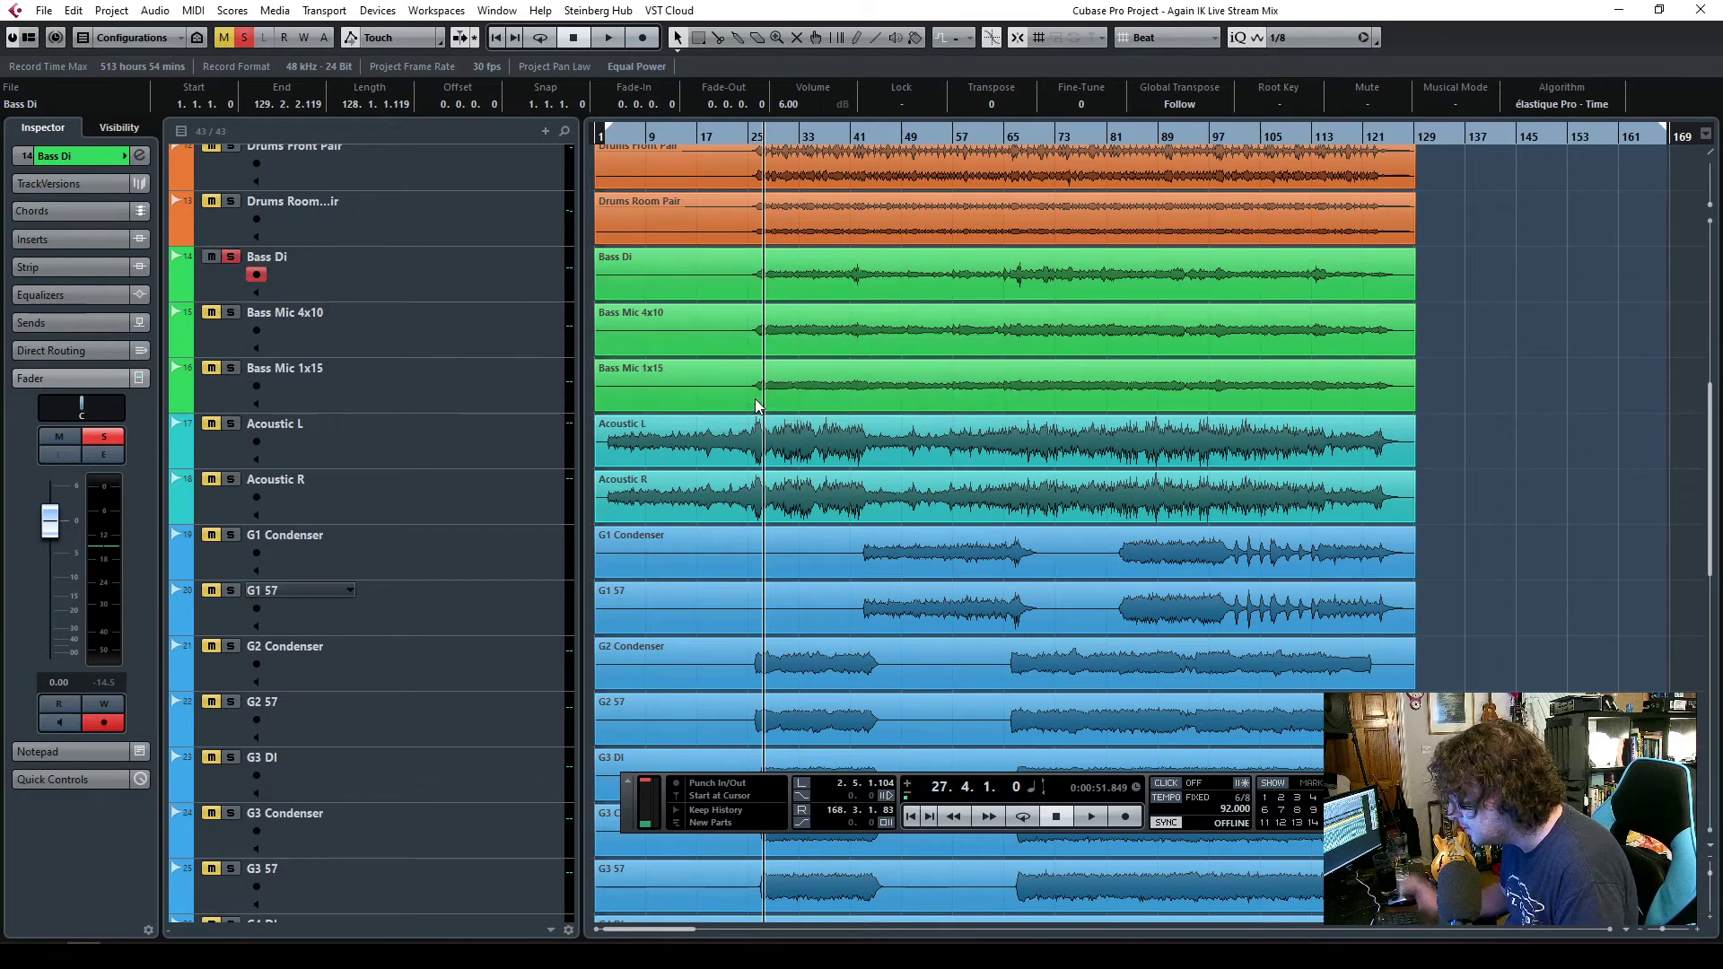
- Move the Music group track directly above the Bass Di track
{"action": "scroll", "coordinate": [474, 800], "scroll_direction": "down", "scroll_amount": 10}
{"action": "scroll", "coordinate": [466, 849], "scroll_direction": "up", "scroll_amount": 2}
{"action": "scroll", "coordinate": [466, 849], "scroll_direction": "down", "scroll_amount": 3}
{"action": "left_click_drag", "start_coordinate": [472, 859], "coordinate": [439, 409]}
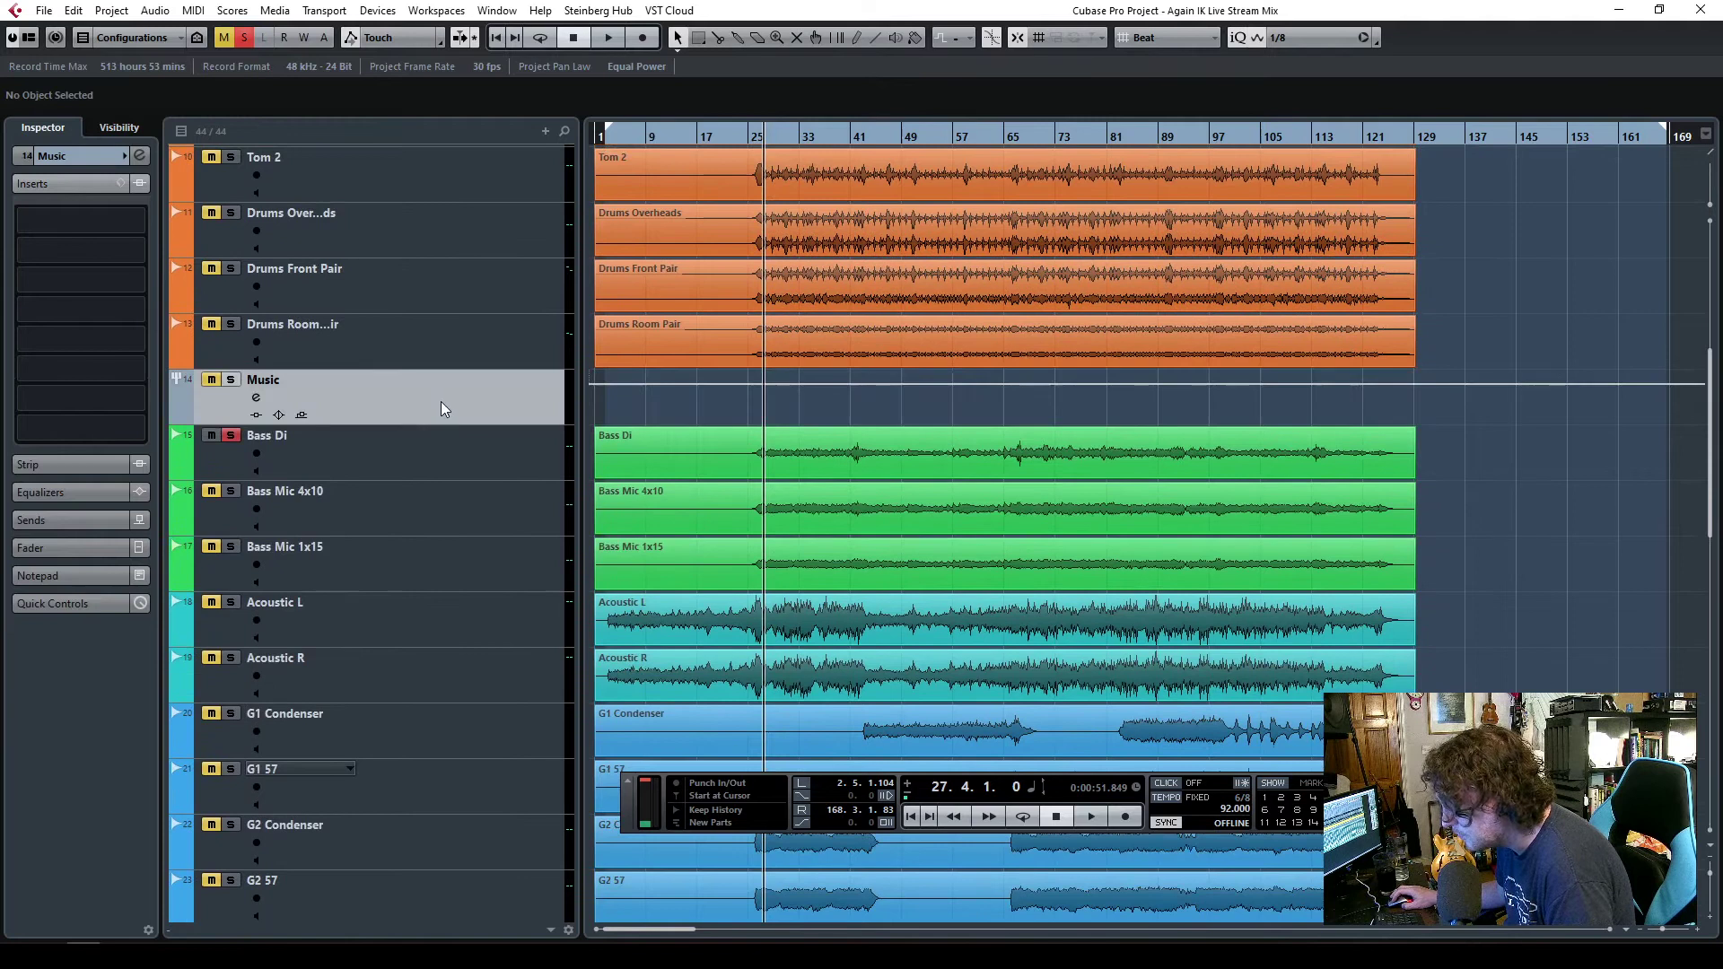
- Route the output of the Bass Di track to the Music group
{"action": "left_click", "coordinate": [411, 457]}
{"action": "left_click", "coordinate": [392, 408]}
{"action": "left_click", "coordinate": [401, 468]}
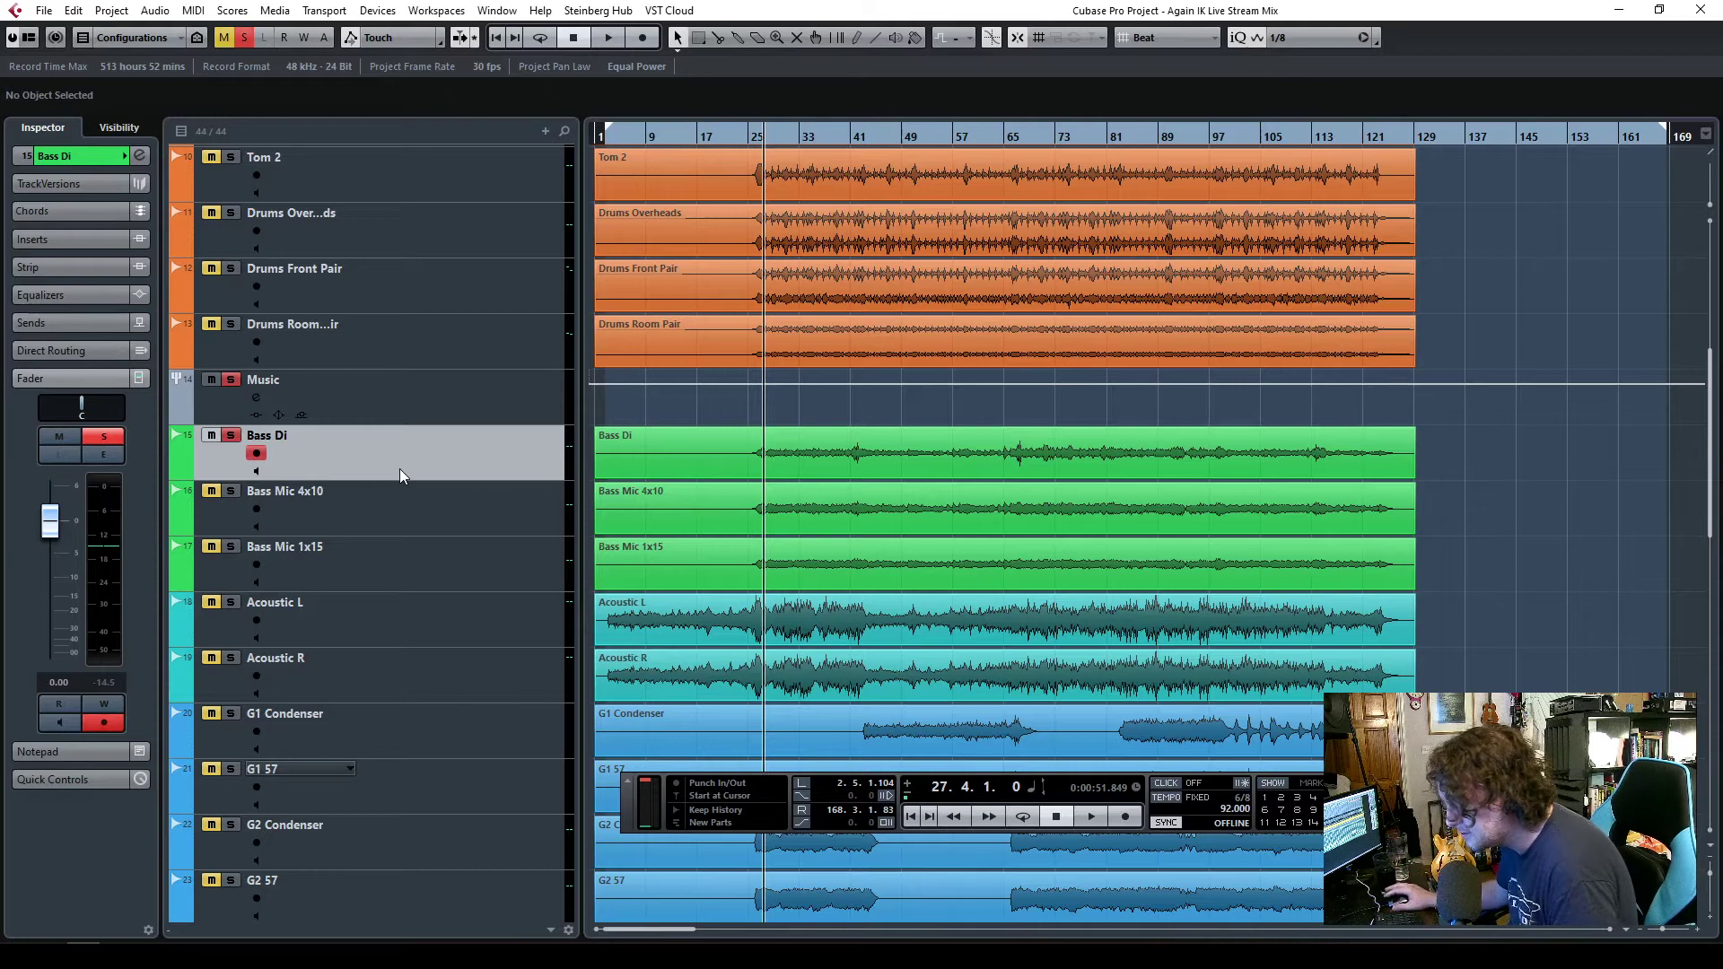
{"action": "left_click", "coordinate": [374, 395]}
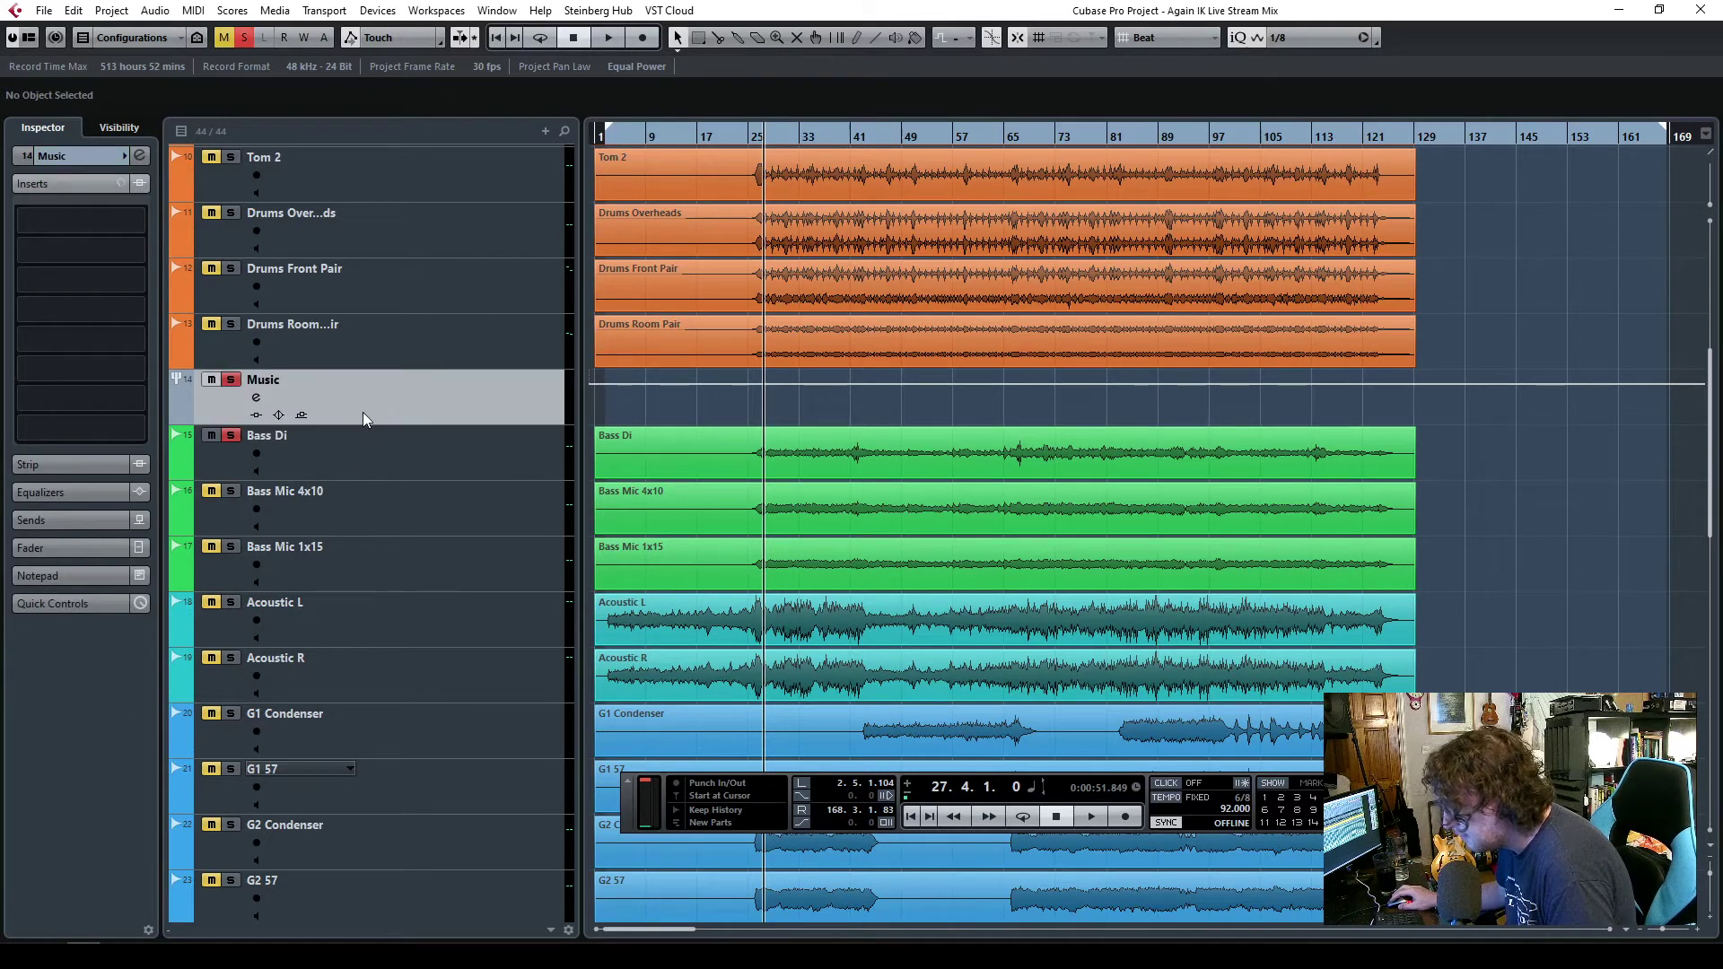
{"action": "left_click", "coordinate": [392, 456]}
{"action": "left_click", "coordinate": [79, 157]}
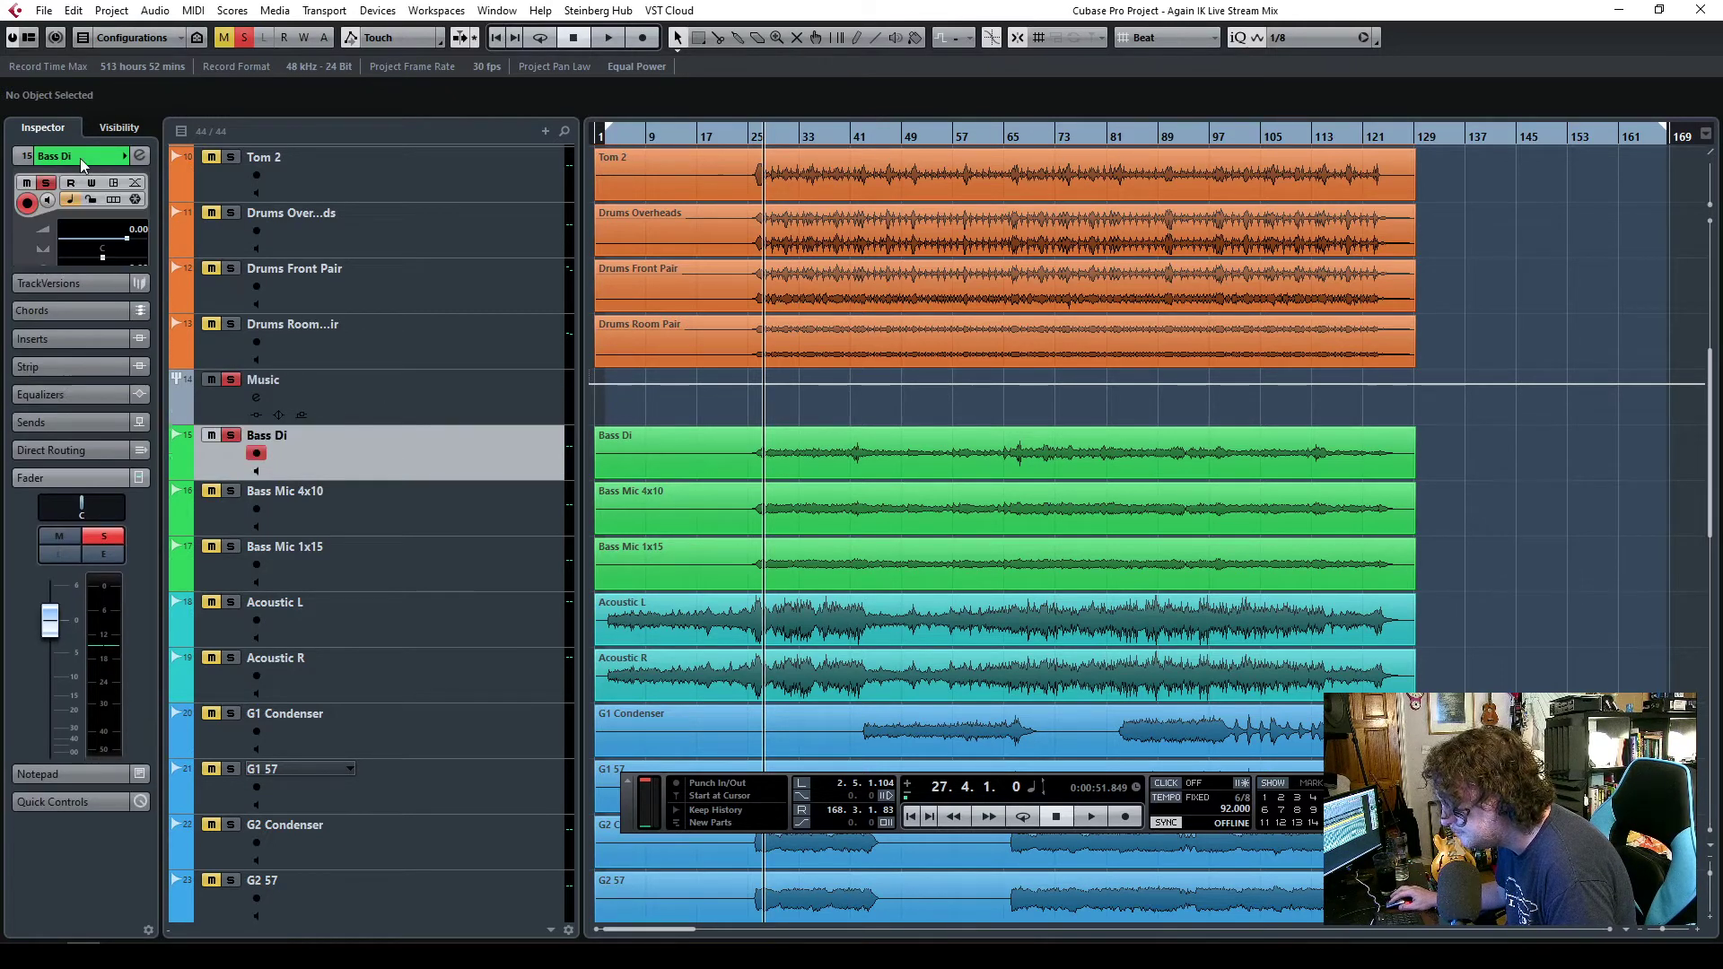
{"action": "left_click", "coordinate": [77, 328]}
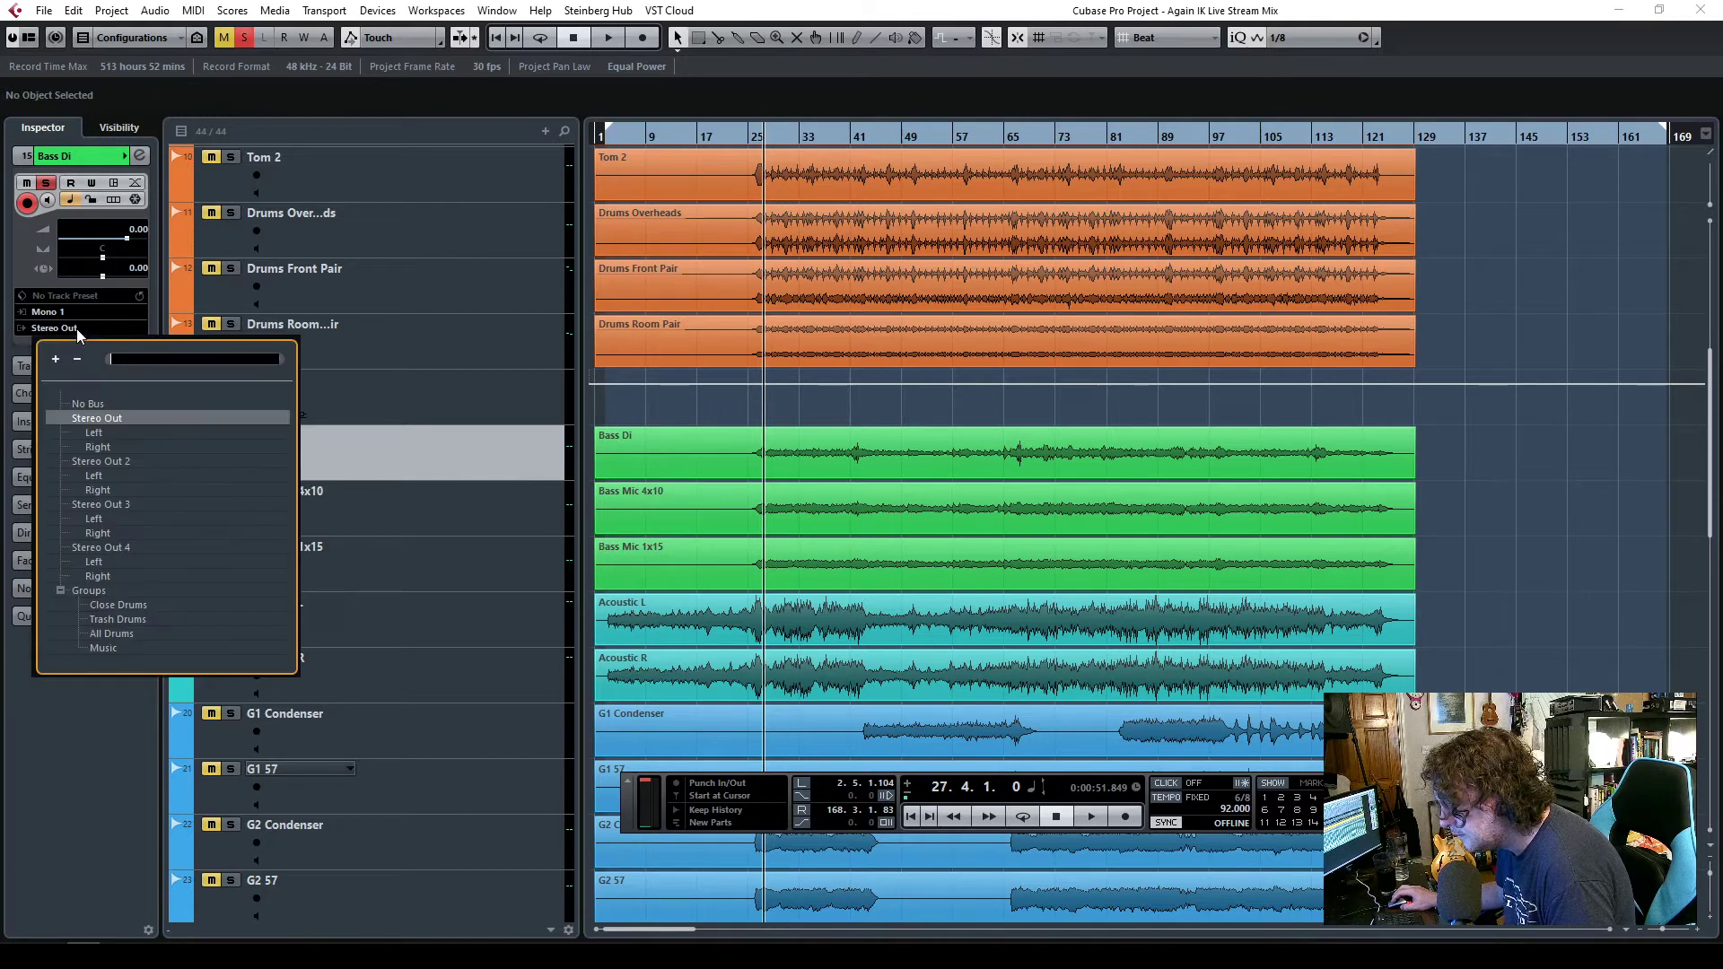
{"action": "left_click", "coordinate": [115, 650]}
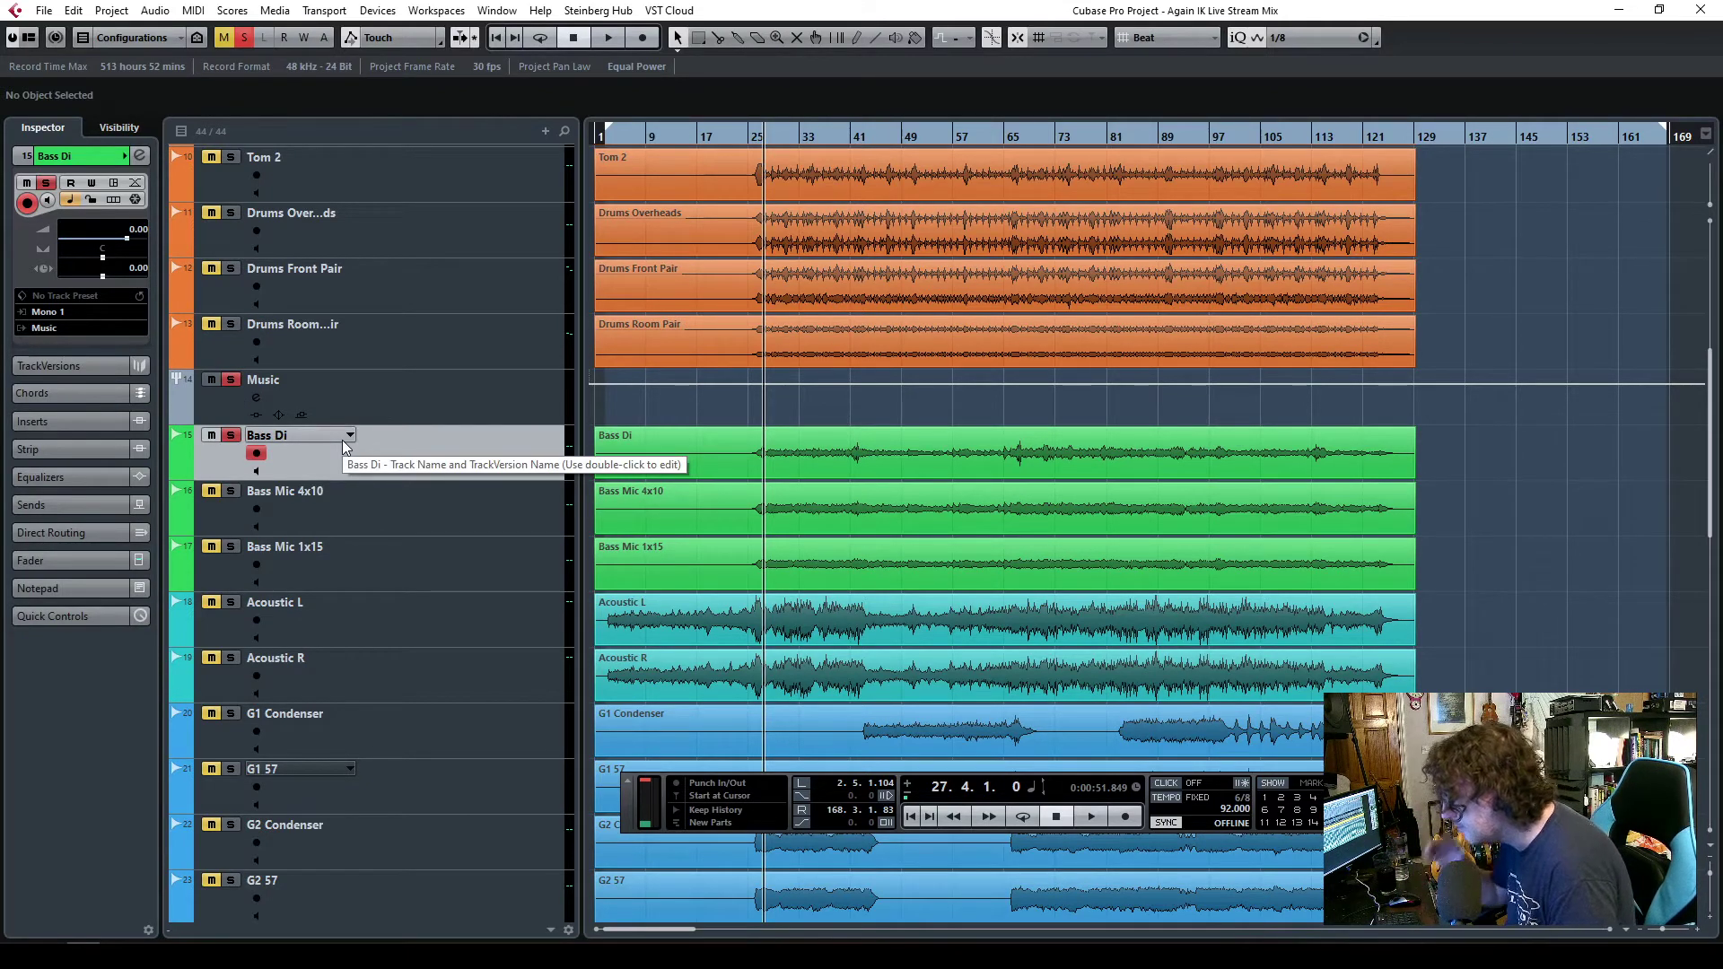
- Load the TR5 EQual plugin into the first insert slot of the Bass Di track
{"action": "left_click", "coordinate": [424, 396]}
{"action": "left_click", "coordinate": [400, 454]}
{"action": "left_click", "coordinate": [400, 408]}
{"action": "left_click", "coordinate": [414, 453]}
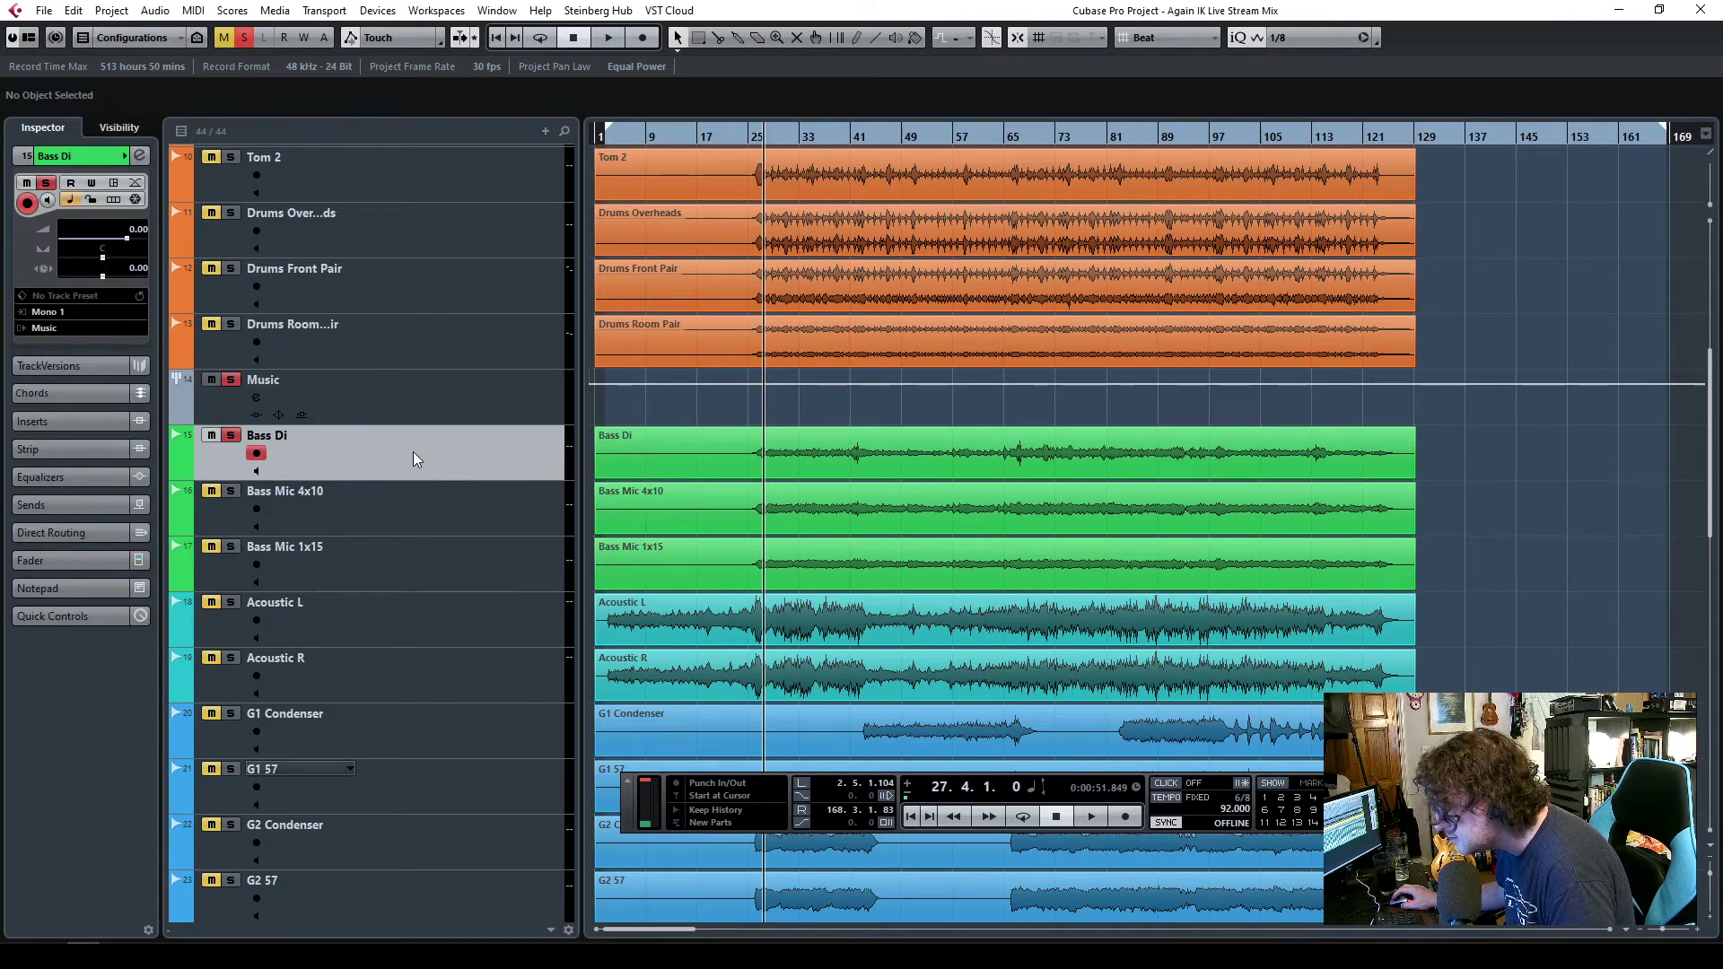
{"action": "left_click", "coordinate": [61, 425]}
{"action": "left_click", "coordinate": [94, 282]}
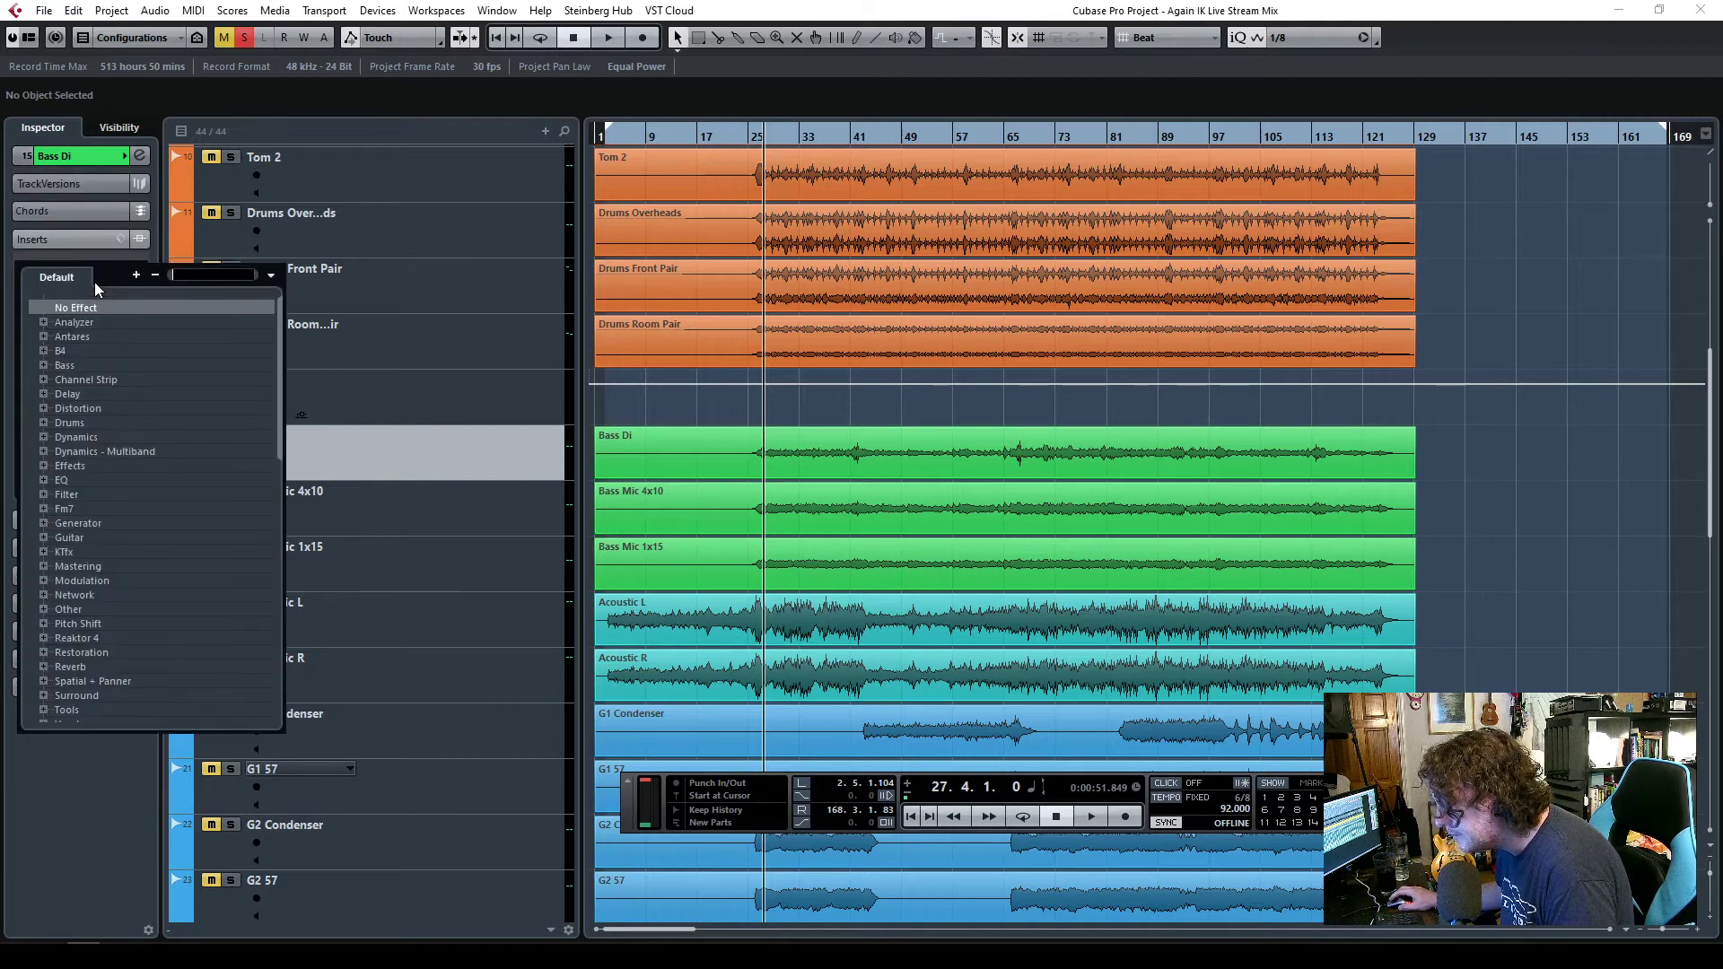
{"action": "type", "text": "tr5"}
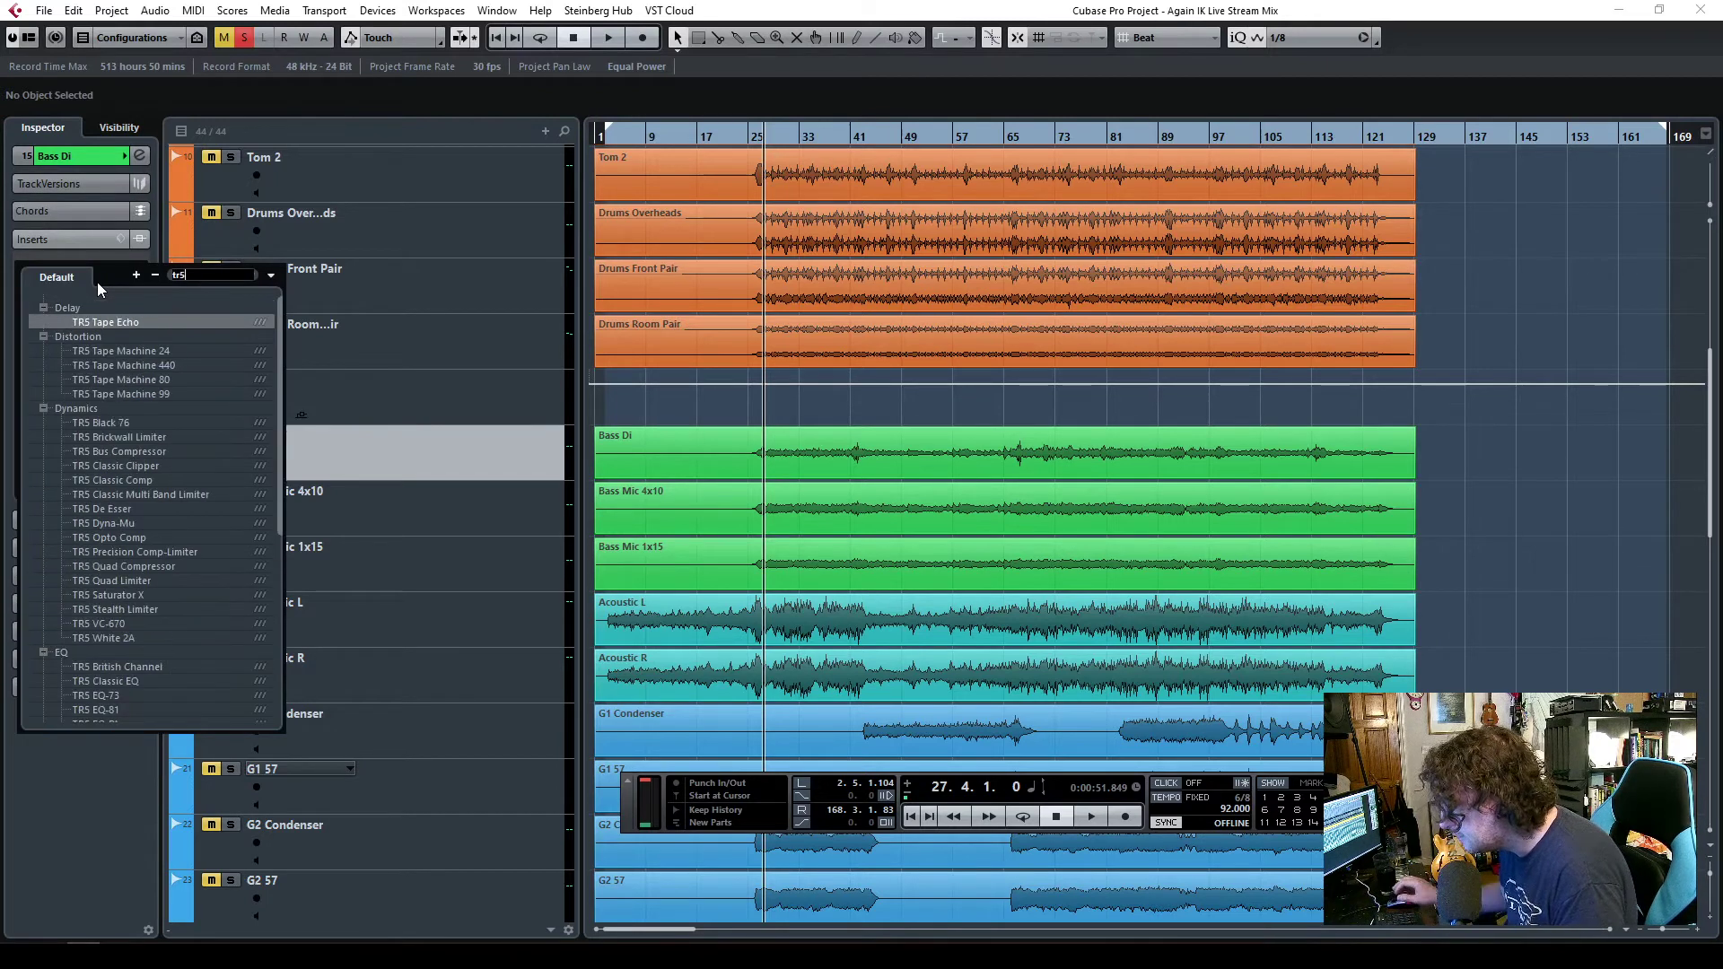
{"action": "scroll", "coordinate": [172, 561], "scroll_direction": "down", "scroll_amount": 4}
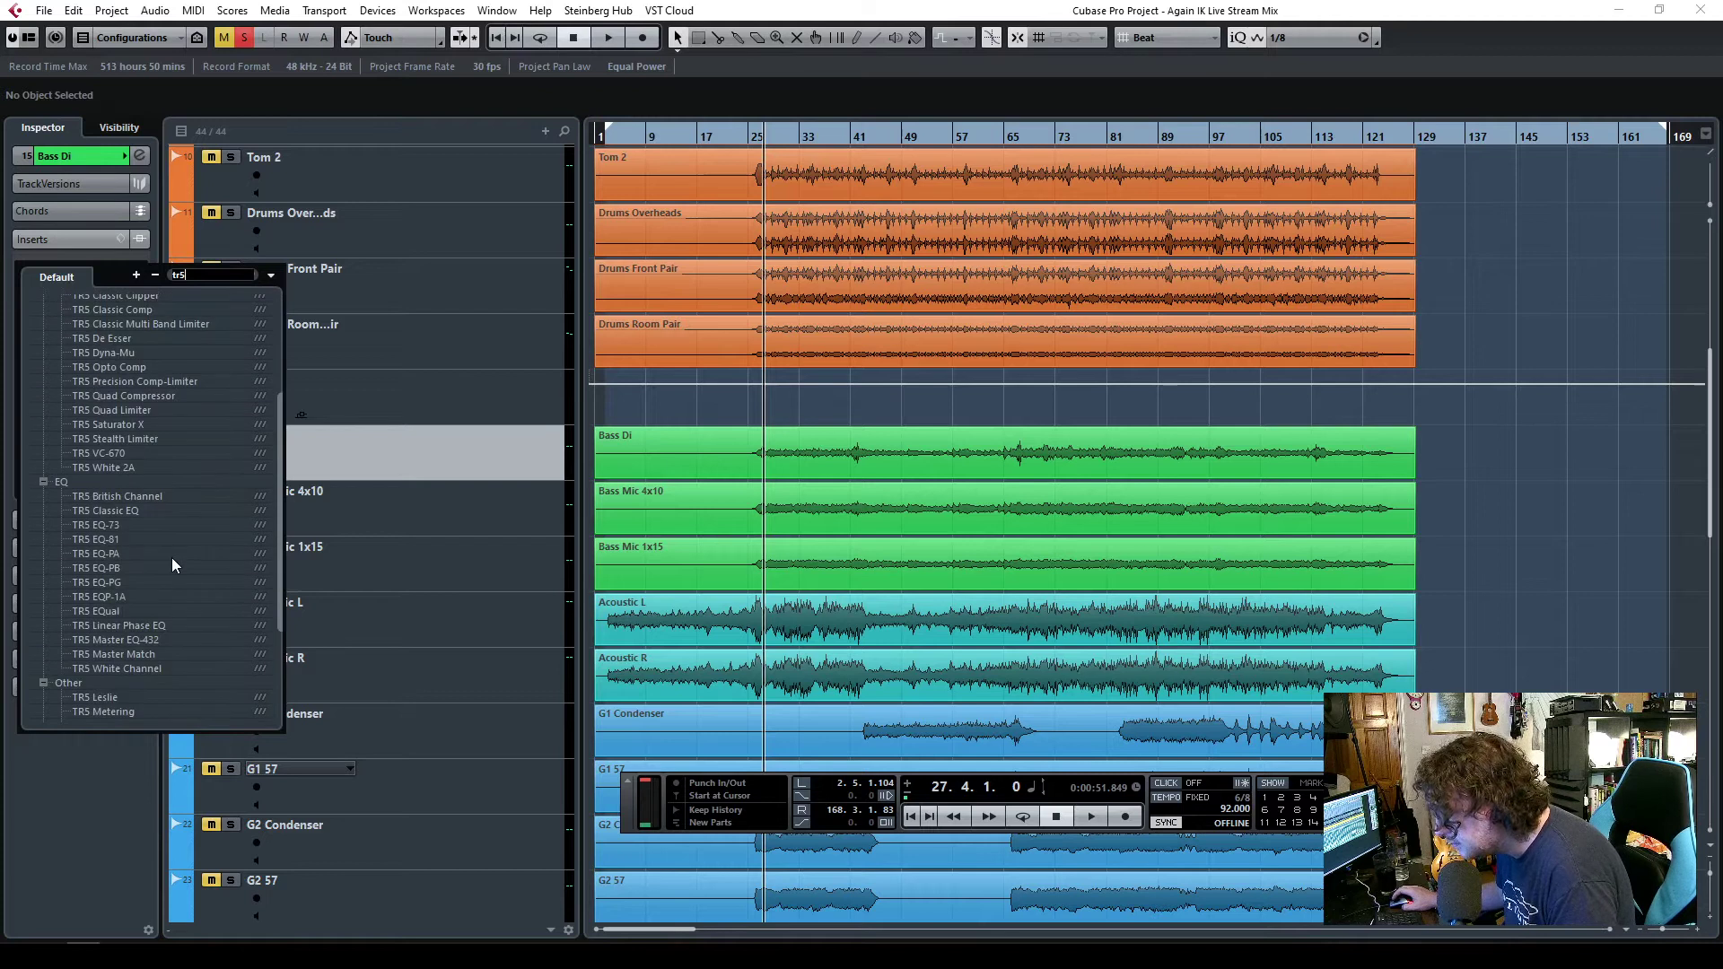
{"action": "left_click", "coordinate": [122, 611]}
{"action": "left_click_drag", "start_coordinate": [1164, 257], "coordinate": [1127, 151]}
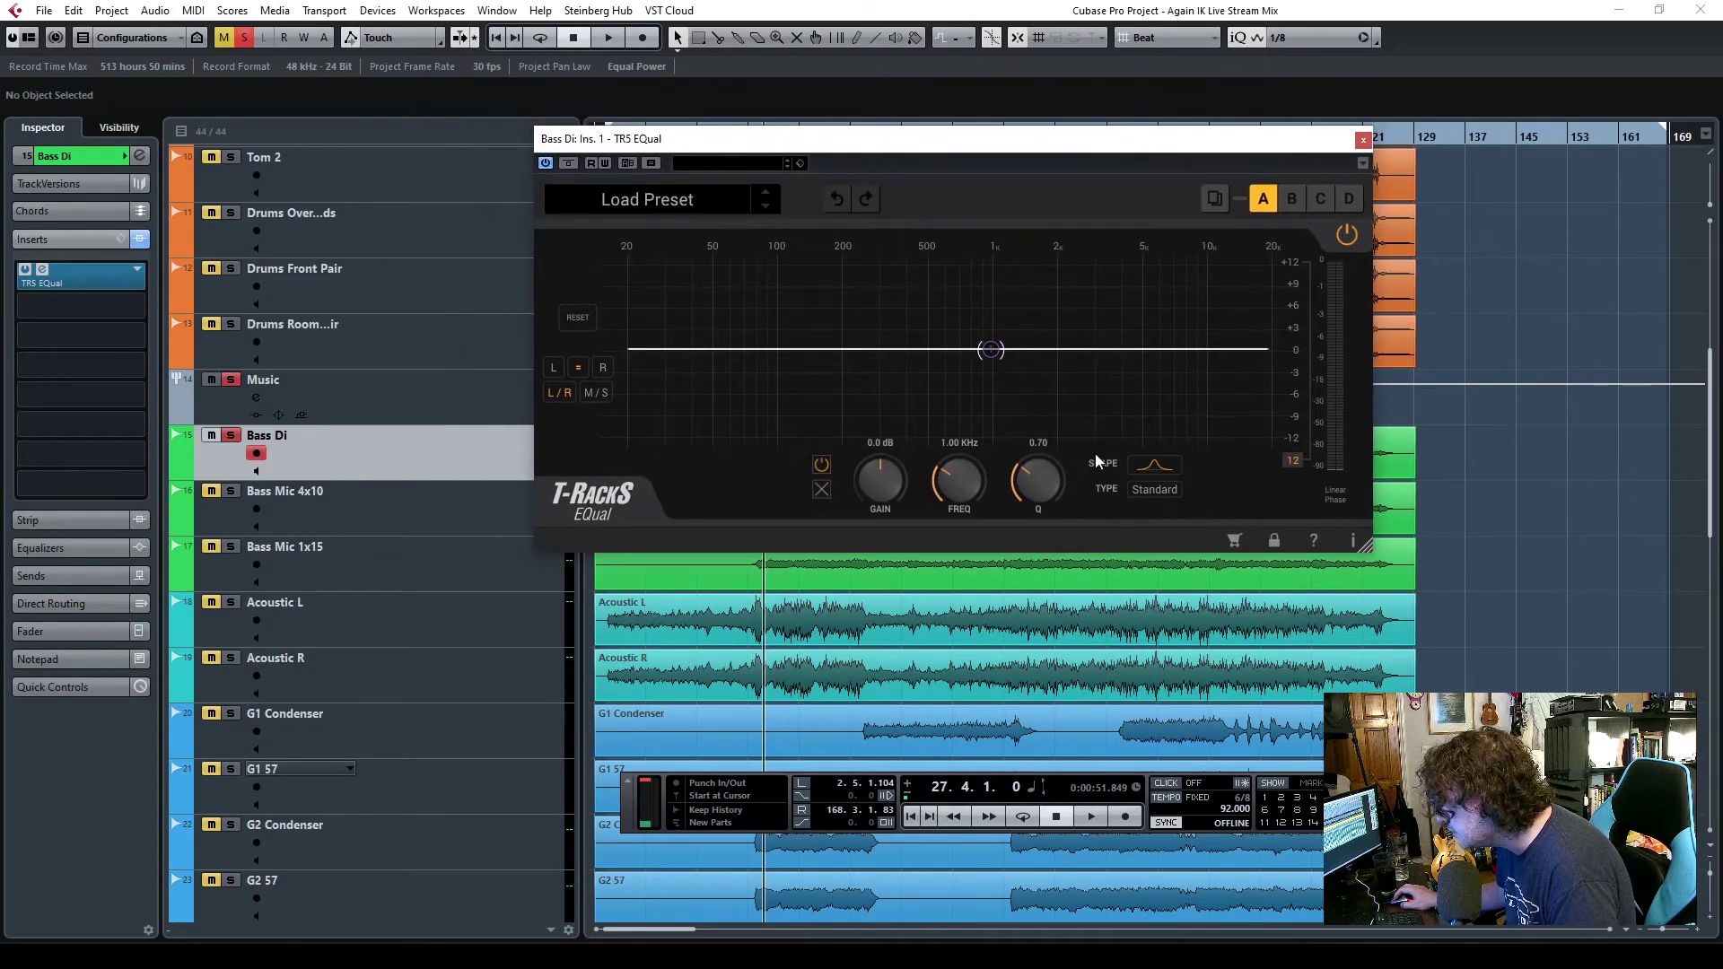
- Change the default EQ band to a high-pass filter and set its frequency to 71 Hz
{"action": "left_click", "coordinate": [1155, 467]}
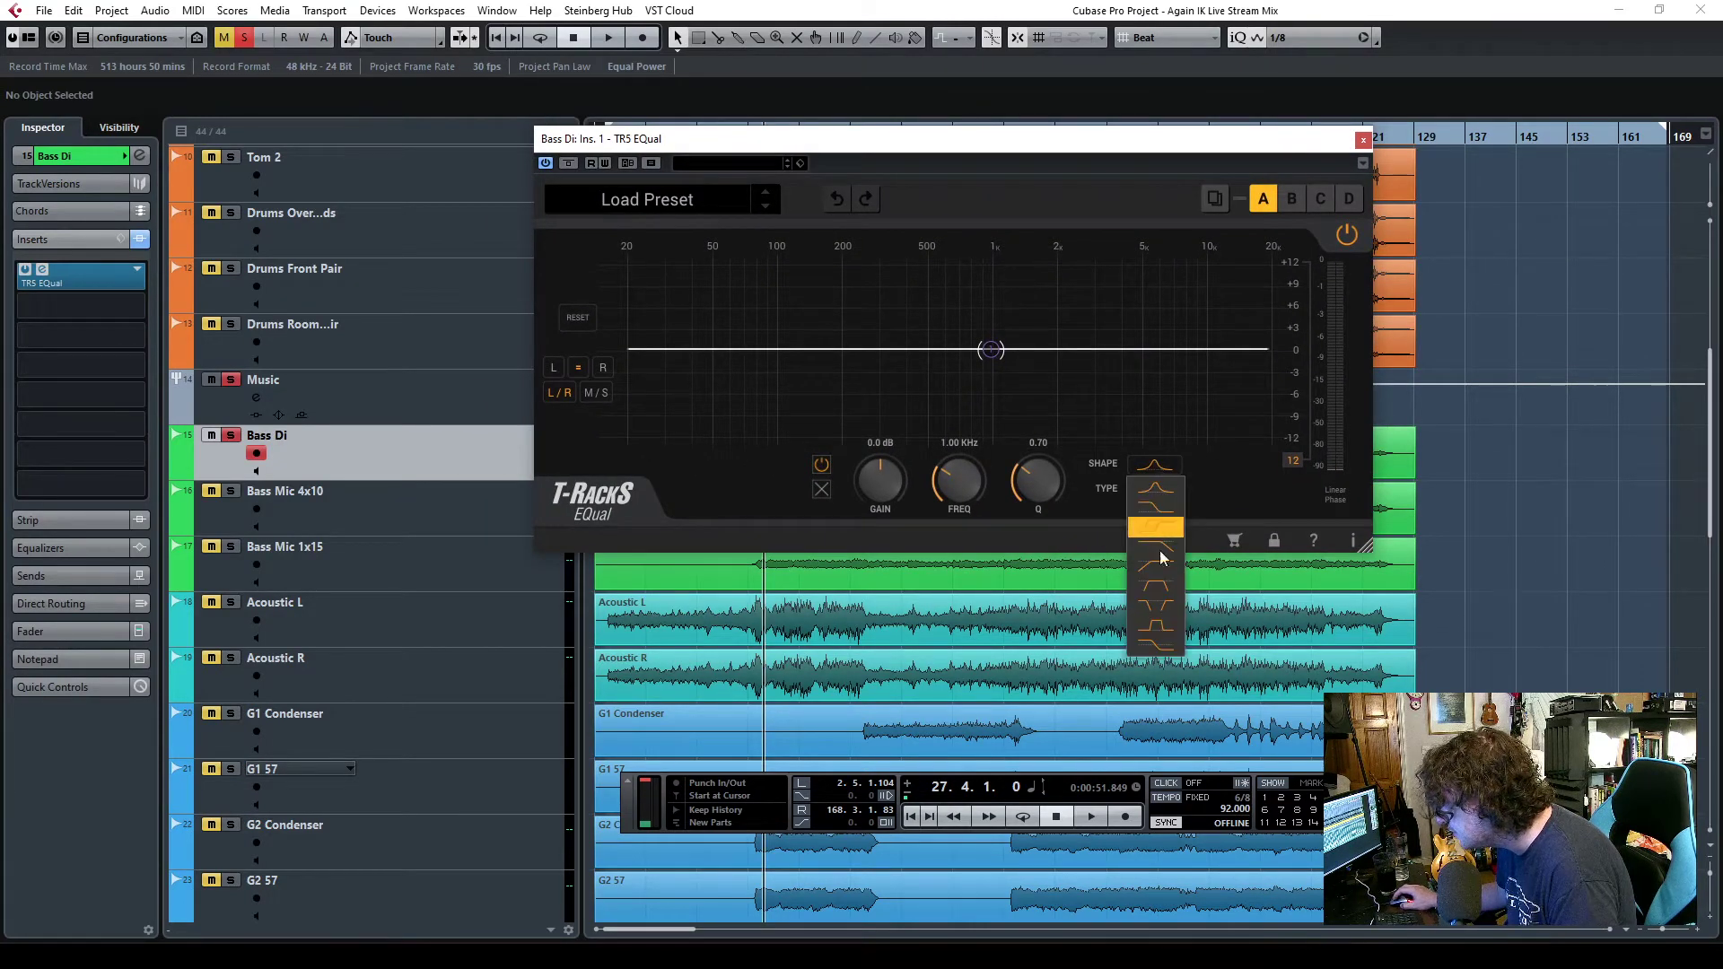
{"action": "left_click", "coordinate": [1165, 575]}
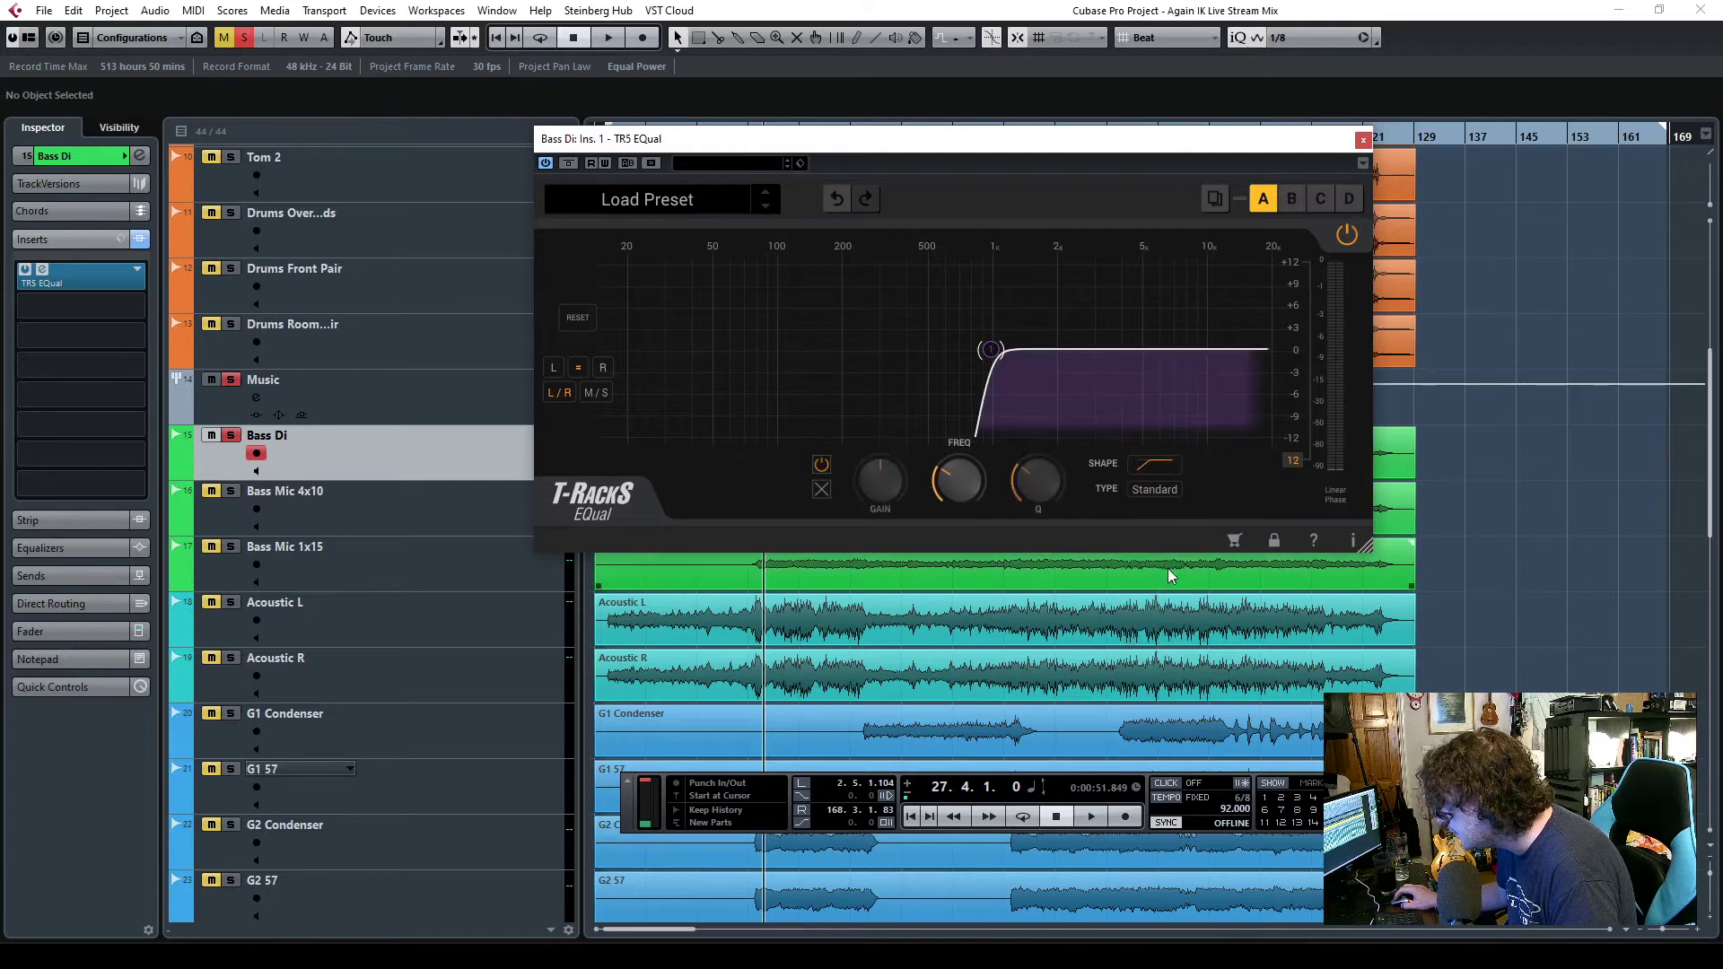
{"action": "left_click_drag", "start_coordinate": [870, 485], "coordinate": [868, 542]}
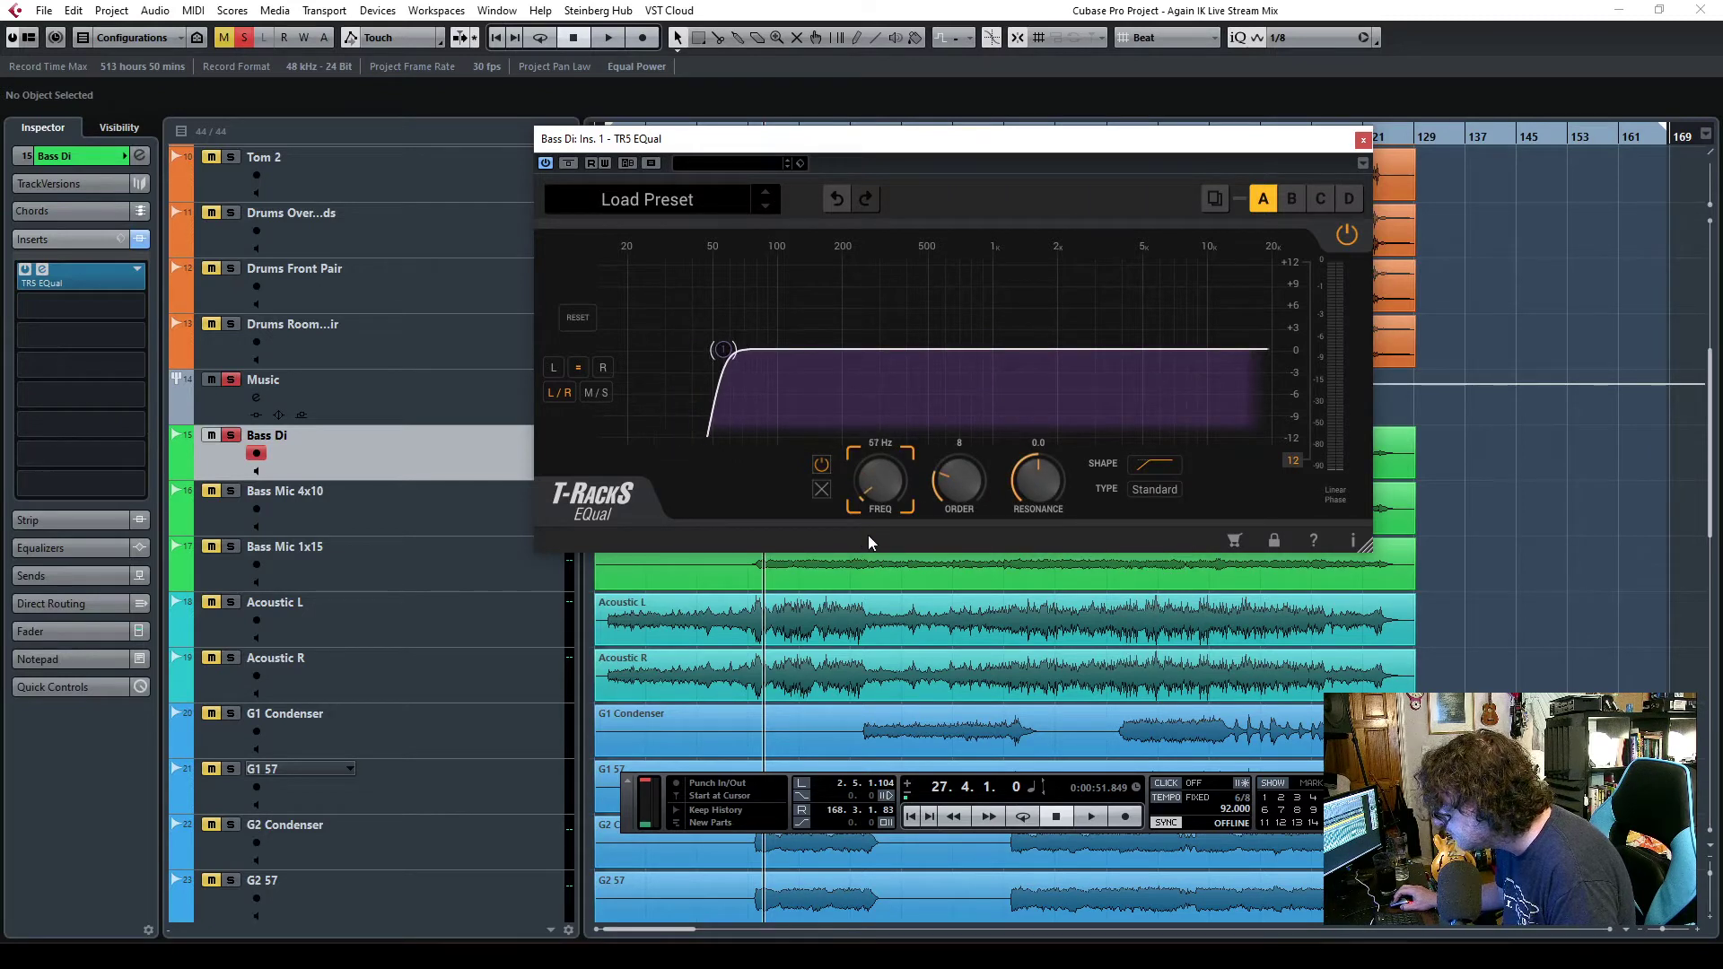
{"action": "left_click_drag", "start_coordinate": [868, 537], "coordinate": [876, 540]}
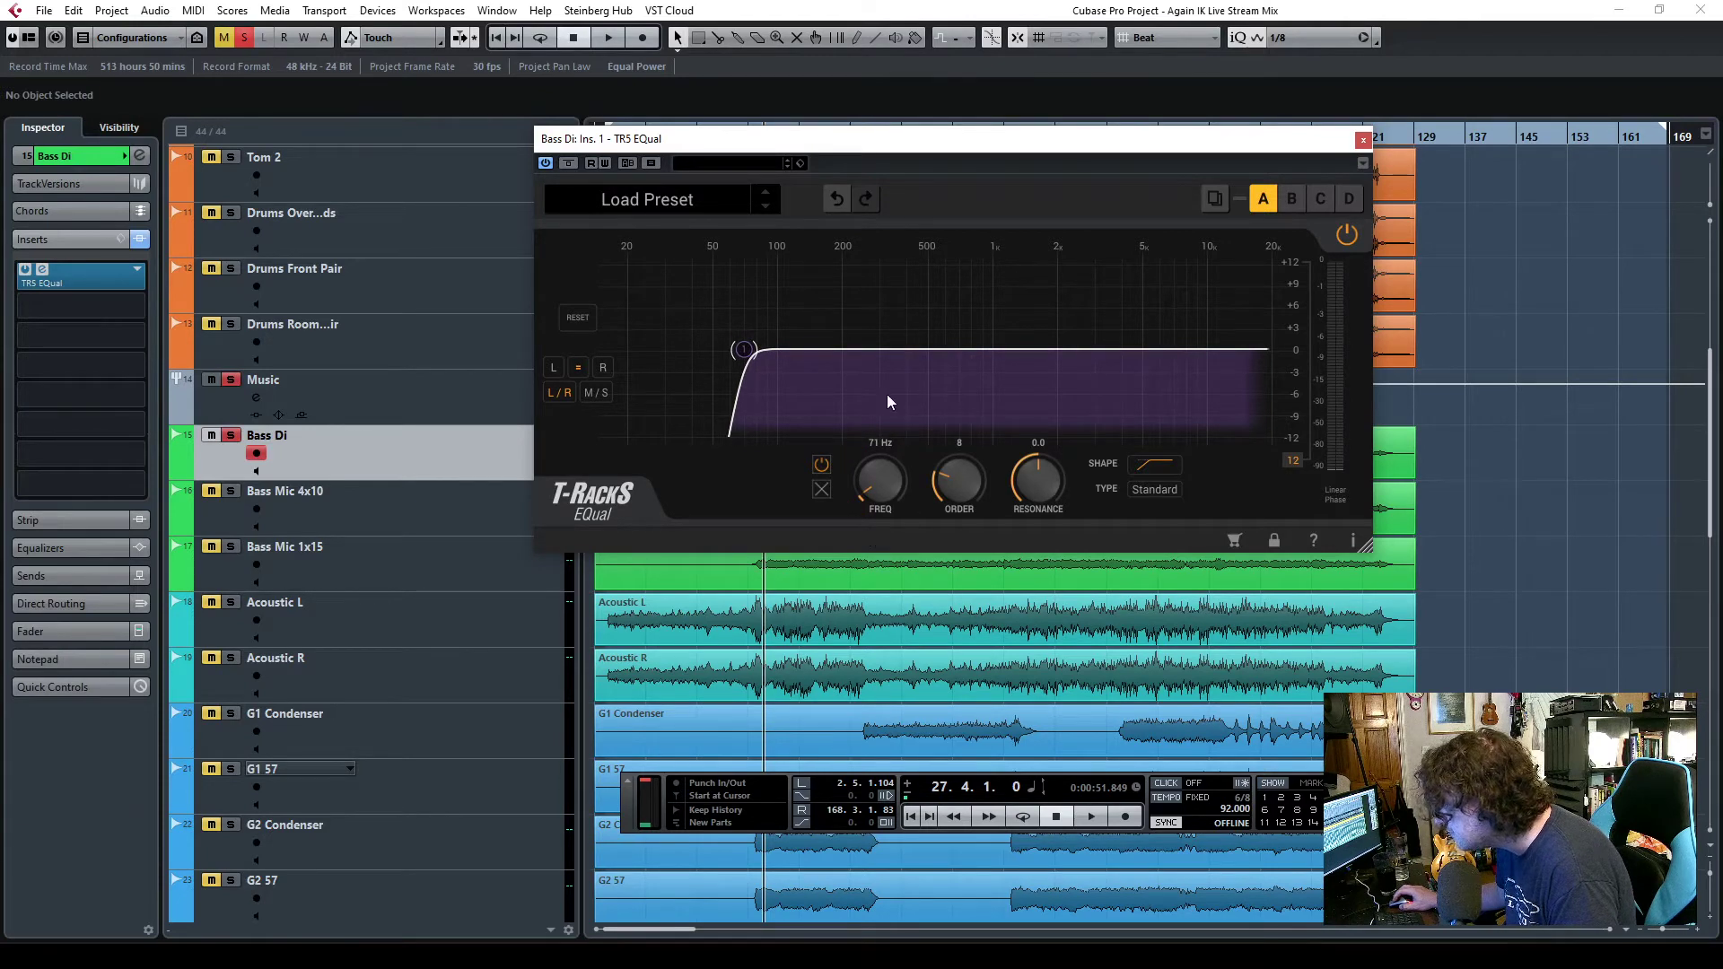
- Add a second EQ band, shape it as a low-pass filter and set its frequency to 80 Hz
{"action": "double_click", "coordinate": [850, 350]}
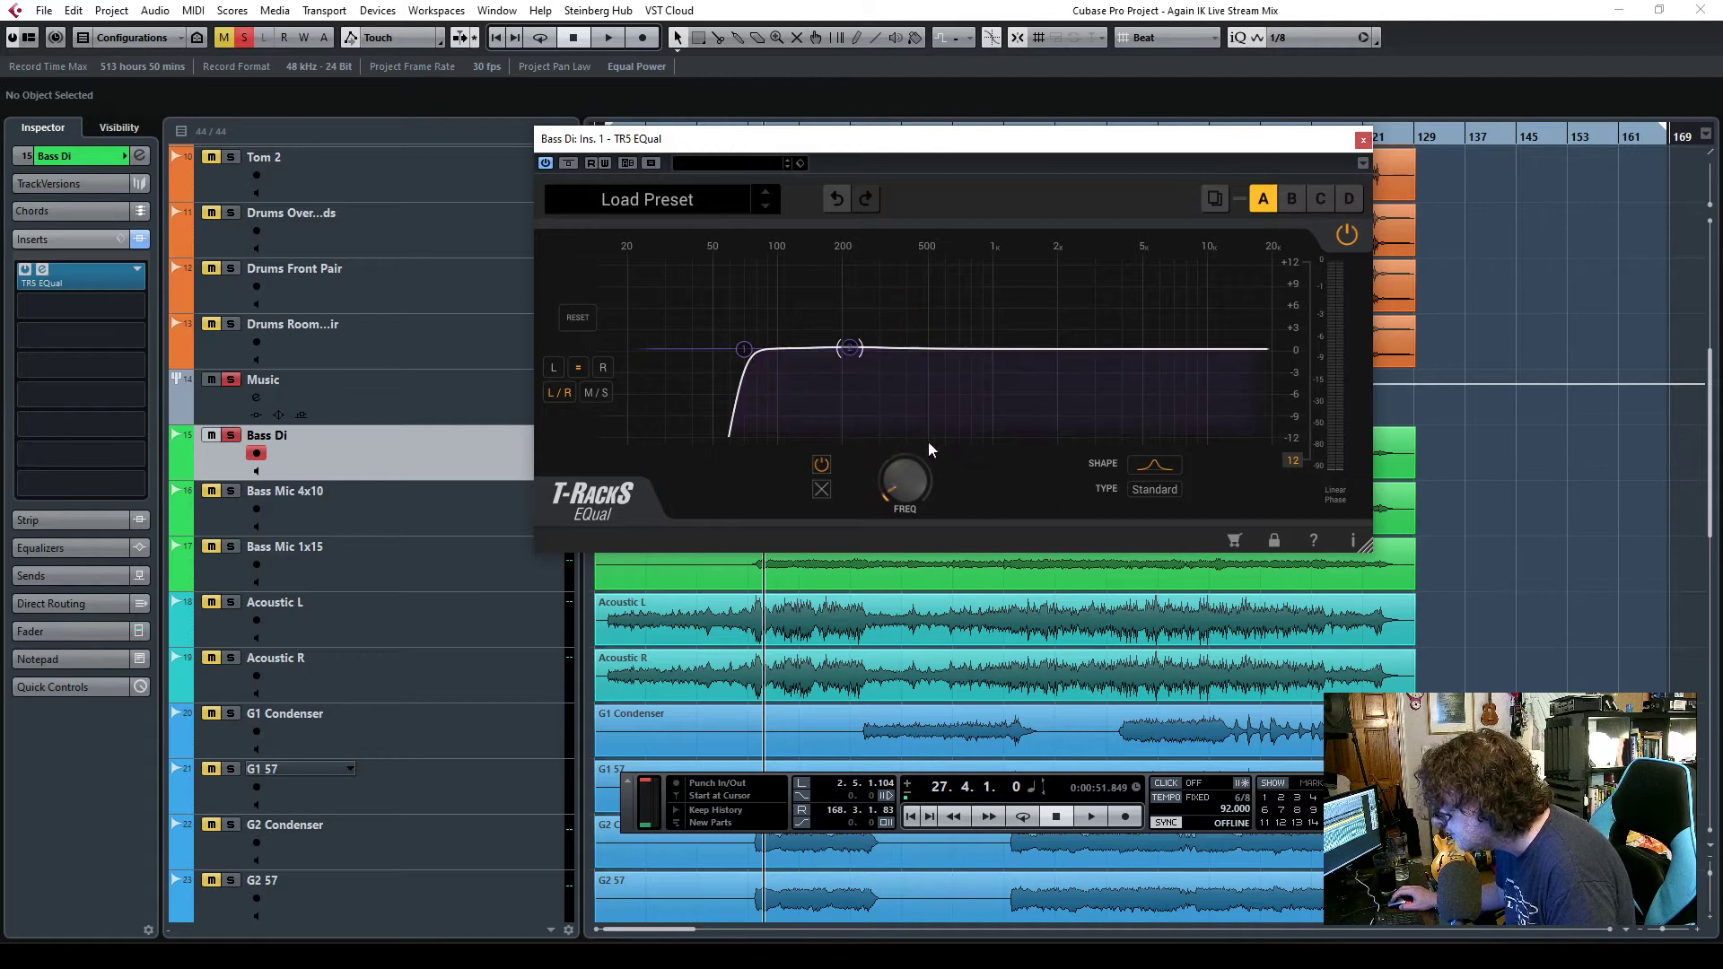
{"action": "left_click", "coordinate": [1155, 468]}
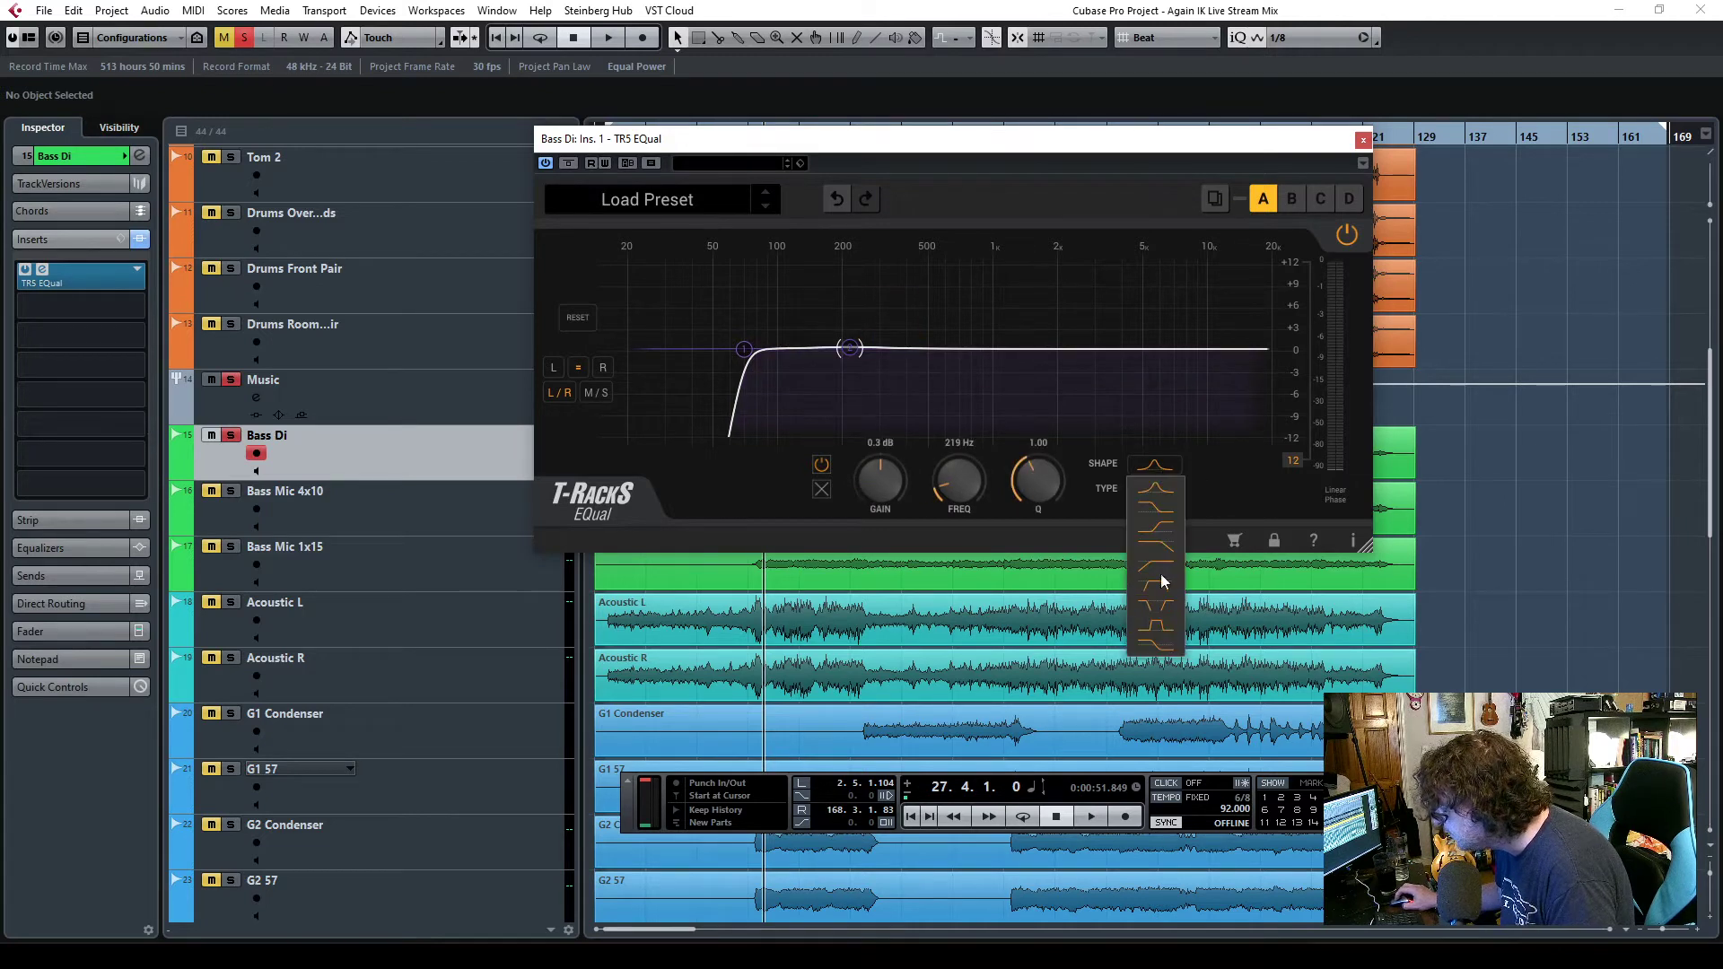
{"action": "left_click", "coordinate": [1163, 548]}
{"action": "left_click_drag", "start_coordinate": [875, 484], "coordinate": [876, 507]}
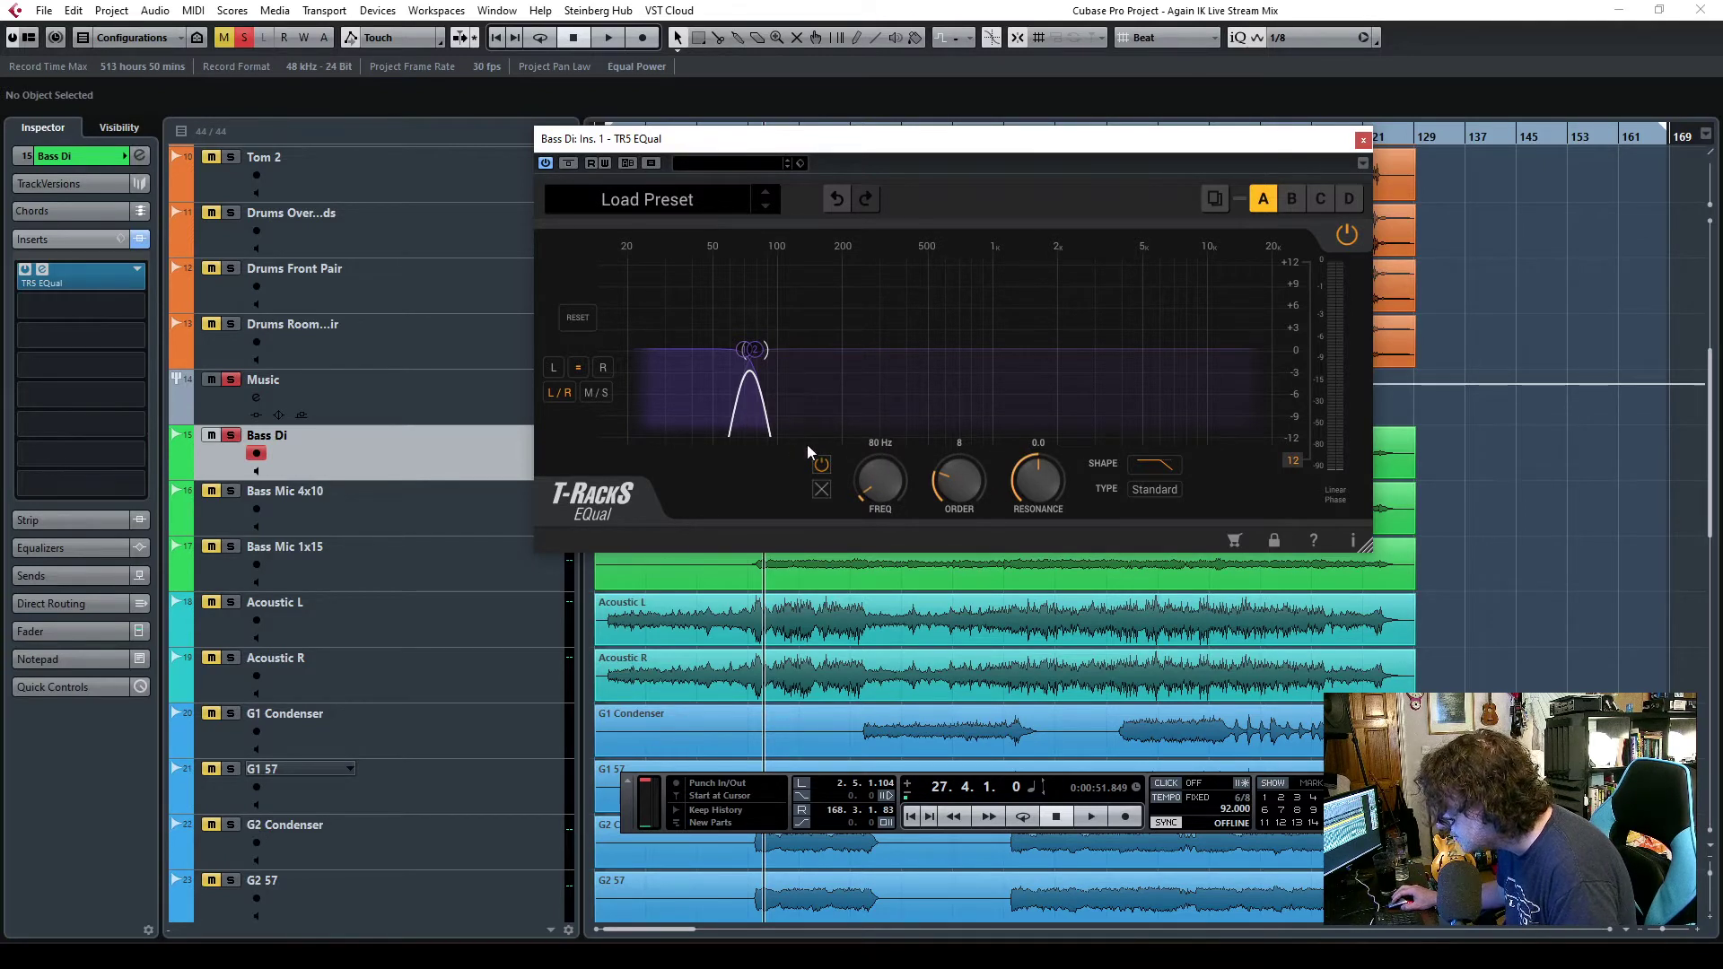
- Set the order of both the low-pass and the high-pass filter to 4
{"action": "left_click_drag", "start_coordinate": [957, 485], "coordinate": [955, 529]}
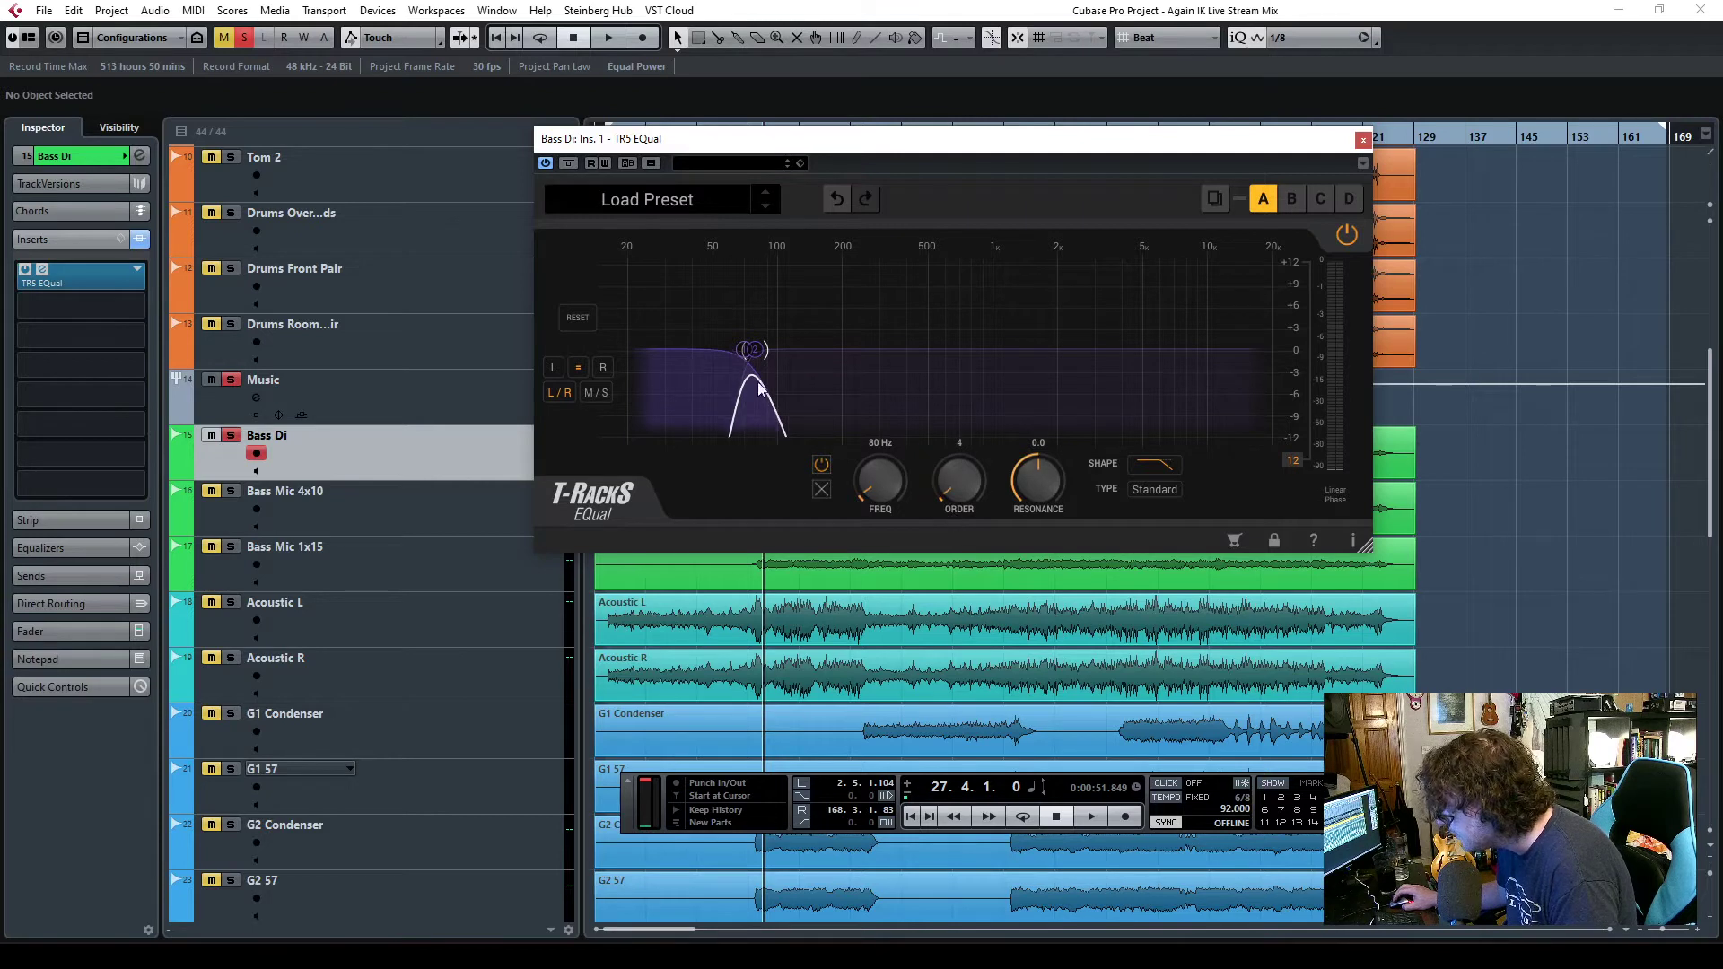
{"action": "left_click_drag", "start_coordinate": [751, 350], "coordinate": [743, 373]}
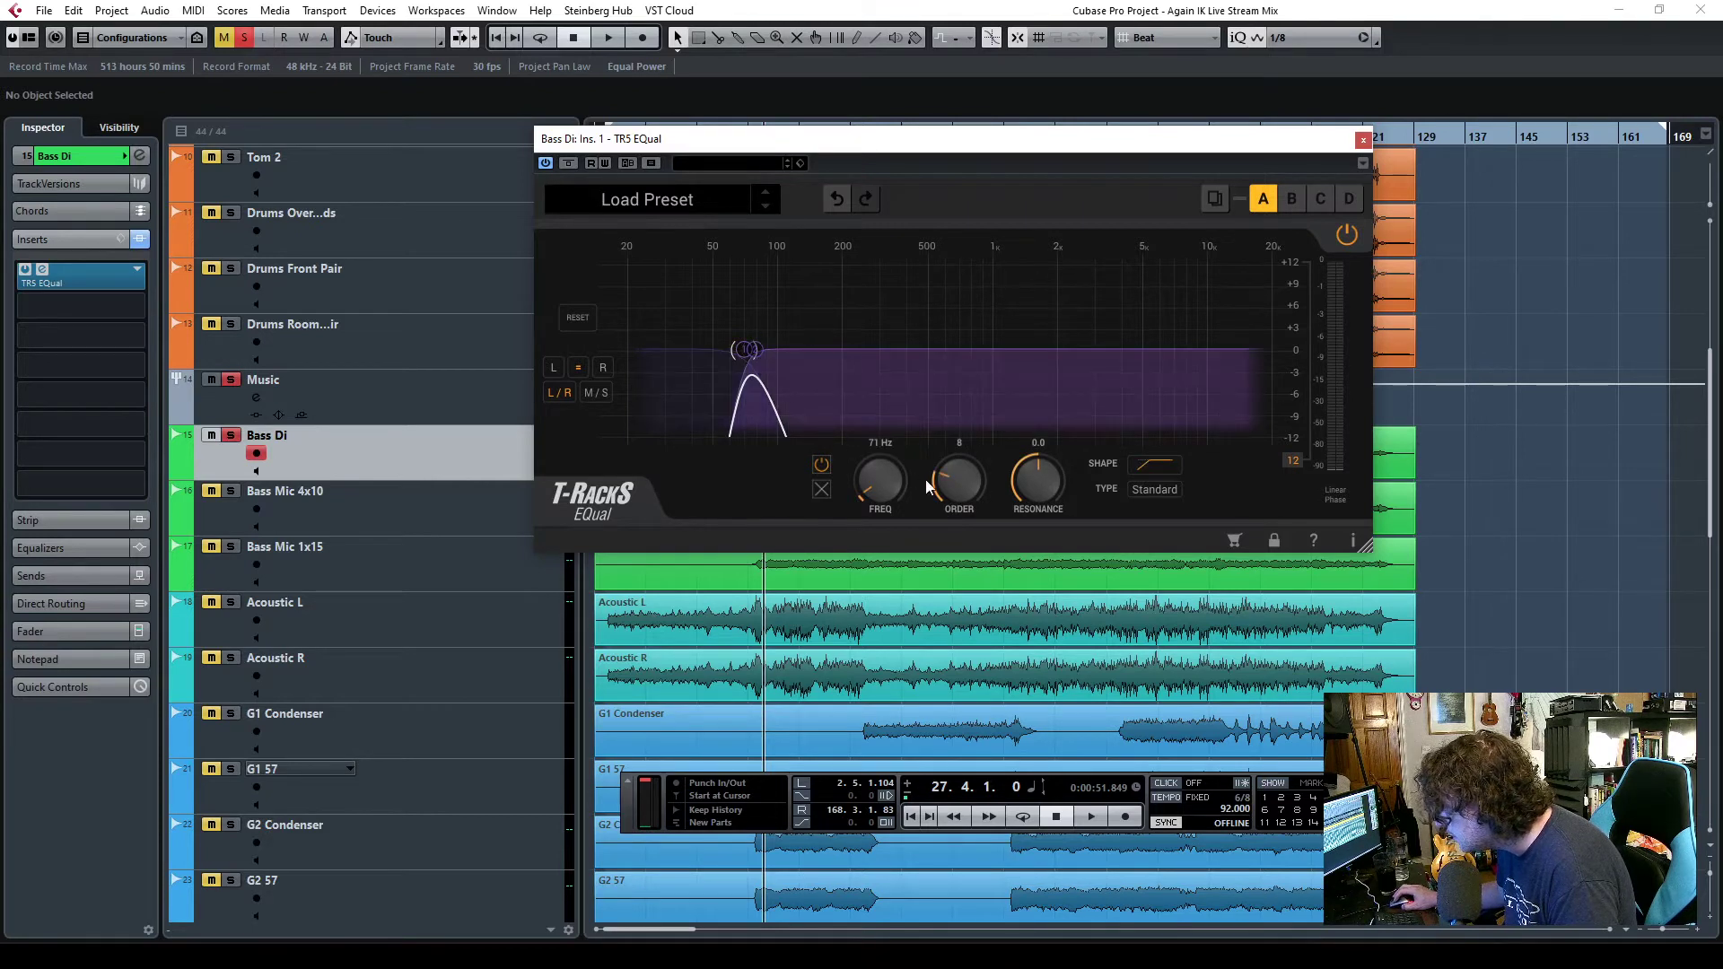
{"action": "left_click_drag", "start_coordinate": [949, 508], "coordinate": [955, 534]}
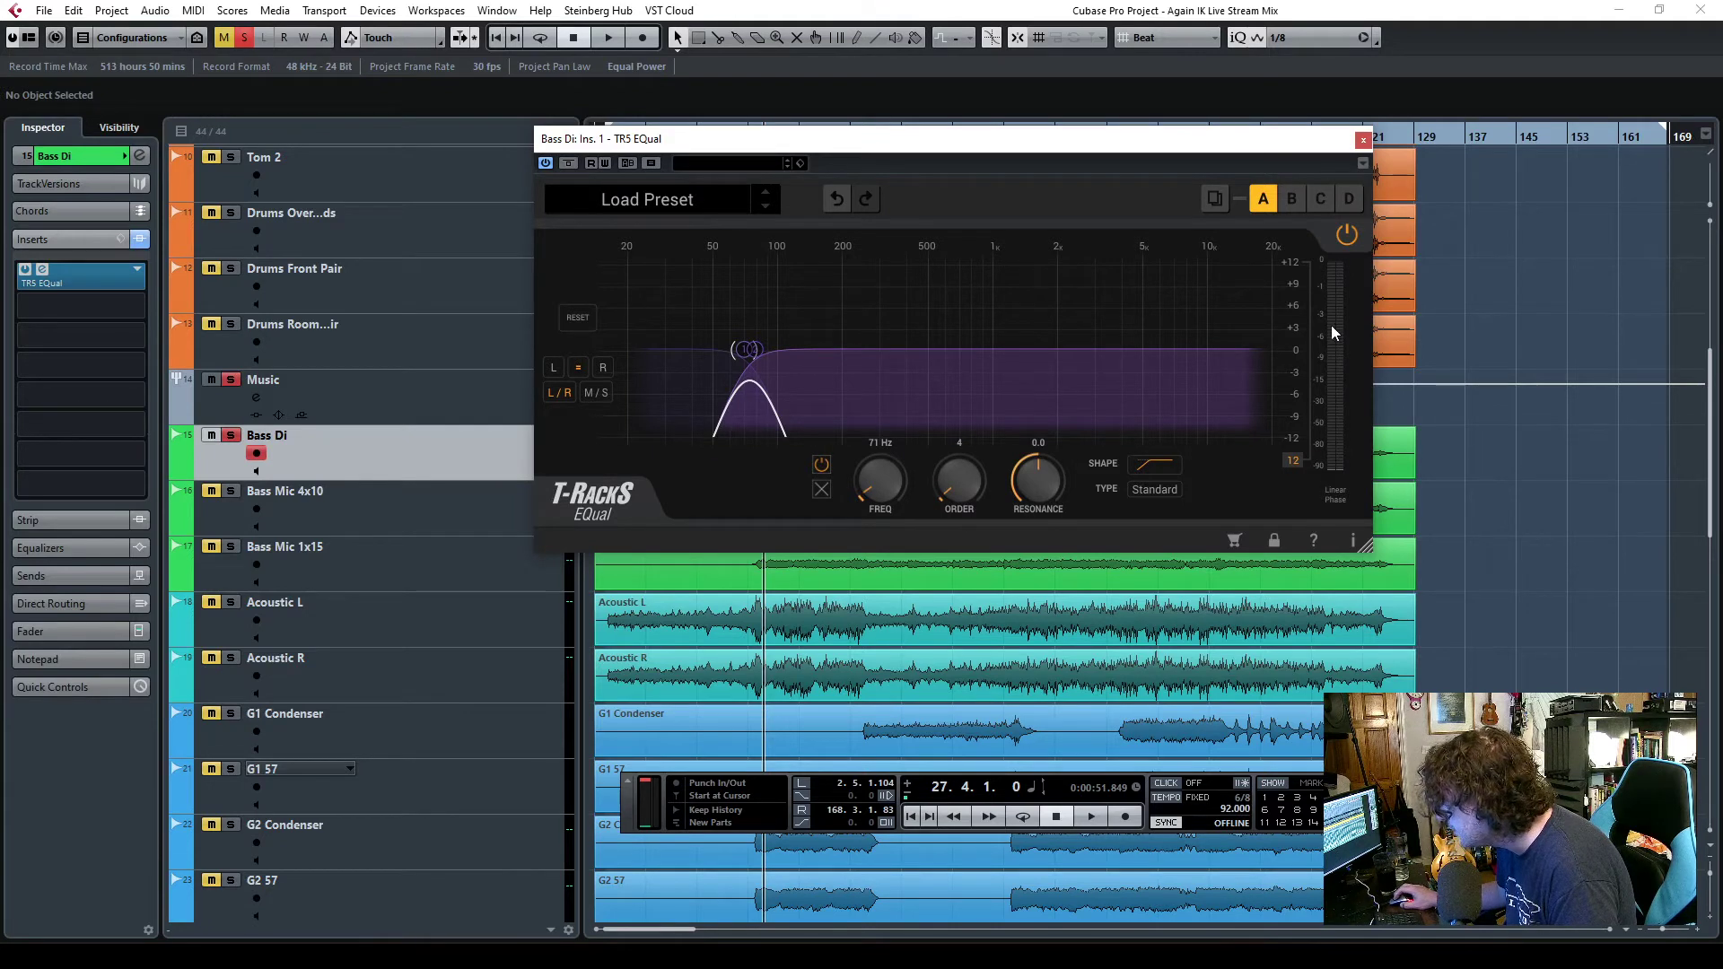
- Play the filtered Bass Di from about bar 27, trying a 10.7 dB cut at 20 kHz and deleting that band
{"action": "key", "text": "space"}
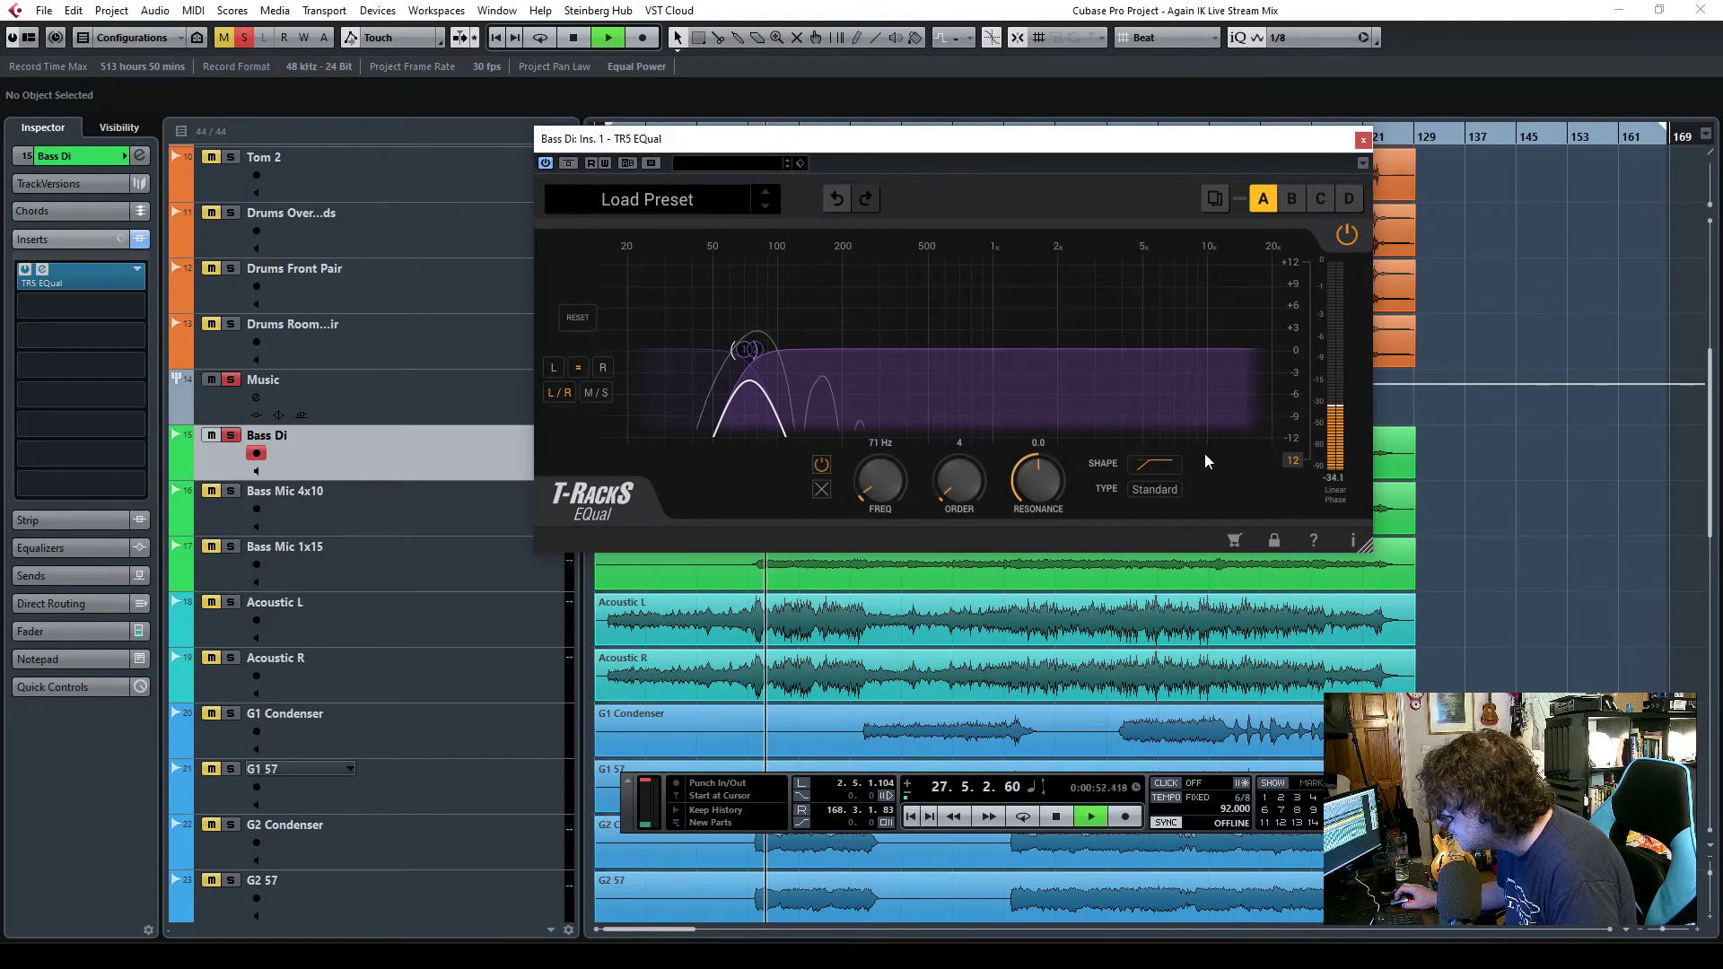
{"action": "left_click_drag", "start_coordinate": [1093, 149], "coordinate": [878, 200]}
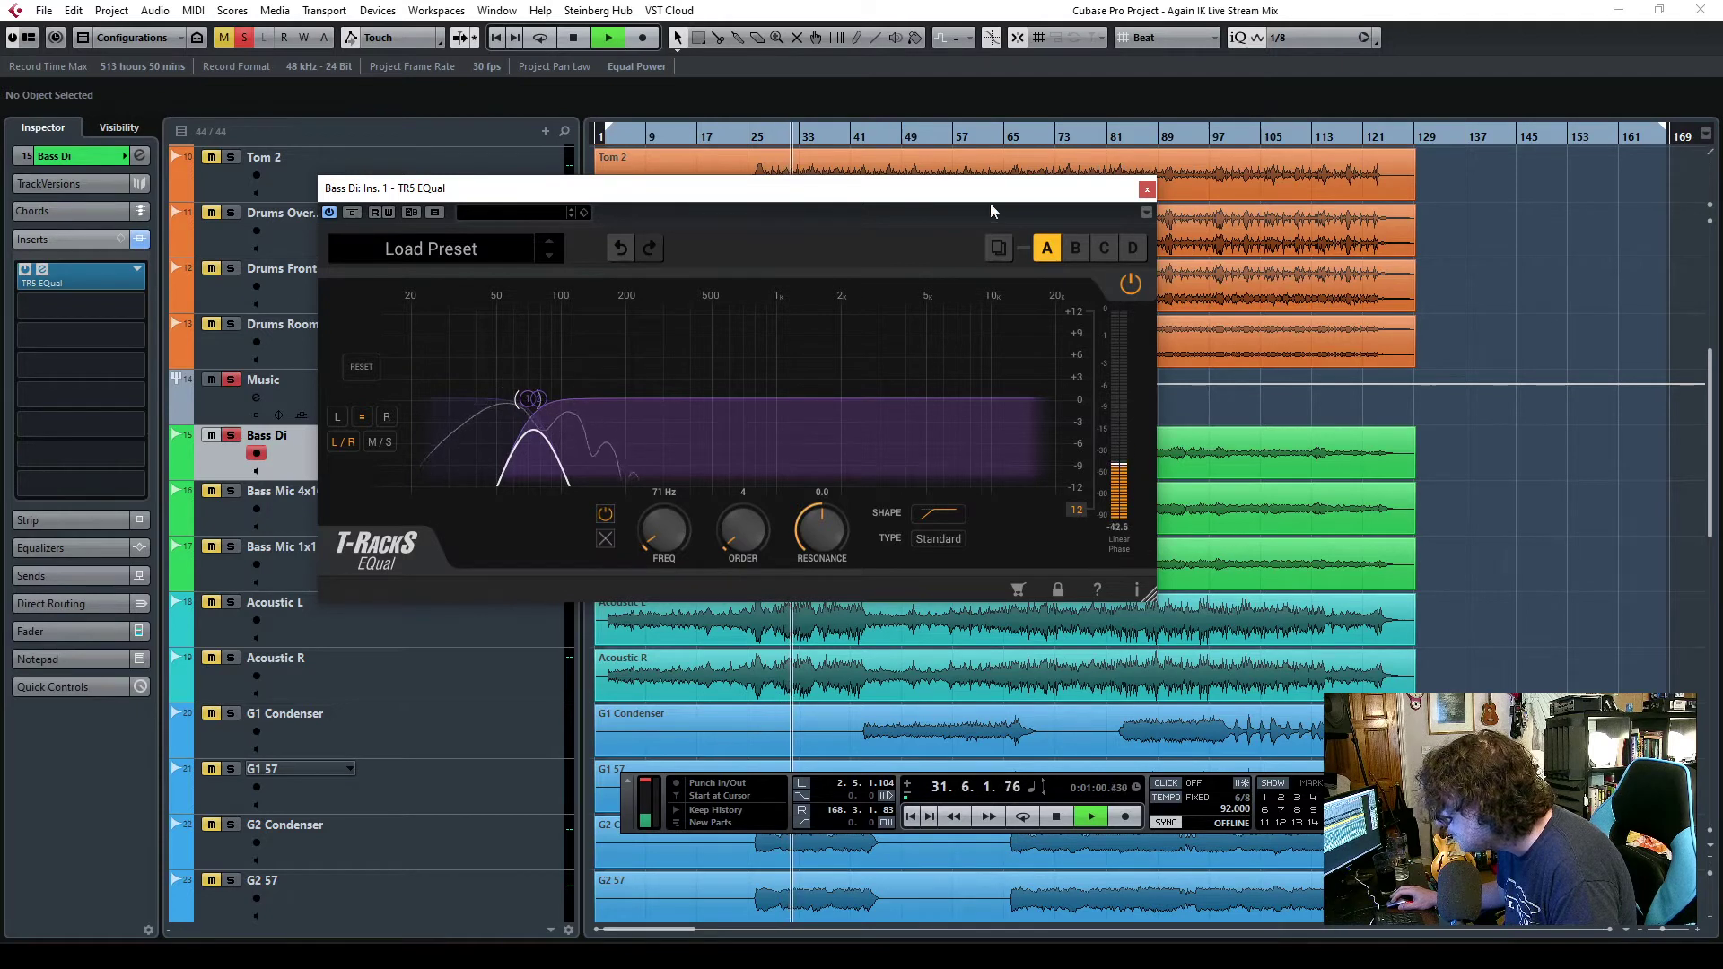
{"action": "left_click_drag", "start_coordinate": [1000, 195], "coordinate": [1092, 178]}
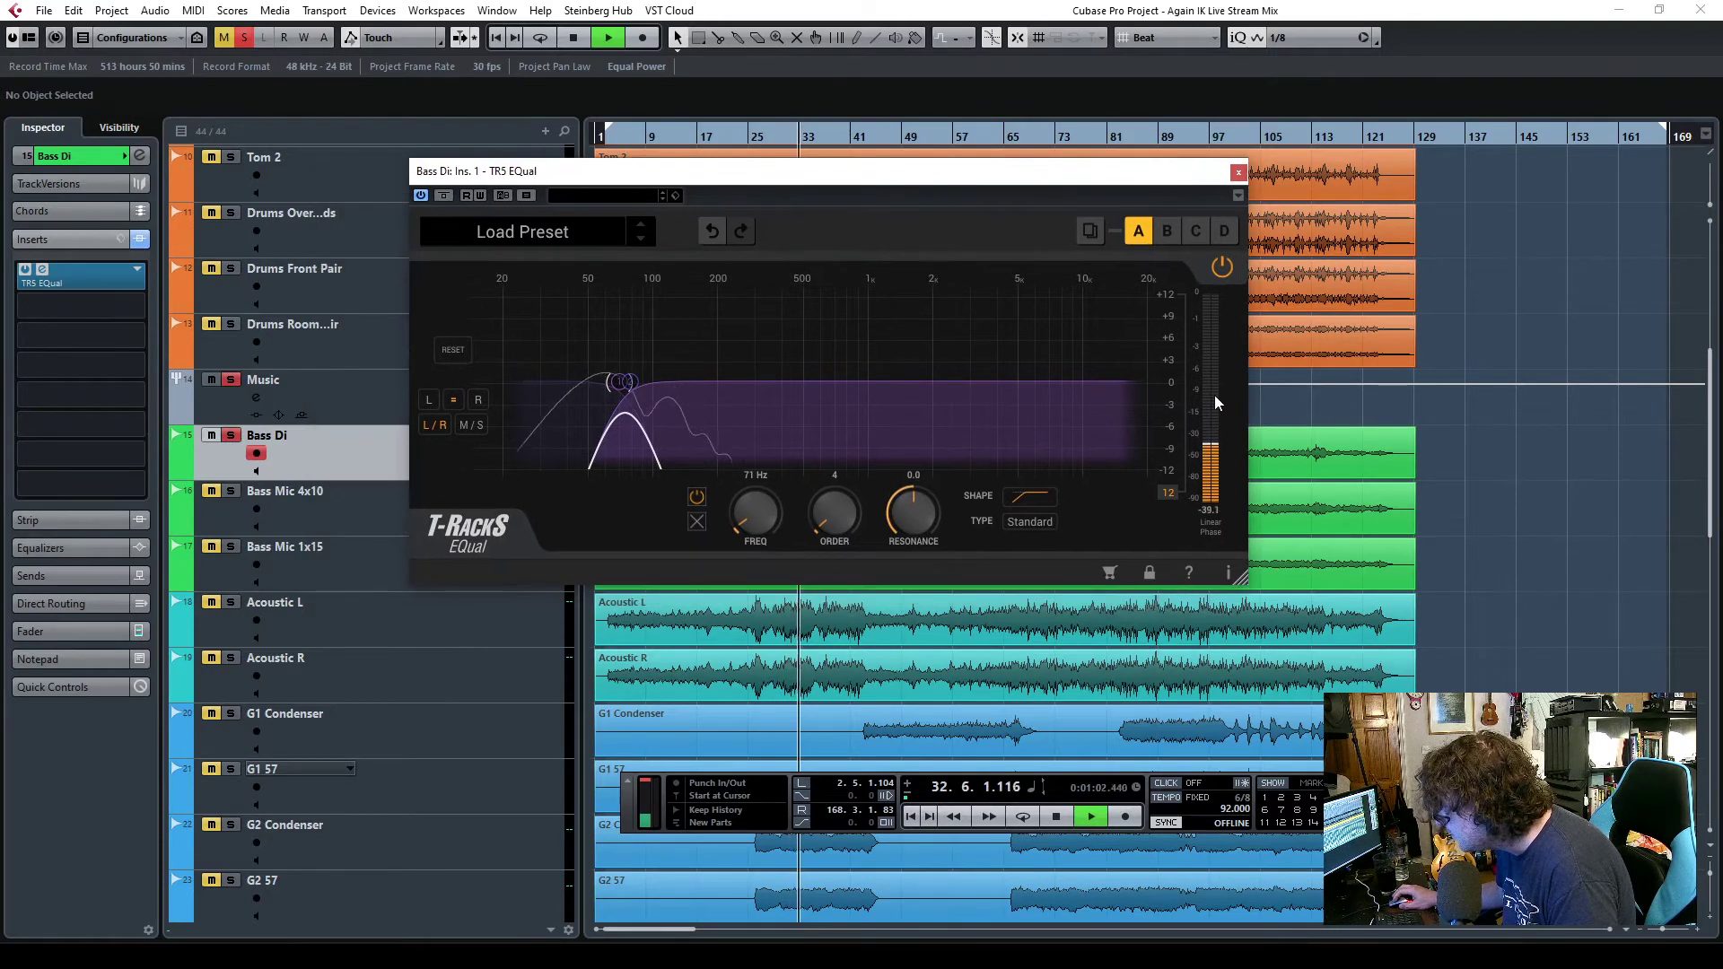
{"action": "left_click_drag", "start_coordinate": [1146, 383], "coordinate": [1160, 471]}
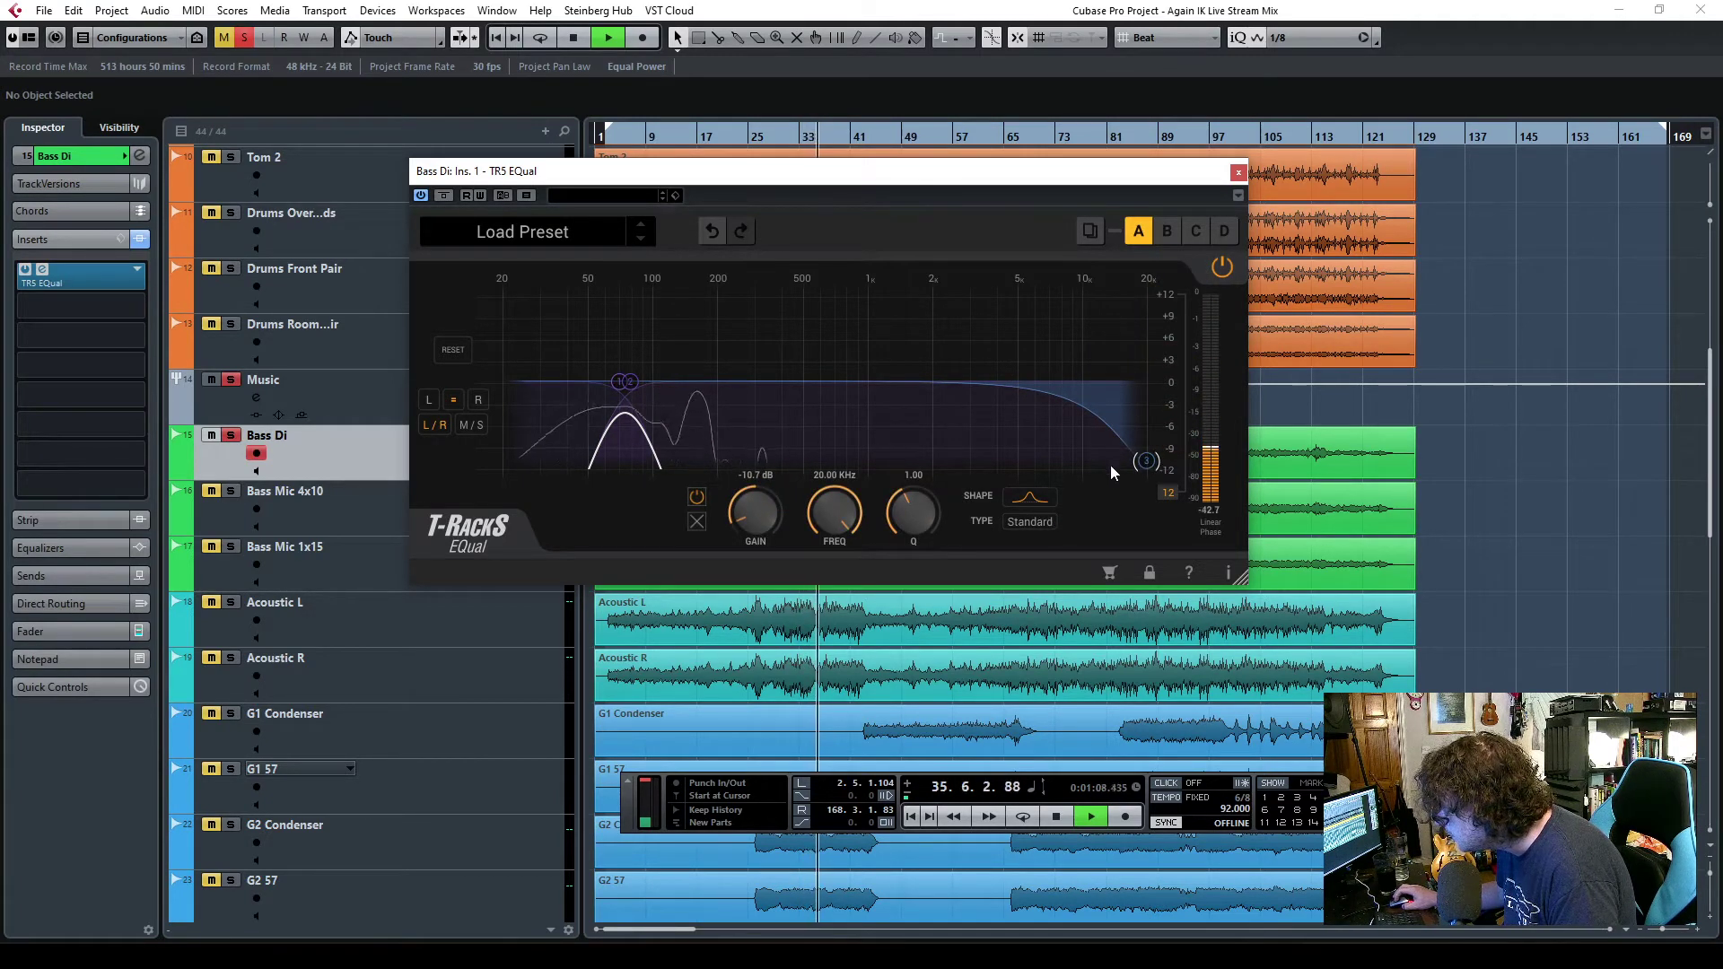
{"action": "left_click", "coordinate": [695, 523]}
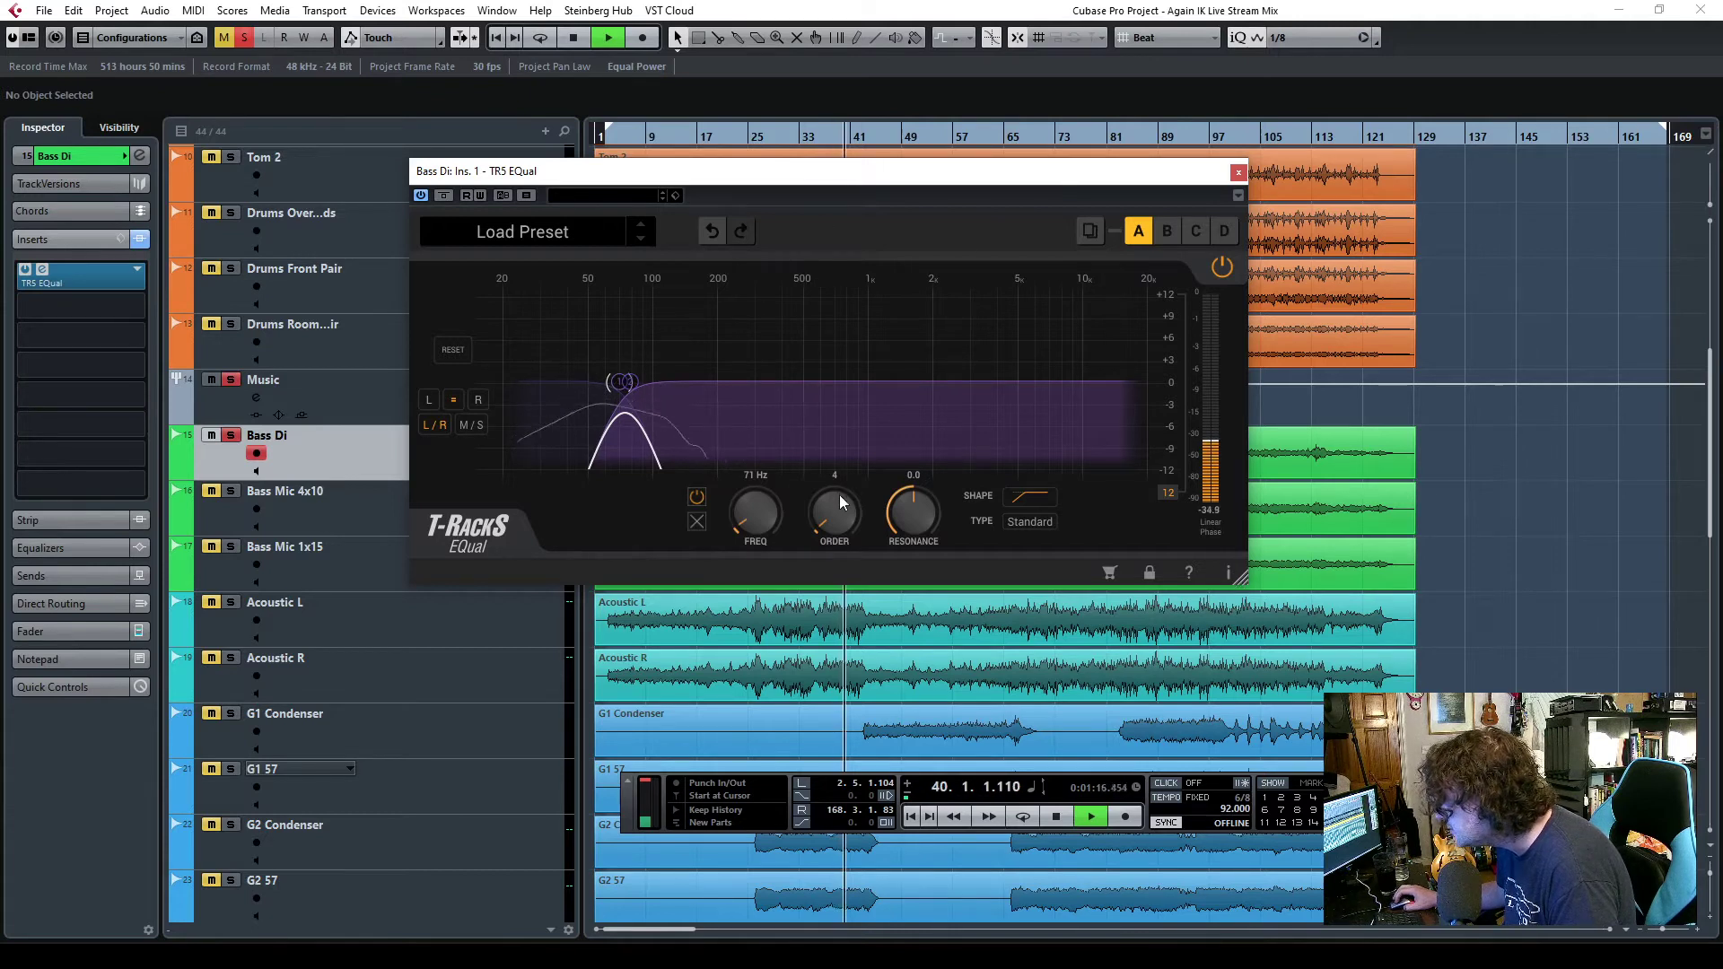
- Close the EQ window and check the Bass Di level on its channel fader meter during playback
{"action": "left_click", "coordinate": [1238, 172]}
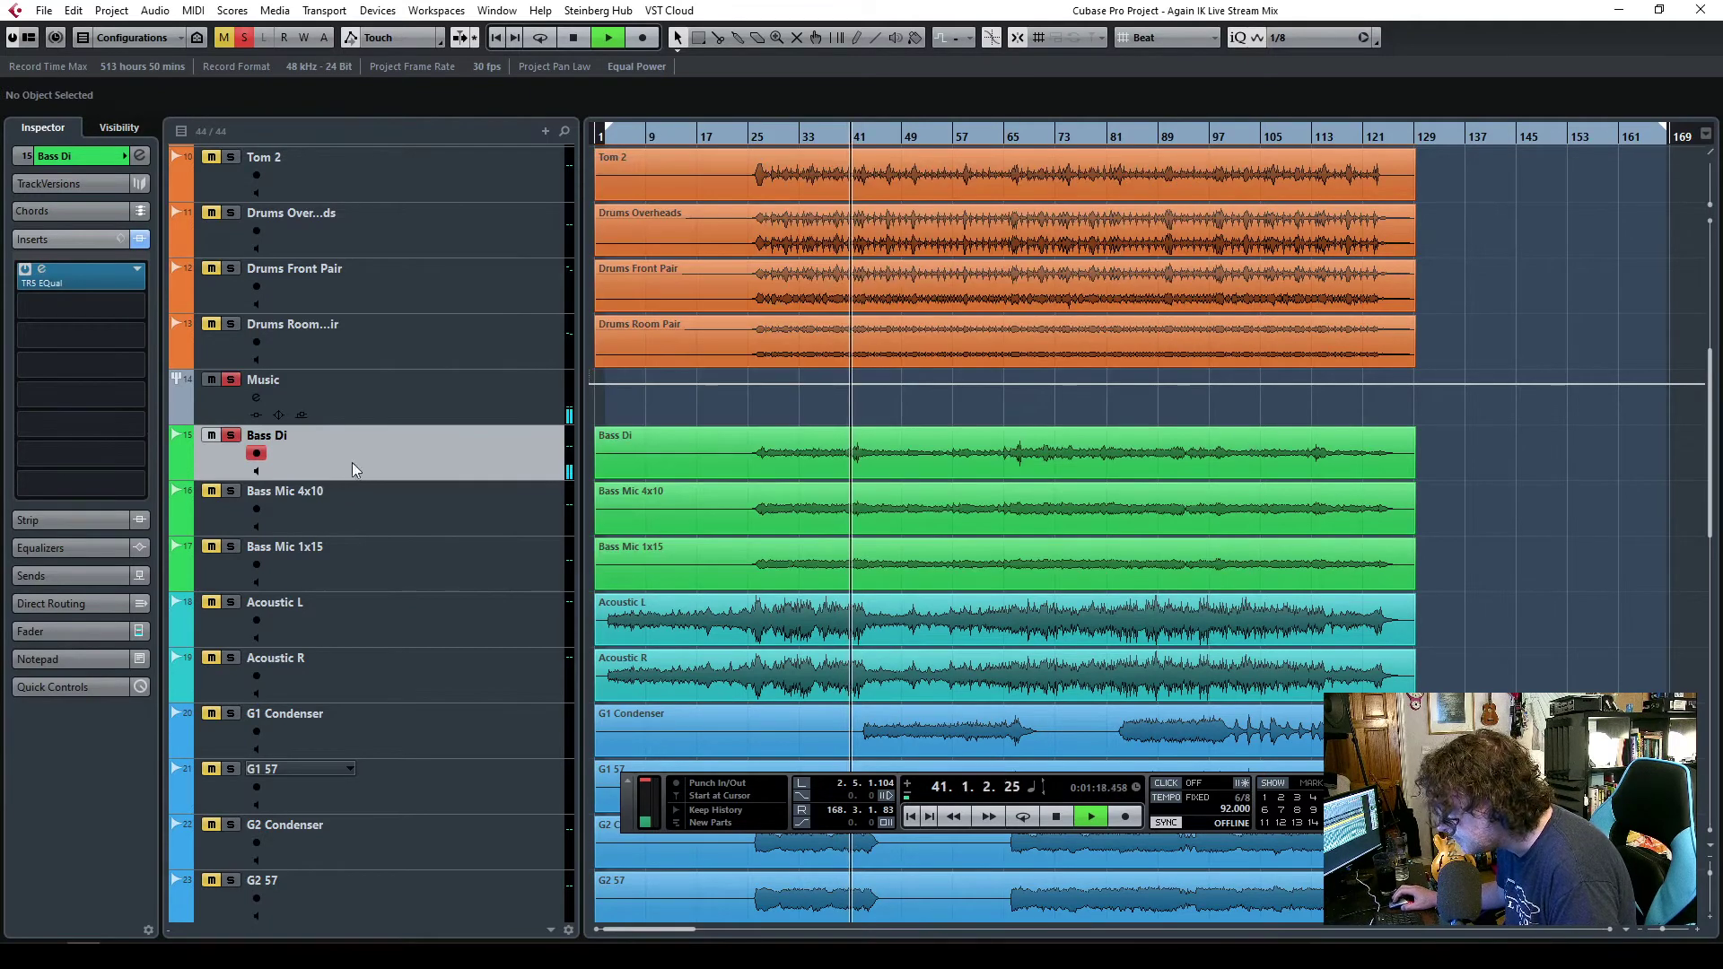
{"action": "left_click", "coordinate": [74, 632]}
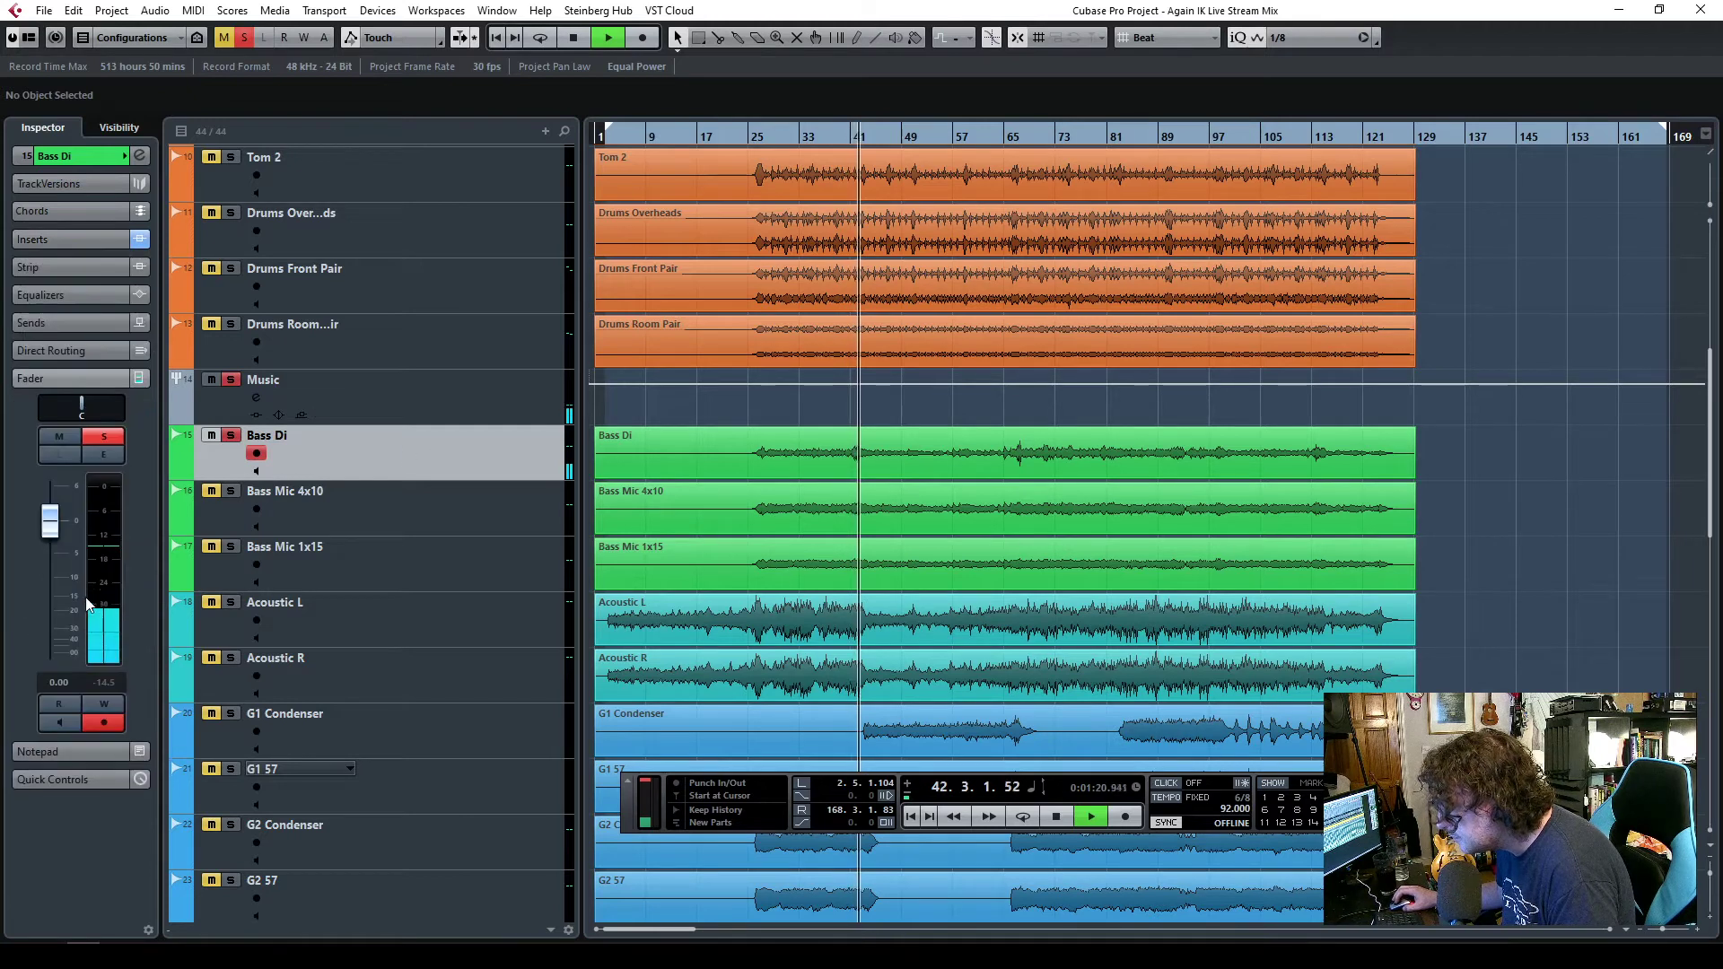
{"action": "left_click", "coordinate": [73, 236]}
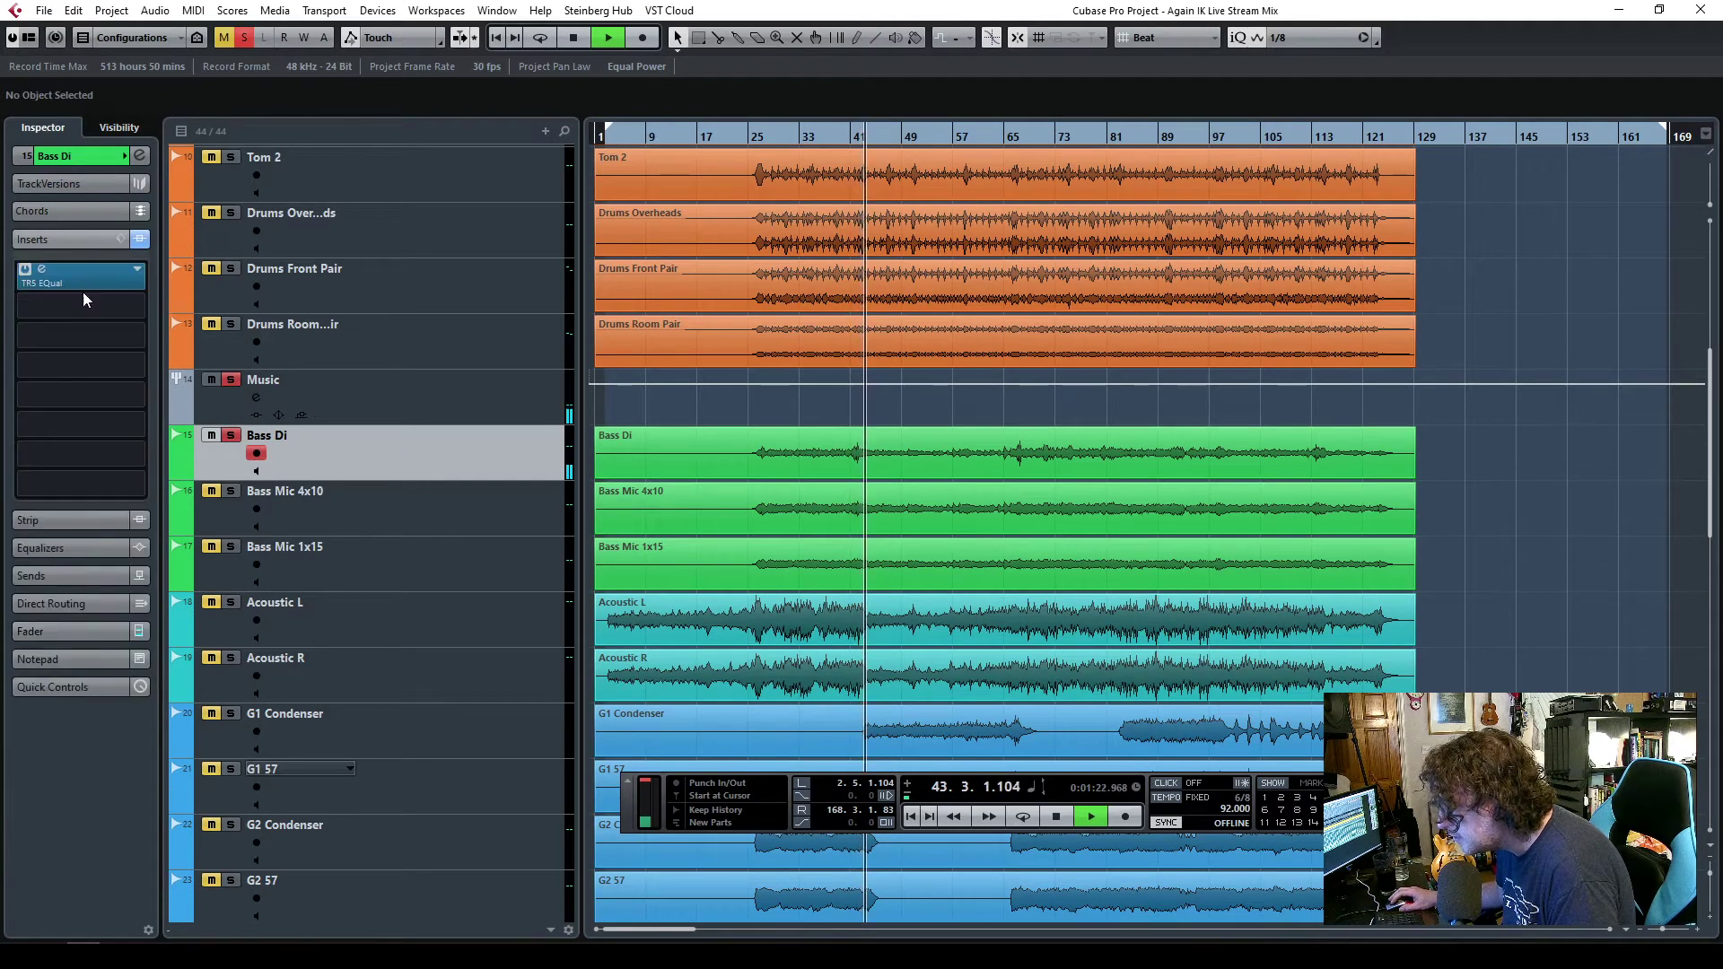
- Load the TR5 Bus Compressor into the second insert slot of the Bass Di track
{"action": "left_click", "coordinate": [128, 304]}
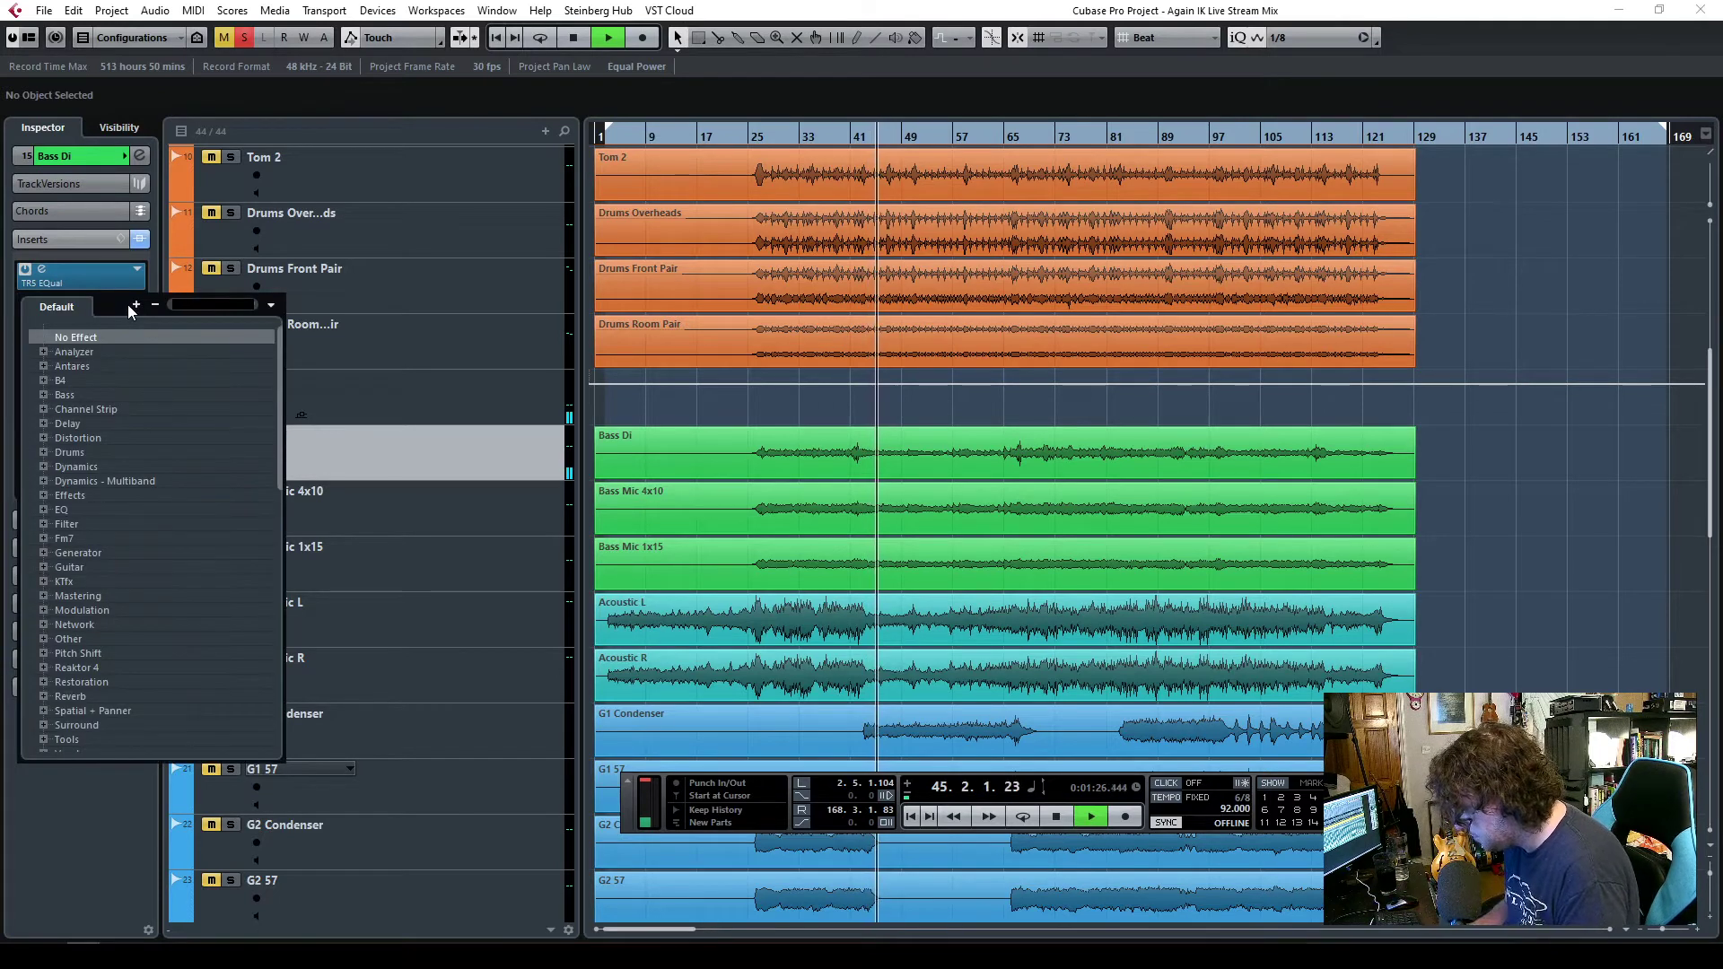
{"action": "type", "text": "bus"}
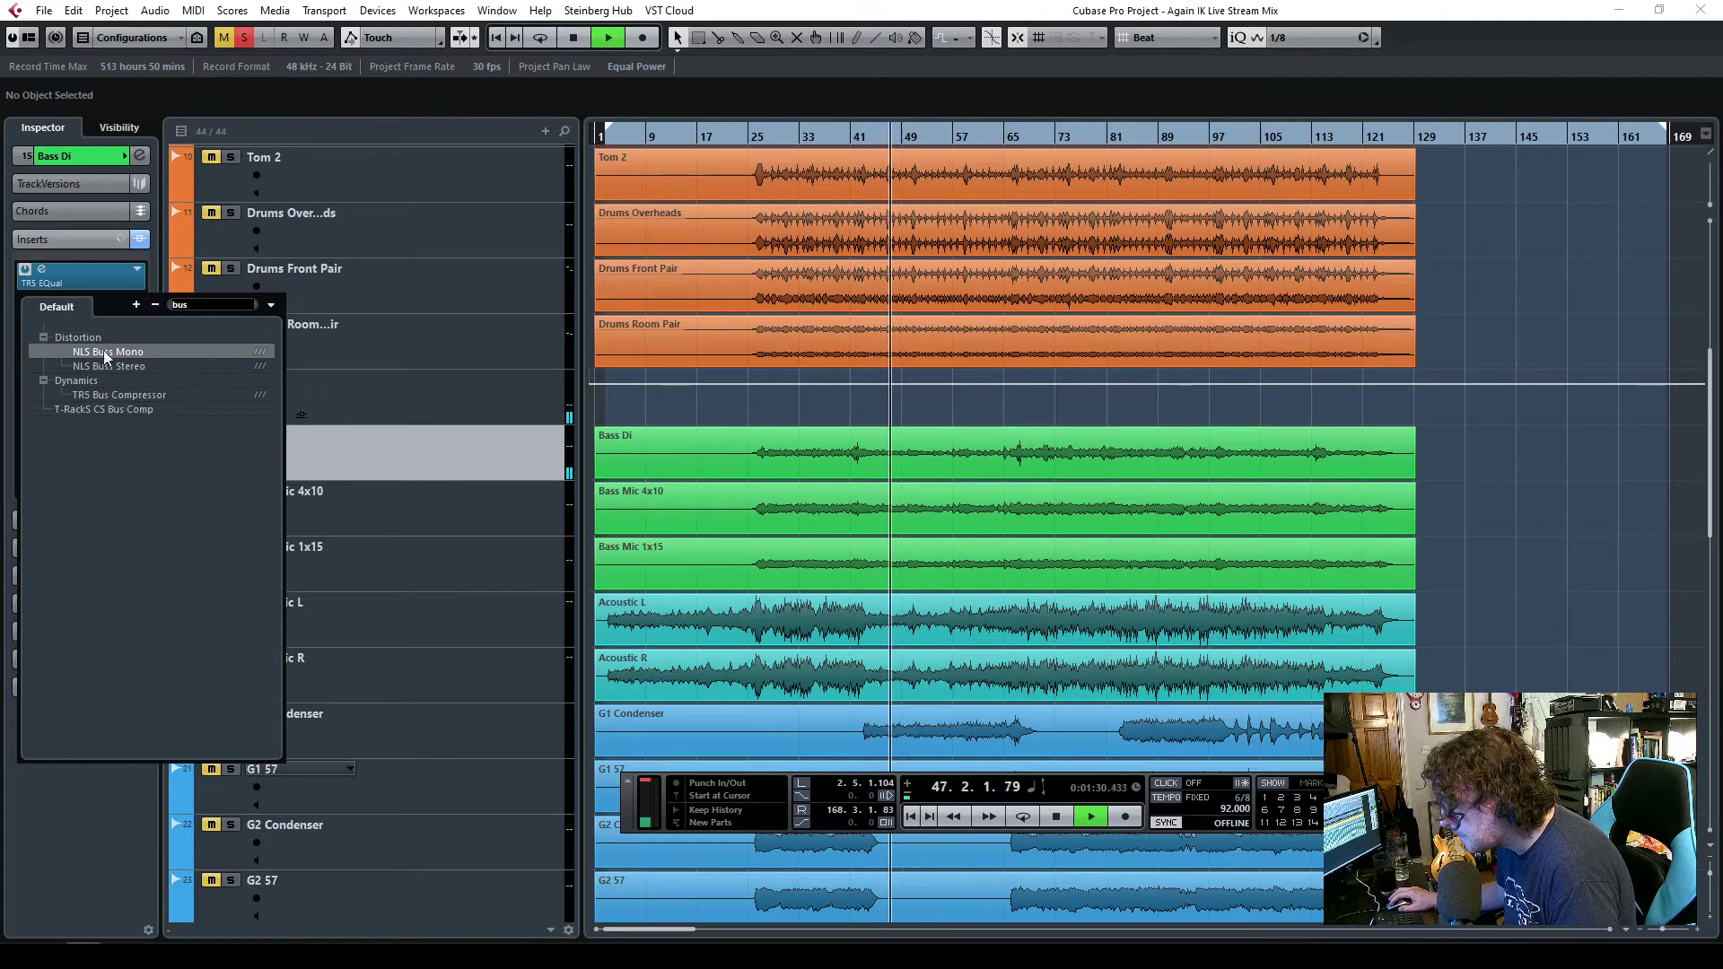
{"action": "left_click", "coordinate": [109, 395]}
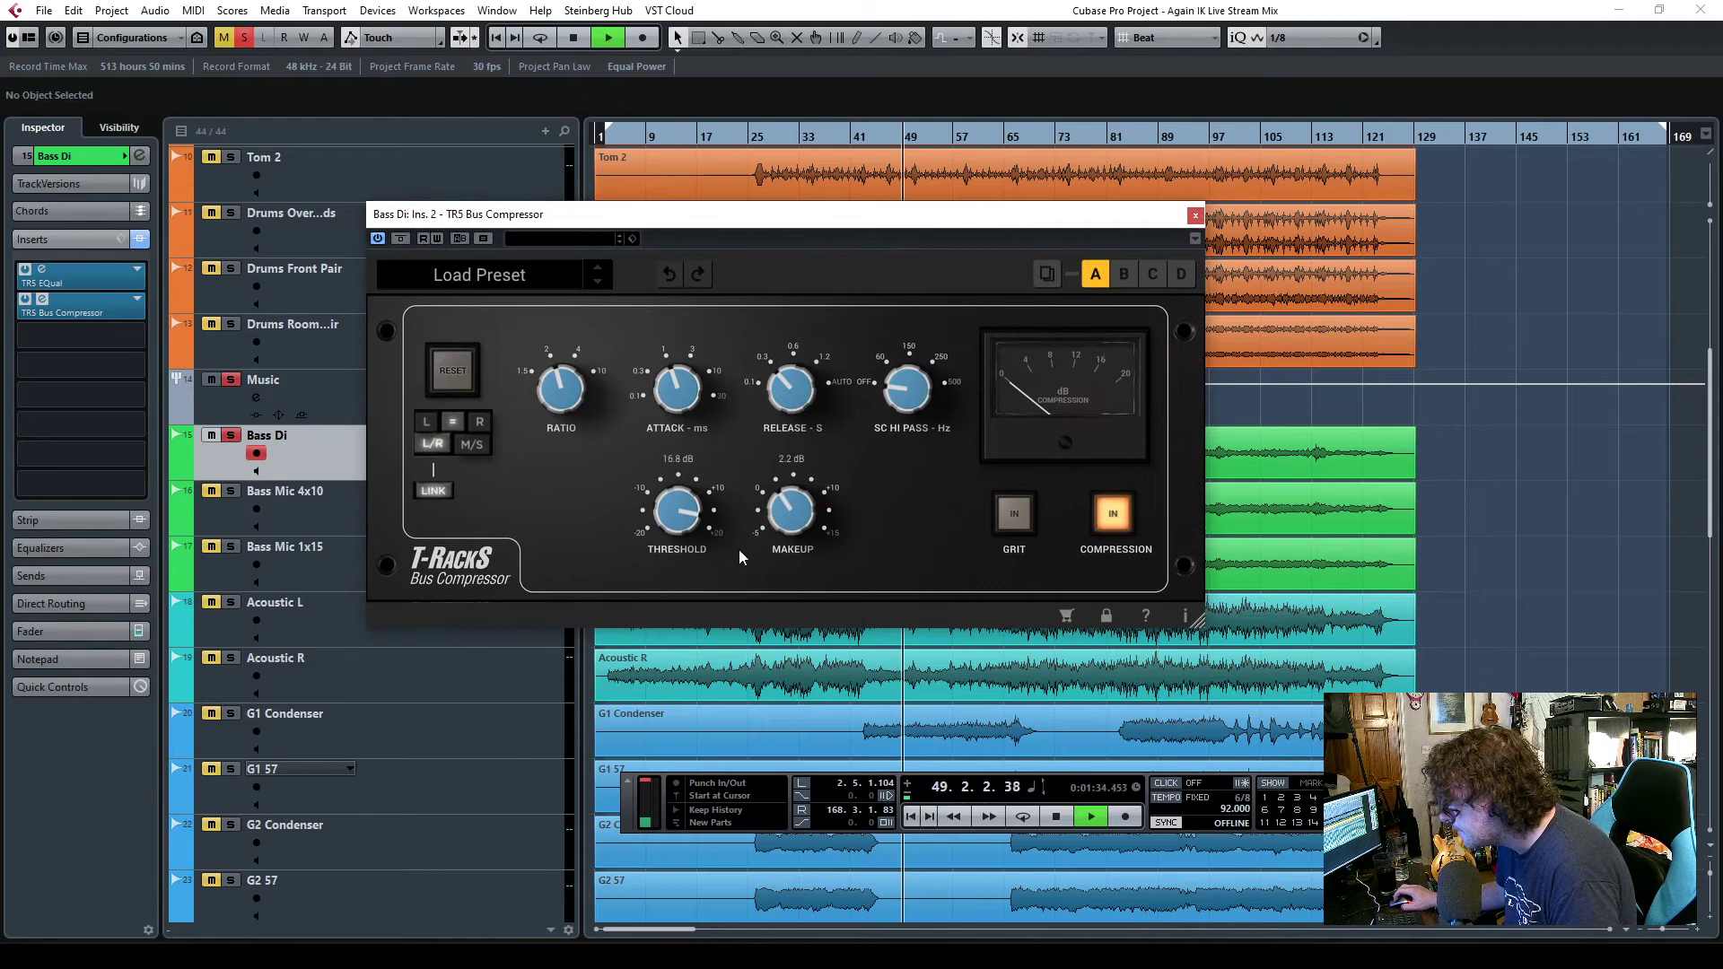
- Set the bus compressor's makeup gain to 11.3 dB and its threshold to -10.1 dB
{"action": "left_click_drag", "start_coordinate": [804, 538], "coordinate": [800, 492]}
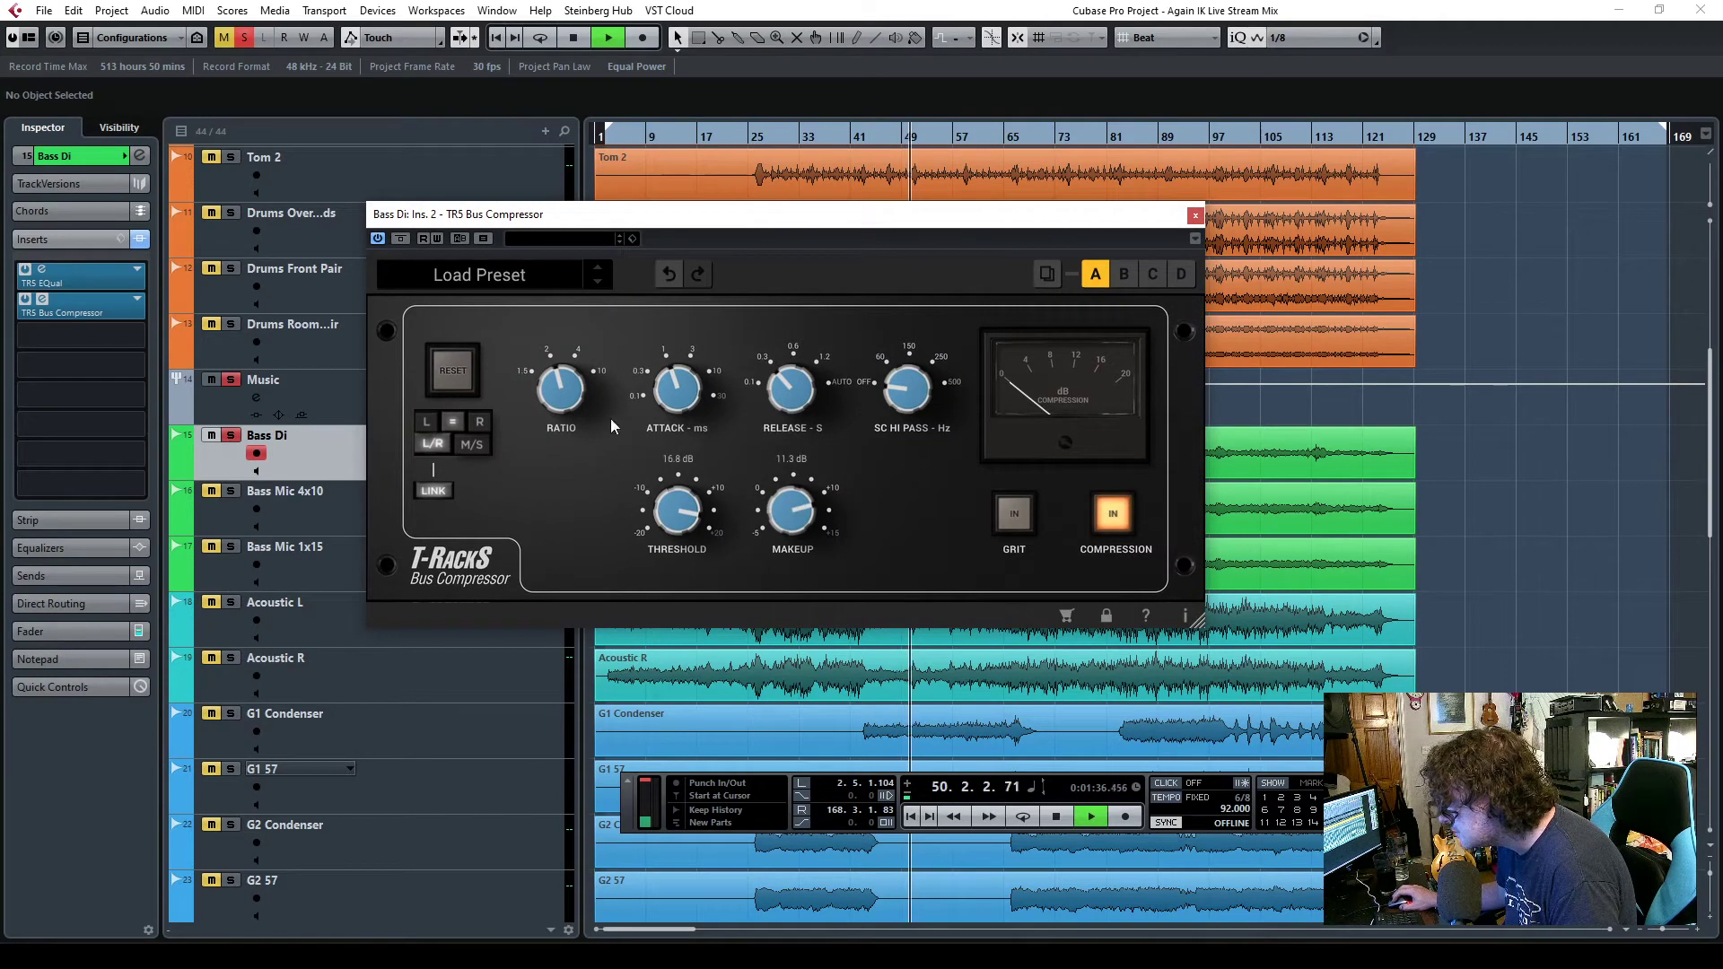
{"action": "left_click_drag", "start_coordinate": [675, 483], "coordinate": [671, 573]}
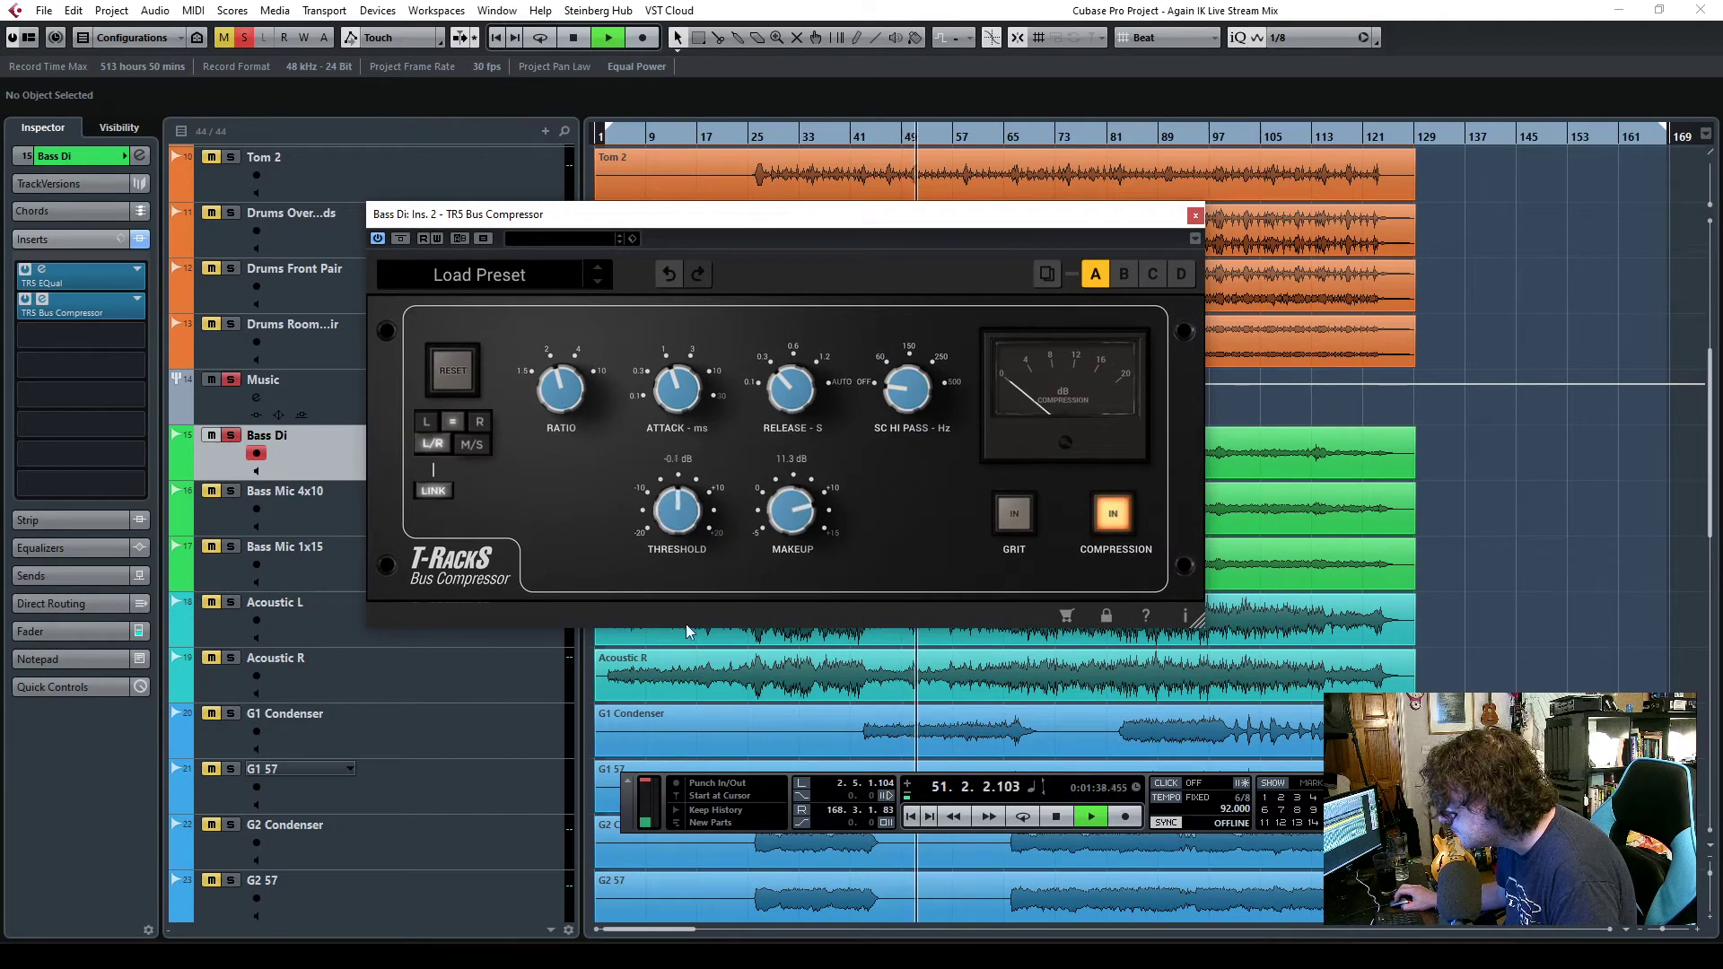
{"action": "left_click_drag", "start_coordinate": [688, 675], "coordinate": [686, 691]}
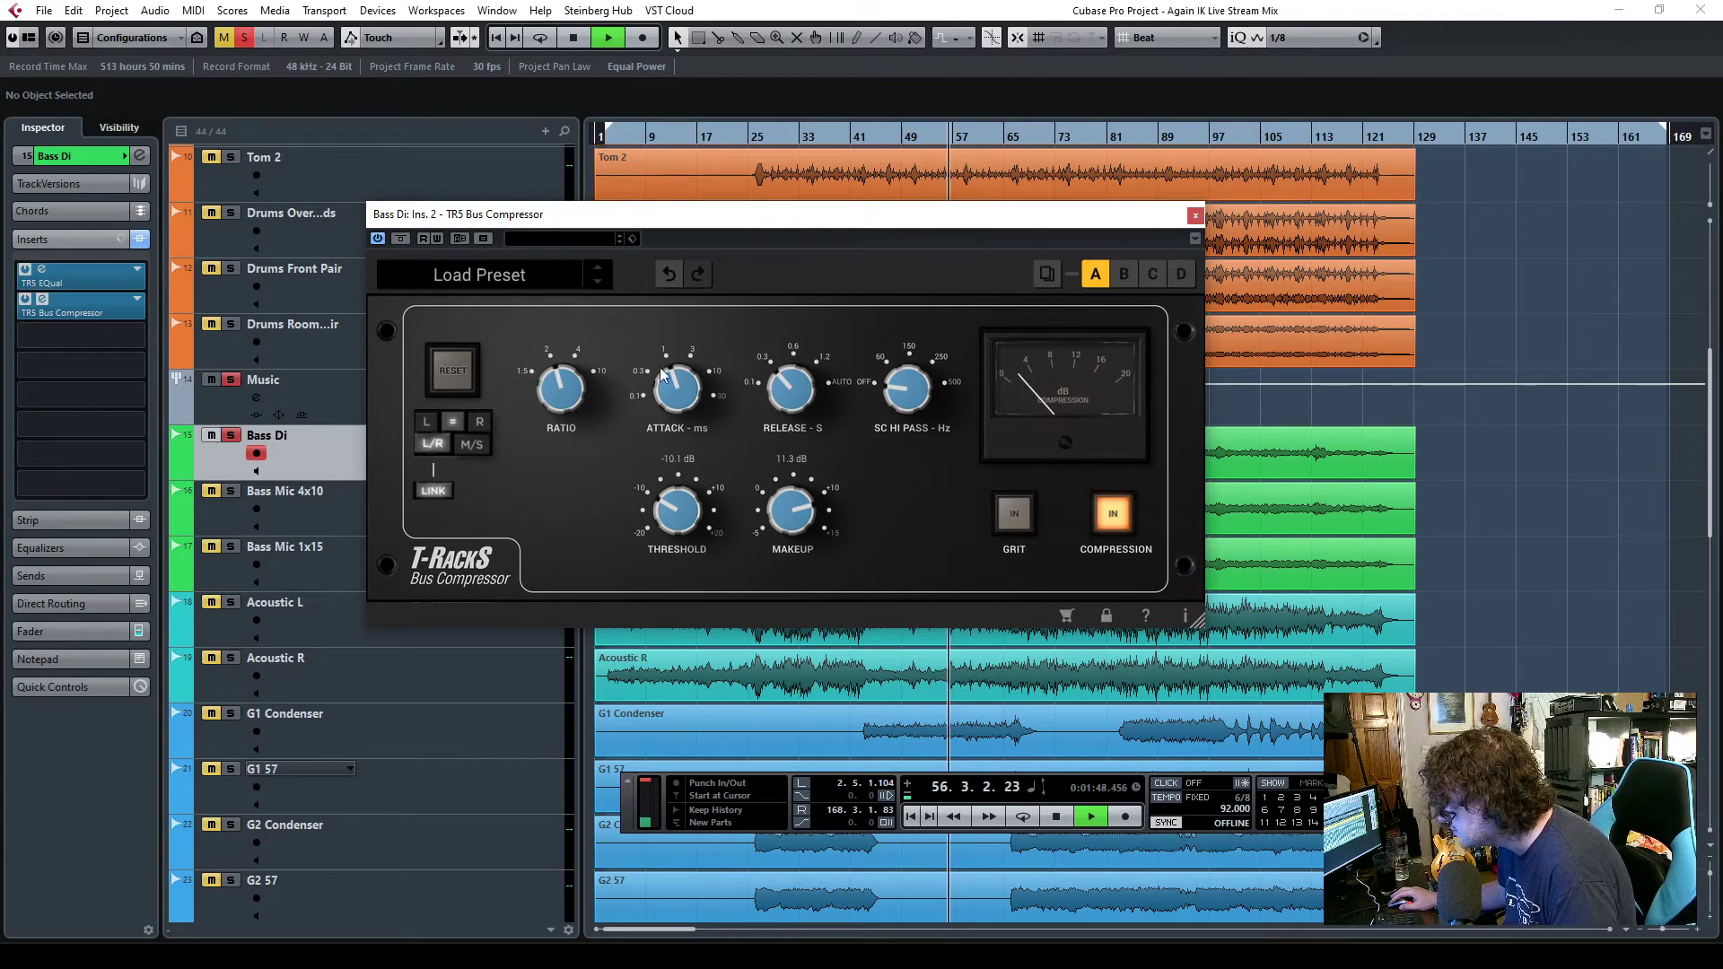
{"action": "left_click", "coordinate": [90, 308]}
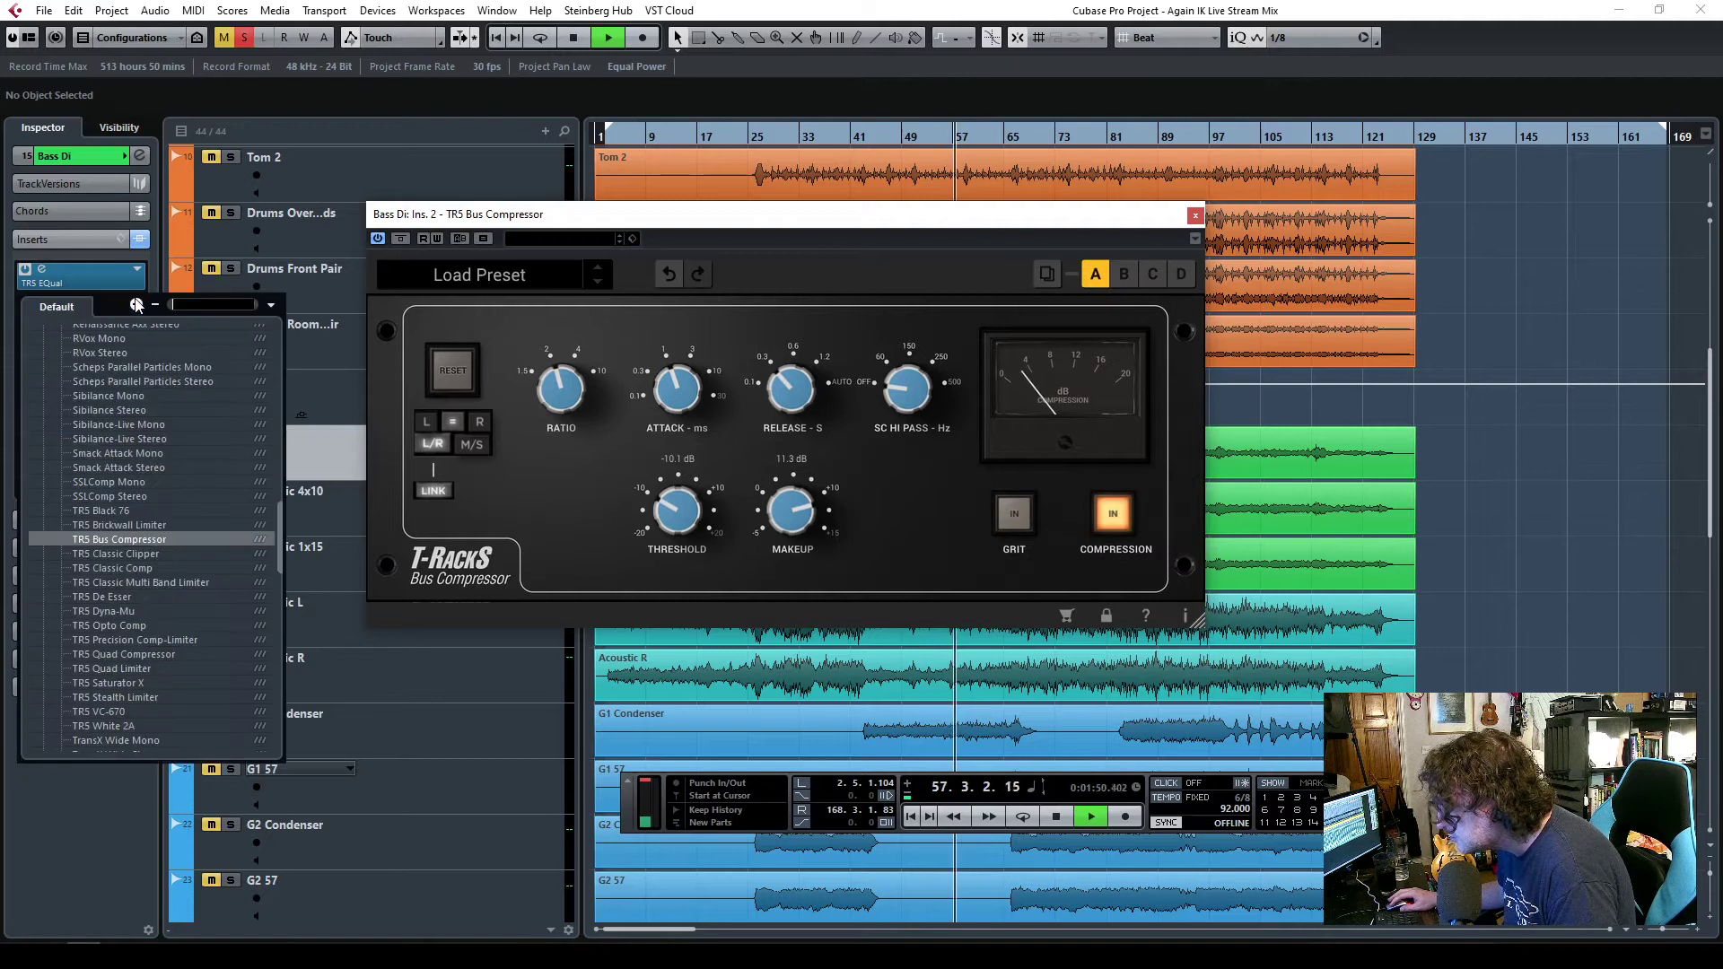
{"action": "scroll", "coordinate": [165, 594], "scroll_direction": "down", "scroll_amount": 4}
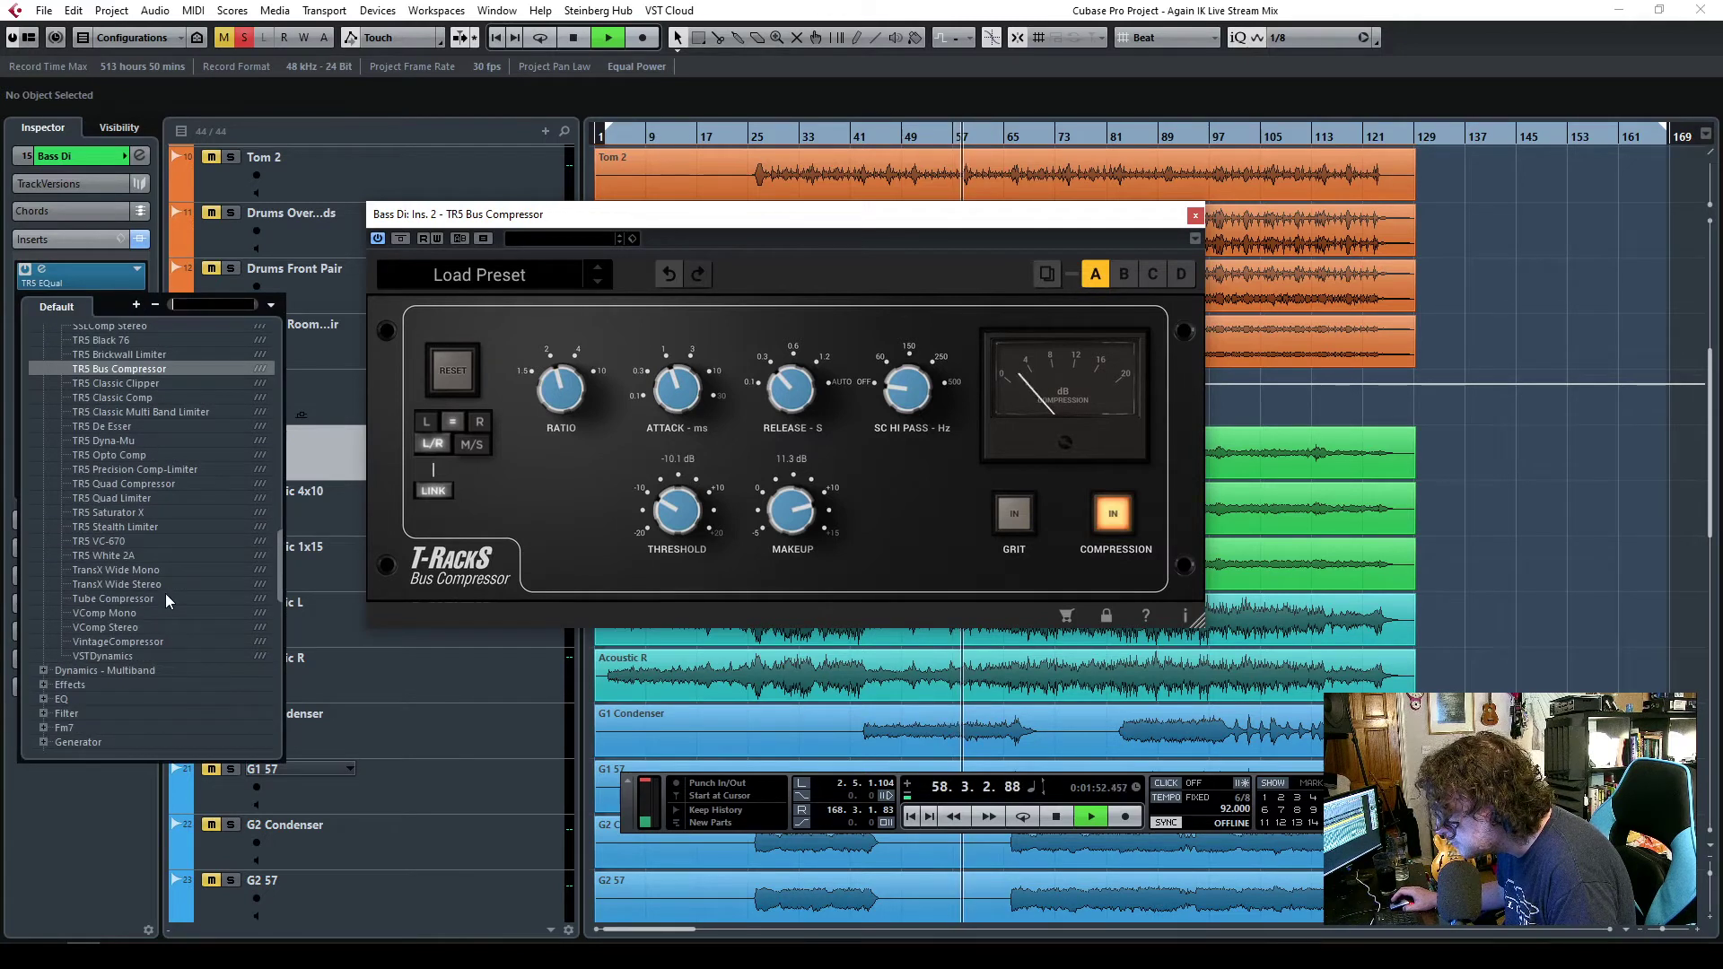
{"action": "scroll", "coordinate": [165, 594], "scroll_direction": "up", "scroll_amount": 4}
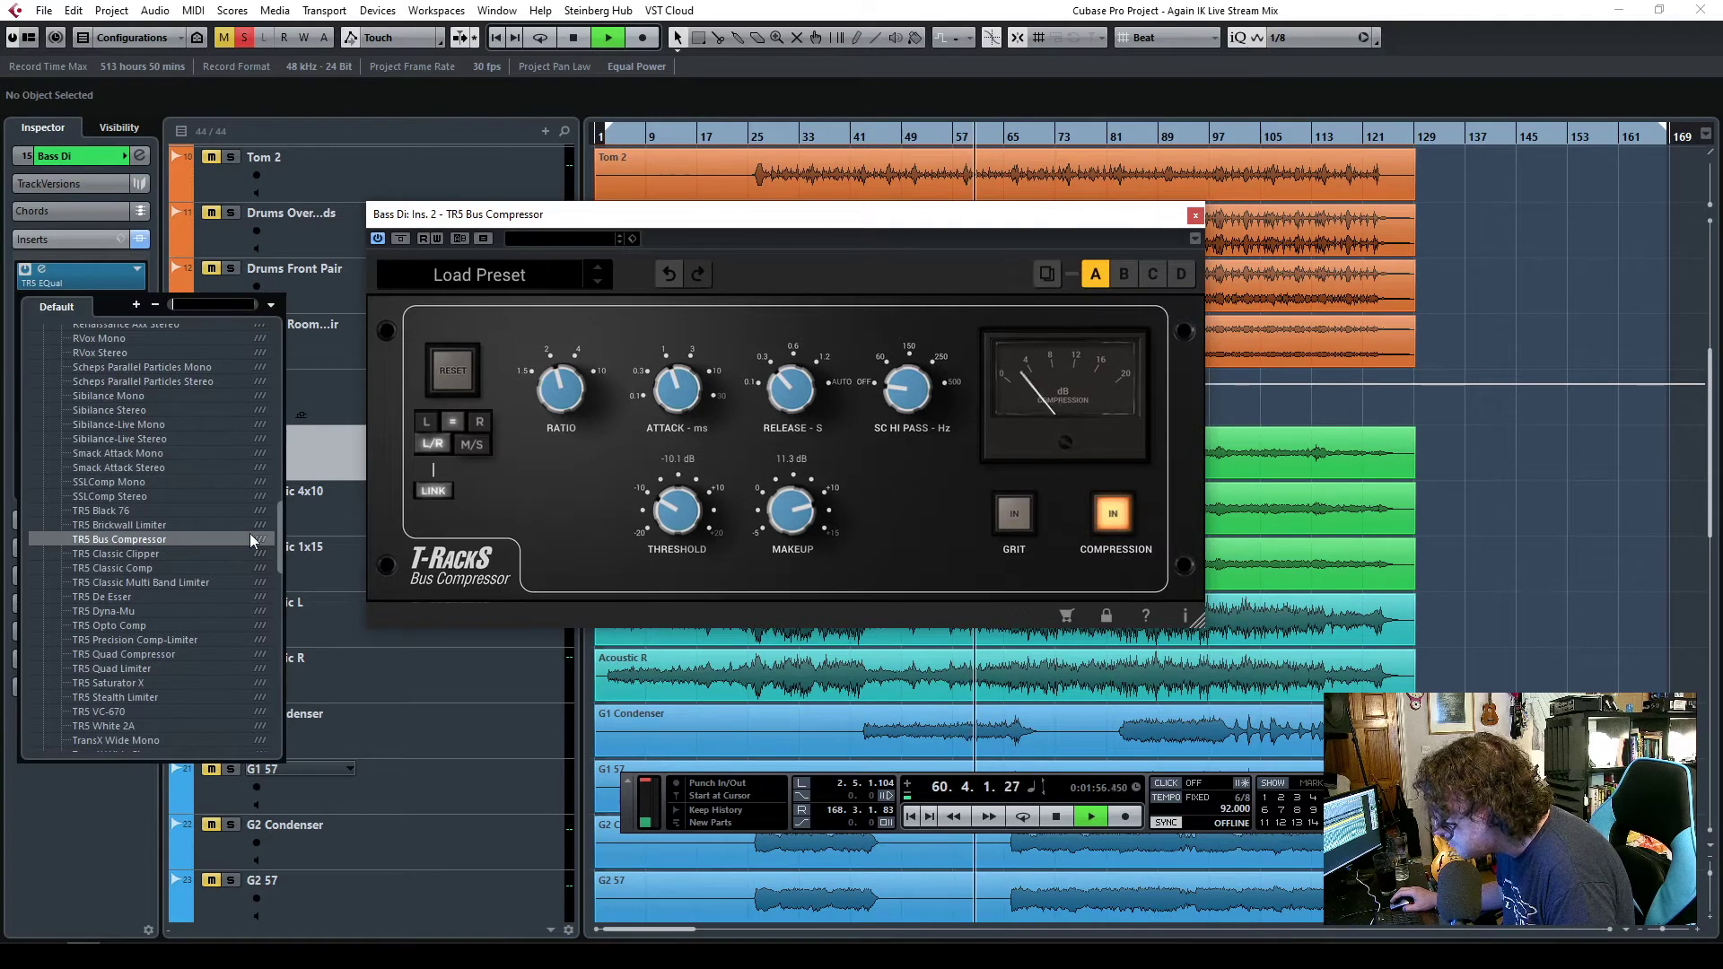
- Lengthen the compressor's attack to about 10 ms, raise its threshold slightly and close the plugin window
{"action": "left_click", "coordinate": [852, 216]}
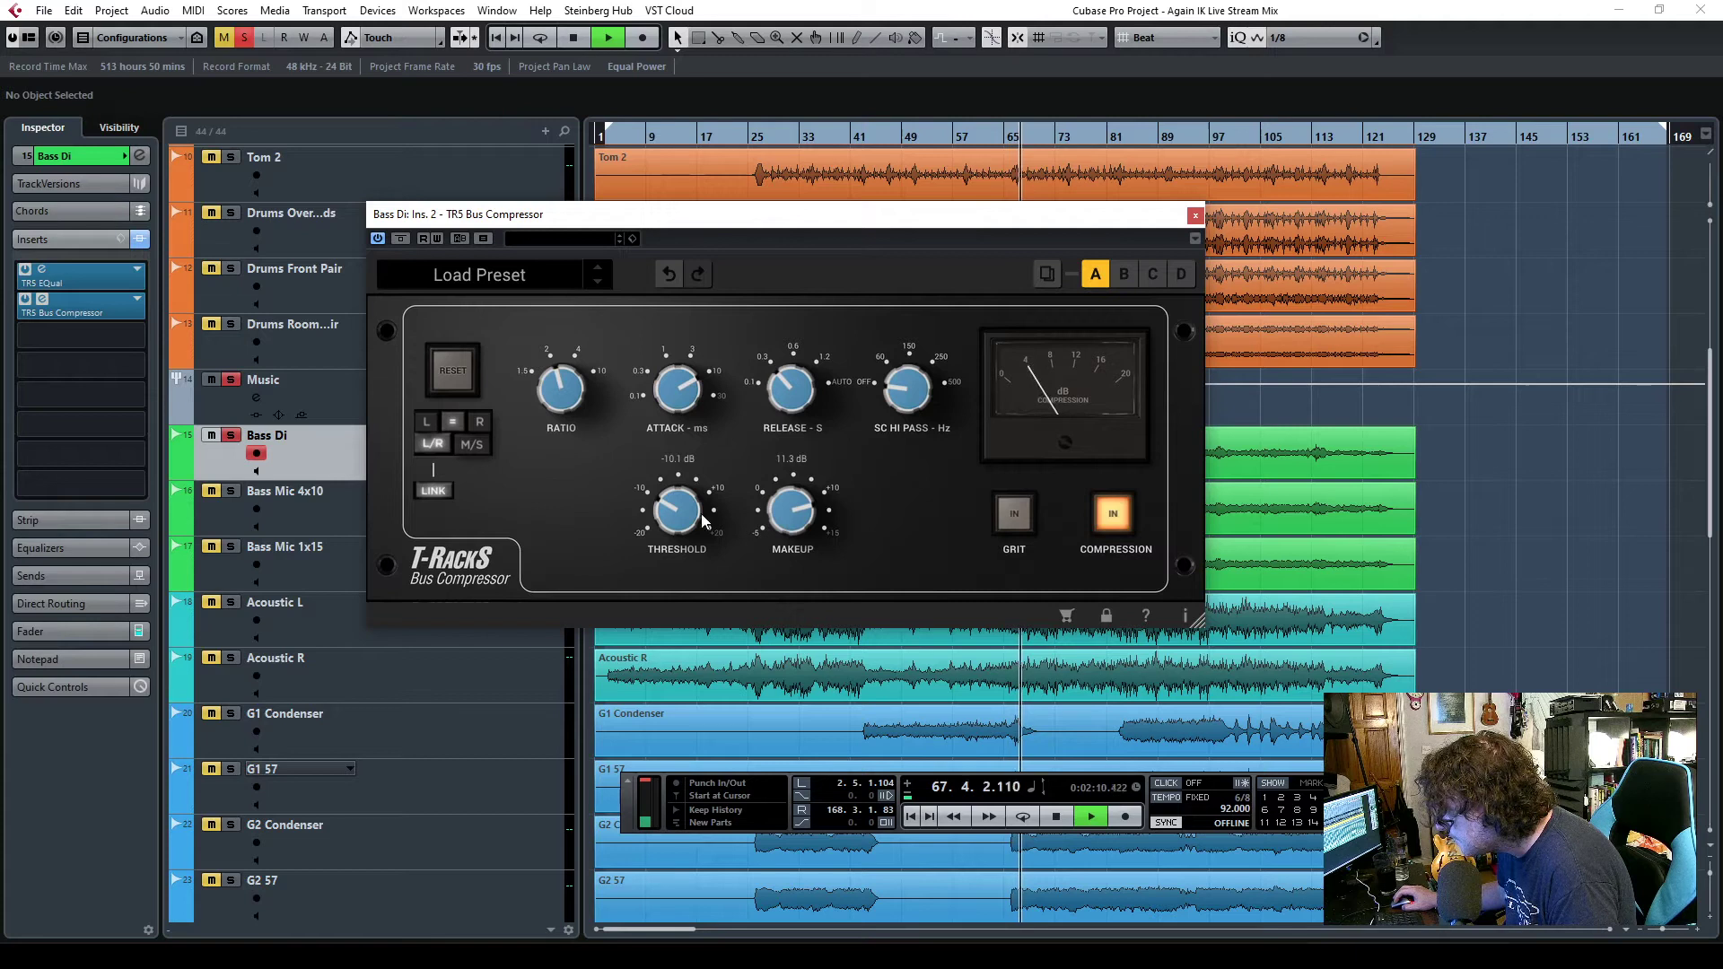
{"action": "scroll", "coordinate": [675, 520], "scroll_direction": "up", "scroll_amount": 1}
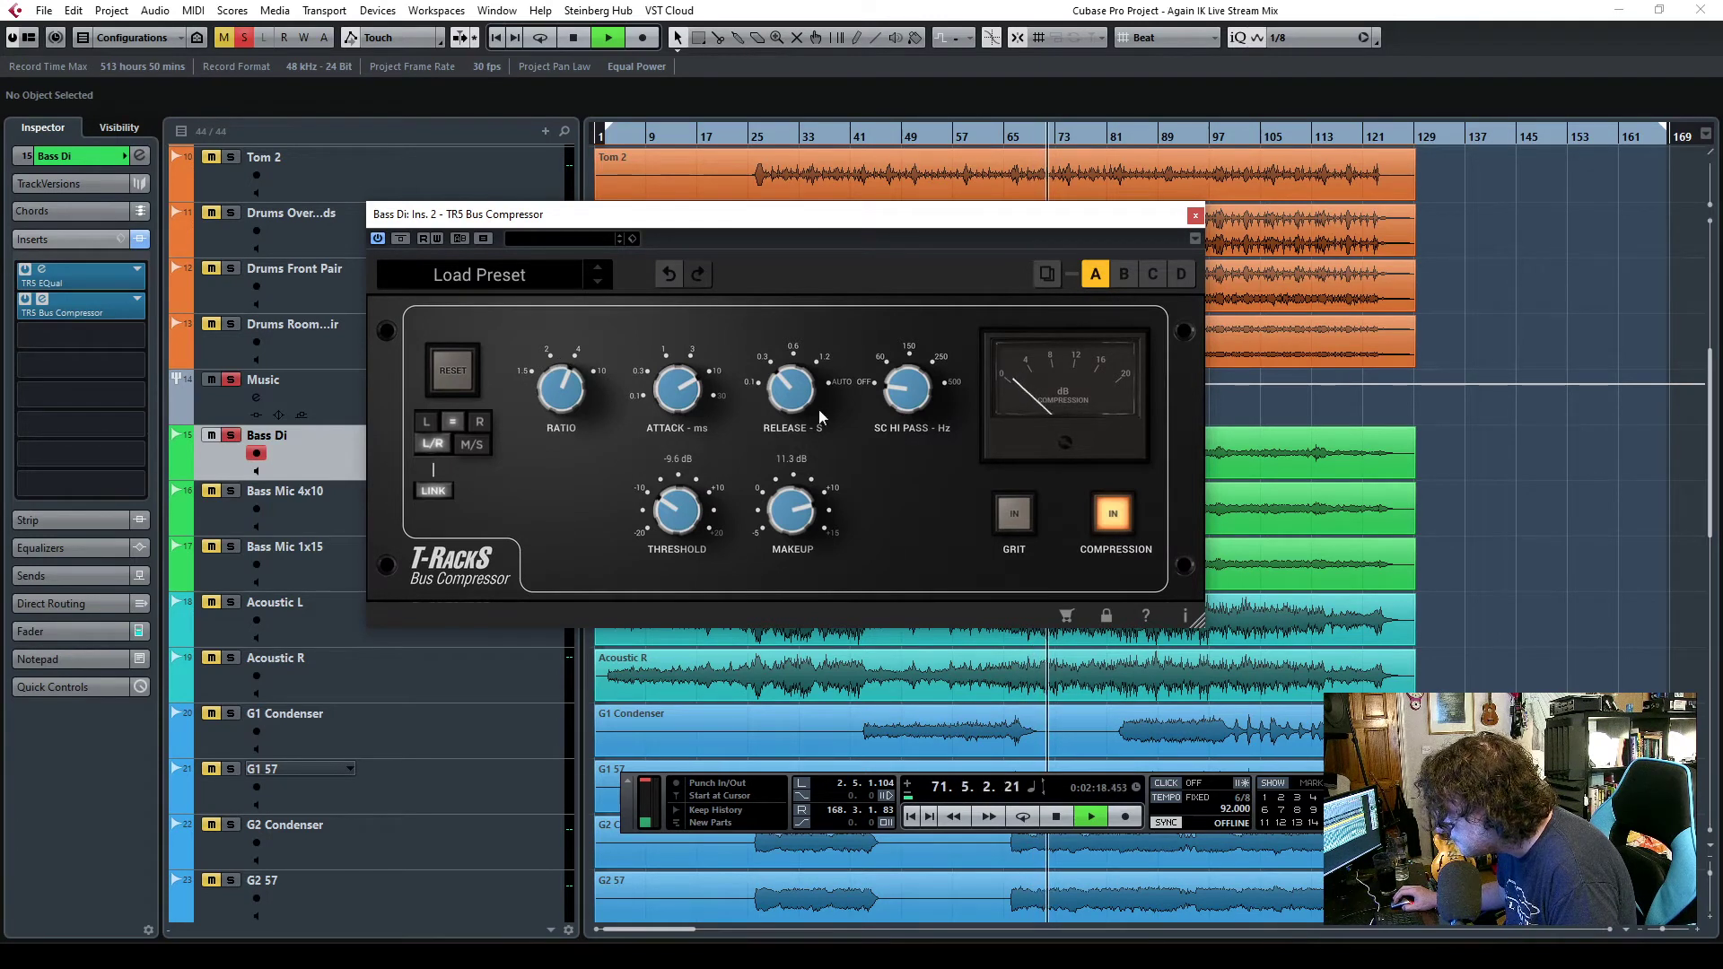
{"action": "left_click", "coordinate": [1194, 216]}
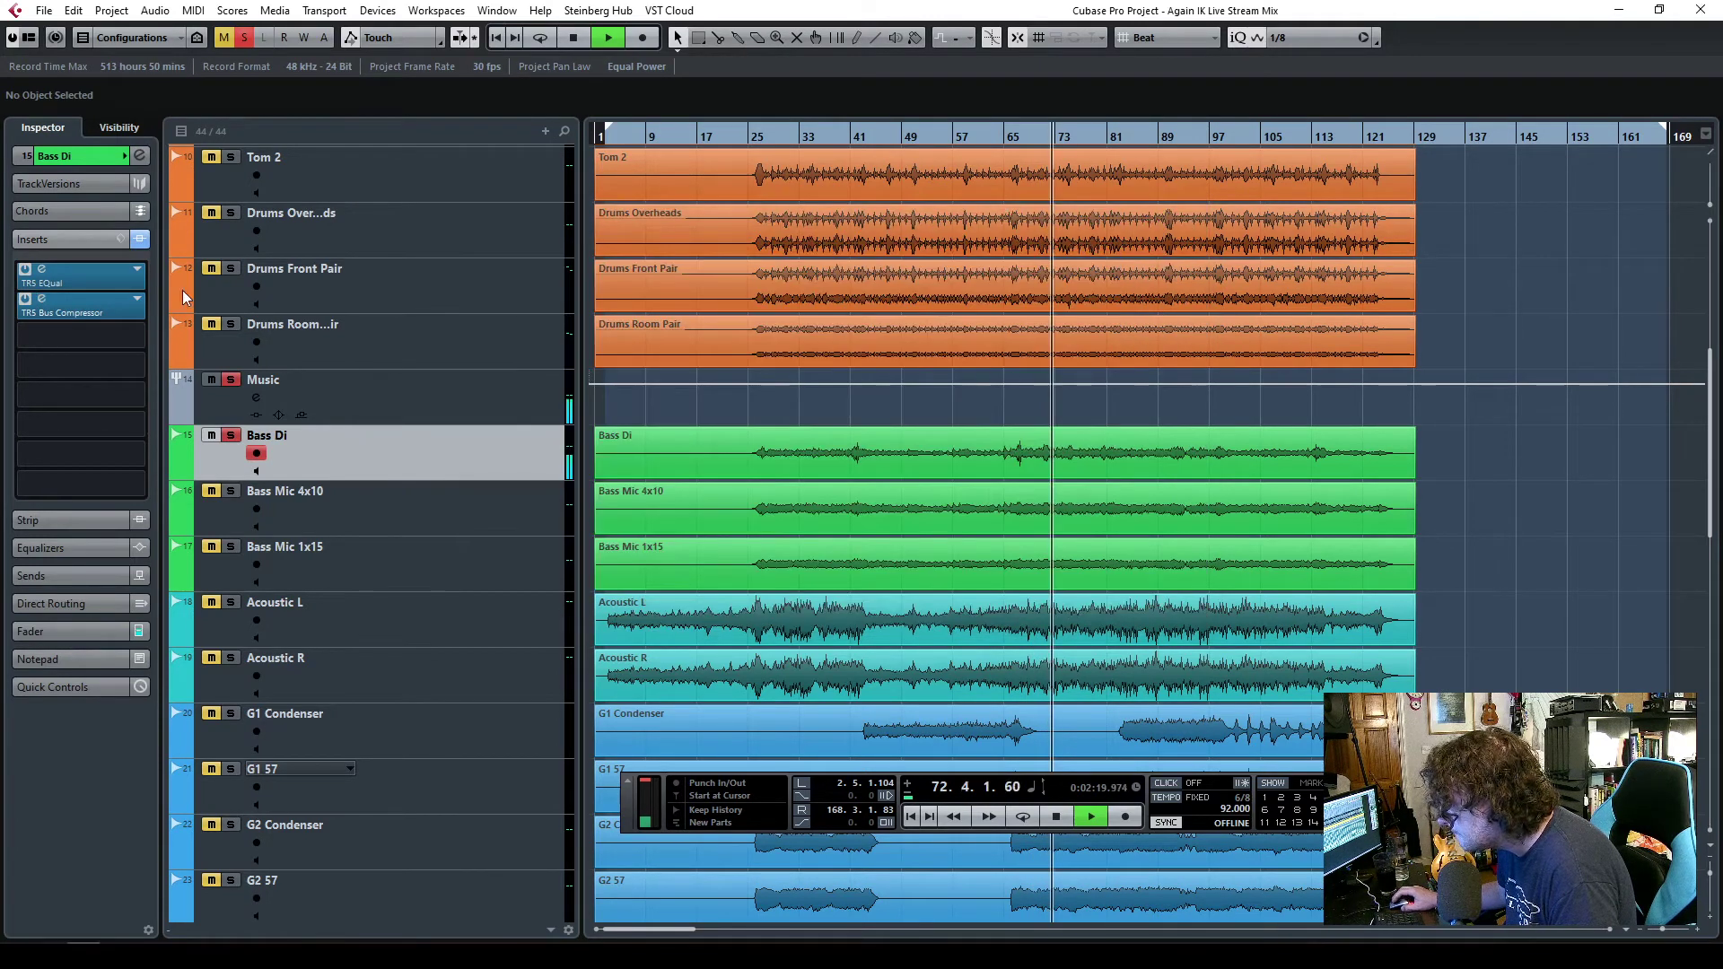
- Clear all soloed tracks and restart playback of the drums and bass from about bar 25
{"action": "key", "text": "space"}
{"action": "left_click", "coordinate": [245, 38]}
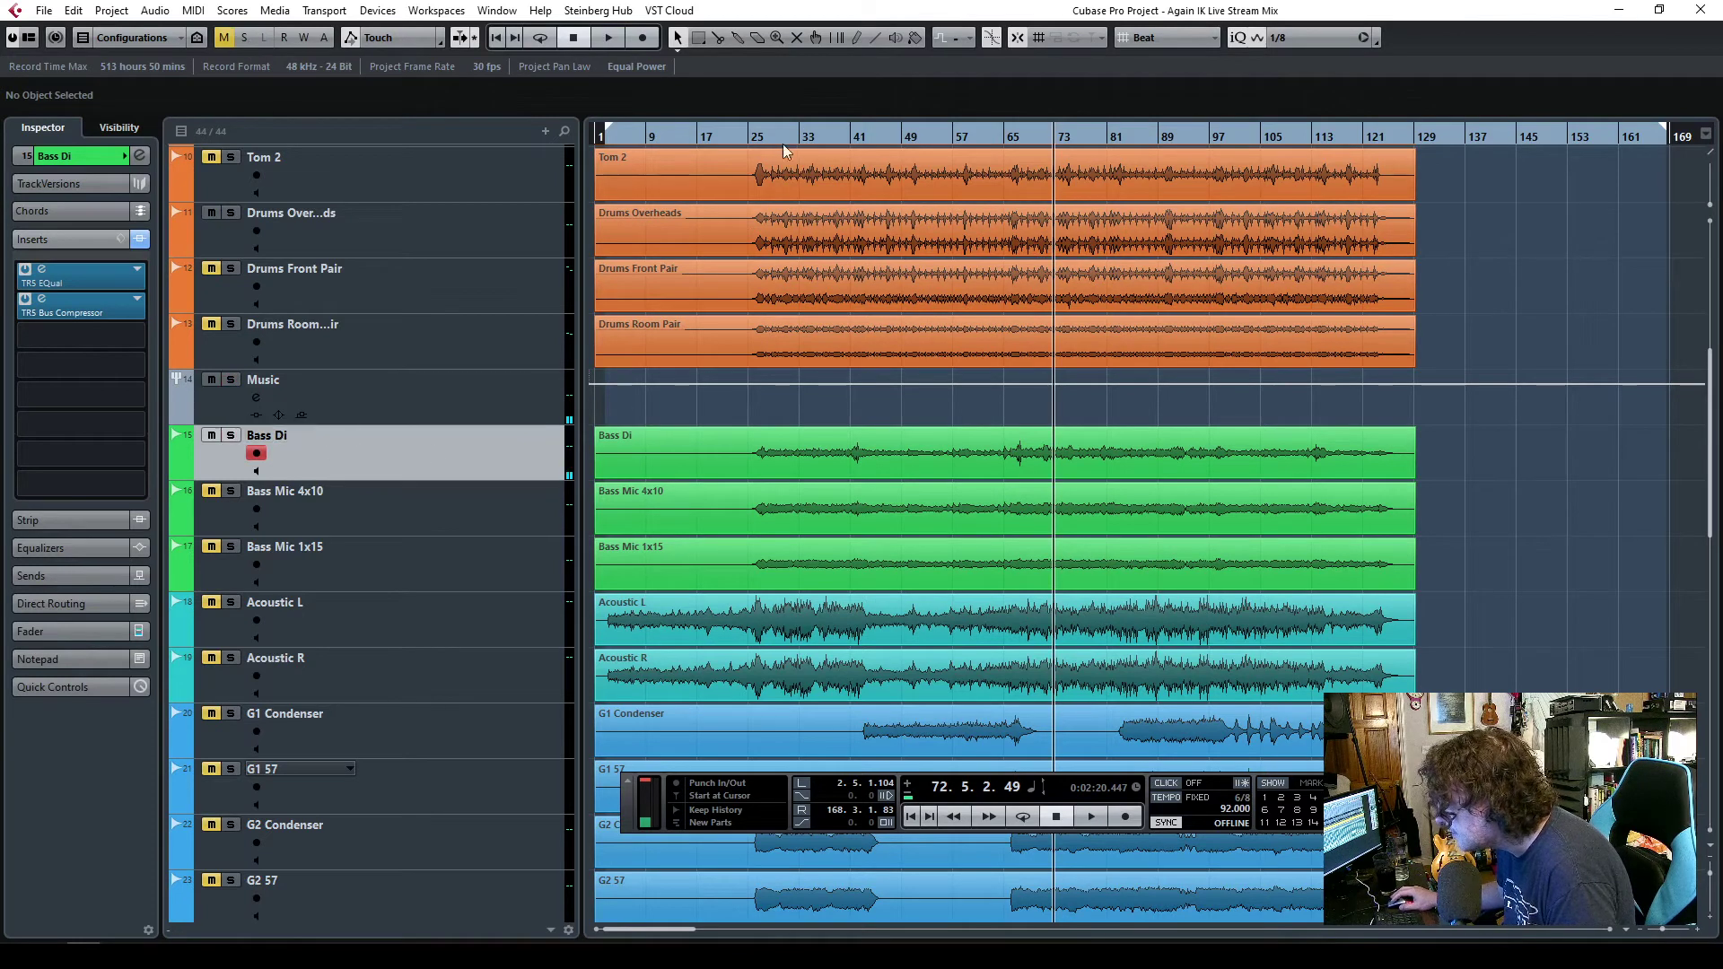
{"action": "left_click", "coordinate": [759, 143]}
{"action": "key", "text": "space"}
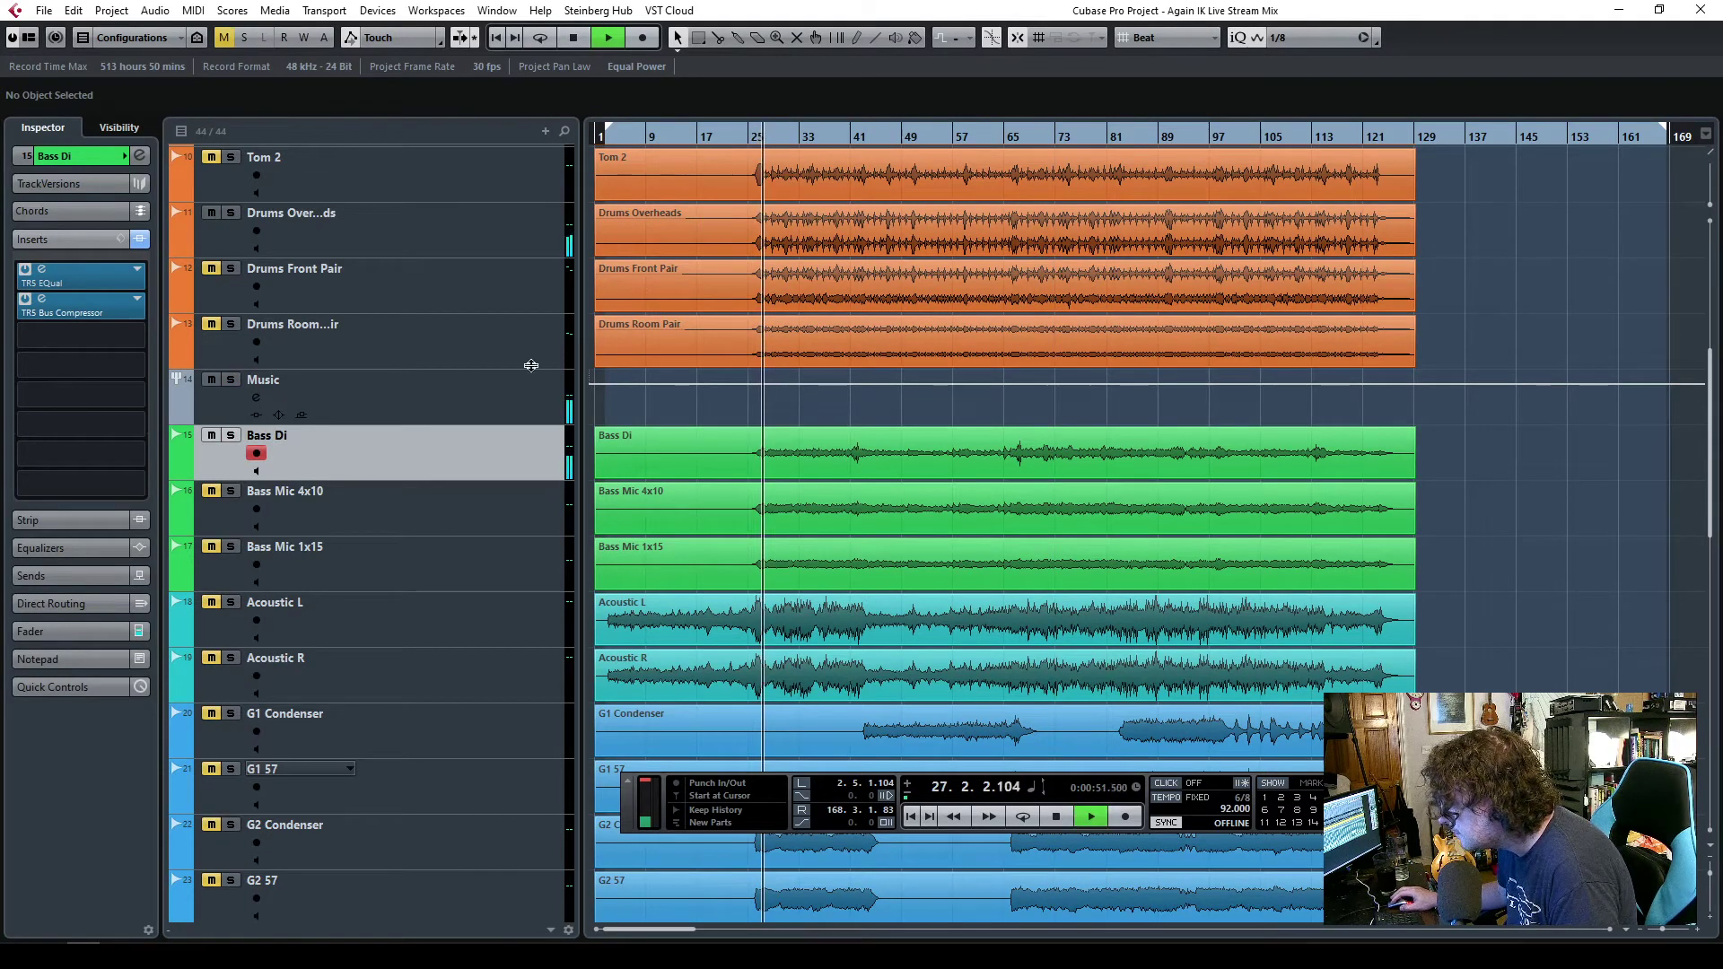
- Check the Bass Di level on its channel fader meter against the drums and stop playback
{"action": "left_click", "coordinate": [86, 631]}
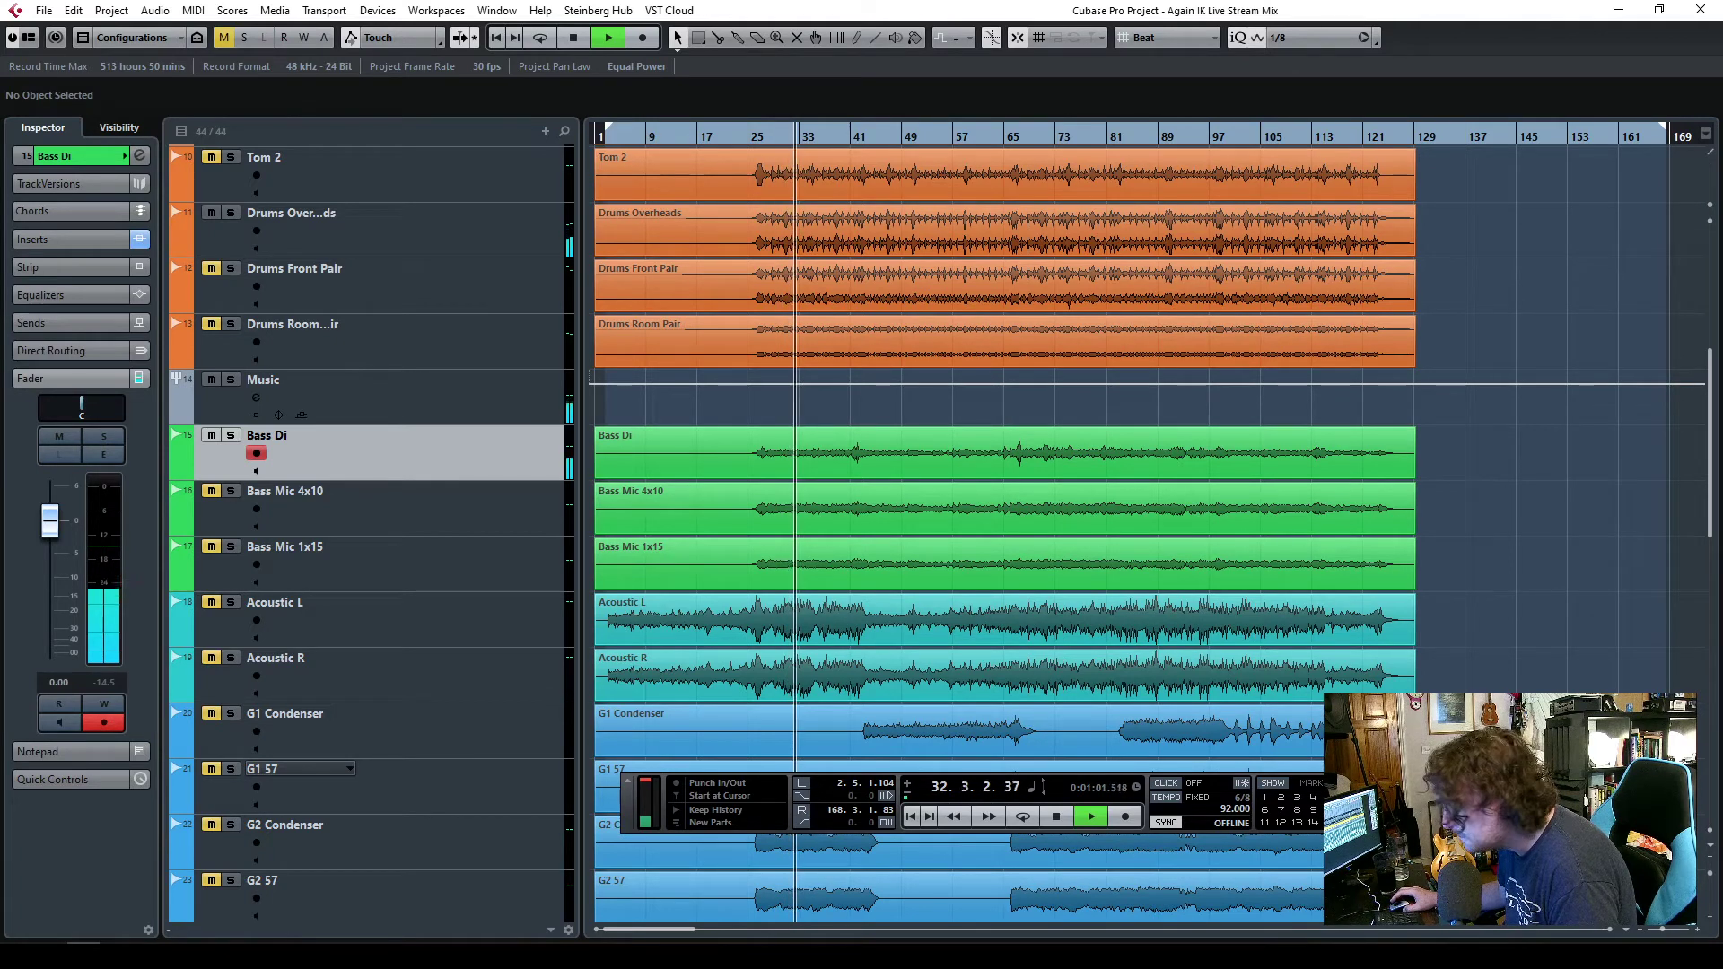
{"action": "left_click", "coordinate": [697, 450]}
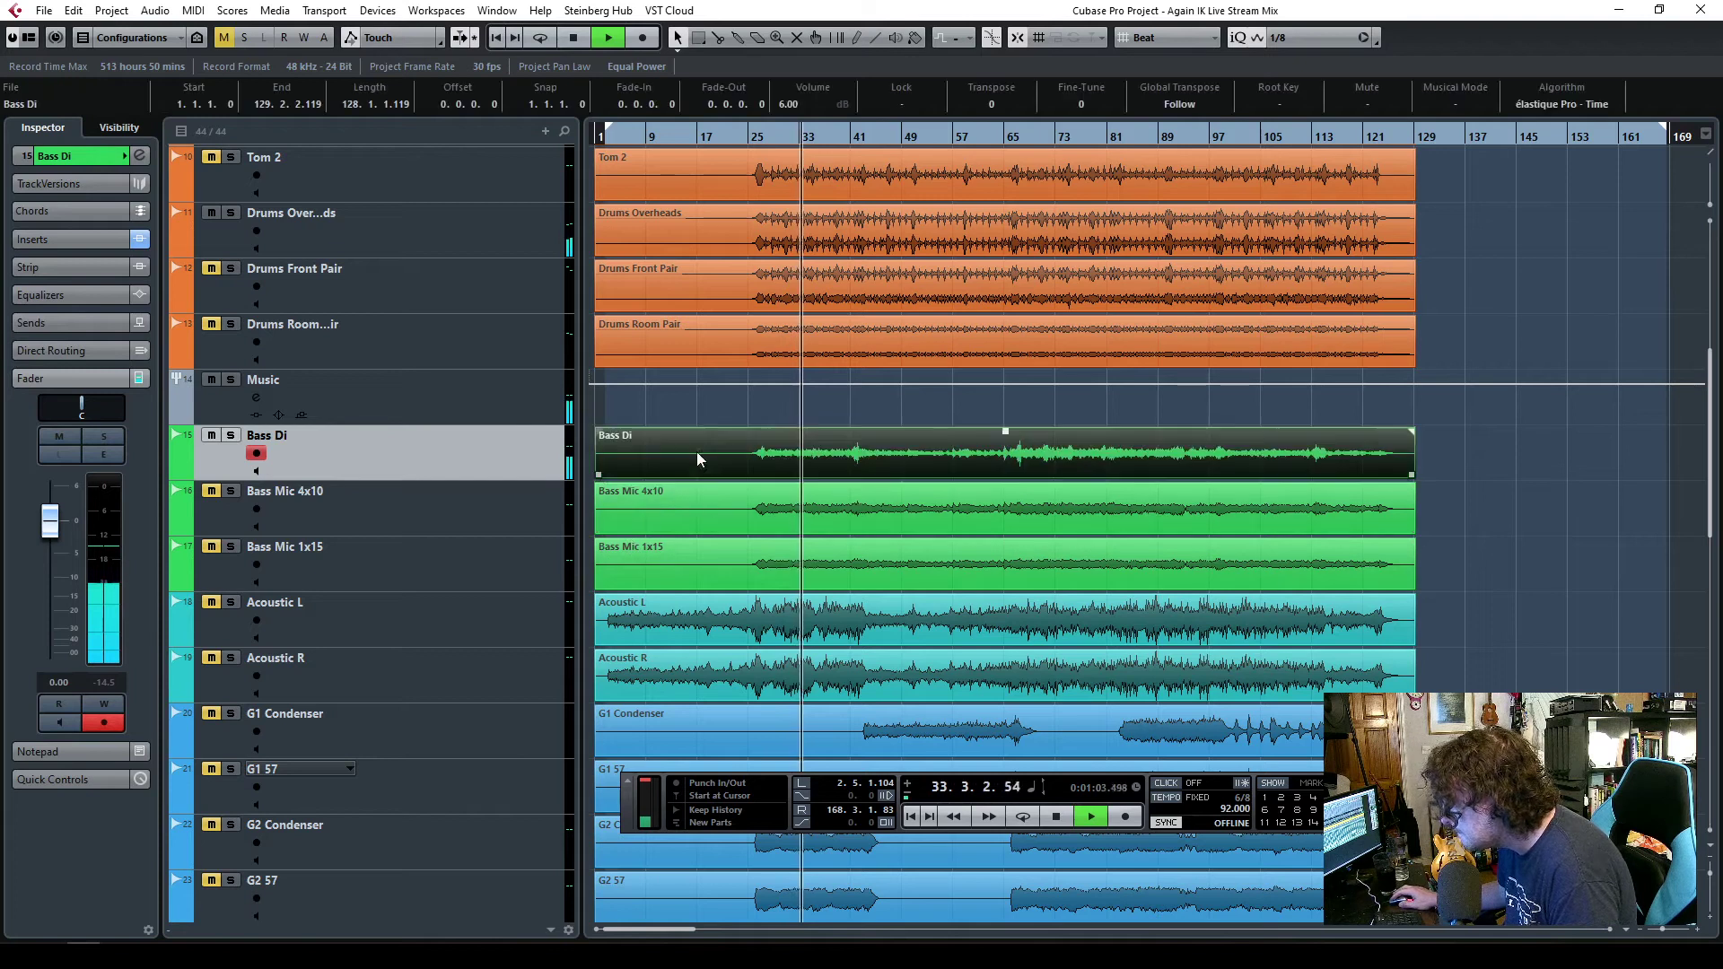
{"action": "key", "text": "space"}
{"action": "left_click", "coordinate": [763, 182]}
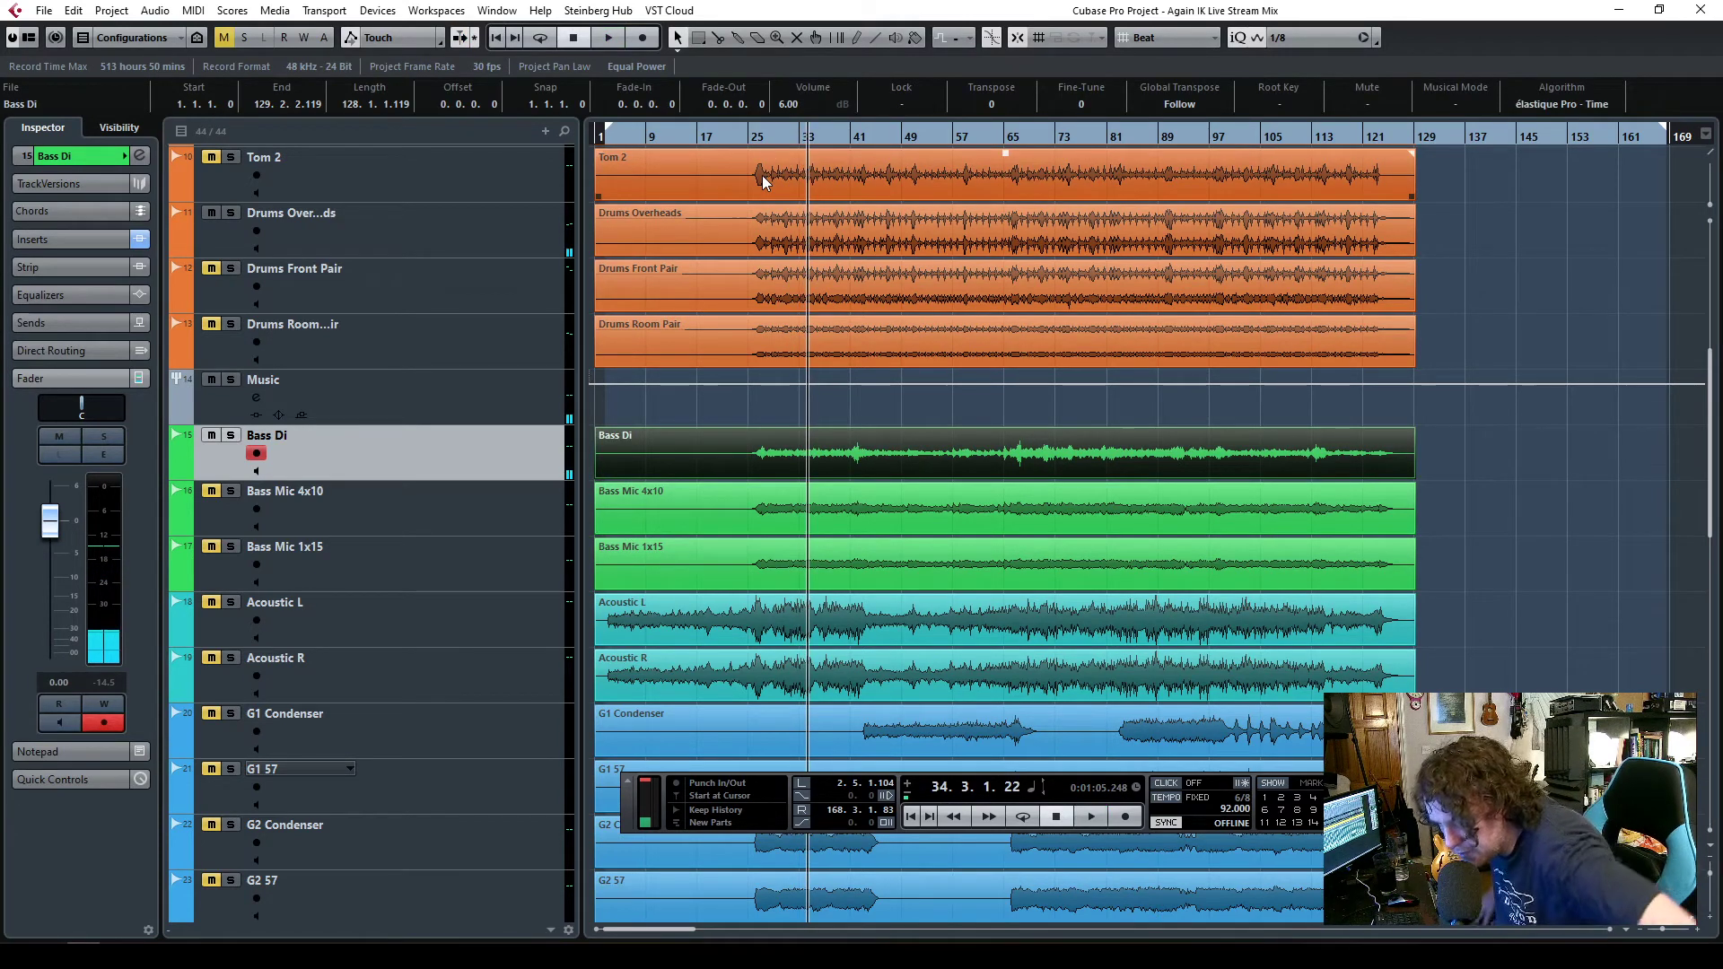
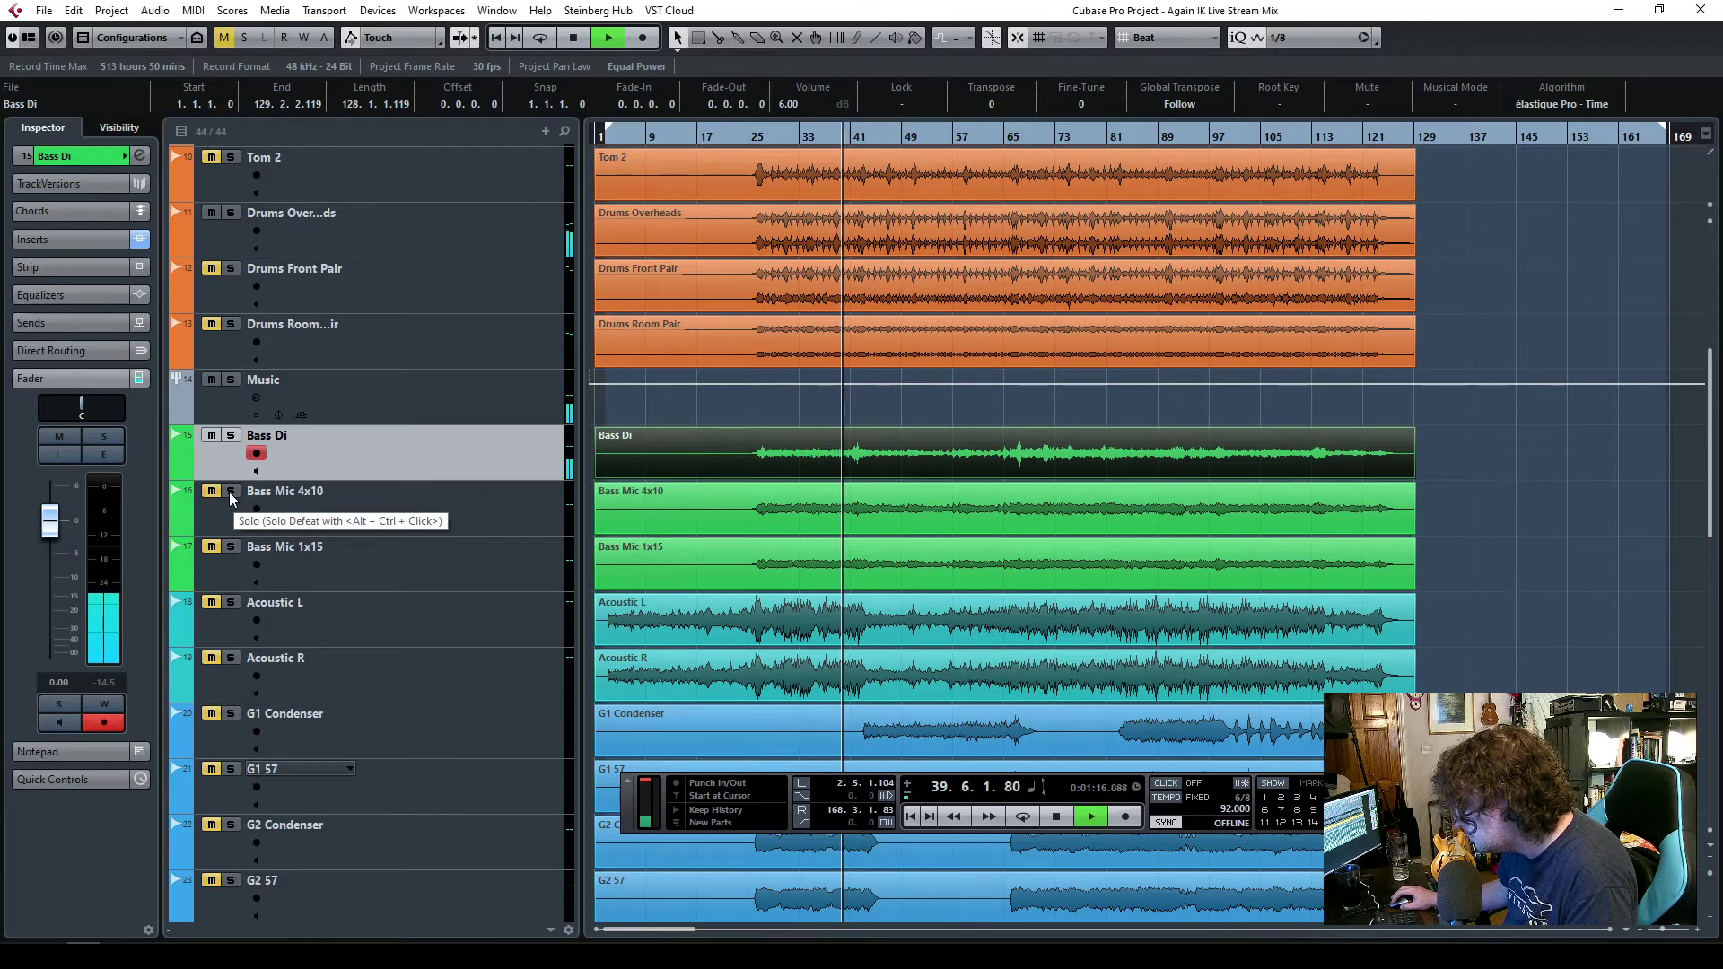
- Raise the makeup gain of the Bass Di bus compressor to 13.5 dB, check the channel level and stop playback
{"action": "left_click", "coordinate": [67, 237]}
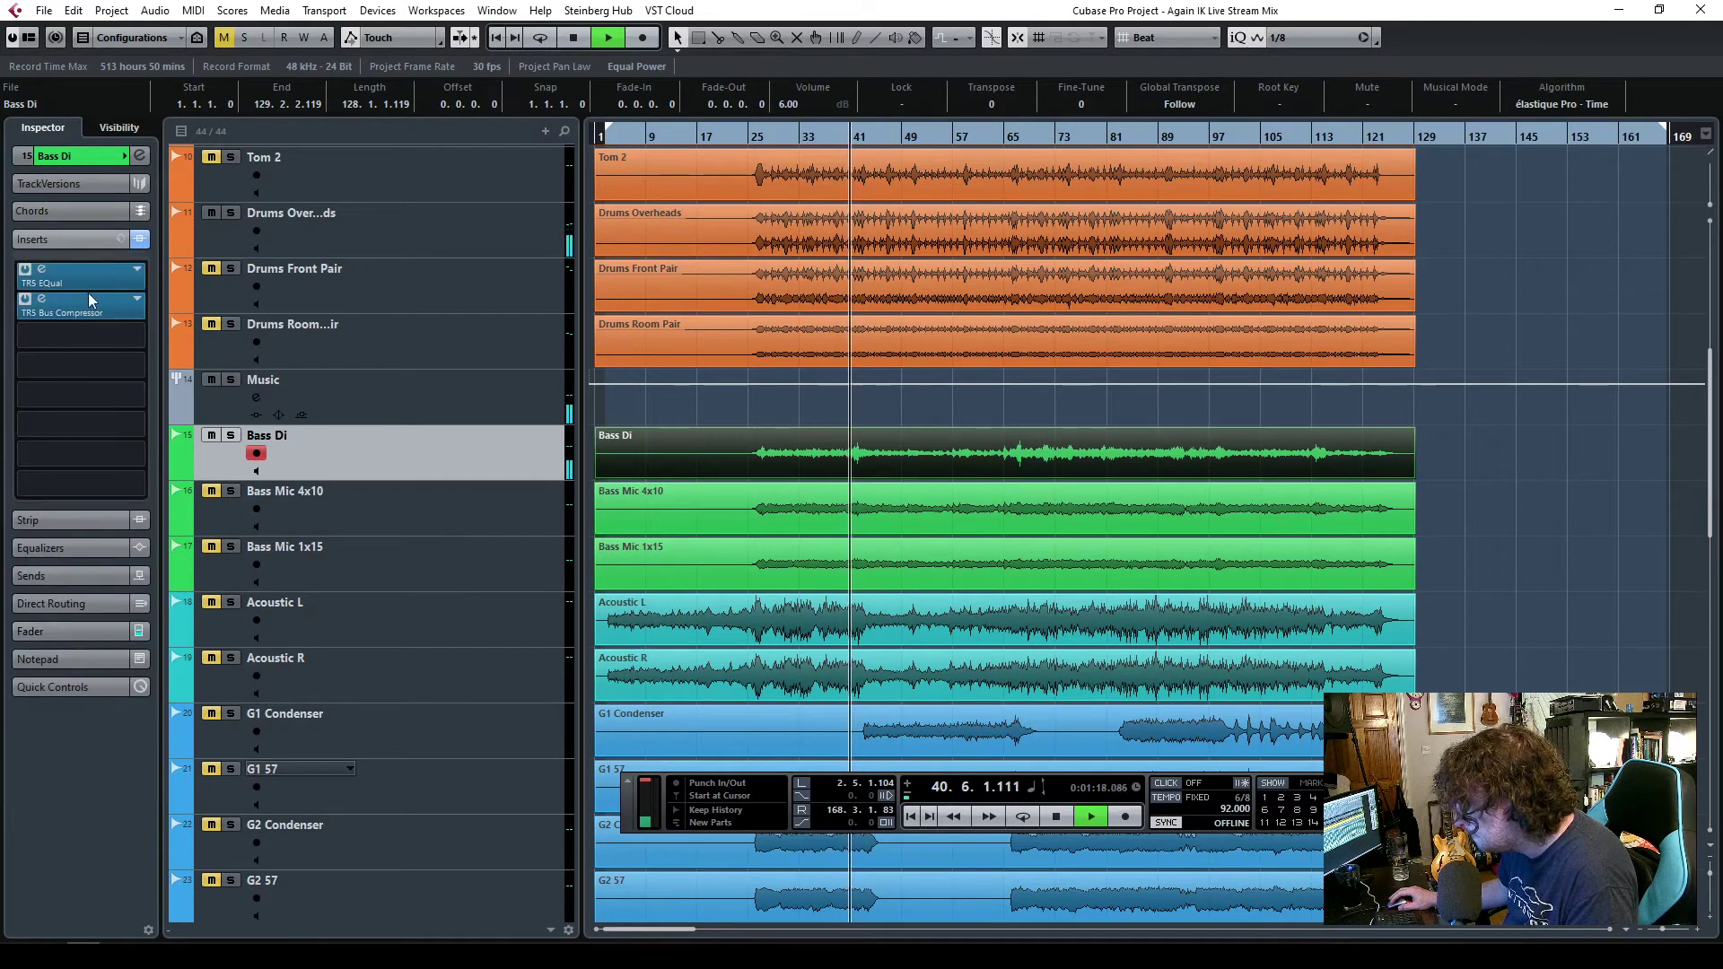
{"action": "left_click", "coordinate": [42, 305]}
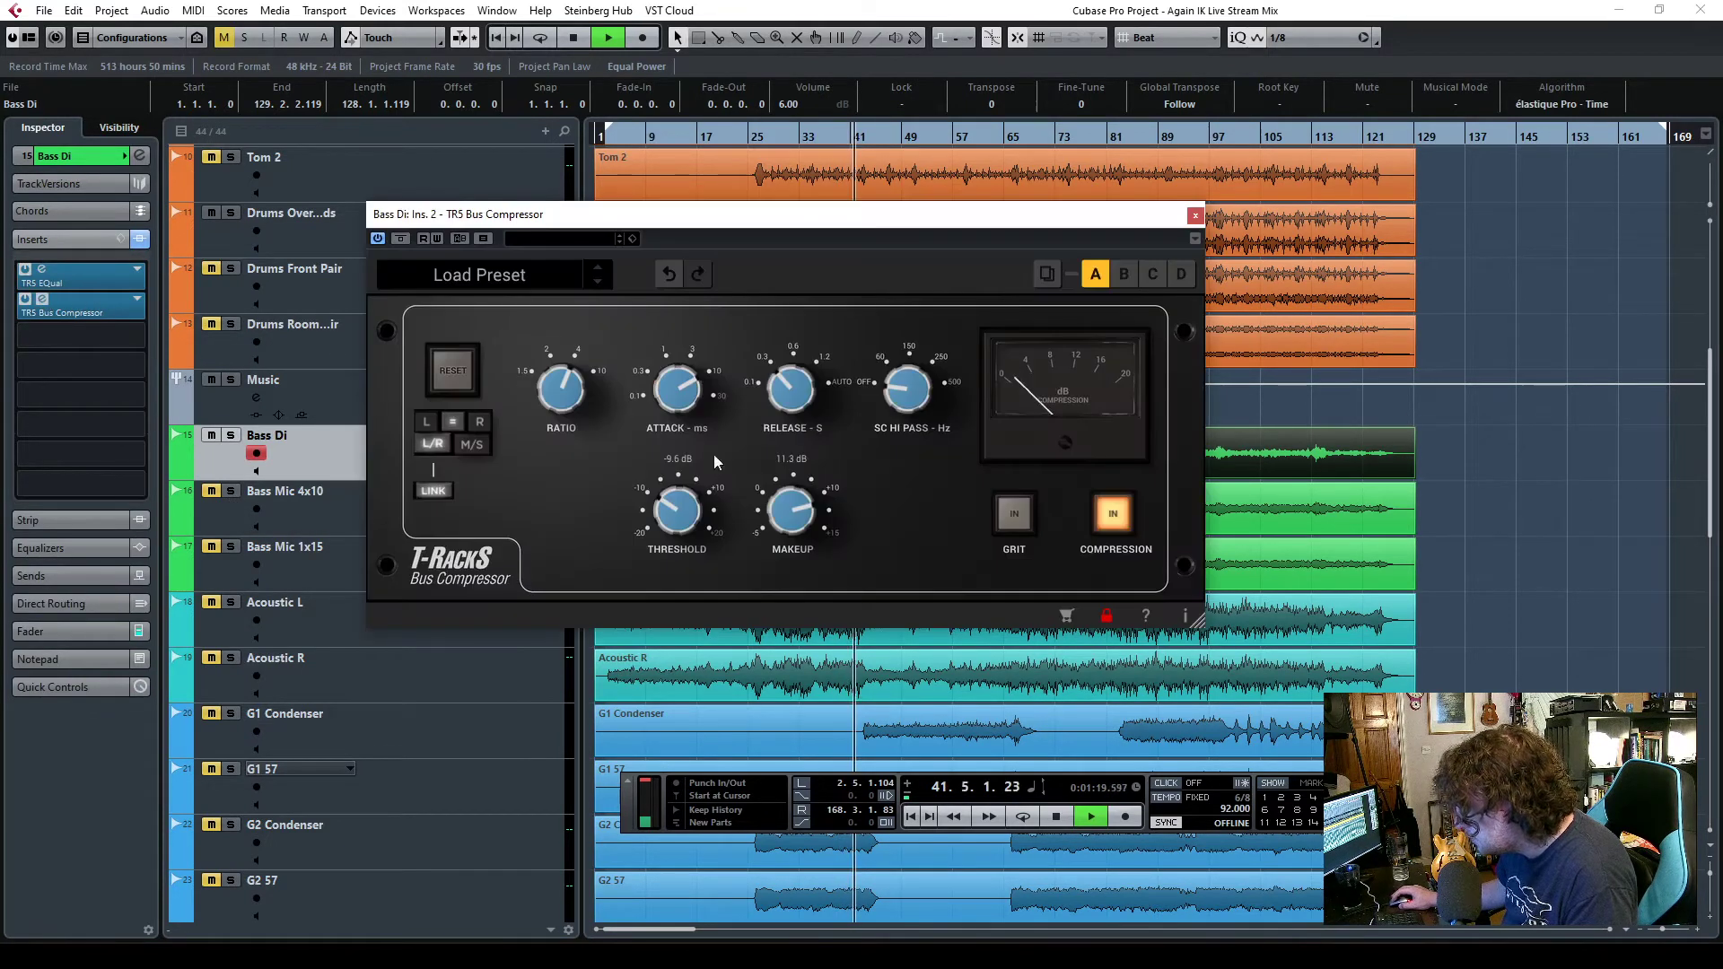
{"action": "left_click", "coordinate": [38, 630]}
{"action": "key", "text": "space"}
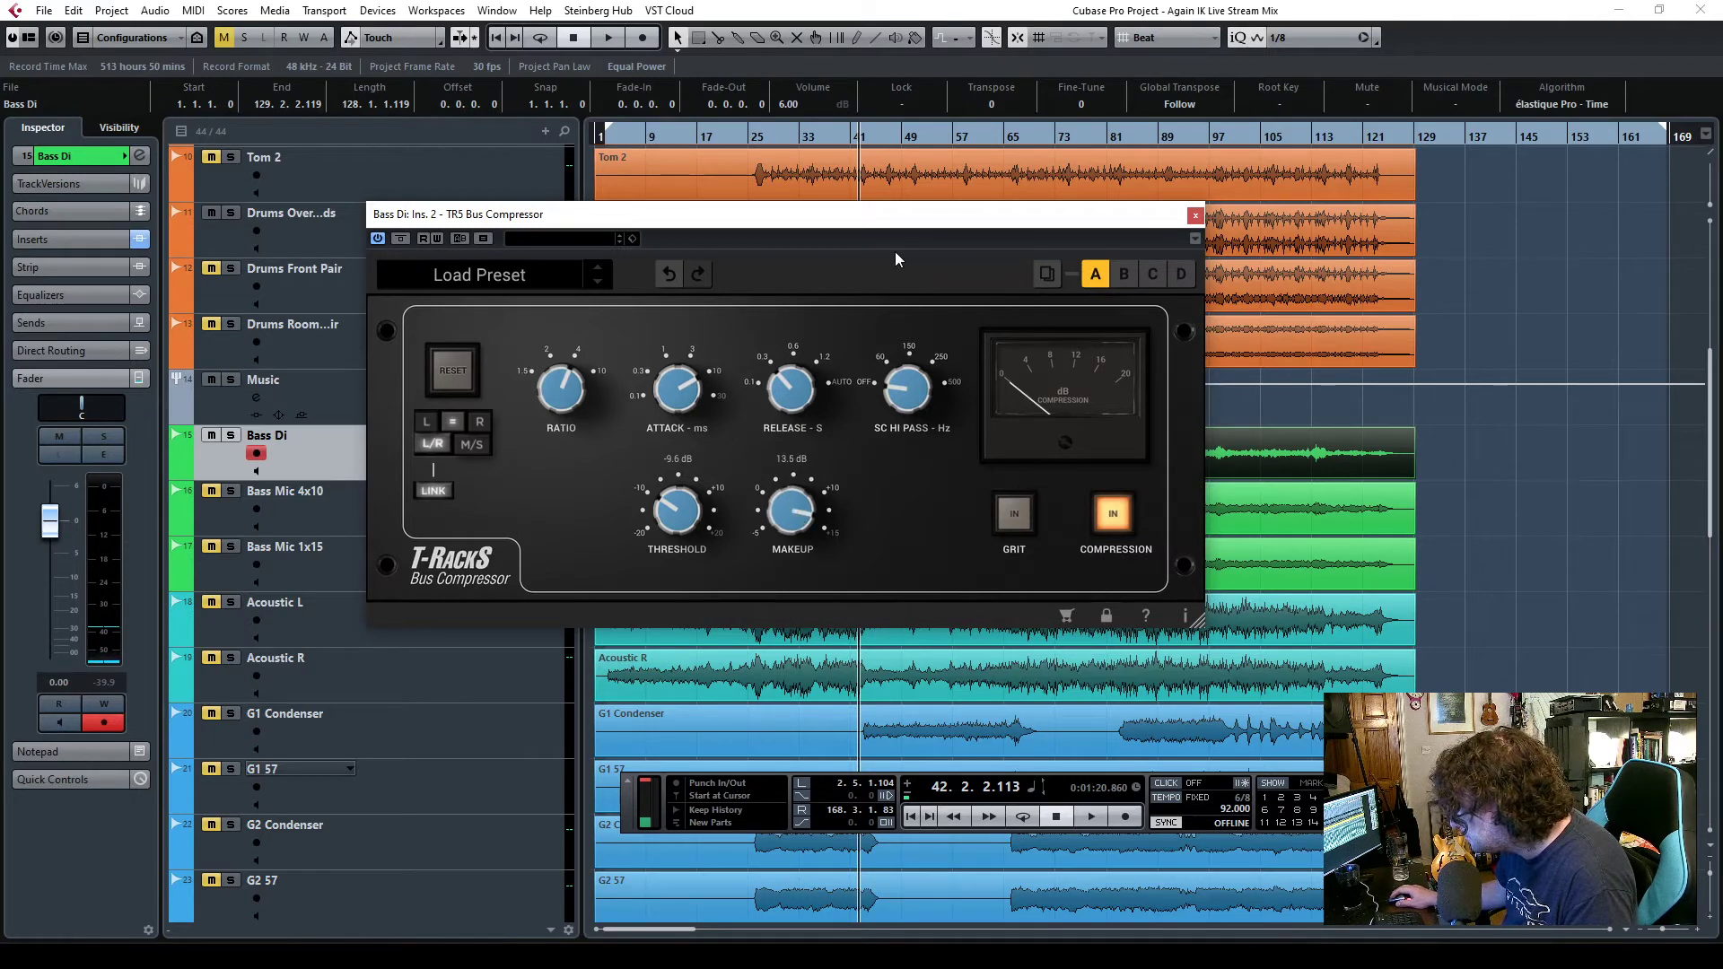
- Examine the Bass Di EQual filter settings alongside the bus compressor and close the EQ window
{"action": "left_click_drag", "start_coordinate": [896, 214], "coordinate": [1067, 214]}
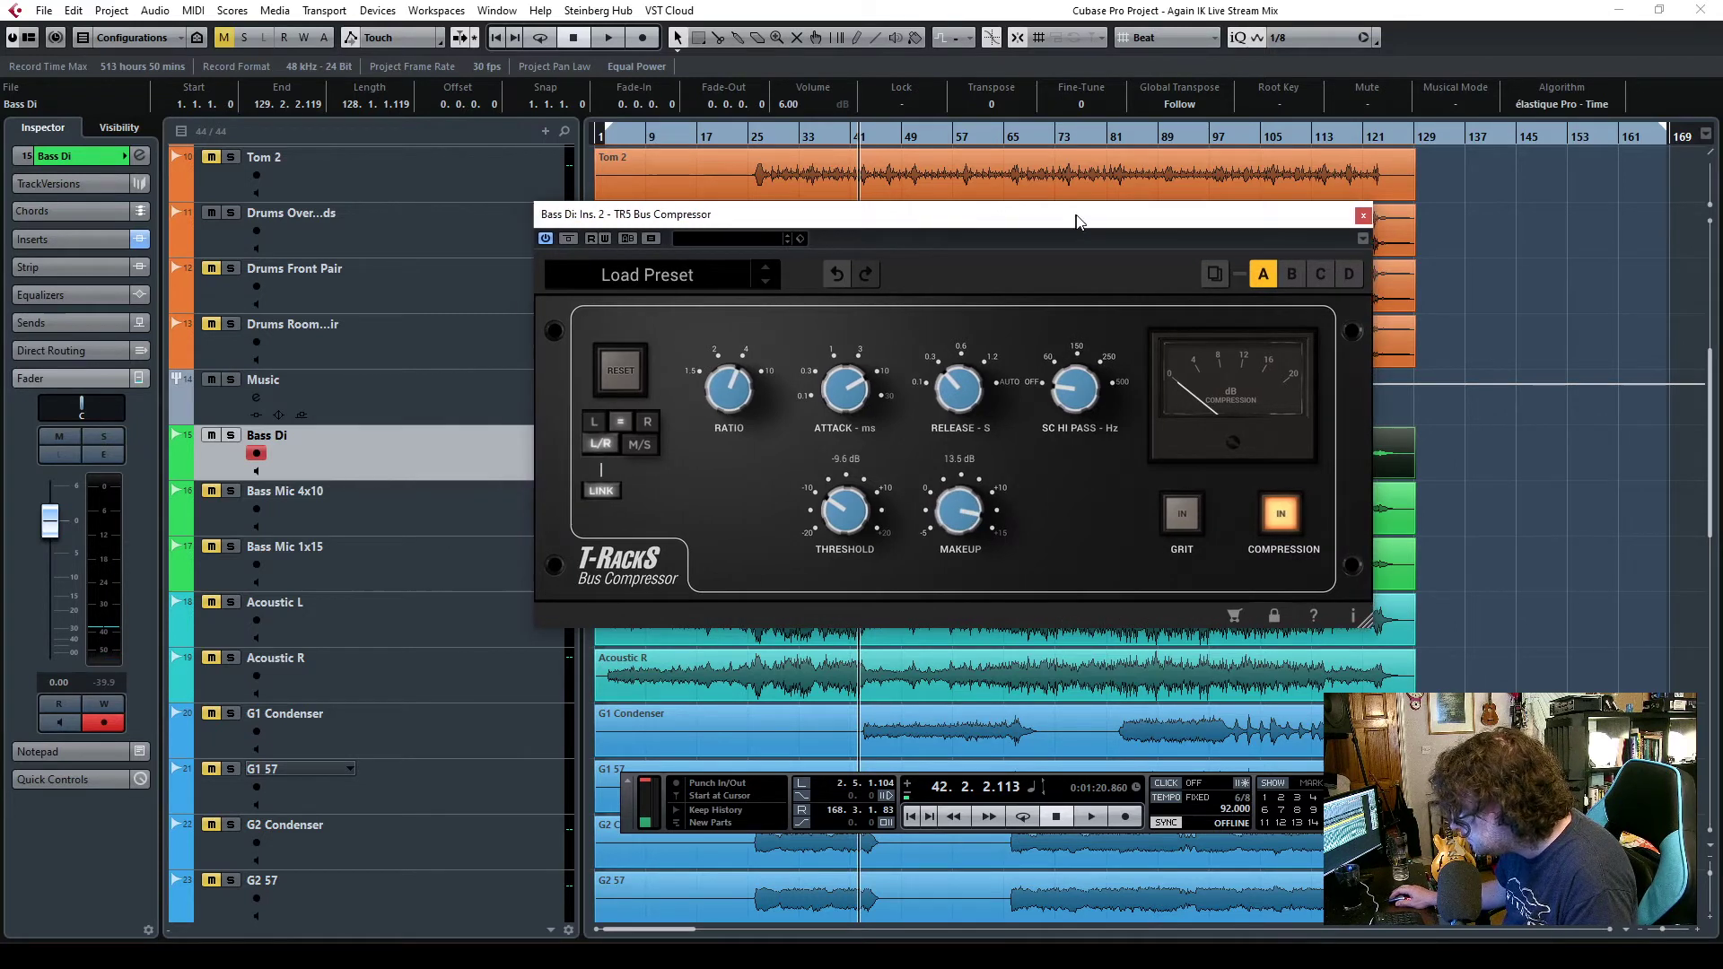
{"action": "left_click", "coordinate": [66, 239]}
{"action": "left_click", "coordinate": [50, 278]}
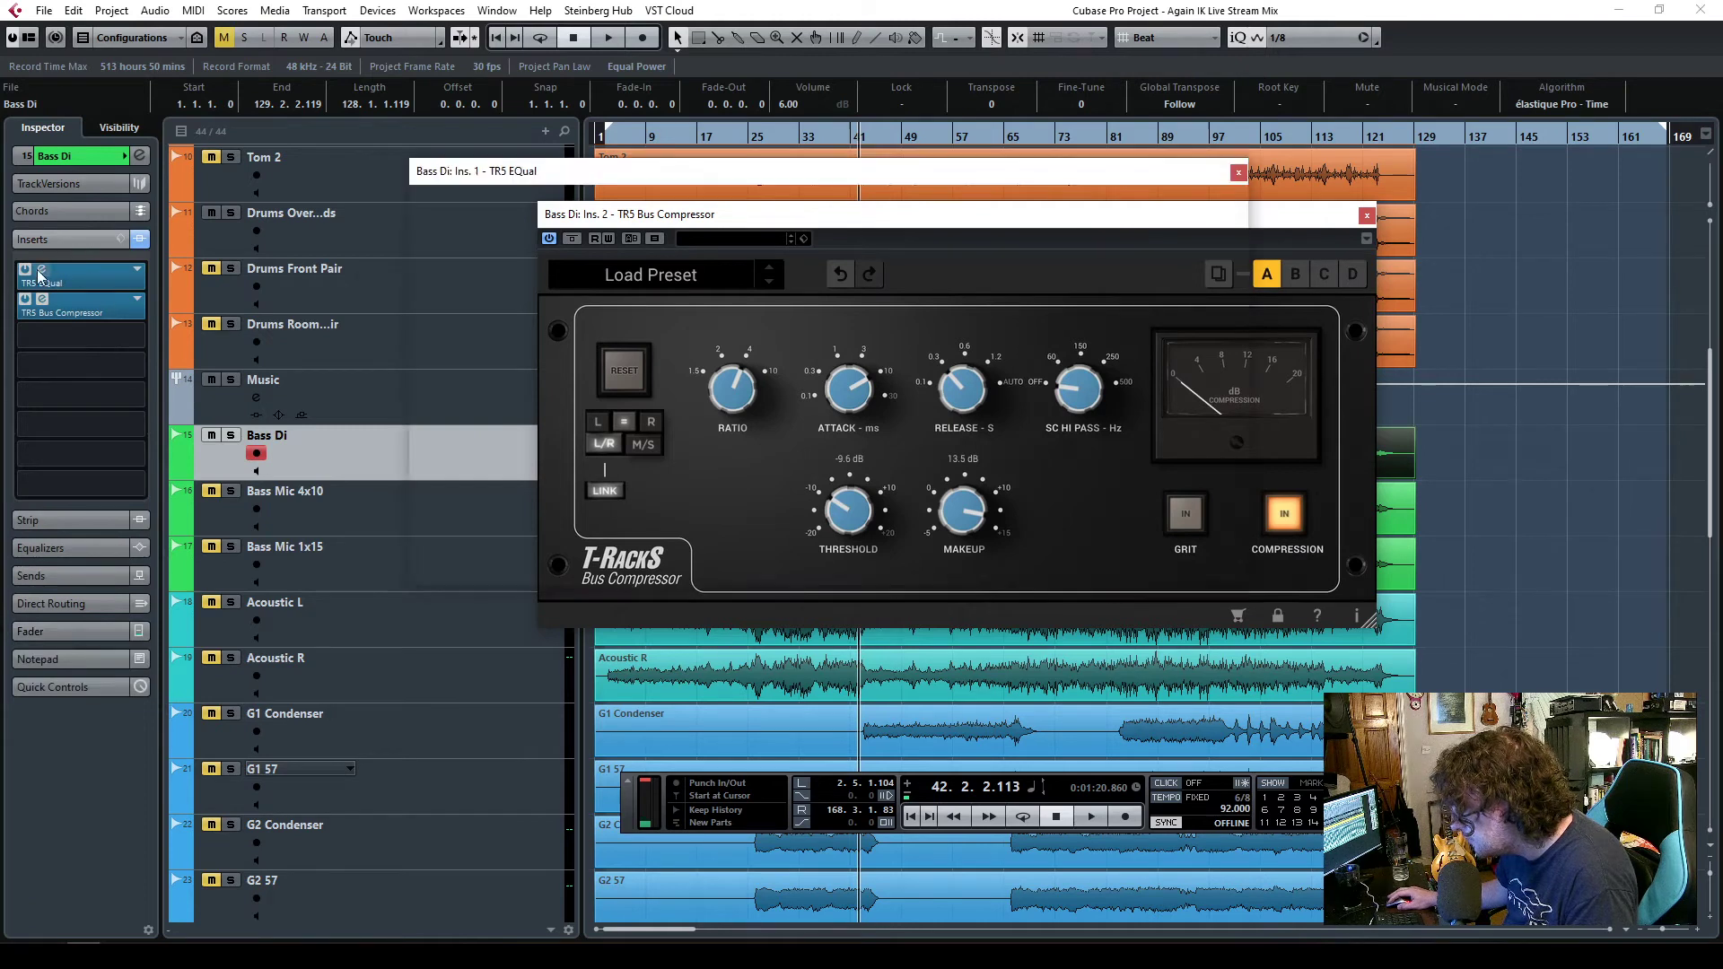
{"action": "left_click", "coordinate": [1238, 171]}
{"action": "left_click_drag", "start_coordinate": [1323, 225], "coordinate": [1123, 209]}
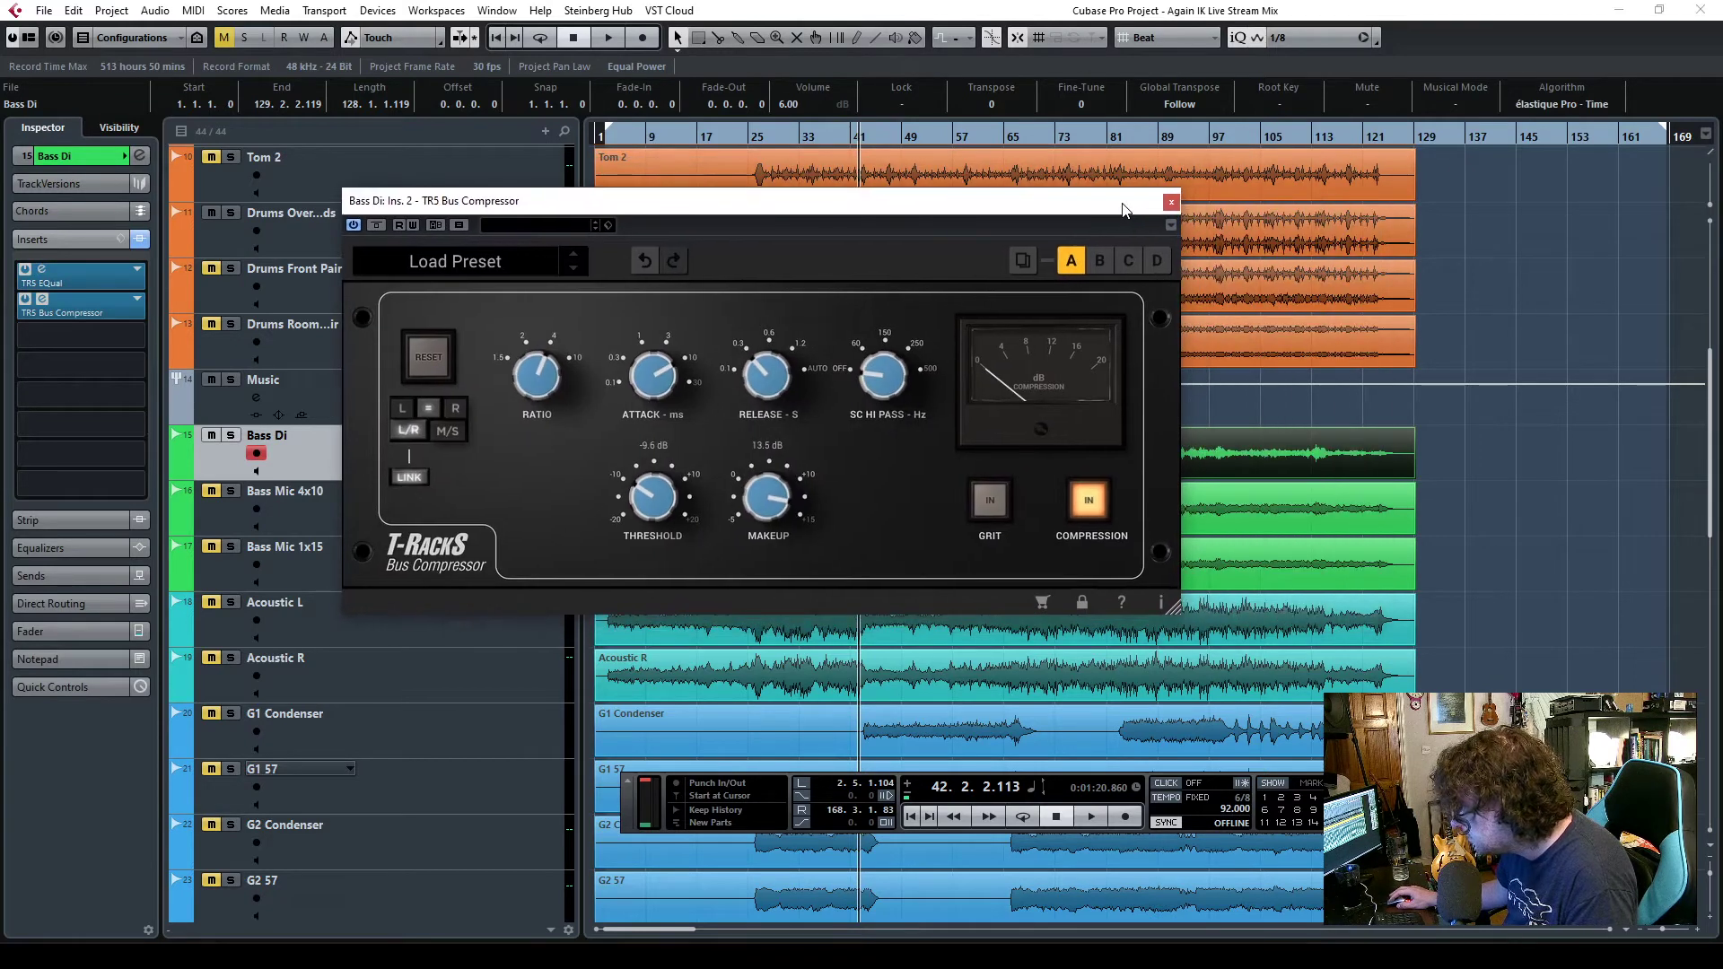
{"action": "left_click", "coordinate": [40, 276]}
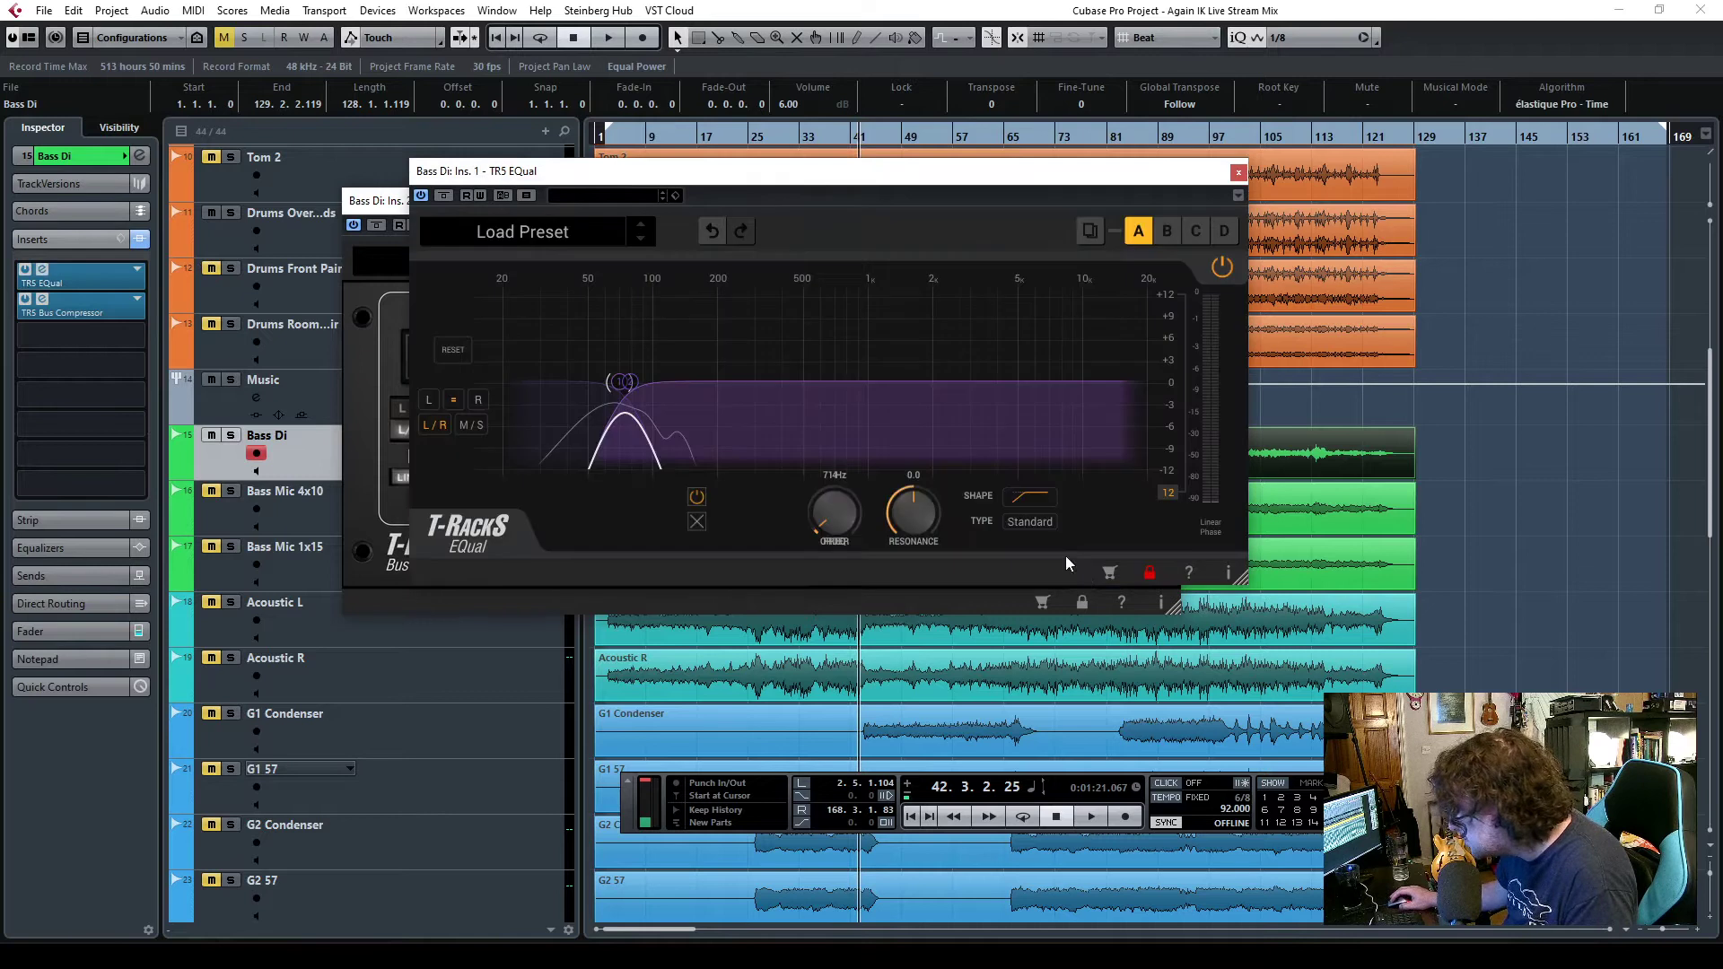
{"action": "left_click", "coordinate": [1231, 573]}
{"action": "left_click", "coordinate": [921, 357]}
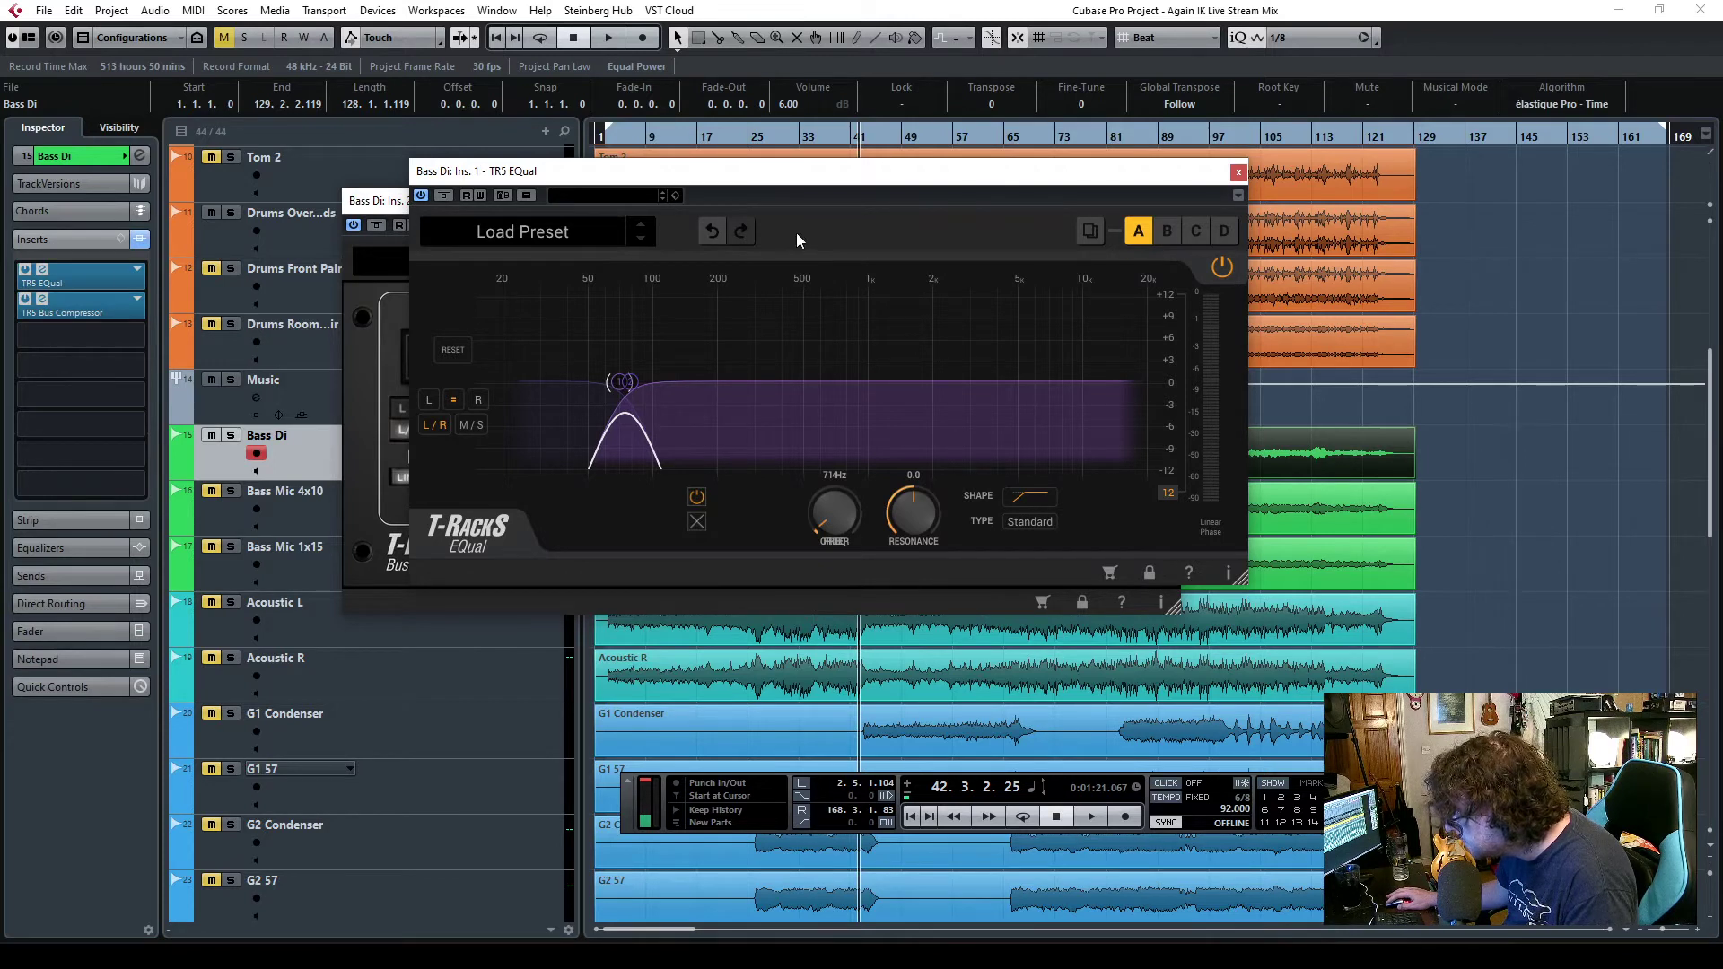
{"action": "left_click", "coordinate": [1238, 173]}
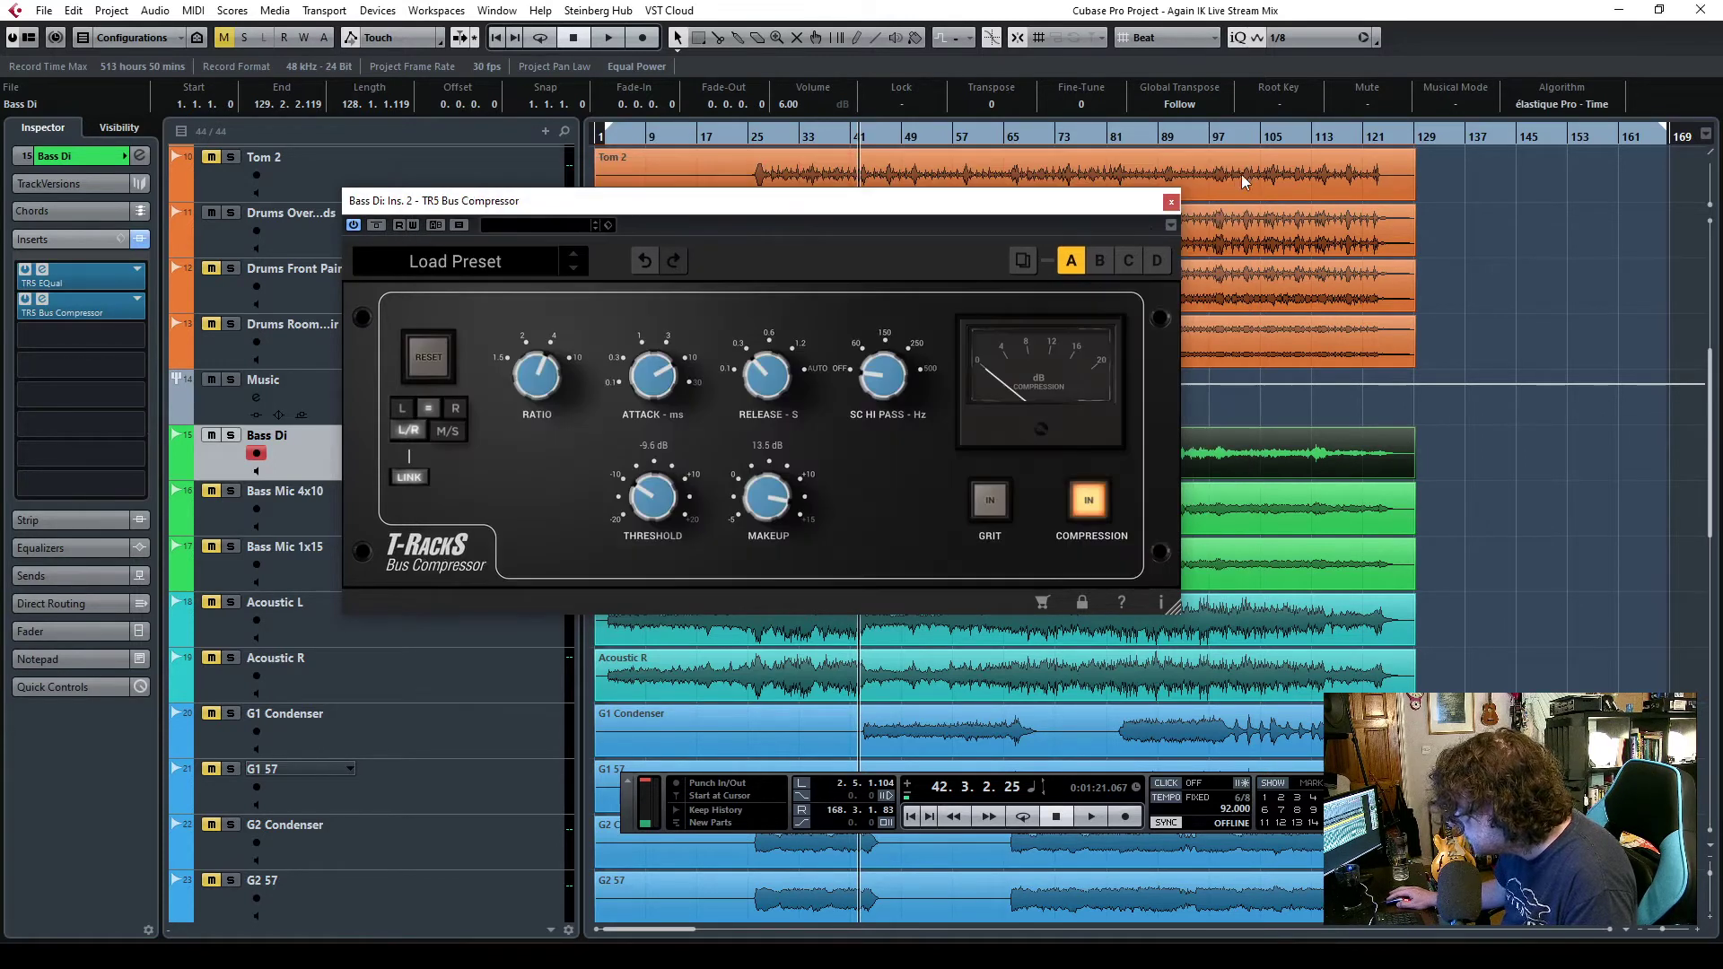
- Watch the Bass Di bus compressor's gain reduction during playback, close its window and stop playback
{"action": "key", "text": "space"}
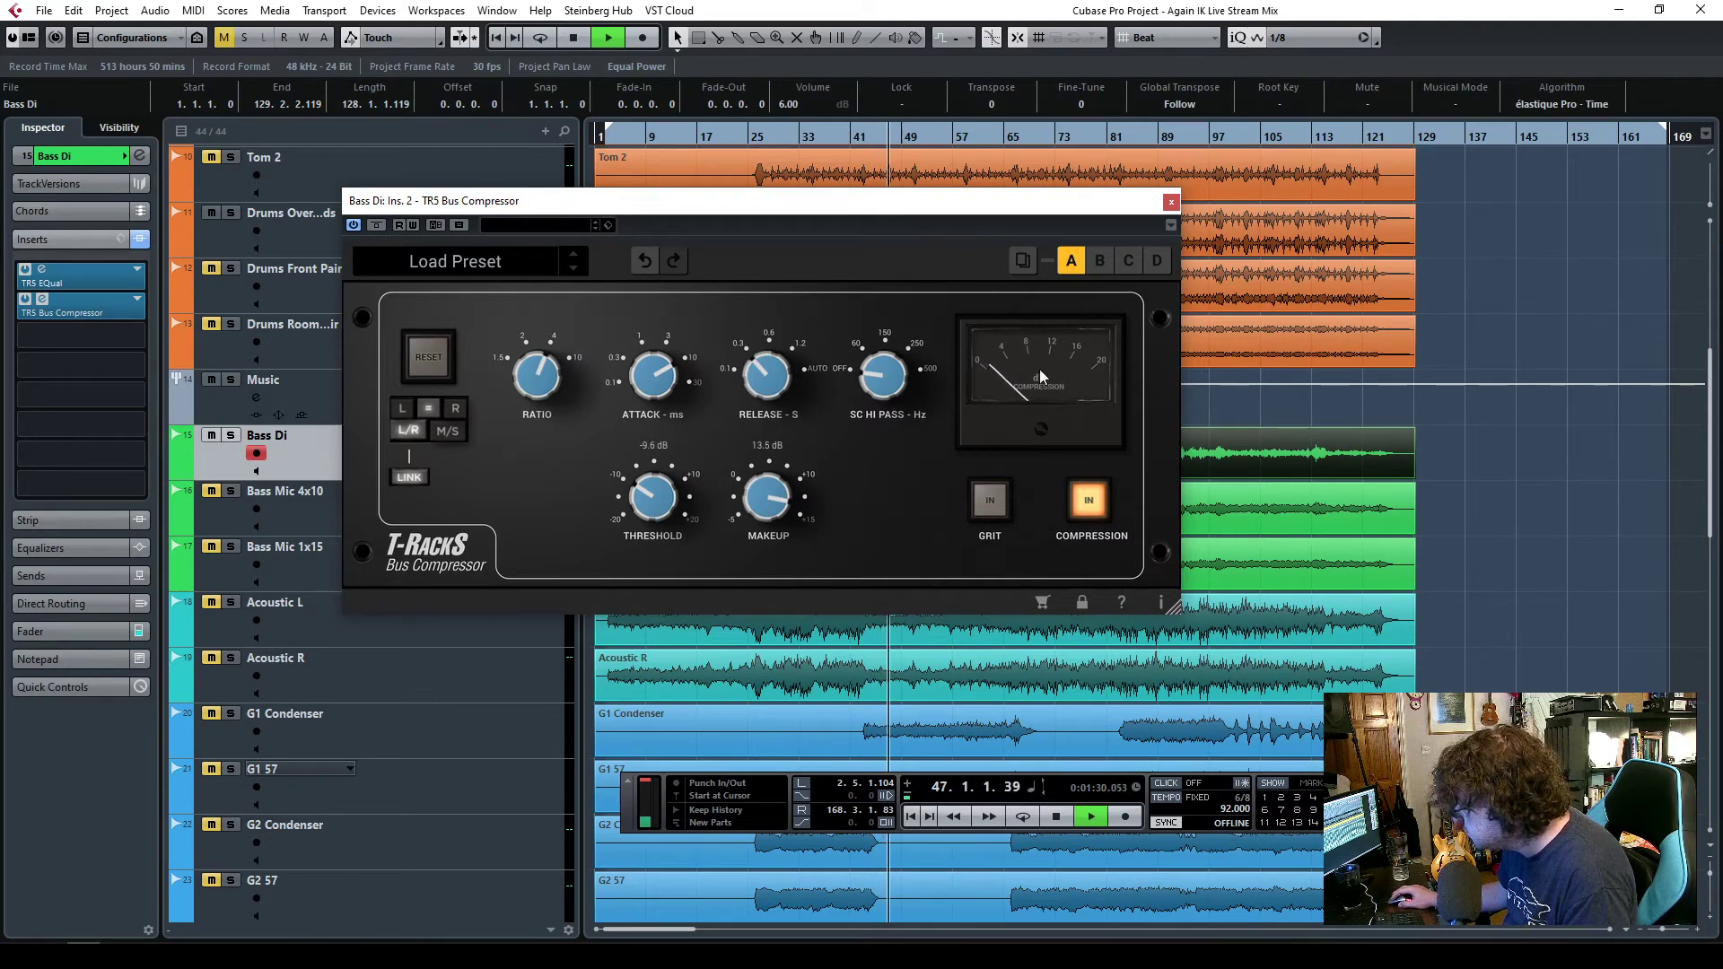
{"action": "left_click", "coordinate": [1171, 202]}
{"action": "key", "text": "space"}
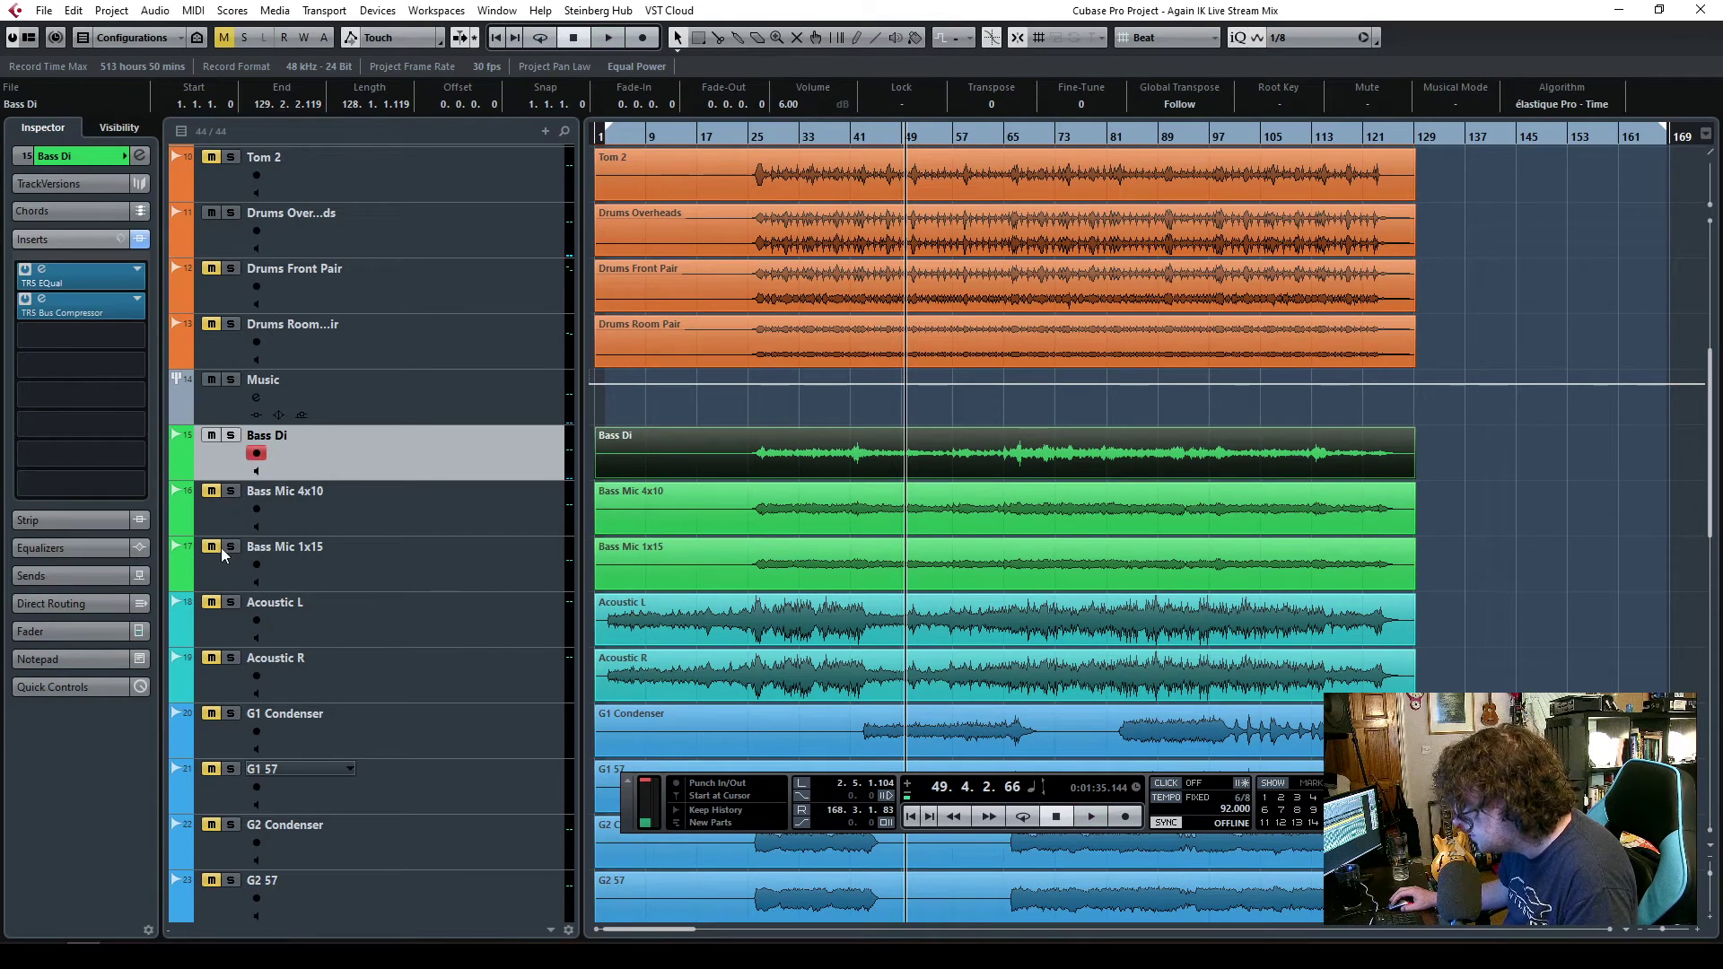
- Select the Bass Mic 4x10 track and route its output to the Music group
{"action": "left_click", "coordinate": [446, 551]}
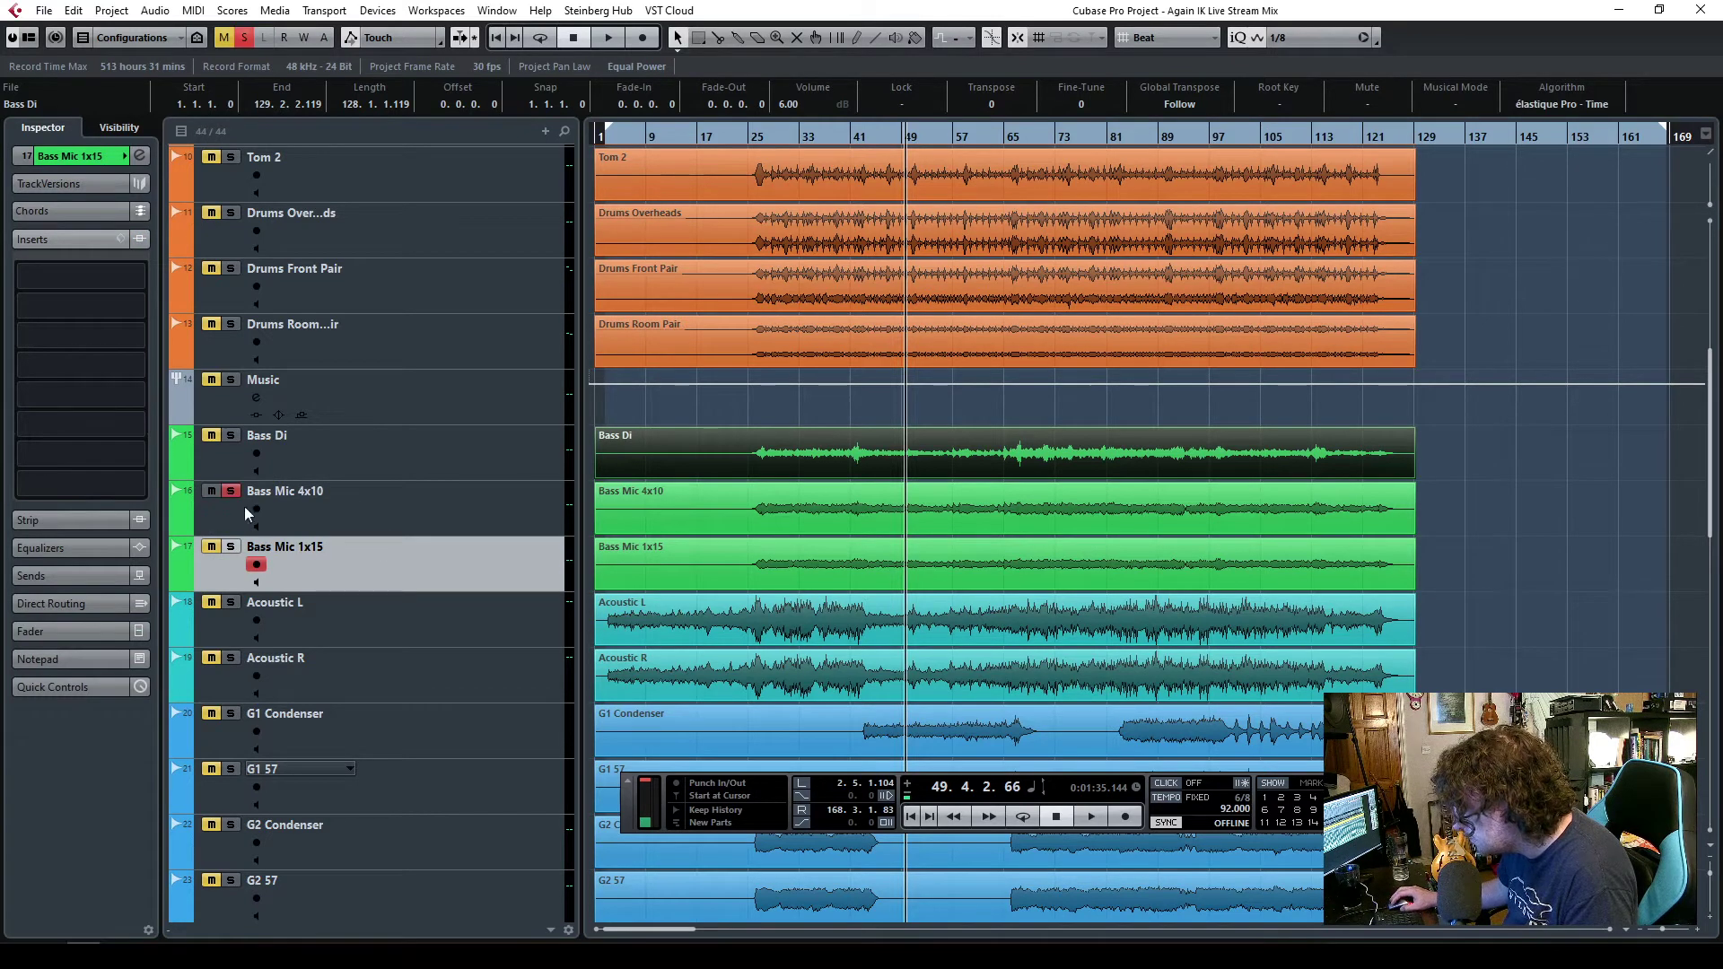
{"action": "left_click", "coordinate": [482, 503]}
{"action": "left_click", "coordinate": [72, 157]}
{"action": "left_click", "coordinate": [64, 328]}
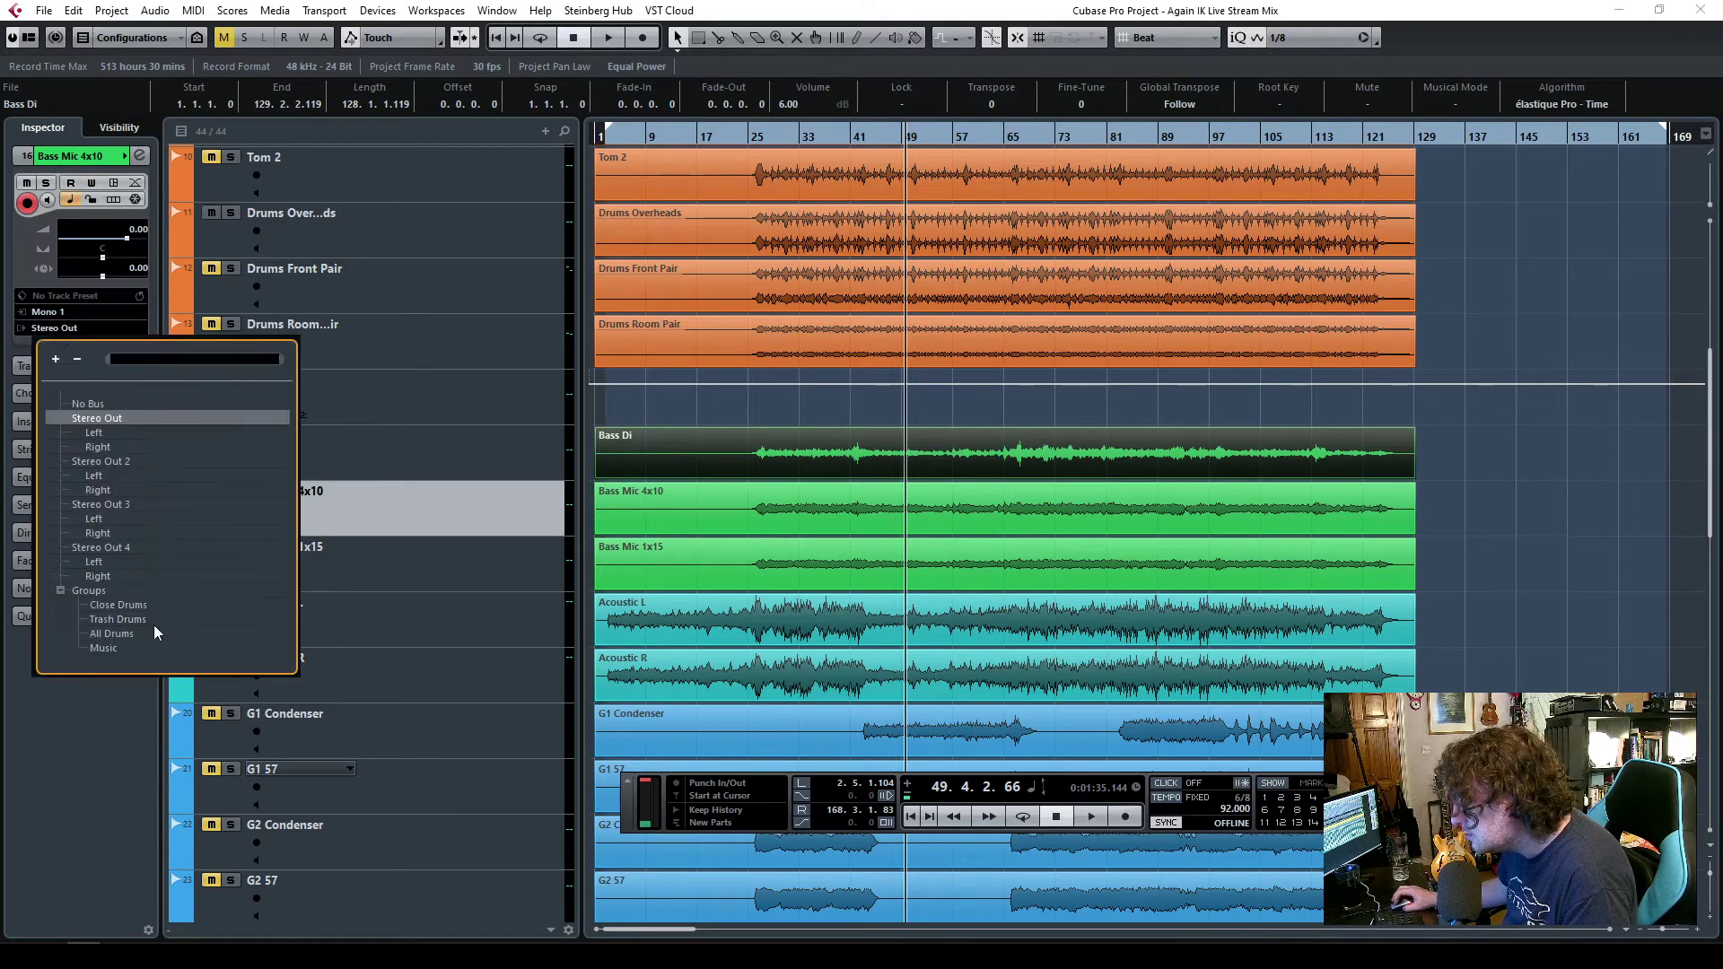
{"action": "left_click", "coordinate": [118, 648]}
- Solo the Bass Mic 4x10 track and play it from about bar 29
{"action": "key", "text": "space"}
{"action": "key", "text": "s"}
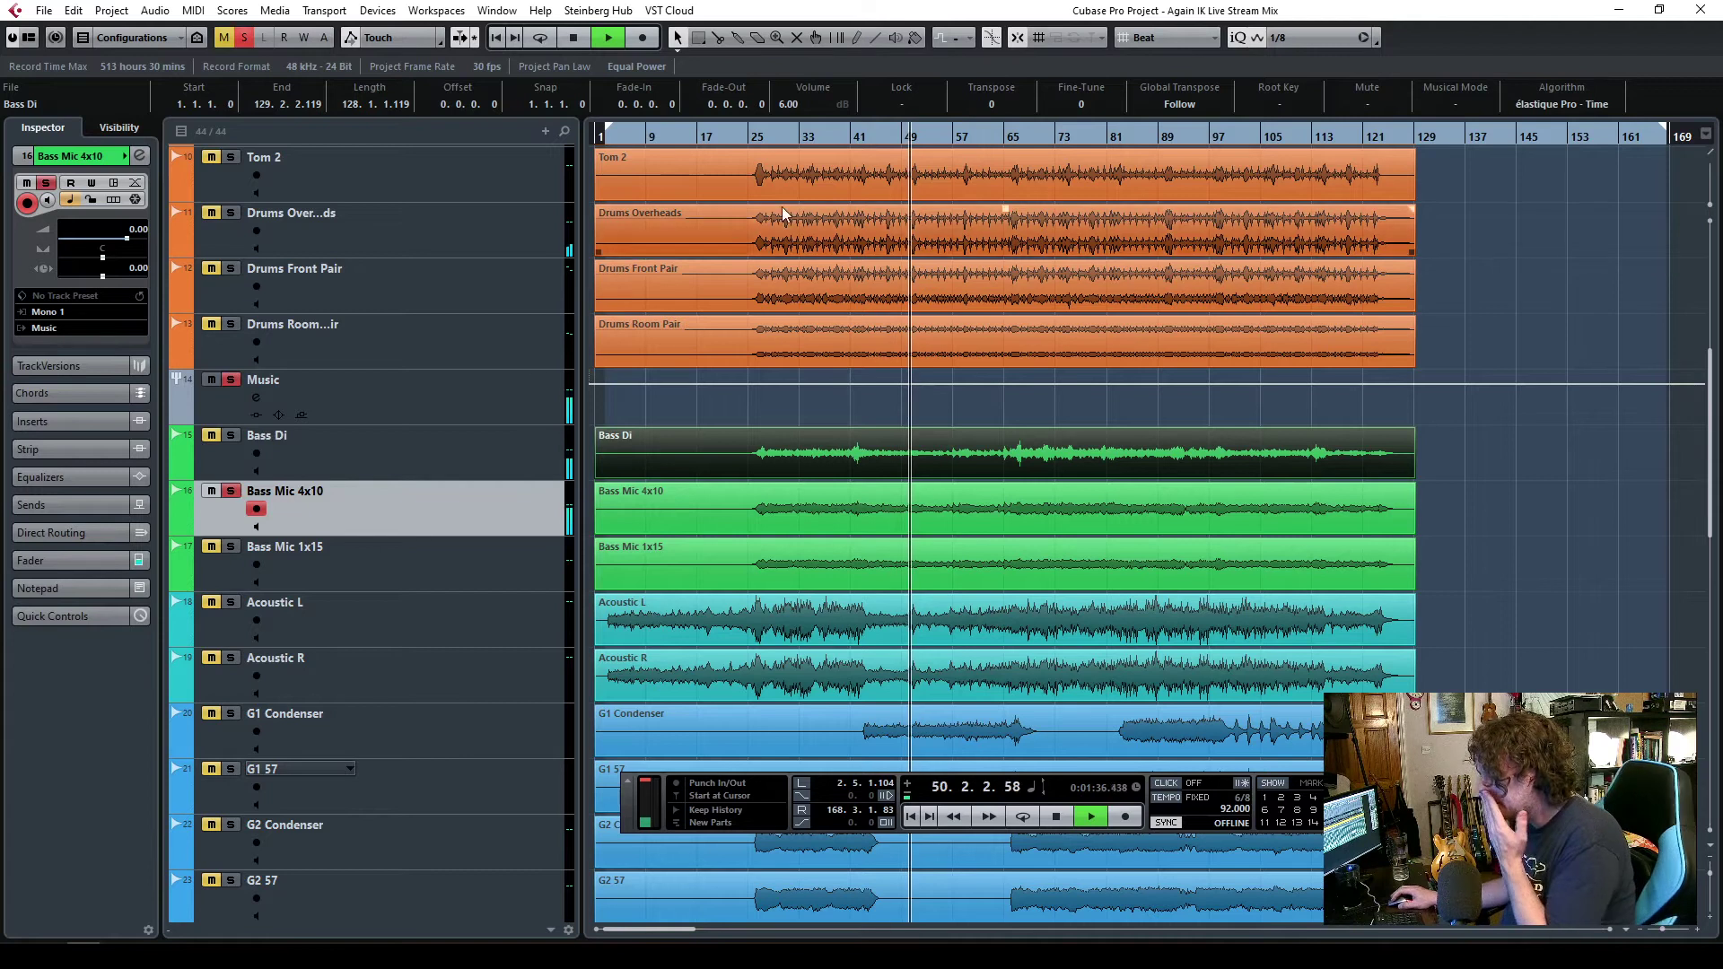
{"action": "left_click", "coordinate": [782, 137]}
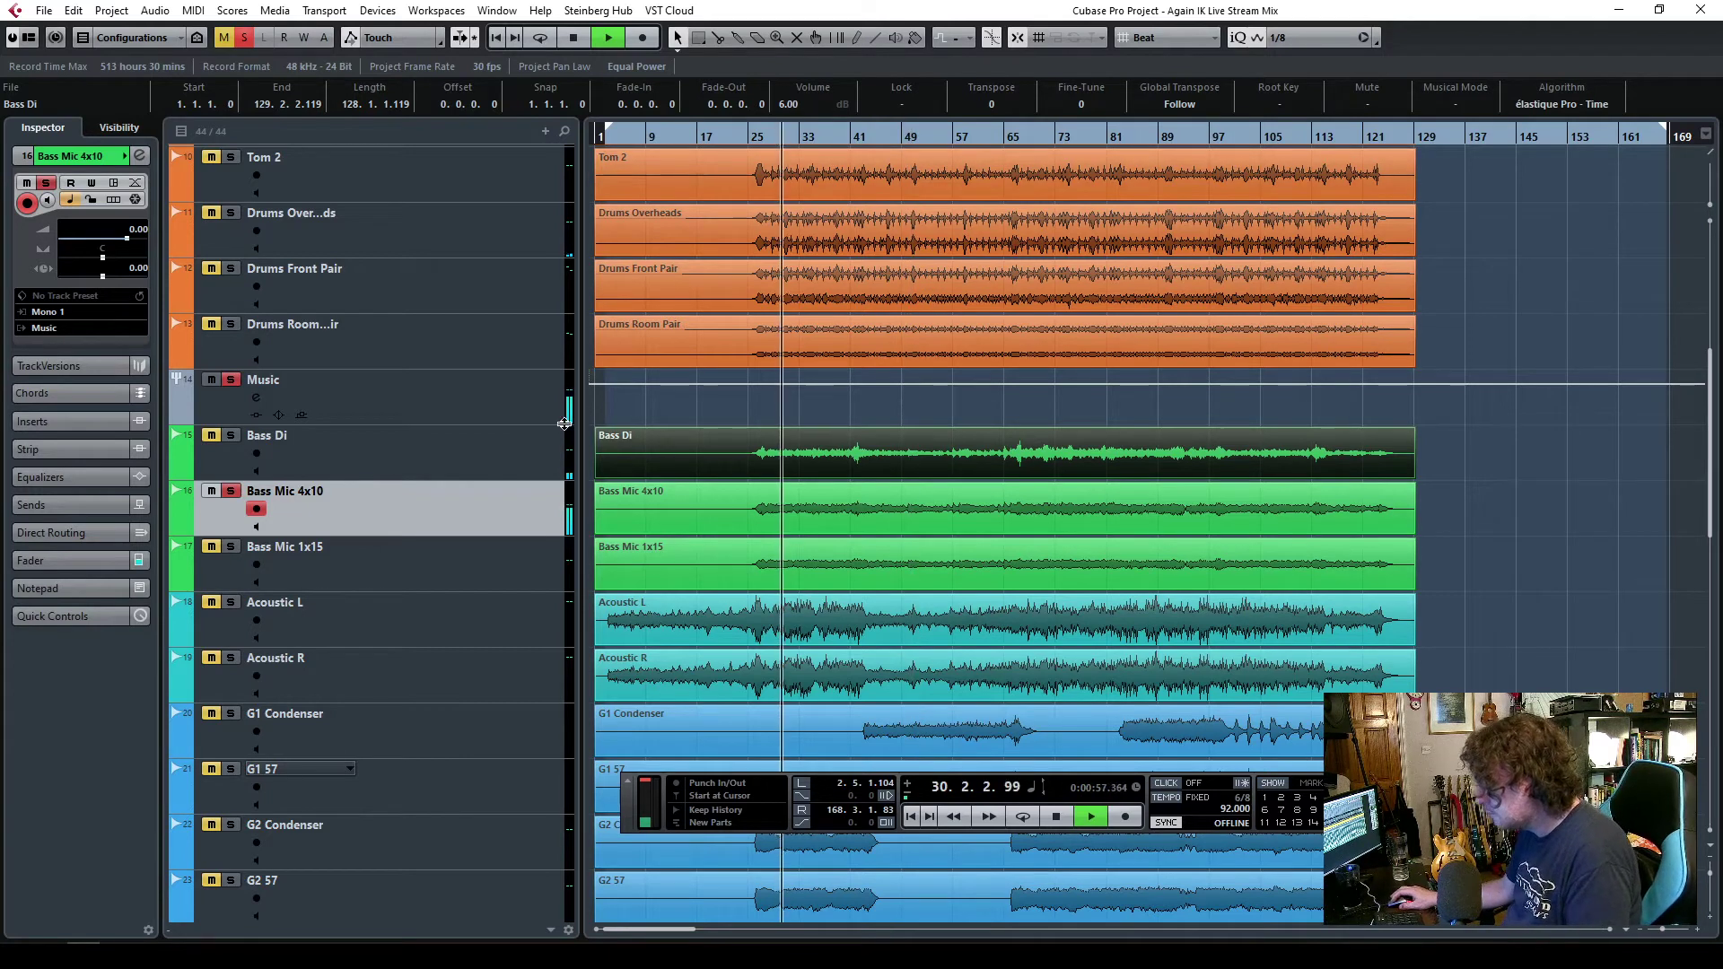
- Load the TR5 EQual into the first insert slot of the Bass Mic 4x10 track
{"action": "left_click", "coordinate": [67, 425]}
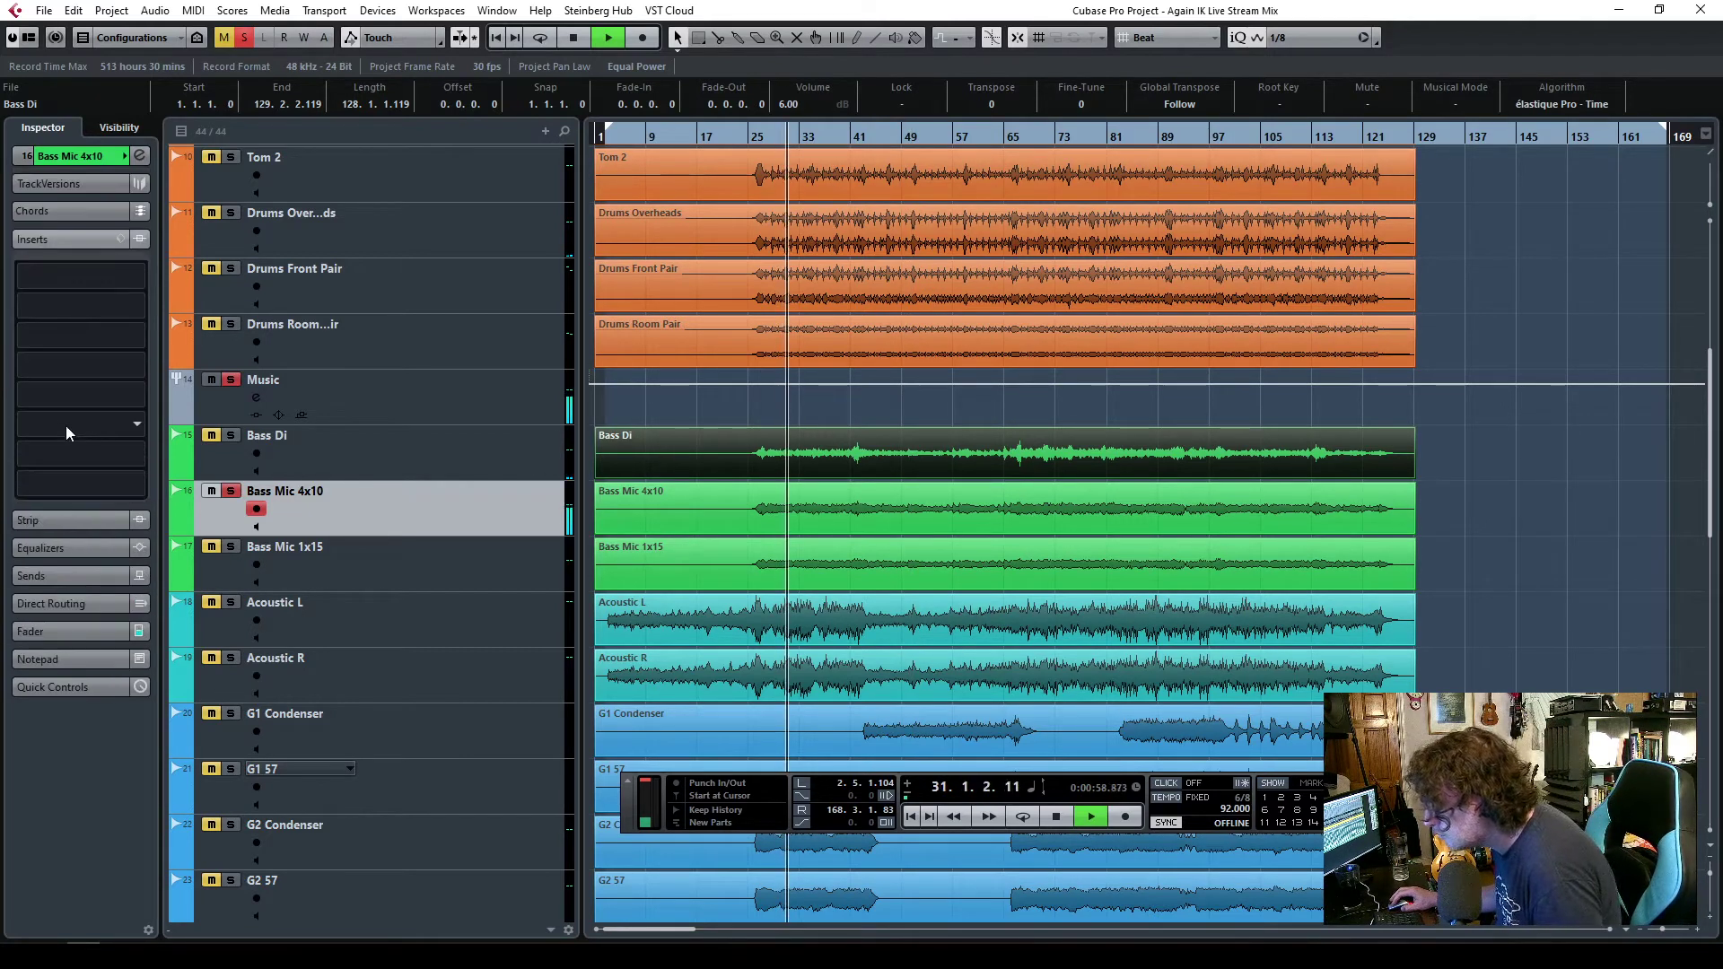
{"action": "left_click", "coordinate": [99, 276]}
{"action": "type", "text": "tr5 eq"}
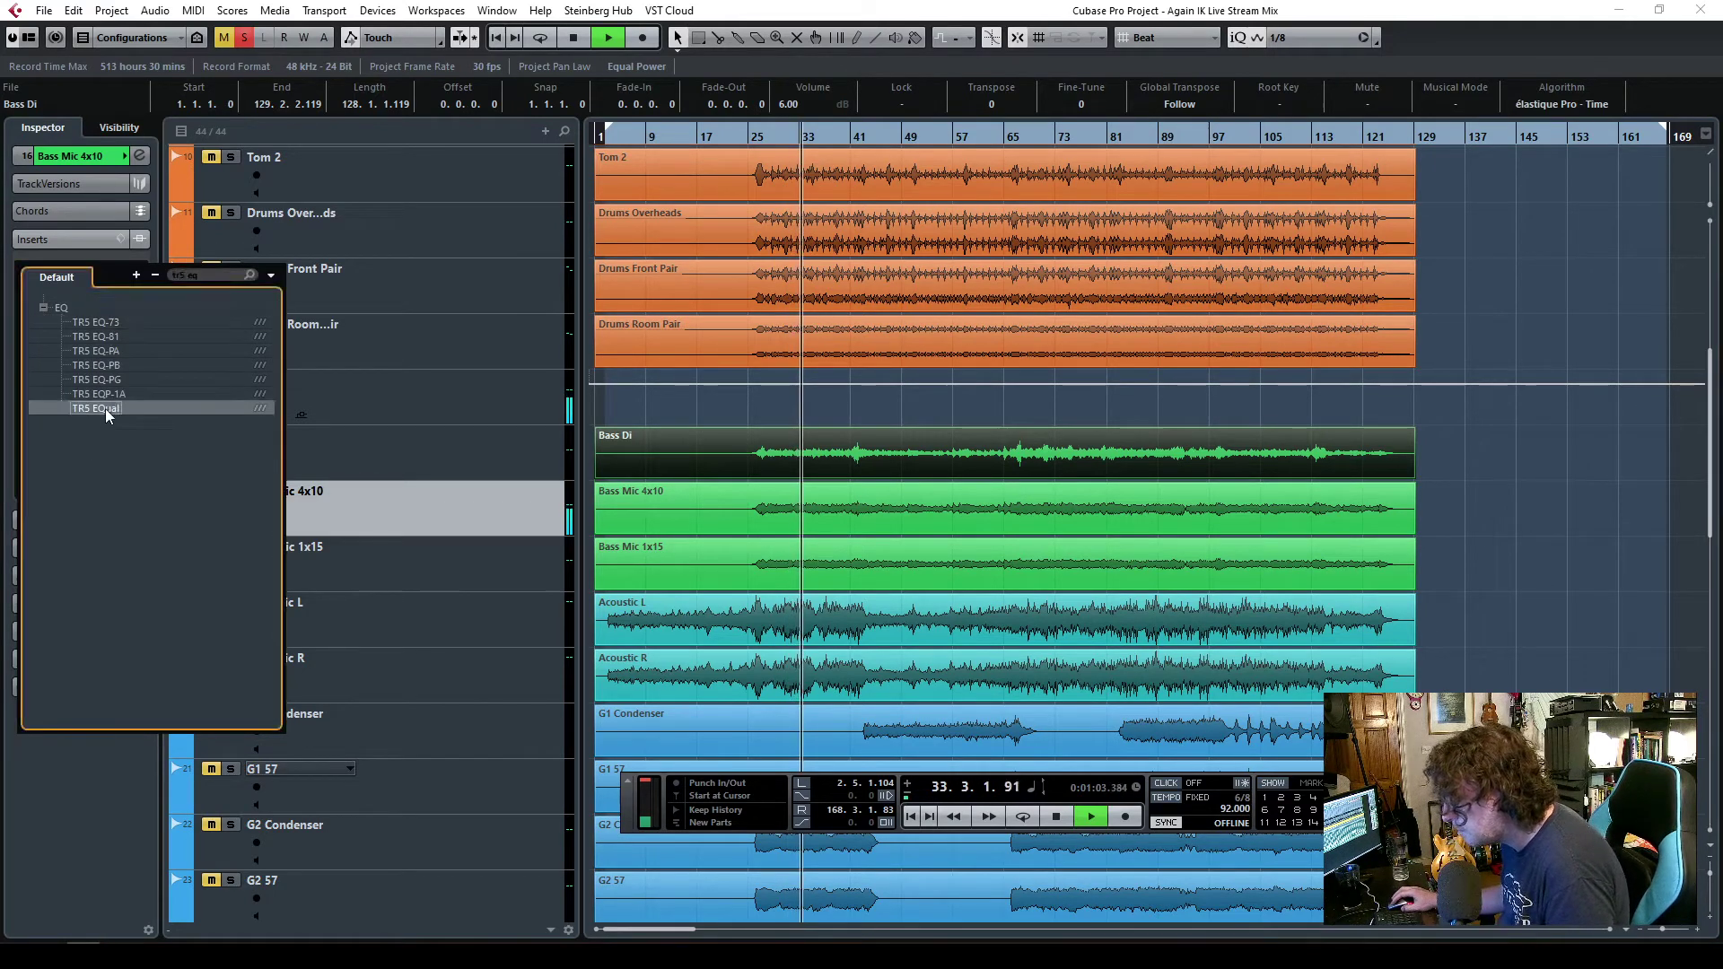
{"action": "left_click", "coordinate": [105, 408]}
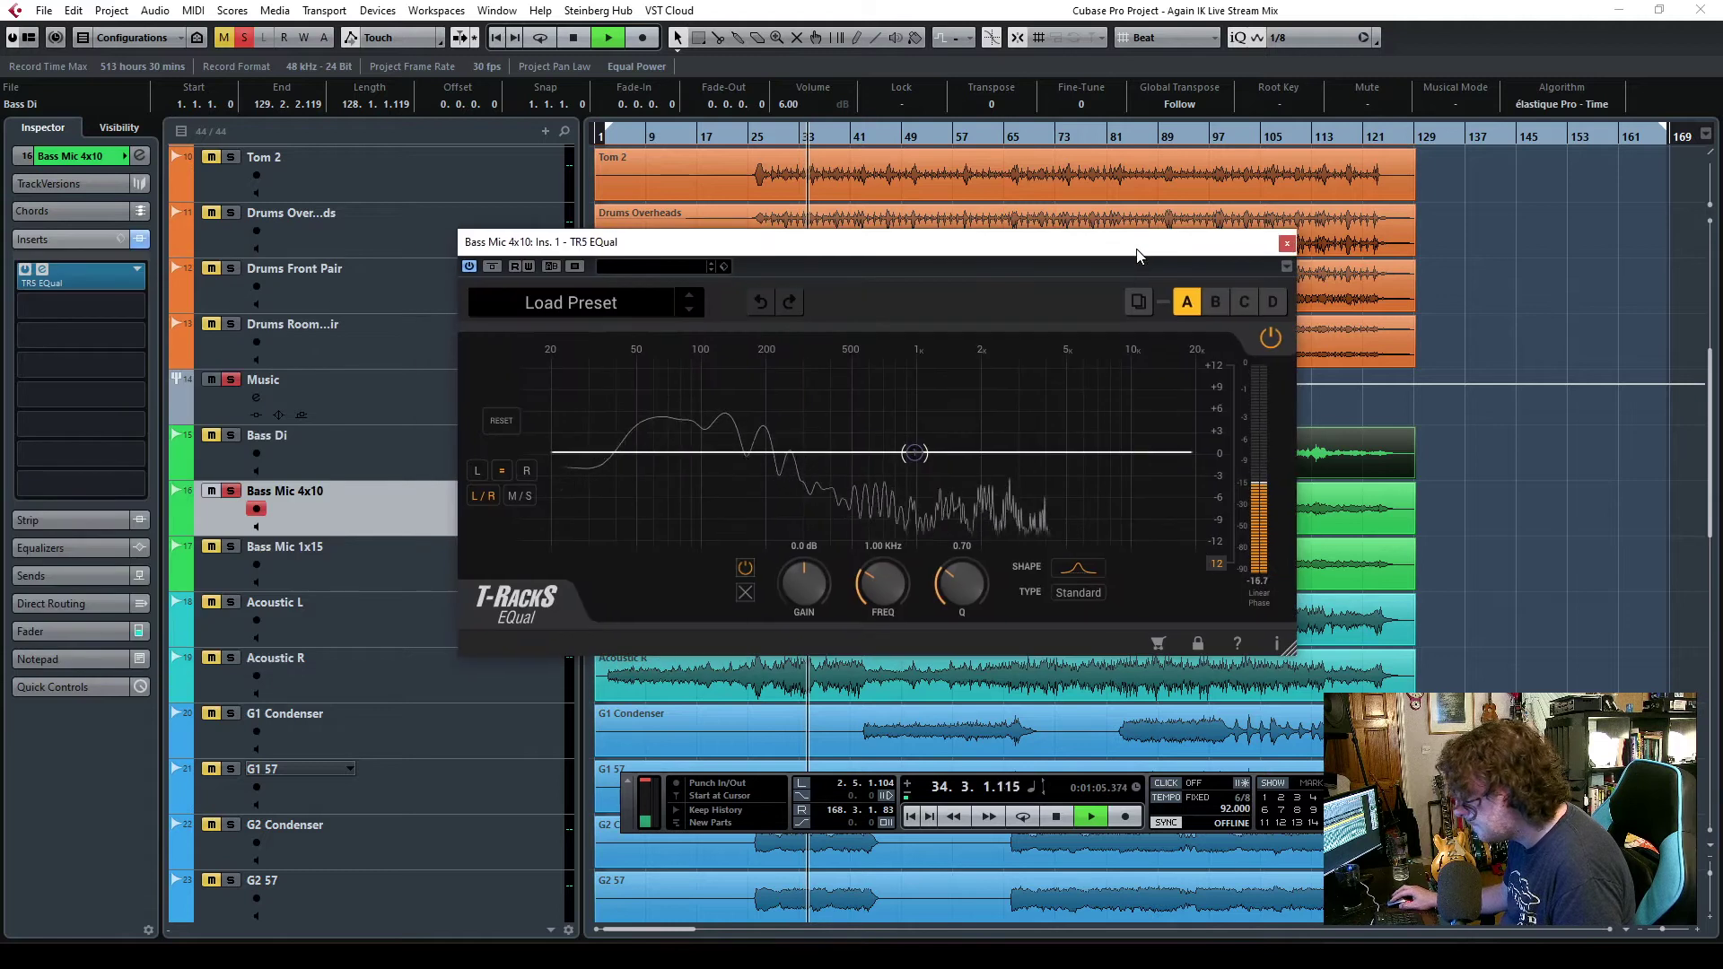
- Add an EQ band on Bass Mic 4x10, change it to a high-pass filter and set its frequency to 296 Hz
{"action": "left_click", "coordinate": [785, 451]}
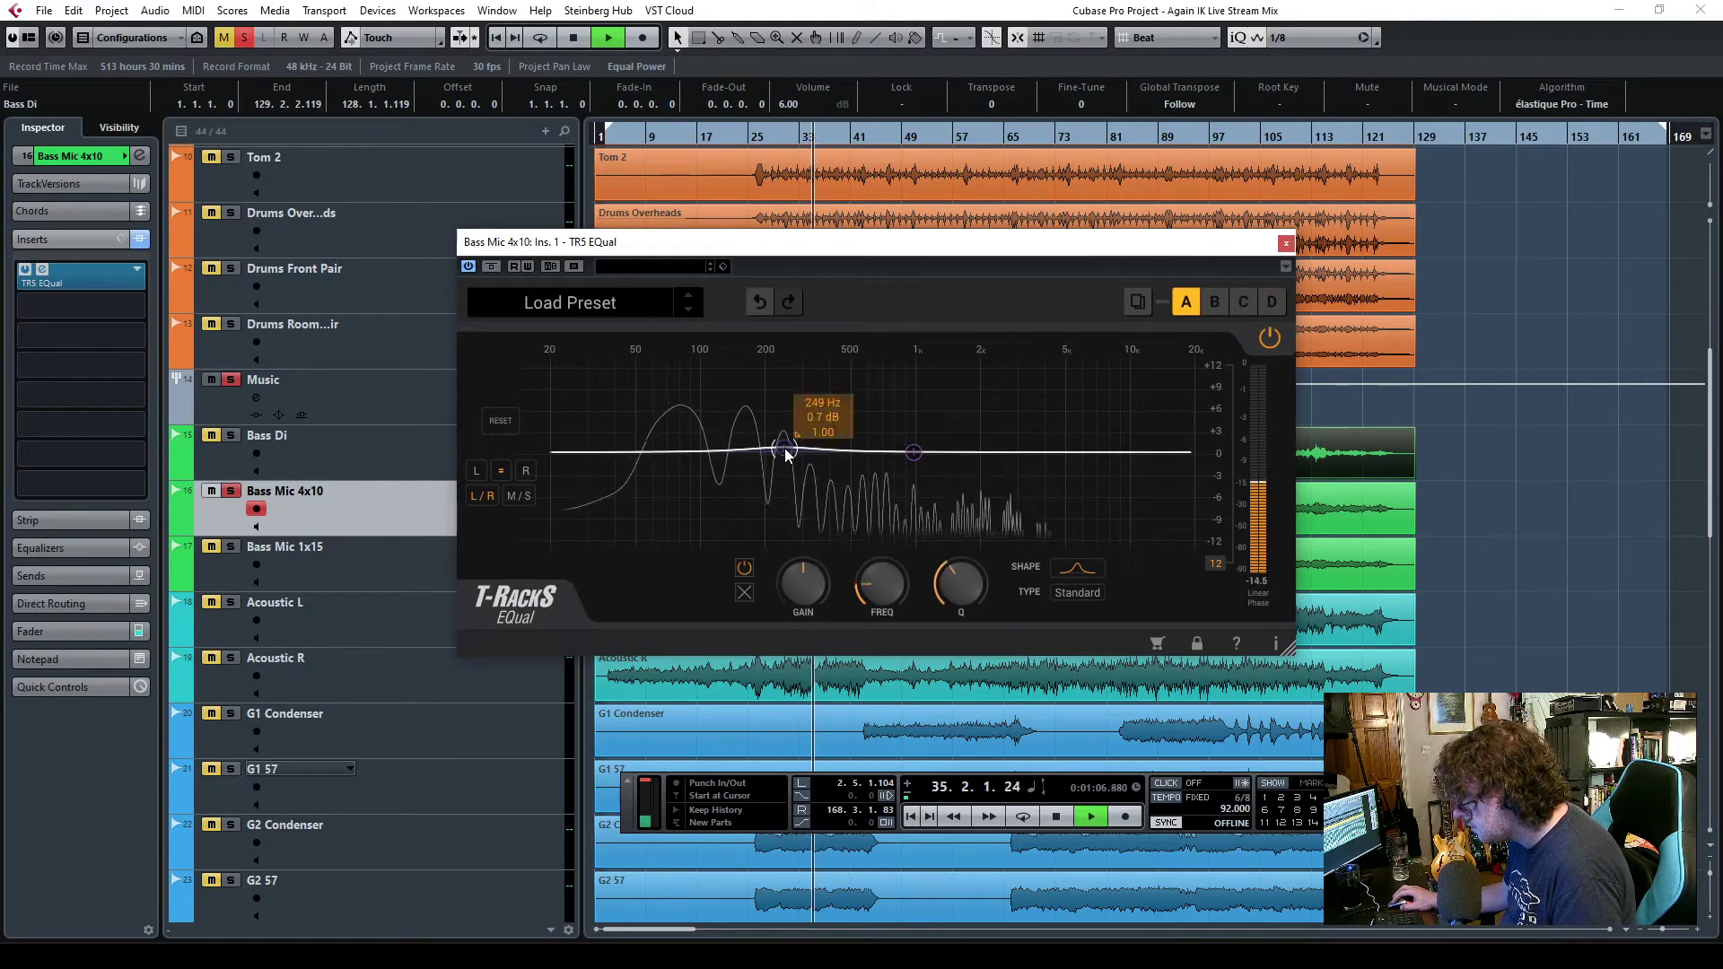
{"action": "left_click", "coordinate": [1069, 573]}
{"action": "left_click", "coordinate": [1093, 673]}
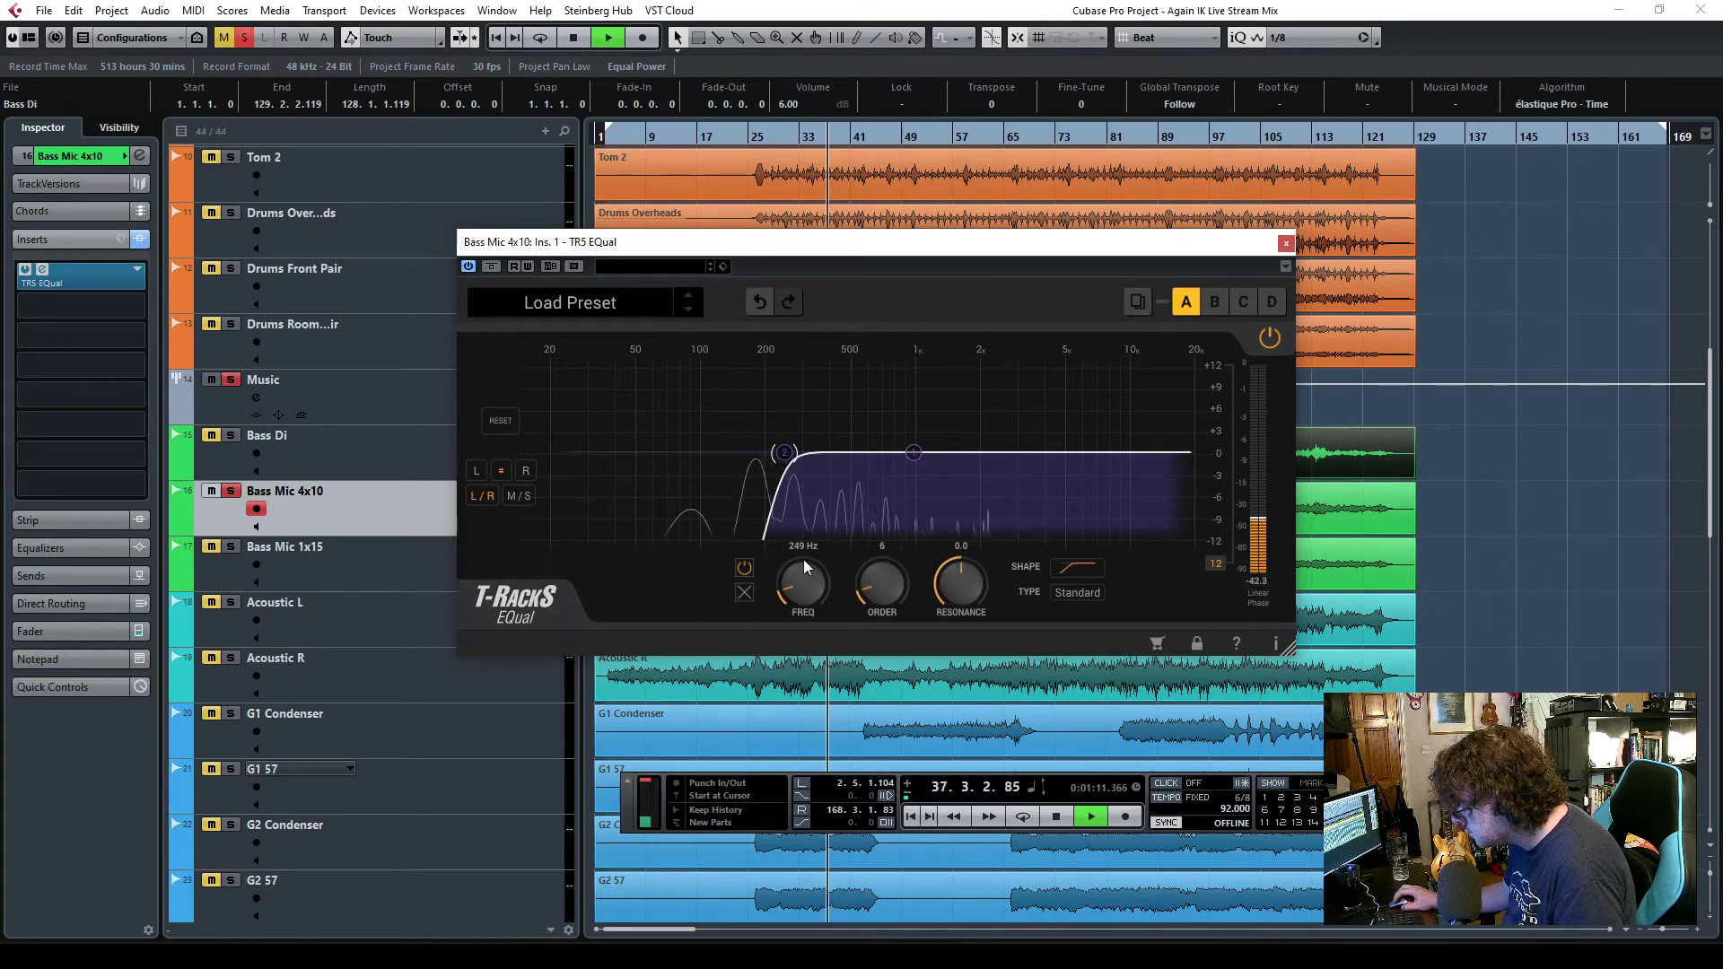
{"action": "scroll", "coordinate": [793, 574], "scroll_direction": "up", "scroll_amount": 5}
{"action": "scroll", "coordinate": [793, 581], "scroll_direction": "down", "scroll_amount": 2}
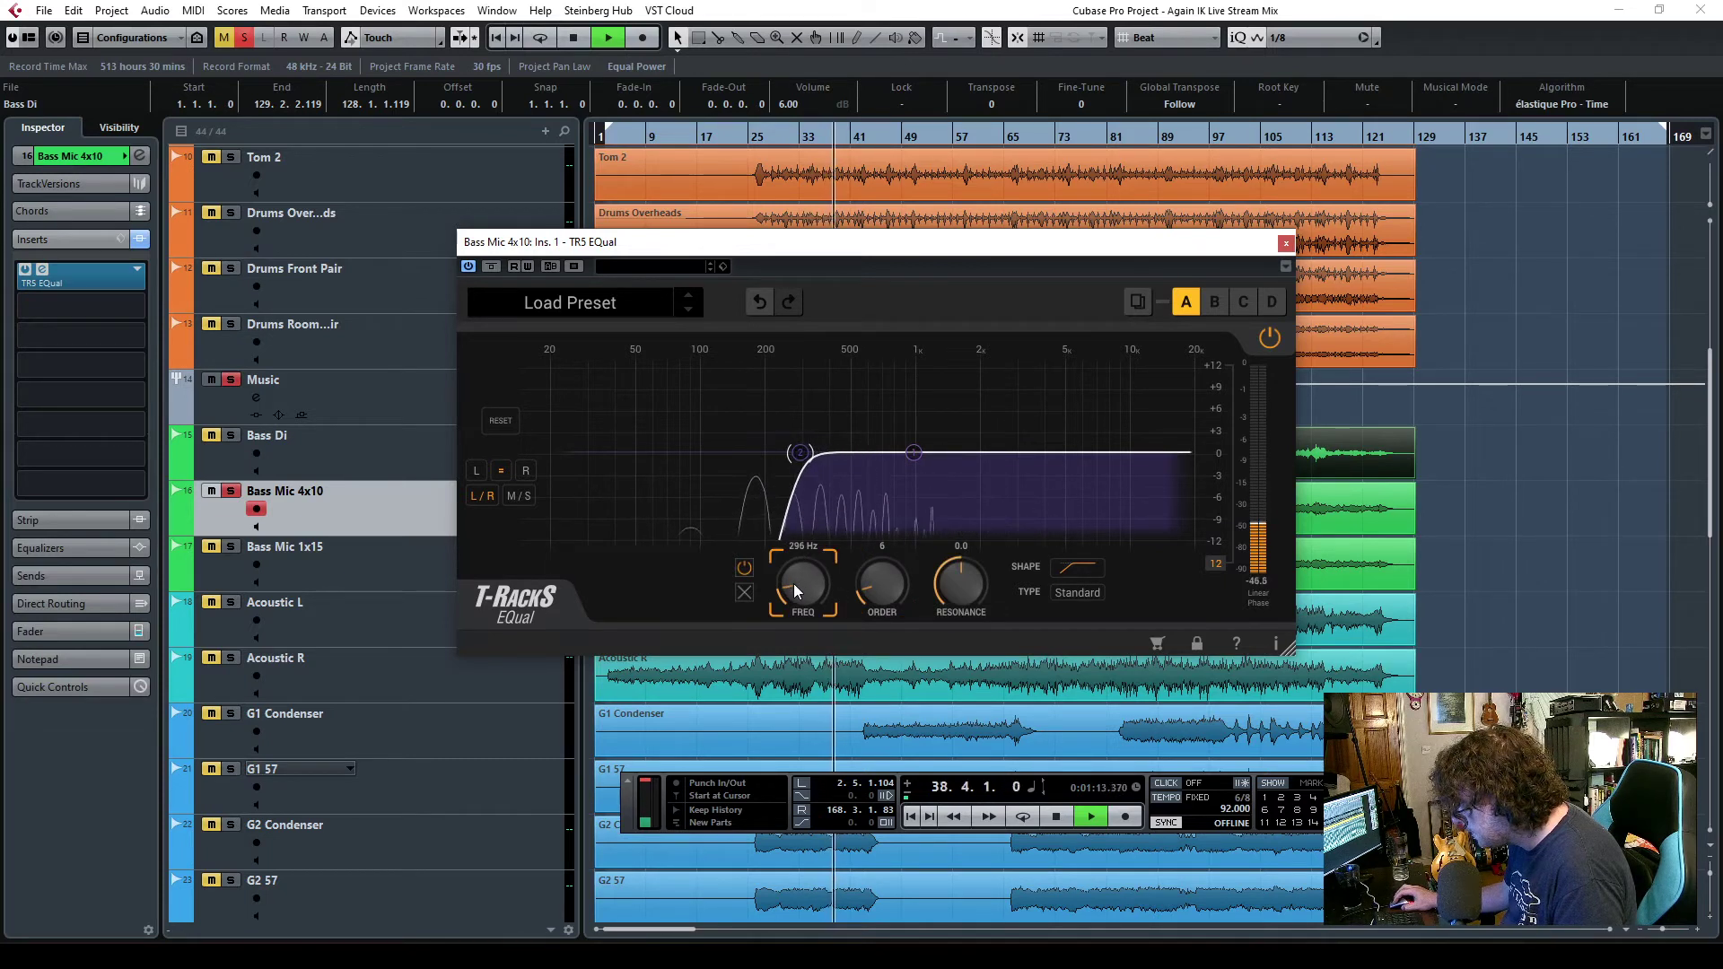
- Change the 1 kHz EQ band to a low-pass filter and raise its frequency to about 2.26 kHz
{"action": "left_click", "coordinate": [913, 454]}
{"action": "left_click", "coordinate": [1080, 568]}
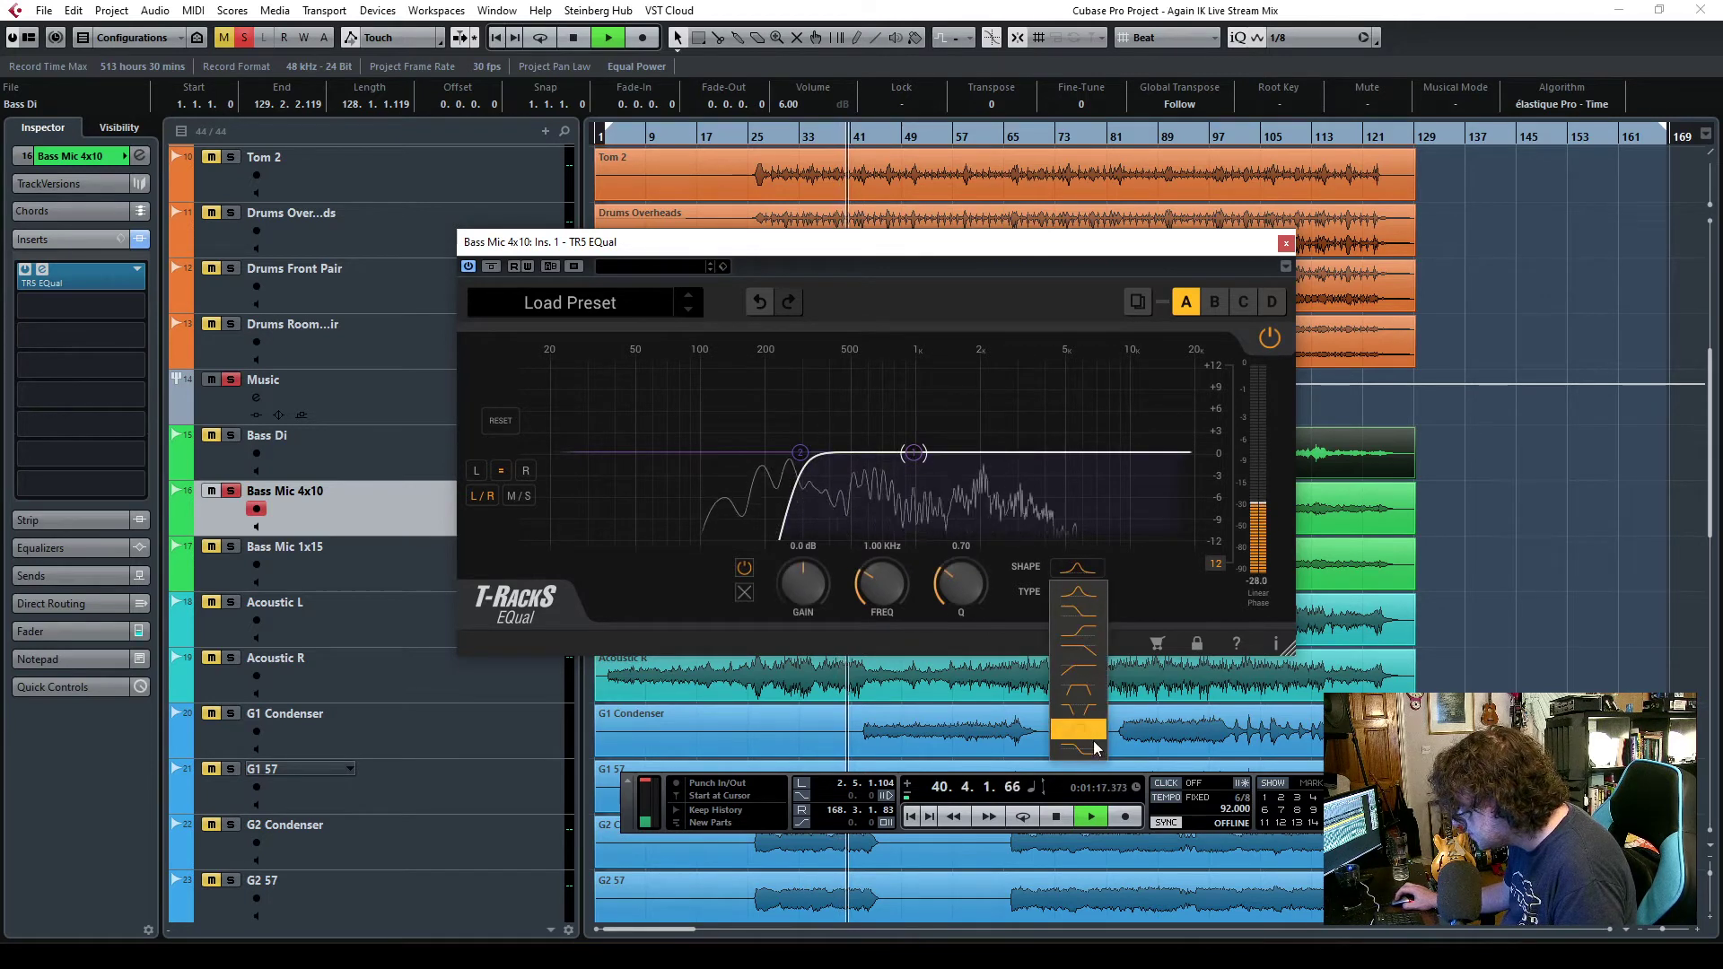
{"action": "left_click", "coordinate": [1094, 654]}
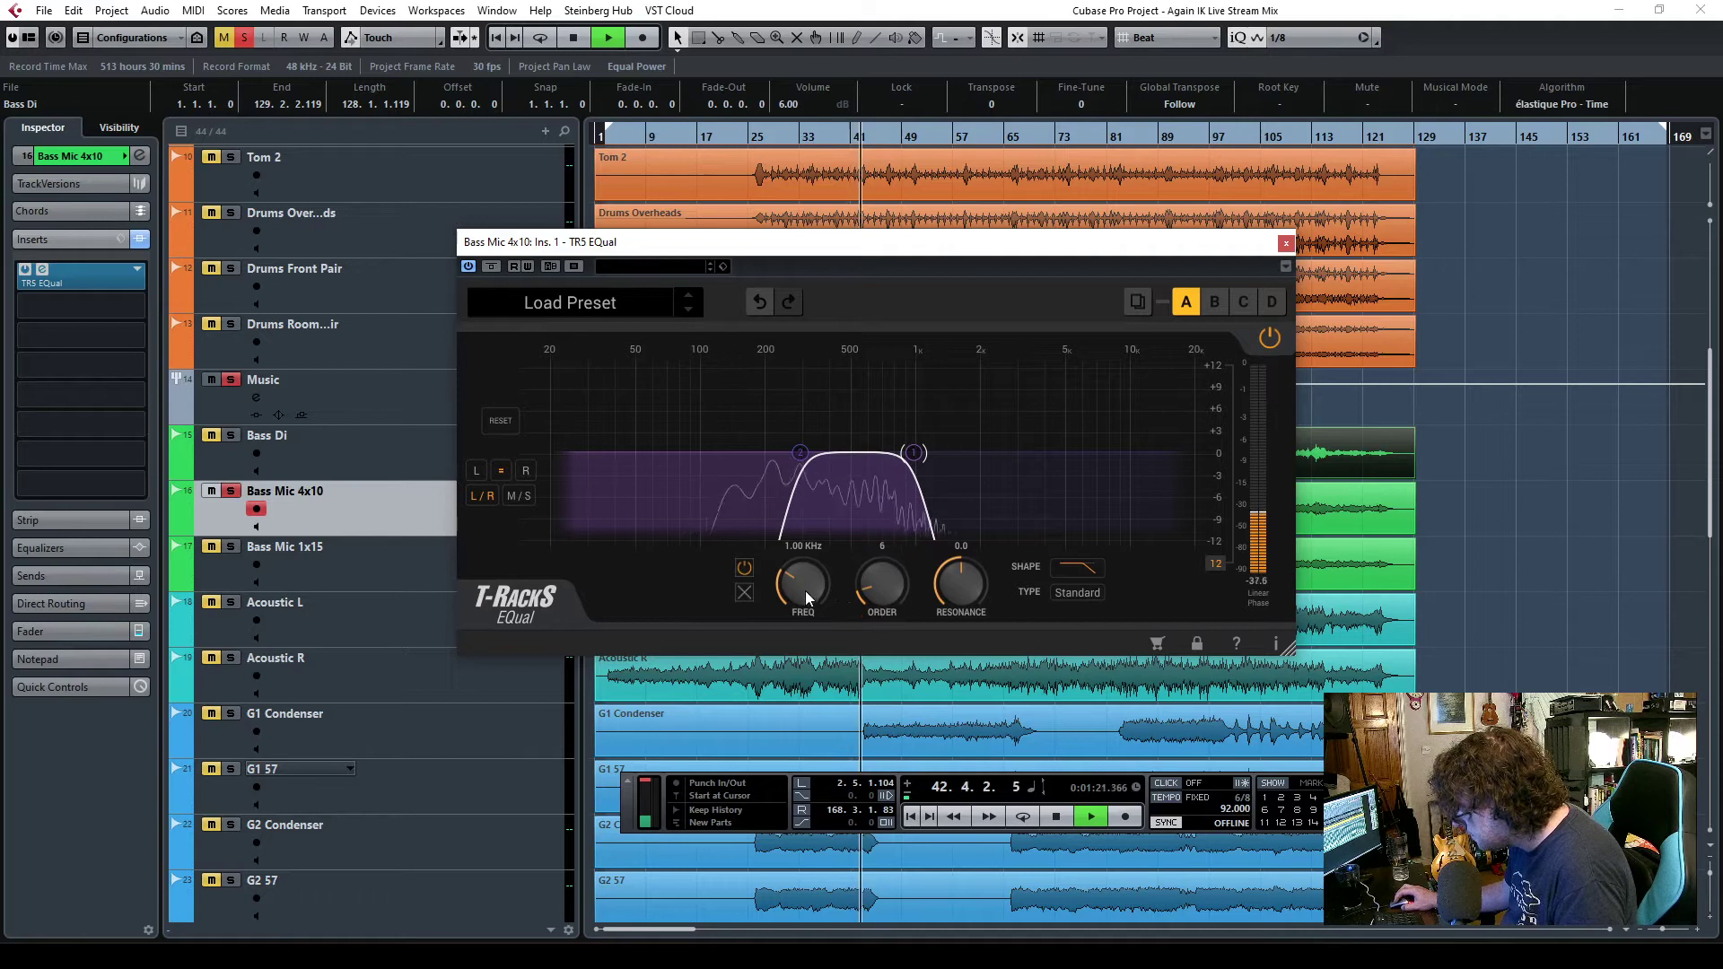
{"action": "scroll", "coordinate": [806, 575], "scroll_direction": "up", "scroll_amount": 8}
{"action": "scroll", "coordinate": [810, 575], "scroll_direction": "down", "scroll_amount": 2}
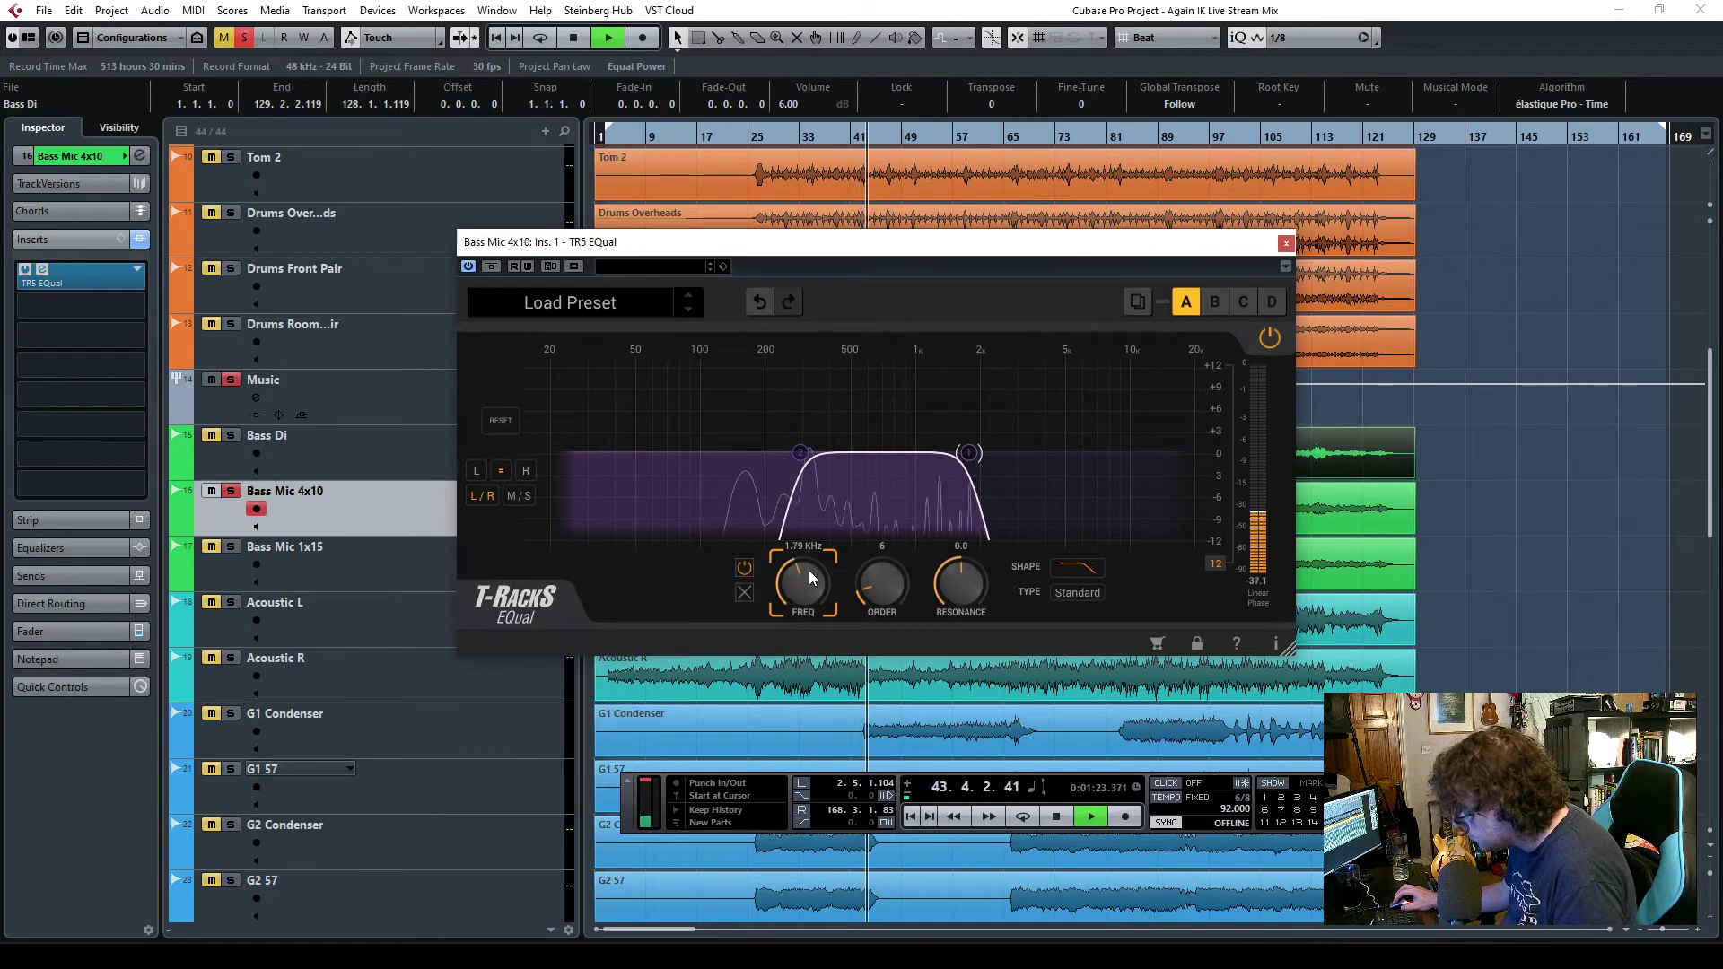
{"action": "left_click_drag", "start_coordinate": [805, 594], "coordinate": [805, 586]}
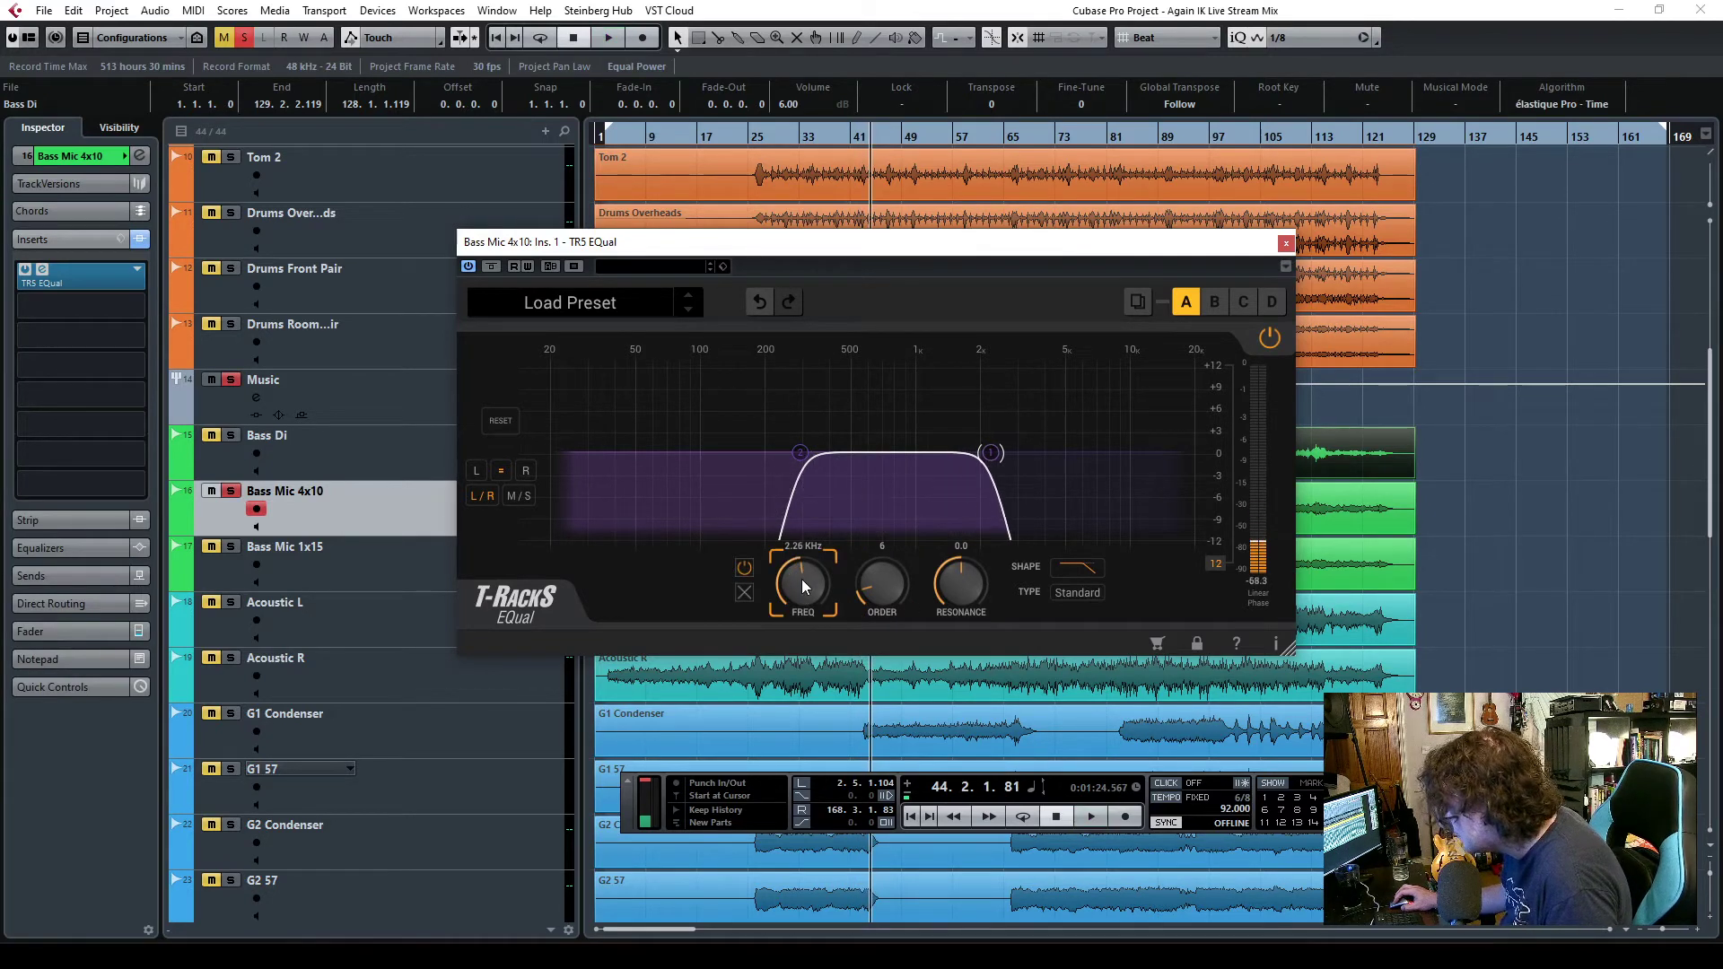
- Raise the high-pass filter to 395 Hz and the low-pass filter to 3.30 kHz while listening to Bass Mic 4x10
{"action": "left_click_drag", "start_coordinate": [801, 454], "coordinate": [833, 457]}
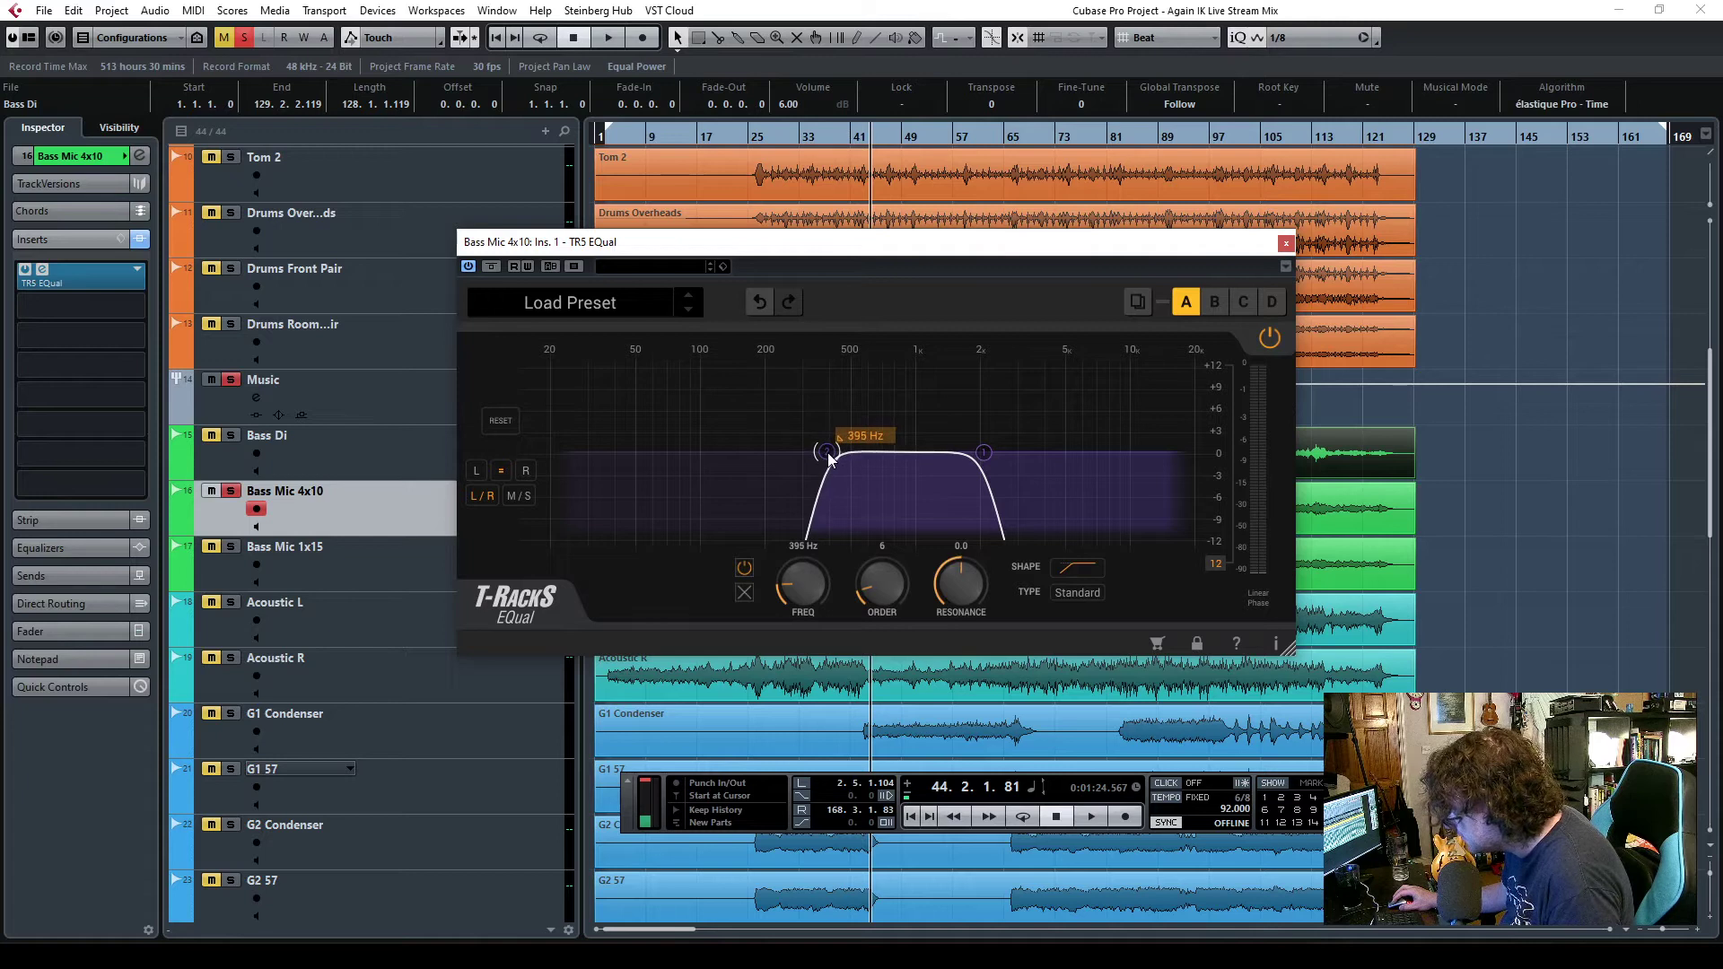
{"action": "key", "text": "space"}
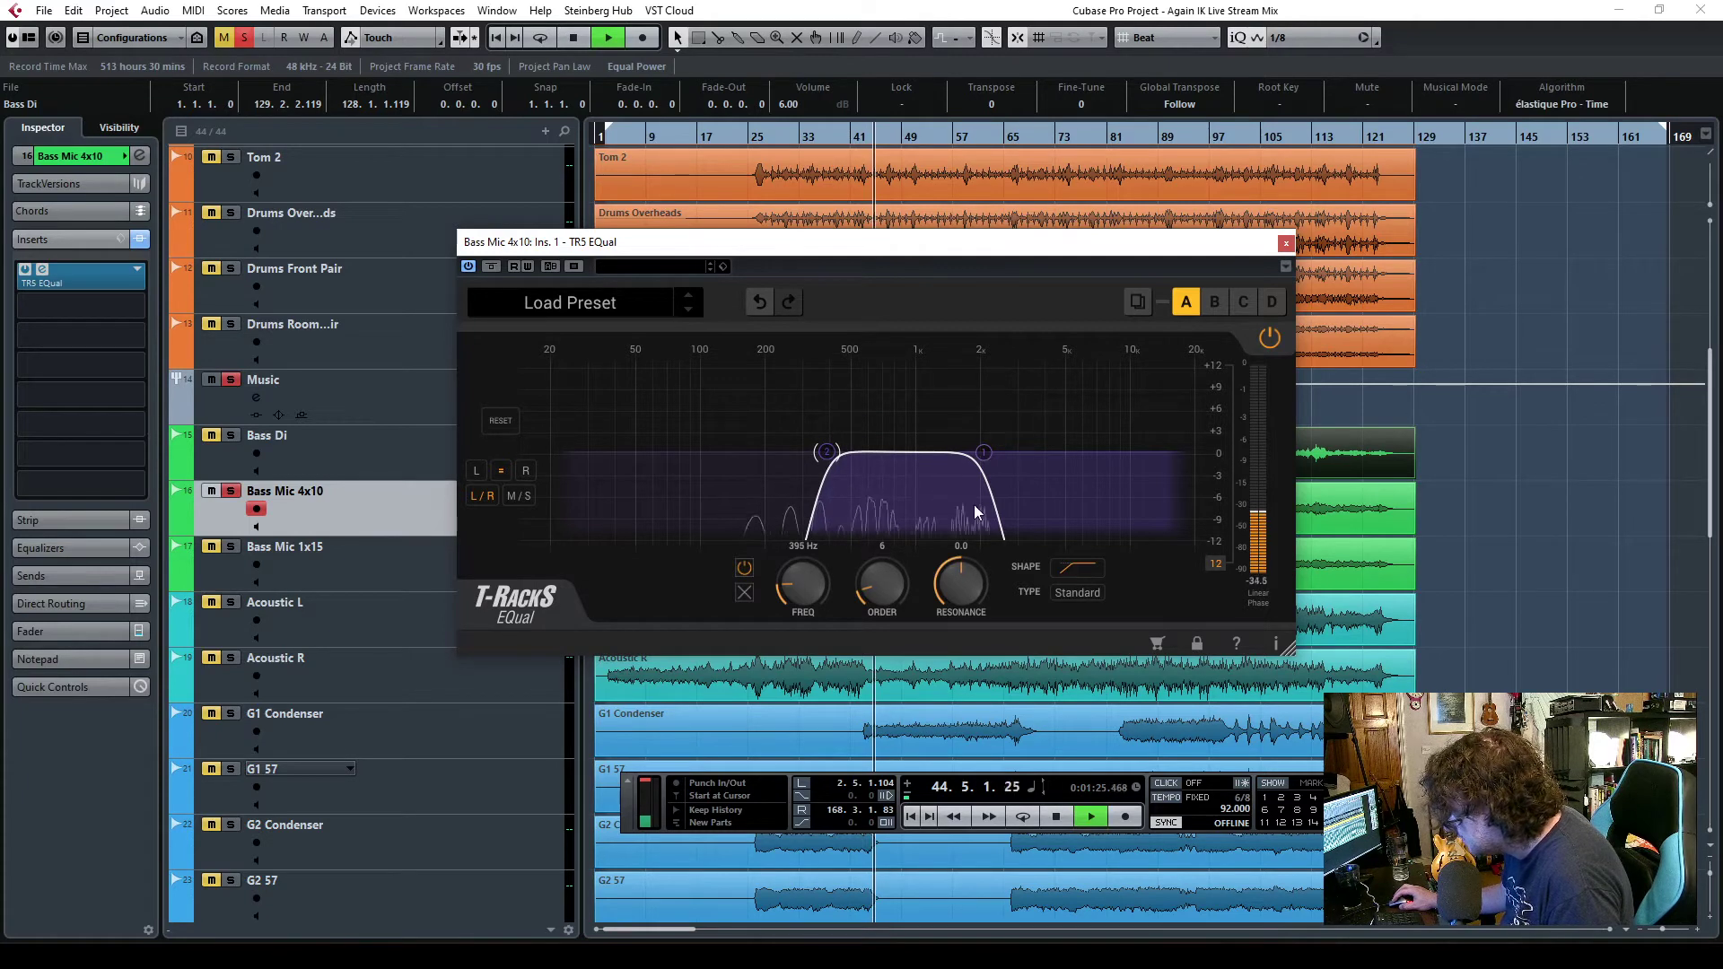
{"action": "left_click", "coordinate": [987, 453]}
{"action": "left_click_drag", "start_coordinate": [793, 588], "coordinate": [793, 580]}
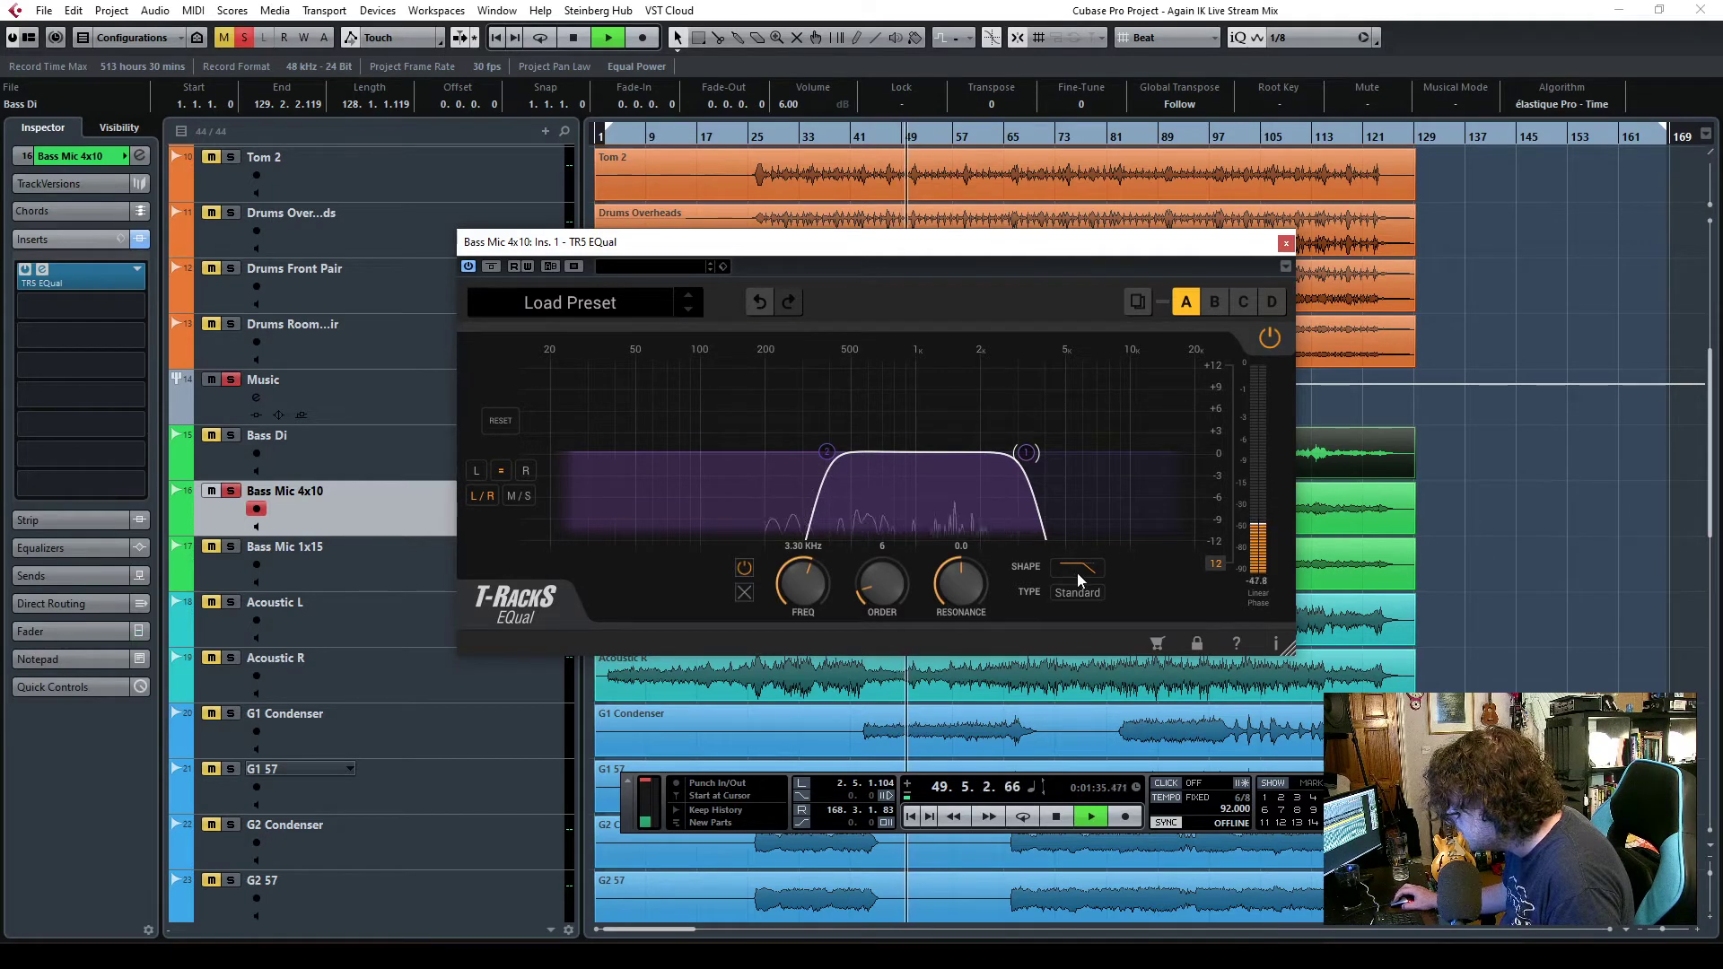
- Add a third EQ band on Bass Mic 4x10, make it a band-pass starting at 474 Hz, and set its order to 4
{"action": "double_click", "coordinate": [923, 452]}
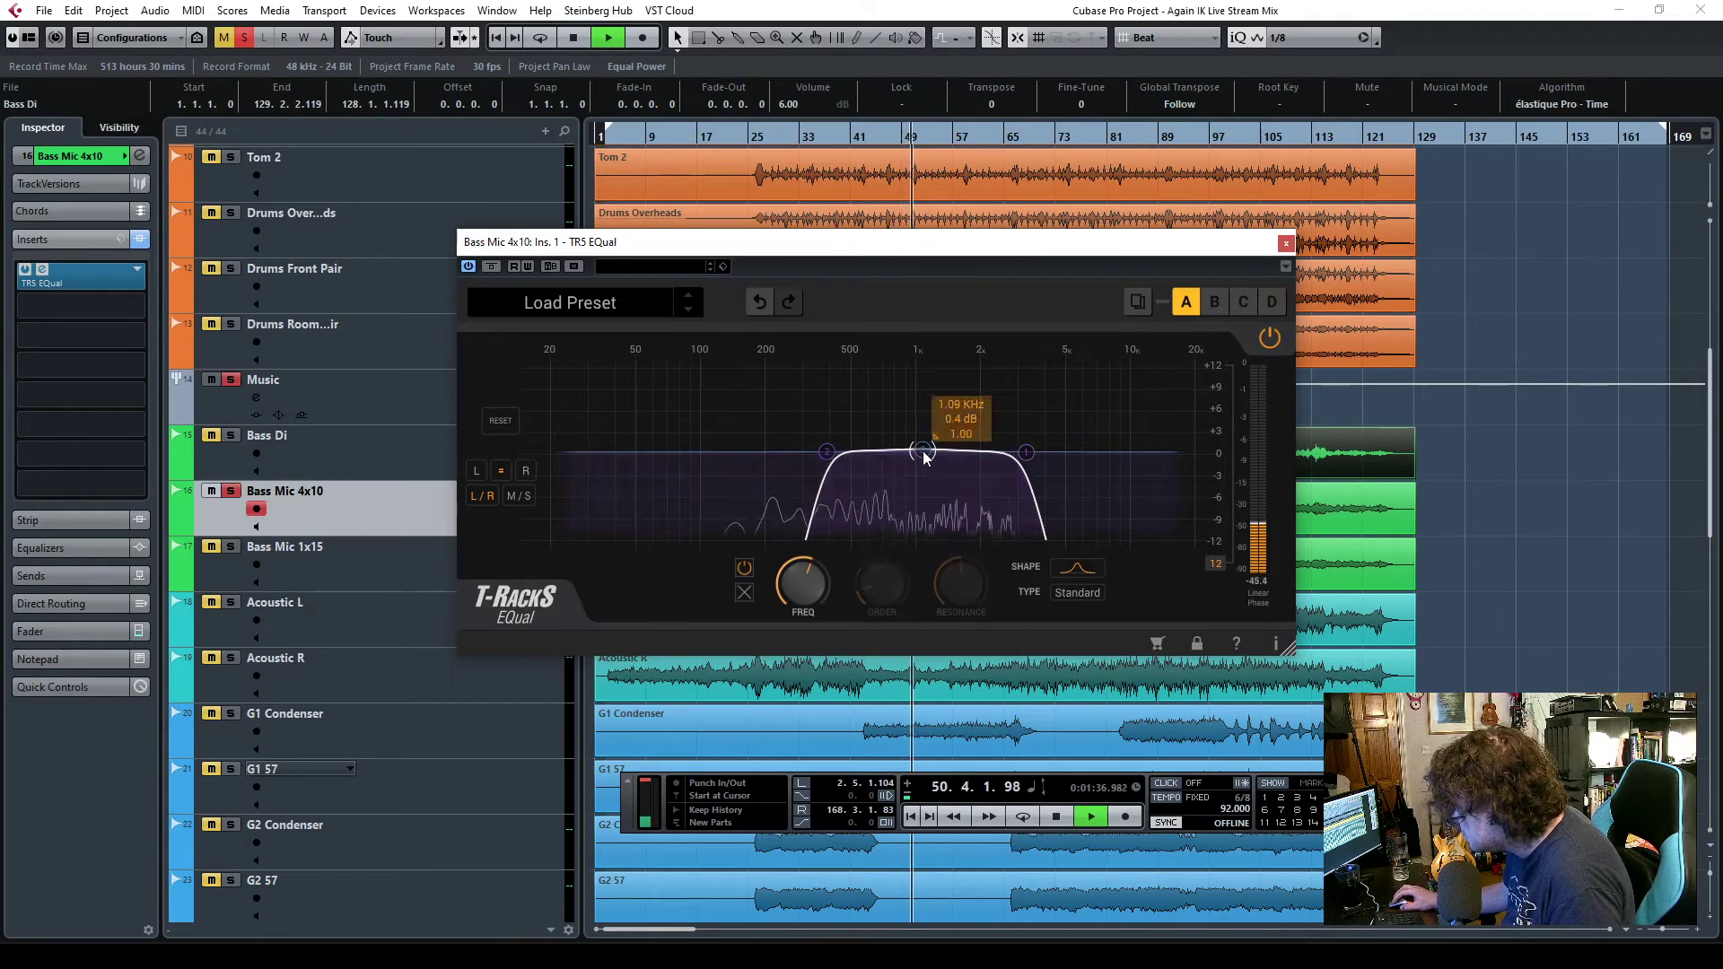
{"action": "left_click", "coordinate": [1077, 568]}
{"action": "left_click", "coordinate": [1077, 689]}
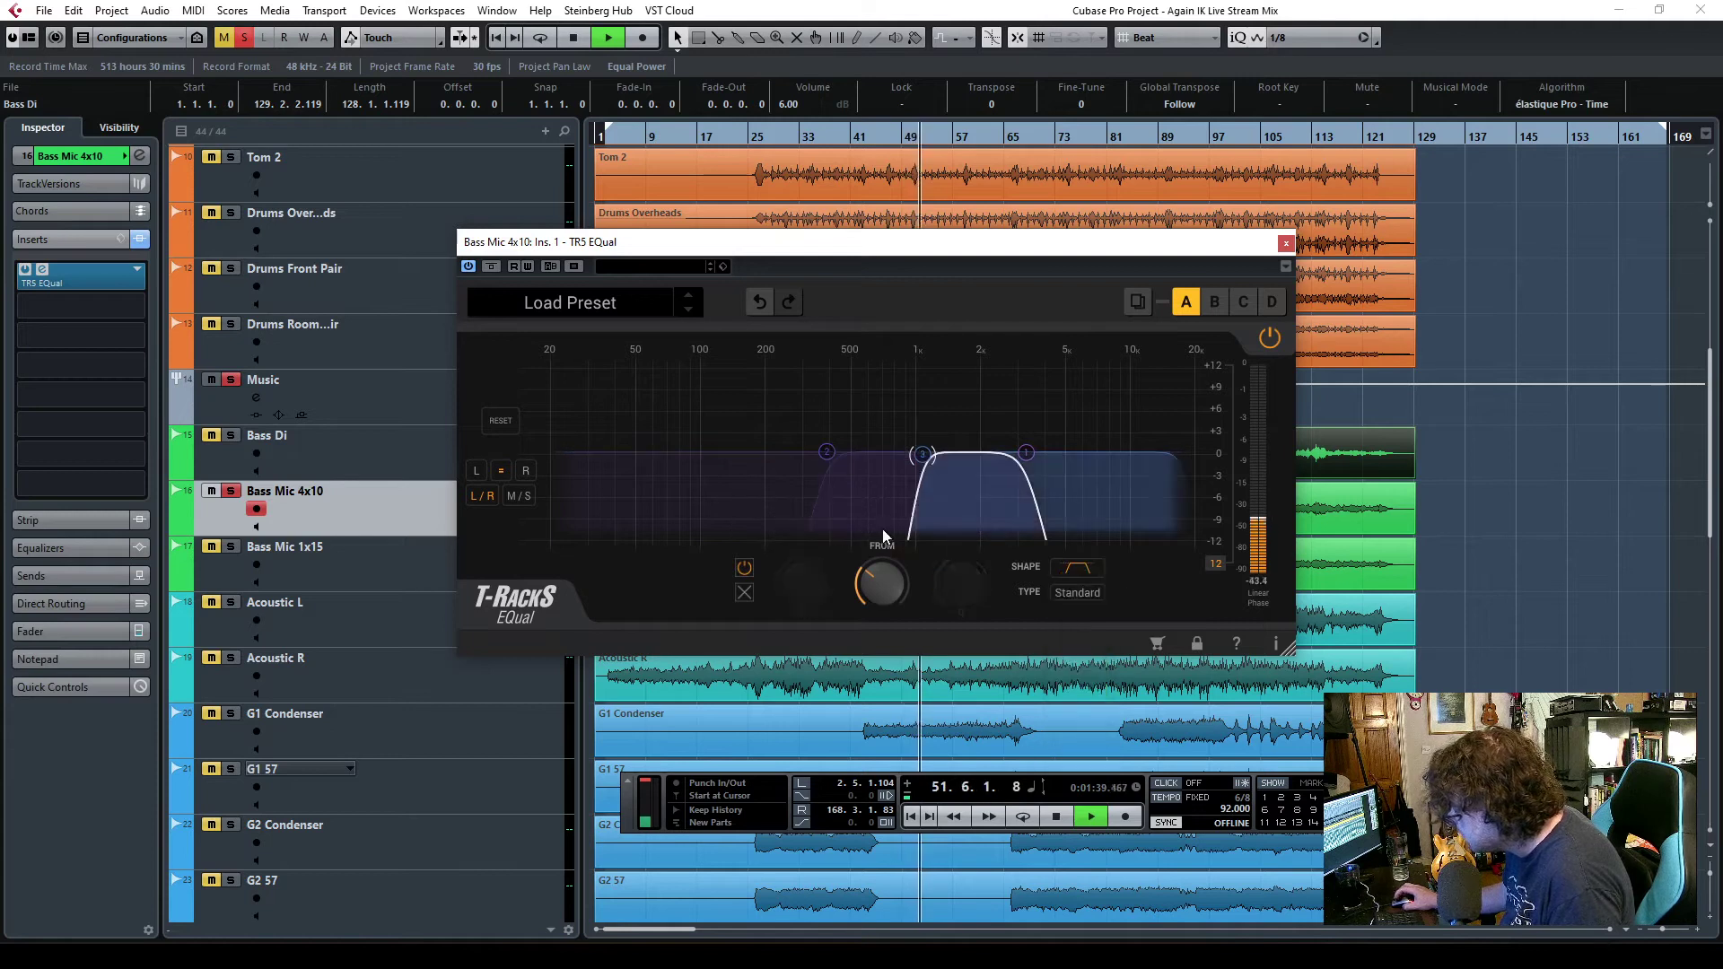
{"action": "left_click_drag", "start_coordinate": [802, 585], "coordinate": [803, 624]}
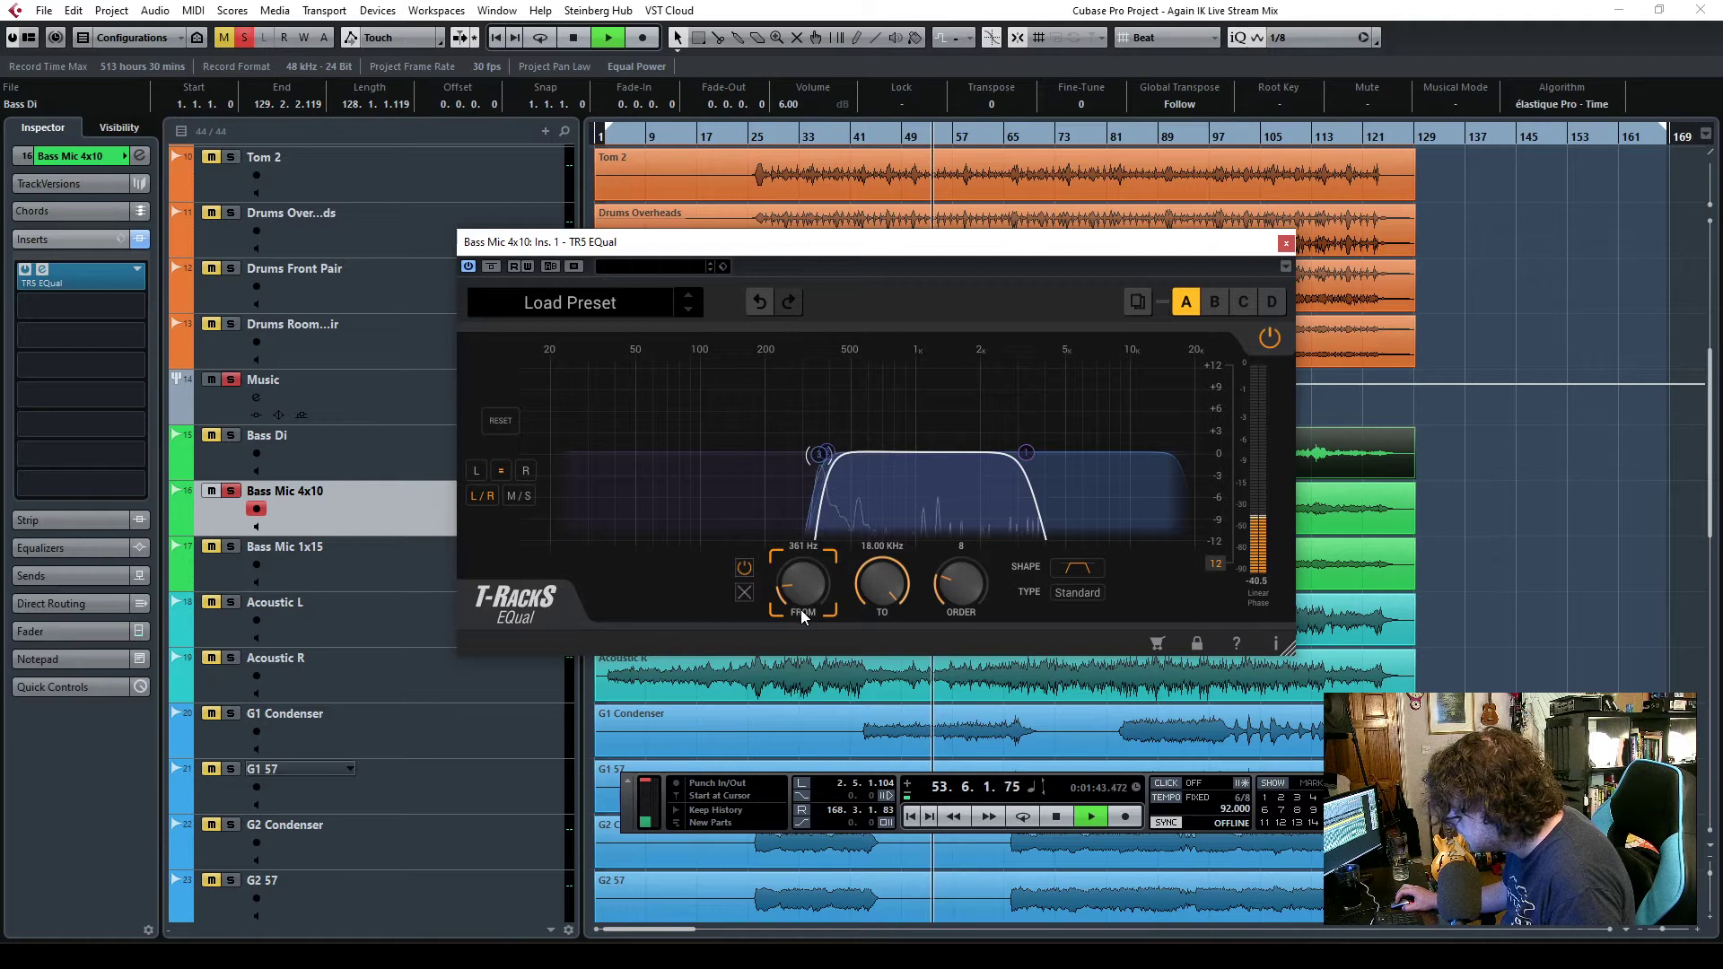
{"action": "left_click_drag", "start_coordinate": [957, 587], "coordinate": [956, 645]}
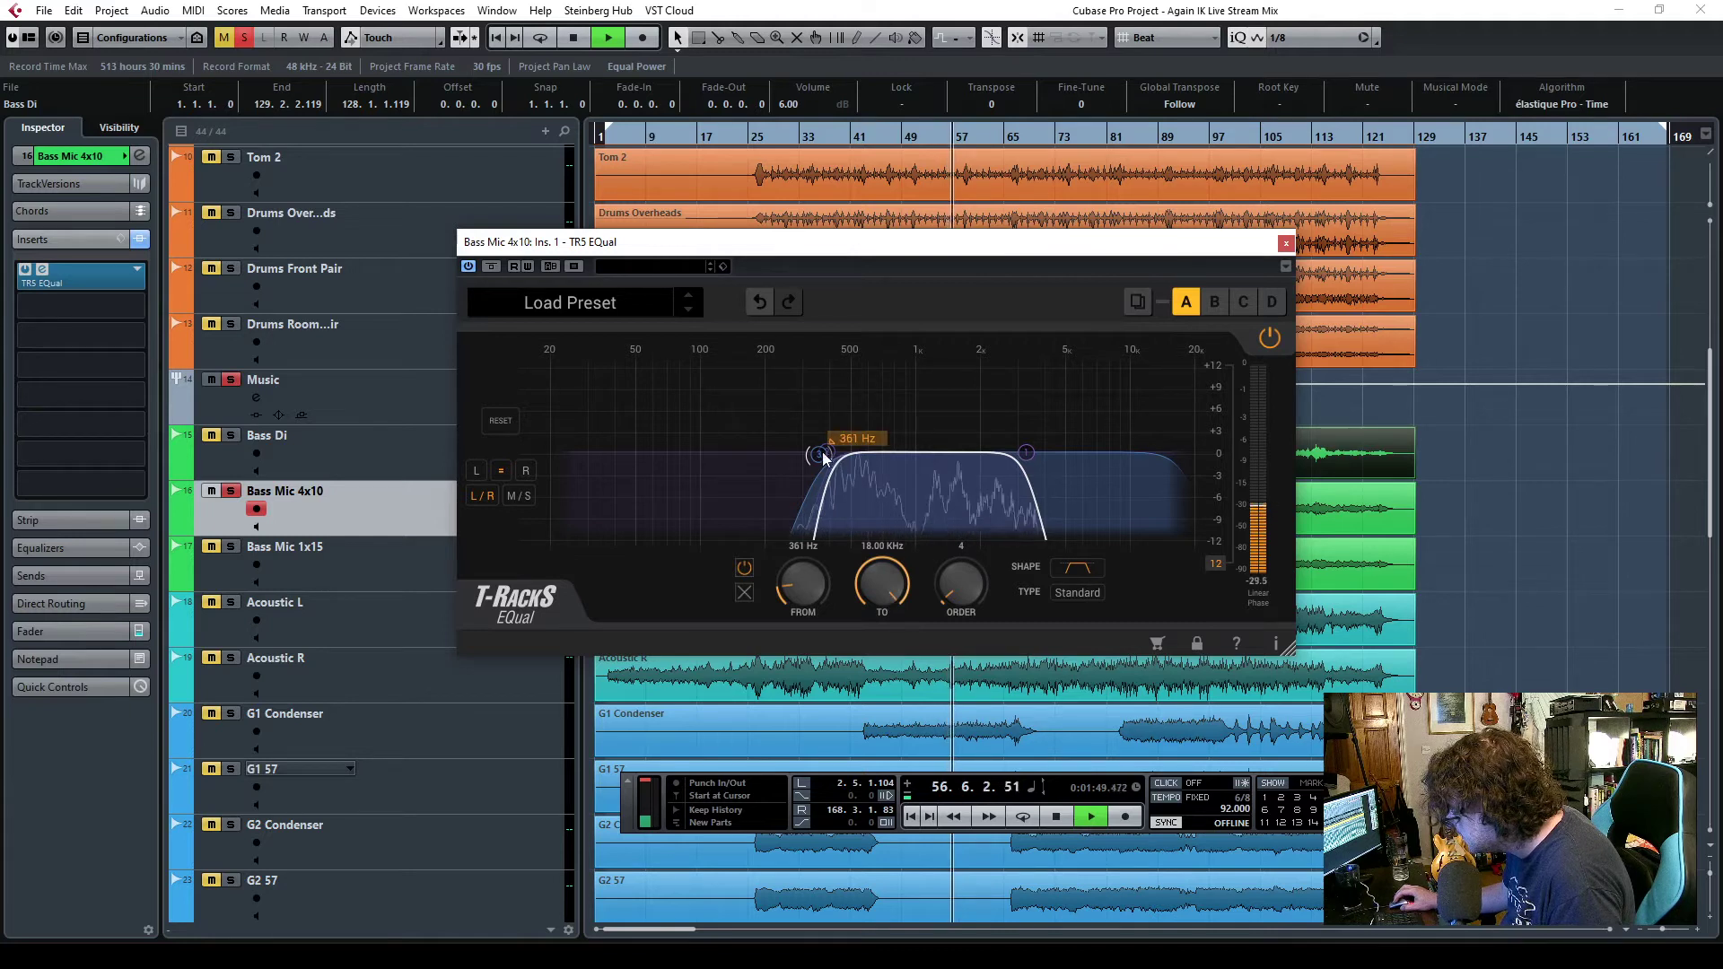
{"action": "left_click_drag", "start_coordinate": [819, 441], "coordinate": [851, 427]}
- Change the third band to a band-shelf boost of 7.4 dB from 348 Hz to 3.17 kHz, and close the EQual
{"action": "left_click", "coordinate": [1080, 578]}
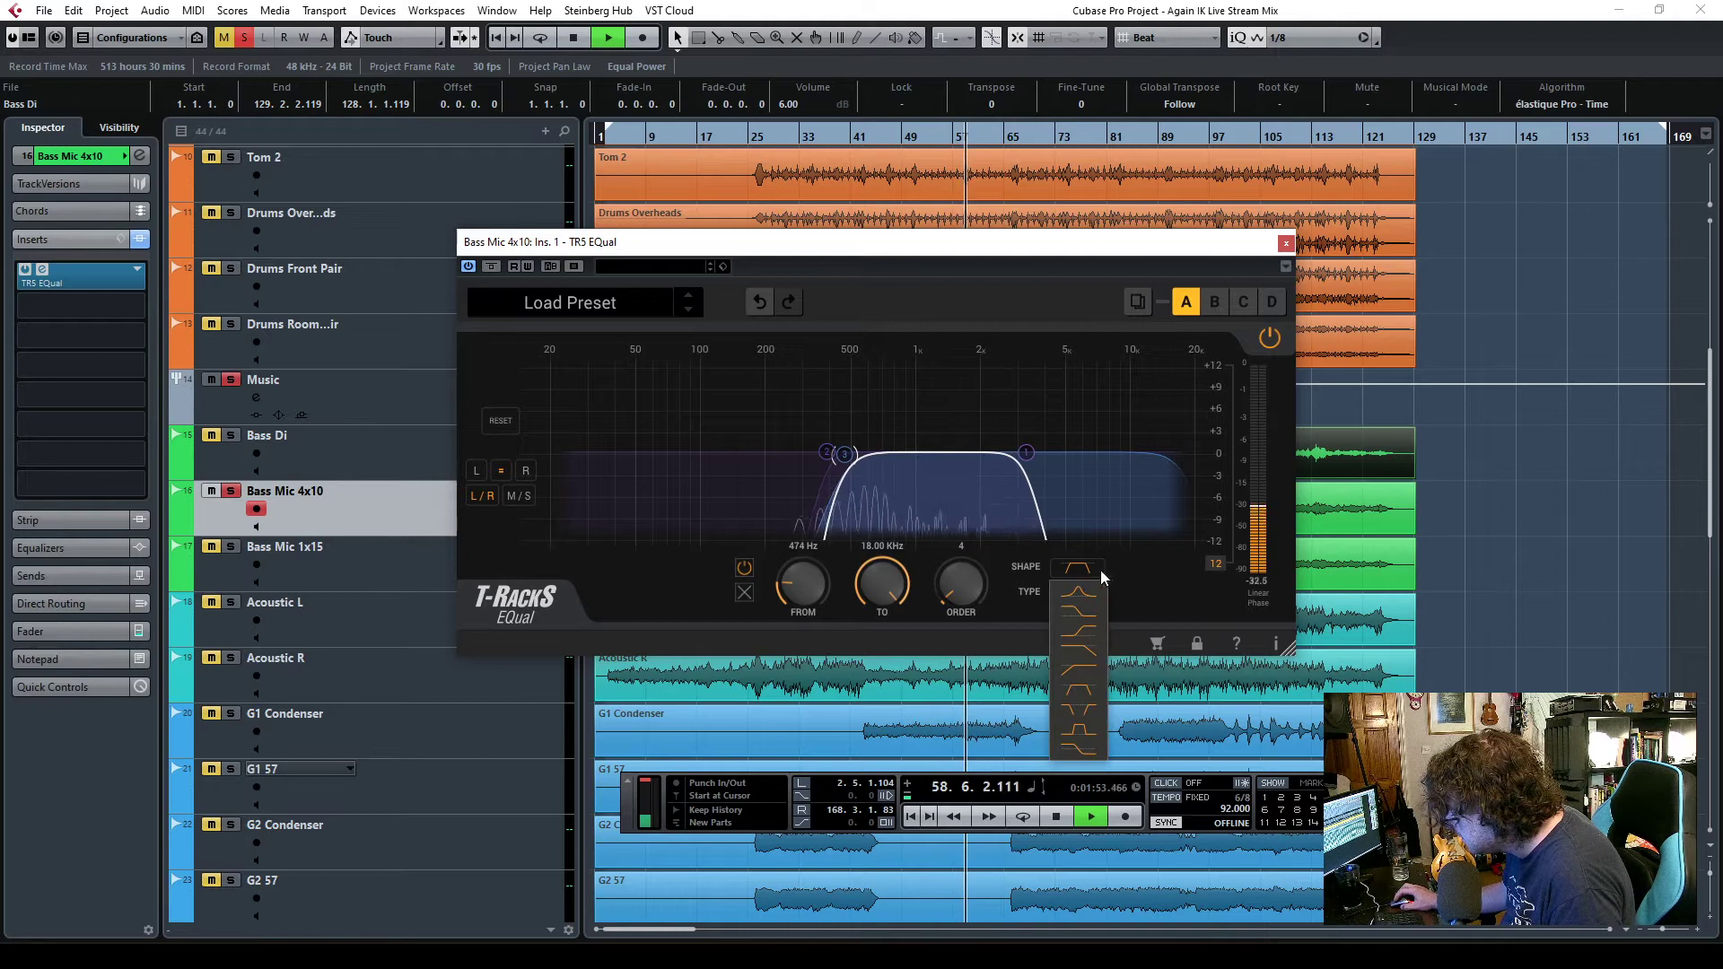
{"action": "left_click", "coordinate": [1083, 737]}
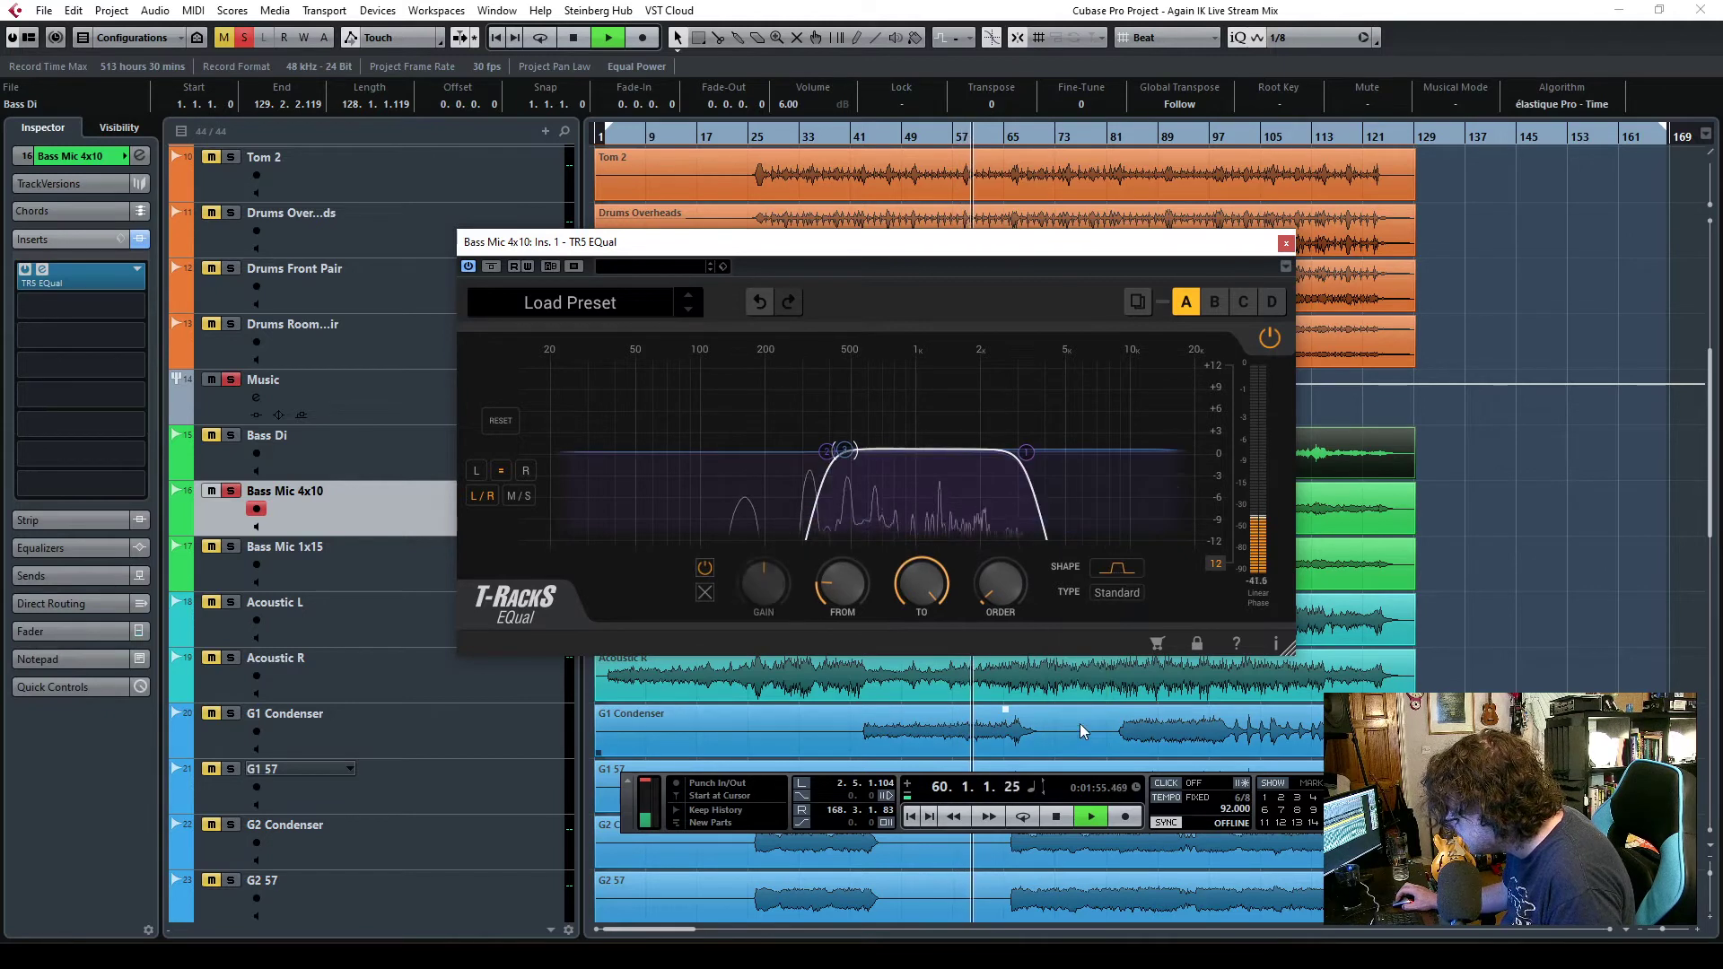
{"action": "left_click_drag", "start_coordinate": [763, 585], "coordinate": [765, 518]}
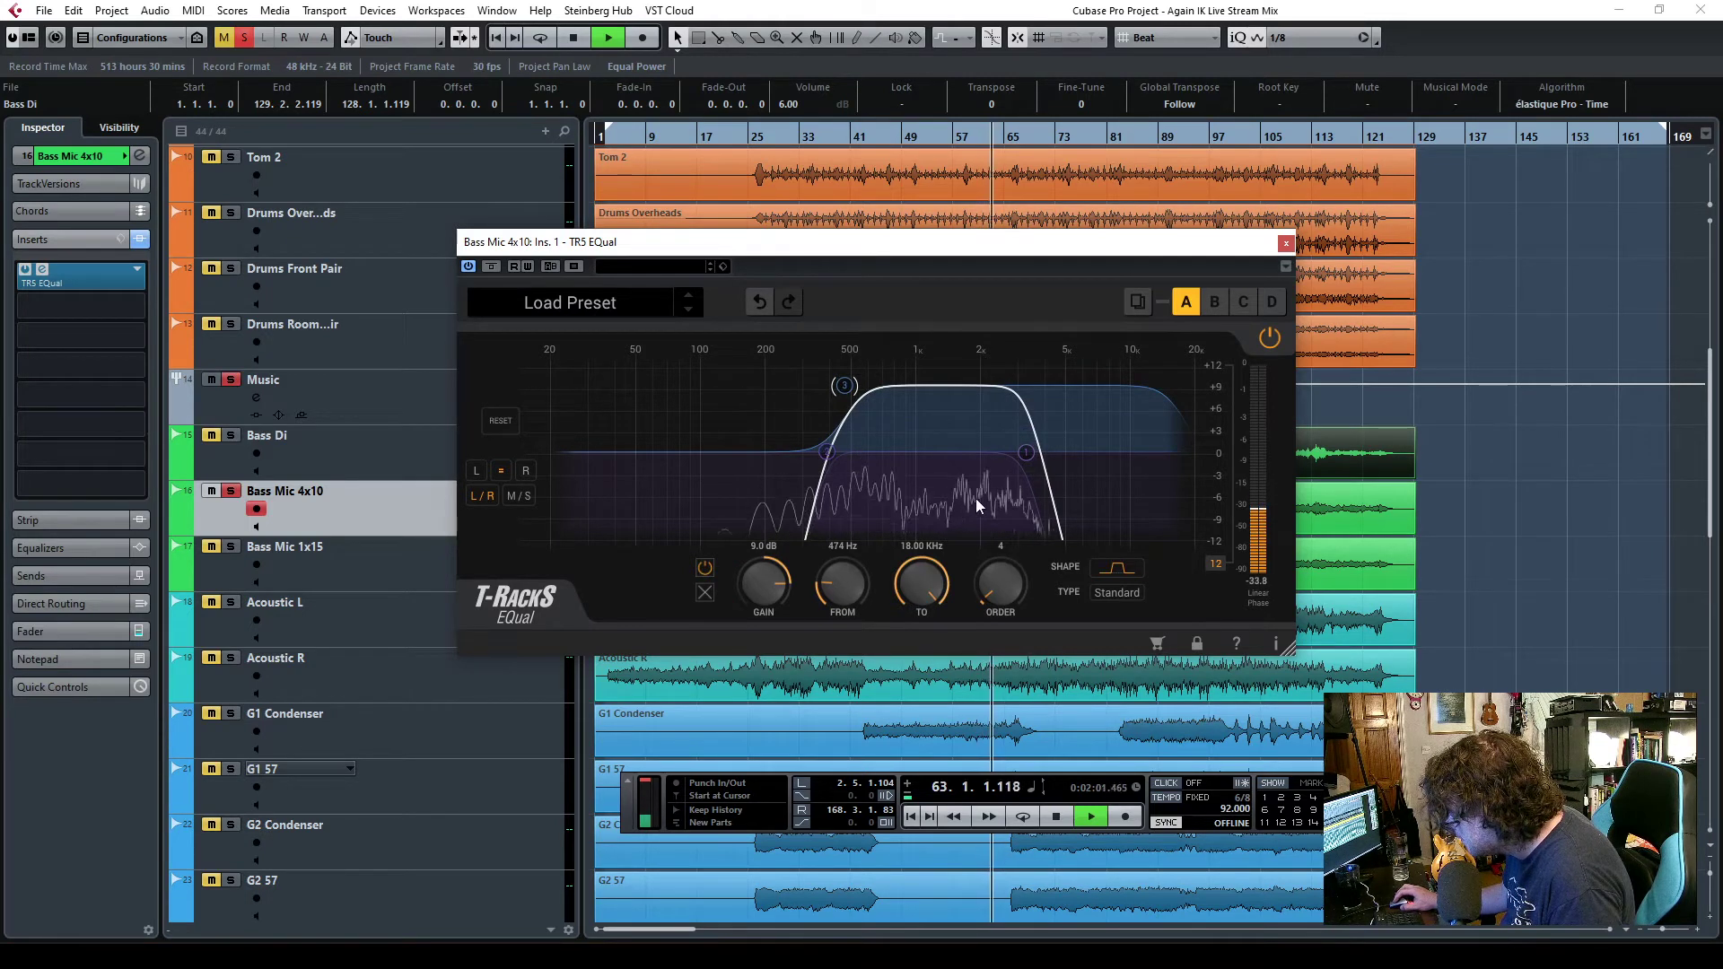
{"action": "left_click_drag", "start_coordinate": [844, 581], "coordinate": [908, 693]}
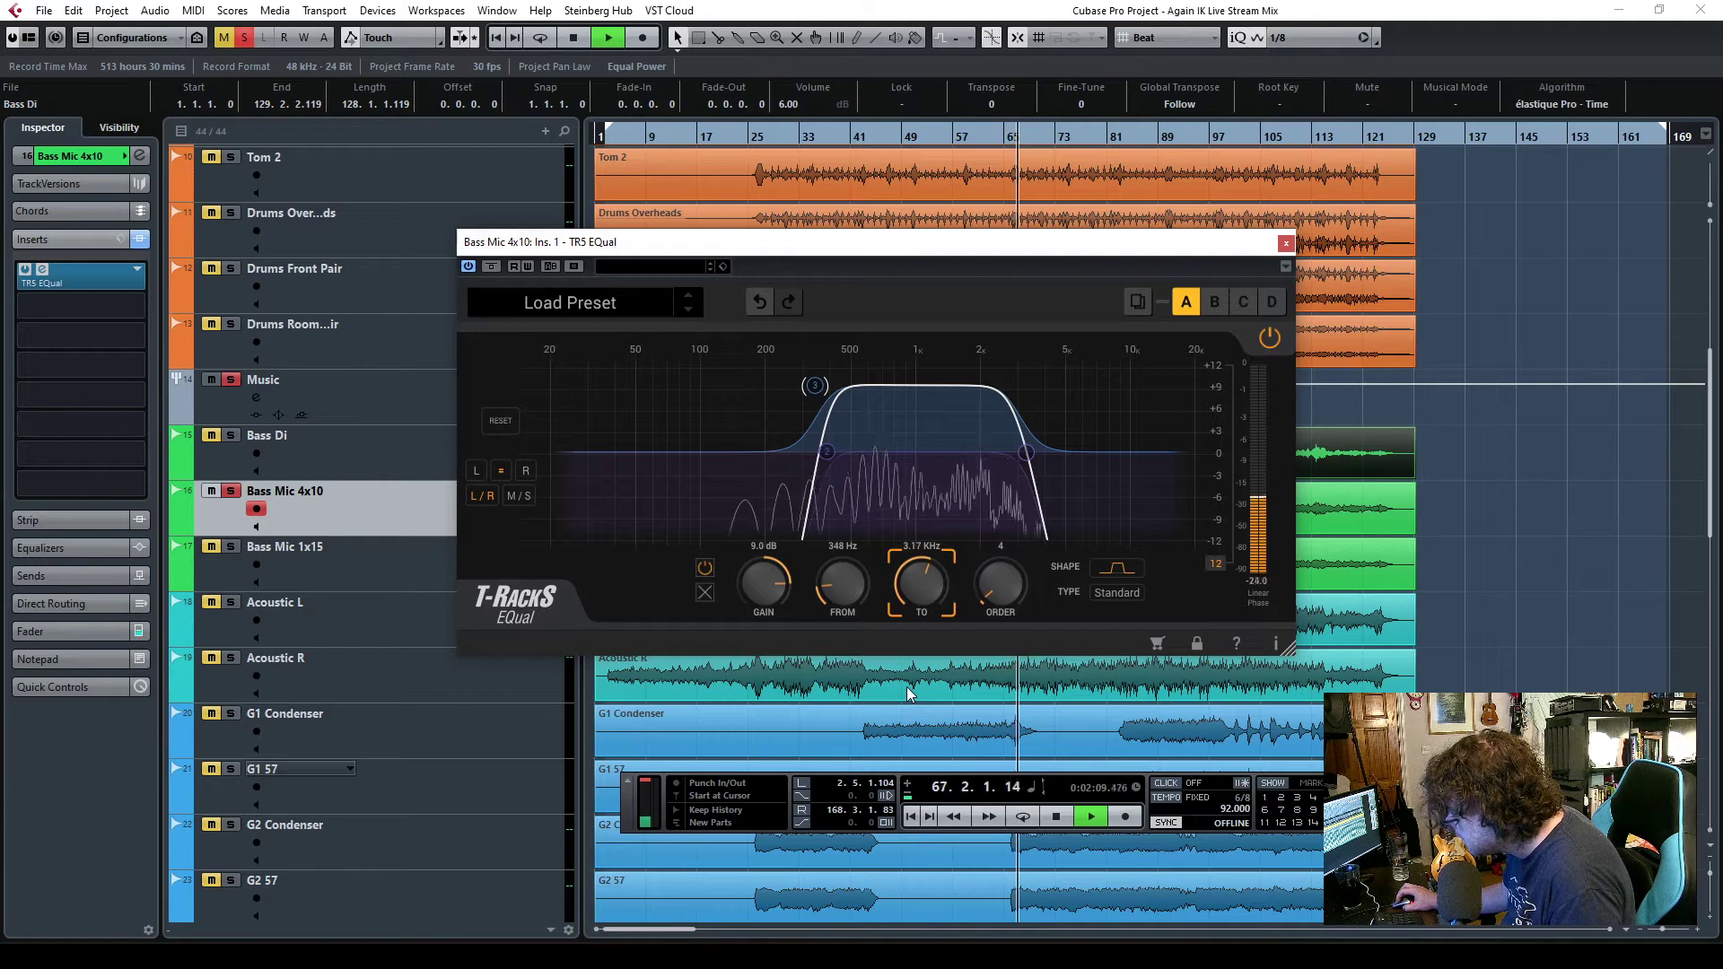
{"action": "mouse_move", "coordinate": [759, 594]}
{"action": "left_mouse_down"}
{"action": "mouse_move", "coordinate": [756, 613]}
{"action": "mouse_move", "coordinate": [758, 596]}
{"action": "left_mouse_up"}
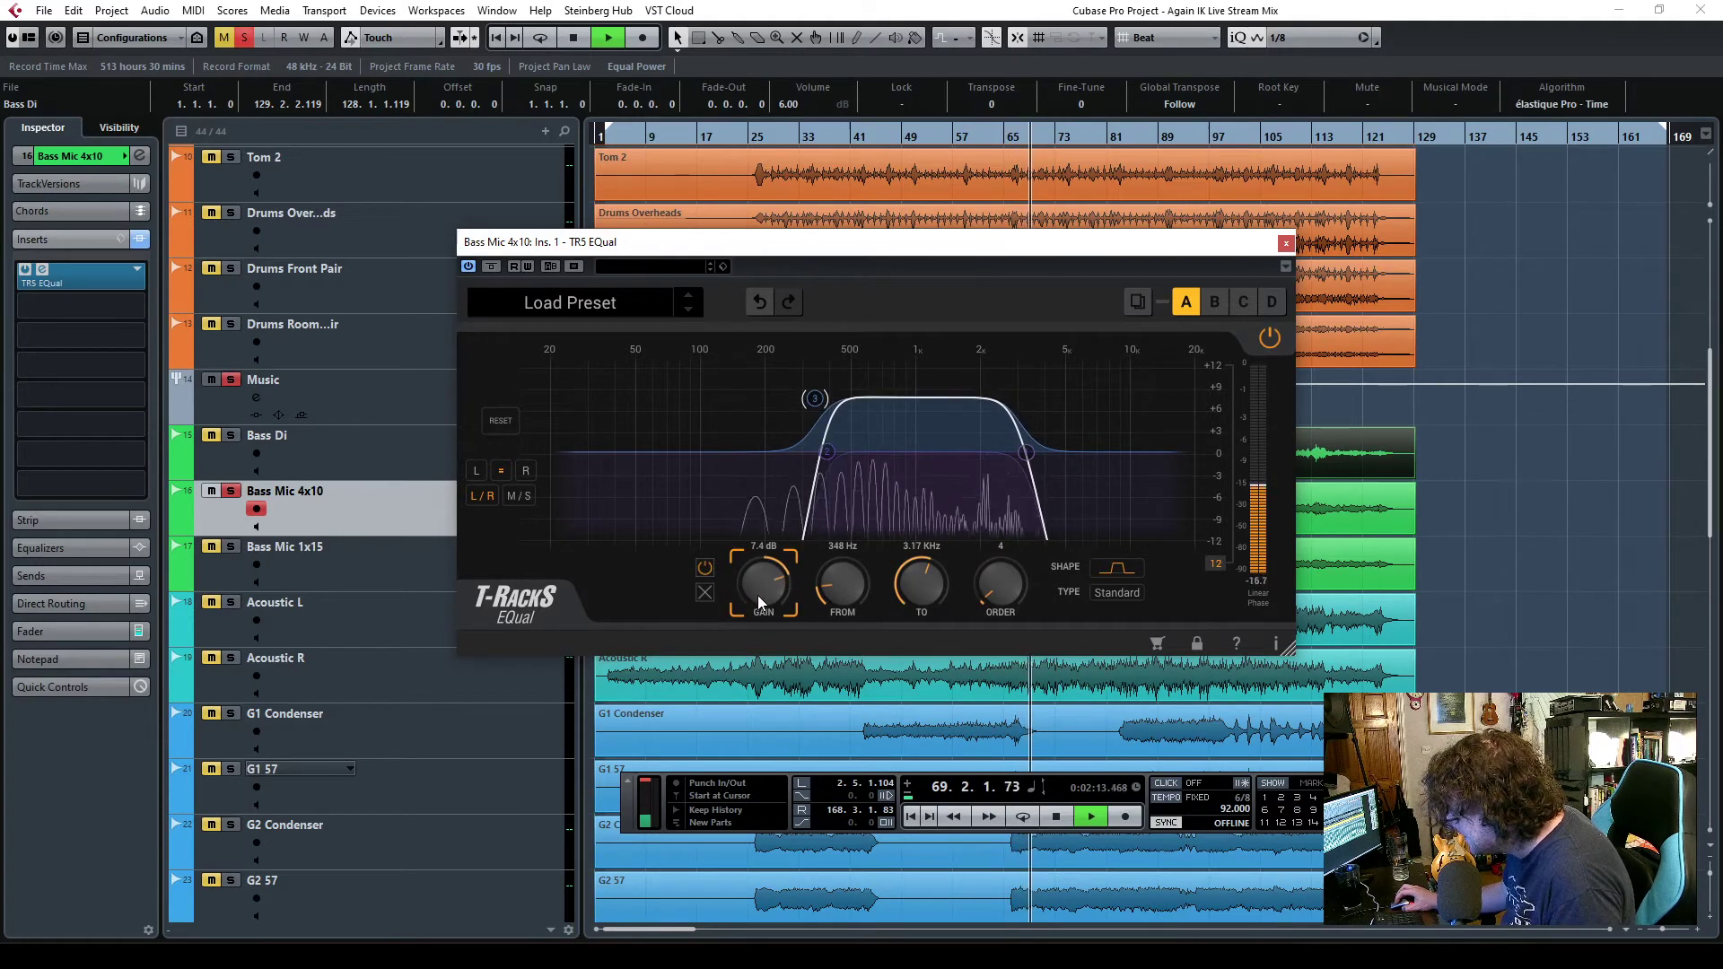
{"action": "left_click", "coordinate": [41, 268]}
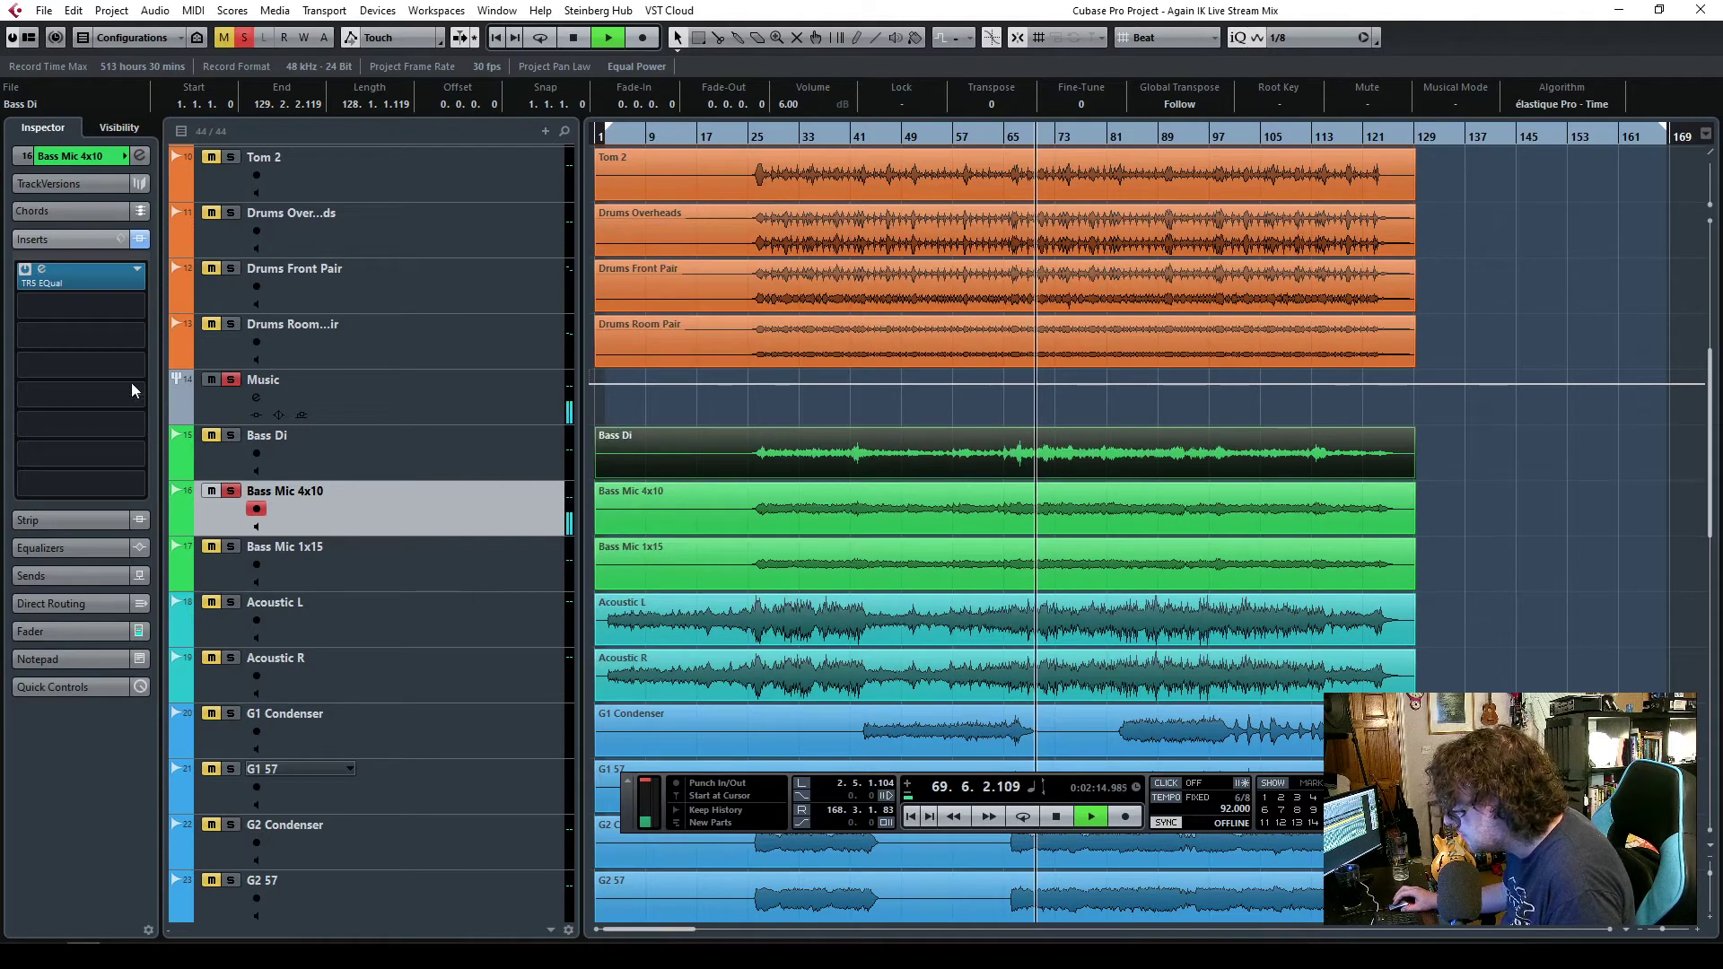
- Stop playback and load the TR5 Bus Compressor into the second insert slot of Bass Mic 4x10
{"action": "left_click", "coordinate": [126, 309]}
{"action": "left_click", "coordinate": [123, 285]}
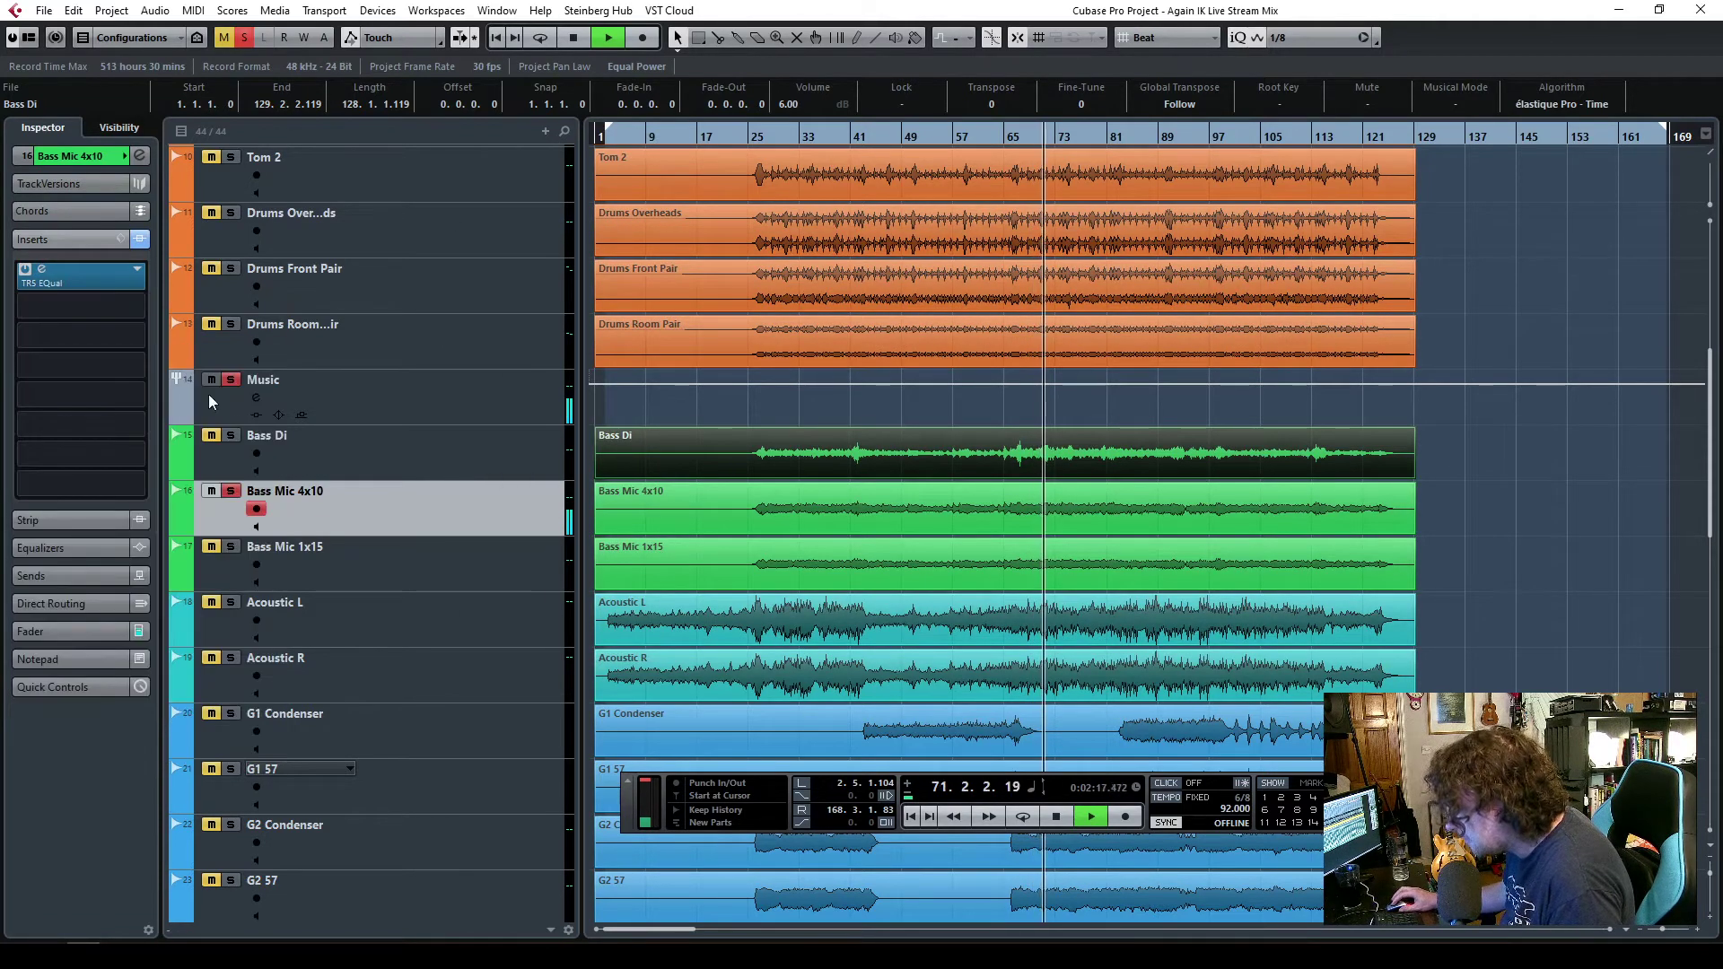
{"action": "key", "text": "space"}
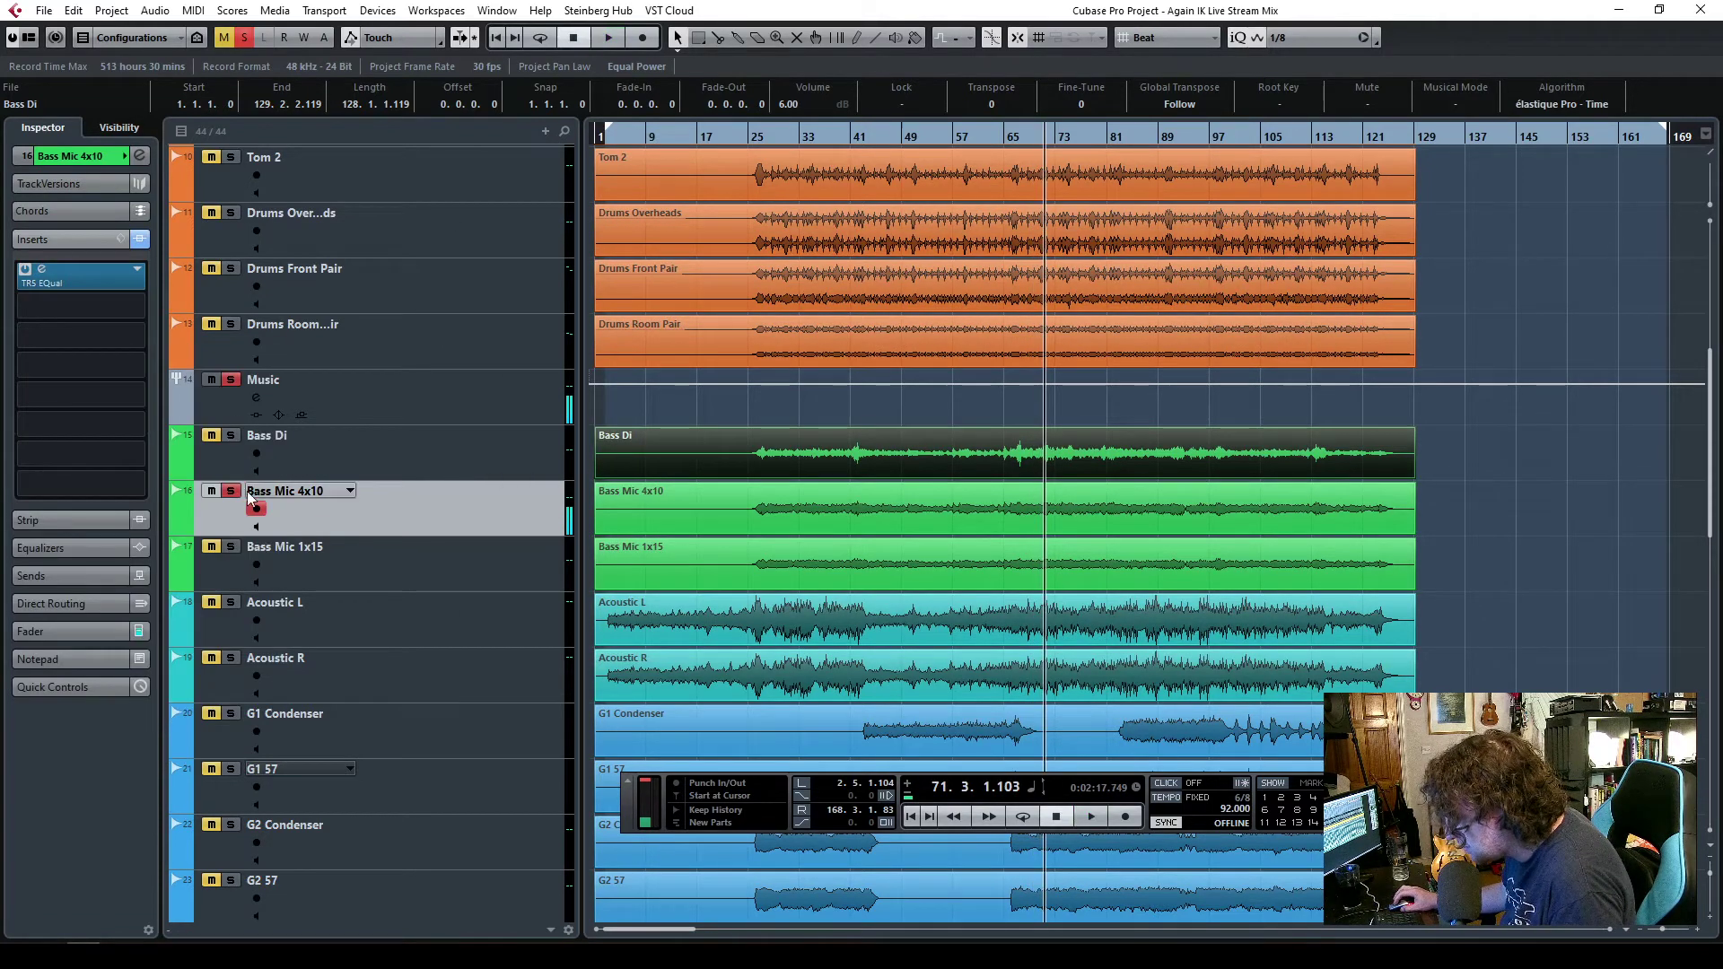
{"action": "left_click", "coordinate": [118, 309]}
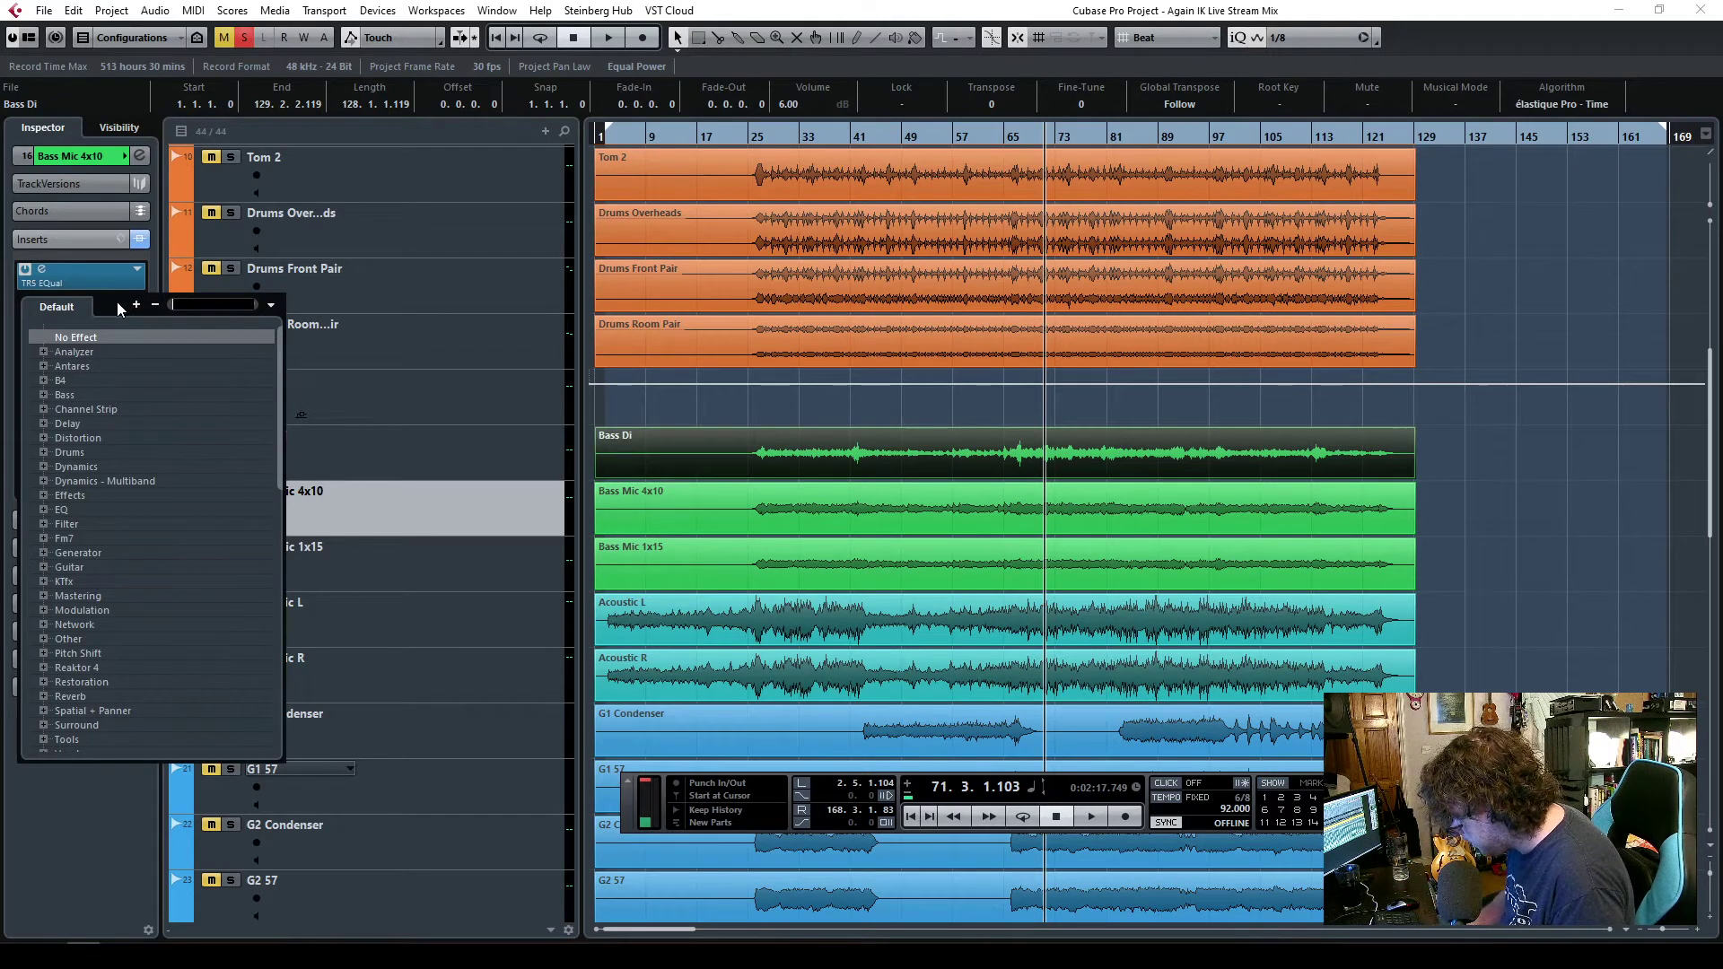
{"action": "type", "text": "tr5"}
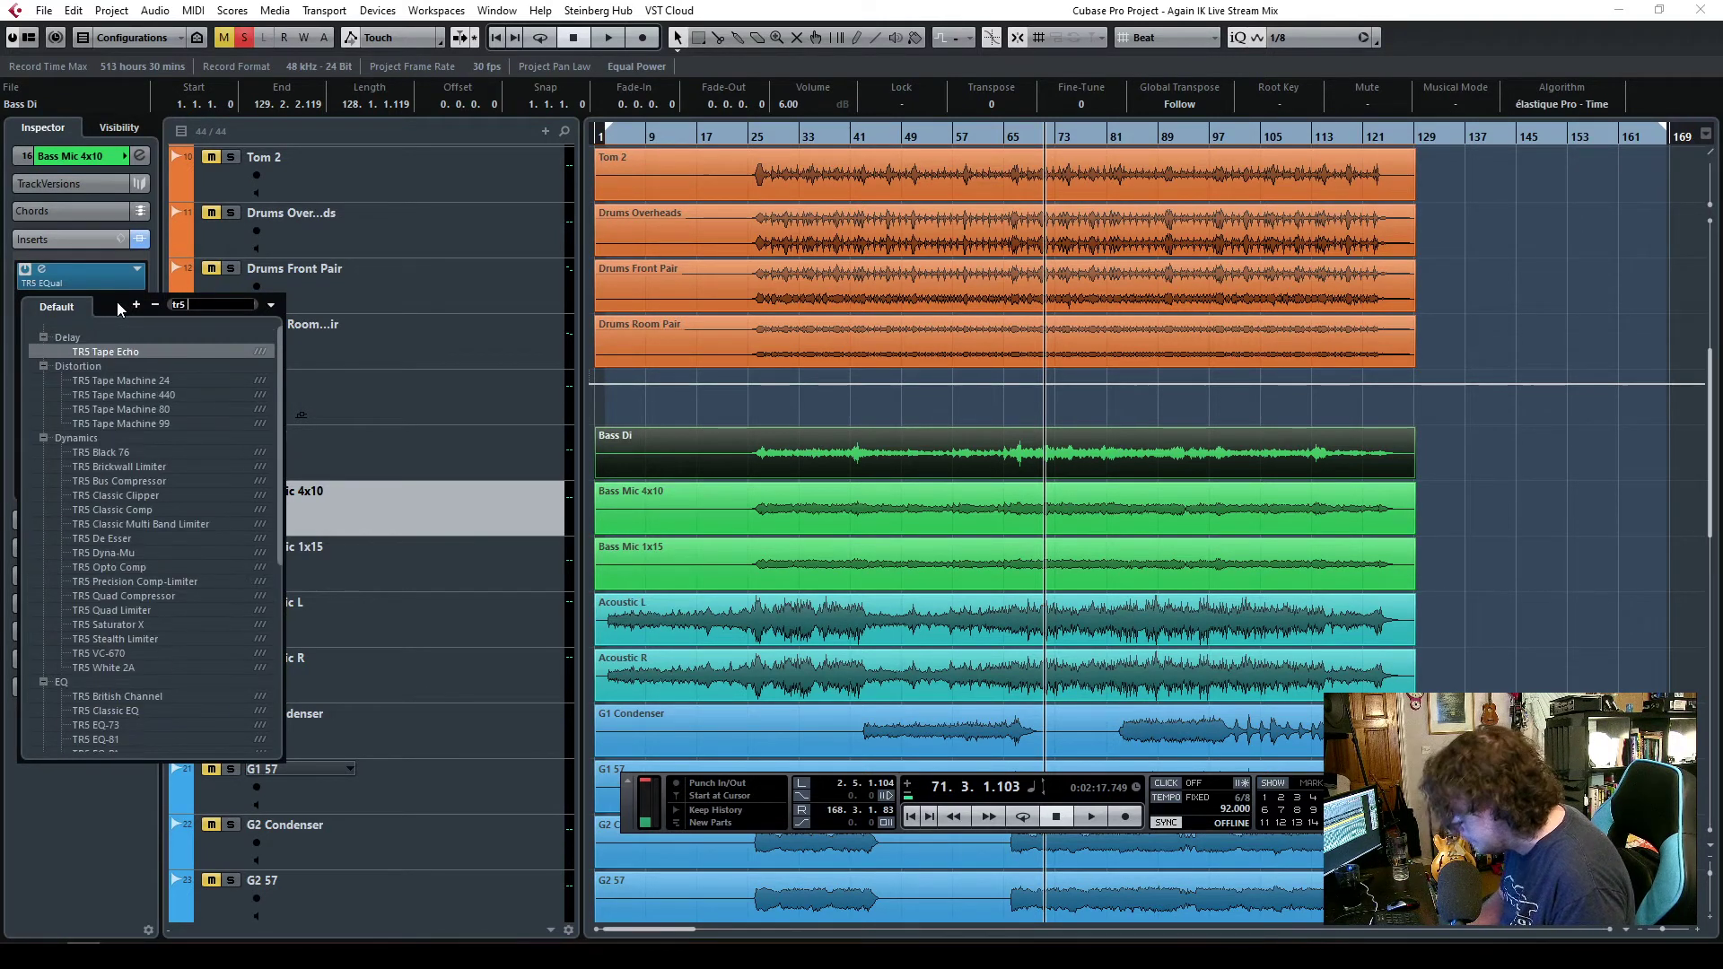
{"action": "left_click", "coordinate": [118, 481]}
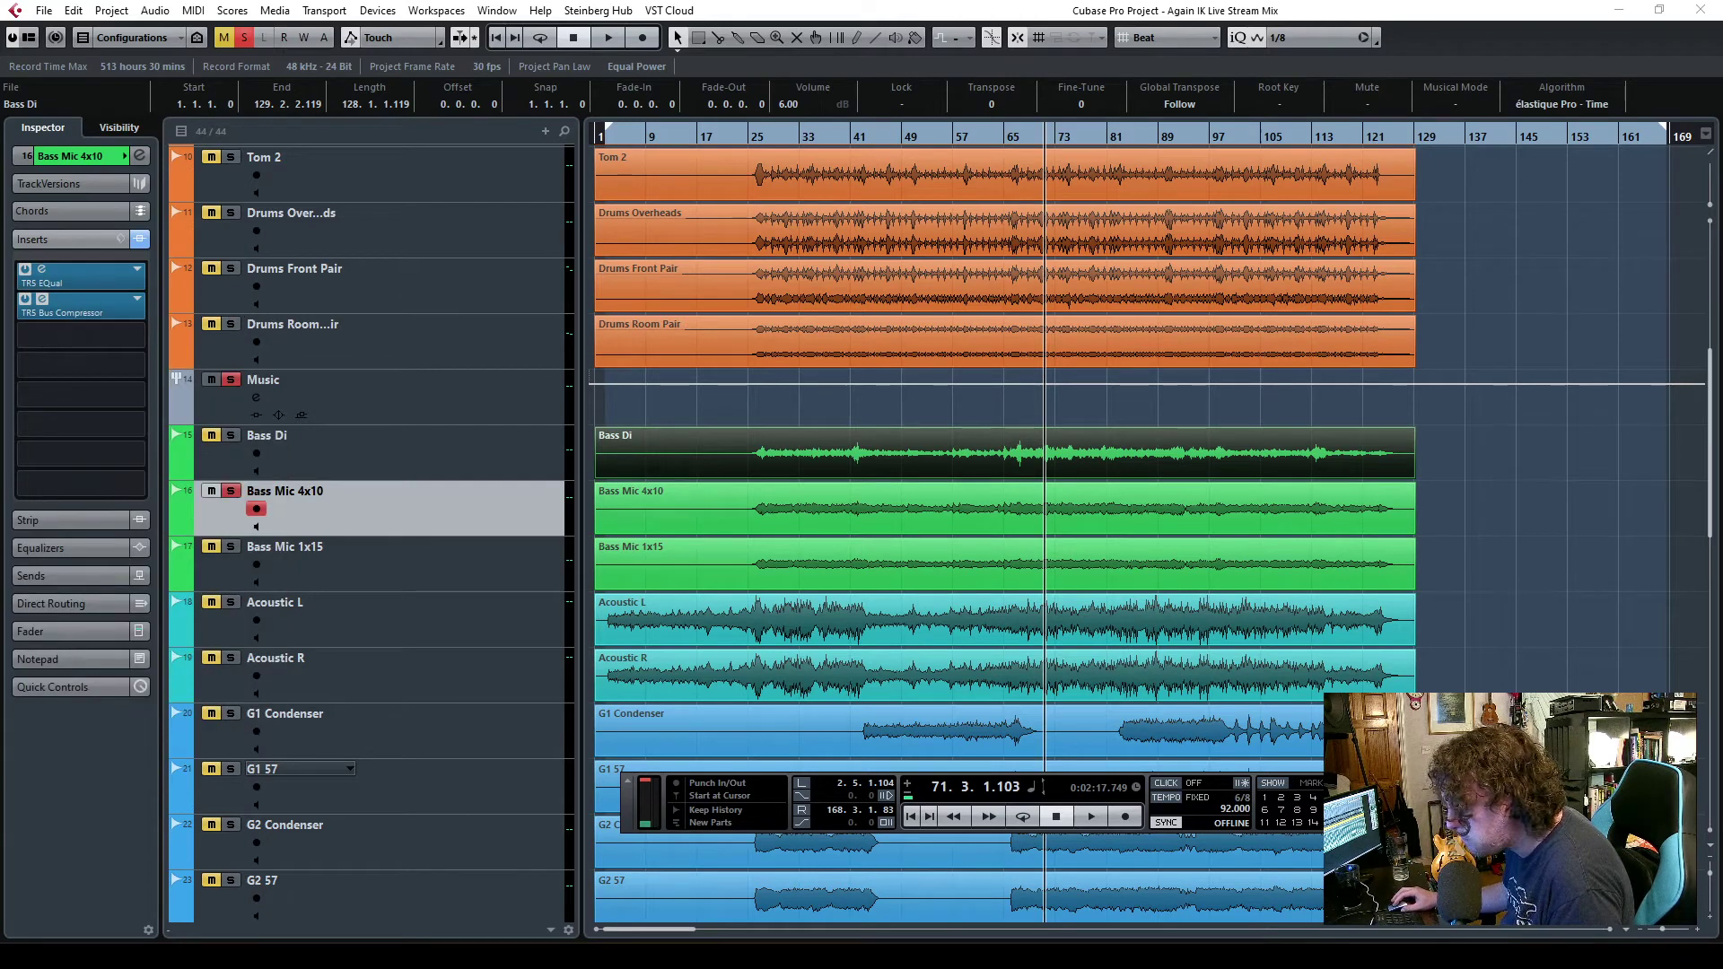
- During playback, set the Bass Mic 4x10 compressor's threshold to -2.9 dB and its makeup to 5.1 dB
{"action": "key", "text": "space"}
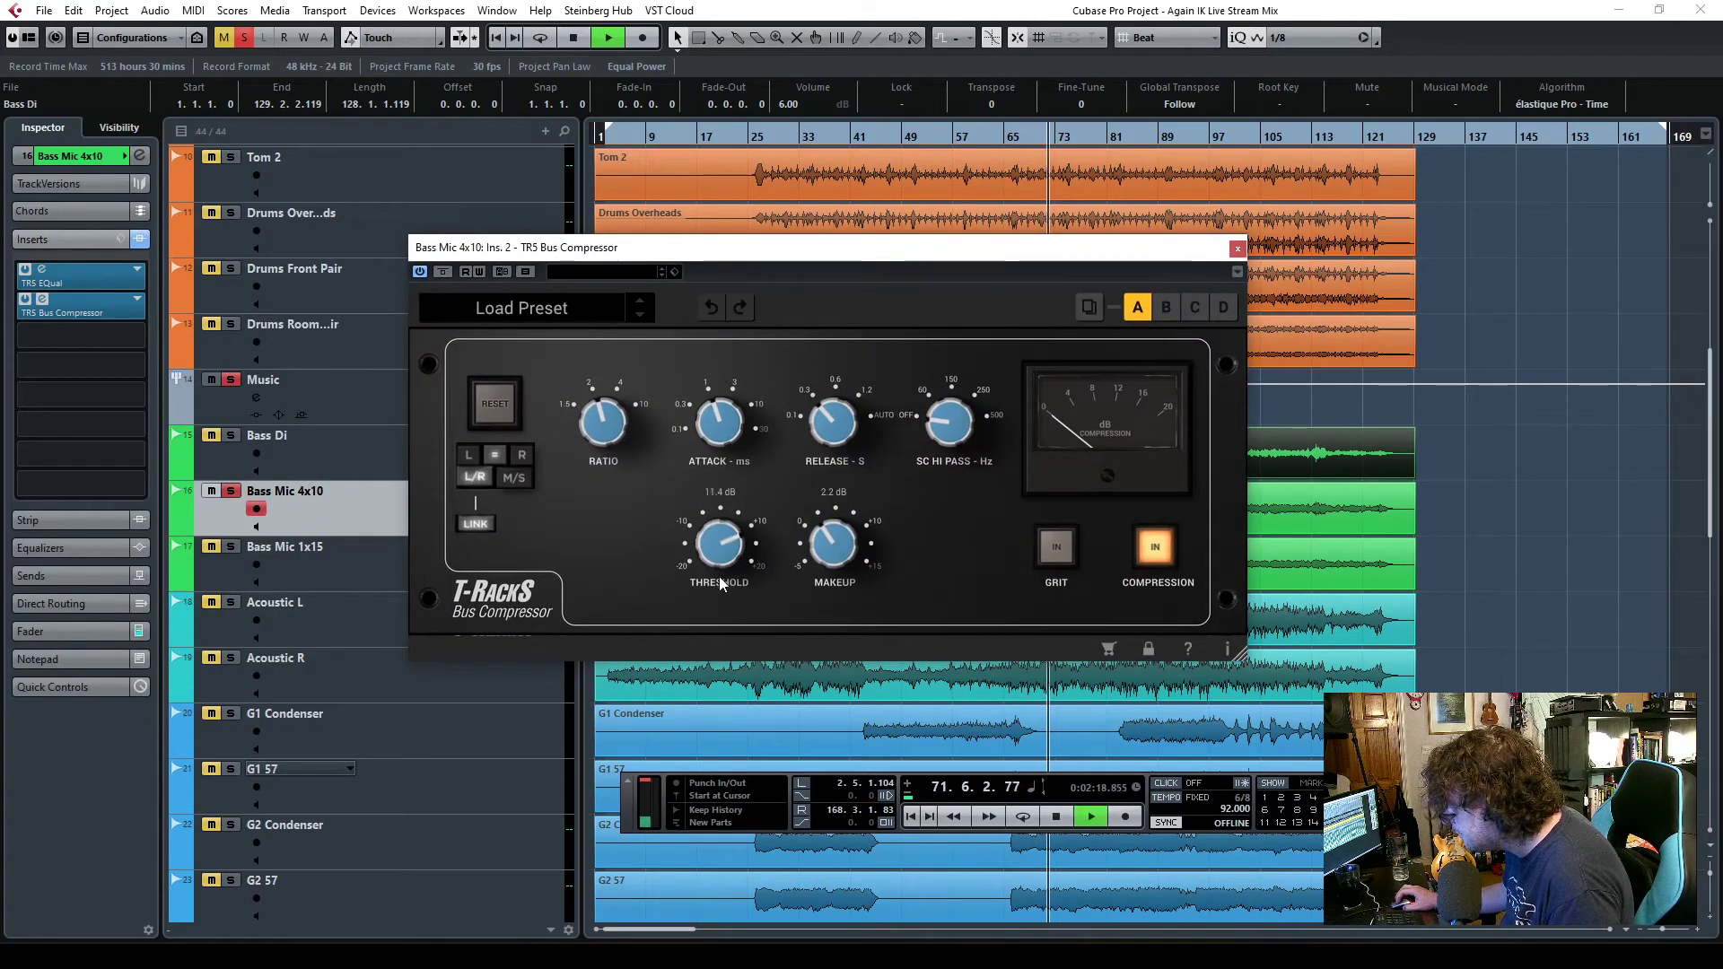
{"action": "left_click_drag", "start_coordinate": [724, 584], "coordinate": [737, 607]}
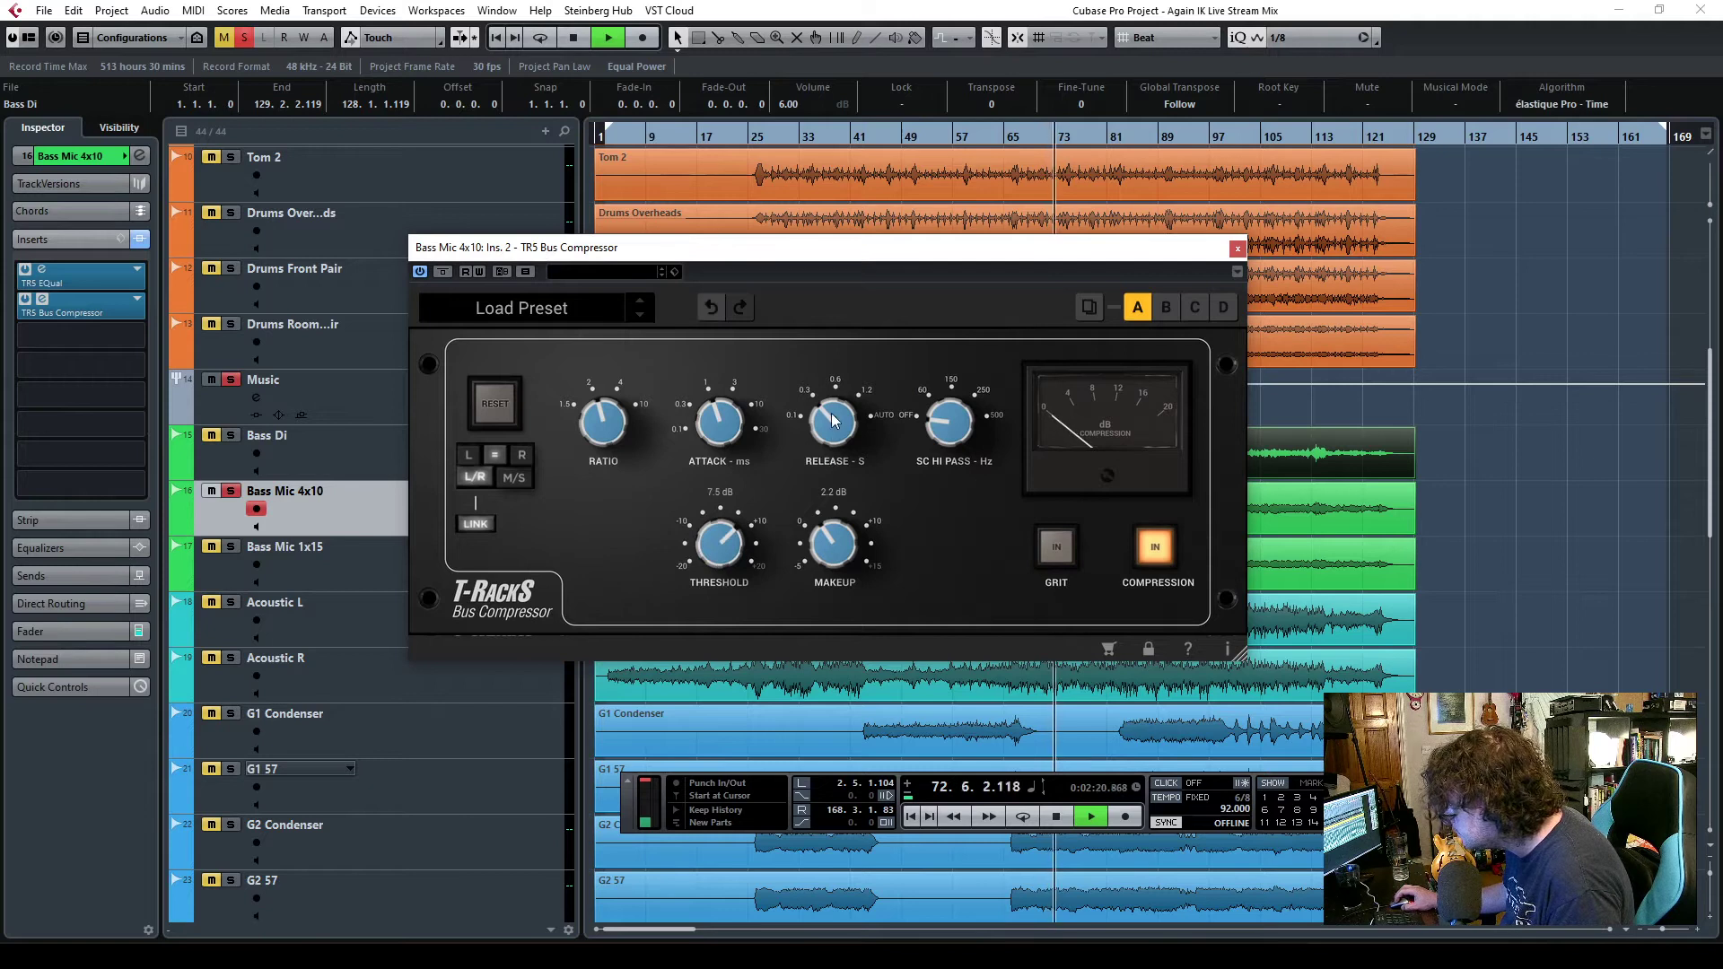
{"action": "left_click_drag", "start_coordinate": [723, 553], "coordinate": [726, 600]}
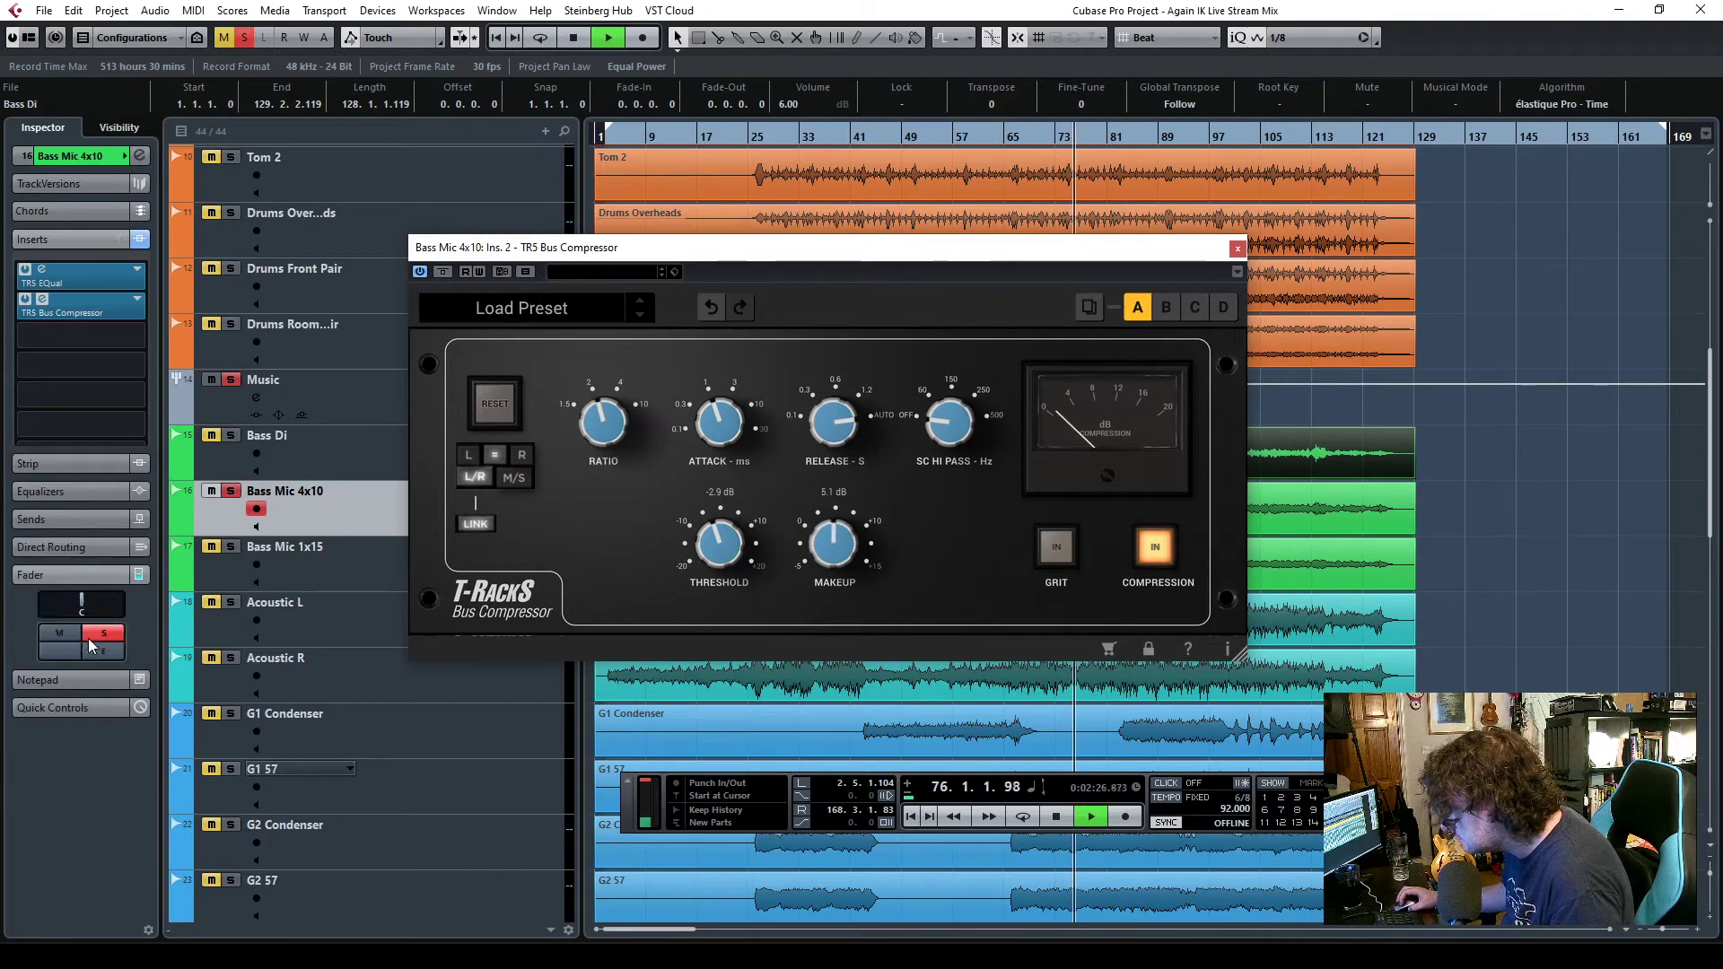
- Close the compressor, clear the solos, and balance Bass Mic 4x10 against the Bass Di at a volume of about -6.2 dB
{"action": "left_click", "coordinate": [88, 633]}
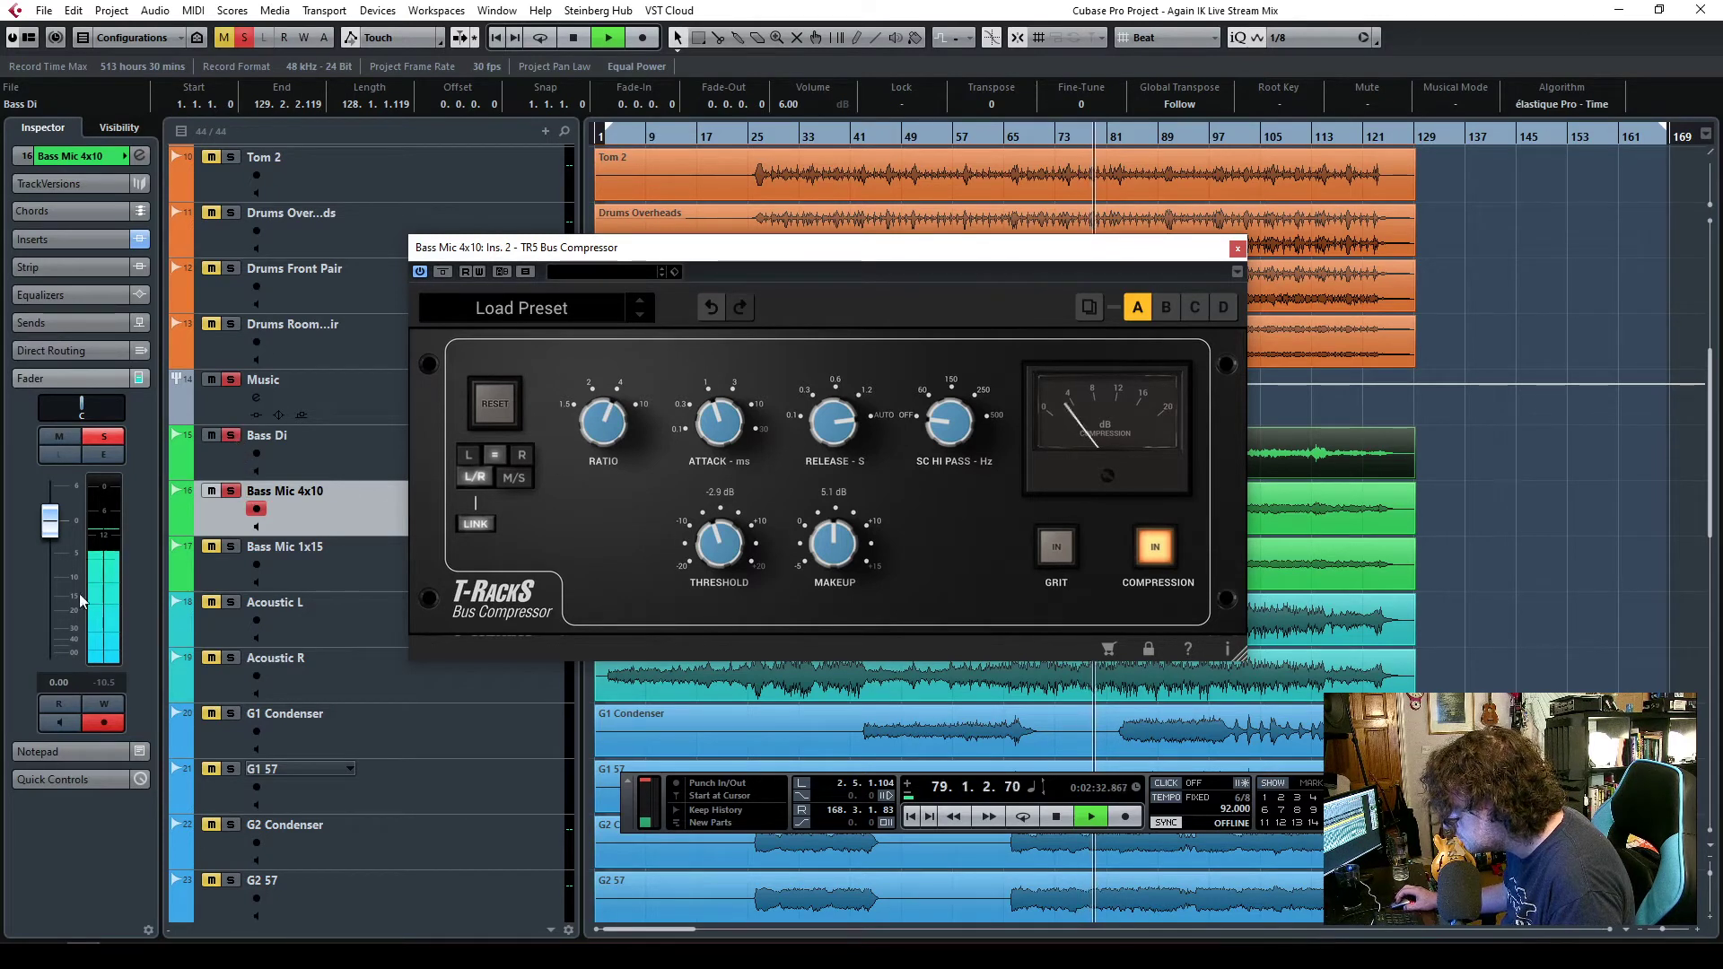
{"action": "left_click_drag", "start_coordinate": [56, 530], "coordinate": [50, 569]}
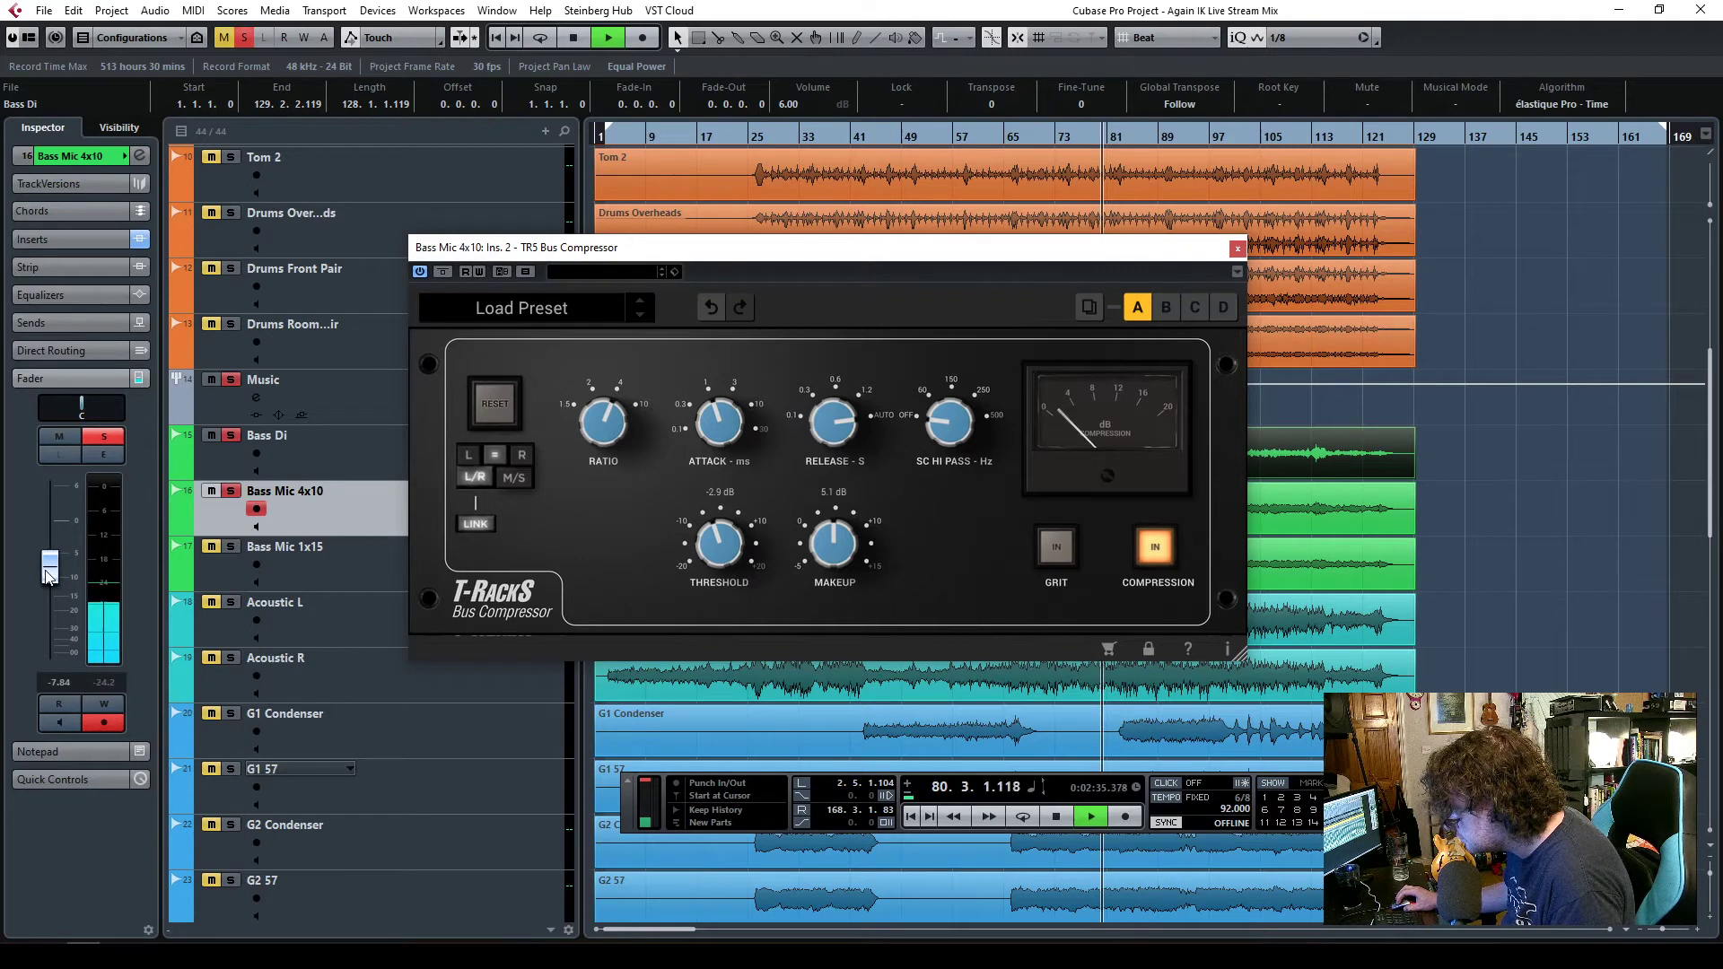
{"action": "left_click", "coordinate": [1237, 248]}
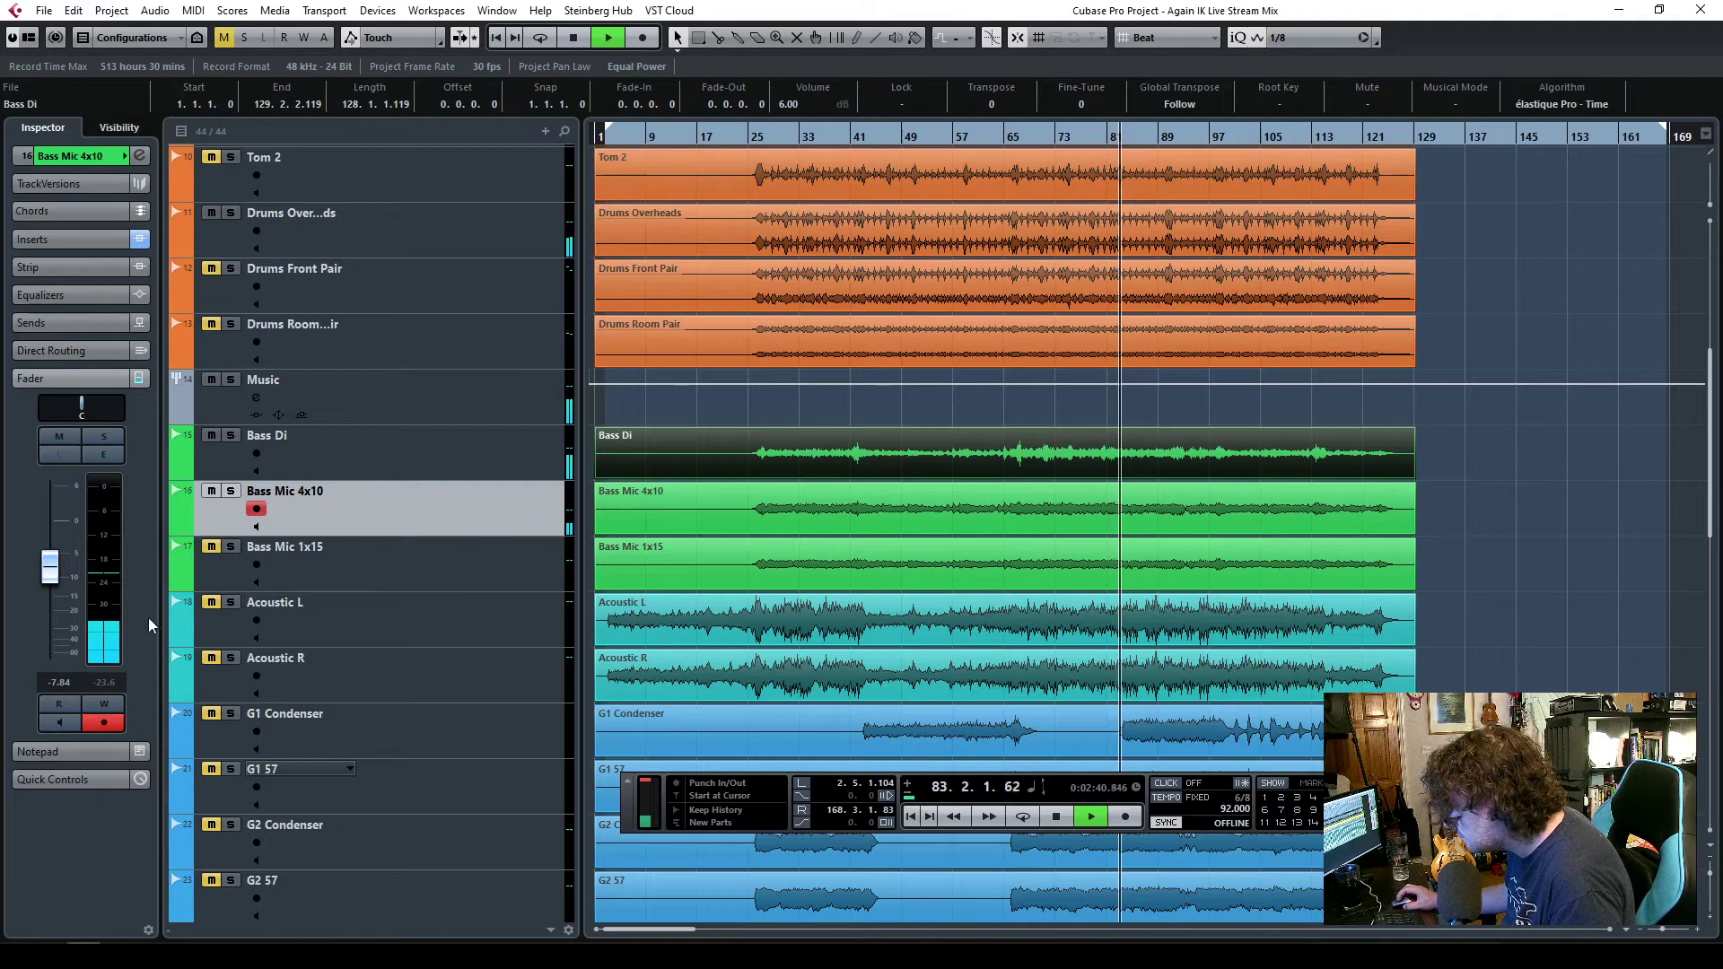
{"action": "left_click_drag", "start_coordinate": [50, 579], "coordinate": [51, 577]}
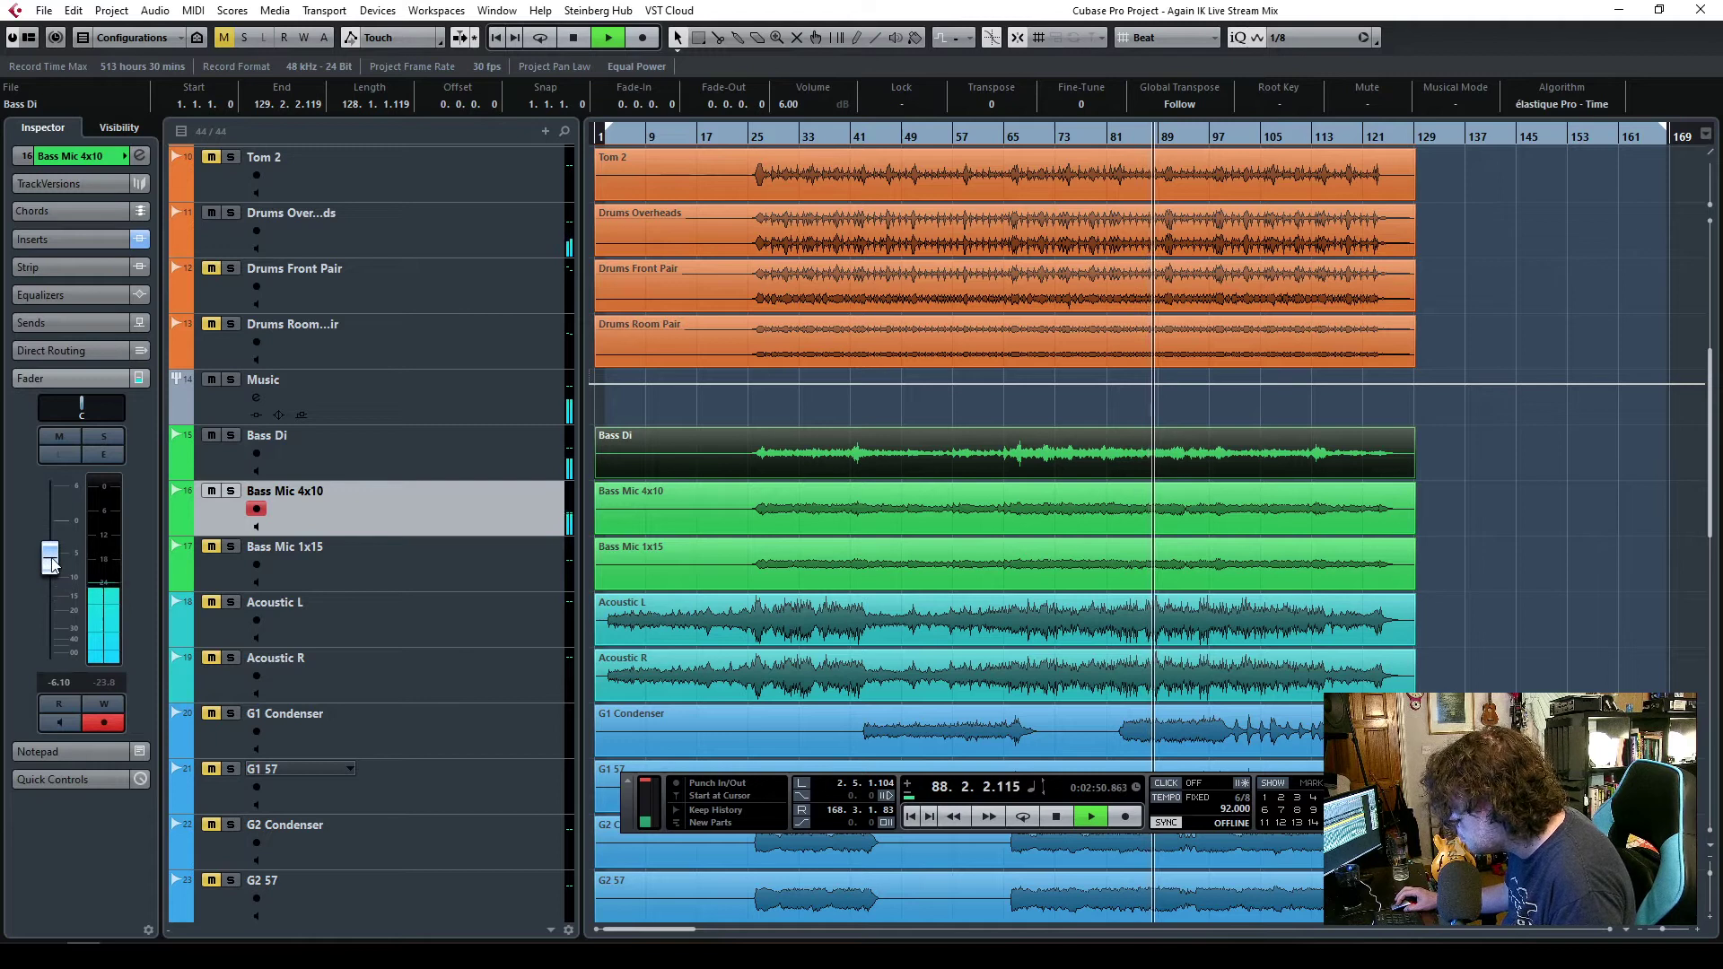
- Check the TR5 Bus Compressor settings on the Bass Di track
{"action": "left_click", "coordinate": [389, 447]}
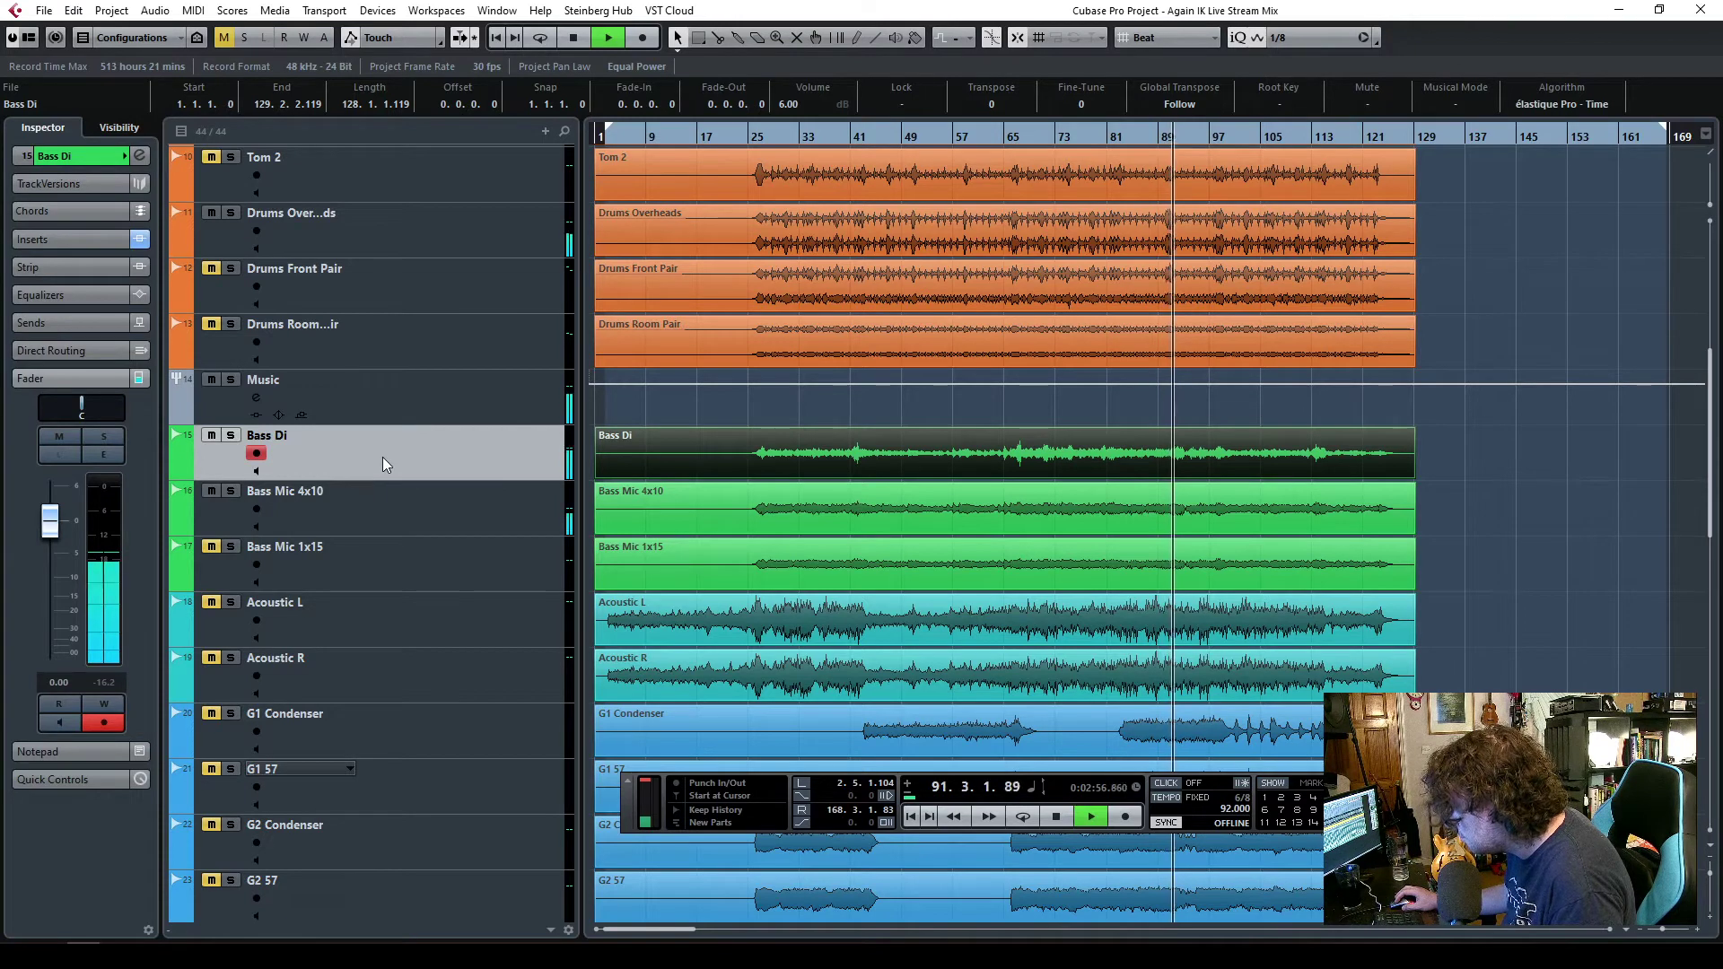
{"action": "left_click", "coordinate": [54, 239]}
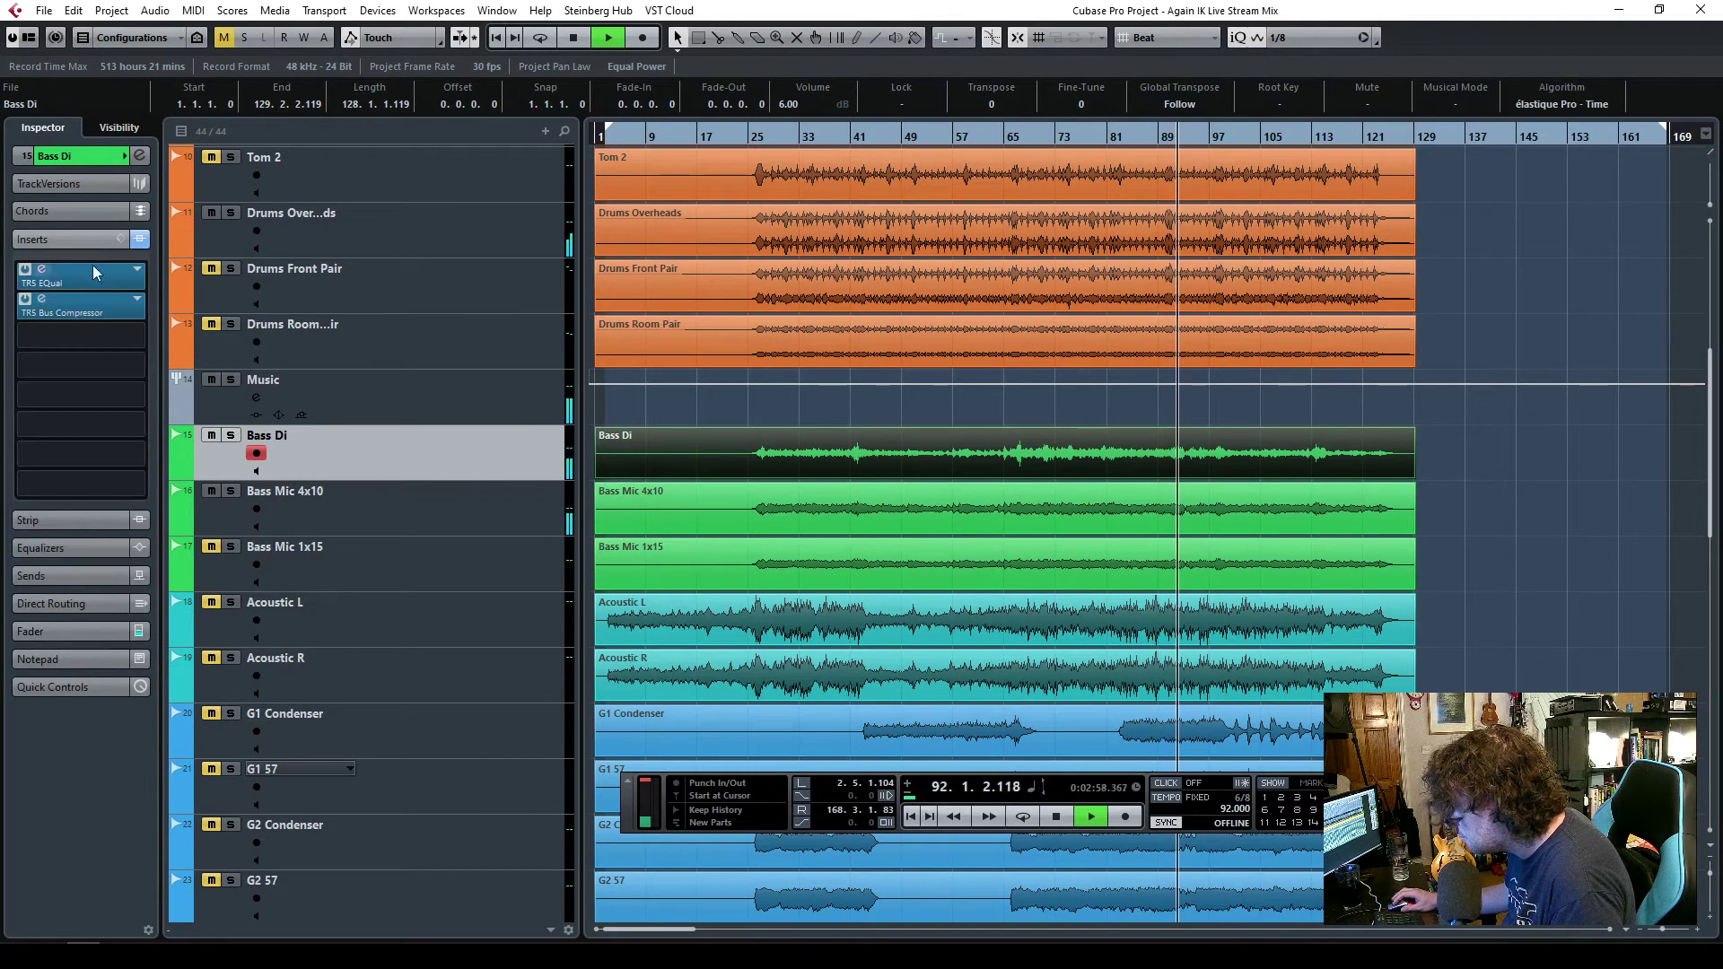
{"action": "left_click", "coordinate": [49, 312]}
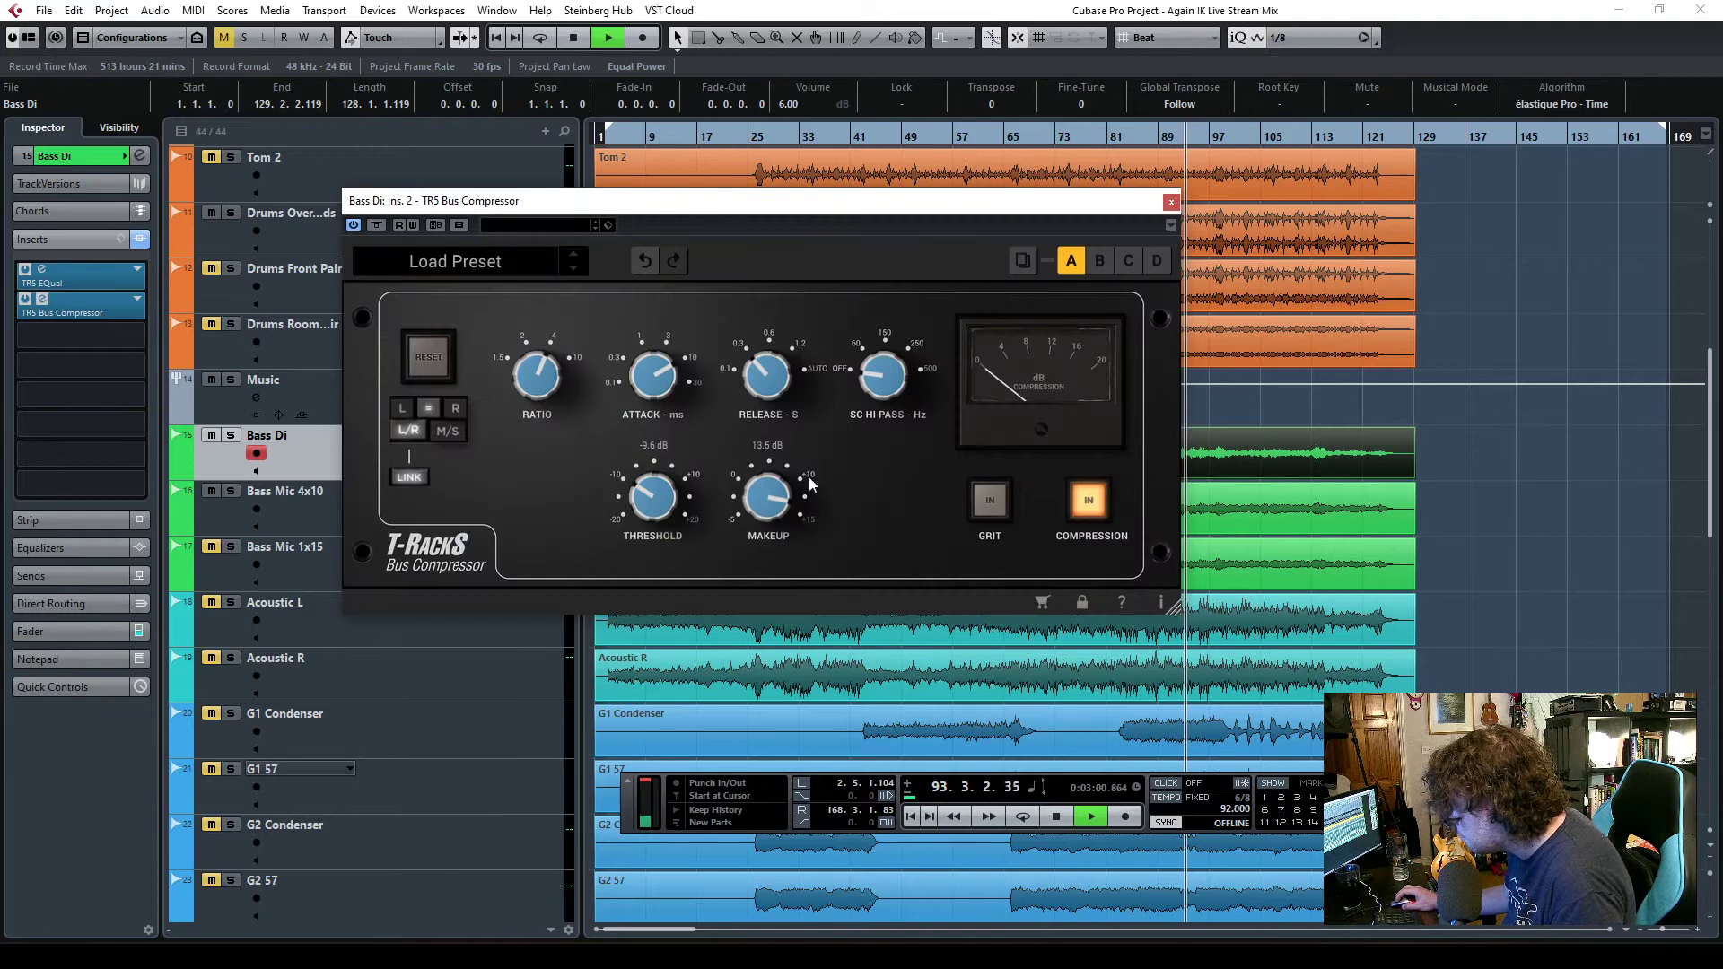
{"action": "left_click", "coordinate": [1171, 201]}
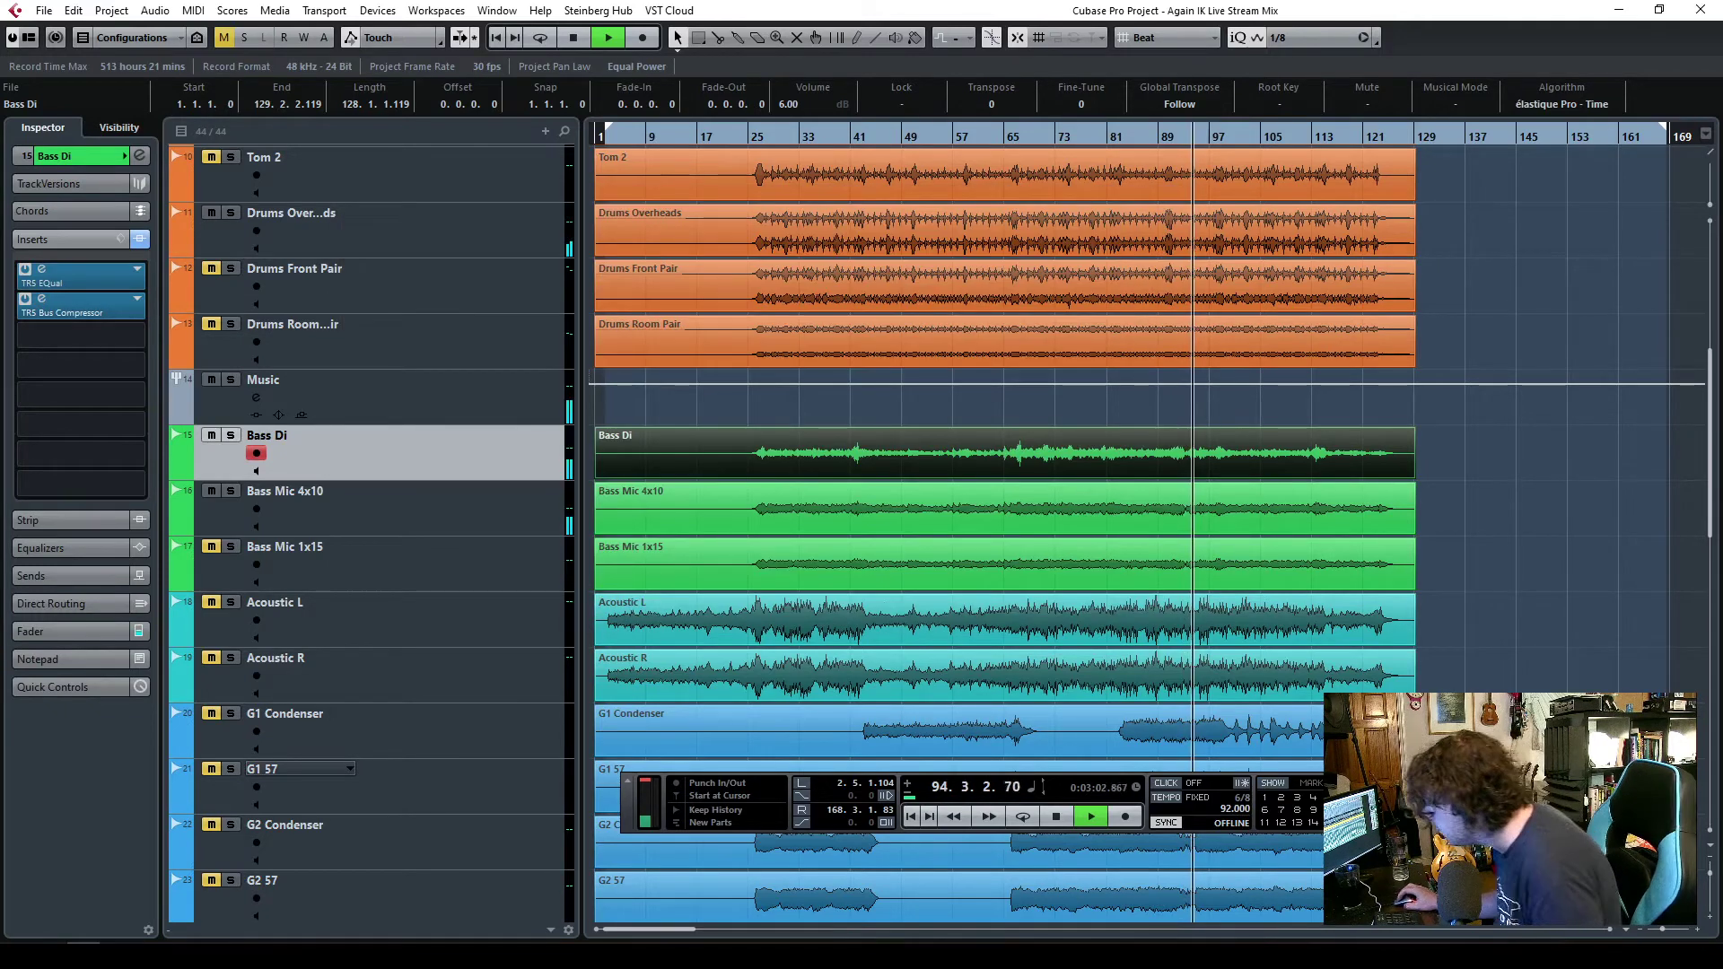
{"action": "key", "text": "h"}
{"action": "key", "text": "h"}
{"action": "key", "text": "h"}
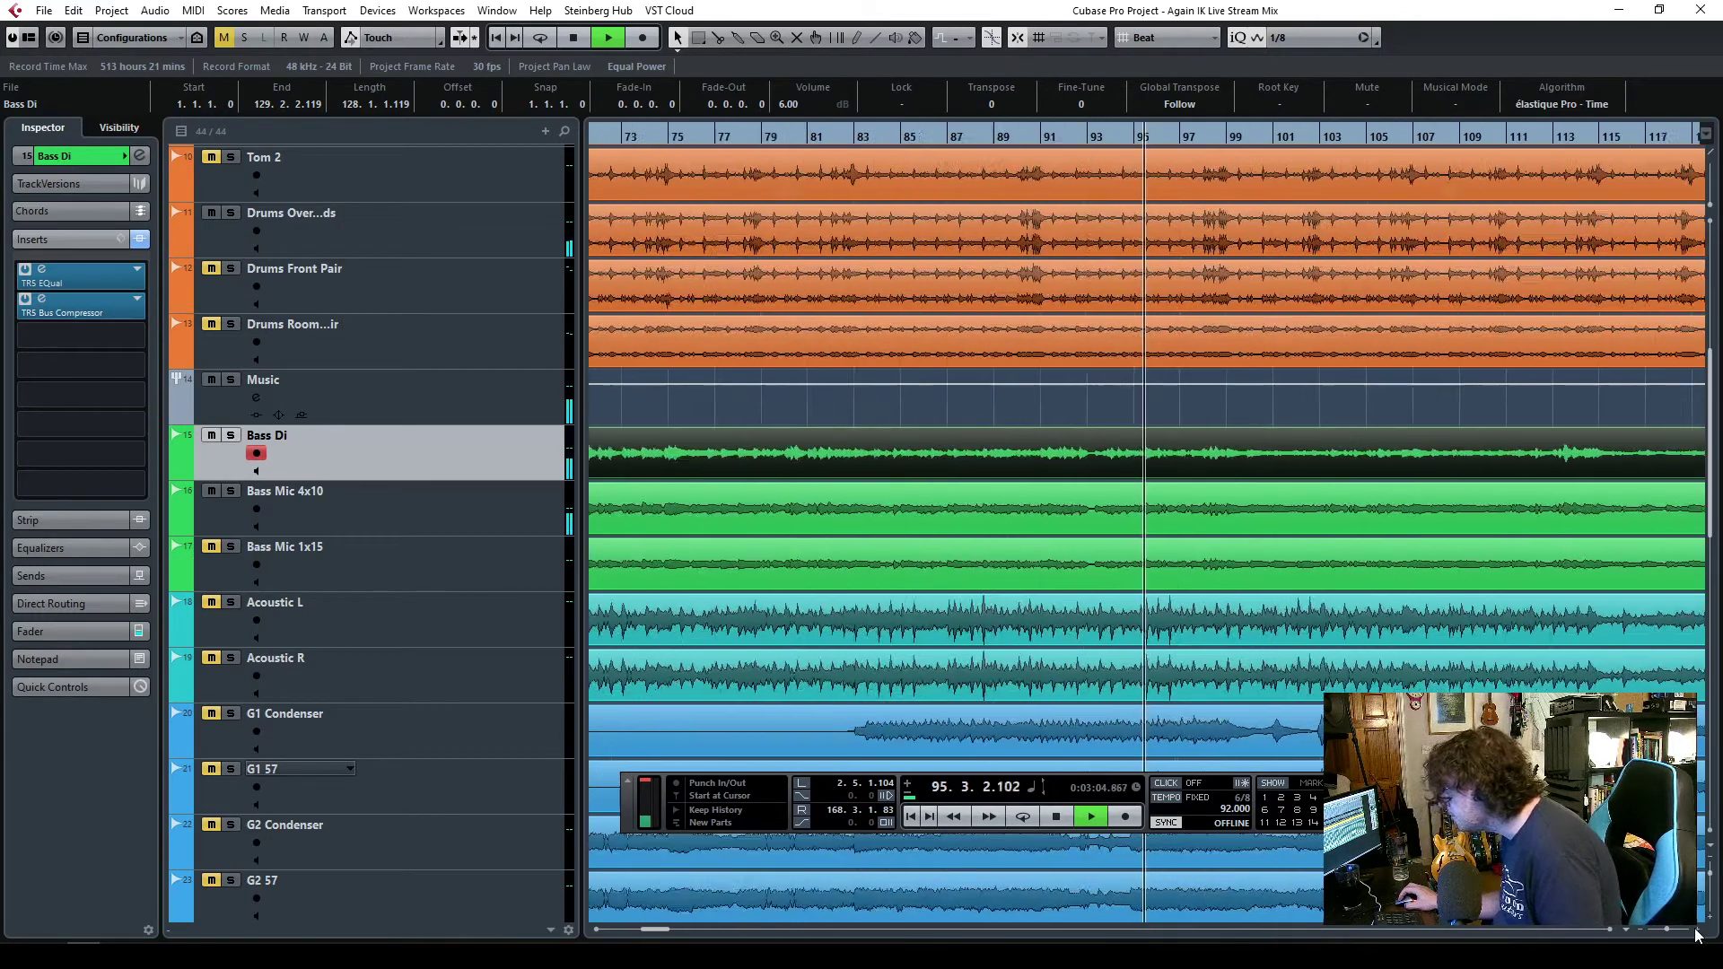
{"action": "key", "text": "h"}
{"action": "key", "text": "h"}
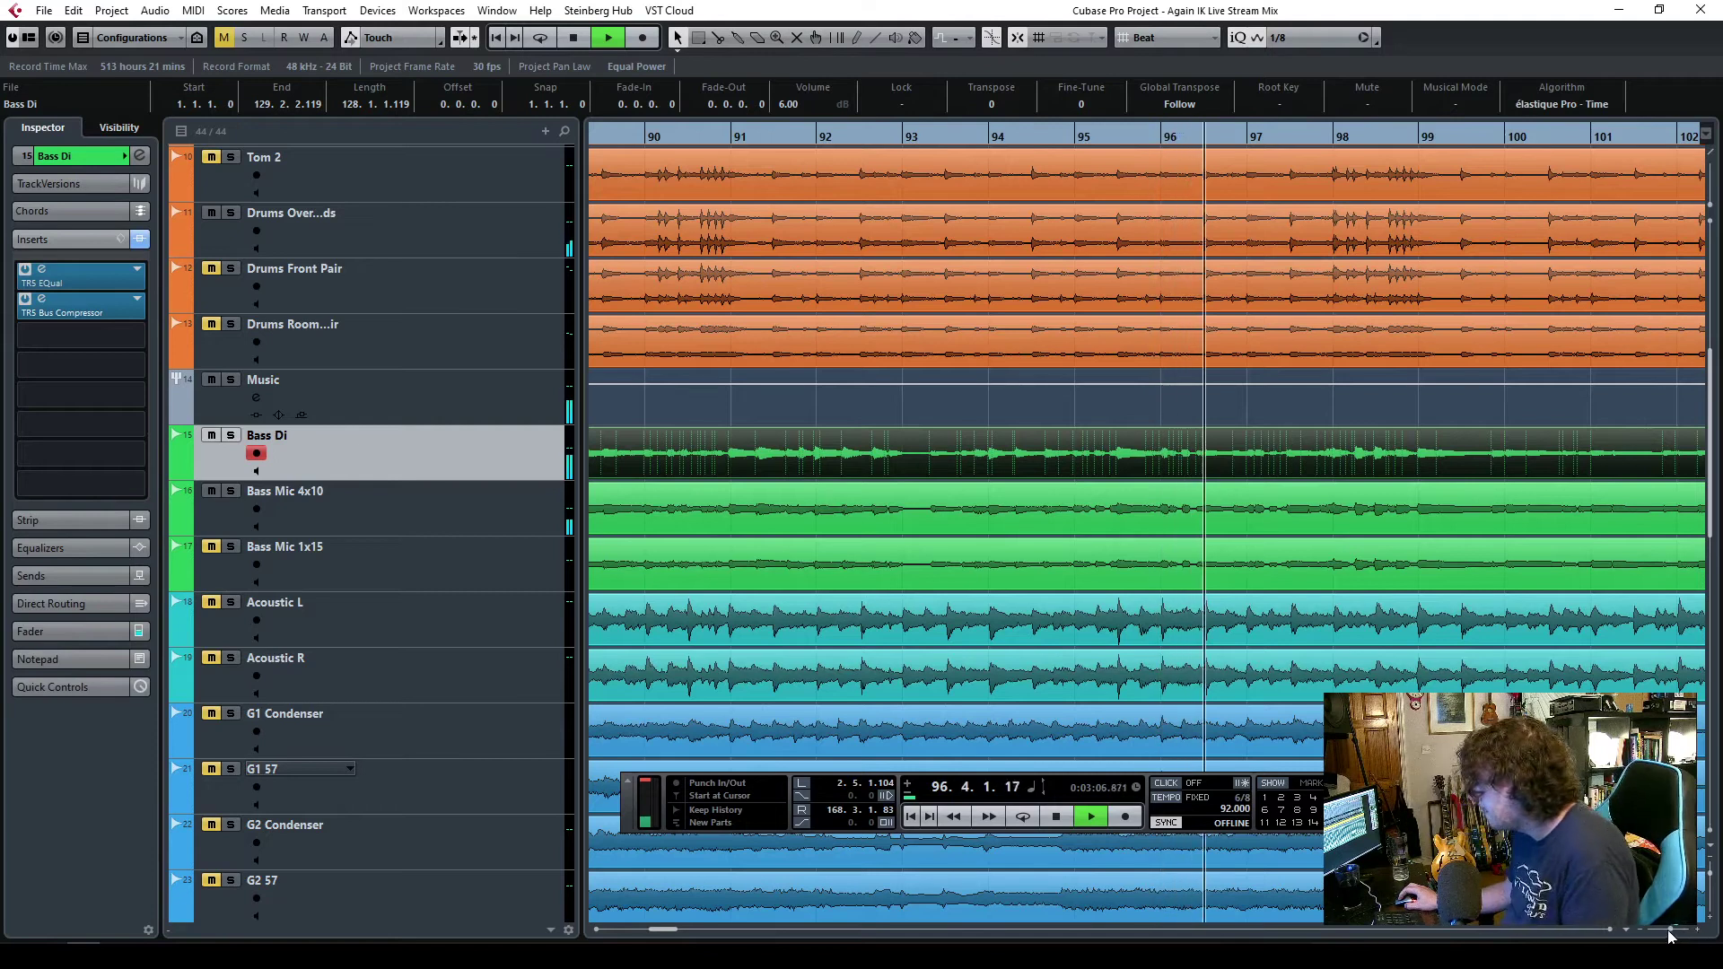
{"action": "key", "text": "g"}
{"action": "key", "text": "g"}
{"action": "key", "text": "g"}
{"action": "key", "text": "g"}
{"action": "key", "text": "g"}
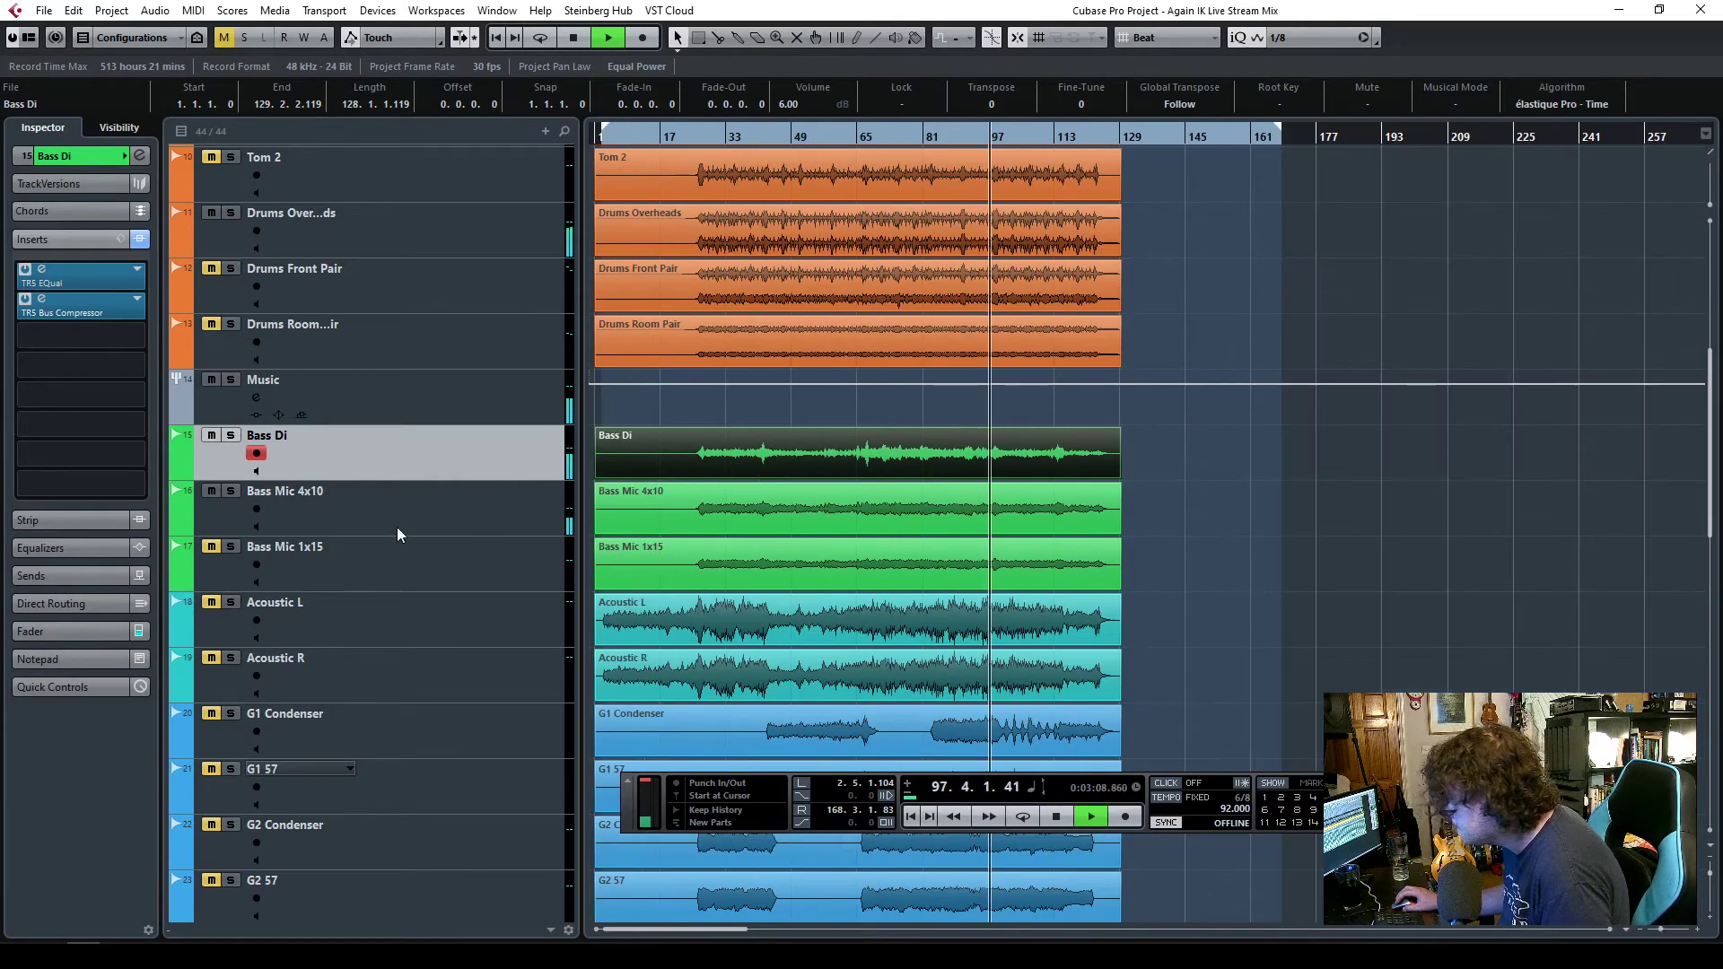
- Raise the volume of the Bass Mic 4x10 track to -5.30 dB
{"action": "left_click", "coordinate": [388, 509]}
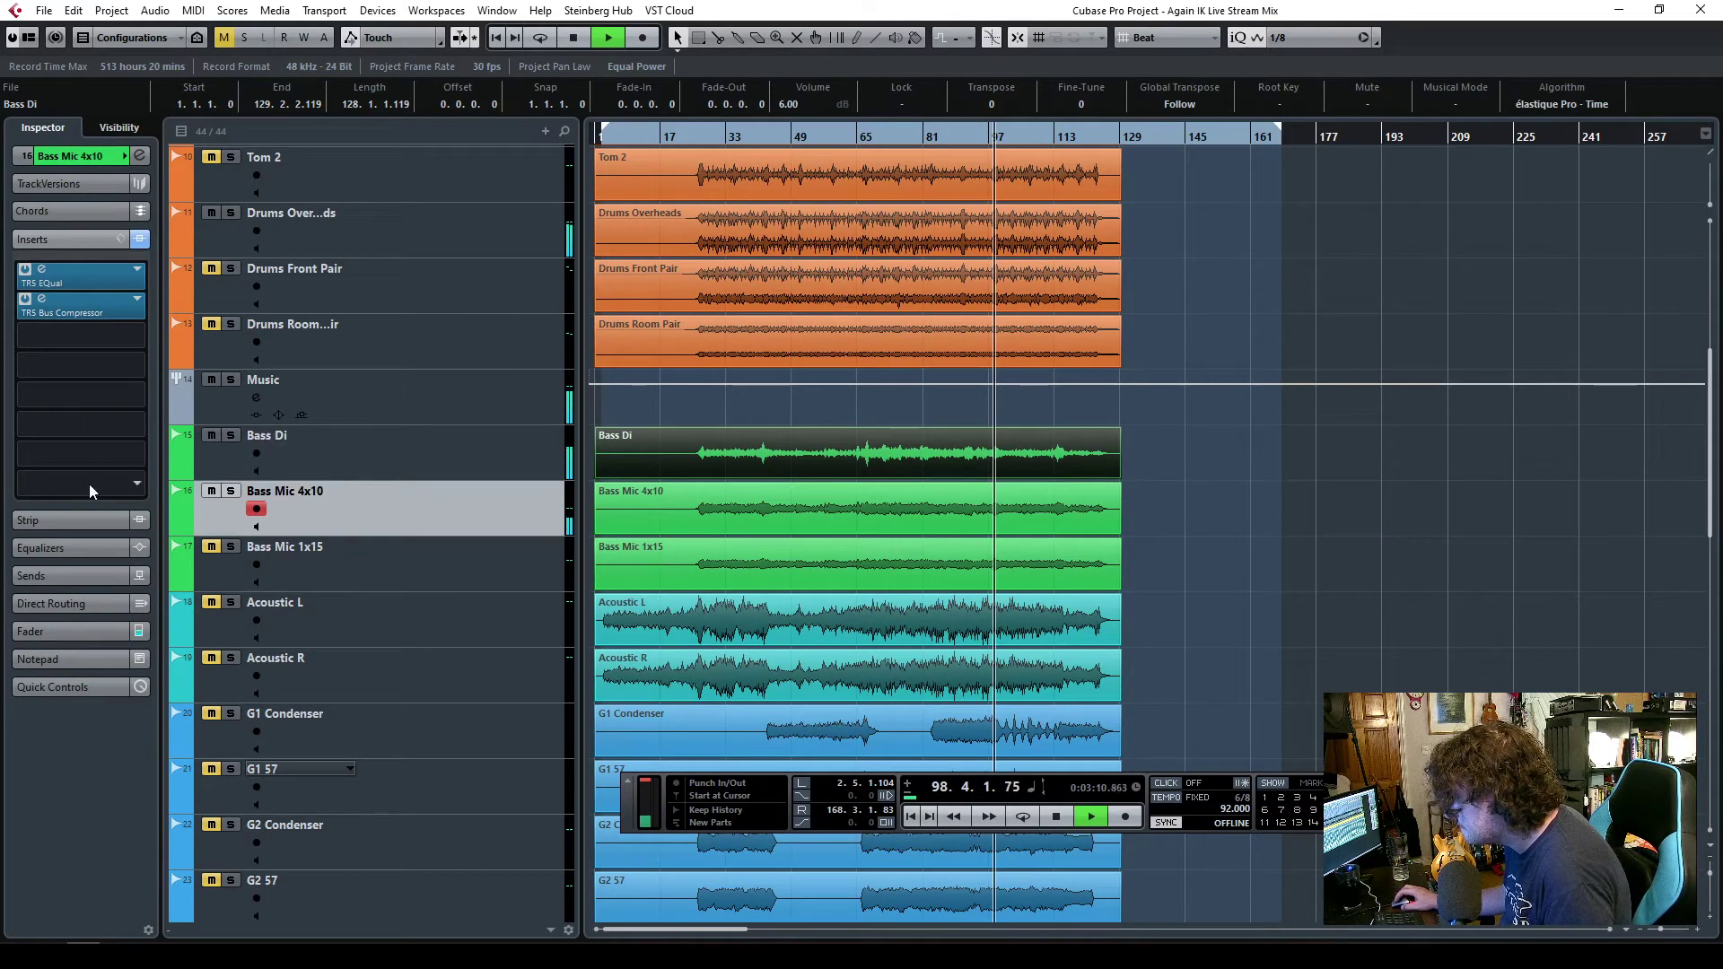
{"action": "left_click", "coordinate": [57, 633]}
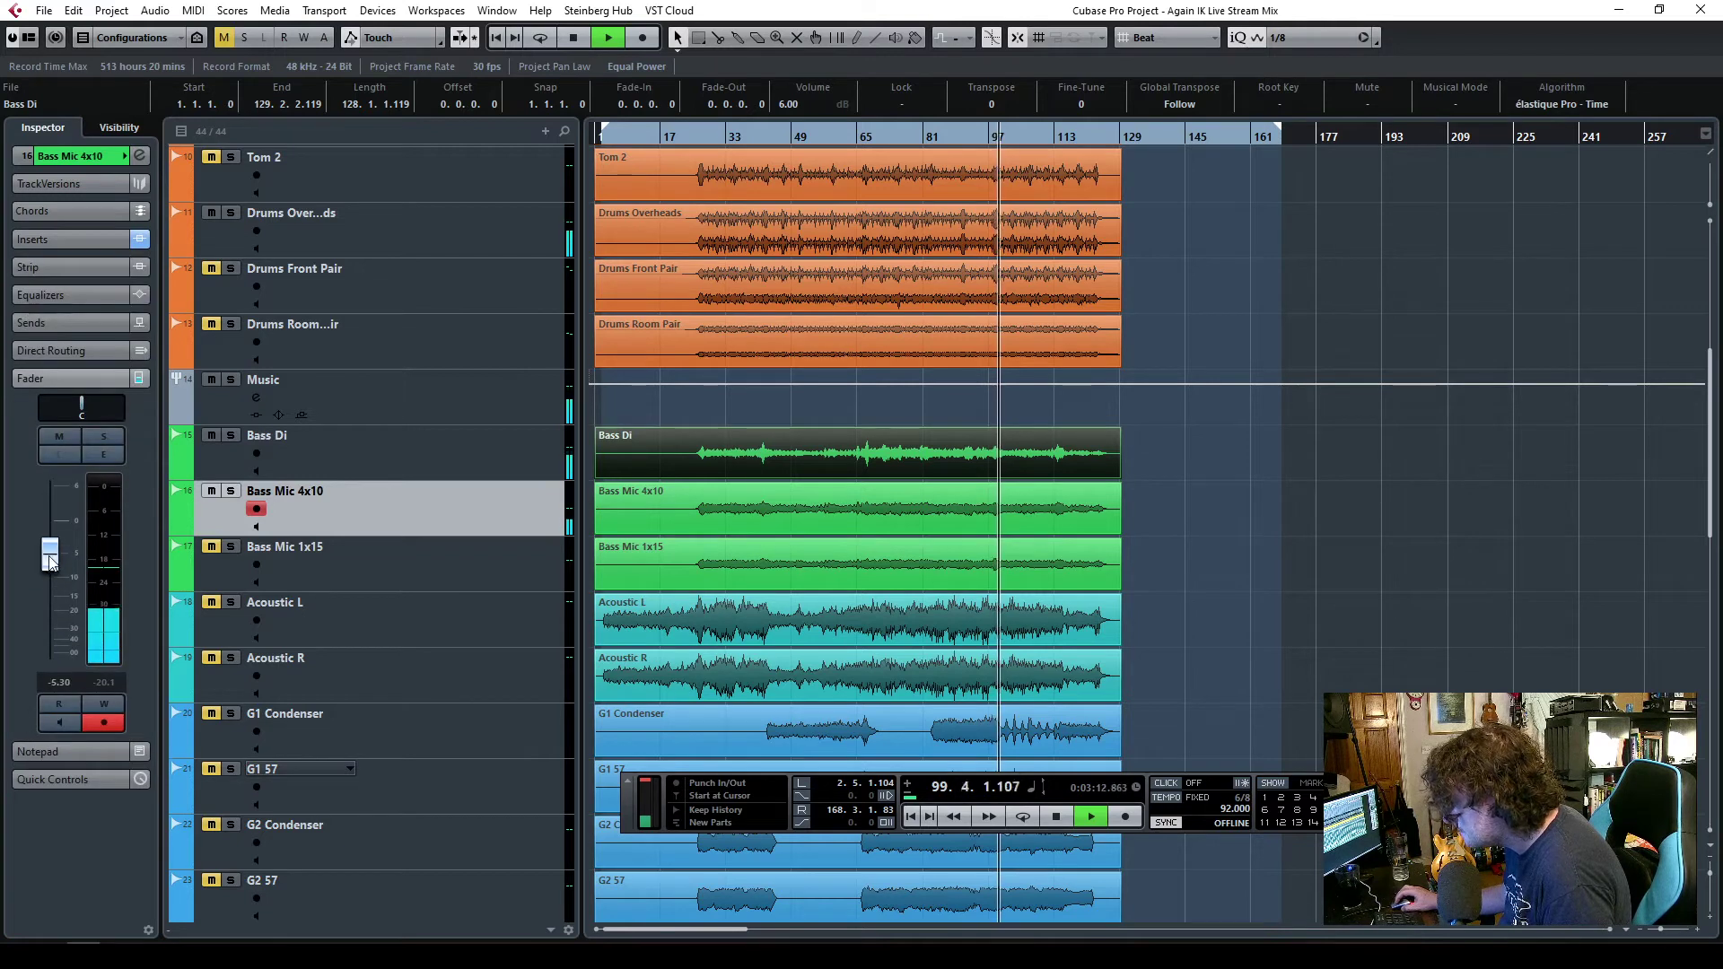
- Audition Bass Mic 1x15 in solo, stop playback, and clear its solo
{"action": "left_click", "coordinate": [229, 547]}
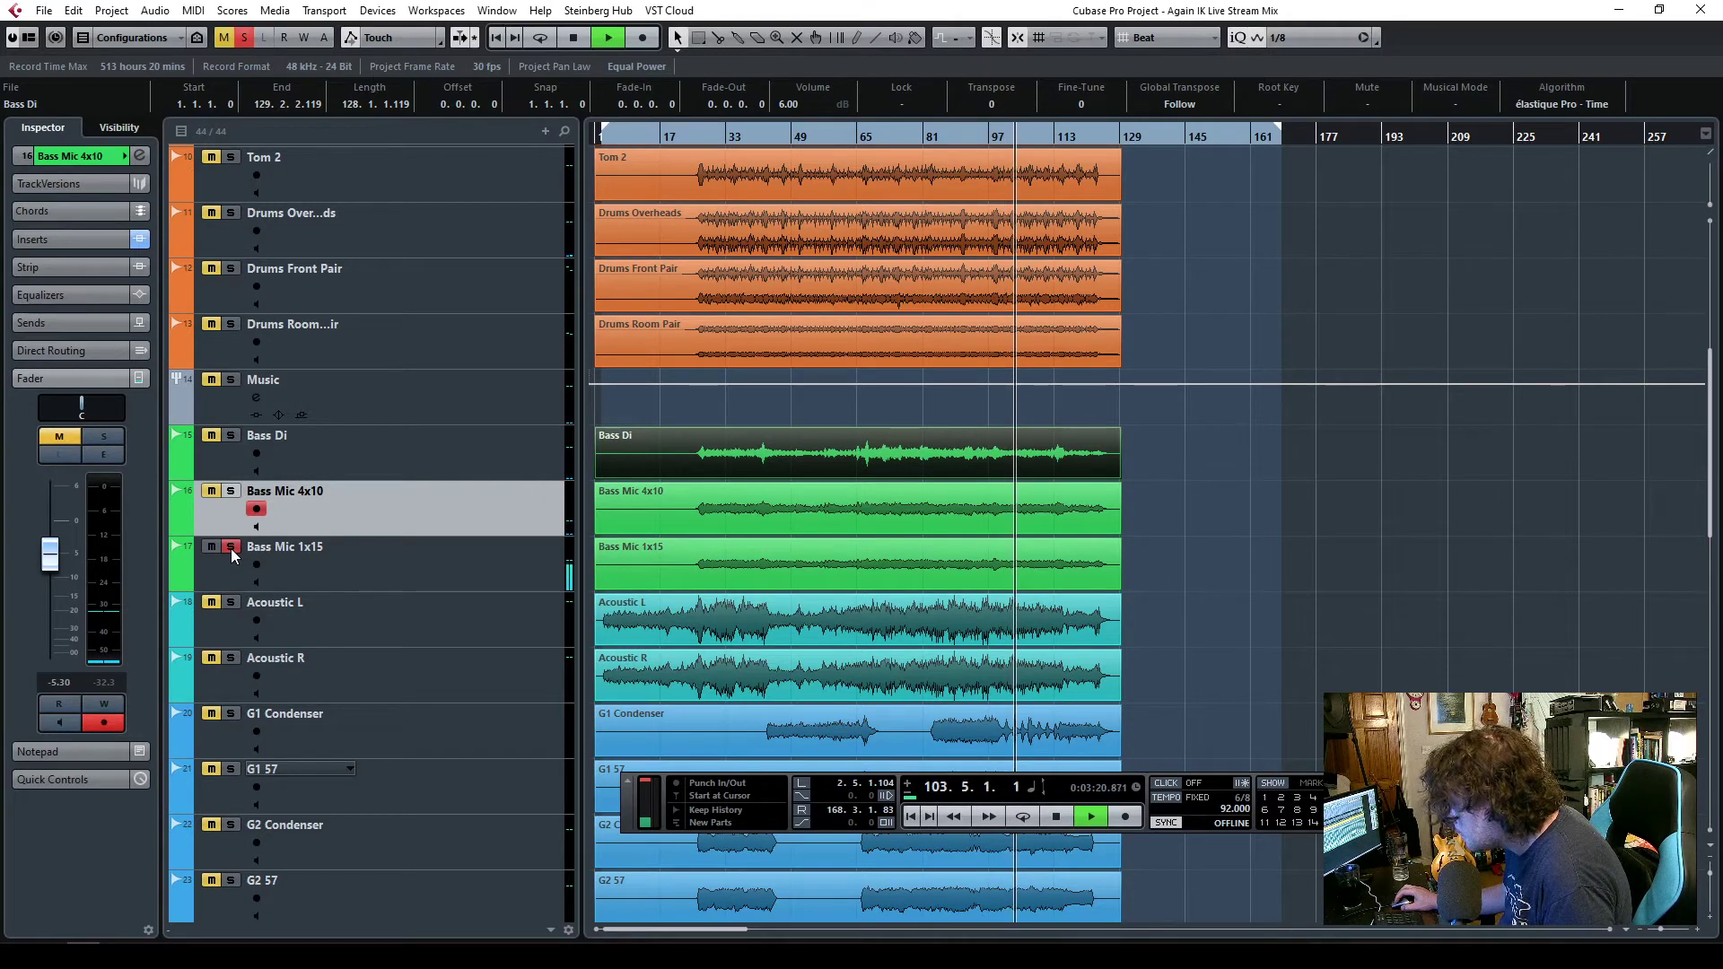
{"action": "key", "text": "space"}
{"action": "left_click", "coordinate": [229, 548]}
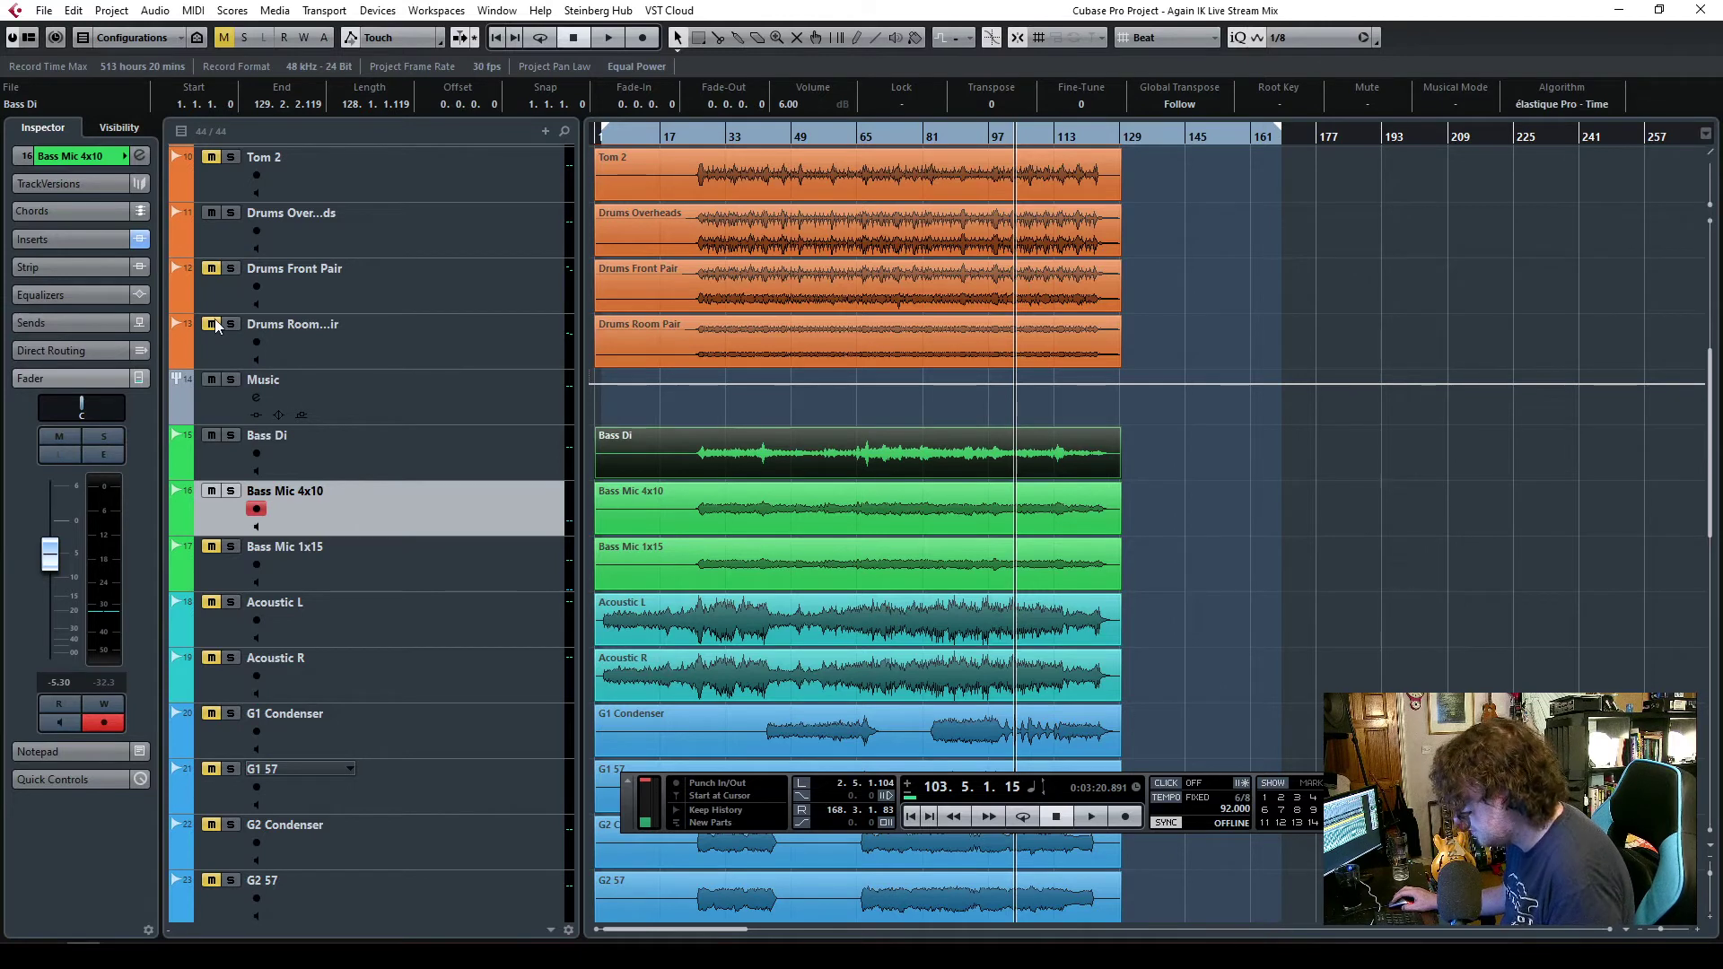
- Open the MixConsole and expand the Inserts rack for all channels
{"action": "key", "text": "F3"}
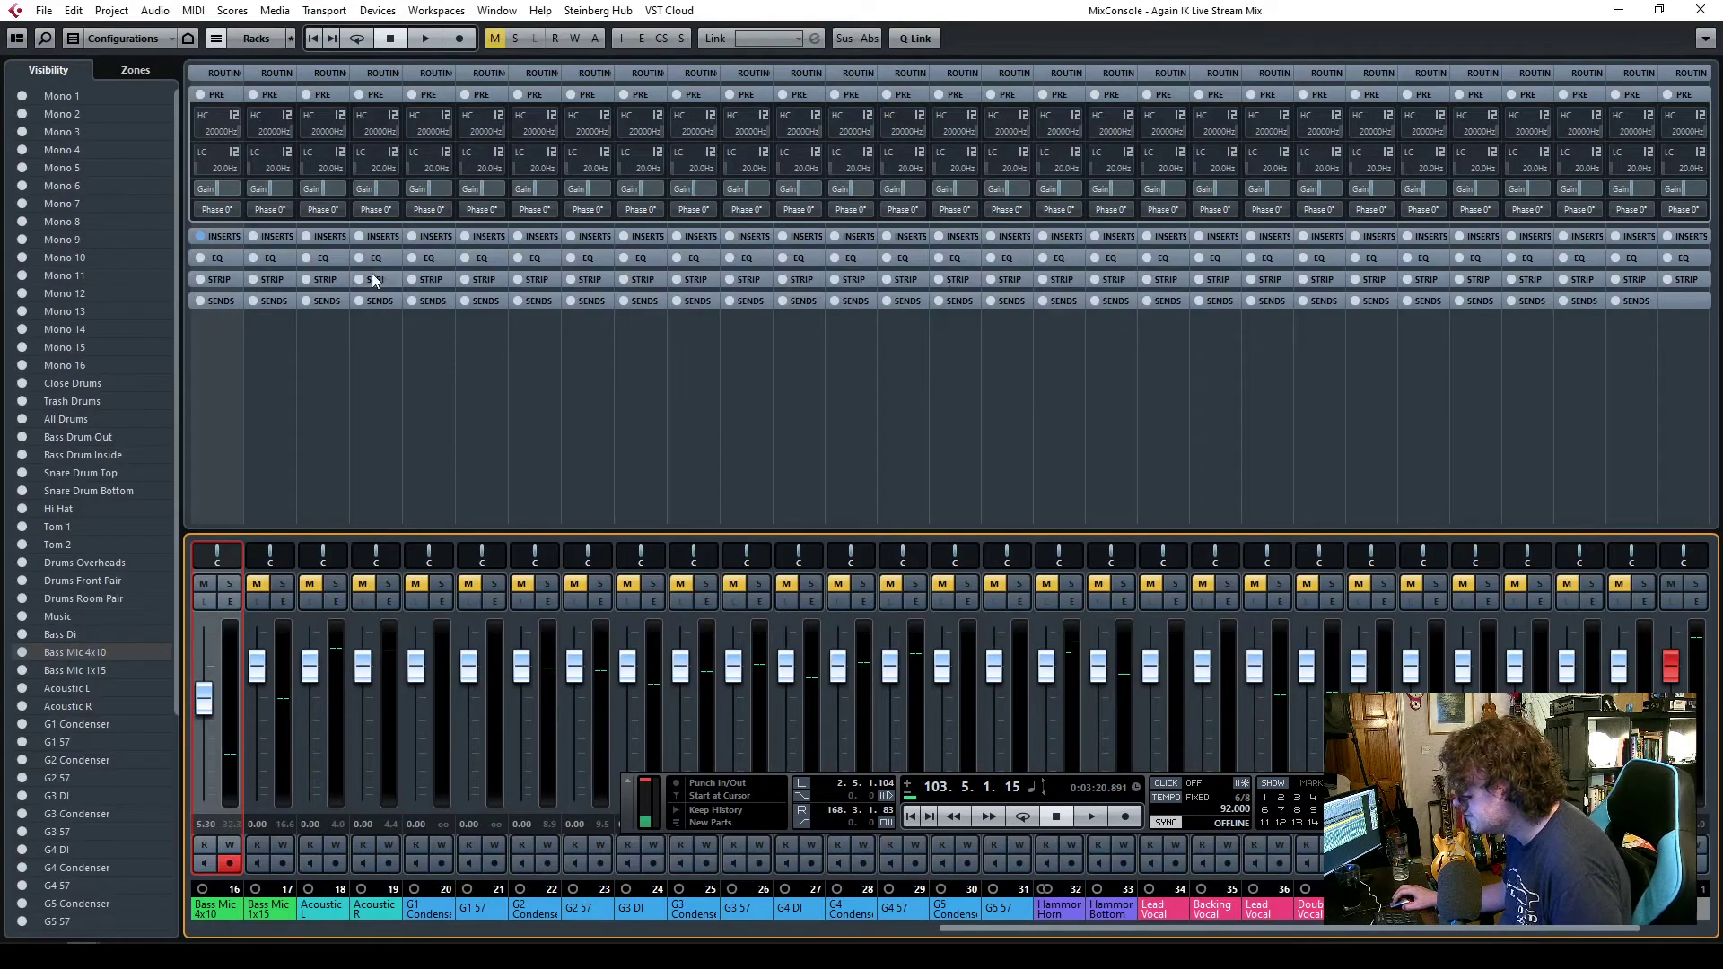
{"action": "left_click", "coordinate": [481, 237]}
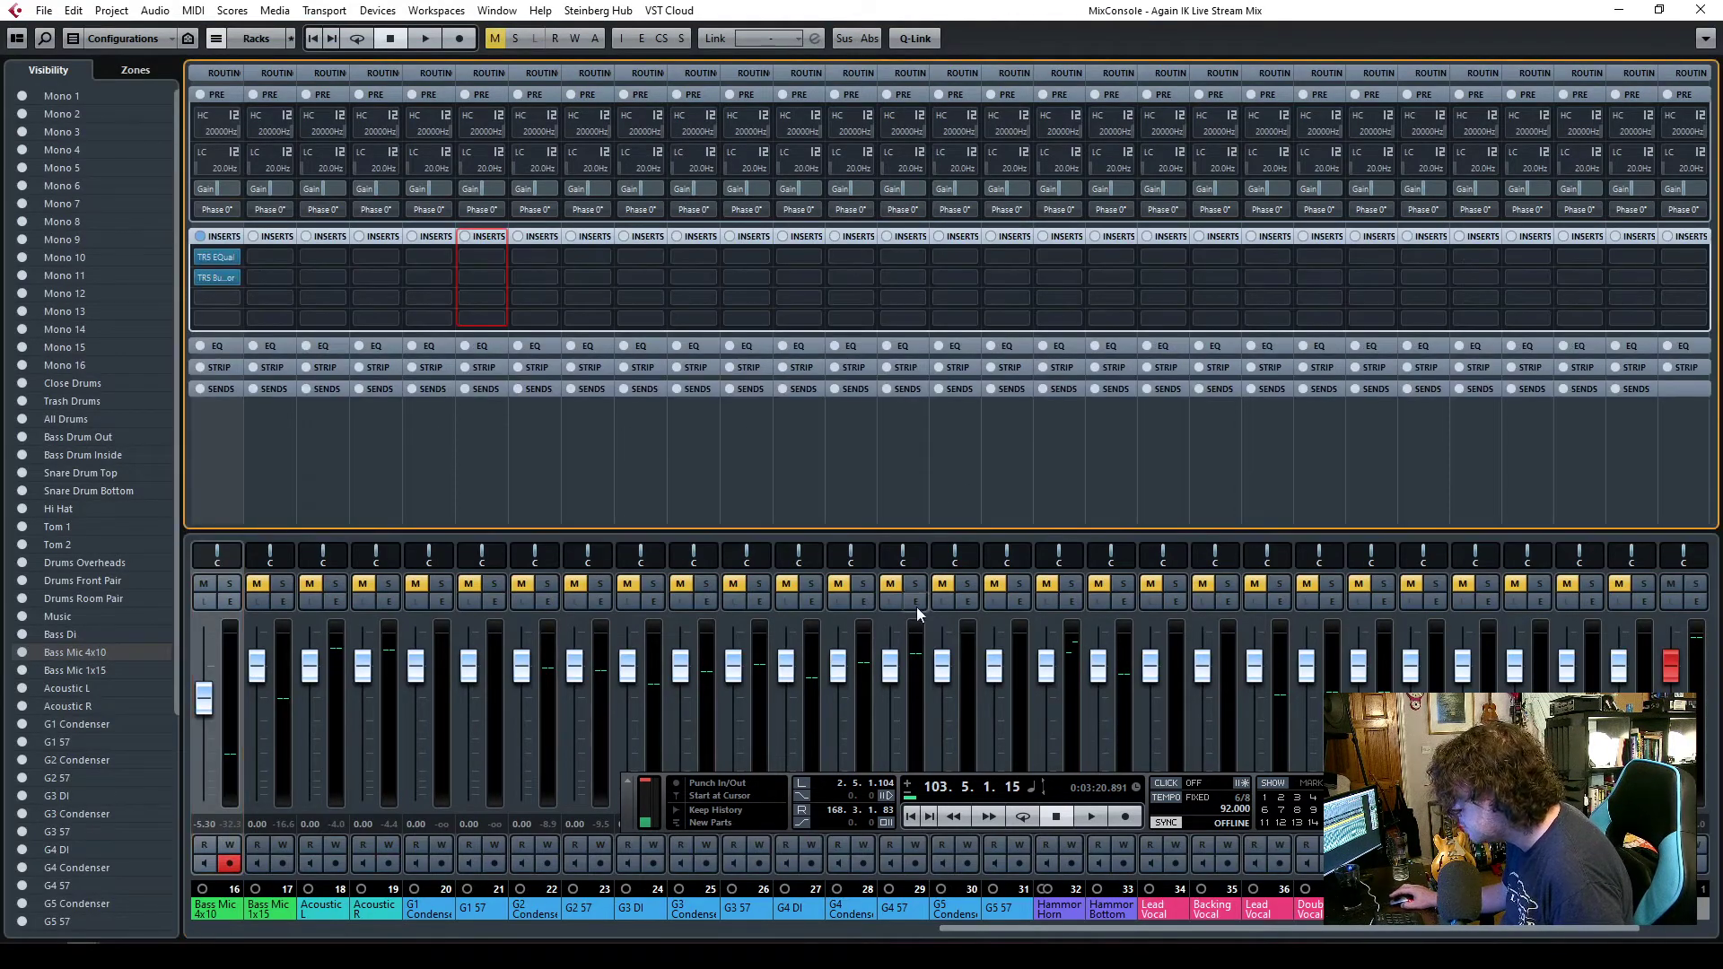
- Move the TR5 EQual and TR5 Bus Compressor inserts from Bass Mic 4x10 to Bass Mic 1x15, and close the MixConsole
{"action": "left_click", "coordinate": [1055, 491]}
{"action": "left_click_drag", "start_coordinate": [998, 933], "coordinate": [588, 933]}
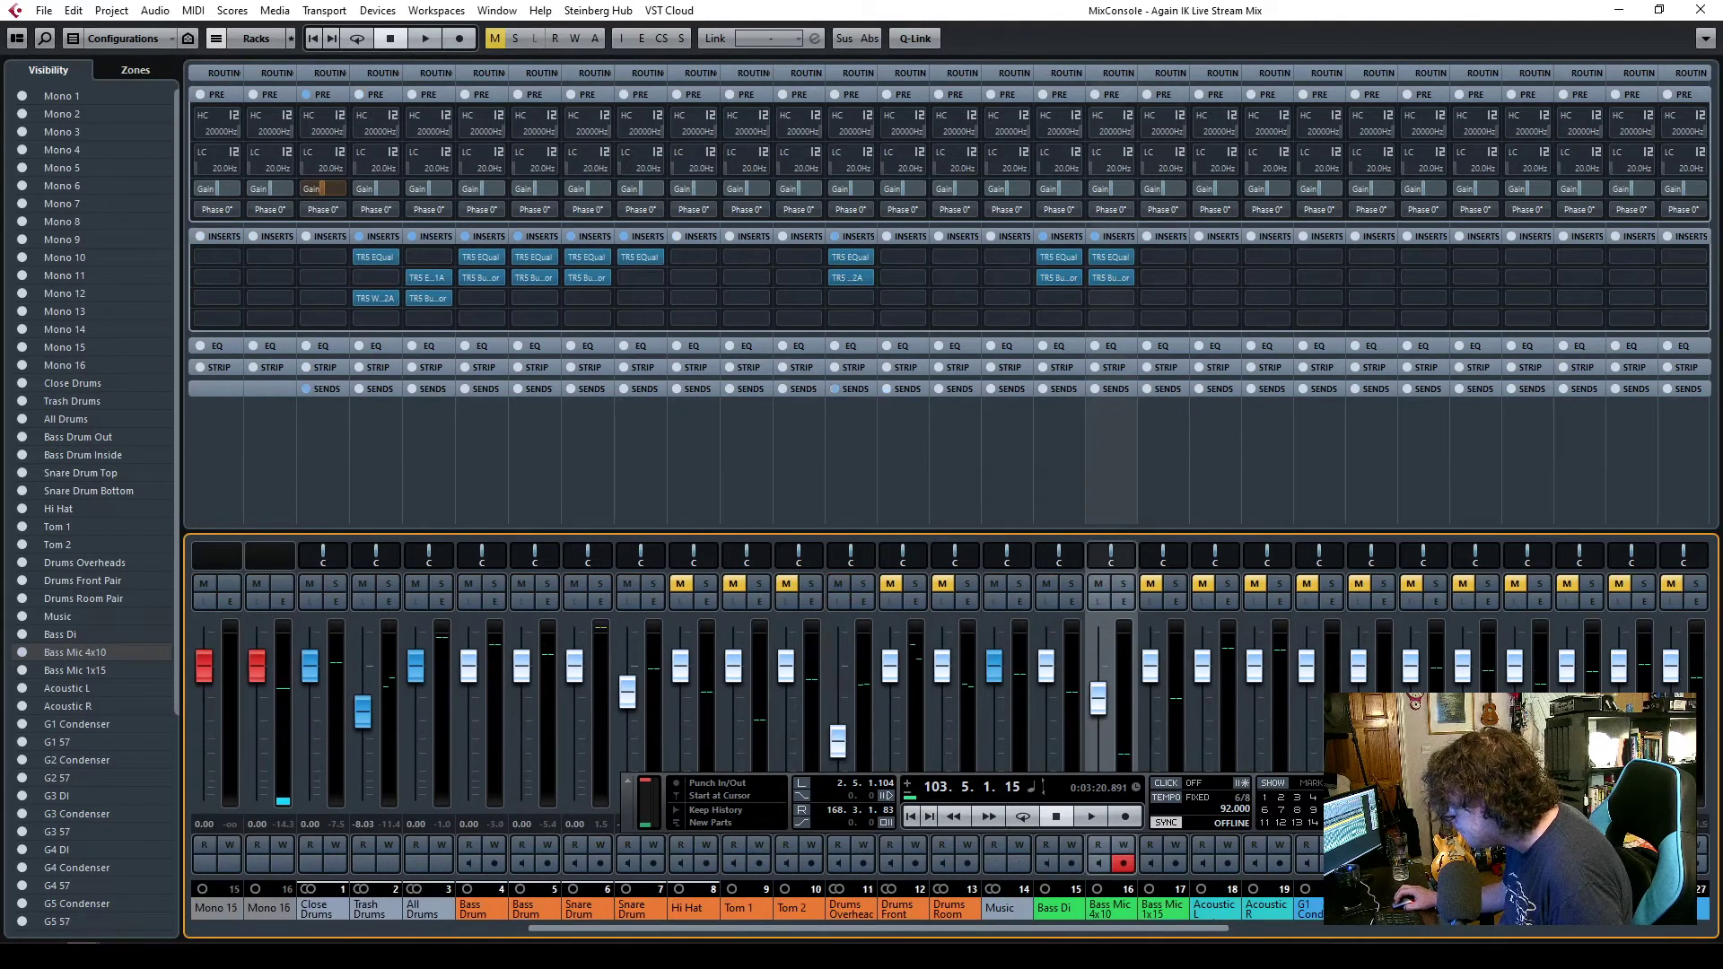
{"action": "scroll", "coordinate": [885, 917], "scroll_direction": "right", "scroll_amount": 2}
{"action": "left_click_drag", "start_coordinate": [1012, 259], "coordinate": [1056, 257]}
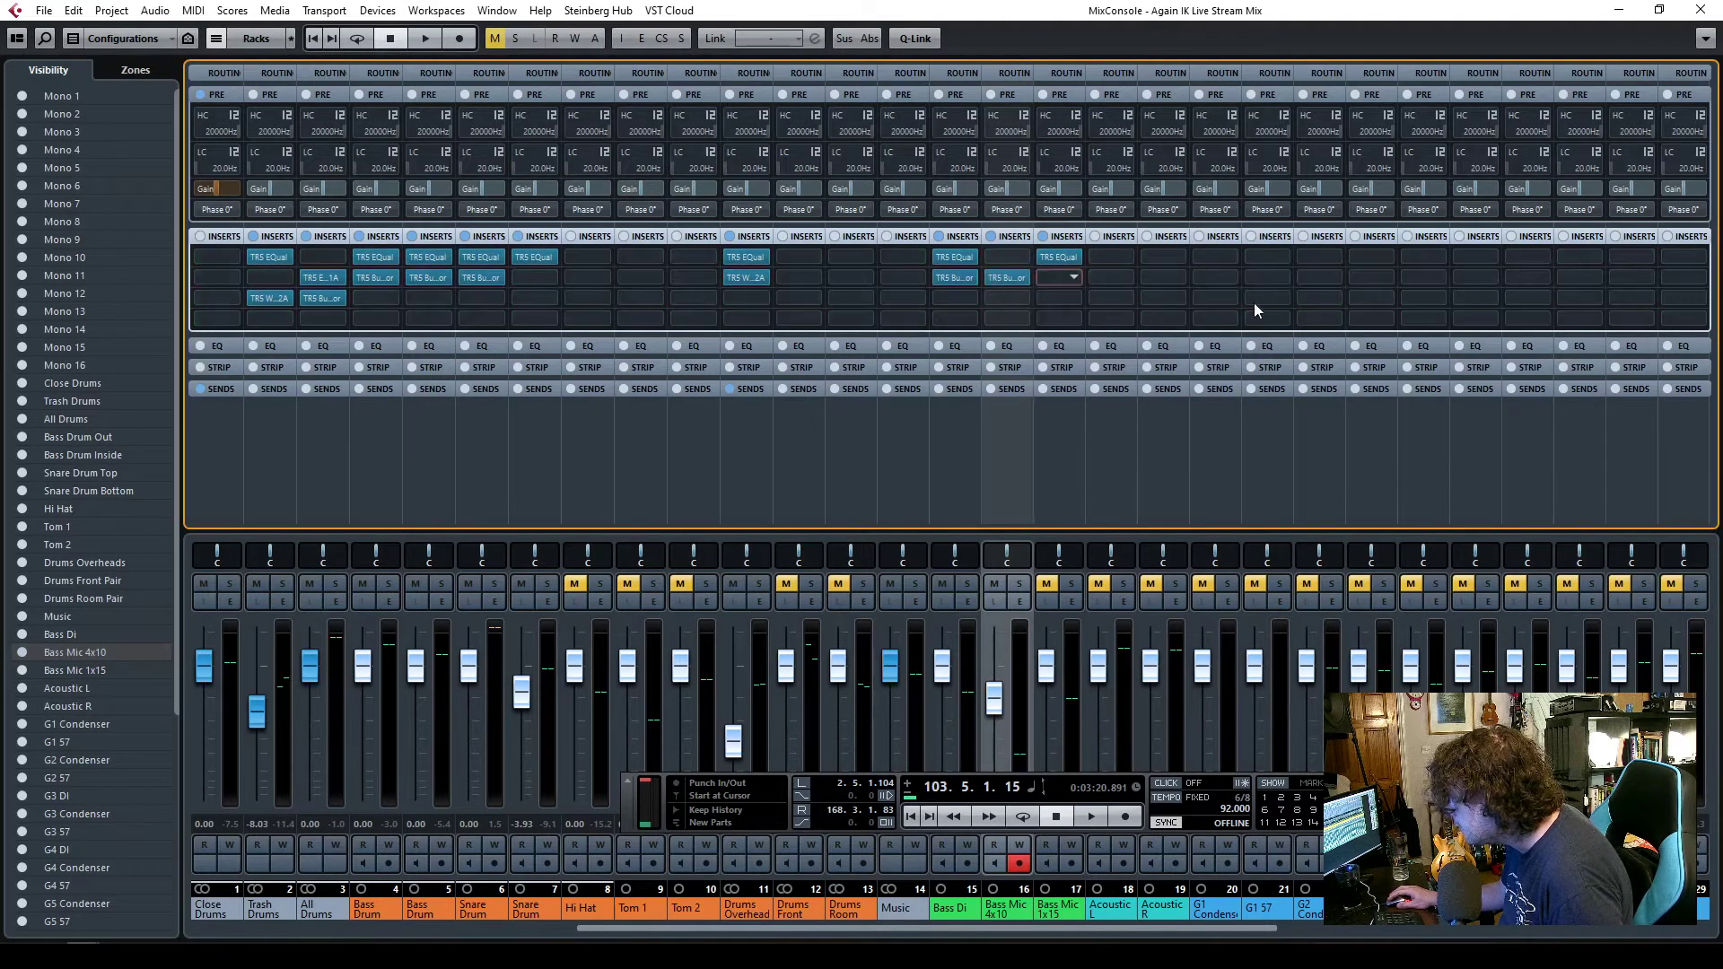
{"action": "left_click", "coordinate": [1705, 11]}
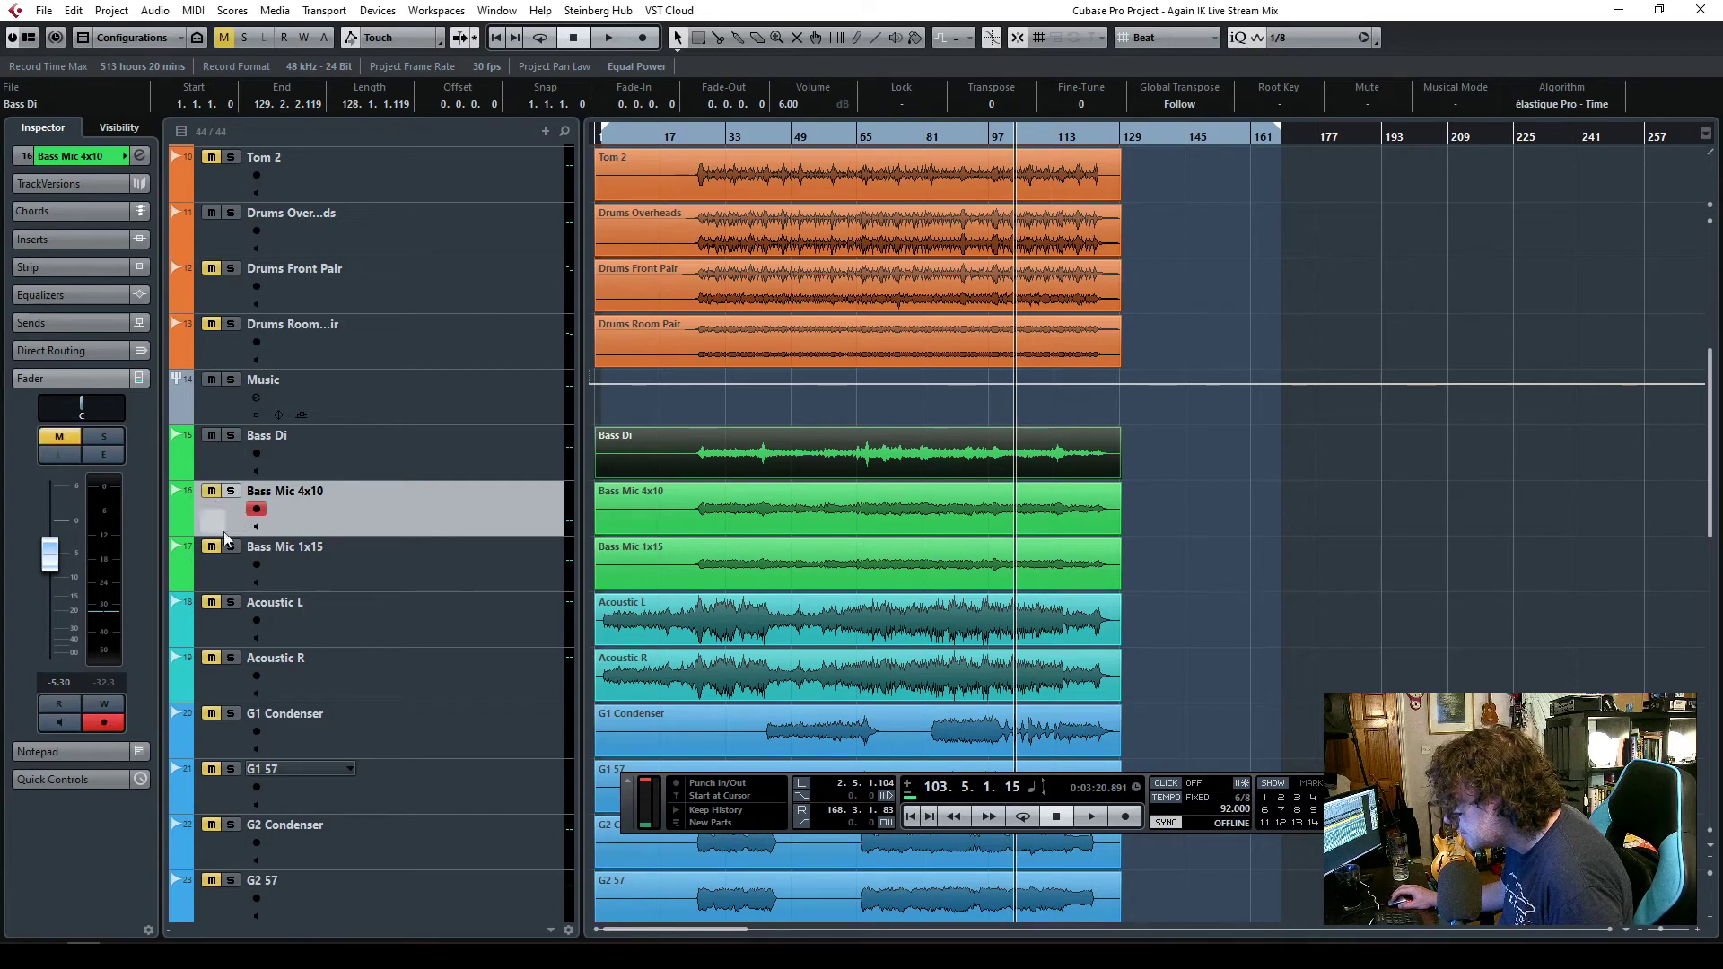
- Unmute Bass Mic 1x15 and route its output to the Music group
{"action": "left_click", "coordinate": [389, 572]}
{"action": "left_click", "coordinate": [78, 158]}
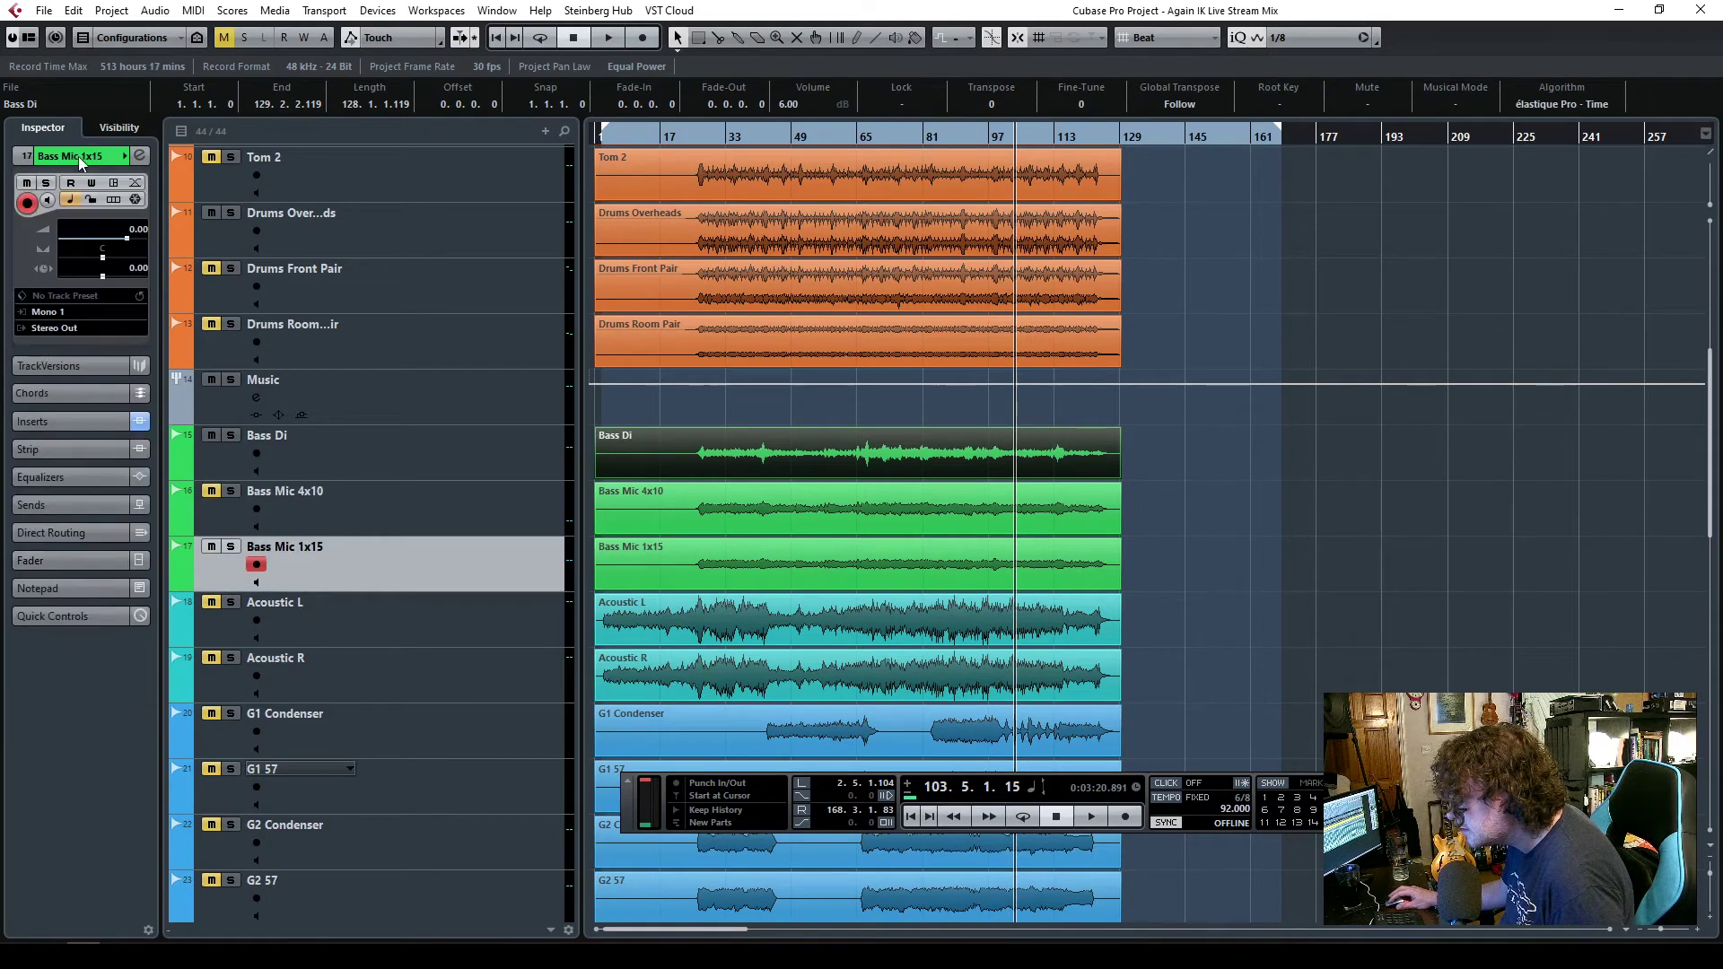
{"action": "left_click", "coordinate": [78, 328]}
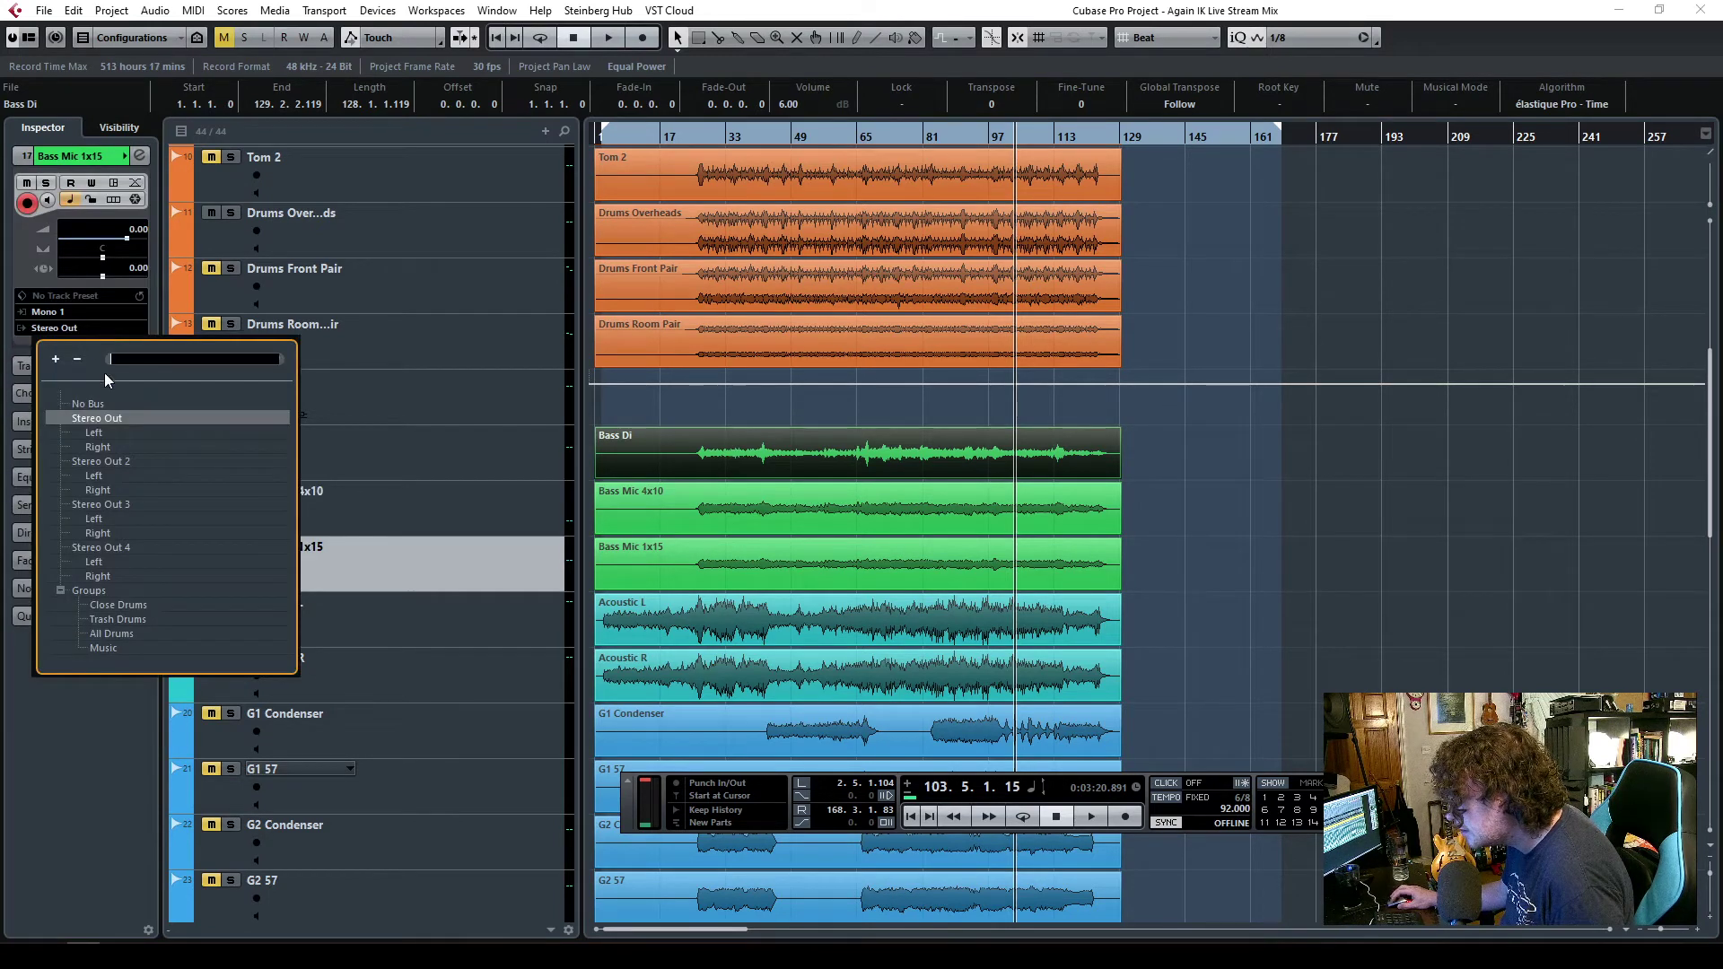
{"action": "left_click", "coordinate": [104, 649]}
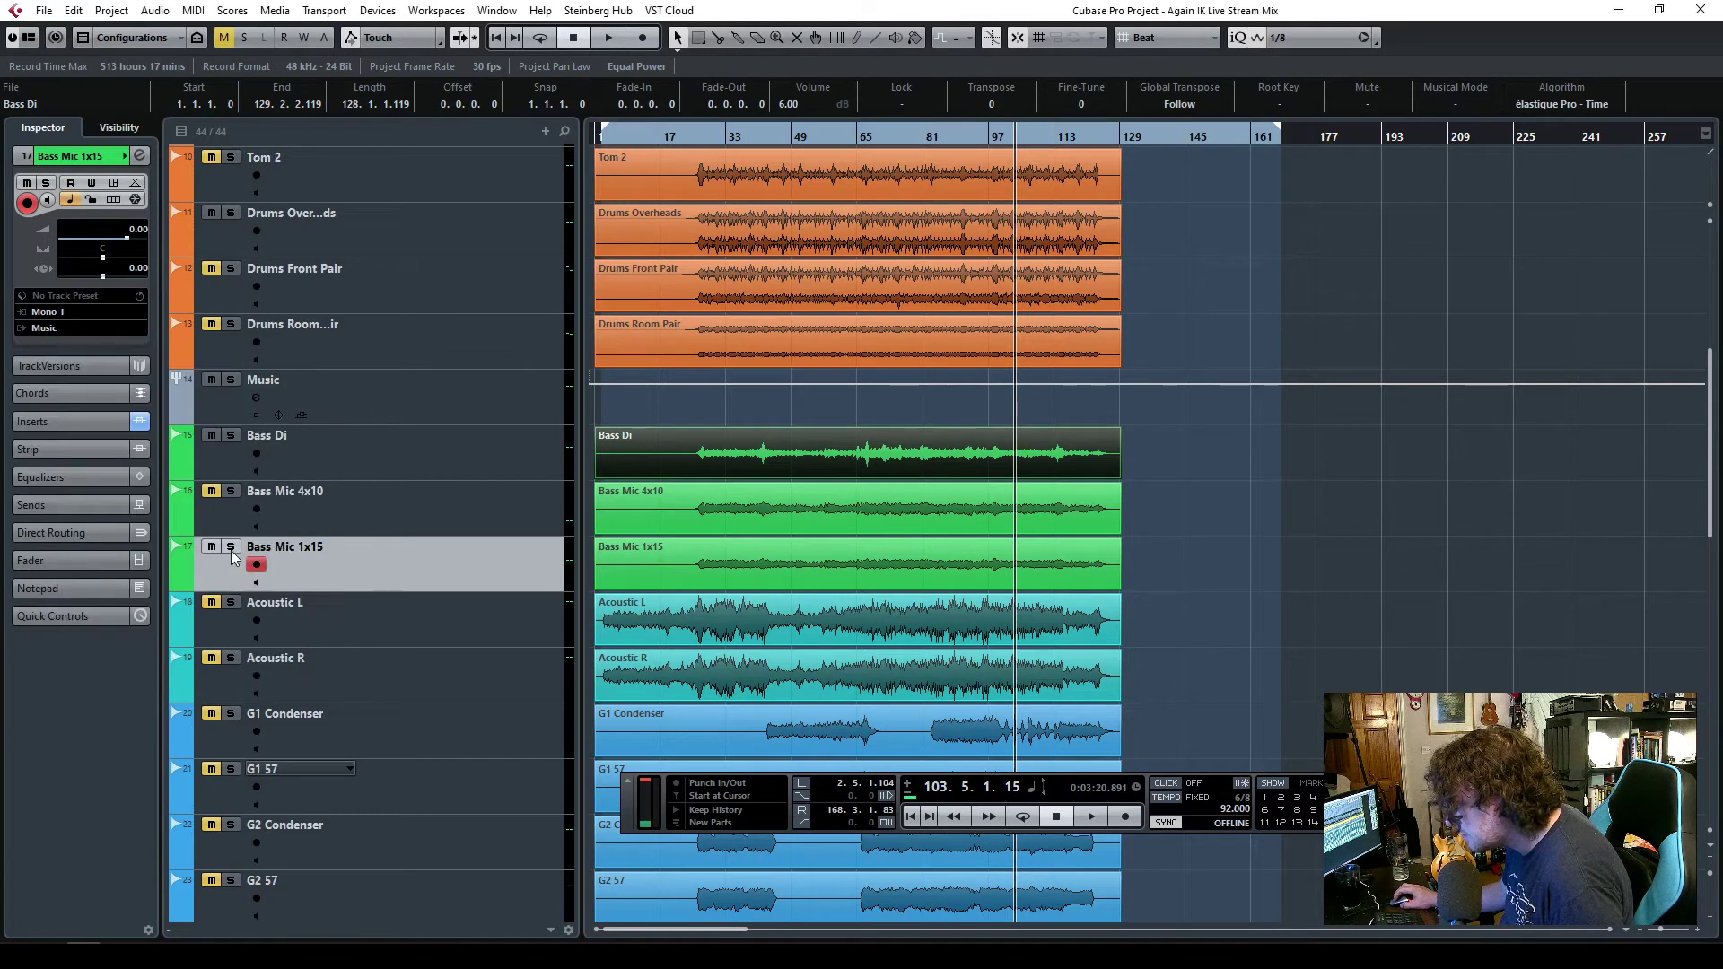
- While auditioning Bass Mic 1x15 in solo, set its TR5 EQual band 3 to 7.9 dB from about 224 Hz and the low-cut filter to 338 Hz
{"action": "left_click", "coordinate": [709, 137]}
{"action": "left_click", "coordinate": [67, 421]}
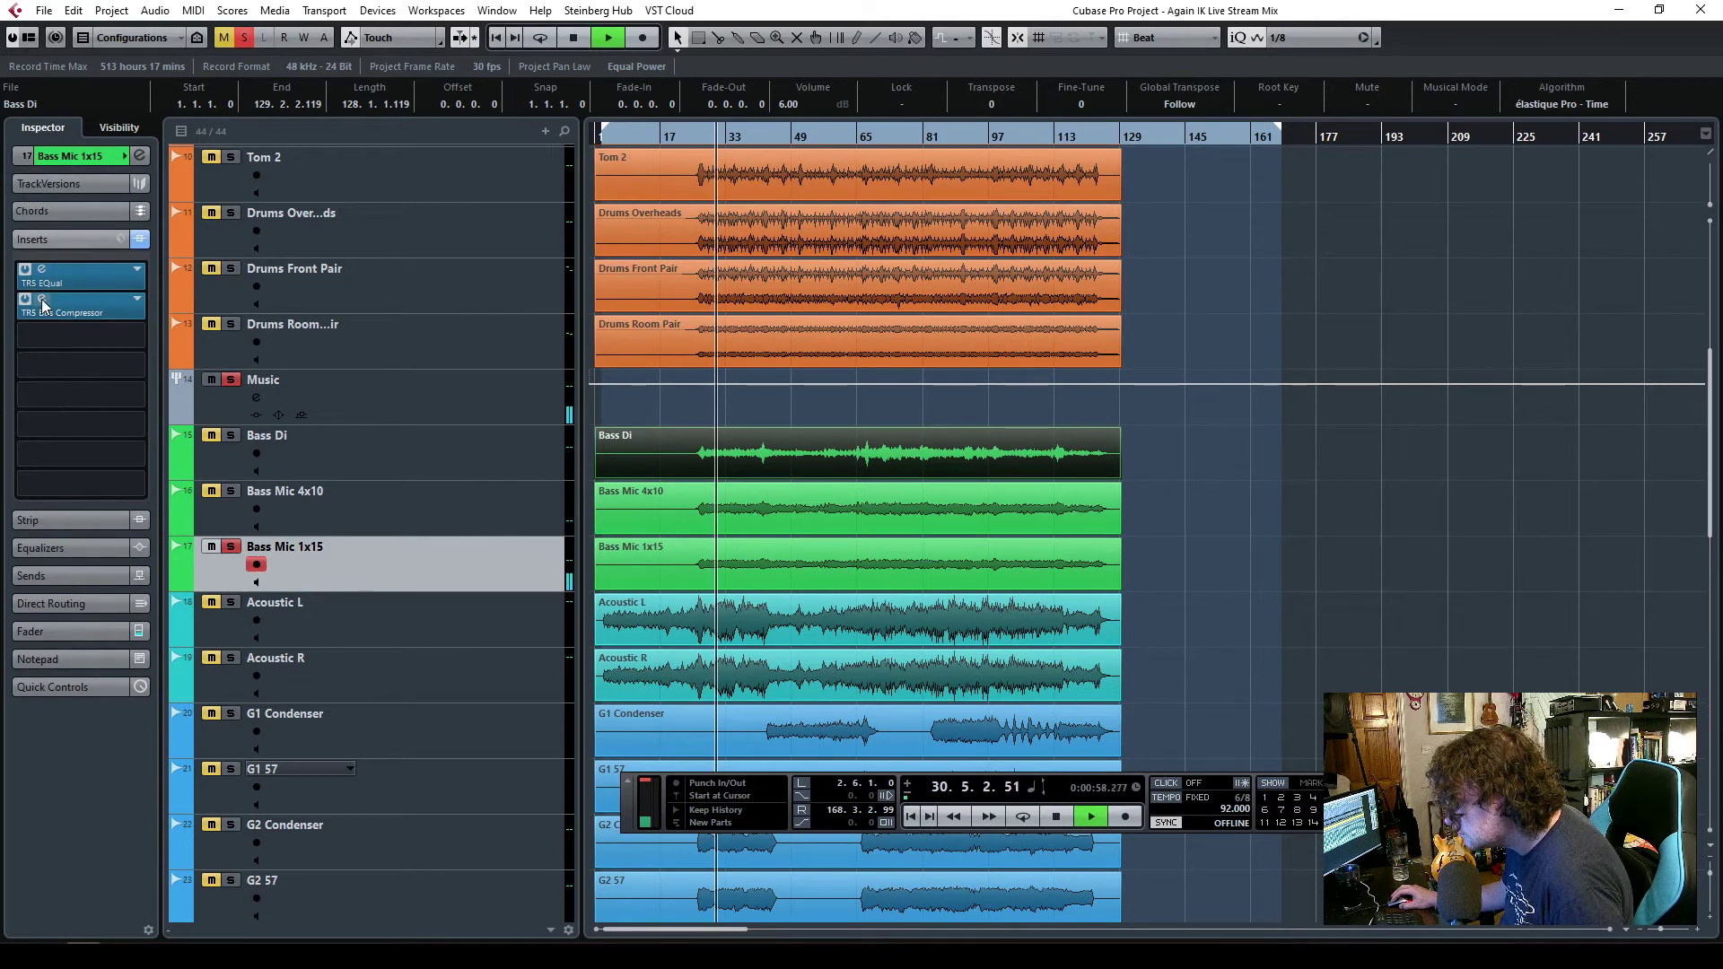
{"action": "left_click", "coordinate": [85, 286]}
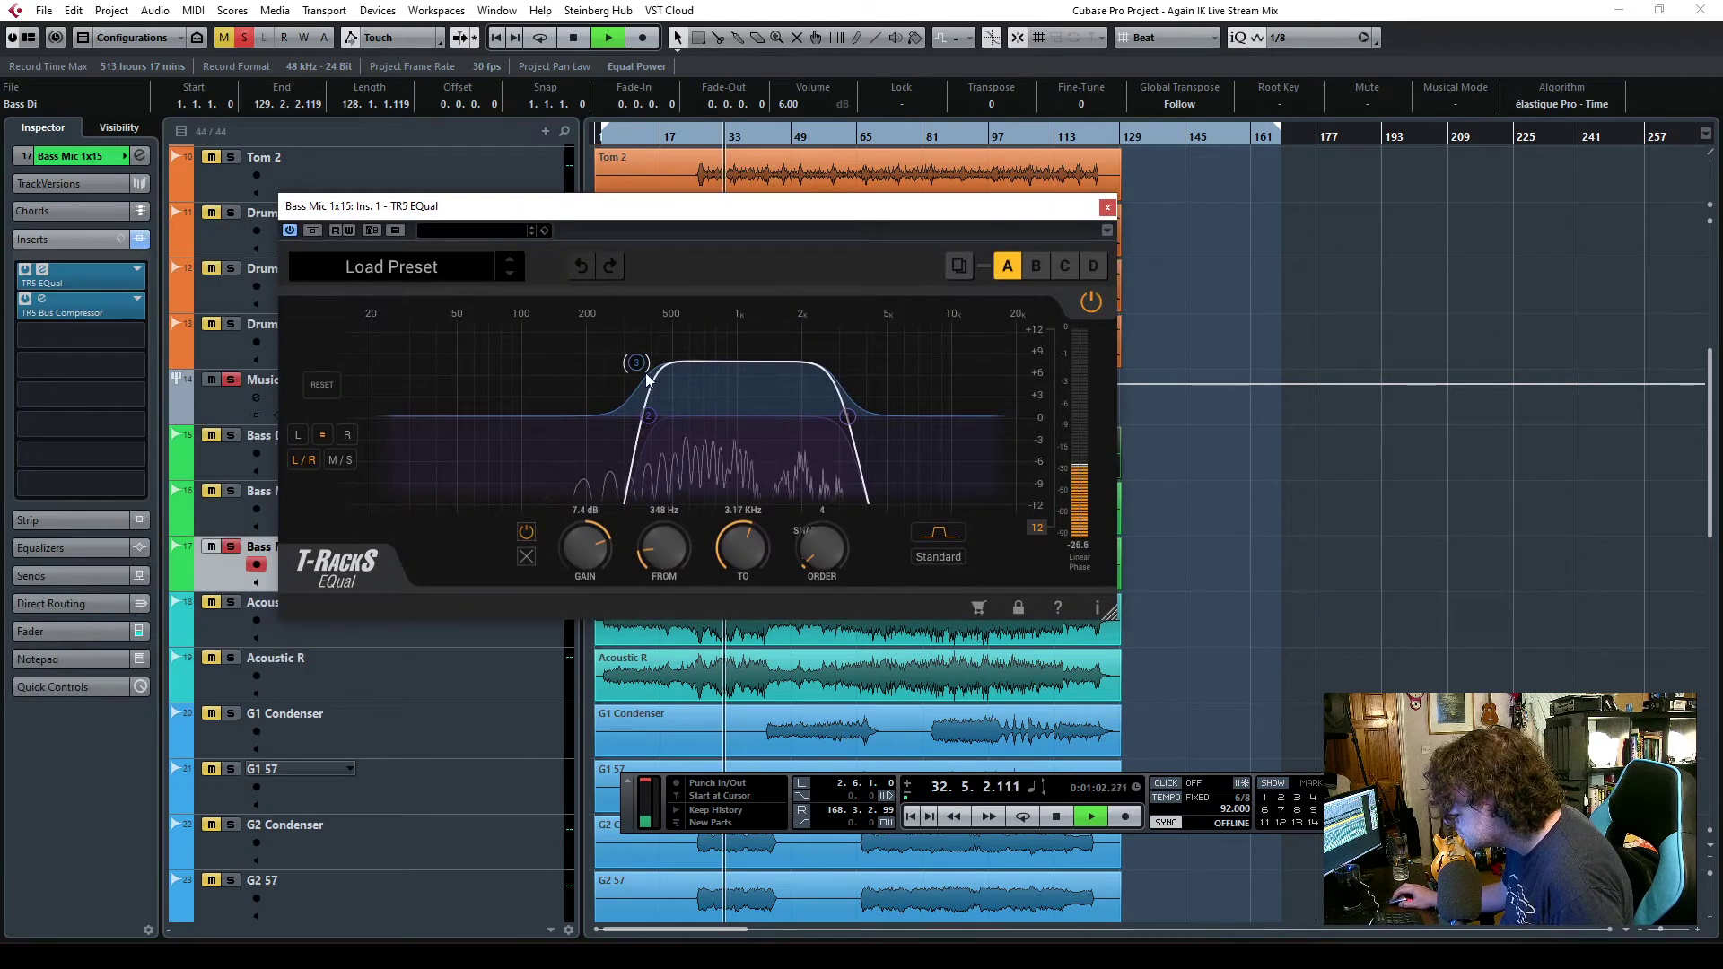
{"action": "left_click_drag", "start_coordinate": [636, 363], "coordinate": [596, 361]}
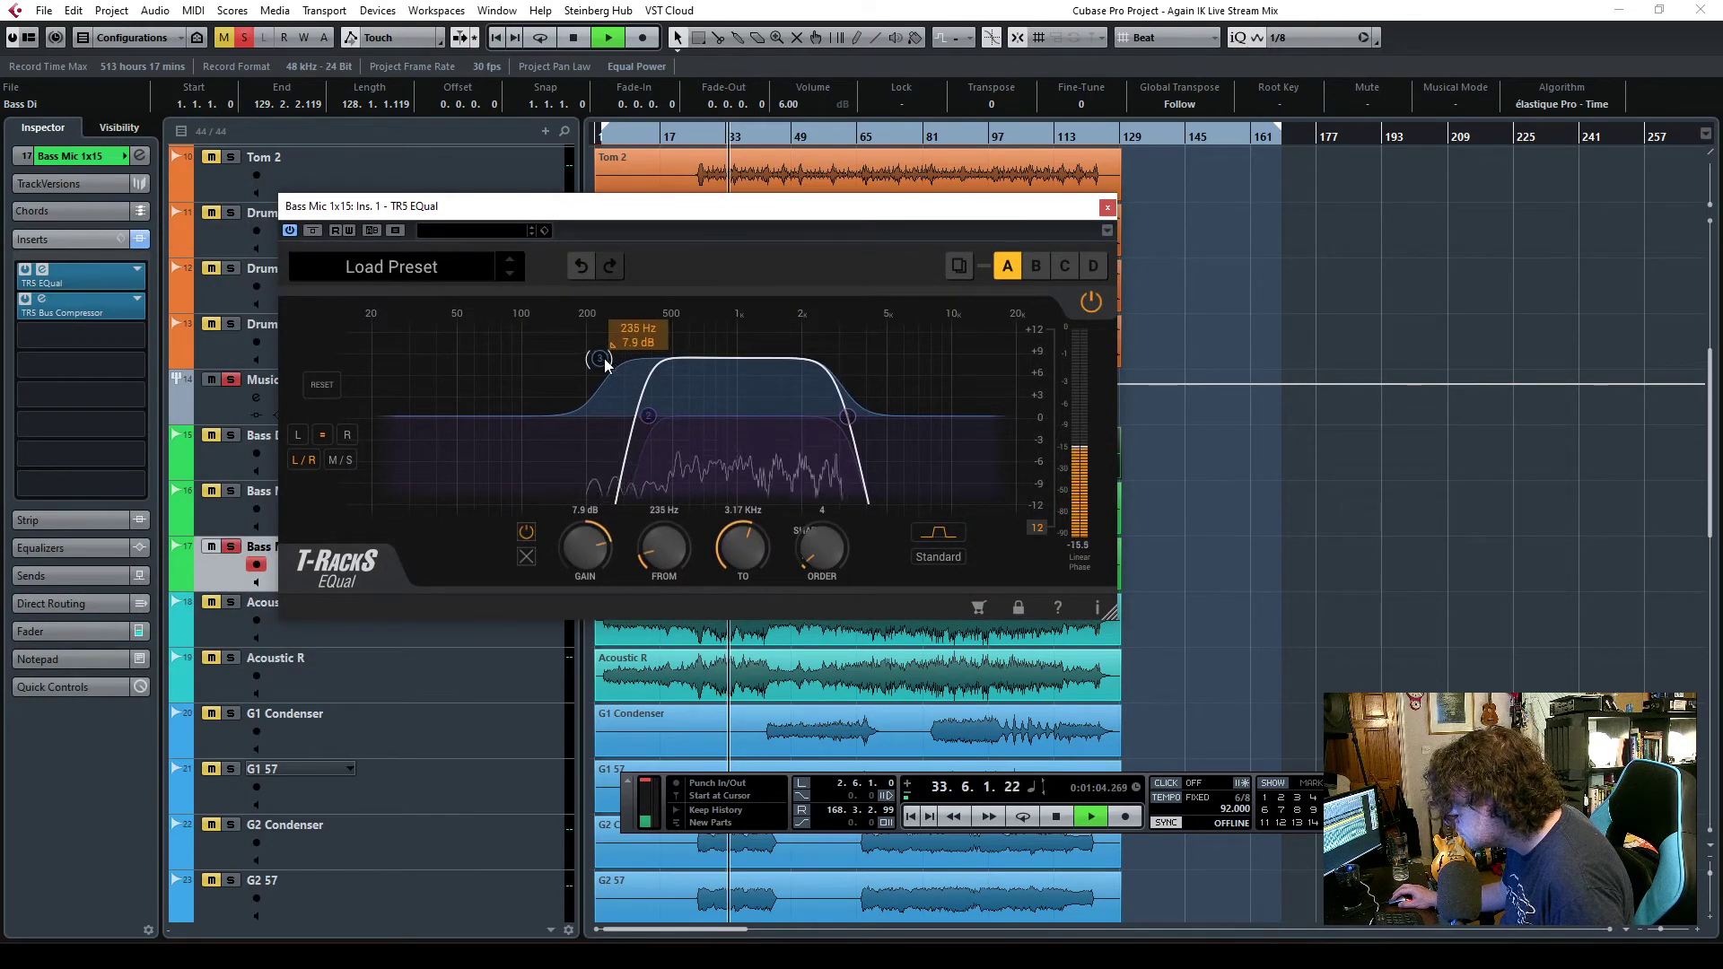
{"action": "scroll", "coordinate": [662, 550], "scroll_direction": "up", "scroll_amount": 1}
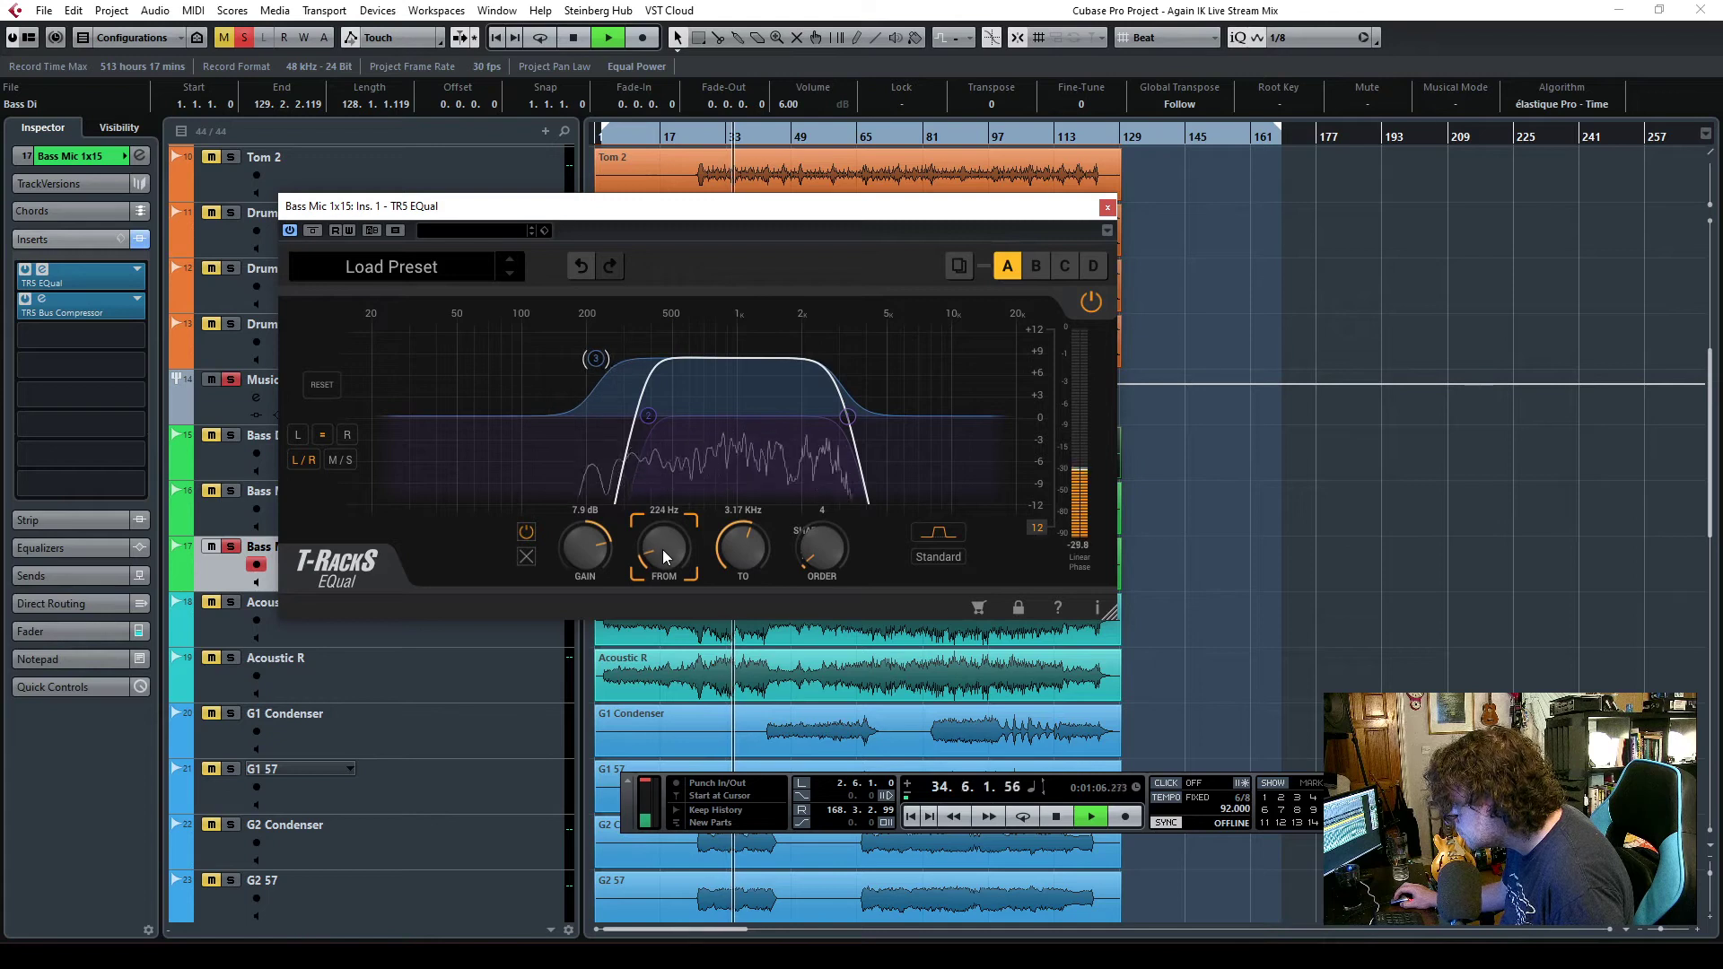
{"action": "mouse_move", "coordinate": [650, 423]}
{"action": "left_mouse_down"}
{"action": "mouse_move", "coordinate": [621, 424]}
{"action": "mouse_move", "coordinate": [638, 420]}
{"action": "left_mouse_up"}
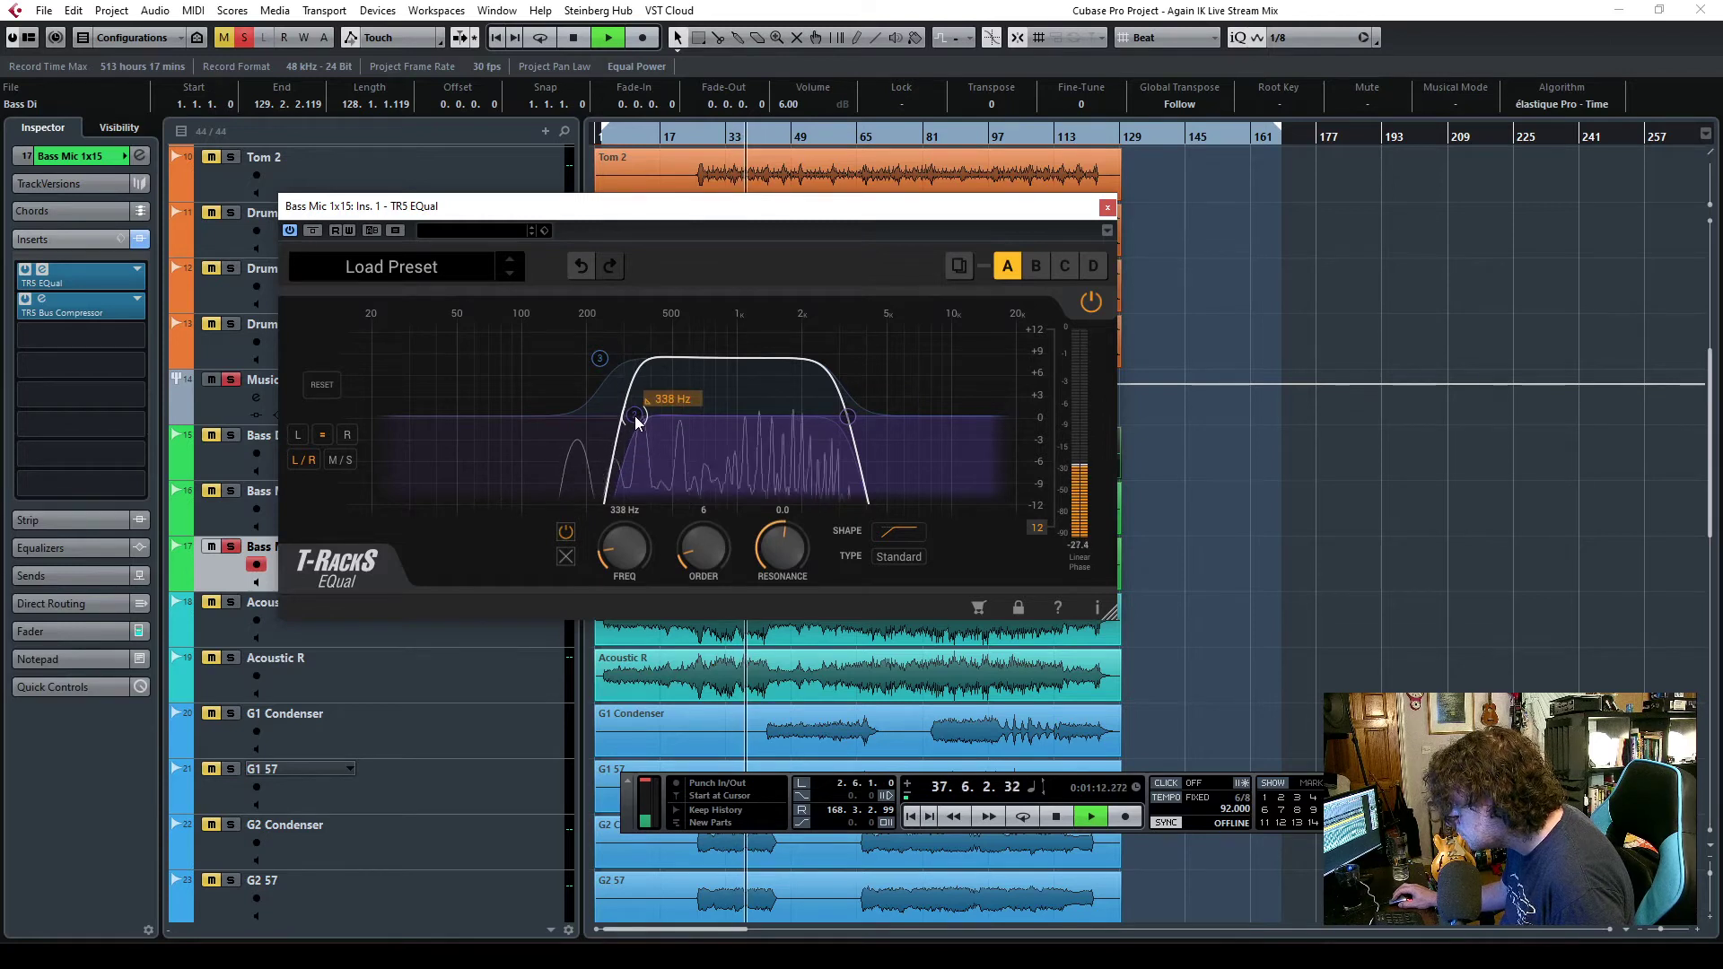
{"action": "left_click", "coordinate": [1106, 210]}
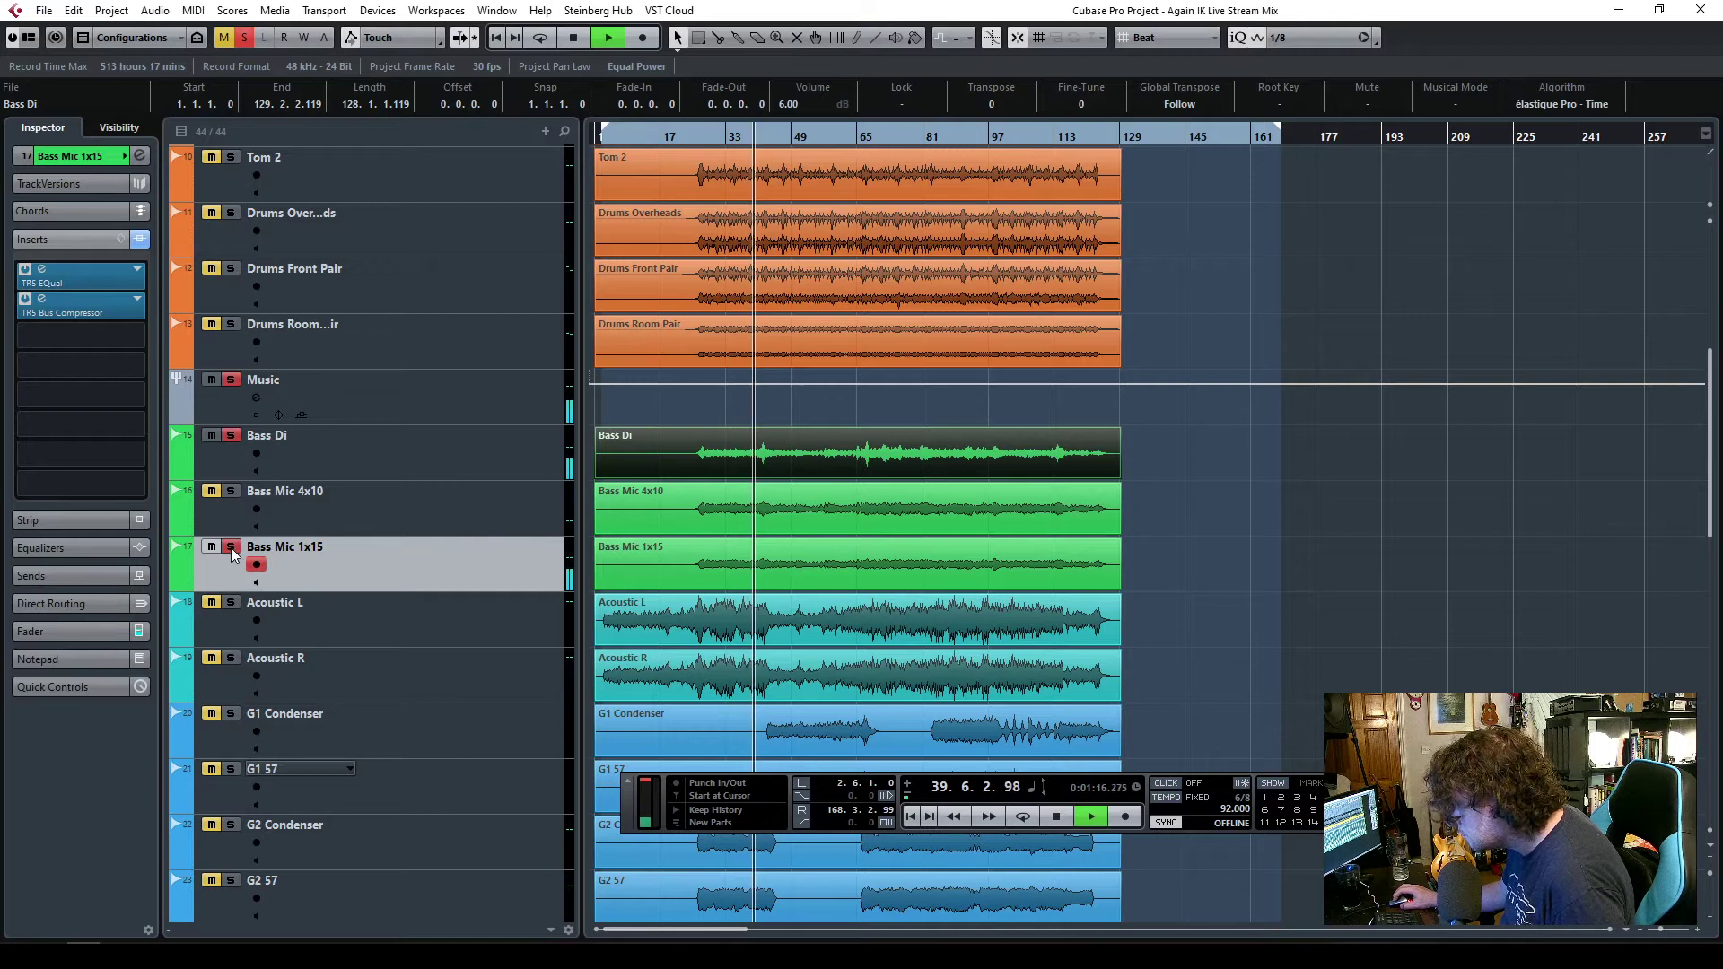
- Set the volume of Bass Mic 1x15 to -5.30 dB against the soloed Bass Di, and clear all solos
{"action": "left_click", "coordinate": [126, 631]}
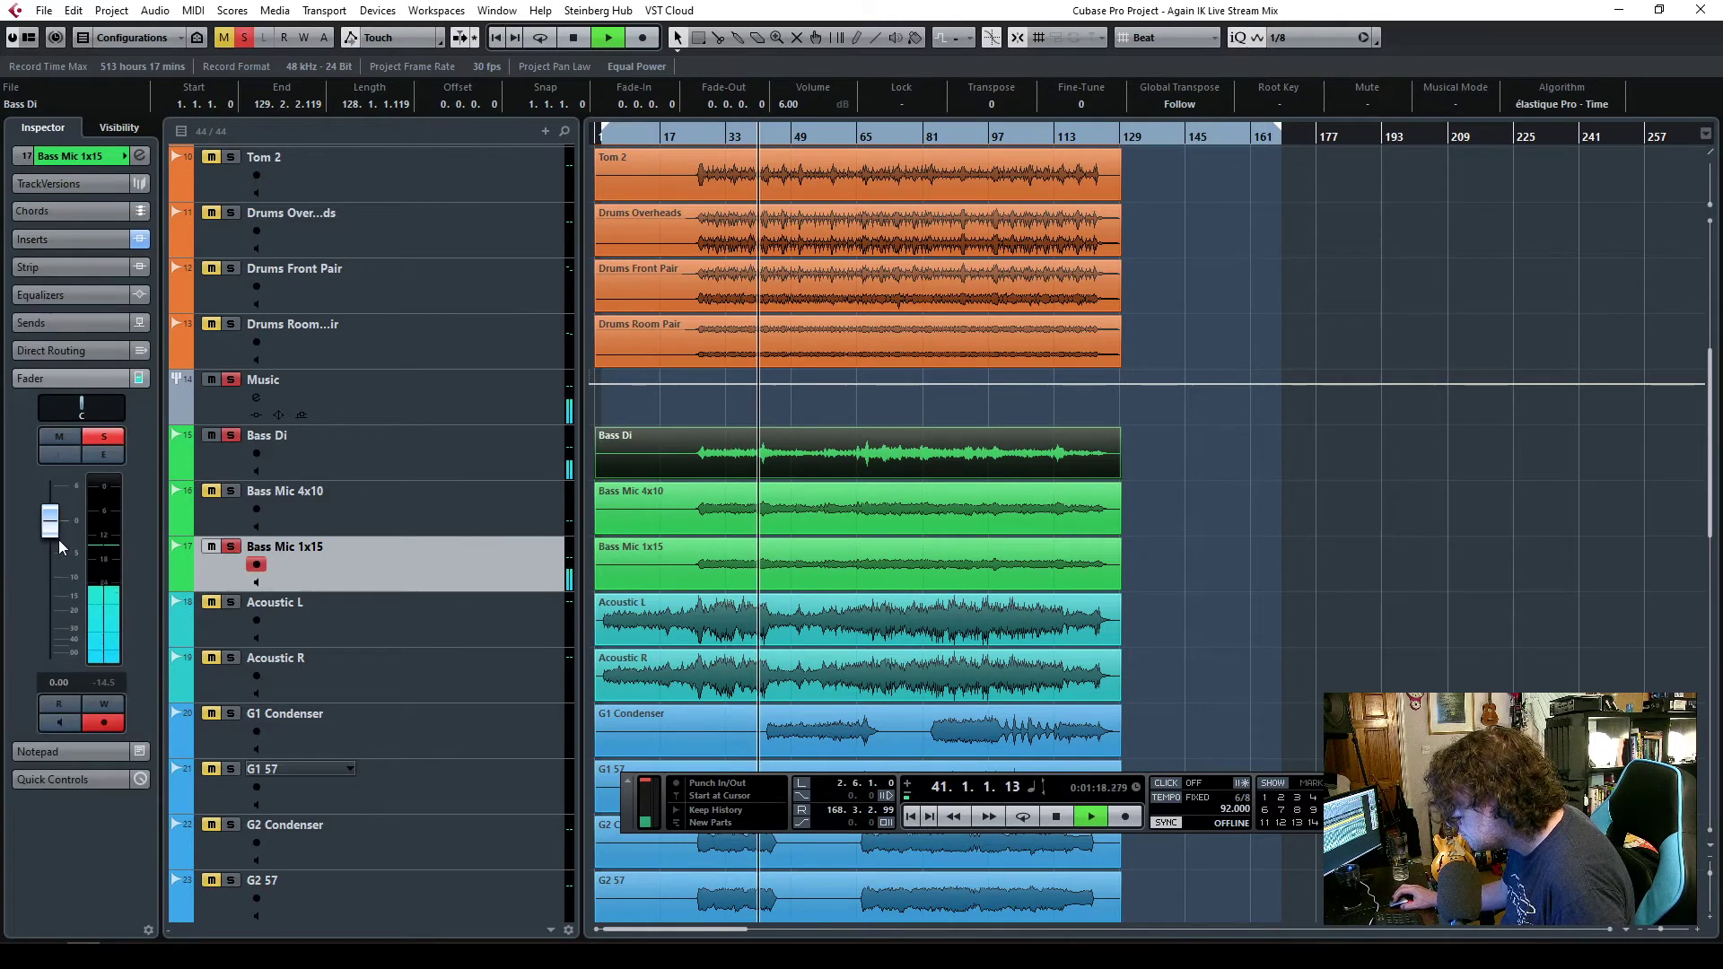
{"action": "left_click_drag", "start_coordinate": [52, 578], "coordinate": [51, 584]}
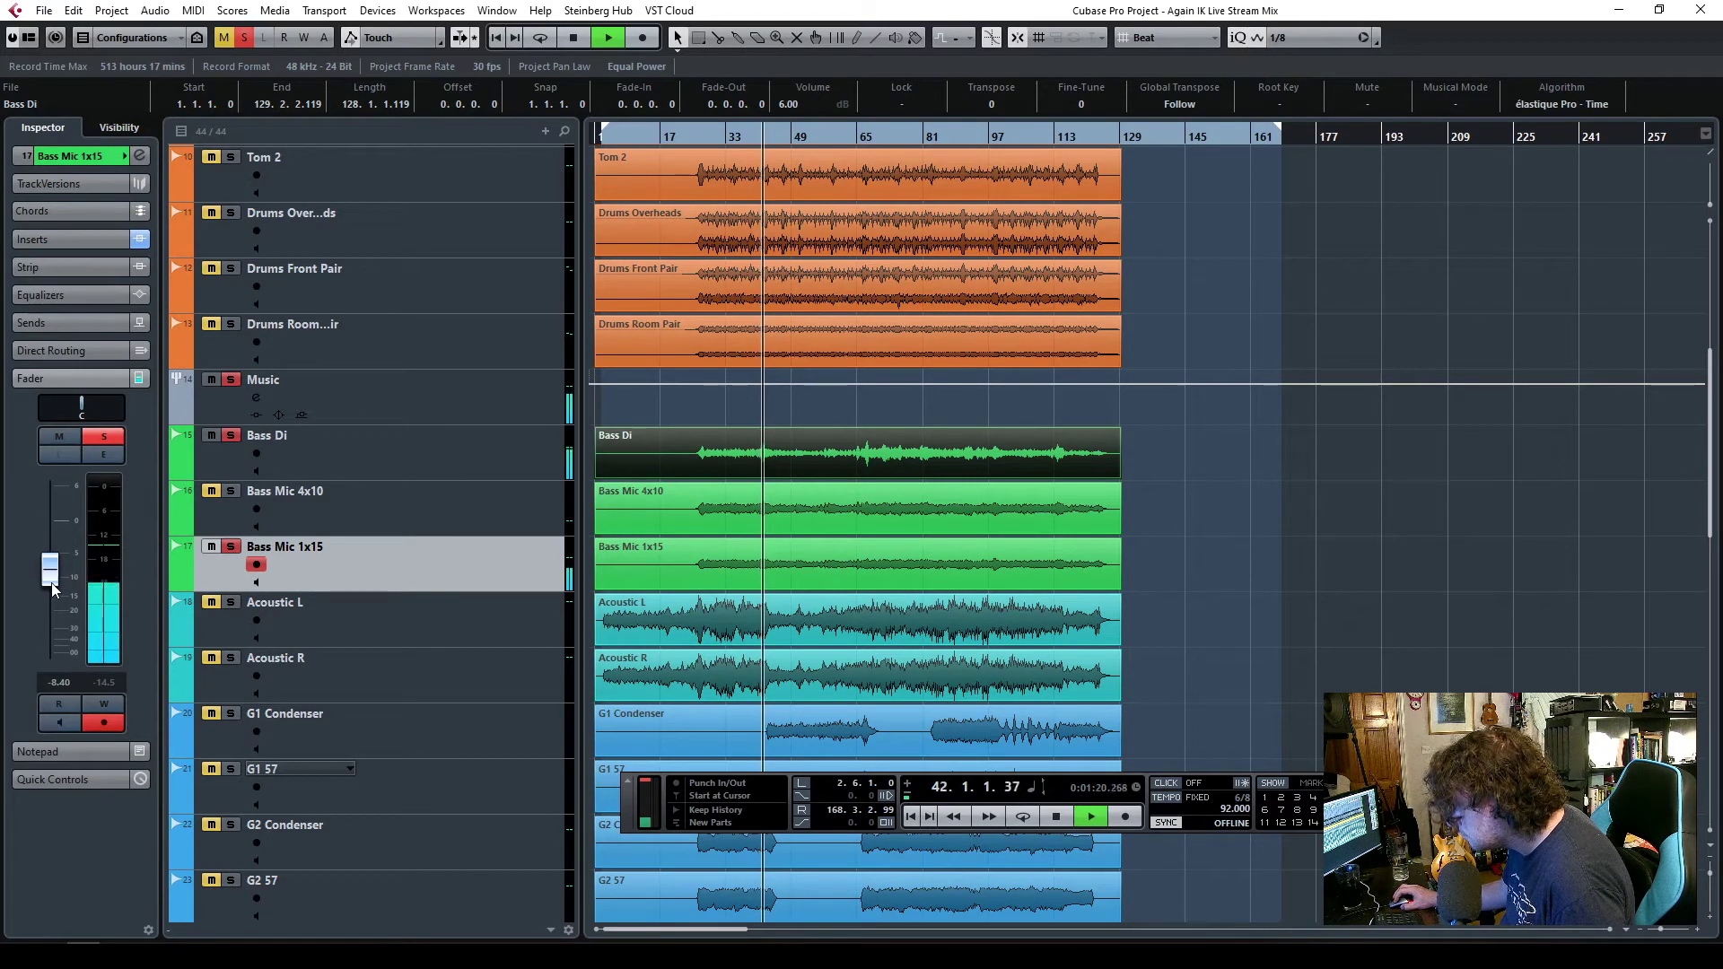
{"action": "left_click_drag", "start_coordinate": [51, 570], "coordinate": [54, 557]}
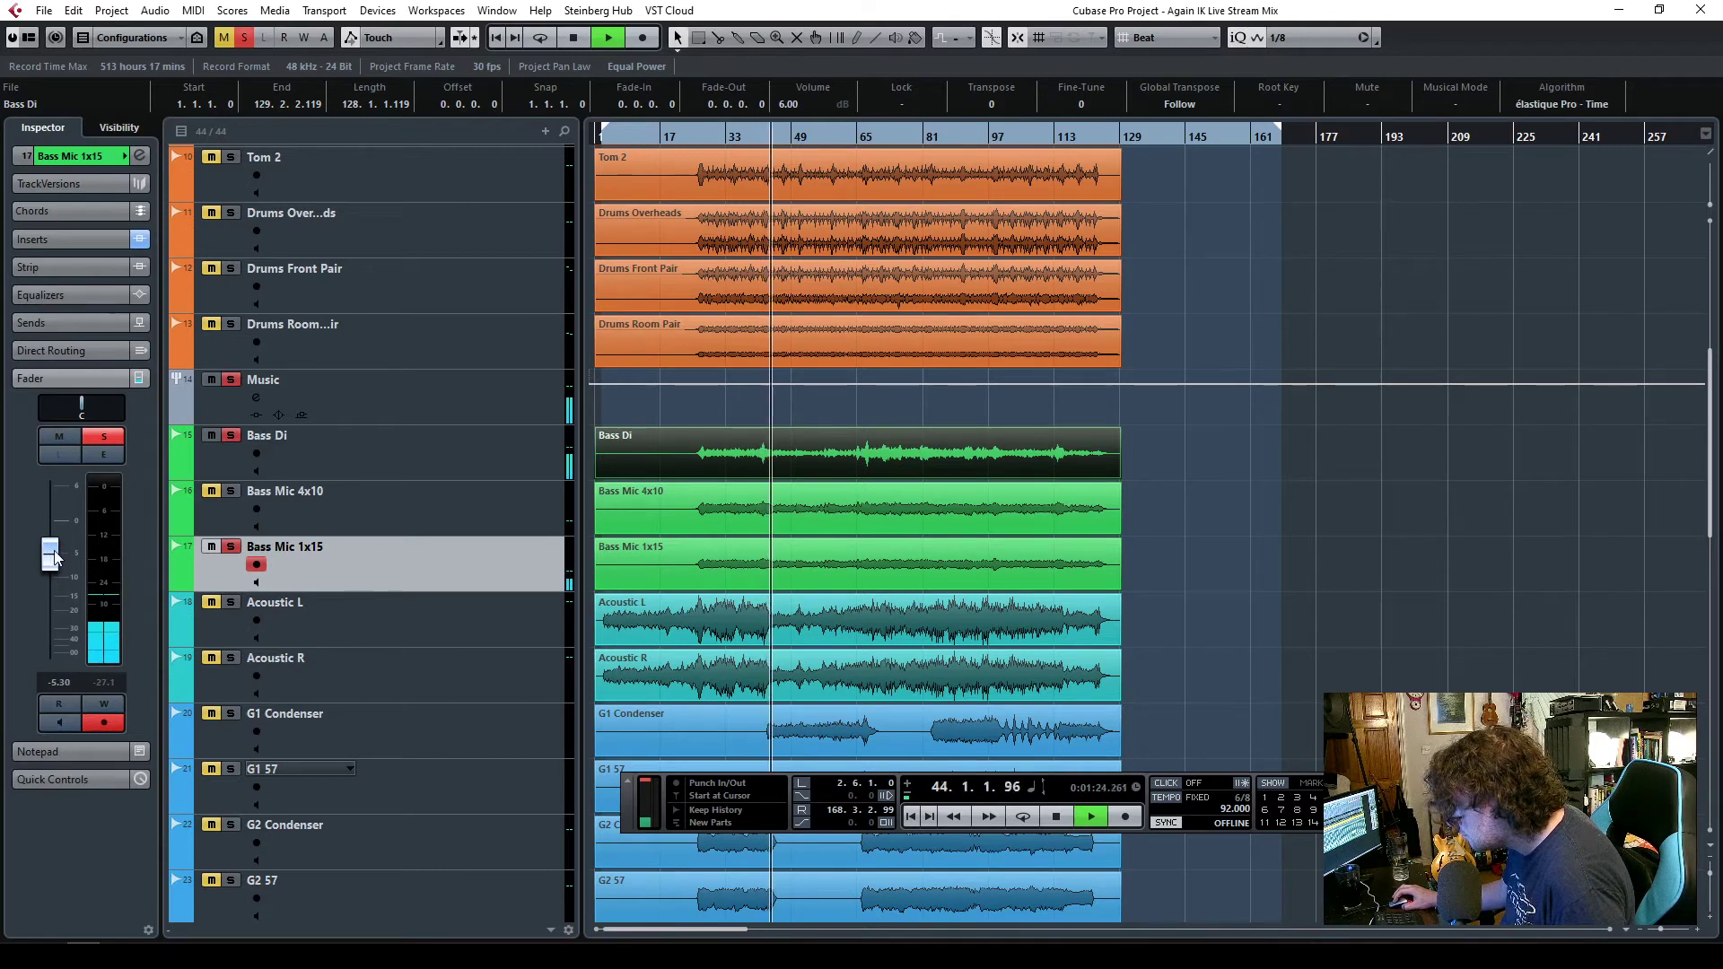
{"action": "left_click", "coordinate": [244, 37]}
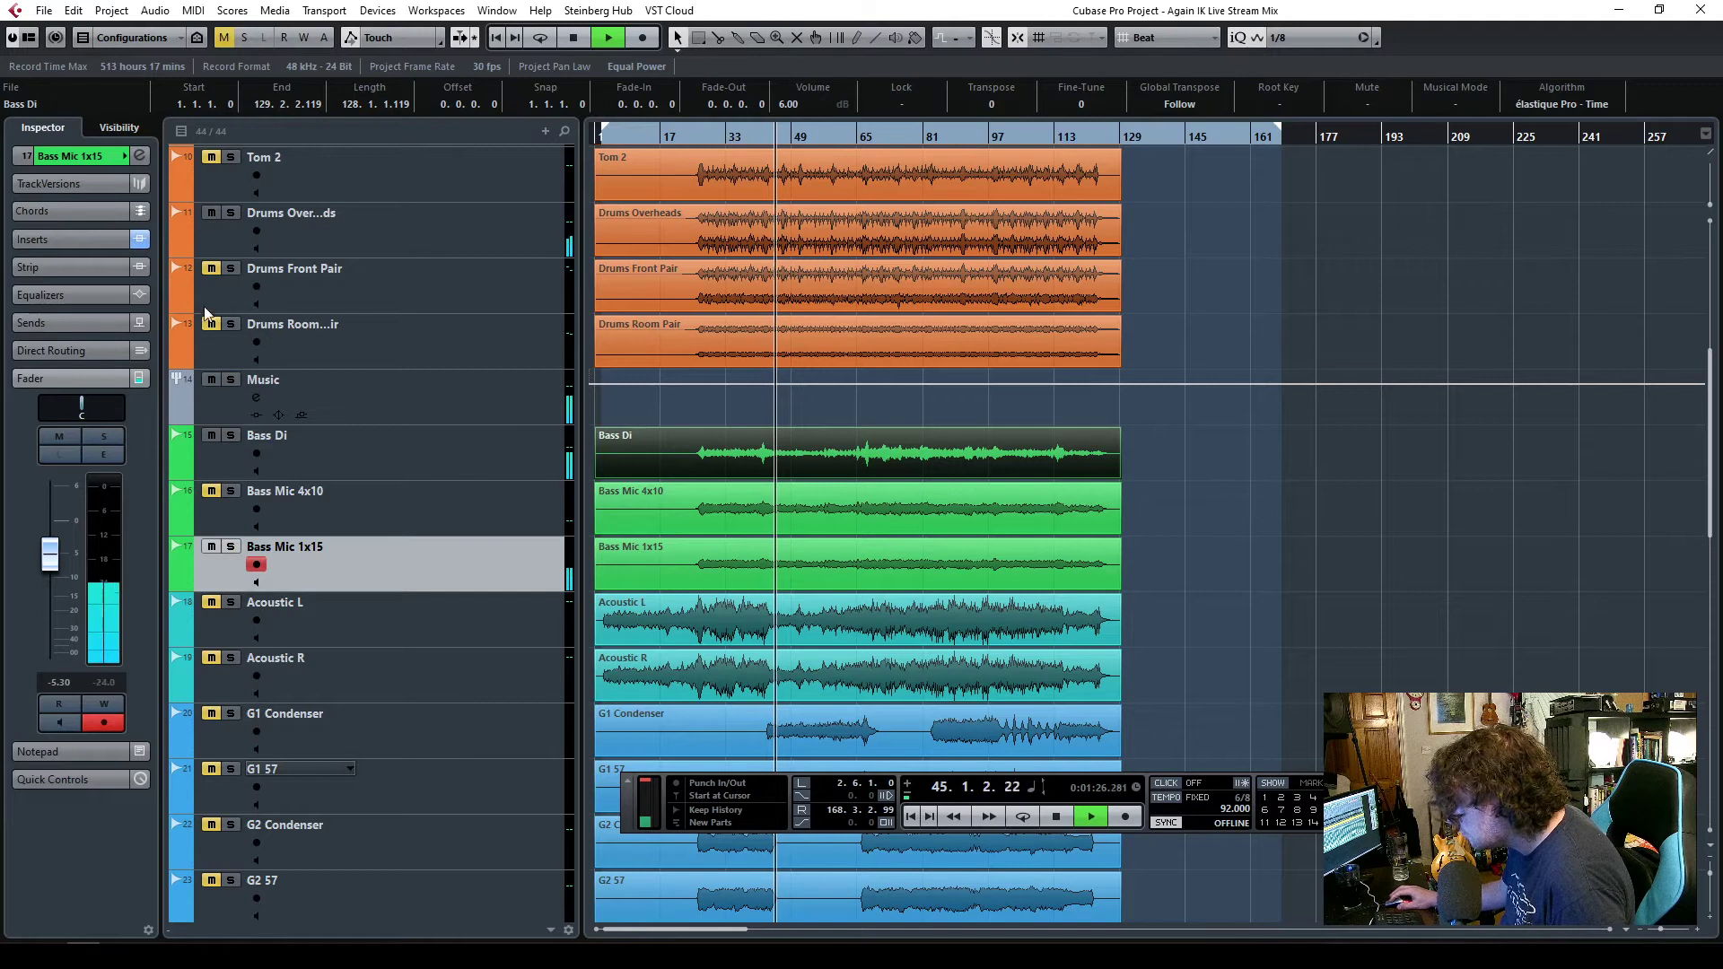
- Rebalance the volume of Bass Mic 1x15 against the drums and Bass Di to -5.50 dB, and stop playback
{"action": "left_click_drag", "start_coordinate": [50, 564], "coordinate": [53, 585]}
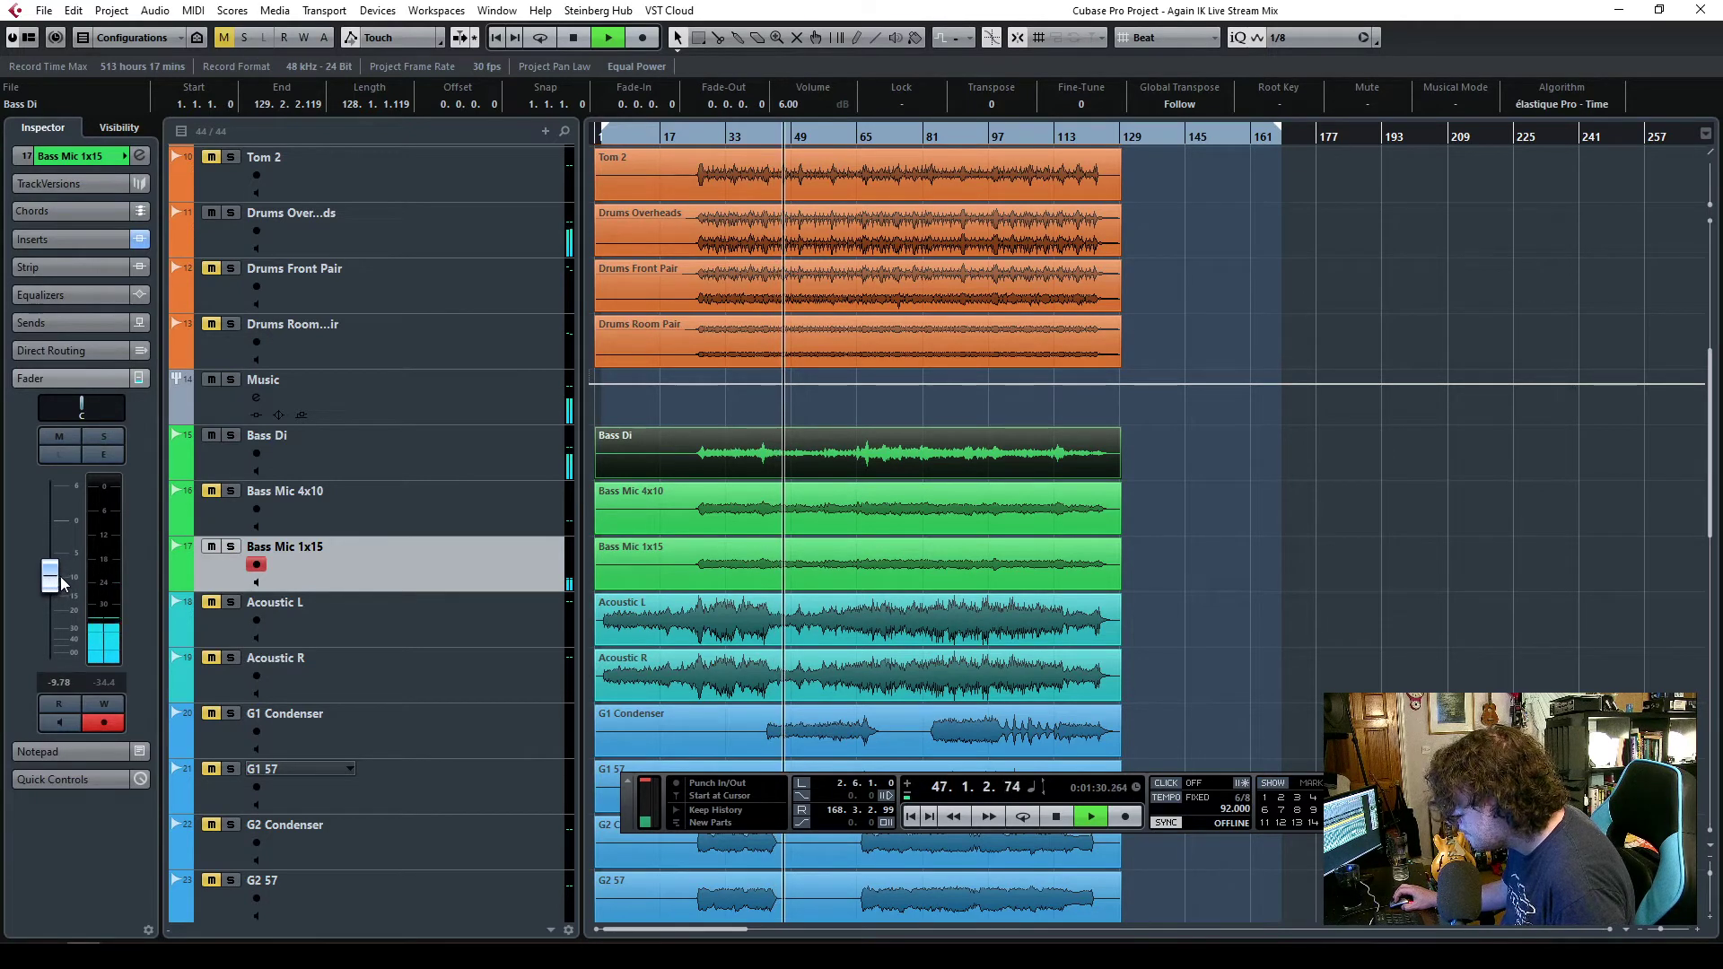
{"action": "left_click_drag", "start_coordinate": [54, 578], "coordinate": [54, 567]}
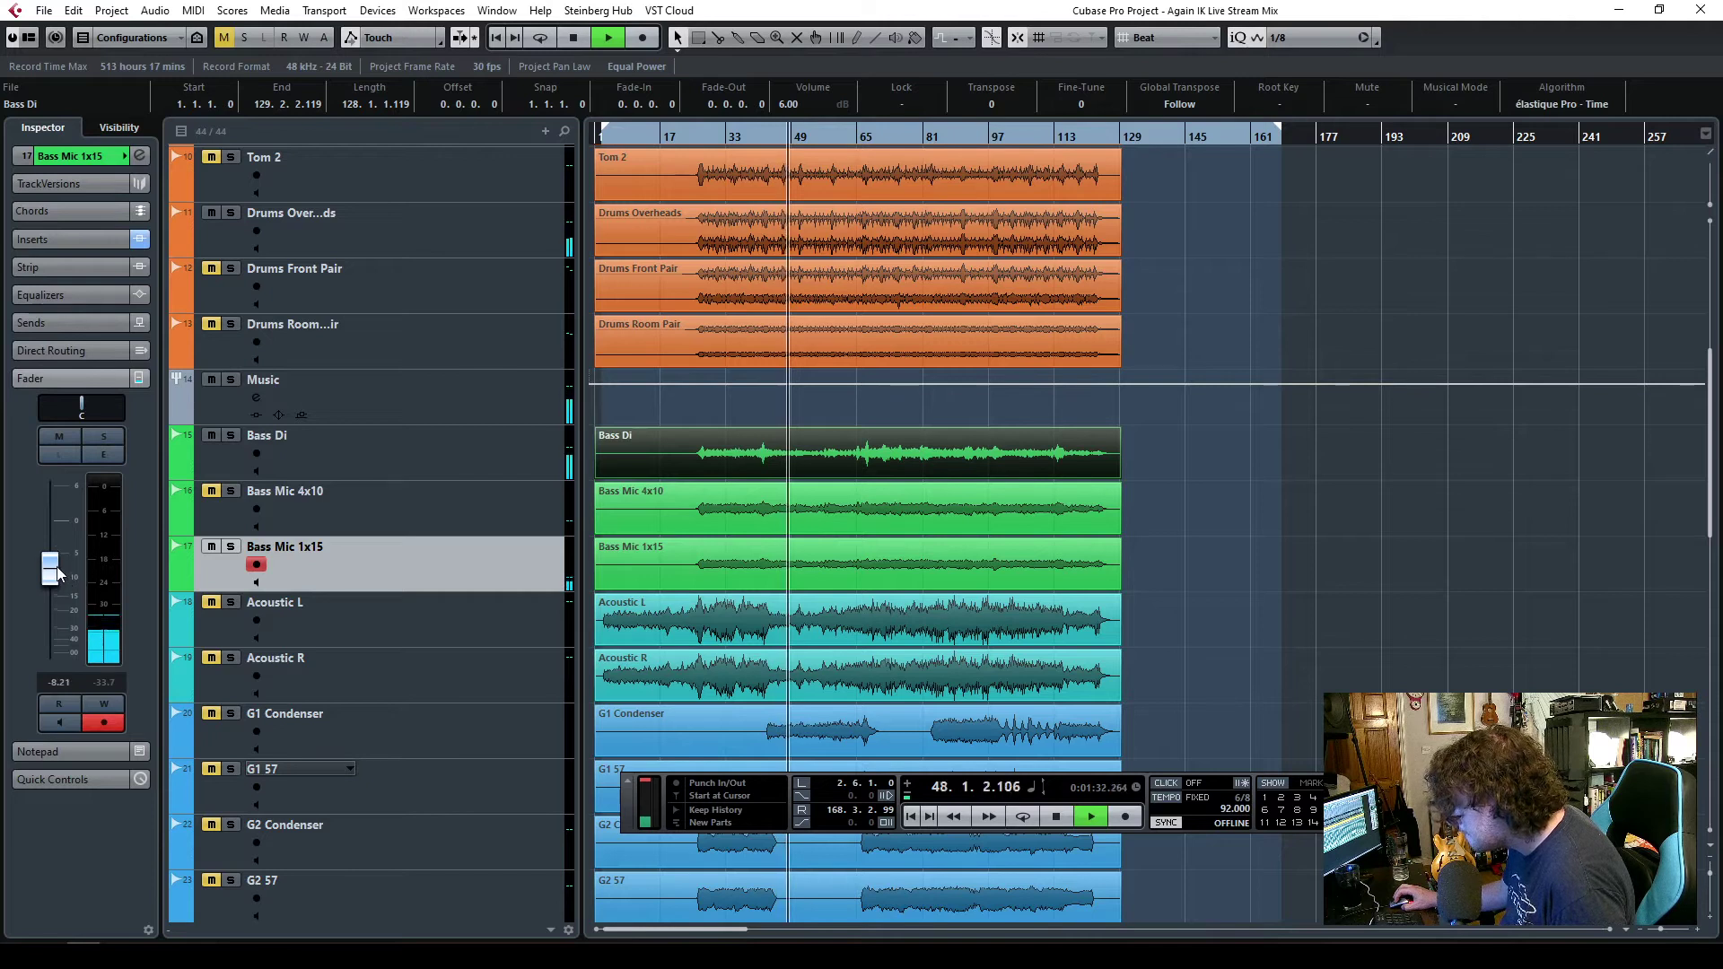
{"action": "left_click", "coordinate": [62, 240]}
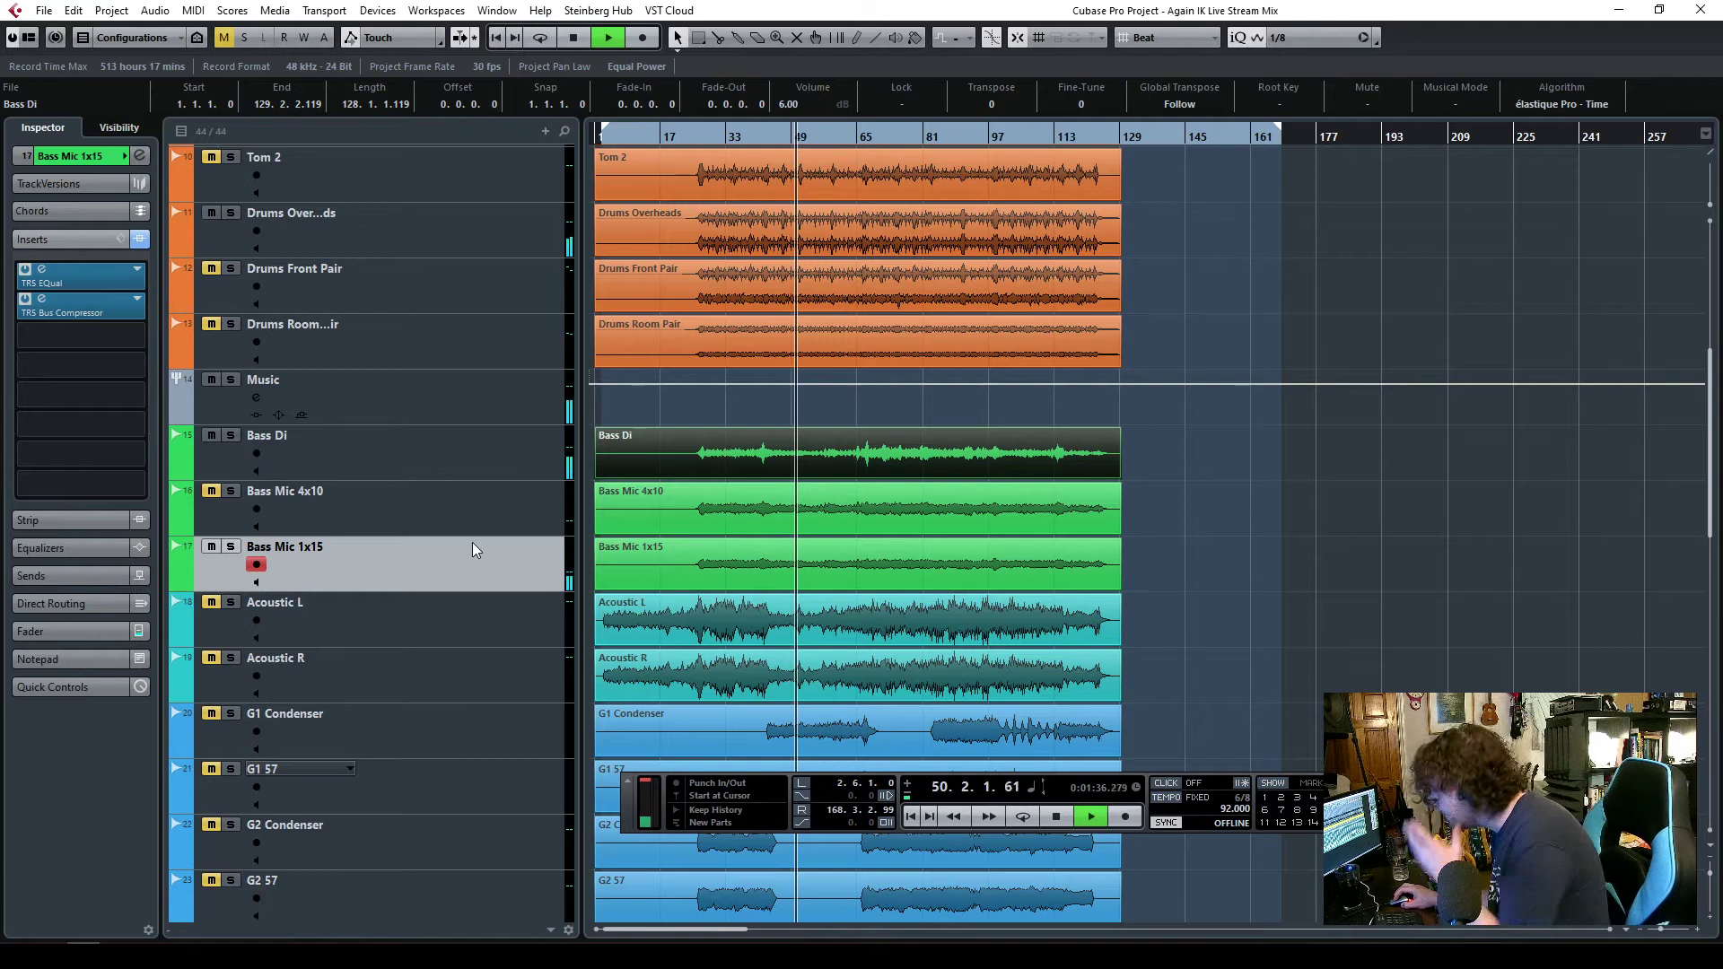
{"action": "left_click", "coordinate": [79, 632]}
{"action": "left_click_drag", "start_coordinate": [49, 574], "coordinate": [57, 558]}
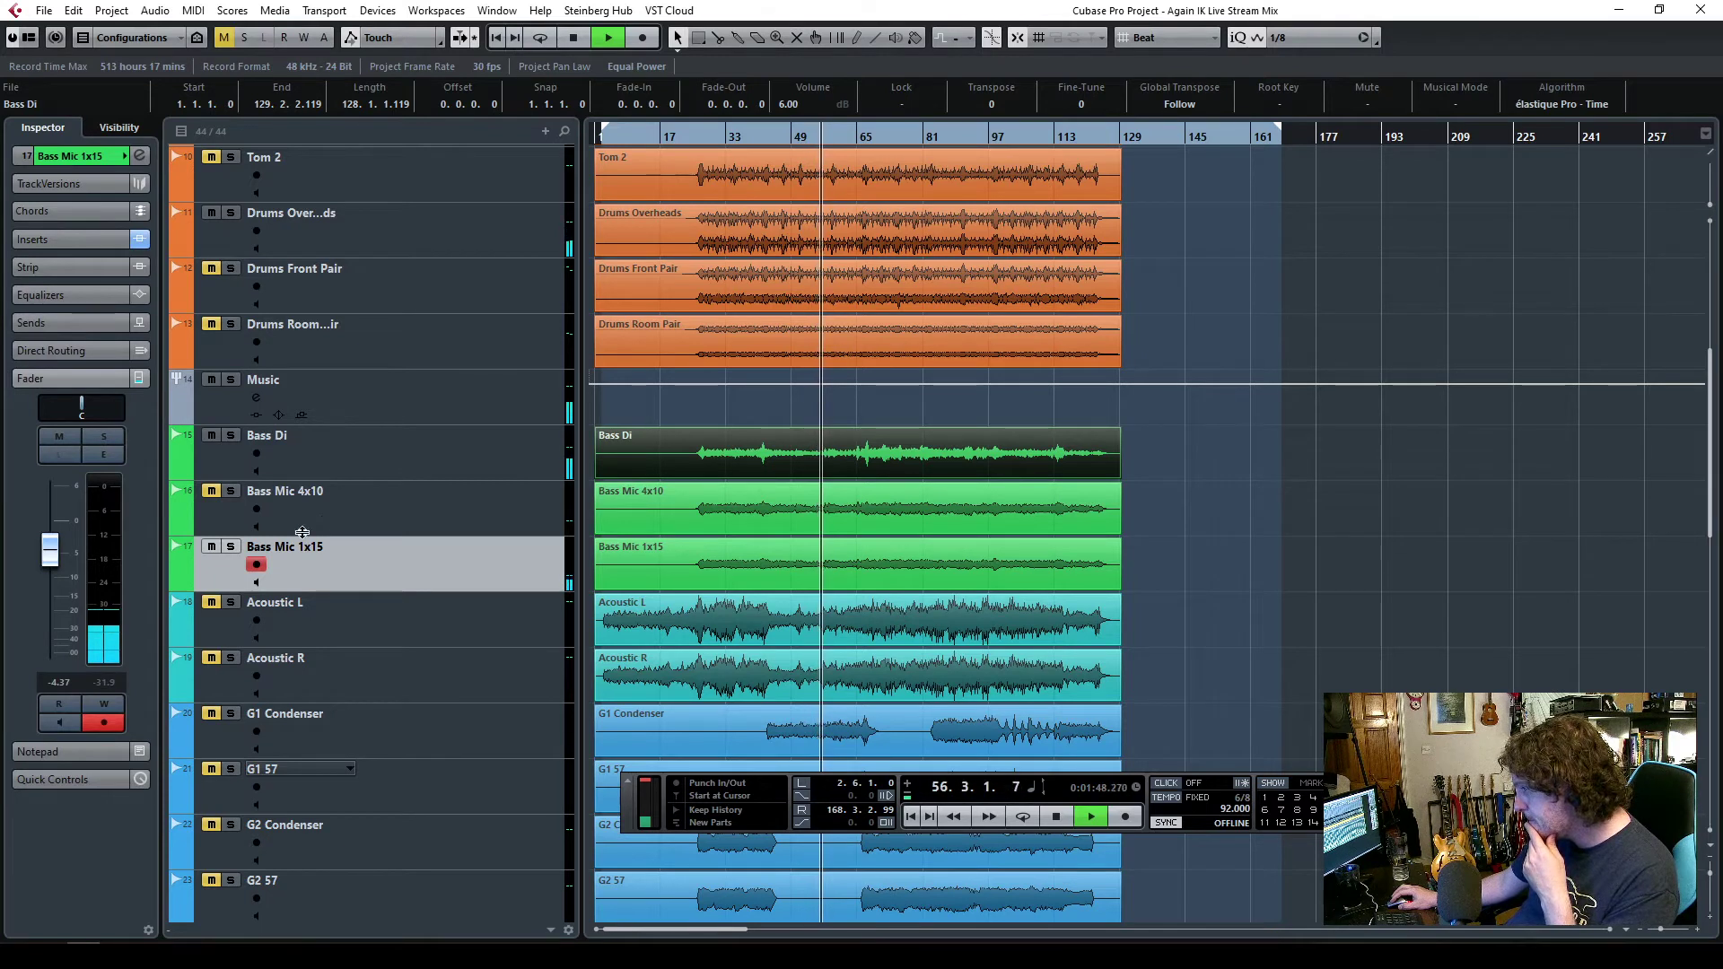
{"action": "left_click_drag", "start_coordinate": [48, 552], "coordinate": [48, 555]}
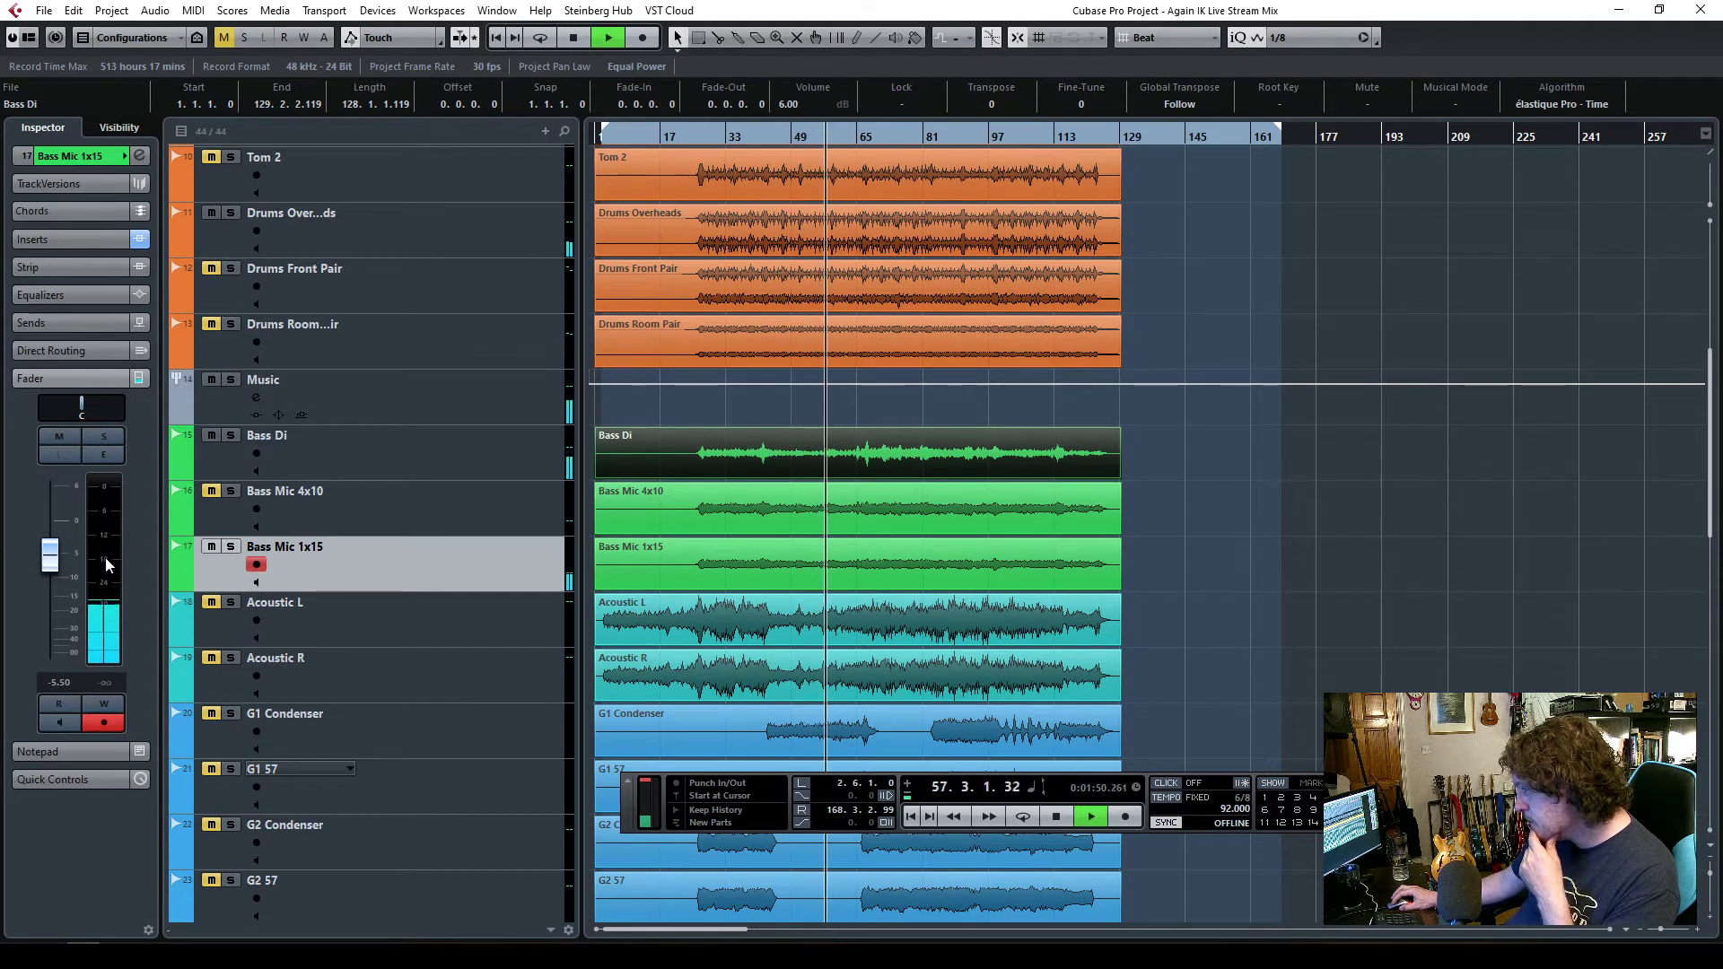
{"action": "key", "text": "space"}
- Solo Bass Mic 1x15 and raise the volume of its audio event to 7.00 dB
{"action": "left_click", "coordinate": [231, 549]}
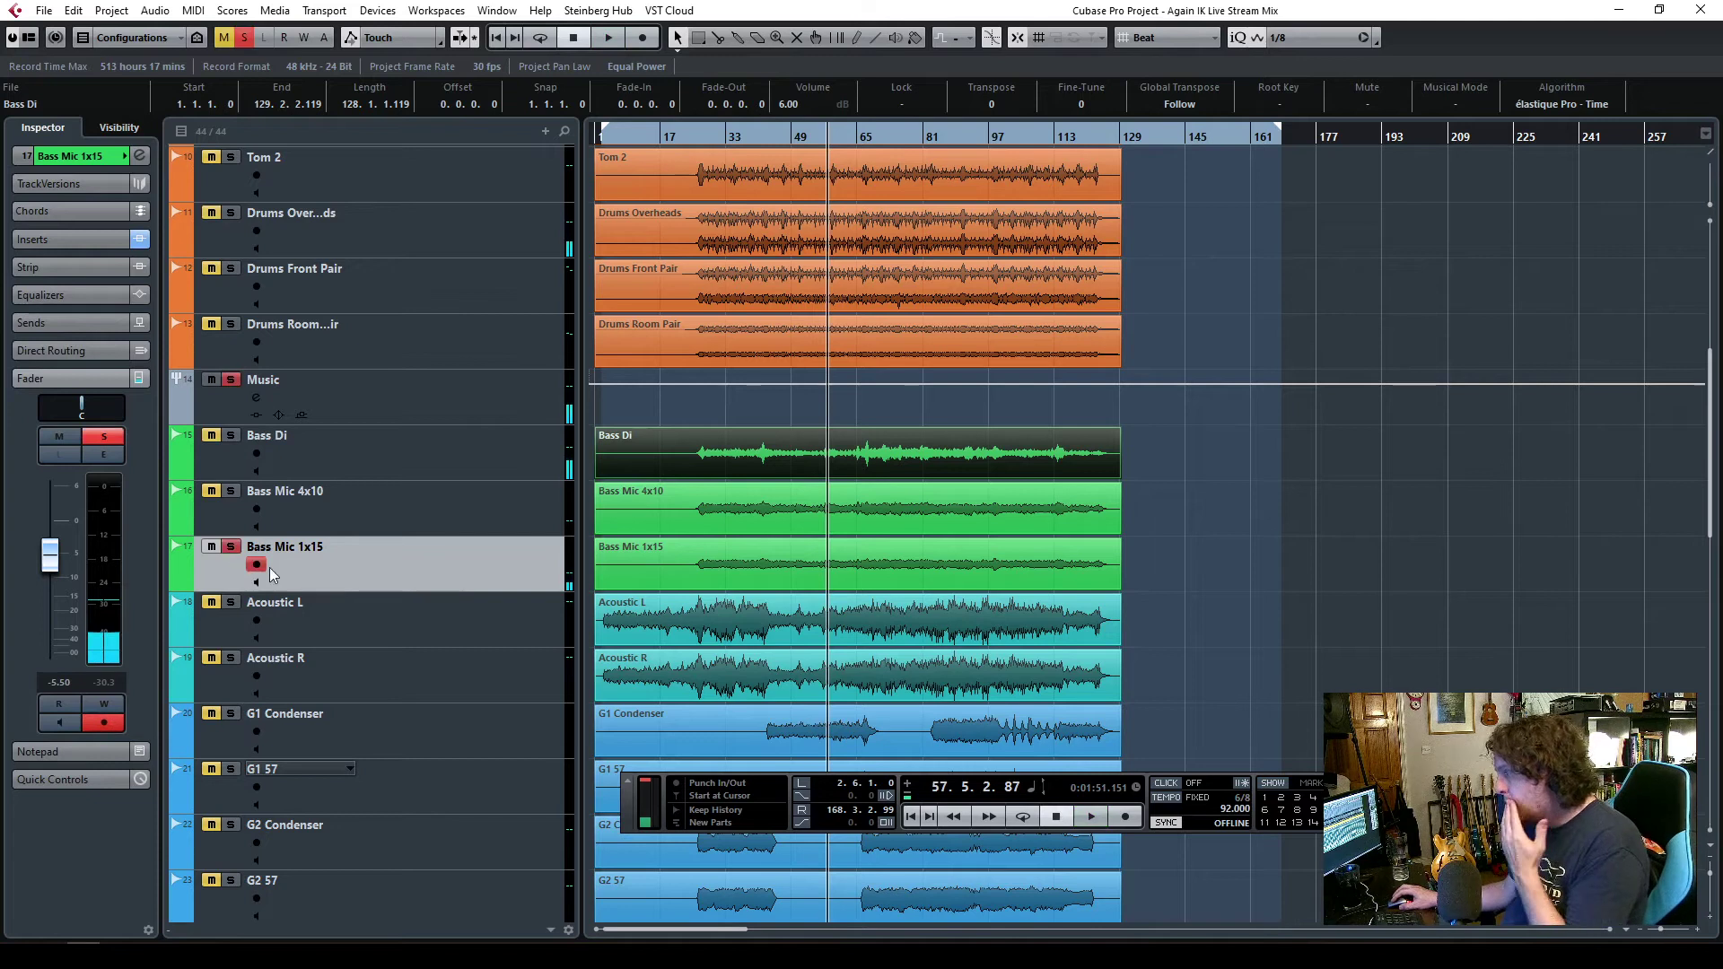
{"action": "left_click", "coordinate": [852, 563]}
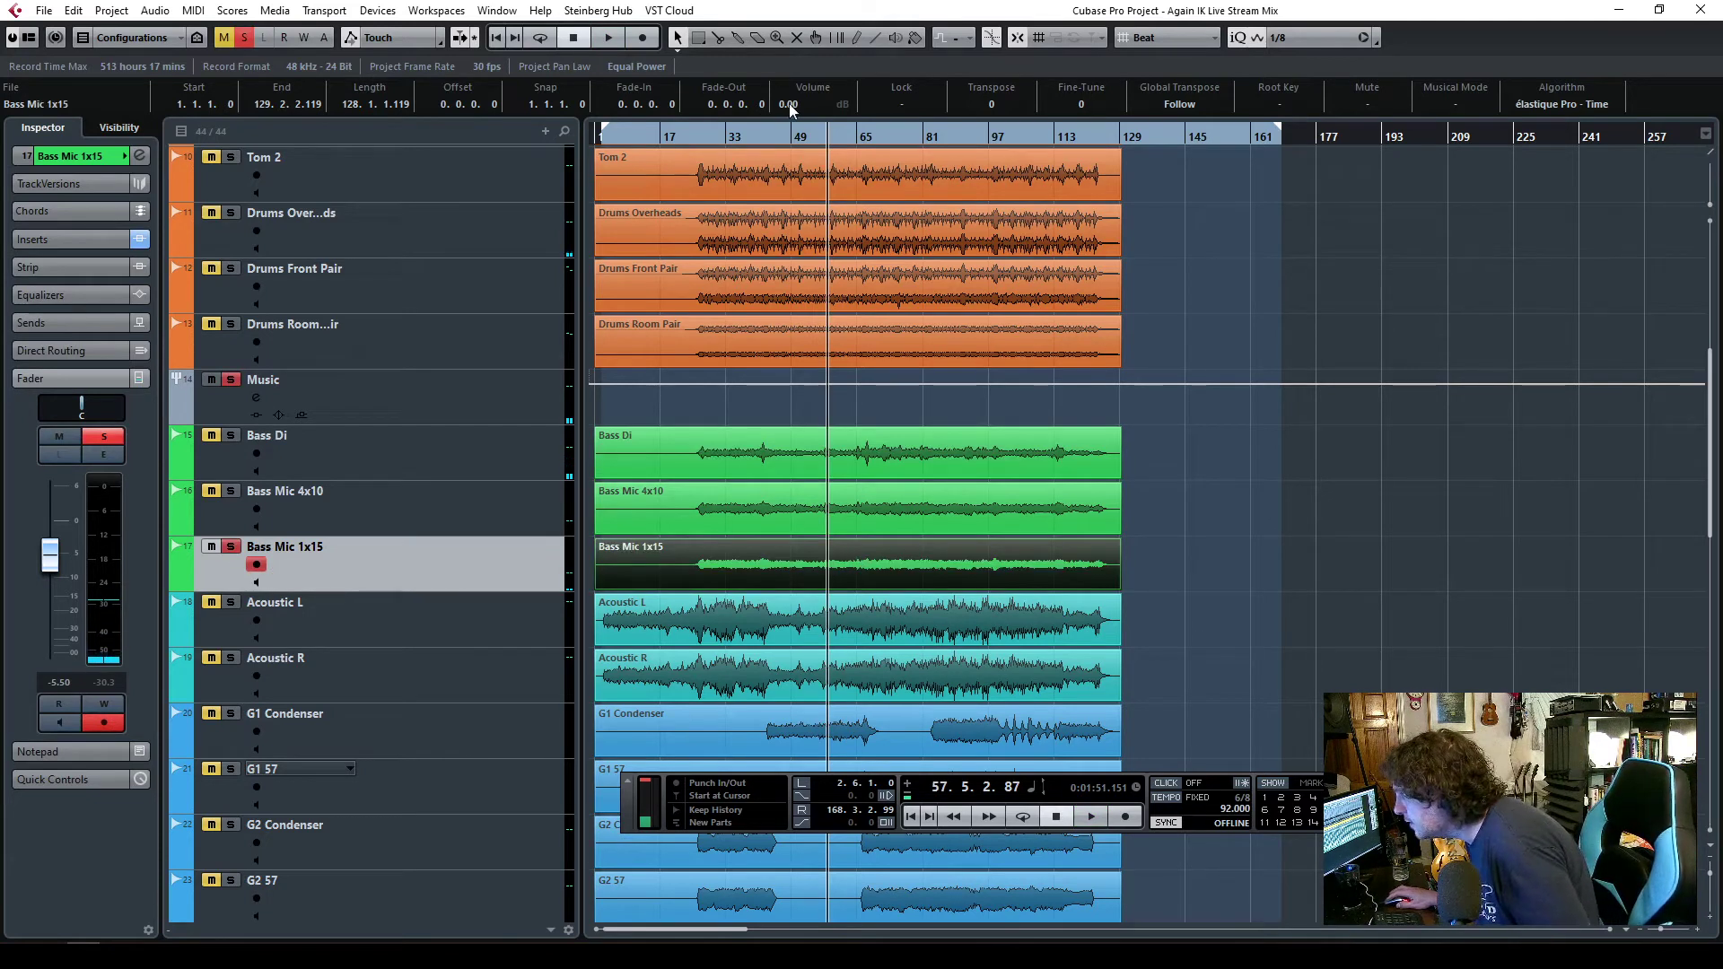
{"action": "left_click_drag", "start_coordinate": [787, 106], "coordinate": [793, 90]}
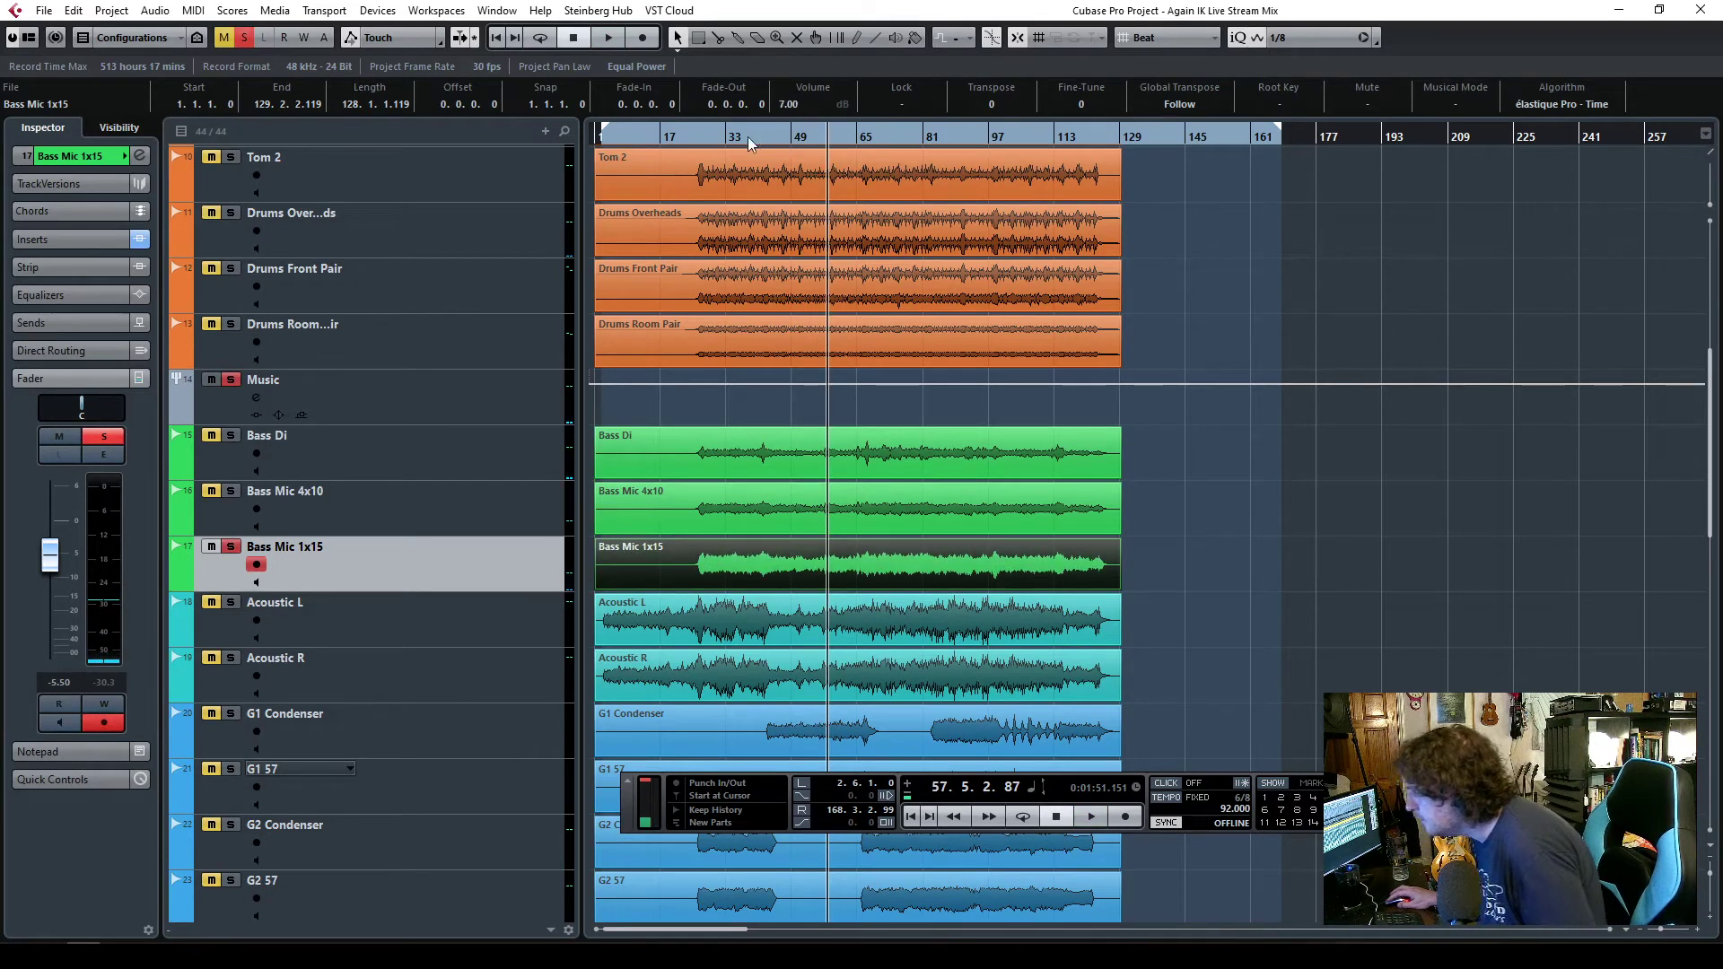
- Play the soloed Bass Mic 1x15 from bar 26 and check its TR5 EQual and TR5 Bus Compressor settings
{"action": "left_click", "coordinate": [697, 136]}
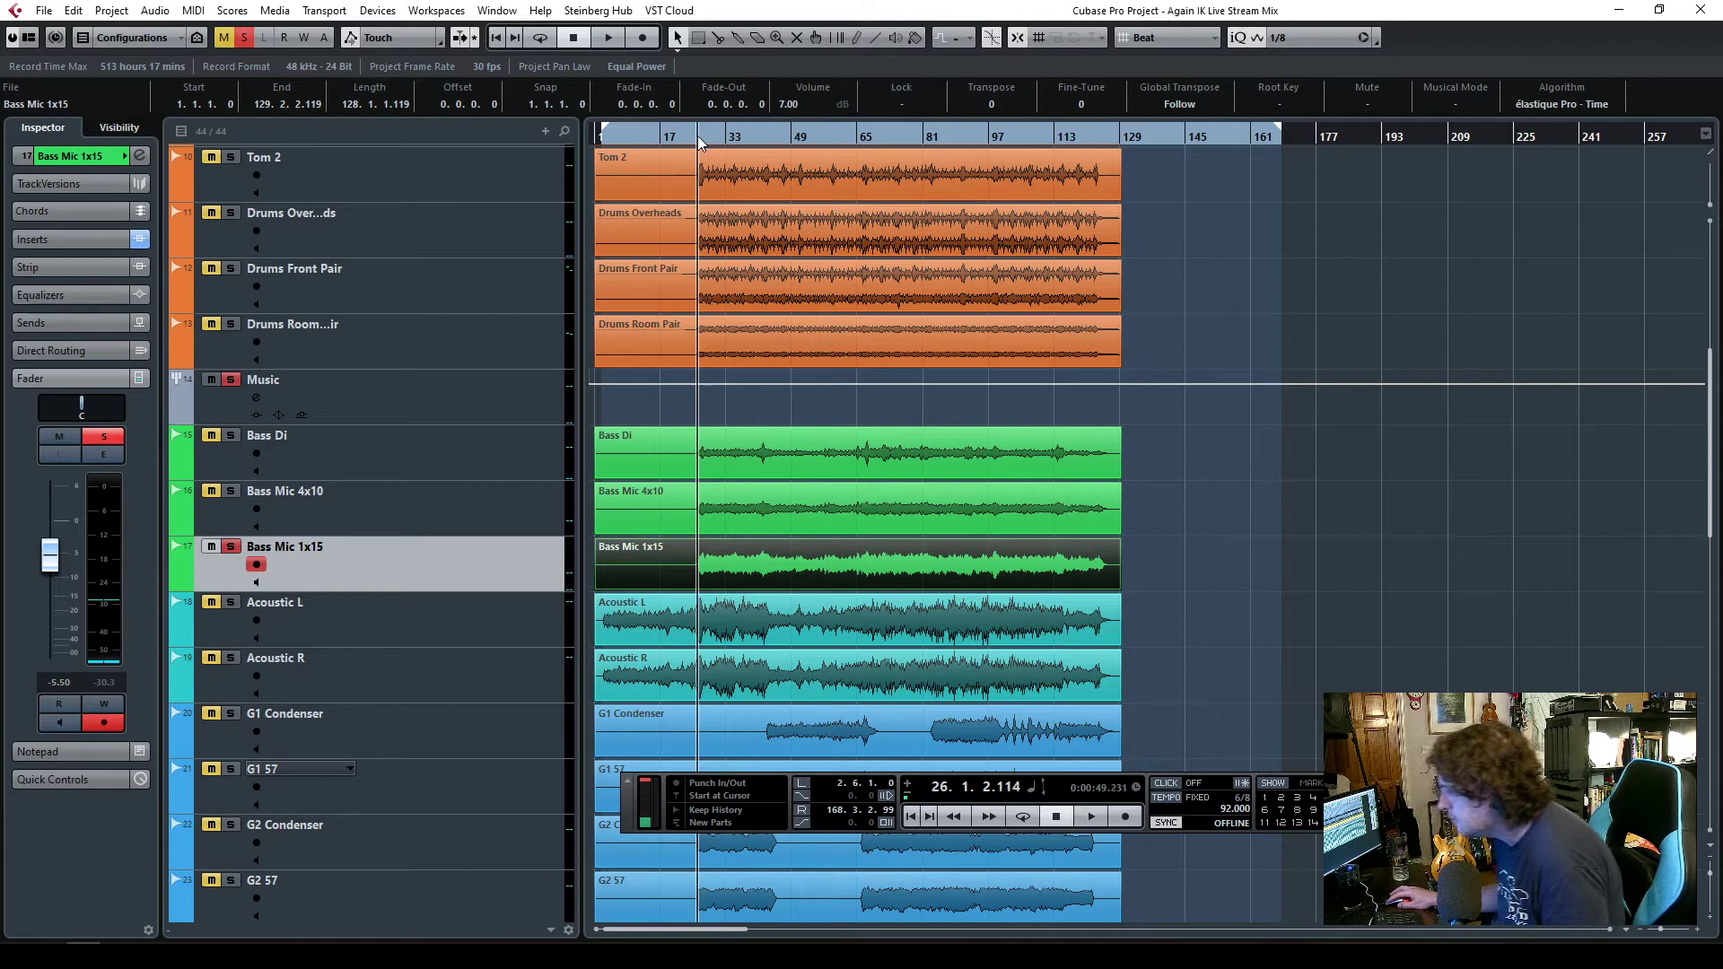
{"action": "left_click", "coordinate": [52, 238]}
{"action": "left_click", "coordinate": [41, 271]}
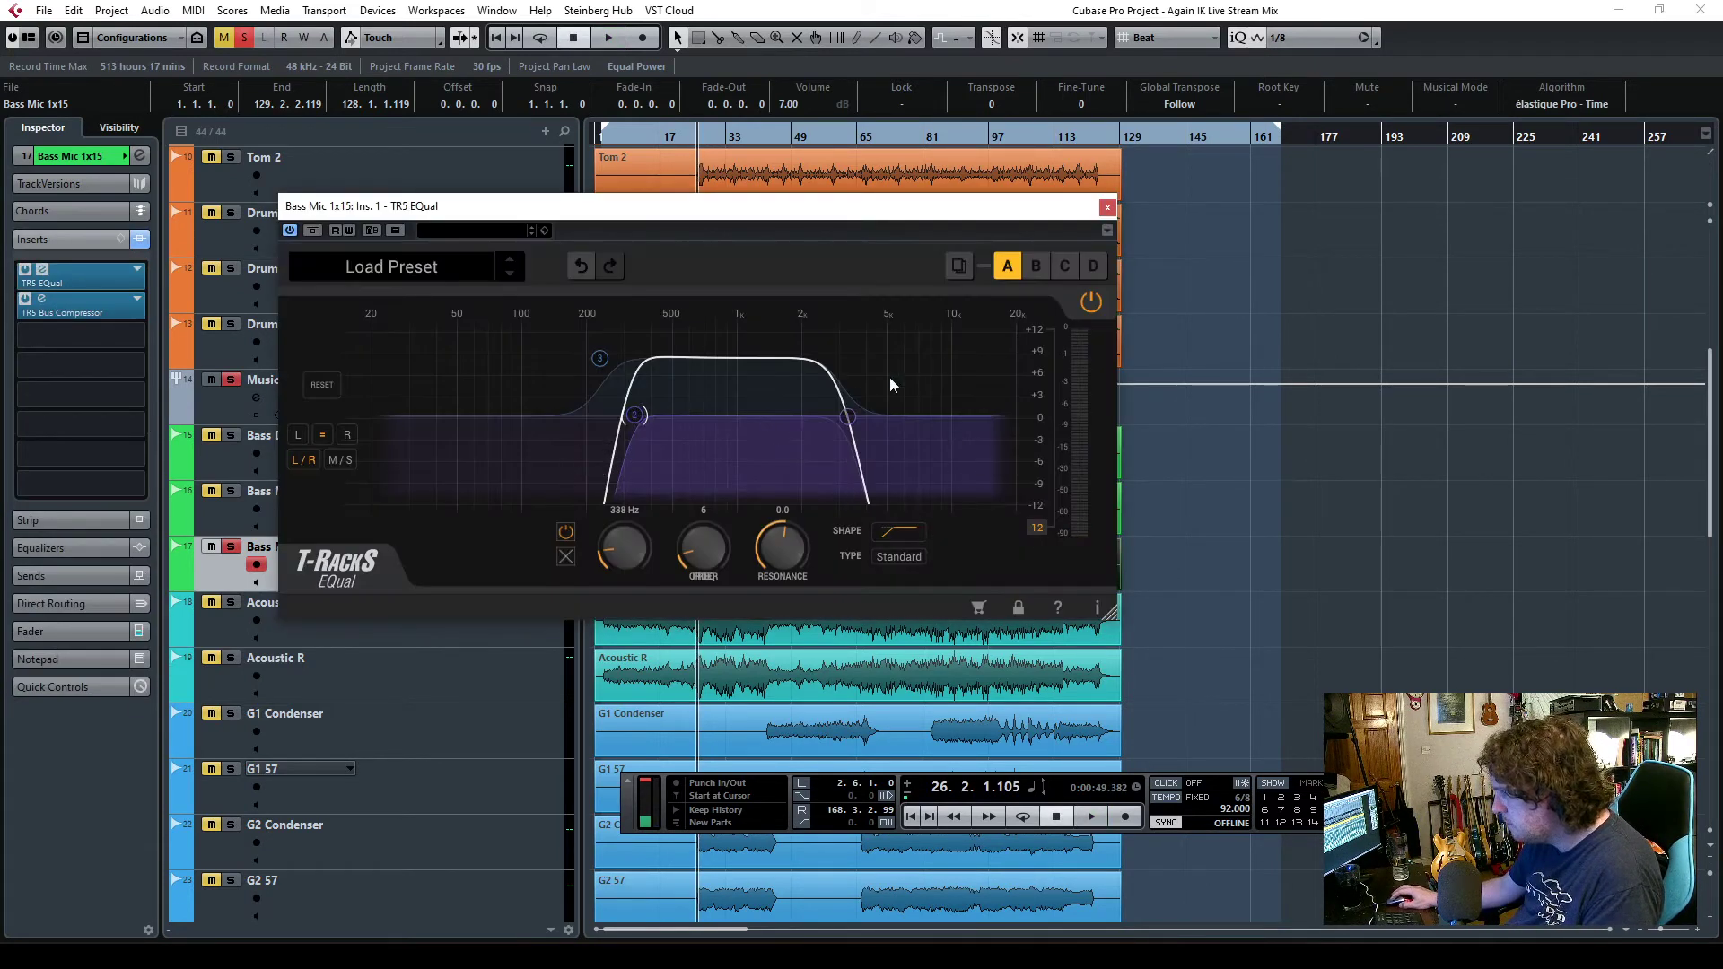
{"action": "key", "text": "space"}
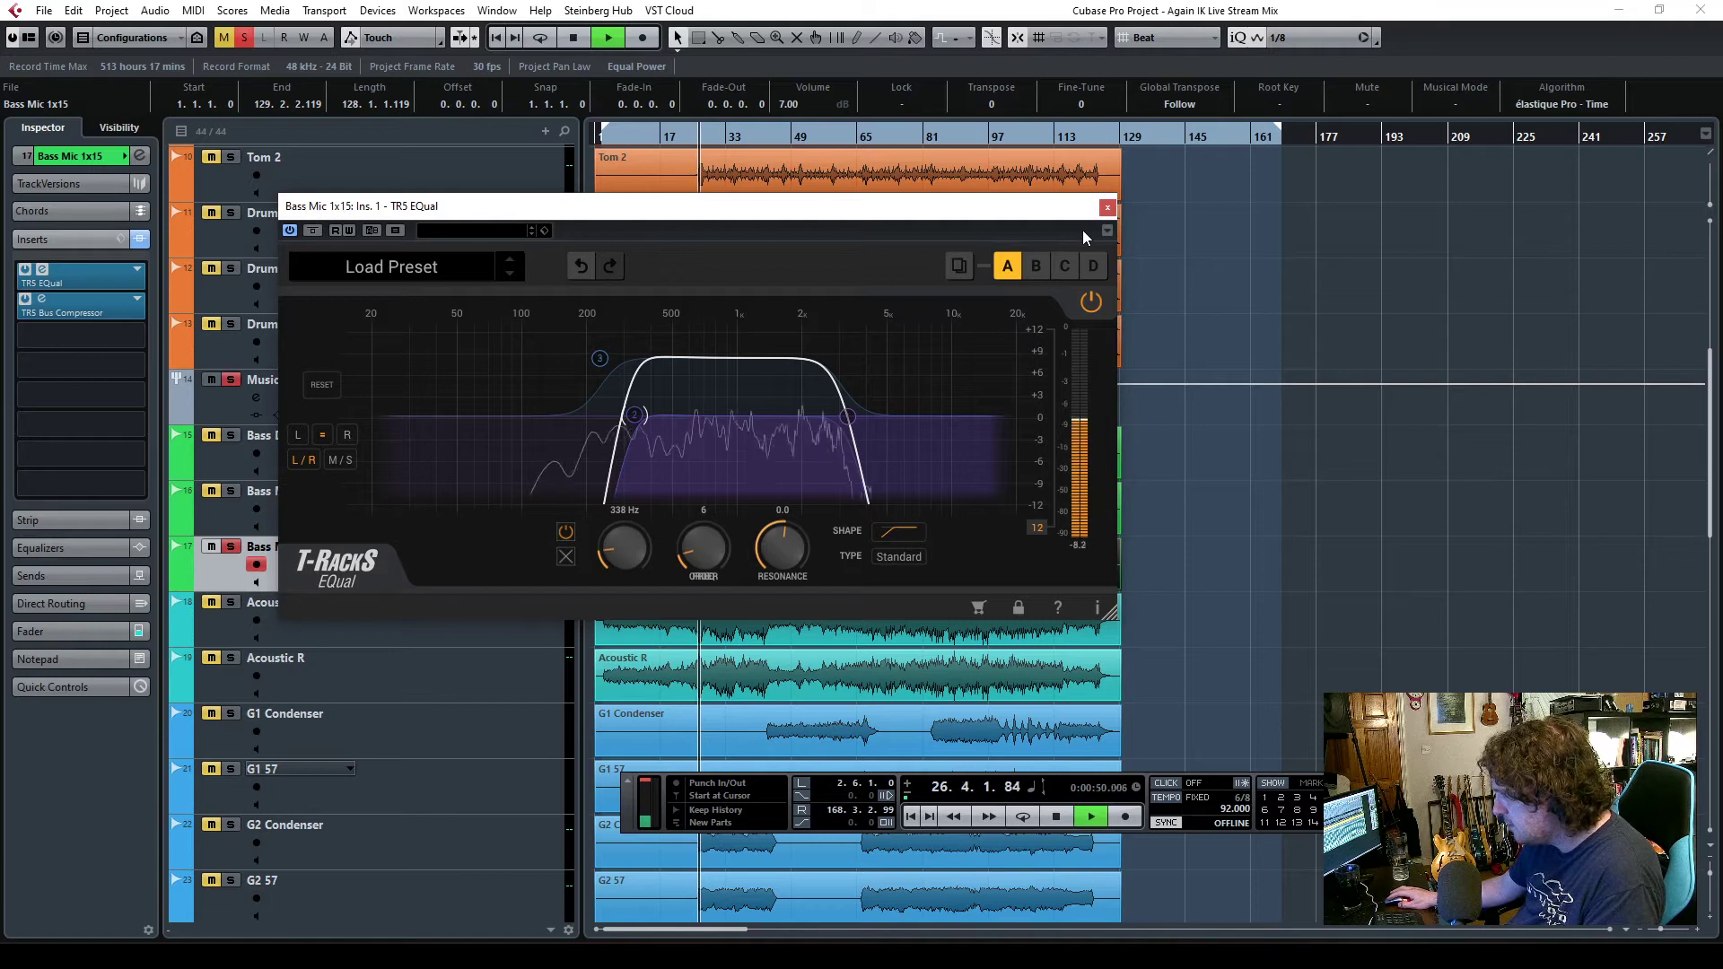
{"action": "left_click", "coordinate": [1105, 206]}
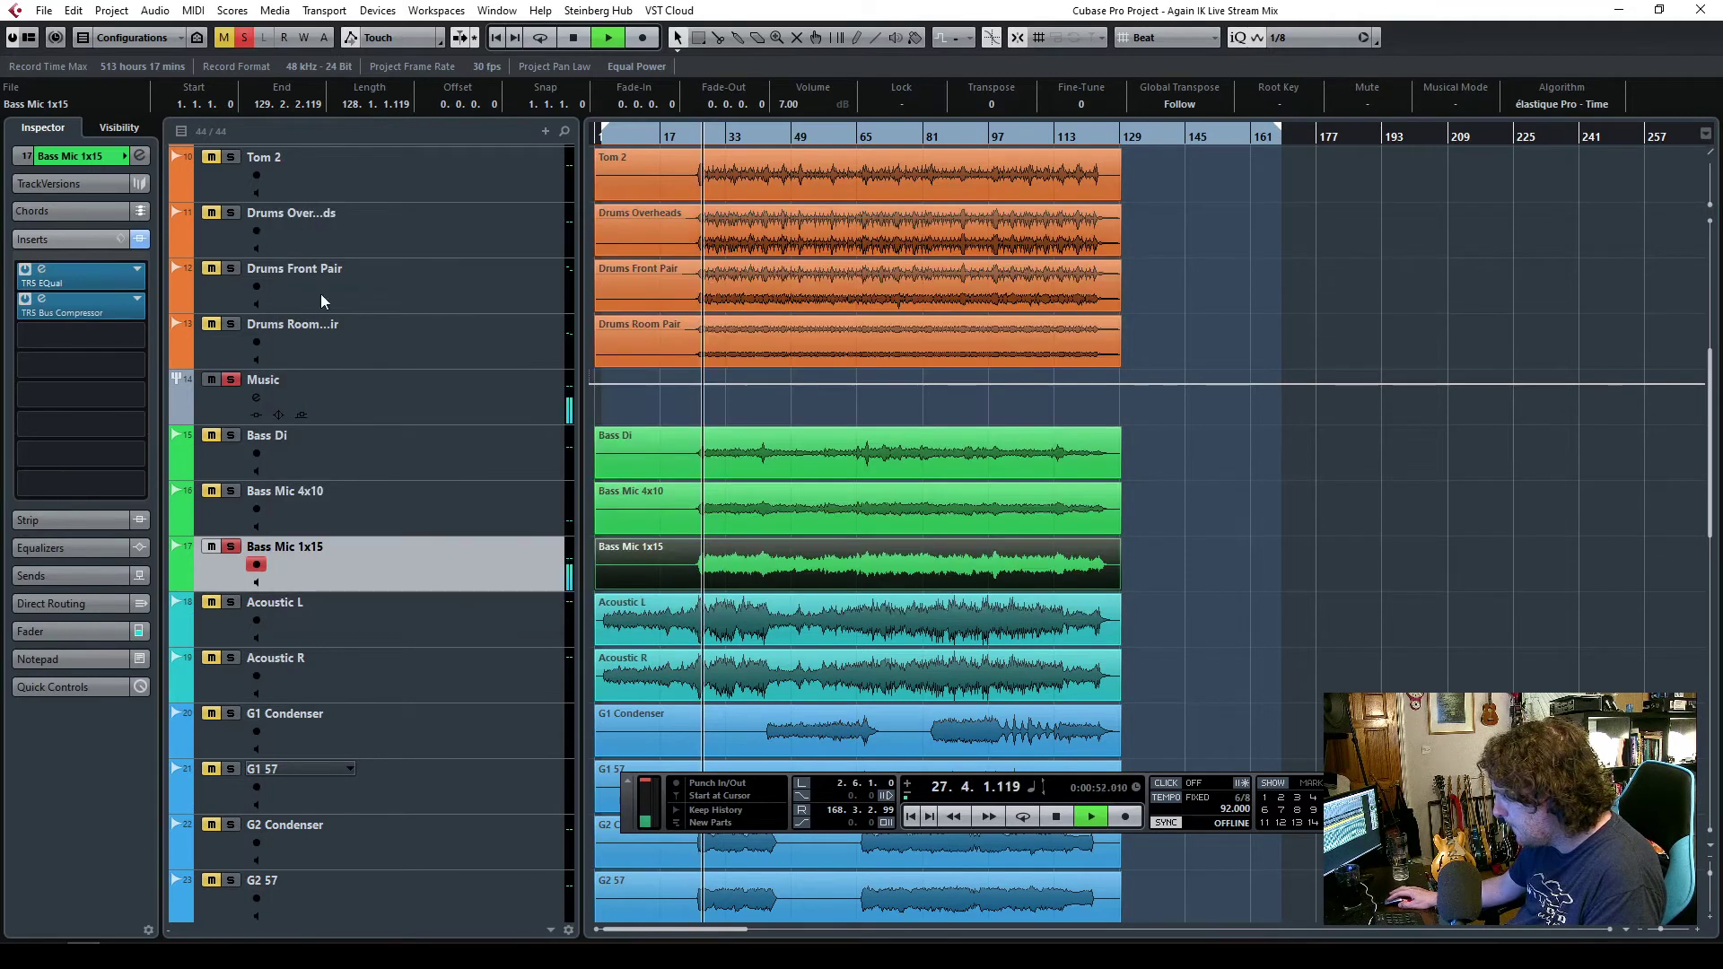
{"action": "left_click", "coordinate": [42, 299]}
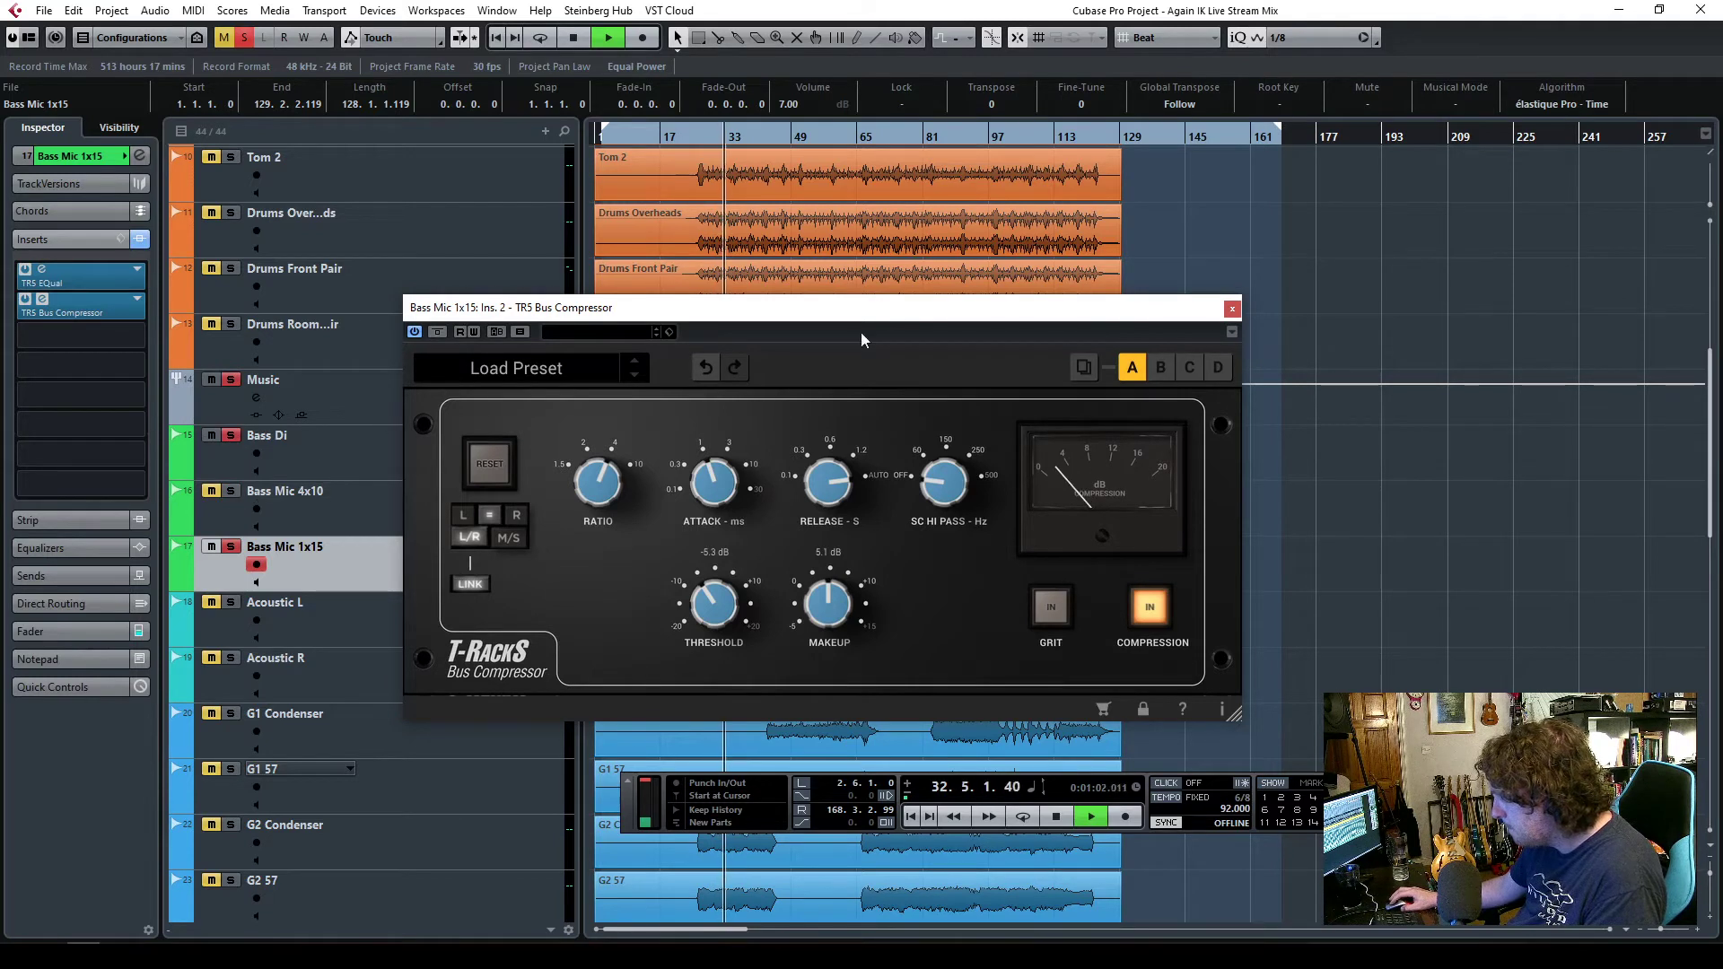
{"action": "left_click", "coordinate": [1232, 309]}
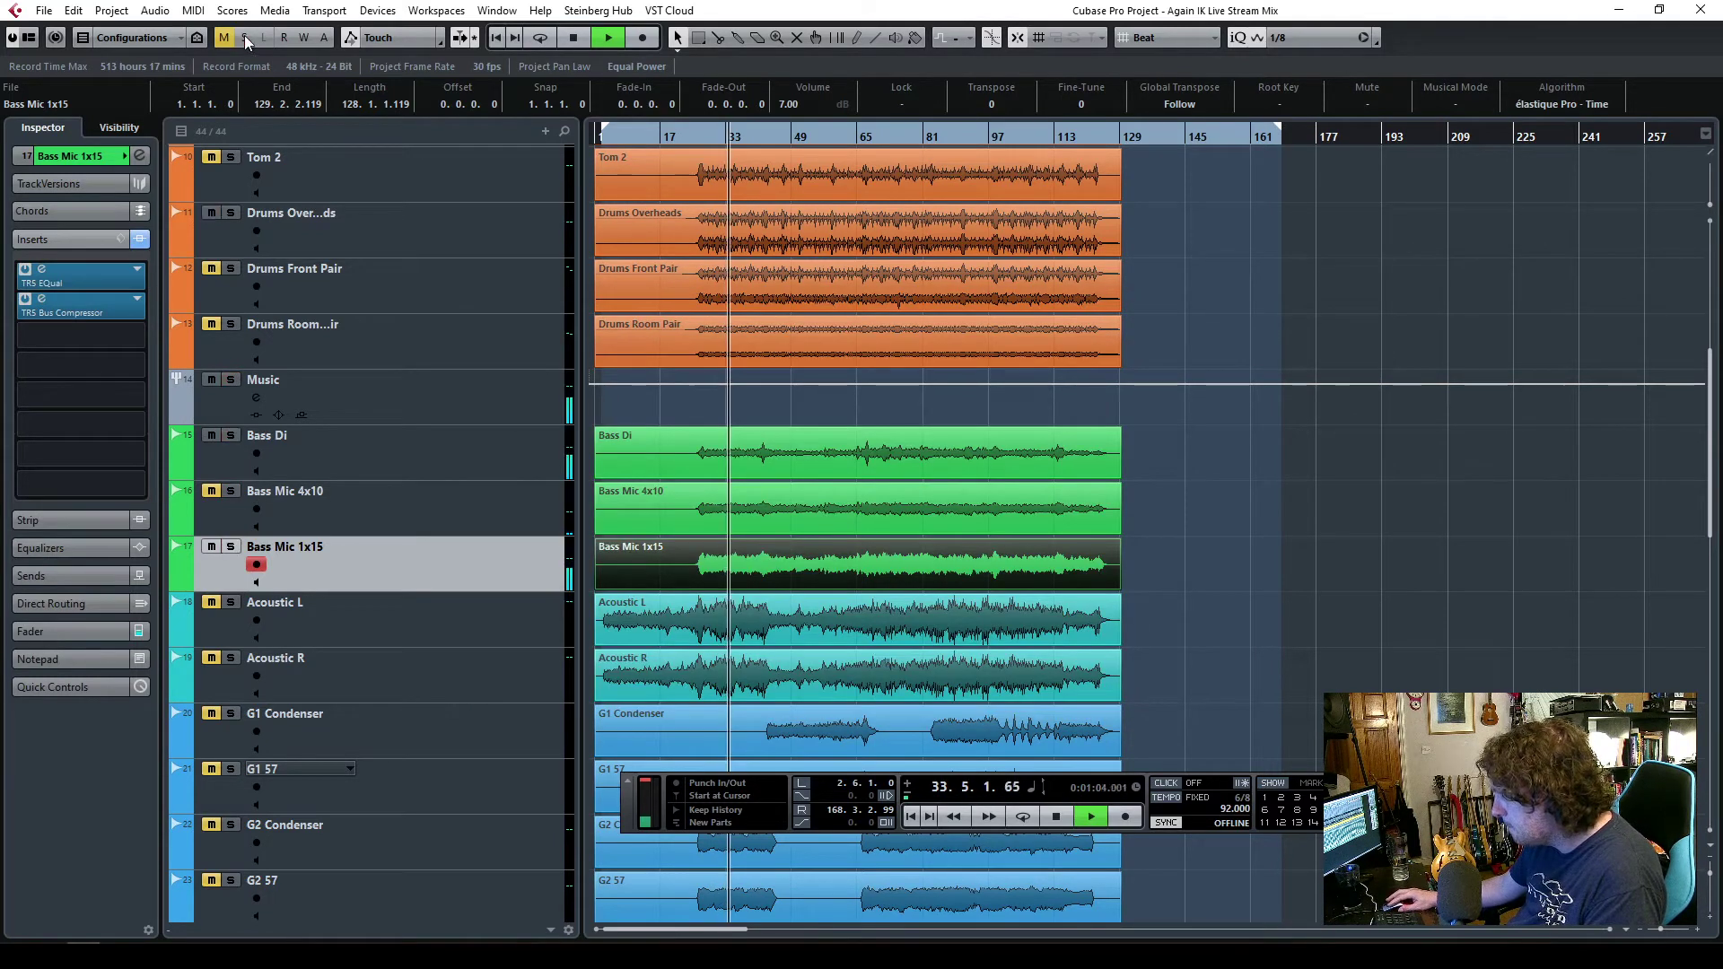
- Lower the Bass Mic 1x15 fader to -7.66 dB and raise the Bass Di audio event's volume to 8.00 dB
{"action": "left_click", "coordinate": [45, 632]}
{"action": "left_click_drag", "start_coordinate": [51, 574], "coordinate": [51, 583]}
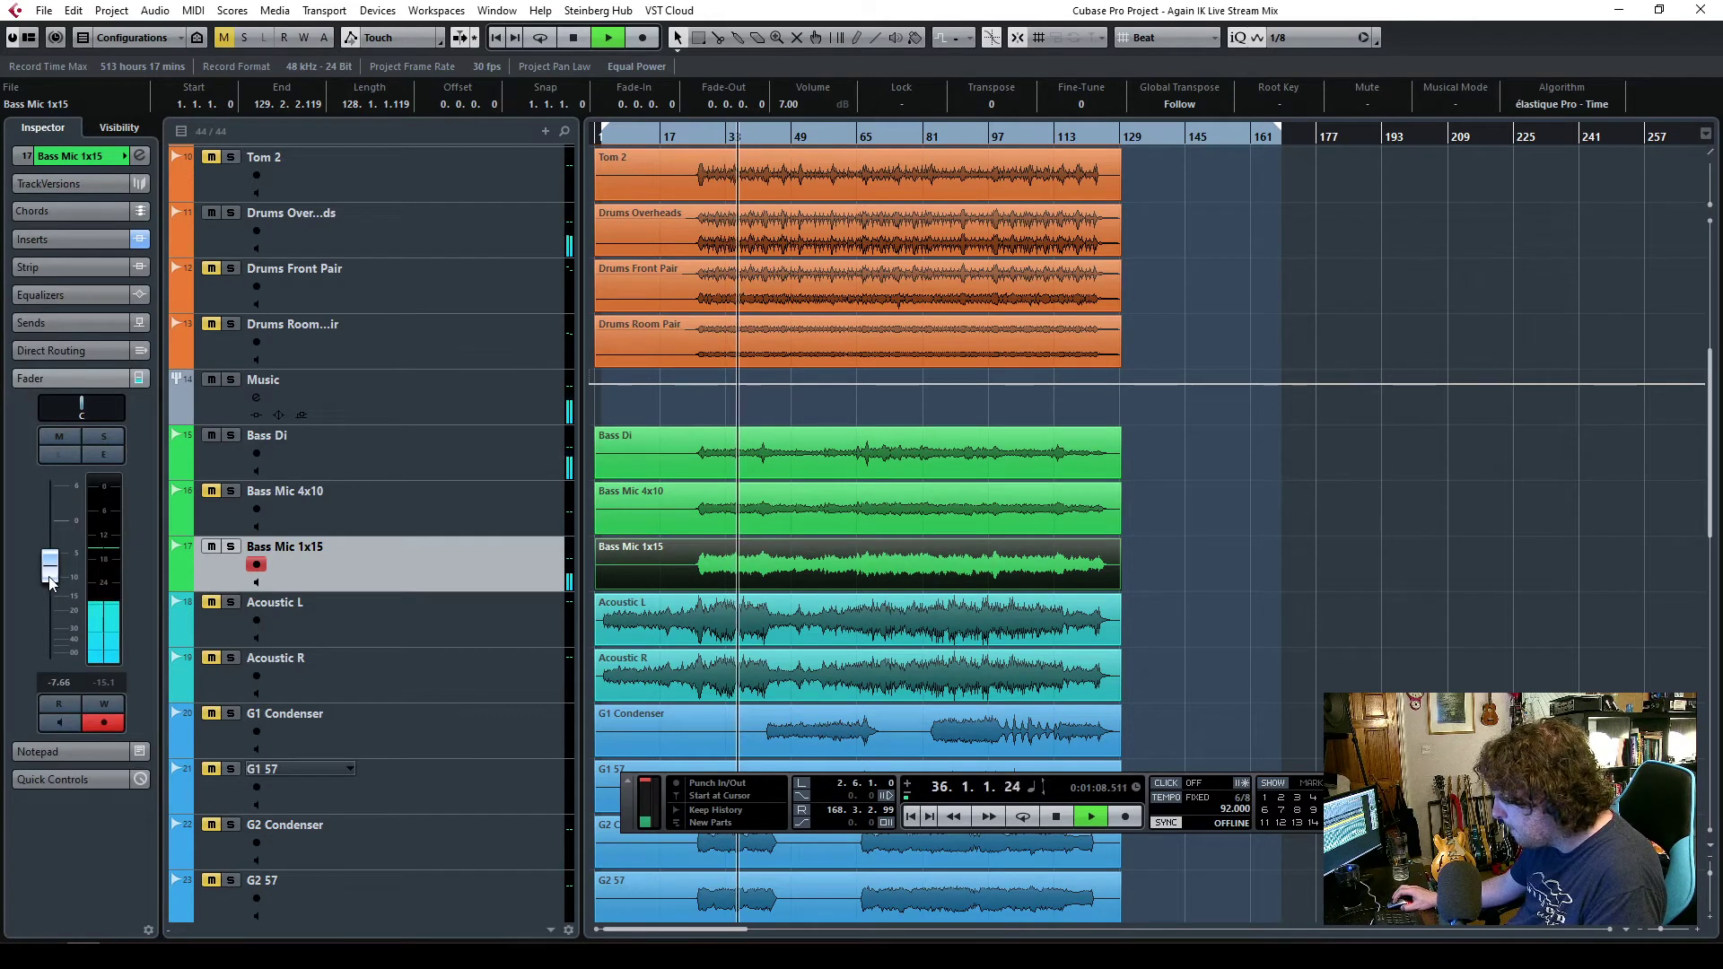
{"action": "left_click", "coordinate": [810, 466]}
{"action": "scroll", "coordinate": [790, 104], "scroll_direction": "up", "scroll_amount": 2}
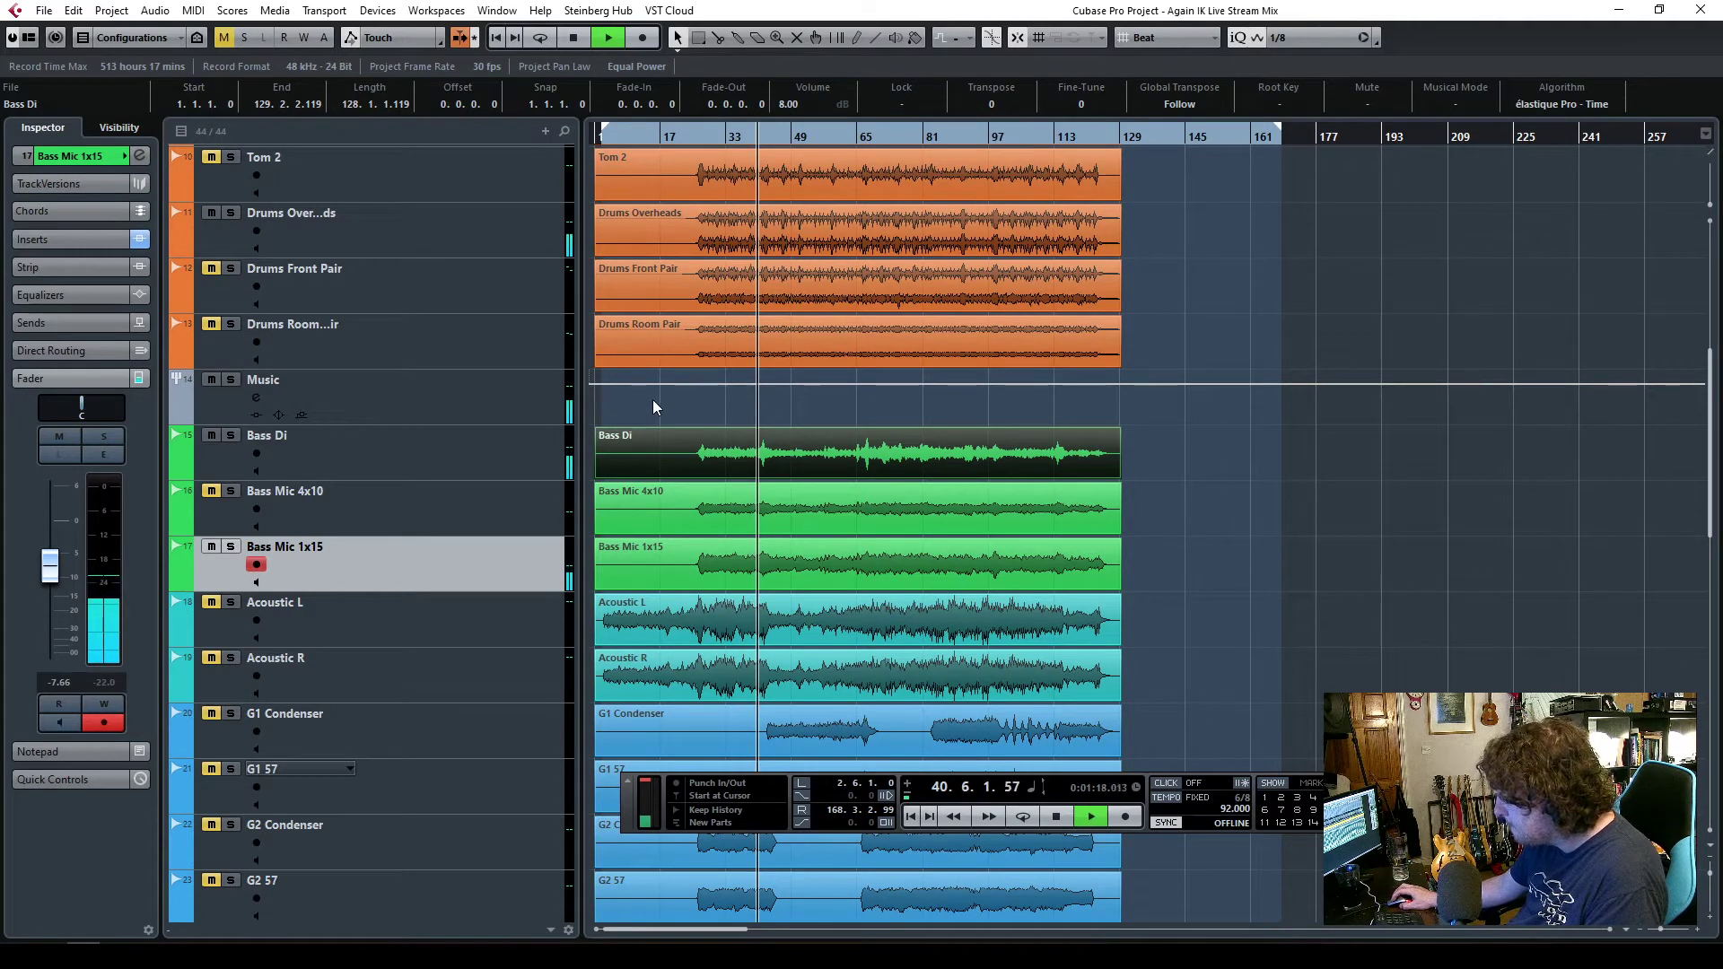
- Lower the Bass Mic 1x15 fader to -8.78 dB, and stop playback with the cursor back at bar 27
{"action": "left_click_drag", "start_coordinate": [51, 579], "coordinate": [54, 585]}
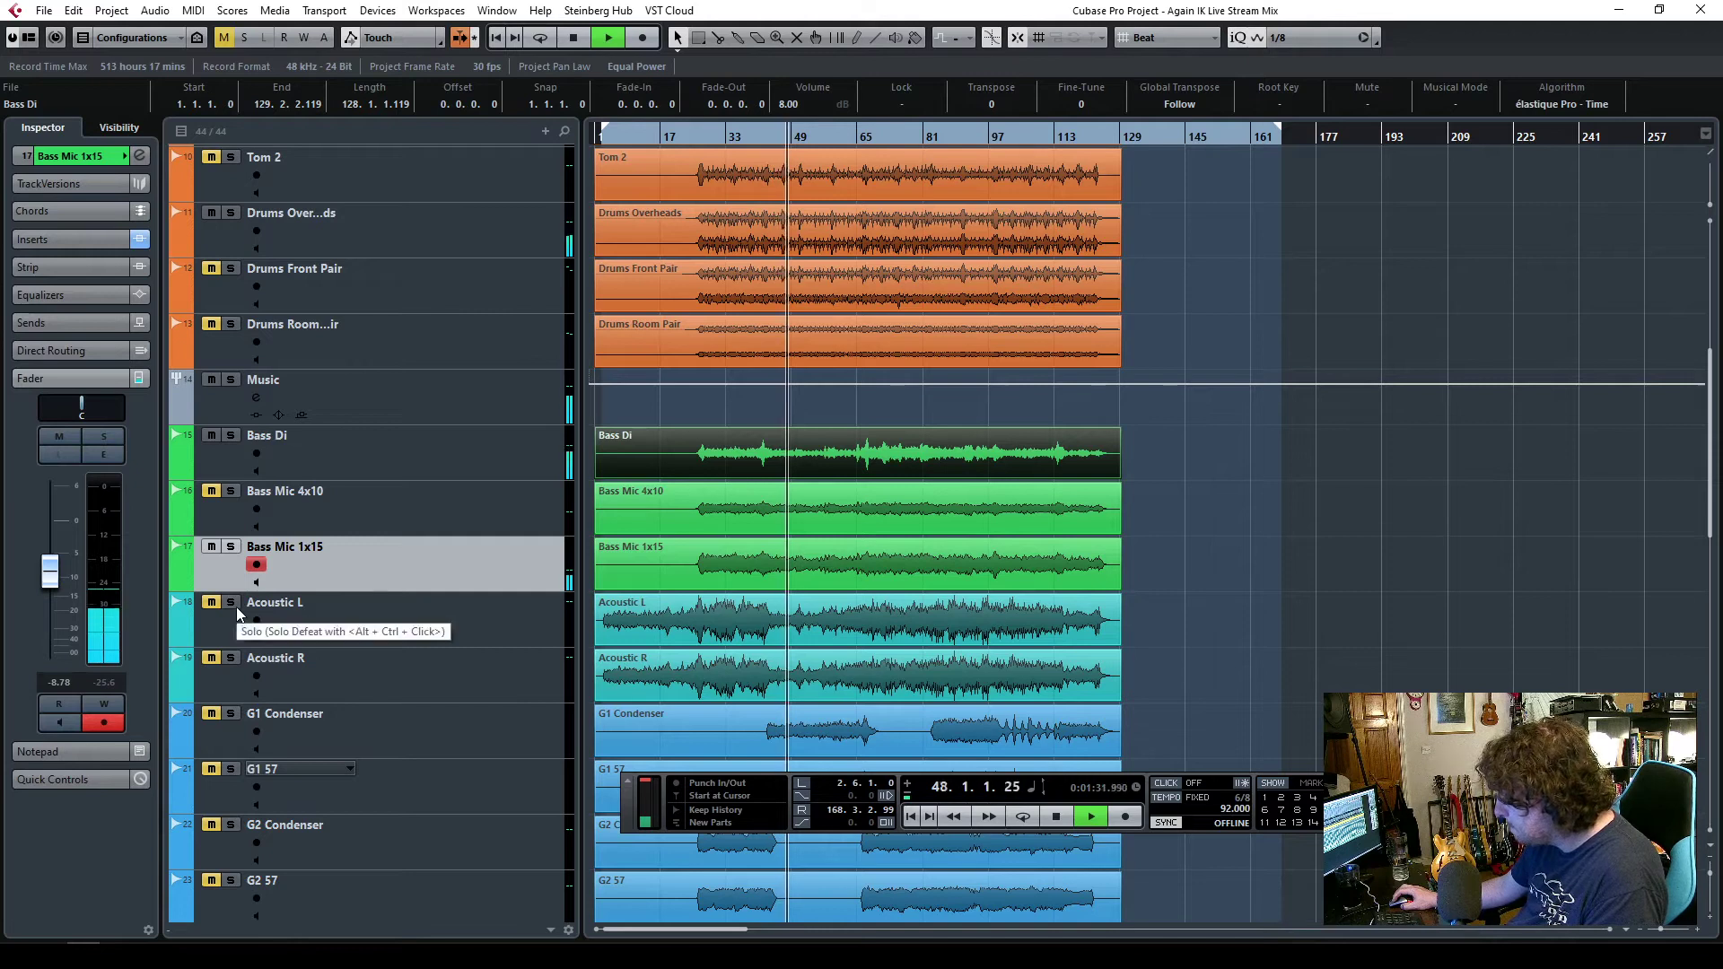
{"action": "key", "text": "space"}
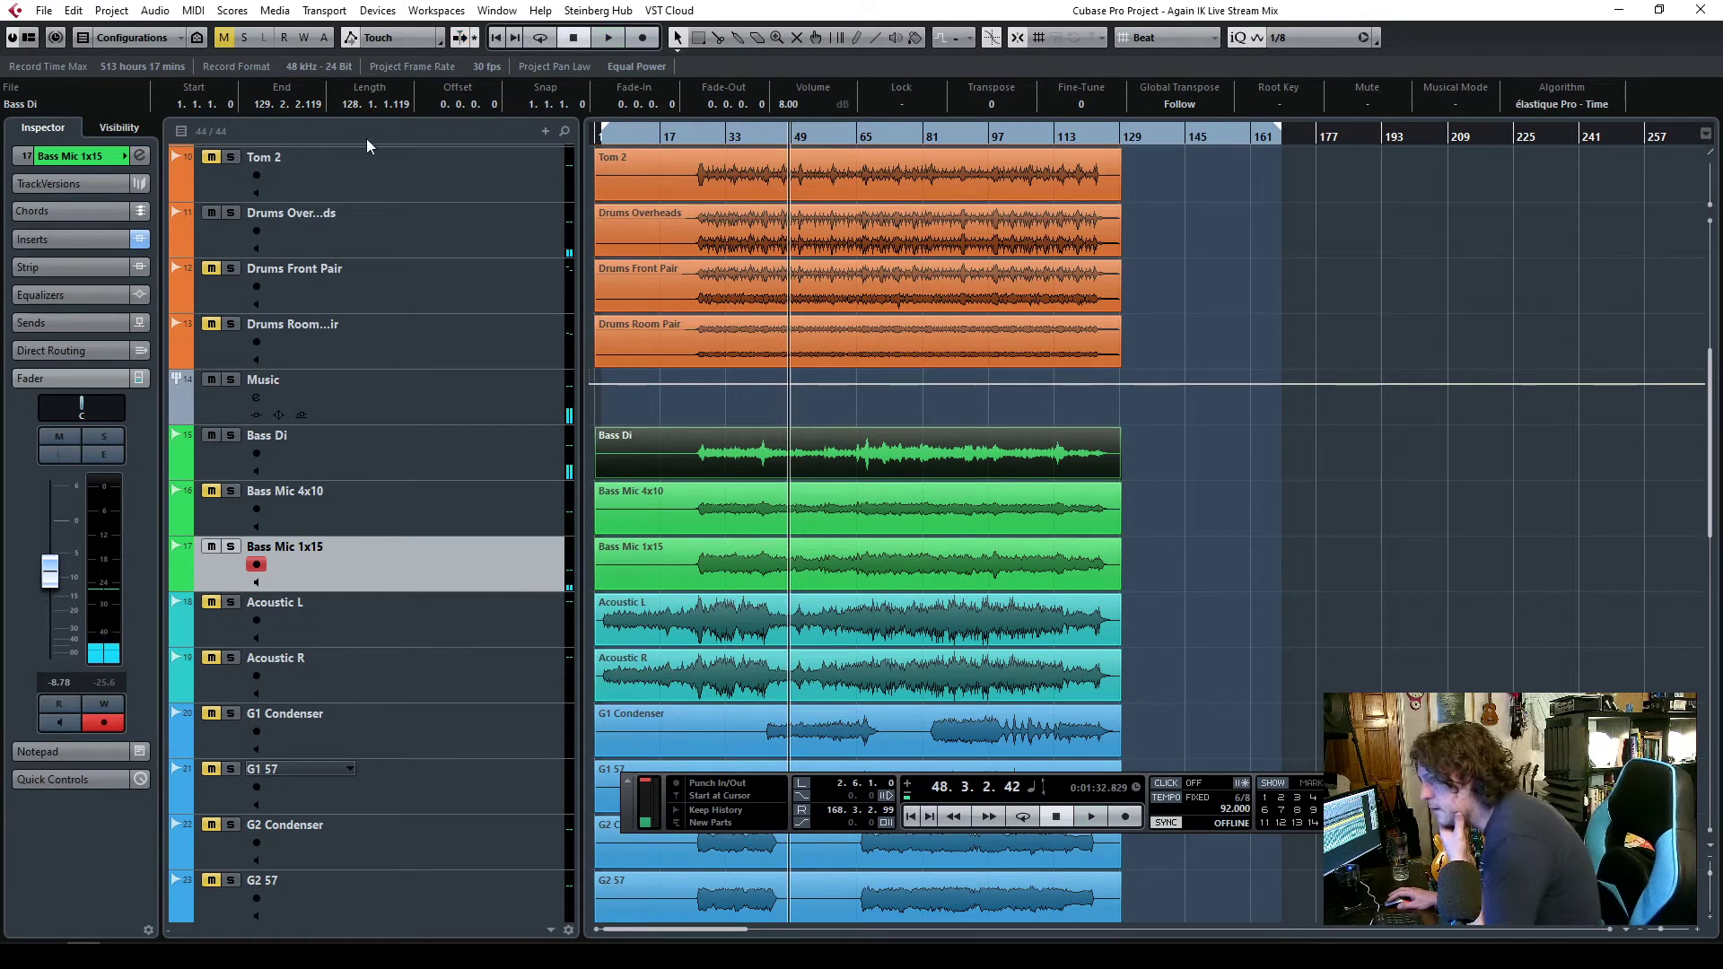
{"action": "left_click", "coordinate": [699, 180]}
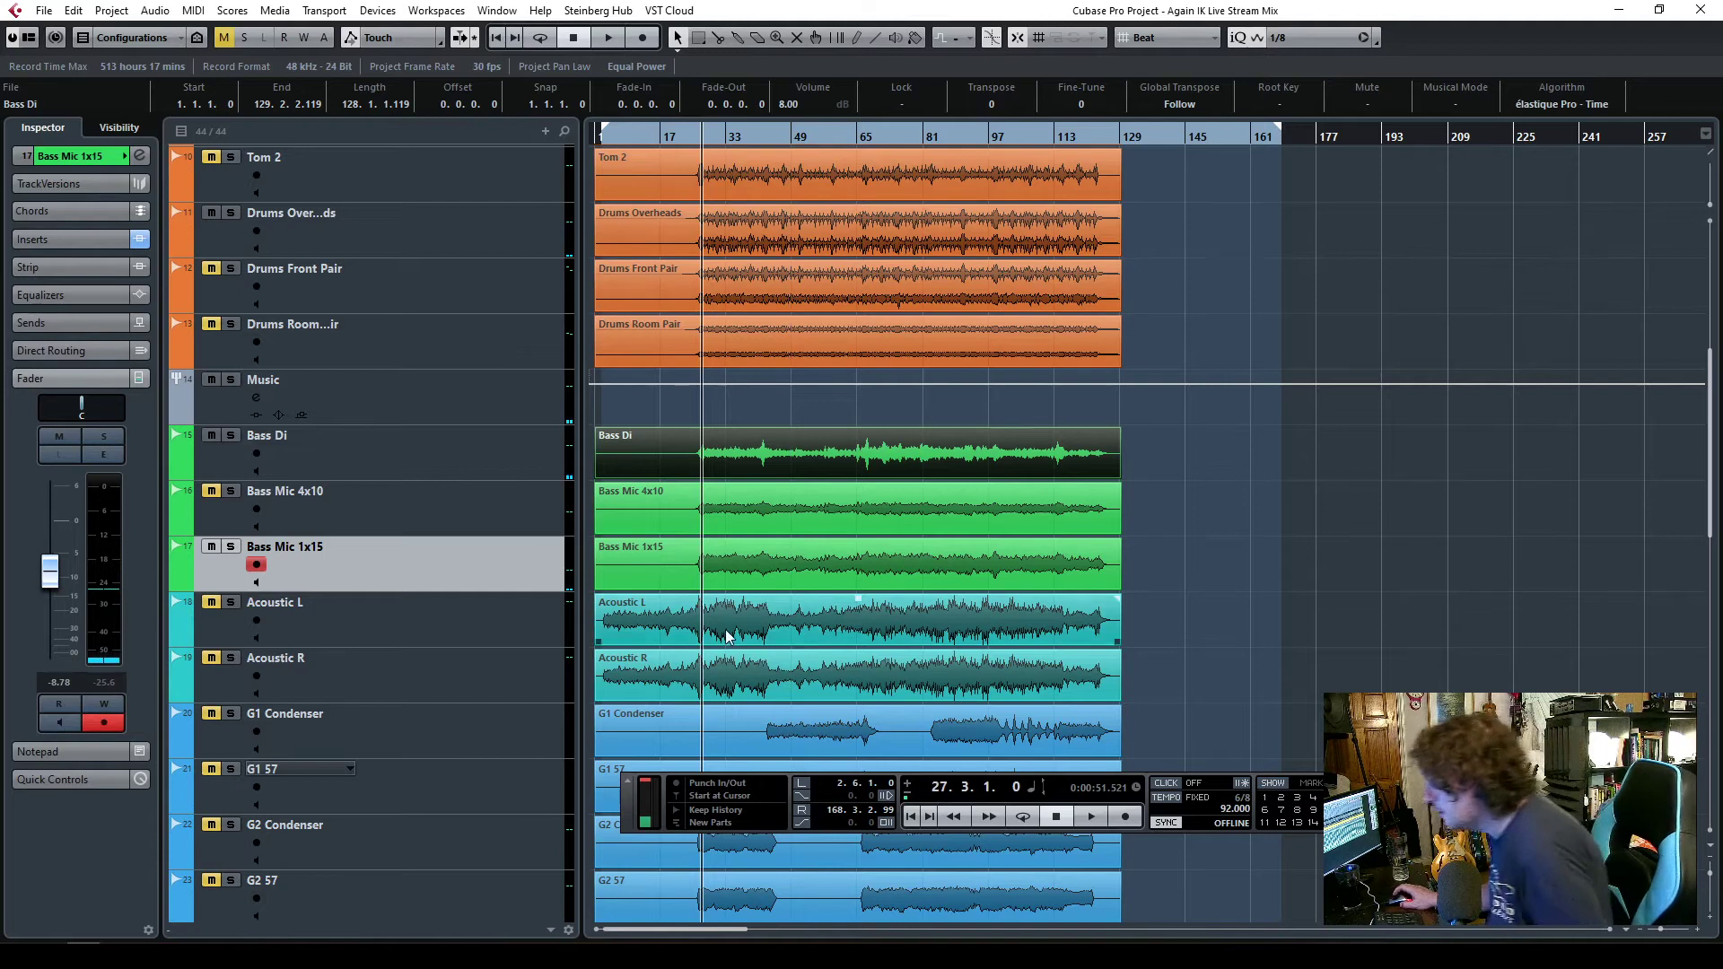
- Return the cursor to bar 1, and unmute and solo the Acoustic L and Acoustic R tracks
{"action": "scroll", "coordinate": [726, 641], "scroll_direction": "up", "scroll_amount": 5}
{"action": "scroll", "coordinate": [727, 643], "scroll_direction": "down", "scroll_amount": 2}
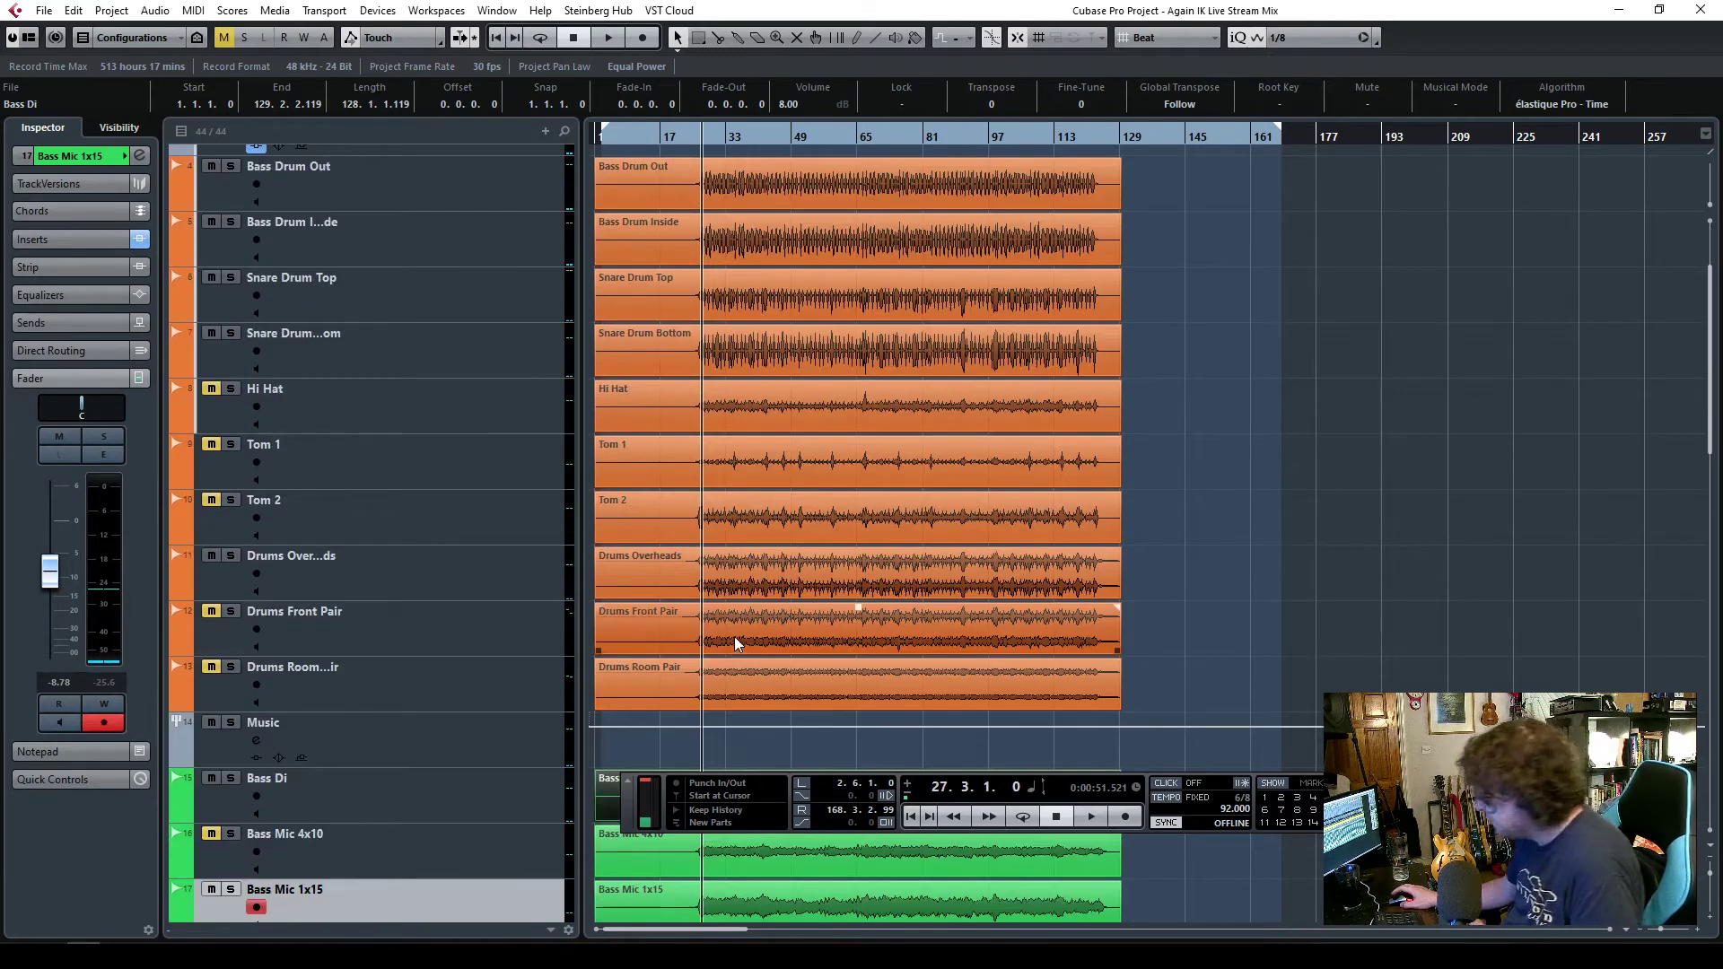
{"action": "scroll", "coordinate": [813, 592], "scroll_direction": "down", "scroll_amount": 4}
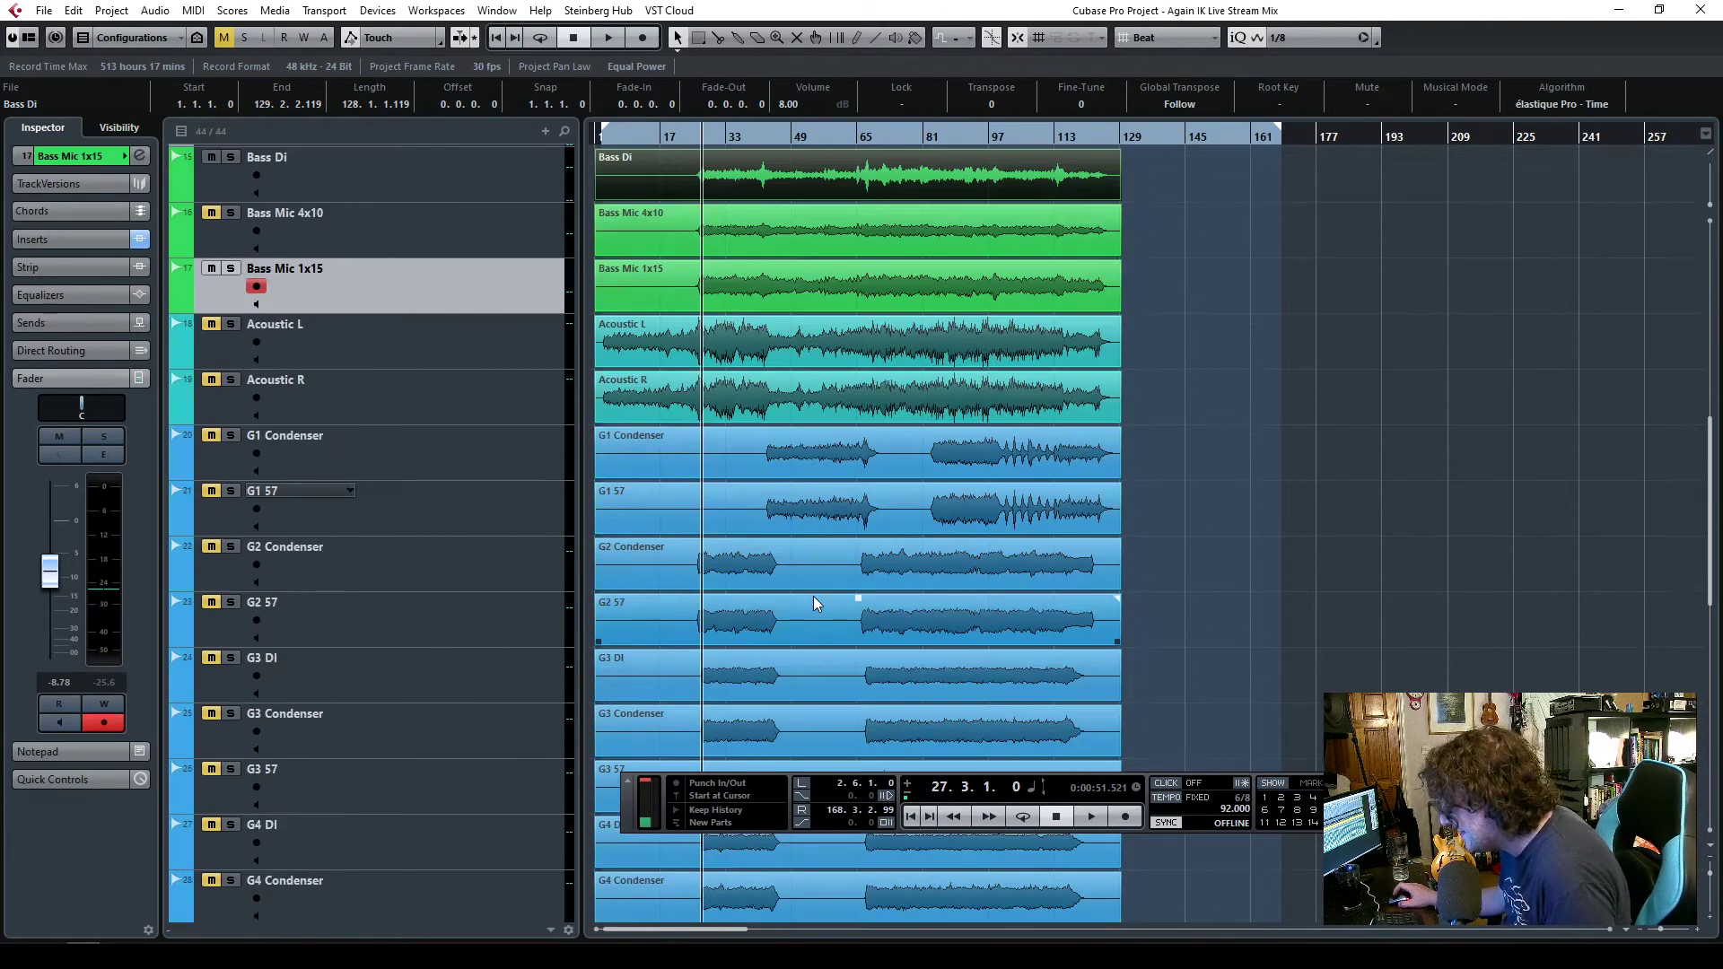
{"action": "scroll", "coordinate": [813, 595], "scroll_direction": "up", "scroll_amount": 1}
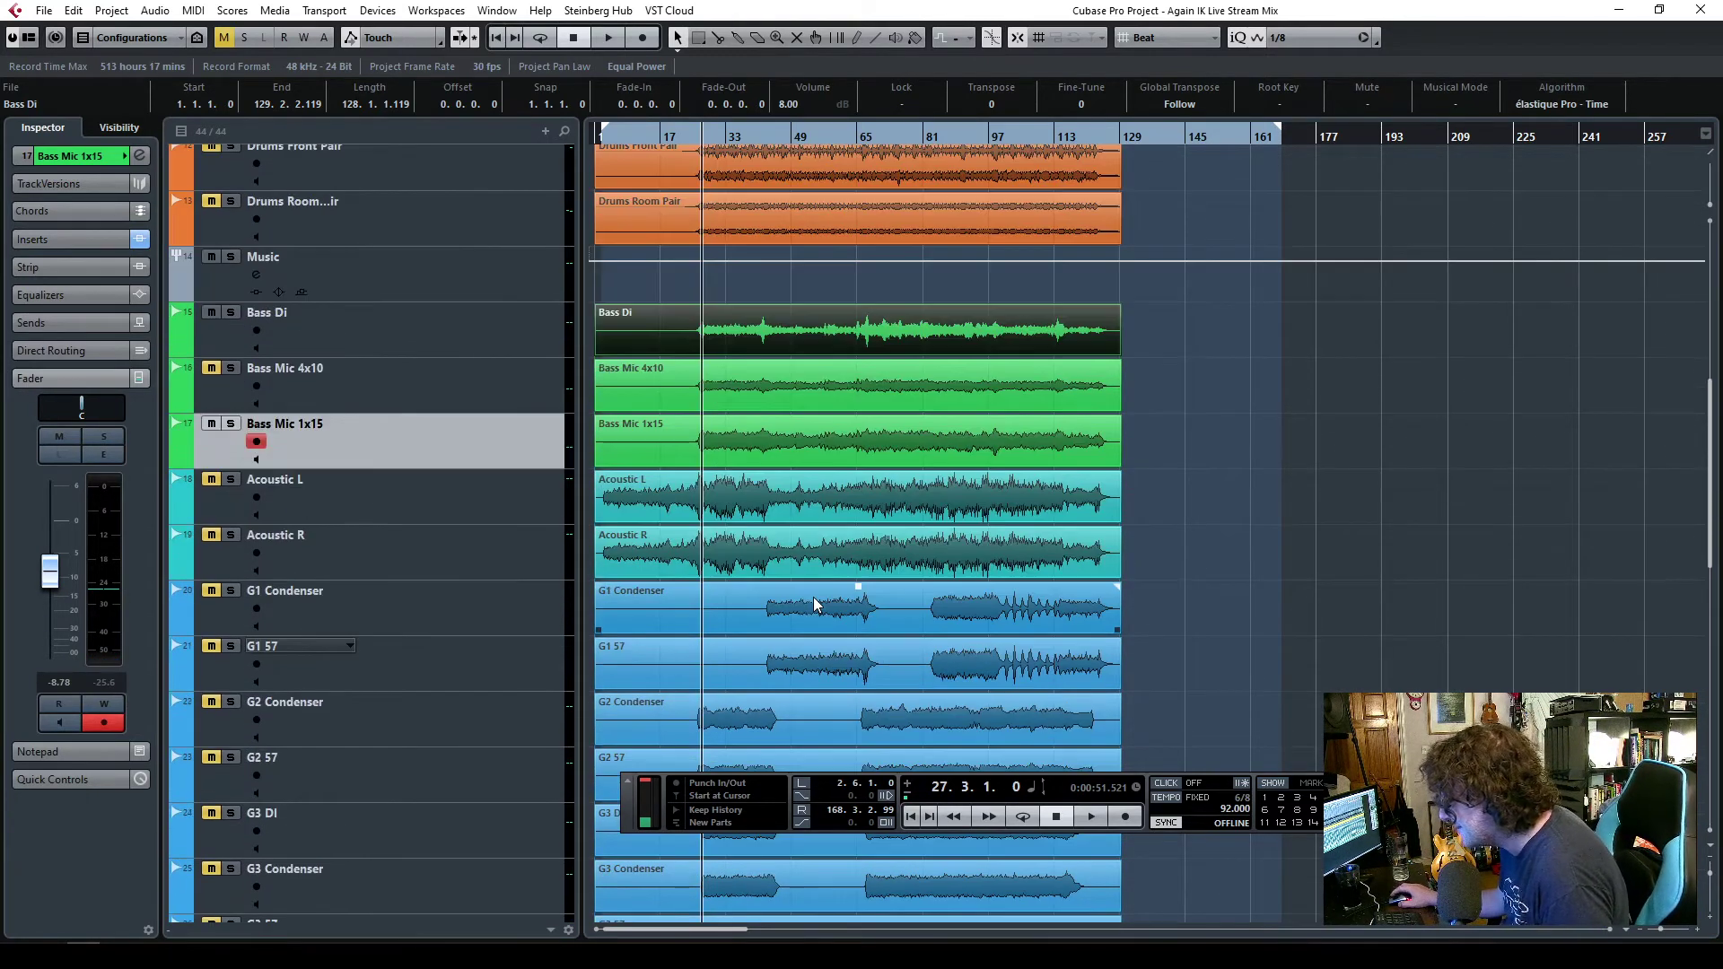
{"action": "left_click", "coordinate": [911, 816]}
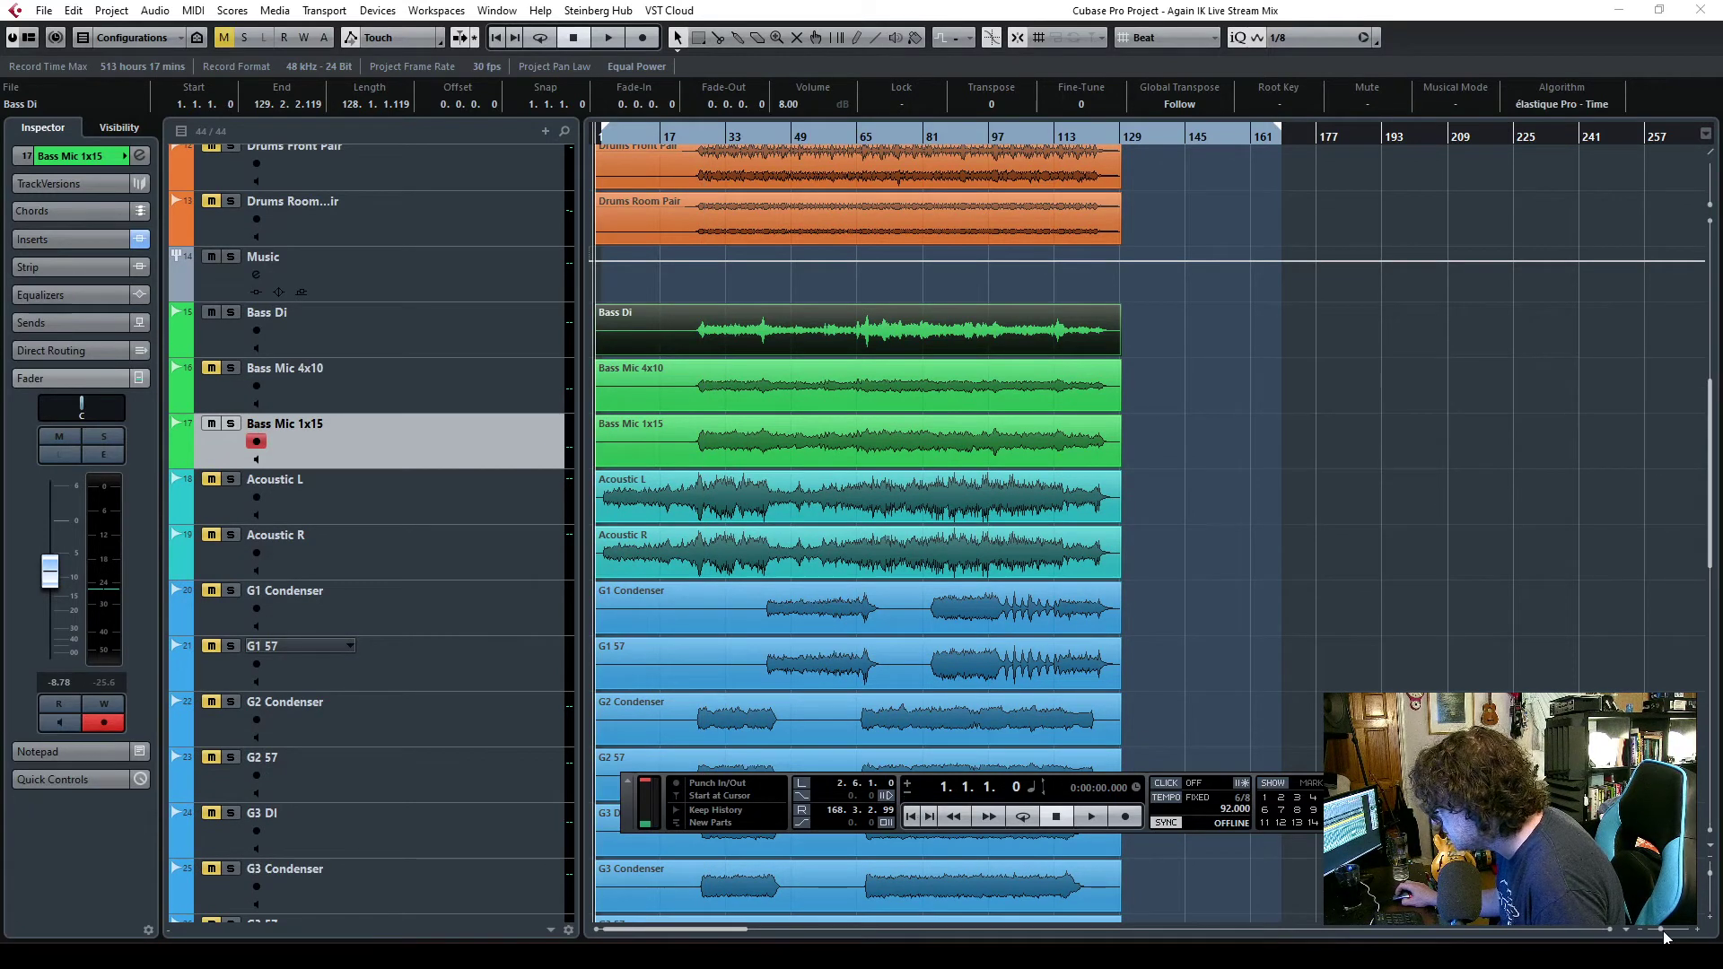
{"action": "left_click_drag", "start_coordinate": [1664, 936], "coordinate": [1669, 936]}
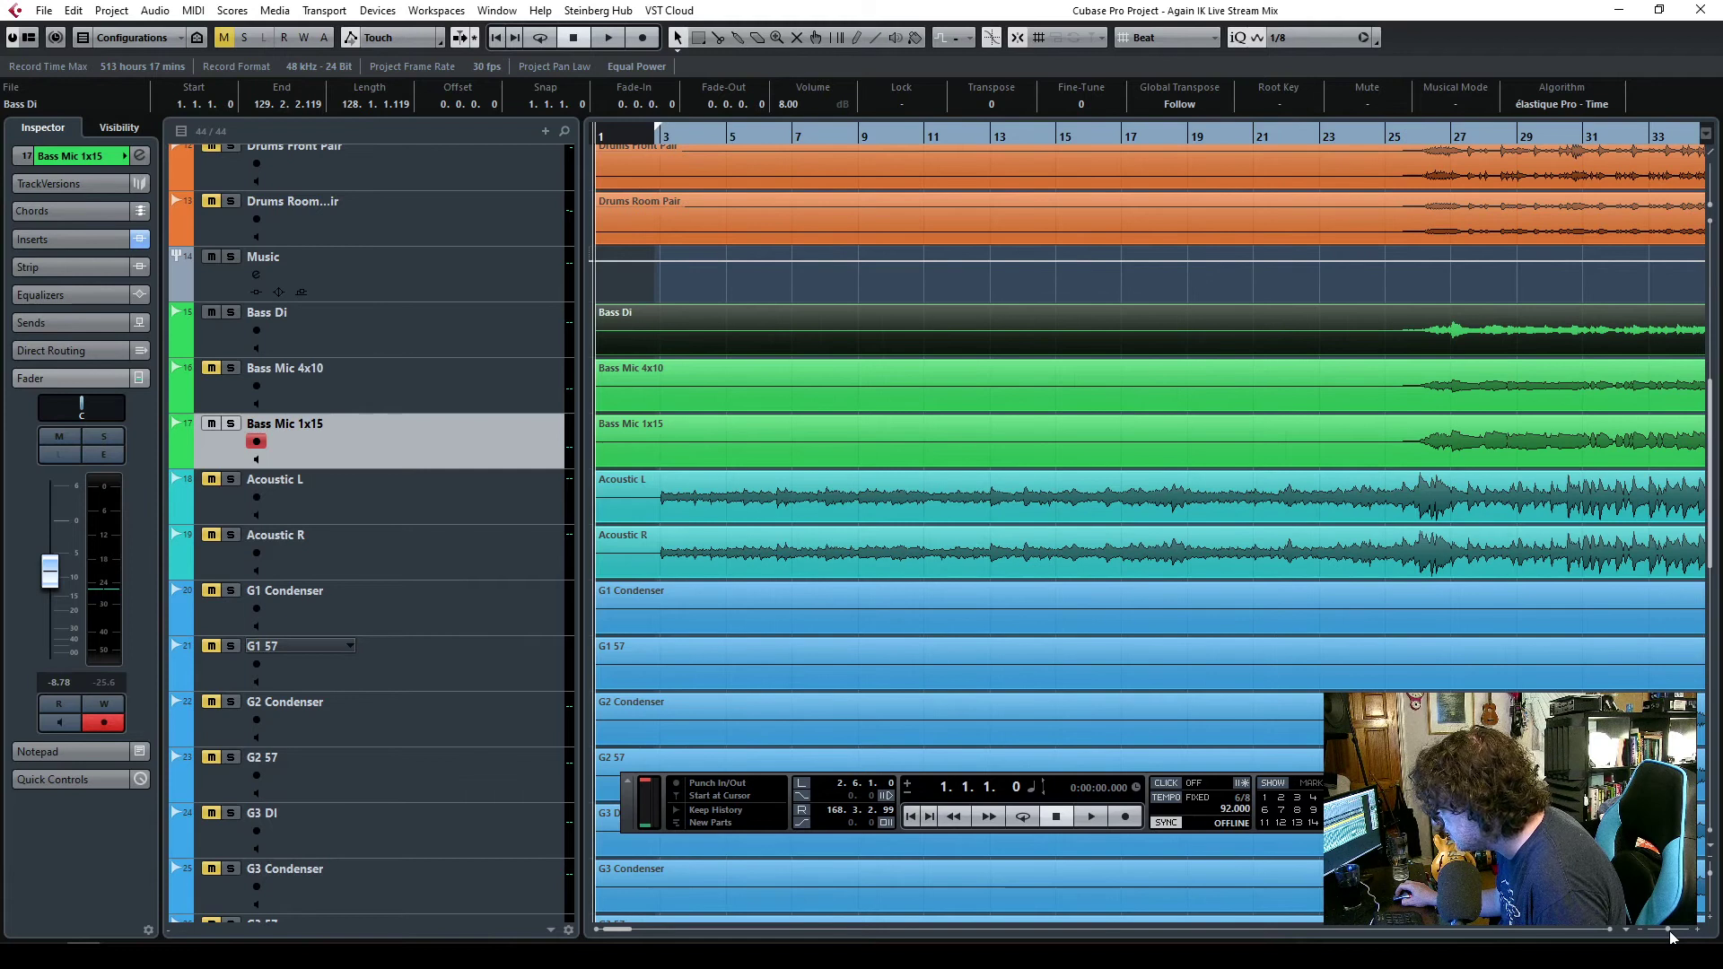
{"action": "left_click", "coordinate": [655, 501]}
{"action": "left_click", "coordinate": [679, 567]}
{"action": "left_click", "coordinate": [684, 513]}
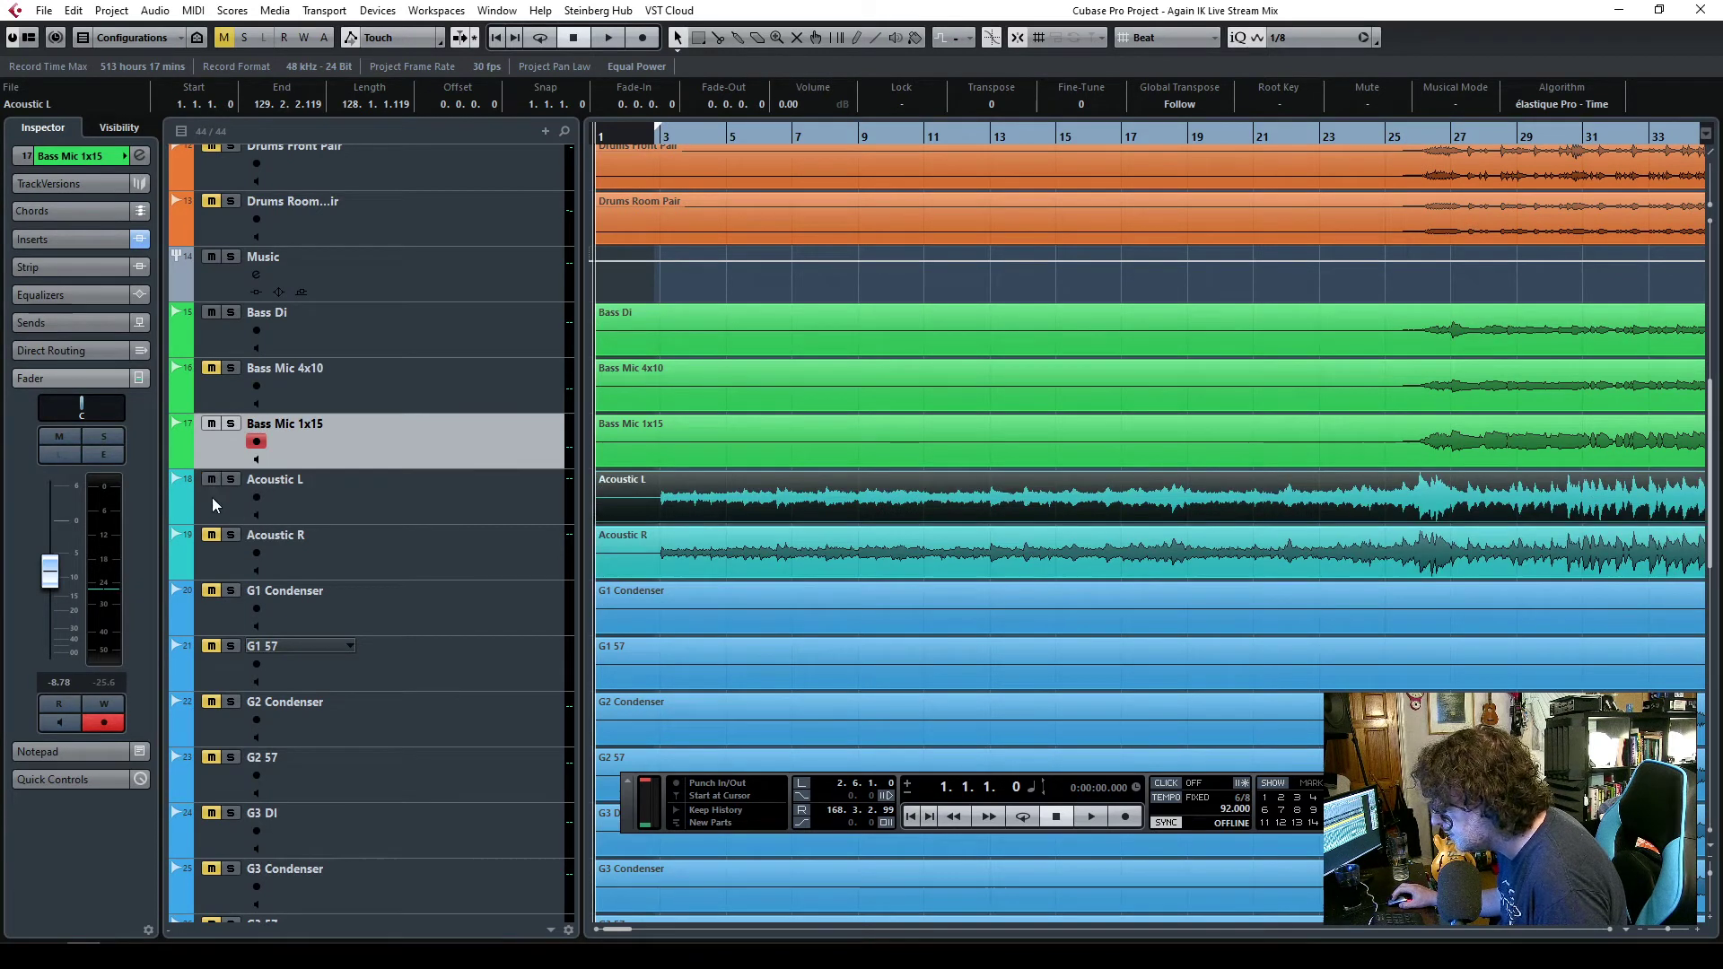
{"action": "left_click", "coordinate": [210, 545]}
{"action": "left_click", "coordinate": [231, 535]}
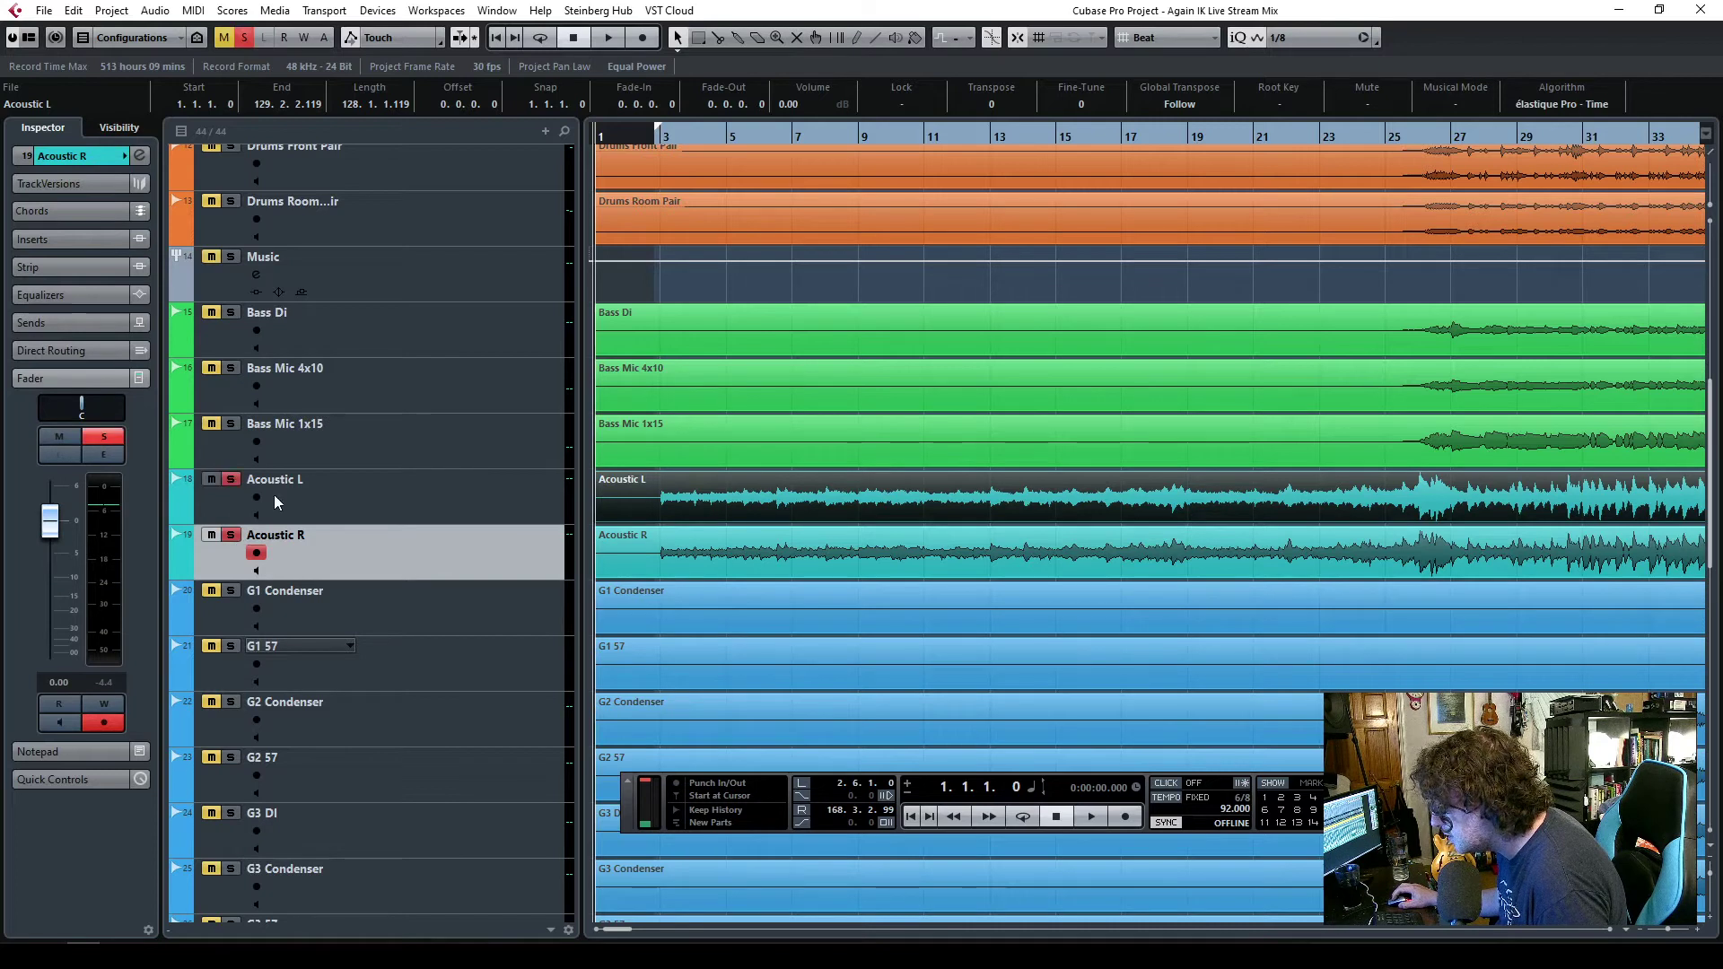
- Add a stereo group channel named Acoustics and place it directly above the Acoustic L track
{"action": "right_click", "coordinate": [402, 493]}
{"action": "mouse_move", "coordinate": [646, 42]}
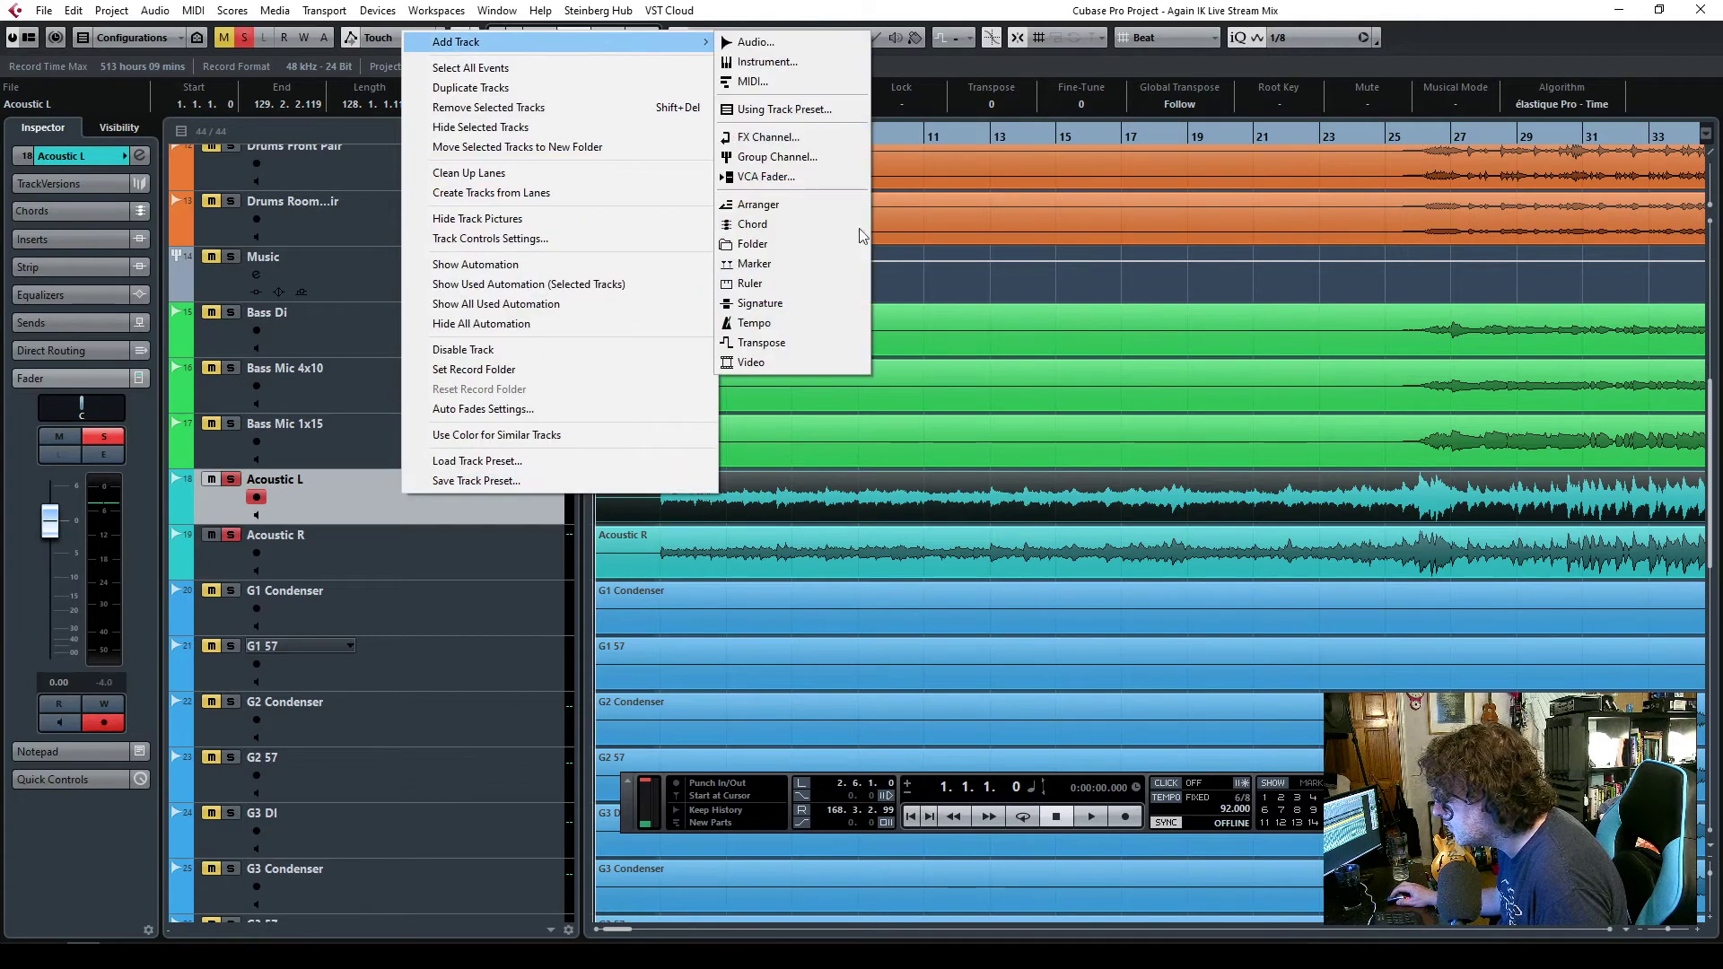
{"action": "left_click", "coordinate": [776, 156]}
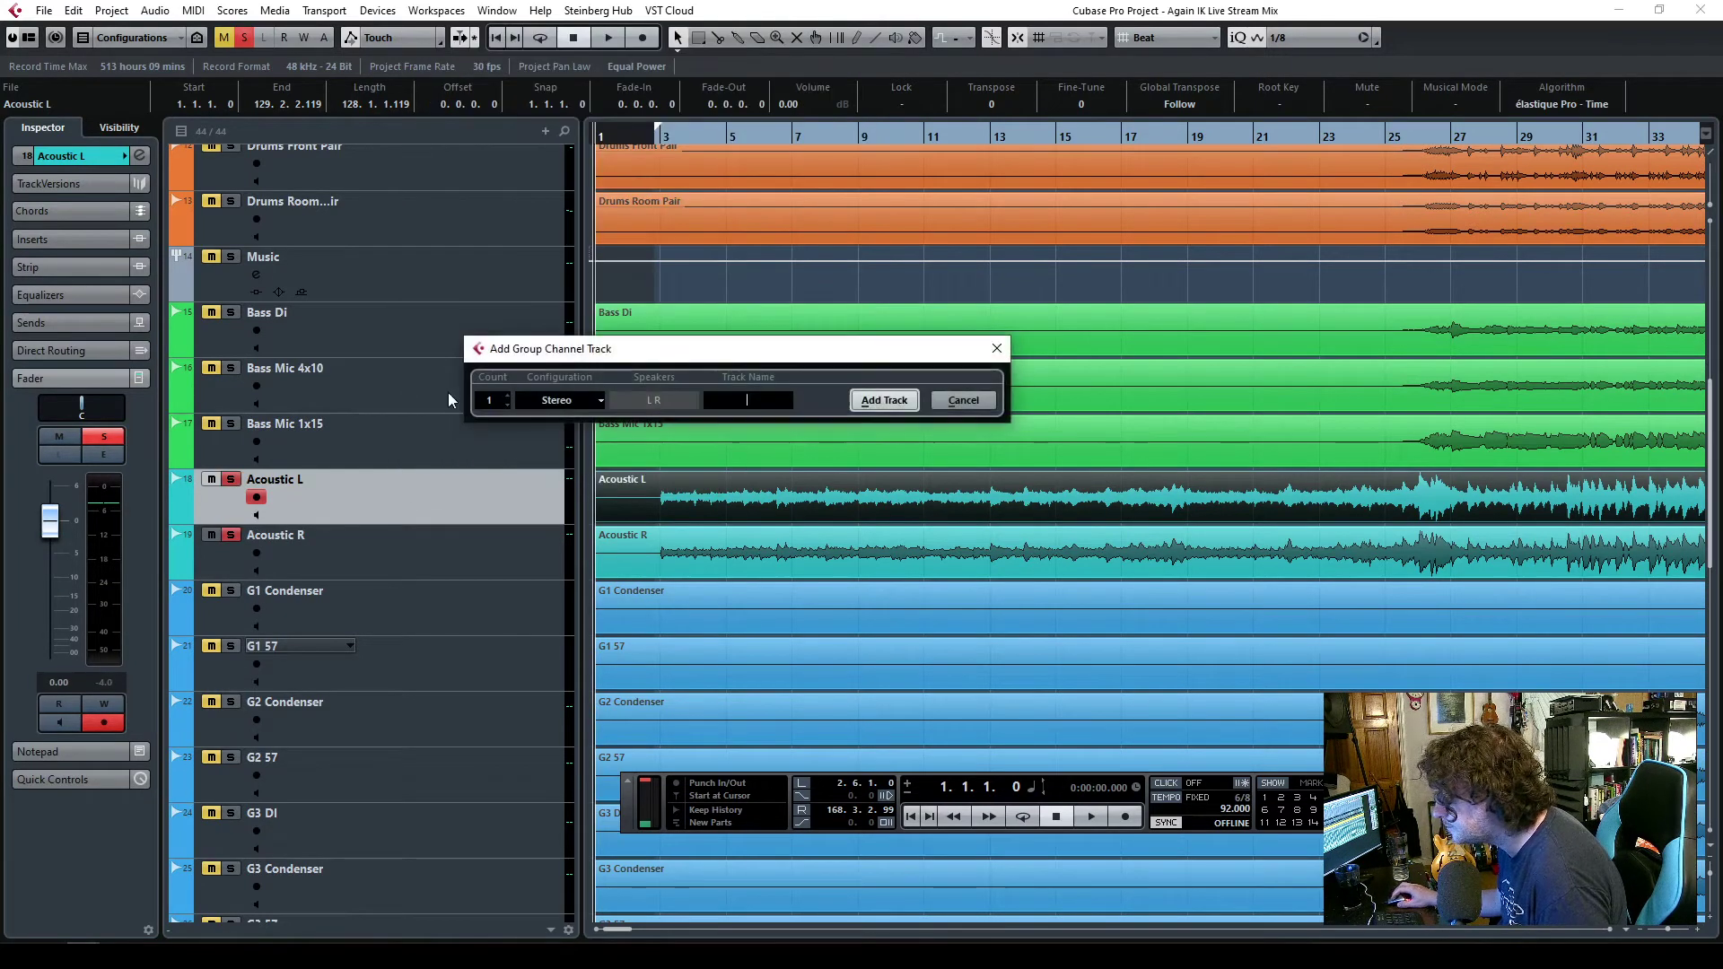
{"action": "type", "text": "Acoustic"}
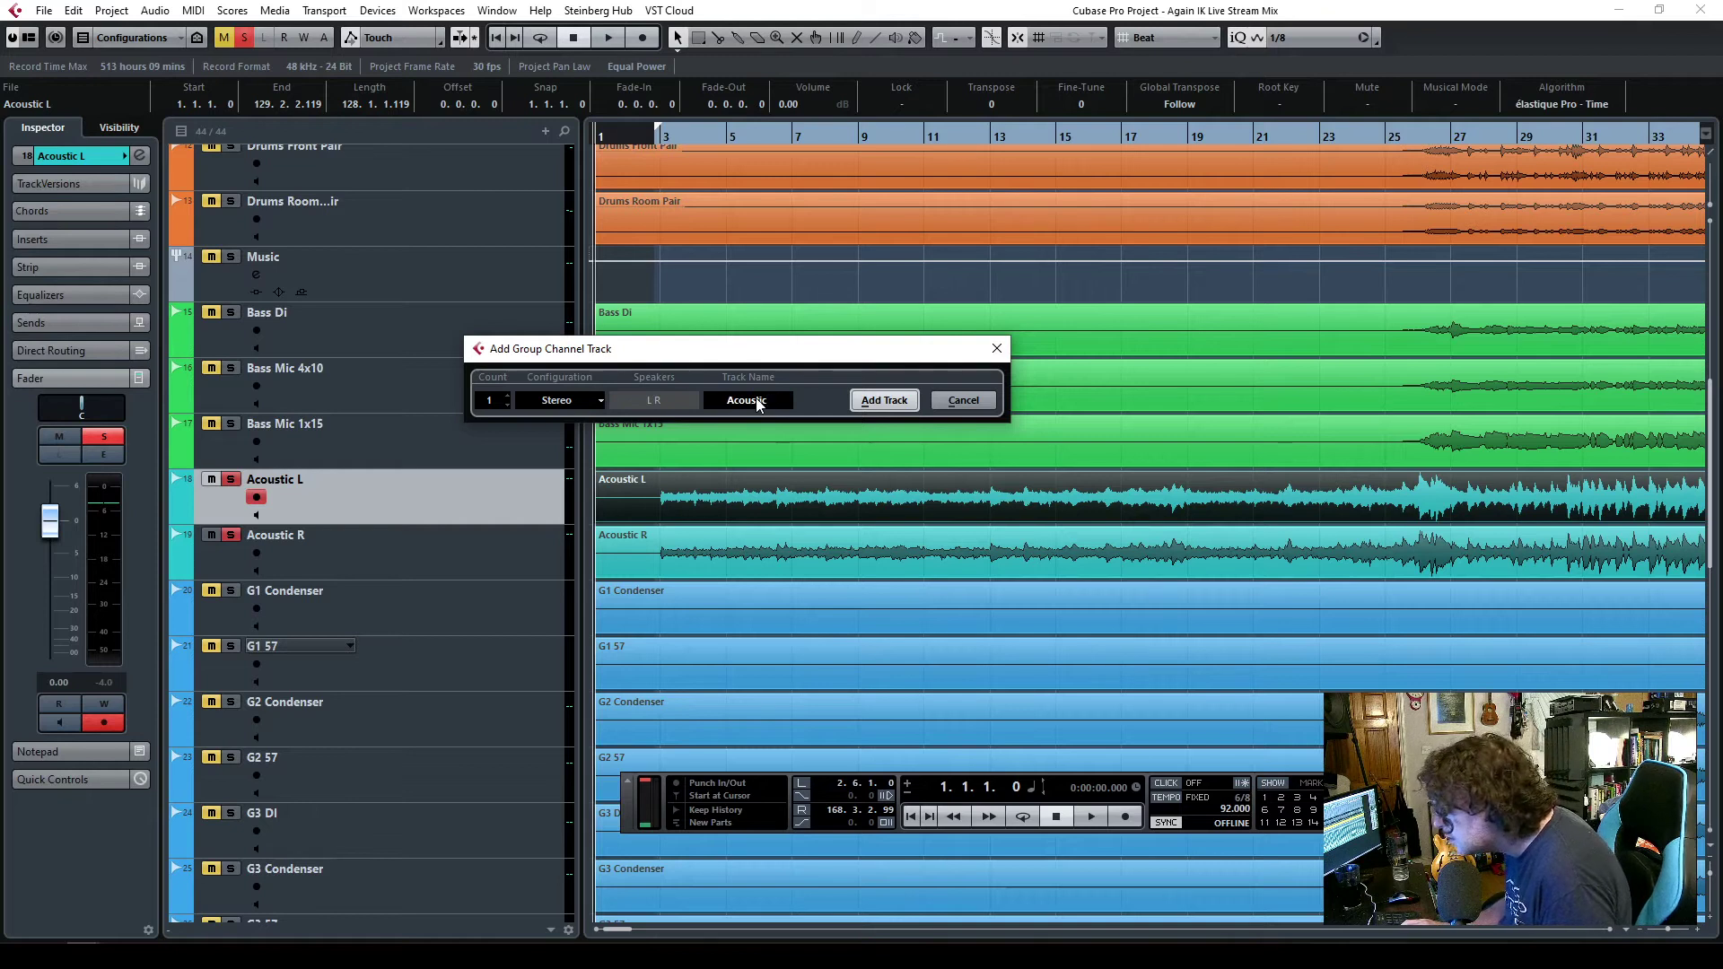
{"action": "type", "text": "s"}
{"action": "key", "text": "Return"}
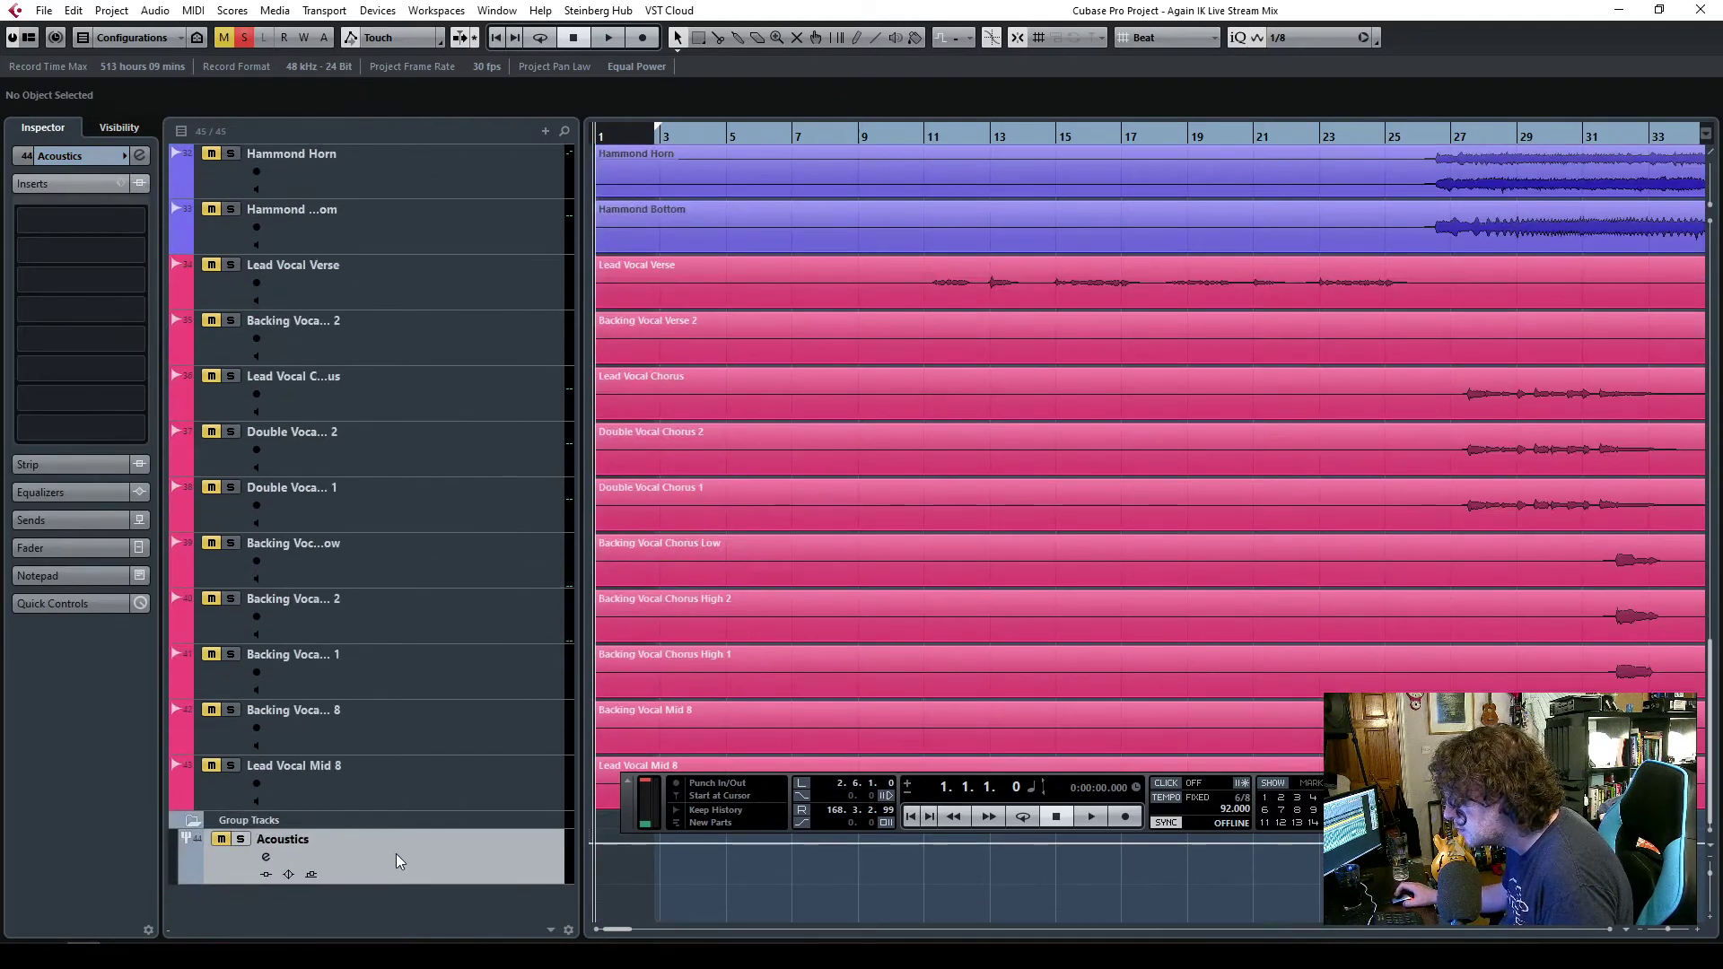
{"action": "left_click_drag", "start_coordinate": [399, 862], "coordinate": [394, 526]}
- Route the outputs of Acoustic L and Acoustic R to the Acoustics group
{"action": "left_click", "coordinate": [470, 600]}
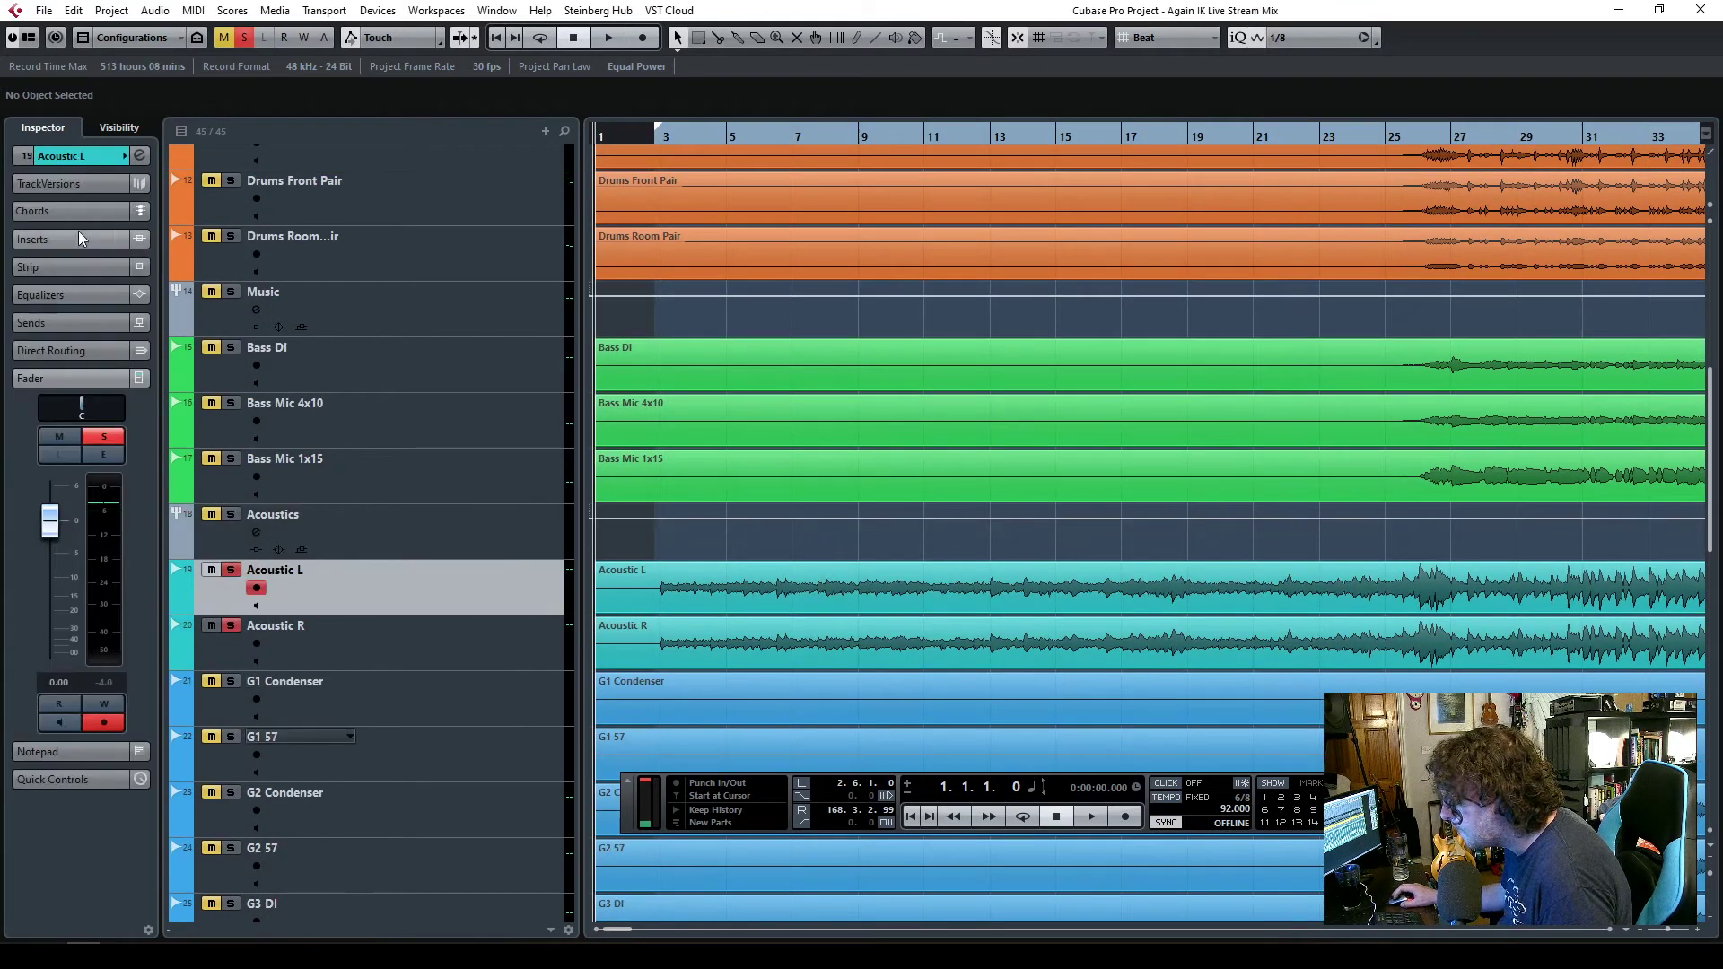
{"action": "left_click", "coordinate": [81, 328]}
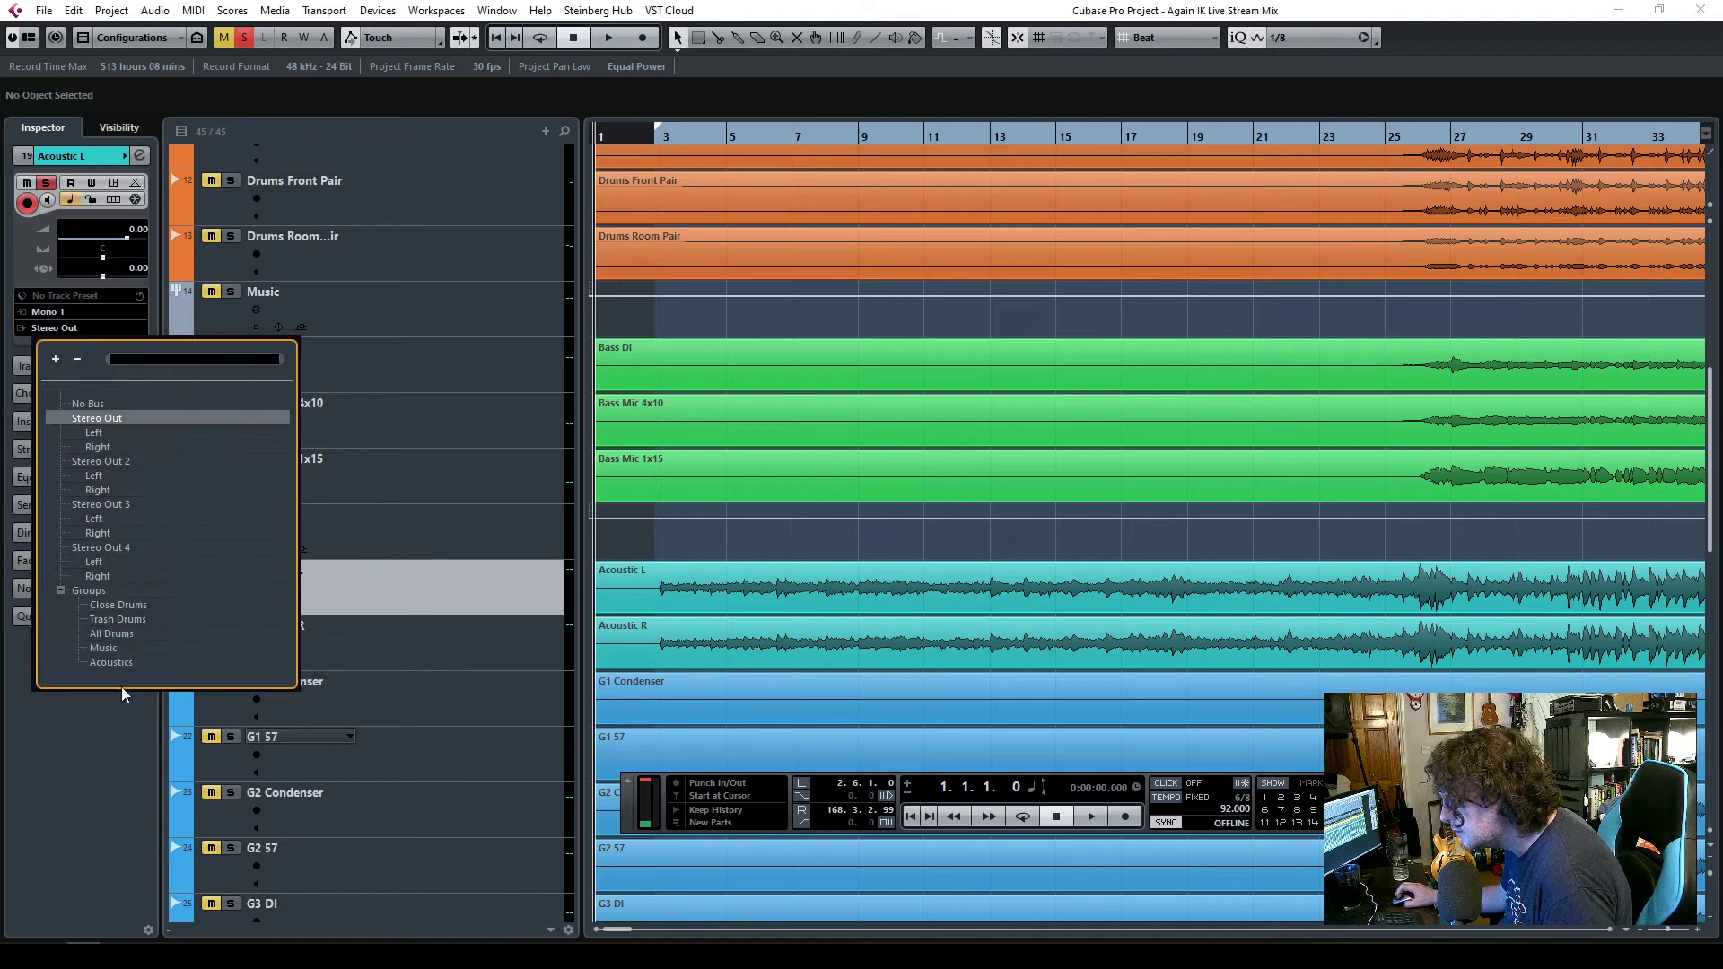
{"action": "left_click", "coordinate": [106, 662]}
{"action": "left_click", "coordinate": [366, 630]}
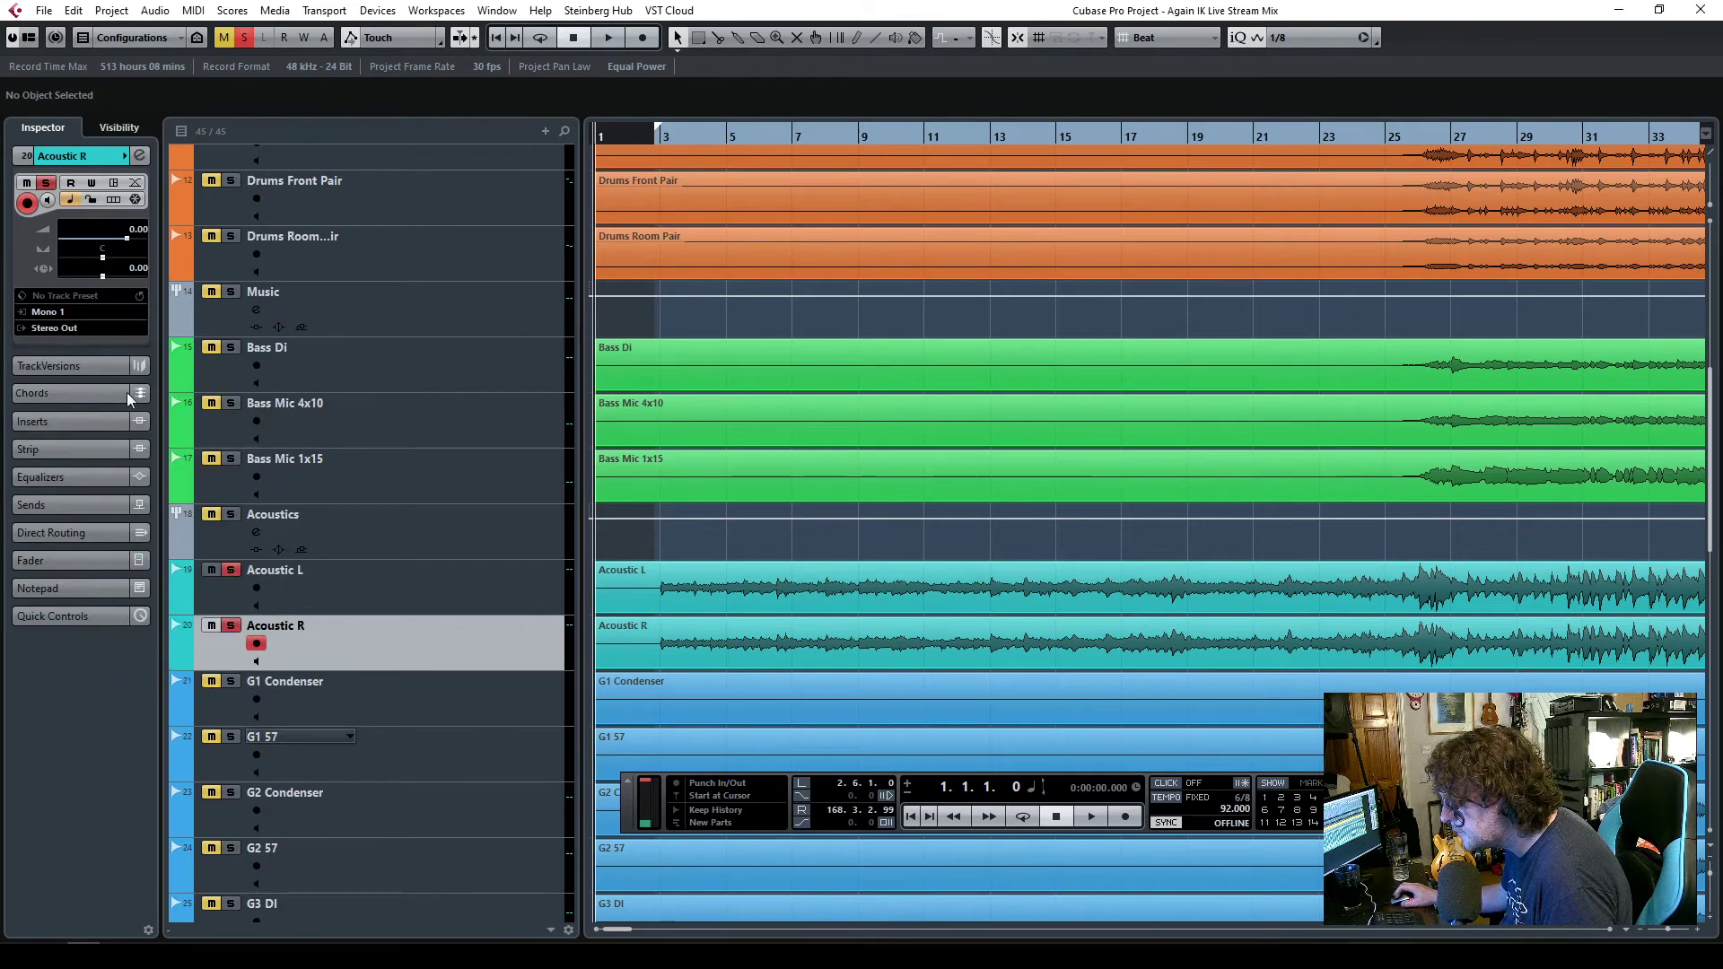
{"action": "left_click", "coordinate": [81, 329]}
{"action": "left_click", "coordinate": [119, 664]}
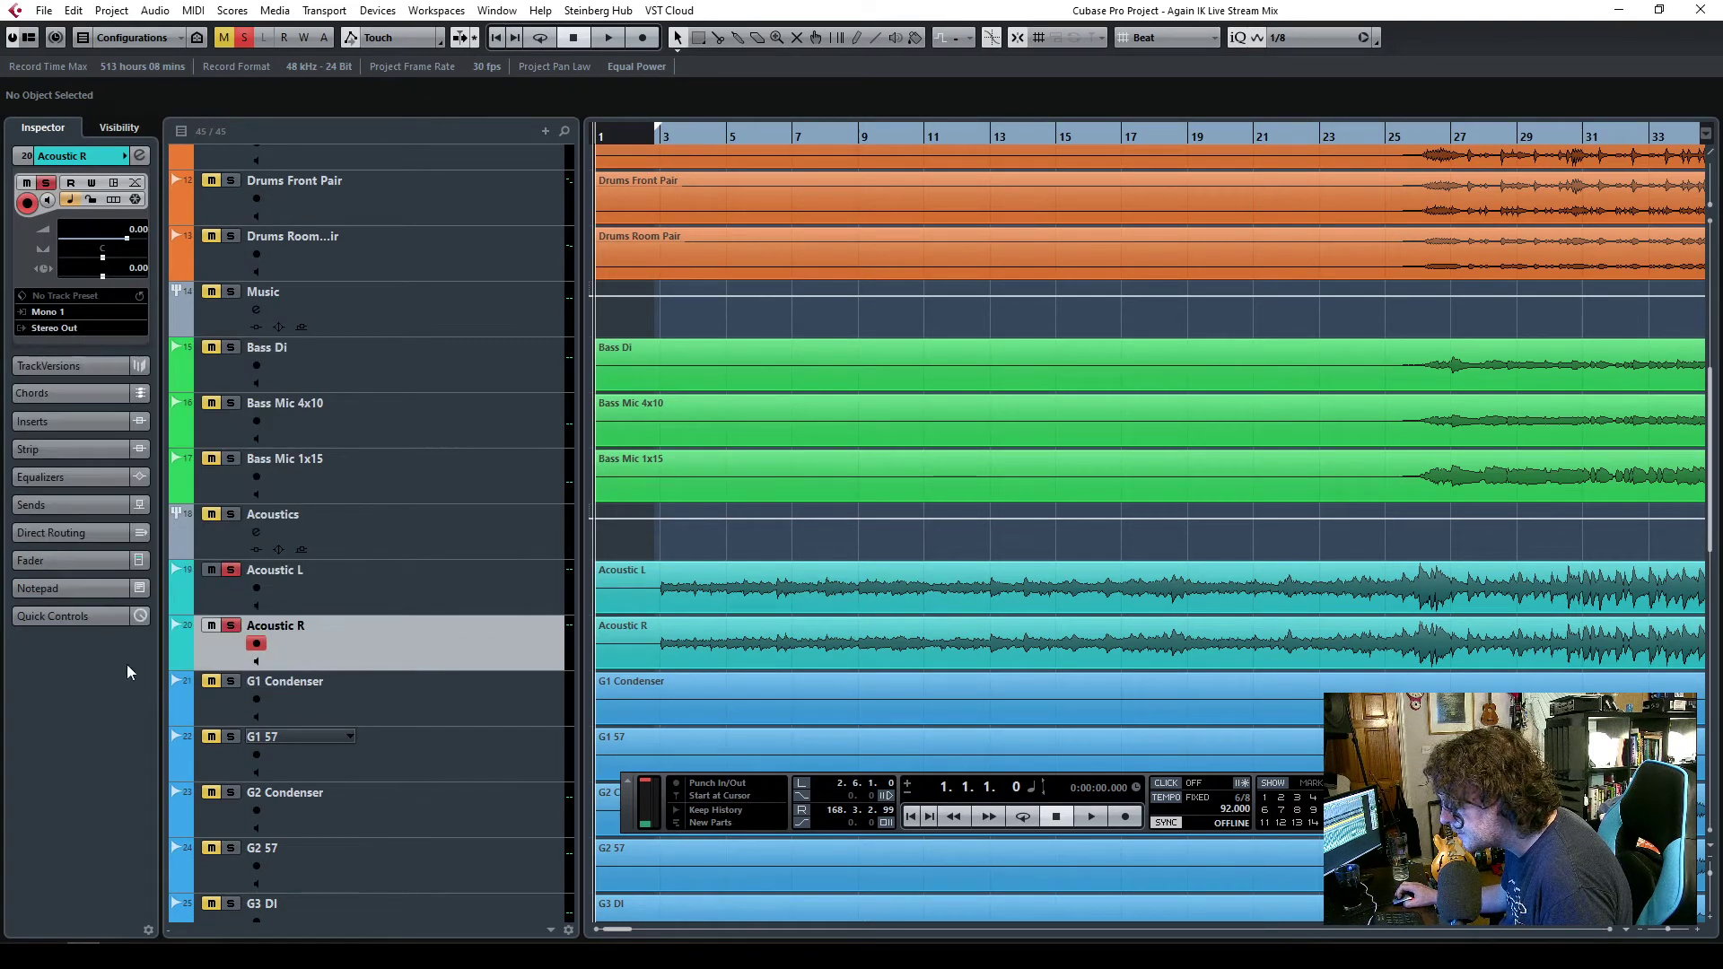
- Route the Acoustics group's output to the Music group
{"action": "left_click", "coordinate": [374, 554]}
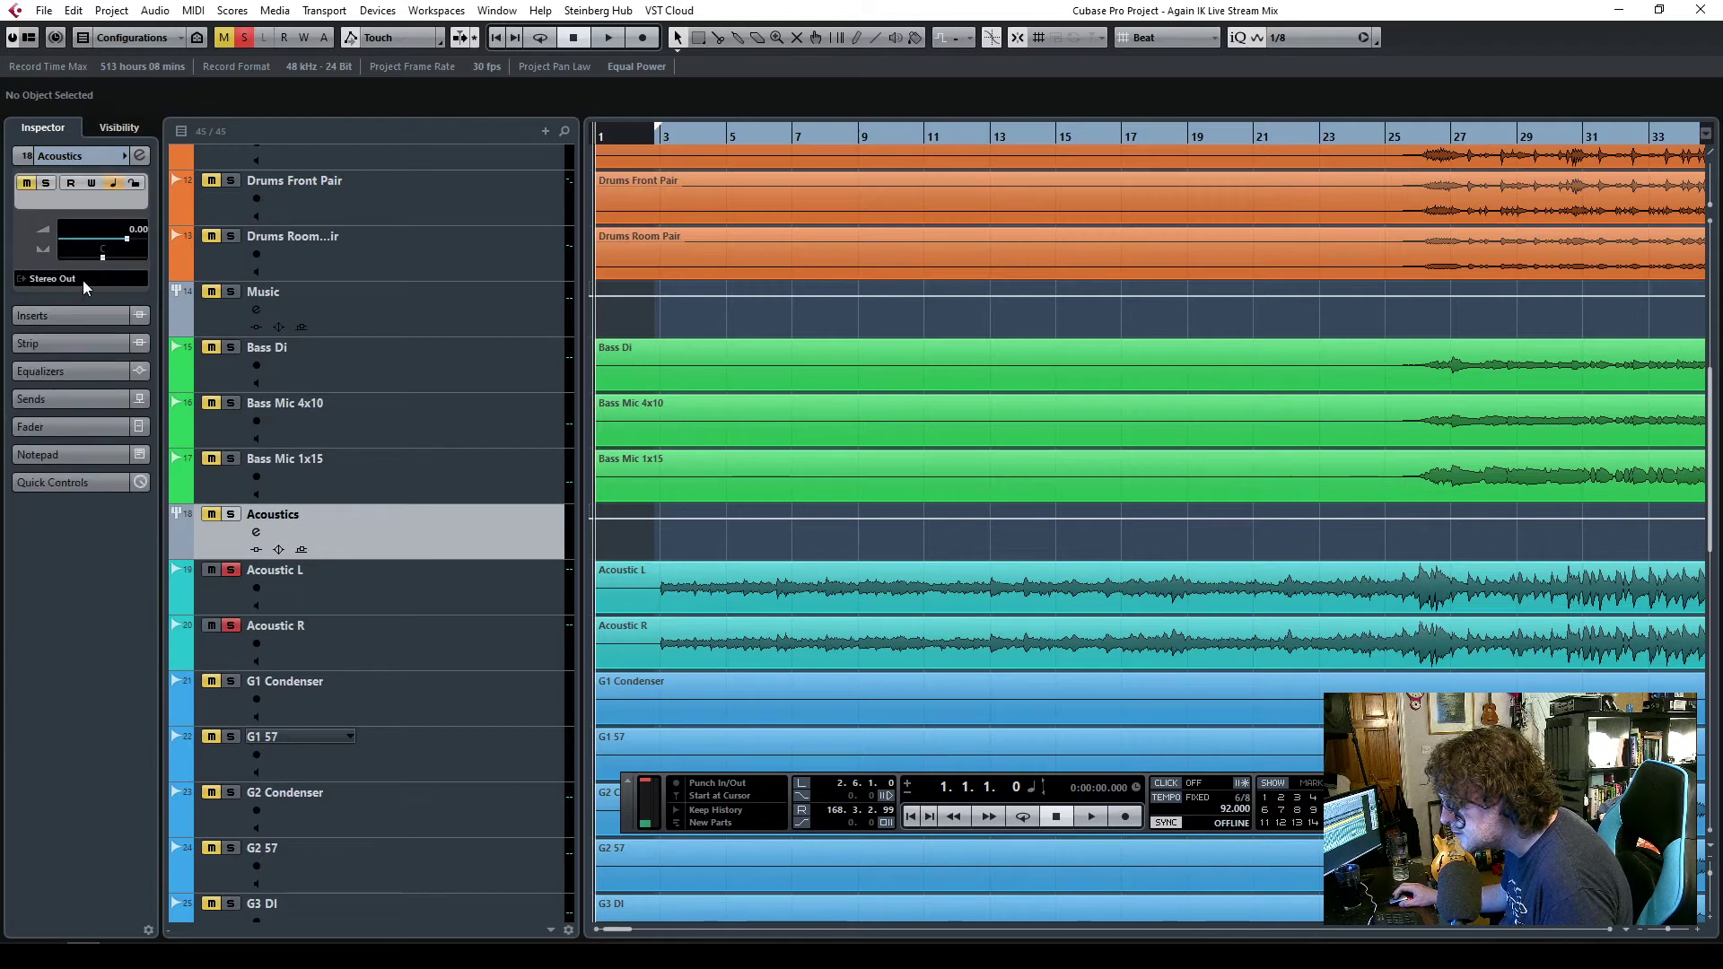
{"action": "left_click", "coordinate": [83, 279]}
{"action": "left_click", "coordinate": [109, 600]}
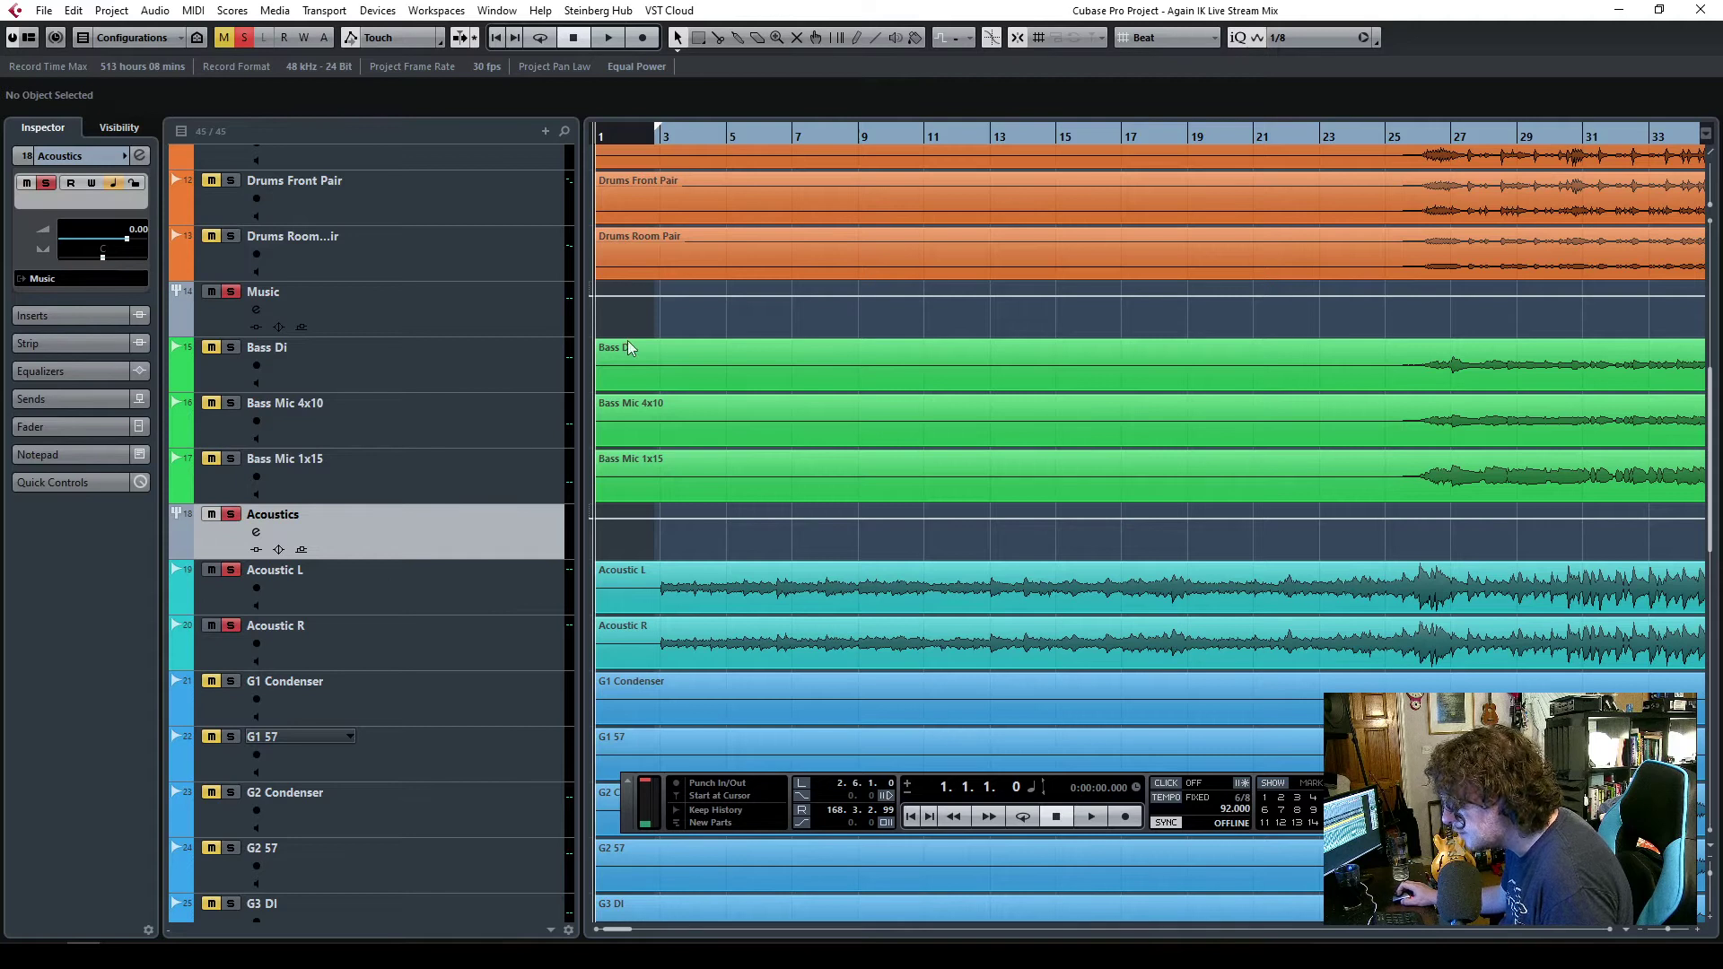
- Play the soloed acoustic guitars from bar 1 and examine their waveforms up close
{"action": "key", "text": "space"}
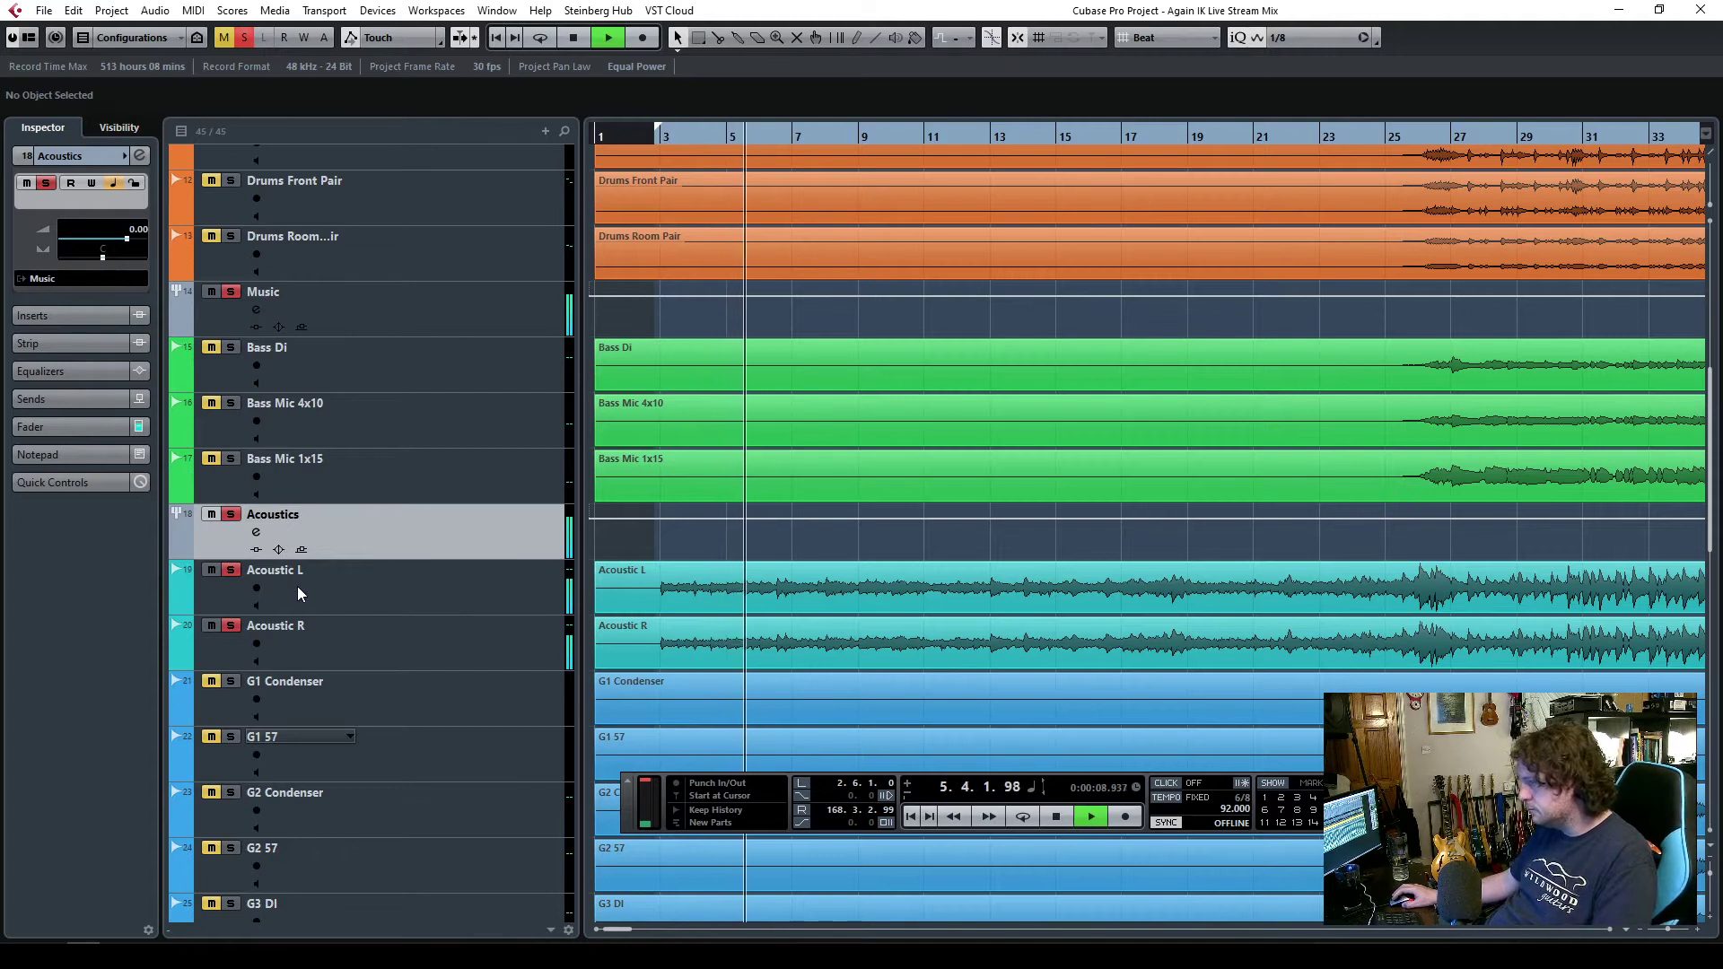
{"action": "left_click", "coordinate": [1698, 936]}
{"action": "left_click", "coordinate": [1698, 936]}
{"action": "left_click", "coordinate": [1699, 935]}
{"action": "key", "text": "space"}
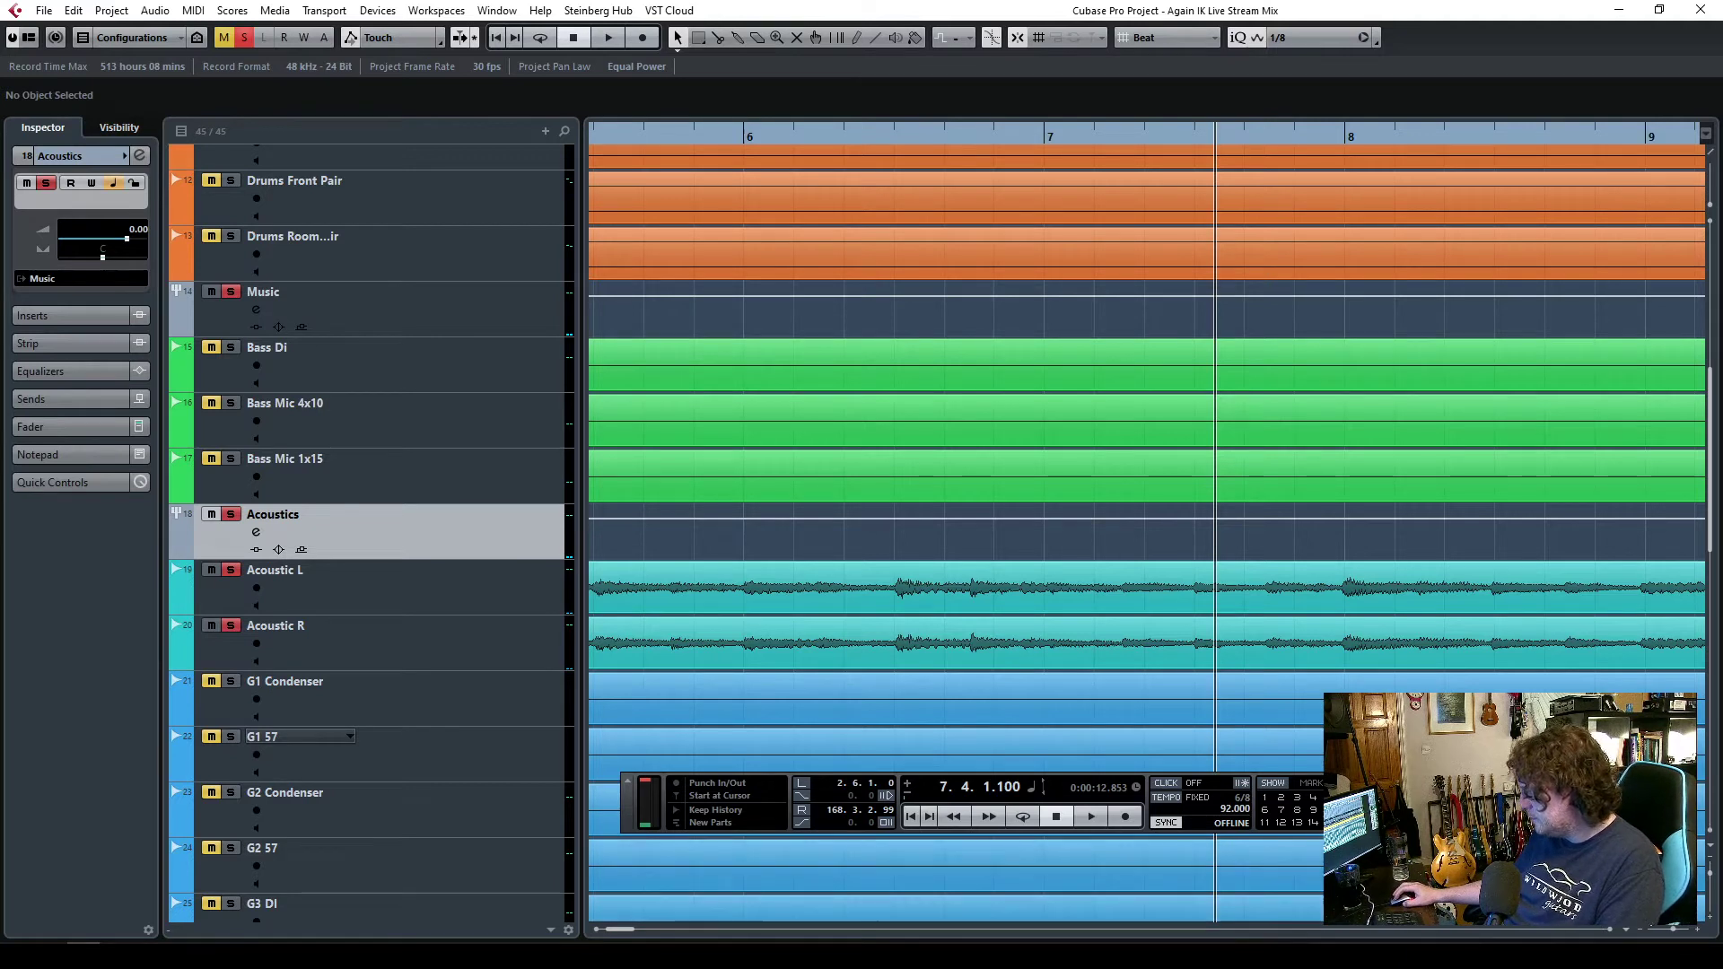
{"action": "left_click_drag", "start_coordinate": [1681, 937], "coordinate": [1671, 936]}
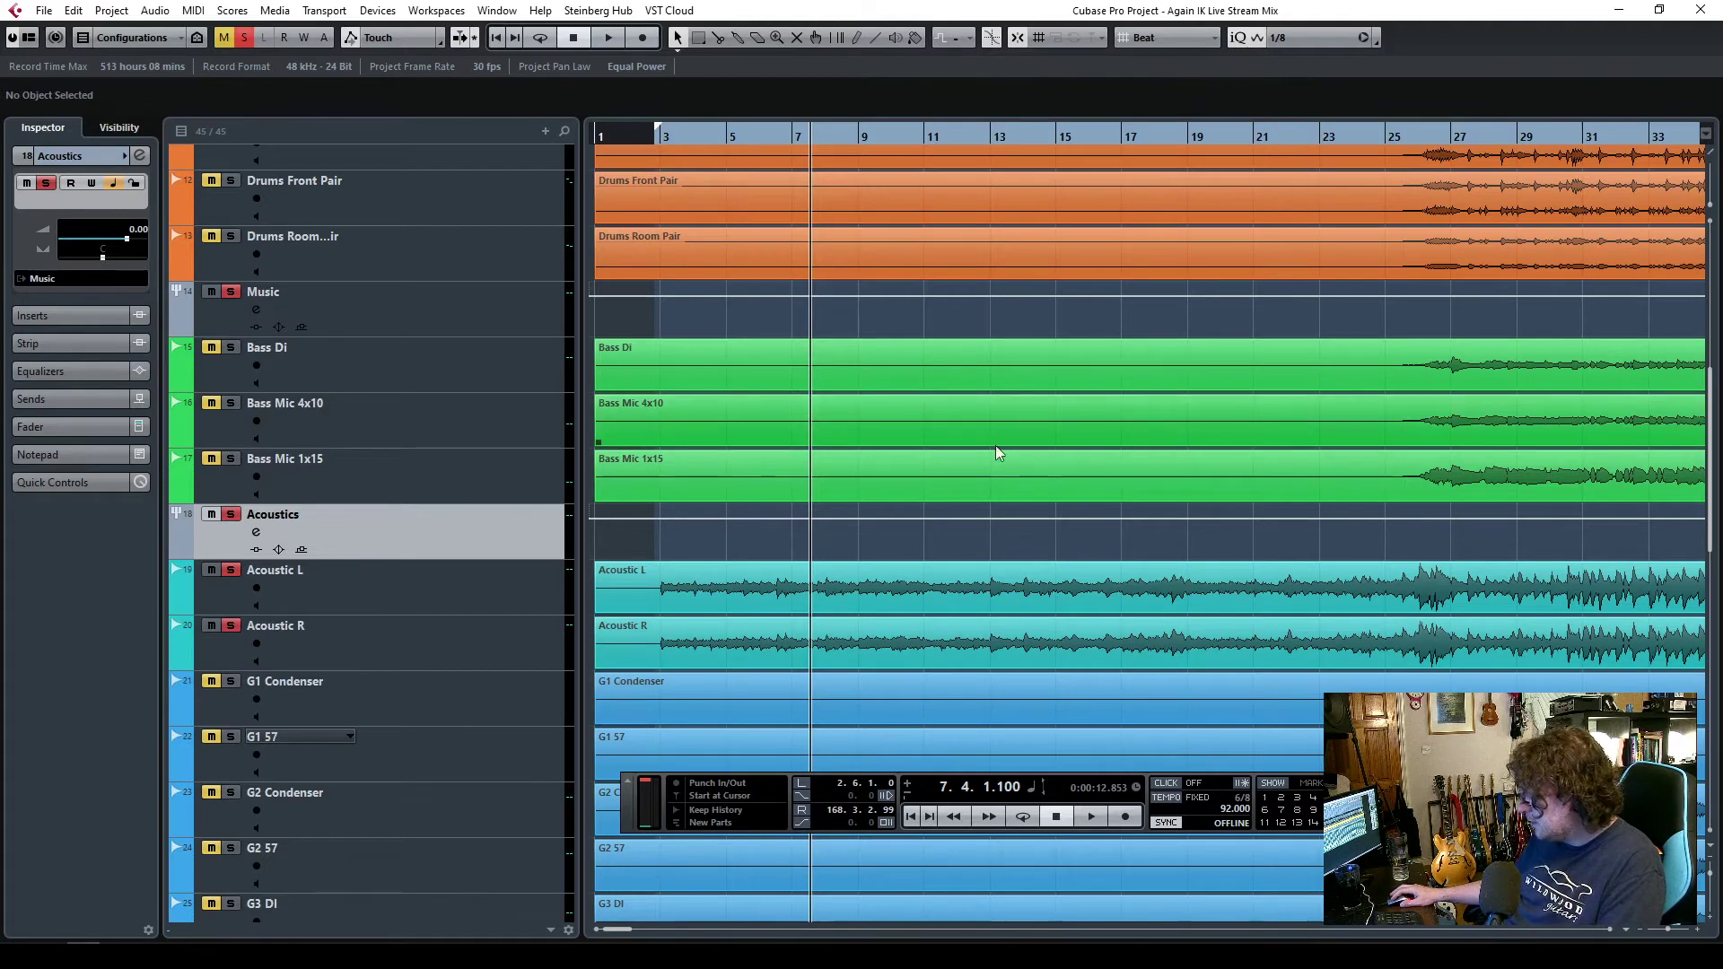
- Play the acoustic guitars from bar 7 and lower the volume of both acoustic audio events to -1.00 dB
{"action": "key", "text": "space"}
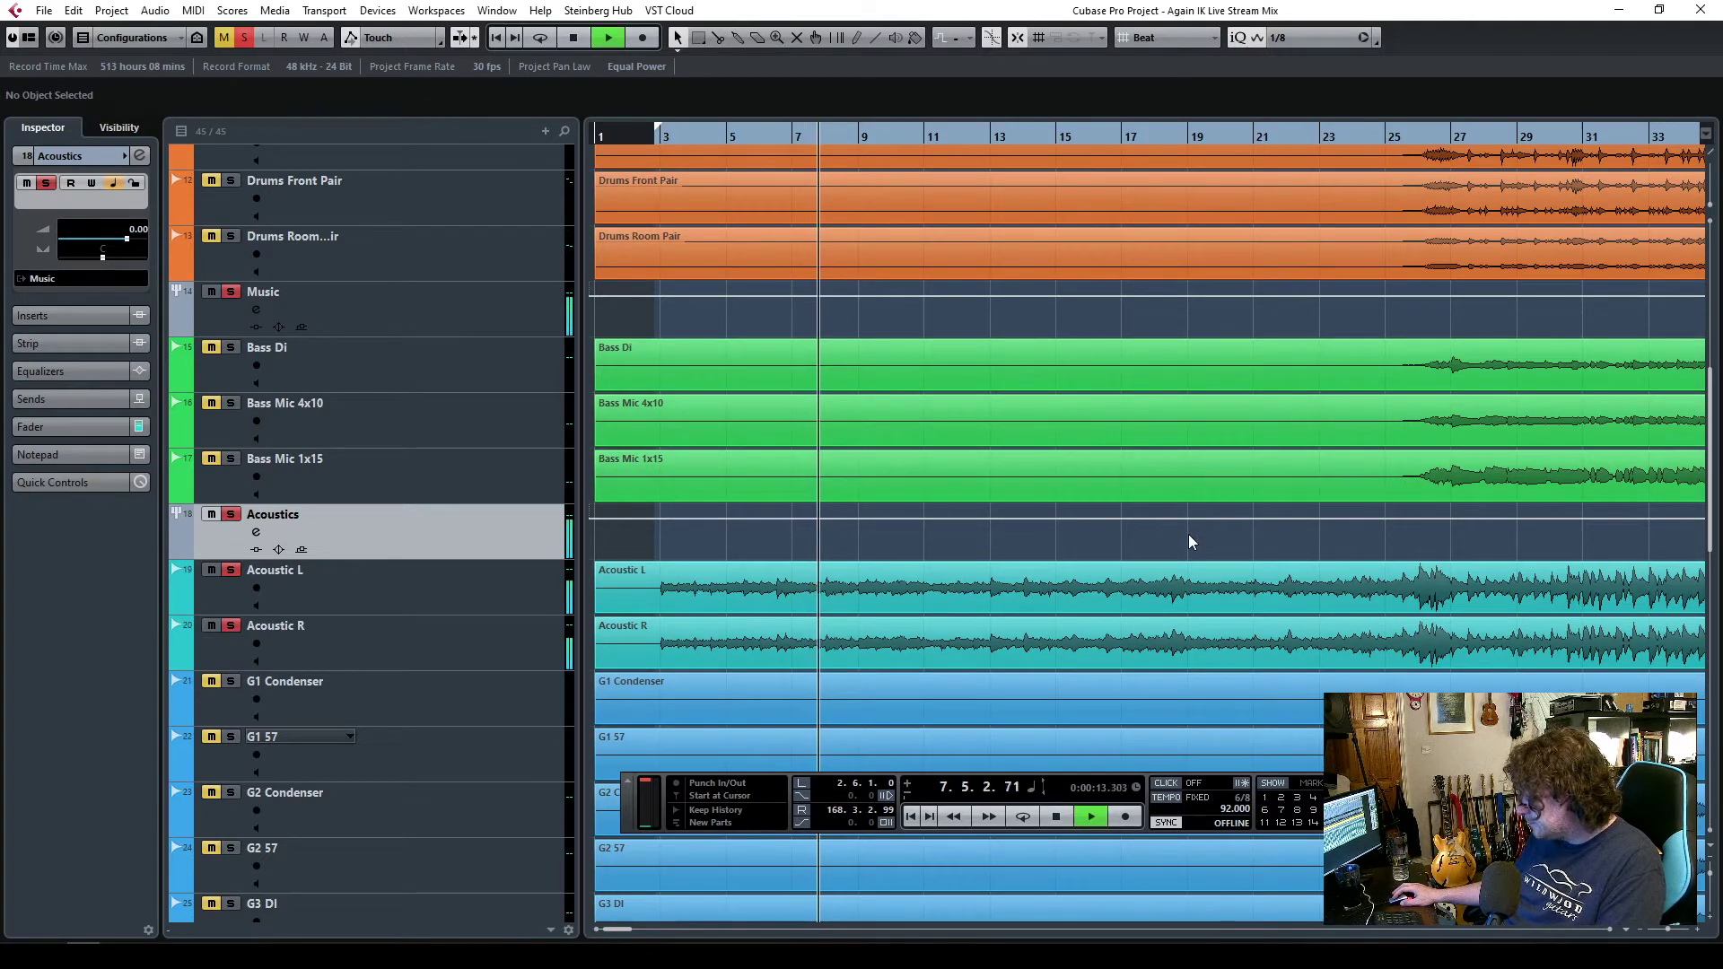
{"action": "left_click", "coordinate": [1027, 643]}
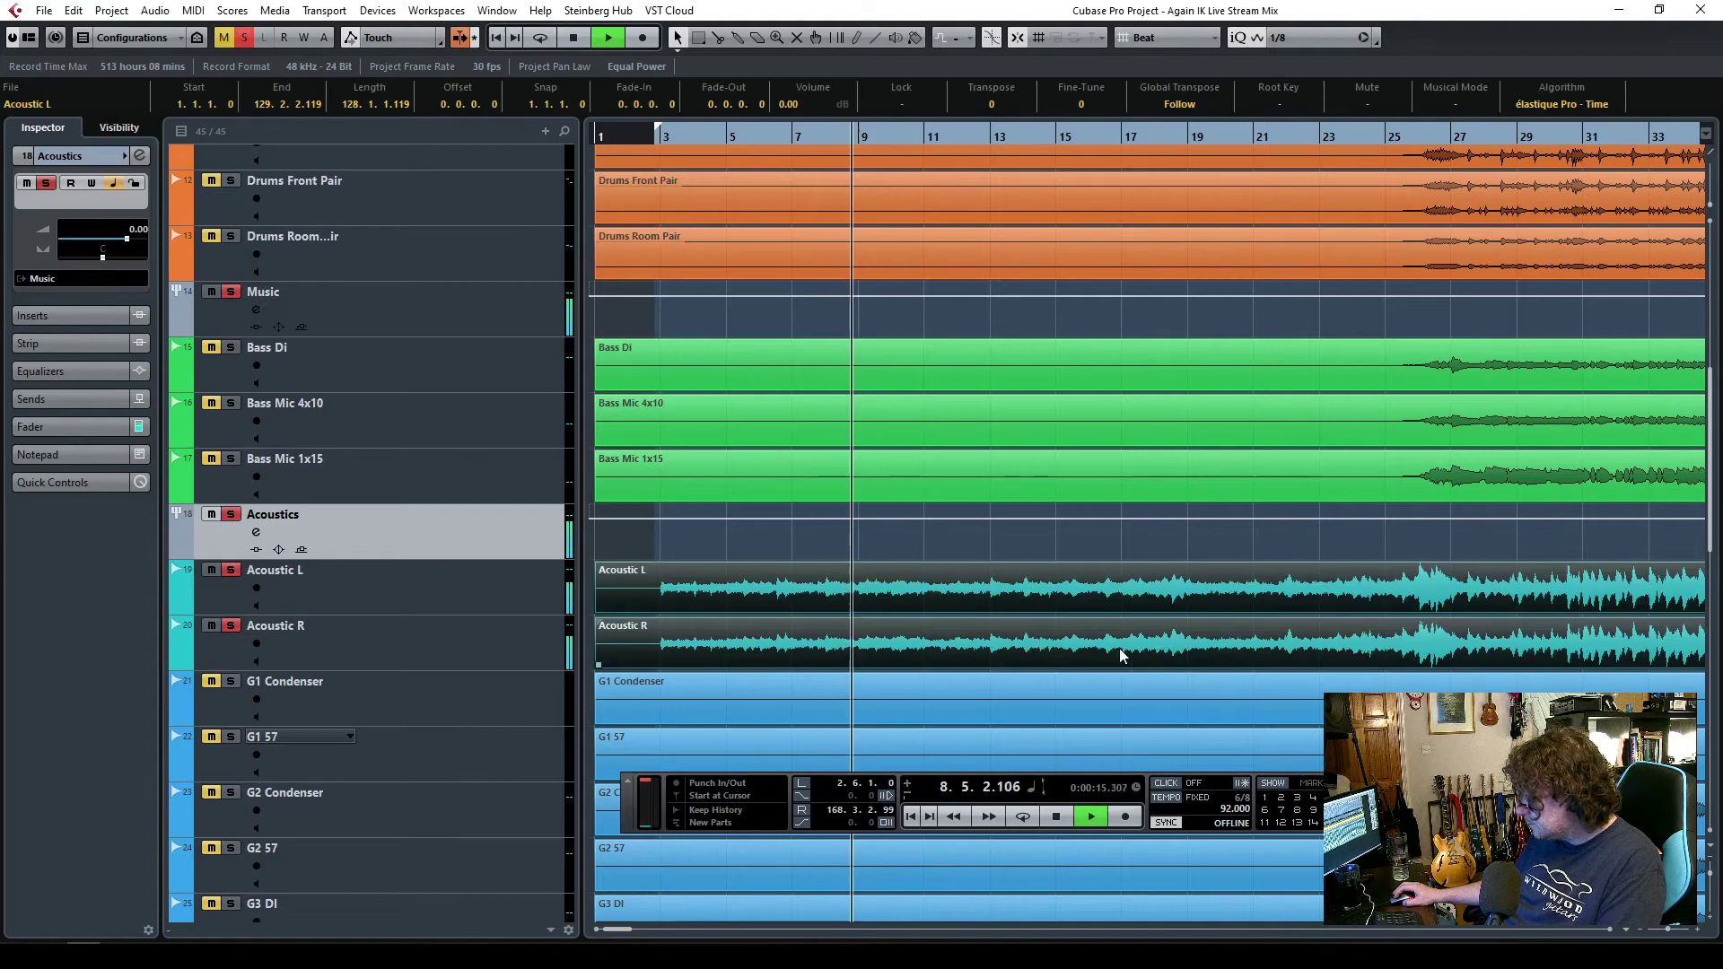
{"action": "mouse_move", "coordinate": [1669, 933]}
{"action": "left_mouse_down"}
{"action": "mouse_move", "coordinate": [1642, 930]}
{"action": "mouse_move", "coordinate": [1662, 930]}
{"action": "left_mouse_up"}
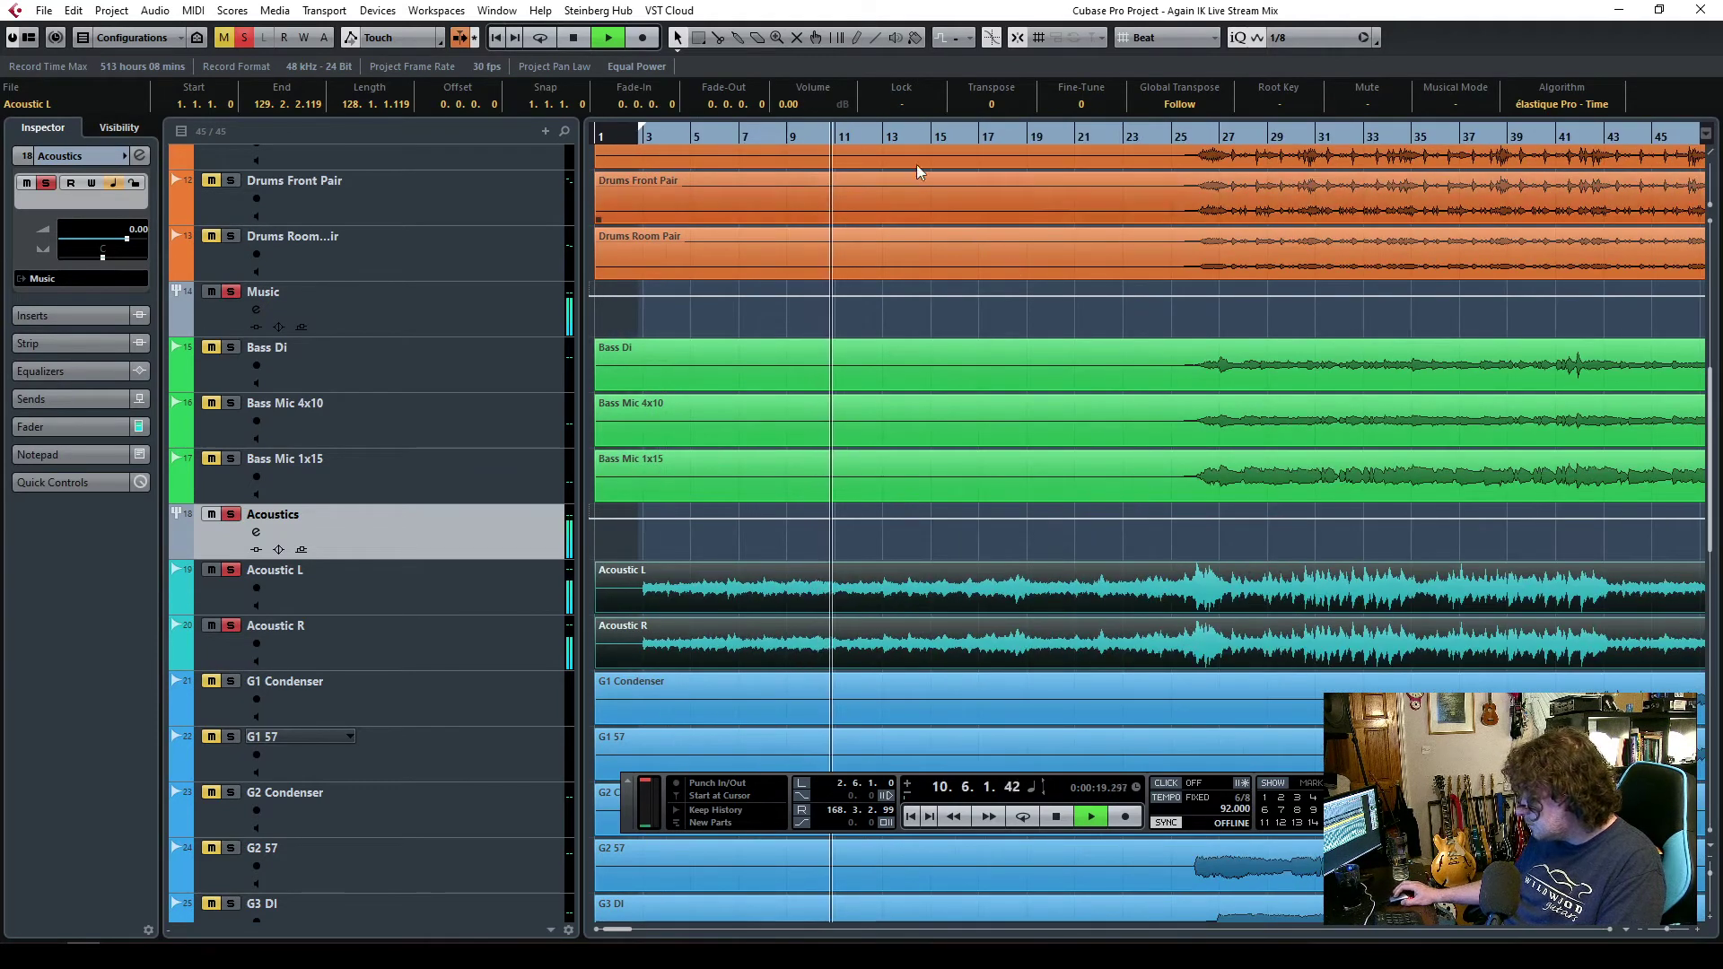
{"action": "key", "text": "space"}
{"action": "scroll", "coordinate": [784, 105], "scroll_direction": "down", "scroll_amount": 1}
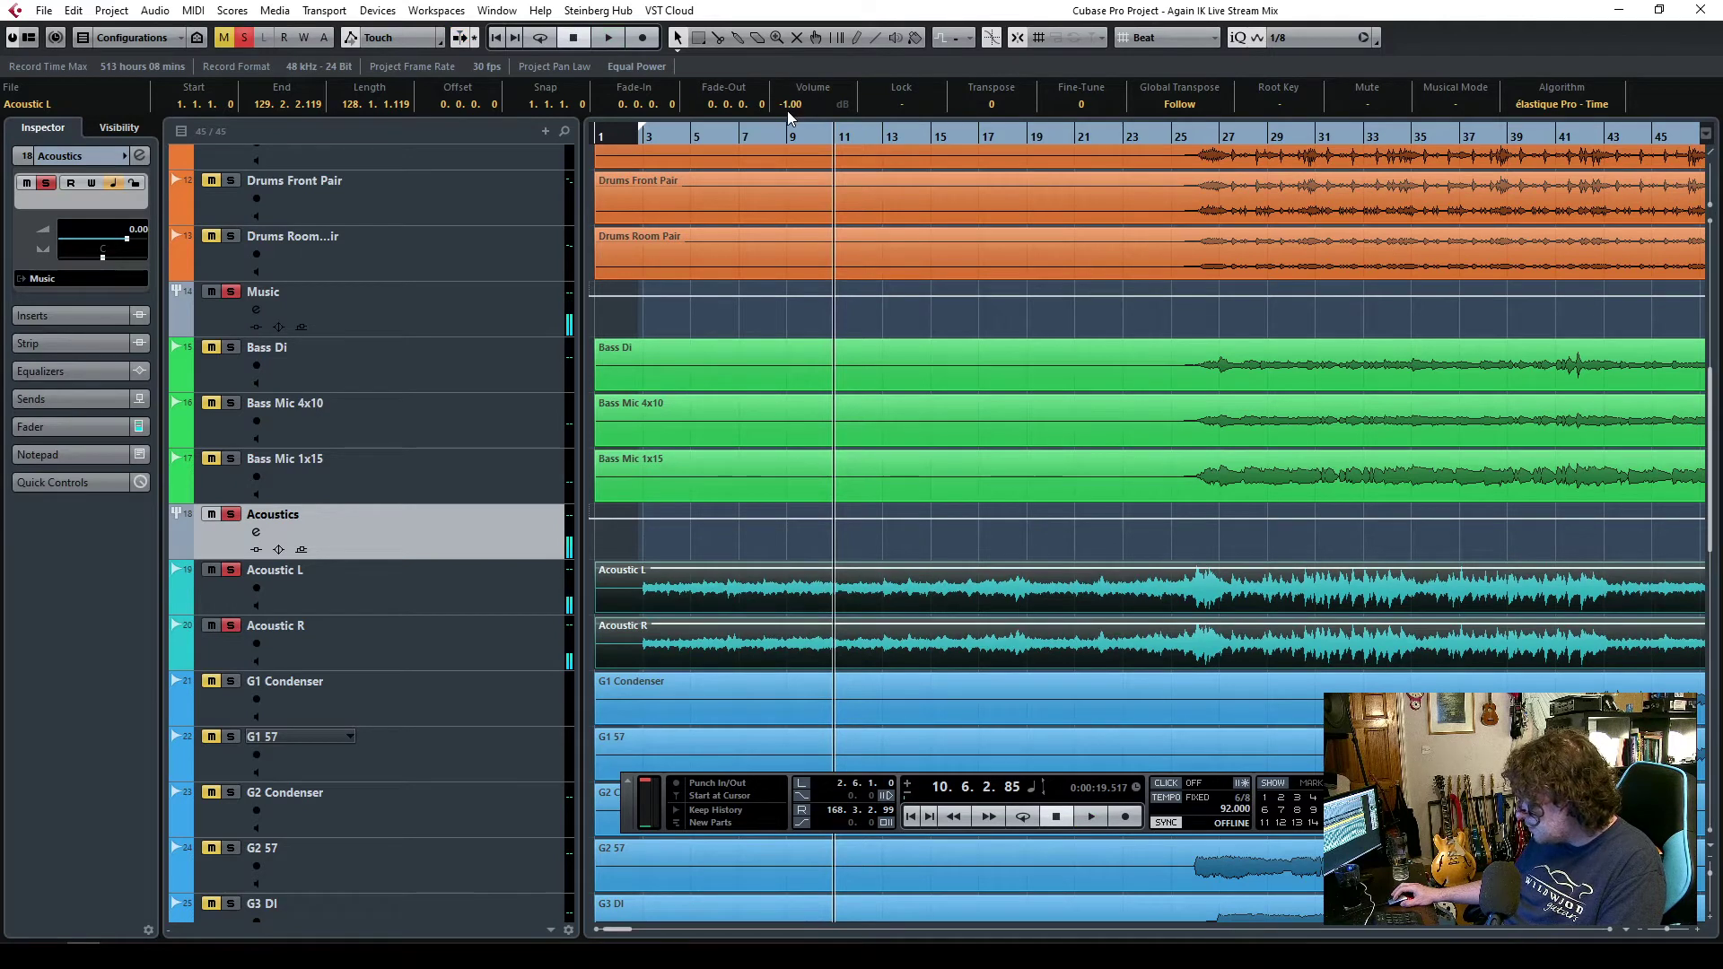
{"action": "left_click", "coordinate": [1123, 546]}
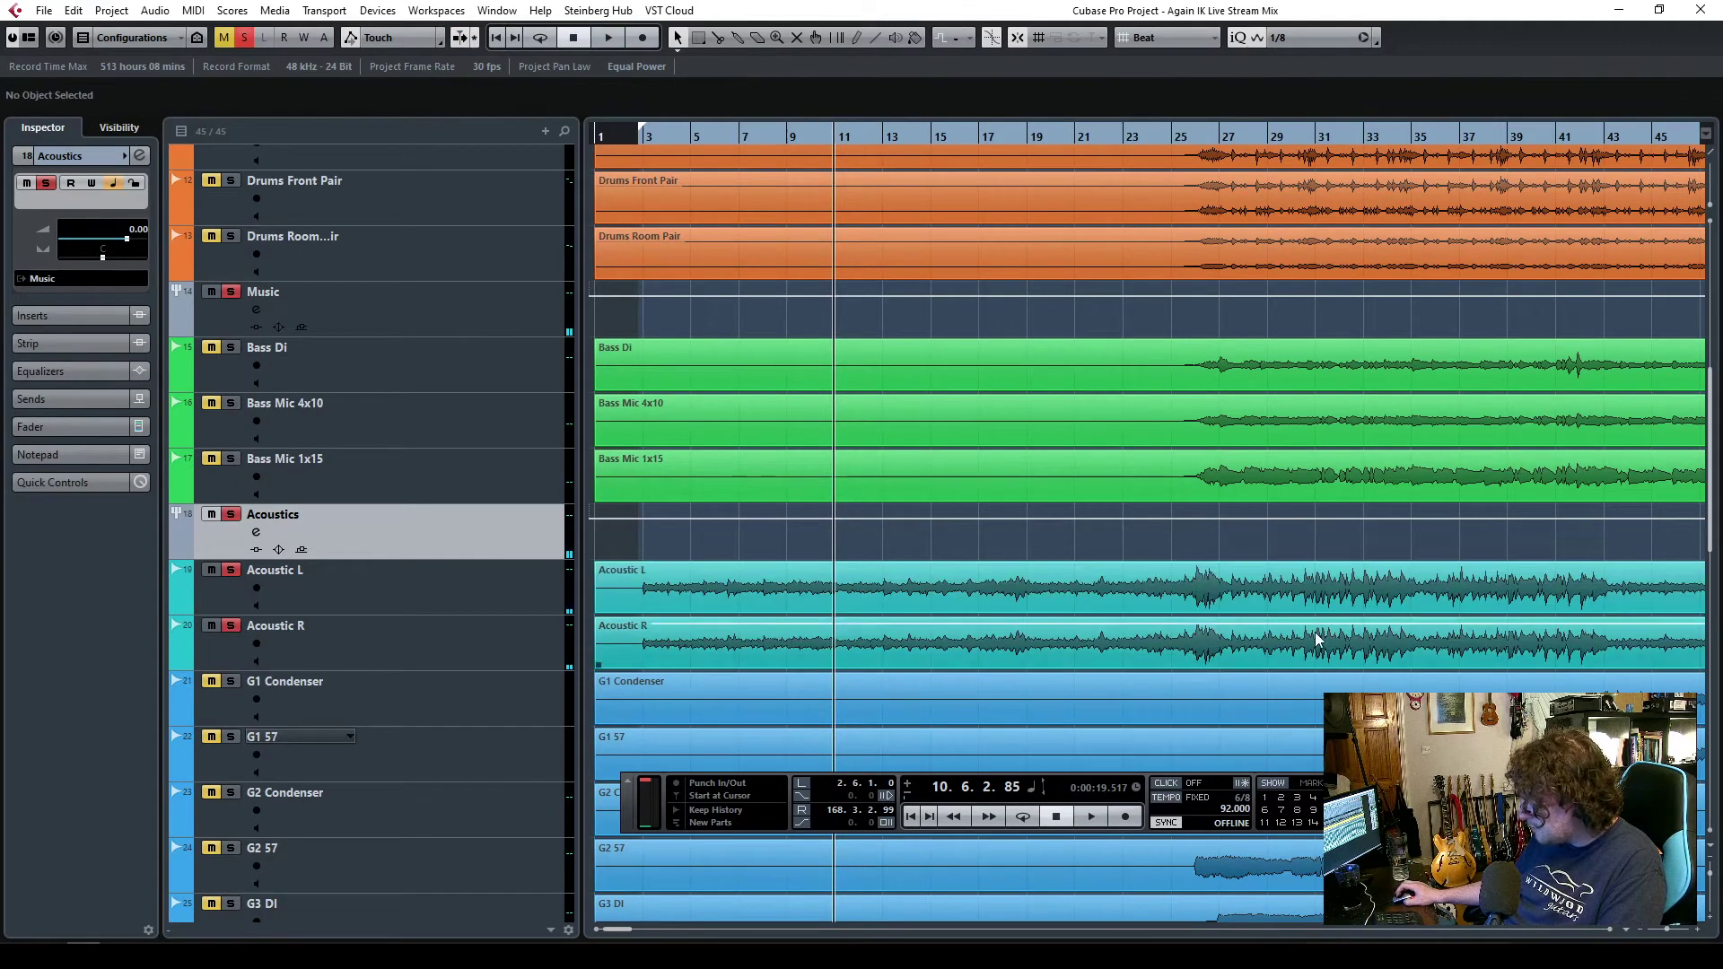
- Play the acoustic guitars on from bar 10 and show the Acoustics group's insert slots
{"action": "key", "text": "space"}
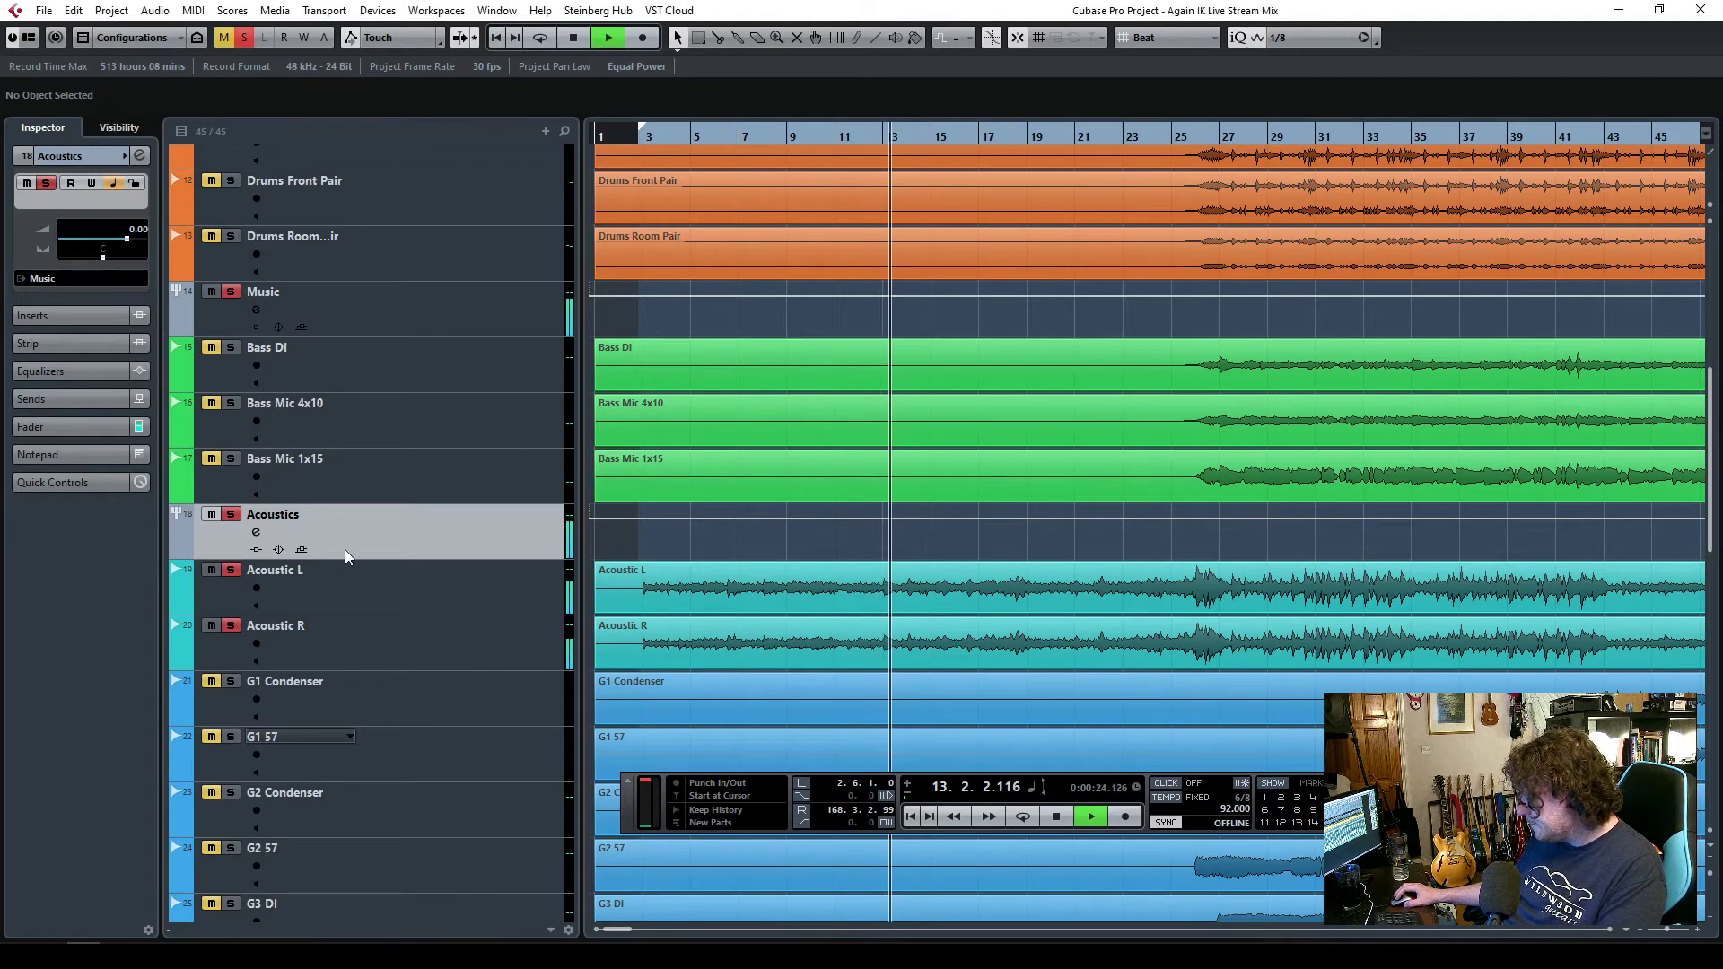
{"action": "left_click", "coordinate": [70, 315]}
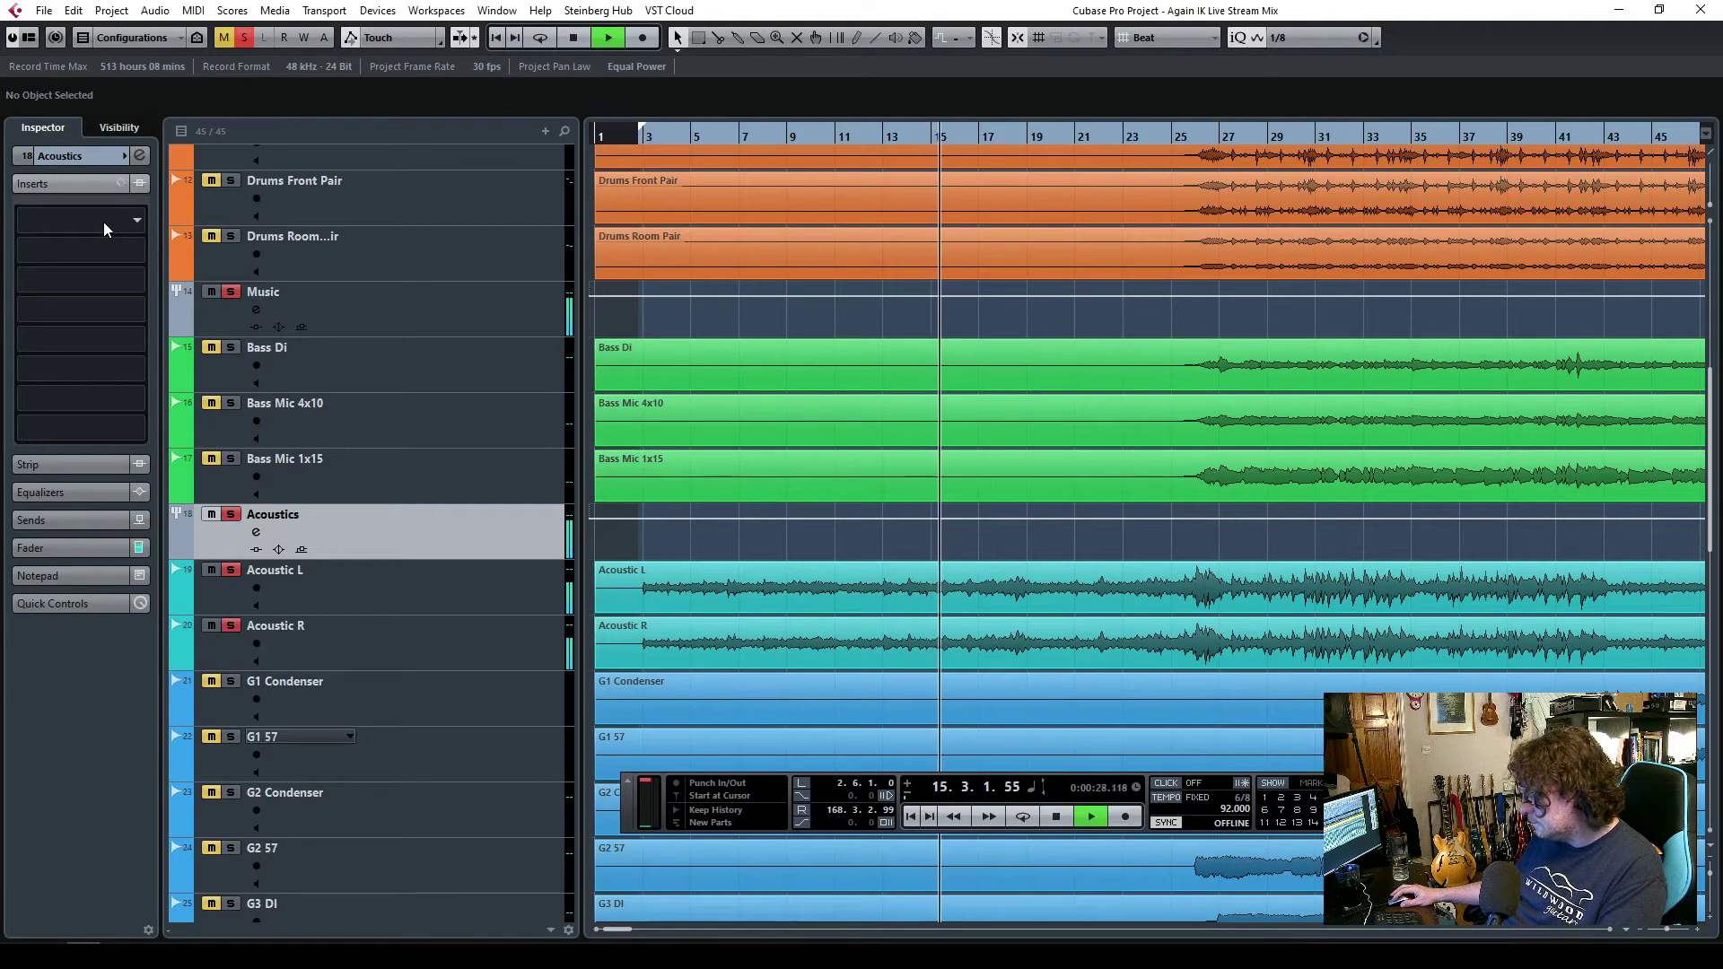
{"action": "key", "text": "space"}
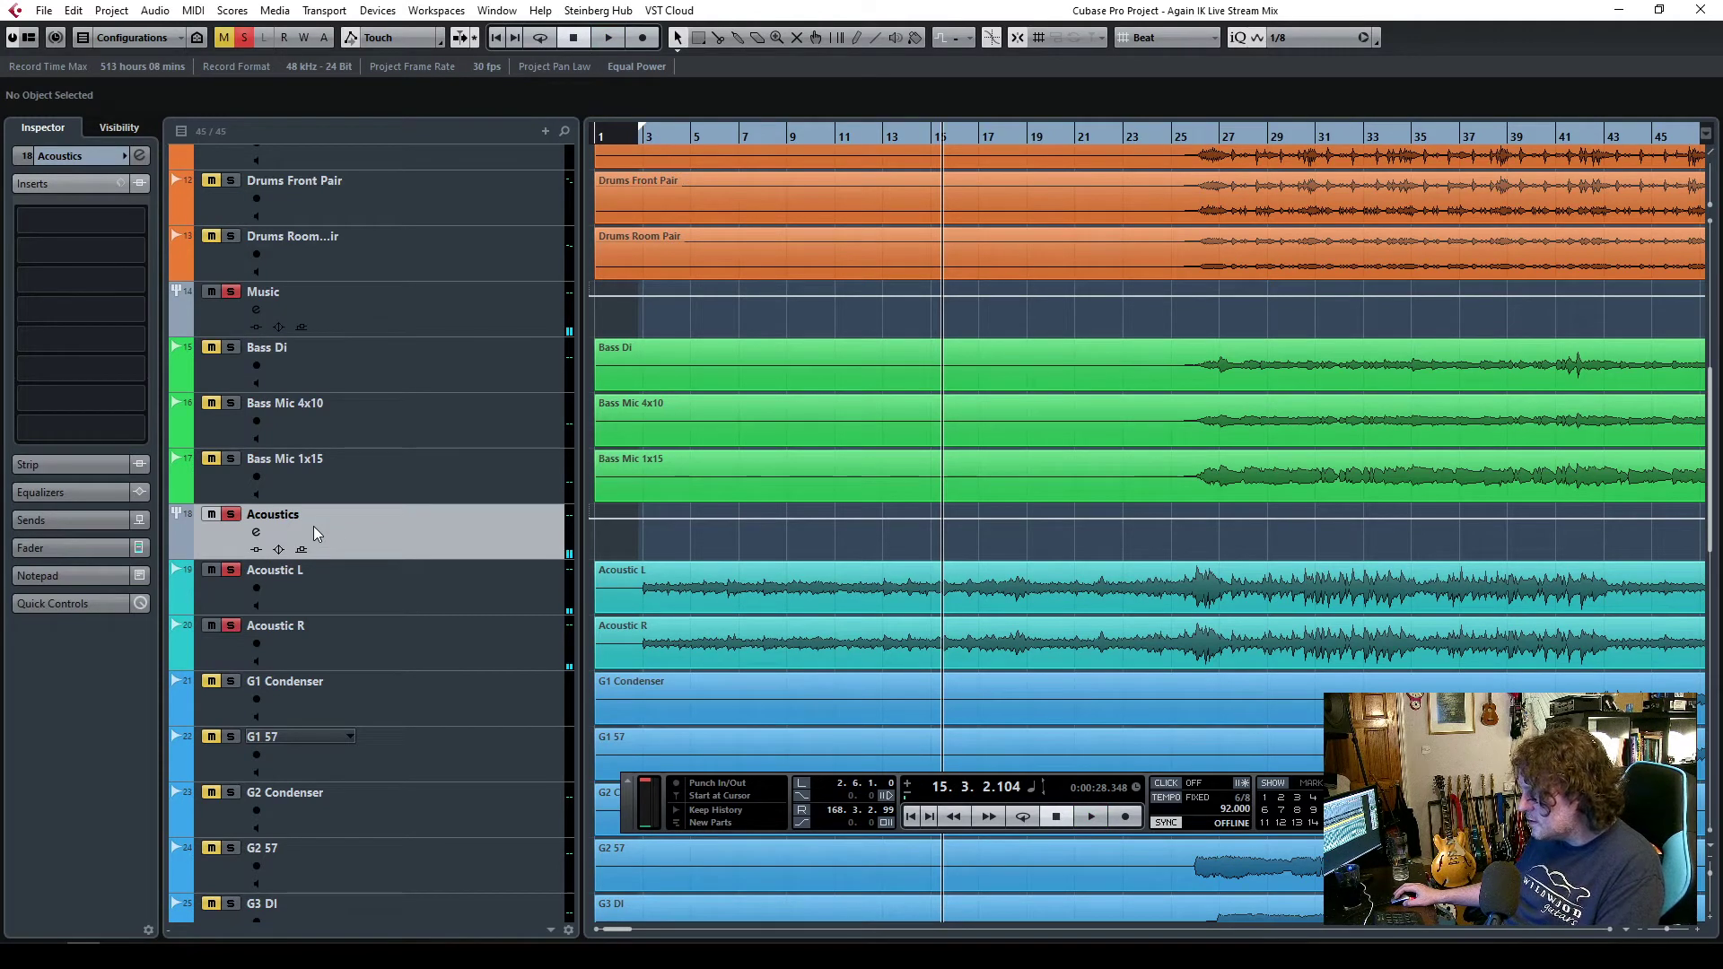
- Add a stereo group channel named Acoustic Trash directly below the Acoustics group and duplicate it
{"action": "right_click", "coordinate": [331, 522]}
{"action": "mouse_move", "coordinate": [466, 534]}
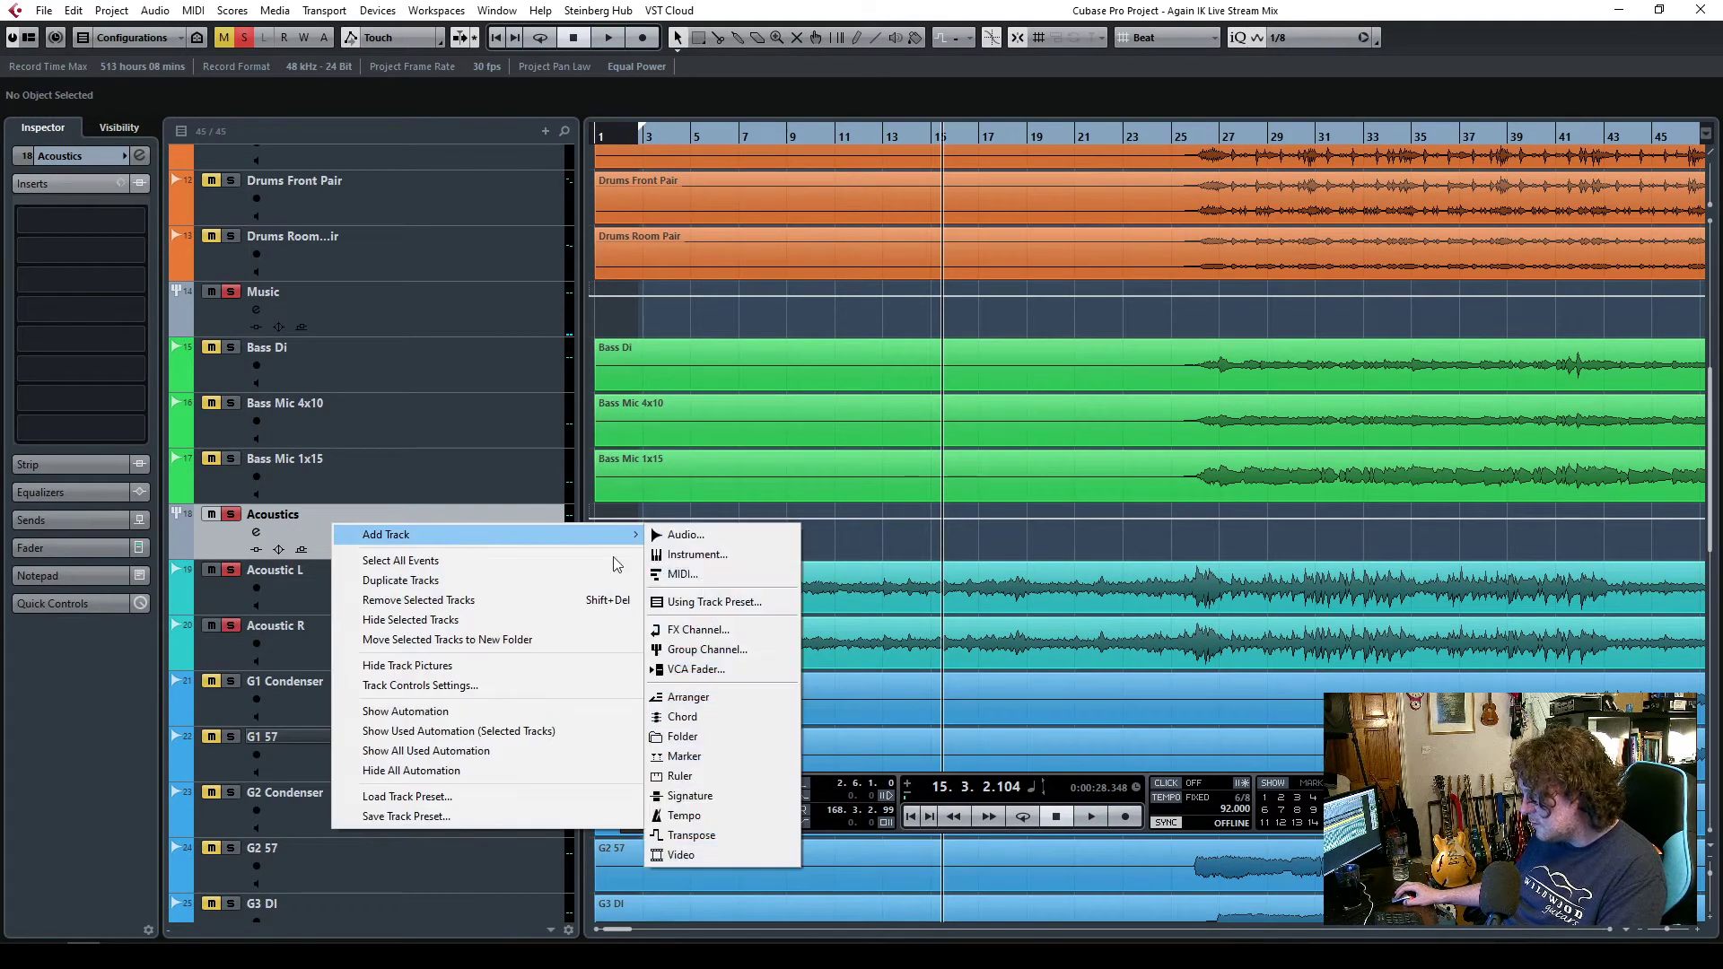
{"action": "left_click", "coordinate": [723, 649]}
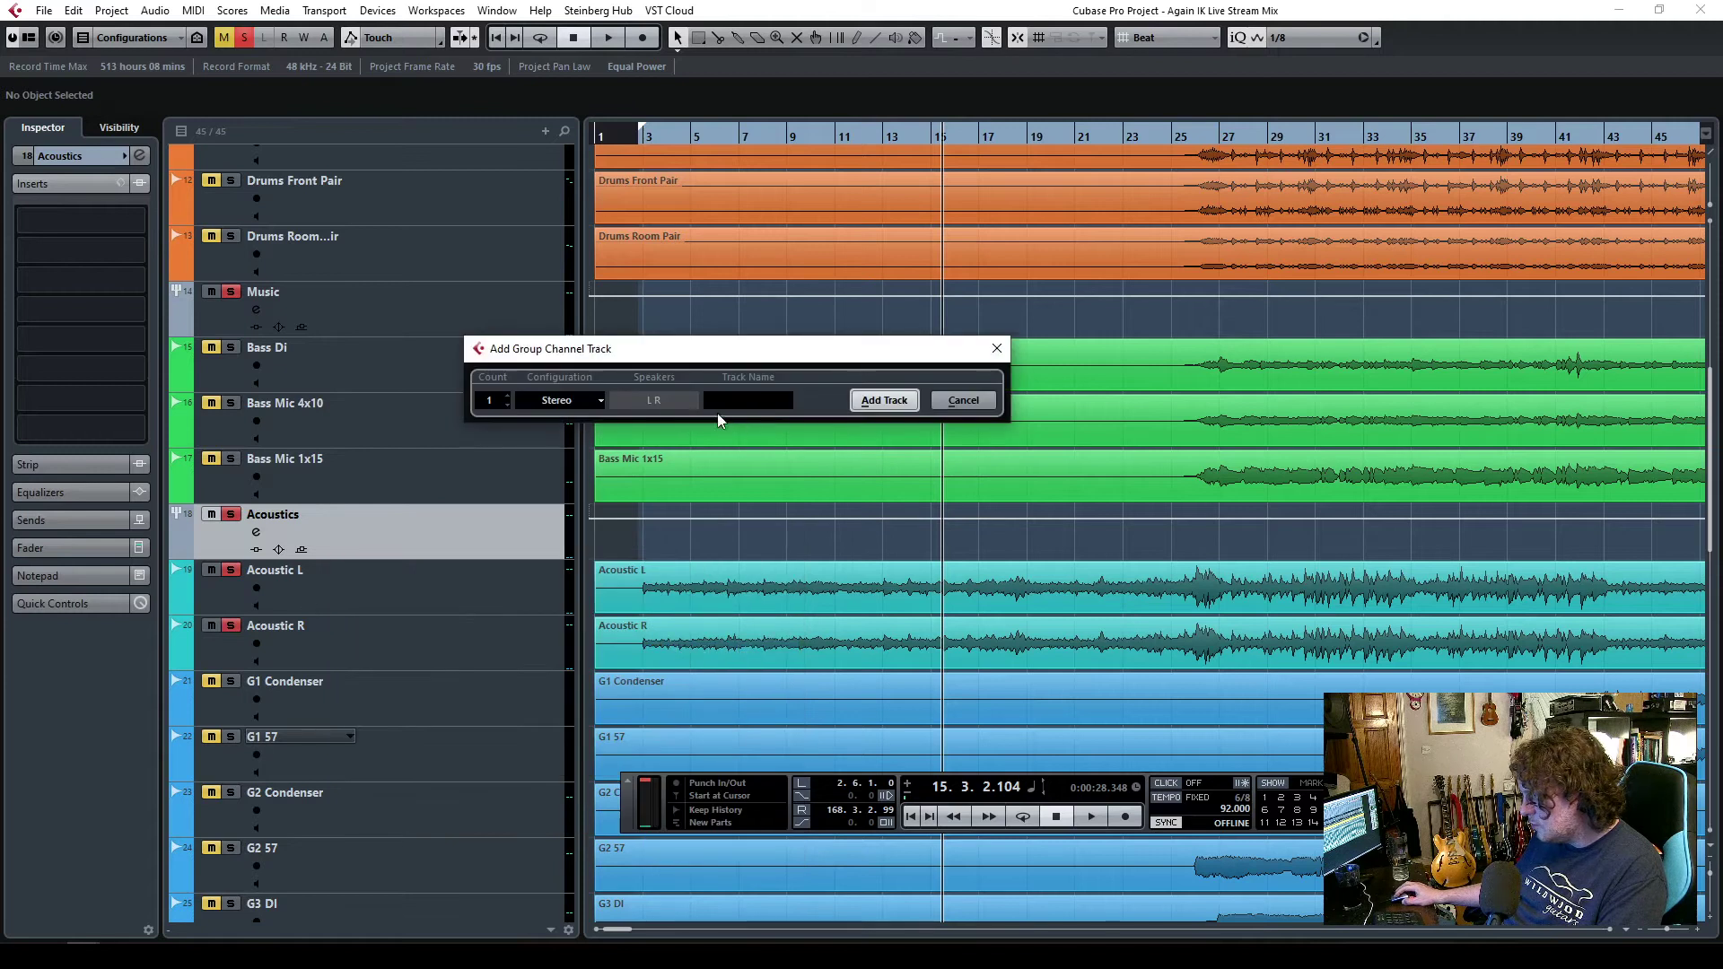
{"action": "type", "text": "Acoustic Trash"}
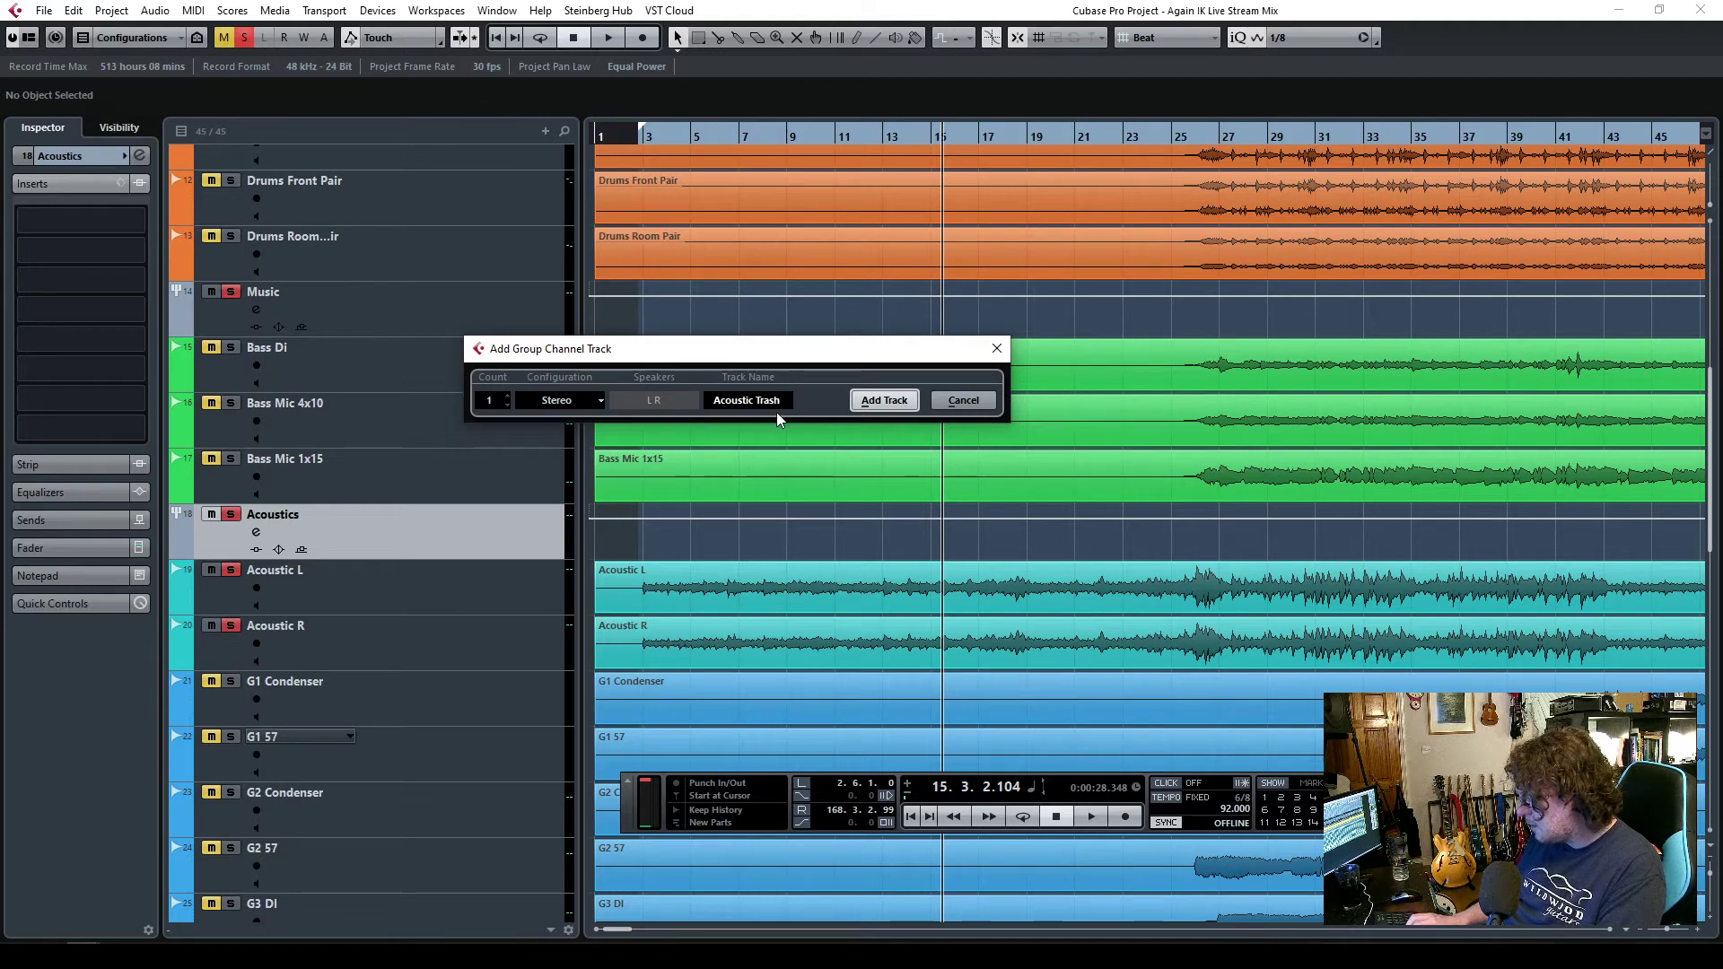
{"action": "key", "text": "Return"}
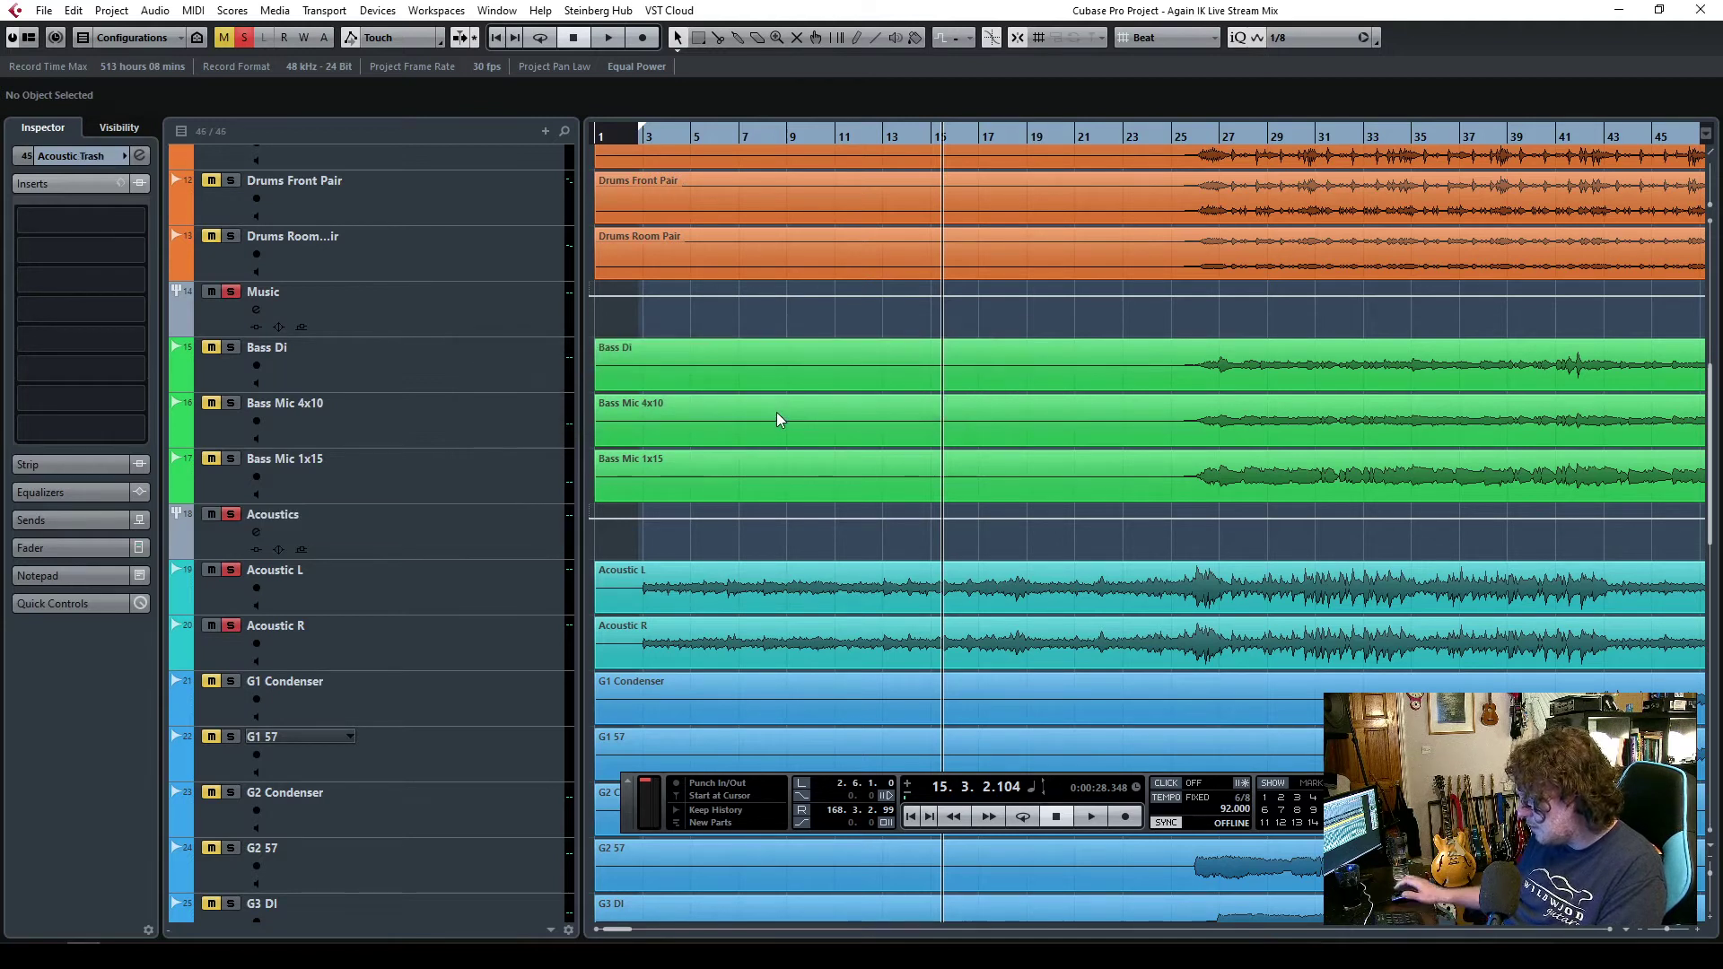
{"action": "scroll", "coordinate": [480, 621], "scroll_direction": "down", "scroll_amount": 6}
{"action": "scroll", "coordinate": [476, 664], "scroll_direction": "down", "scroll_amount": 8}
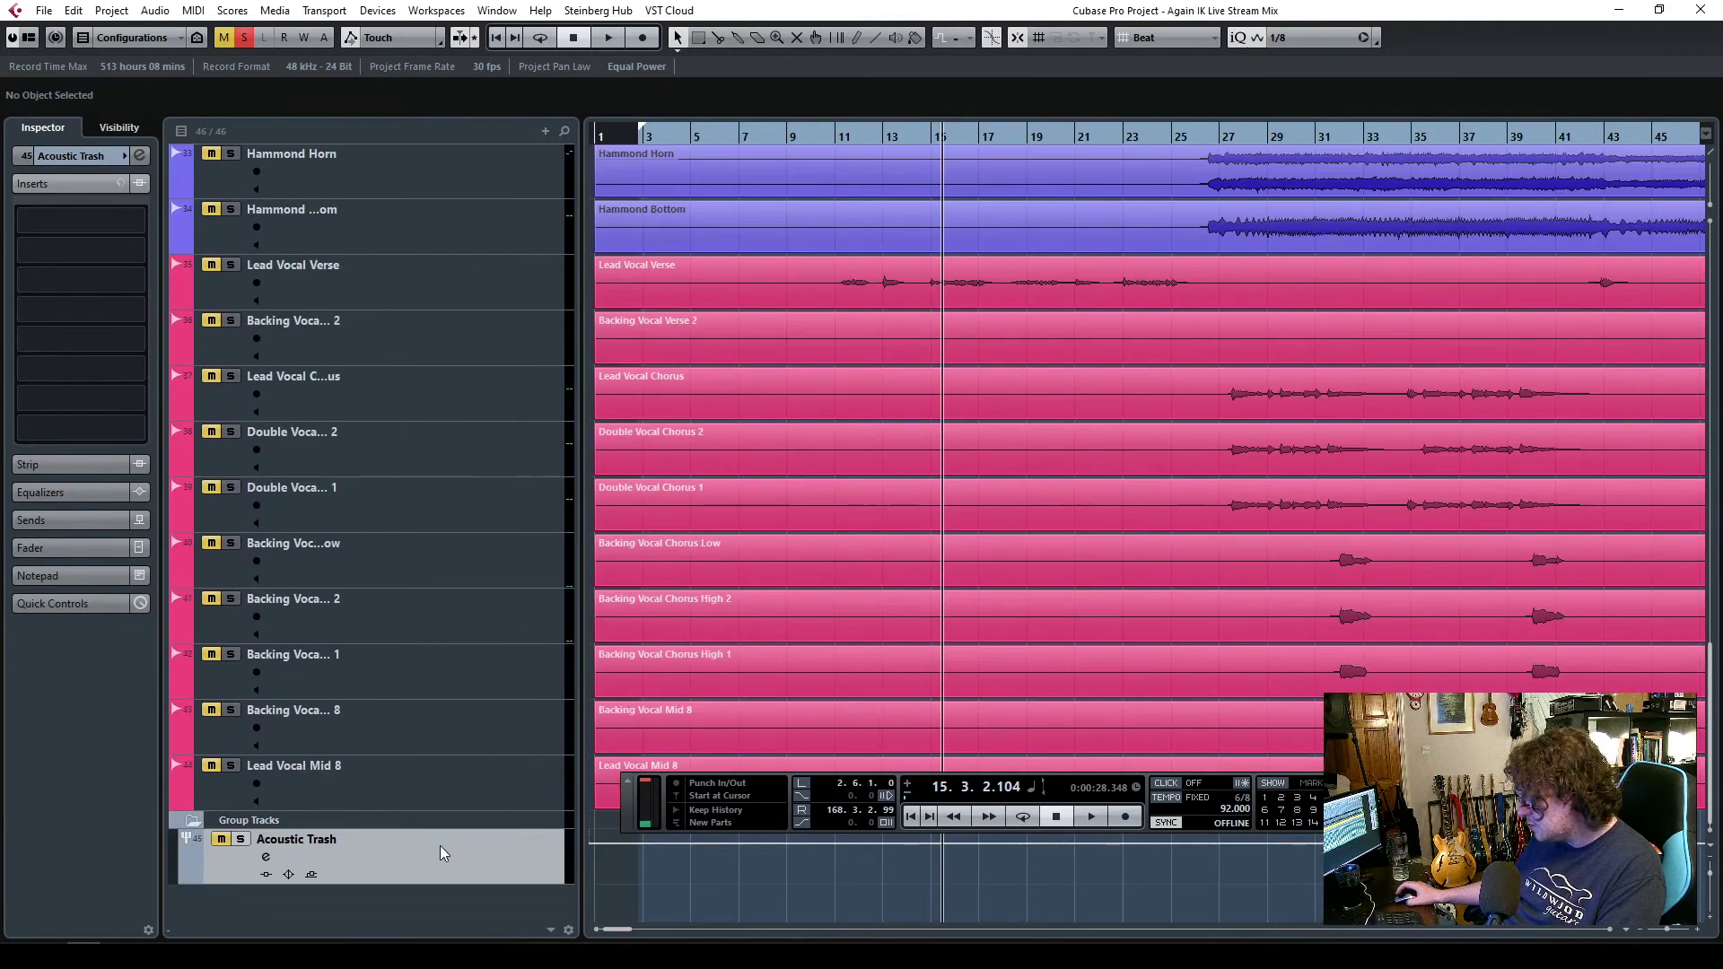
{"action": "left_click_drag", "start_coordinate": [418, 493], "coordinate": [366, 428]}
{"action": "right_click", "coordinate": [364, 427]}
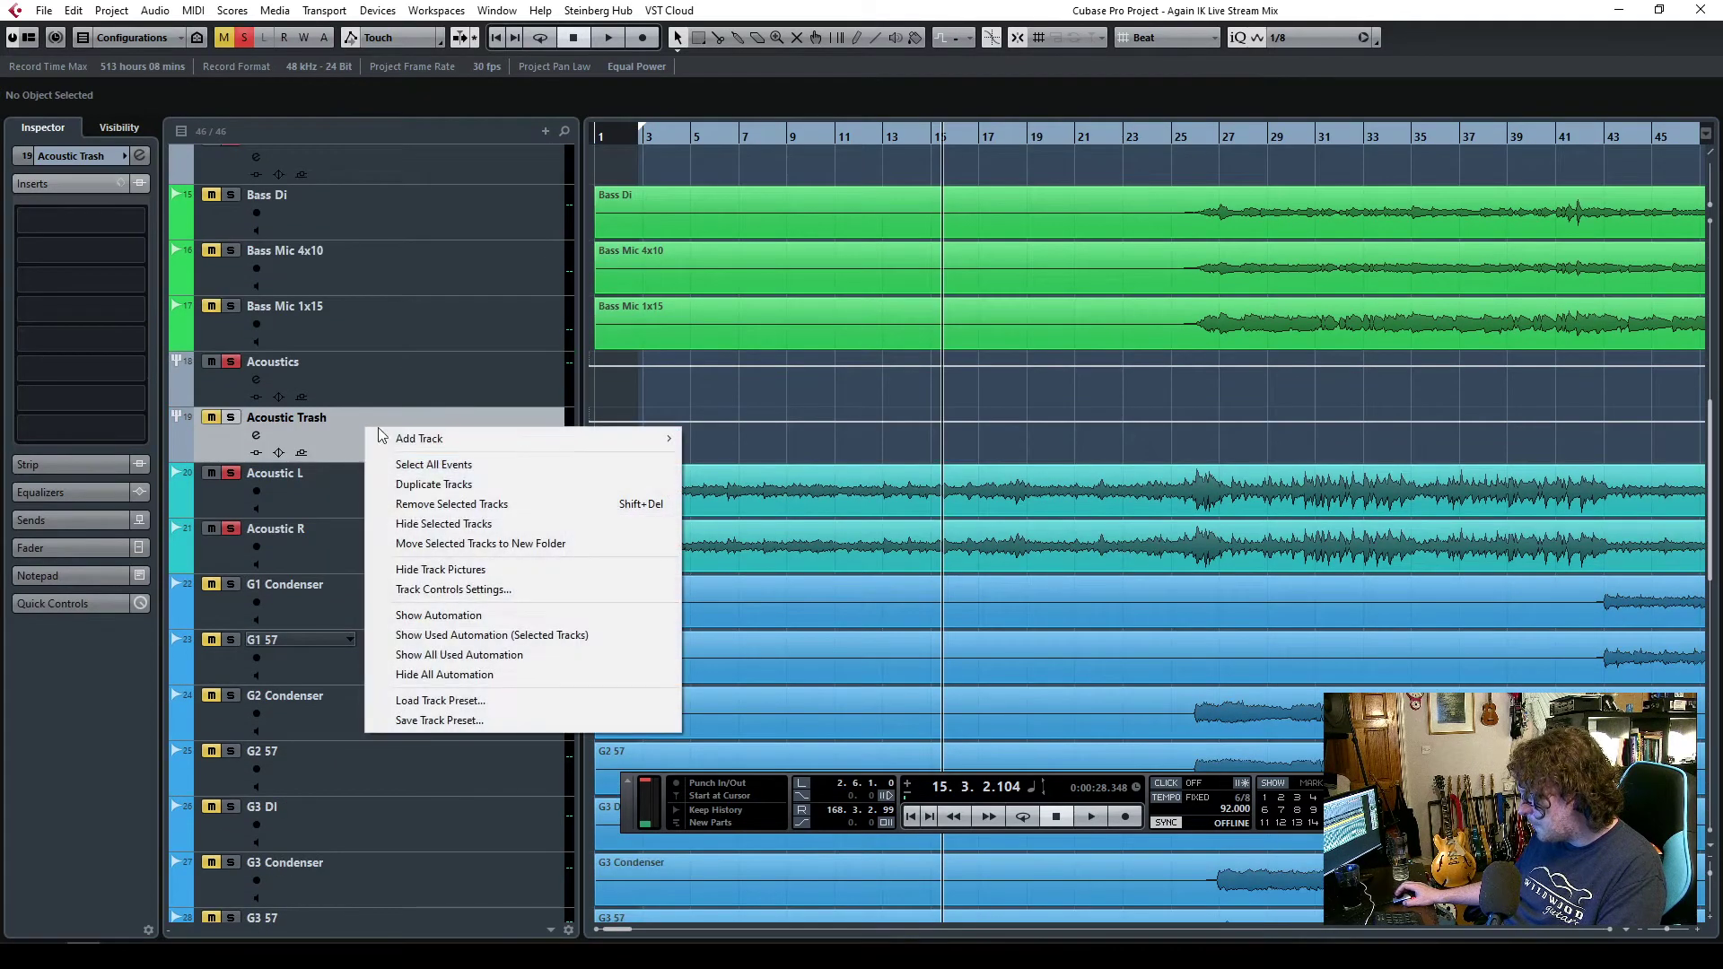
{"action": "left_click", "coordinate": [456, 487]}
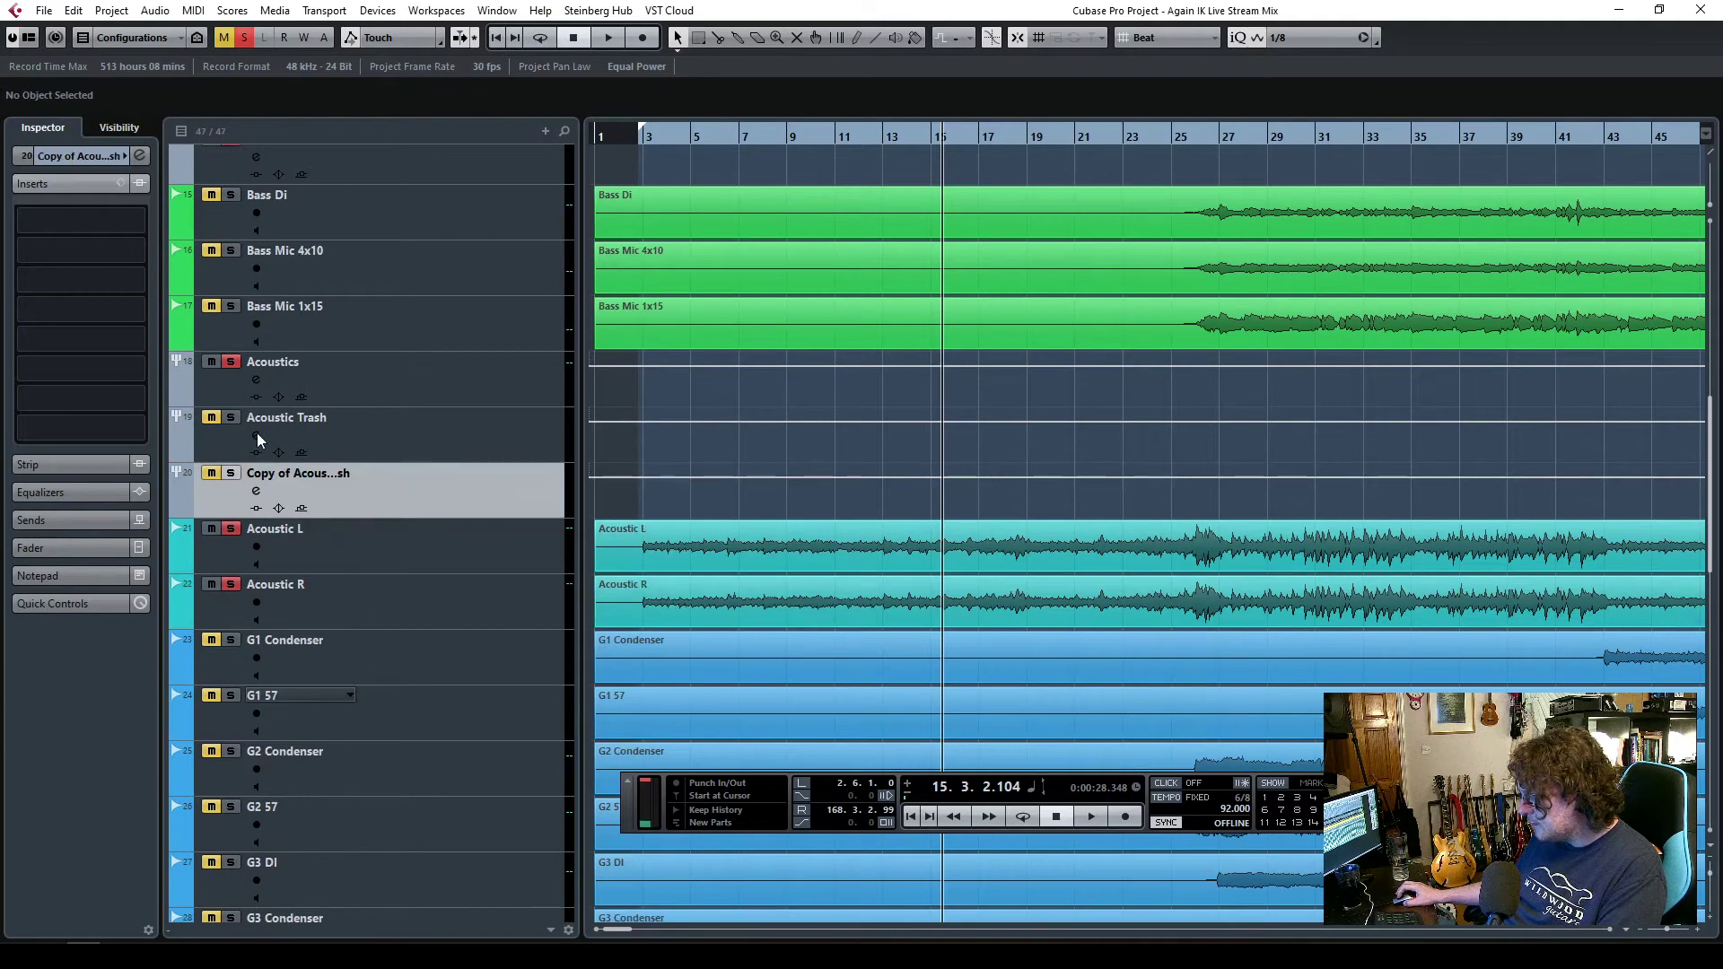
- Route the Acoustics group's output to the Copy of Acoustic Trash group
{"action": "left_click", "coordinate": [395, 551]}
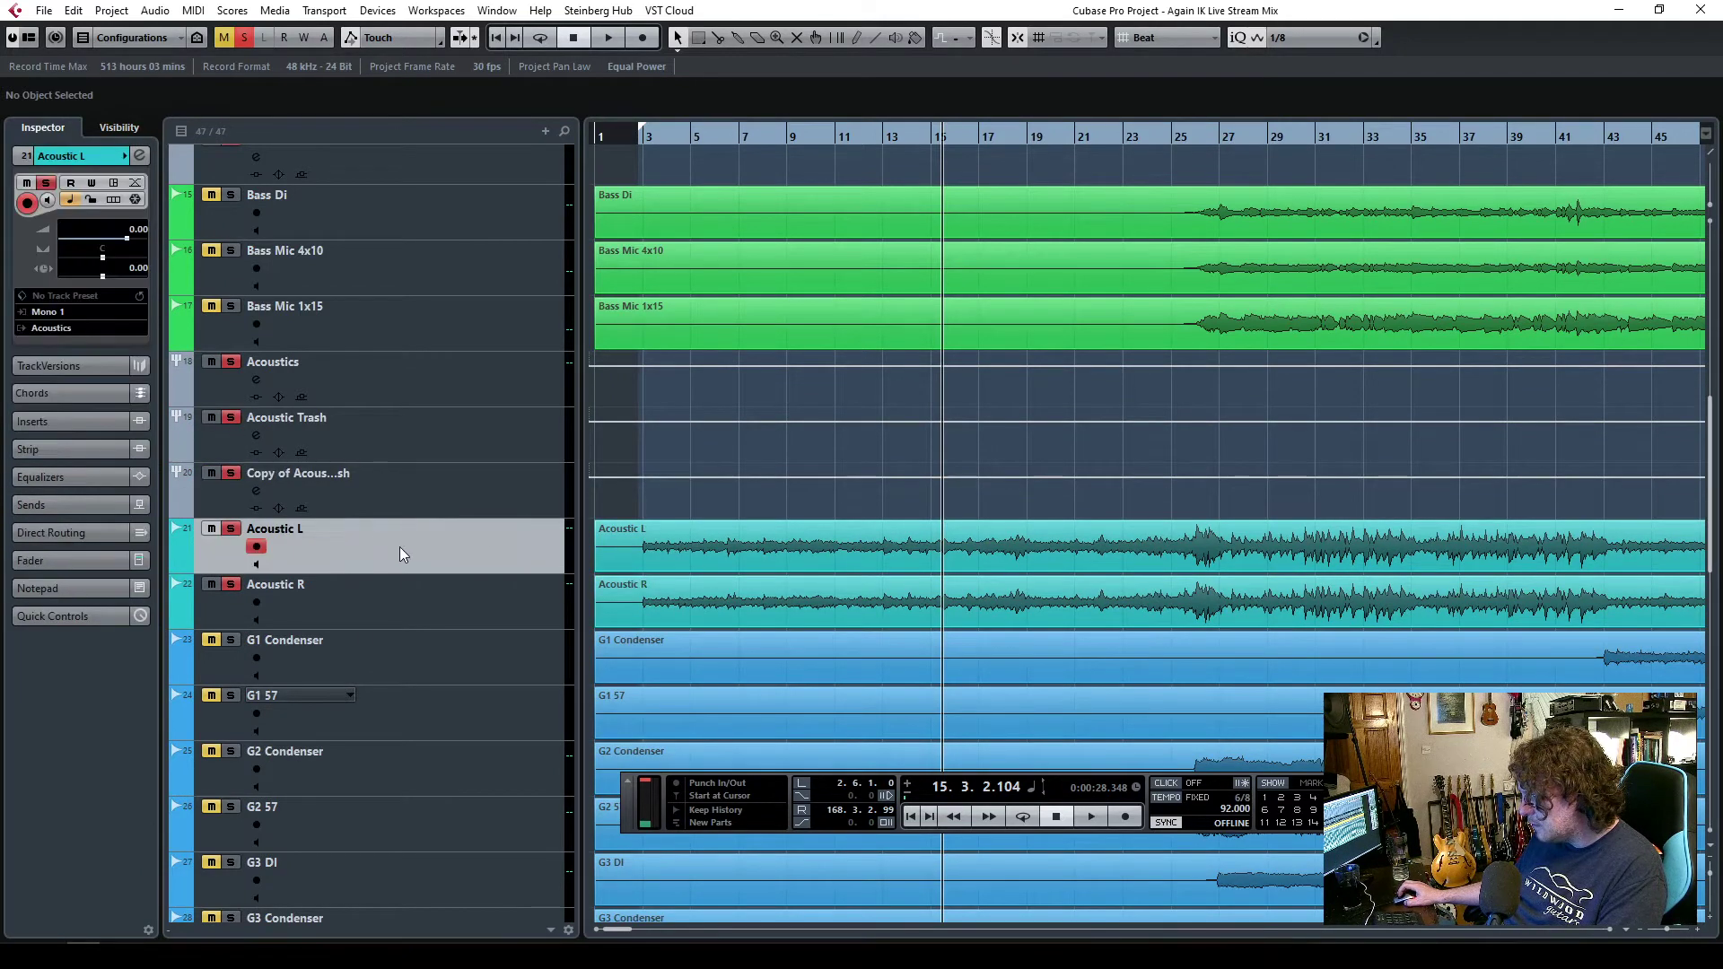
{"action": "left_click", "coordinate": [396, 380]}
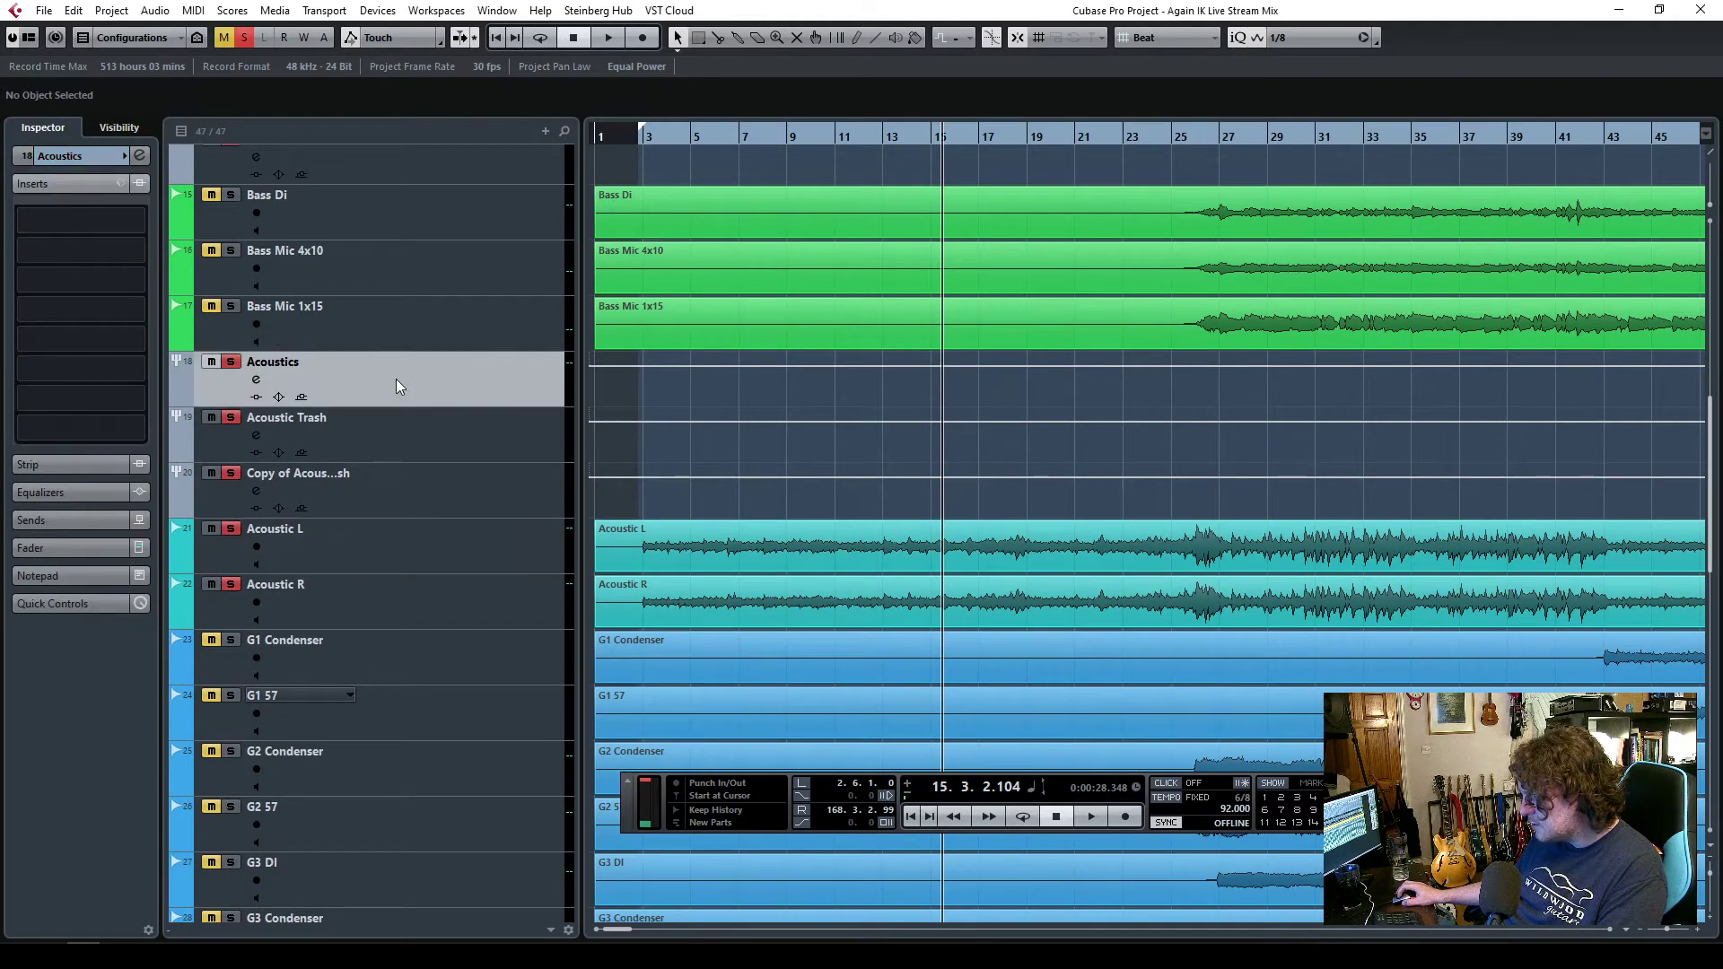
{"action": "left_click", "coordinate": [61, 520]}
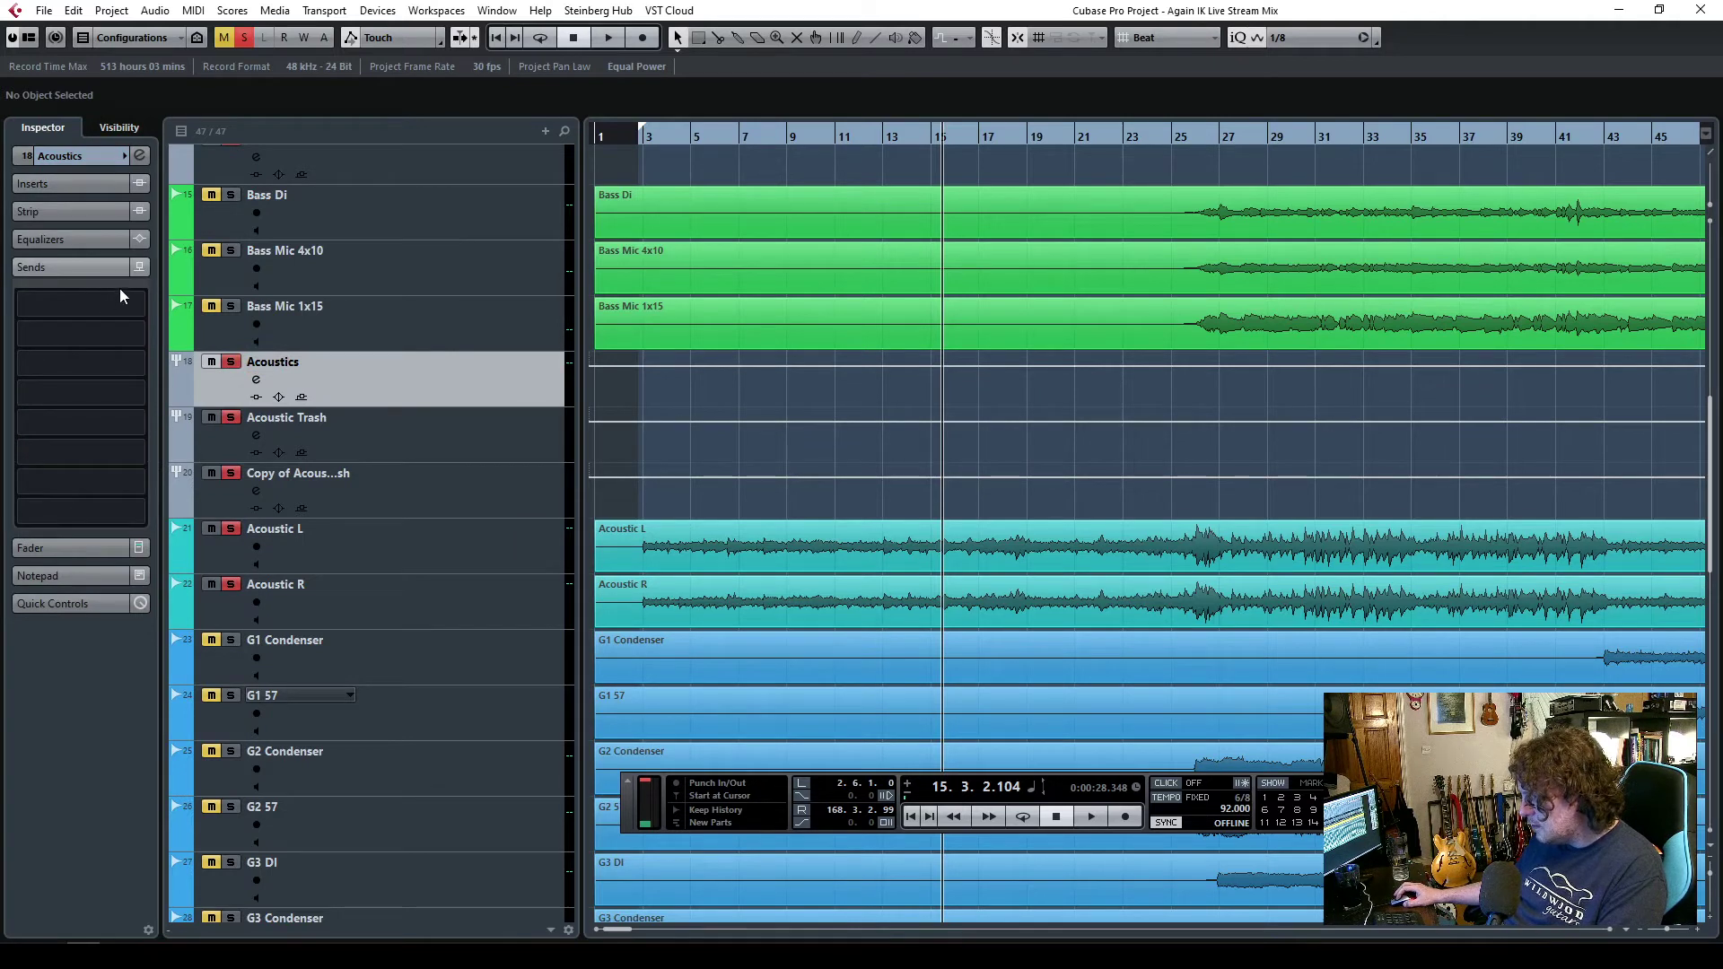
{"action": "left_click", "coordinate": [106, 158]}
{"action": "left_click", "coordinate": [75, 278]}
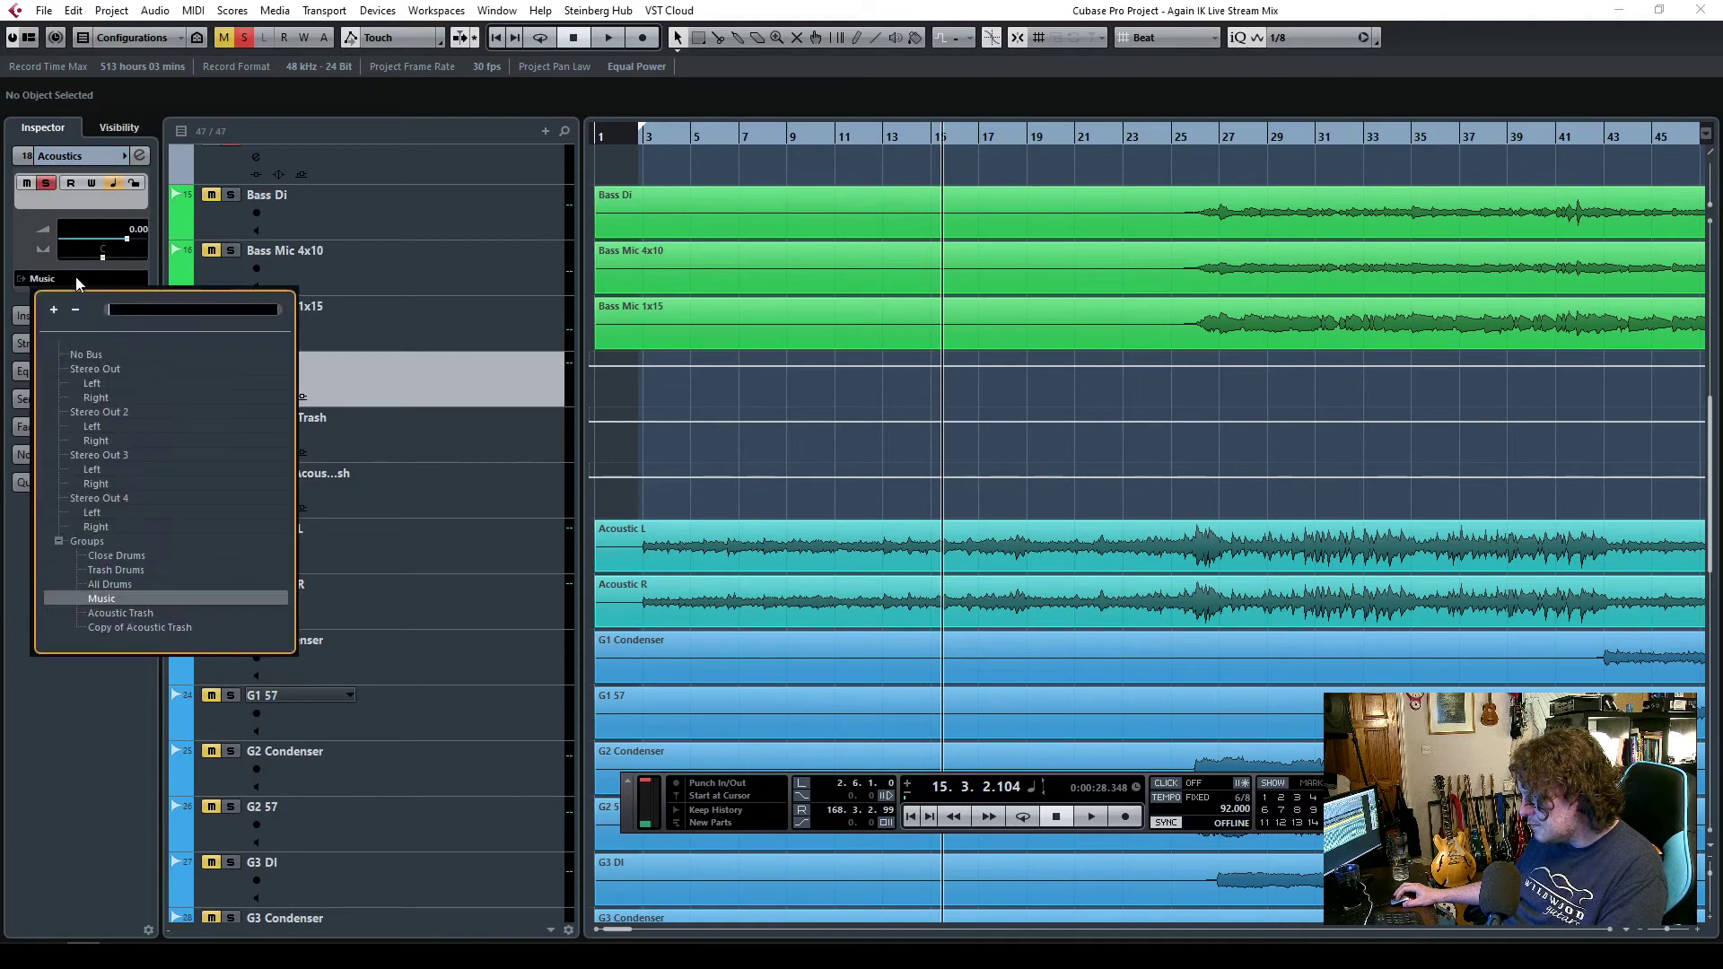
{"action": "left_click", "coordinate": [124, 627]}
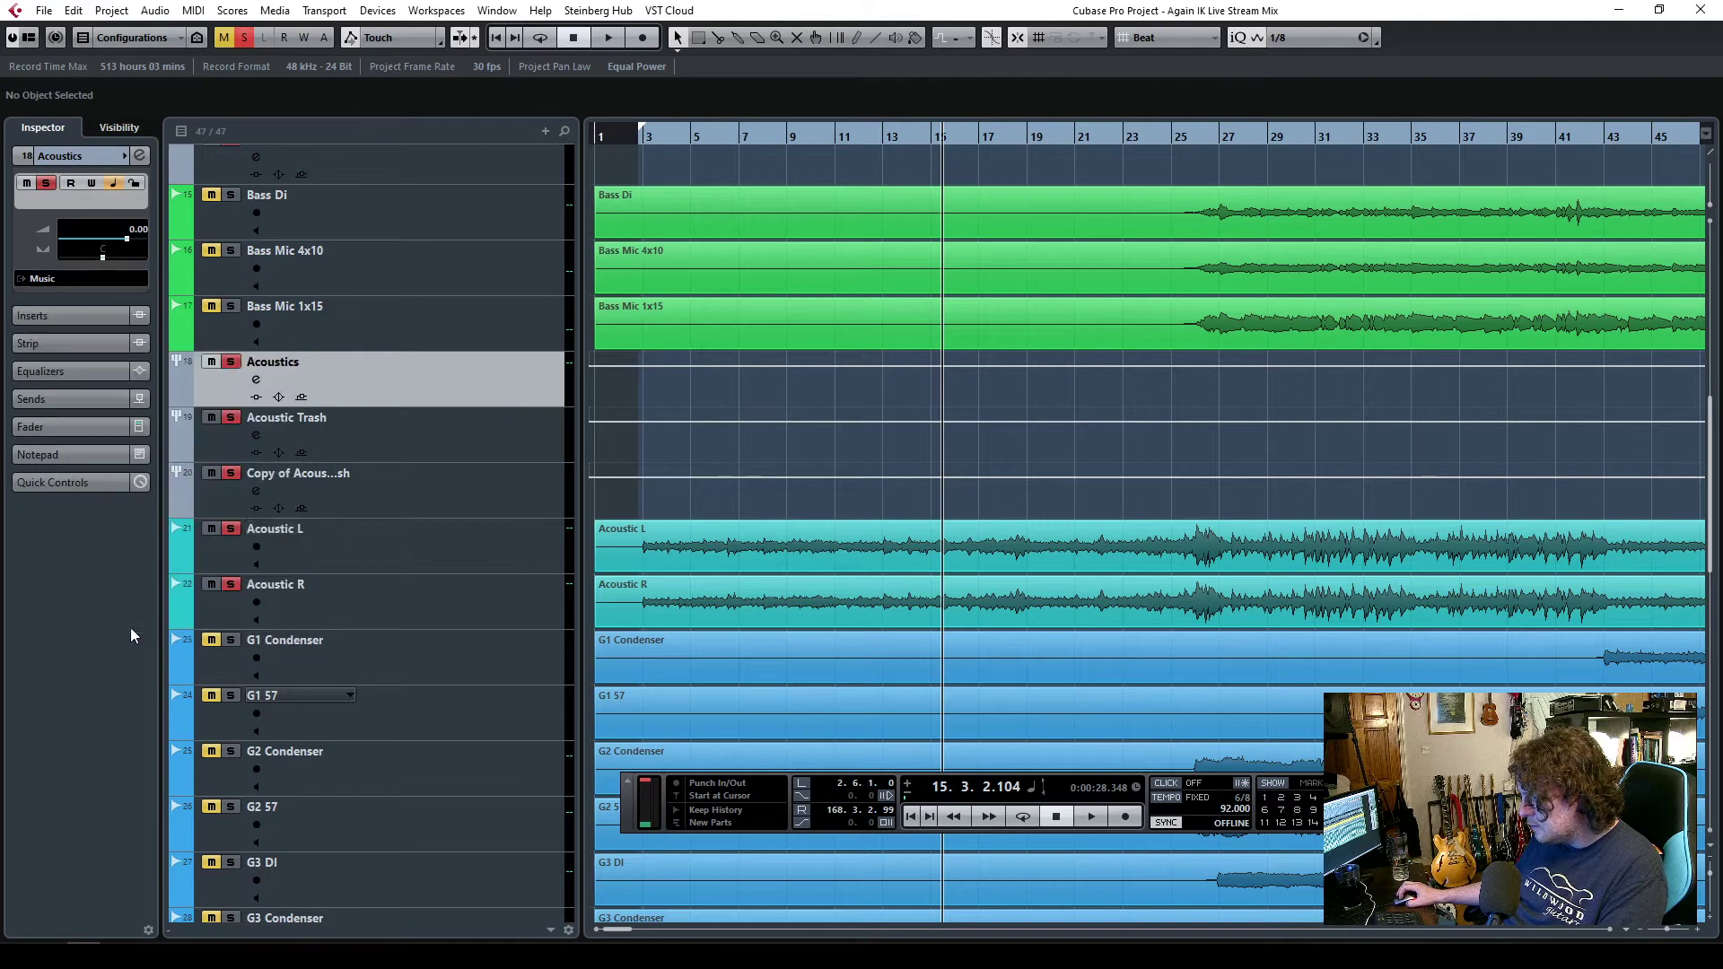
- Rename the duplicated Acoustic Trash group as Acoustic Final
{"action": "double_click", "coordinate": [299, 476]}
{"action": "type", "text": "B"}
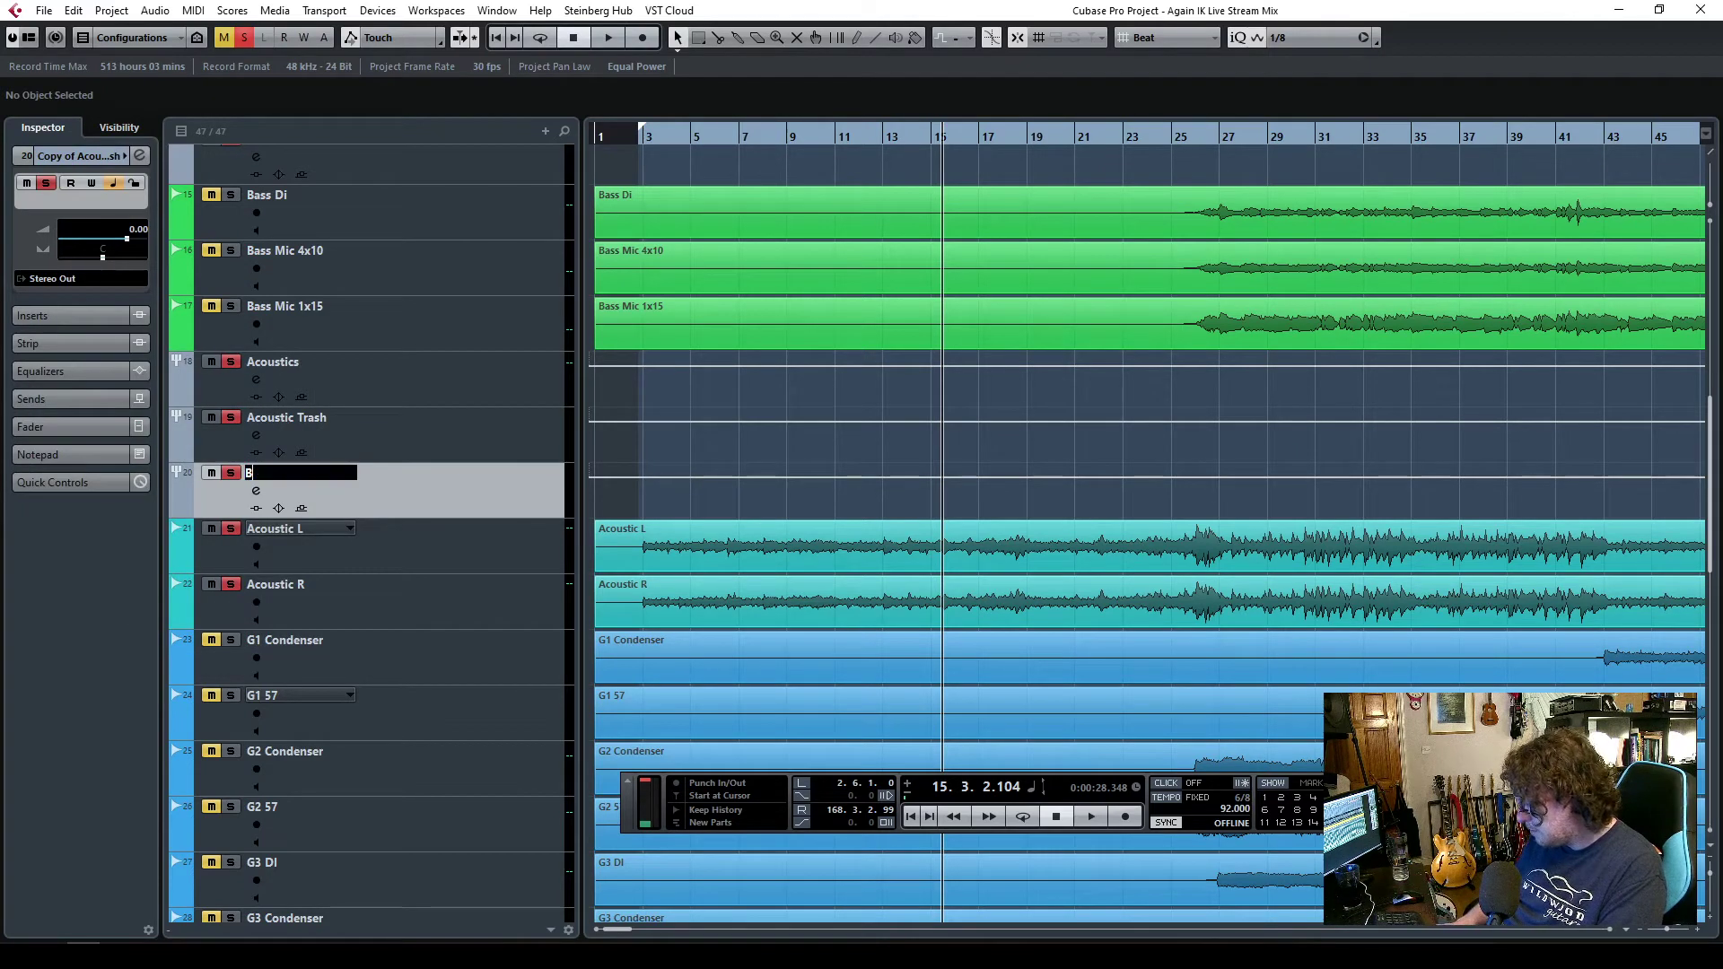
{"action": "key", "text": "BackSpace"}
{"action": "type", "text": "Acoustic"}
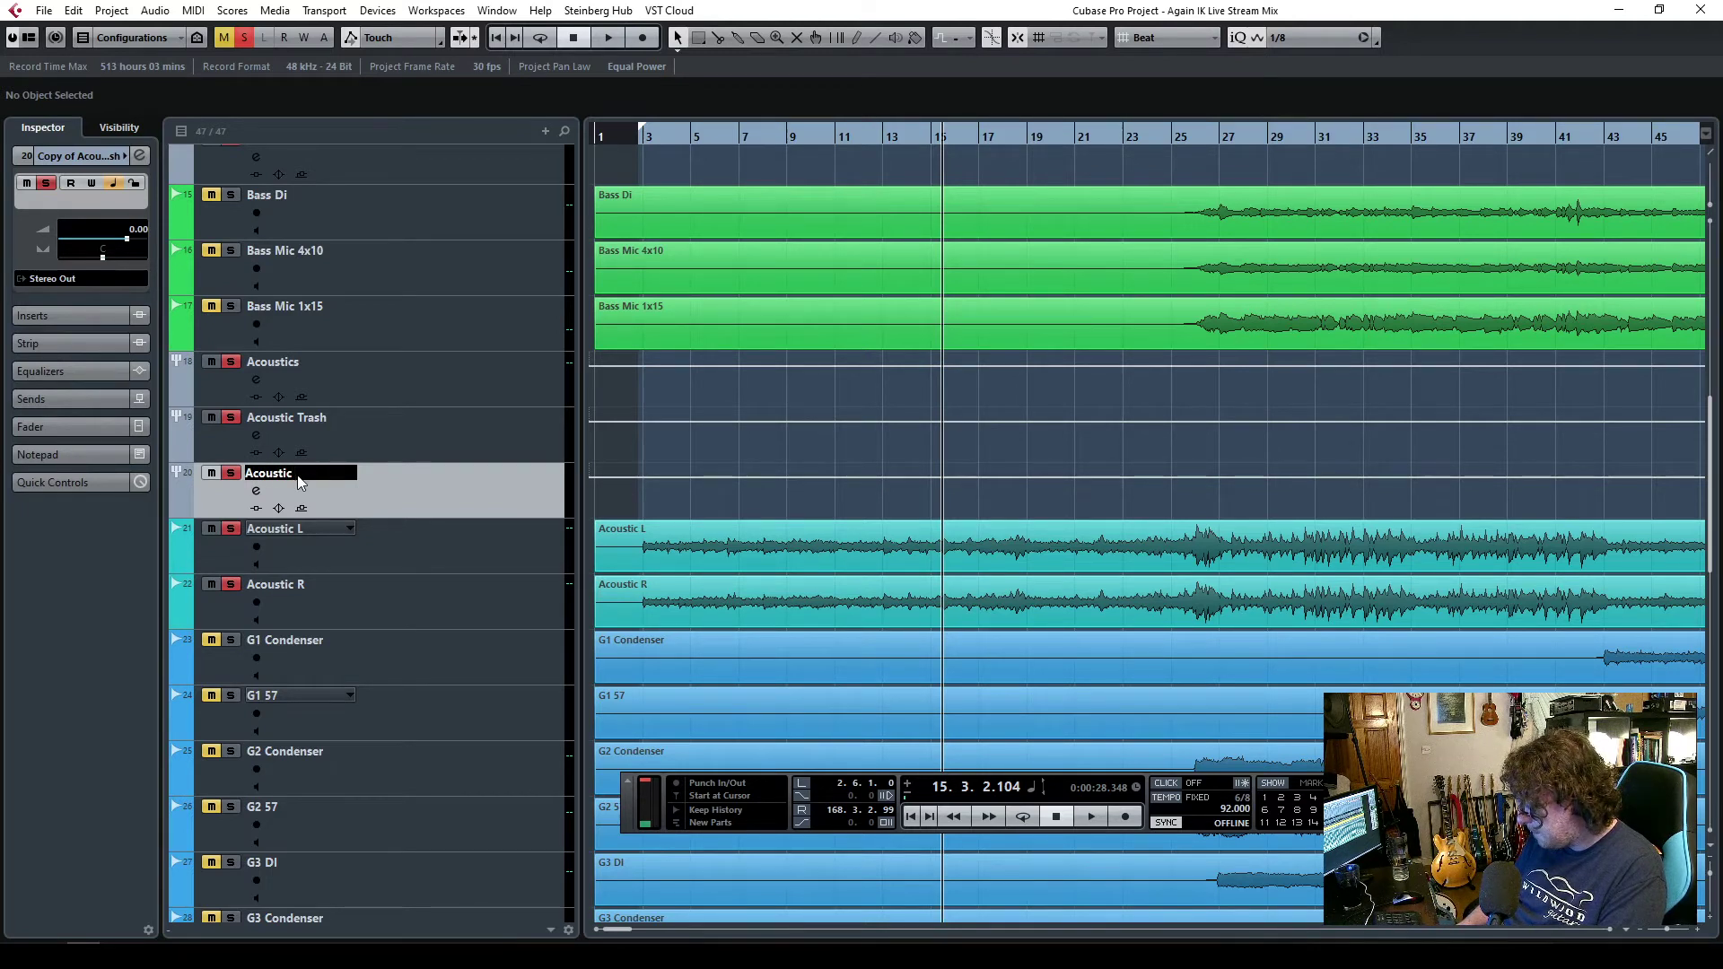
{"action": "type", "text": "Final"}
{"action": "key", "text": "Return"}
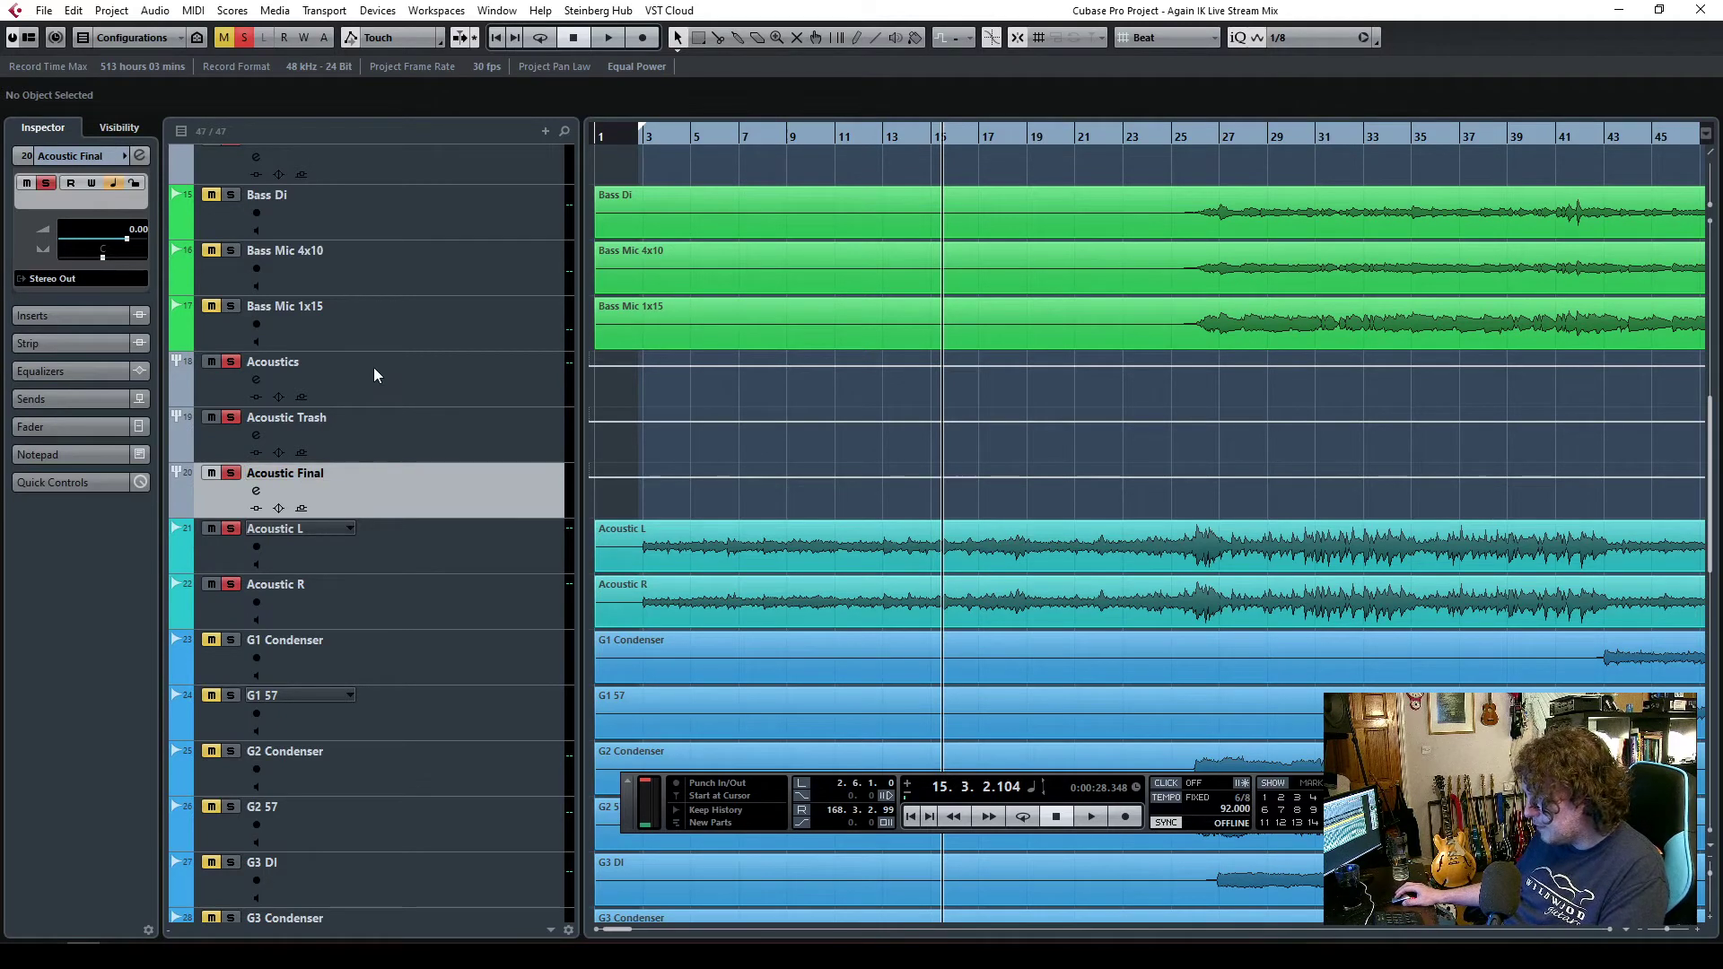
- Rename the Acoustics group as Raw Acoustics
{"action": "left_click", "coordinate": [373, 368]}
{"action": "double_click", "coordinate": [256, 361]}
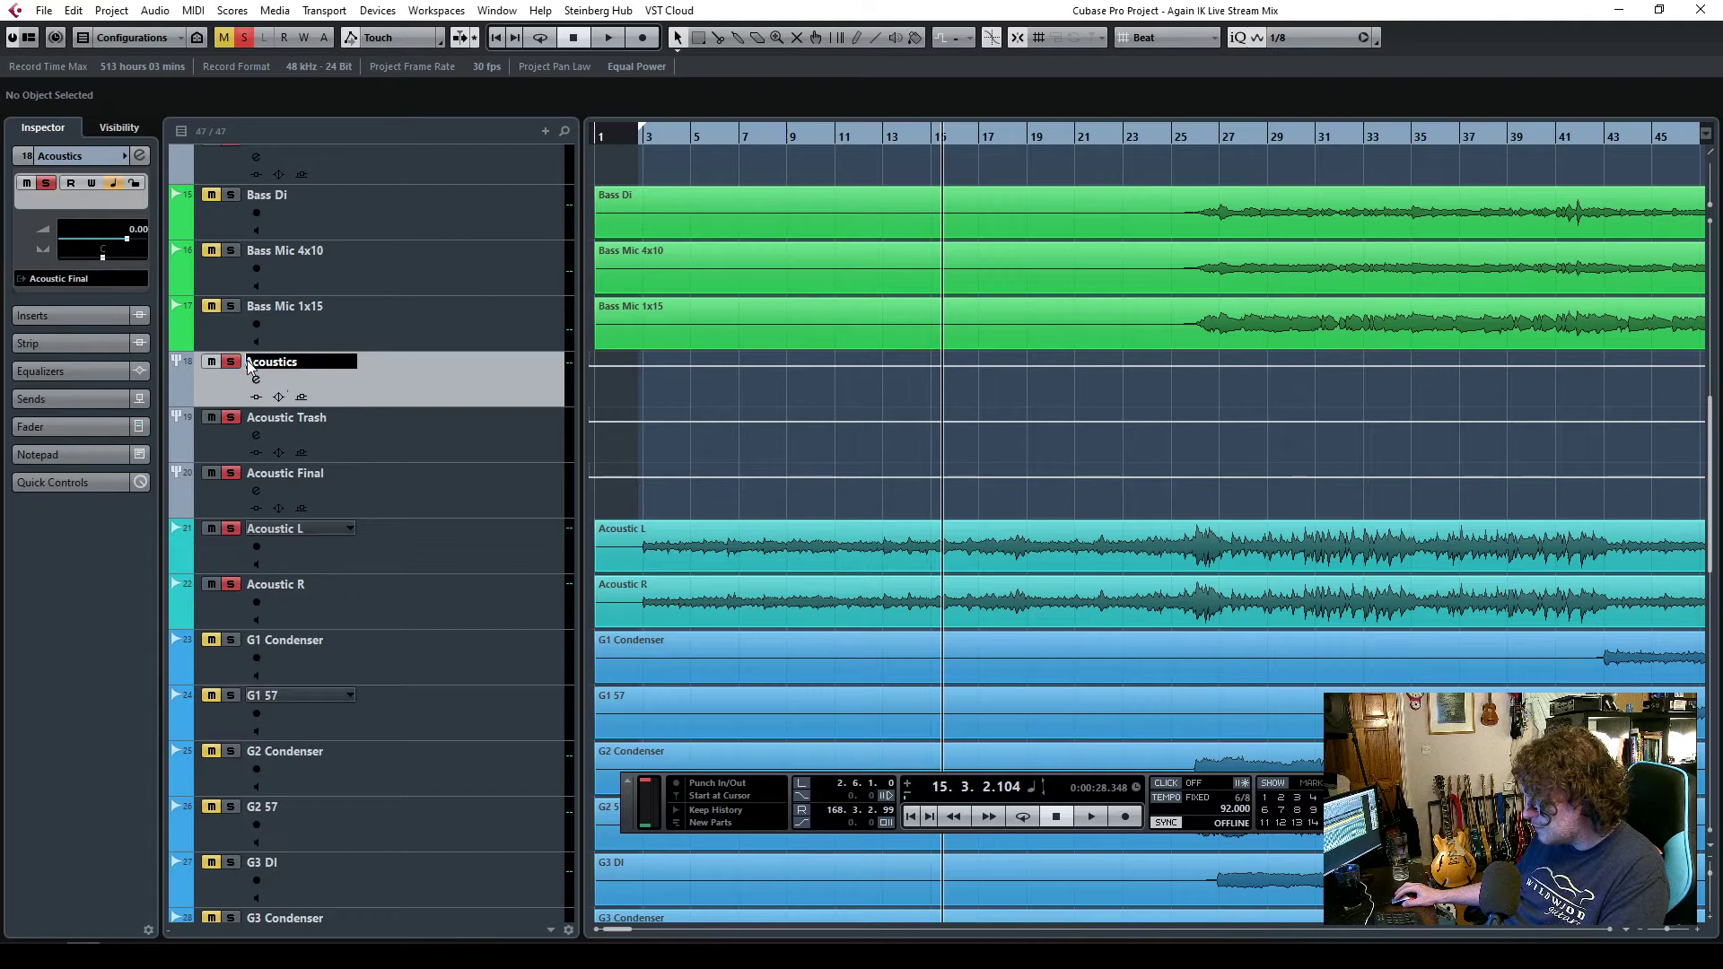
{"action": "type", "text": "RAw"}
{"action": "key", "text": "BackSpace"}
{"action": "key", "text": "BackSpace"}
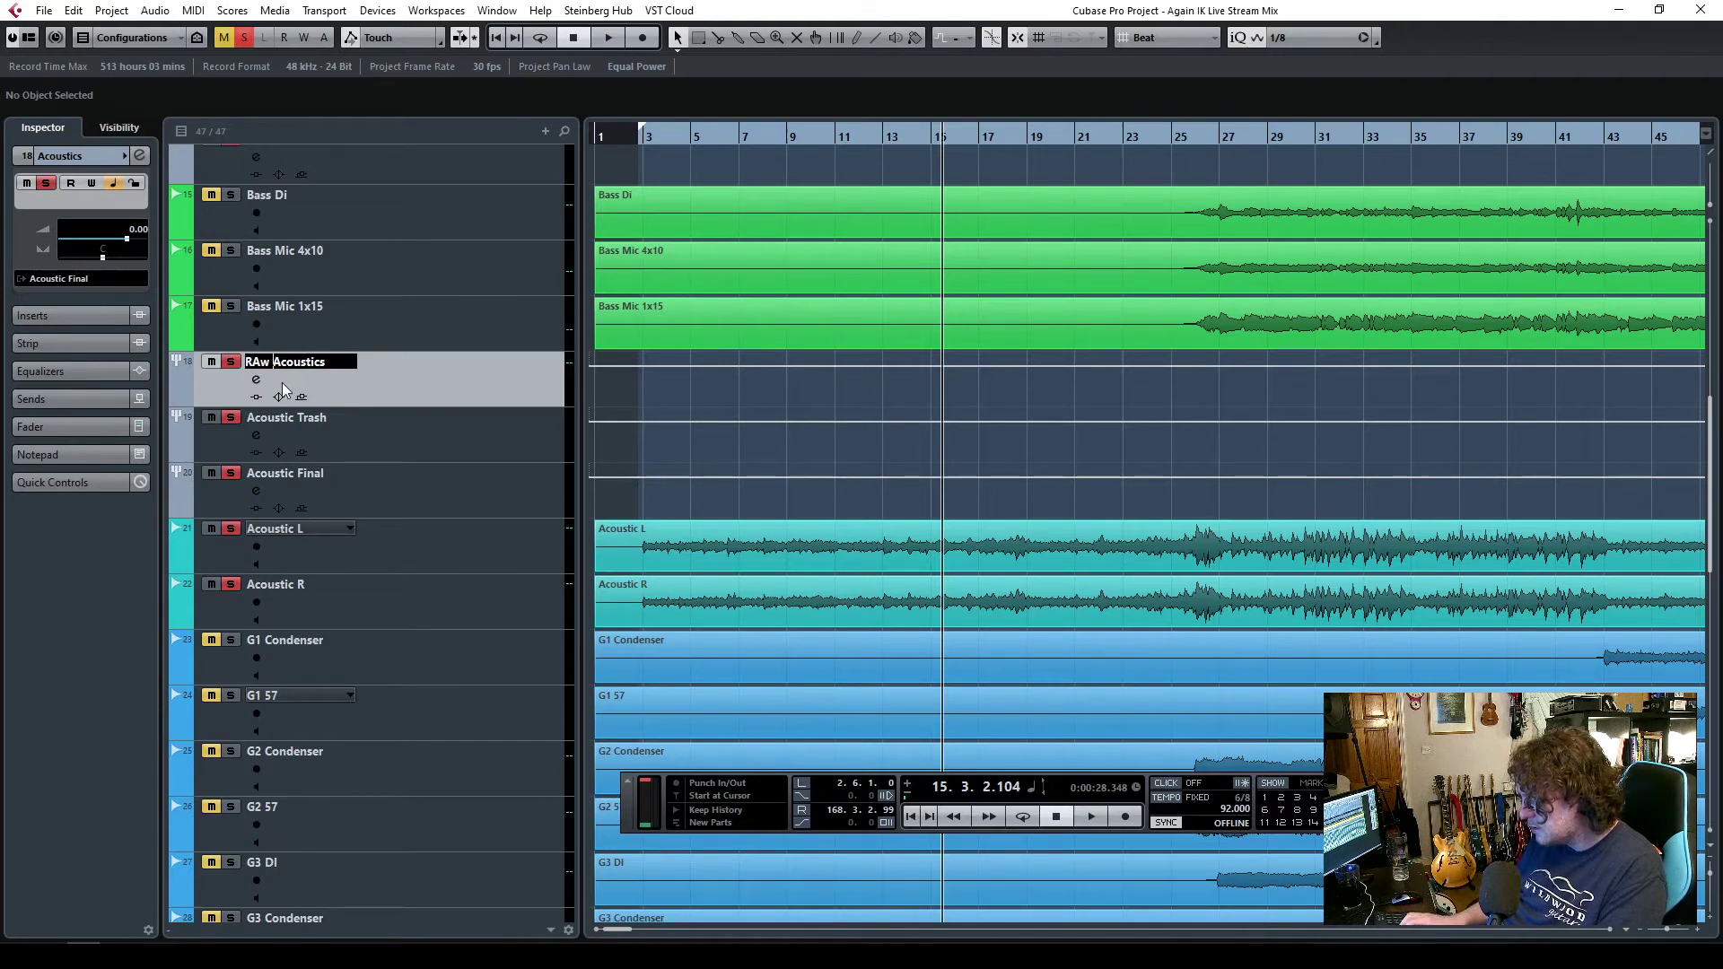
{"action": "type", "text": "aw"}
{"action": "key", "text": "Return"}
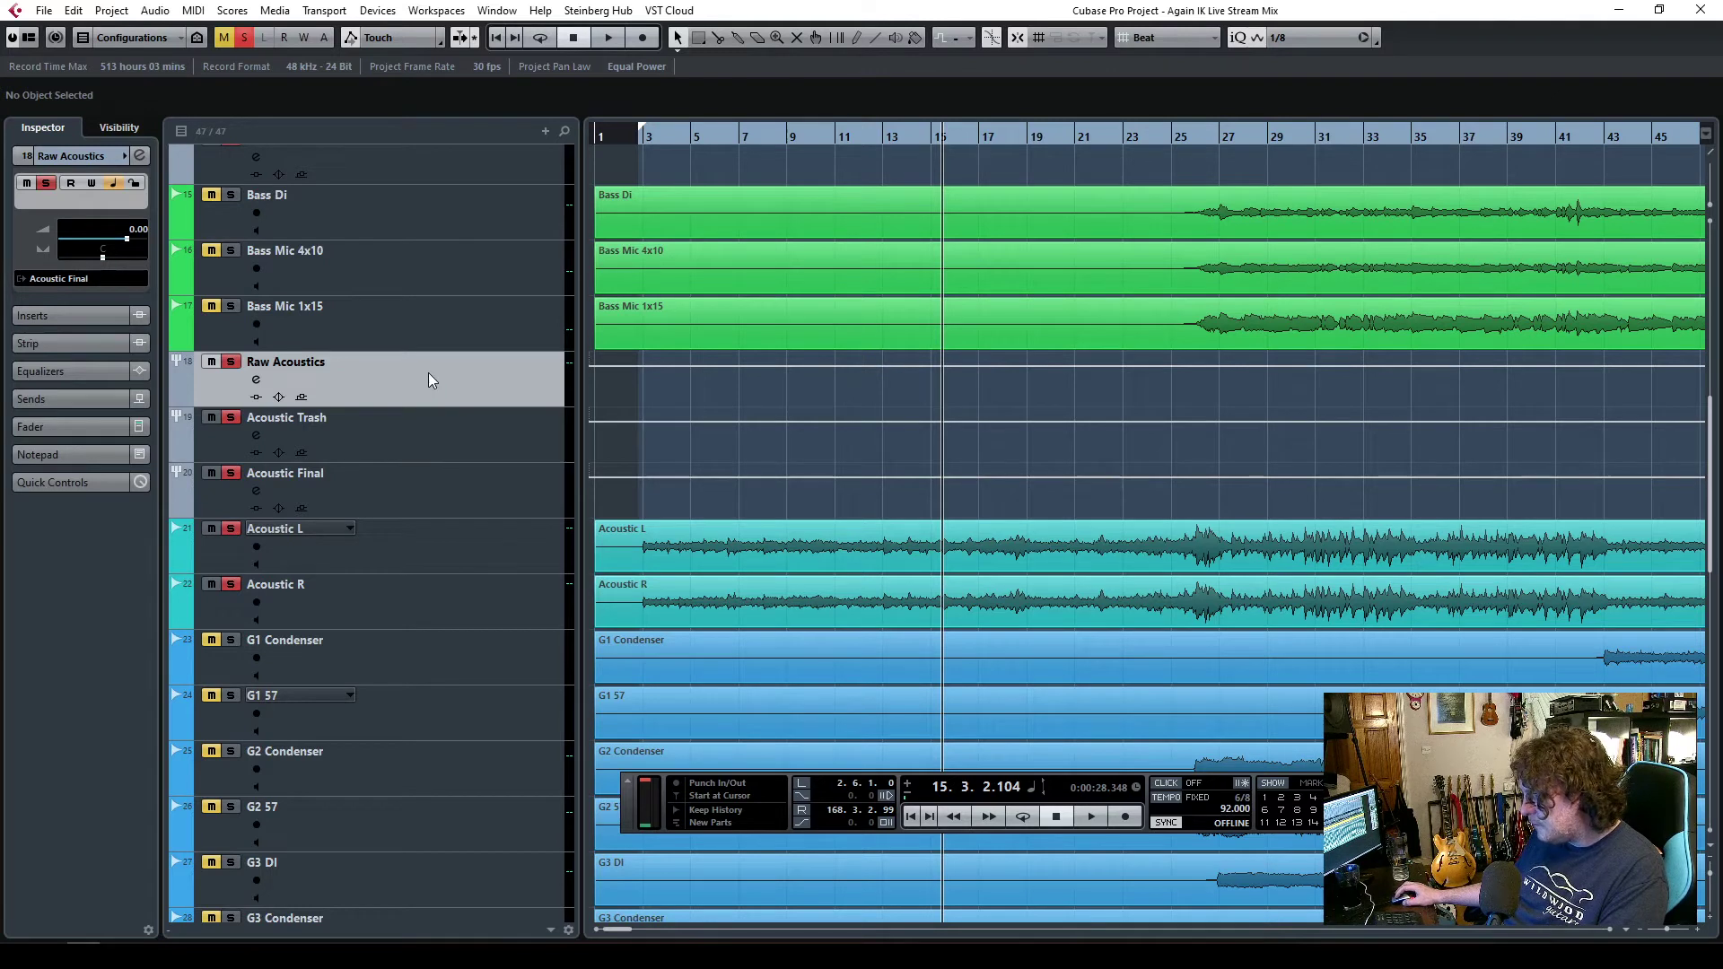
- Add an active pre-fader send from the Raw Acoustics group to the Acoustic Trash group
{"action": "left_click", "coordinate": [411, 440]}
{"action": "left_click", "coordinate": [399, 378]}
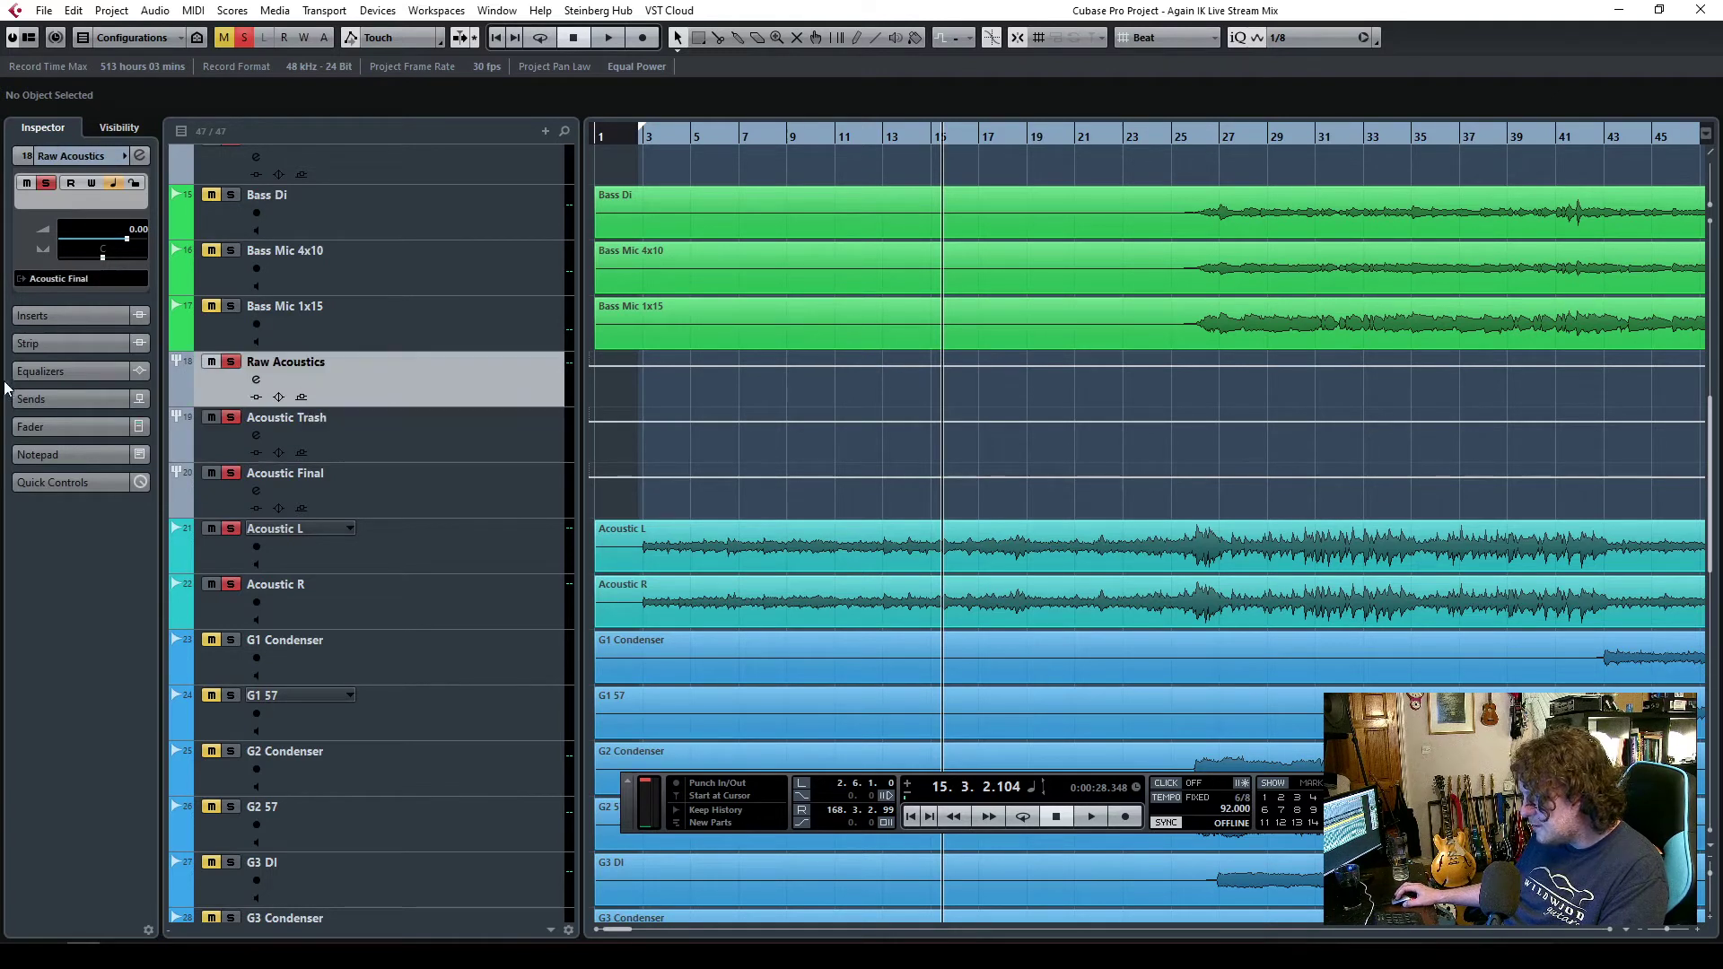
{"action": "left_click", "coordinate": [61, 399]}
{"action": "left_click", "coordinate": [99, 296]}
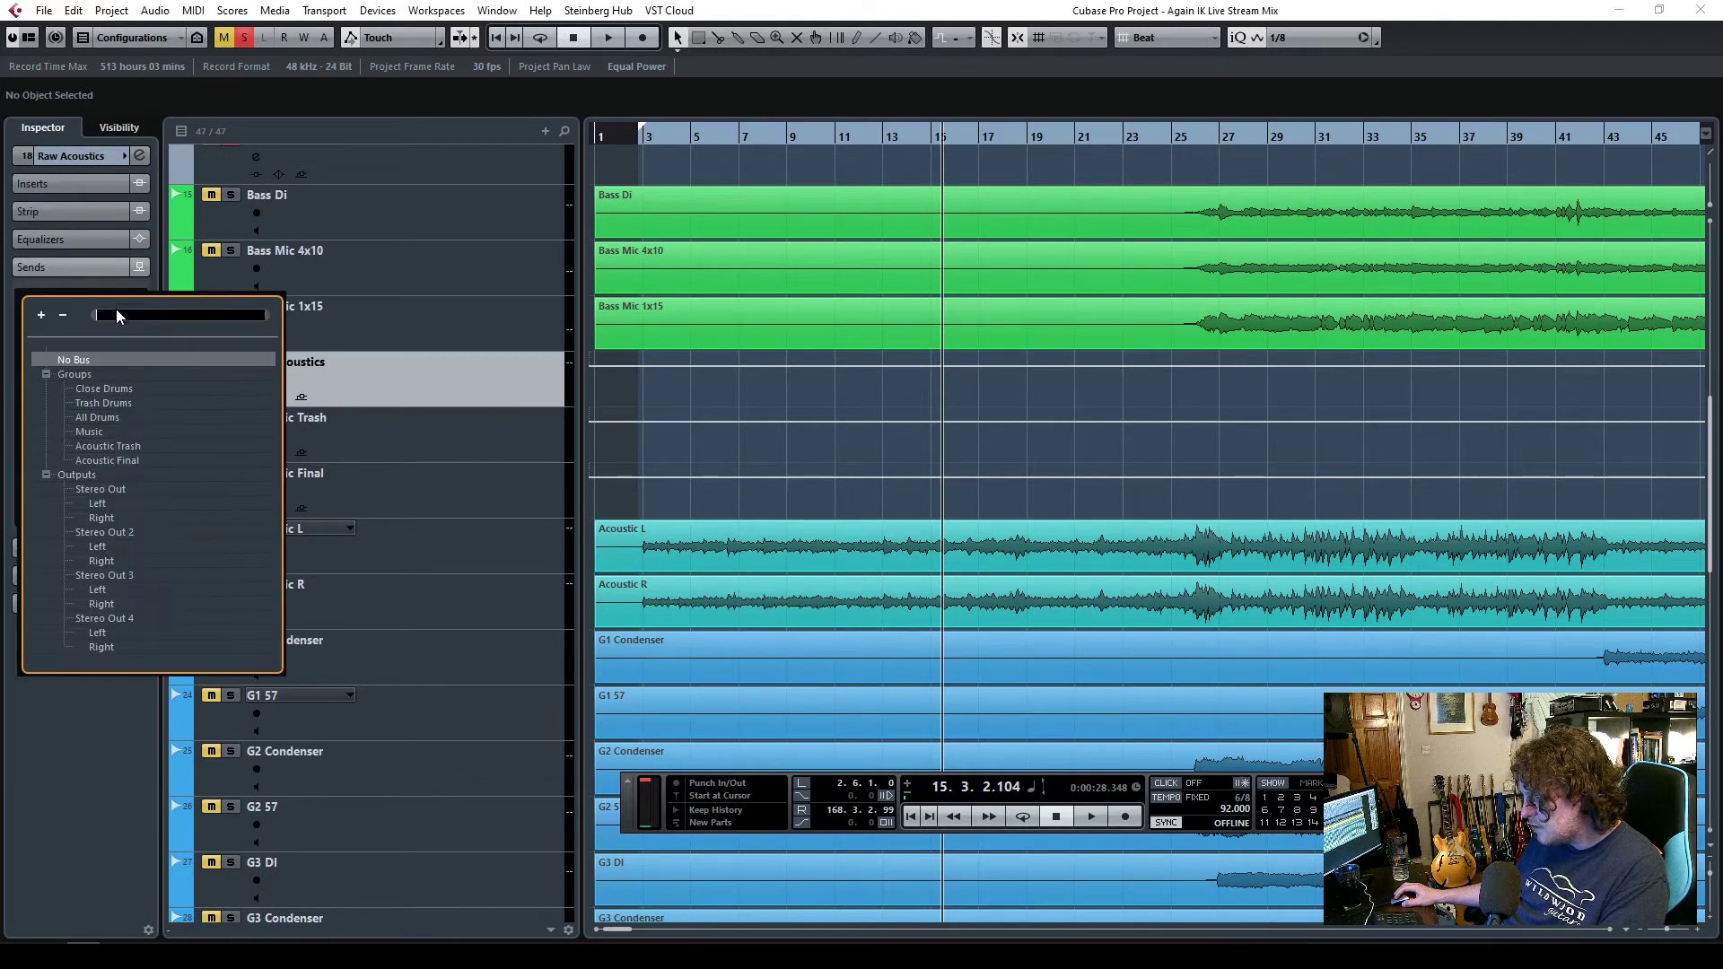
{"action": "left_click", "coordinate": [111, 446]}
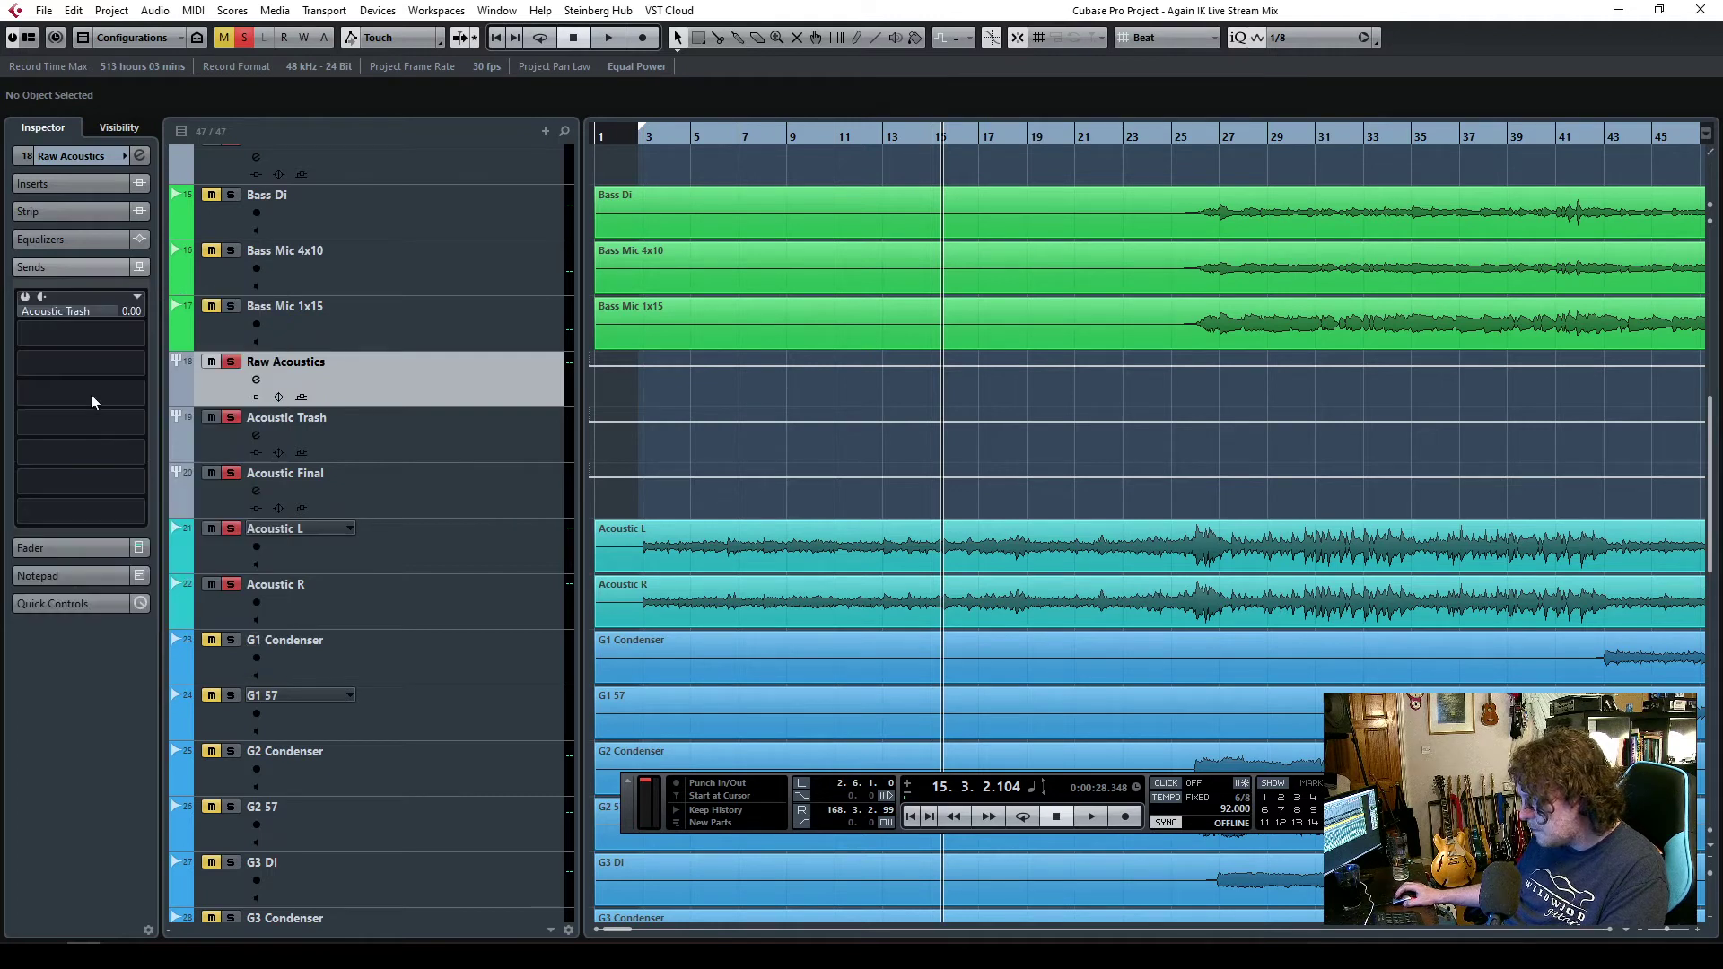
{"action": "left_click", "coordinate": [25, 297]}
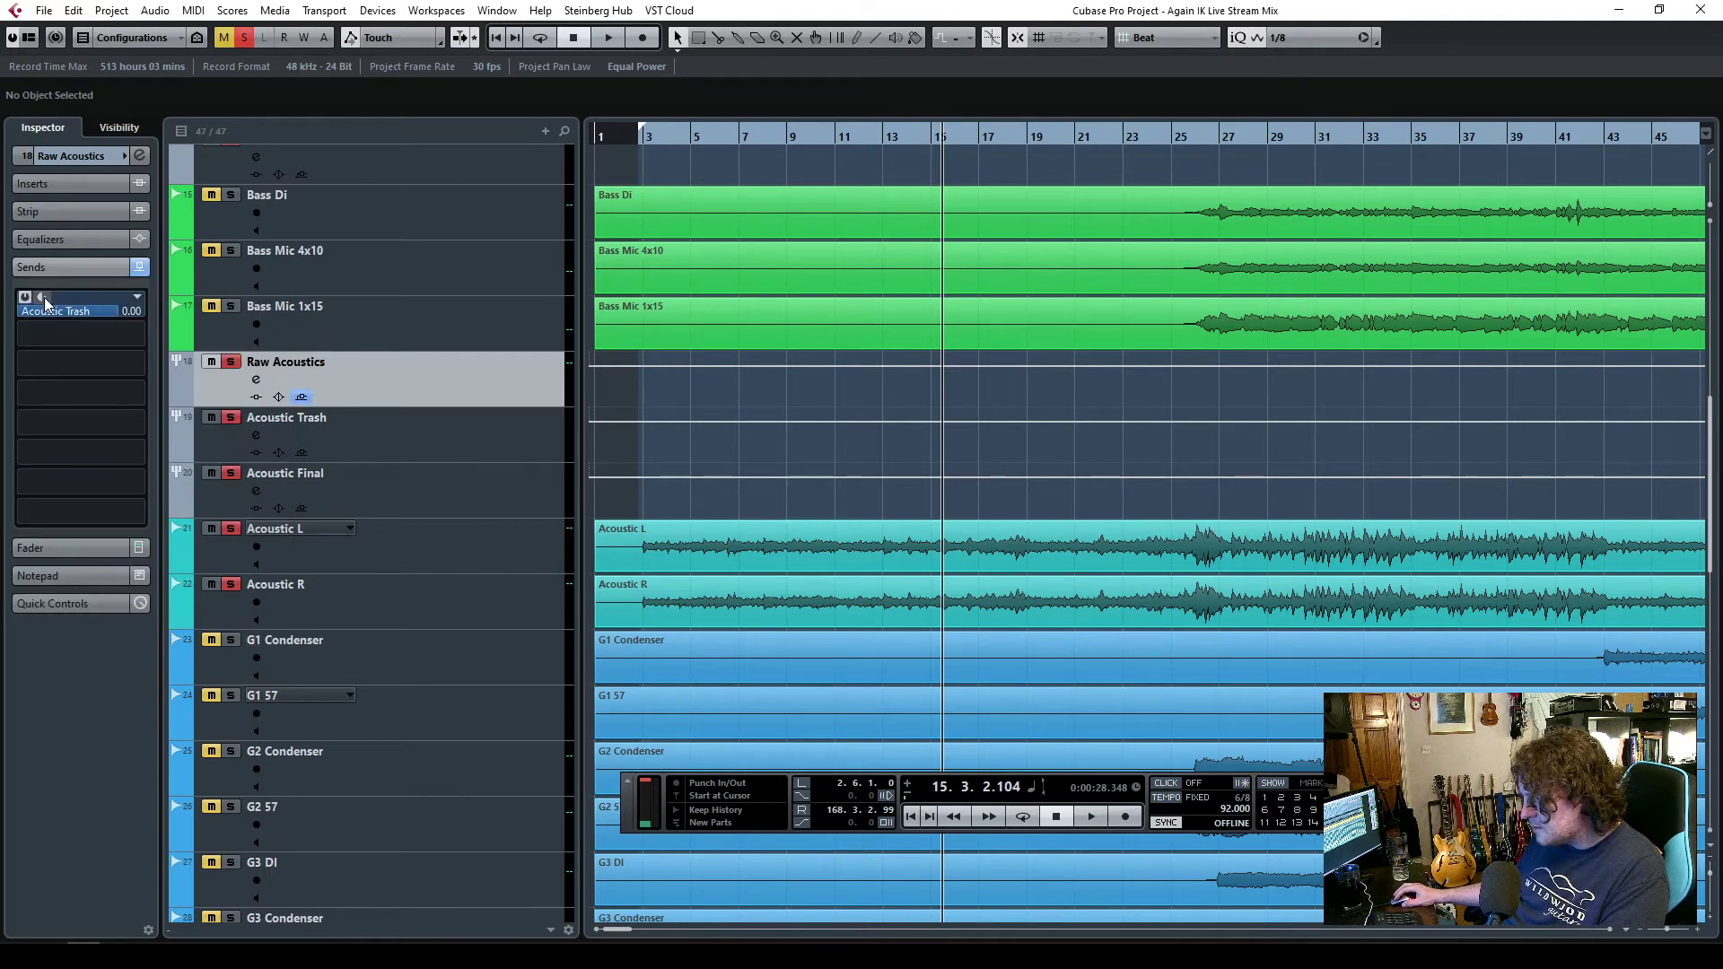
- Route the Acoustic Trash group's output to the Acoustic Final group
{"action": "left_click", "coordinate": [380, 444]}
{"action": "left_click", "coordinate": [388, 486]}
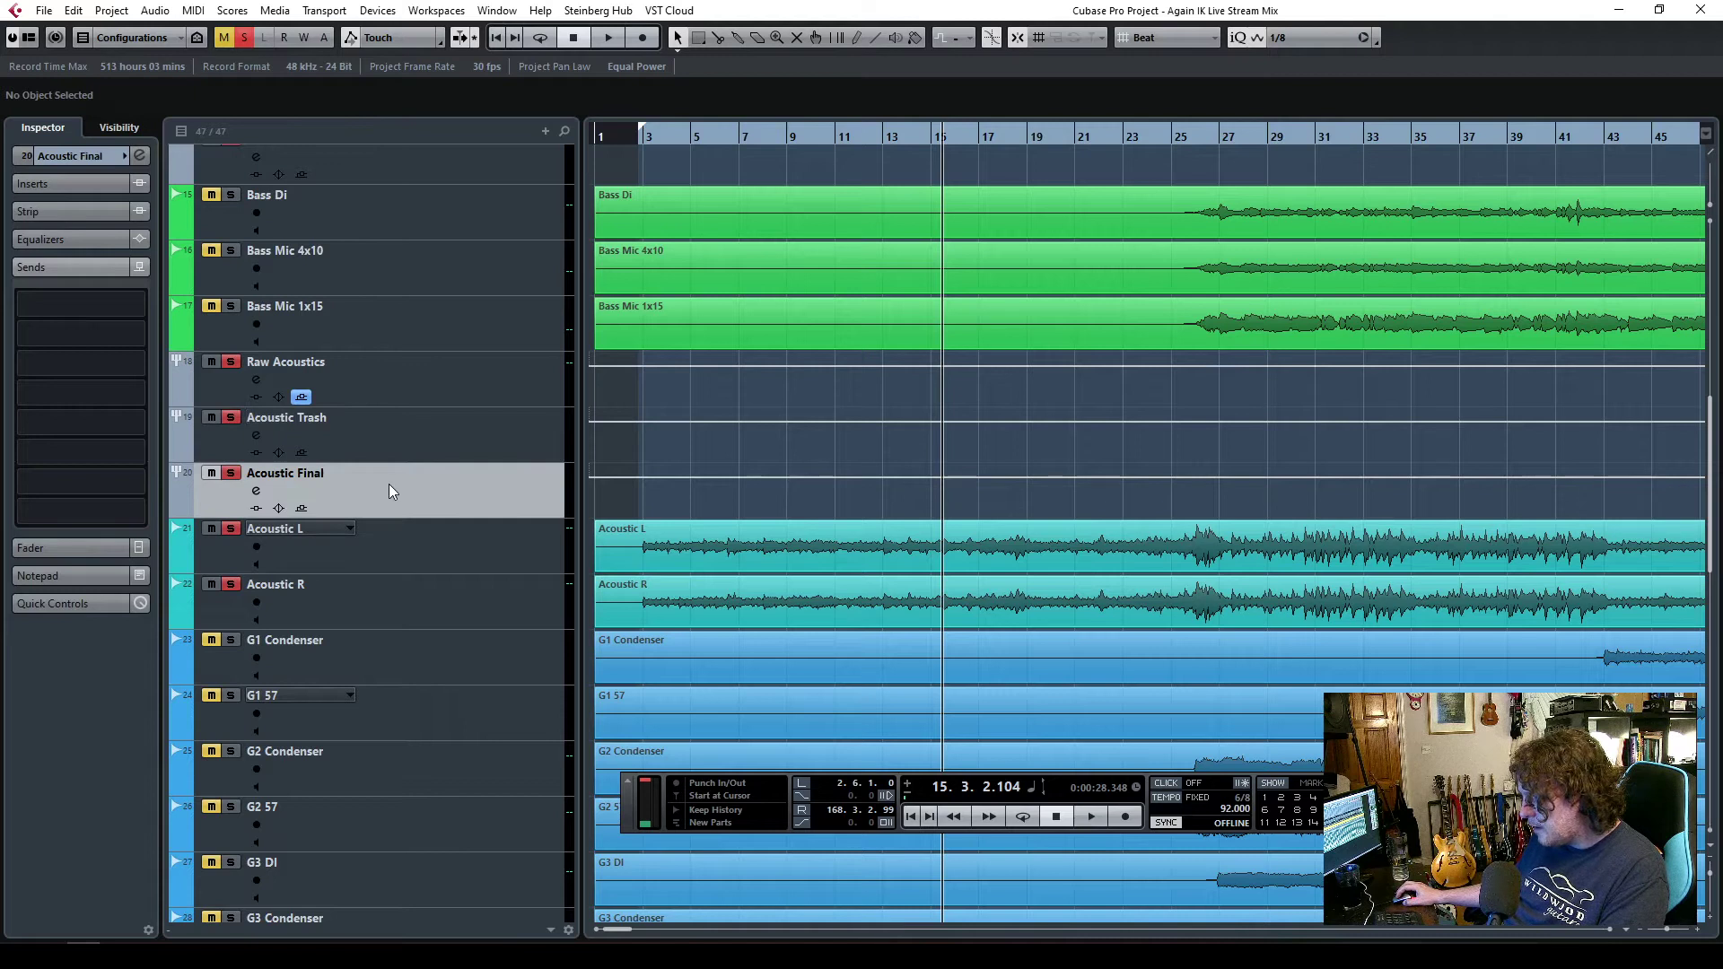
{"action": "left_click", "coordinate": [405, 359]}
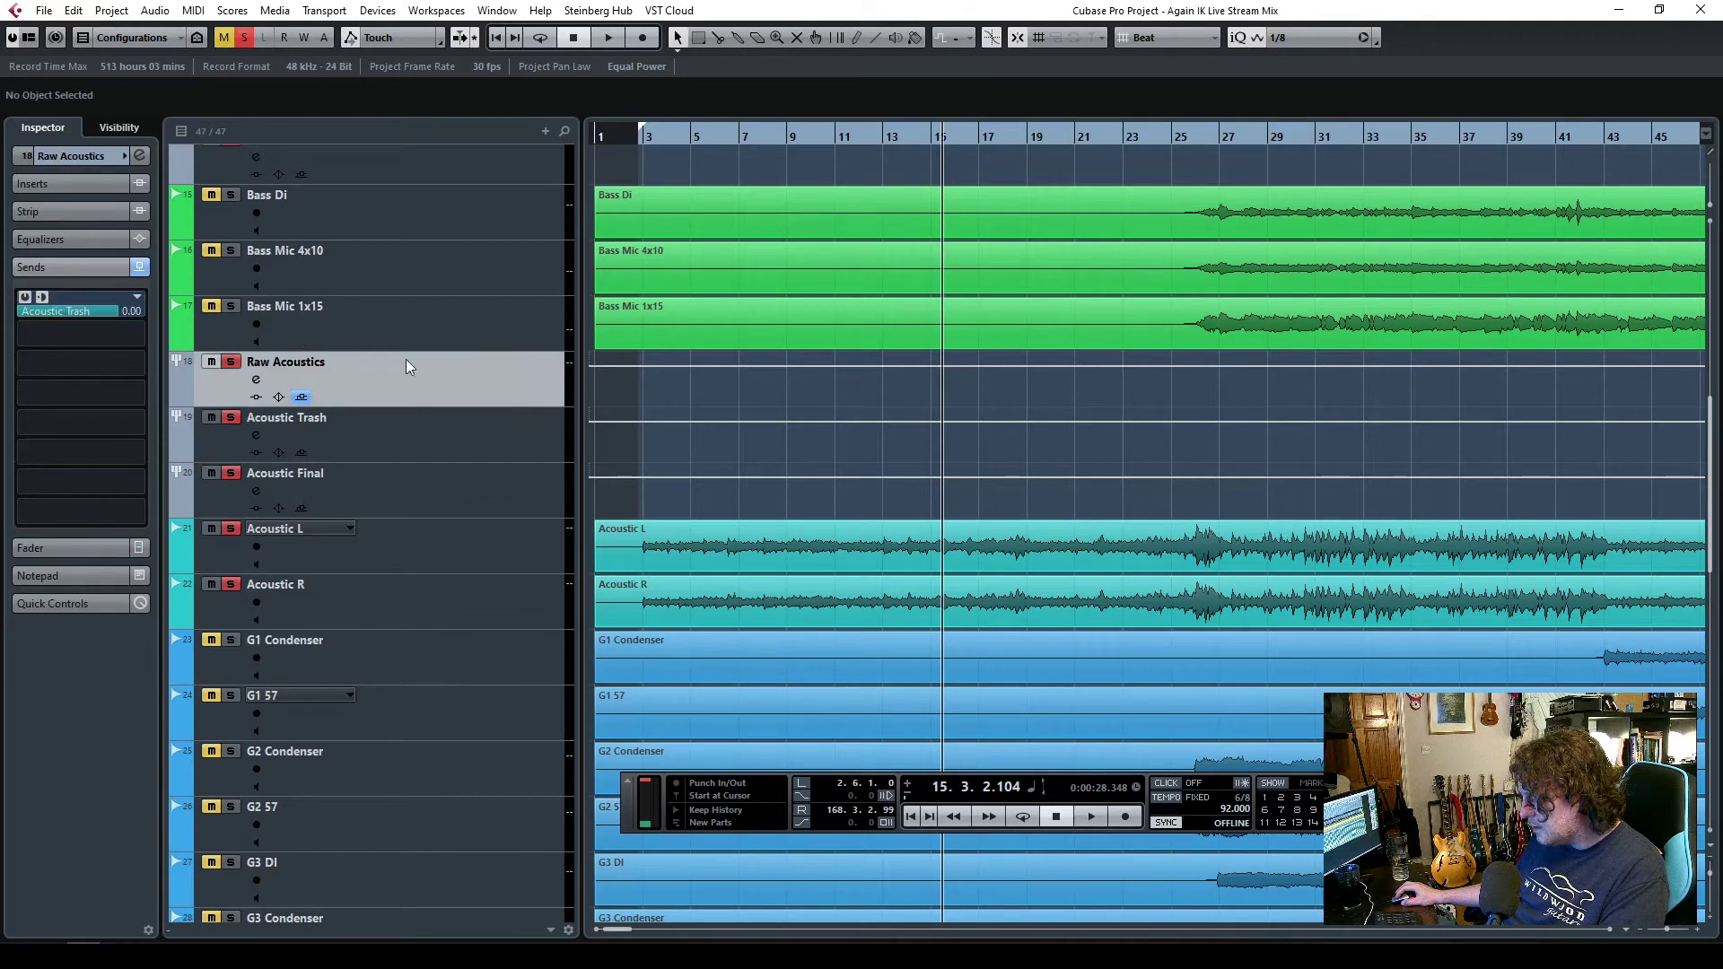
{"action": "left_click", "coordinate": [105, 163]}
{"action": "left_click", "coordinate": [392, 434]}
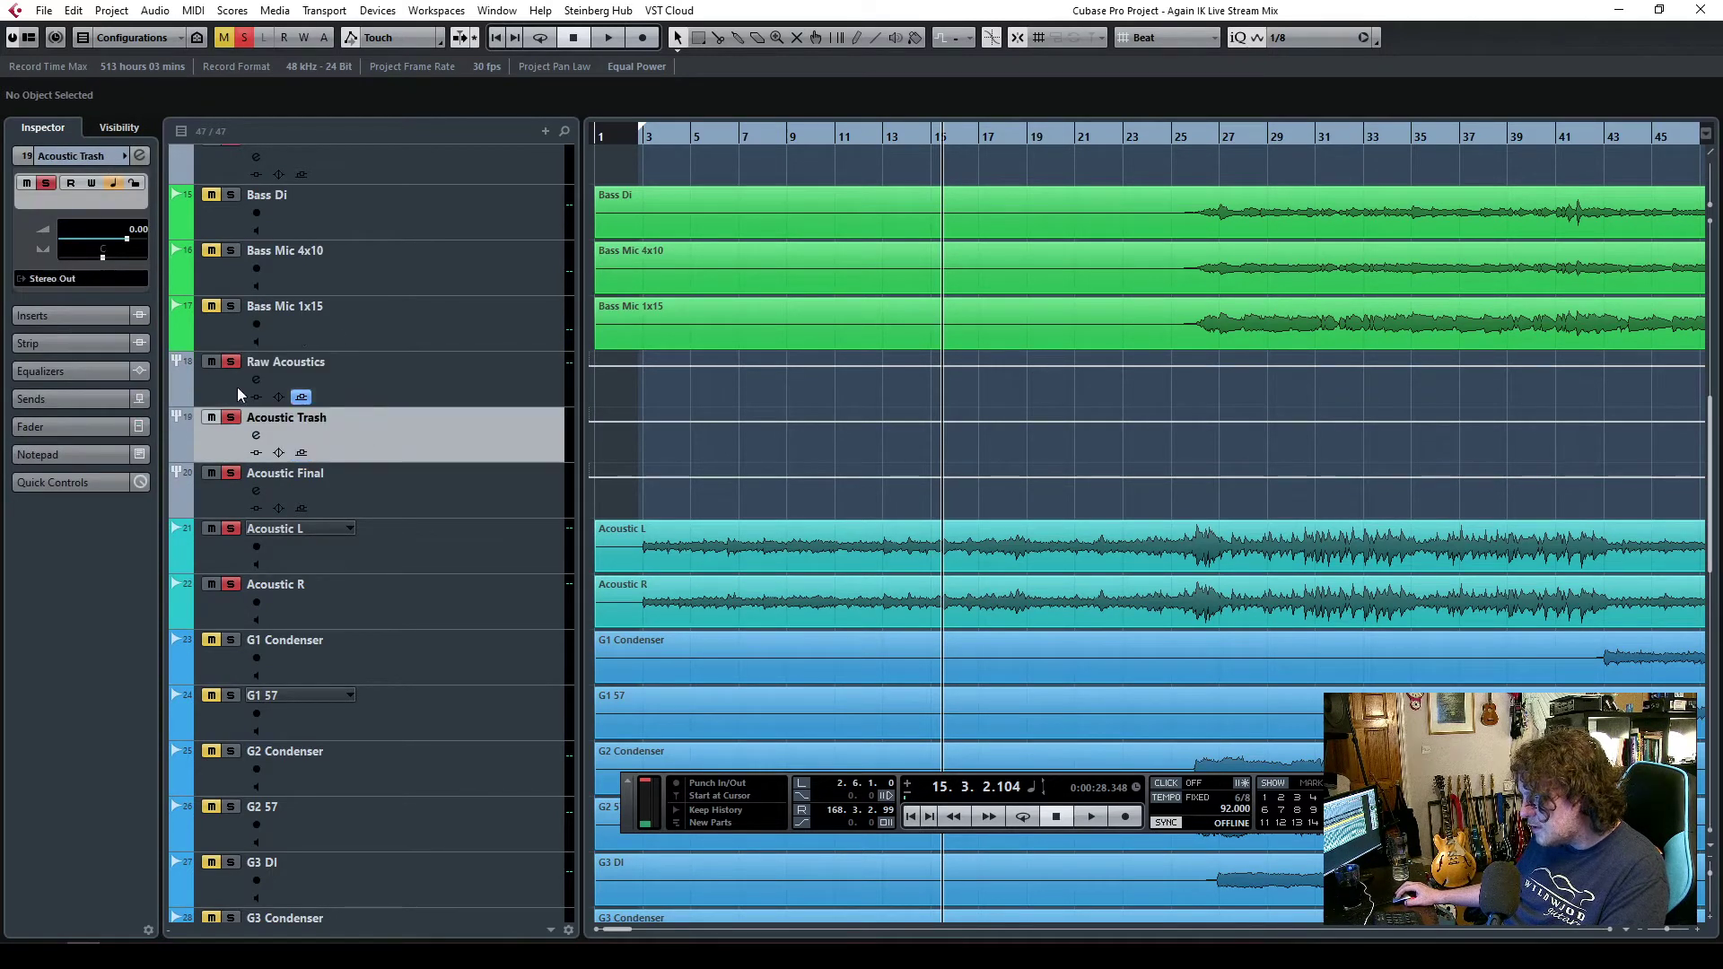
{"action": "left_click", "coordinate": [77, 280]}
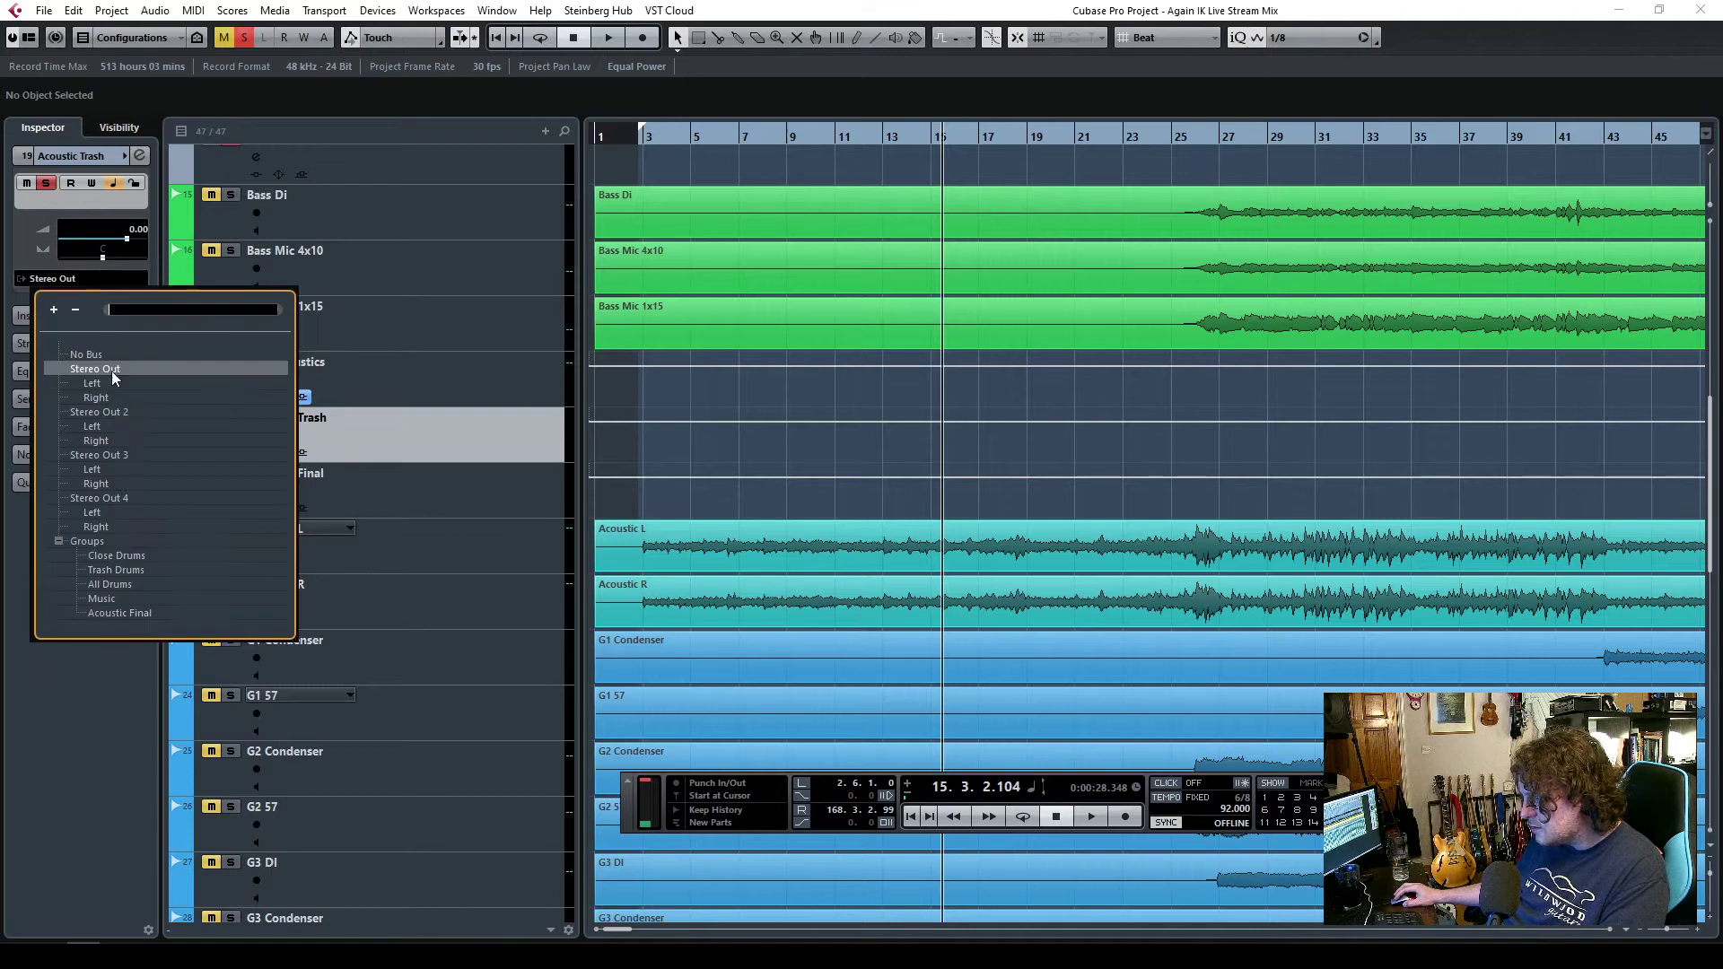
{"action": "left_click", "coordinate": [122, 611]}
- Route the Acoustic Final group's output to the Music group
{"action": "left_click", "coordinate": [417, 496]}
{"action": "left_click", "coordinate": [70, 280]}
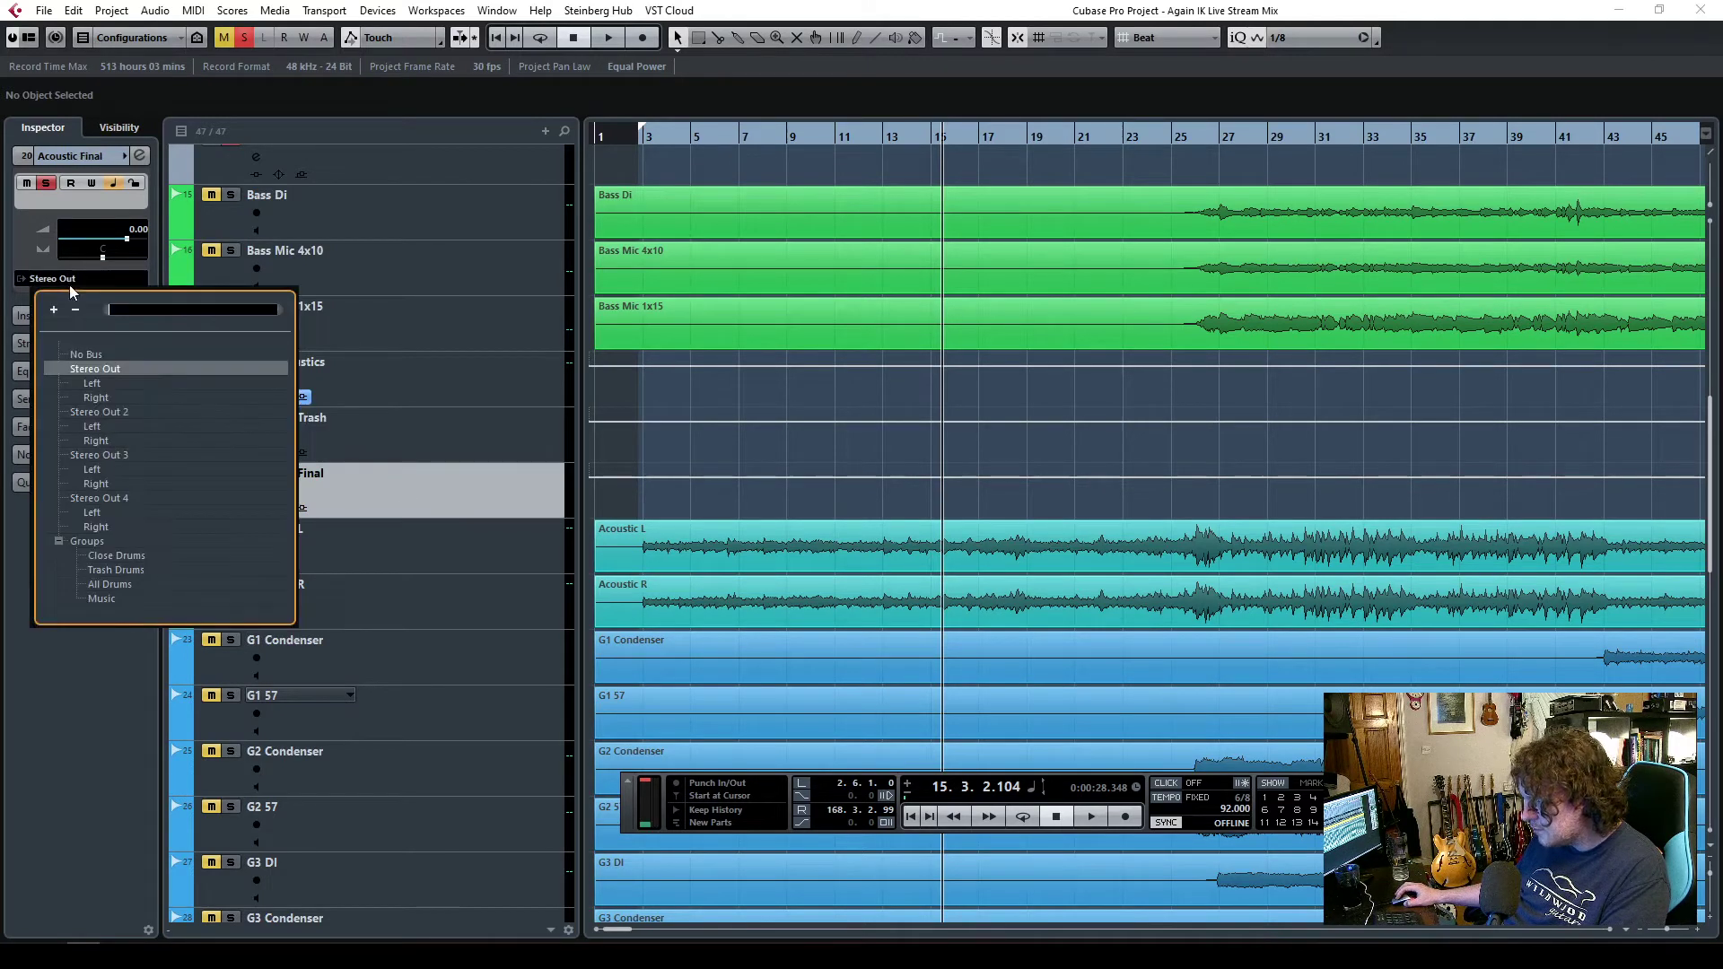
{"action": "left_click", "coordinate": [111, 597]}
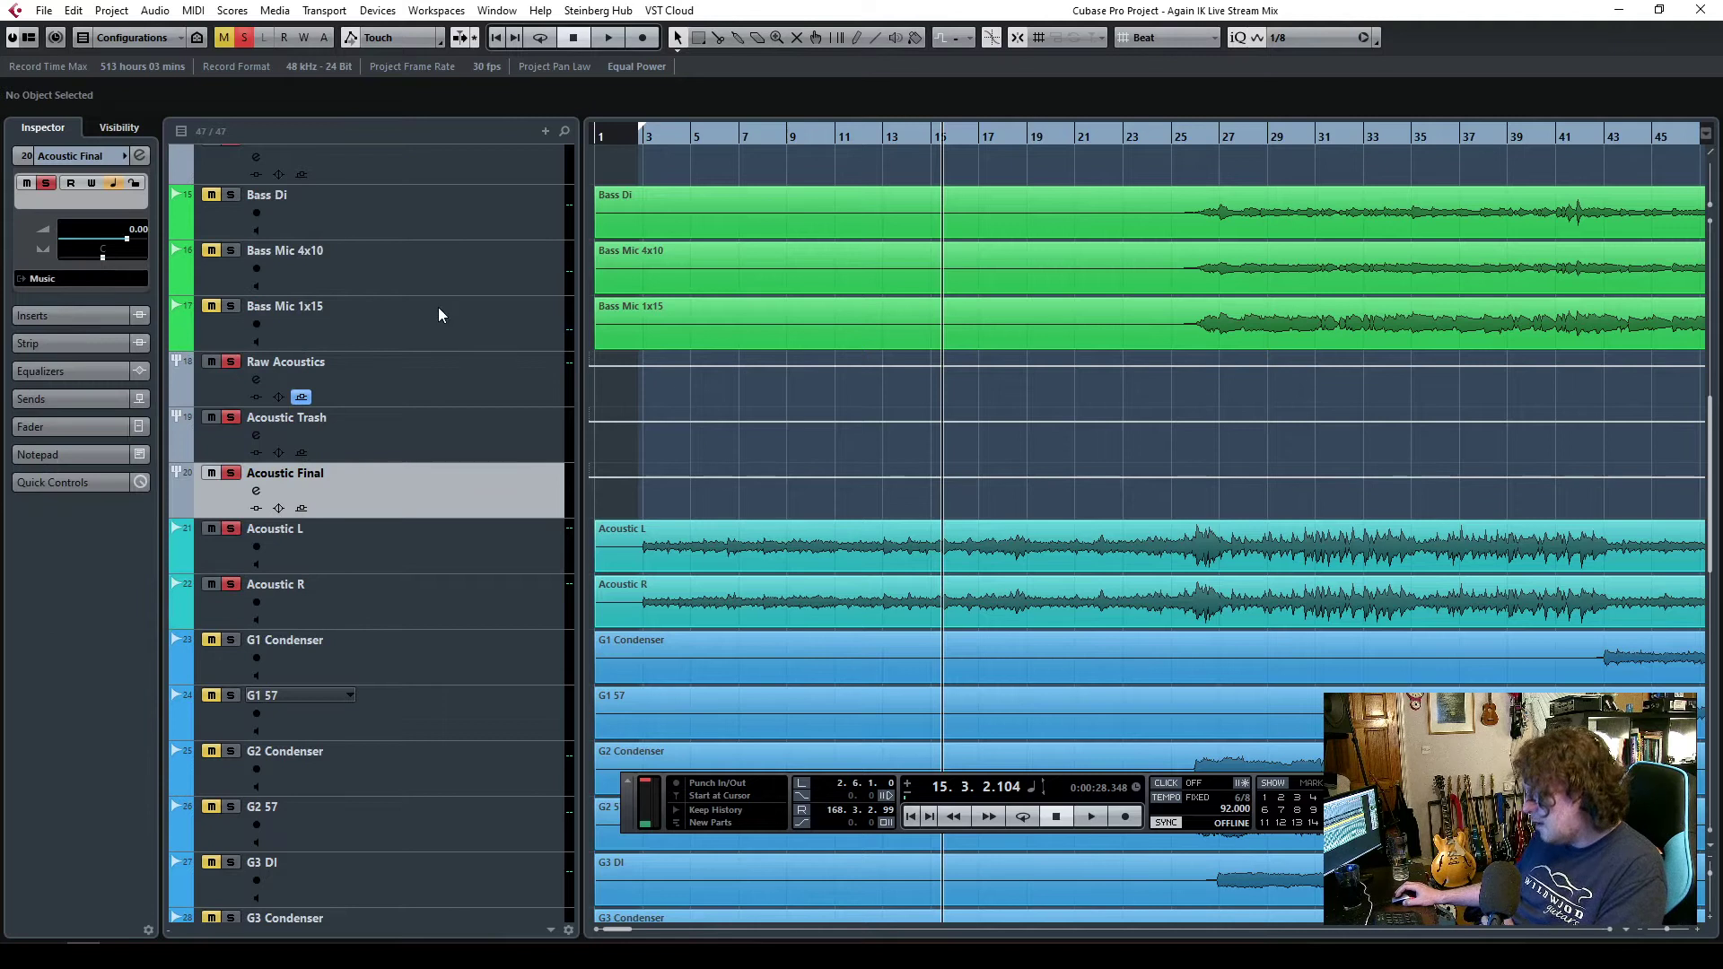
- Check the output routing from the Acoustic L track through the three acoustic groups to the Music group
{"action": "left_click", "coordinate": [424, 536]}
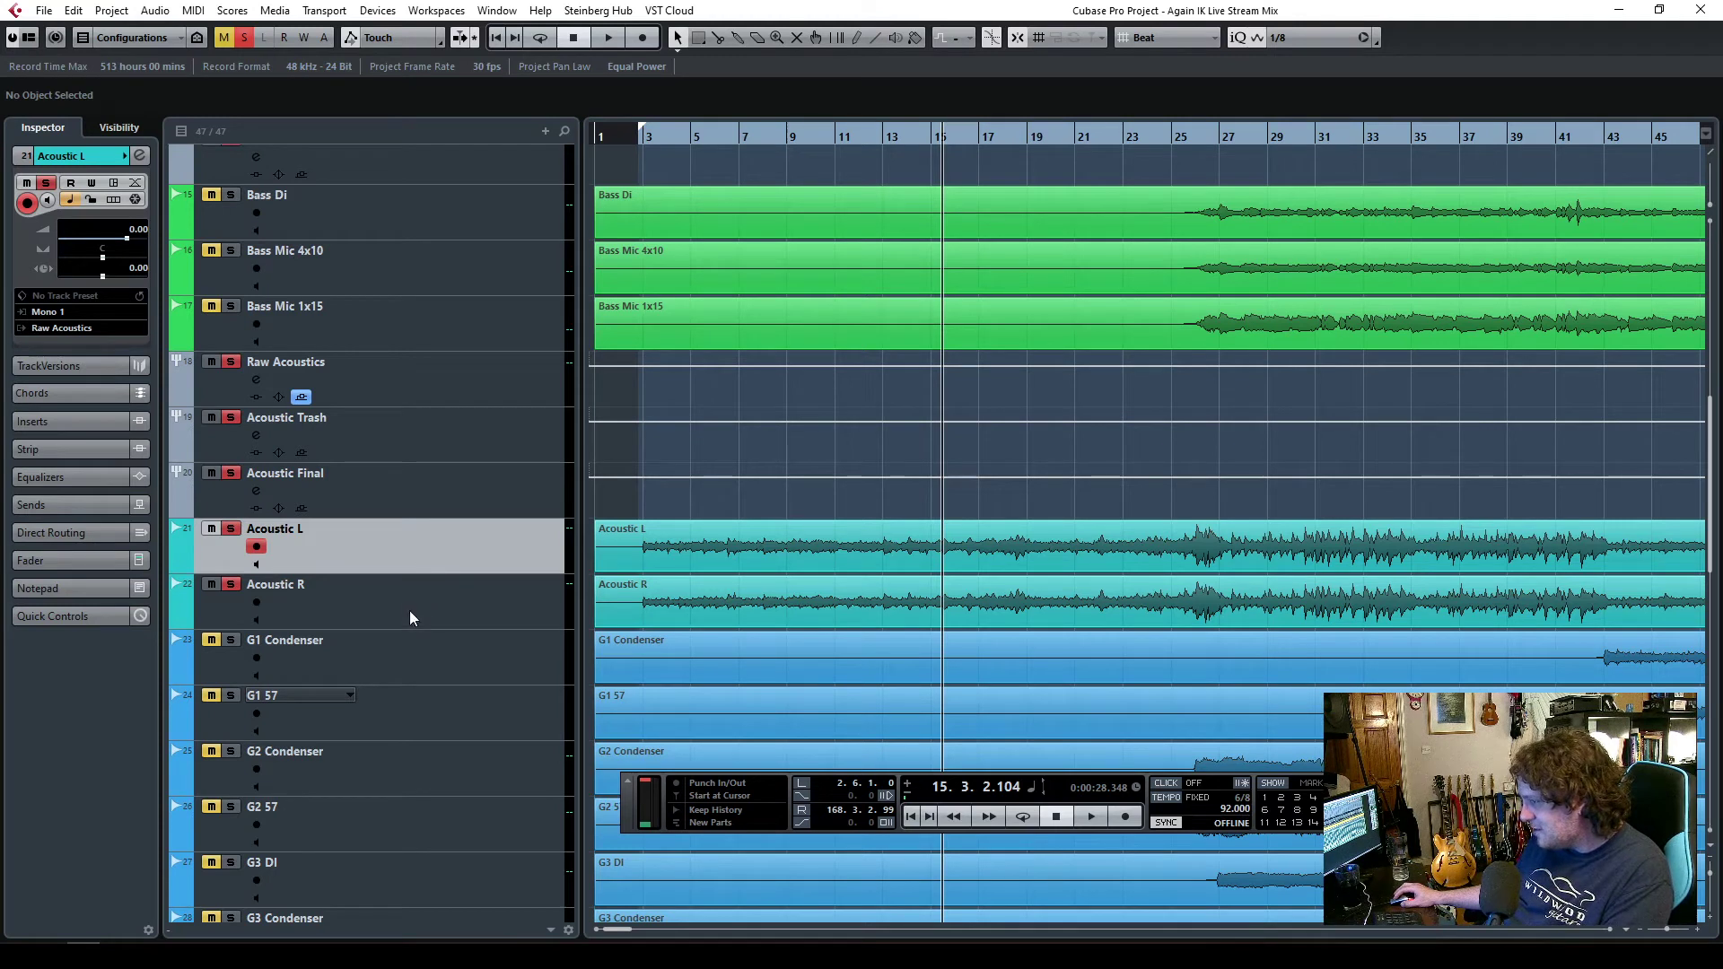
{"action": "left_click", "coordinate": [426, 371]}
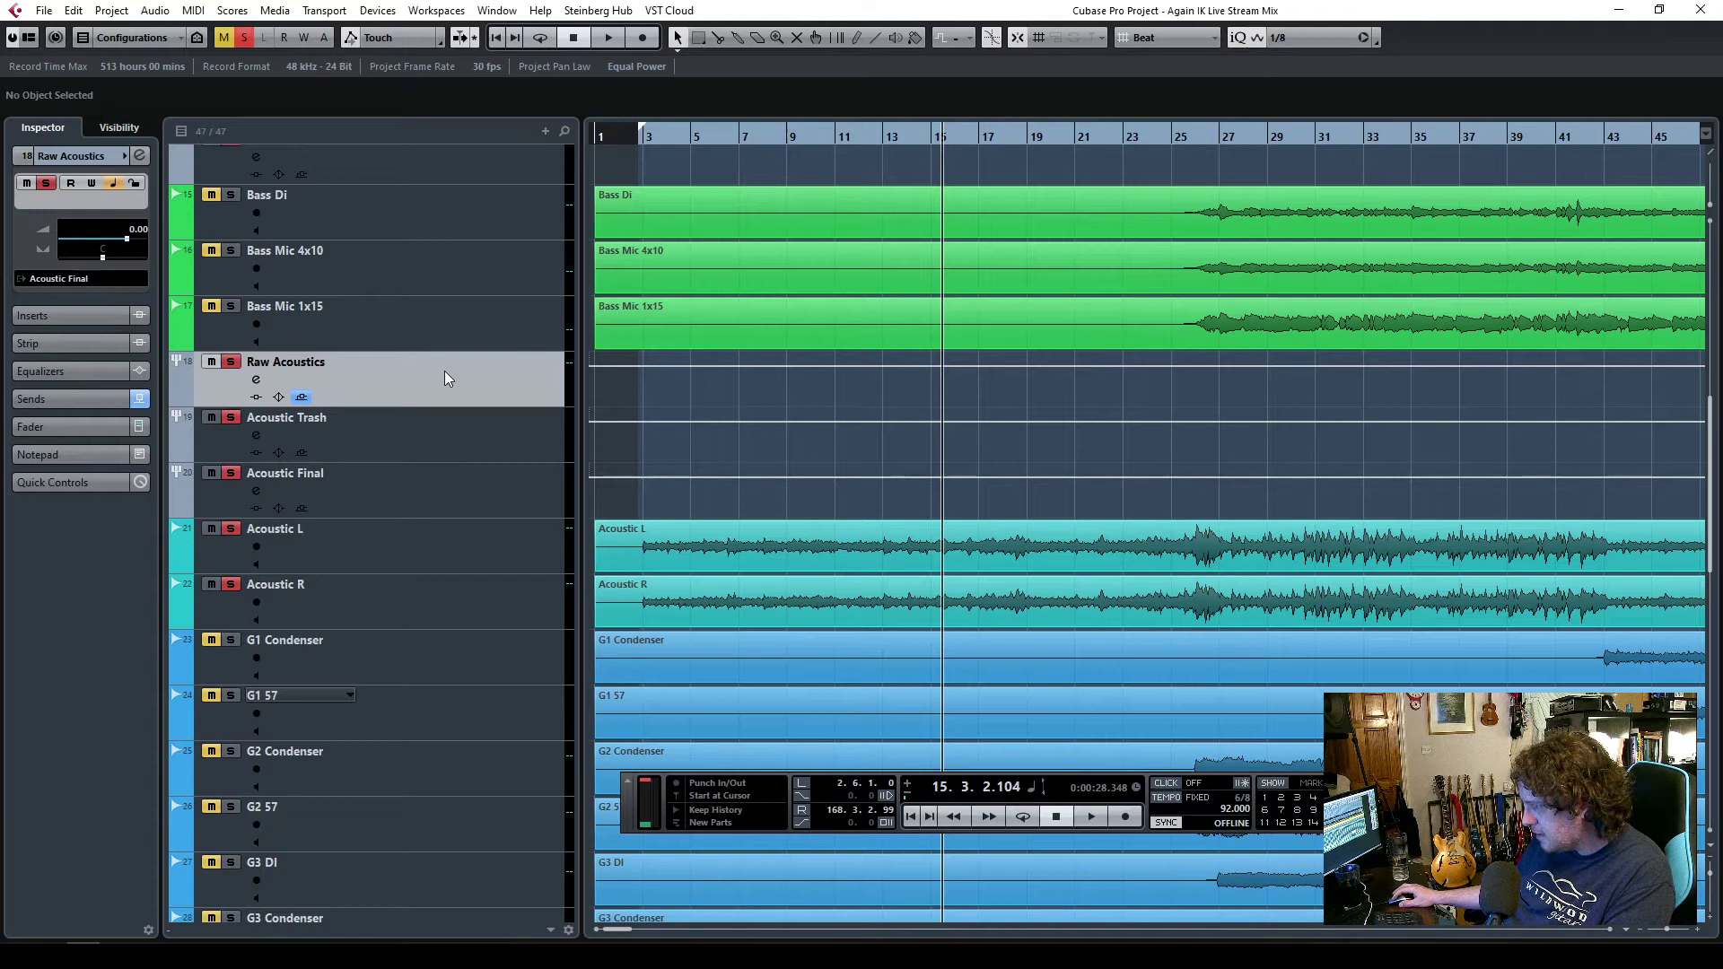
{"action": "left_click", "coordinate": [439, 495]}
{"action": "left_click", "coordinate": [436, 373]}
{"action": "left_click", "coordinate": [430, 444]}
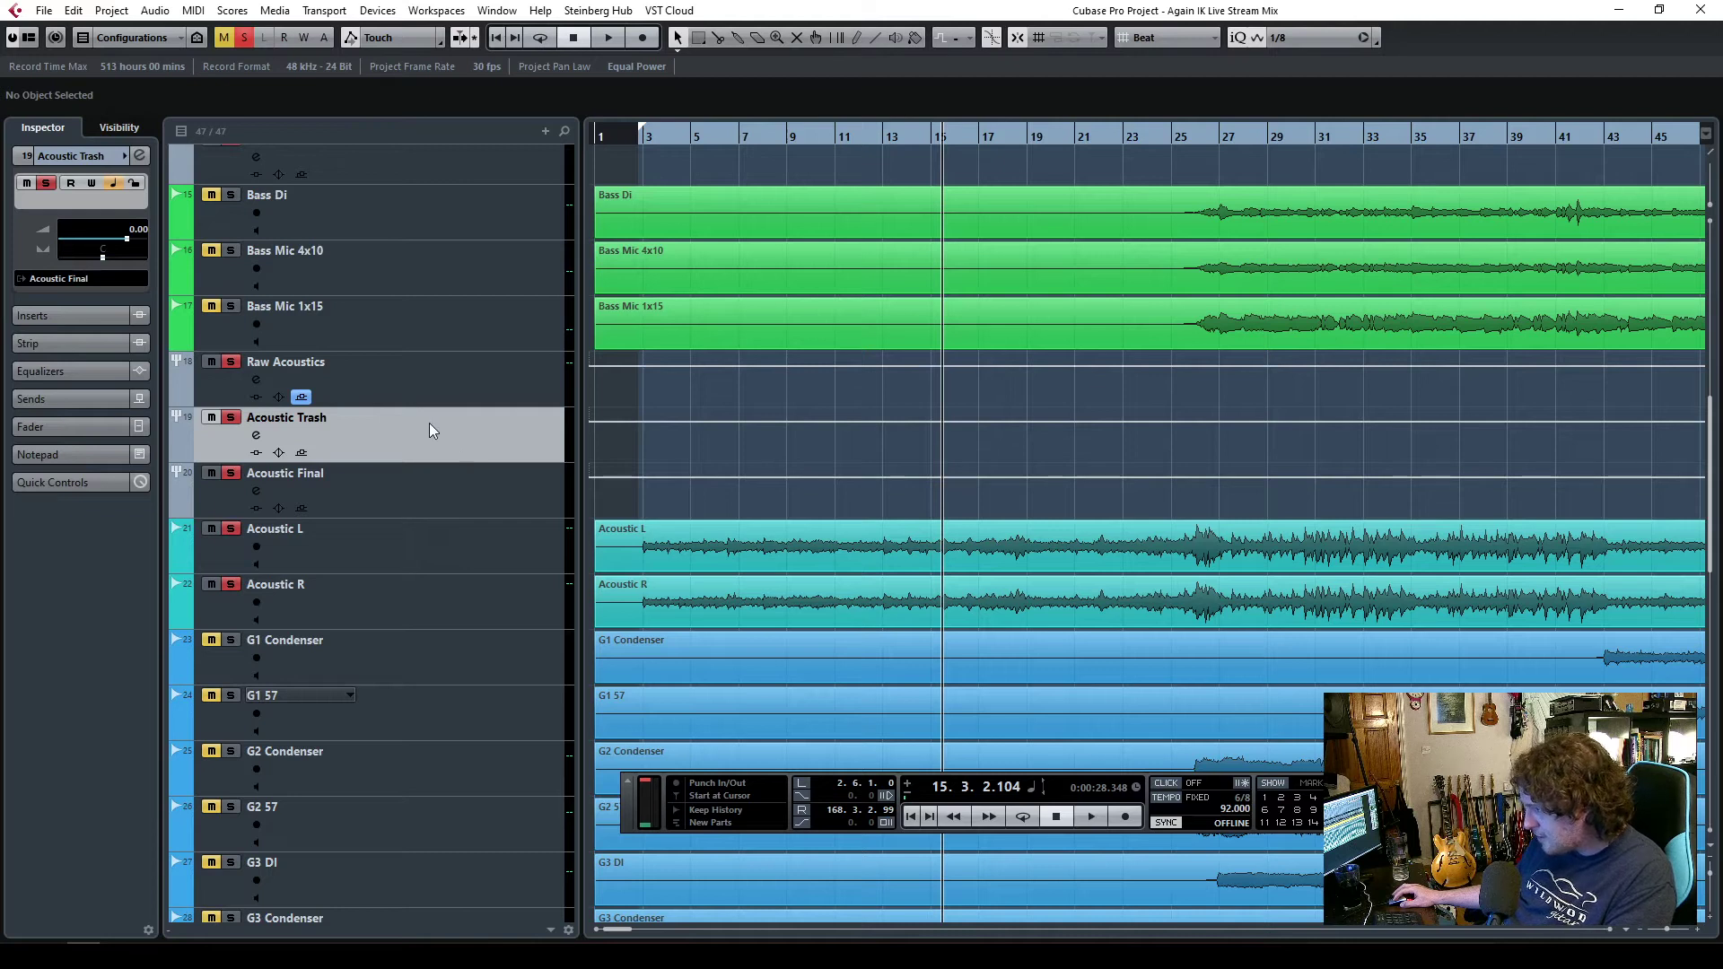
{"action": "left_click", "coordinate": [408, 503]}
{"action": "scroll", "coordinate": [445, 518], "scroll_direction": "up", "scroll_amount": 5}
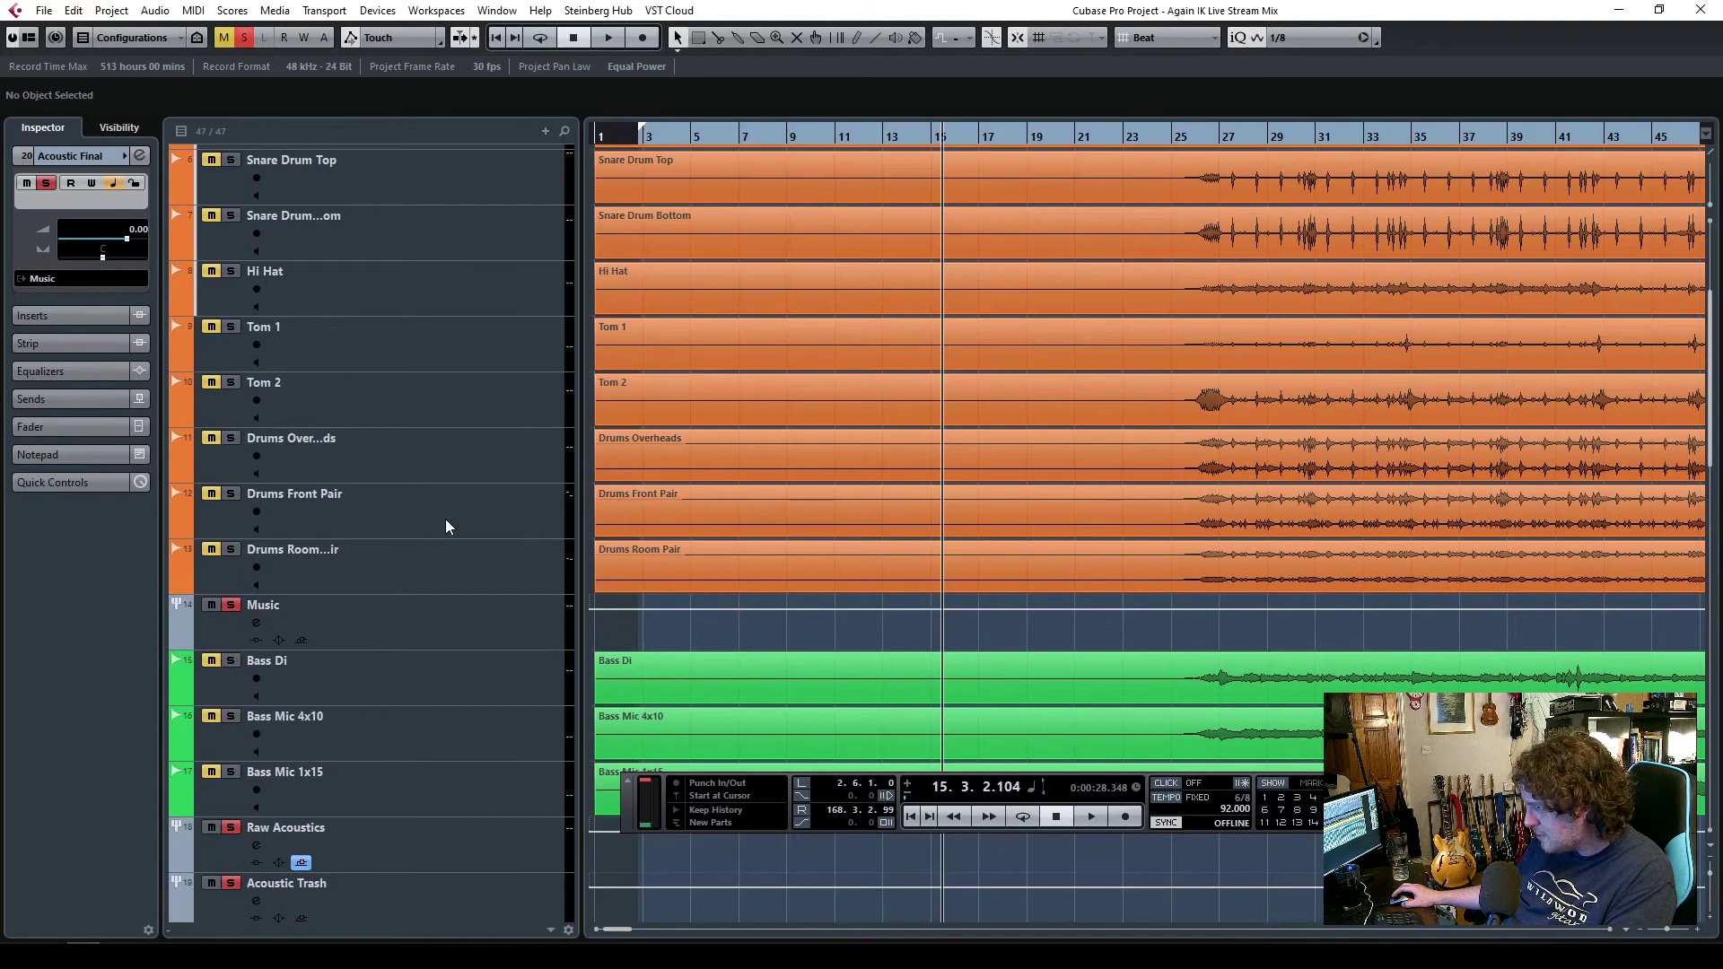
{"action": "left_click", "coordinate": [449, 627]}
{"action": "scroll", "coordinate": [485, 630], "scroll_direction": "down", "scroll_amount": 6}
{"action": "scroll", "coordinate": [488, 633], "scroll_direction": "up", "scroll_amount": 5}
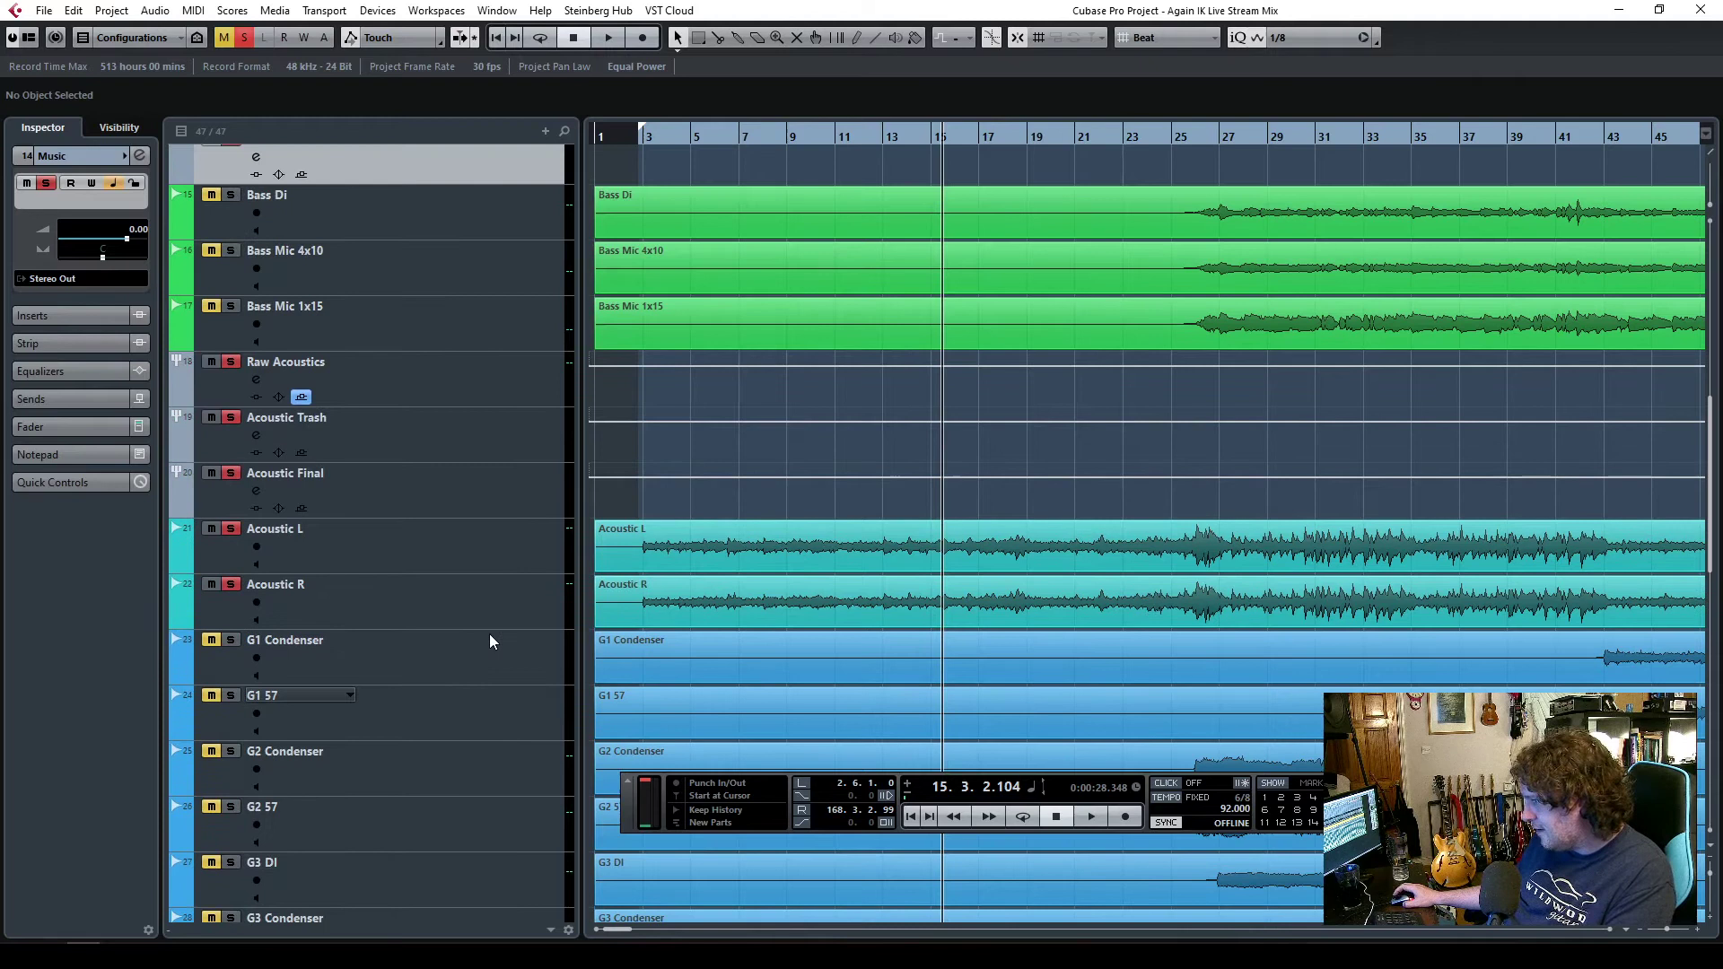
{"action": "scroll", "coordinate": [494, 632], "scroll_direction": "down", "scroll_amount": 3}
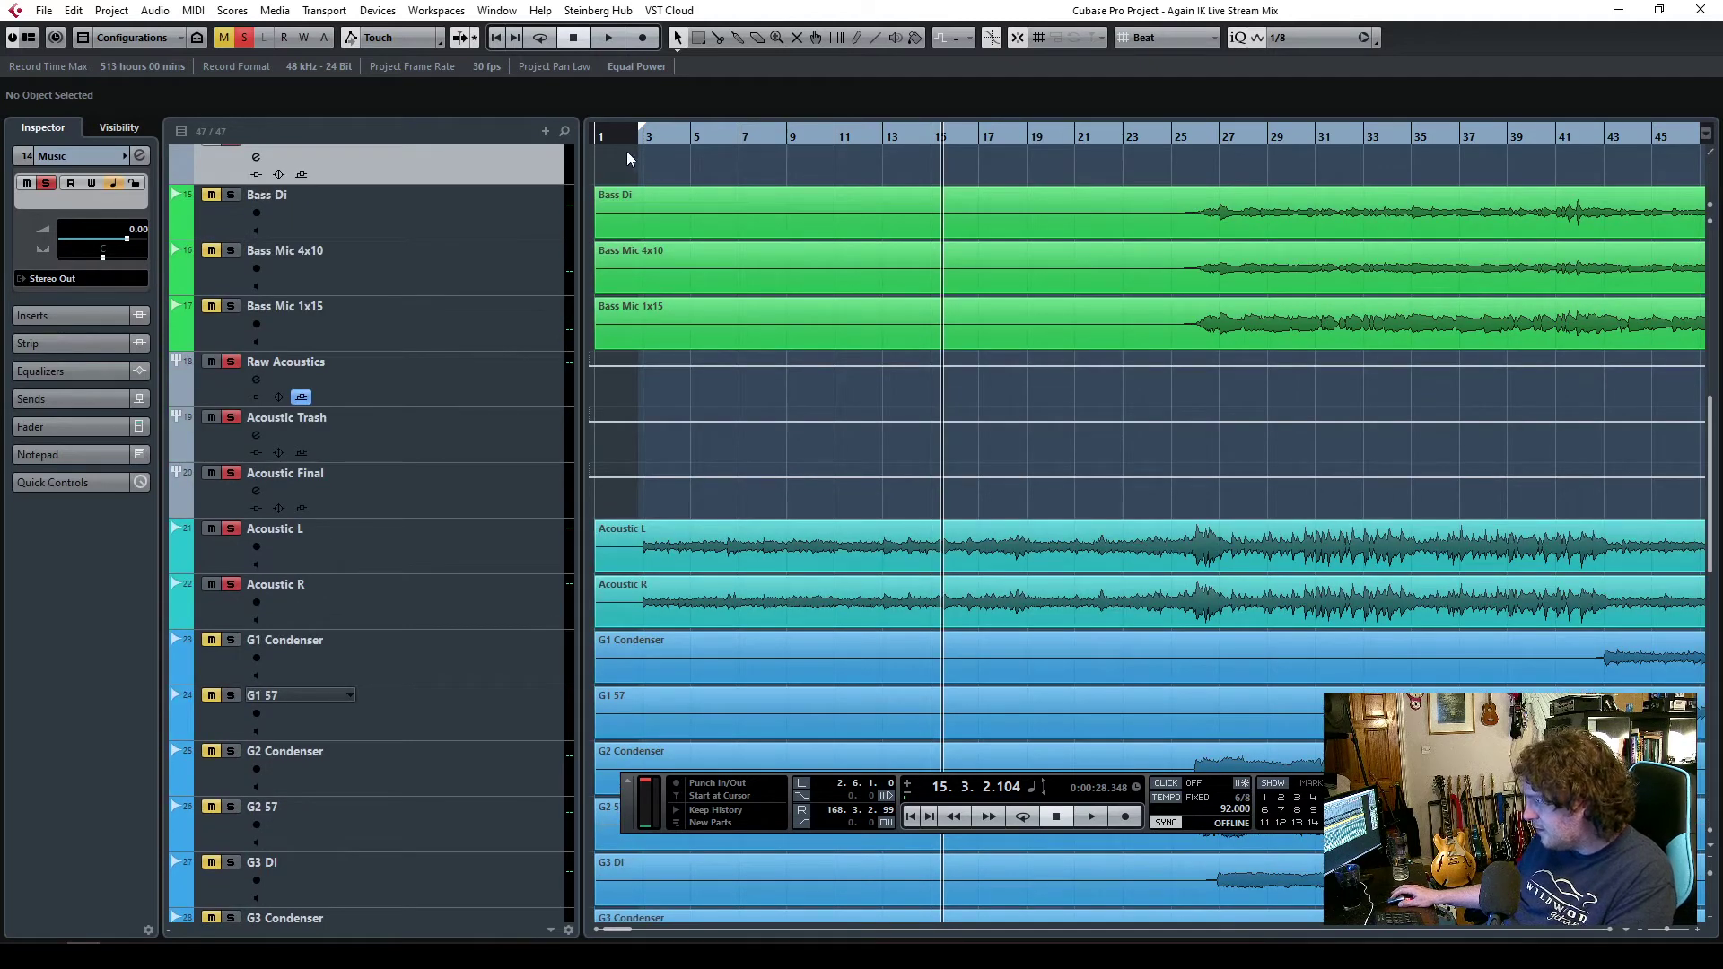
- Pull the Acoustic Trash group's volume fader all the way down
{"action": "left_click", "coordinate": [426, 449]}
{"action": "left_click", "coordinate": [85, 428]}
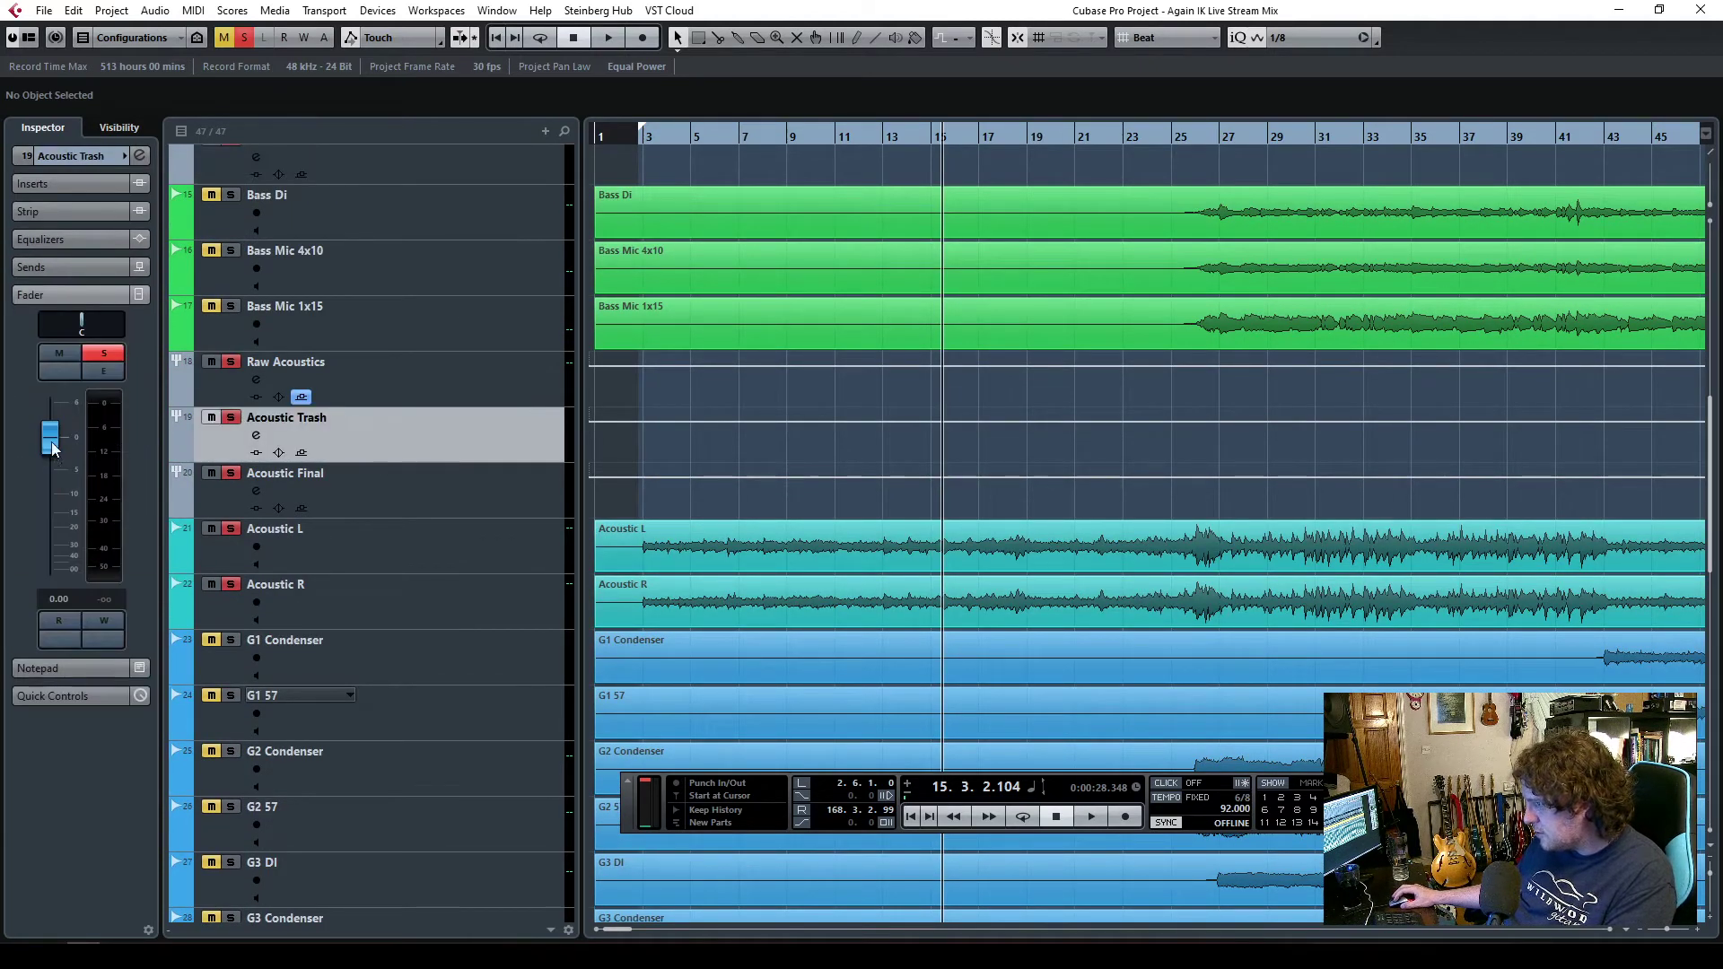
- Insert the TR5 EQual equalizer in the first insert slot of the Raw Acoustics group
{"action": "left_click", "coordinate": [413, 381]}
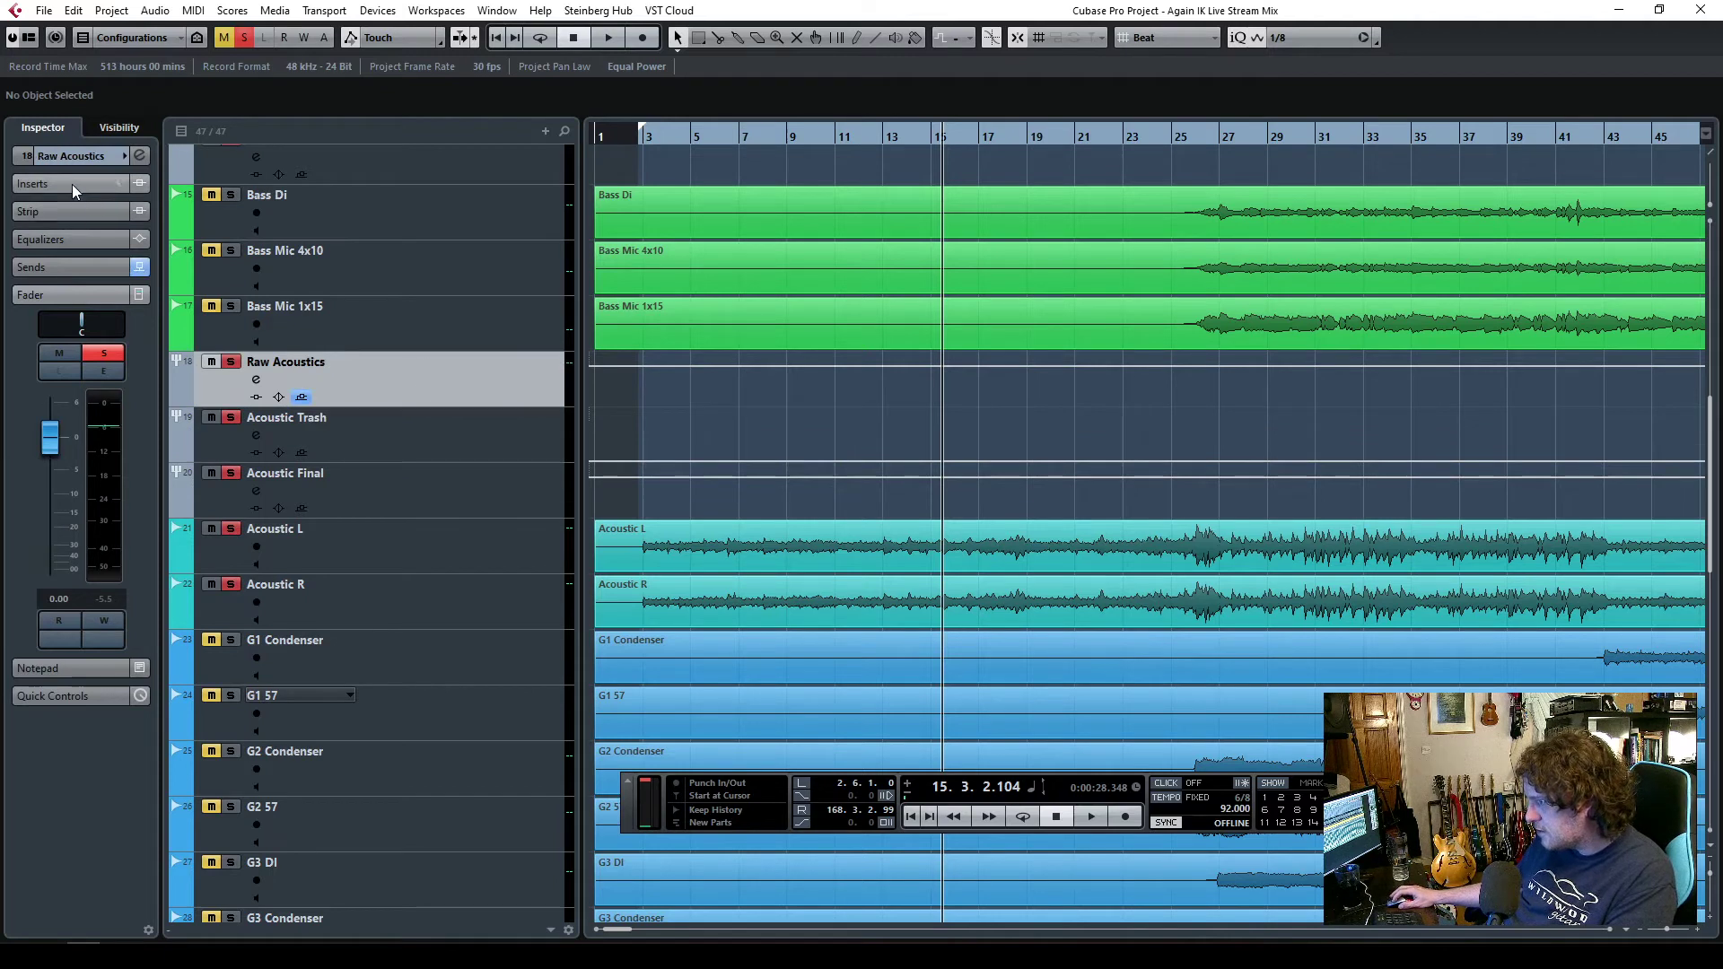
{"action": "left_click", "coordinate": [73, 184]}
{"action": "left_click", "coordinate": [86, 227]}
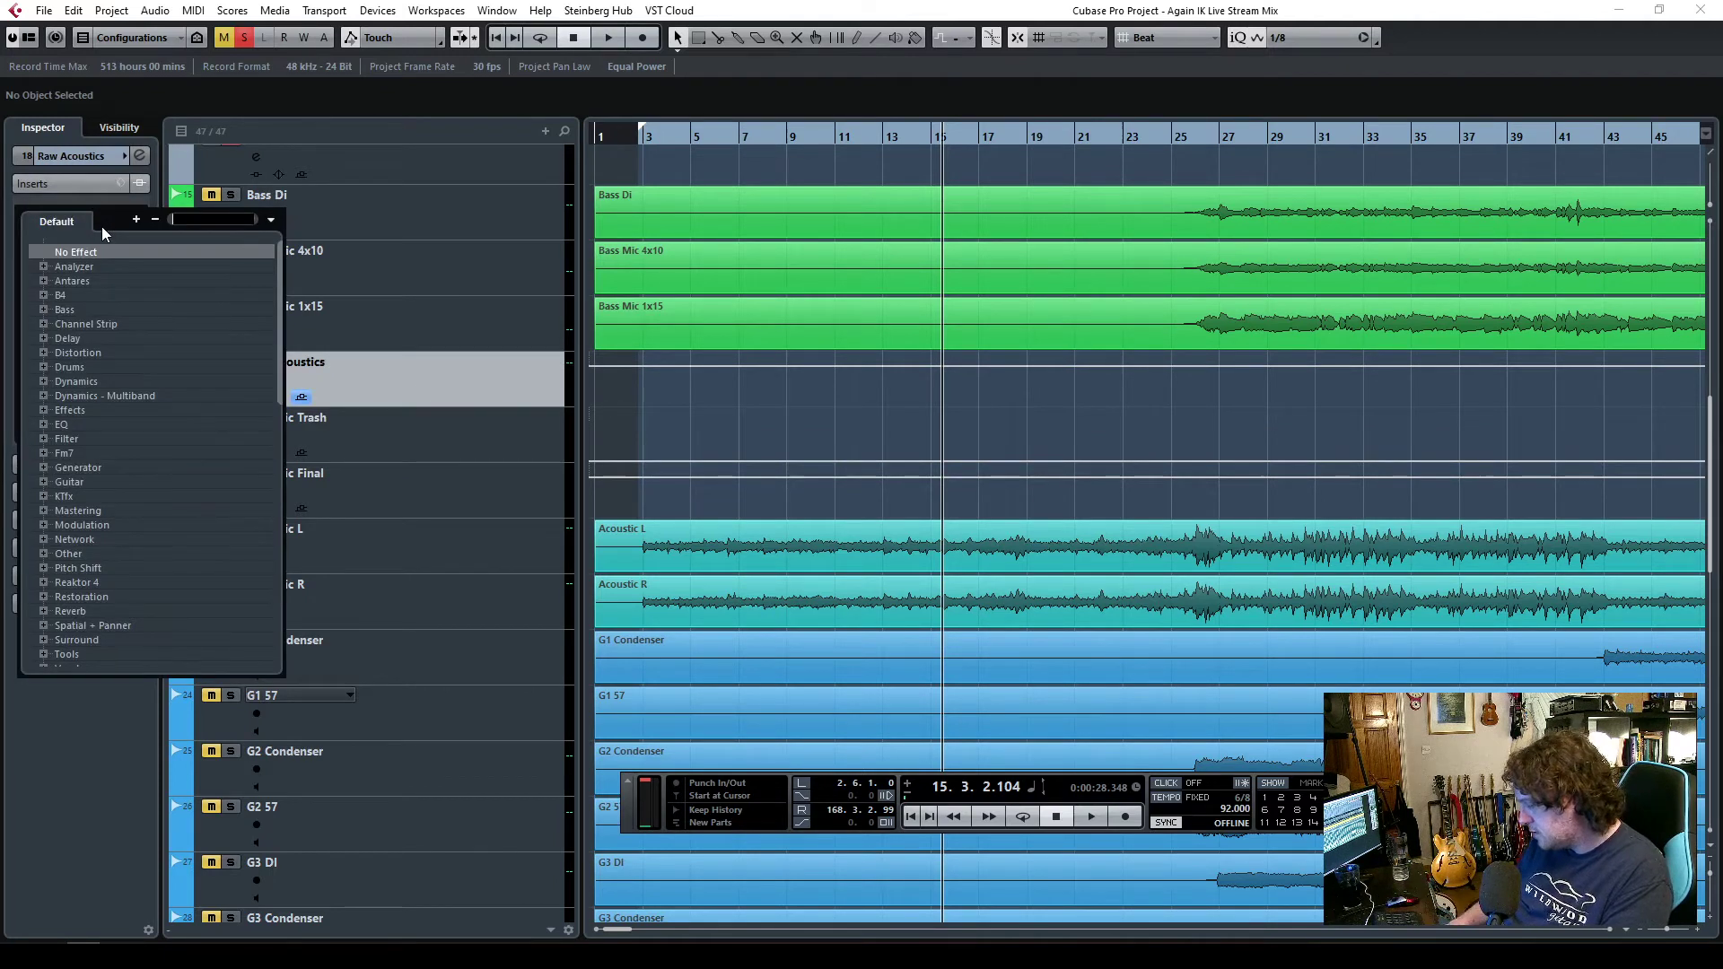
{"action": "type", "text": "tr5 eq"}
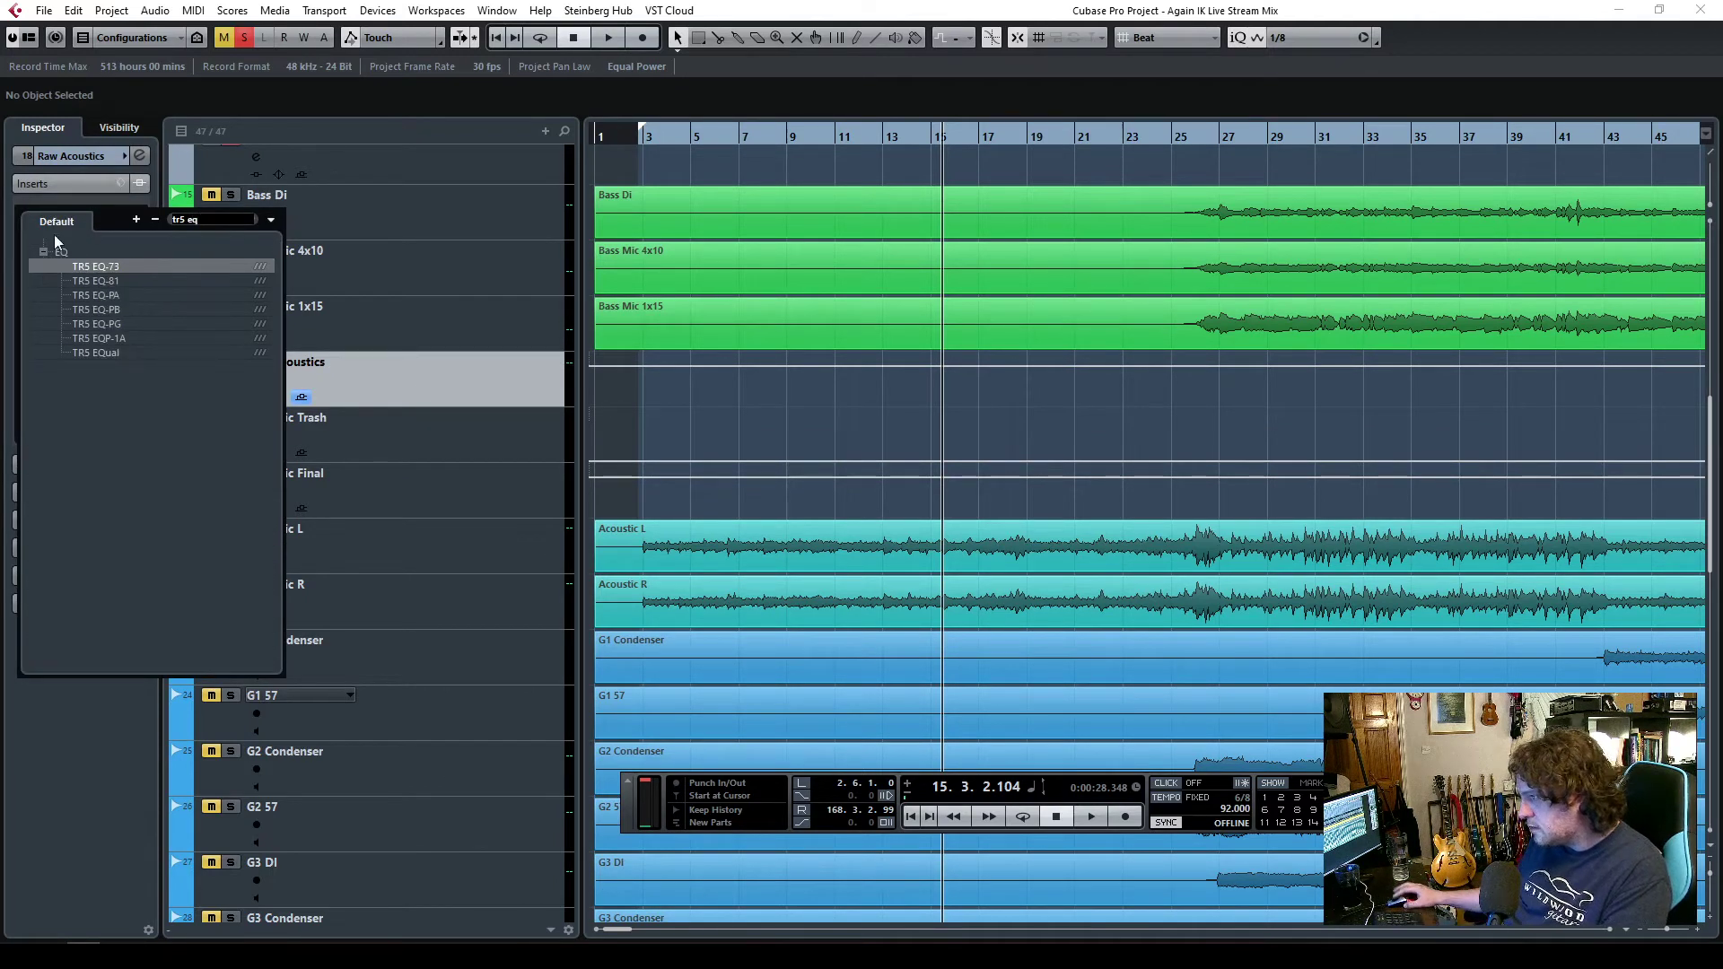
{"action": "left_click", "coordinate": [97, 352]}
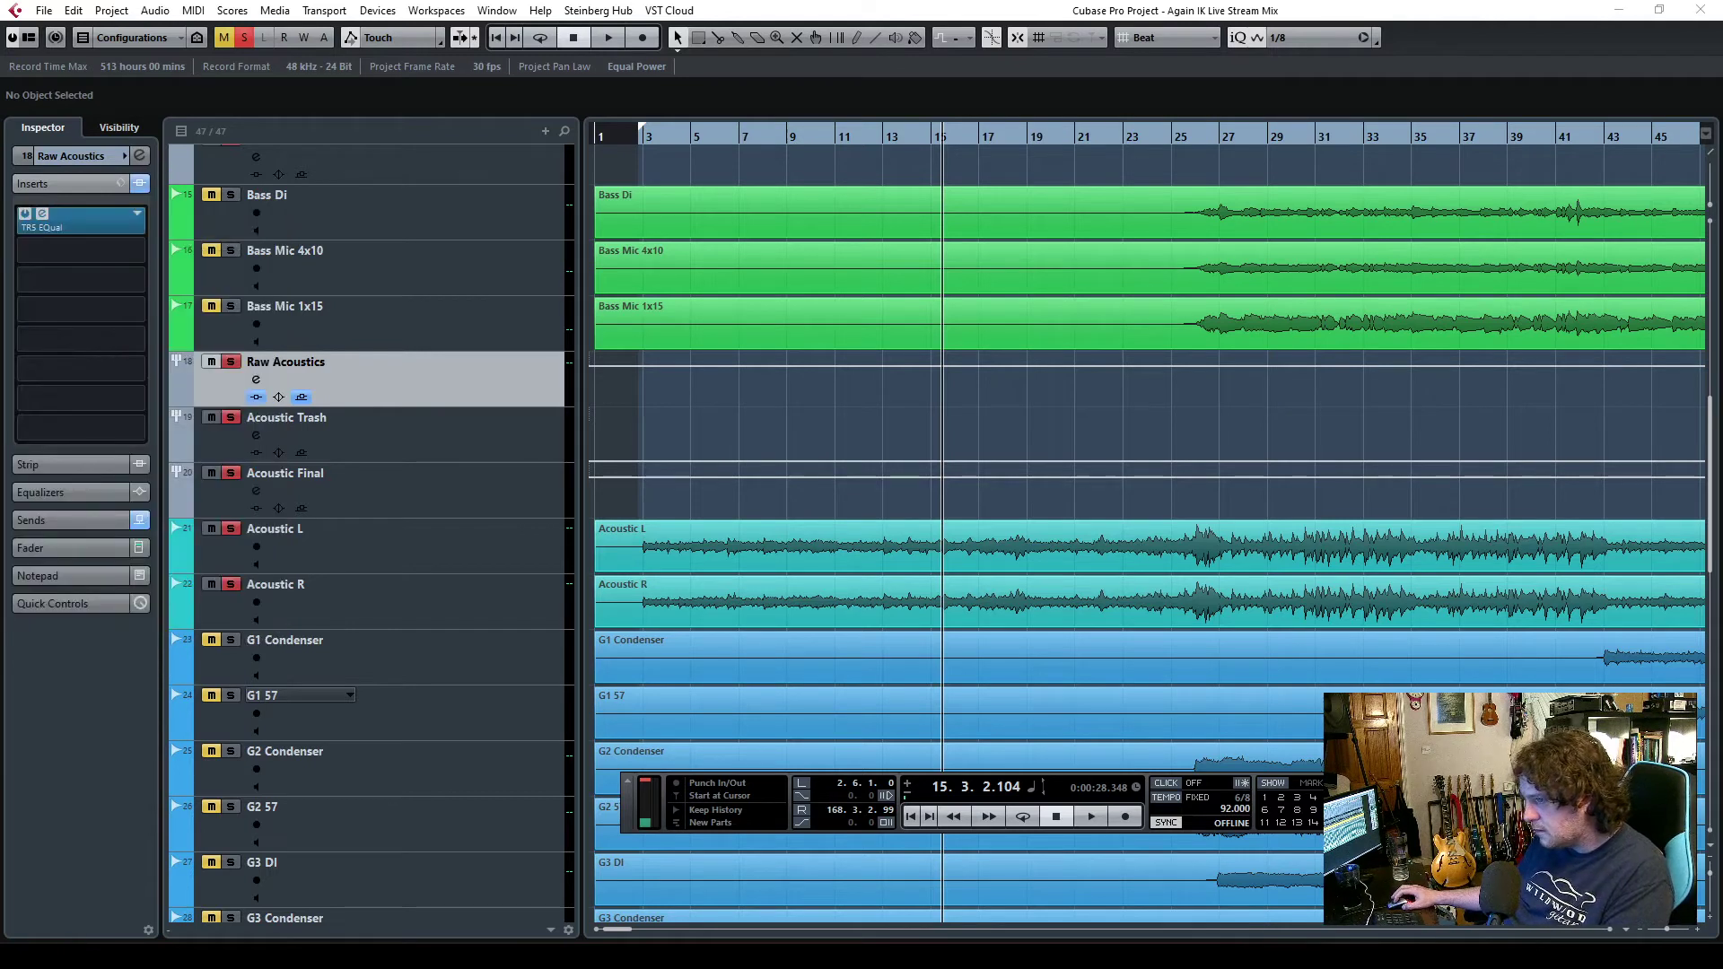
- Play the acoustic guitars from bar 15 and add a high-pass band in TR5 EQual at about 94 Hz with order 2
{"action": "key", "text": "space"}
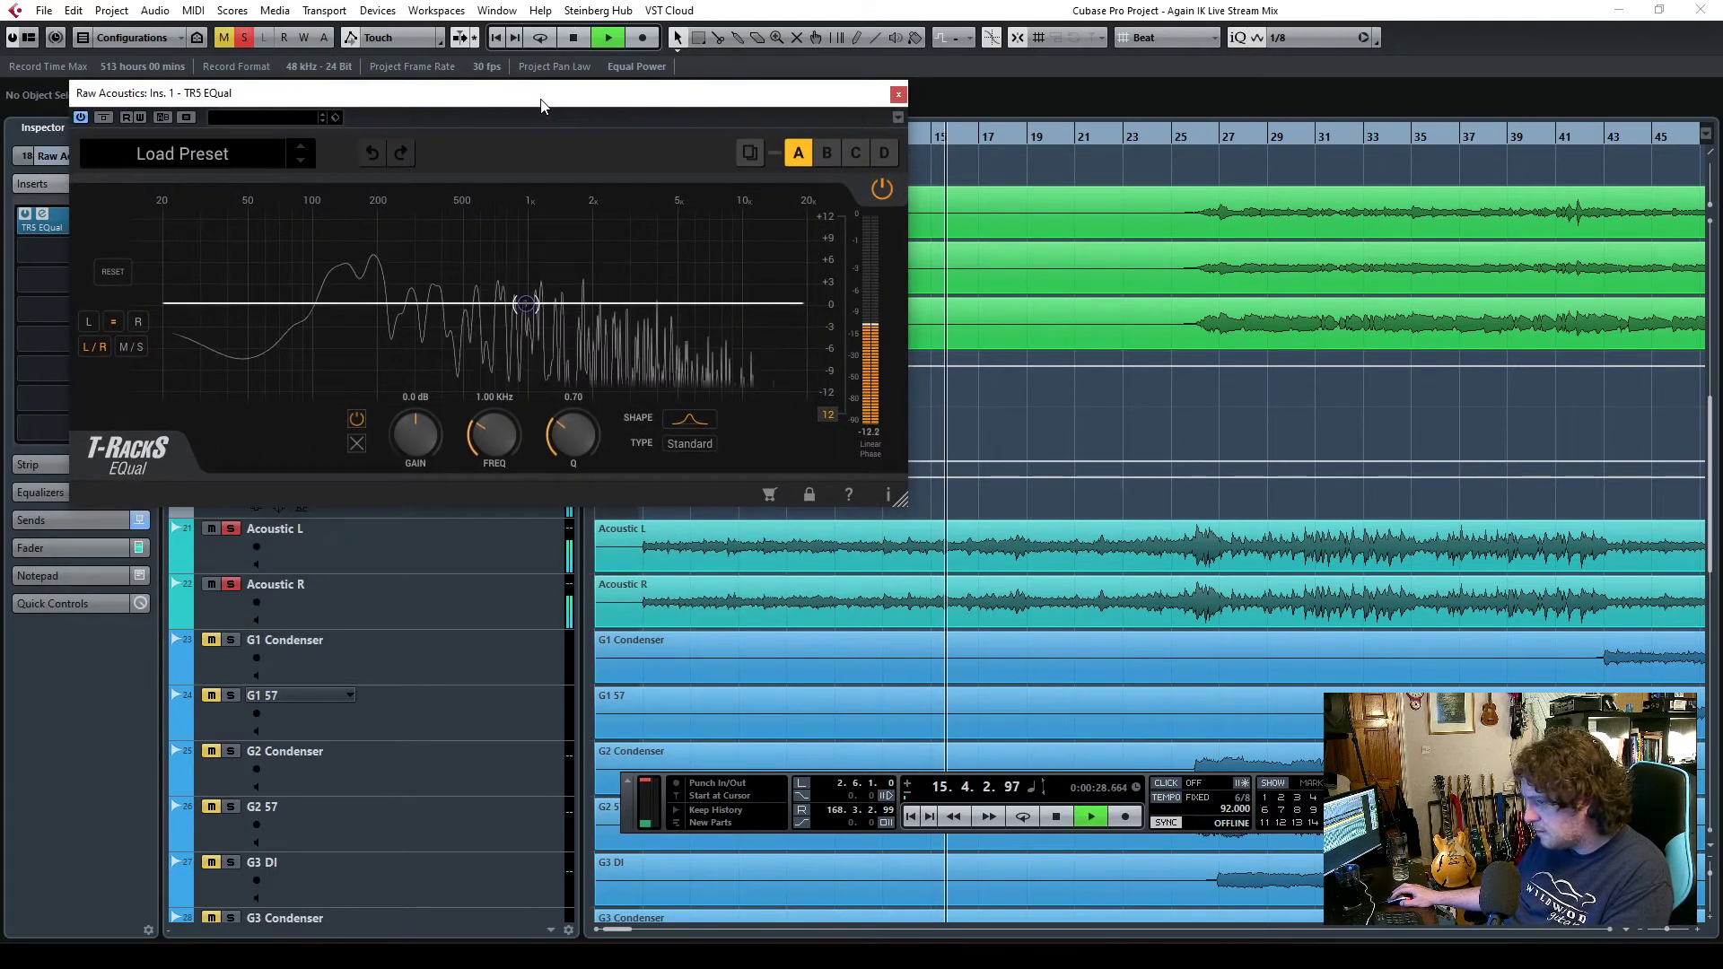
{"action": "left_click_drag", "start_coordinate": [290, 307], "coordinate": [291, 300]}
{"action": "left_click", "coordinate": [690, 420]}
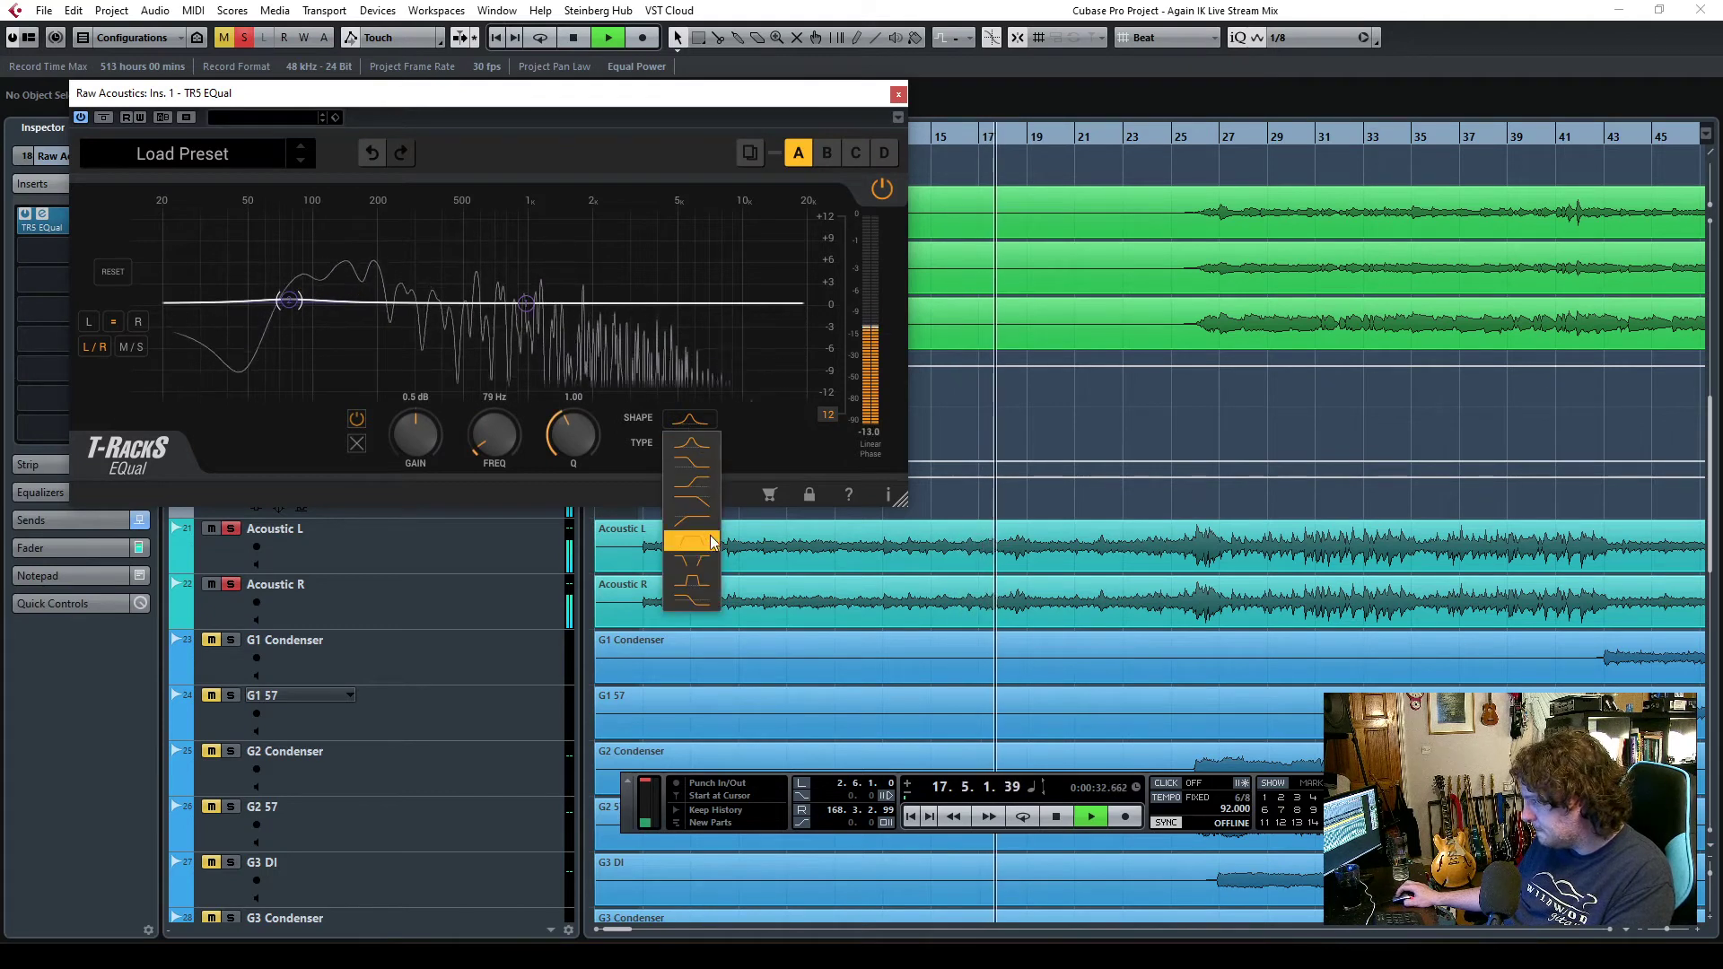
{"action": "left_click", "coordinate": [692, 501]}
{"action": "left_click_drag", "start_coordinate": [492, 436], "coordinate": [495, 477]}
{"action": "left_click_drag", "start_coordinate": [413, 437], "coordinate": [499, 507]}
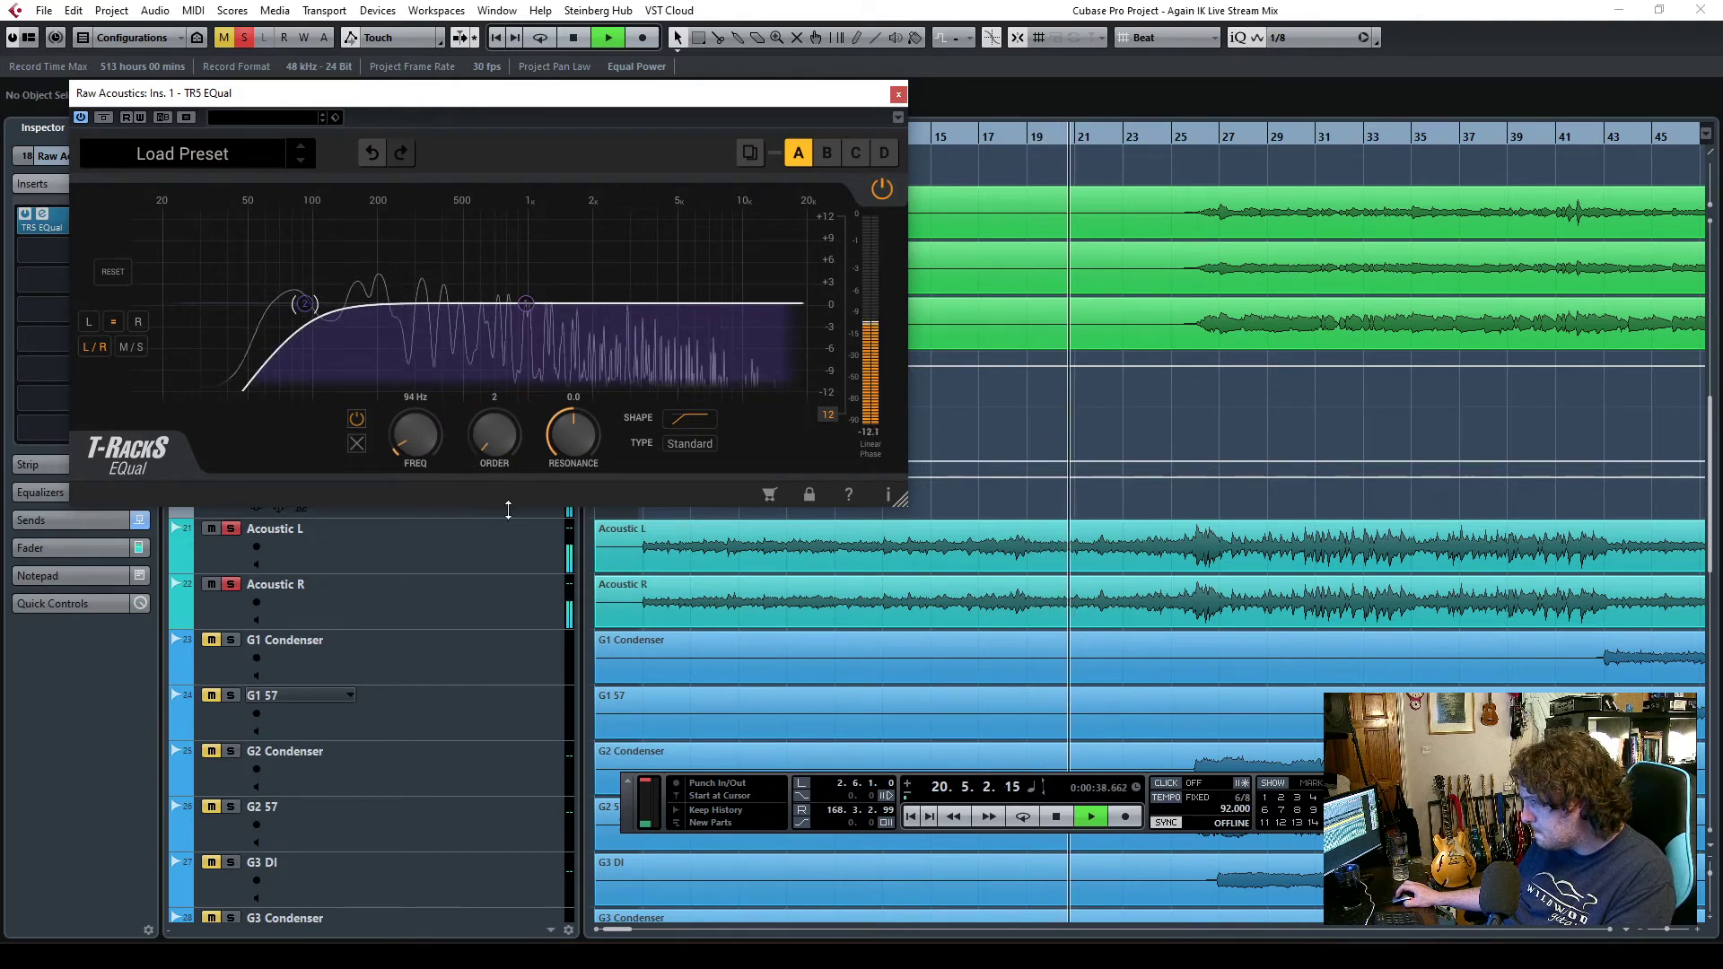
- Raise the high-pass band above 132 Hz and add a bell cut at 342 Hz with Q 2.70
{"action": "left_click_drag", "start_coordinate": [305, 306], "coordinate": [346, 310]}
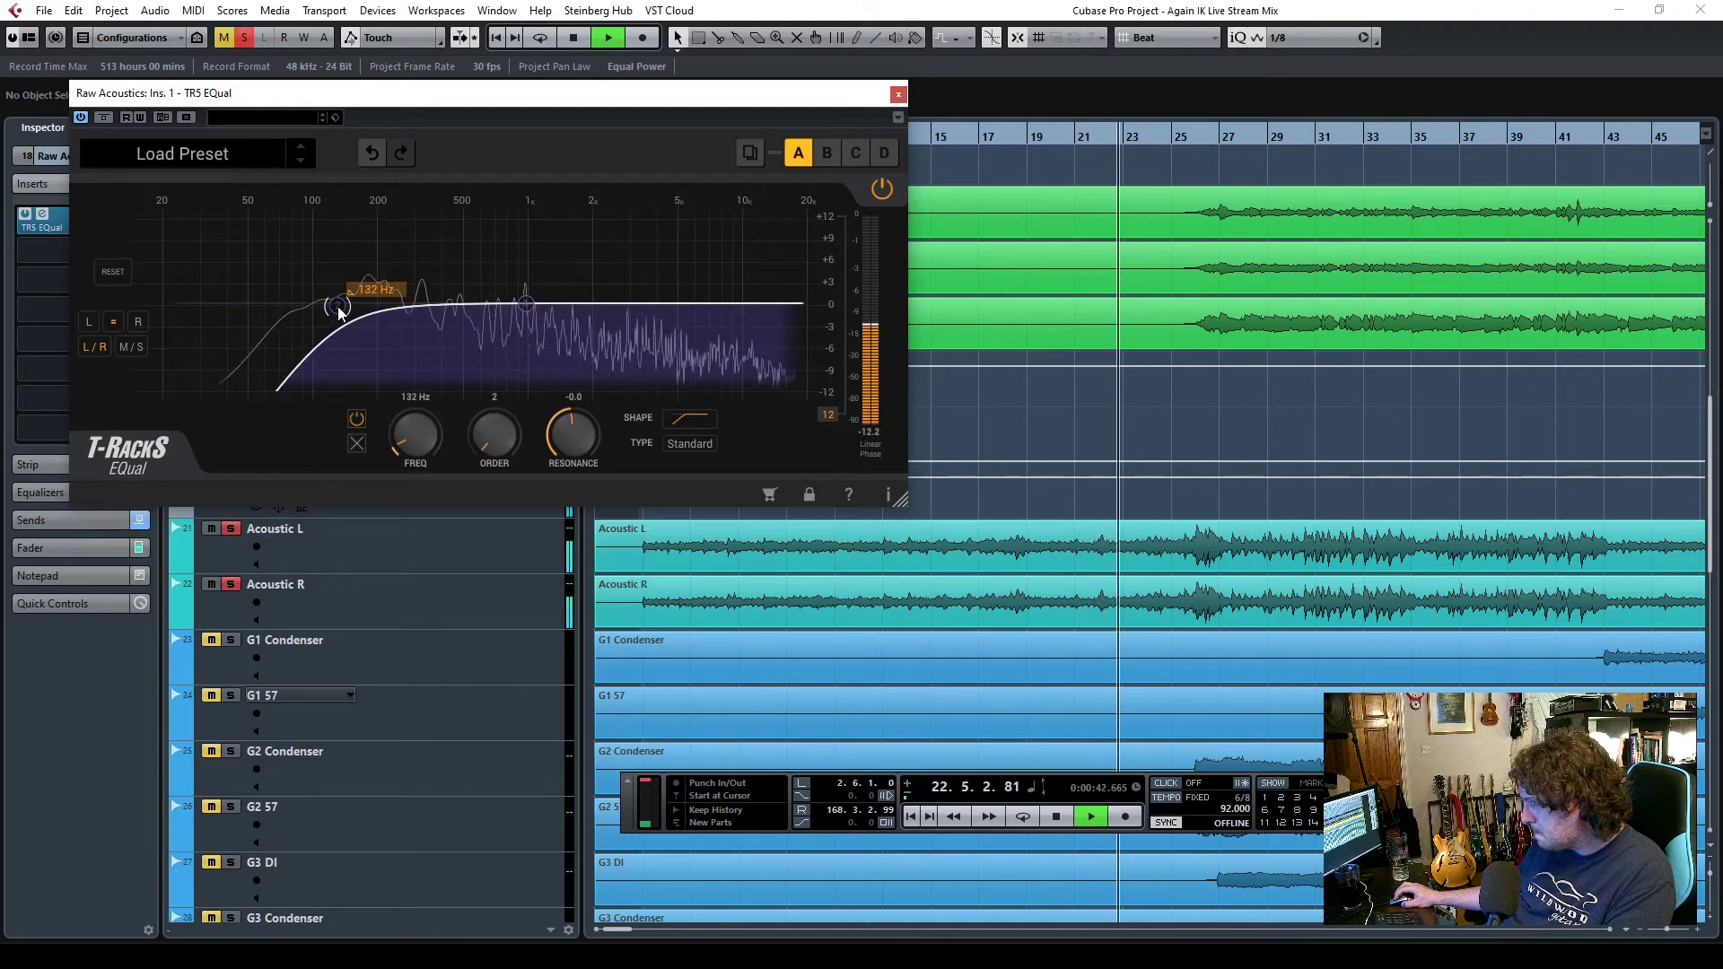
{"action": "mouse_move", "coordinate": [348, 309]}
{"action": "left_mouse_down"}
{"action": "mouse_move", "coordinate": [377, 310]}
{"action": "mouse_move", "coordinate": [334, 306]}
{"action": "mouse_move", "coordinate": [352, 304]}
{"action": "left_mouse_up"}
{"action": "left_click_drag", "start_coordinate": [527, 306], "coordinate": [429, 343]}
{"action": "scroll", "coordinate": [567, 428], "scroll_direction": "up", "scroll_amount": 3}
{"action": "scroll", "coordinate": [567, 428], "scroll_direction": "up", "scroll_amount": 6}
- Sweep a boosted bell band for midrange resonances, then set it to -2.4 dB at 812 Hz with Q 2.27
{"action": "left_click_drag", "start_coordinate": [524, 307], "coordinate": [680, 254]}
{"action": "left_click_drag", "start_coordinate": [603, 423], "coordinate": [577, 251]}
{"action": "left_click_drag", "start_coordinate": [680, 253], "coordinate": [504, 172]}
{"action": "left_click_drag", "start_coordinate": [572, 434], "coordinate": [583, 493]}
{"action": "mouse_move", "coordinate": [506, 219]}
{"action": "left_mouse_down"}
{"action": "mouse_move", "coordinate": [484, 212]}
{"action": "mouse_move", "coordinate": [681, 203]}
{"action": "mouse_move", "coordinate": [494, 203]}
{"action": "mouse_move", "coordinate": [508, 194]}
{"action": "left_mouse_up"}
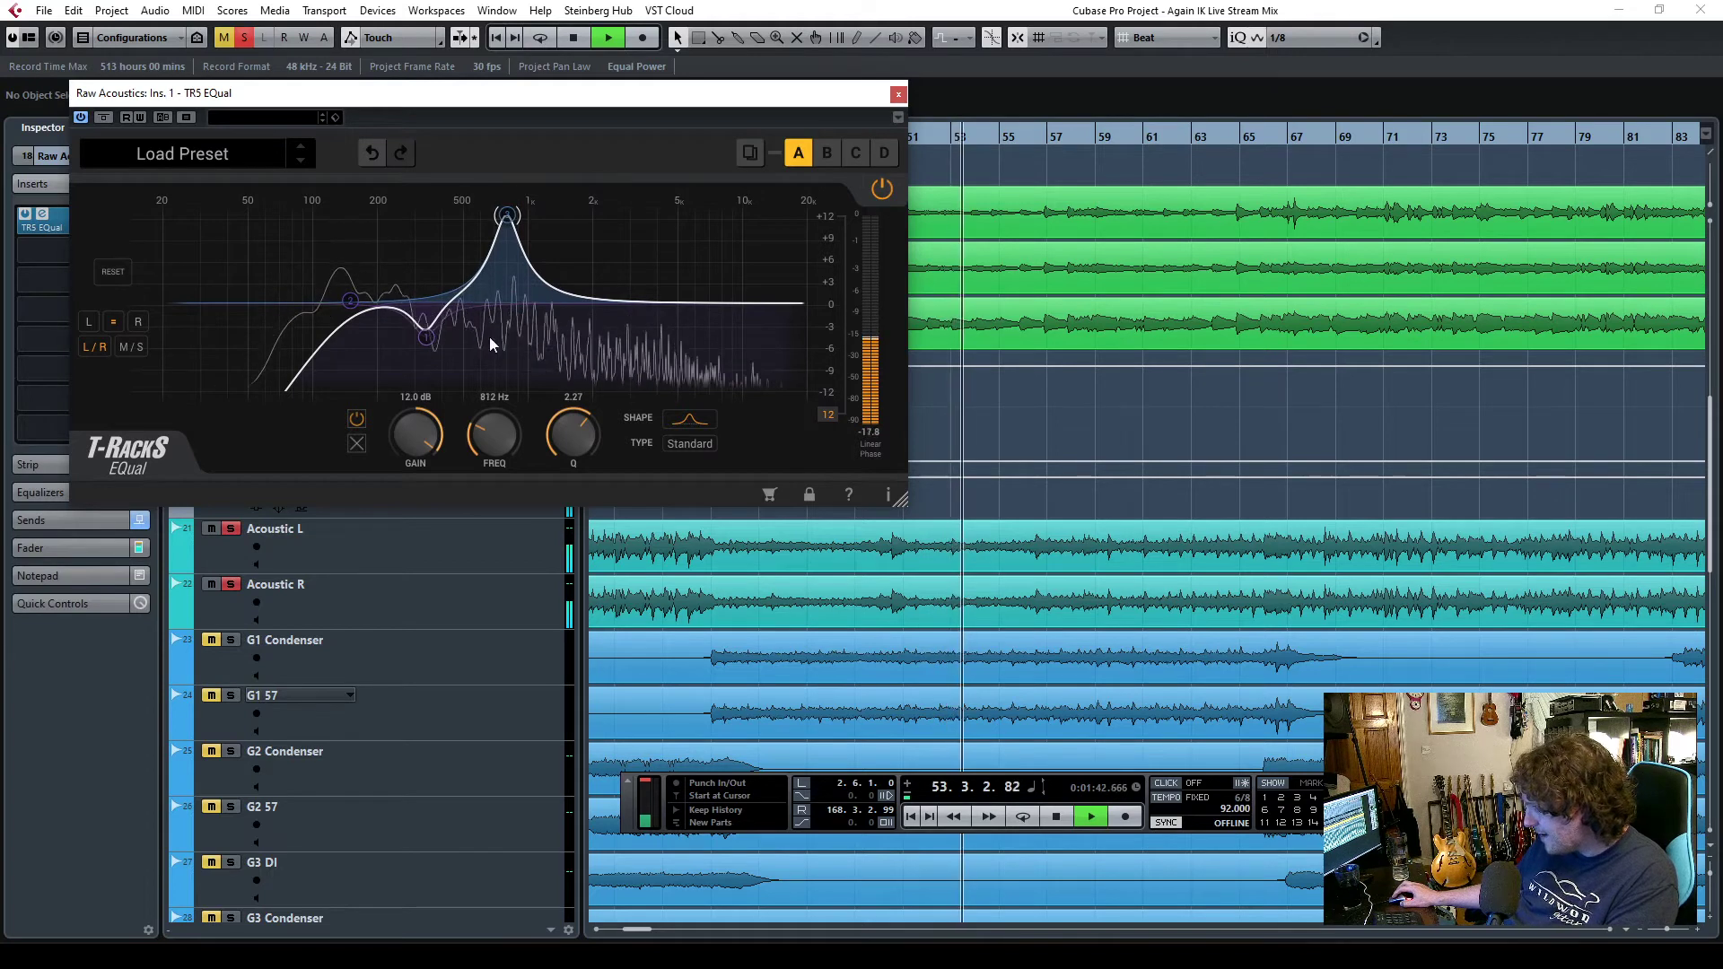
{"action": "left_click_drag", "start_coordinate": [409, 438], "coordinate": [431, 556]}
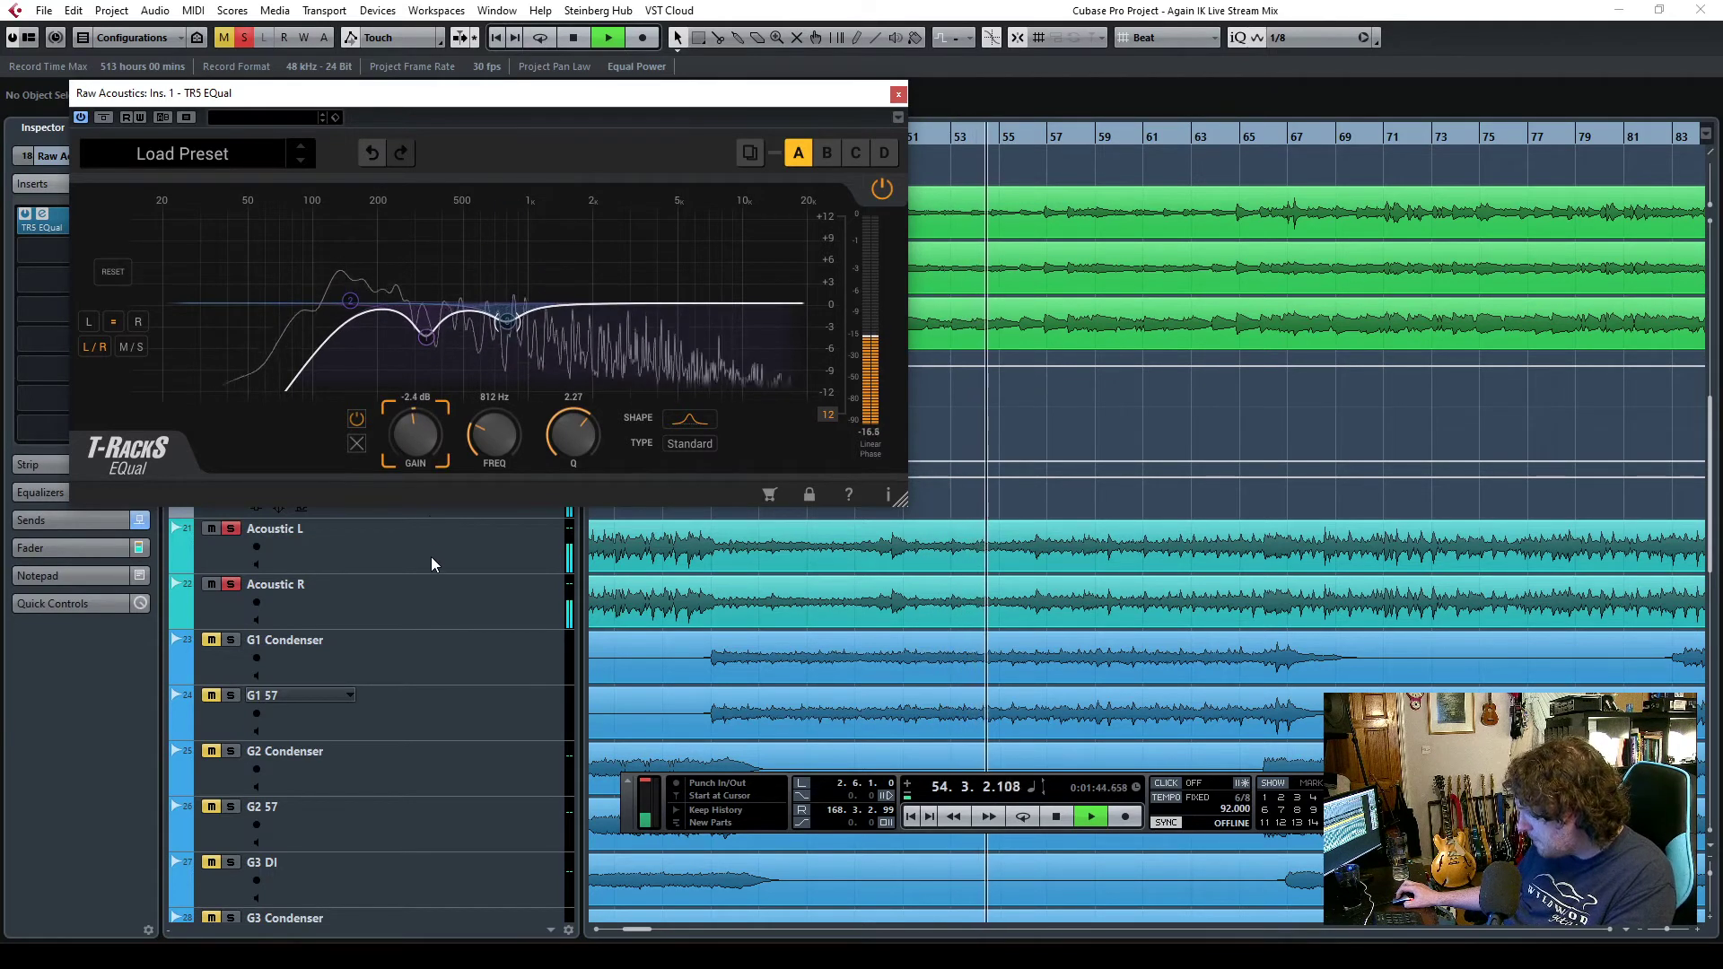
- Set the 342 Hz band's gain to -3.2 dB and raise the high-pass frequency to 185 Hz
{"action": "left_click", "coordinate": [428, 336]}
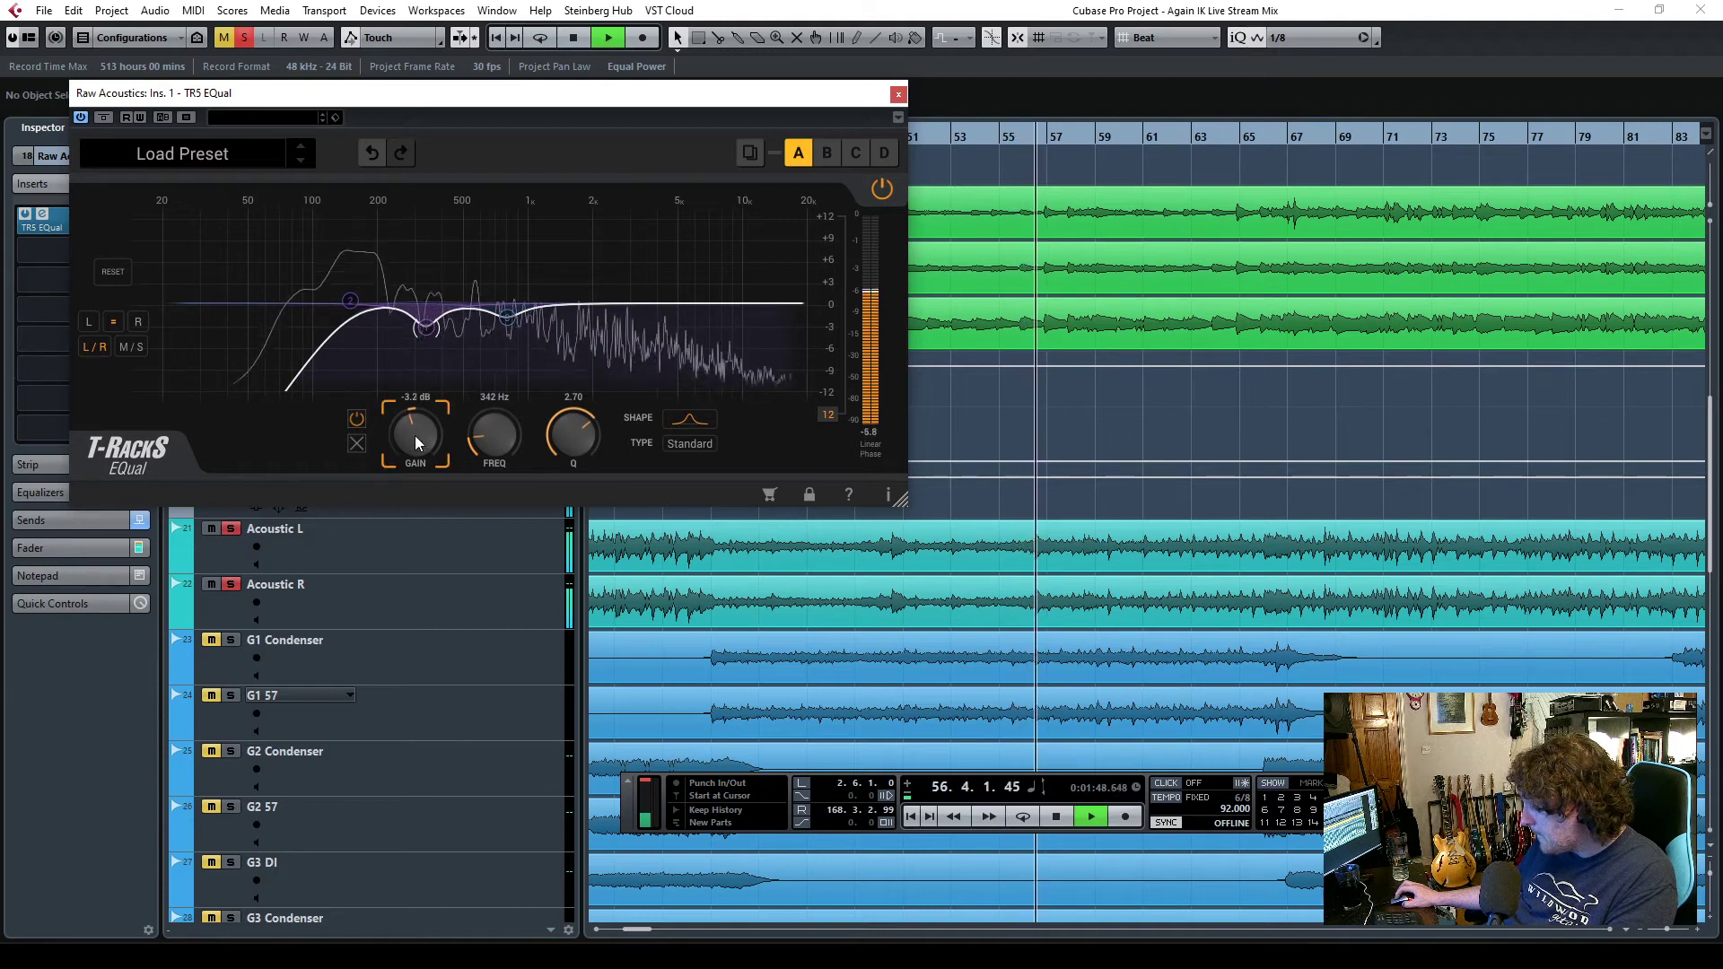
{"action": "left_click_drag", "start_coordinate": [350, 300], "coordinate": [363, 300]}
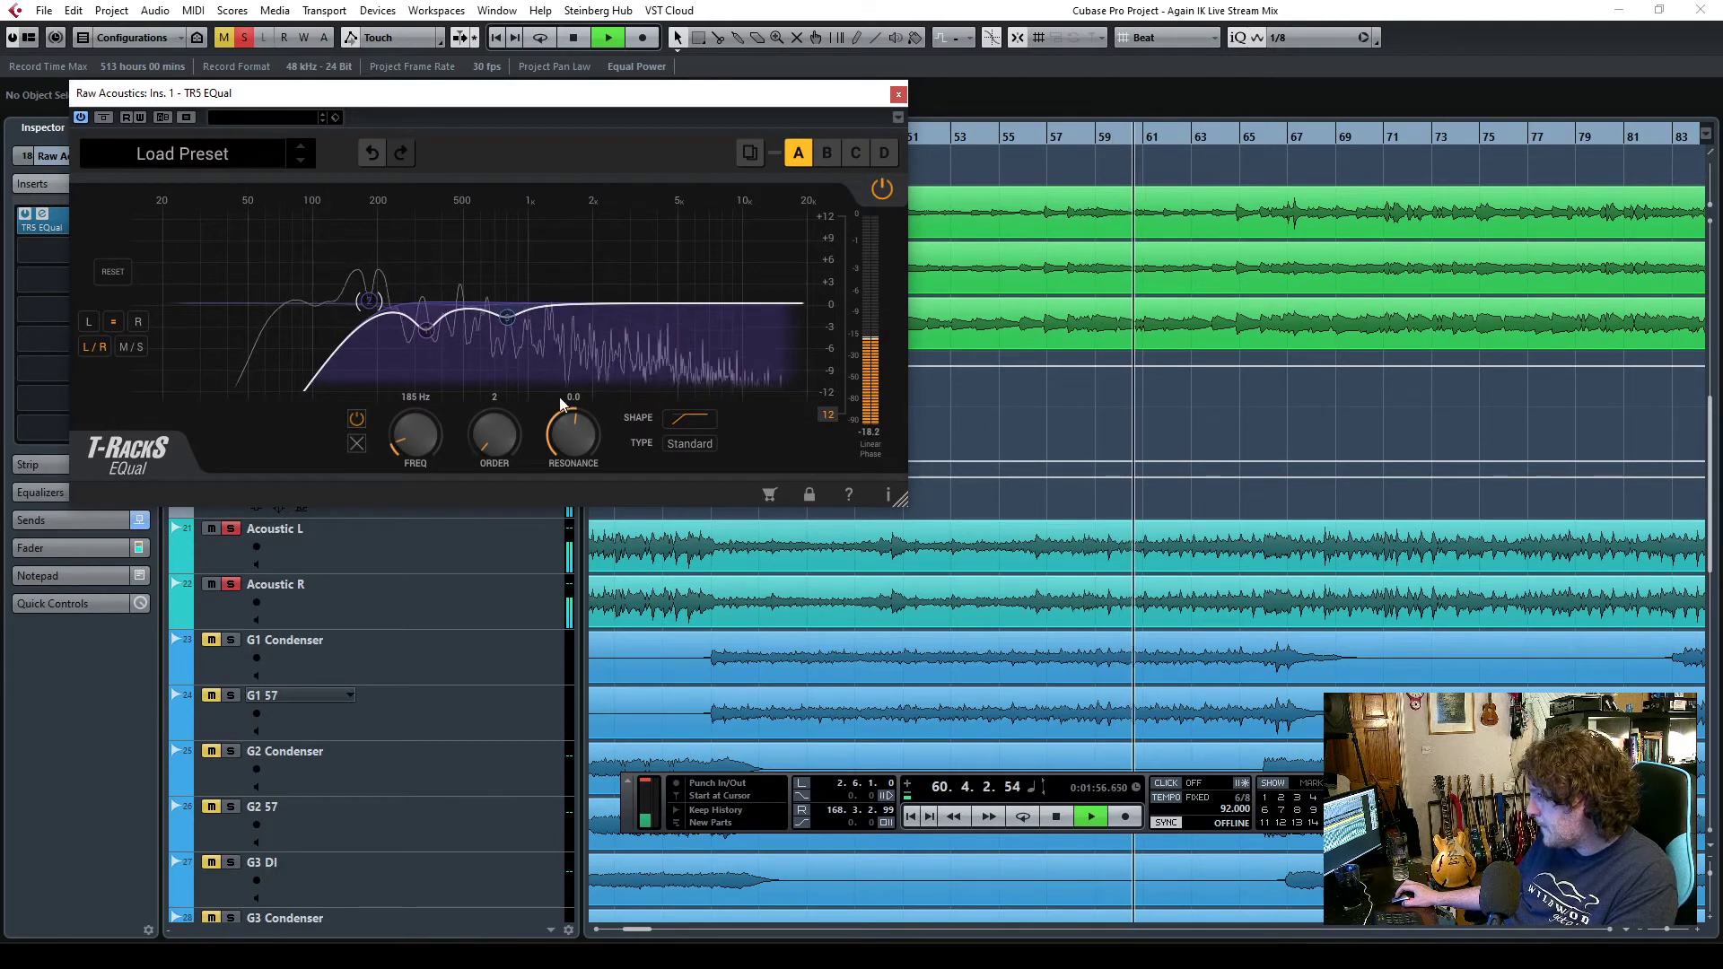
- Sweep a narrow boosted bell through the upper range, set it to -2.0 dB at 4.50 kHz with Q 8.57, and close TR5 EQual
{"action": "double_click", "coordinate": [676, 304]}
{"action": "left_click_drag", "start_coordinate": [574, 447], "coordinate": [562, 238]}
{"action": "left_click_drag", "start_coordinate": [433, 444], "coordinate": [418, 278]}
{"action": "left_click_drag", "start_coordinate": [678, 214], "coordinate": [684, 210]}
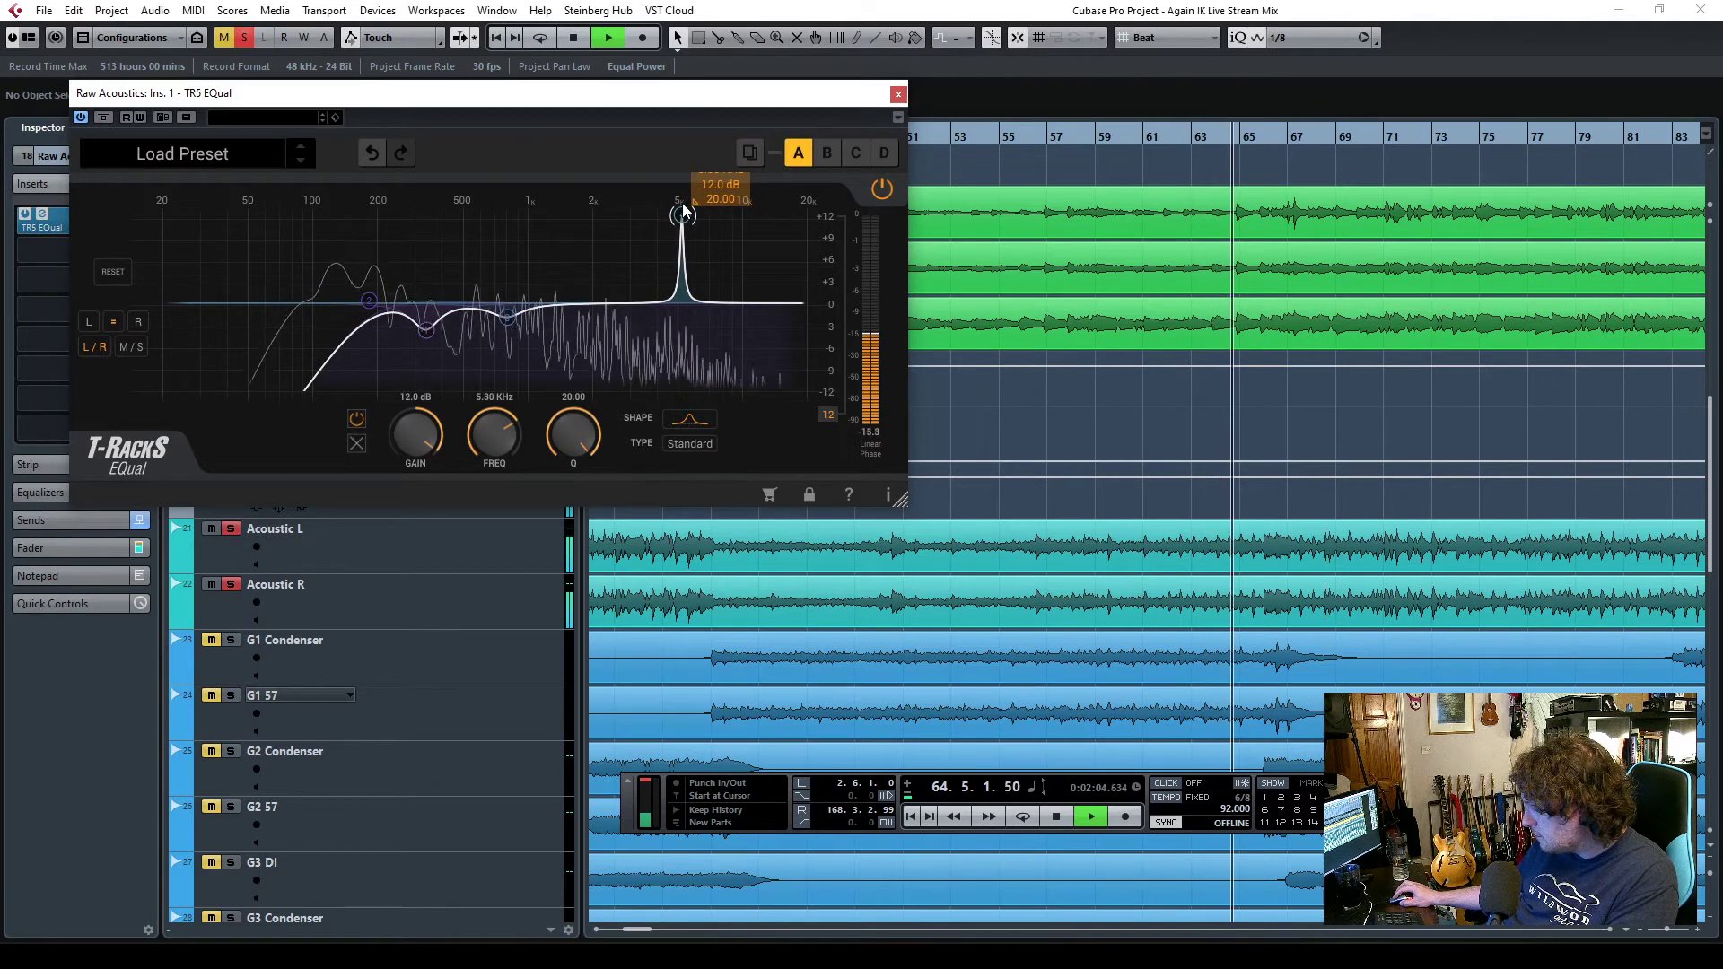
{"action": "left_click_drag", "start_coordinate": [574, 434], "coordinate": [578, 459]}
{"action": "left_click_drag", "start_coordinate": [681, 215], "coordinate": [668, 213]}
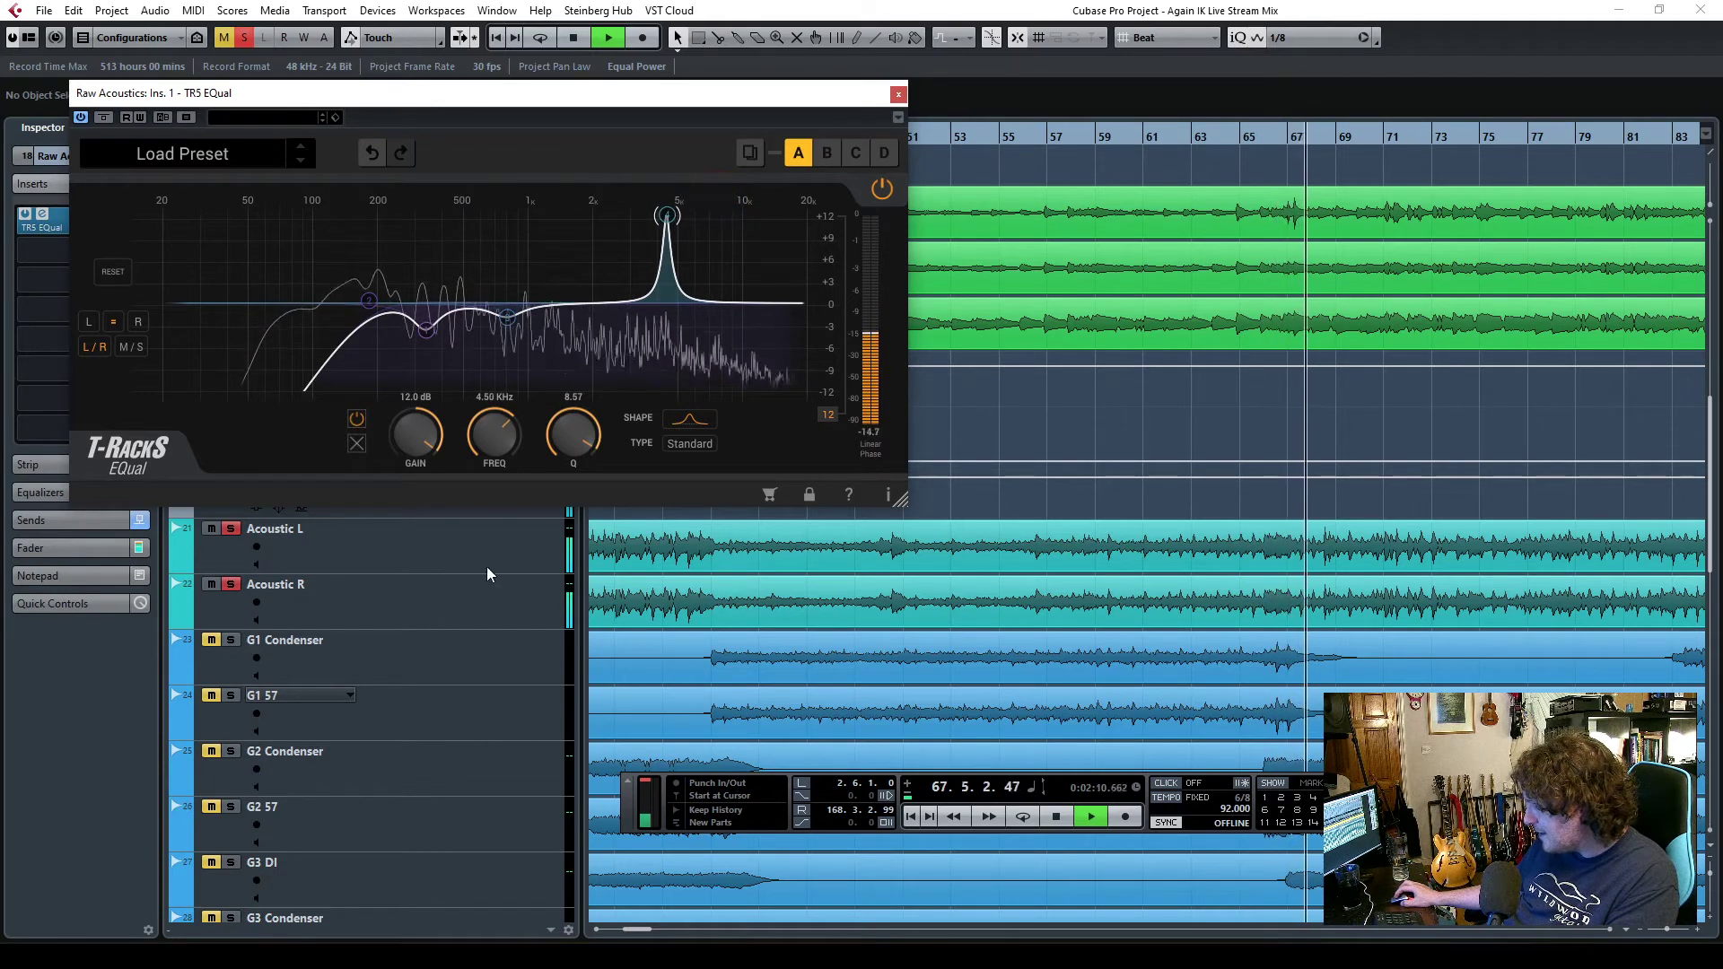
{"action": "left_click_drag", "start_coordinate": [412, 429], "coordinate": [443, 540]}
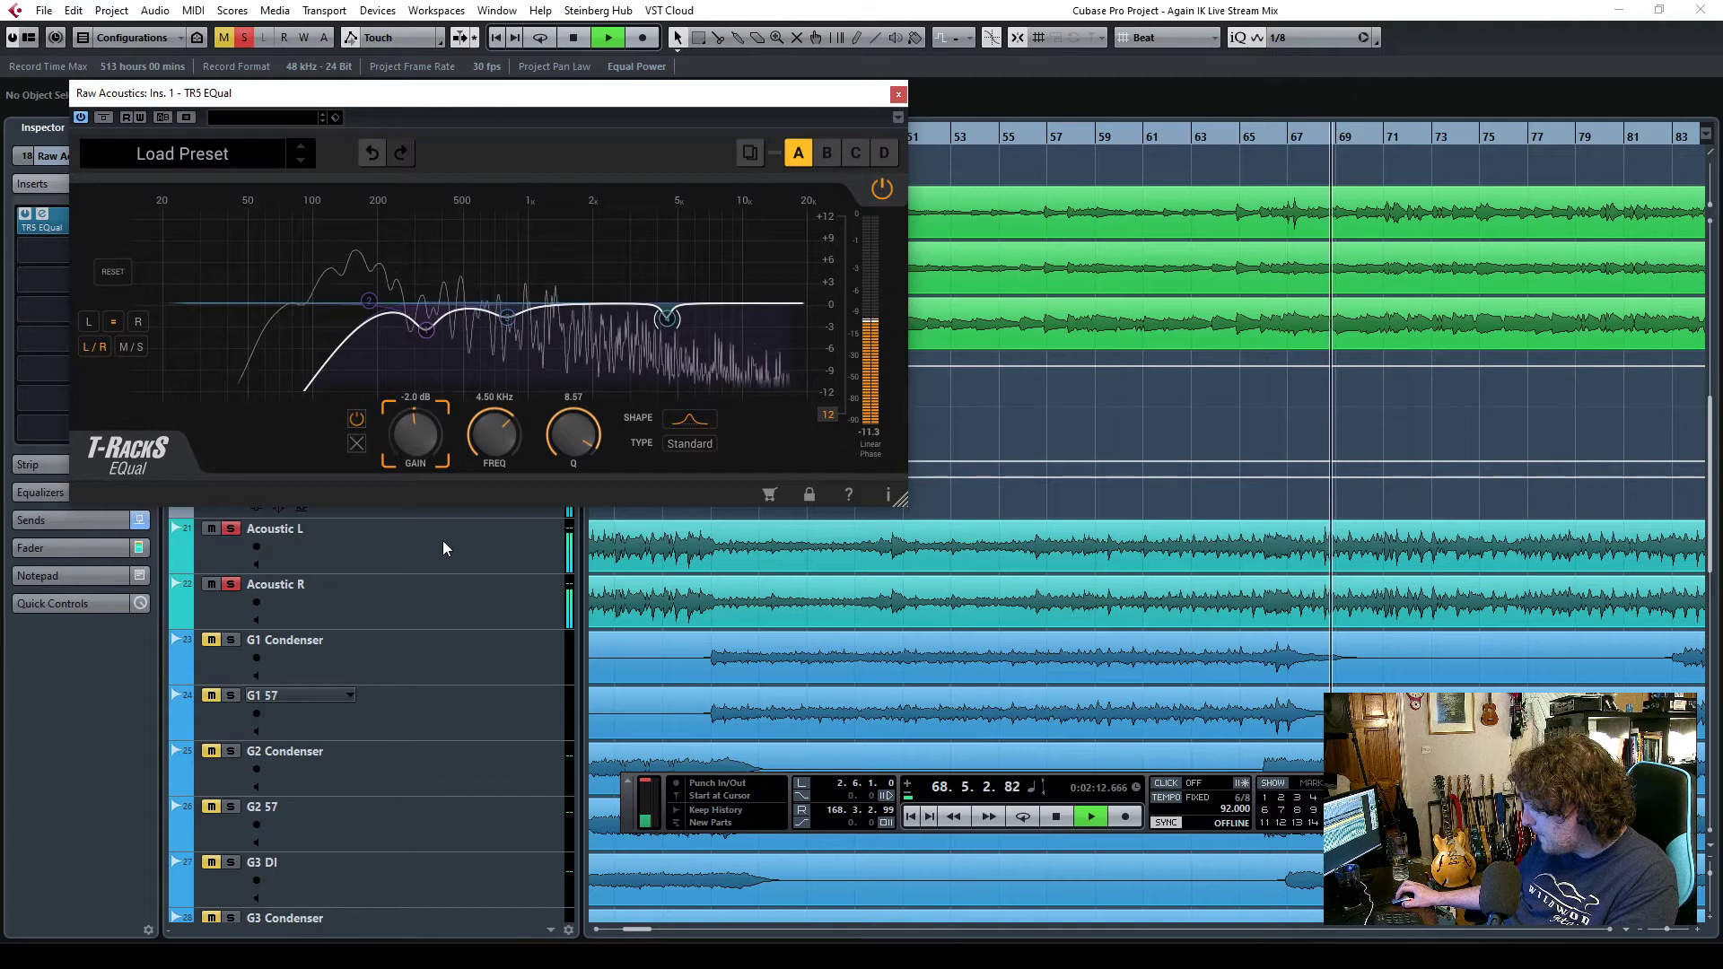
{"action": "left_click", "coordinate": [897, 96]}
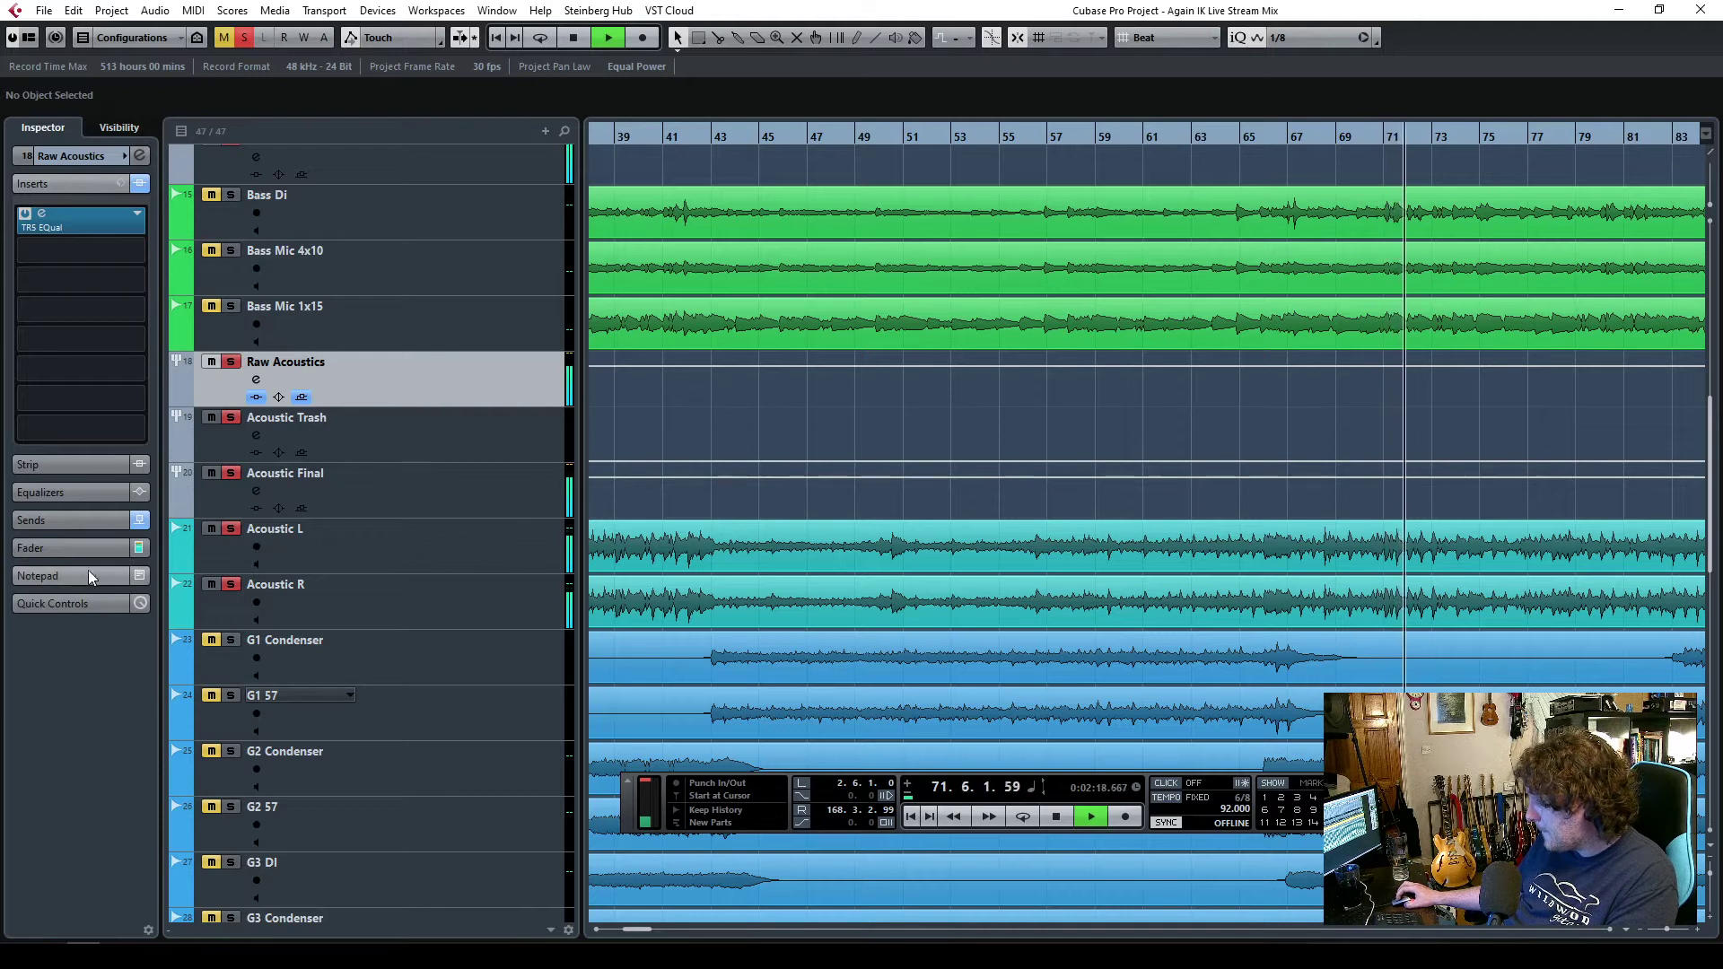
- Pull the Raw Acoustics fader all the way down and reset the Acoustic Trash fader to 0.00
{"action": "left_click", "coordinate": [68, 547]}
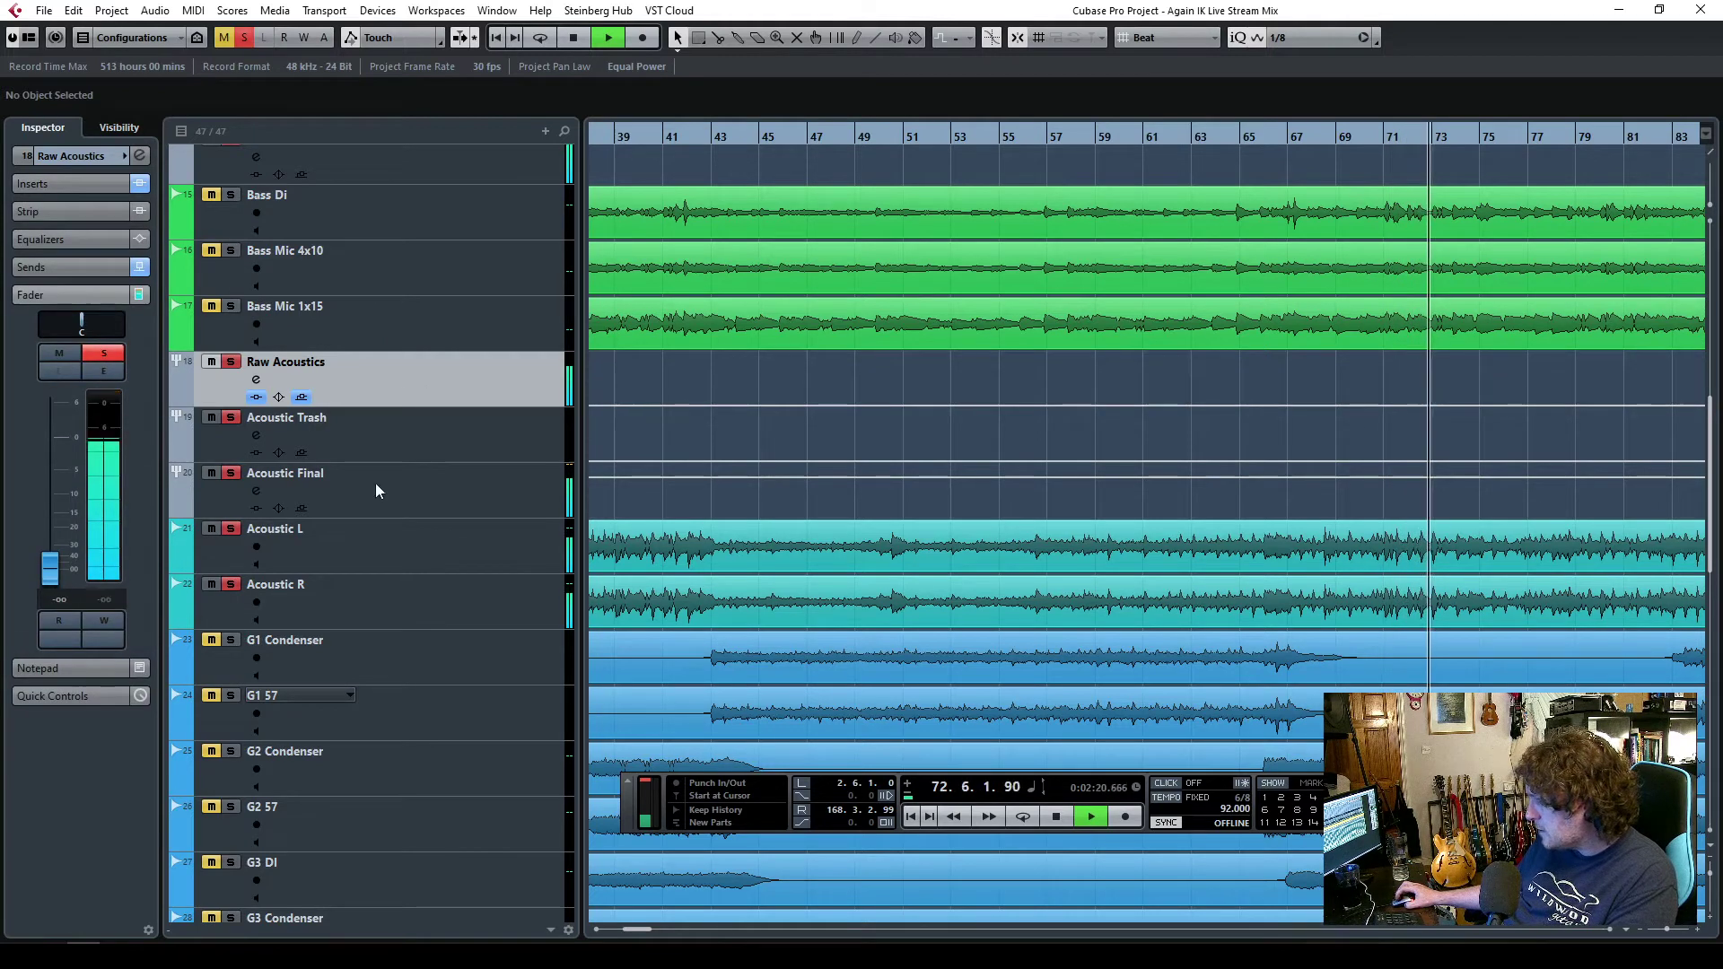
{"action": "left_click", "coordinate": [411, 440]}
{"action": "left_click", "coordinate": [54, 467], "text": "ctrl"}
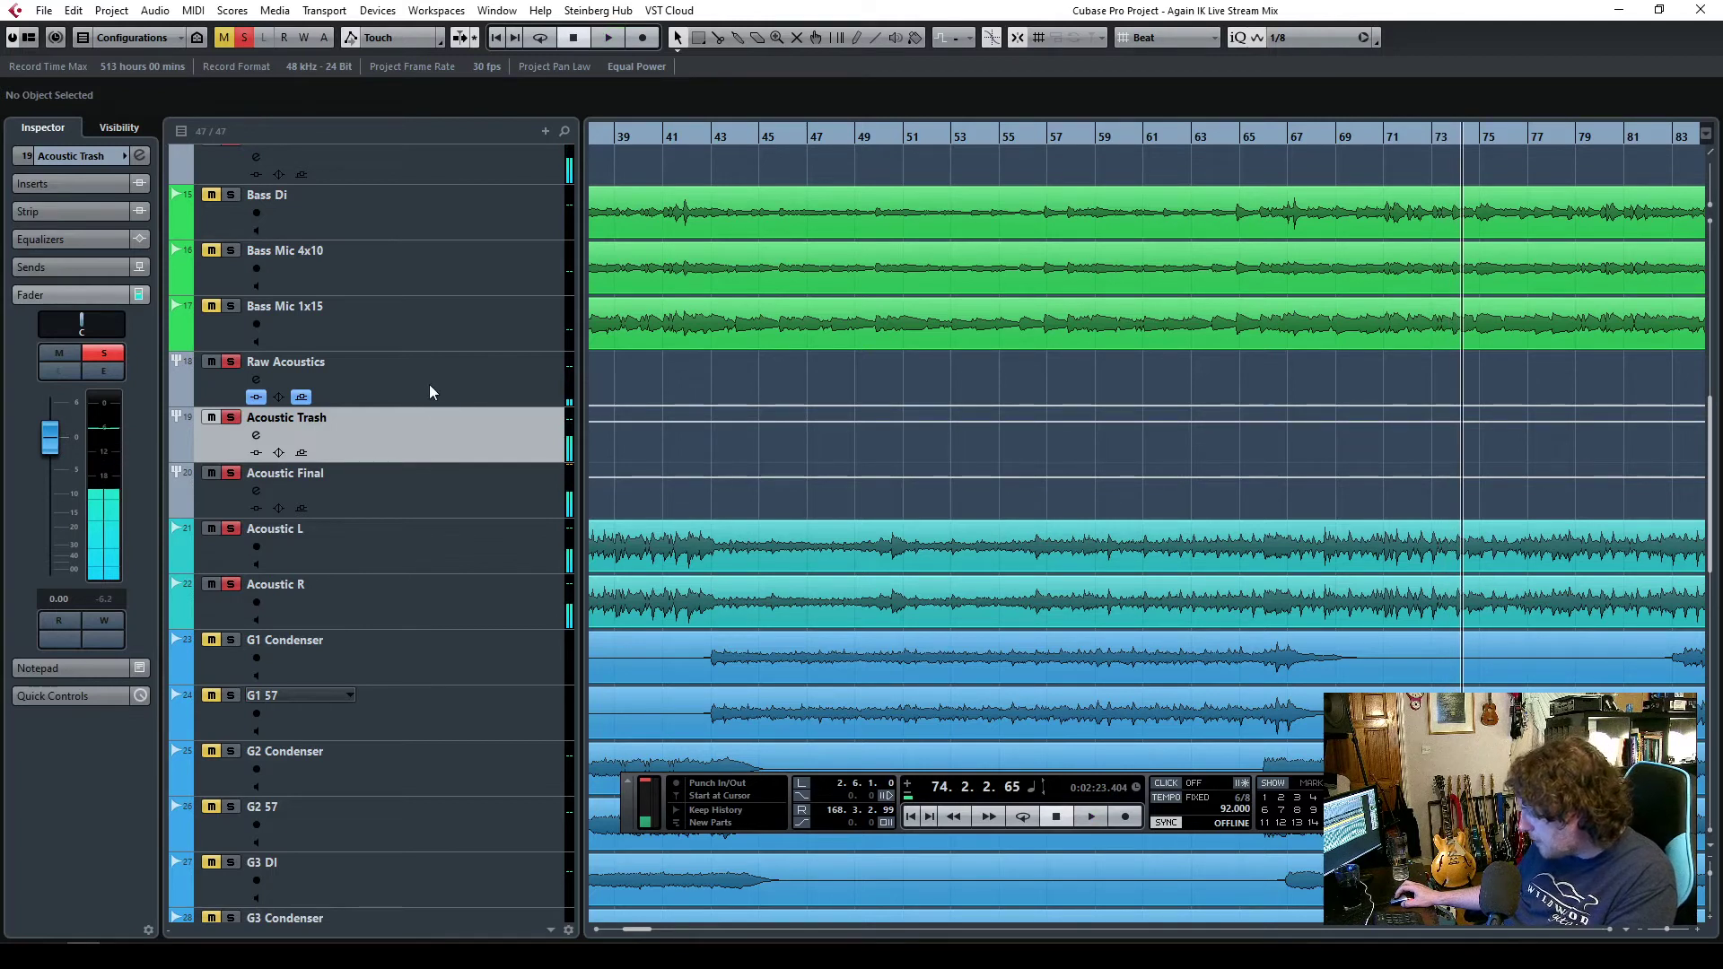
- Insert the TR5 White 2A compressor in the second insert slot of the Acoustic Trash group
{"action": "left_click", "coordinate": [61, 185]}
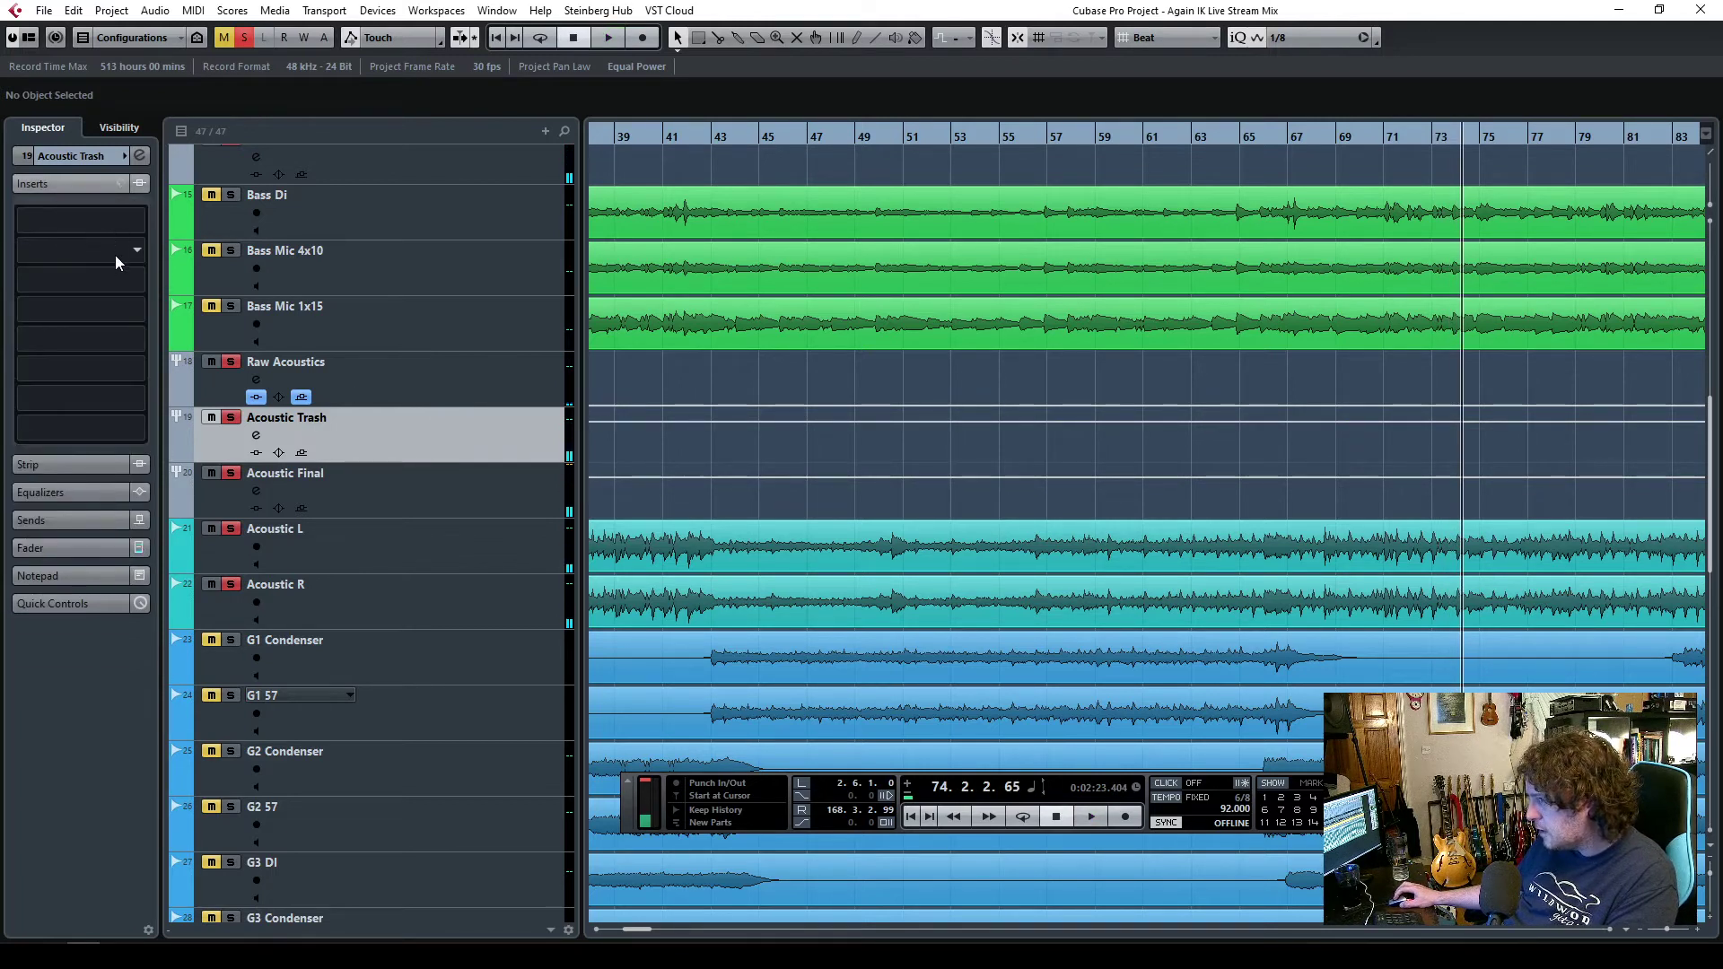
{"action": "left_click", "coordinate": [116, 256]}
{"action": "type", "text": "2a"}
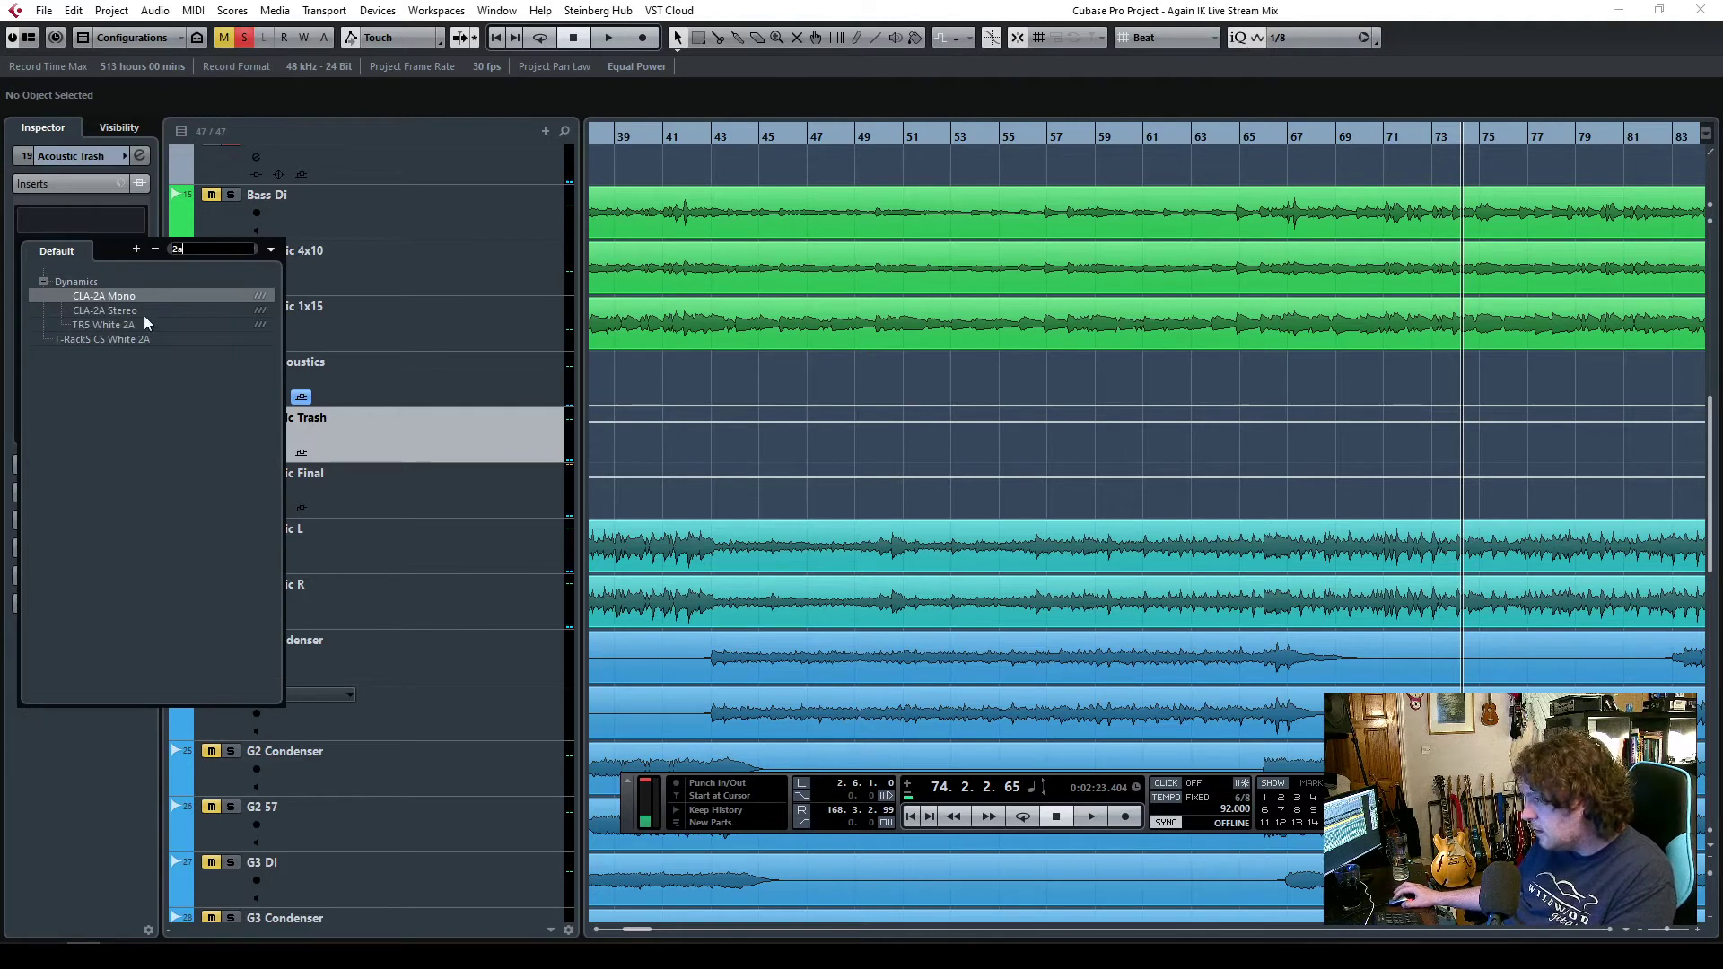
{"action": "left_click", "coordinate": [107, 327]}
{"action": "left_click_drag", "start_coordinate": [344, 188], "coordinate": [487, 138]}
- During playback, set White 2A's peak reduction to 100 and its gain to about 62, then close the plug-in
{"action": "key", "text": "space"}
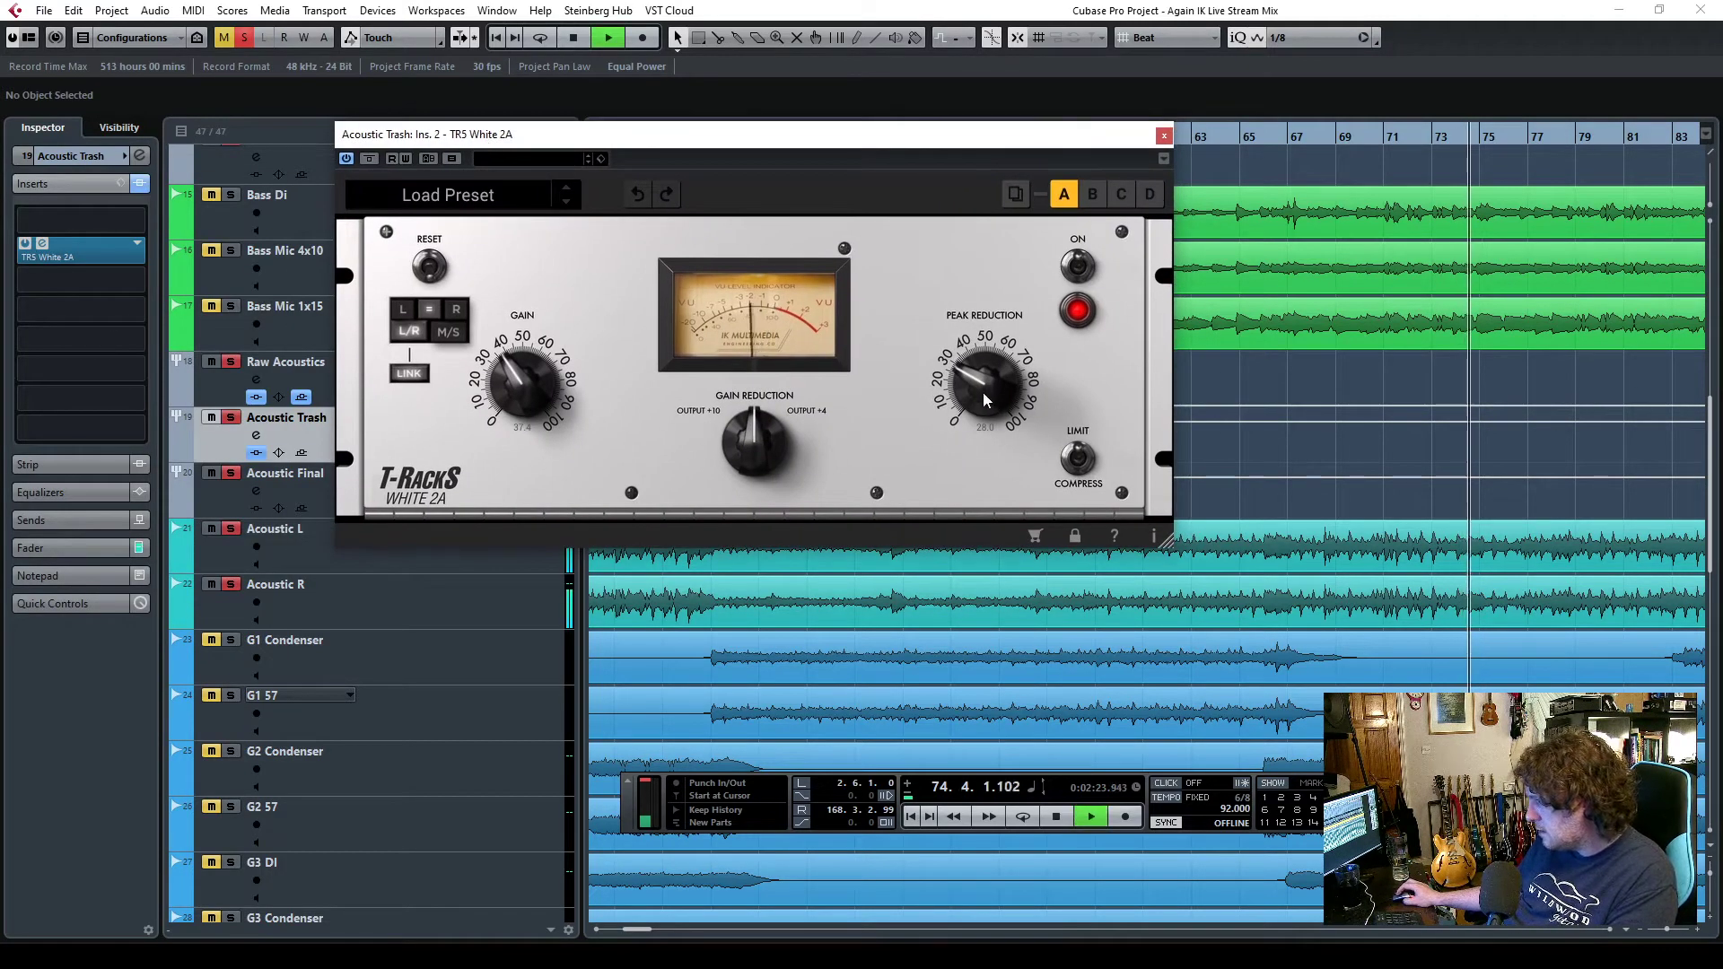
{"action": "left_click_drag", "start_coordinate": [971, 275], "coordinate": [970, 294]}
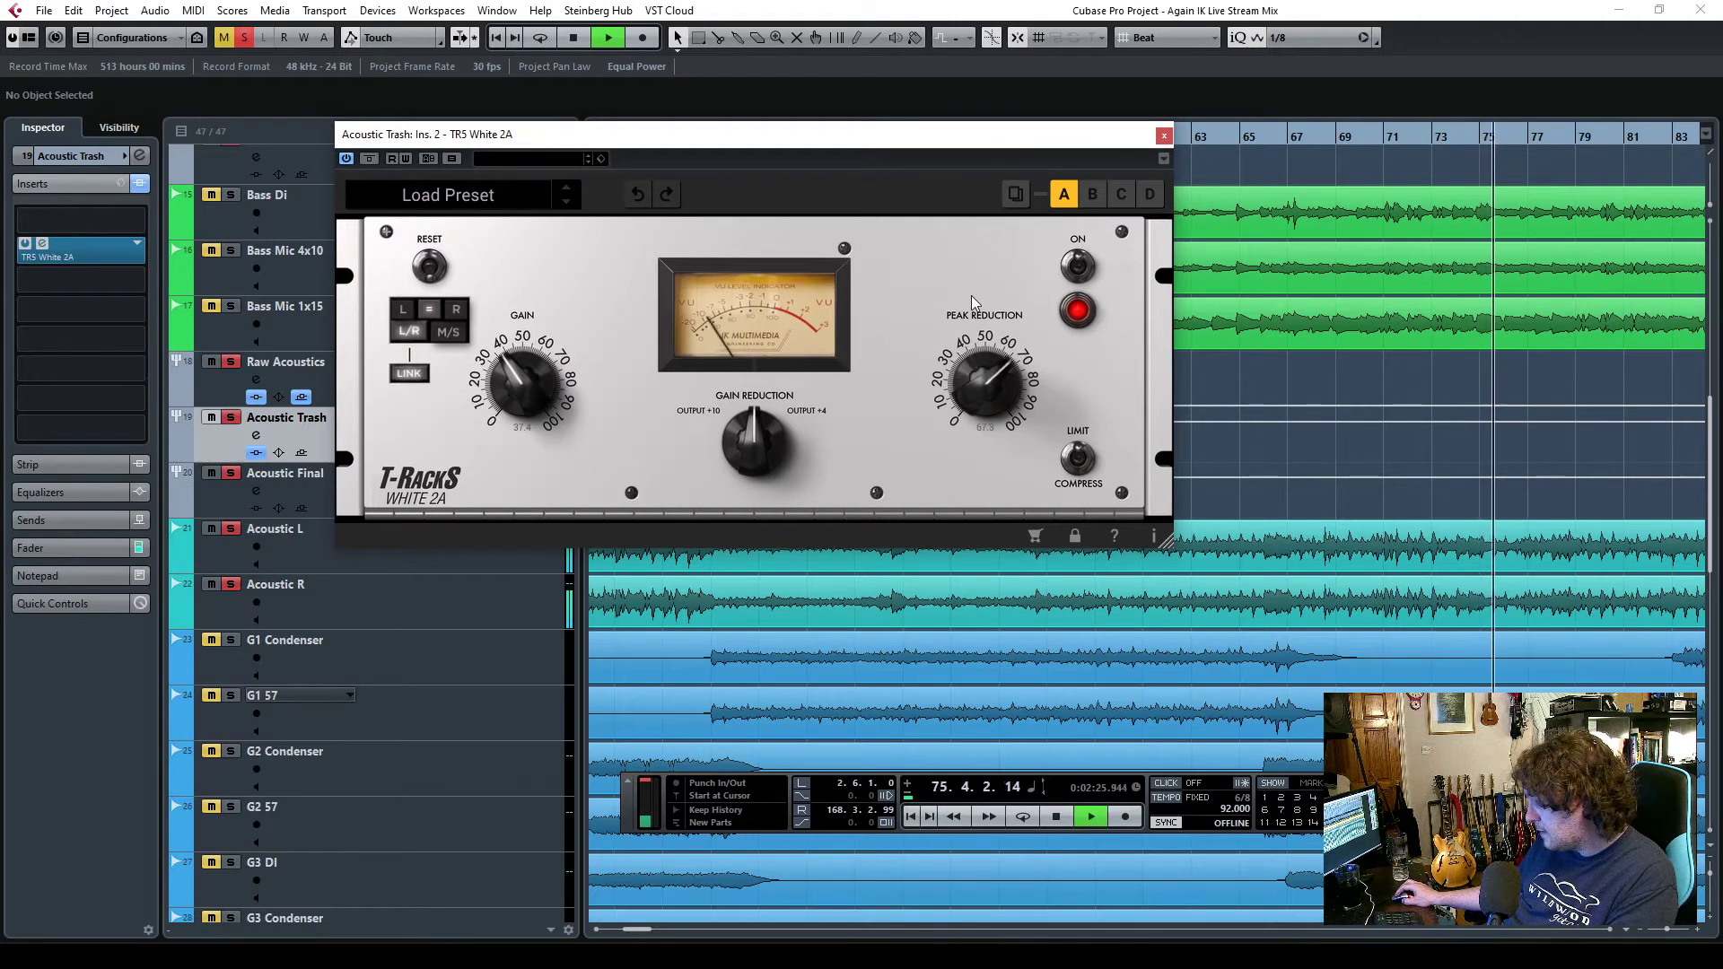
{"action": "left_click", "coordinate": [45, 549]}
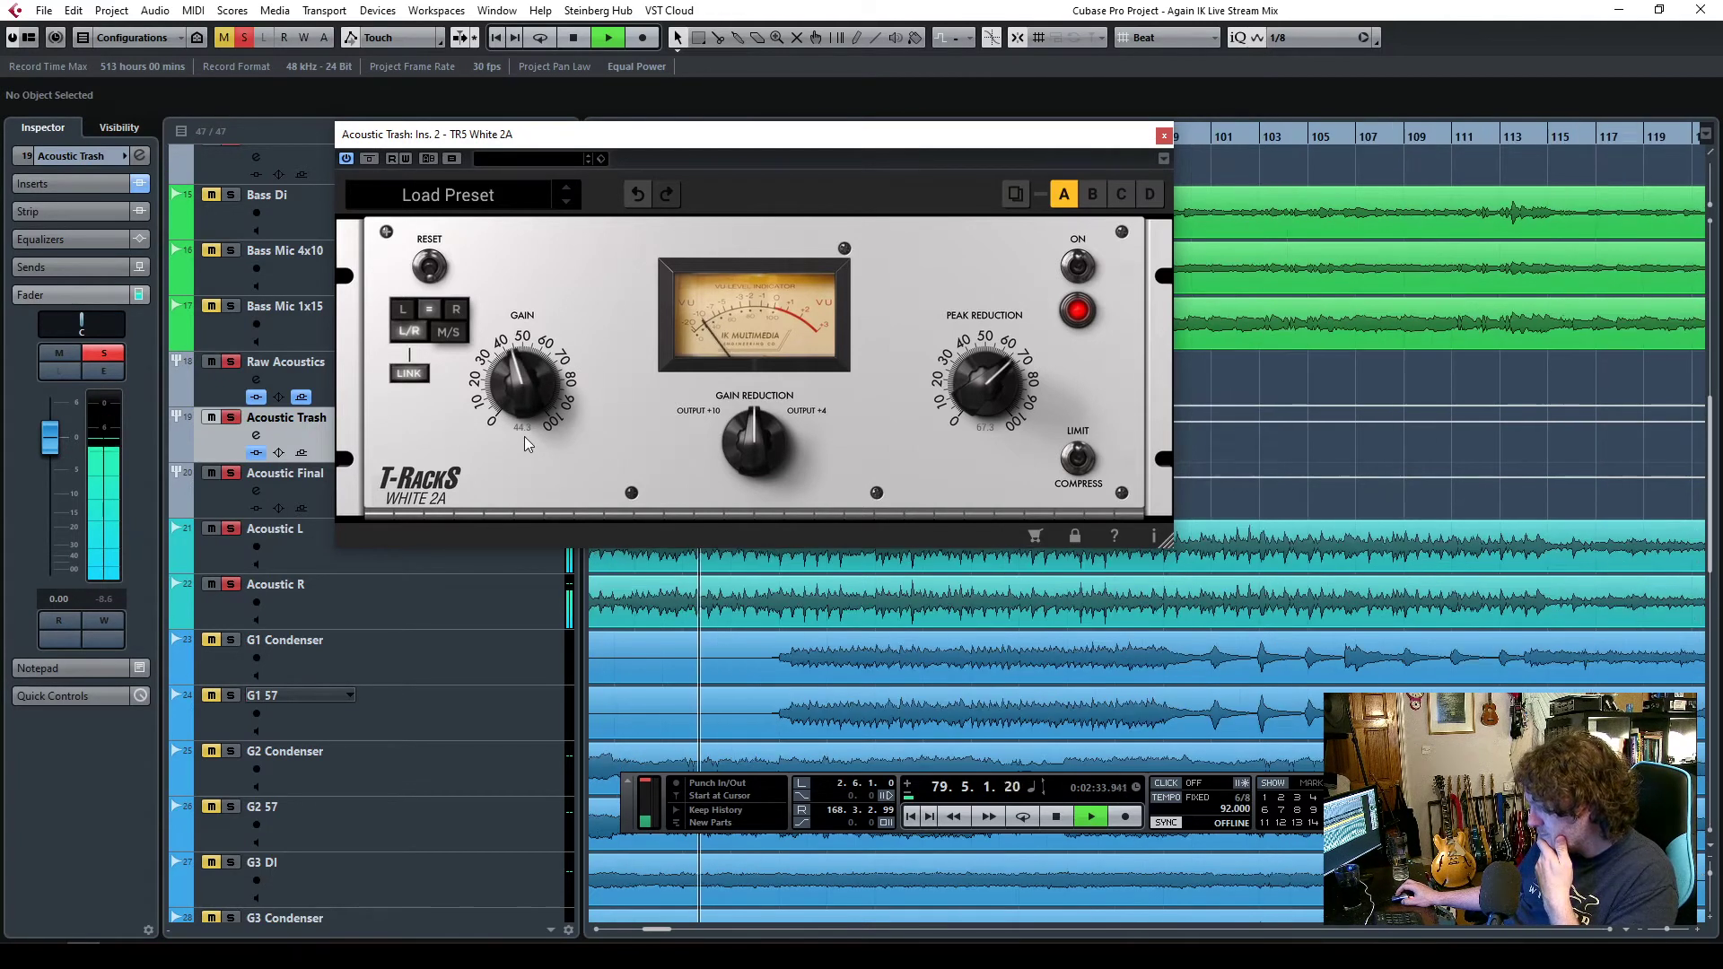
{"action": "left_click_drag", "start_coordinate": [972, 384], "coordinate": [976, 359]}
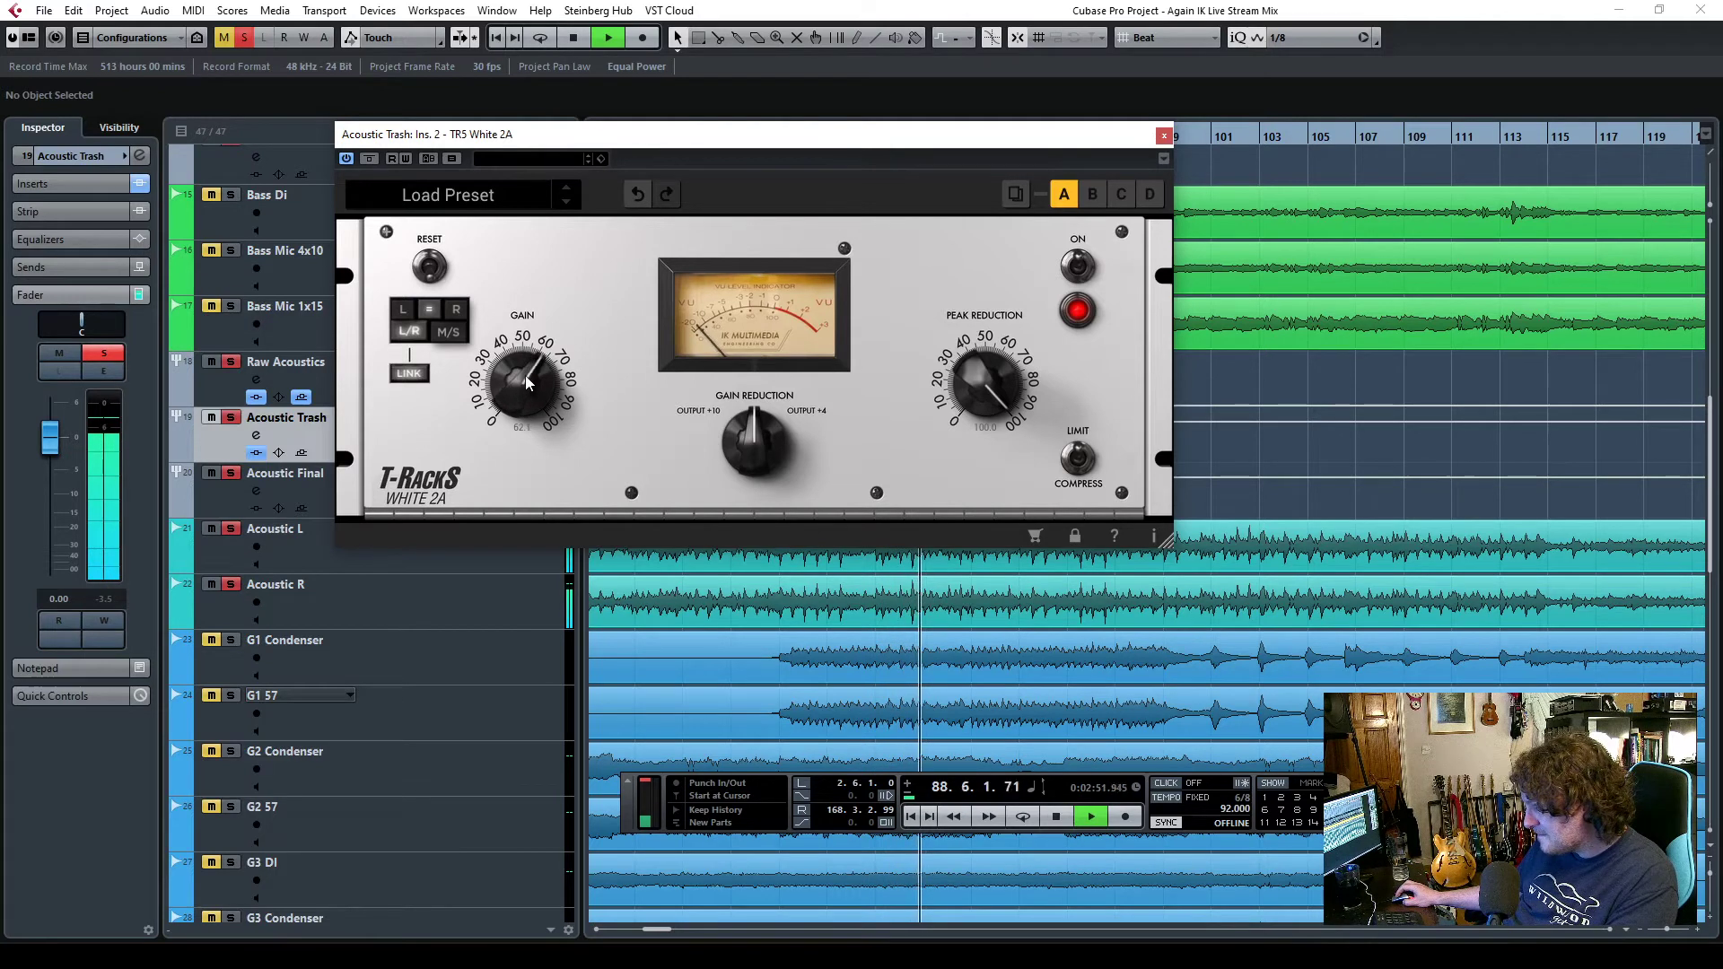
{"action": "left_click", "coordinate": [1162, 136]}
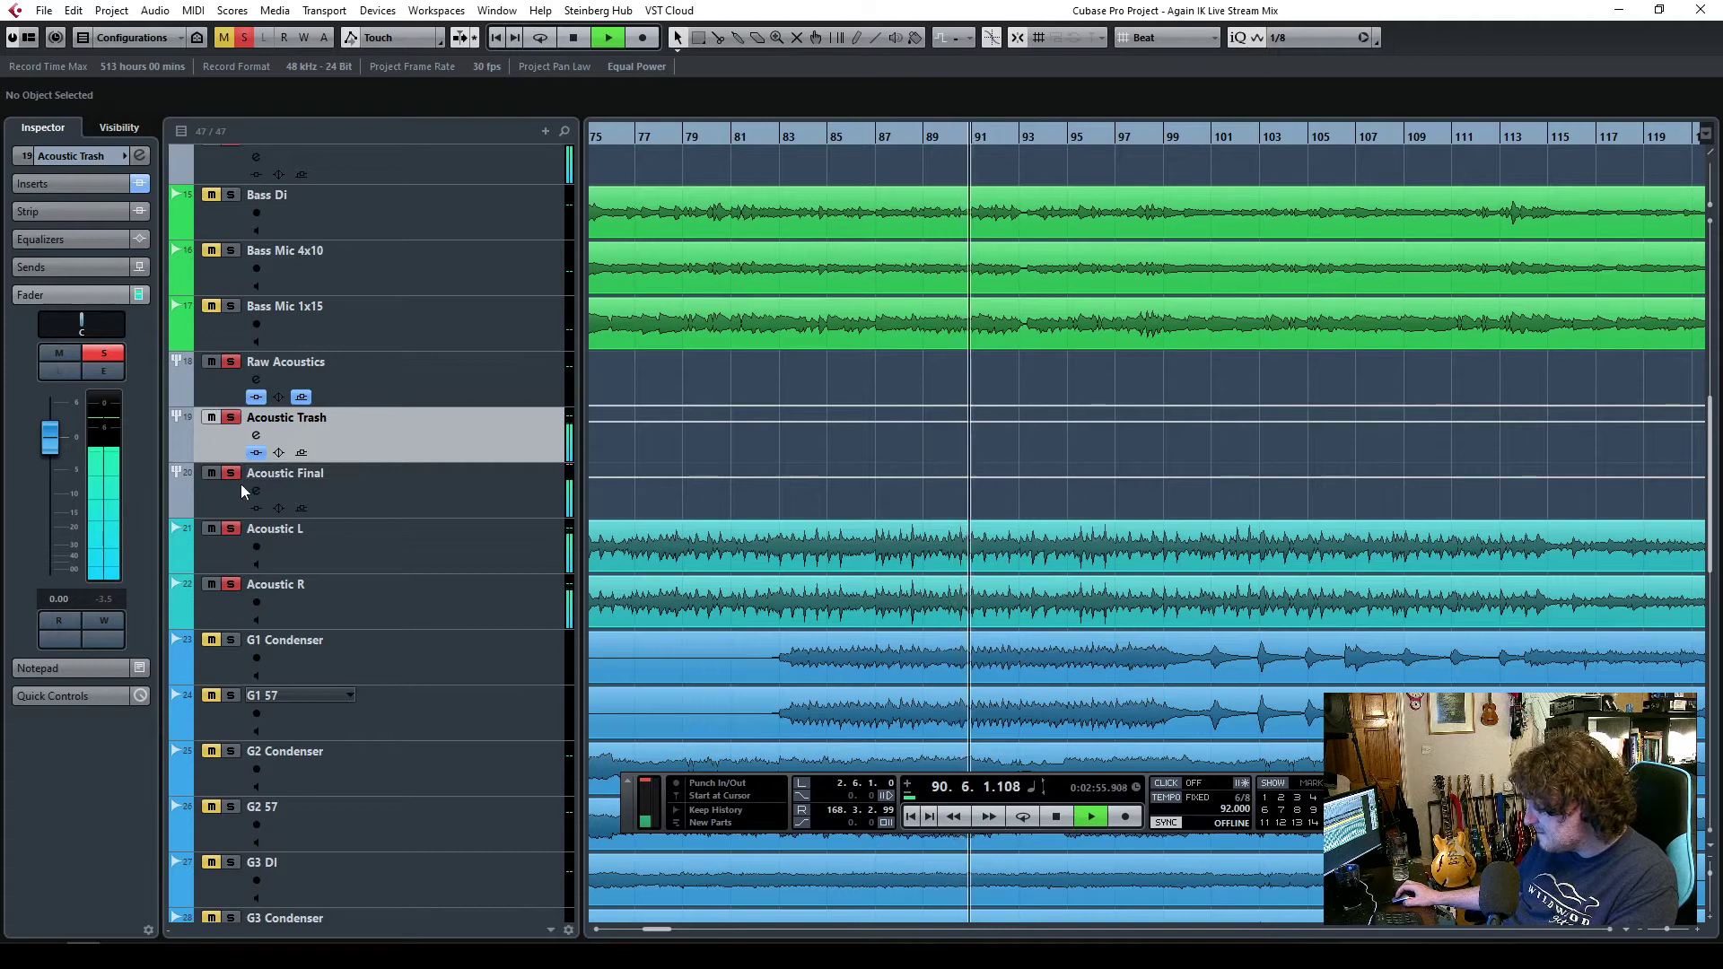
- Return the Raw Acoustics fader to 0.00 and blend in the Acoustic Trash group at -8.03
{"action": "left_click", "coordinate": [417, 393]}
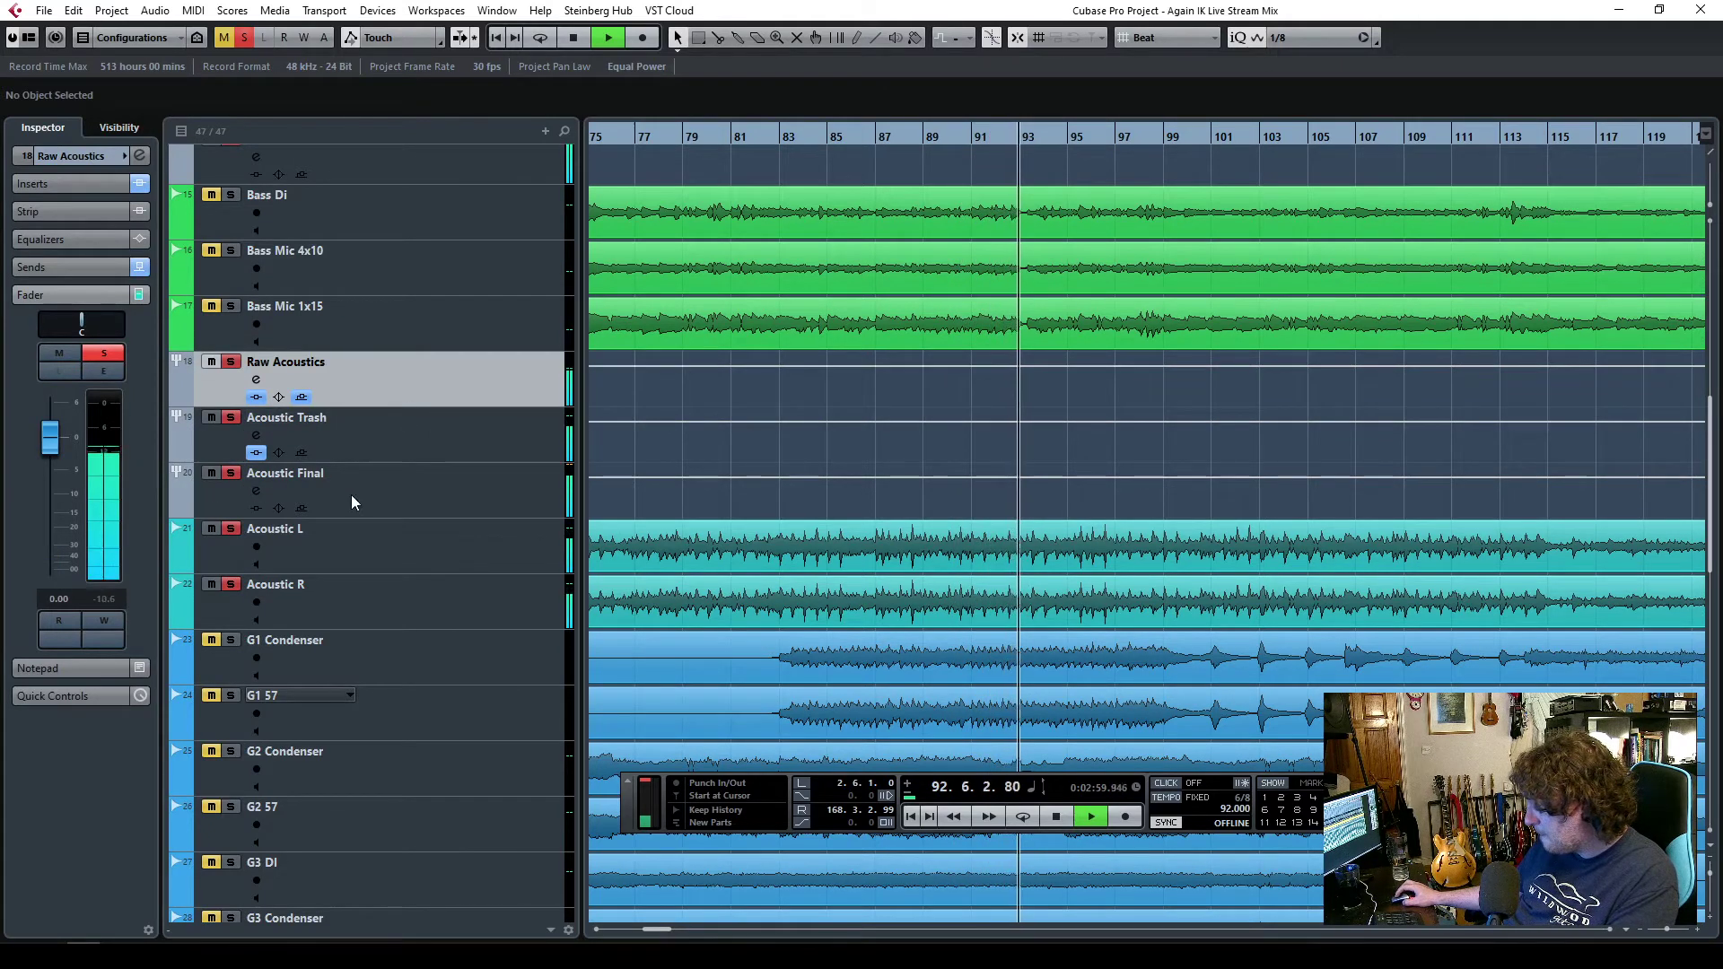
{"action": "left_click", "coordinate": [394, 447]}
{"action": "left_click_drag", "start_coordinate": [48, 449], "coordinate": [50, 489]}
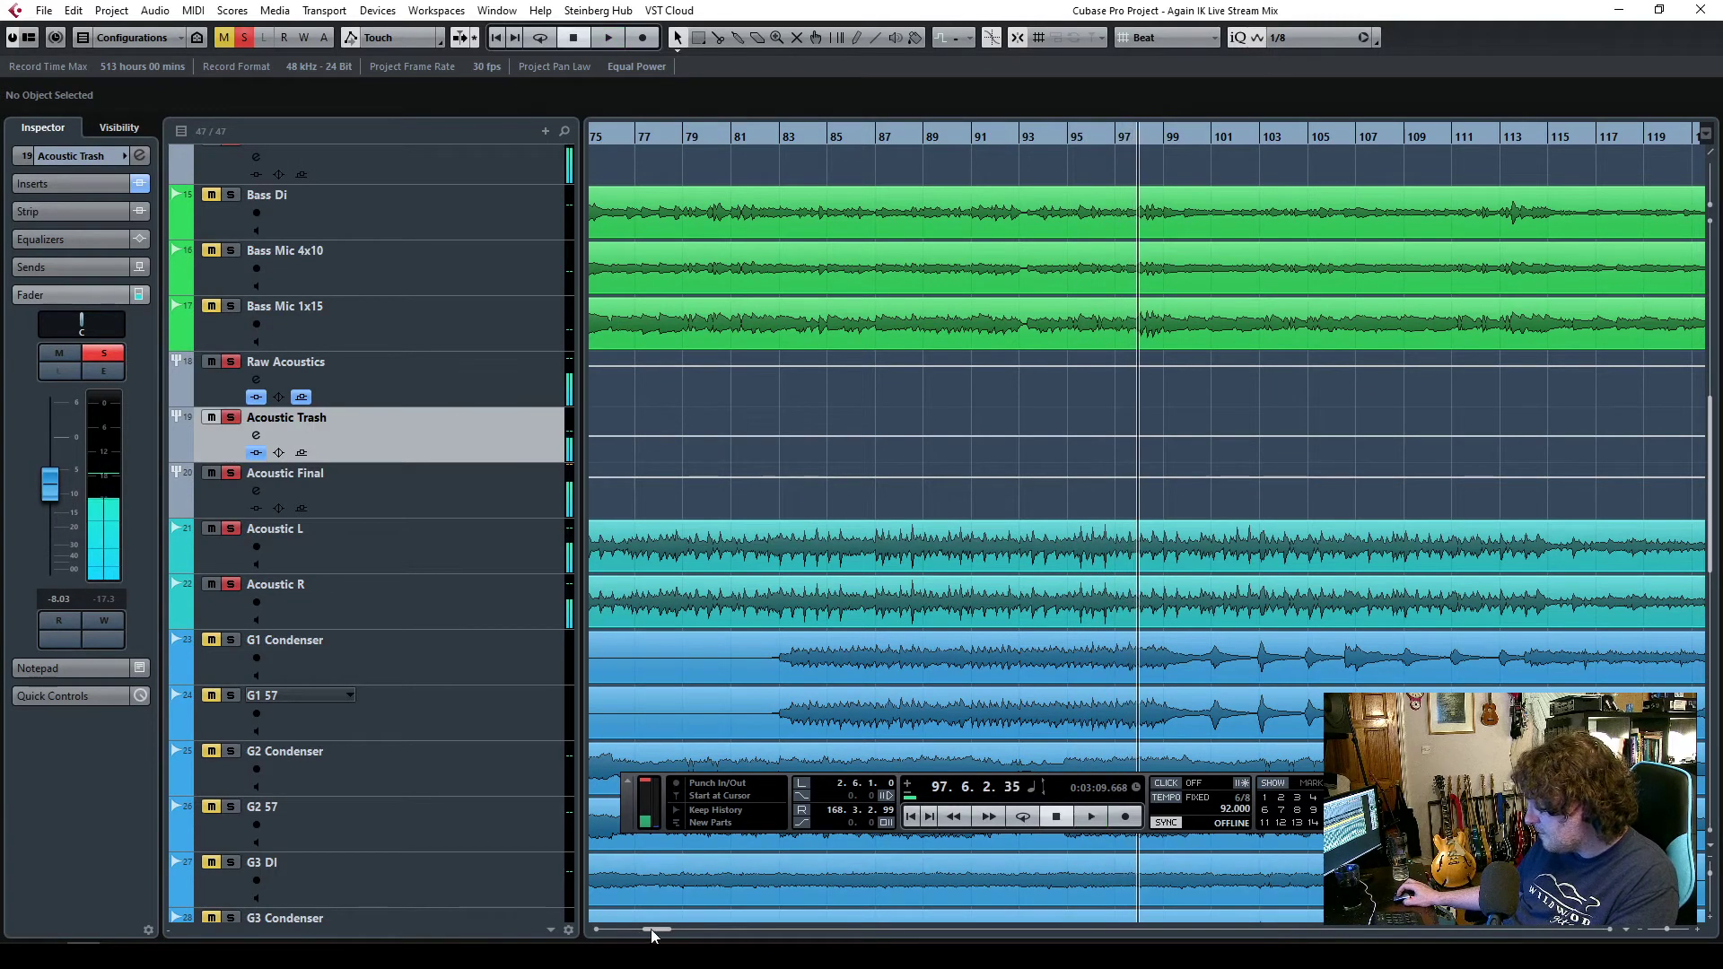
- Play the acoustics from near bar 3, comparing with the Acoustic Trash fader fully down before bringing it partway back up
{"action": "left_click_drag", "start_coordinate": [655, 930], "coordinate": [615, 930]}
{"action": "left_click", "coordinate": [637, 142]}
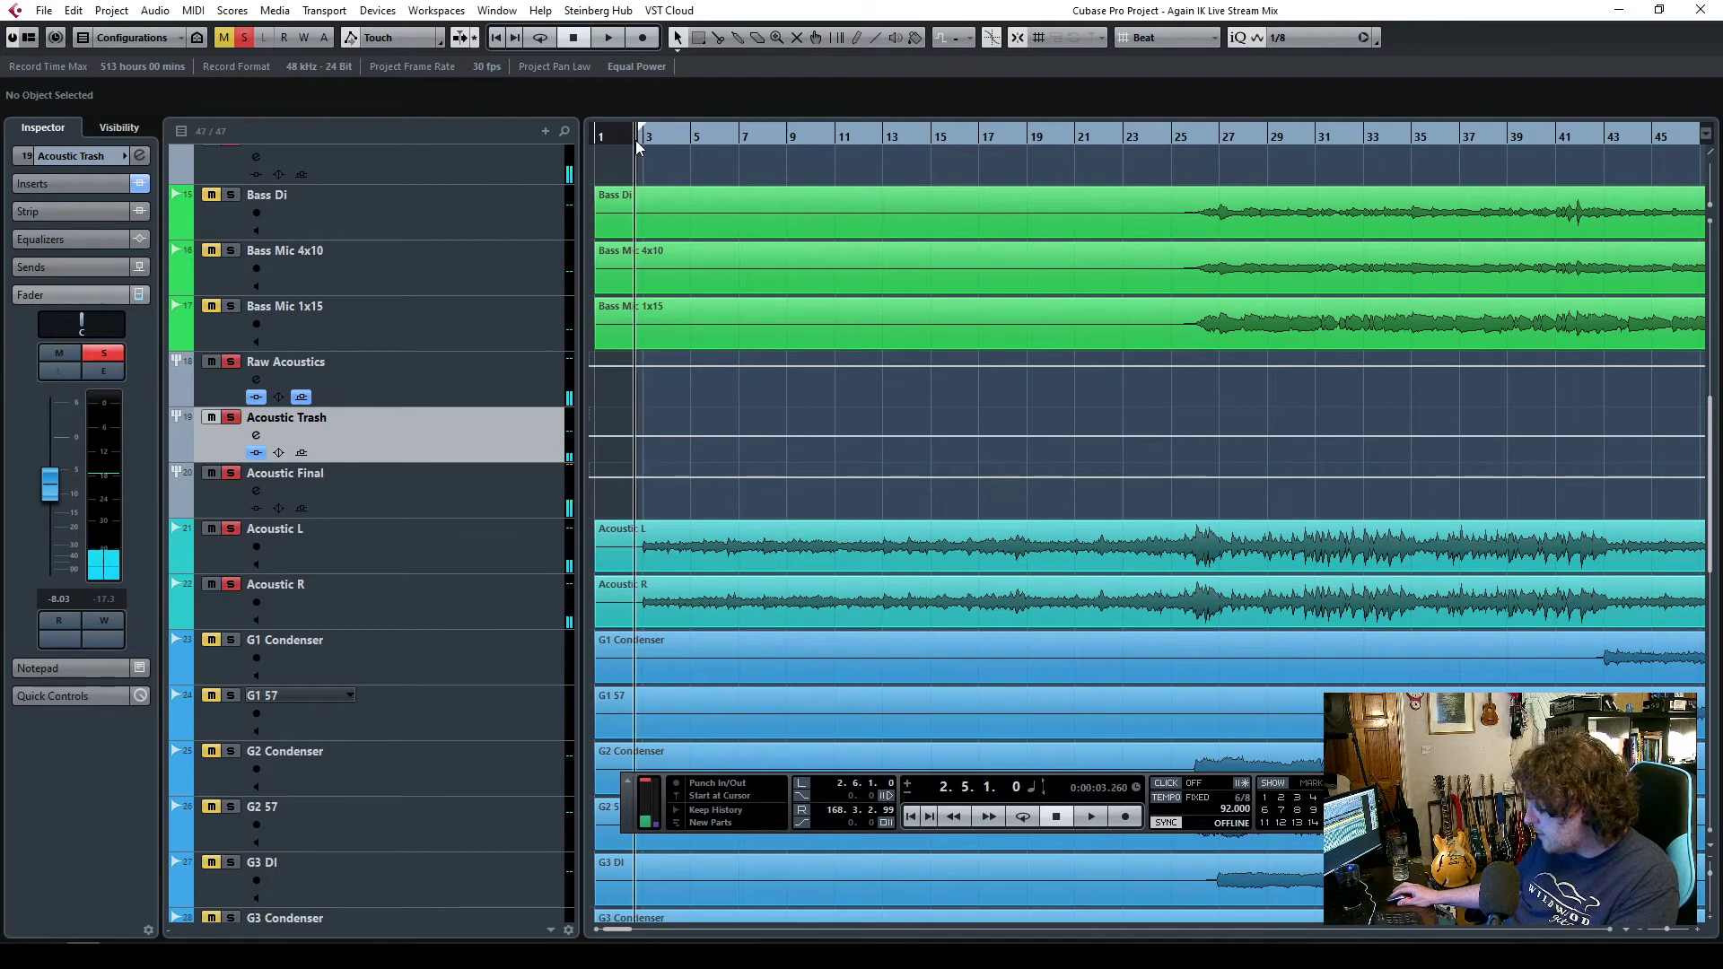
{"action": "key", "text": "space"}
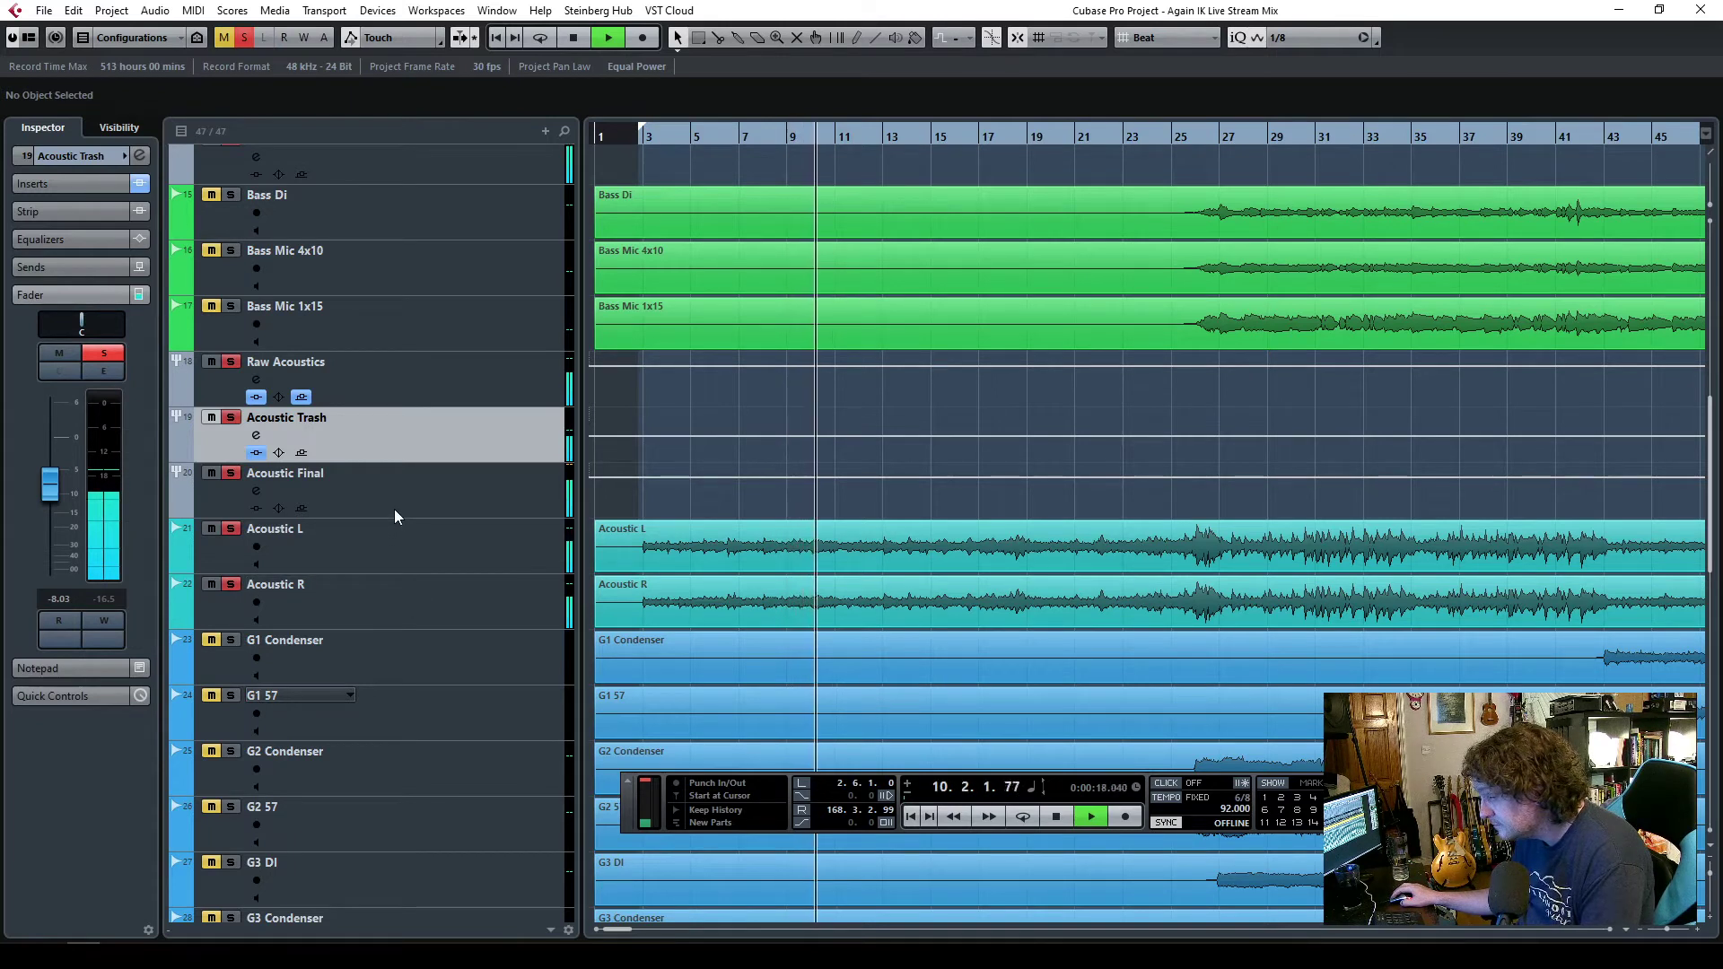
{"action": "left_click_drag", "start_coordinate": [61, 504], "coordinate": [52, 578]}
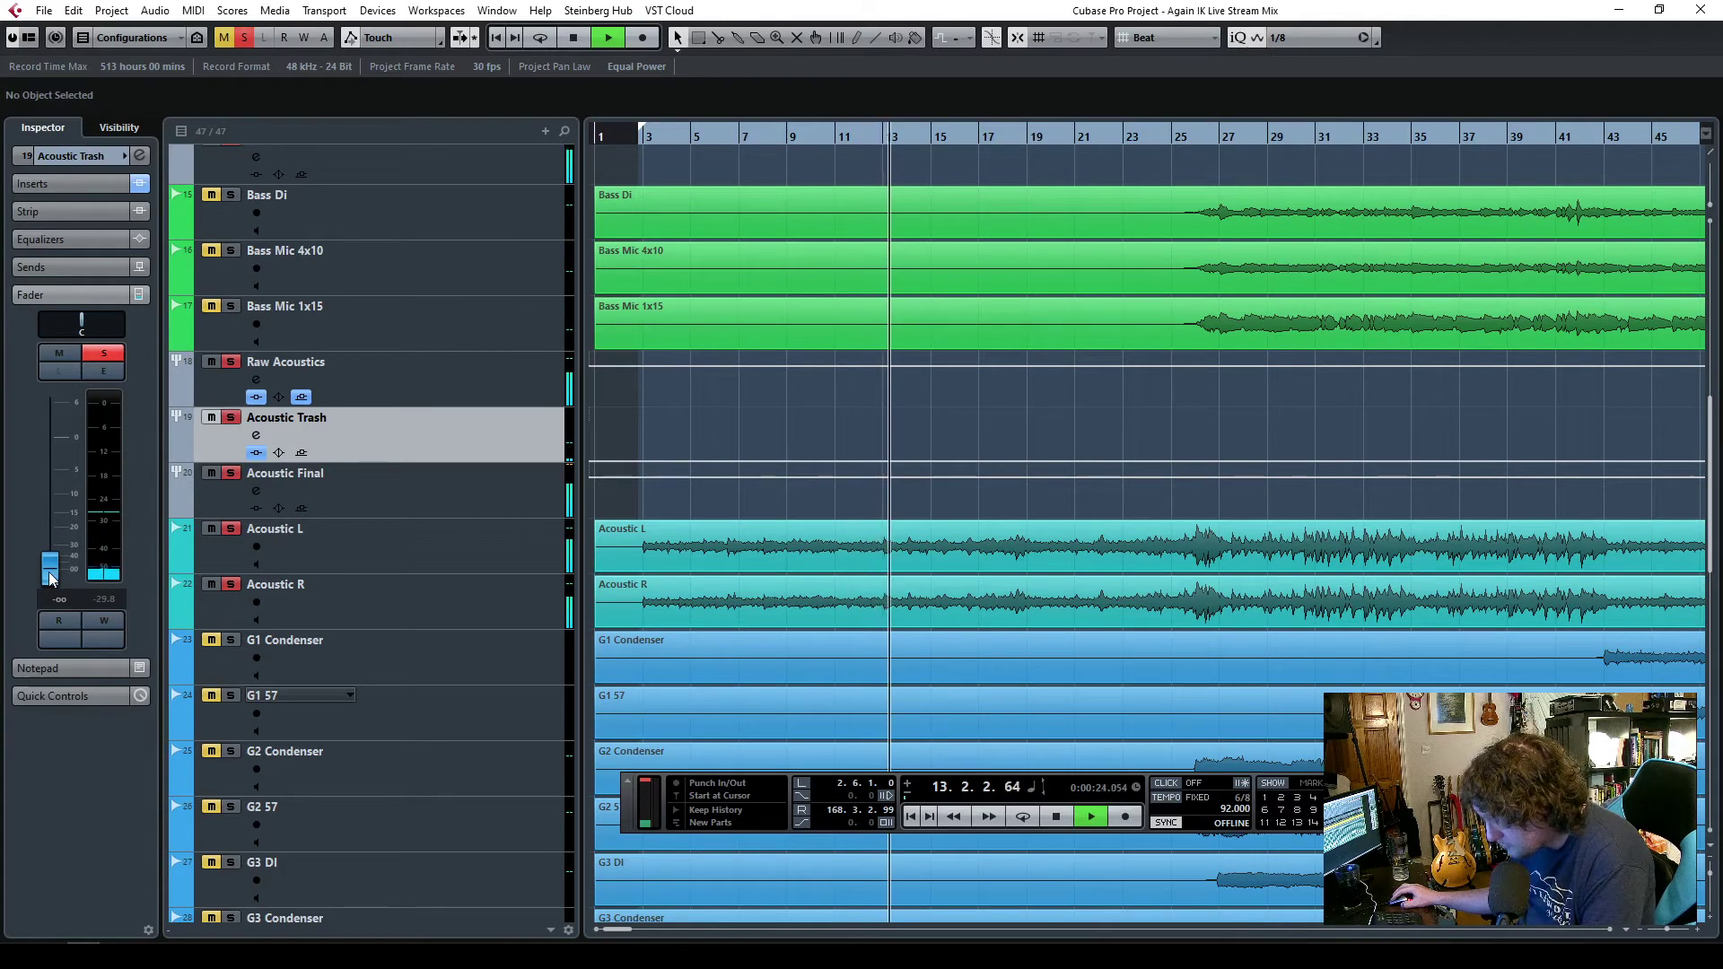
{"action": "left_click_drag", "start_coordinate": [49, 578], "coordinate": [50, 501]}
- Reopen TR5 EQual on the Raw Acoustics group and add a bell band at about 1.49 kHz
{"action": "left_click", "coordinate": [214, 395]}
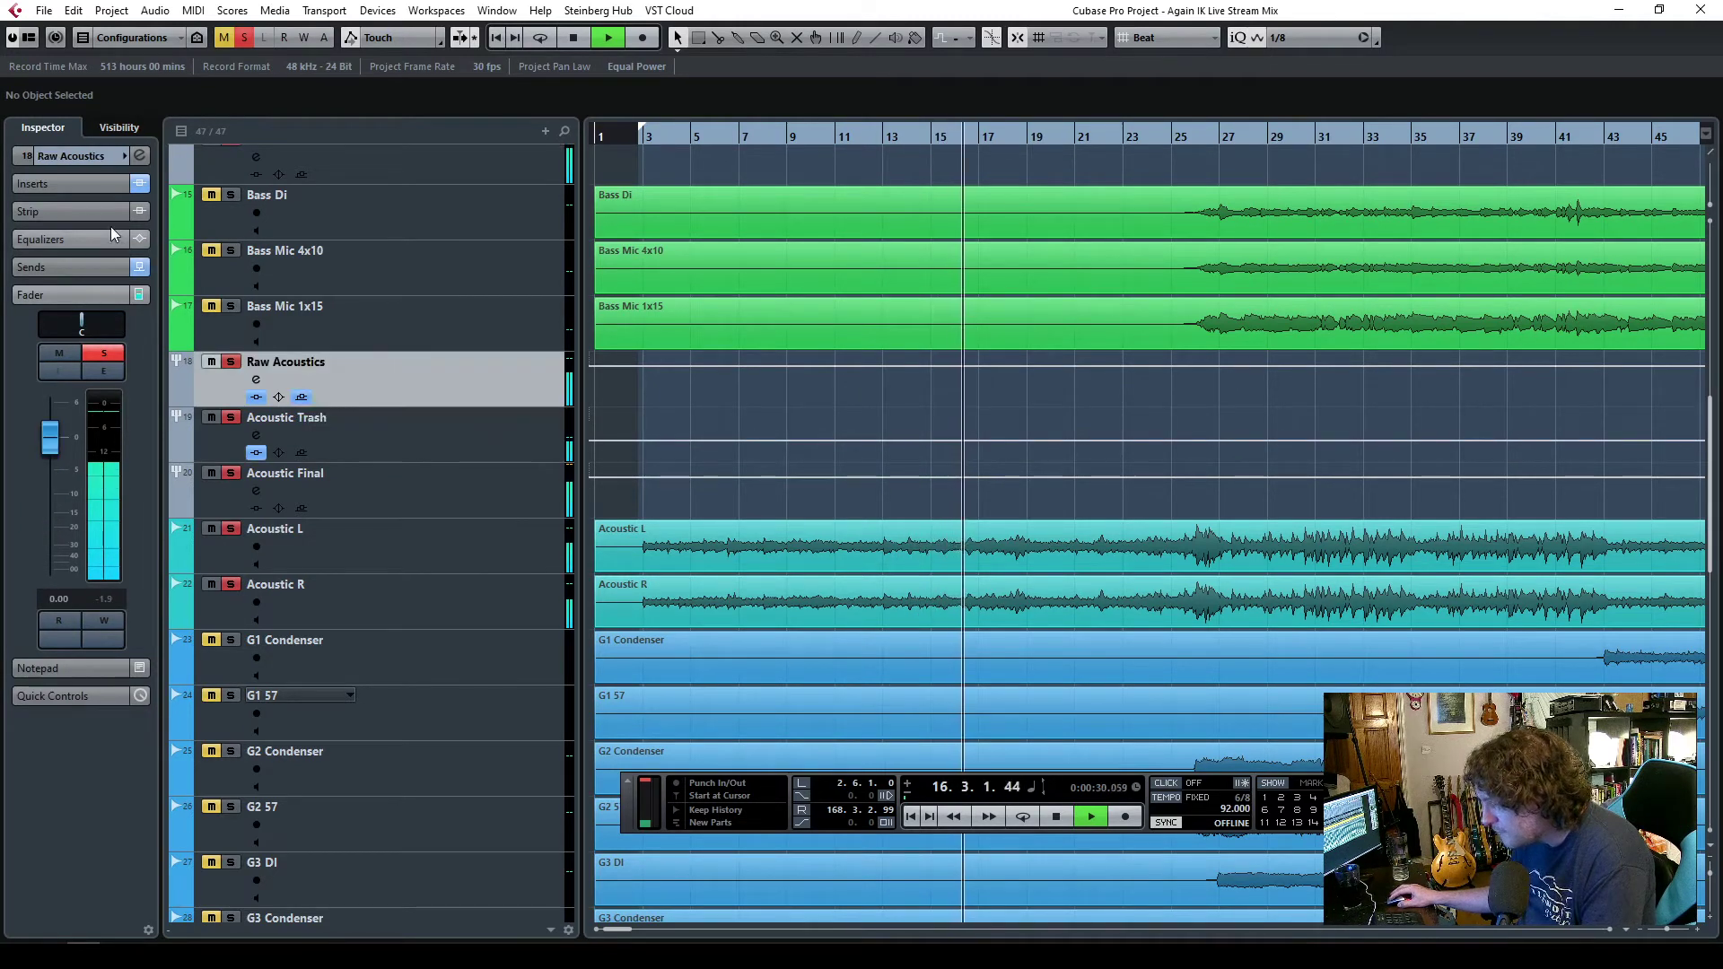
{"action": "left_click", "coordinate": [61, 181]}
{"action": "left_click", "coordinate": [55, 221]}
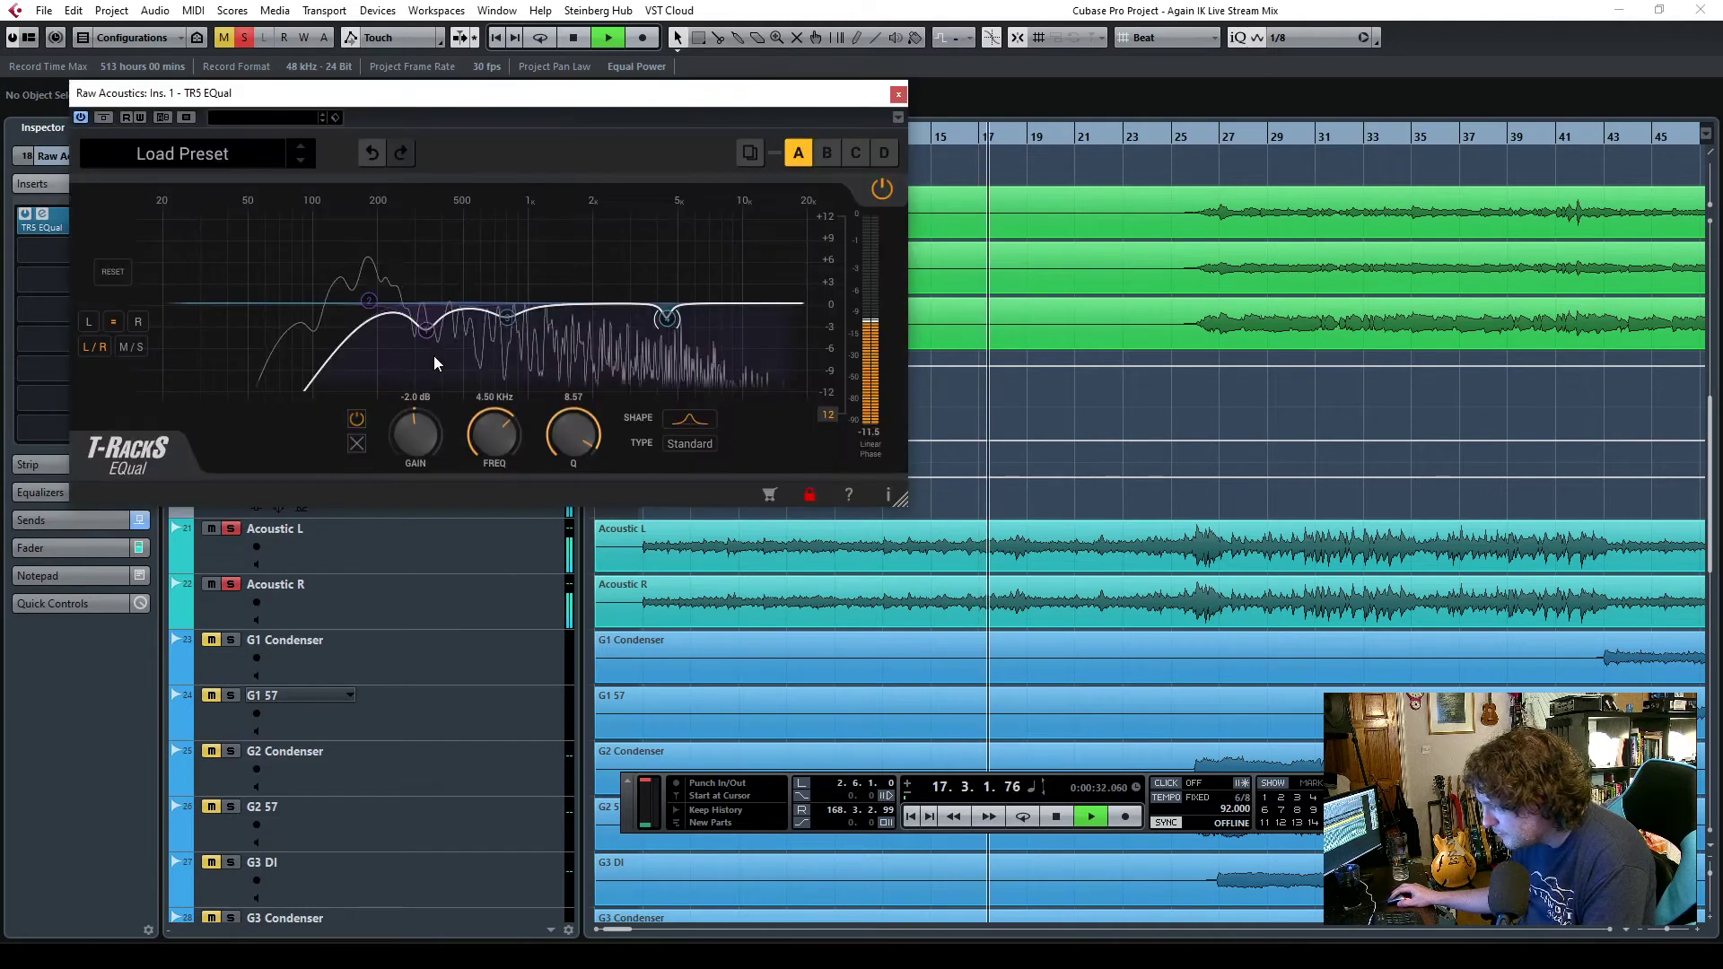
{"action": "double_click", "coordinate": [563, 308]}
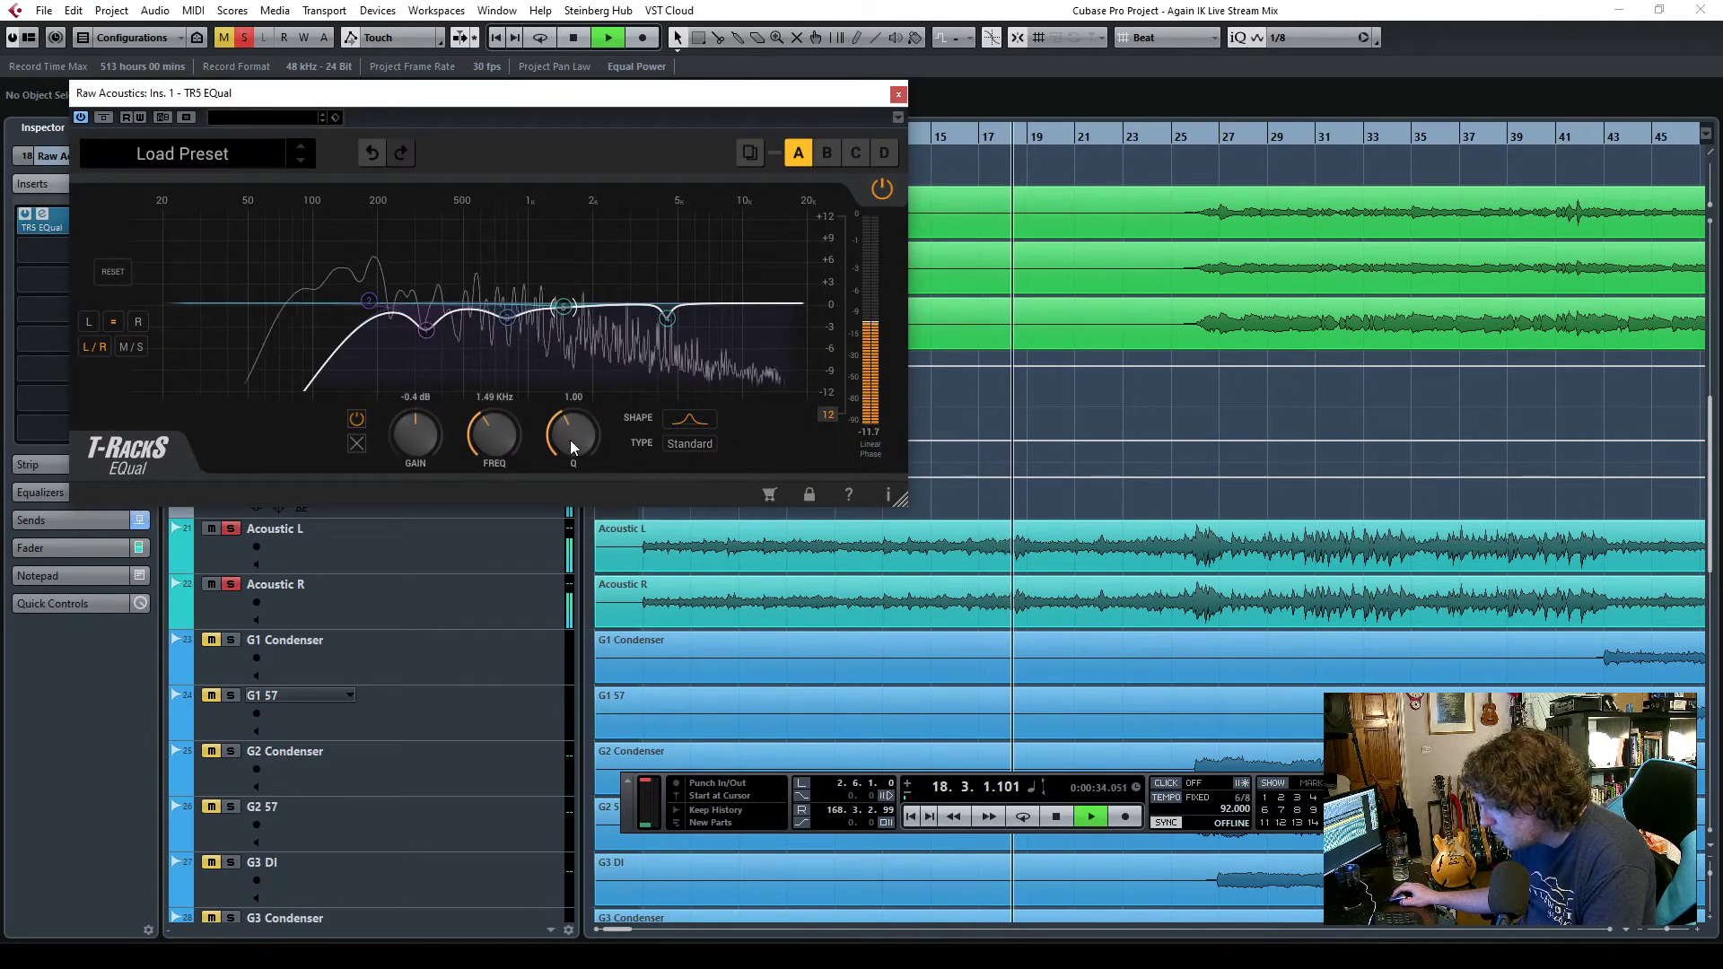
- Set an EQ band on the Raw Acoustics channel to a 2.4 dB cut at 517 Hz with a Q of 5.83
{"action": "left_click_drag", "start_coordinate": [574, 293], "coordinate": [466, 136]}
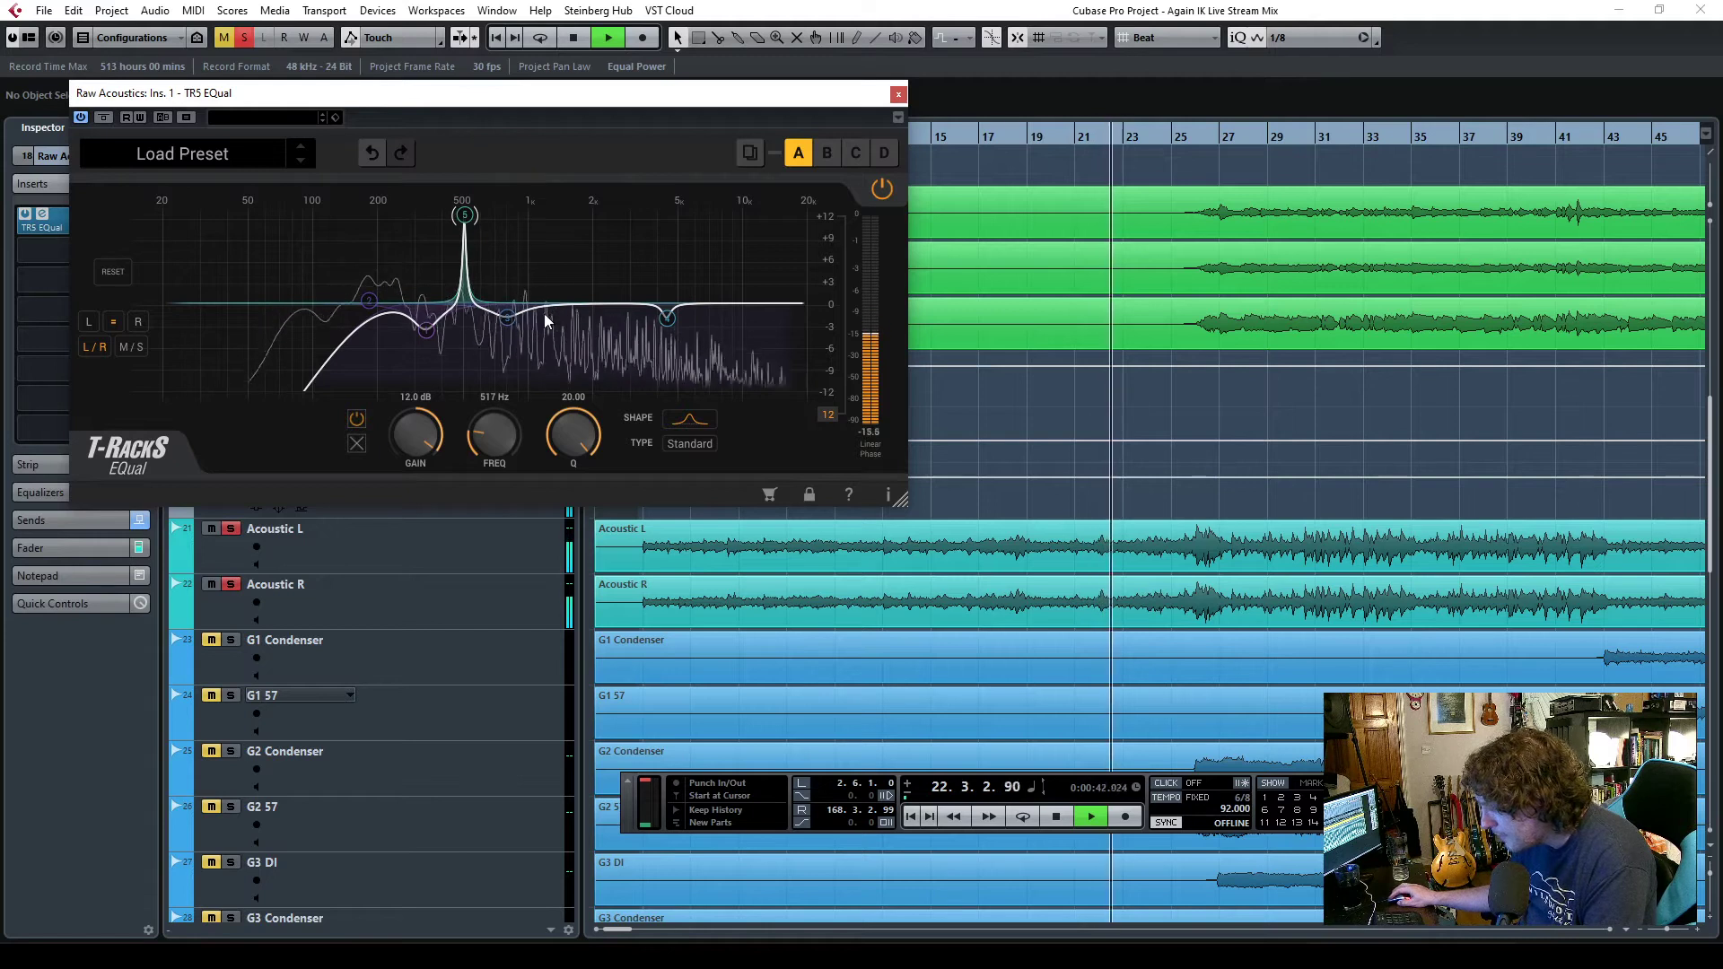
{"action": "left_click_drag", "start_coordinate": [573, 435], "coordinate": [583, 510]}
{"action": "left_click_drag", "start_coordinate": [444, 463], "coordinate": [412, 547]}
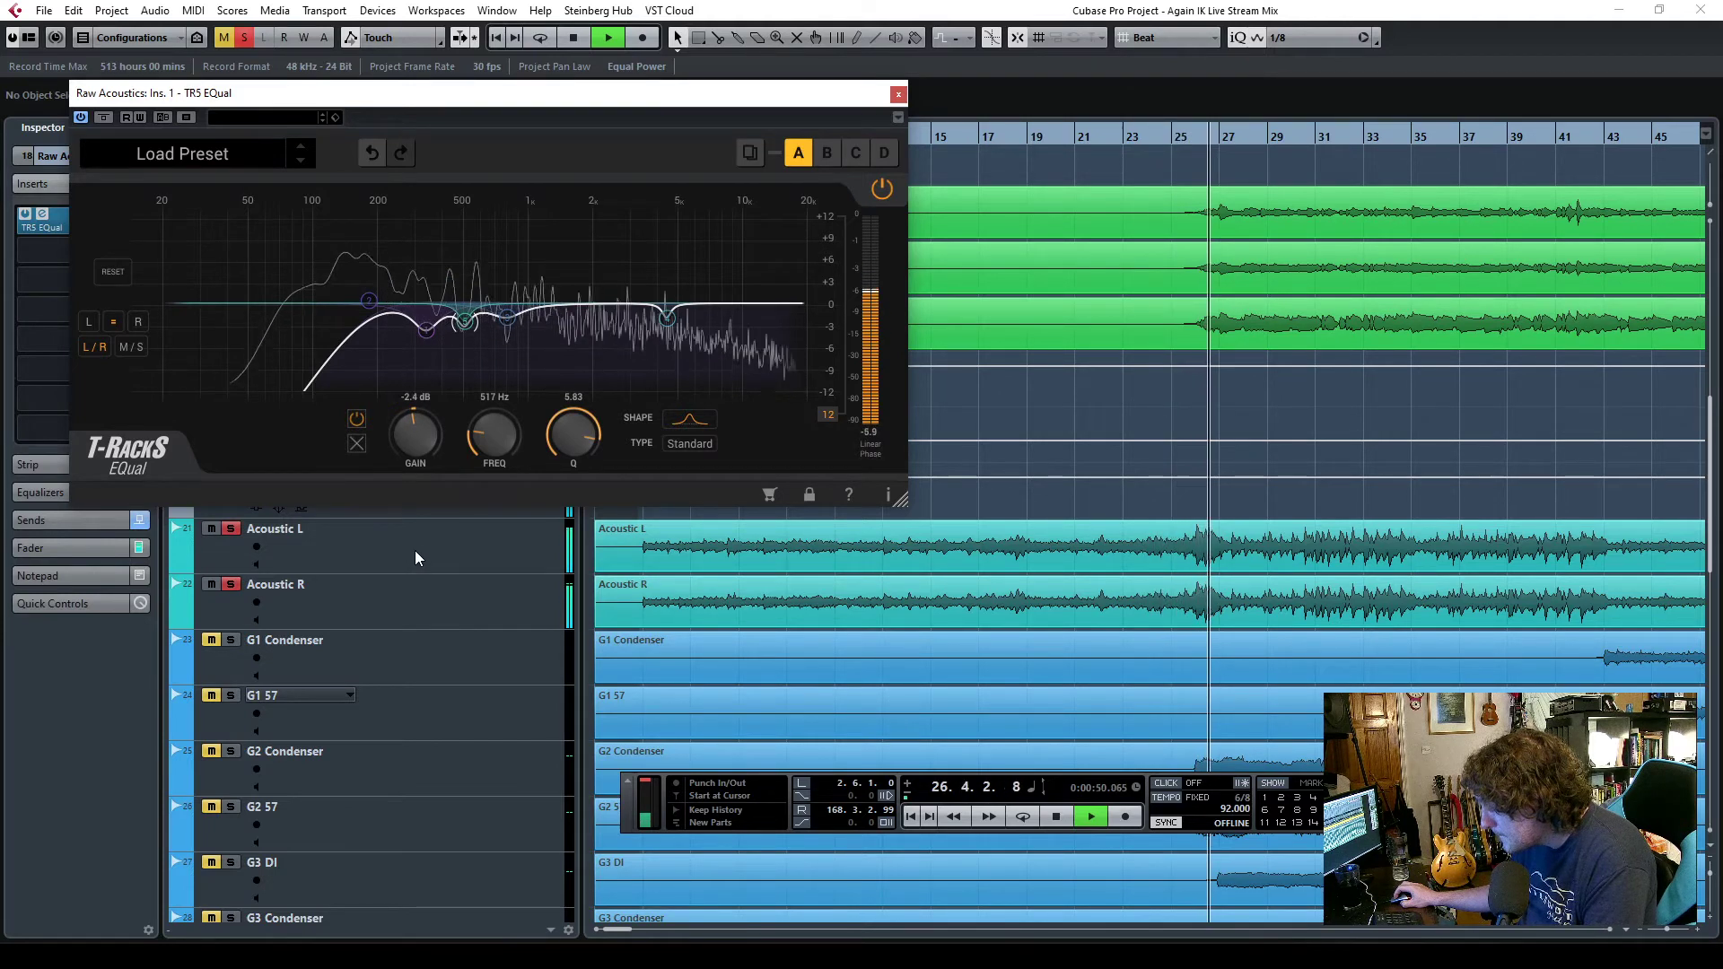
- Add a 1.4 dB boost at 1.95 kHz with a Q of 1.00 to the Raw Acoustics EQ and close the plug-in
{"action": "left_click", "coordinate": [552, 310]}
{"action": "left_click_drag", "start_coordinate": [412, 424], "coordinate": [417, 380]}
{"action": "left_click_drag", "start_coordinate": [529, 263], "coordinate": [556, 264]}
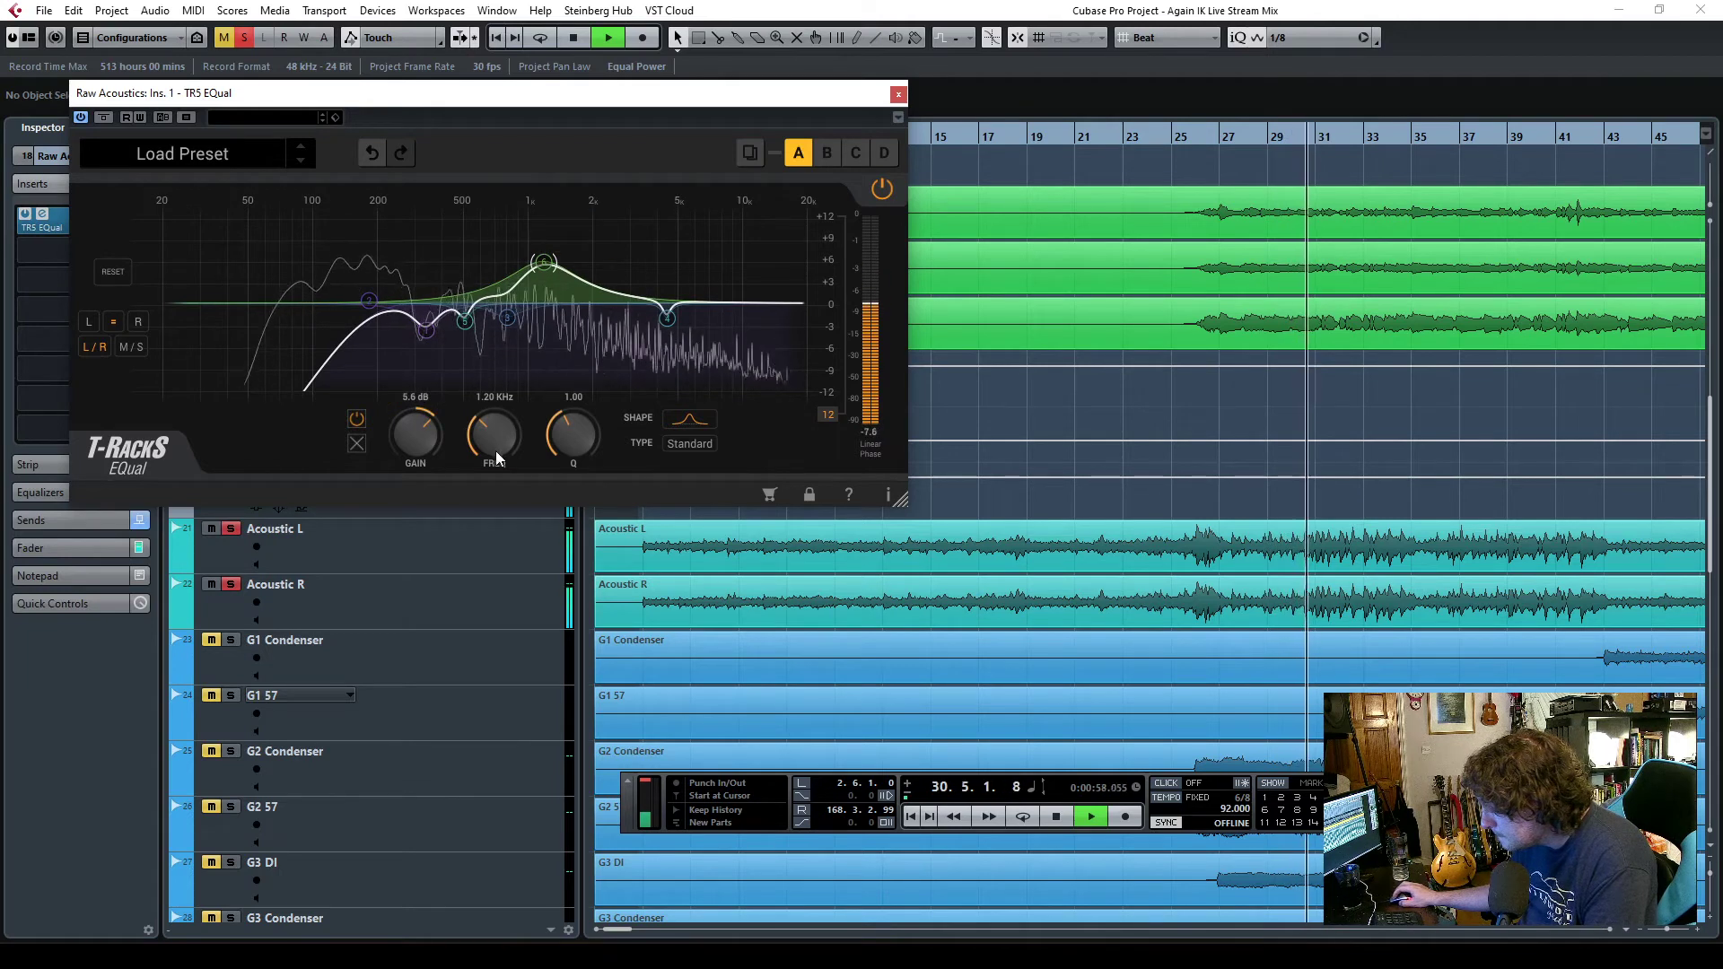
{"action": "left_click_drag", "start_coordinate": [486, 436], "coordinate": [411, 468]}
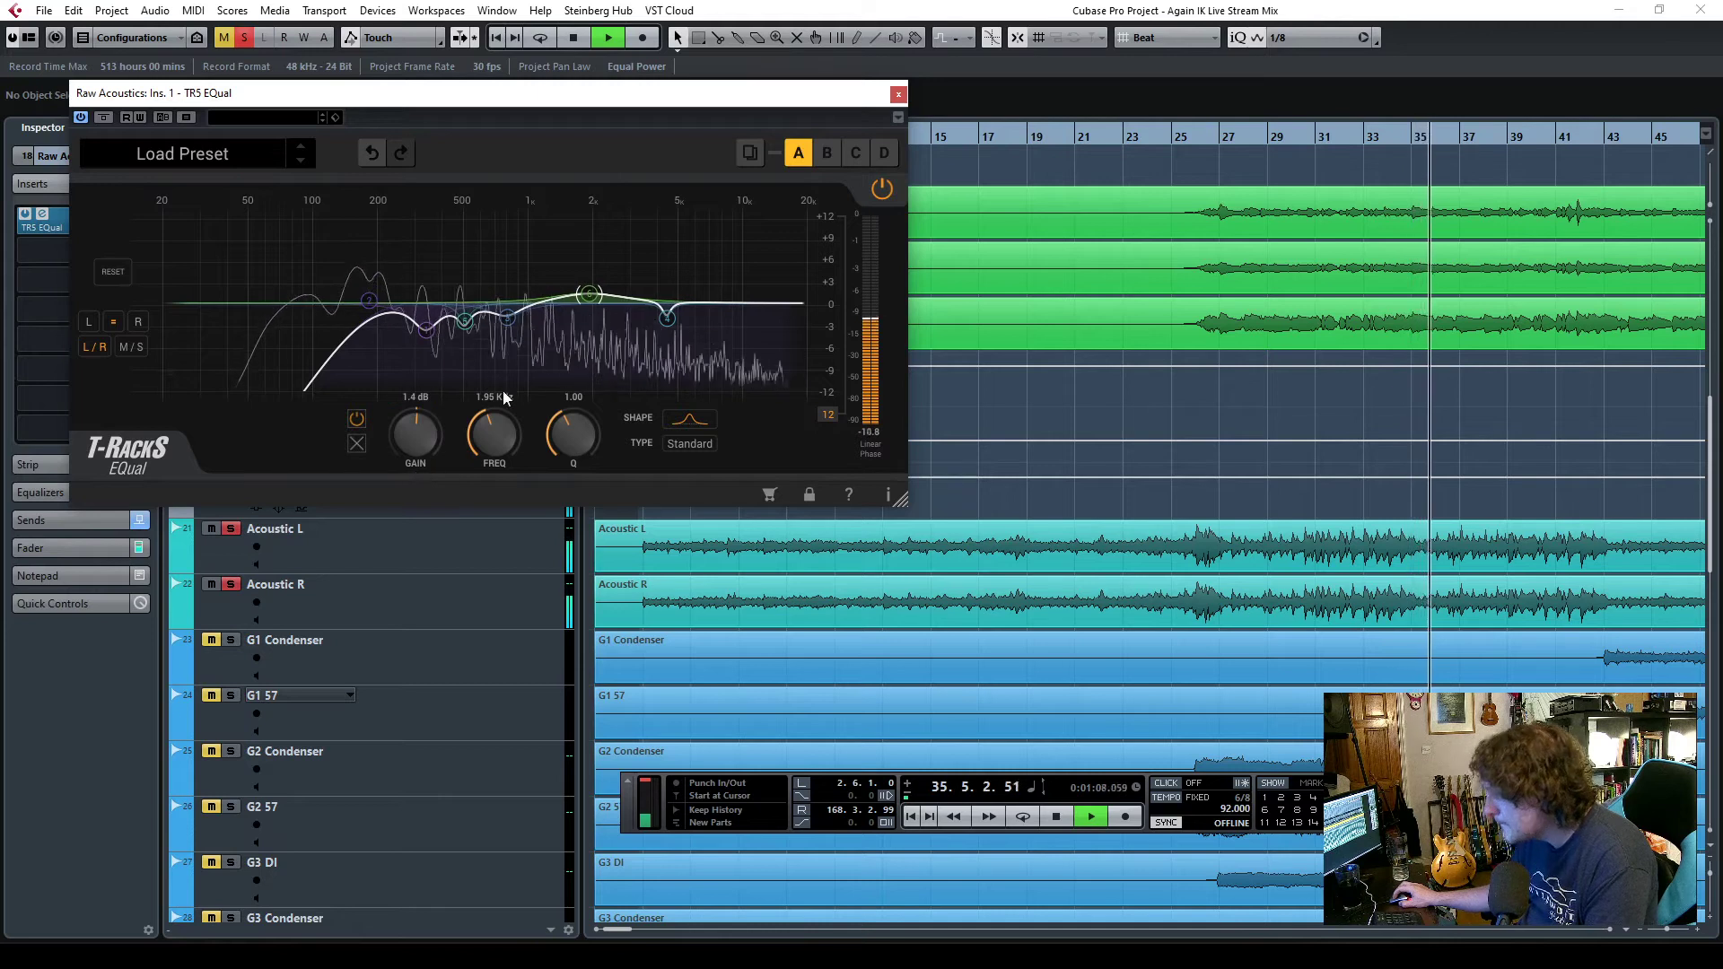
{"action": "left_click", "coordinate": [898, 95]}
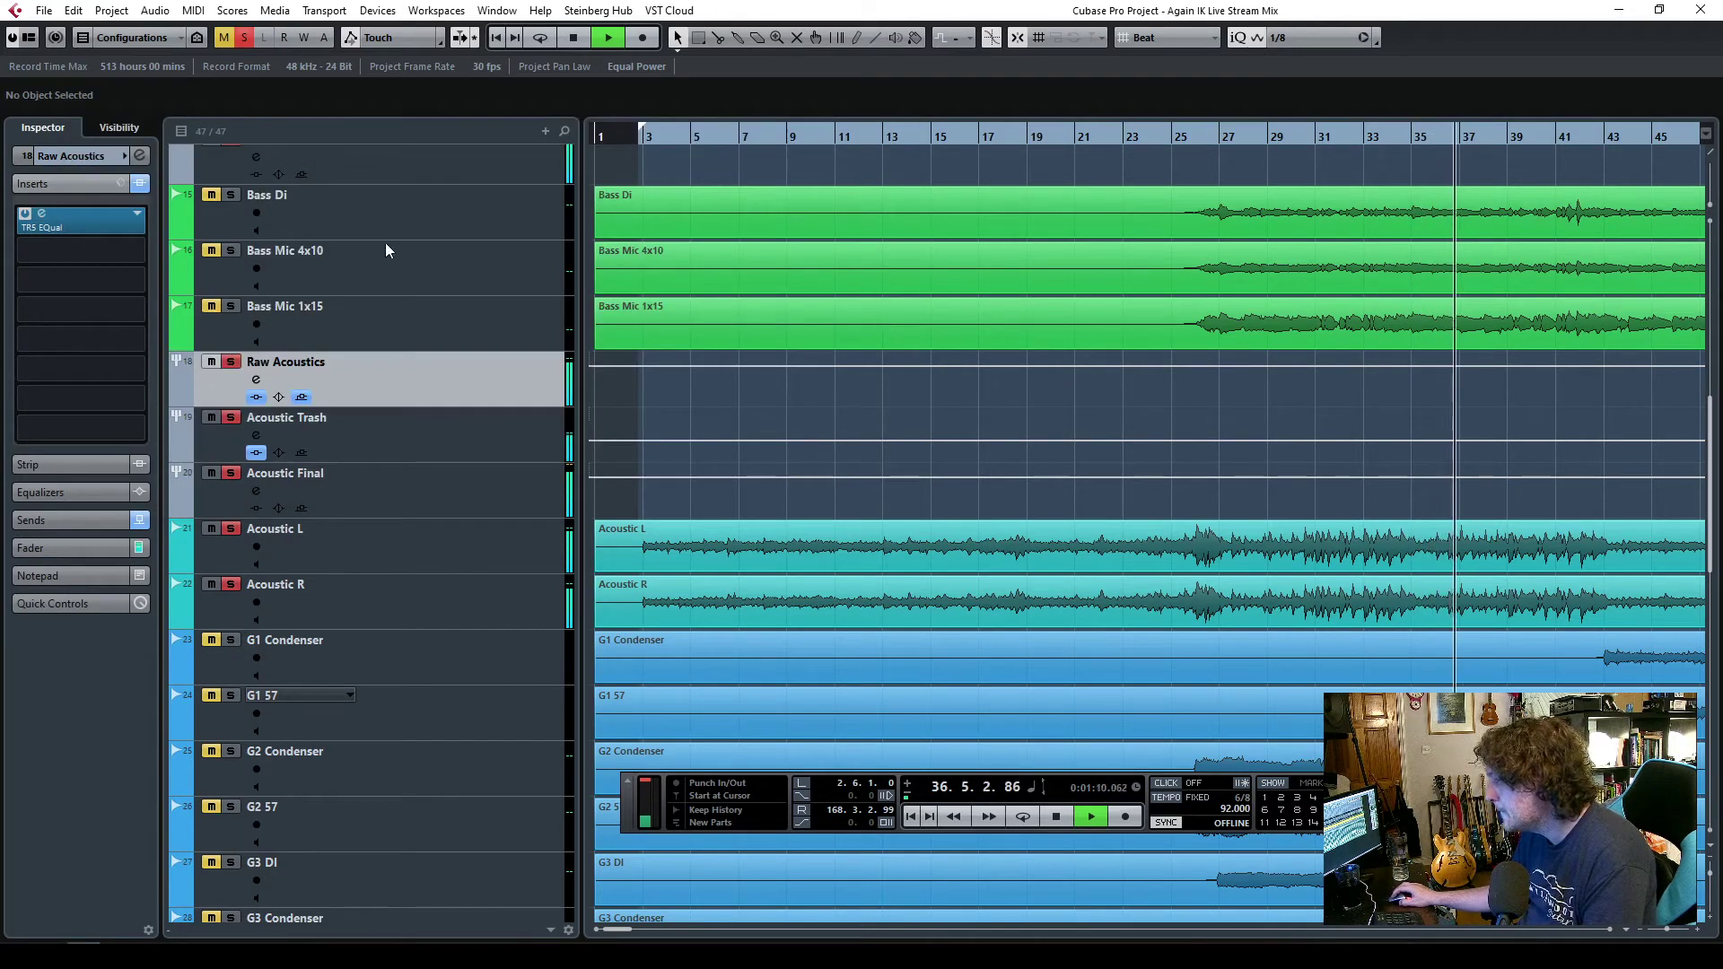
- Load TR5 Quad Limiter into the third insert slot of the Acoustic Final channel
{"action": "left_click", "coordinate": [428, 492]}
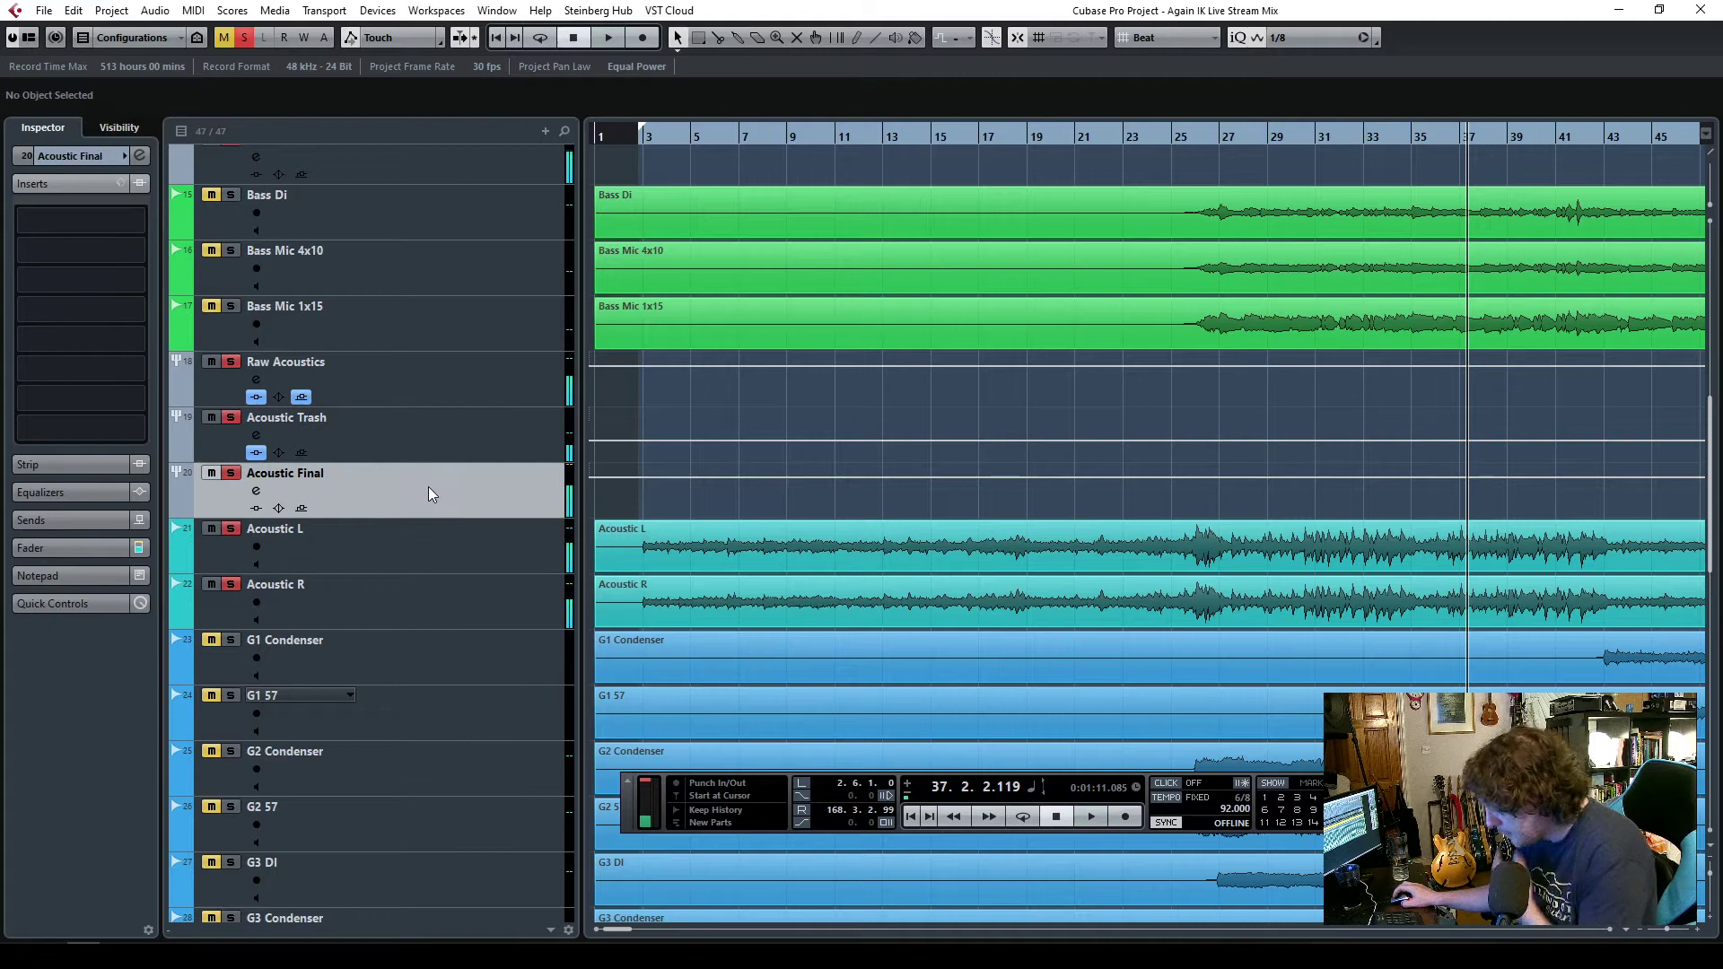
{"action": "left_click", "coordinate": [125, 279]}
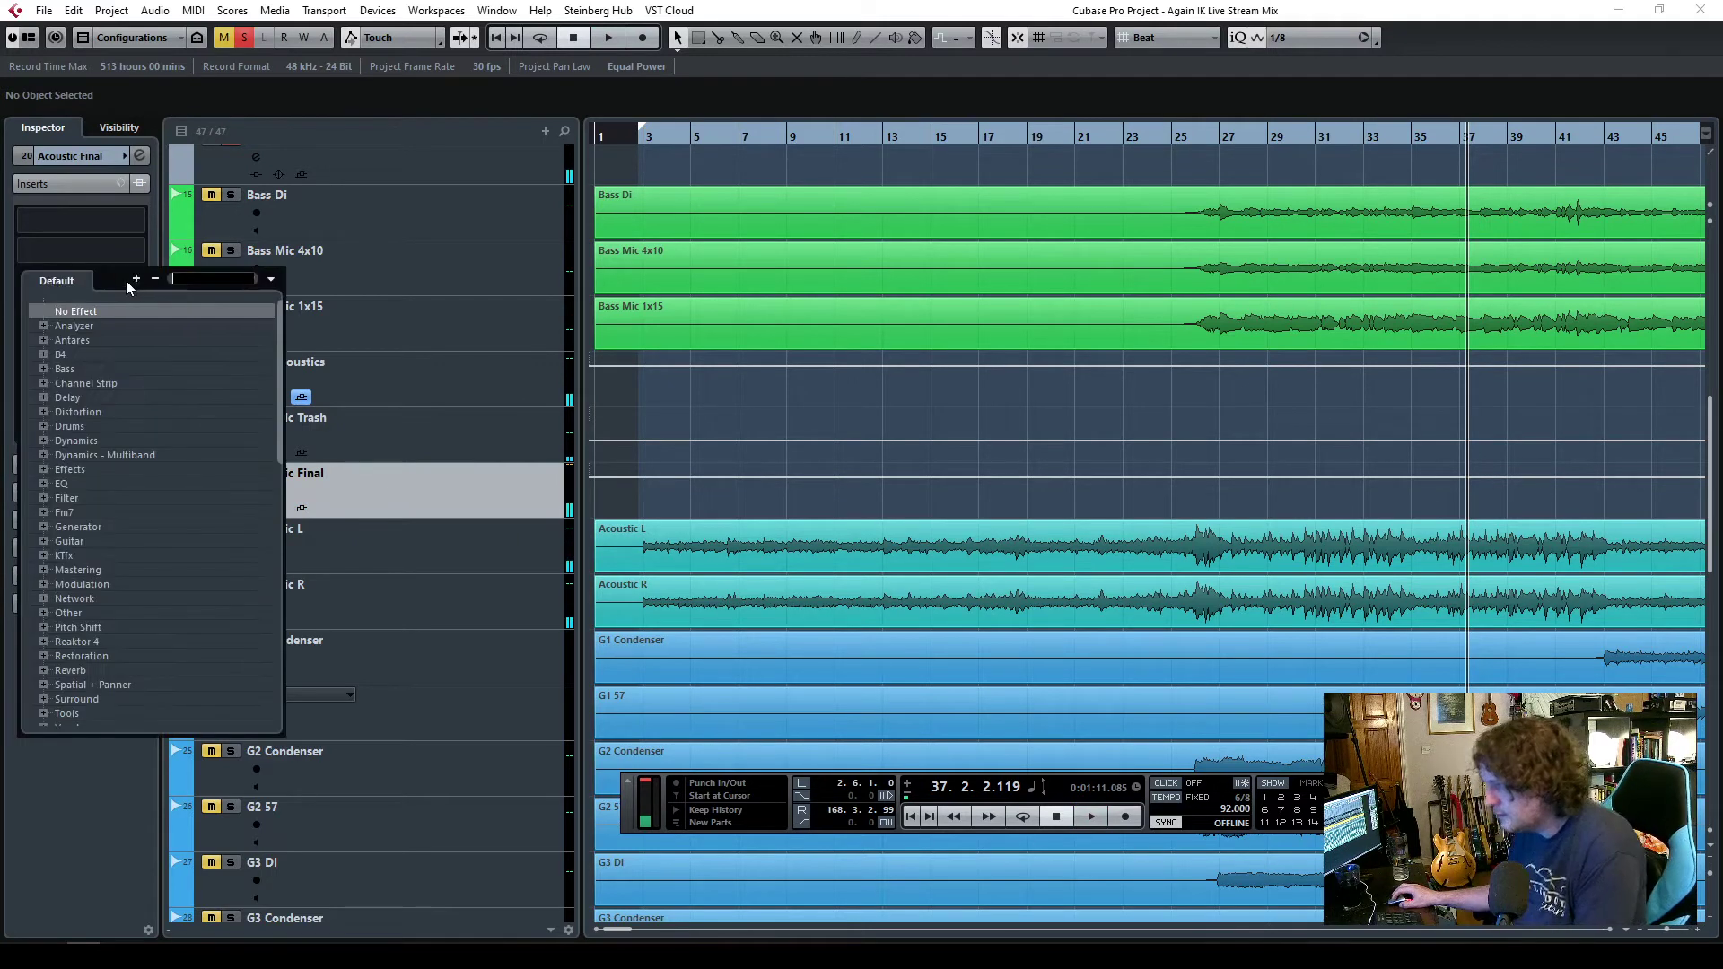
{"action": "type", "text": "tr5"}
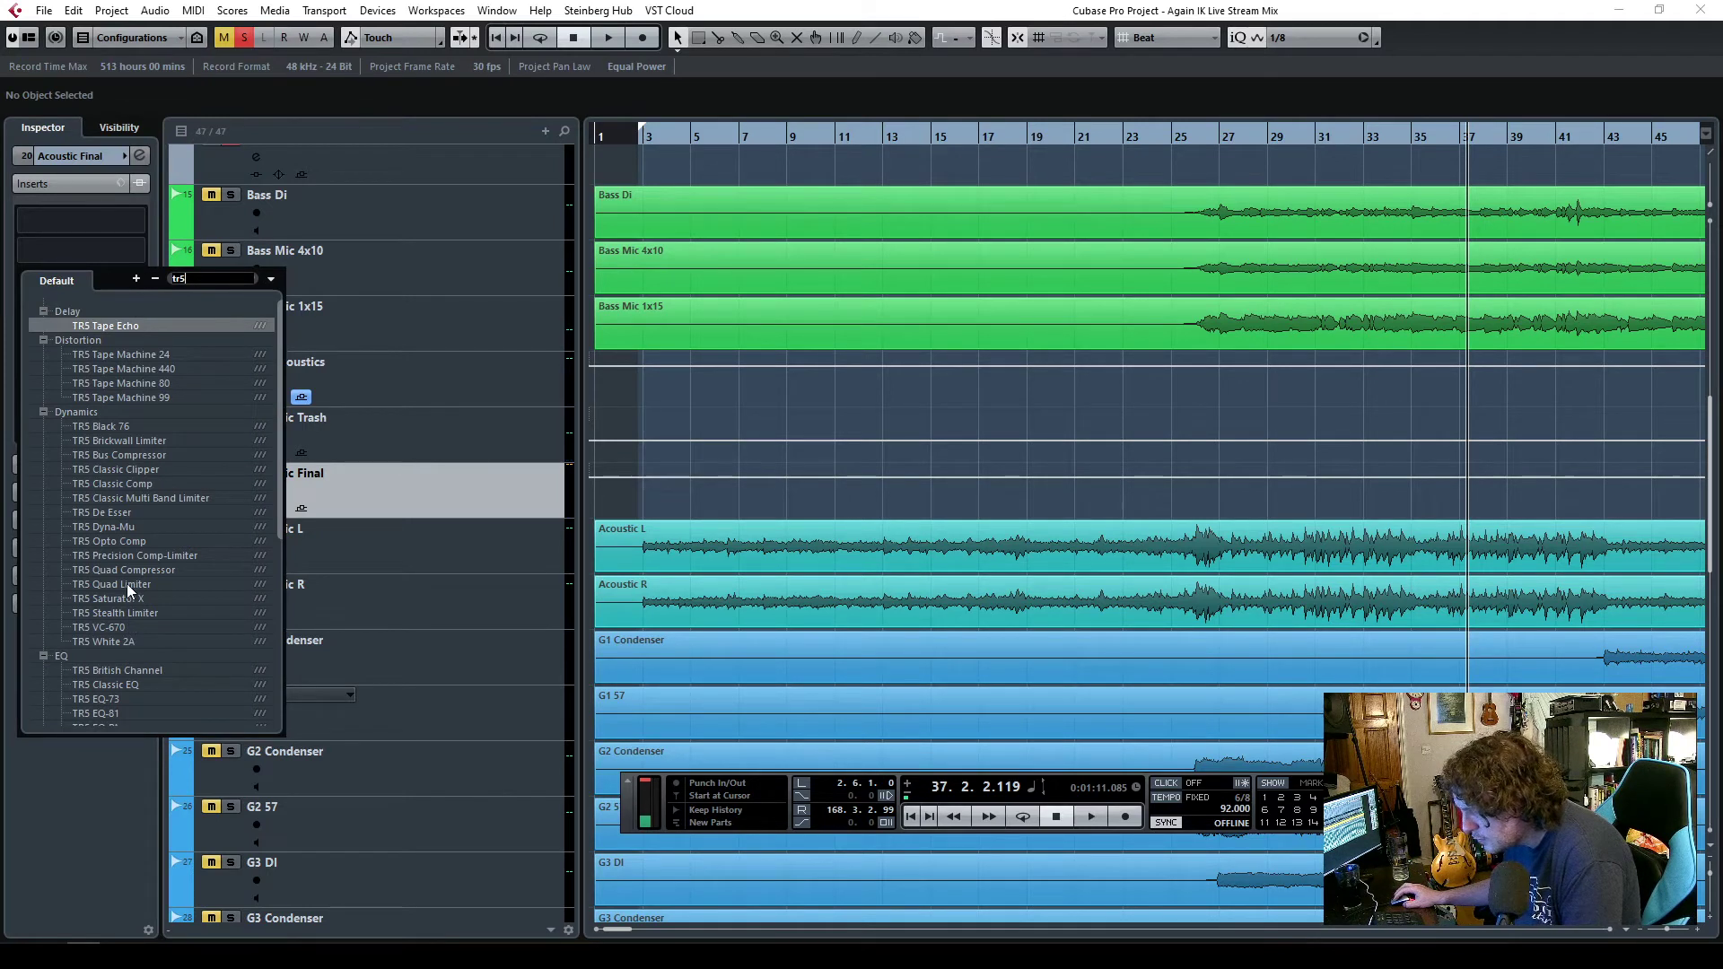
{"action": "key", "text": "Escape"}
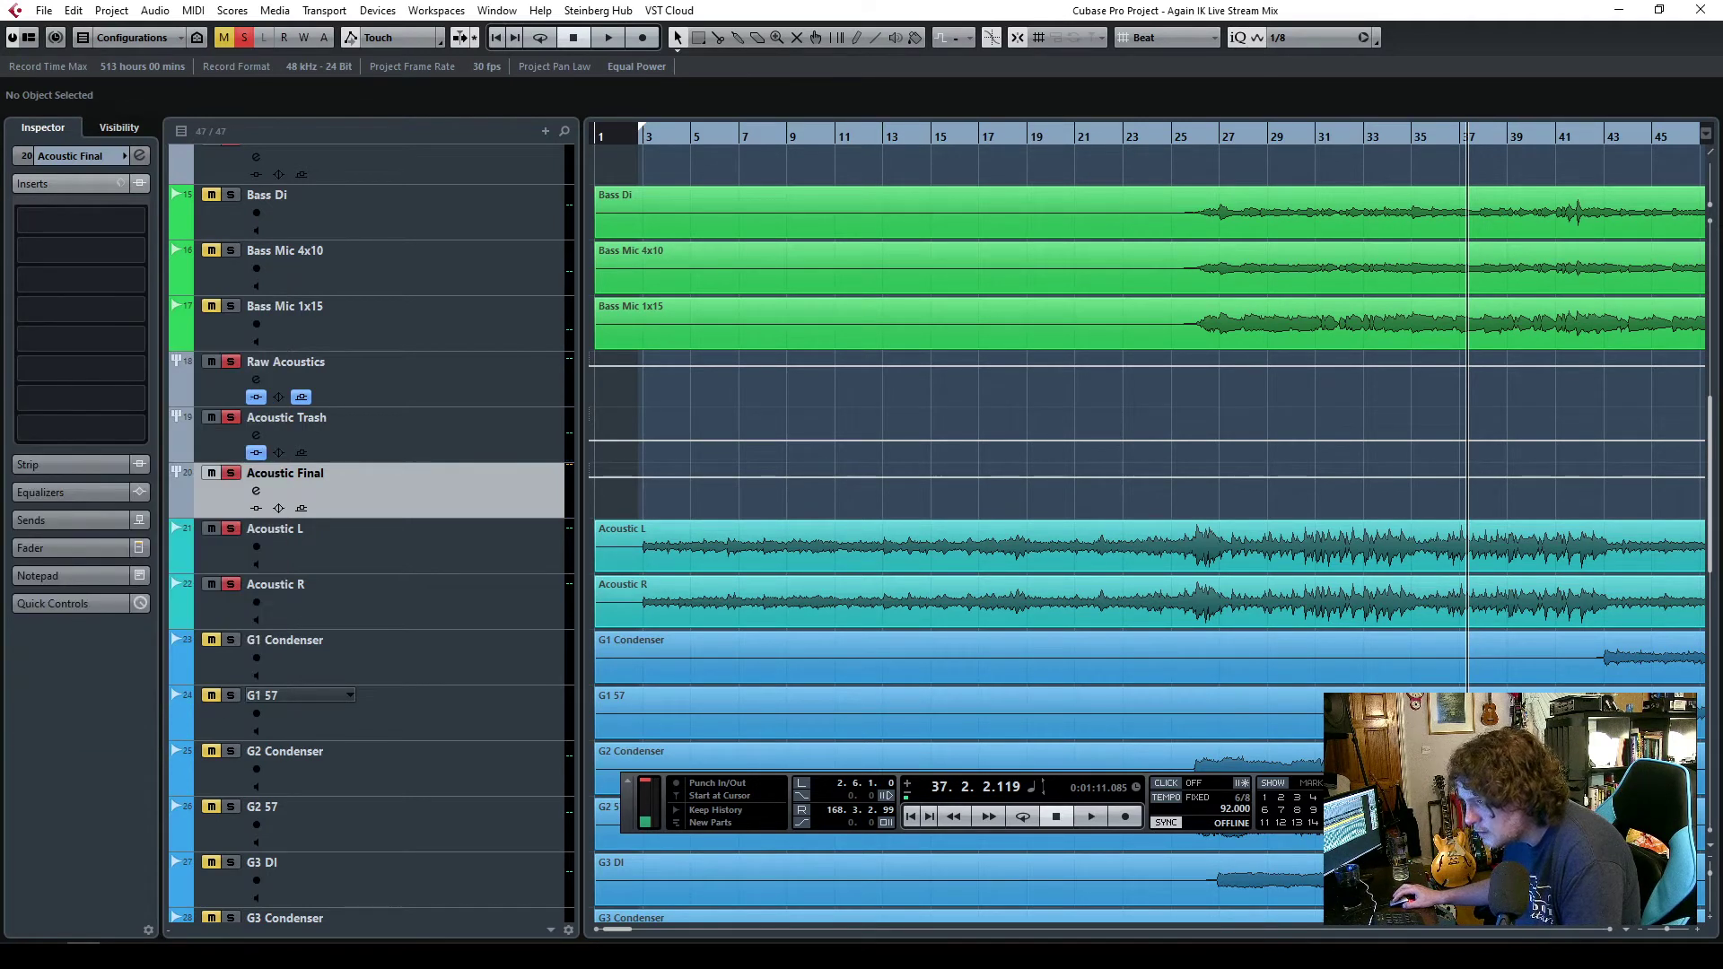
{"action": "left_click_drag", "start_coordinate": [540, 185], "coordinate": [750, 417]}
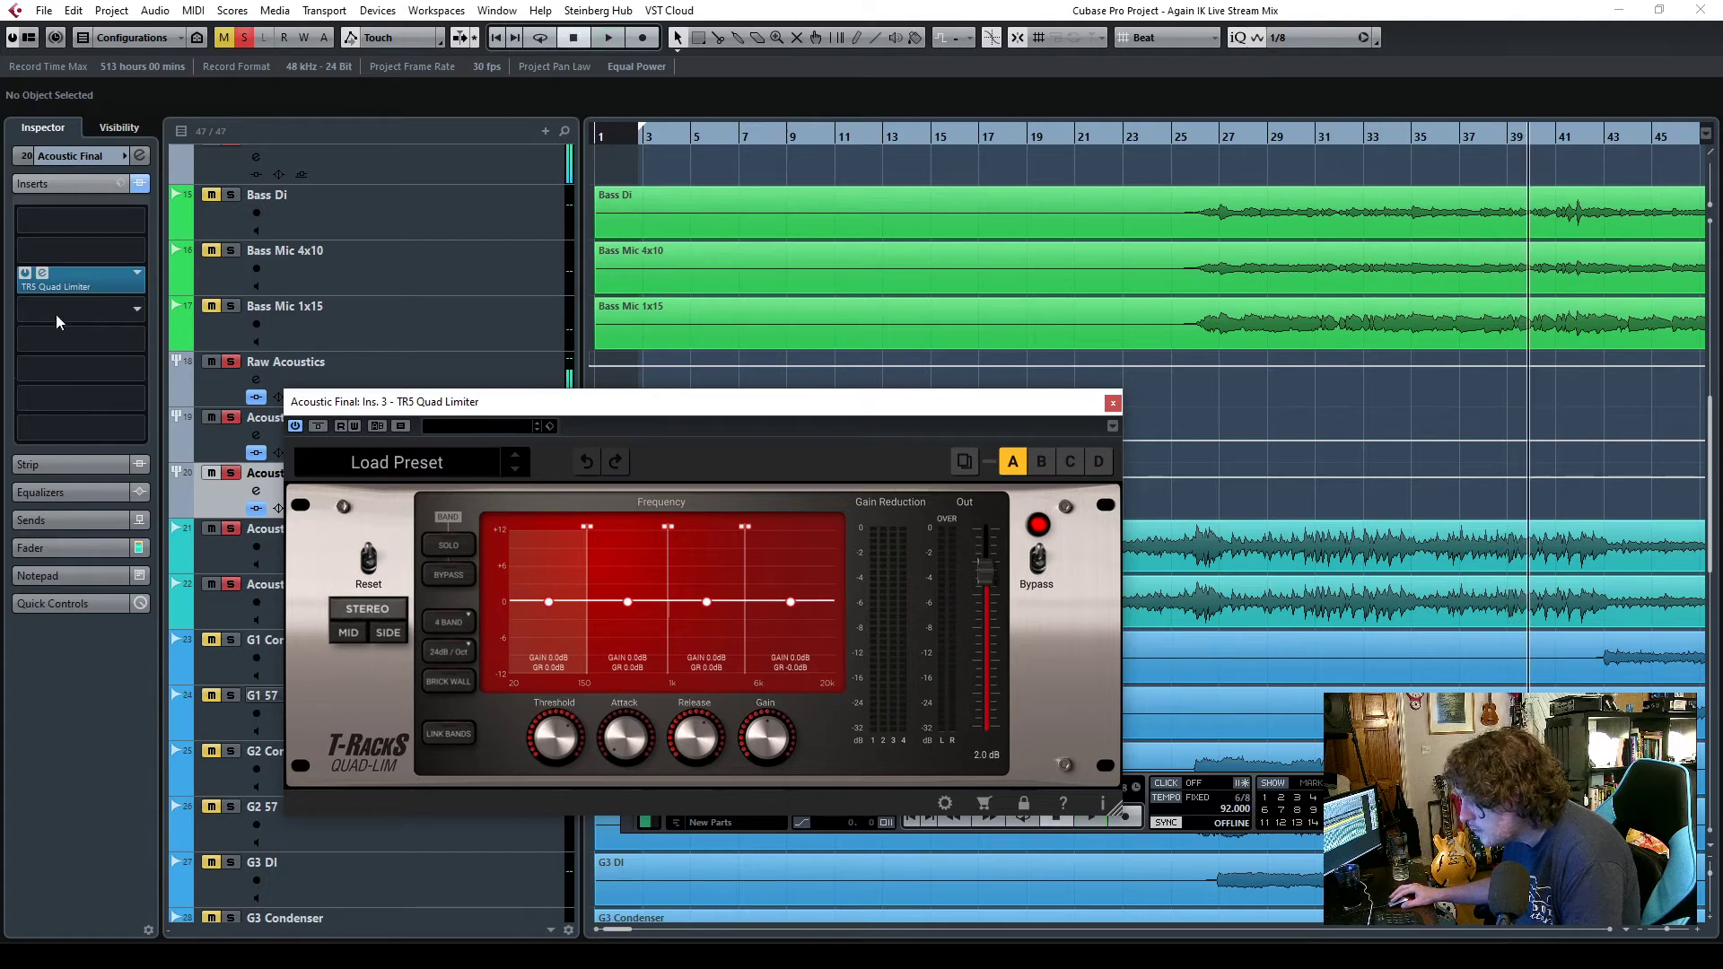
- Replace the limiter in Acoustic Final's third insert slot with TR5 Bus Compressor
{"action": "left_click", "coordinate": [134, 279]}
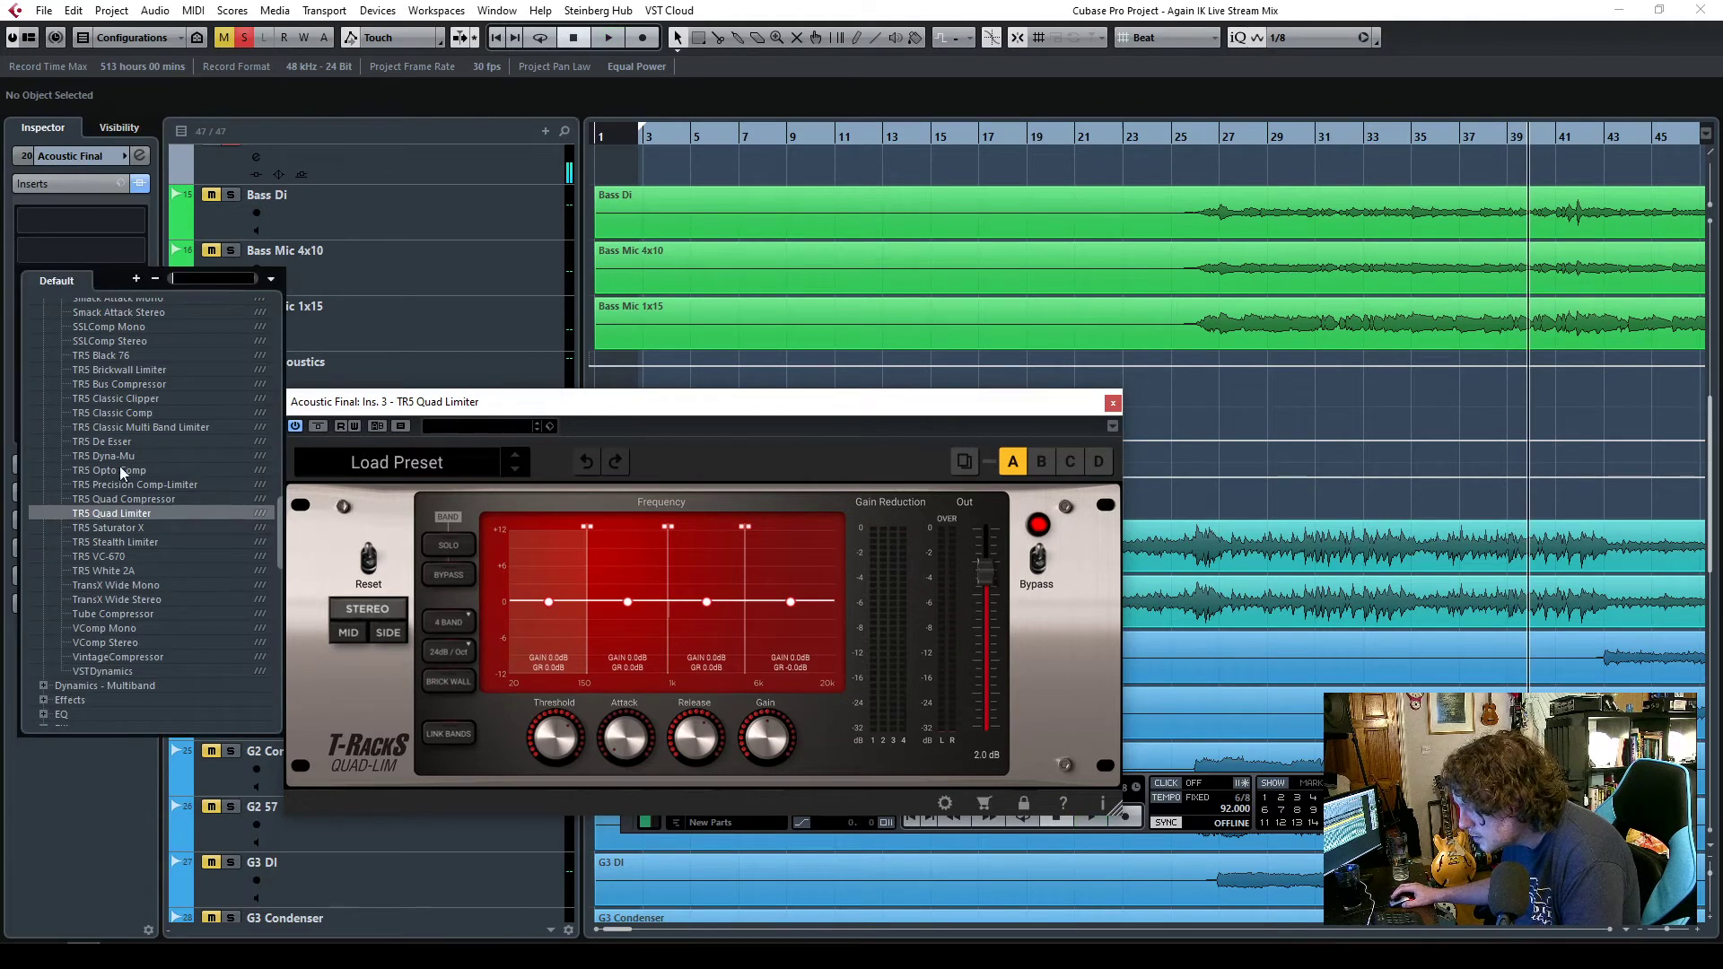
{"action": "type", "text": "tr5"}
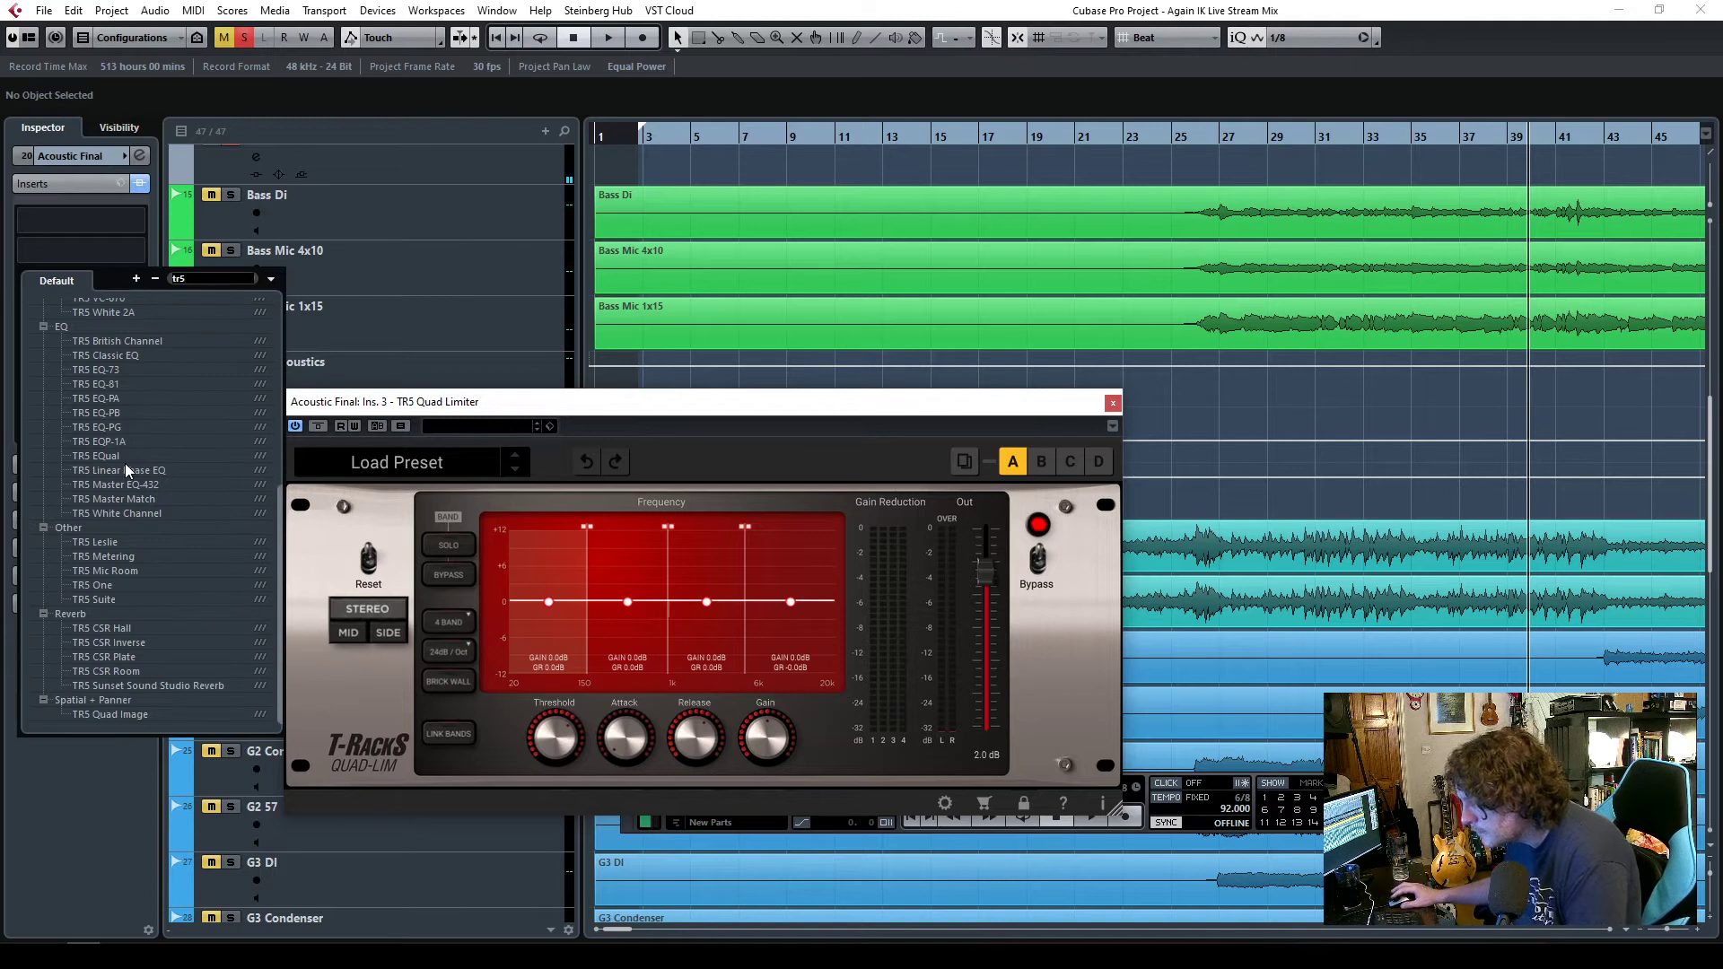
{"action": "scroll", "coordinate": [106, 599], "scroll_direction": "up", "scroll_amount": 8}
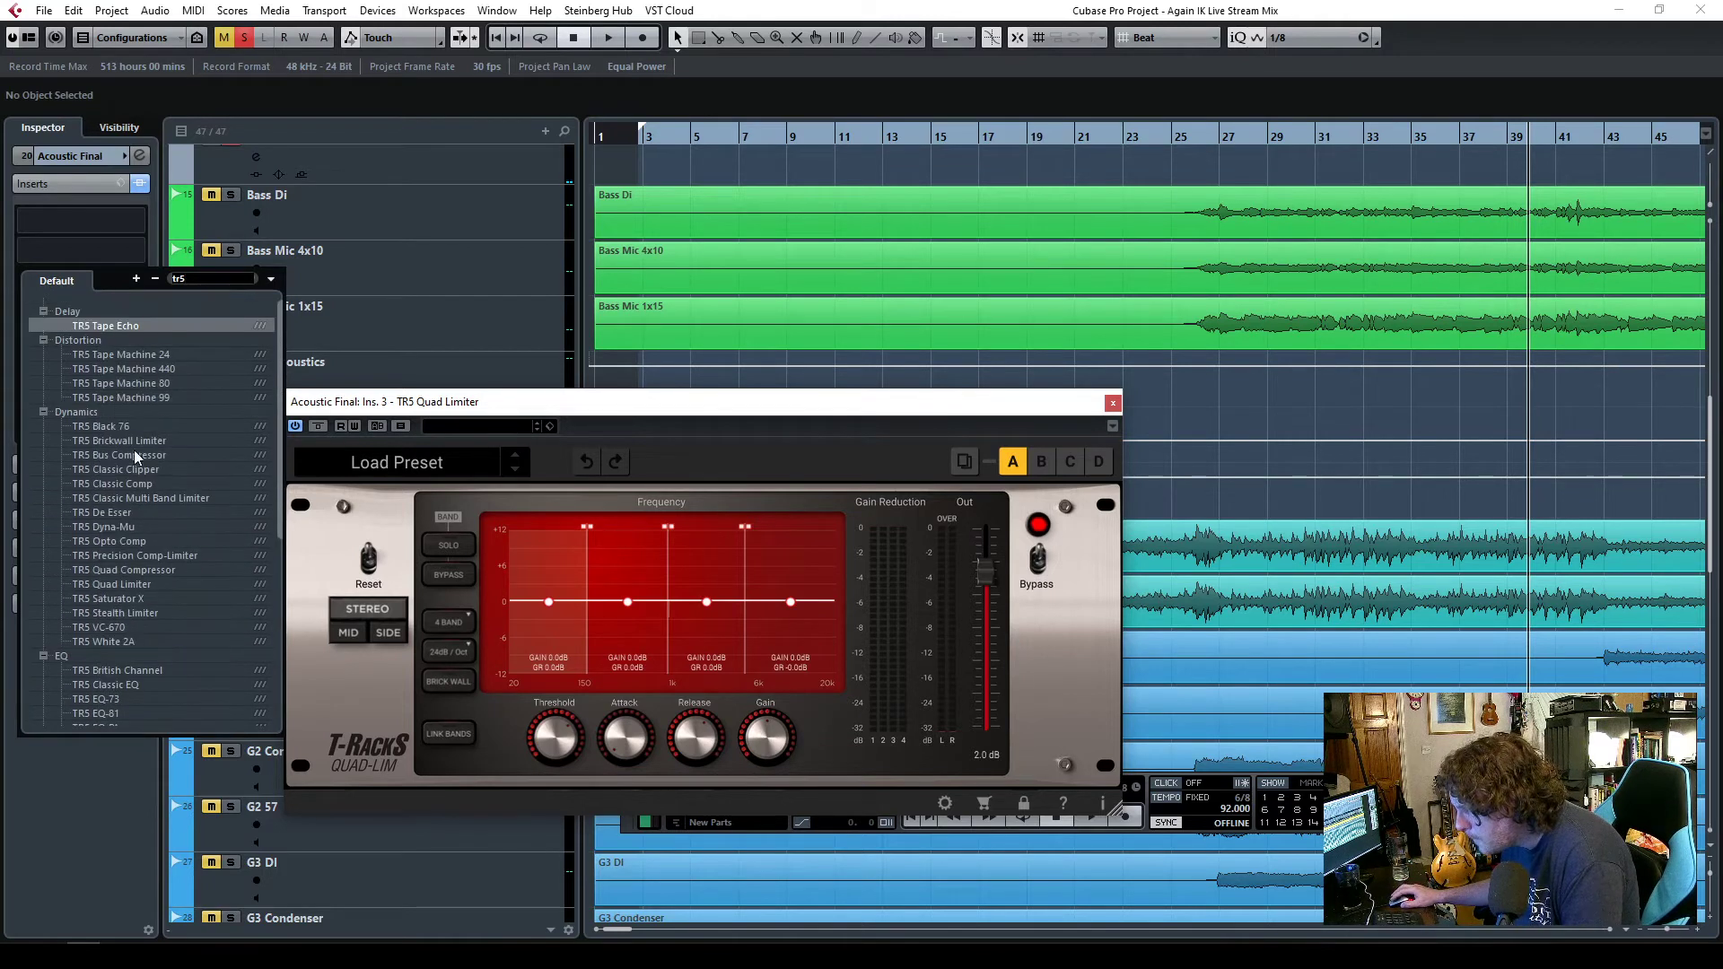
{"action": "left_click", "coordinate": [138, 455]}
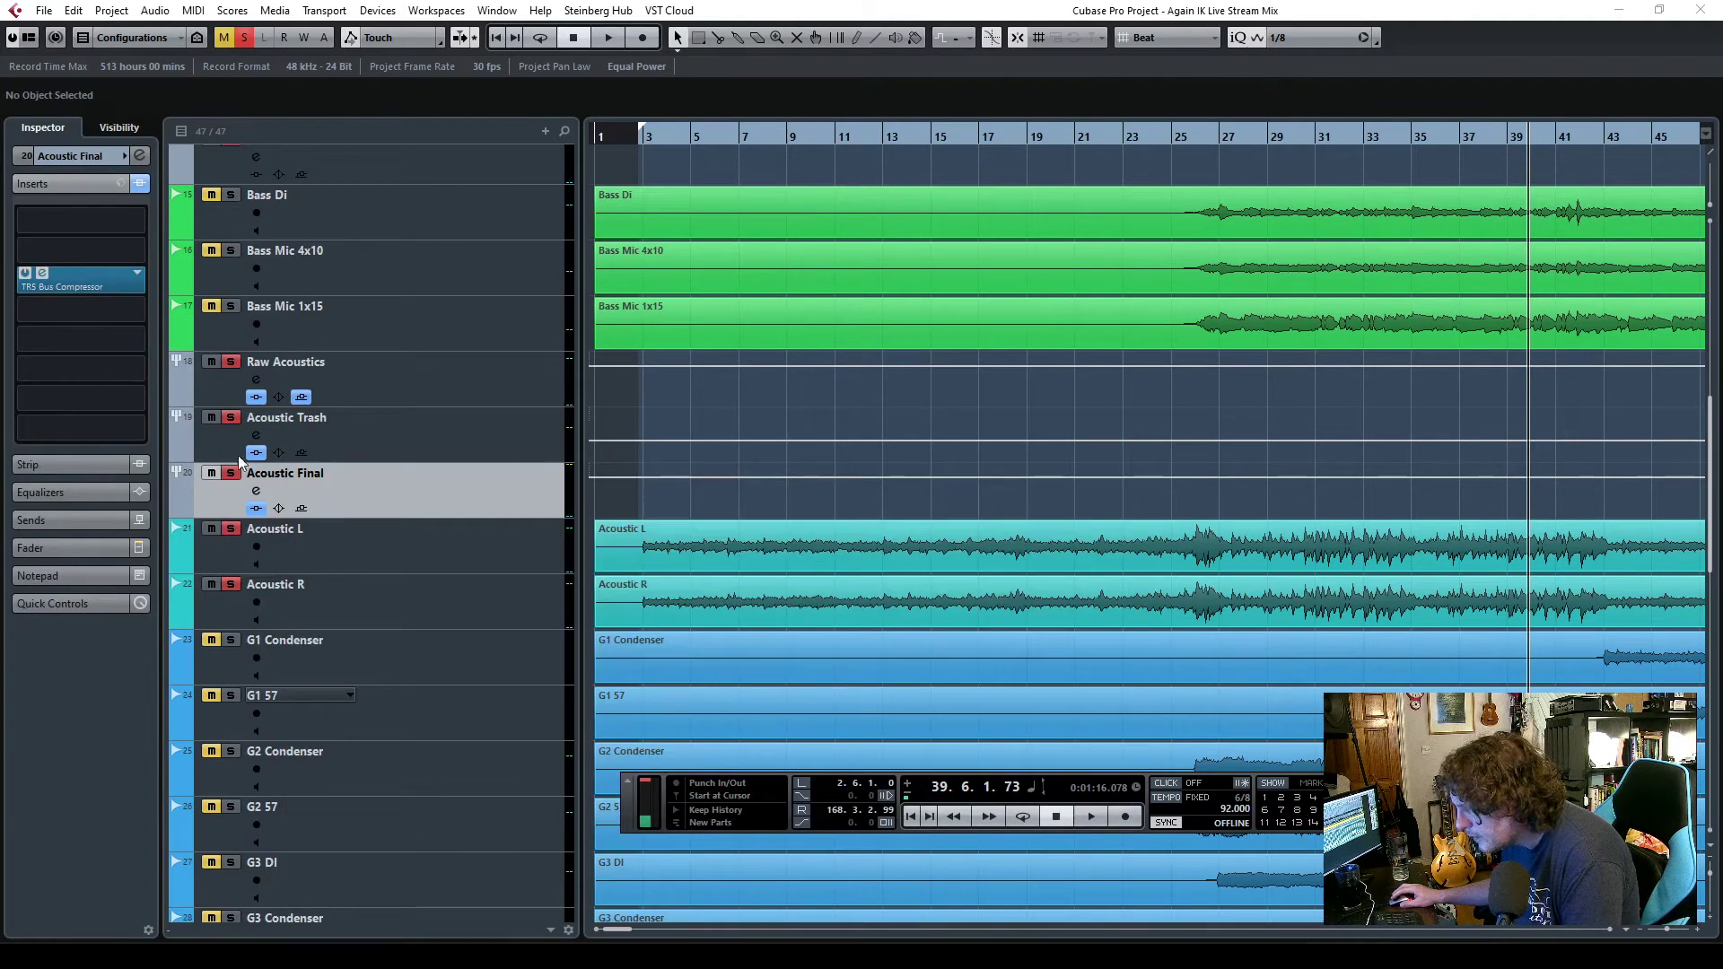
{"action": "left_click_drag", "start_coordinate": [996, 238], "coordinate": [872, 212]}
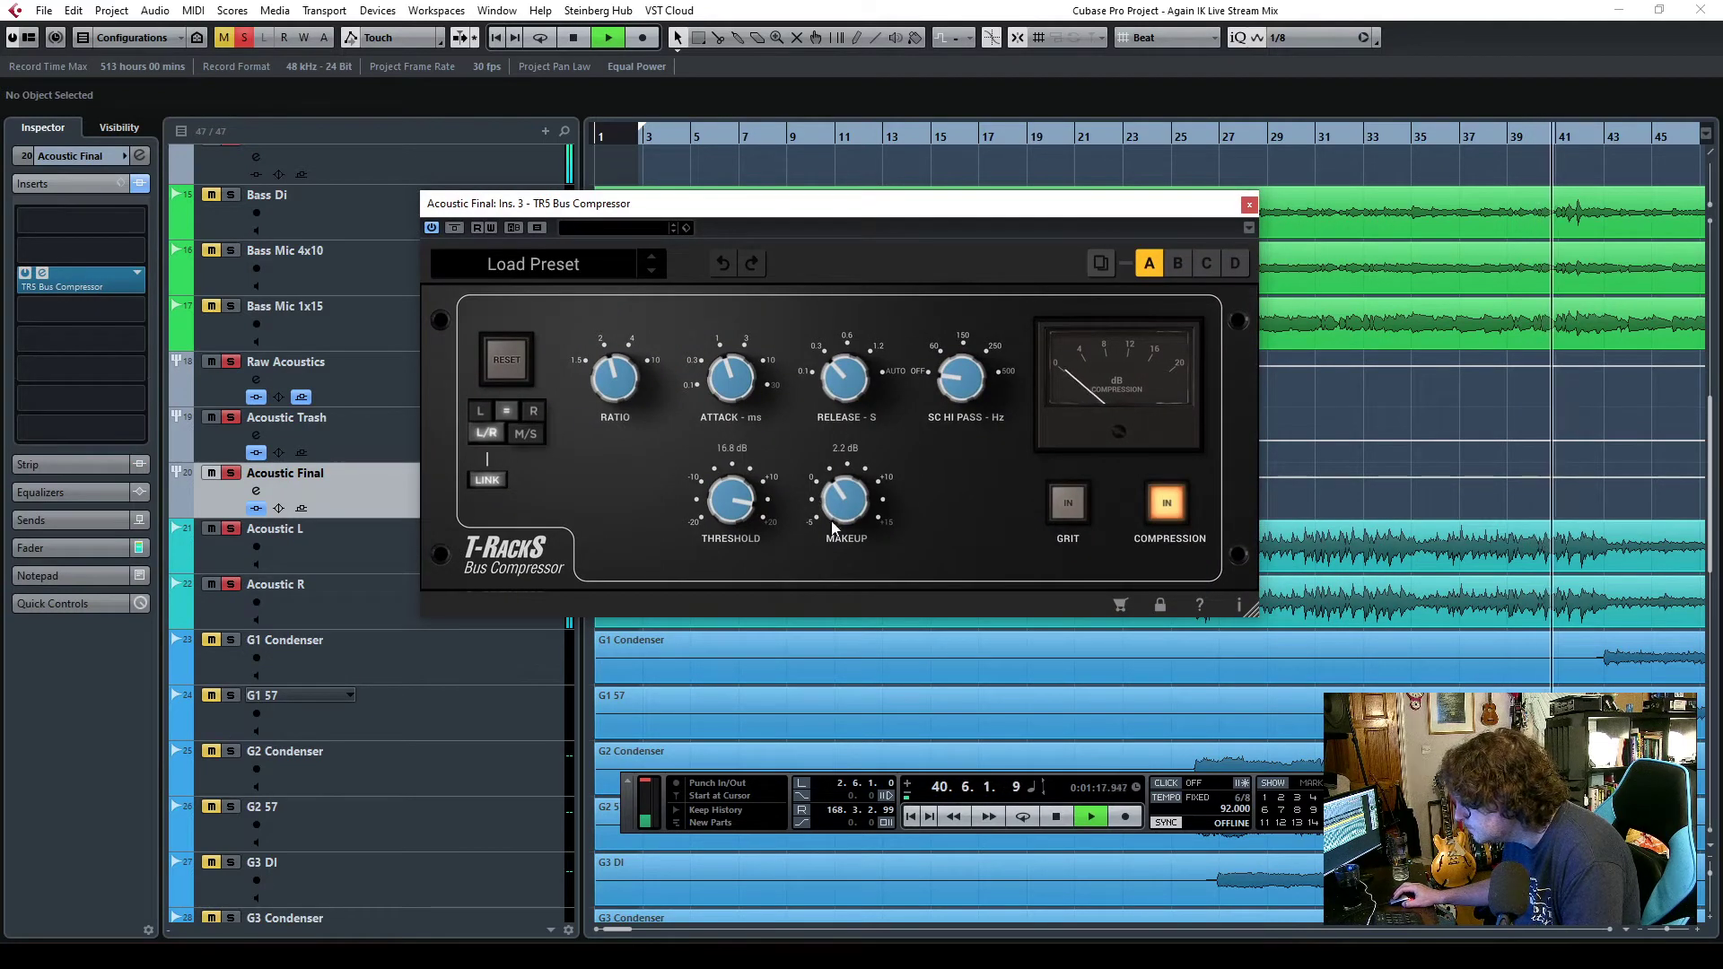
- Set the bus compressor's threshold to 10.4 dB, audition it on earlier parts of the song, and close the plug-in
{"action": "left_click_drag", "start_coordinate": [731, 507], "coordinate": [732, 529]}
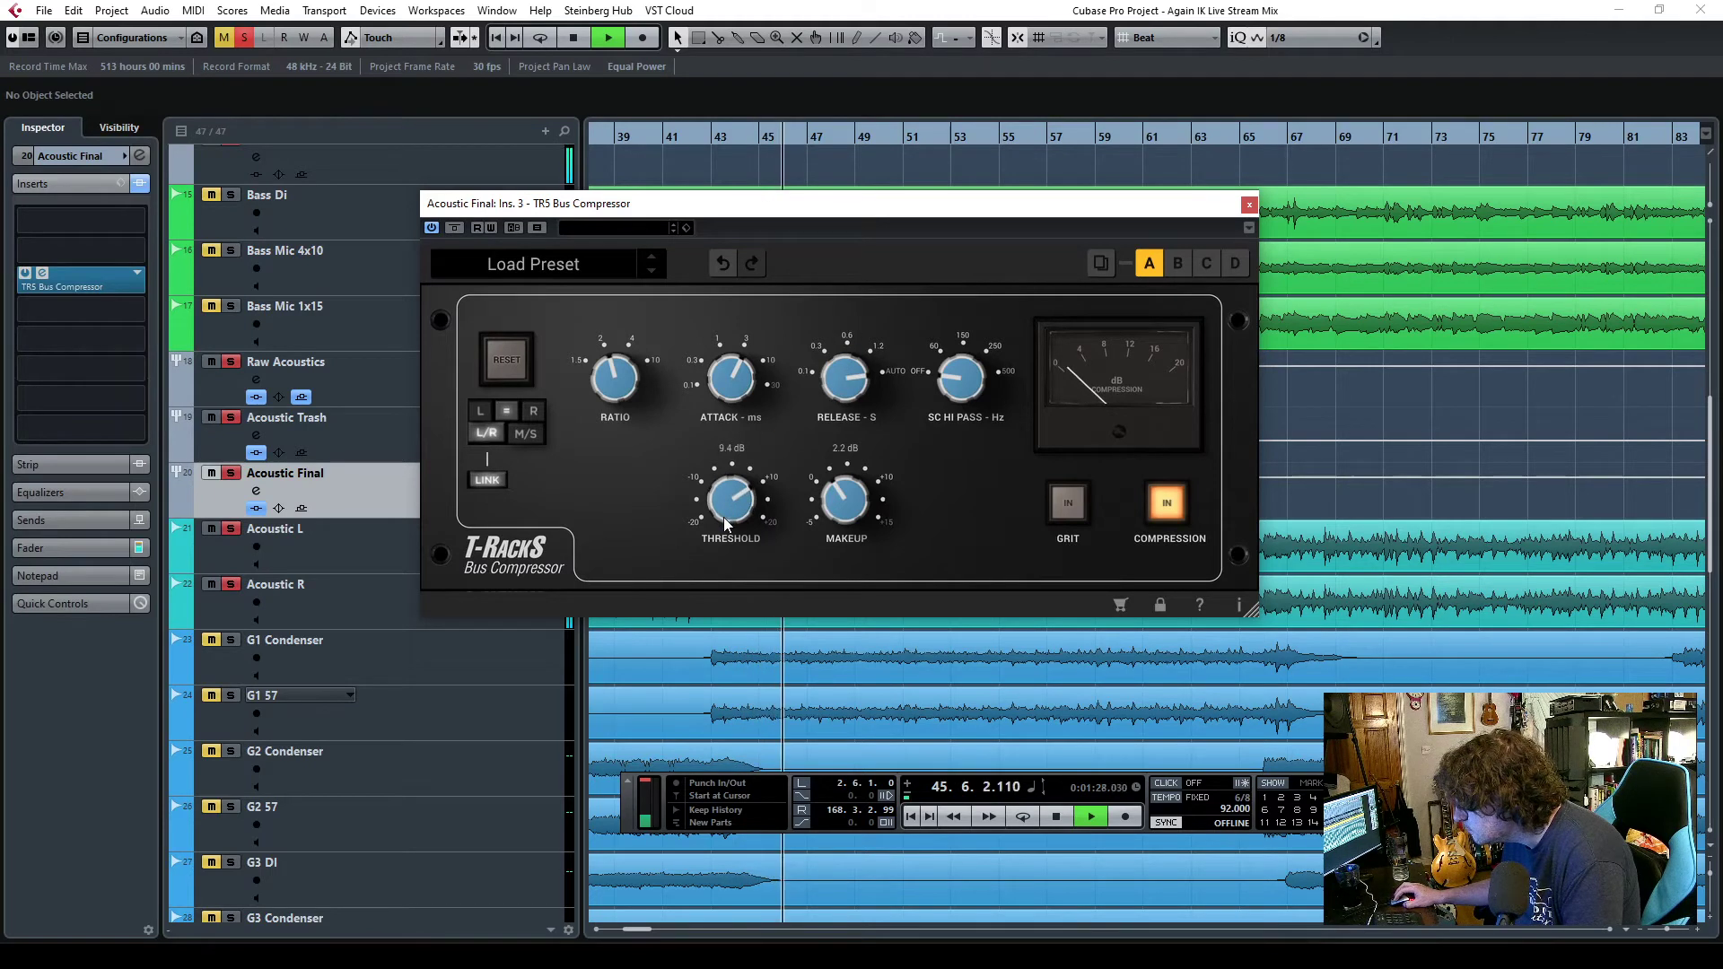
{"action": "left_click_drag", "start_coordinate": [1059, 212], "coordinate": [1373, 192]}
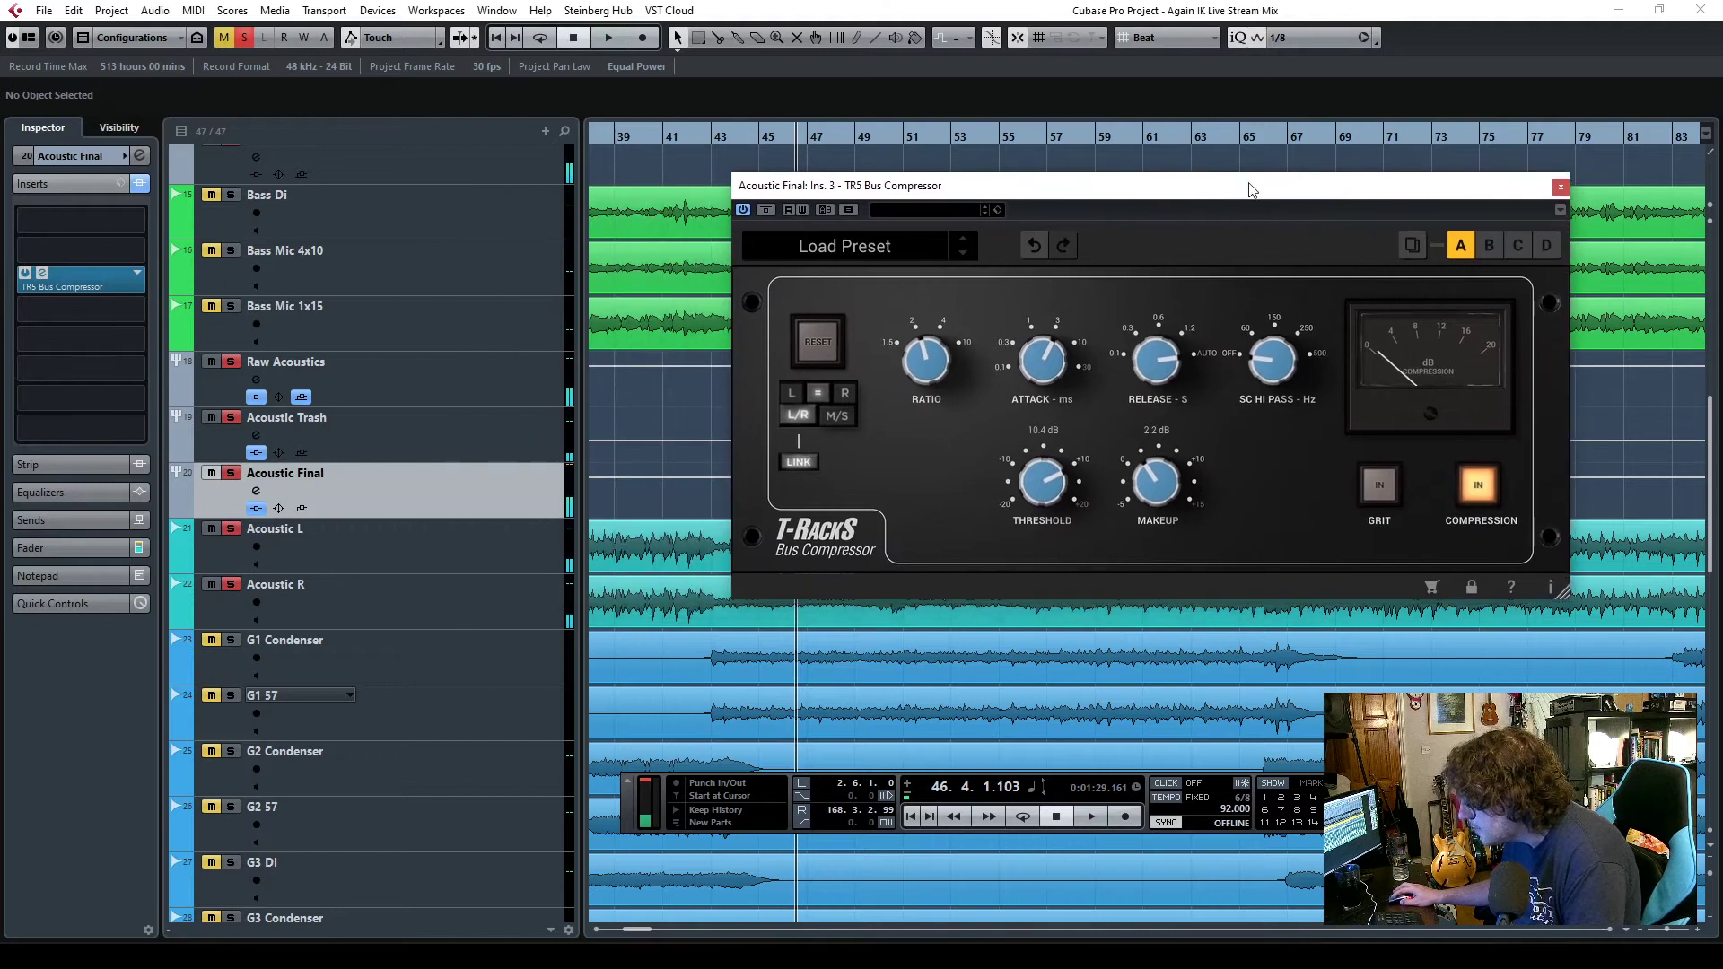
{"action": "key", "text": "Home"}
{"action": "left_click", "coordinate": [707, 142]}
{"action": "left_click_drag", "start_coordinate": [958, 185], "coordinate": [427, 181]}
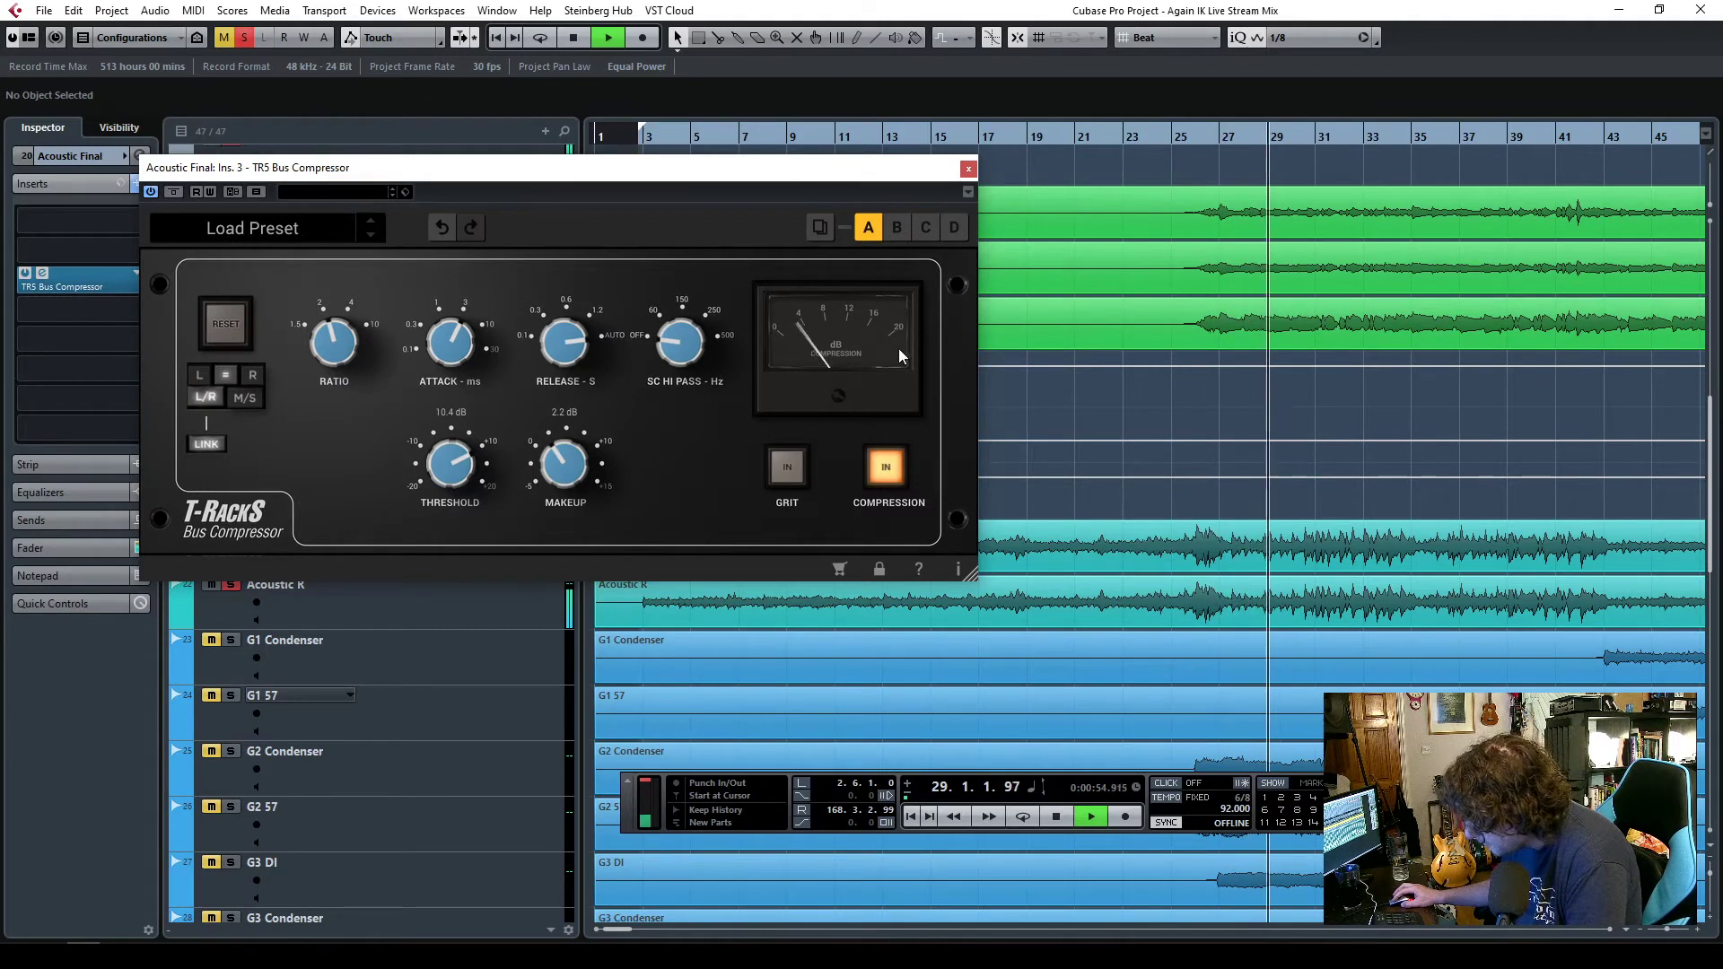
{"action": "left_click", "coordinate": [1052, 136]}
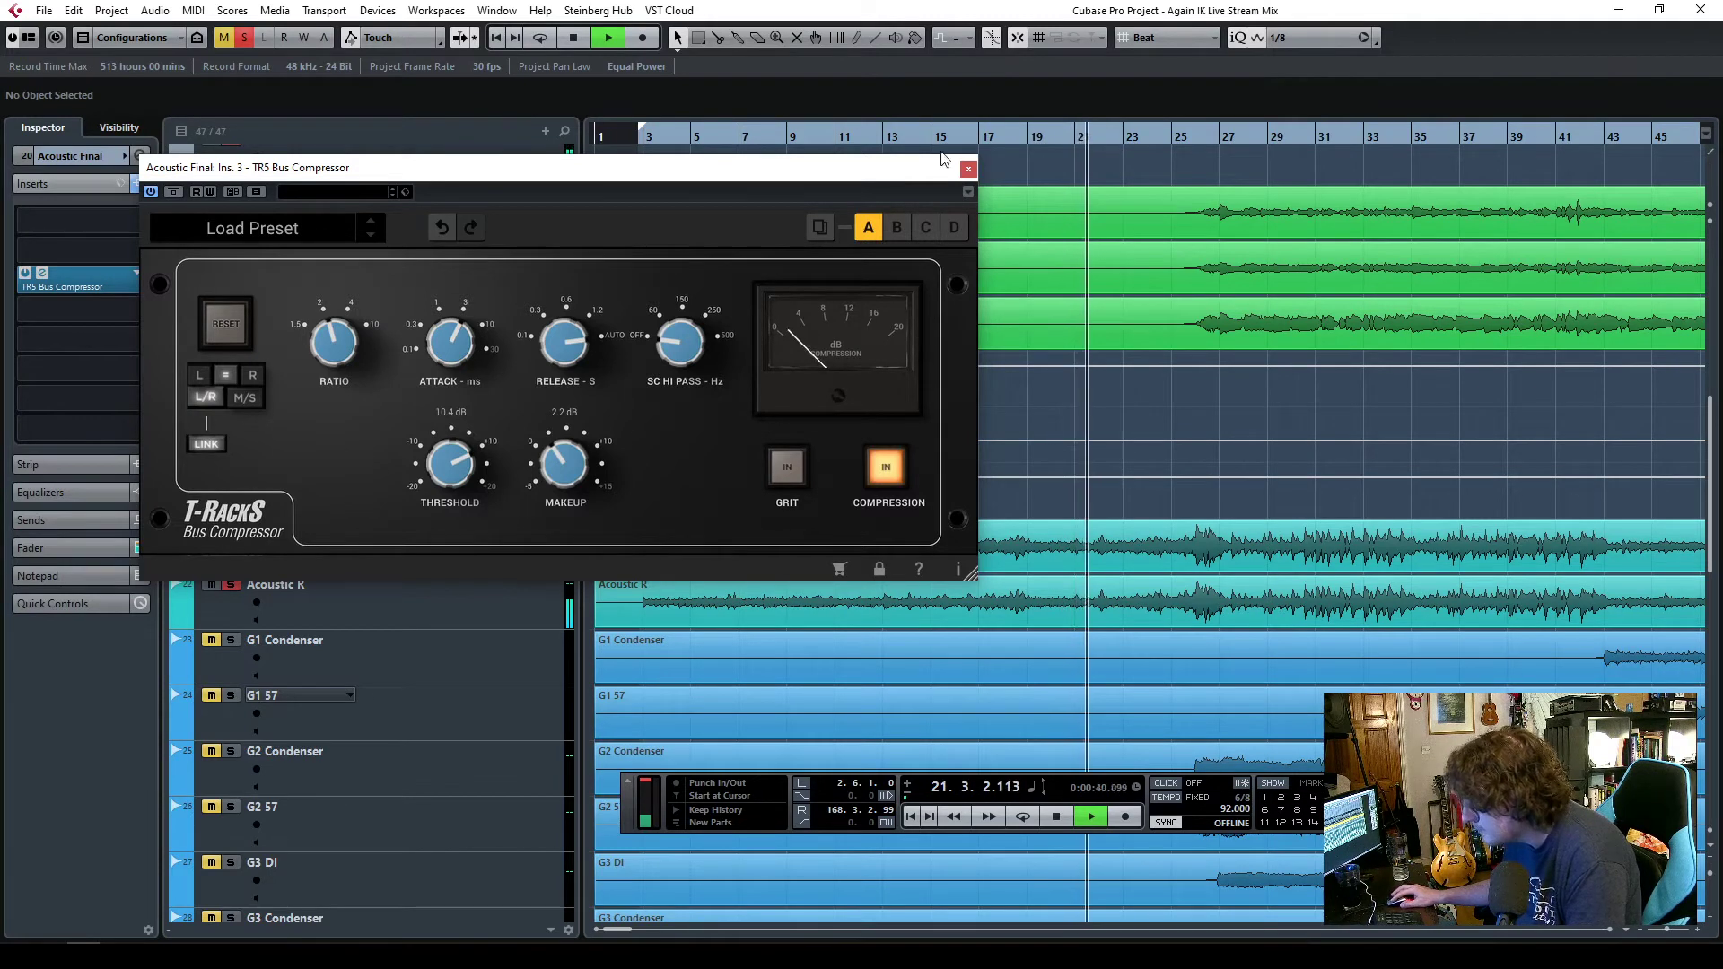
{"action": "key", "text": "Escape"}
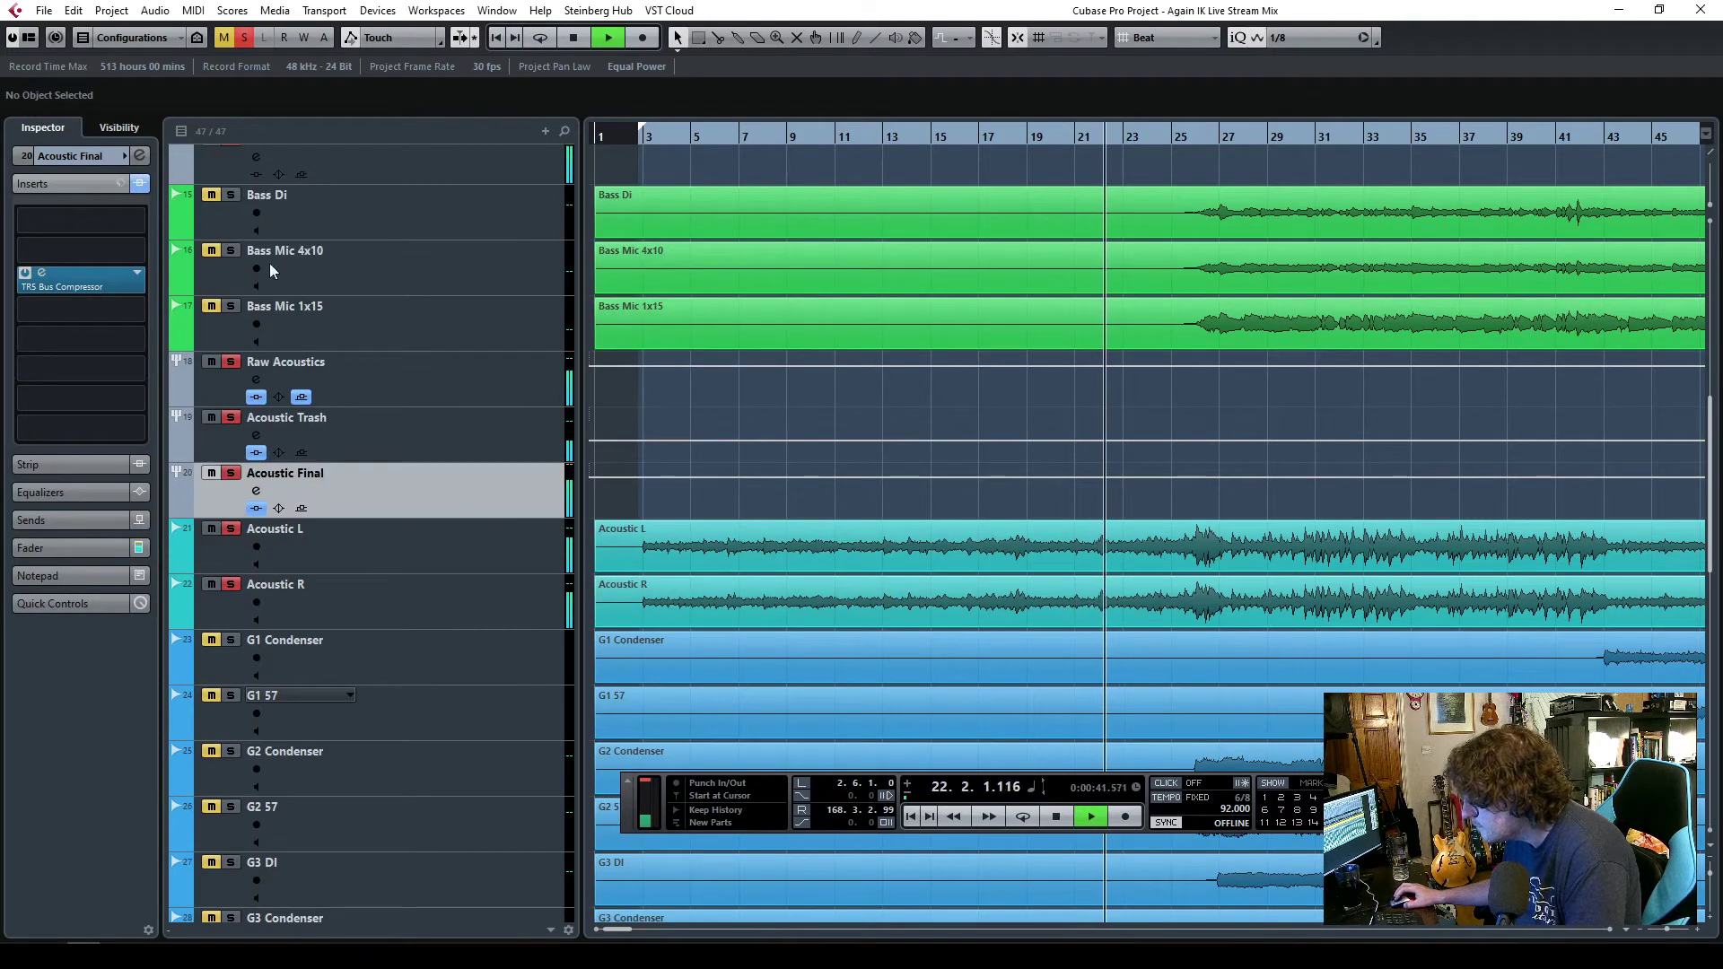
- Deactivate all solos, lower the Acoustic Final fader to -4.73 dB against the other tracks, and stop playback
{"action": "left_click", "coordinate": [244, 36]}
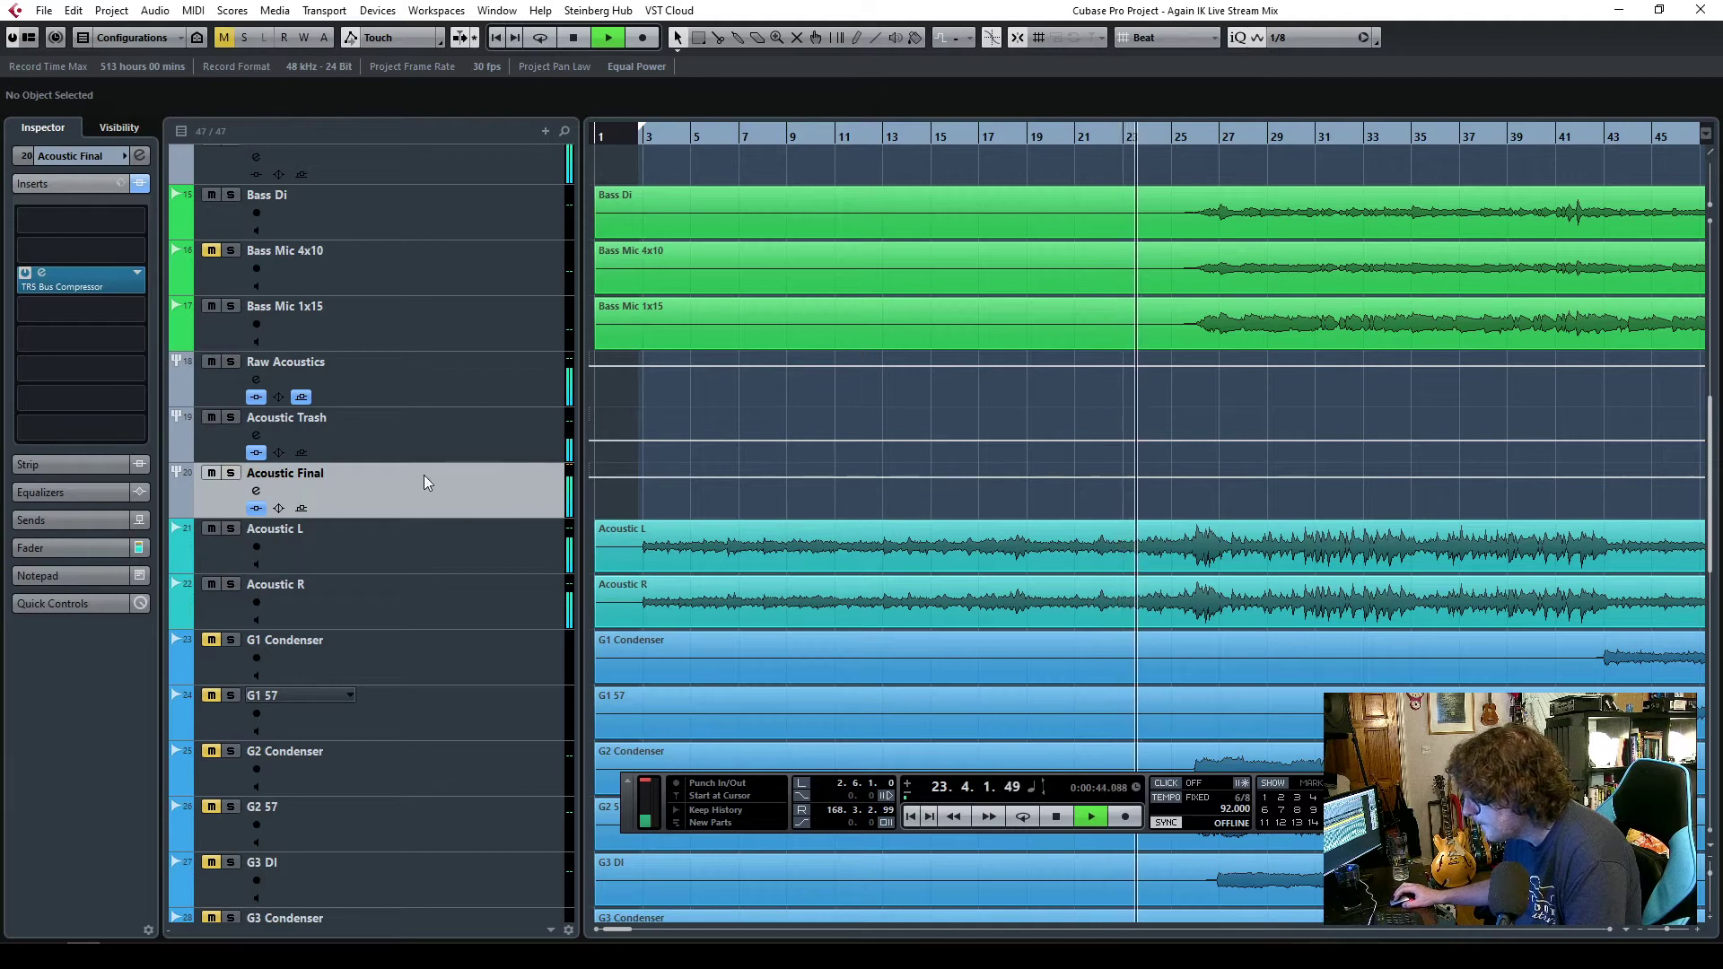
{"action": "left_click", "coordinate": [461, 438]}
{"action": "left_click", "coordinate": [452, 492]}
{"action": "left_click", "coordinate": [72, 548]}
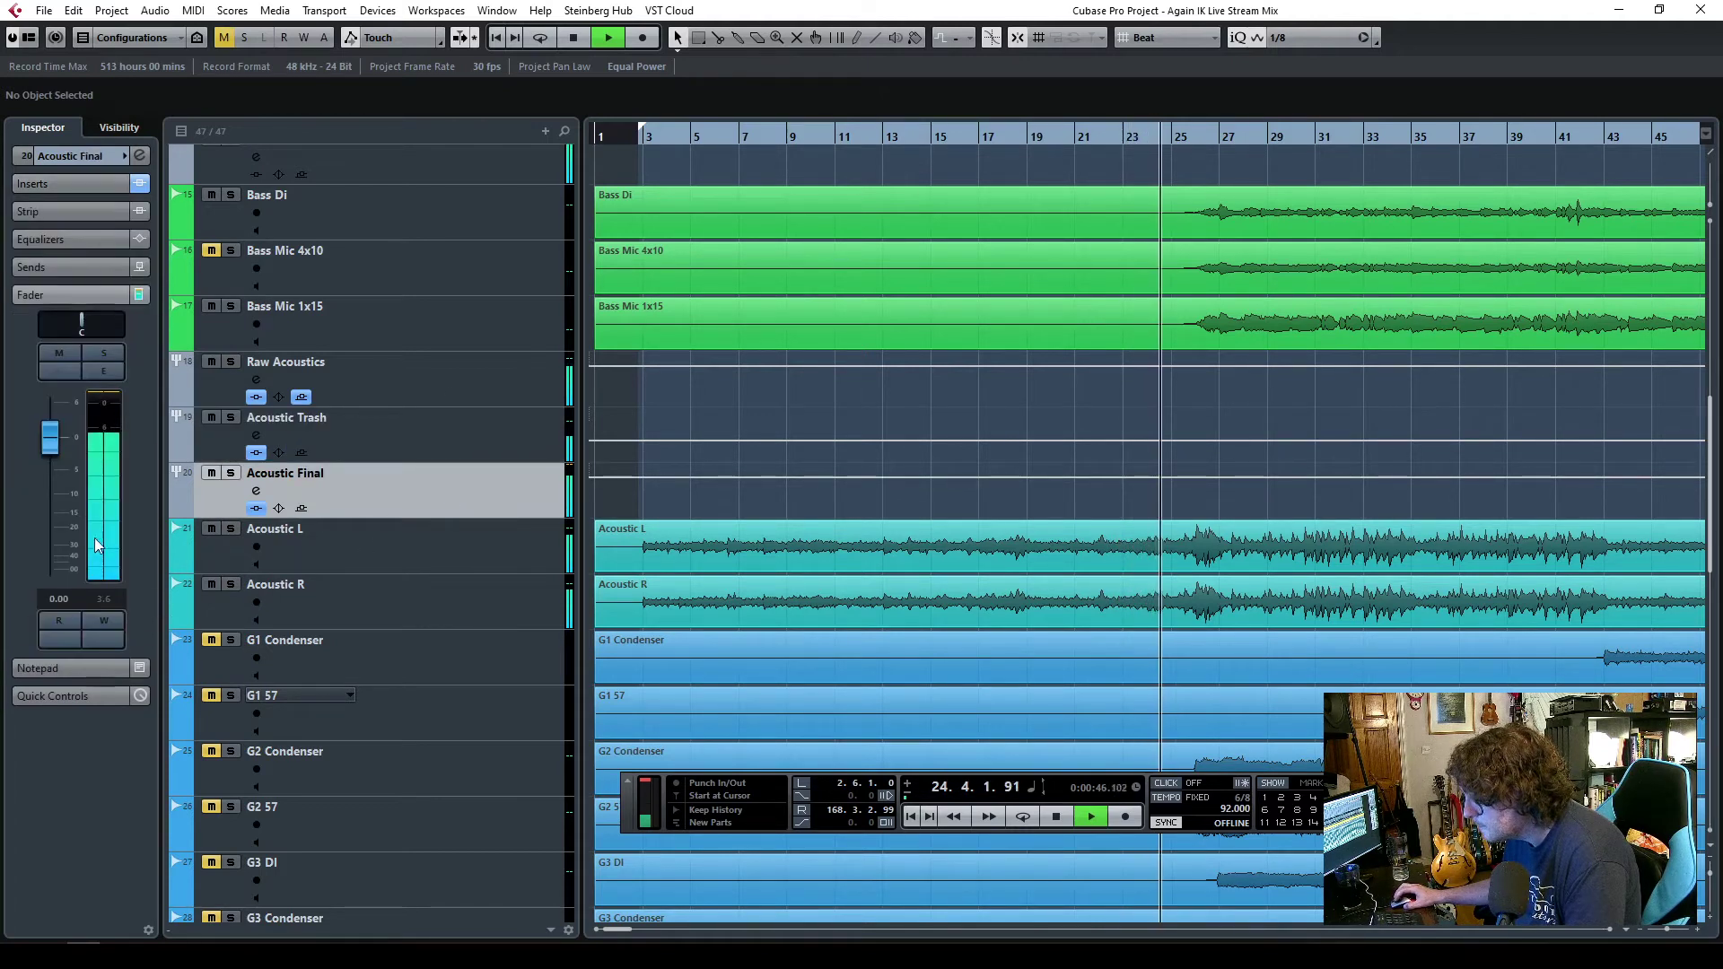
{"action": "left_click", "coordinate": [97, 182]}
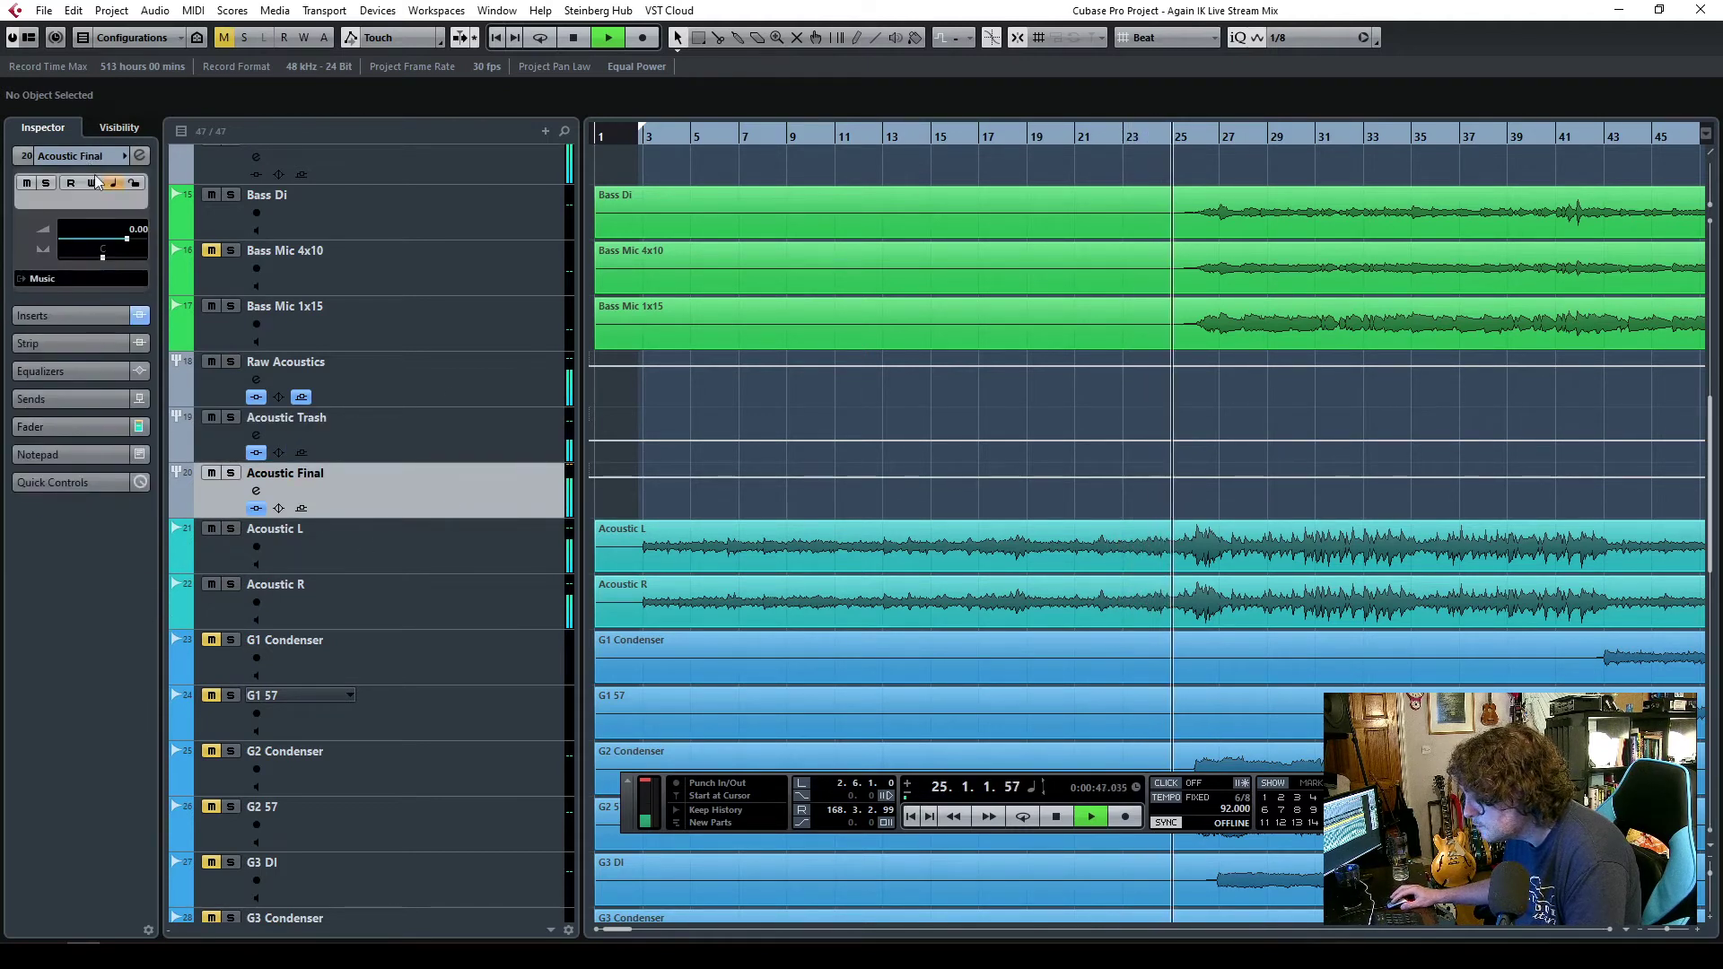
{"action": "left_click", "coordinate": [78, 428]}
{"action": "left_click_drag", "start_coordinate": [49, 437], "coordinate": [50, 477]}
{"action": "key", "text": "space"}
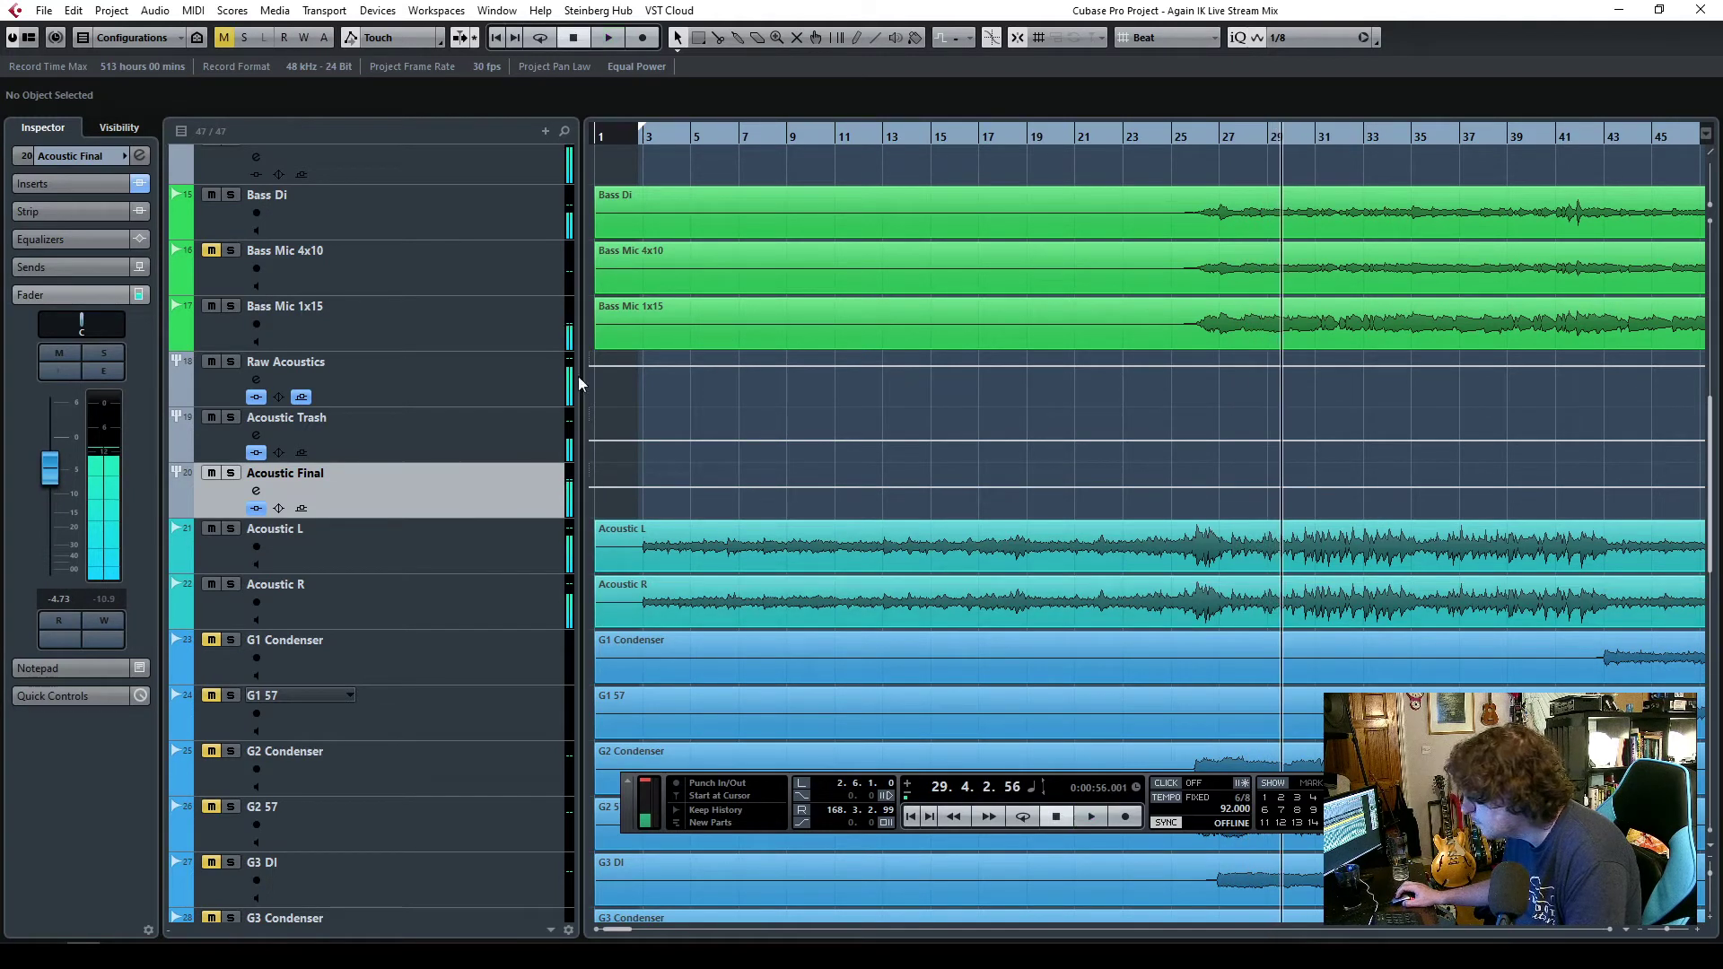
- Set the first red-fader output channel's pre-gain to -4 dB in the MixConsole, reset its peak meter and play the mix
{"action": "key", "text": "F3"}
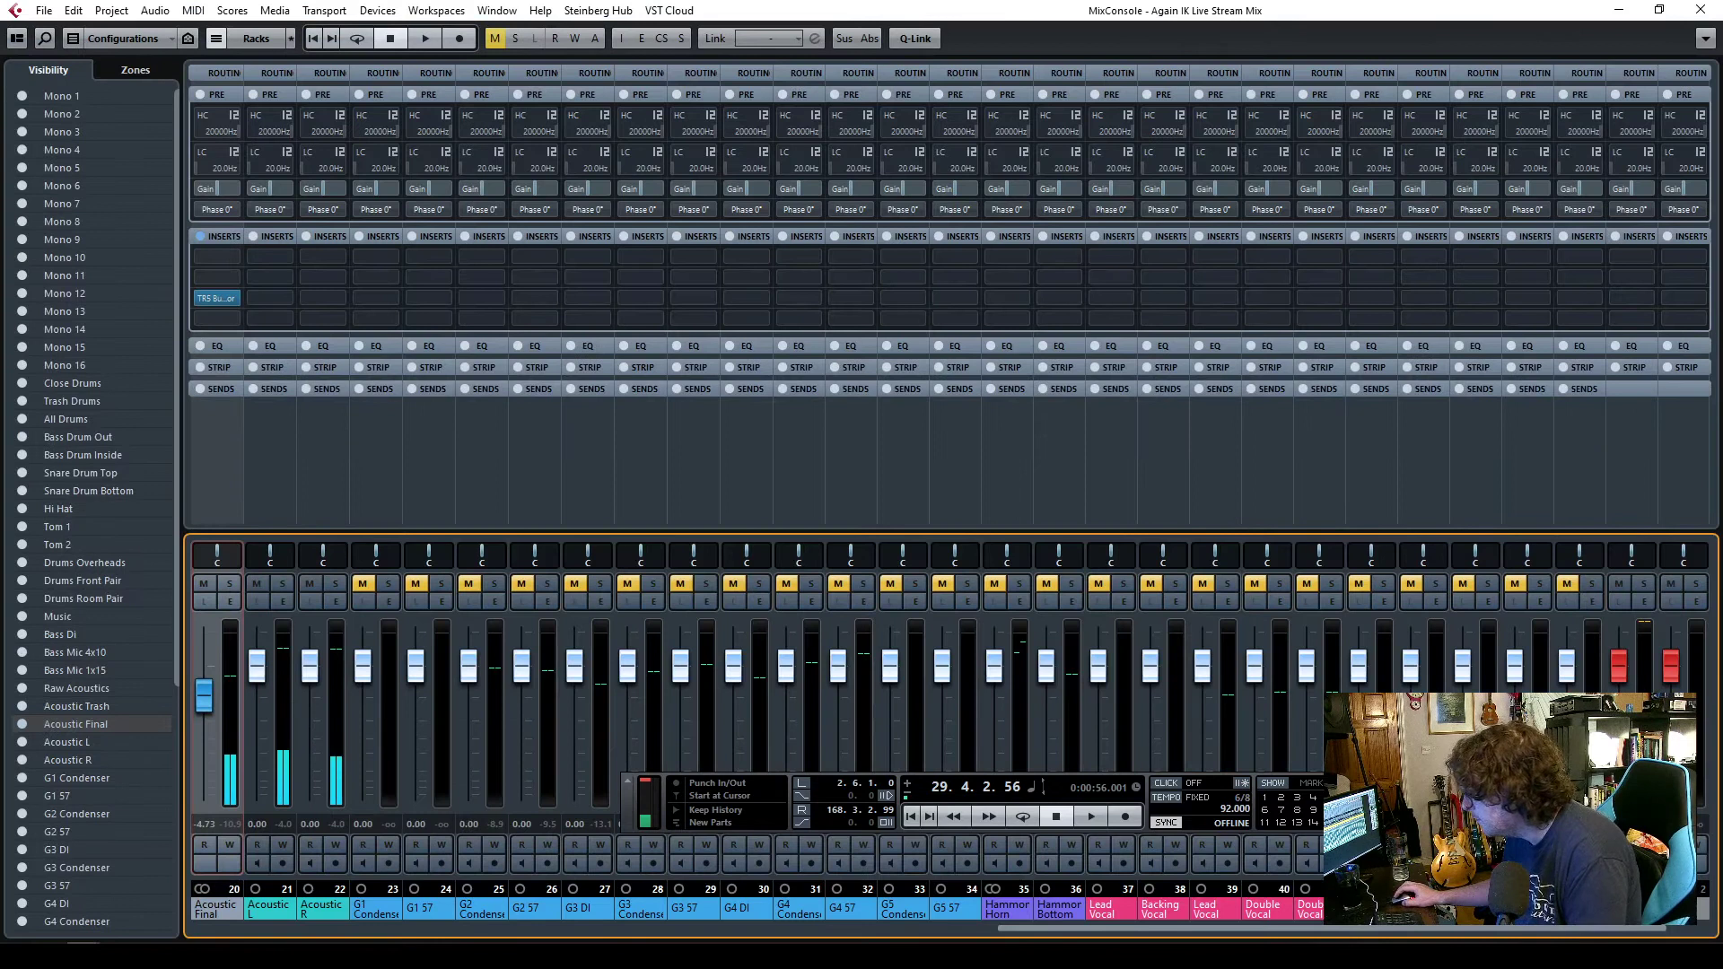
{"action": "left_click", "coordinate": [1638, 188]}
{"action": "double_click", "coordinate": [1639, 189]}
{"action": "type", "text": "-4"}
{"action": "key", "text": "Return"}
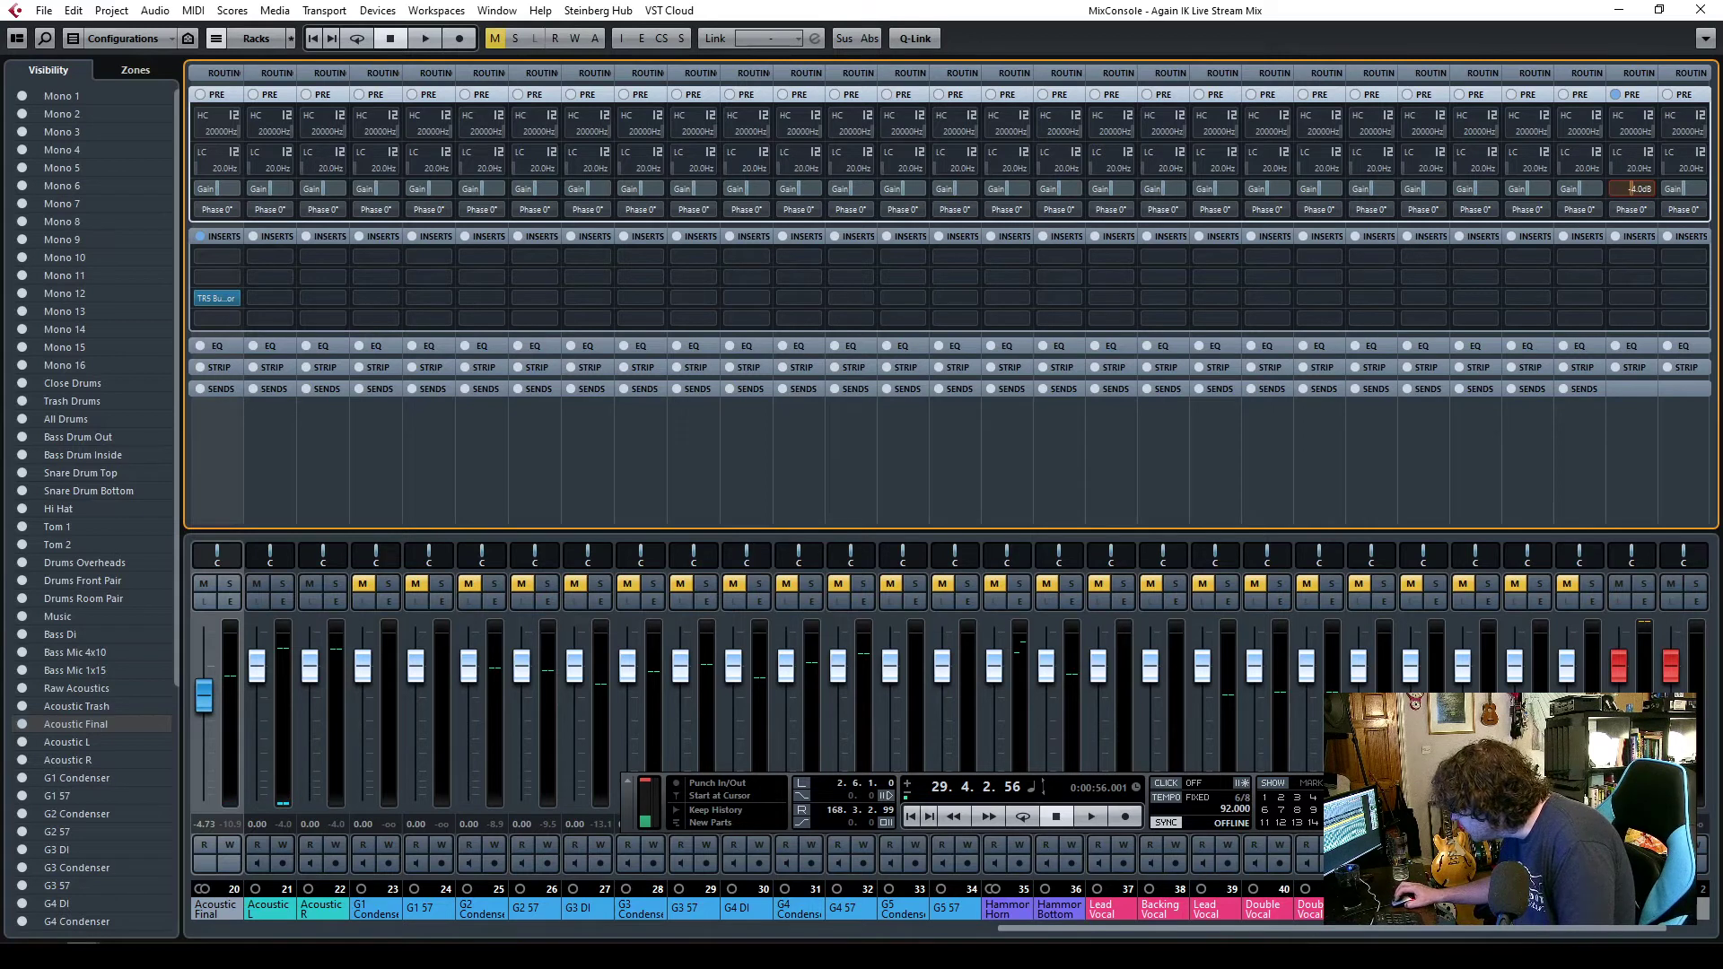
{"action": "left_click", "coordinate": [1631, 628]}
{"action": "key", "text": "space"}
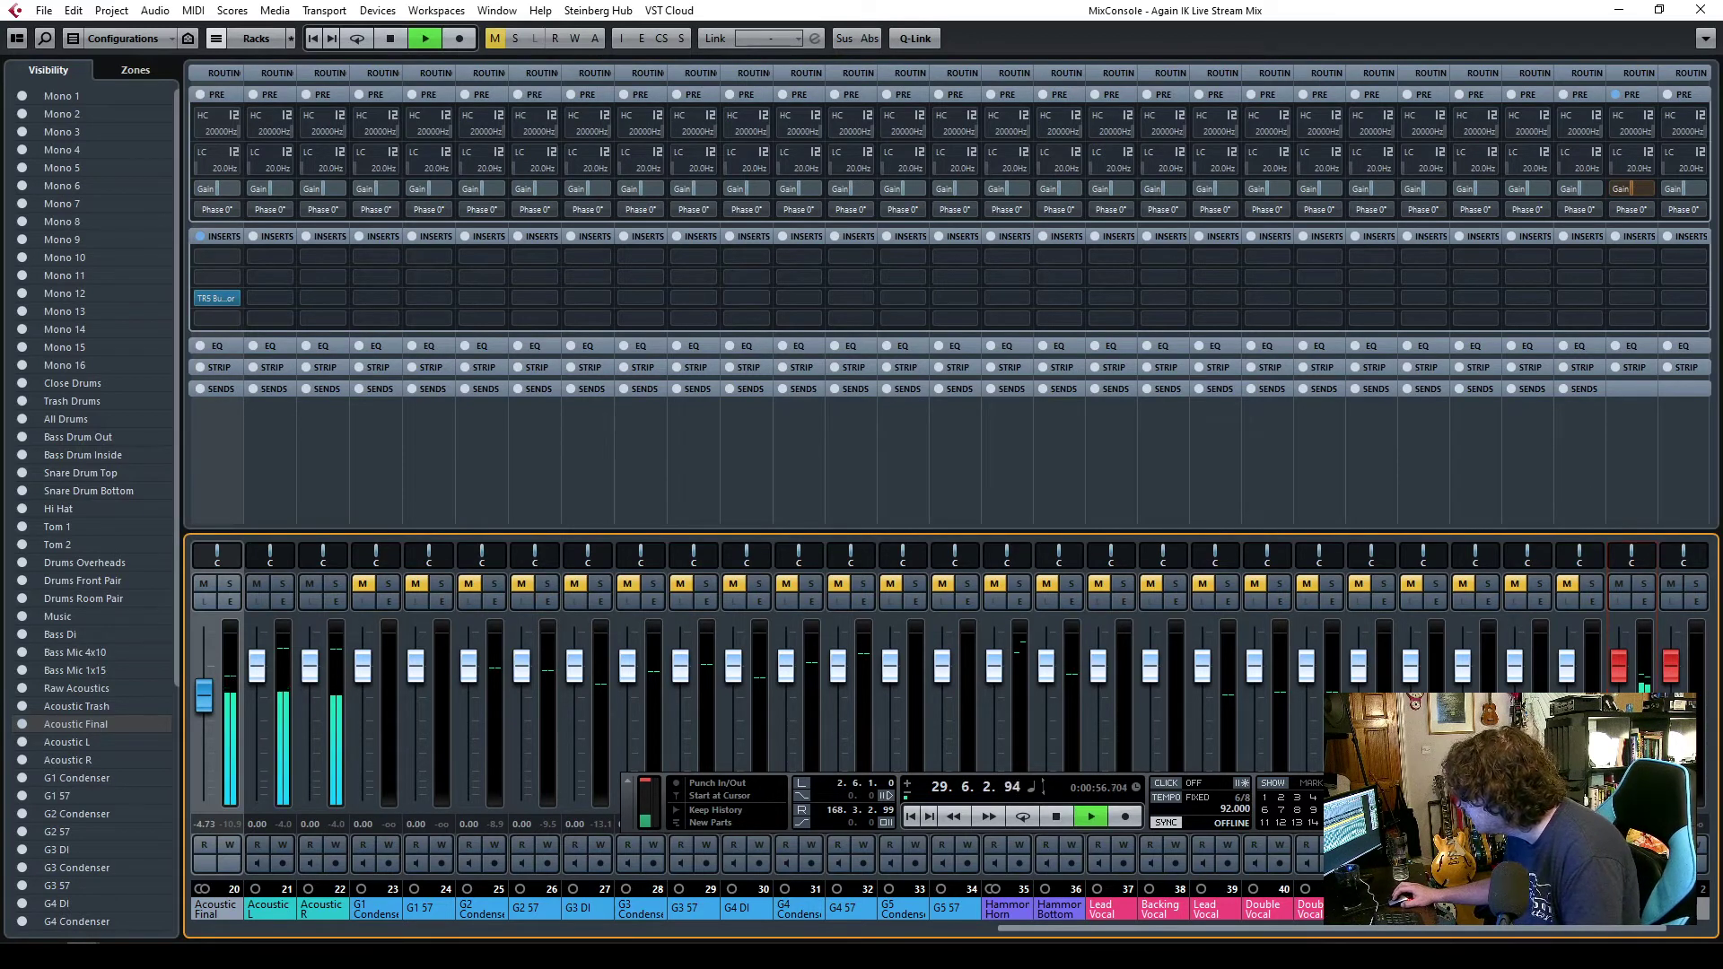
{"action": "key", "text": "F2"}
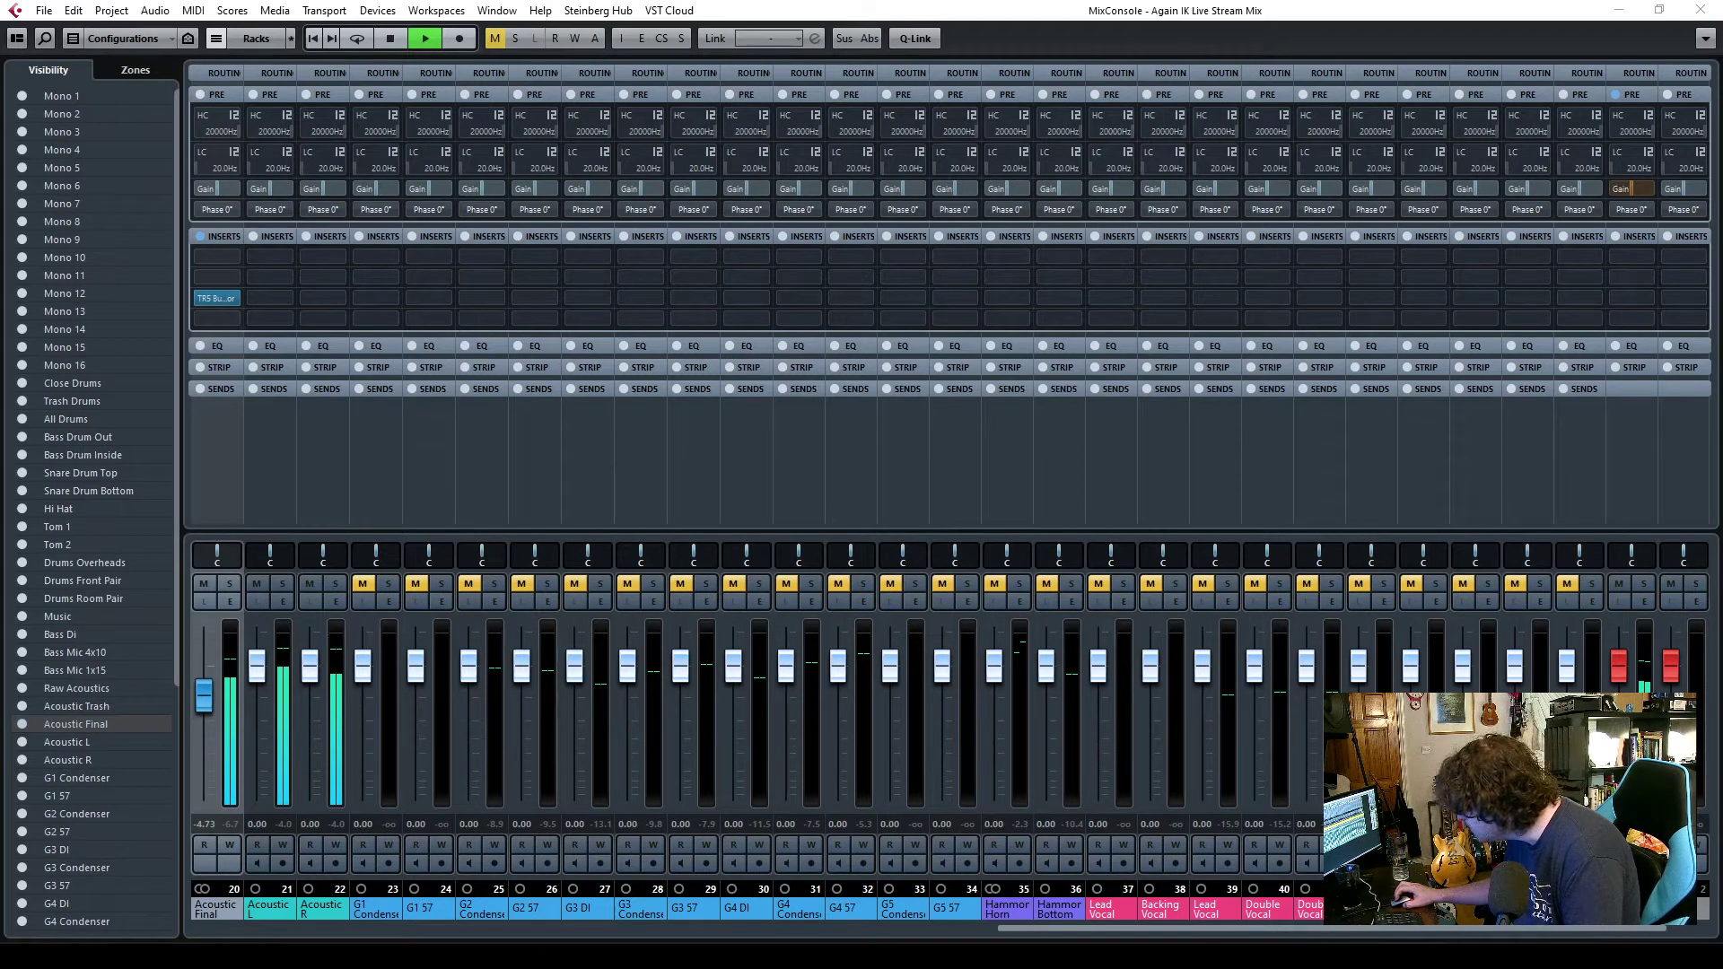
{"action": "key", "text": "F2"}
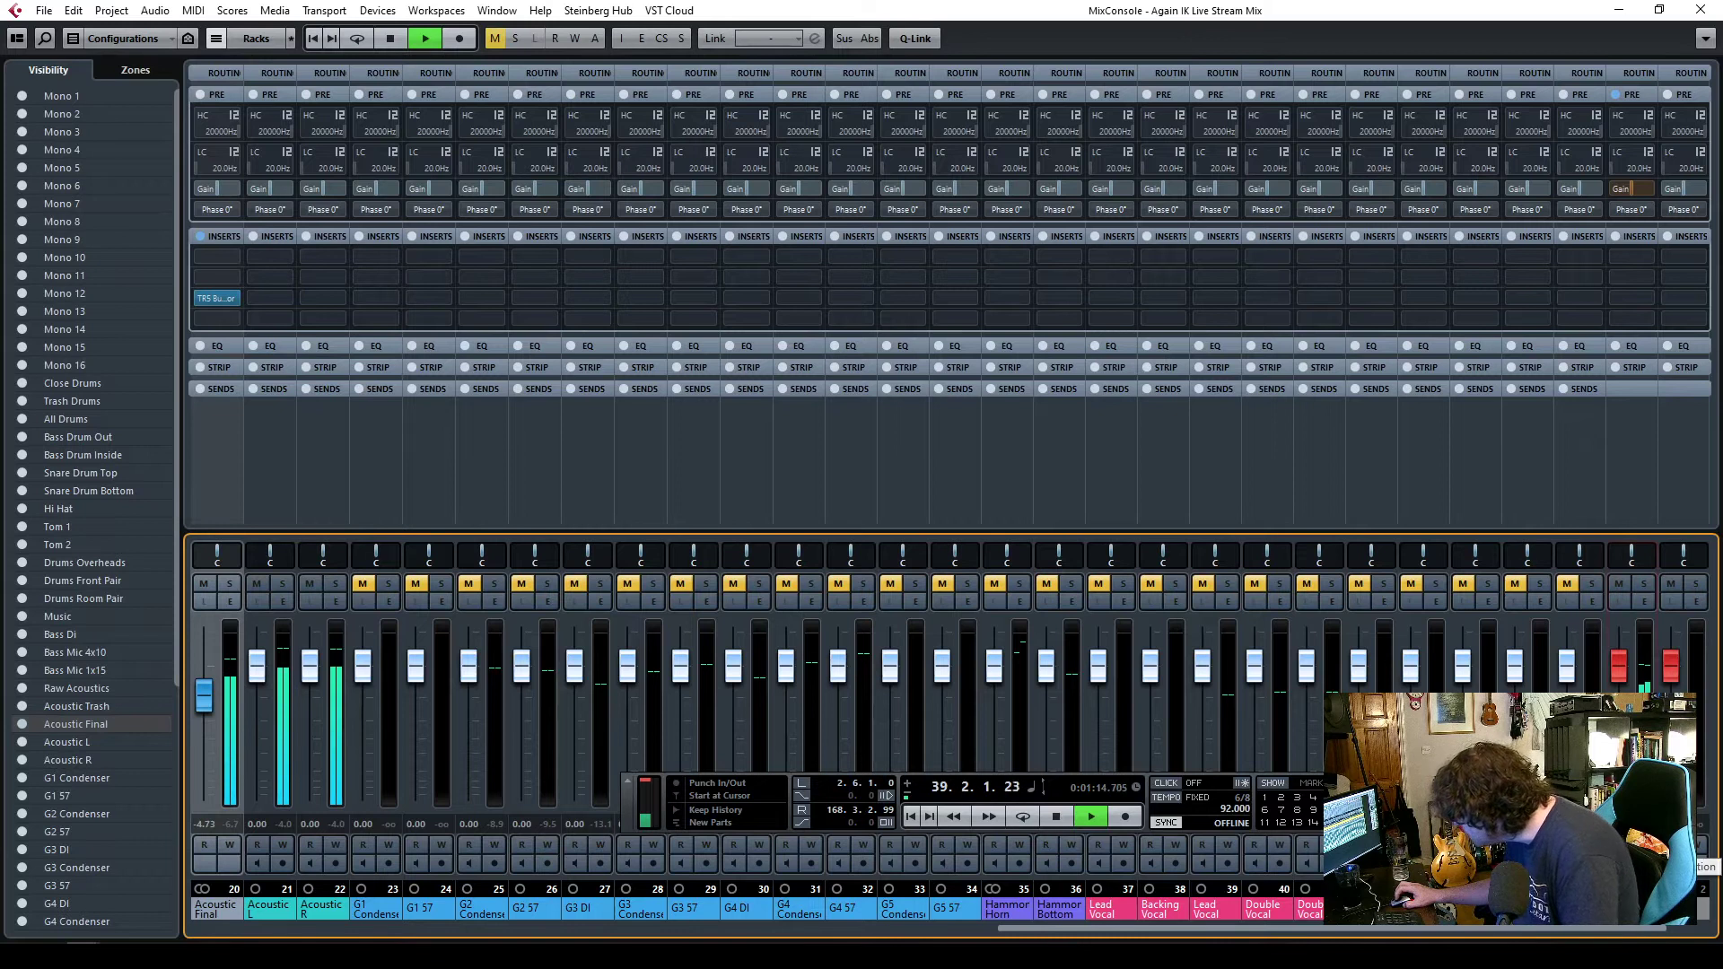
- Return the output channel's pre-gain to 0 dB and close the MixConsole
{"action": "double_click", "coordinate": [1638, 191]}
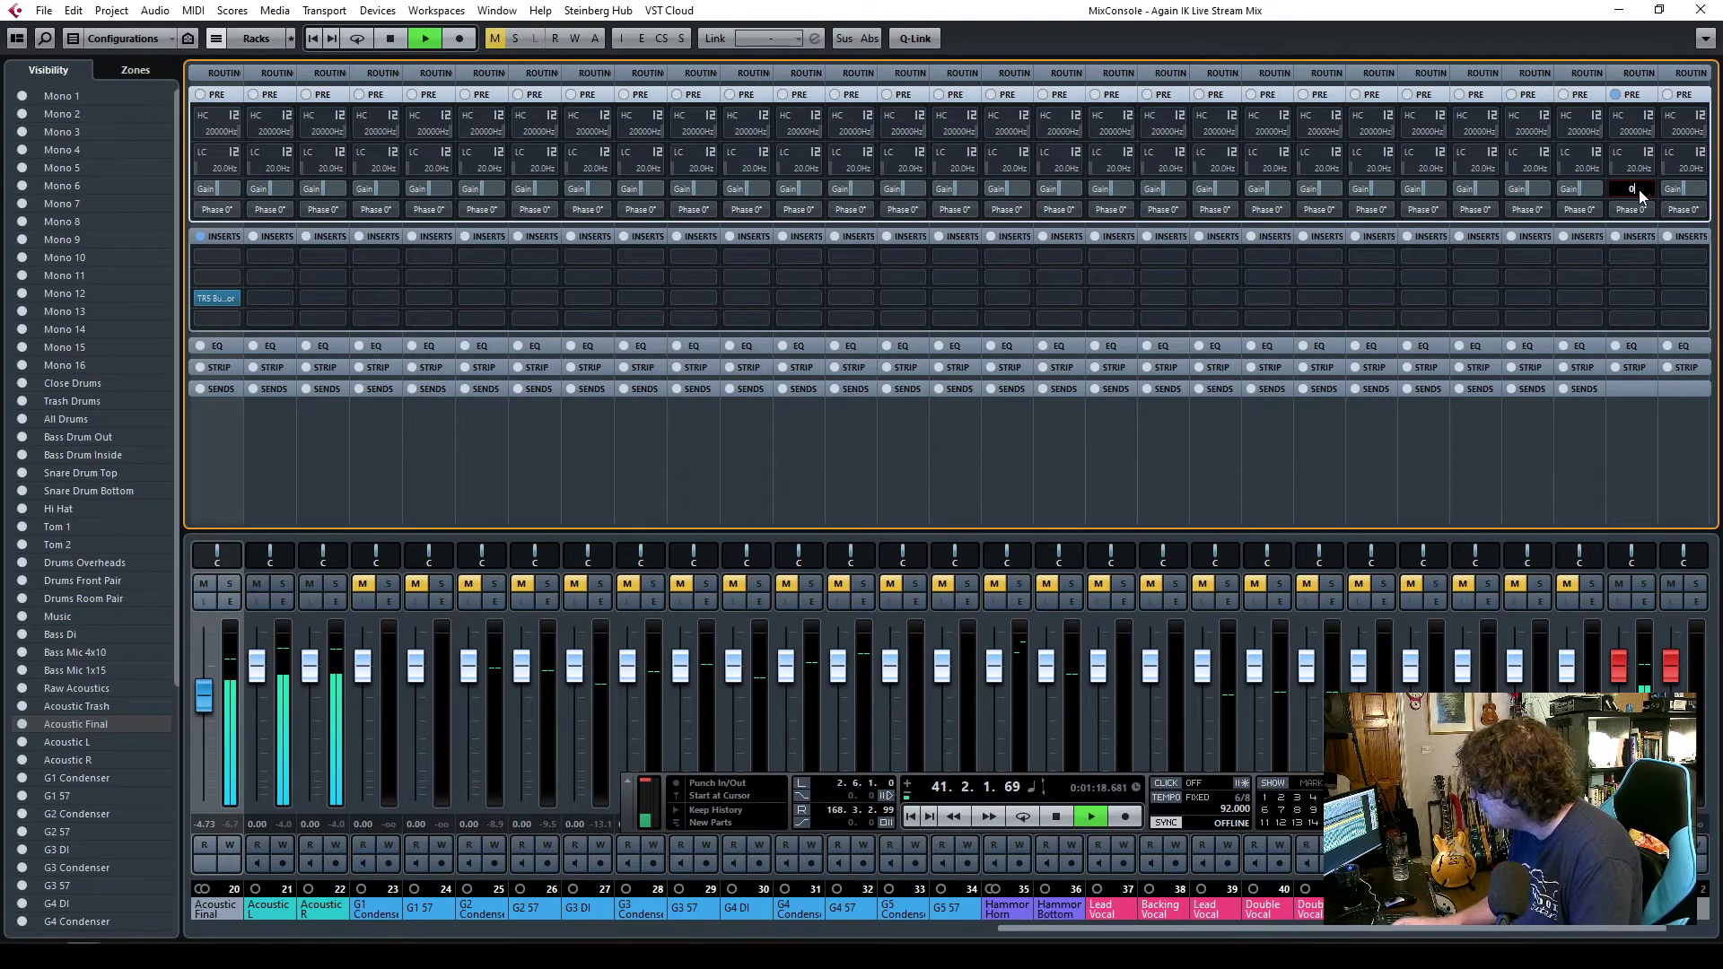
{"action": "key", "text": "alt+Tab"}
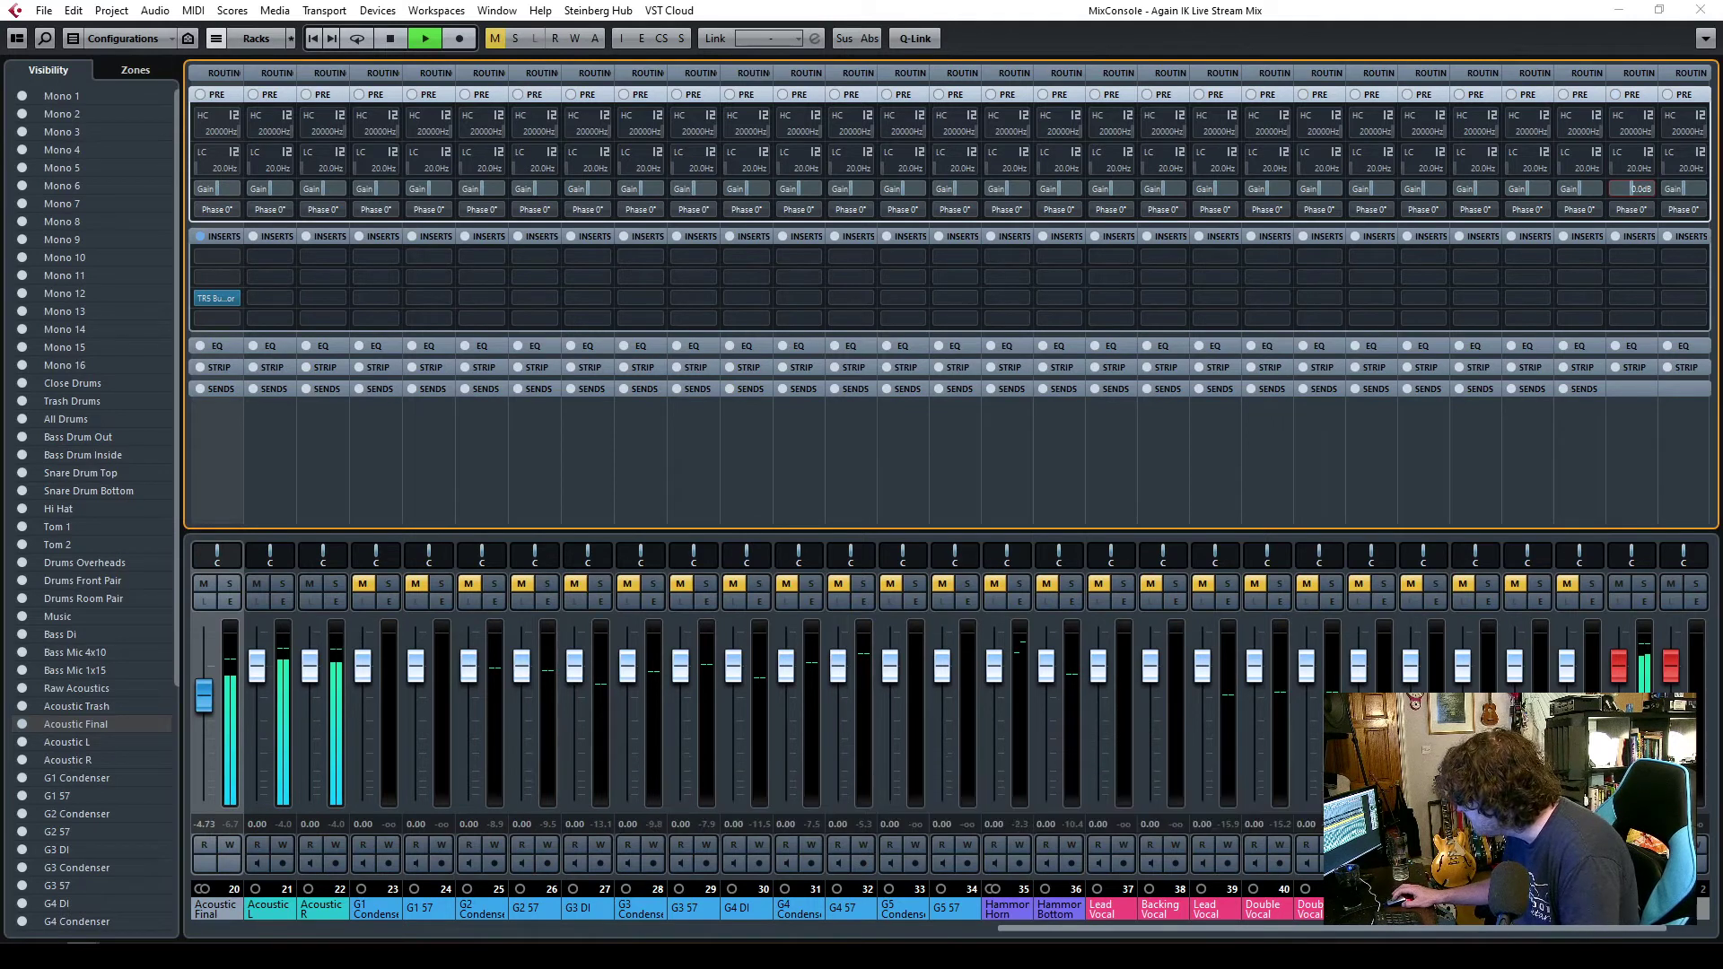
{"action": "left_click", "coordinate": [1702, 14]}
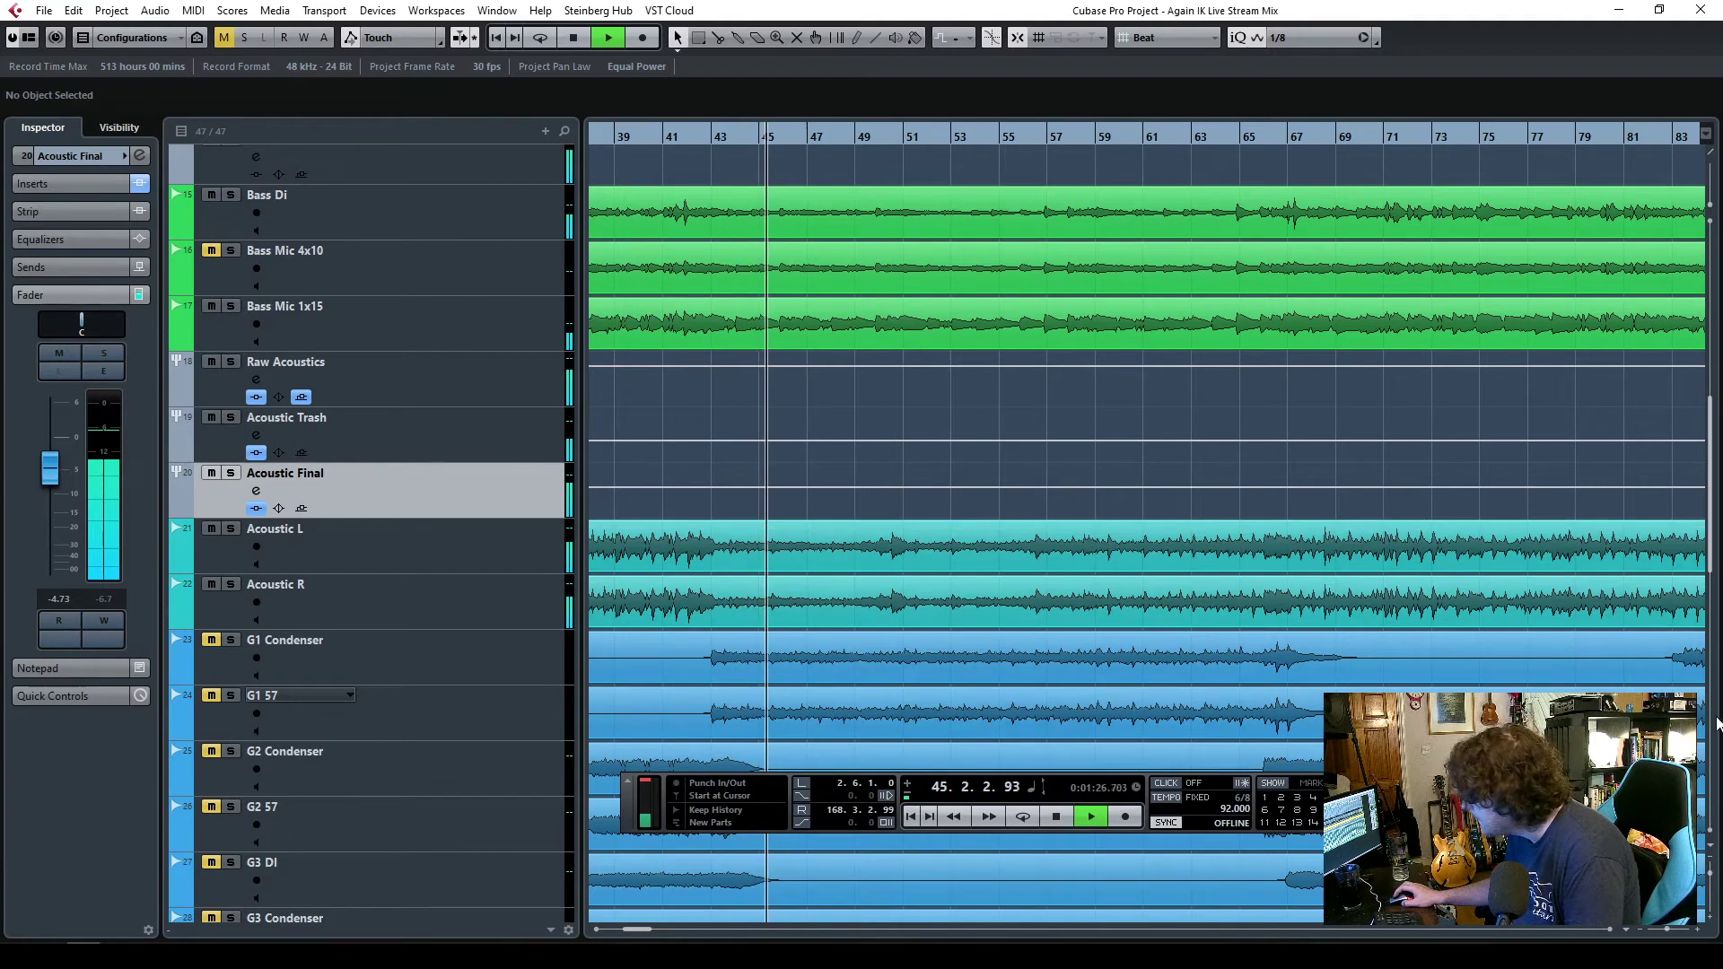
- Pan Acoustic L hard left and Acoustic R hard right, and play the song from the start
{"action": "key", "text": "alt+Tab"}
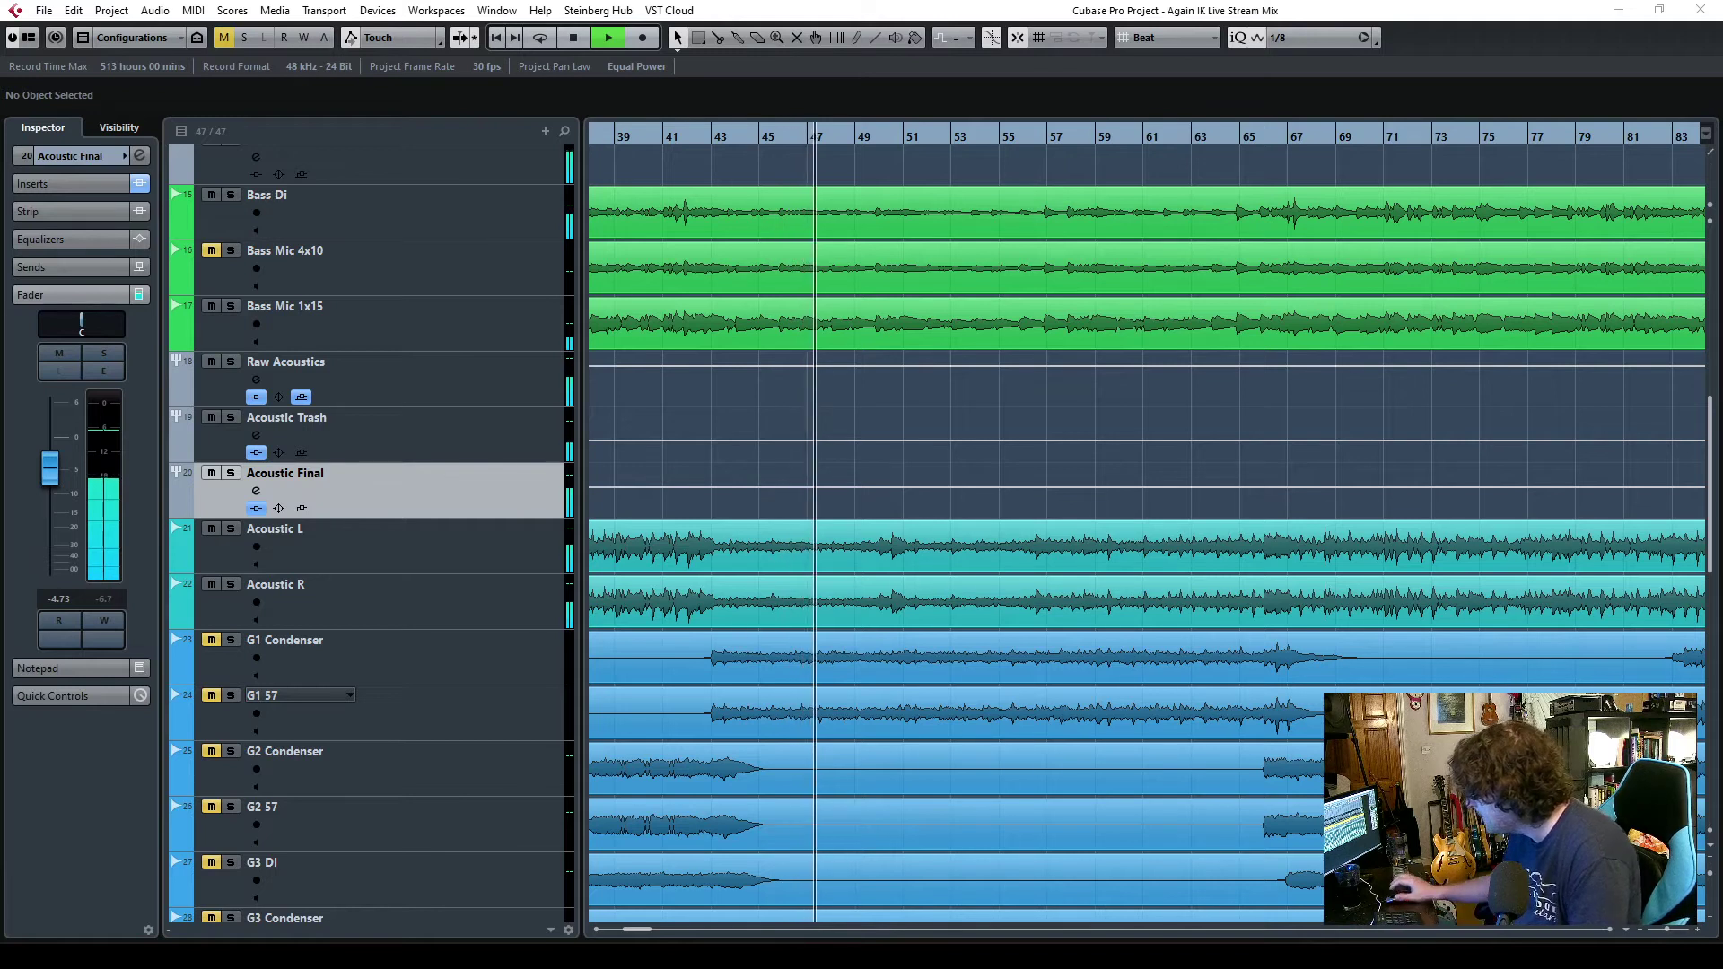
{"action": "left_click", "coordinate": [459, 545]}
{"action": "key", "text": "F2"}
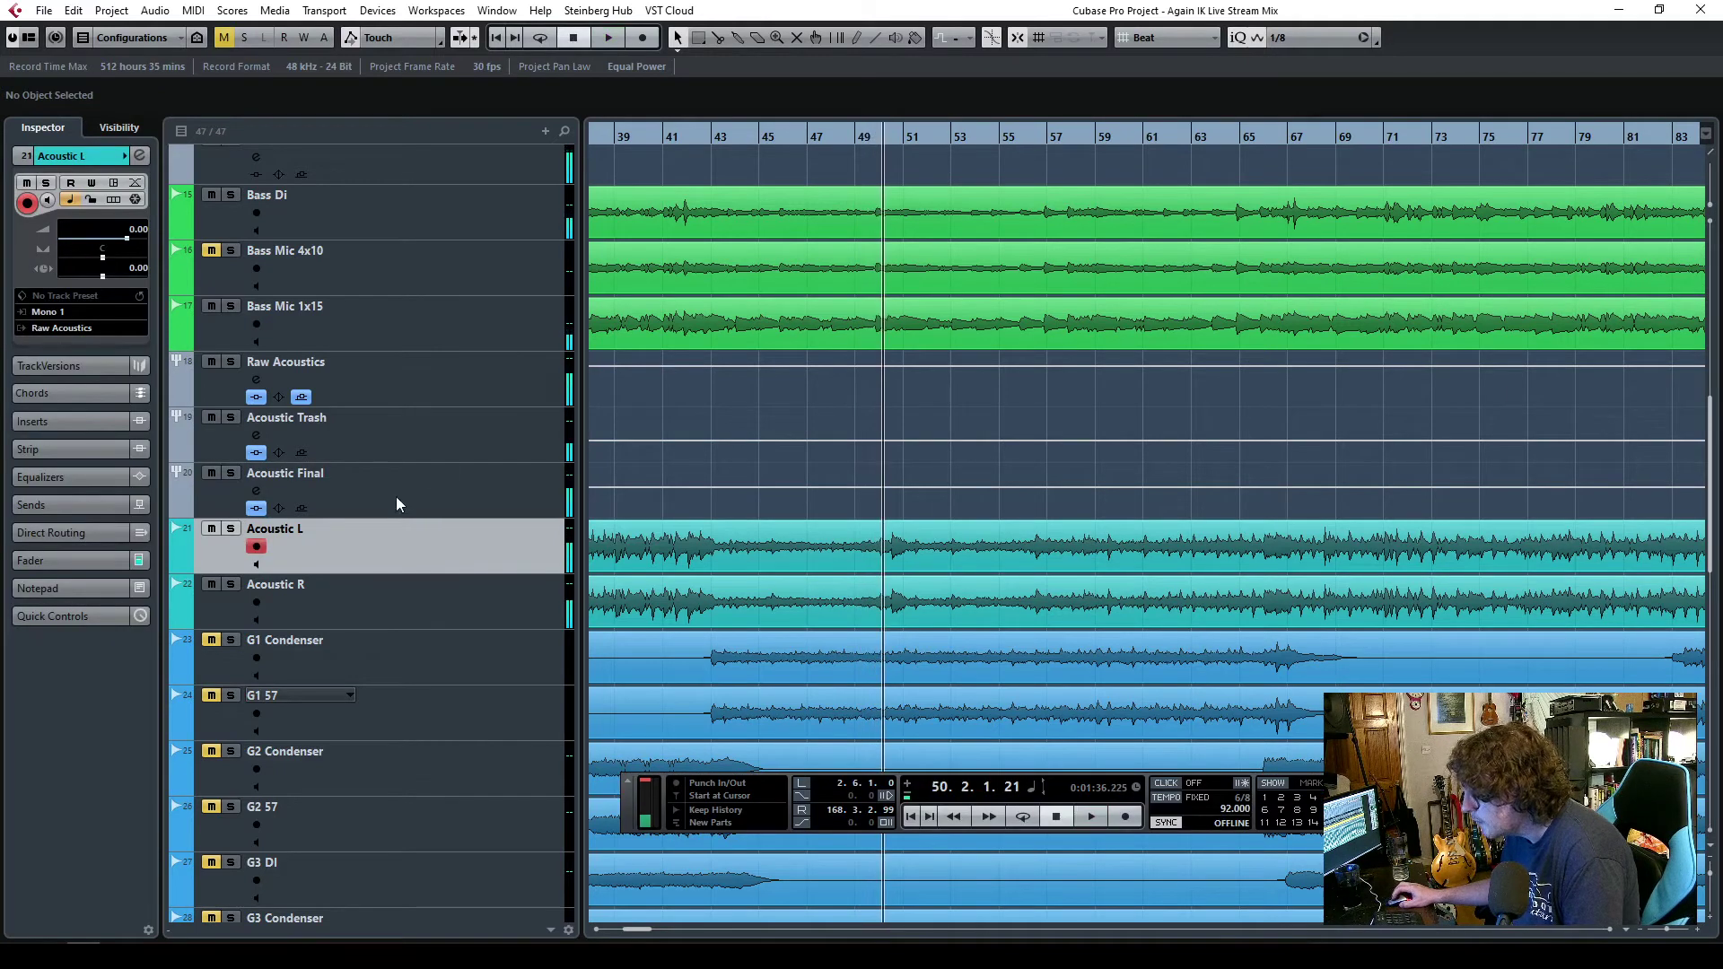
{"action": "left_click", "coordinate": [434, 508]}
{"action": "left_click", "coordinate": [382, 520]}
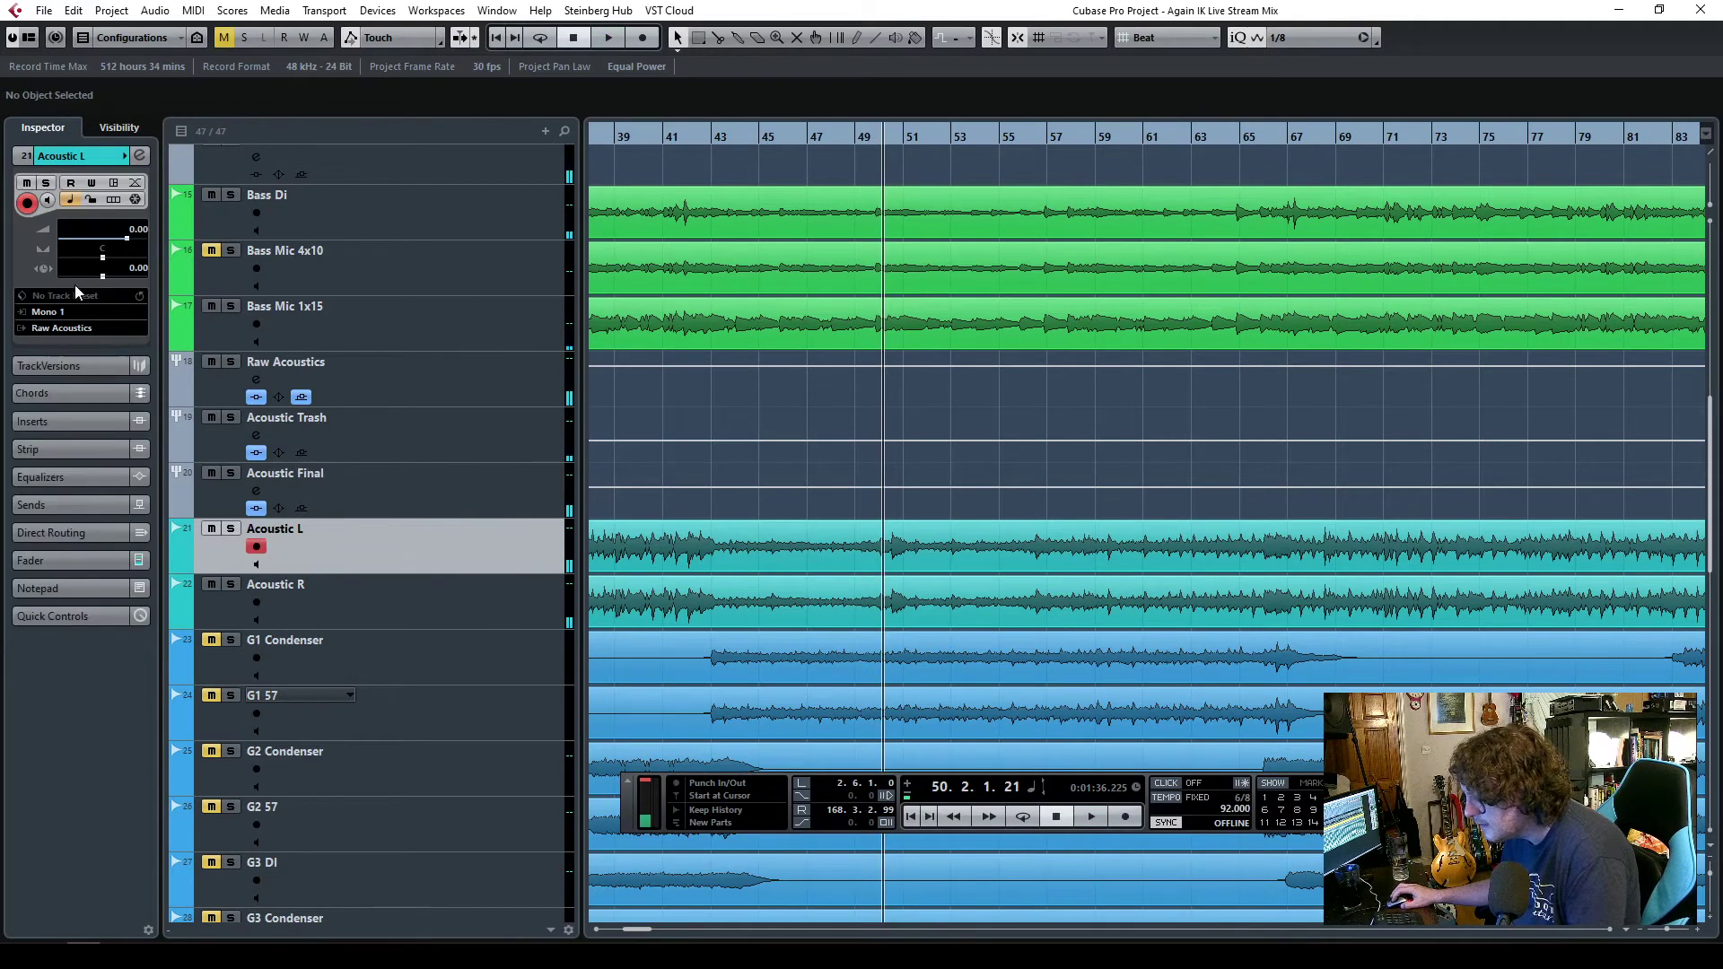
{"action": "left_click", "coordinate": [394, 593]}
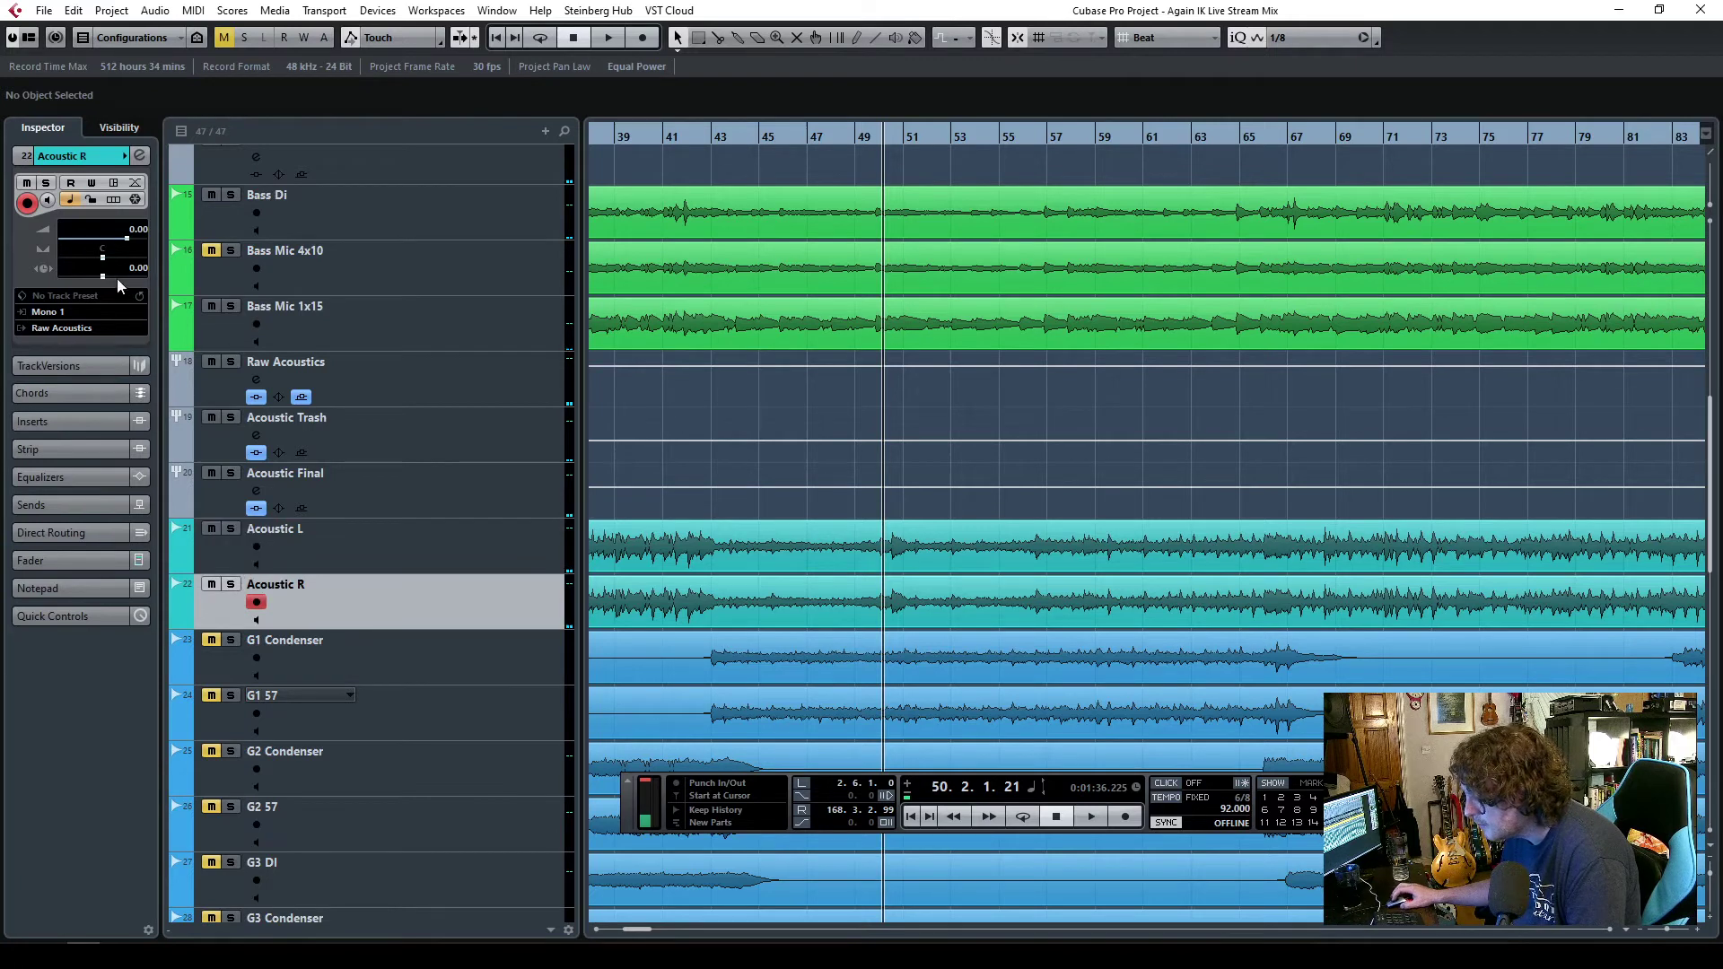
{"action": "left_click_drag", "start_coordinate": [633, 928], "coordinate": [612, 929]}
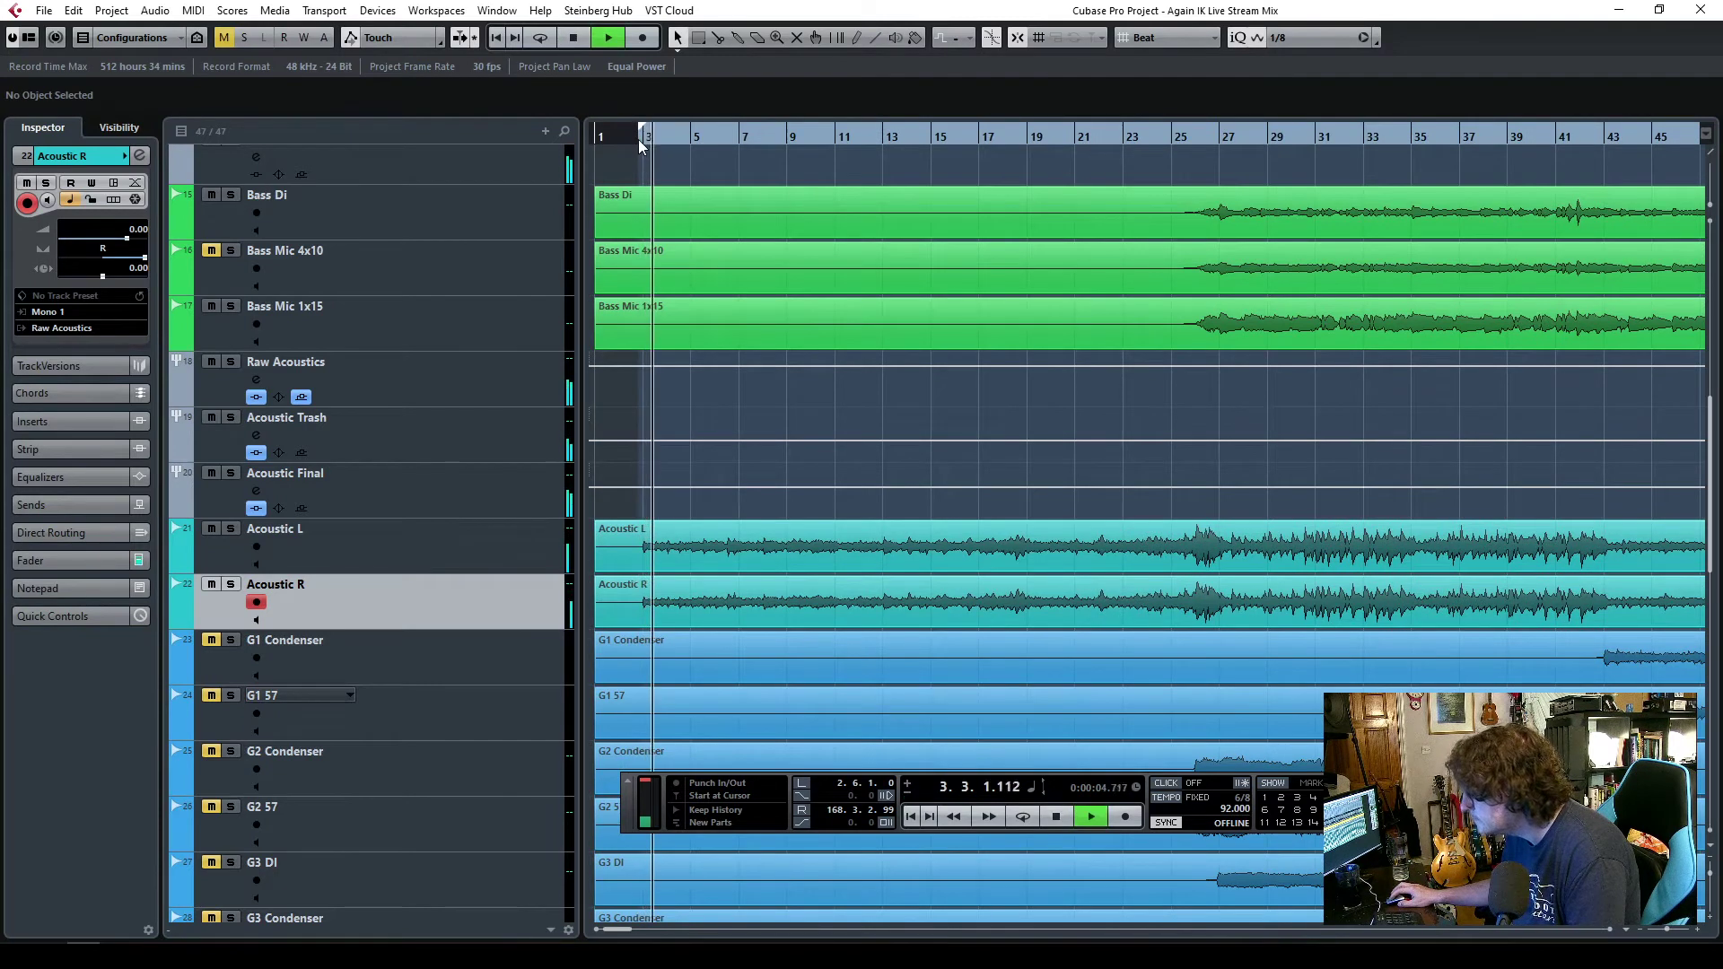
- Narrow the acoustic guitars' stereo spread by panning Acoustic L to L36 and Acoustic R to R40
{"action": "left_click", "coordinate": [348, 561]}
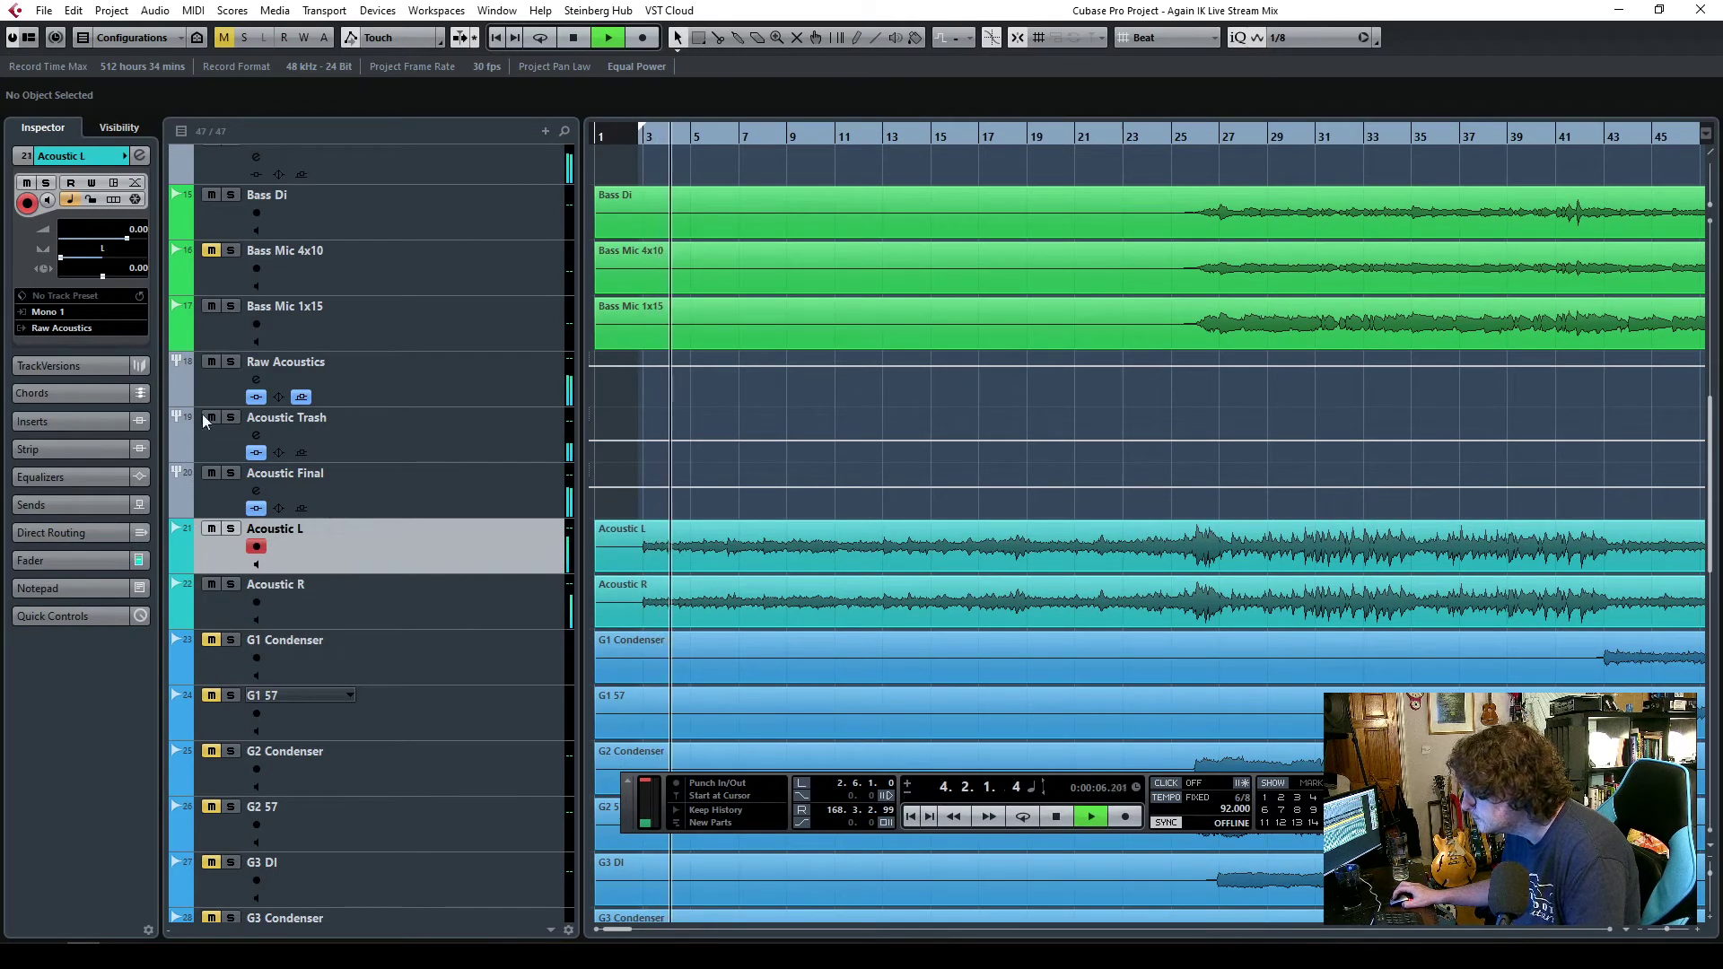
{"action": "left_click", "coordinate": [88, 259]}
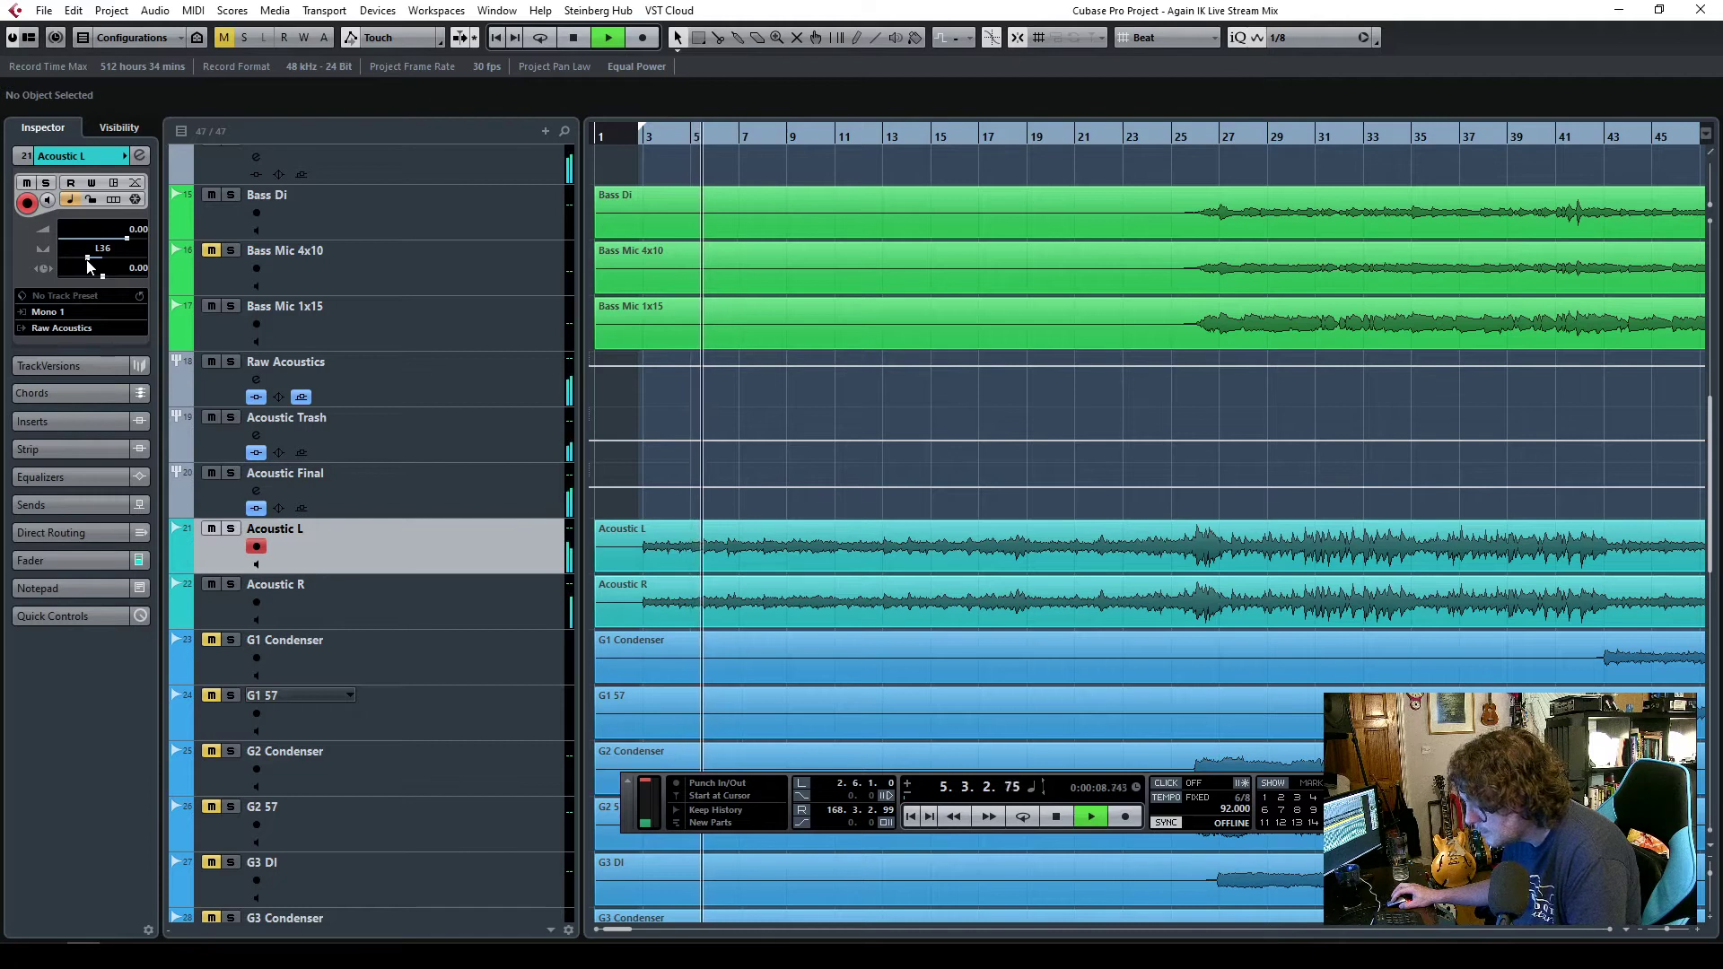
{"action": "key", "text": "Down"}
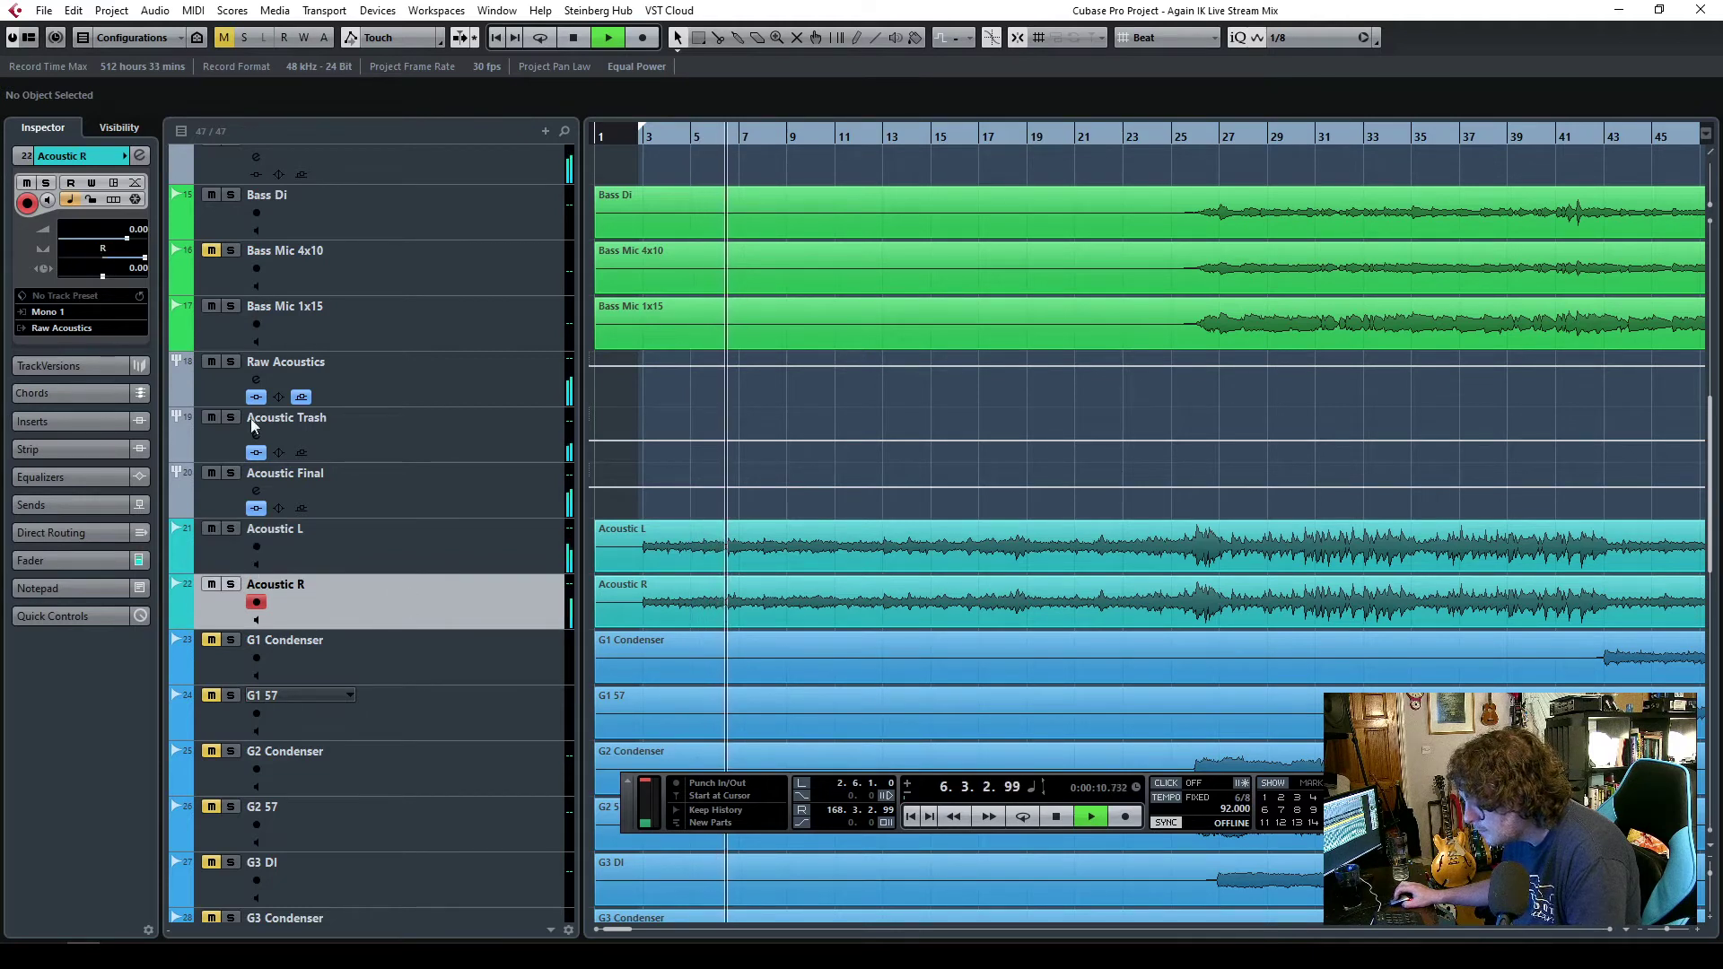
{"action": "left_click", "coordinate": [119, 262]}
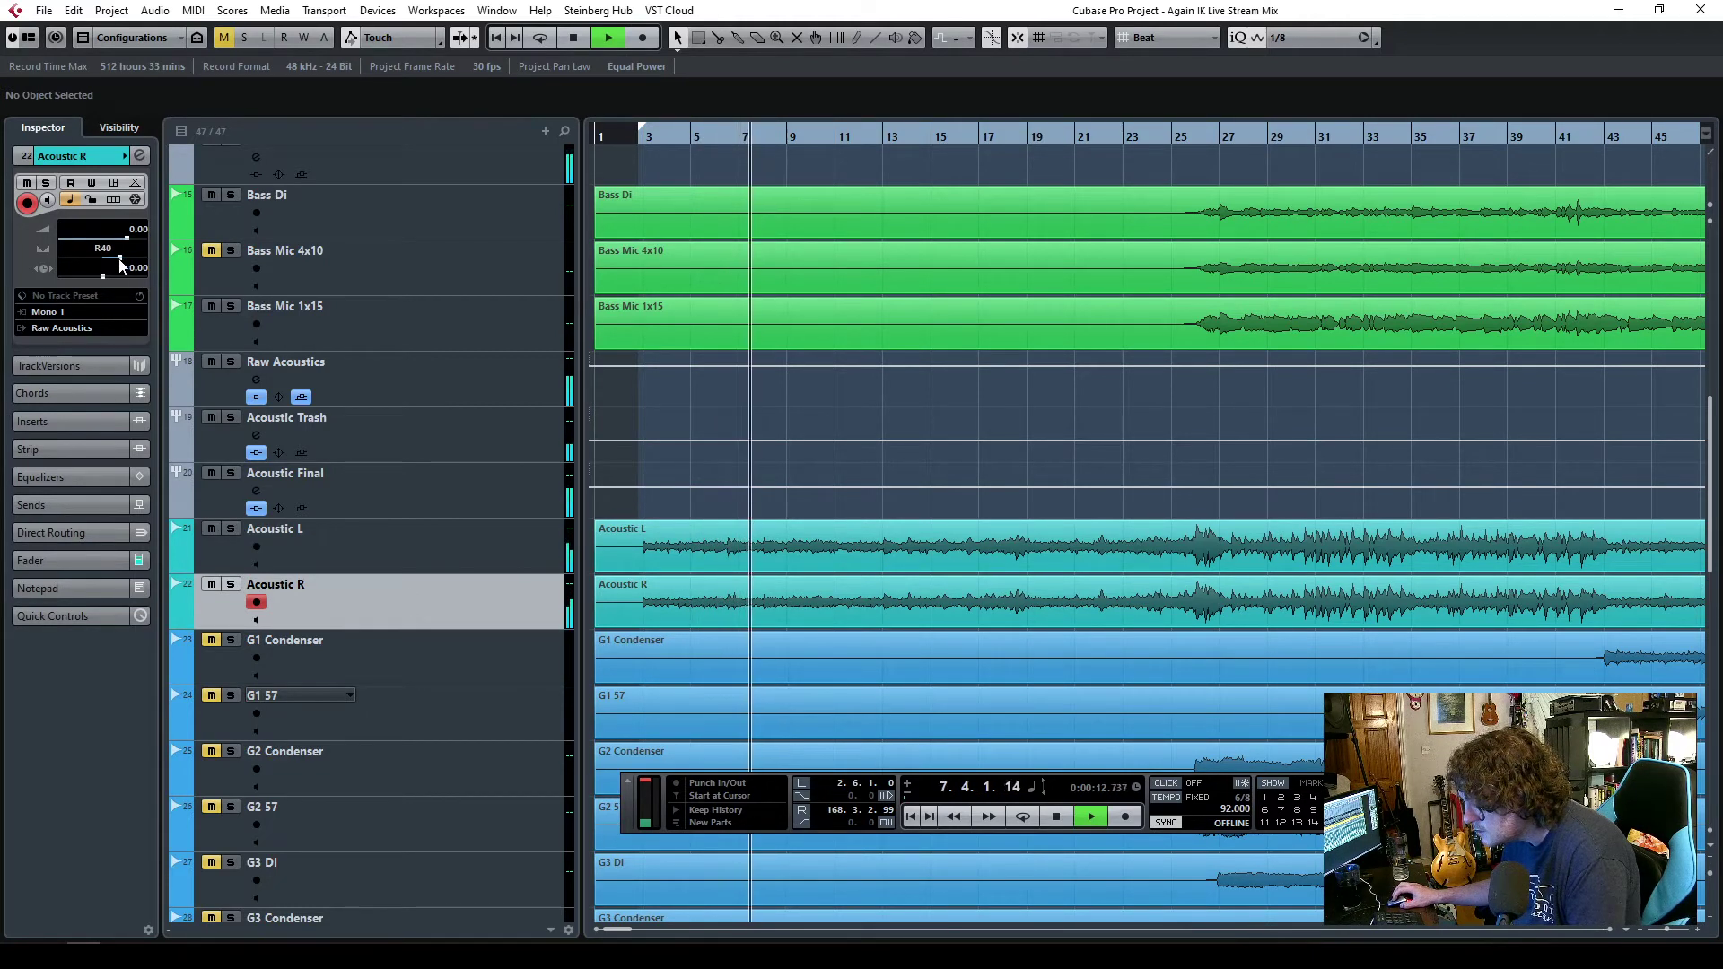
- Solo the acoustic tracks and their groups, audition the loud passage around bar 26, and stop playback
{"action": "left_click", "coordinate": [1183, 138]}
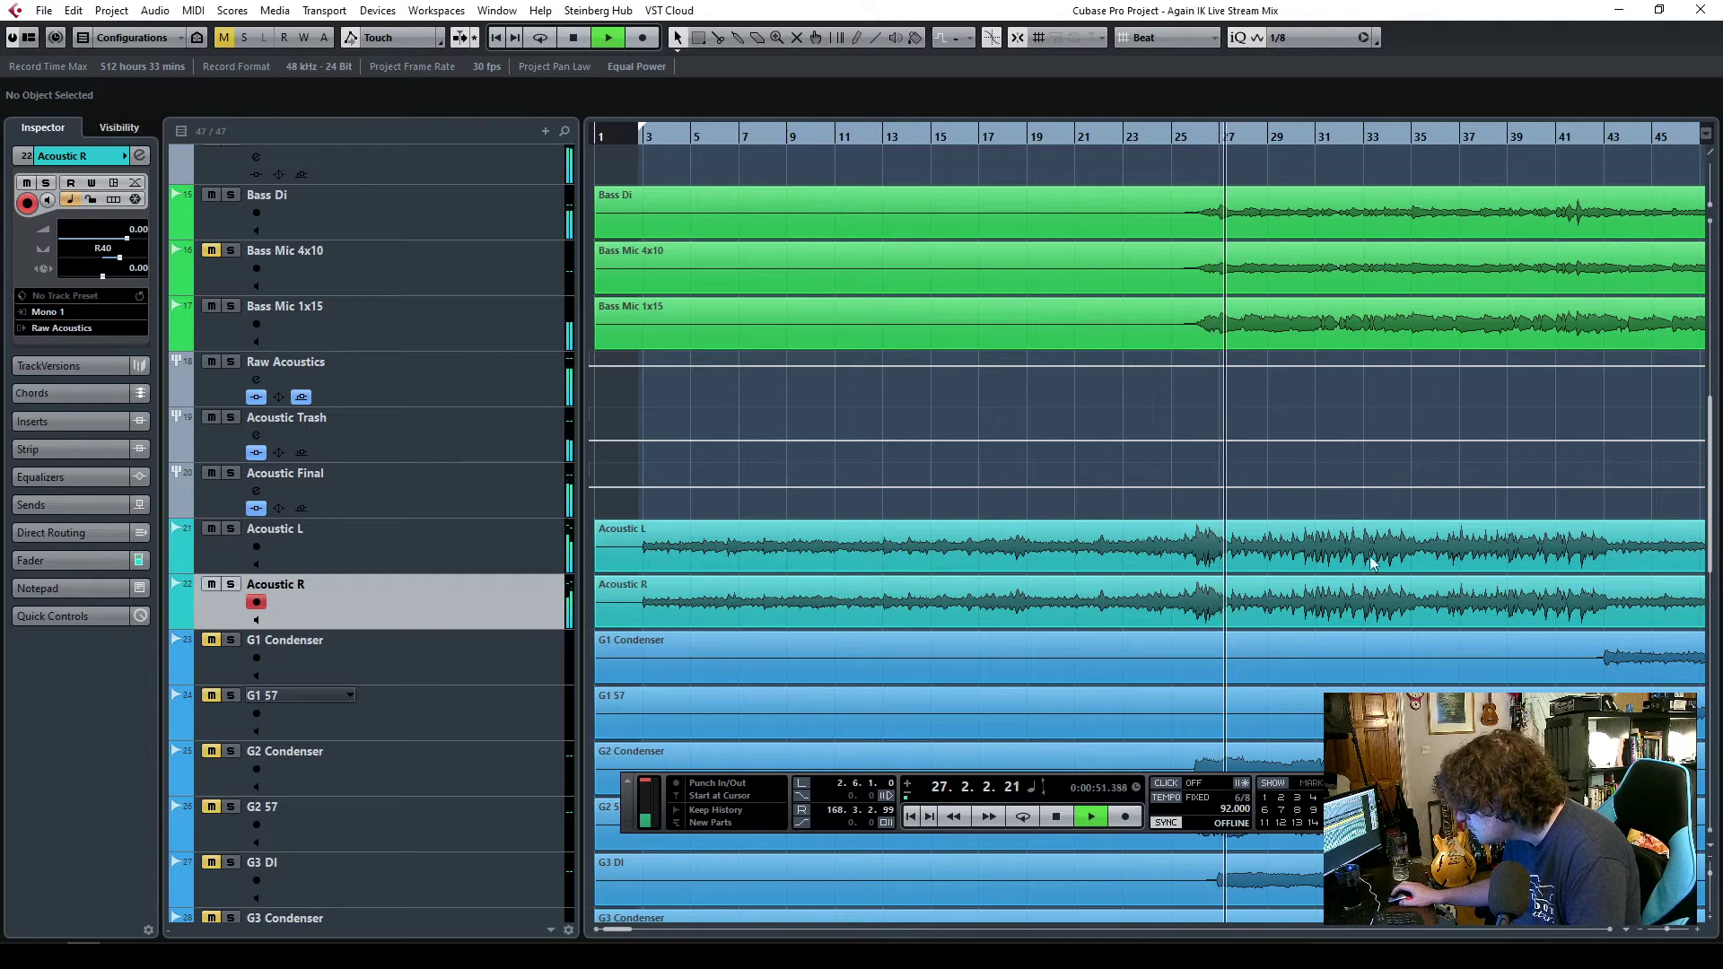
{"action": "key", "text": "h"}
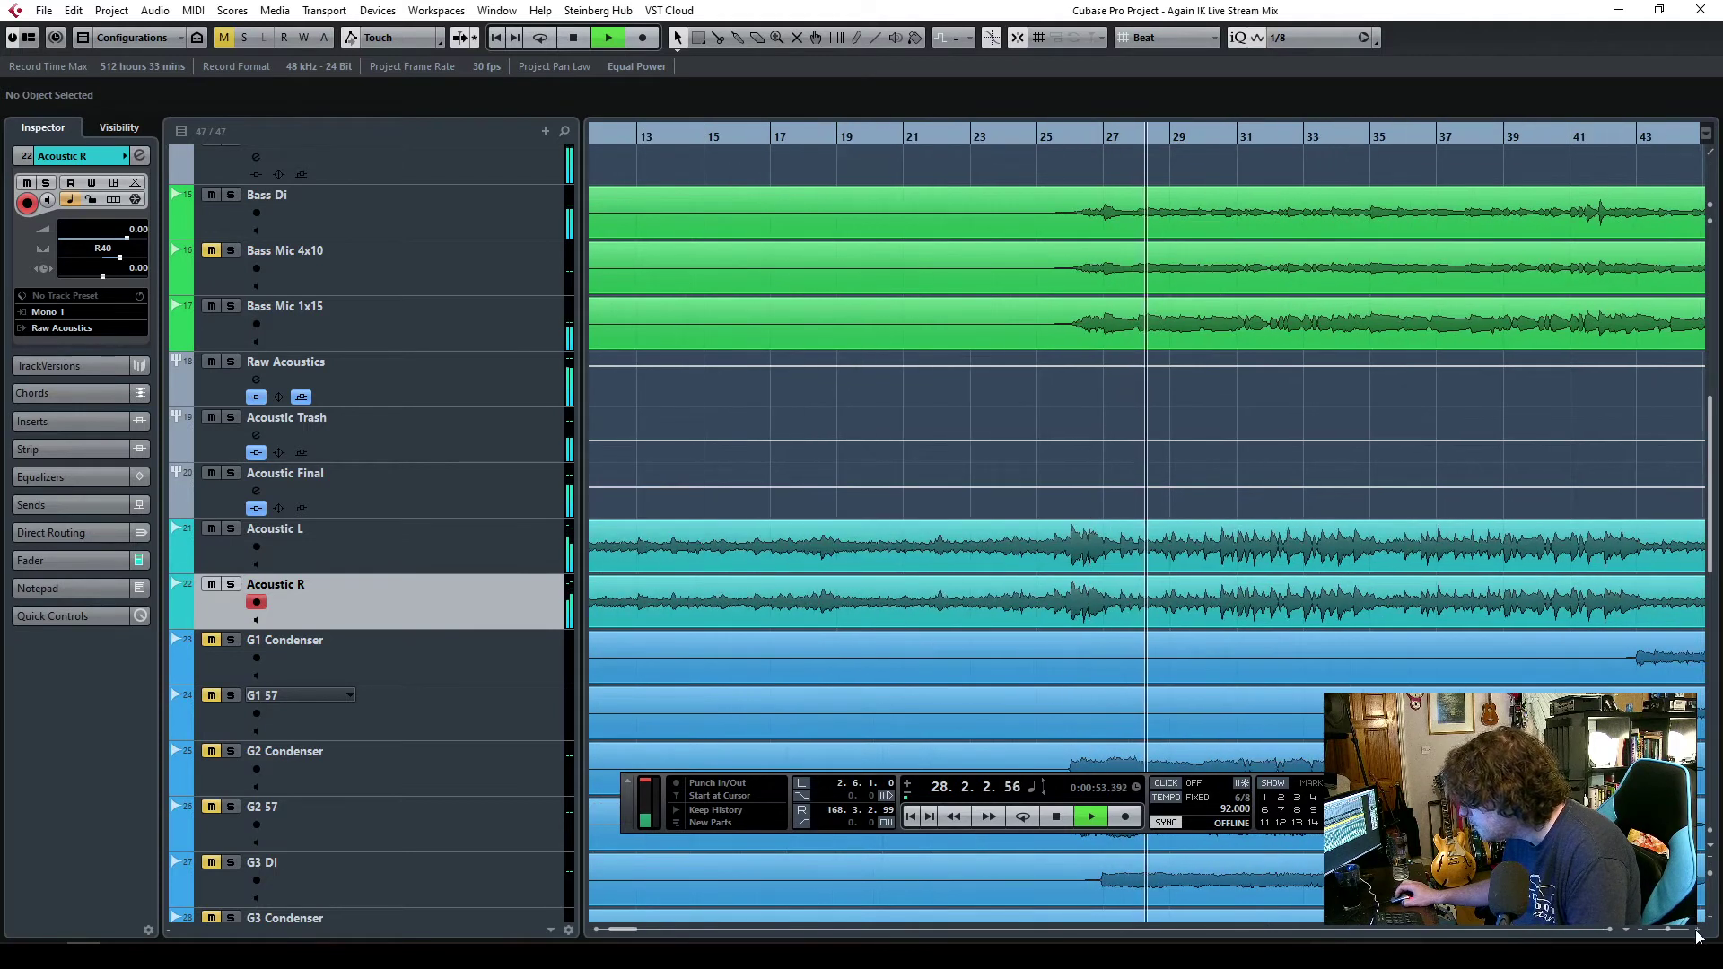
{"action": "key", "text": "space"}
{"action": "key", "text": "h"}
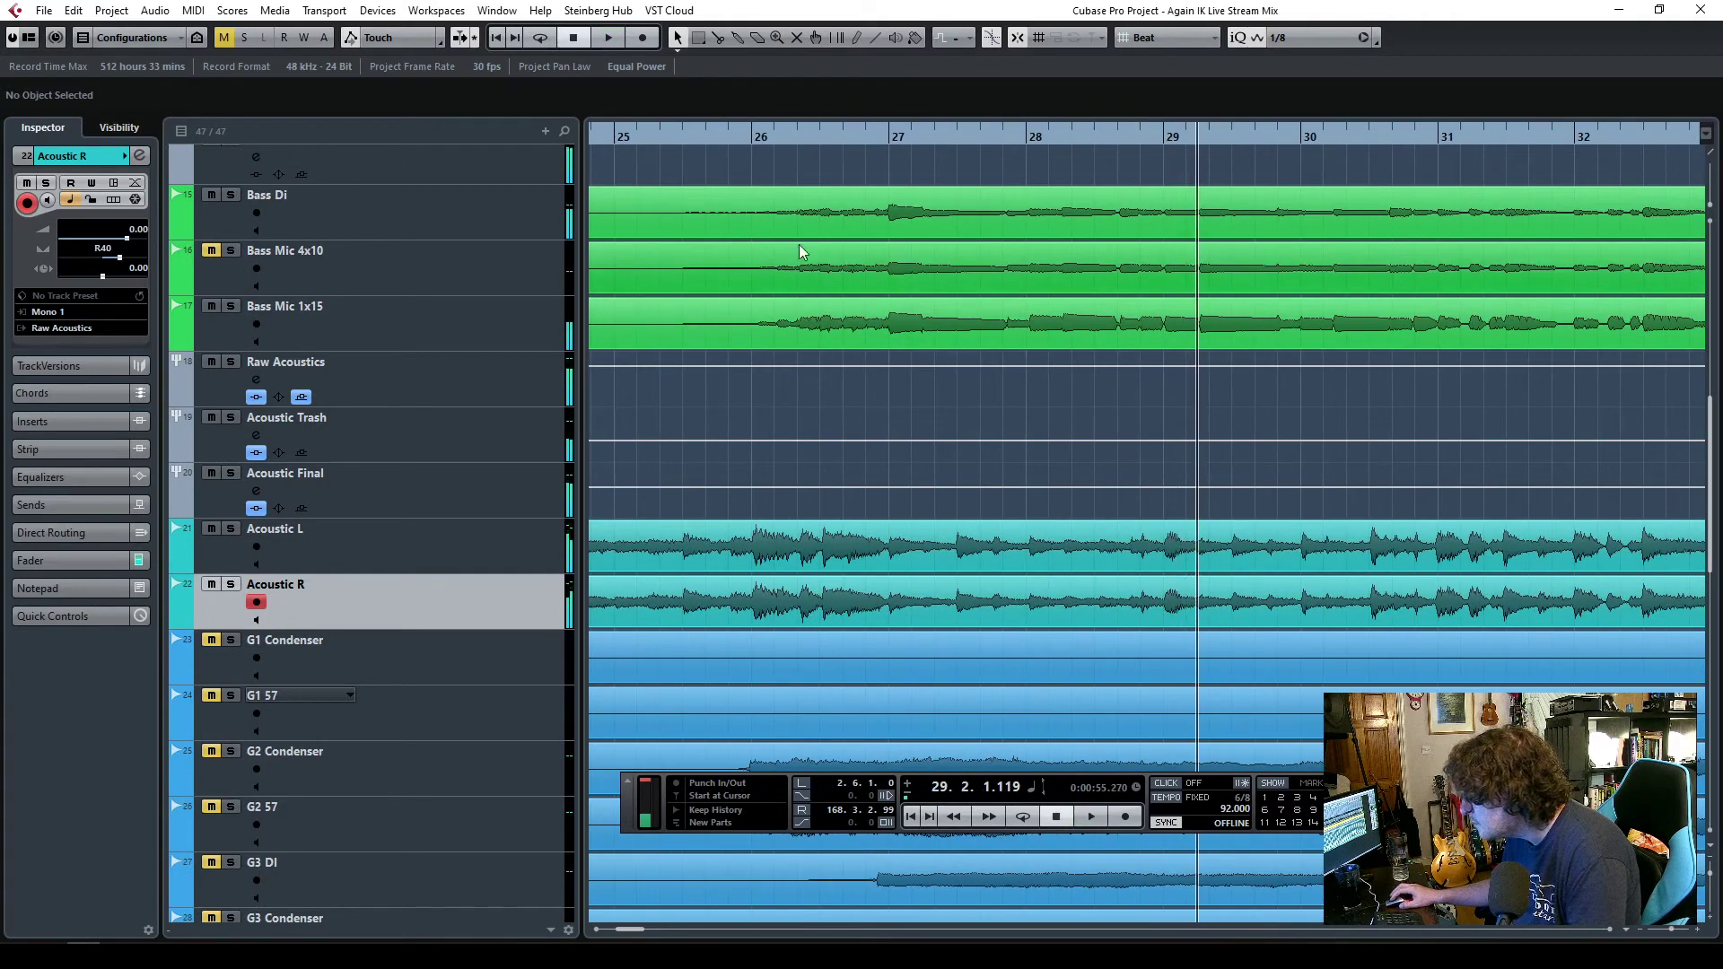
{"action": "left_click", "coordinate": [696, 139]}
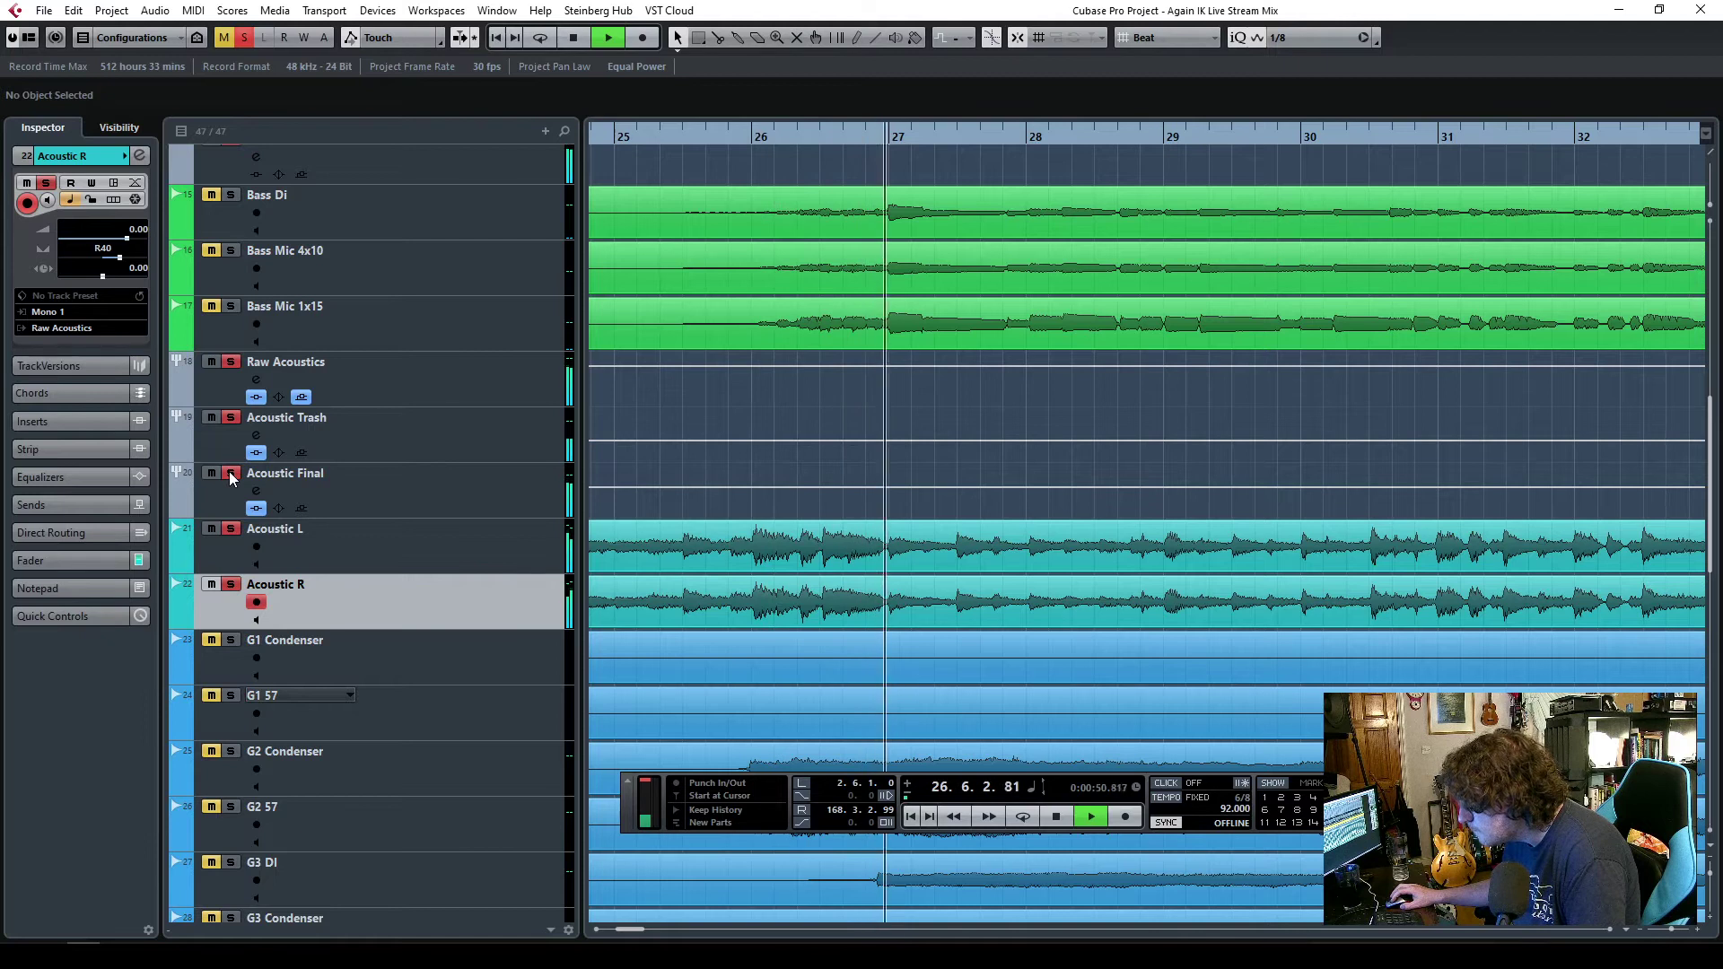
{"action": "key", "text": "space"}
- Split the Acoustic L and Acoustic R events together at 26.1.1.0 and 26.5.1.0
{"action": "left_click", "coordinate": [718, 36]}
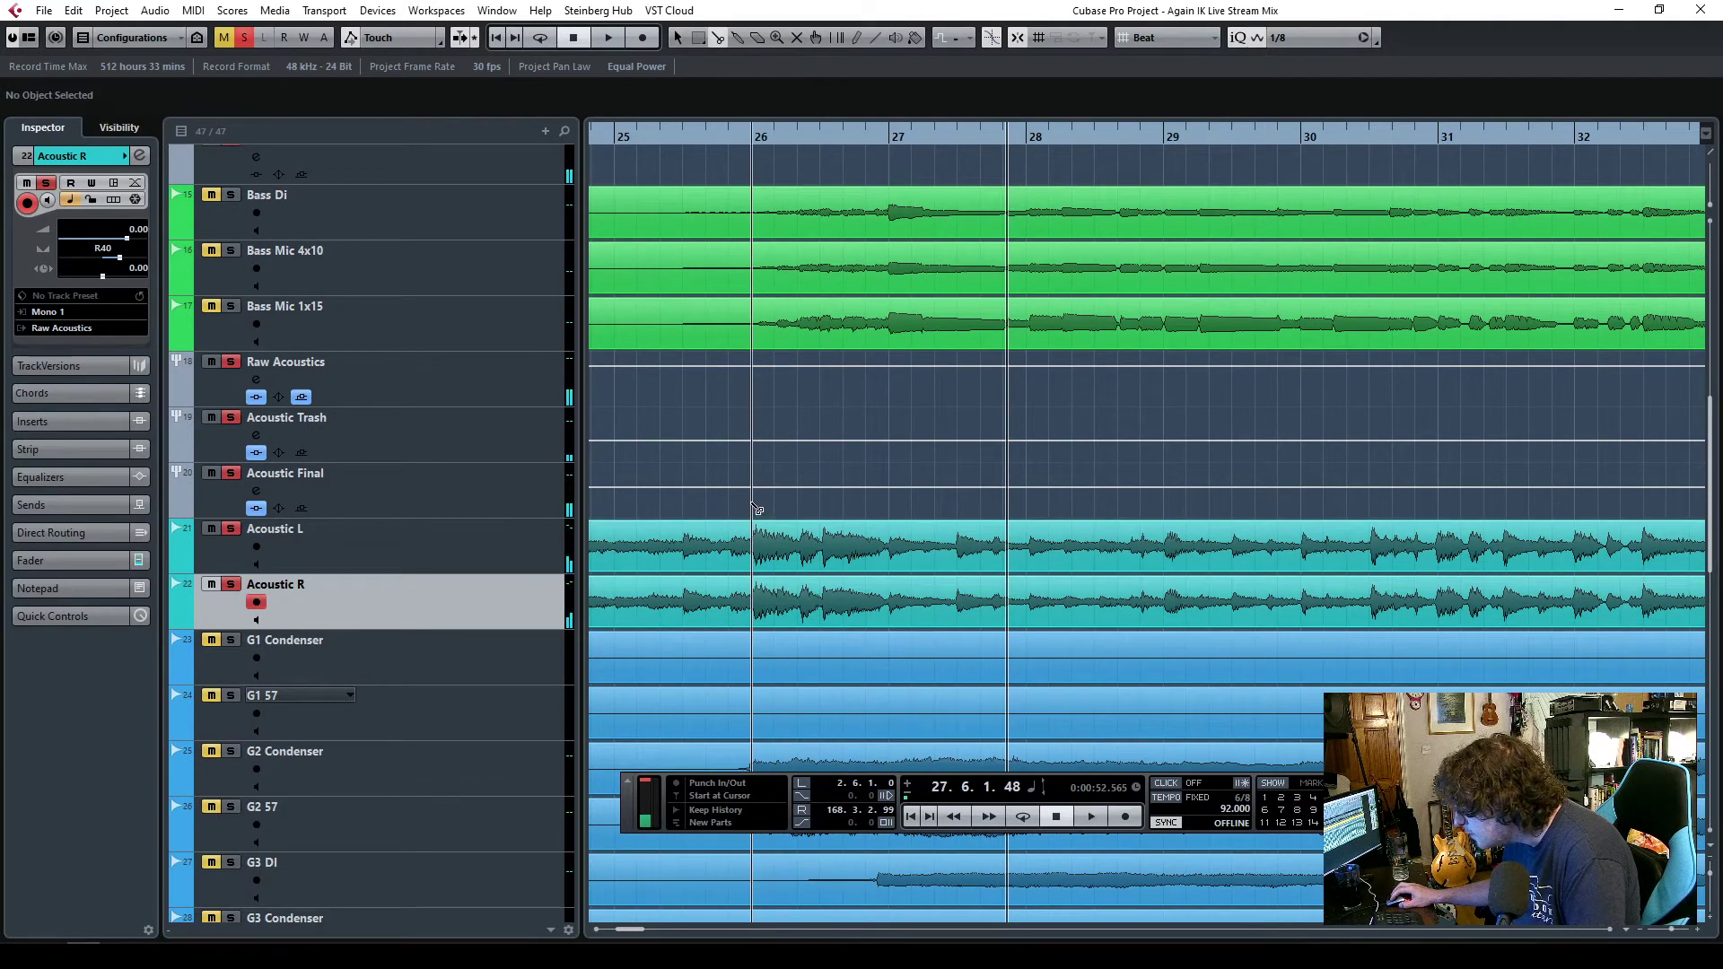
{"action": "left_click", "coordinate": [759, 608]}
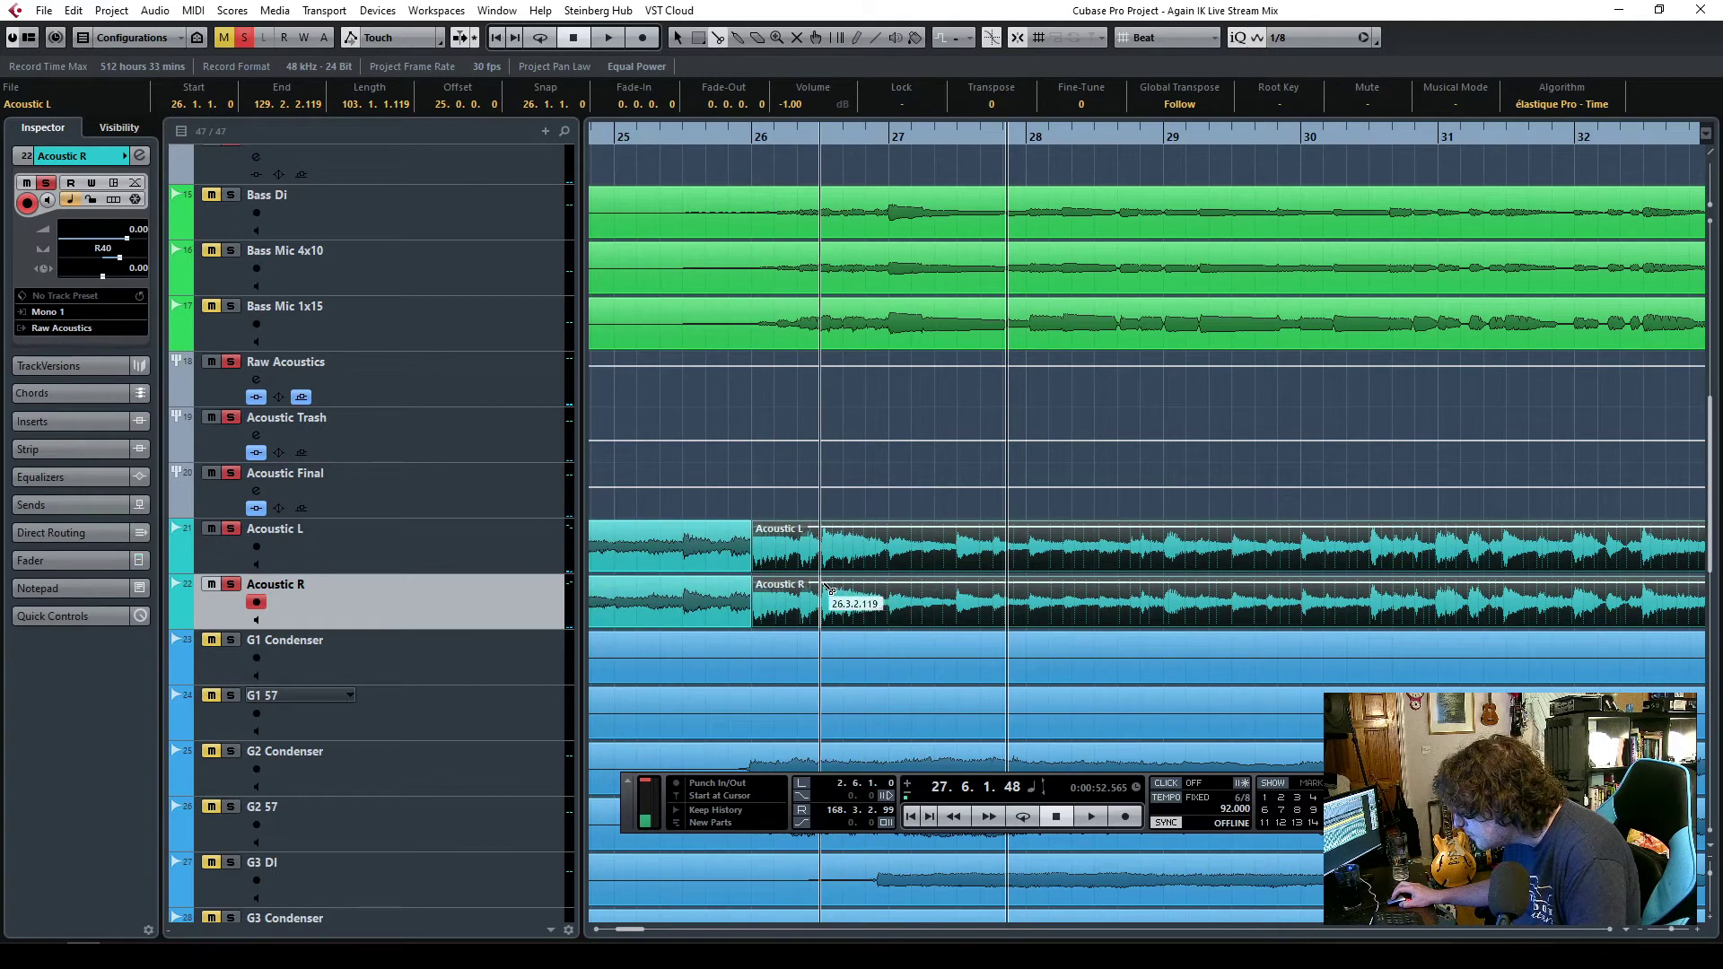
{"action": "left_click", "coordinate": [844, 590]}
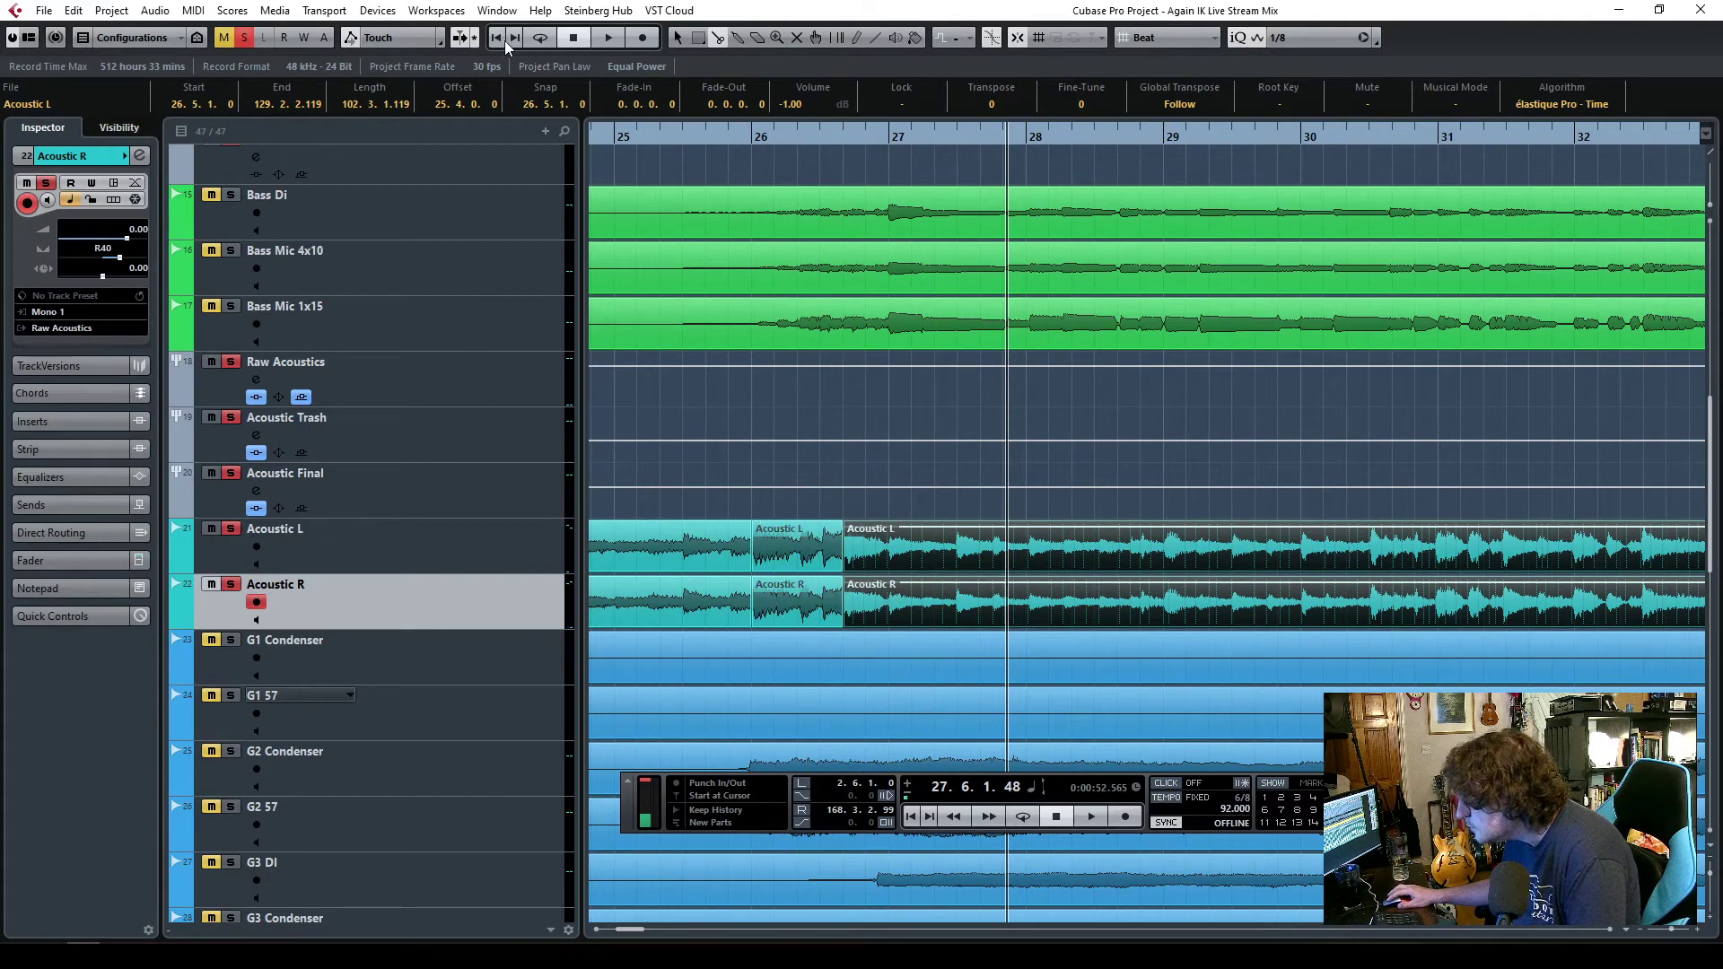
- Set the short Acoustic L and R events at bar 26 to -4 dB and crossfade them with their neighbours
{"action": "left_click", "coordinate": [807, 533]}
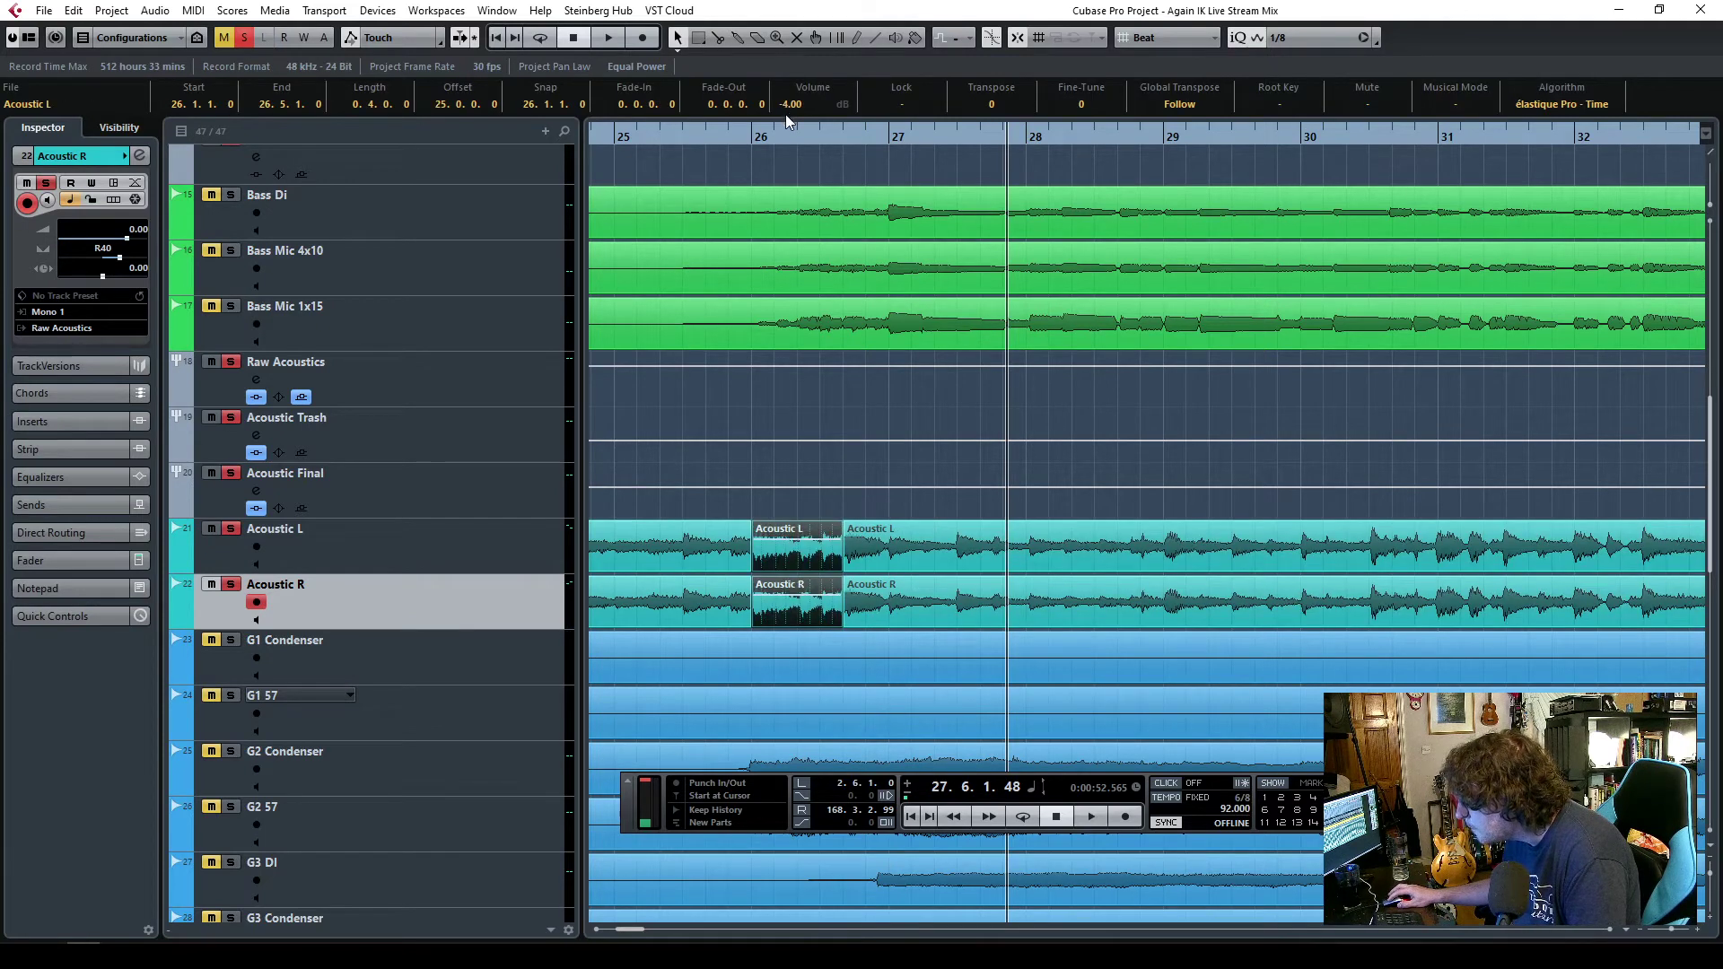
{"action": "left_click", "coordinate": [730, 508]}
{"action": "left_click_drag", "start_coordinate": [889, 599], "coordinate": [889, 599]}
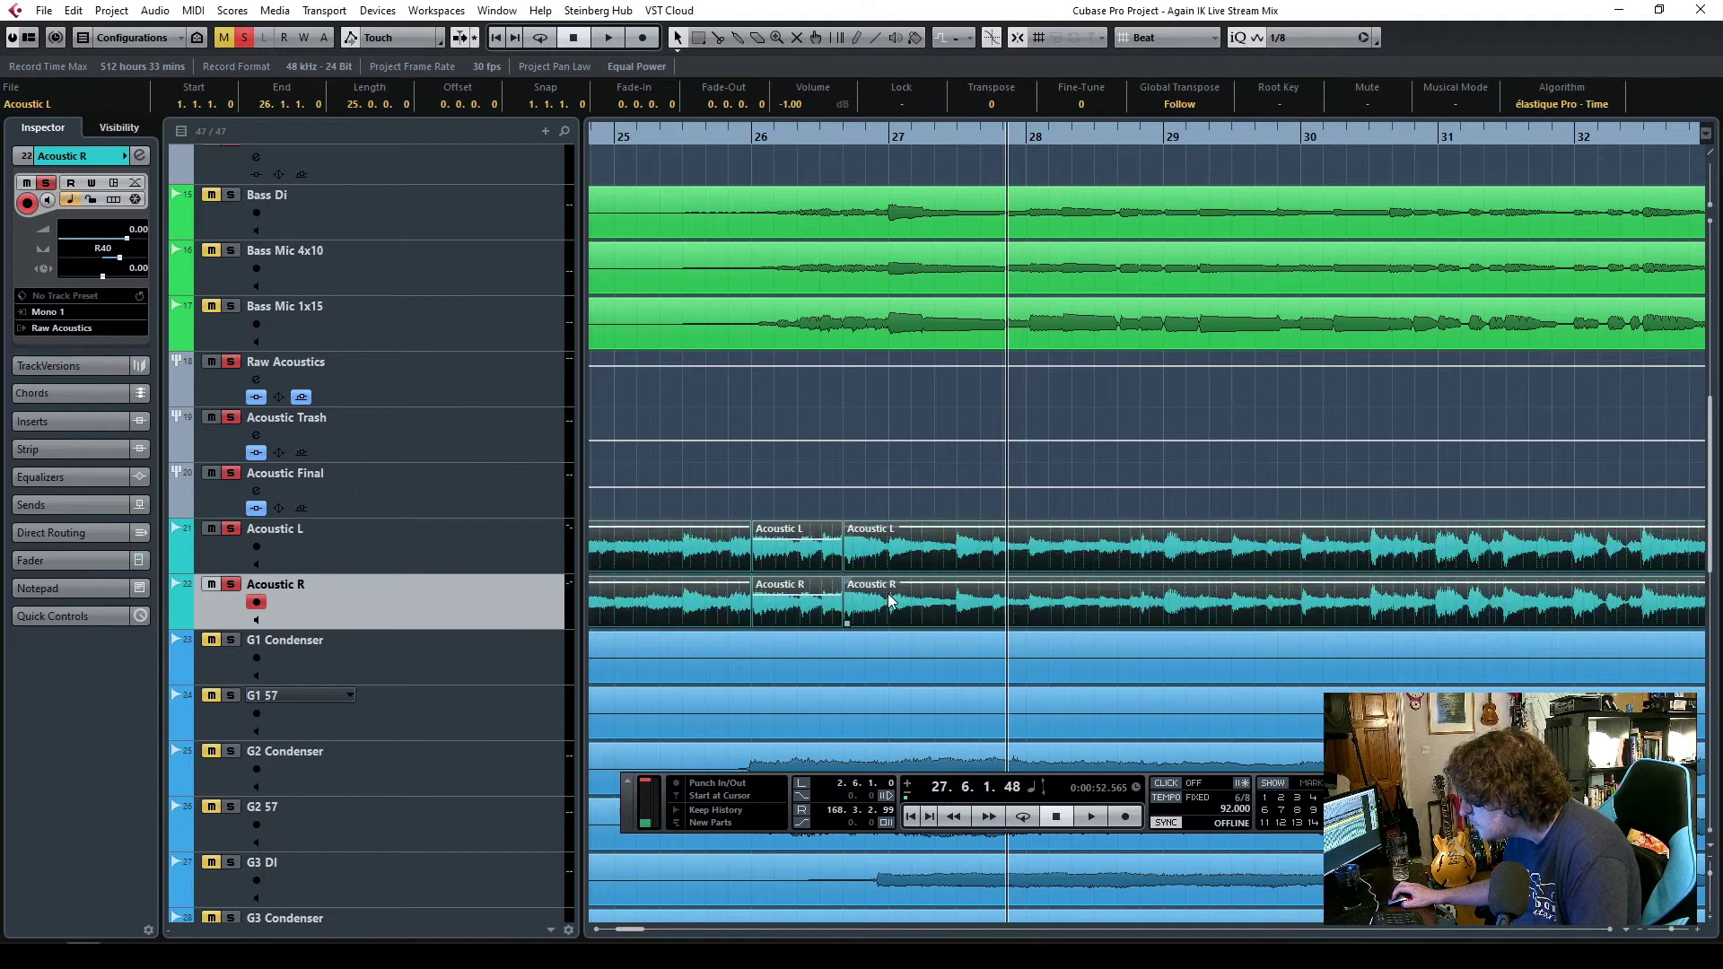
- Audition the soloed acoustic guitars from around bar 24 through the lowered section, and stop playback
{"action": "left_click", "coordinate": [635, 139]}
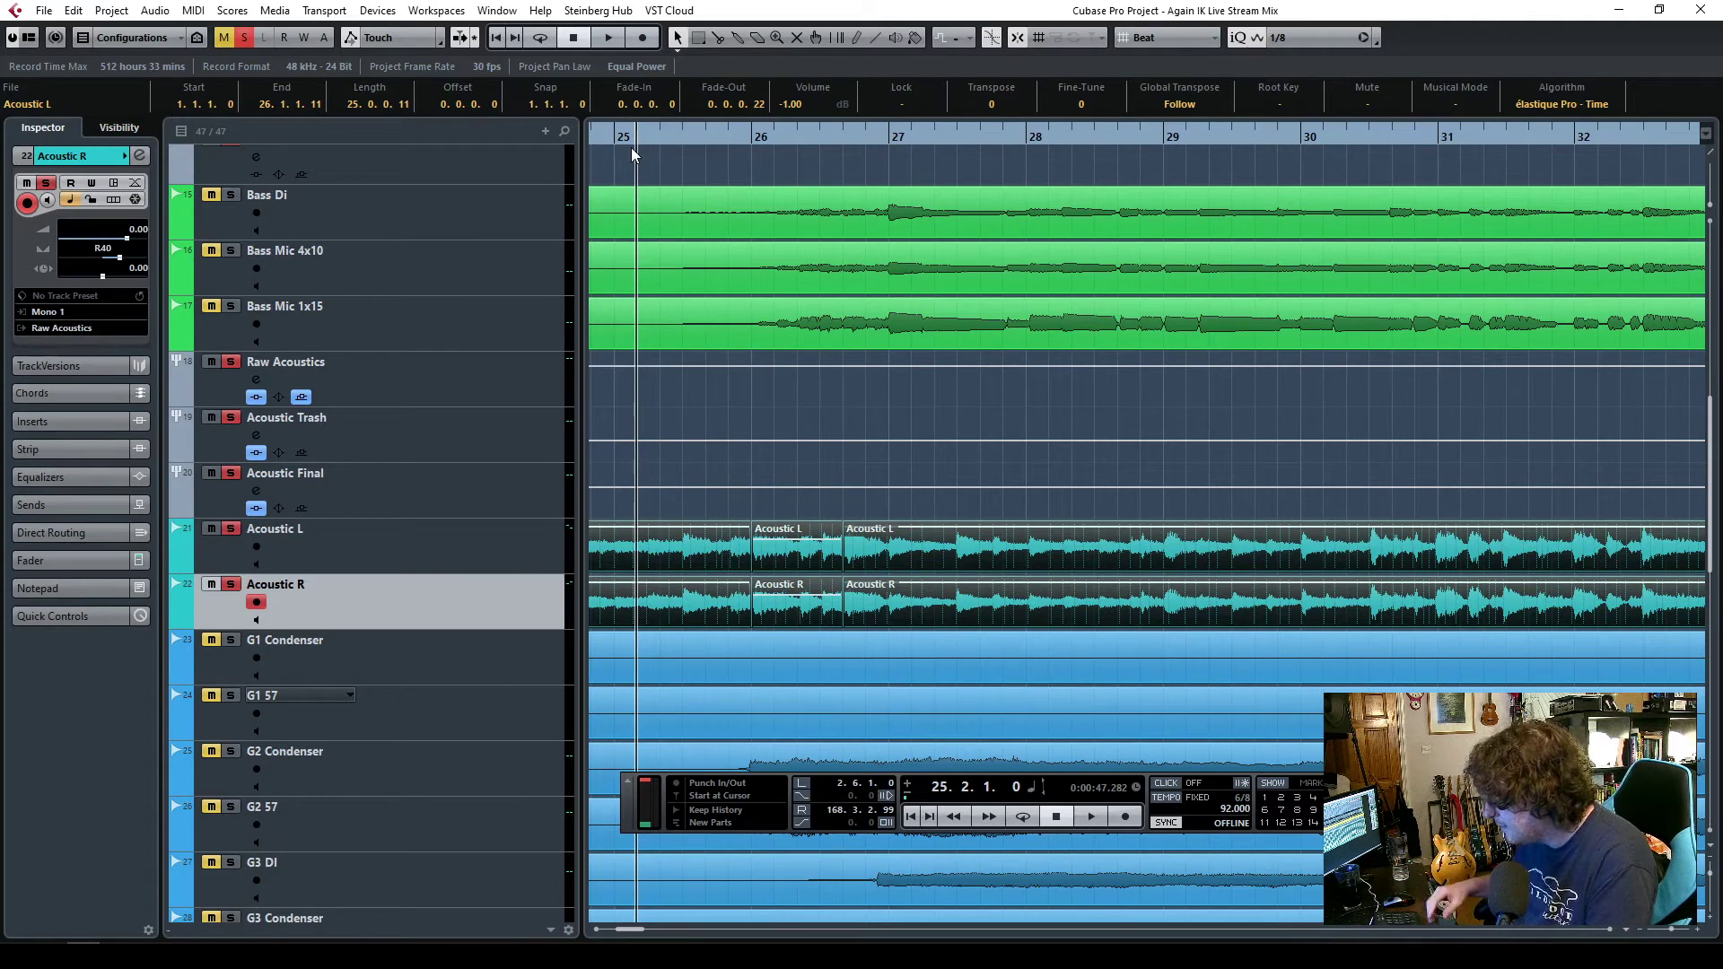
{"action": "left_click_drag", "start_coordinate": [592, 151], "coordinate": [578, 158]}
{"action": "key", "text": "space"}
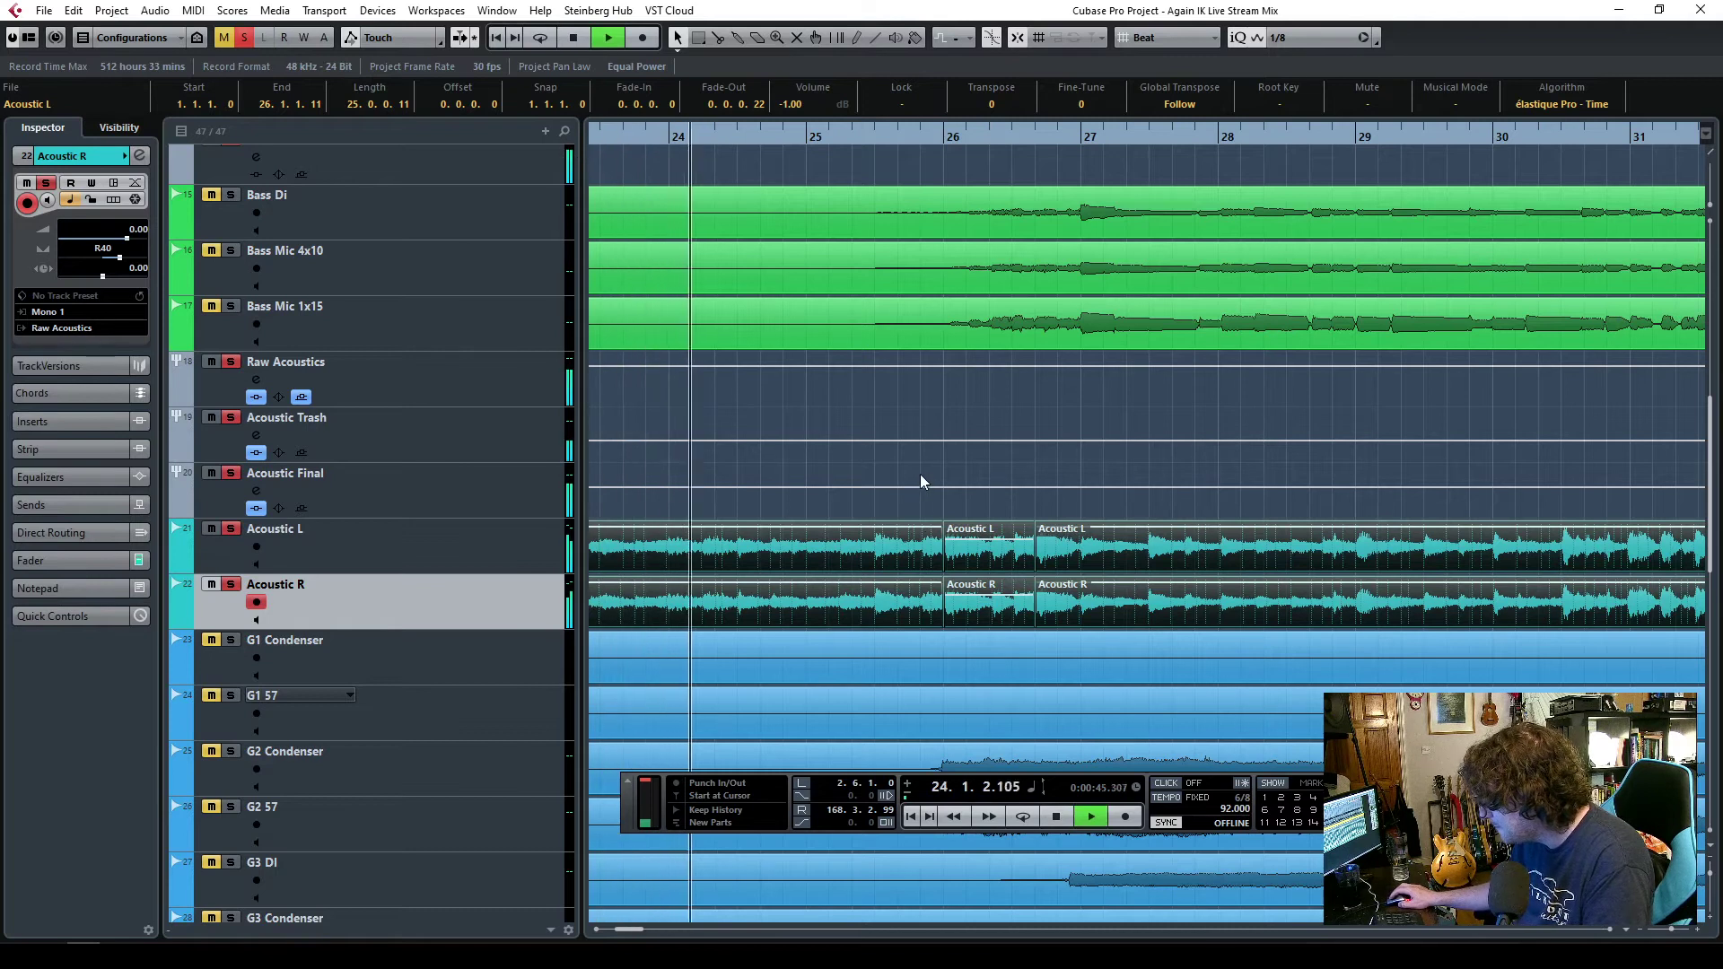
{"action": "left_click", "coordinate": [920, 485]}
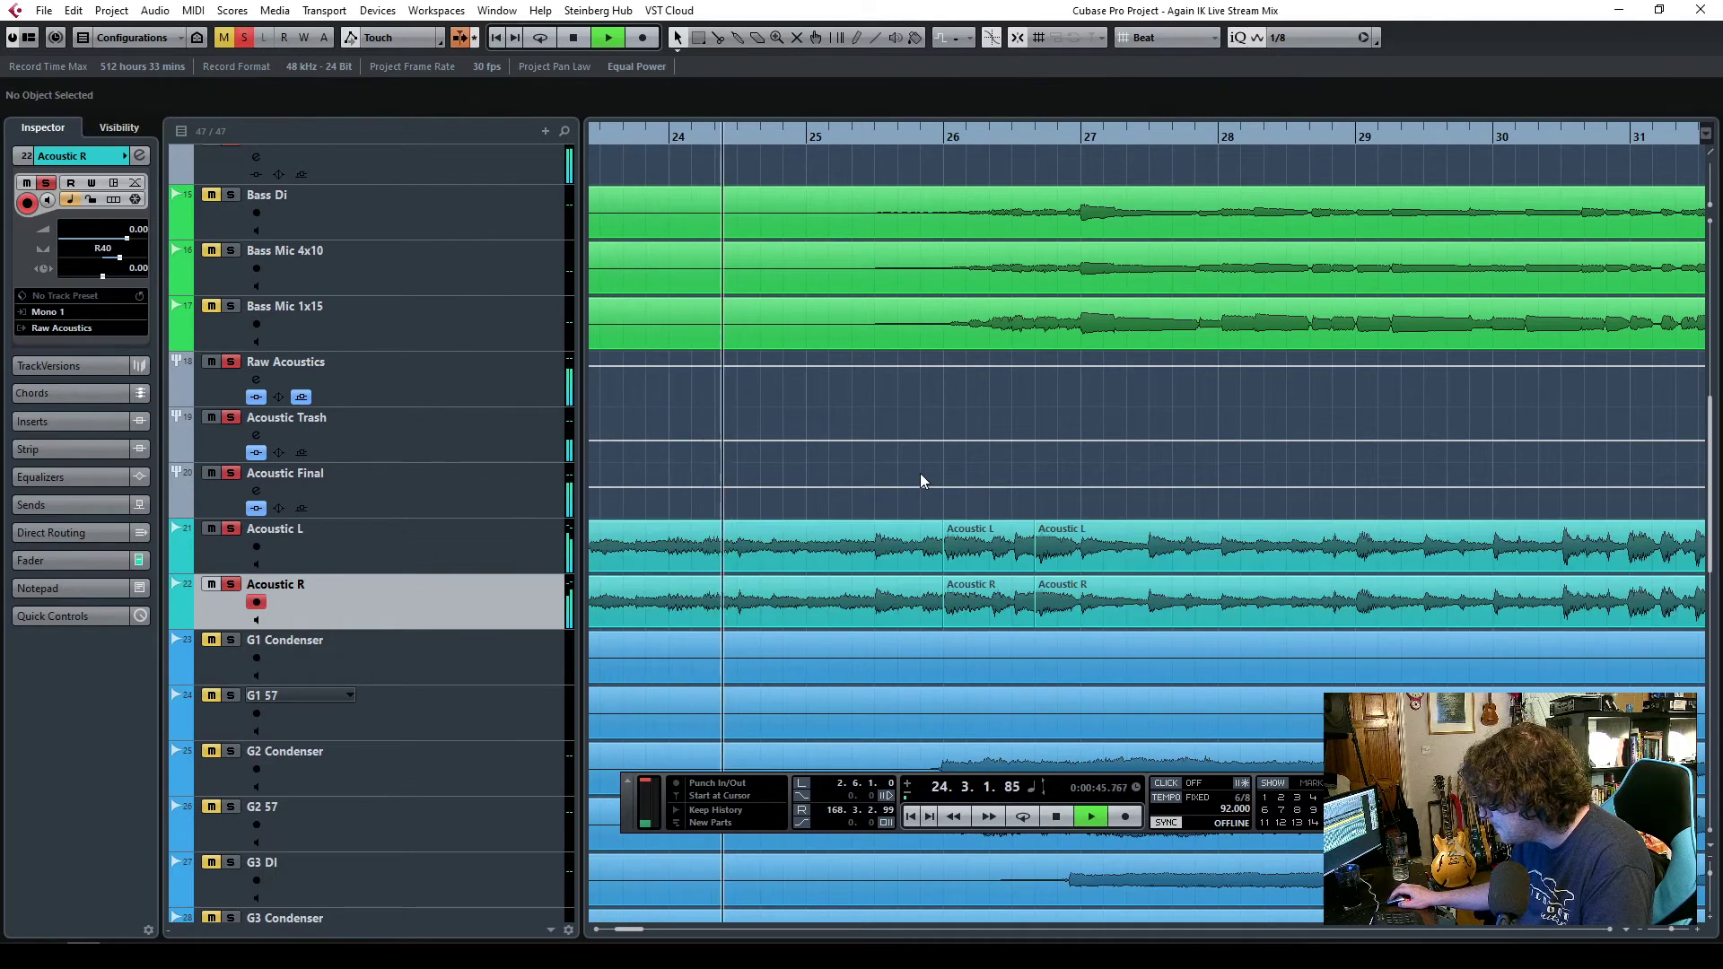
{"action": "left_click", "coordinate": [992, 595]}
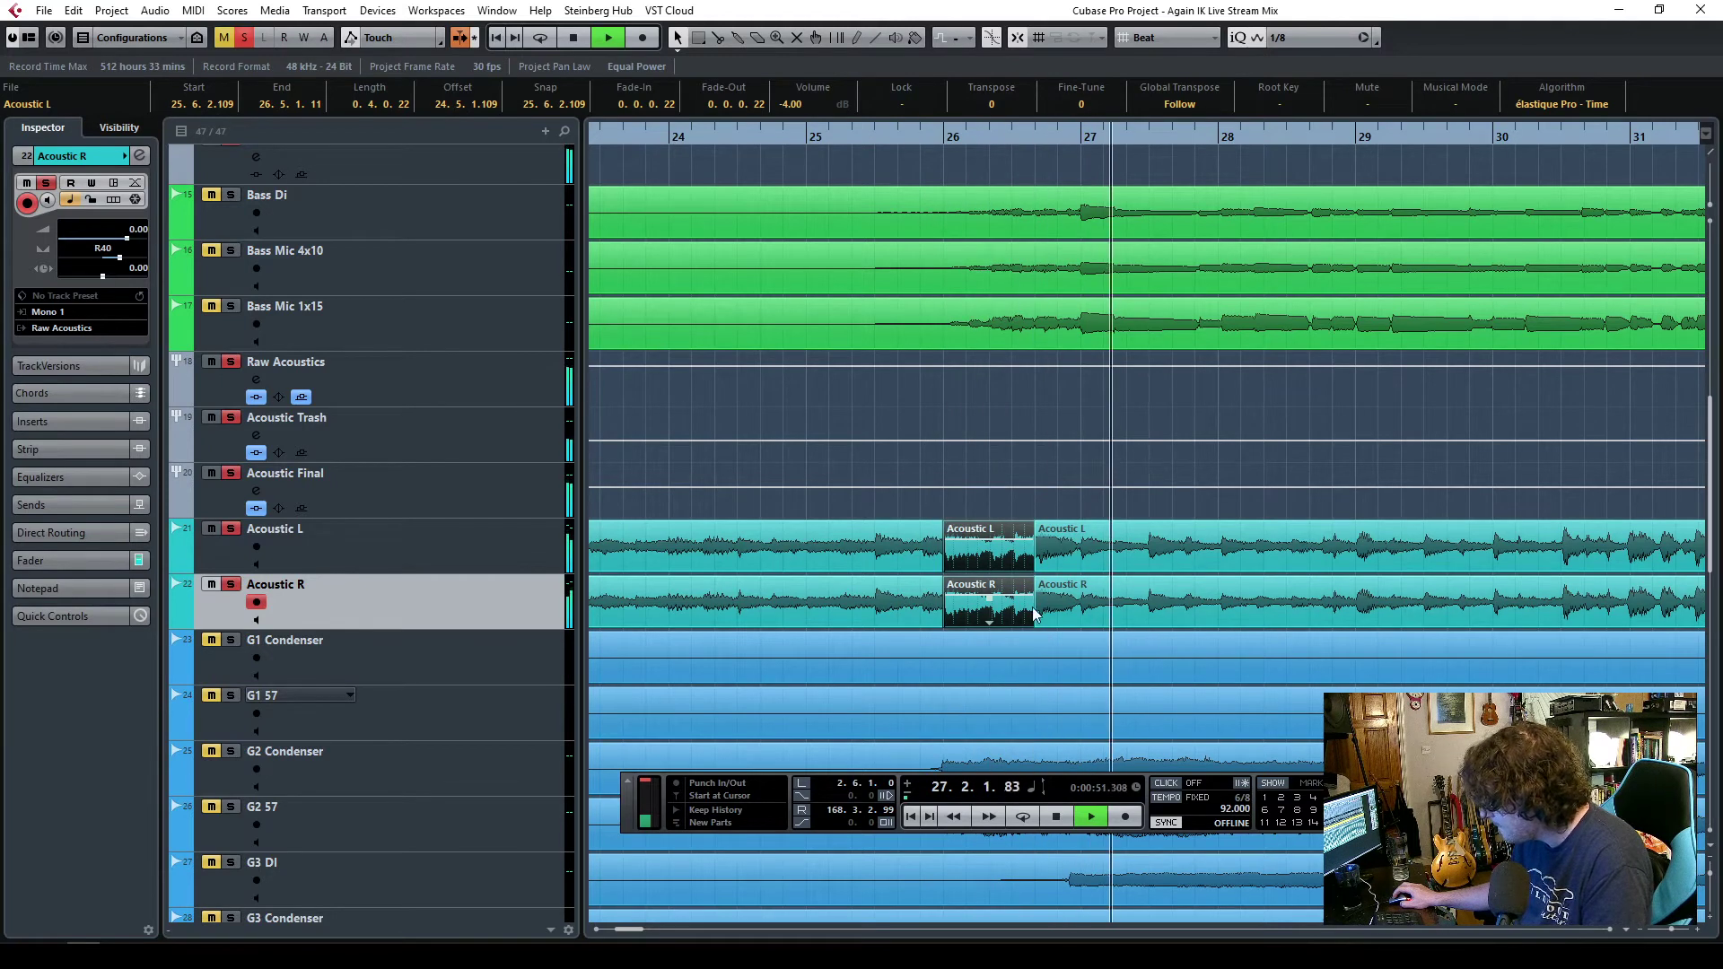
{"action": "key", "text": "space"}
- Deactivate all solos and play the full mix from about bar 24 through the edited acoustic section
{"action": "left_click", "coordinate": [1034, 544]}
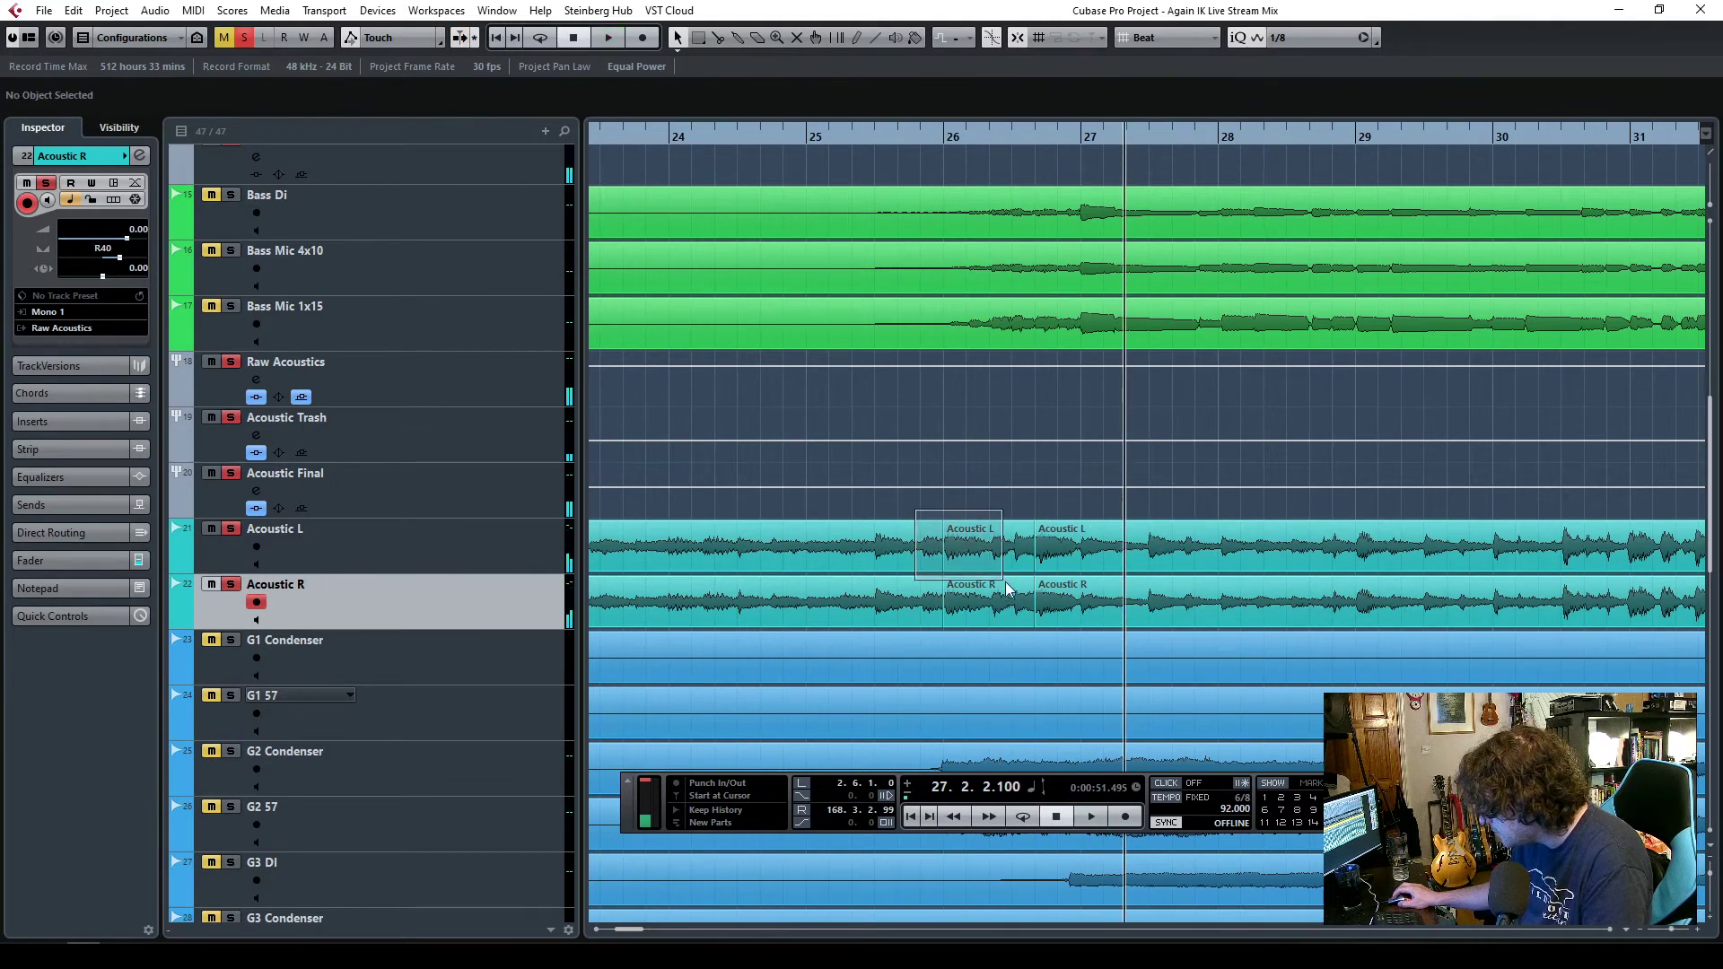
{"action": "left_click_drag", "start_coordinate": [1003, 586], "coordinate": [896, 518]}
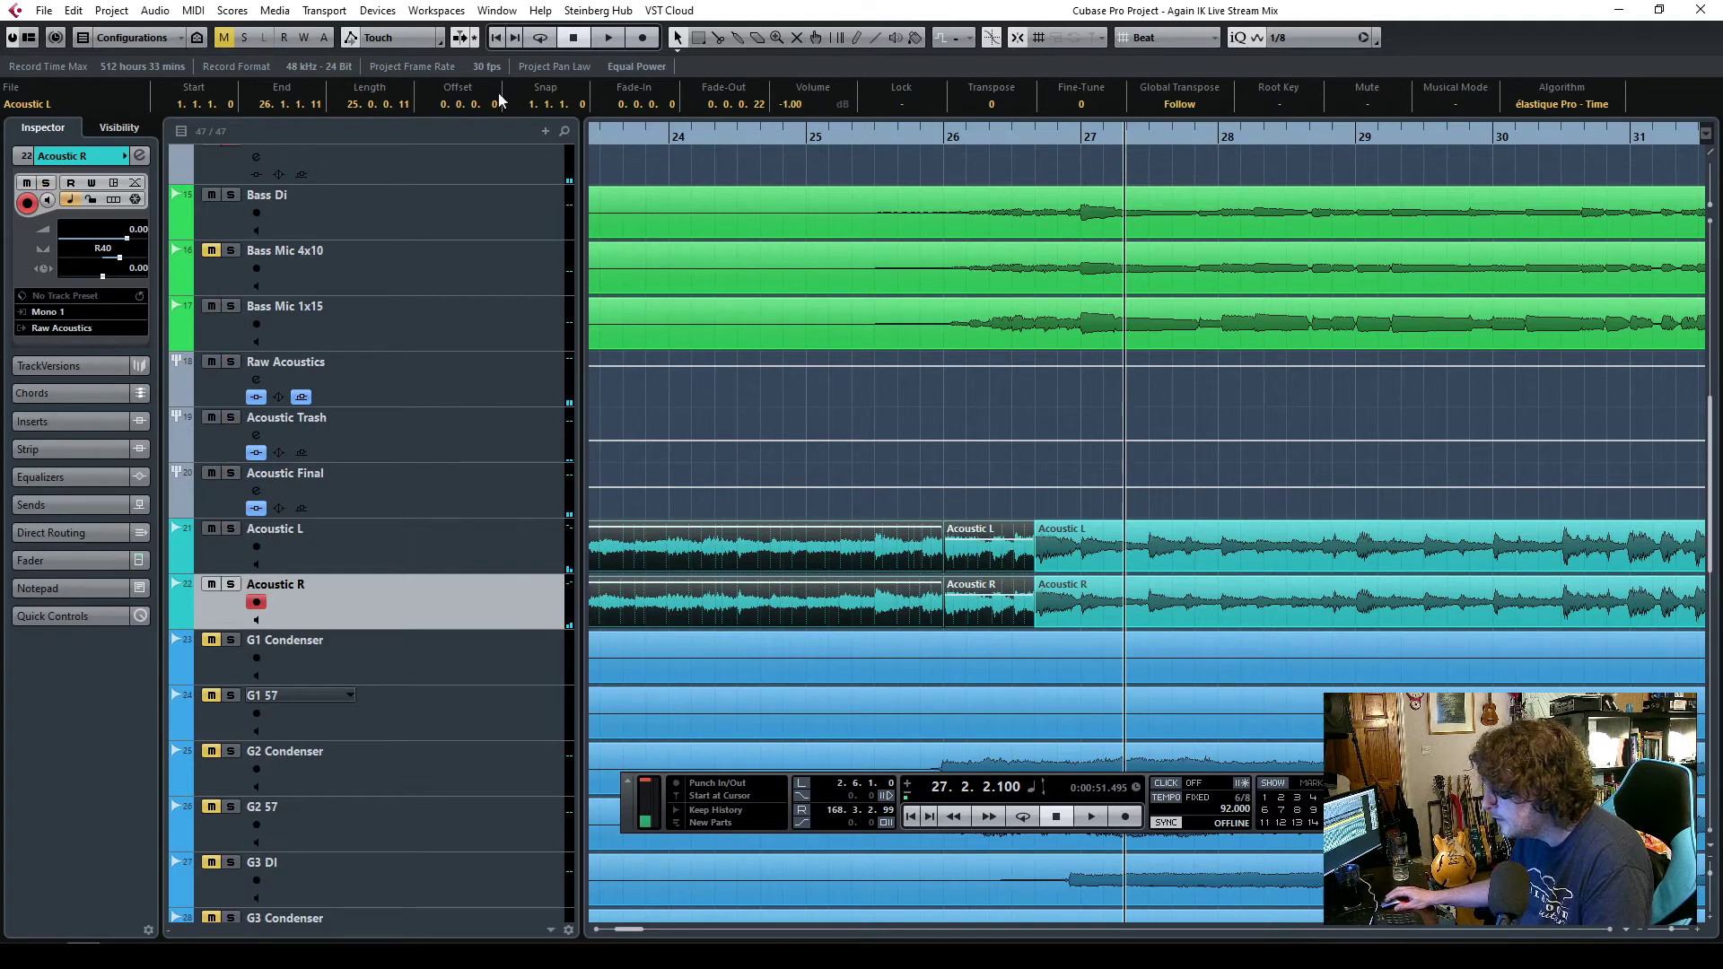
{"action": "left_click", "coordinate": [666, 139]}
{"action": "key", "text": "space"}
{"action": "left_click", "coordinate": [903, 465]}
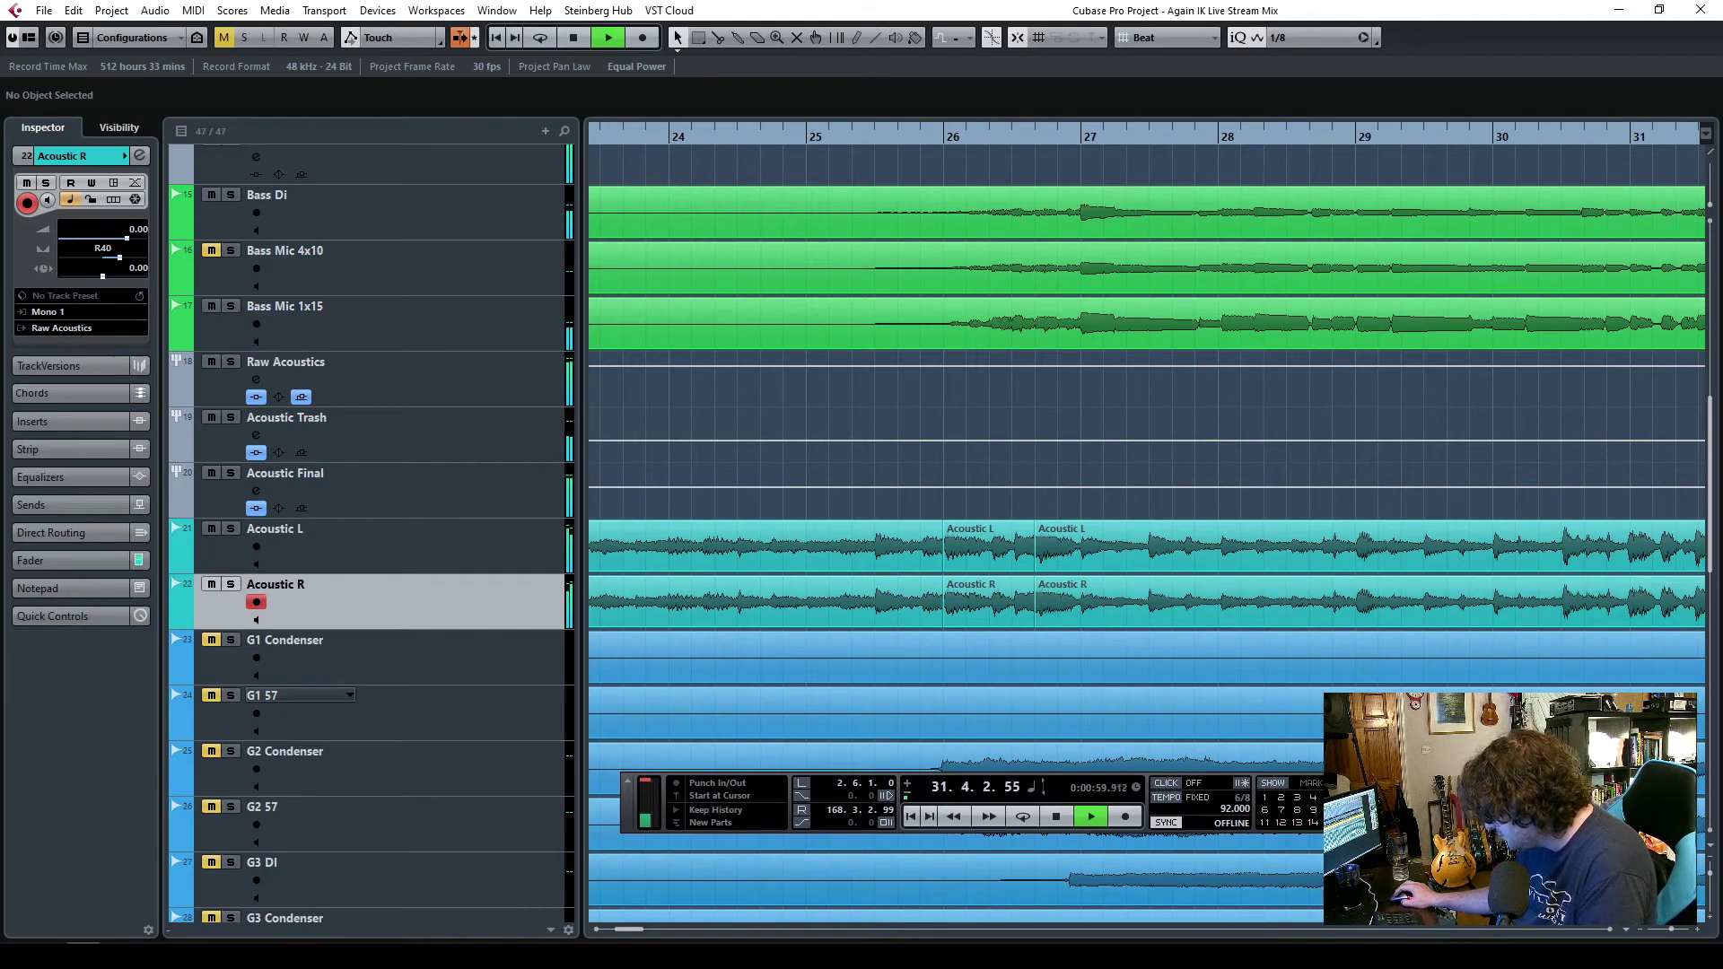
- Lower the Acoustic Final group's fader to -6.10 dB while the mix plays
{"action": "left_click_drag", "start_coordinate": [1674, 935], "coordinate": [1666, 933]}
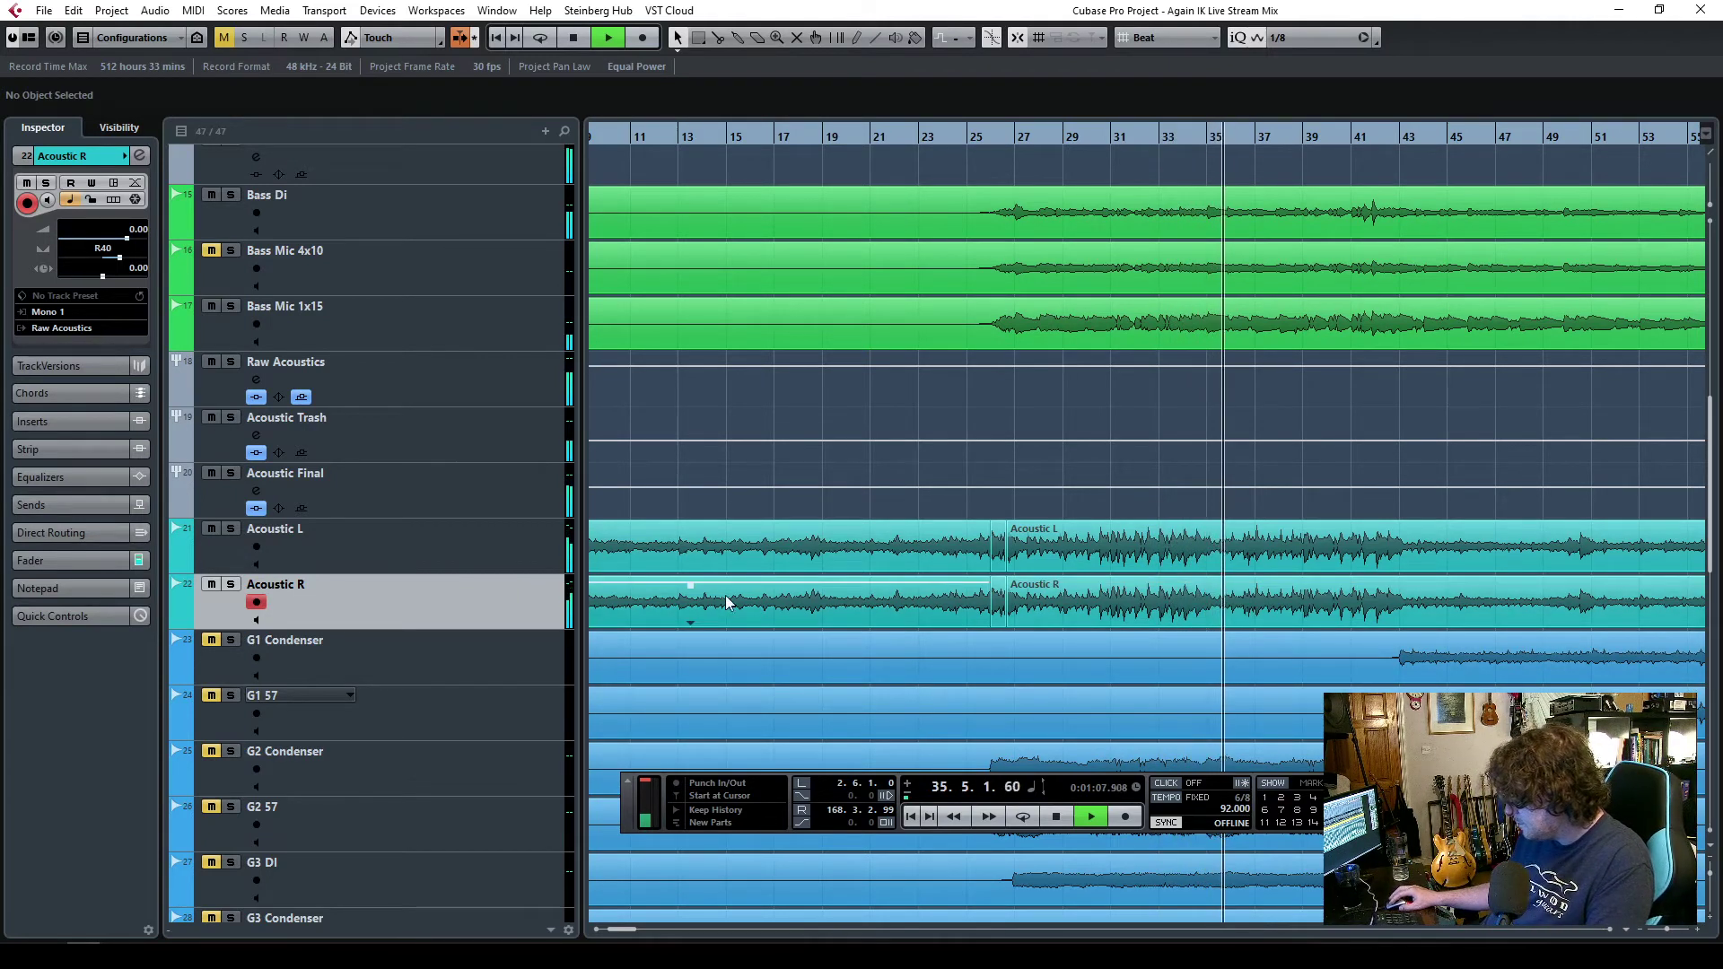
{"action": "left_click", "coordinate": [385, 510]}
{"action": "left_click_drag", "start_coordinate": [51, 477], "coordinate": [47, 483]}
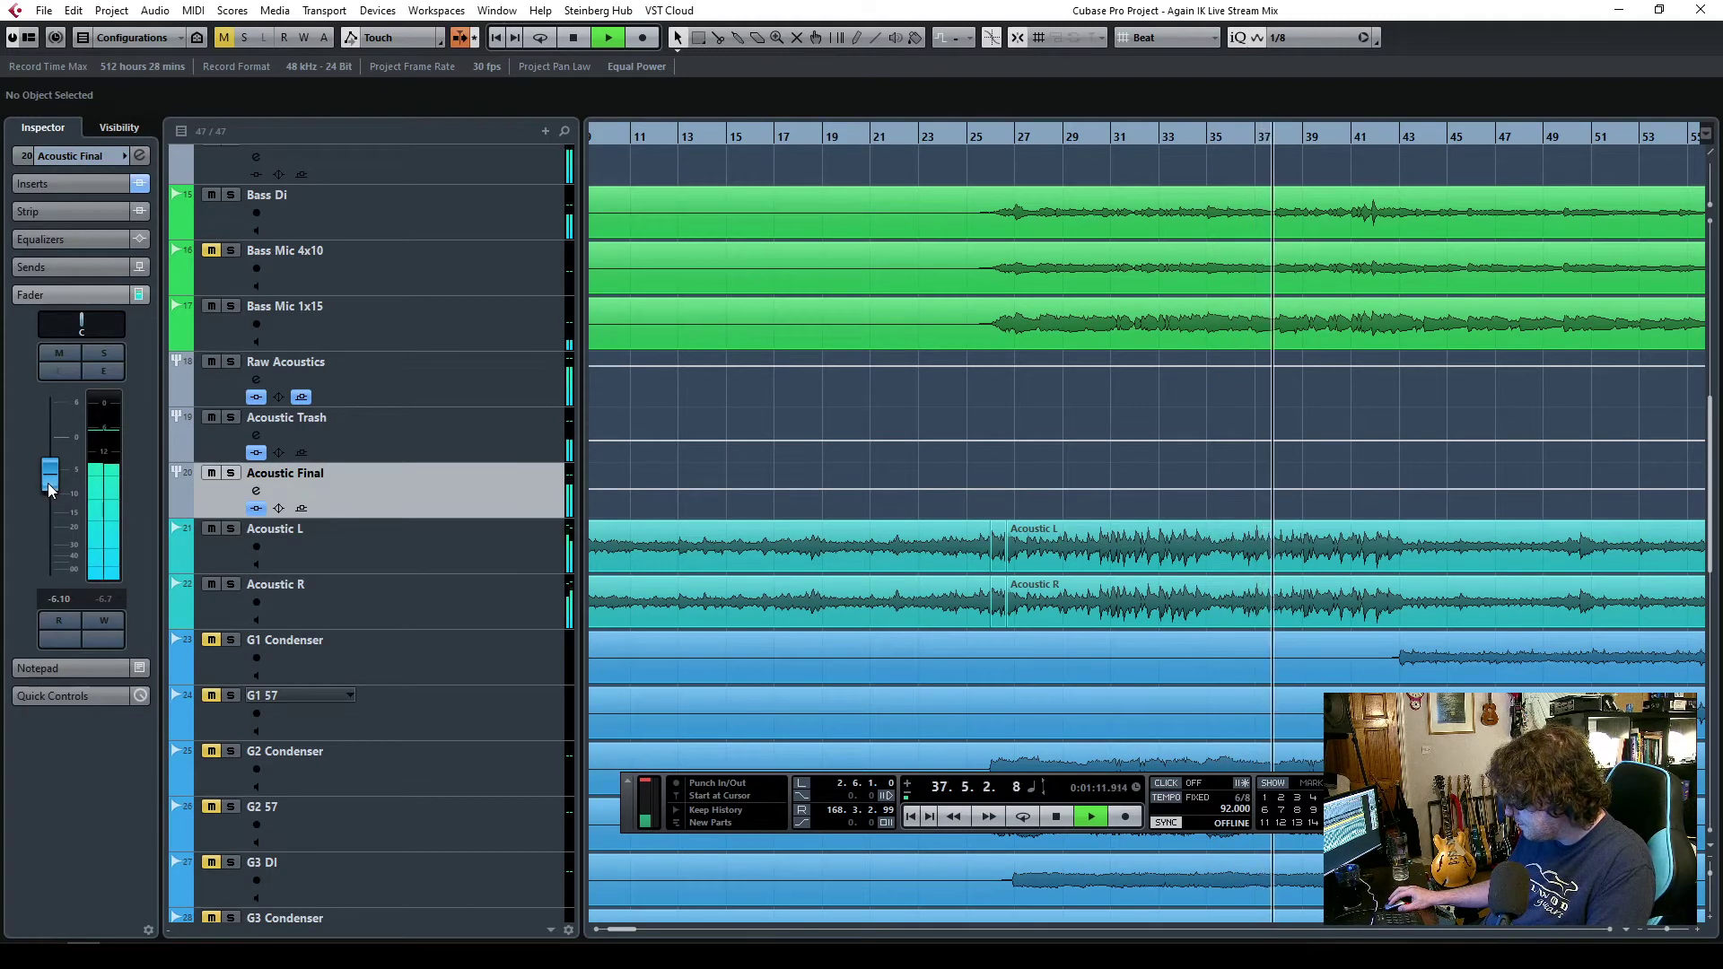
- Raise the Drums Overheads fader to -14.2 dB against the playing mix, and stop playback
{"action": "left_click", "coordinate": [1665, 932]}
{"action": "left_click", "coordinate": [1664, 932]}
{"action": "left_click", "coordinate": [1664, 932]}
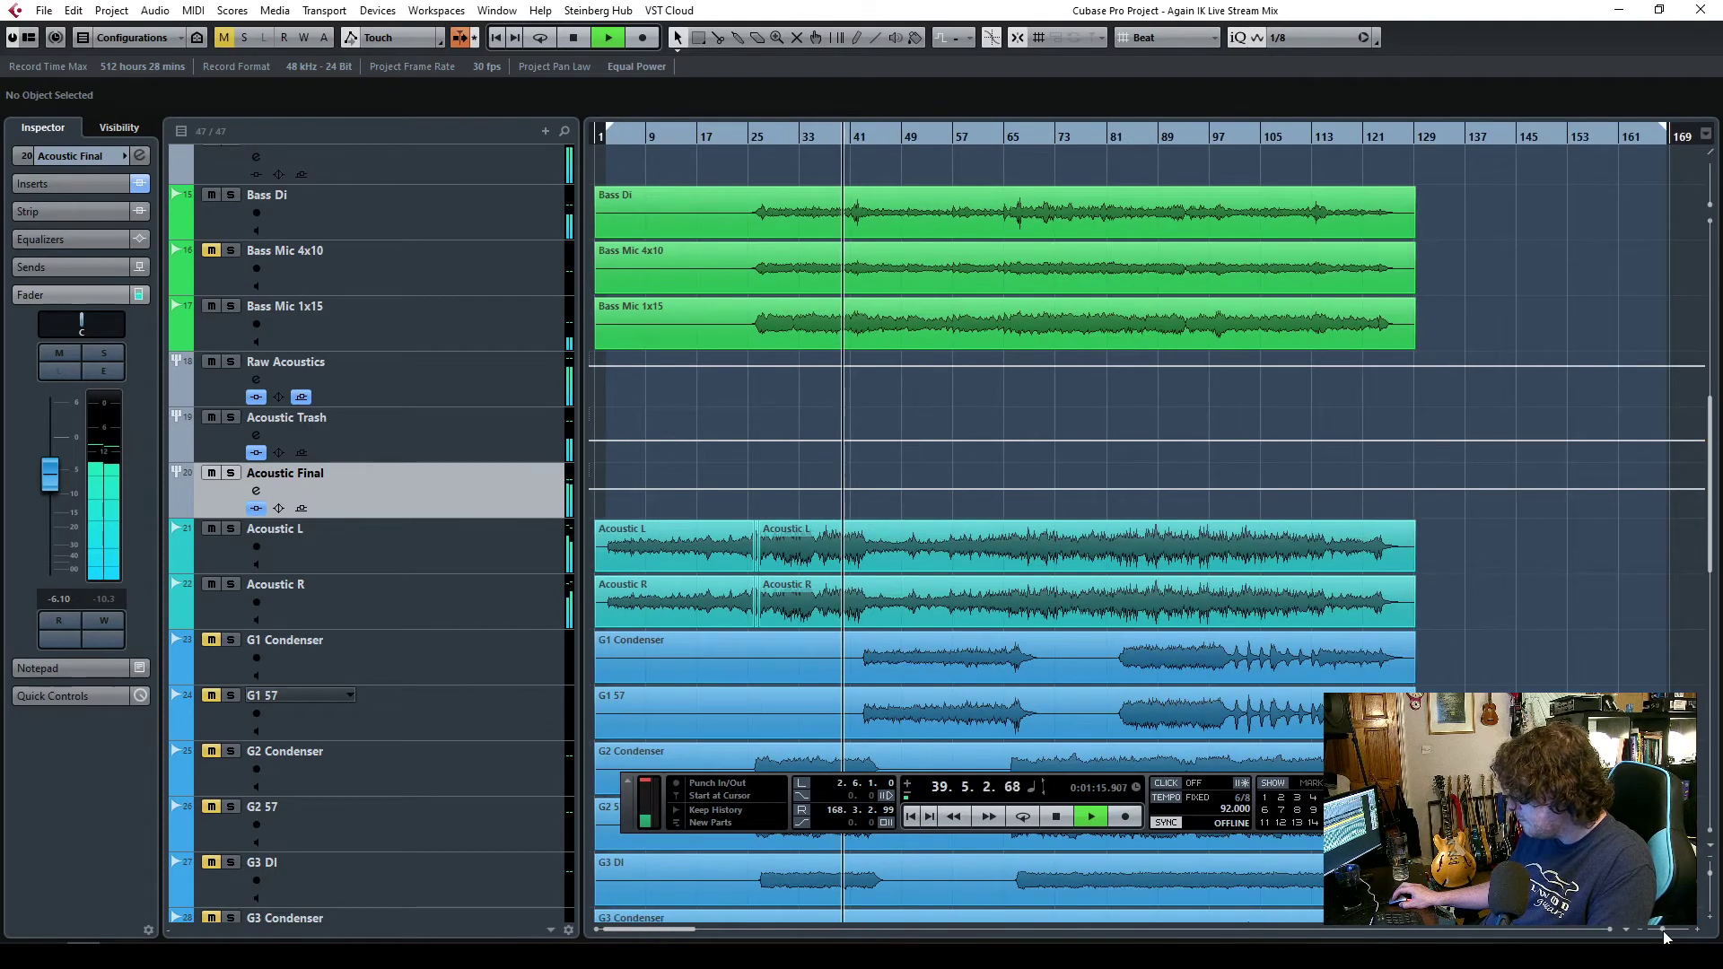
{"action": "scroll", "coordinate": [1166, 511], "scroll_direction": "down", "scroll_amount": 5}
{"action": "scroll", "coordinate": [1165, 511], "scroll_direction": "up", "scroll_amount": 3}
{"action": "scroll", "coordinate": [1165, 504], "scroll_direction": "up", "scroll_amount": 5}
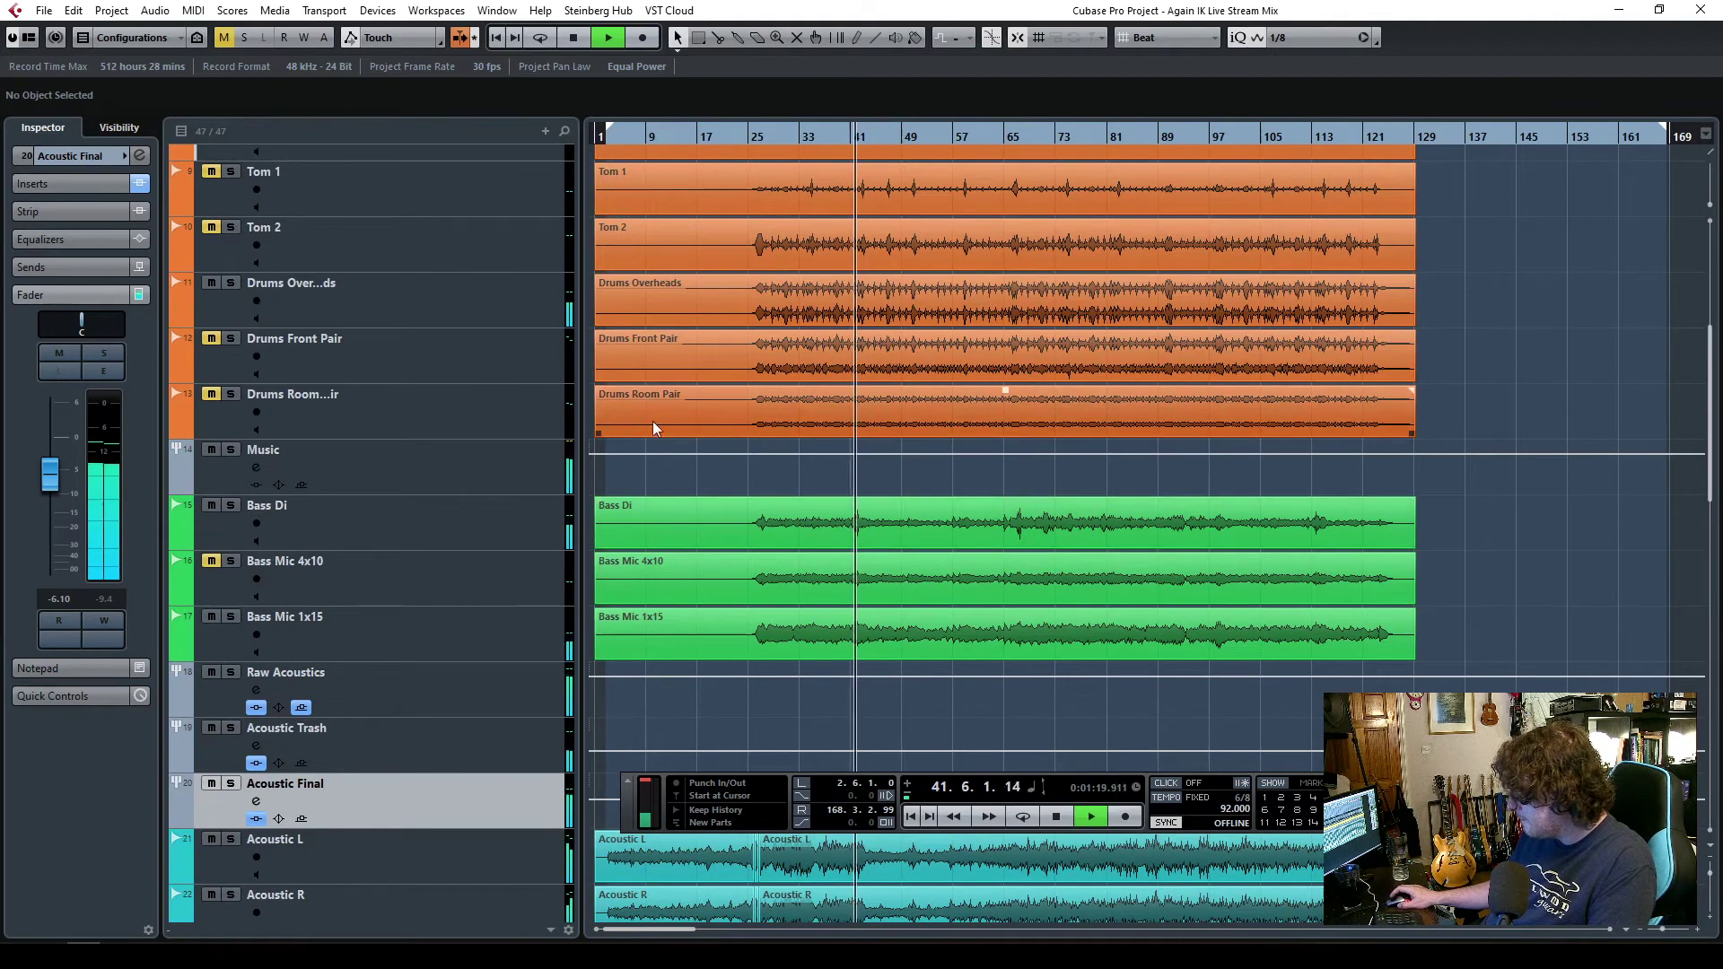
{"action": "scroll", "coordinate": [740, 422], "scroll_direction": "up", "scroll_amount": 3}
{"action": "left_click", "coordinate": [470, 450]}
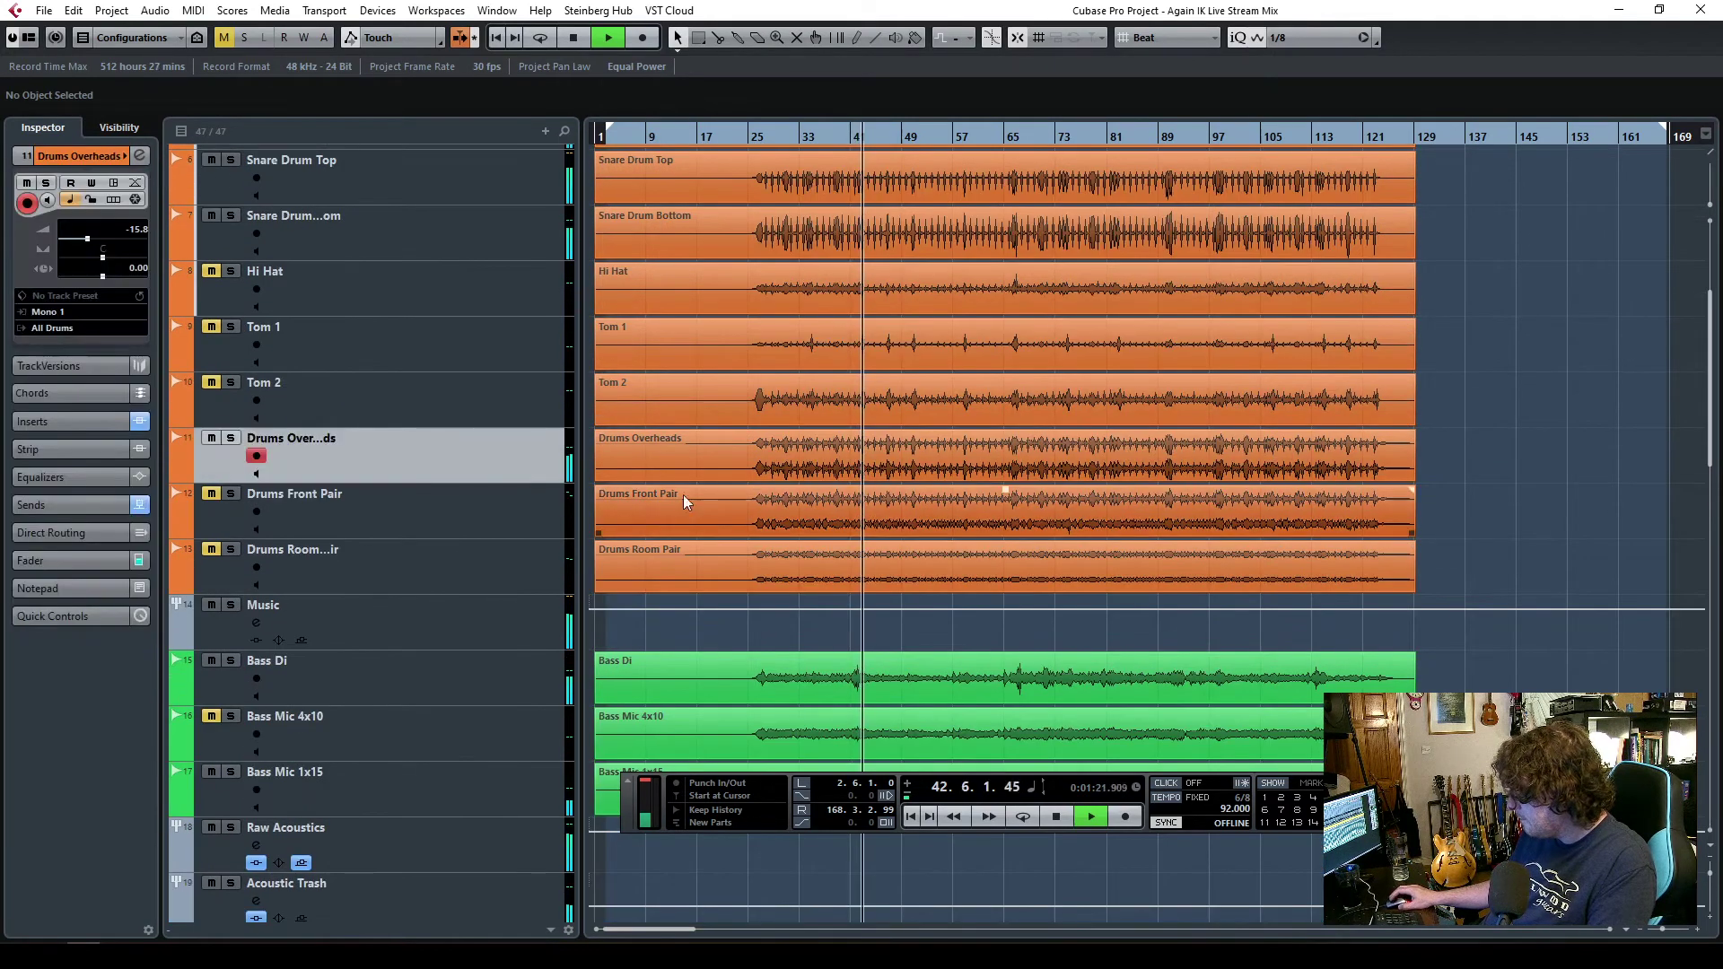
{"action": "left_click", "coordinate": [95, 562]}
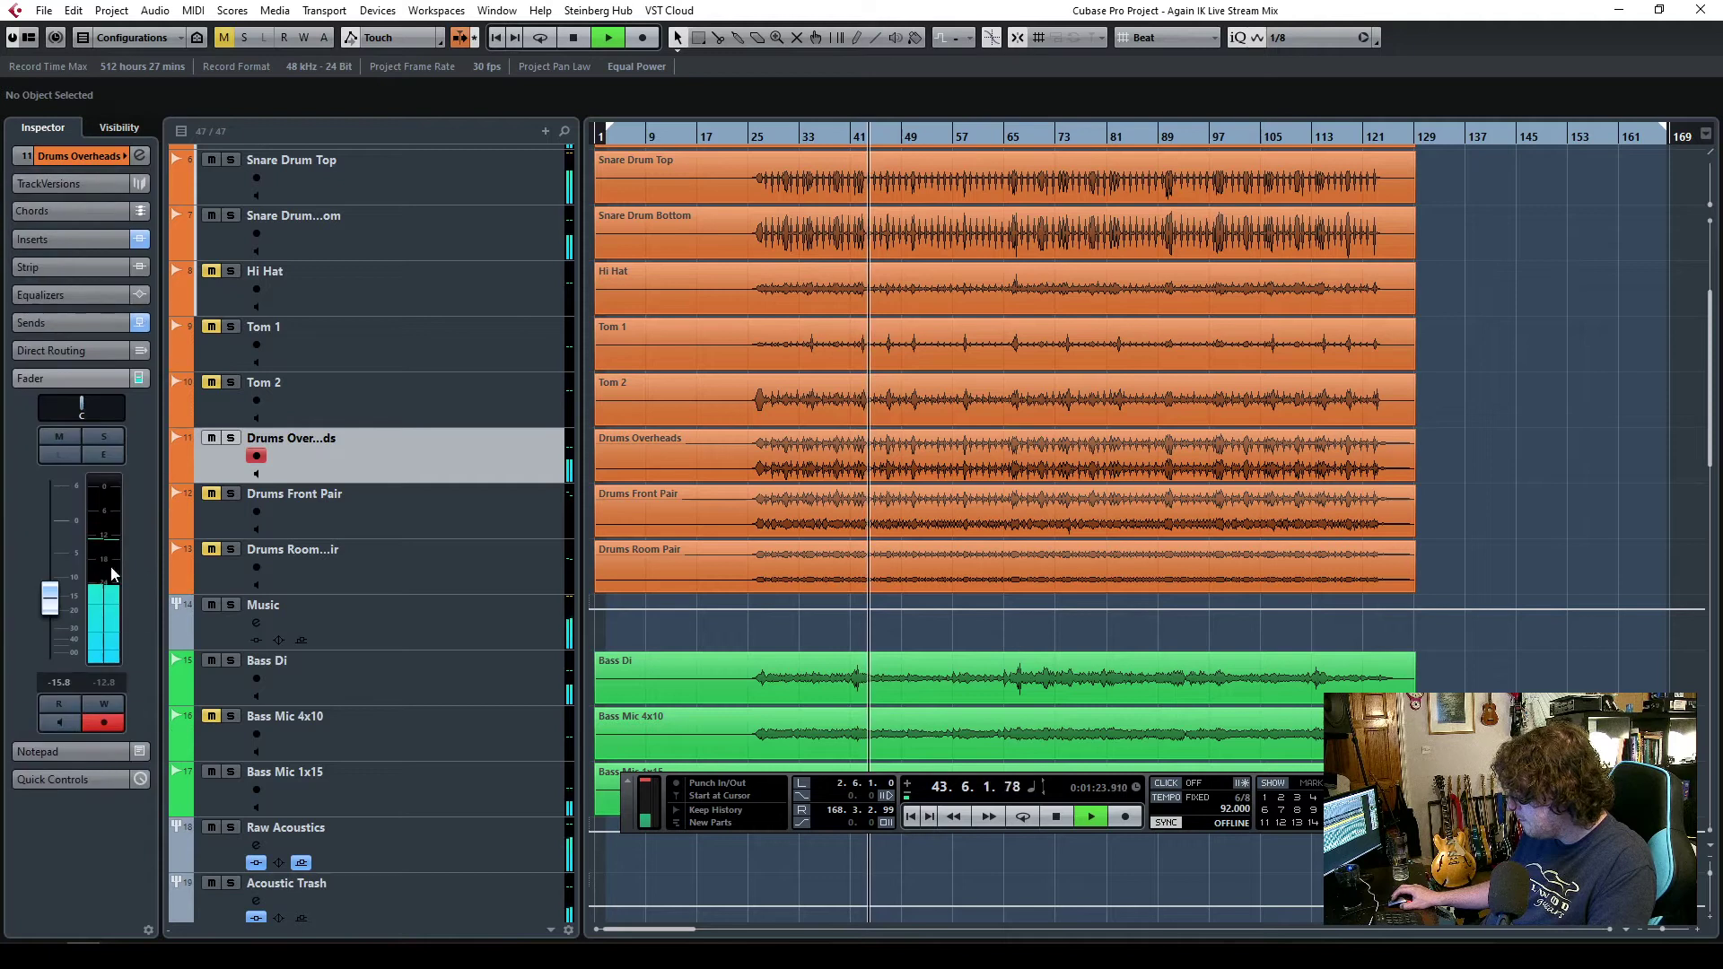
{"action": "left_click_drag", "start_coordinate": [52, 607], "coordinate": [52, 602]}
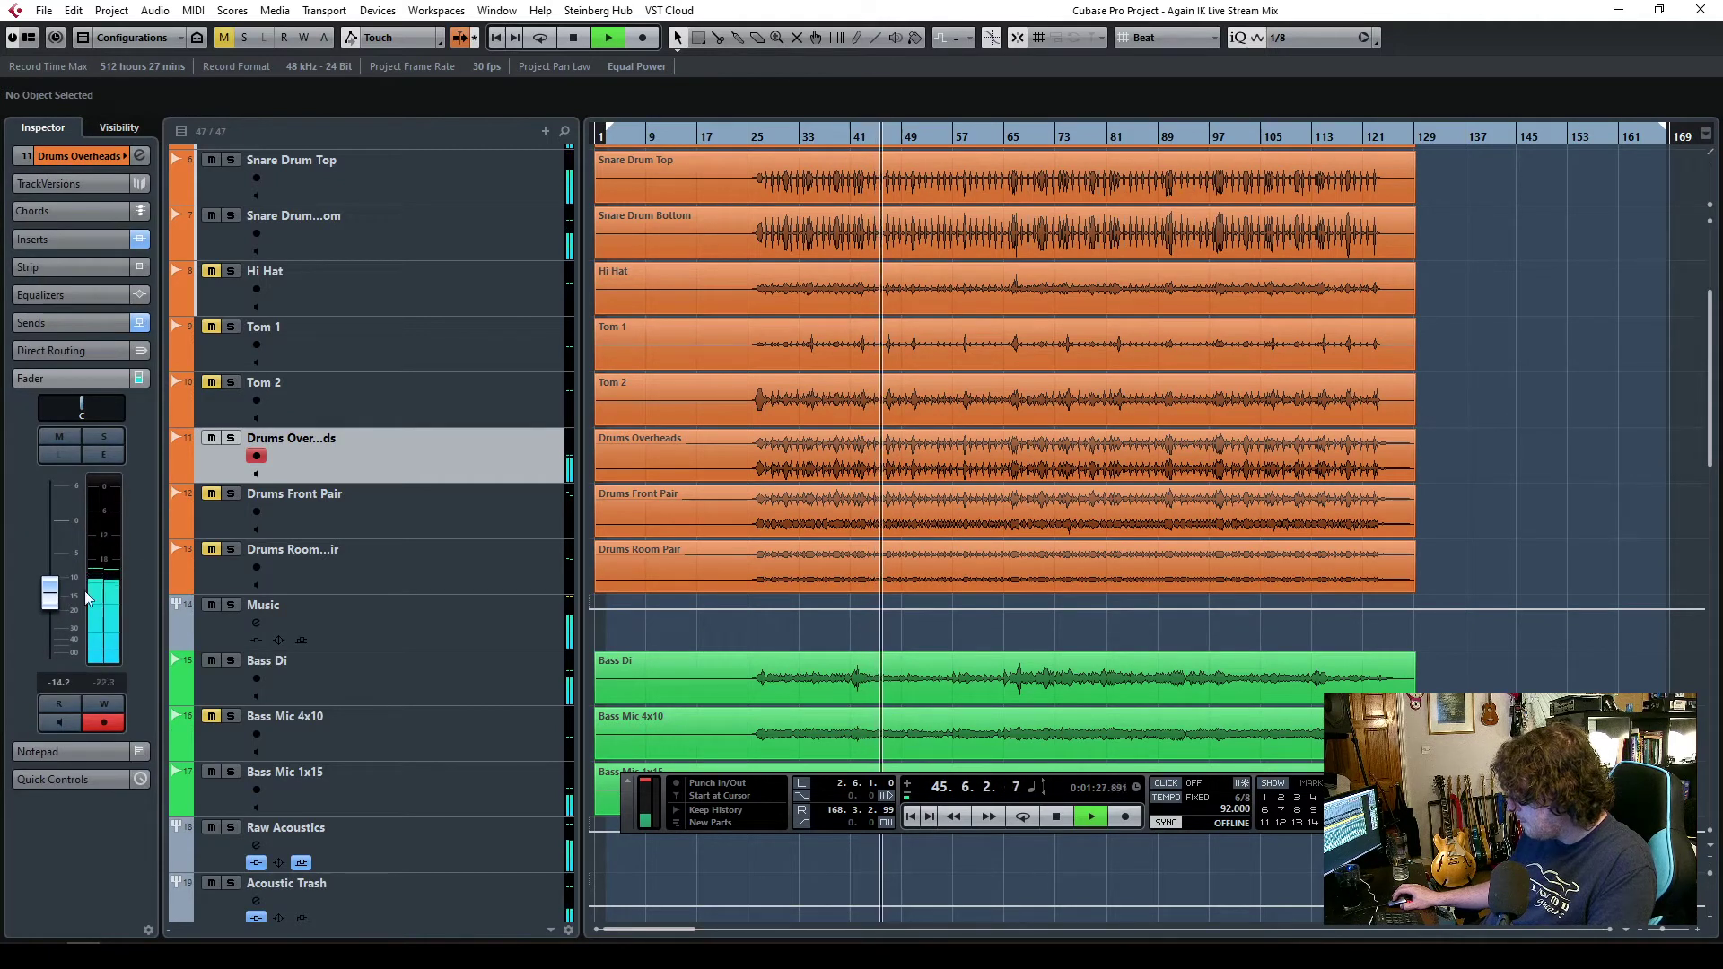
{"action": "key", "text": "space"}
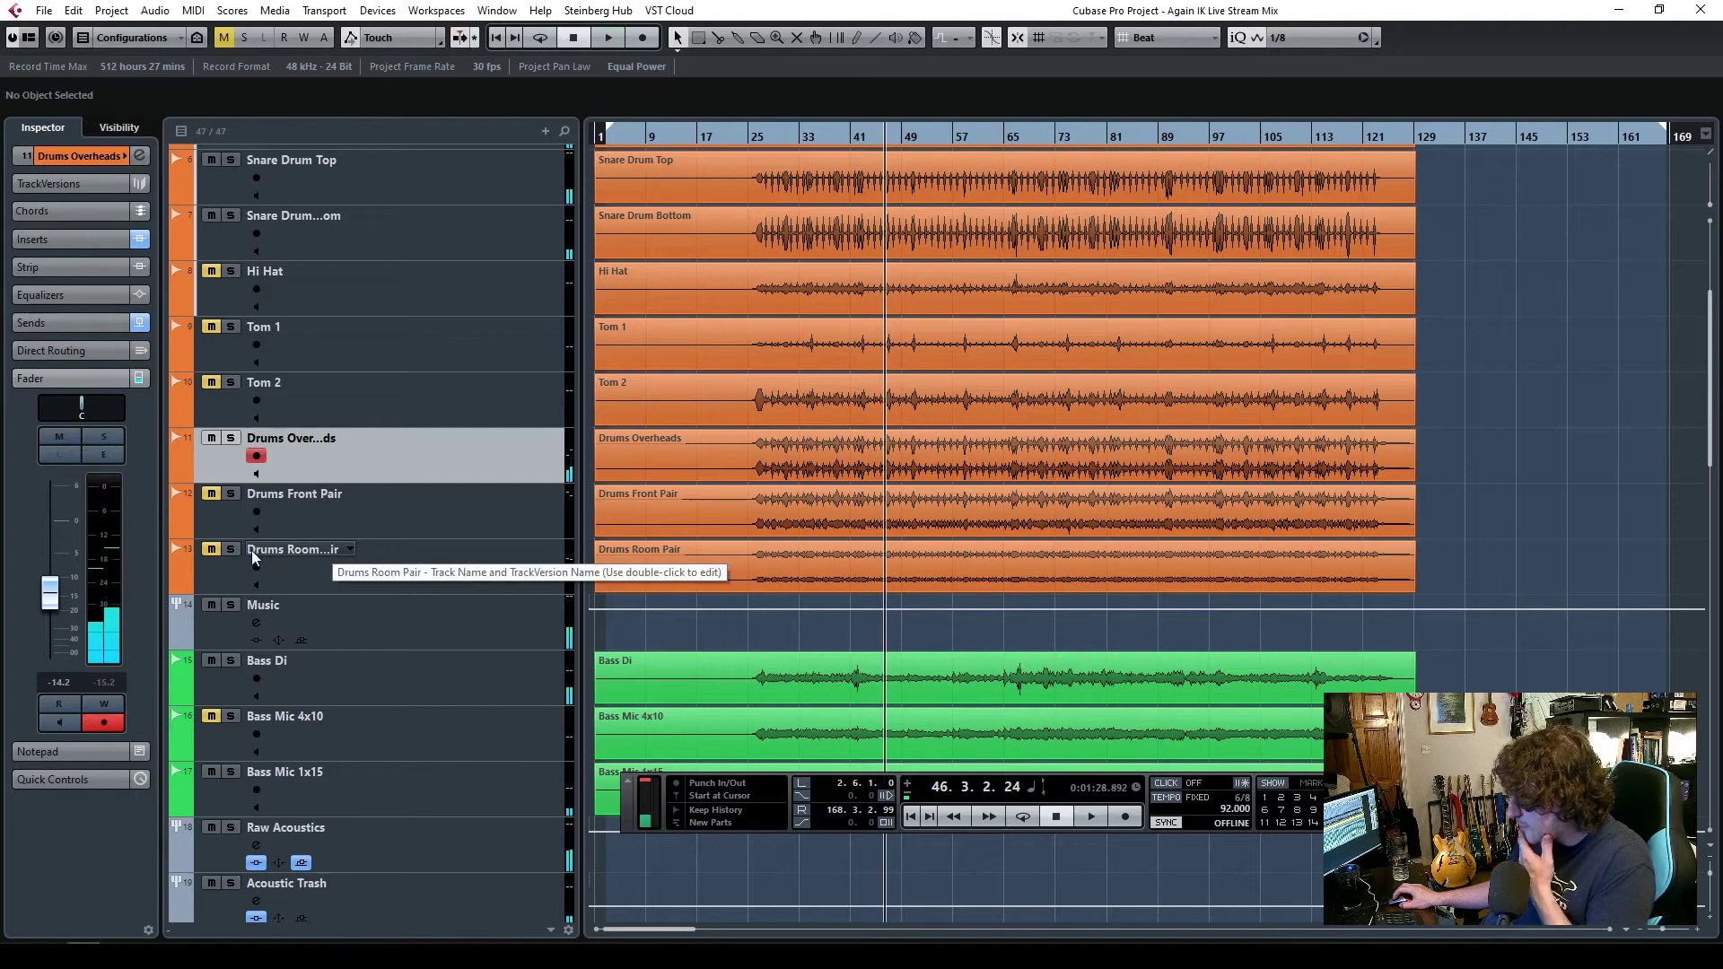
- Unmute the Drums Room Pair track and route its output to the All Drums group
{"action": "left_click", "coordinate": [212, 549]}
{"action": "left_click", "coordinate": [421, 574]}
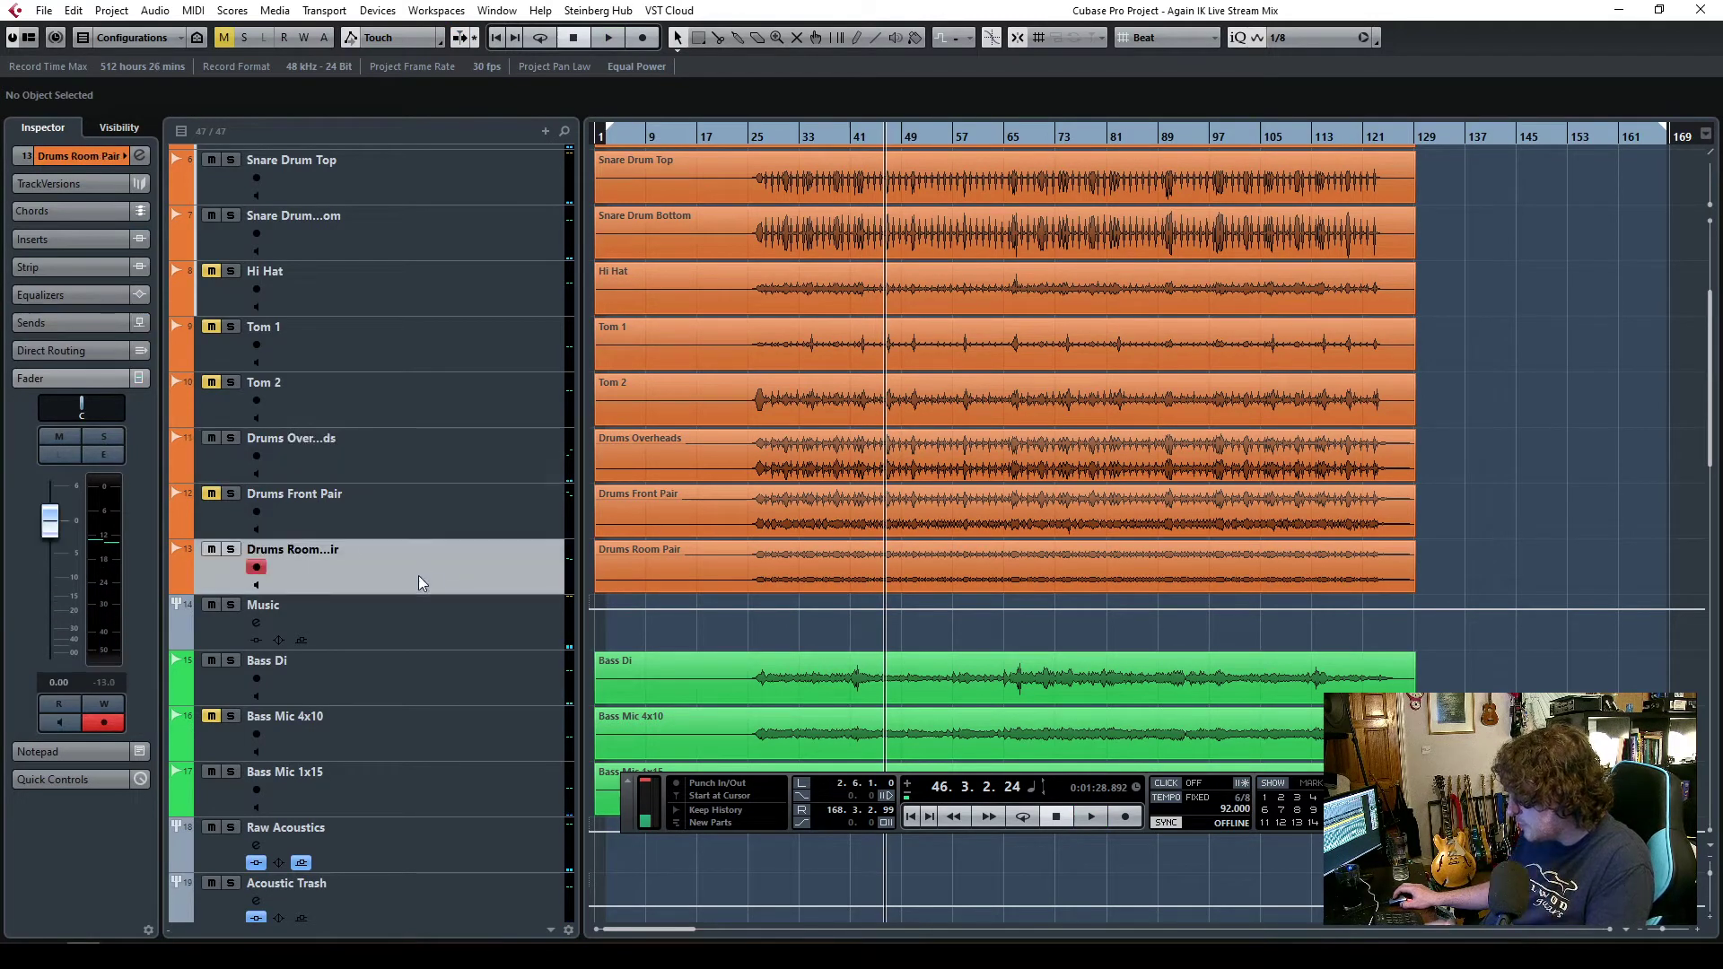
{"action": "left_click", "coordinate": [89, 164]}
{"action": "left_click", "coordinate": [72, 330]}
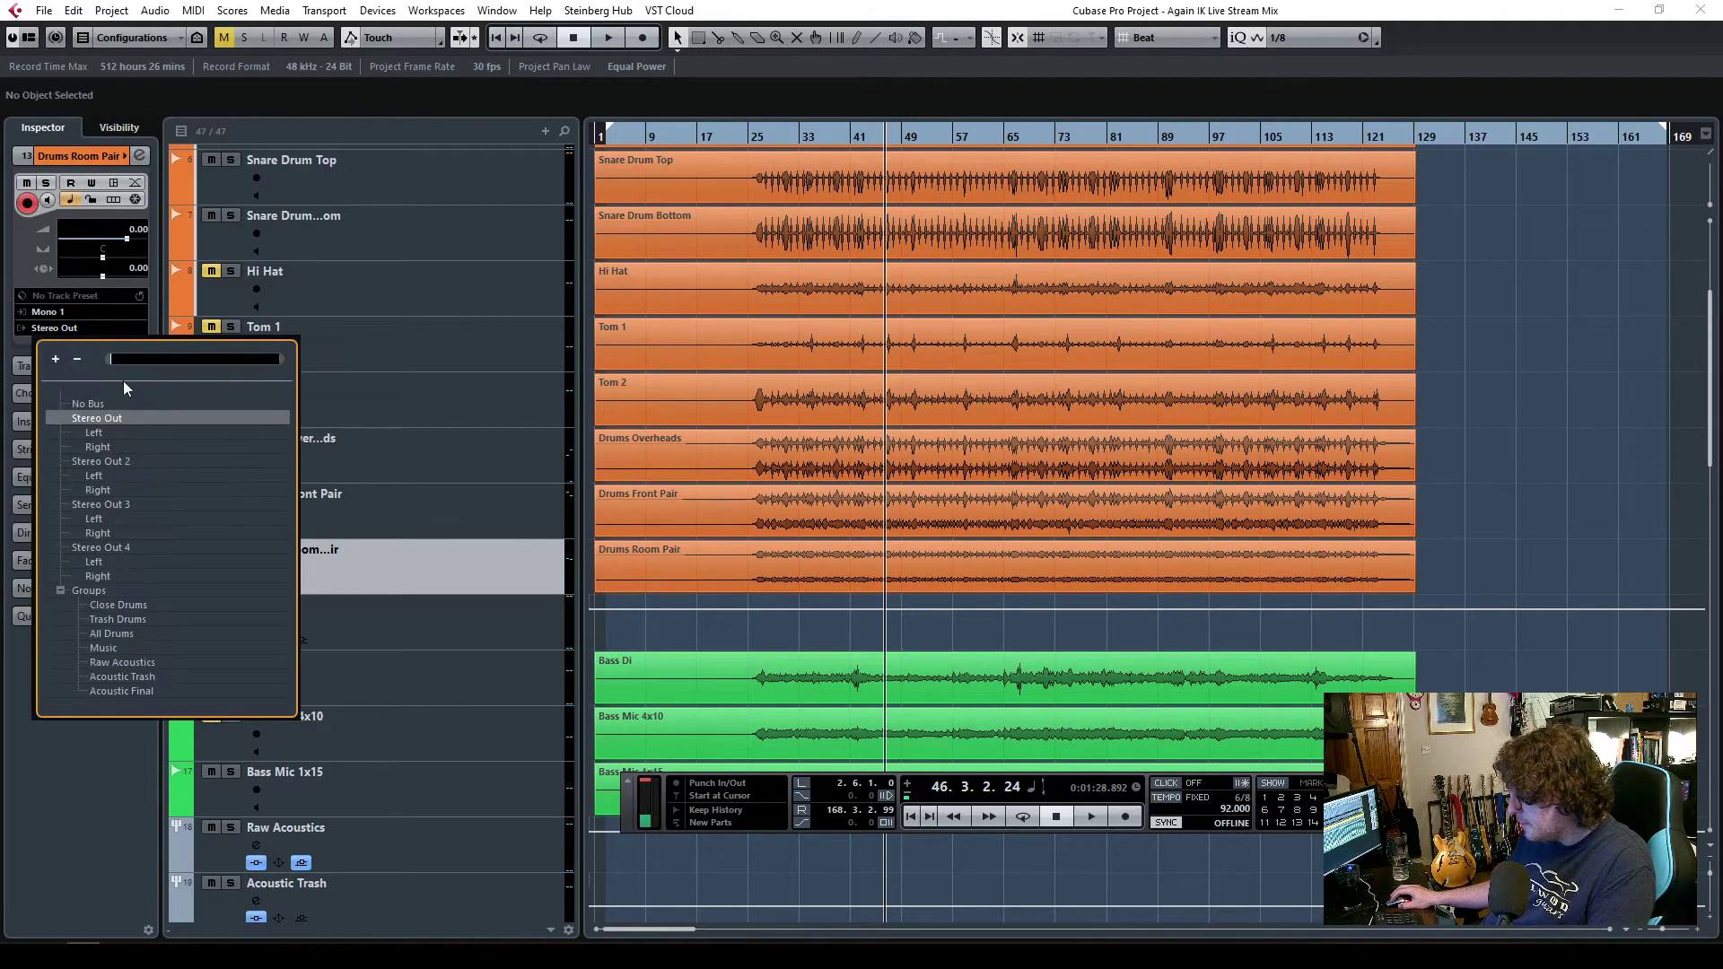
{"action": "left_click", "coordinate": [131, 636]}
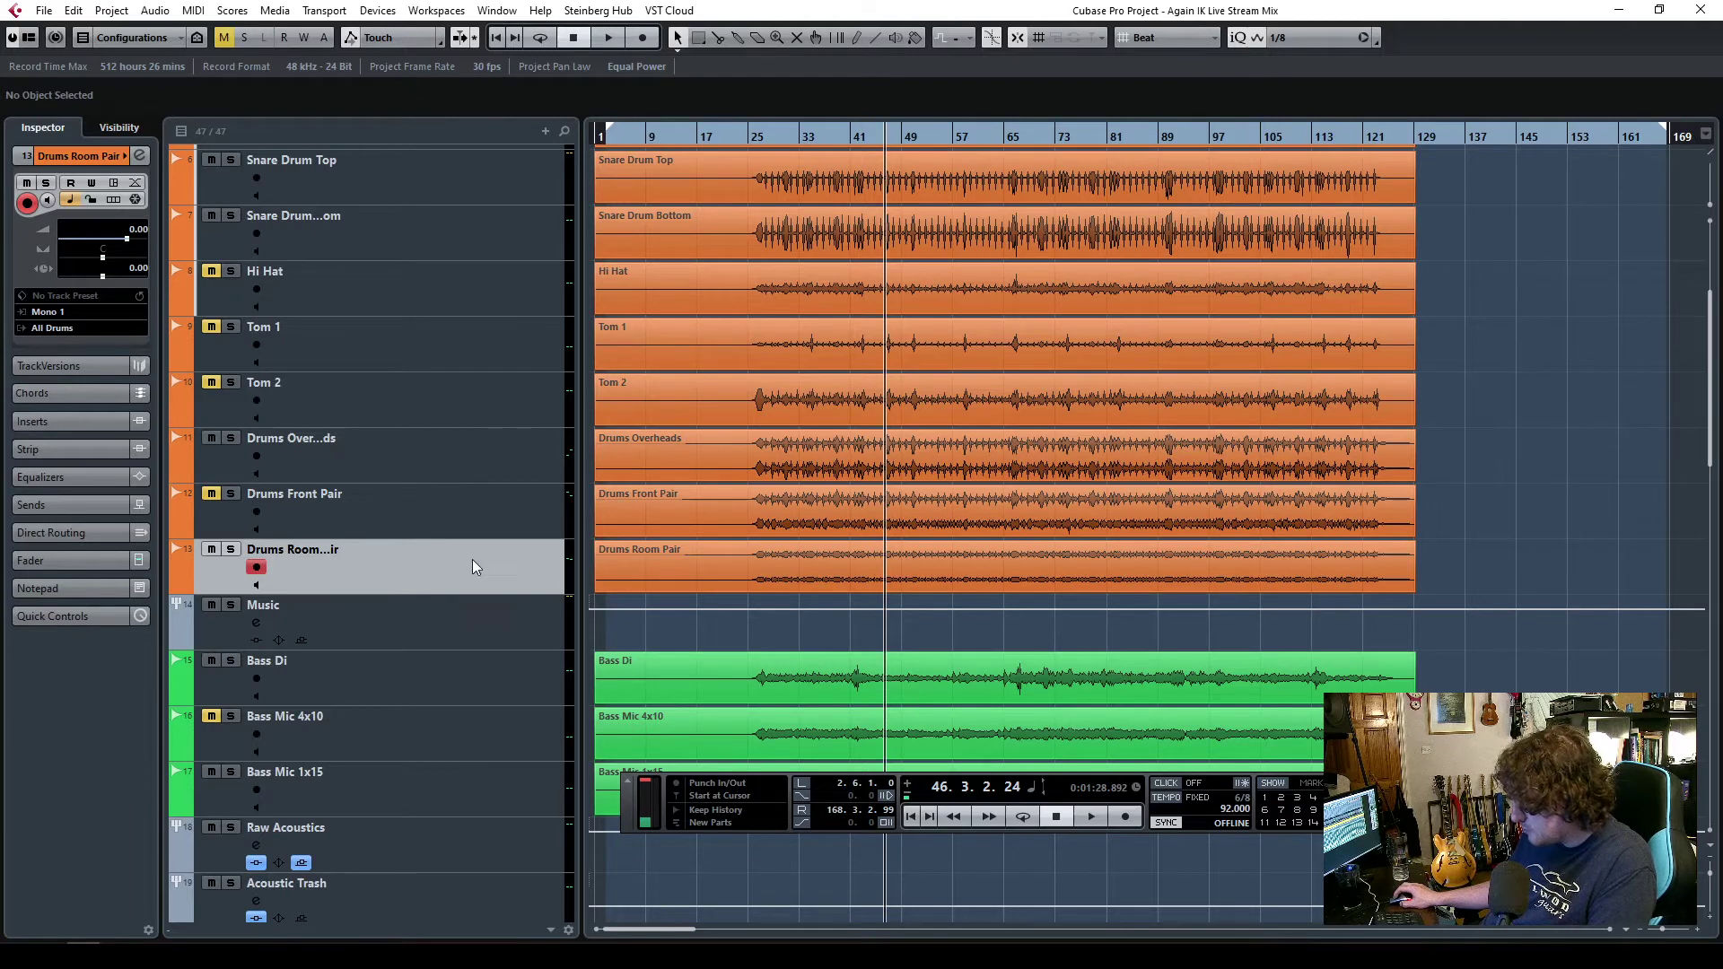
- Solo the Drums Room Pair, play it from about bar 27 and lower its fader to -21.6 dB
{"action": "key", "text": "space"}
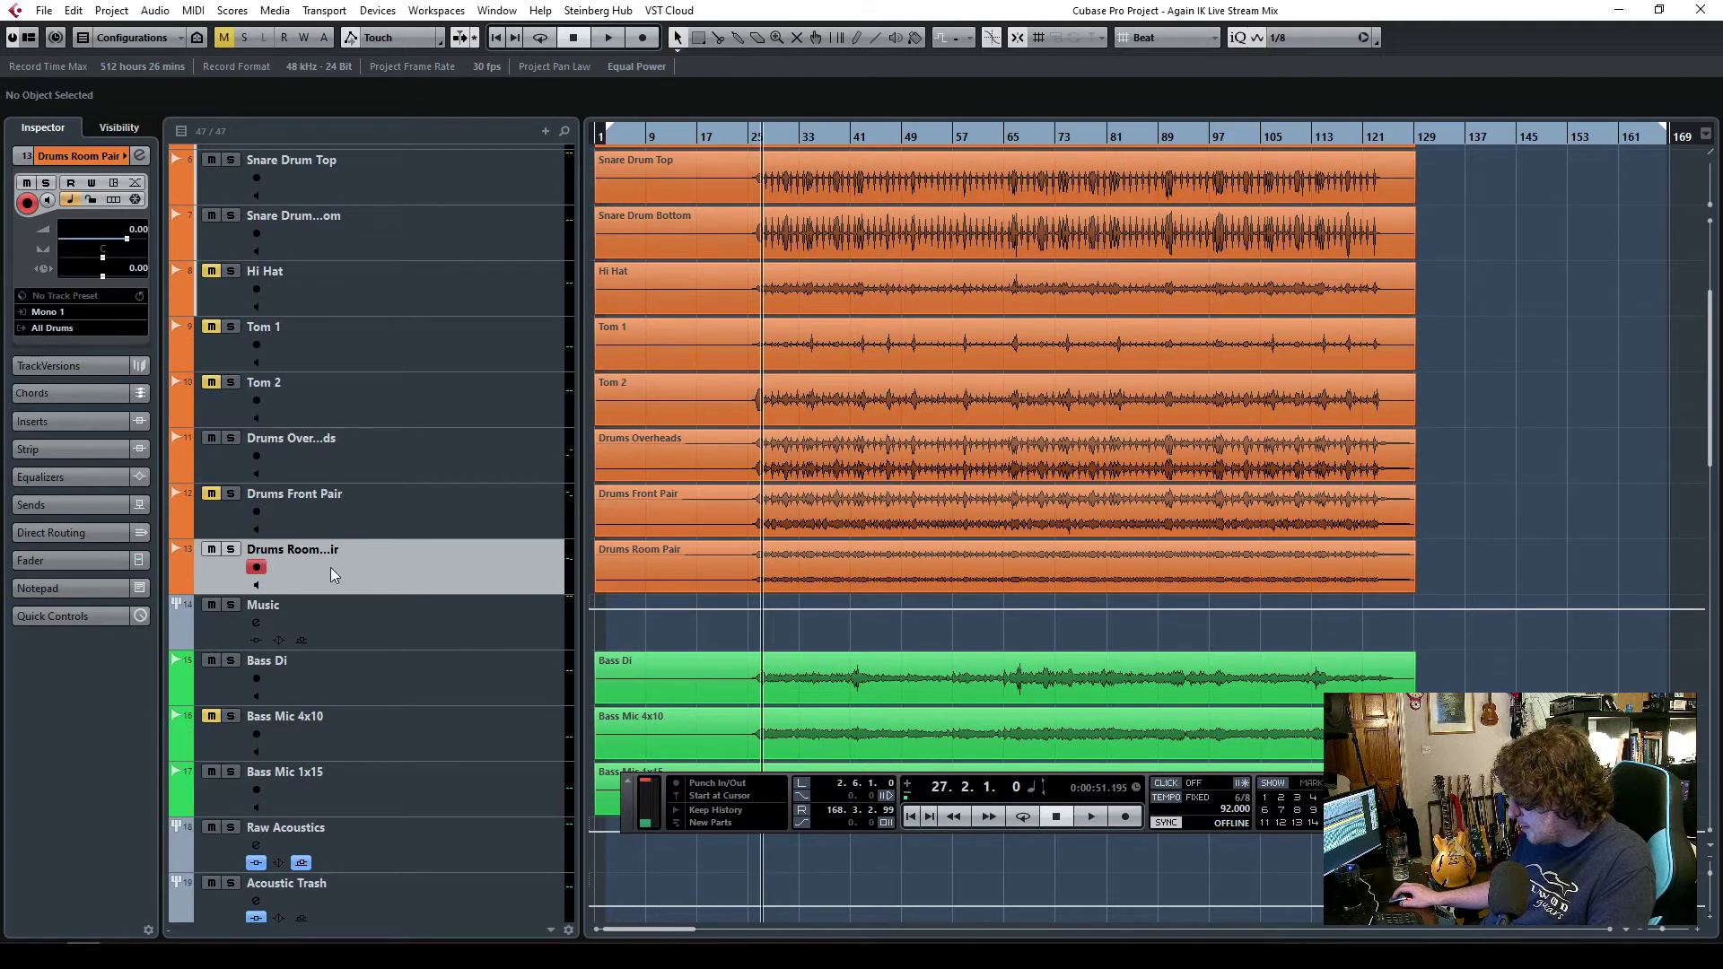
{"action": "key", "text": "space"}
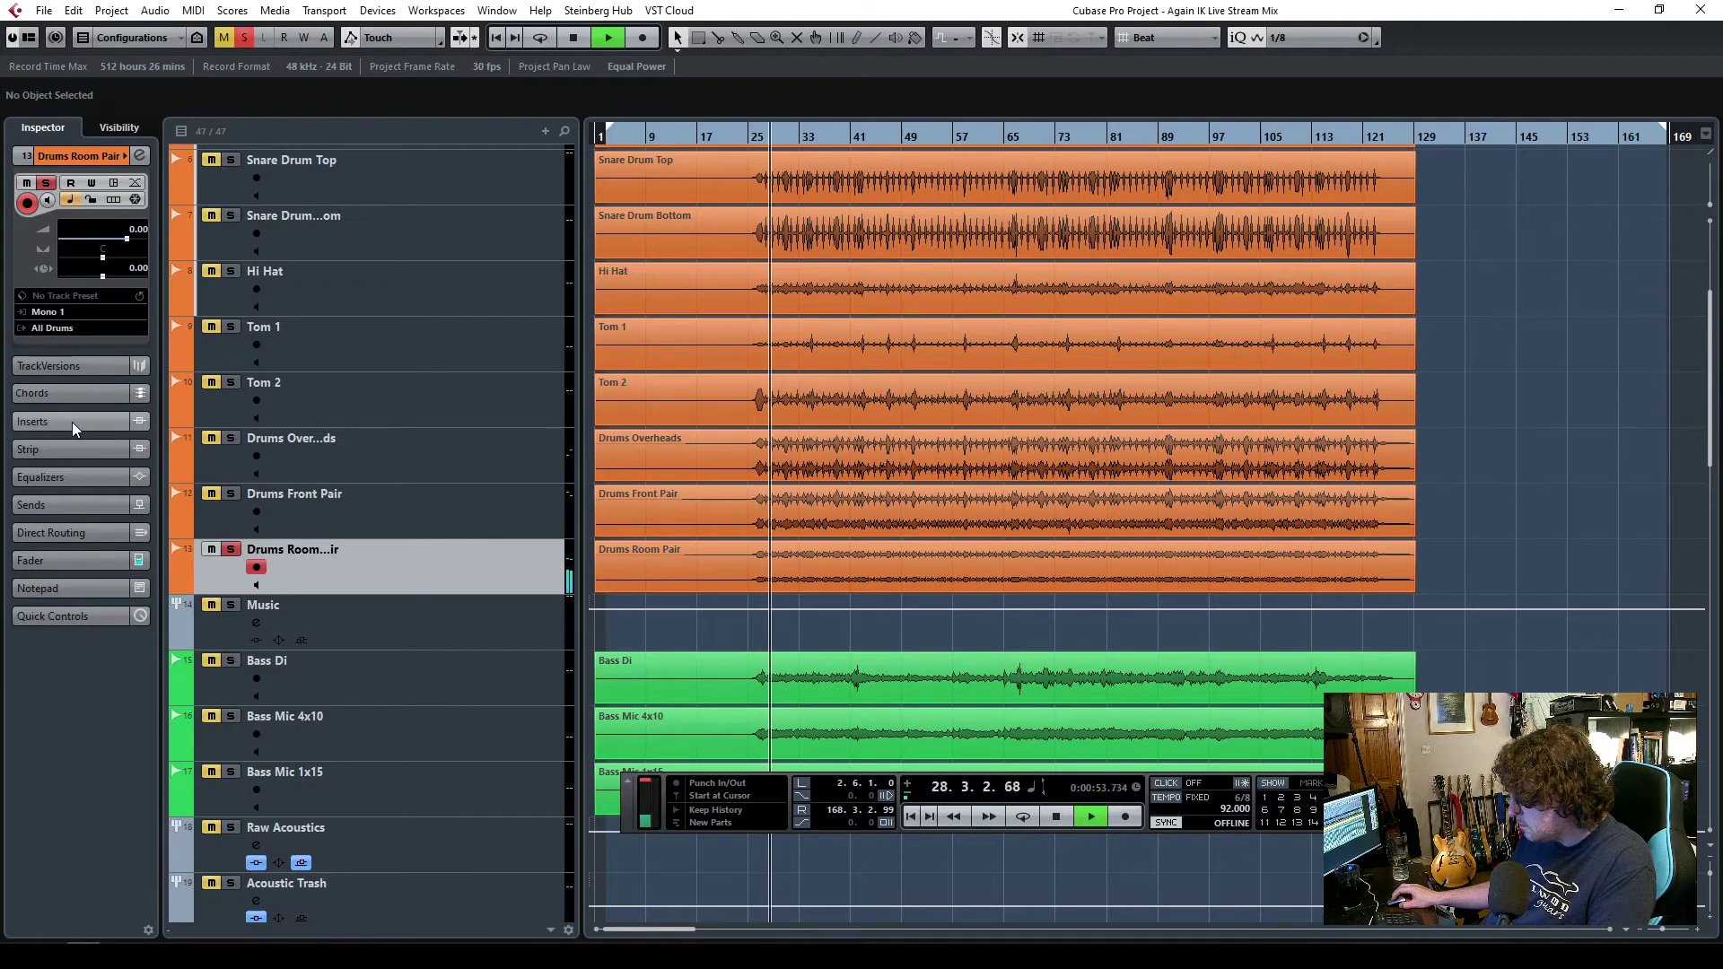
{"action": "left_click", "coordinate": [85, 563]}
{"action": "mouse_move", "coordinate": [50, 588]}
{"action": "left_mouse_down"}
{"action": "mouse_move", "coordinate": [50, 650]}
{"action": "mouse_move", "coordinate": [48, 621]}
{"action": "left_mouse_up"}
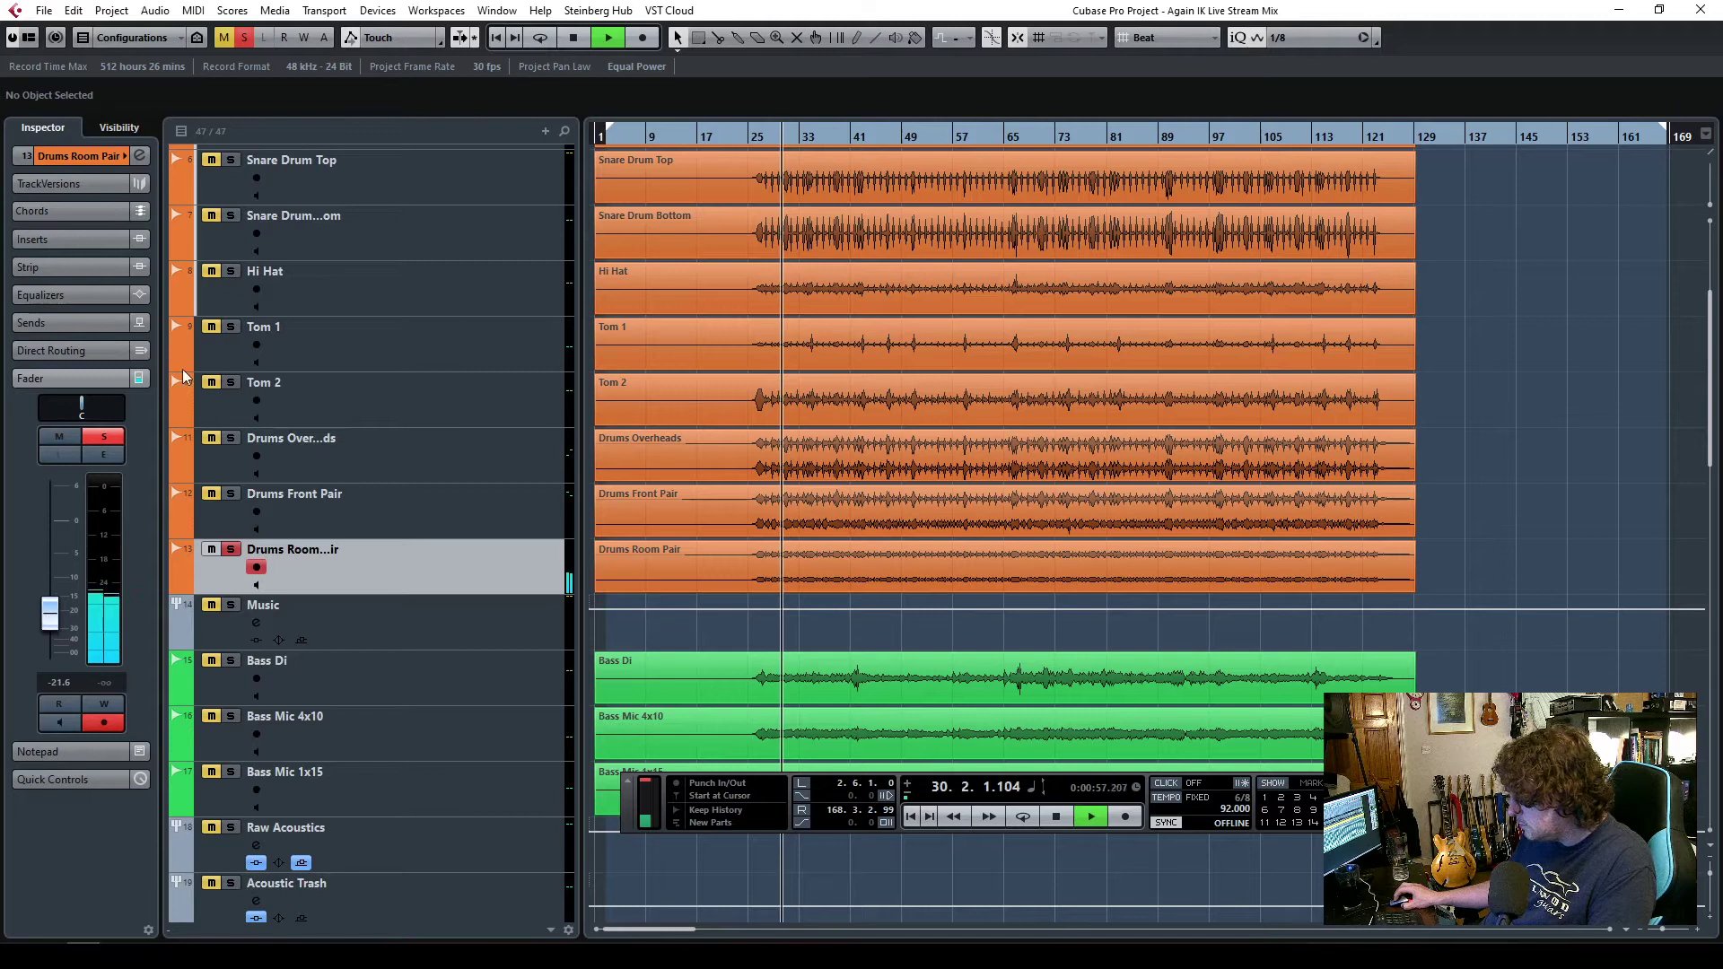
- Deactivate the solo, set the Drums Room Pair fader to -12.4 dB against the playing mix with a mute comparison, and stop playback
{"action": "left_click", "coordinate": [243, 37]}
{"action": "mouse_move", "coordinate": [49, 613]}
{"action": "left_mouse_down"}
{"action": "mouse_move", "coordinate": [60, 558]}
{"action": "mouse_move", "coordinate": [57, 599]}
{"action": "mouse_move", "coordinate": [54, 584]}
{"action": "left_mouse_up"}
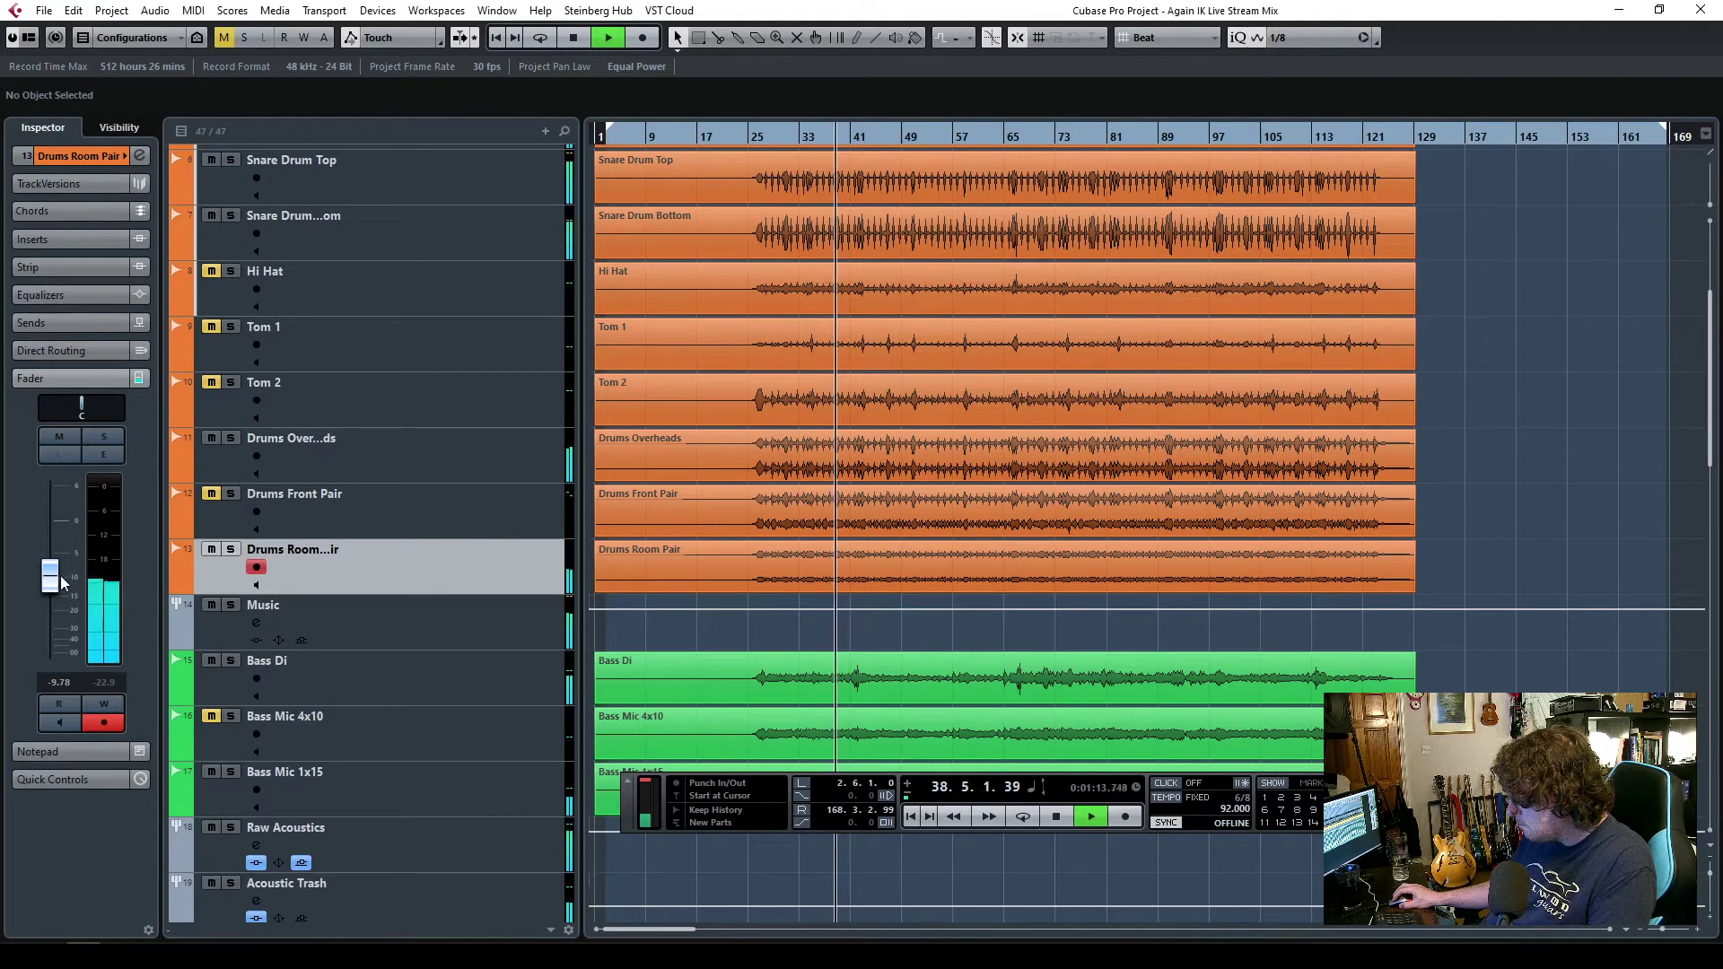
{"action": "left_click_drag", "start_coordinate": [56, 588], "coordinate": [55, 594]}
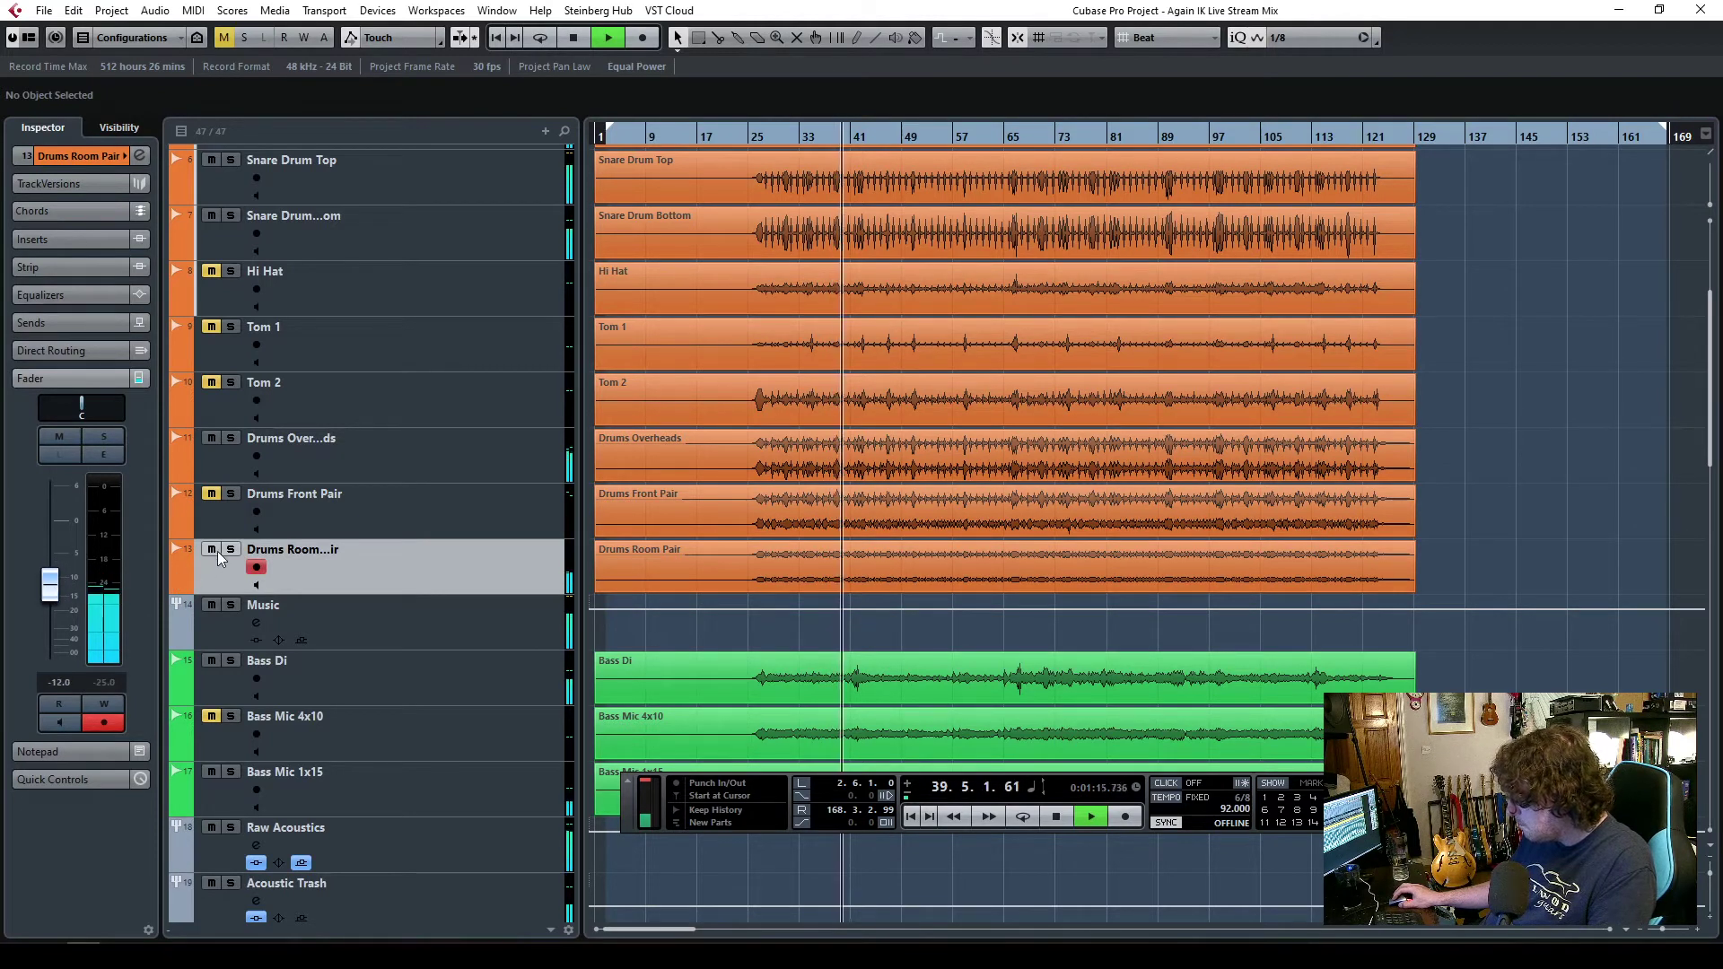
{"action": "left_click", "coordinate": [213, 552]}
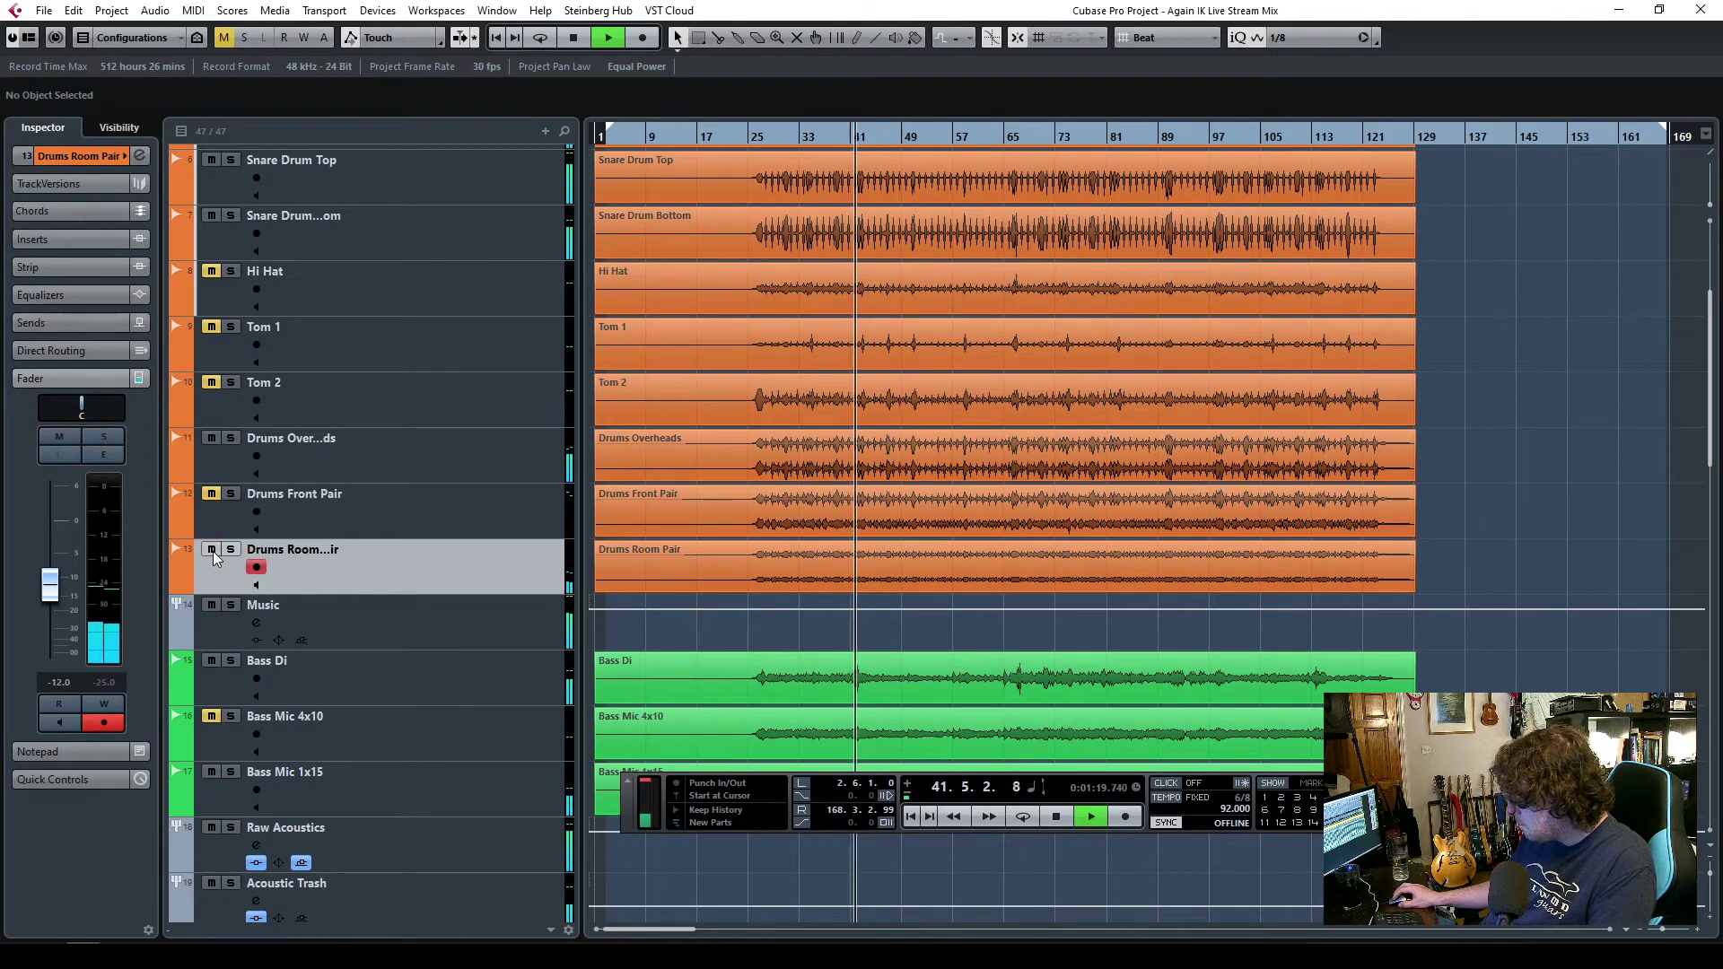
{"action": "left_click_drag", "start_coordinate": [52, 589], "coordinate": [50, 587]}
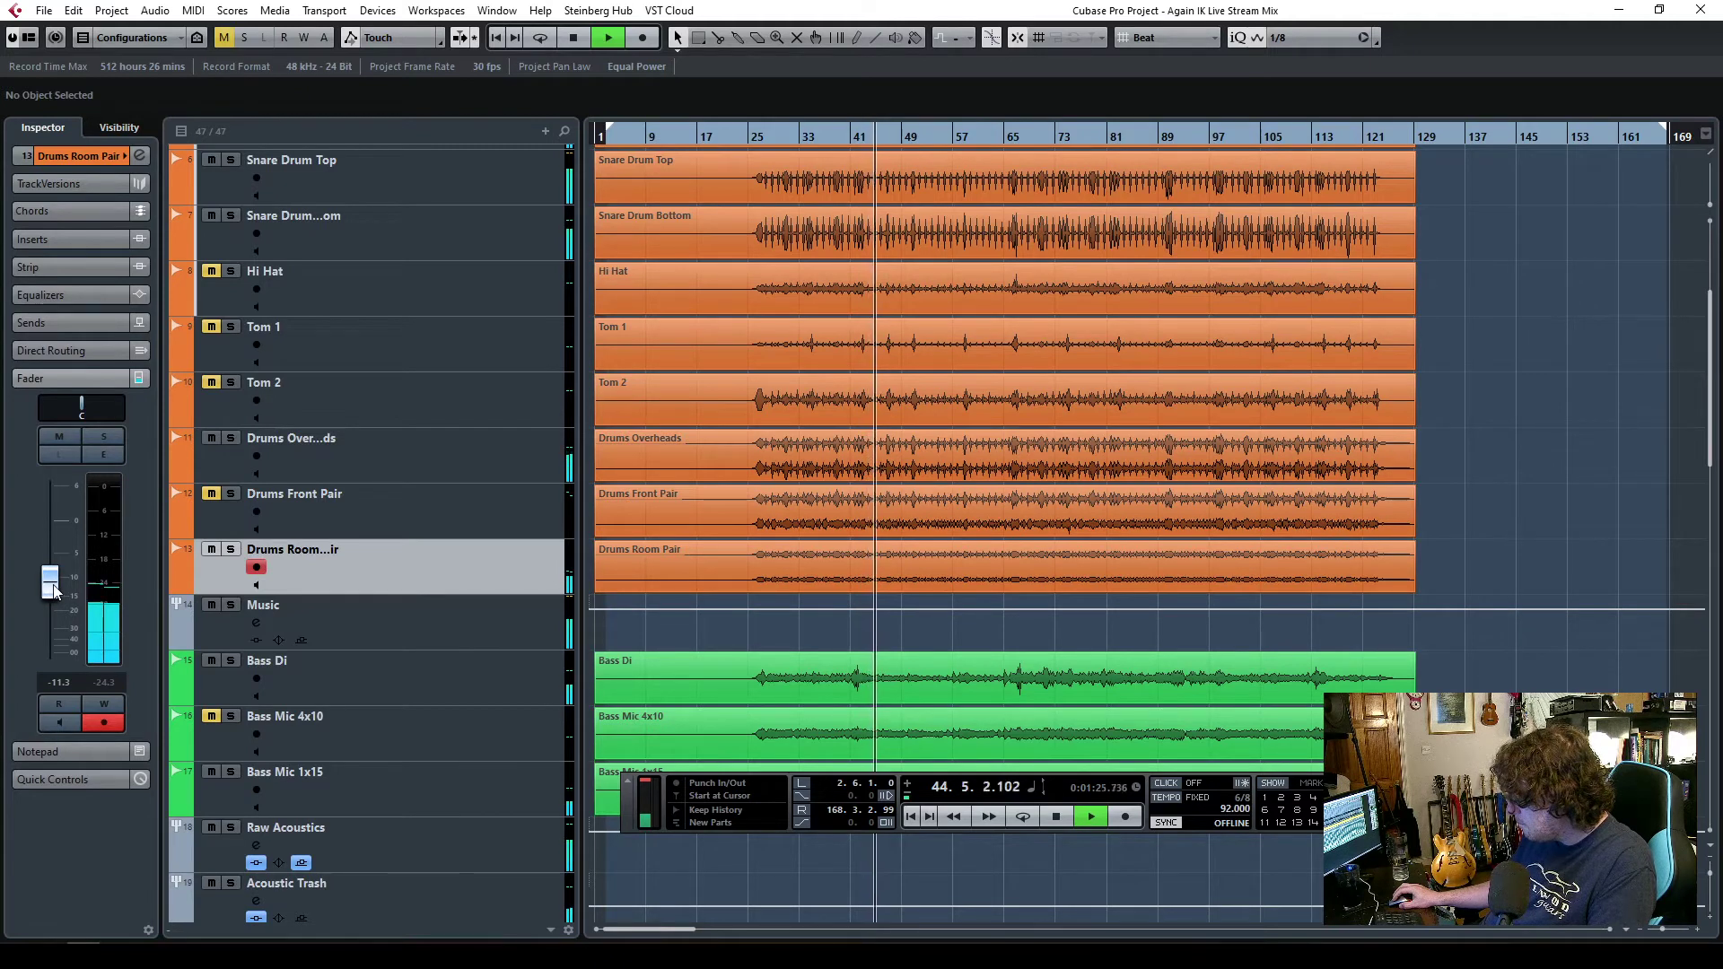
{"action": "left_click_drag", "start_coordinate": [53, 591], "coordinate": [52, 595]}
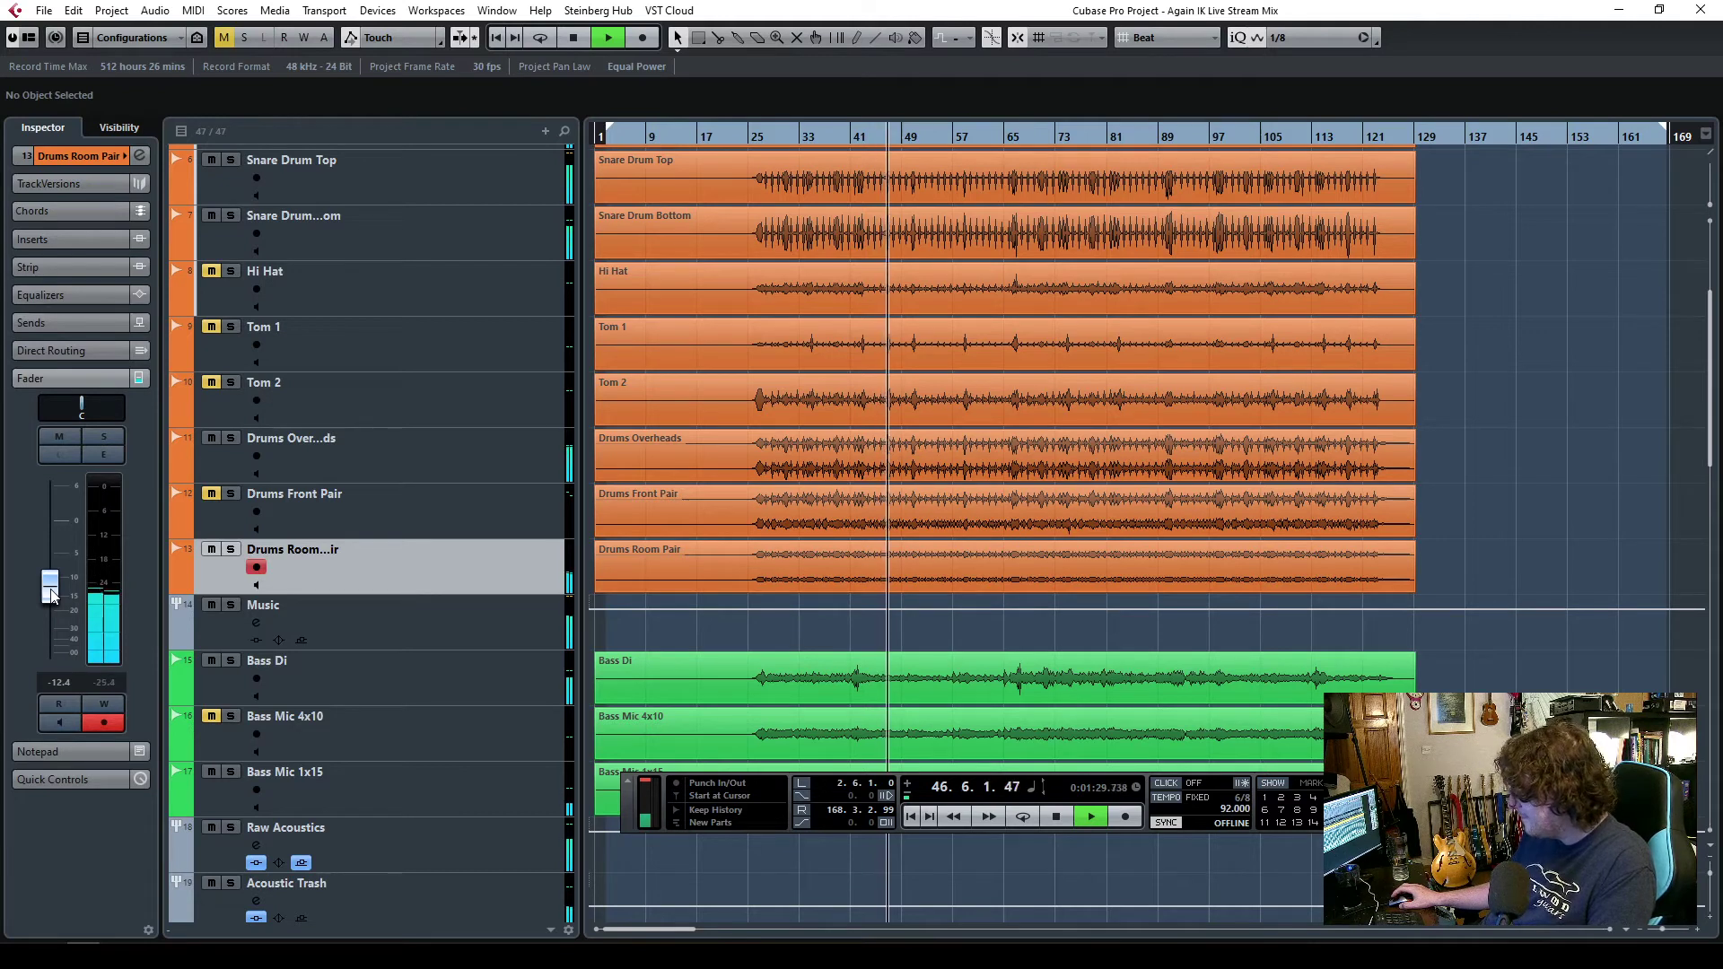
{"action": "key", "text": "space"}
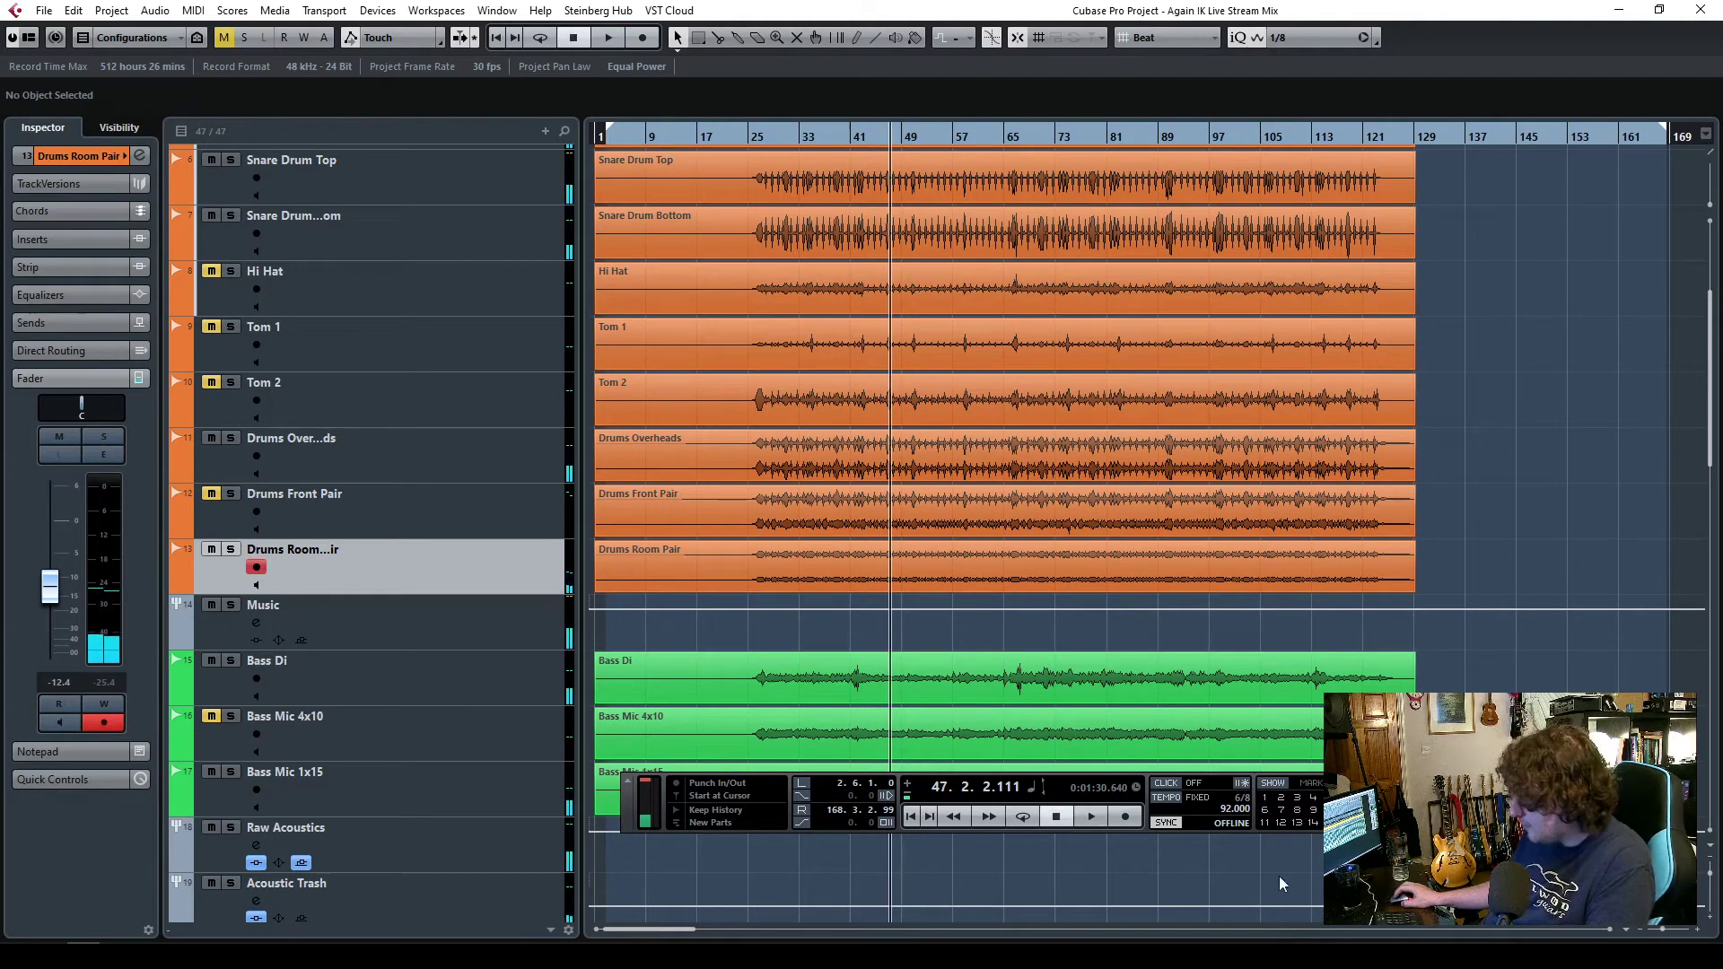
- Unmute and solo Tom 1 and Tom 2, and audition their hits from bar 46
{"action": "left_click_drag", "start_coordinate": [1662, 931], "coordinate": [1672, 931]}
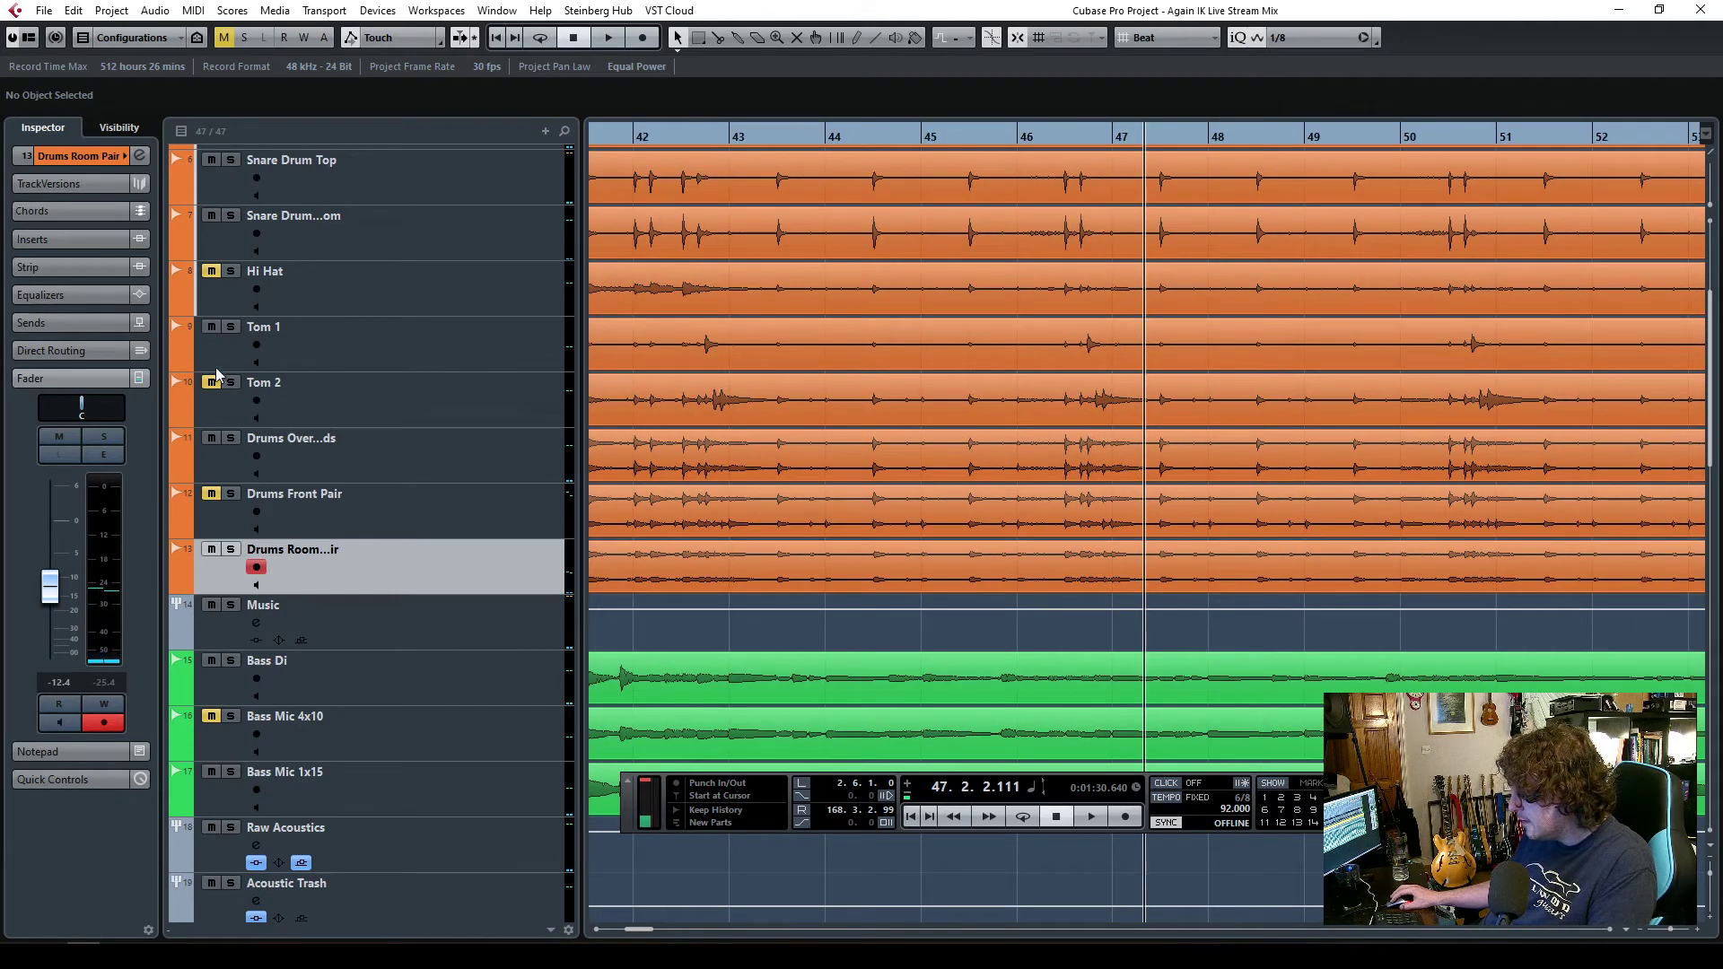
{"action": "left_click", "coordinate": [1025, 139]}
{"action": "key", "text": "space"}
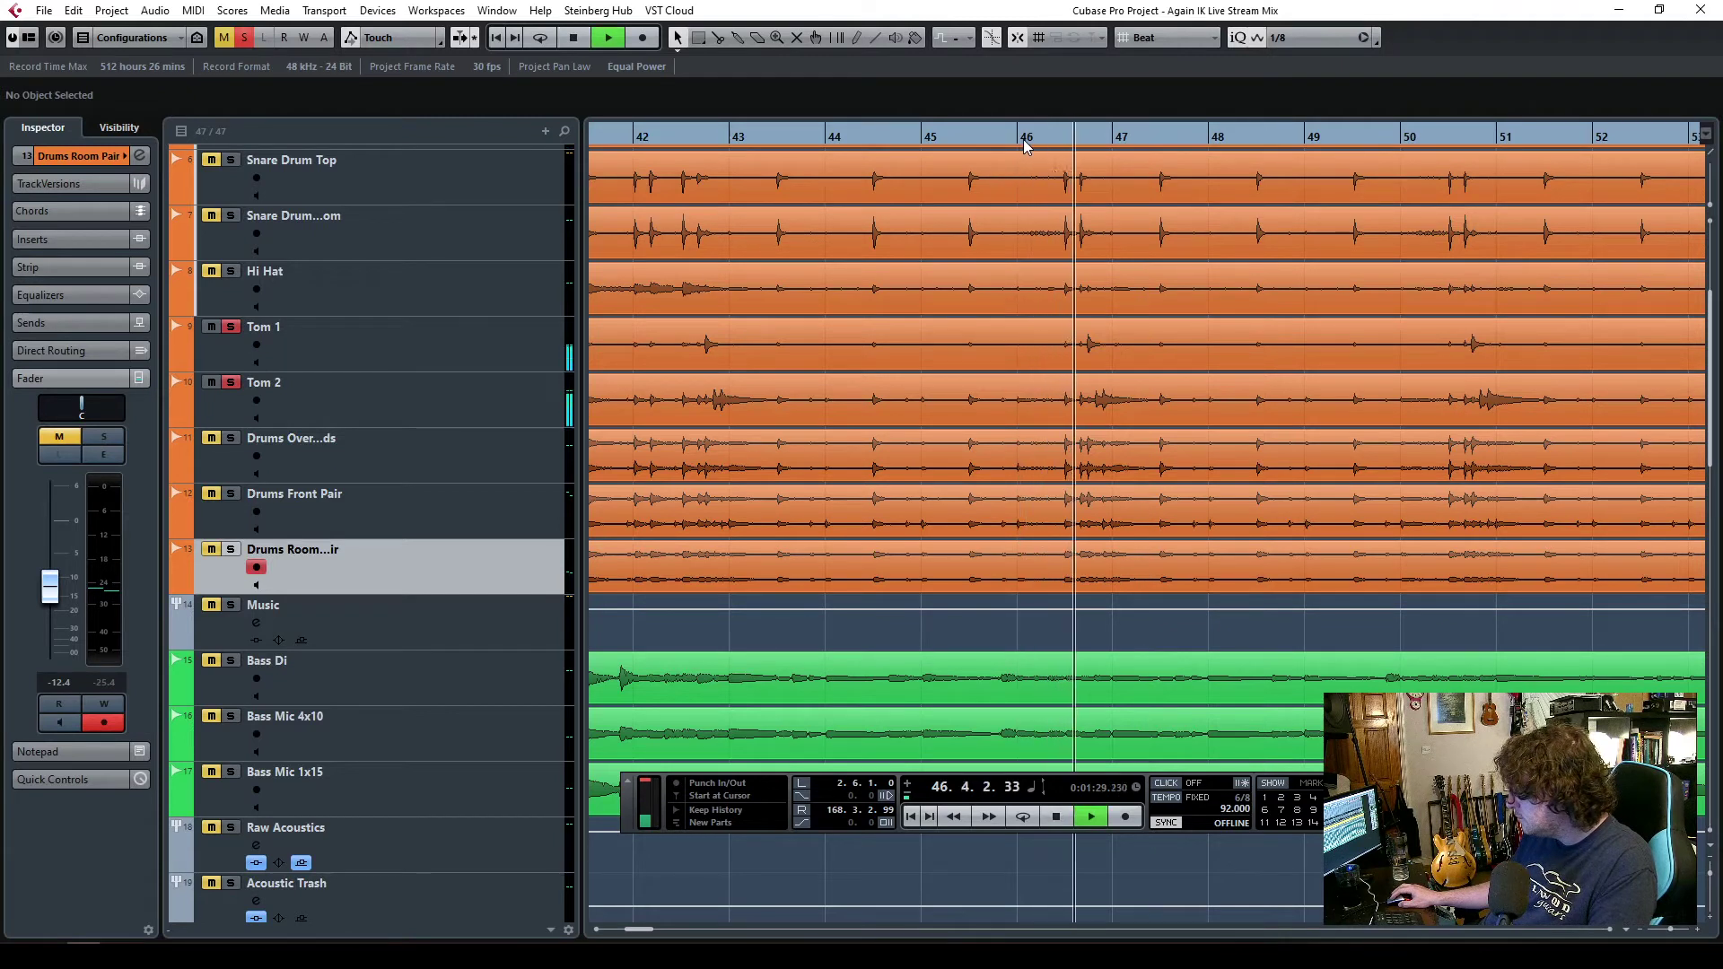
{"action": "key", "text": "space"}
- Set the left and right locators to bars 46 and 47 and loop the soloed toms over that range
{"action": "left_click", "coordinate": [1021, 141]}
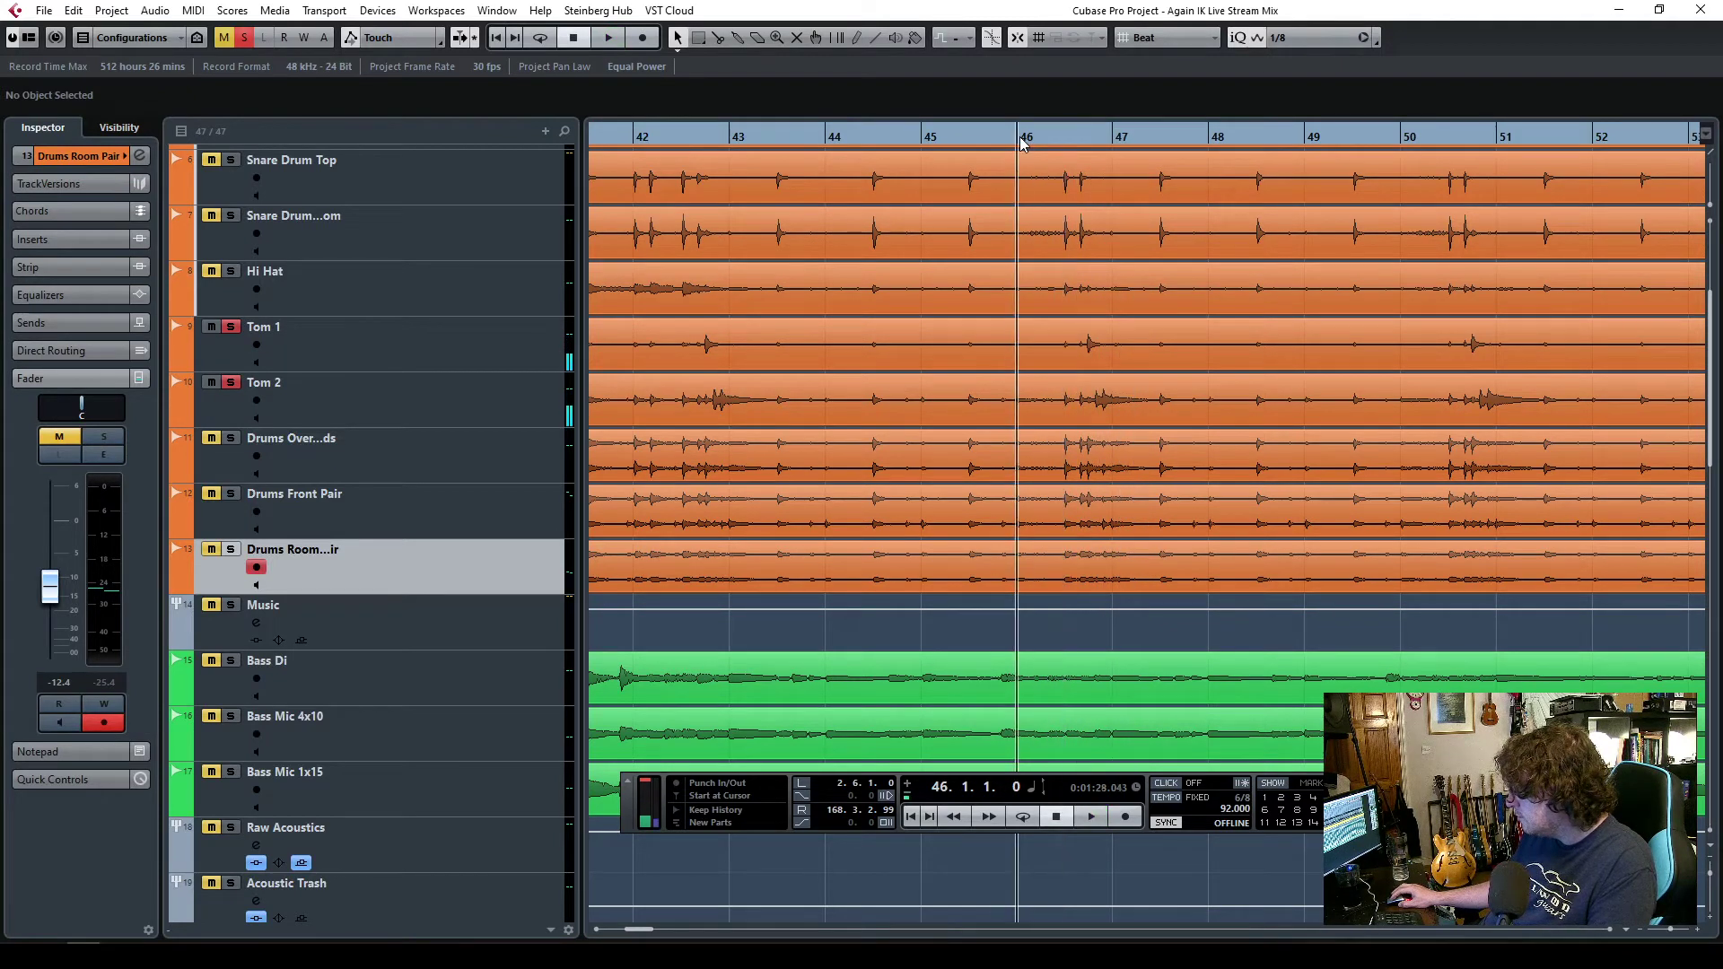
{"action": "left_click", "coordinate": [802, 792], "text": "alt"}
{"action": "key", "text": "ctrl+Right"}
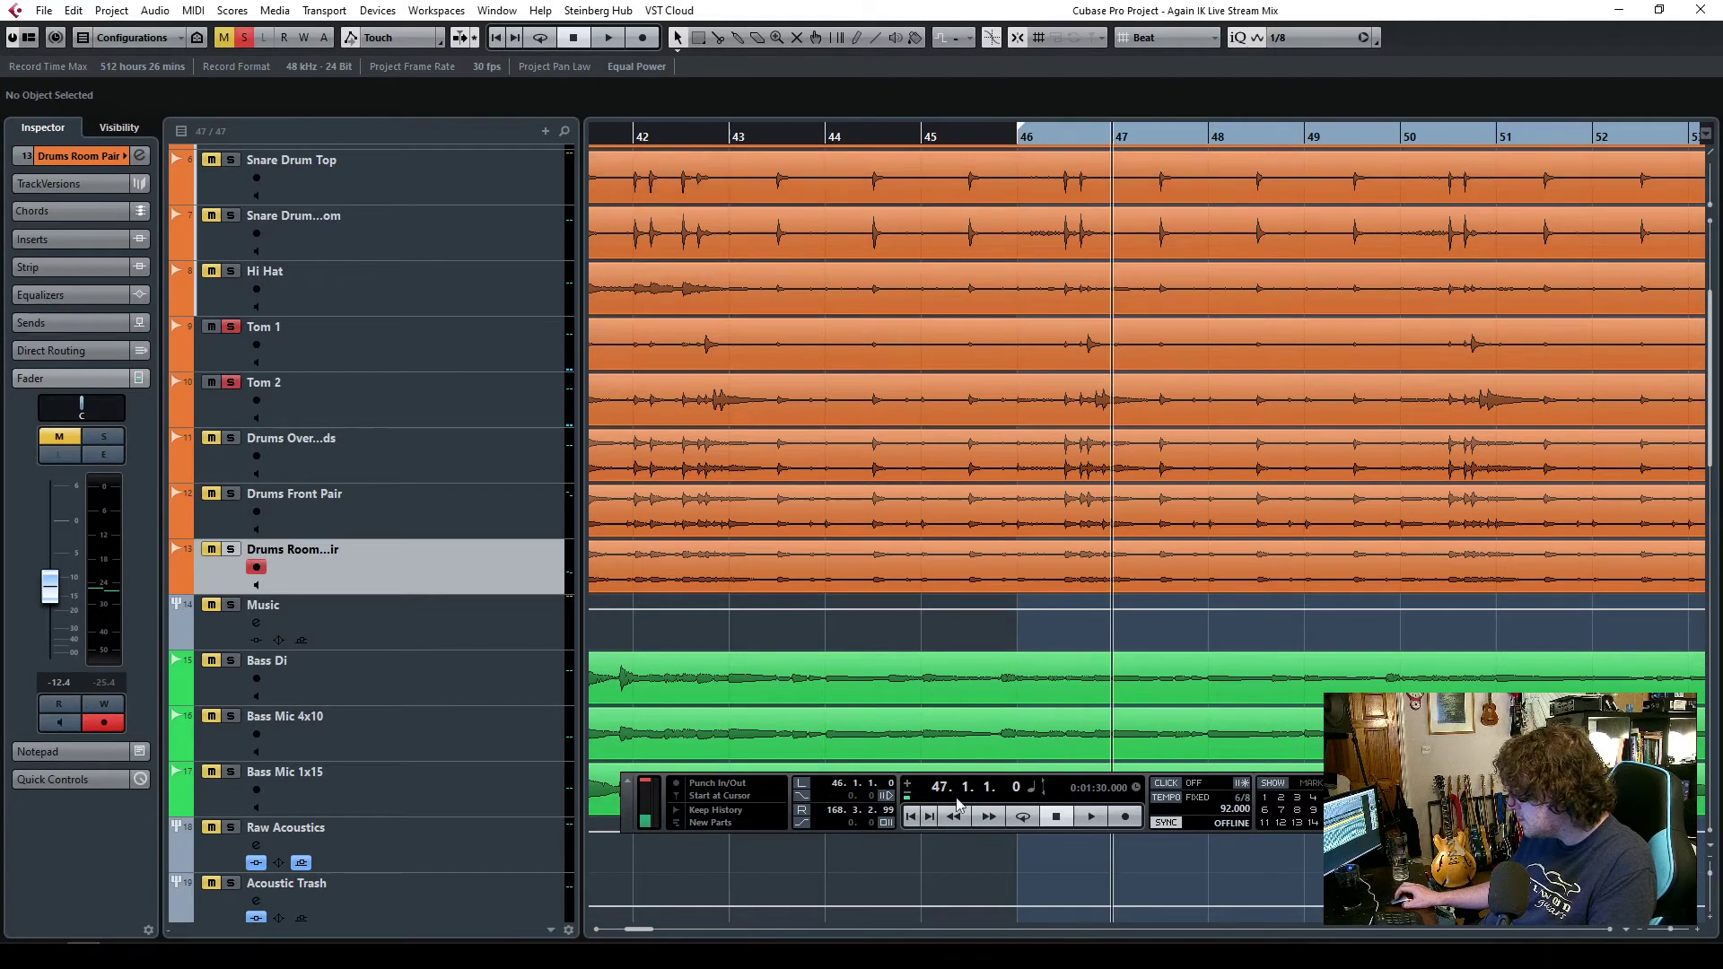
{"action": "left_click", "coordinate": [801, 813], "text": "alt"}
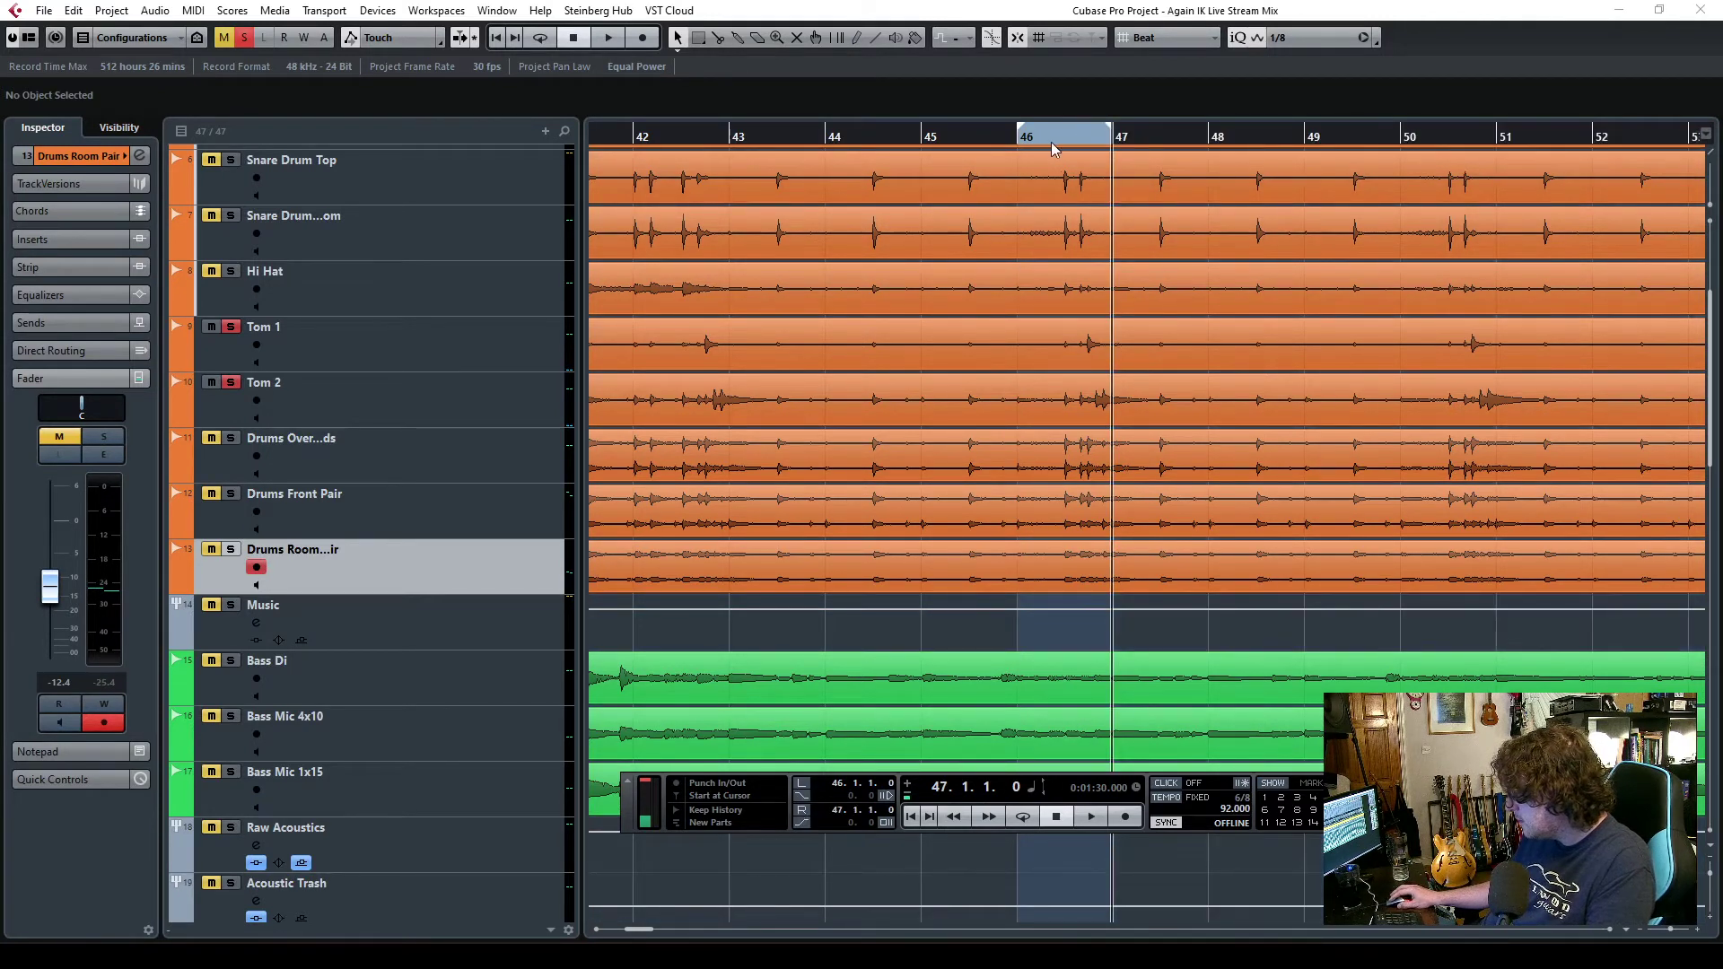
{"action": "left_click", "coordinate": [1017, 144]}
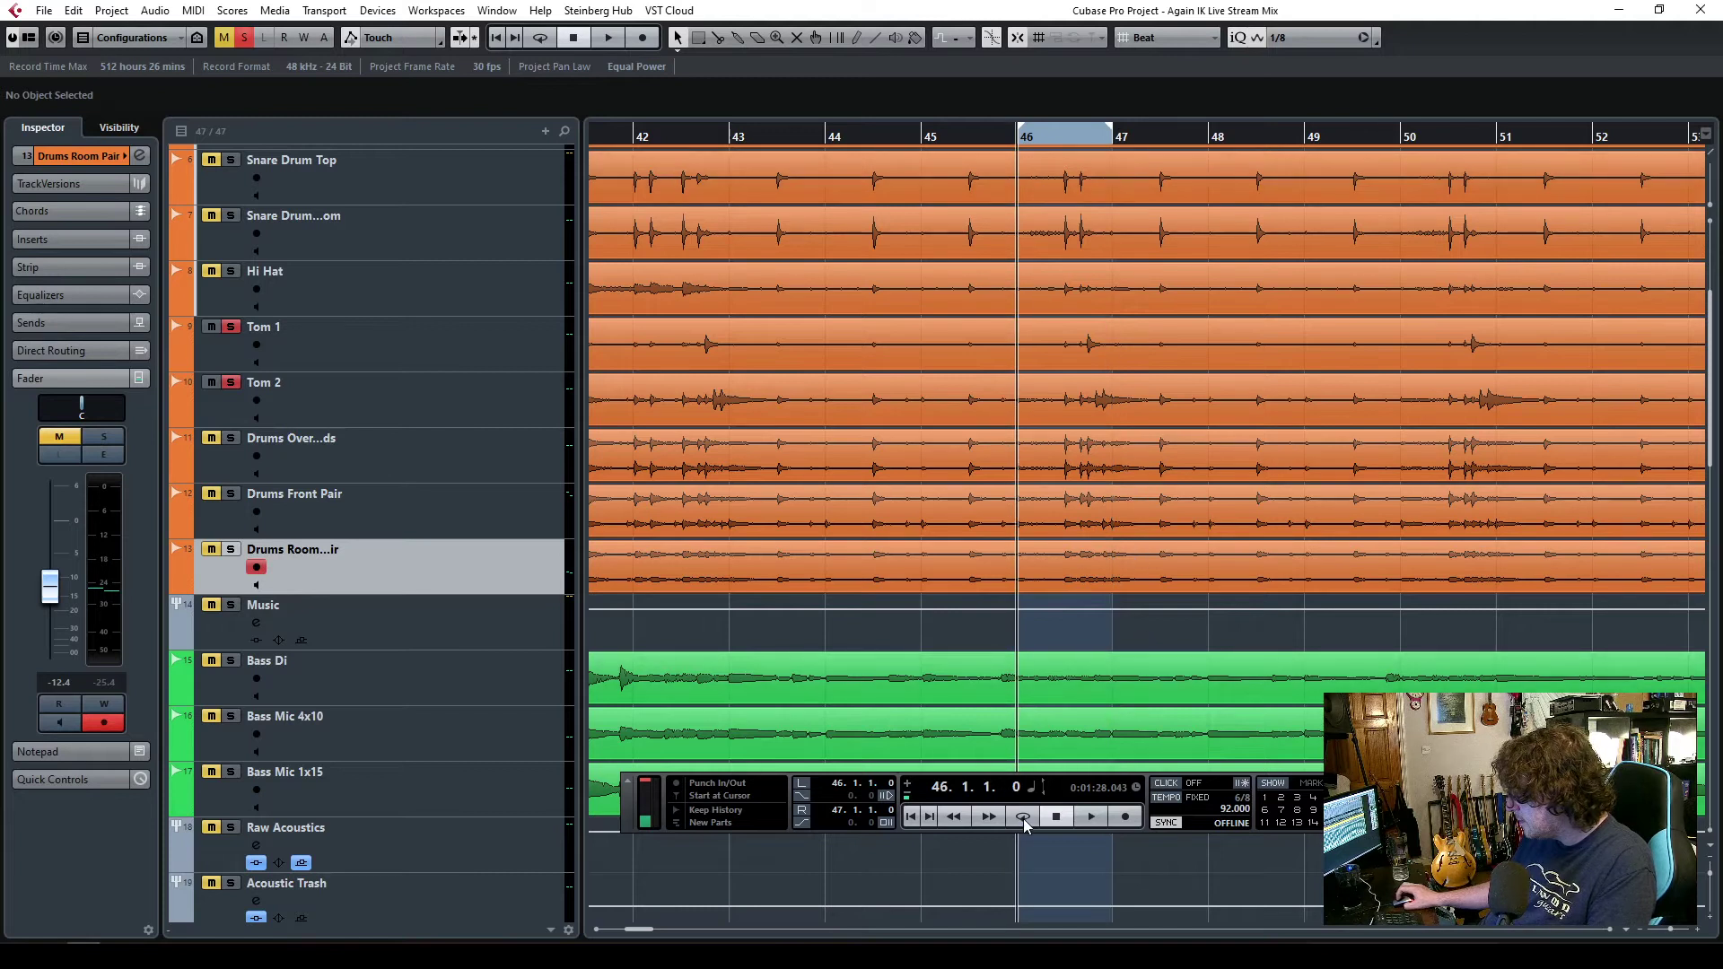
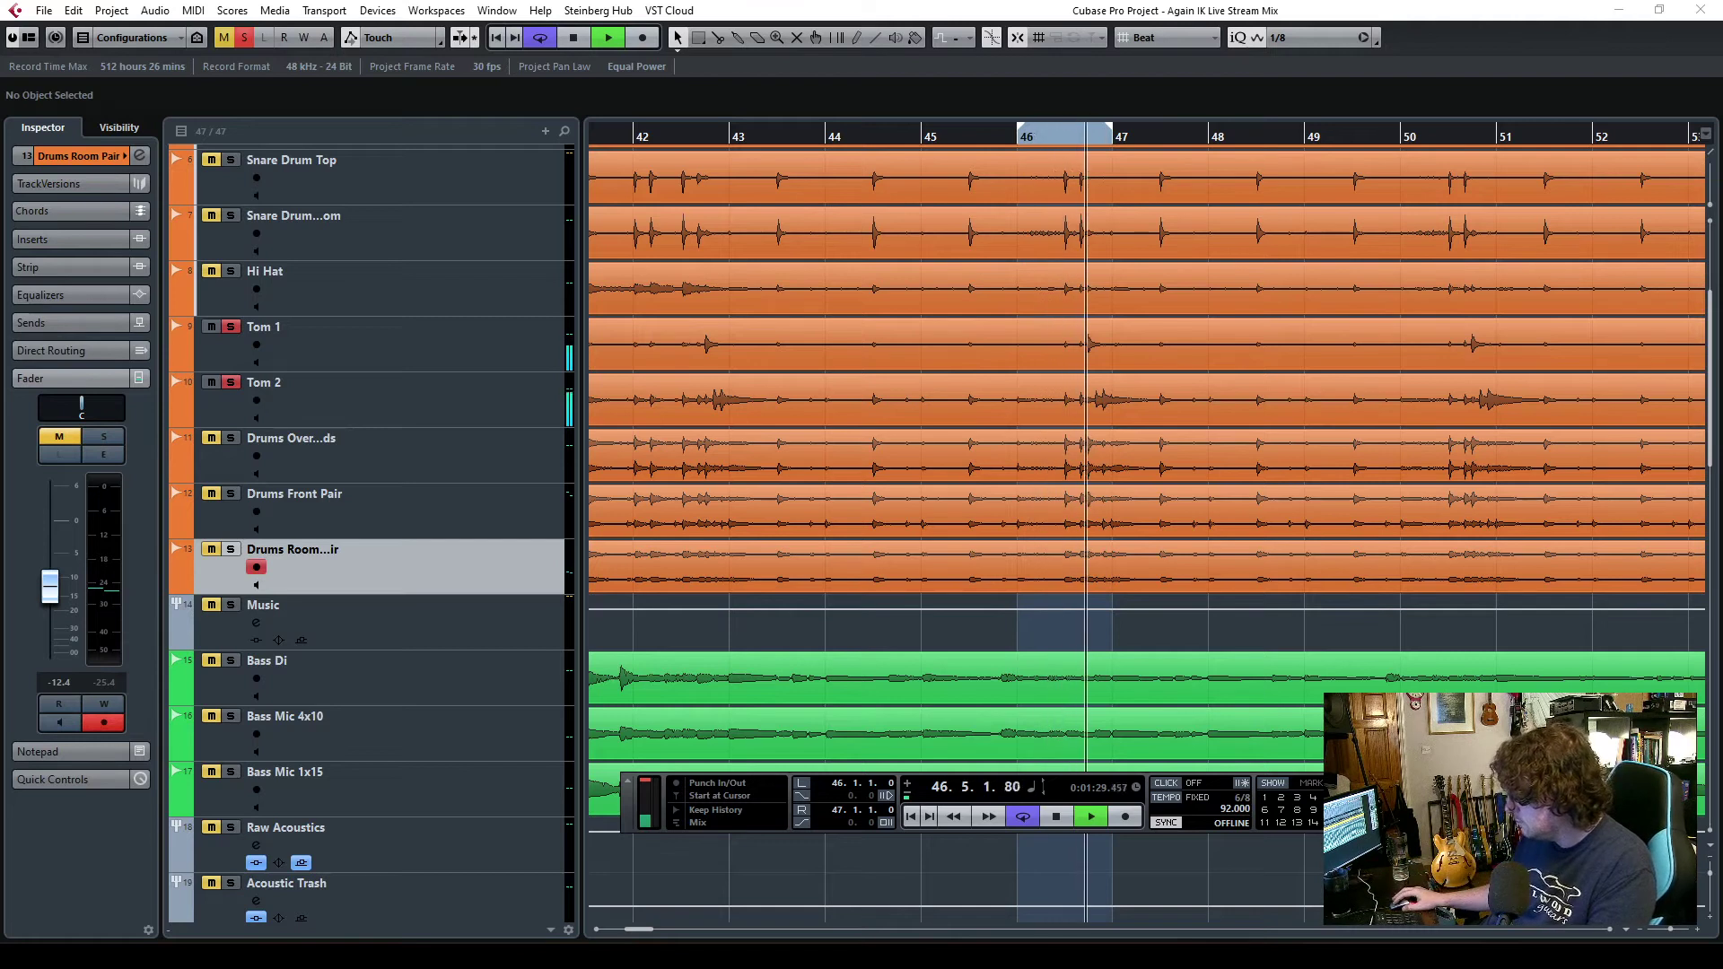
- Pan the Hi Hat to L47, Tom 1 to L34 and Tom 2 to R45 while the toms loop
{"action": "left_click", "coordinate": [384, 289]}
{"action": "left_click", "coordinate": [67, 154]}
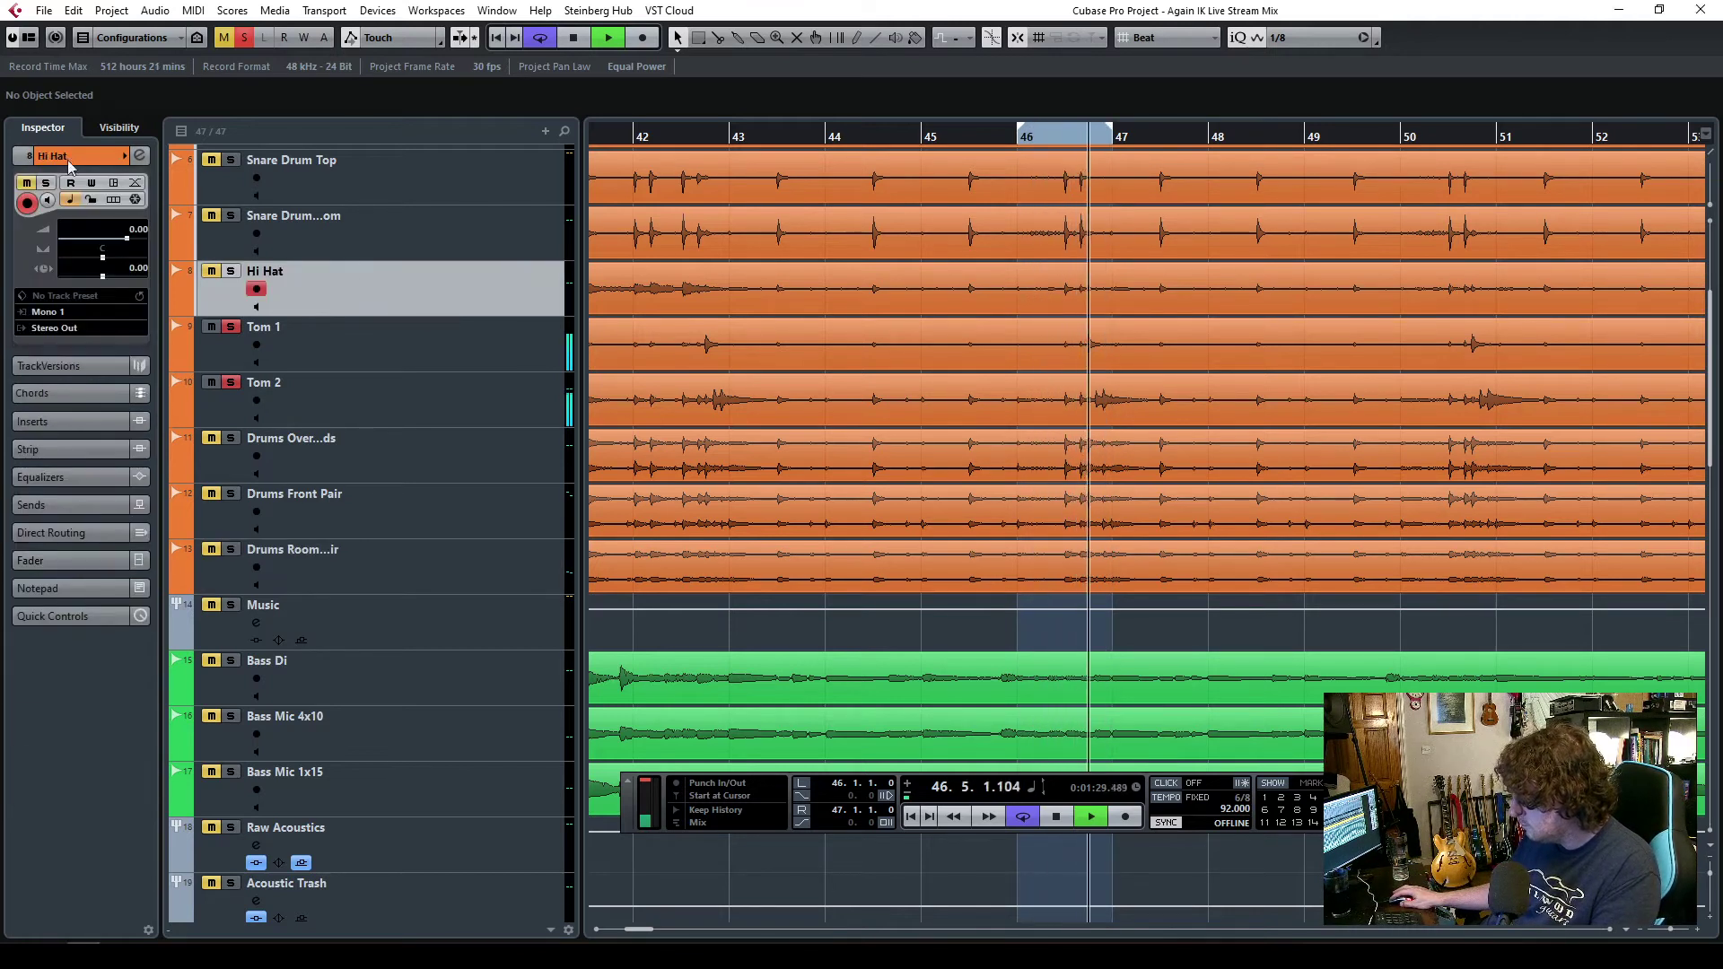
{"action": "left_click_drag", "start_coordinate": [102, 257], "coordinate": [83, 257]}
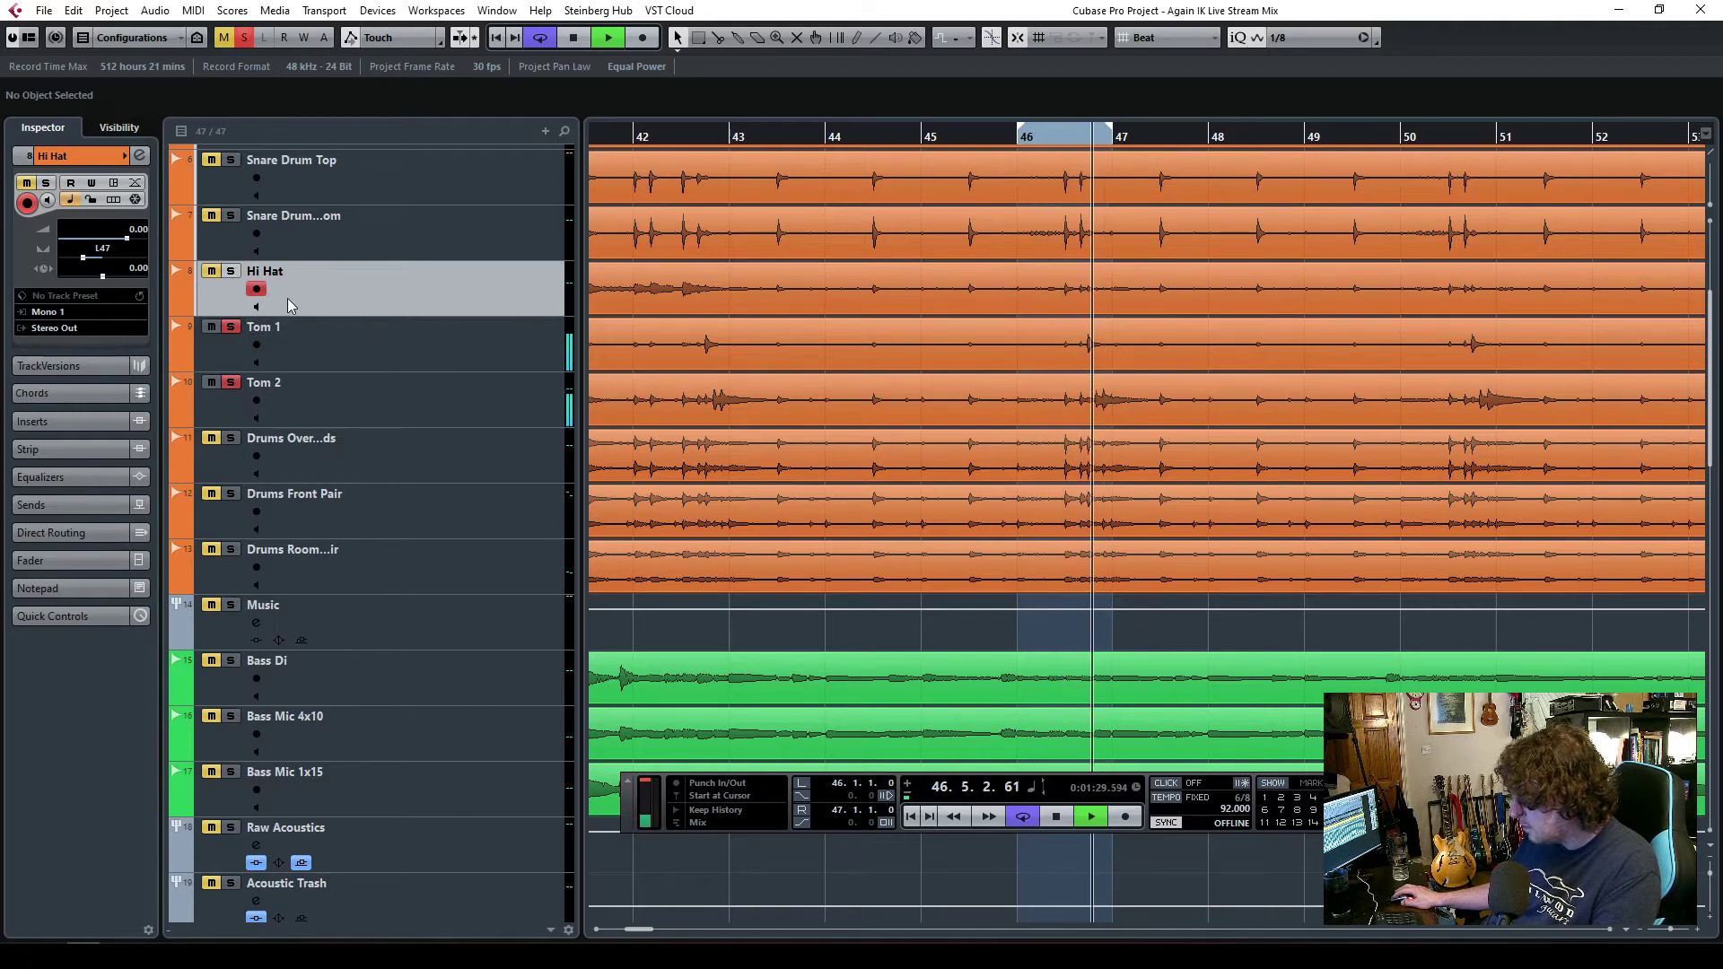
{"action": "left_click", "coordinate": [326, 331]}
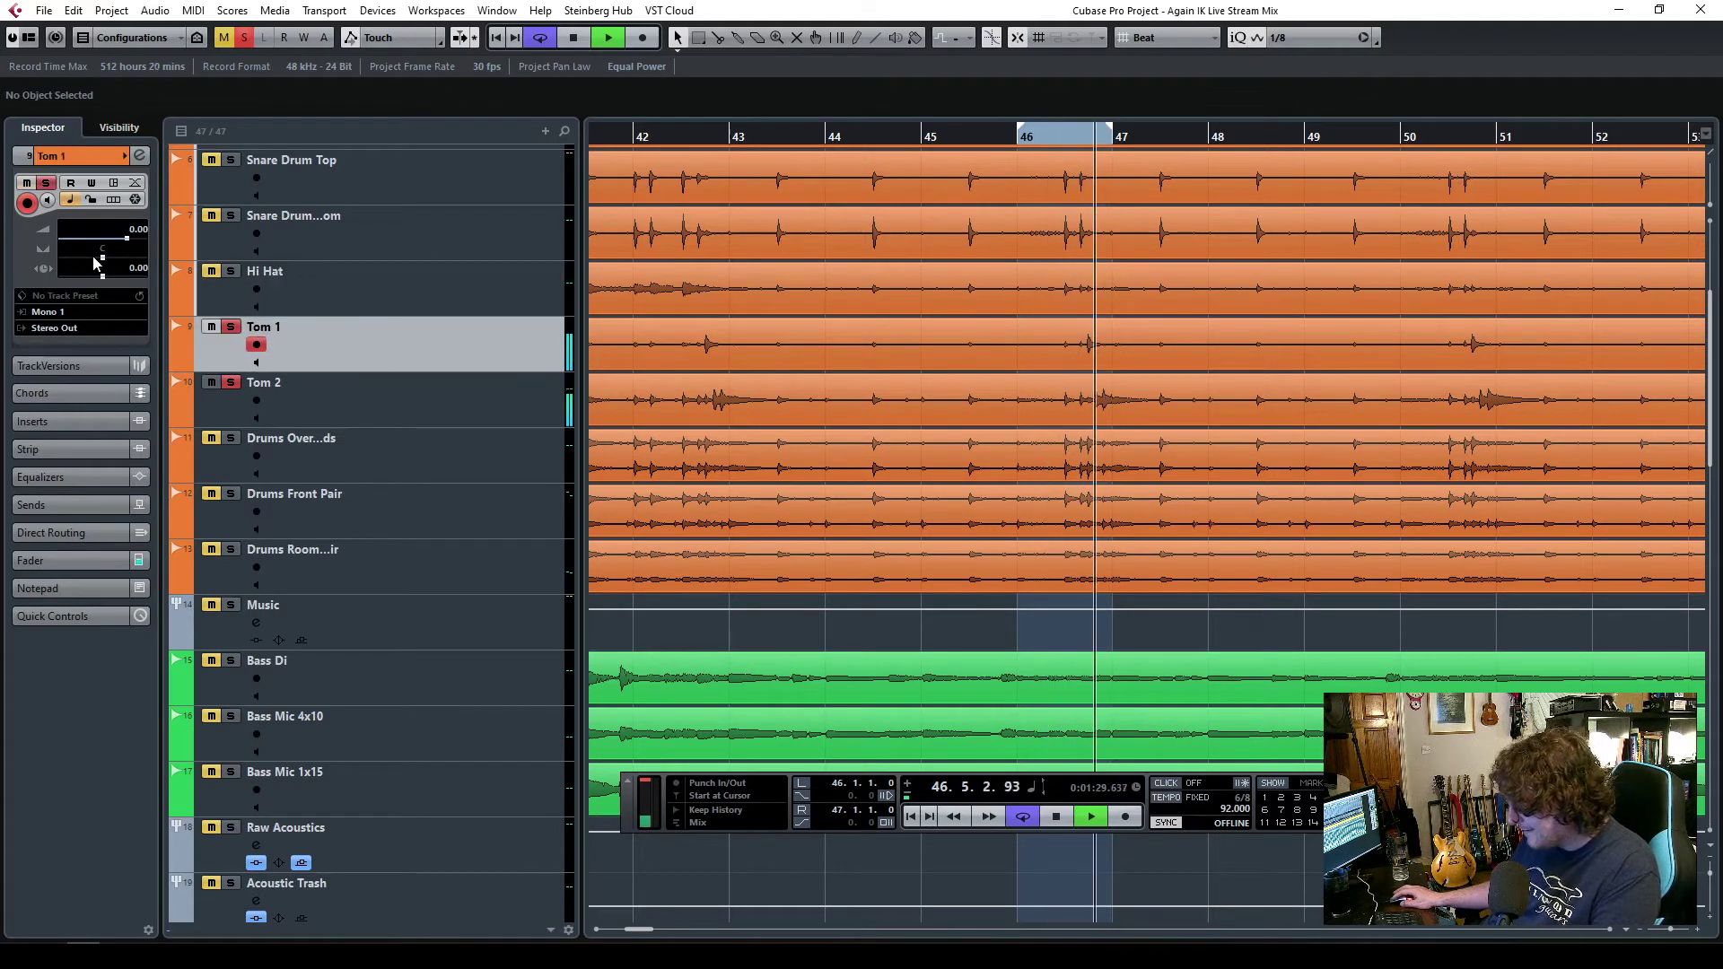
{"action": "left_click", "coordinate": [364, 395]}
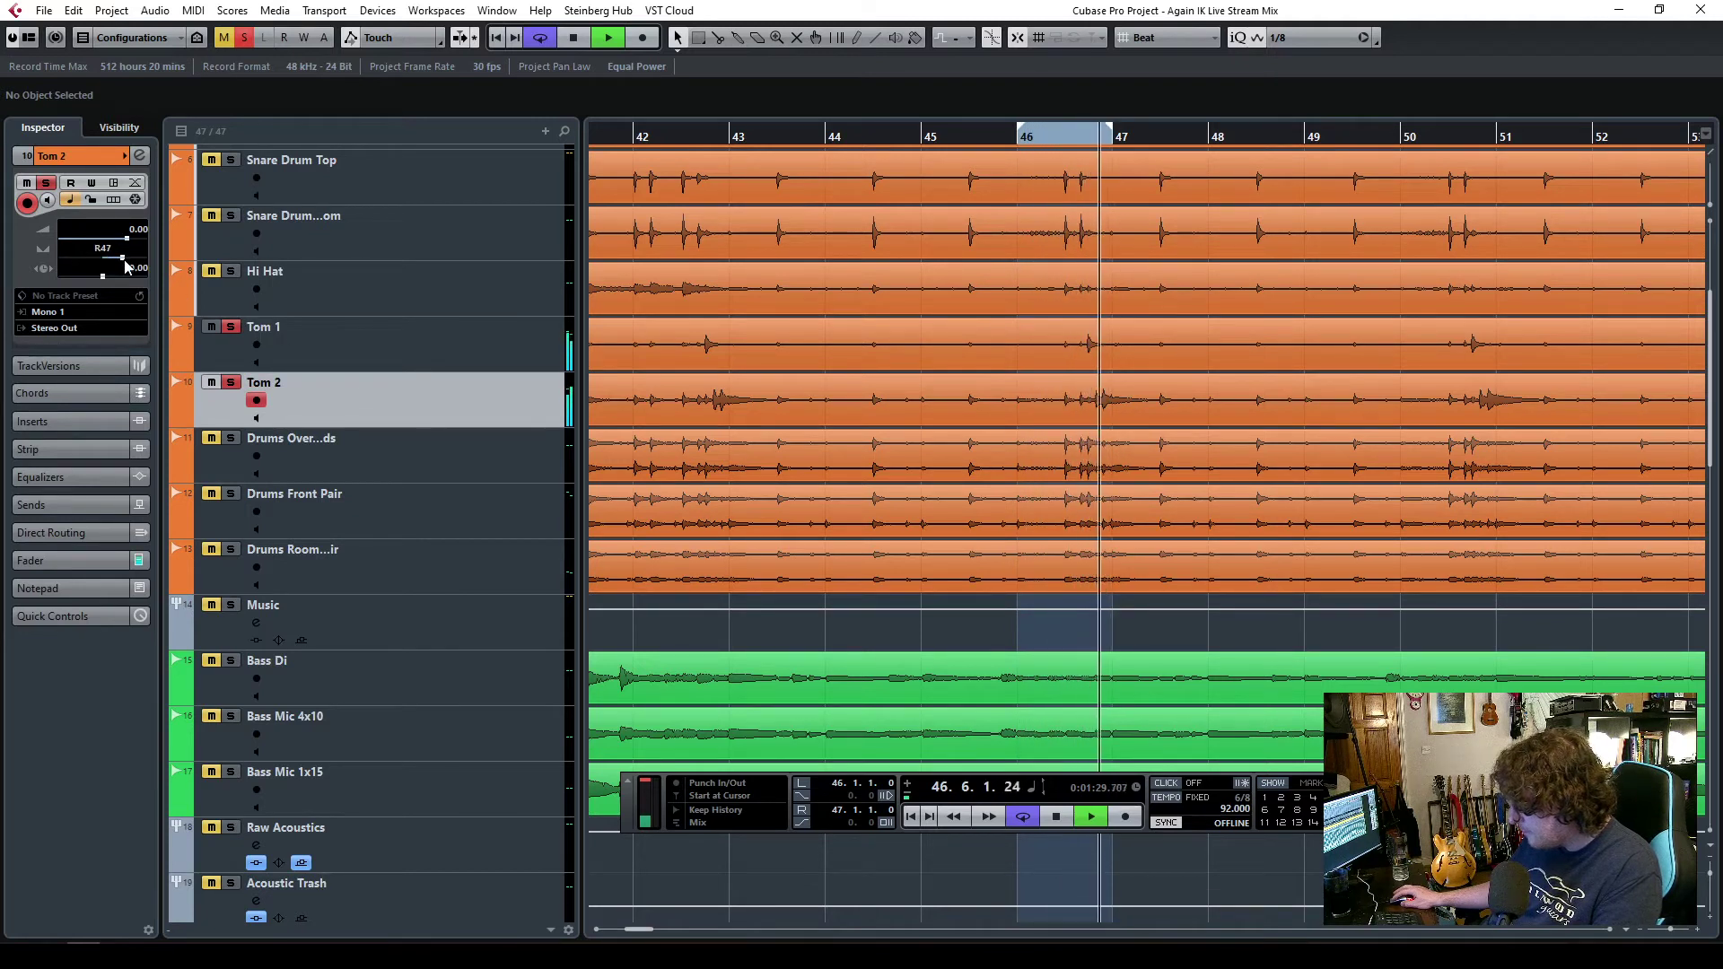
{"action": "left_click", "coordinate": [326, 360]}
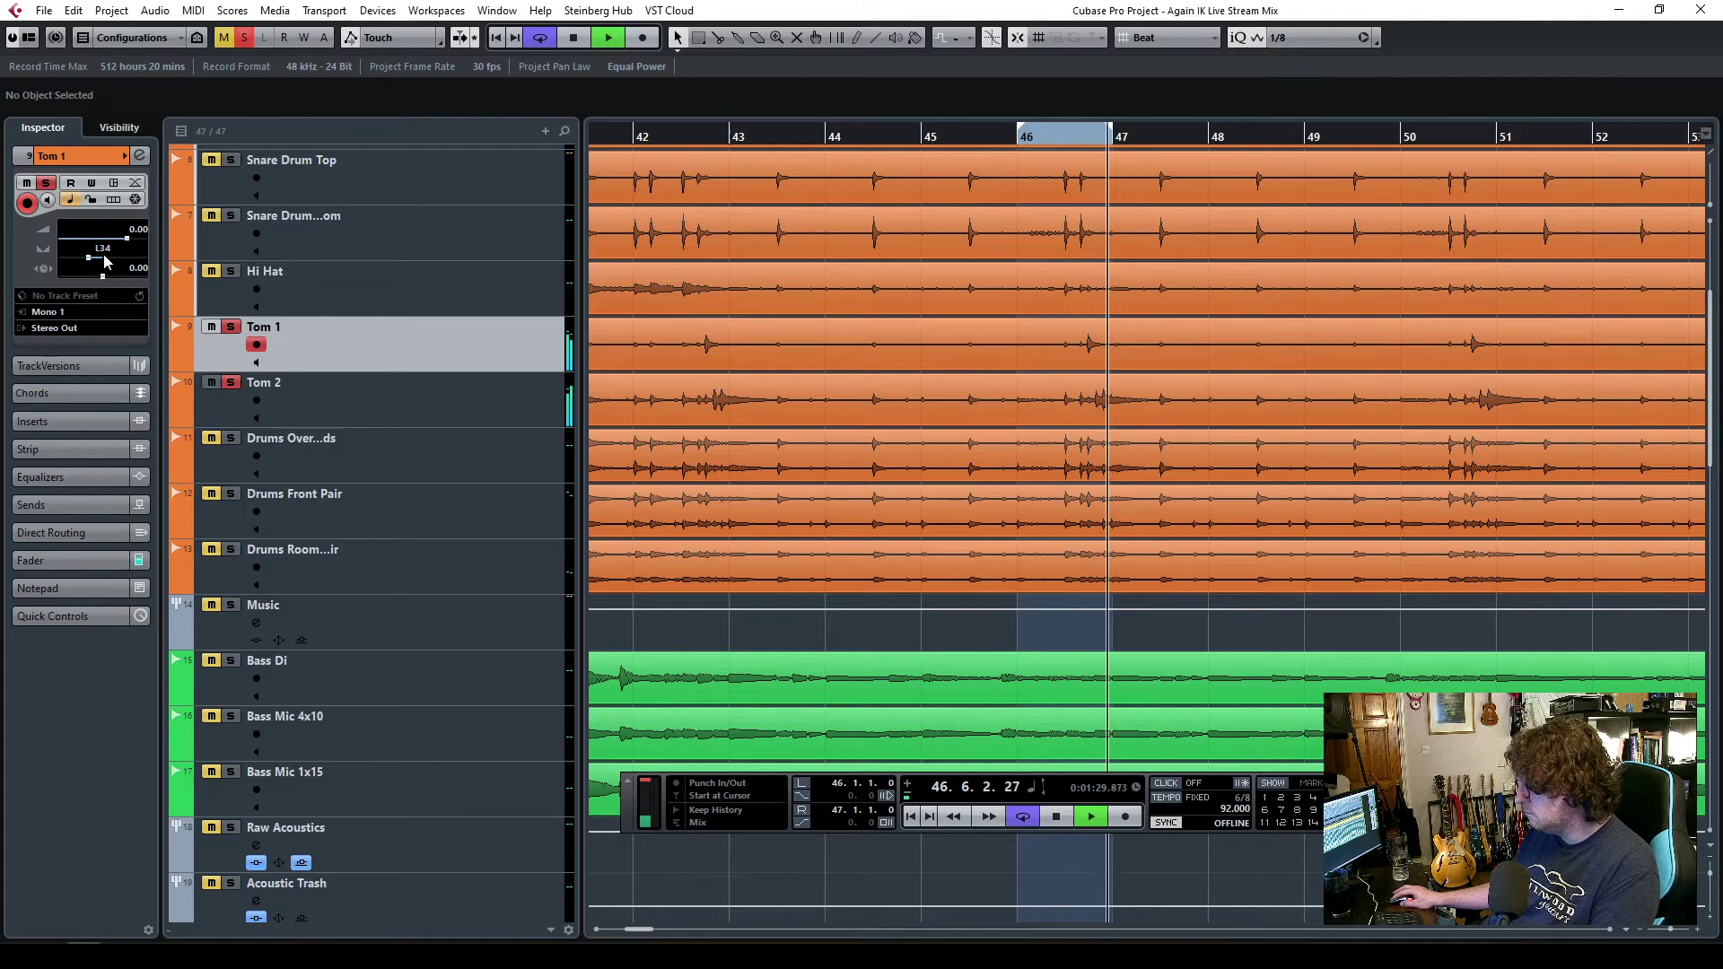
- Deactivate all solos, turn cycling off and play the full mix from about bar 44, stopping around bar 52
{"action": "left_click", "coordinate": [243, 40]}
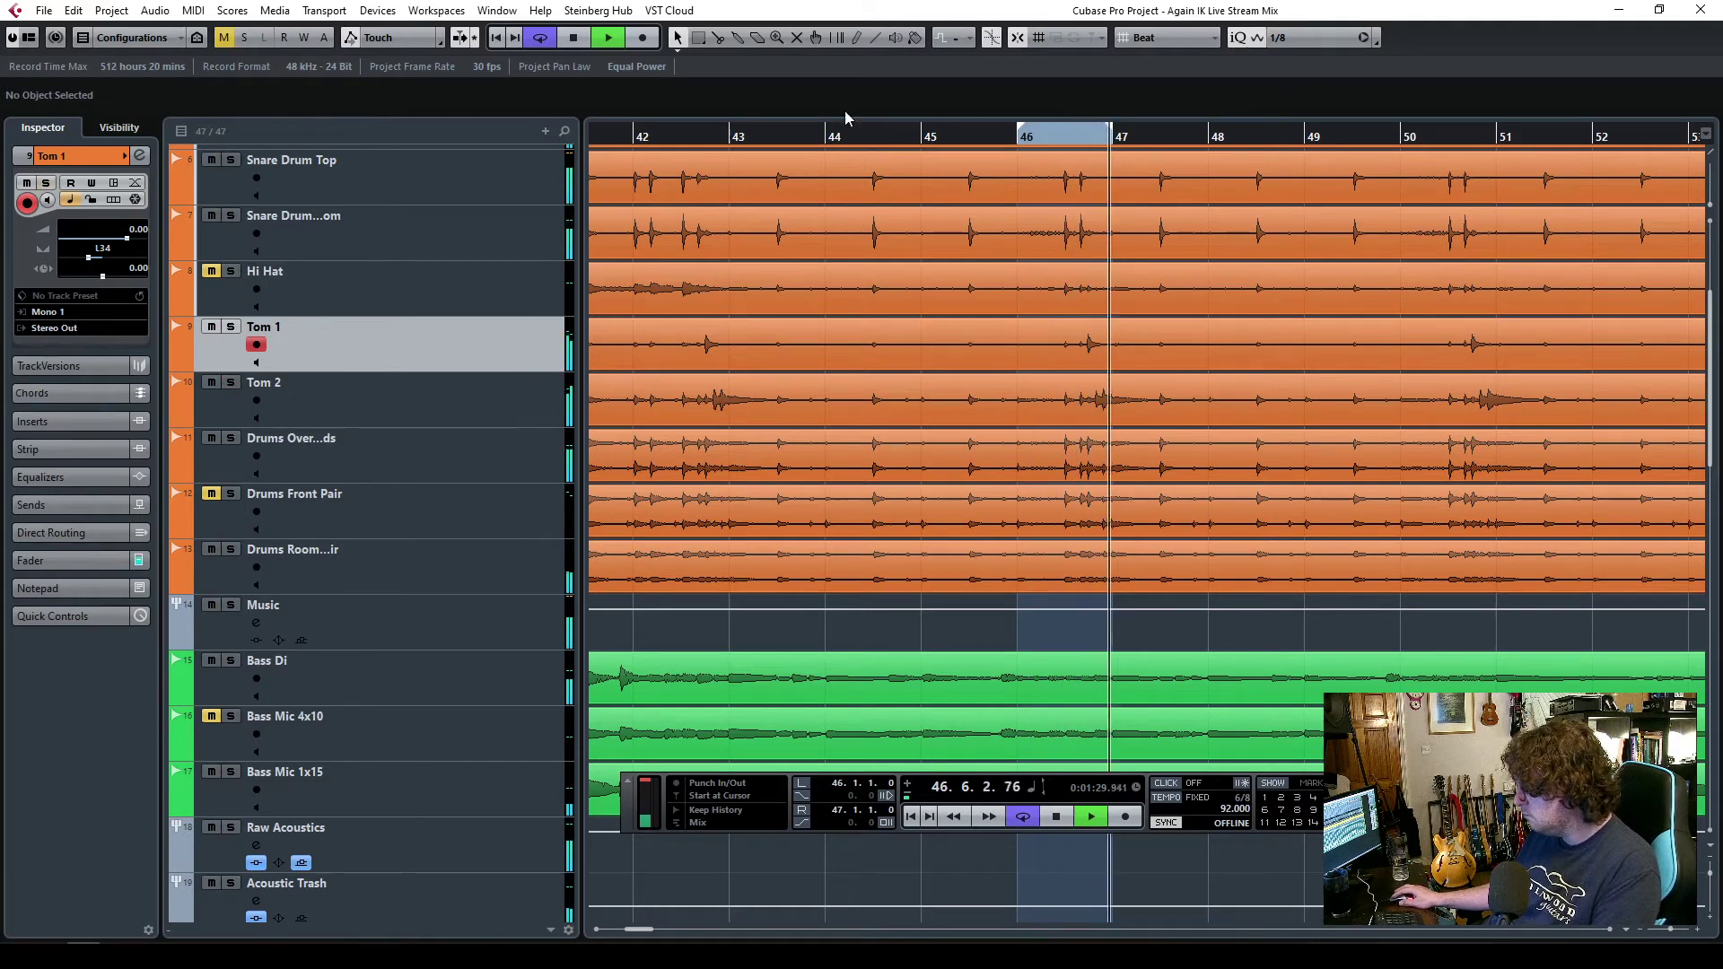
{"action": "left_click", "coordinate": [810, 141]}
{"action": "key", "text": "KP_Divide"}
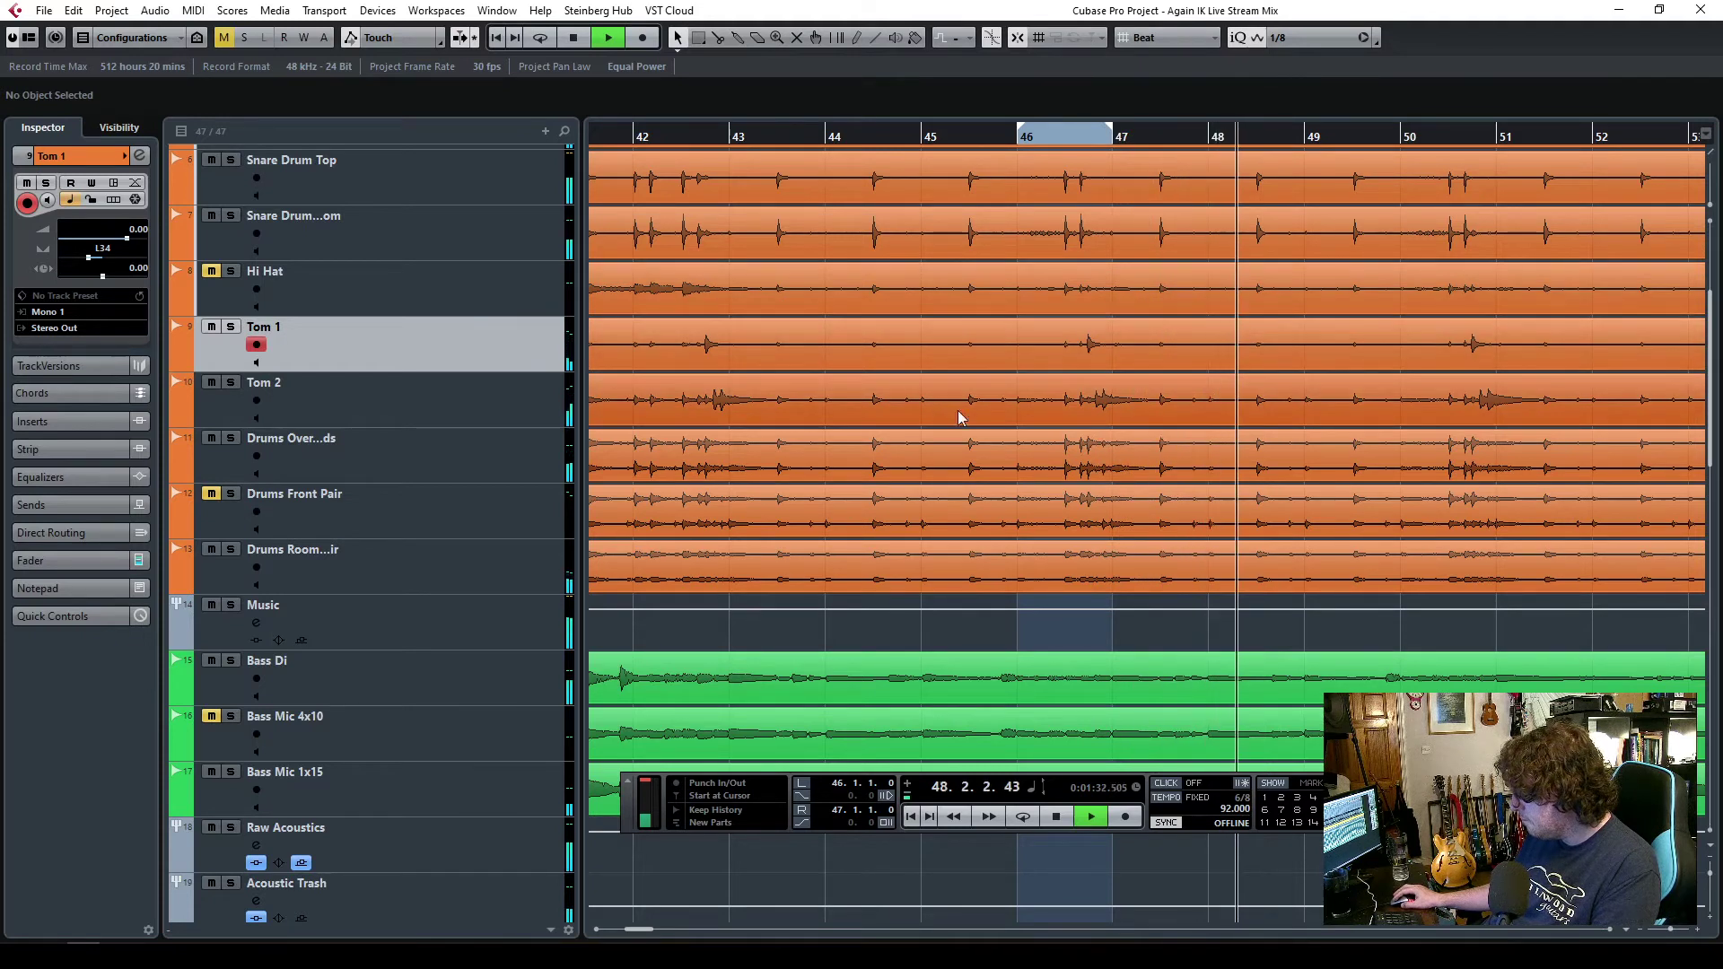
{"action": "left_click_drag", "start_coordinate": [1691, 938], "coordinate": [1667, 934]}
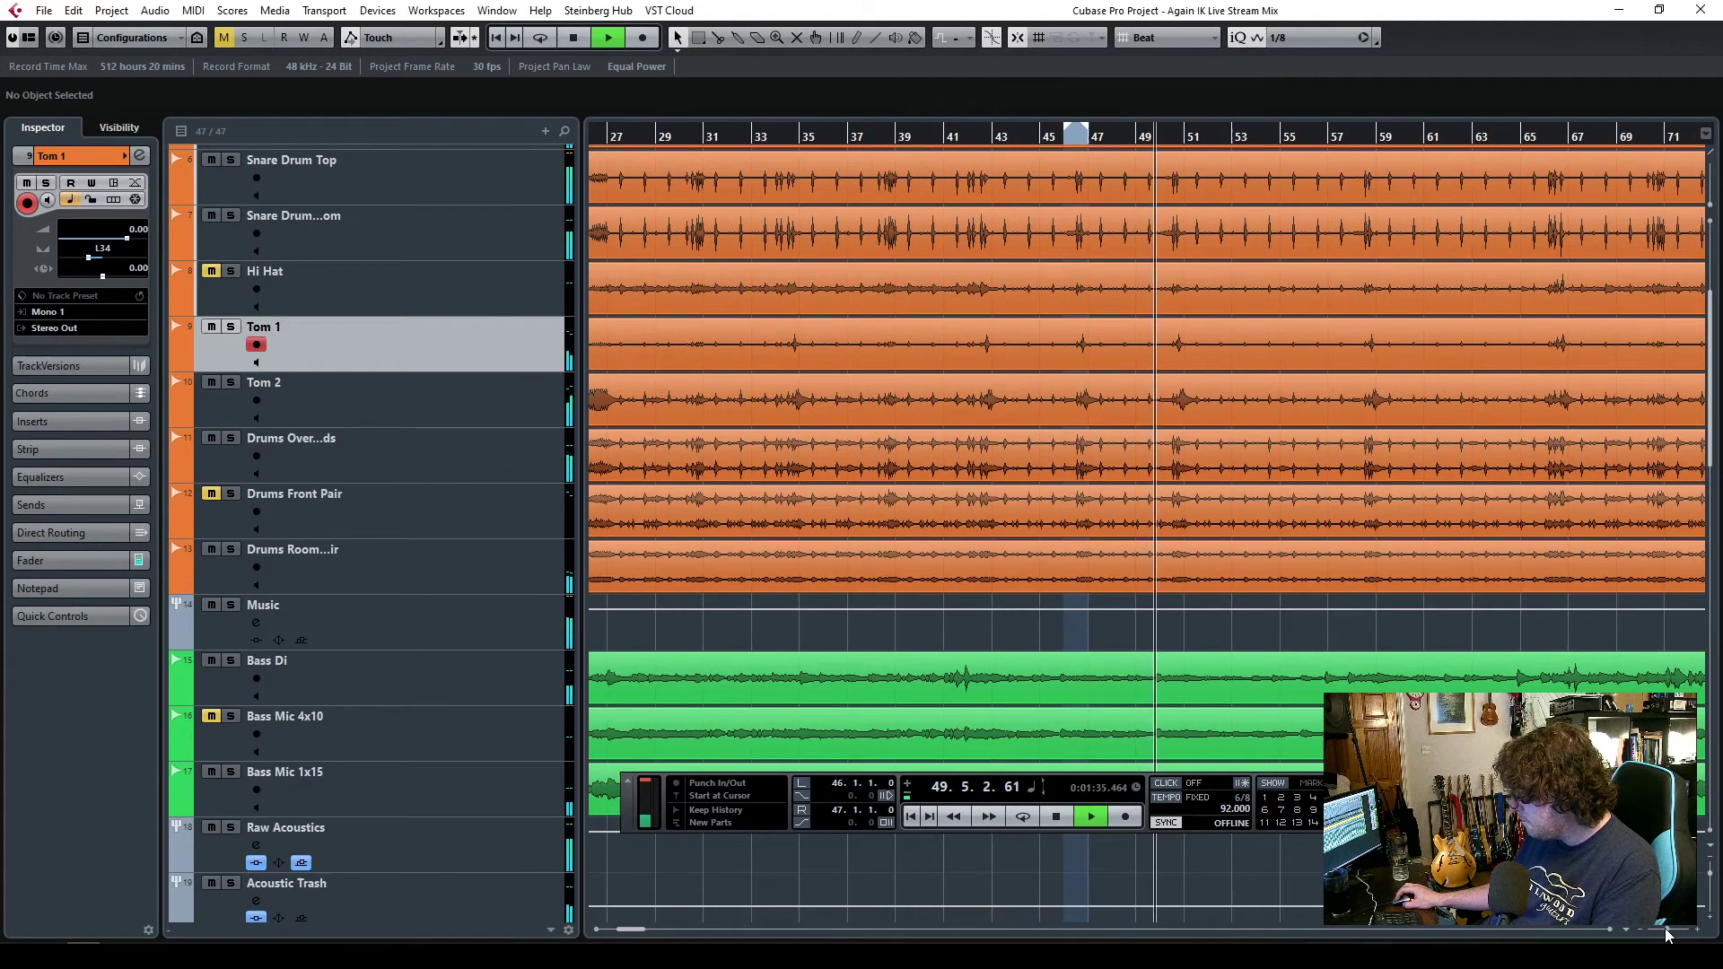
{"action": "left_click", "coordinate": [438, 573]}
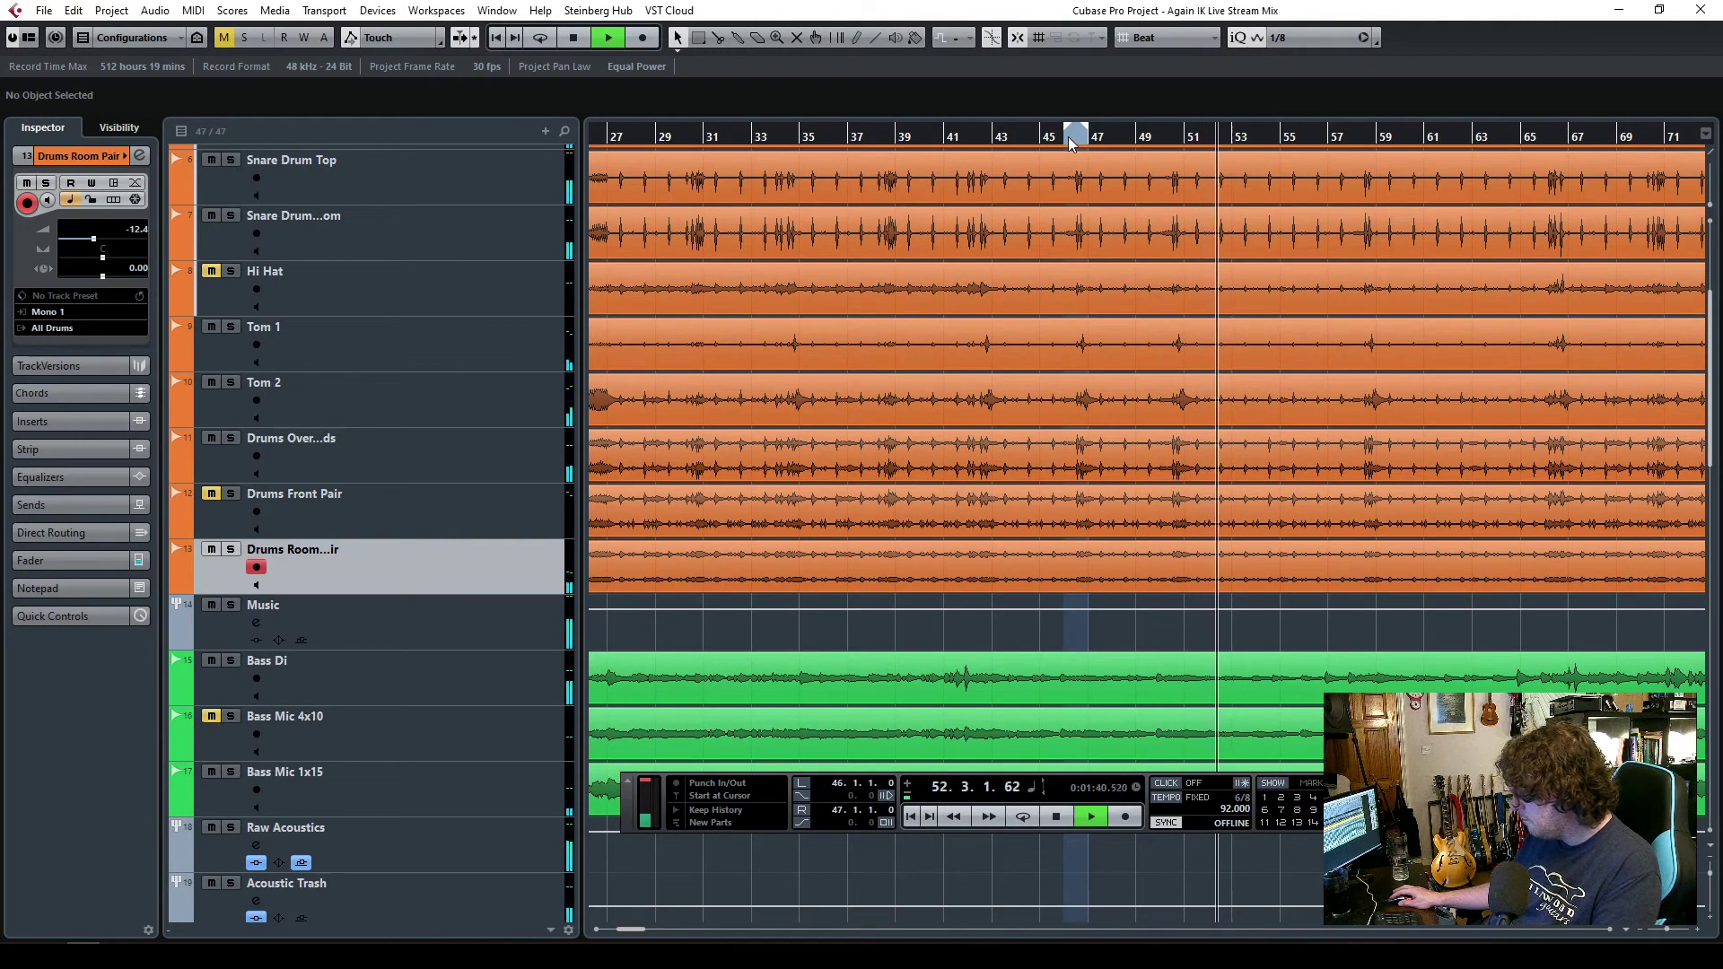
{"action": "key", "text": "space"}
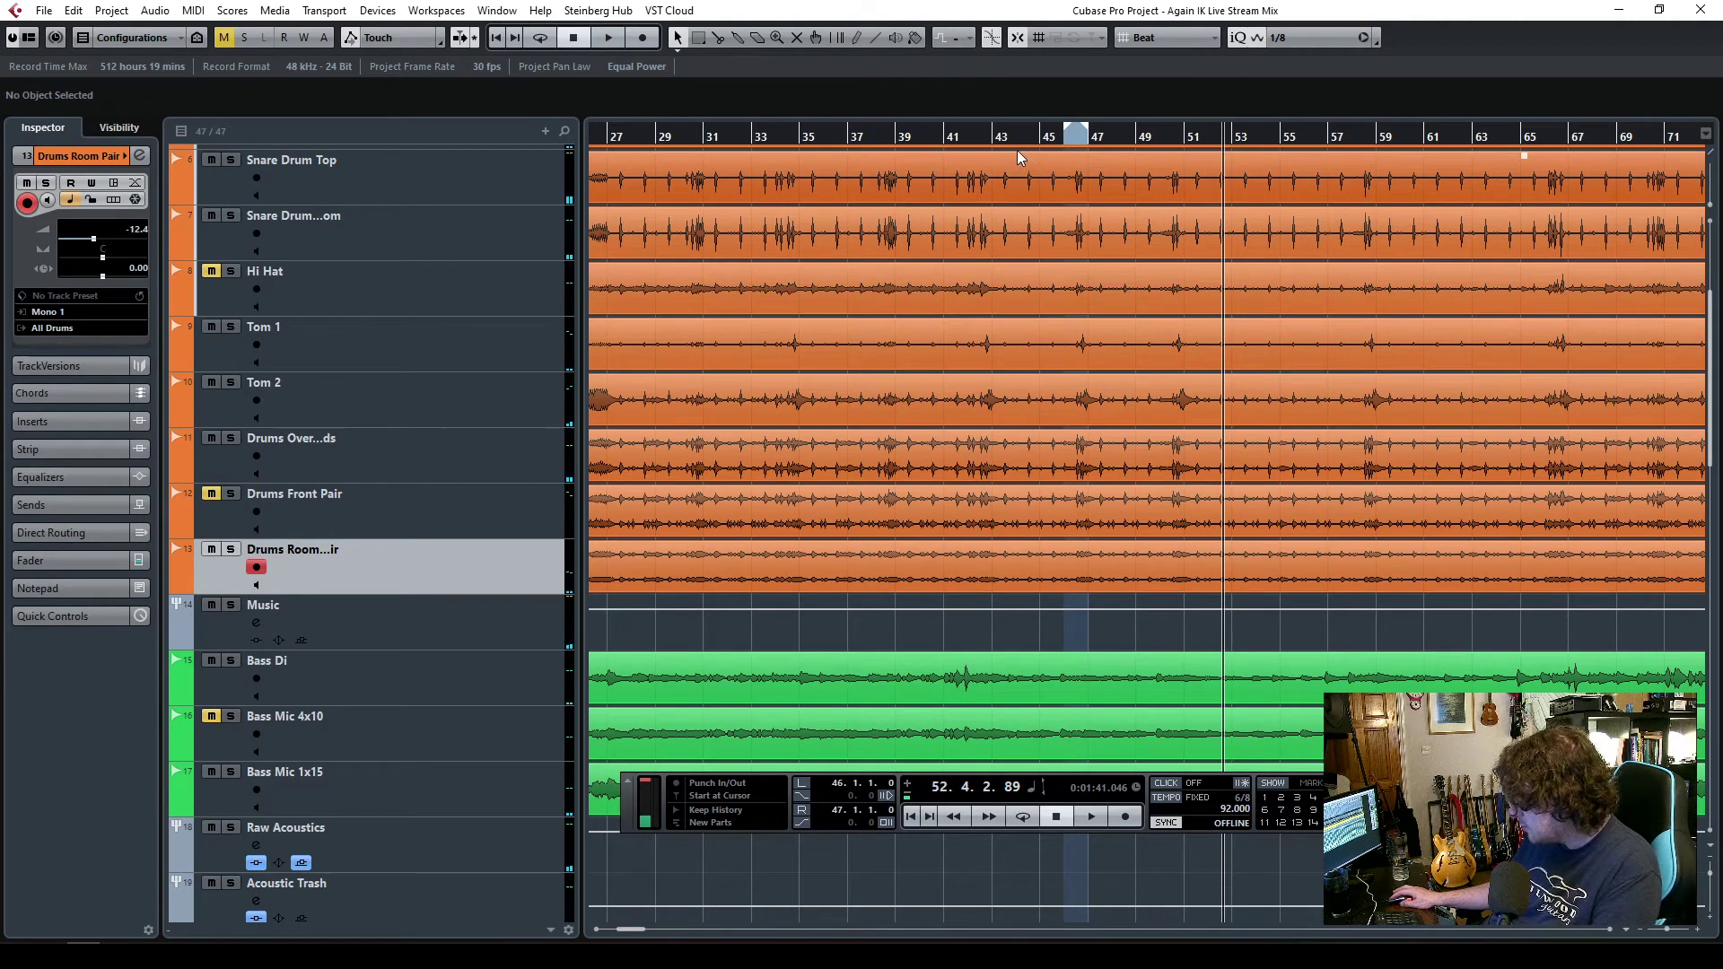
- Set Tom 2's fader to -1.91 dB and pan to R34, and pan Tom 1 to L30 against the mix playing from about bar 46
{"action": "left_click", "coordinate": [471, 389]}
{"action": "left_click", "coordinate": [474, 352], "text": "shift"}
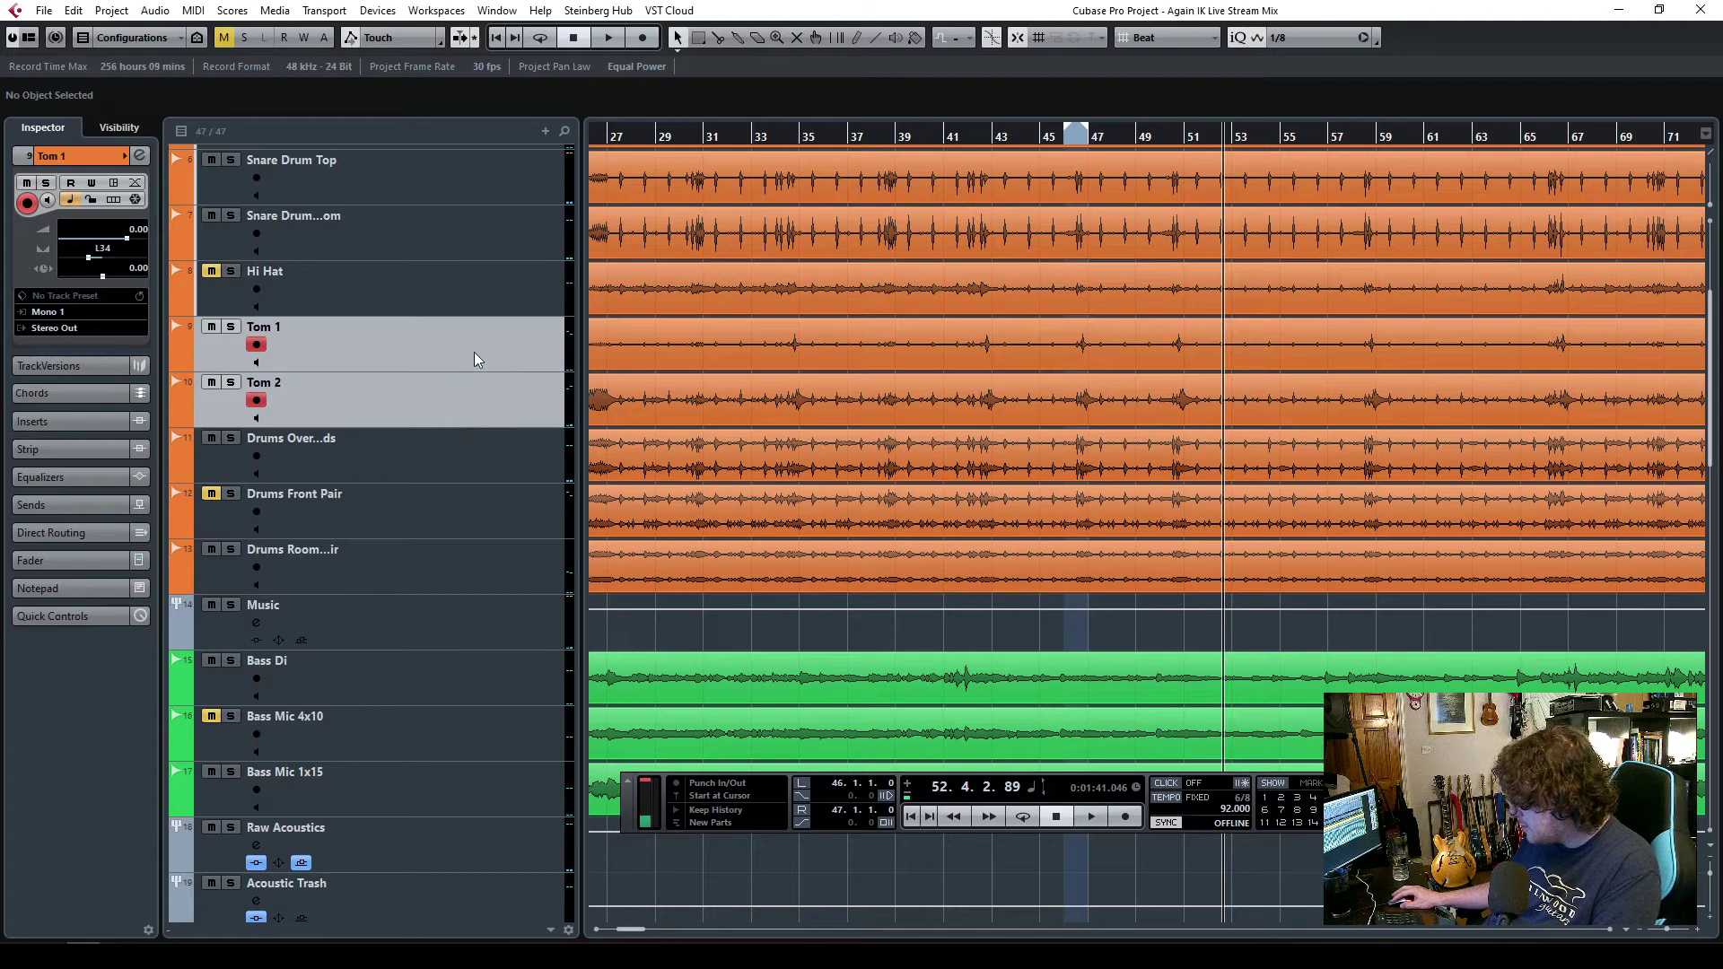
{"action": "left_click", "coordinate": [432, 410]}
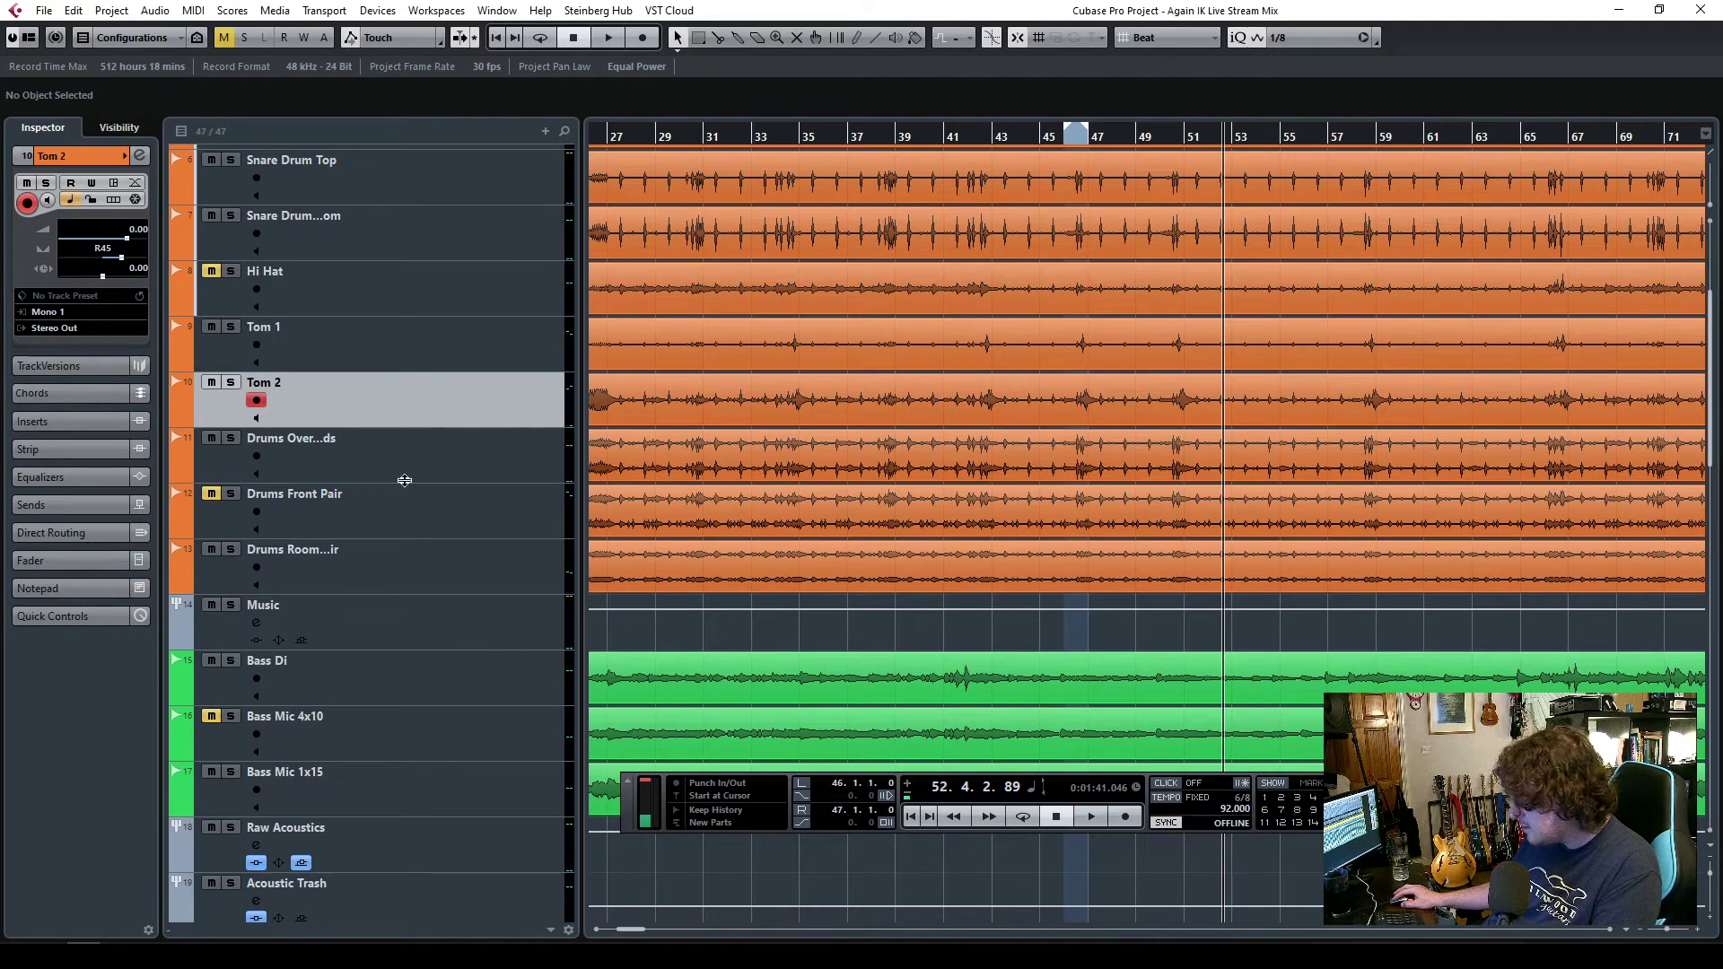
{"action": "left_click", "coordinate": [78, 560]}
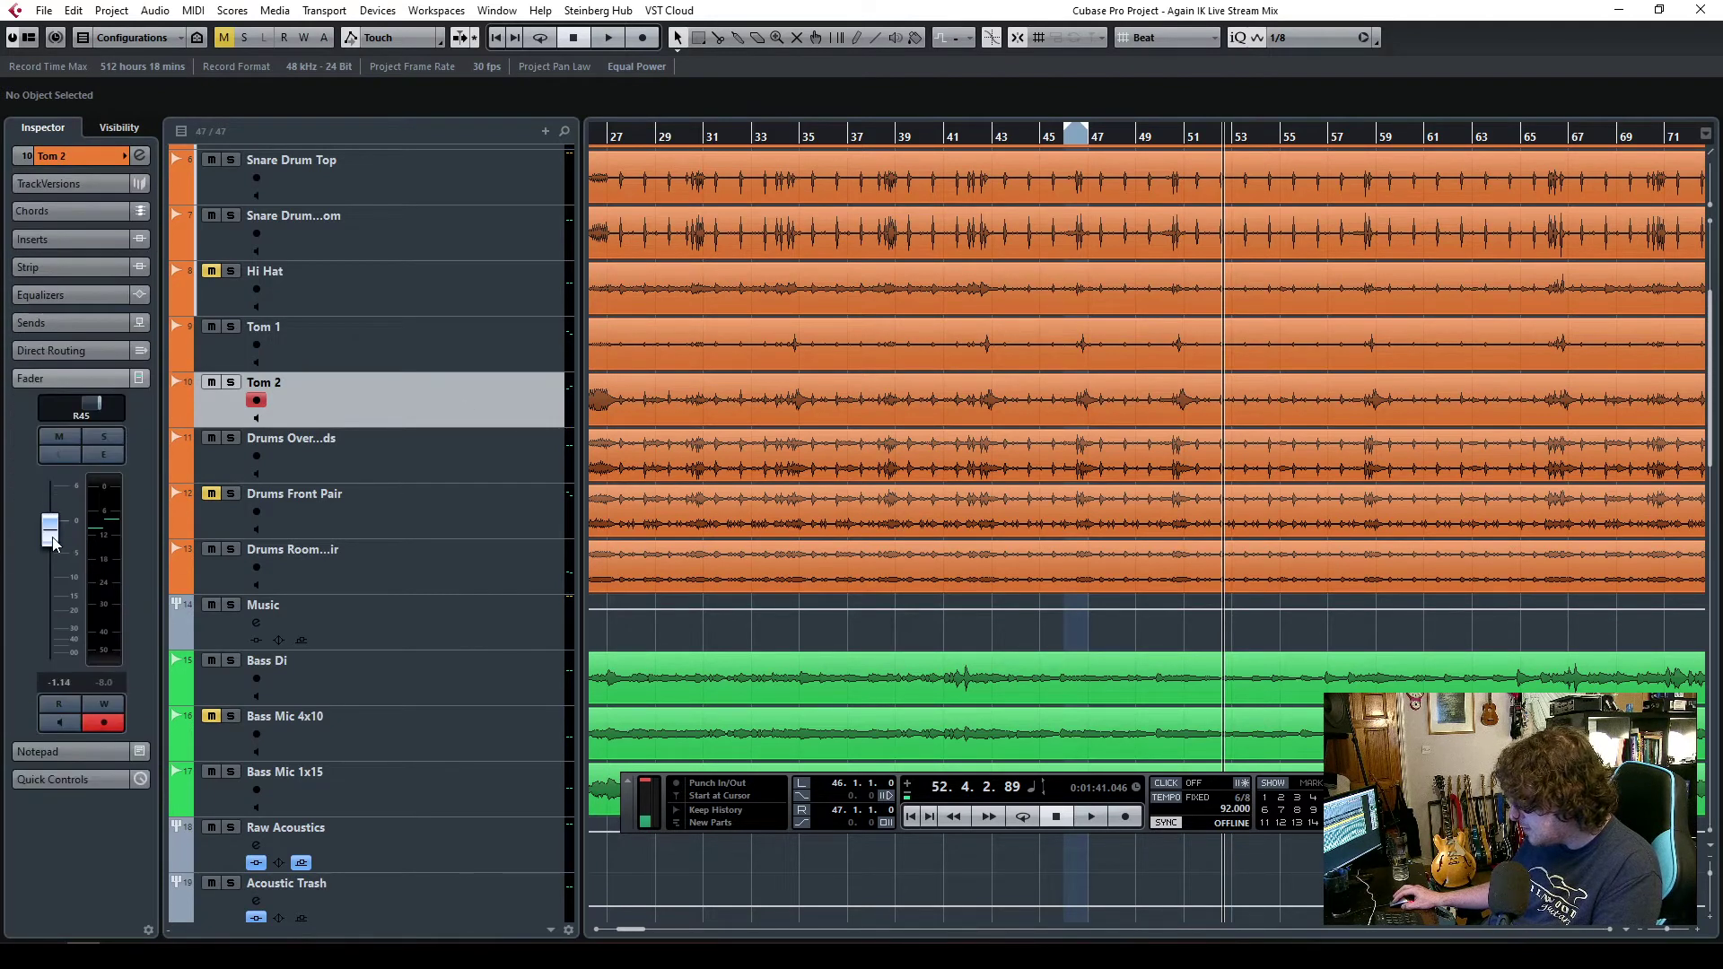
{"action": "left_click", "coordinate": [1061, 142]}
{"action": "key", "text": "space"}
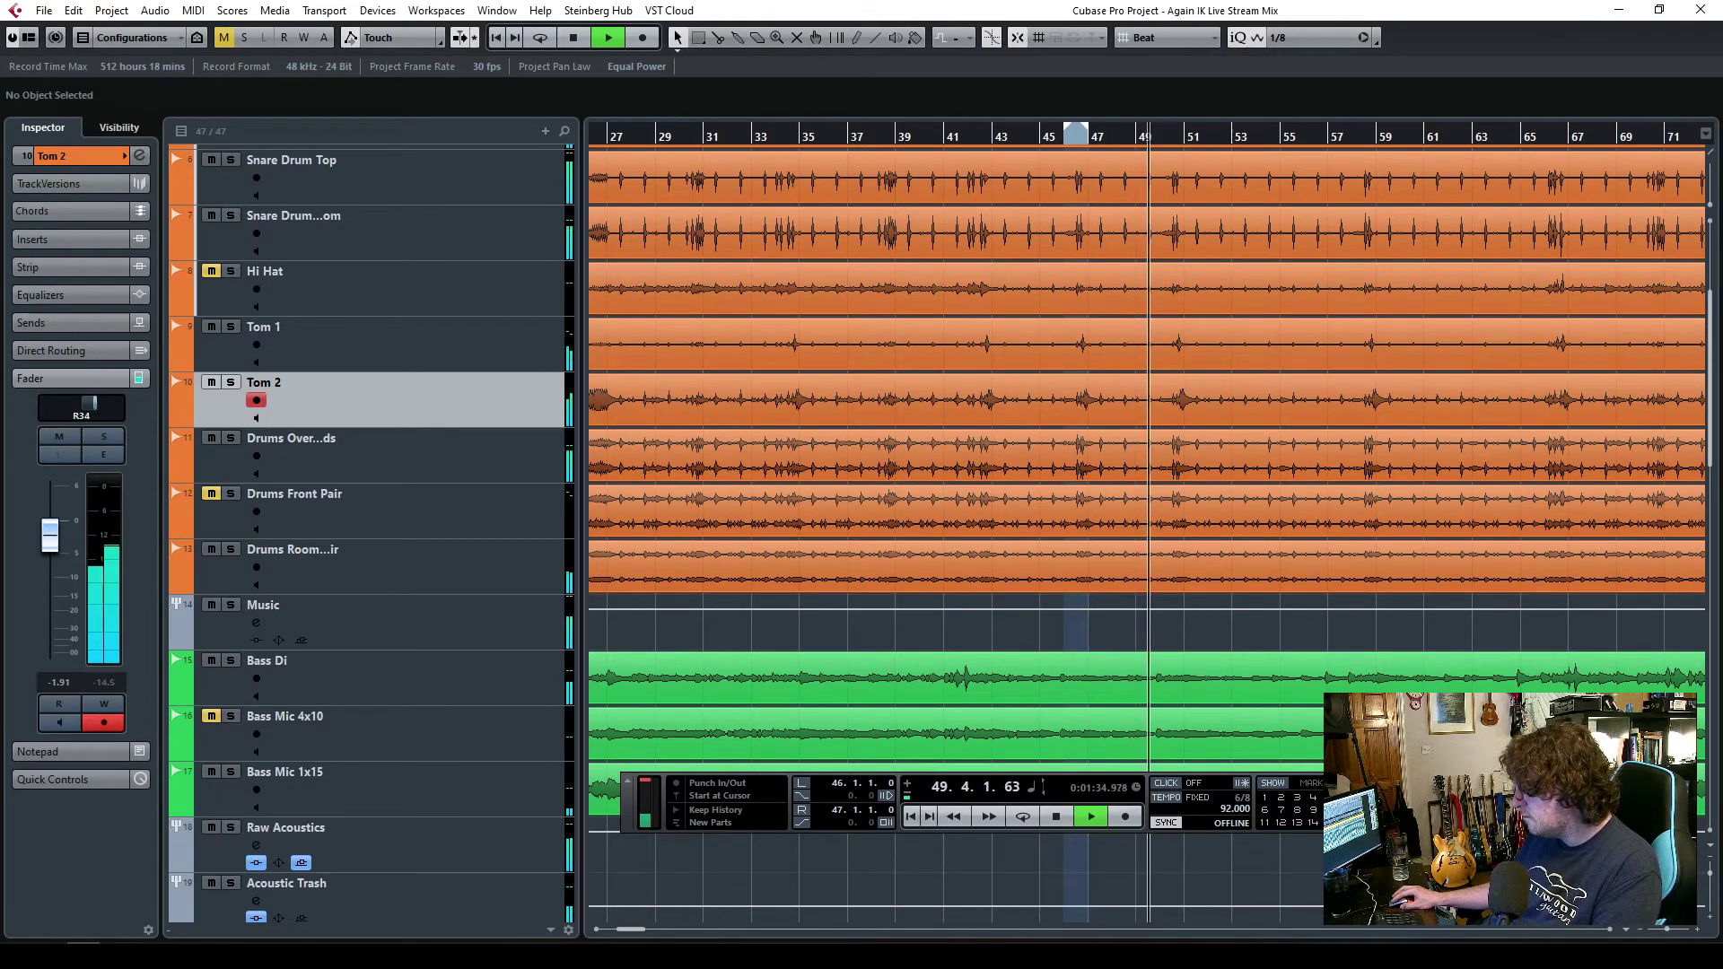
{"action": "left_click", "coordinate": [314, 352]}
{"action": "left_click_drag", "start_coordinate": [75, 415], "coordinate": [79, 415]}
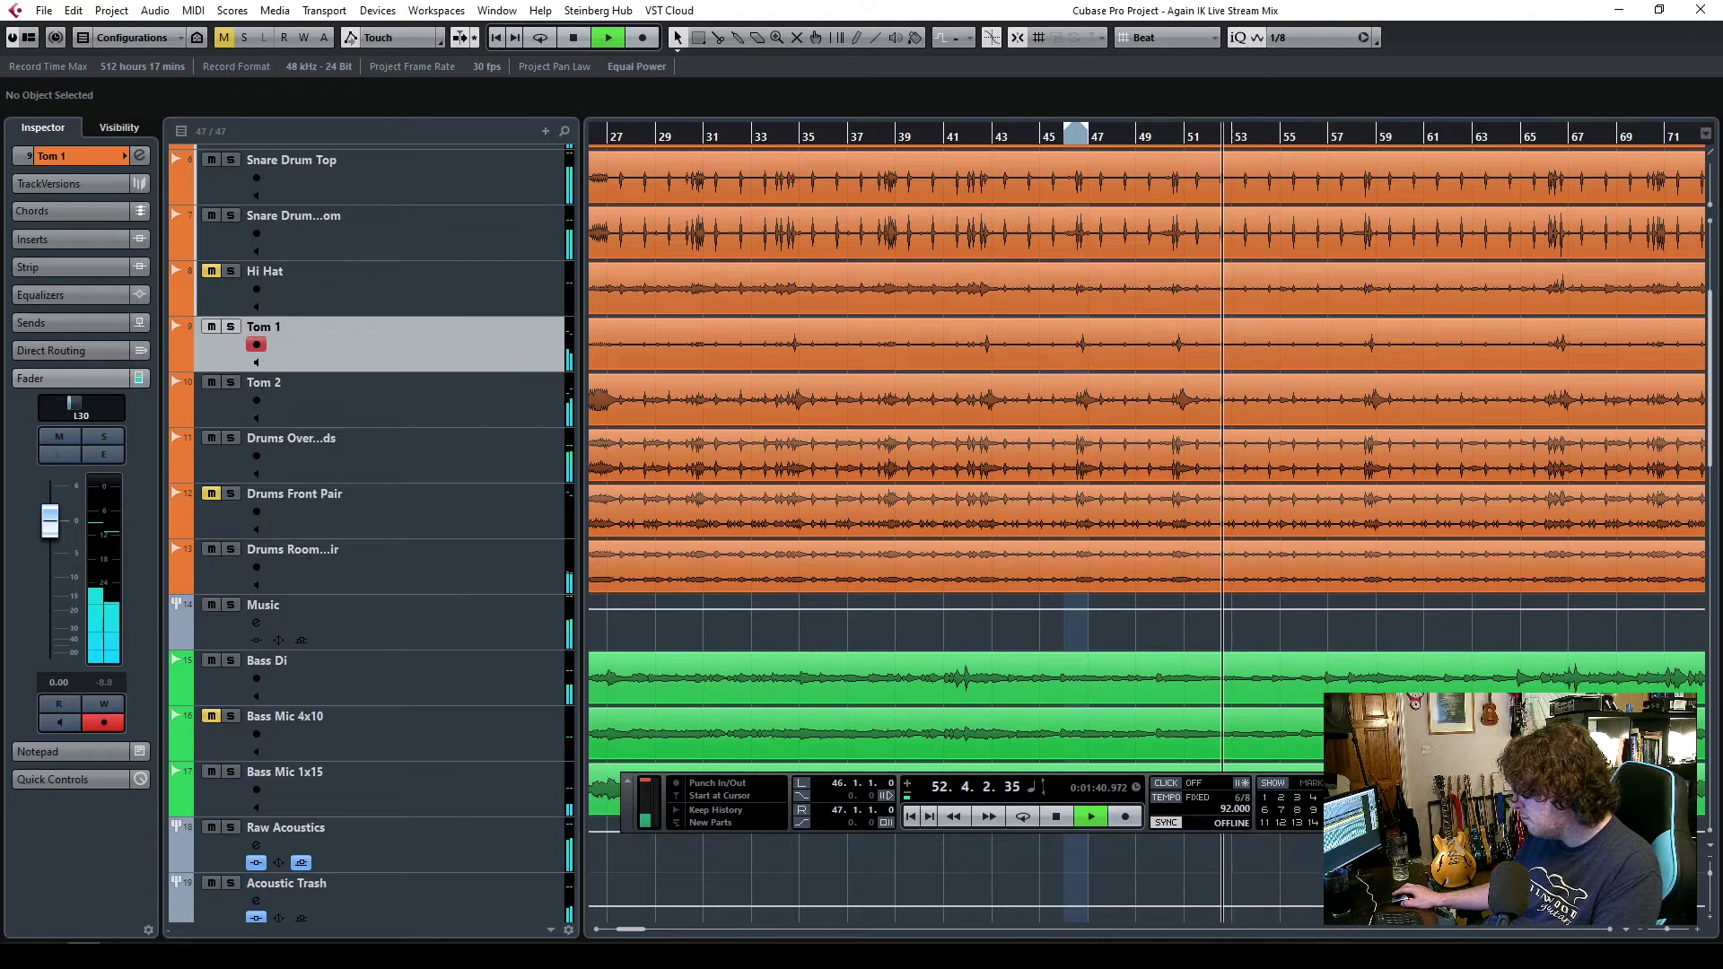
- Set the Acoustic Final fader to -9.17 dB and the Bass Mic 1x15 fader to -8.21 dB while the mix plays
{"action": "scroll", "coordinate": [485, 539], "scroll_direction": "down", "scroll_amount": 5}
{"action": "scroll", "coordinate": [485, 538], "scroll_direction": "up", "scroll_amount": 4}
{"action": "left_click", "coordinate": [481, 541]}
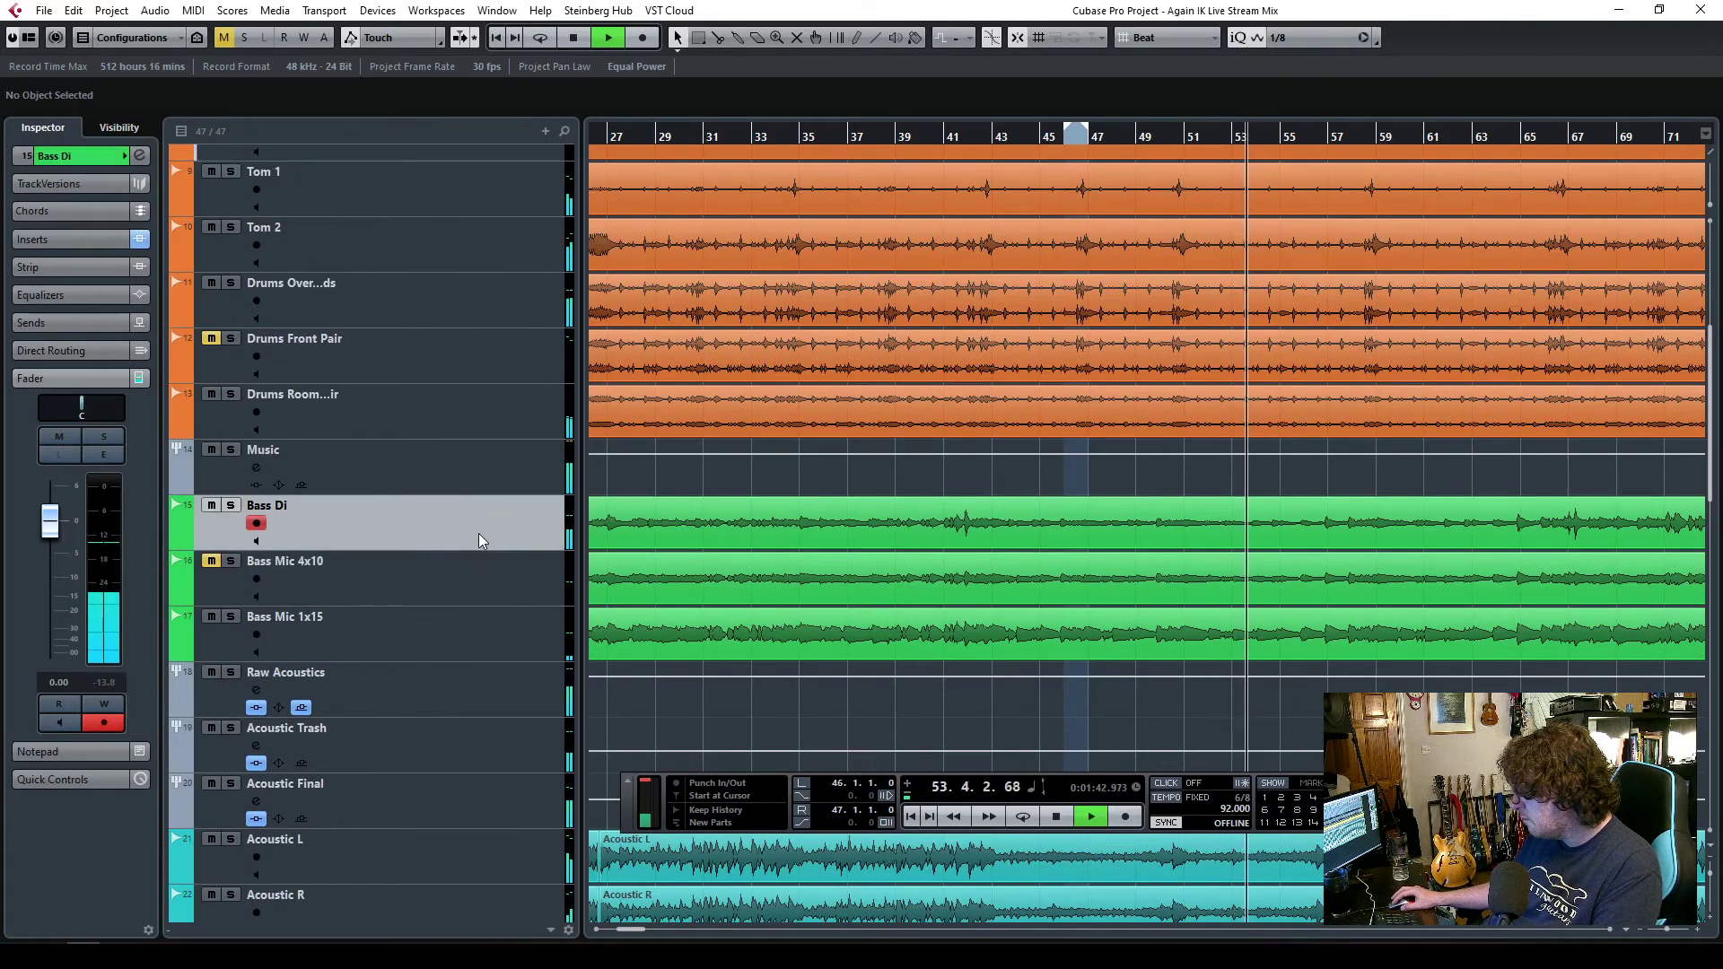
{"action": "left_click", "coordinate": [492, 686]}
{"action": "left_click", "coordinate": [466, 795]}
{"action": "left_click_drag", "start_coordinate": [50, 474], "coordinate": [51, 493]}
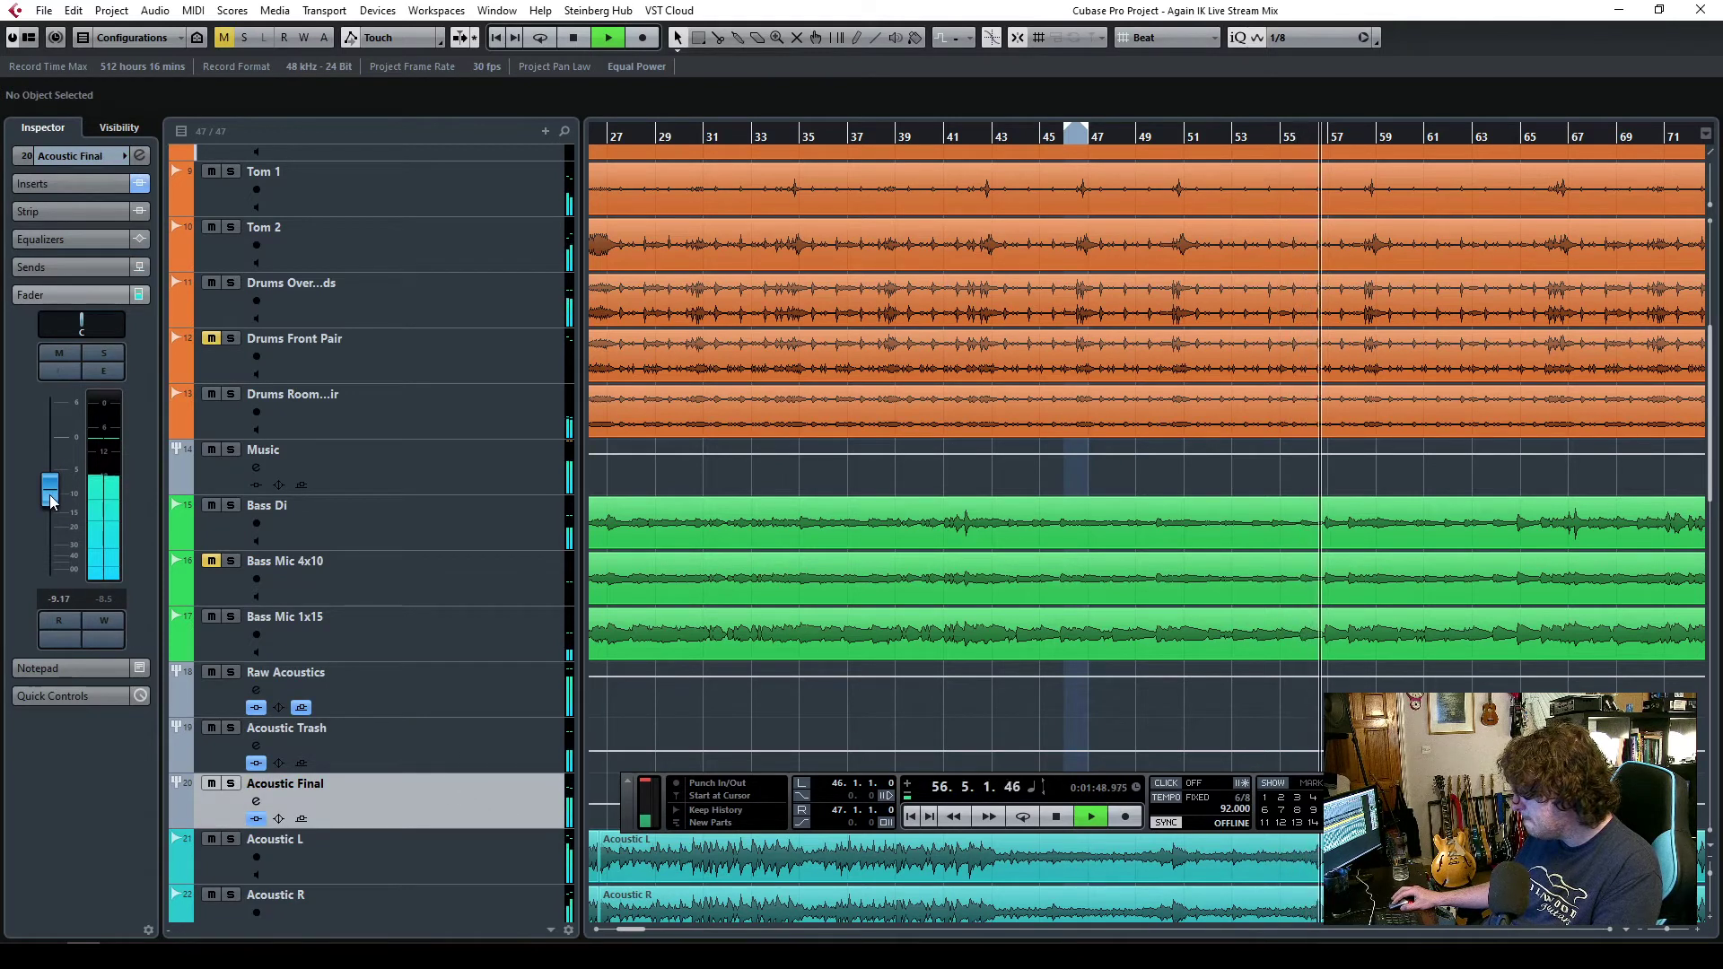
{"action": "left_click", "coordinate": [454, 640]}
{"action": "left_click_drag", "start_coordinate": [49, 579], "coordinate": [50, 582]}
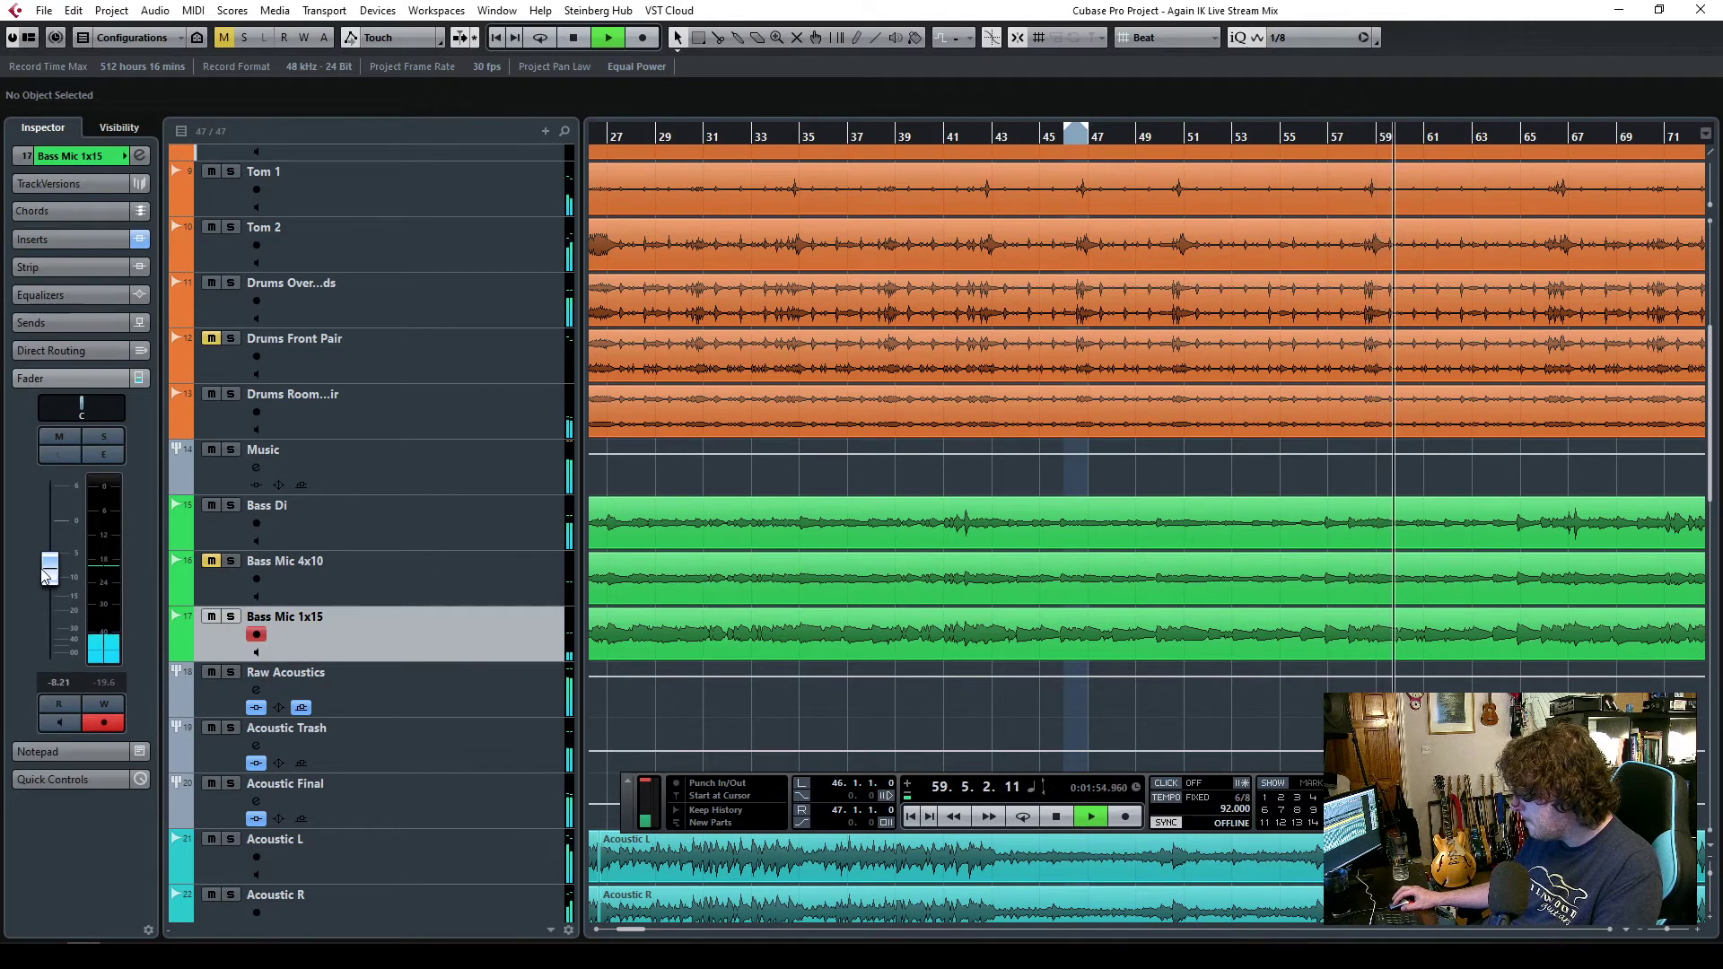
- Solo Tom 2 and audition it from about bar 55, stopping playback around bar 59
{"action": "left_click", "coordinate": [1296, 134]}
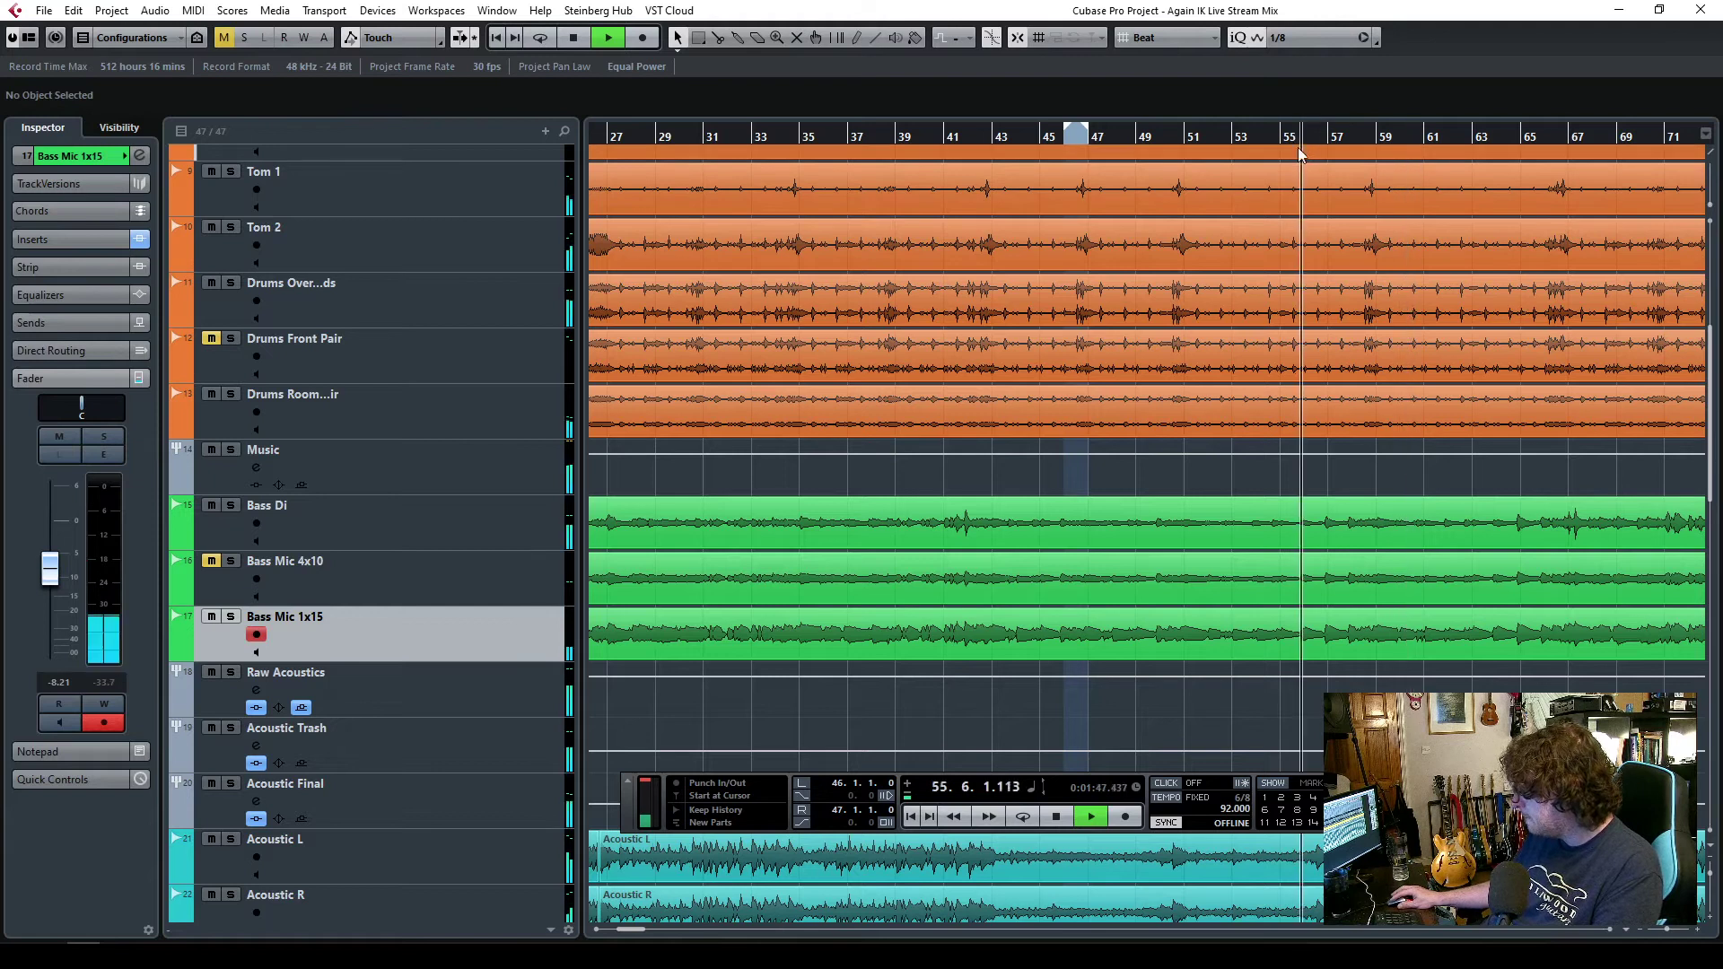
{"action": "left_click", "coordinate": [232, 226]}
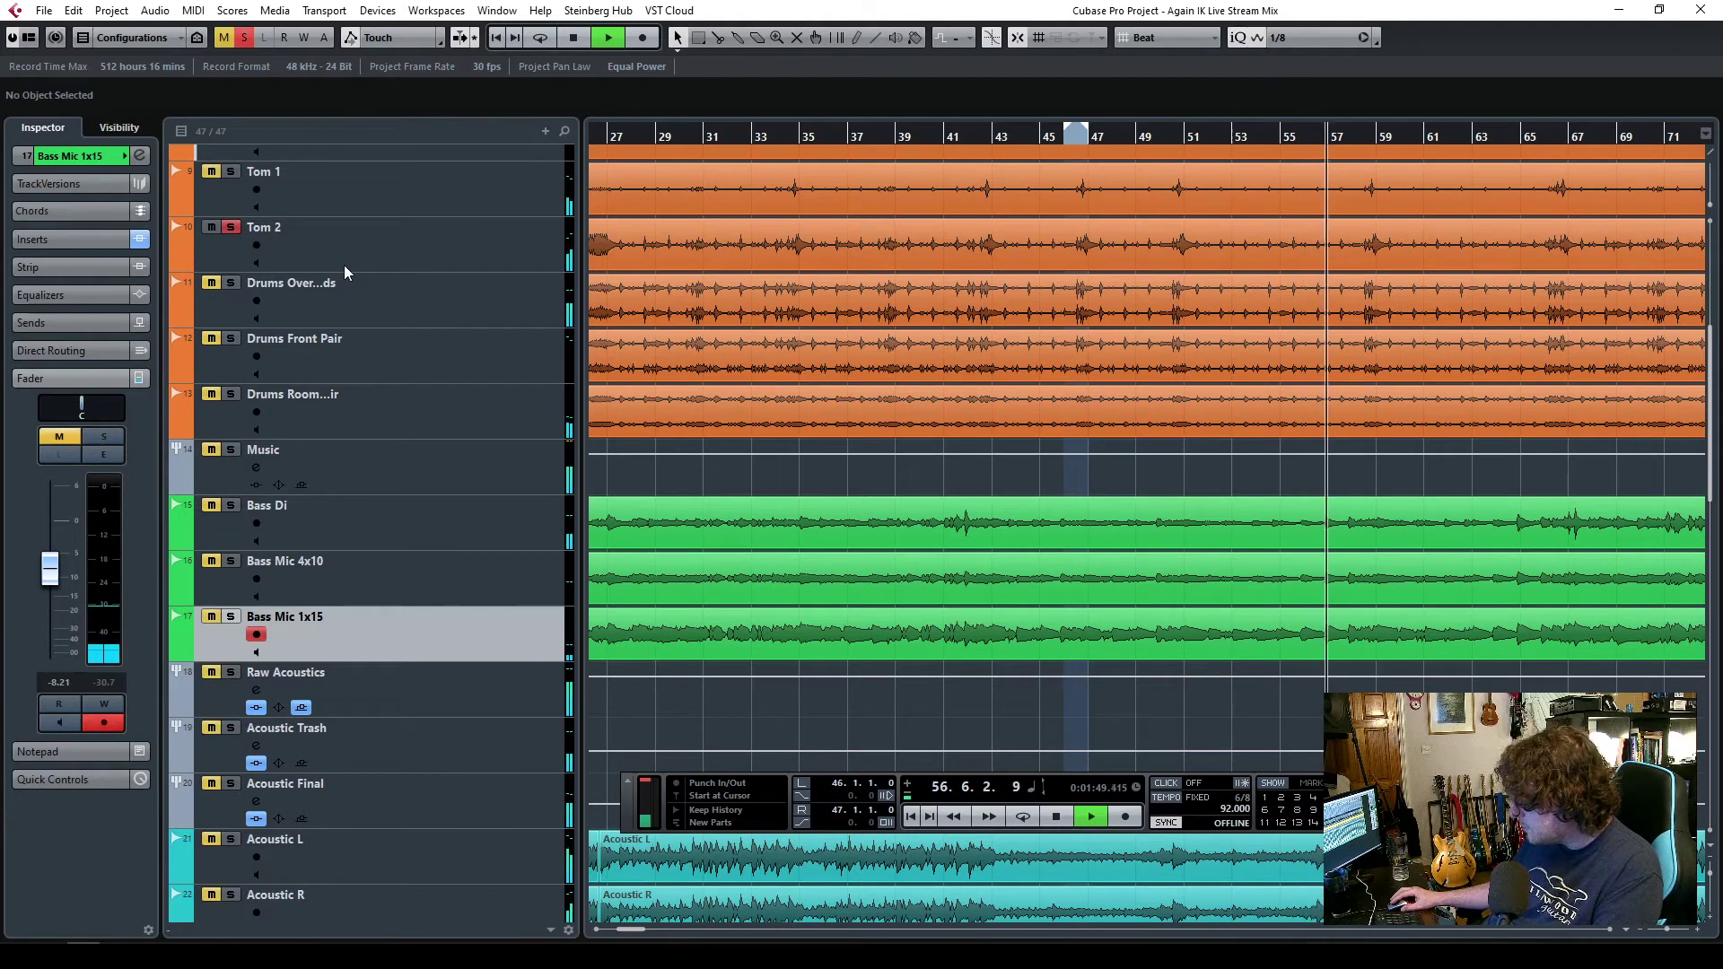
{"action": "left_click_drag", "start_coordinate": [1664, 933], "coordinate": [1673, 936]}
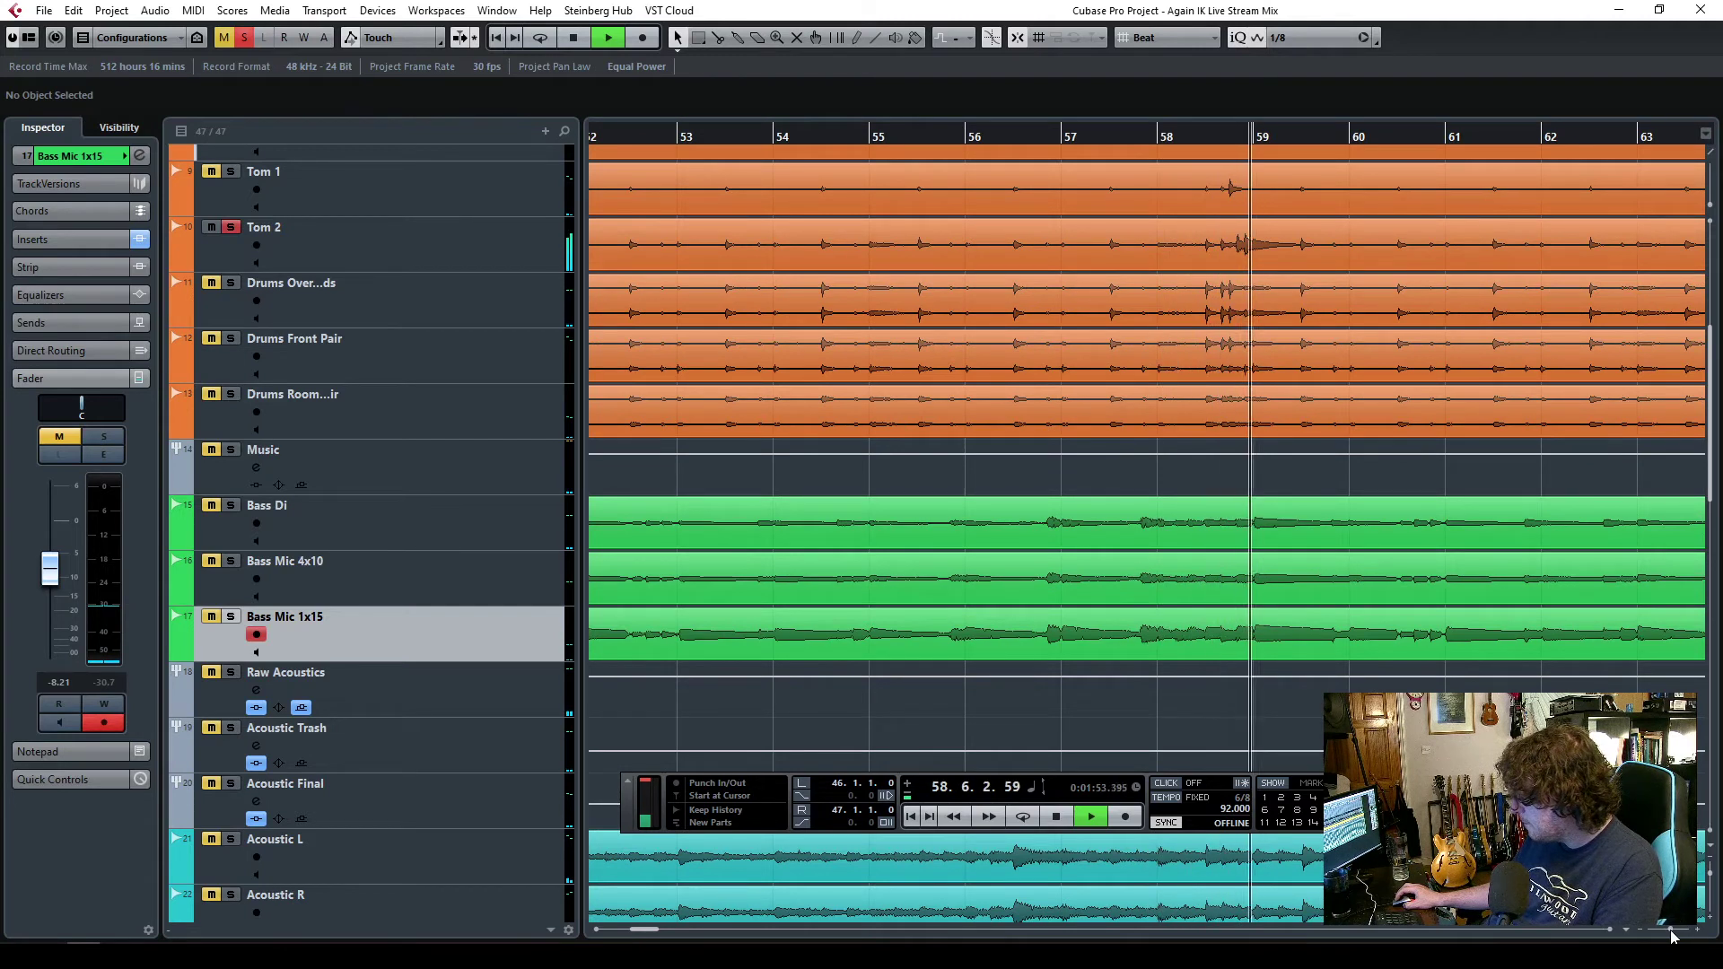
{"action": "key", "text": "space"}
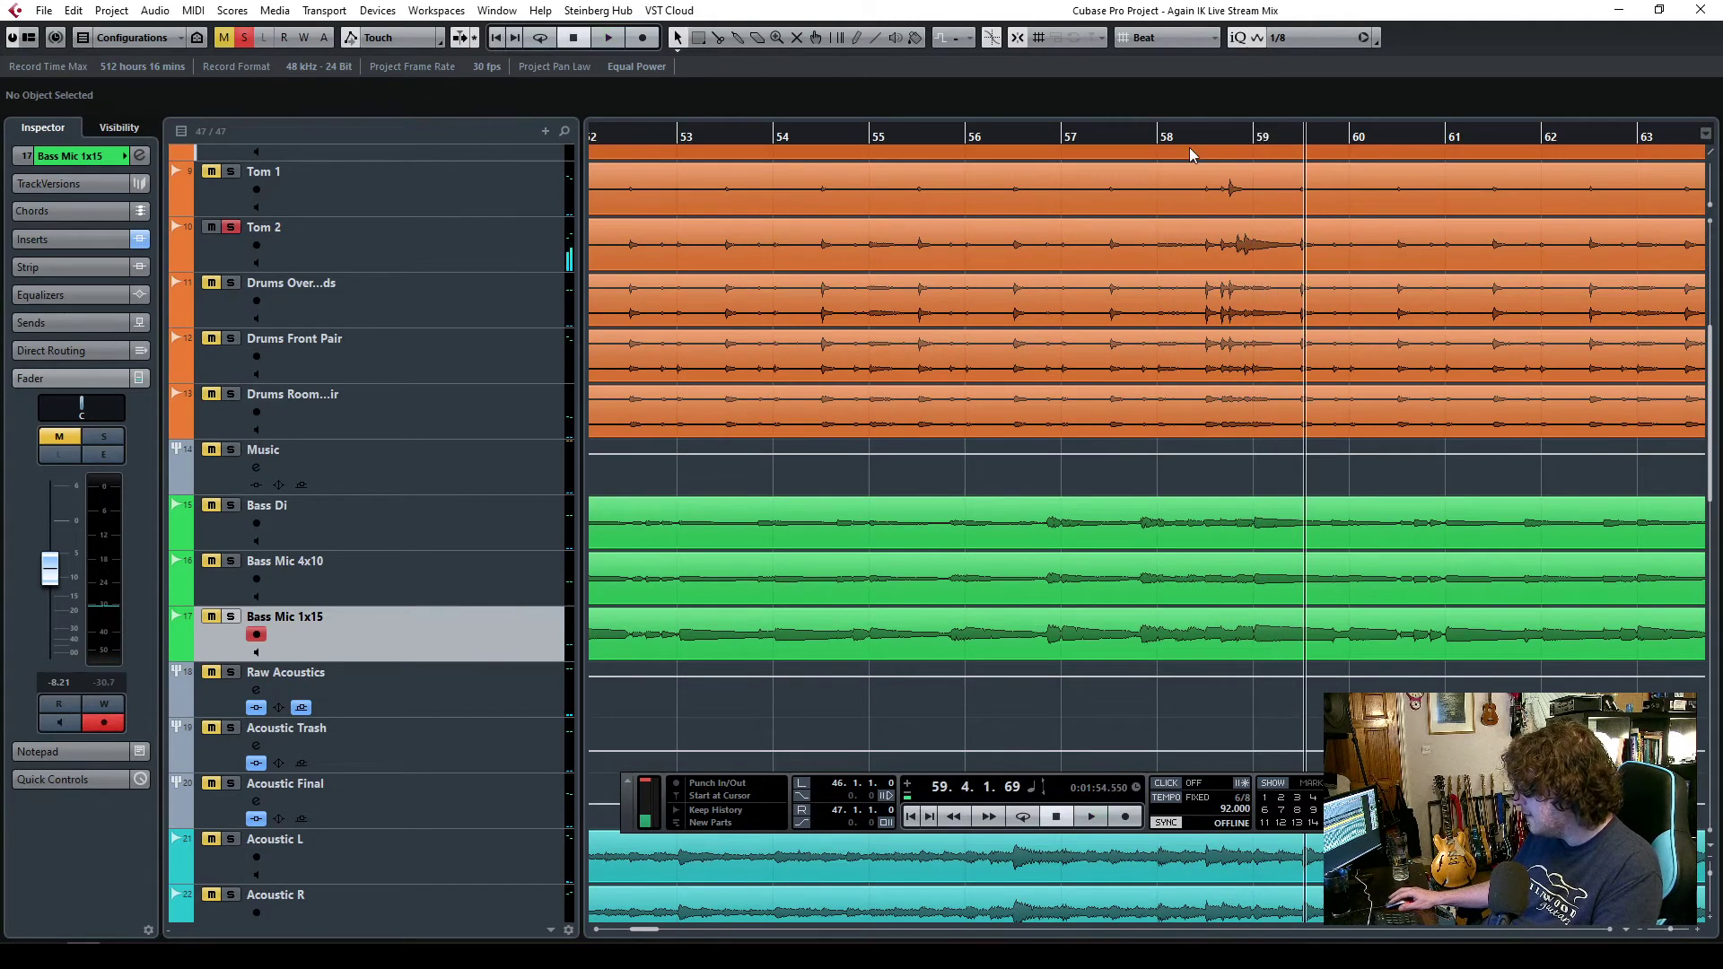
- Add the TR5 EQual plug-in to Tom 2's first insert slot and move its window clear of the timeline
{"action": "left_click", "coordinate": [470, 255]}
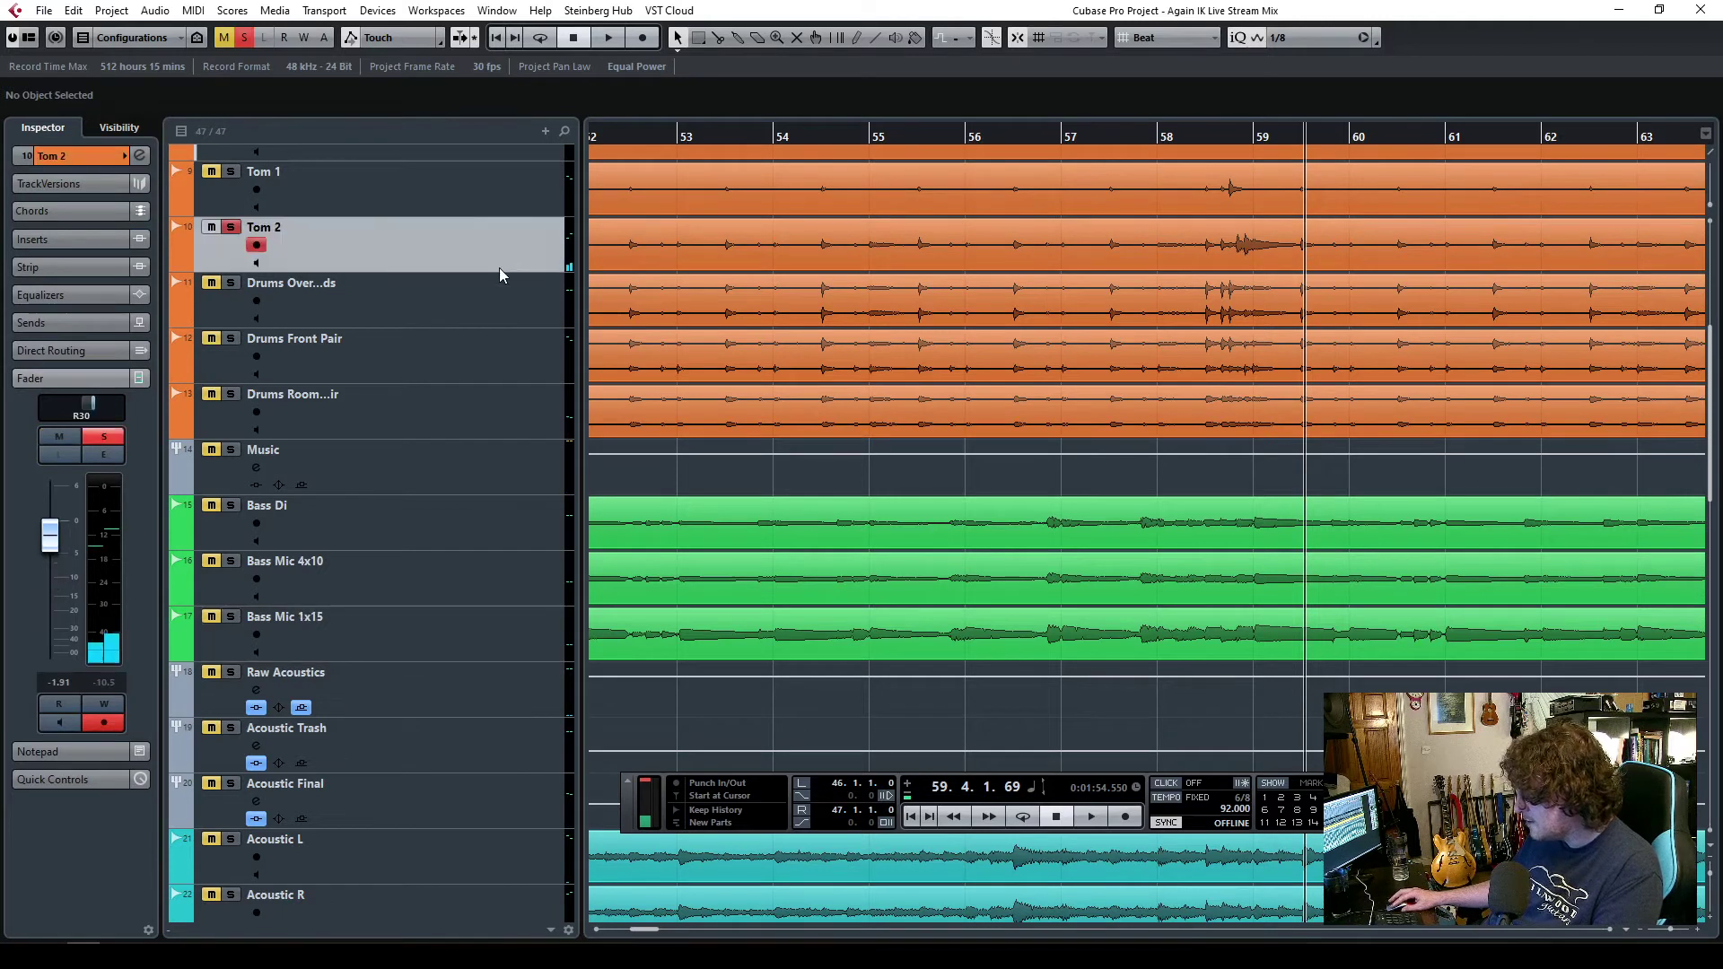
{"action": "left_click", "coordinate": [93, 157]}
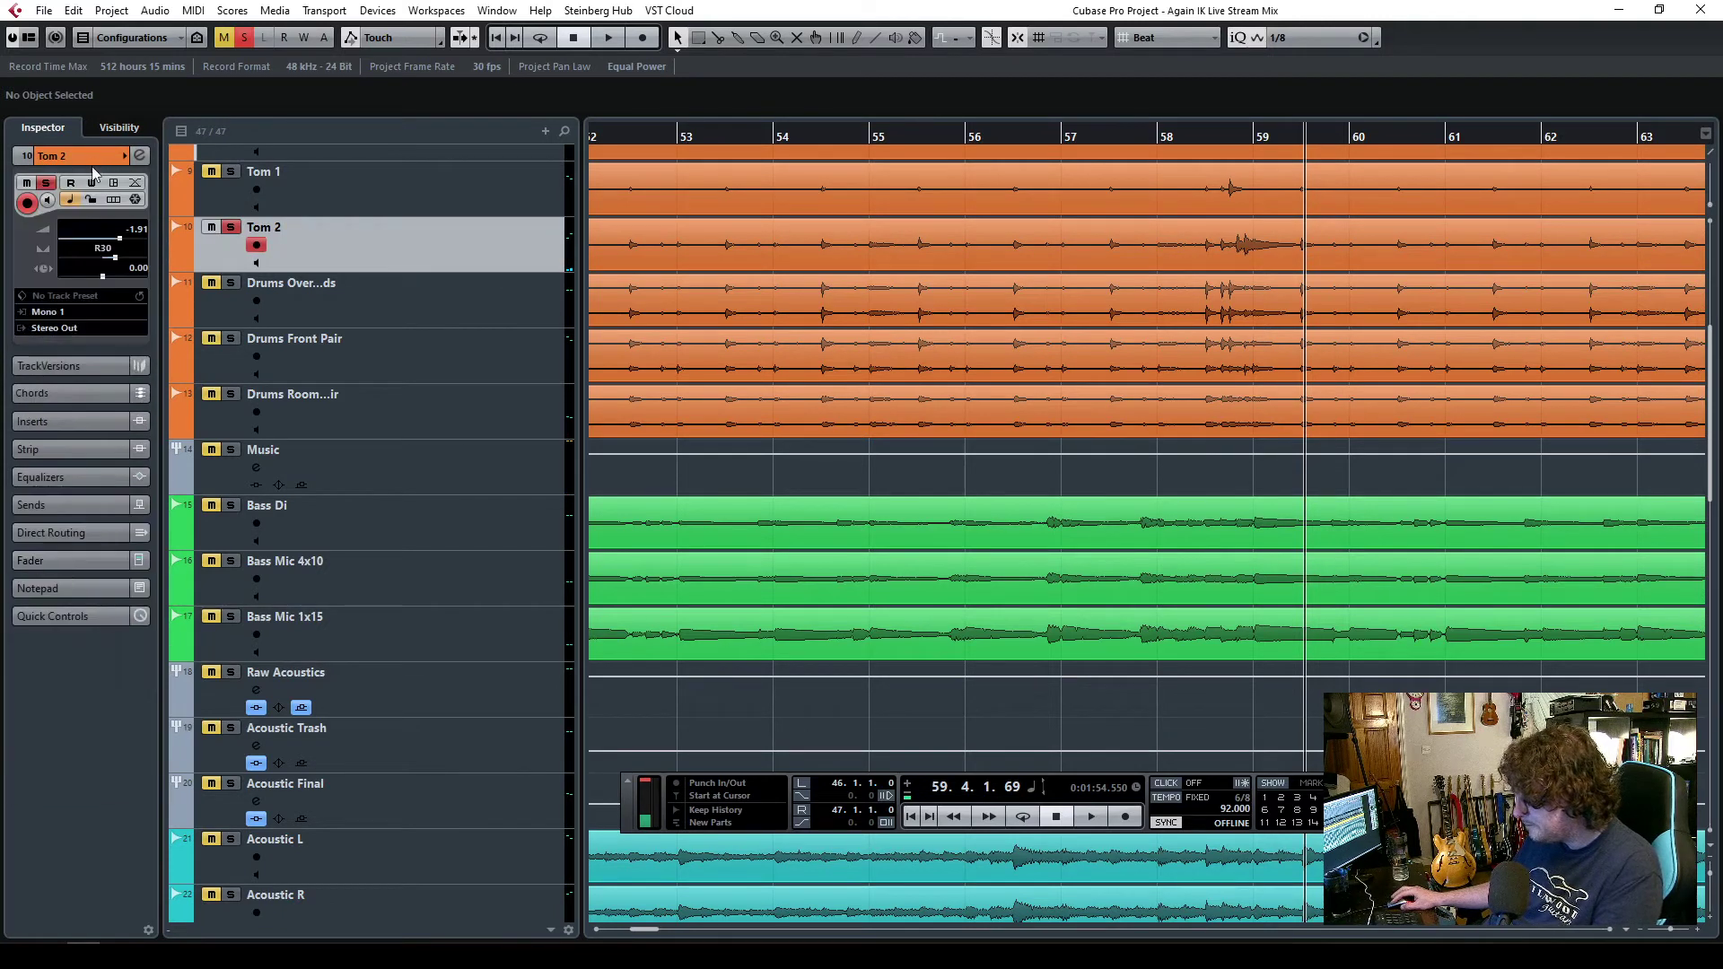
{"action": "left_click", "coordinate": [74, 423]}
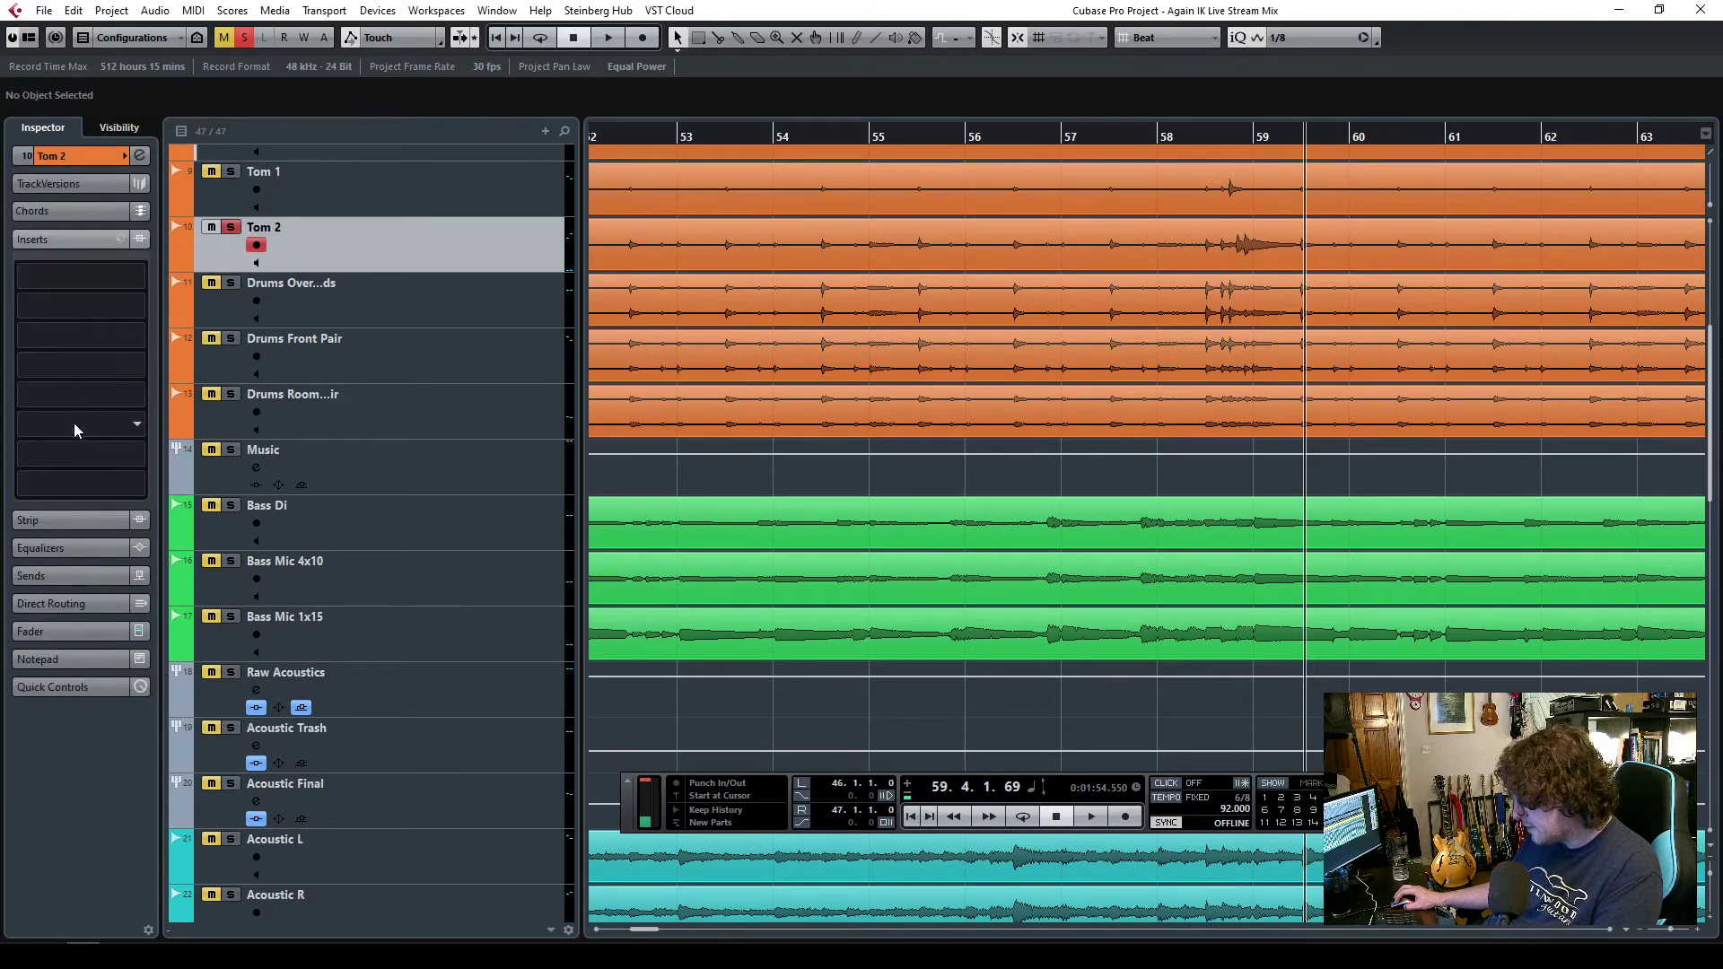
{"action": "left_click", "coordinate": [90, 286]}
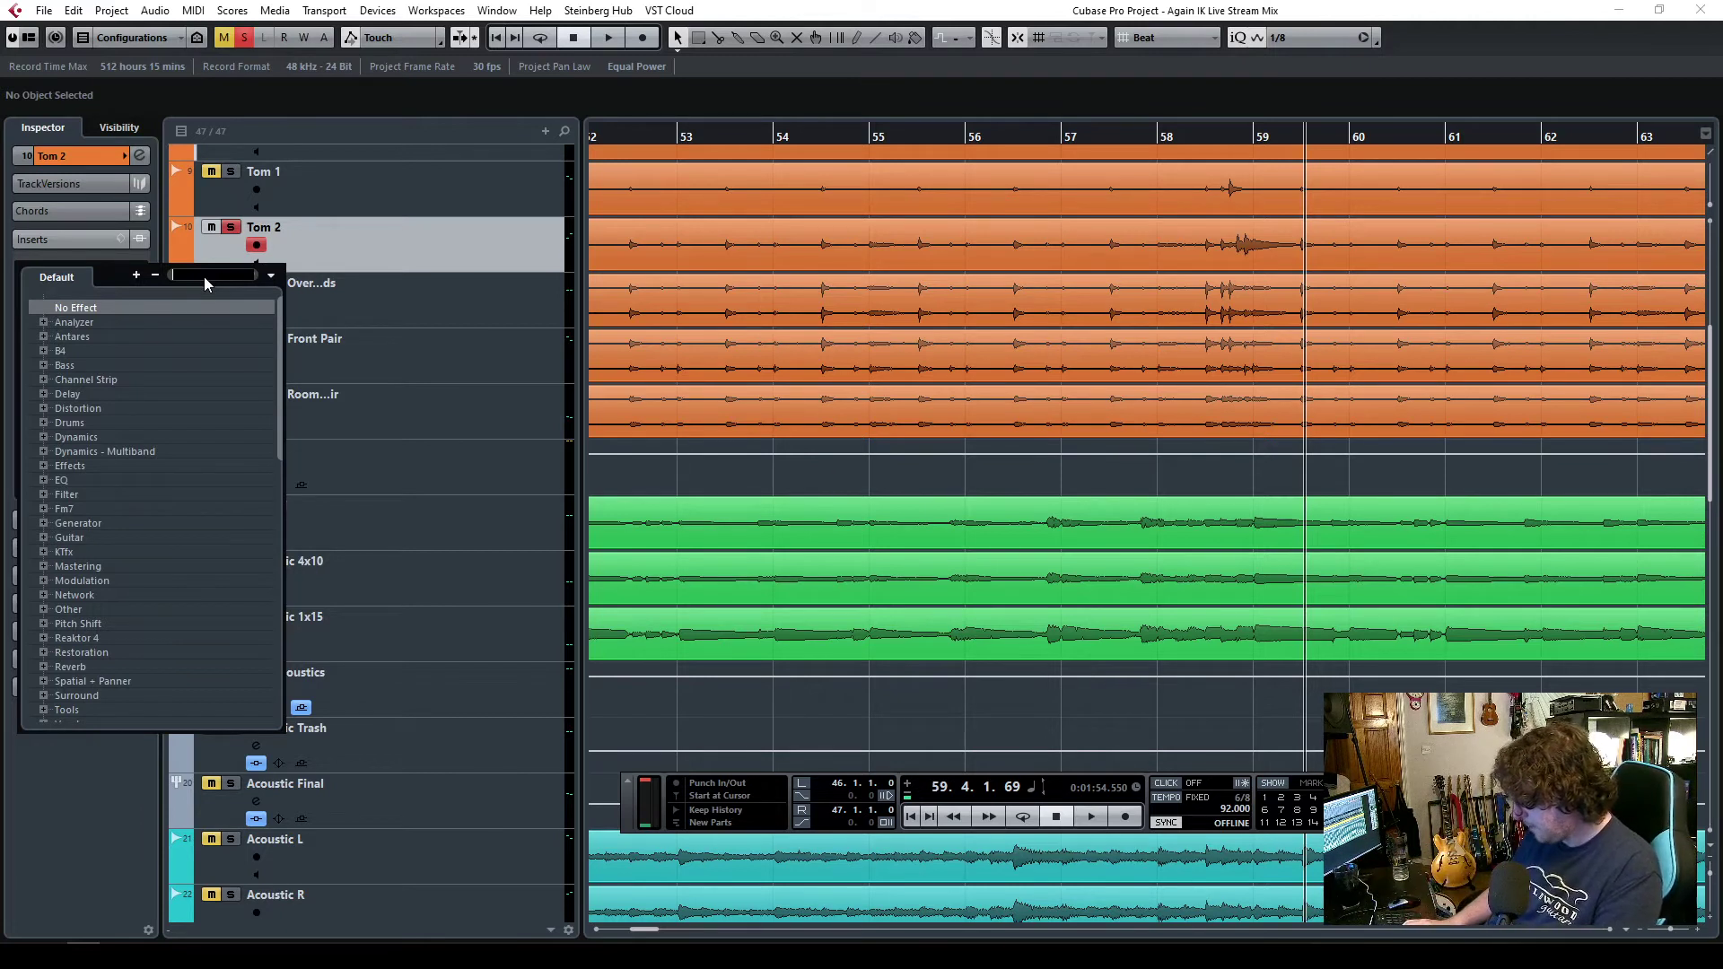
{"action": "type", "text": "tr5 eq"}
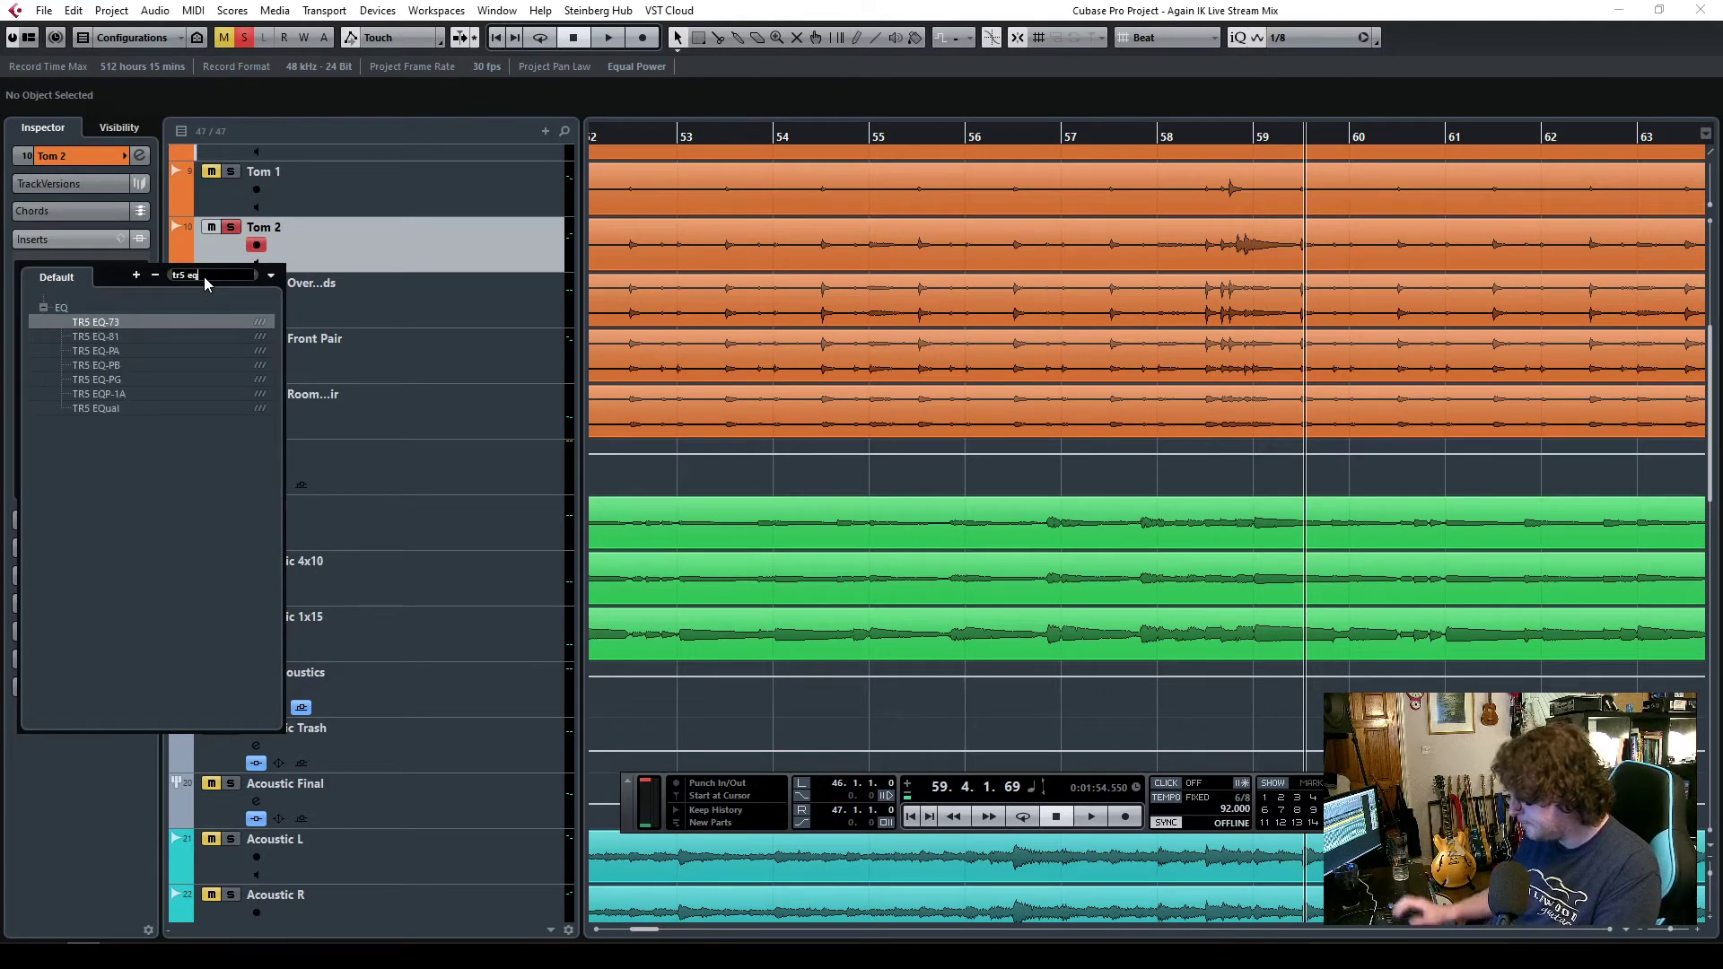
{"action": "left_click", "coordinate": [104, 409]}
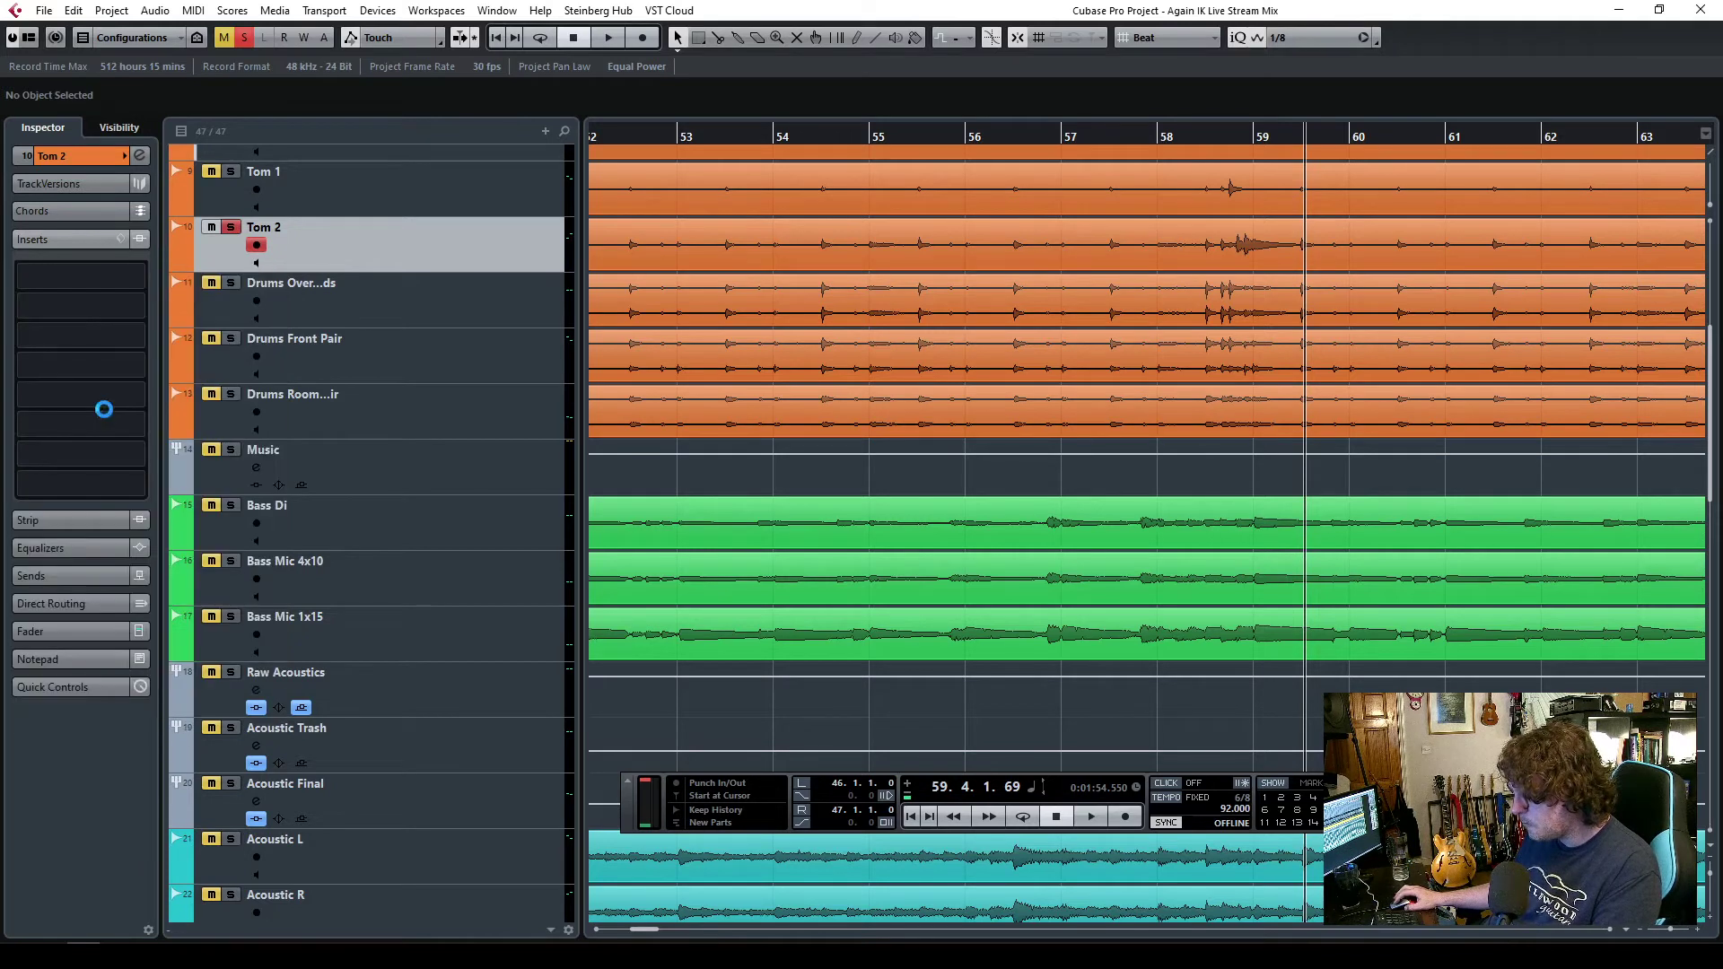
{"action": "left_click_drag", "start_coordinate": [1031, 269], "coordinate": [1077, 237]}
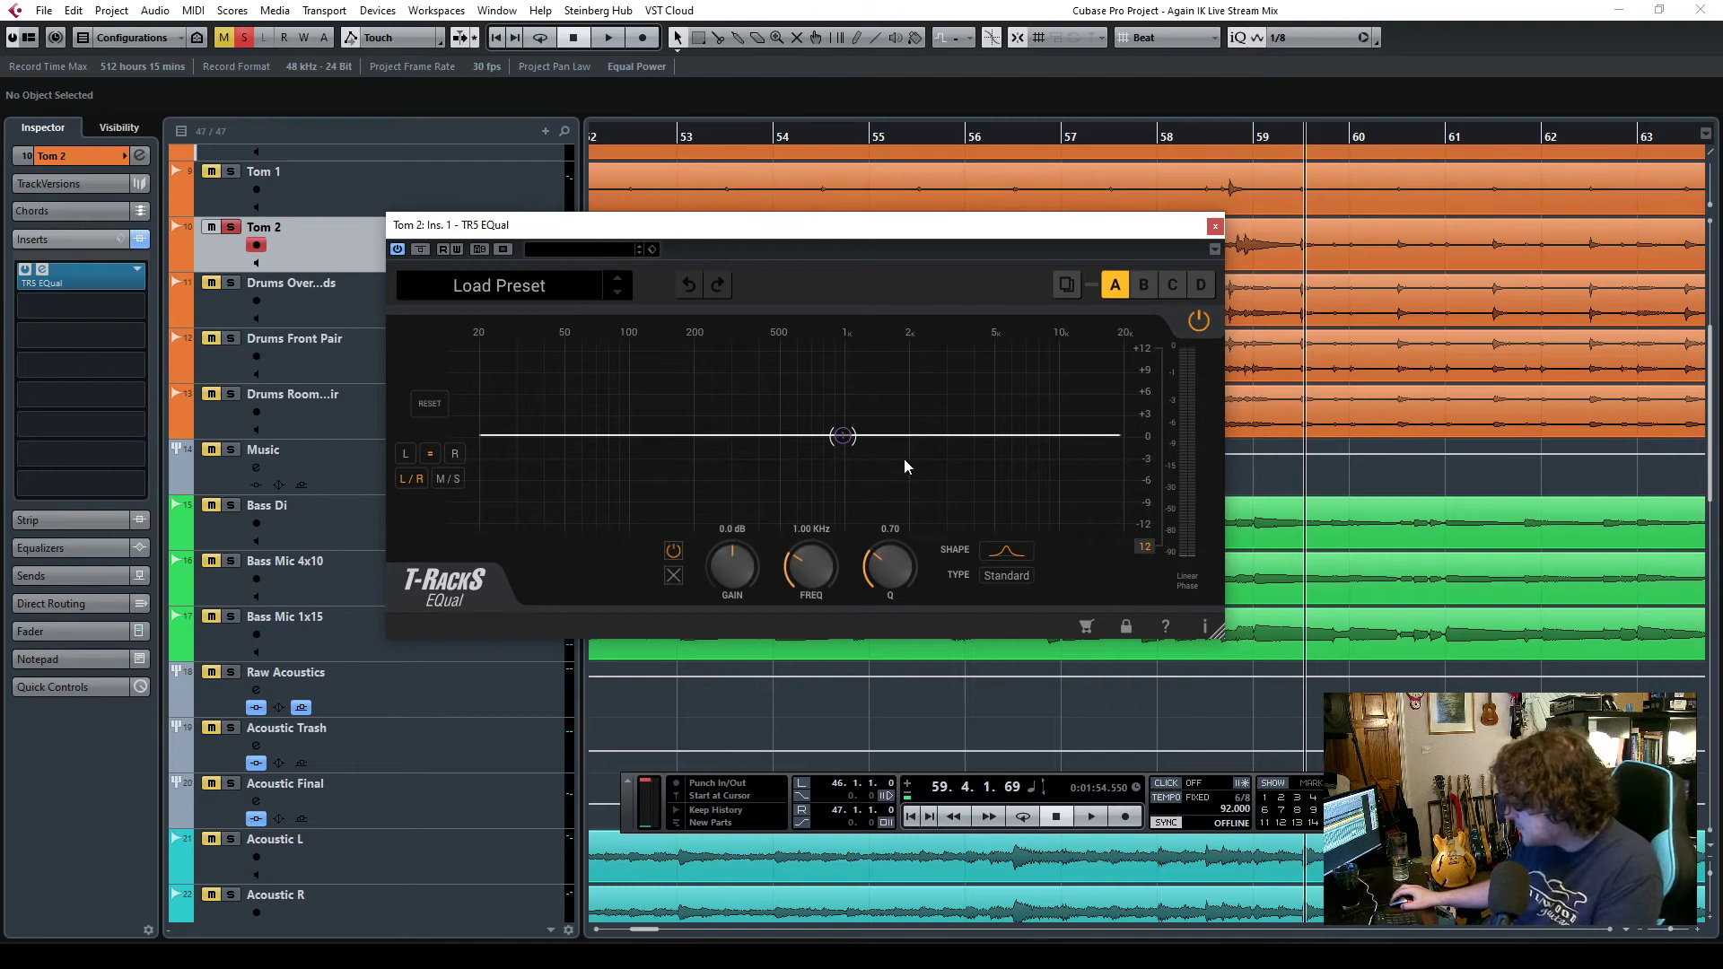
{"action": "left_click_drag", "start_coordinate": [959, 231], "coordinate": [888, 107]}
- Play the soloed Tom 2 with cycling on and set the loop range from 50.4.1 to 51.4.1
{"action": "key", "text": "space"}
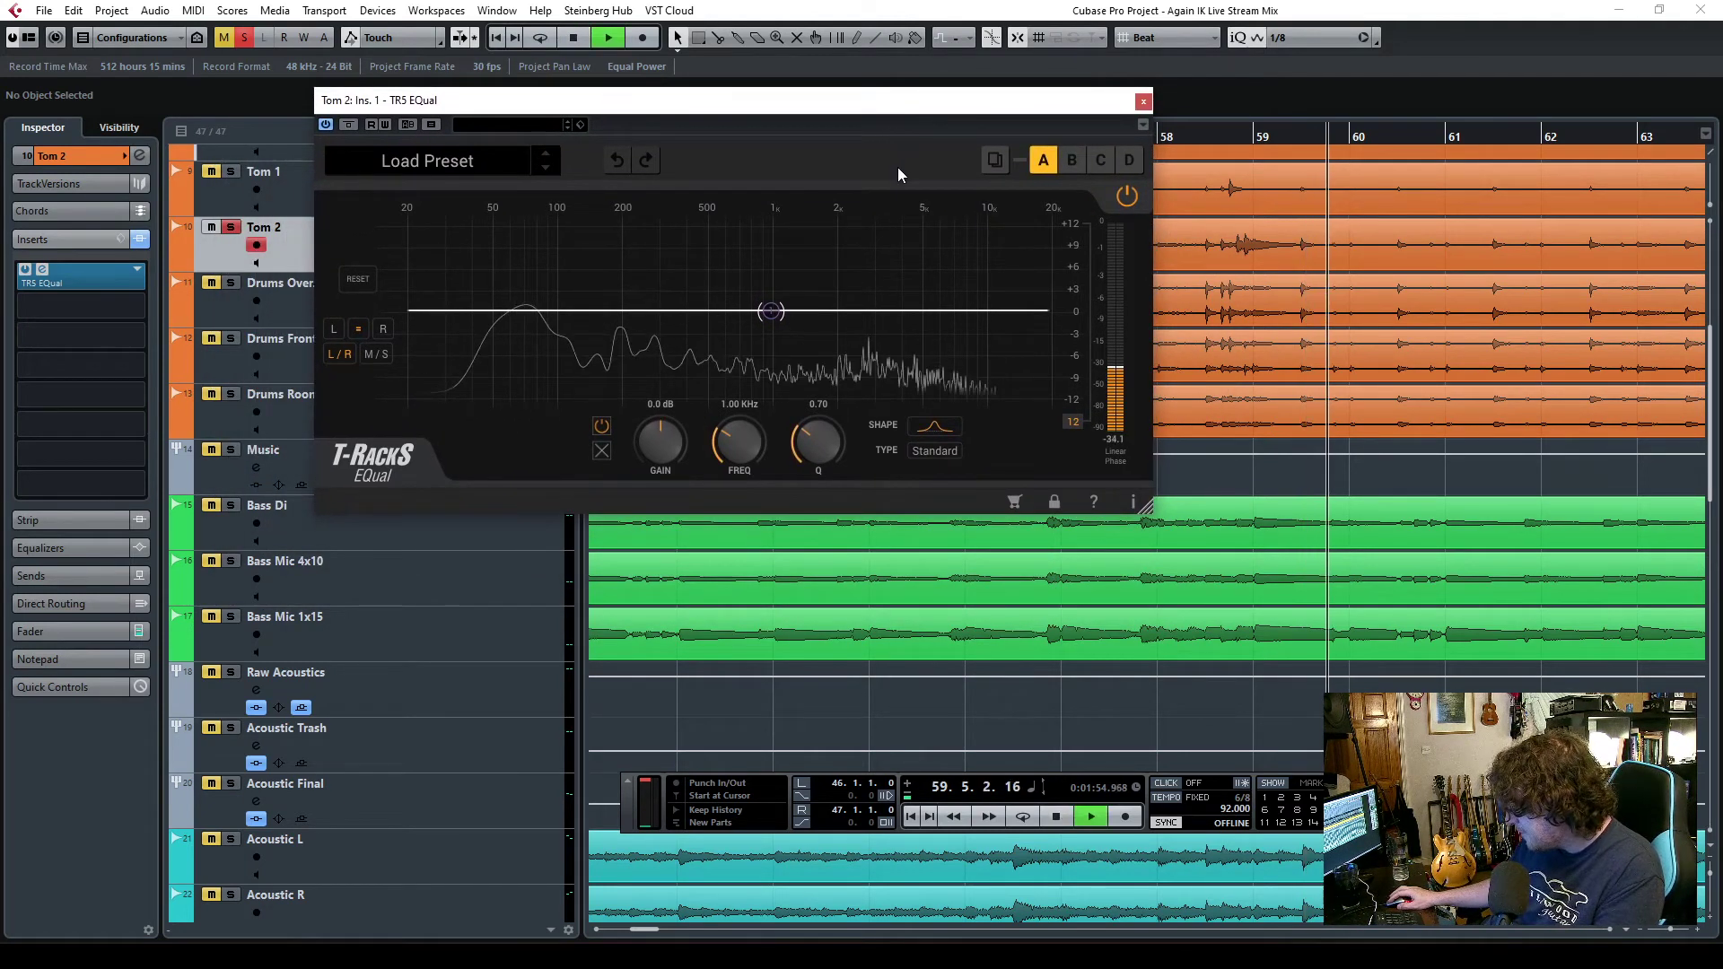
{"action": "left_click_drag", "start_coordinate": [874, 106], "coordinate": [899, 217]}
{"action": "key", "text": "KP_Subtract"}
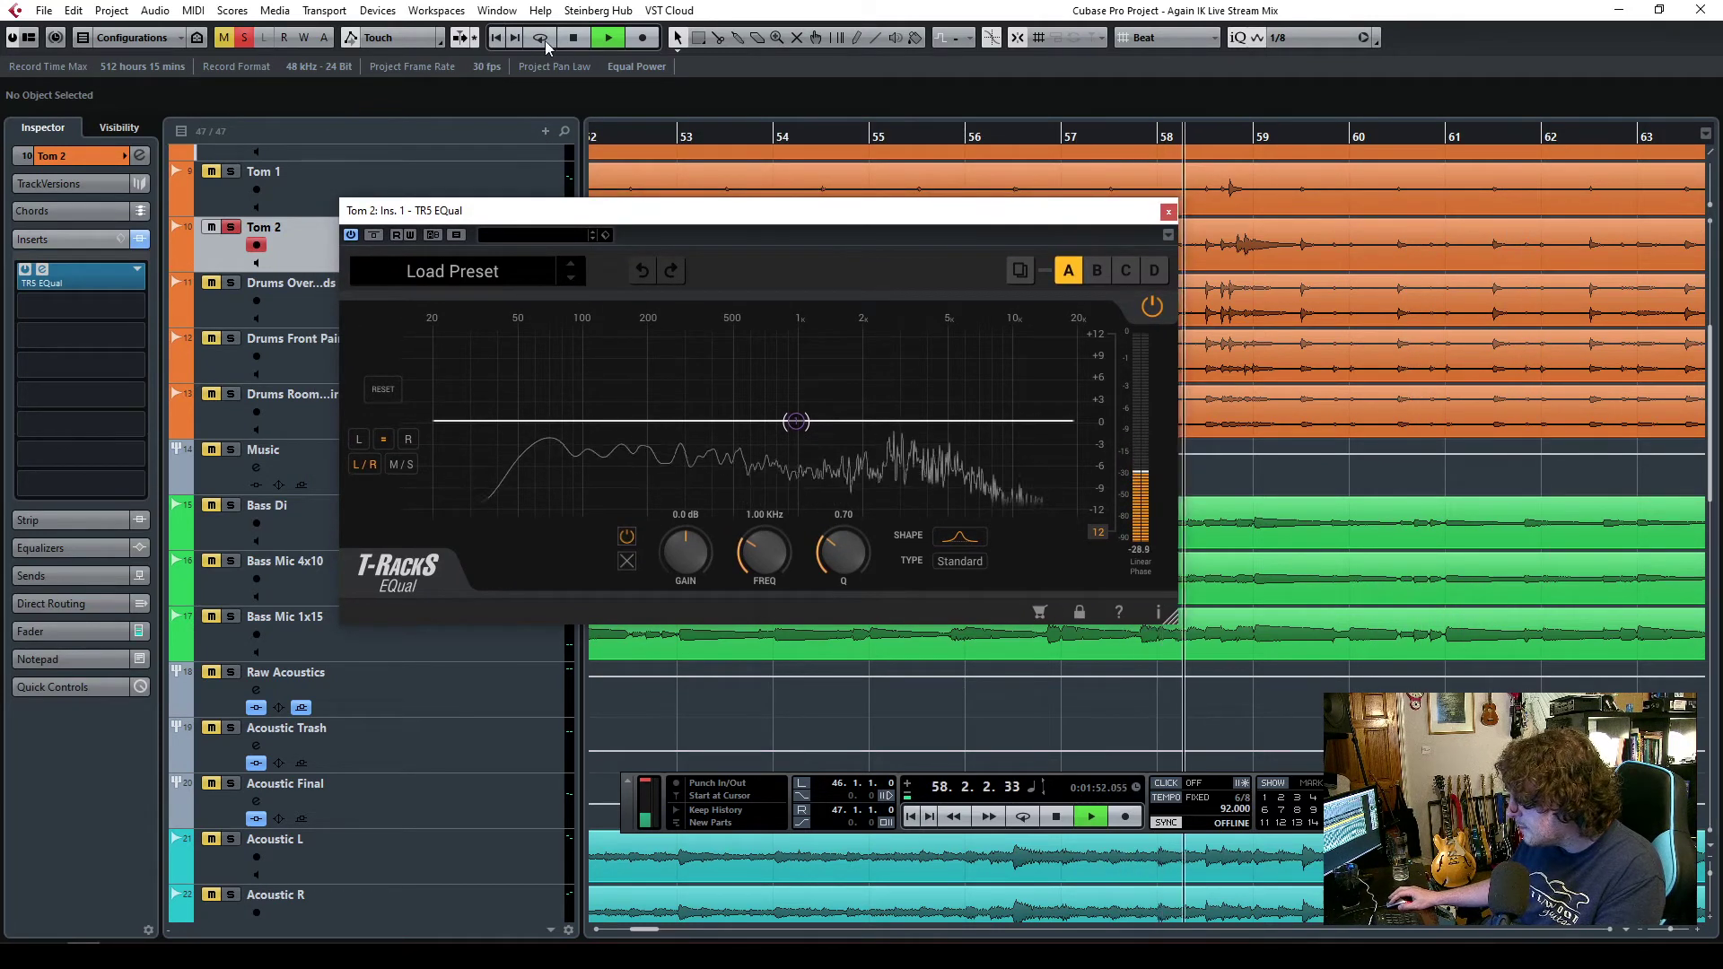
{"action": "left_click", "coordinate": [541, 38]}
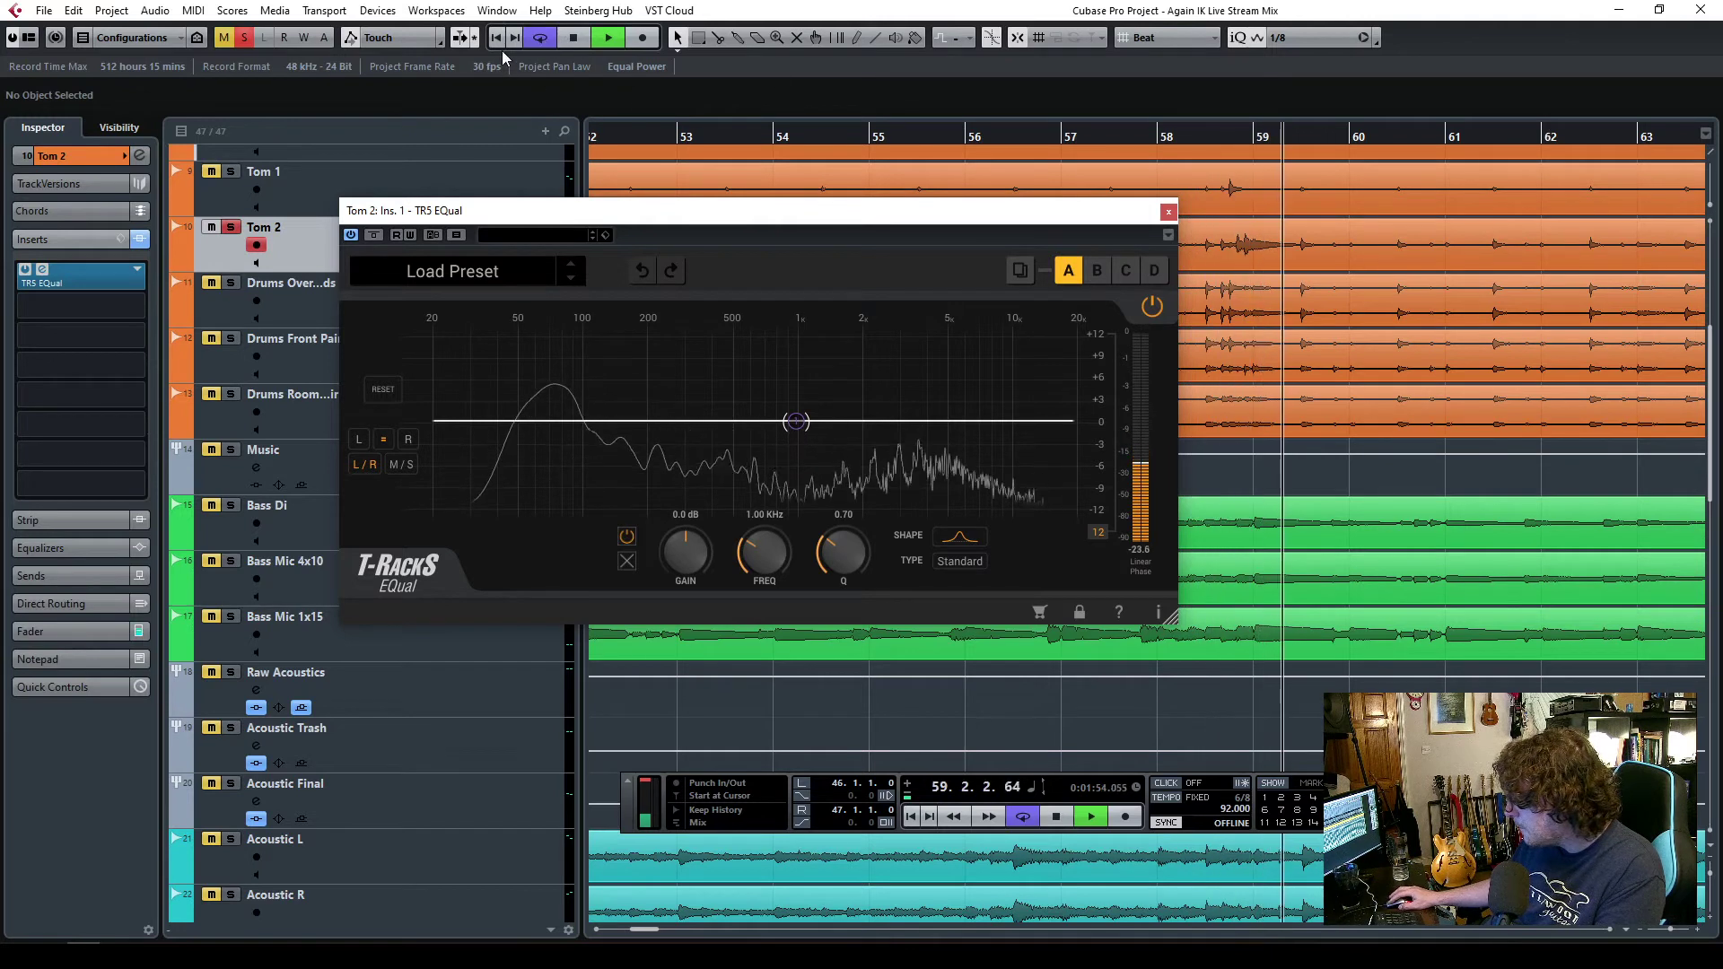
{"action": "left_click", "coordinate": [802, 783]}
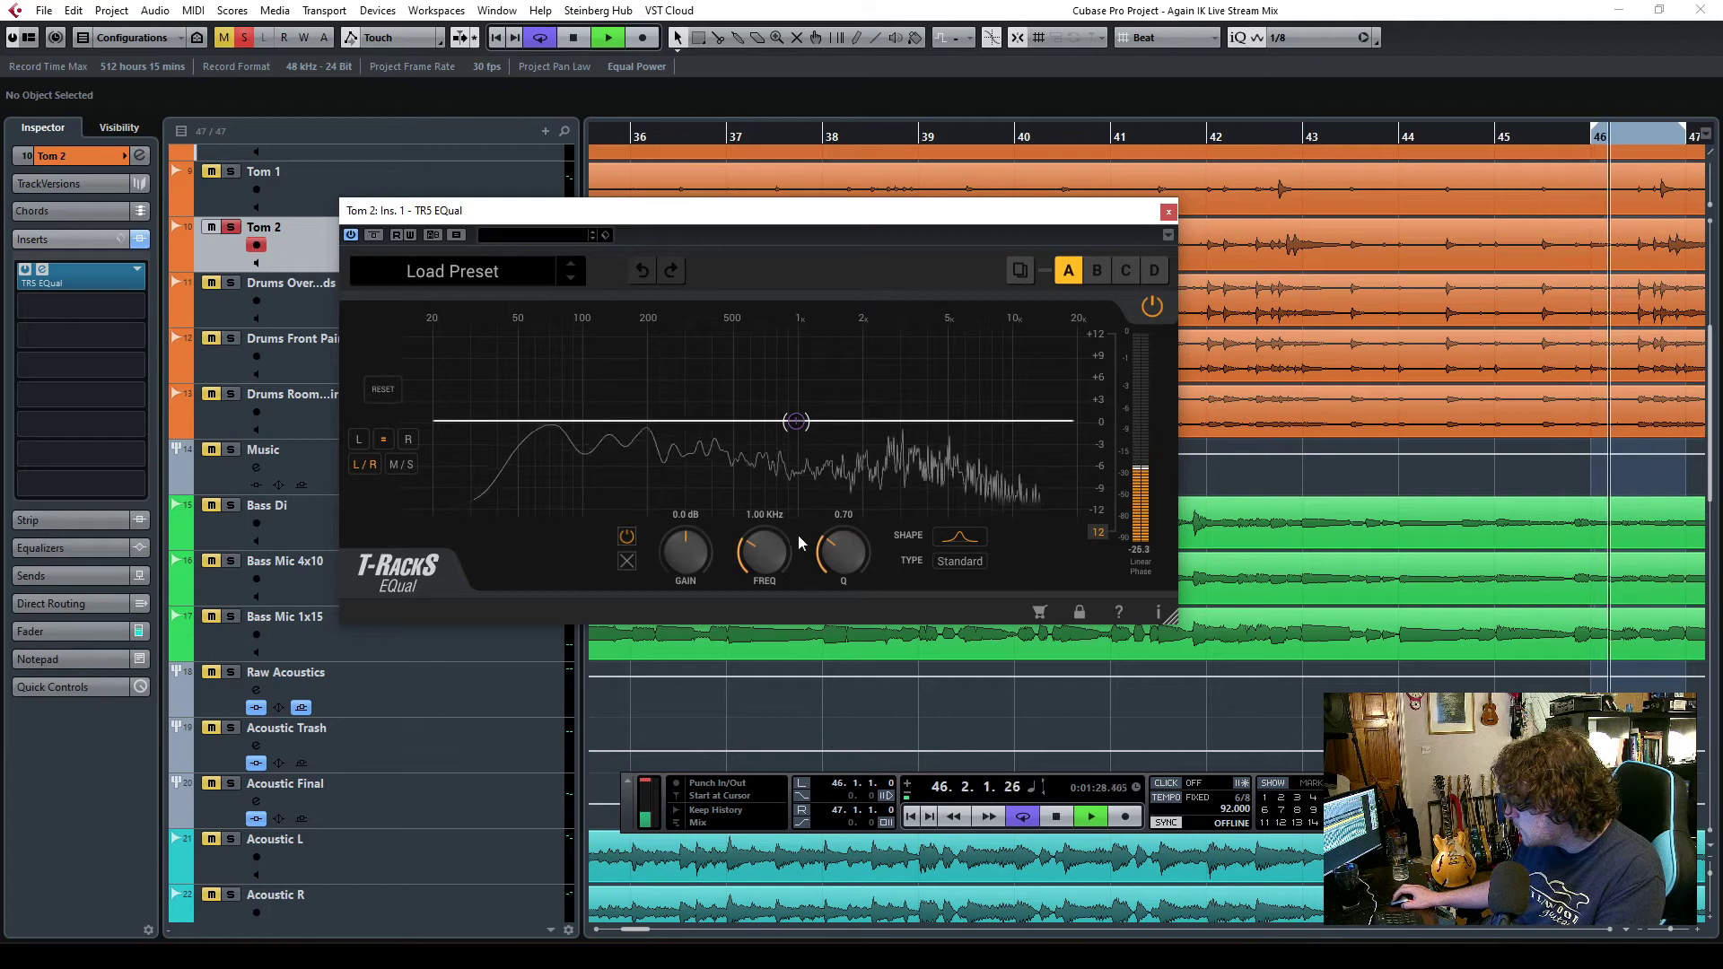
{"action": "left_click_drag", "start_coordinate": [628, 929], "coordinate": [639, 938]}
{"action": "left_click", "coordinate": [1340, 121]}
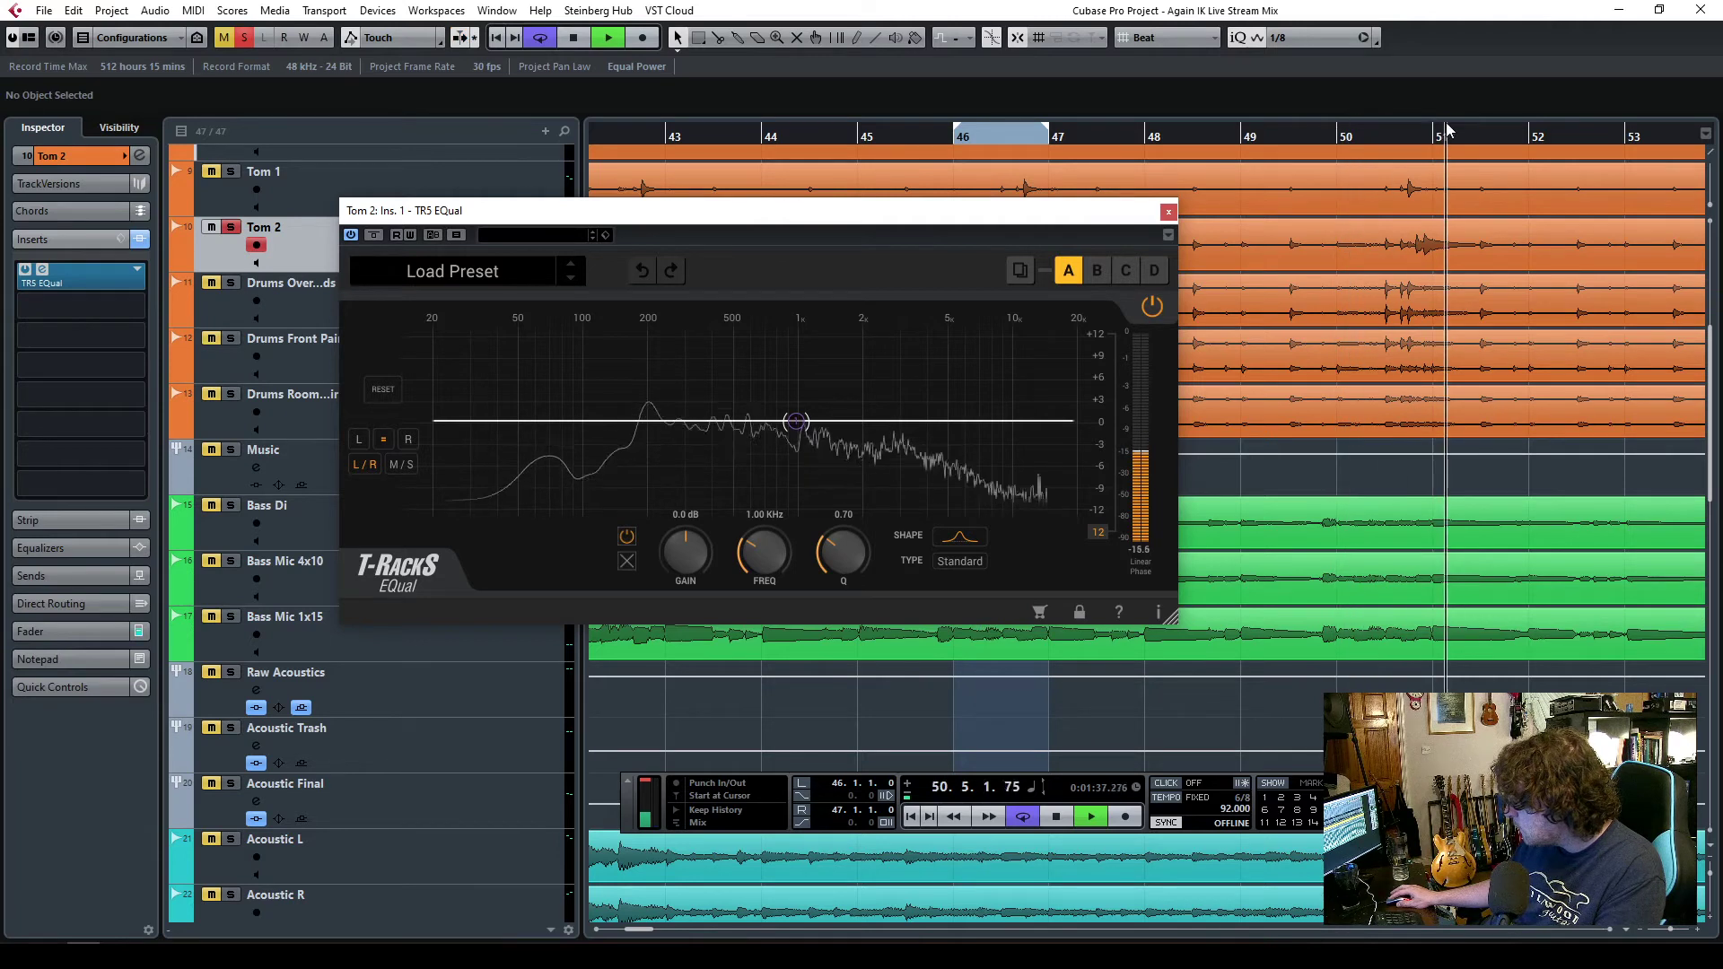
{"action": "left_click", "coordinate": [1344, 134]}
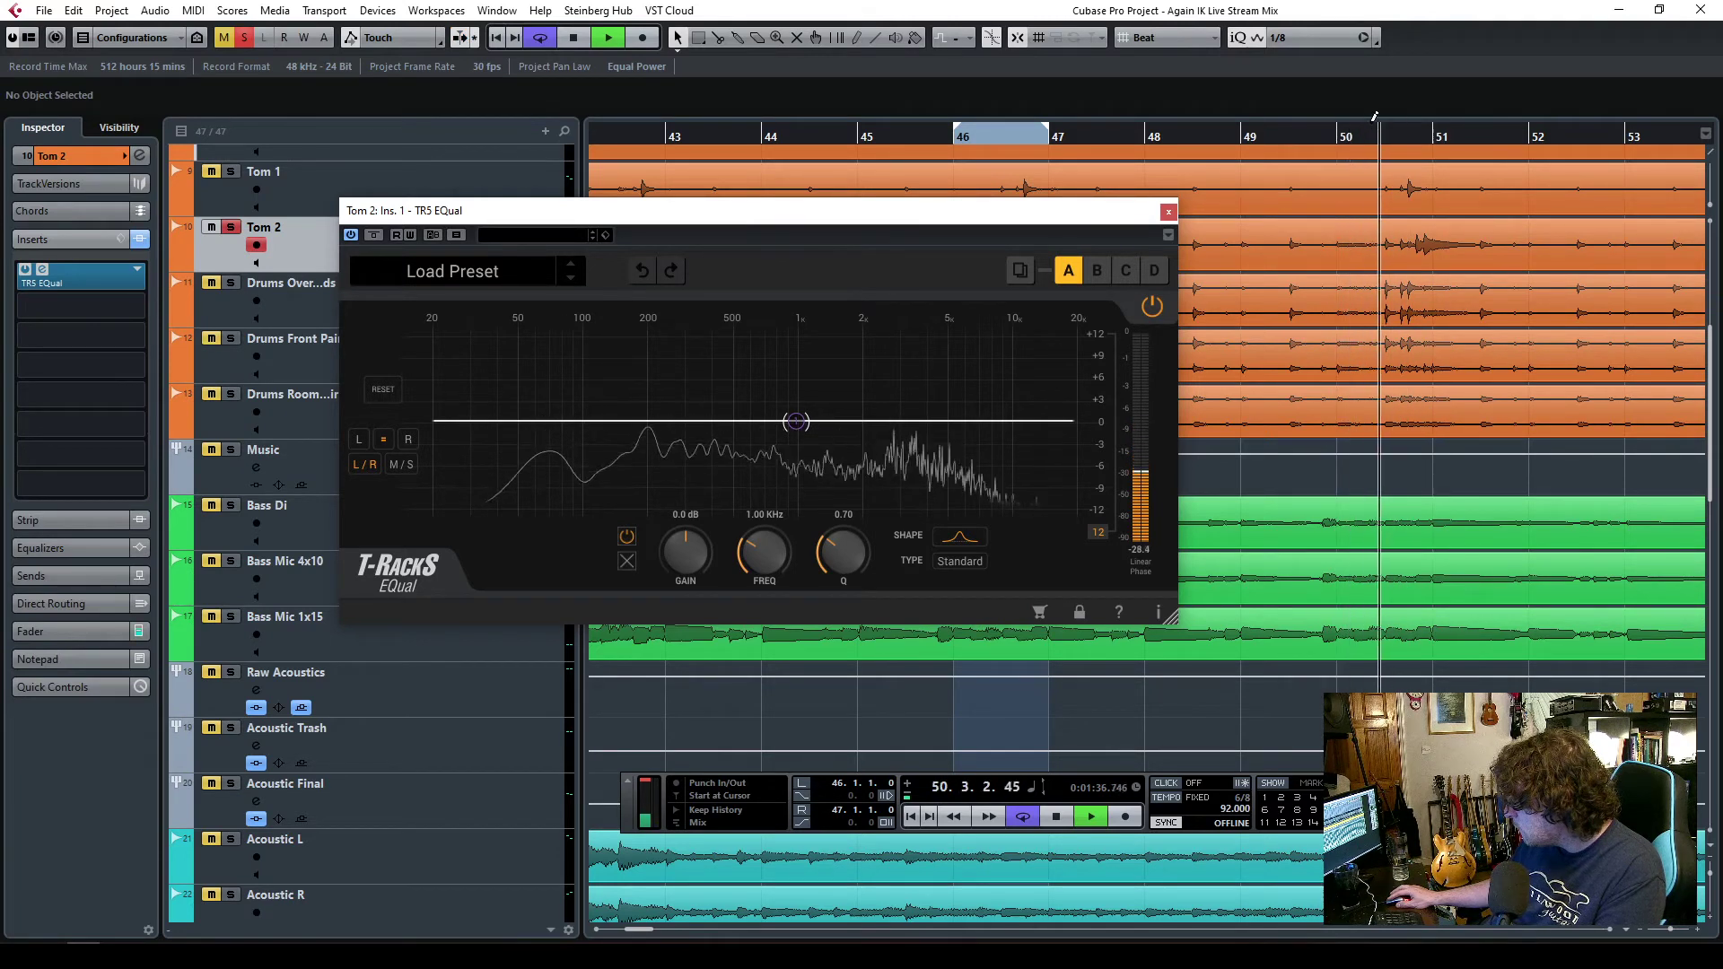
{"action": "left_click_drag", "start_coordinate": [1344, 135], "coordinate": [1527, 133]}
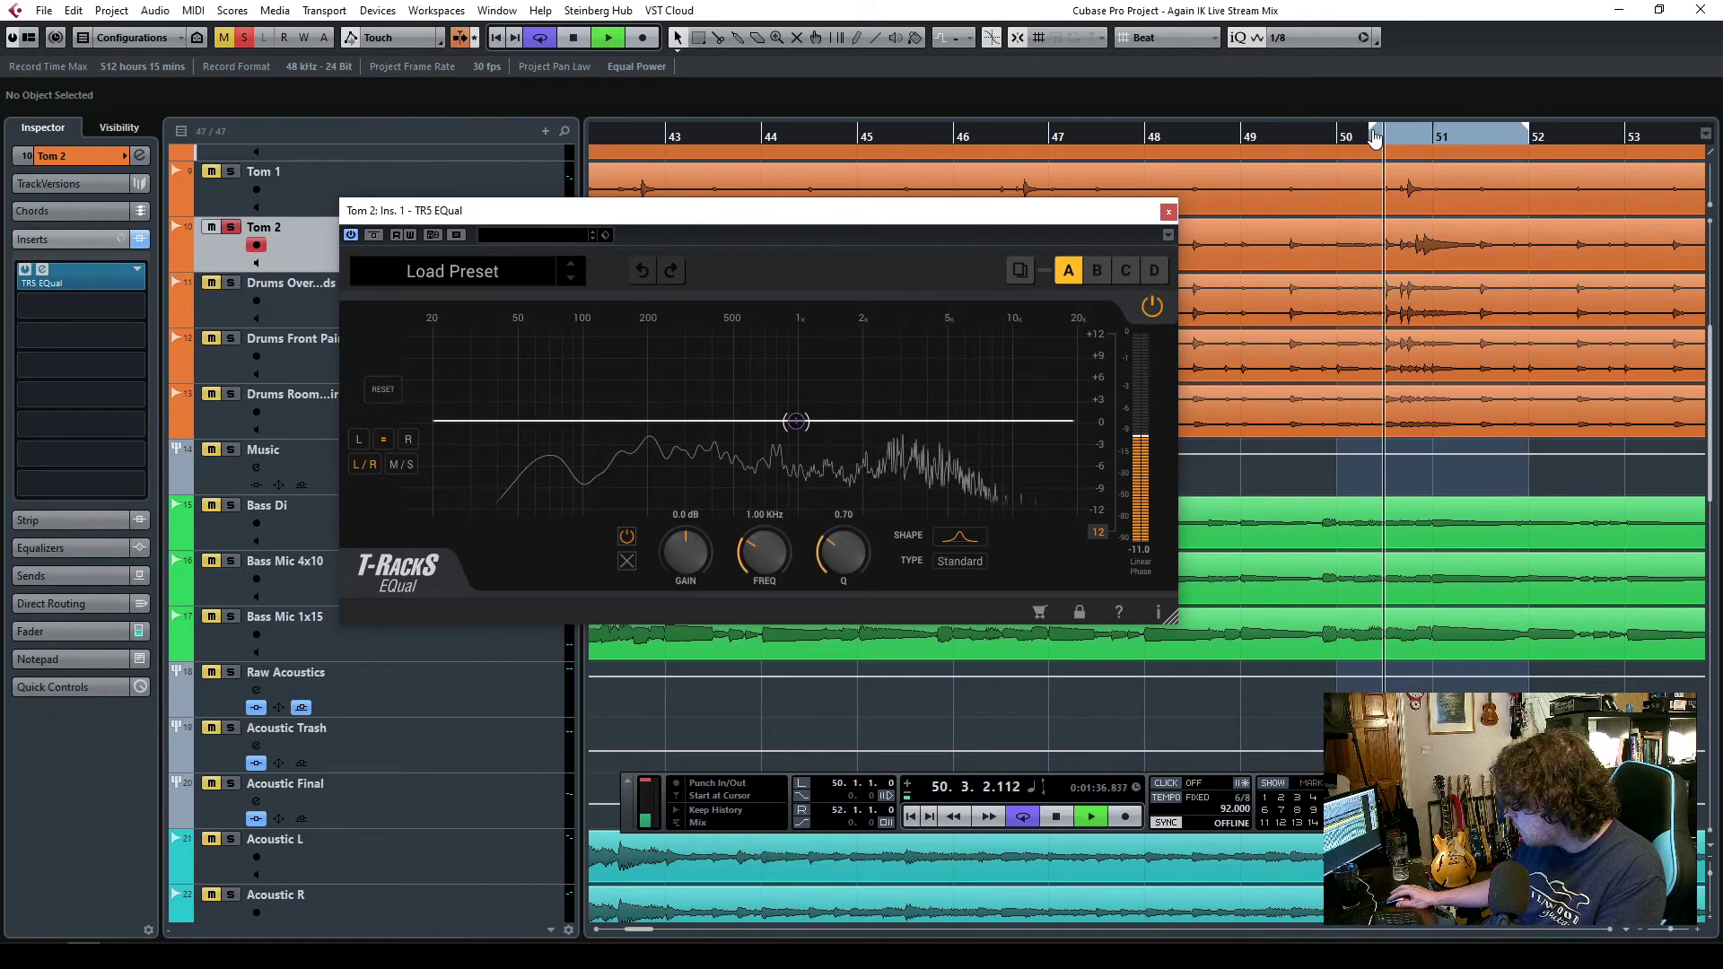
{"action": "left_click_drag", "start_coordinate": [1522, 133], "coordinate": [1485, 141]}
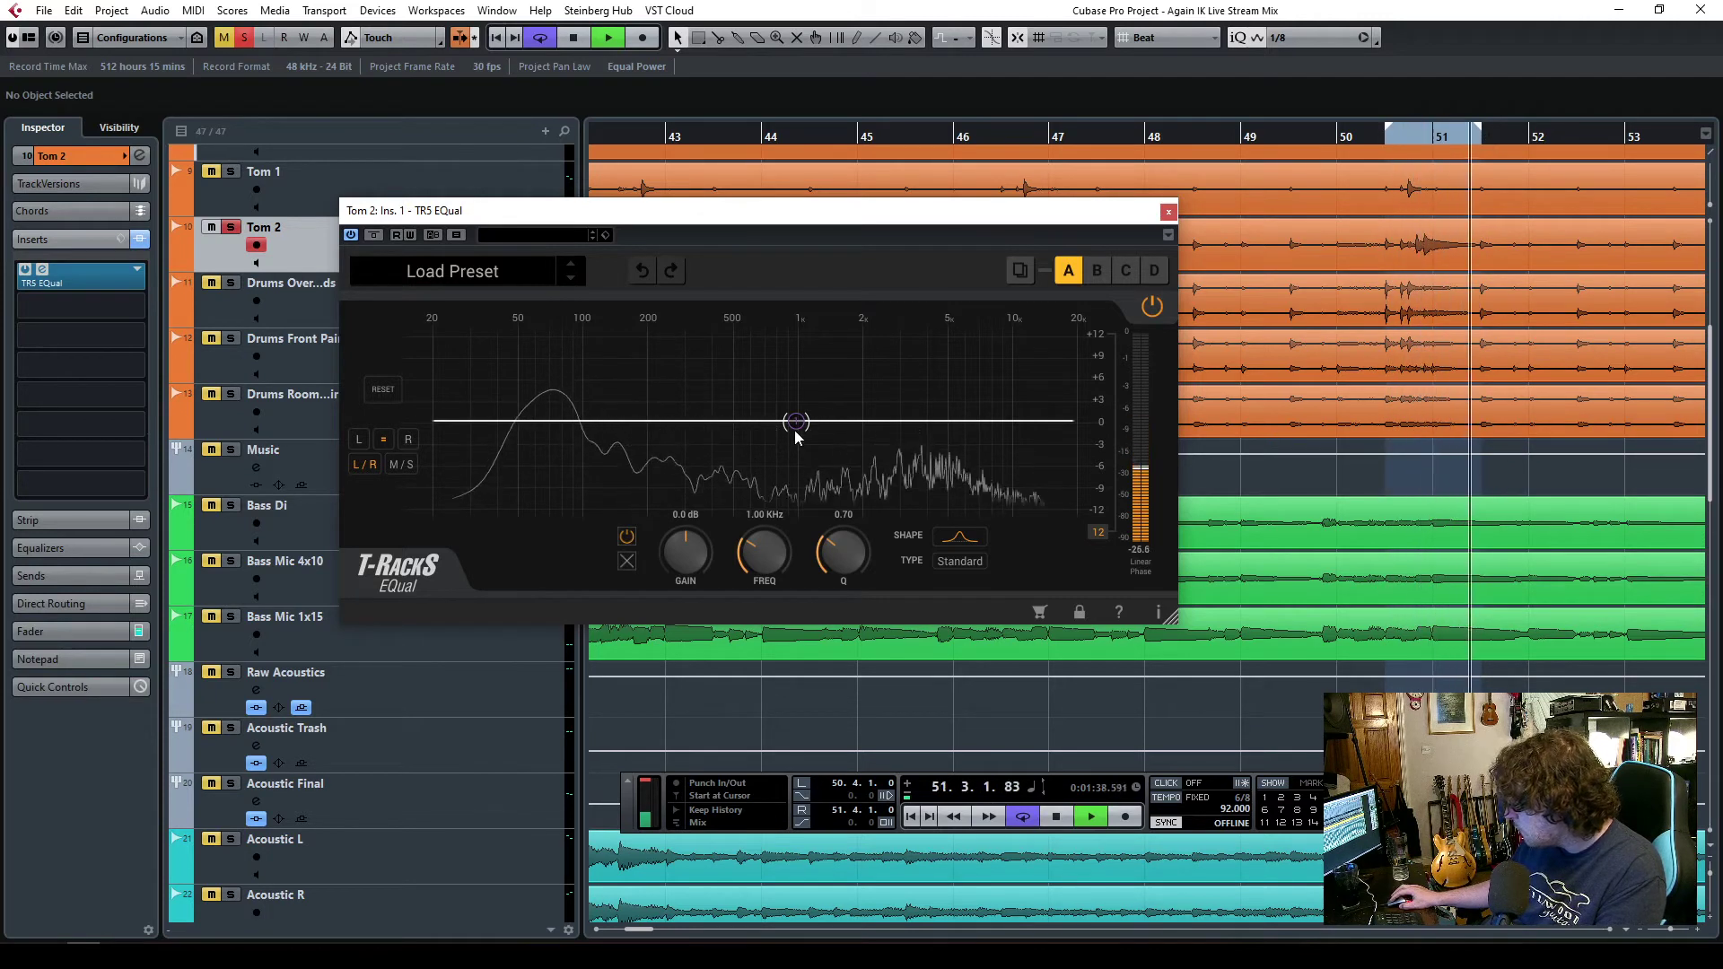
- In Tom 2's EQual, cut 2.1 dB at 82 Hz with Q 2.70 and 2.1 dB at 852 Hz with Q 1.00
{"action": "mouse_move", "coordinate": [798, 430]}
{"action": "left_click_drag", "start_coordinate": [797, 424], "coordinate": [564, 349]}
{"action": "scroll", "coordinate": [682, 335], "scroll_direction": "up", "scroll_amount": 10}
{"action": "left_click_drag", "start_coordinate": [847, 576], "coordinate": [852, 612]}
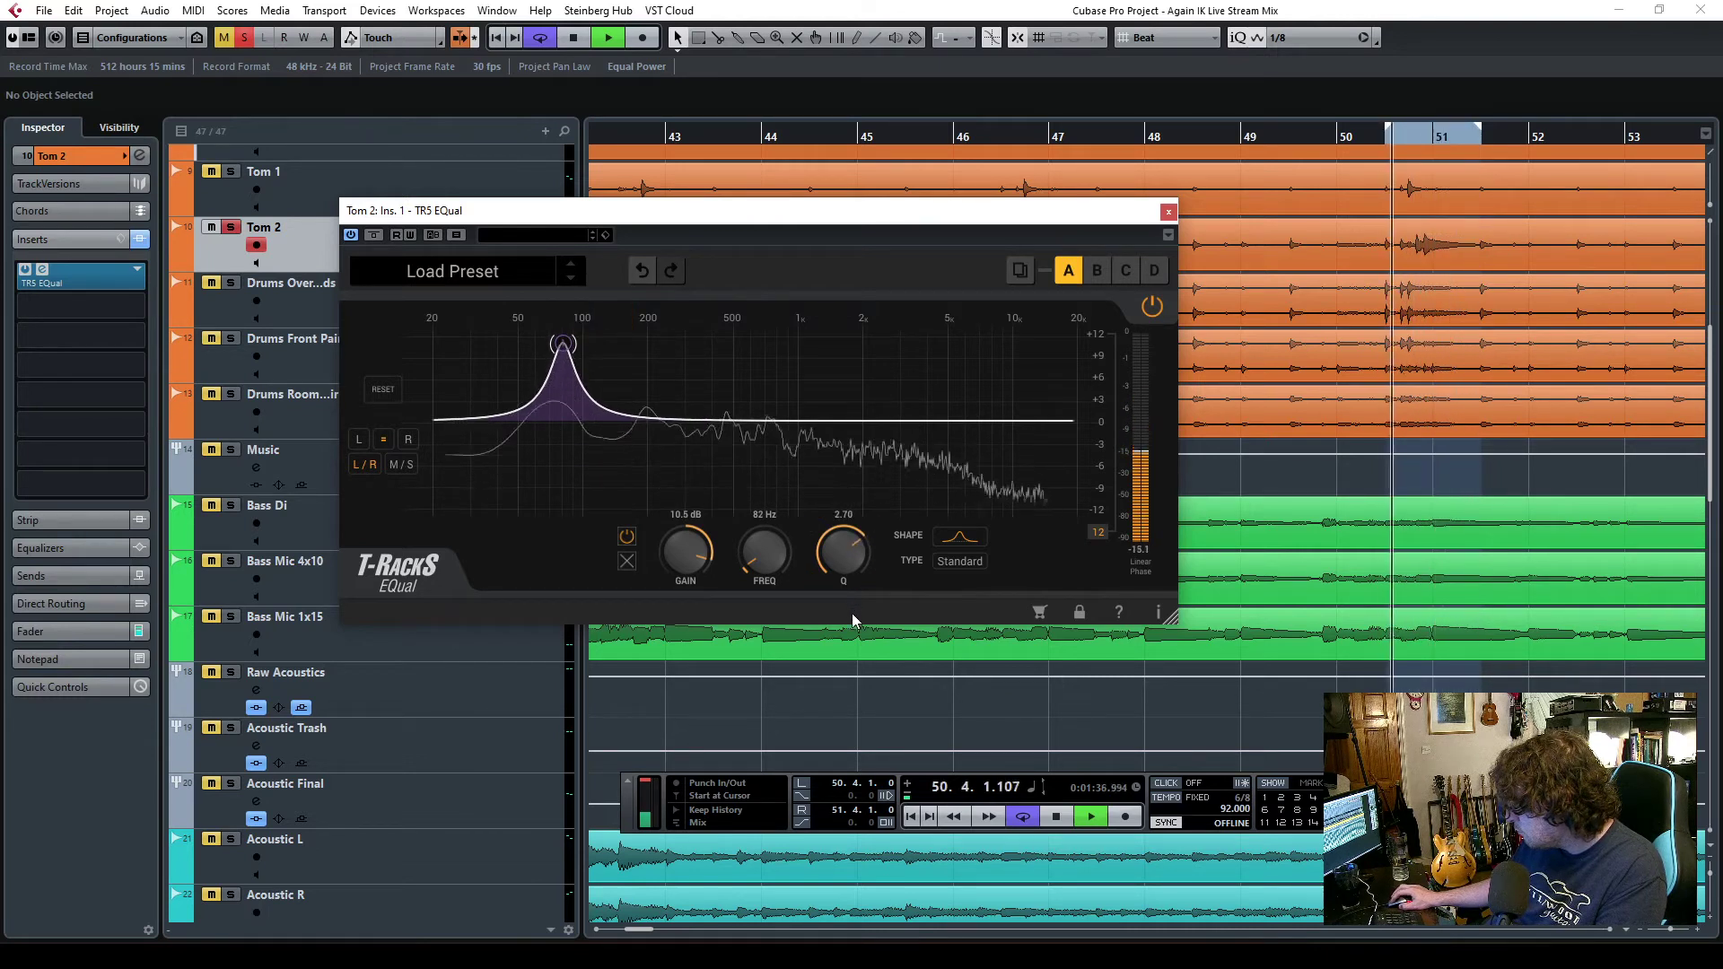
{"action": "left_click_drag", "start_coordinate": [674, 545], "coordinate": [680, 651]}
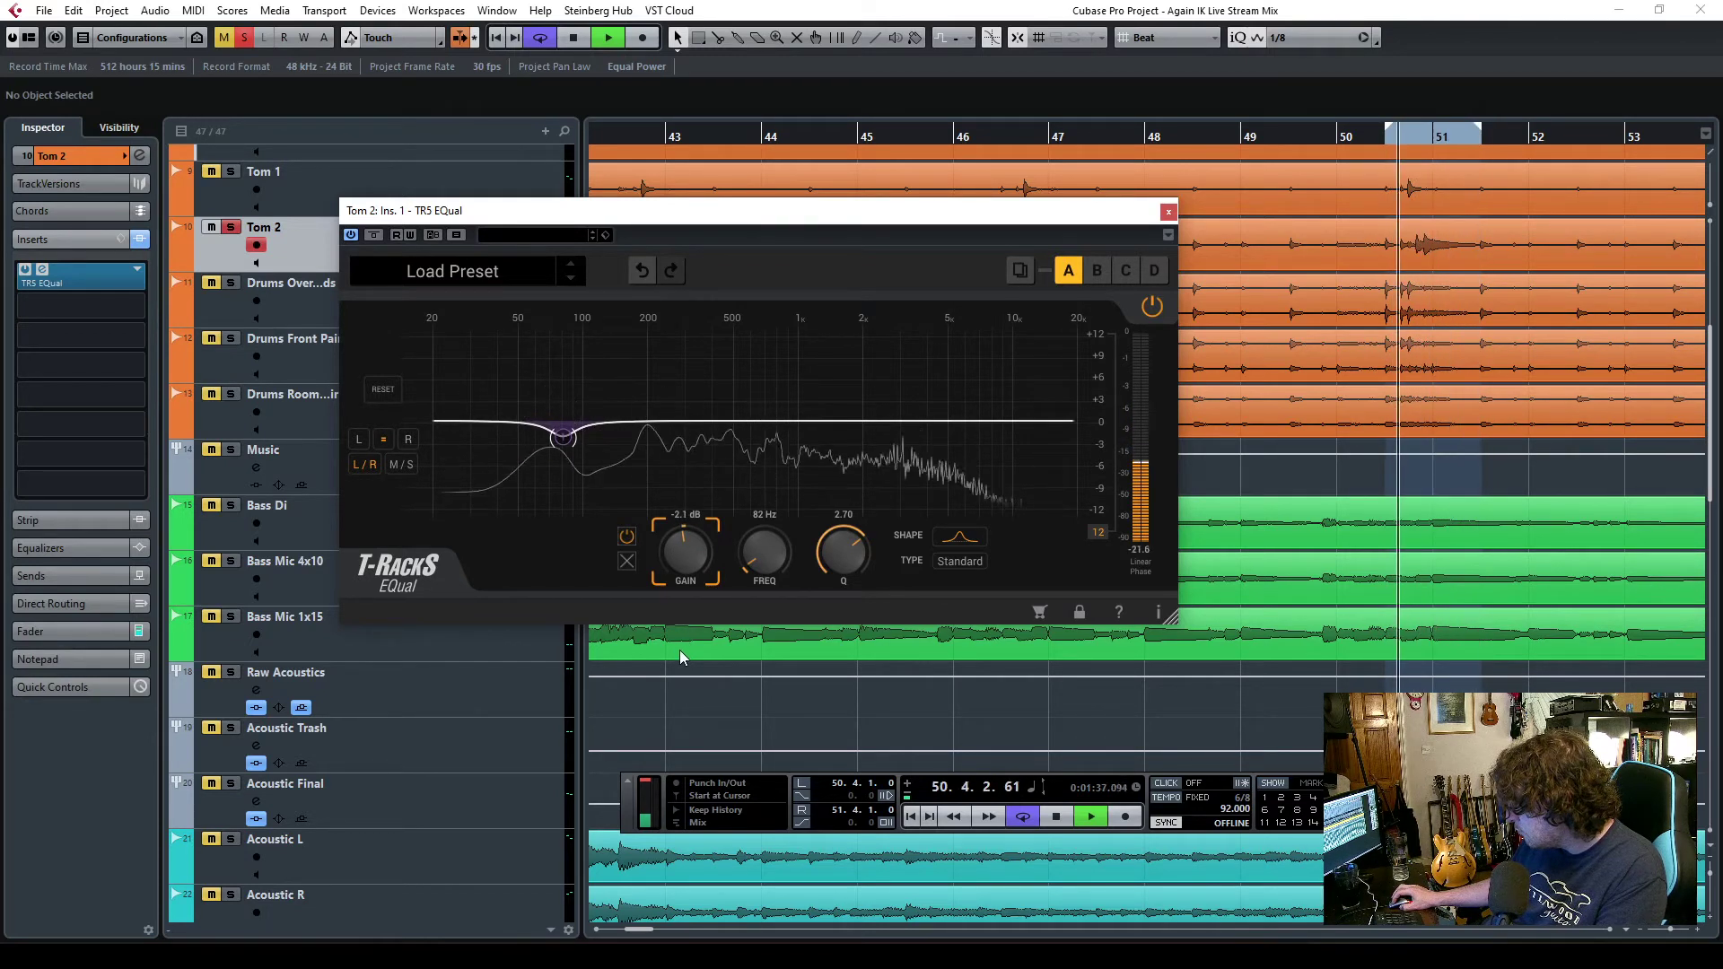
{"action": "left_click_drag", "start_coordinate": [719, 453], "coordinate": [784, 454]}
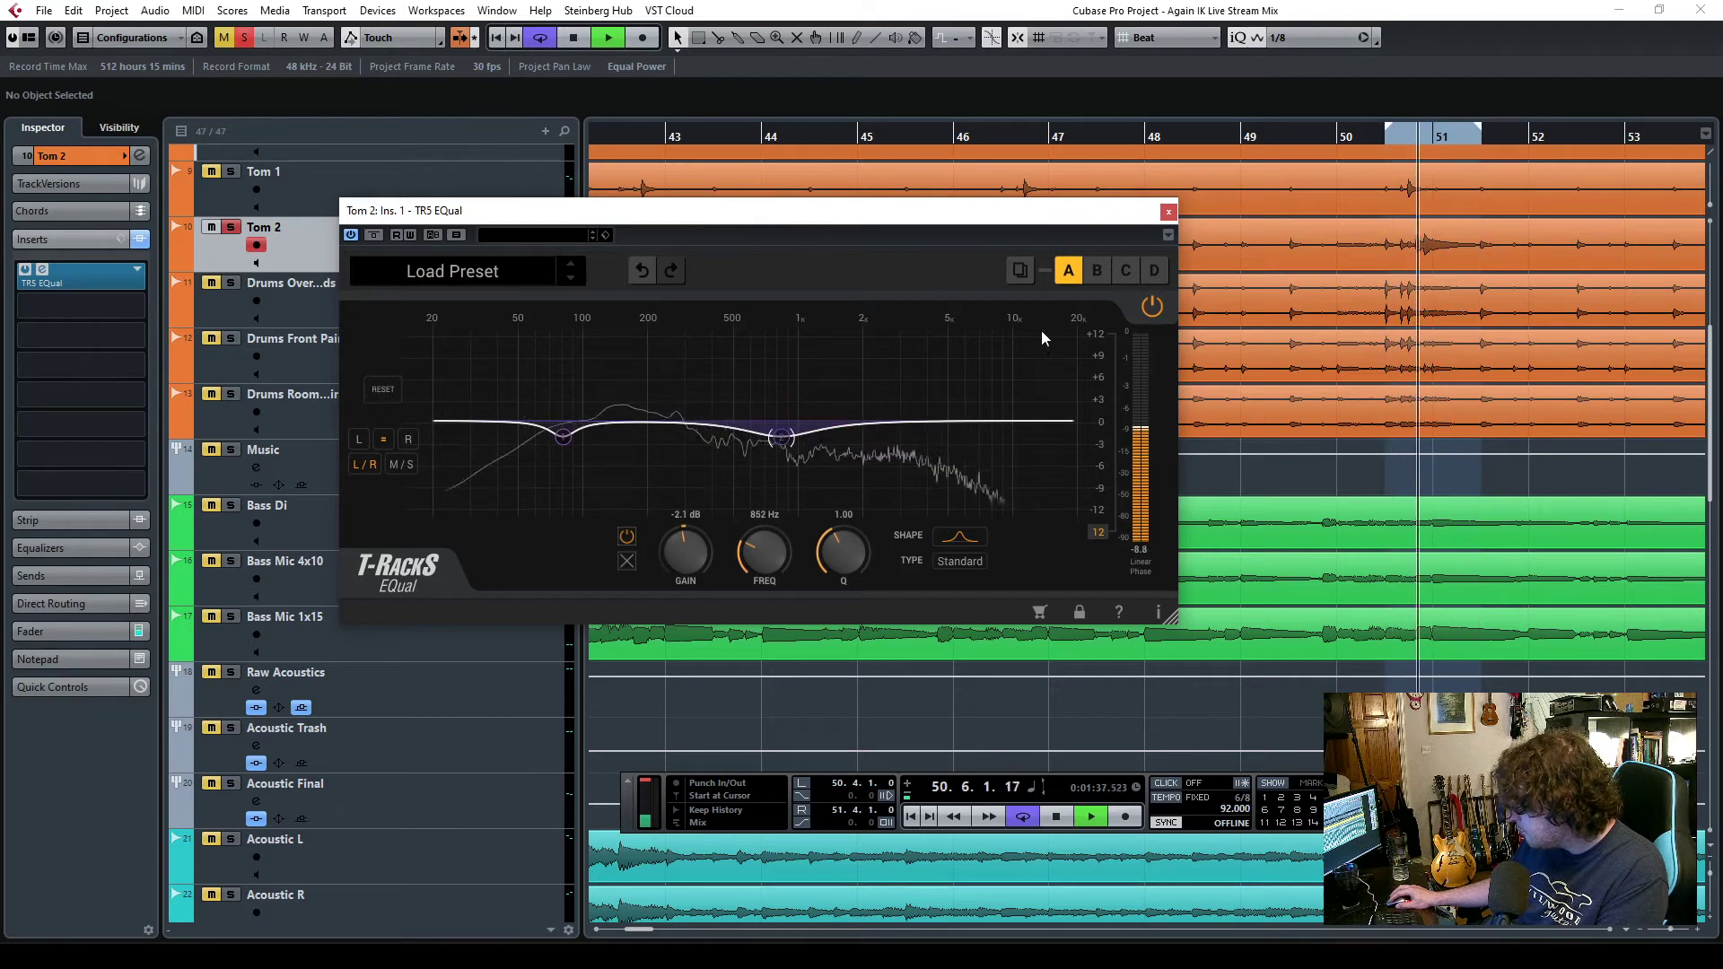
{"action": "key", "text": "Escape"}
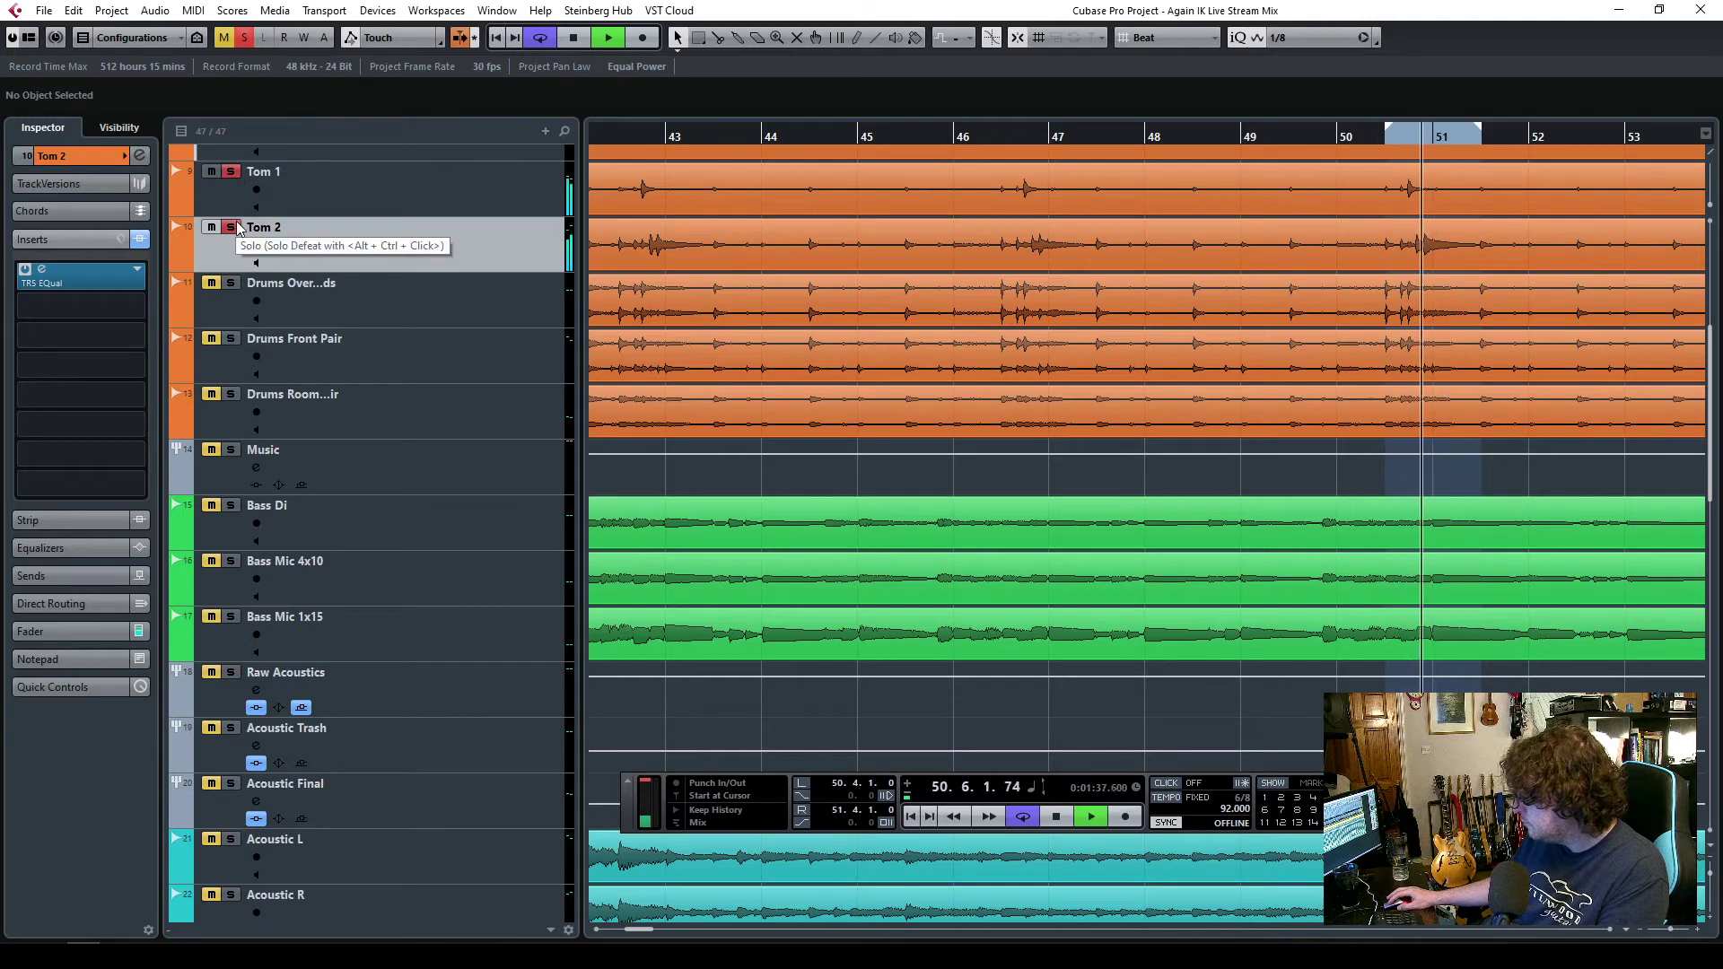
- Solo Tom 1 alongside Tom 2 and lower Tom 2's fader to -3.21 dB
{"action": "left_click", "coordinate": [391, 192]}
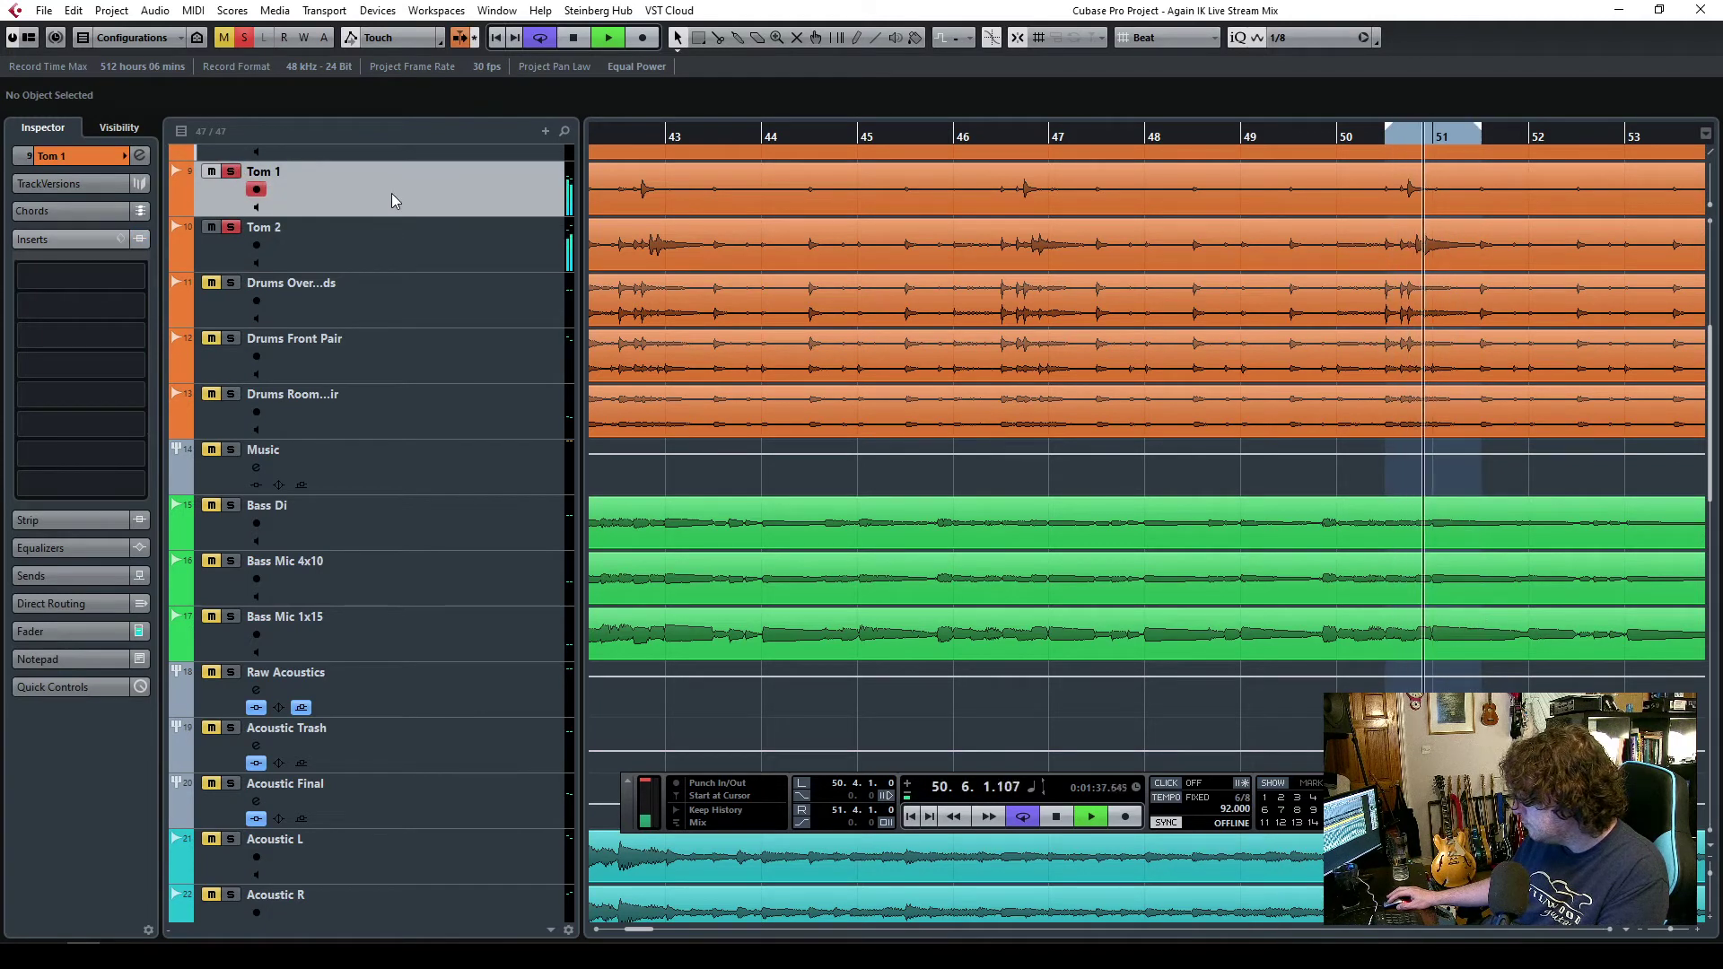
{"action": "left_click", "coordinate": [379, 235]}
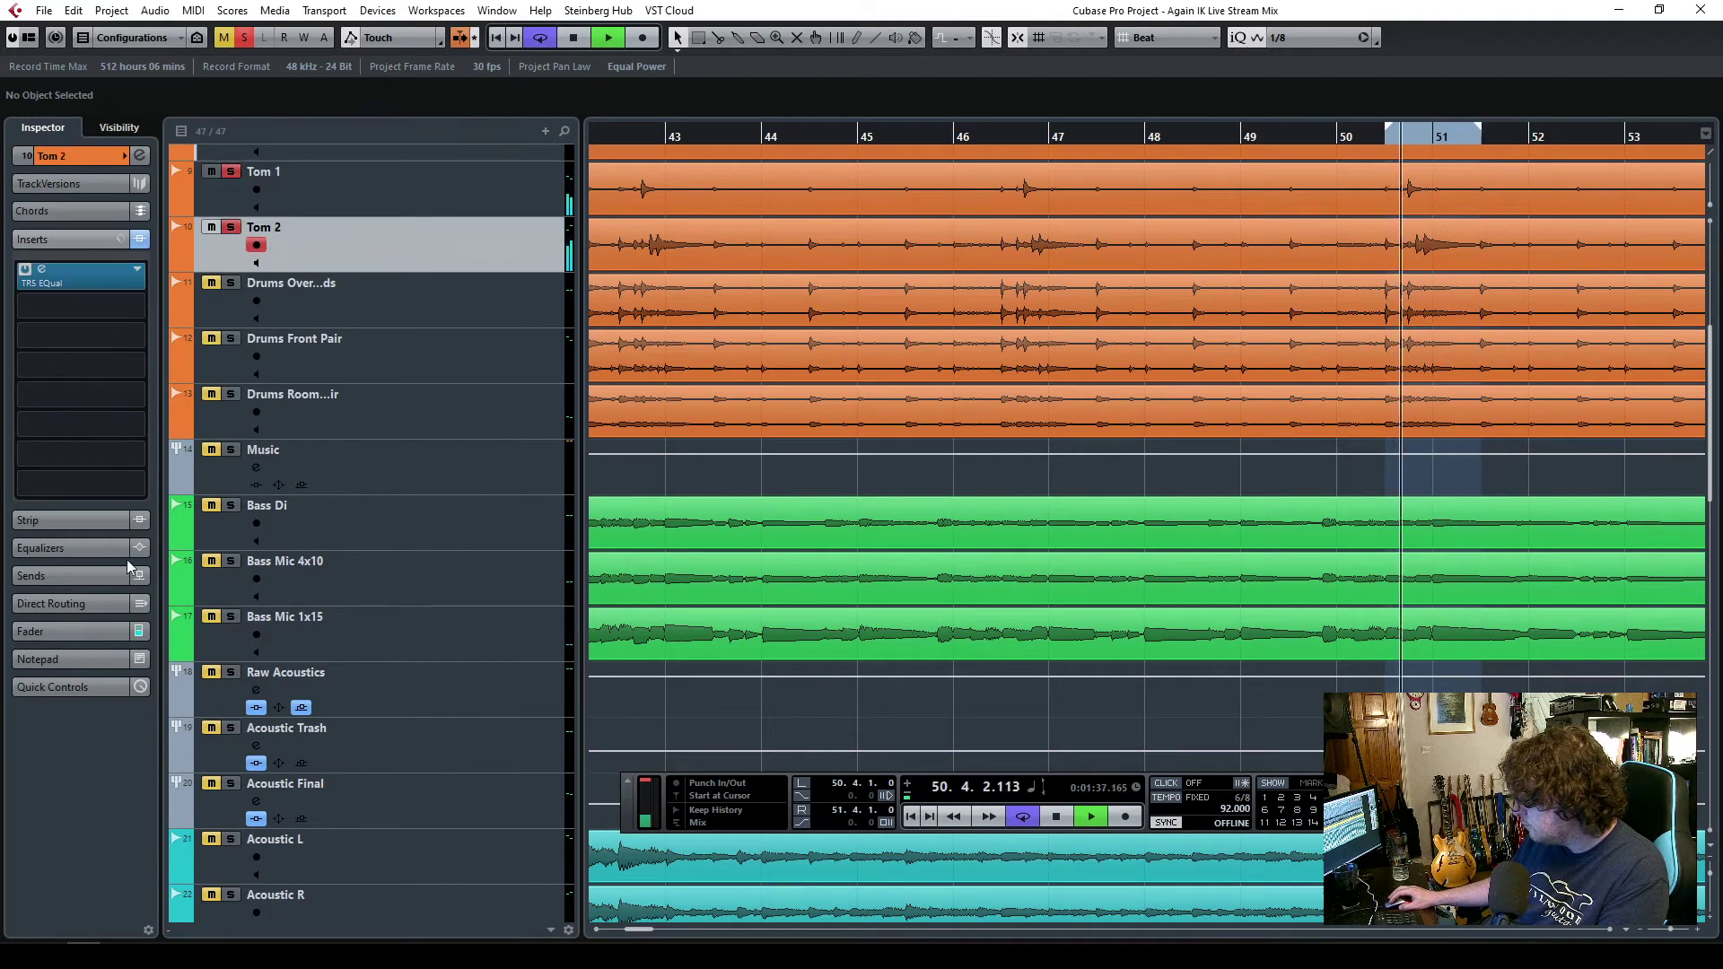
{"action": "left_click", "coordinate": [90, 637]}
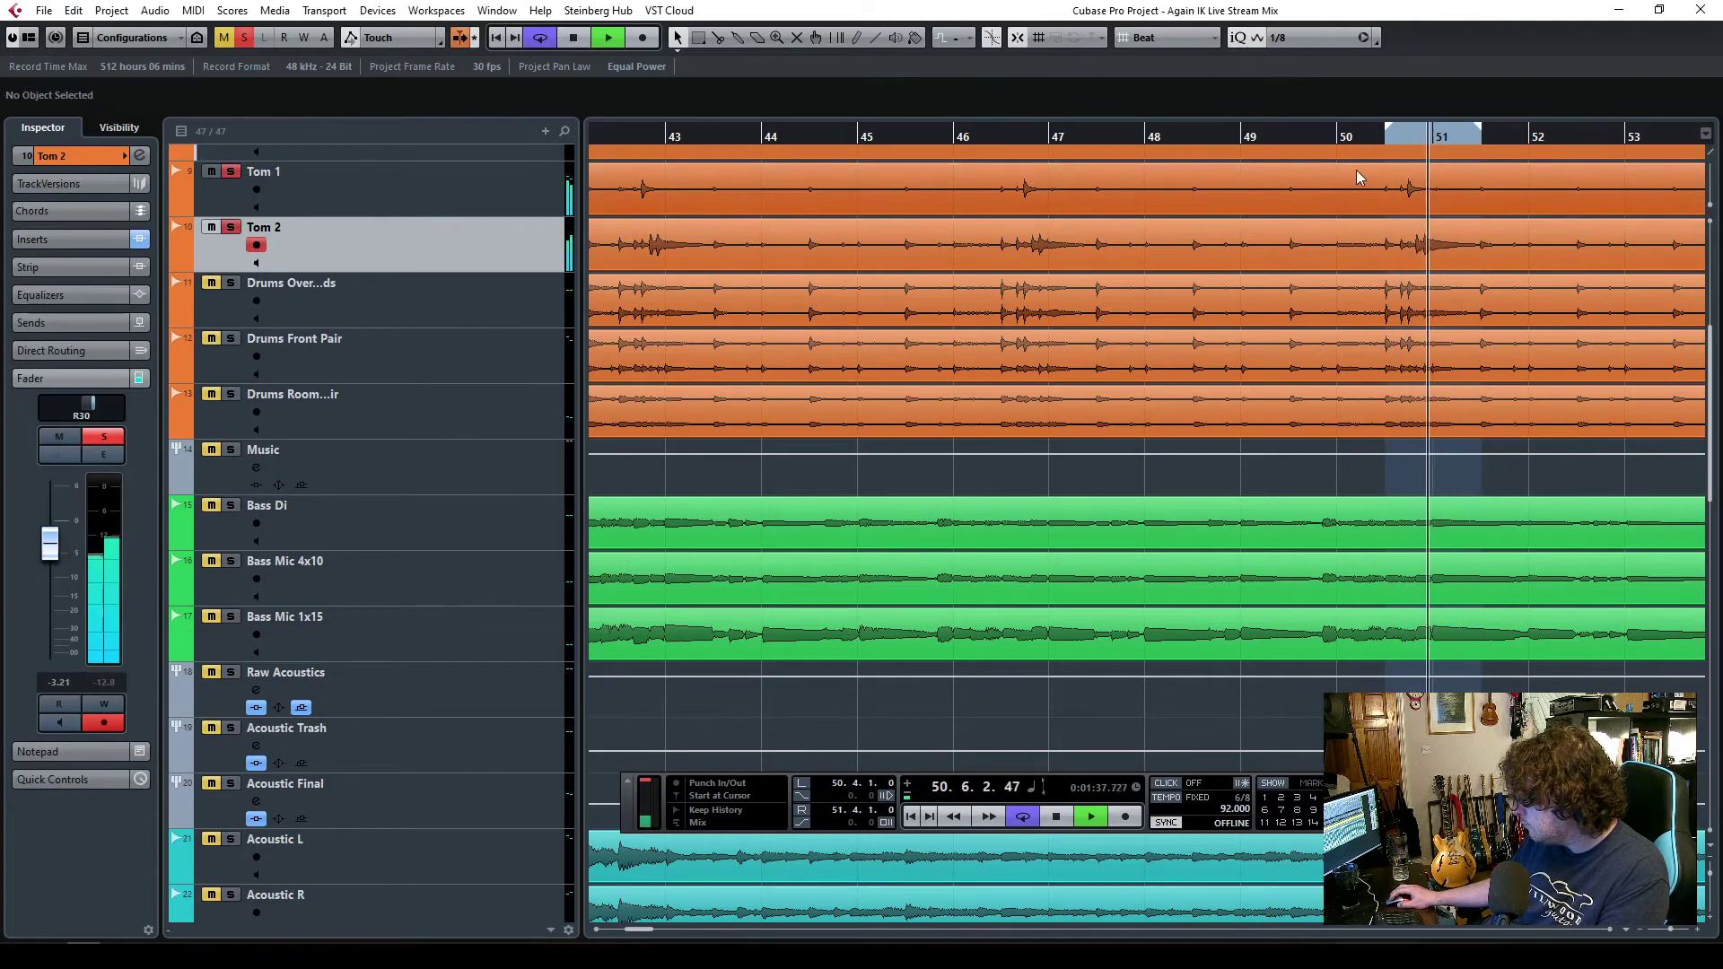
- Turn cycling off, deactivate all solos and play the full mix from about bar 48
{"action": "left_click", "coordinate": [539, 37]}
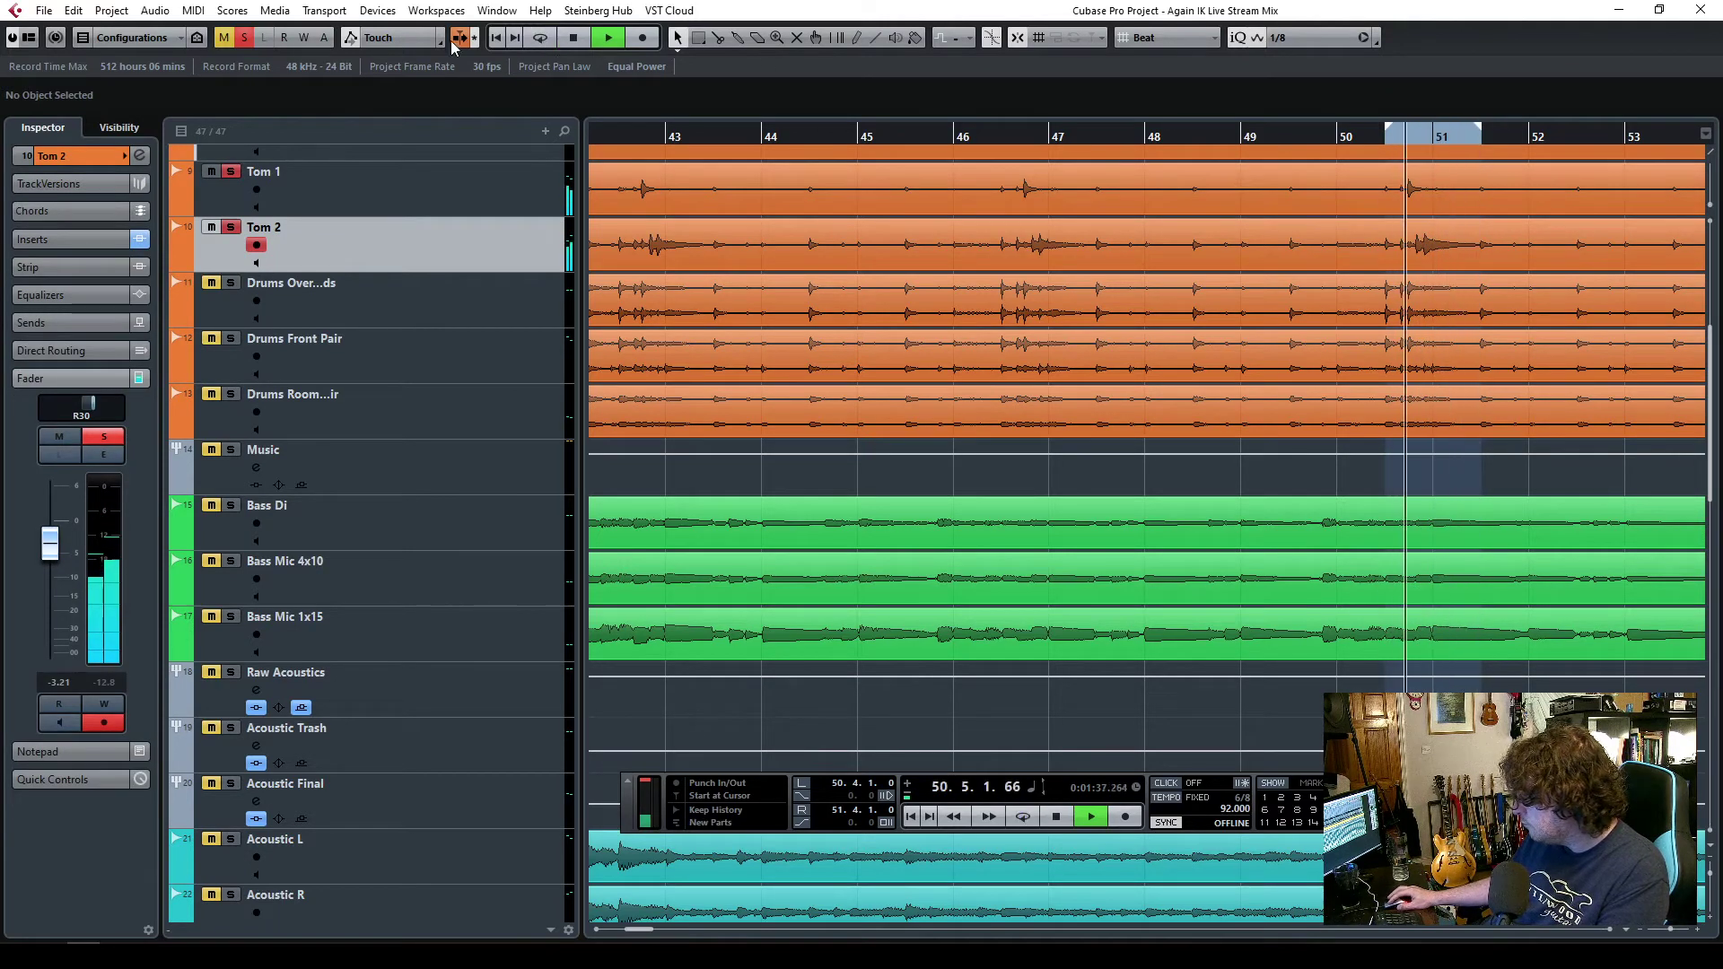
{"action": "left_click", "coordinate": [244, 37]}
{"action": "left_click", "coordinate": [1180, 137]}
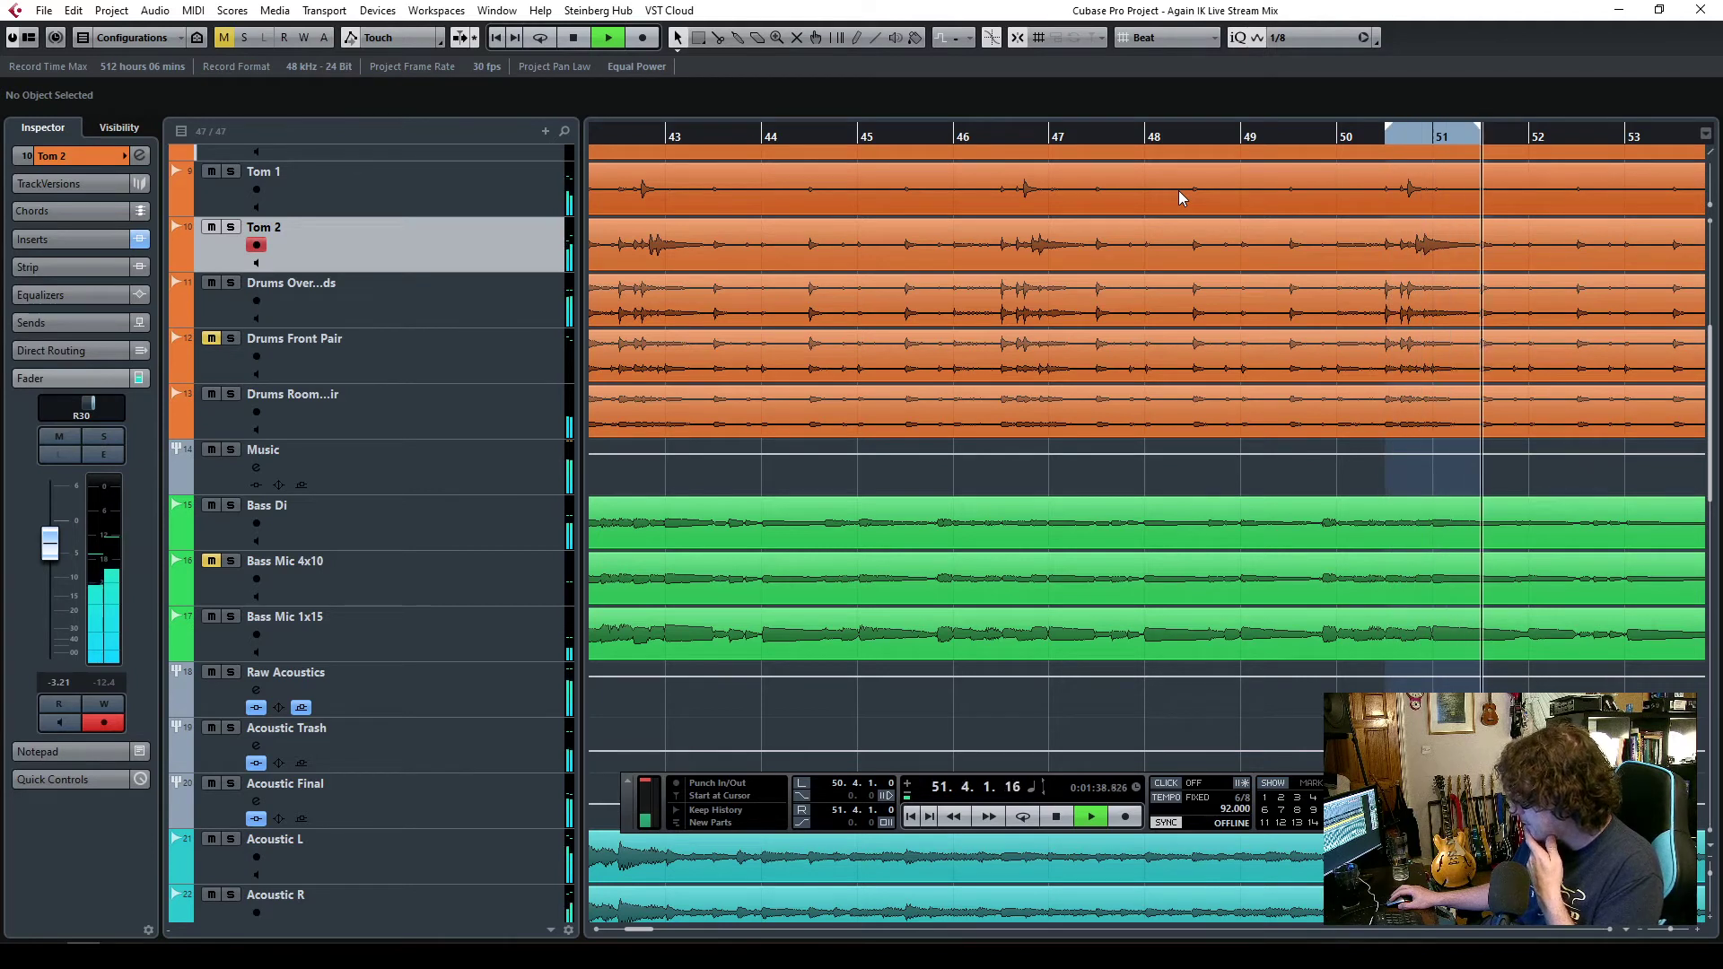
- Replay the full mix from shortly before bar 46 and set Tom 2's fader to -1.91 dB
{"action": "key", "text": "space"}
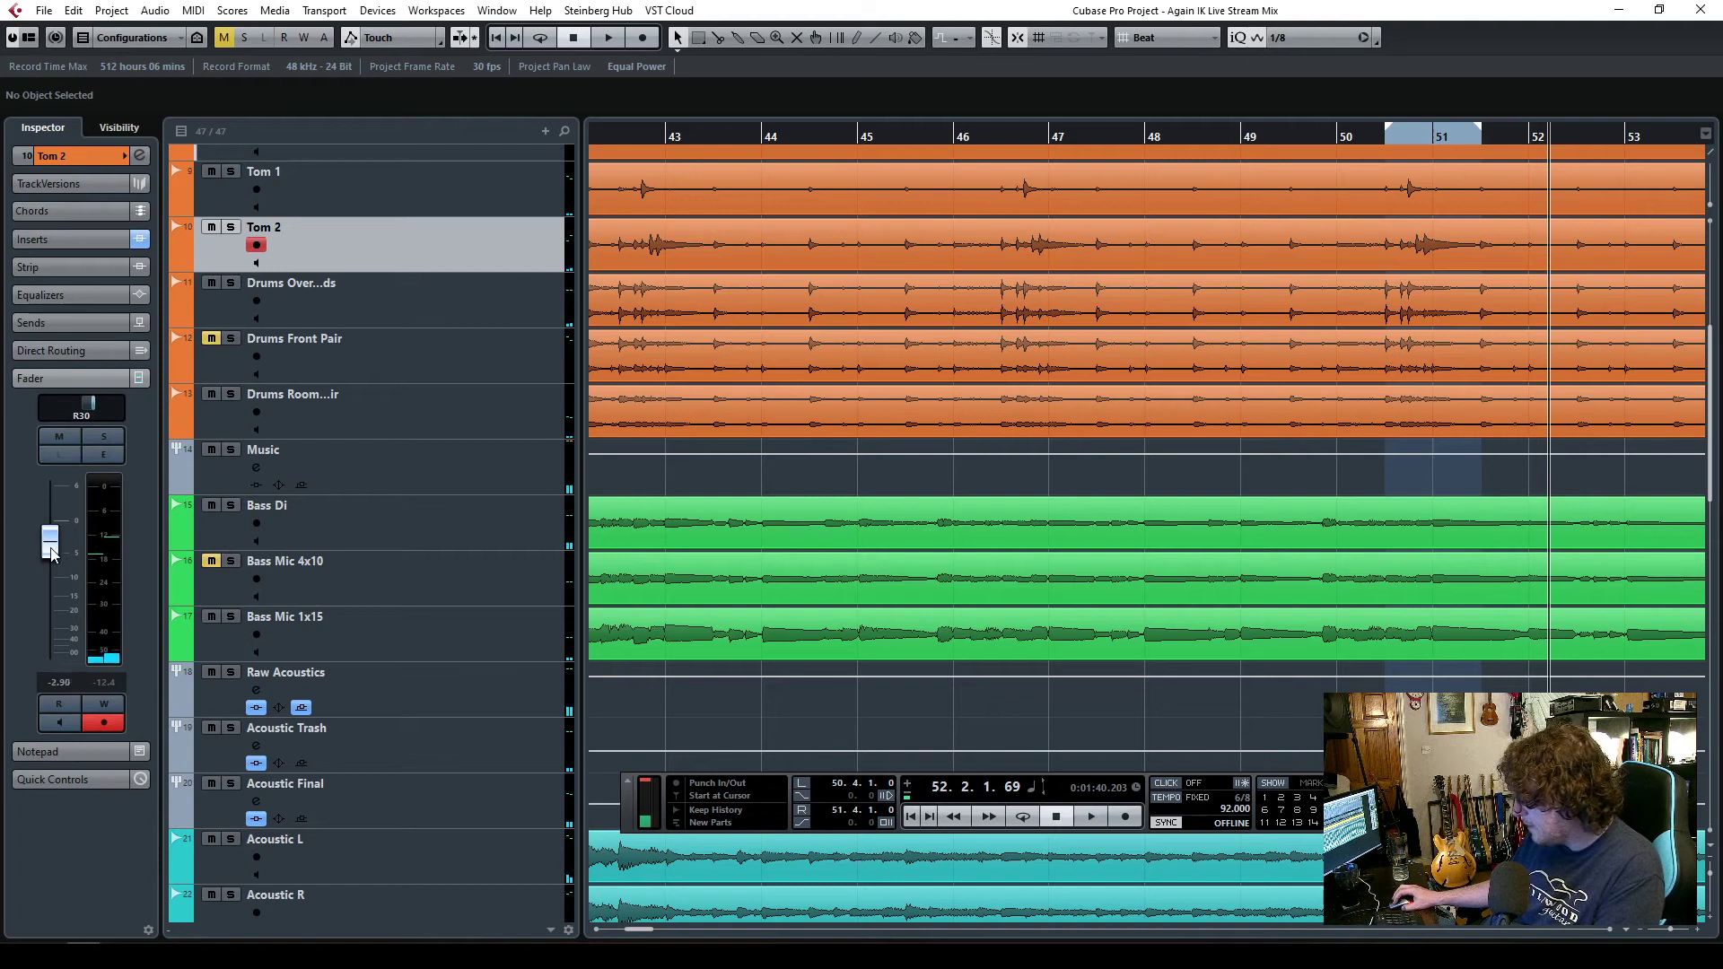
{"action": "left_click", "coordinate": [922, 141]}
{"action": "key", "text": "space"}
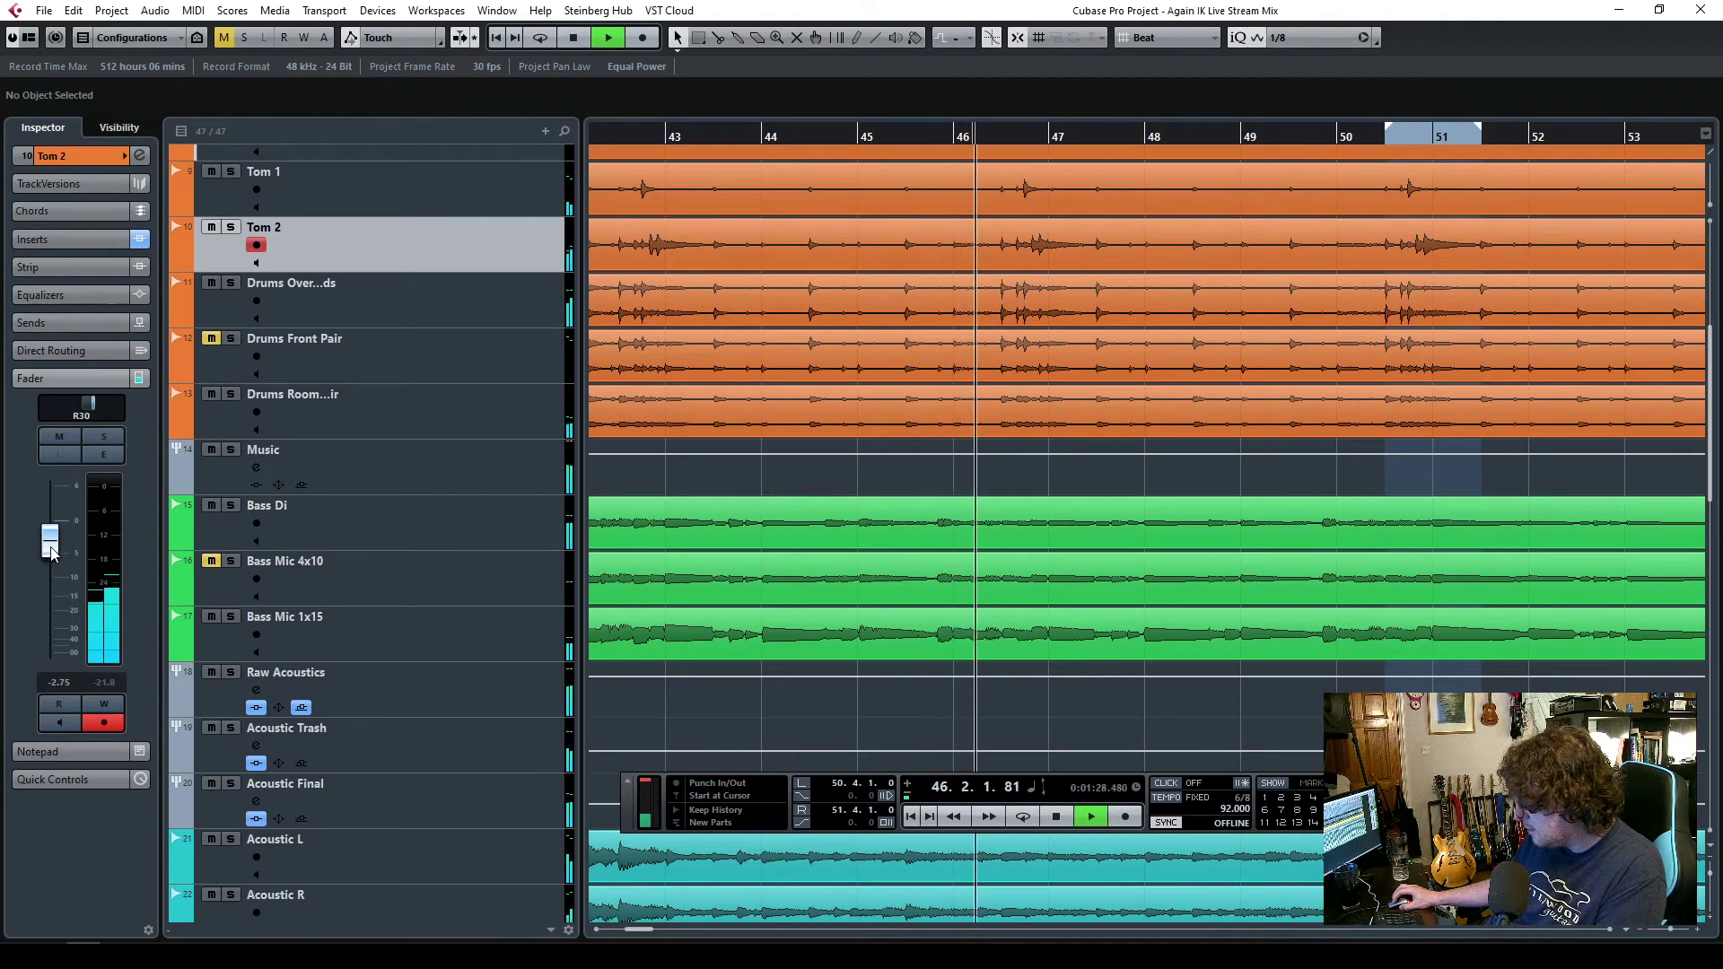
{"action": "left_click_drag", "start_coordinate": [51, 549], "coordinate": [50, 552]}
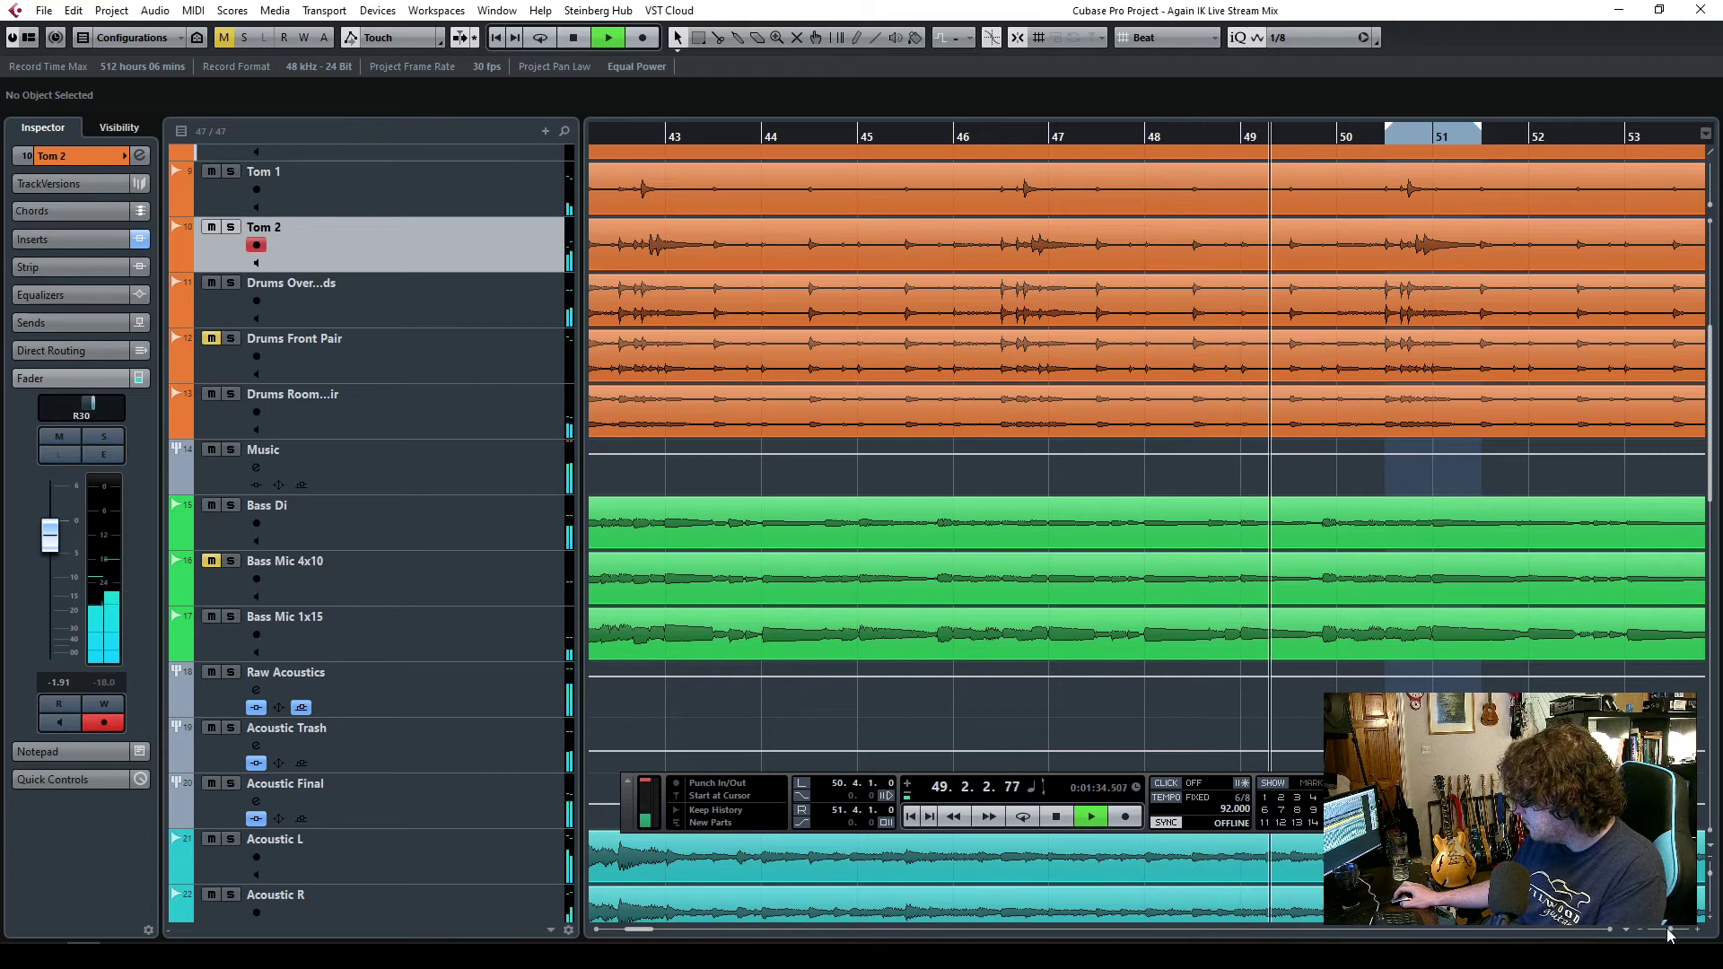
- Set the Bass Mic 1x15 fader to -6.44 dB while the full mix plays
{"action": "key", "text": "g"}
{"action": "key", "text": "g"}
{"action": "key", "text": "g"}
{"action": "key", "text": "g"}
{"action": "key", "text": "g"}
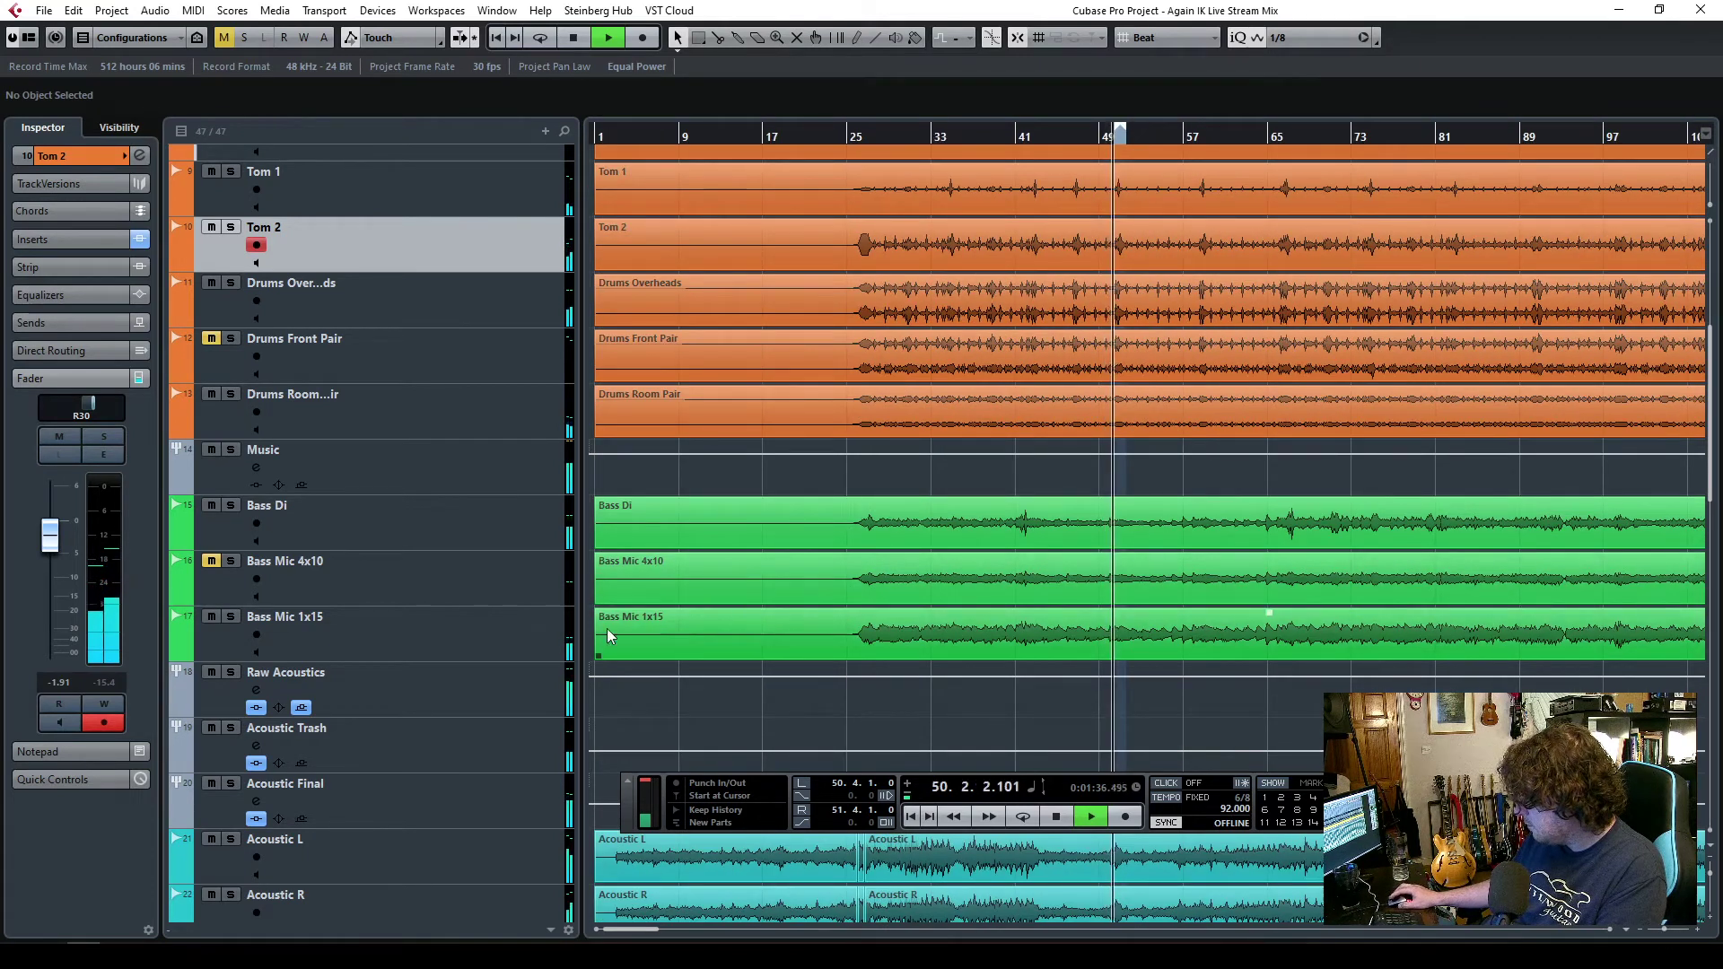
{"action": "scroll", "coordinate": [833, 585], "scroll_direction": "down", "scroll_amount": 5}
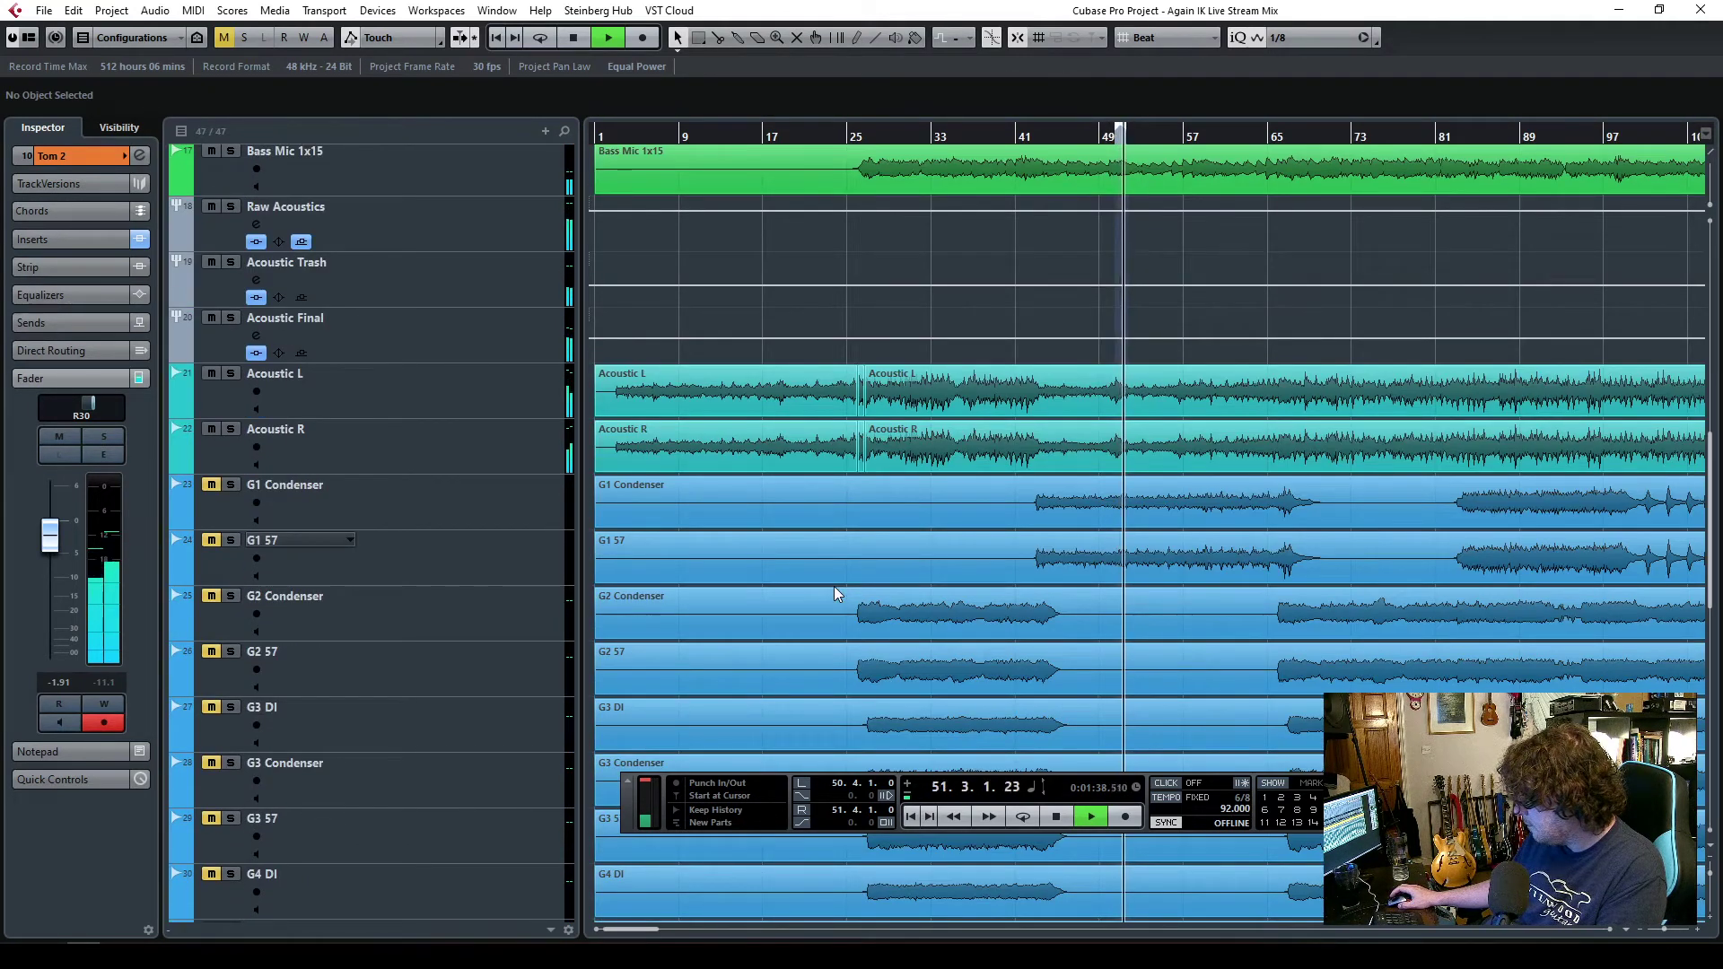
{"action": "scroll", "coordinate": [835, 592], "scroll_direction": "up", "scroll_amount": 5}
{"action": "scroll", "coordinate": [834, 593], "scroll_direction": "down", "scroll_amount": 2}
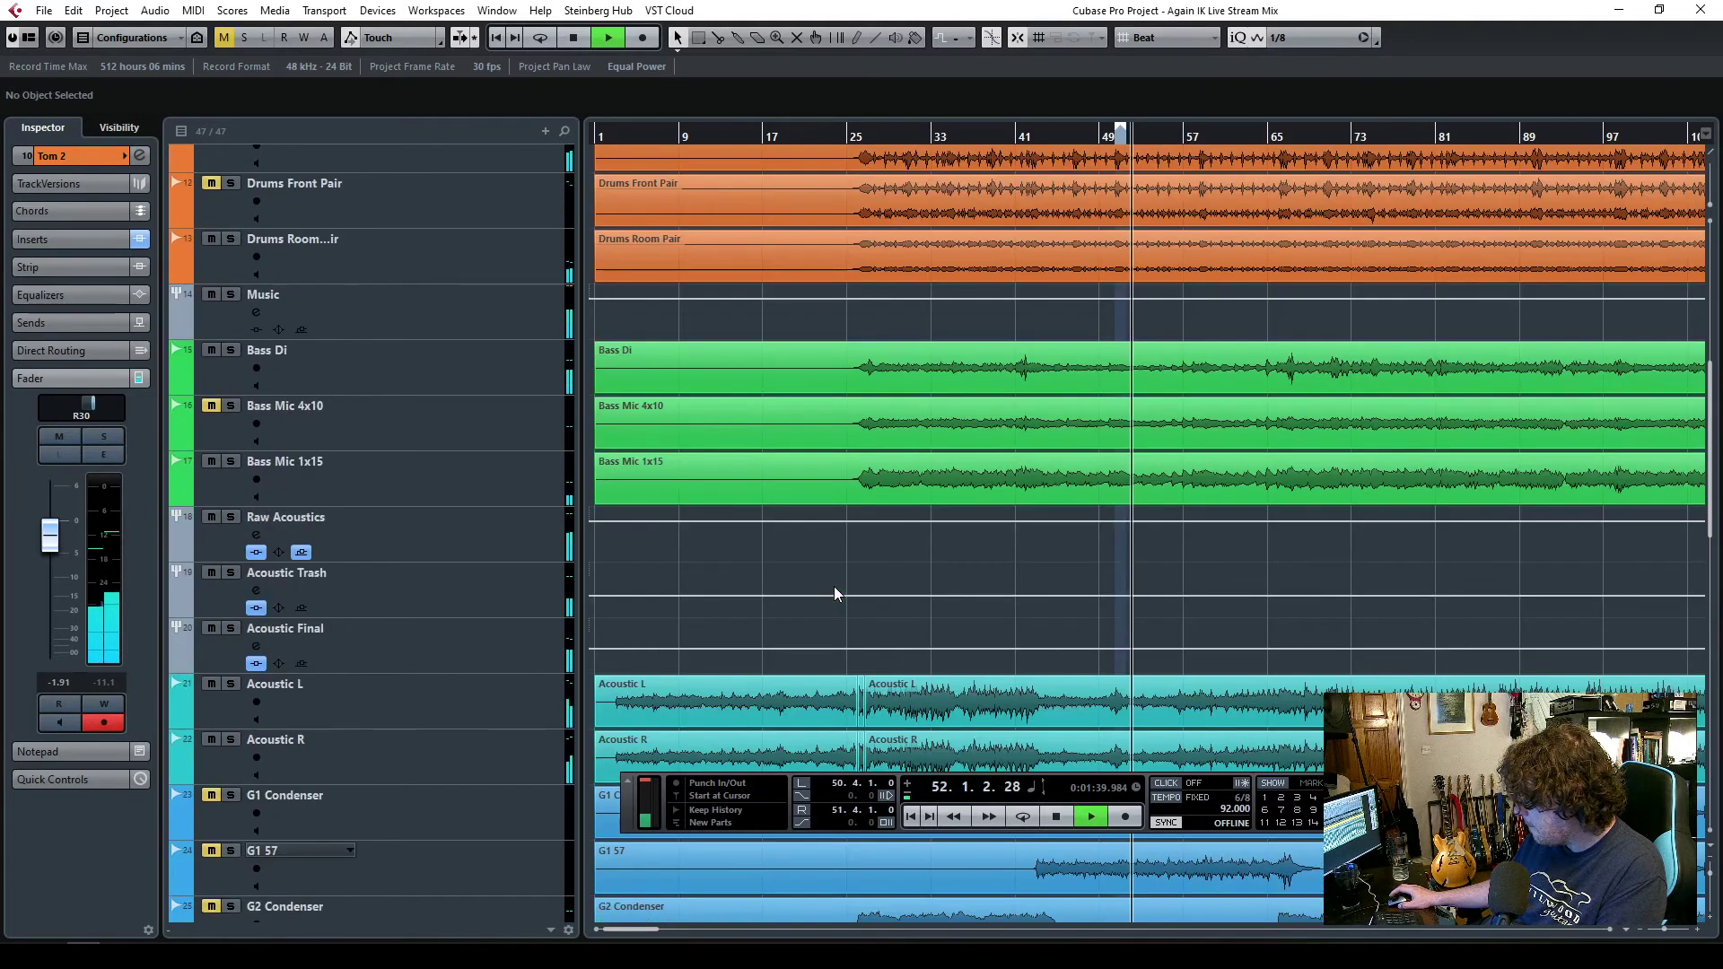
{"action": "left_click", "coordinate": [484, 476]}
{"action": "left_click_drag", "start_coordinate": [50, 568], "coordinate": [49, 558]}
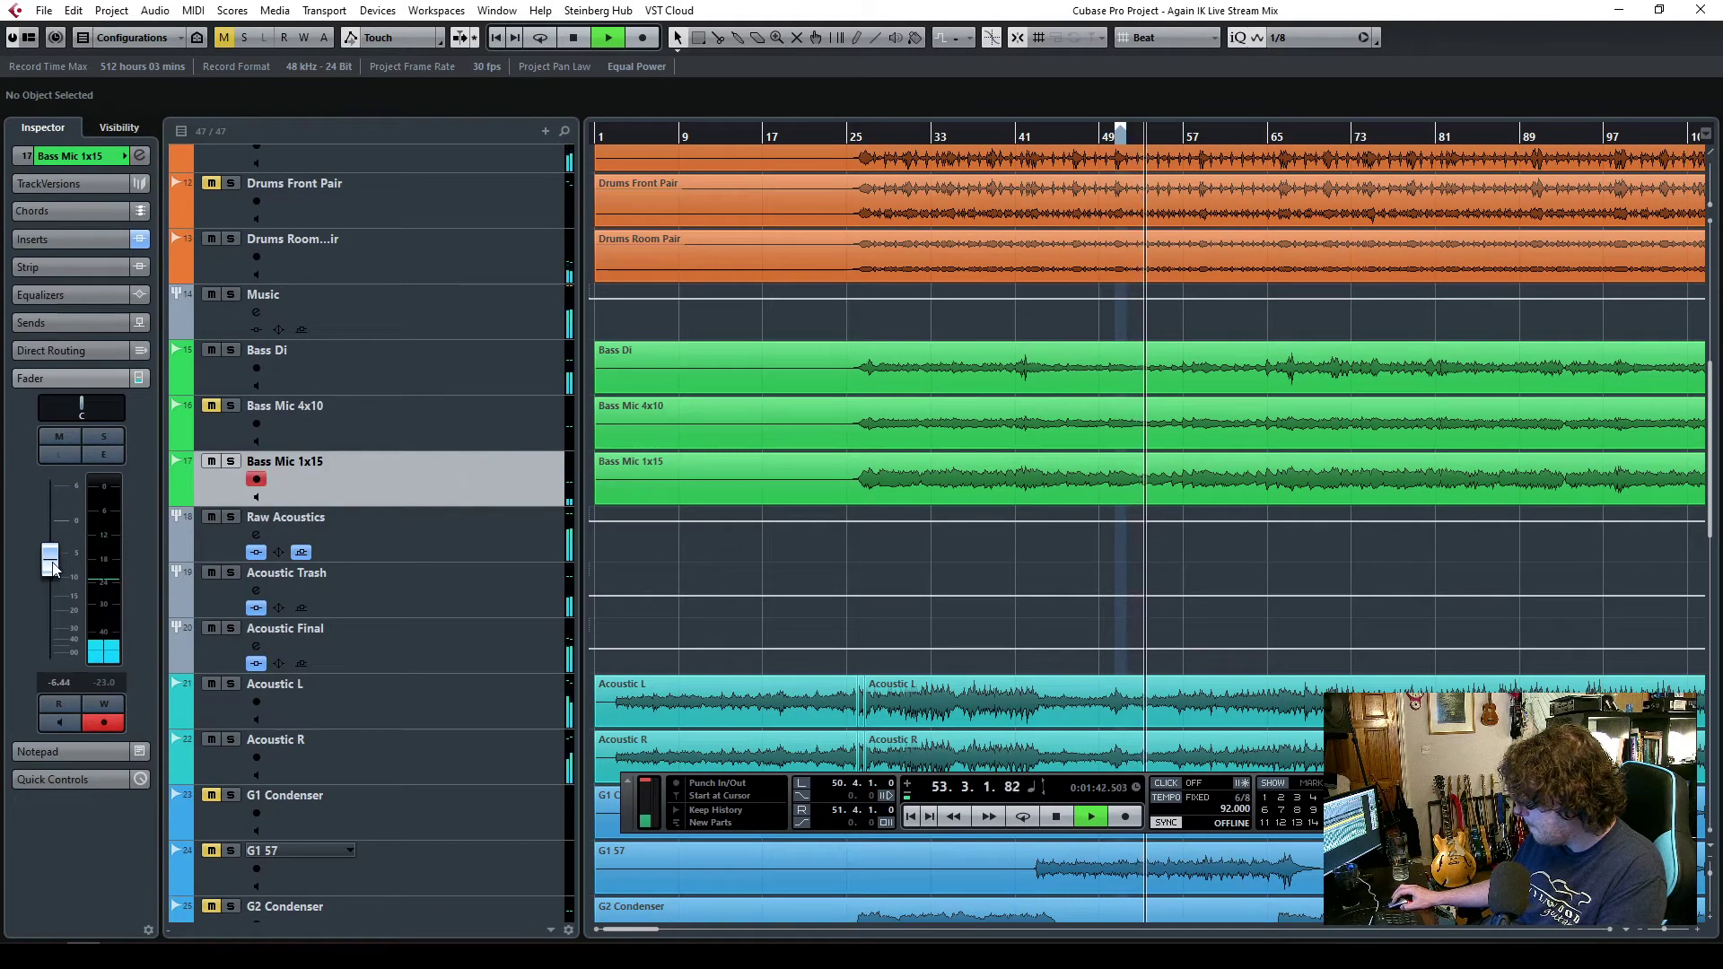
- Raise the makeup gain of the Bass Di track's TR5 Bus Compressor to 15.0 dB and close the plug-in
{"action": "left_click", "coordinate": [462, 376]}
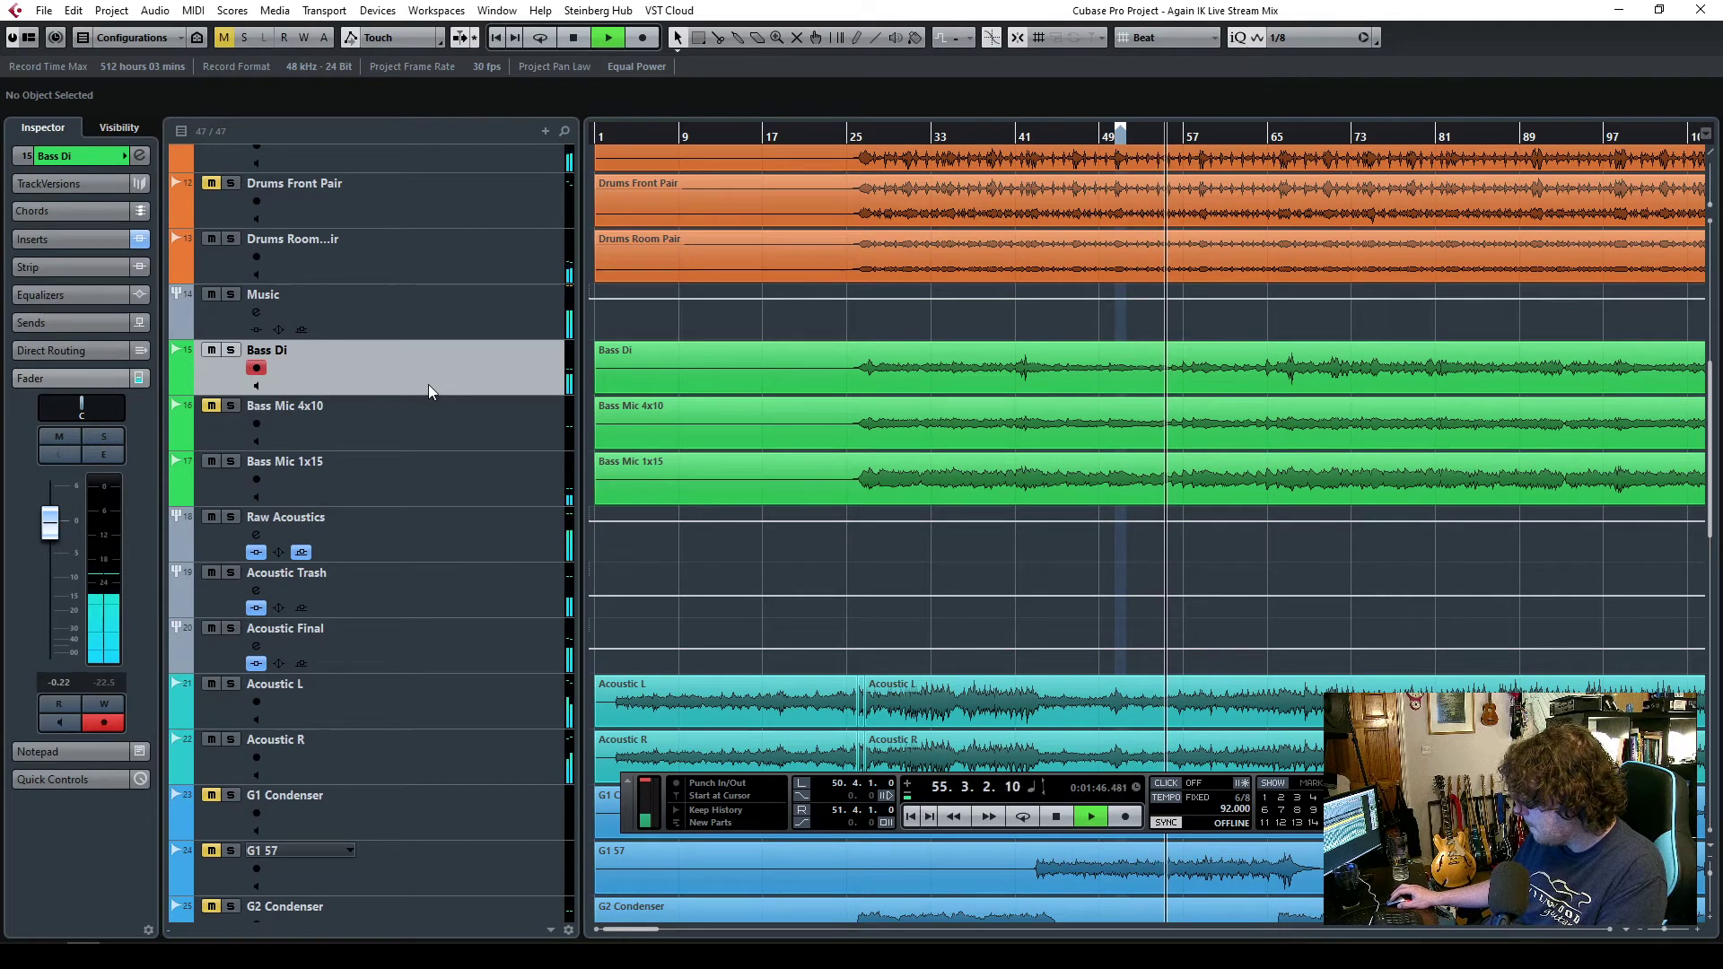
{"action": "left_click", "coordinate": [76, 240]}
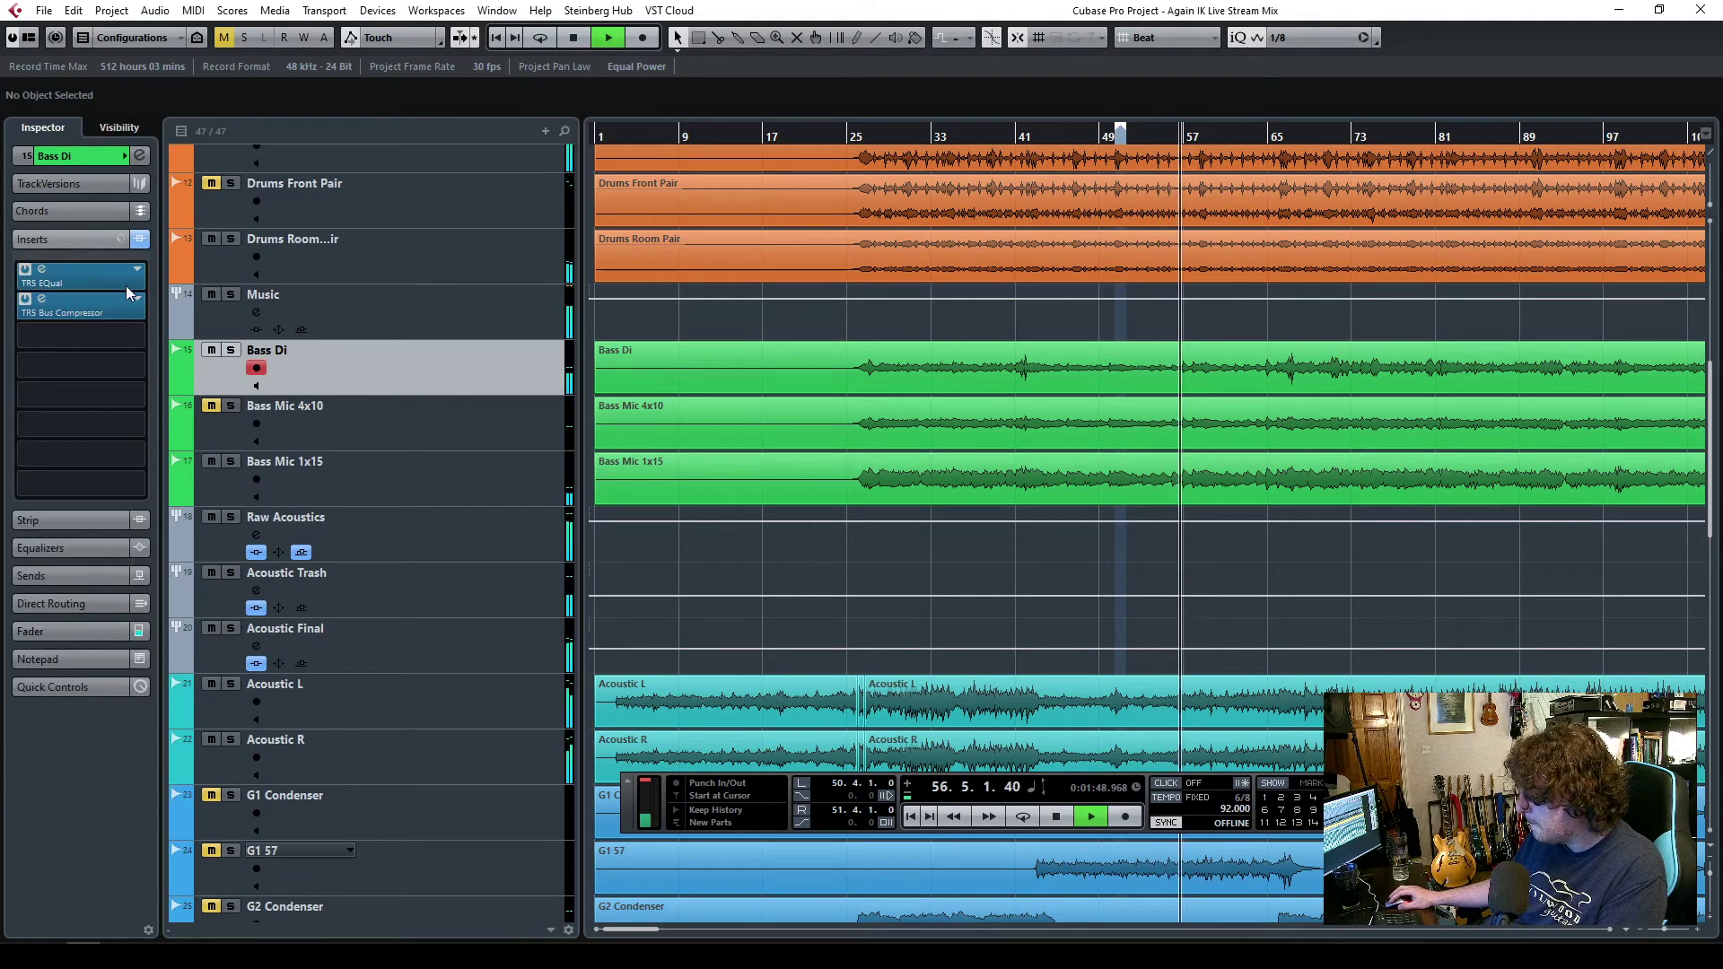
{"action": "left_click", "coordinate": [42, 299]}
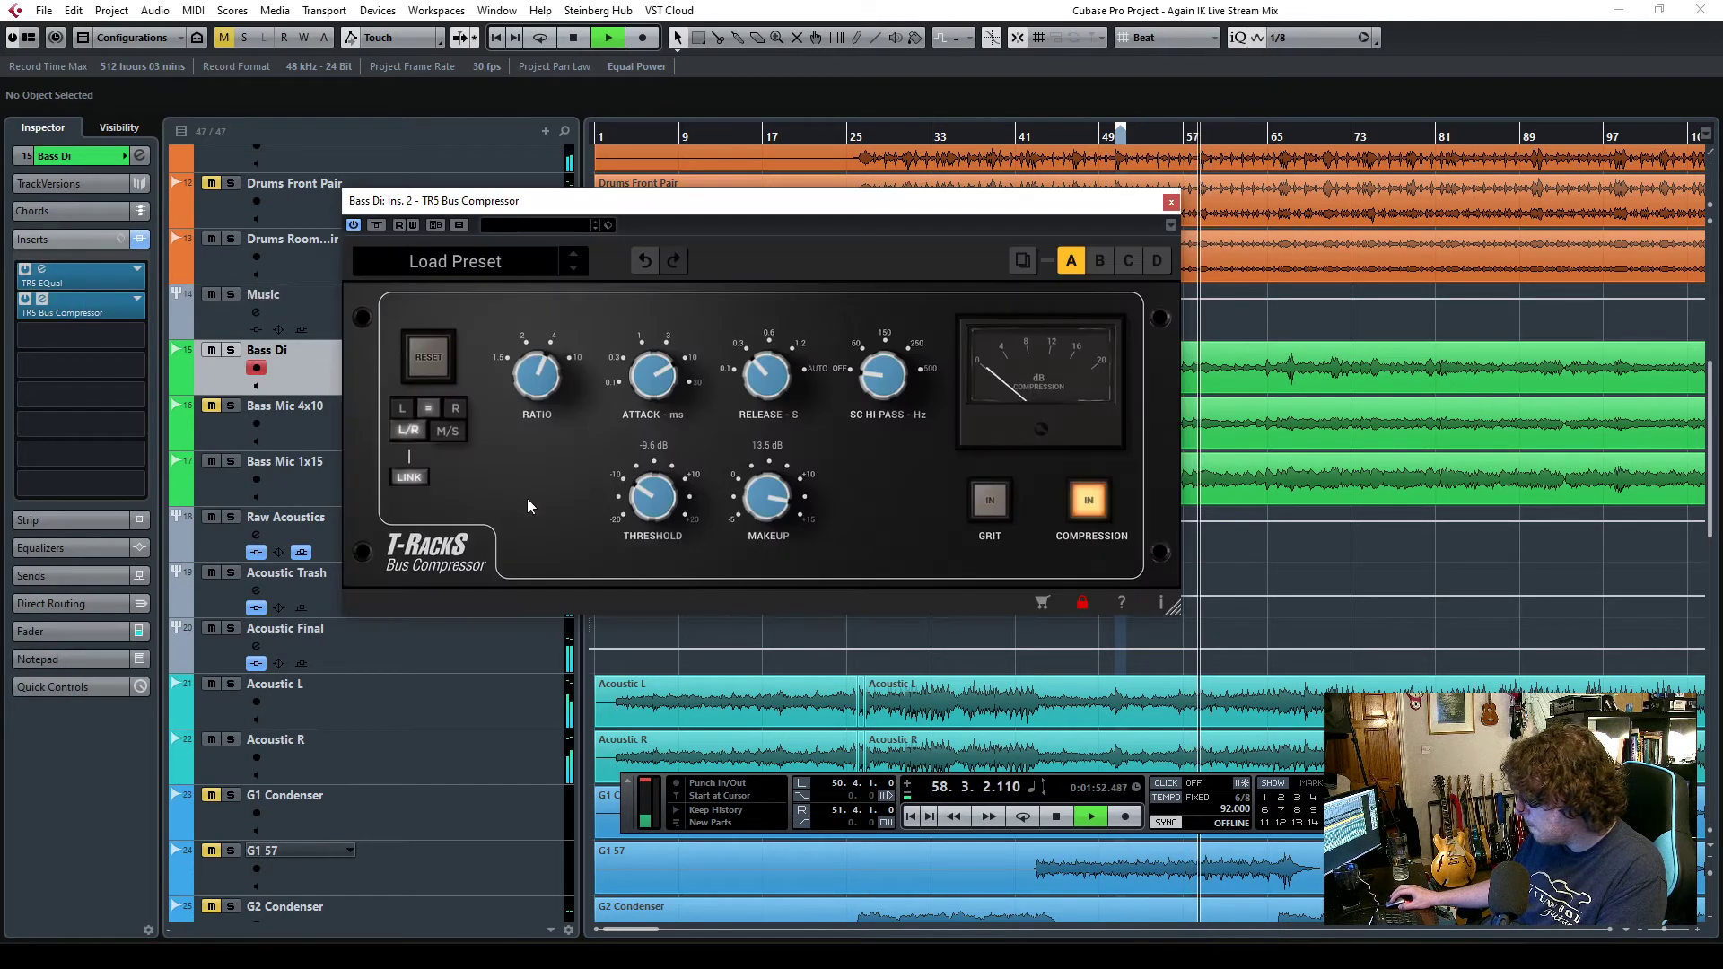
{"action": "left_click_drag", "start_coordinate": [768, 508], "coordinate": [768, 498]}
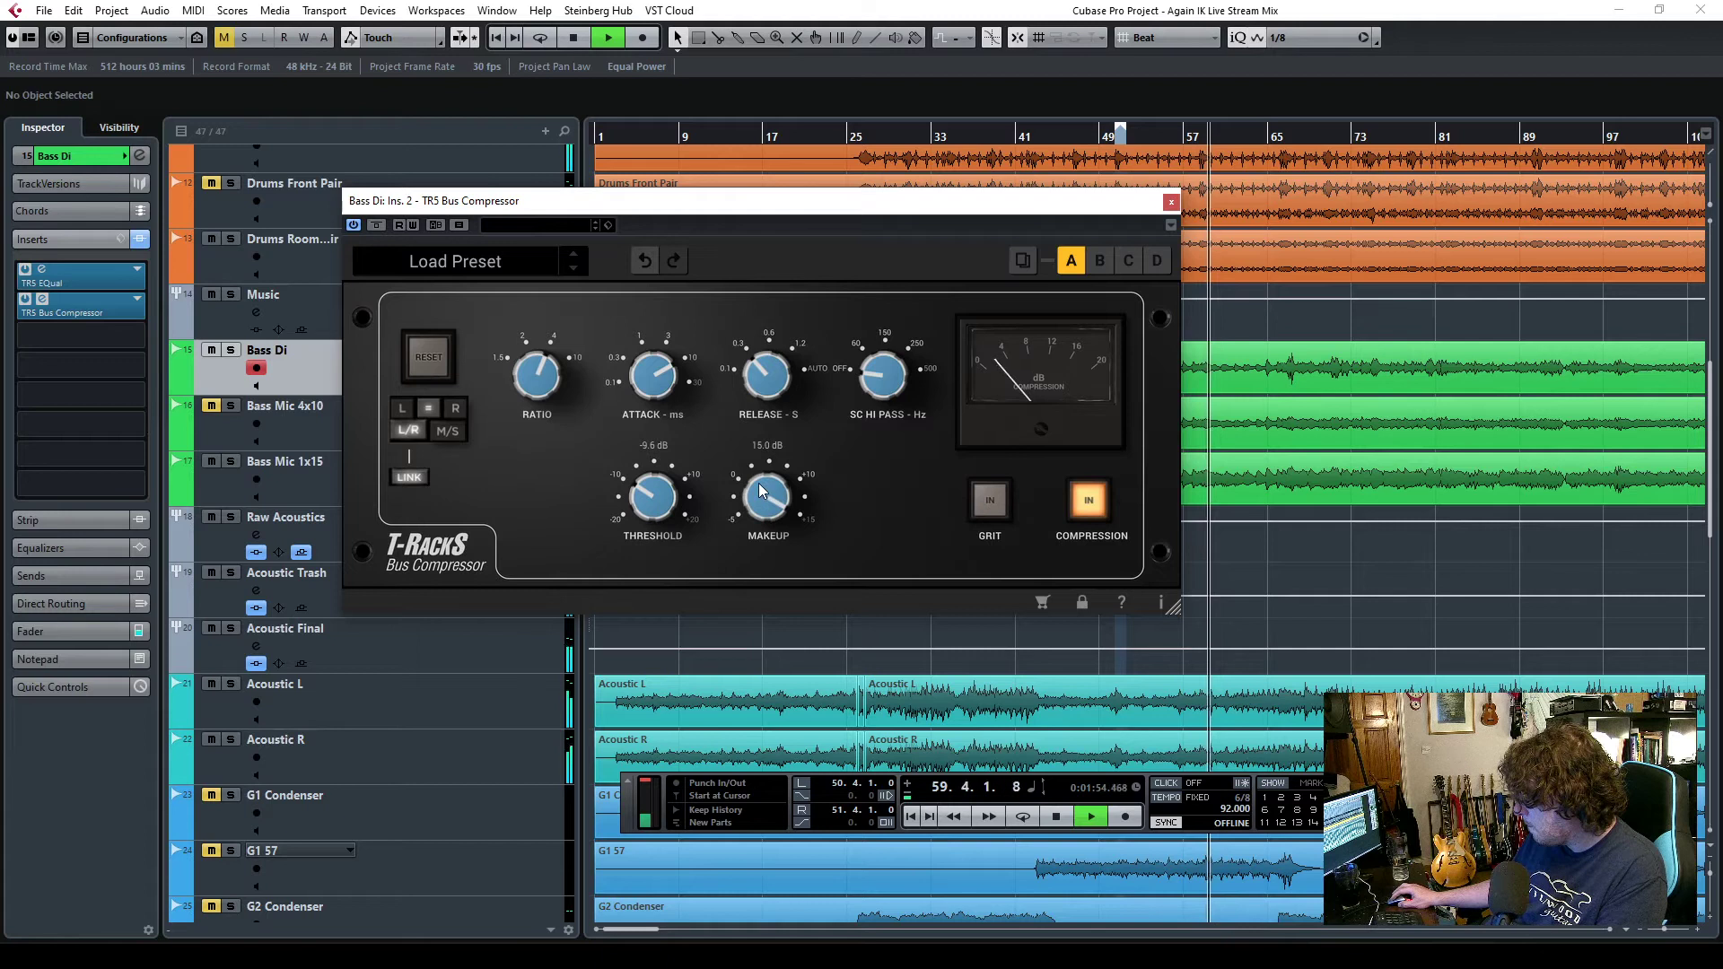
{"action": "key", "text": "Escape"}
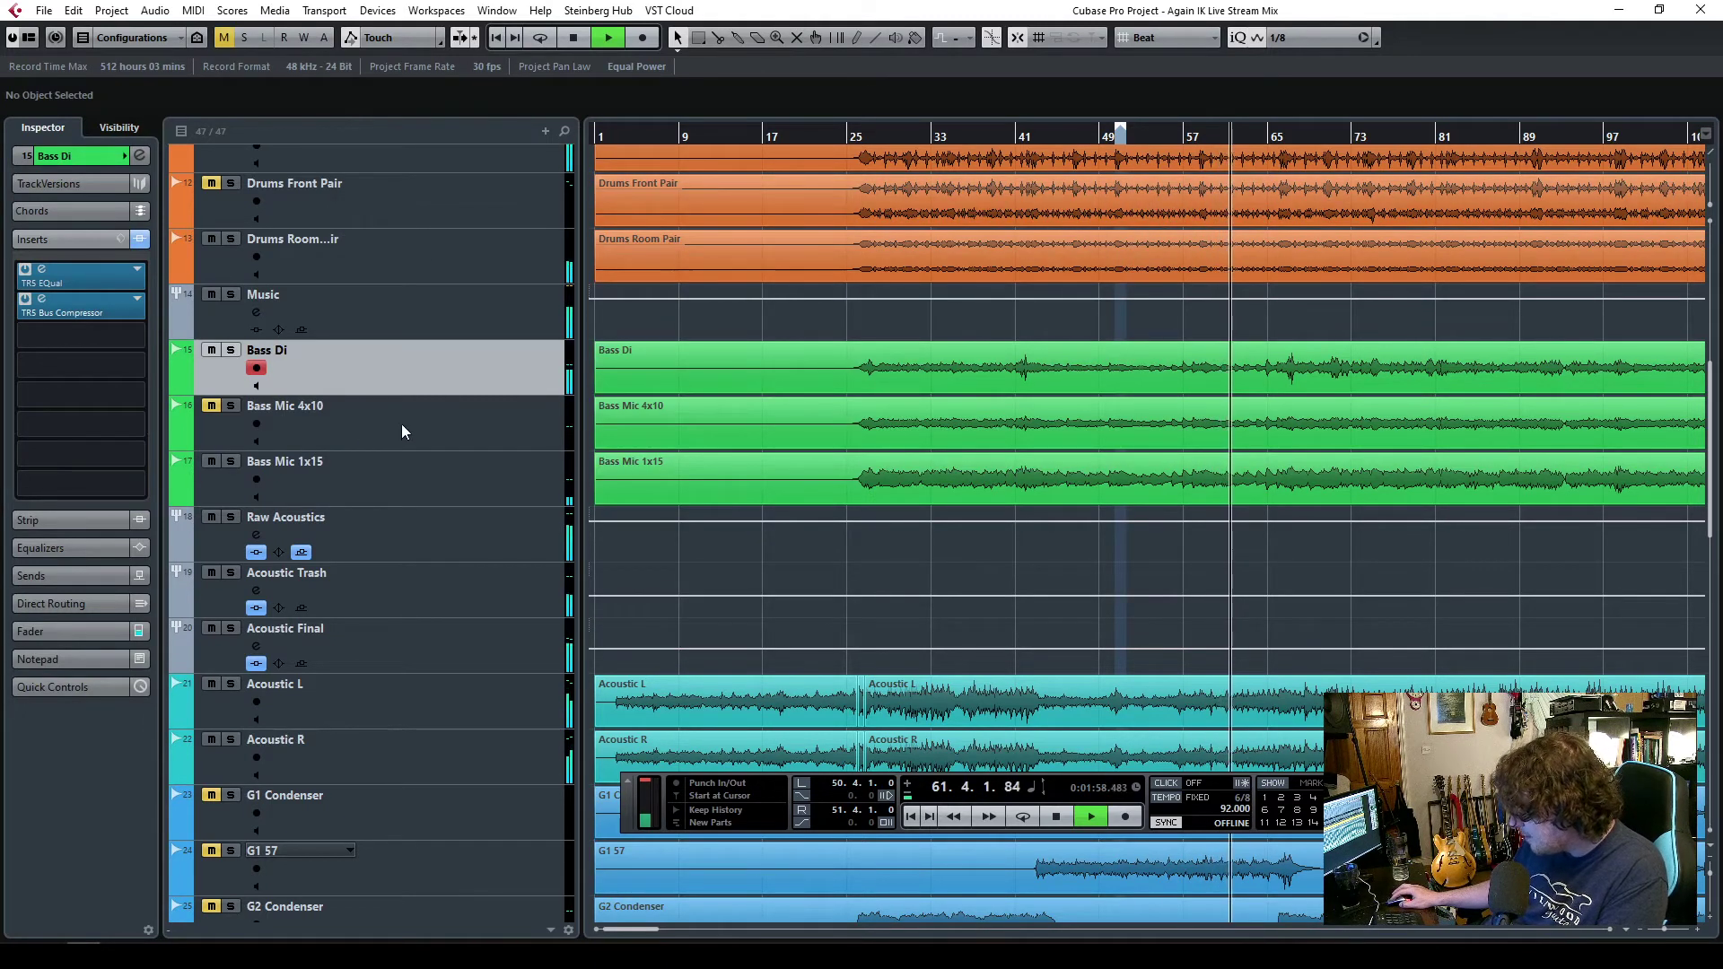
- Lower the Bass Mic 1x15 fader to -8.59 dB
{"action": "left_click", "coordinate": [402, 467]}
{"action": "left_click", "coordinate": [53, 630]}
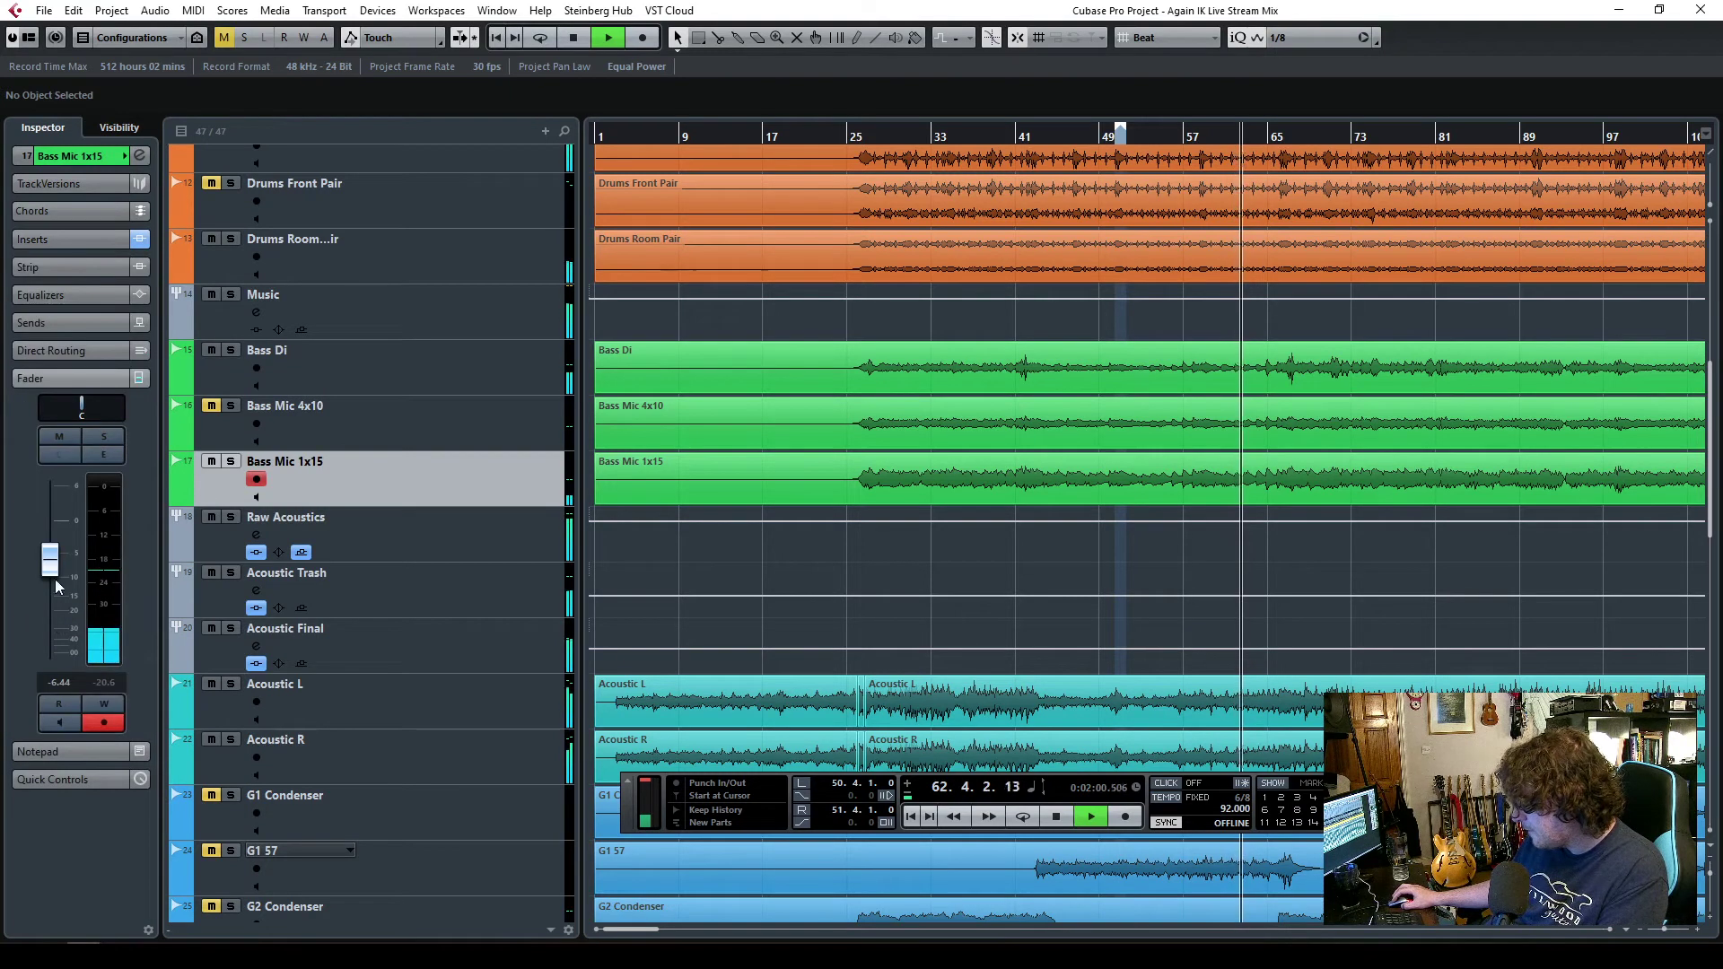
{"action": "left_click_drag", "start_coordinate": [51, 563], "coordinate": [51, 575]}
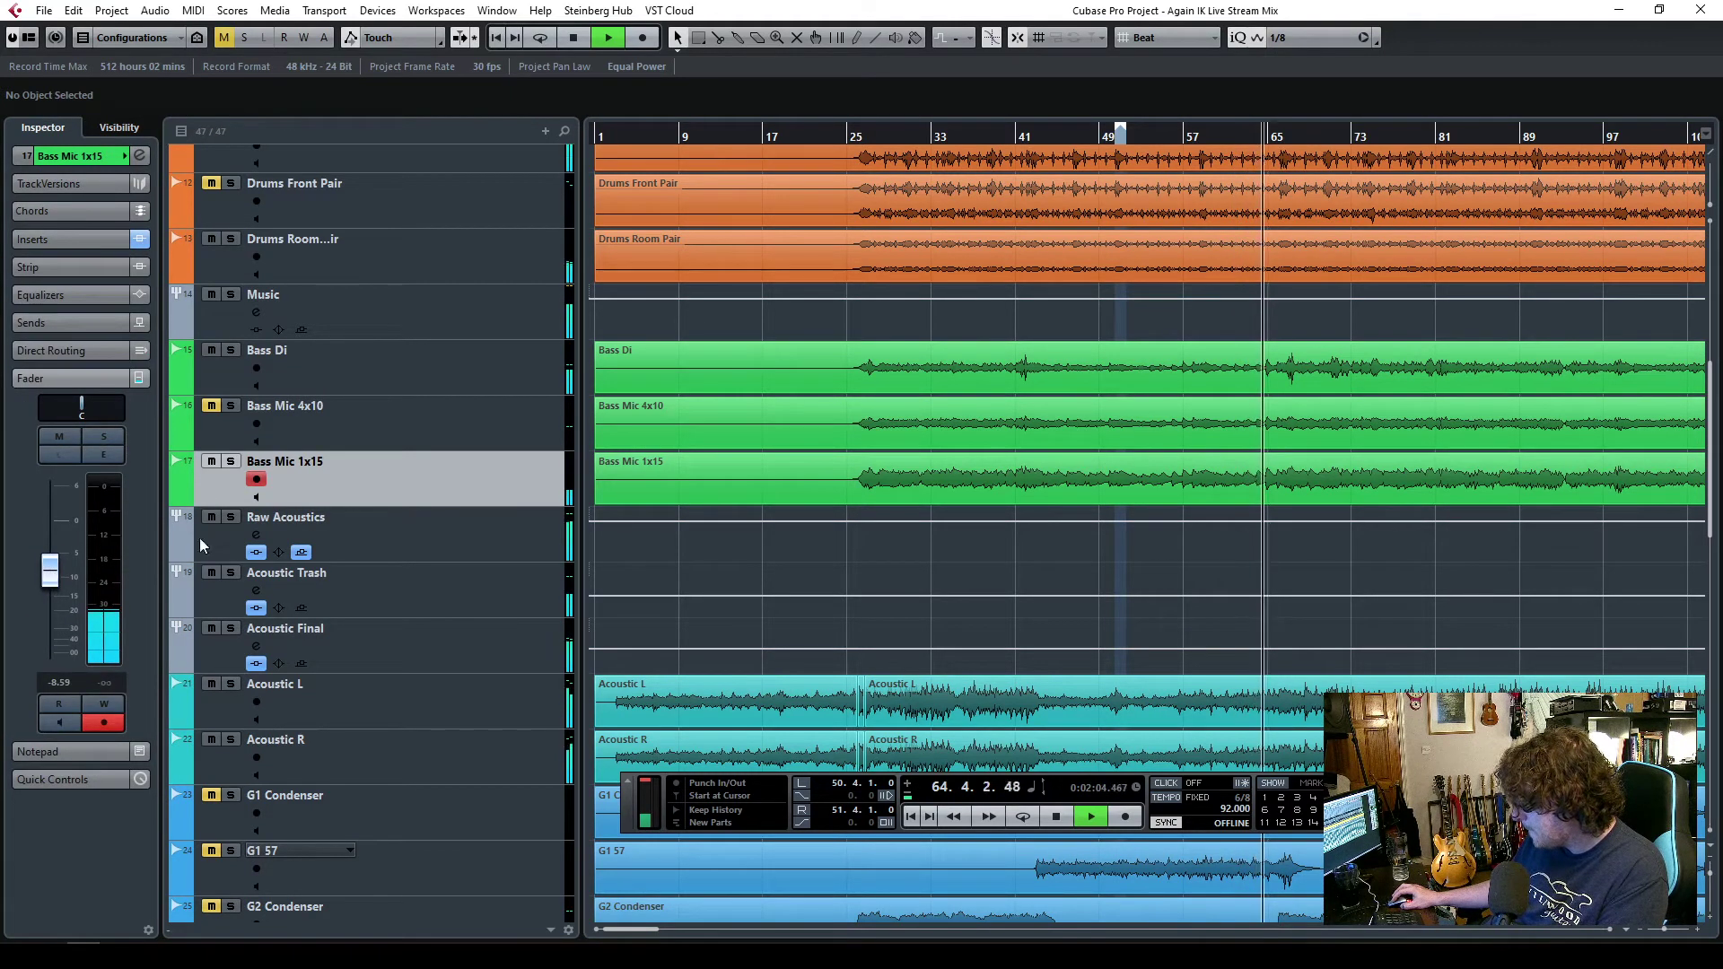
- Look through the muted electric guitar, Hammond and vocal tracks to see where each part plays in the song
{"action": "scroll", "coordinate": [675, 545], "scroll_direction": "down", "scroll_amount": 3}
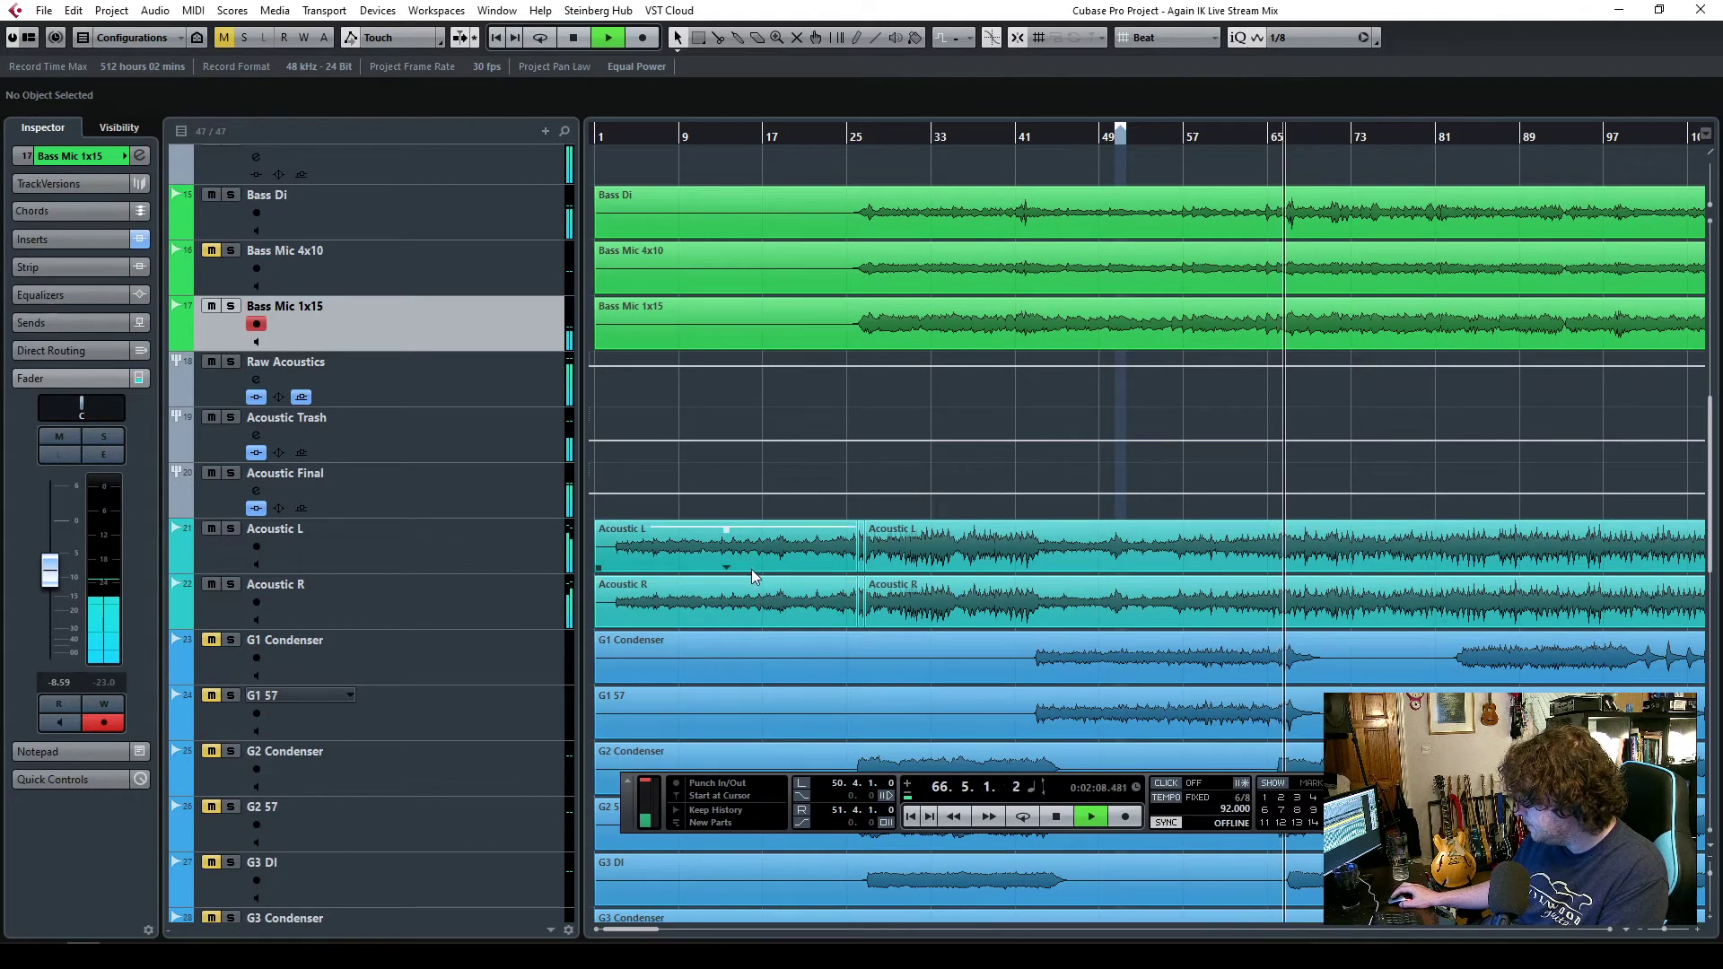
{"action": "scroll", "coordinate": [752, 627], "scroll_direction": "down", "scroll_amount": 12}
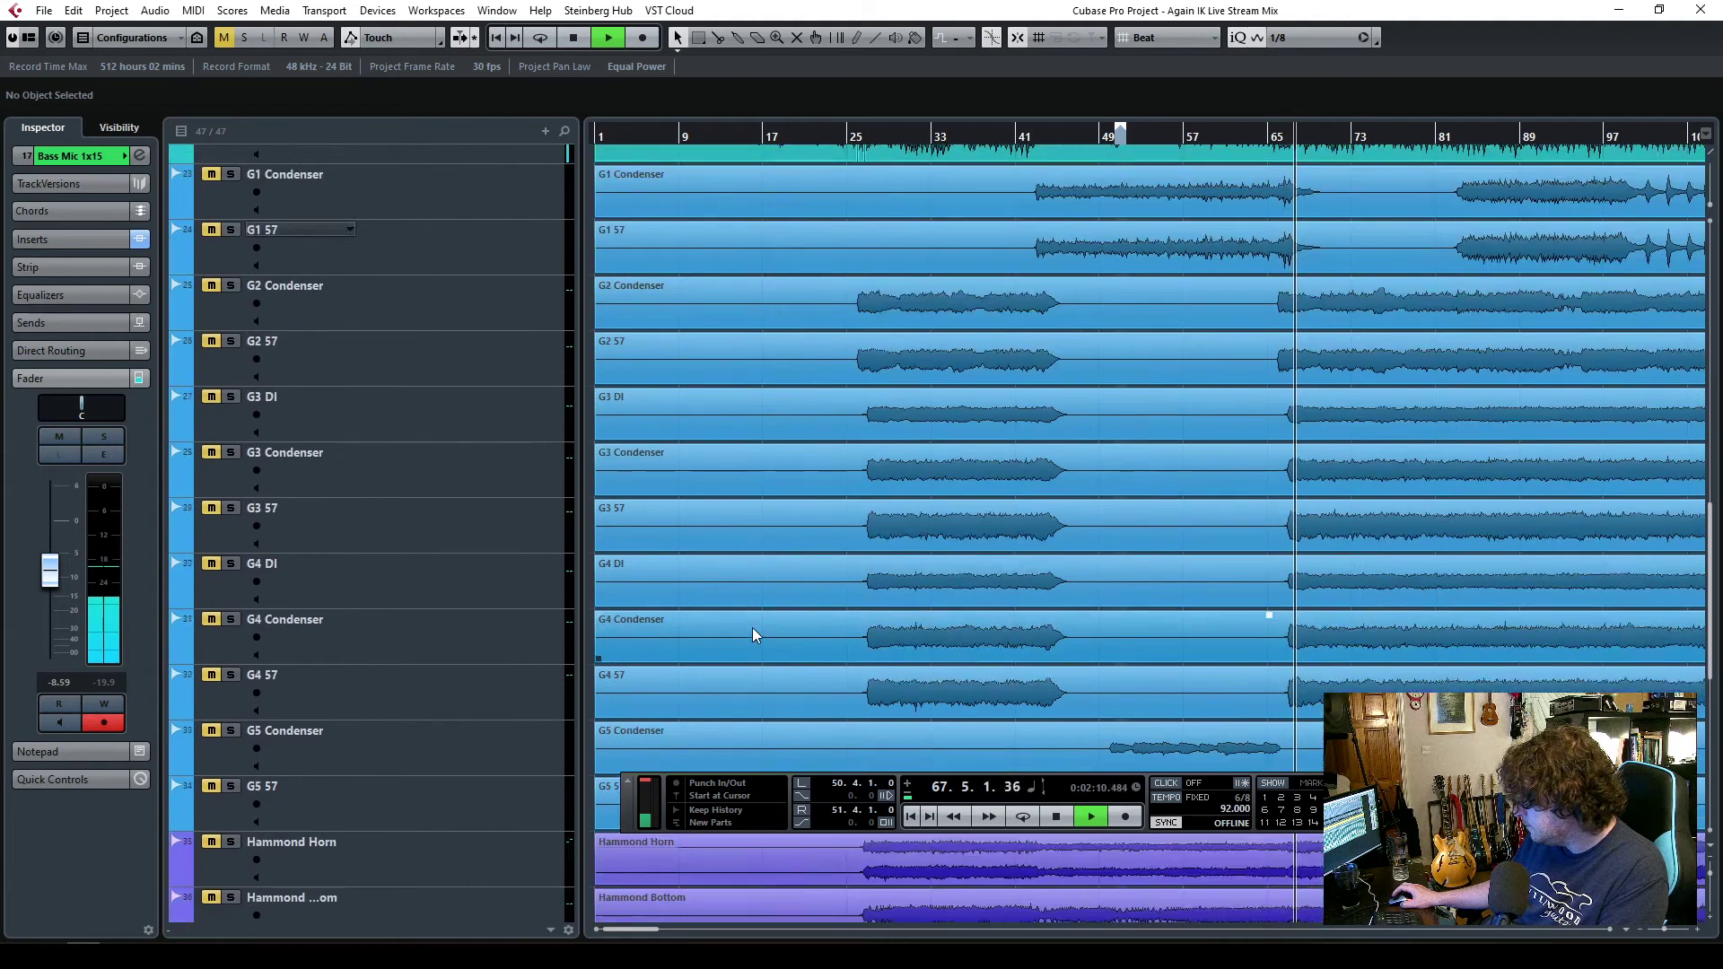
{"action": "scroll", "coordinate": [752, 627], "scroll_direction": "up", "scroll_amount": 9}
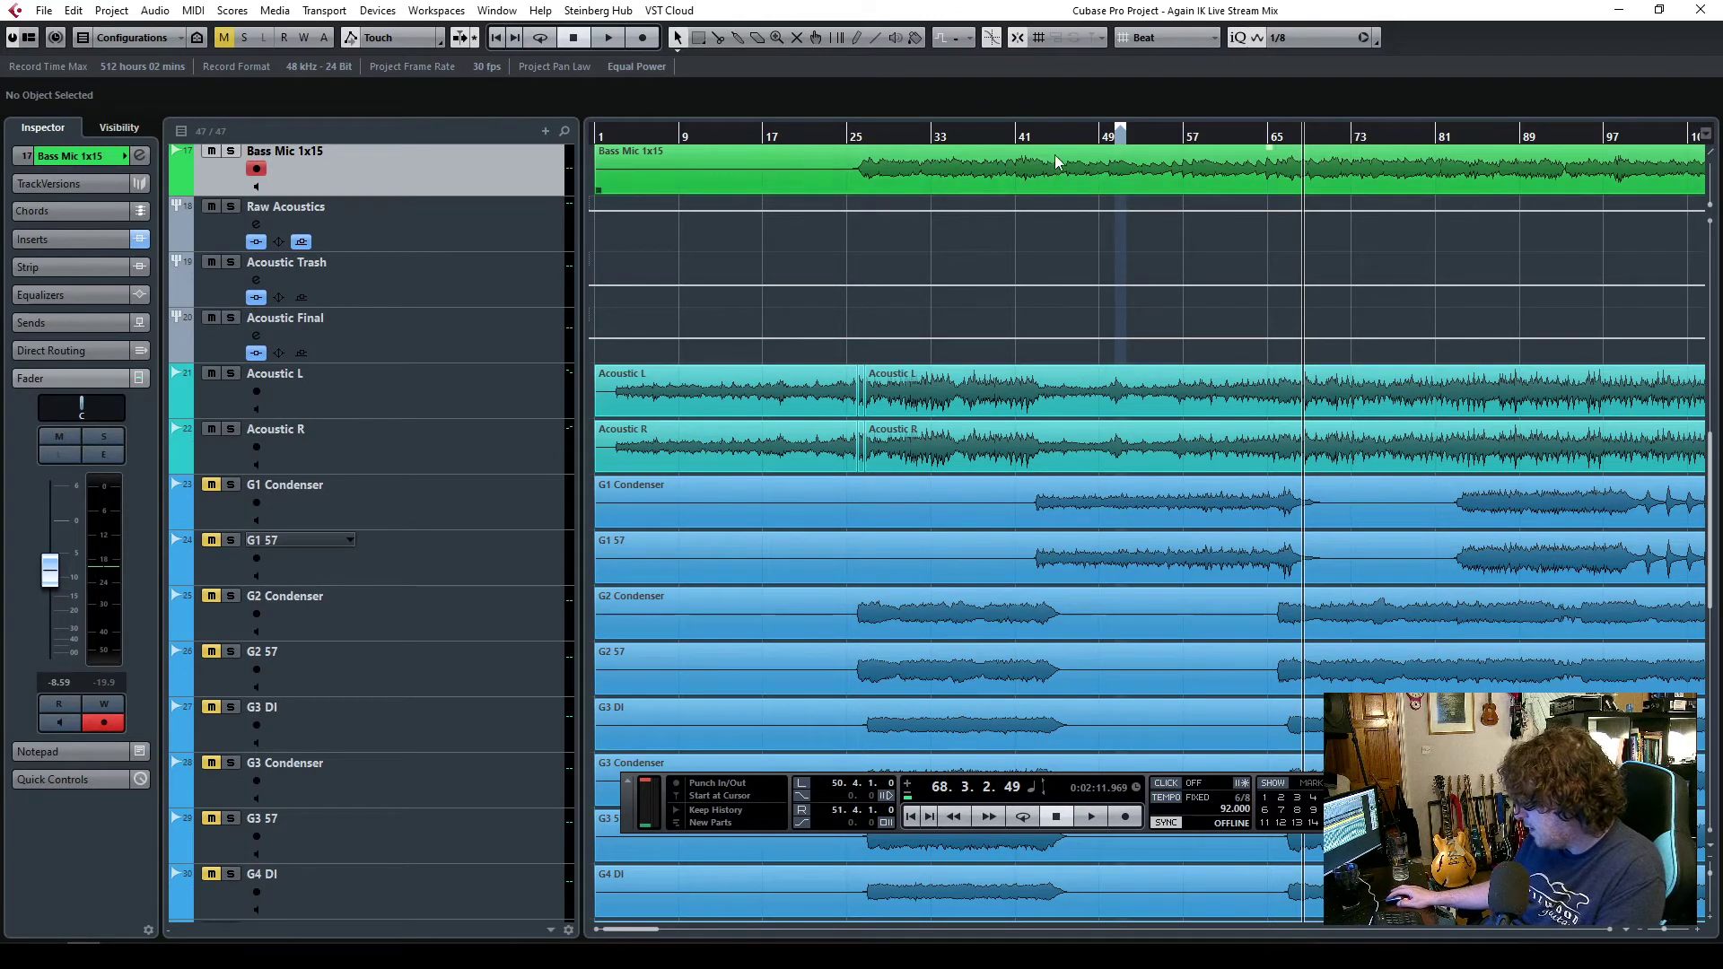
{"action": "left_click", "coordinate": [991, 142]}
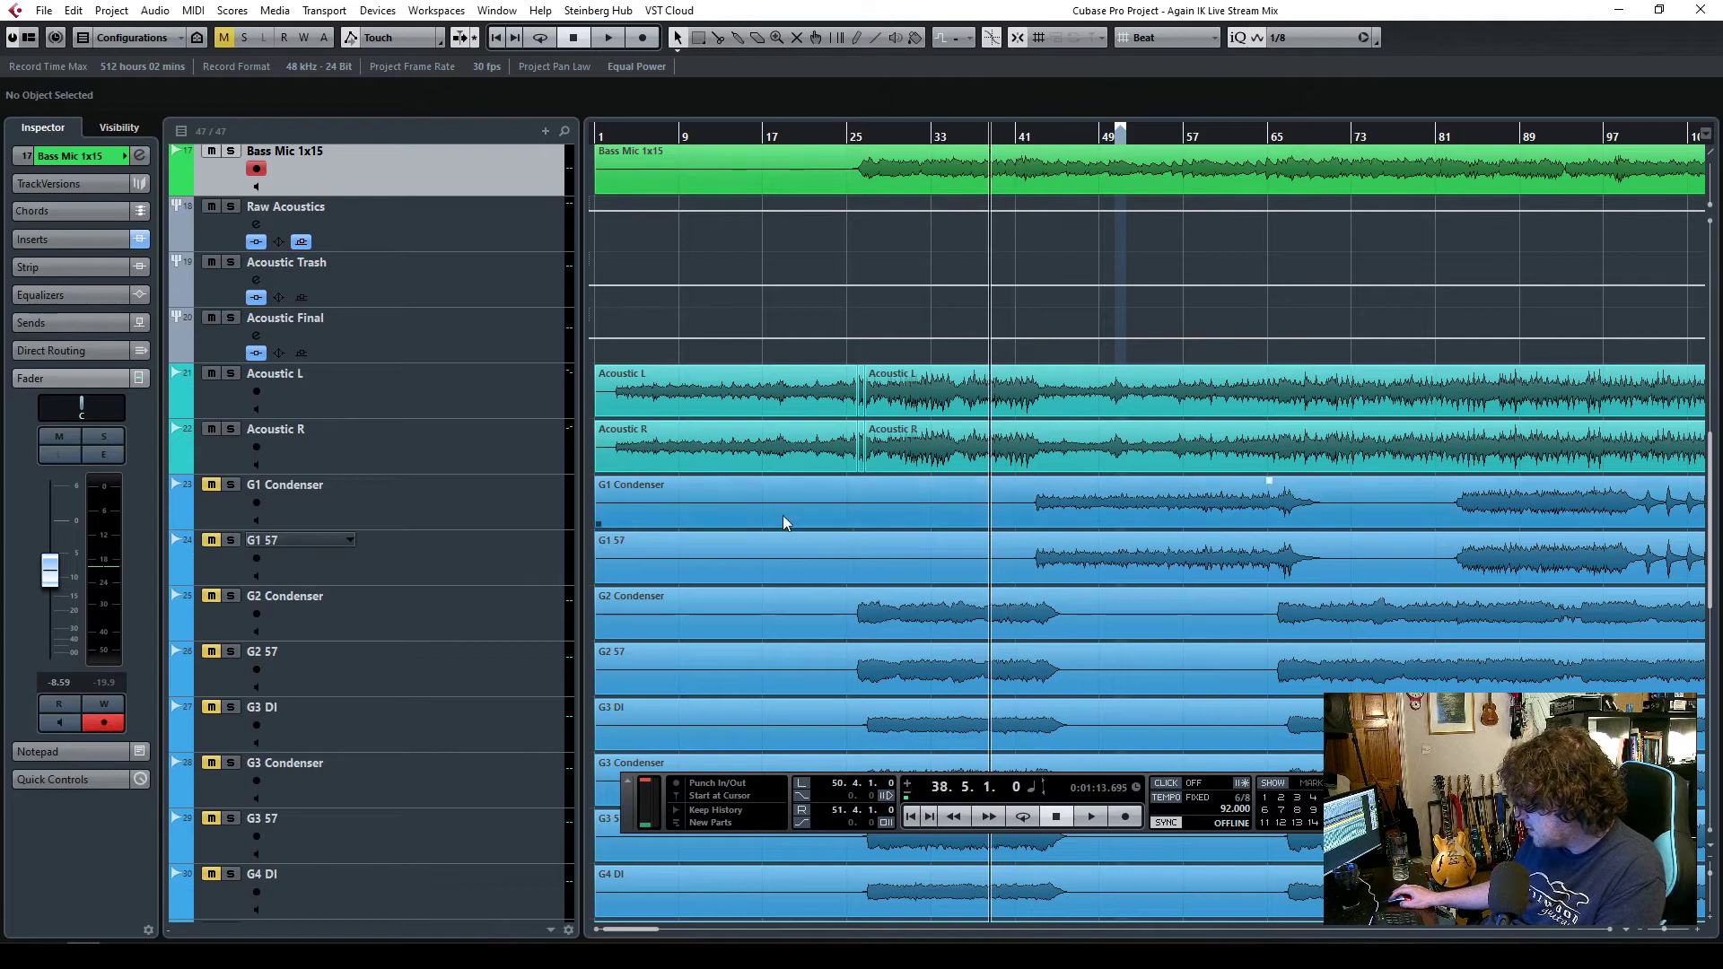
{"action": "scroll", "coordinate": [848, 576], "scroll_direction": "down", "scroll_amount": 5}
{"action": "scroll", "coordinate": [848, 576], "scroll_direction": "up", "scroll_amount": 5}
{"action": "scroll", "coordinate": [849, 576], "scroll_direction": "down", "scroll_amount": 3}
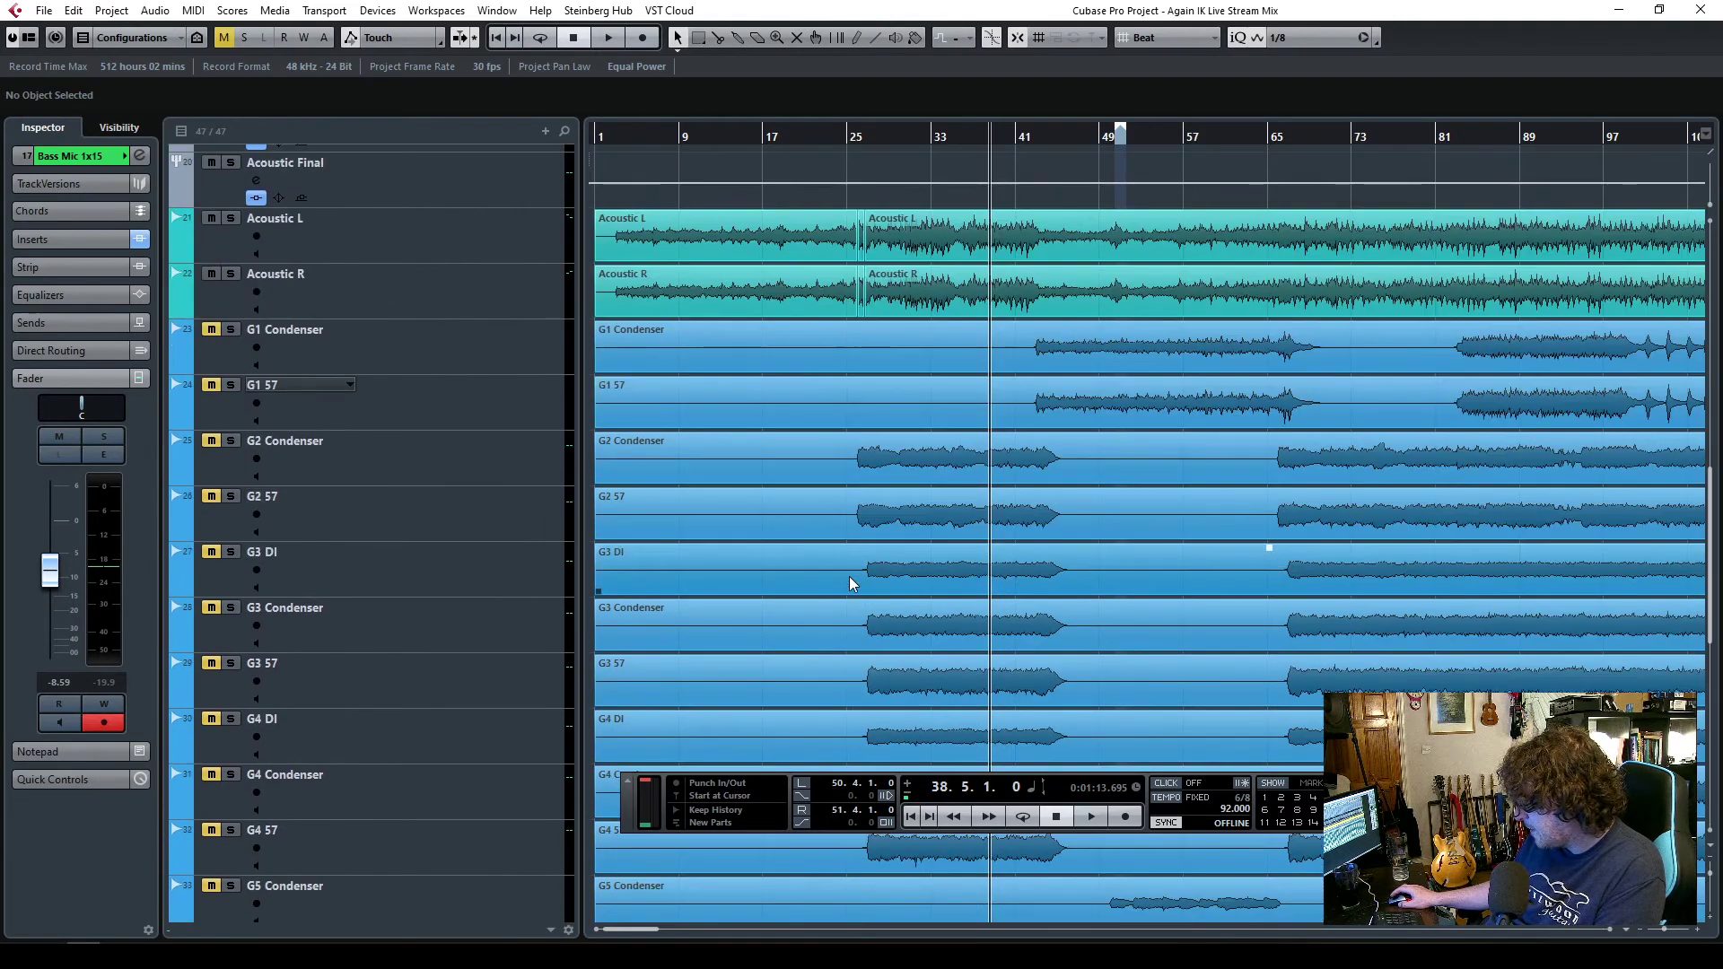
{"action": "scroll", "coordinate": [849, 576], "scroll_direction": "down", "scroll_amount": 5}
{"action": "scroll", "coordinate": [848, 576], "scroll_direction": "up", "scroll_amount": 3}
{"action": "scroll", "coordinate": [841, 584], "scroll_direction": "down", "scroll_amount": 3}
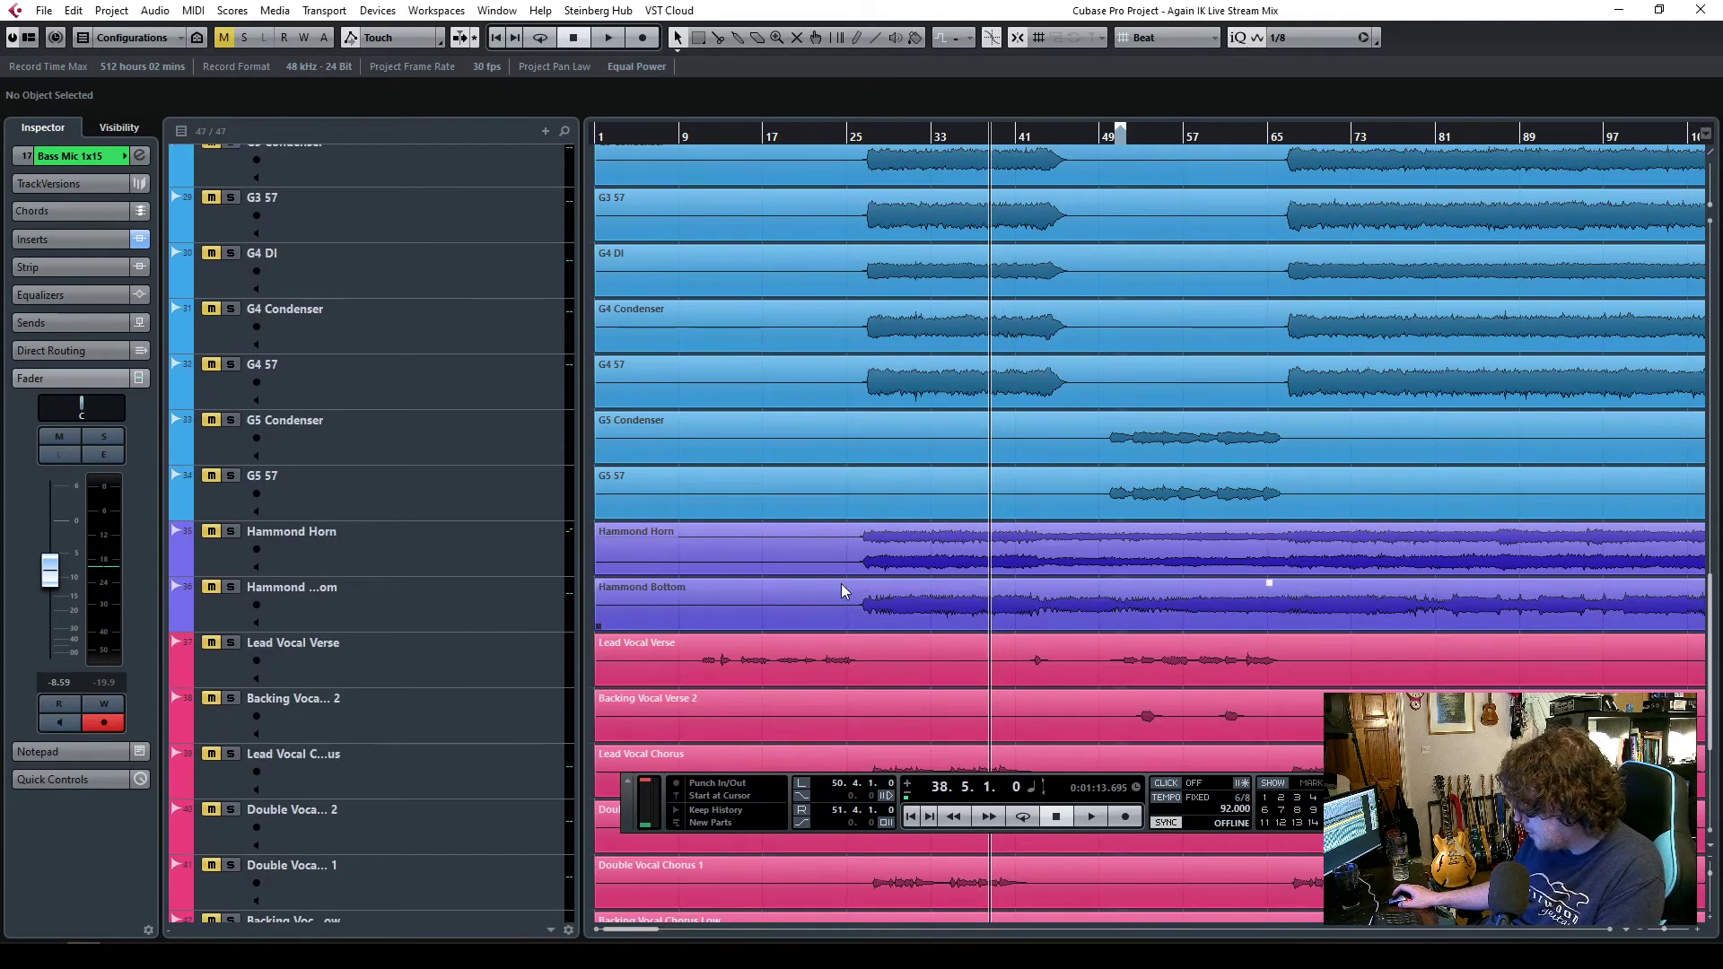
{"action": "scroll", "coordinate": [842, 583], "scroll_direction": "up", "scroll_amount": 5}
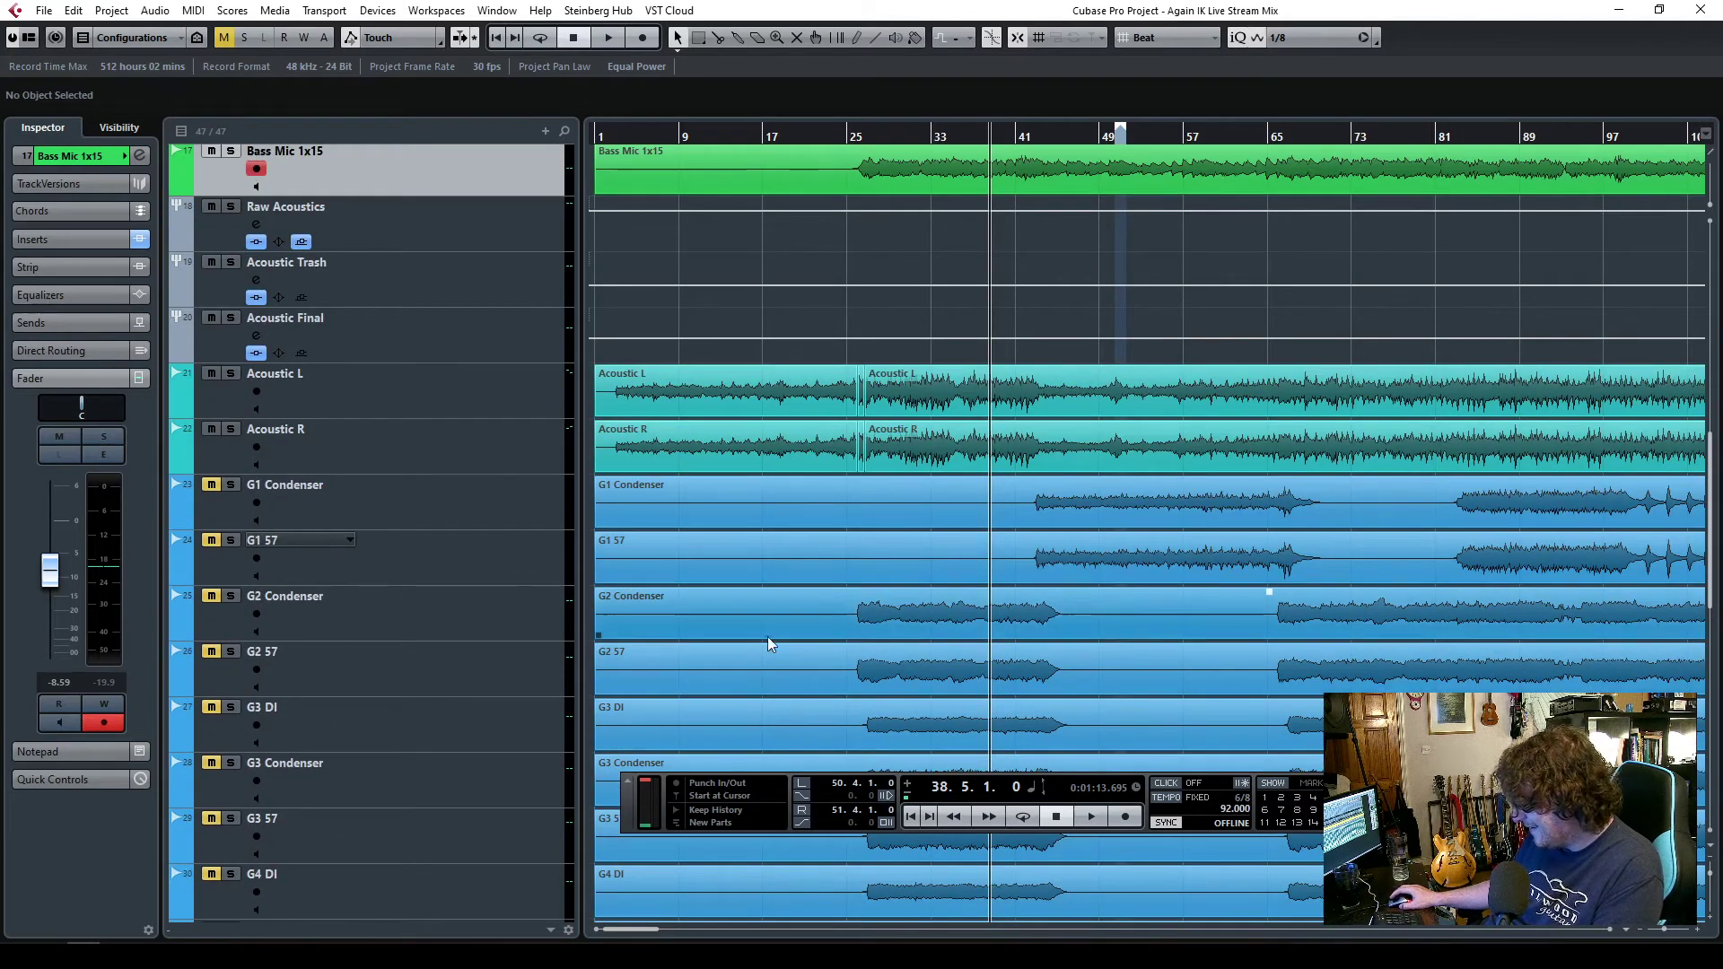
{"action": "scroll", "coordinate": [820, 642], "scroll_direction": "down", "scroll_amount": 8}
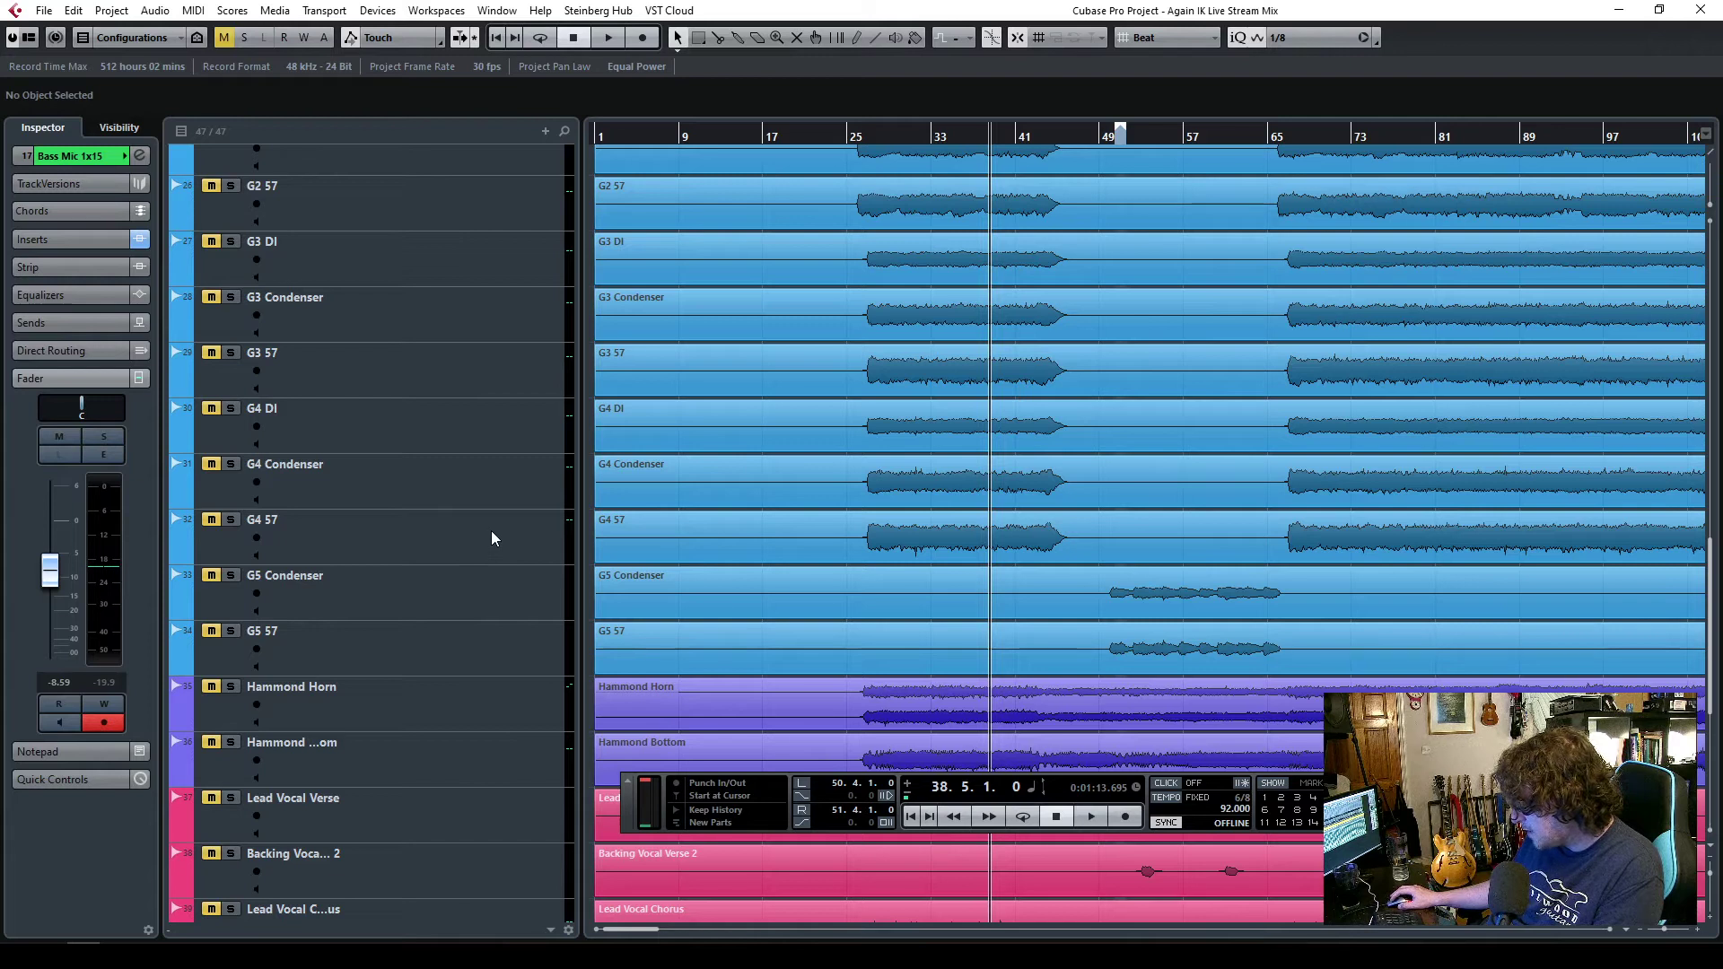
{"action": "left_click", "coordinate": [494, 499]}
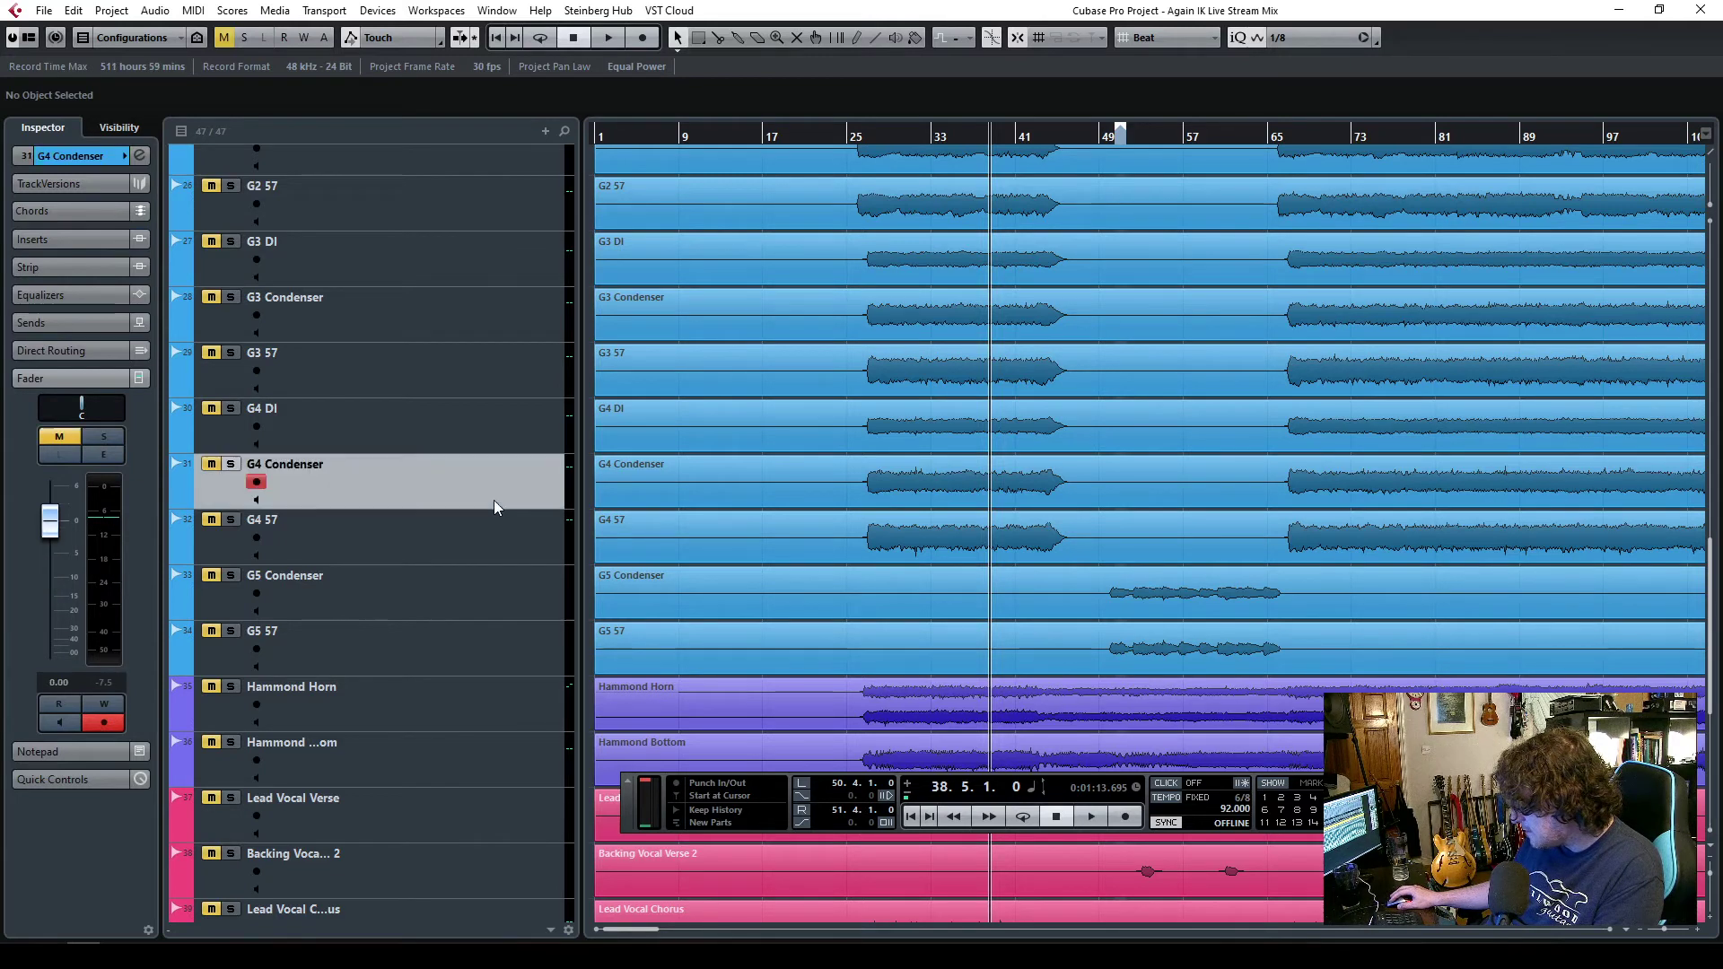
{"action": "scroll", "coordinate": [503, 541], "scroll_direction": "up", "scroll_amount": 6}
{"action": "scroll", "coordinate": [502, 541], "scroll_direction": "down", "scroll_amount": 3}
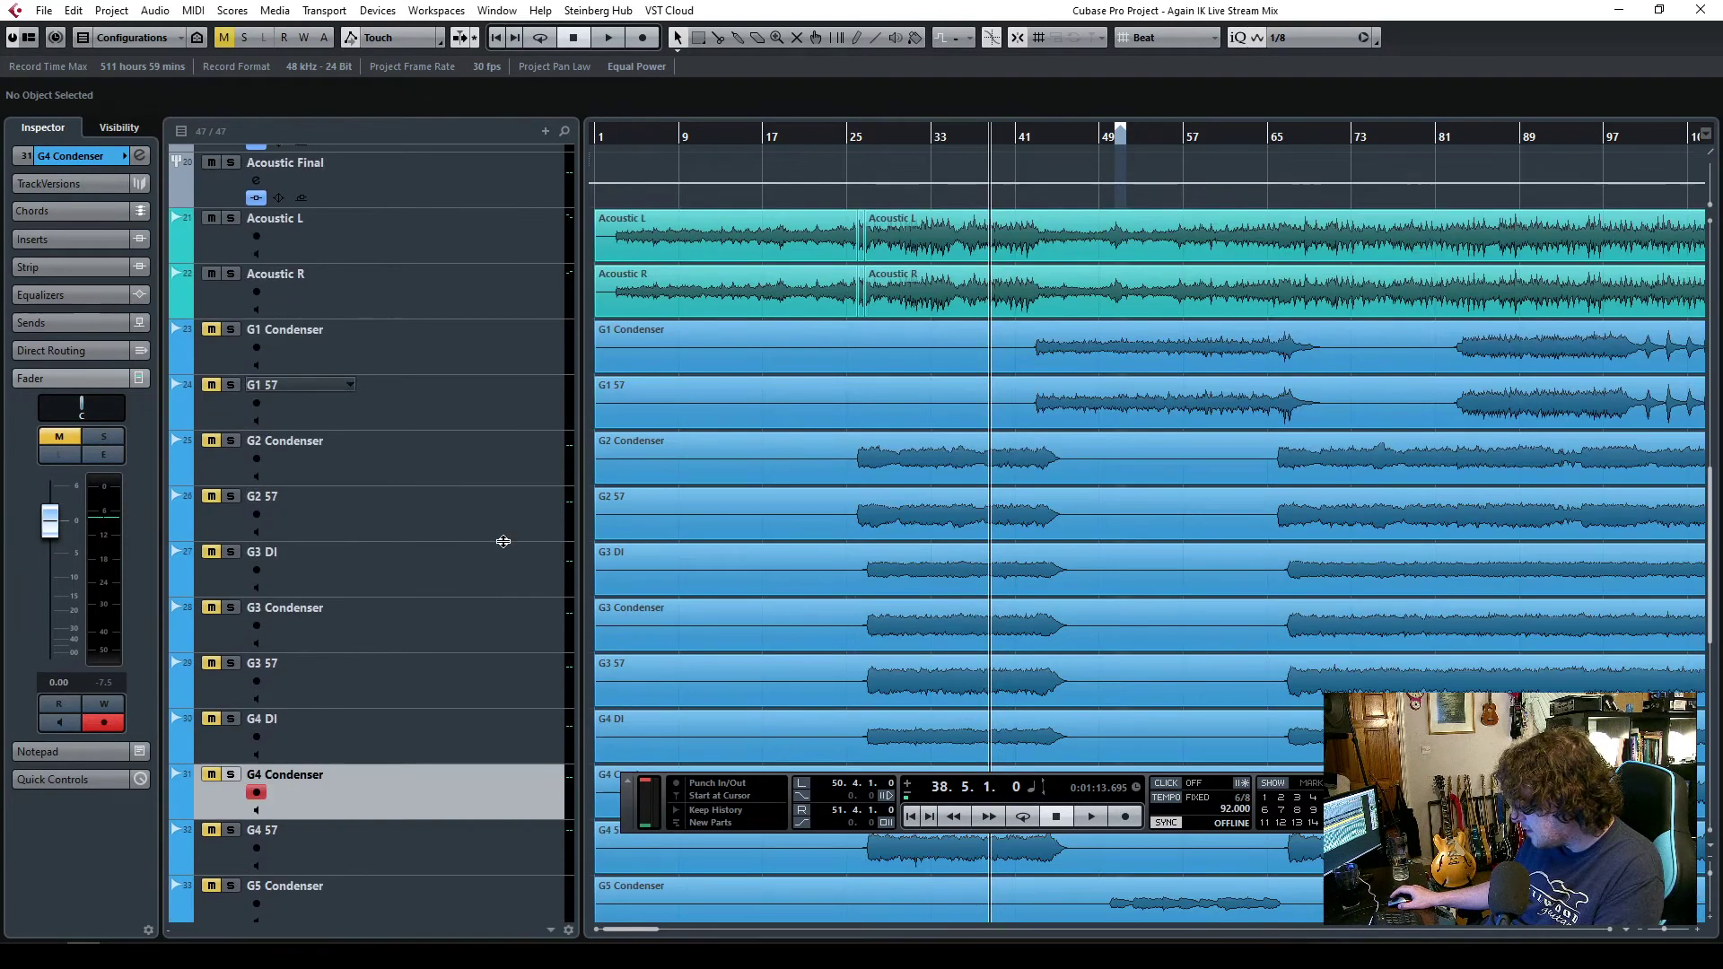
{"action": "scroll", "coordinate": [503, 541], "scroll_direction": "up", "scroll_amount": 2}
{"action": "scroll", "coordinate": [487, 511], "scroll_direction": "down", "scroll_amount": 3}
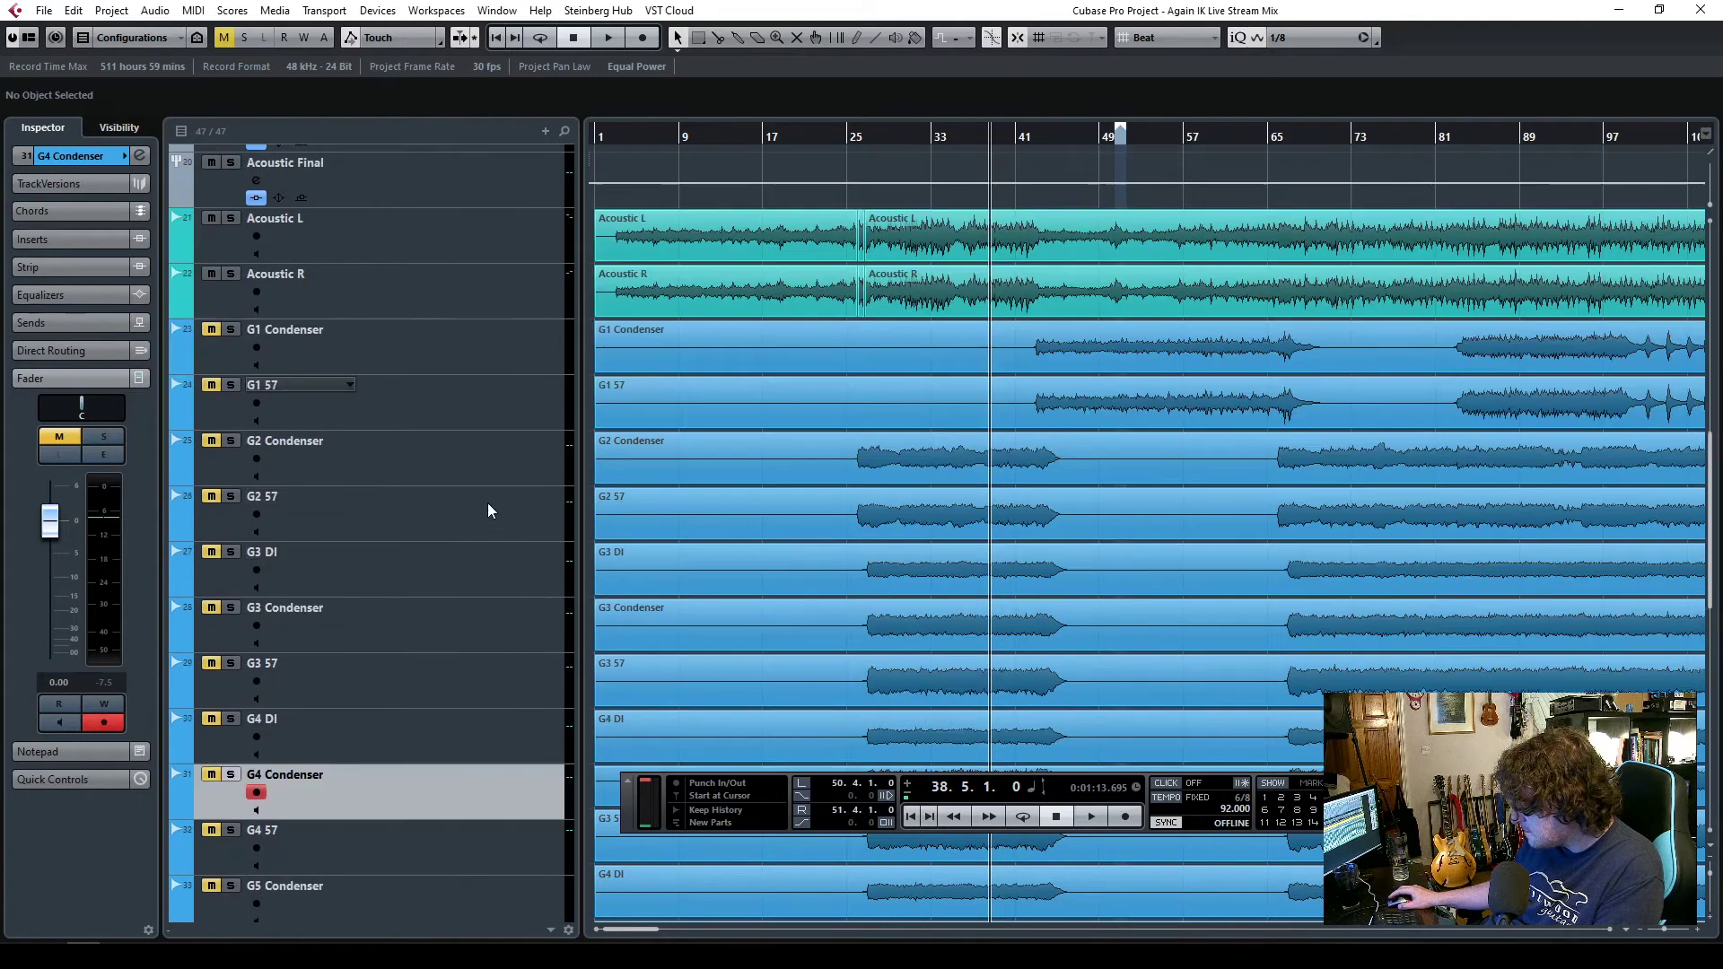
- Solo G2 Condenser and G2 57 and play them together briefly from about bar 26
{"action": "left_click", "coordinate": [231, 441]}
{"action": "left_click", "coordinate": [232, 498]}
{"action": "left_click", "coordinate": [430, 515]}
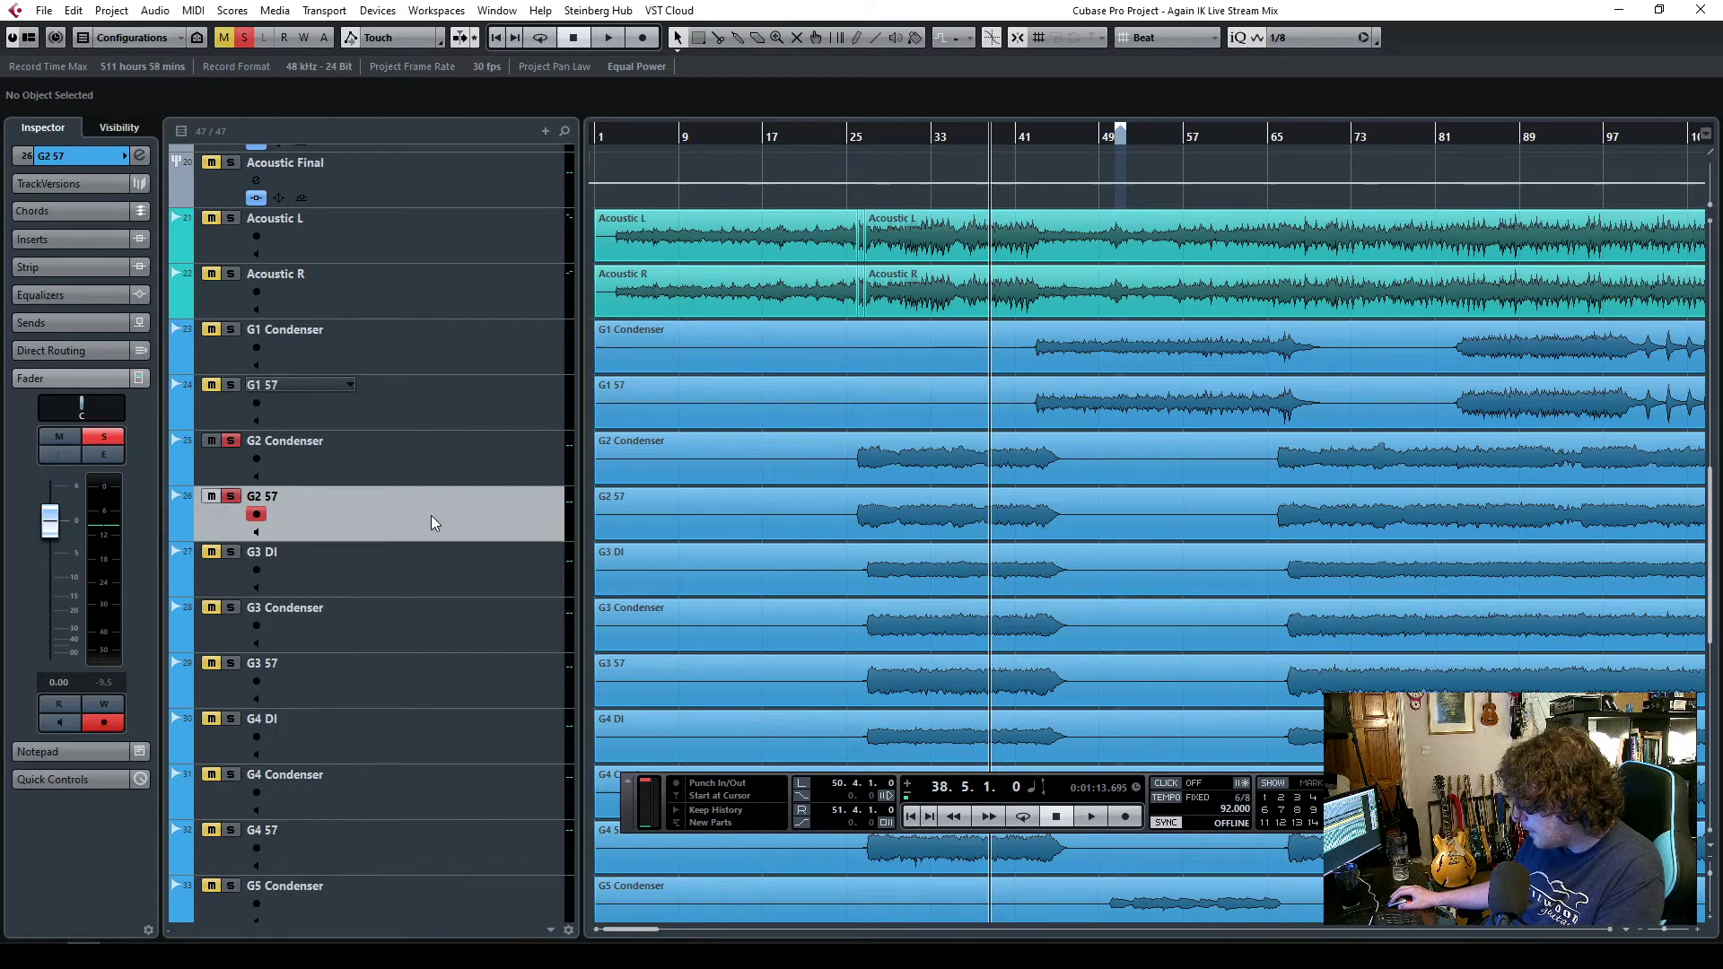
{"action": "left_click", "coordinate": [861, 146]}
{"action": "key", "text": "space"}
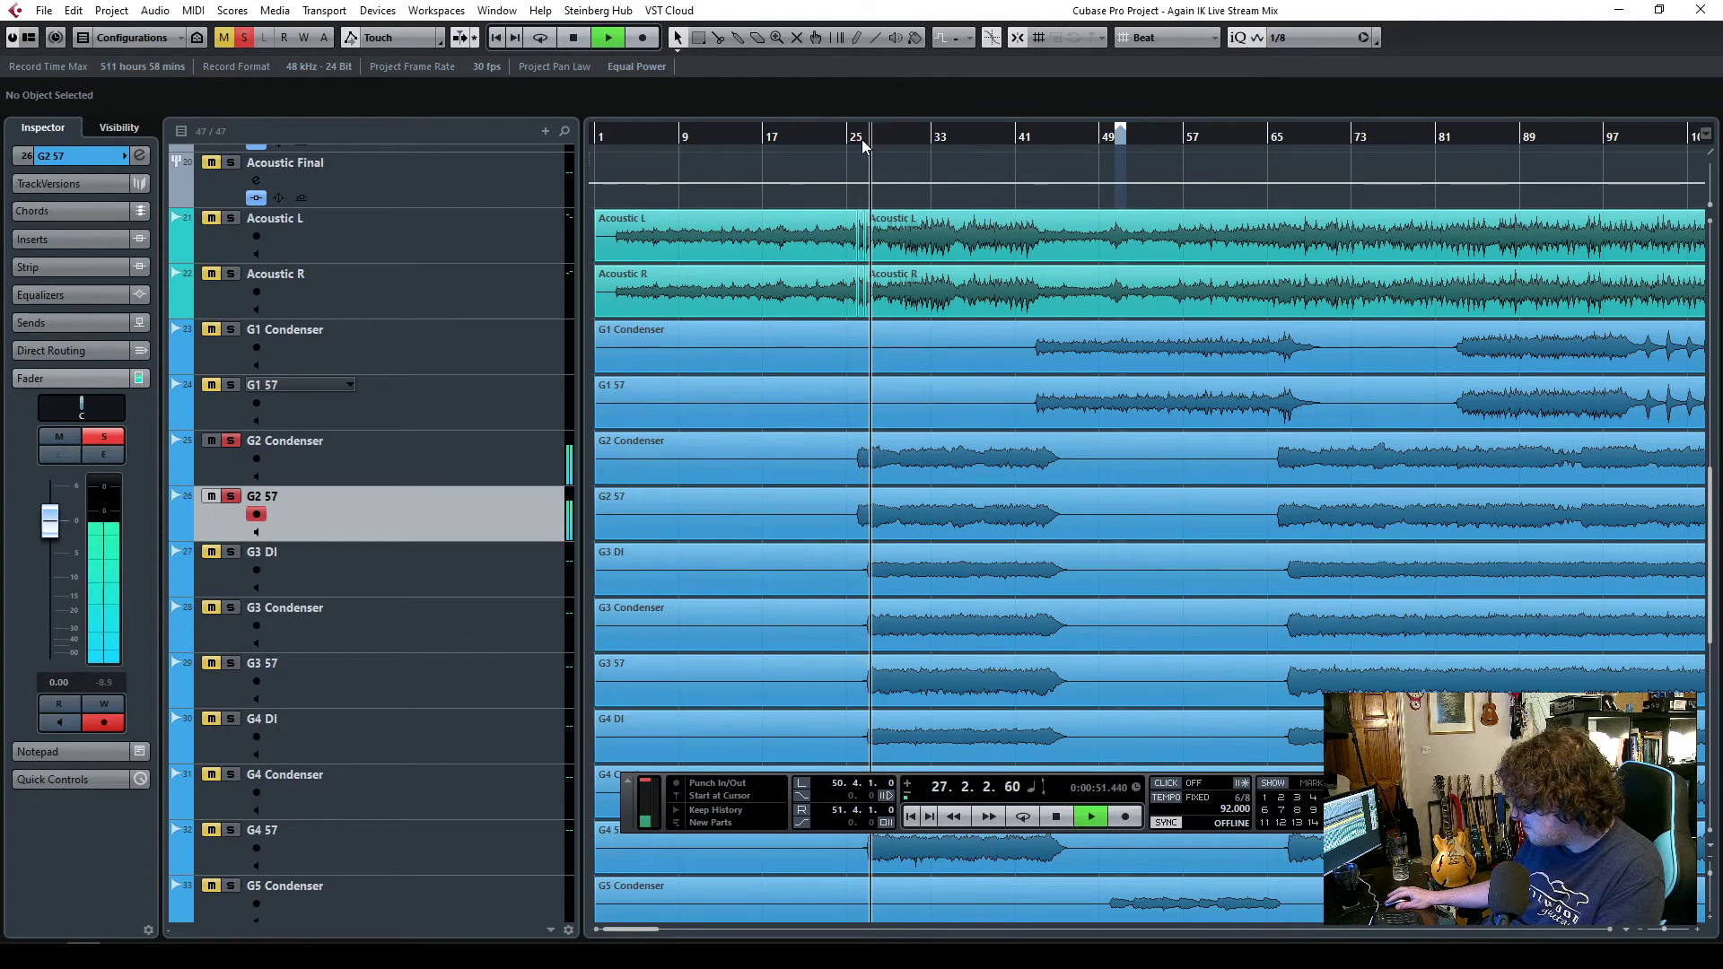
{"action": "key", "text": "space"}
- Invert the G2 Condenser channel's phase to 180° in the MixConsole and return to the project window
{"action": "key", "text": "F3"}
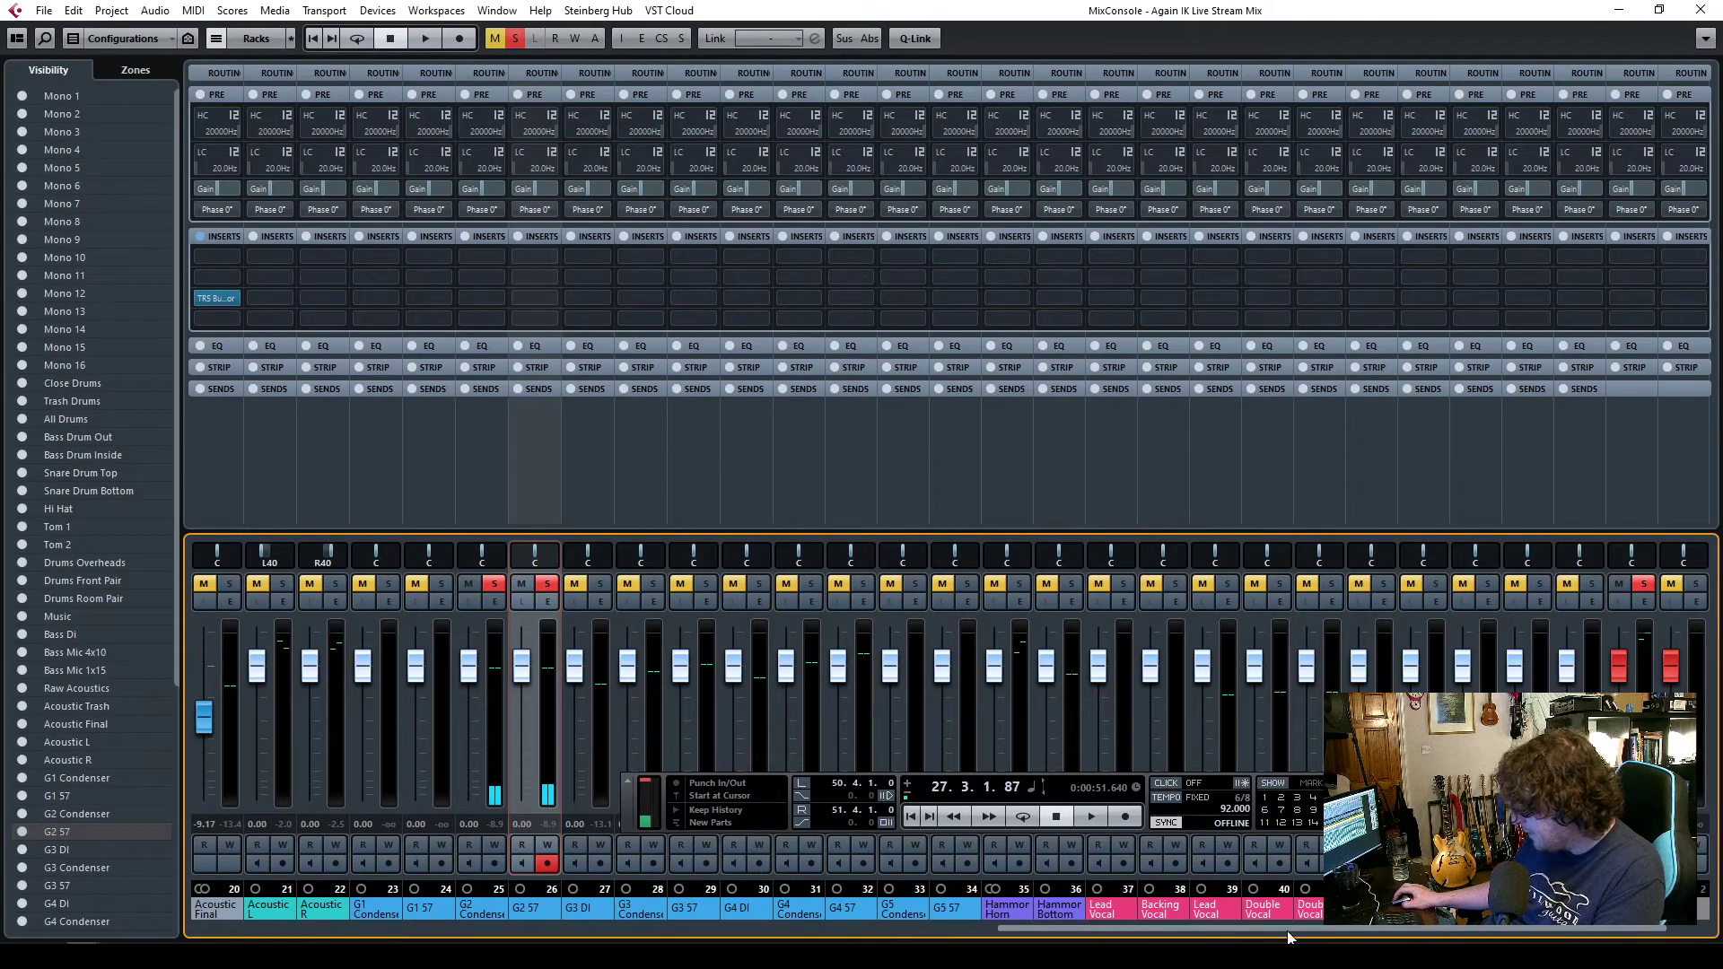
{"action": "left_click_drag", "start_coordinate": [1279, 927], "coordinate": [660, 908]}
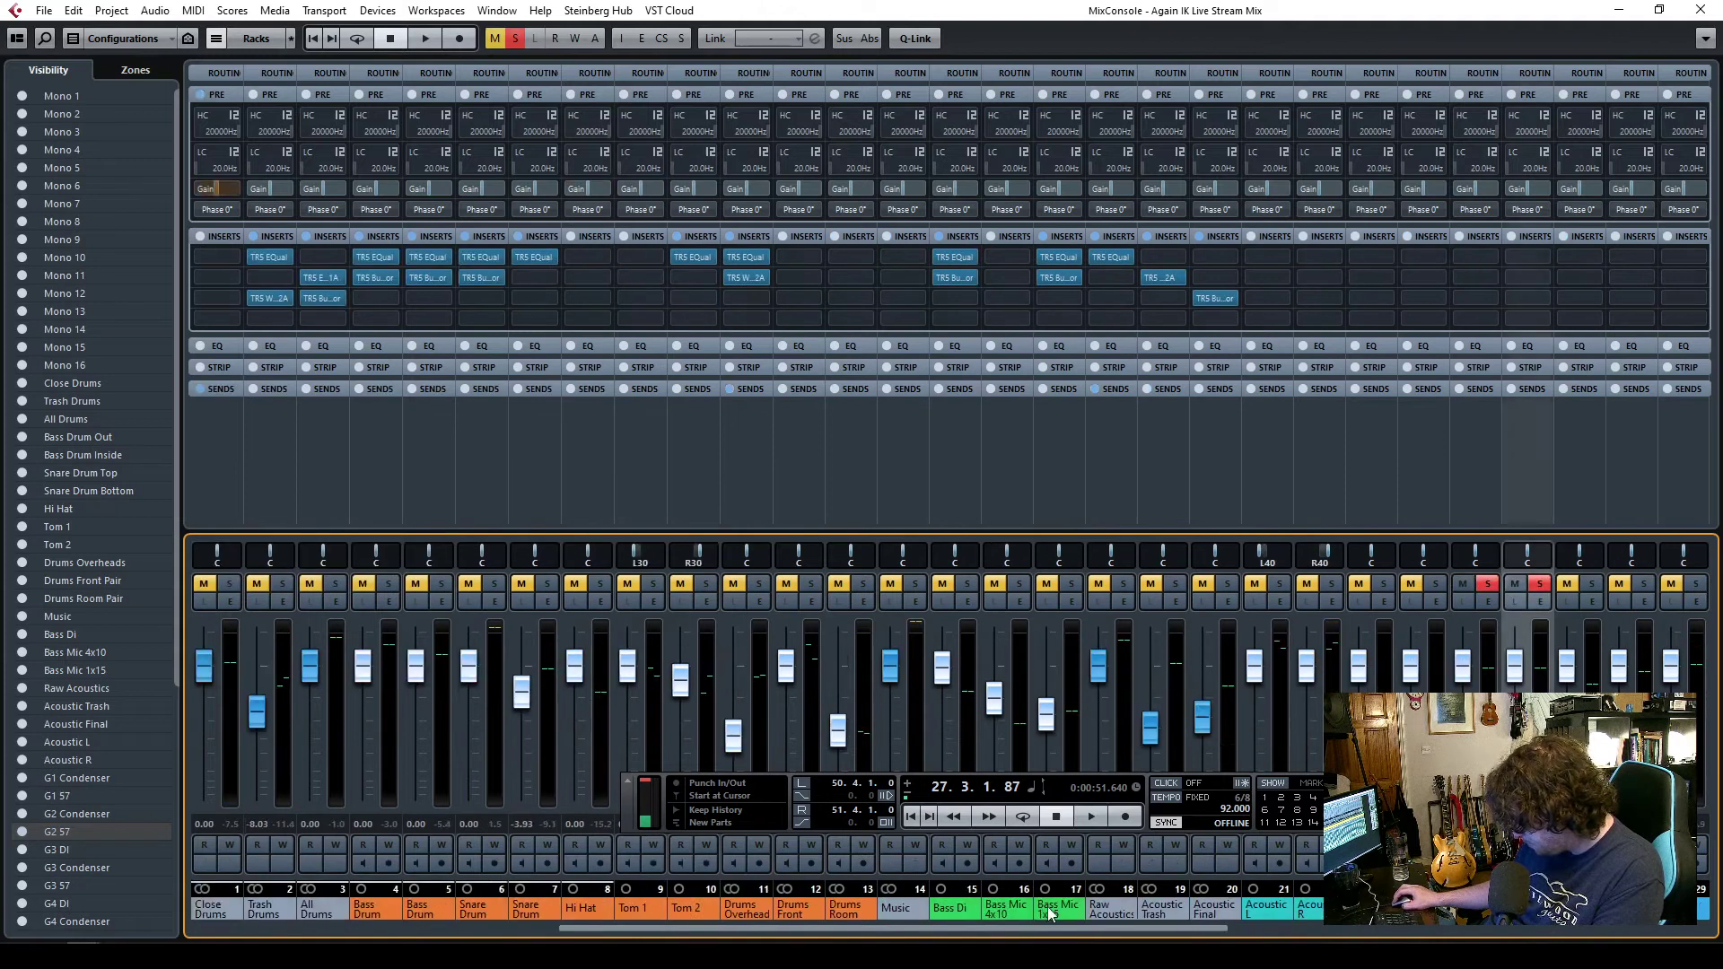
{"action": "scroll", "coordinate": [1036, 906], "scroll_direction": "right", "scroll_amount": 10}
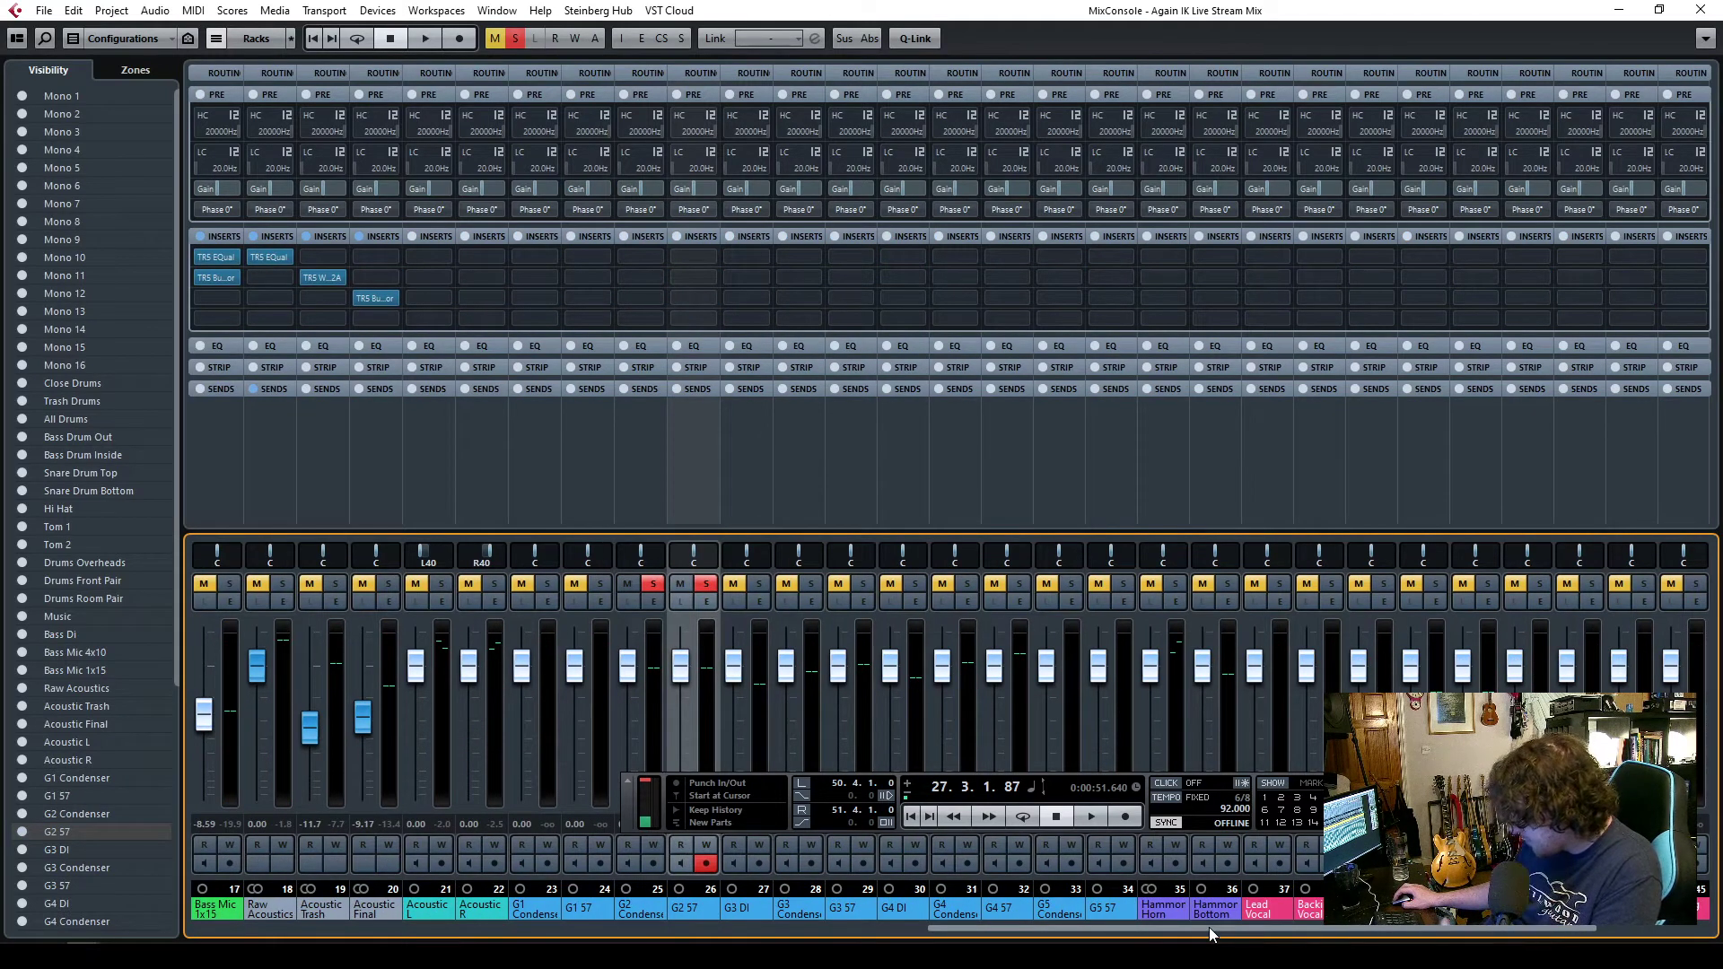
{"action": "left_click", "coordinate": [640, 911]}
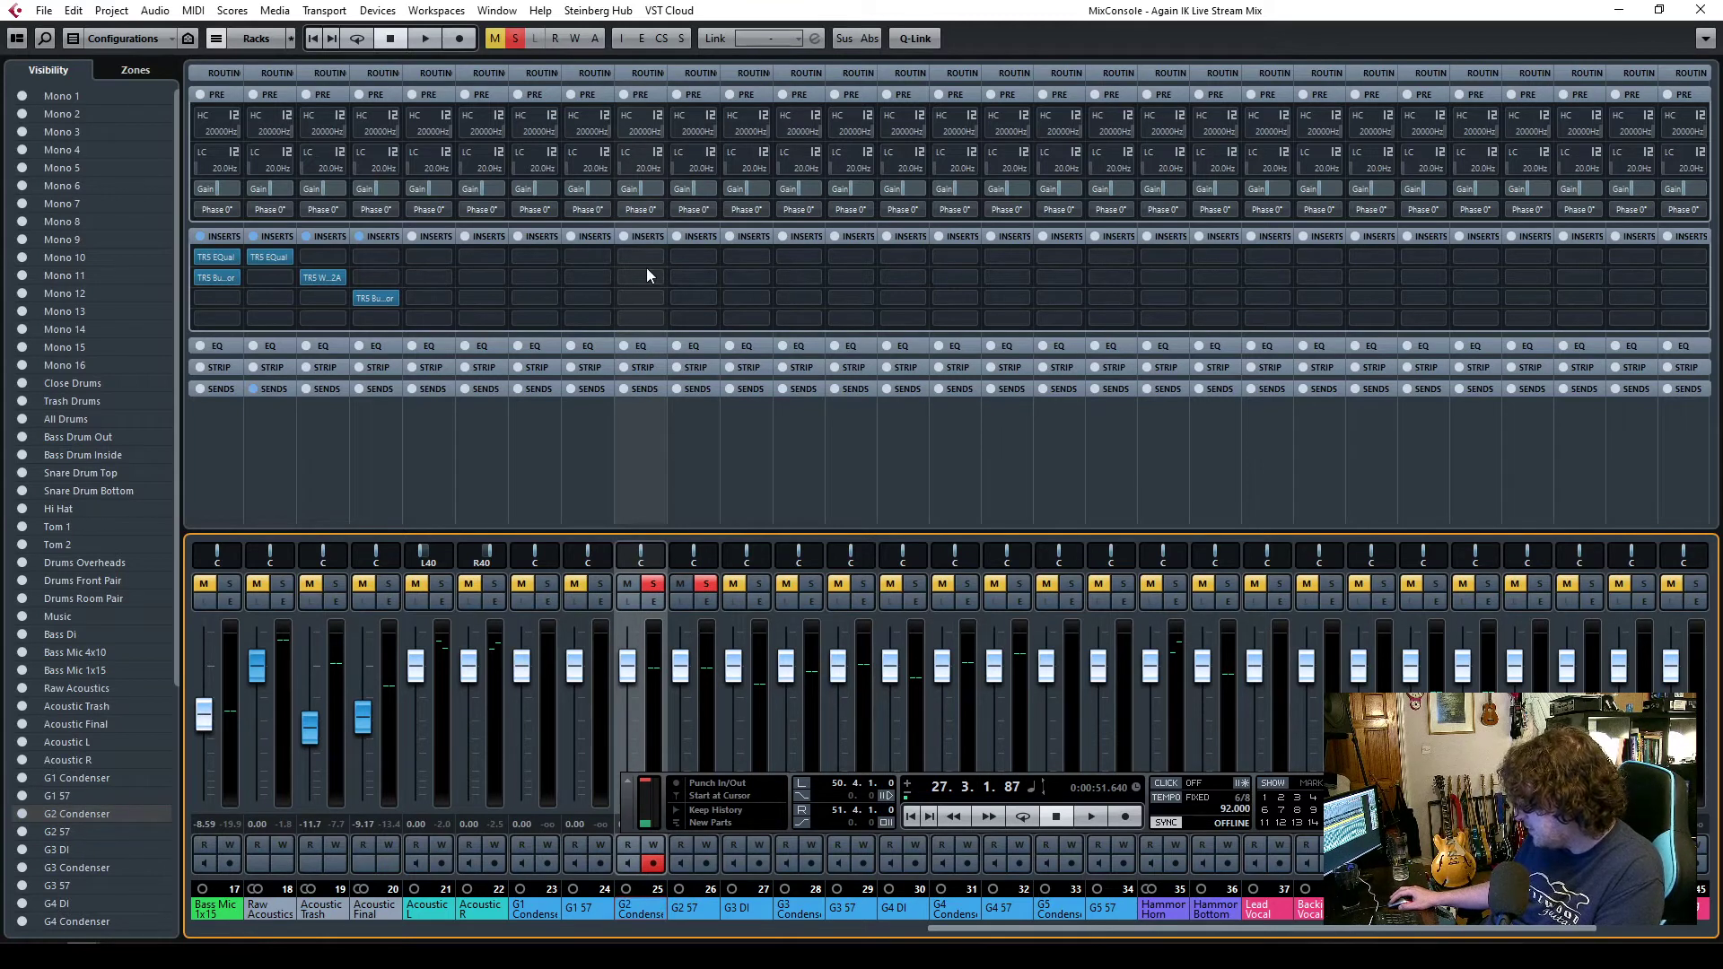
{"action": "left_click", "coordinate": [640, 210]}
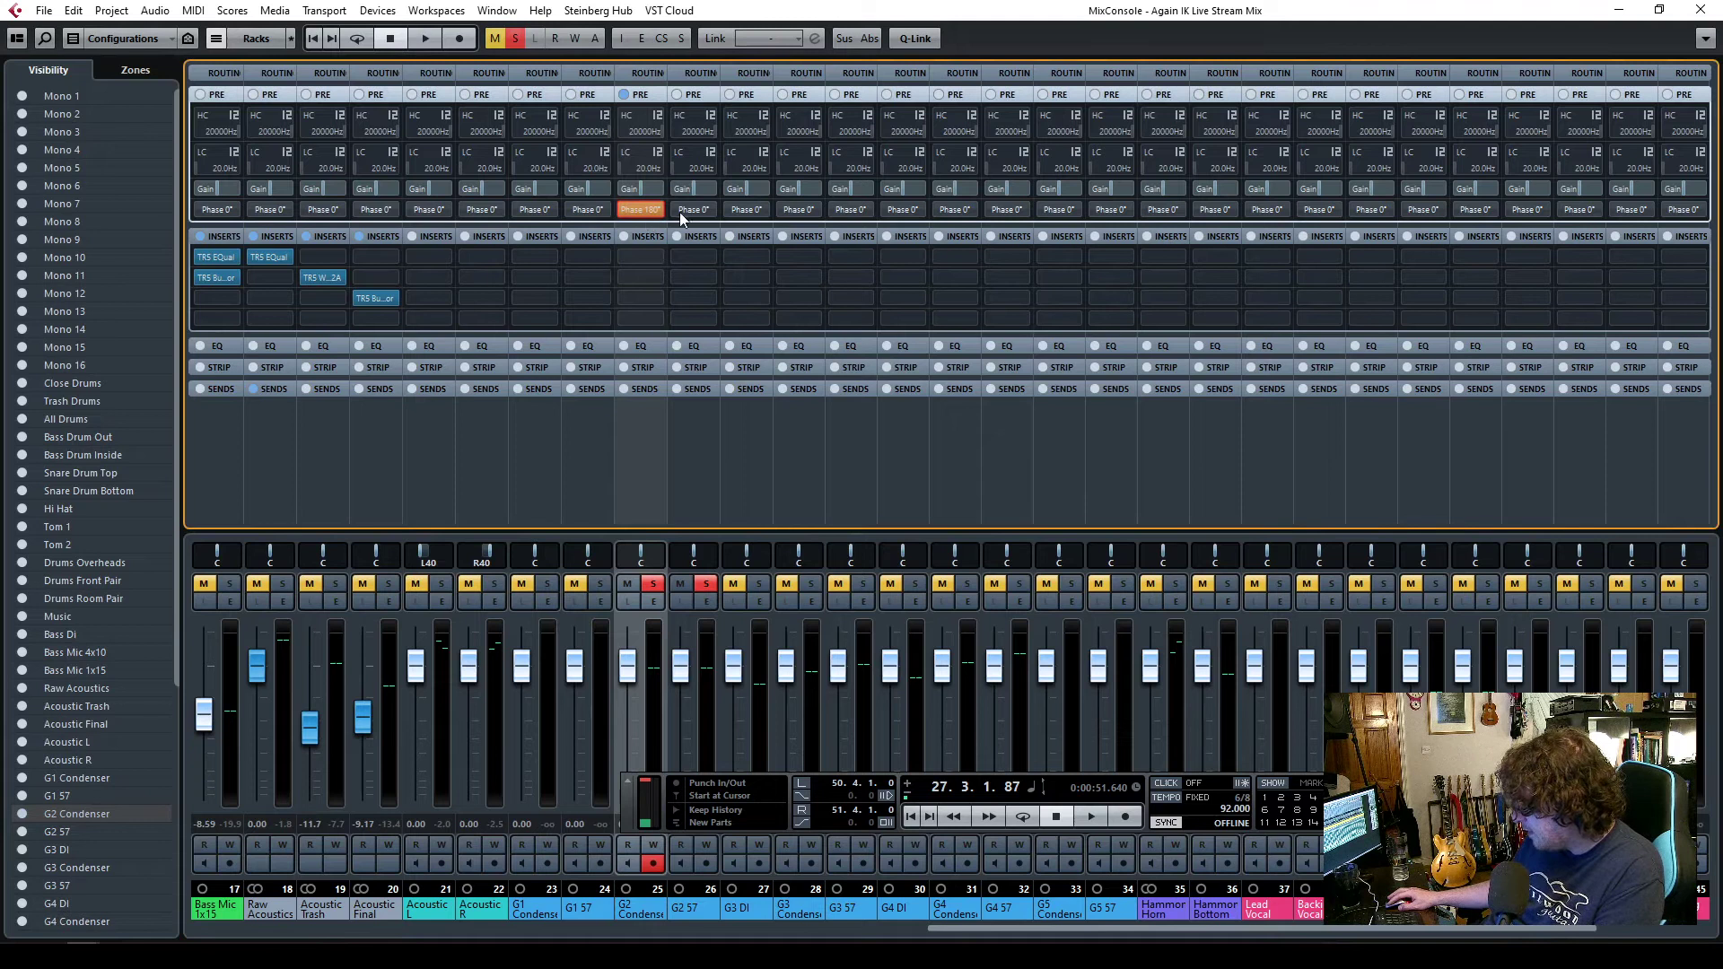
{"action": "left_click", "coordinate": [1714, 13]}
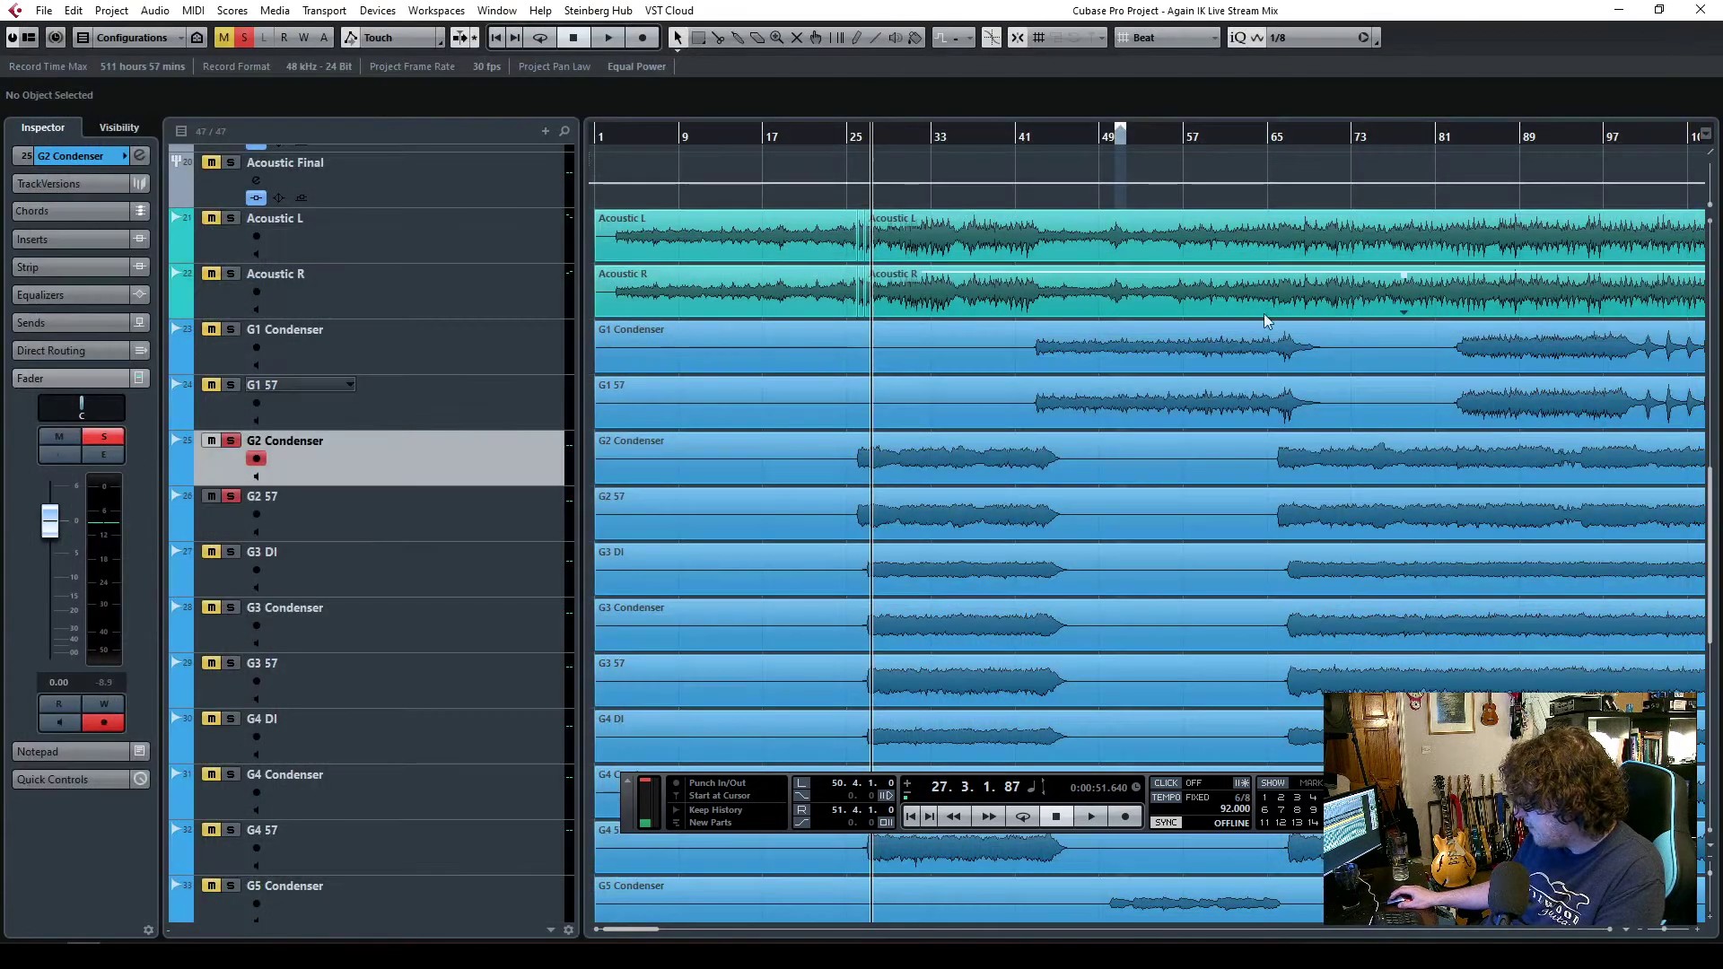
- Play the soloed G2 Condenser and G2 57 tracks from bar 27
{"action": "left_click", "coordinate": [872, 142]}
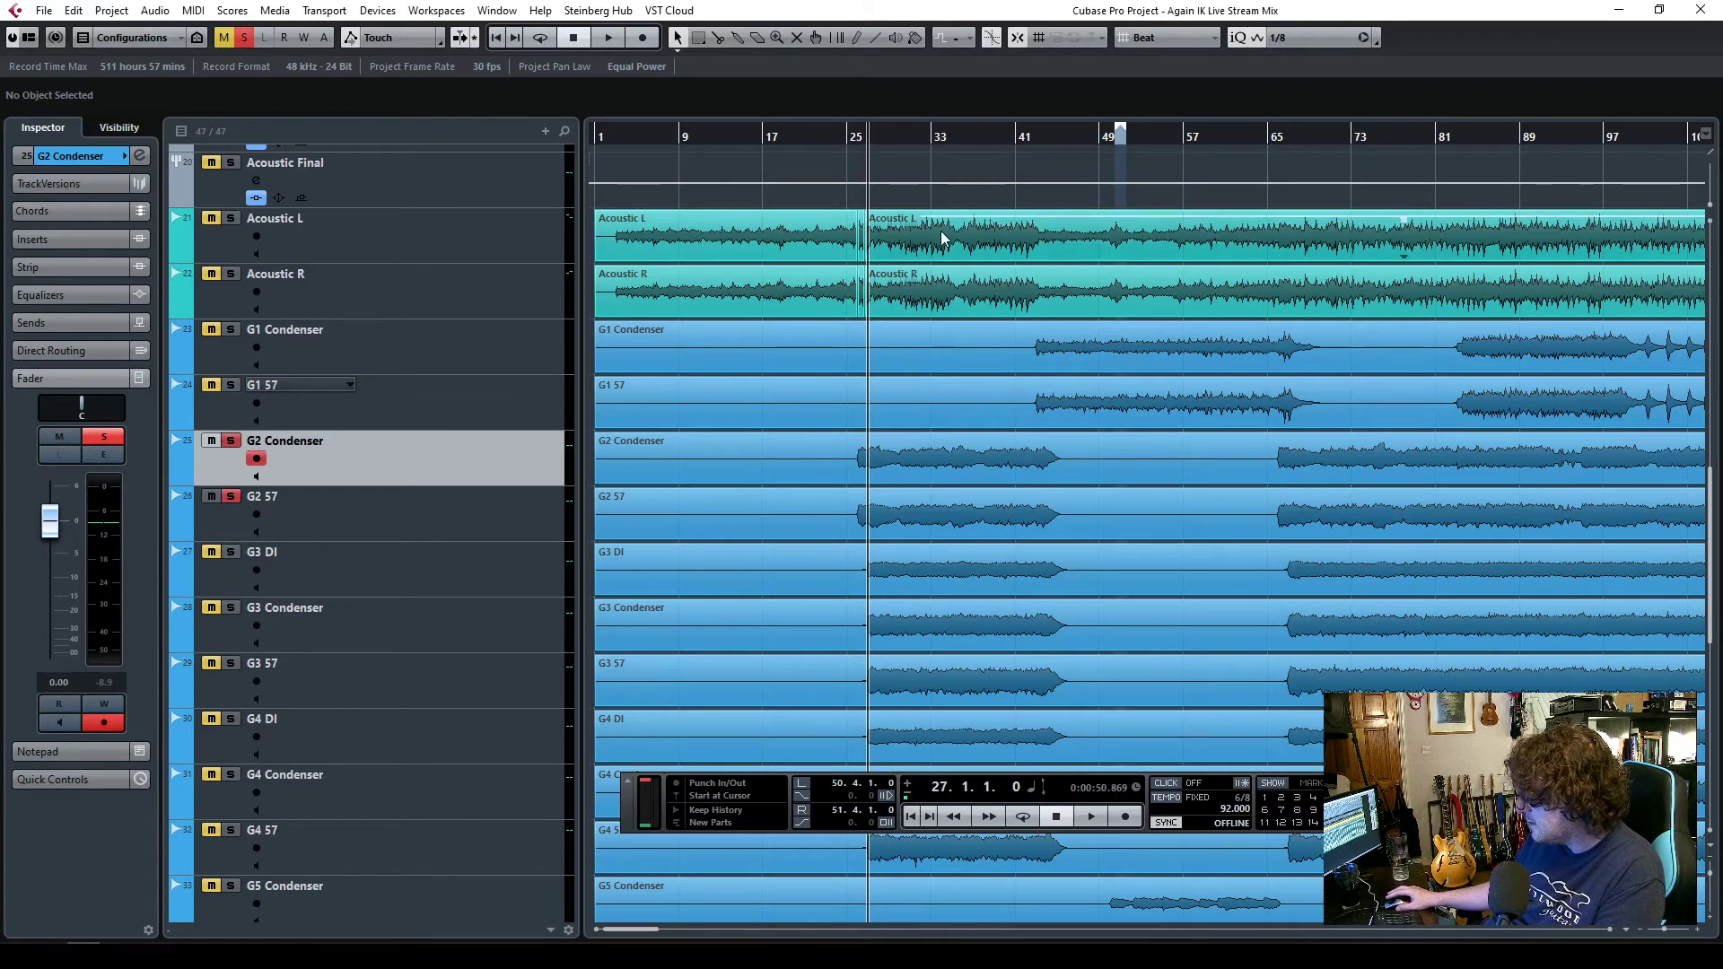
{"action": "key", "text": "h"}
{"action": "key", "text": "h"}
{"action": "key", "text": "h"}
{"action": "key", "text": "h"}
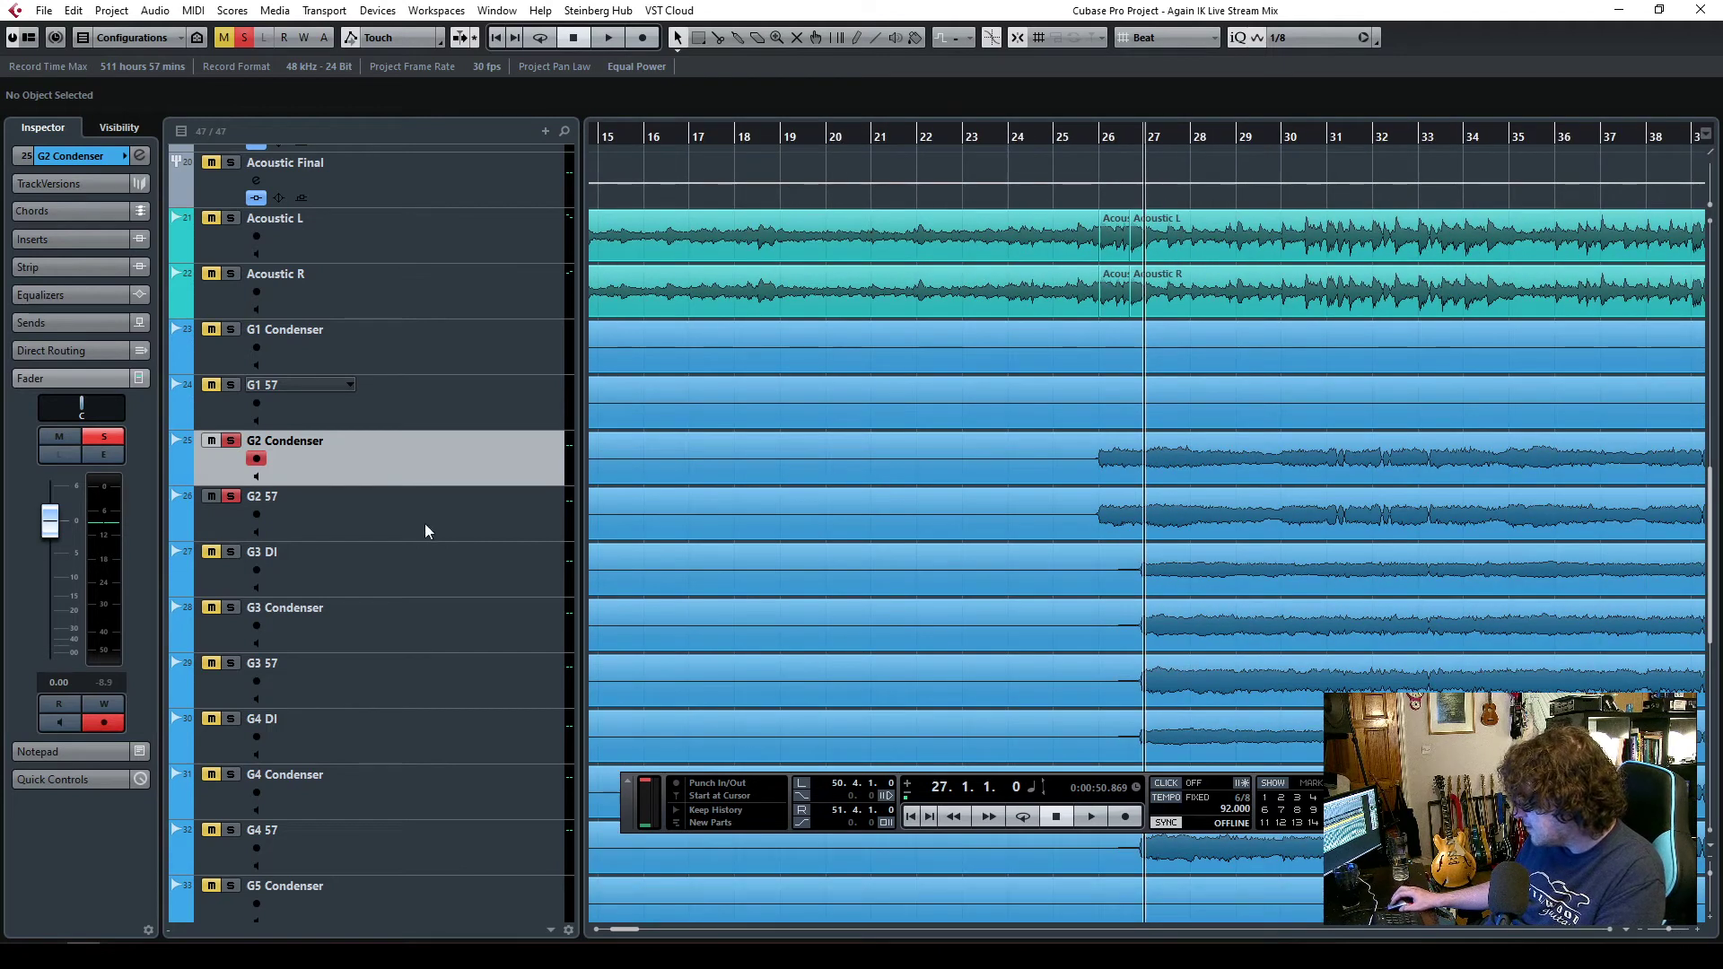
{"action": "key", "text": "space"}
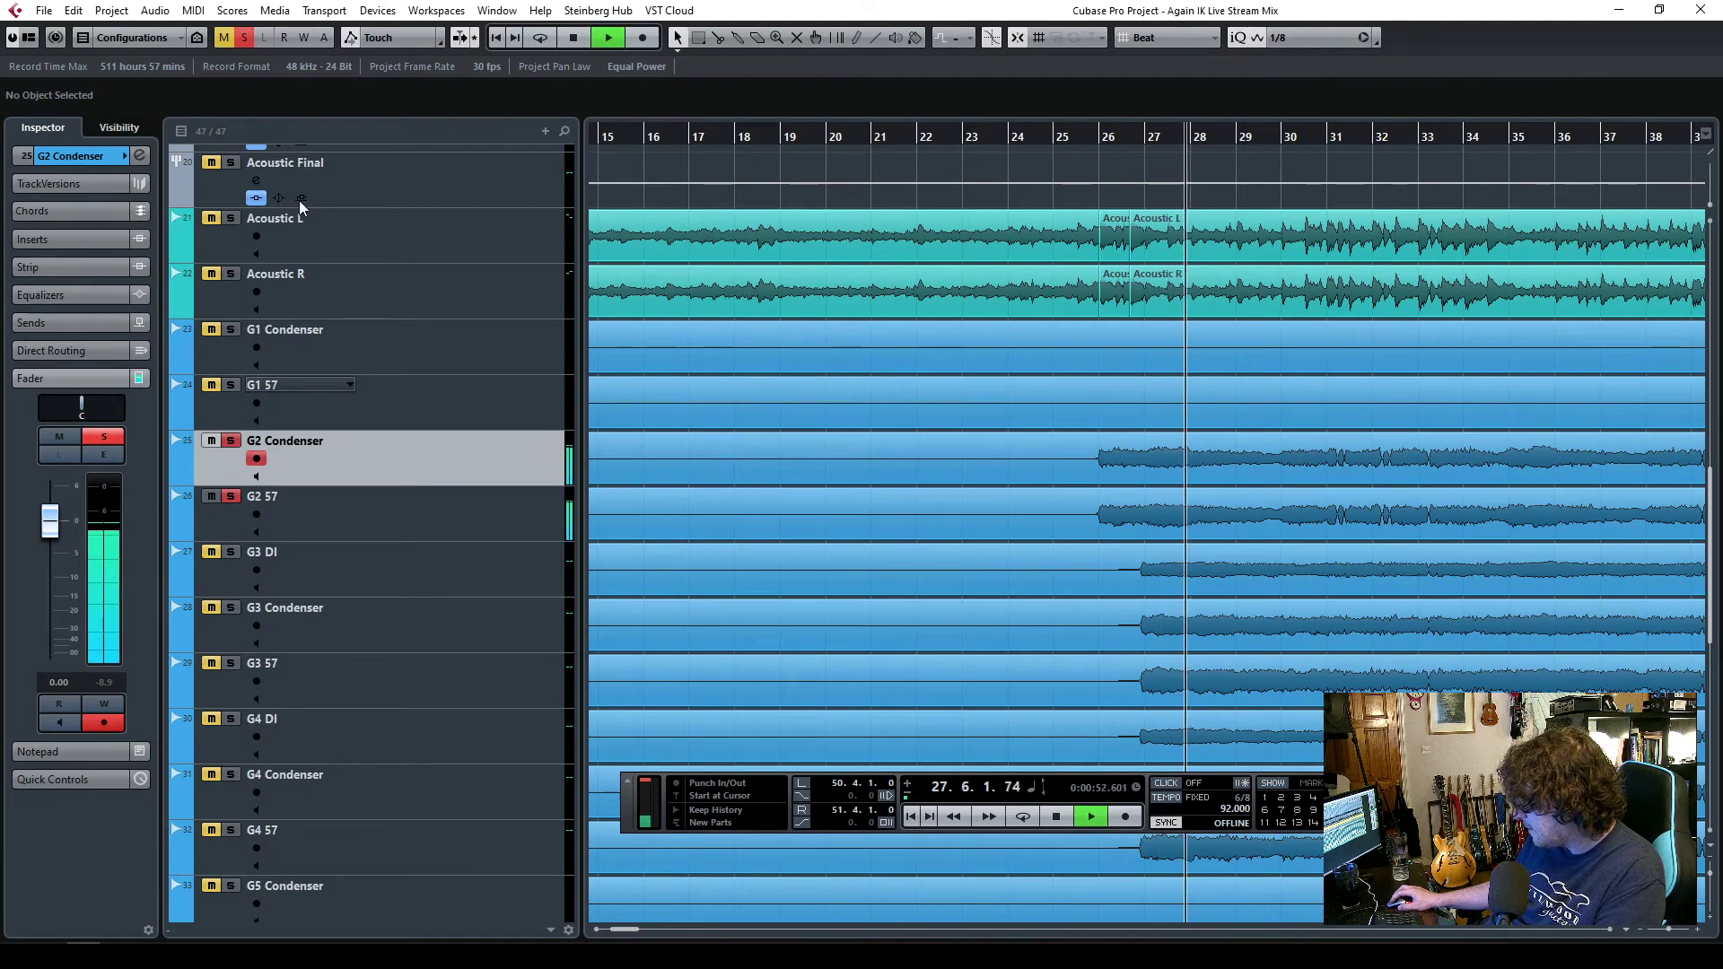
- Switch the G2 Condenser channel's phase back to 0° in the MixConsole during playback, listen, and stop
{"action": "key", "text": "F3"}
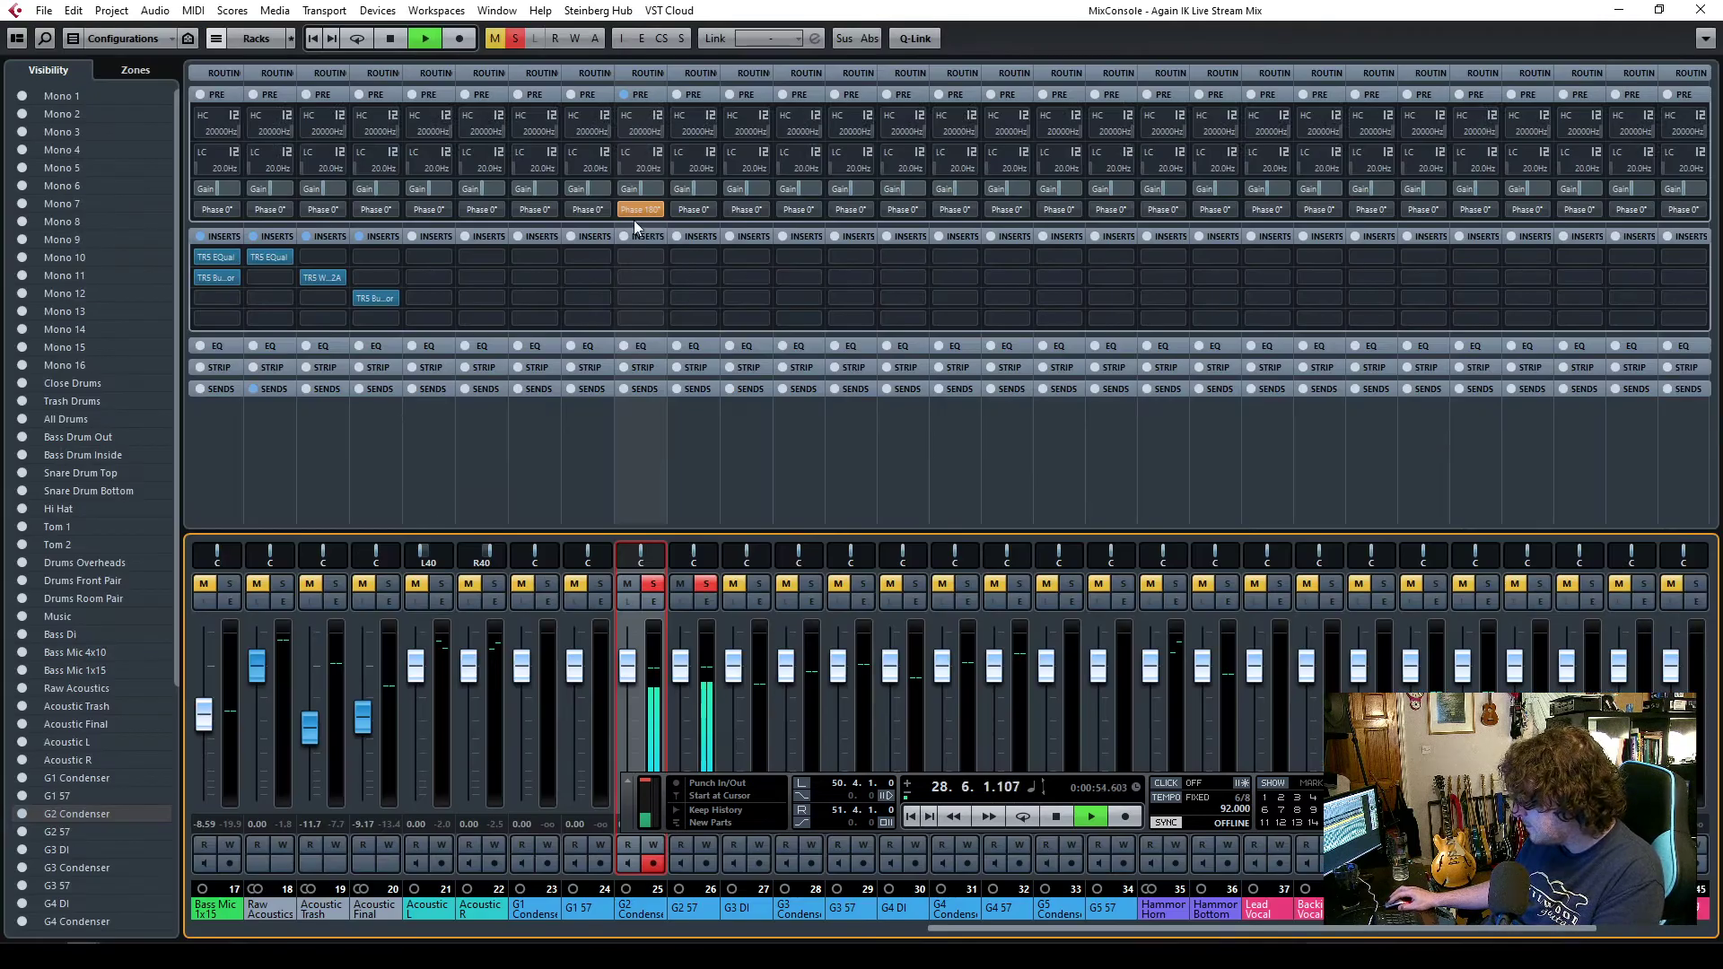
{"action": "left_click", "coordinate": [644, 210]}
{"action": "key", "text": "space"}
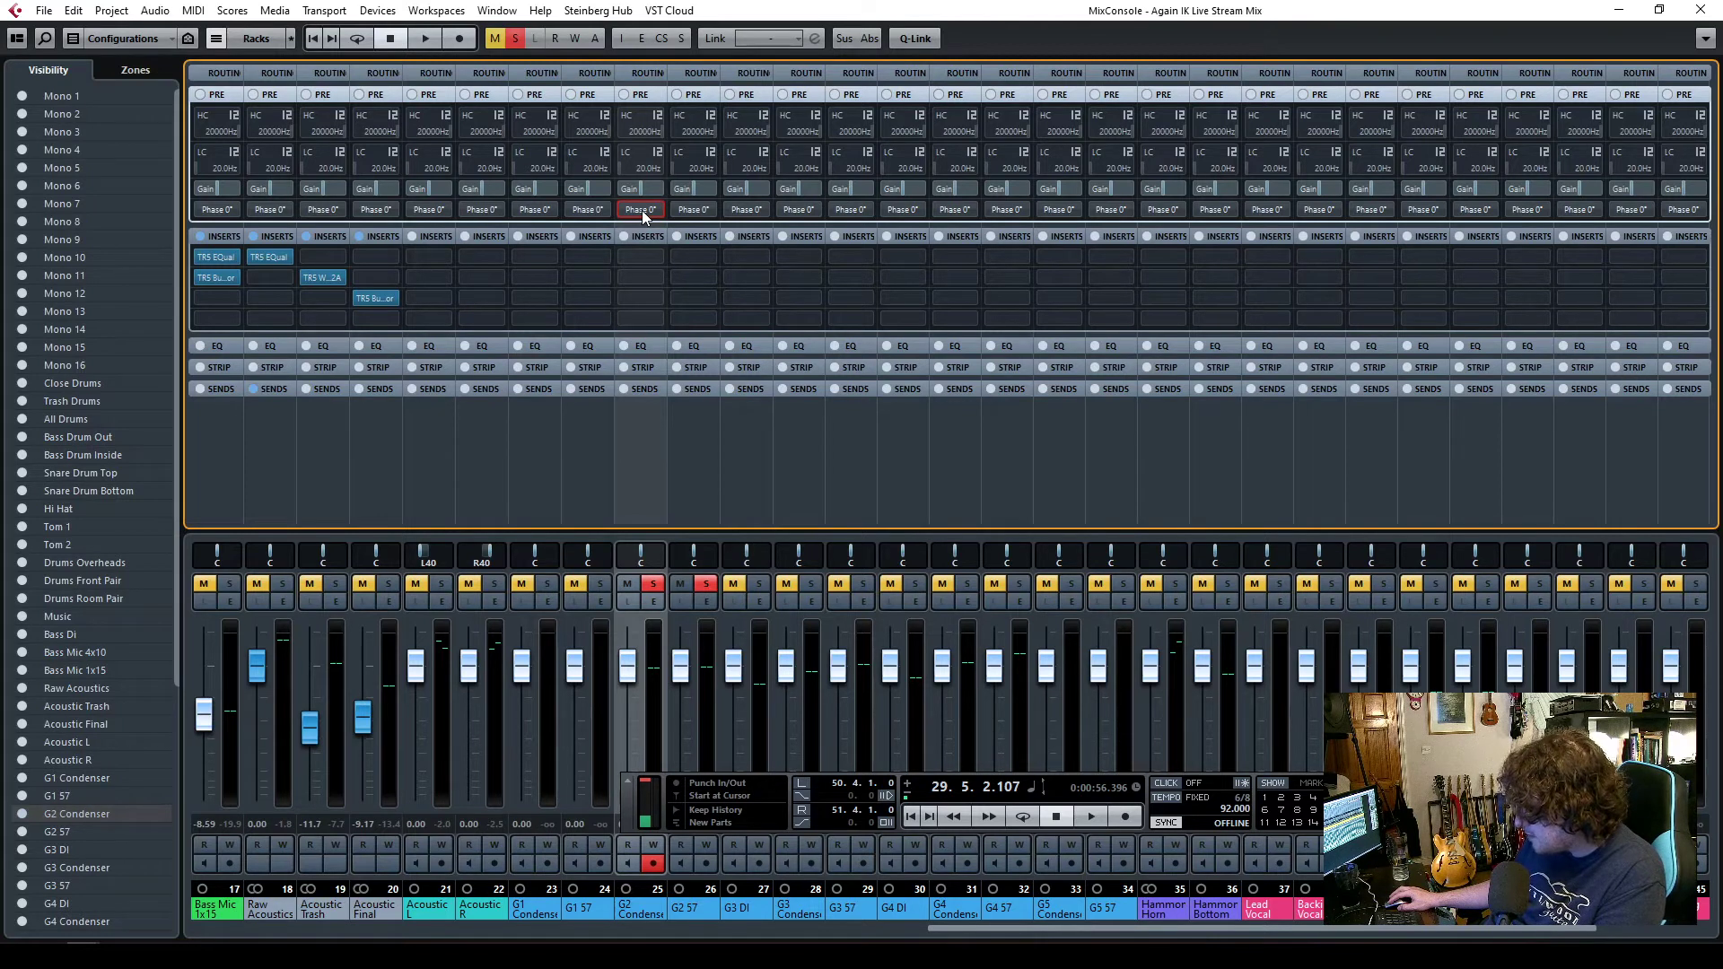
- Play the soloed G2 tracks, switch the G2 Condenser channel's phase to 180° in the MixConsole, stop, and return to the project window
{"action": "key", "text": "space"}
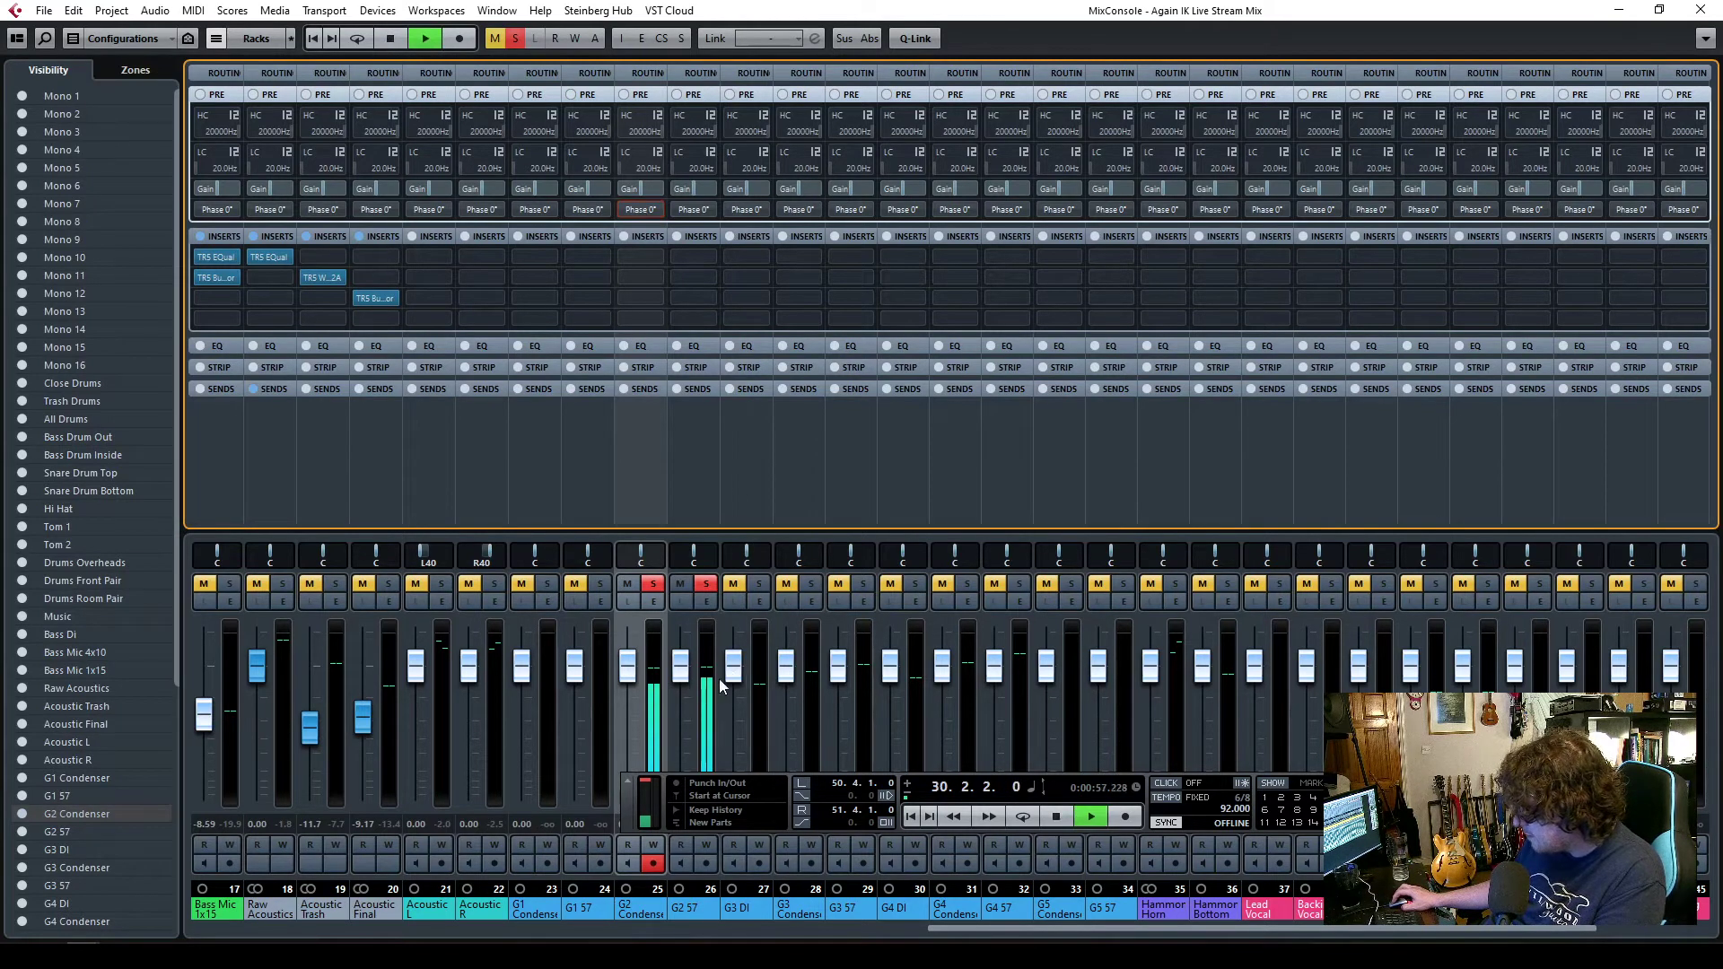
{"action": "left_click_drag", "start_coordinate": [732, 684], "coordinate": [734, 707]}
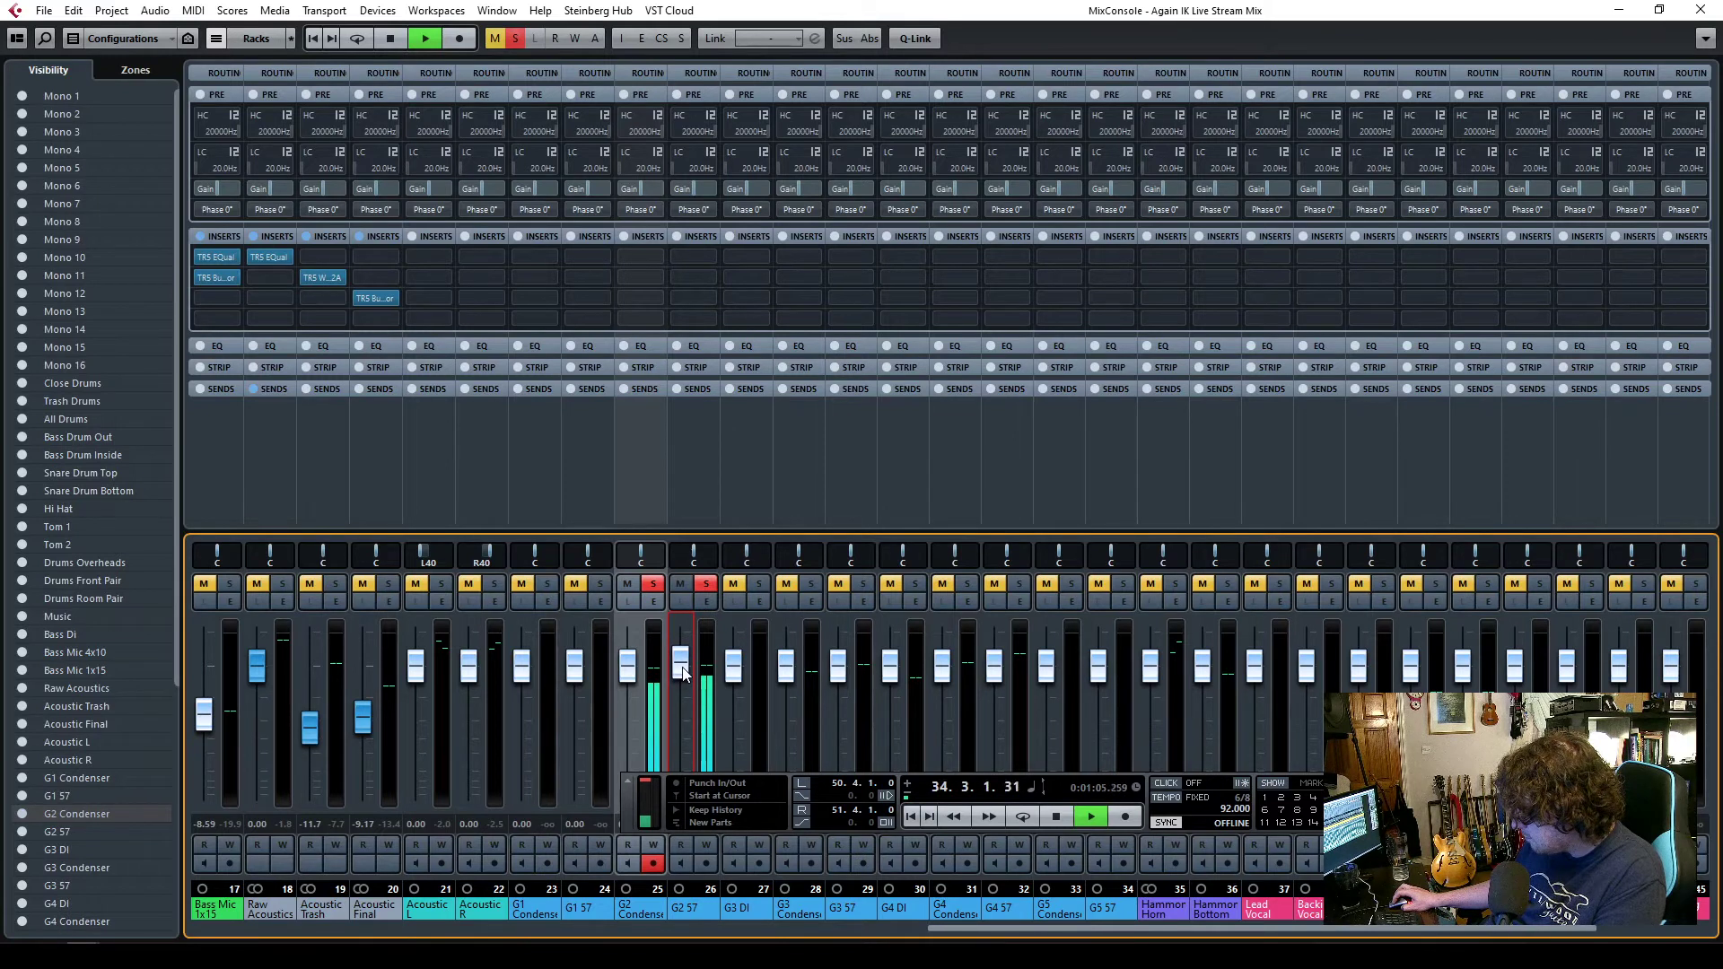
{"action": "left_click", "coordinate": [643, 210]}
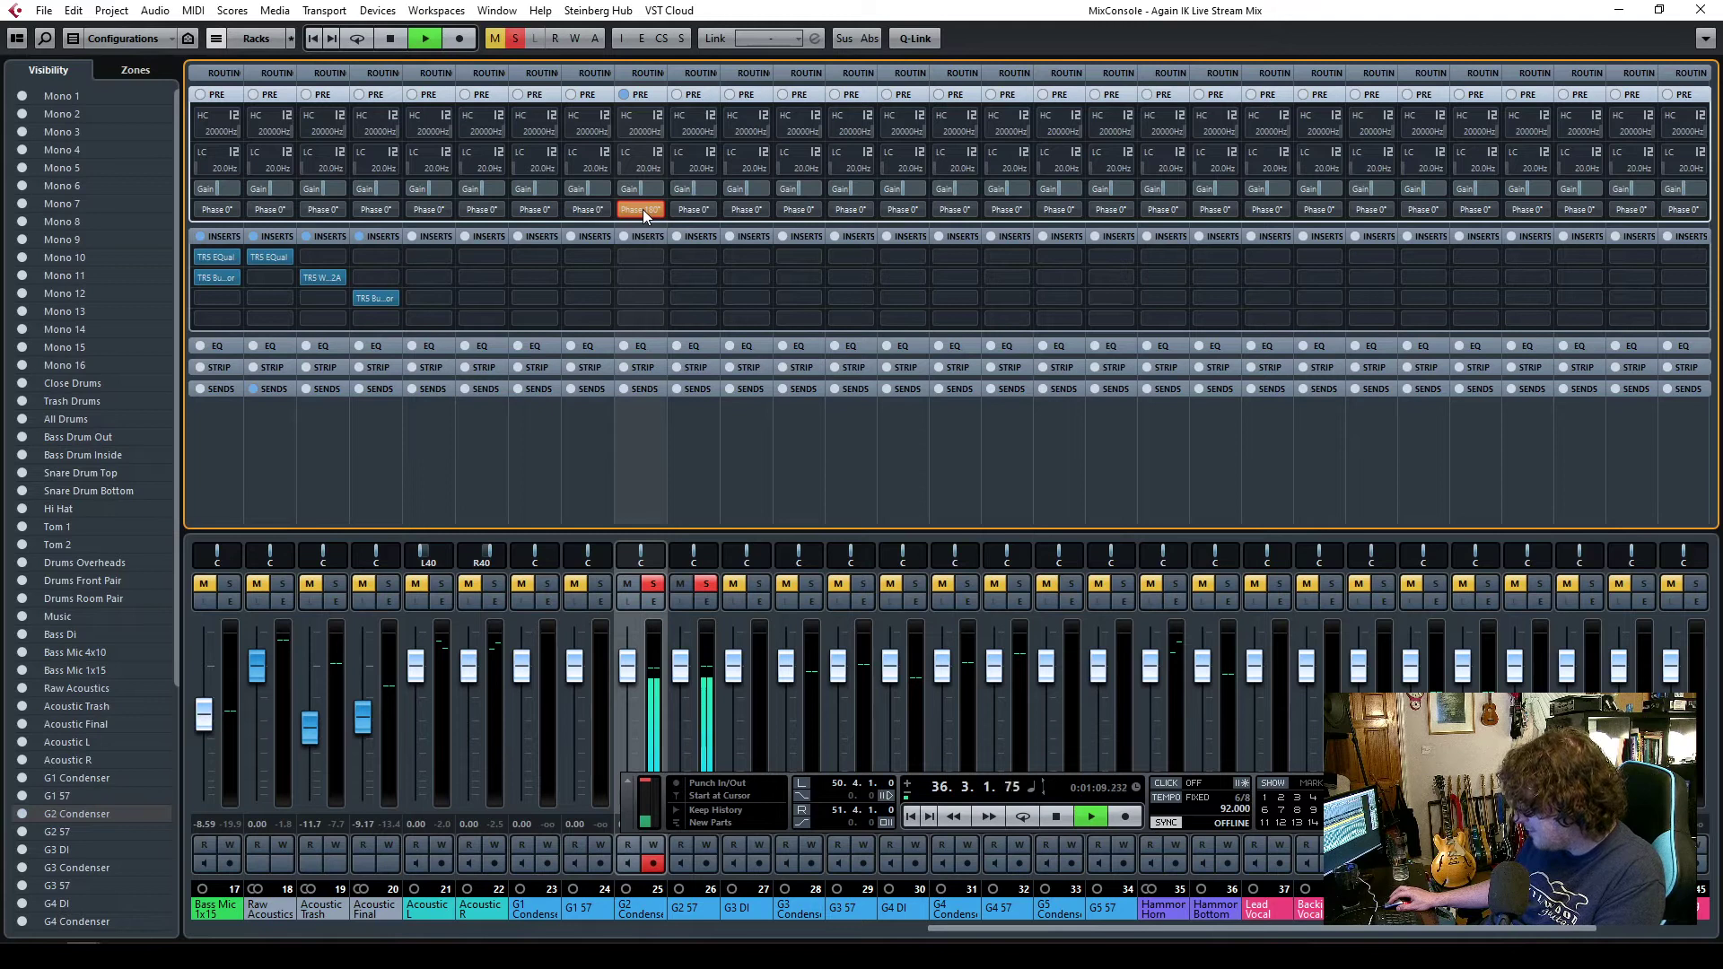
{"action": "key", "text": "space"}
{"action": "left_click", "coordinate": [1691, 9]}
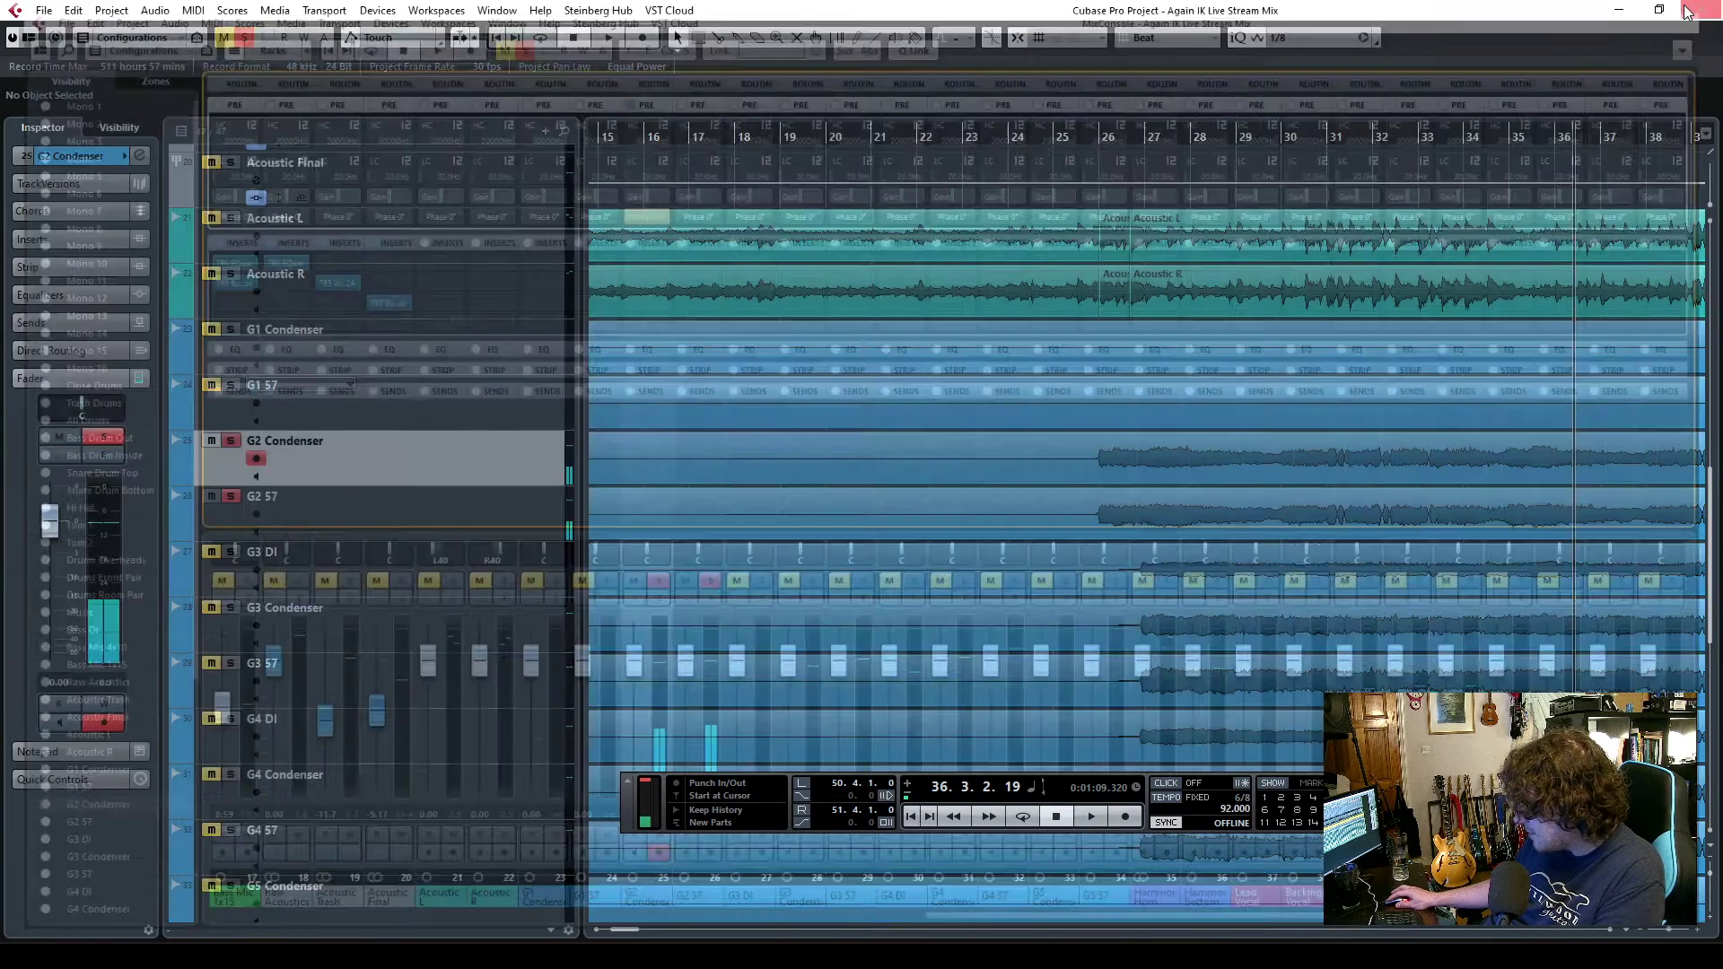
- Play the soloed G2 Condenser and G2 57 from just before bar 26, clear all solos during playback, and stop
{"action": "left_click", "coordinate": [1105, 137]}
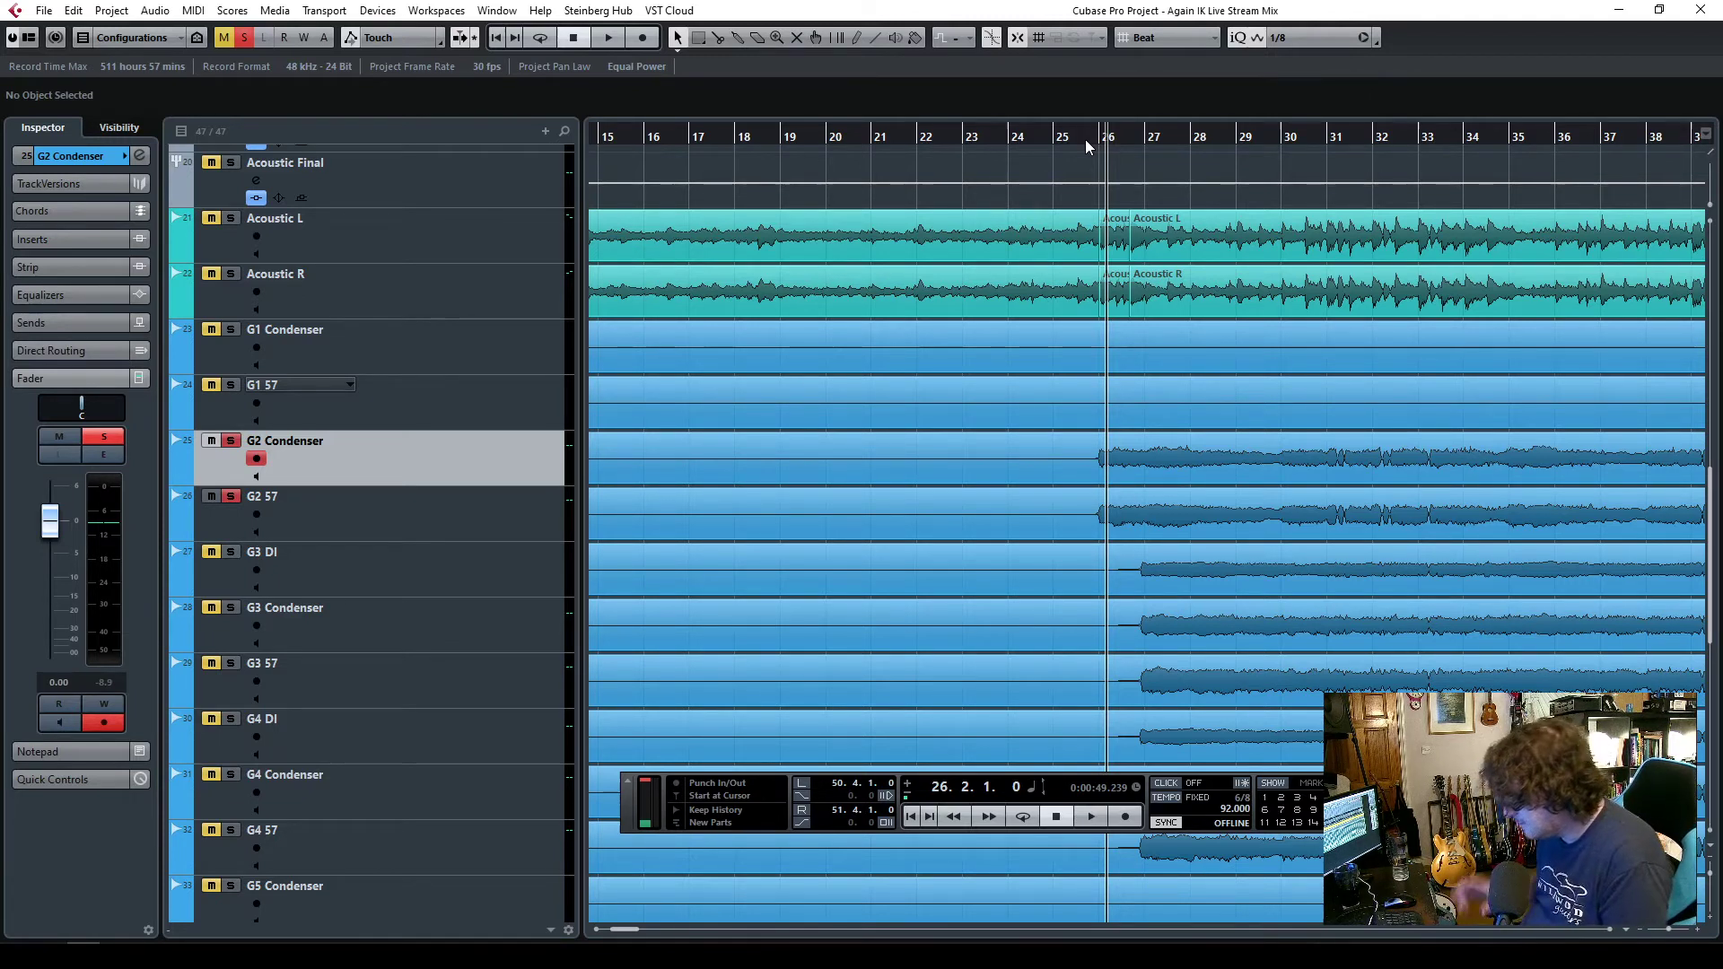
{"action": "left_click", "coordinate": [1093, 141]}
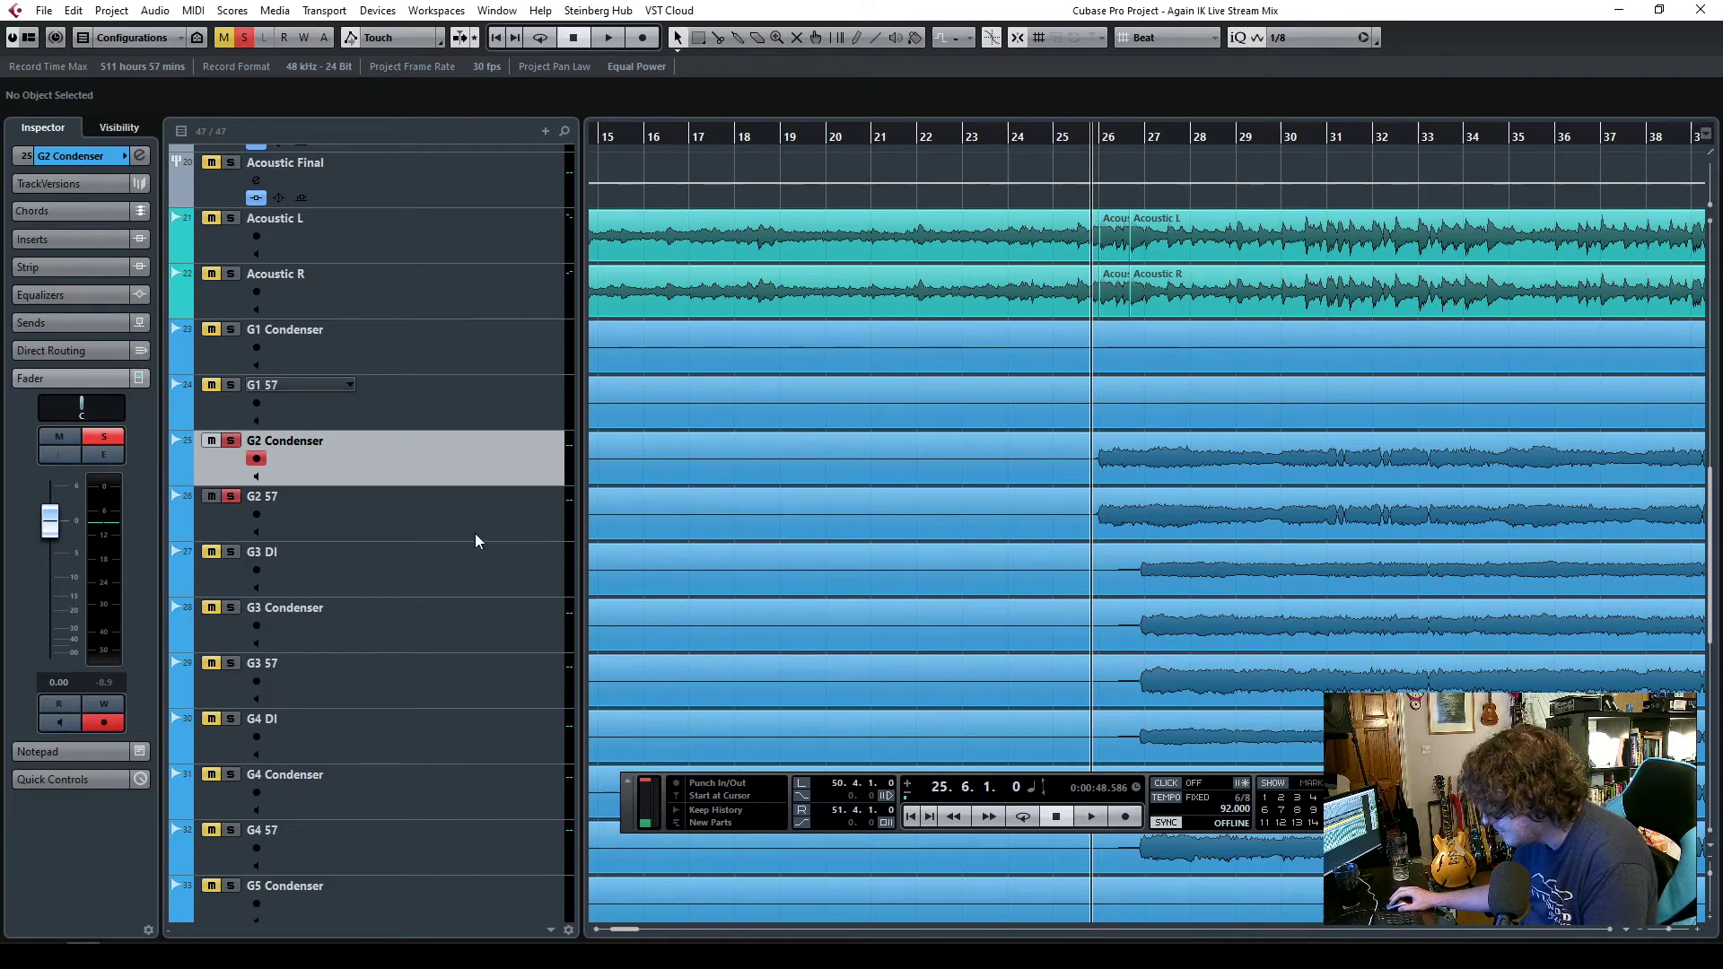
{"action": "key", "text": "space"}
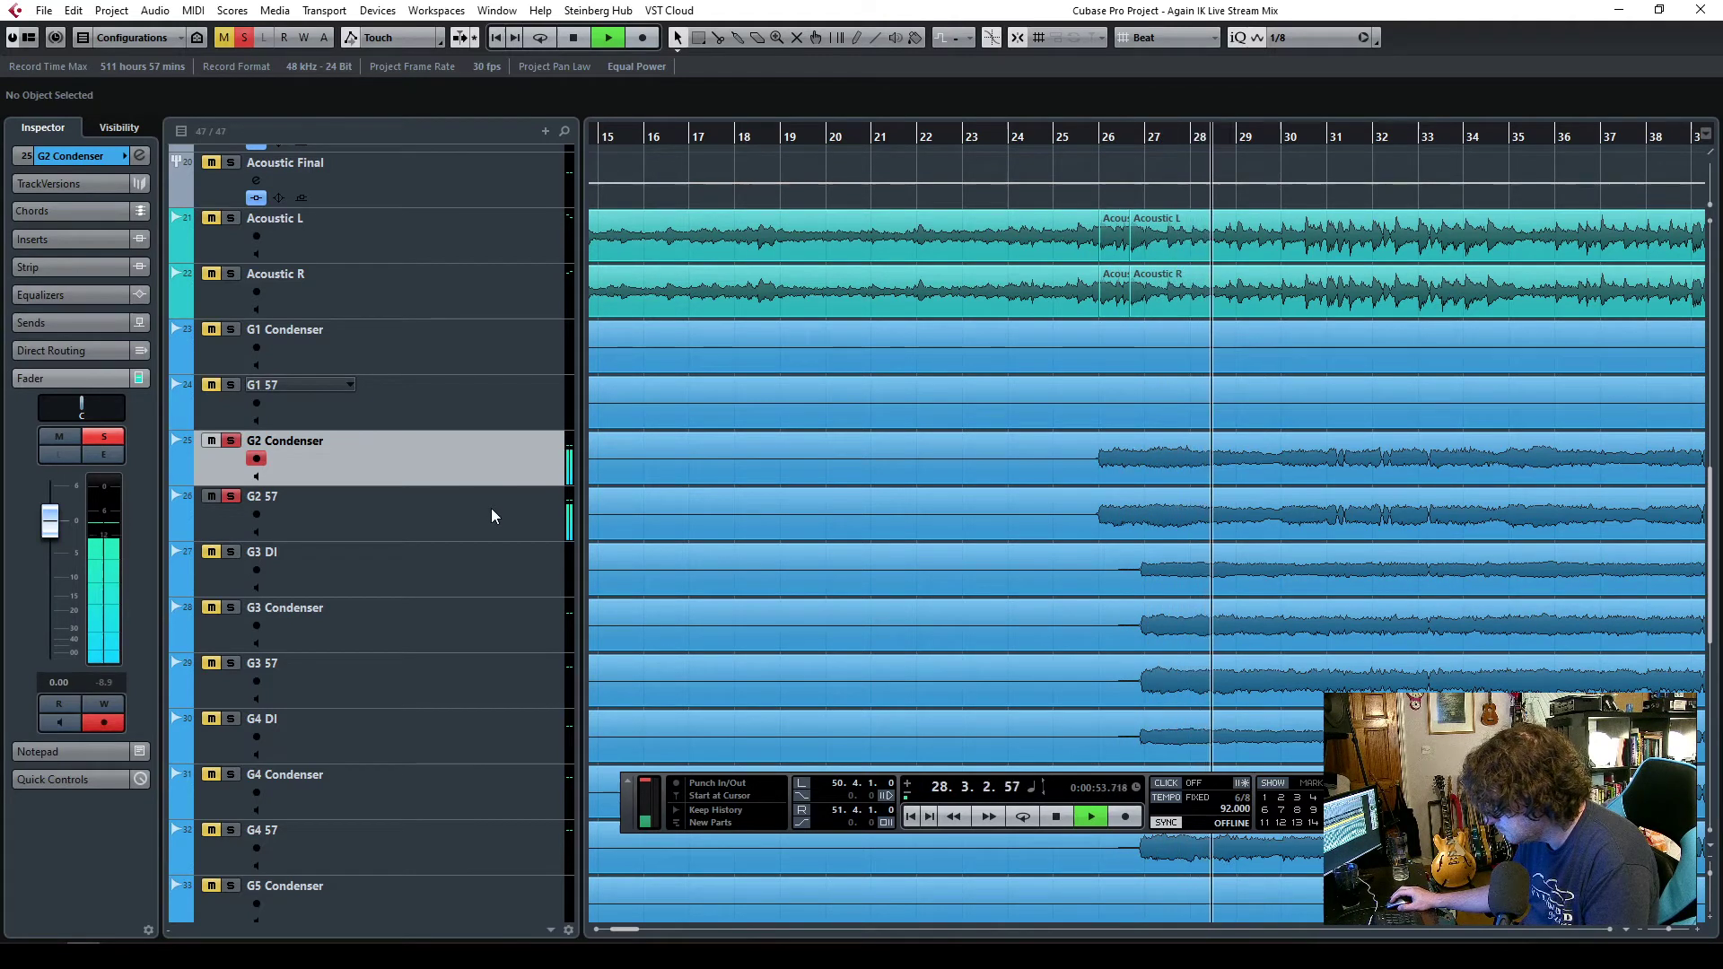
{"action": "left_click", "coordinate": [244, 38]}
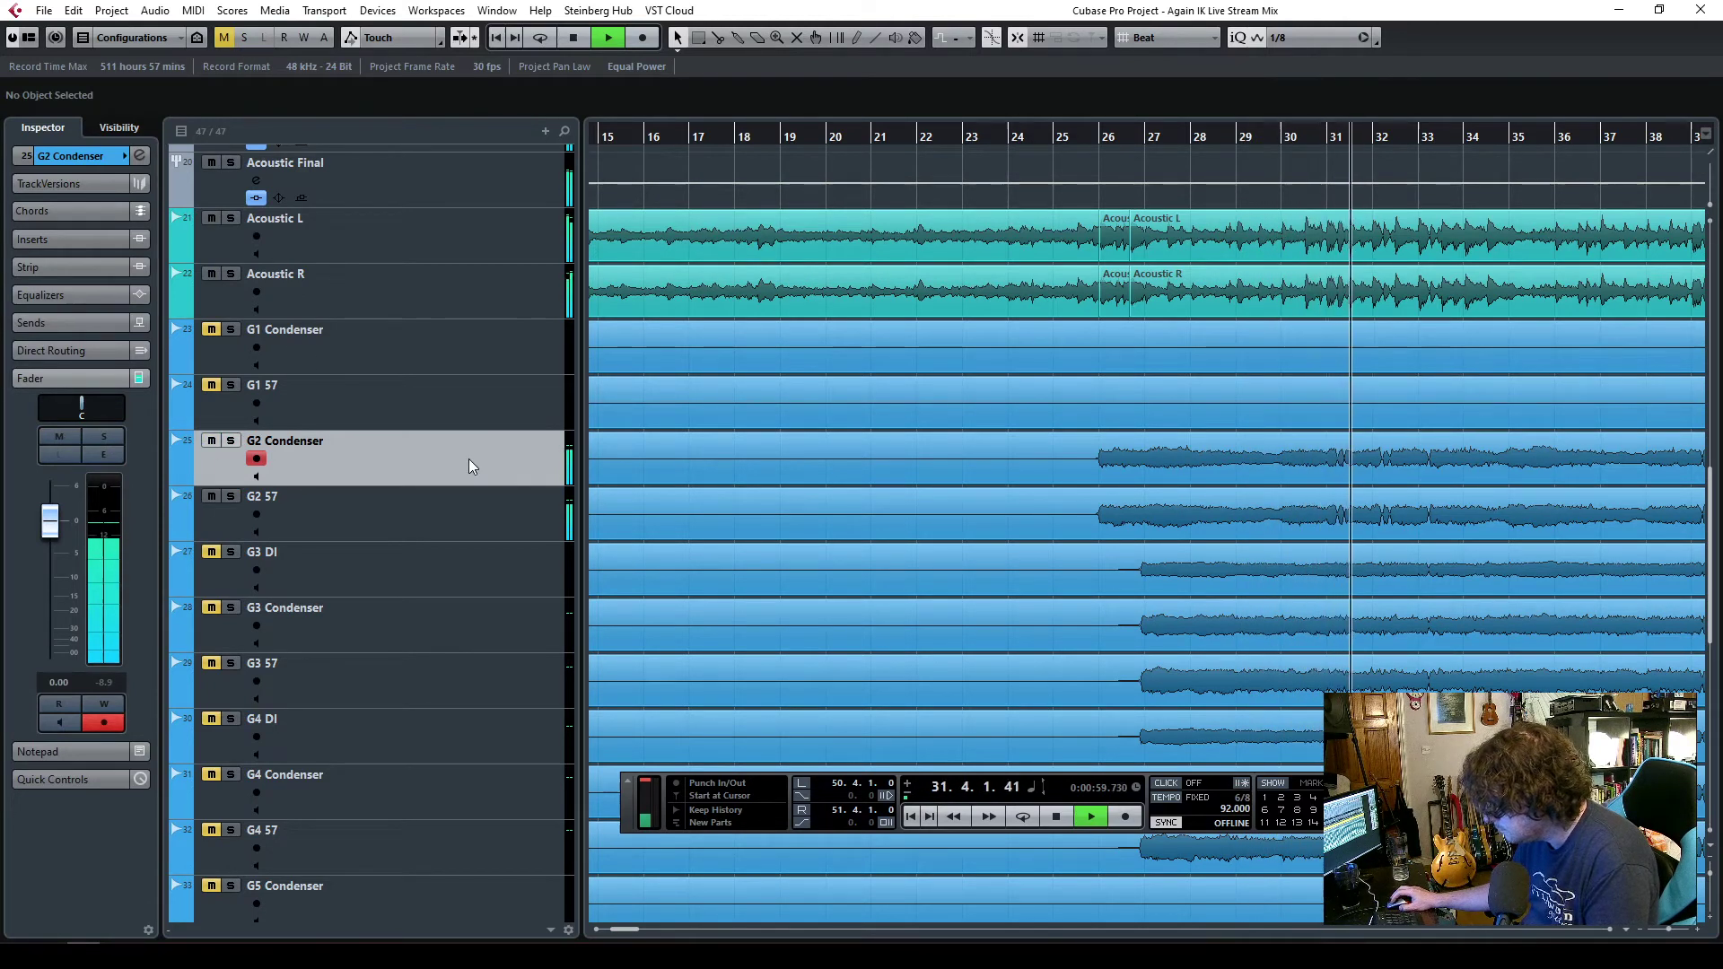
{"action": "key", "text": "space"}
- Add five stereo group channel tracks named Guitar
{"action": "key", "text": "Down"}
{"action": "key", "text": "Up"}
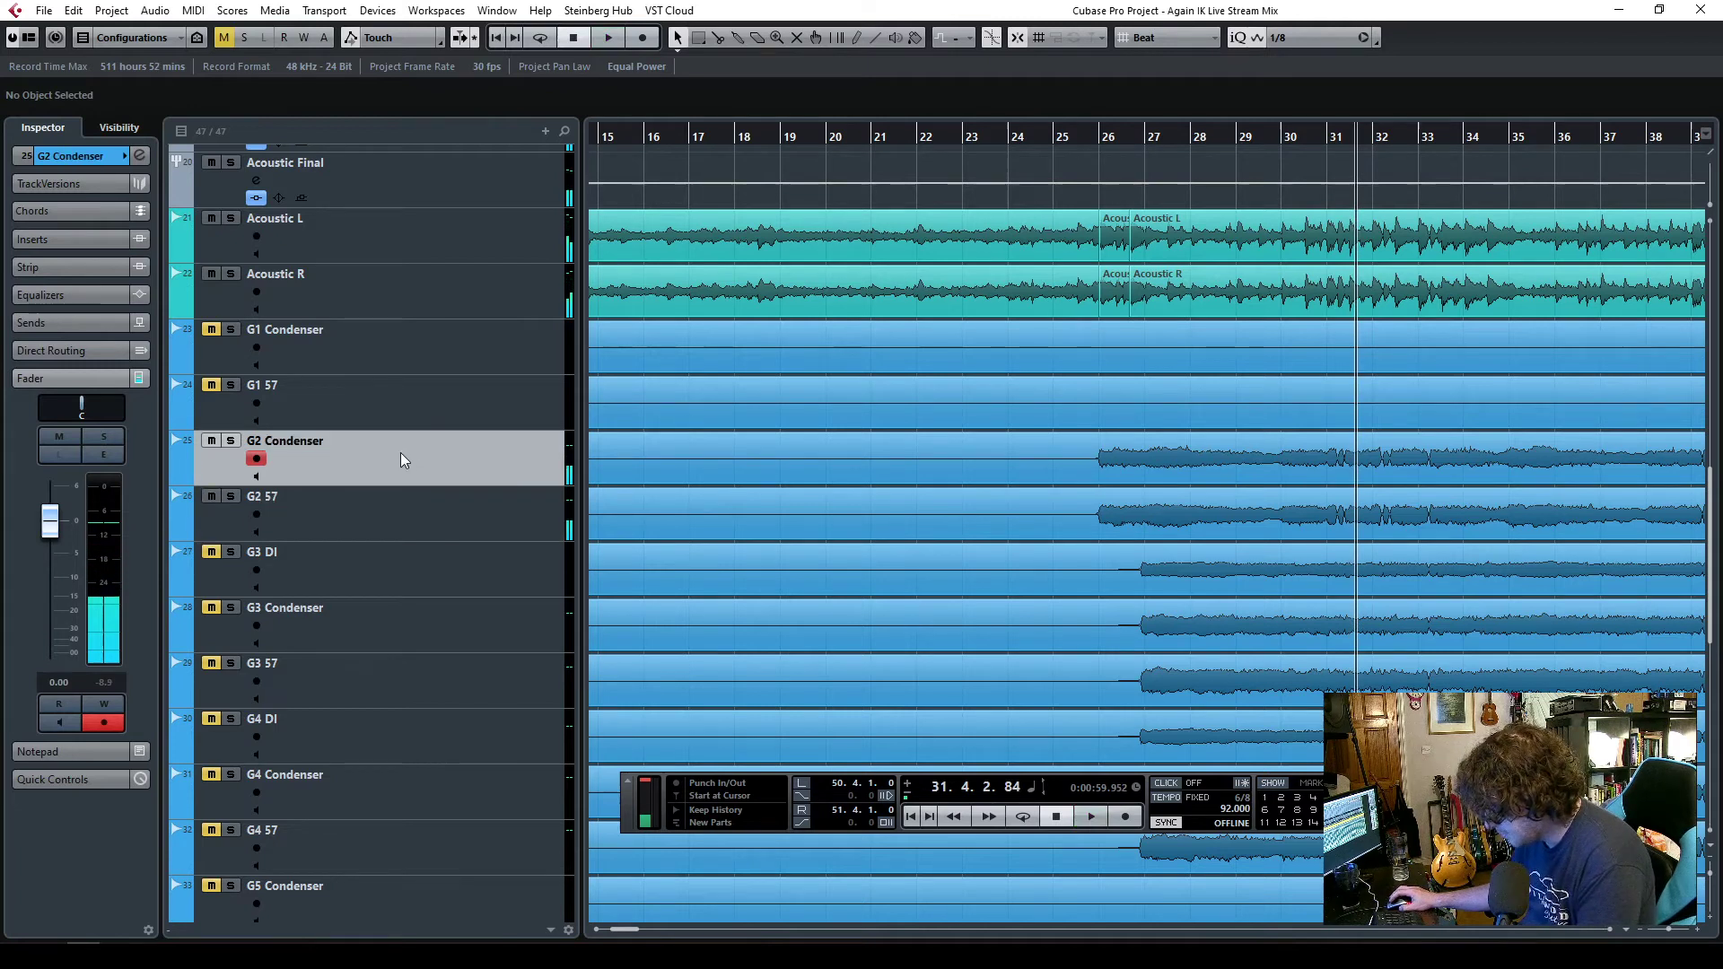
{"action": "right_click", "coordinate": [400, 452]}
{"action": "mouse_move", "coordinate": [516, 465]}
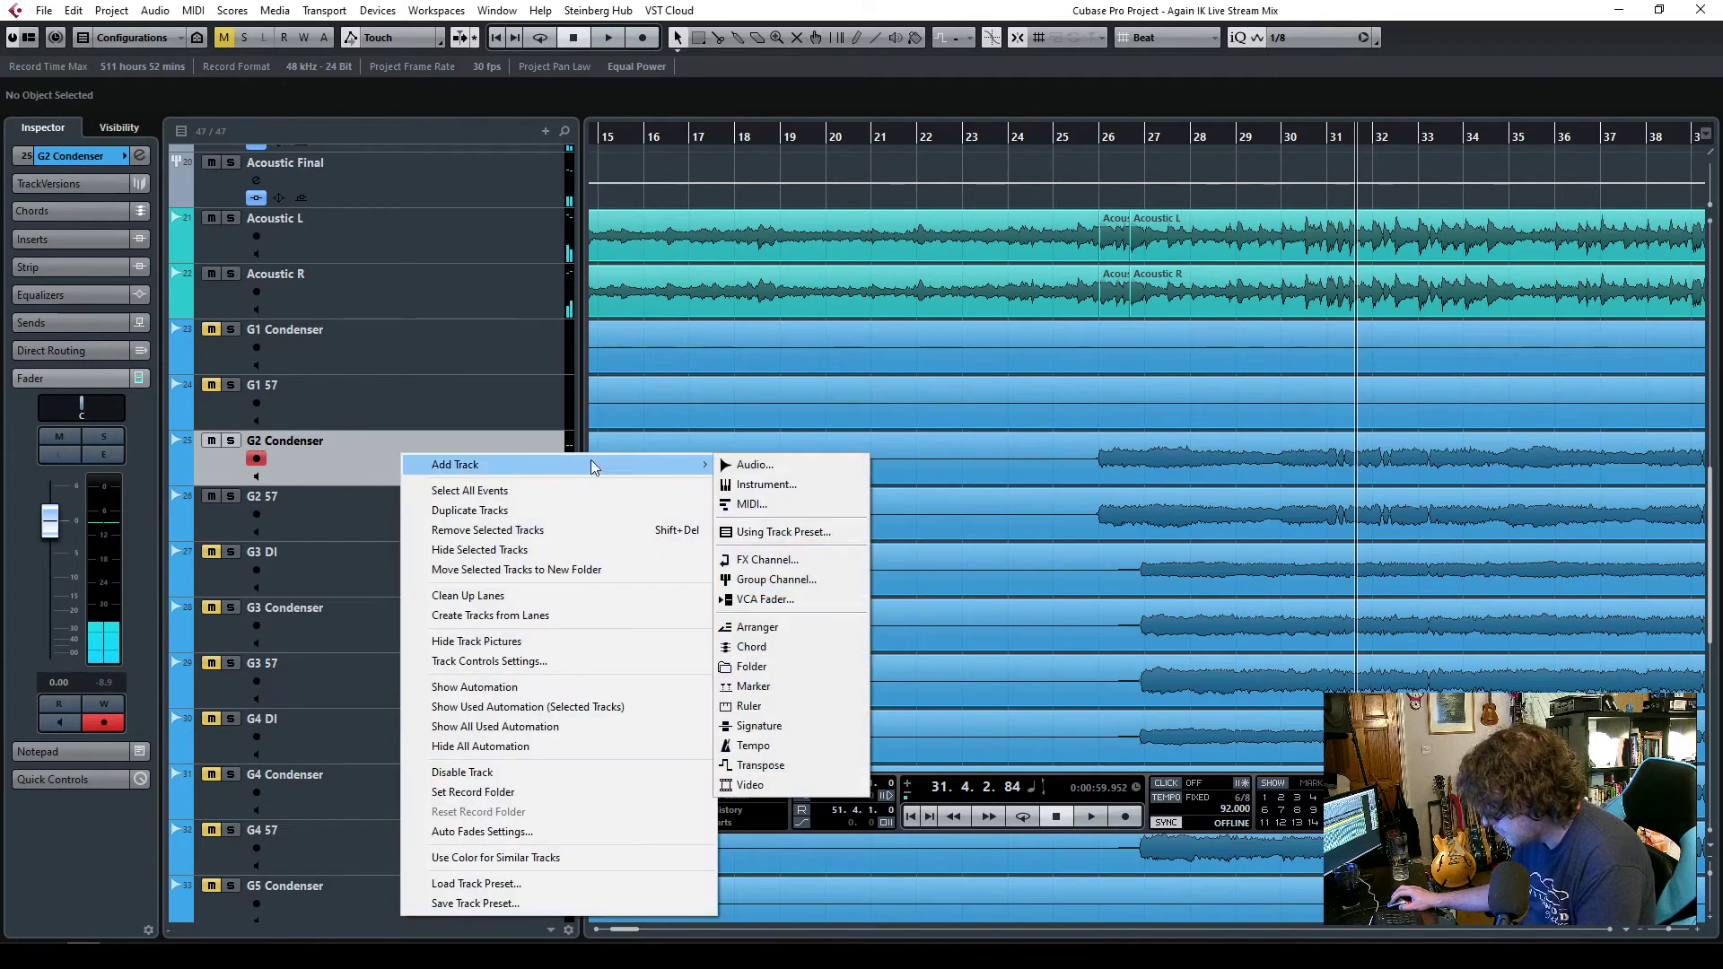
{"action": "left_click", "coordinate": [769, 582]}
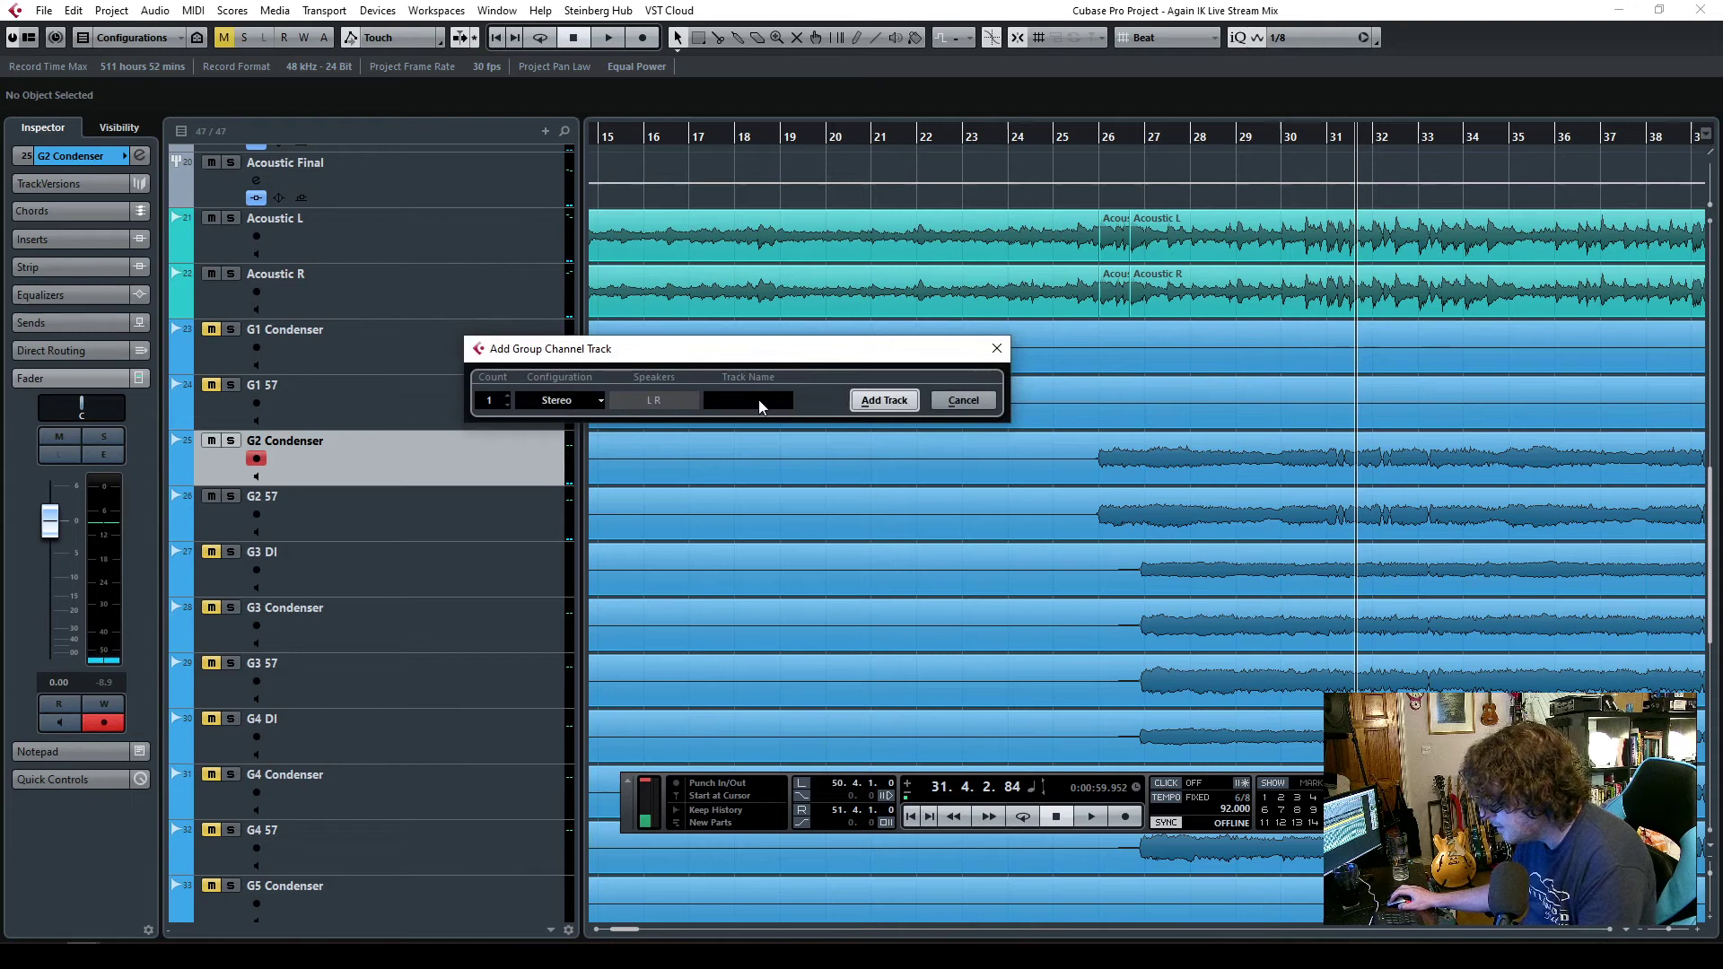
{"action": "type", "text": "Guitar"}
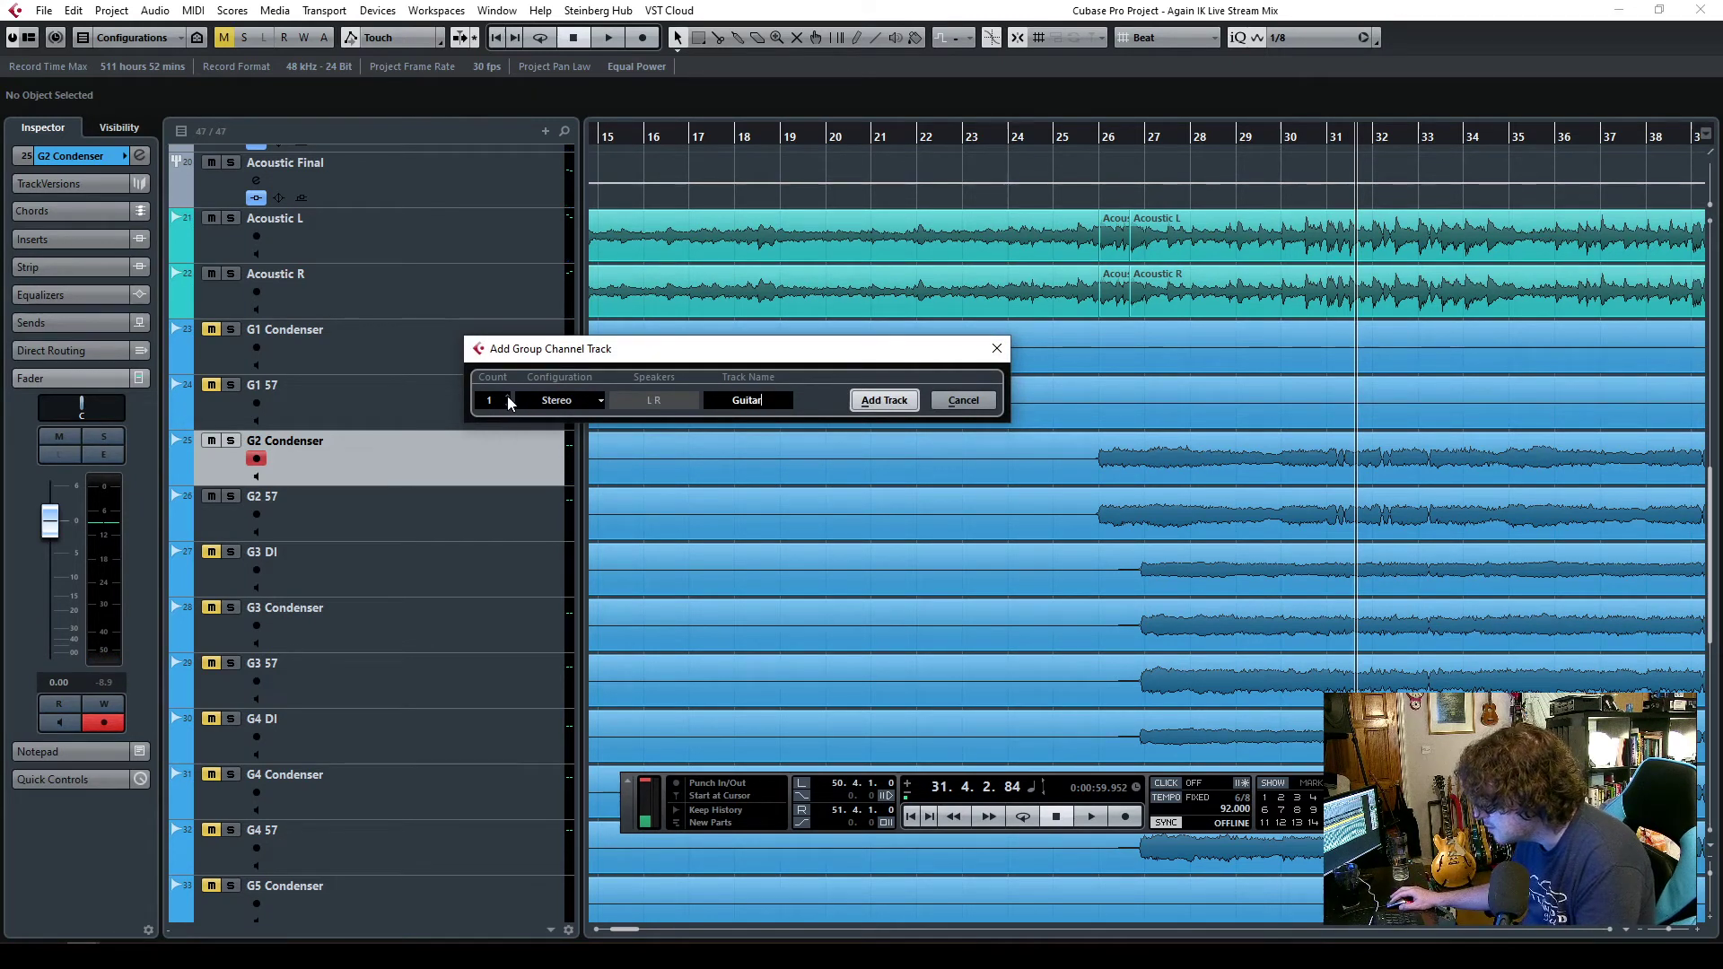
{"action": "left_click", "coordinate": [883, 401]}
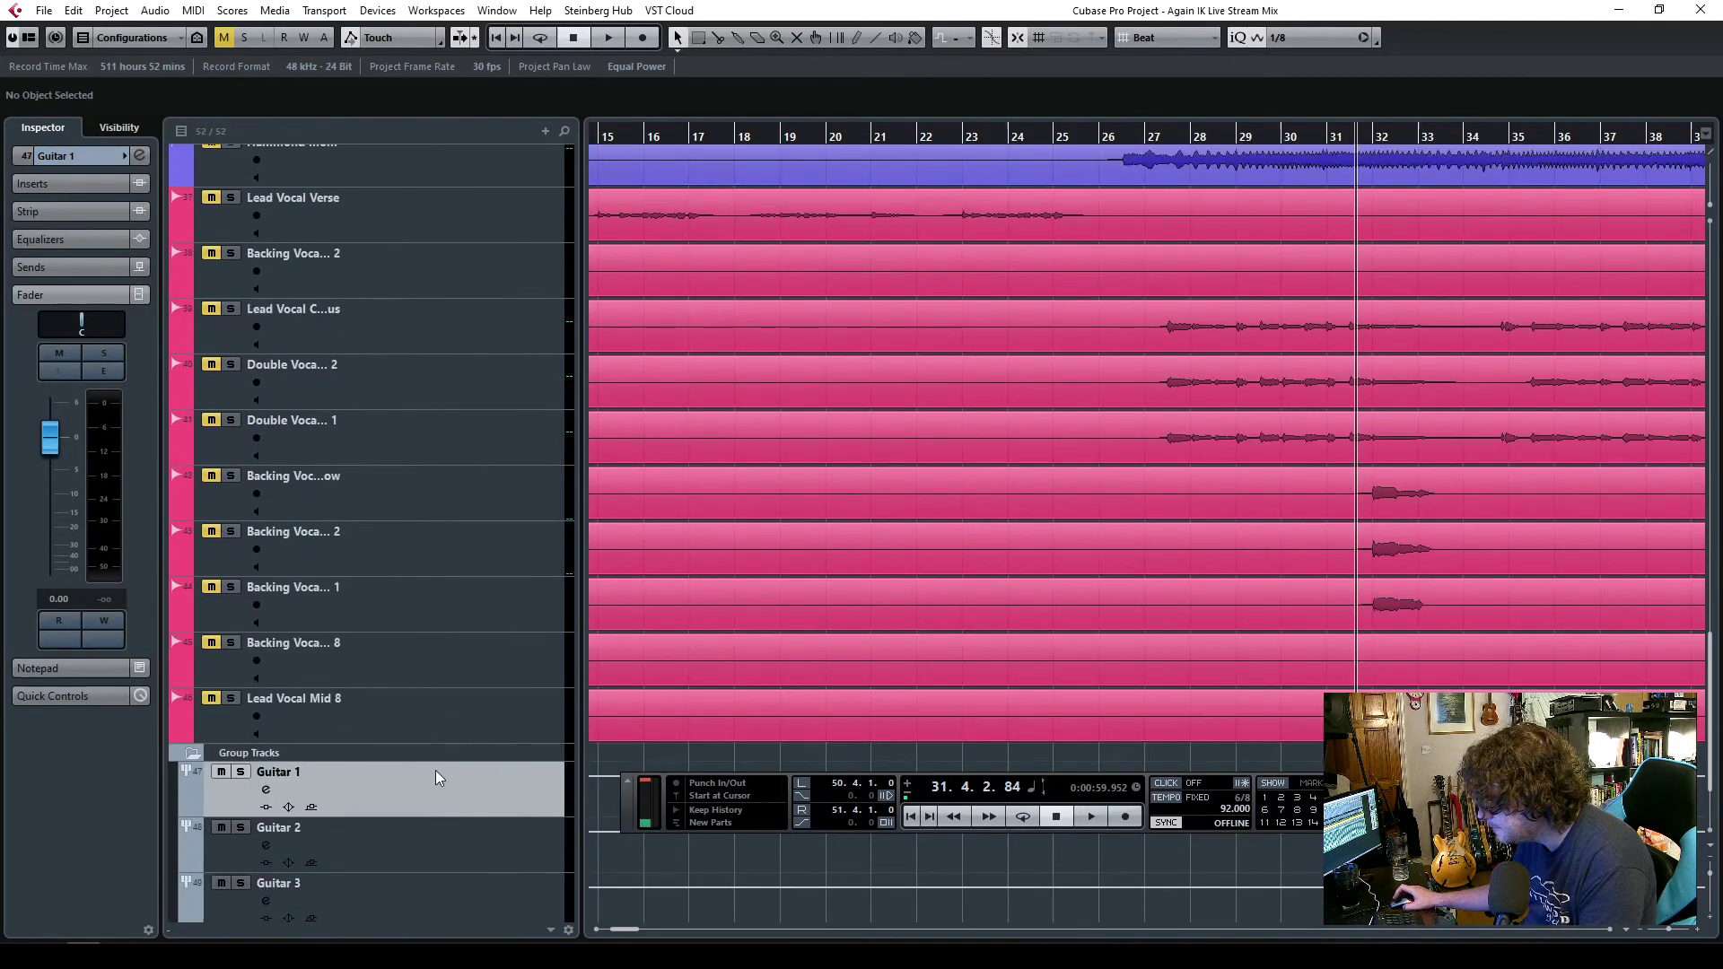
- Move all five Guitar group tracks together to directly below the Acoustic R track
{"action": "scroll", "coordinate": [434, 768], "scroll_direction": "down", "scroll_amount": 3}
{"action": "left_click", "coordinate": [423, 867], "text": "shift"}
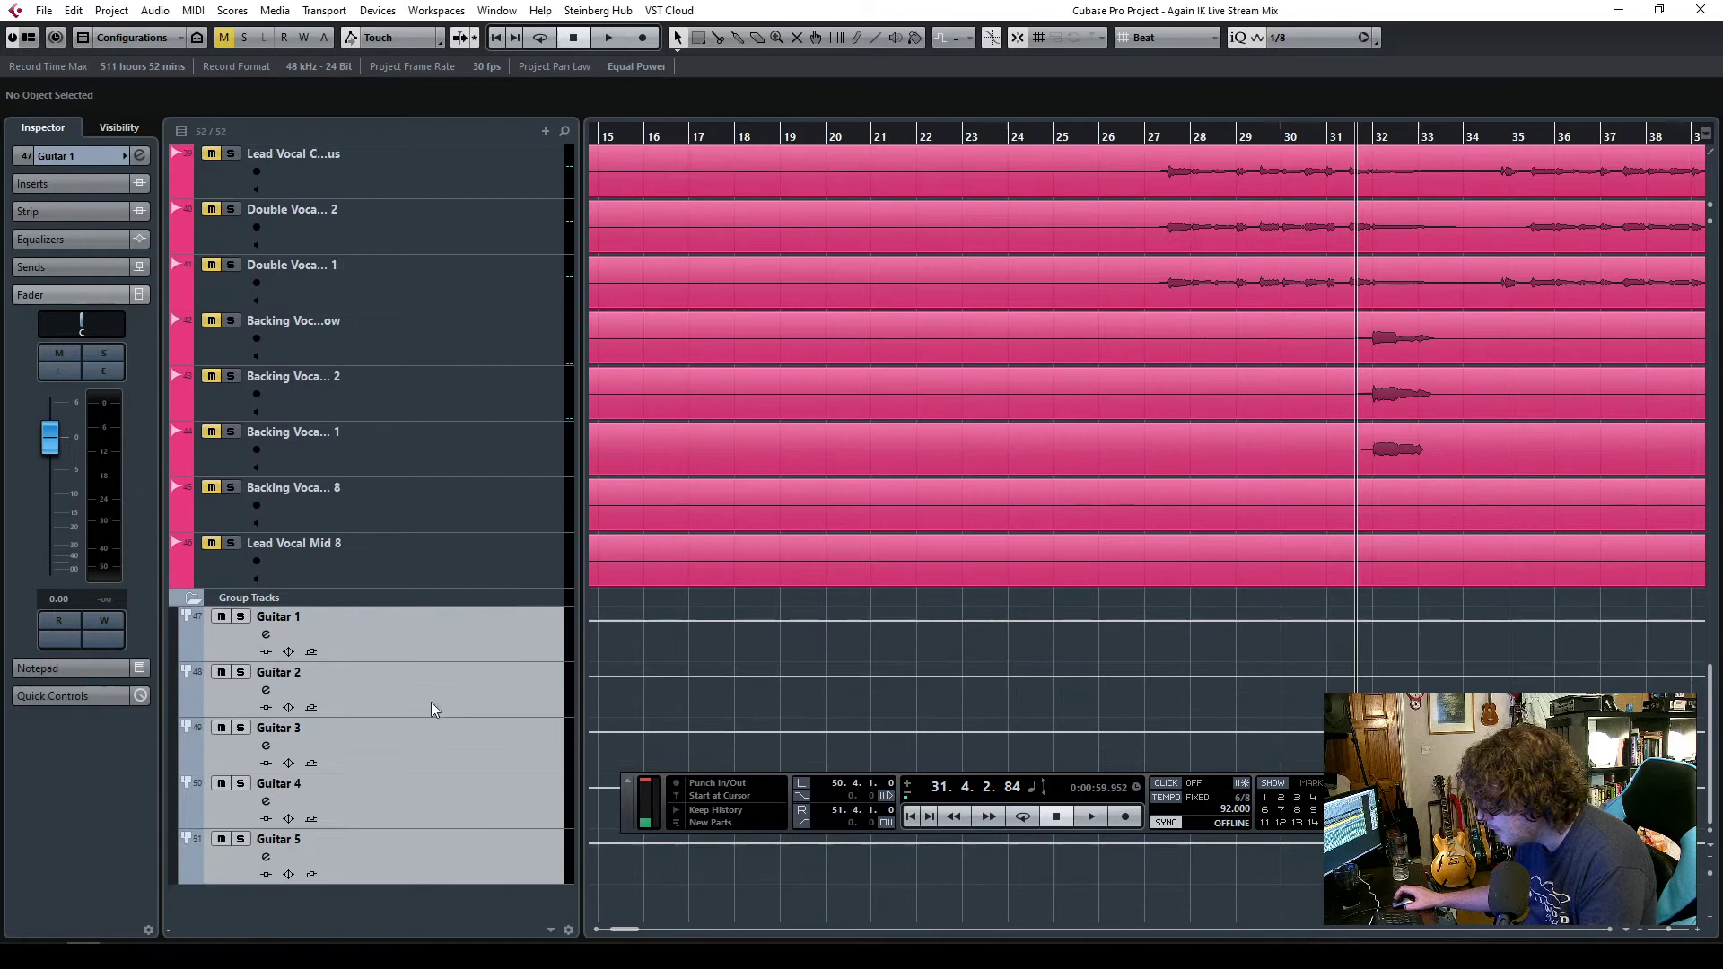
{"action": "left_click_drag", "start_coordinate": [461, 215], "coordinate": [455, 257]}
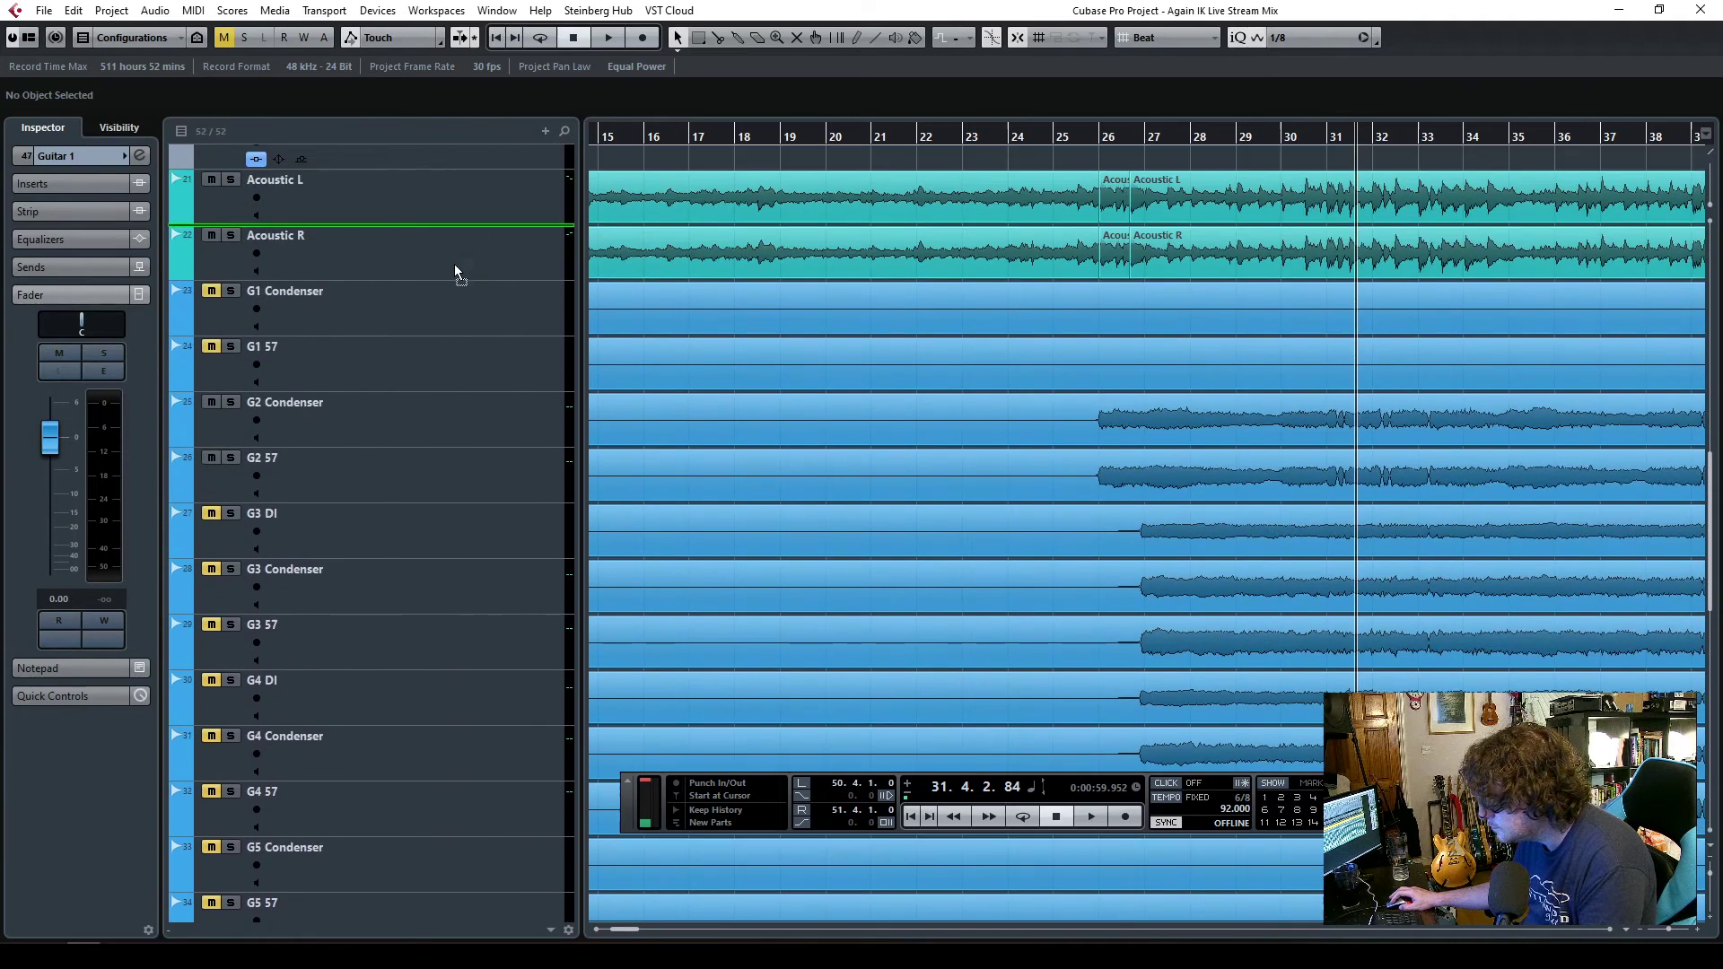
{"action": "left_click_drag", "start_coordinate": [450, 433], "coordinate": [460, 305]}
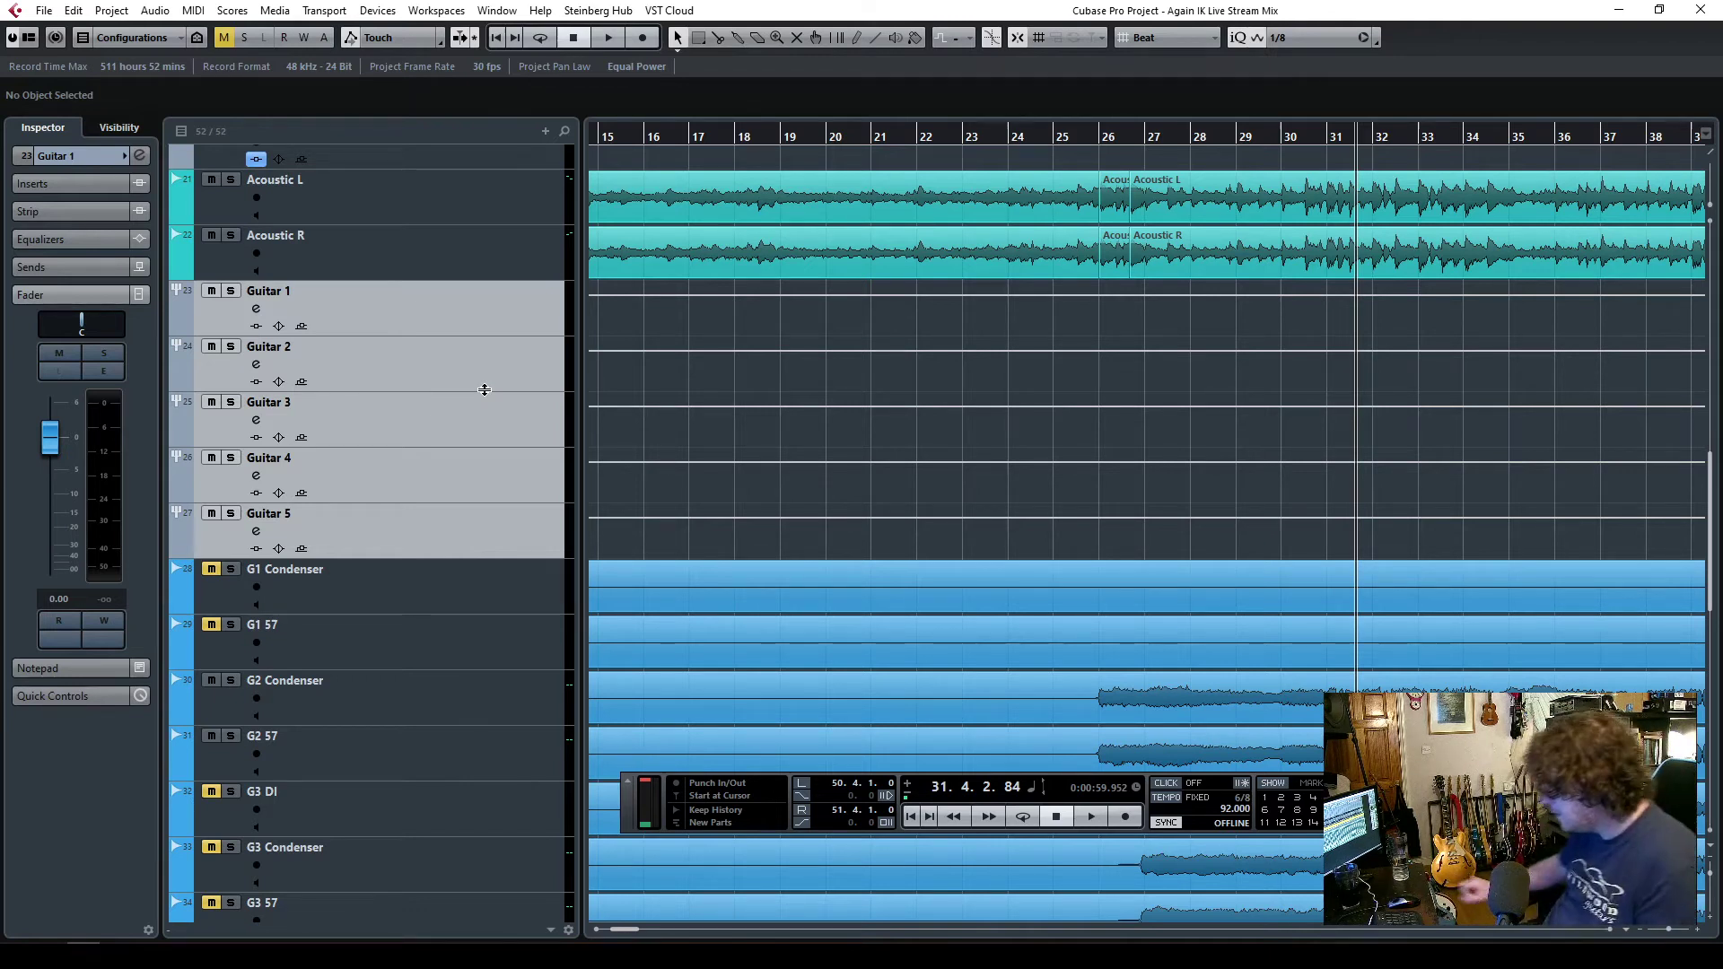
- Move the Guitar 2 group track to directly above the G2 Condenser track
{"action": "scroll", "coordinate": [1043, 628], "scroll_direction": "down", "scroll_amount": 3}
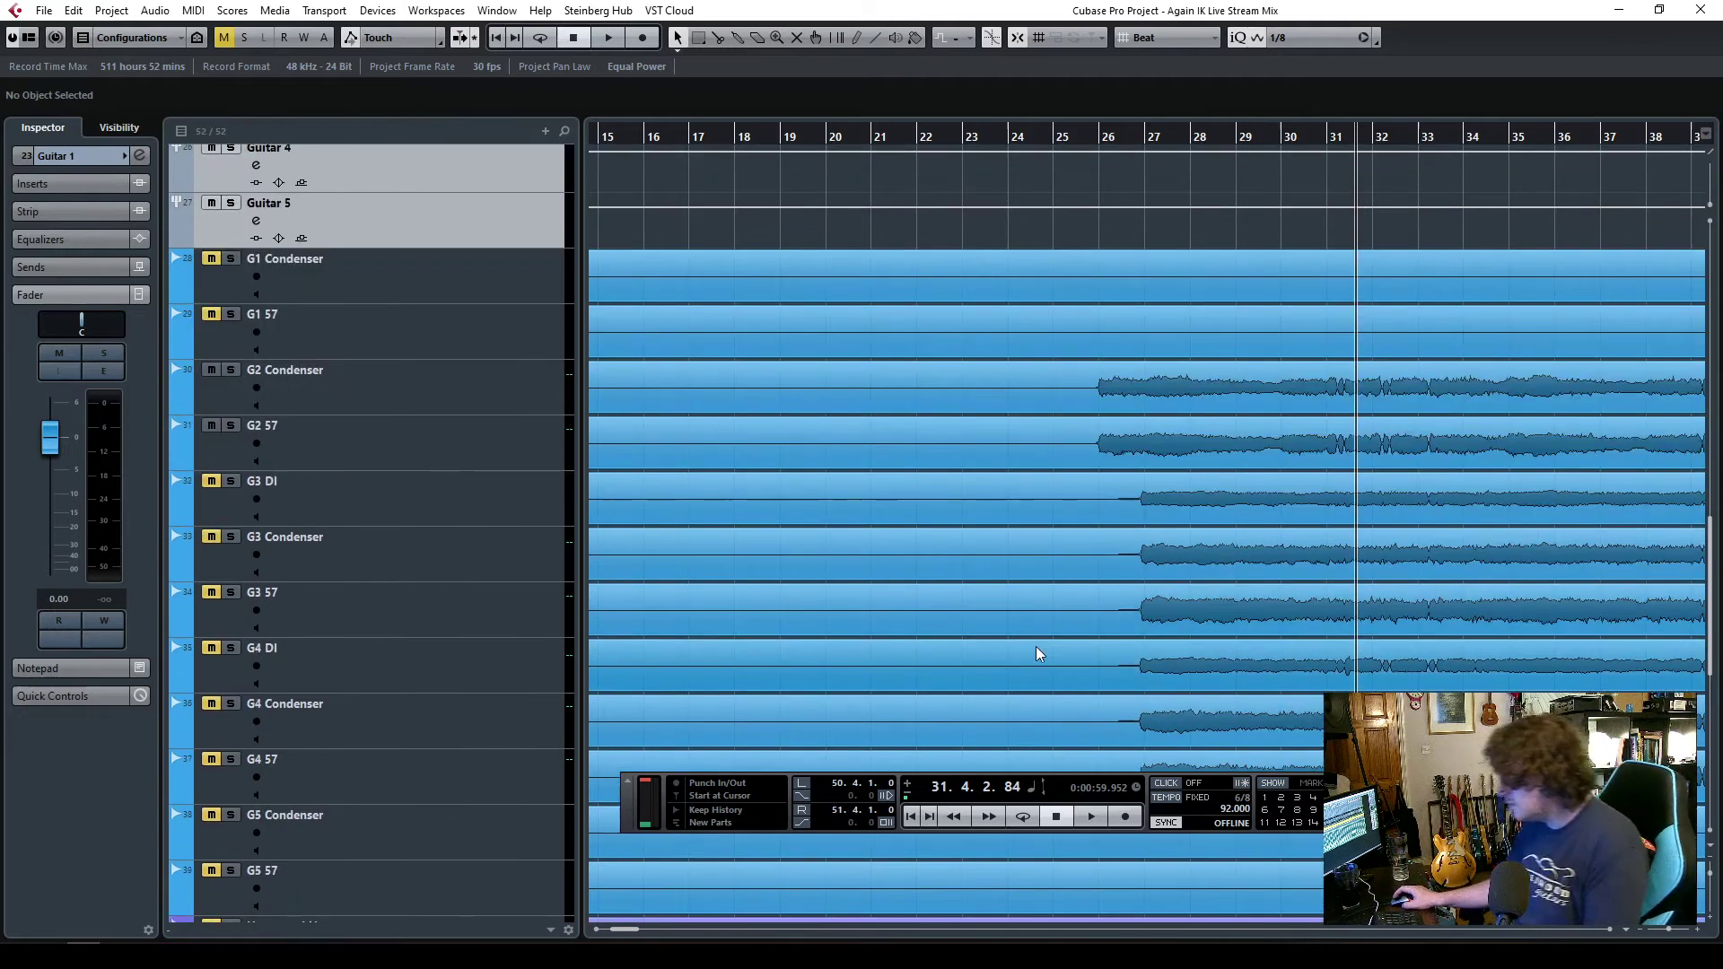
{"action": "left_click", "coordinate": [427, 396]}
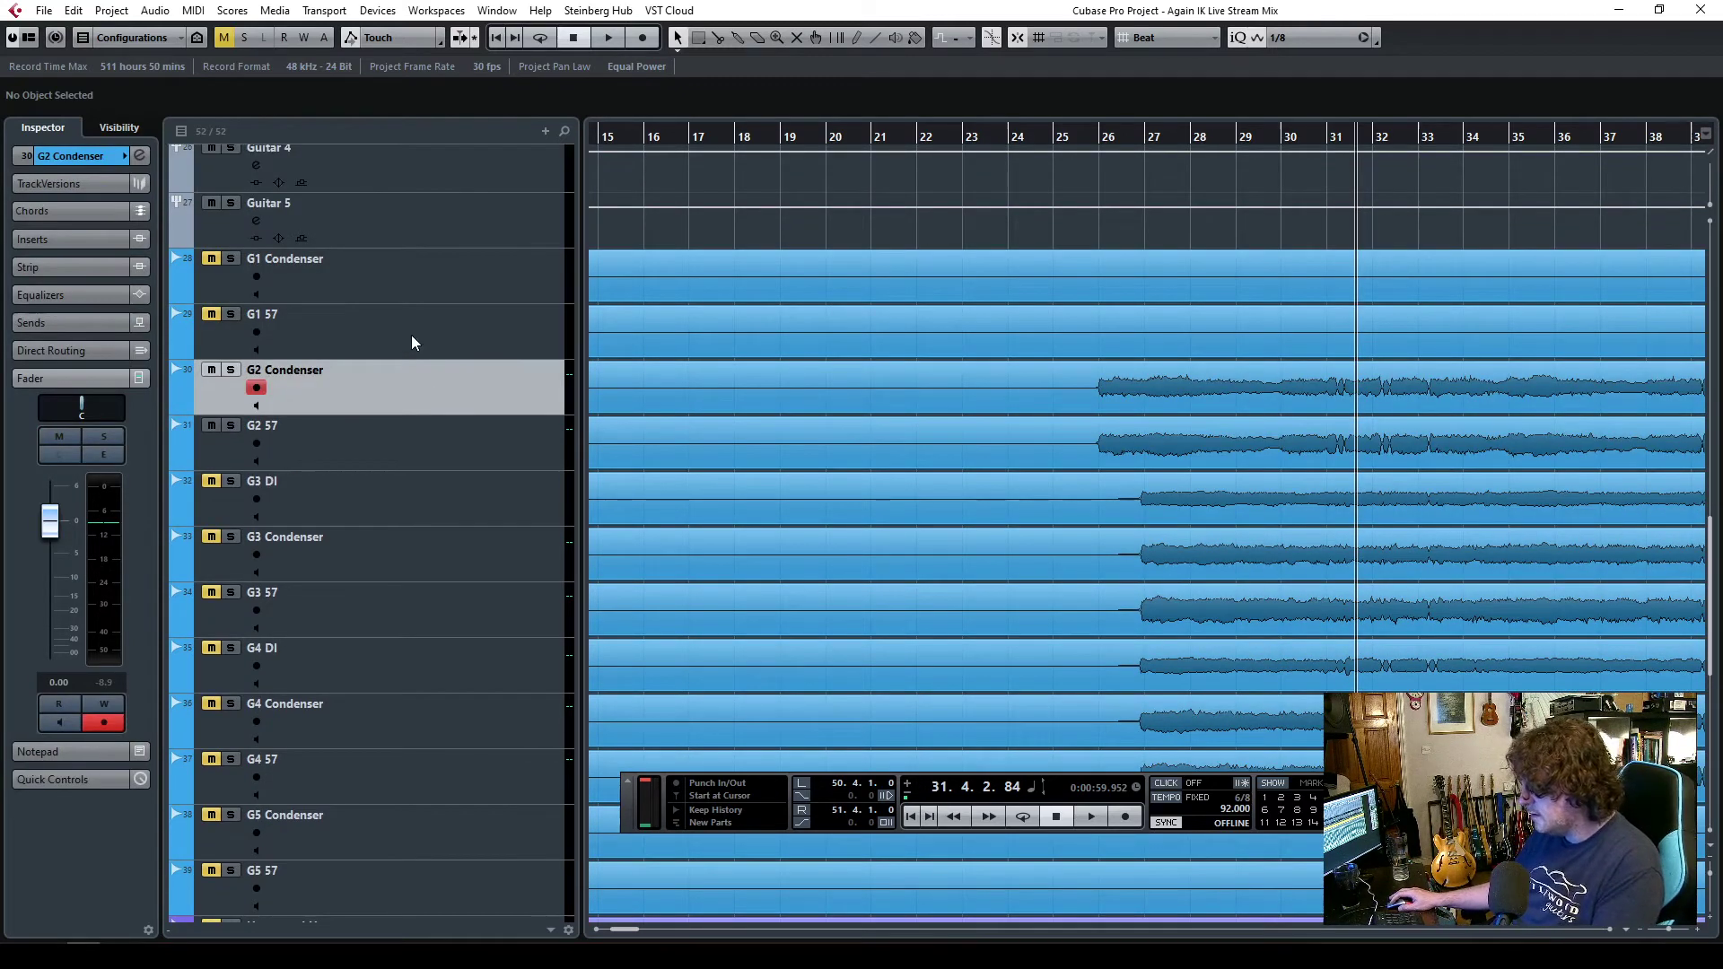
{"action": "scroll", "coordinate": [457, 314], "scroll_direction": "up", "scroll_amount": 3}
{"action": "scroll", "coordinate": [460, 322], "scroll_direction": "down", "scroll_amount": 2}
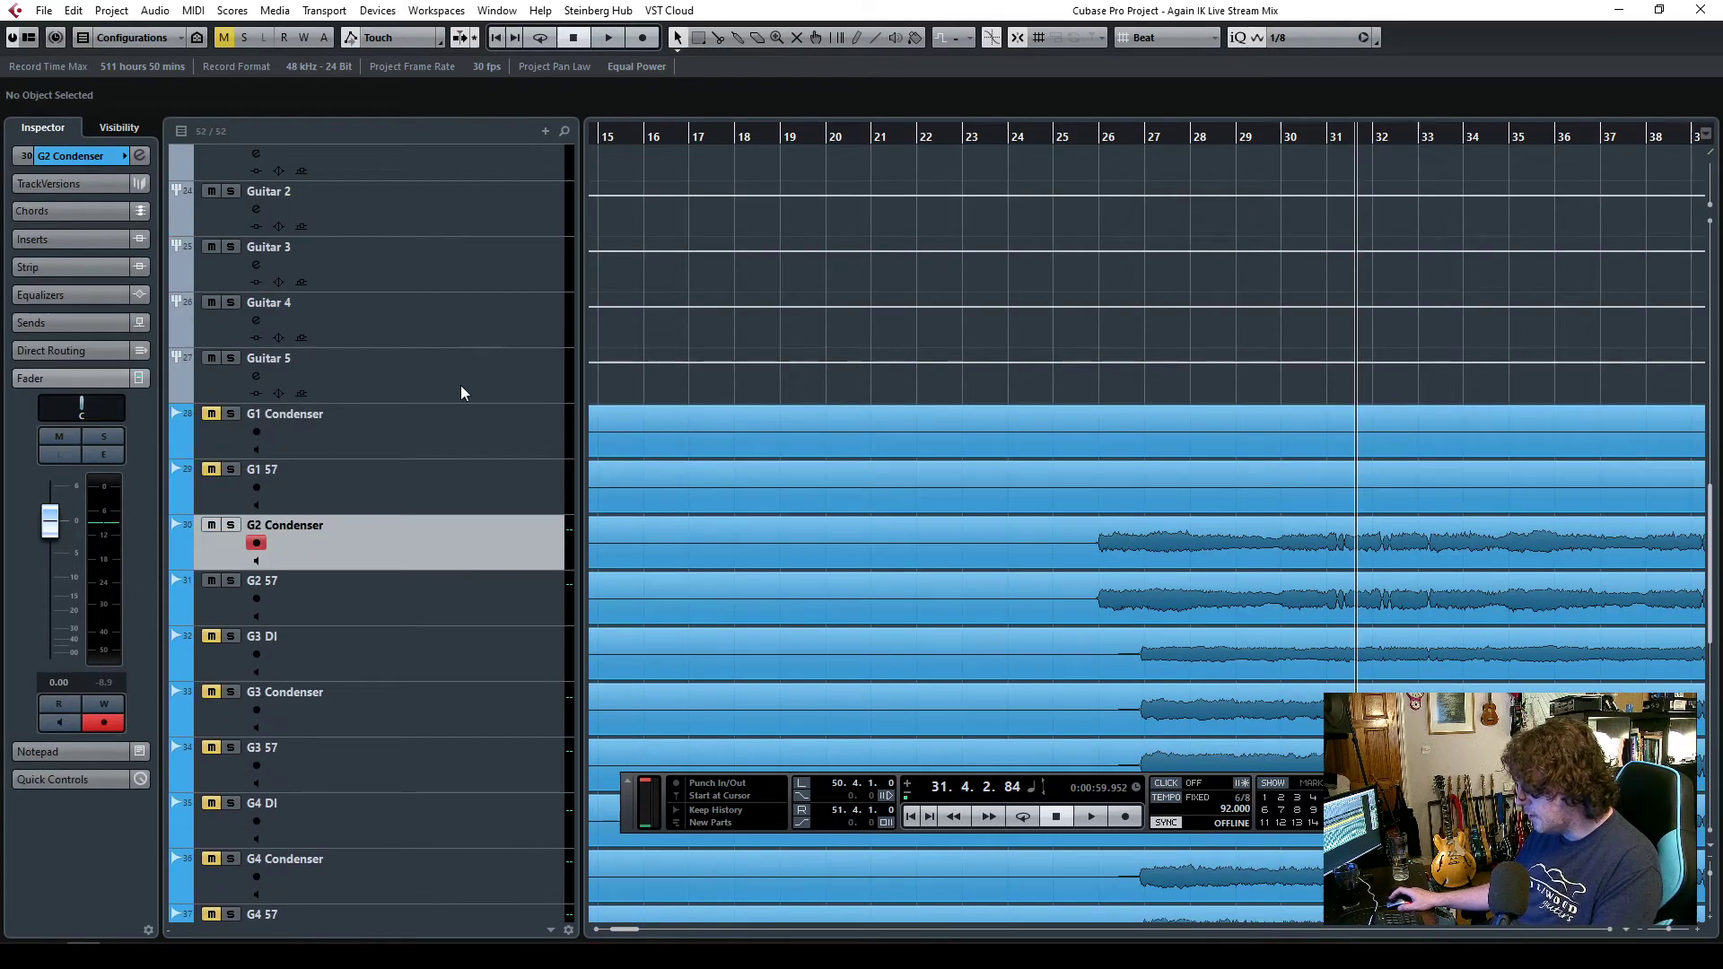
{"action": "left_click", "coordinate": [441, 227]}
{"action": "left_click_drag", "start_coordinate": [482, 221], "coordinate": [486, 511]}
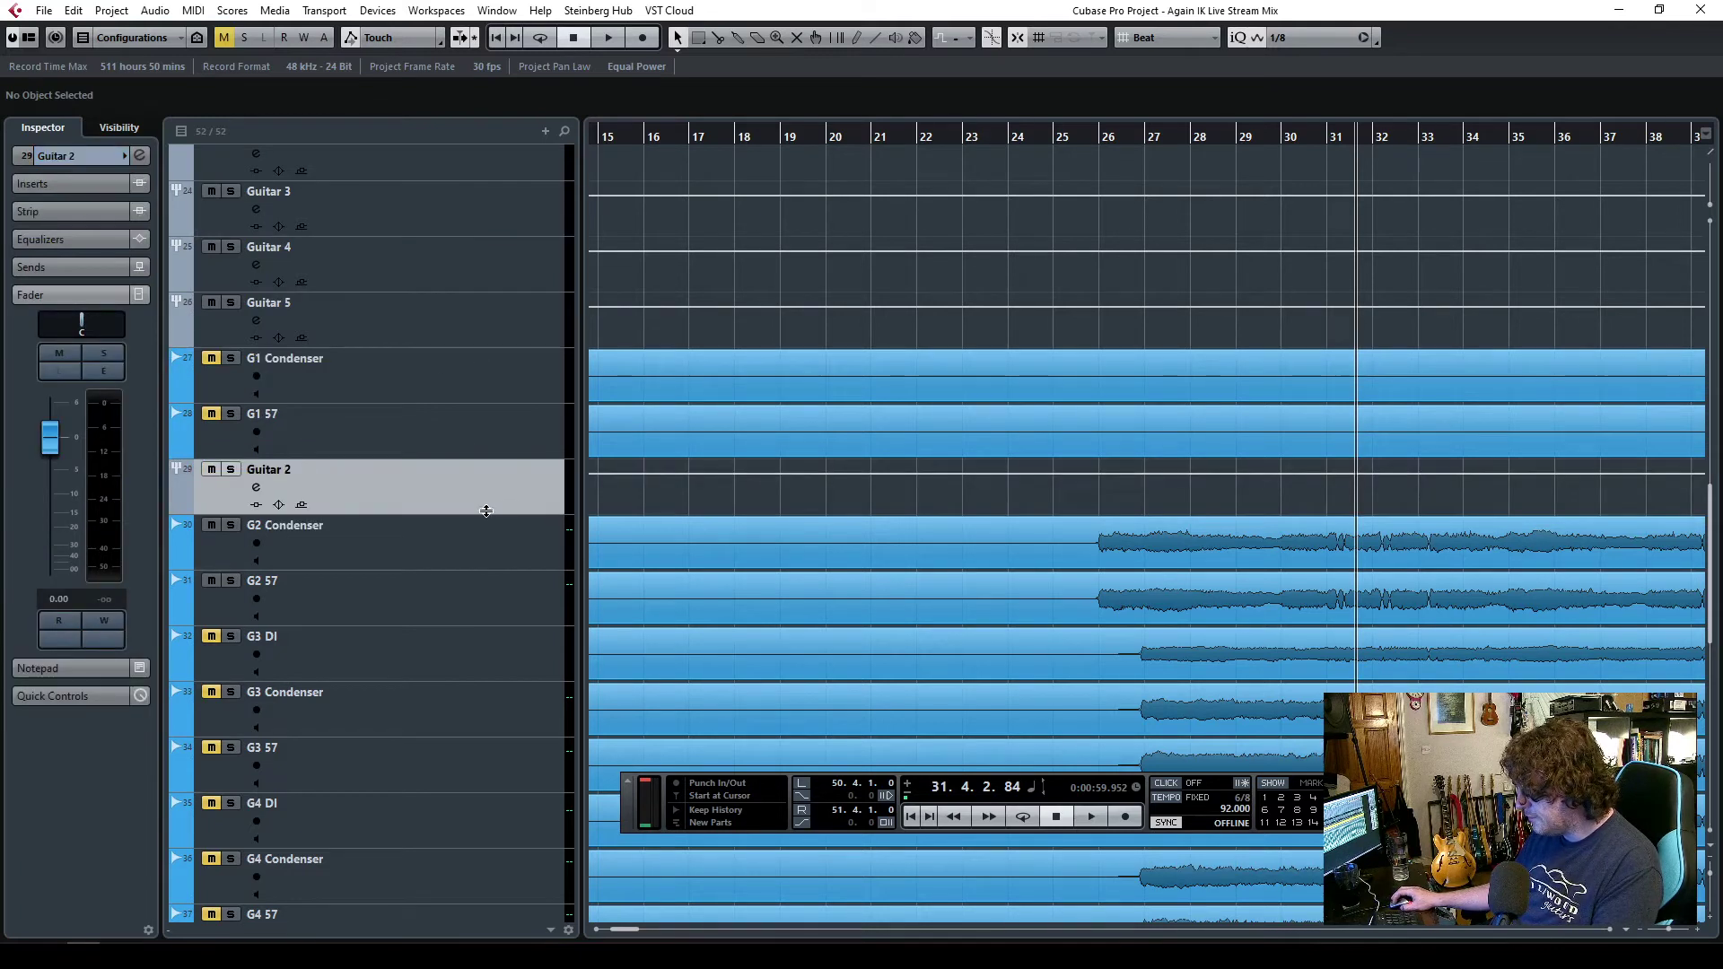
- Route the outputs of G2 Condenser and G2 57 to the Guitar 2 group
{"action": "left_click", "coordinate": [452, 542]}
{"action": "left_click", "coordinate": [404, 481]}
{"action": "left_click", "coordinate": [415, 542]}
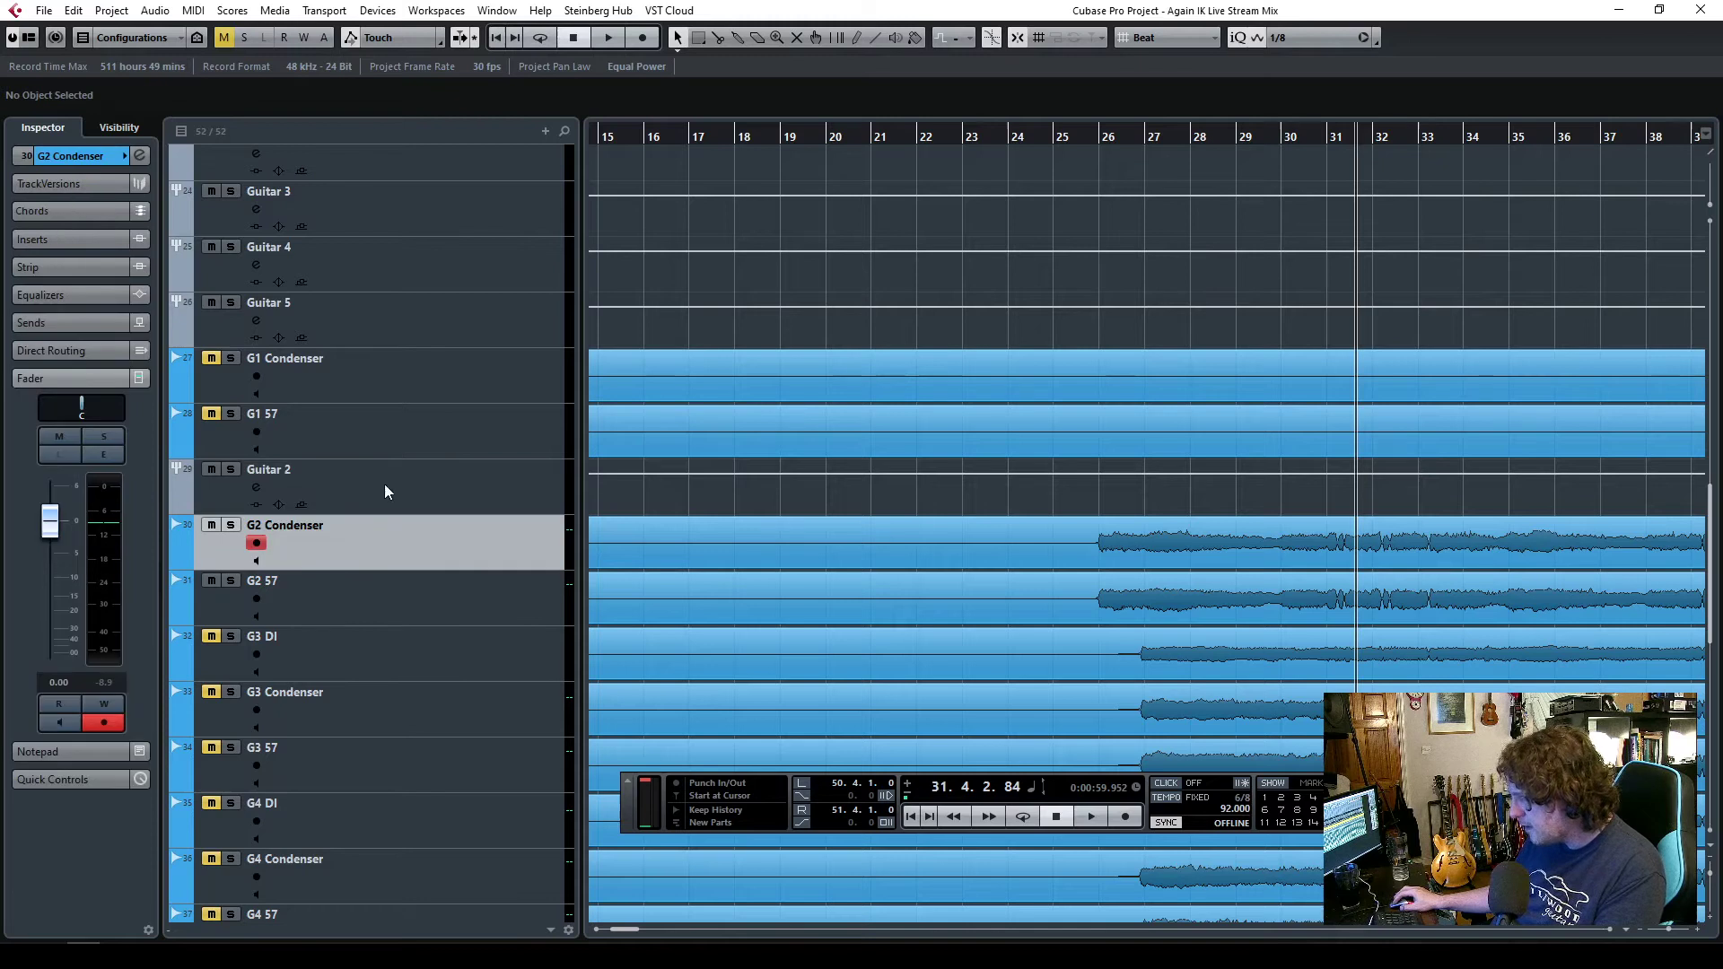
{"action": "left_click", "coordinate": [92, 157]}
{"action": "left_click", "coordinate": [63, 328]}
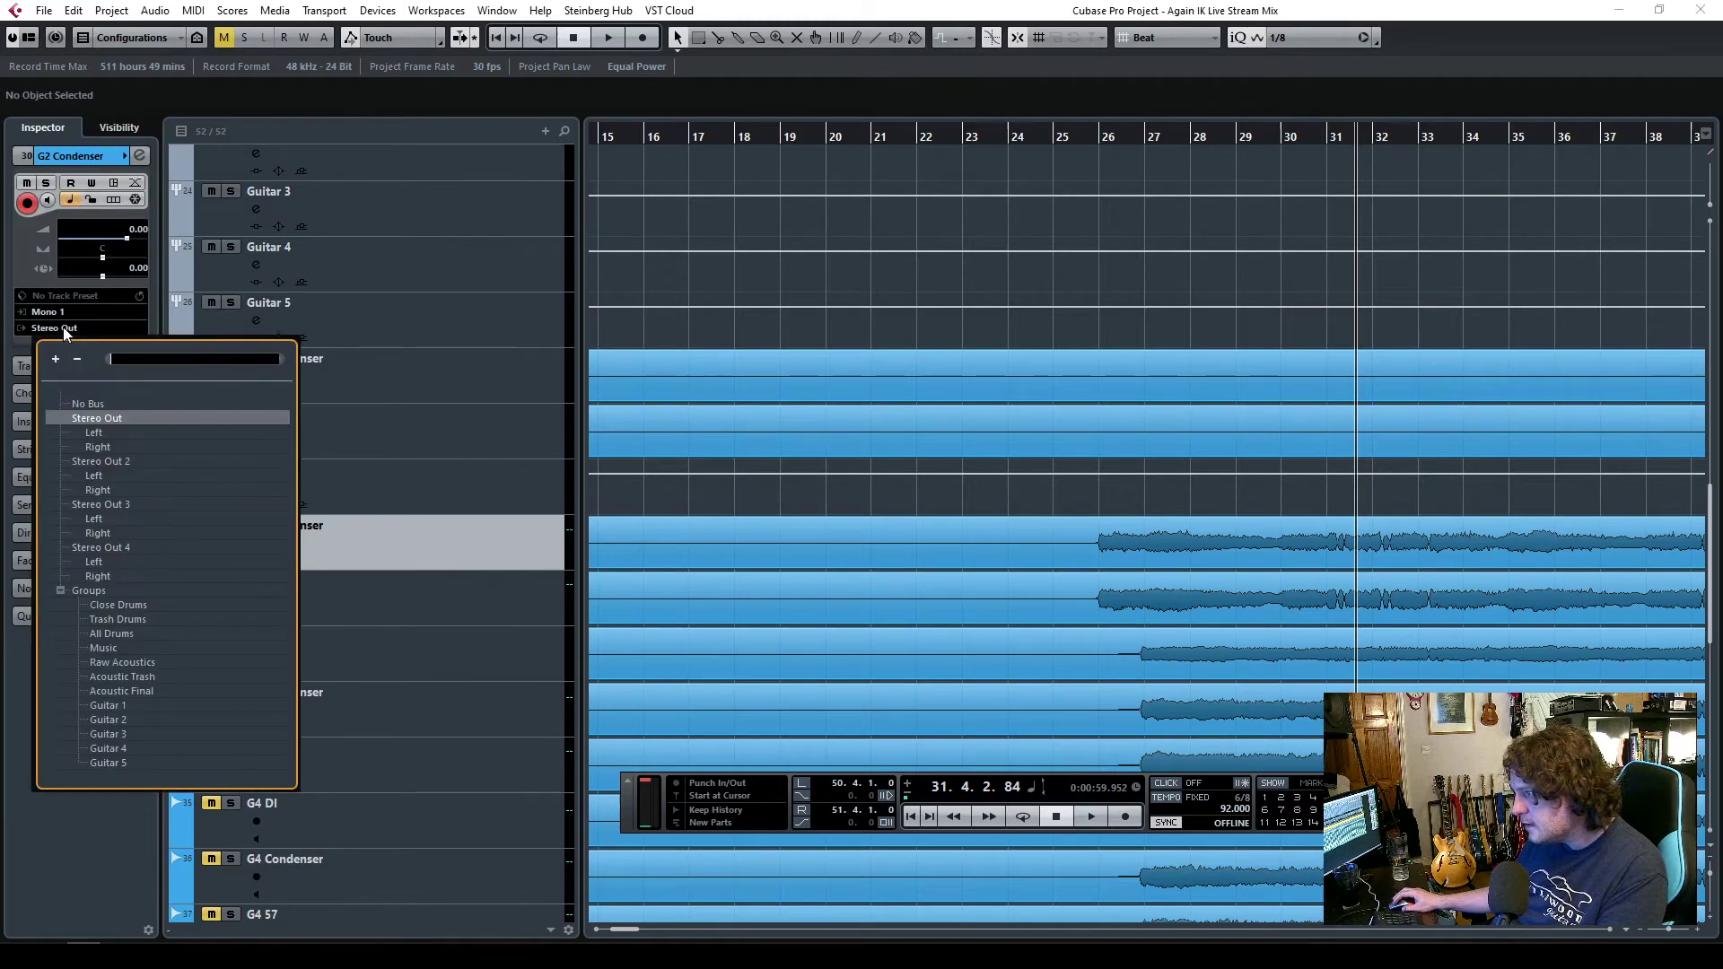
{"action": "left_click", "coordinate": [310, 648]}
{"action": "left_click", "coordinate": [374, 595]}
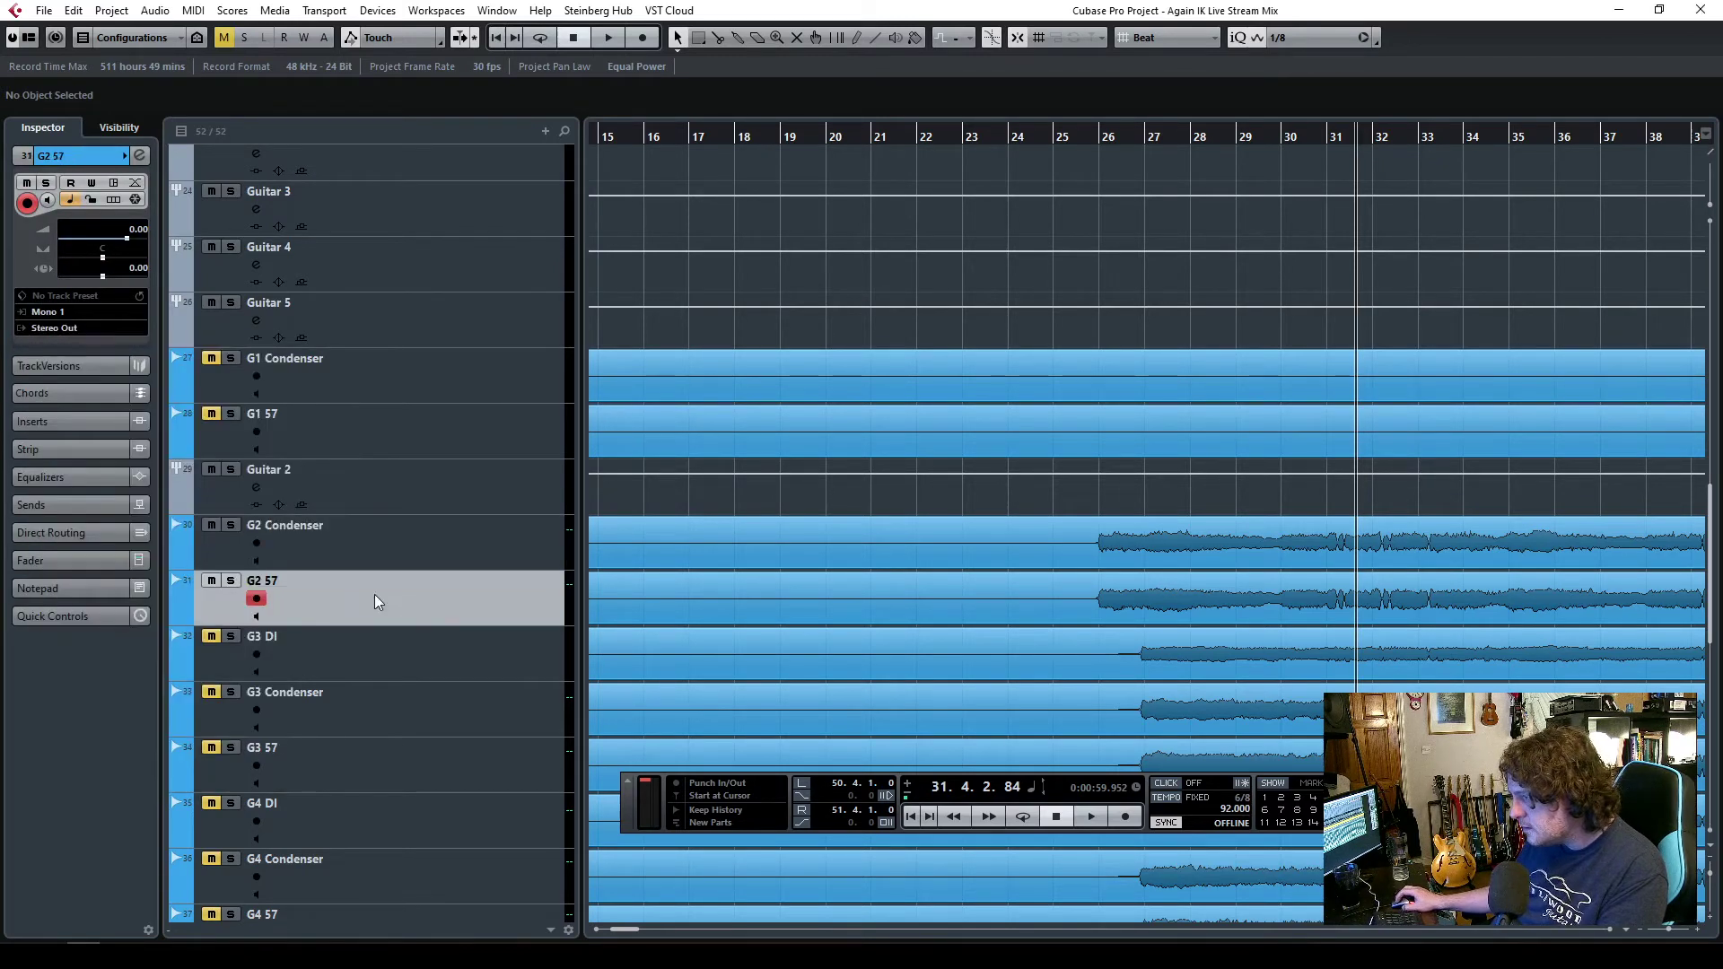
{"action": "left_click", "coordinate": [71, 329]}
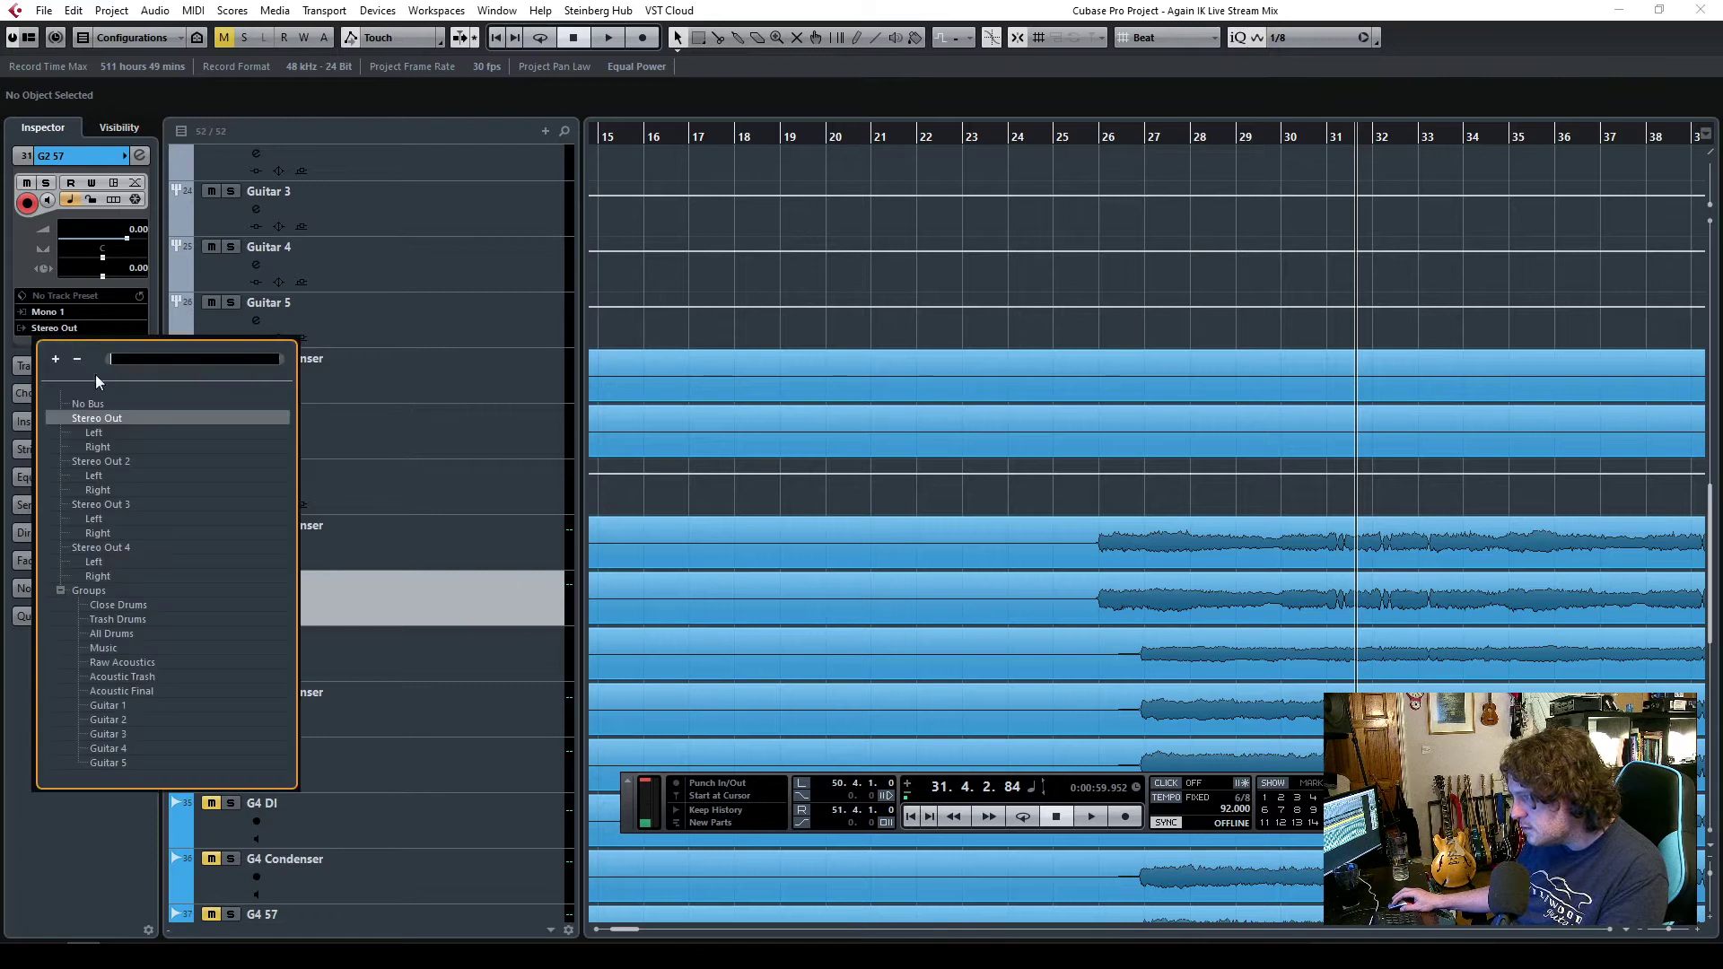
{"action": "left_click", "coordinate": [127, 719]}
- Route the Guitar 2 group's output to the Music group
{"action": "left_click", "coordinate": [425, 501]}
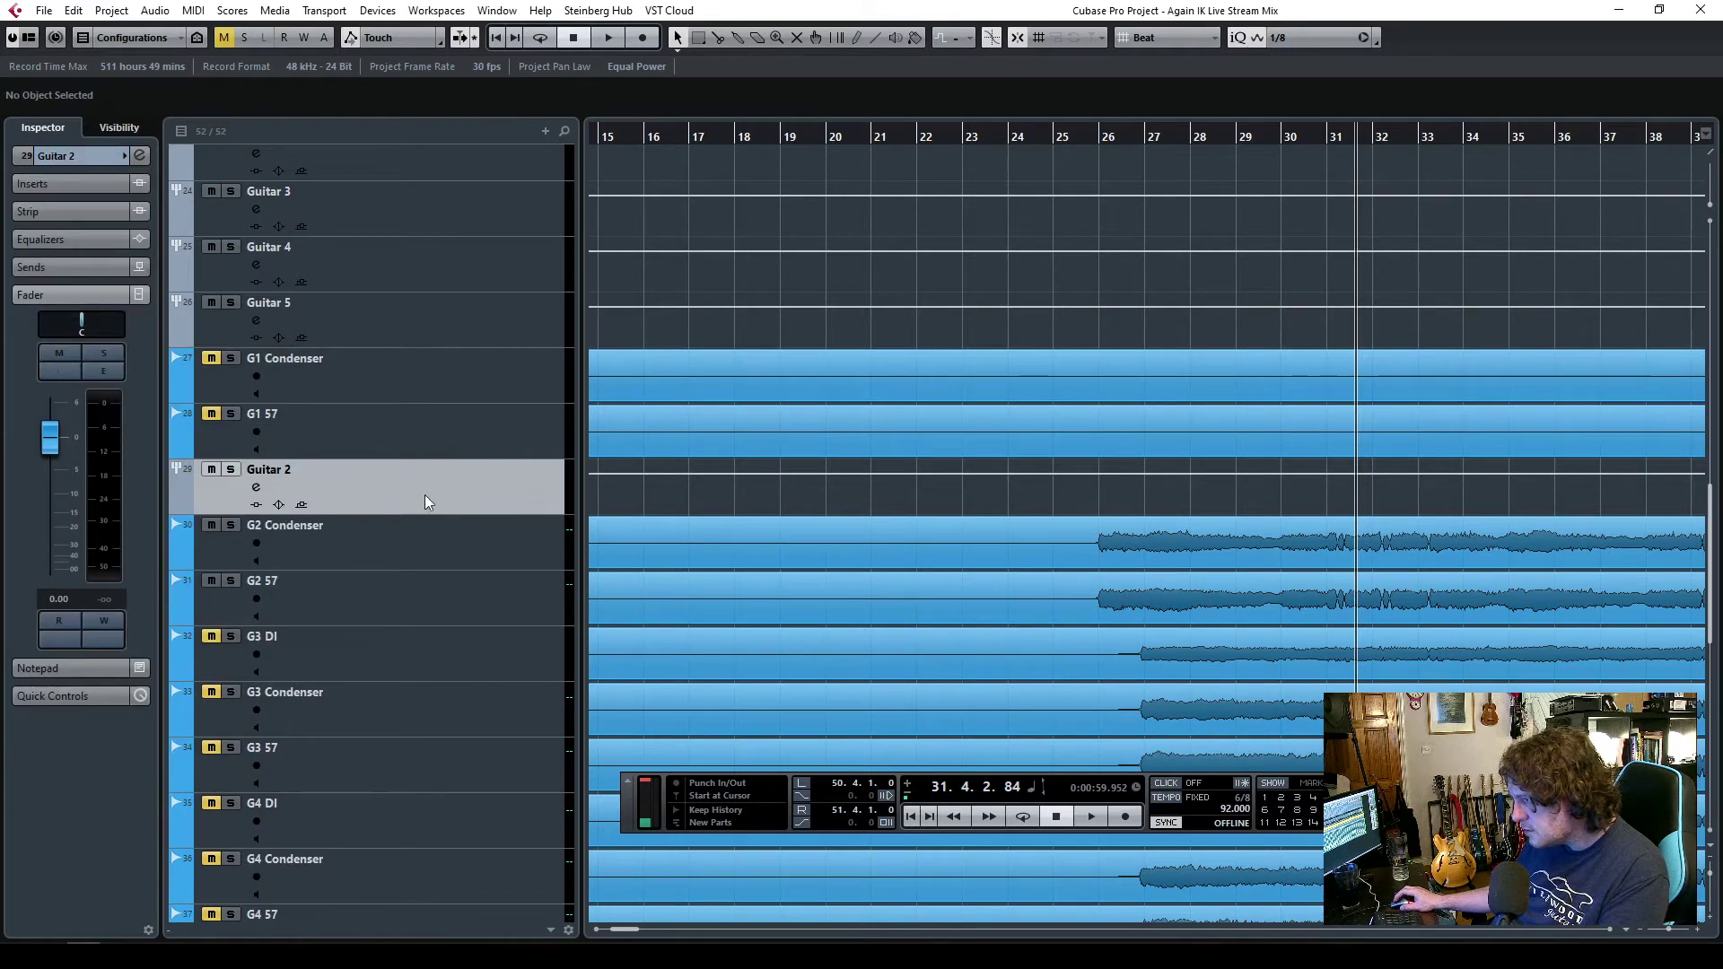
{"action": "left_click", "coordinate": [99, 155]}
{"action": "left_click", "coordinate": [87, 279]}
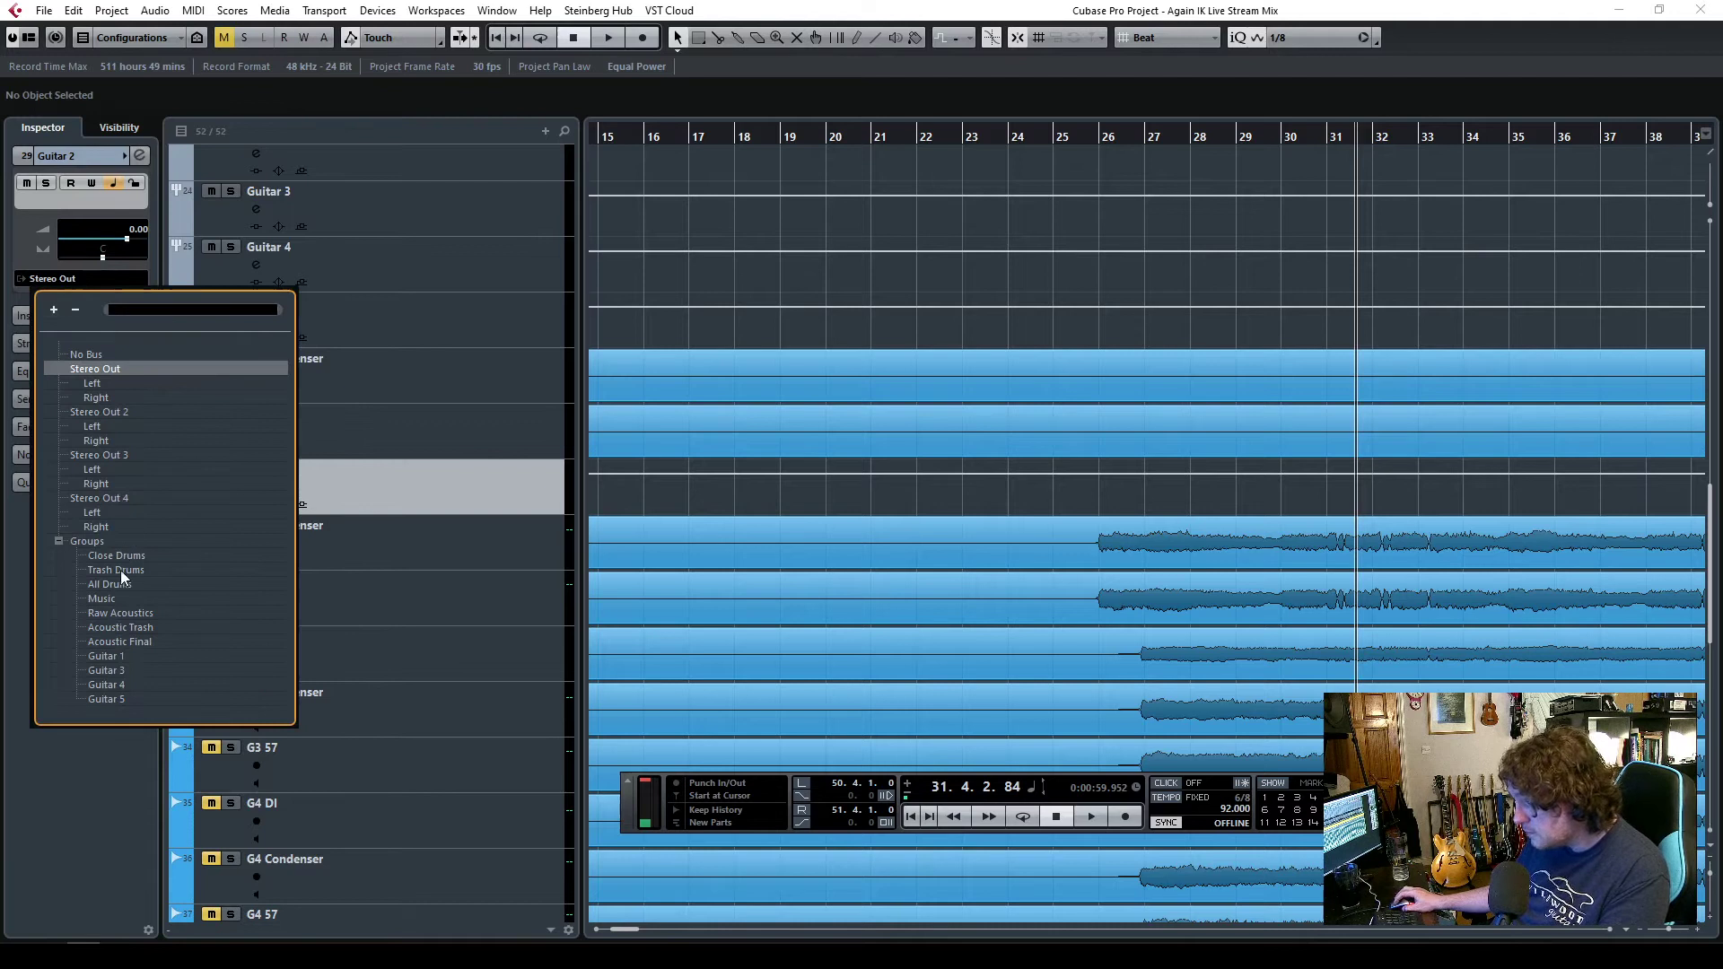
{"action": "left_click", "coordinate": [111, 599]}
- Solo the Guitar 2 group, play it from about bar 26, select G2 Condenser, and stop
{"action": "left_click", "coordinate": [1107, 145]}
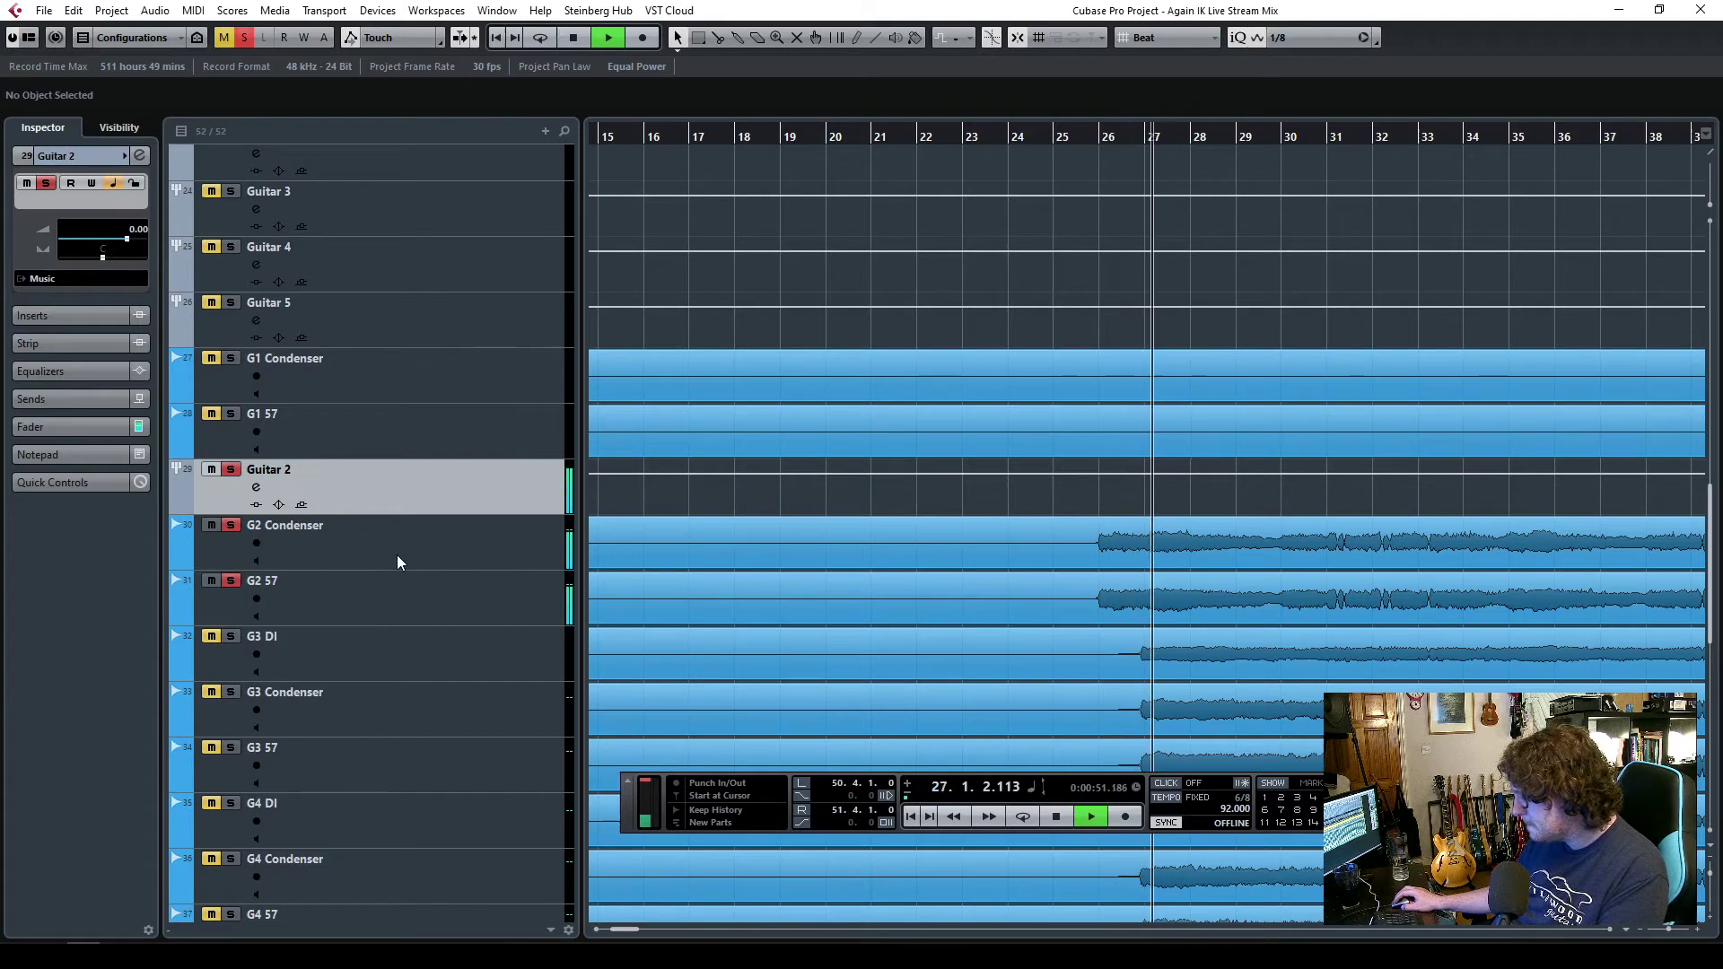
{"action": "left_click", "coordinate": [474, 547]}
{"action": "left_click", "coordinate": [461, 493]}
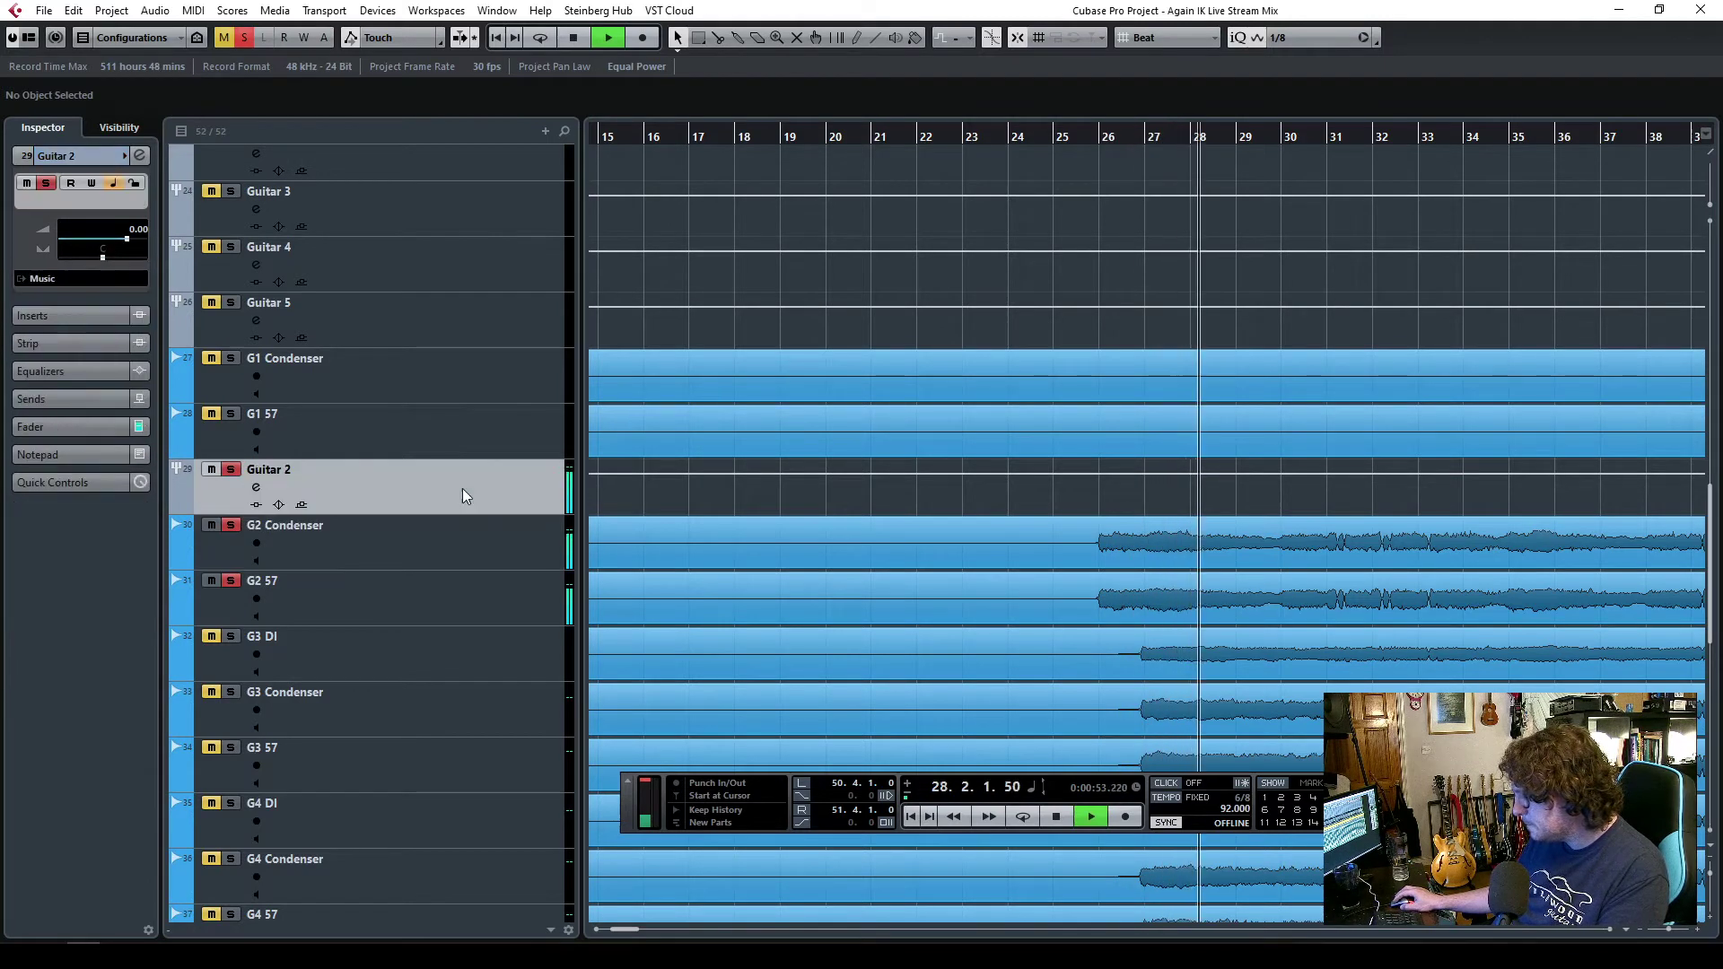
{"action": "left_click", "coordinate": [466, 548]}
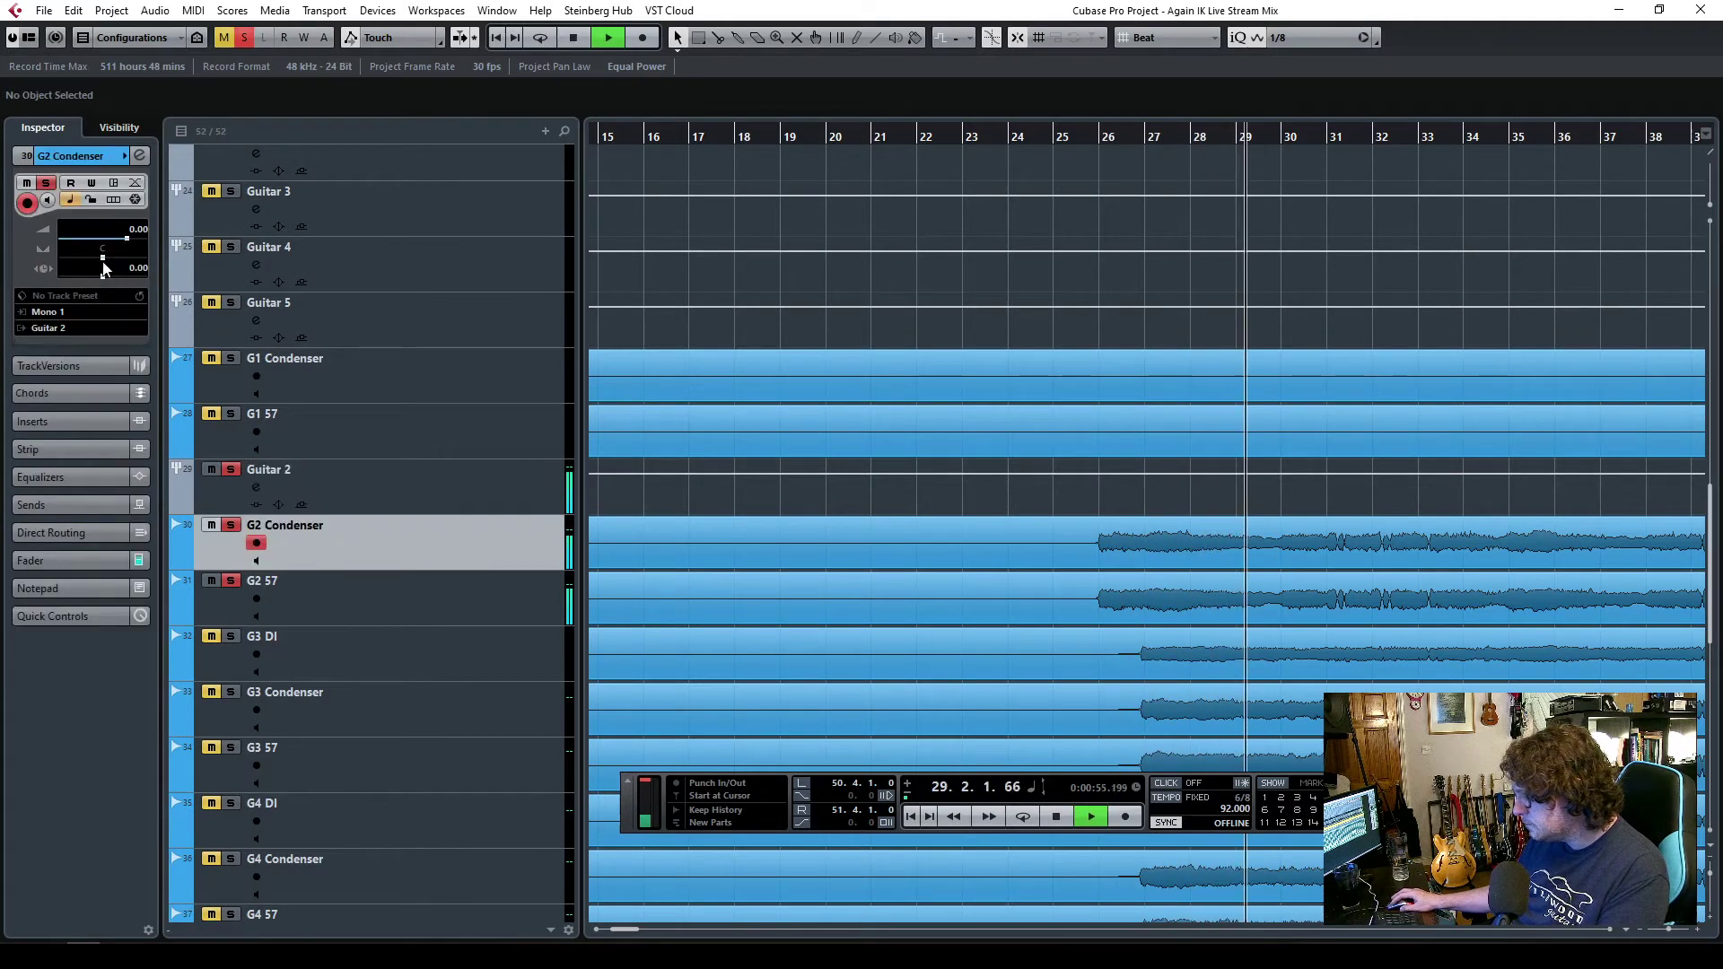
{"action": "key", "text": "space"}
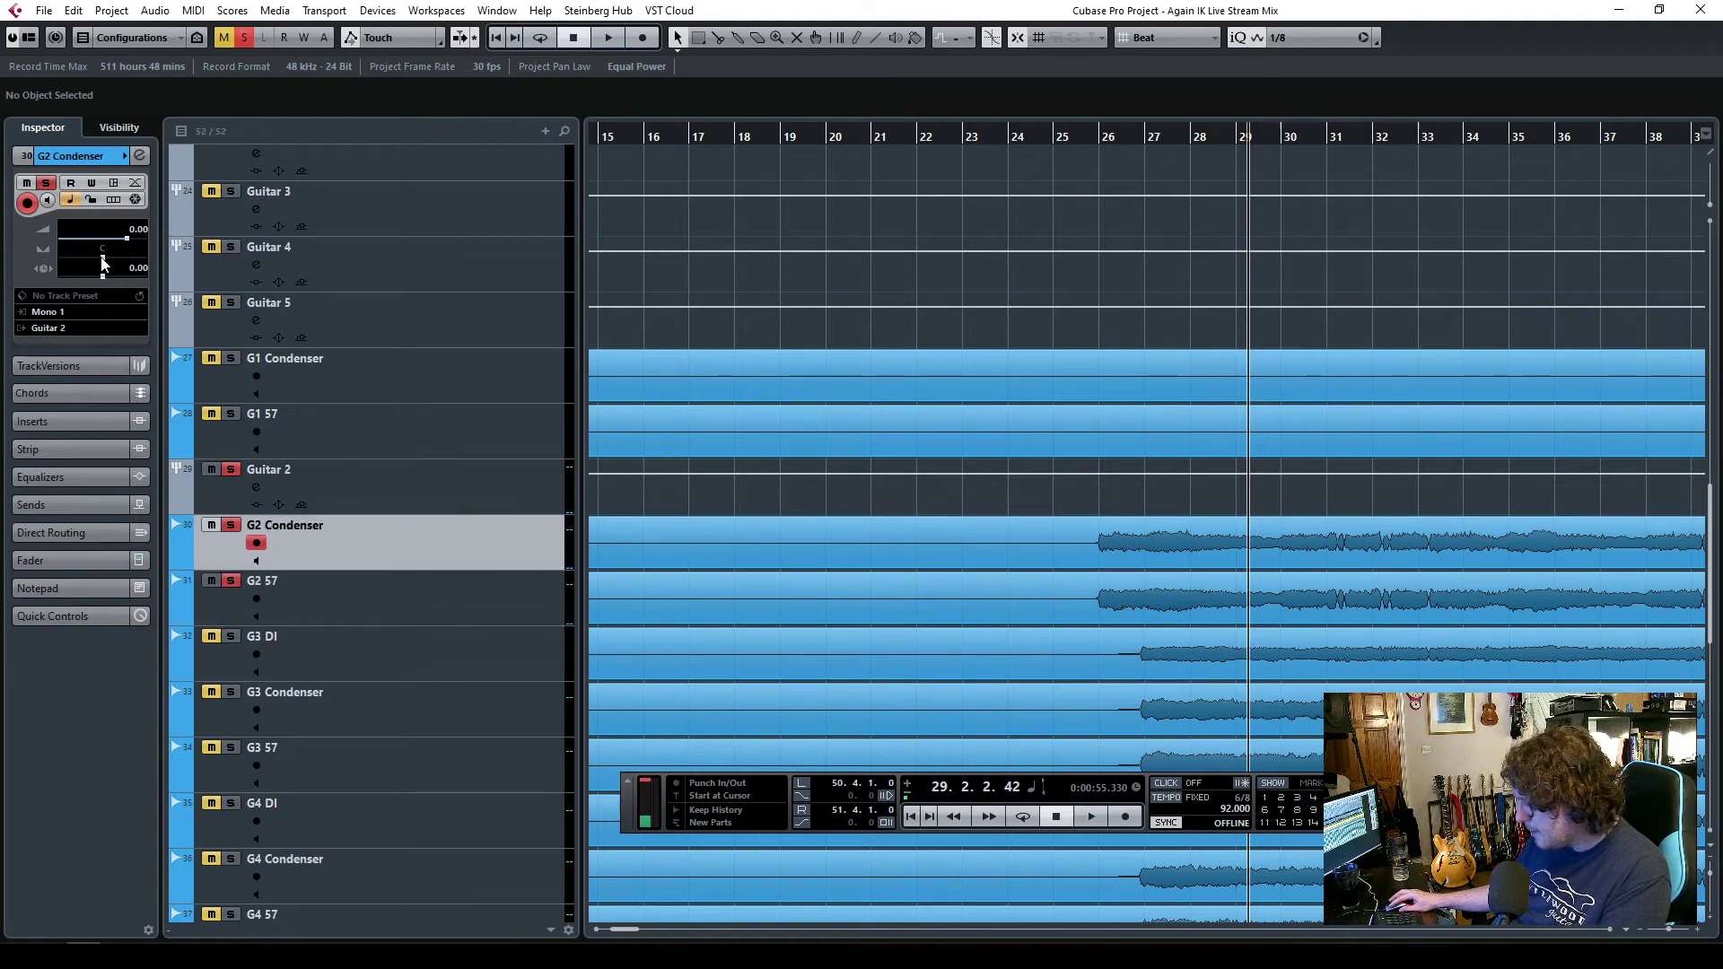
- Pan G2 57 to R28 and play the soloed Guitar 2 group from just before bar 26
{"action": "left_click", "coordinate": [404, 609]}
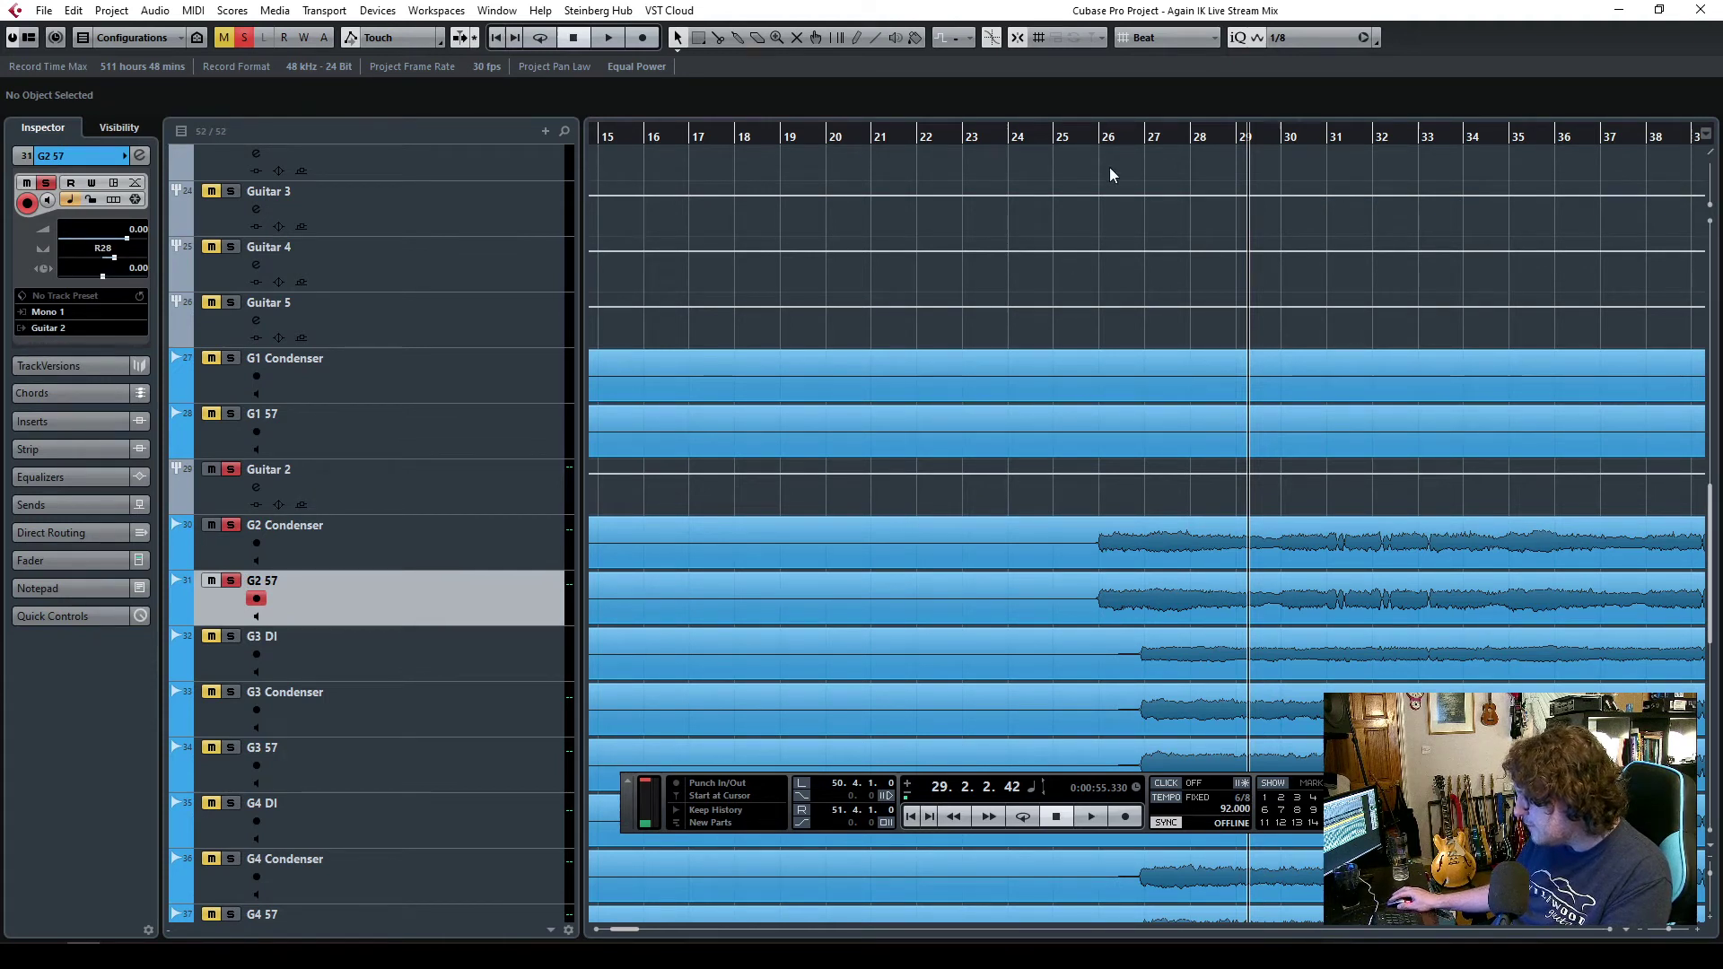
{"action": "left_click", "coordinate": [1088, 142]}
{"action": "key", "text": "space"}
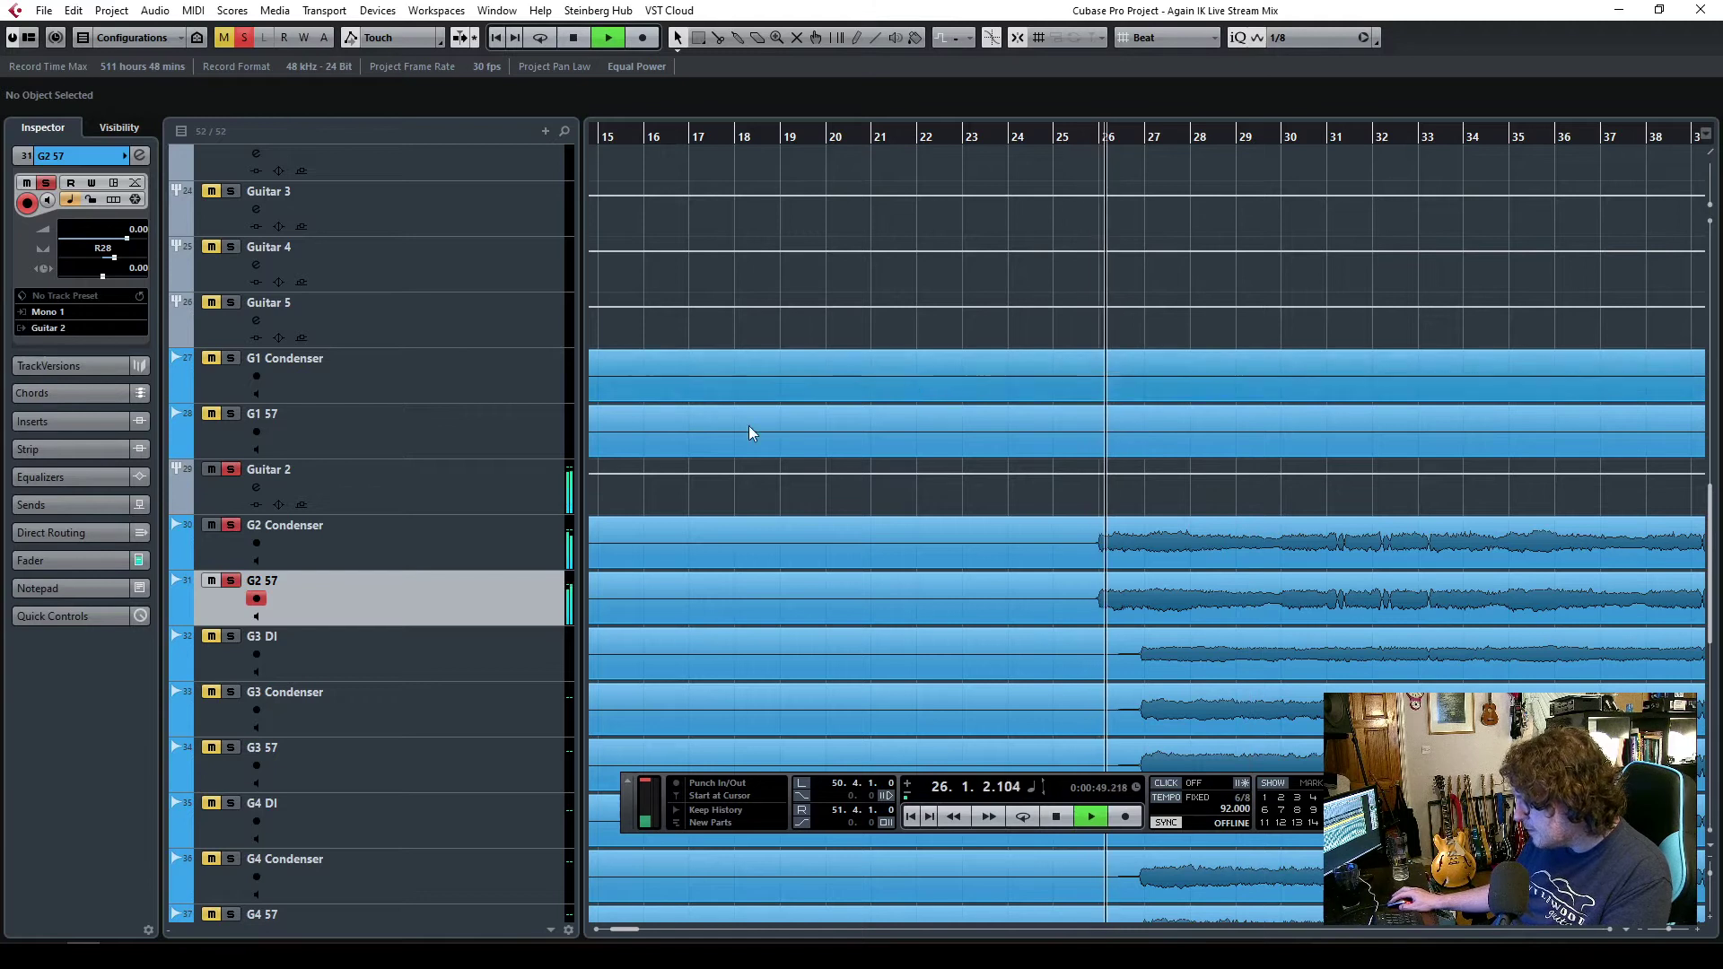
- Insert the TR5 EQual equalizer on the Guitar 2 group's first insert slot
{"action": "left_click", "coordinate": [455, 493]}
{"action": "left_click", "coordinate": [55, 315]}
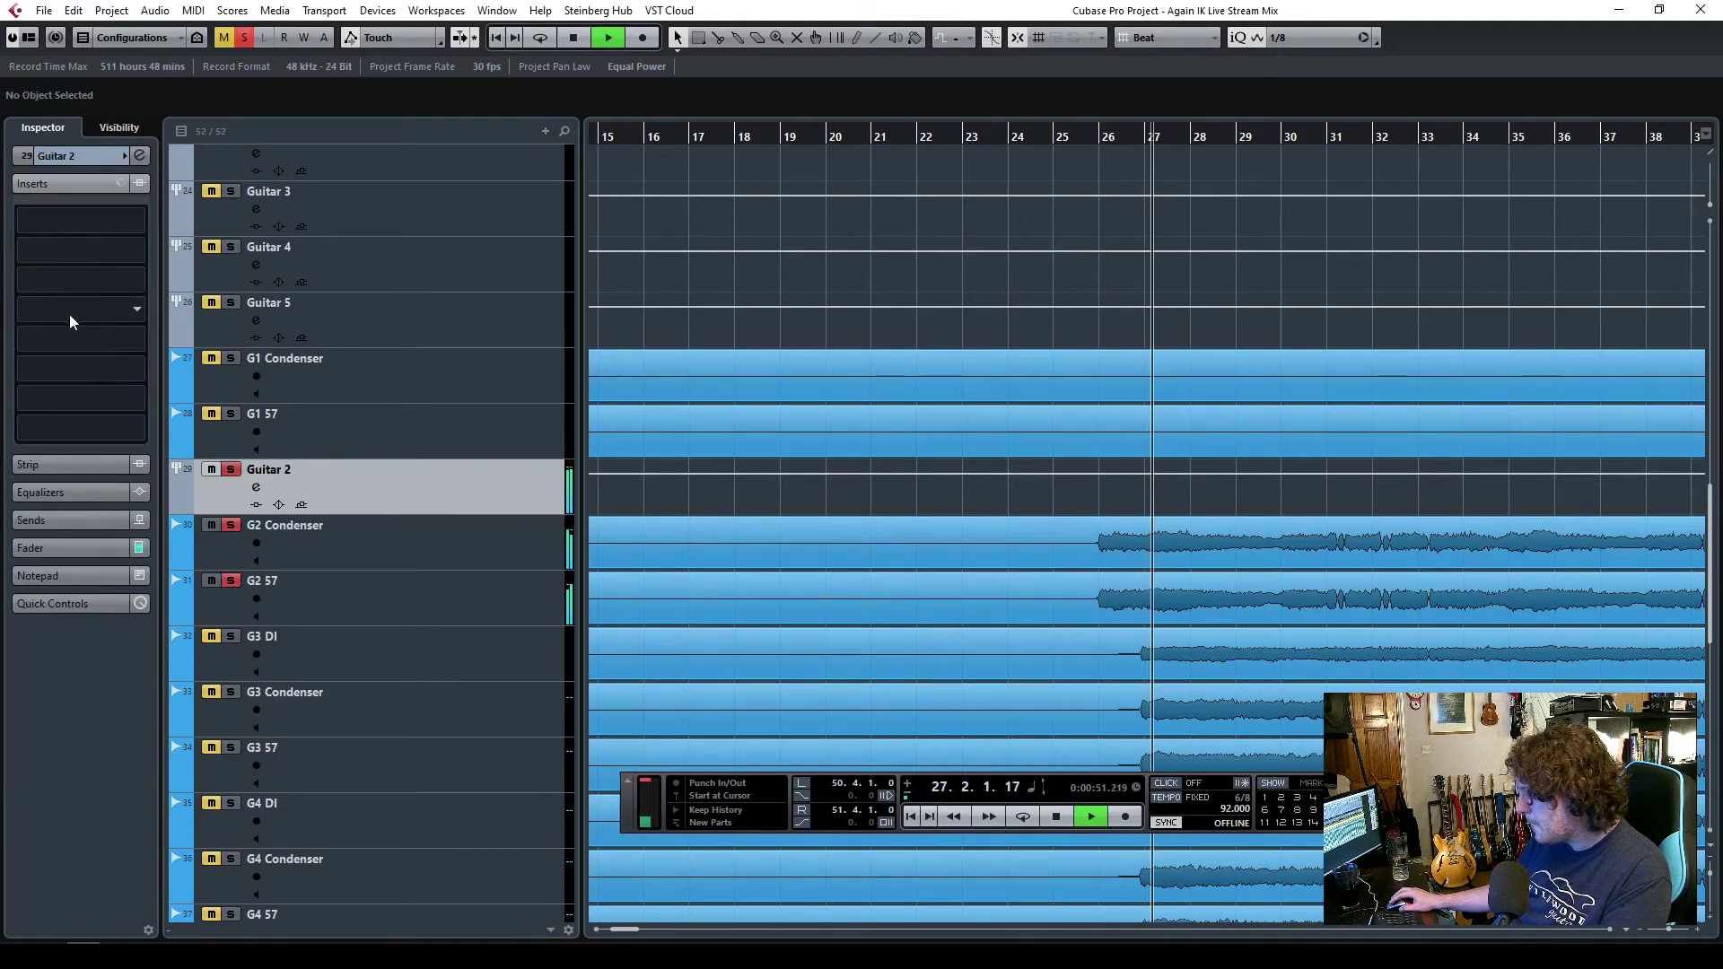
{"action": "left_click", "coordinate": [100, 221]}
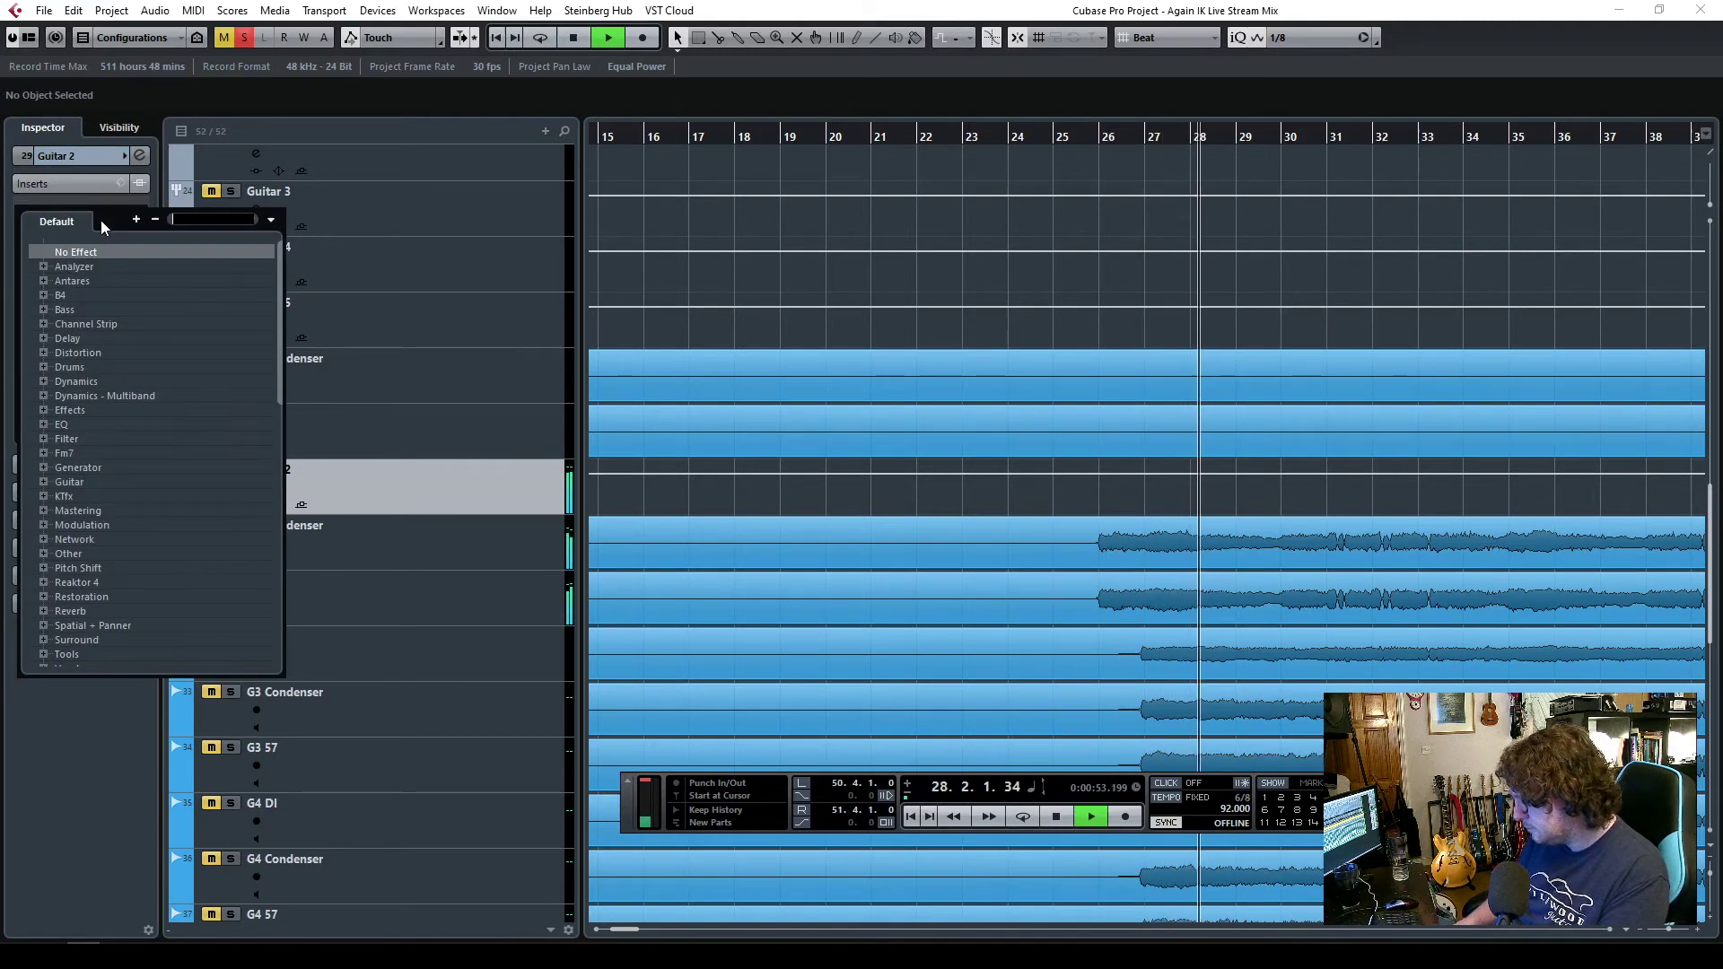
{"action": "type", "text": "tr5"}
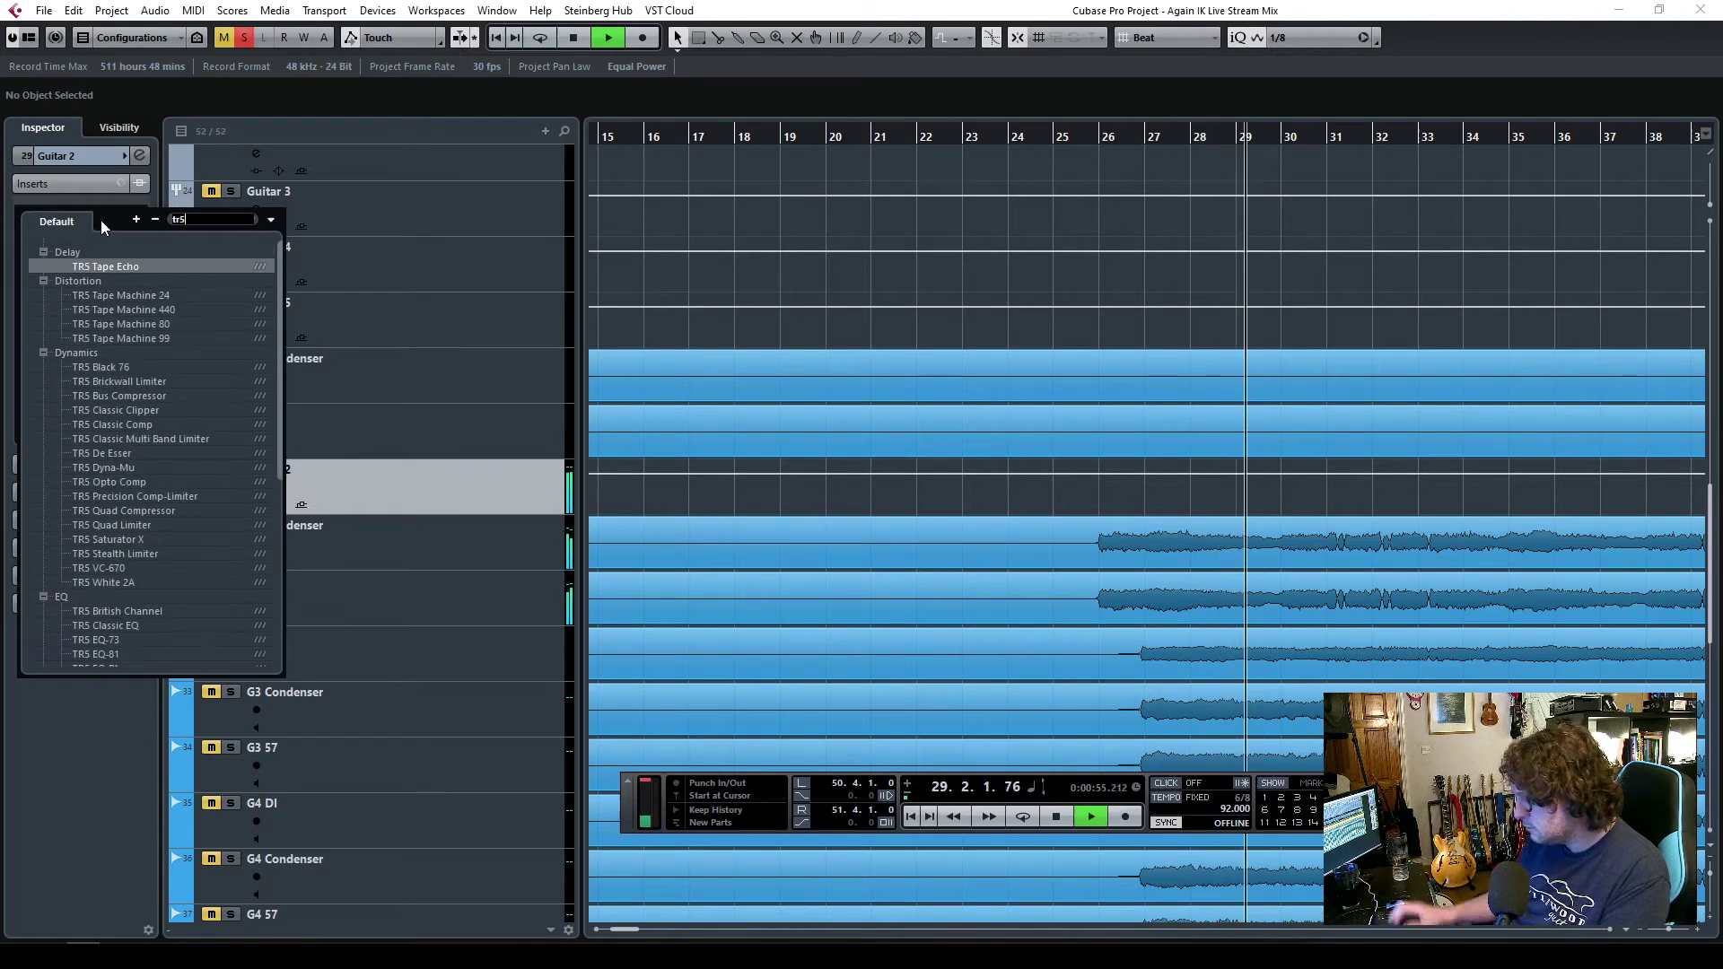
{"action": "type", "text": " eq"}
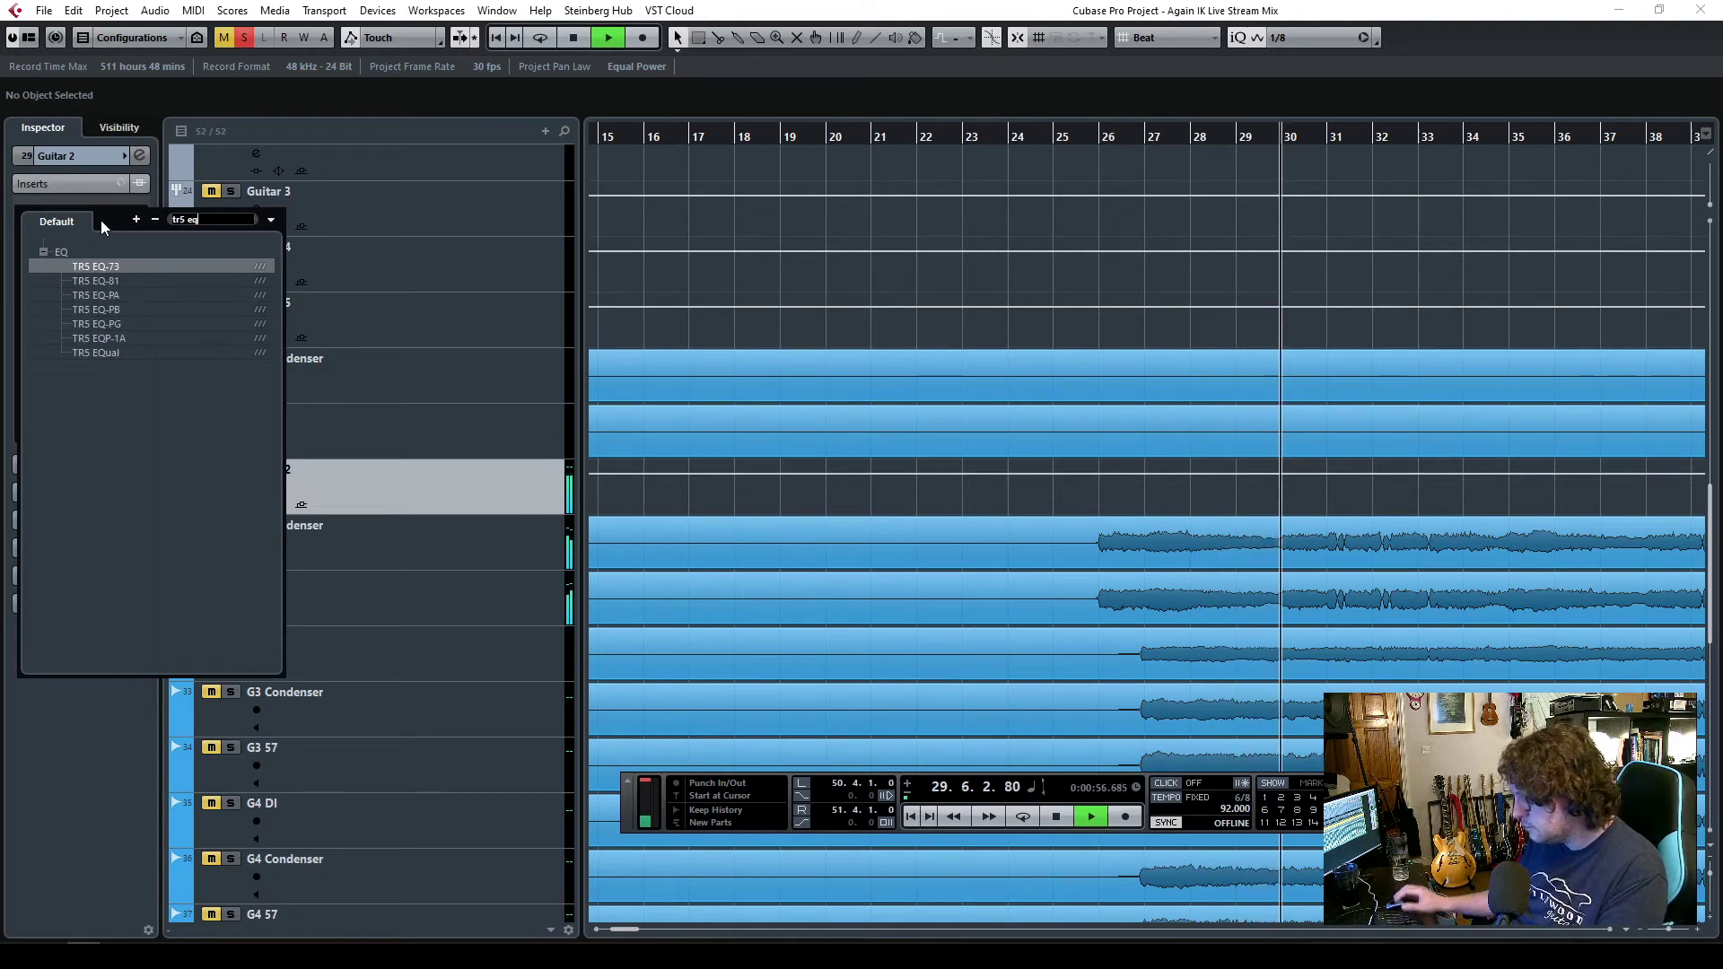
{"action": "left_click", "coordinate": [113, 354]}
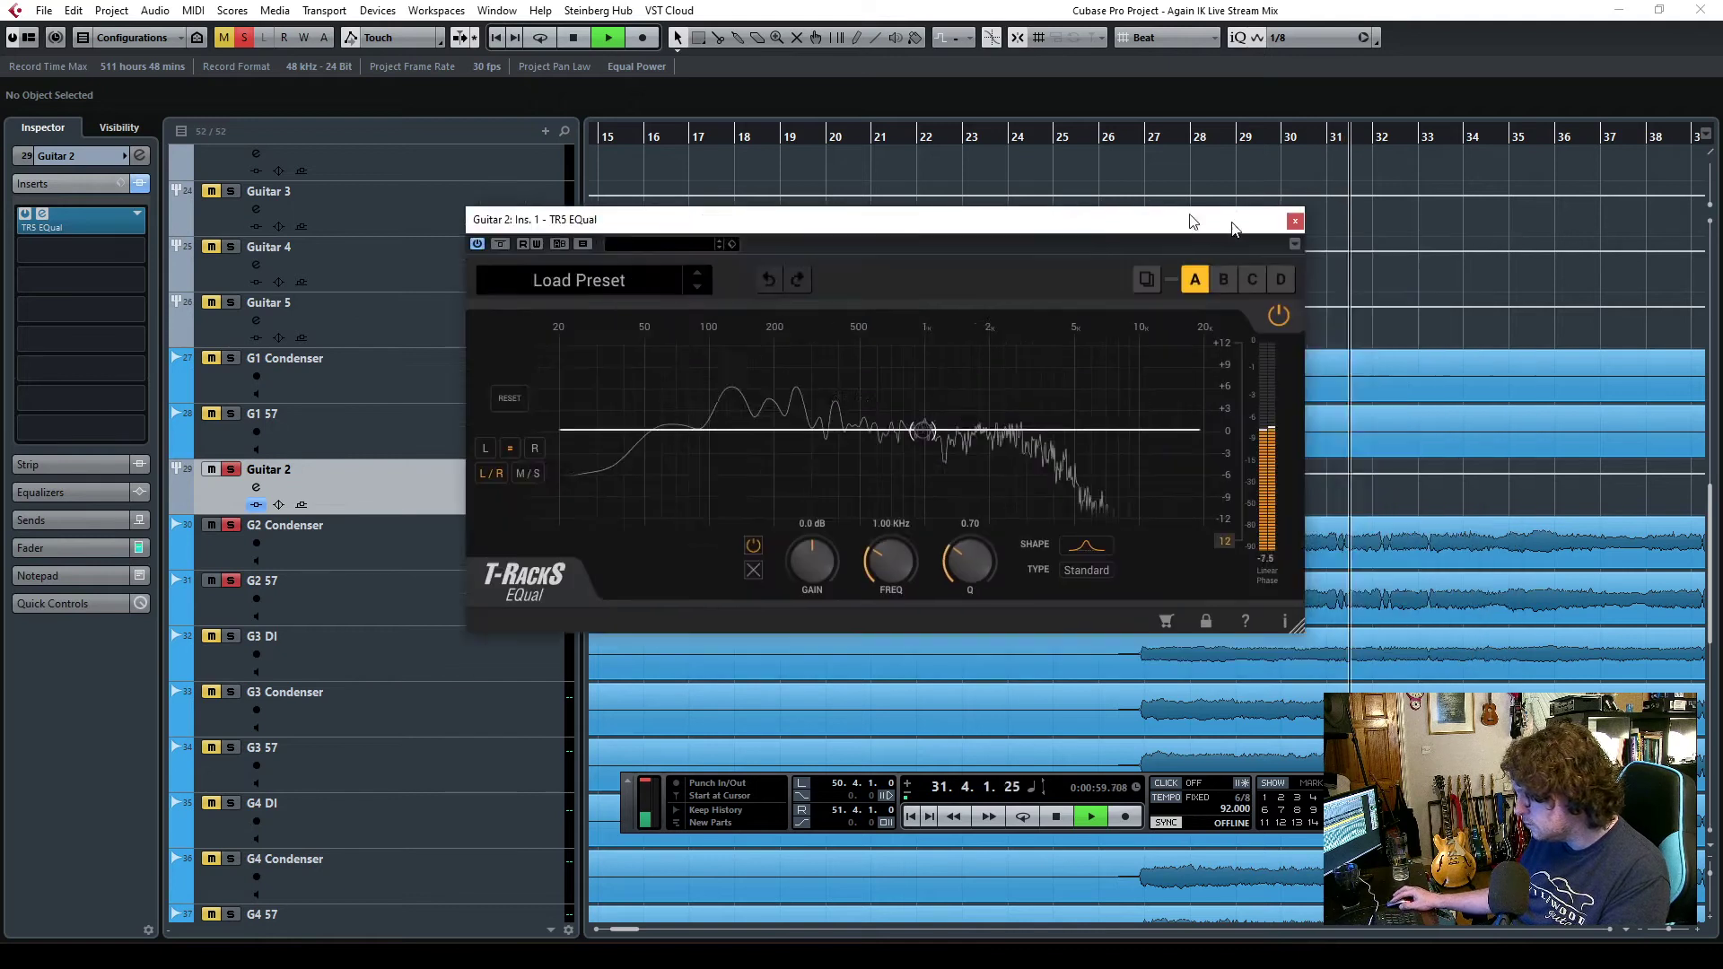
{"action": "left_click_drag", "start_coordinate": [1191, 222], "coordinate": [1075, 198]}
- Add a high-pass band to the Guitar 2 EQ at 78 Hz with an order of 2
{"action": "double_click", "coordinate": [562, 409]}
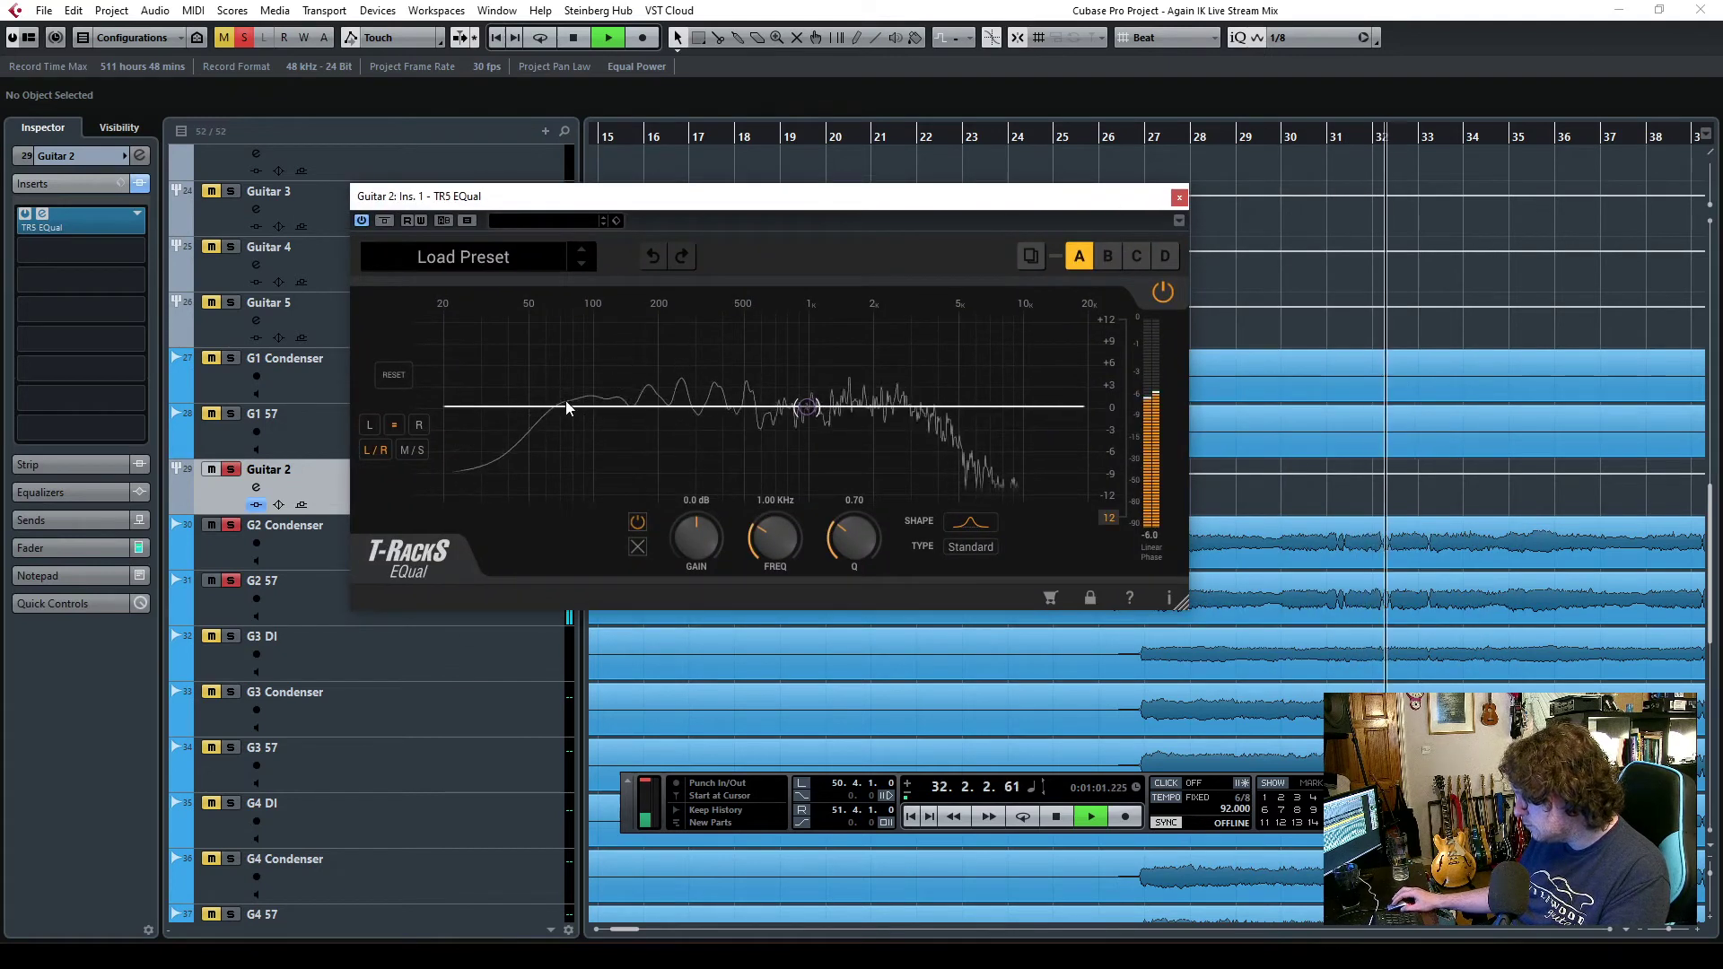
{"action": "left_click", "coordinate": [970, 521]}
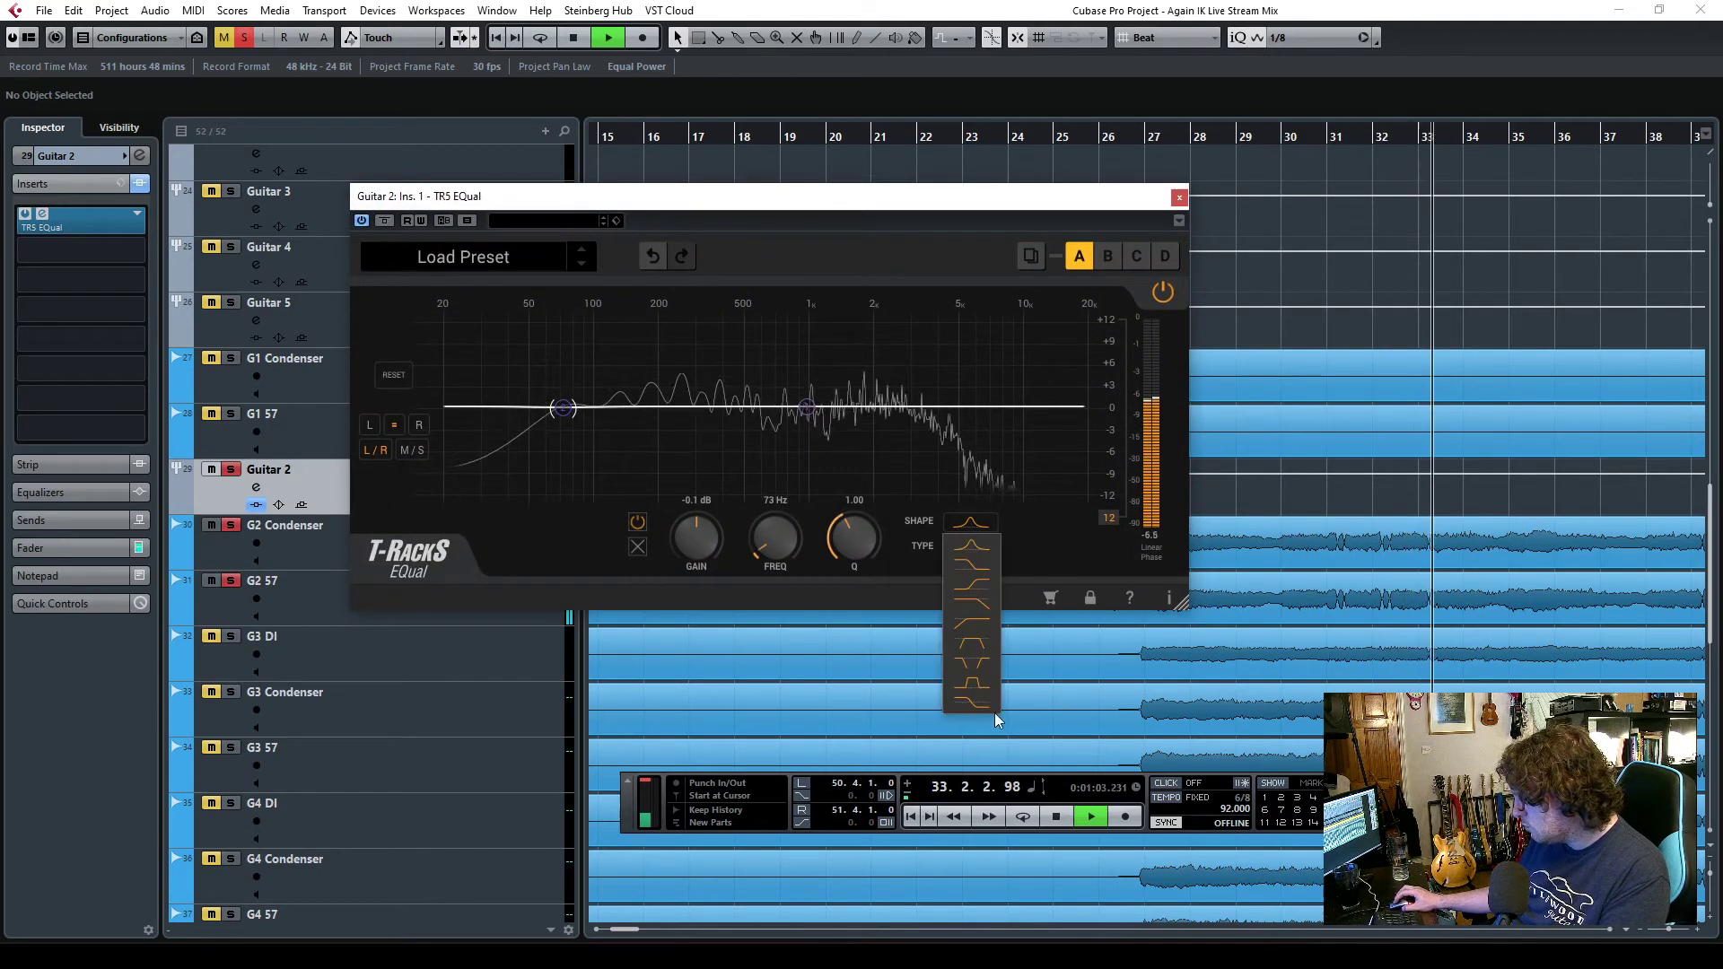
{"action": "left_click", "coordinate": [977, 639]}
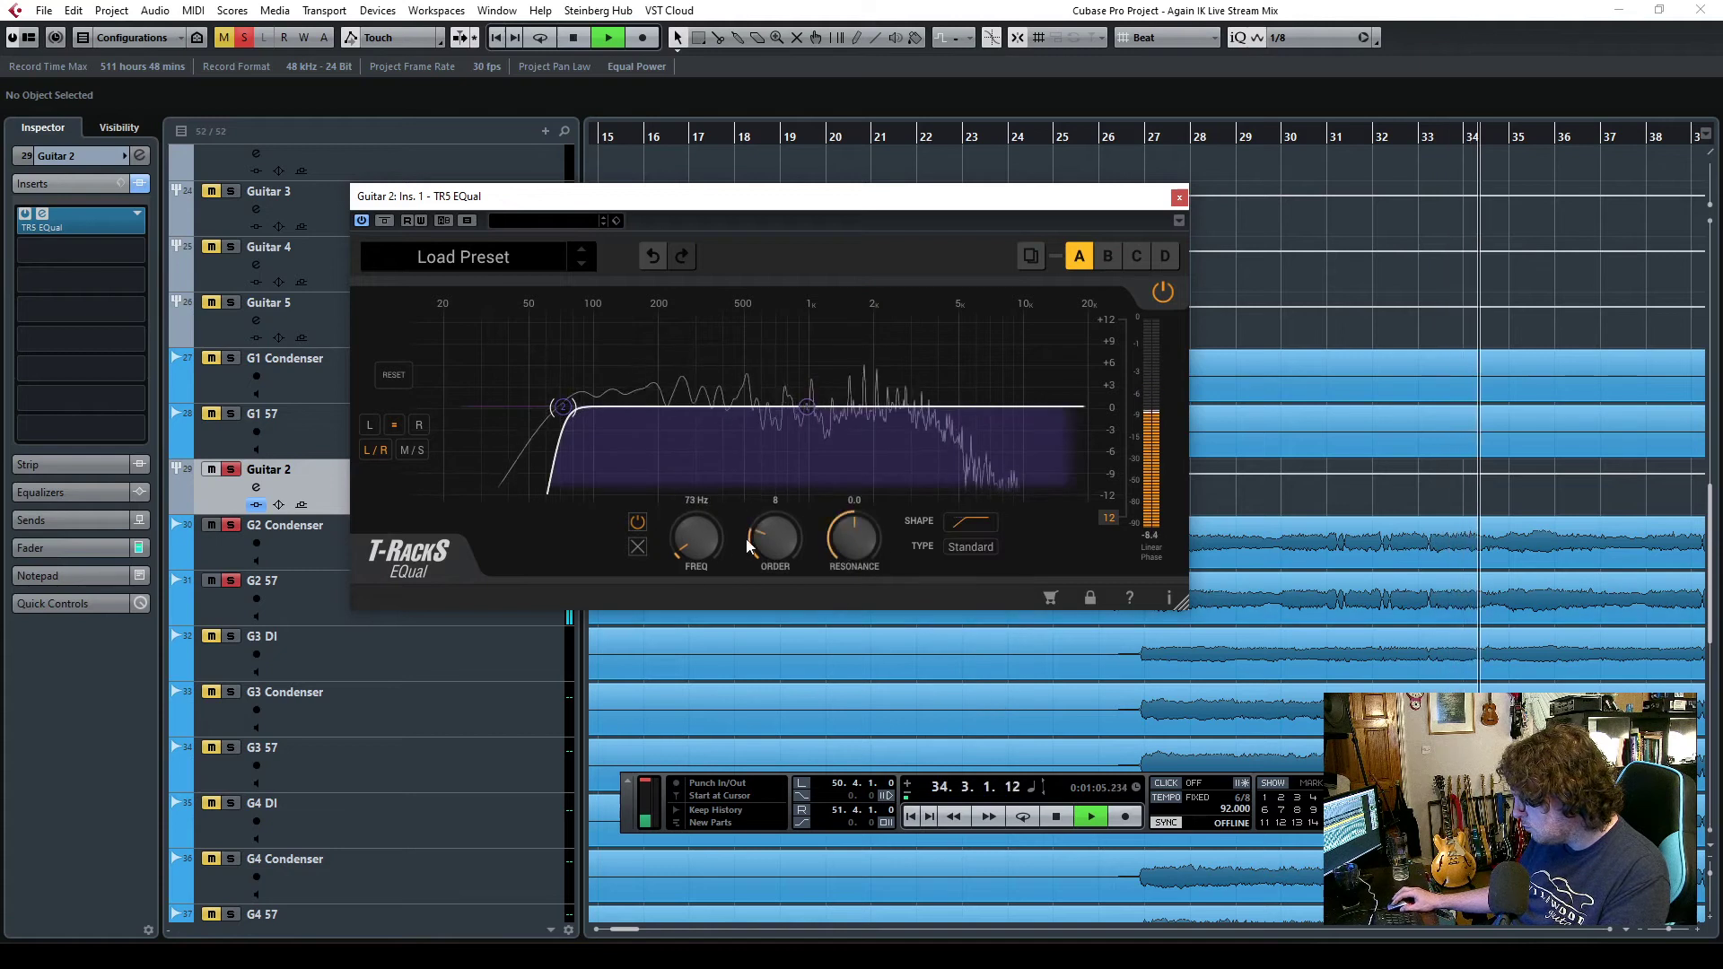
{"action": "scroll", "coordinate": [687, 542], "scroll_direction": "up", "scroll_amount": 3}
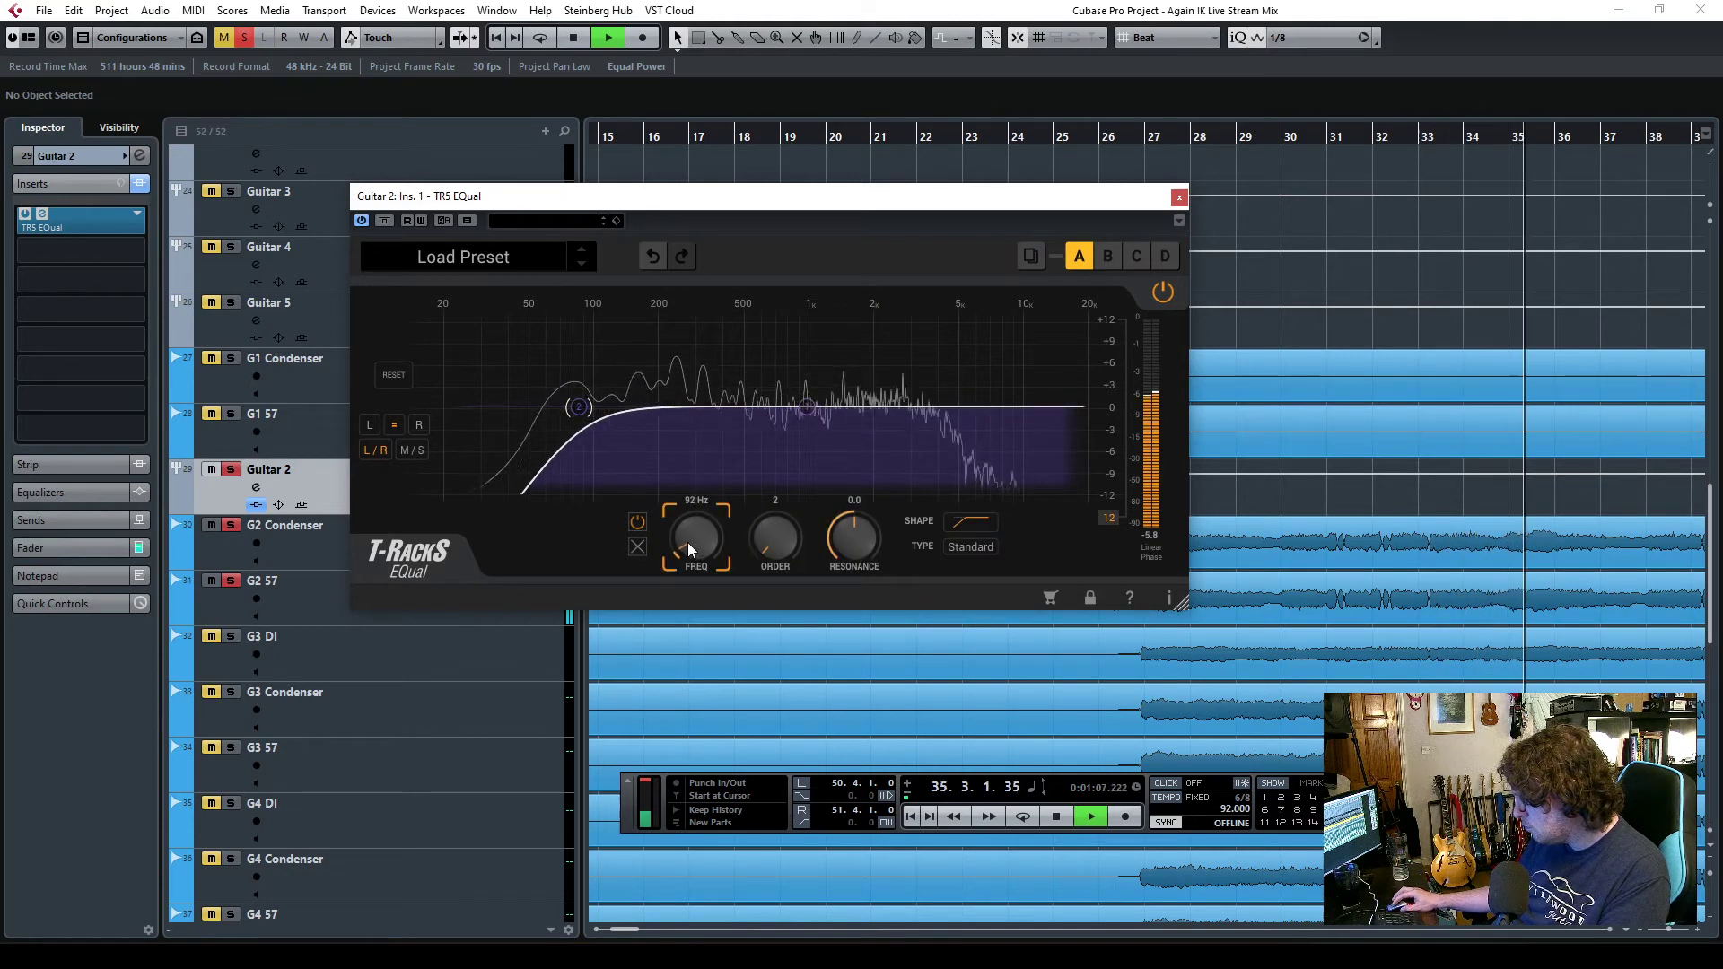
{"action": "scroll", "coordinate": [685, 544], "scroll_direction": "down", "scroll_amount": 2}
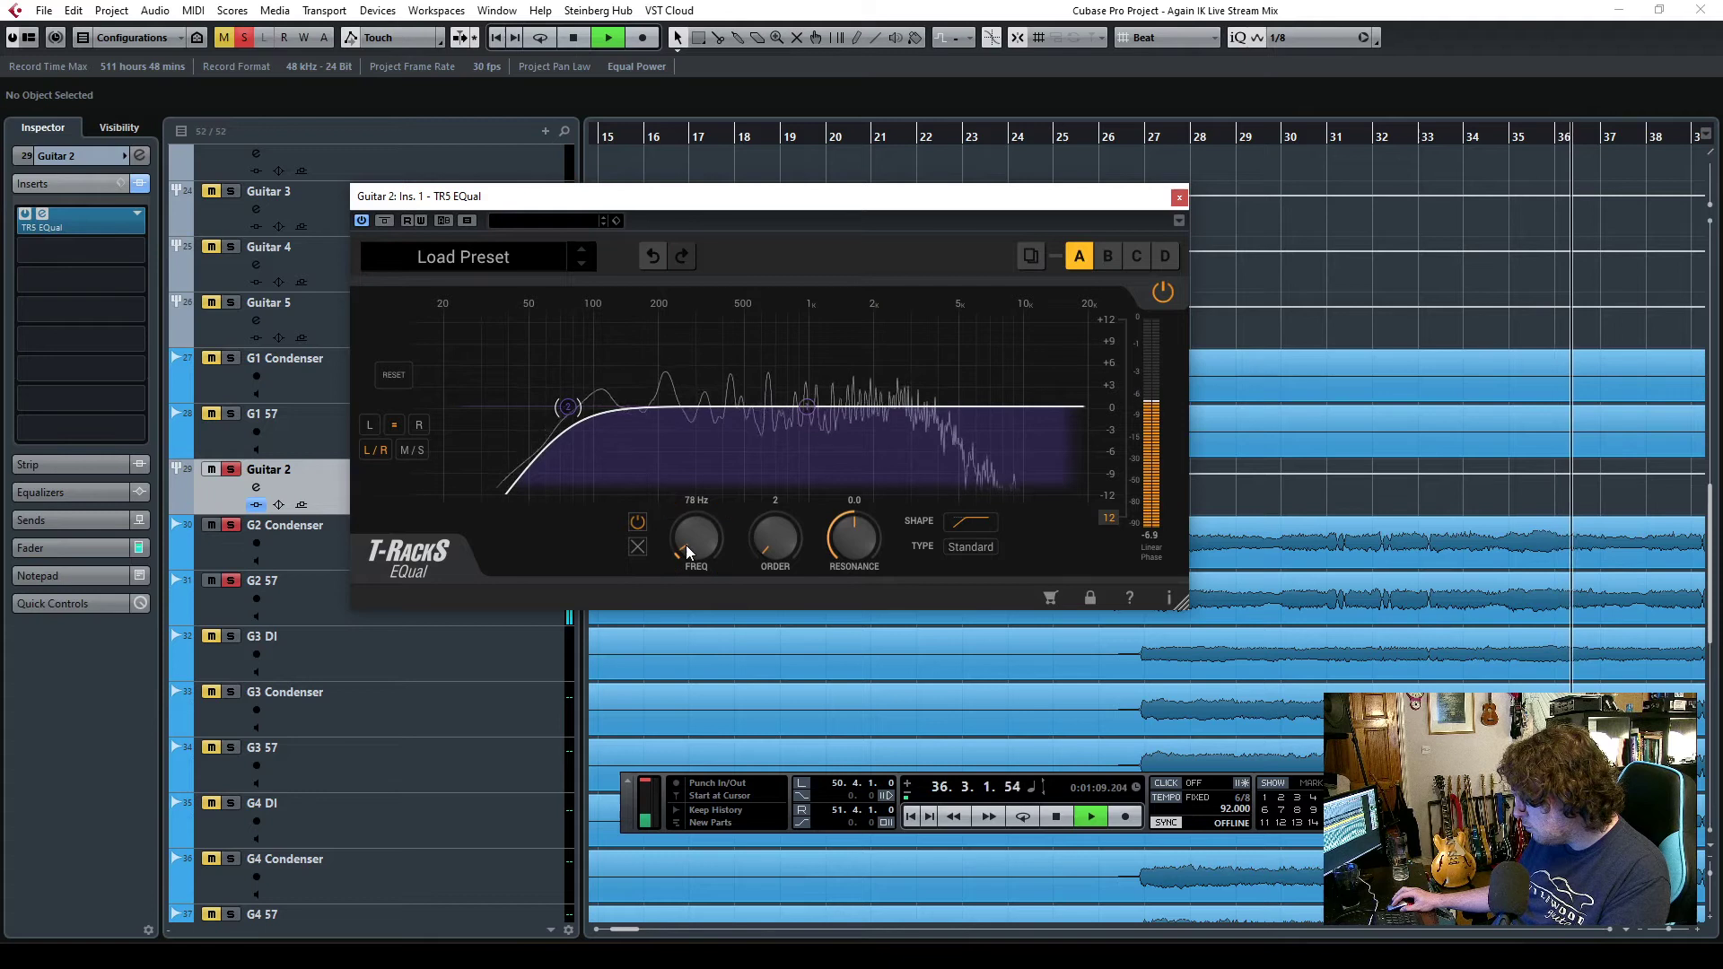
- Add a bell band near 2.46 kHz, boost it 7.2 dB, narrow its Q to 20 and sweep it for harshness
{"action": "double_click", "coordinate": [874, 405]}
{"action": "left_click_drag", "start_coordinate": [877, 410], "coordinate": [891, 356]}
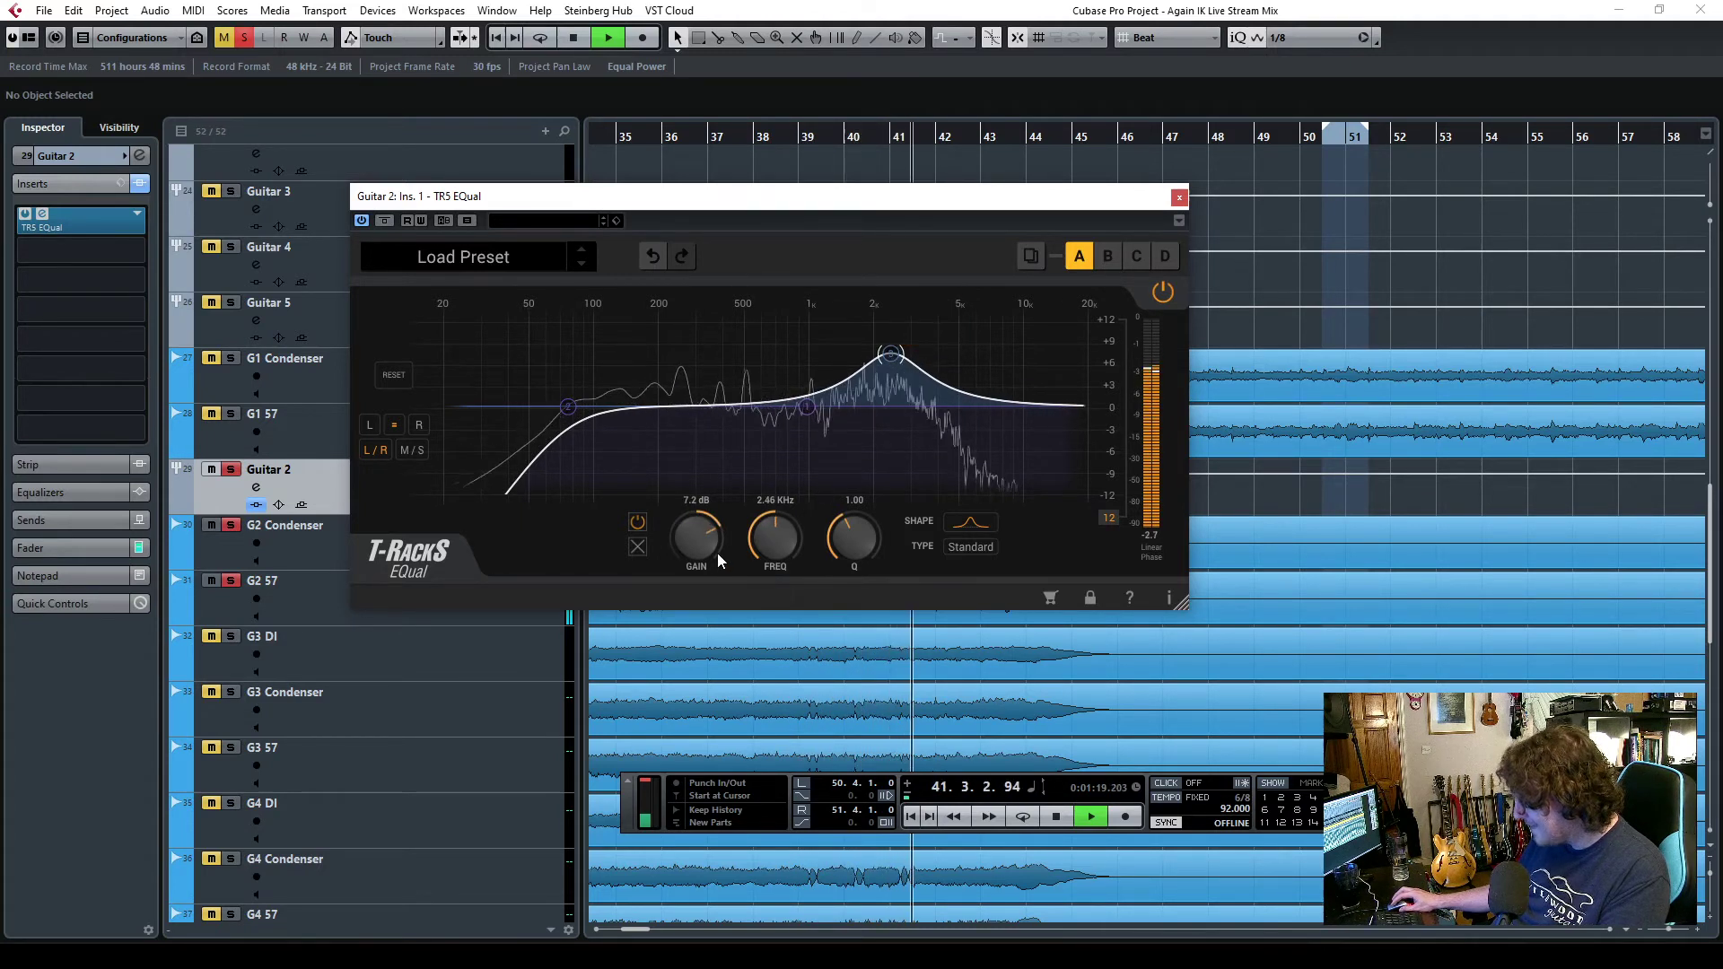
{"action": "key", "text": "space"}
{"action": "scroll", "coordinate": [888, 359], "scroll_direction": "up", "scroll_amount": 10}
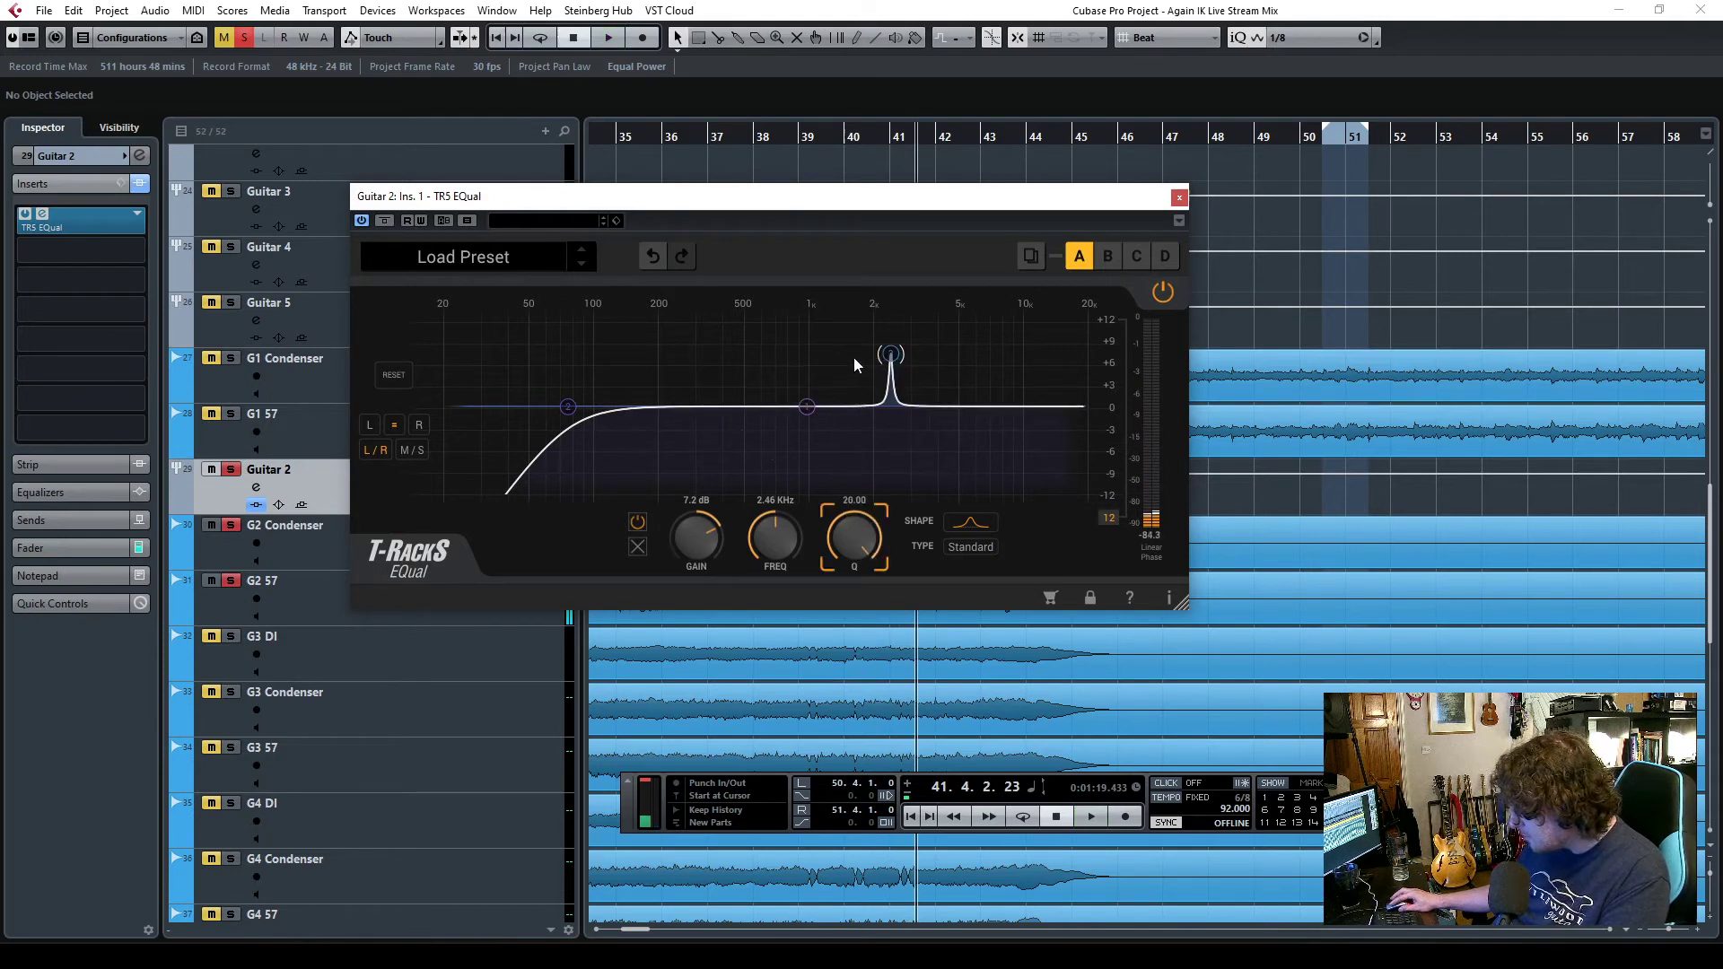
{"action": "key", "text": "space"}
{"action": "left_click_drag", "start_coordinate": [890, 354], "coordinate": [906, 294]}
- Turn the swept band into a 4.7 dB cut at 2.34 kHz with a Q of 3.60 during playback
{"action": "key", "text": "space"}
{"action": "left_click", "coordinate": [934, 138]}
{"action": "key", "text": "space"}
{"action": "left_click_drag", "start_coordinate": [844, 547], "coordinate": [859, 619]}
{"action": "left_click_drag", "start_coordinate": [714, 565], "coordinate": [709, 669]}
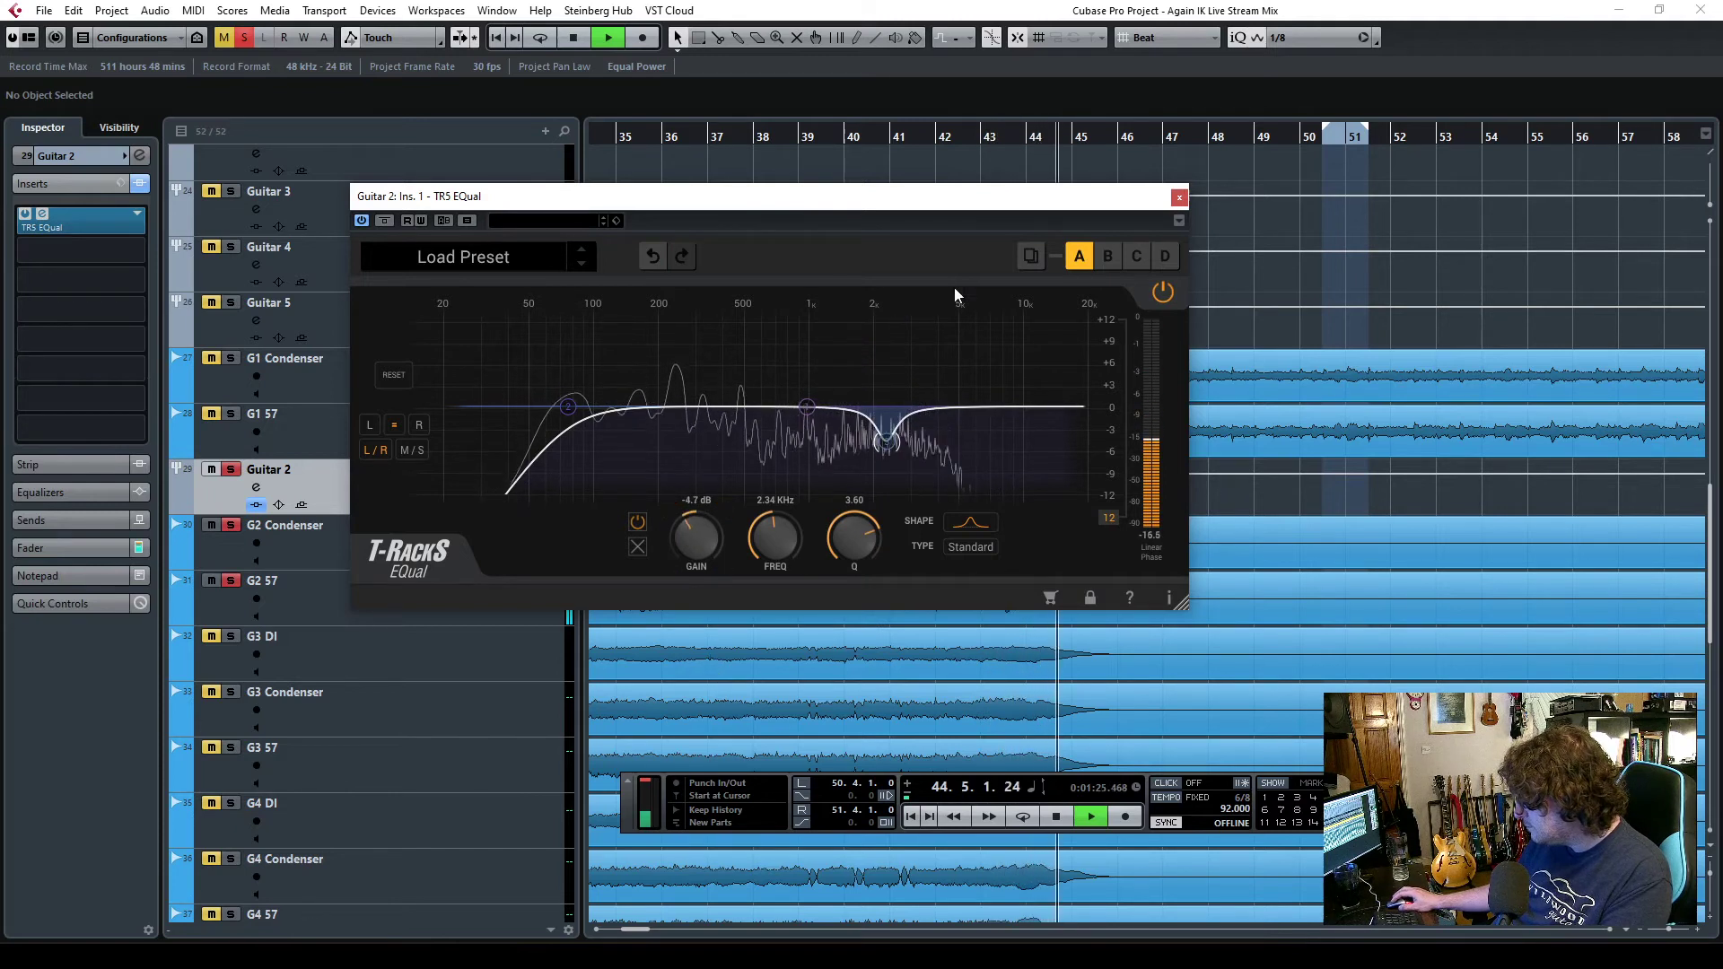
- Play the Guitar 2 group from about bar 27 and compare its sound with the EQ bypassed and active
{"action": "left_click_drag", "start_coordinate": [981, 197], "coordinate": [1407, 326]}
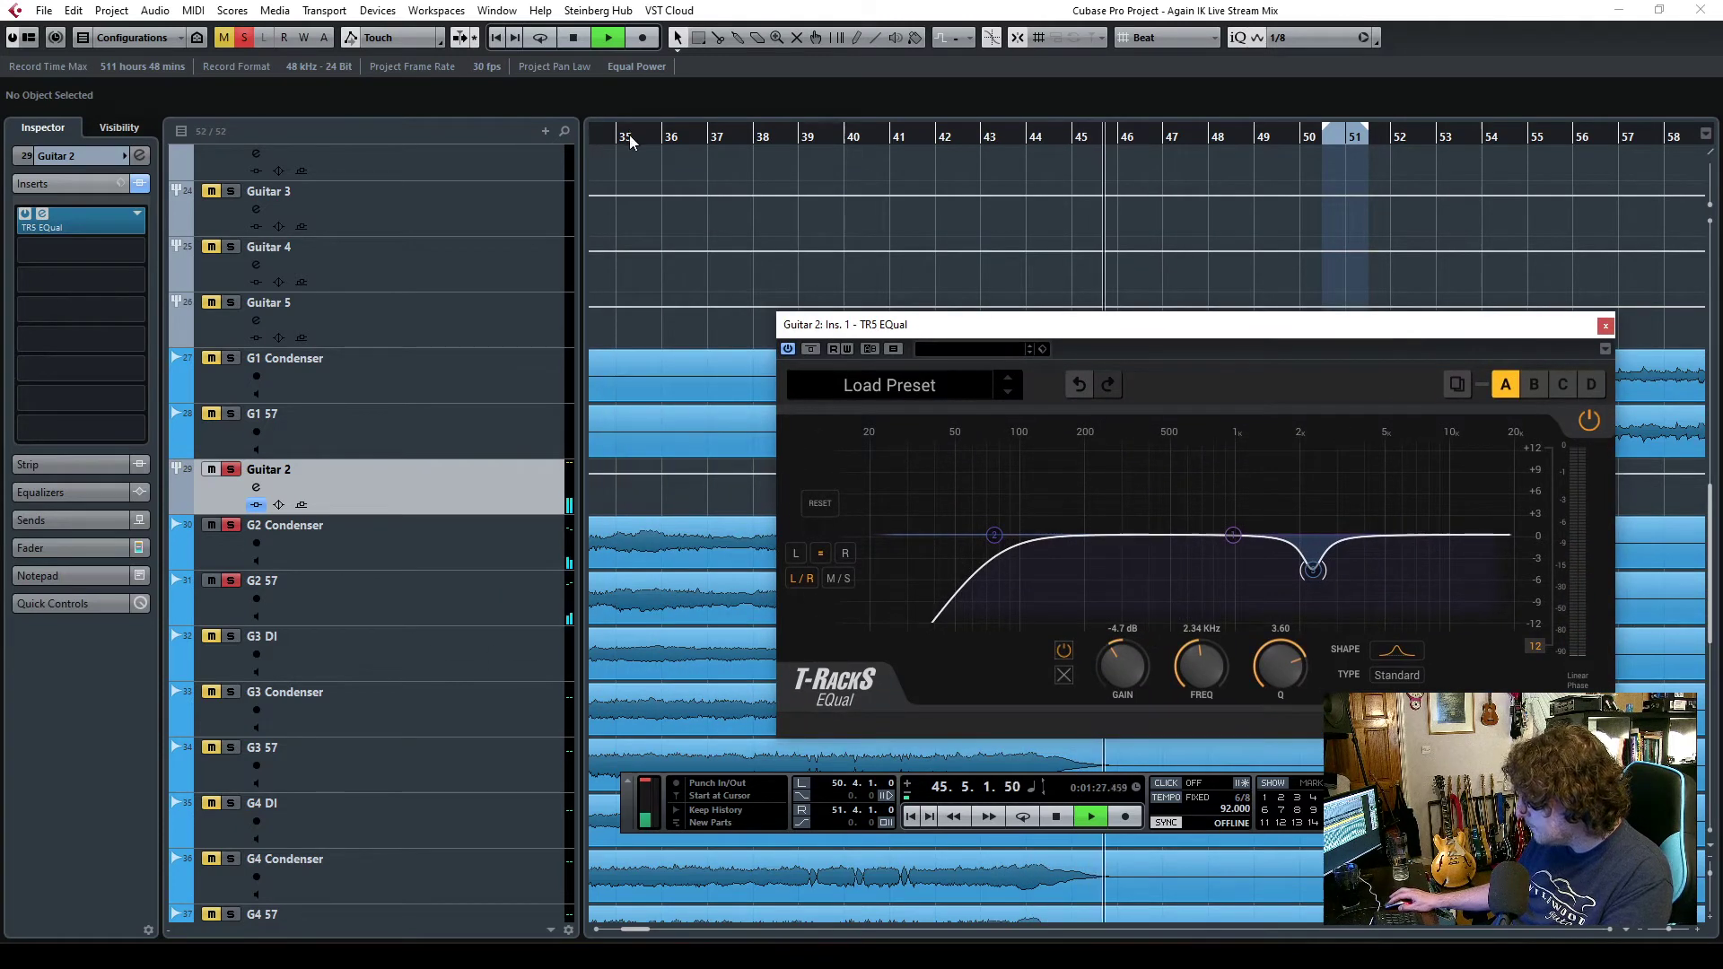
{"action": "scroll", "coordinate": [631, 141], "scroll_direction": "left", "scroll_amount": 10}
{"action": "left_click", "coordinate": [1195, 164]}
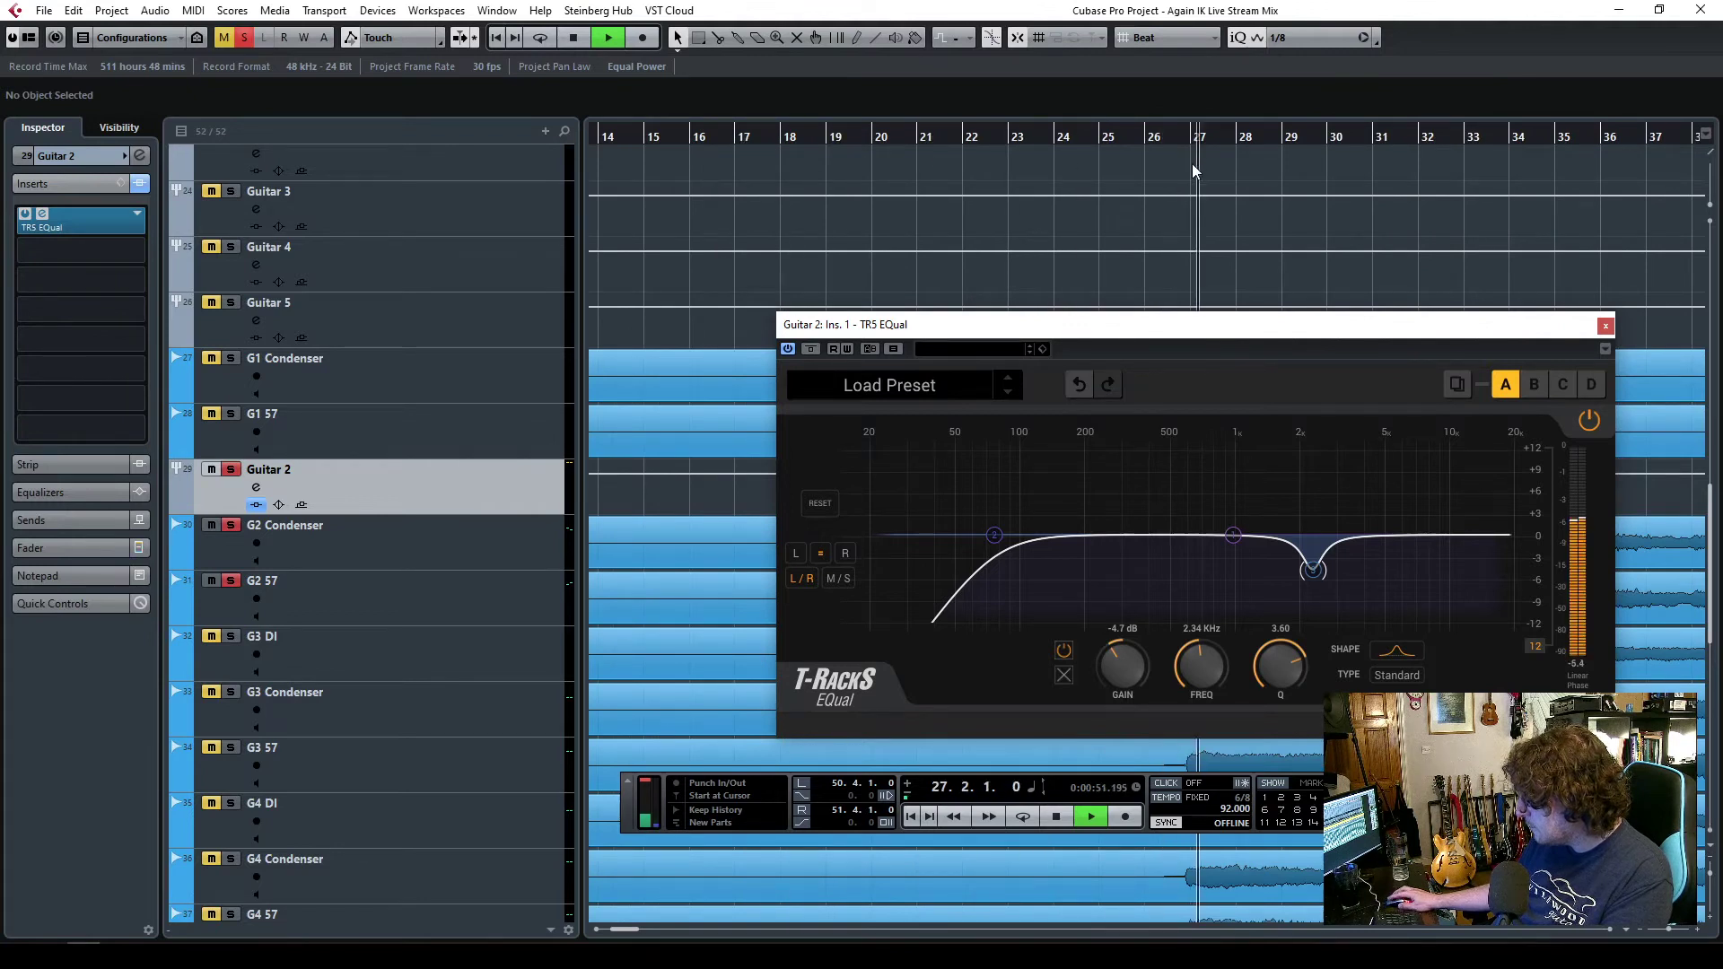
{"action": "left_click_drag", "start_coordinate": [1141, 333], "coordinate": [922, 294]}
{"action": "left_click", "coordinate": [1386, 287]}
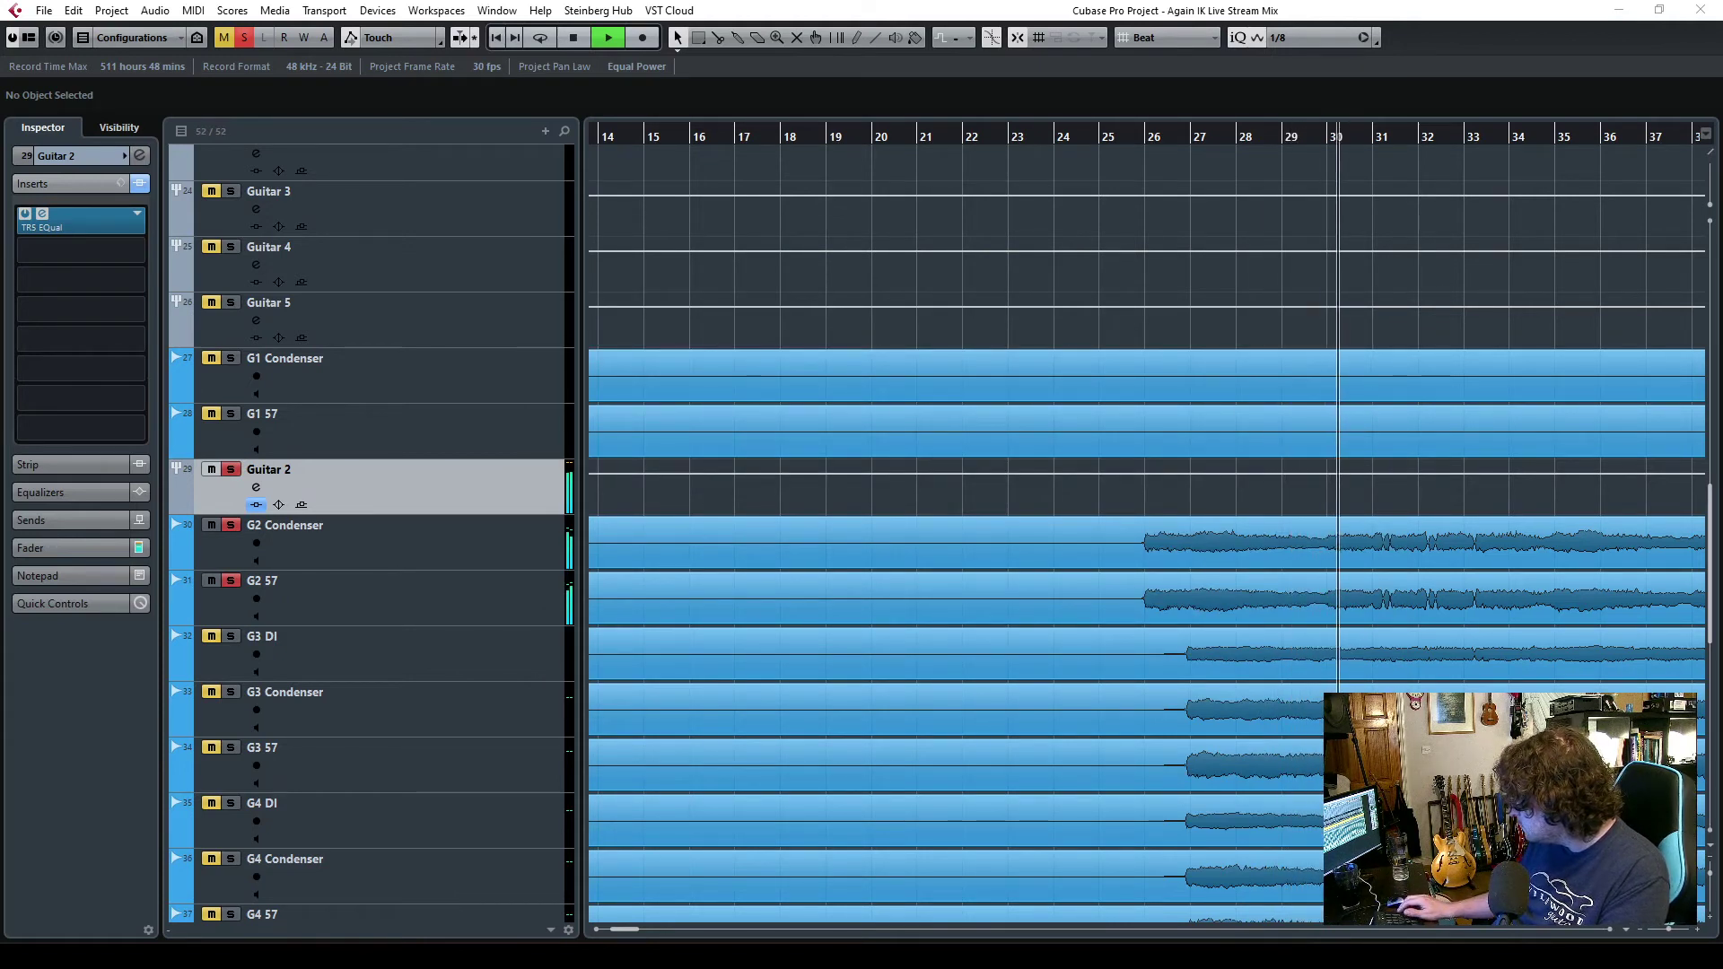
{"action": "left_click", "coordinate": [1179, 9]}
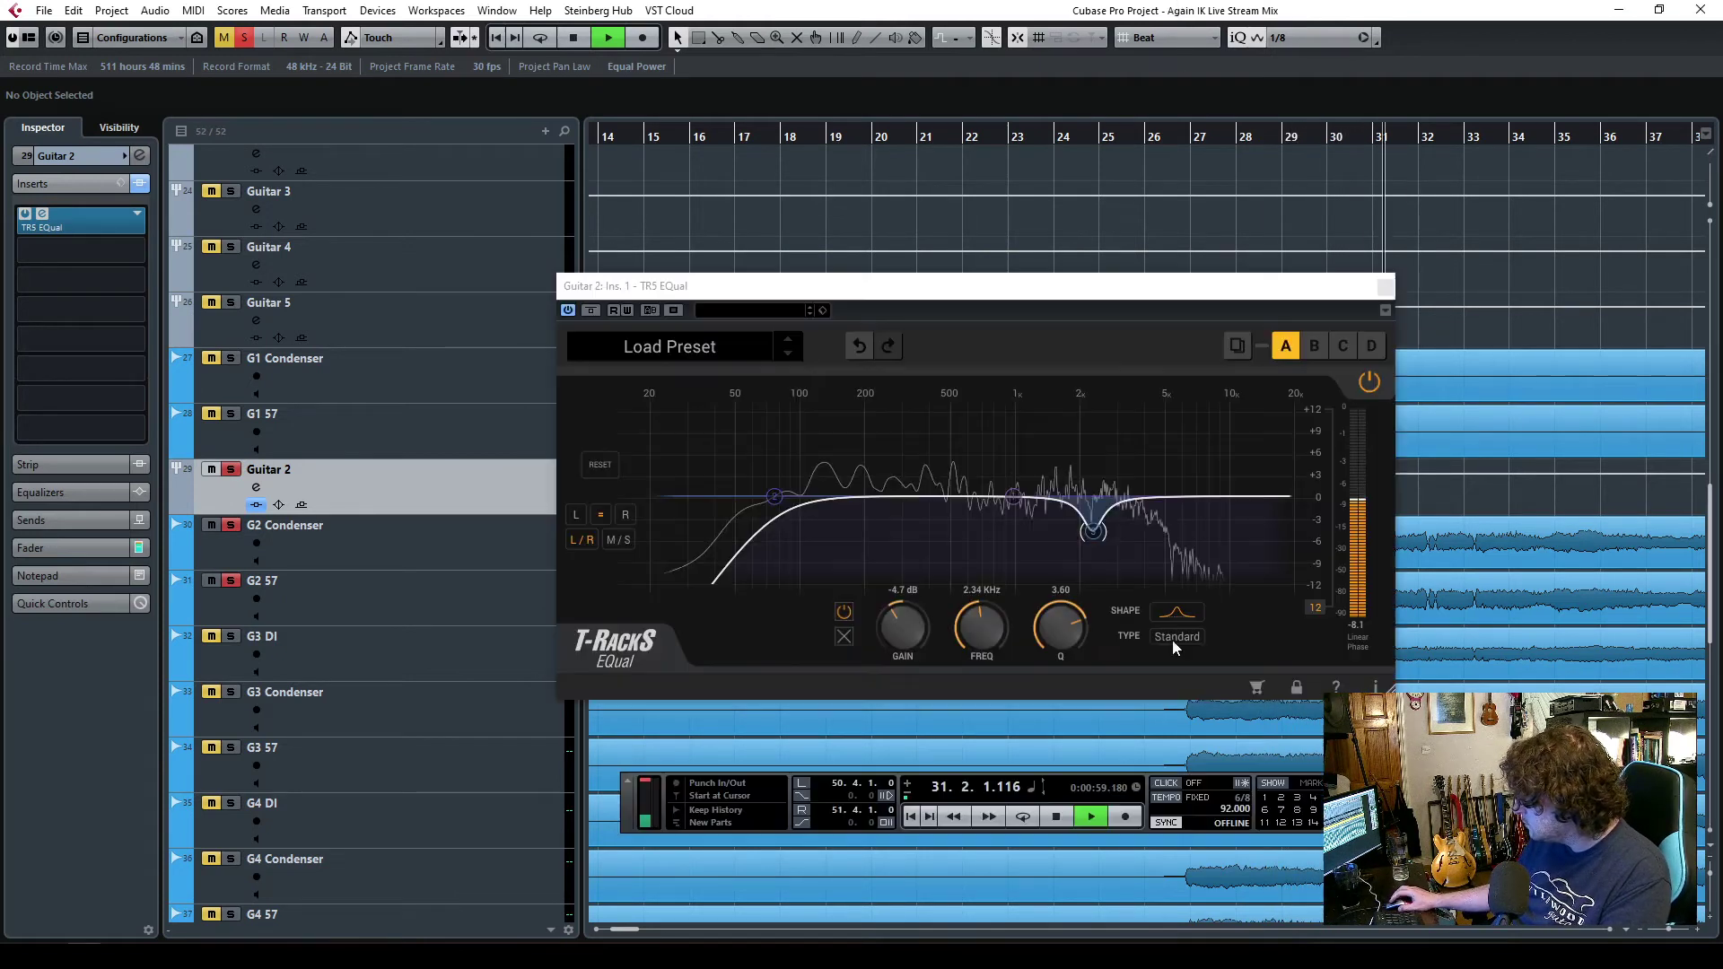
{"action": "left_click", "coordinate": [591, 310]}
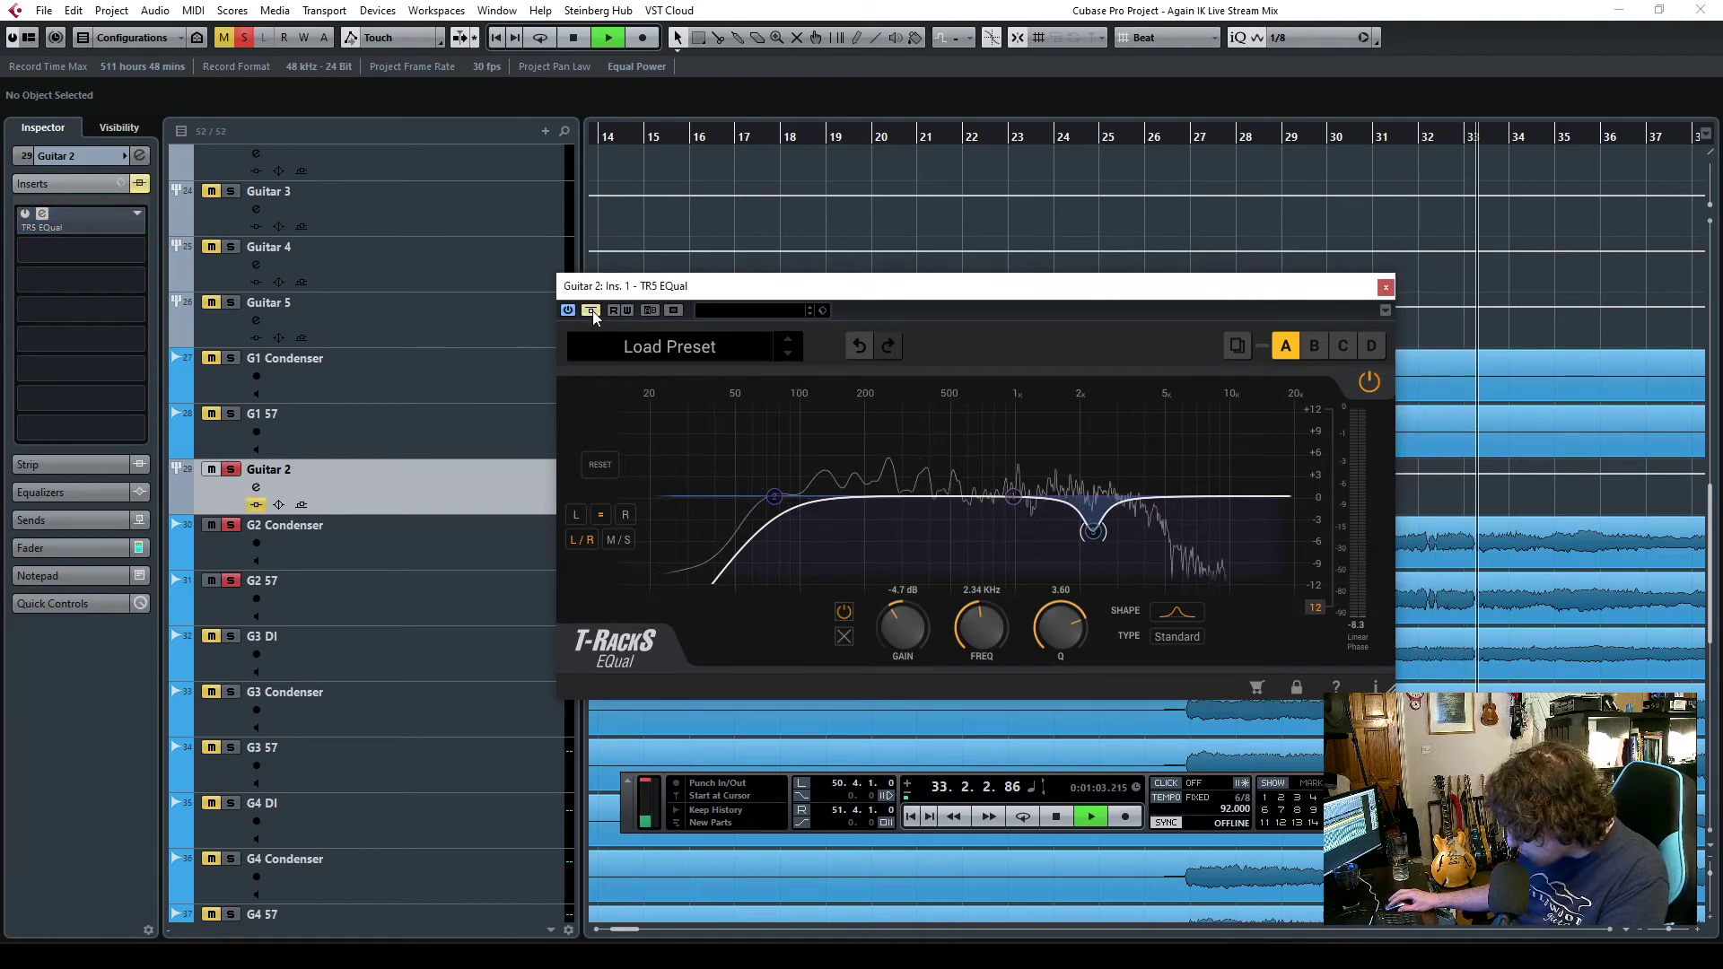
{"action": "left_click", "coordinate": [592, 310]}
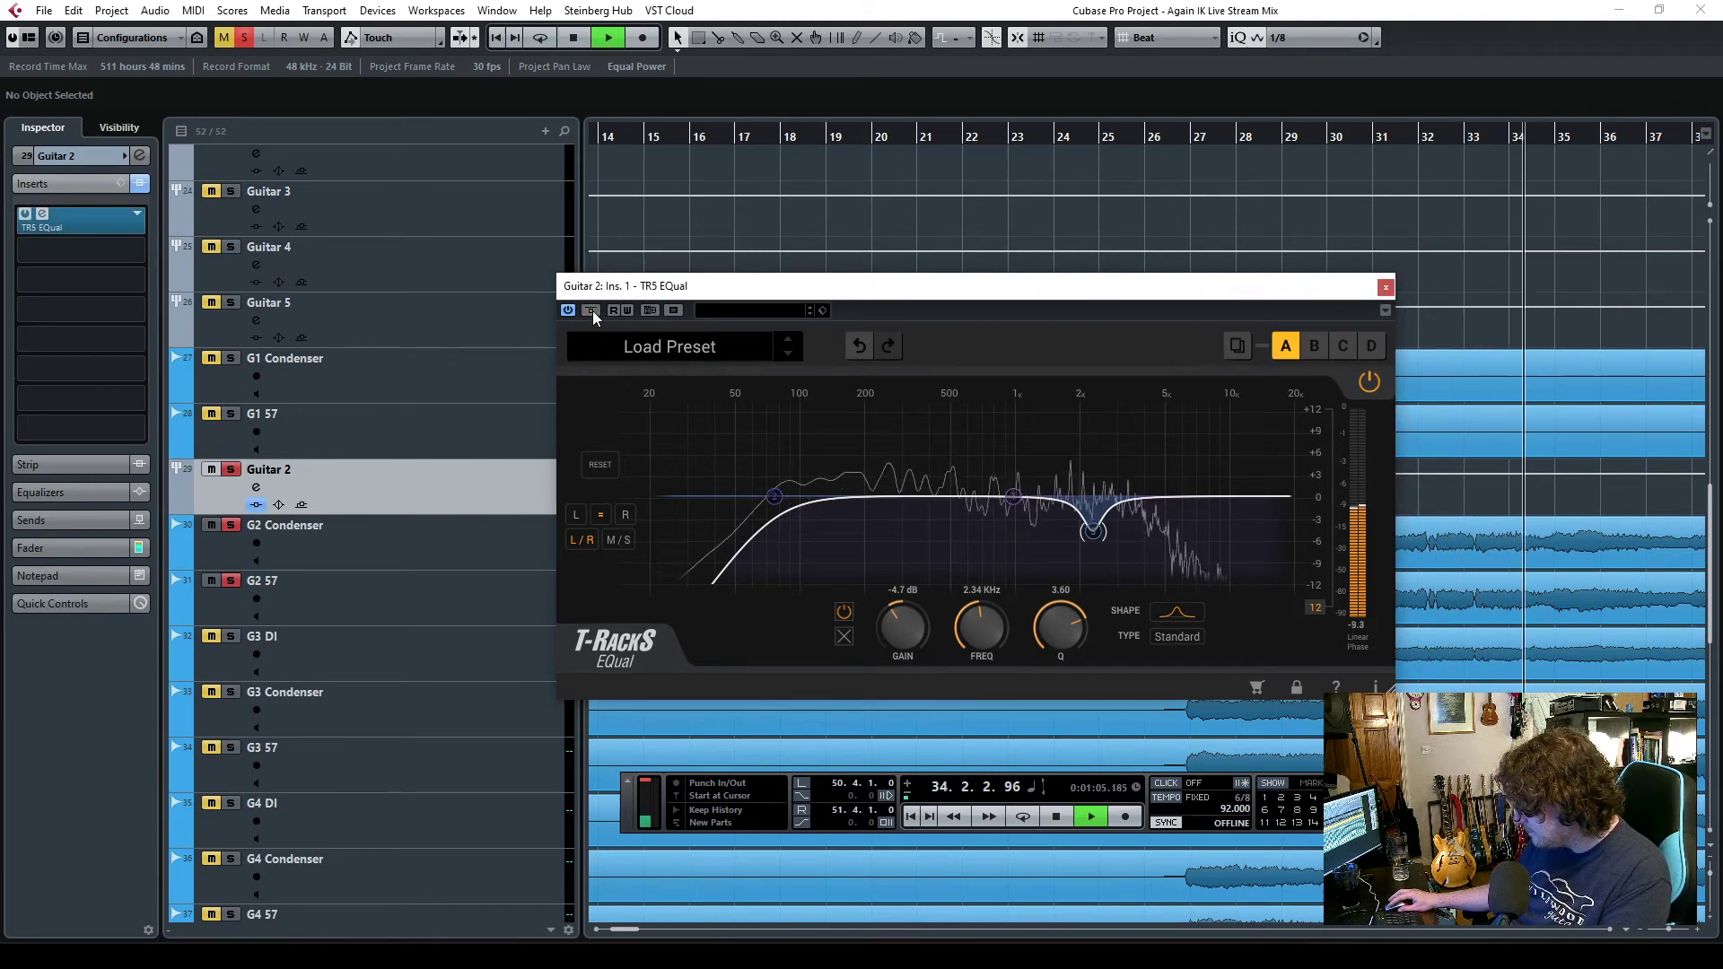
- Slightly widen and deepen the 2.34 kHz cut, and boost the unused 1 kHz band 9.9 dB at 304 Hz with Q 1.32
{"action": "left_click_drag", "start_coordinate": [1059, 626], "coordinate": [1057, 648]}
{"action": "left_click_drag", "start_coordinate": [900, 623], "coordinate": [901, 634]}
{"action": "left_click_drag", "start_coordinate": [1012, 498], "coordinate": [933, 513]}
{"action": "left_click_drag", "start_coordinate": [1059, 632], "coordinate": [1057, 611]}
{"action": "left_click_drag", "start_coordinate": [933, 513], "coordinate": [902, 423]}
- Replay from just before bar 27, set the low-mid EQ band to about -2.1 dB at 313 Hz, and close the EQ
{"action": "key", "text": "space"}
{"action": "left_click_drag", "start_coordinate": [748, 140], "coordinate": [928, 147]}
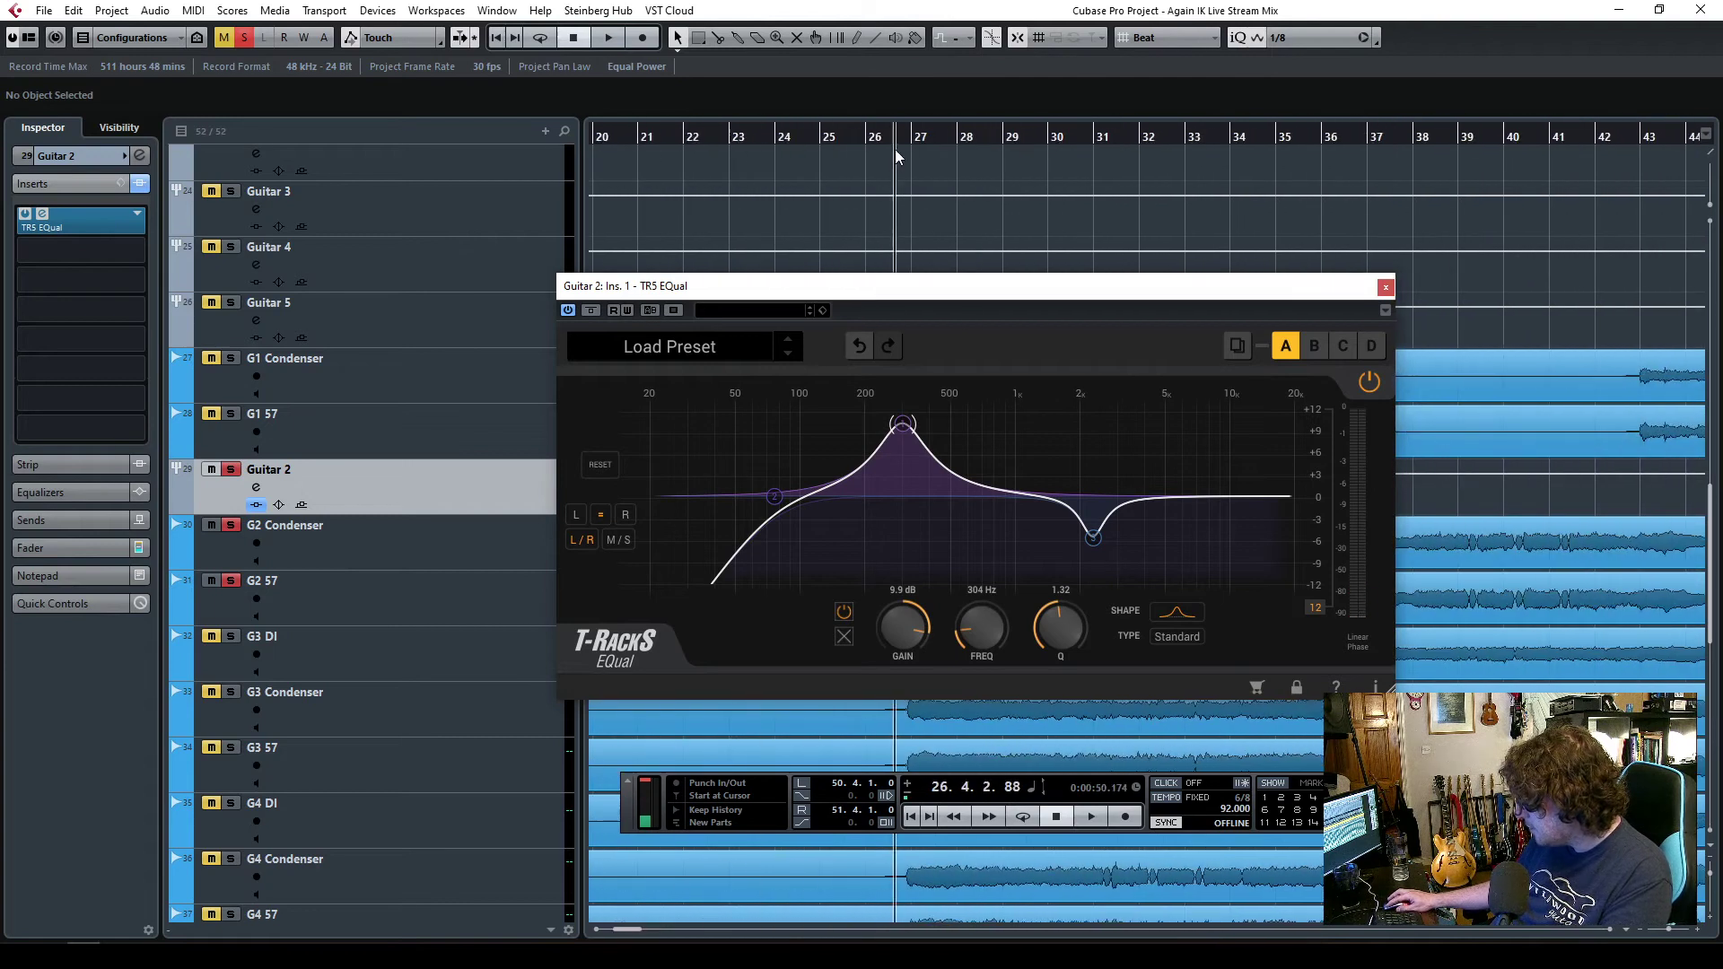
{"action": "left_click_drag", "start_coordinate": [903, 423], "coordinate": [908, 519]}
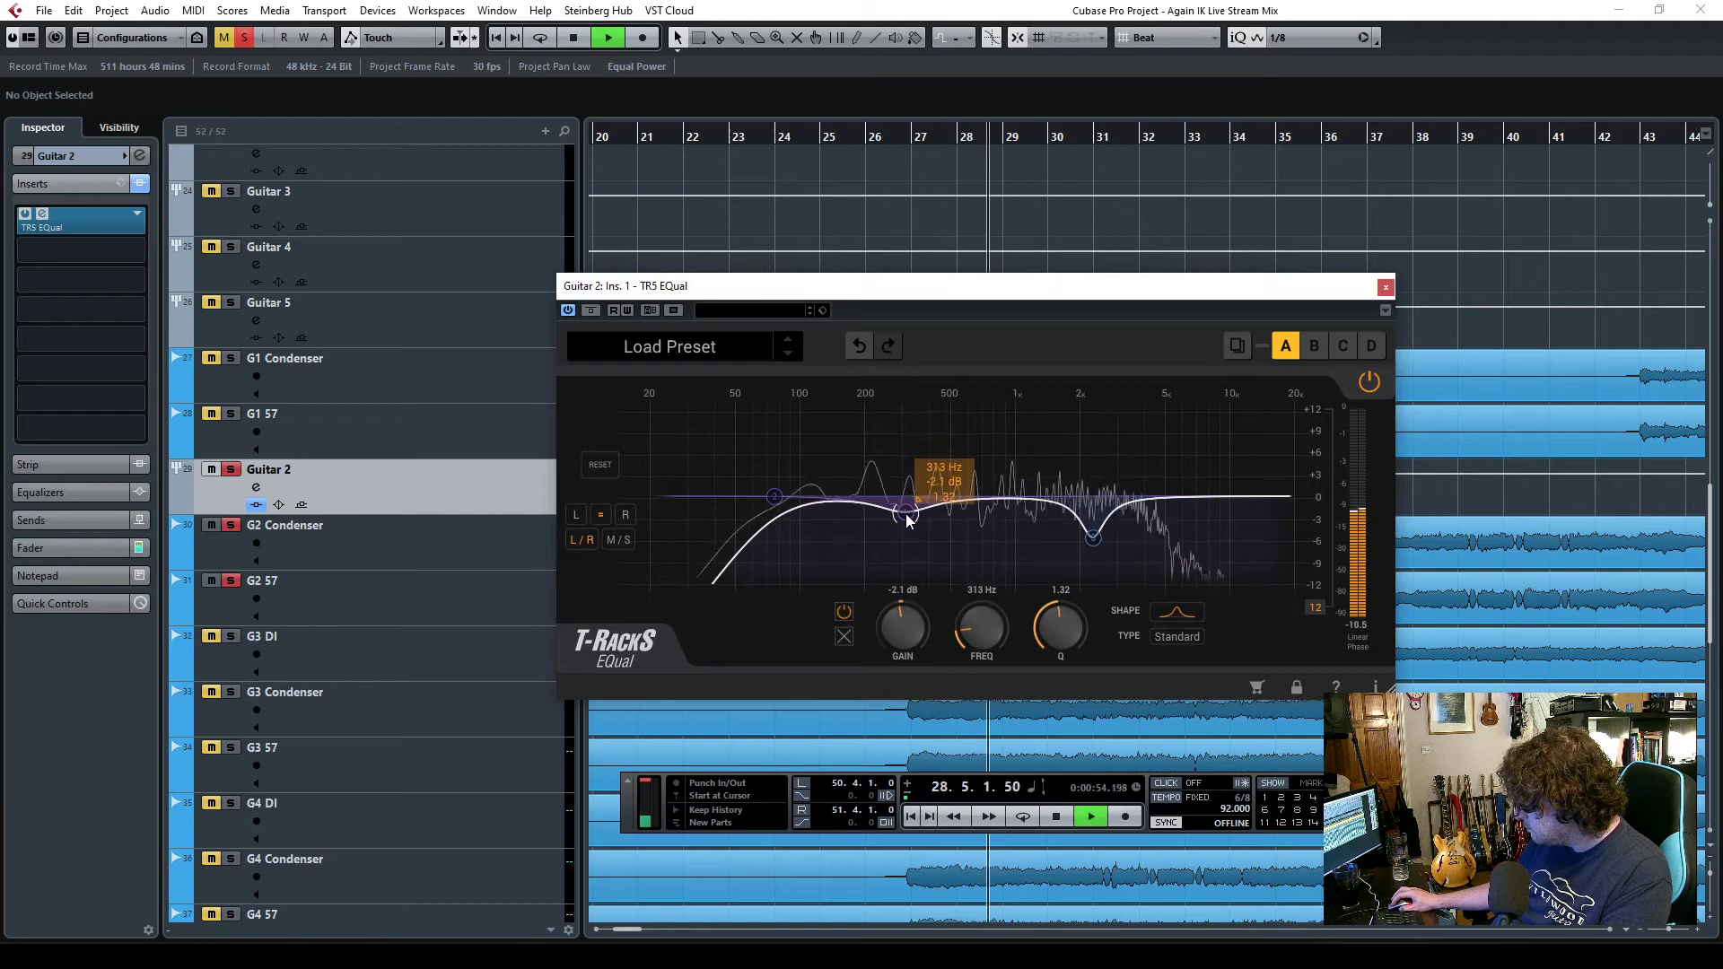
{"action": "left_click", "coordinate": [1386, 287]}
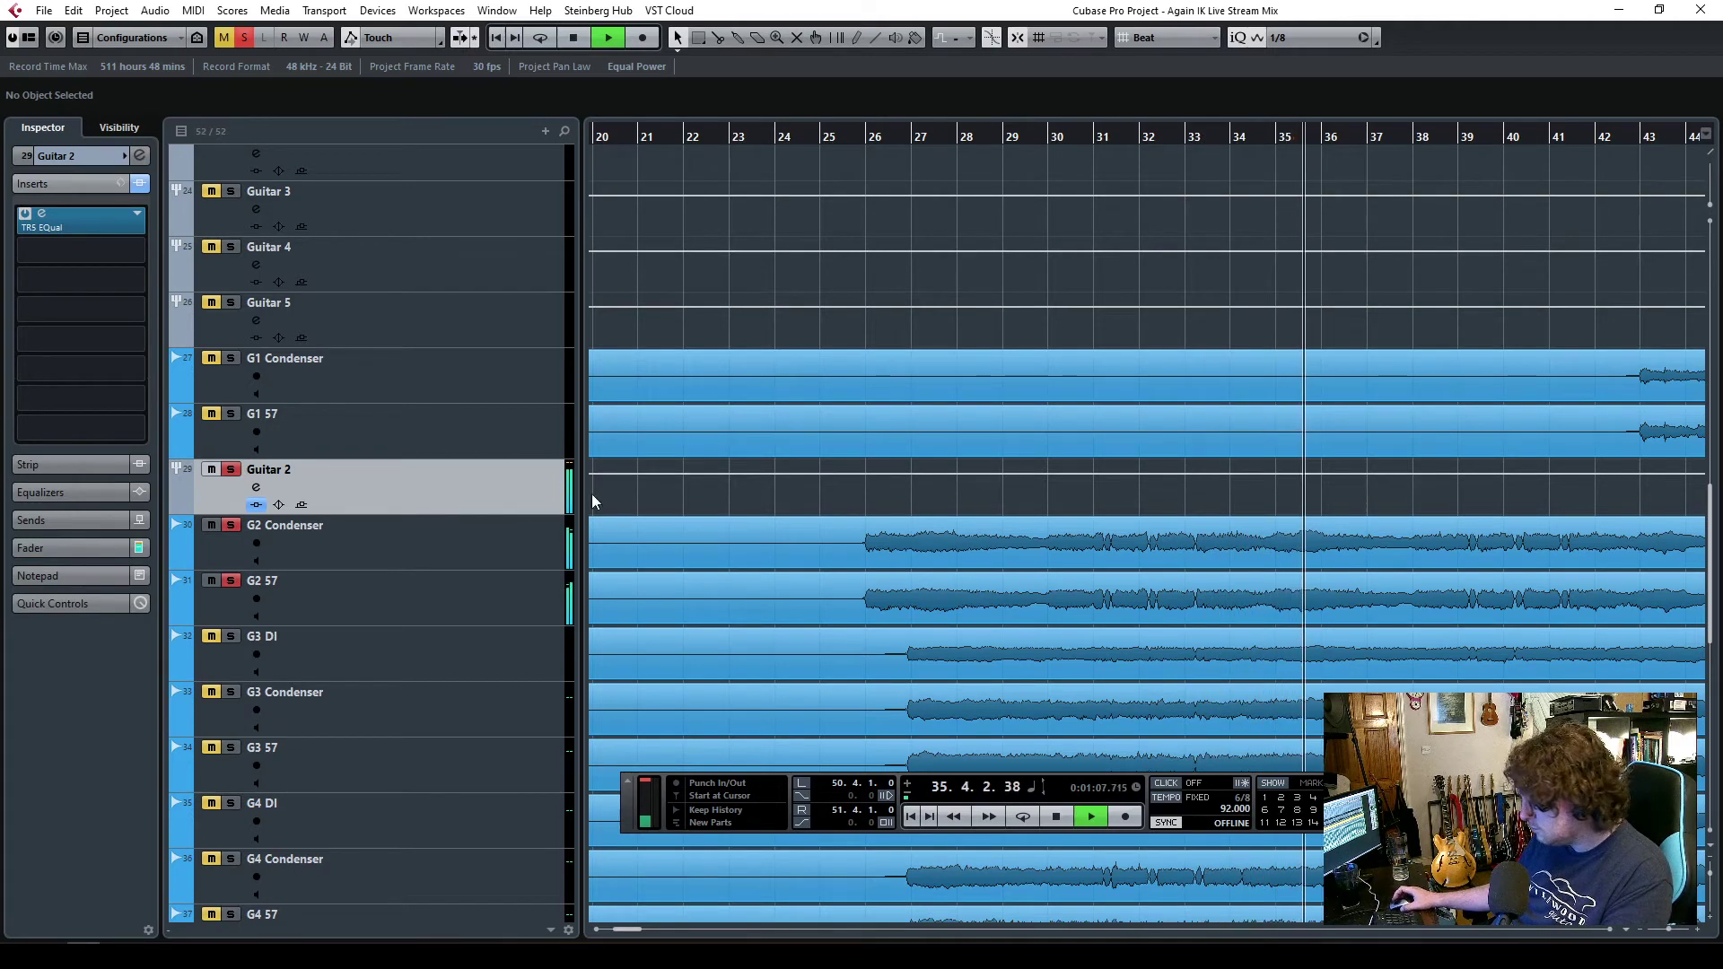
- Clear all solos, lower the Guitar 2 group's level to -5.30 dB against the full mix, and stop playback
{"action": "left_click", "coordinate": [244, 37]}
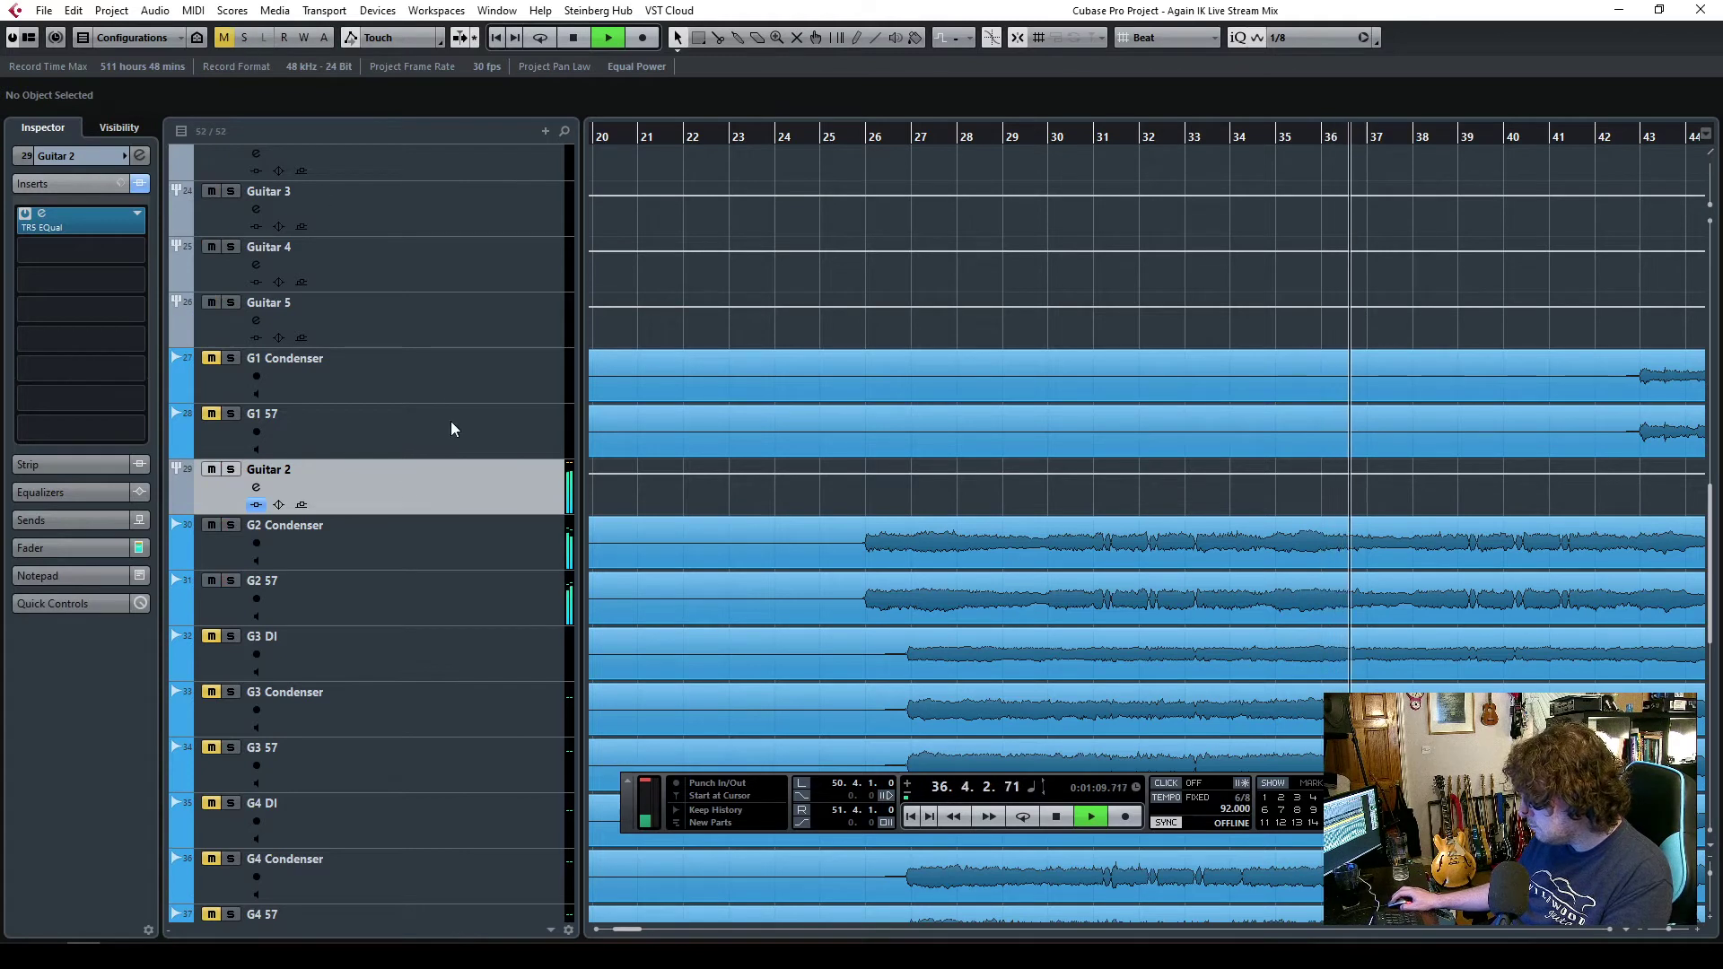
{"action": "left_click", "coordinate": [58, 549]}
{"action": "left_click_drag", "start_coordinate": [58, 445], "coordinate": [48, 479]}
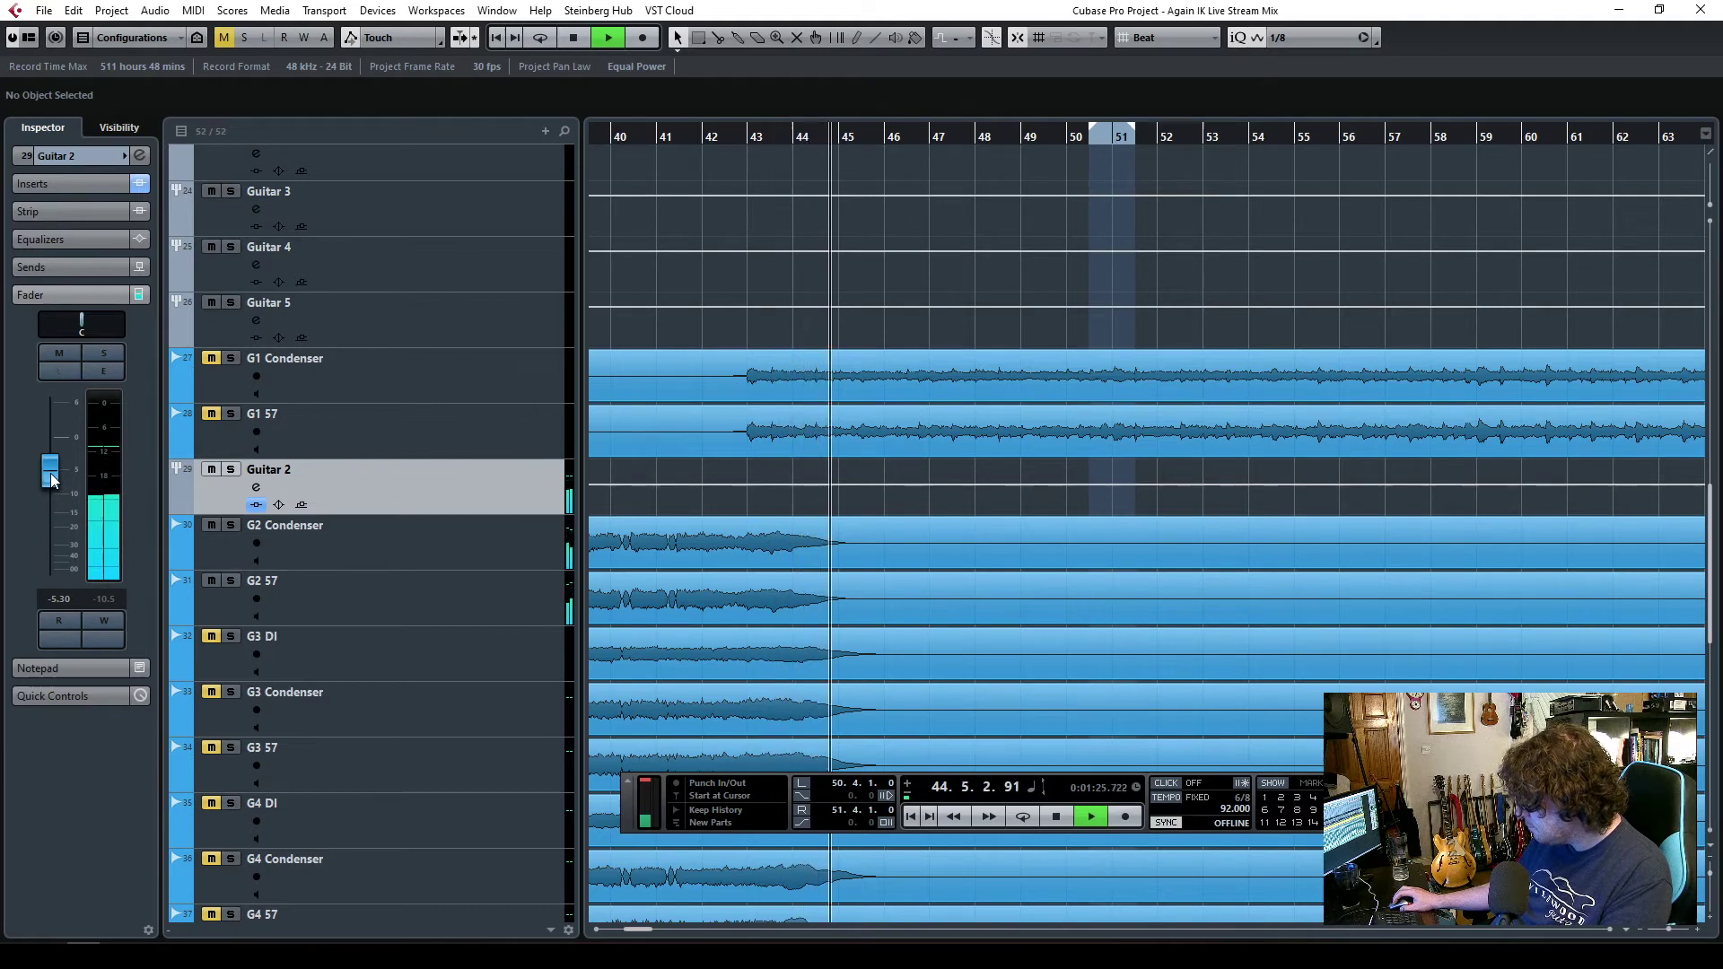
{"action": "key", "text": "space"}
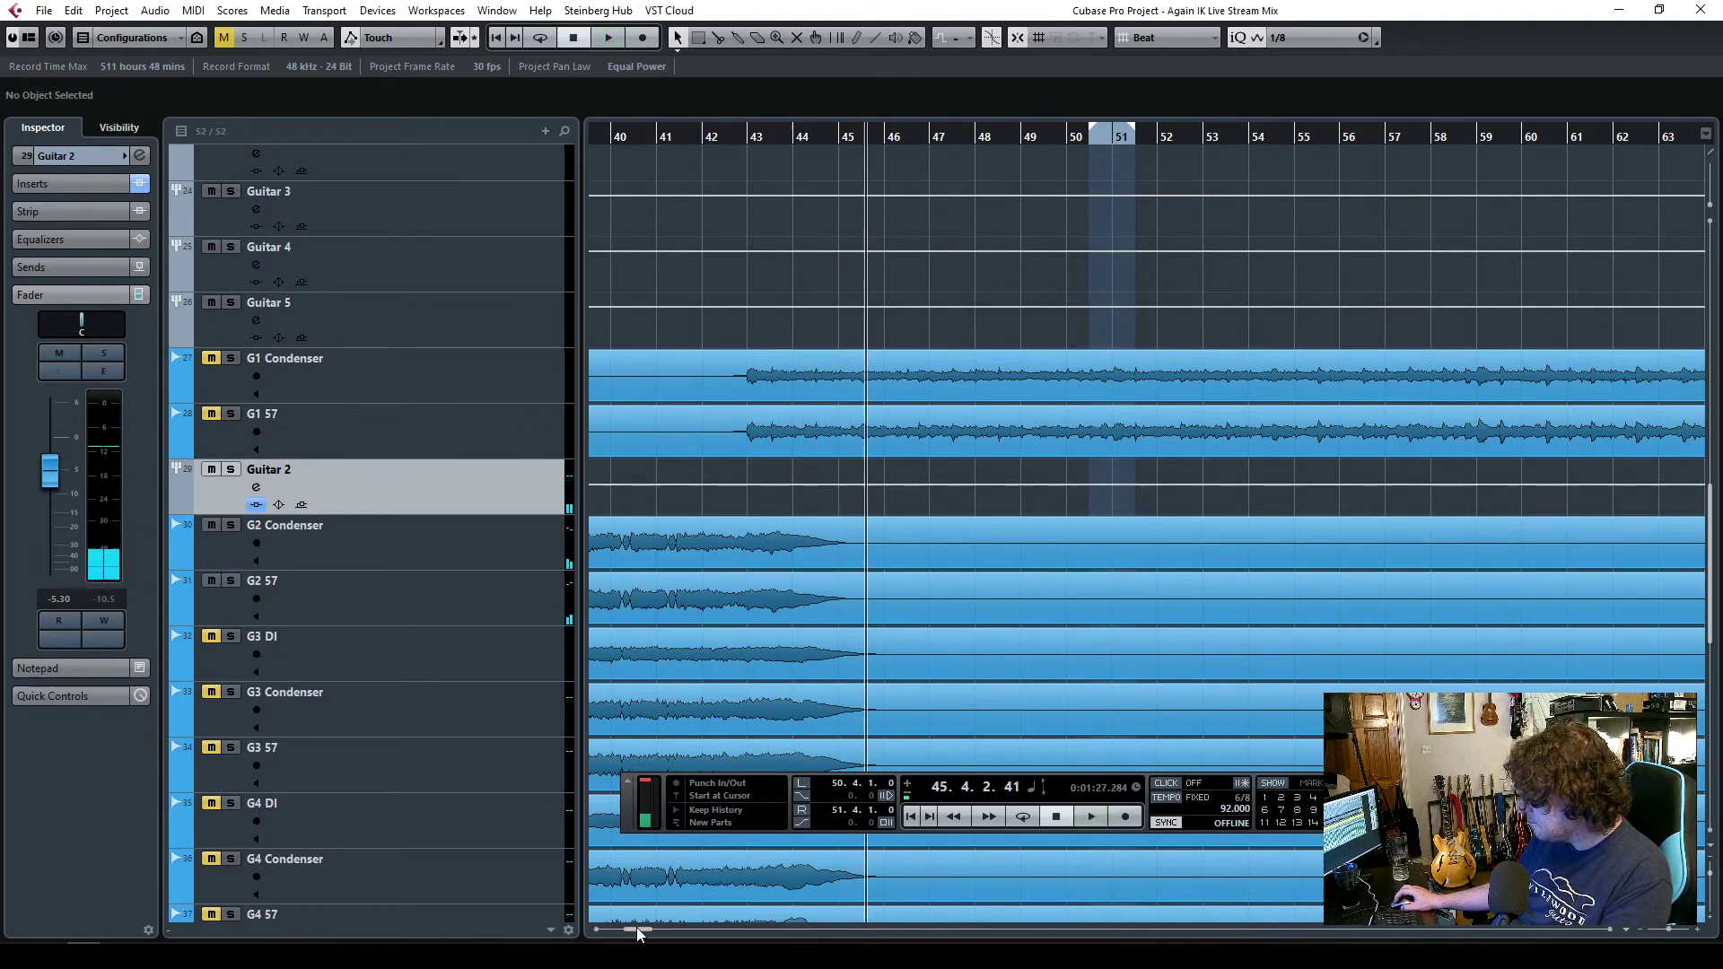
{"action": "left_click_drag", "start_coordinate": [639, 933], "coordinate": [621, 933]}
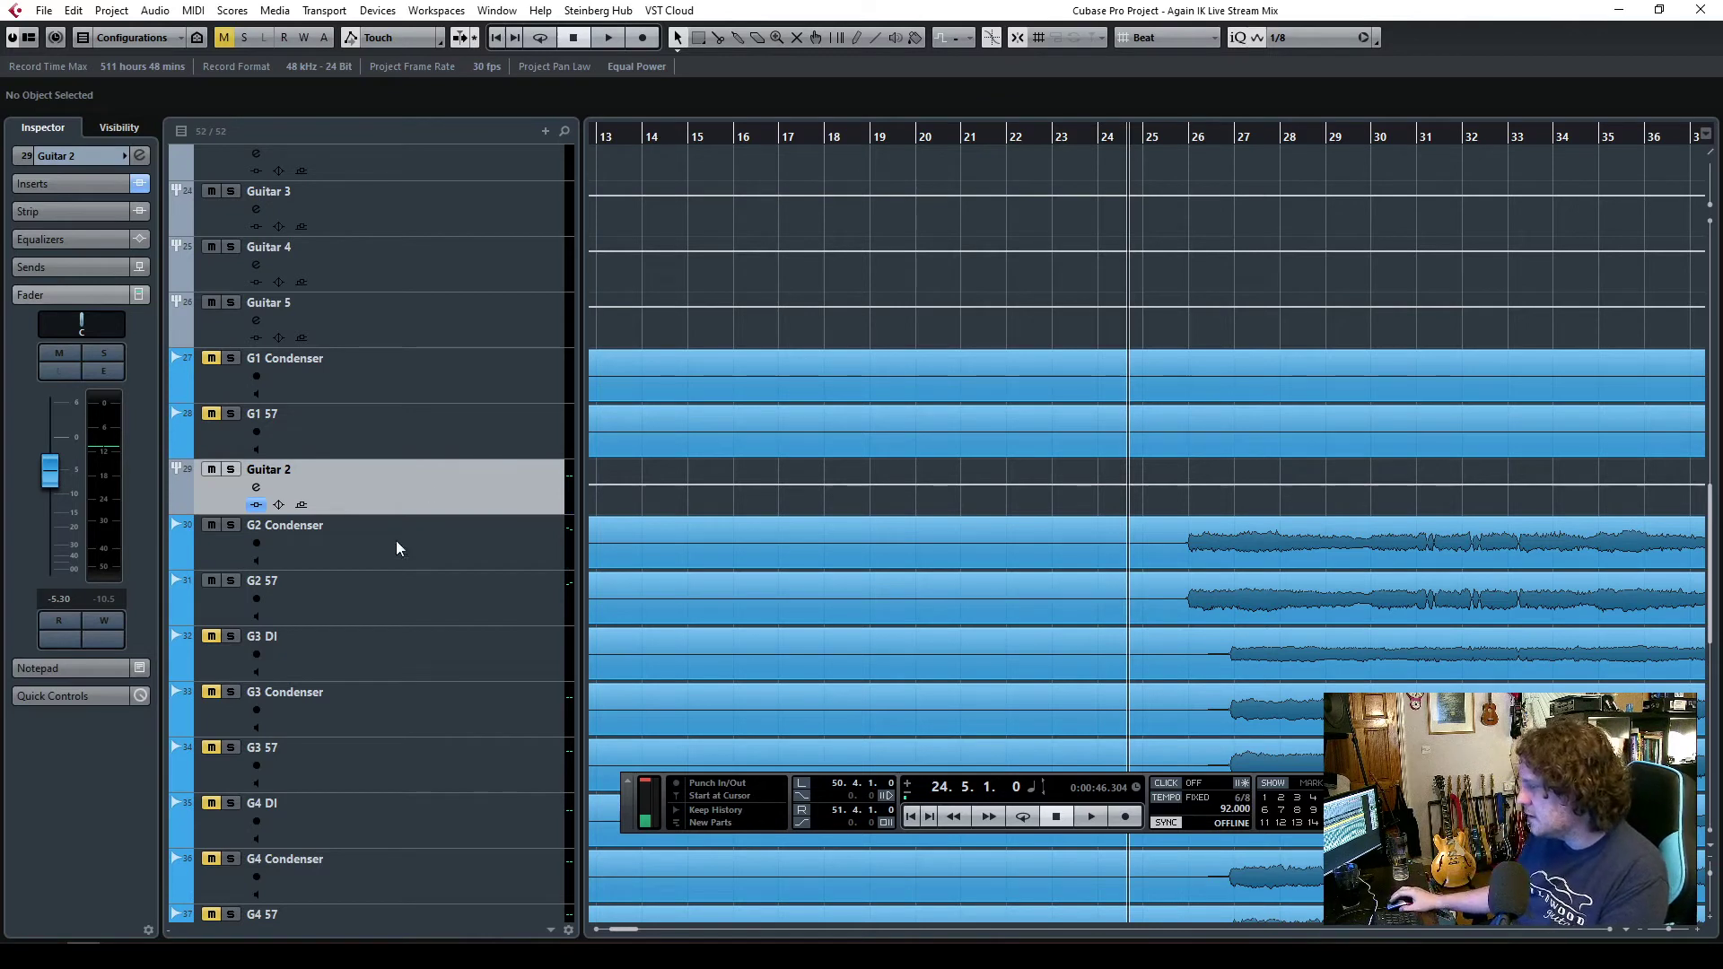
- Add a stereo FX channel track with the TR5 Sunset Sound Studio Reverb as its effect
{"action": "right_click", "coordinate": [394, 480]}
{"action": "mouse_move", "coordinate": [520, 492]}
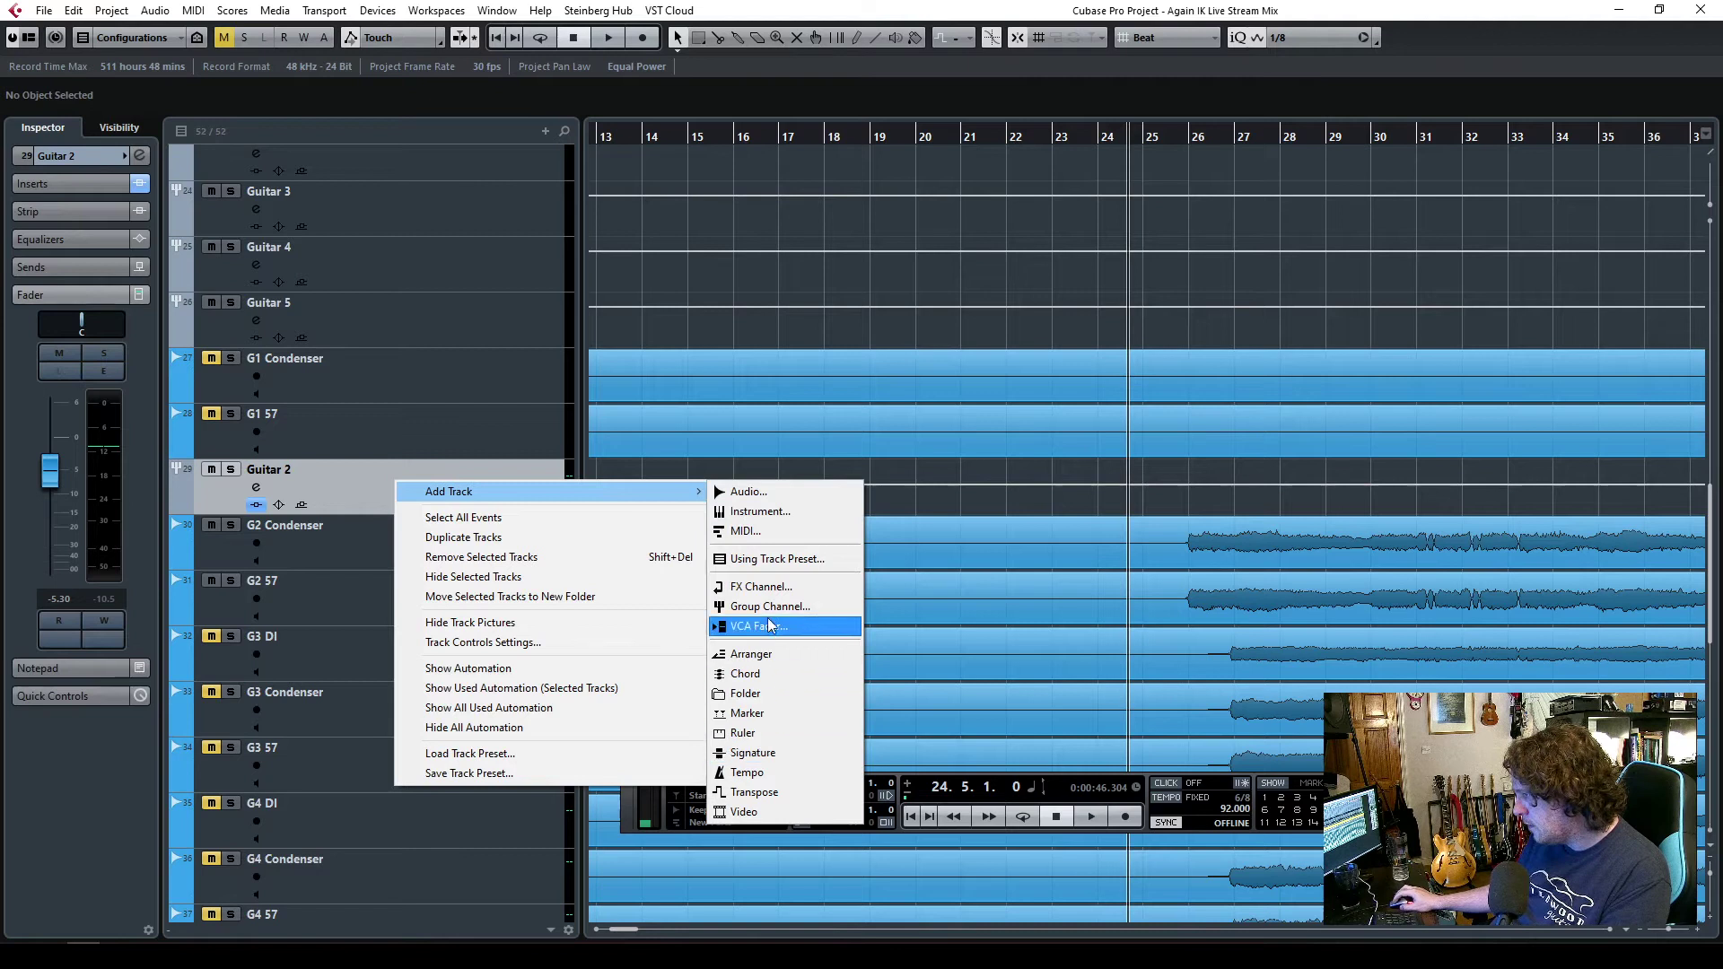
{"action": "left_click", "coordinate": [762, 586]}
{"action": "left_click", "coordinate": [746, 377]}
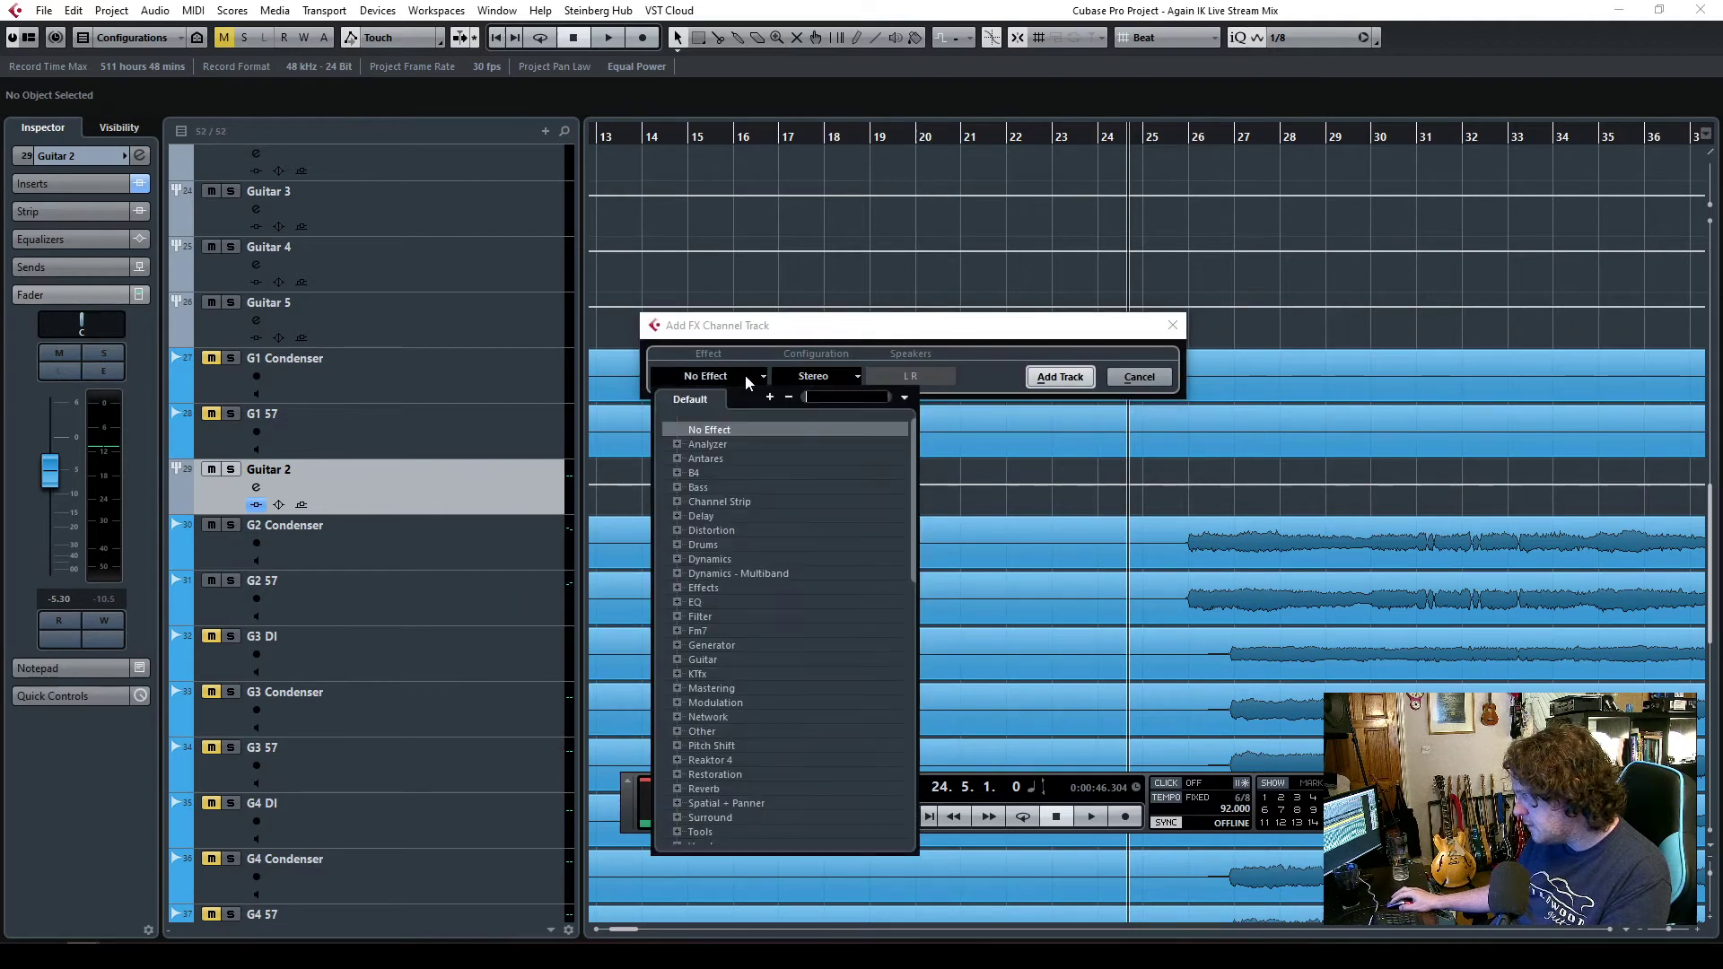
{"action": "type", "text": "tr5 rev"}
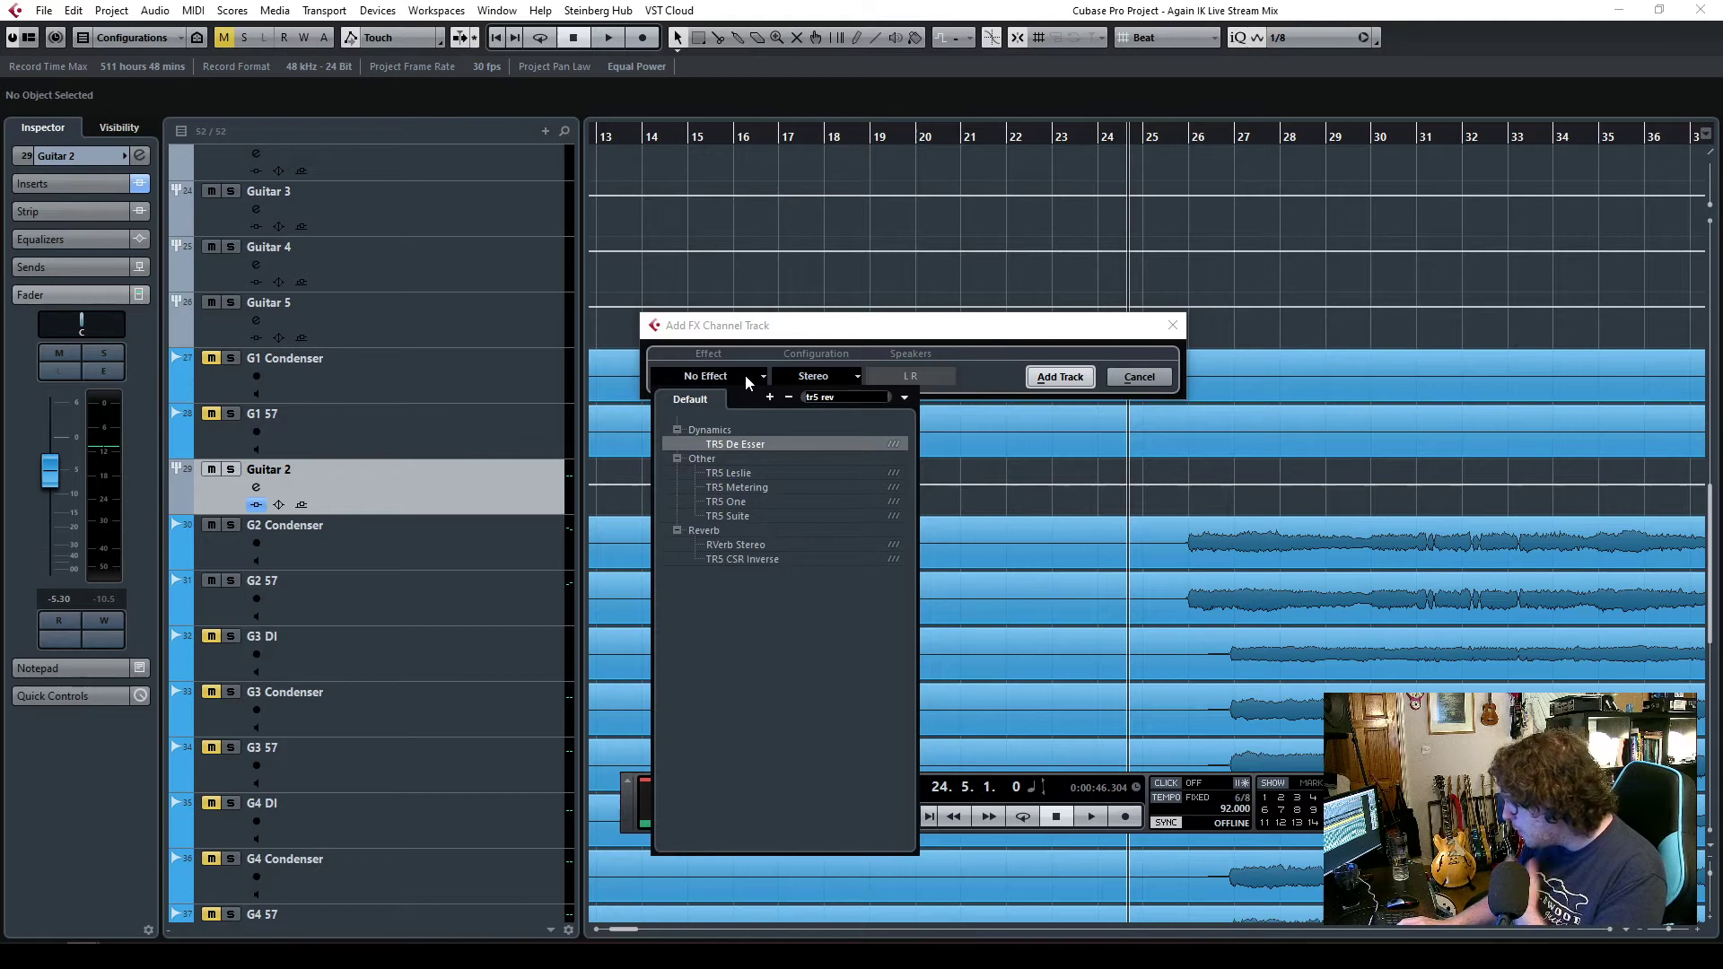
{"action": "key", "text": "BackSpace"}
{"action": "key", "text": "BackSpace"}
{"action": "key", "text": "BackSpace"}
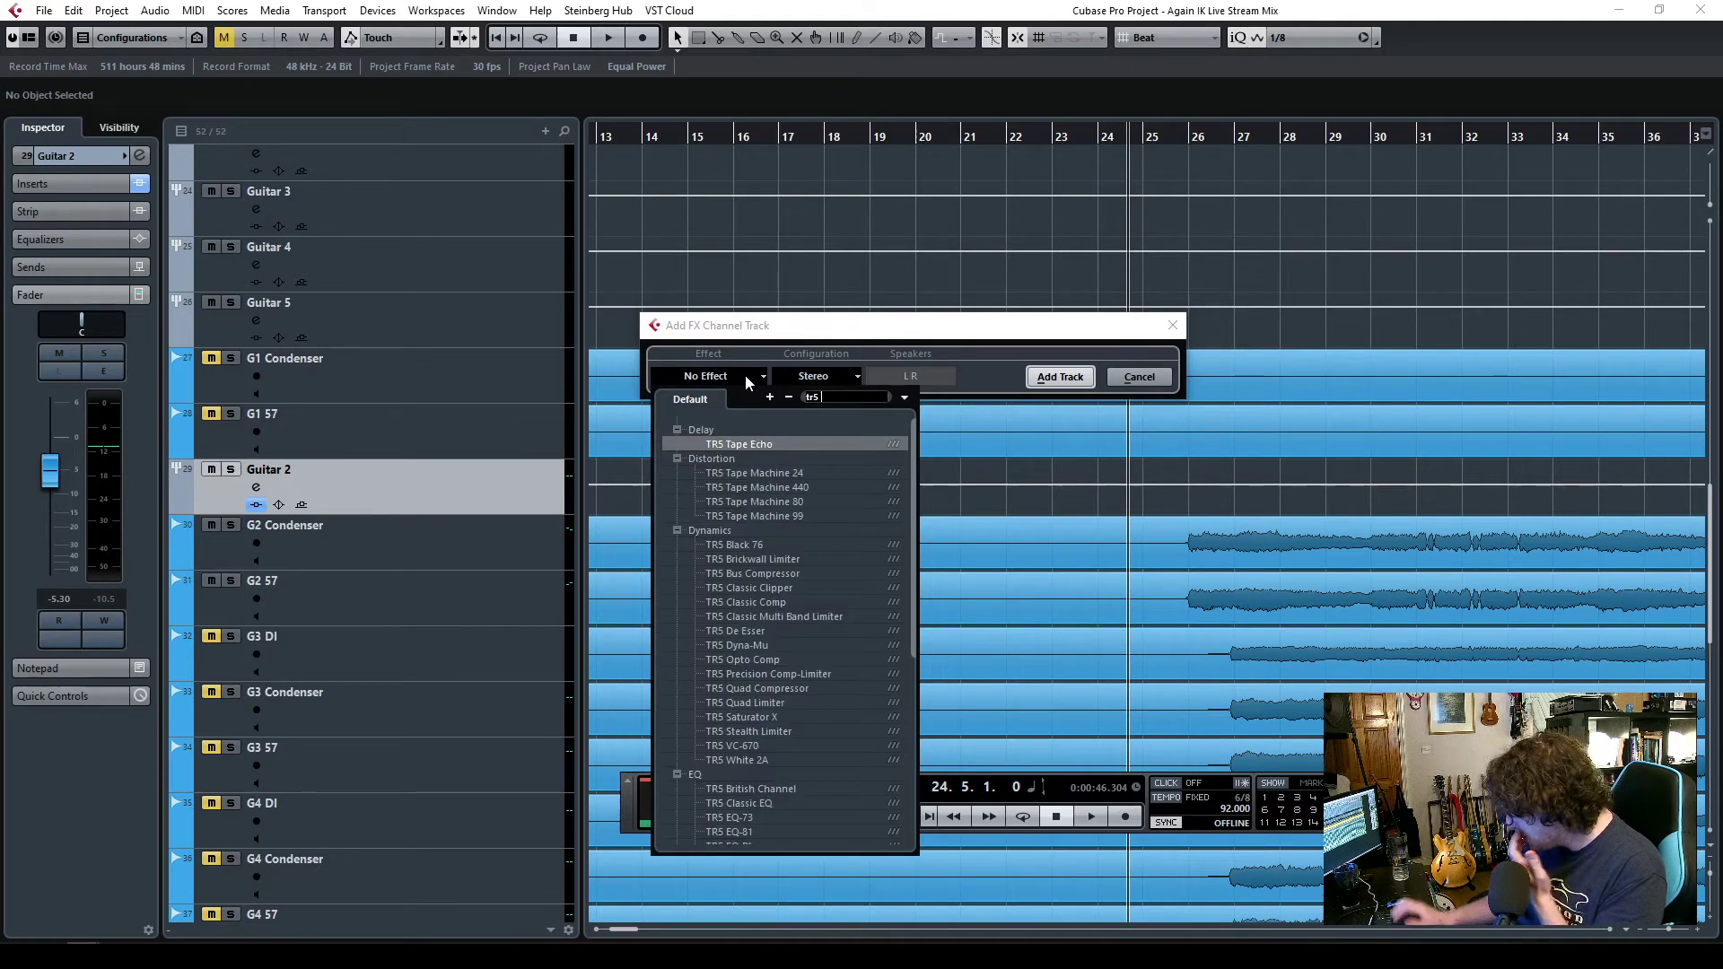
{"action": "scroll", "coordinate": [756, 682], "scroll_direction": "down", "scroll_amount": 6}
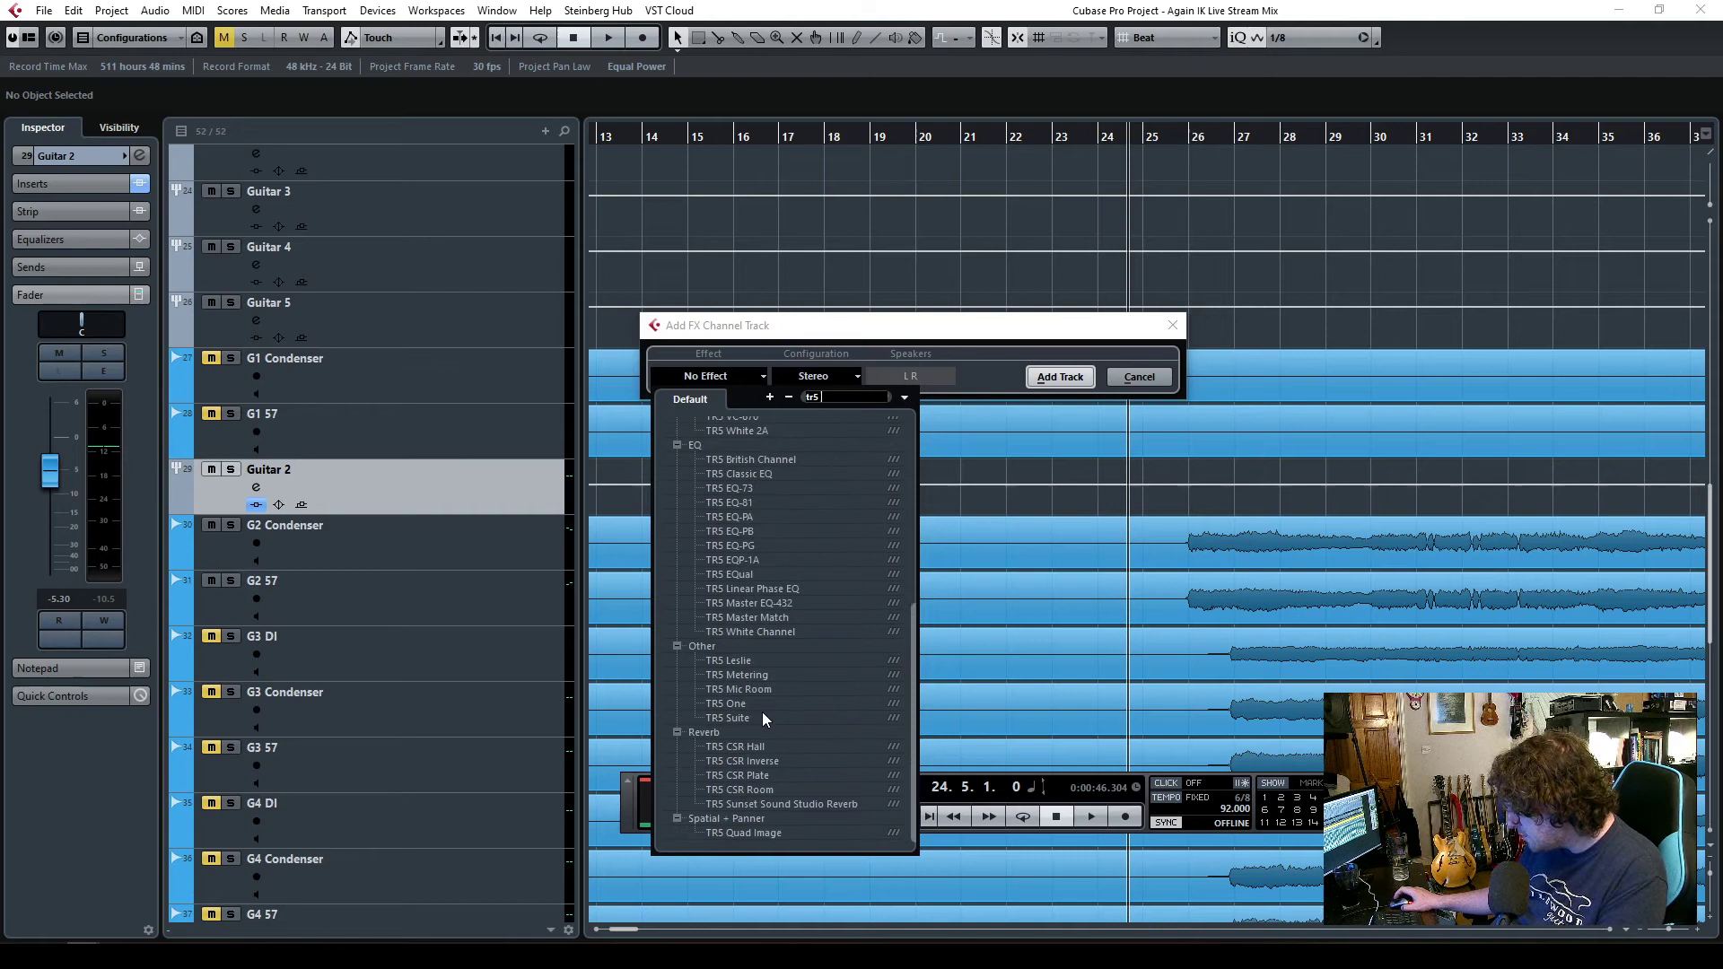
{"action": "left_click", "coordinate": [778, 804]}
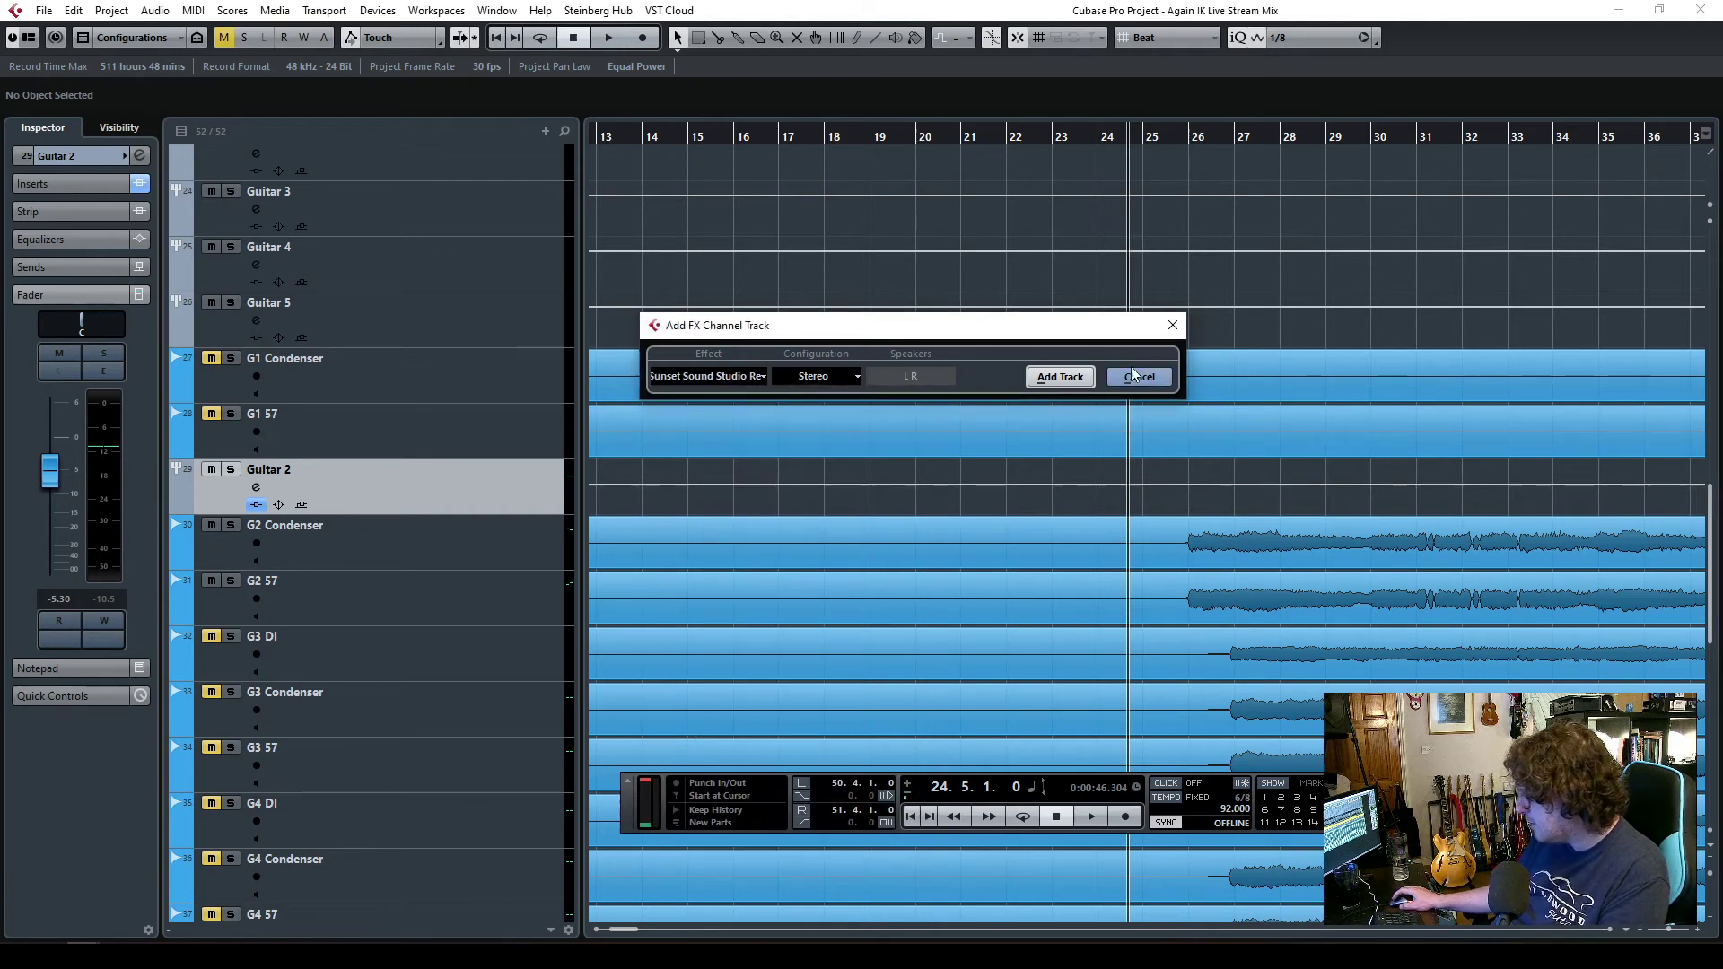
{"action": "left_click", "coordinate": [1060, 377]}
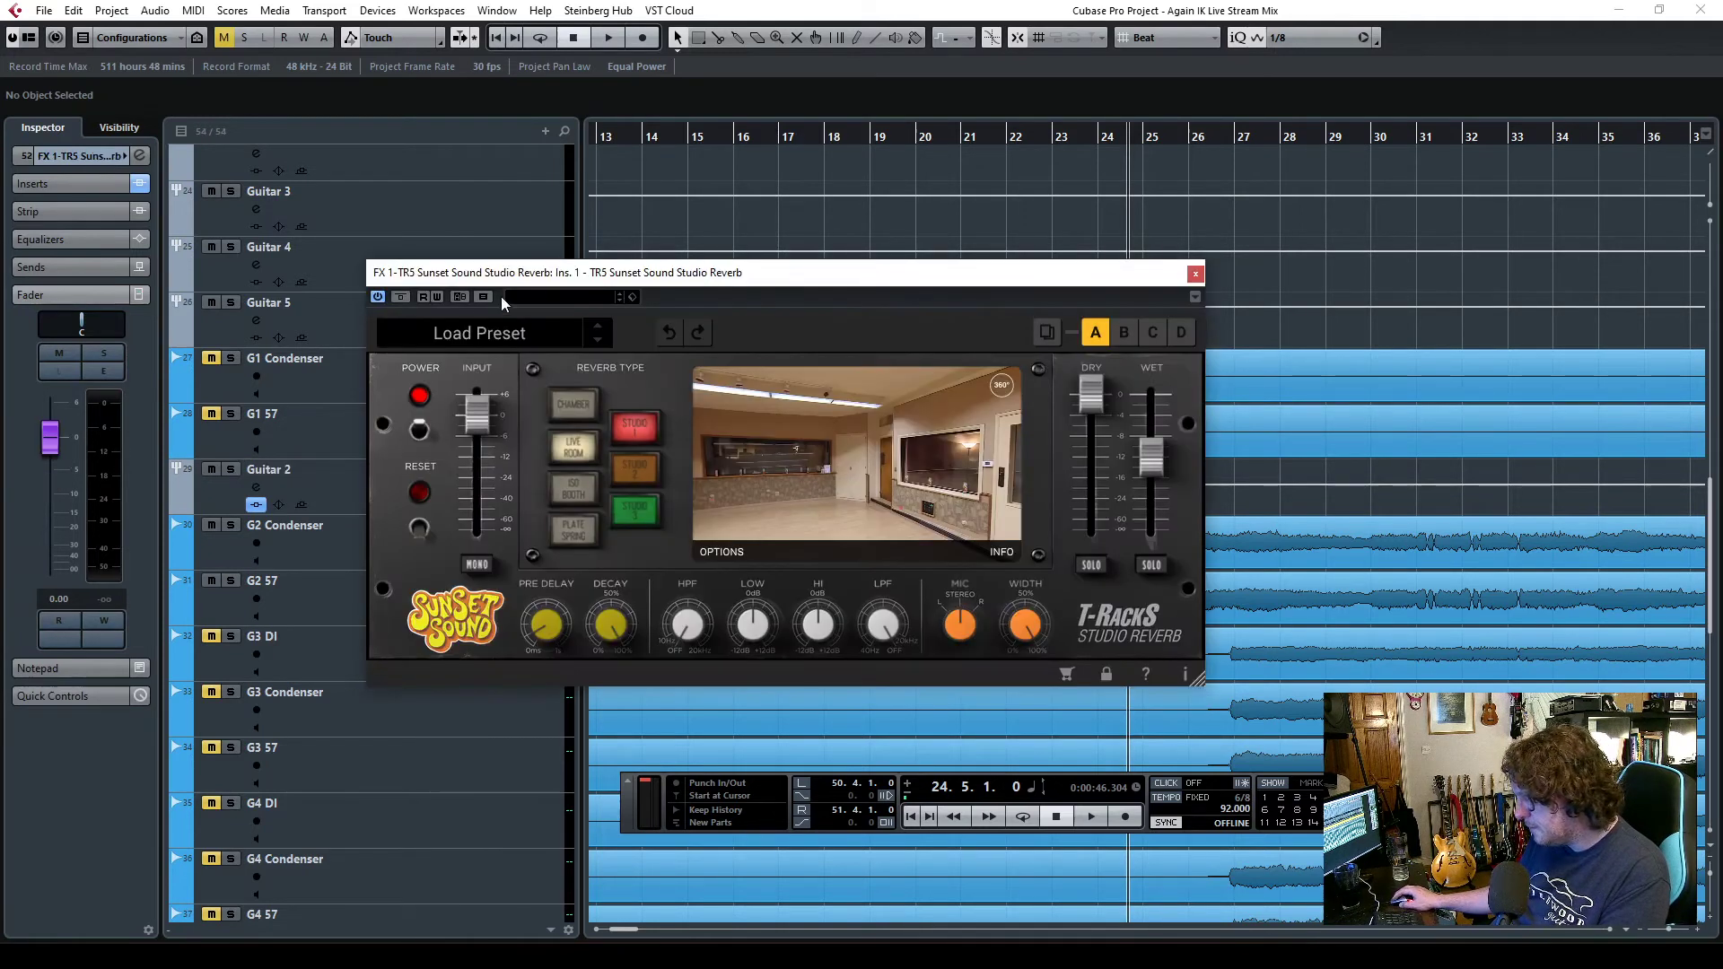
- Make the Sunset Sound reverb fully wet, with the dry level at minimum and the wet level at 0.0 dB
{"action": "left_click_drag", "start_coordinate": [553, 278], "coordinate": [505, 207]}
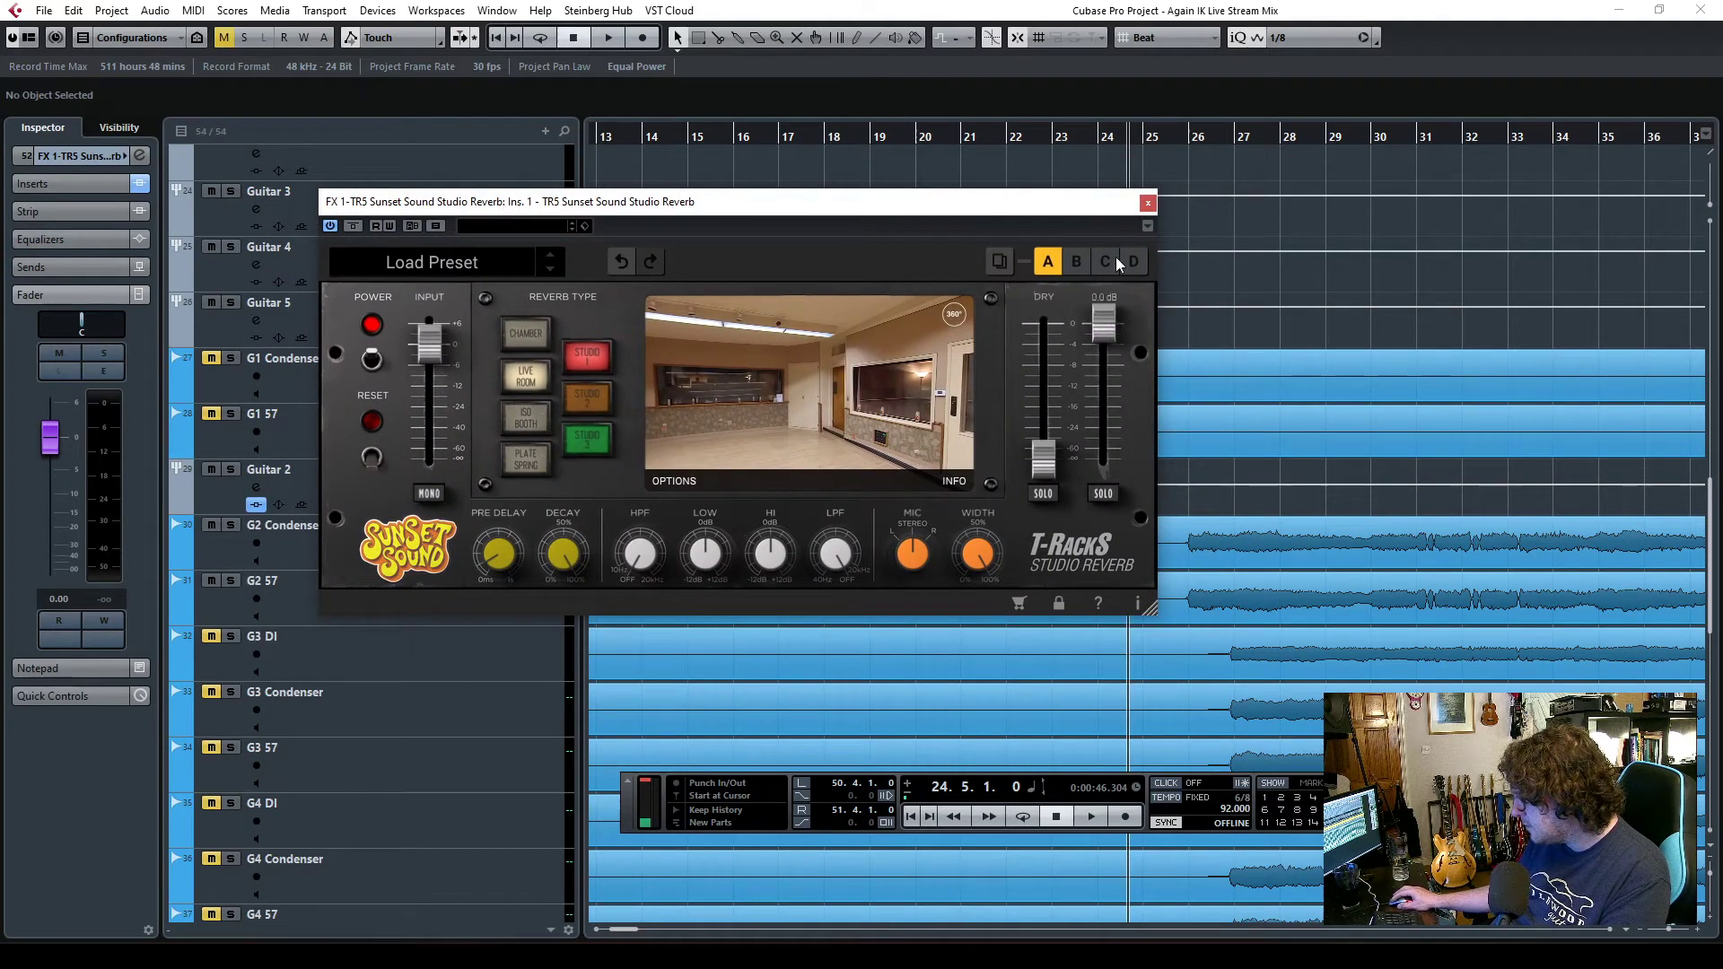
{"action": "mouse_move", "coordinate": [1006, 206]}
{"action": "left_mouse_down"}
{"action": "mouse_move", "coordinate": [811, 197]}
{"action": "mouse_move", "coordinate": [1042, 147]}
{"action": "mouse_move", "coordinate": [1029, 199]}
{"action": "left_mouse_up"}
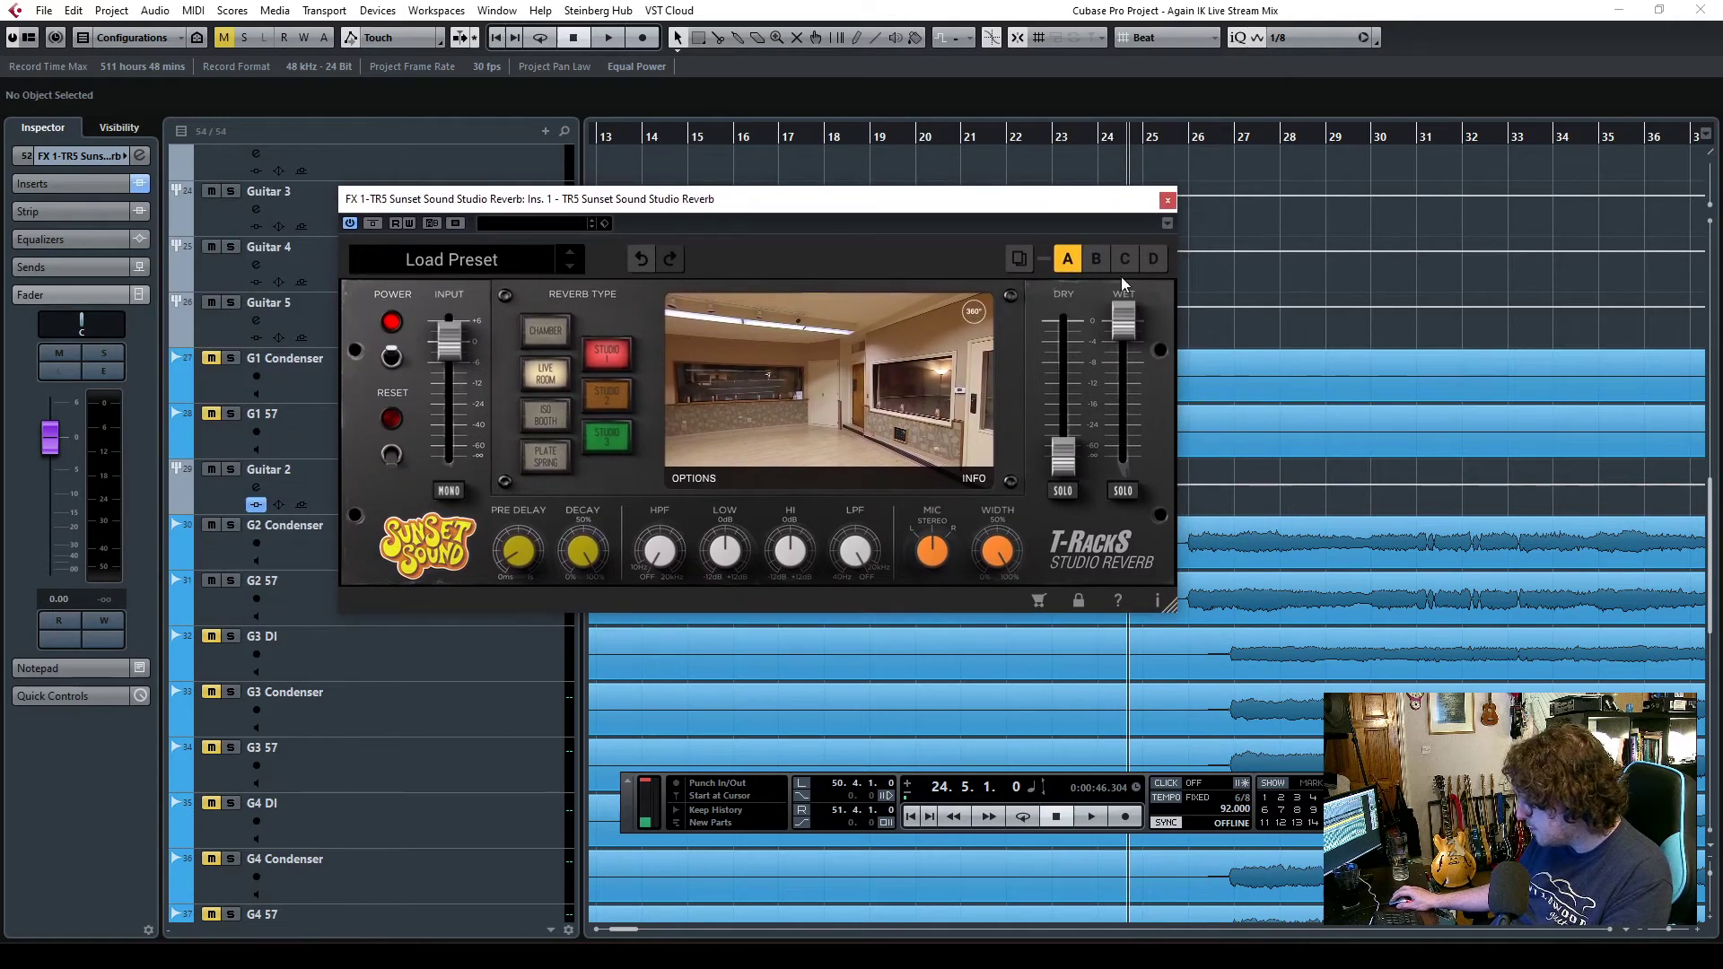
- Add a send from the Guitar 2 group to the Sunset Sound reverb, set it to -9.74 dB, and solo the group during playback
{"action": "left_click_drag", "start_coordinate": [992, 208], "coordinate": [979, 131]}
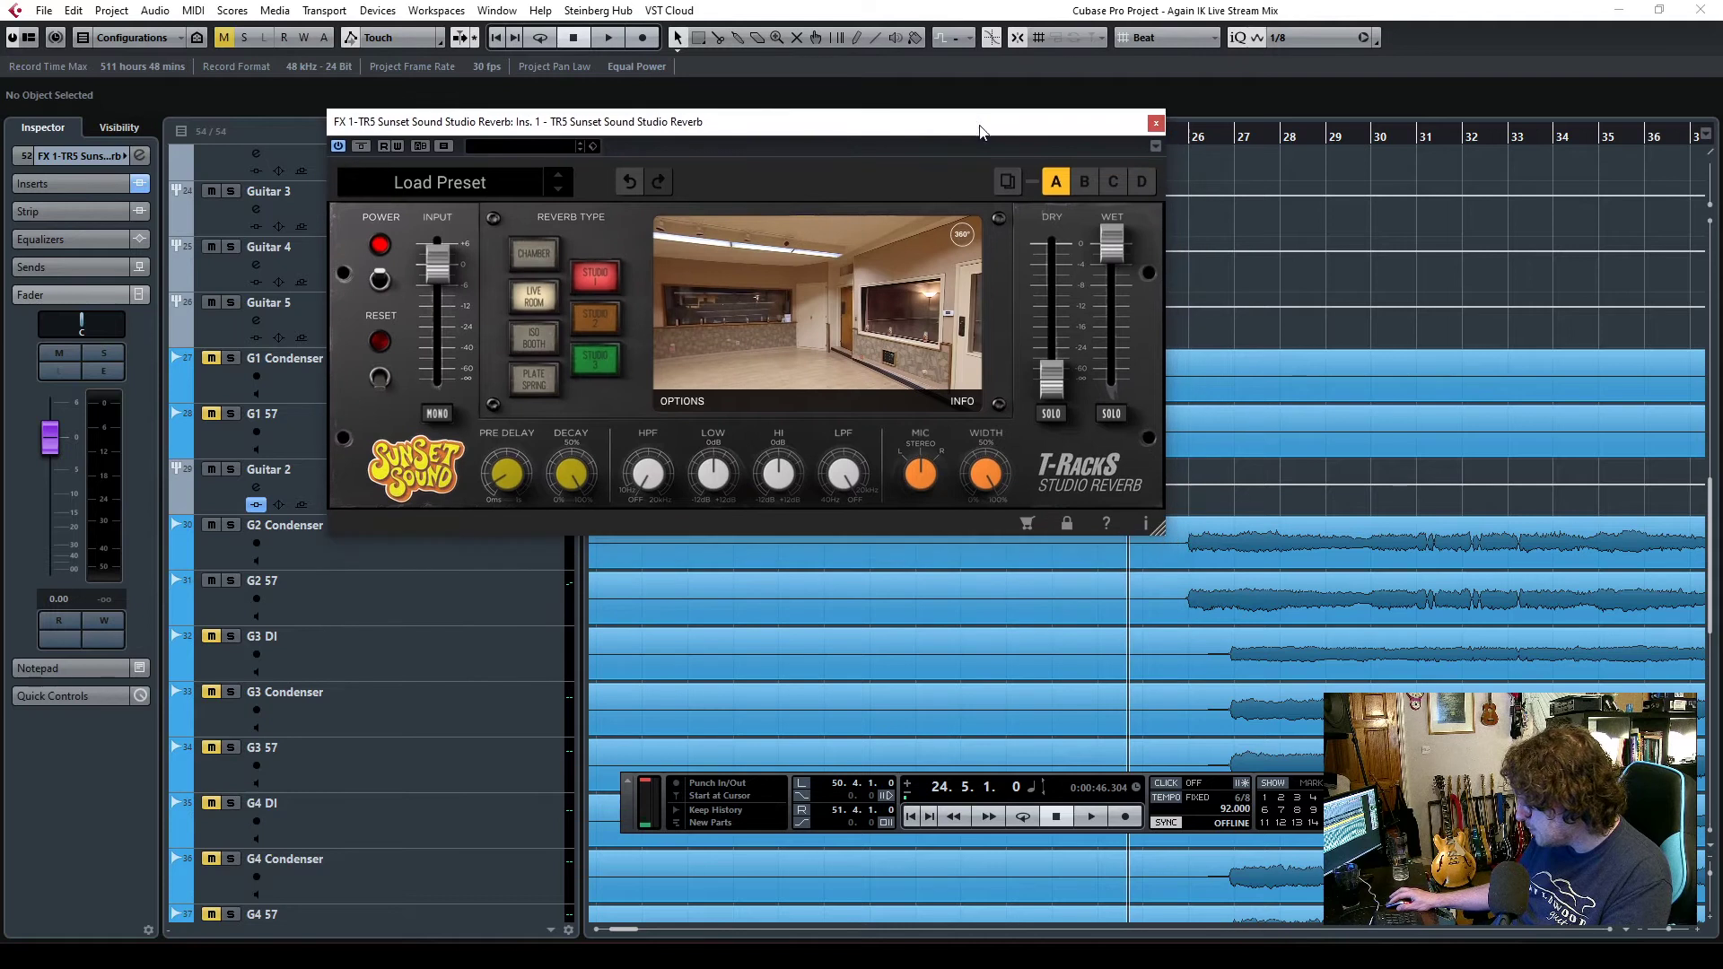
{"action": "left_click", "coordinate": [305, 491]}
{"action": "left_click", "coordinate": [55, 261]}
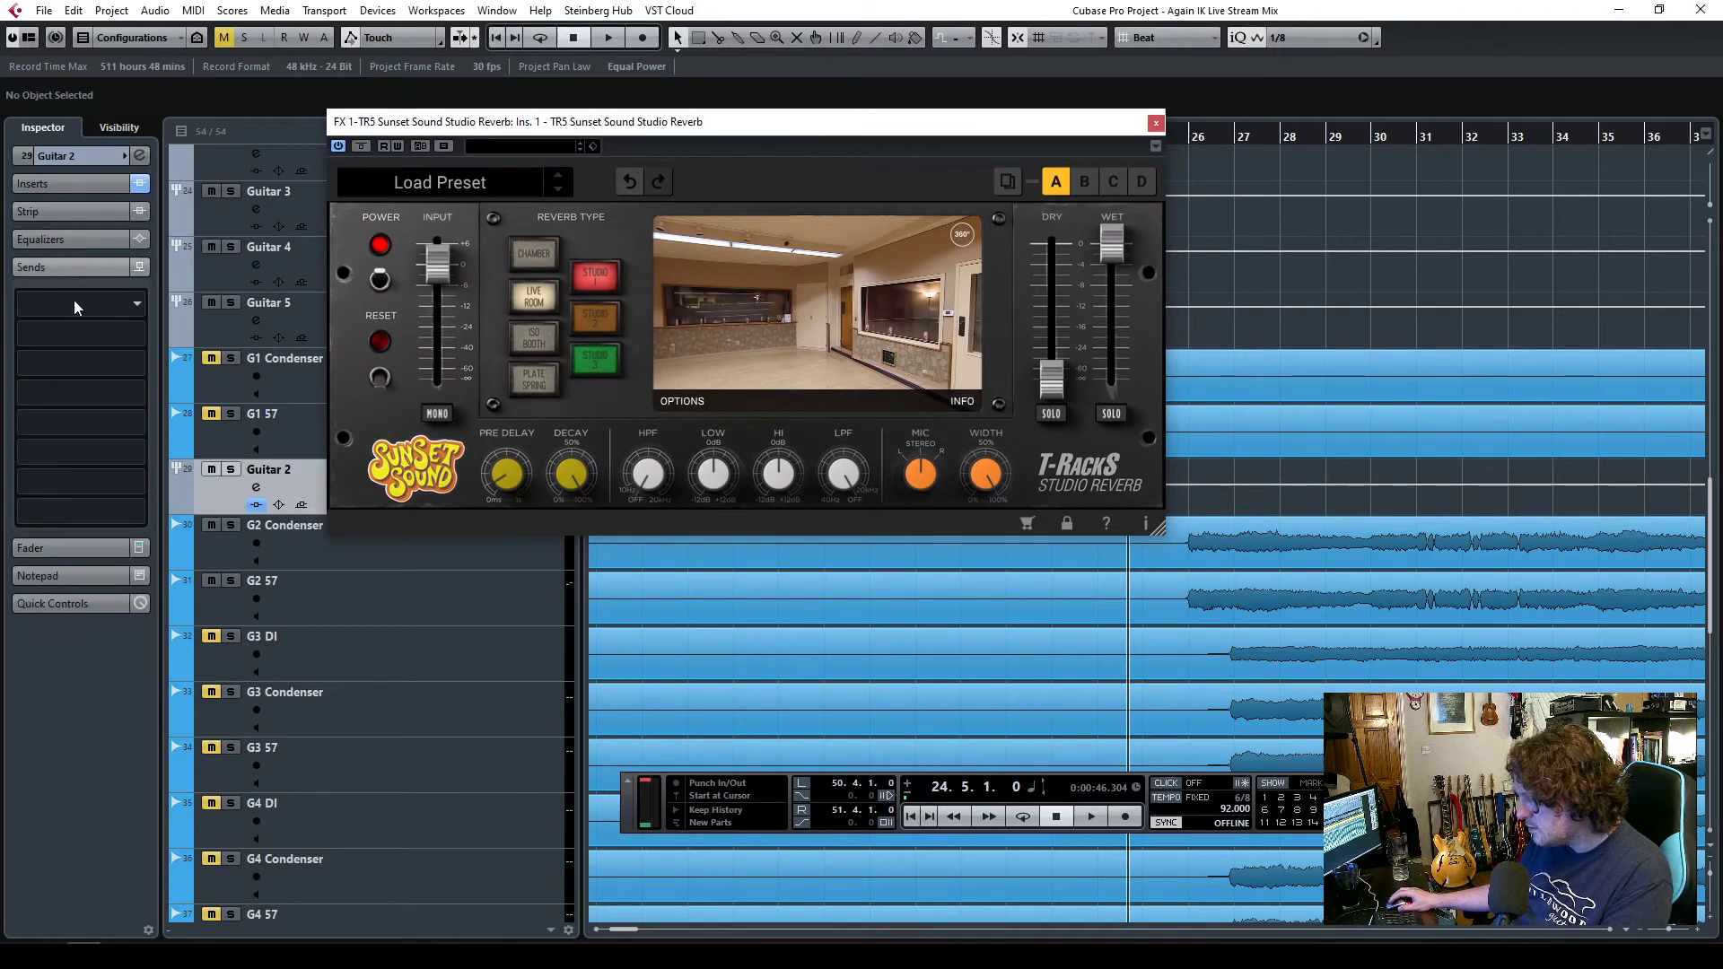
{"action": "left_click", "coordinate": [74, 308]}
{"action": "left_click", "coordinate": [103, 375]}
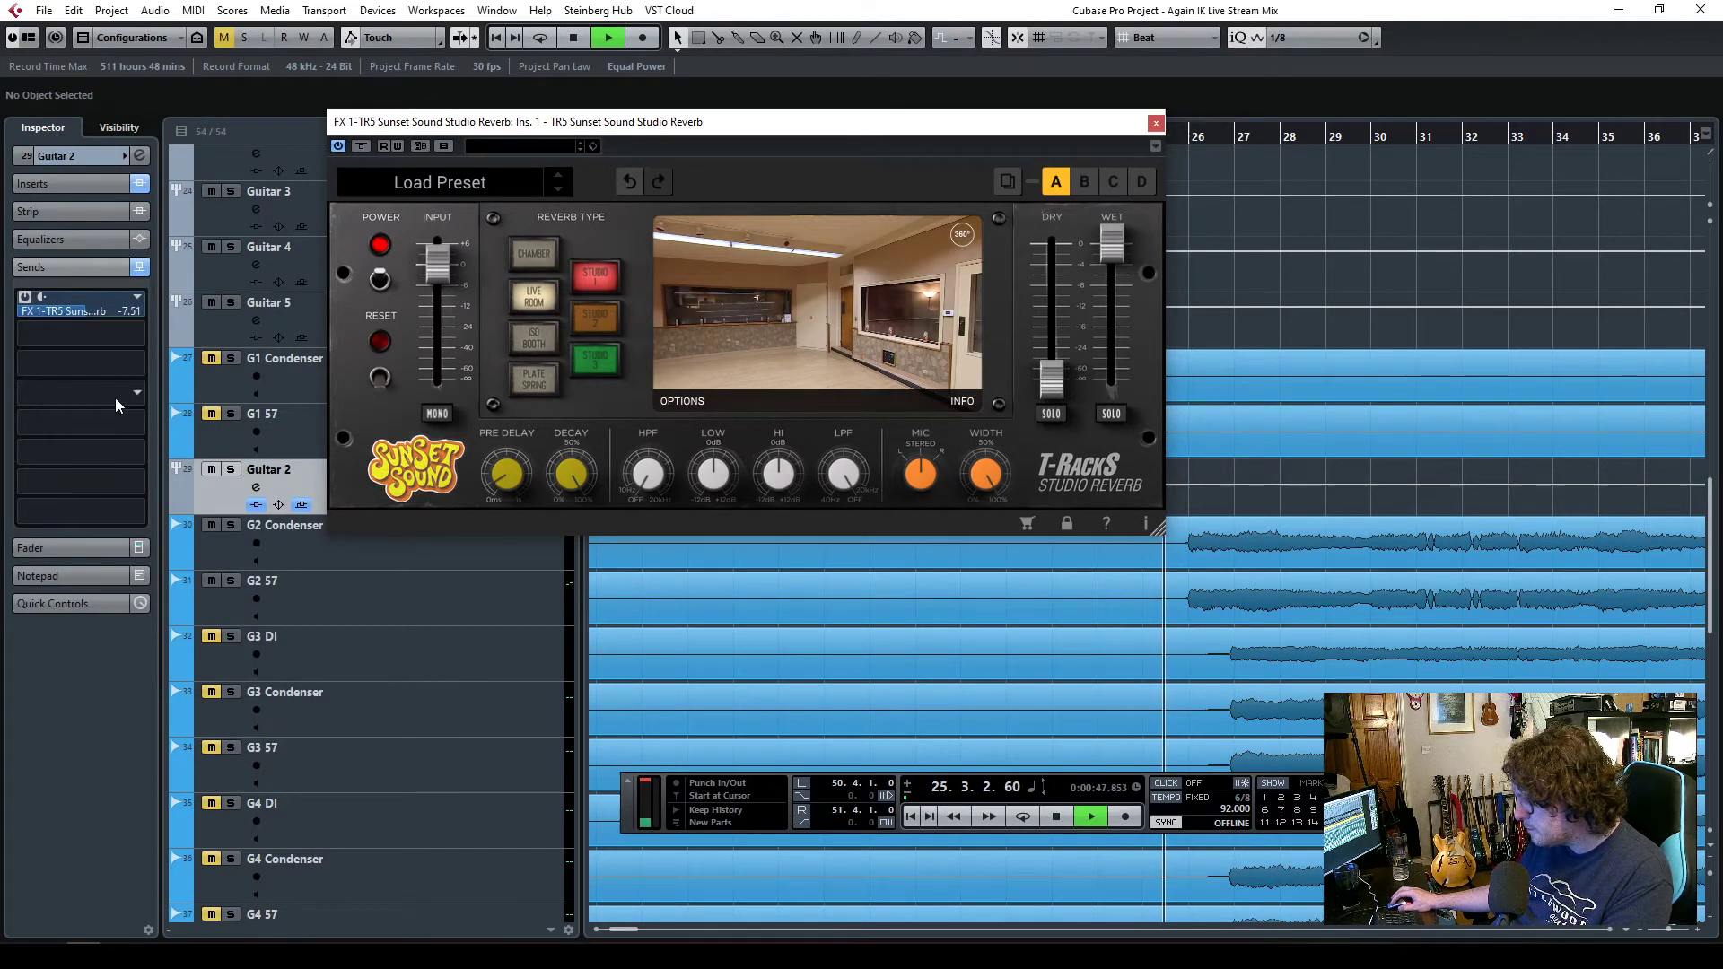
{"action": "left_click", "coordinate": [230, 470]}
{"action": "mouse_move", "coordinate": [79, 311]}
{"action": "left_mouse_down"}
{"action": "mouse_move", "coordinate": [46, 310]}
{"action": "mouse_move", "coordinate": [72, 311]}
{"action": "left_mouse_up"}
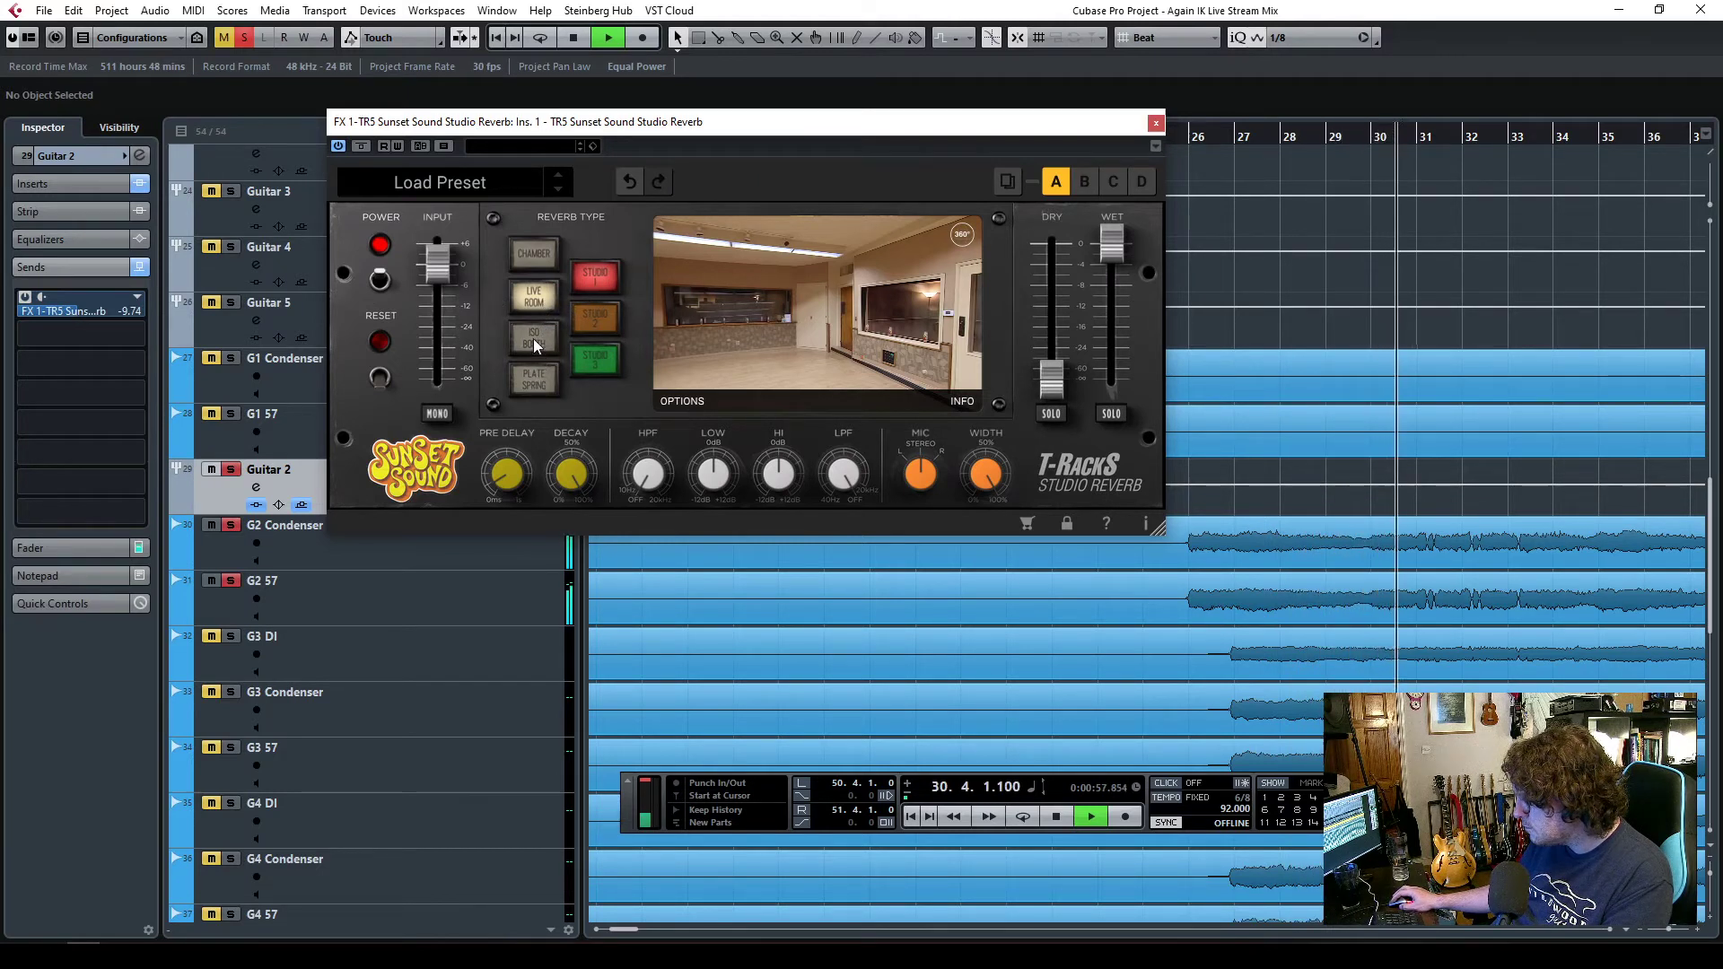
- Audition the Studio 2 and Studio 3 live rooms in the reverb, and return to Studio 1
{"action": "left_click", "coordinate": [592, 319]}
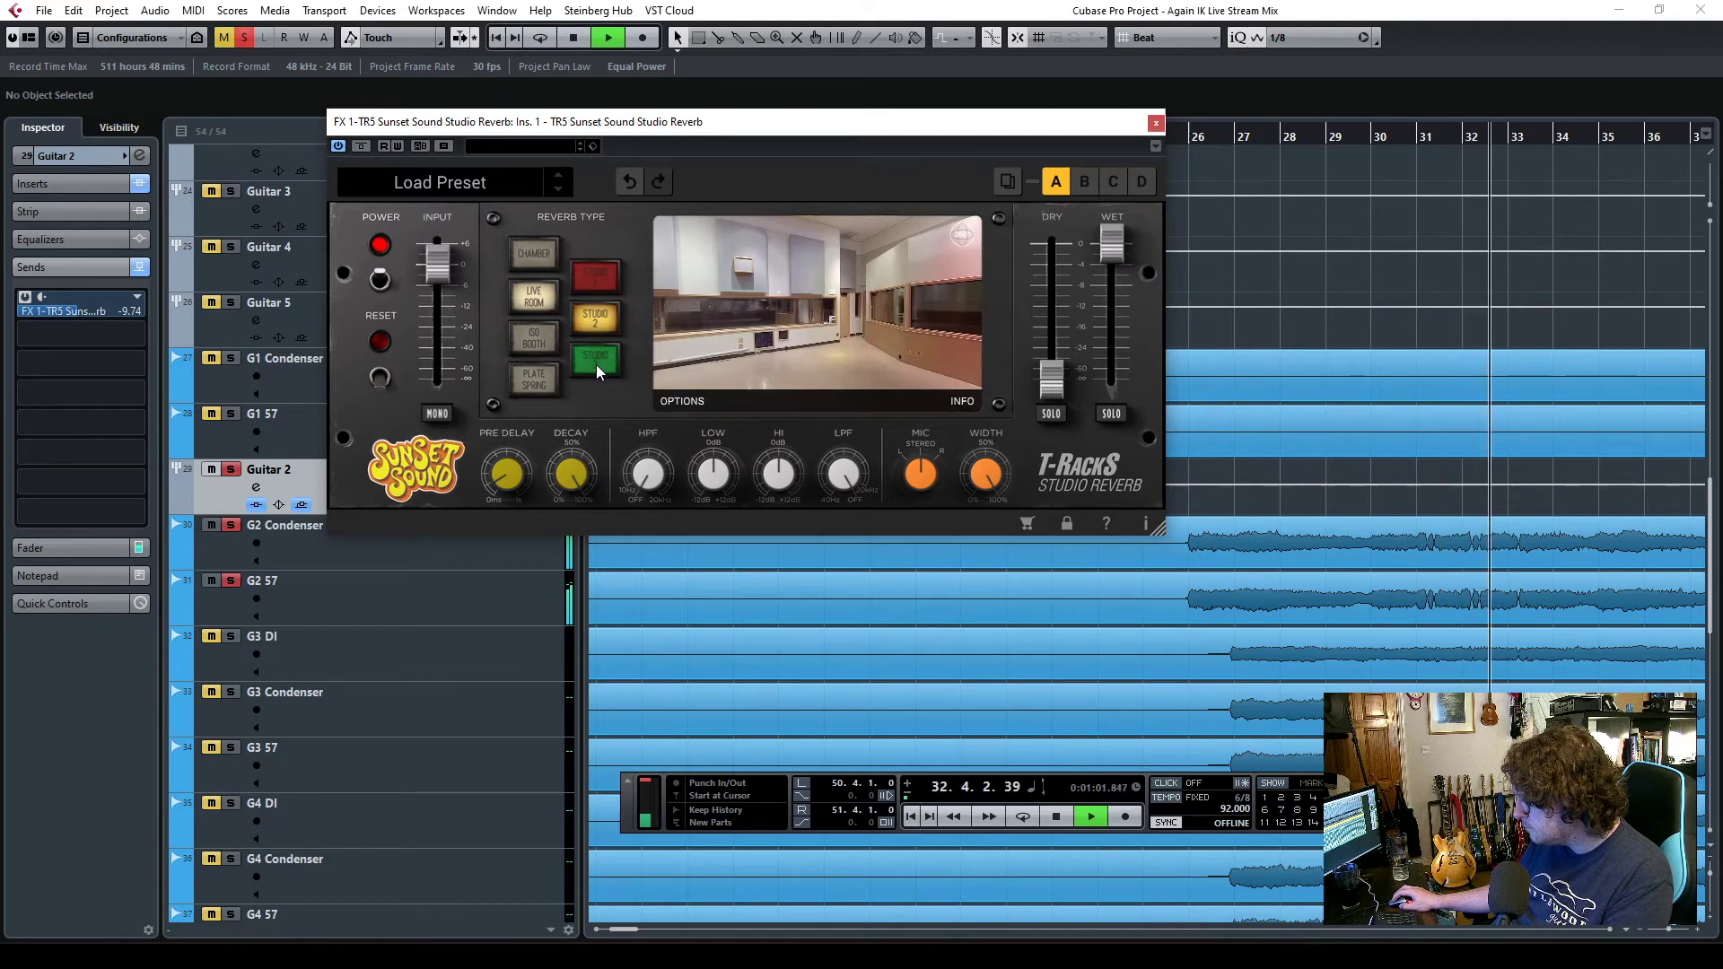
{"action": "left_click", "coordinate": [596, 362]}
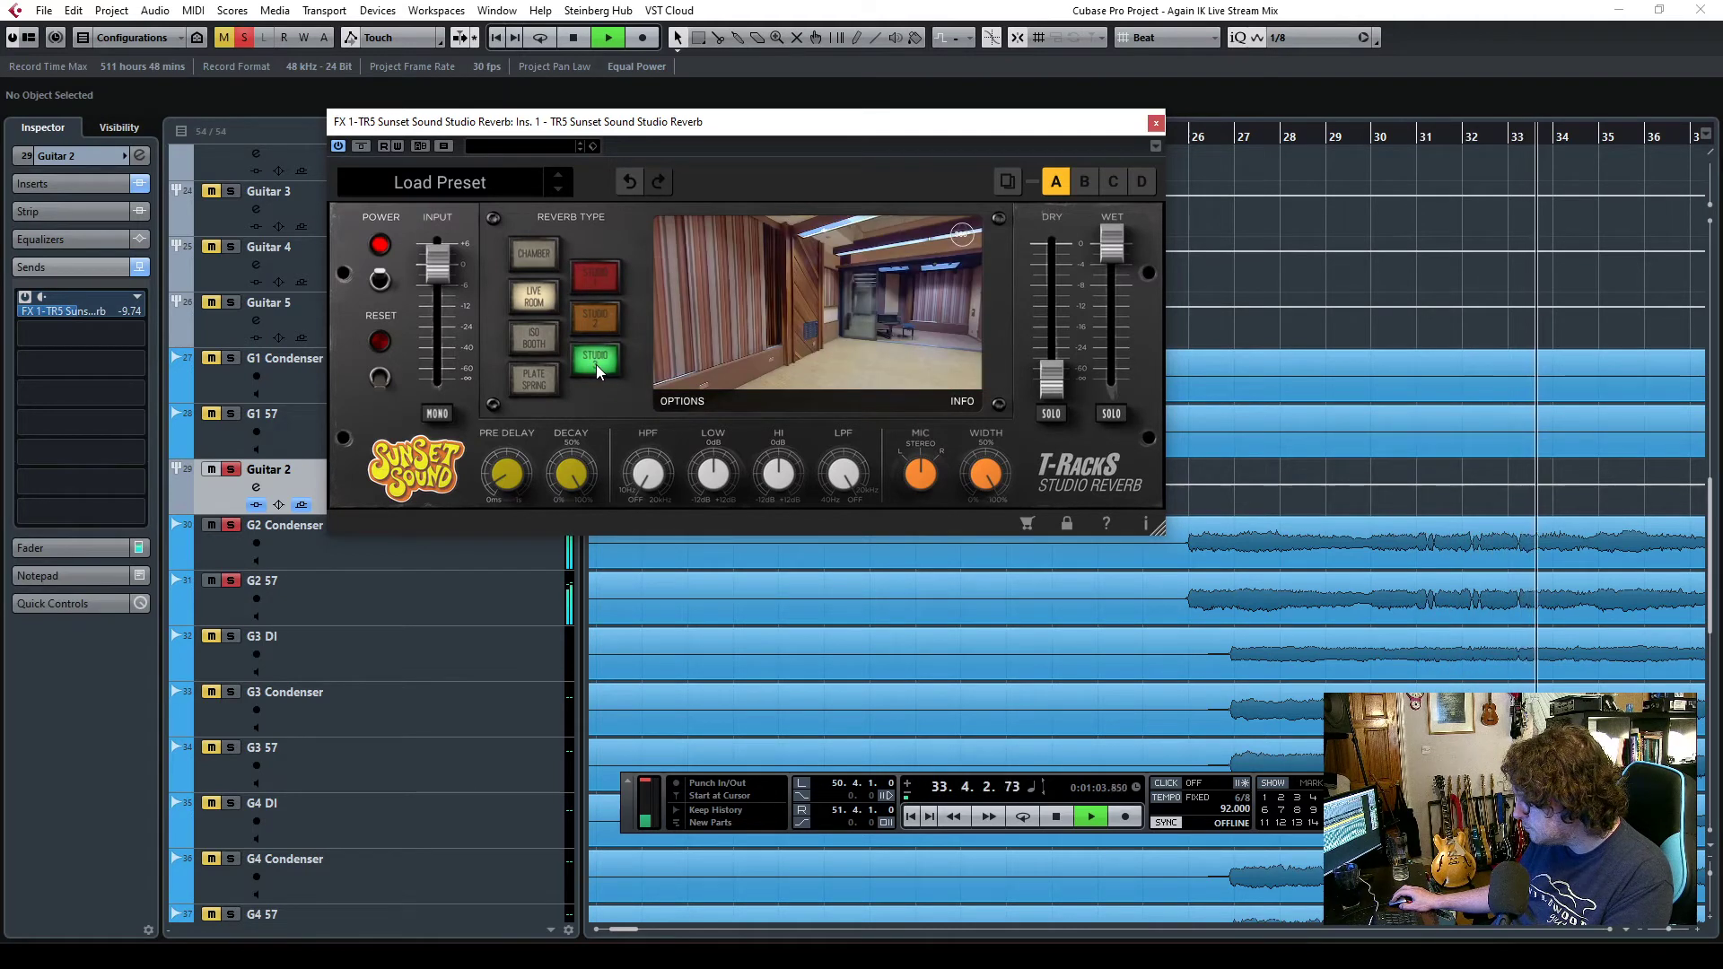
{"action": "left_click", "coordinate": [596, 274]}
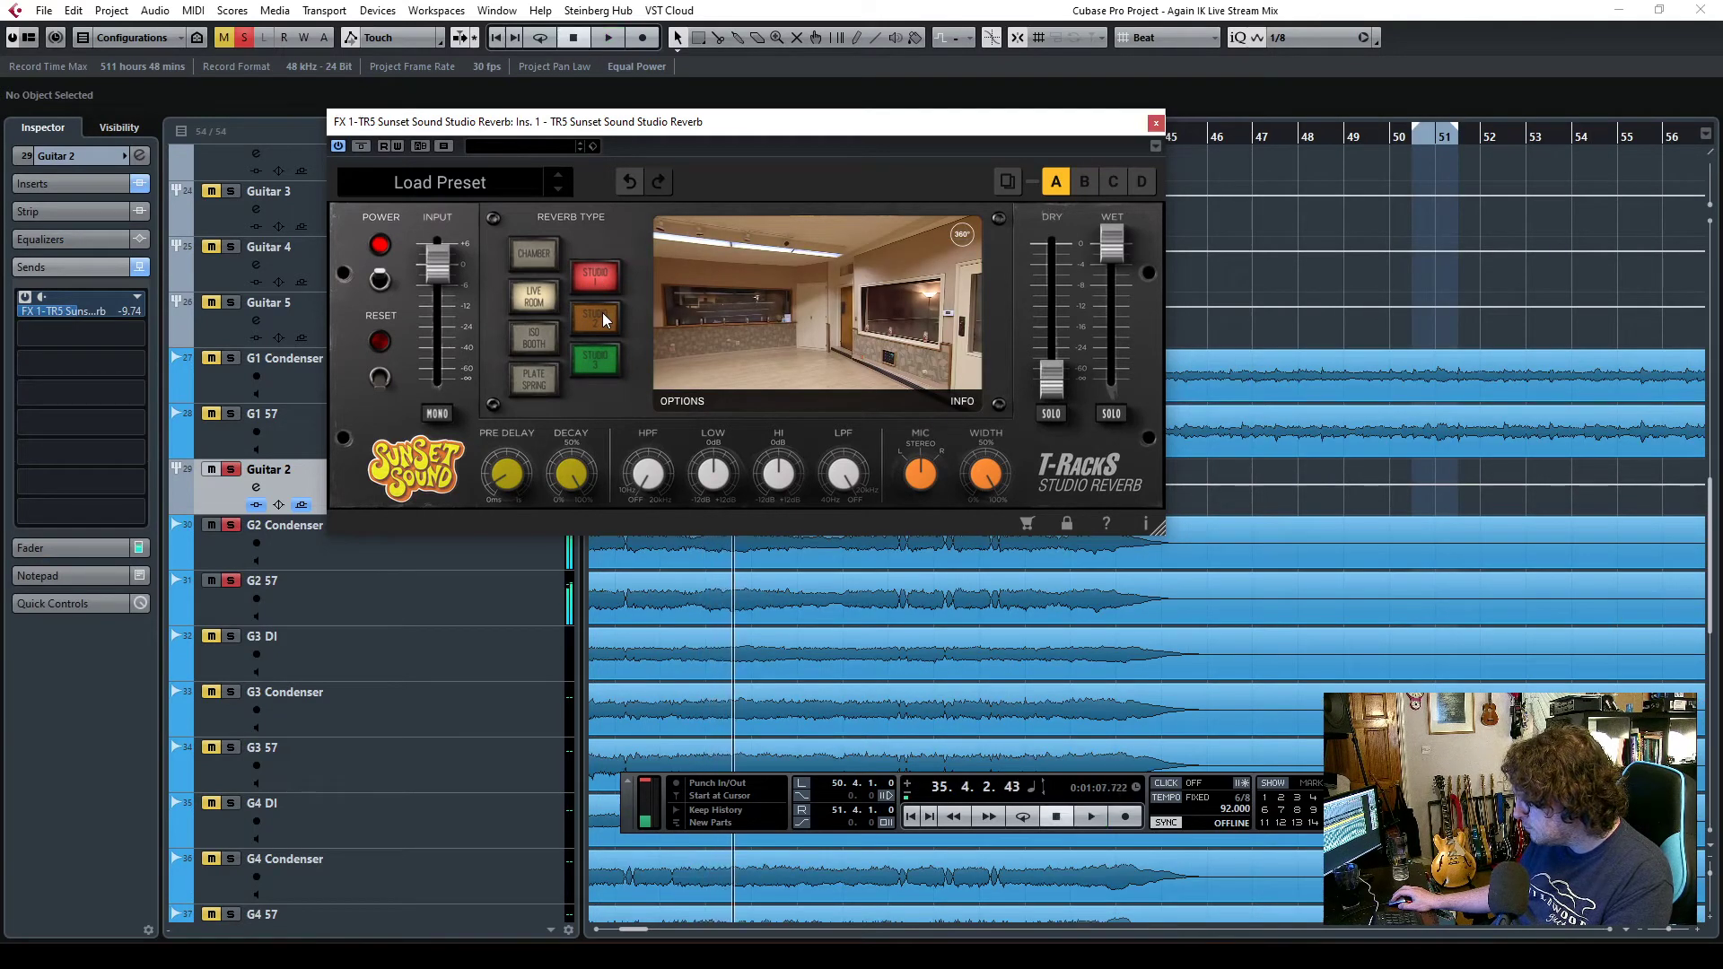
- Set the reverb's pre-delay to 50 ms, lower the Guitar 2 send to -18.9 dB, and close the reverb
{"action": "mouse_move", "coordinate": [511, 481]}
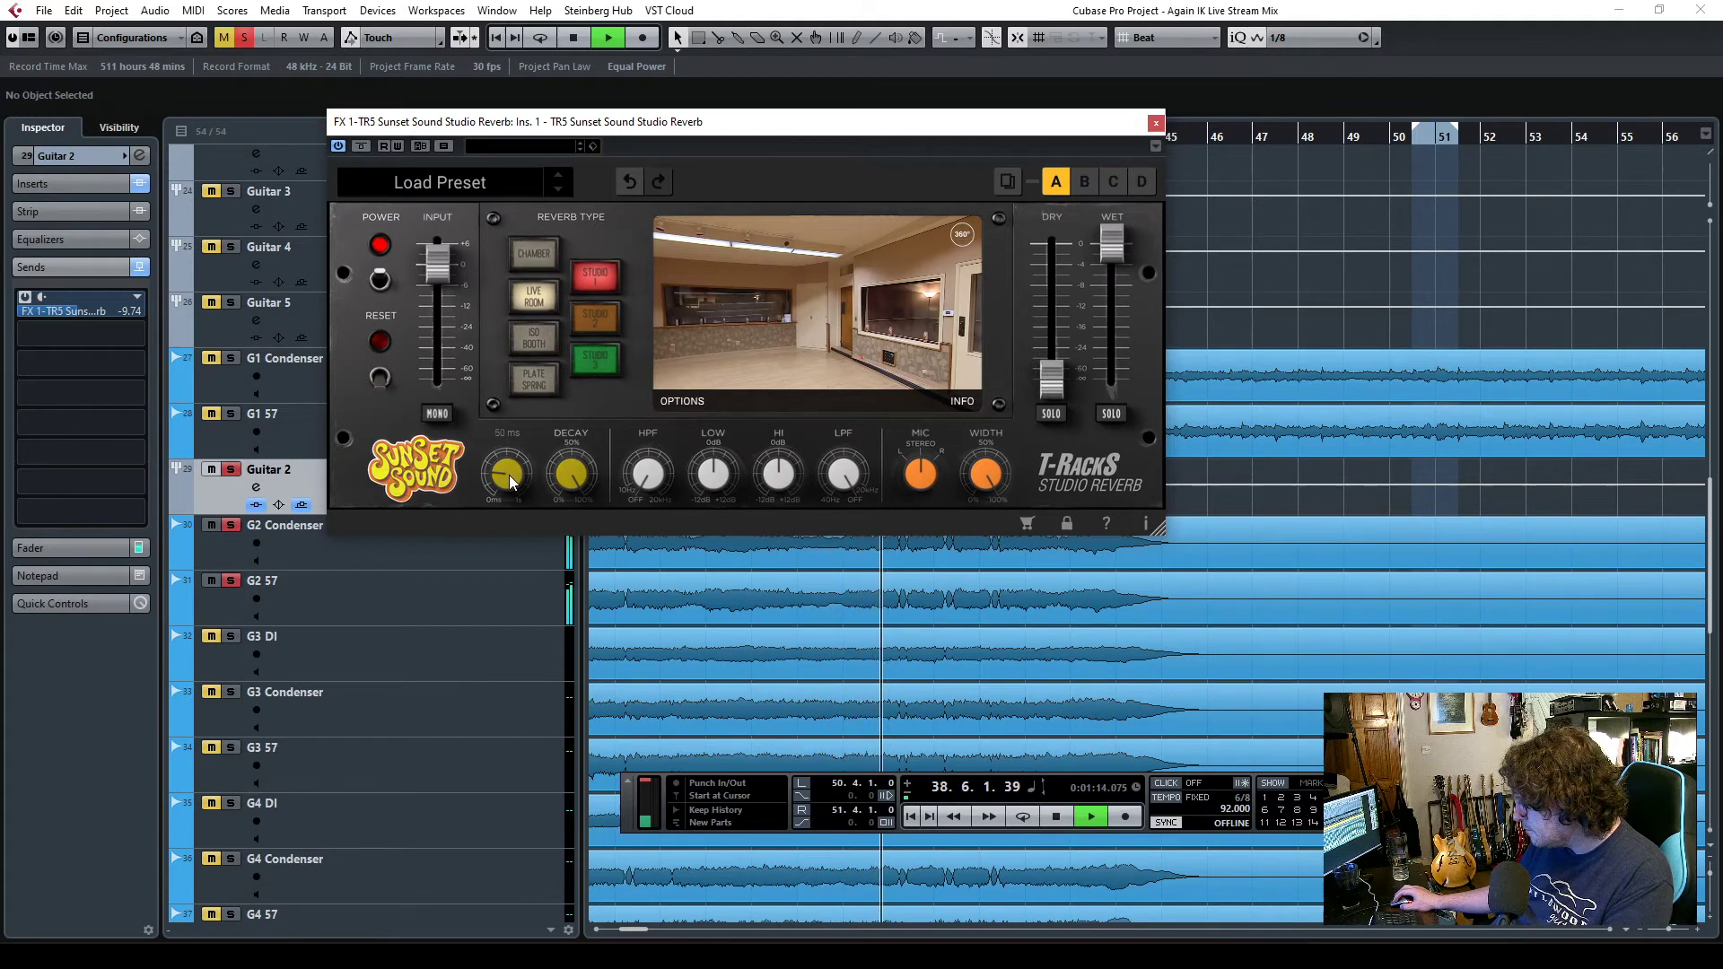
{"action": "key", "text": "space"}
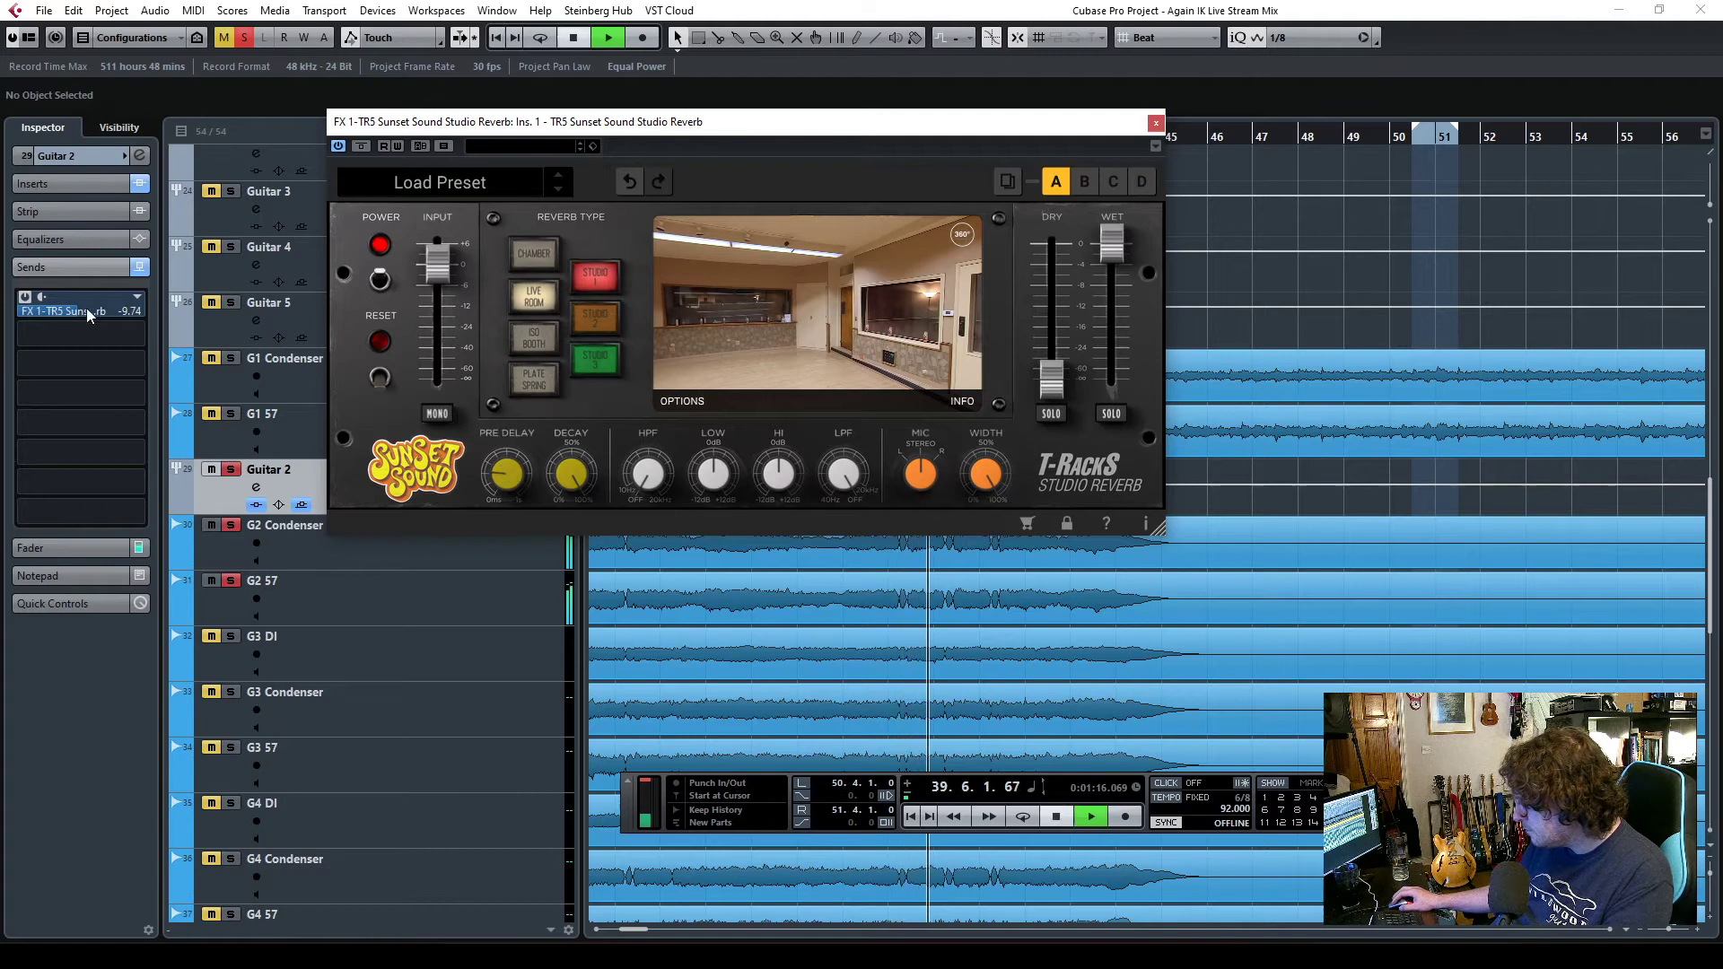
{"action": "left_click_drag", "start_coordinate": [67, 311], "coordinate": [37, 315]}
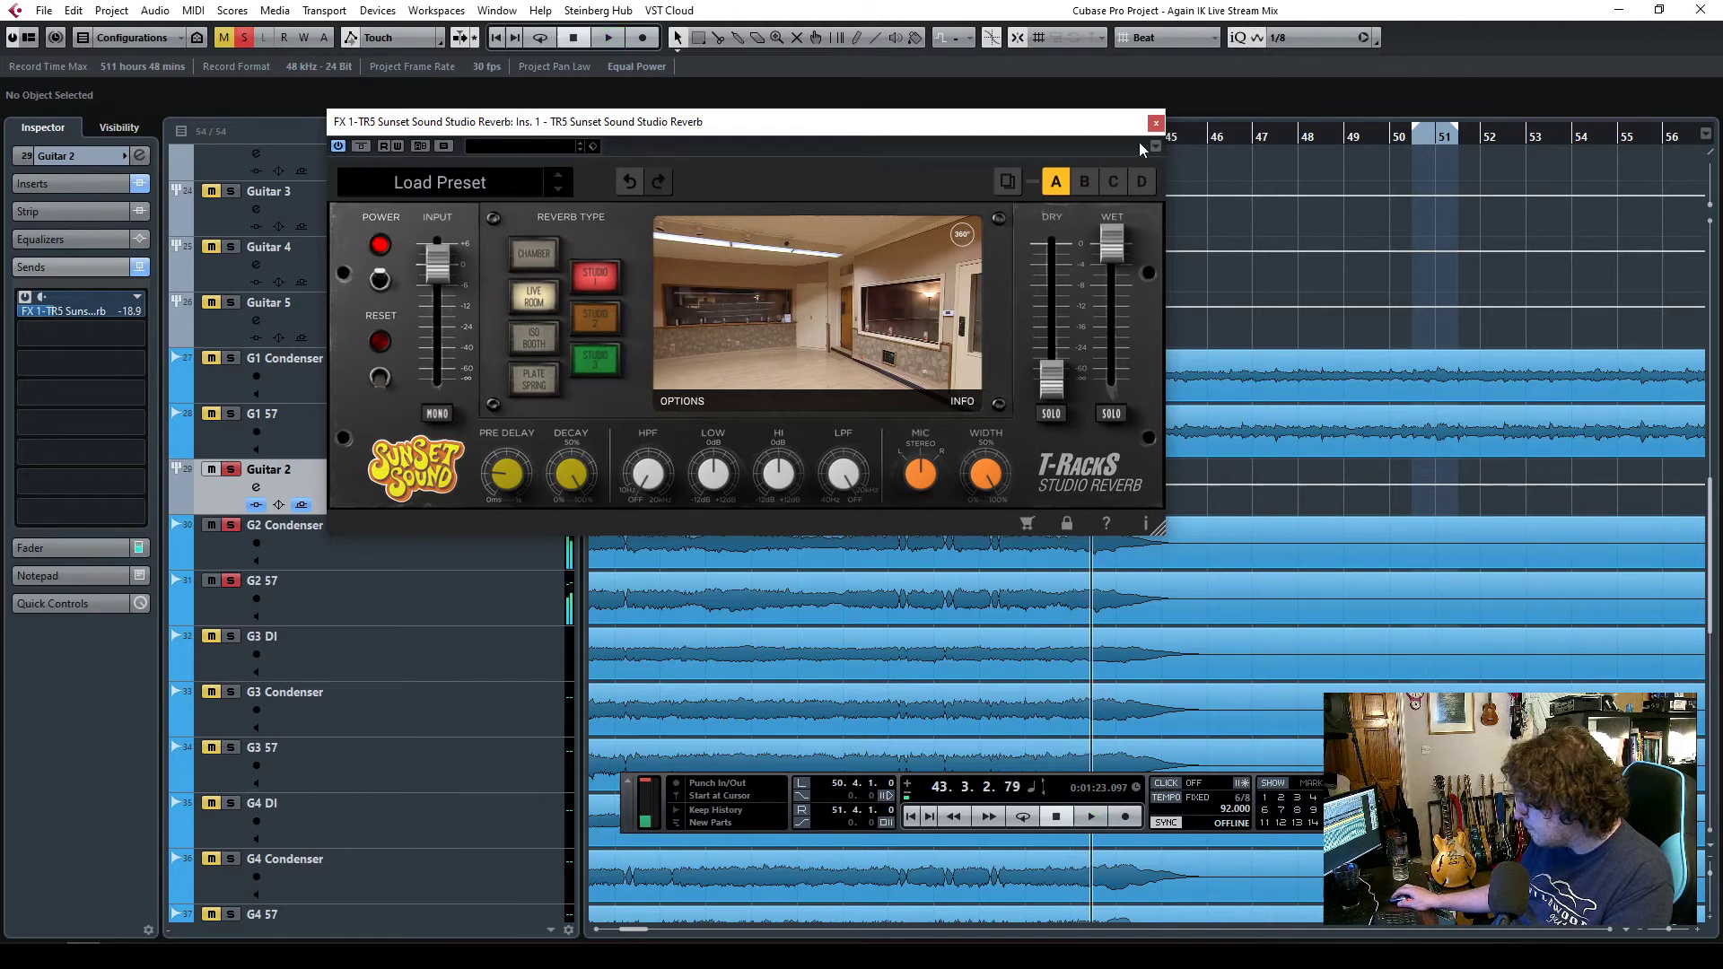
{"action": "left_click", "coordinate": [1157, 122]}
- Replay from about bar 25, clear all solos, and lower the Guitar 2 group's level to -7.48 dB
{"action": "scroll", "coordinate": [626, 933], "scroll_direction": "left", "scroll_amount": 5}
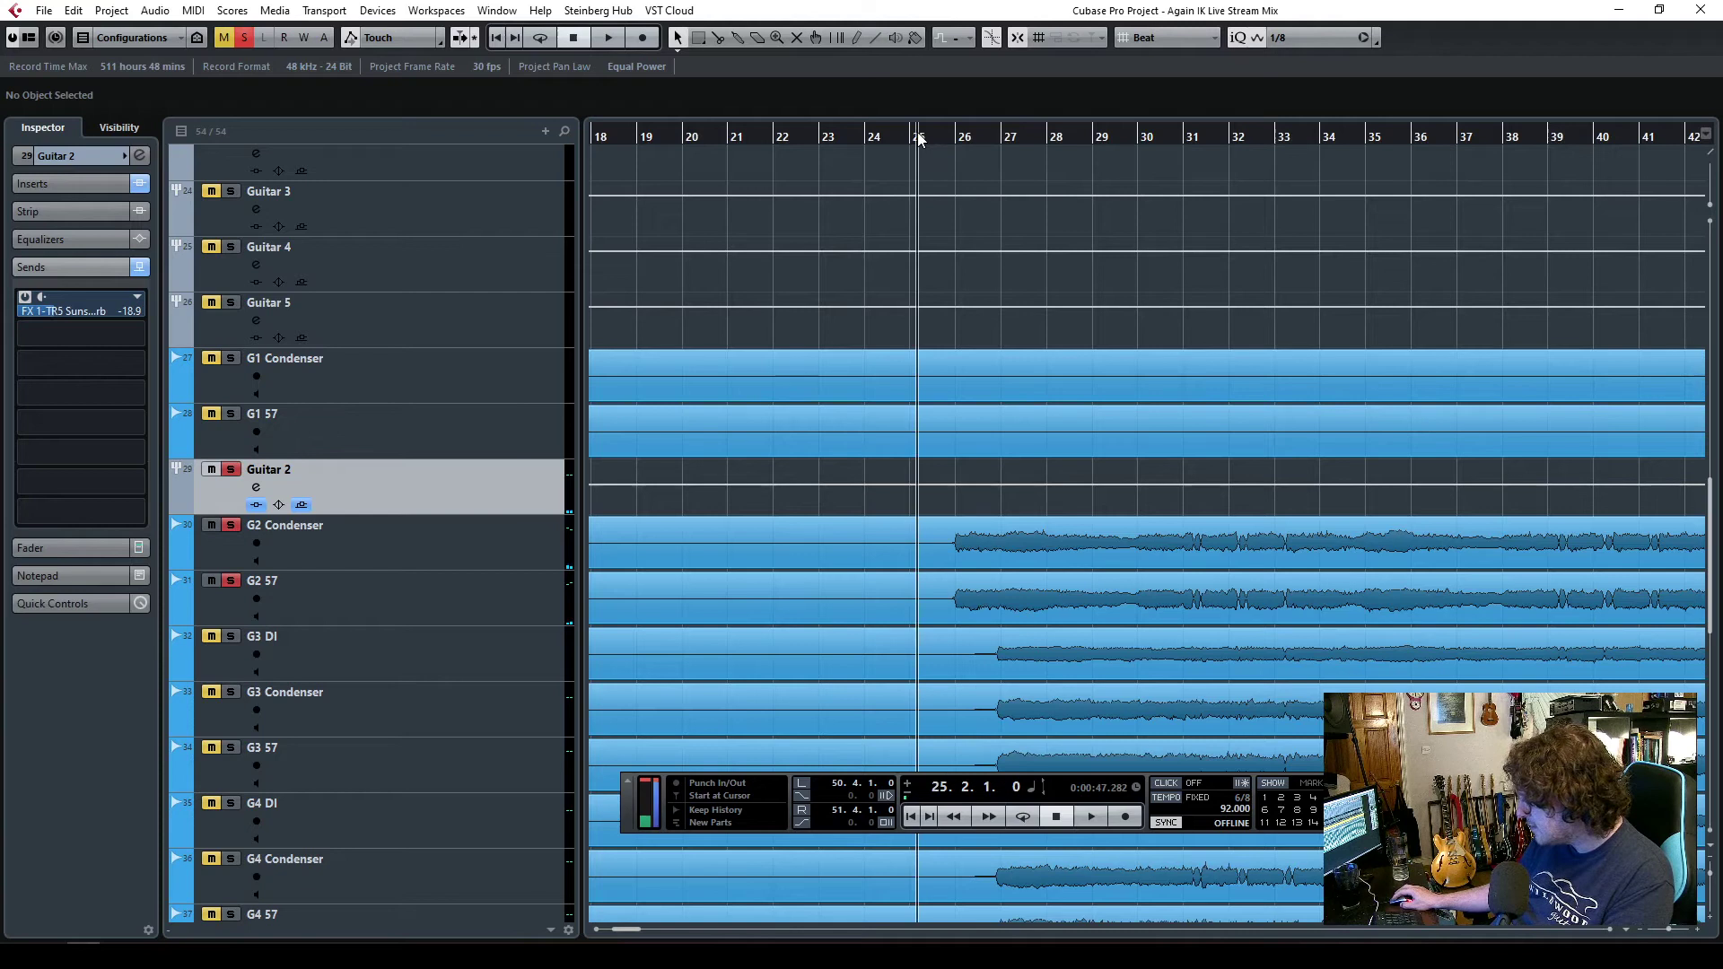
{"action": "key", "text": "space"}
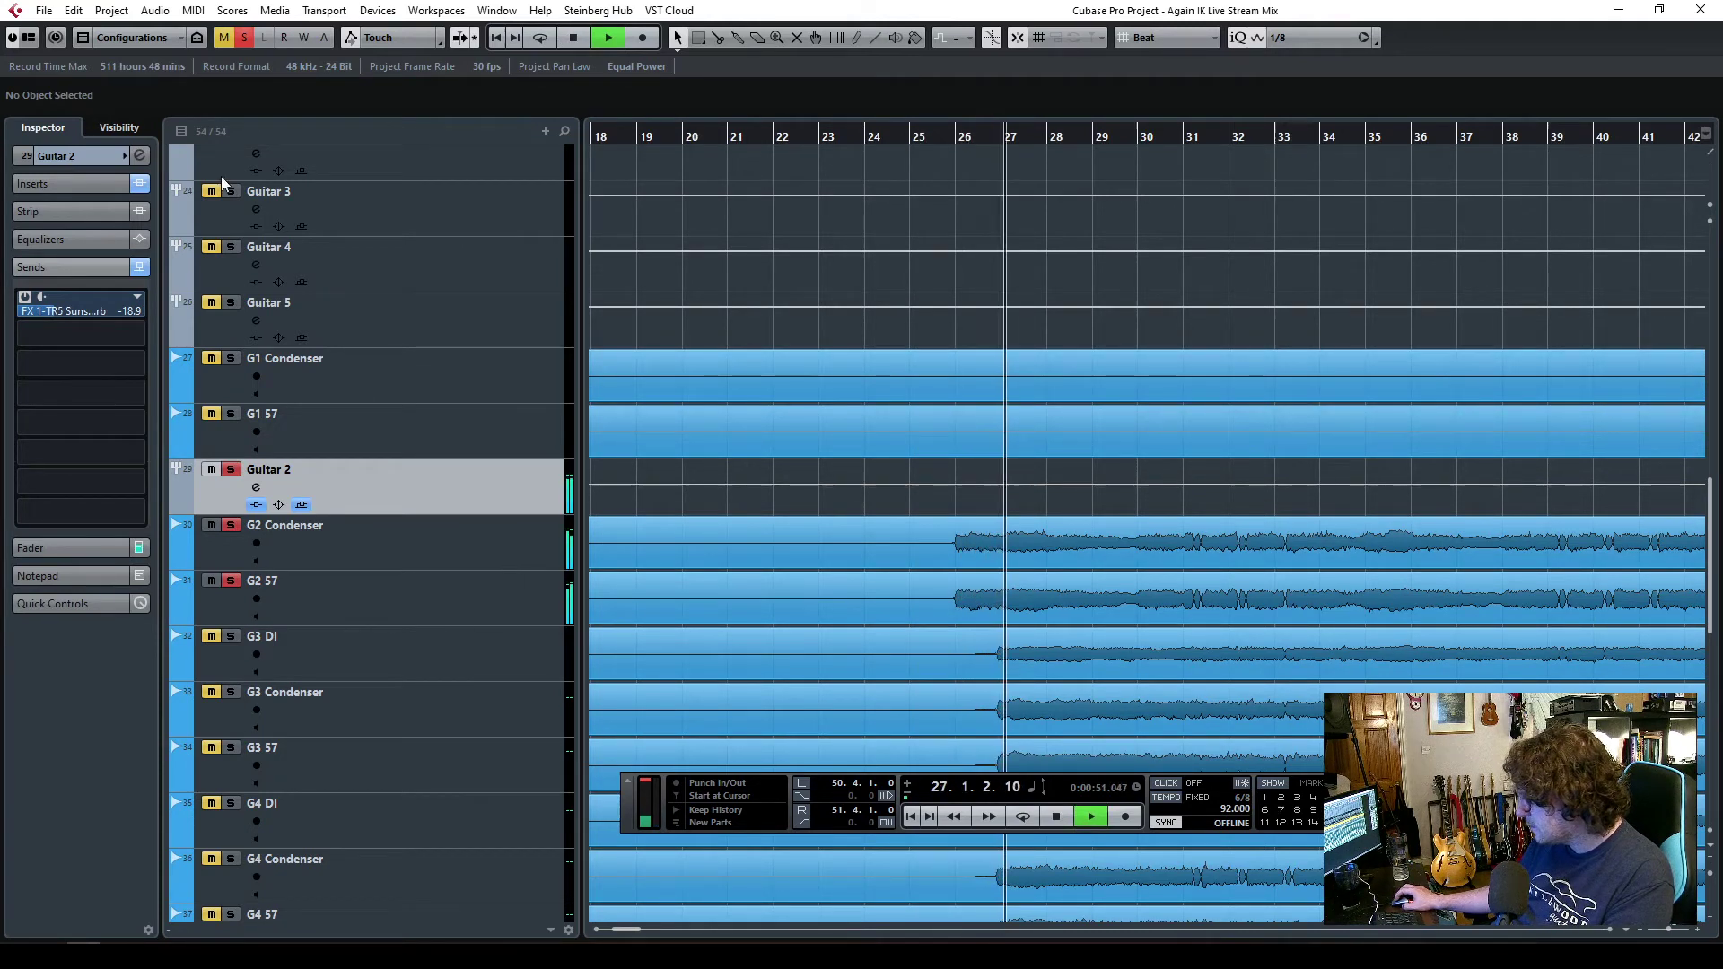
{"action": "left_click", "coordinate": [244, 39]}
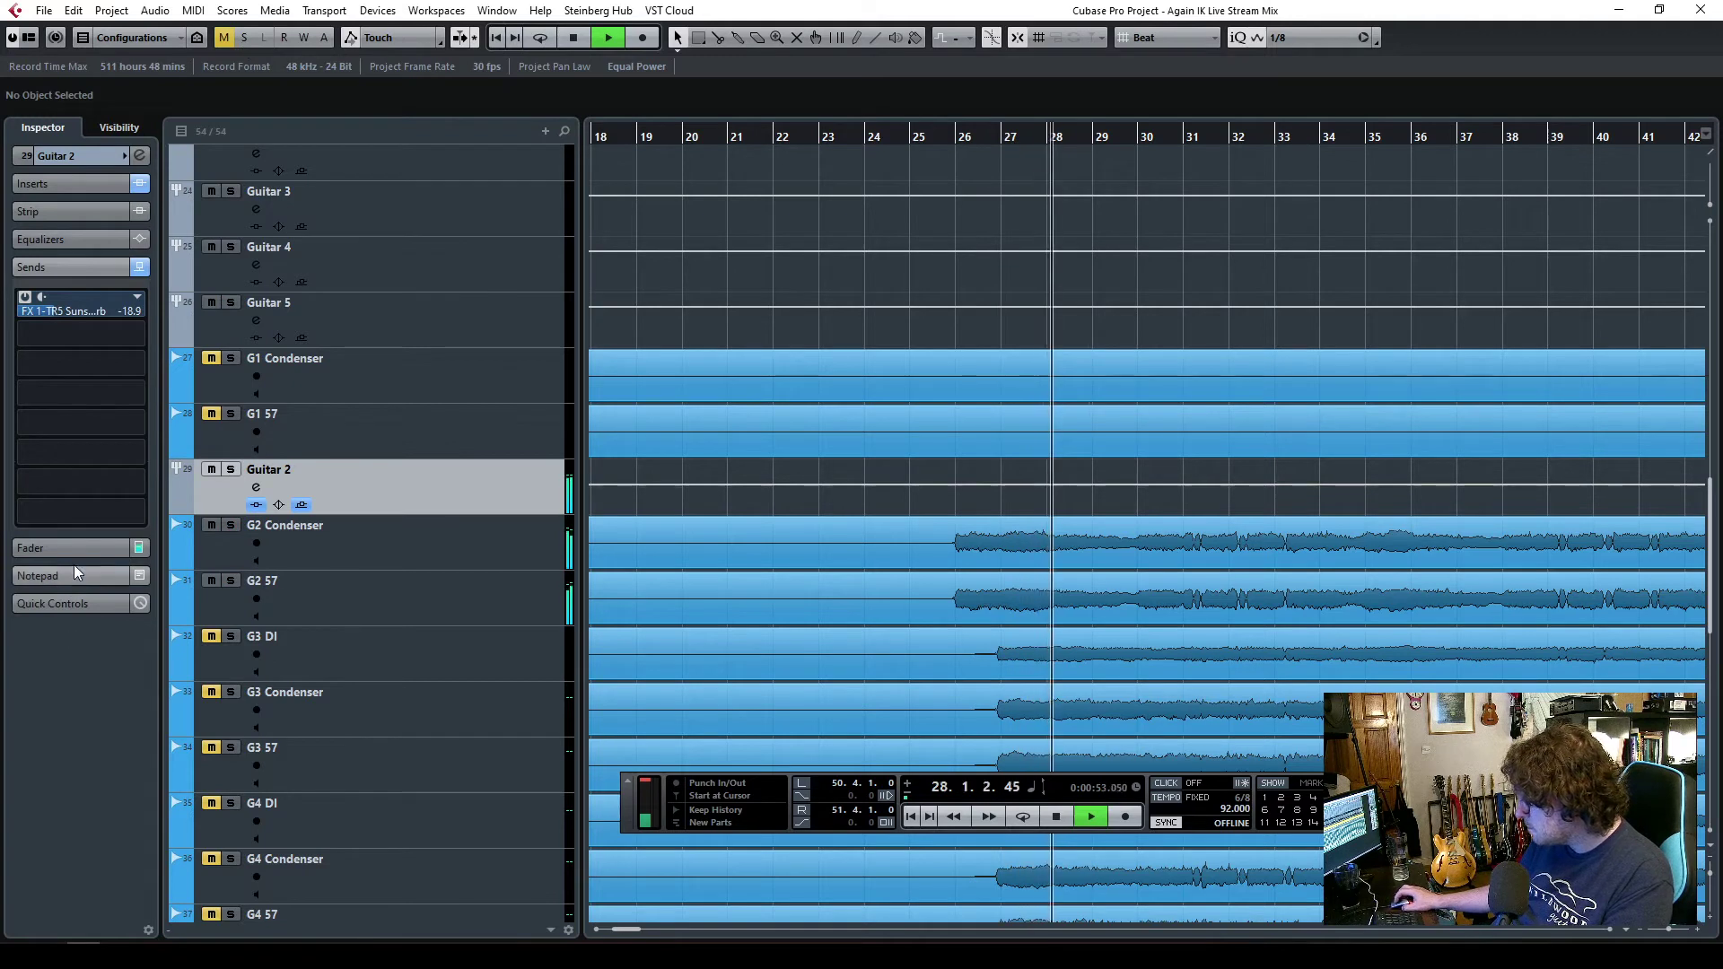
{"action": "left_click", "coordinate": [54, 548]}
{"action": "left_click_drag", "start_coordinate": [50, 477], "coordinate": [56, 488]}
- Set the Drums Room Pair track's level to about -10.8 dB while the full mix plays
{"action": "scroll", "coordinate": [860, 581], "scroll_direction": "up", "scroll_amount": 8}
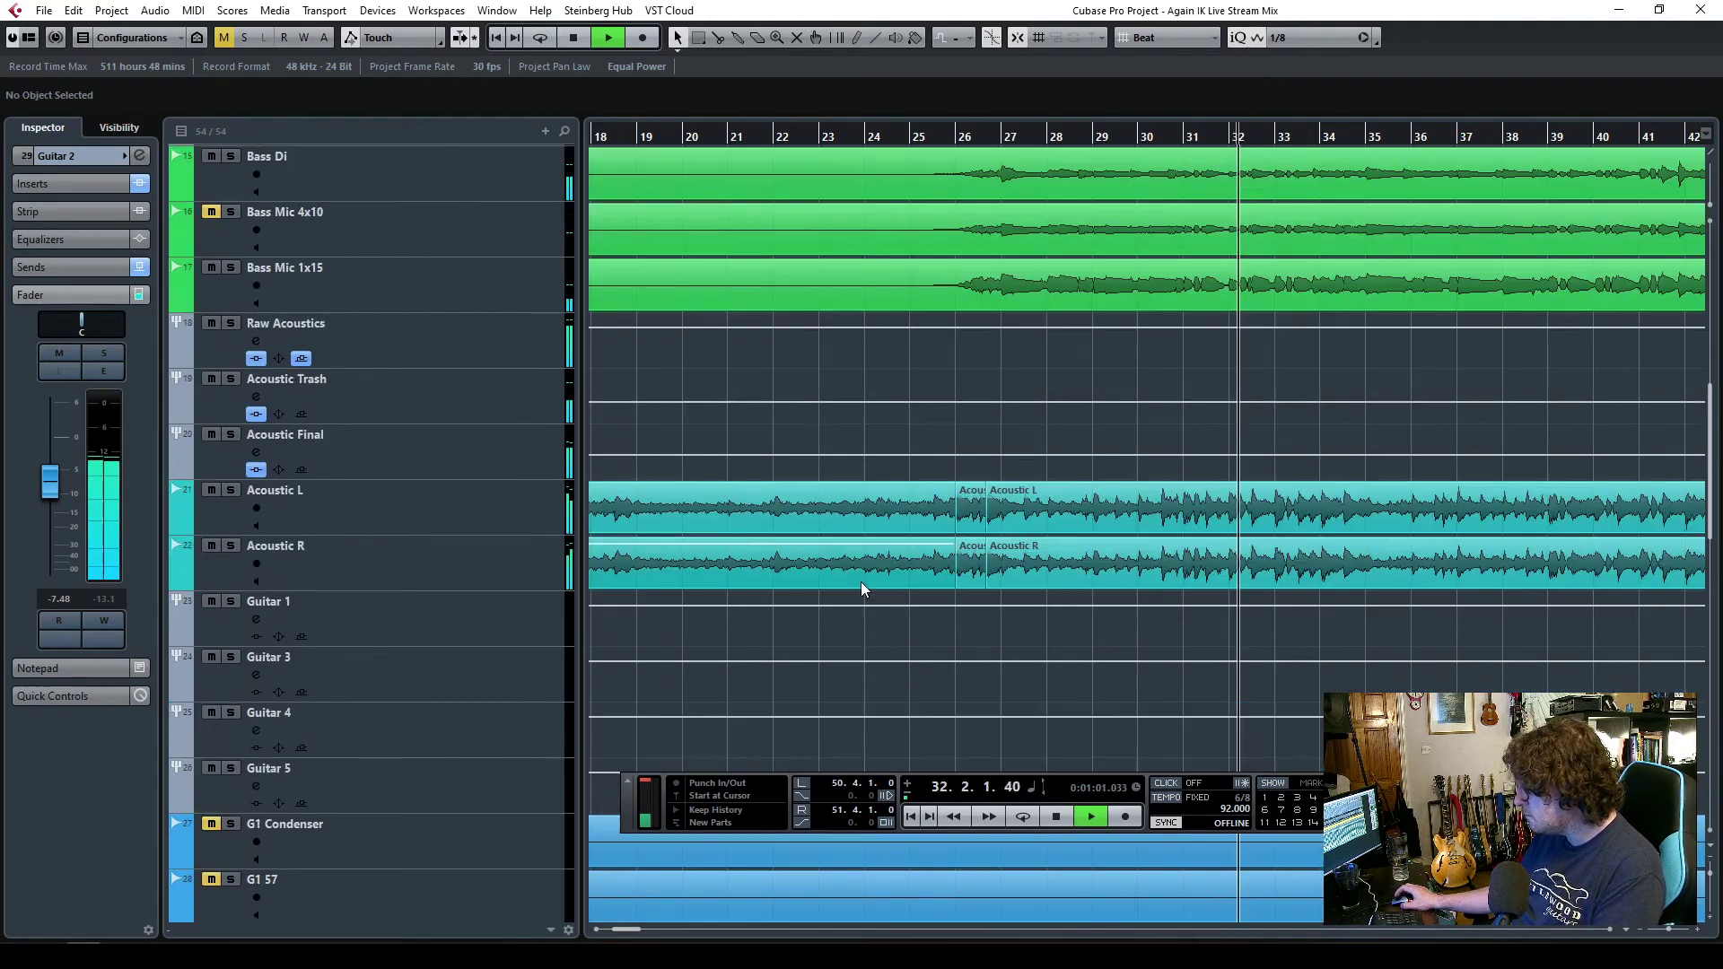
{"action": "scroll", "coordinate": [860, 581], "scroll_direction": "up", "scroll_amount": 2}
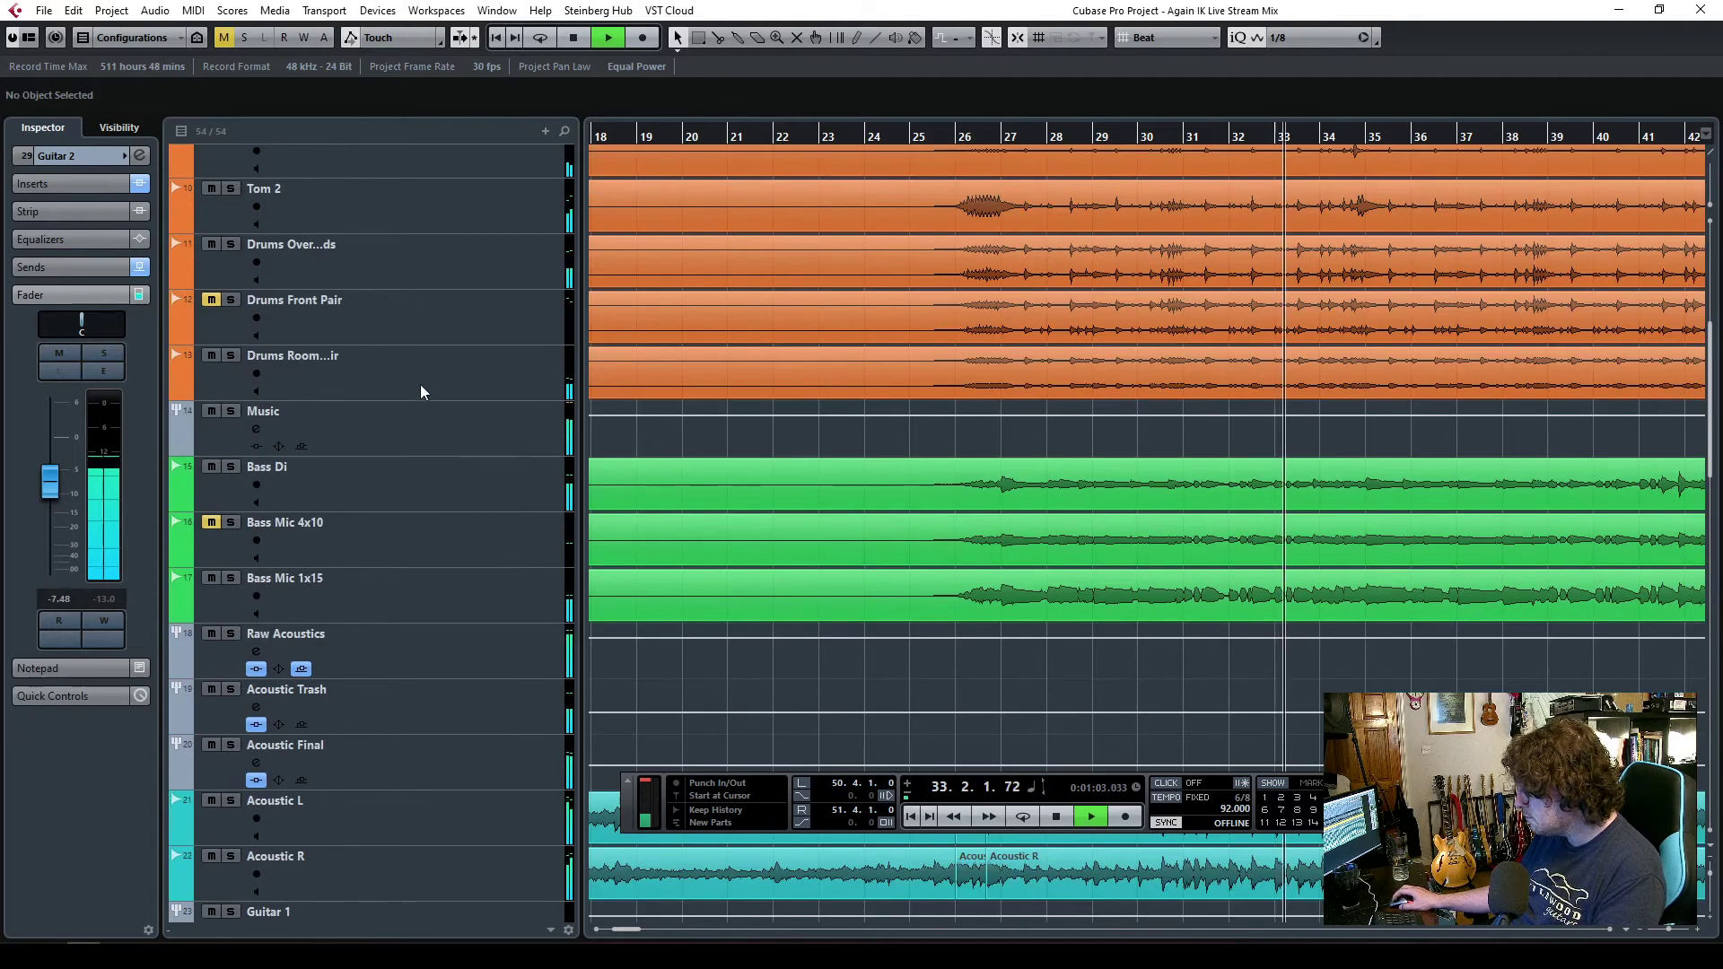
{"action": "left_click", "coordinate": [461, 386]}
{"action": "left_click", "coordinate": [50, 584]}
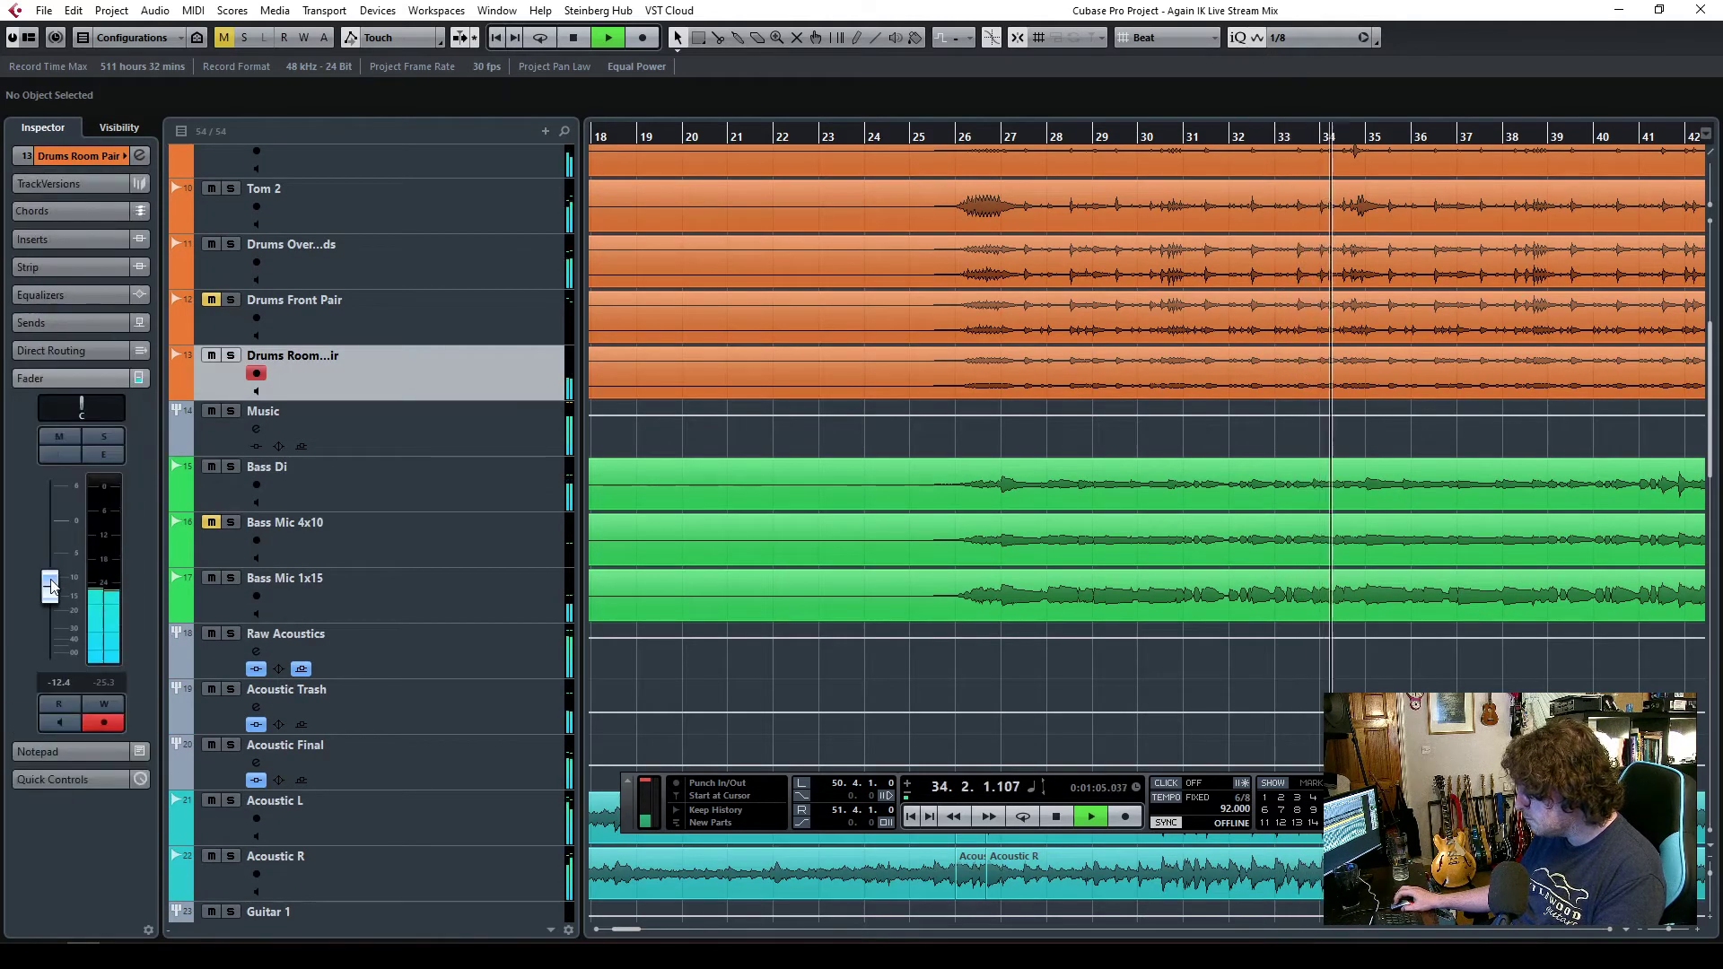
{"action": "left_click_drag", "start_coordinate": [49, 581], "coordinate": [49, 578]}
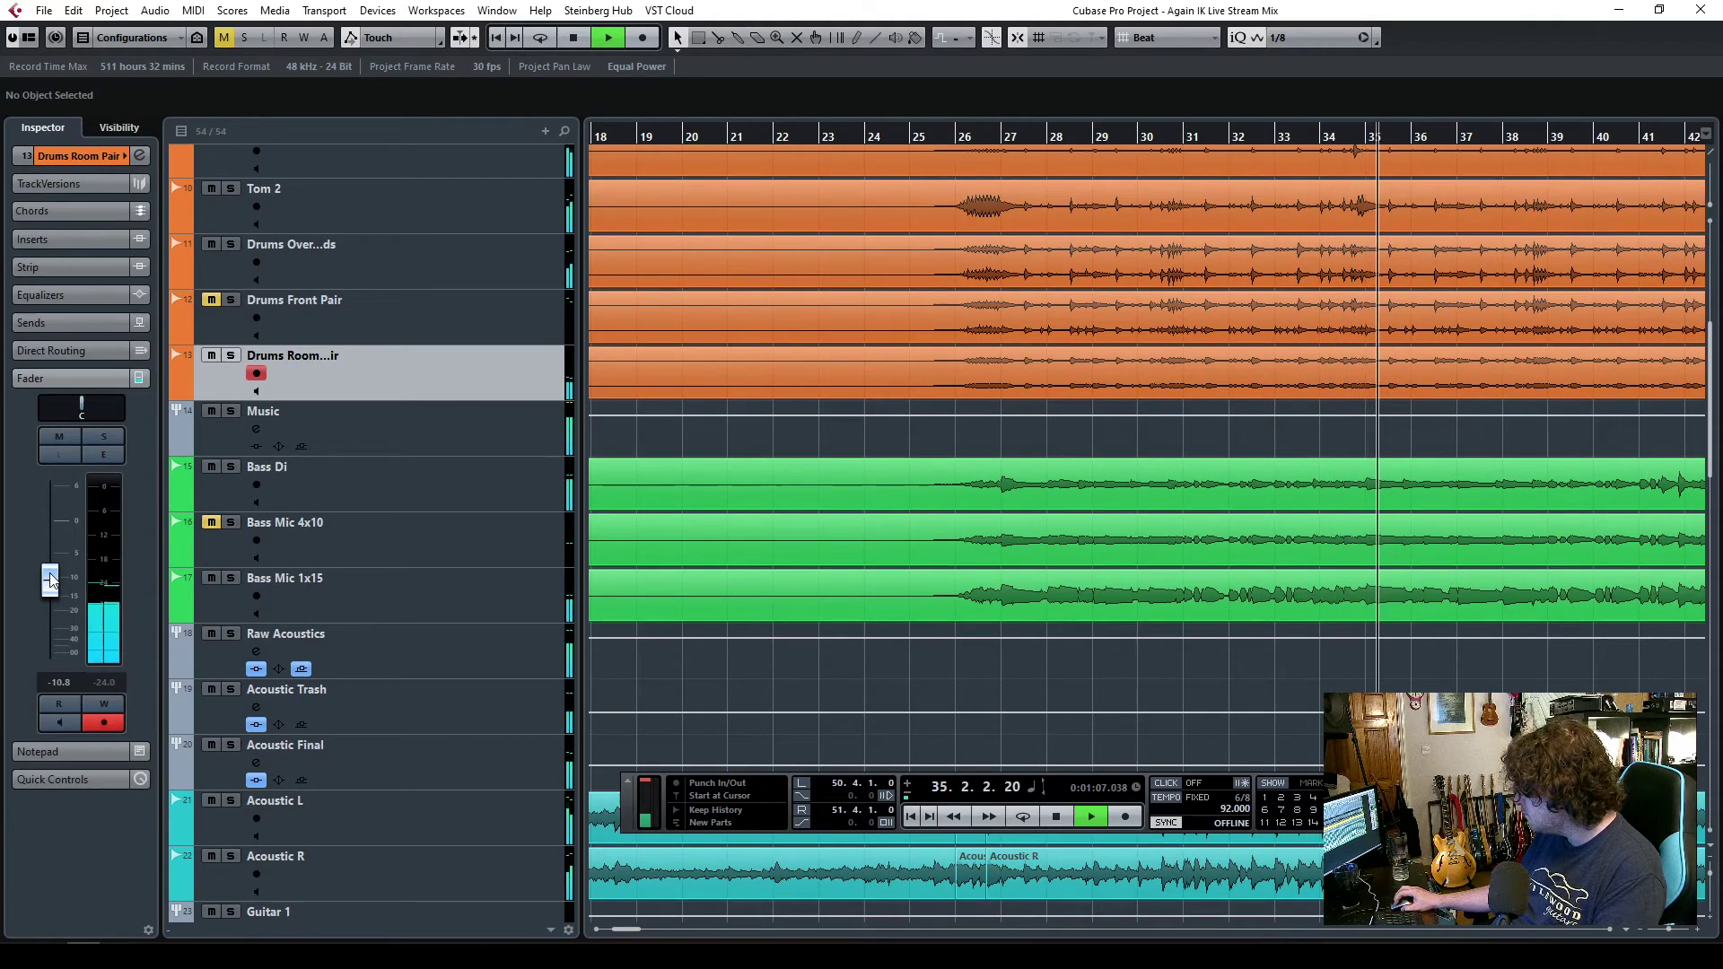
- Set the low band of Tom 2's EQual to about -3.9 dB at 81 Hz, and close the EQ
{"action": "left_click", "coordinate": [535, 199]}
{"action": "left_click", "coordinate": [77, 240]}
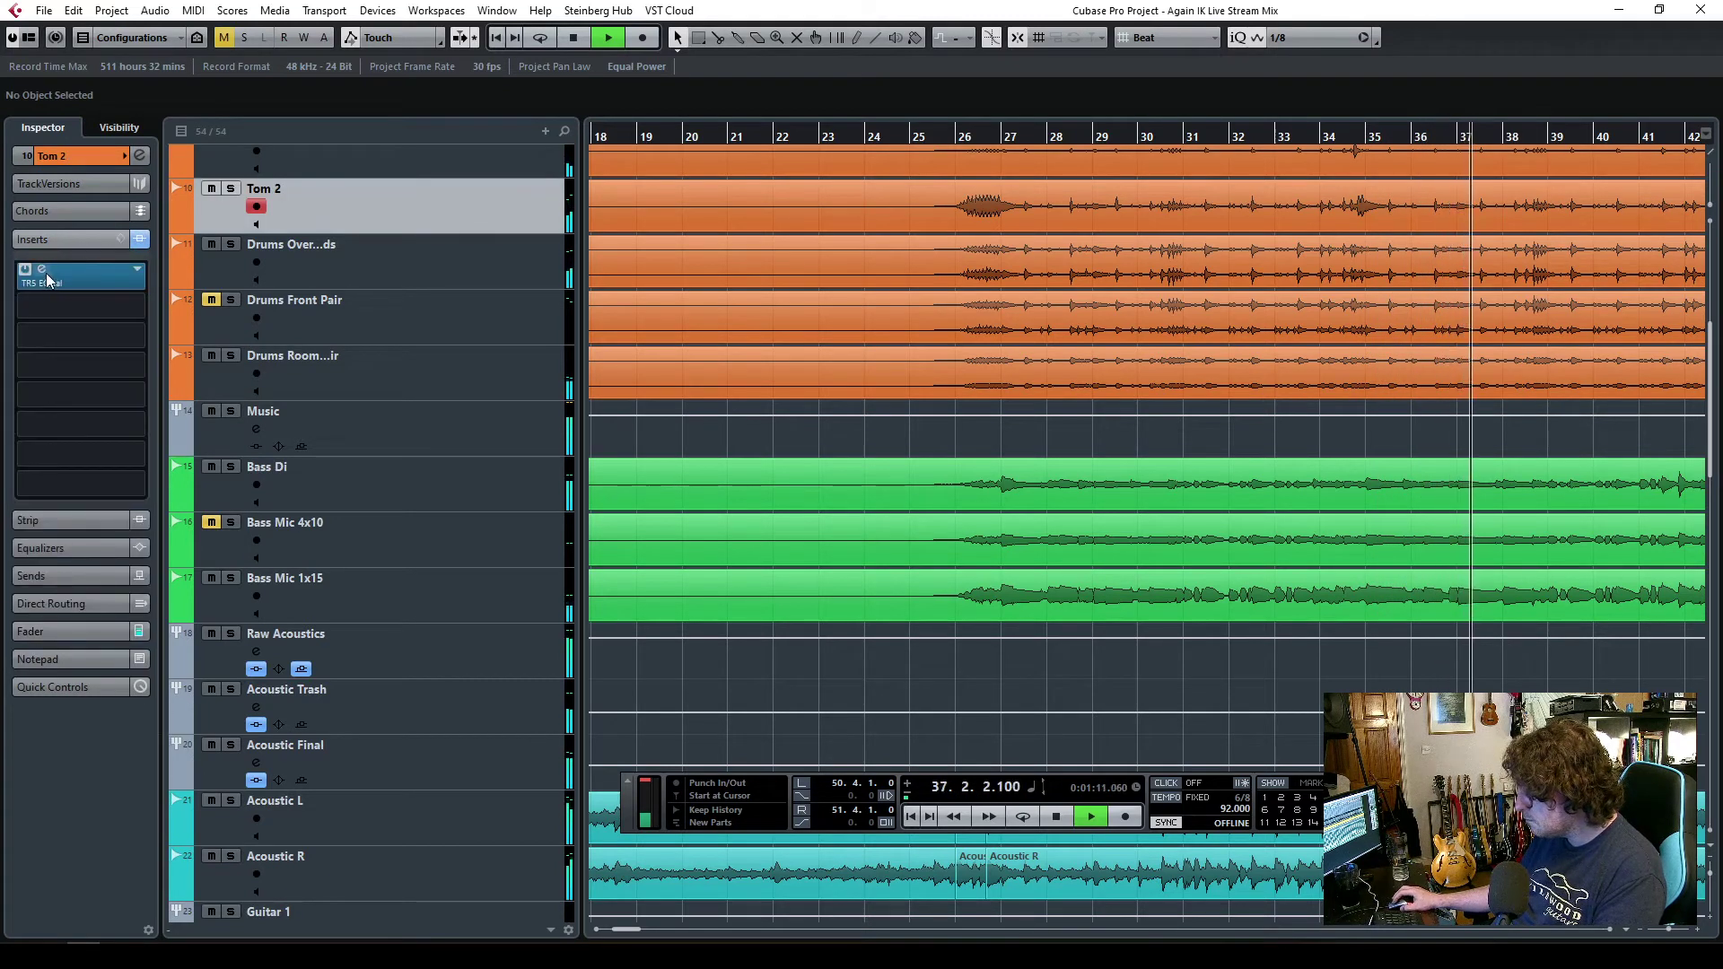
{"action": "left_click", "coordinate": [46, 275]}
{"action": "mouse_move", "coordinate": [566, 453]}
{"action": "left_click_drag", "start_coordinate": [567, 453], "coordinate": [566, 456]}
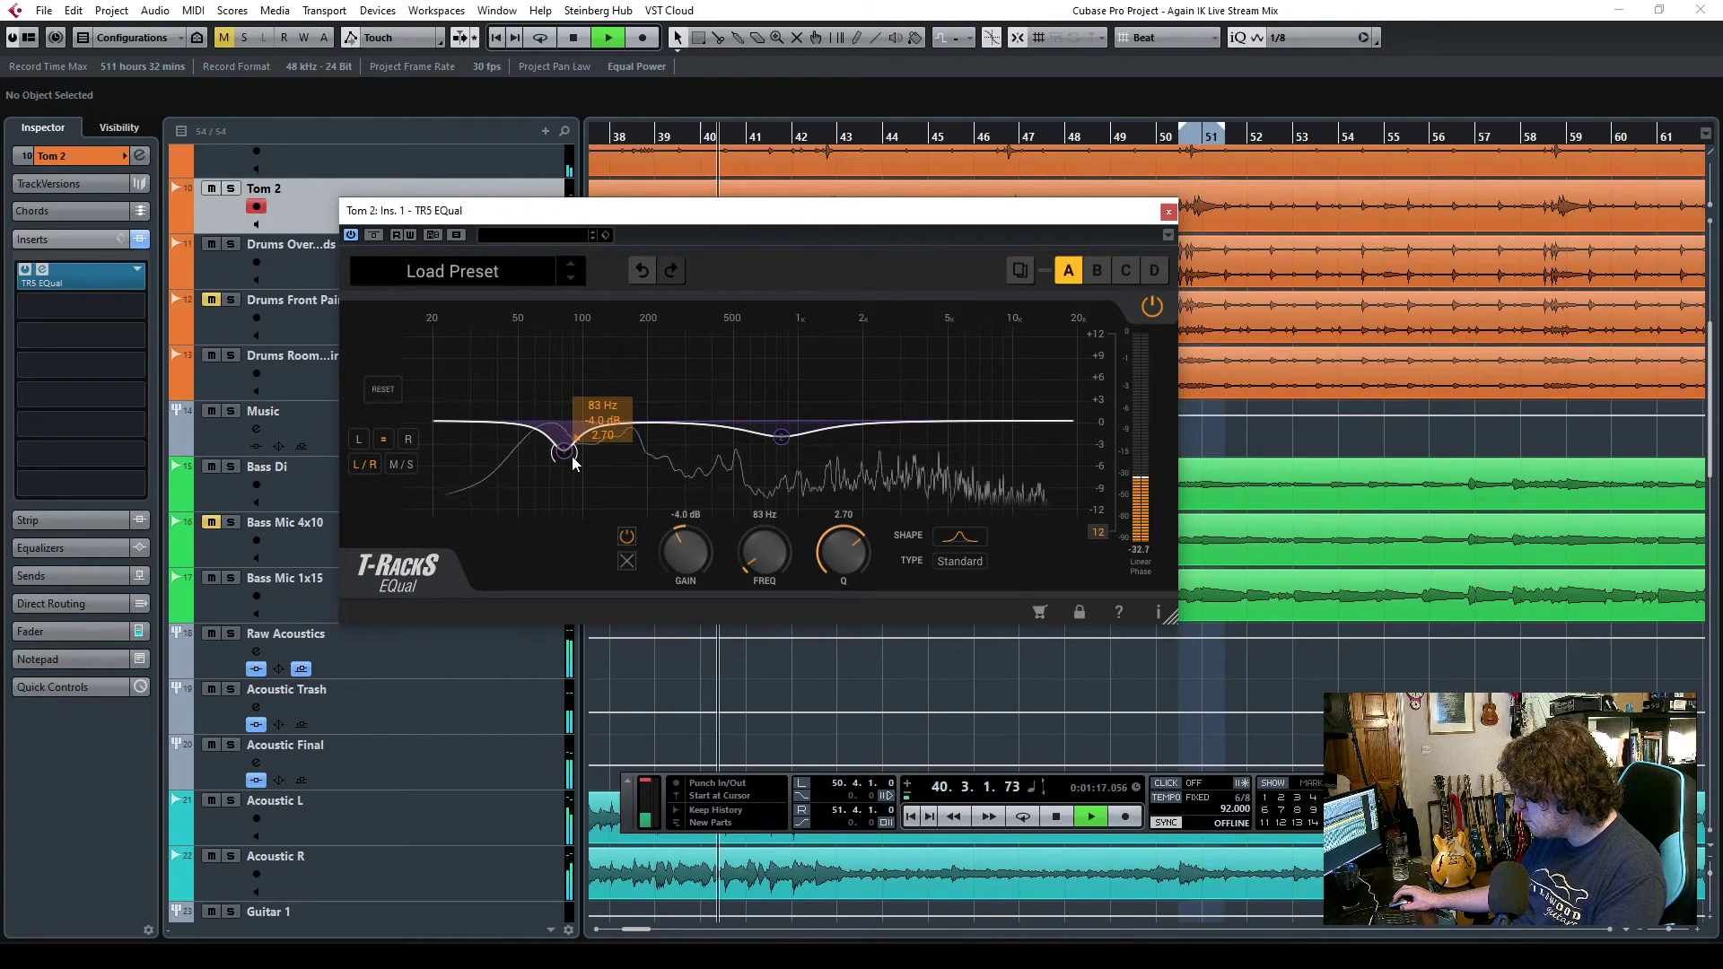
{"action": "left_click_drag", "start_coordinate": [567, 462], "coordinate": [564, 458]}
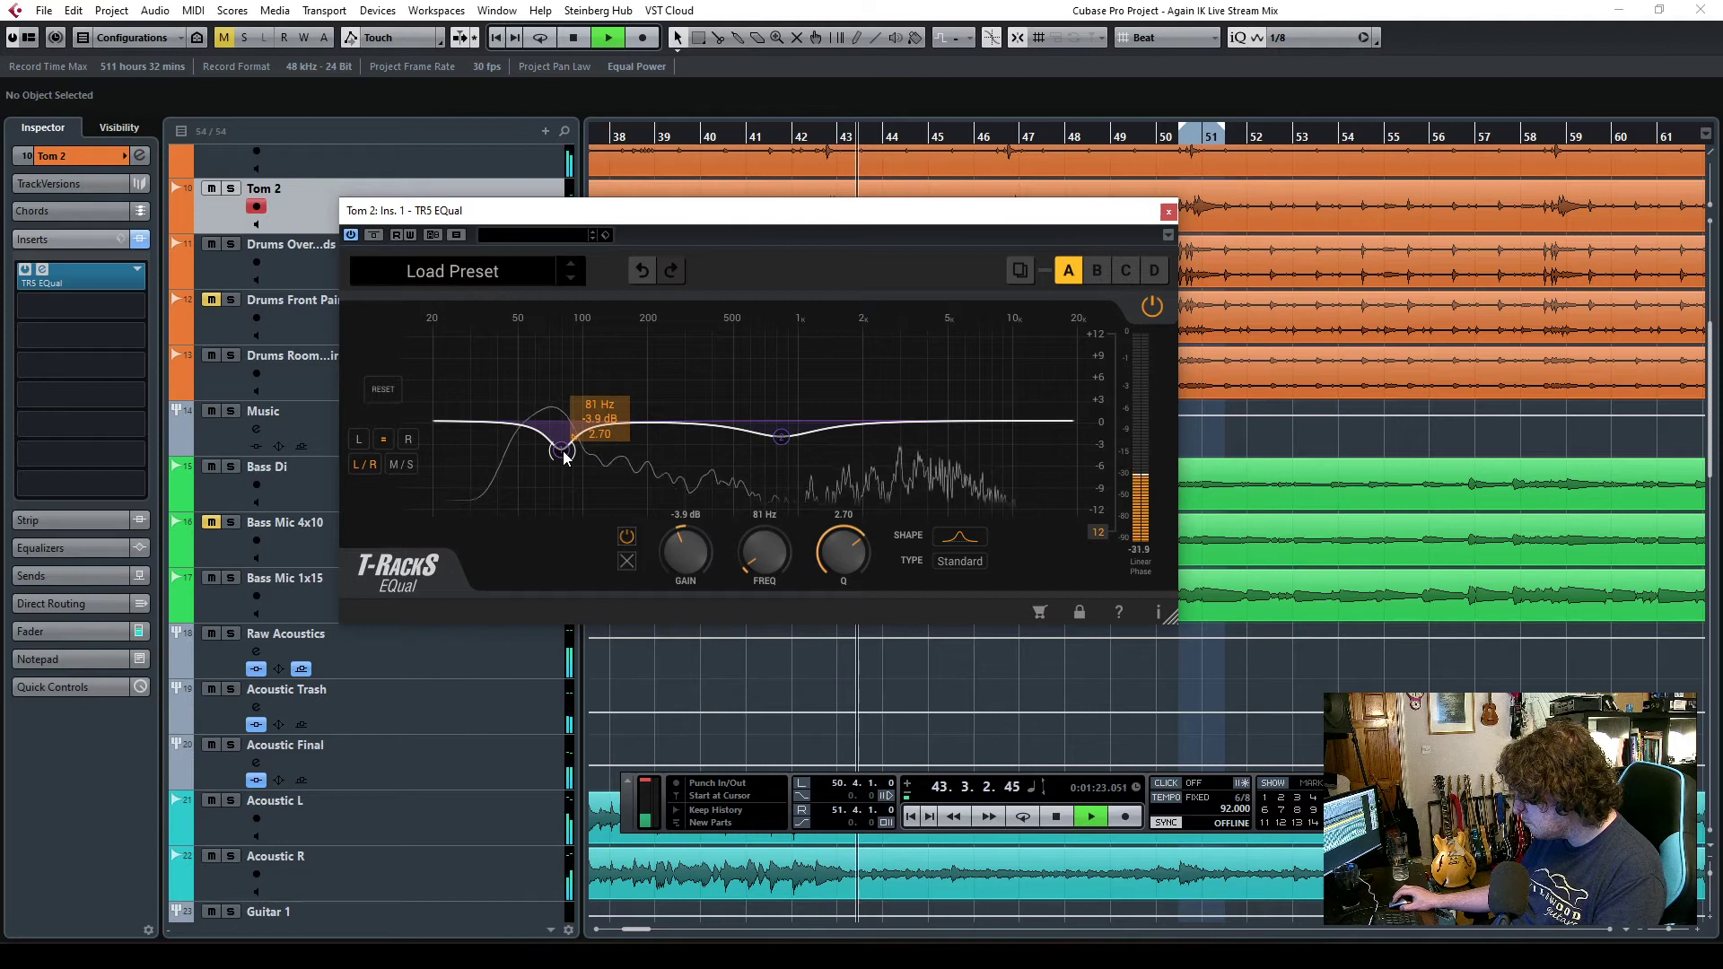
{"action": "left_click", "coordinate": [1170, 212]}
- Unmute and solo the G1 Condenser and G1 57 tracks, and play their part from about bar 44
{"action": "scroll", "coordinate": [873, 589], "scroll_direction": "down", "scroll_amount": 5}
{"action": "scroll", "coordinate": [853, 588], "scroll_direction": "down", "scroll_amount": 10}
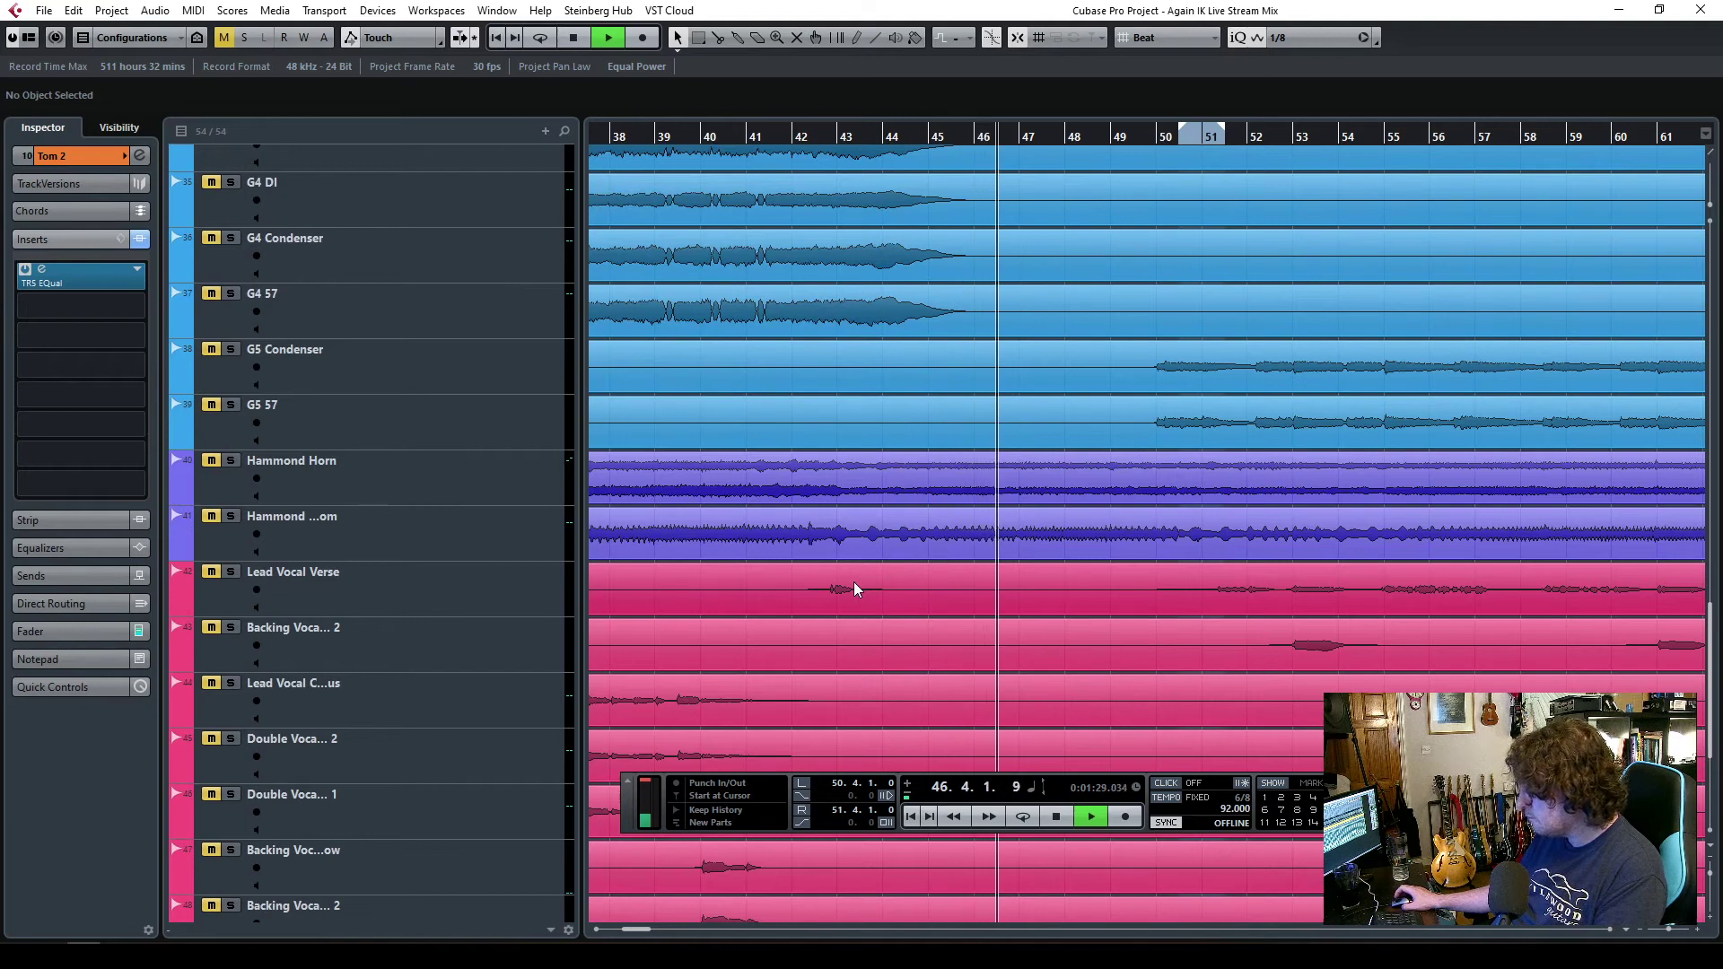
{"action": "scroll", "coordinate": [854, 589], "scroll_direction": "up", "scroll_amount": 4}
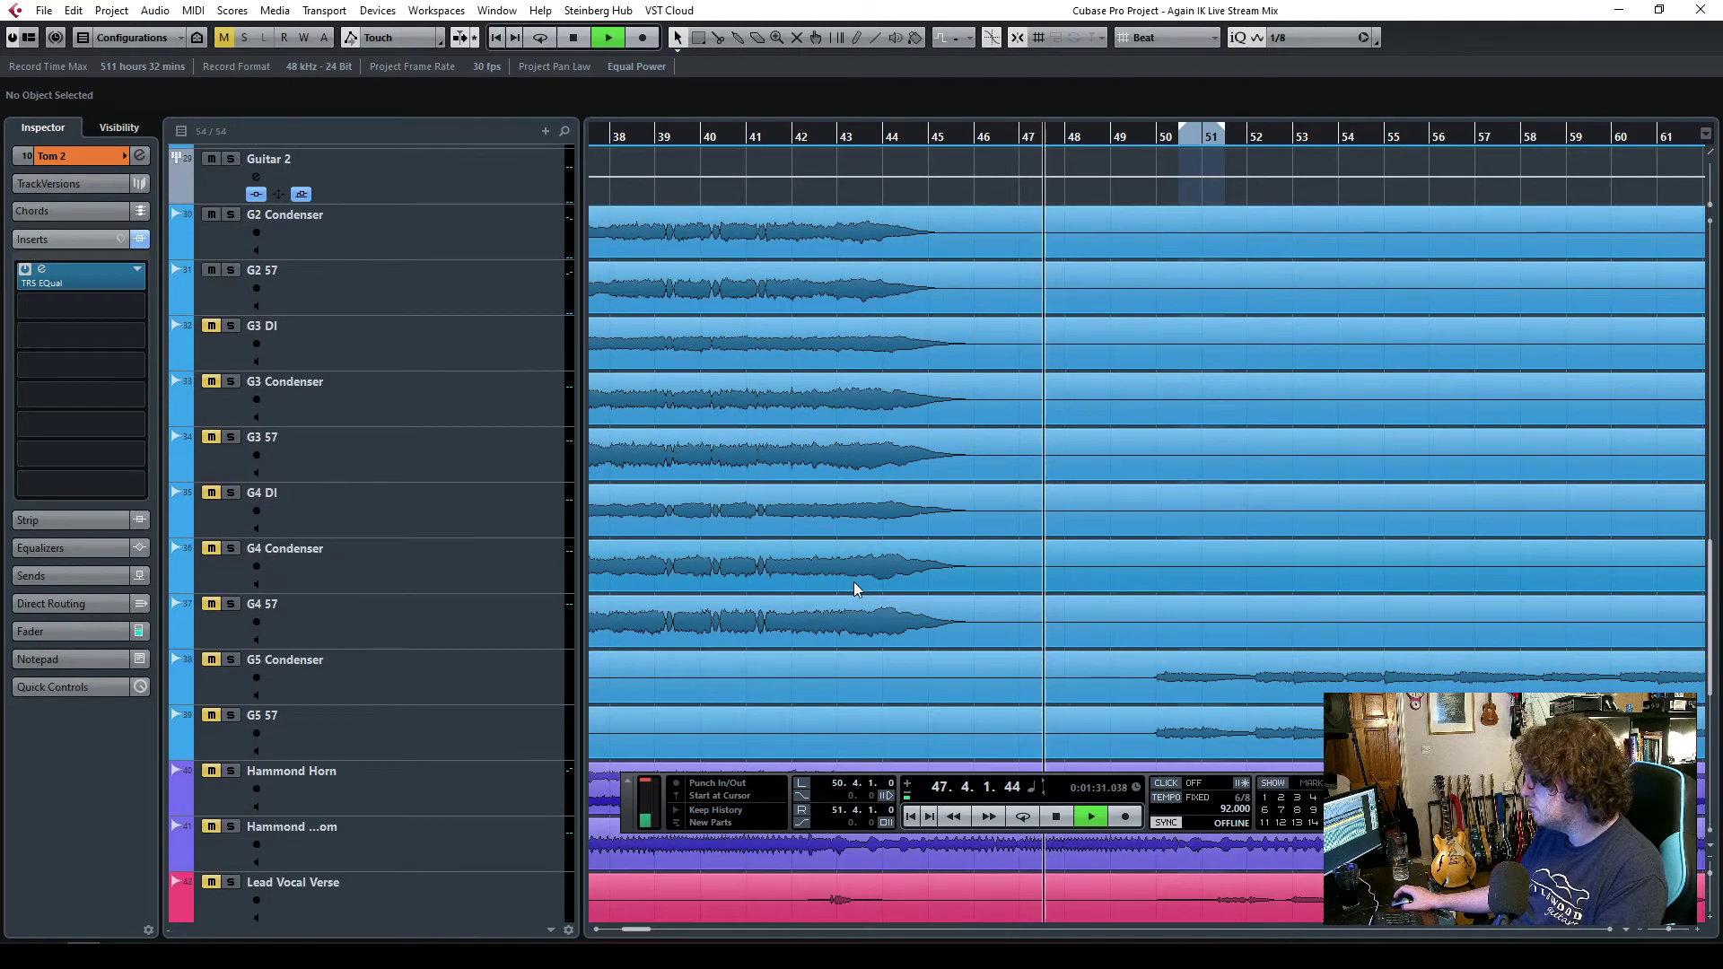
{"action": "left_click_drag", "start_coordinate": [632, 928], "coordinate": [615, 929]}
{"action": "scroll", "coordinate": [1017, 589], "scroll_direction": "up", "scroll_amount": 2}
{"action": "scroll", "coordinate": [1017, 589], "scroll_direction": "up", "scroll_amount": 3}
{"action": "key", "text": "space"}
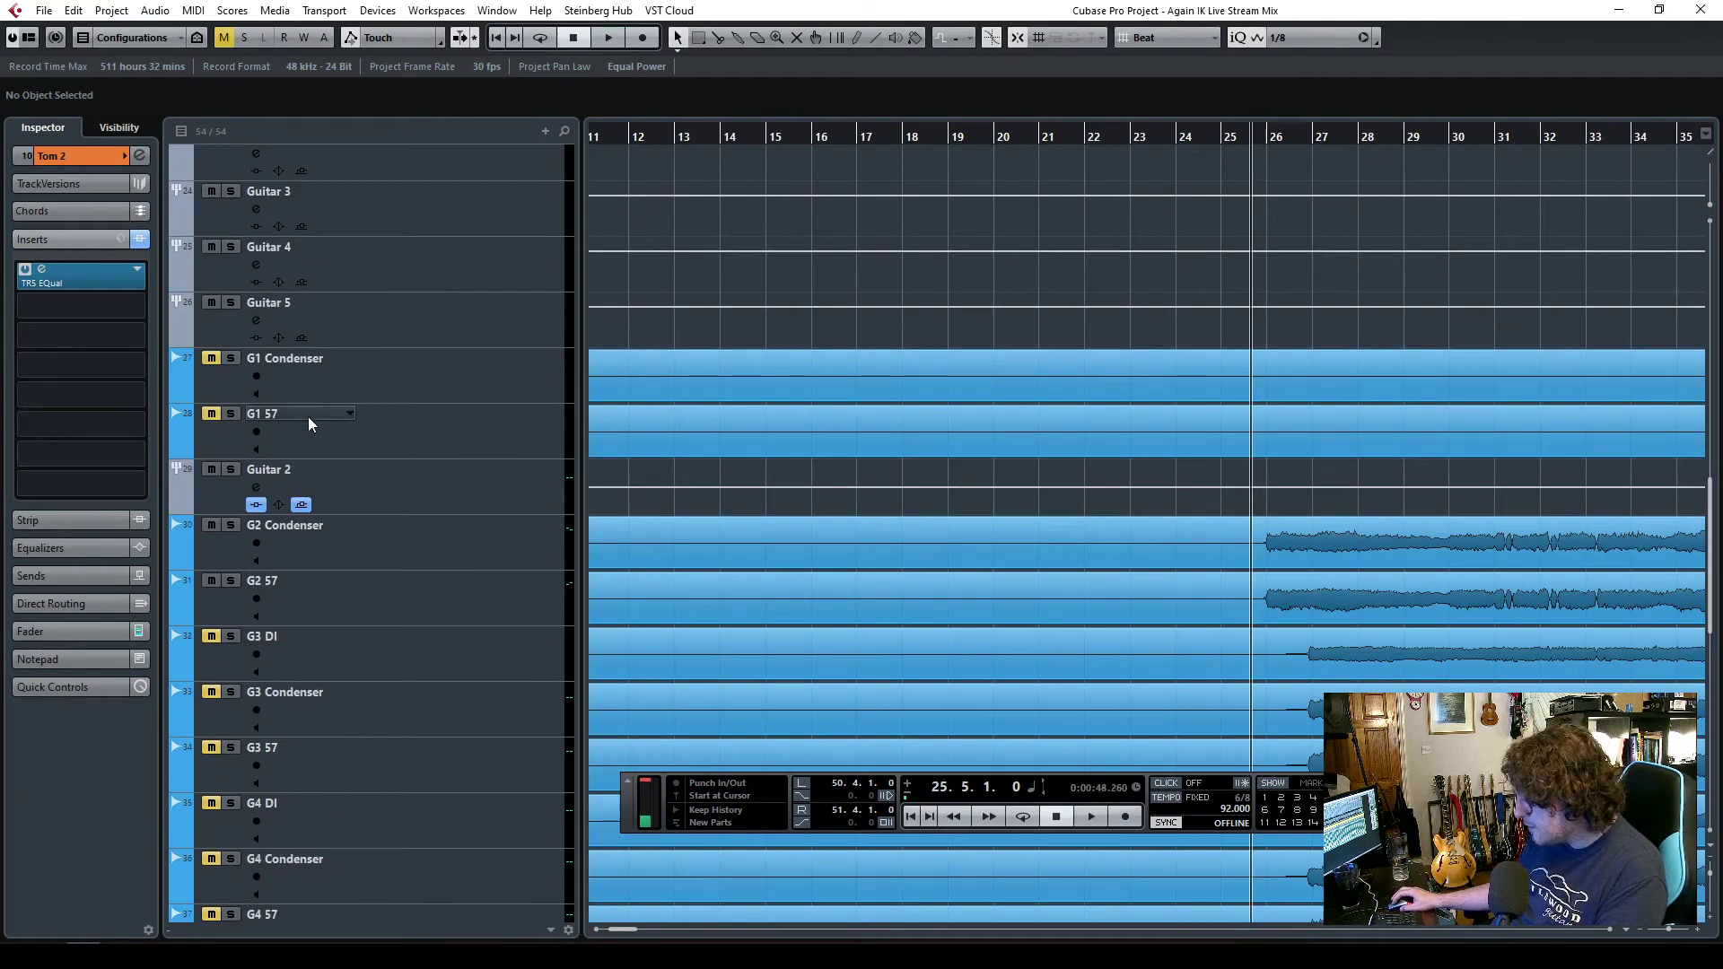
{"action": "left_click", "coordinate": [427, 372]}
{"action": "left_click", "coordinate": [211, 358]}
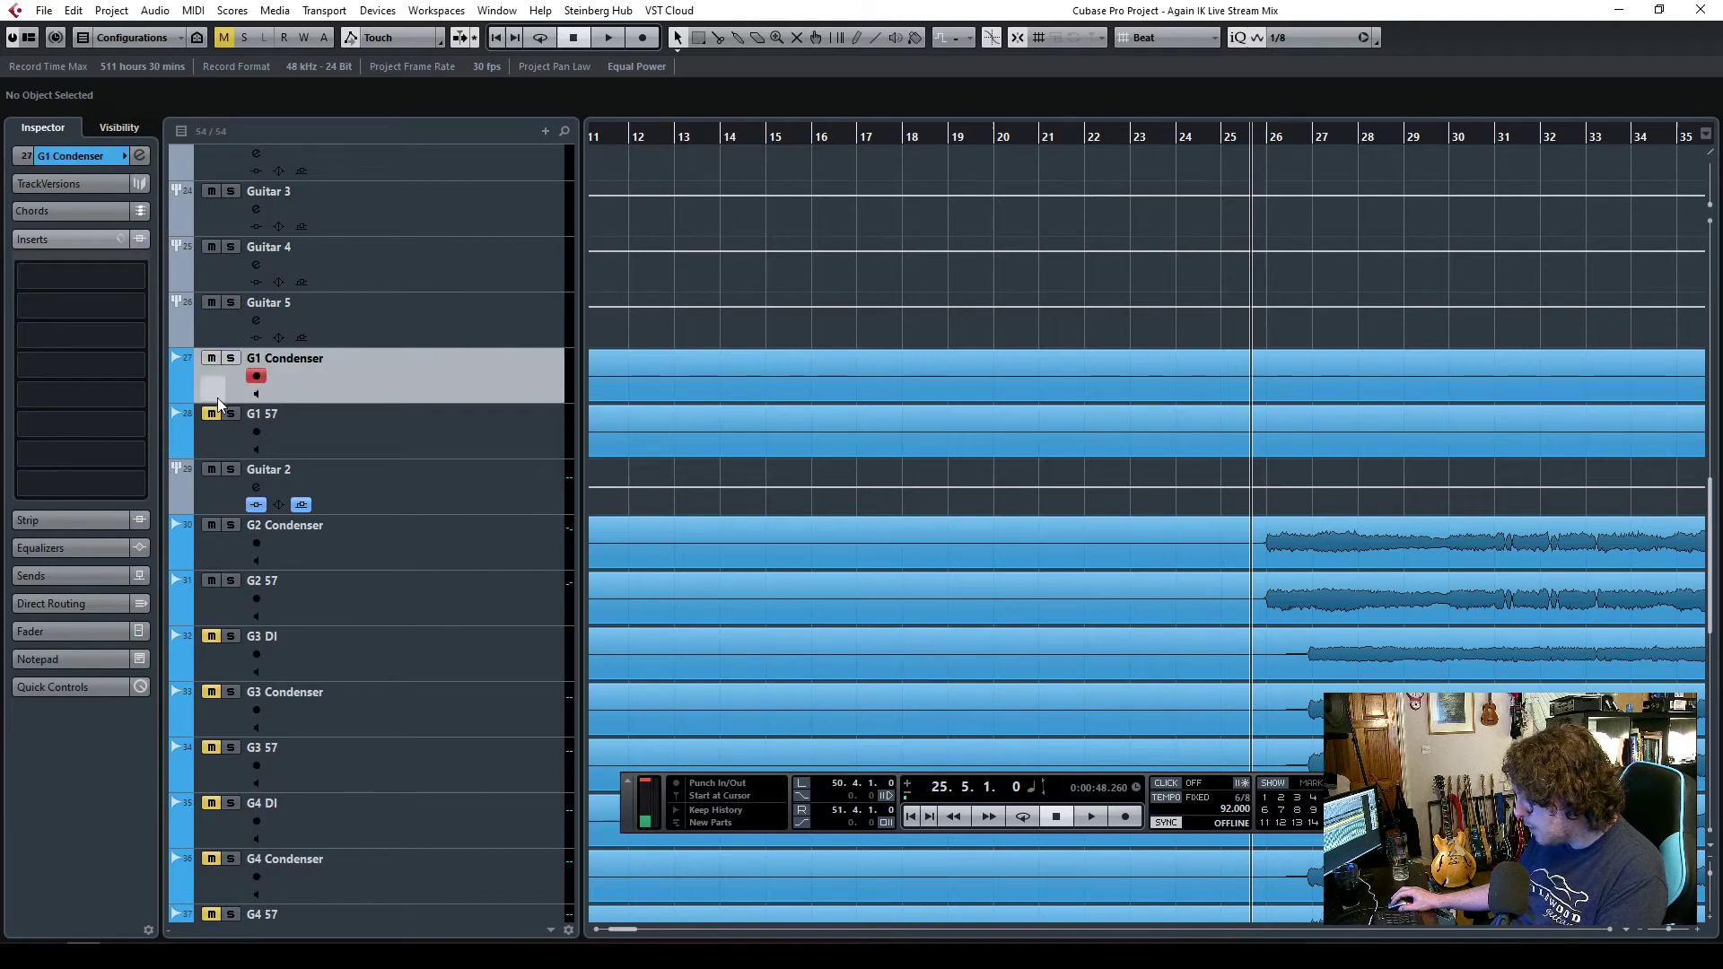
{"action": "left_click_drag", "start_coordinate": [1667, 935], "coordinate": [1663, 935]}
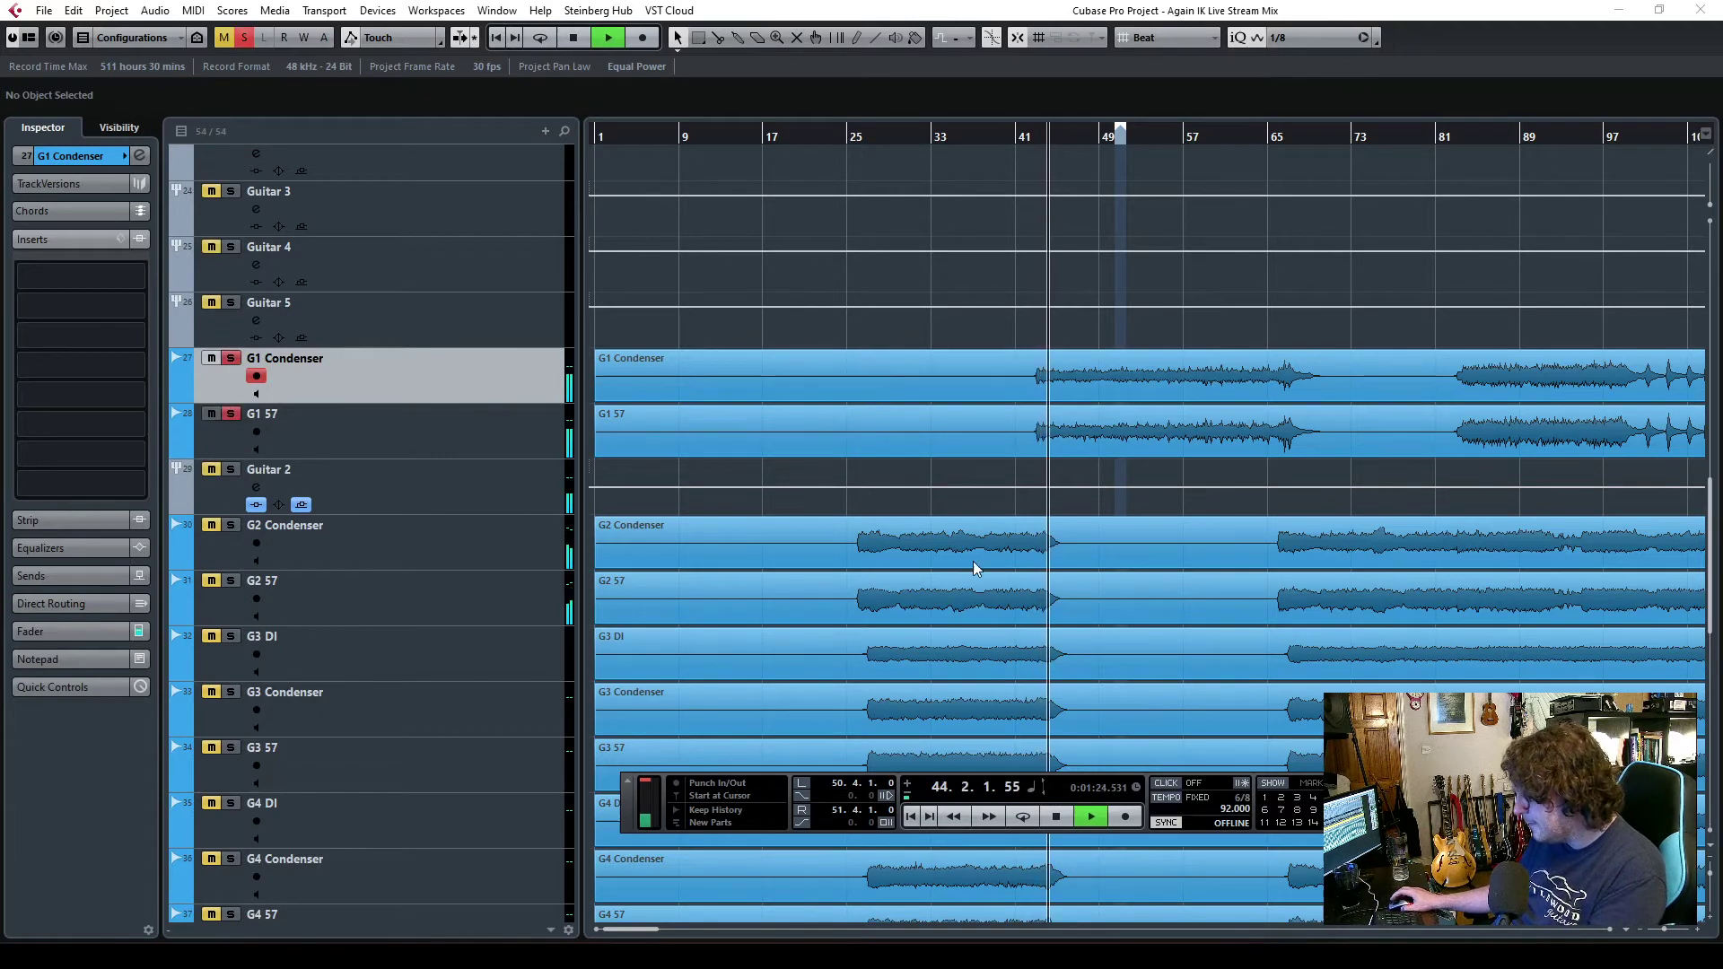
- Check the G1 57 track's phase against the condenser in the MixConsole by switching its polarity, and stop playback
{"action": "key", "text": "F3"}
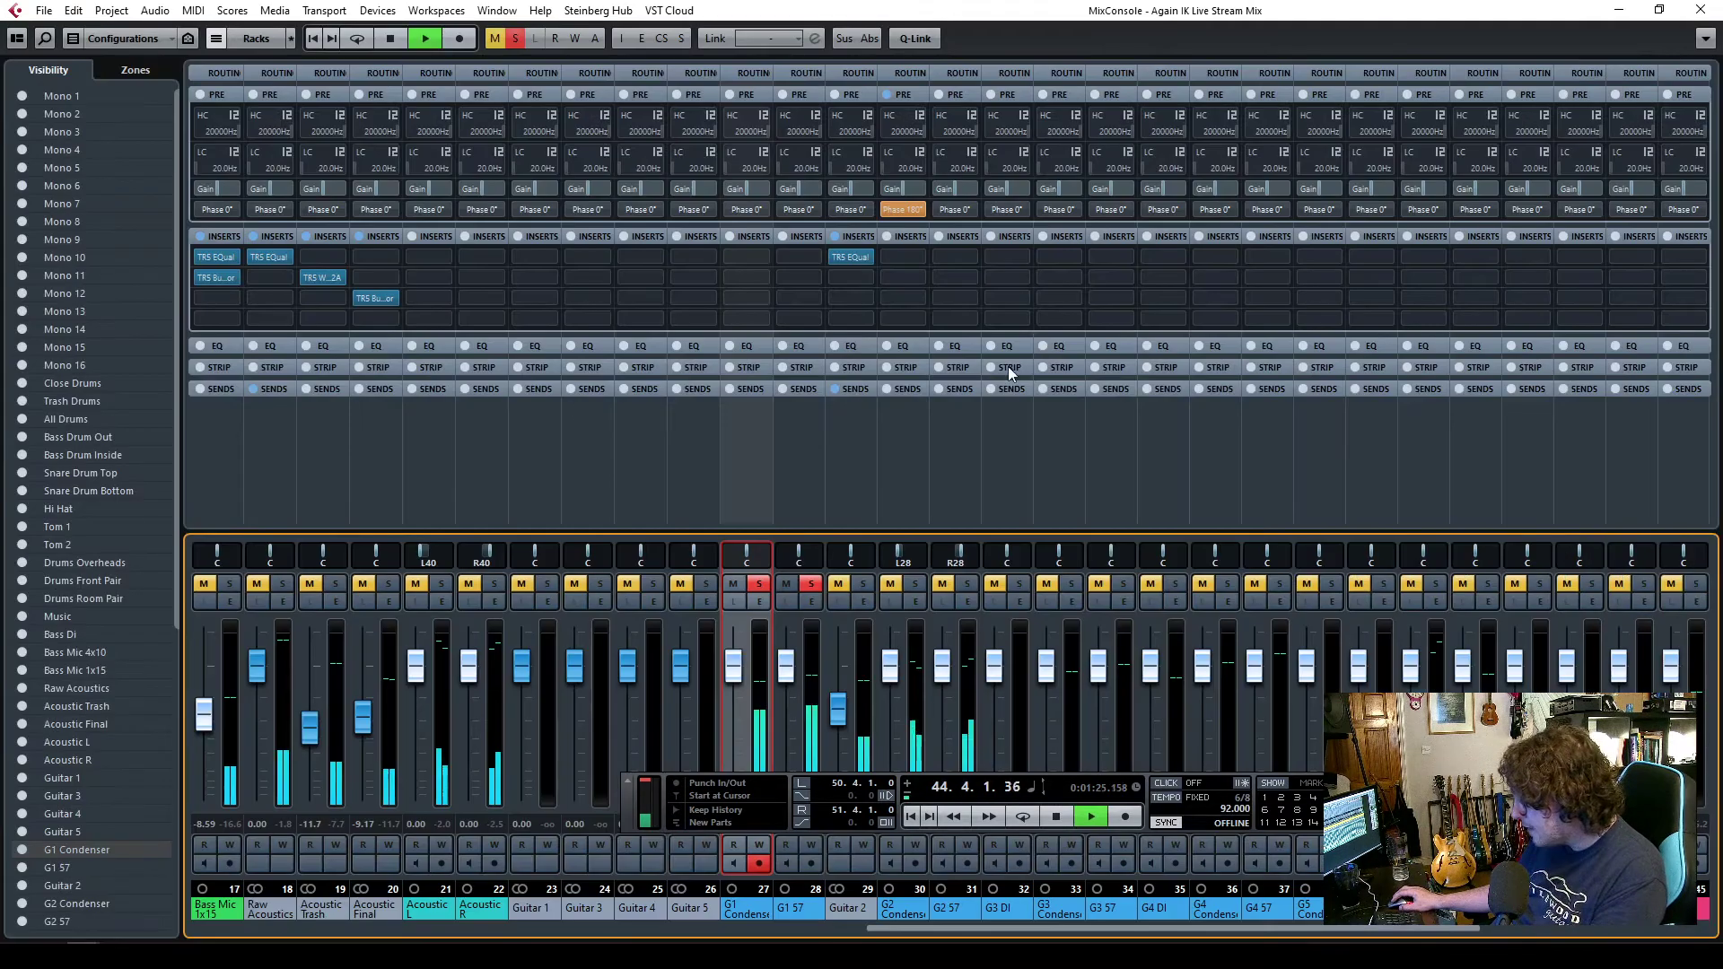
{"action": "left_click", "coordinate": [809, 209]}
{"action": "left_click", "coordinate": [1703, 10]}
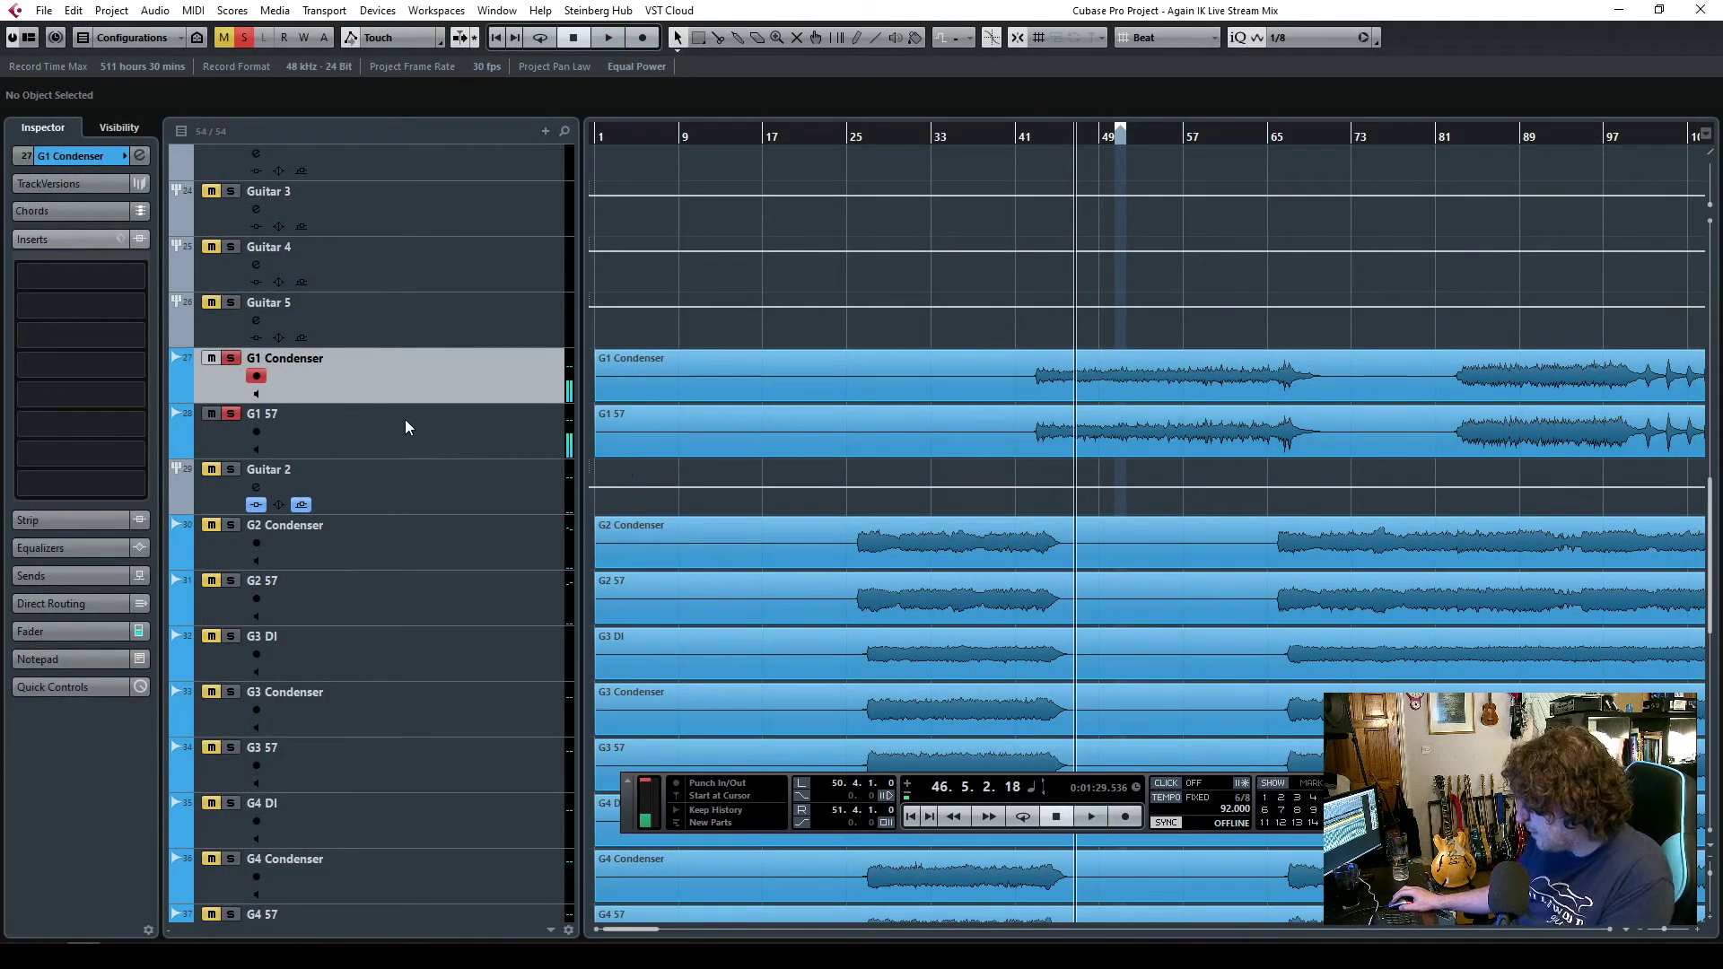
- Move the Guitar 1 group track directly above the G1 Condenser track
{"action": "scroll", "coordinate": [455, 290], "scroll_direction": "up", "scroll_amount": 3}
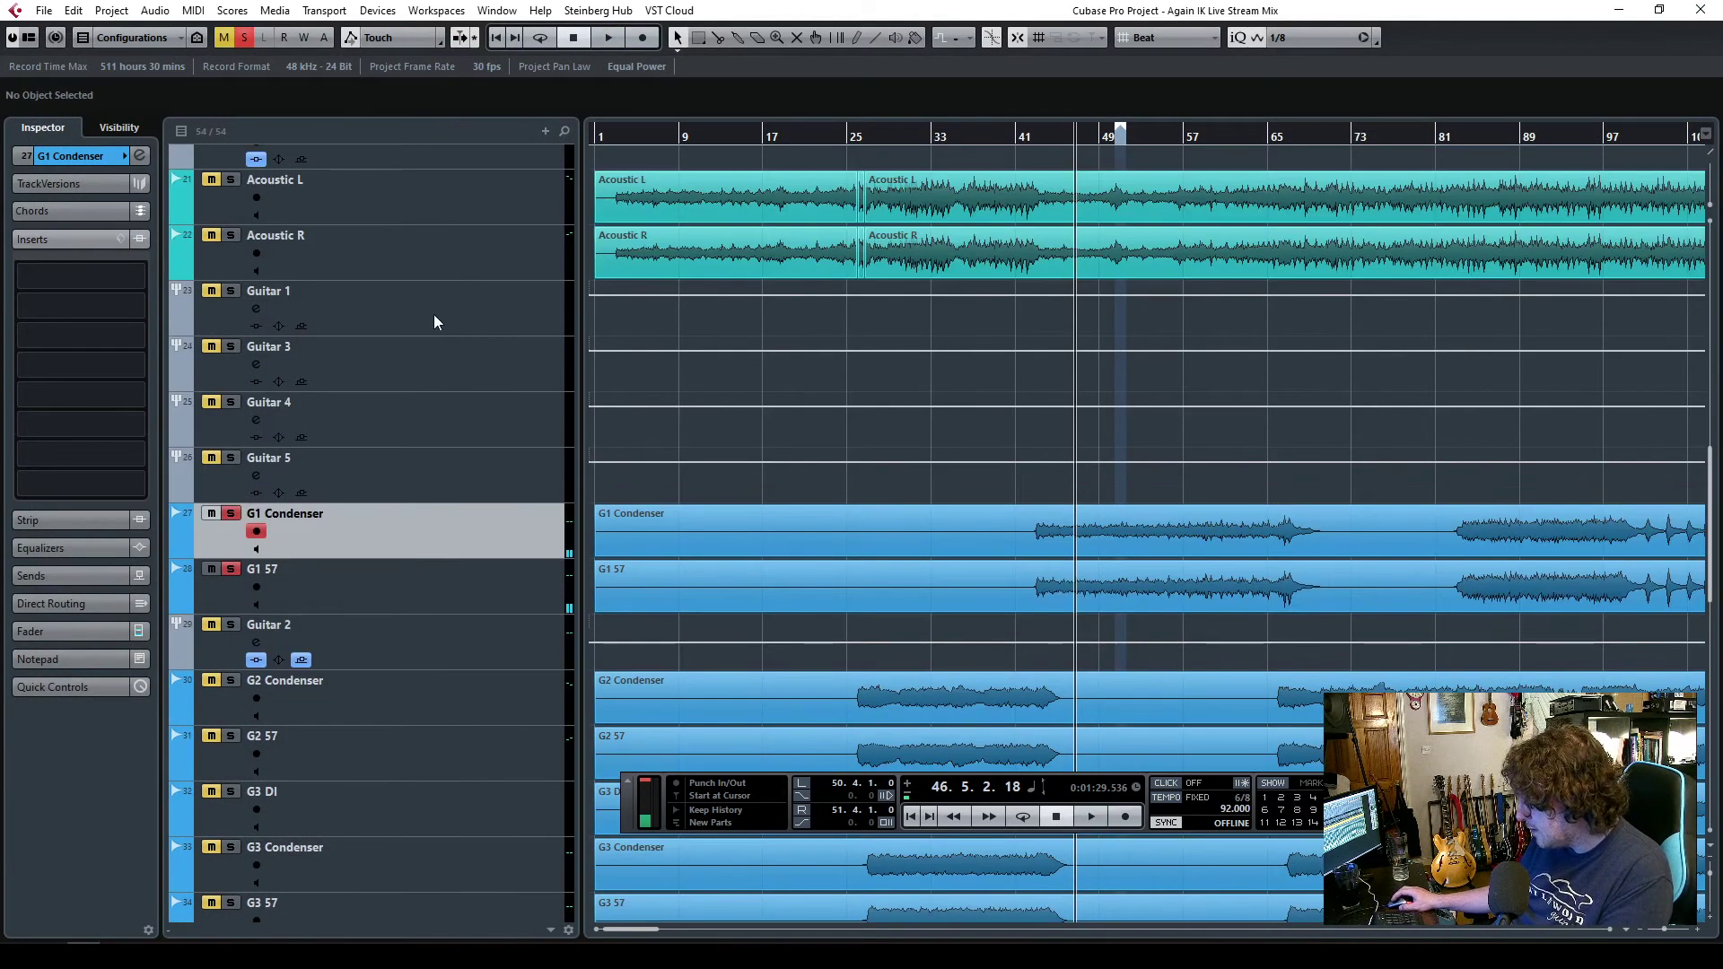
{"action": "left_click", "coordinate": [464, 311]}
{"action": "left_click_drag", "start_coordinate": [459, 445], "coordinate": [462, 483]}
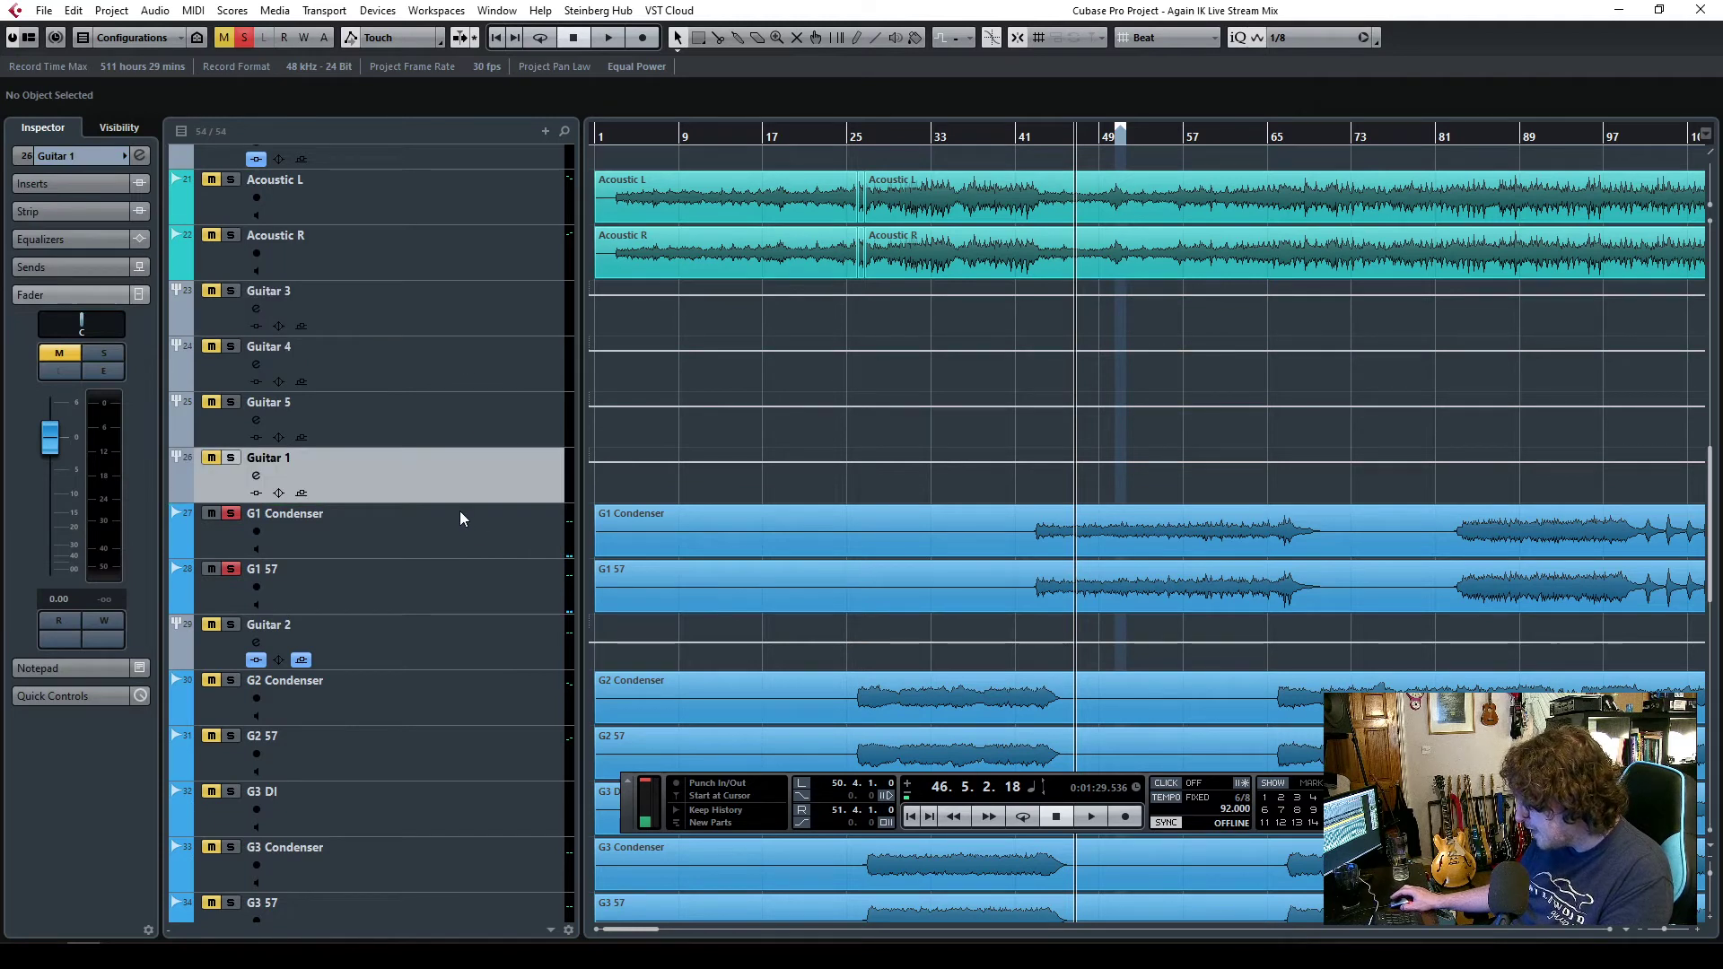
- Route the outputs of the G1 Condenser and G1 57 tracks to the Guitar 1 group
{"action": "scroll", "coordinate": [460, 502], "scroll_direction": "down", "scroll_amount": 3}
{"action": "left_click", "coordinate": [434, 374]}
{"action": "left_click", "coordinate": [427, 438]}
{"action": "left_click", "coordinate": [413, 379]}
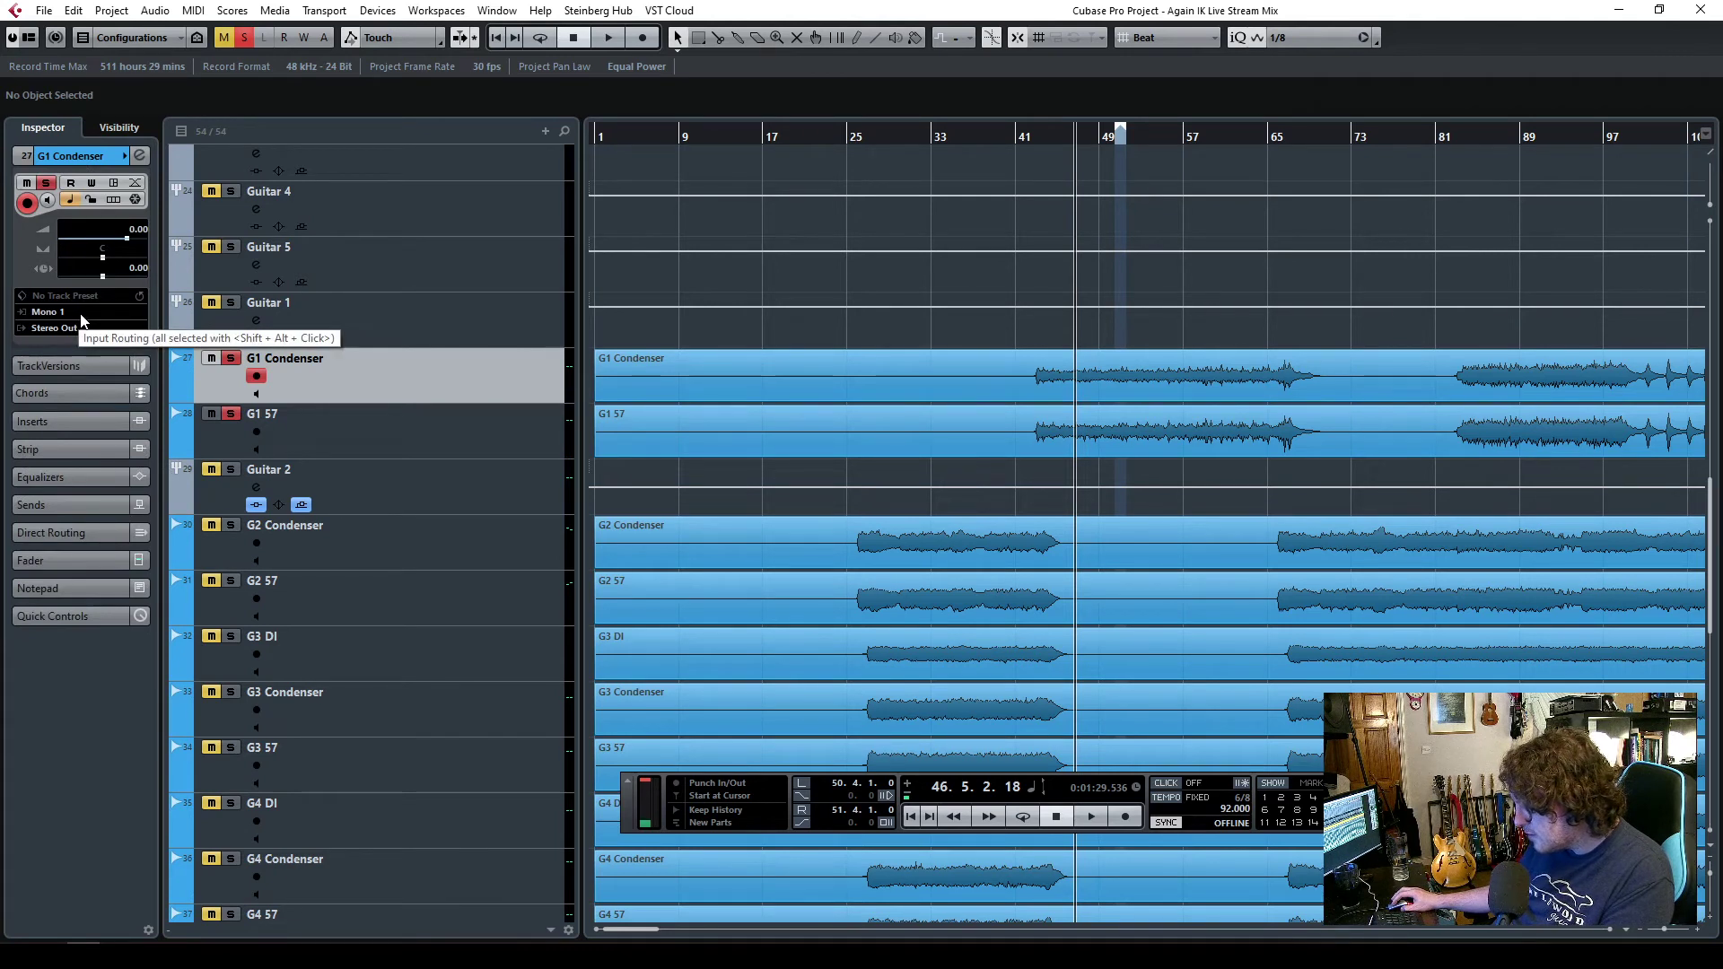
{"action": "left_click", "coordinate": [88, 330]}
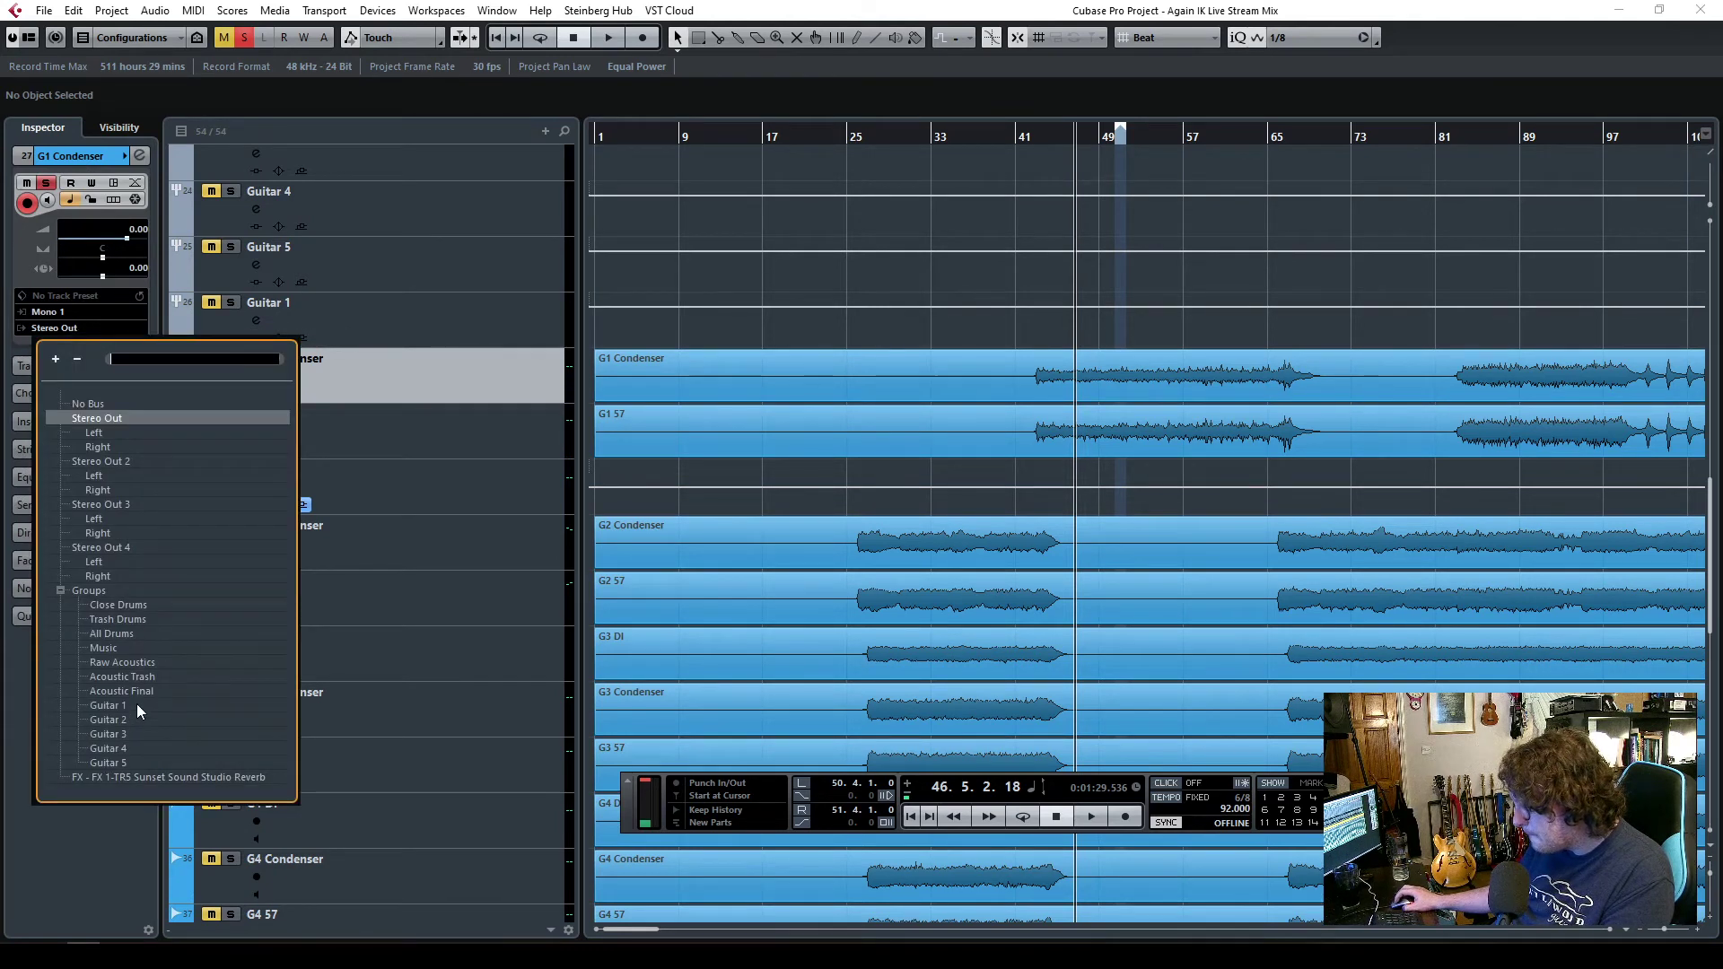
{"action": "left_click", "coordinate": [135, 705]}
{"action": "left_click", "coordinate": [467, 436]}
{"action": "left_click", "coordinate": [75, 329]}
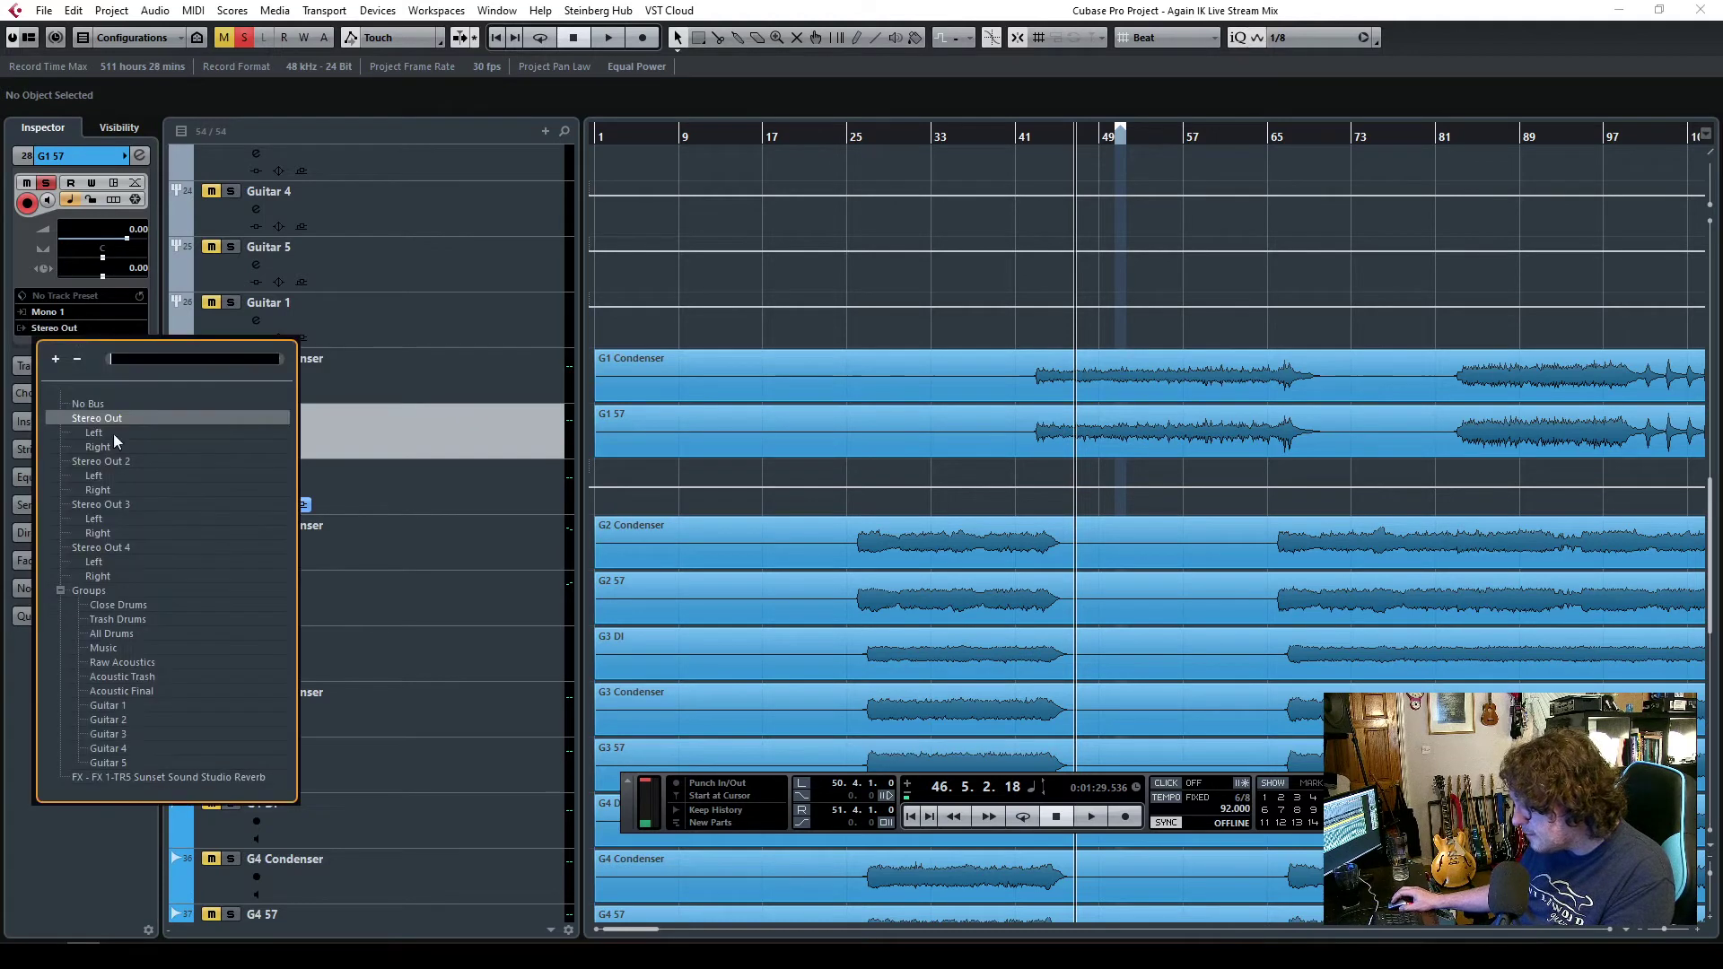
{"action": "left_click", "coordinate": [134, 707]}
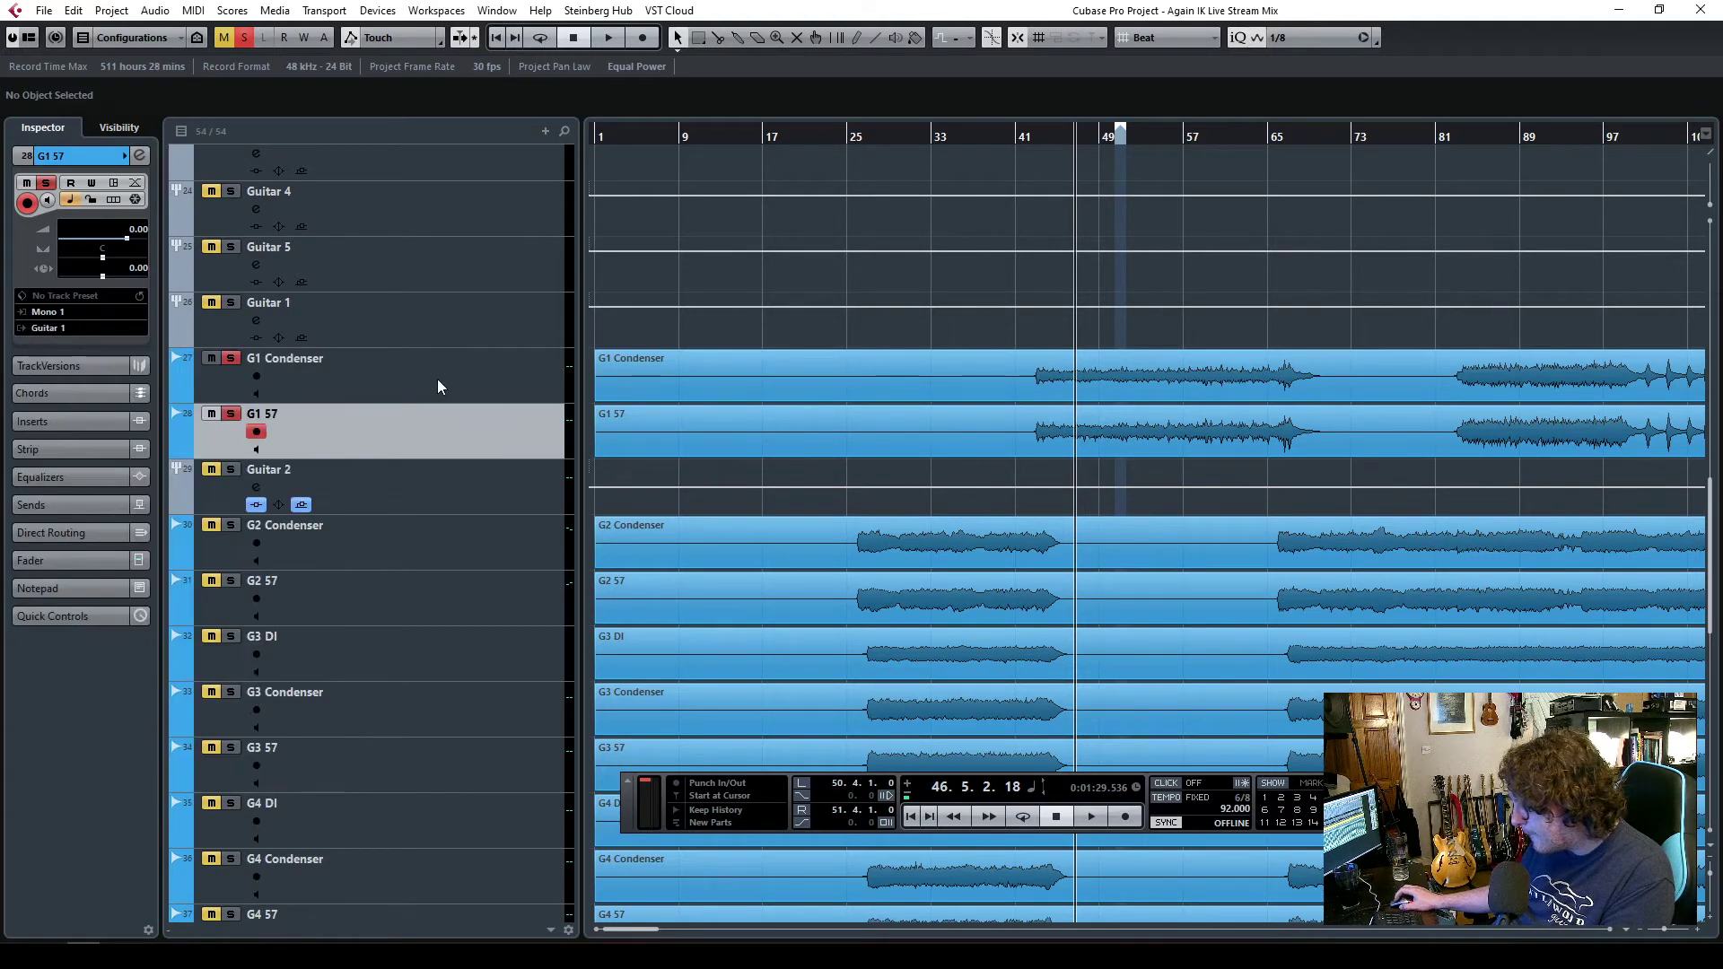
- Solo the Guitar 1 group and play it from about bar 46
{"action": "left_click", "coordinate": [414, 320]}
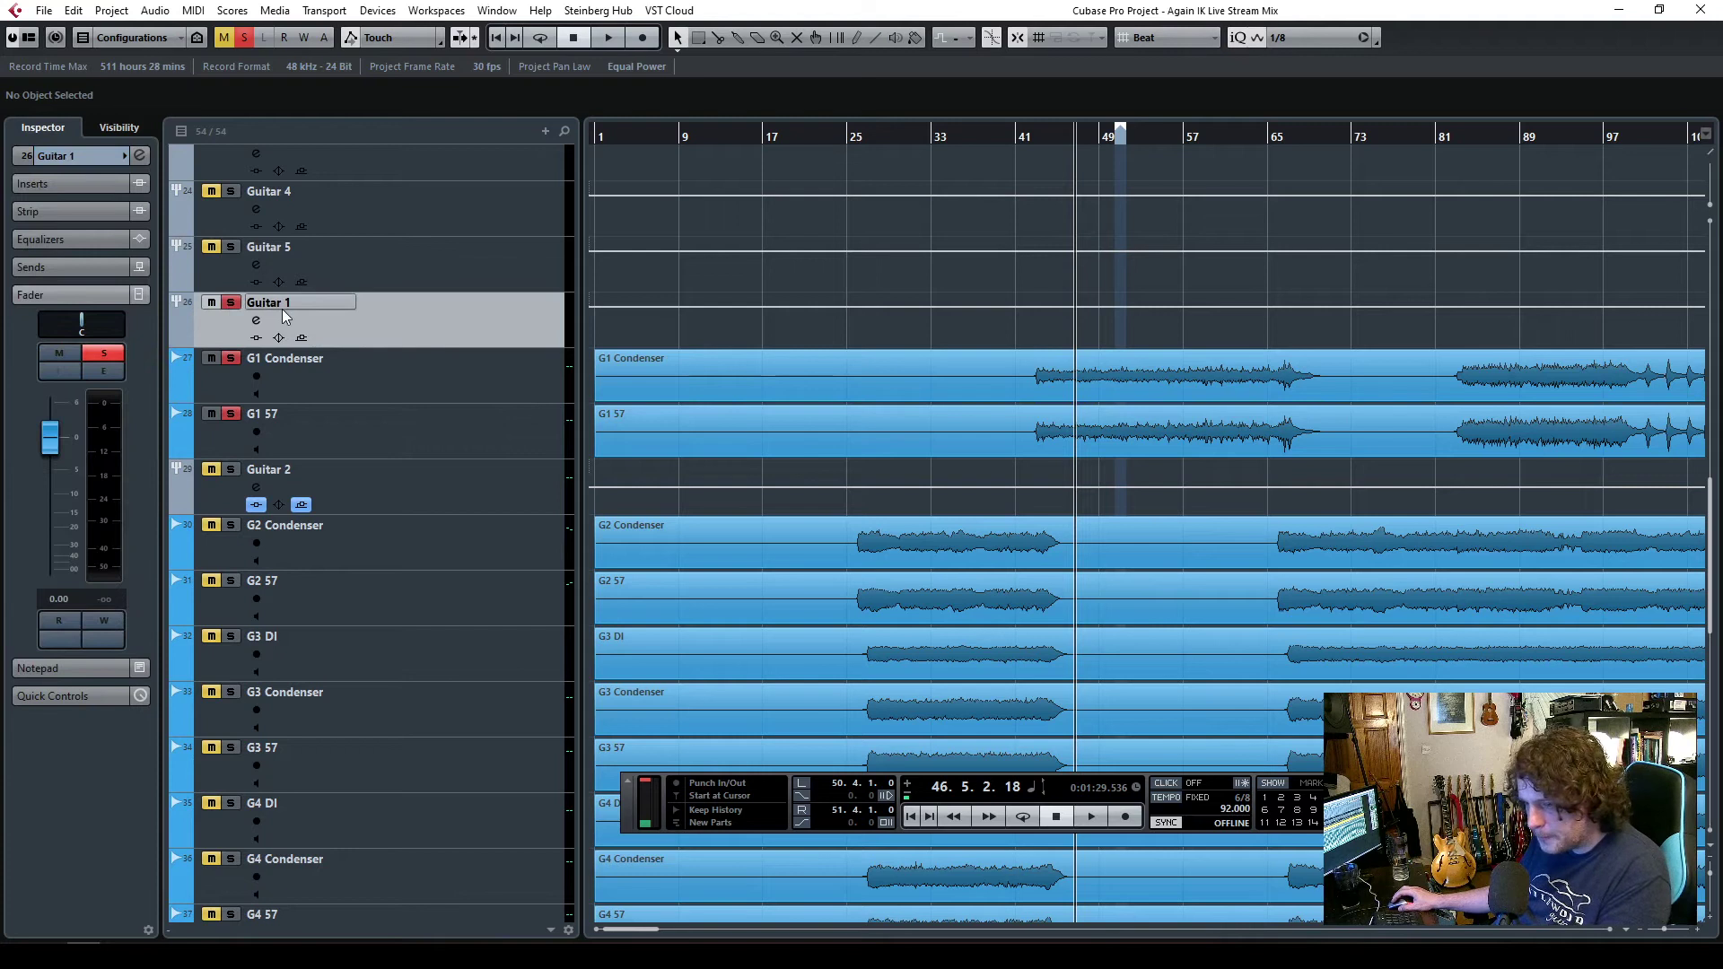
{"action": "key", "text": "space"}
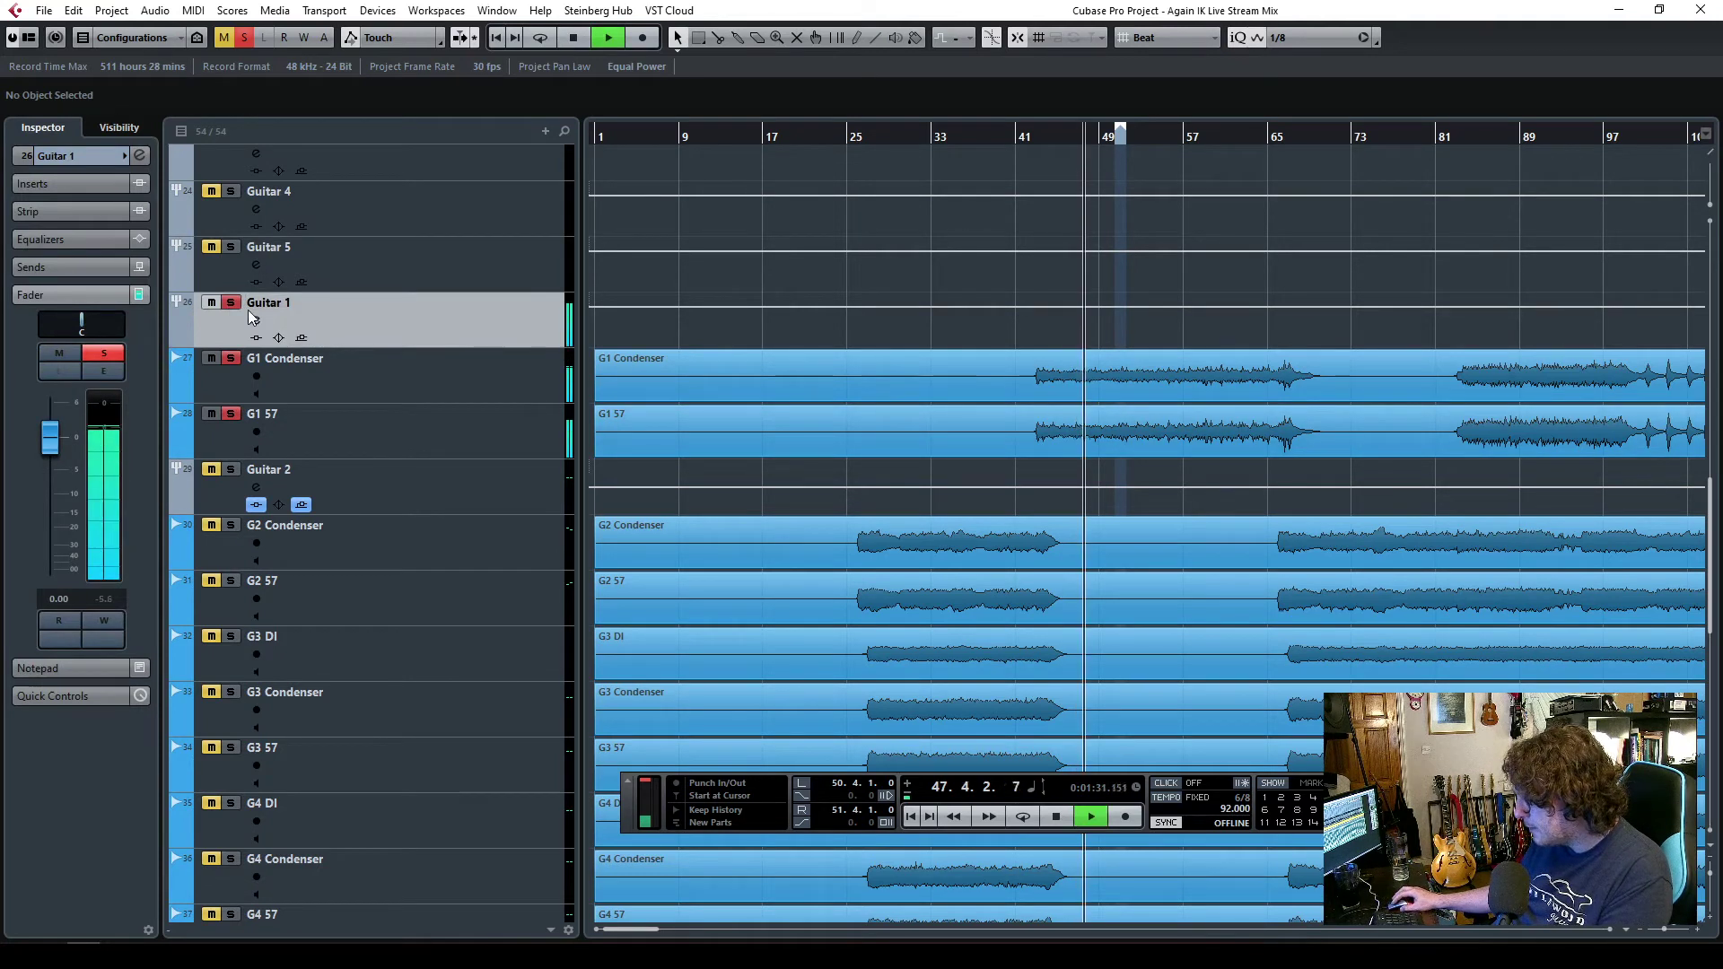
- Copy the TR5 EQual insert from the Guitar 2 channel to the Guitar 1 channel in the MixConsole, and return to the project
{"action": "key", "text": "F3"}
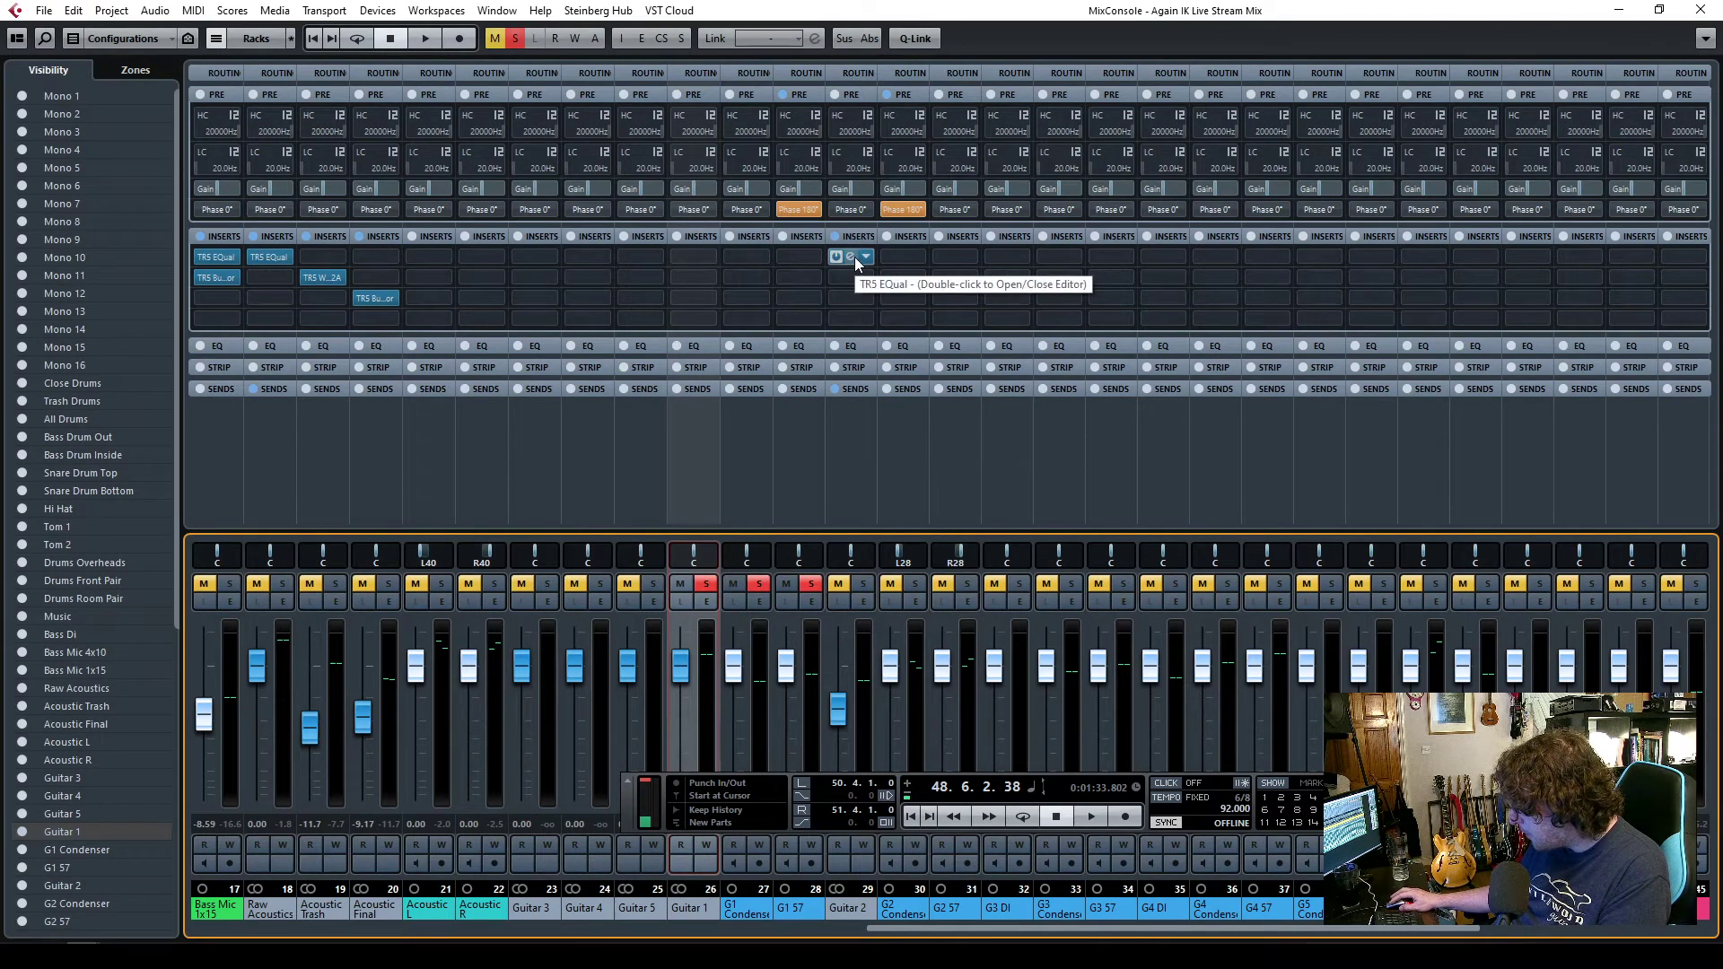
{"action": "left_click_drag", "start_coordinate": [854, 256], "coordinate": [689, 254]}
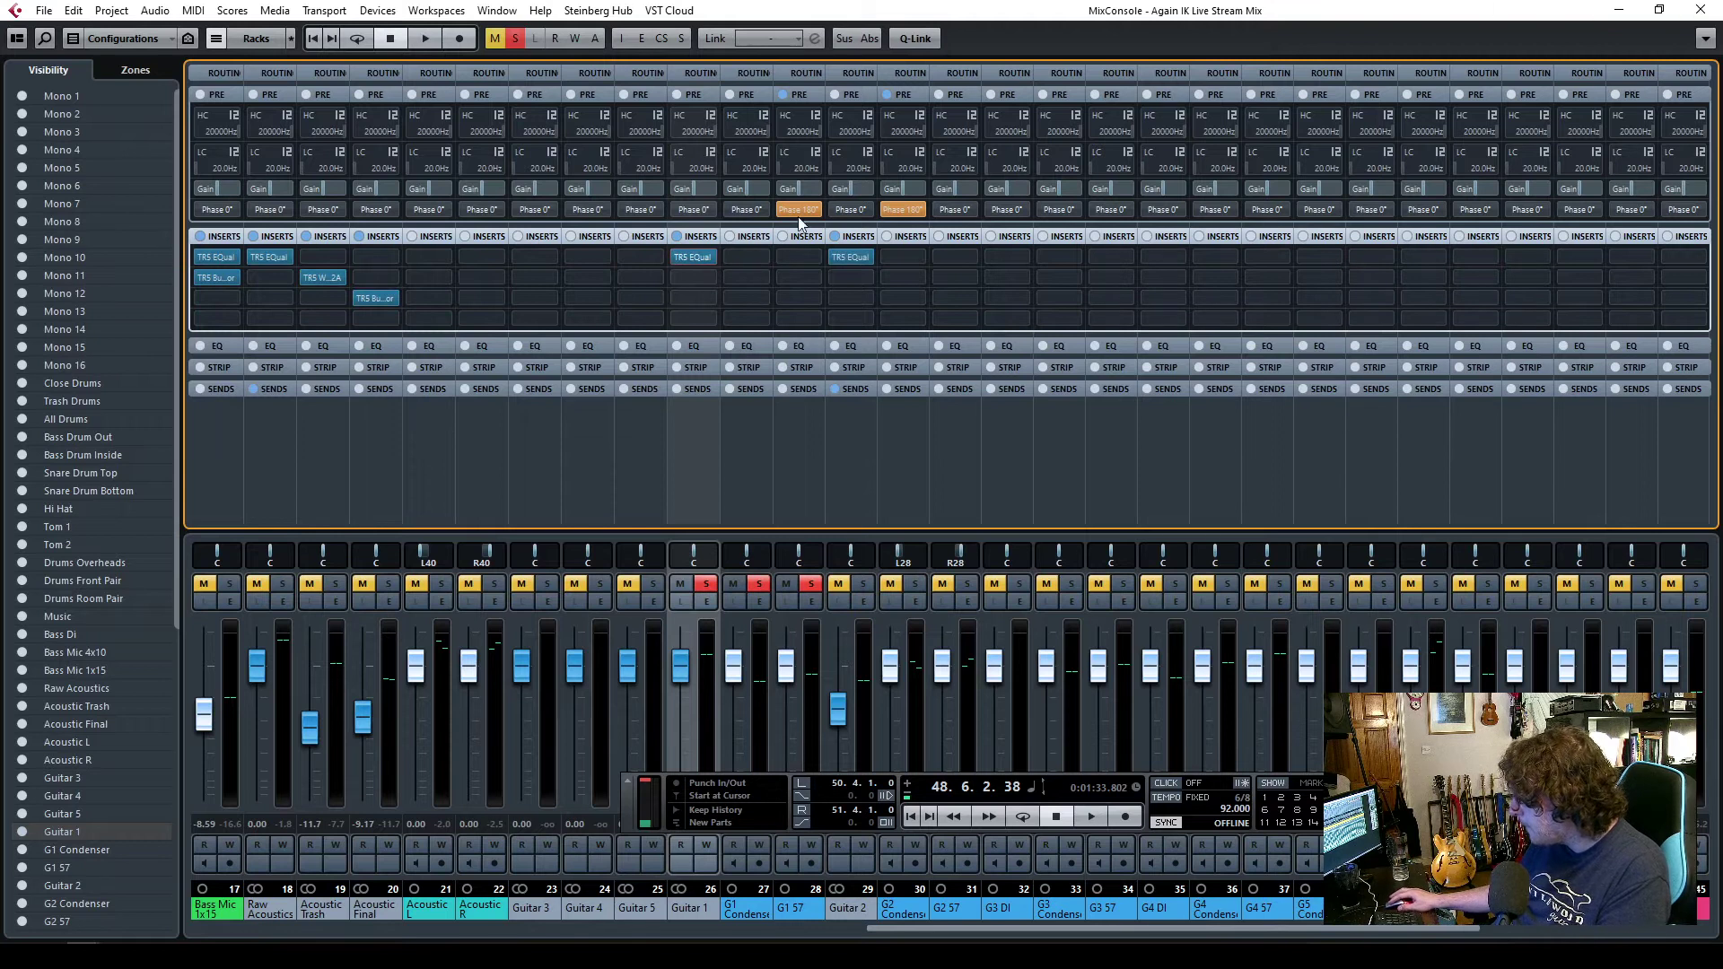
{"action": "left_click", "coordinate": [1700, 10]}
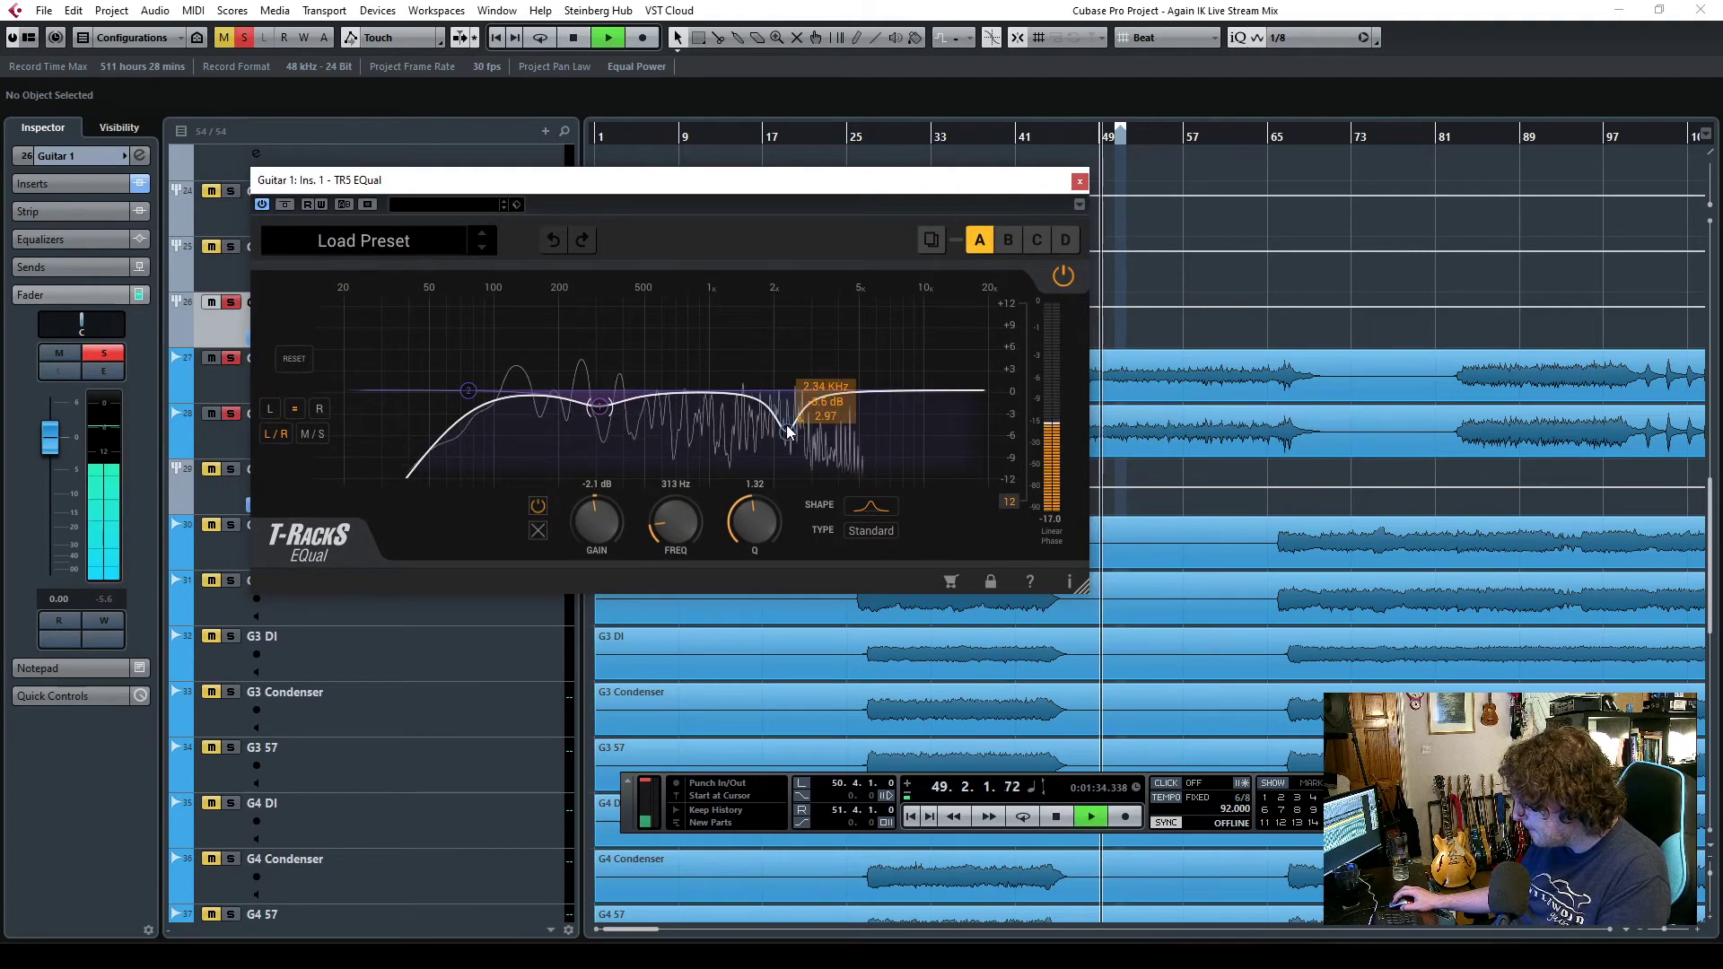
- Add a band to Guitar 1's EQual, sweep it as a narrow boost, and cut 2.70 kHz by 6.3 dB with a Q of 2.86
{"action": "left_click", "coordinate": [859, 423]}
{"action": "left_click_drag", "start_coordinate": [614, 529], "coordinate": [596, 355]}
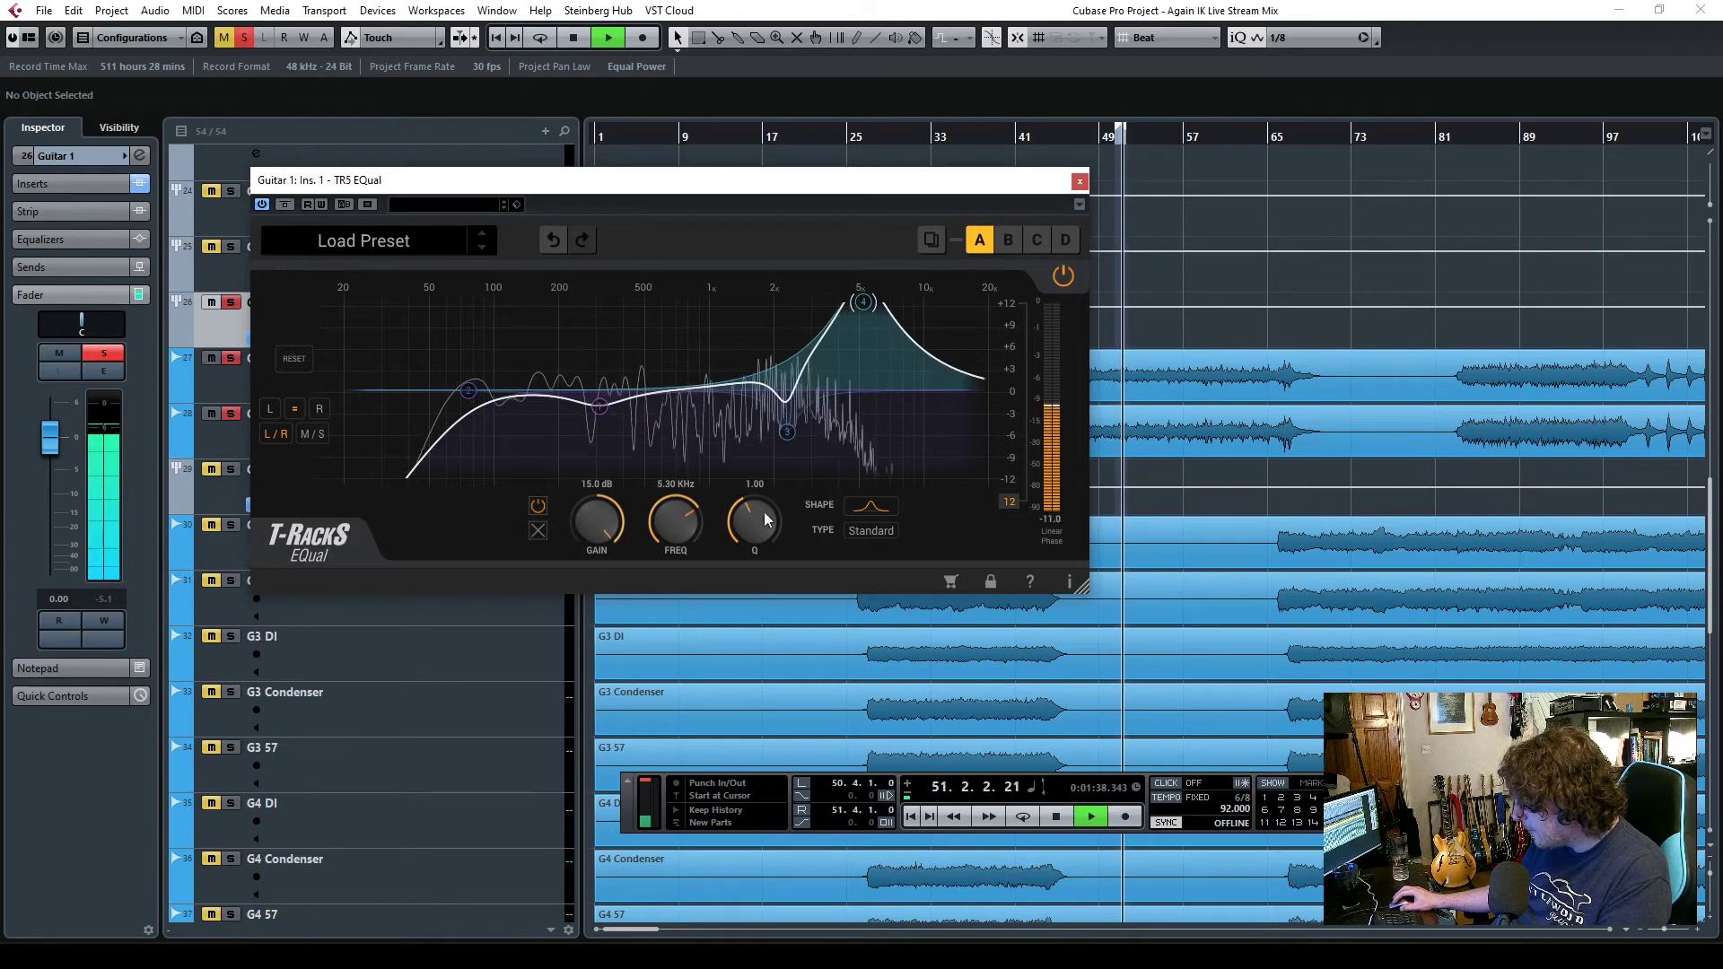
{"action": "scroll", "coordinate": [836, 305], "scroll_direction": "up", "scroll_amount": 10}
{"action": "left_click_drag", "start_coordinate": [863, 303], "coordinate": [801, 303]}
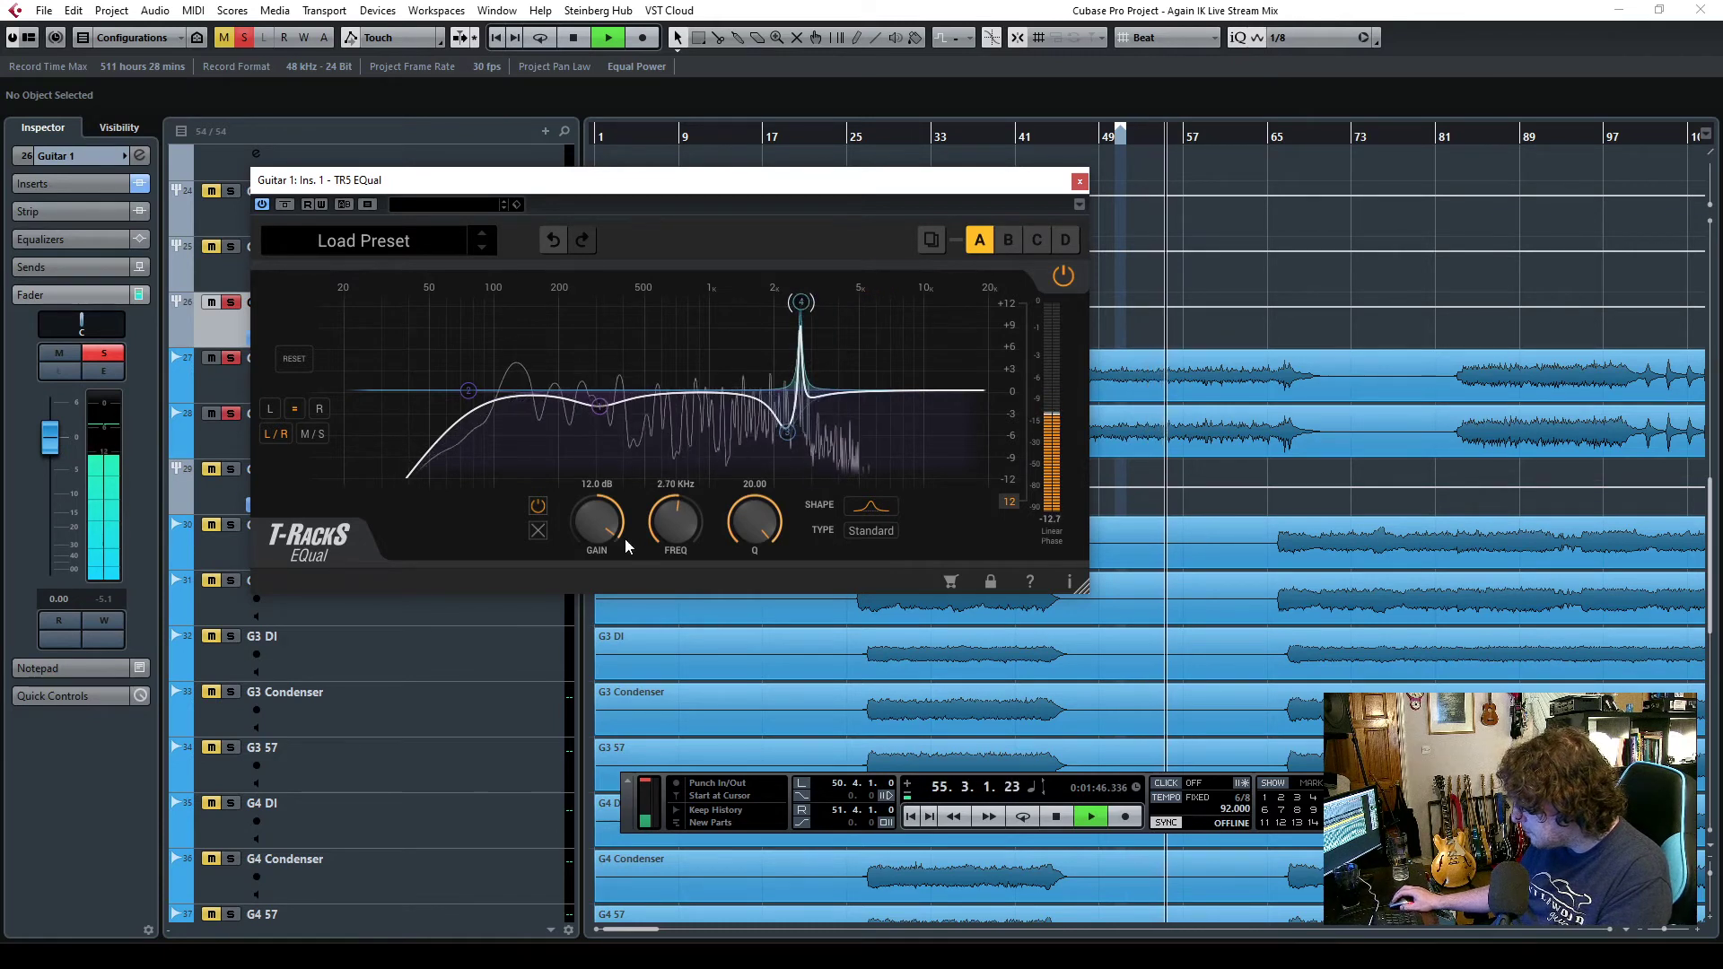
{"action": "left_click_drag", "start_coordinate": [596, 520], "coordinate": [594, 689]}
{"action": "left_click_drag", "start_coordinate": [751, 546], "coordinate": [758, 596]}
{"action": "left_click_drag", "start_coordinate": [595, 530], "coordinate": [594, 509]}
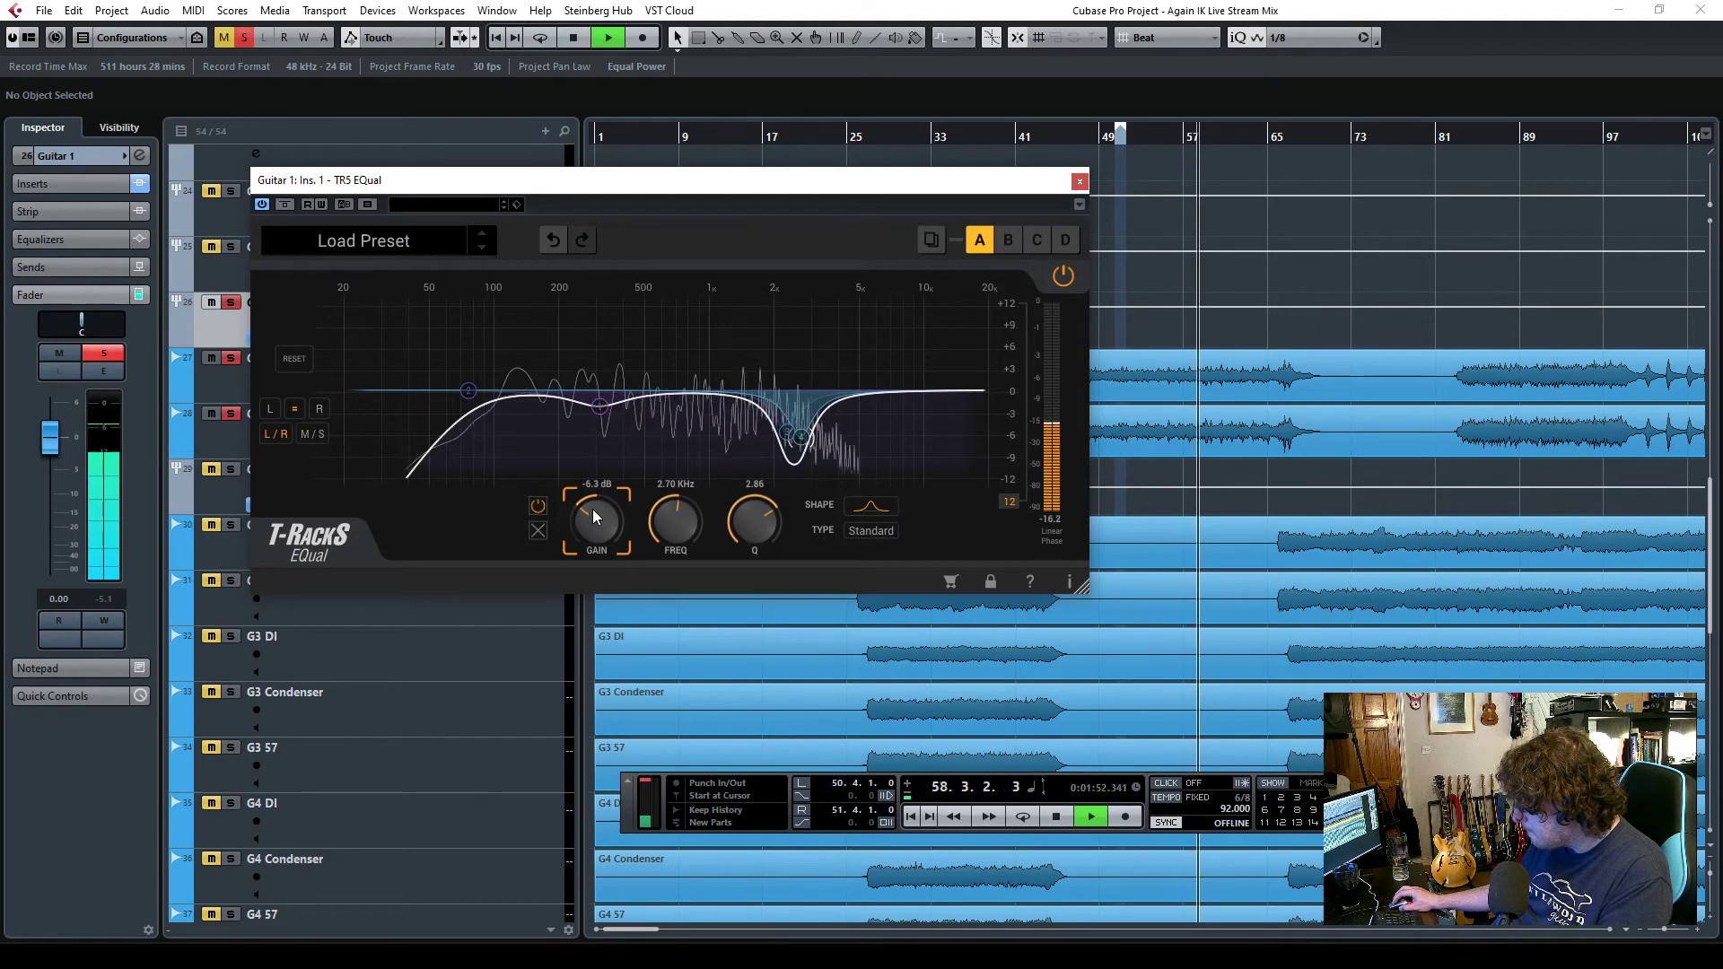
- Add another EQ band to Guitar 1, sweep it as a narrow boost, and cut 1.53 kHz by 4.0 dB with a Q of 4.04
{"action": "left_click", "coordinate": [731, 396]}
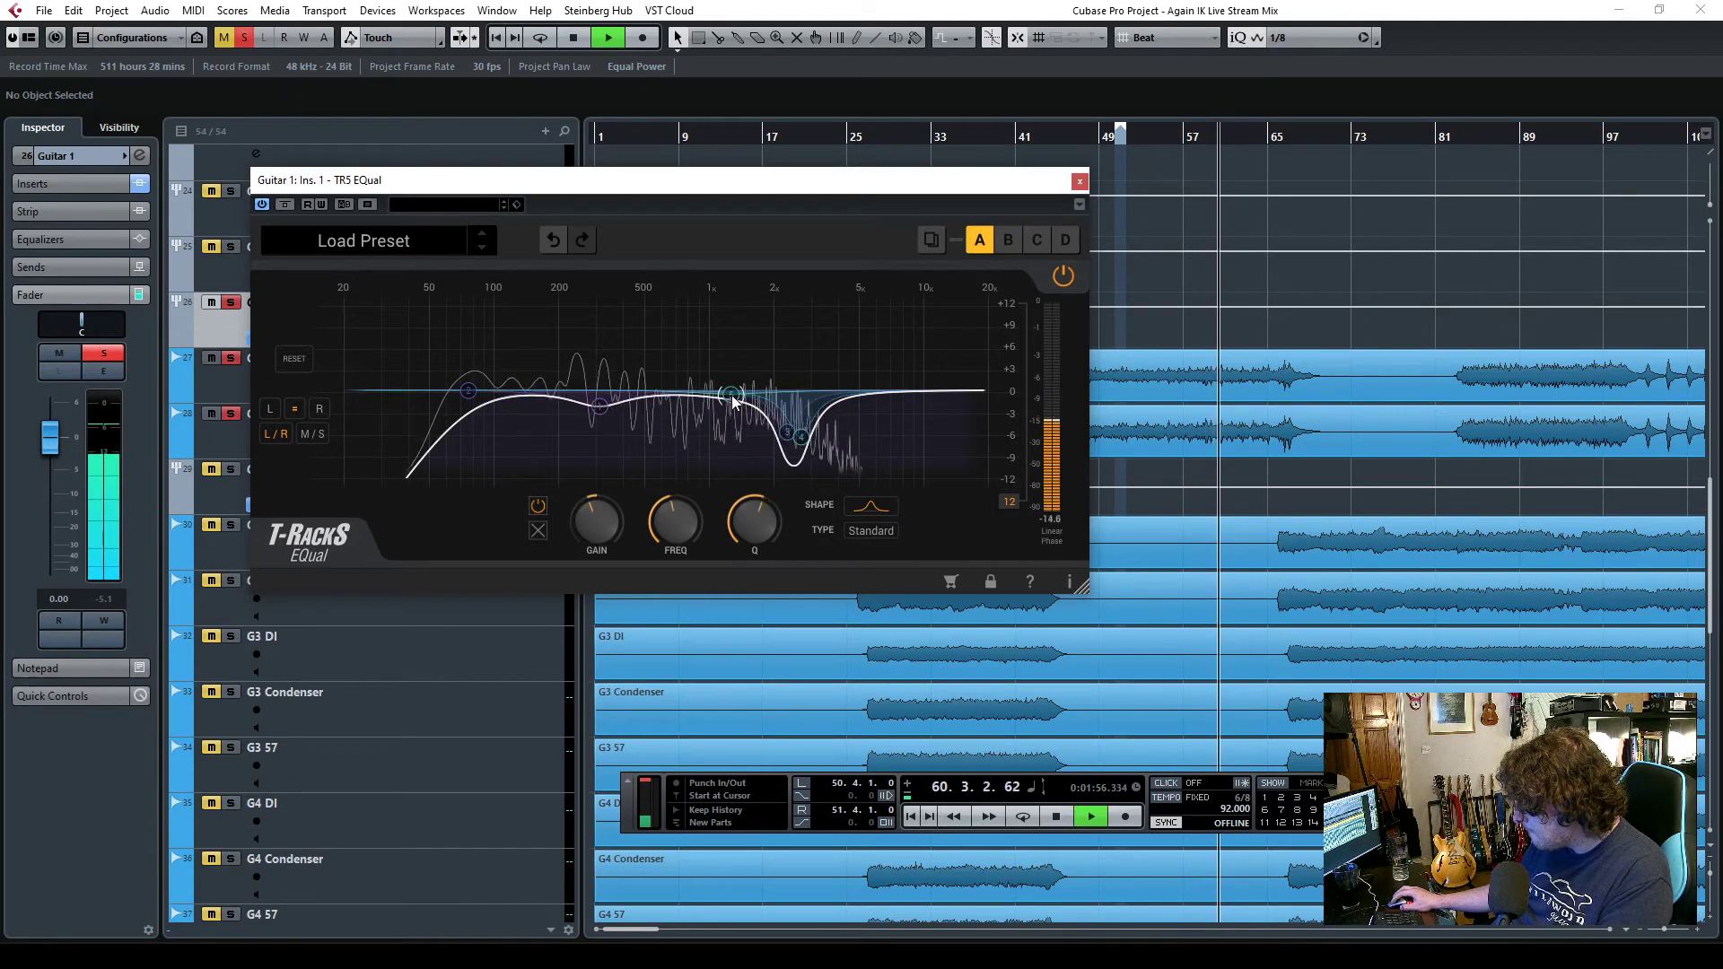
{"action": "left_click_drag", "start_coordinate": [768, 535], "coordinate": [739, 266]}
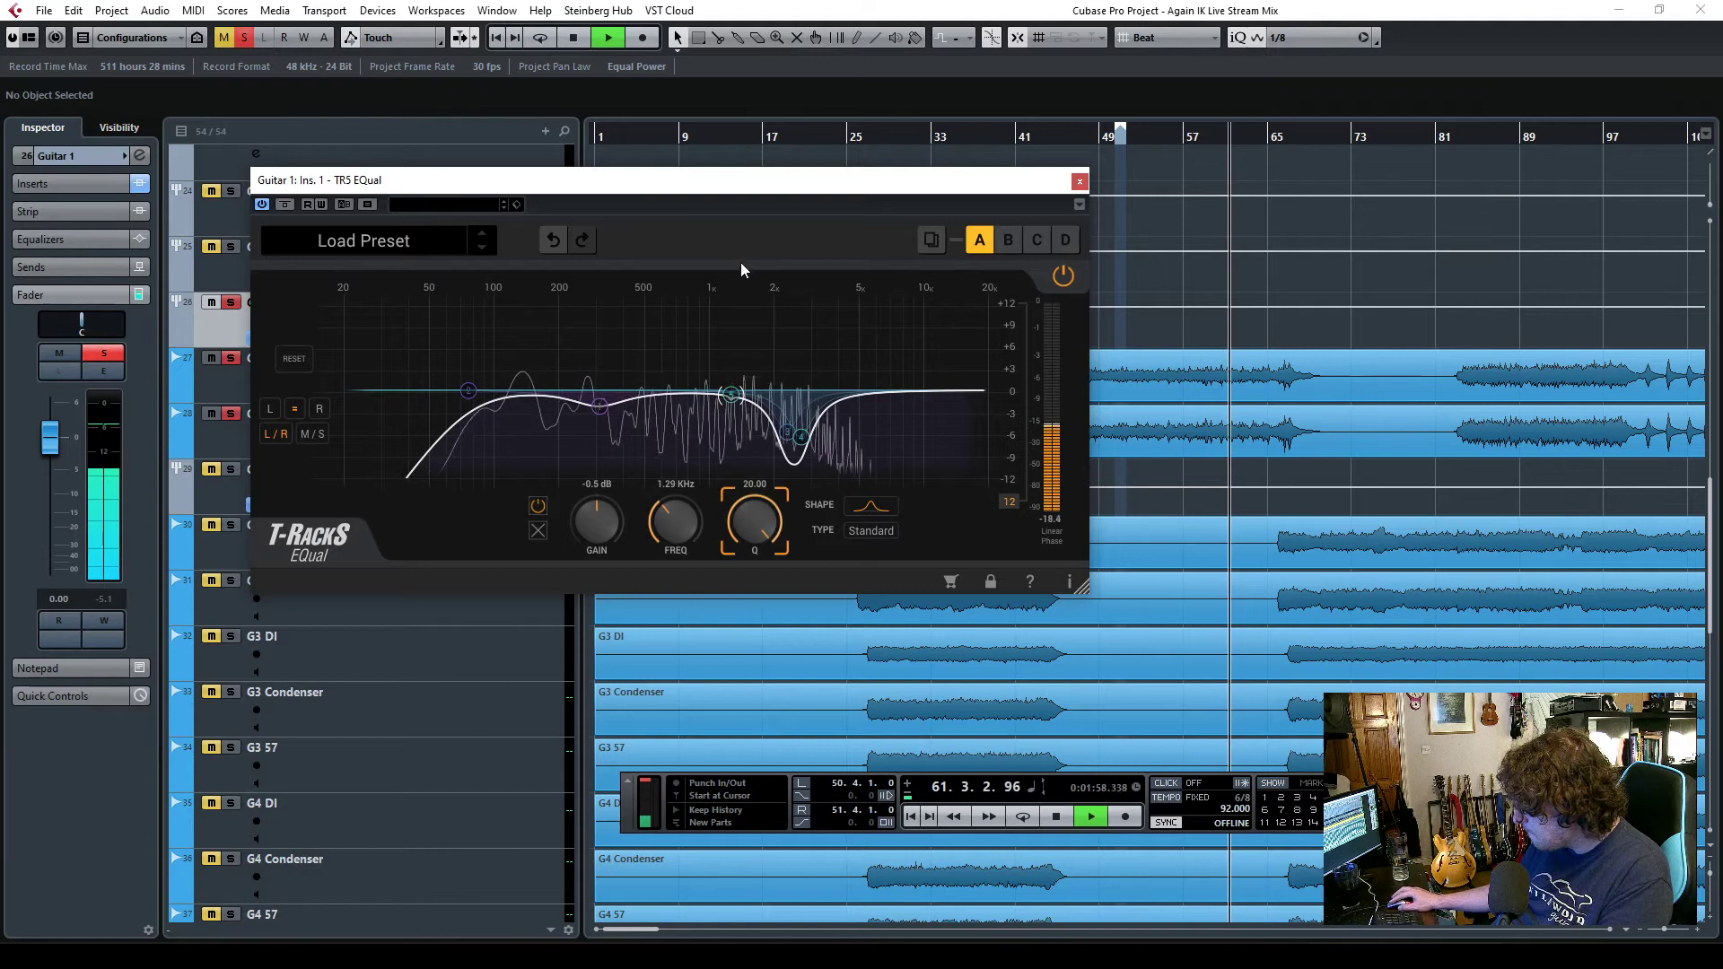
{"action": "left_click_drag", "start_coordinate": [731, 396], "coordinate": [739, 196]}
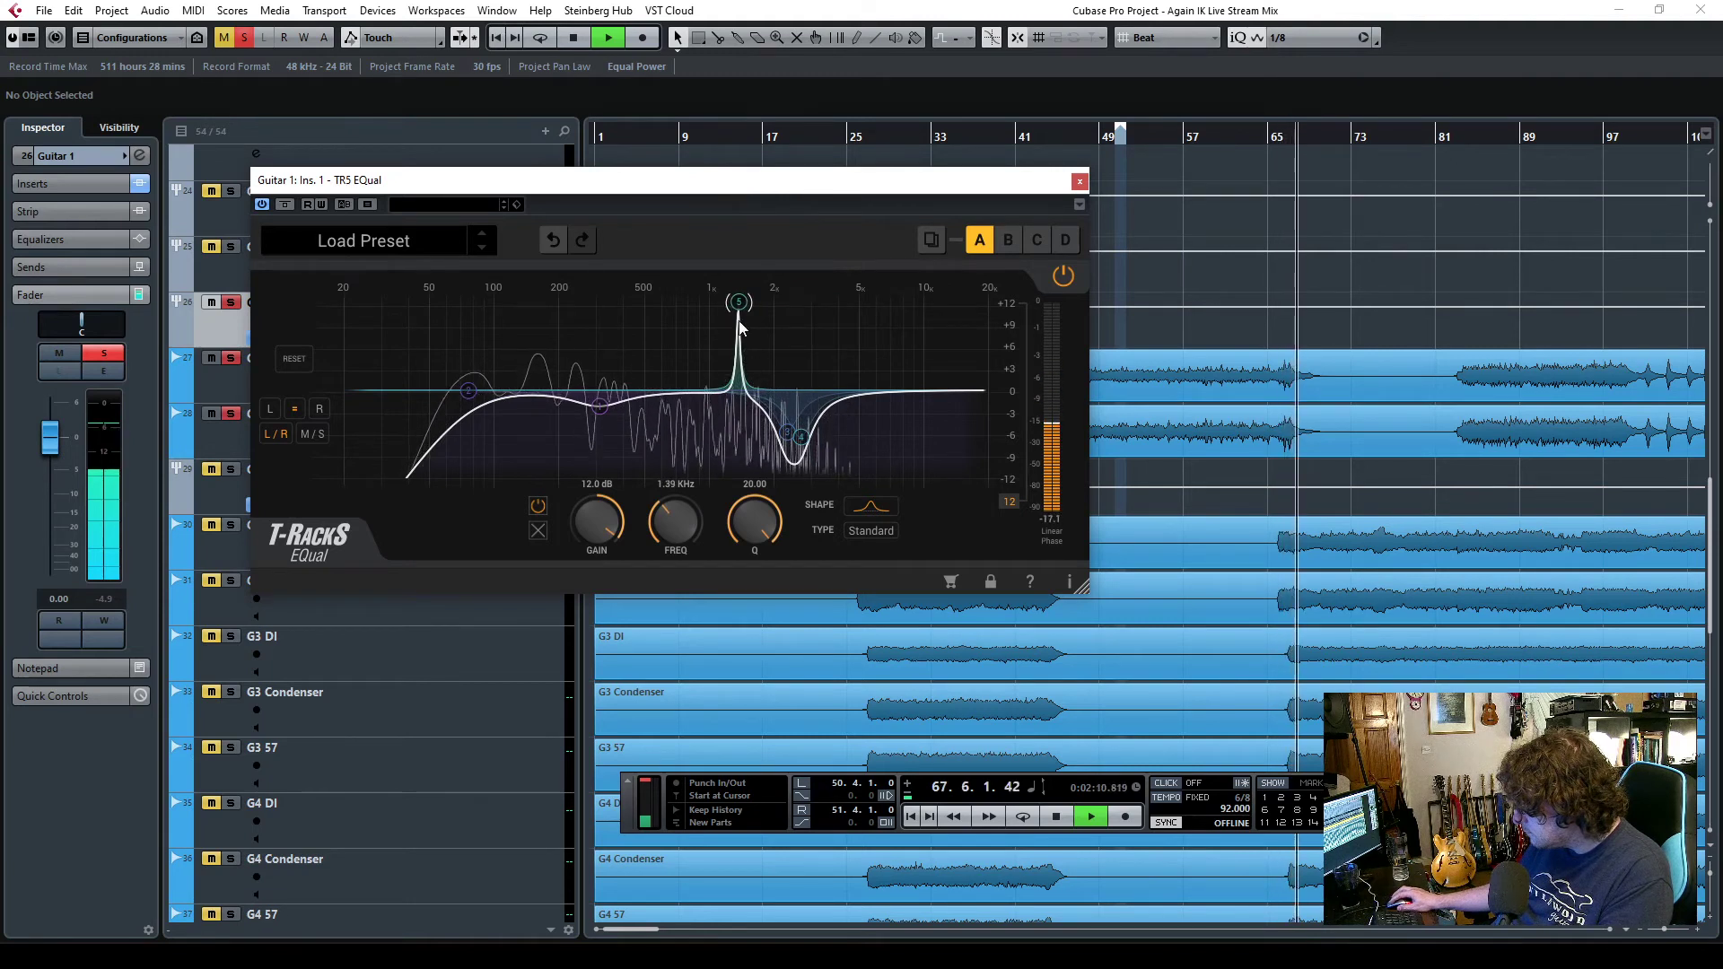
{"action": "left_click", "coordinate": [1048, 139]}
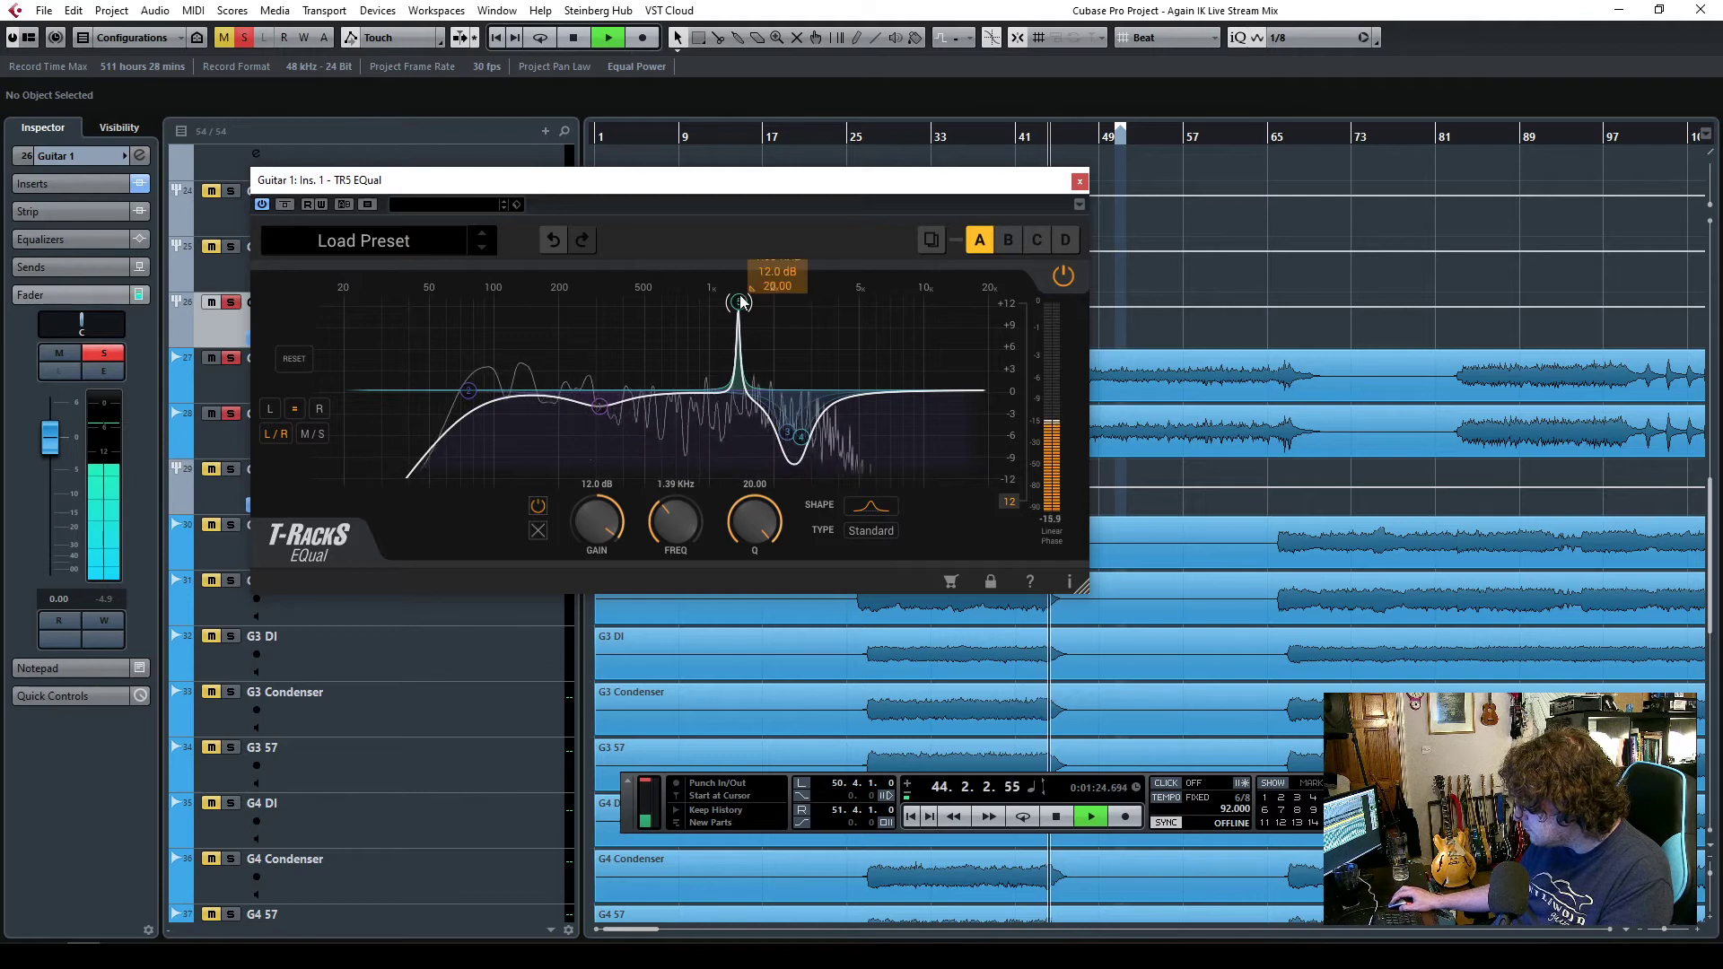
{"action": "left_click_drag", "start_coordinate": [739, 304], "coordinate": [750, 303]}
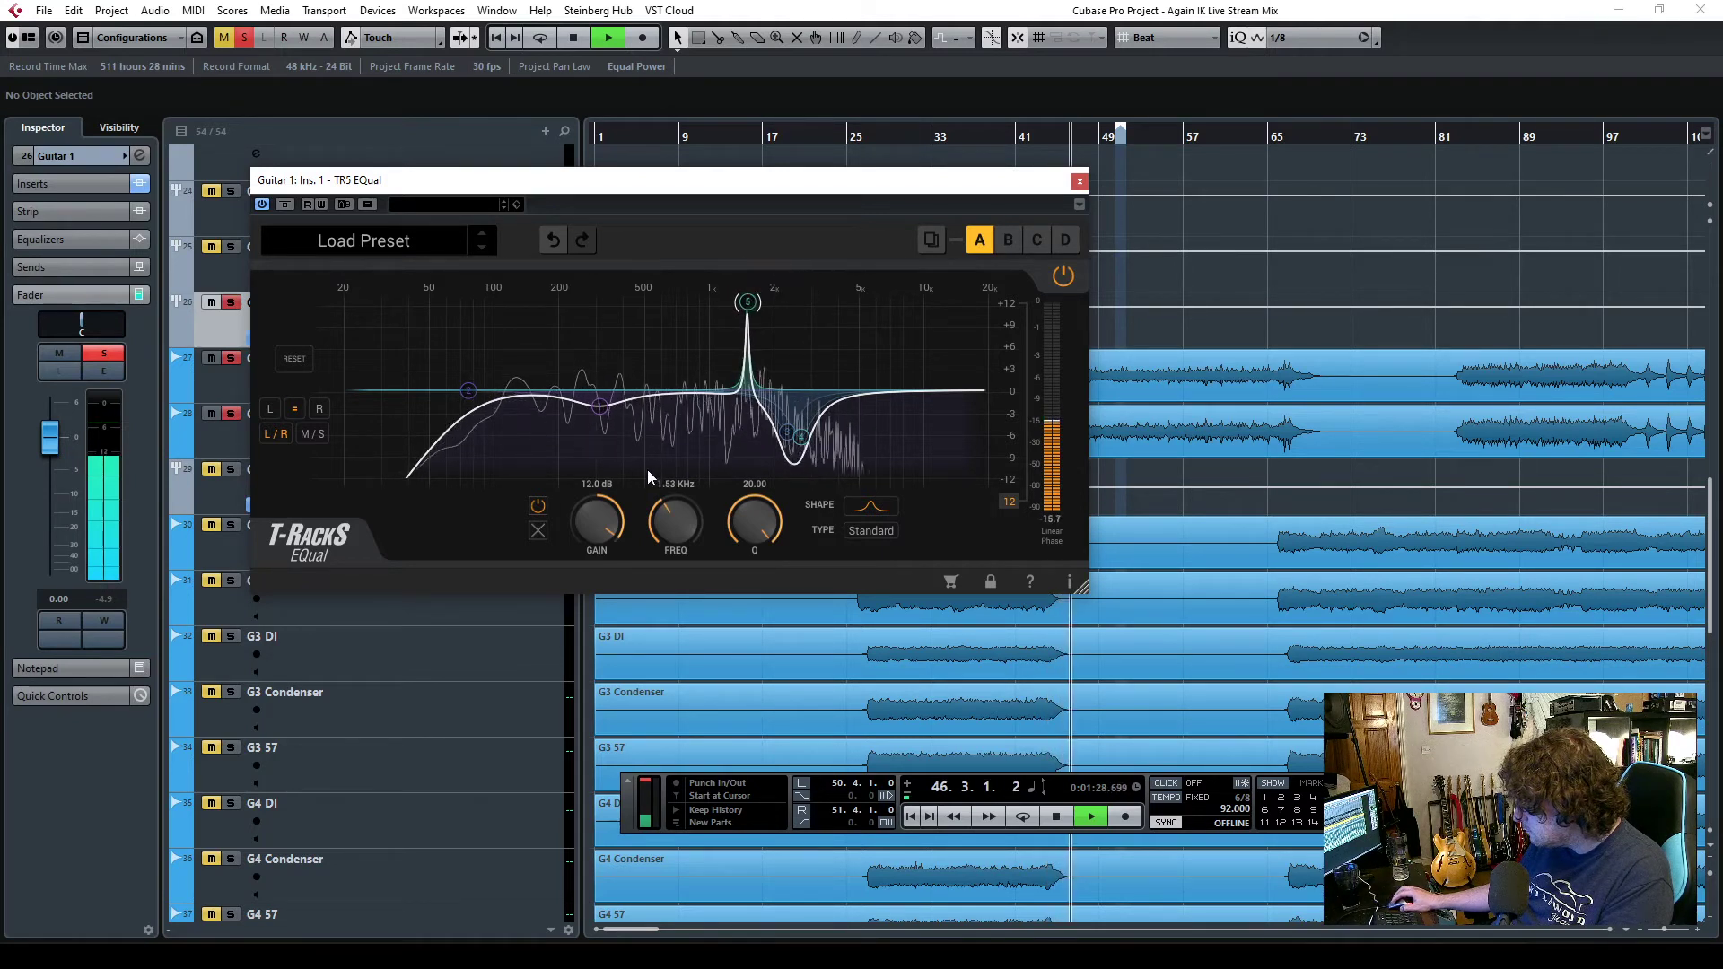
{"action": "left_click_drag", "start_coordinate": [758, 530], "coordinate": [761, 576]}
{"action": "left_click_drag", "start_coordinate": [597, 529], "coordinate": [597, 648]}
{"action": "left_click_drag", "start_coordinate": [755, 517], "coordinate": [755, 539]}
{"action": "scroll", "coordinate": [755, 537], "scroll_direction": "down", "scroll_amount": 2}
{"action": "scroll", "coordinate": [599, 526], "scroll_direction": "up", "scroll_amount": 3}
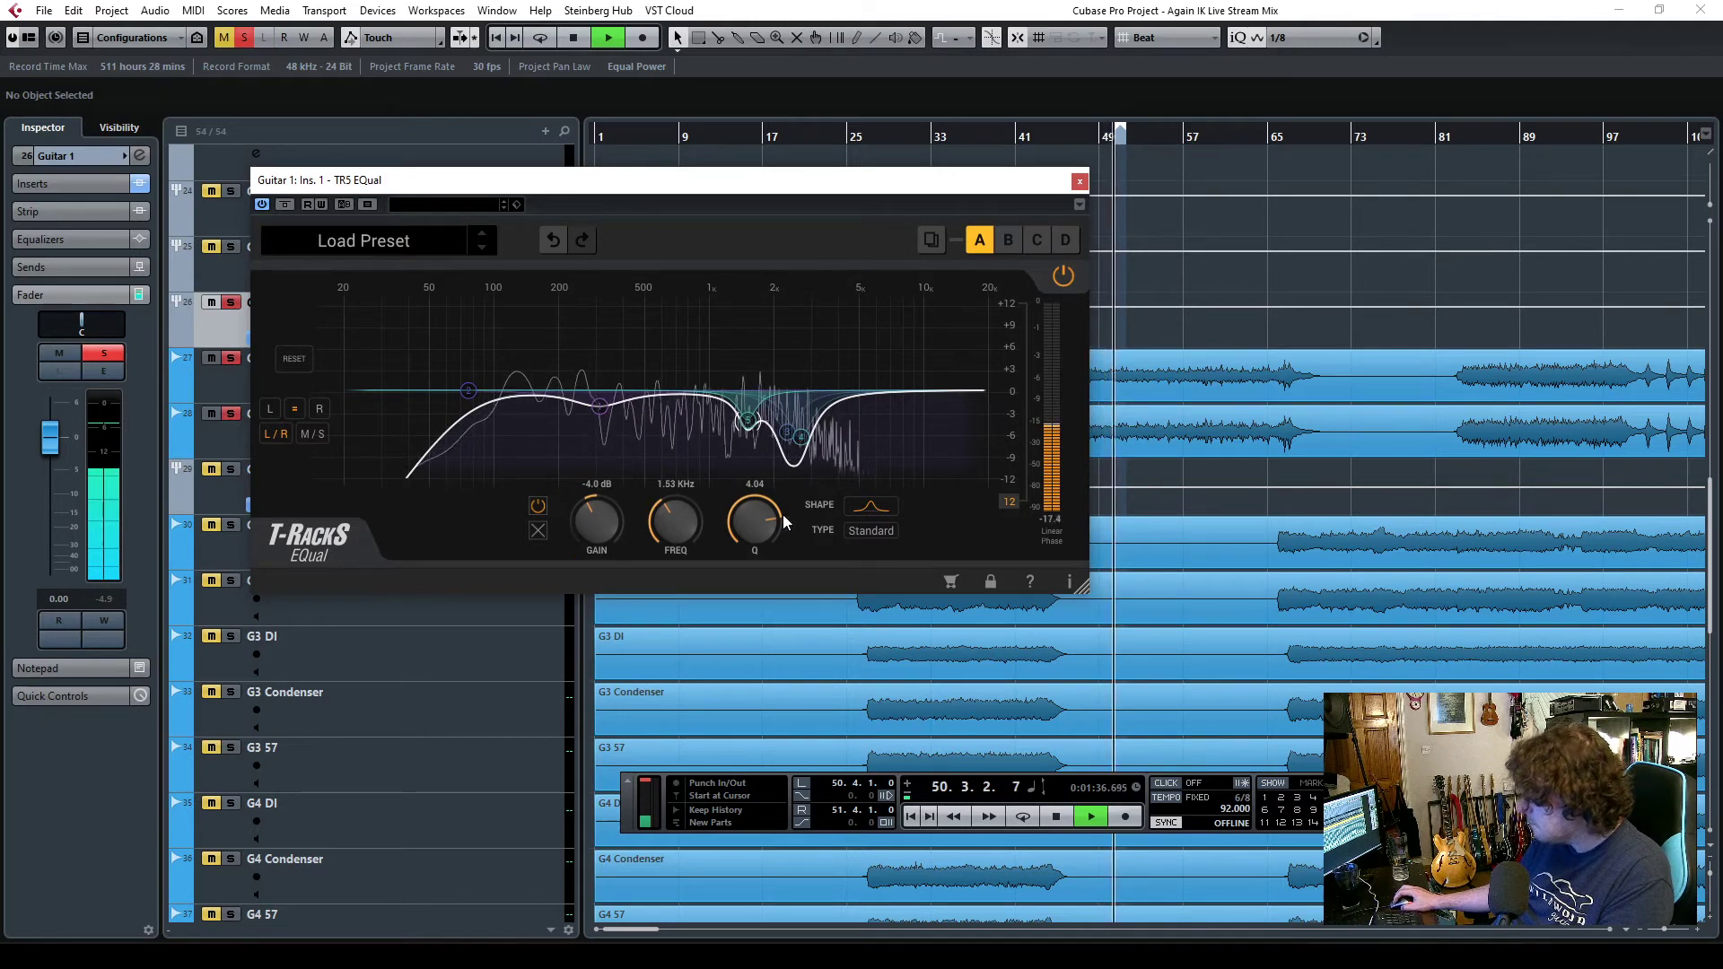
- Move Guitar 1's low-mid EQ cut to 179 Hz at about -1.6 dB, and lower the group's fader to -6.44 dB in the full mix
{"action": "left_click_drag", "start_coordinate": [601, 406], "coordinate": [546, 405]}
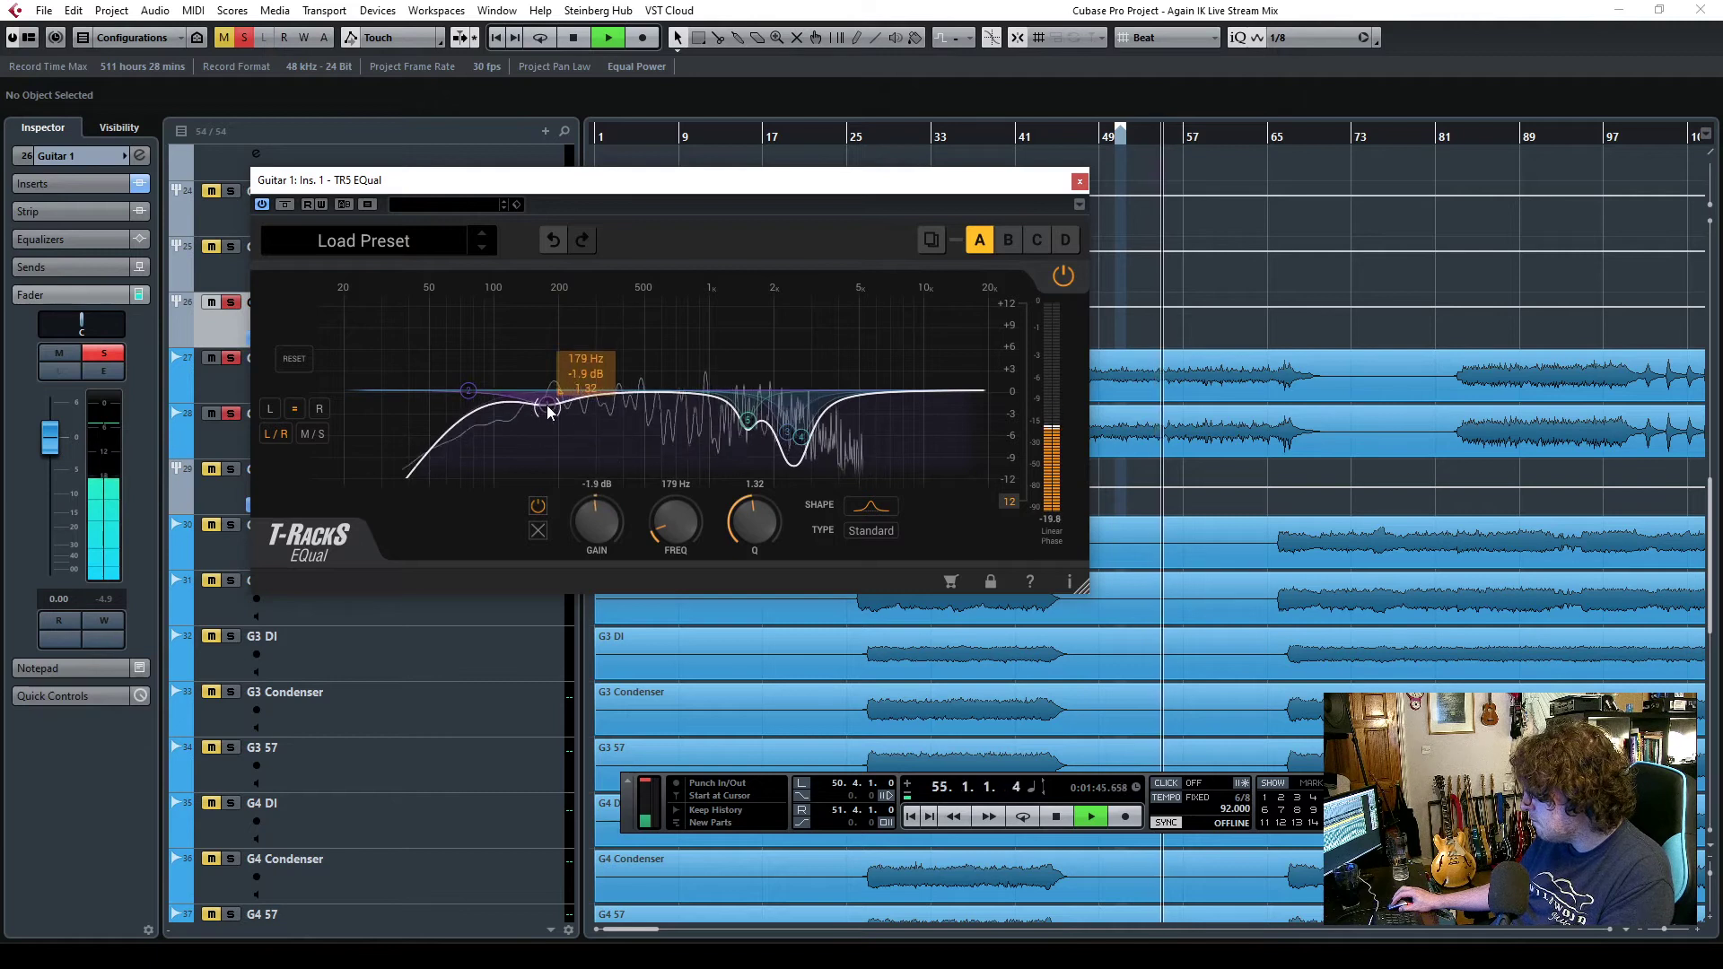
{"action": "left_click", "coordinate": [1079, 182]}
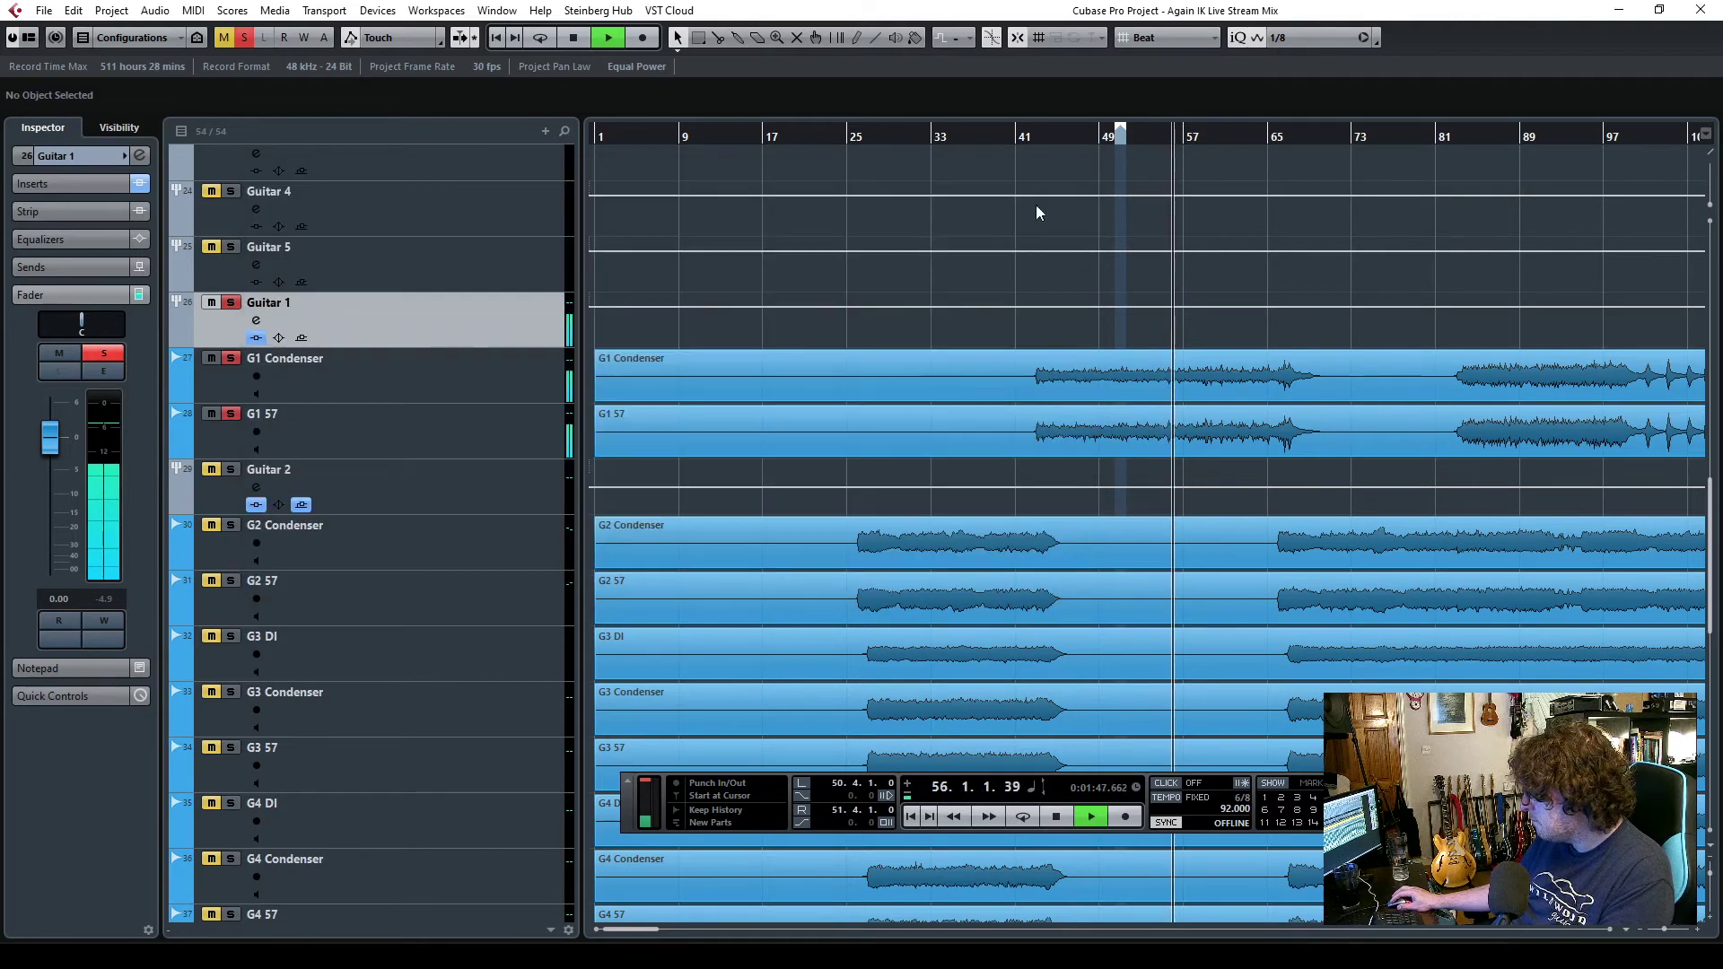
{"action": "left_click", "coordinate": [240, 41]}
{"action": "left_click_drag", "start_coordinate": [49, 438], "coordinate": [57, 478]}
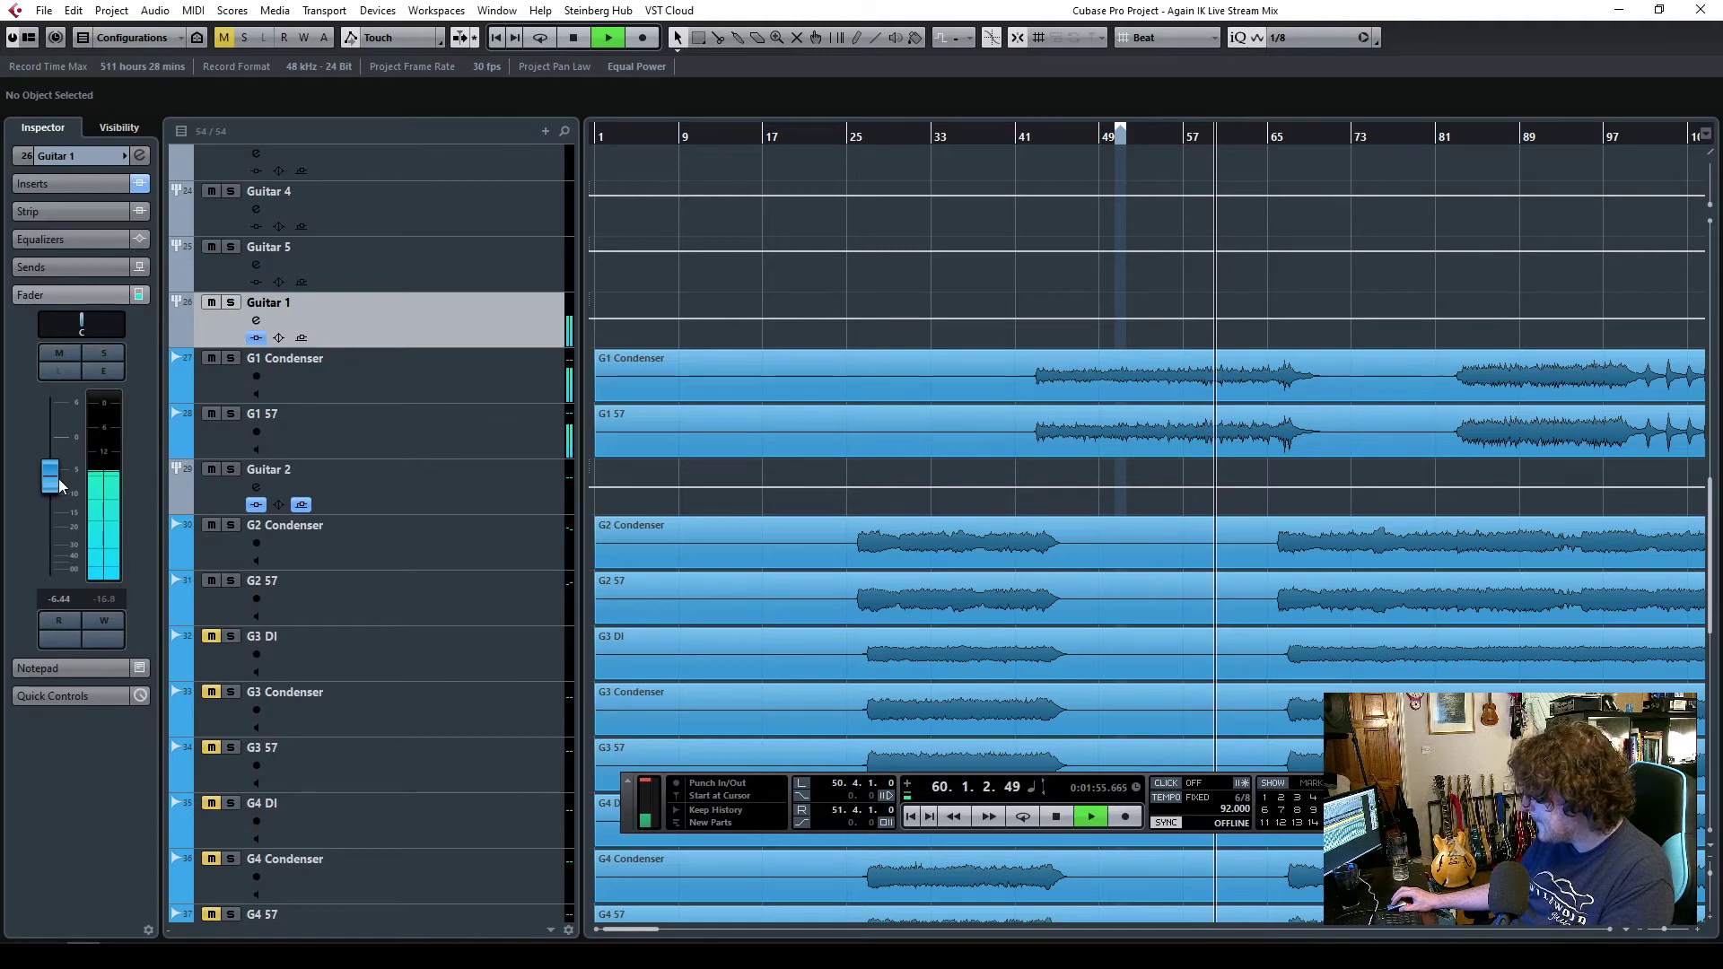
- Solo Guitar 1 and add a wide EQual cut of about 1.7 dB at 3.18 kHz with a Q of 1.00
{"action": "left_click", "coordinate": [231, 302]}
{"action": "left_click", "coordinate": [84, 183]}
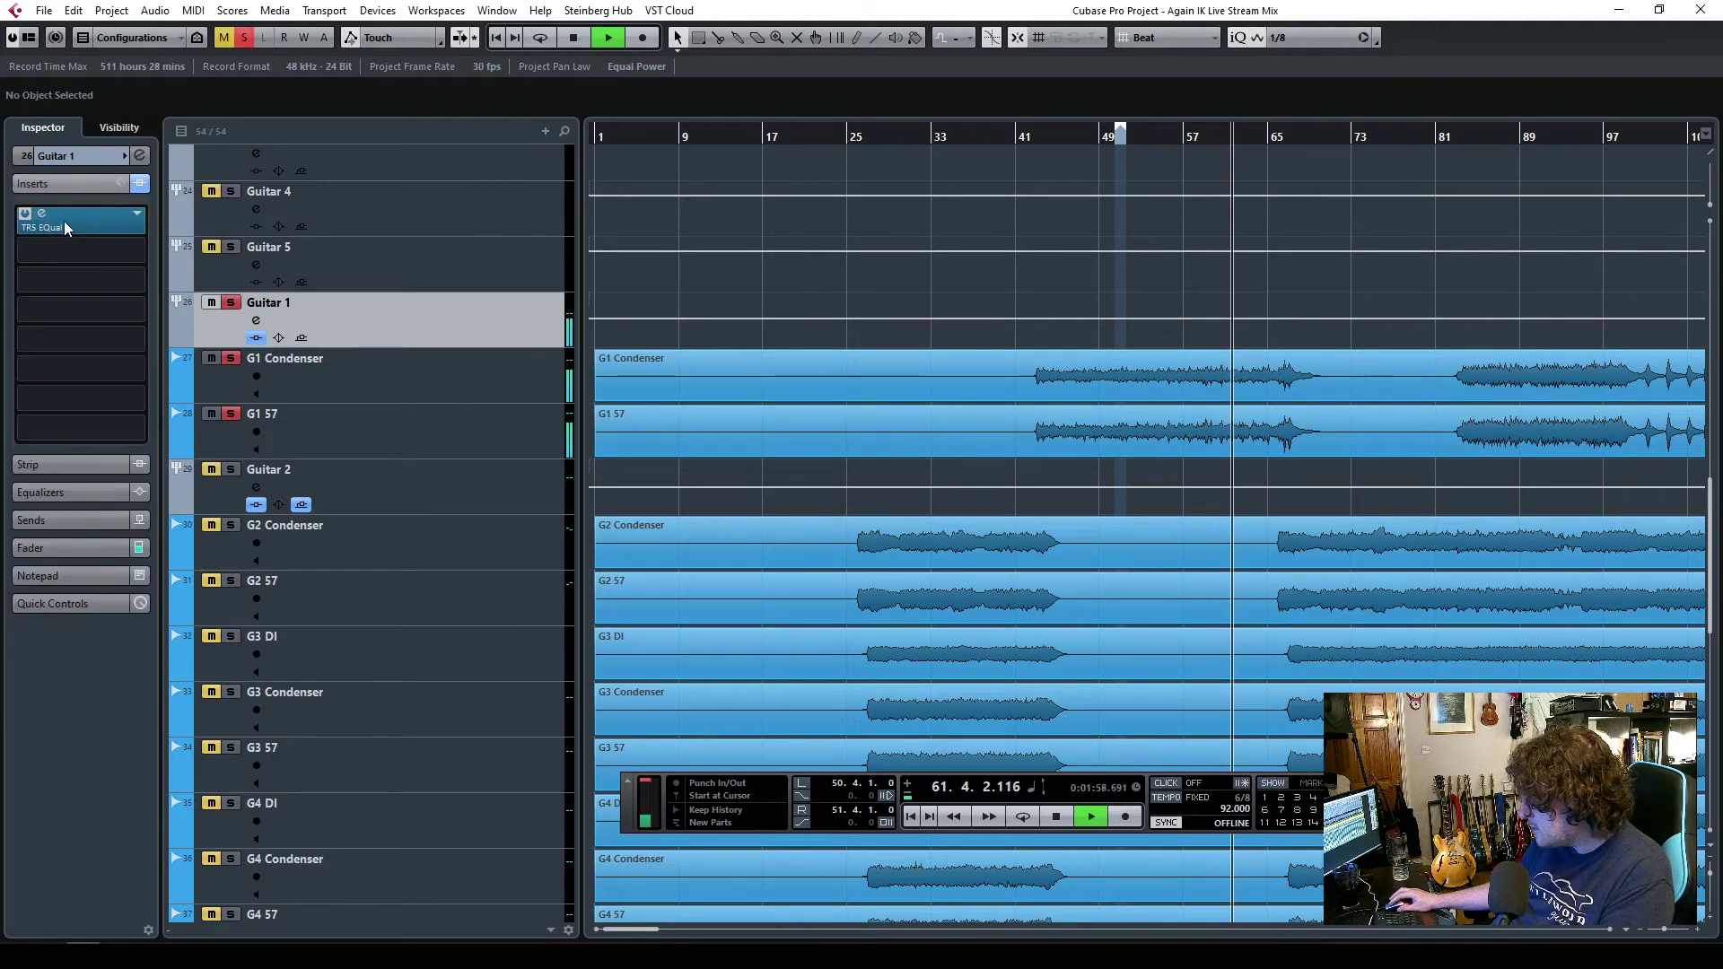
{"action": "left_click", "coordinate": [43, 213]}
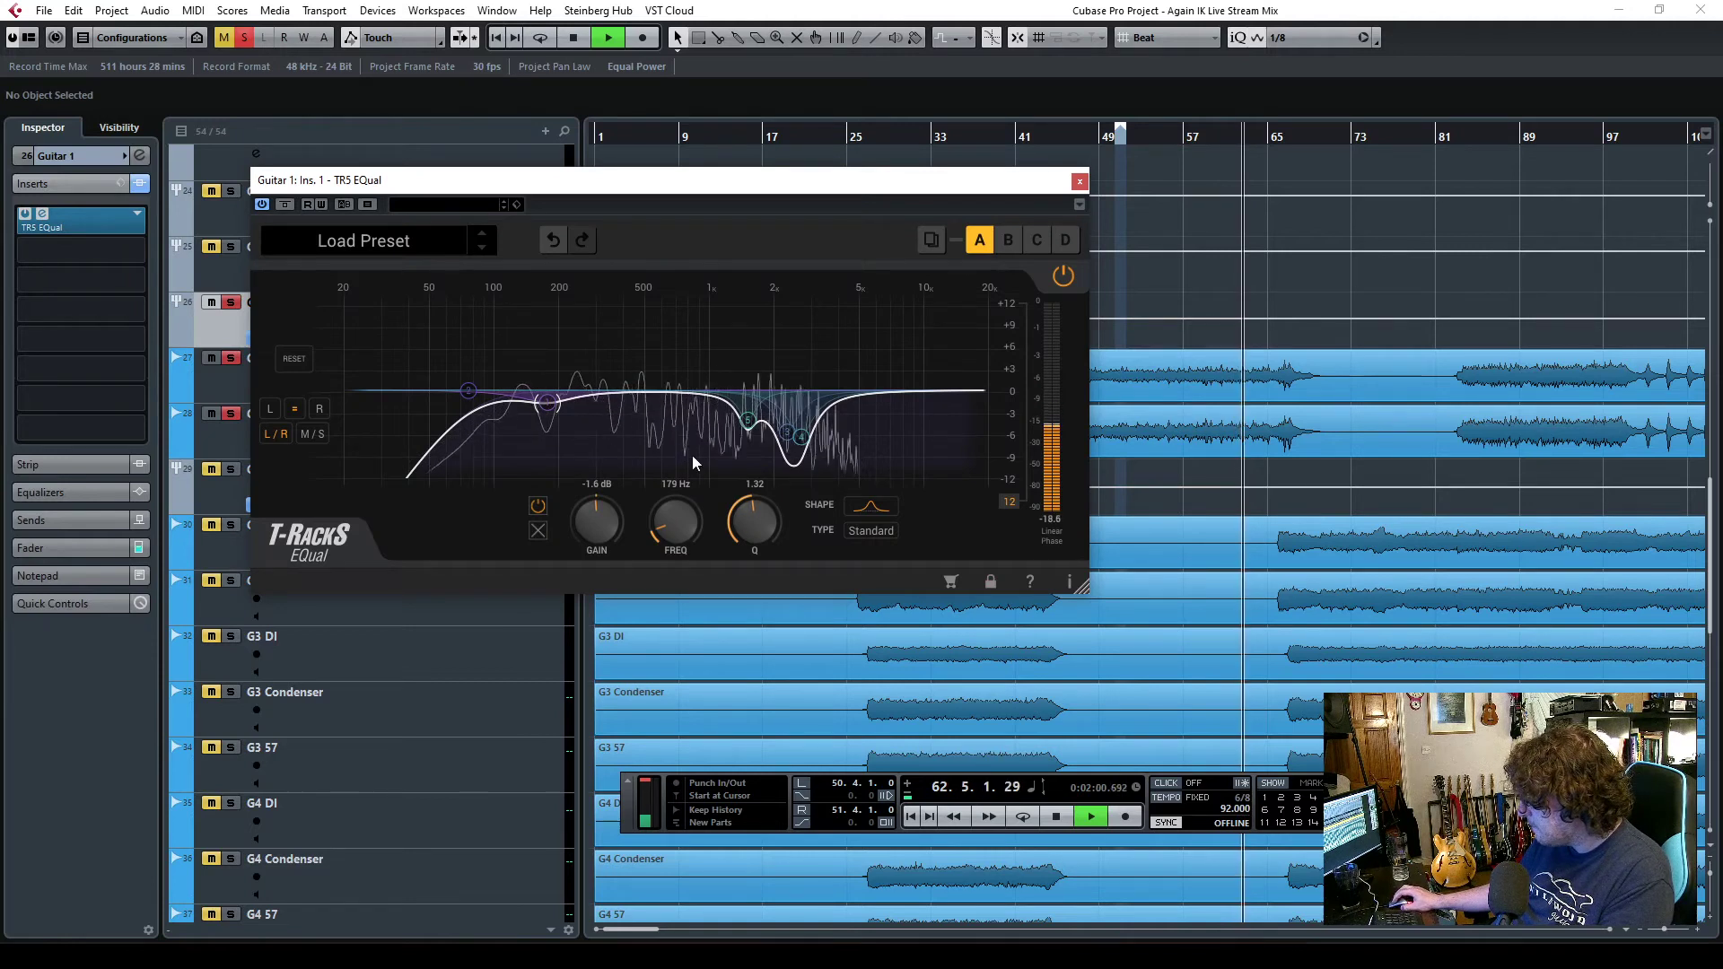
{"action": "left_click_drag", "start_coordinate": [848, 391], "coordinate": [815, 274]}
{"action": "left_click_drag", "start_coordinate": [595, 518], "coordinate": [593, 637]}
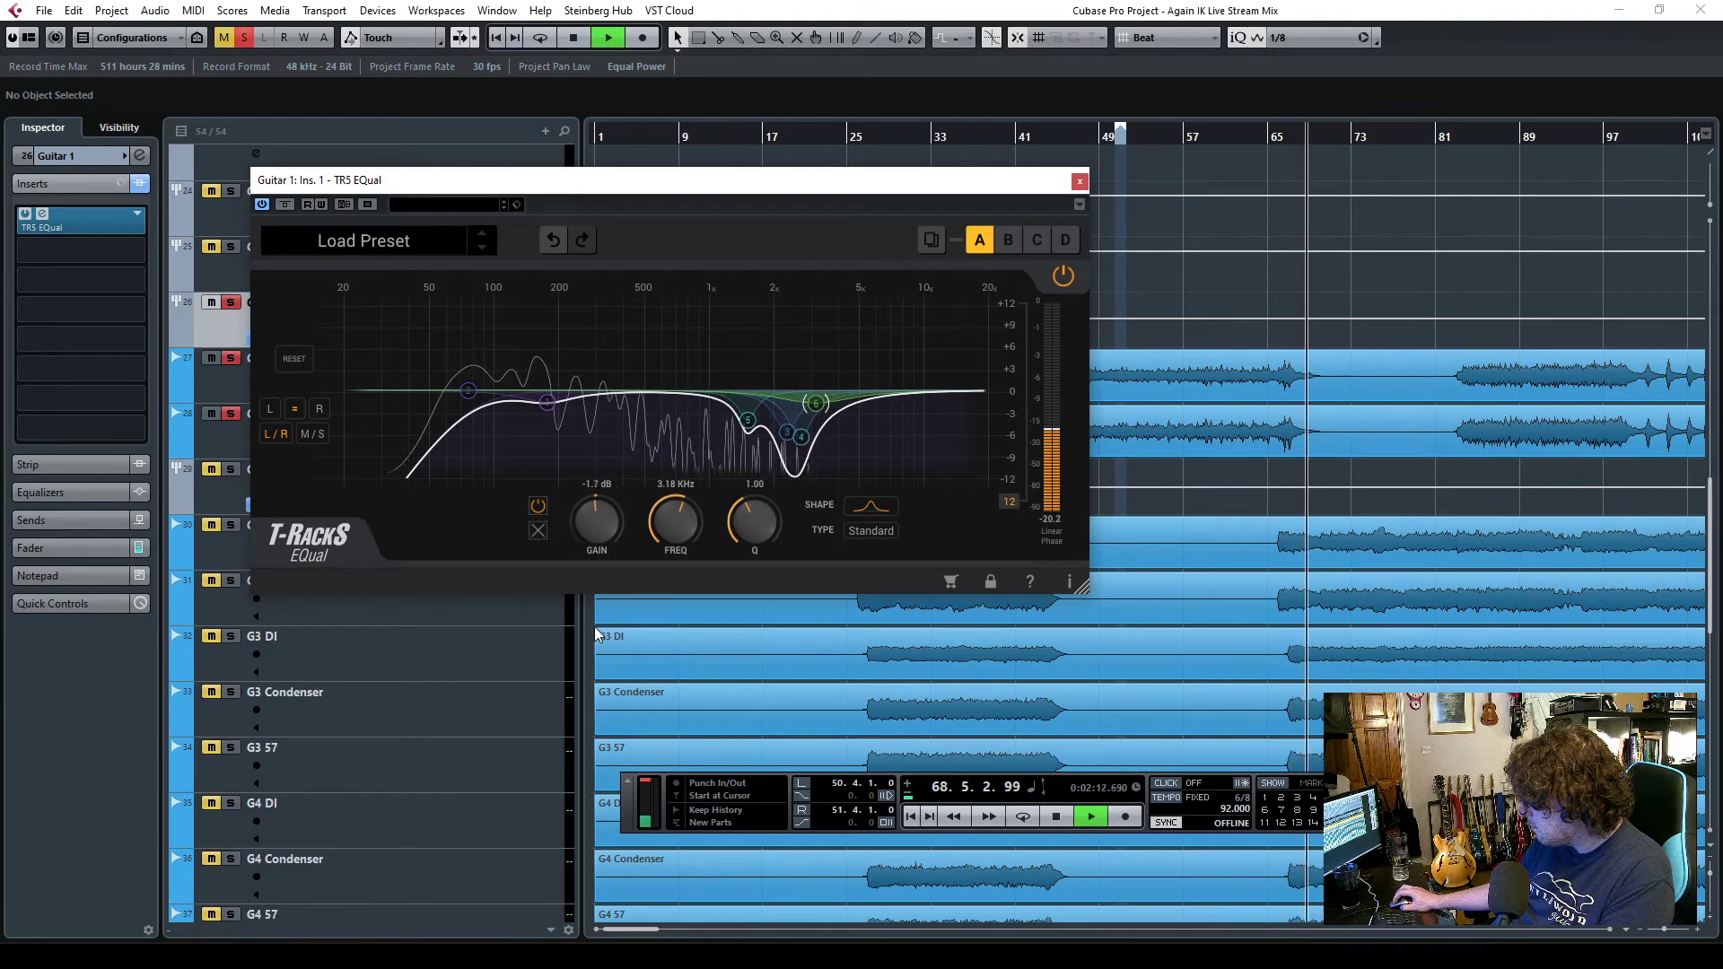
{"action": "left_click", "coordinate": [1079, 181]}
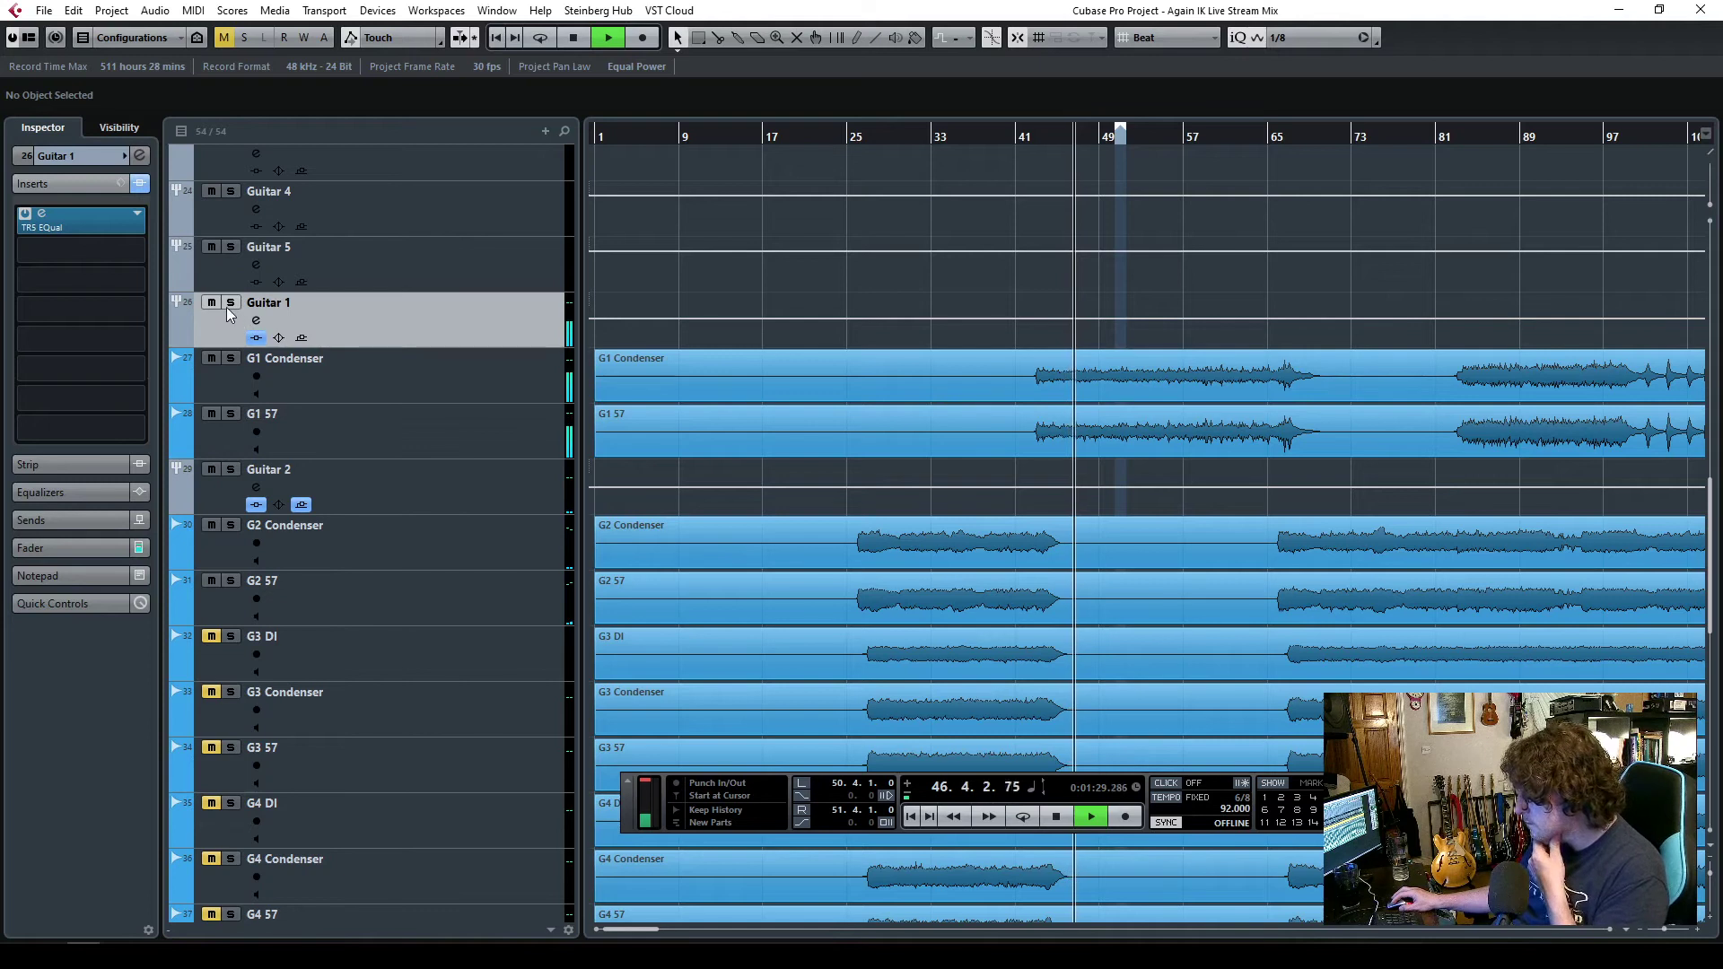
- Insert the TR5 White 2A compressor after the EQual on the Guitar 1 group, and stop playback
{"action": "left_click", "coordinate": [88, 251]}
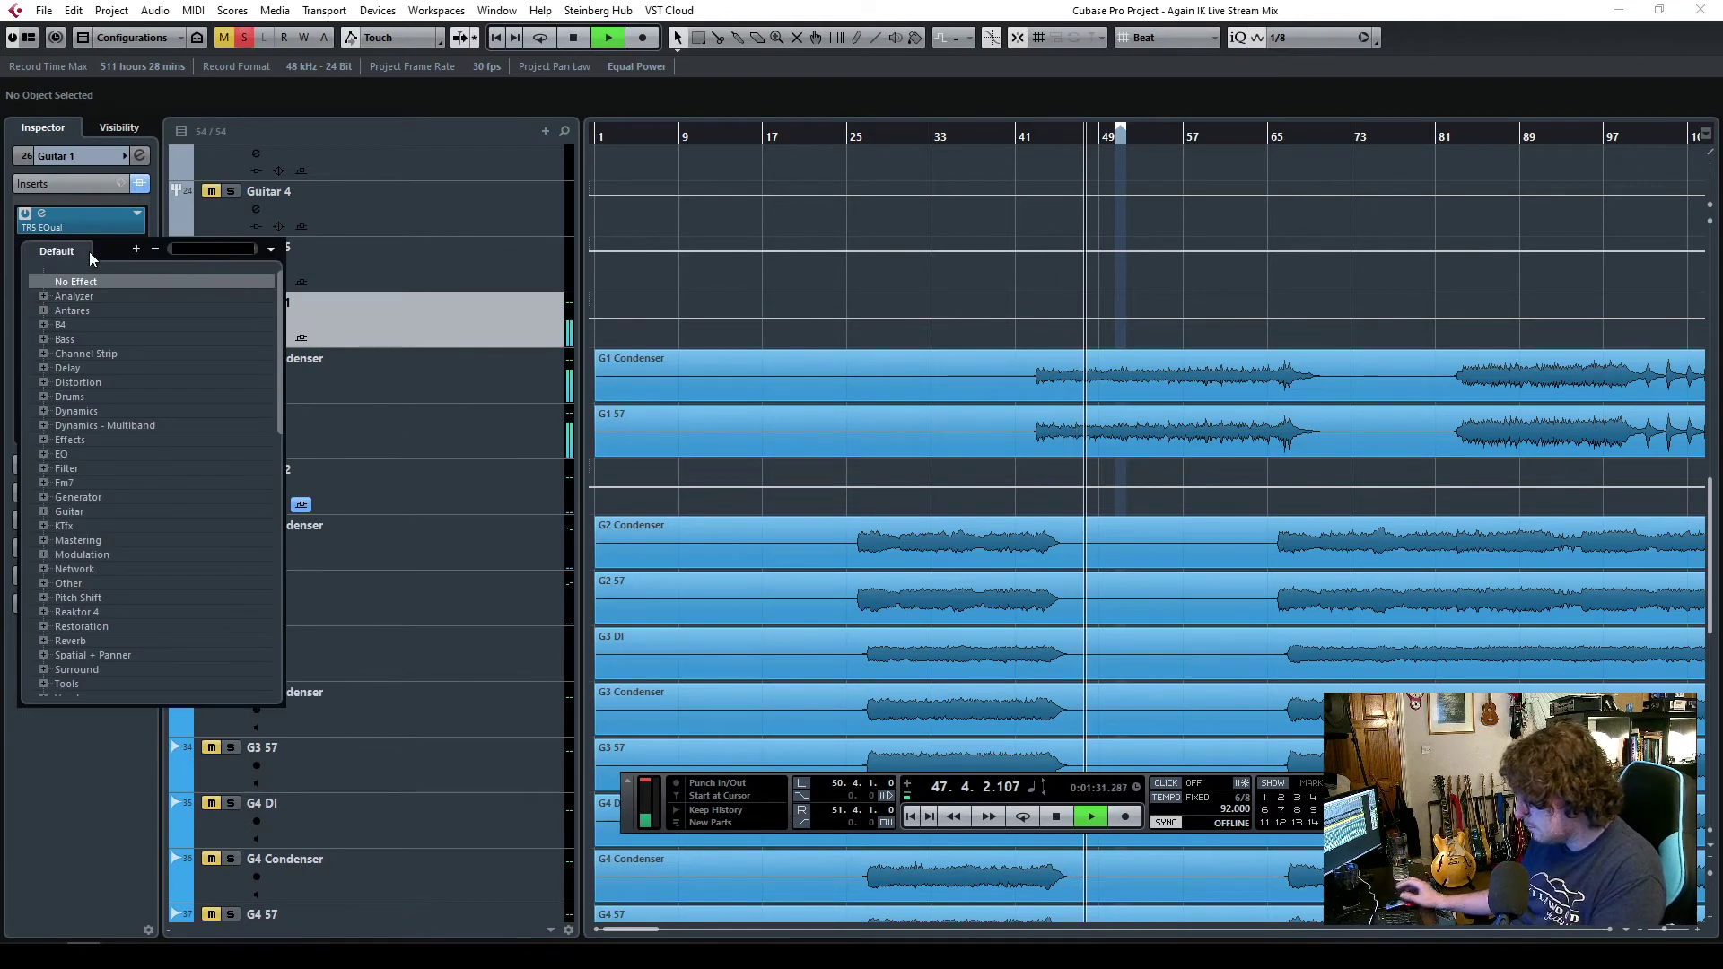
{"action": "type", "text": "tr5"}
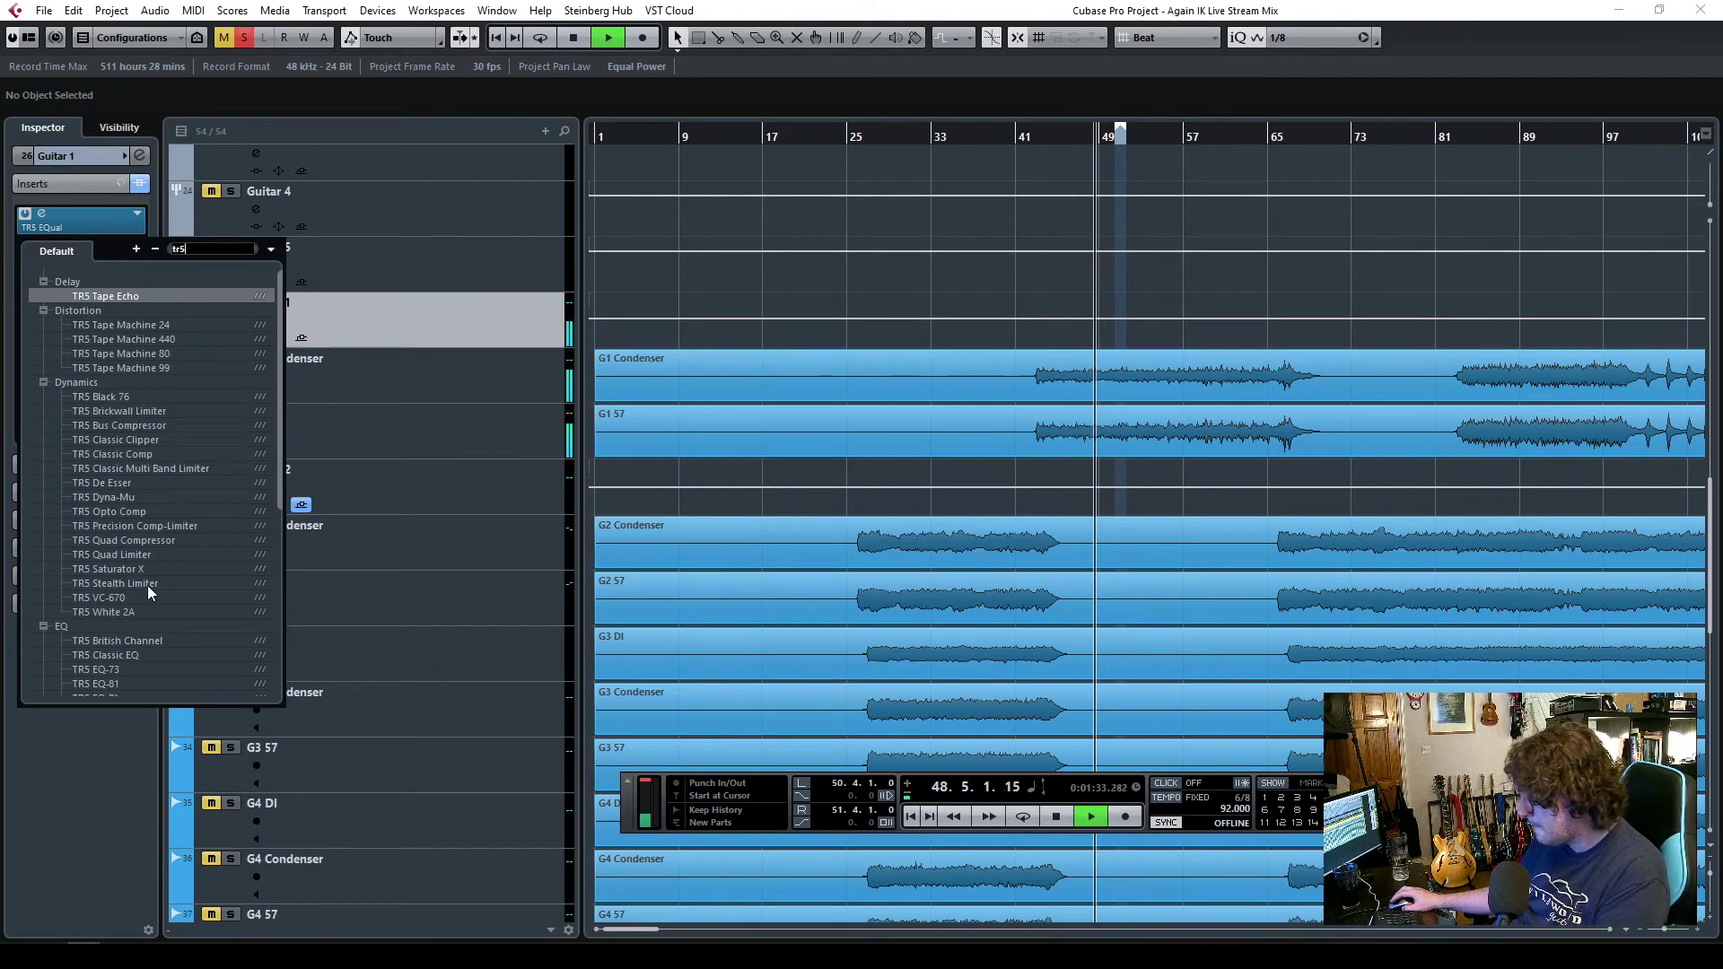
{"action": "left_click", "coordinate": [120, 615]}
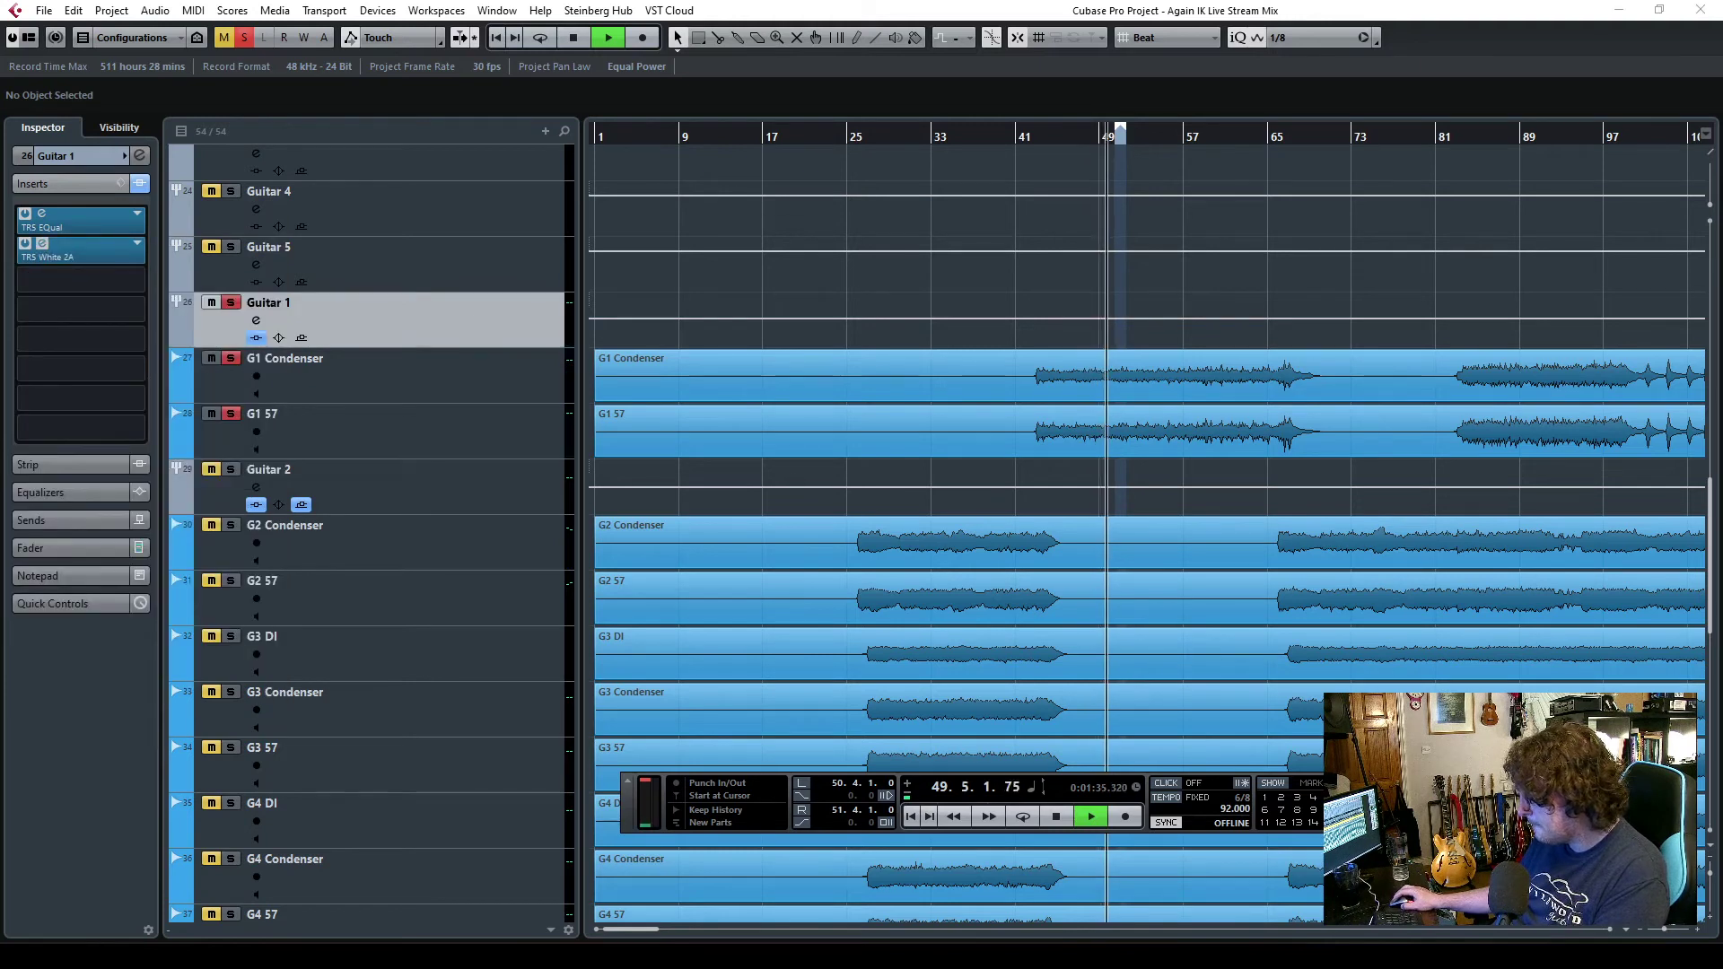
{"action": "key", "text": "space"}
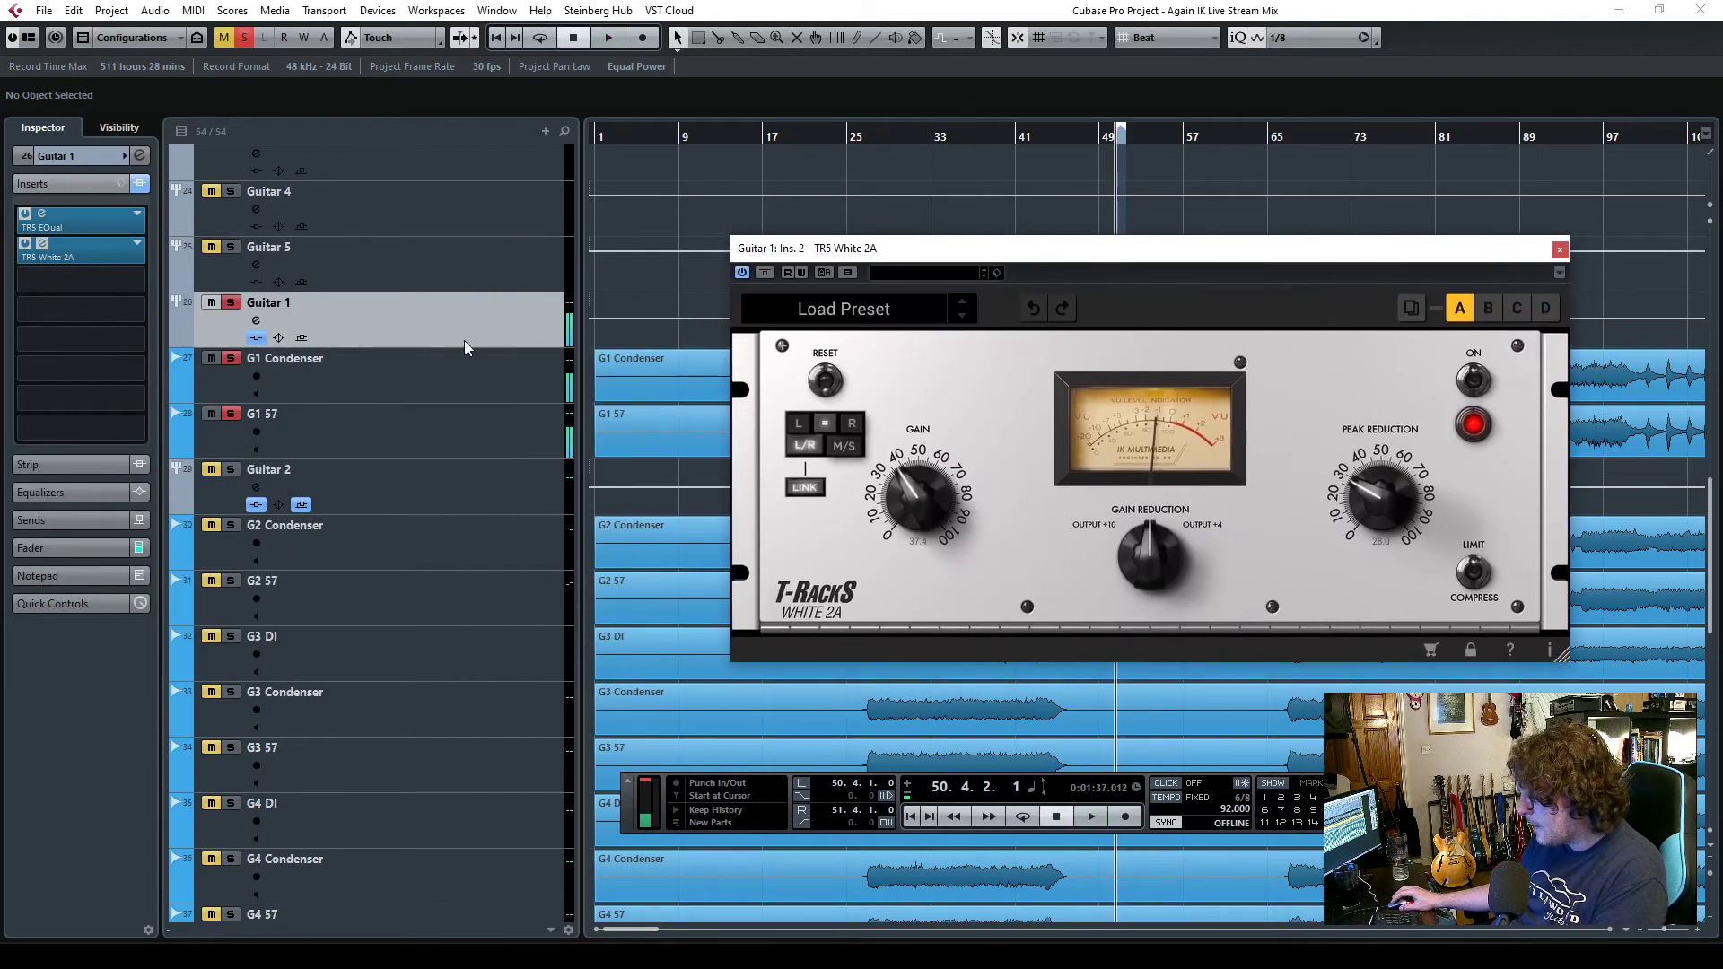
- Pan the G1 Condenser track to L51 and the G1 57 track to R51
{"action": "left_click", "coordinate": [381, 389]}
{"action": "key", "text": "Down"}
{"action": "key", "text": "Up"}
{"action": "key", "text": "Down"}
{"action": "key", "text": "Up"}
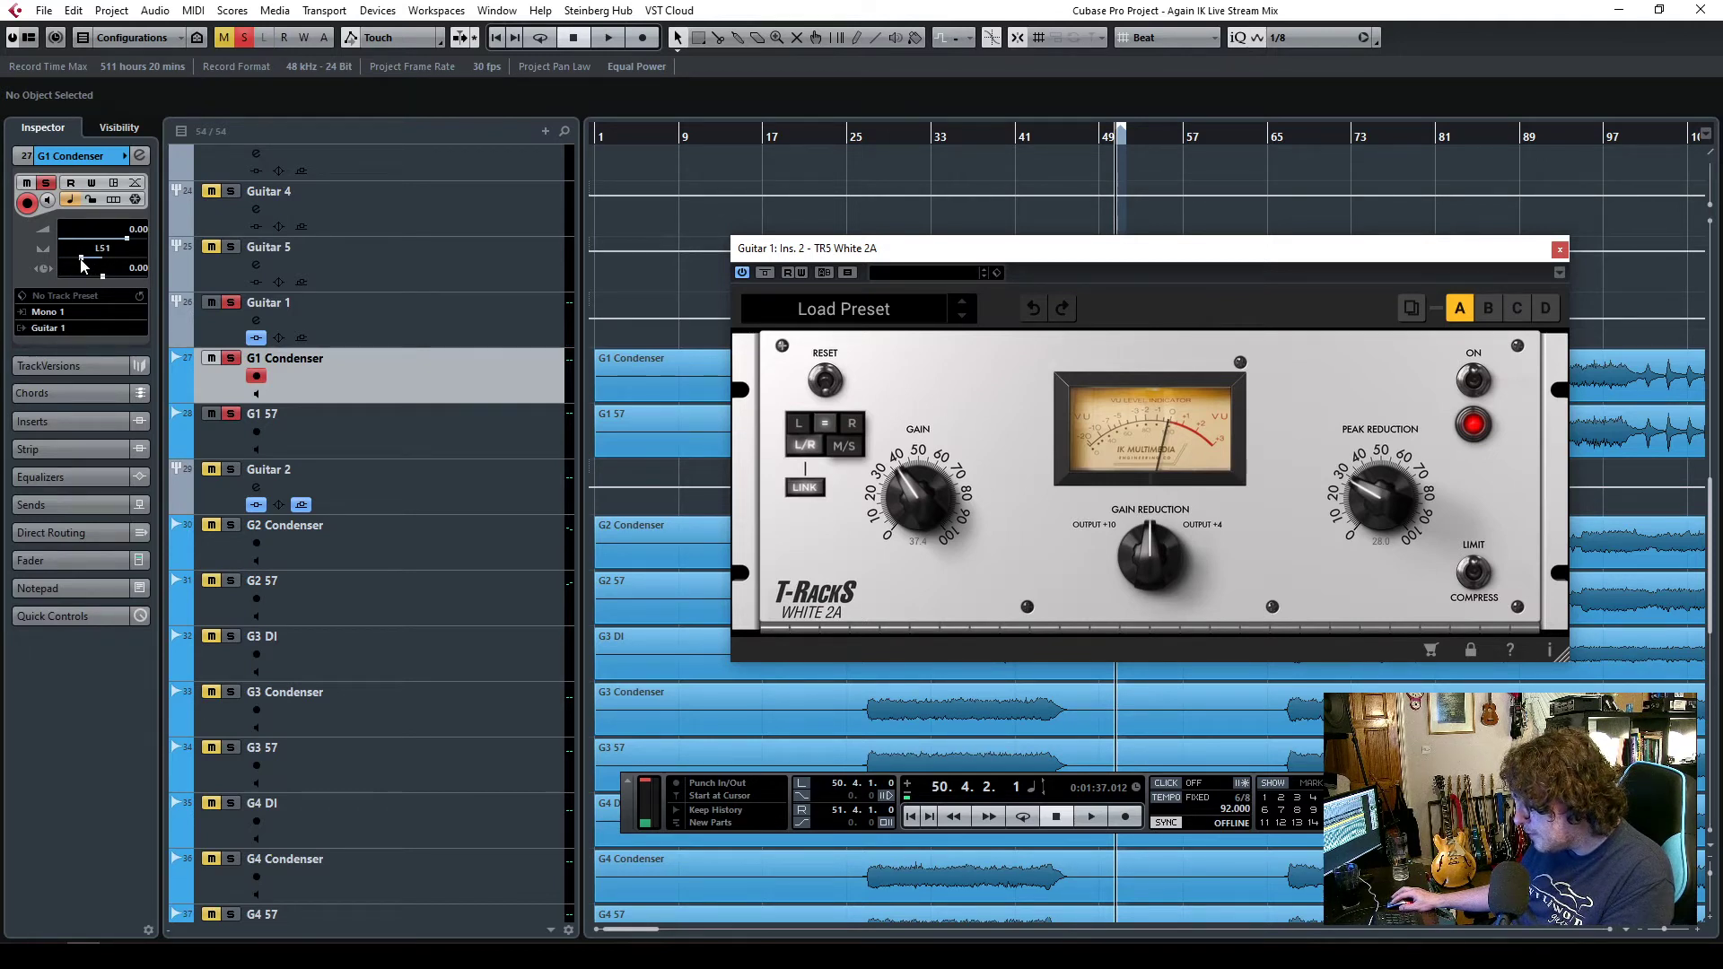
{"action": "left_click", "coordinate": [382, 412]}
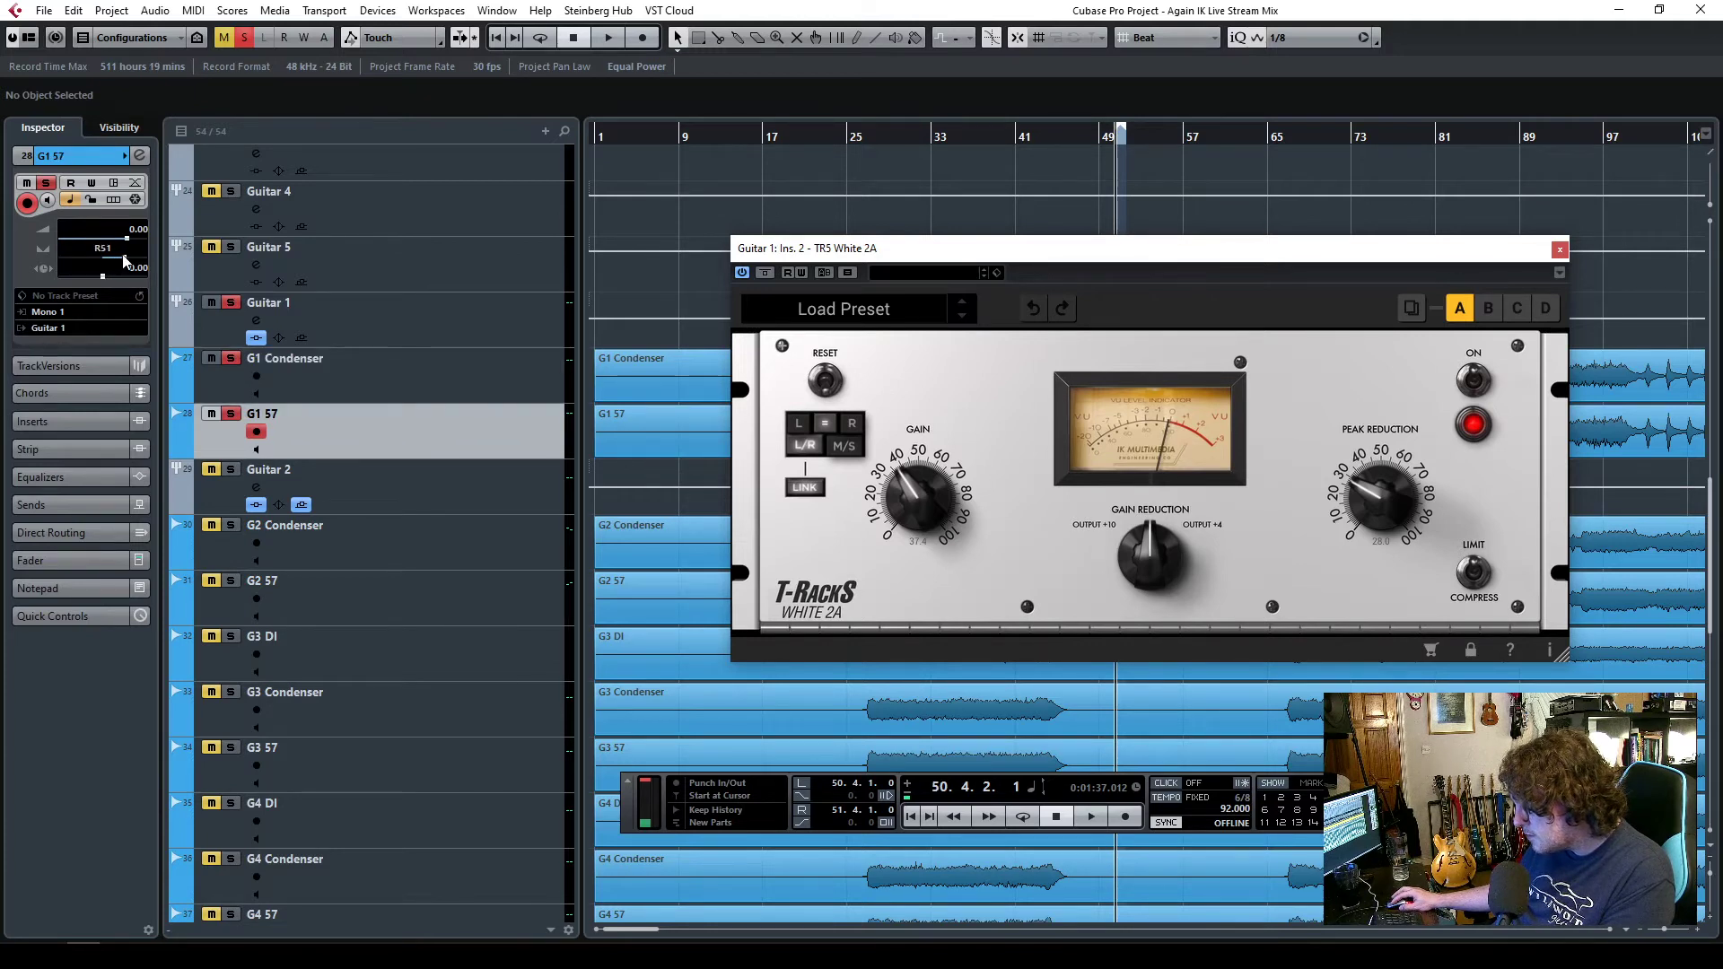
{"action": "left_click", "coordinate": [349, 392]}
- Play the soloed Guitar 1 and raise the White 2A's peak reduction to about 35.7
{"action": "key", "text": "space"}
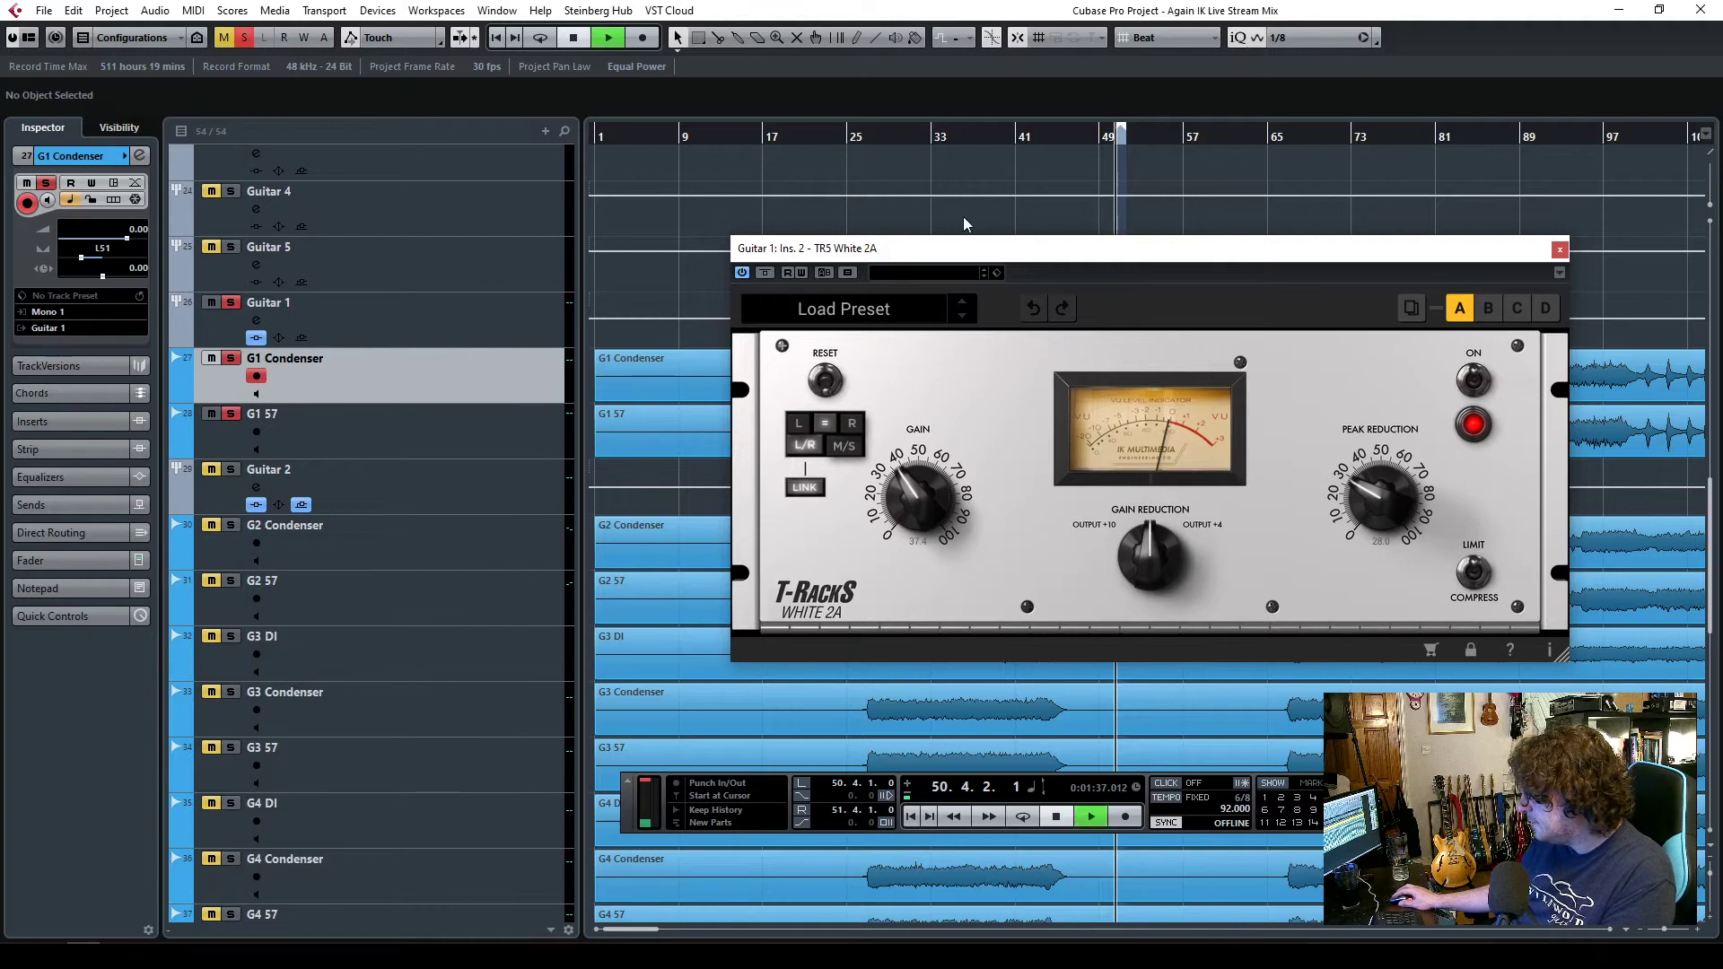
{"action": "left_click_drag", "start_coordinate": [1026, 260], "coordinate": [830, 219]}
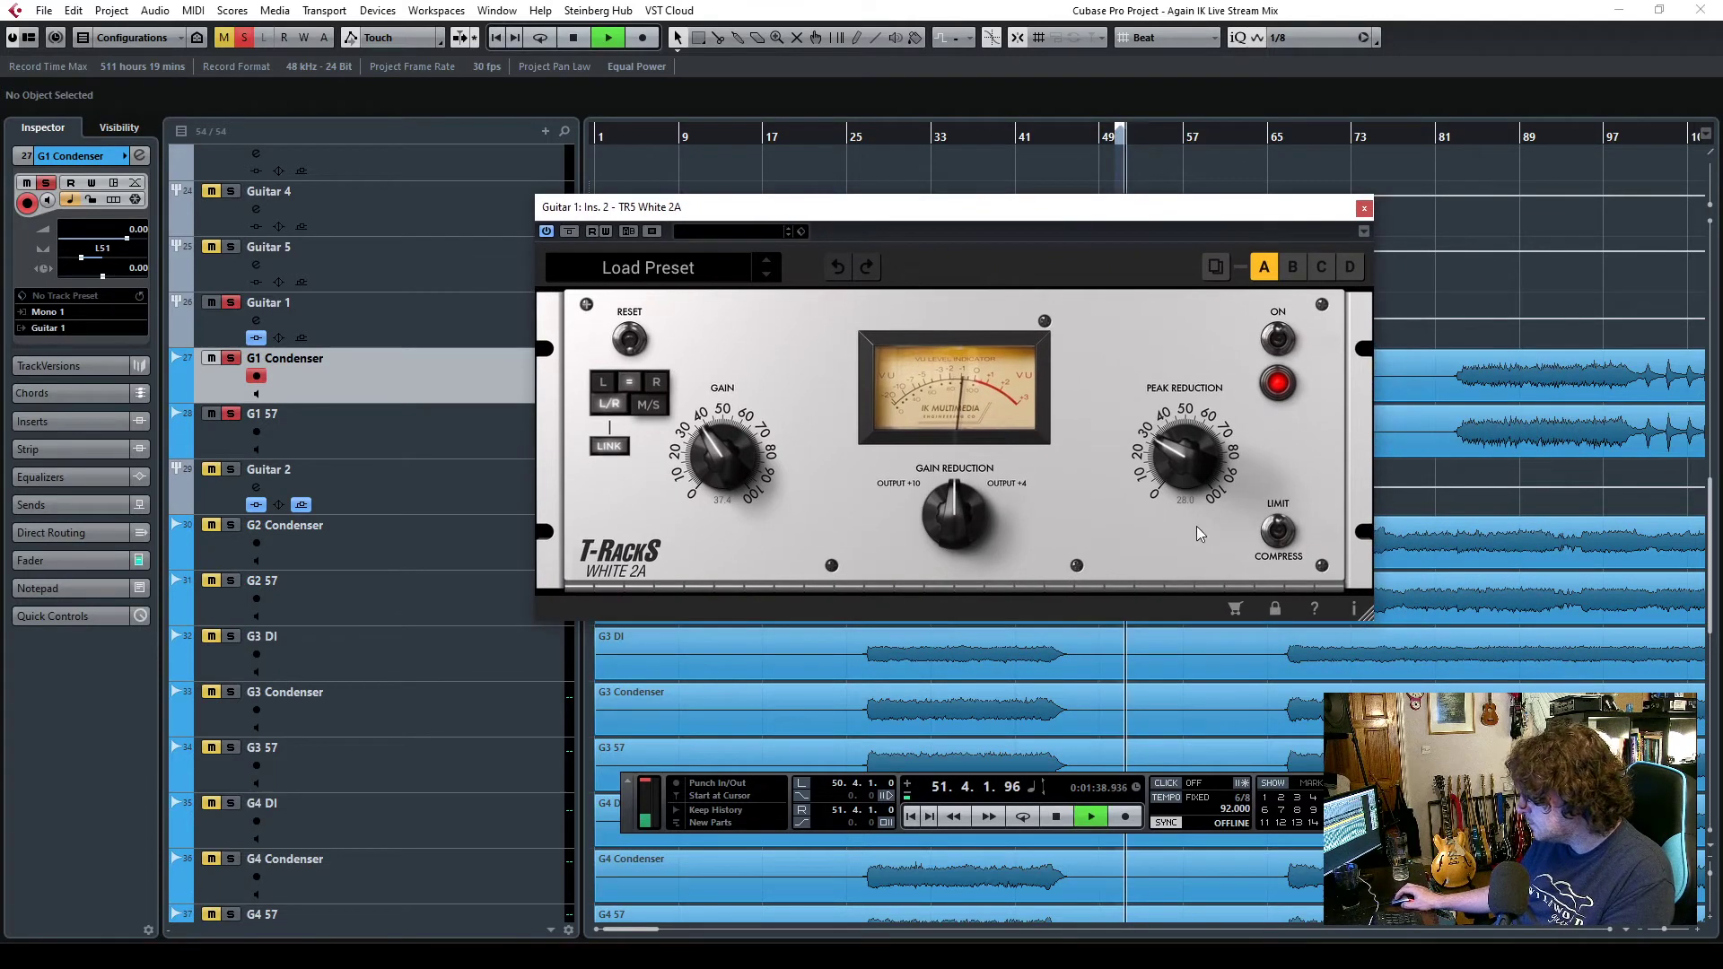
{"action": "left_click_drag", "start_coordinate": [1181, 471], "coordinate": [1179, 445]}
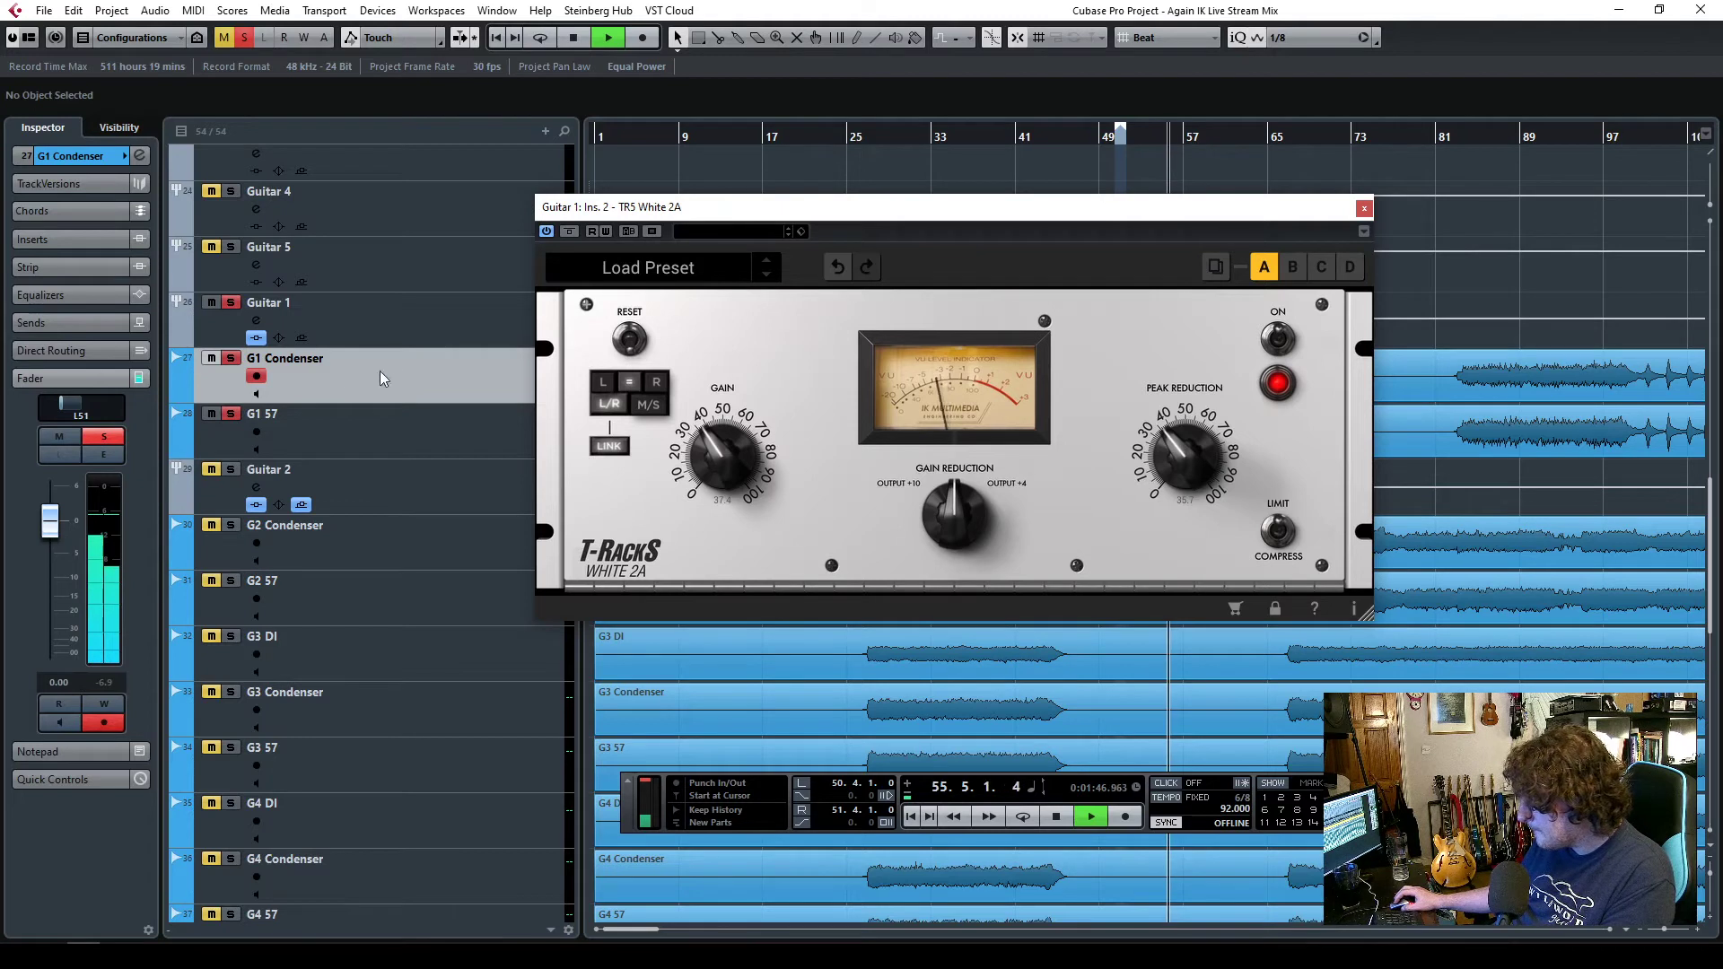
- Unsolo Guitar 1, play the mix from about bar 41, and lower the group's fader to -10.8 dB
{"action": "left_click", "coordinate": [383, 323]}
{"action": "left_click", "coordinate": [62, 549]}
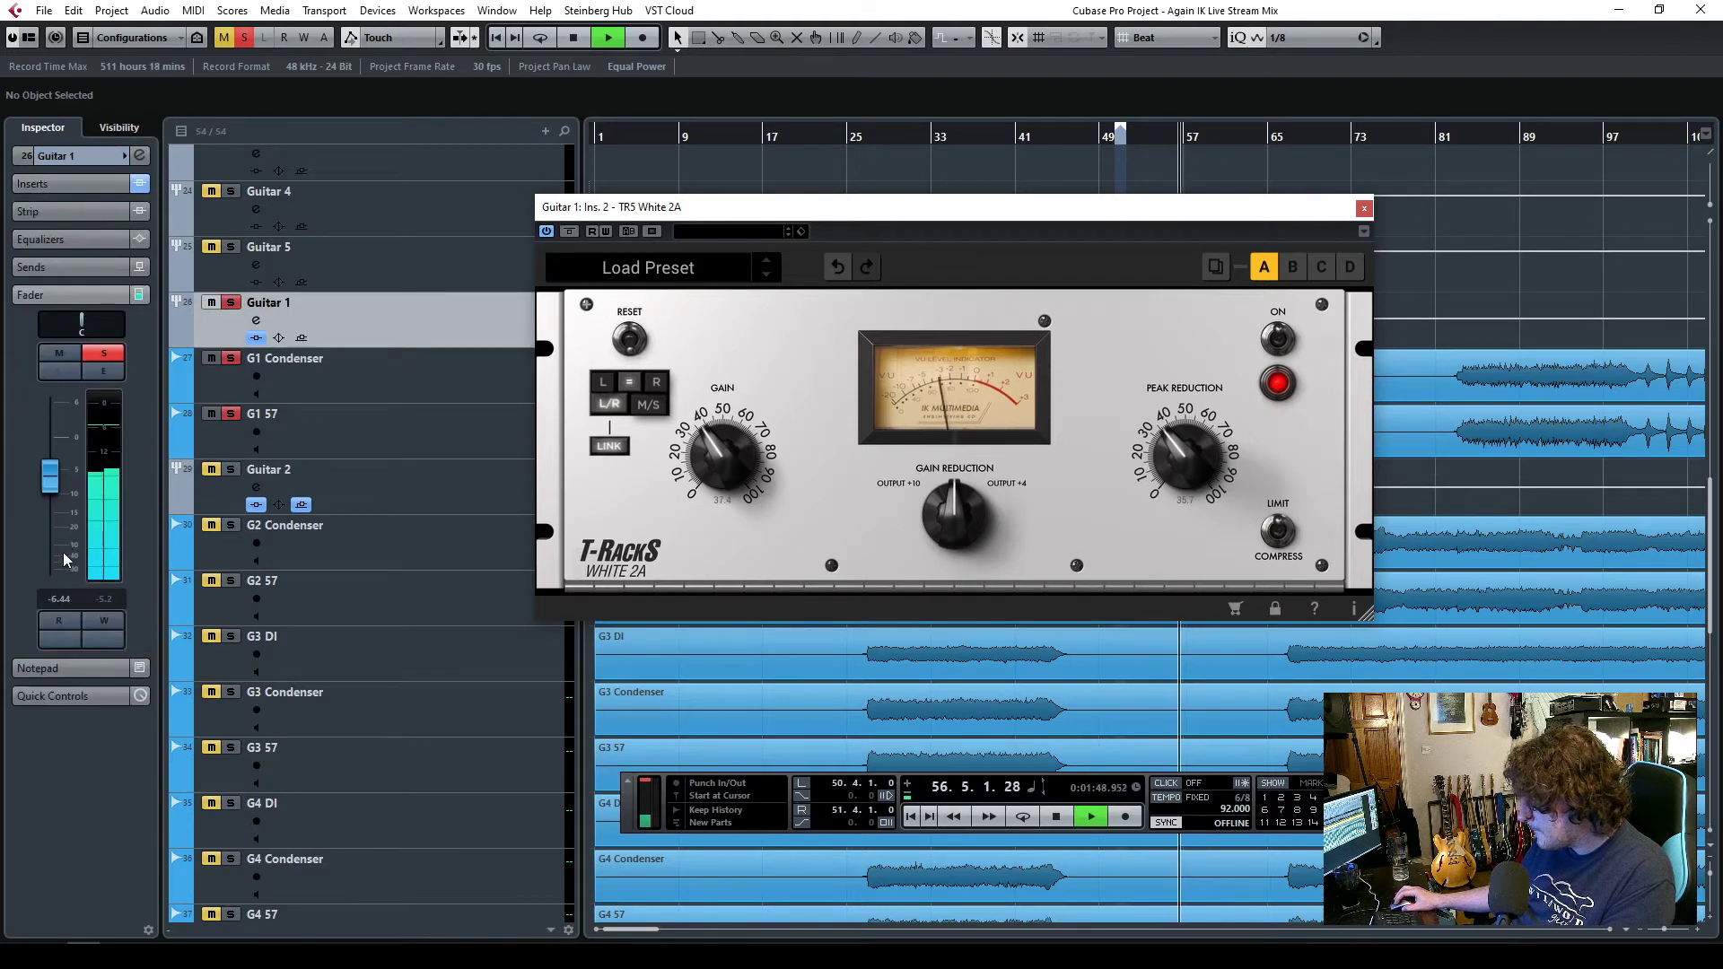
{"action": "left_click", "coordinate": [1362, 208]}
{"action": "key", "text": "s"}
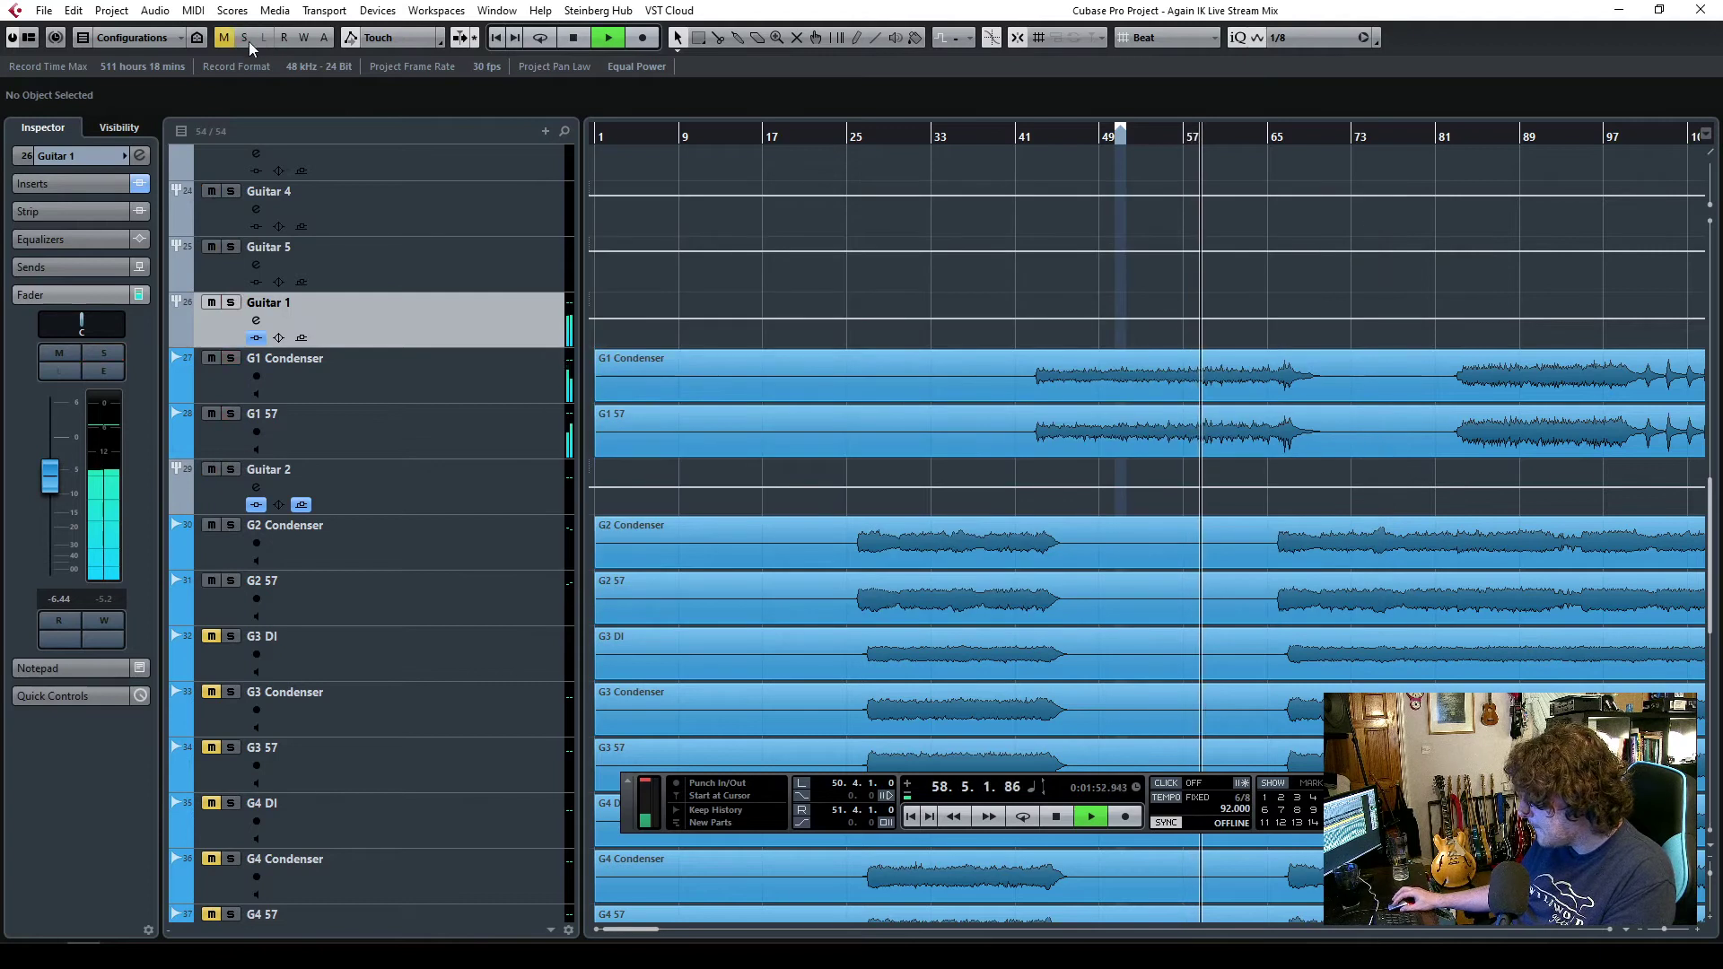
{"action": "left_click", "coordinate": [1011, 139]}
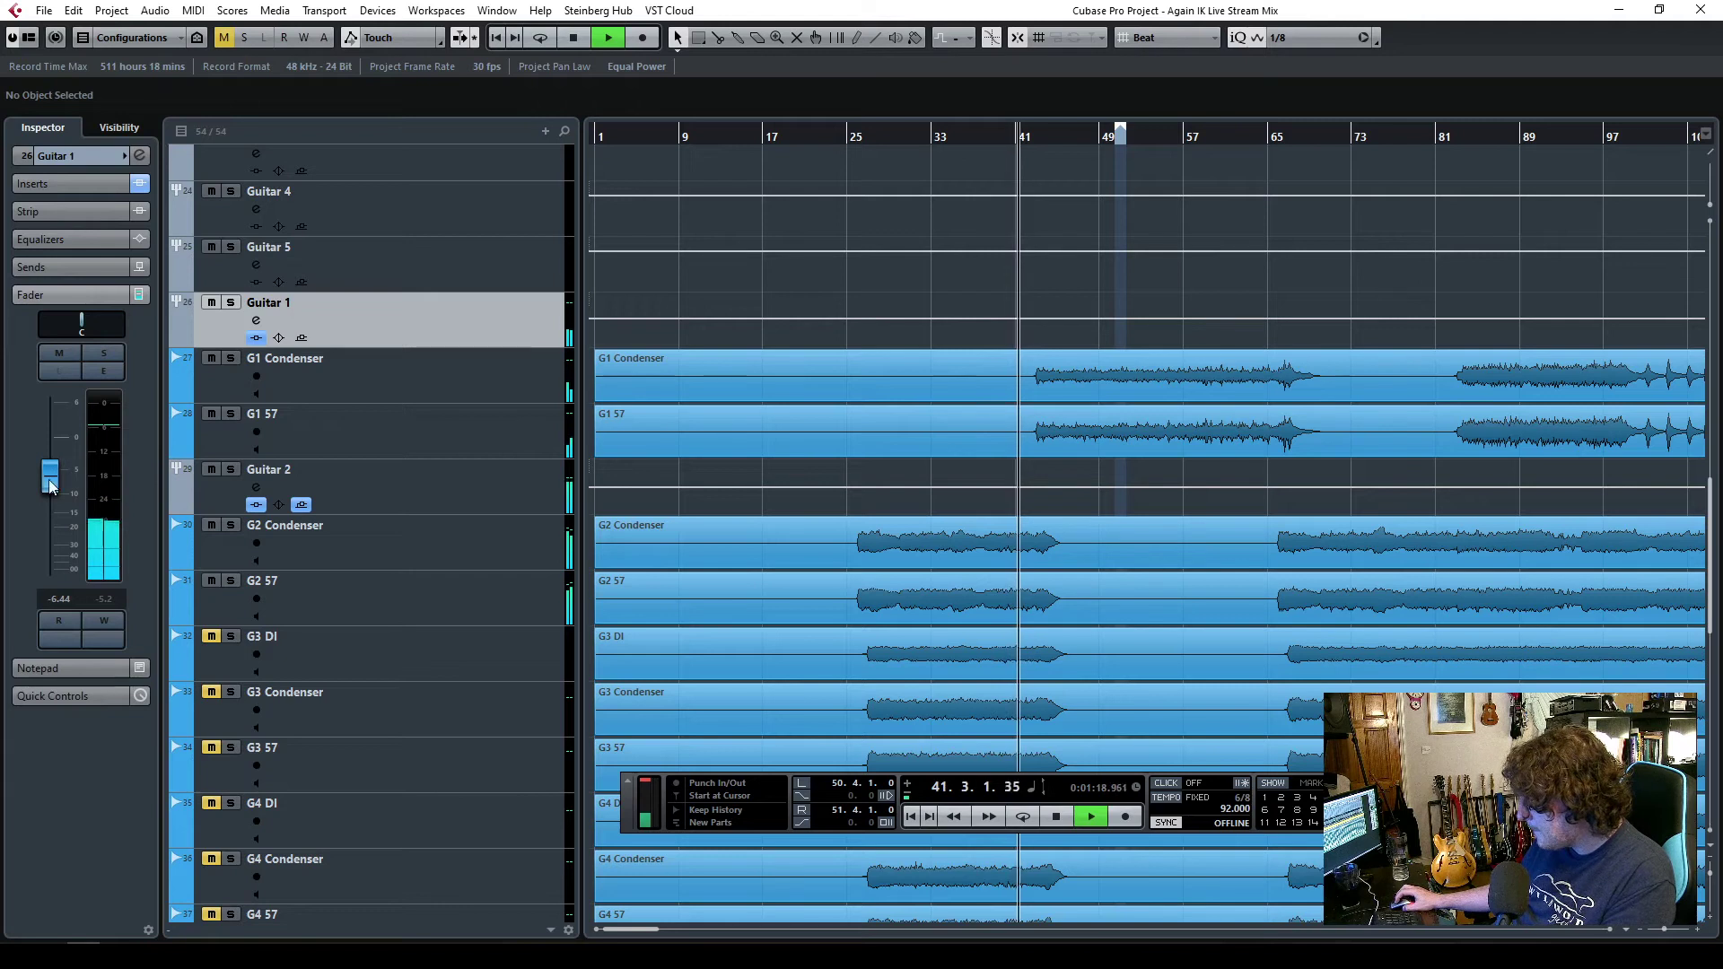
{"action": "mouse_move", "coordinate": [55, 484]}
{"action": "left_mouse_down"}
{"action": "mouse_move", "coordinate": [50, 570]}
{"action": "mouse_move", "coordinate": [50, 502]}
{"action": "left_mouse_up"}
- During playback, open the EQual on the Bass Di track and set its low-pass filter to 106 Hz
{"action": "scroll", "coordinate": [898, 467], "scroll_direction": "up", "scroll_amount": 5}
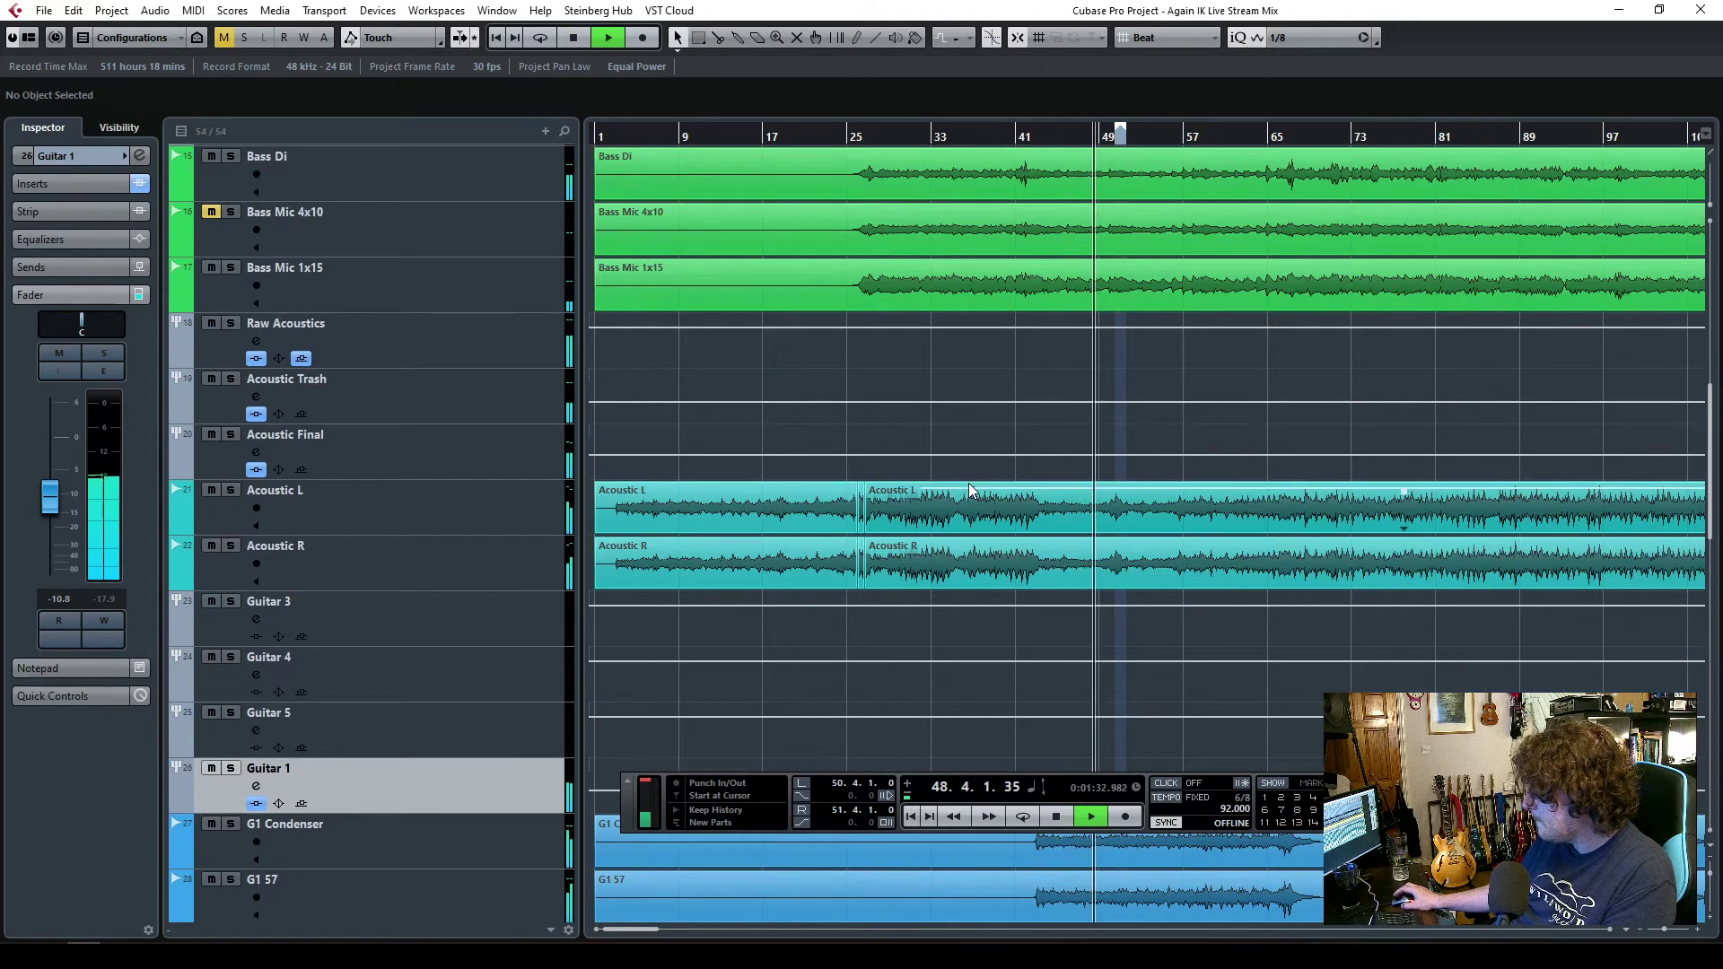
{"action": "scroll", "coordinate": [783, 419], "scroll_direction": "up", "scroll_amount": 2}
{"action": "left_click", "coordinate": [454, 327]}
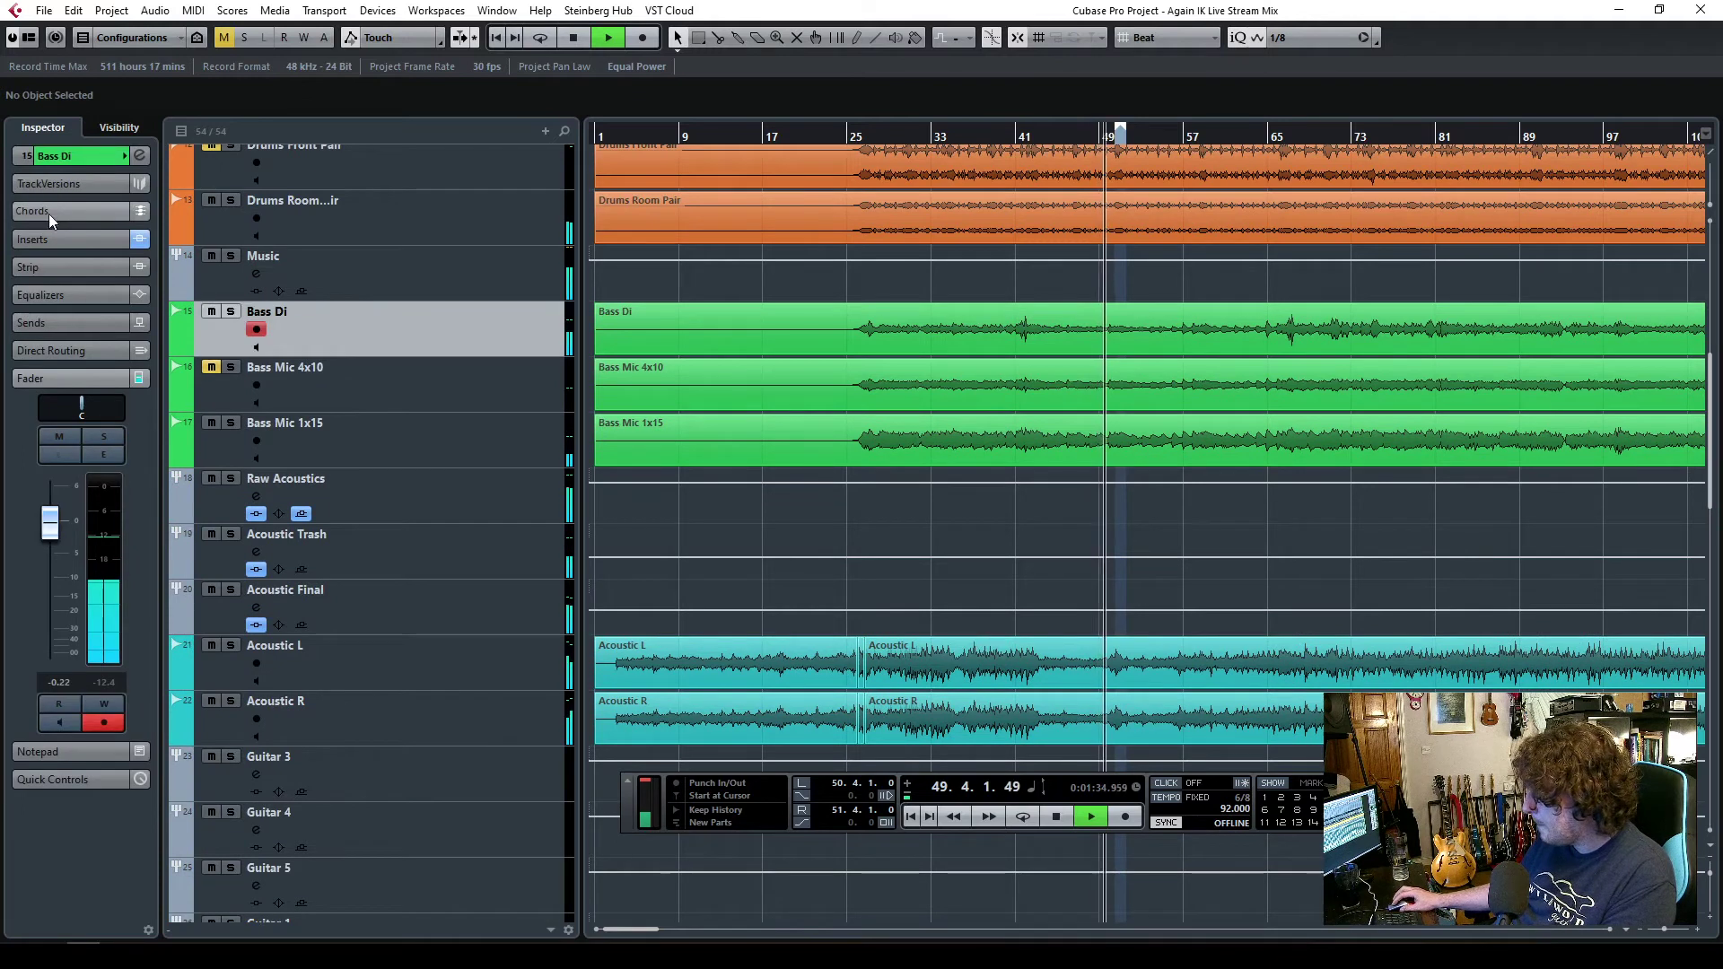
{"action": "left_click", "coordinate": [52, 237]}
{"action": "left_click", "coordinate": [42, 270]}
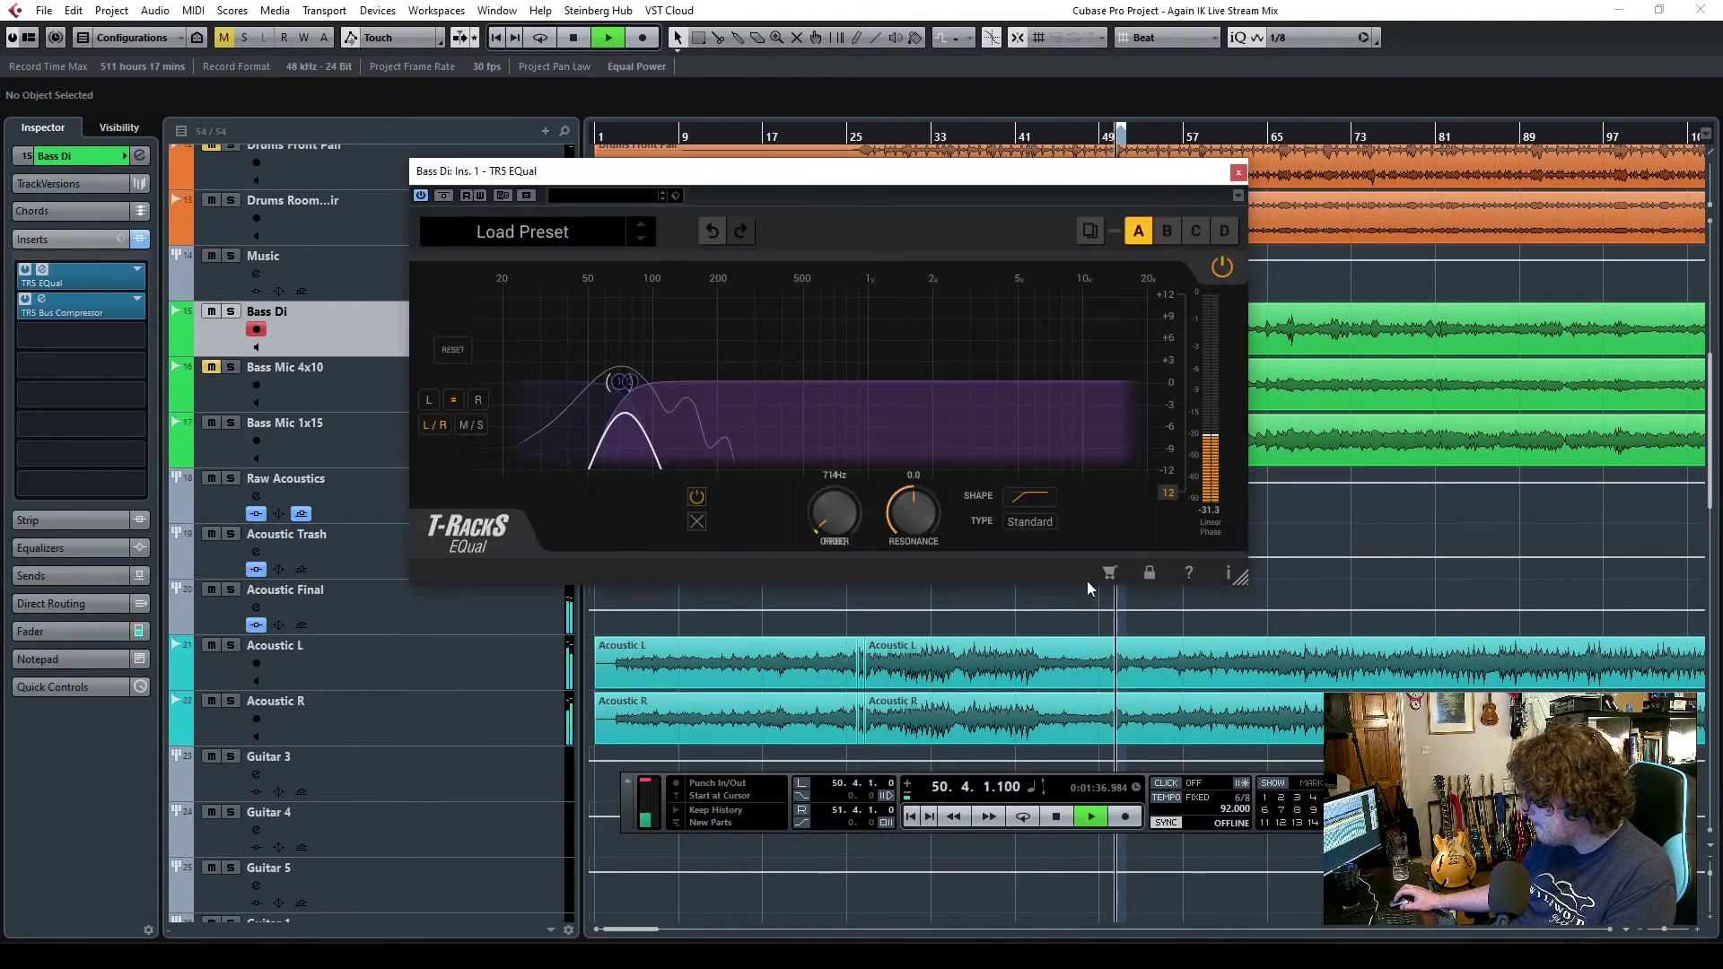
{"action": "left_click", "coordinate": [628, 382]}
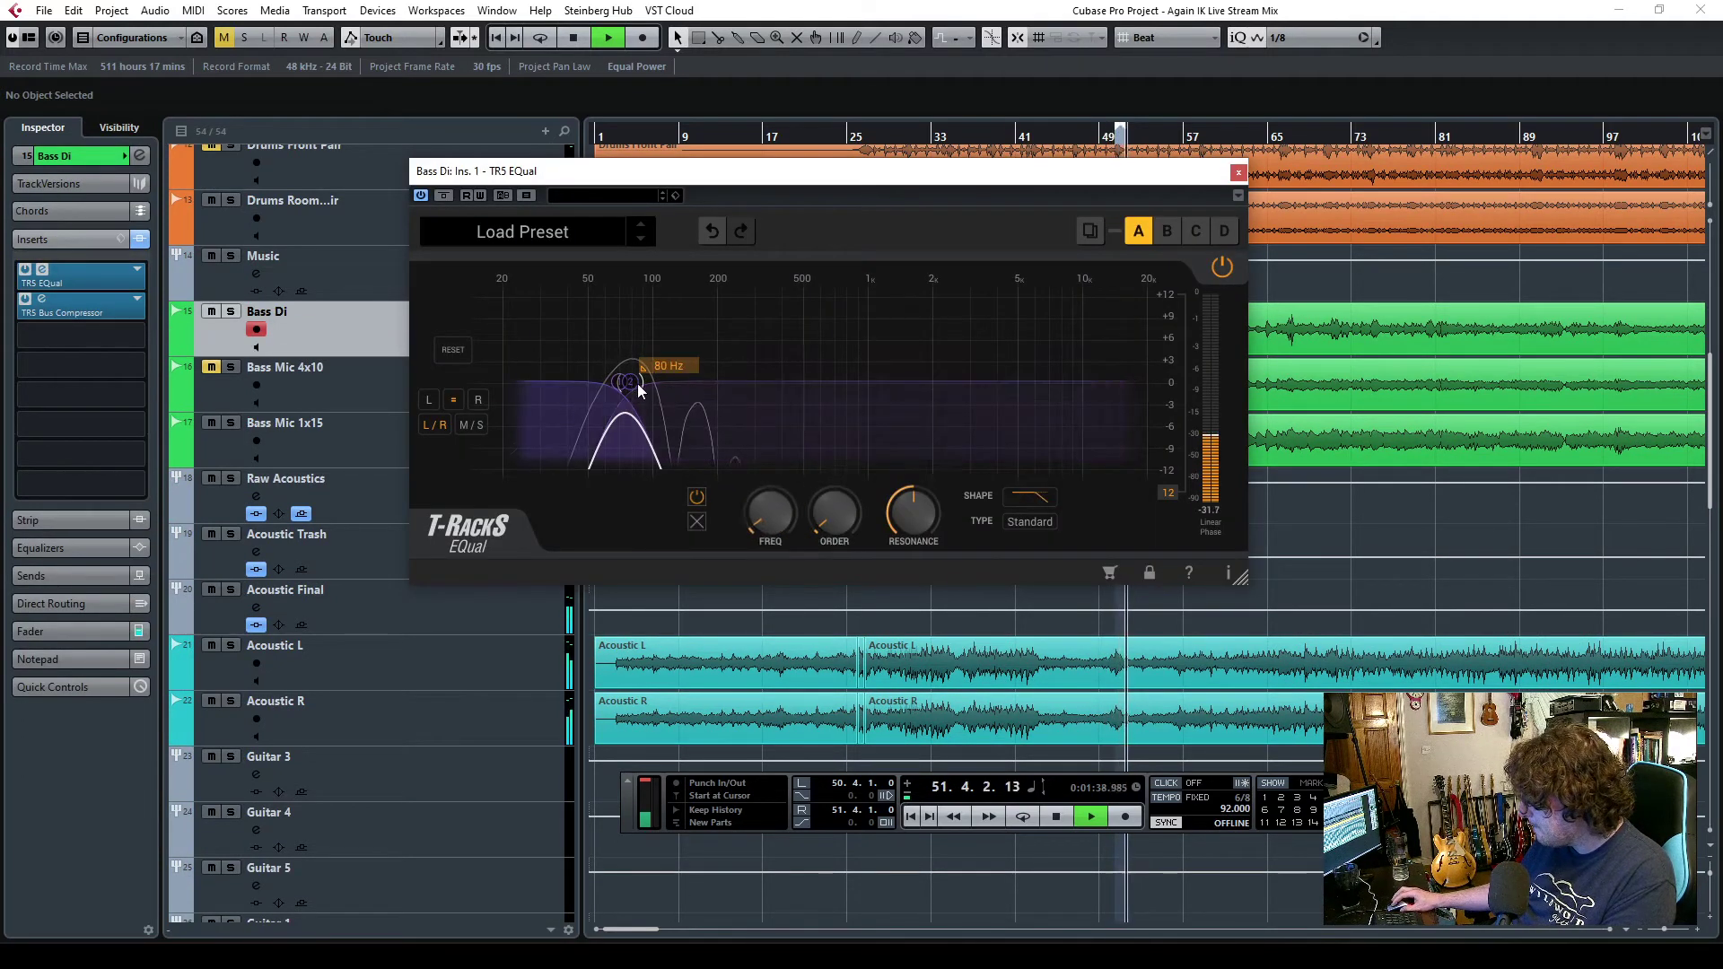
{"action": "left_click_drag", "start_coordinate": [756, 515], "coordinate": [750, 513]}
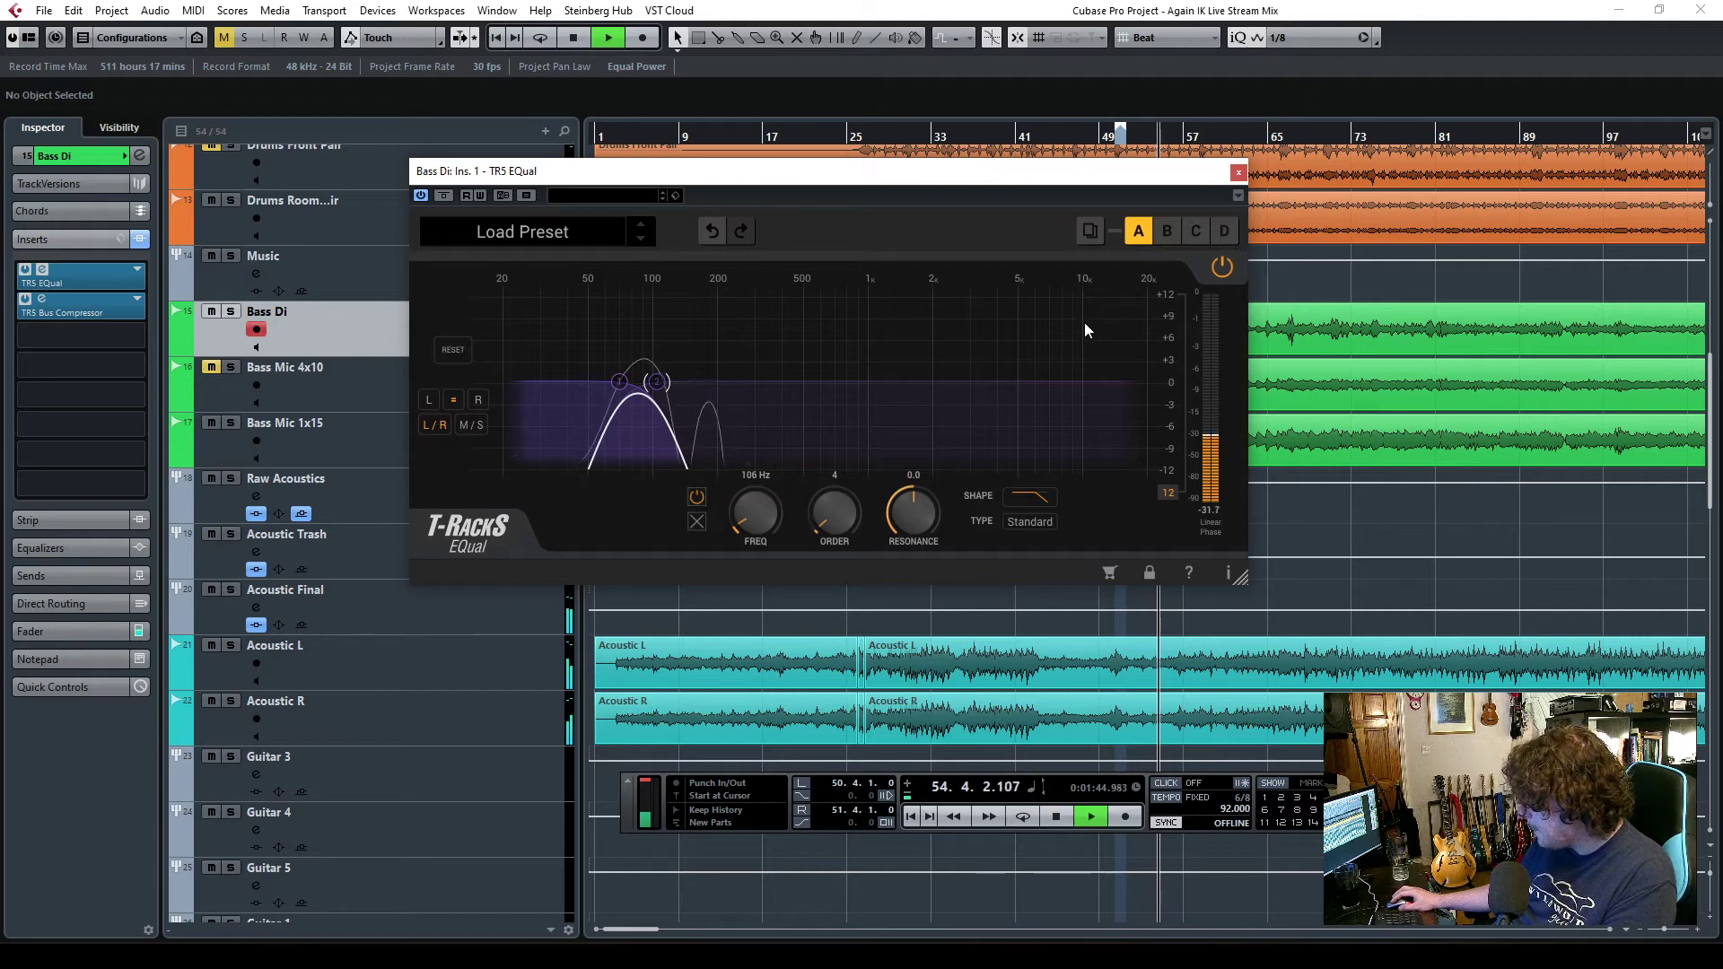
- Set the Bass Di EQual's high-pass filter to 60 Hz and its low-pass filter to 90 Hz, and close the plug-in
{"action": "left_click", "coordinate": [619, 381]}
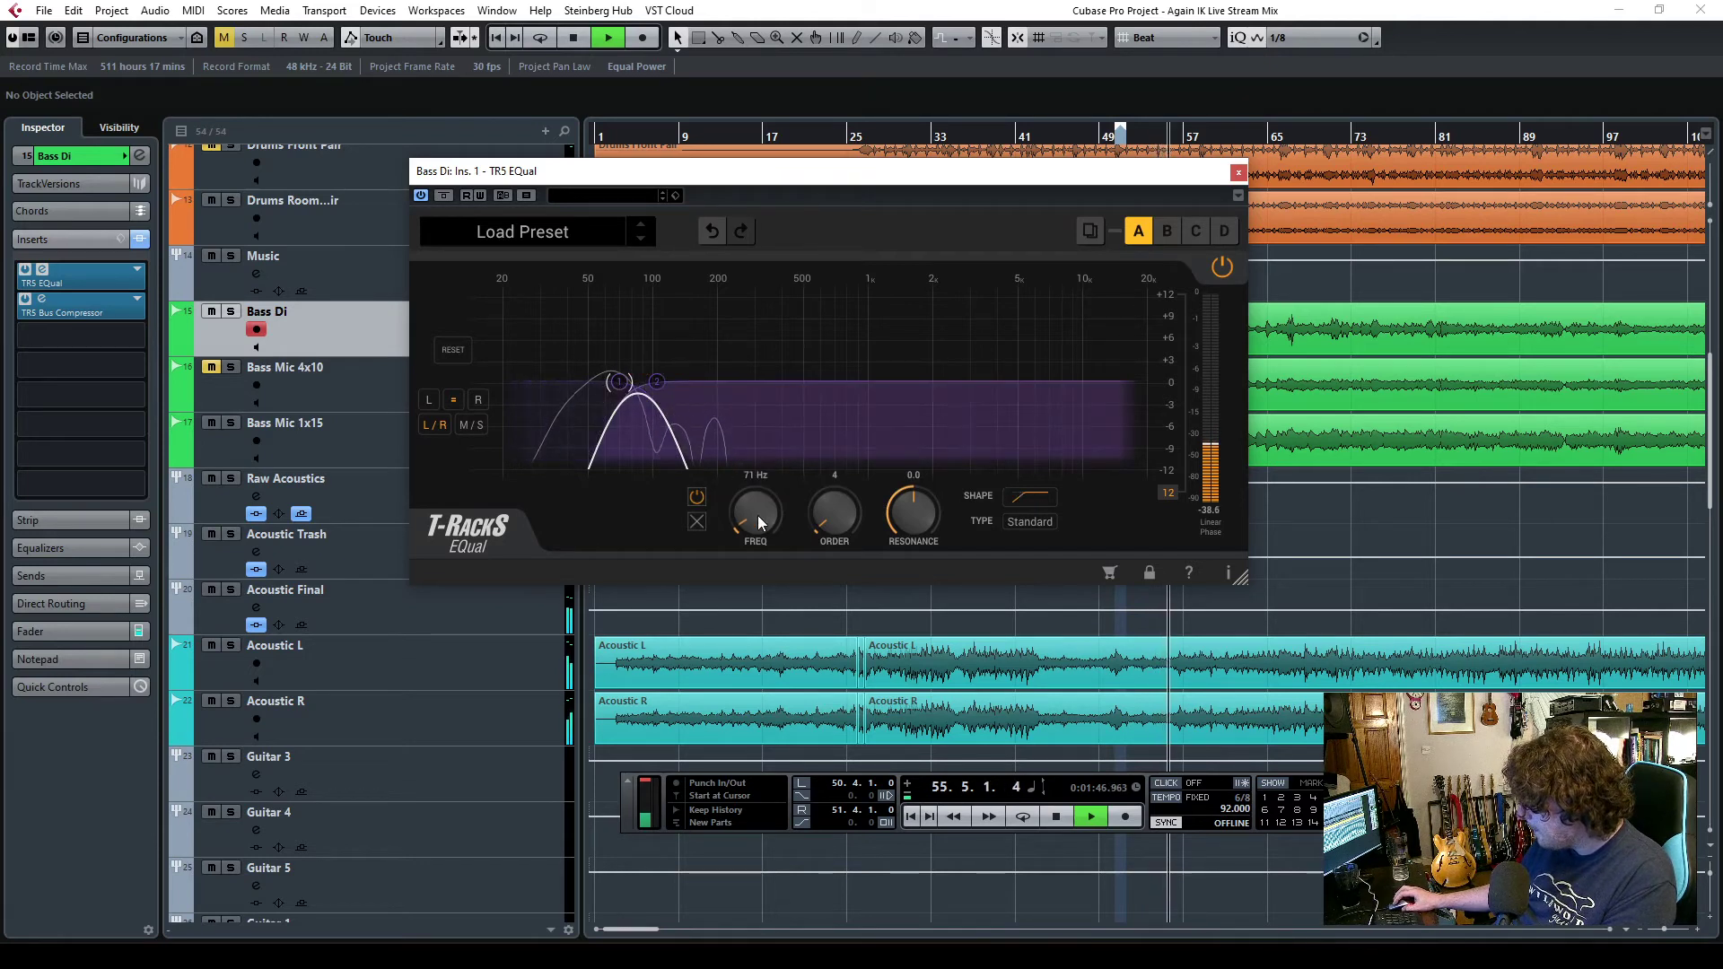
{"action": "left_click_drag", "start_coordinate": [750, 507], "coordinate": [747, 509]}
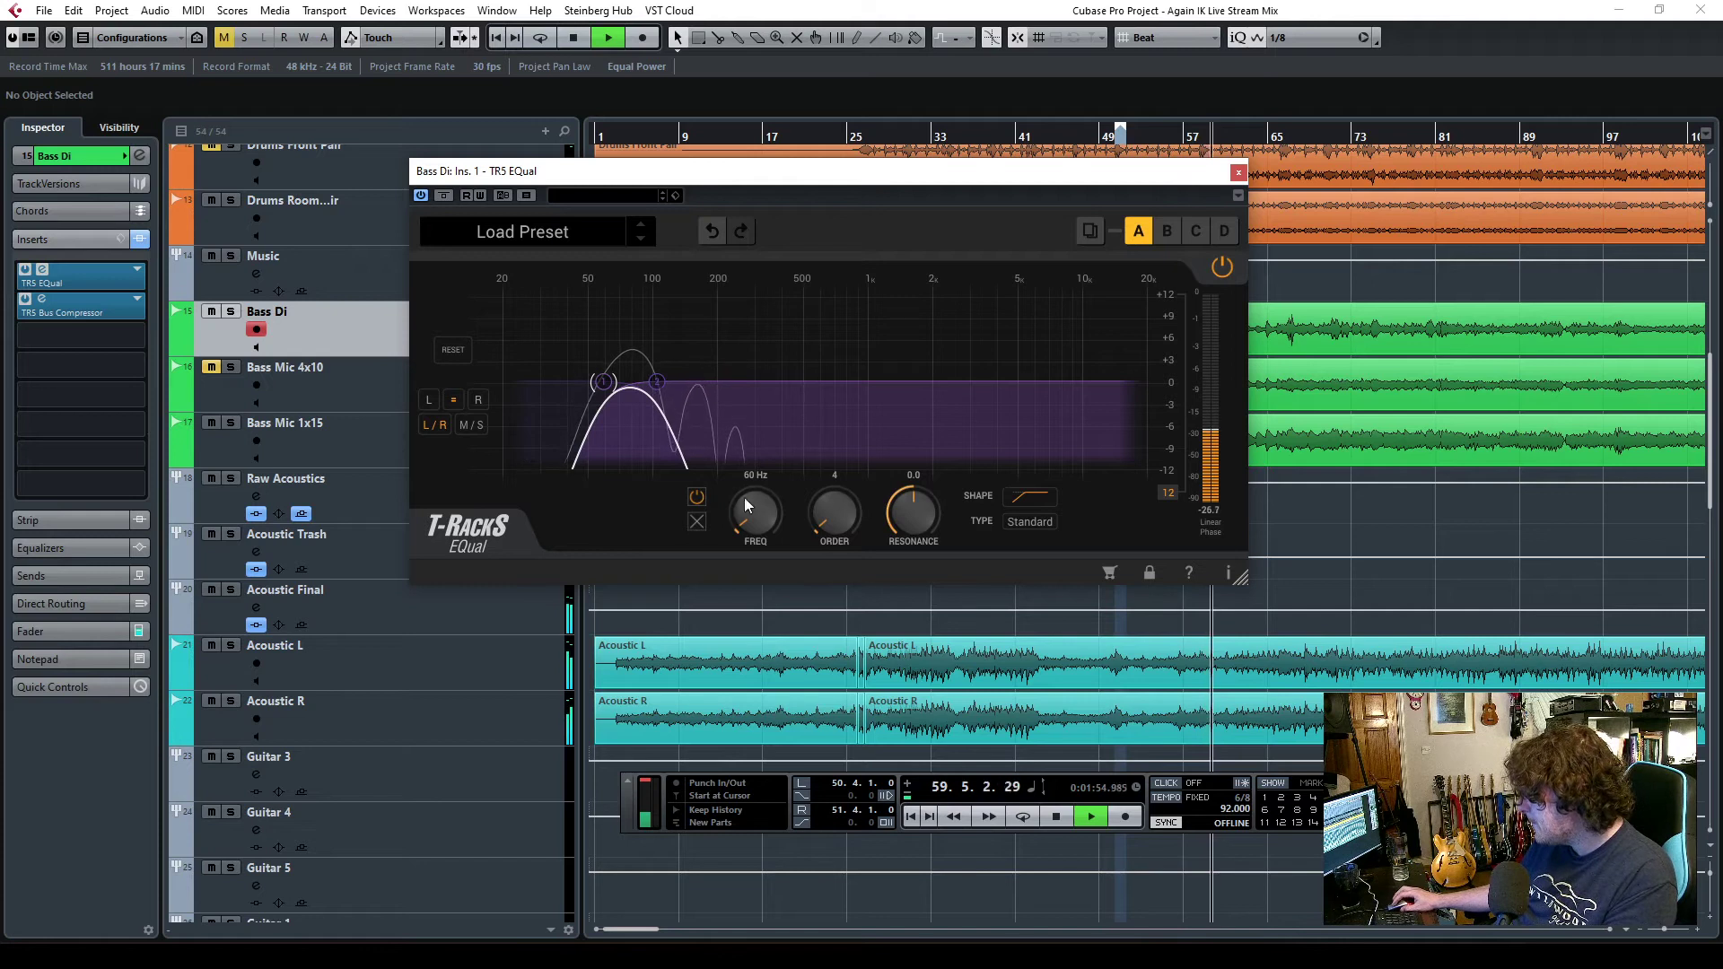
{"action": "left_click", "coordinate": [657, 382]}
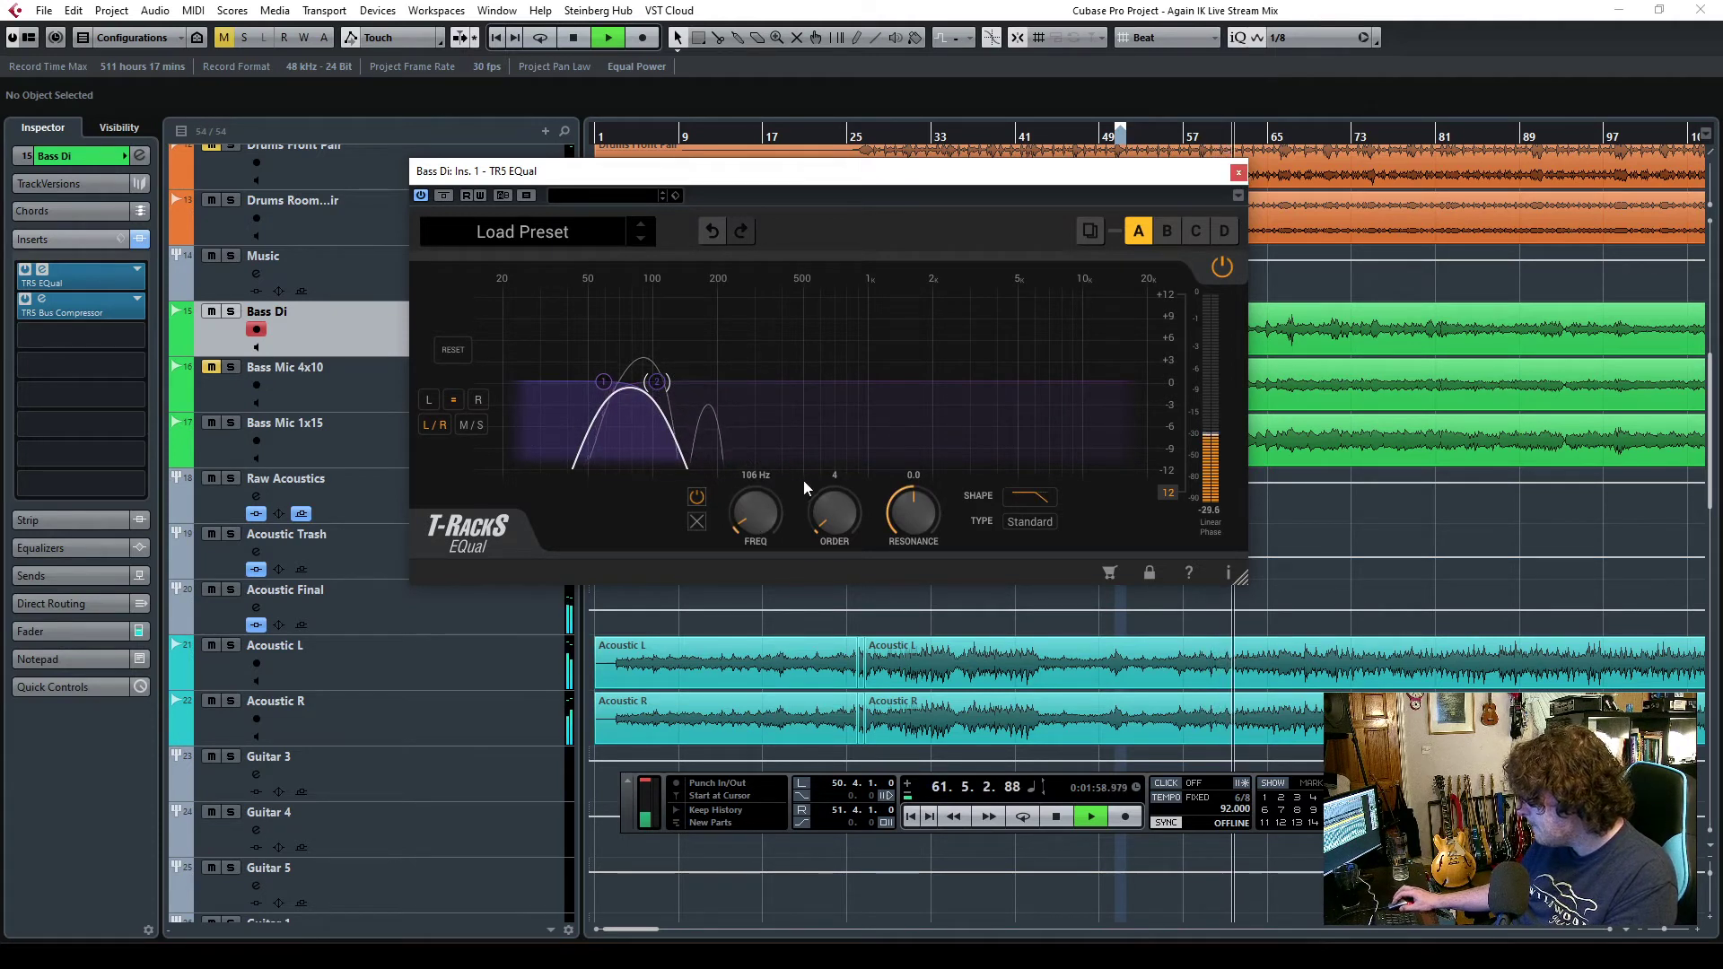
{"action": "scroll", "coordinate": [752, 481], "scroll_direction": "down", "scroll_amount": 3}
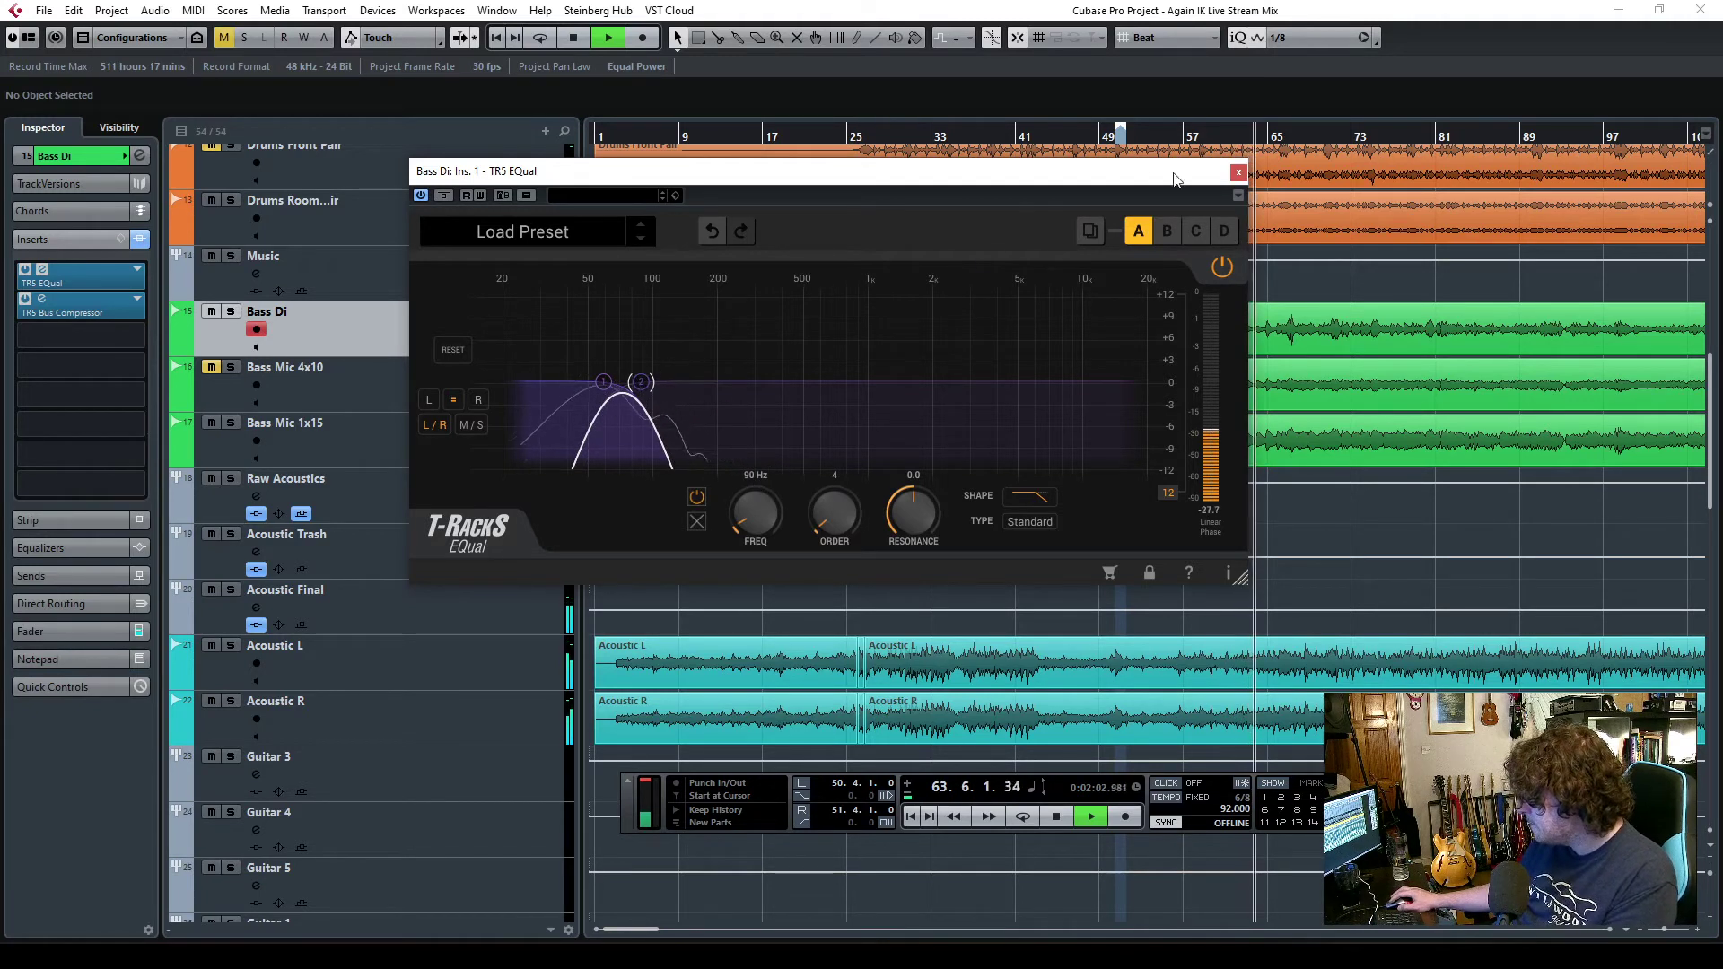
{"action": "left_click", "coordinate": [1237, 172]}
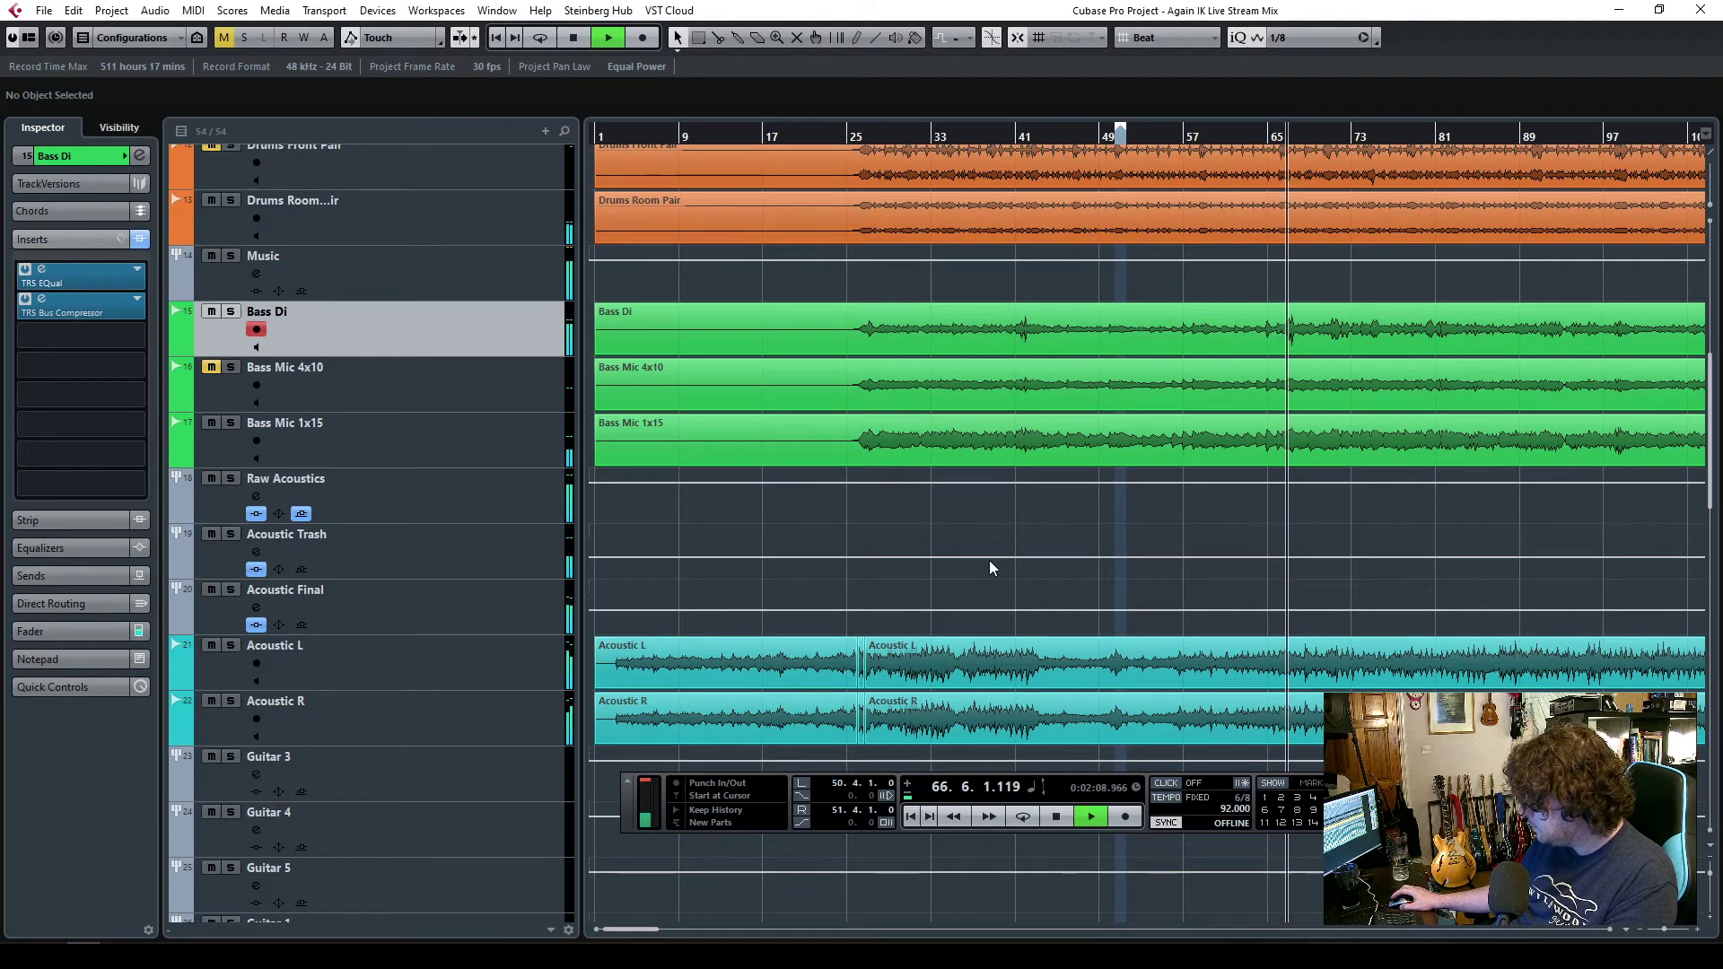
- Select the Guitar 2 group during playback and set its fader to -7.48 dB
{"action": "scroll", "coordinate": [989, 567], "scroll_direction": "down", "scroll_amount": 5}
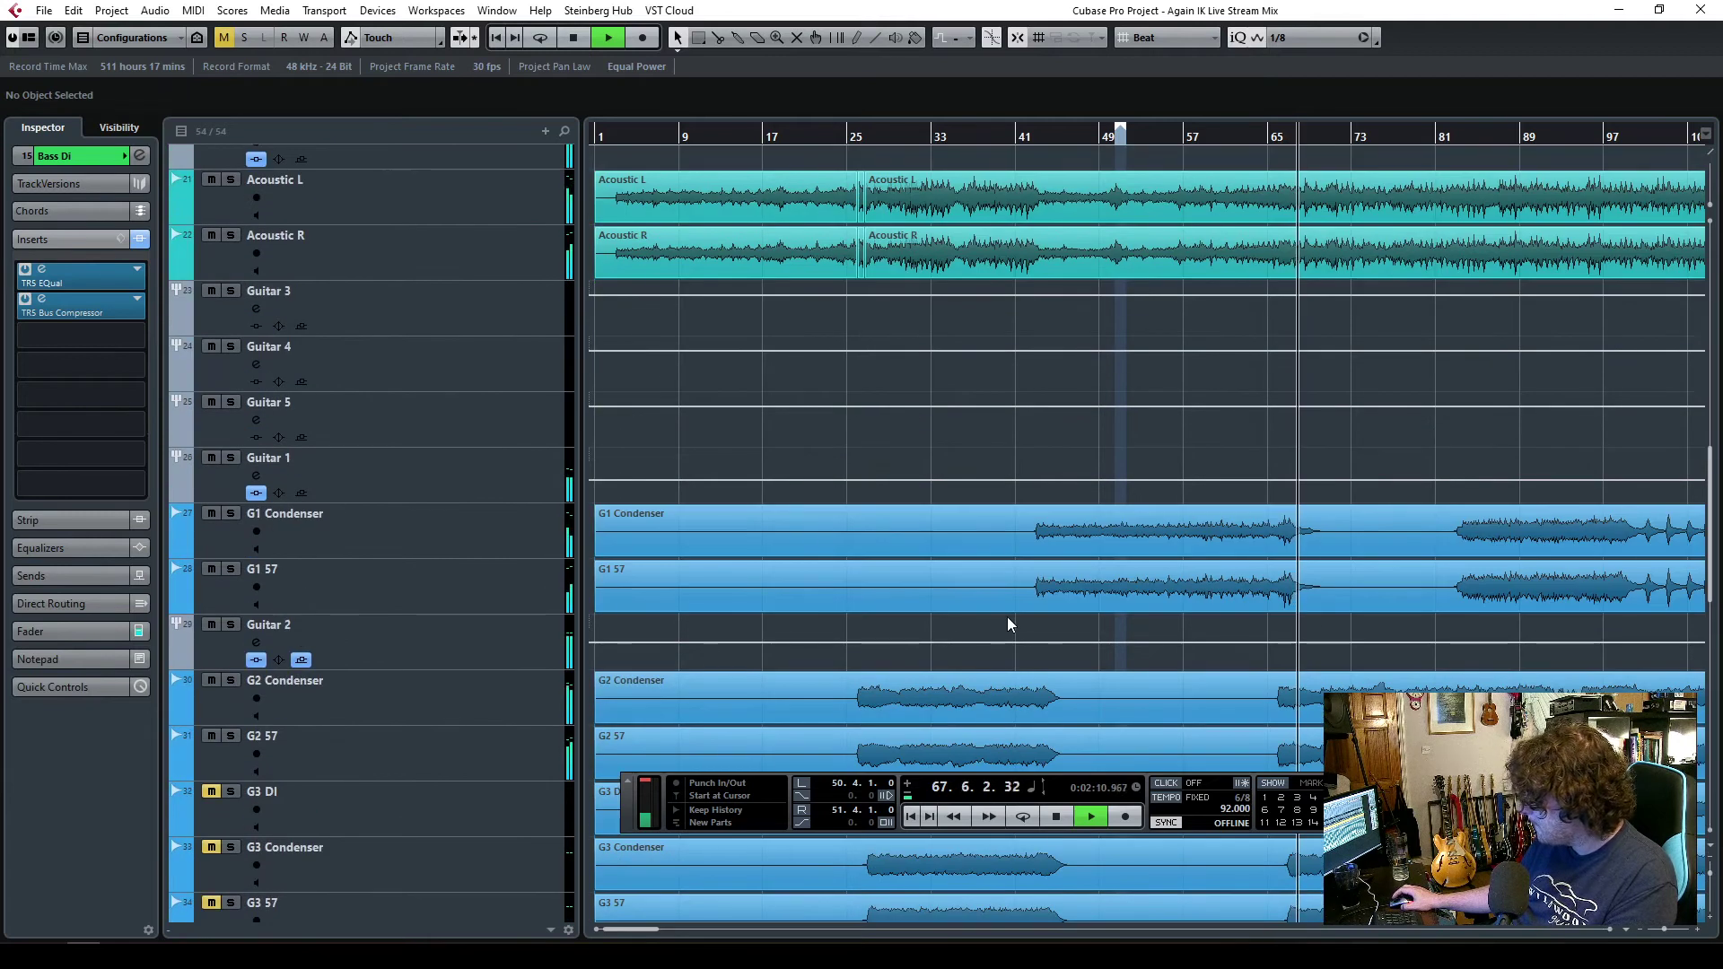
{"action": "scroll", "coordinate": [434, 707], "scroll_direction": "down", "scroll_amount": 2}
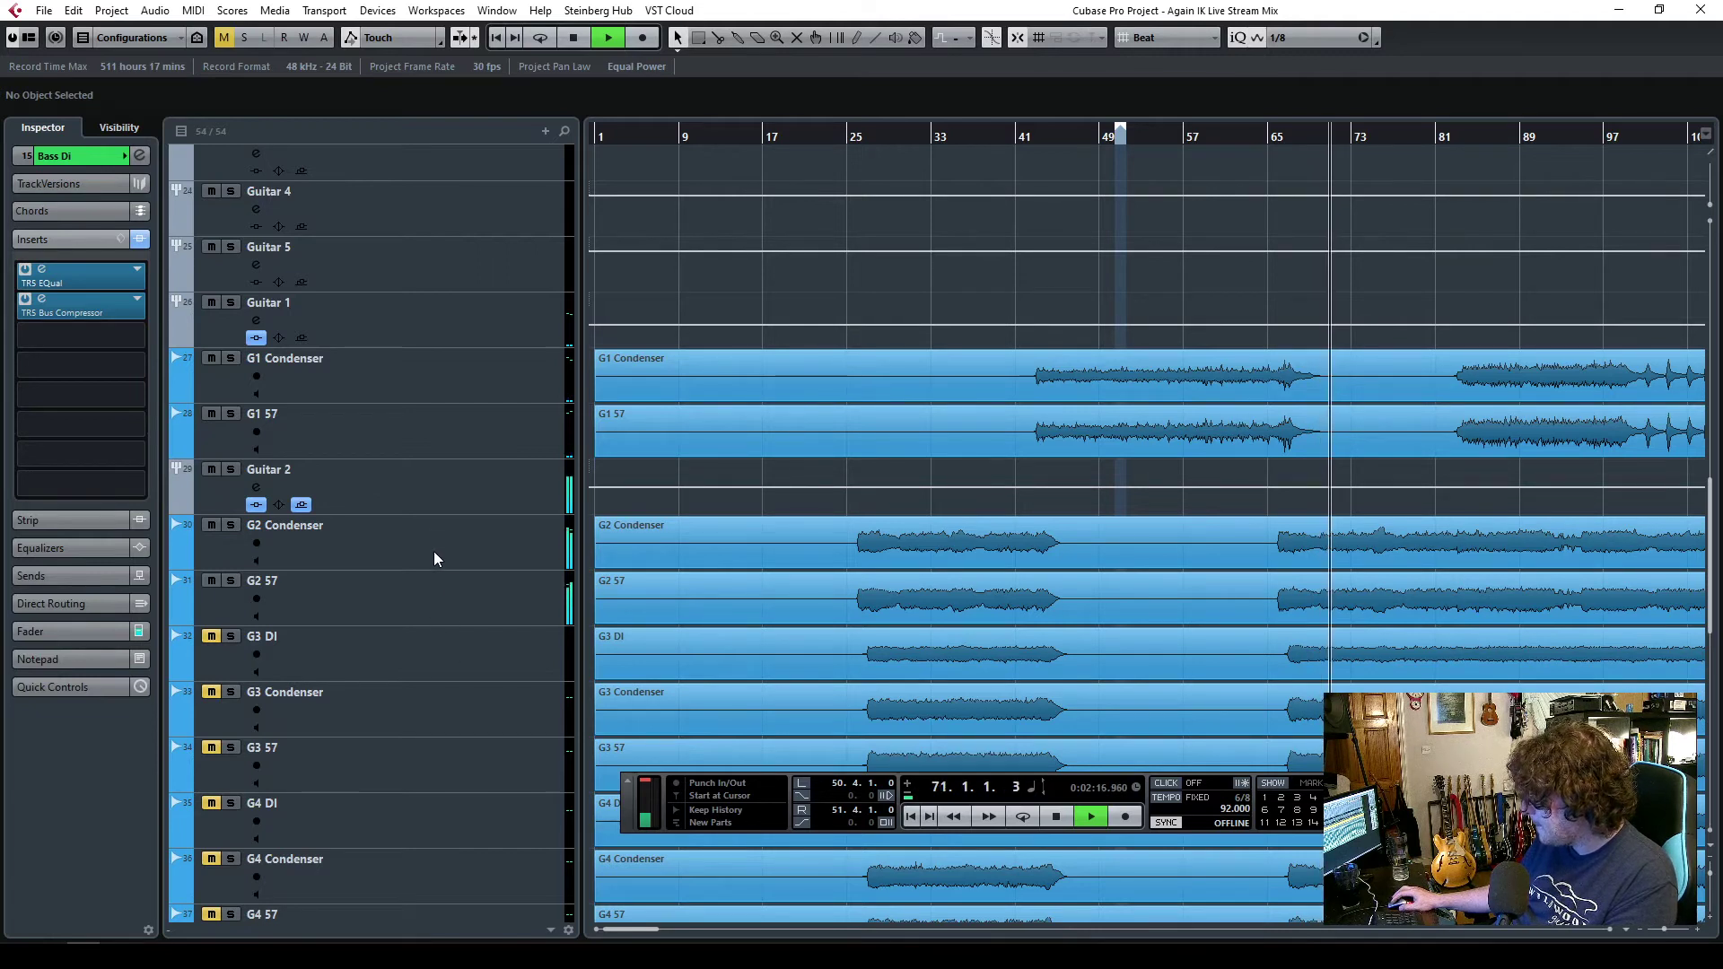
{"action": "left_click", "coordinate": [444, 486]}
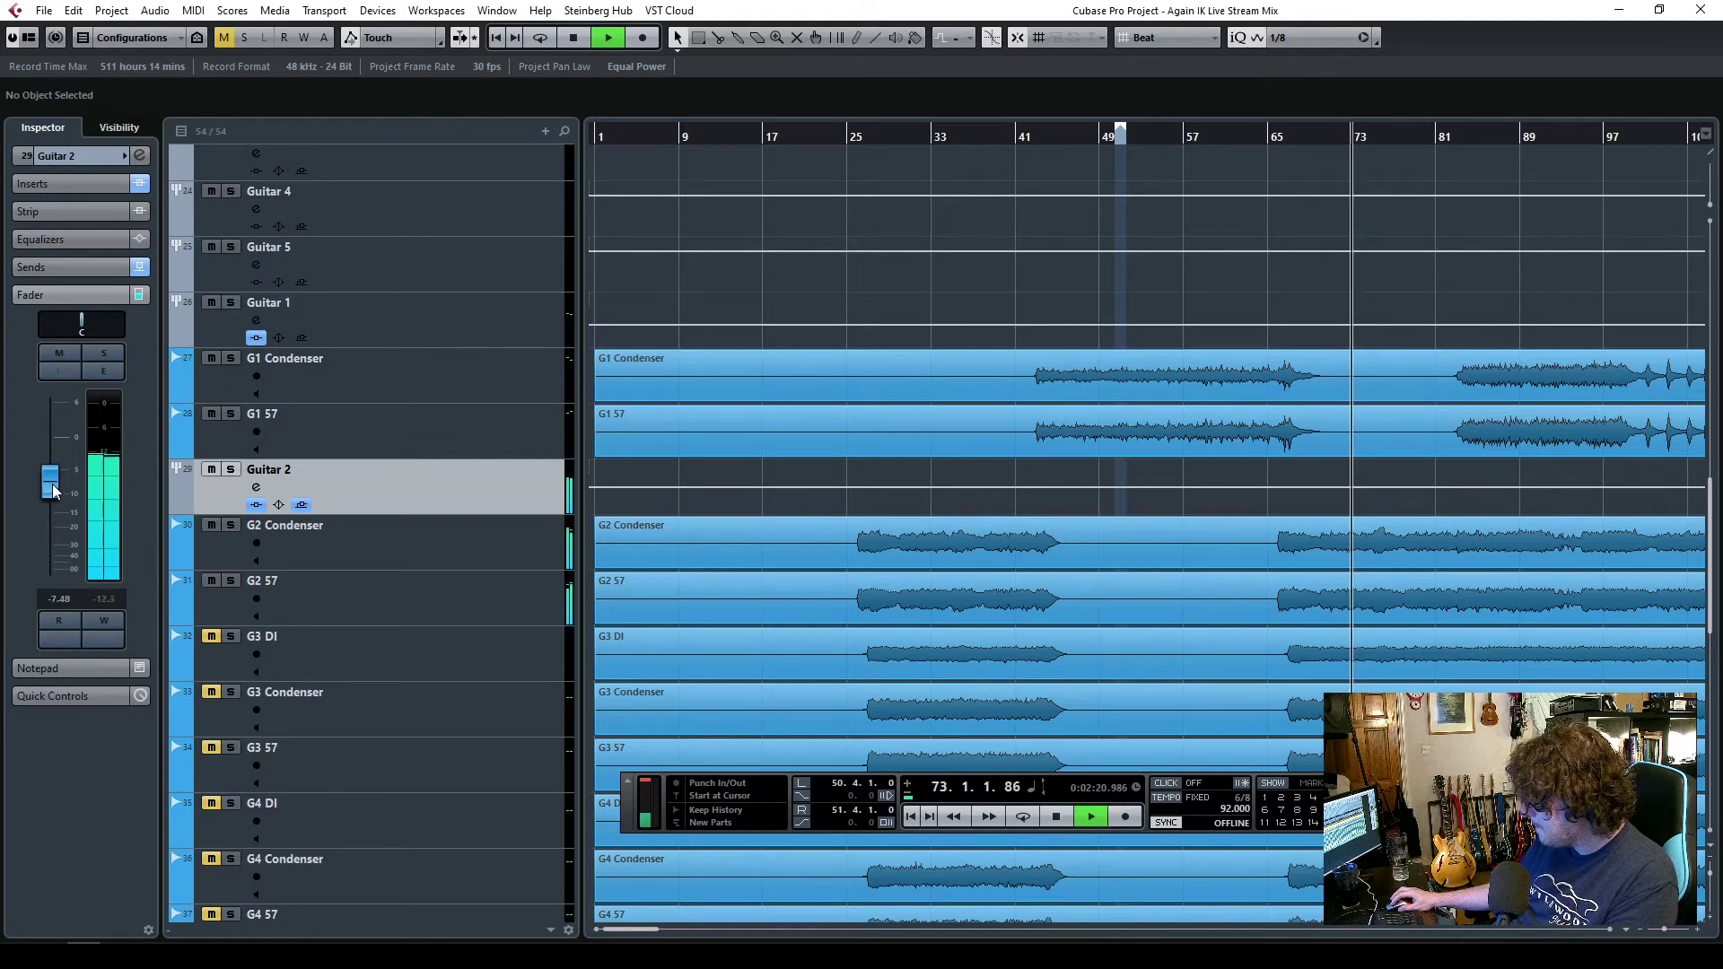
- Stop playback, place the cursor near bar 47, and move the Guitar 5 group track directly above G5 Condenser
{"action": "scroll", "coordinate": [515, 640], "scroll_direction": "down", "scroll_amount": 8}
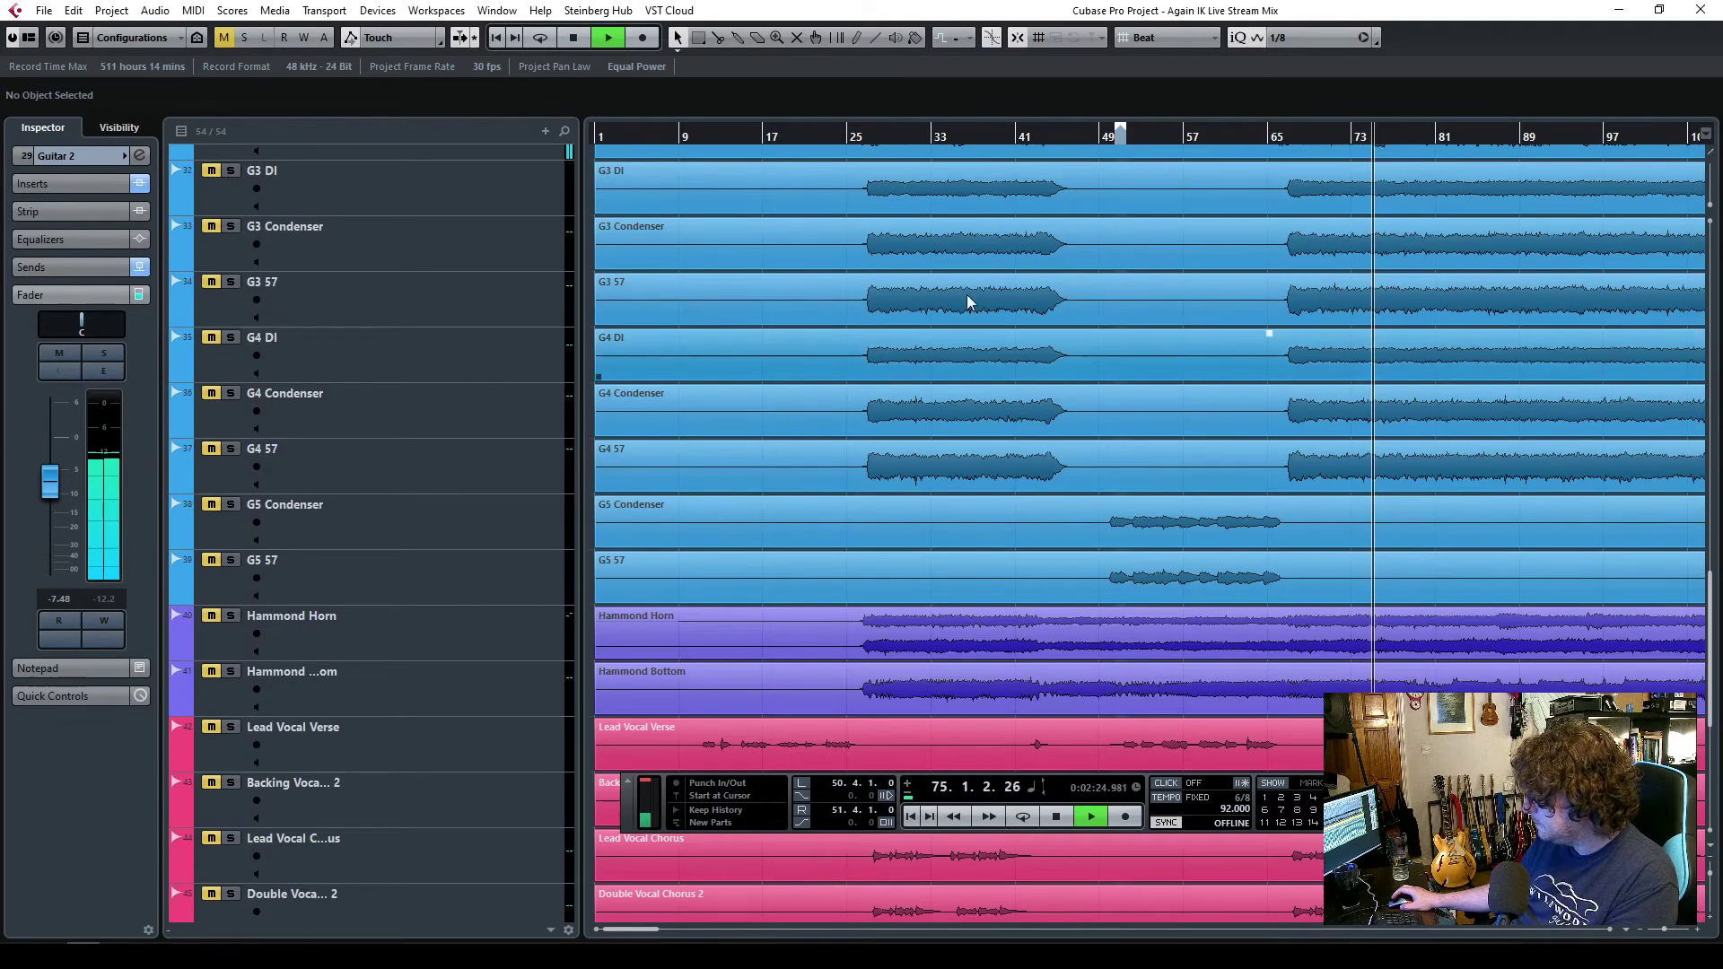
{"action": "key", "text": "space"}
{"action": "left_click", "coordinate": [1083, 146]}
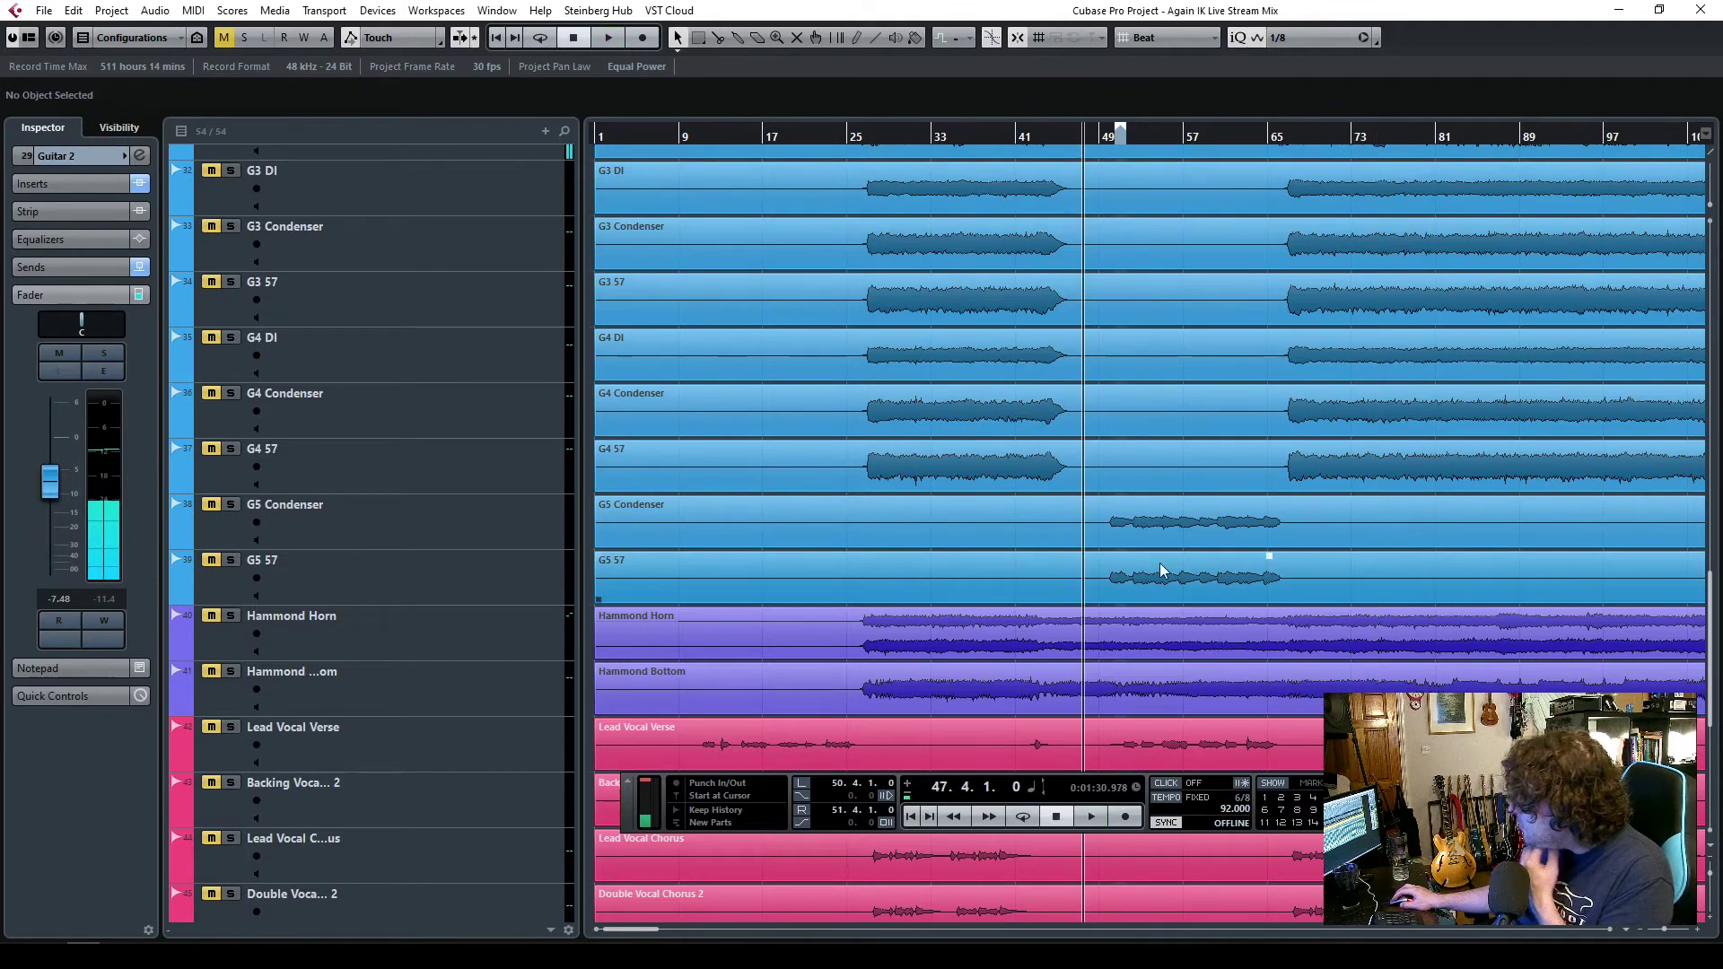
{"action": "left_click", "coordinate": [411, 519]}
{"action": "scroll", "coordinate": [421, 564], "scroll_direction": "up", "scroll_amount": 6}
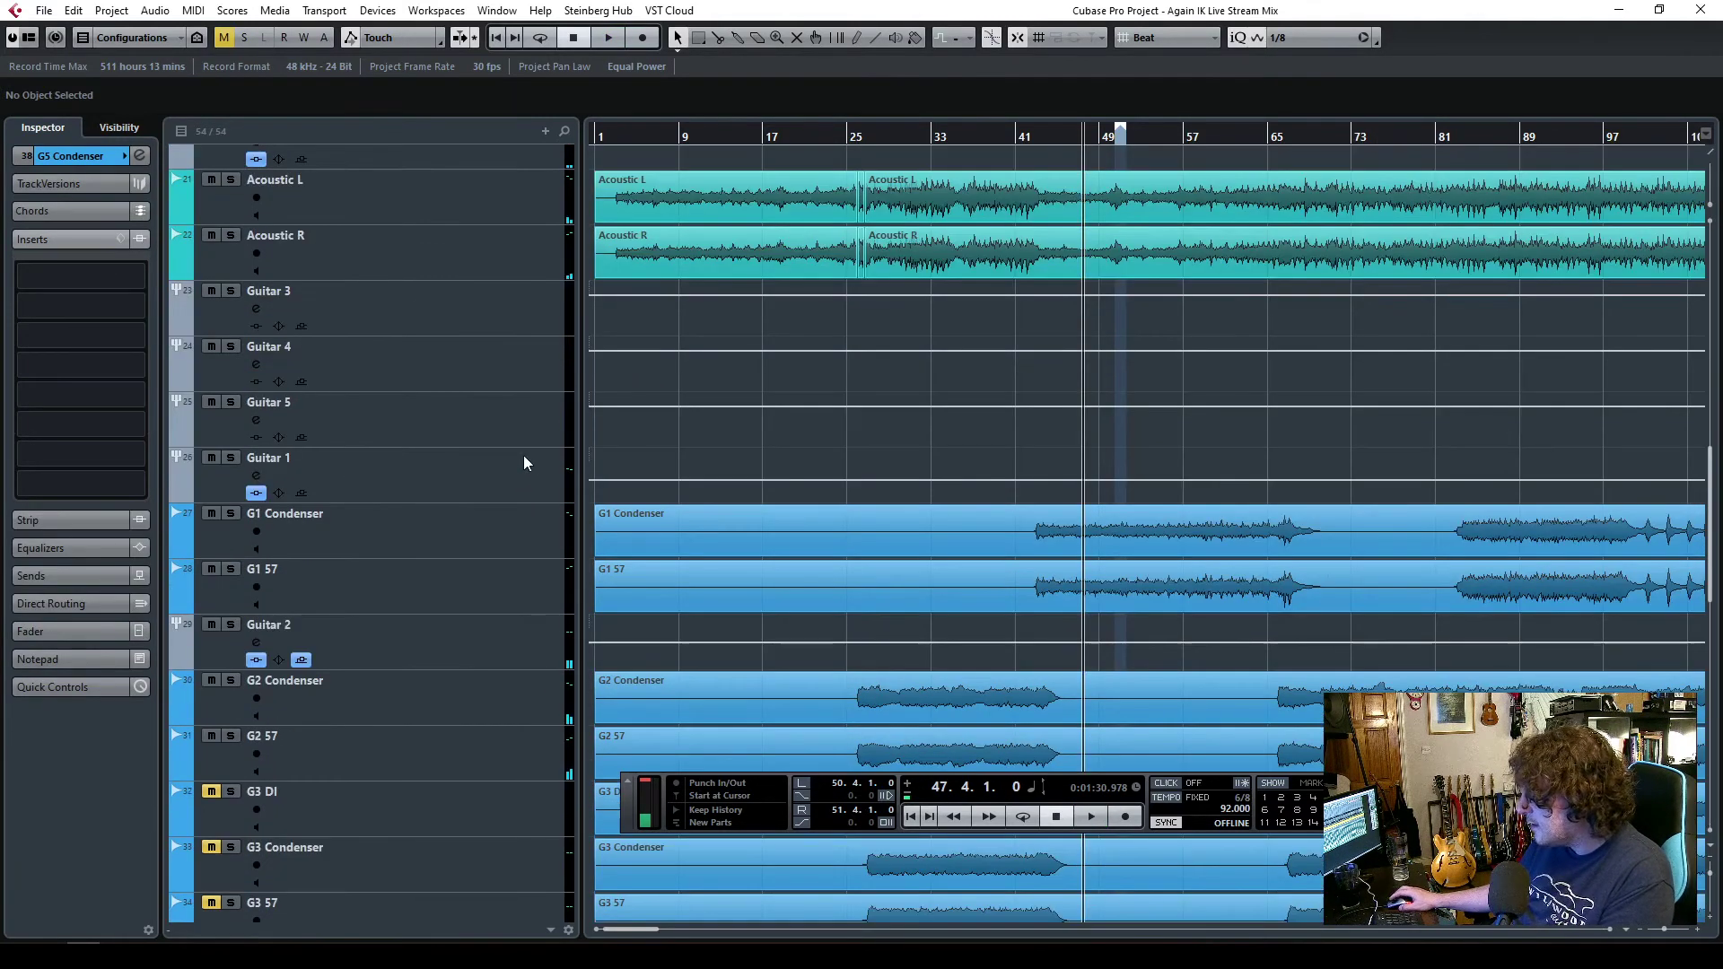
{"action": "left_click", "coordinate": [488, 420]}
{"action": "left_click_drag", "start_coordinate": [488, 420], "coordinate": [502, 706]}
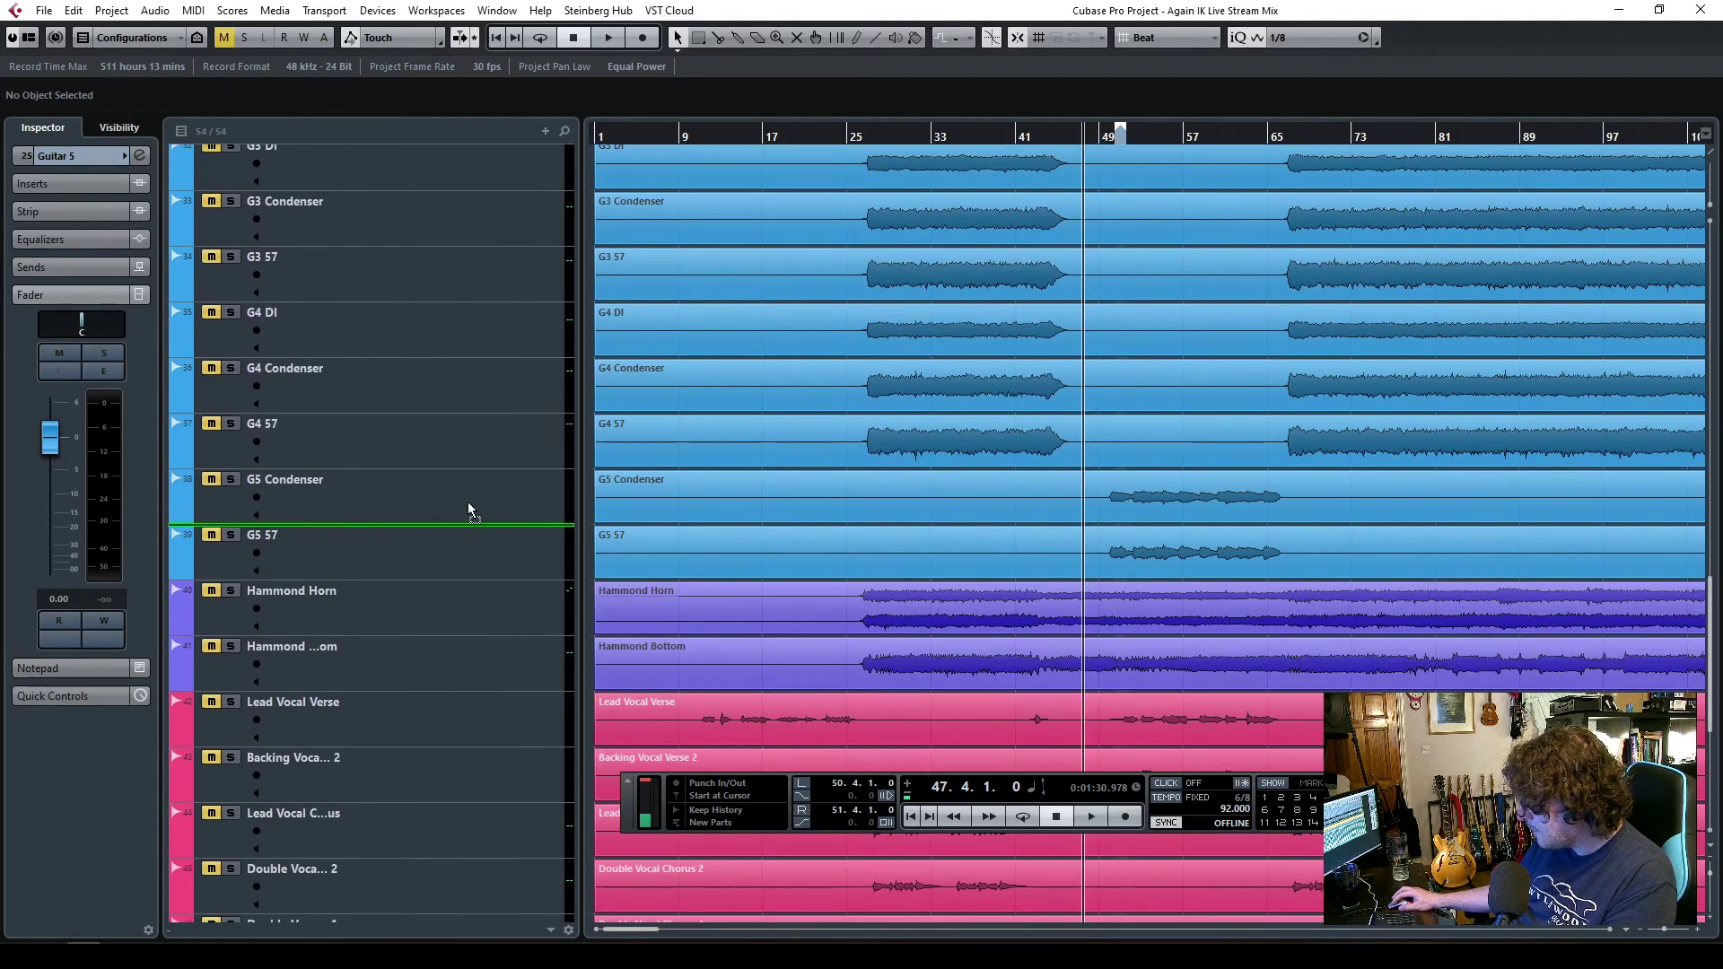
{"action": "left_click_drag", "start_coordinate": [479, 467], "coordinate": [437, 493]}
- Route the outputs of G5 Condenser and G5 57 to the Guitar 5 group
{"action": "left_click", "coordinate": [388, 512]}
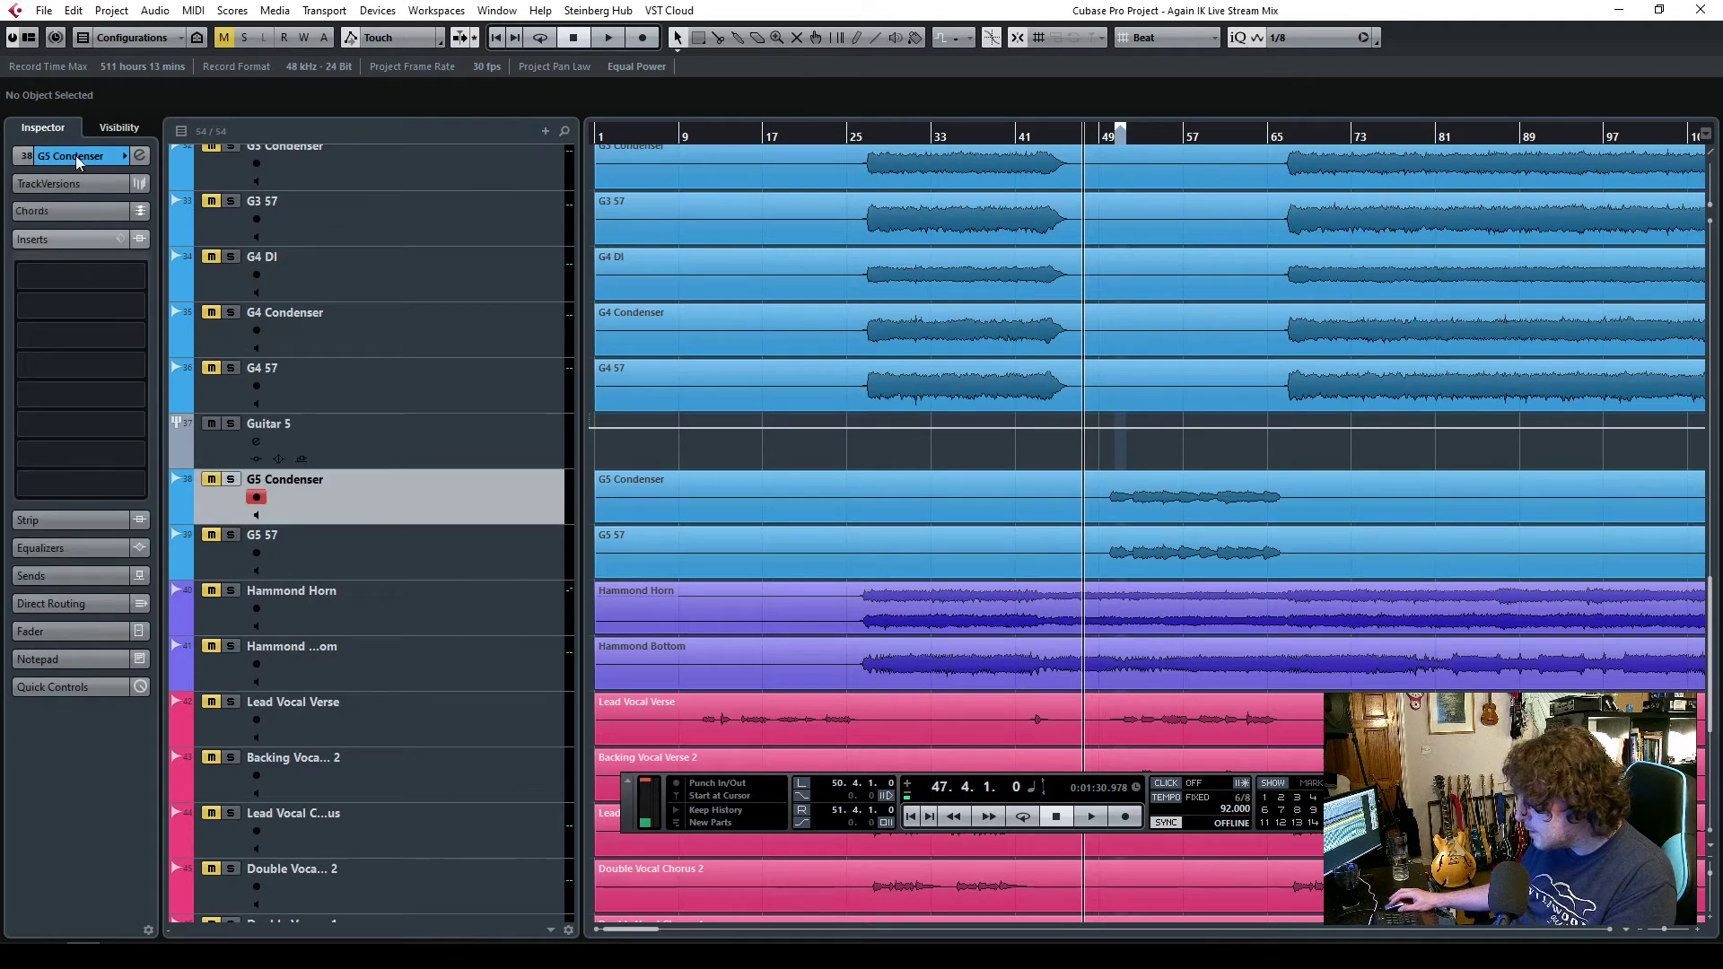
{"action": "left_click", "coordinate": [76, 158]}
{"action": "left_click", "coordinate": [88, 328]}
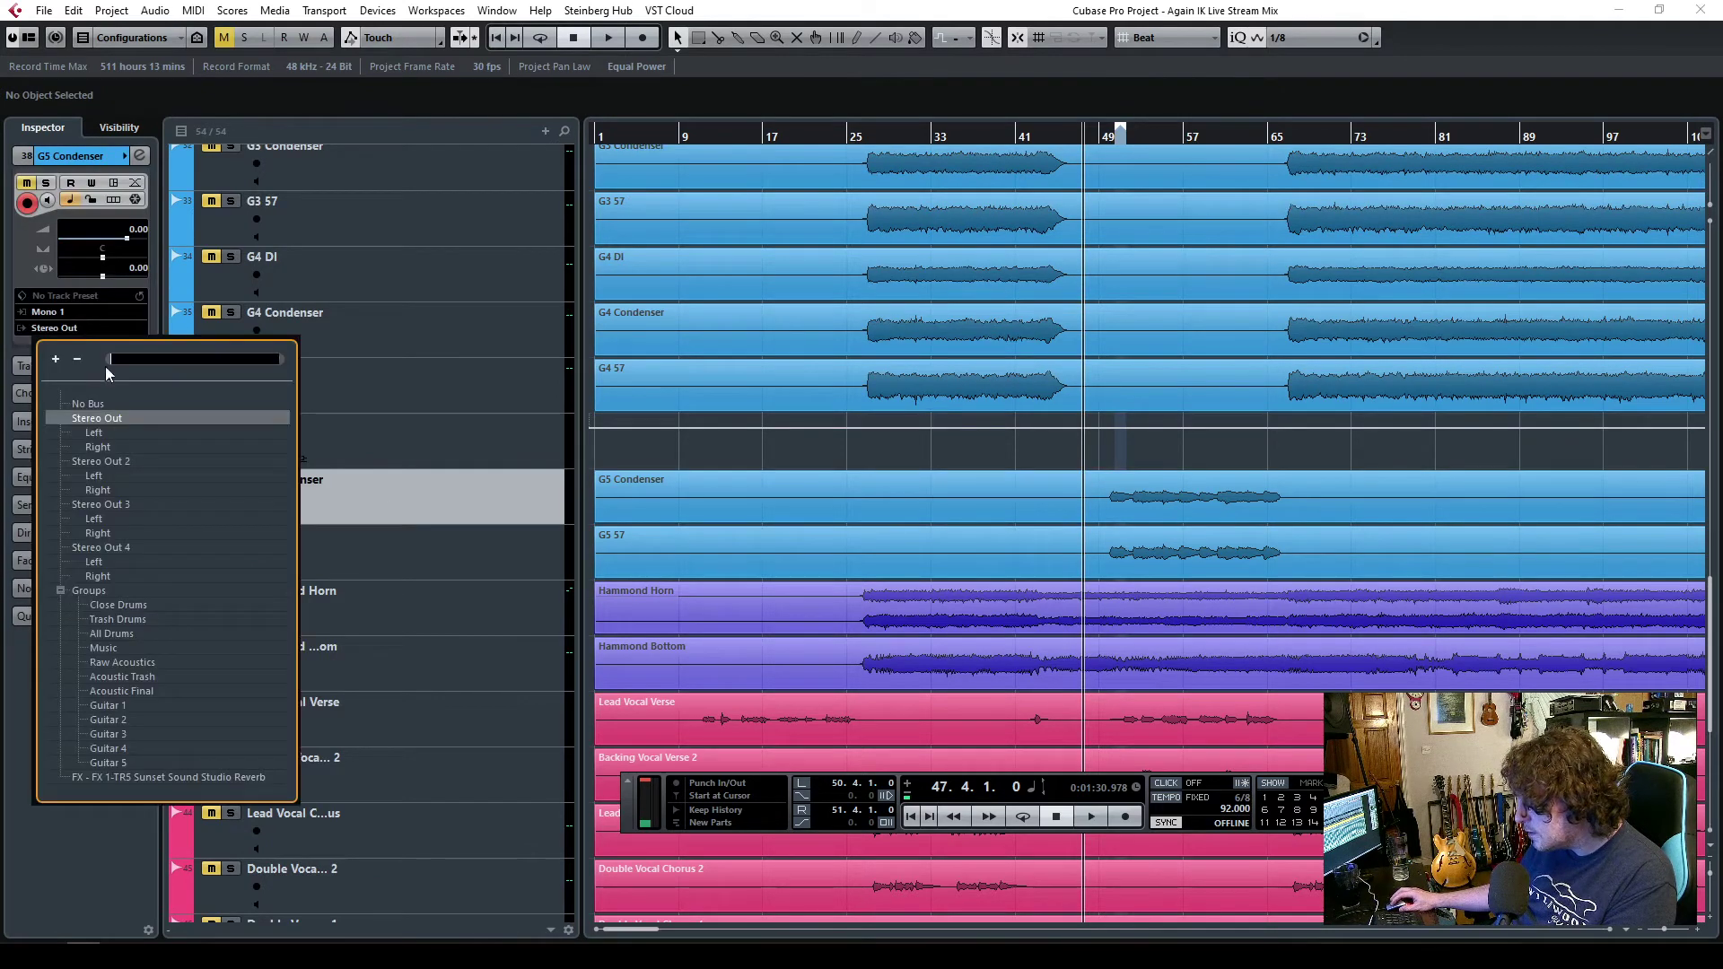
{"action": "left_click", "coordinate": [129, 763]}
{"action": "left_click", "coordinate": [526, 538]}
{"action": "left_click", "coordinate": [62, 329]}
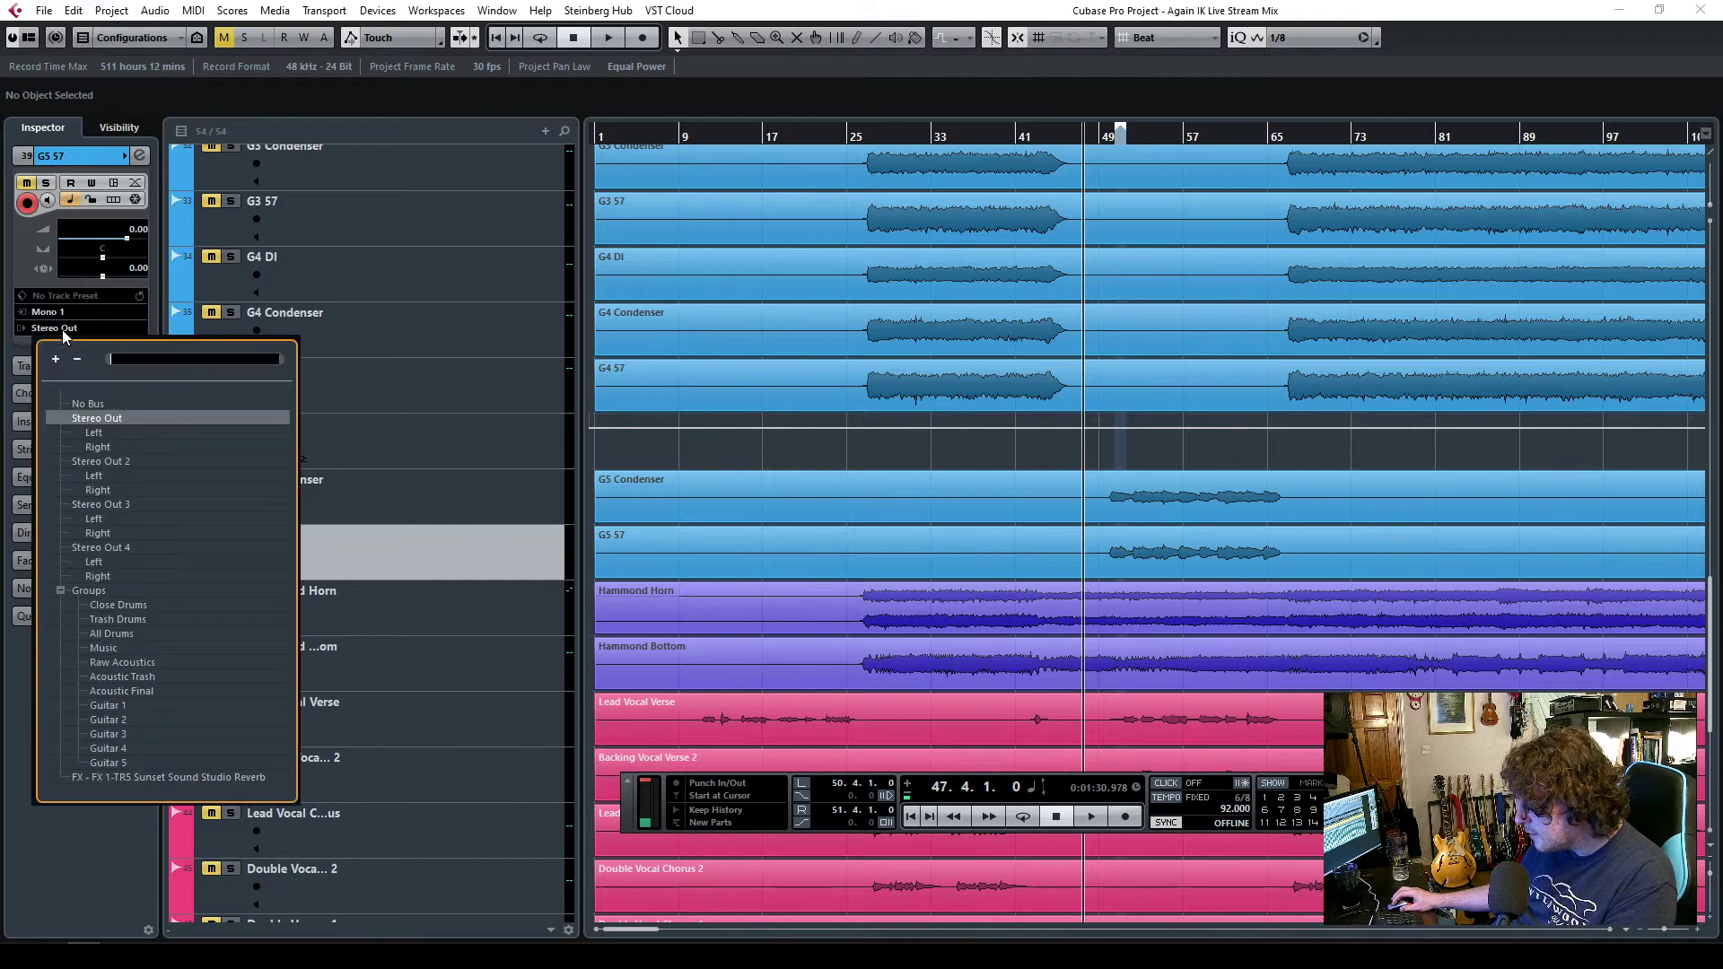
{"action": "left_click", "coordinate": [121, 763]}
- Route the Guitar 5 group to the Music group and unmute the G5 Condenser and G5 57 tracks
{"action": "left_click", "coordinate": [378, 434]}
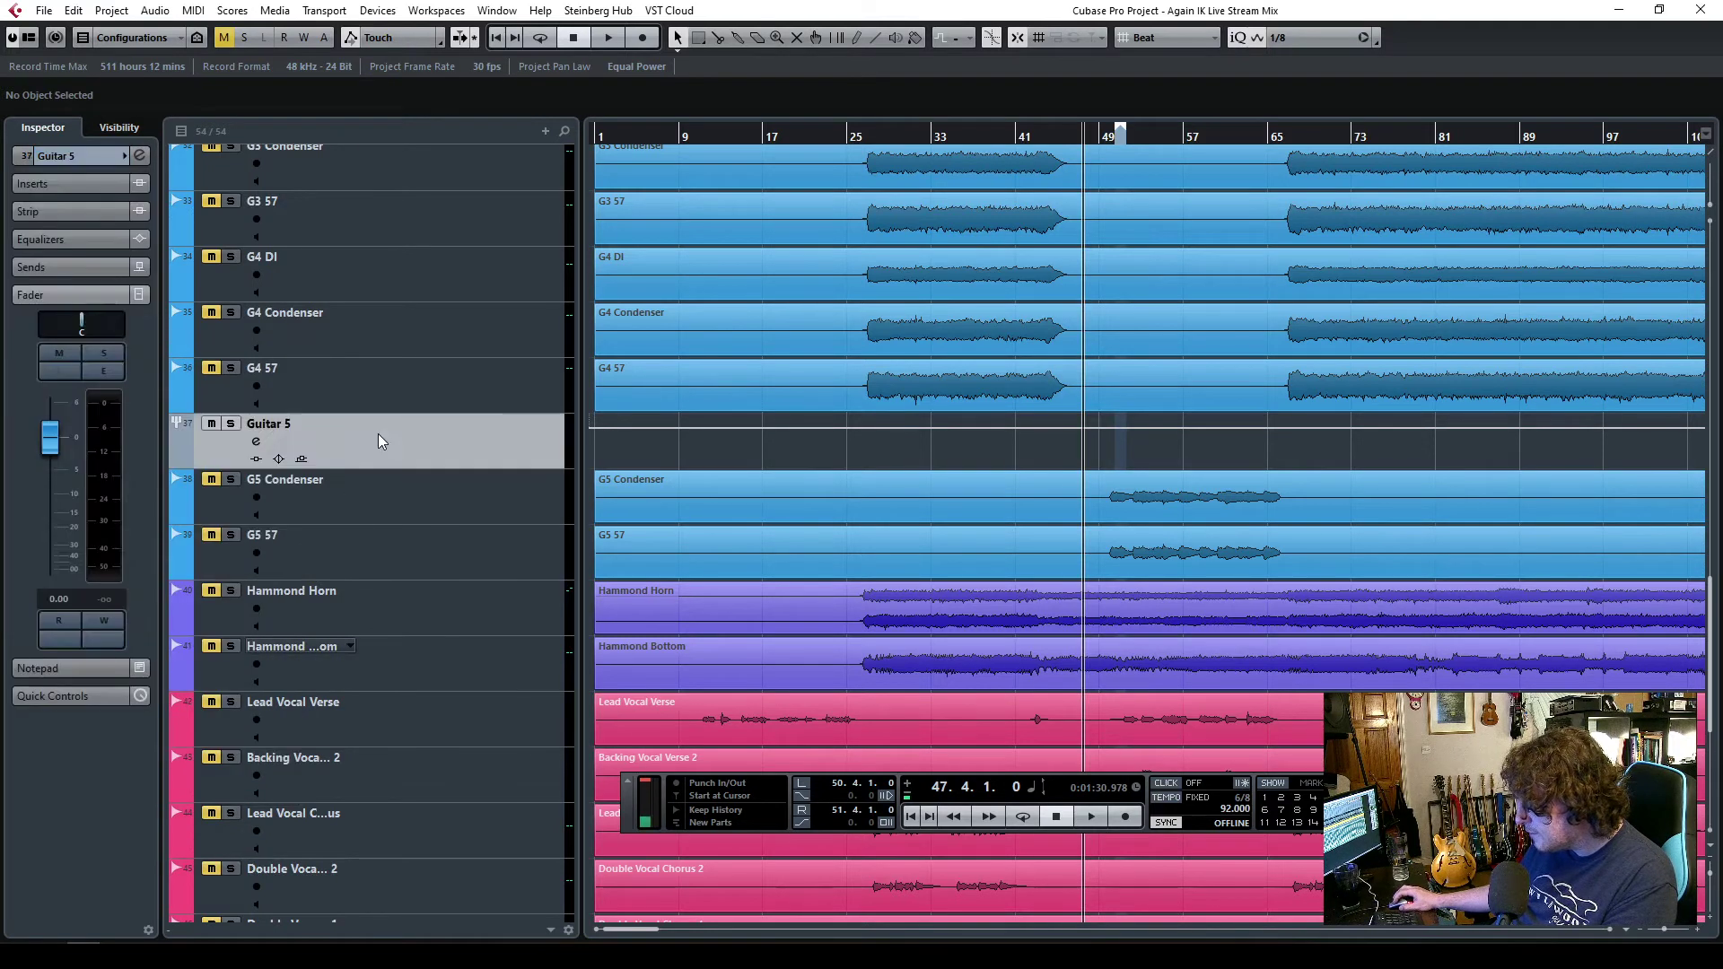
{"action": "left_click", "coordinate": [74, 158]}
{"action": "left_click", "coordinate": [85, 279]}
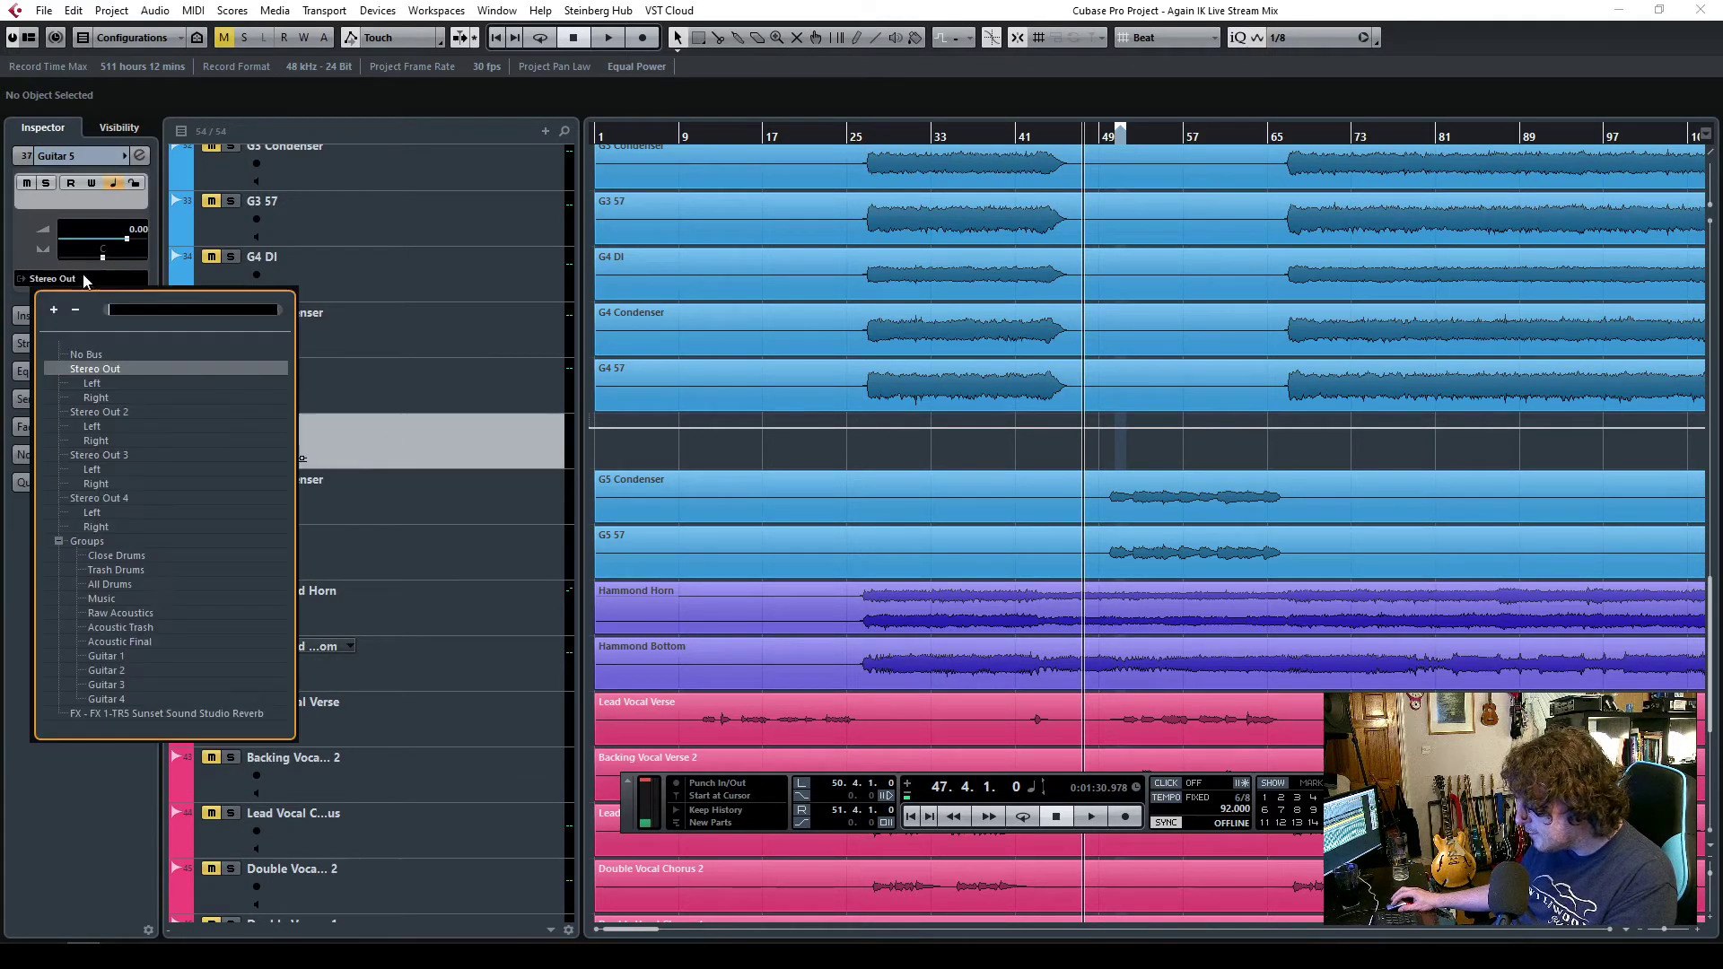
{"action": "left_click", "coordinate": [117, 595]}
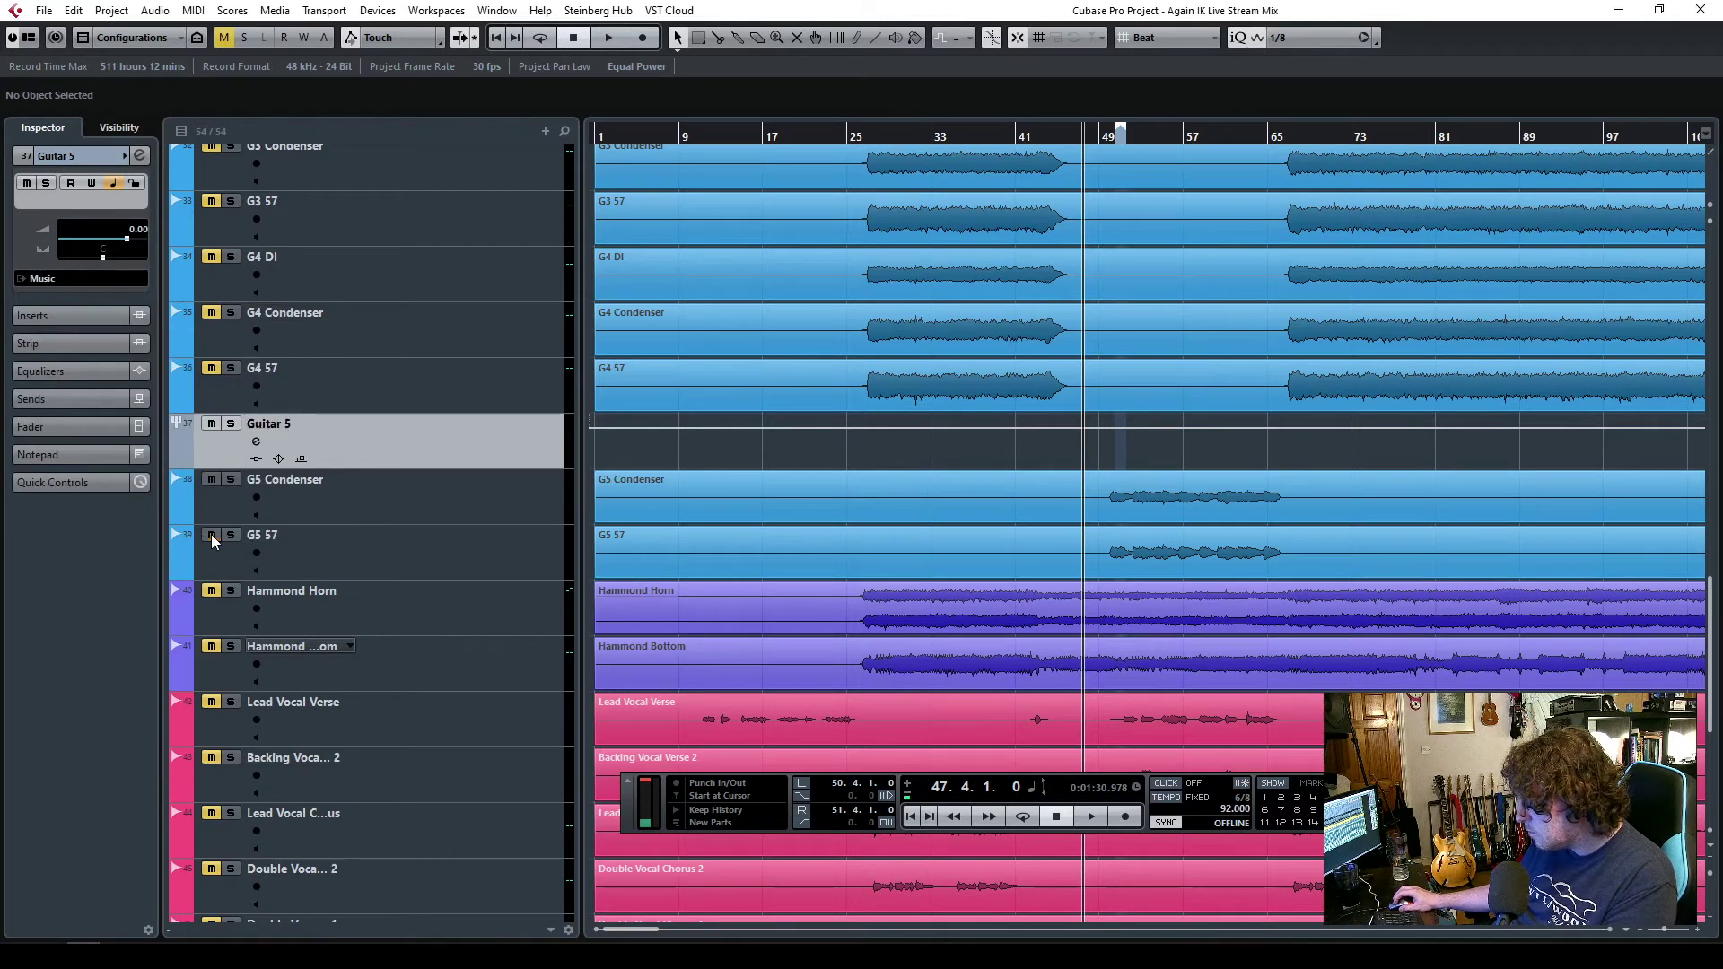
- Invert the phase of the G5 Condenser channel to 180° in the MixConsole
{"action": "left_click", "coordinate": [392, 496]}
{"action": "key", "text": "F3"}
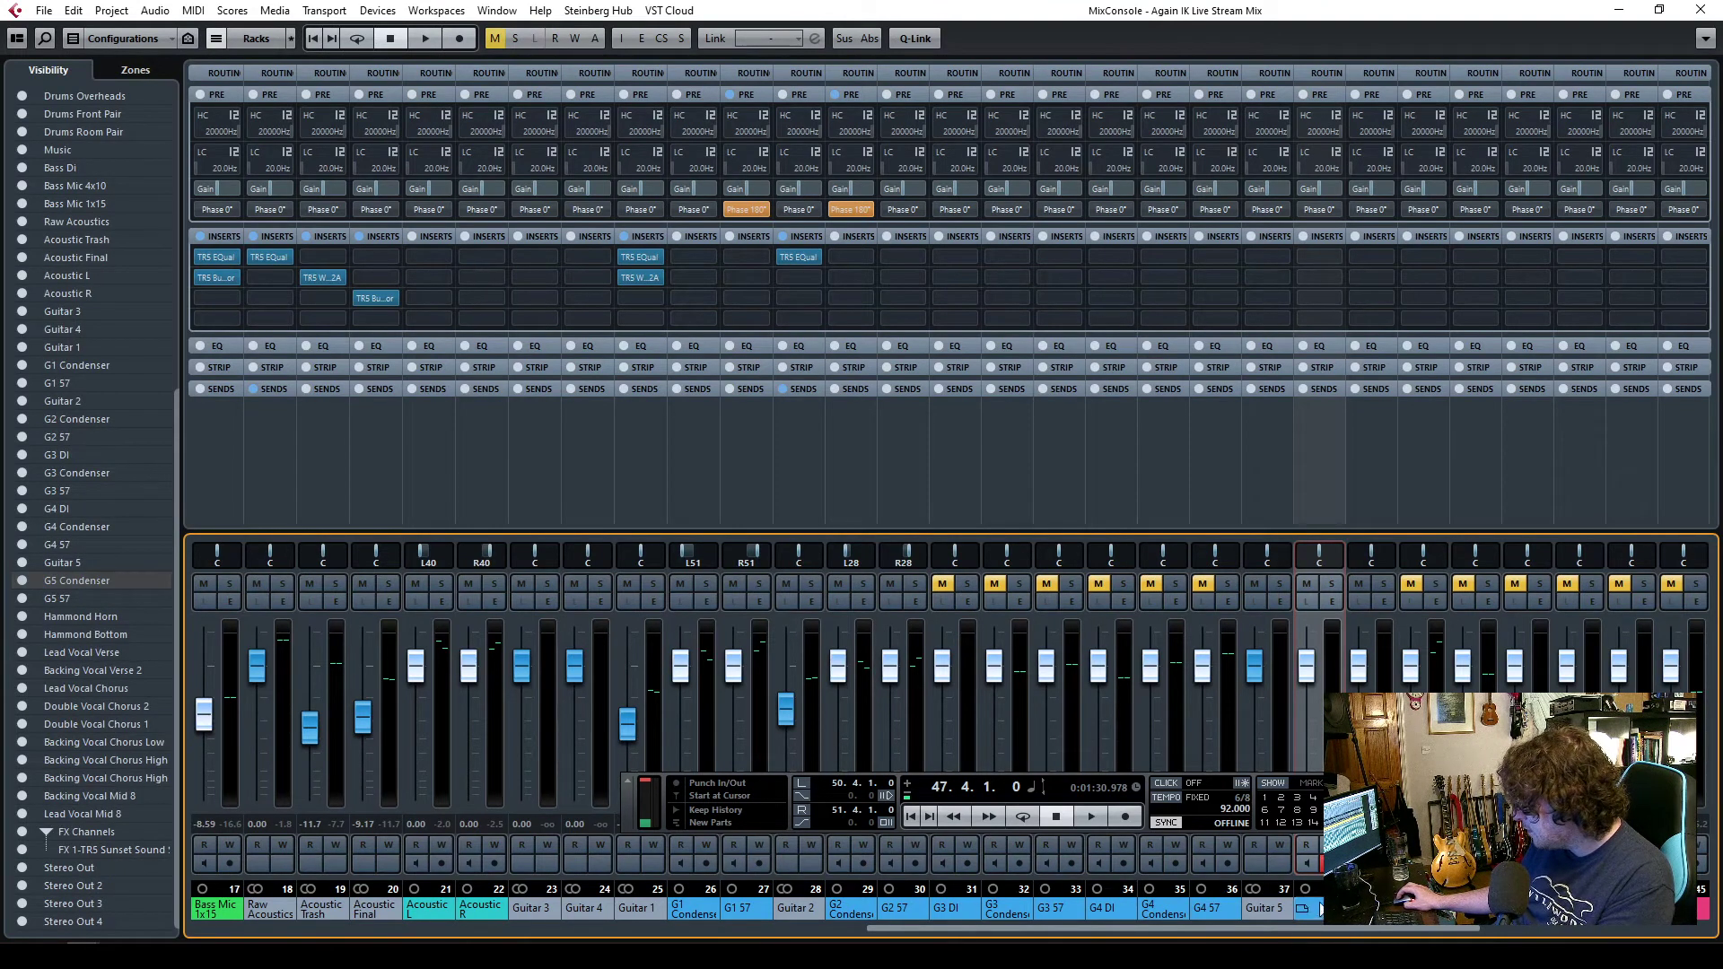
{"action": "left_click", "coordinate": [1320, 208]}
{"action": "left_click", "coordinate": [1699, 11]}
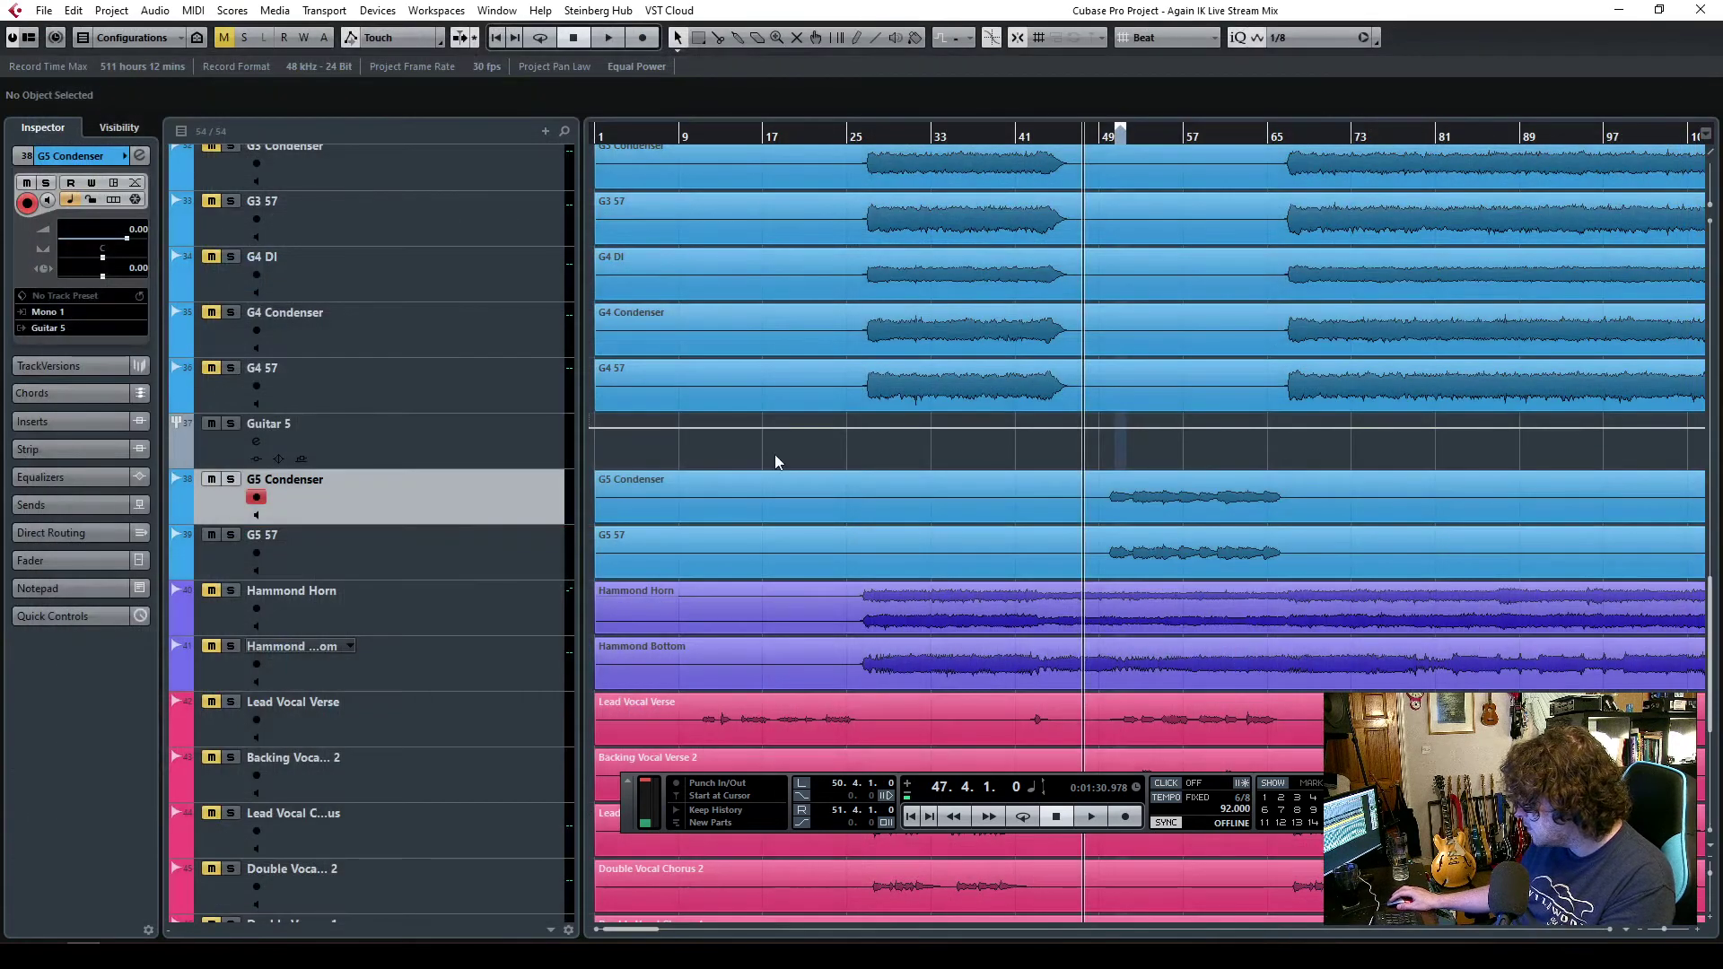
- Solo the Guitar 5 group, play it from about bar 47, and stop playback
{"action": "key", "text": "space"}
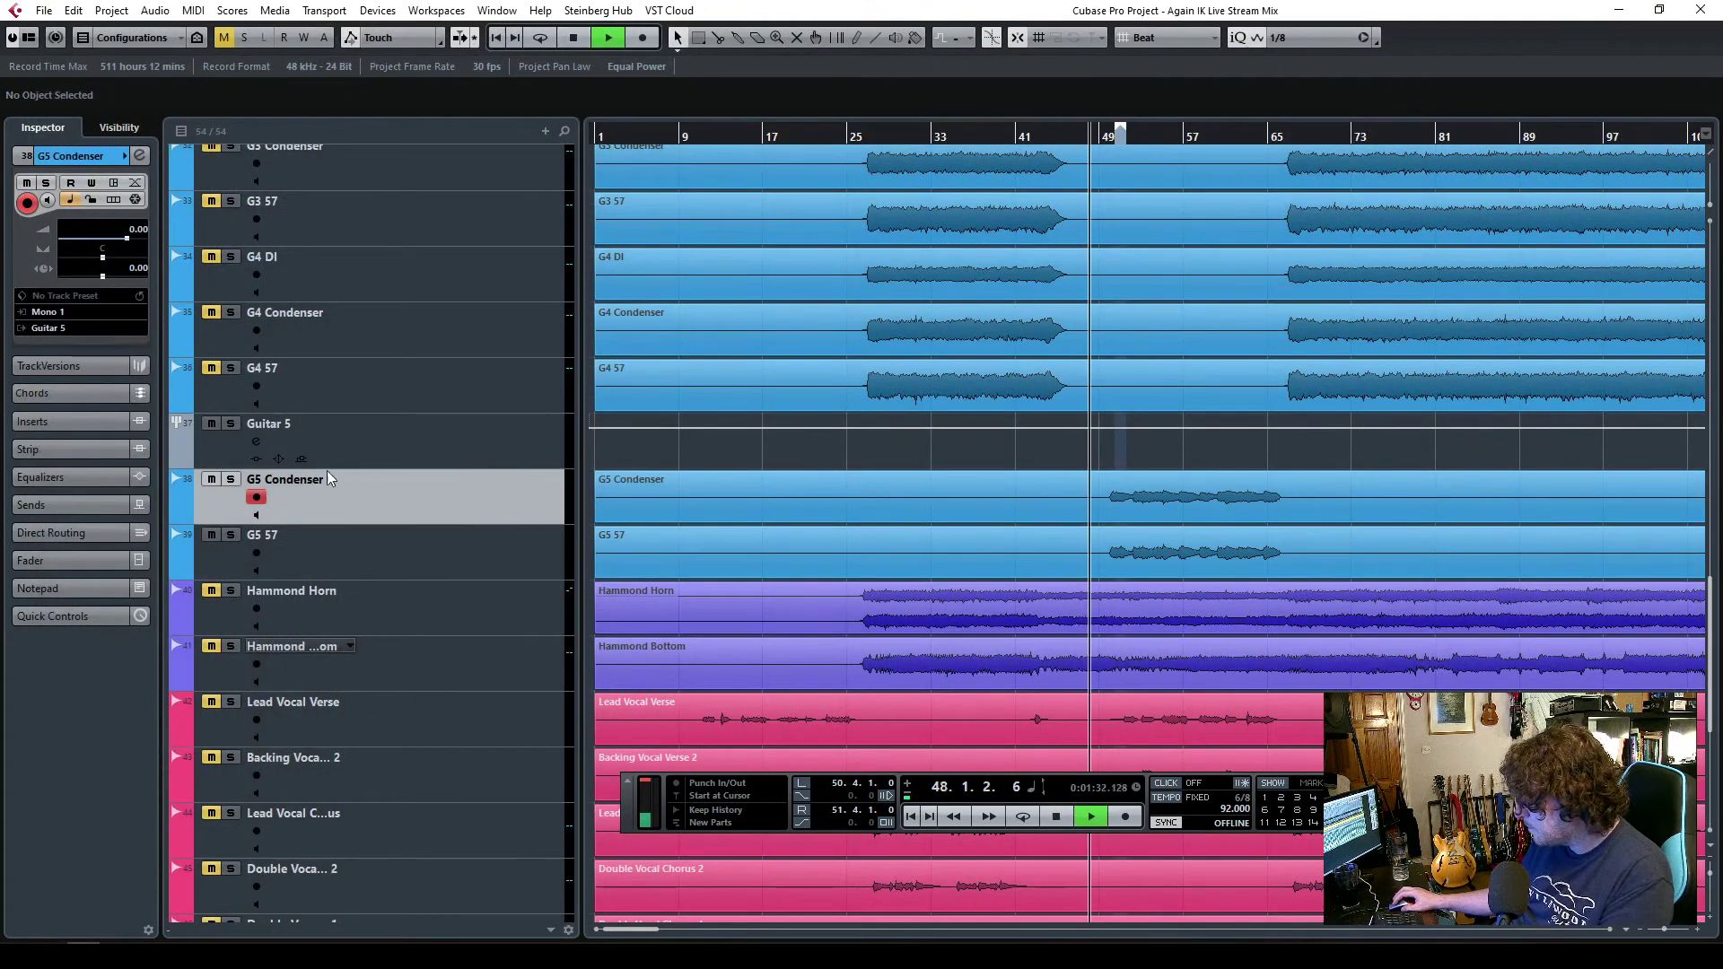
{"action": "left_click", "coordinate": [231, 423]}
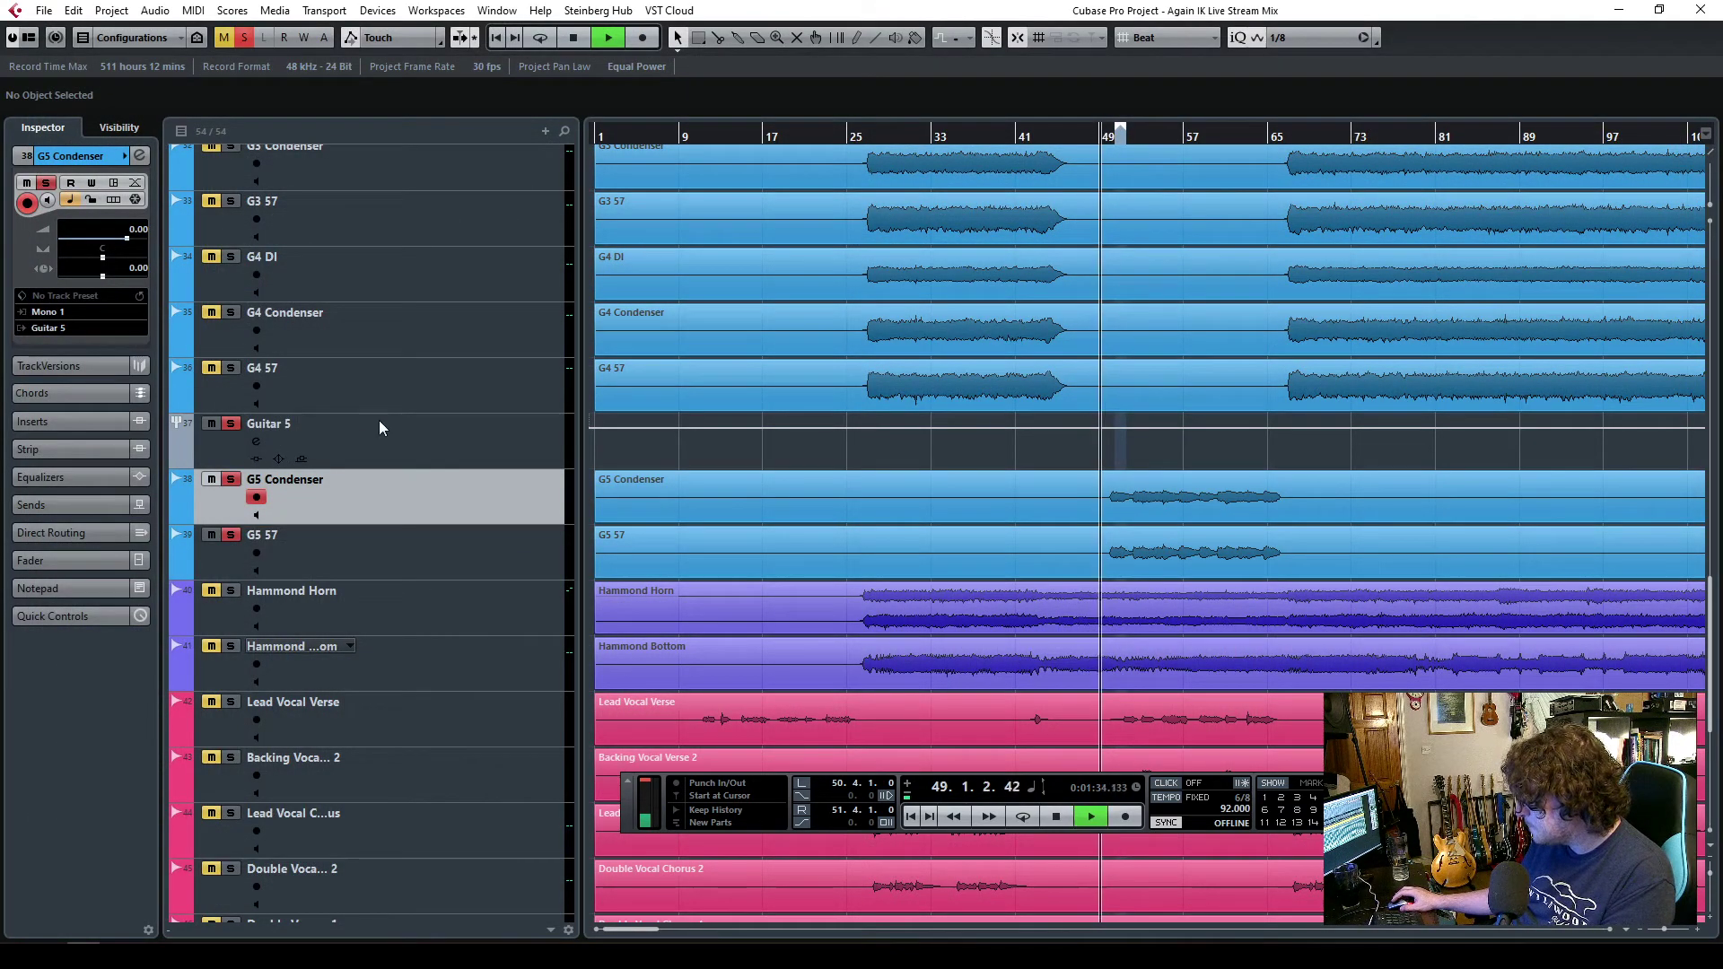
{"action": "left_click", "coordinate": [415, 441]}
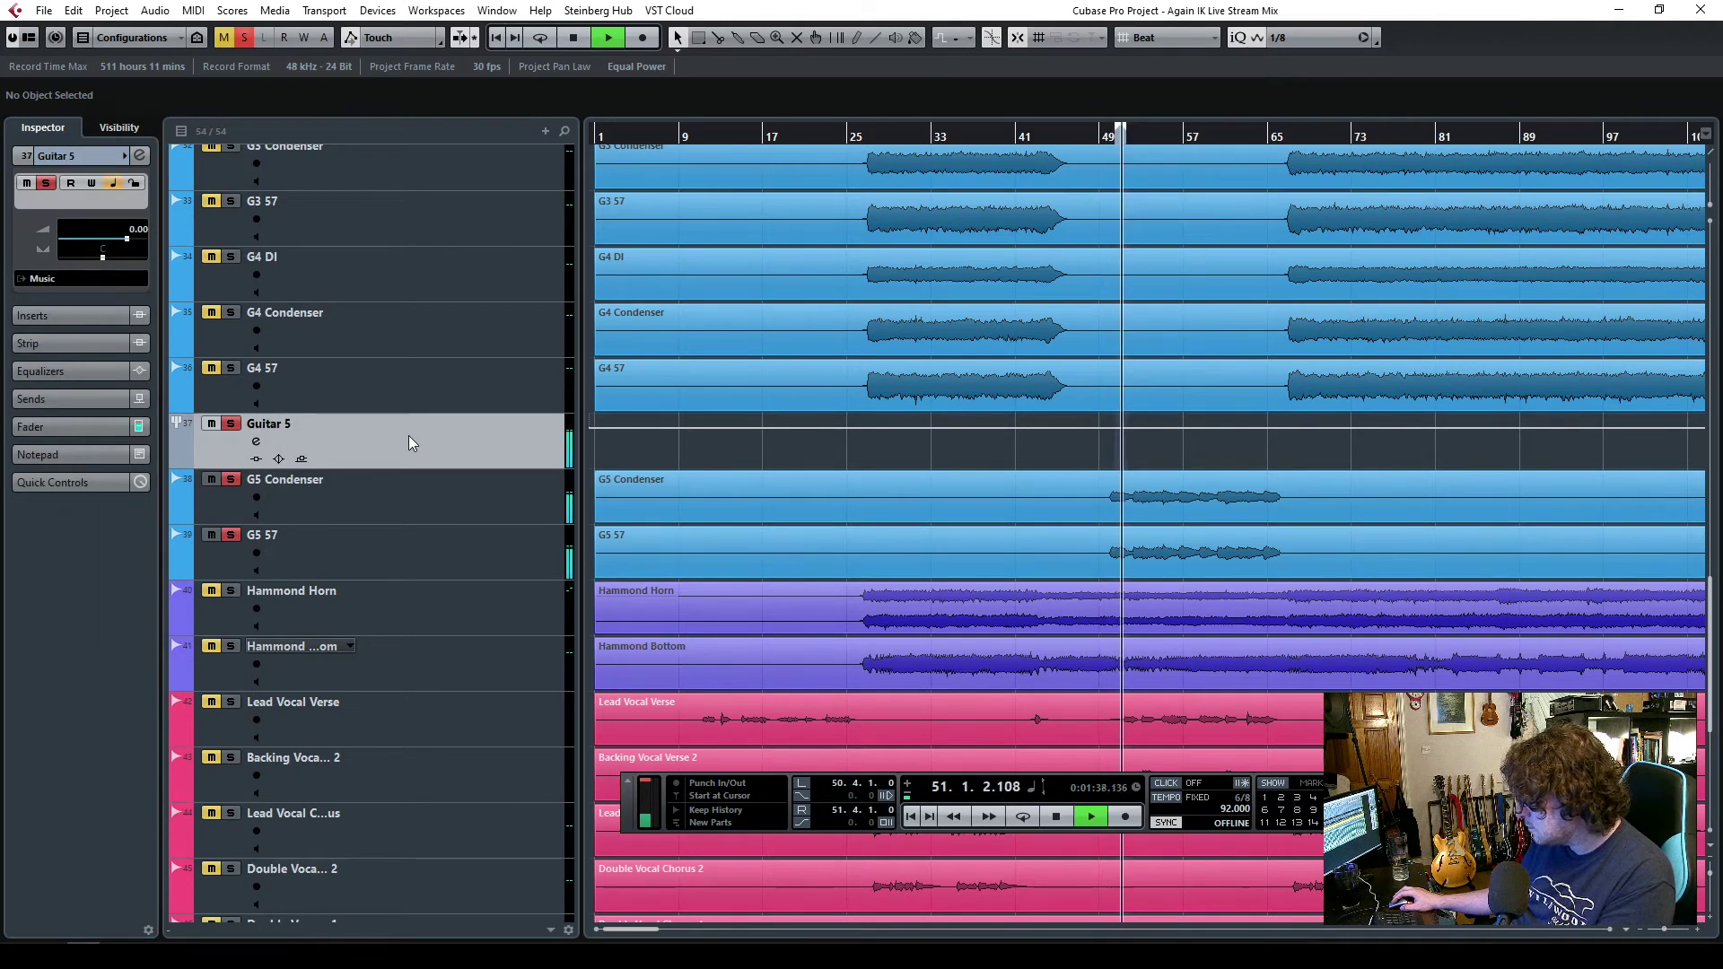
{"action": "key", "text": "space"}
- Copy the TR5 EQual insert from the Guitar 2 group to the Guitar 5 group in the MixConsole
{"action": "key", "text": "F3"}
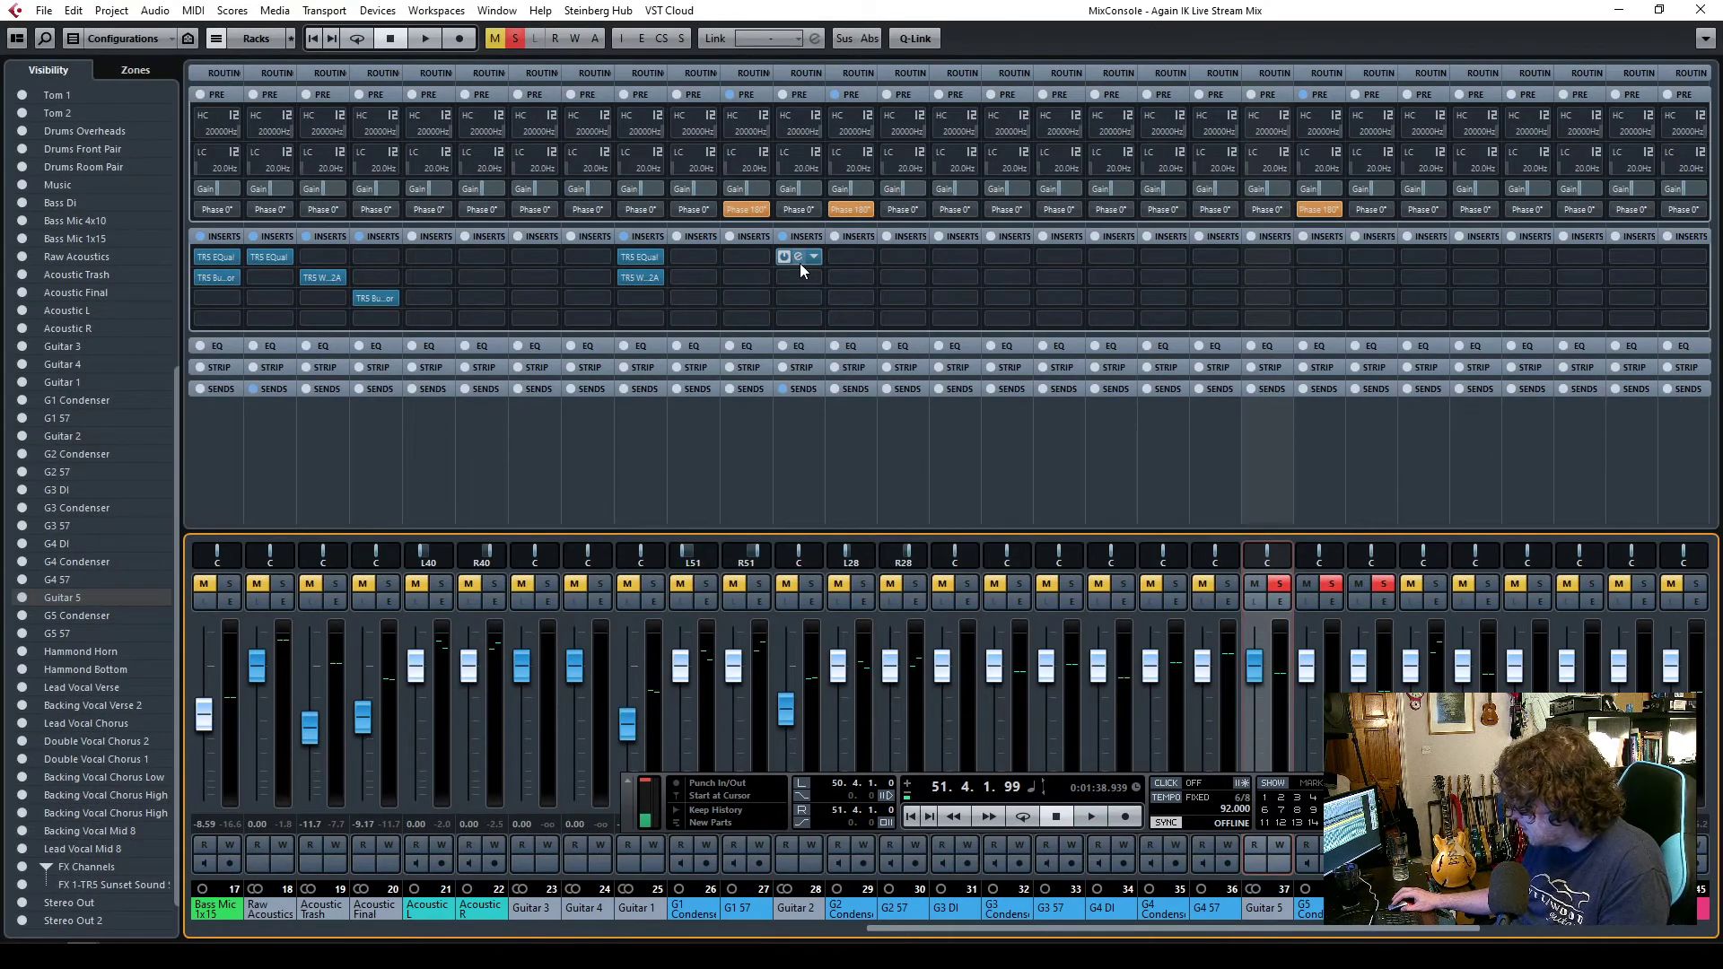
{"action": "left_click_drag", "start_coordinate": [800, 262], "coordinate": [1267, 261]}
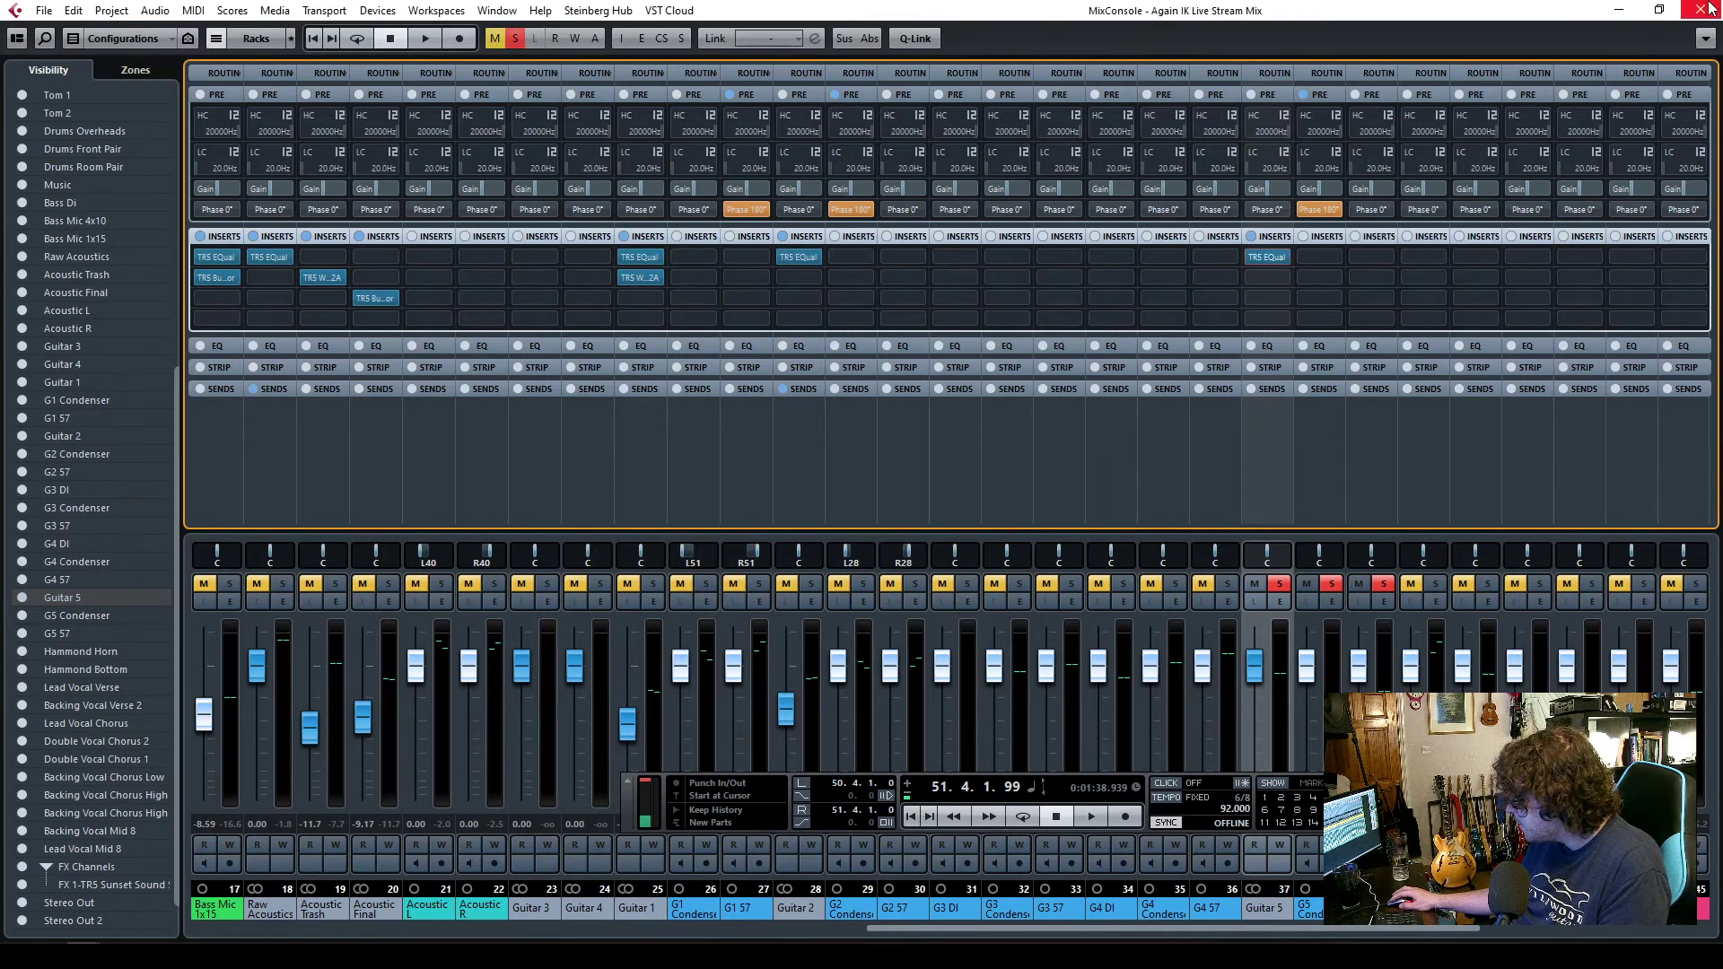
{"action": "left_click", "coordinate": [1709, 9]}
- Play the soloed Guitar 5 from about bar 49 and open its EQual insert
{"action": "left_click", "coordinate": [1100, 135]}
{"action": "key", "text": "space"}
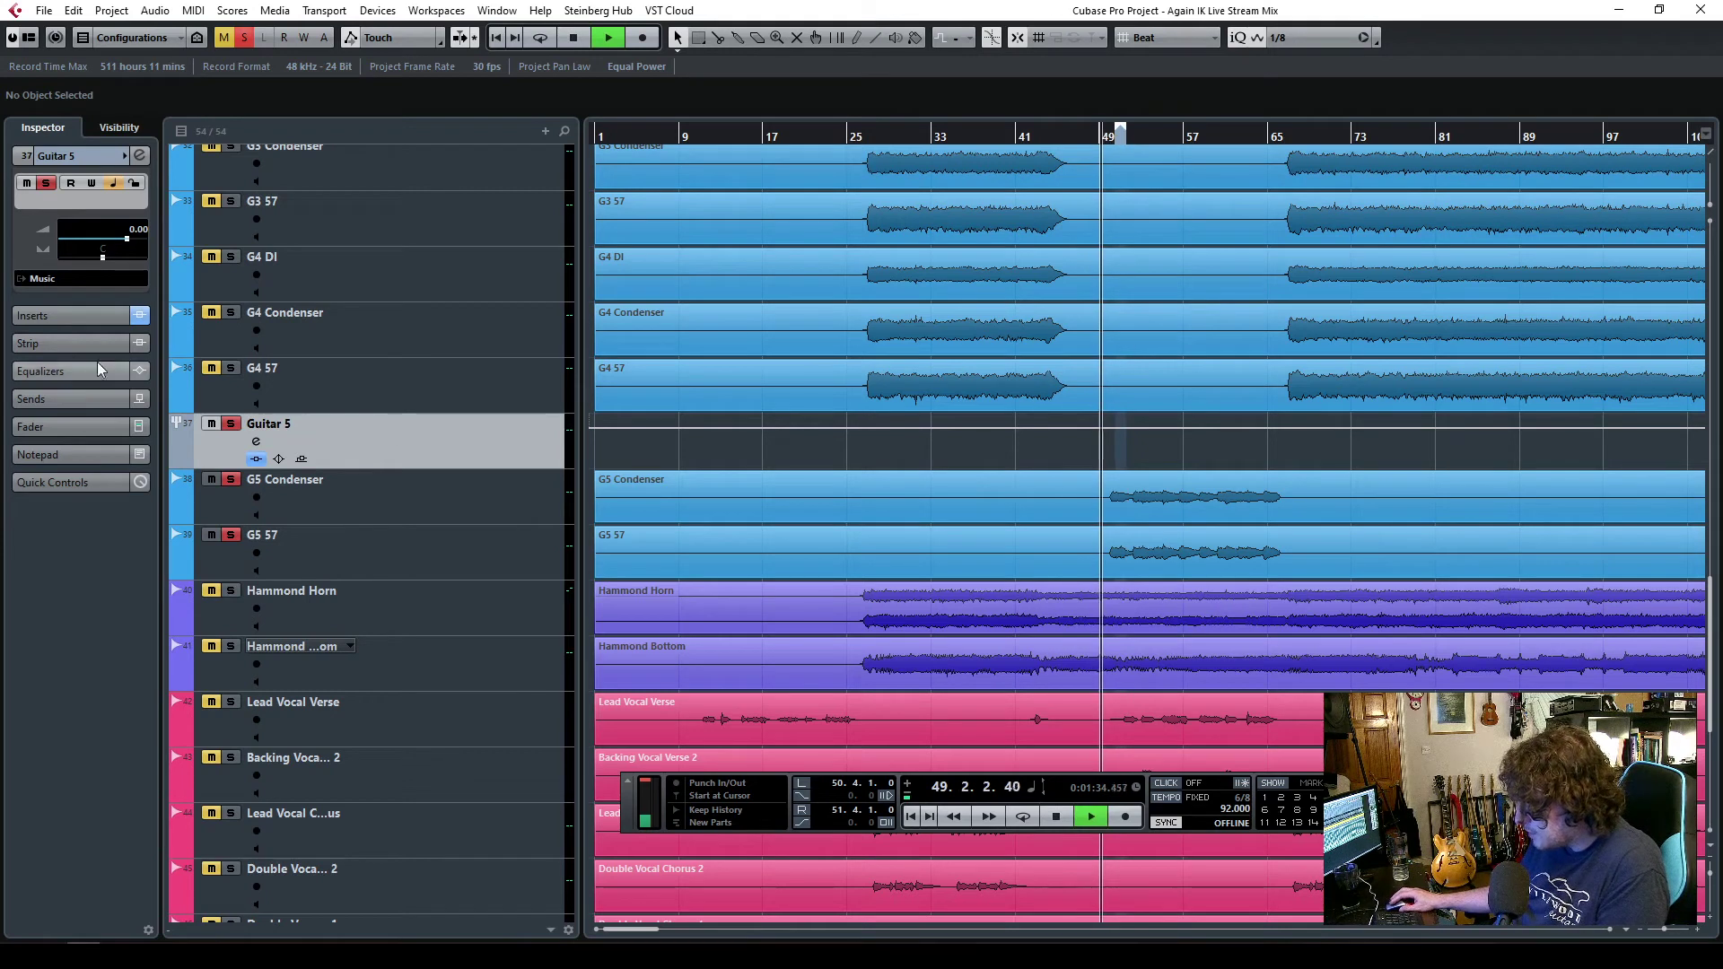
{"action": "left_click", "coordinate": [74, 316]}
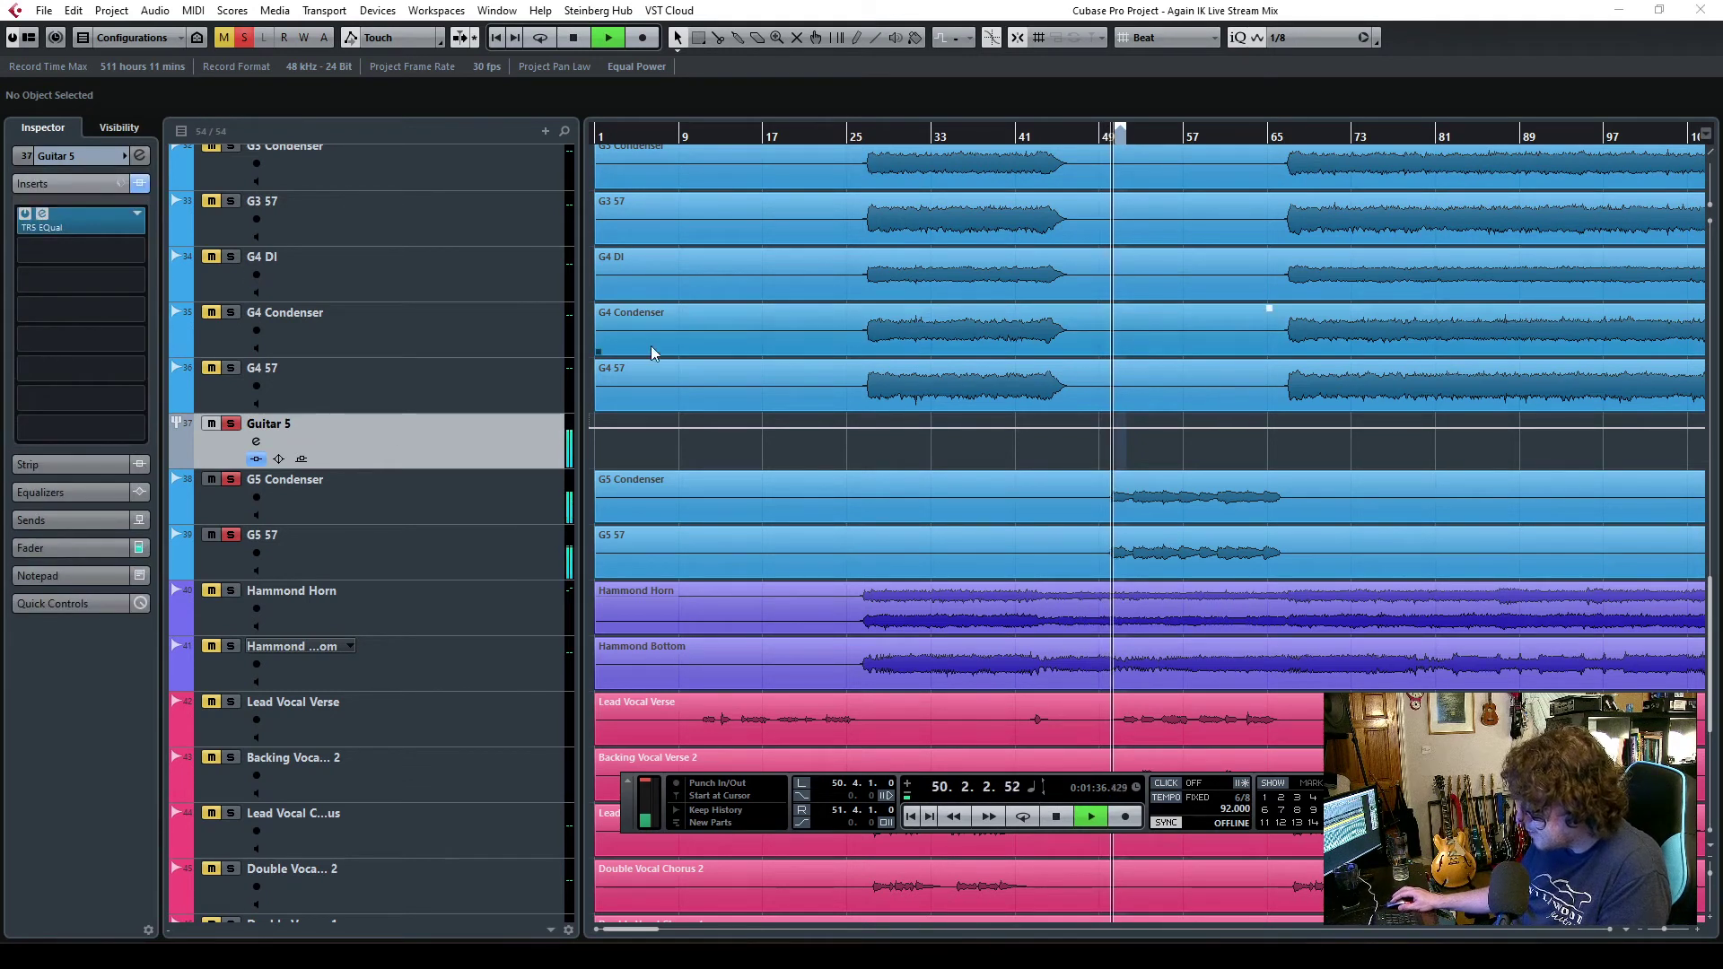
{"action": "left_click", "coordinate": [45, 227]}
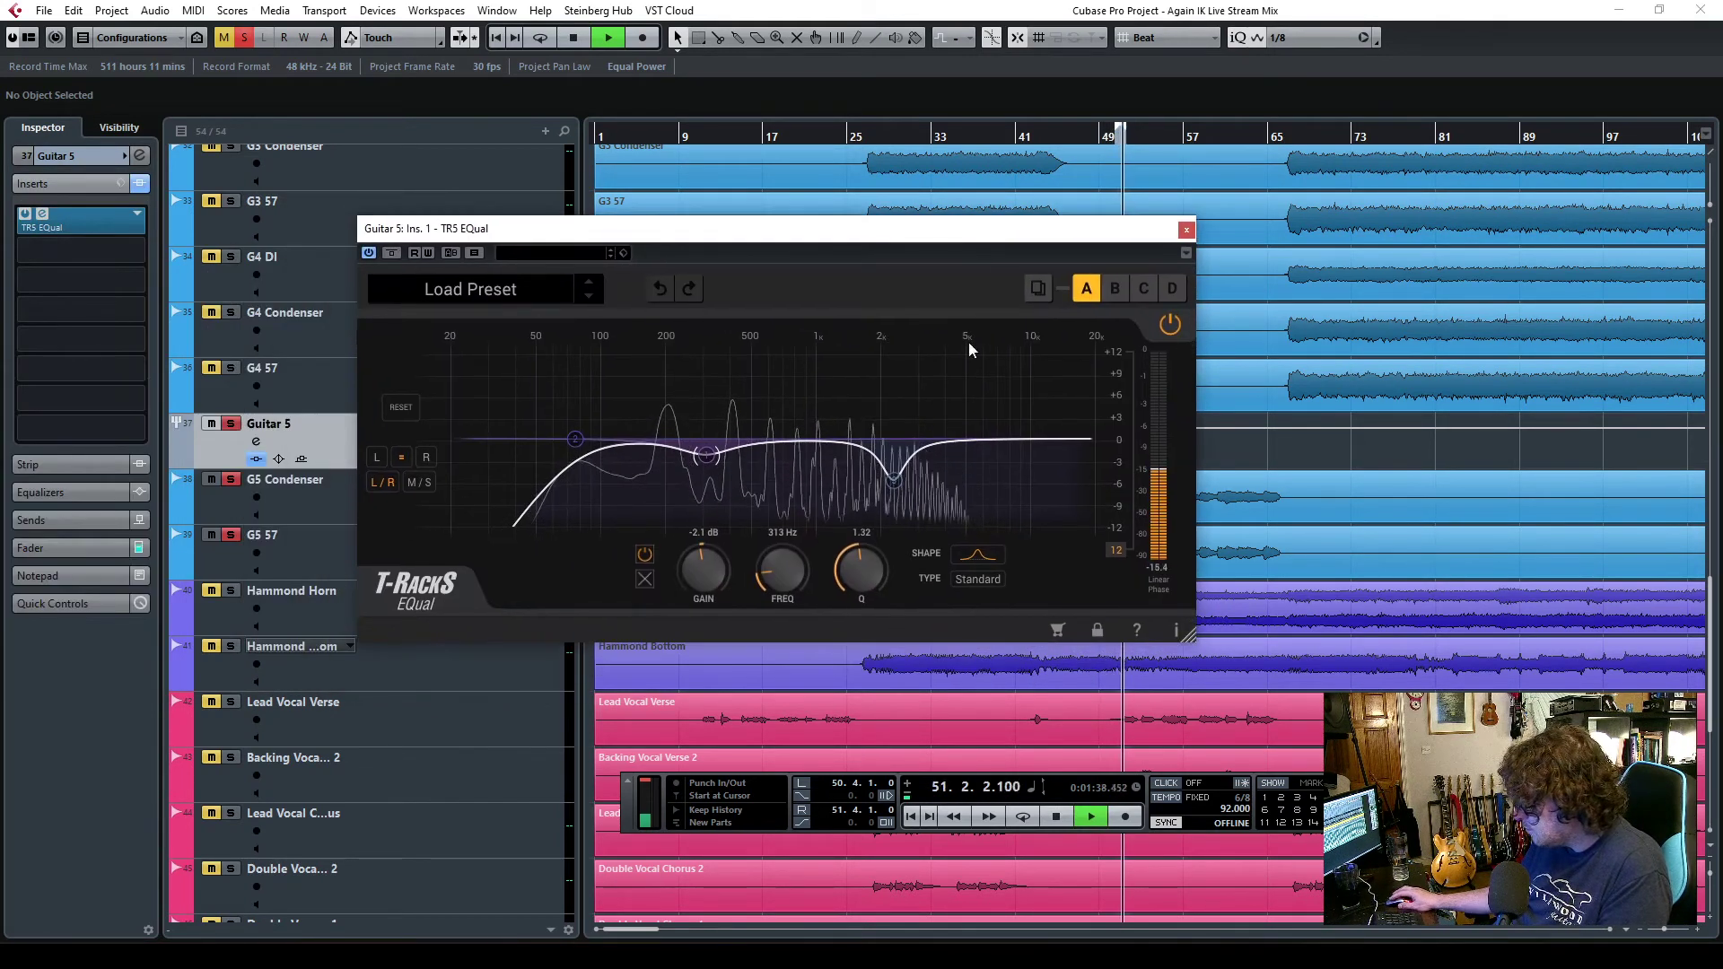
- In Guitar 5's EQual, set the 2.34 kHz cut to -6.3 dB with Q 1.51, then change its shape to a flat-topped band
{"action": "left_click", "coordinate": [893, 480]}
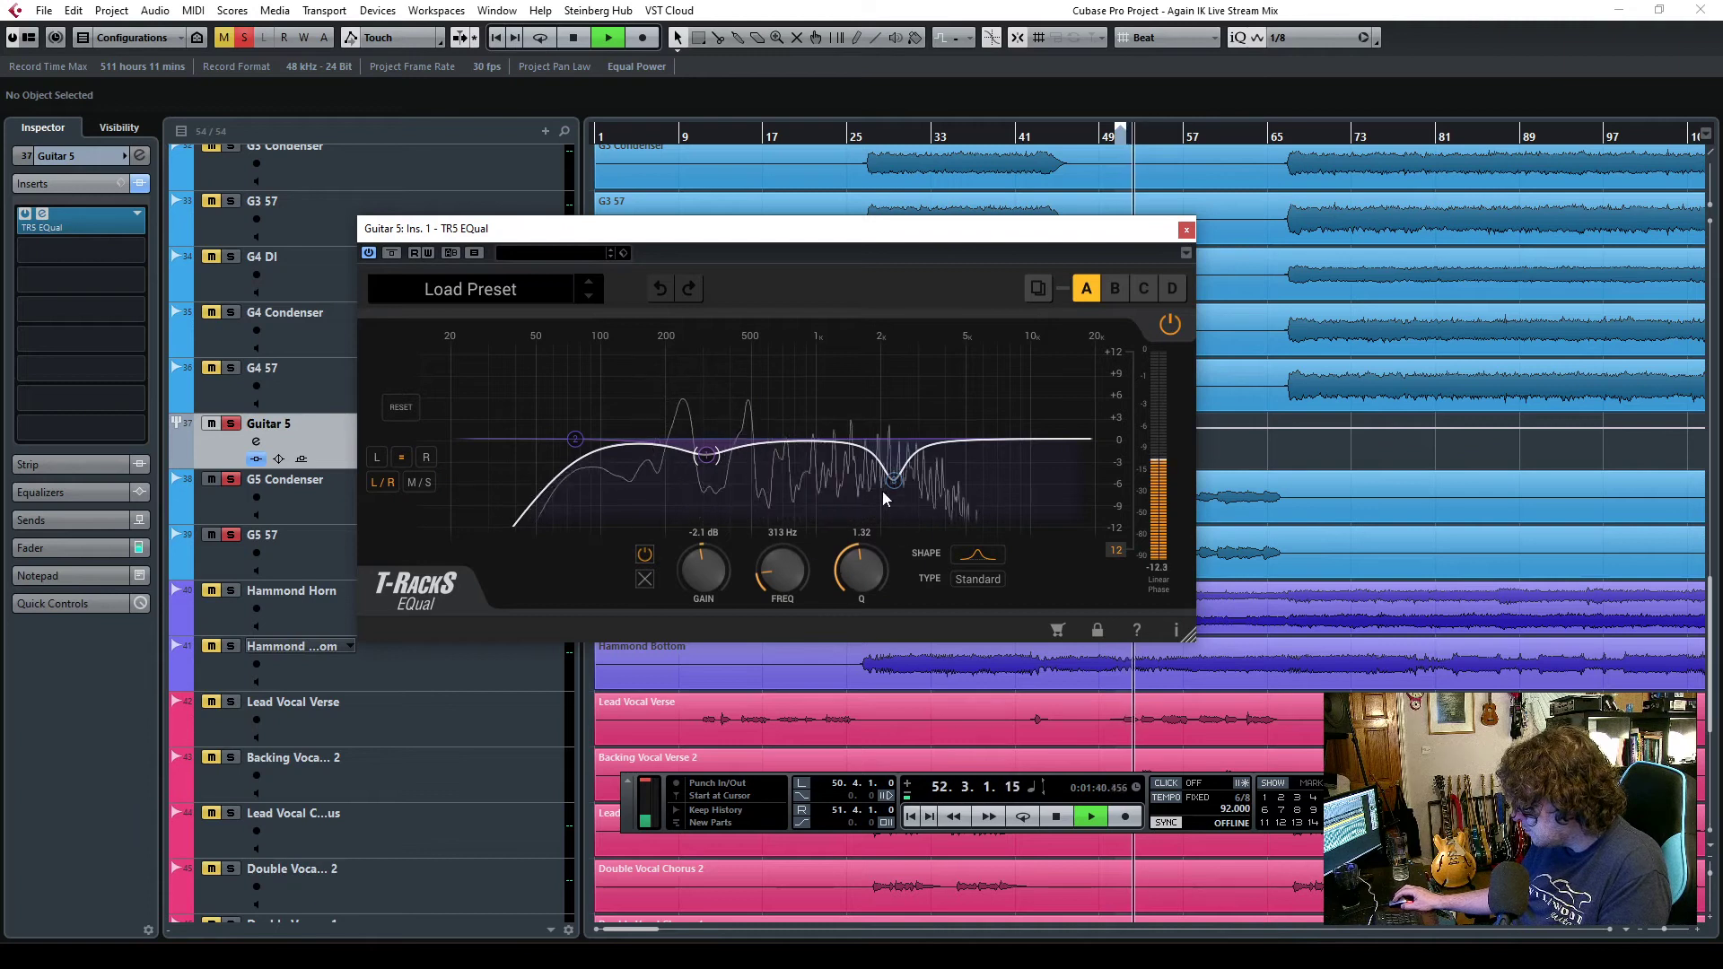
{"action": "left_click_drag", "start_coordinate": [864, 571], "coordinate": [858, 616]}
{"action": "left_click_drag", "start_coordinate": [698, 567], "coordinate": [697, 567]}
{"action": "left_click", "coordinate": [984, 558]}
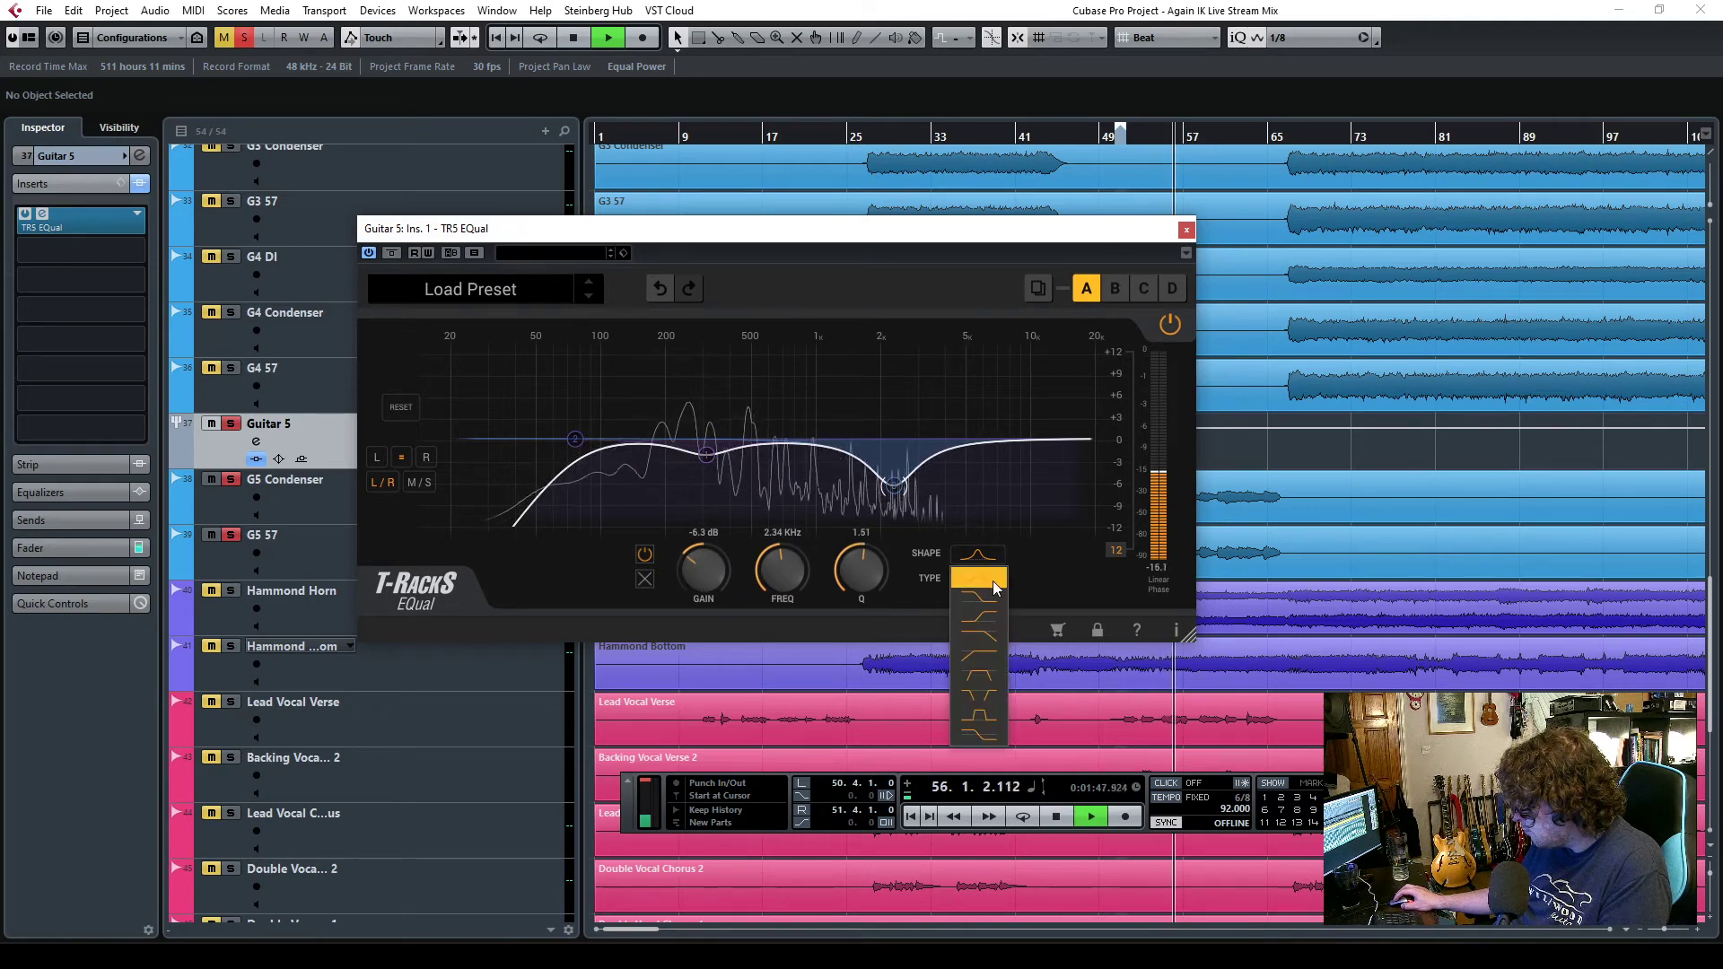
{"action": "left_click", "coordinate": [987, 713]}
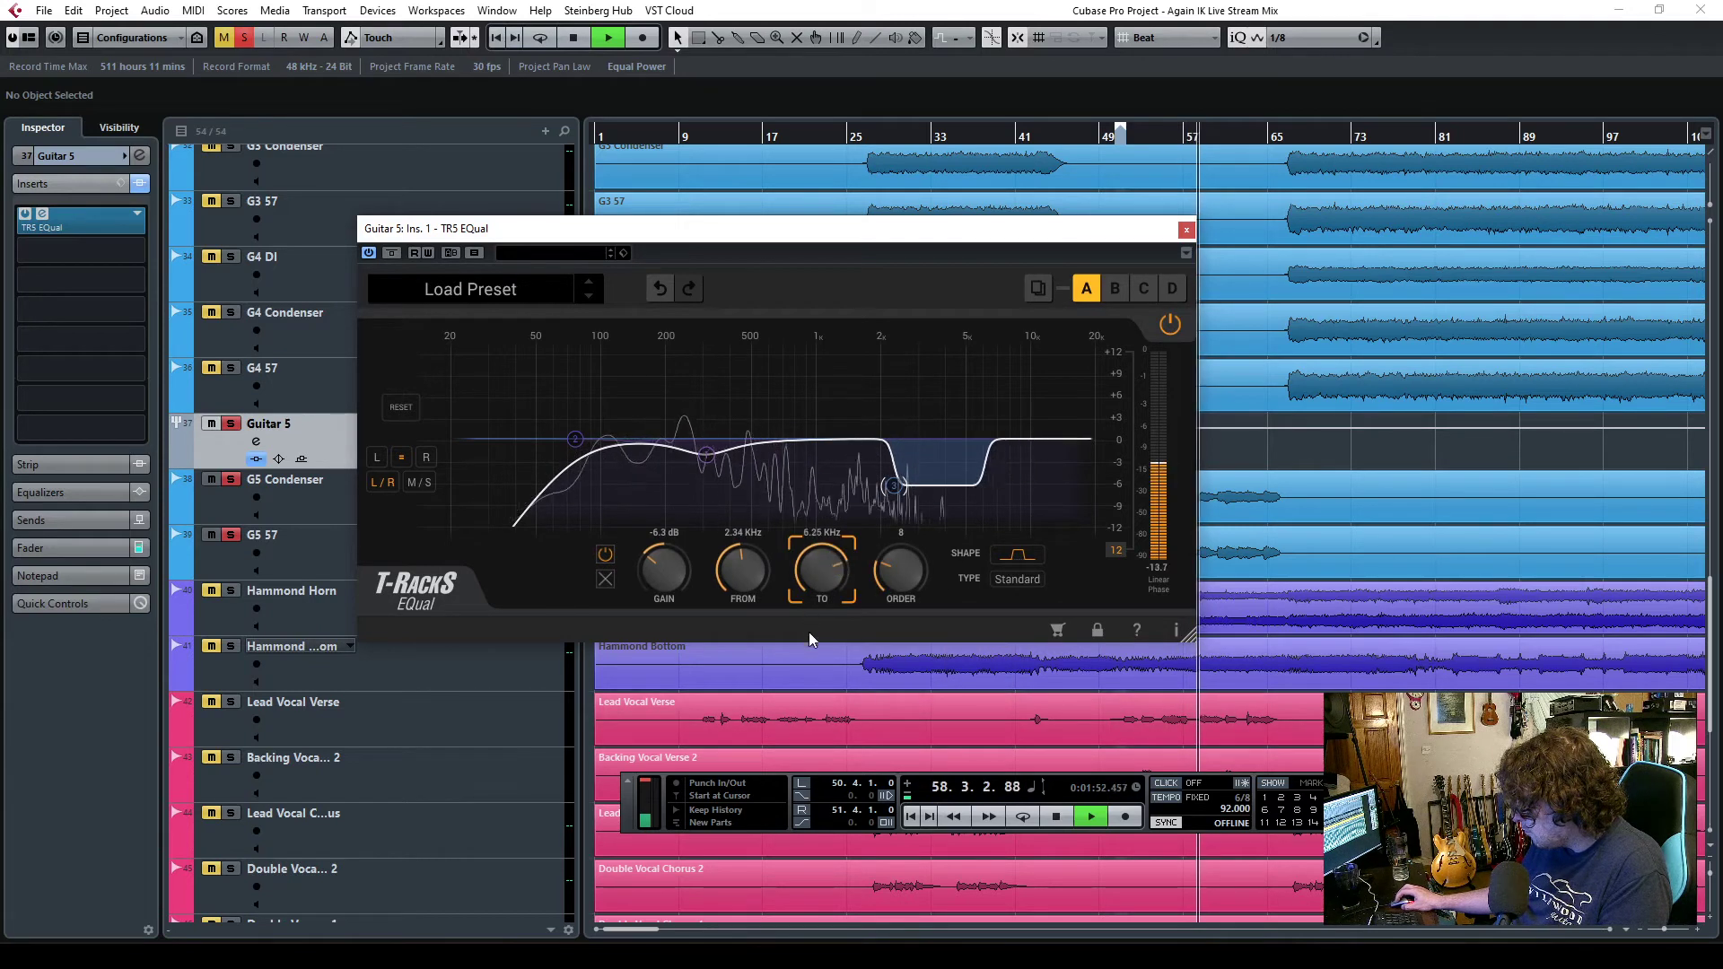
- Set the flat EQ cut from 1.65 kHz to 4.07 kHz, with order 2 and gain -6.1 dB, and close EQual
{"action": "scroll", "coordinate": [728, 594], "scroll_direction": "down", "scroll_amount": 5}
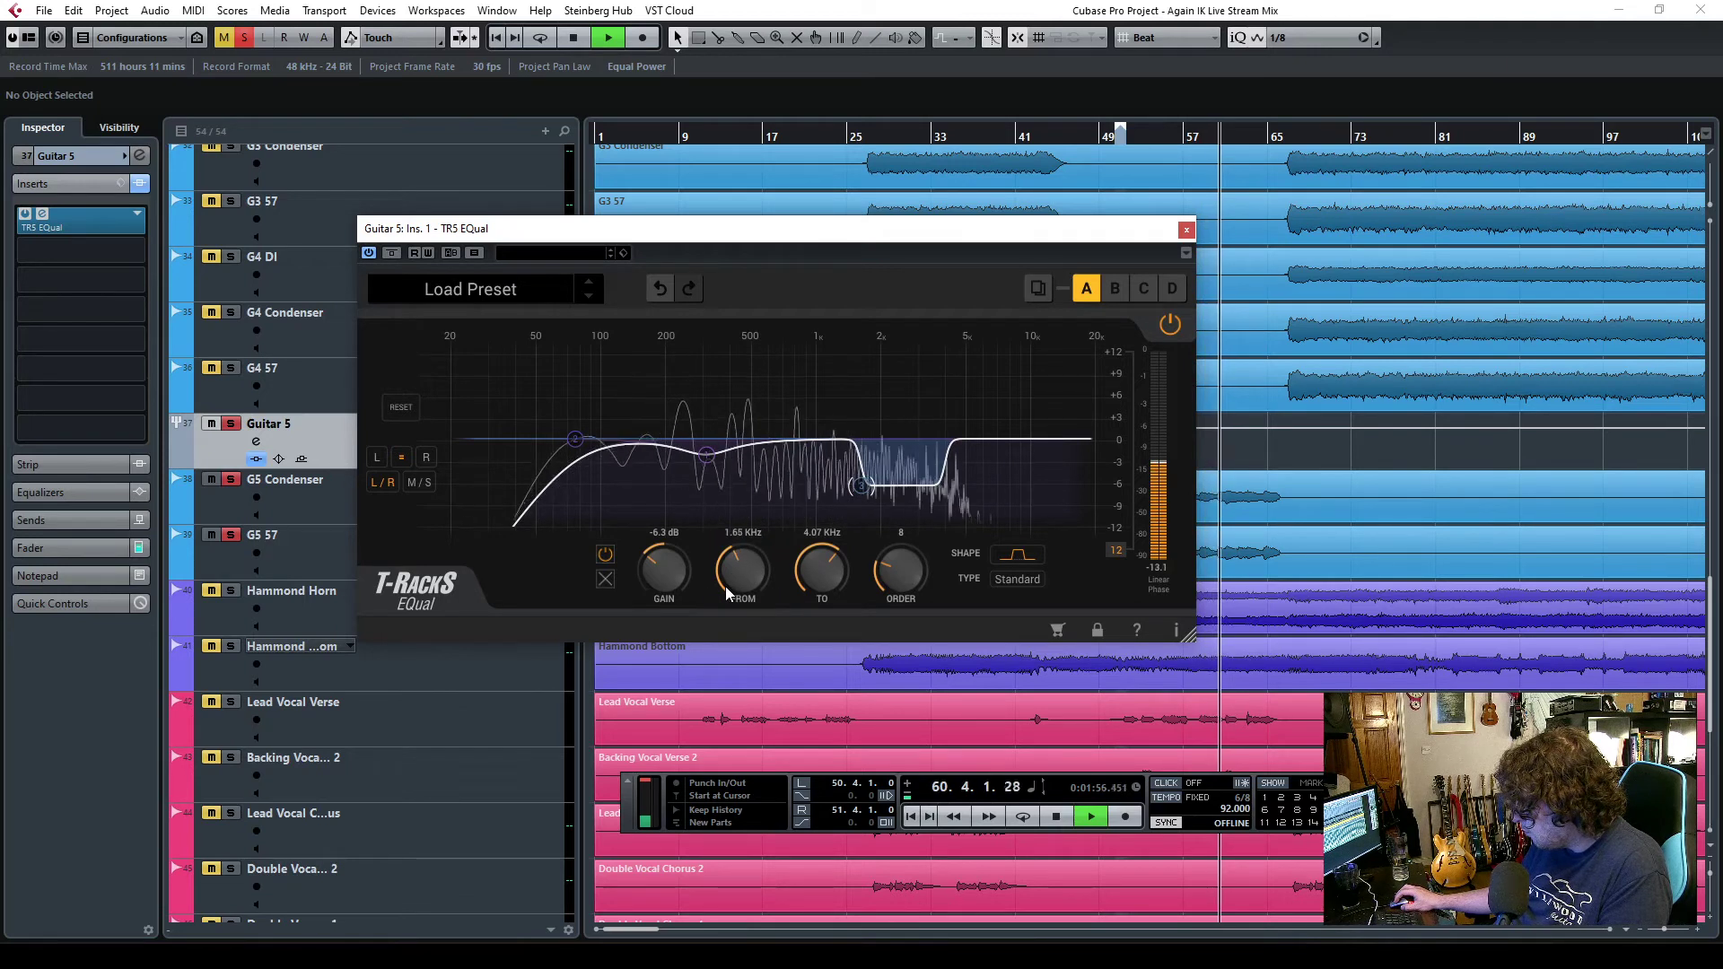
{"action": "scroll", "coordinate": [896, 577], "scroll_direction": "down", "scroll_amount": 2}
{"action": "scroll", "coordinate": [891, 605], "scroll_direction": "down", "scroll_amount": 4}
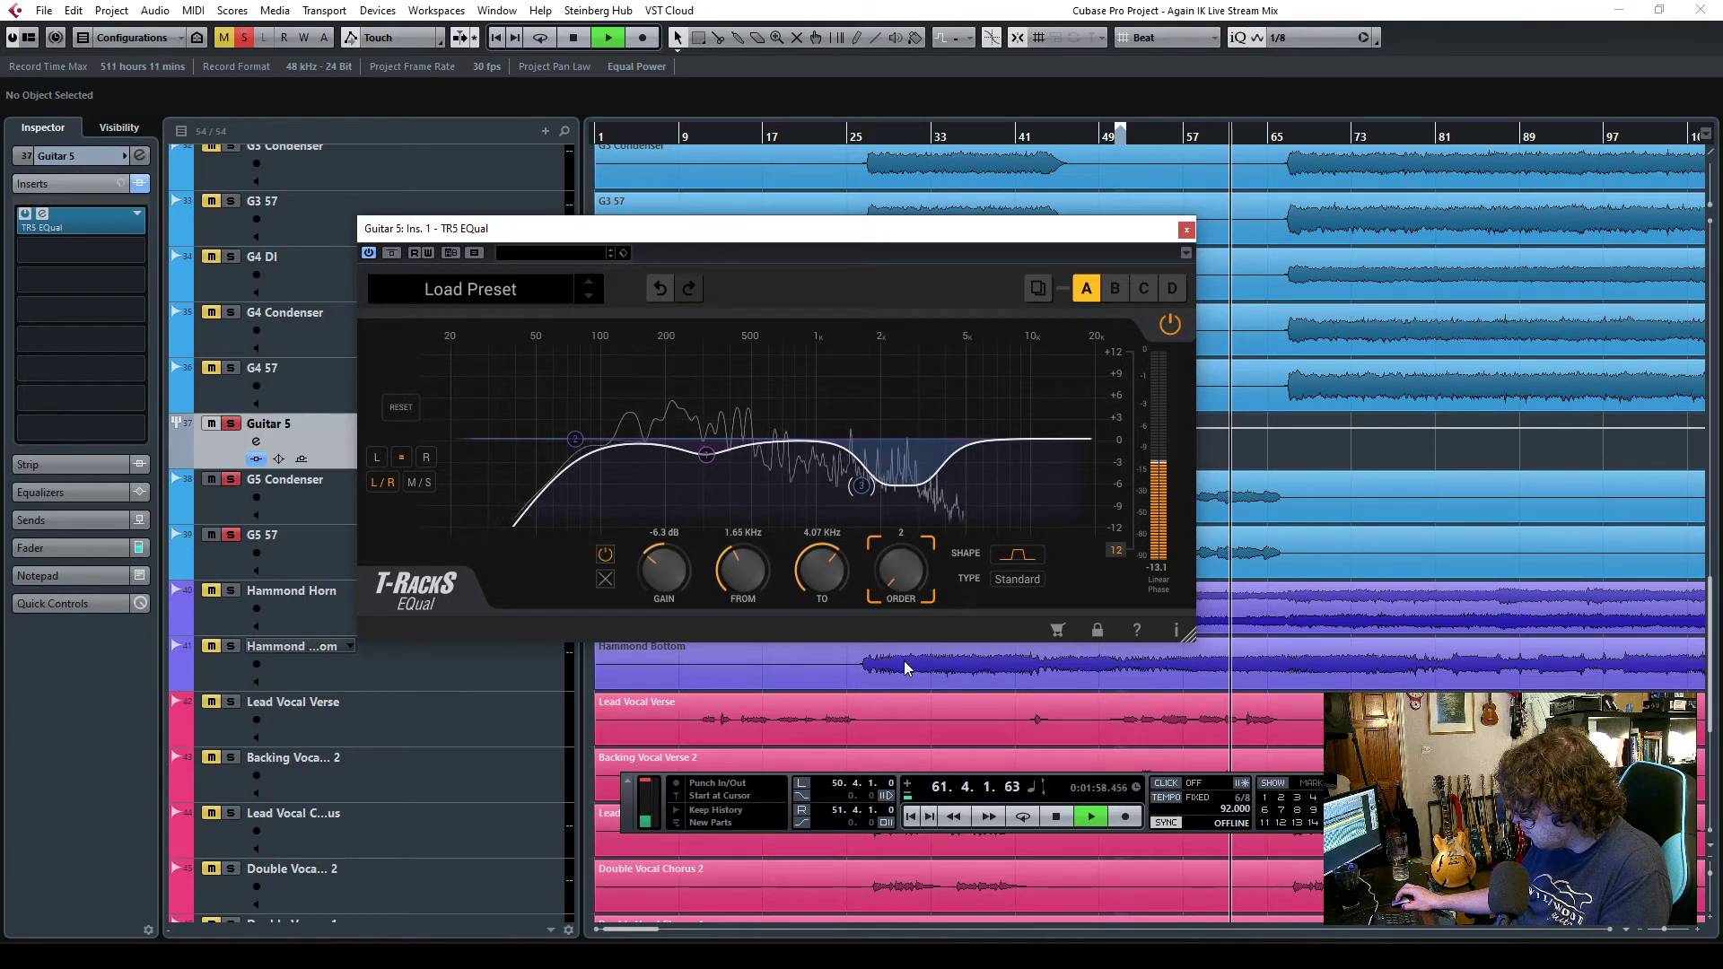
{"action": "scroll", "coordinate": [654, 565], "scroll_direction": "up", "scroll_amount": 1}
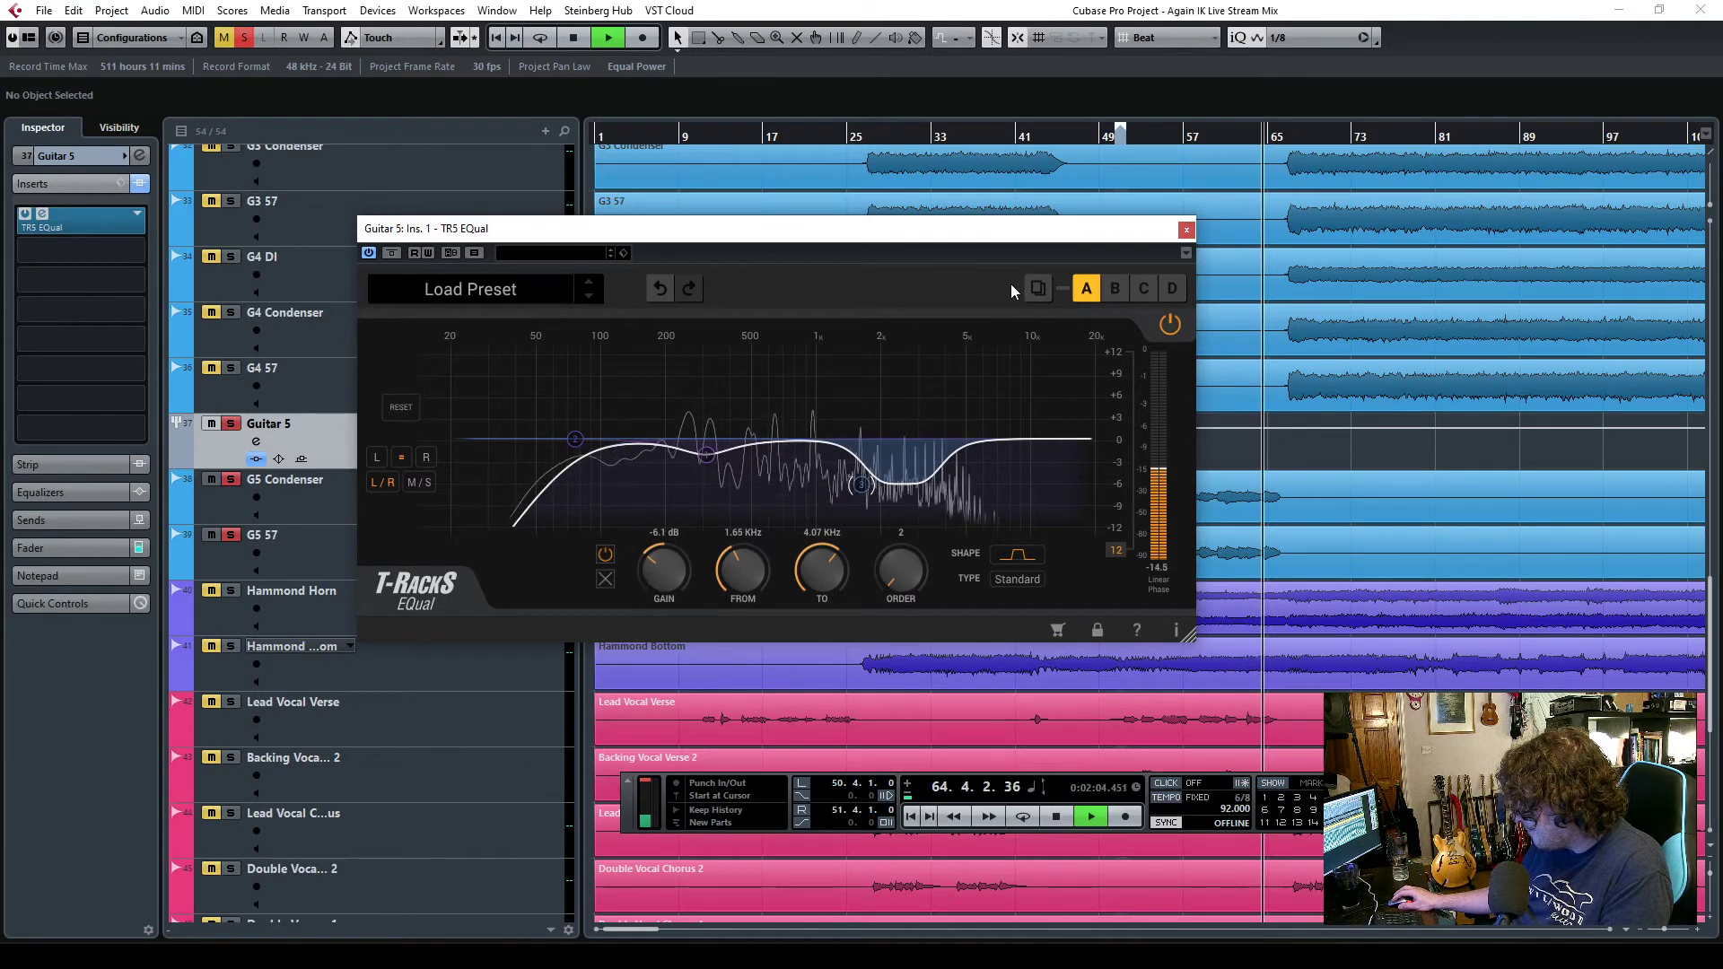
{"action": "left_click", "coordinate": [1186, 232]}
- Pan the G5 Condenser track to L38 and the G5 57 track to the right side
{"action": "left_click", "coordinate": [1091, 140]}
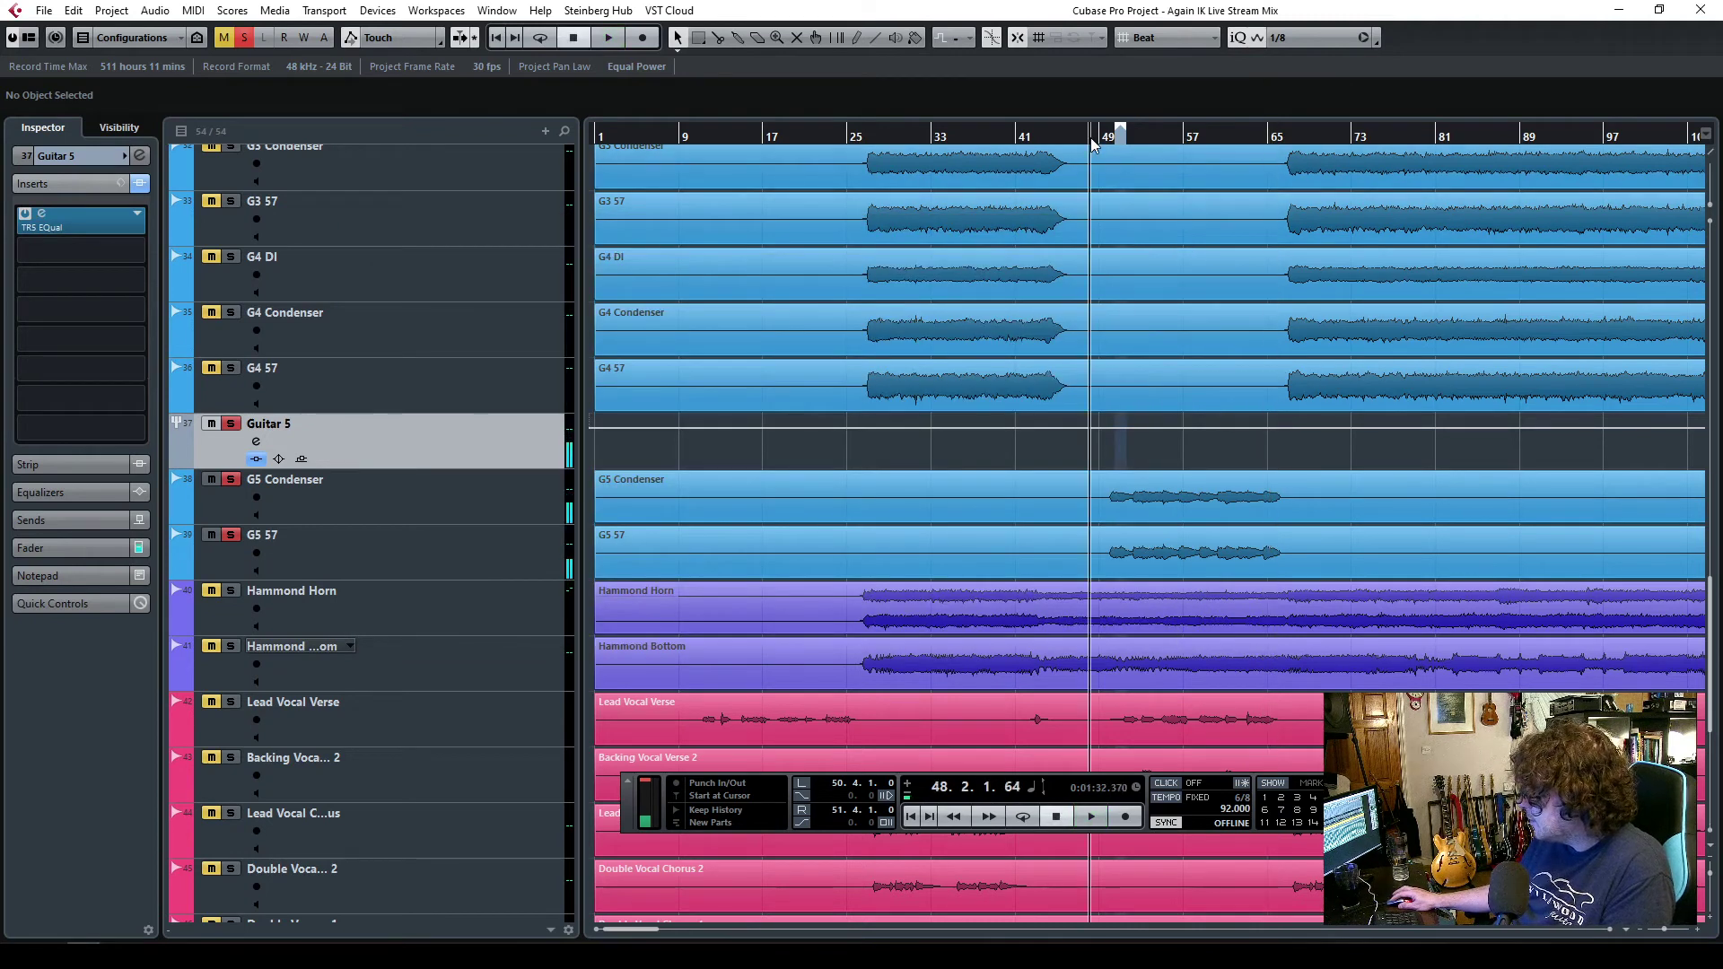
{"action": "left_click", "coordinate": [401, 502]}
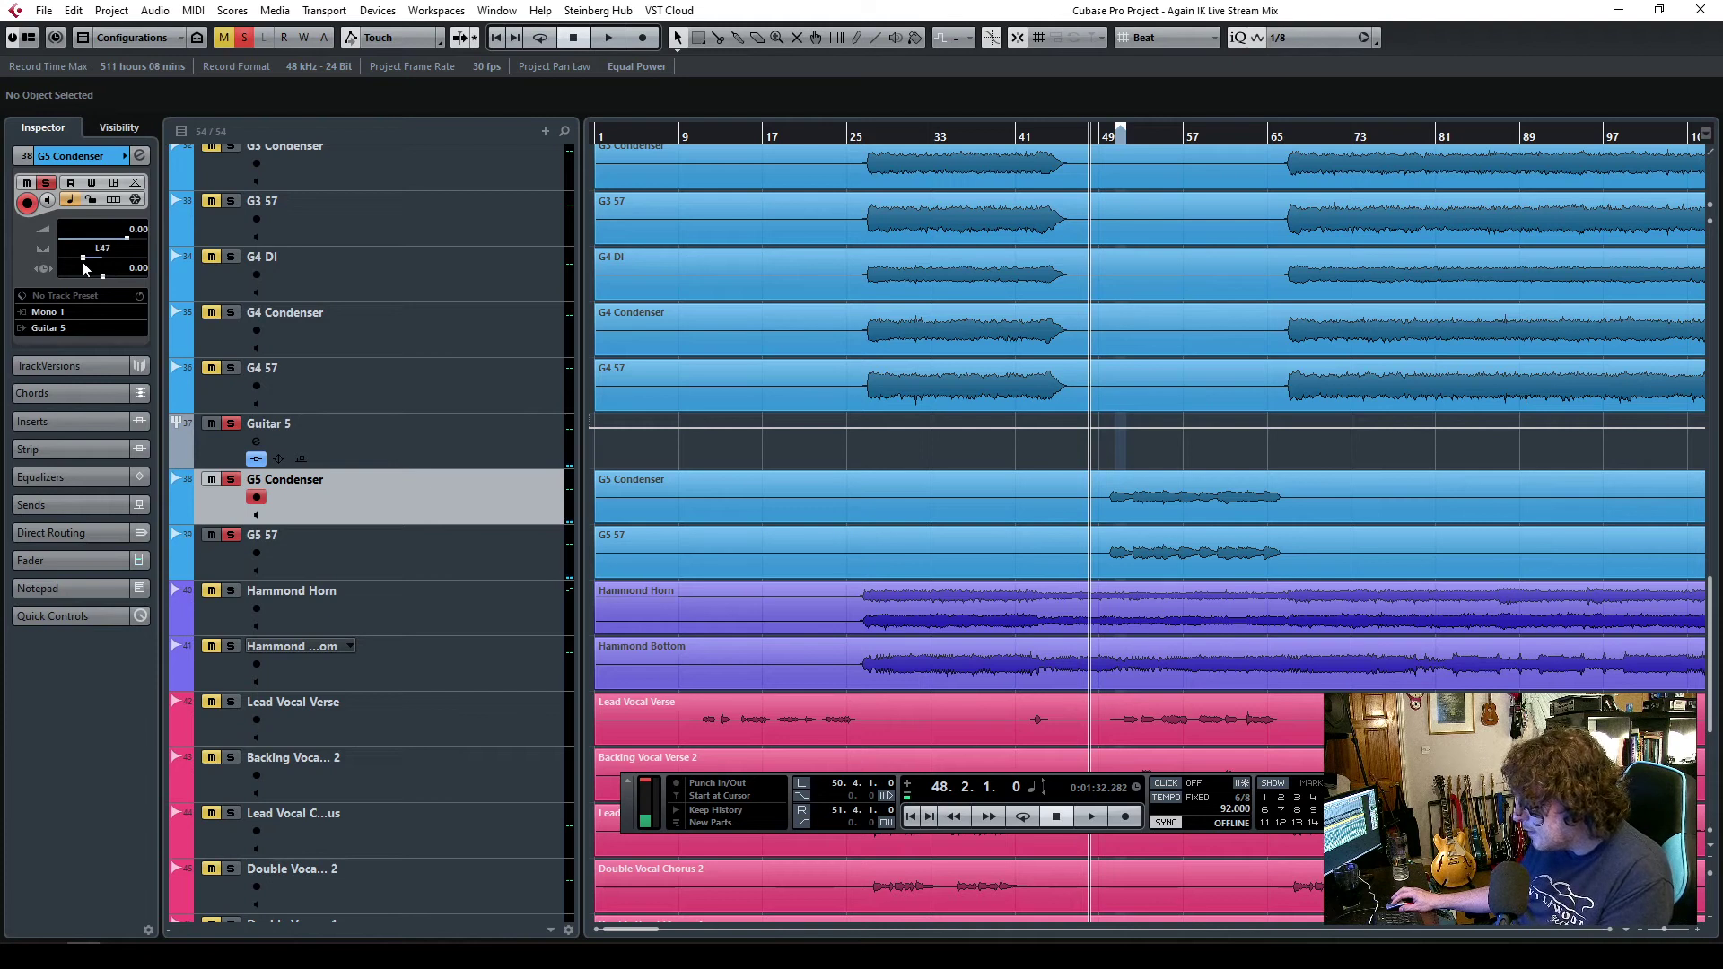
{"action": "left_click", "coordinate": [379, 545]}
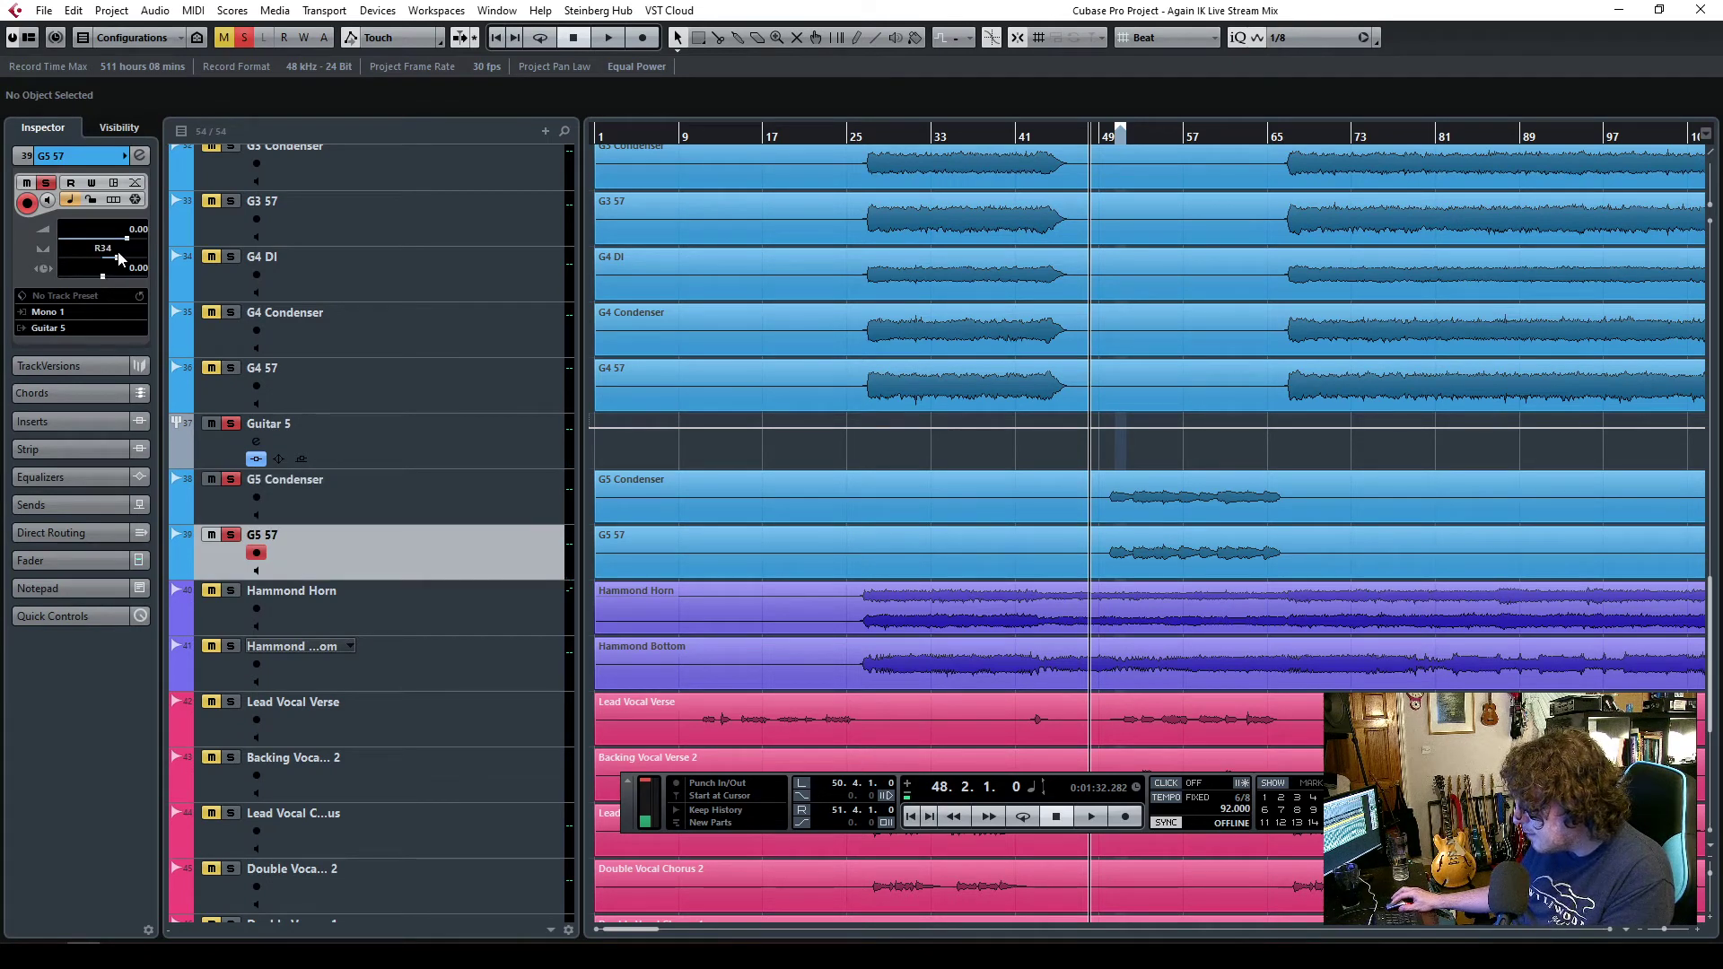
{"action": "left_click", "coordinate": [1095, 140]}
{"action": "left_click", "coordinate": [395, 508]}
{"action": "left_click", "coordinate": [400, 540]}
- Insert the Tremolo modulation effect in the second insert slot of the Guitar 5 group
{"action": "left_click", "coordinate": [416, 461]}
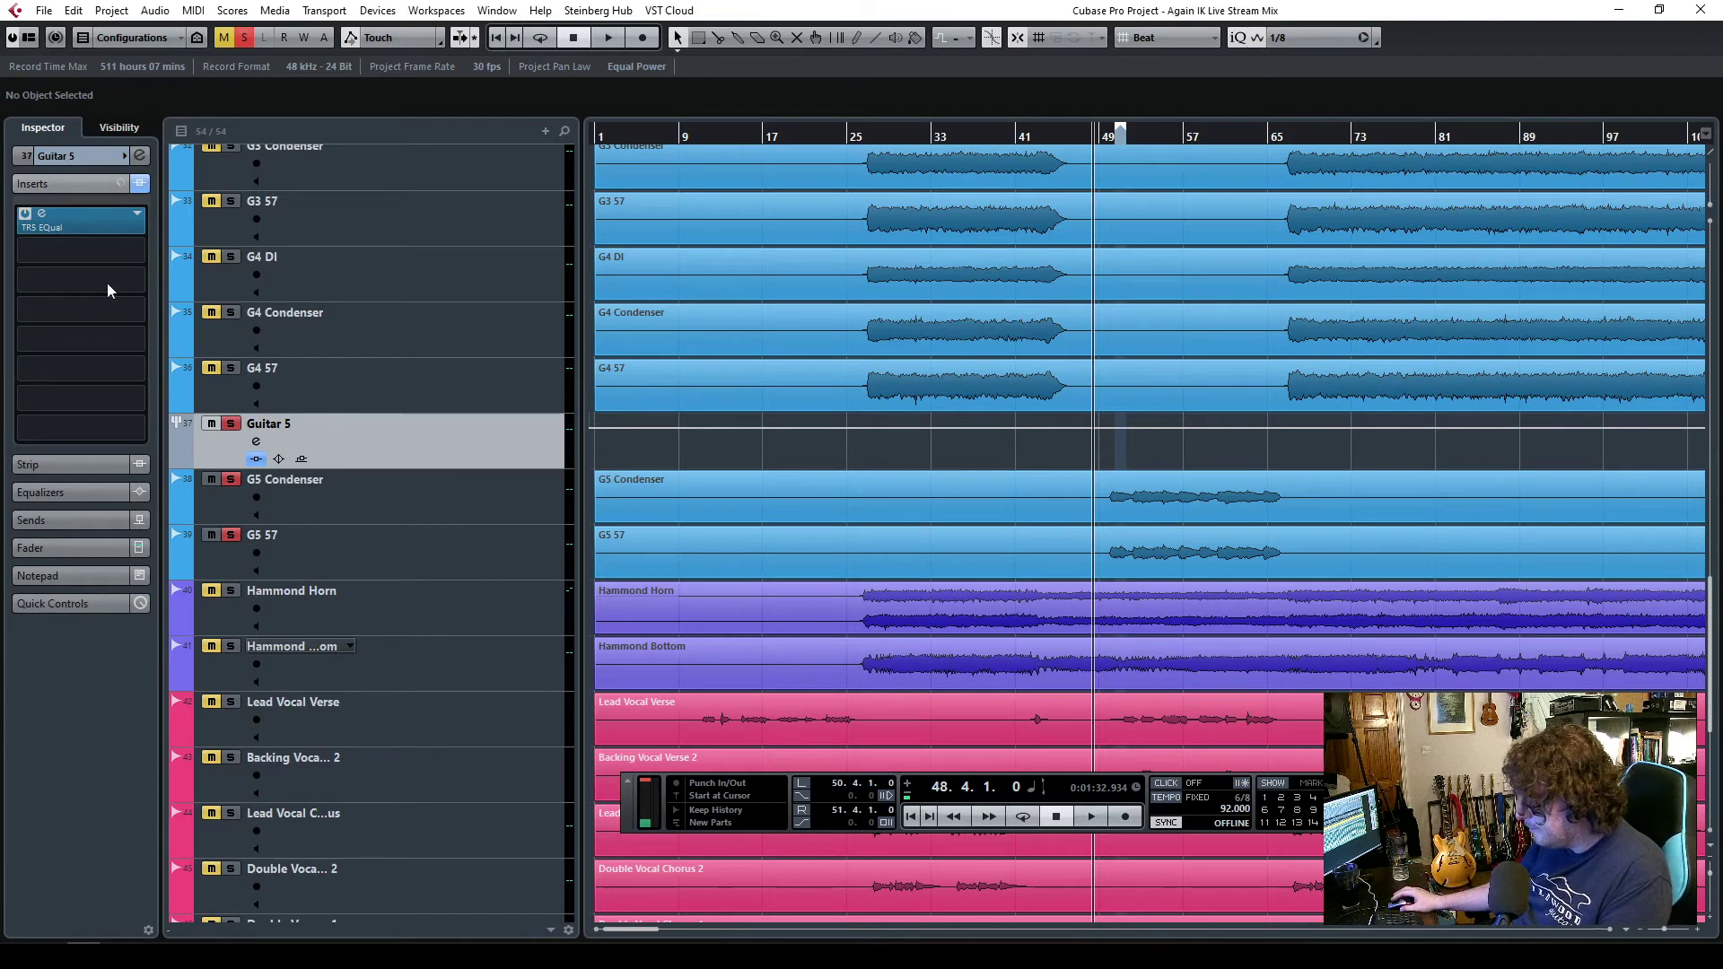
{"action": "left_click", "coordinate": [73, 247]}
{"action": "type", "text": "trem"}
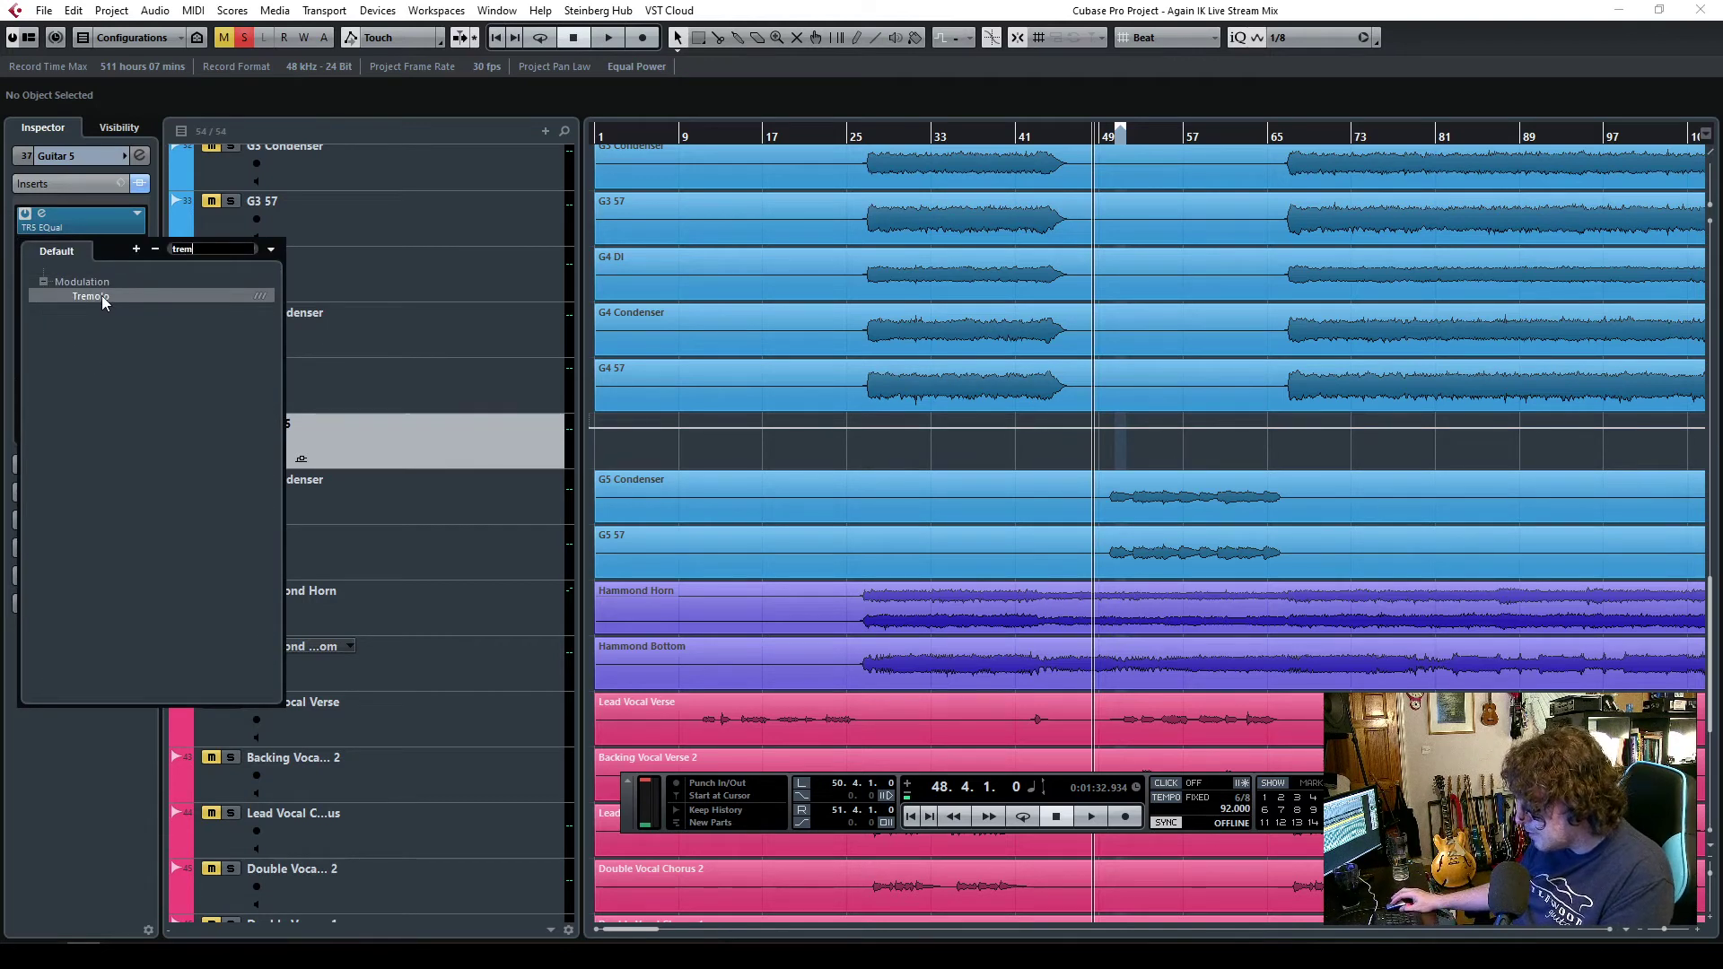
{"action": "left_click", "coordinate": [102, 296]}
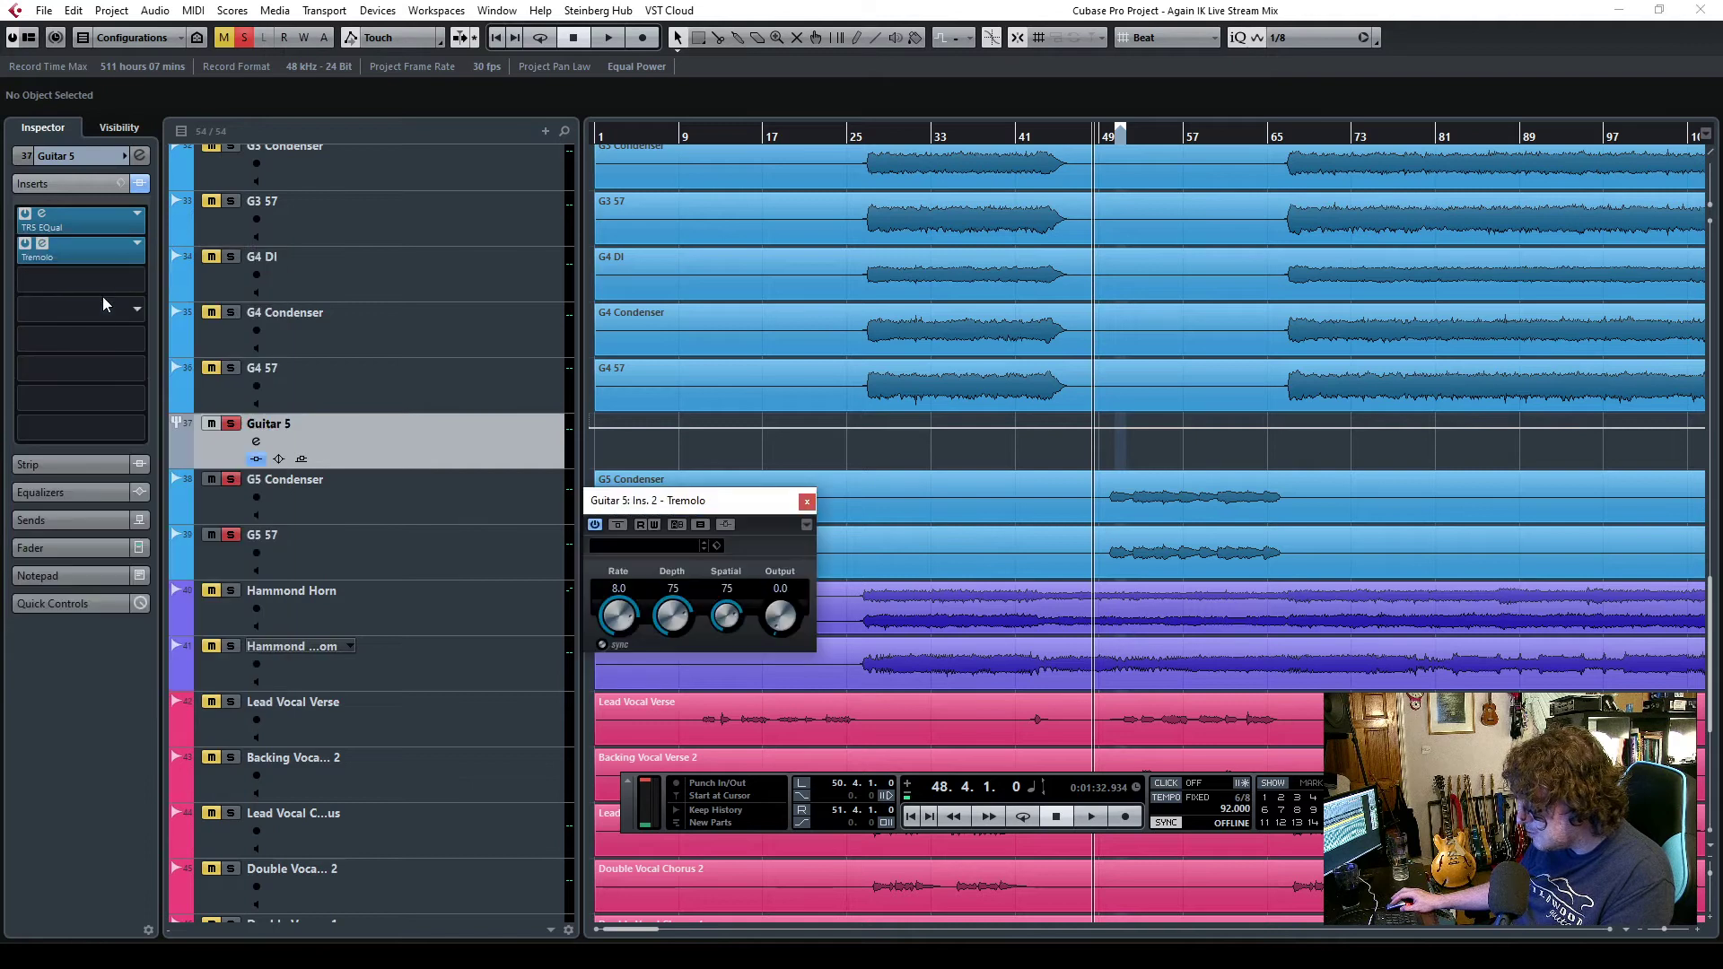
- Sync the Tremolo to tempo at rate 1/8 T, with depth 55 and spatial 44, while auditioning Guitar 5
{"action": "left_click_drag", "start_coordinate": [656, 506], "coordinate": [634, 280]}
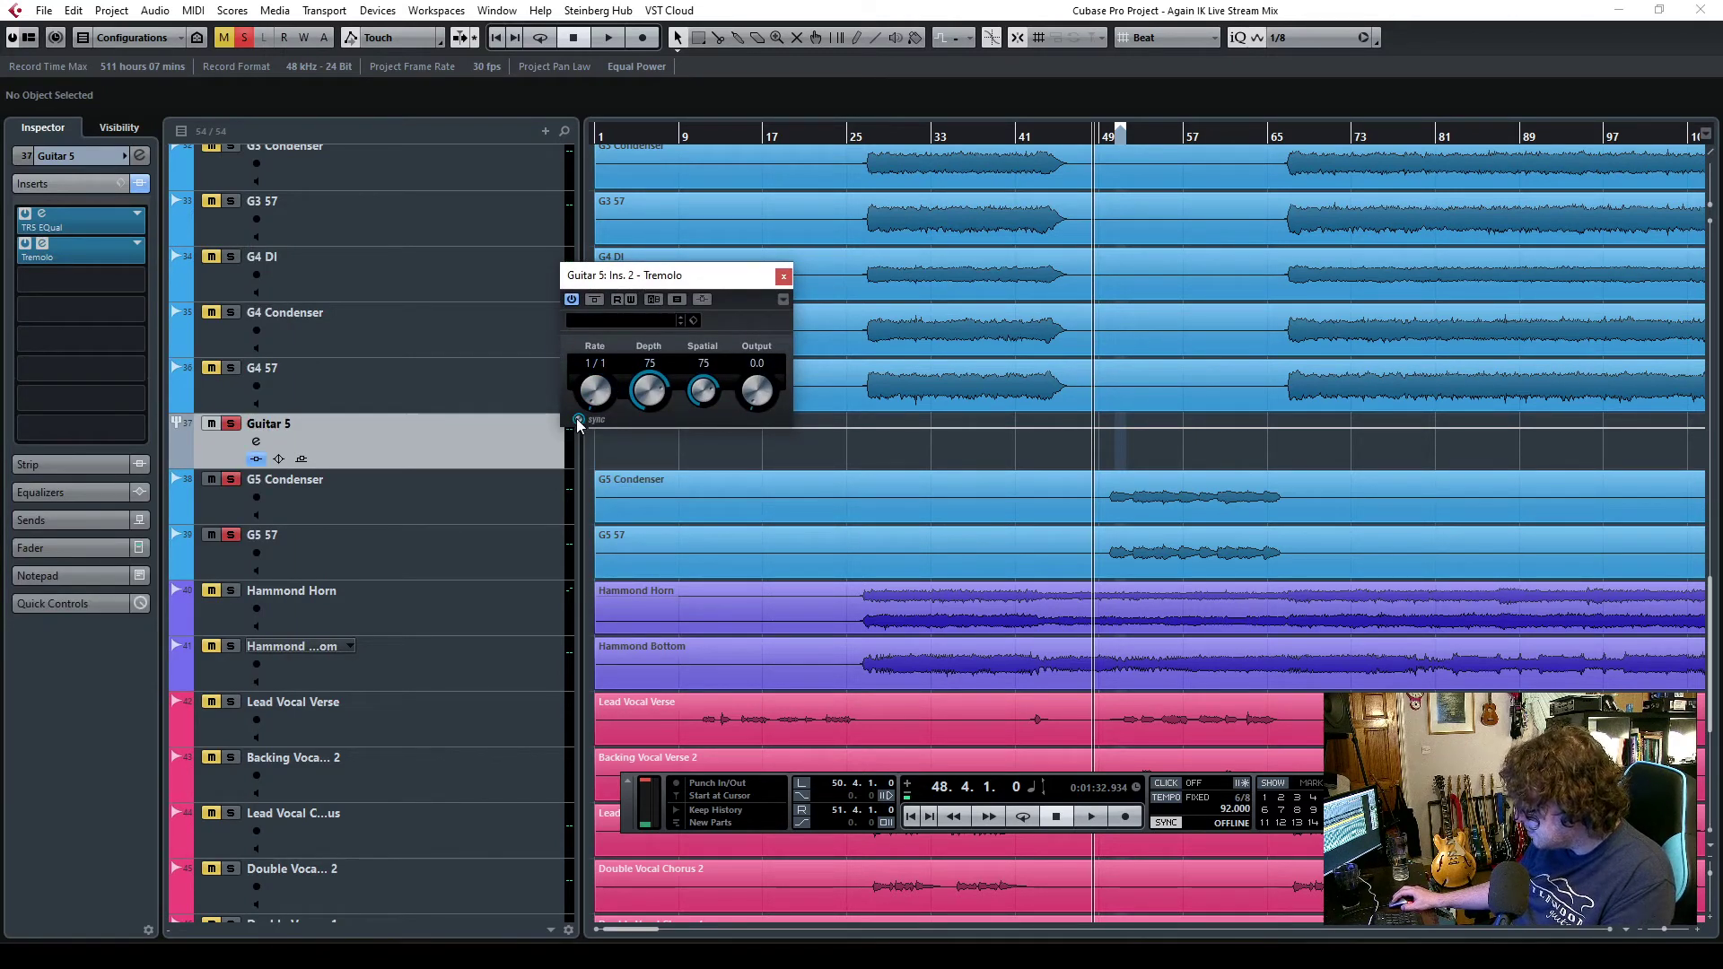
{"action": "left_click_drag", "start_coordinate": [594, 389], "coordinate": [613, 313]}
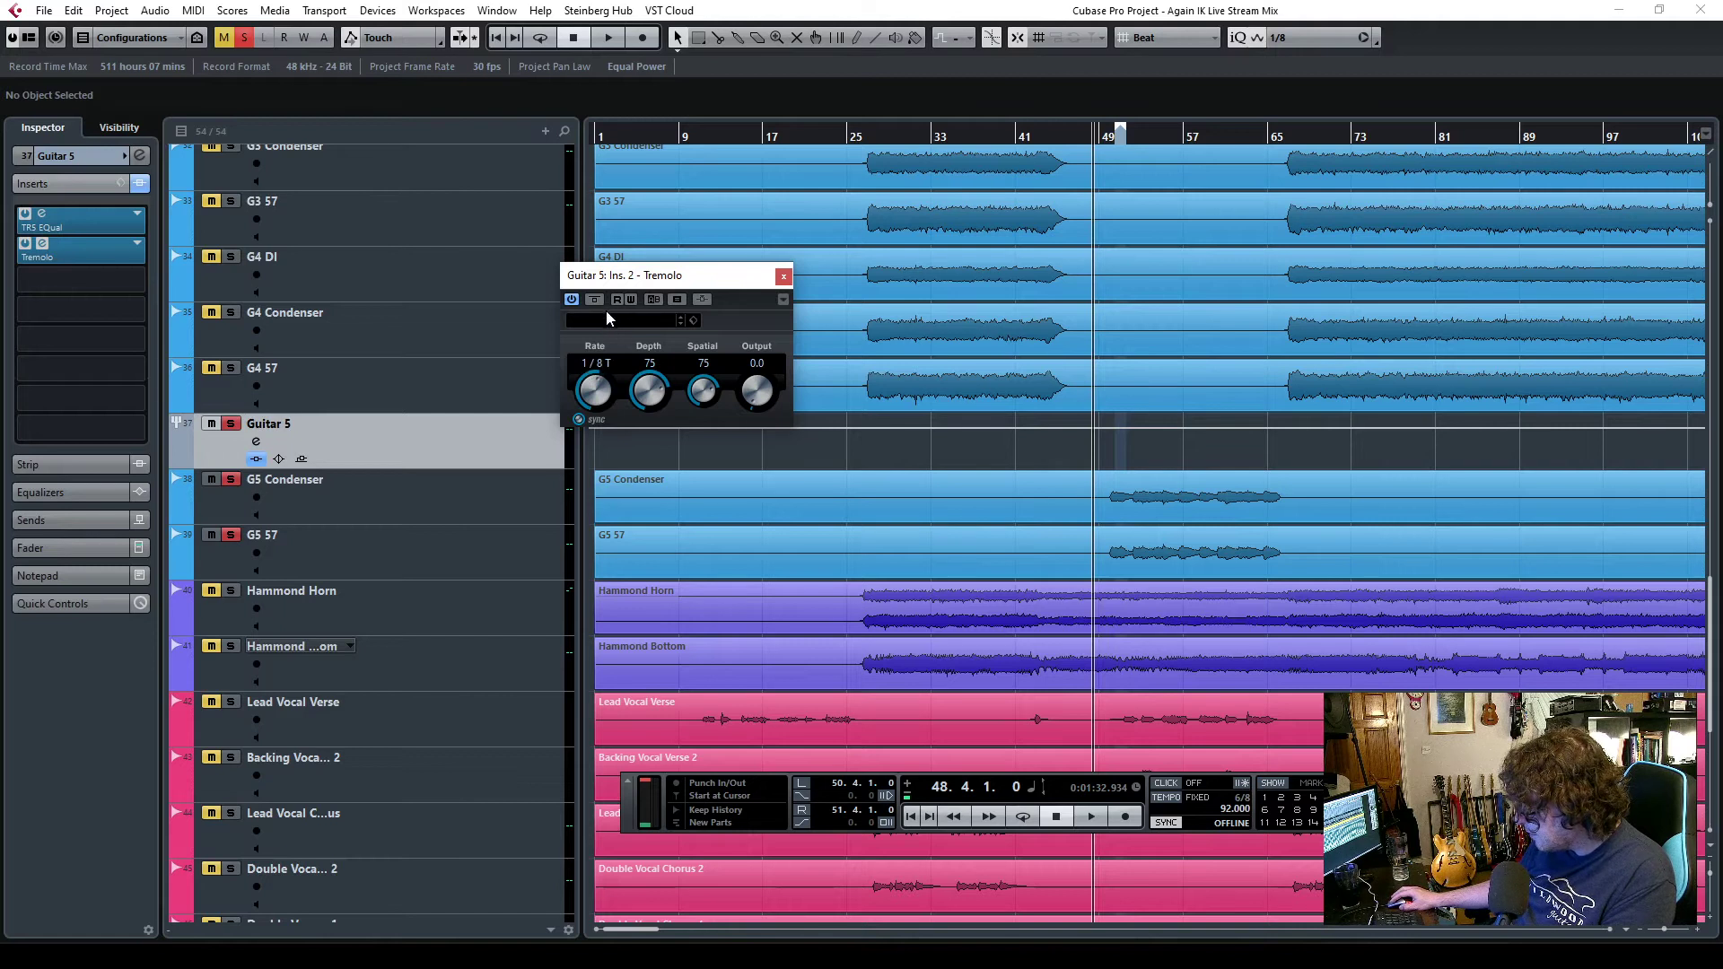
{"action": "left_click_drag", "start_coordinate": [649, 420], "coordinate": [652, 407]}
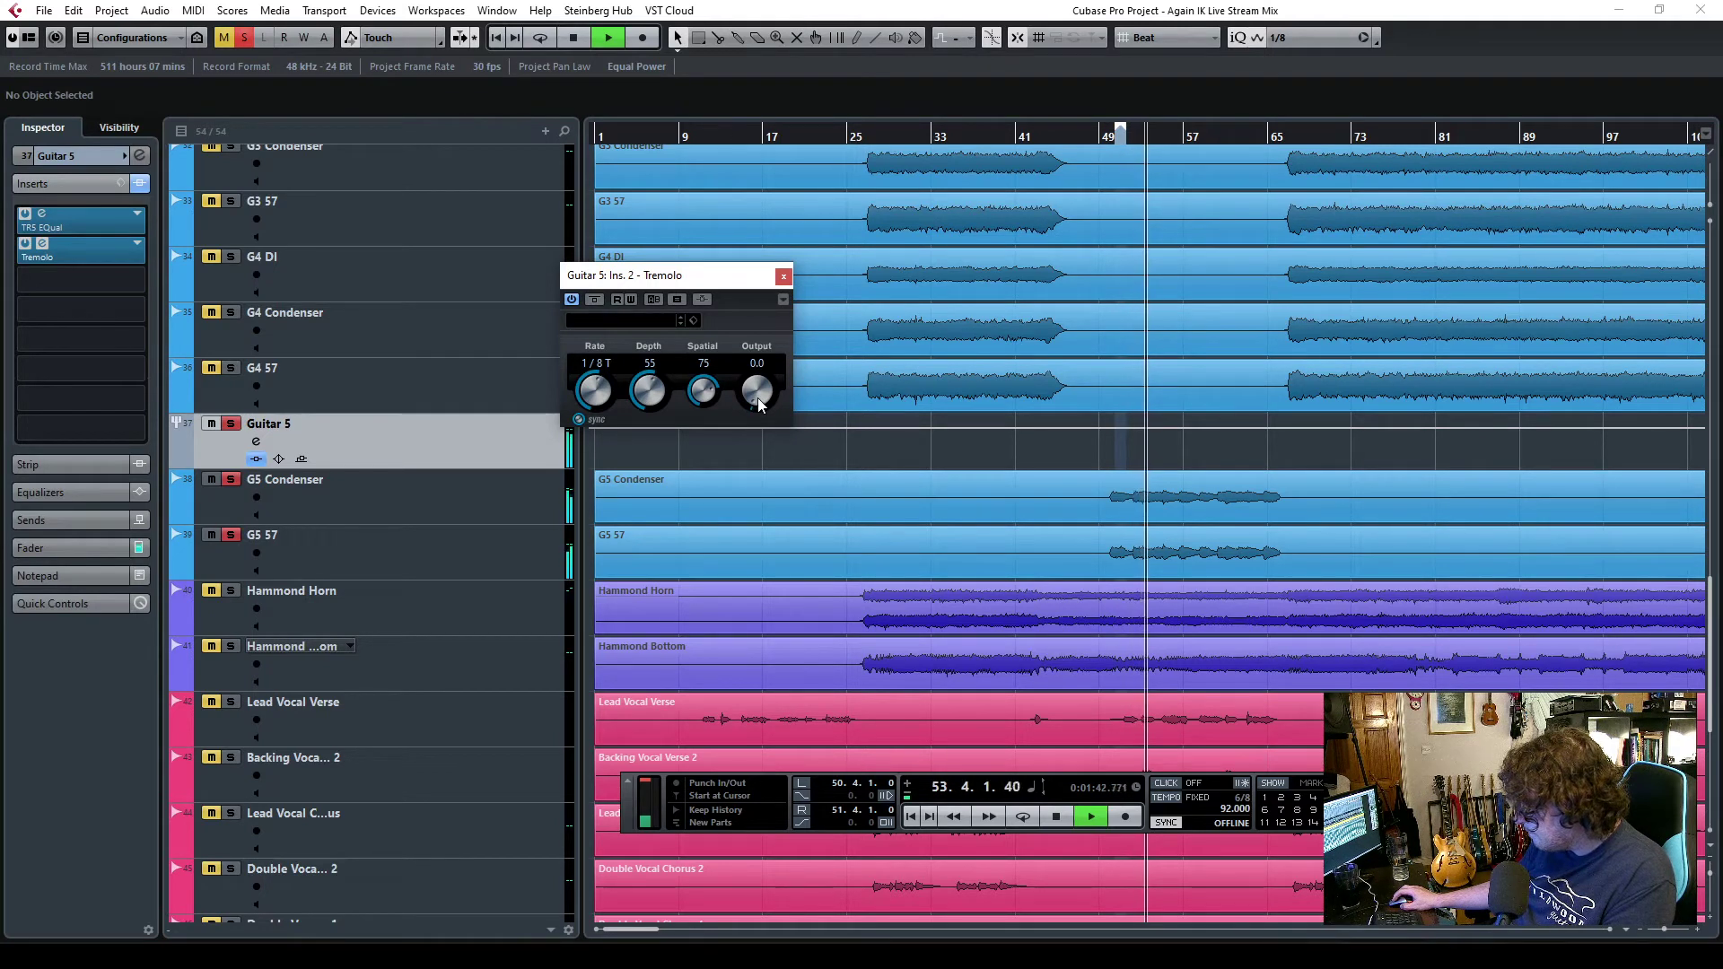
{"action": "key", "text": "space"}
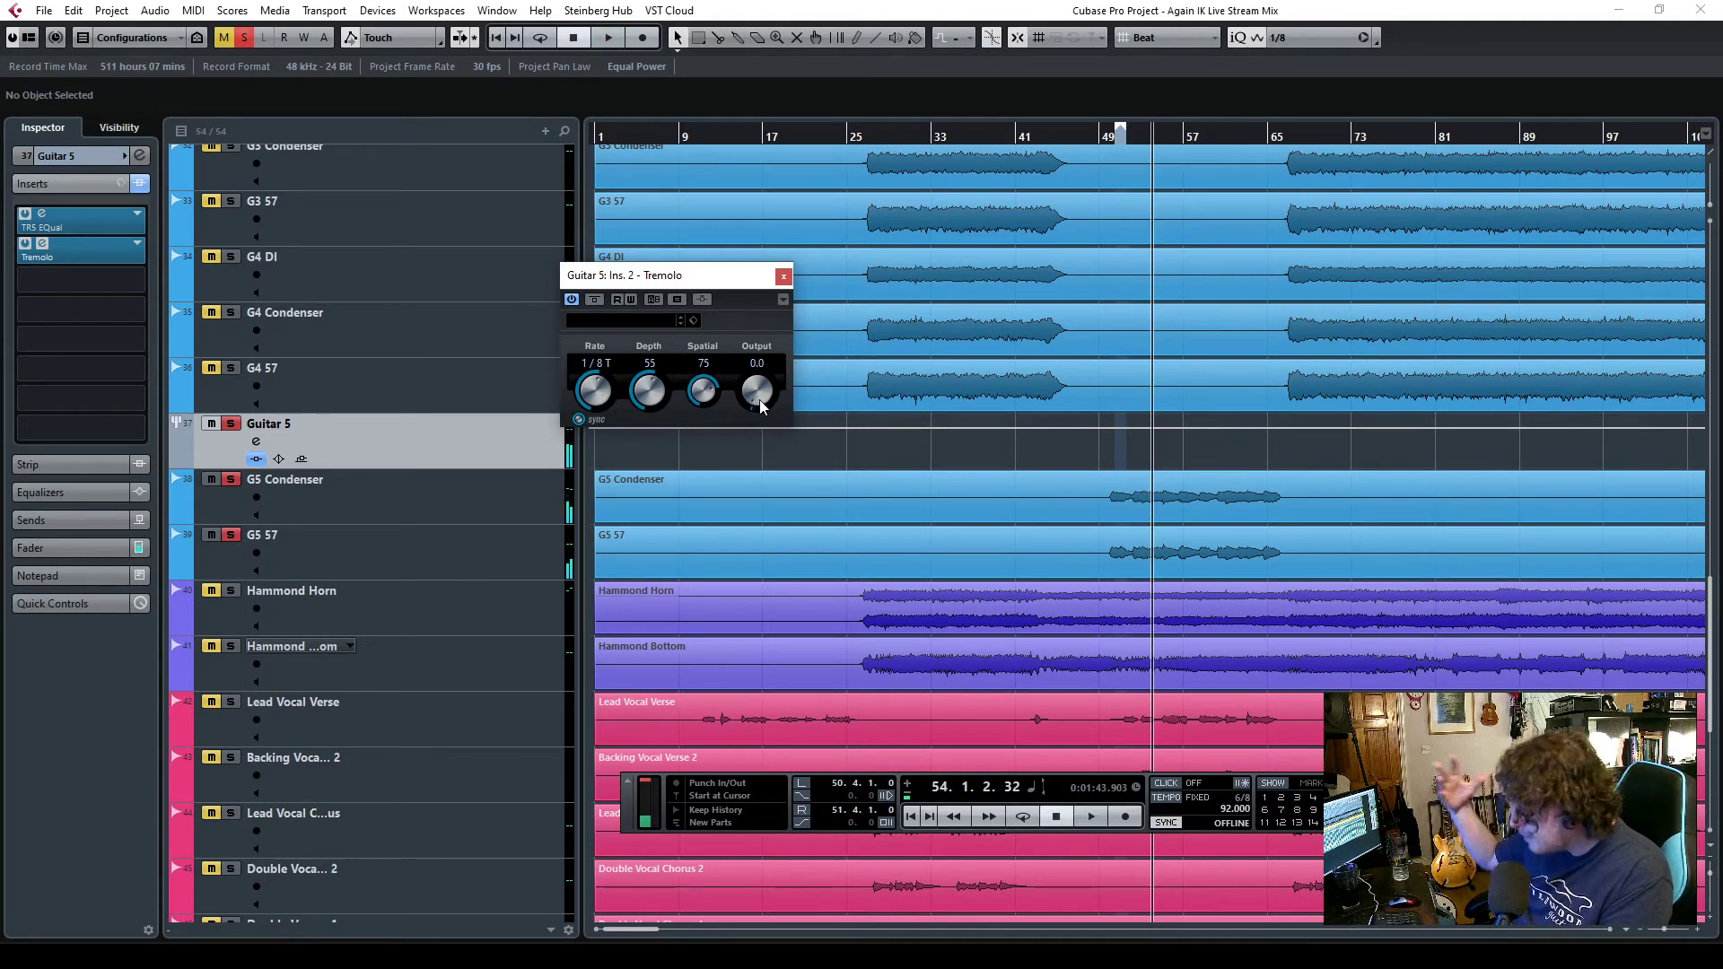
{"action": "key", "text": "space"}
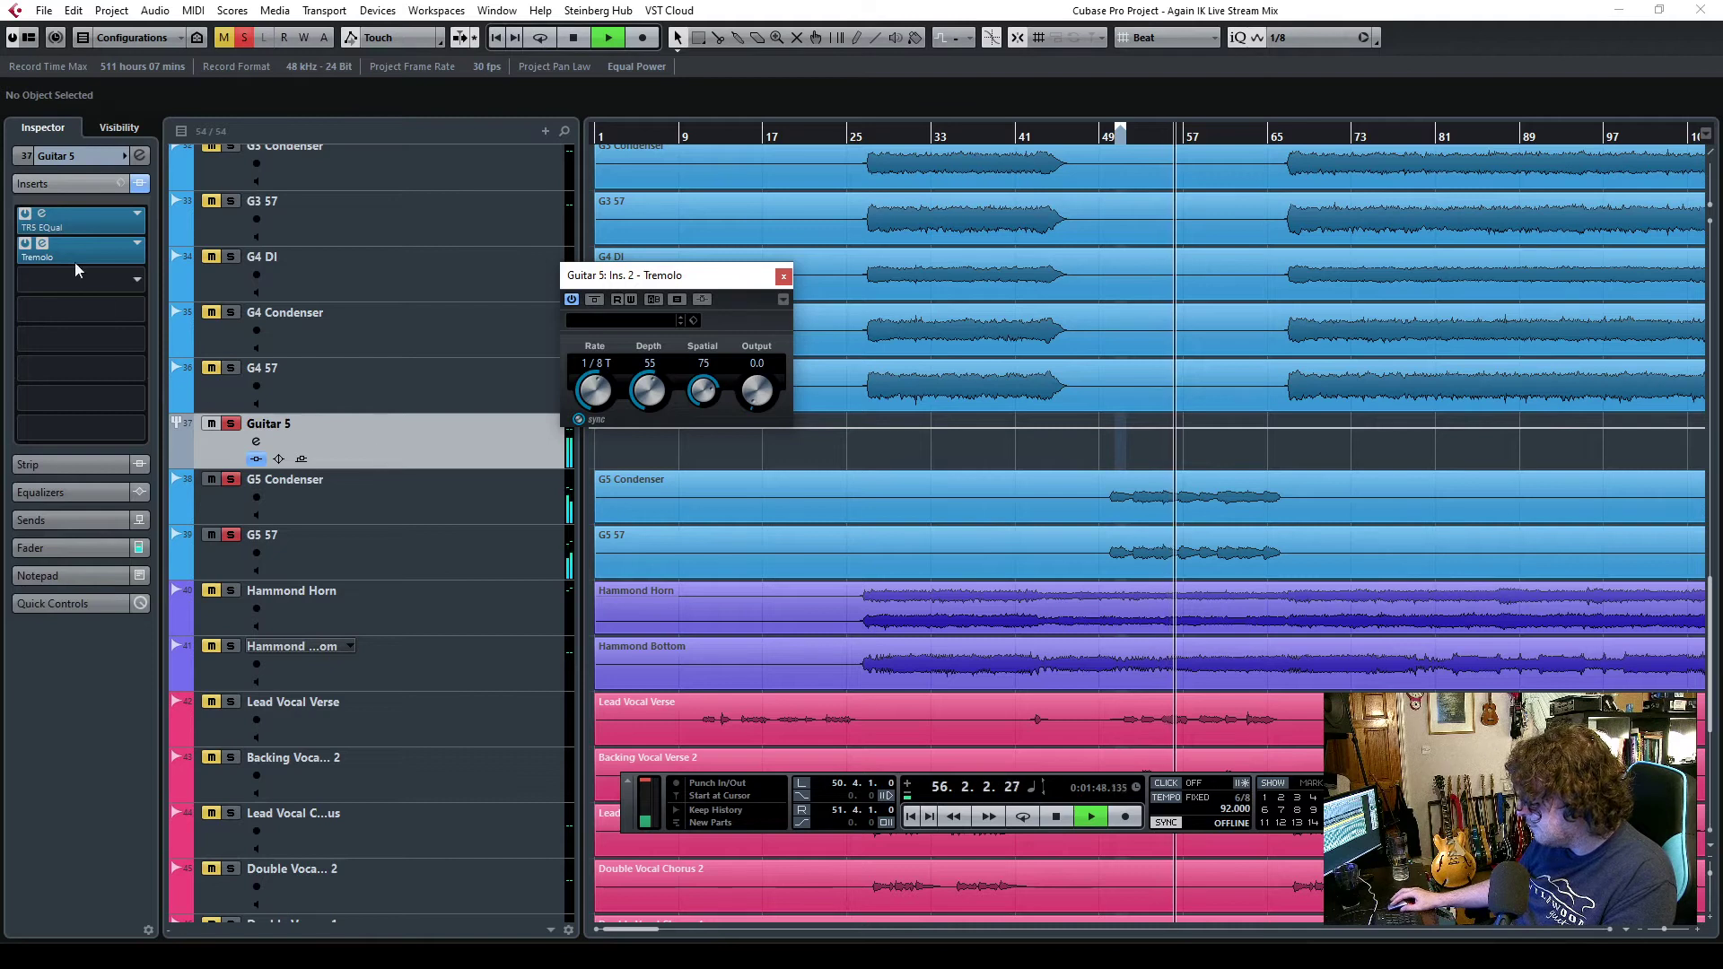
{"action": "left_click_drag", "start_coordinate": [702, 391], "coordinate": [694, 454]}
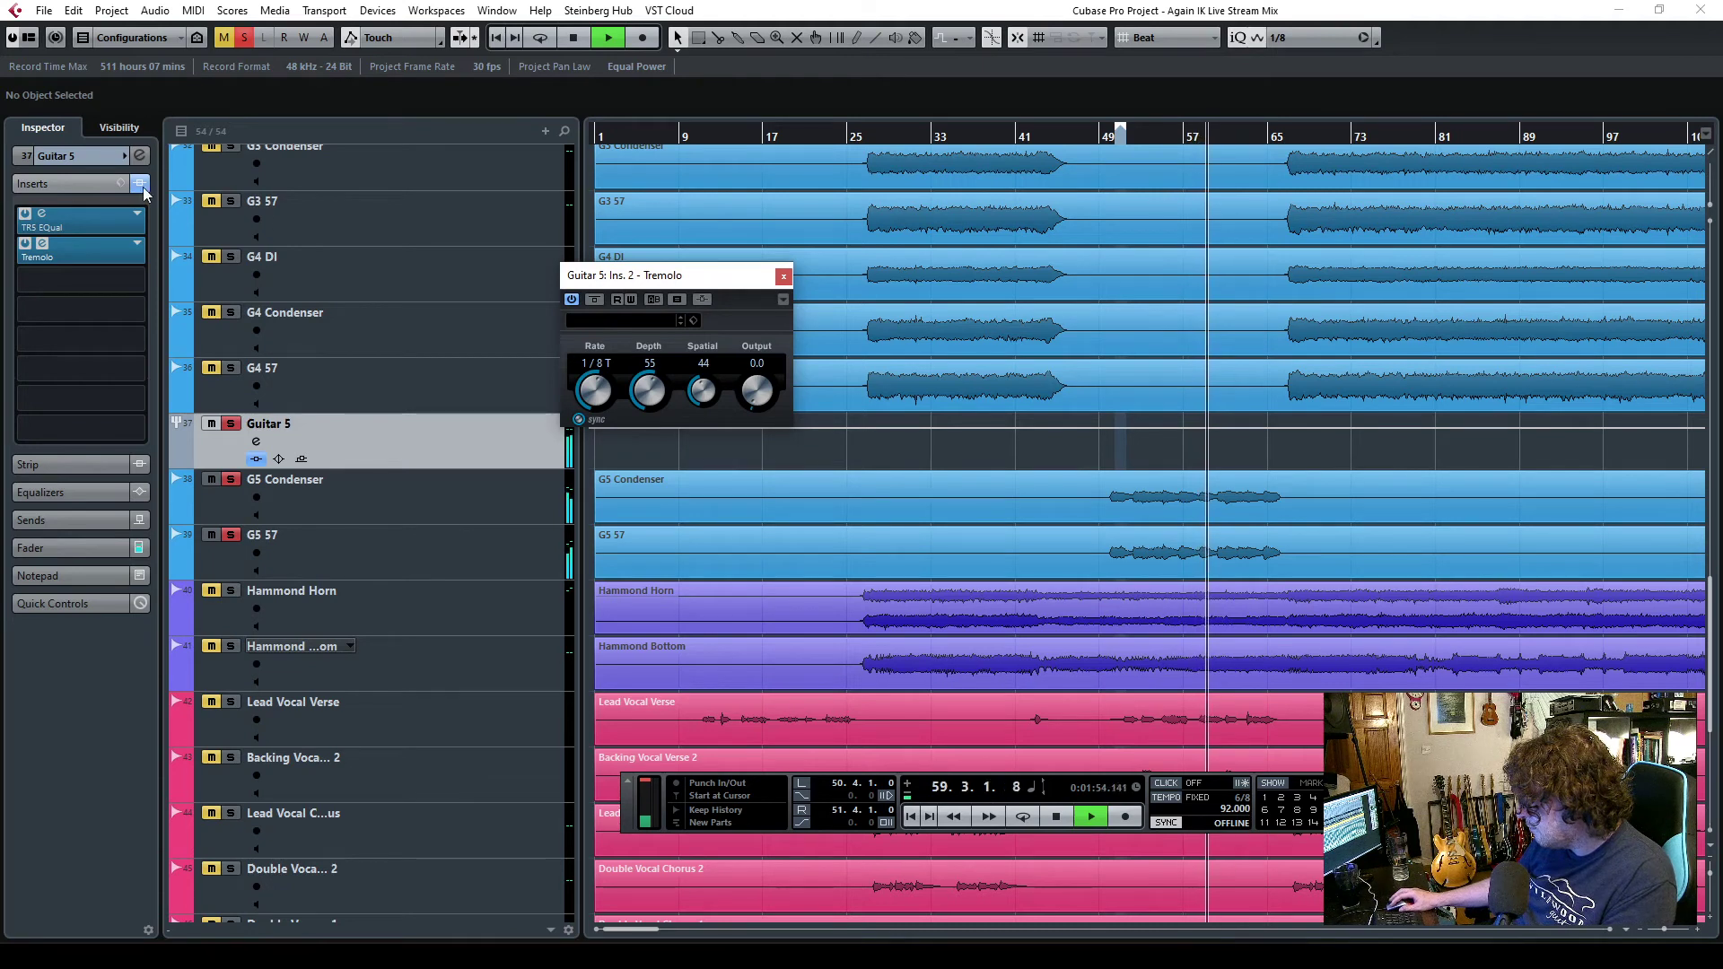
- Raise the low-cut frequency in Guitar 5's EQual to 97 Hz and close the EQual and Tremolo windows
{"action": "left_click", "coordinate": [54, 226]}
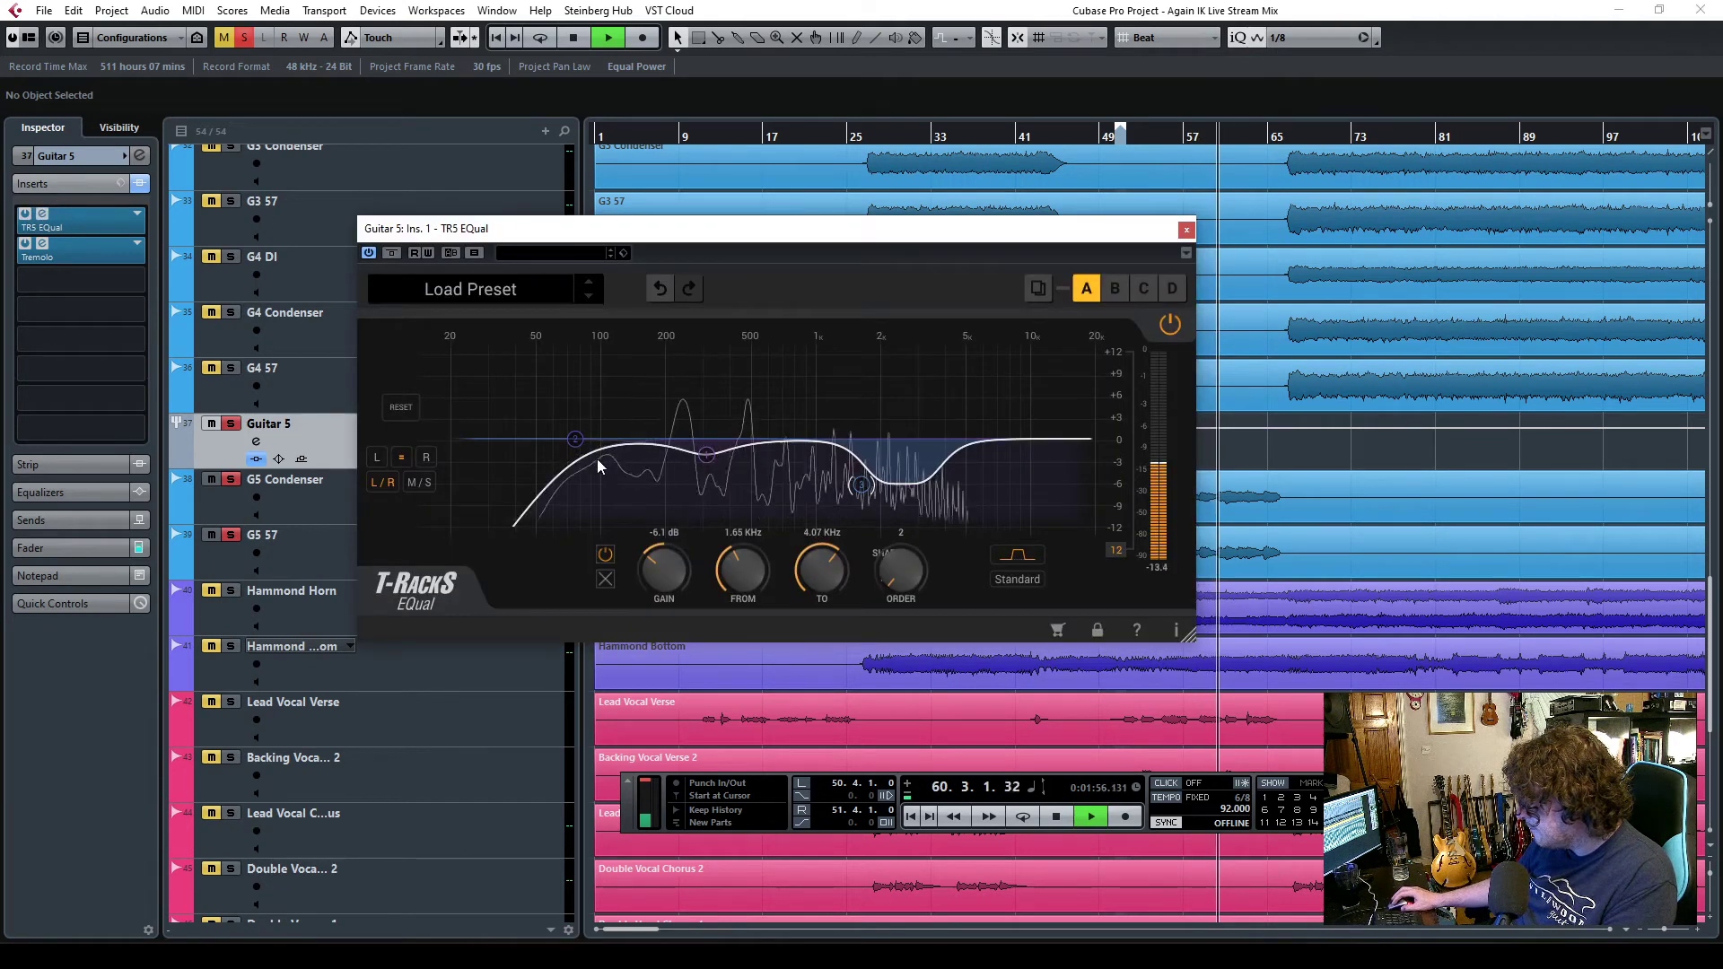
{"action": "left_click", "coordinate": [576, 441]}
{"action": "left_click_drag", "start_coordinate": [687, 569], "coordinate": [700, 568]}
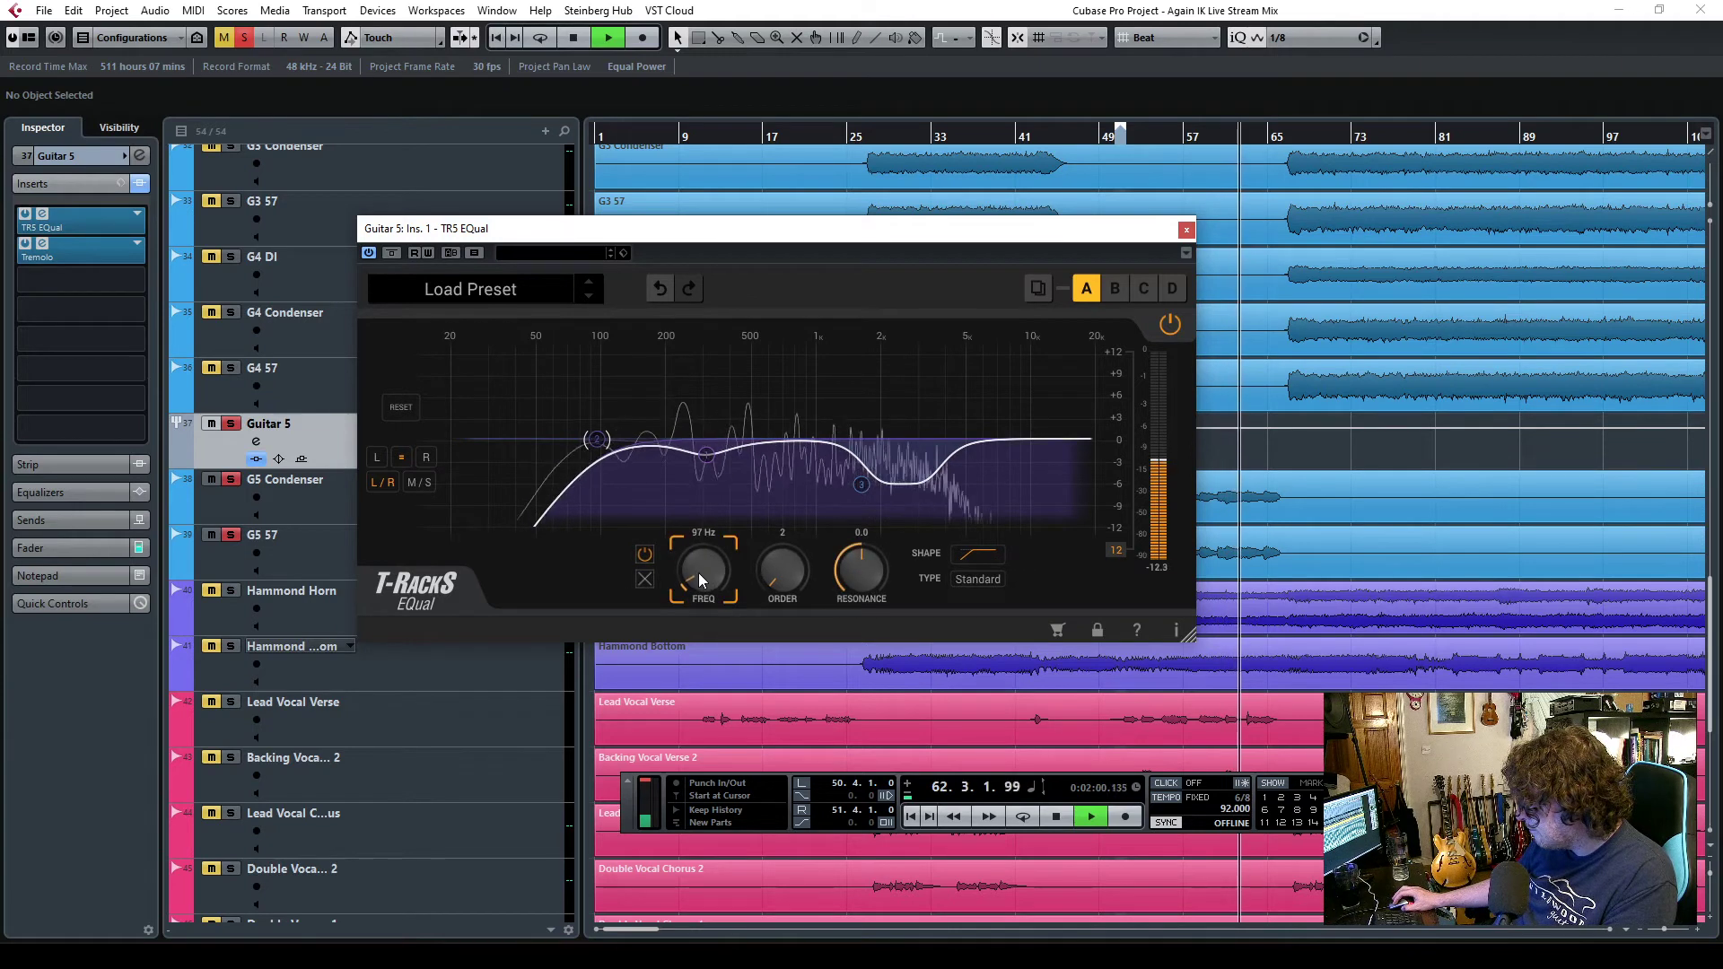
{"action": "left_click", "coordinate": [1186, 232]}
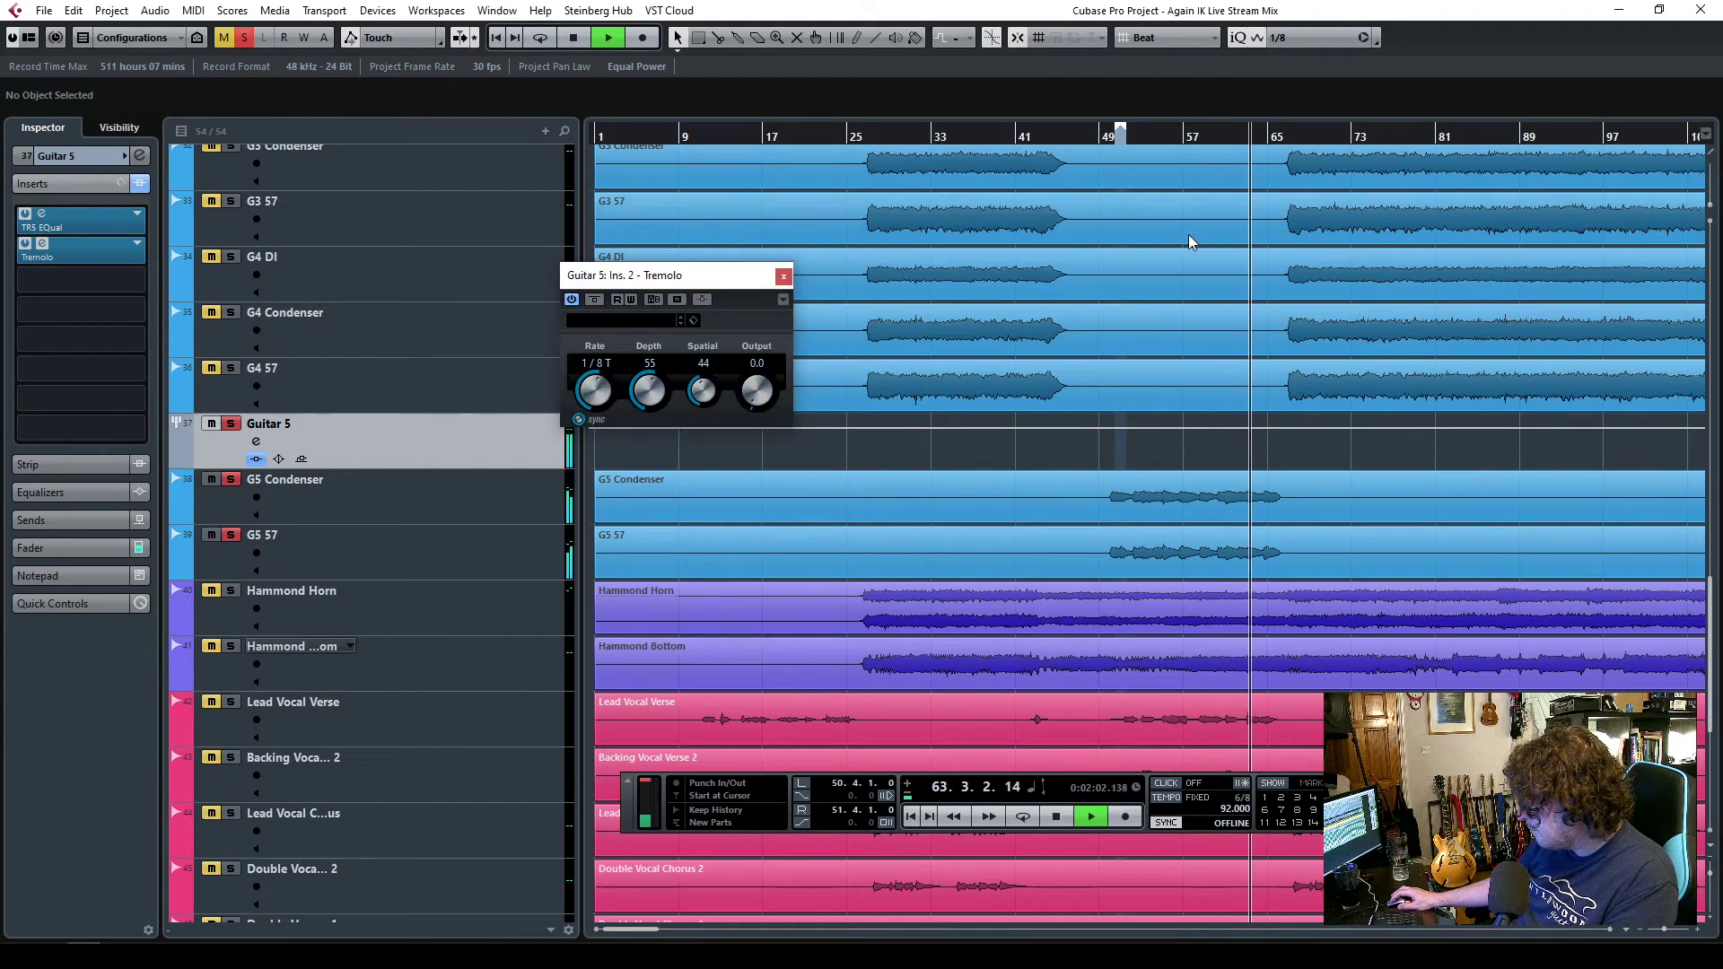
{"action": "left_click", "coordinate": [783, 275]}
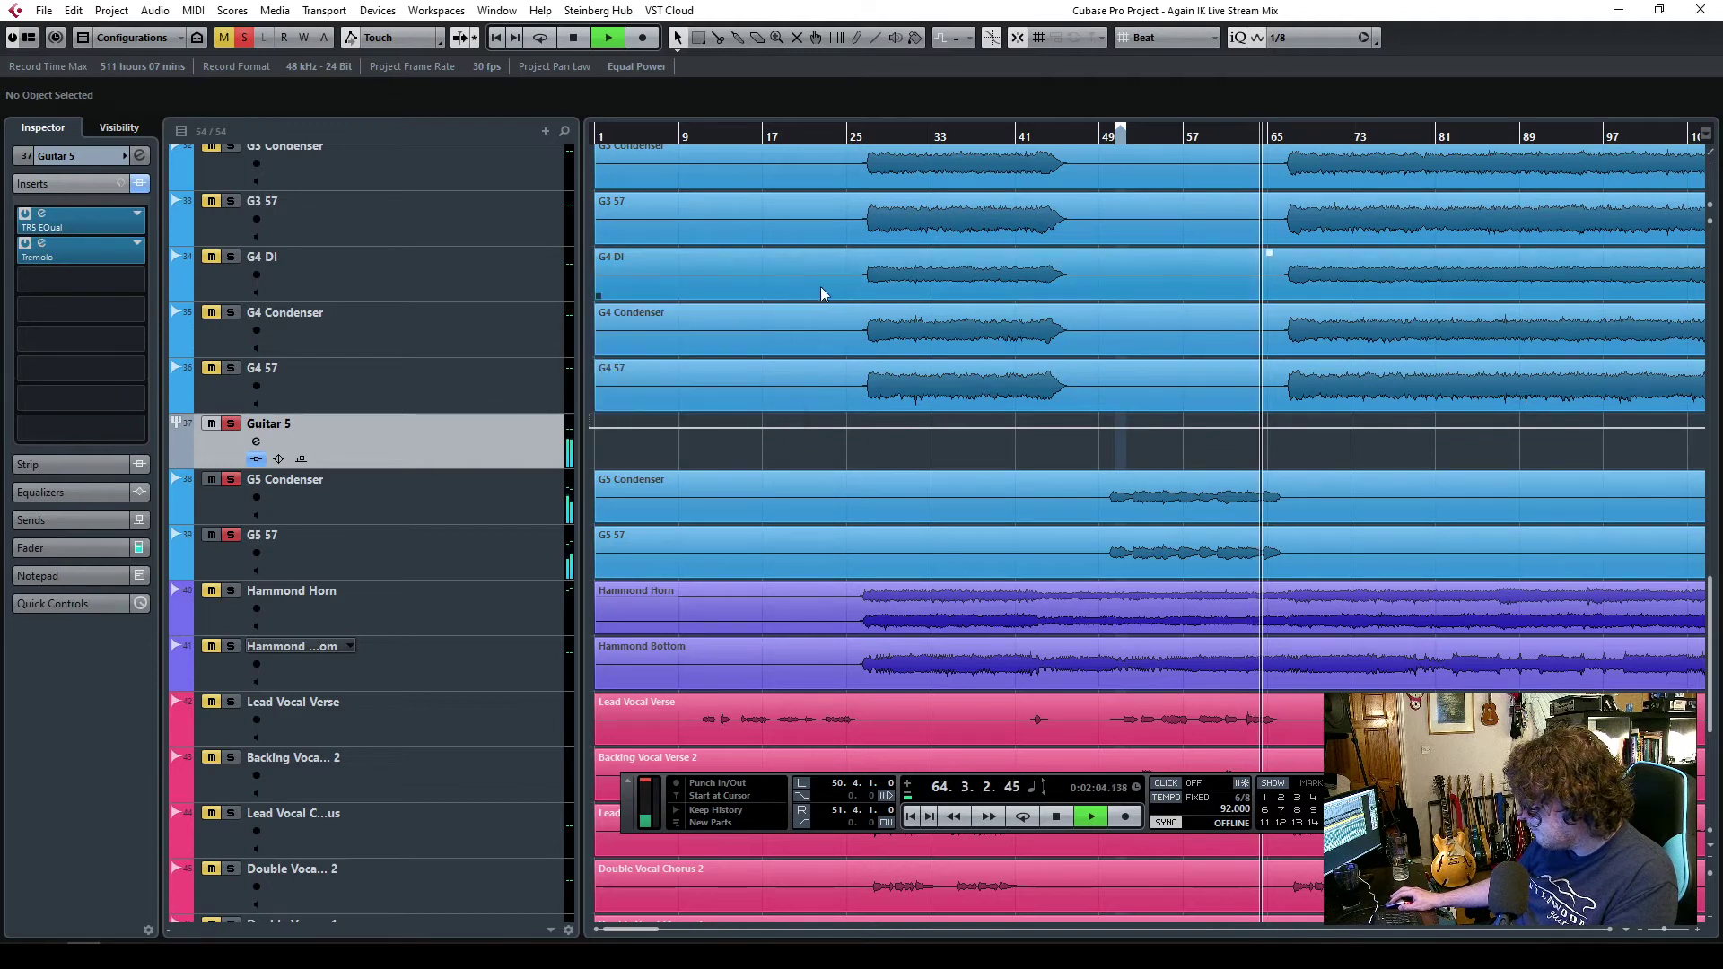
- Replay from the left locator and insert the TR5 White 2A compressor in Guitar 5's third insert slot
{"action": "key", "text": "KP_1"}
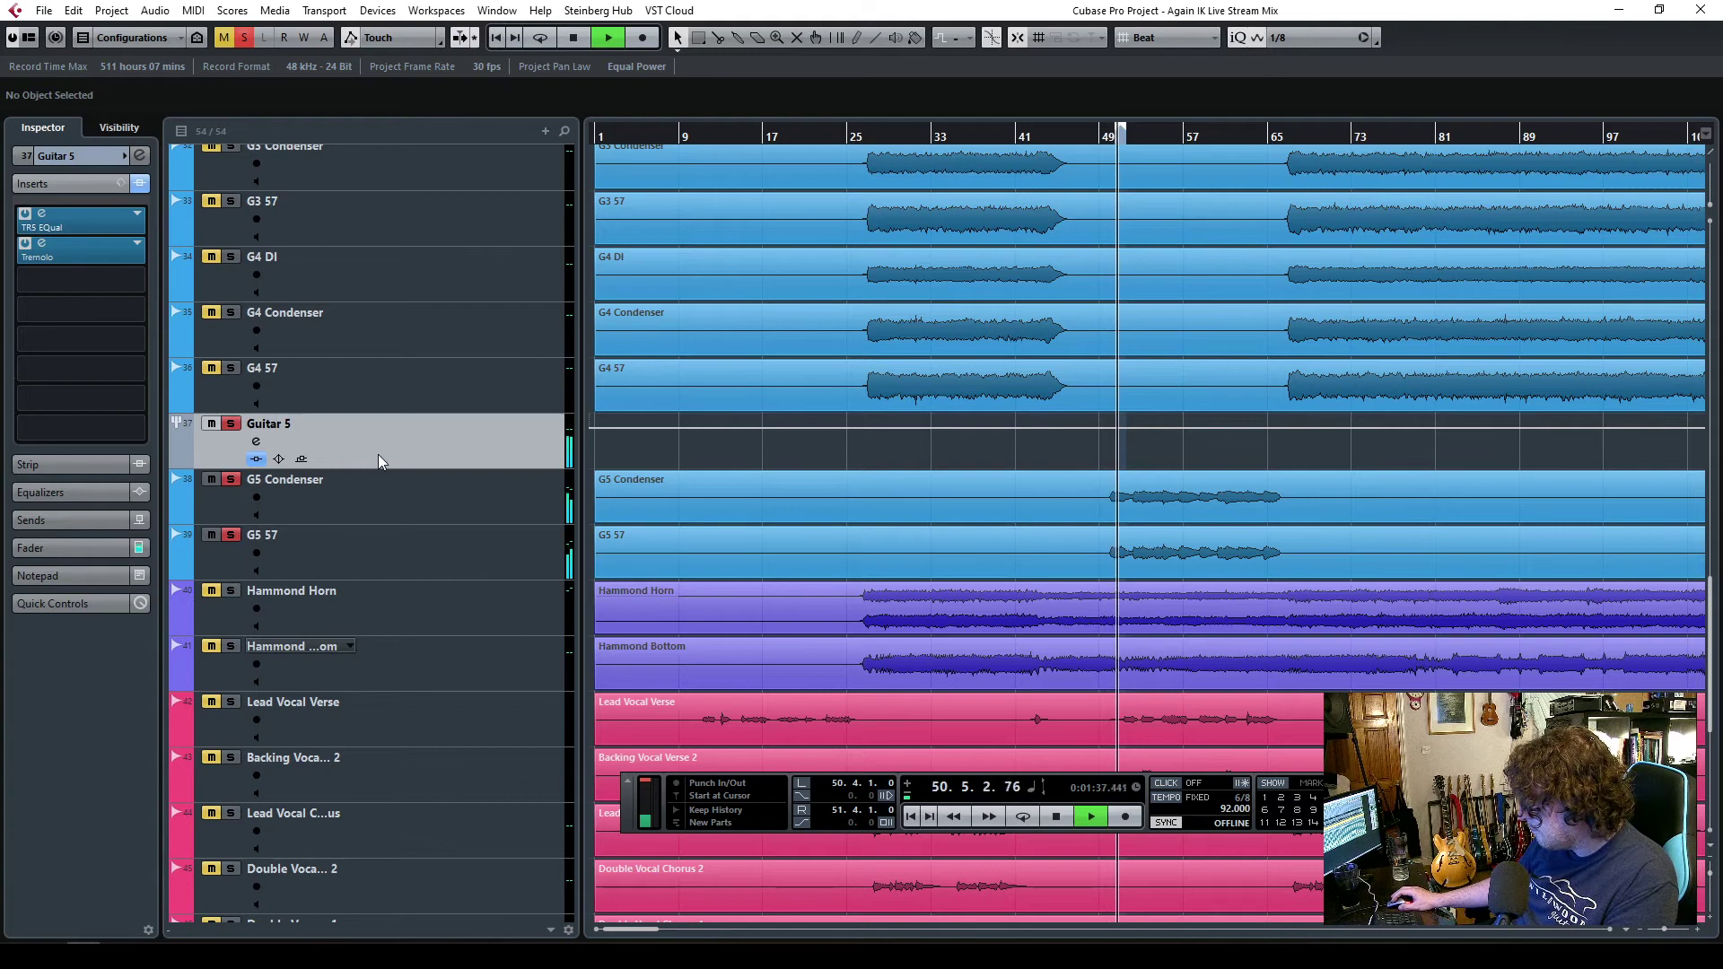
{"action": "left_click", "coordinate": [399, 496]}
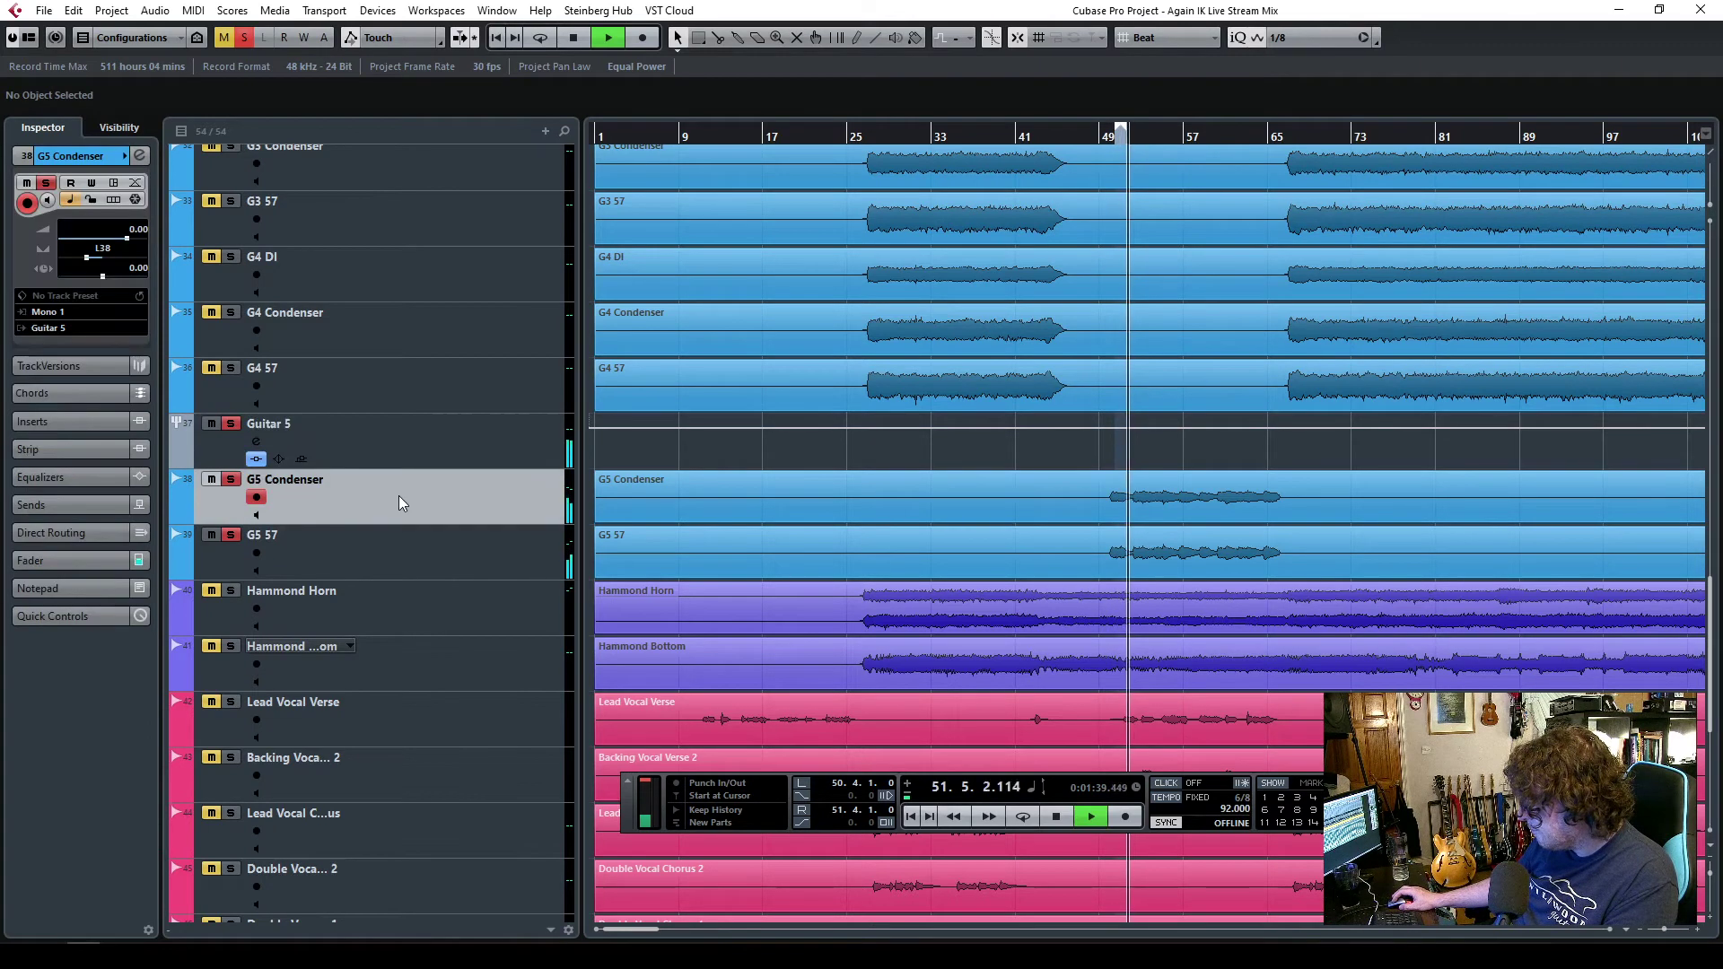
{"action": "left_click", "coordinate": [405, 449]}
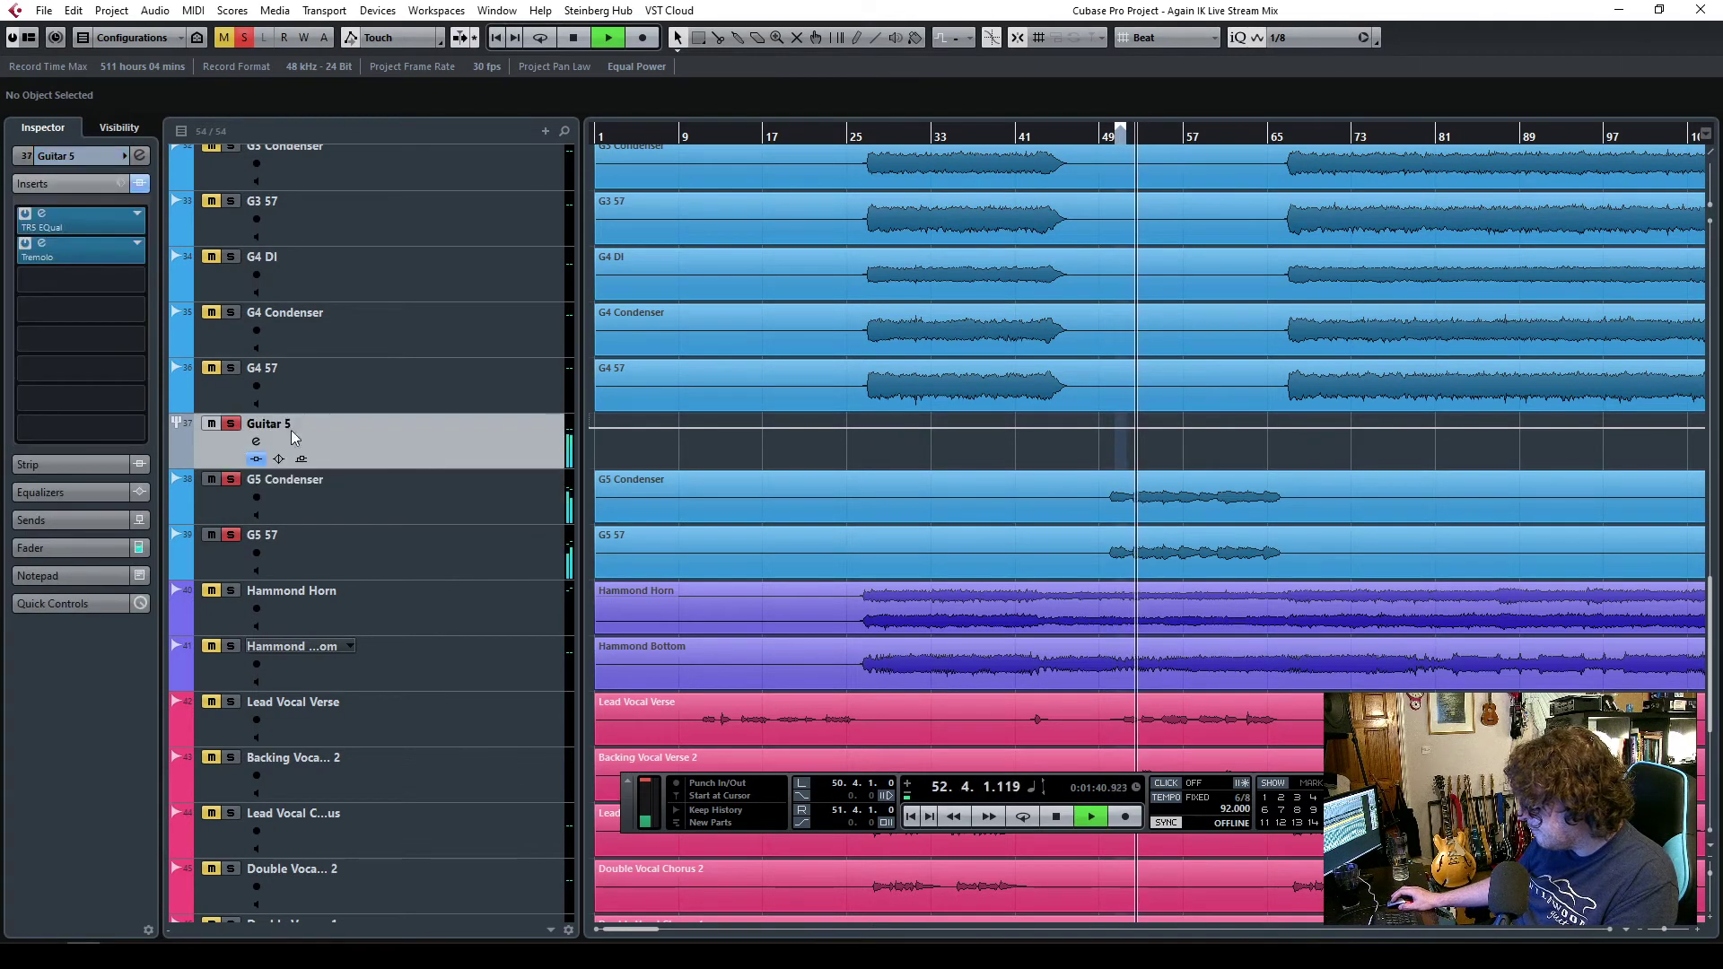
{"action": "left_click", "coordinate": [98, 285]}
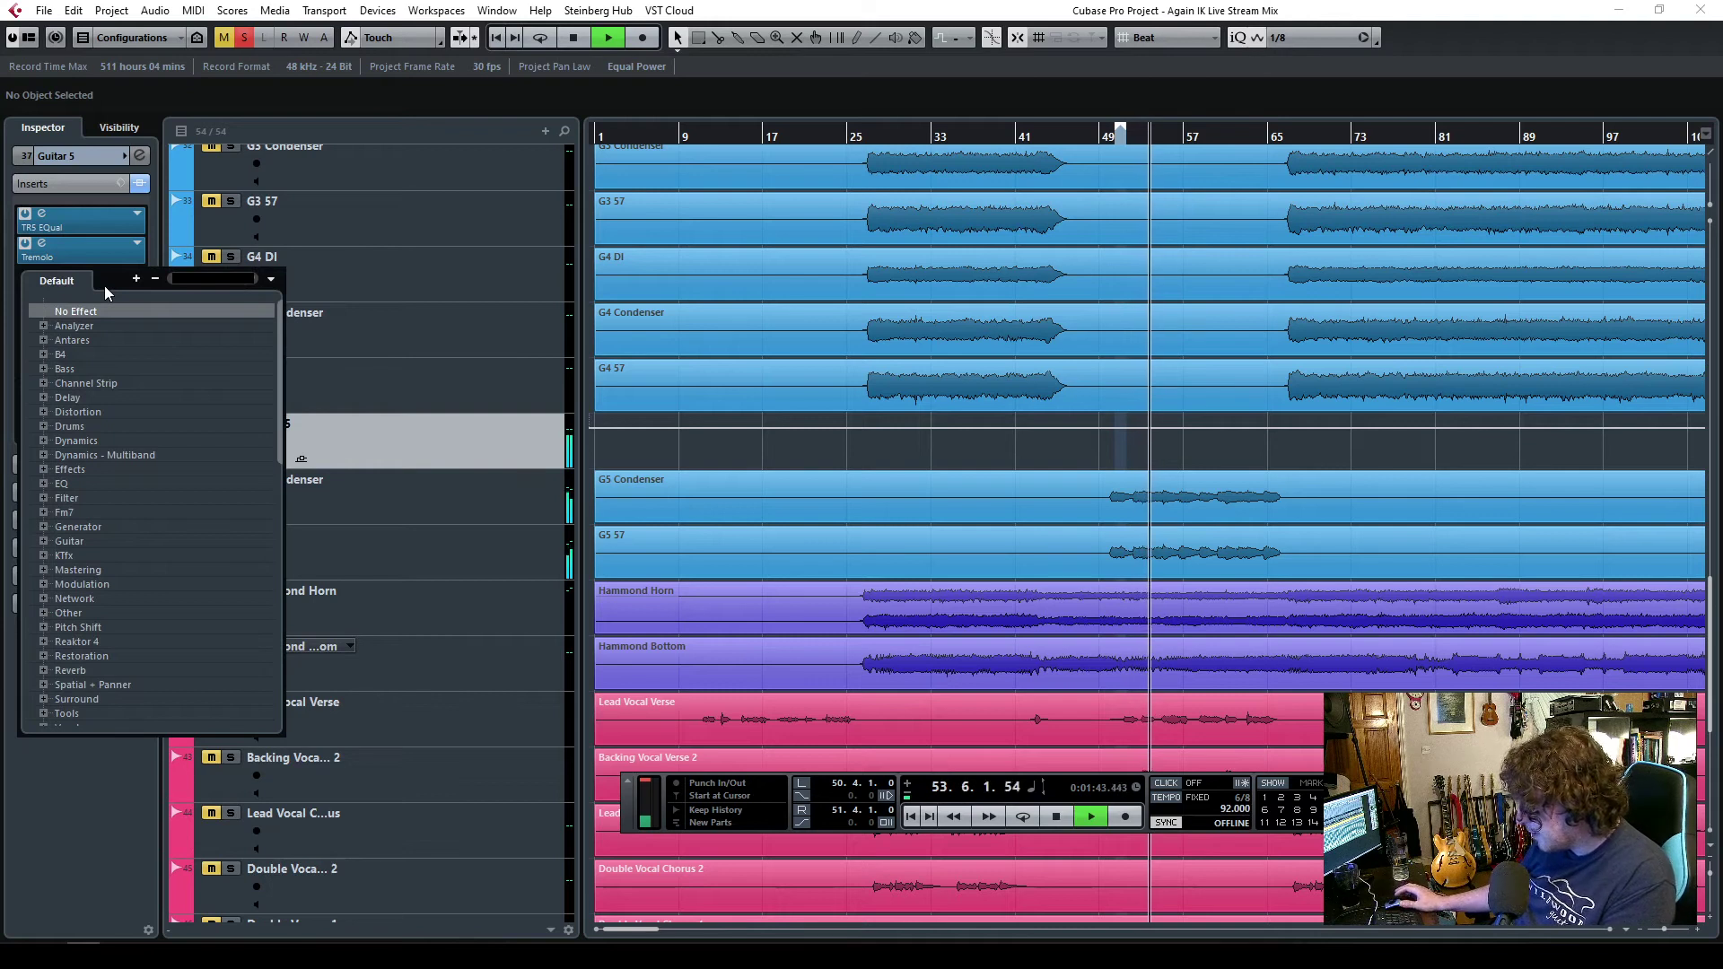
{"action": "type", "text": "2a"}
{"action": "left_click", "coordinate": [132, 356]}
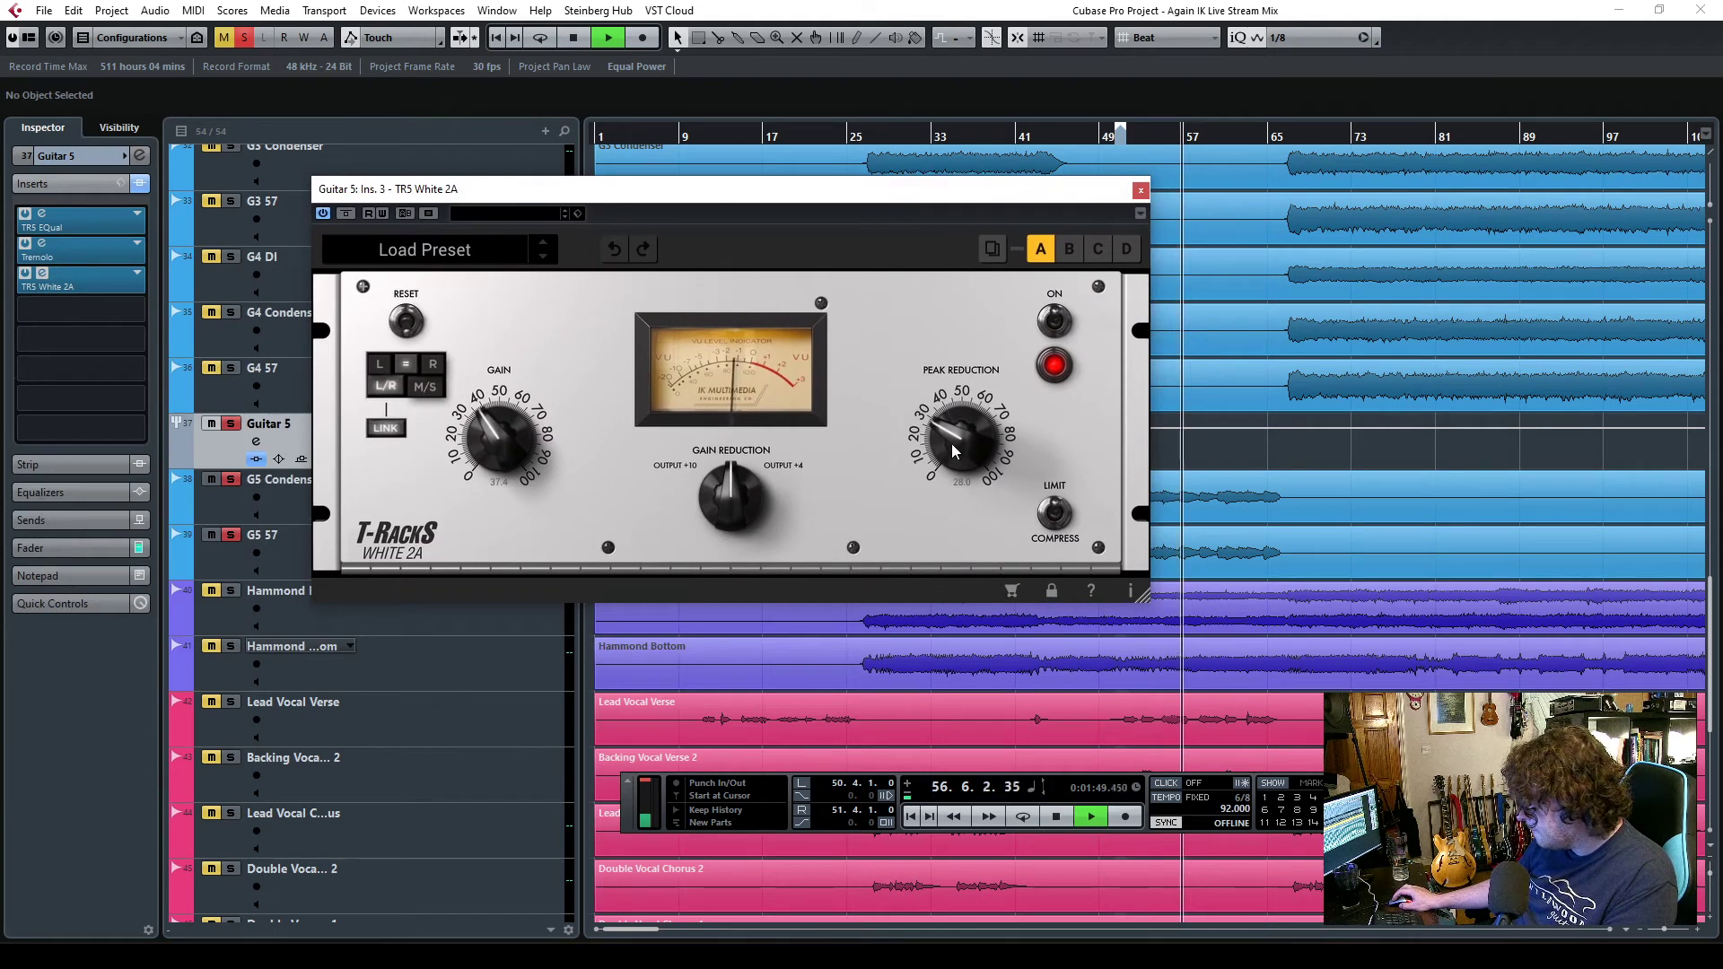
{"action": "left_click", "coordinate": [1140, 191]}
- Clear all solos and lower the Guitar 5 group fader to -7.13 dB against the mix
{"action": "left_click", "coordinate": [246, 38]}
{"action": "left_click", "coordinate": [61, 548]}
{"action": "mouse_move", "coordinate": [52, 451]}
{"action": "left_mouse_down"}
{"action": "mouse_move", "coordinate": [50, 513]}
{"action": "mouse_move", "coordinate": [48, 483]}
{"action": "left_mouse_up"}
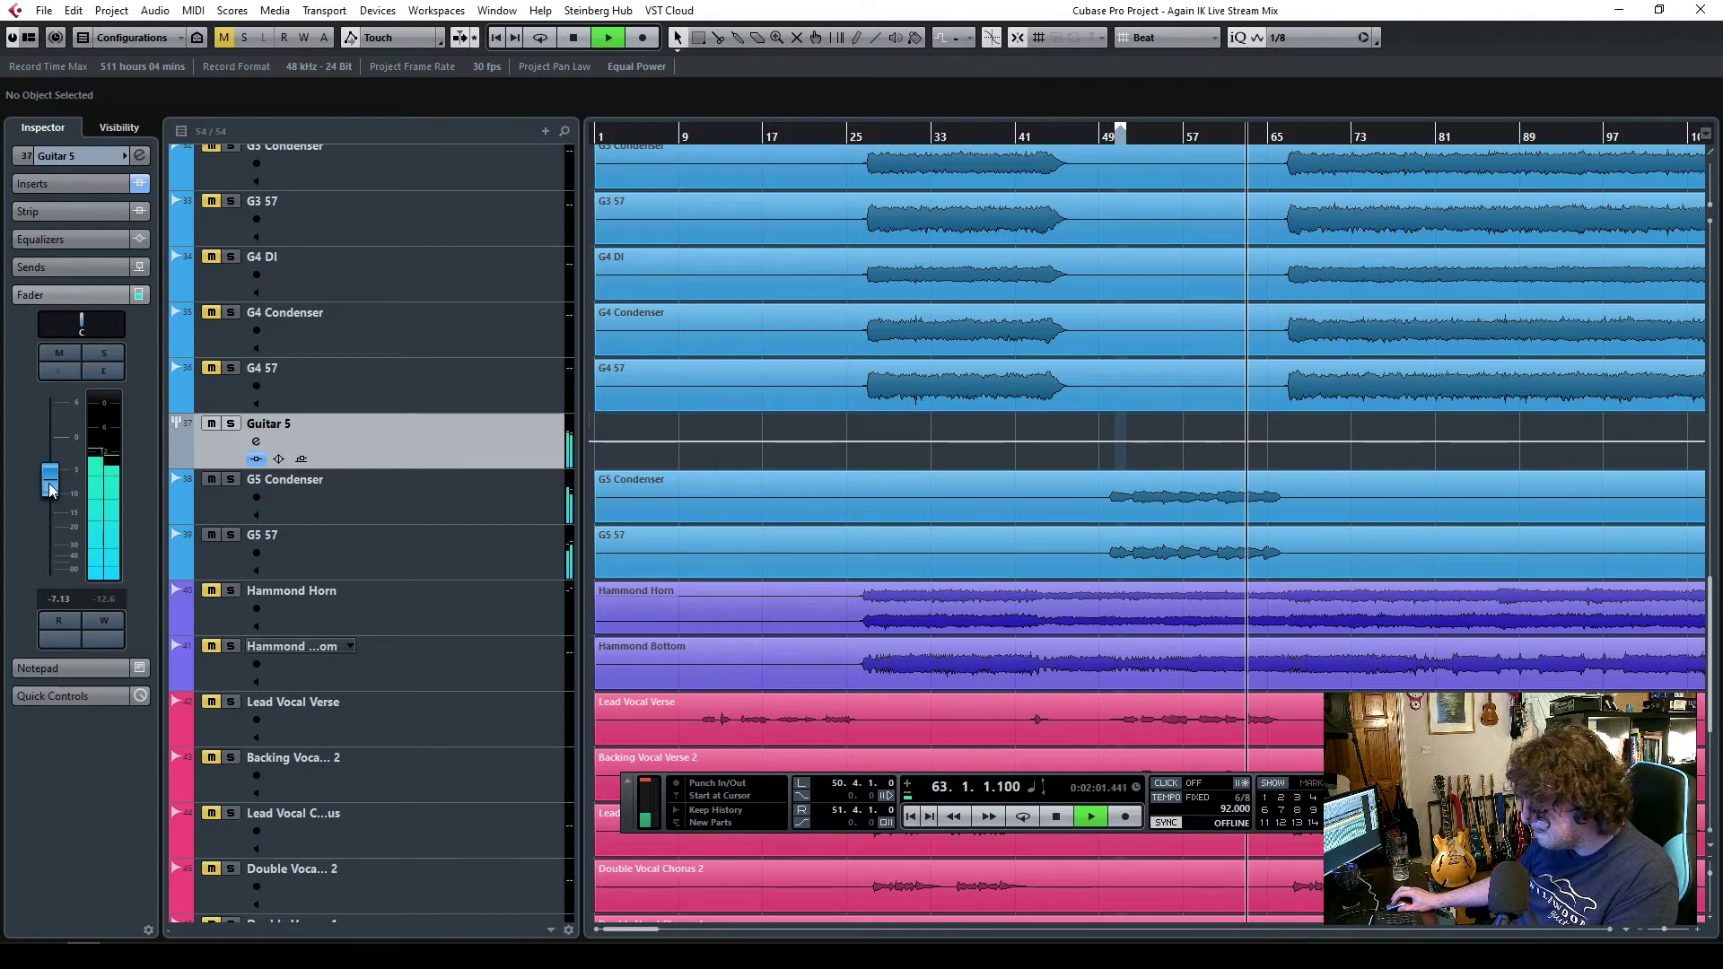
- Solo Guitar 5, activate a send at -5.94 dB to the FX 1 TR5 reverb, and replay from about bar 50
{"action": "key", "text": "s"}
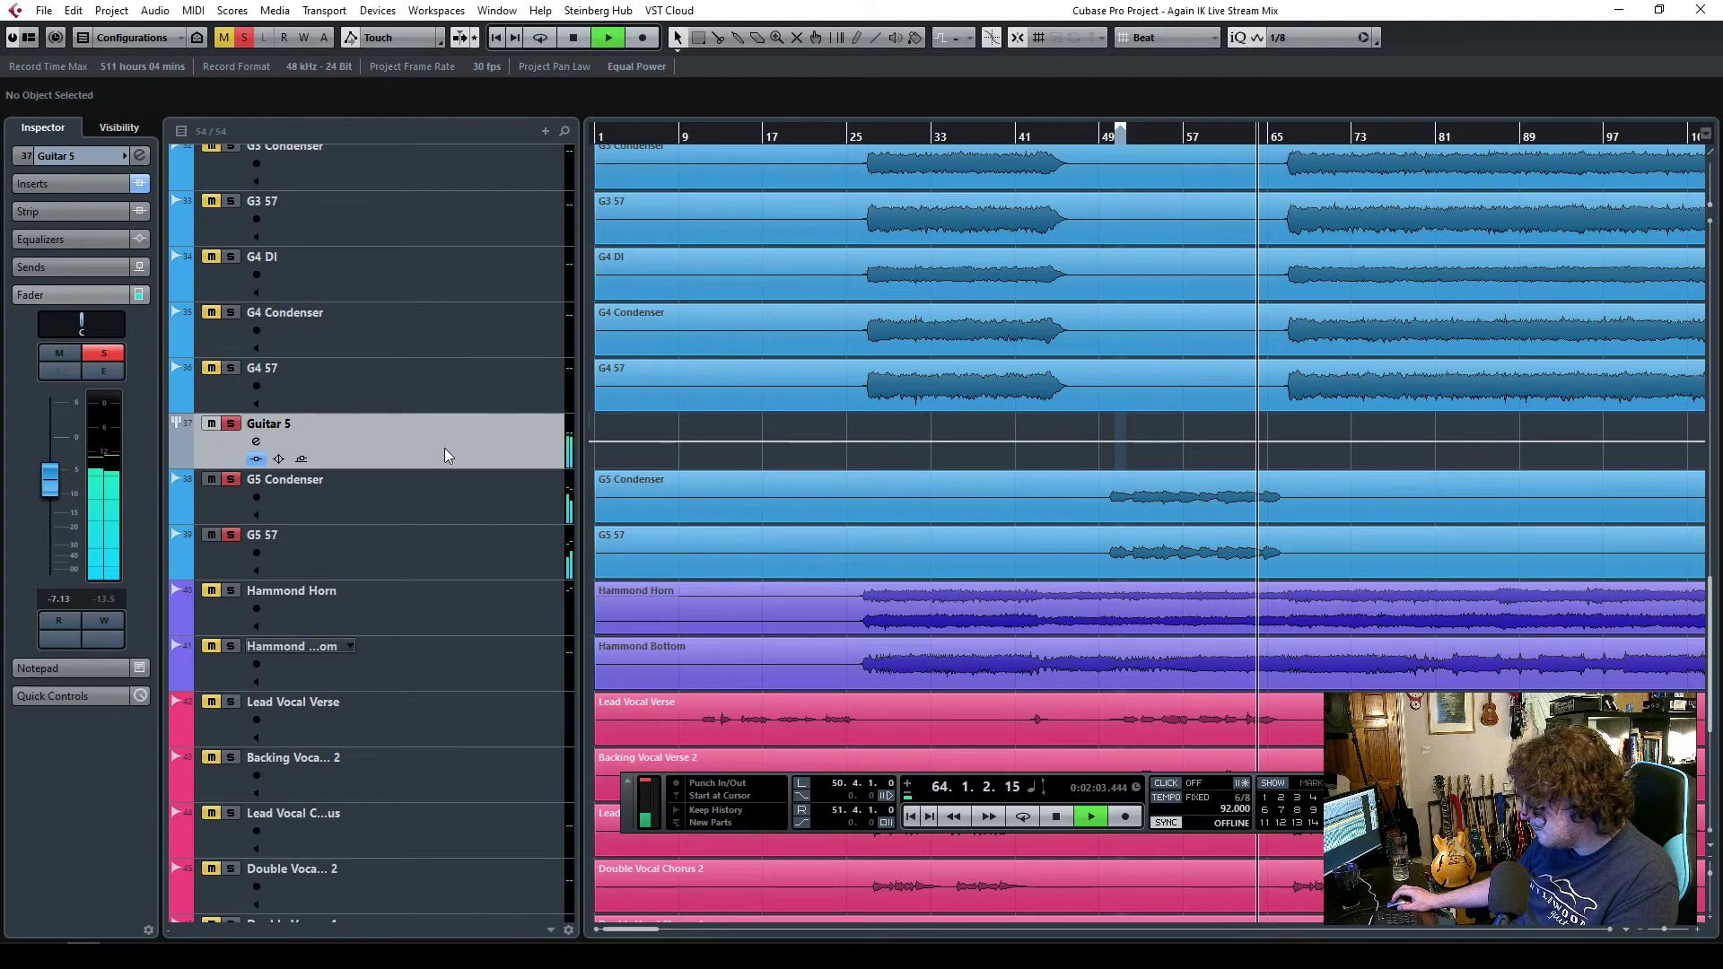
{"action": "key", "text": "space"}
{"action": "left_click", "coordinate": [64, 265]}
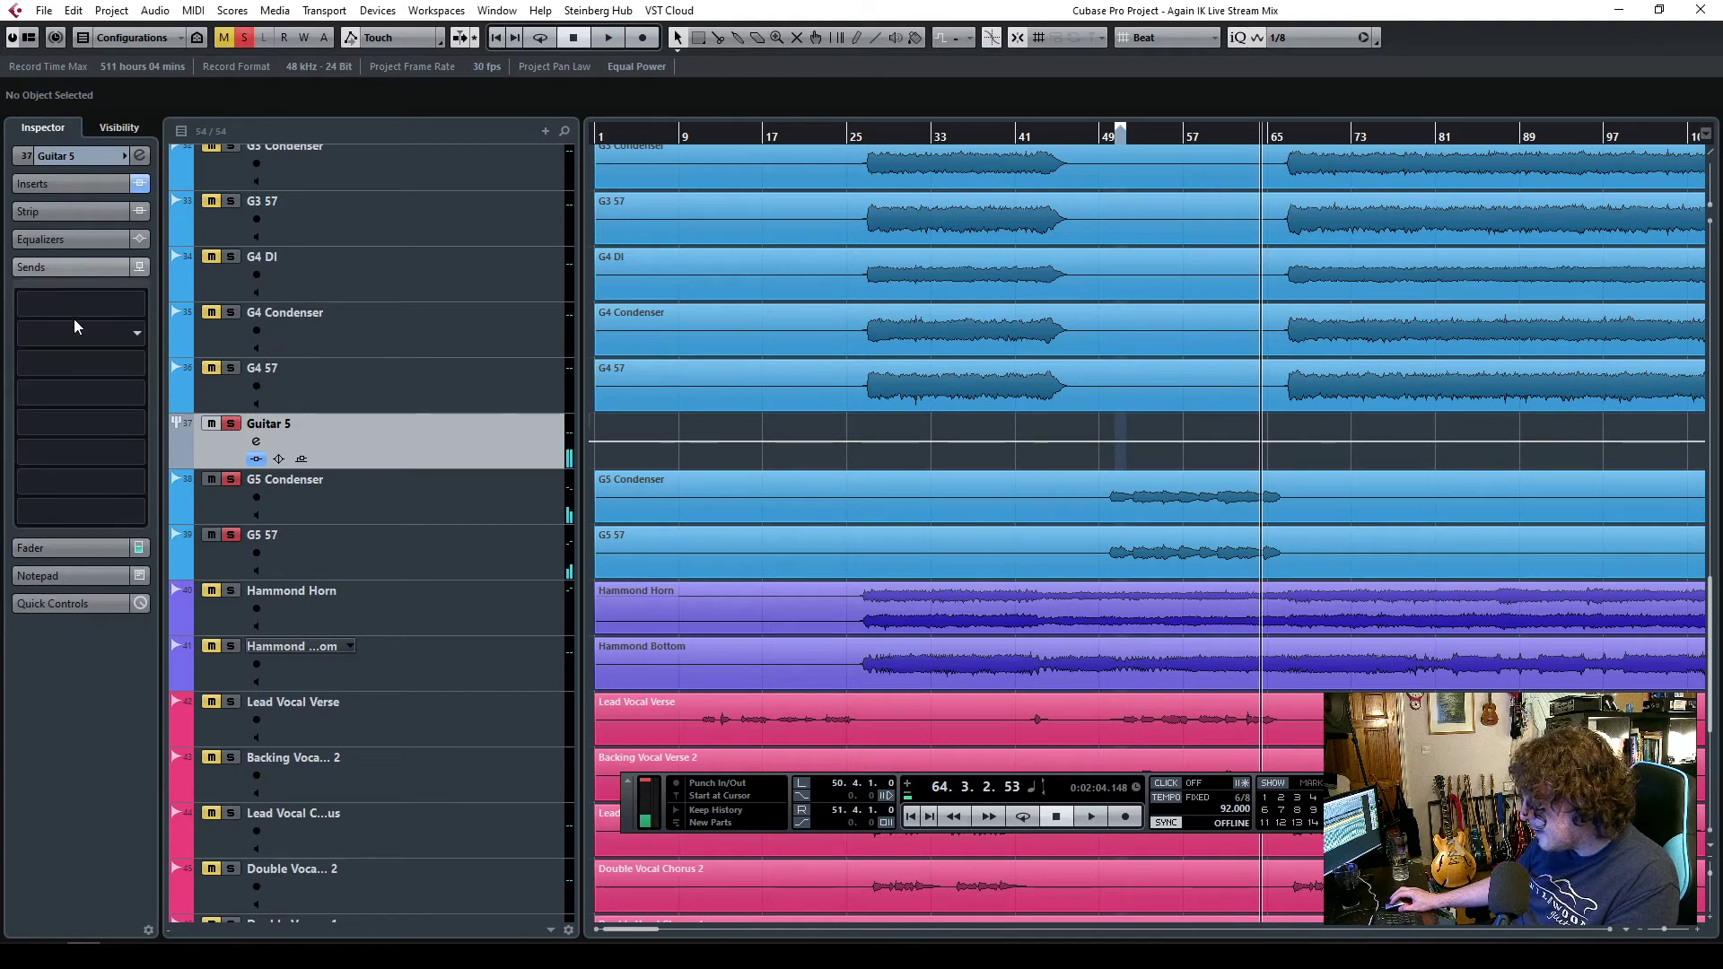
{"action": "left_click", "coordinate": [74, 329]}
{"action": "left_click", "coordinate": [99, 375]}
{"action": "left_click", "coordinate": [26, 298]}
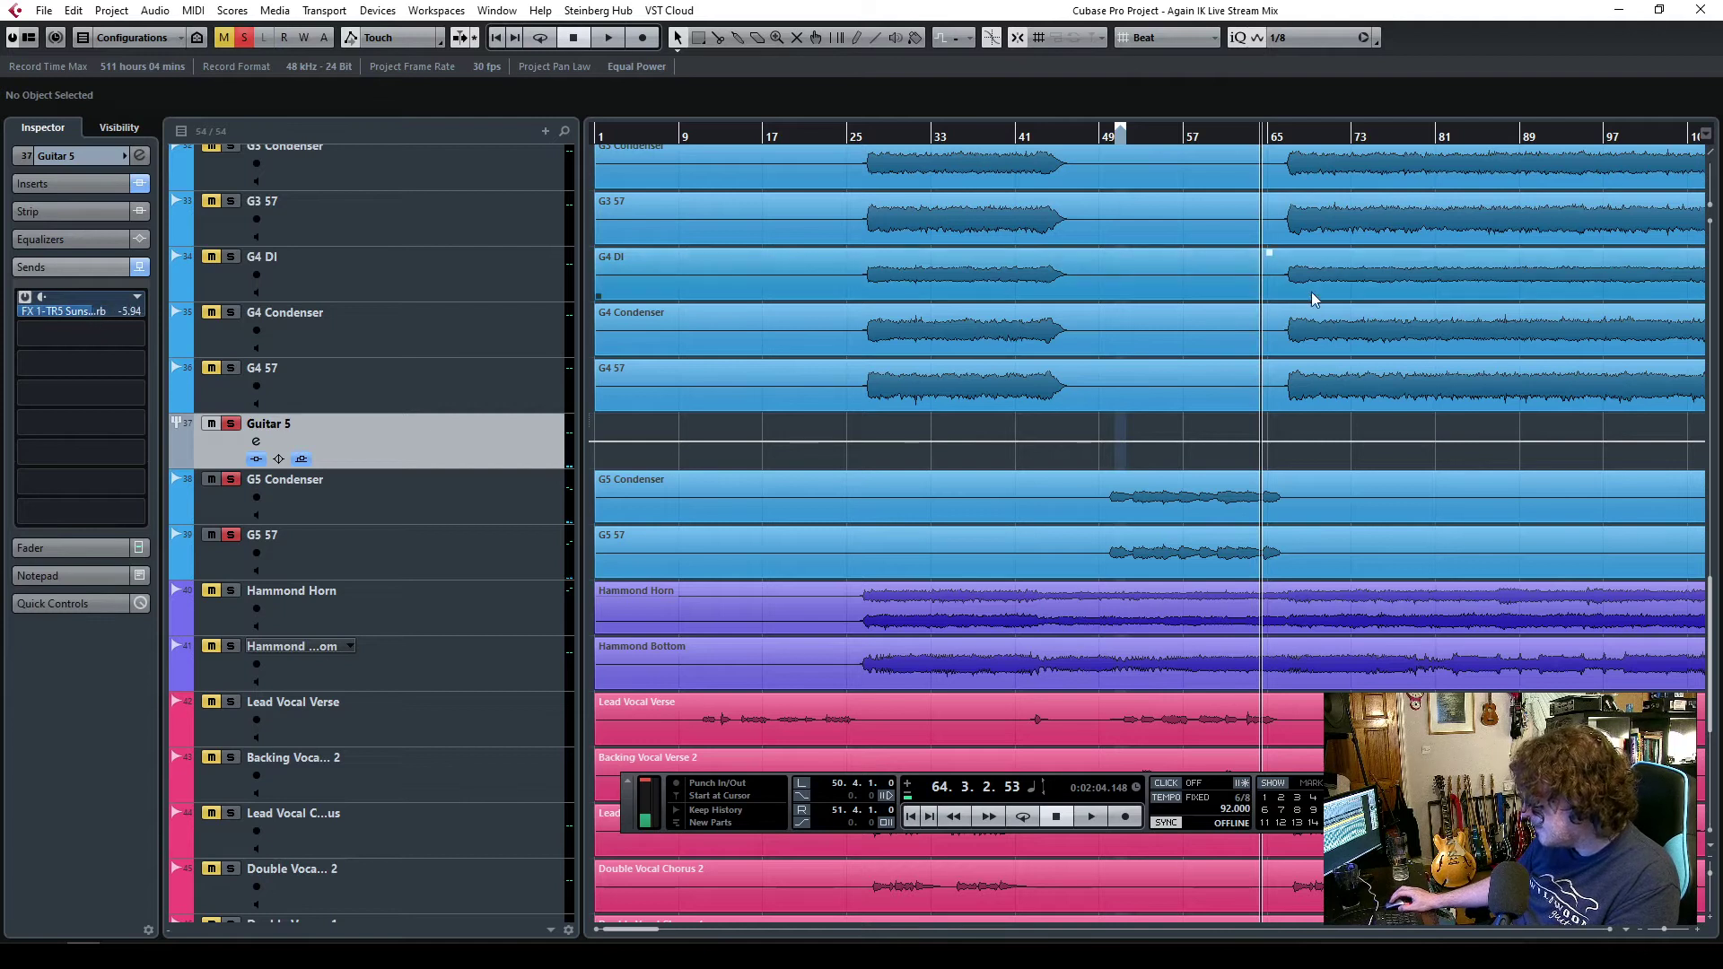
{"action": "left_click", "coordinate": [1112, 139]}
{"action": "key", "text": "space"}
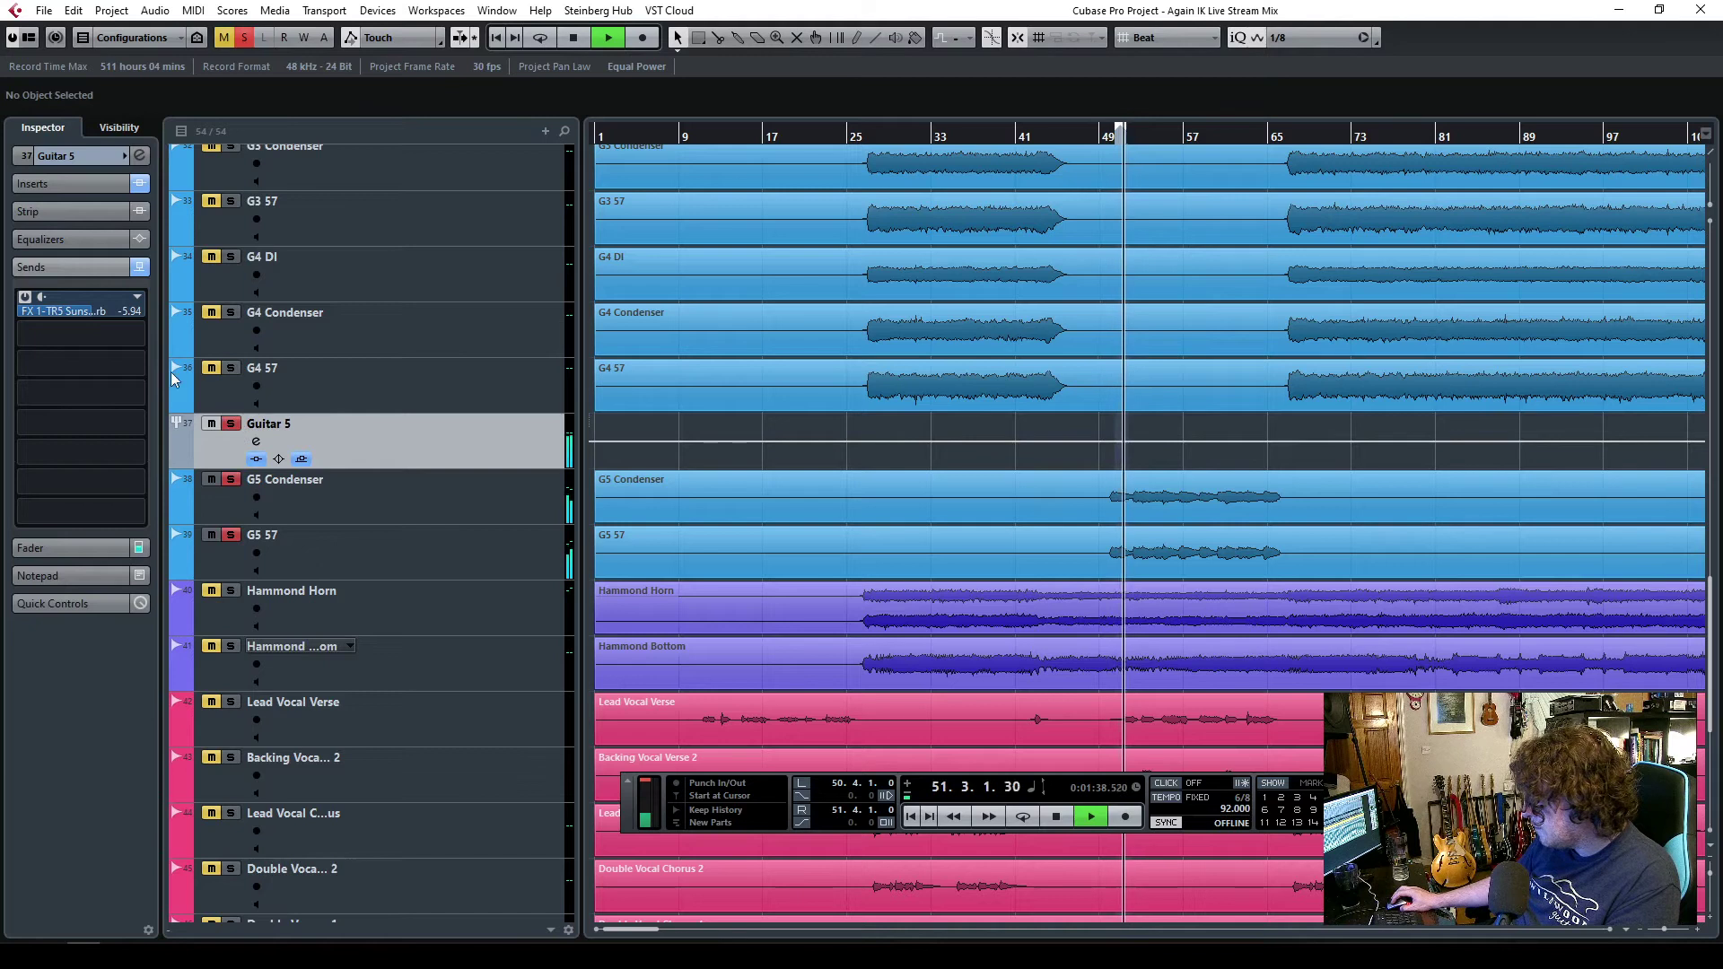
- Lower Guitar 5's send to the TR5 Sunset Sound Studio Reverb to -13.6 and deactivate all solos
{"action": "left_click_drag", "start_coordinate": [88, 314], "coordinate": [57, 323]}
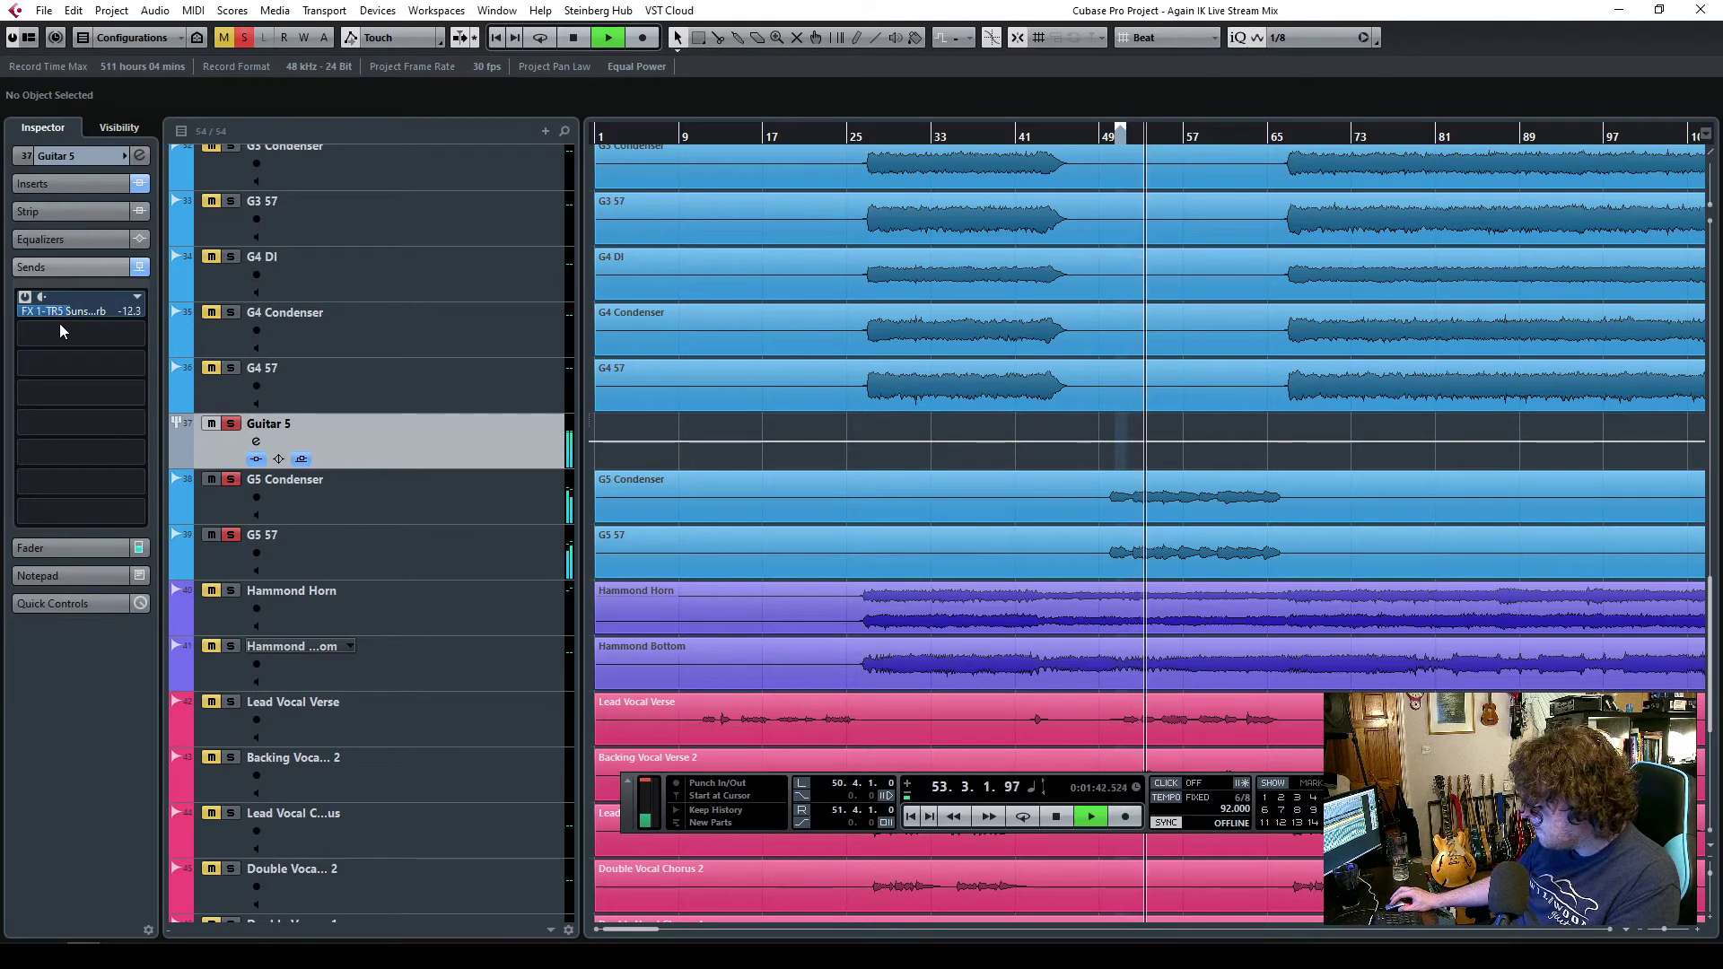
{"action": "left_click_drag", "start_coordinate": [59, 323], "coordinate": [56, 325]}
{"action": "left_click", "coordinate": [244, 37]}
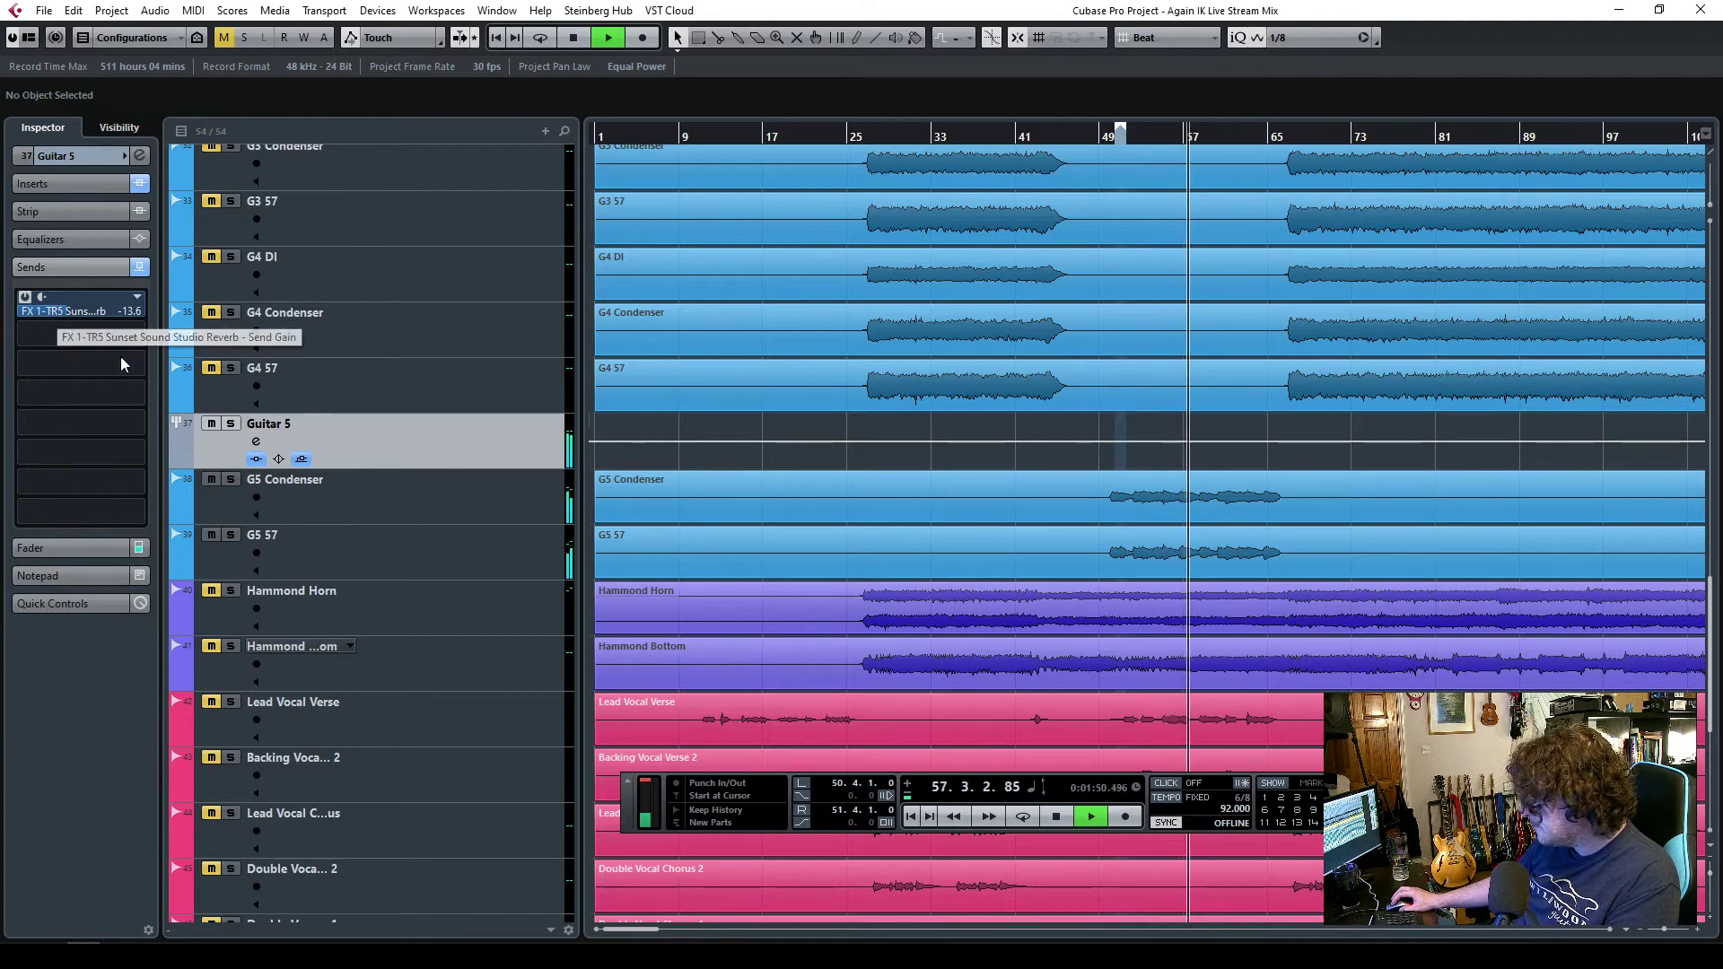
- Set Guitar 5's fader to about -7.38 and its Sunset Sound reverb send to -19.1, and stop playback
{"action": "left_click", "coordinate": [79, 547]}
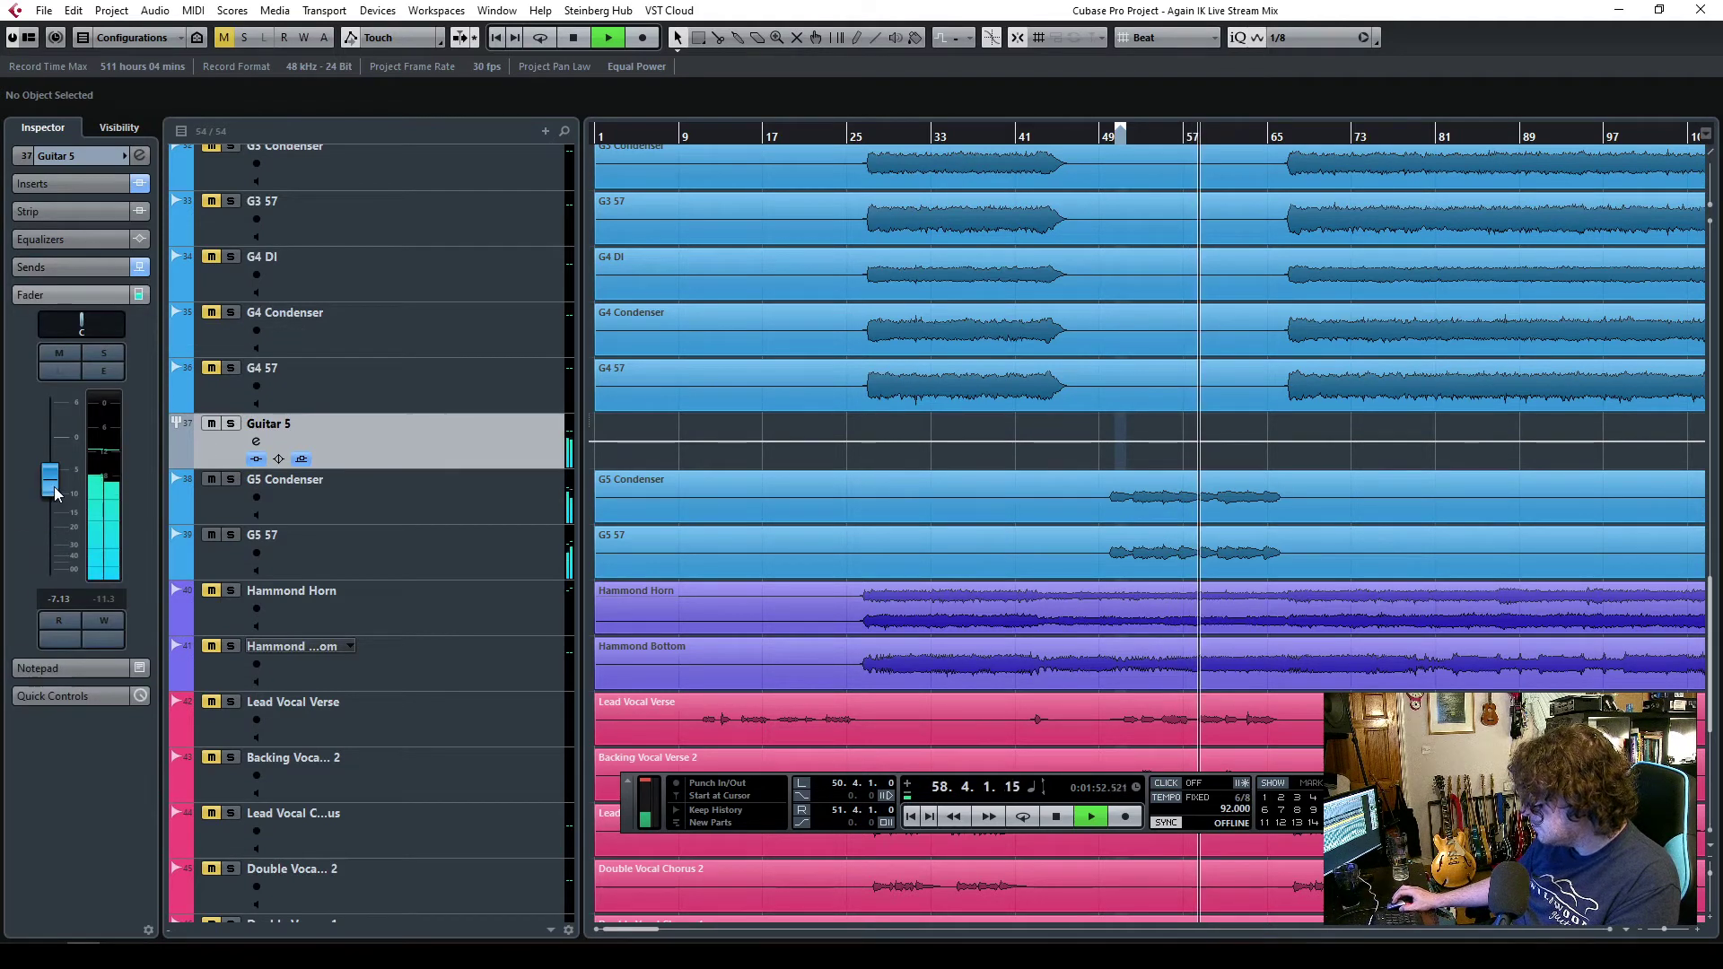
{"action": "left_click_drag", "start_coordinate": [52, 490], "coordinate": [52, 487]}
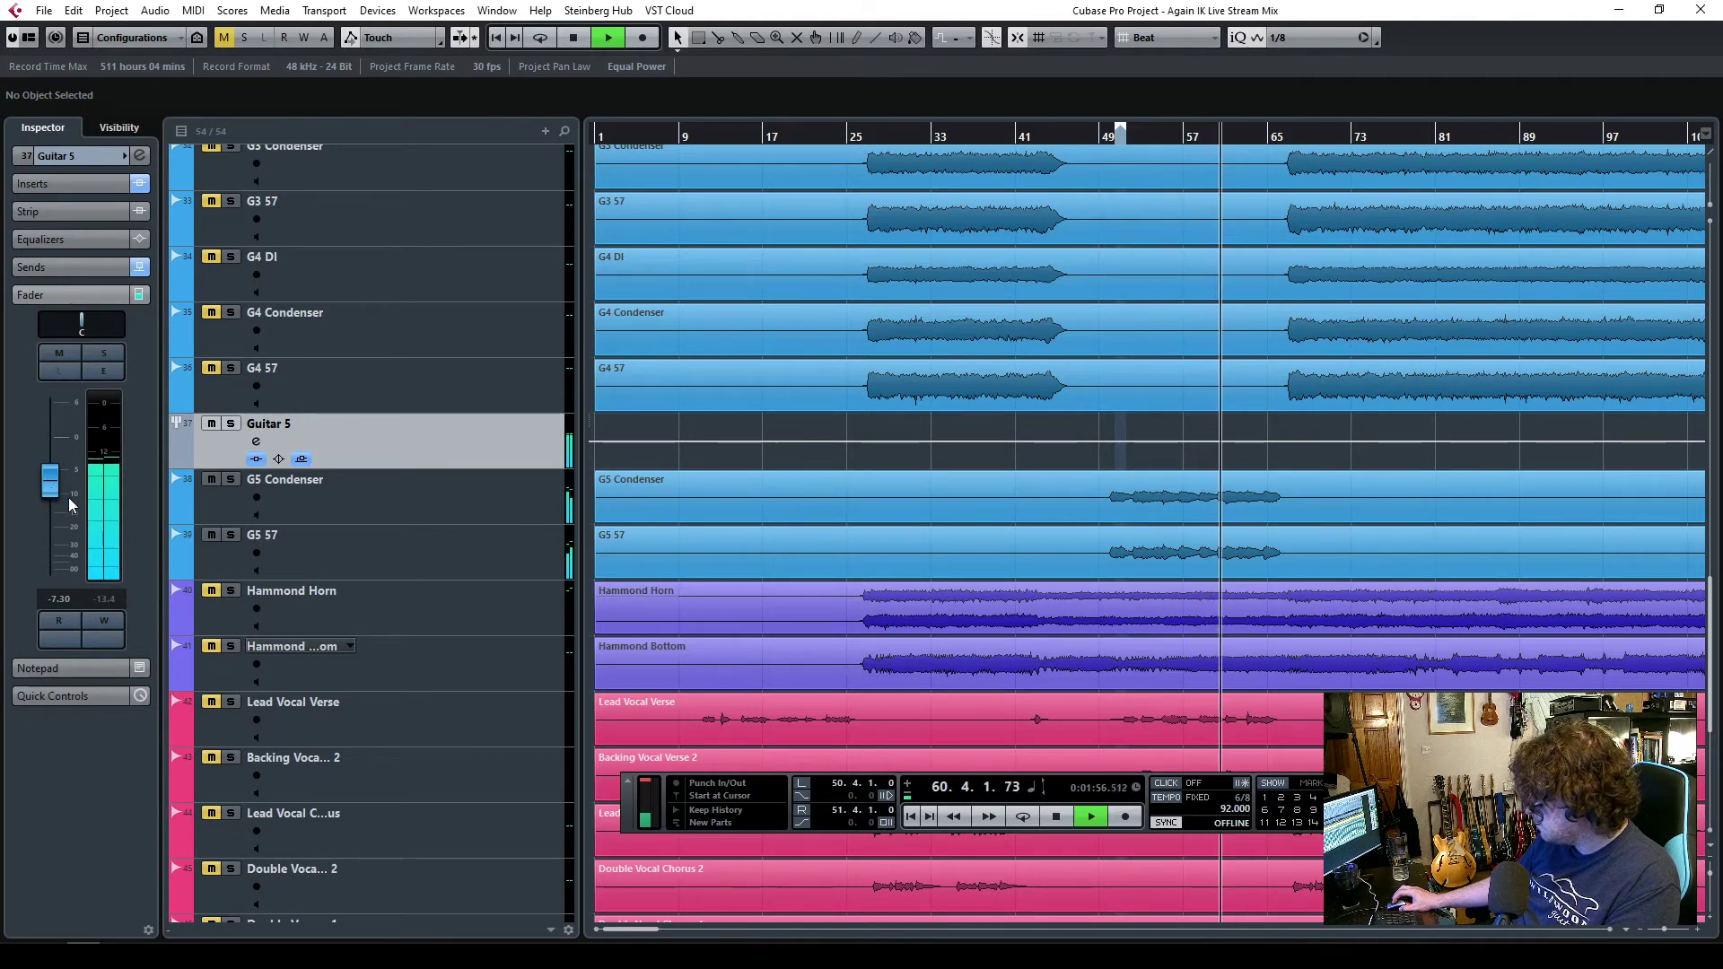
{"action": "left_click", "coordinate": [90, 268]}
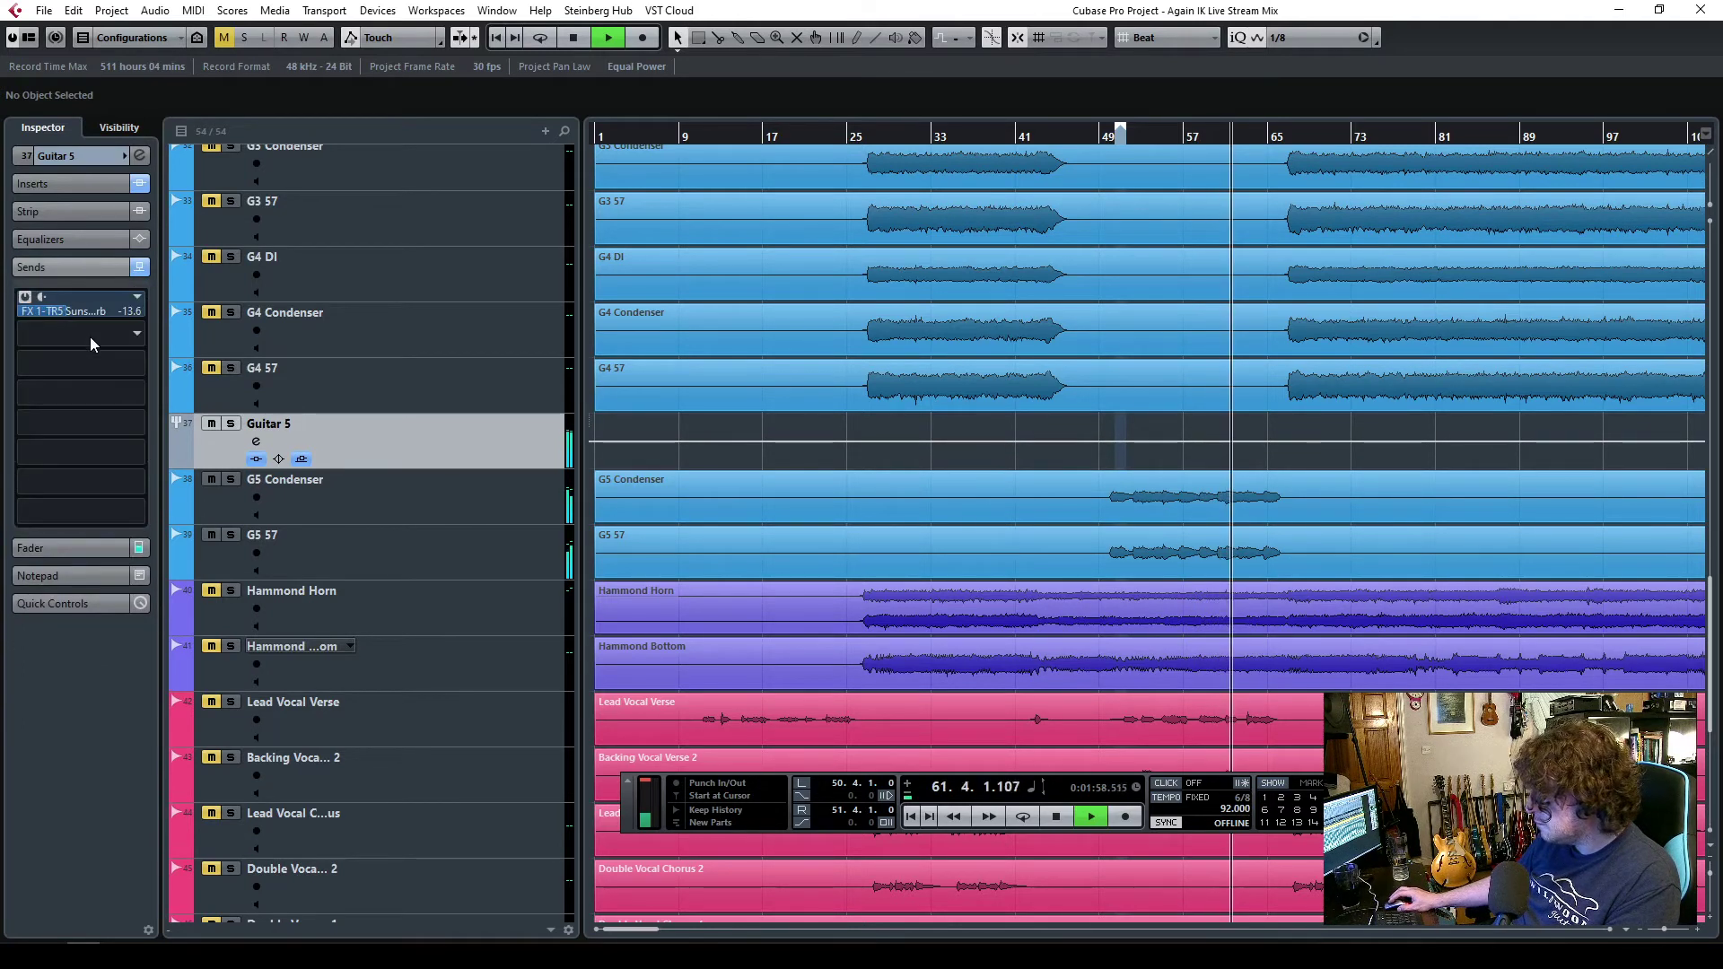
{"action": "left_click_drag", "start_coordinate": [58, 314], "coordinate": [43, 316]}
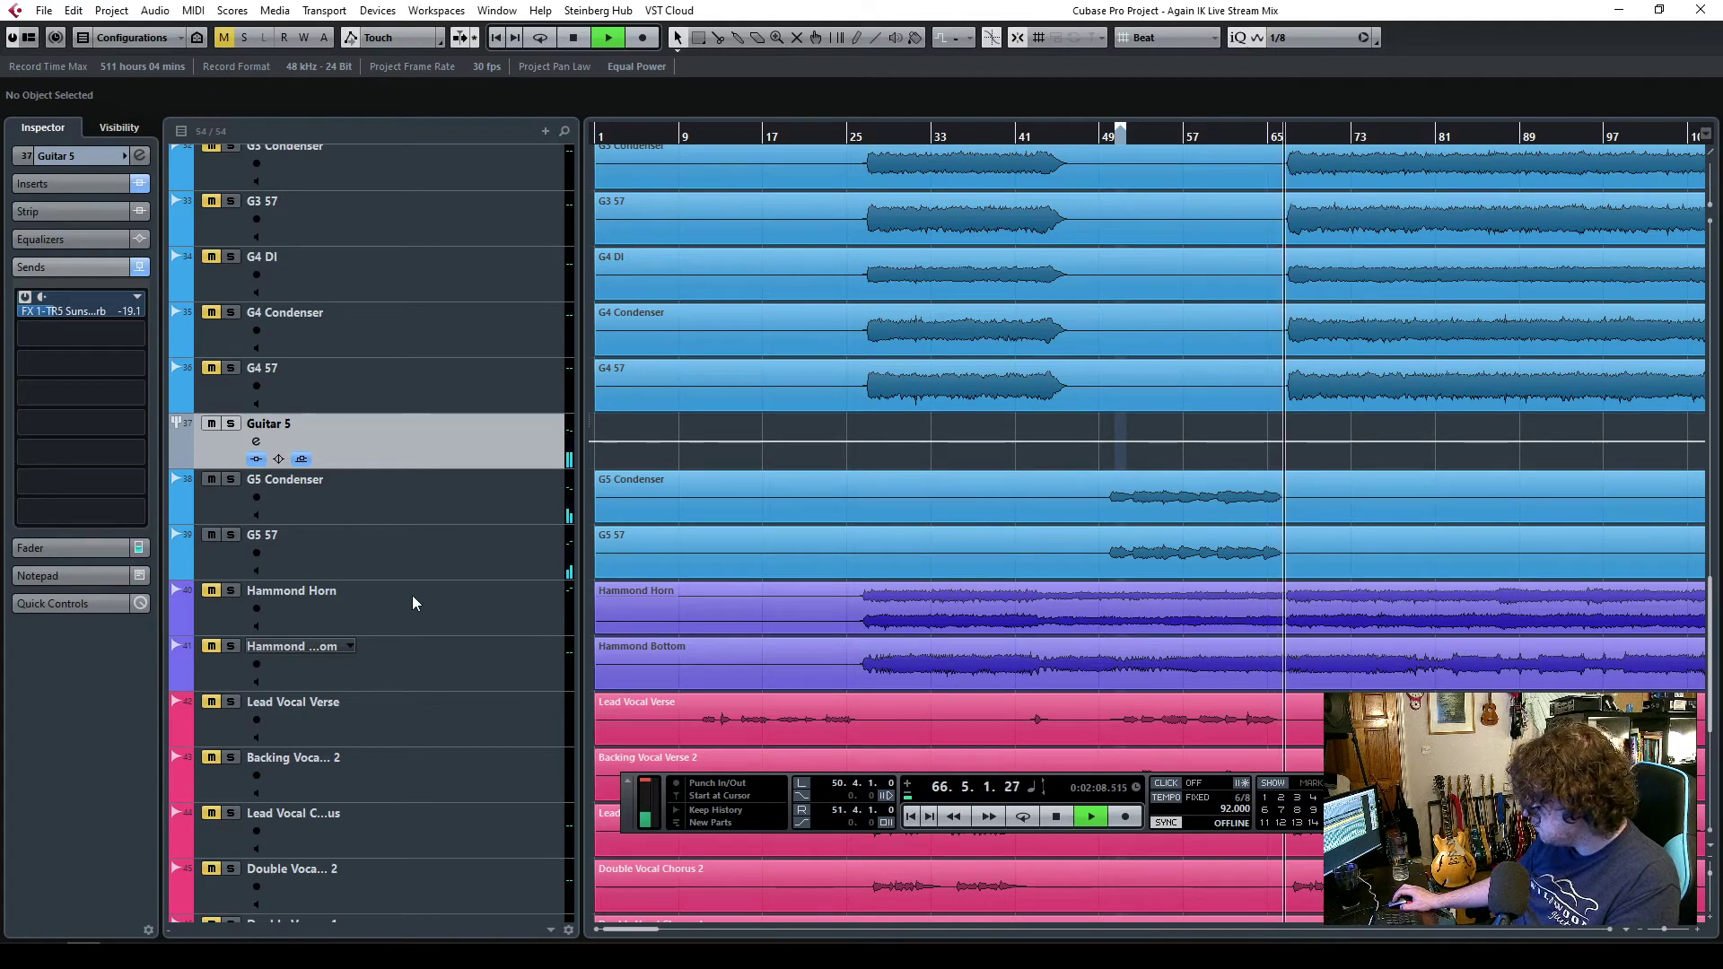
{"action": "scroll", "coordinate": [455, 567], "scroll_direction": "up", "scroll_amount": 5}
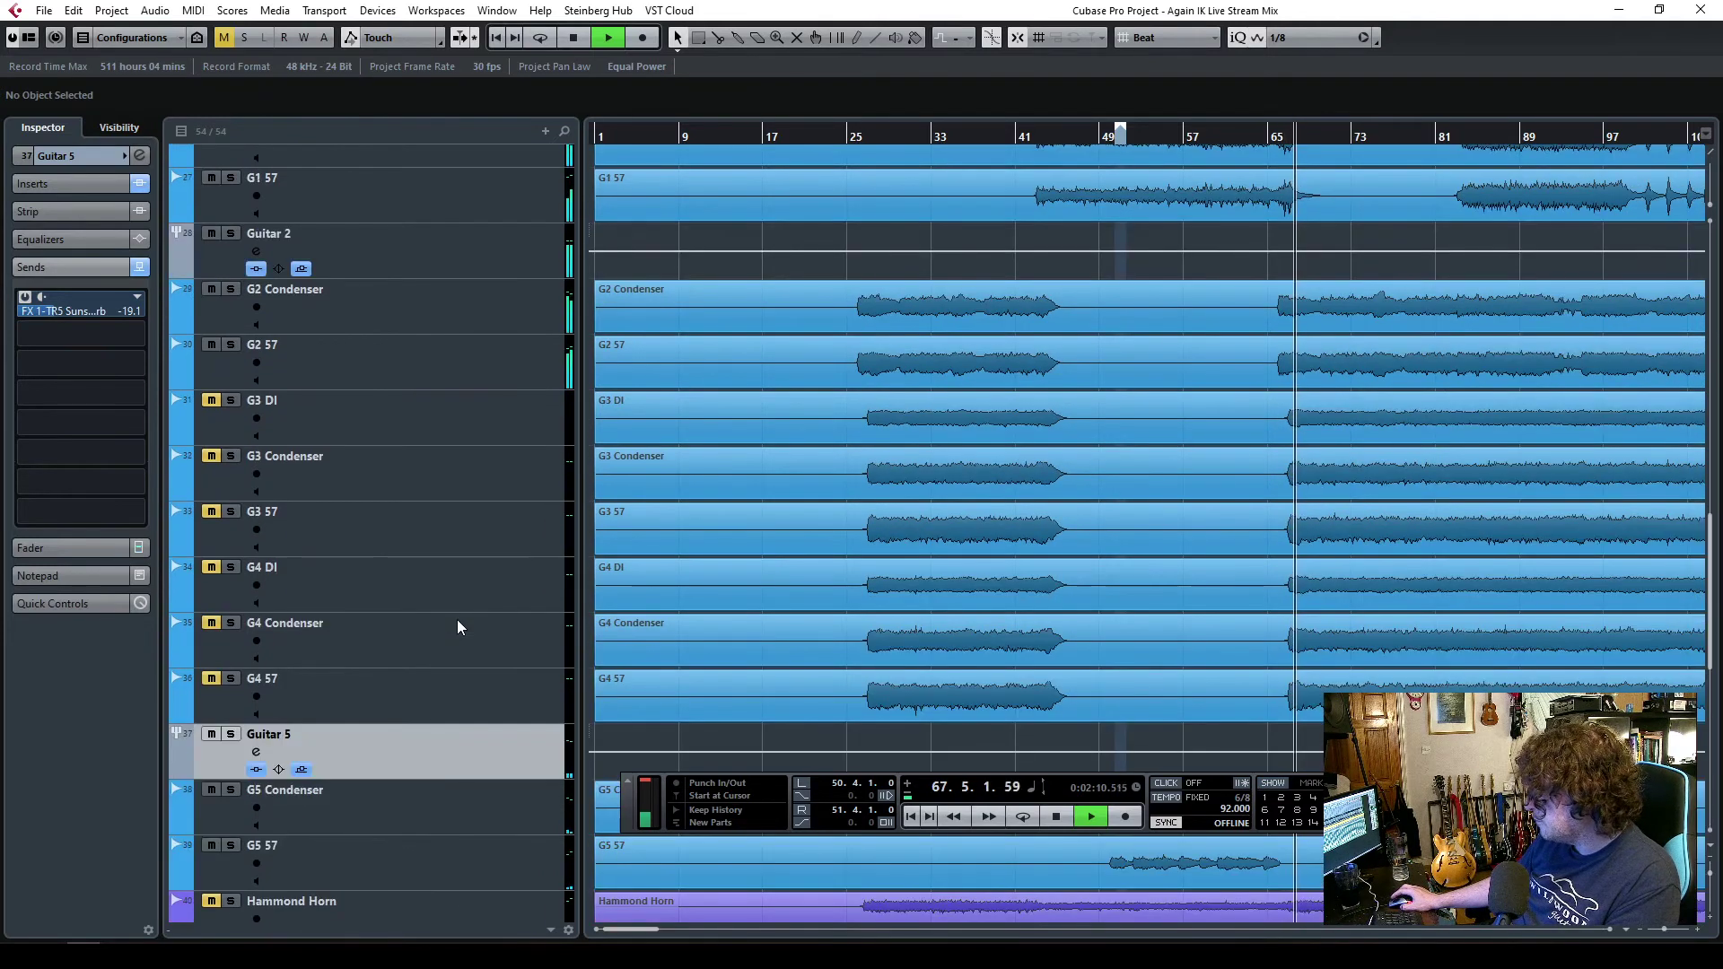
{"action": "key", "text": "space"}
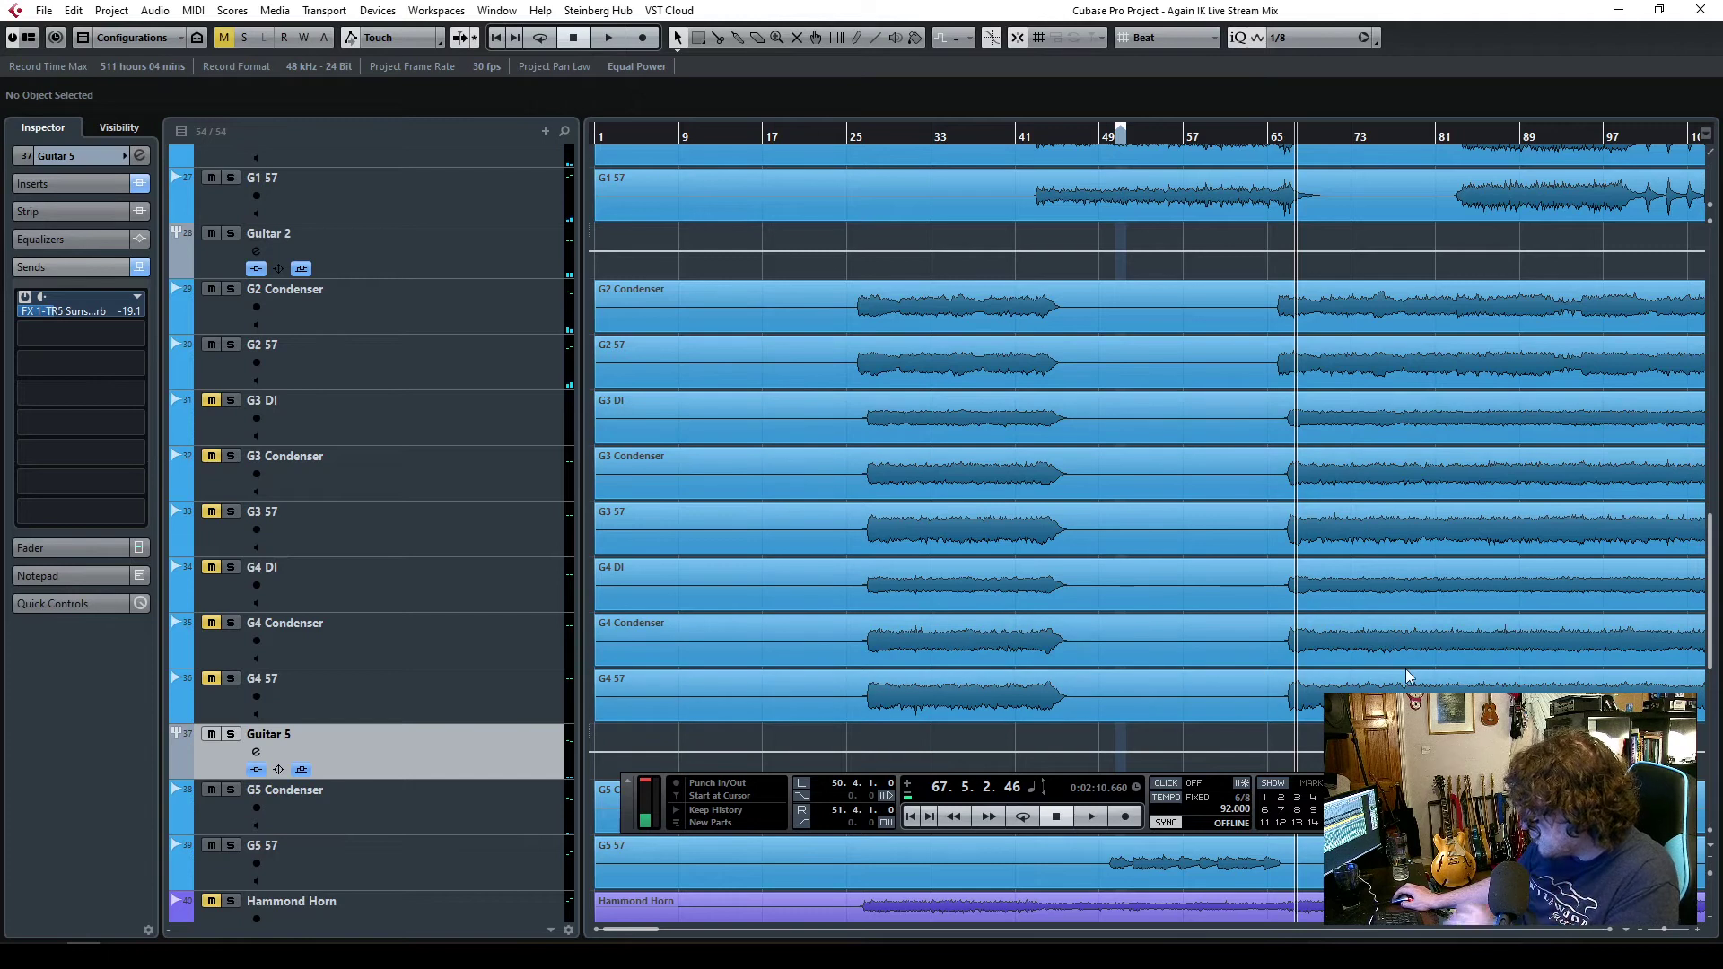
- Solo and select the Hammond Horn track and play it from the organ's entry at about bar 26
{"action": "scroll", "coordinate": [915, 454], "scroll_direction": "down", "scroll_amount": 10}
{"action": "scroll", "coordinate": [916, 454], "scroll_direction": "up", "scroll_amount": 3}
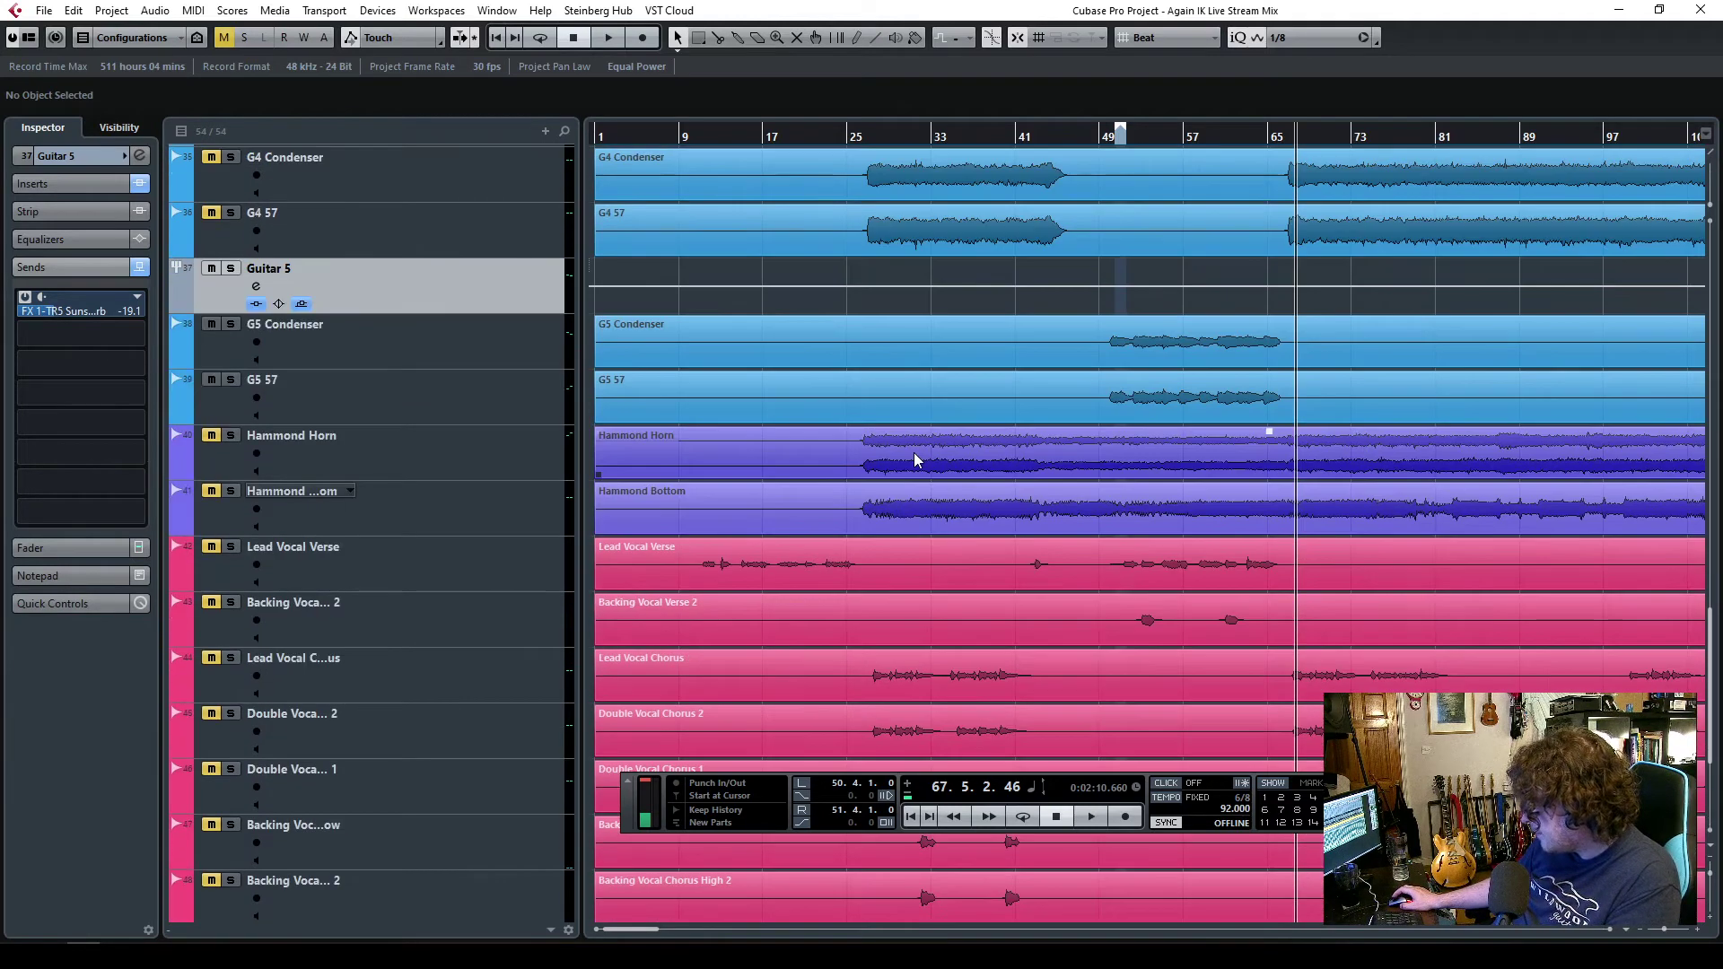
{"action": "left_click", "coordinate": [230, 438]}
{"action": "key", "text": "space"}
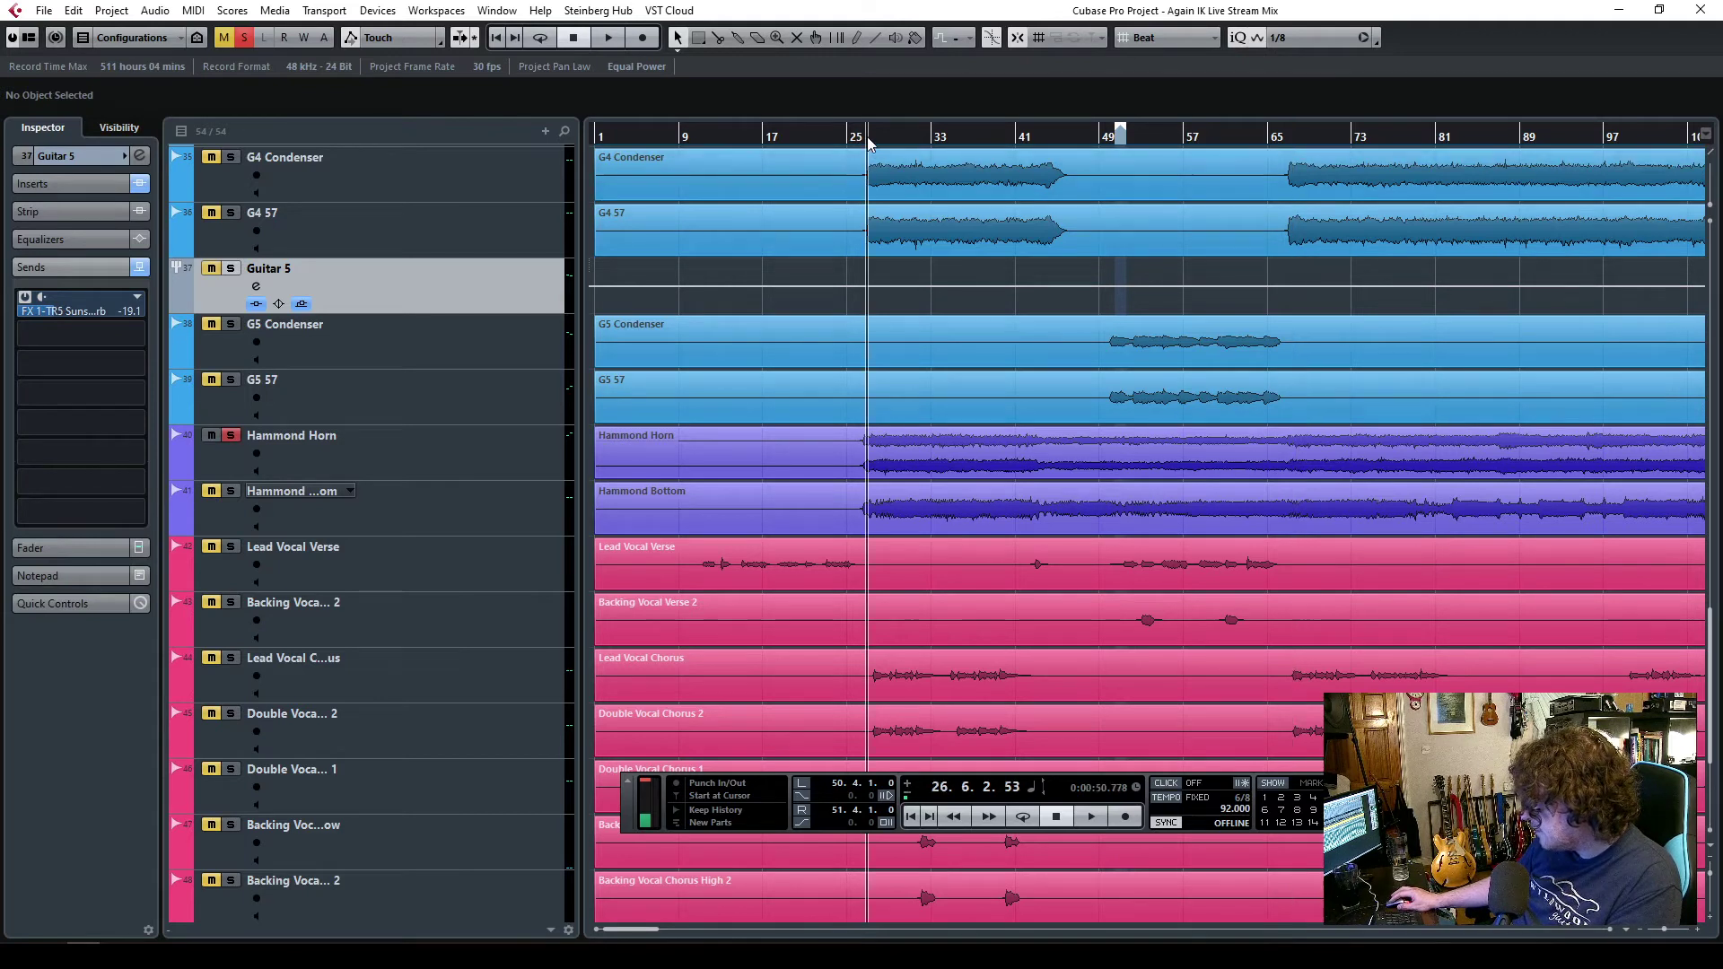
{"action": "left_click", "coordinate": [465, 449]}
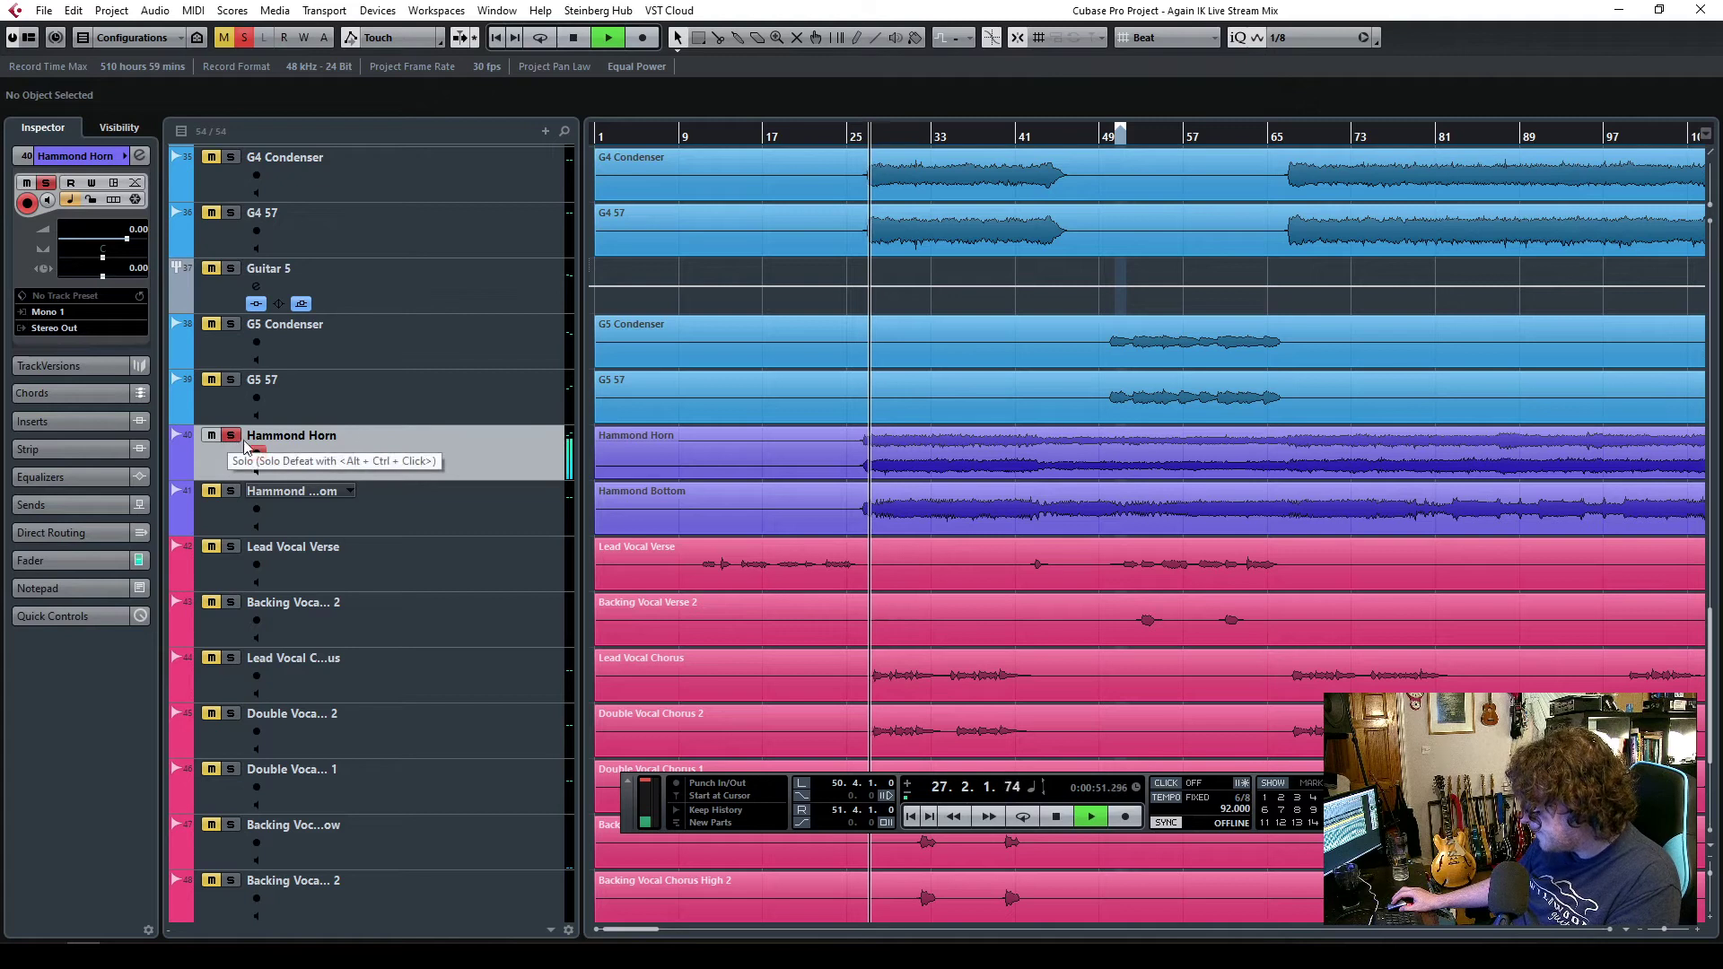
{"action": "key", "text": "space"}
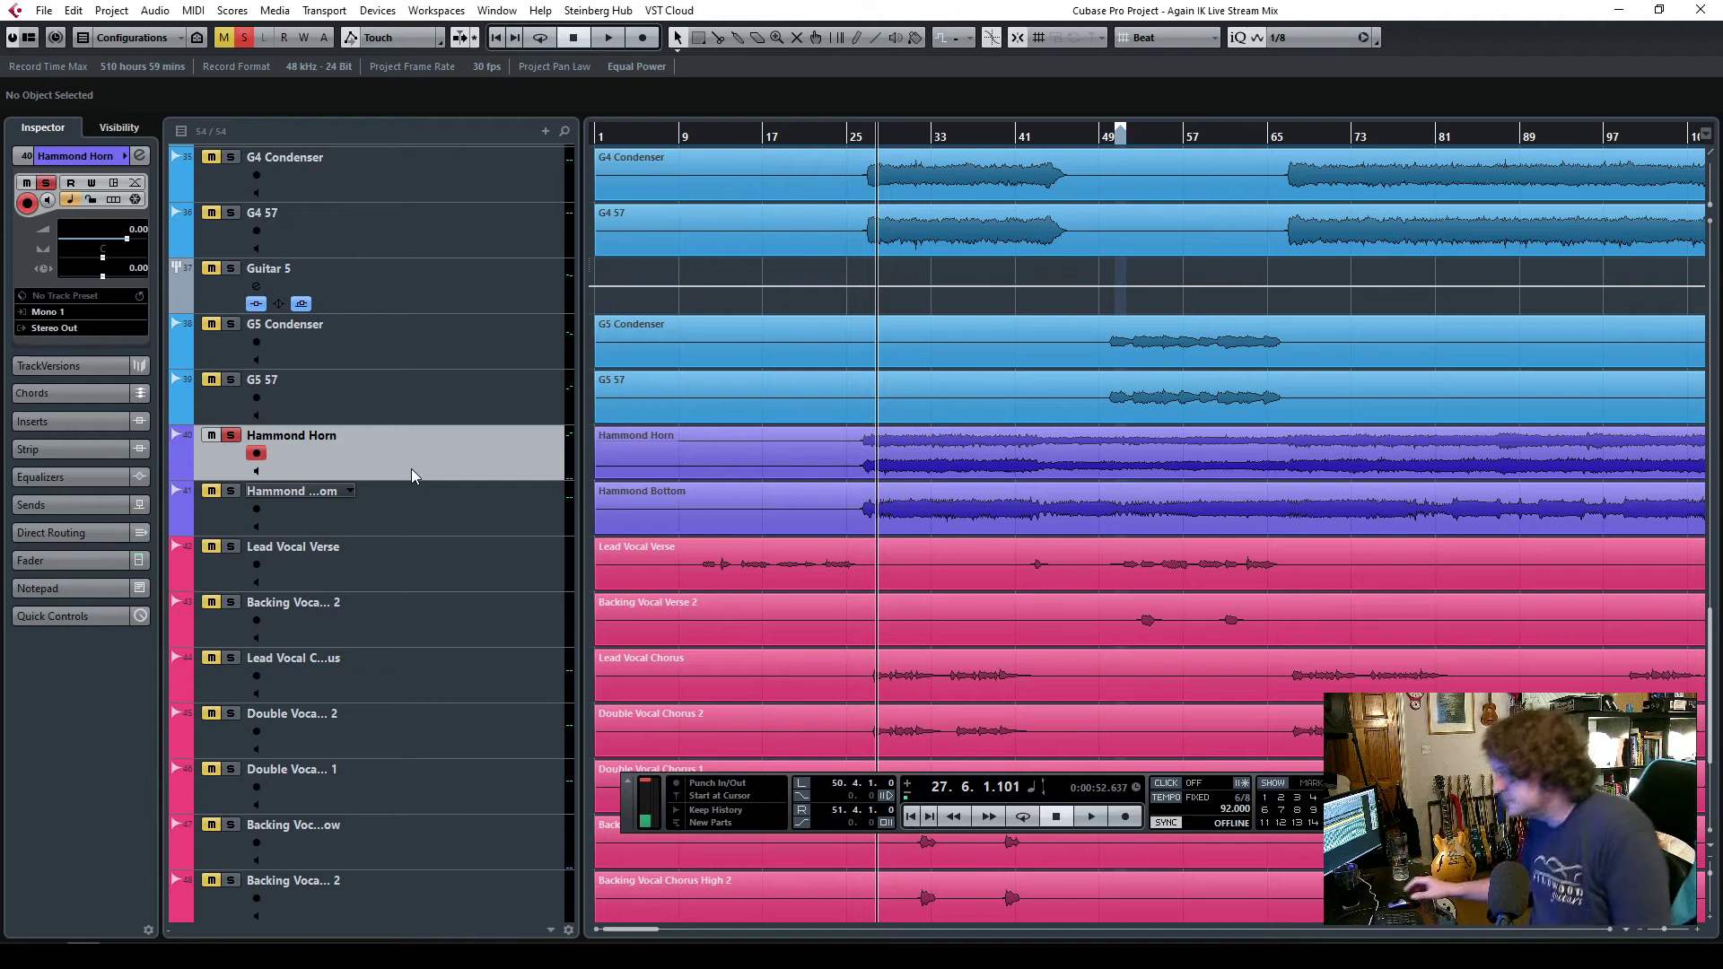
{"action": "left_click", "coordinate": [867, 136]}
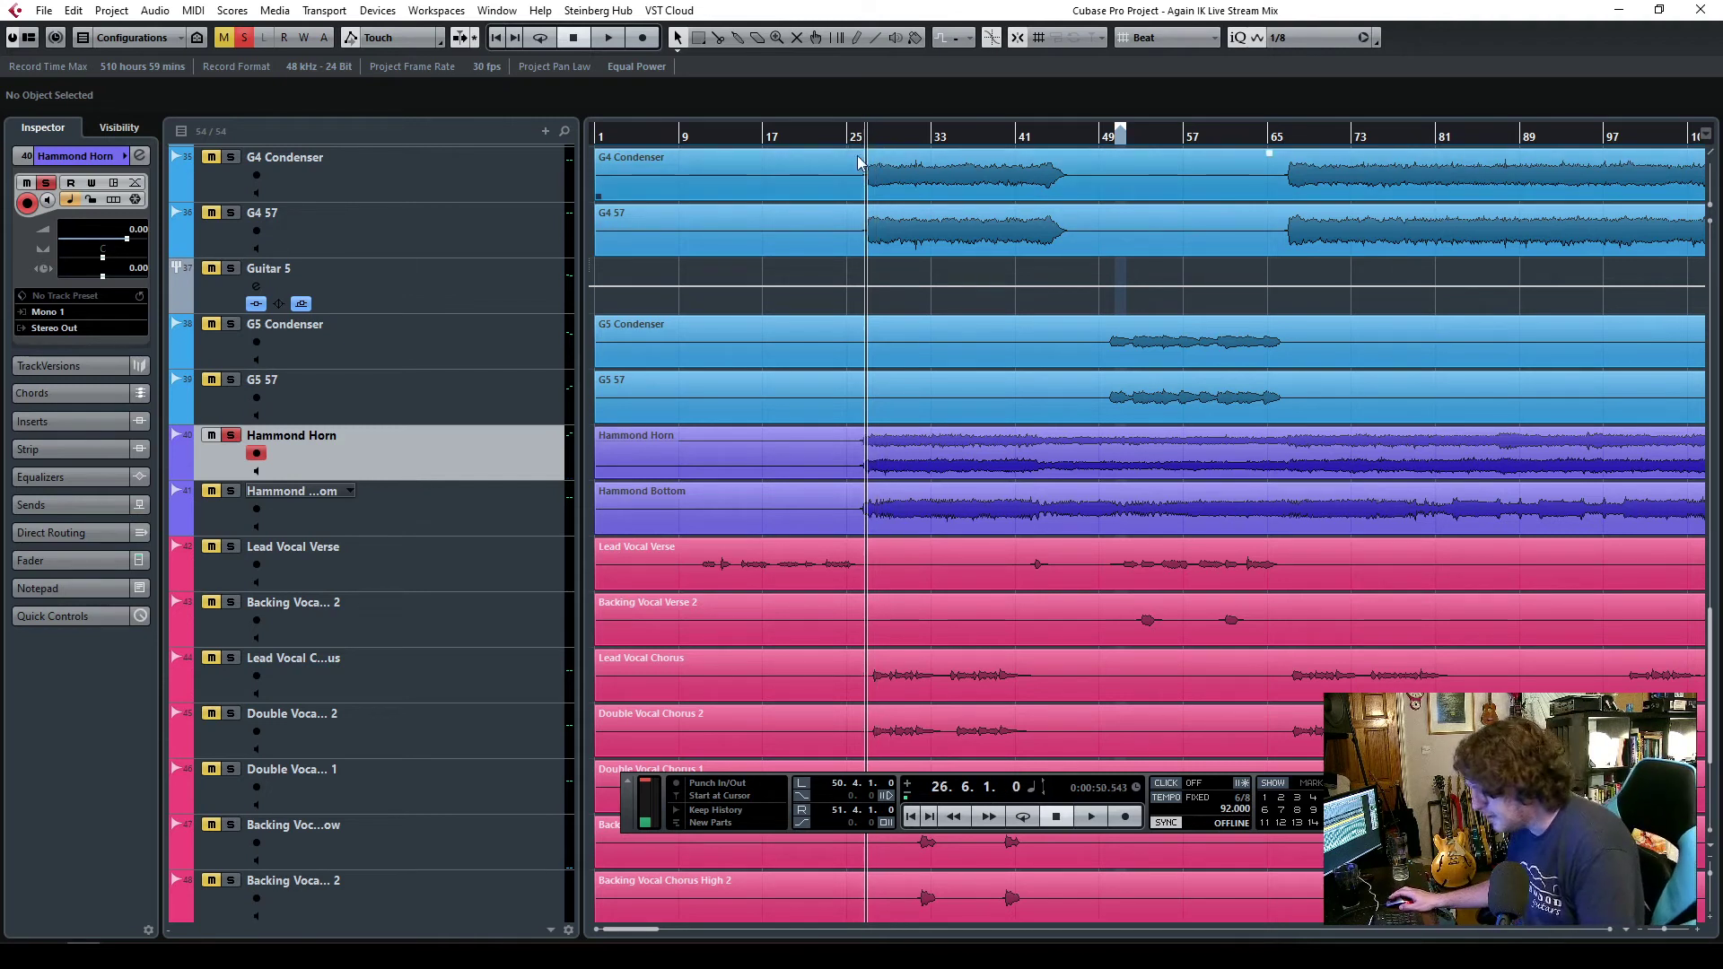
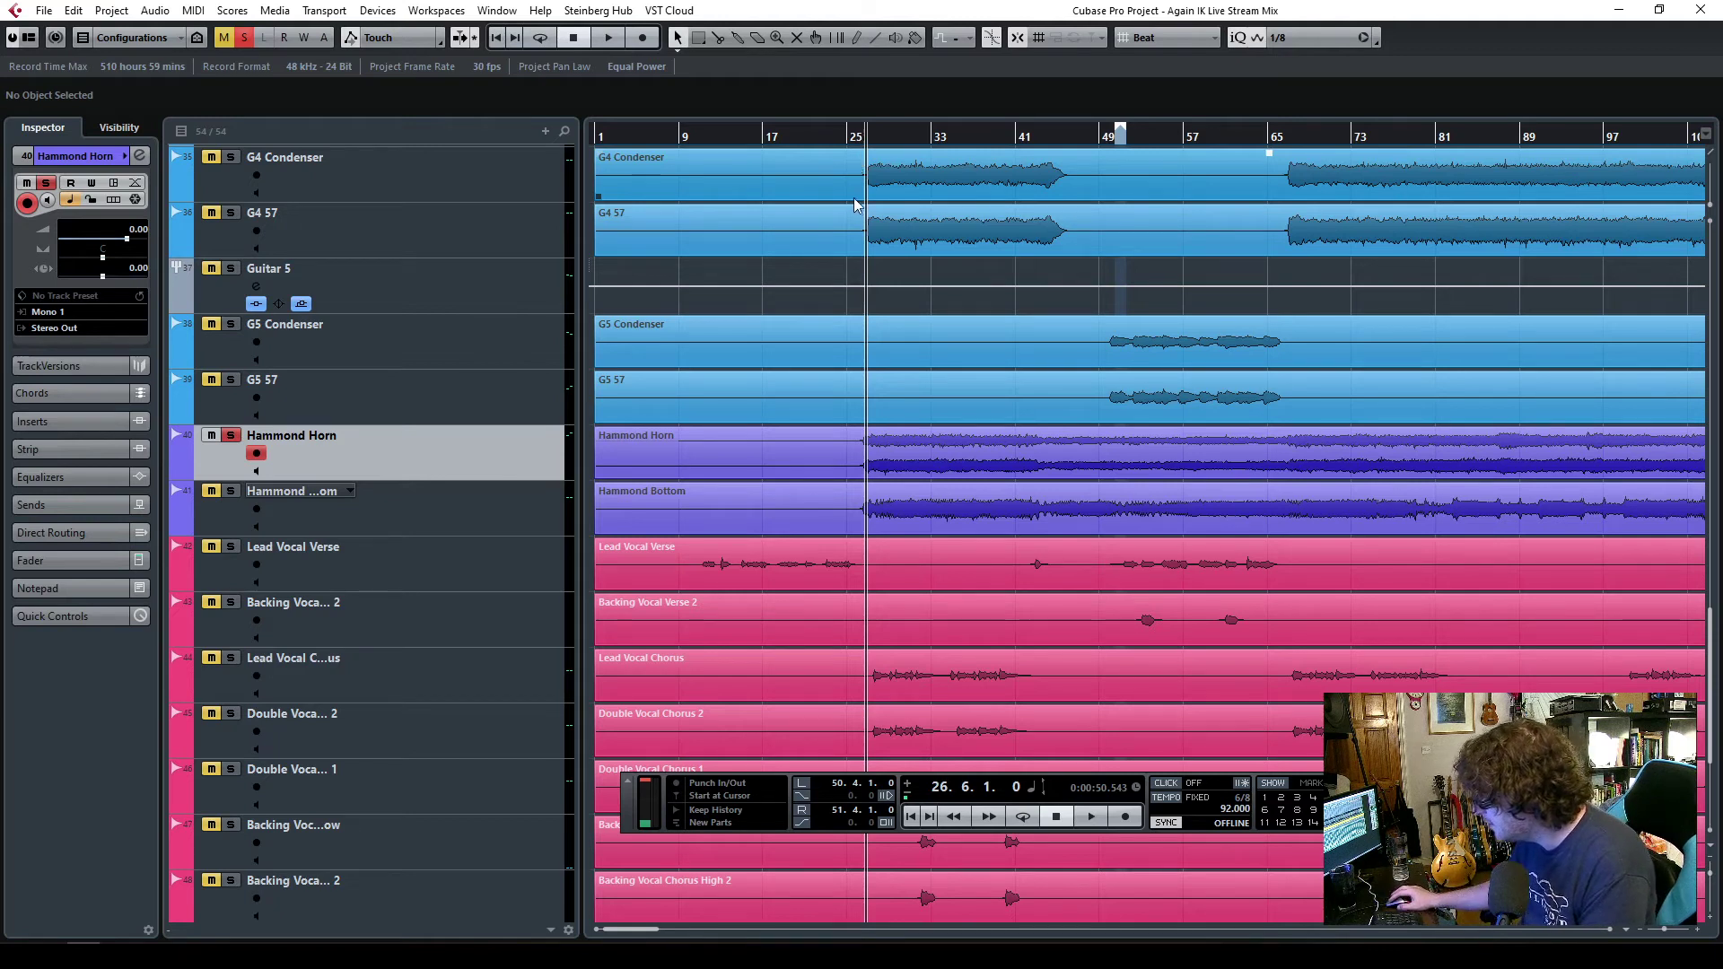
{"action": "key", "text": "space"}
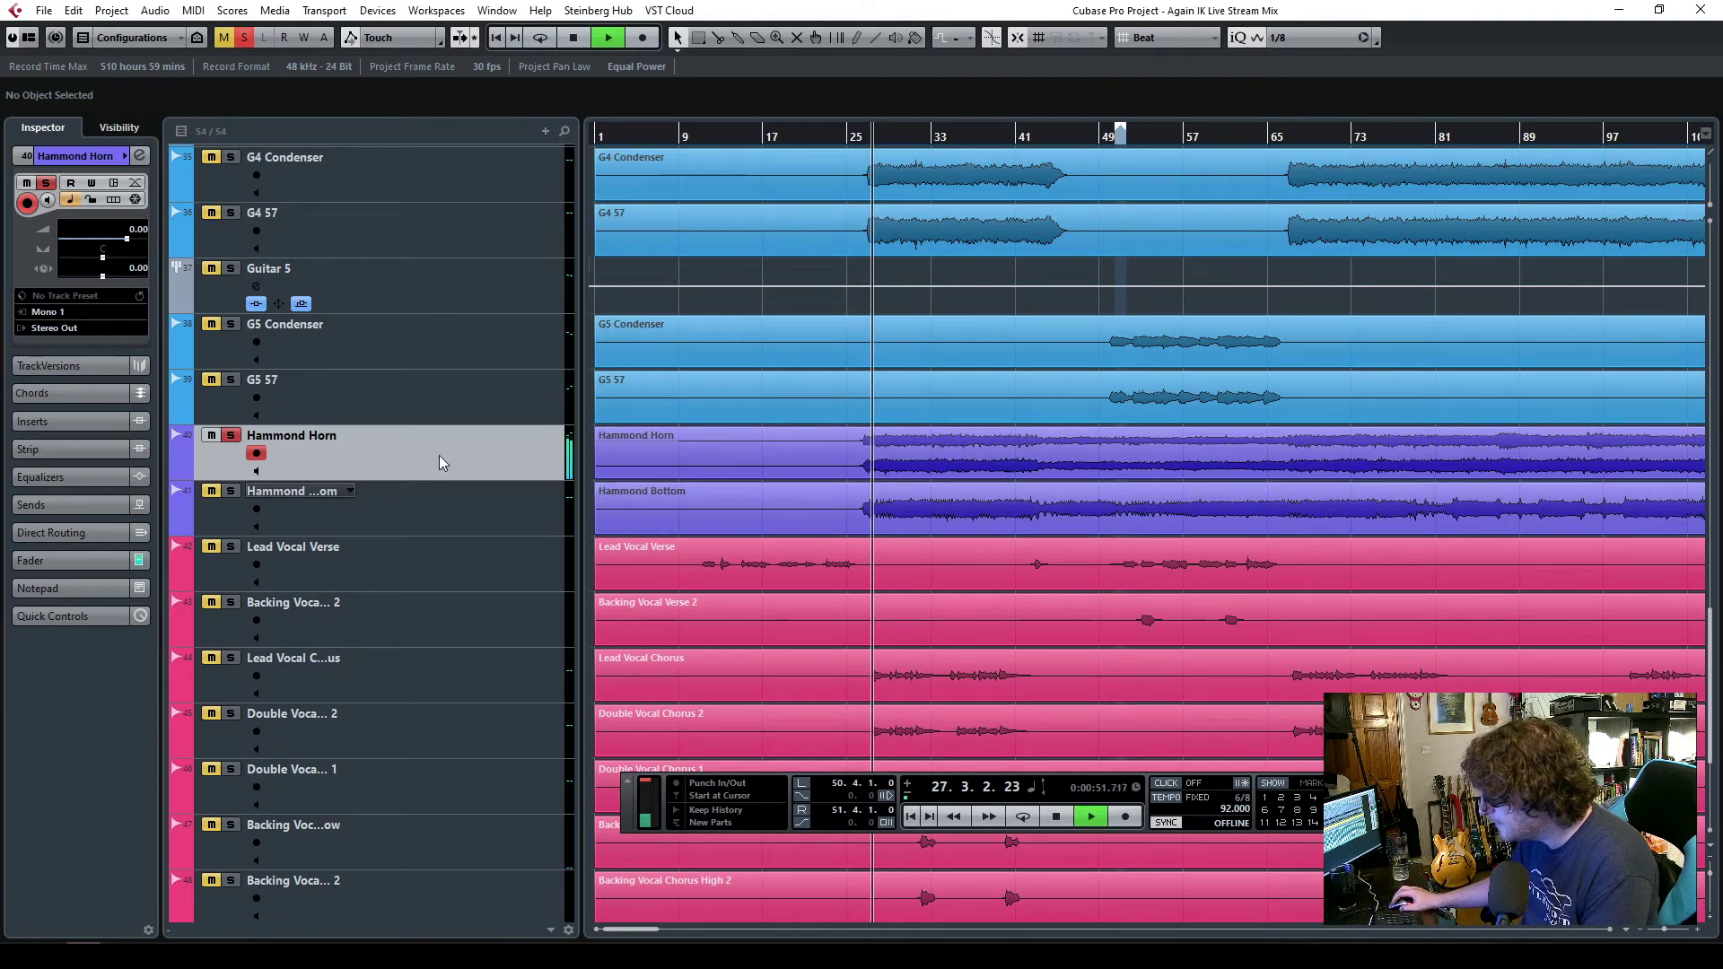
- Load the TR5 EQual plug-in into the first insert slot of the Hammond Horn track
{"action": "left_click", "coordinate": [76, 428]}
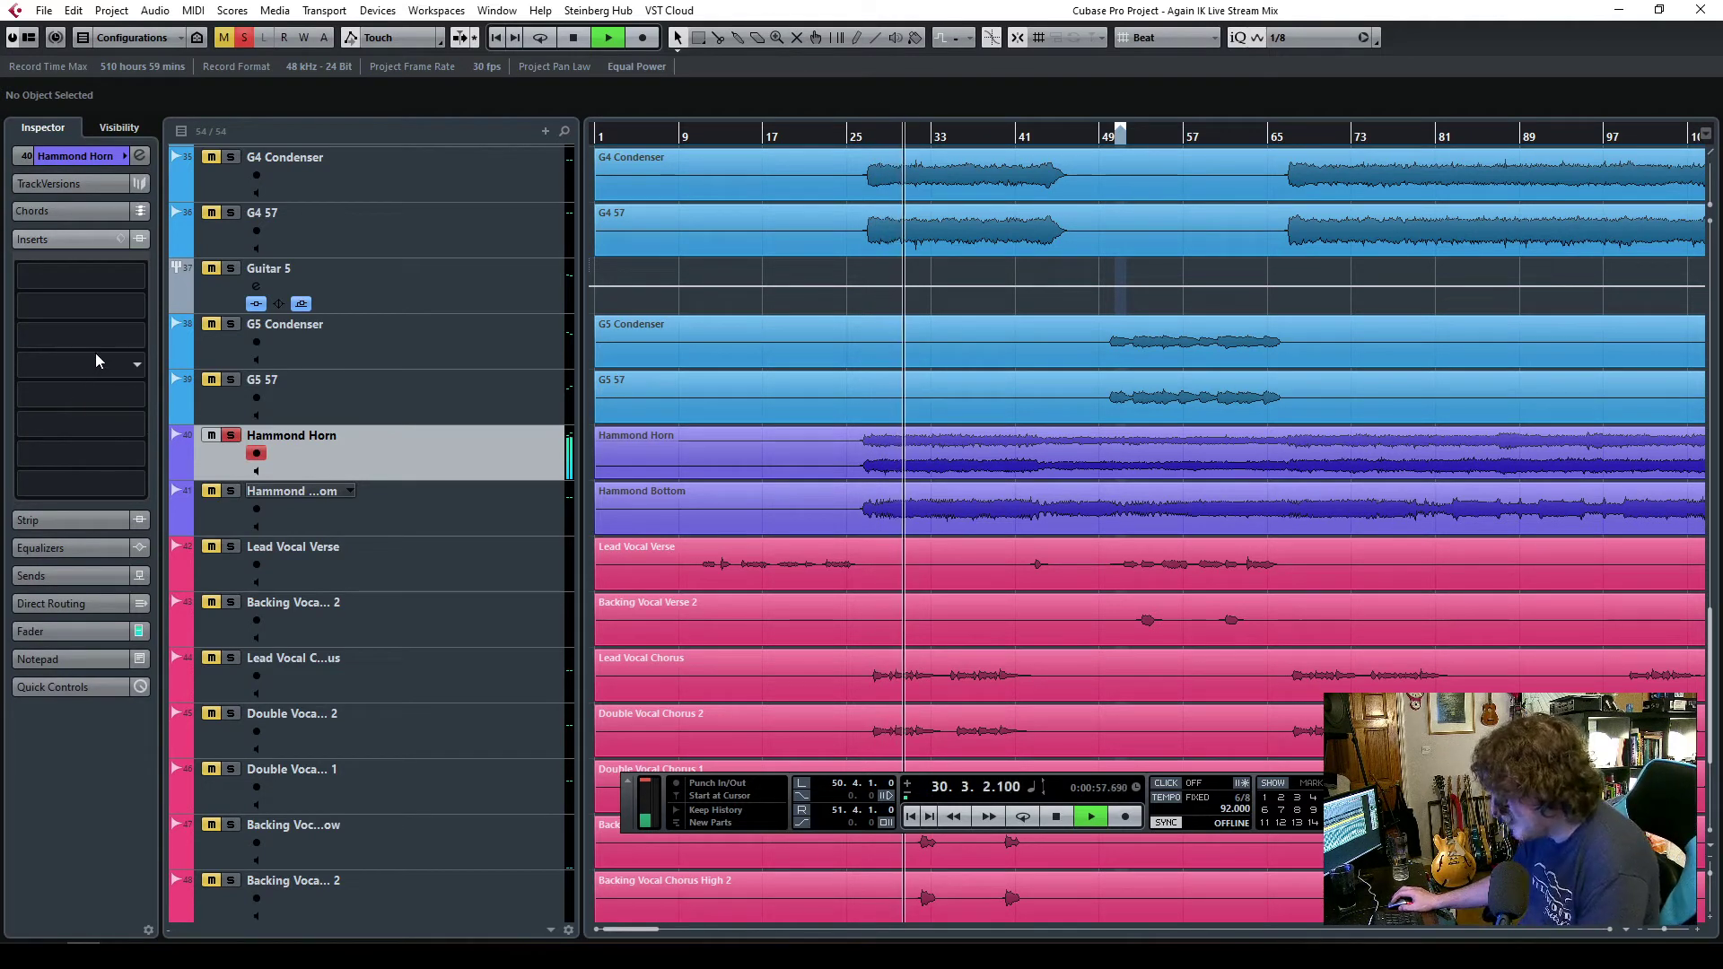
{"action": "left_click", "coordinate": [95, 283]}
{"action": "type", "text": "tr5"}
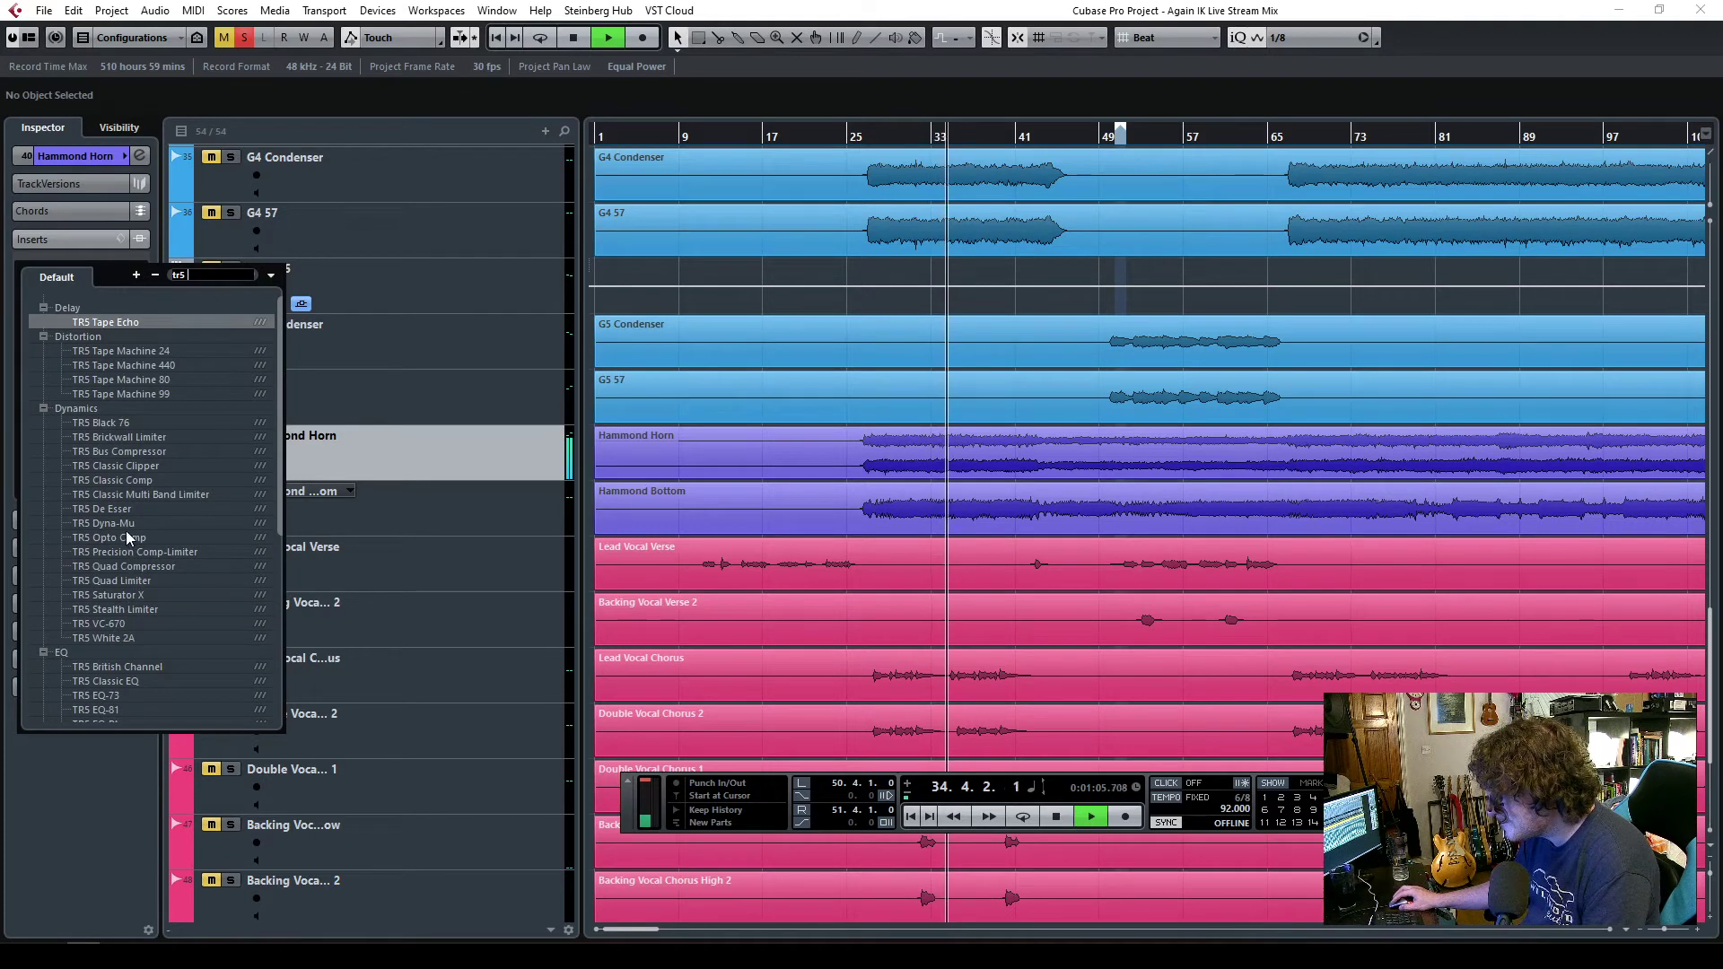
{"action": "scroll", "coordinate": [125, 619], "scroll_direction": "down", "scroll_amount": 4}
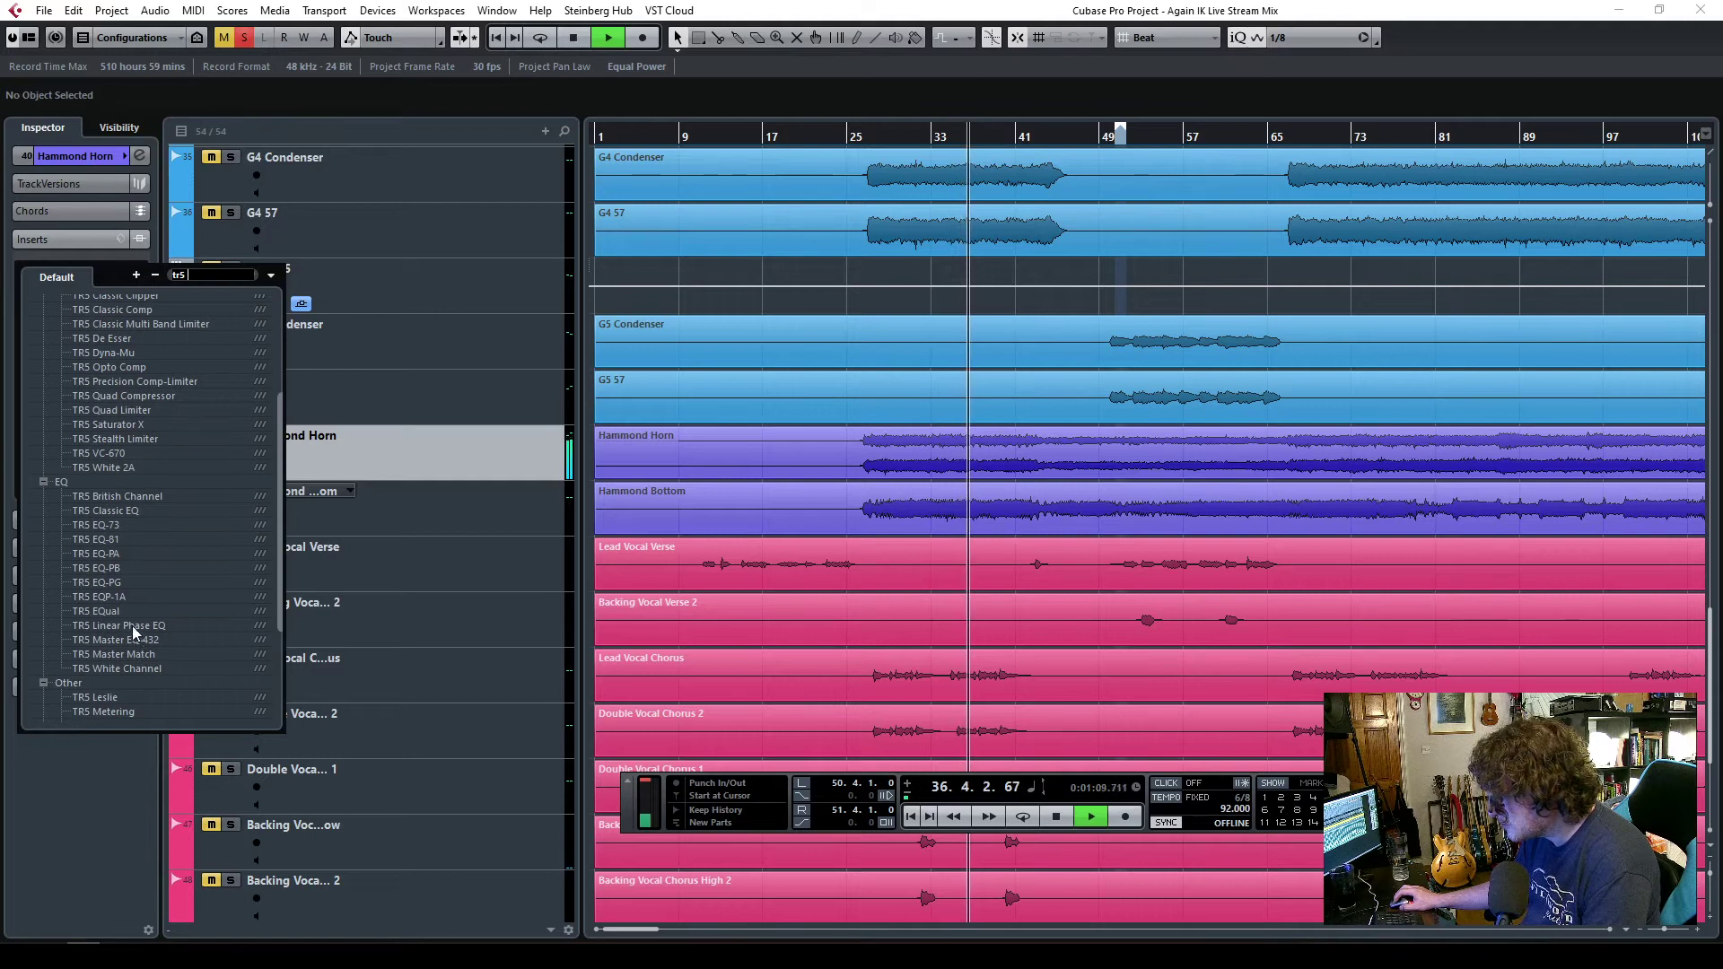
{"action": "left_click", "coordinate": [111, 611]}
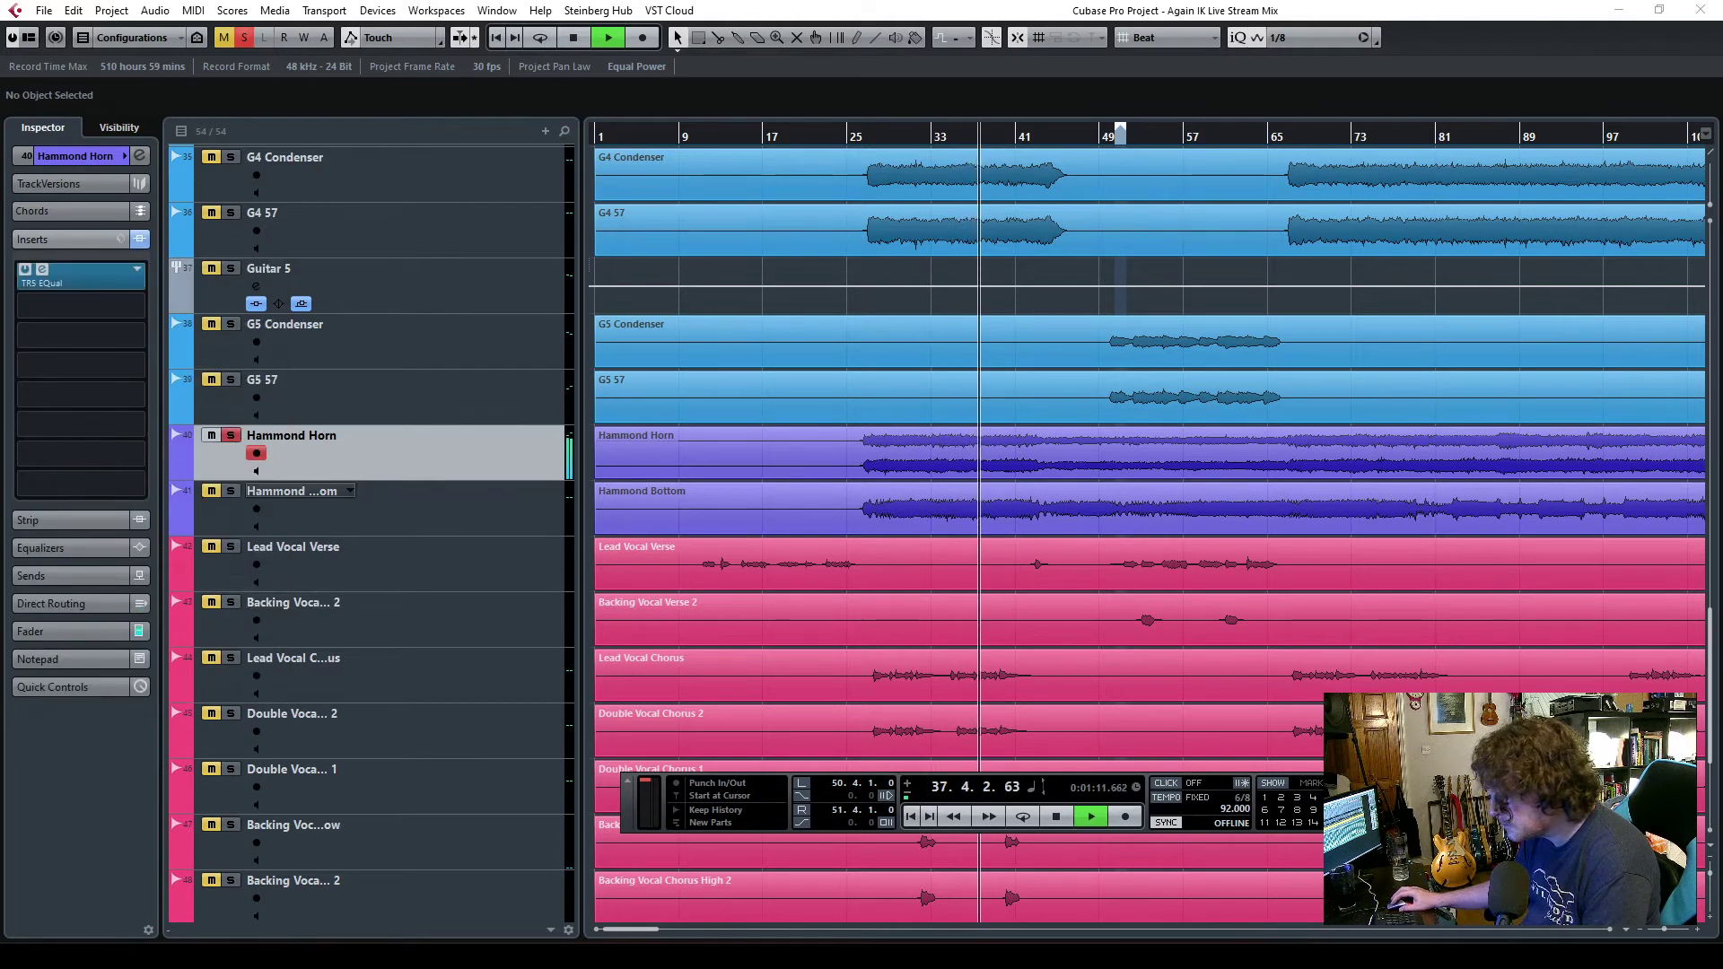
- Add a high-pass band to the Hammond Horn's EQual at about 137 Hz and move the plug-in window lower
{"action": "double_click", "coordinate": [715, 434]}
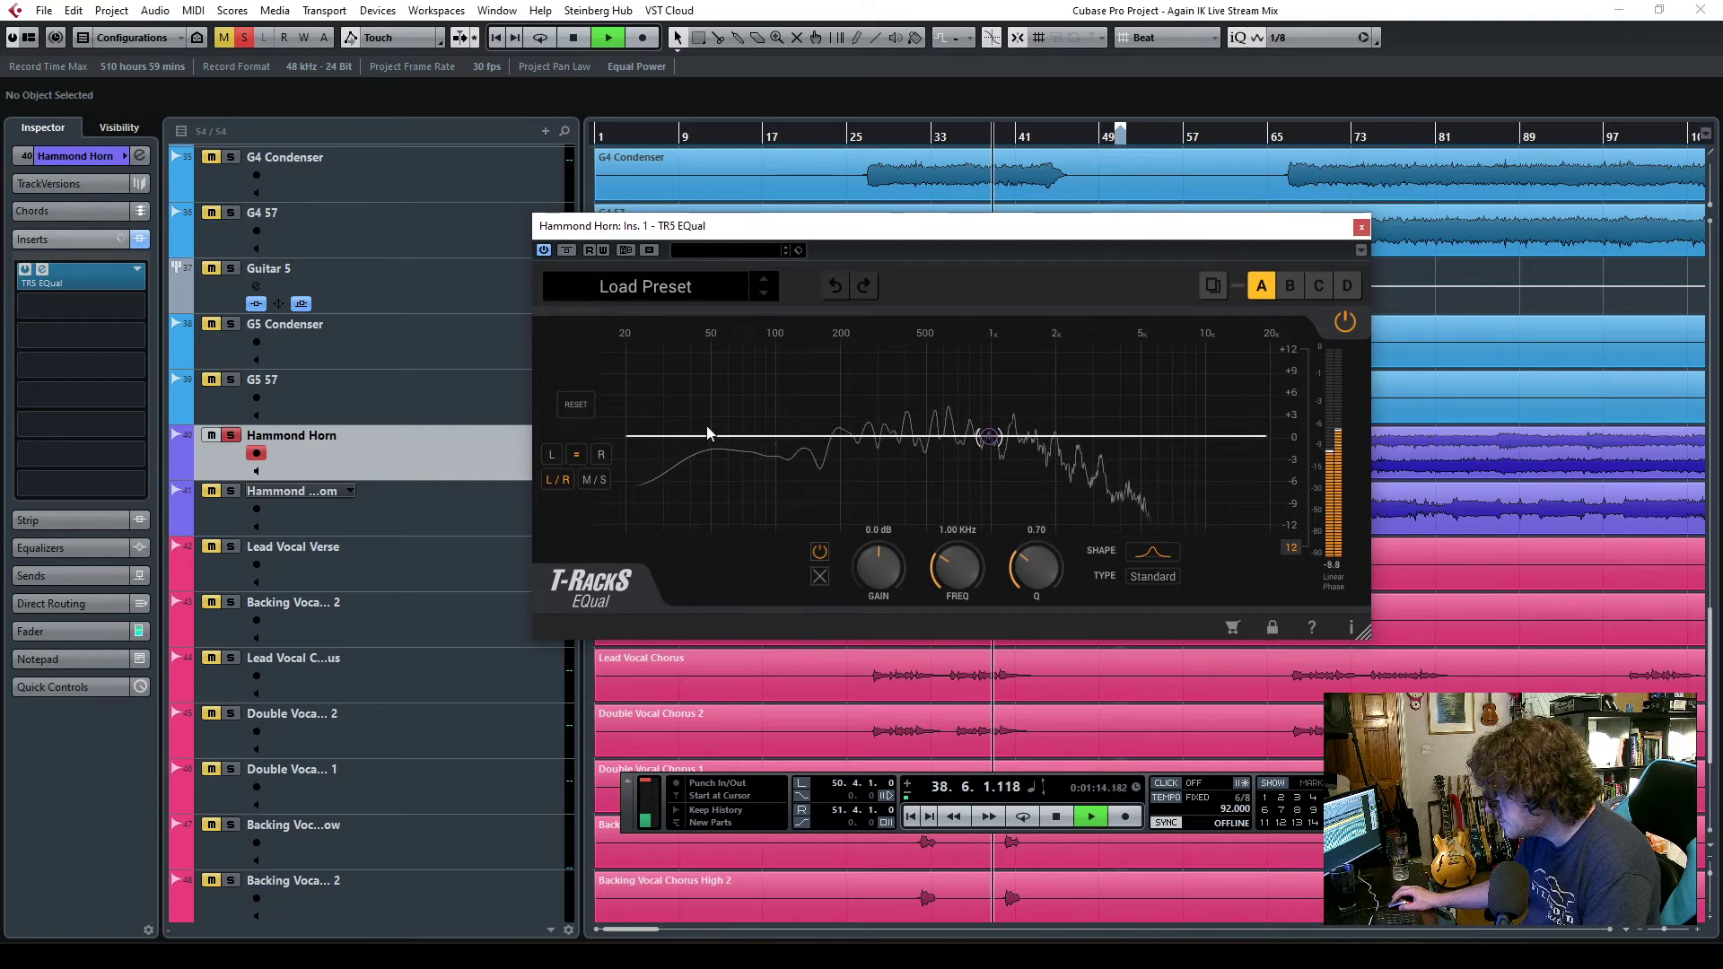
{"action": "left_click", "coordinate": [1149, 552]}
{"action": "left_click", "coordinate": [1154, 664]}
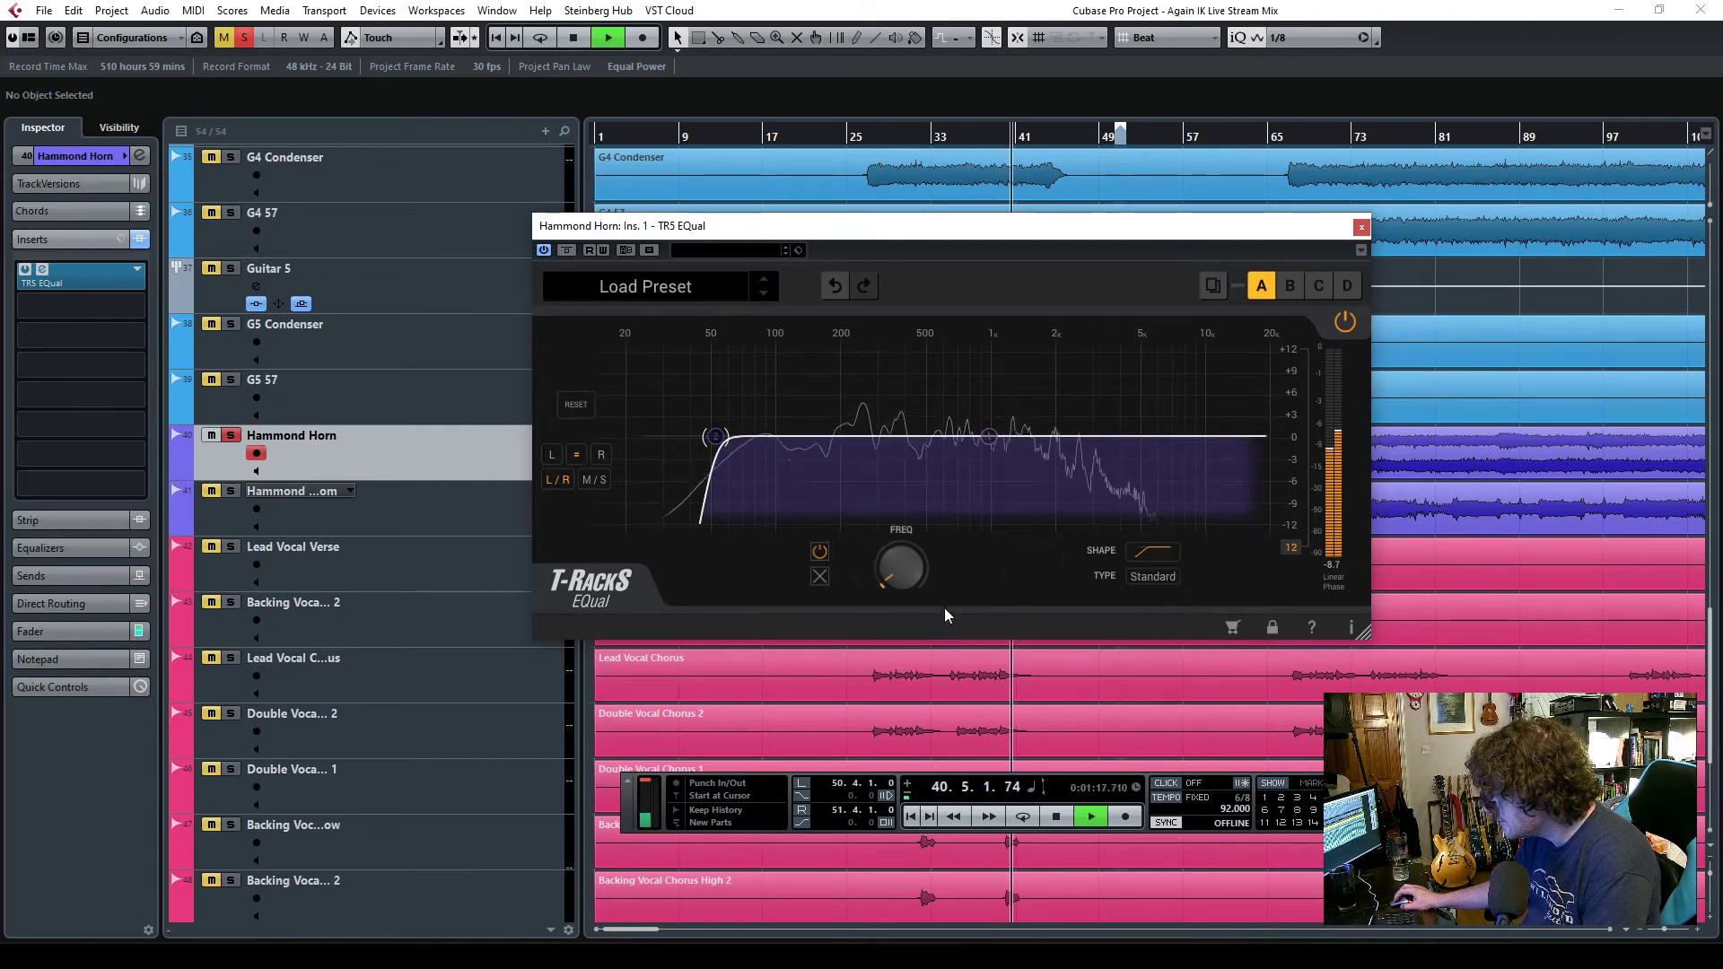
{"action": "left_click_drag", "start_coordinate": [892, 583], "coordinate": [874, 557]}
{"action": "left_click_drag", "start_coordinate": [1026, 232], "coordinate": [942, 533]}
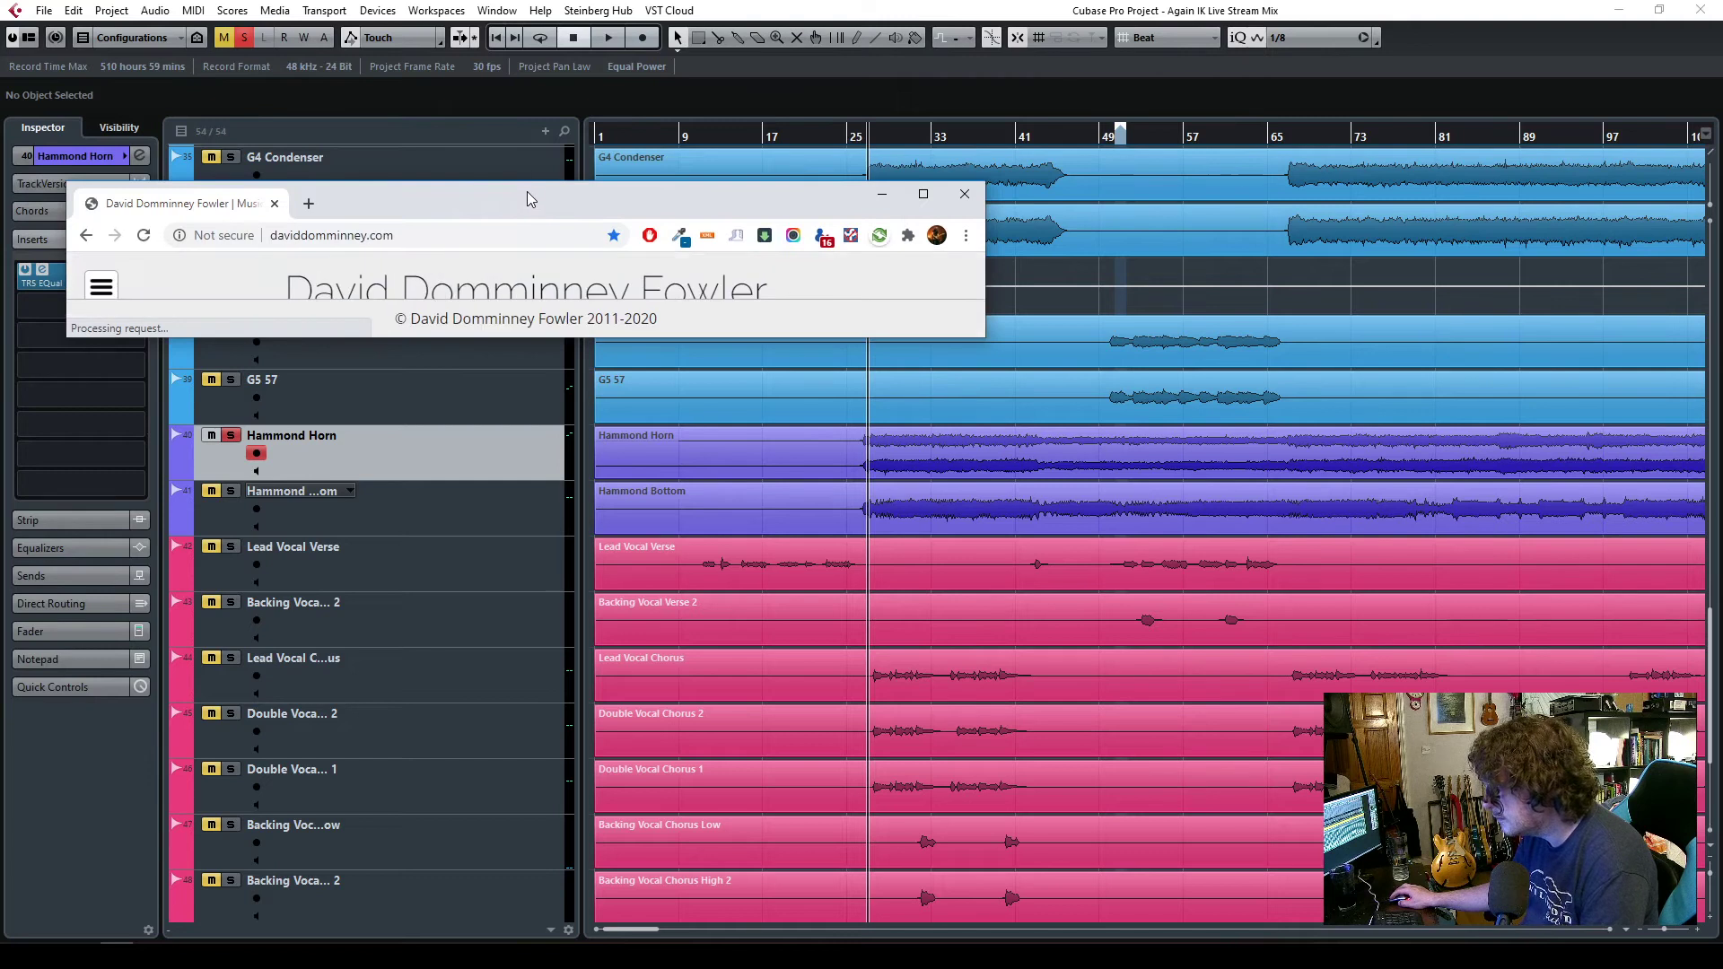
- Switch to the browser, view the studio organ photo in the website's Domminney gallery, and close the browser
{"action": "double_click", "coordinate": [527, 191]}
{"action": "scroll", "coordinate": [926, 661], "scroll_direction": "down", "scroll_amount": 3}
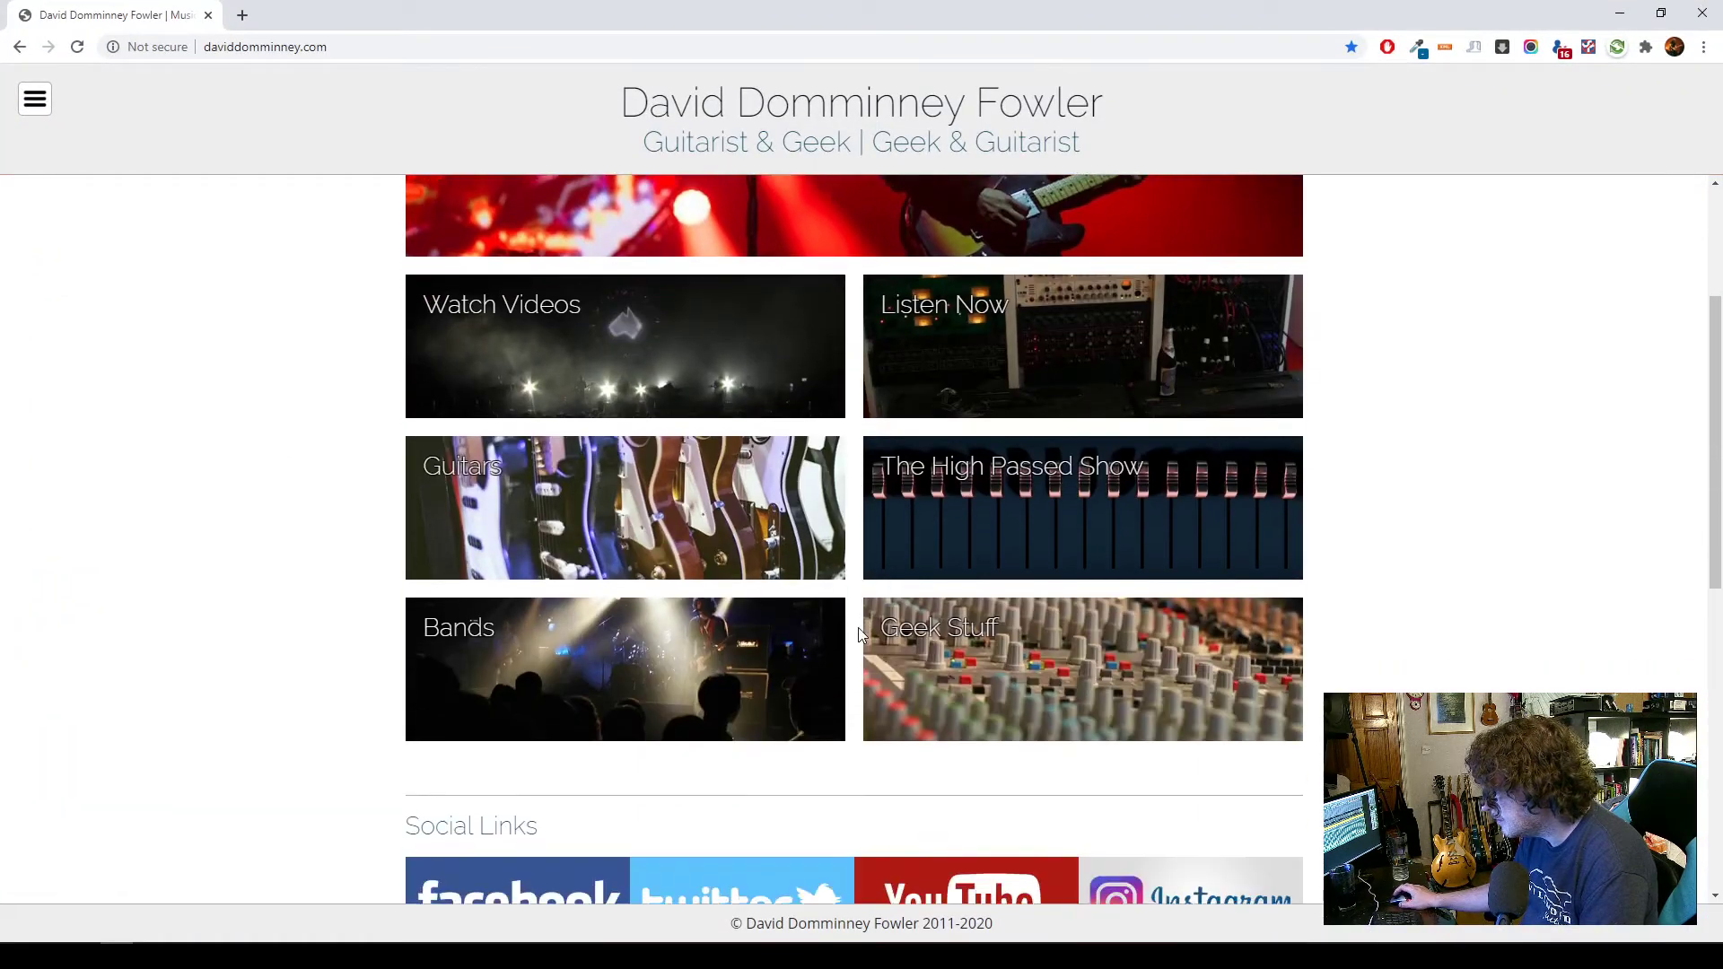
{"action": "scroll", "coordinate": [858, 627], "scroll_direction": "up", "scroll_amount": 1}
{"action": "left_click", "coordinate": [41, 90]}
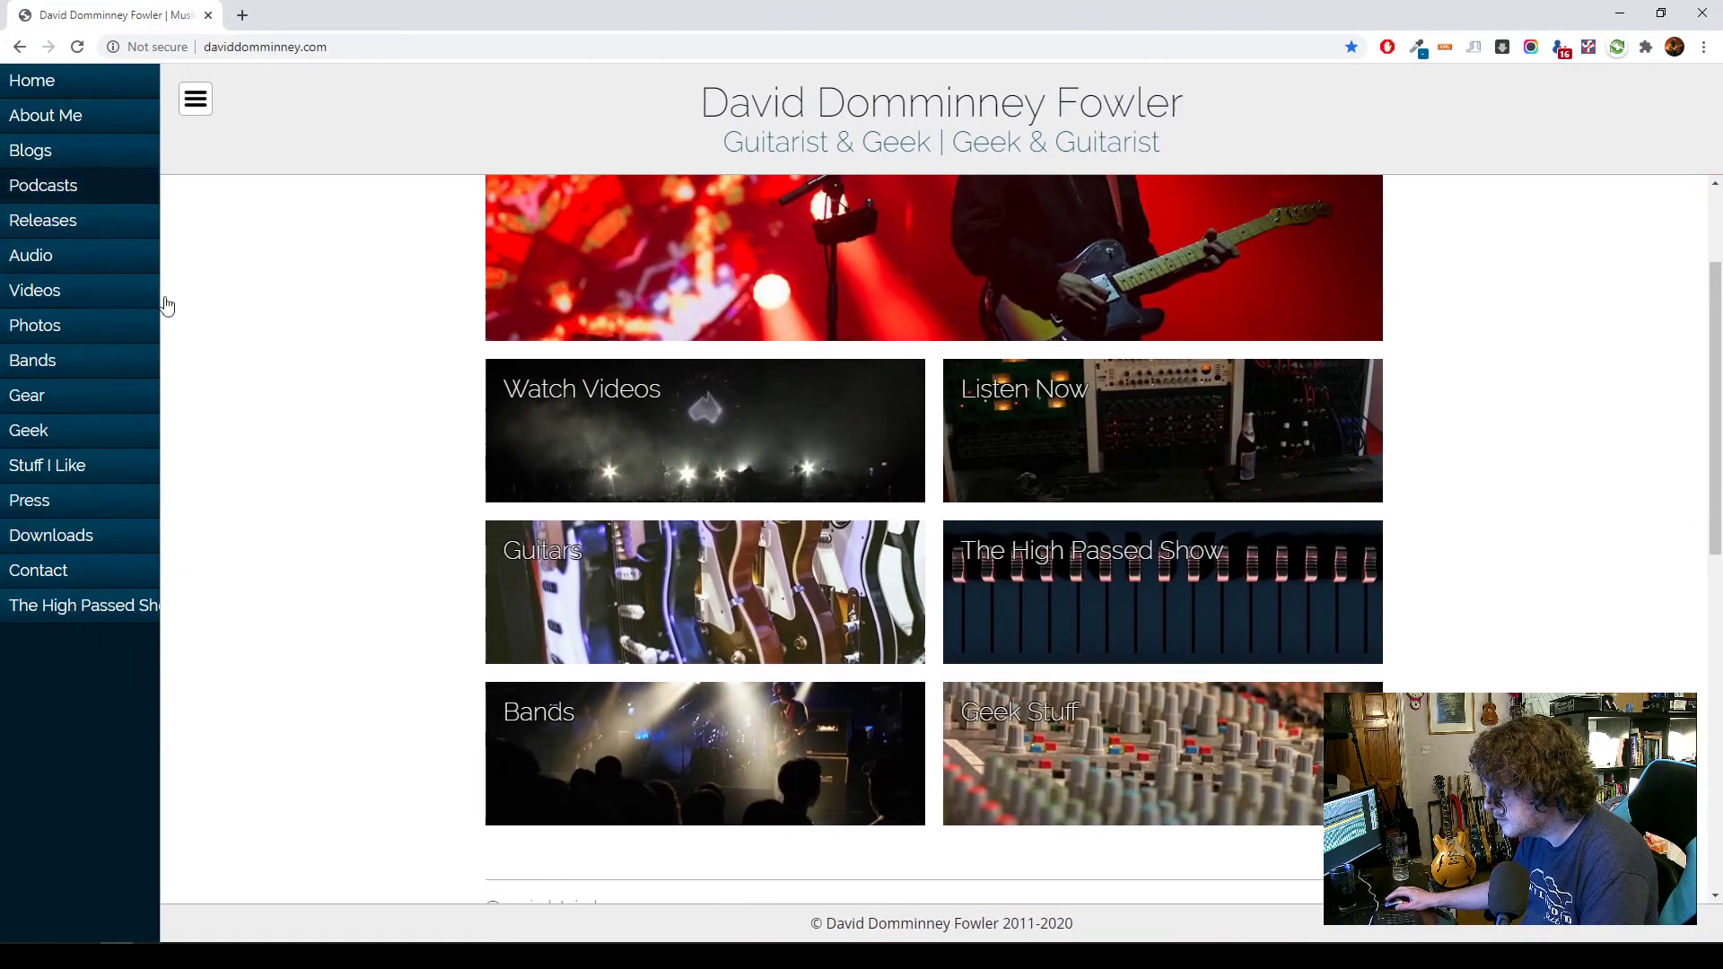
{"action": "left_click", "coordinate": [72, 326]}
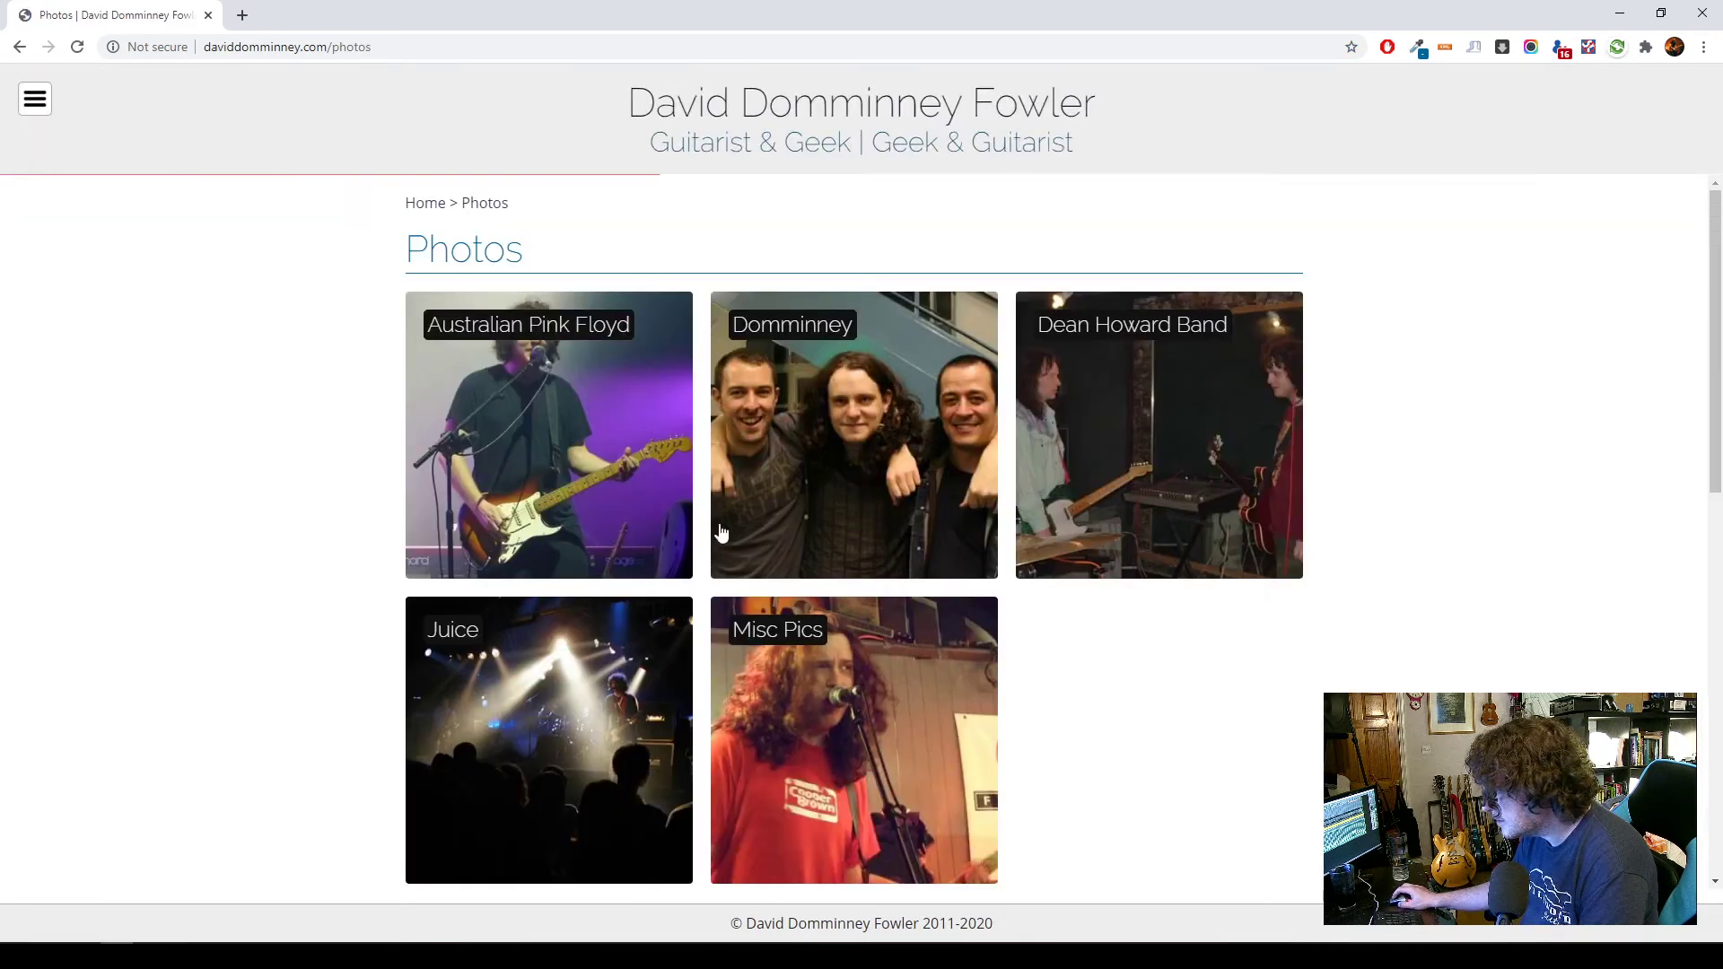
{"action": "left_click", "coordinate": [803, 561]}
{"action": "left_click", "coordinate": [628, 685]}
{"action": "scroll", "coordinate": [632, 646], "scroll_direction": "down", "scroll_amount": 7}
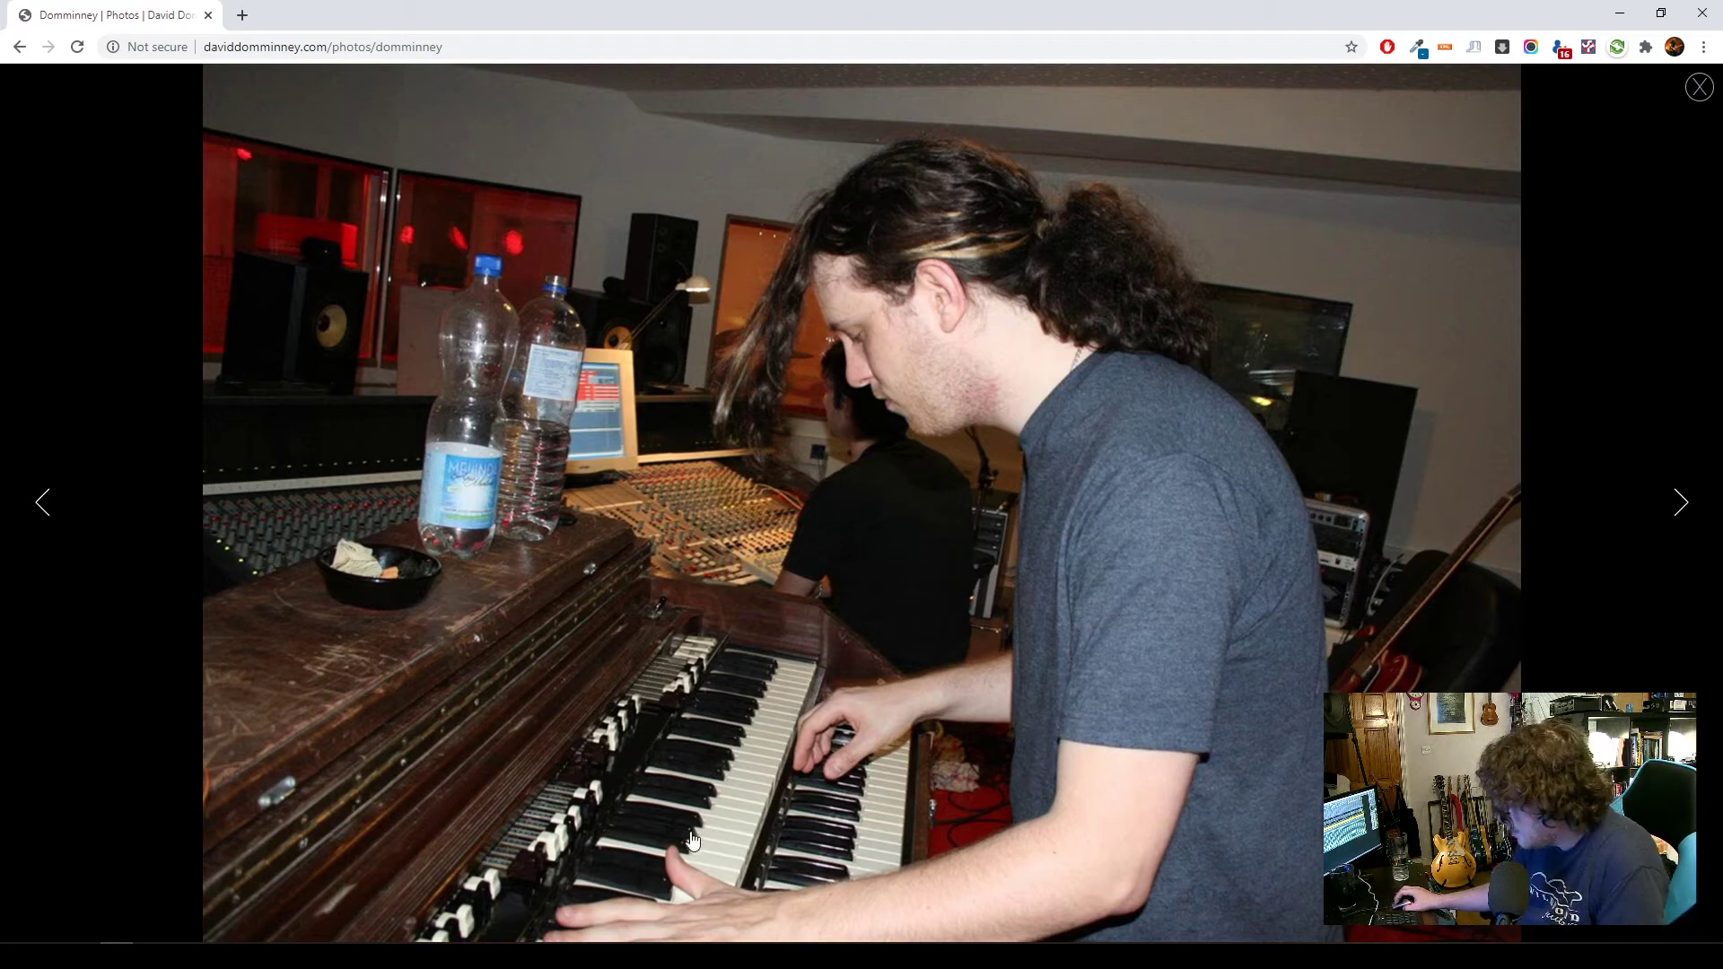
{"action": "left_click", "coordinate": [1705, 16]}
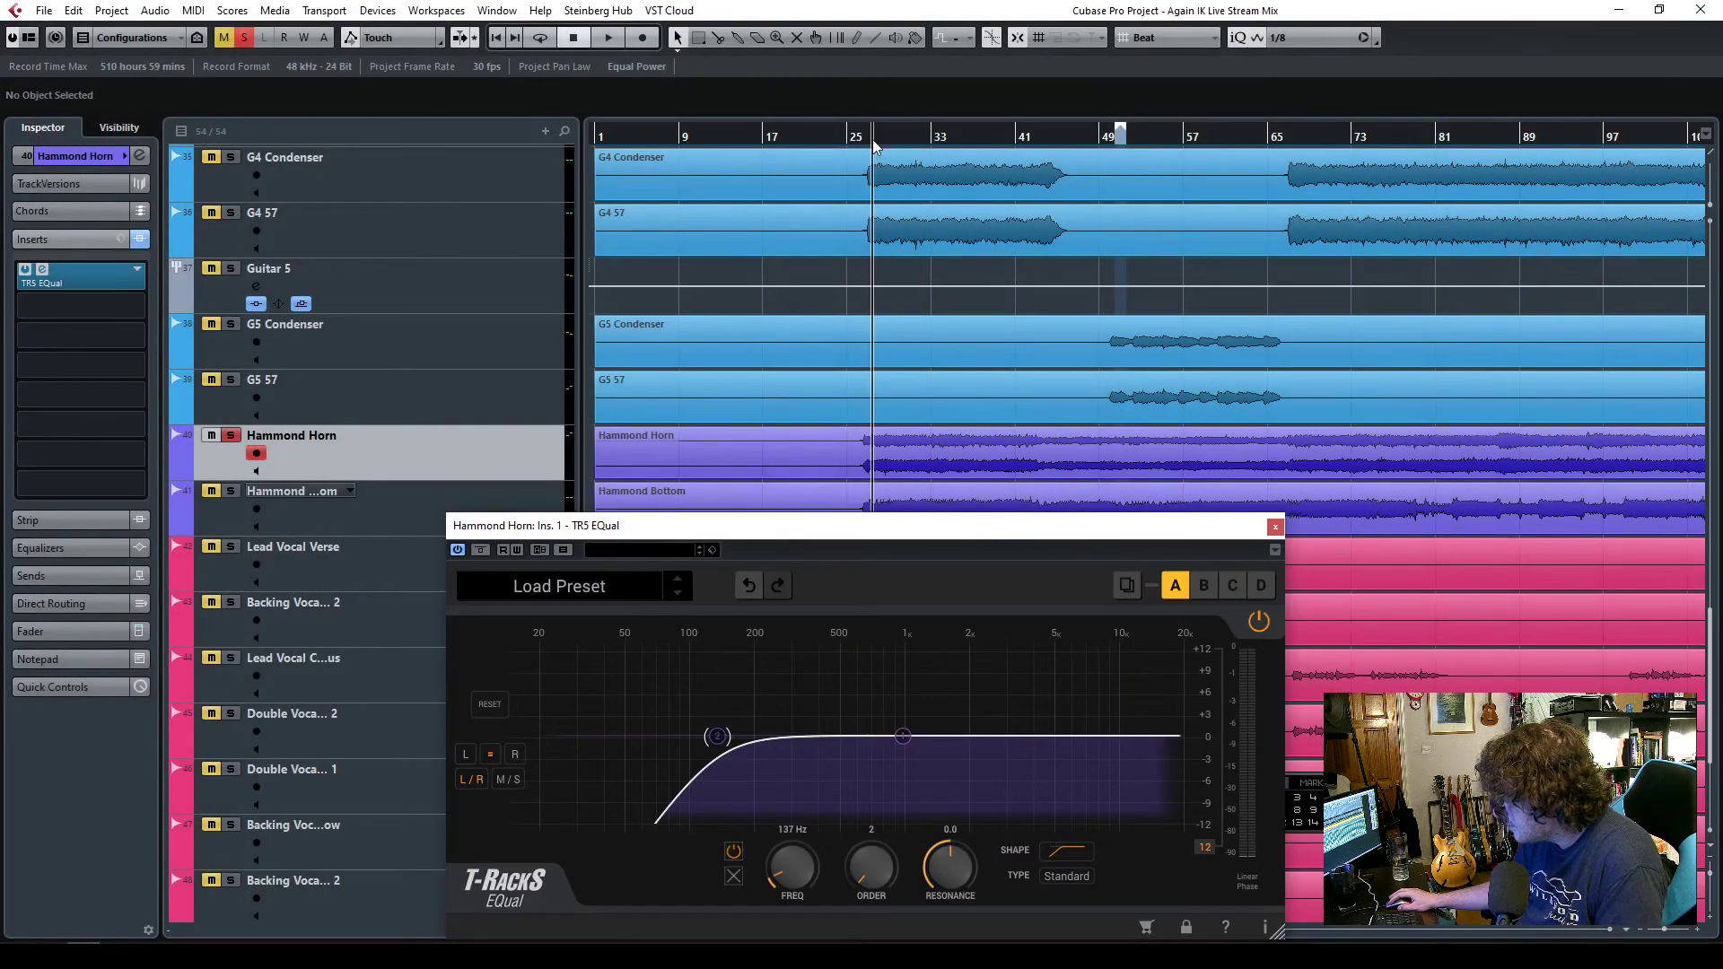
- Move the EQual window clear of the track list and compare Hammond Horn with Hammond Bottom by soloing each during playback
{"action": "left_click_drag", "start_coordinate": [1218, 530], "coordinate": [1021, 529]}
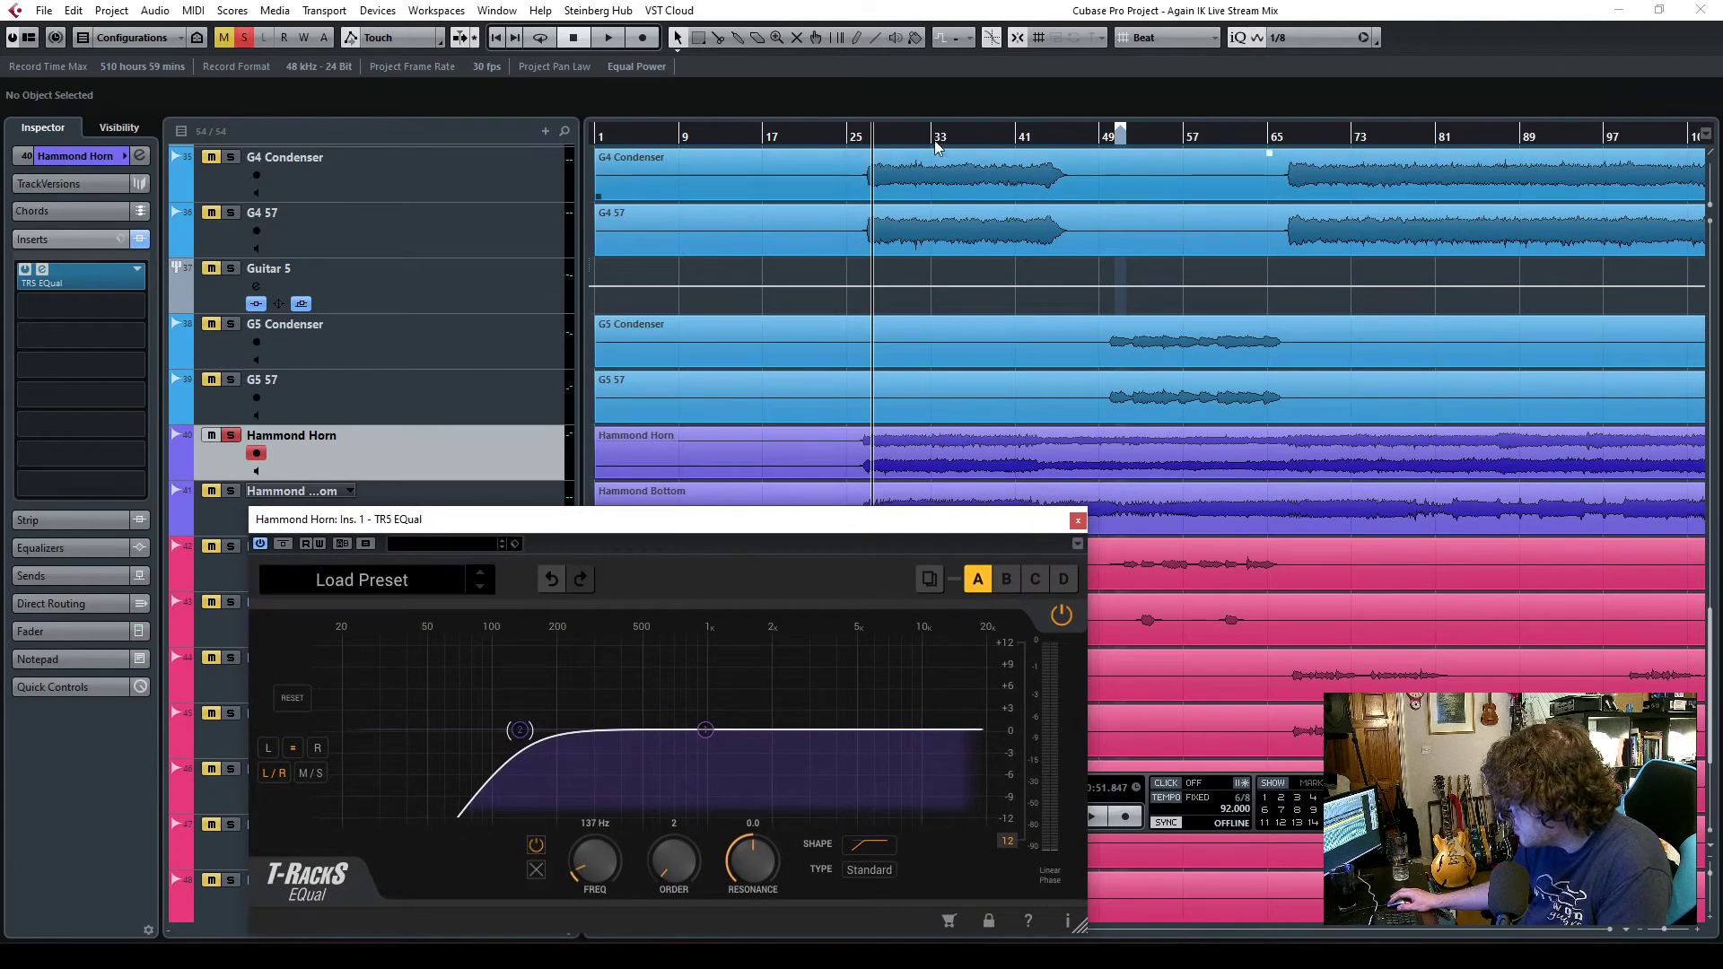
{"action": "key", "text": "space"}
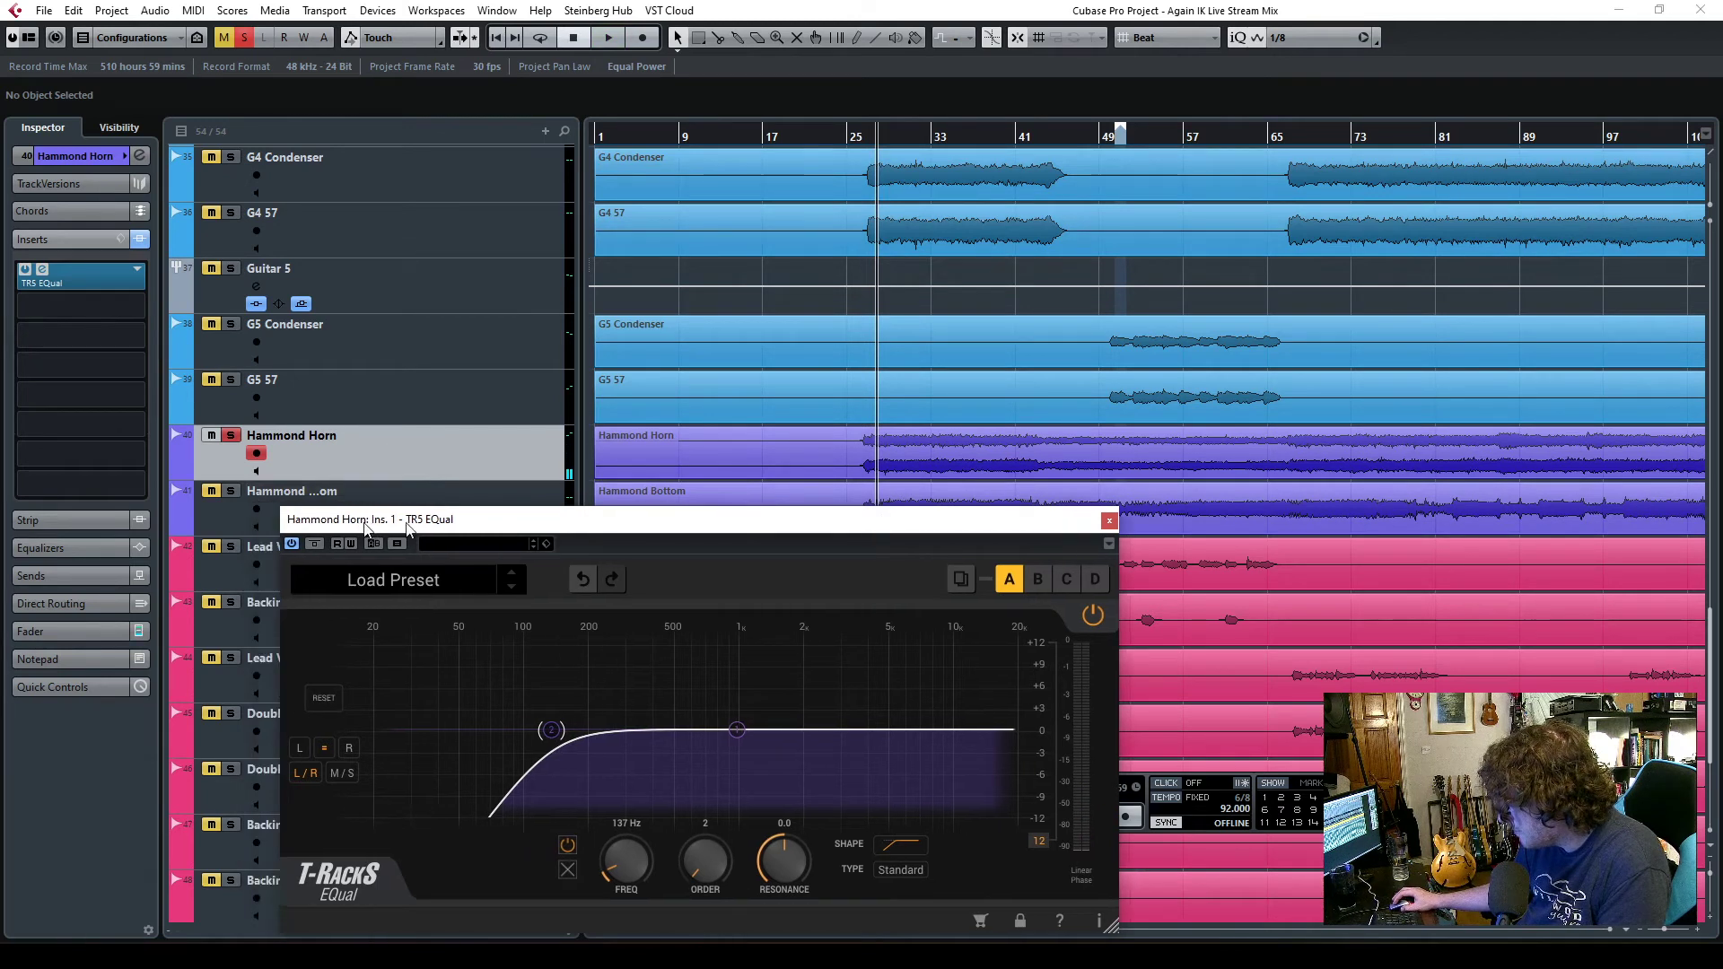
{"action": "left_click_drag", "start_coordinate": [301, 512], "coordinate": [672, 594]}
{"action": "left_click", "coordinate": [231, 437]}
{"action": "key", "text": "space"}
{"action": "key", "text": "space"}
{"action": "left_click", "coordinate": [230, 491]}
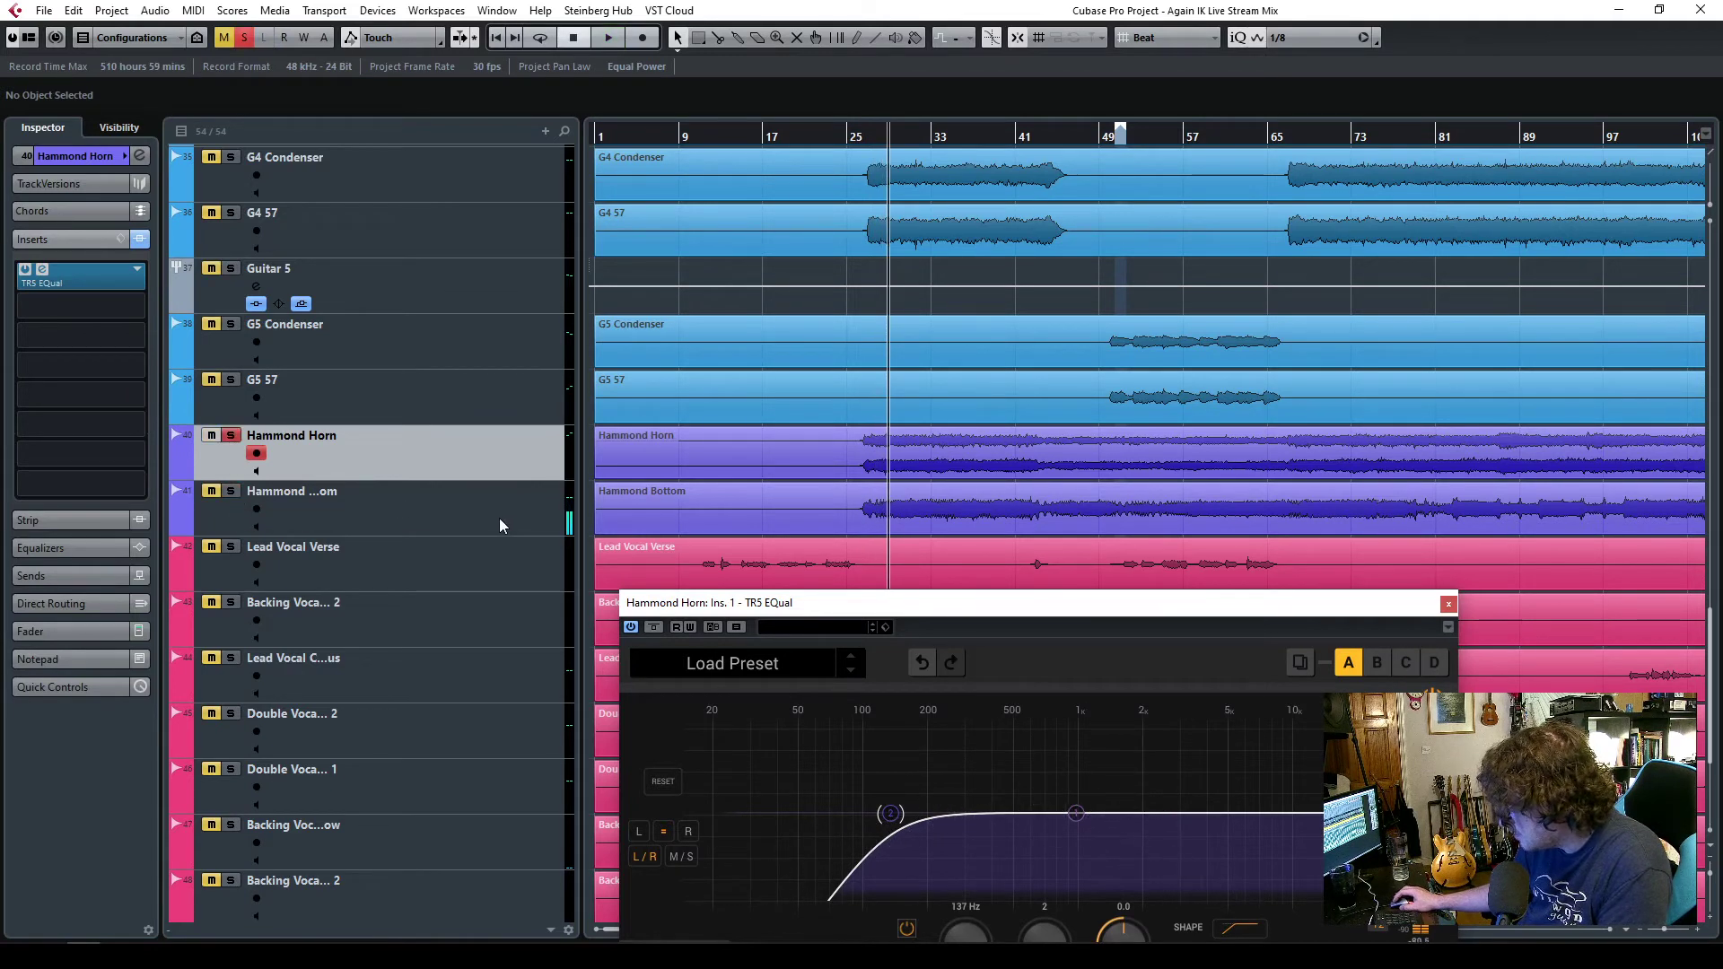
- Play the Hammond Horn and shift the EQual's 1 kHz bell band to about 447 Hz with a 2.3 dB cut
{"action": "left_click_drag", "start_coordinate": [866, 610], "coordinate": [602, 269]}
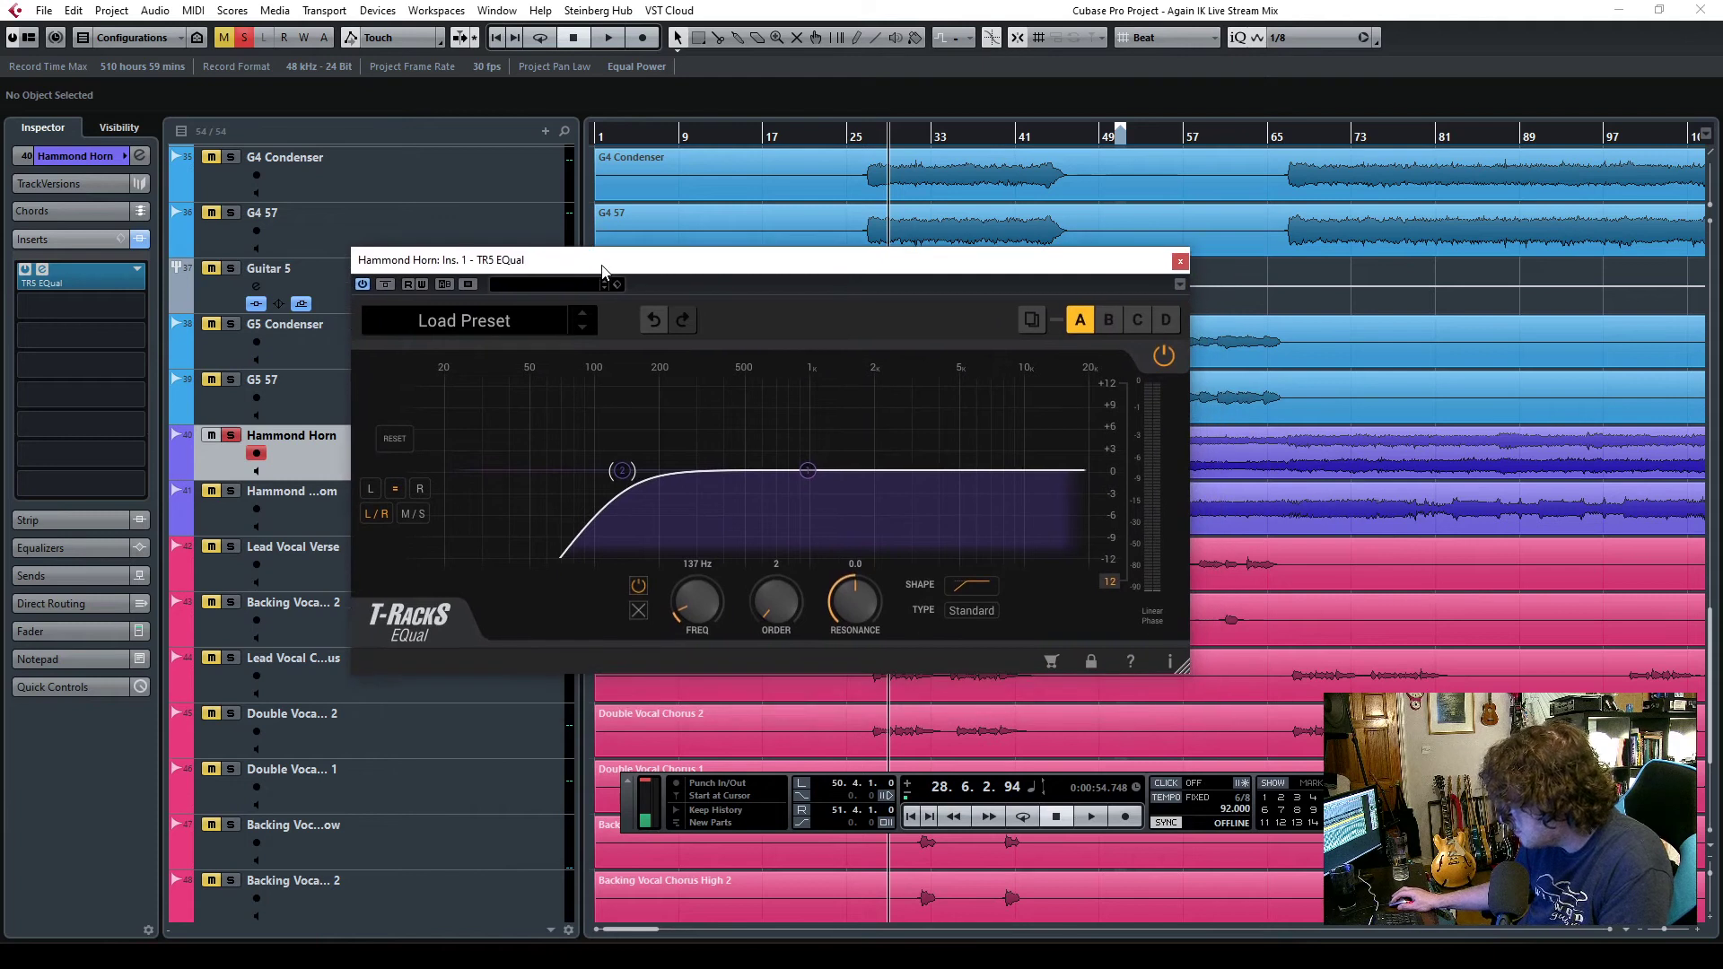
{"action": "key", "text": "space"}
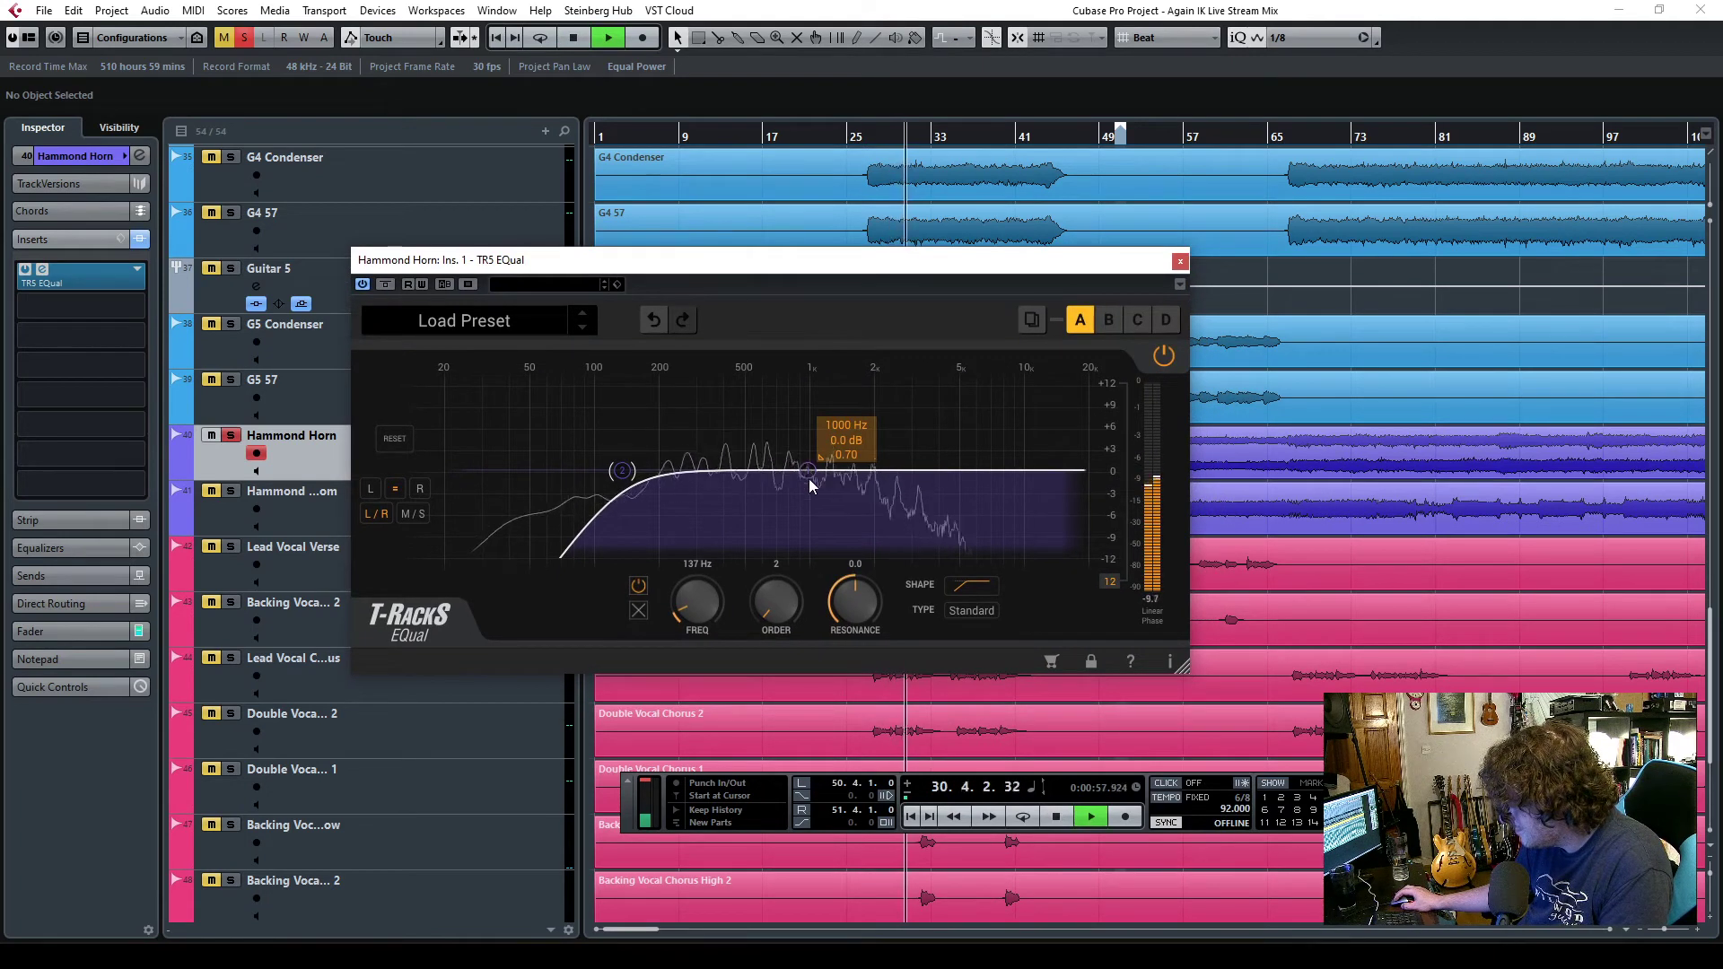
{"action": "key", "text": "space"}
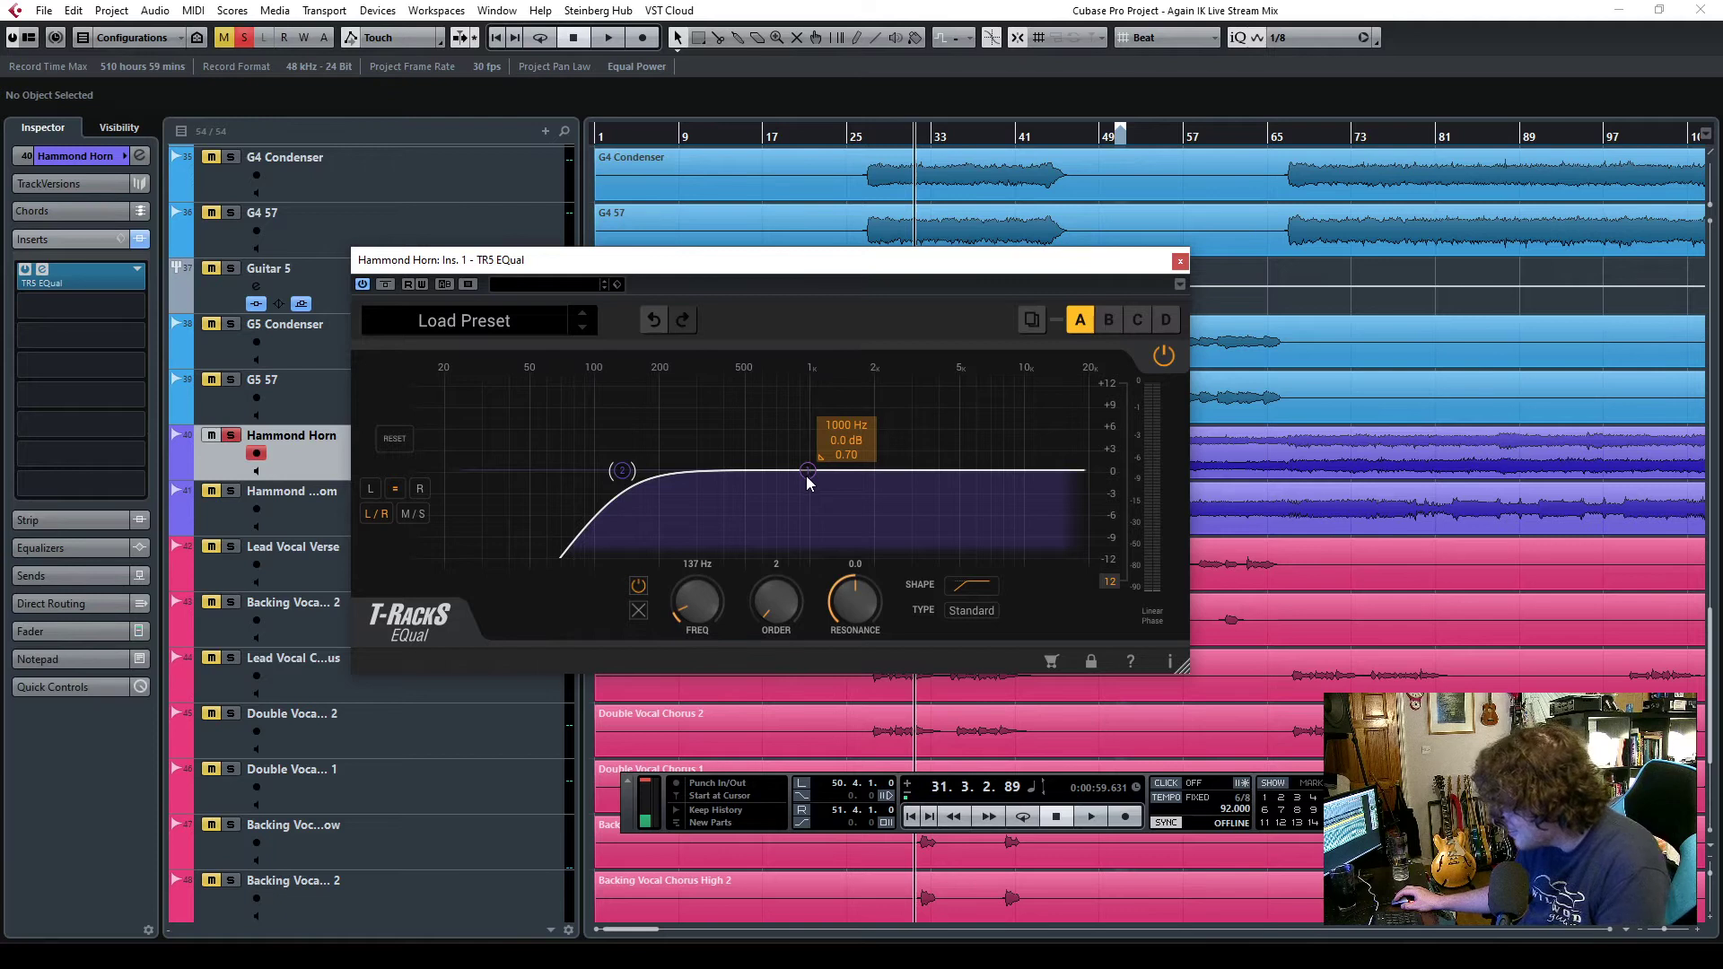
{"action": "key", "text": "space"}
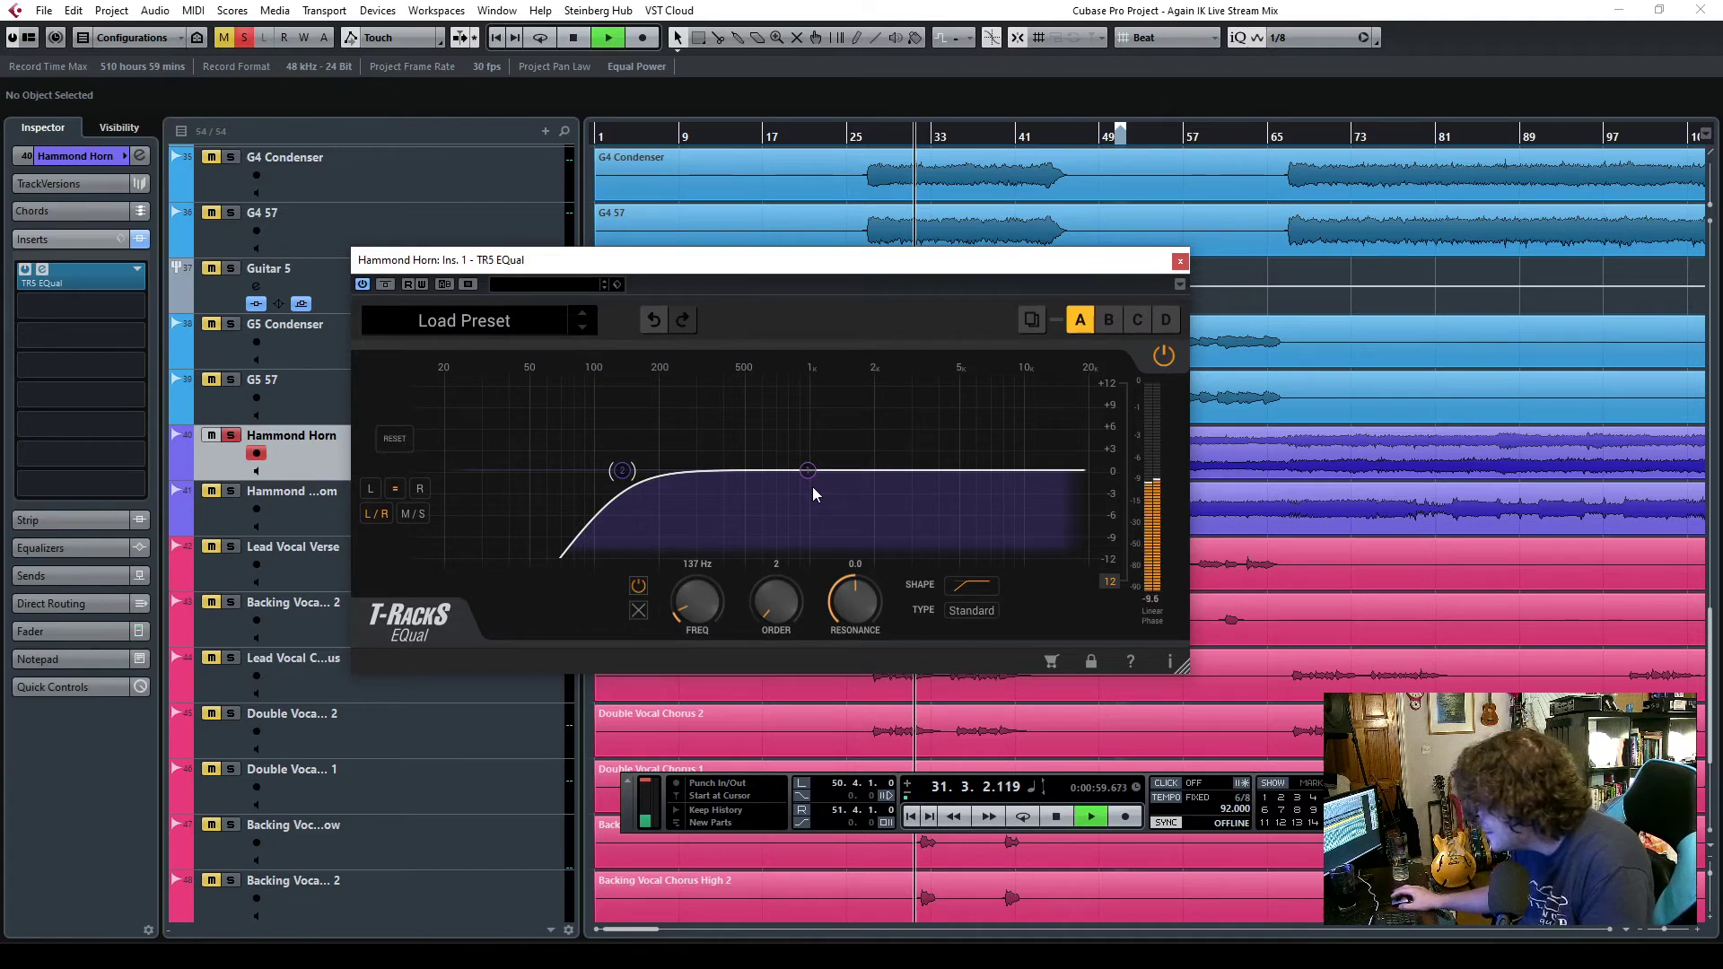
{"action": "left_click_drag", "start_coordinate": [815, 476], "coordinate": [734, 494]}
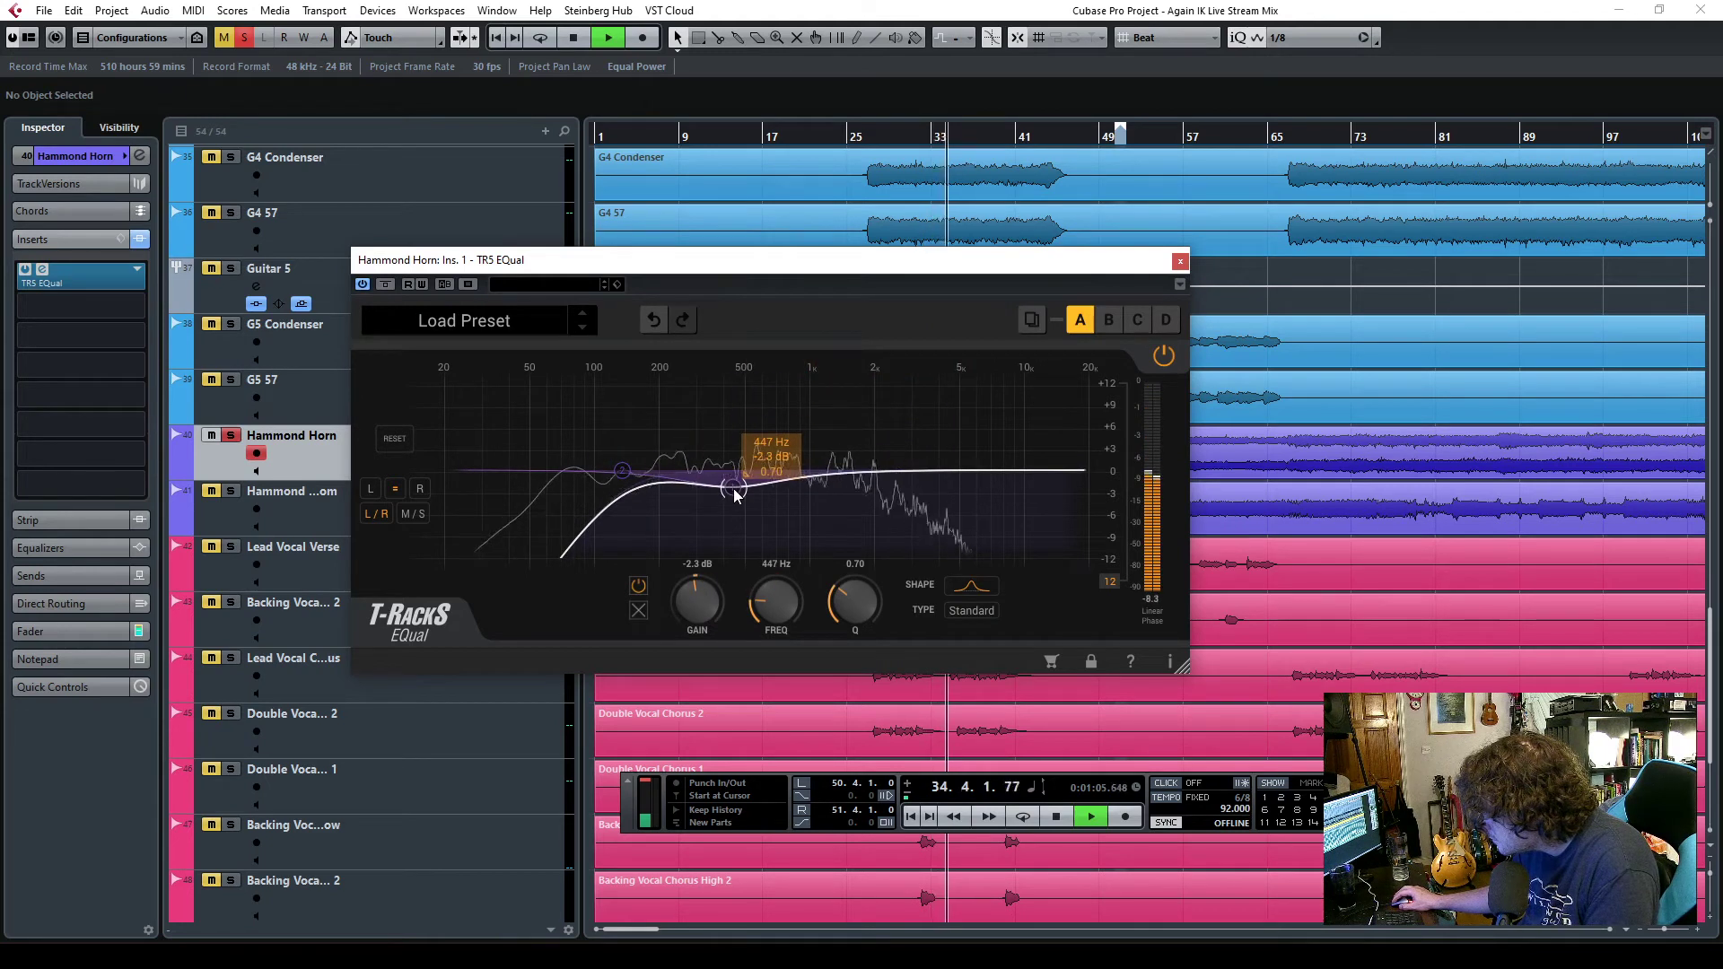
- Sweep a narrow boosted bell on the Hammond Horn's EQual and turn it into a 2.9 dB cut at about 2.43 kHz
{"action": "left_click_drag", "start_coordinate": [895, 477], "coordinate": [891, 415]}
{"action": "left_click_drag", "start_coordinate": [867, 591], "coordinate": [812, 347]}
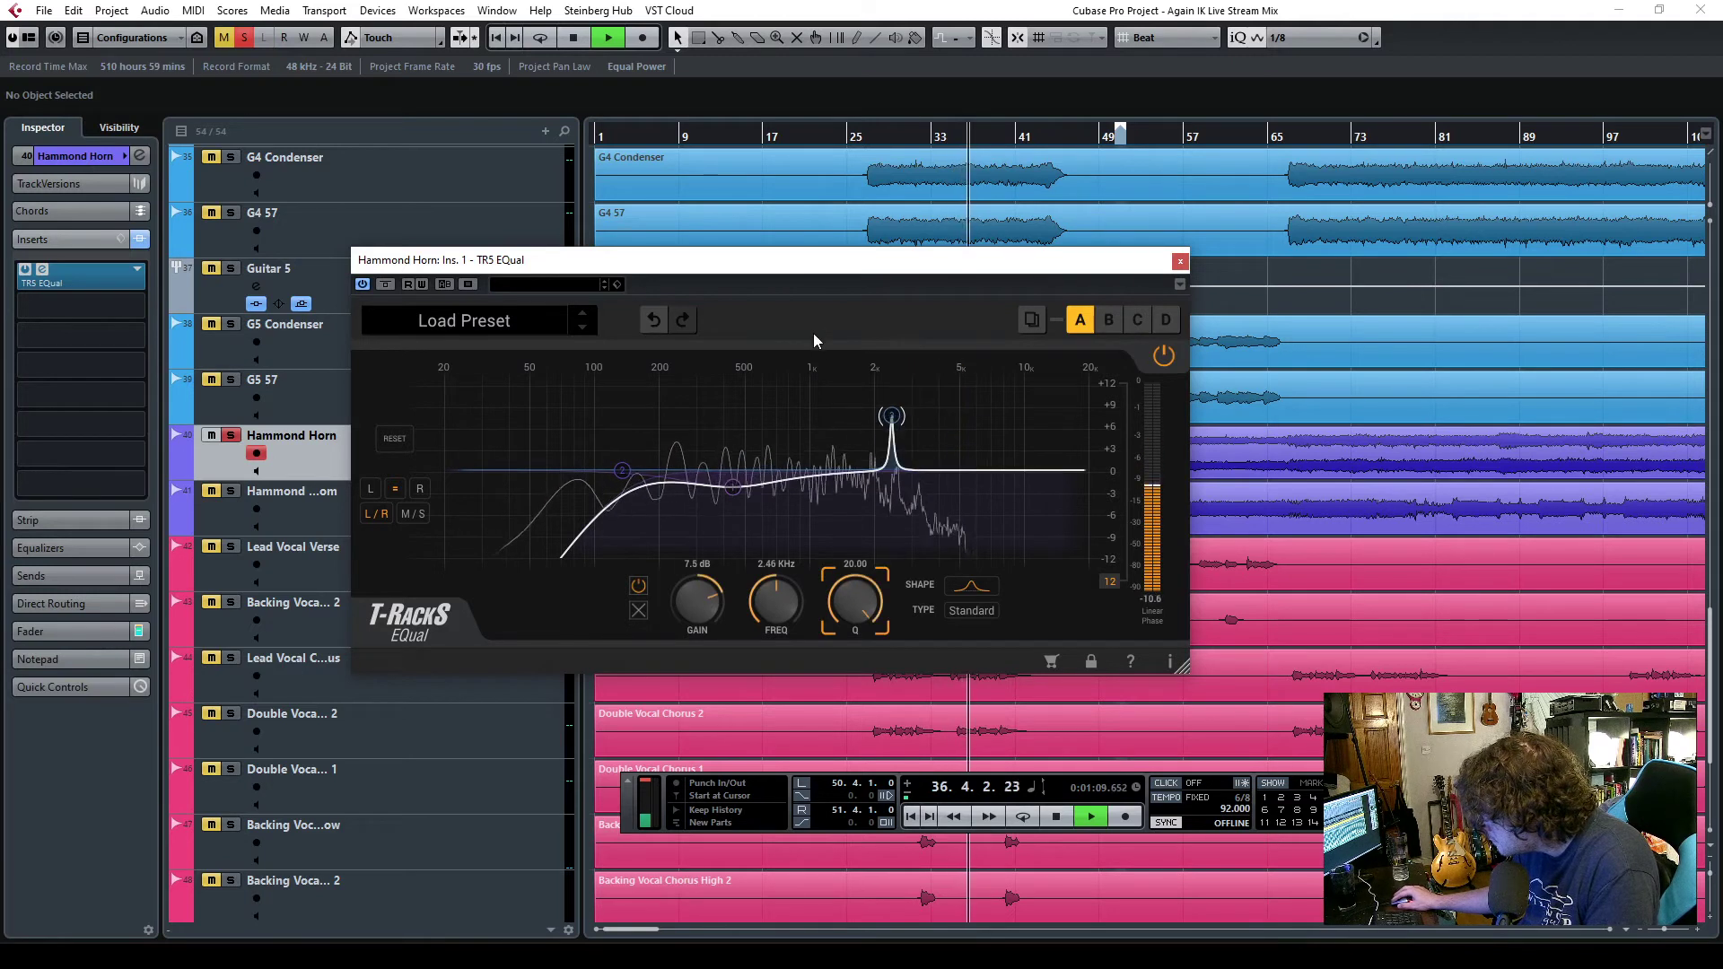
{"action": "mouse_move", "coordinate": [773, 594]}
{"action": "left_mouse_down"}
{"action": "mouse_move", "coordinate": [776, 611]}
{"action": "mouse_move", "coordinate": [782, 578]}
{"action": "left_mouse_up"}
{"action": "left_click_drag", "start_coordinate": [925, 417], "coordinate": [891, 323]}
{"action": "left_click_drag", "start_coordinate": [854, 603], "coordinate": [854, 671]}
{"action": "left_click_drag", "start_coordinate": [697, 604], "coordinate": [697, 723]}
- Add a bell boost of about 1.6 dB at 7.42 kHz and set the 2.43 kHz cut's Q to 3.89
{"action": "left_click_drag", "start_coordinate": [995, 468], "coordinate": [1001, 461]}
{"action": "left_click", "coordinate": [891, 492]}
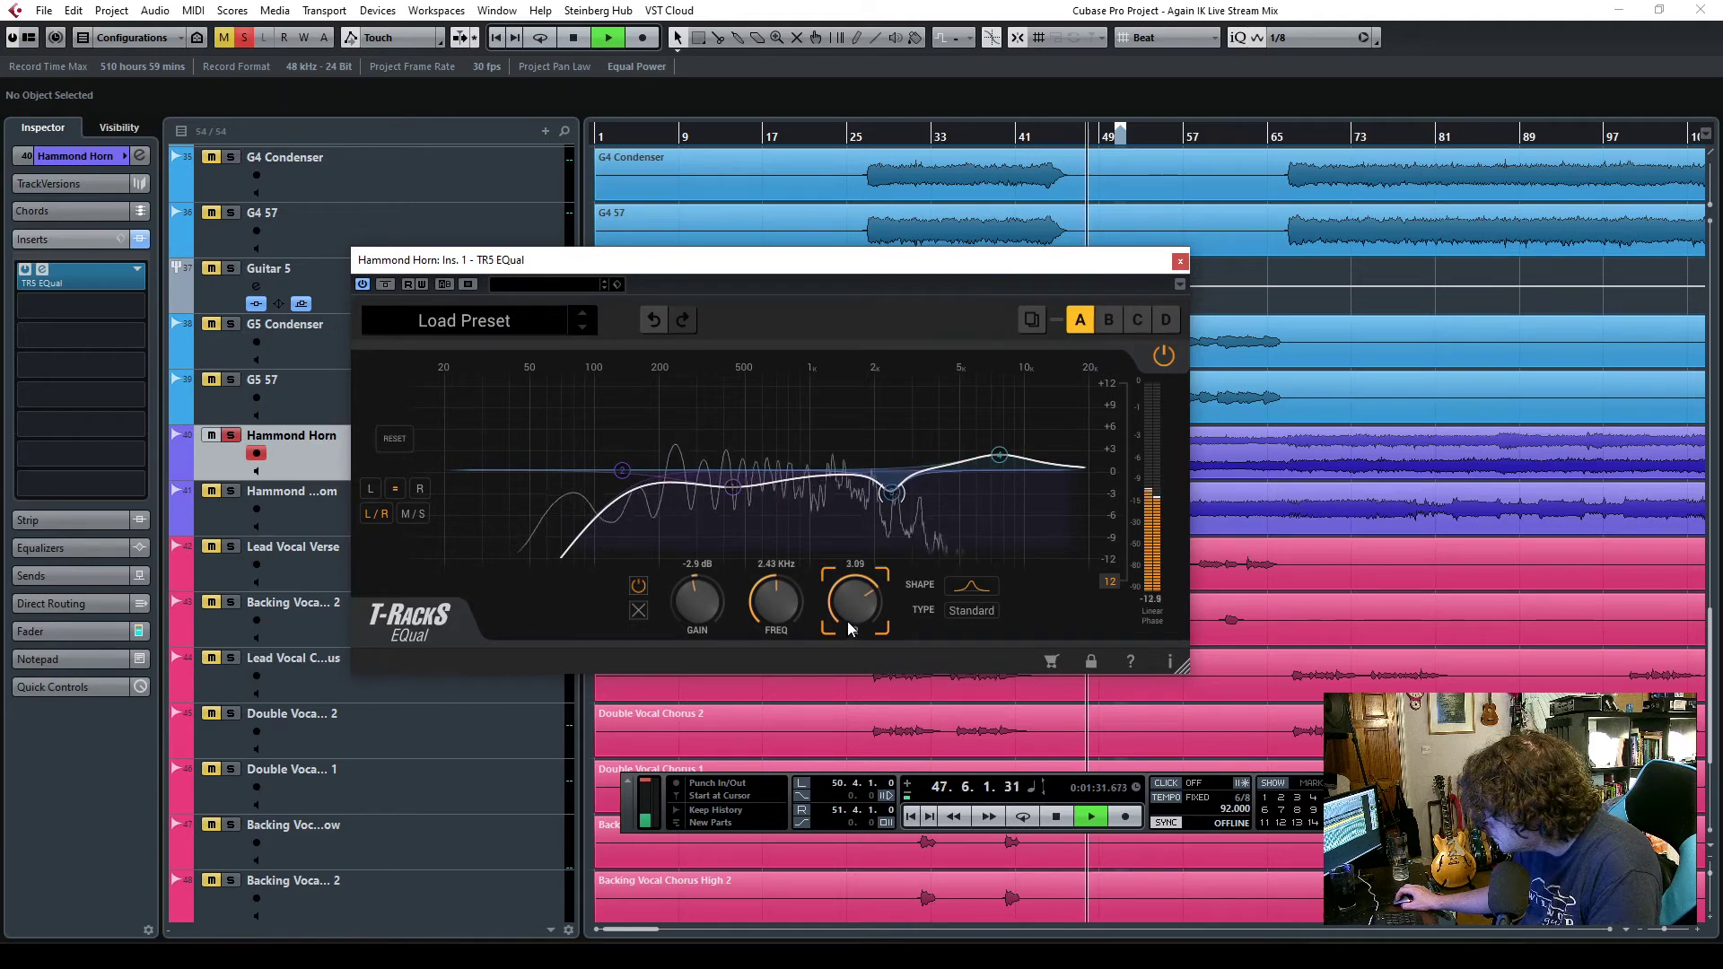
{"action": "left_click", "coordinate": [999, 460]}
{"action": "left_click_drag", "start_coordinate": [997, 461], "coordinate": [996, 465]}
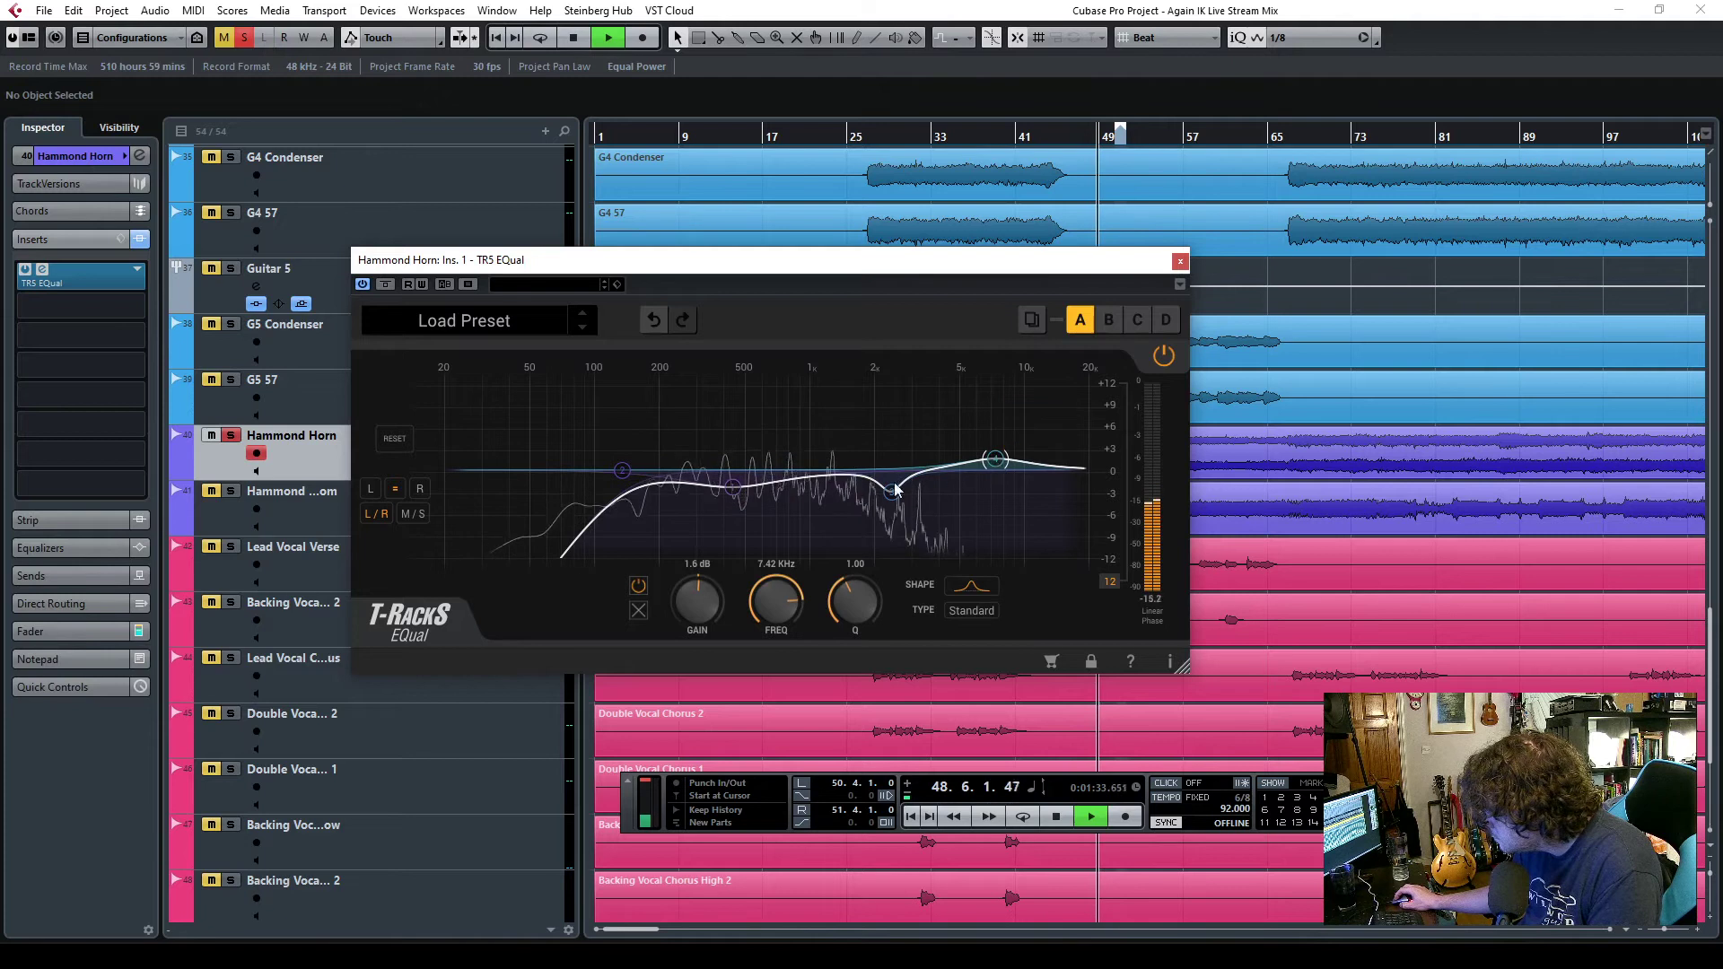
- Add a bell cut below 1 kHz, shift the low-mid band to about 435 Hz, and close the Hammond Horn's EQual
{"action": "double_click", "coordinate": [782, 480]}
{"action": "left_click_drag", "start_coordinate": [784, 492], "coordinate": [791, 509]}
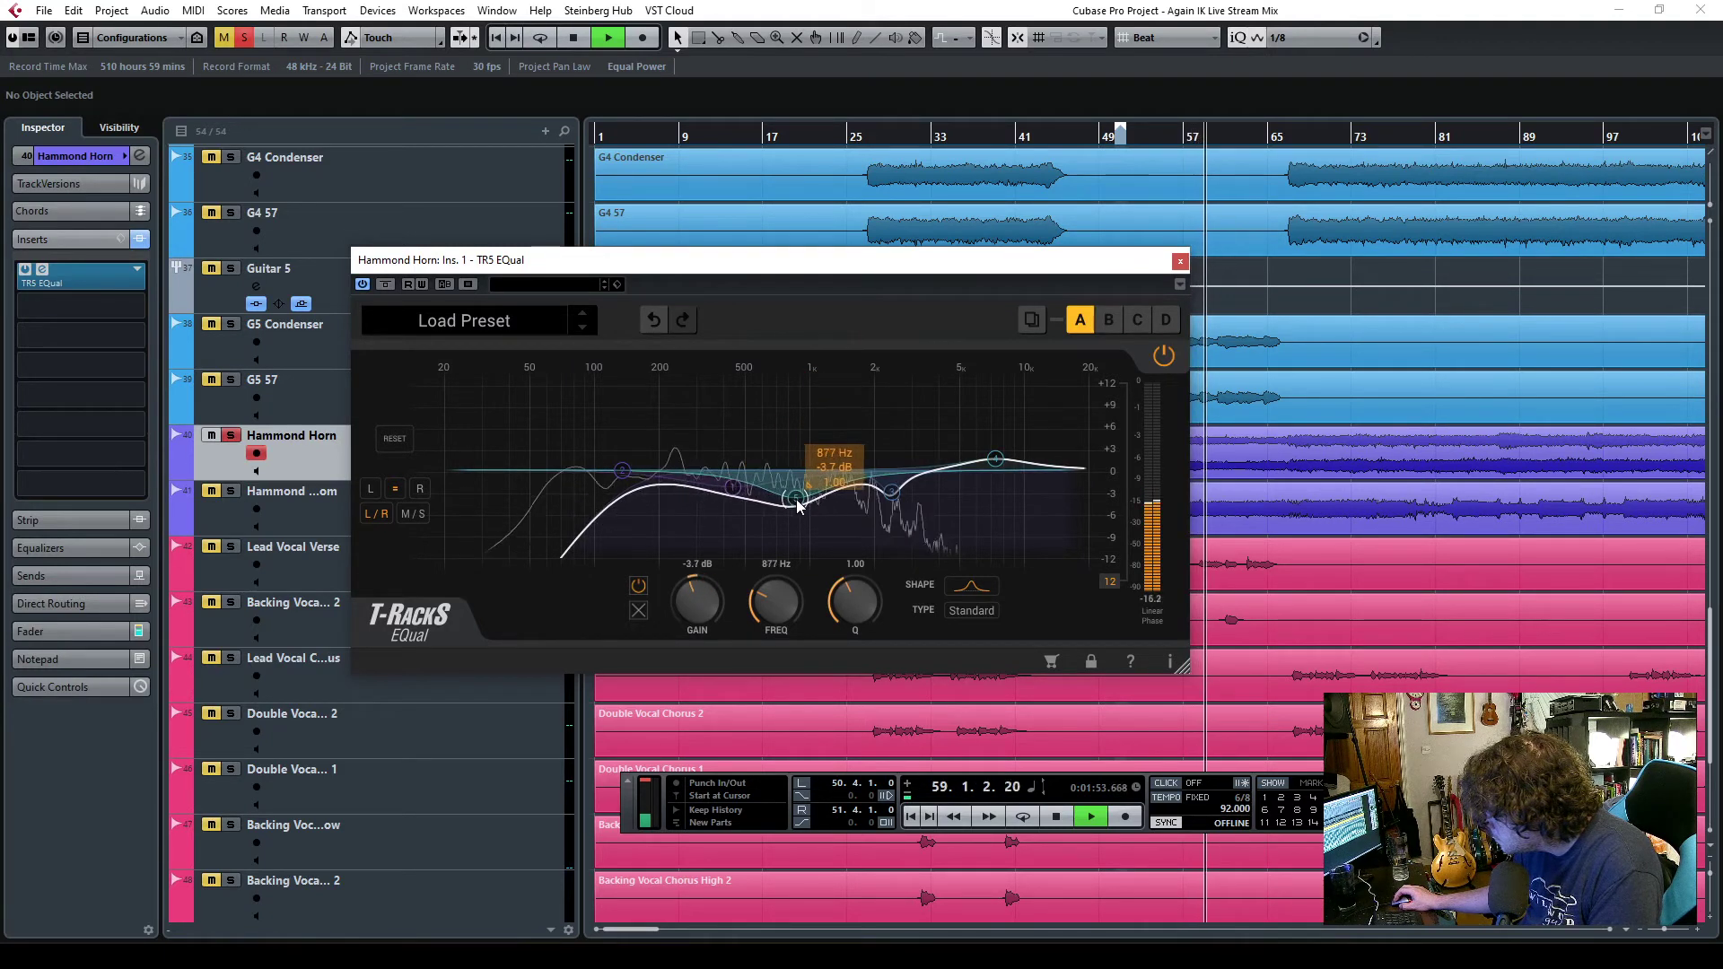
{"action": "left_click_drag", "start_coordinate": [789, 502], "coordinate": [730, 490]}
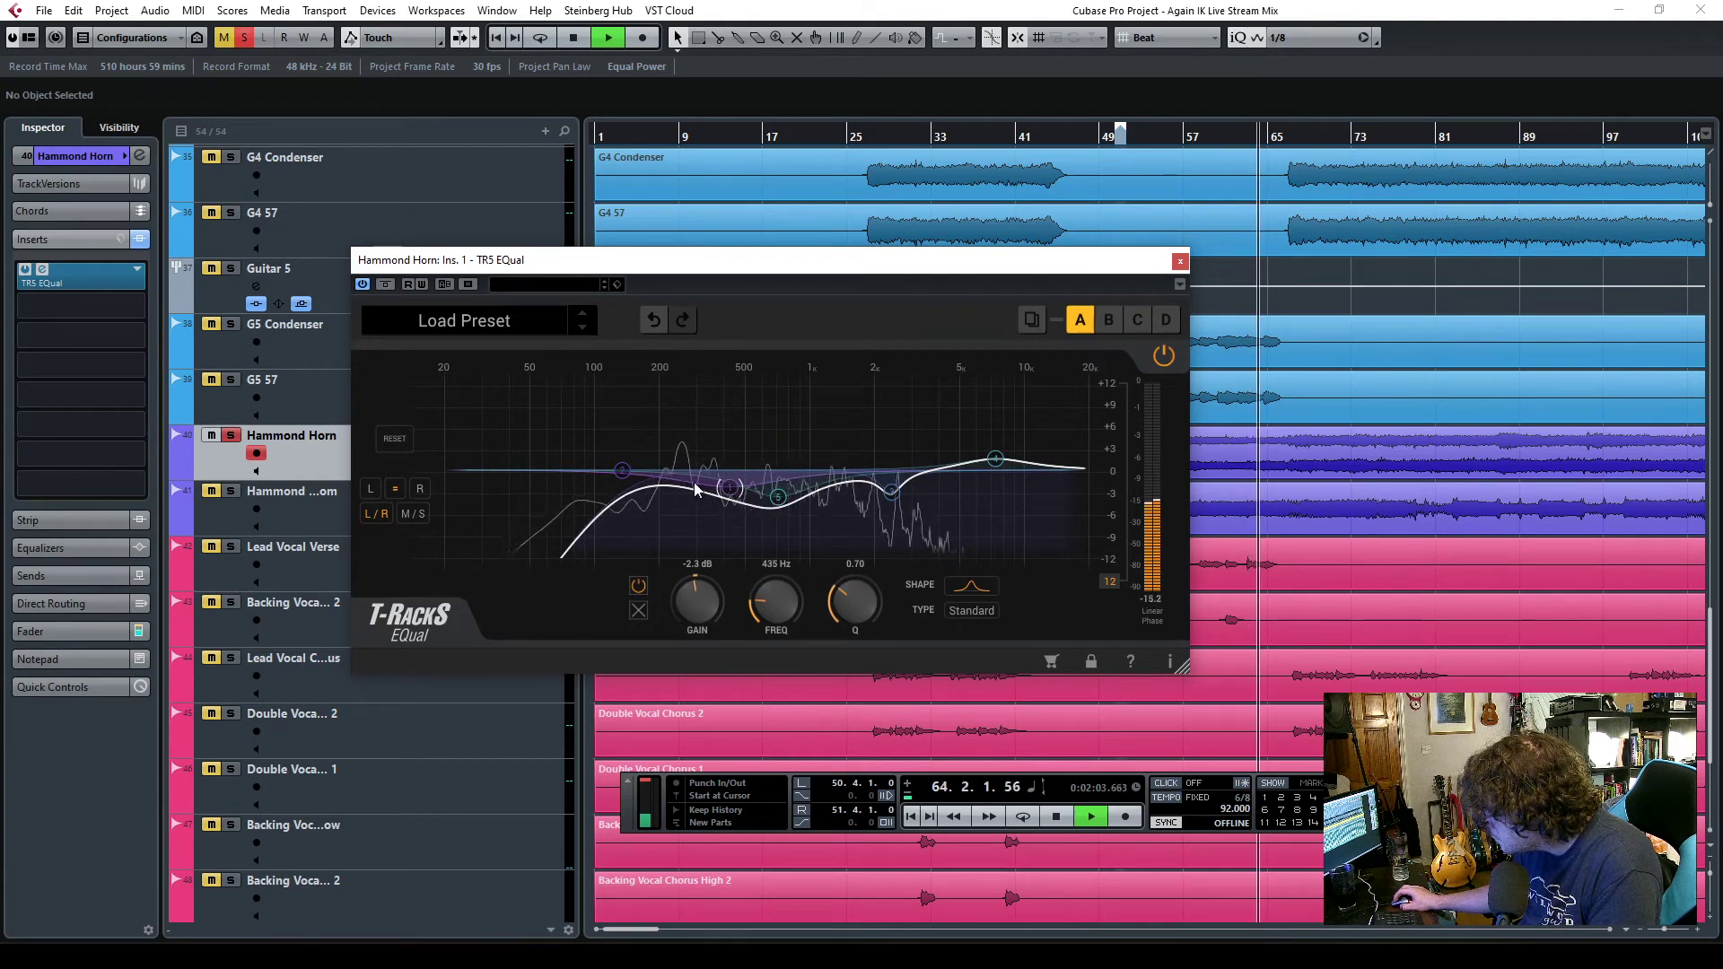
{"action": "key", "text": "Escape"}
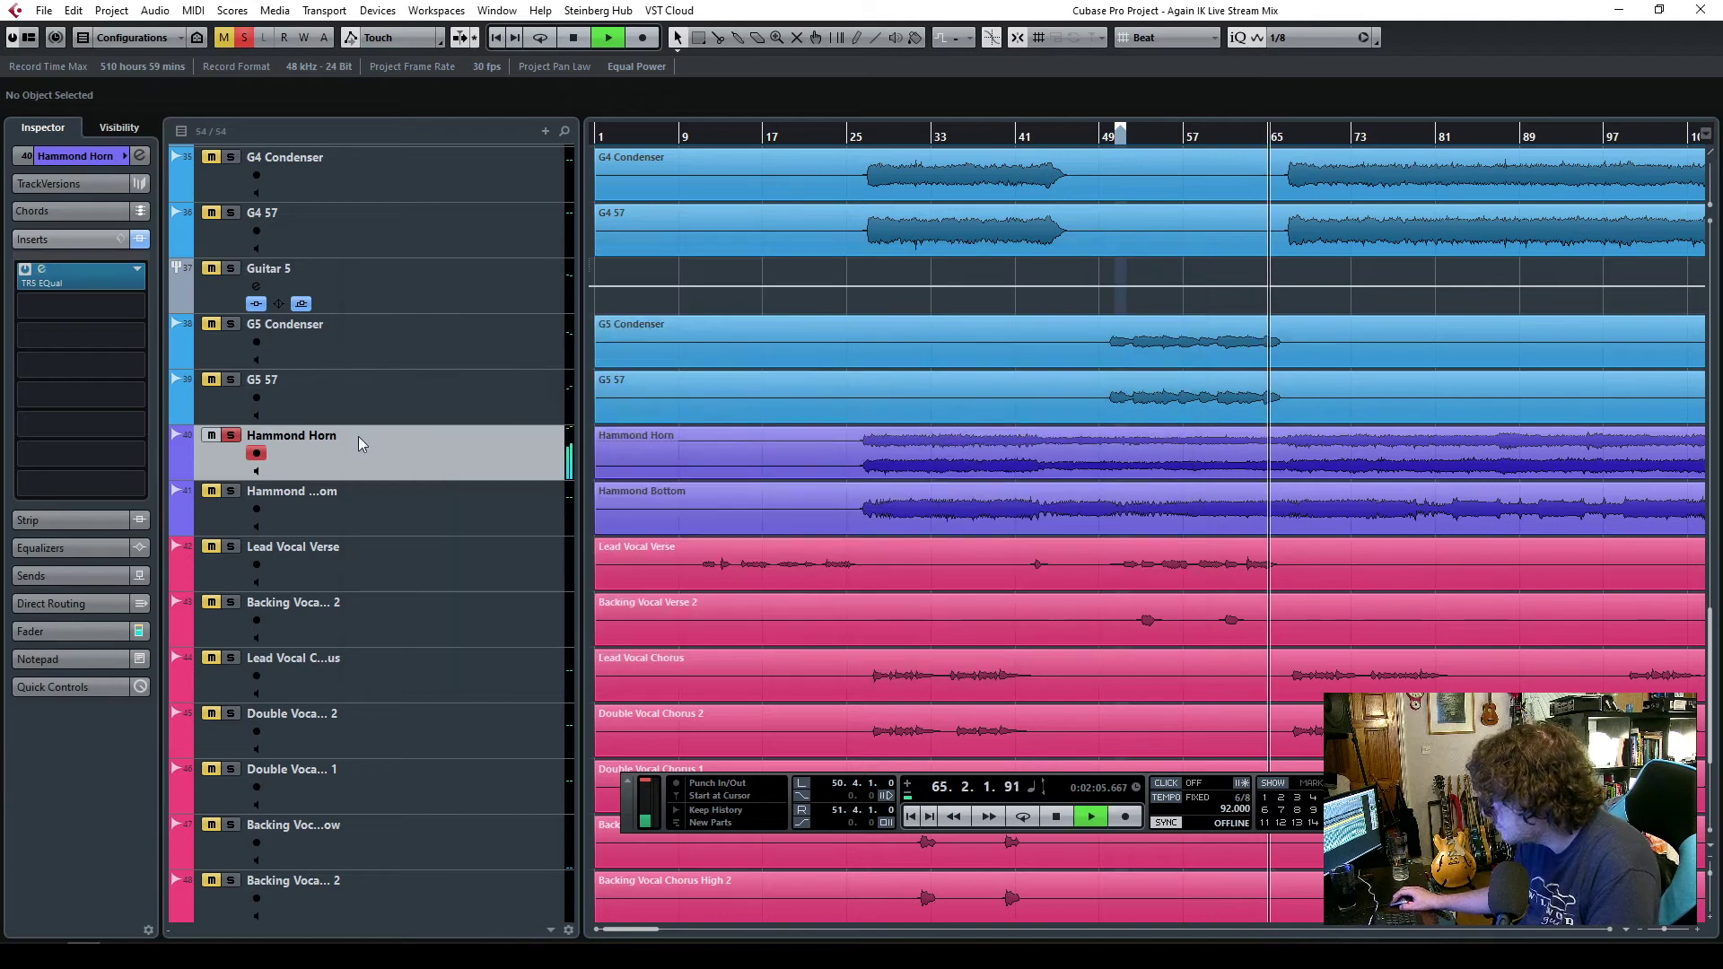
- Insert TR5 White 2A after the EQual on Hammond Horn, raise its peak reduction slightly, and close the plug-in
{"action": "left_click", "coordinate": [72, 309]}
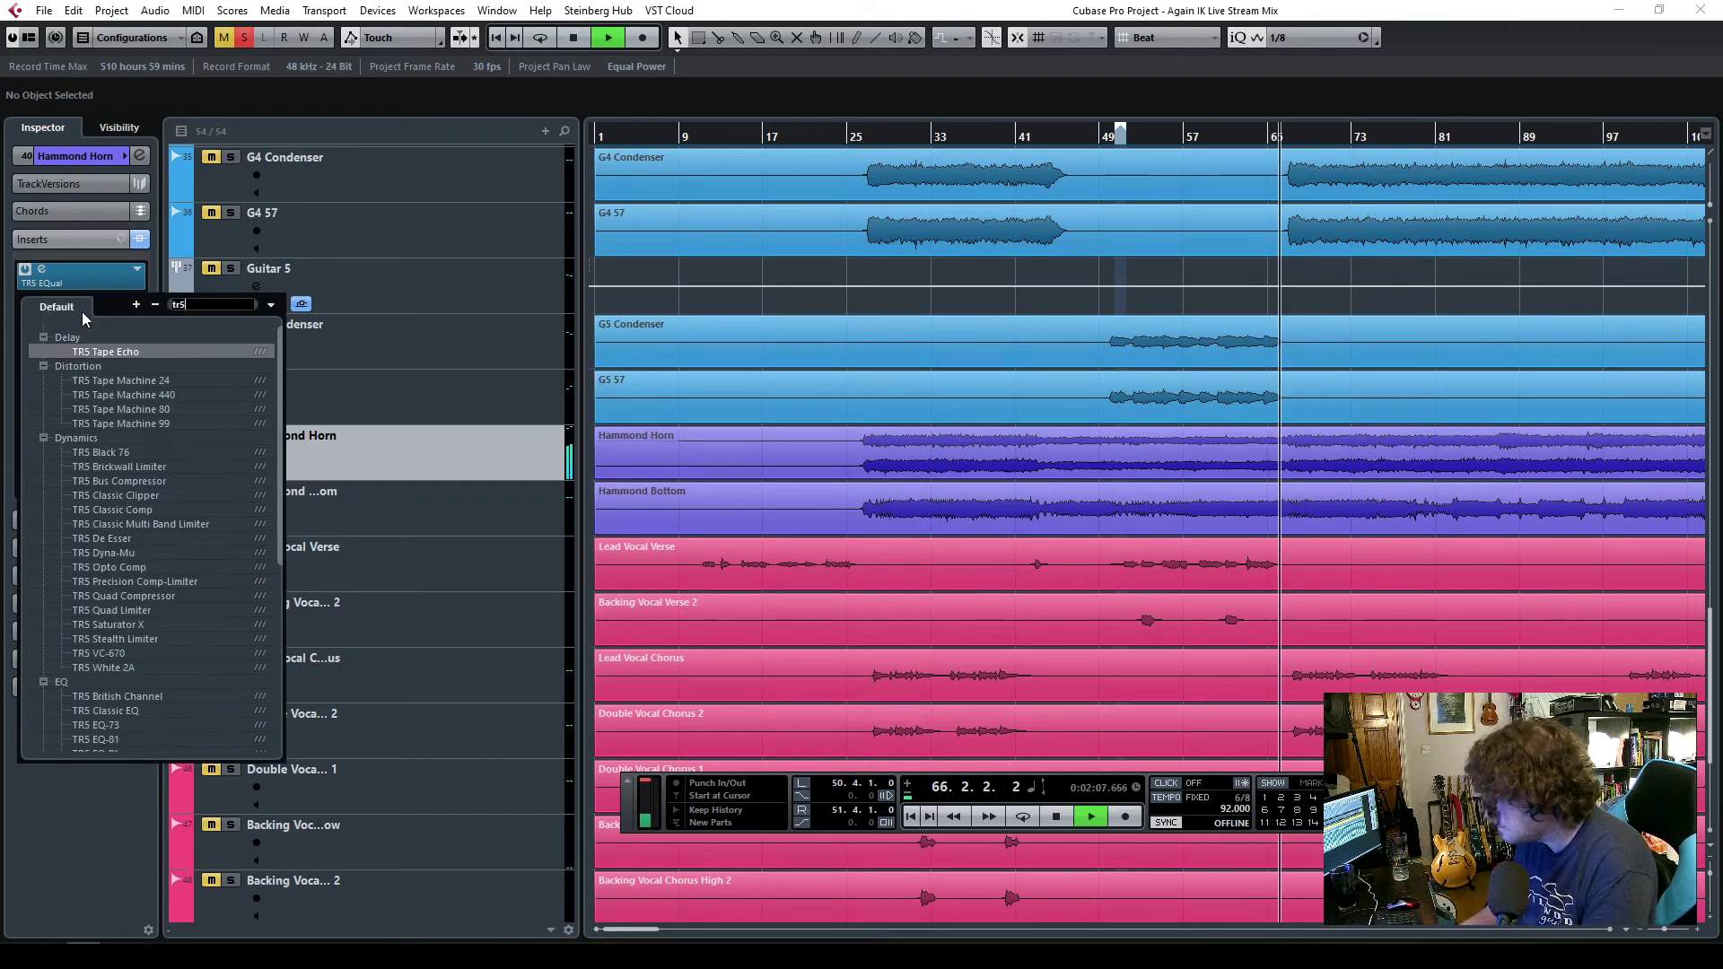
{"action": "key", "text": "Escape"}
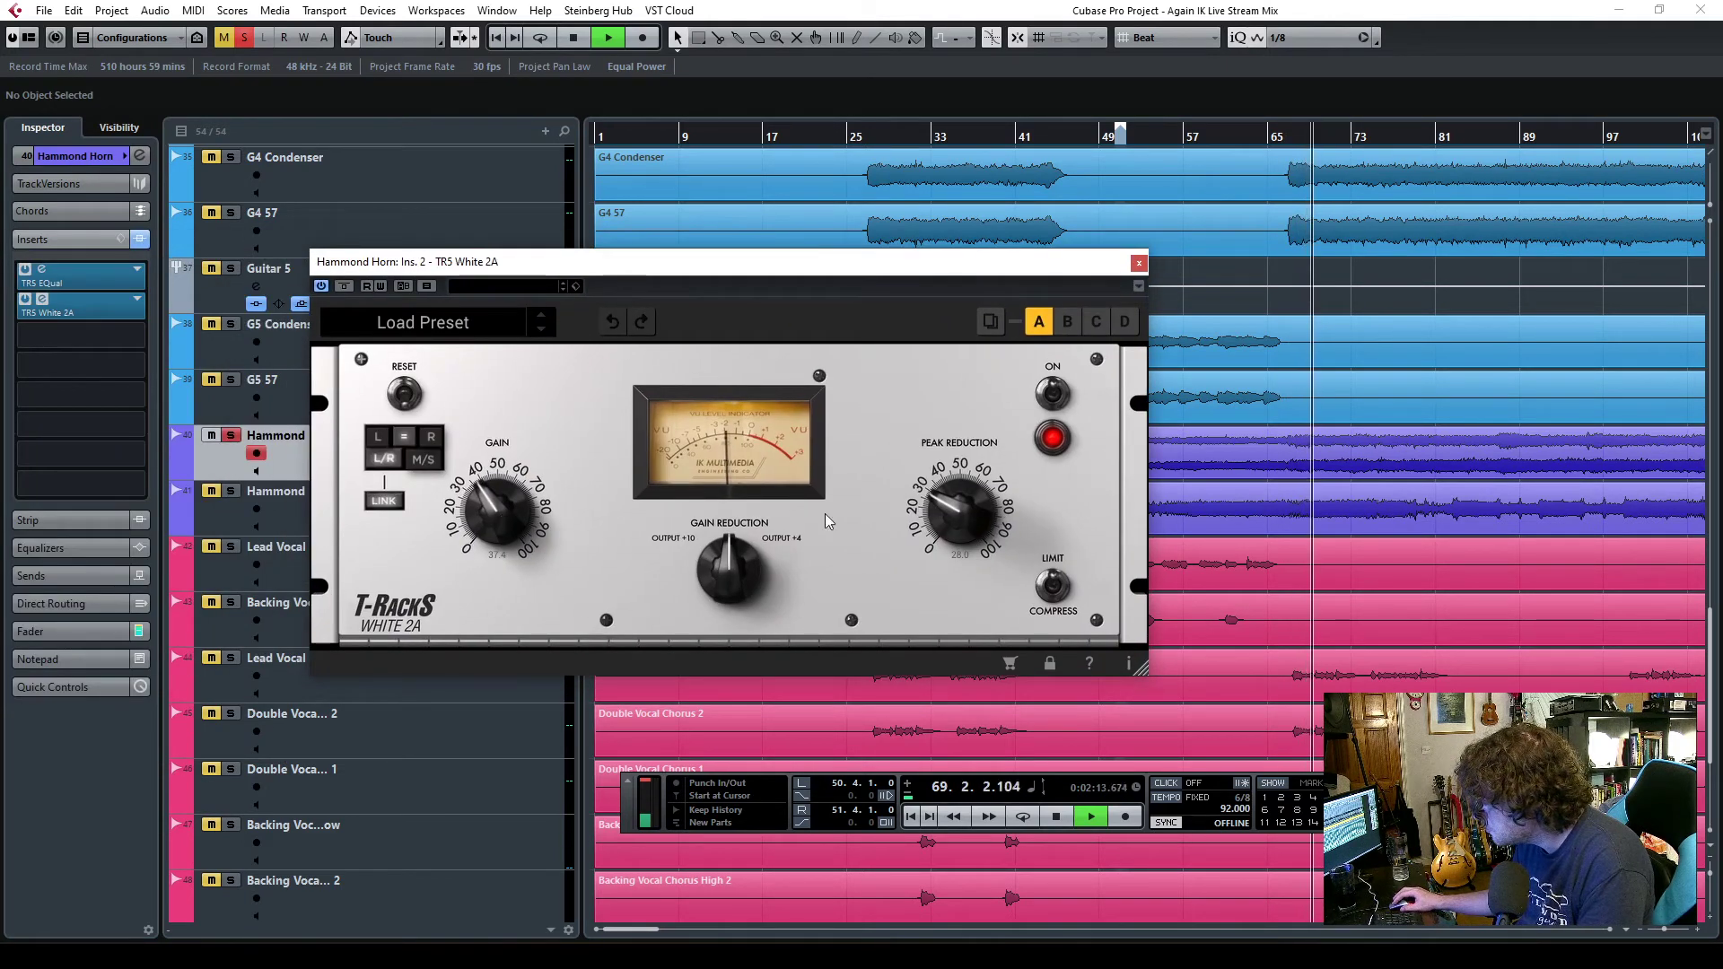
{"action": "left_click_drag", "start_coordinate": [956, 513], "coordinate": [963, 503]}
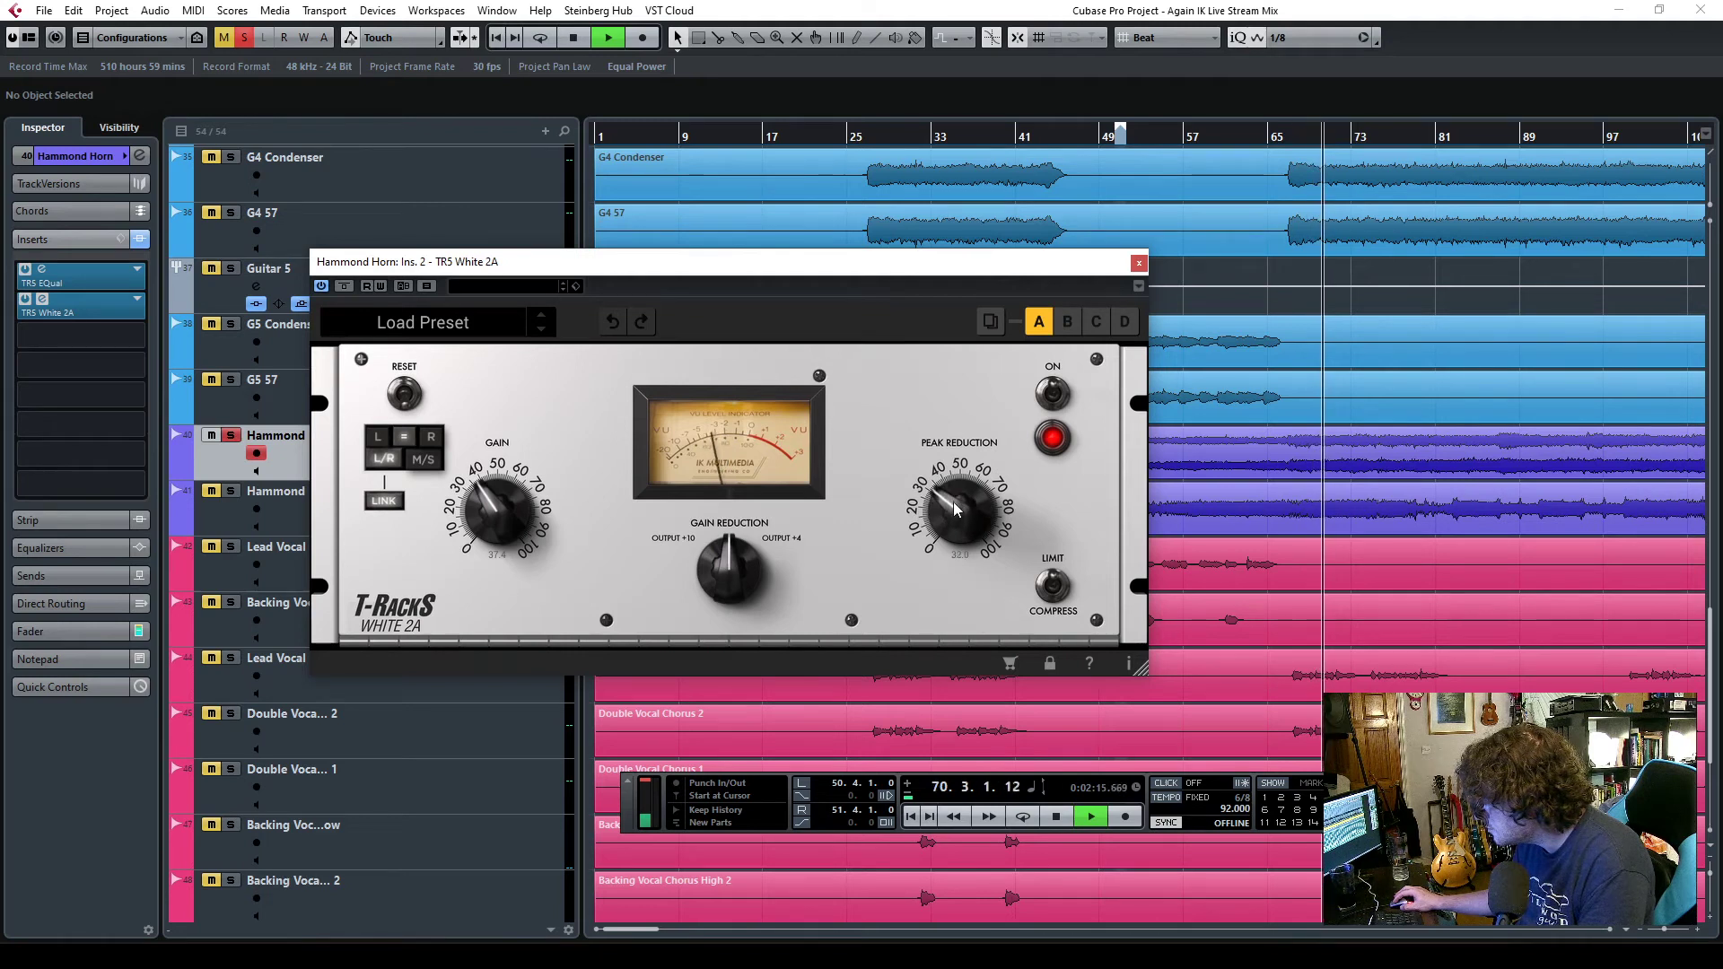
{"action": "left_click", "coordinate": [1140, 264]}
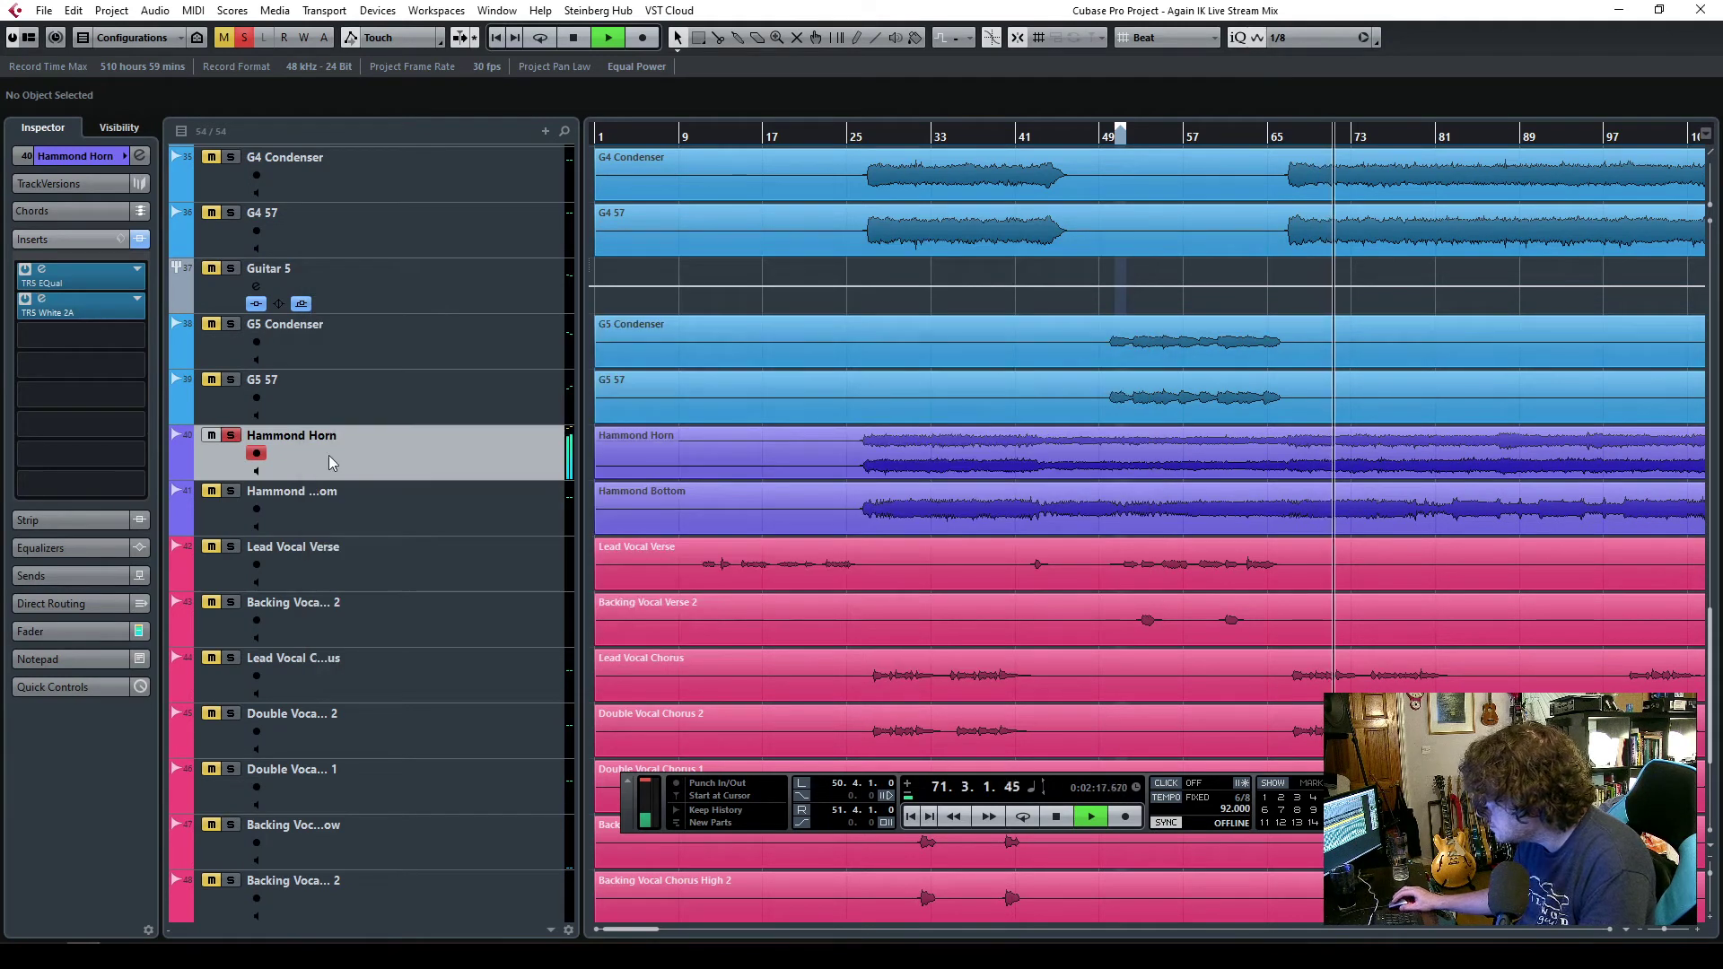
- Show the Hammond Horn's fader, restart playback from about bar 27, and turn off all solos to hear it in context
{"action": "left_click", "coordinate": [71, 630]}
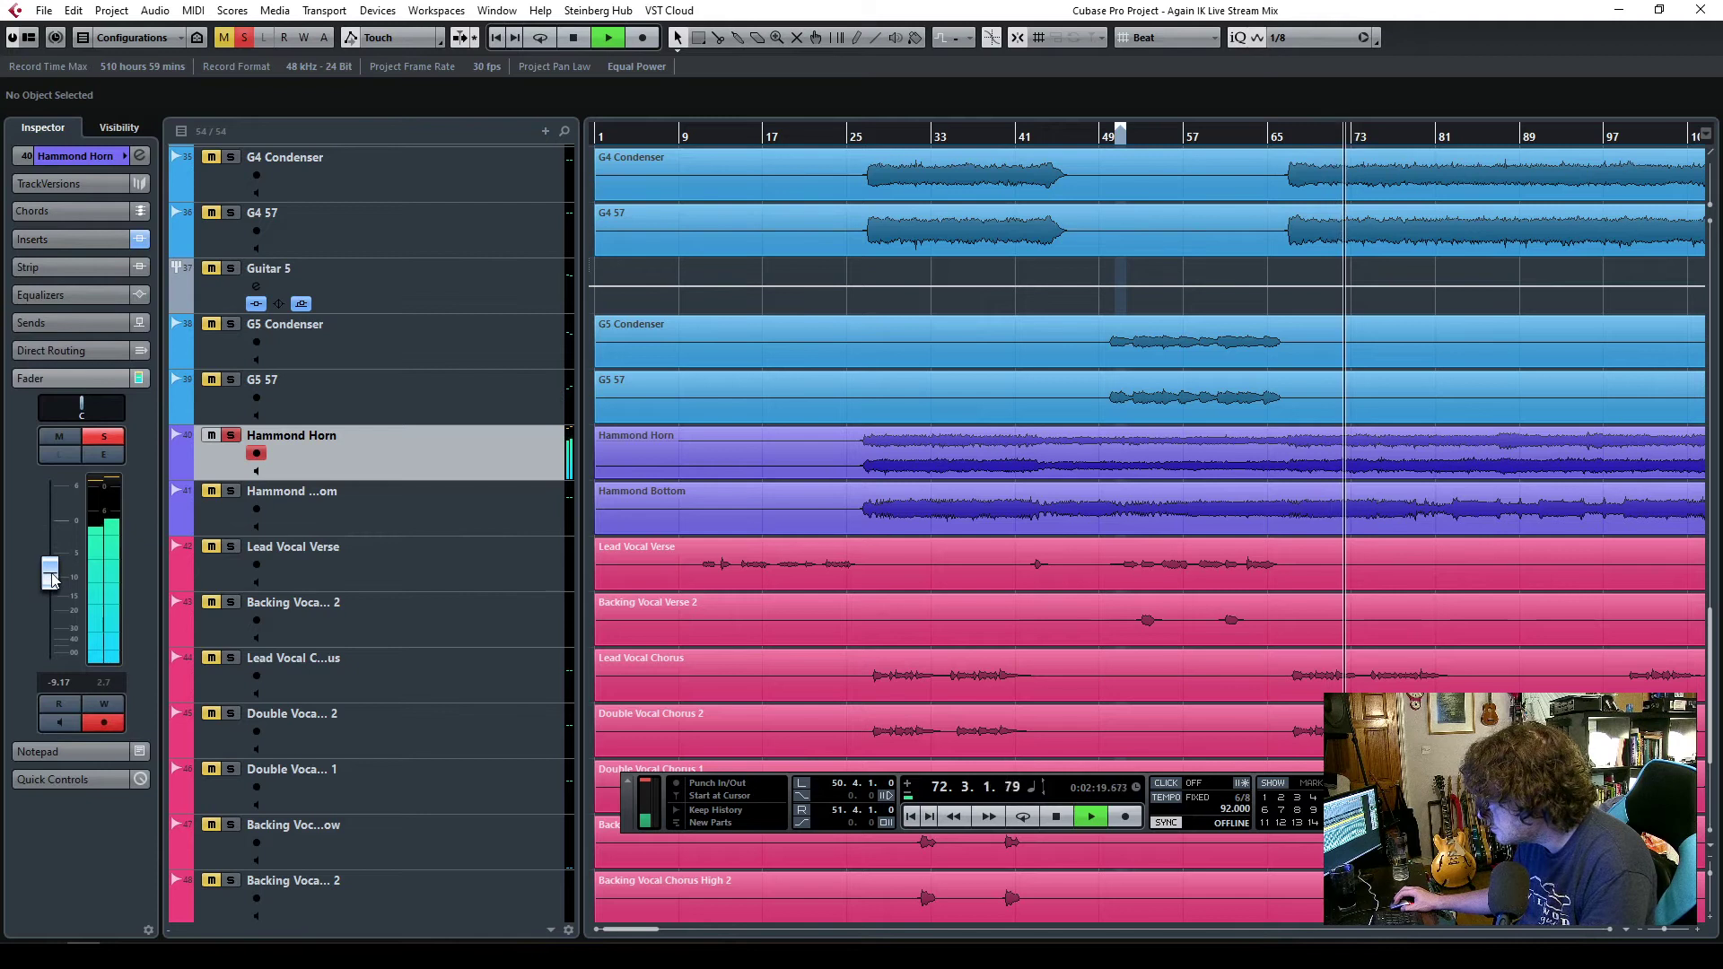
{"action": "left_click", "coordinate": [873, 140]}
{"action": "left_click", "coordinate": [244, 36]}
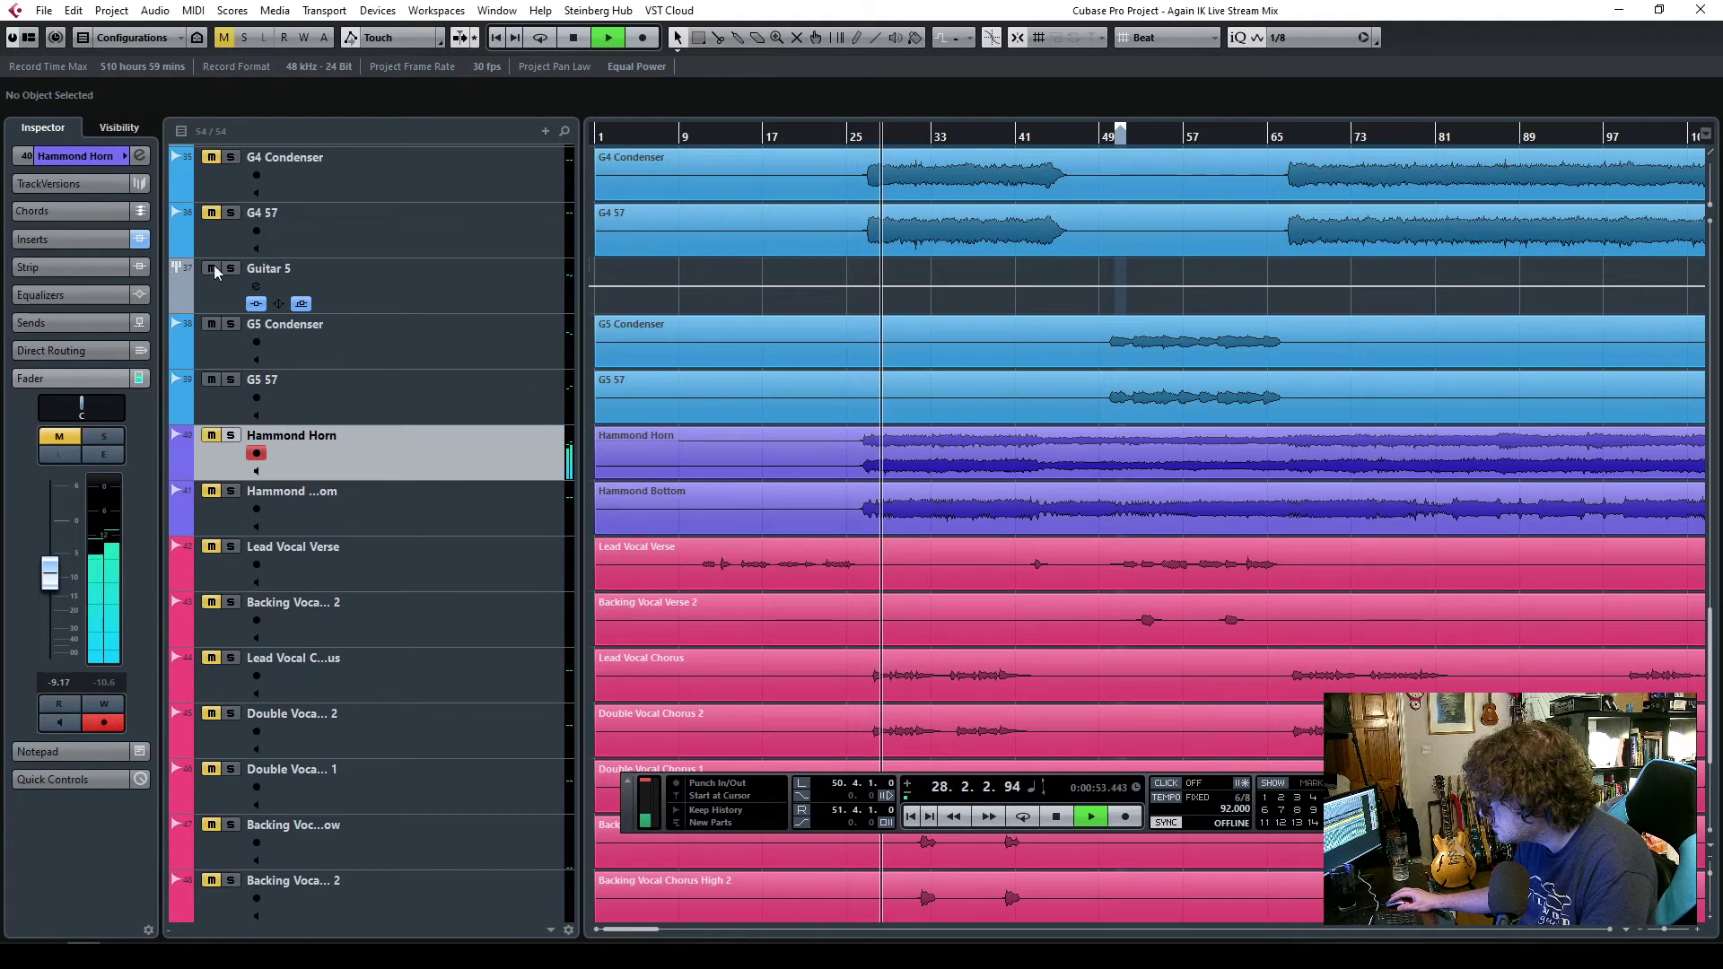
- Route the Hammond Horn's output to the Music group
{"action": "left_click", "coordinate": [99, 156]}
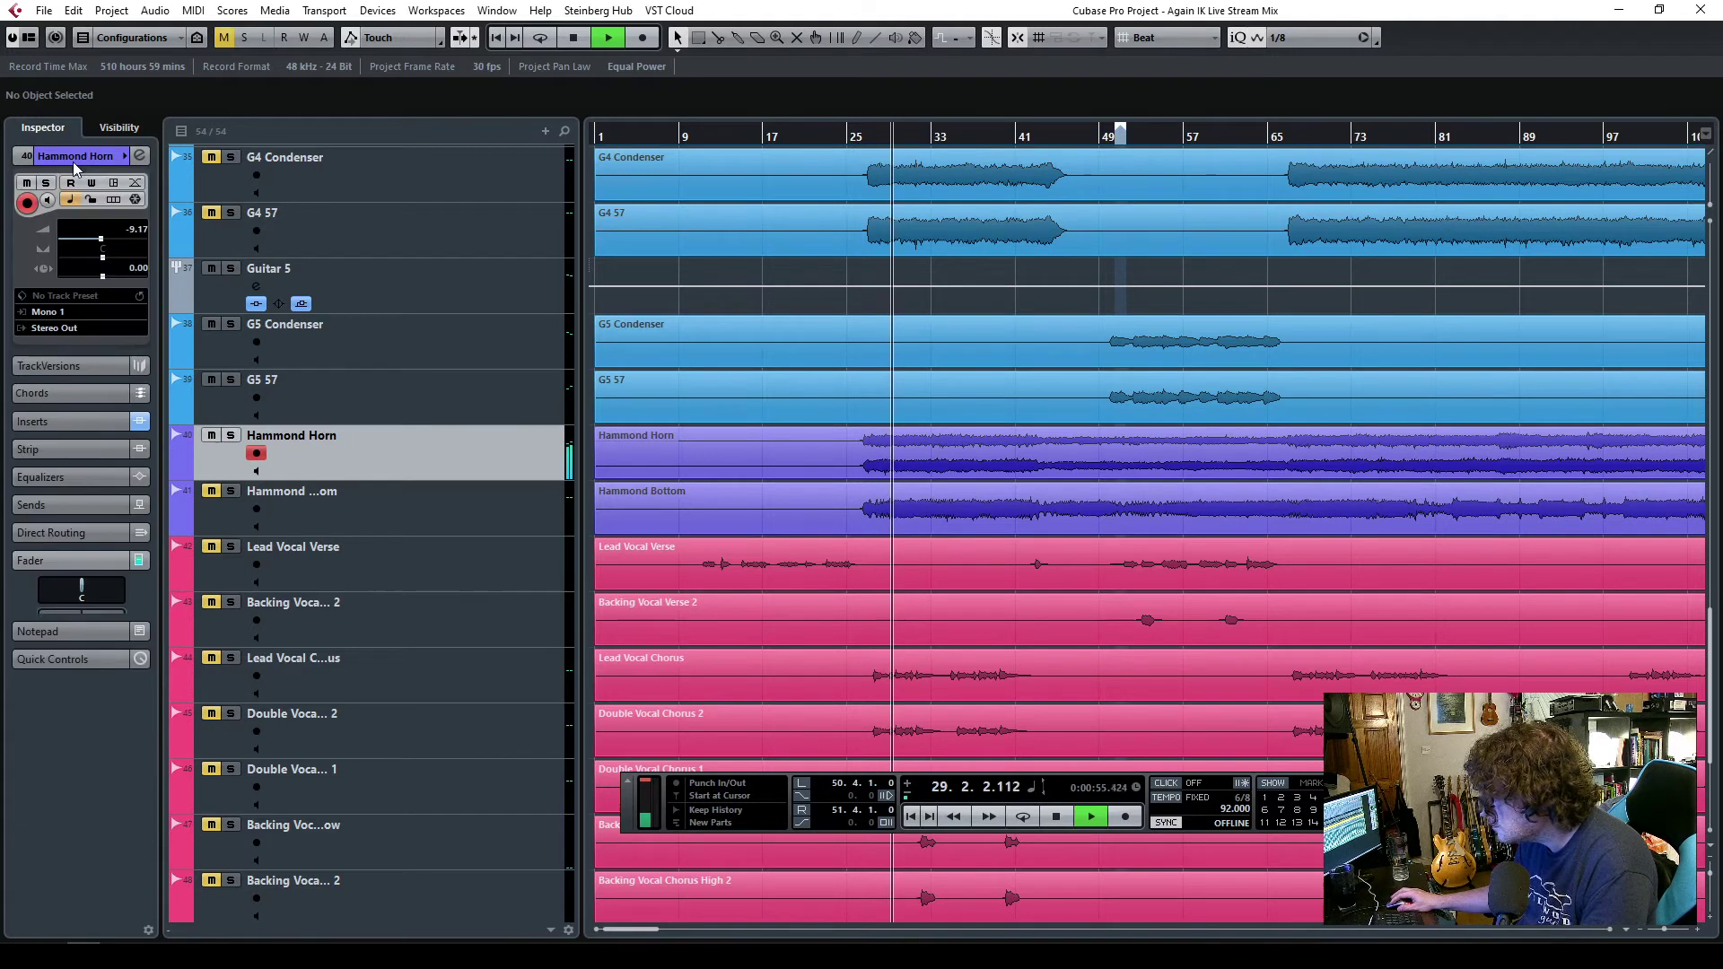
{"action": "left_click", "coordinate": [87, 329]}
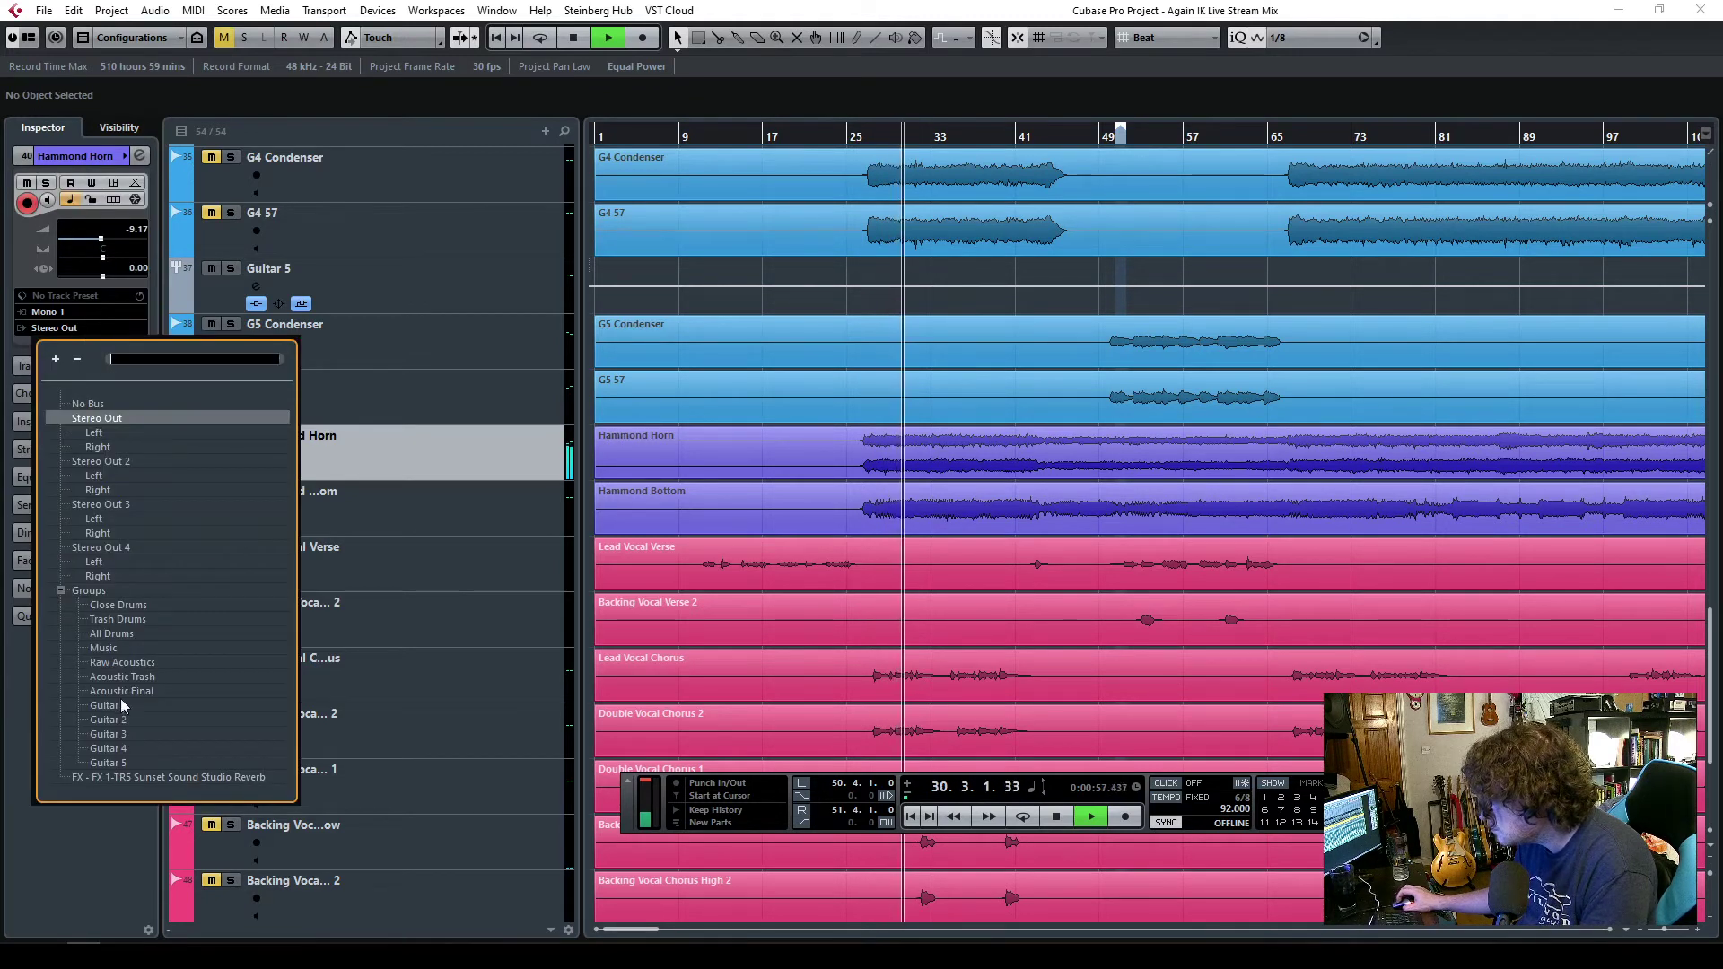
{"action": "left_click", "coordinate": [106, 649]}
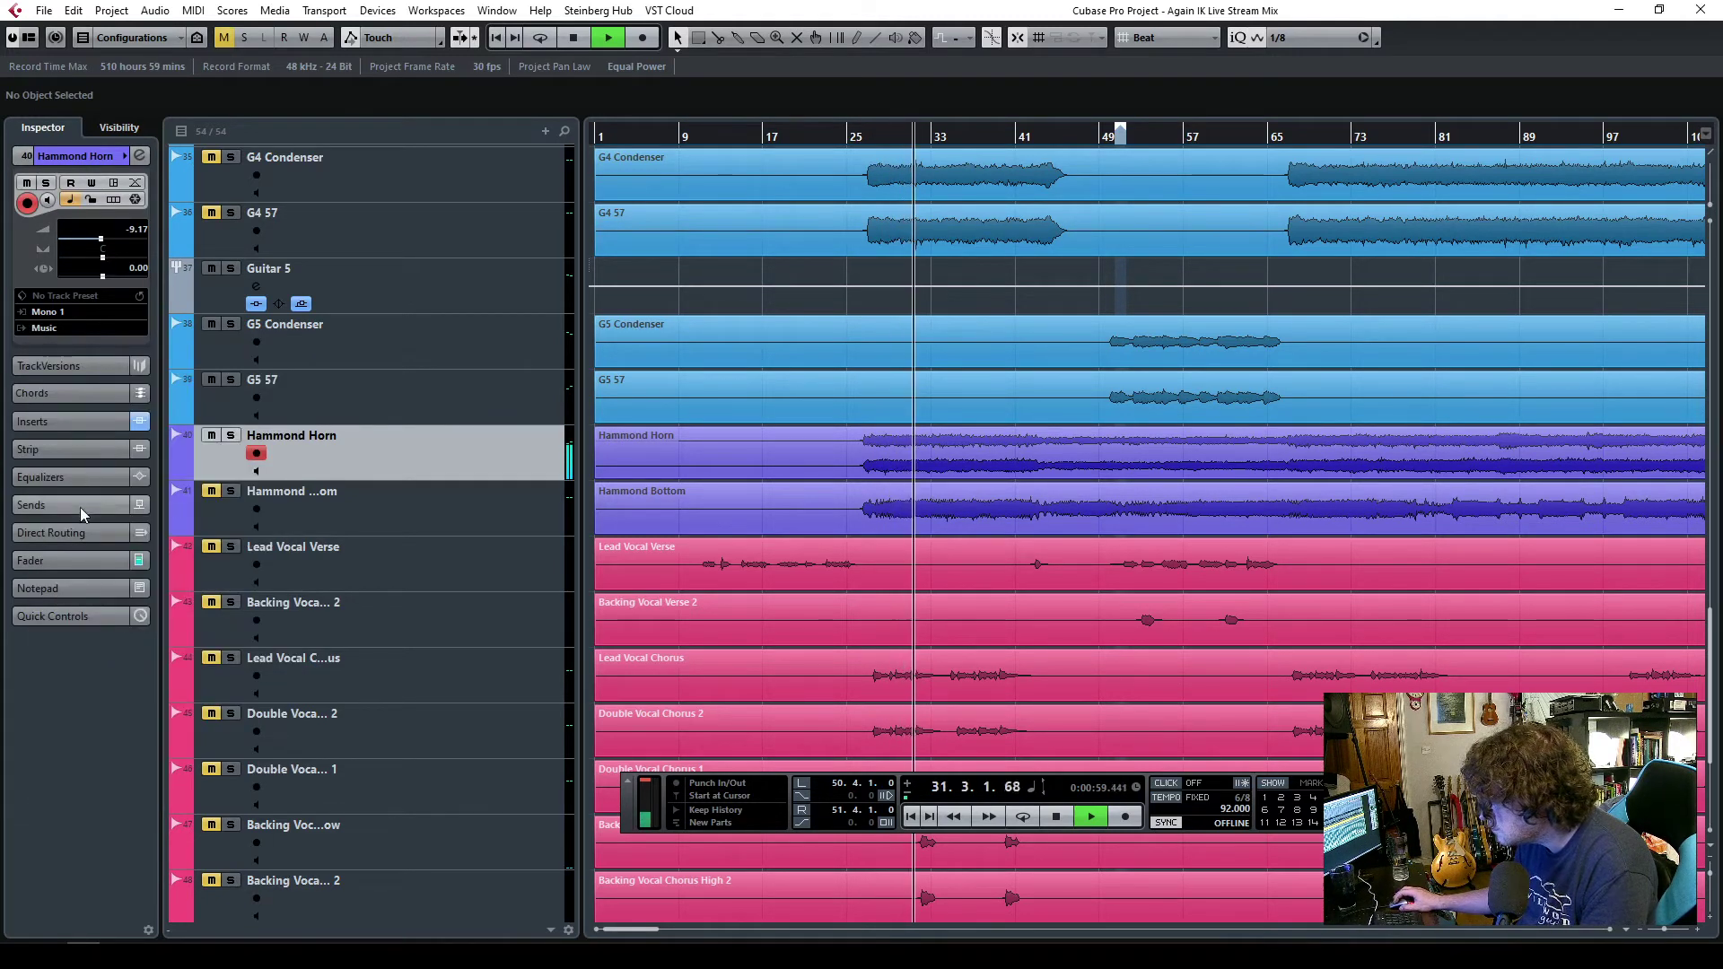
- Balance the Hammond Horn against the mix during playback, bringing its fader to about -11.7 dB
{"action": "left_click", "coordinate": [81, 560]}
{"action": "left_click_drag", "start_coordinate": [50, 584], "coordinate": [49, 588]}
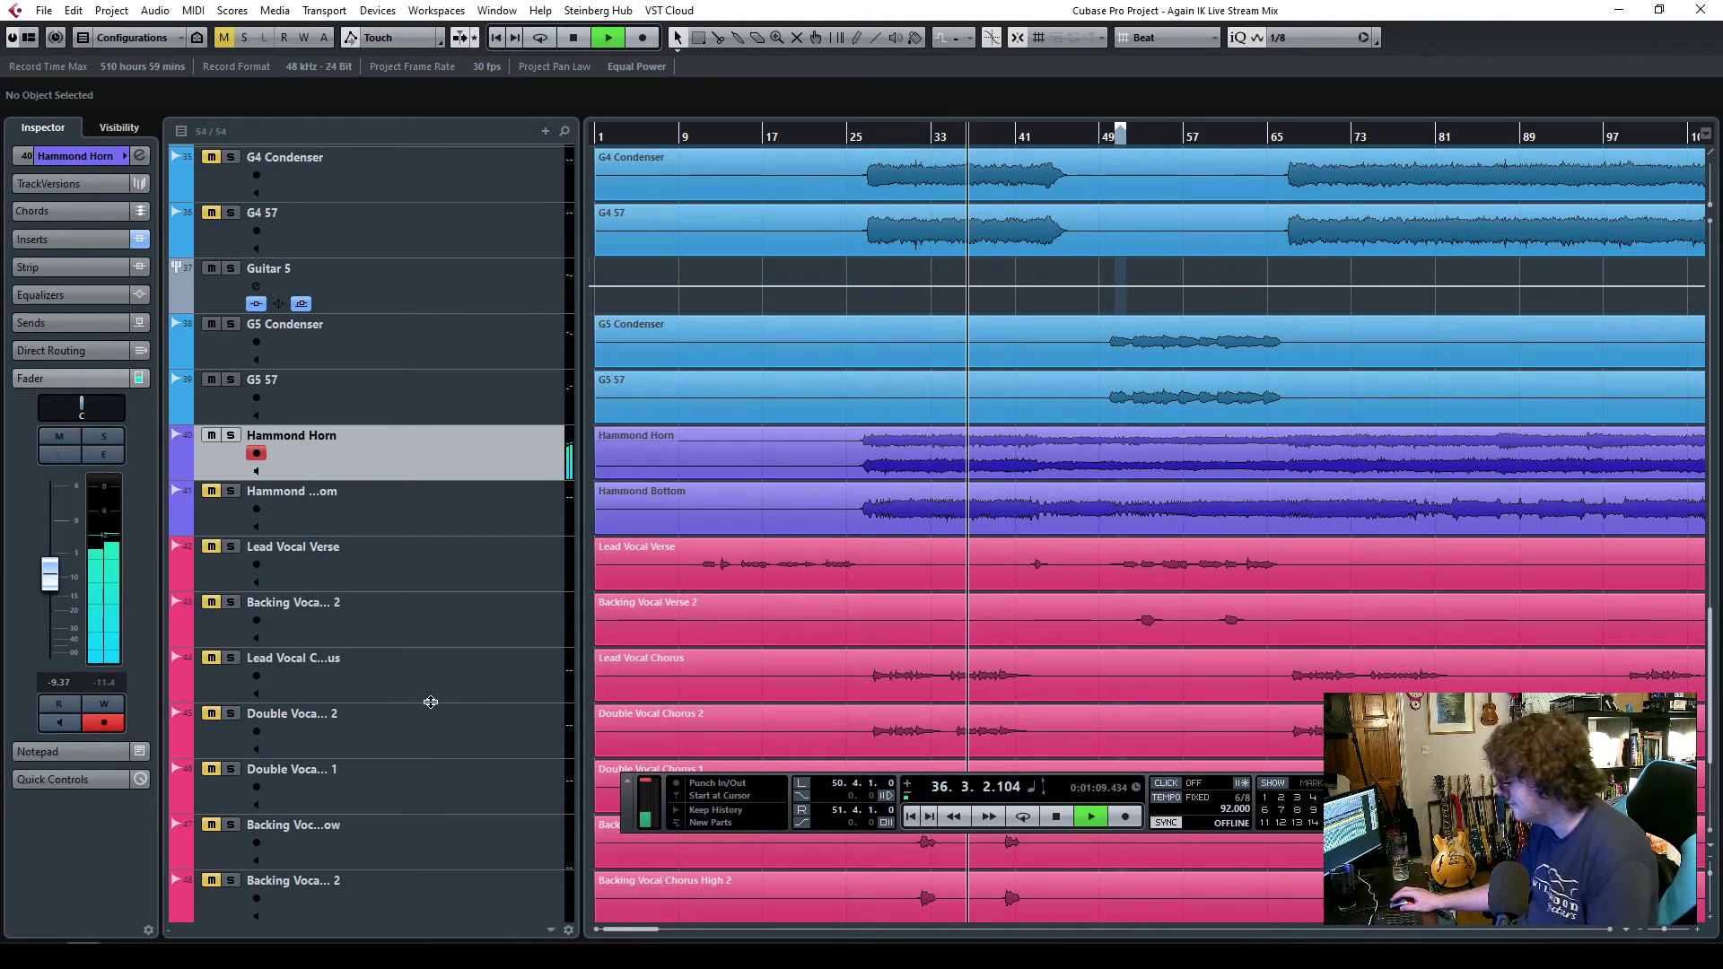
{"action": "left_click_drag", "start_coordinate": [52, 583], "coordinate": [57, 601]}
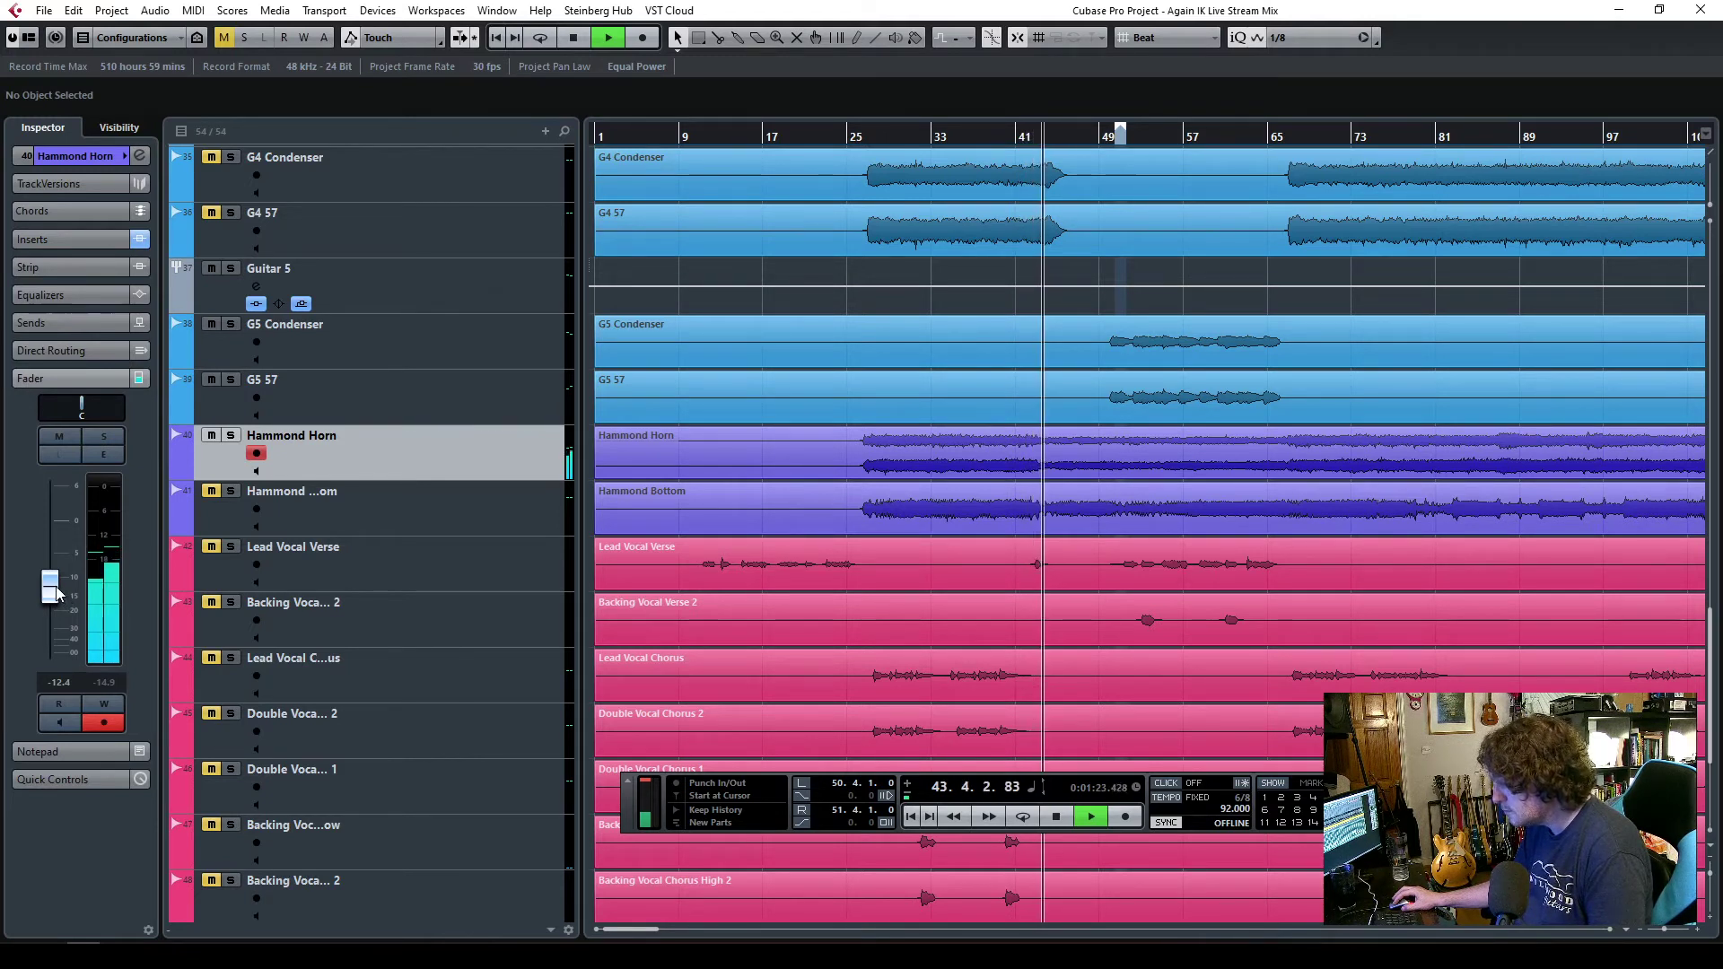
{"action": "left_click_drag", "start_coordinate": [56, 594], "coordinate": [51, 584]}
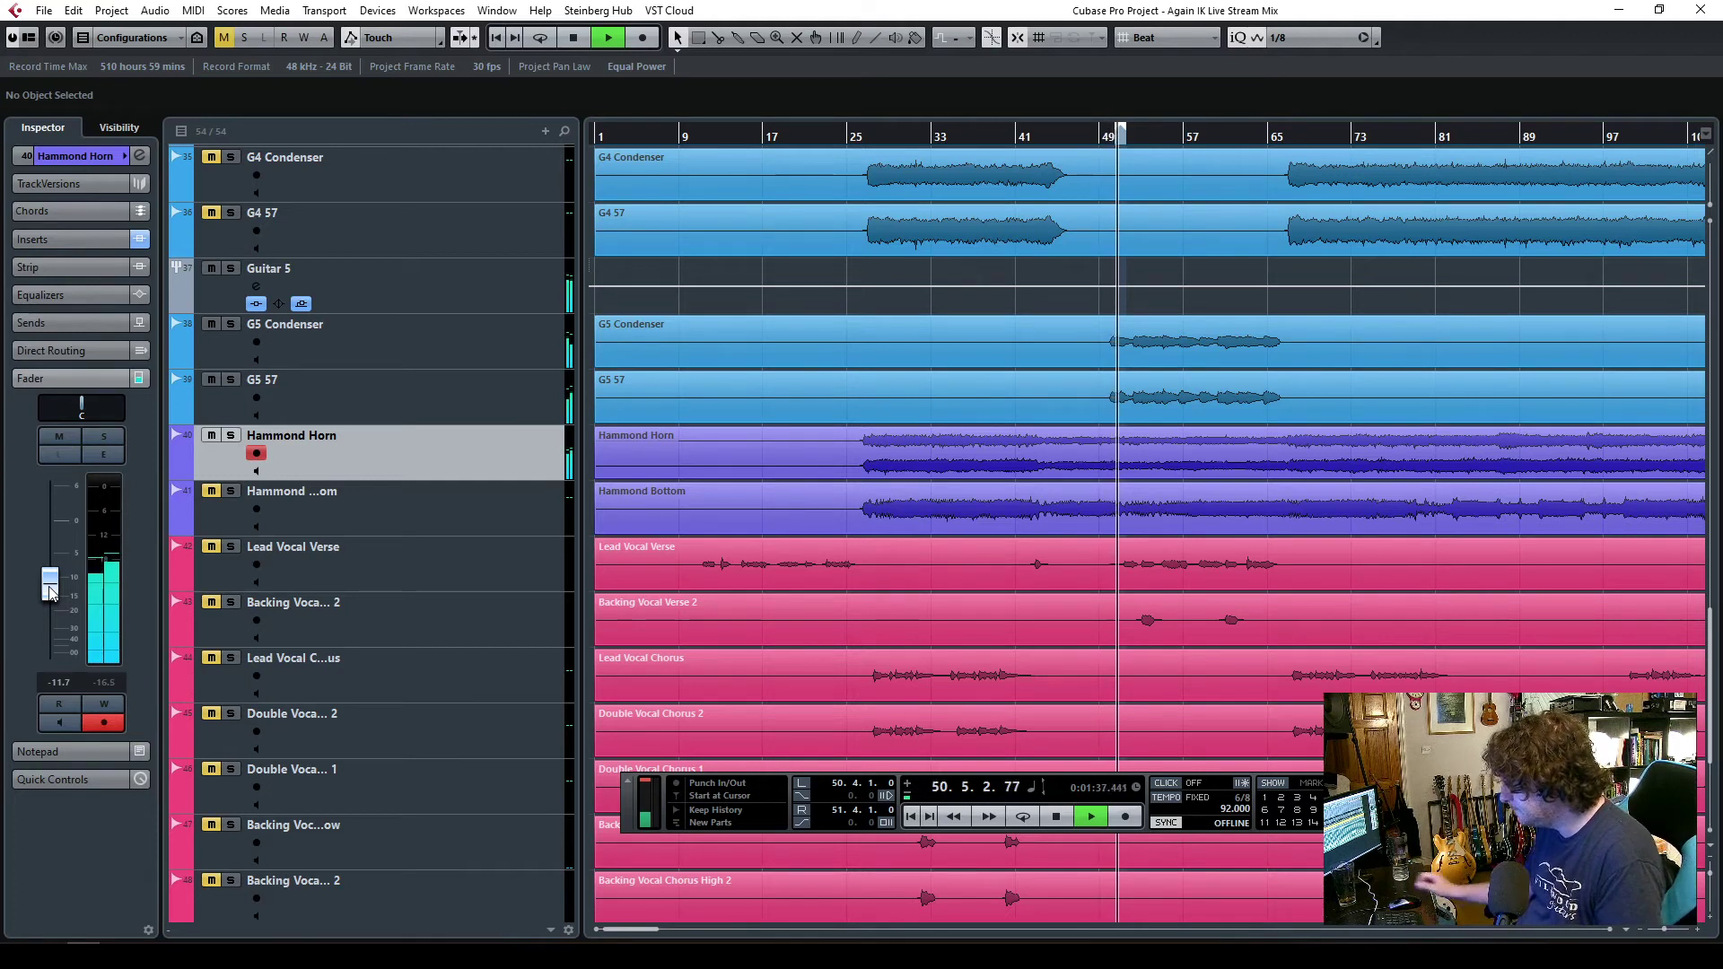
- Open the EQual on Guitar 5 and ease its upper-mid band cut to -4.7 dB
{"action": "left_click", "coordinate": [443, 292]}
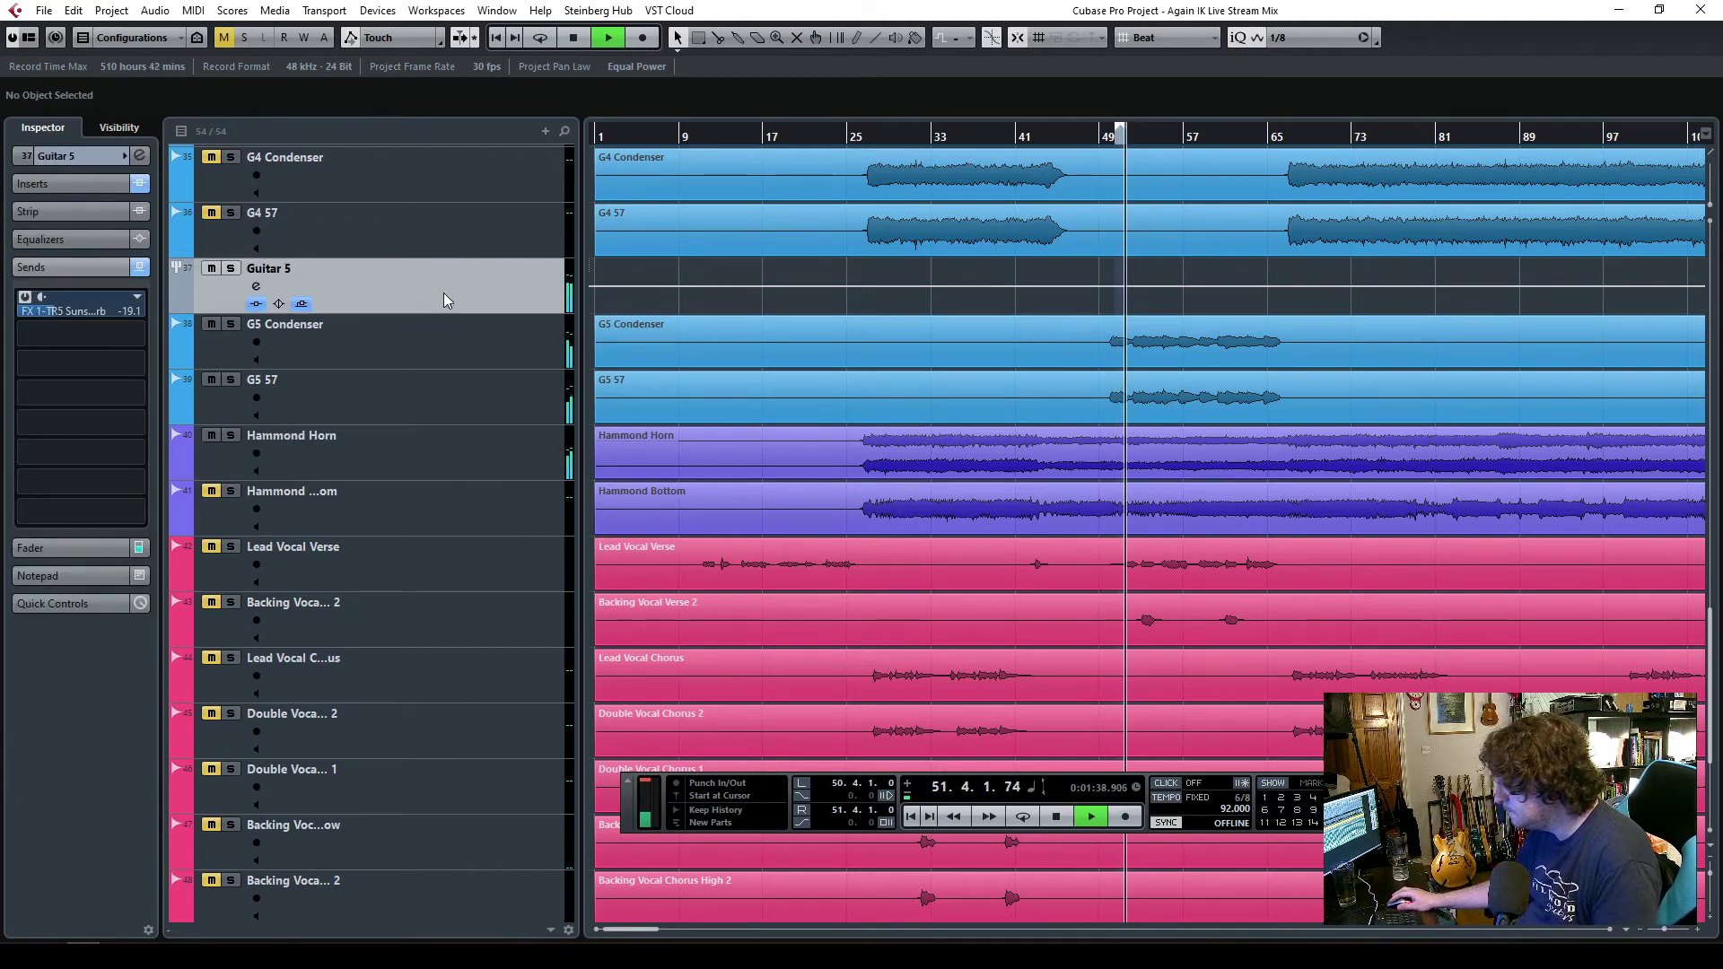
{"action": "left_click", "coordinate": [77, 185]}
{"action": "left_click", "coordinate": [45, 226]}
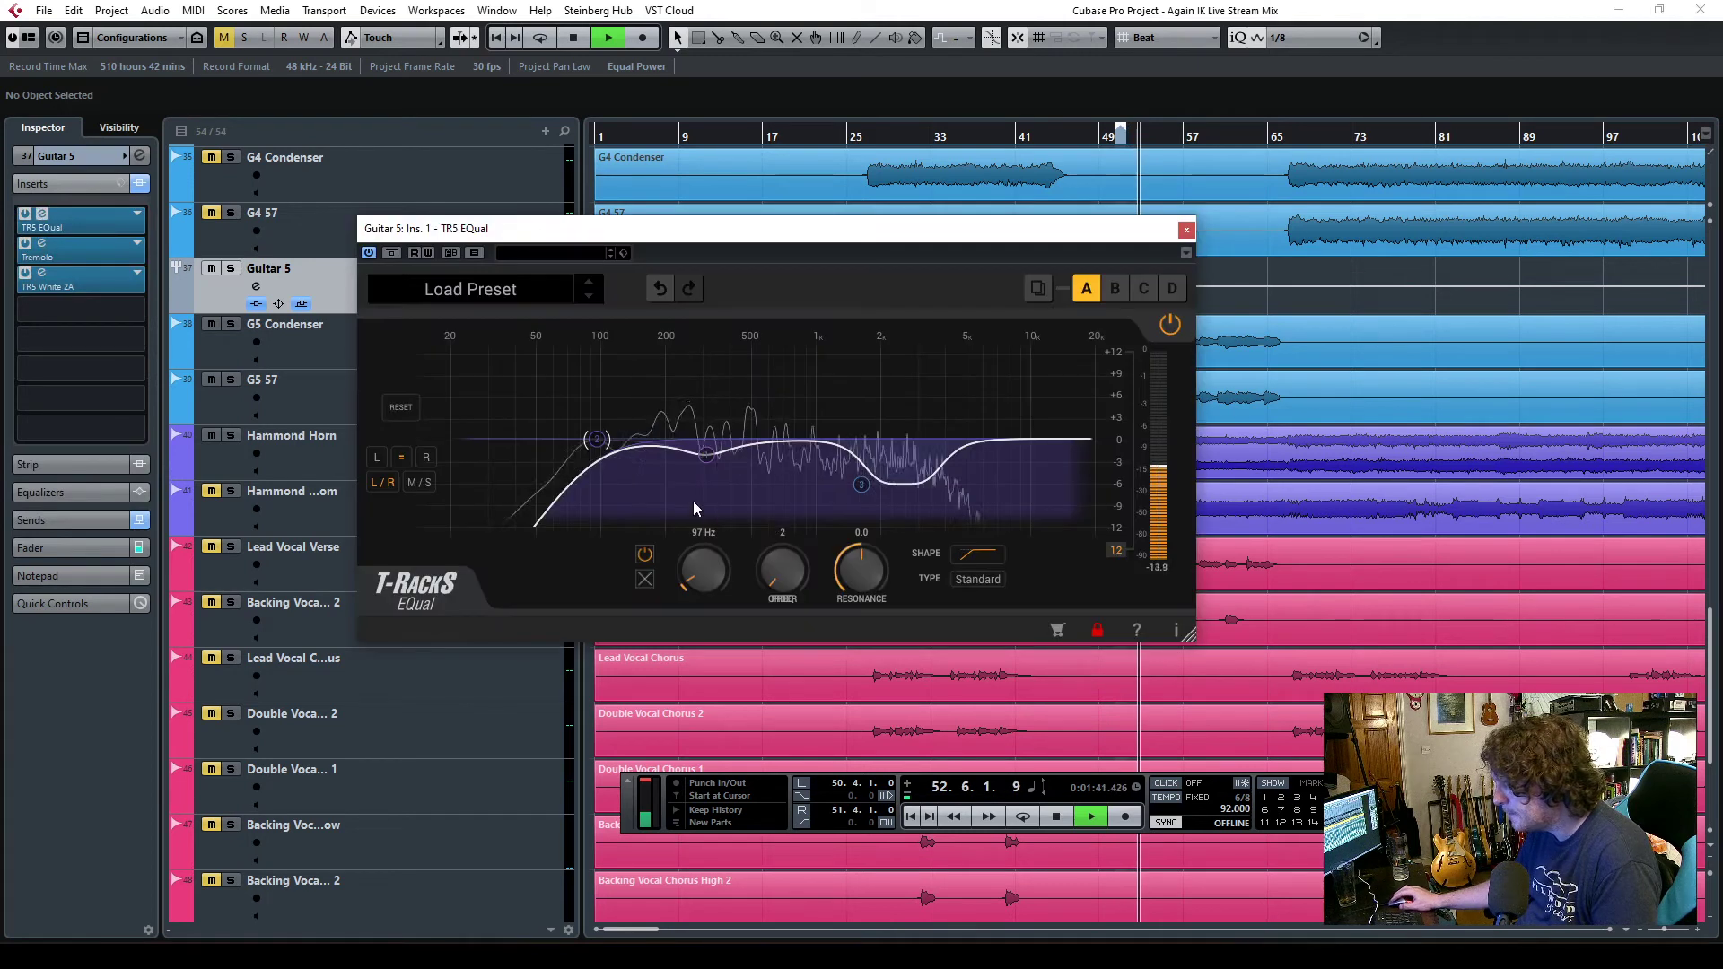
{"action": "left_click", "coordinate": [861, 484]}
{"action": "left_click_drag", "start_coordinate": [669, 583], "coordinate": [660, 567]}
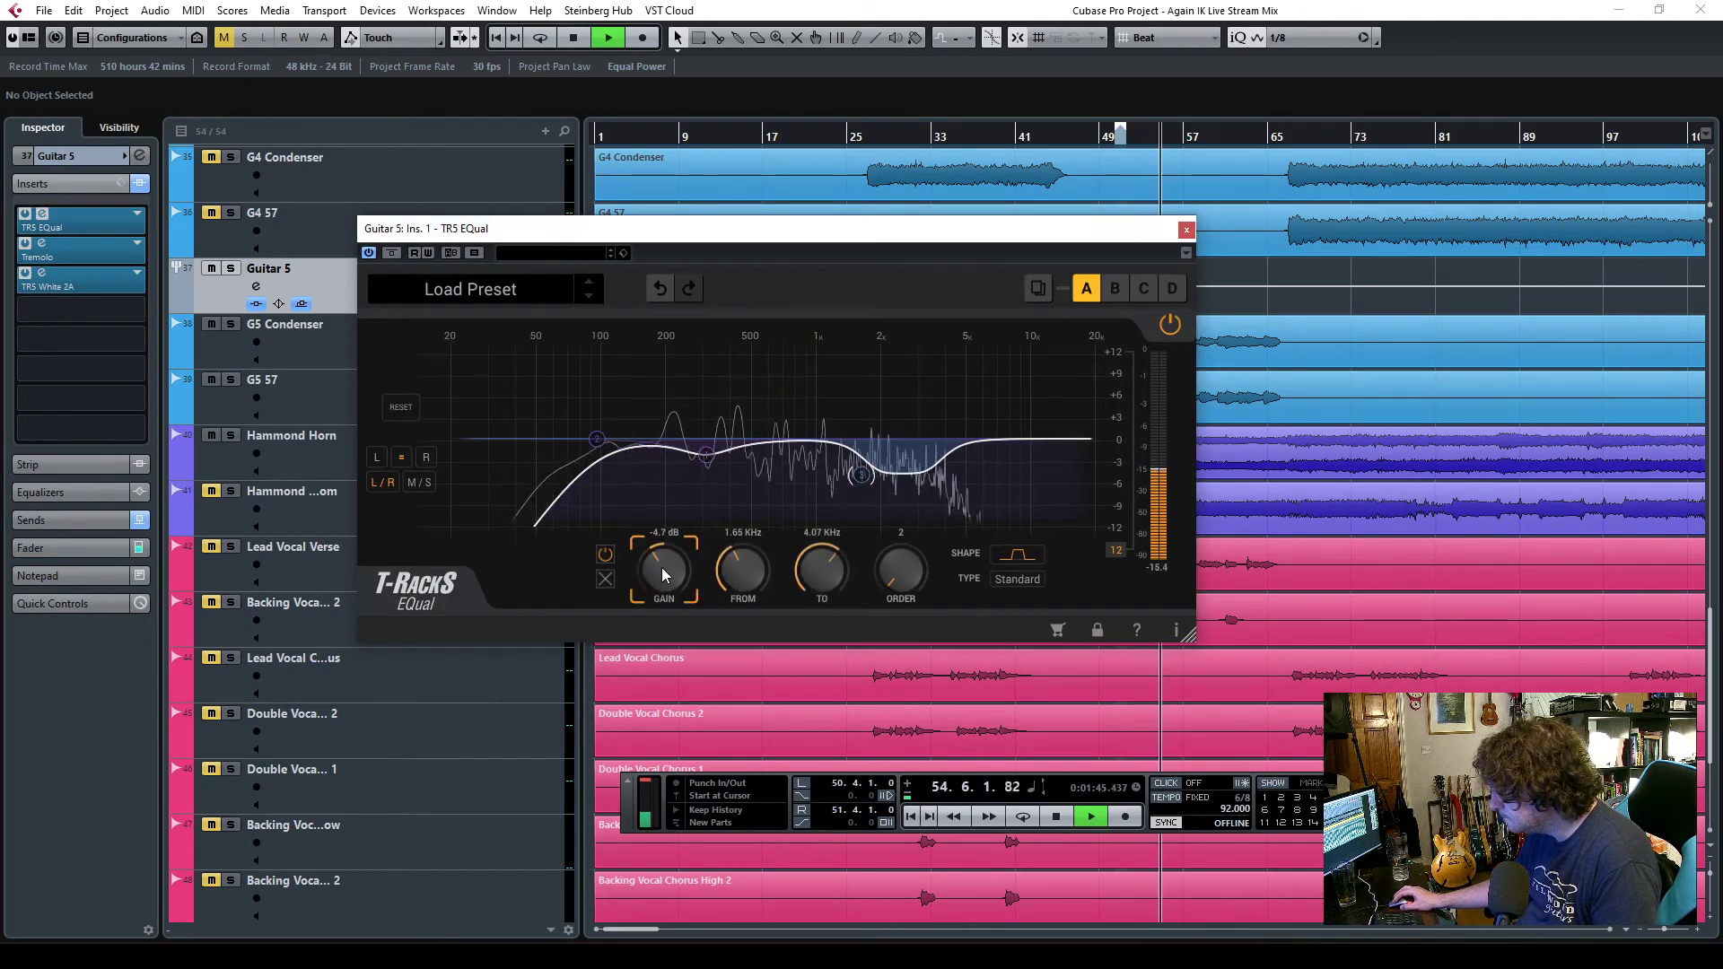
- Add a 2.4 dB bell boost at about 8.33 kHz to Guitar 5 and raise its high-pass frequency to 148 Hz
{"action": "double_click", "coordinate": [1009, 438]}
{"action": "left_click_drag", "start_coordinate": [1009, 439], "coordinate": [1014, 429]}
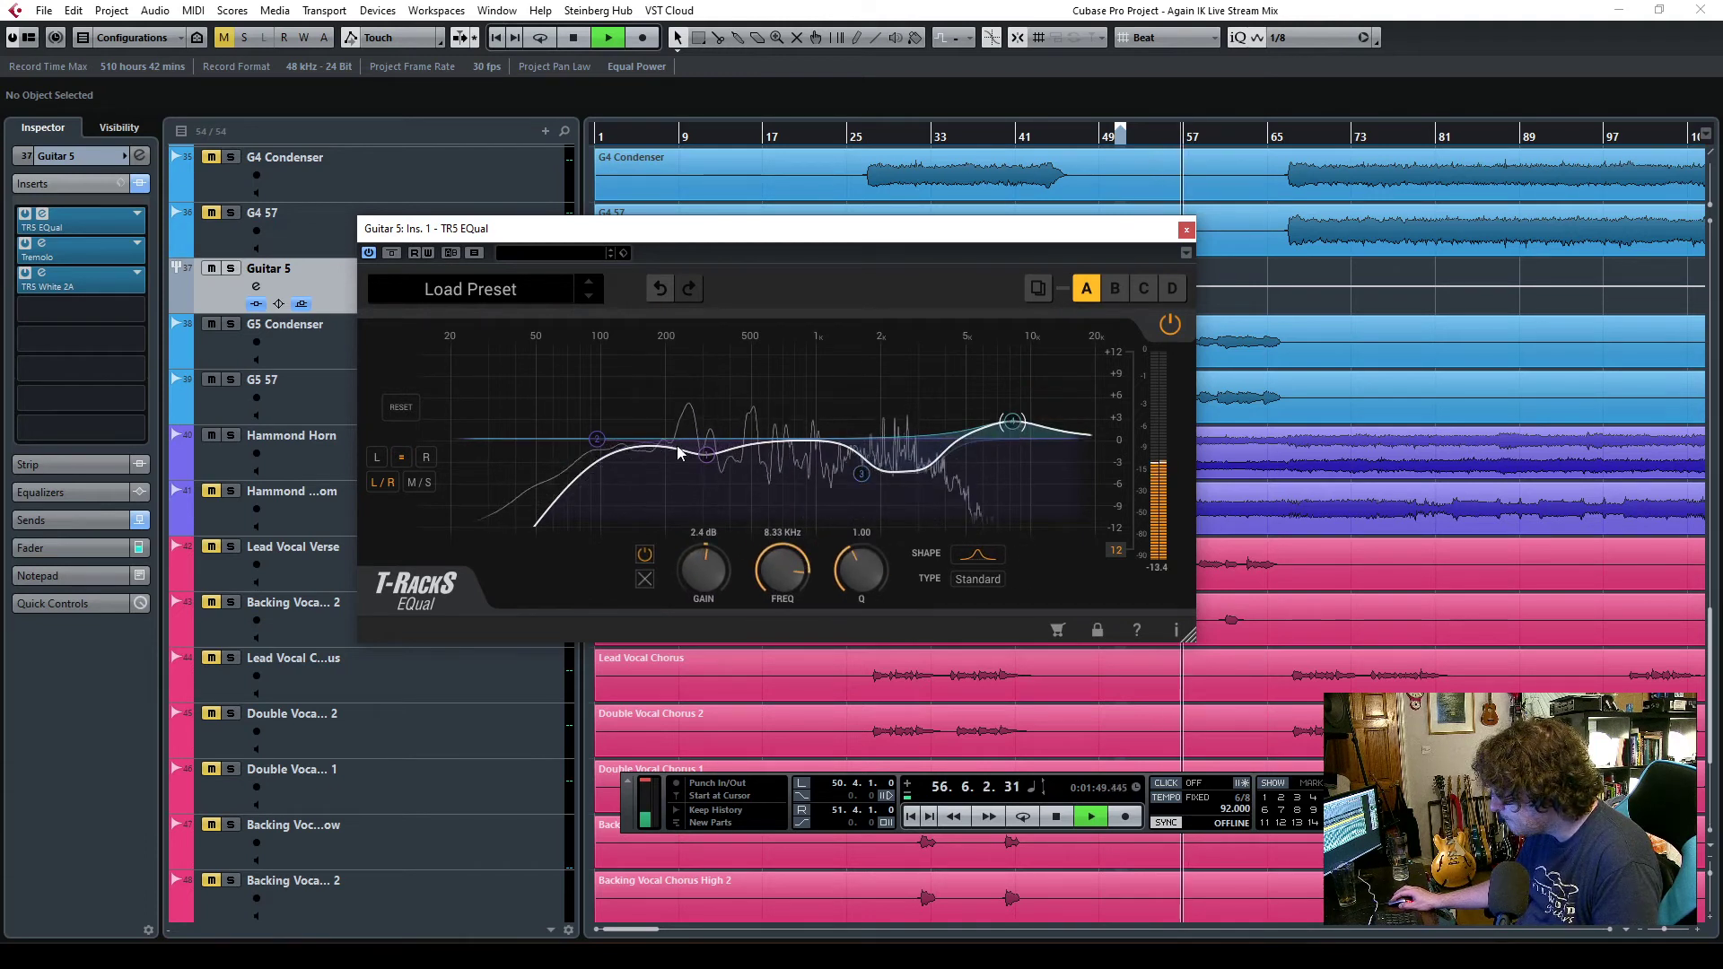
{"action": "left_click", "coordinate": [596, 439]}
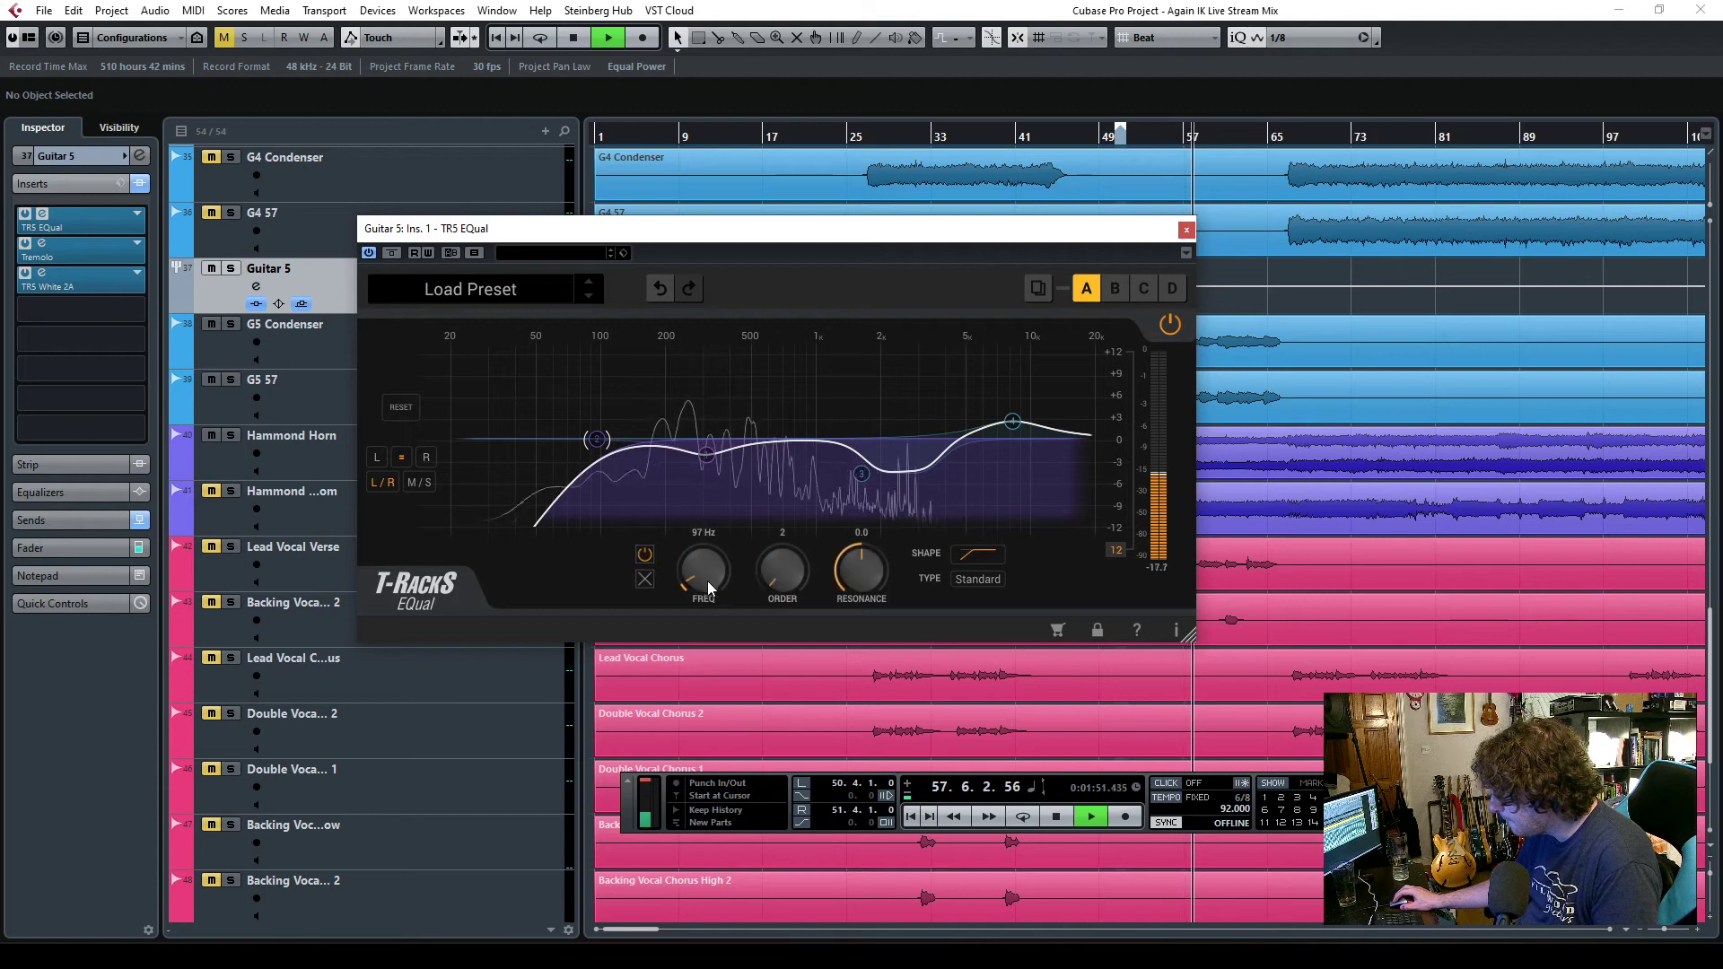
{"action": "scroll", "coordinate": [698, 570], "scroll_direction": "up", "scroll_amount": 5}
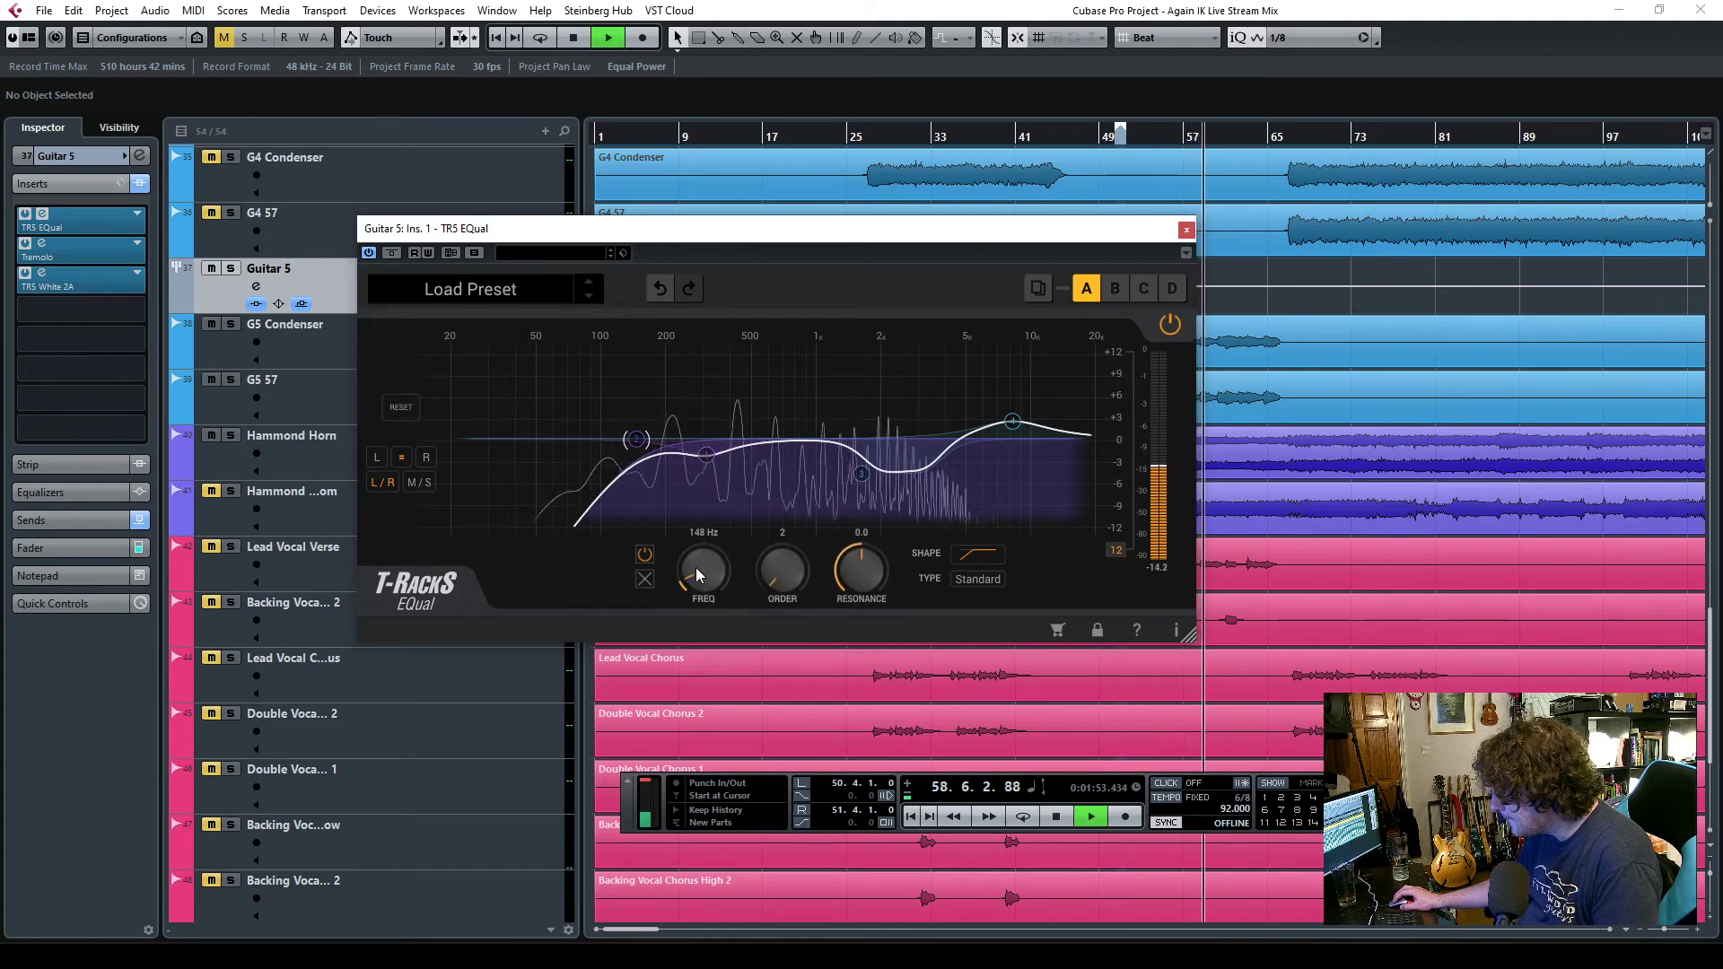
- Add a 2.8 dB bell cut at about 789 Hz with a Q of 3.12 to Guitar 5, then close the EQual
{"action": "double_click", "coordinate": [772, 439]}
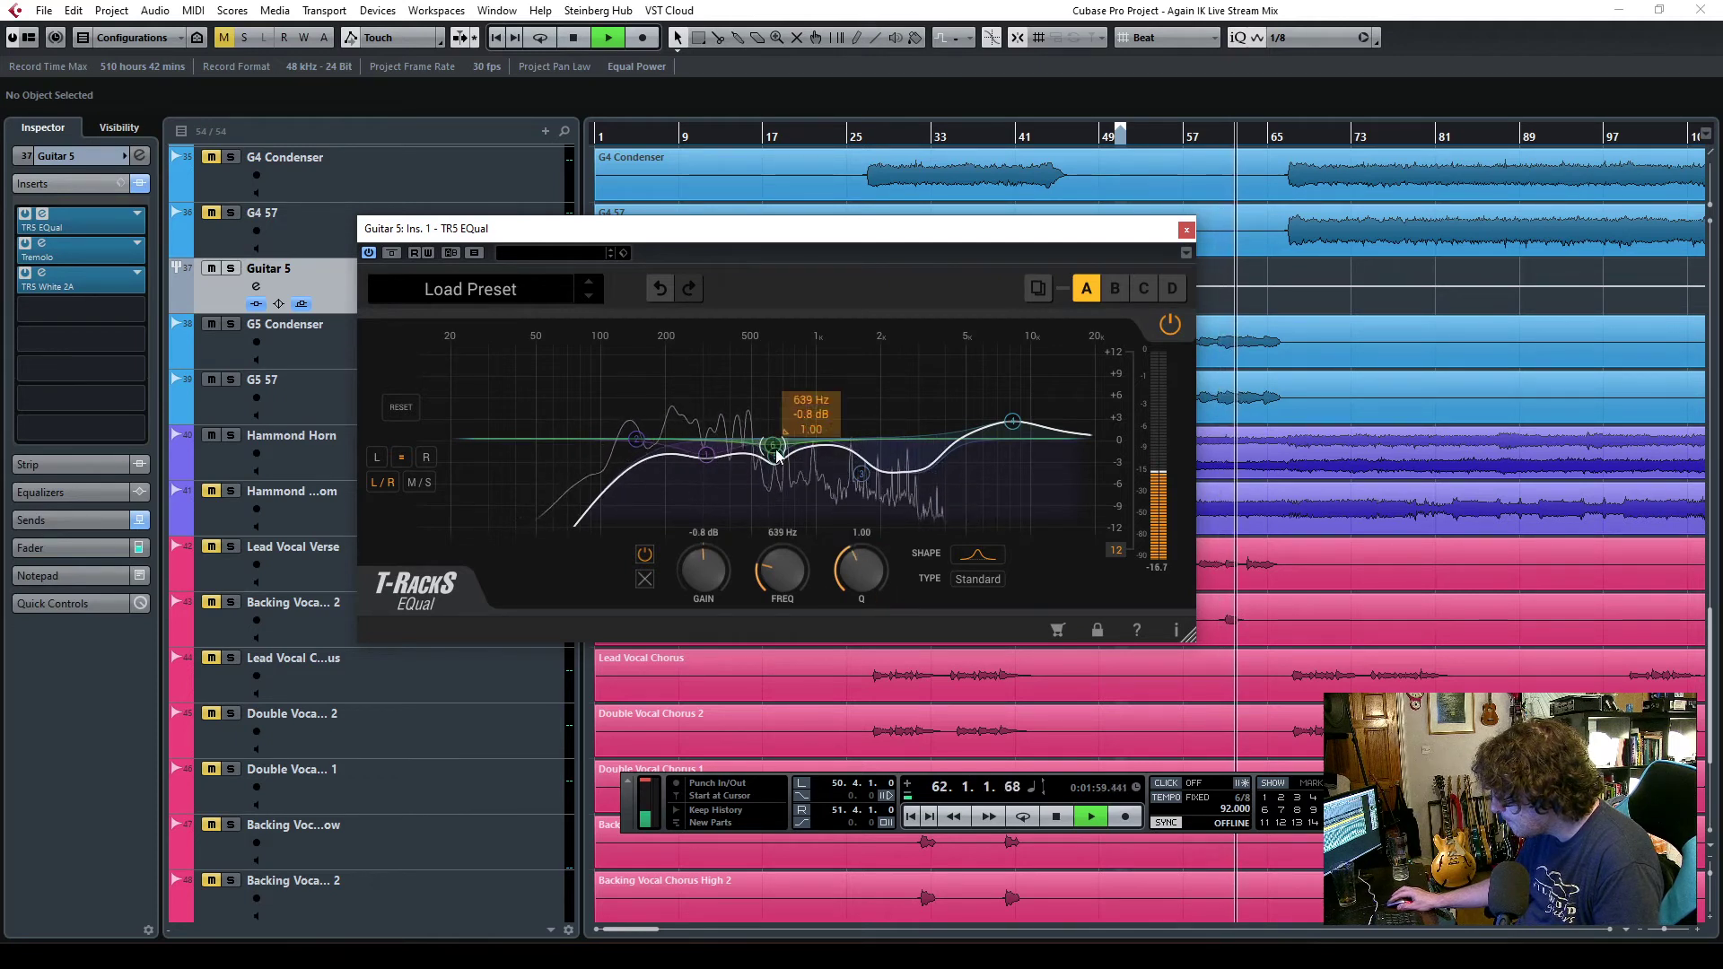
{"action": "mouse_move", "coordinate": [778, 458]}
{"action": "left_mouse_down"}
{"action": "mouse_move", "coordinate": [787, 370]}
{"action": "mouse_move", "coordinate": [792, 460]}
{"action": "left_mouse_up"}
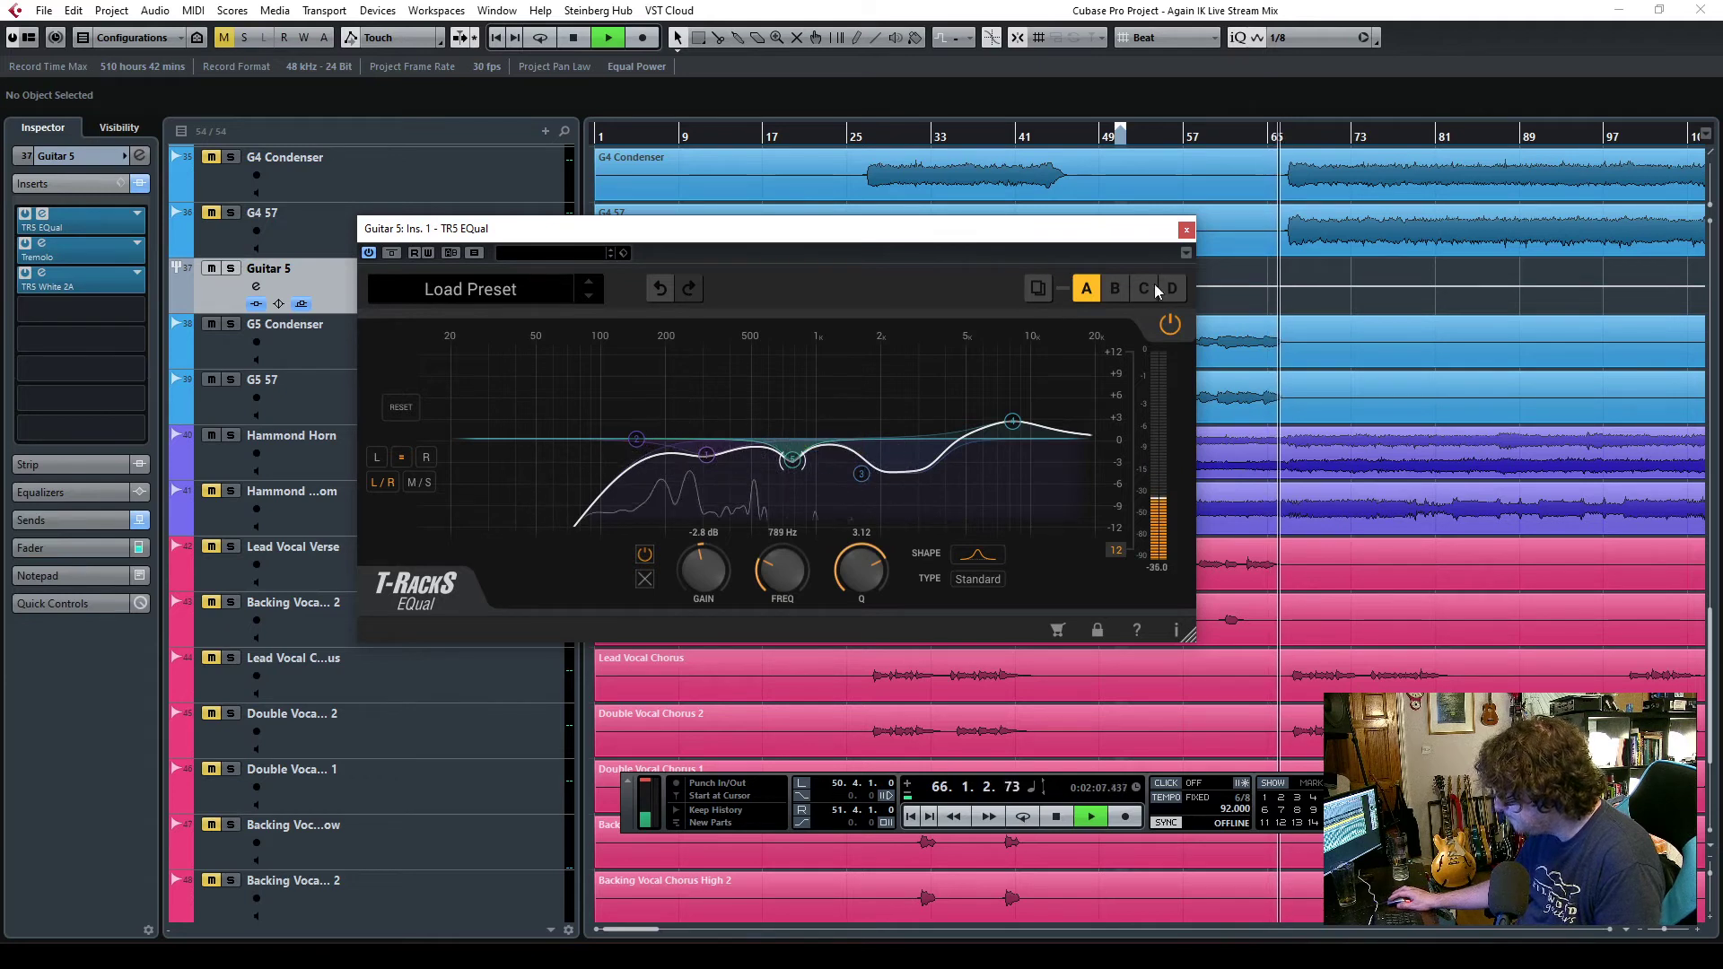
{"action": "left_click", "coordinate": [1187, 230]}
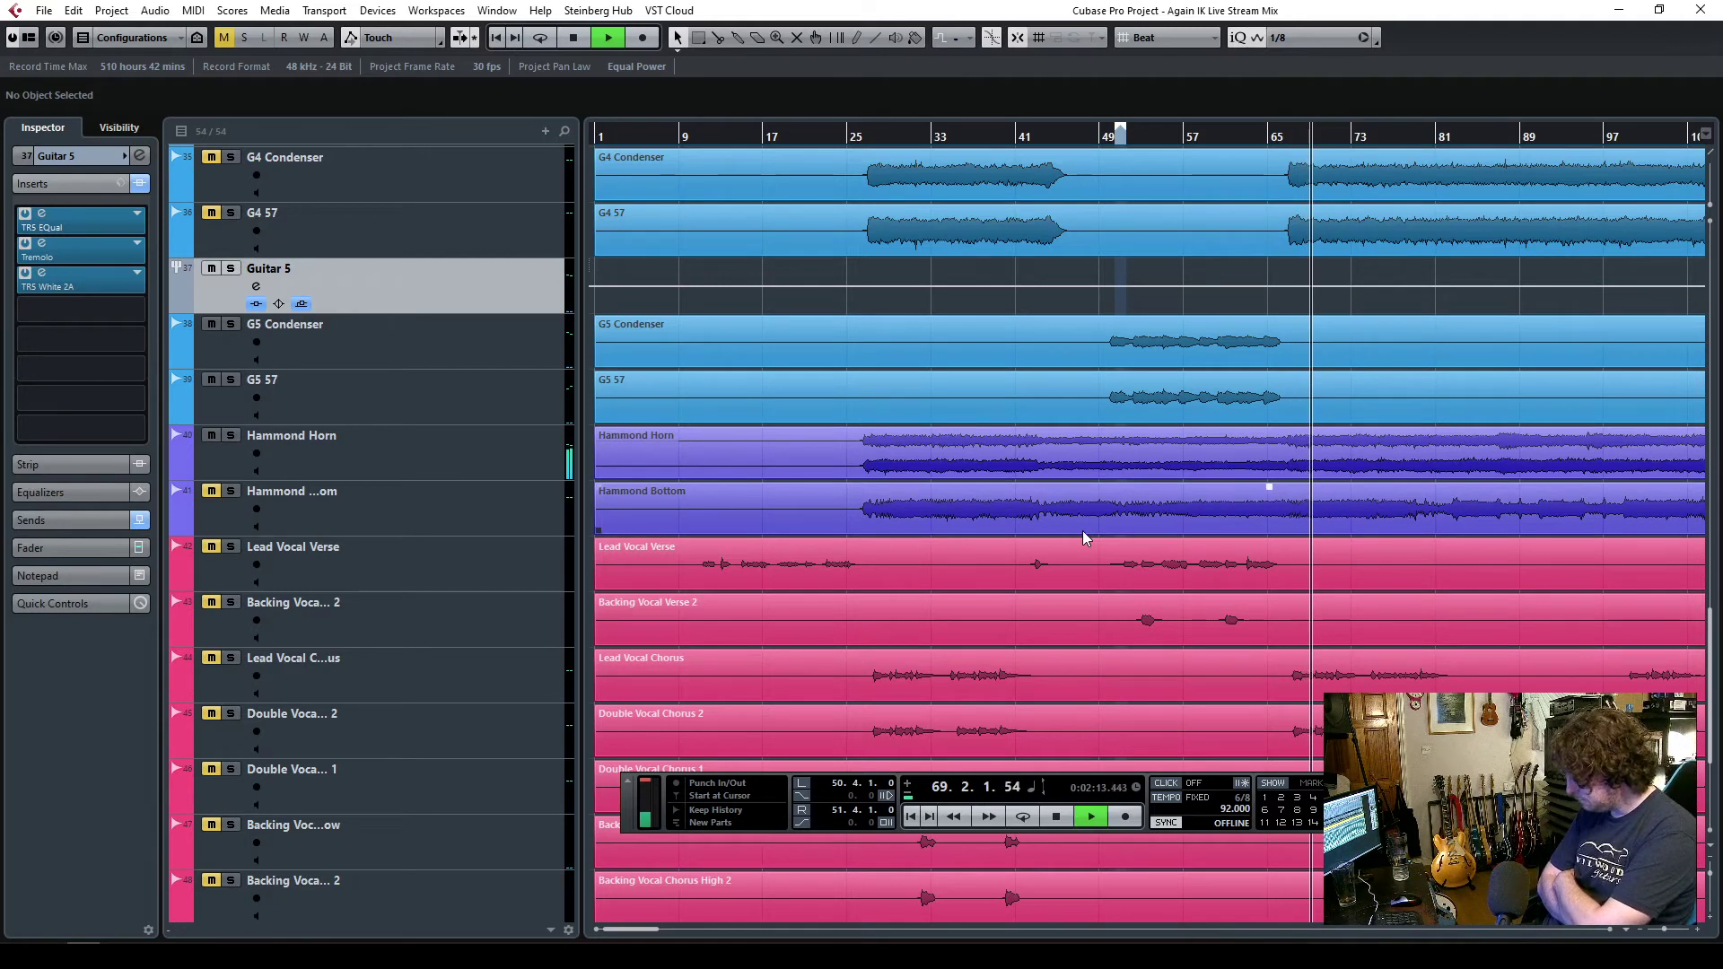
- Select the Music group track, play briefly from about bar 26, and show the group's channel fader
{"action": "scroll", "coordinate": [982, 644], "scroll_direction": "up", "scroll_amount": 7}
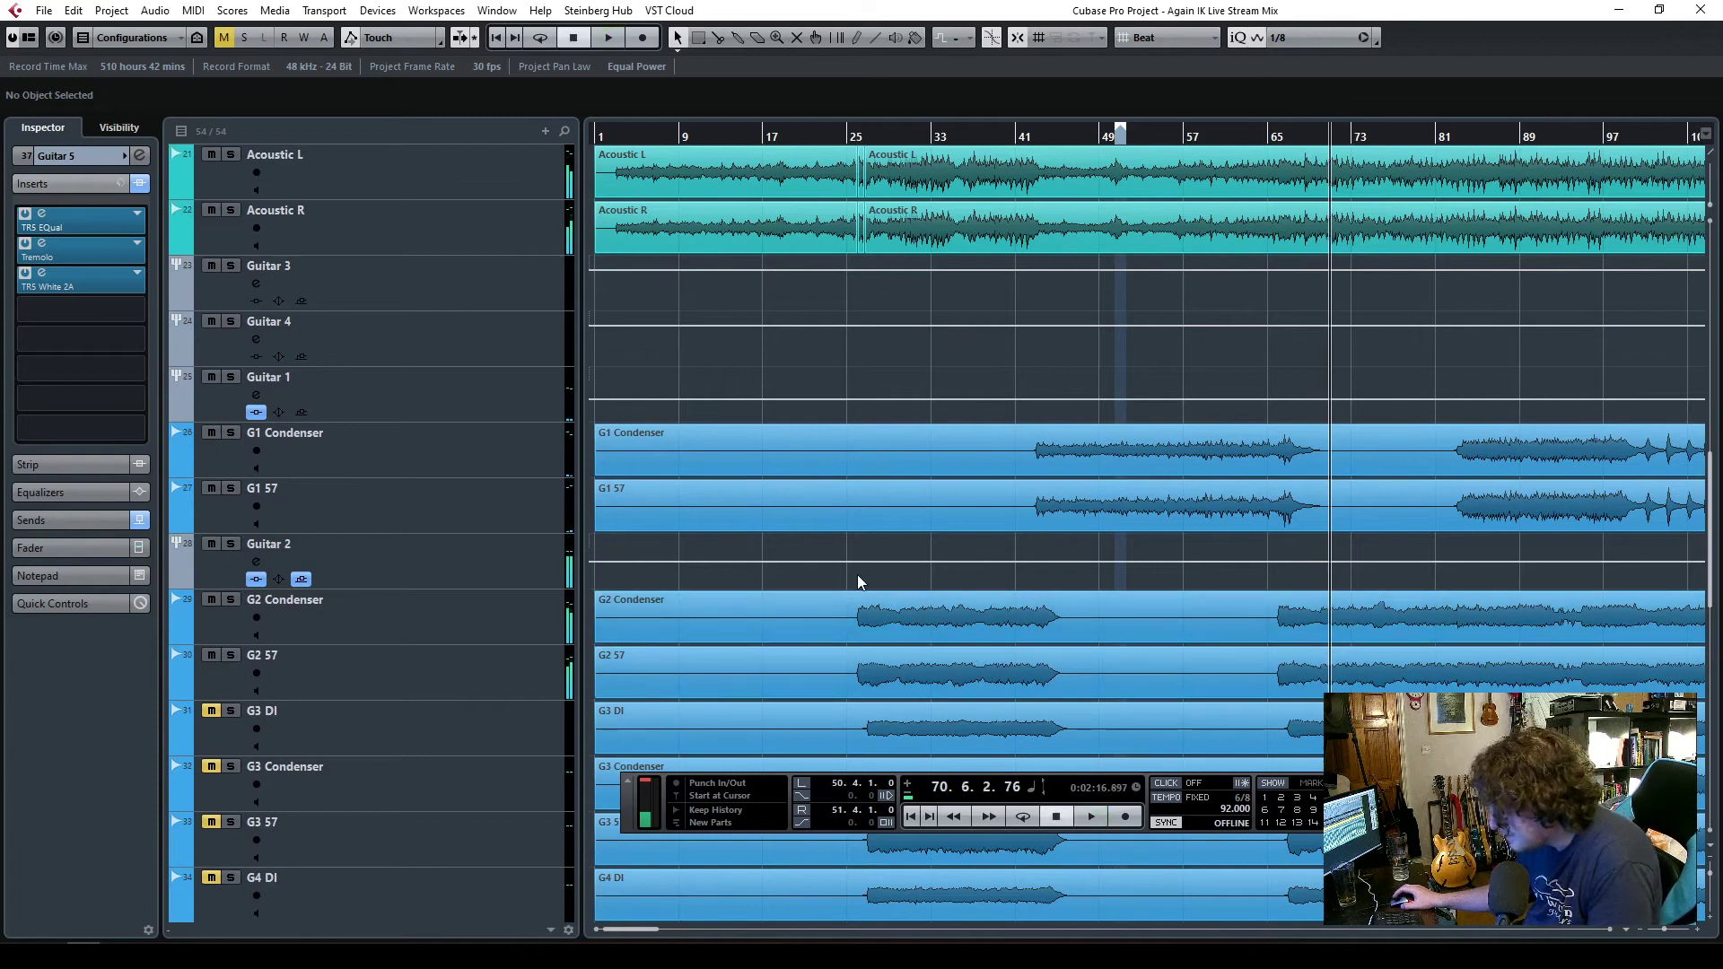
{"action": "scroll", "coordinate": [858, 574], "scroll_direction": "up", "scroll_amount": 4}
{"action": "scroll", "coordinate": [870, 595], "scroll_direction": "up", "scroll_amount": 2}
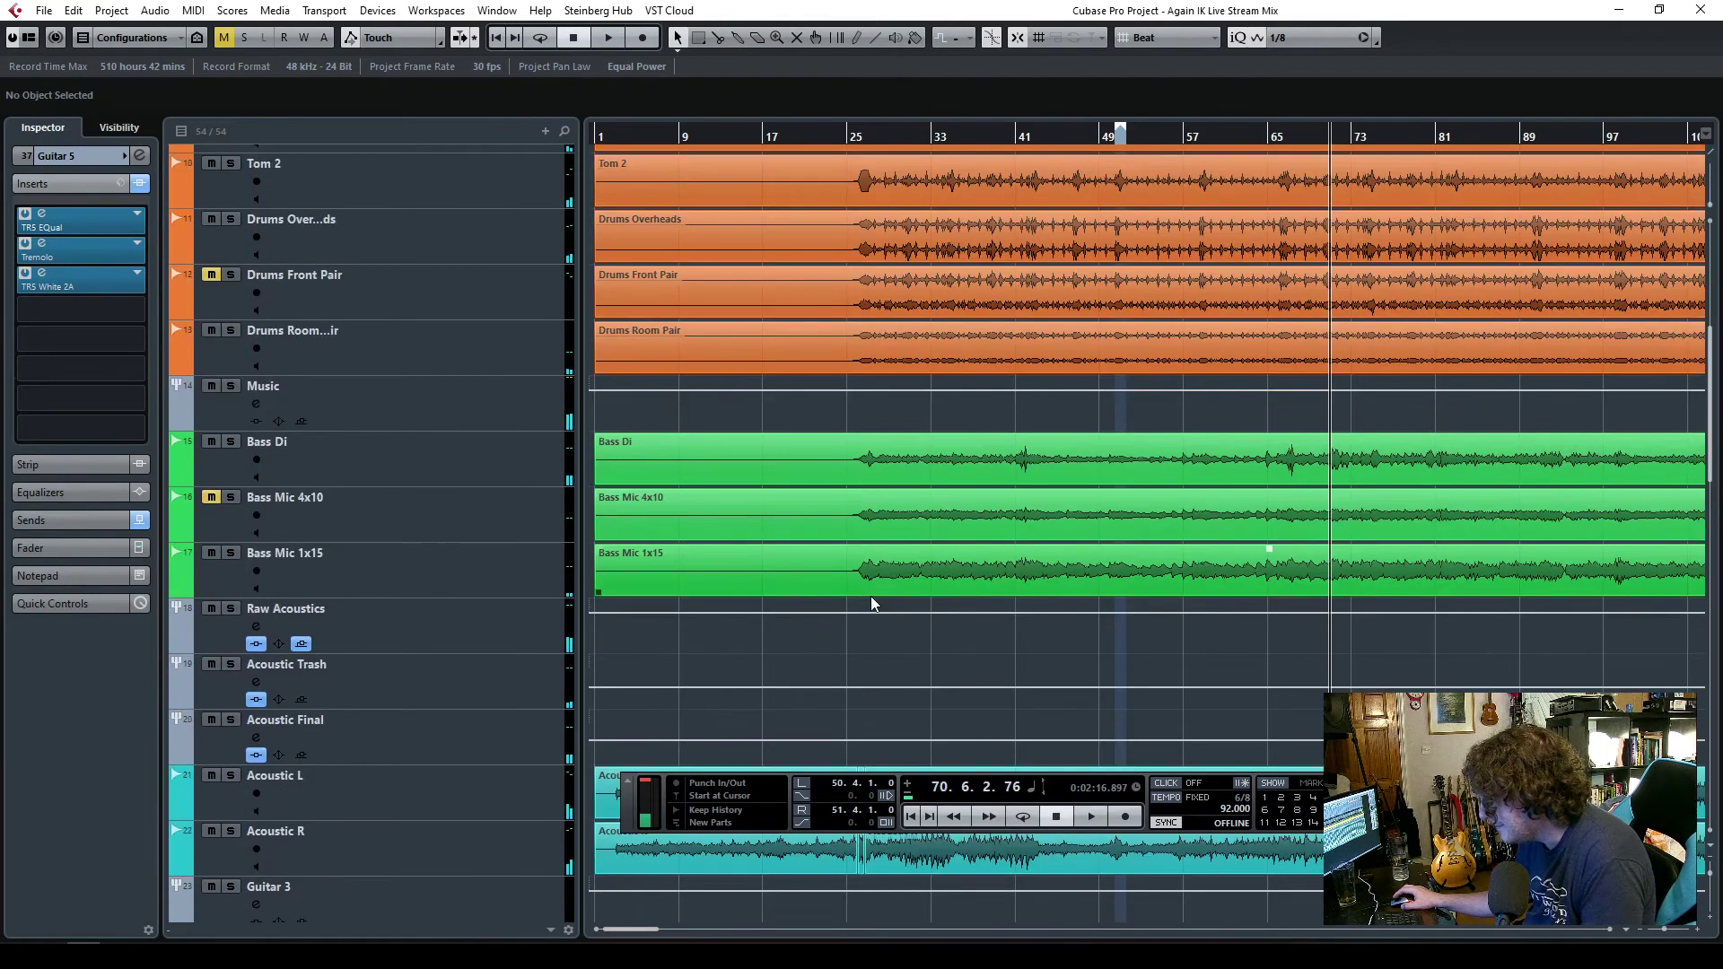
{"action": "left_click", "coordinate": [450, 396]}
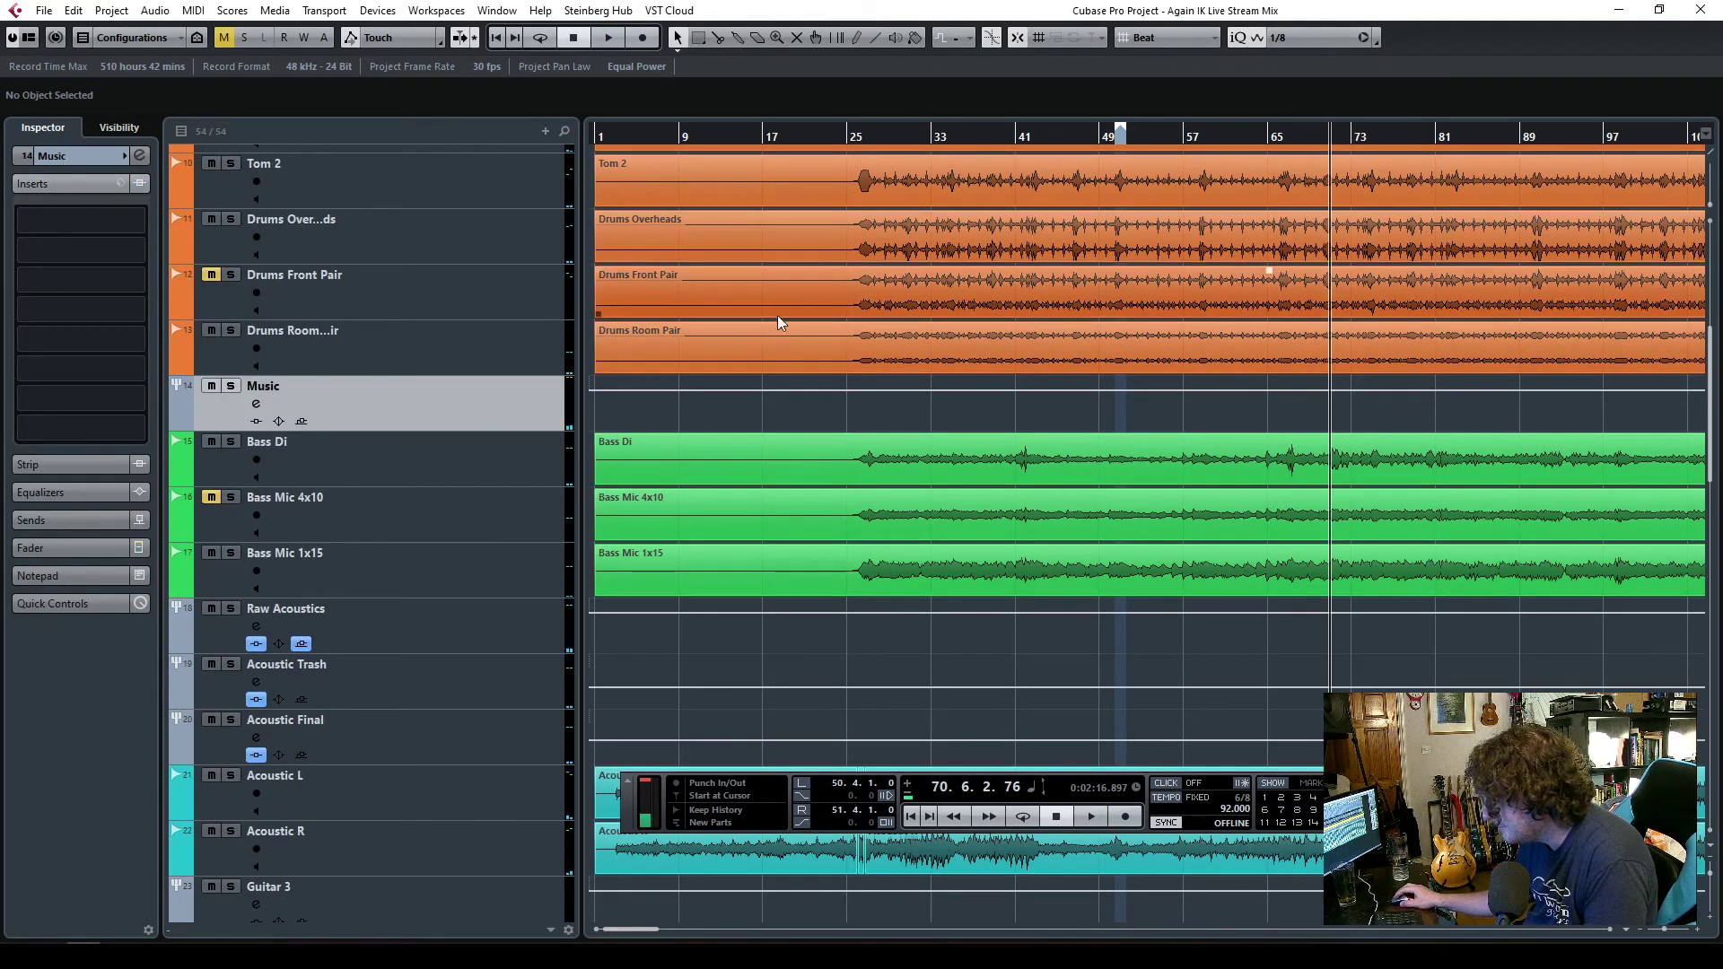
{"action": "double_click", "coordinate": [859, 136]}
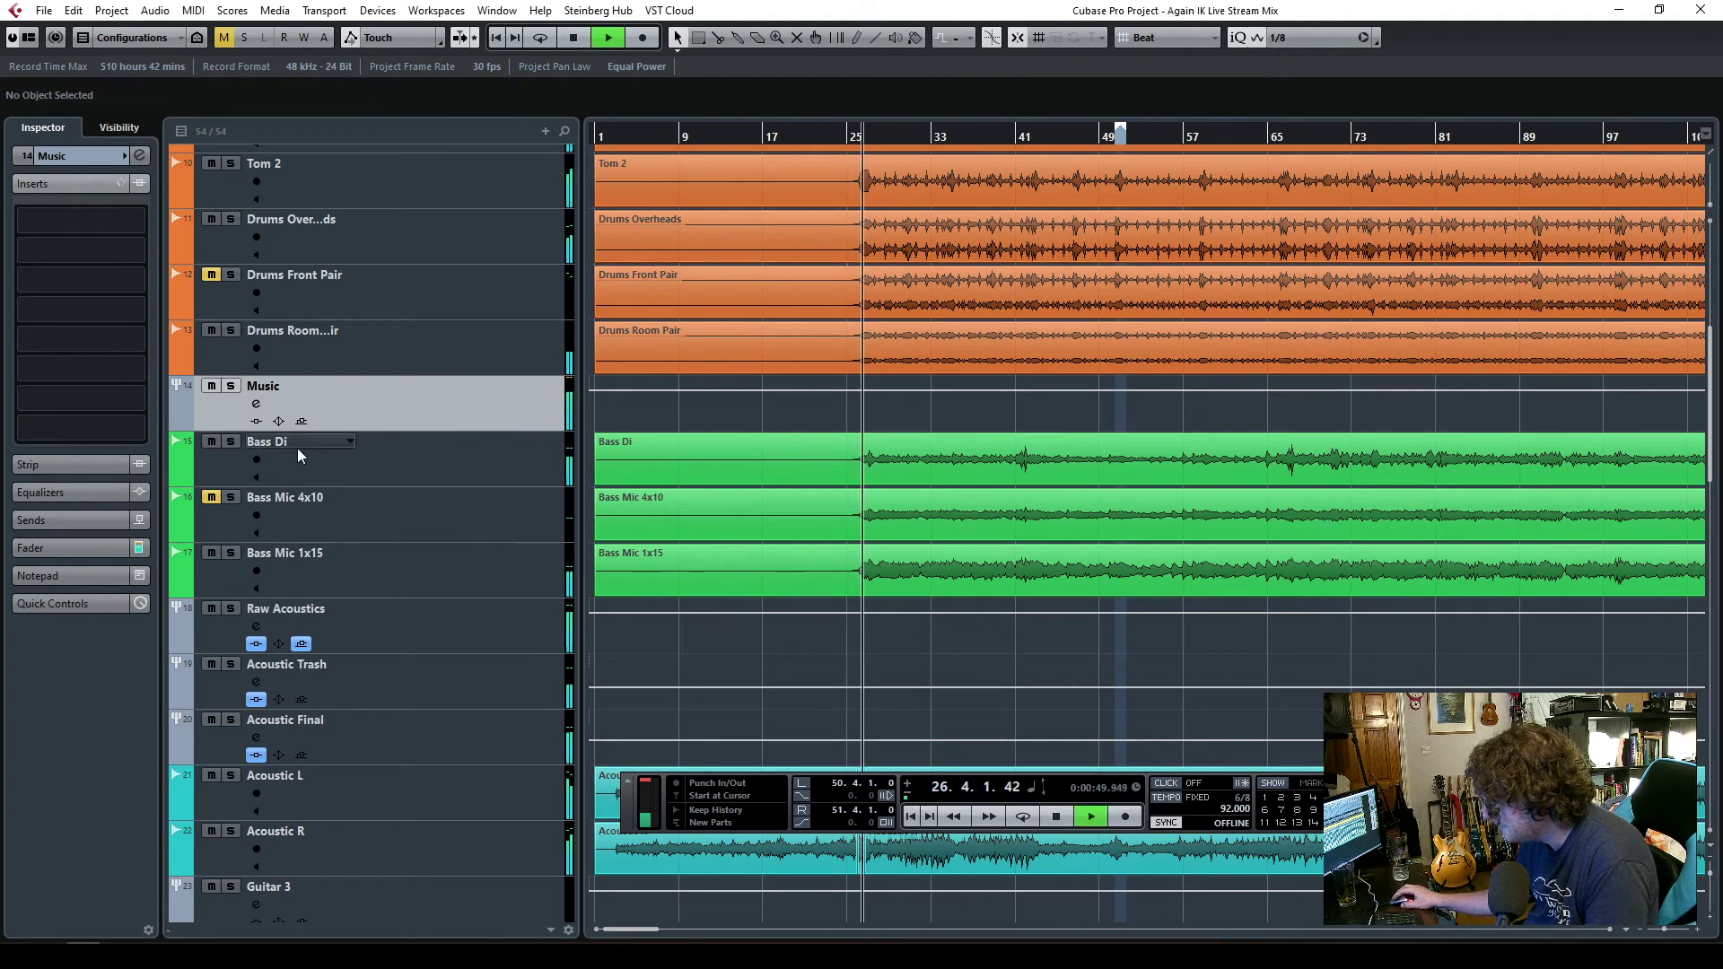
{"action": "key", "text": "space"}
{"action": "left_click", "coordinate": [66, 549]}
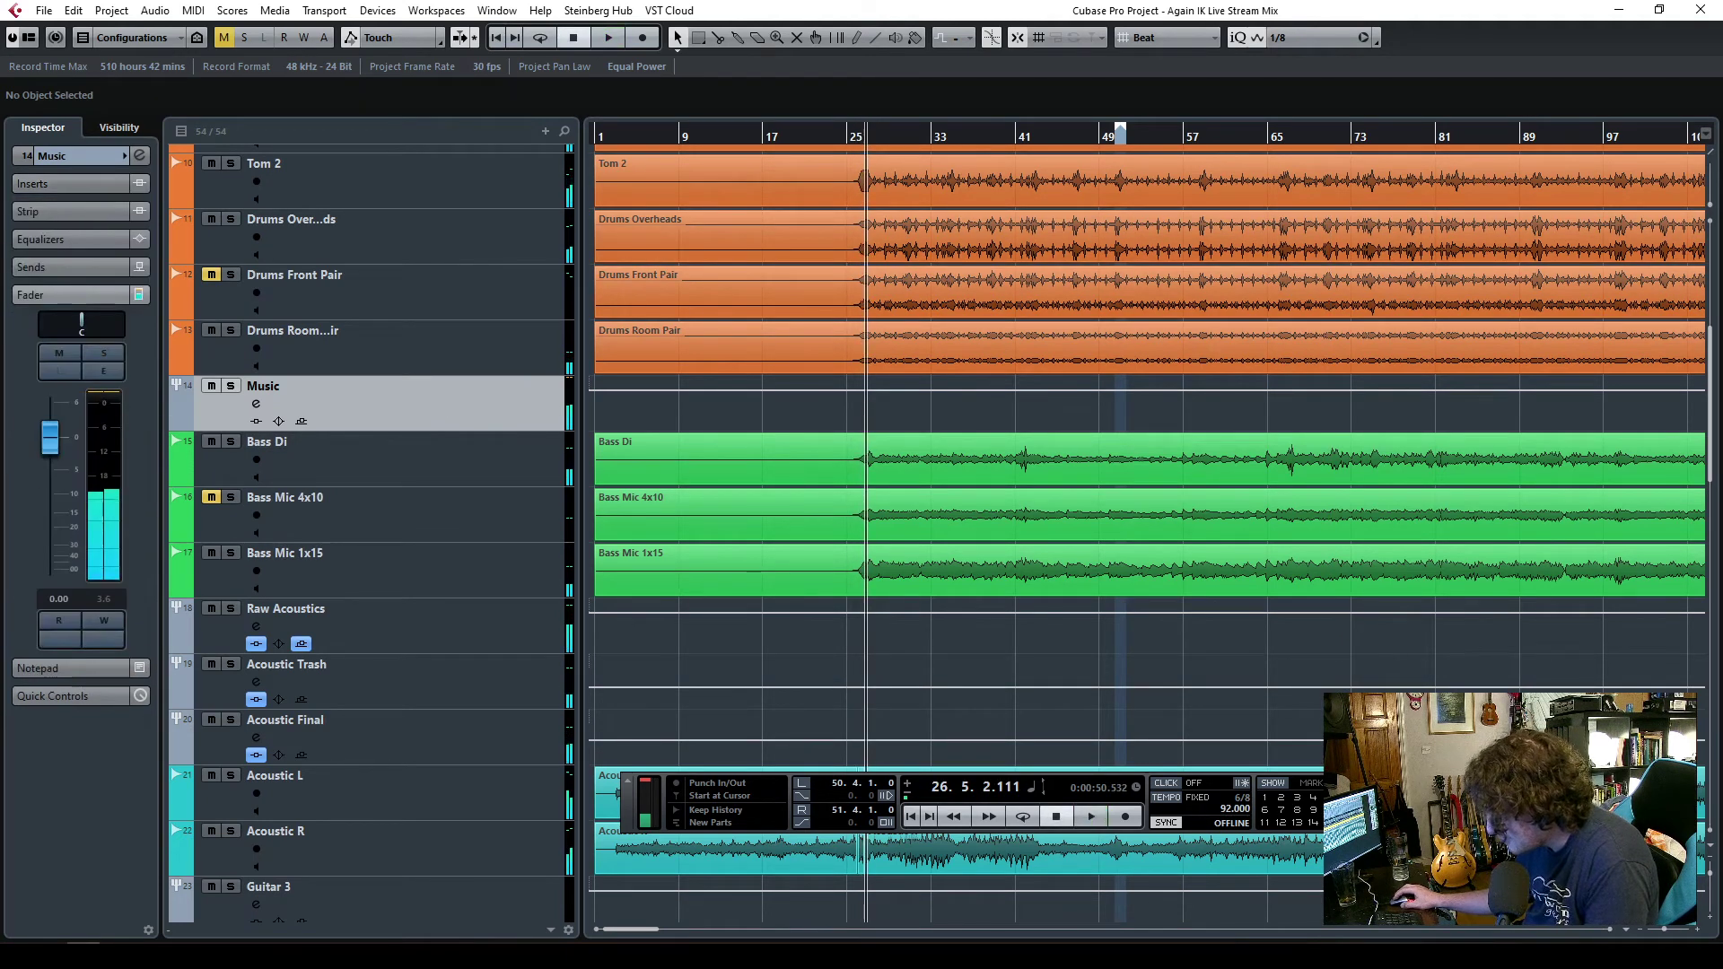
- Resume playback, pull the Music group's fader down to -∞, and check the track list for channels still sounding
{"action": "key", "text": "space"}
{"action": "left_click_drag", "start_coordinate": [52, 448], "coordinate": [52, 628]}
{"action": "scroll", "coordinate": [539, 669], "scroll_direction": "down", "scroll_amount": 6}
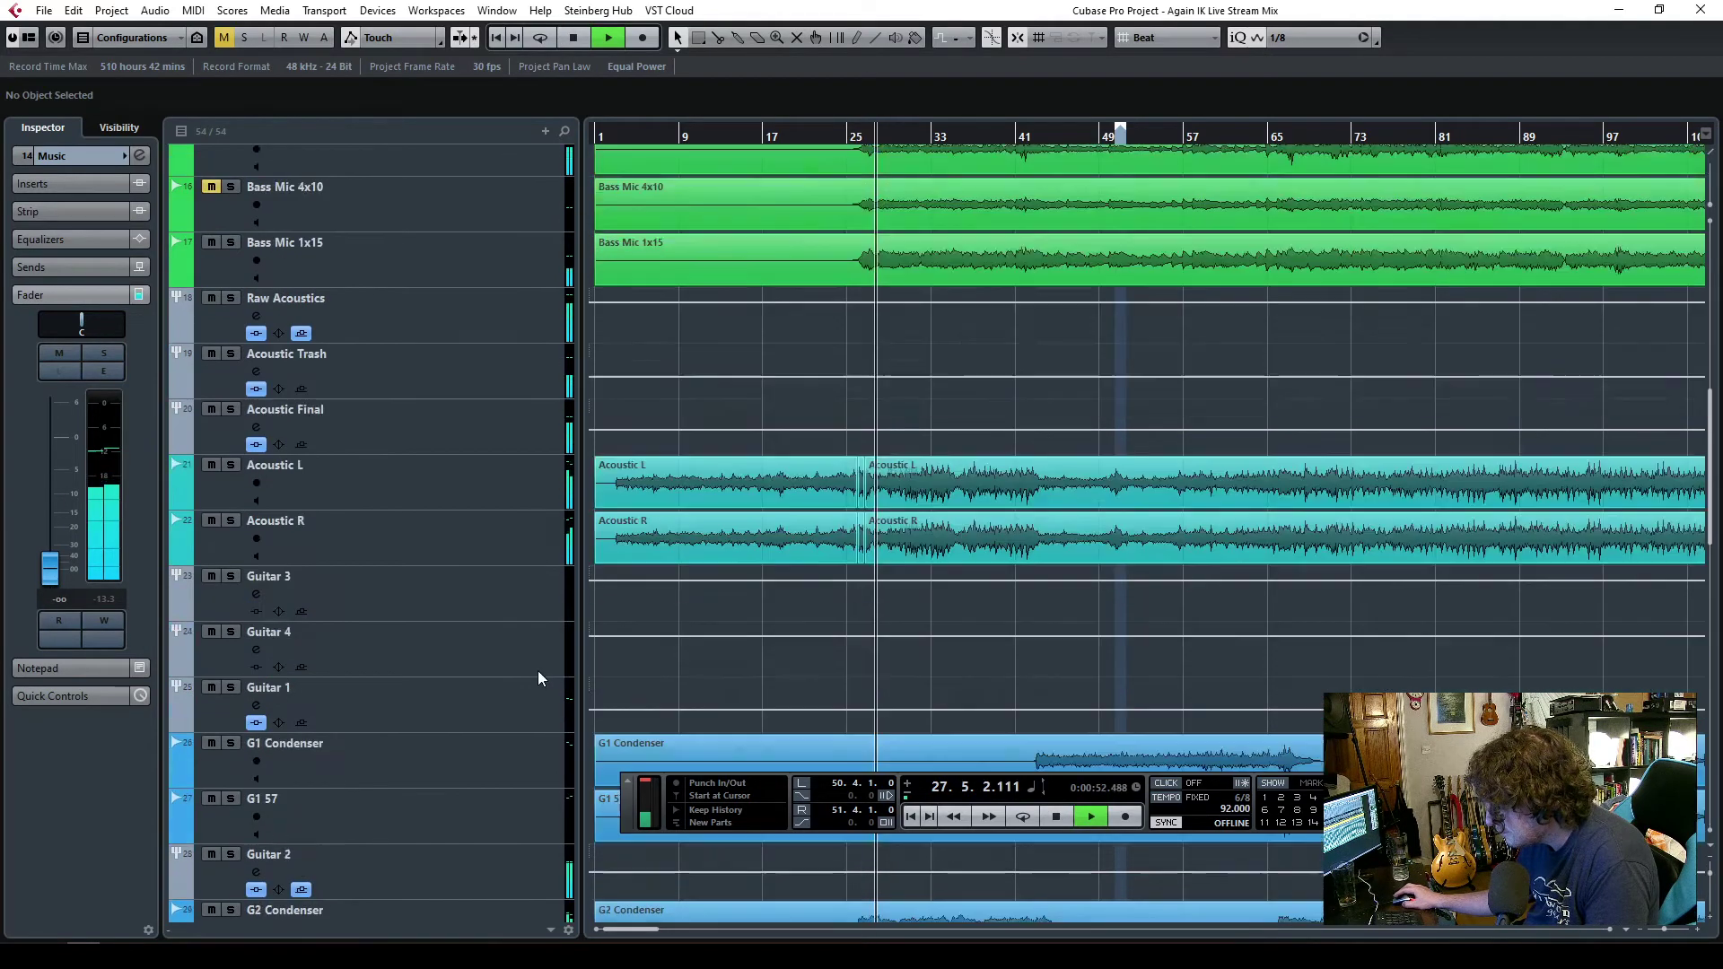
{"action": "scroll", "coordinate": [534, 672], "scroll_direction": "up", "scroll_amount": 10}
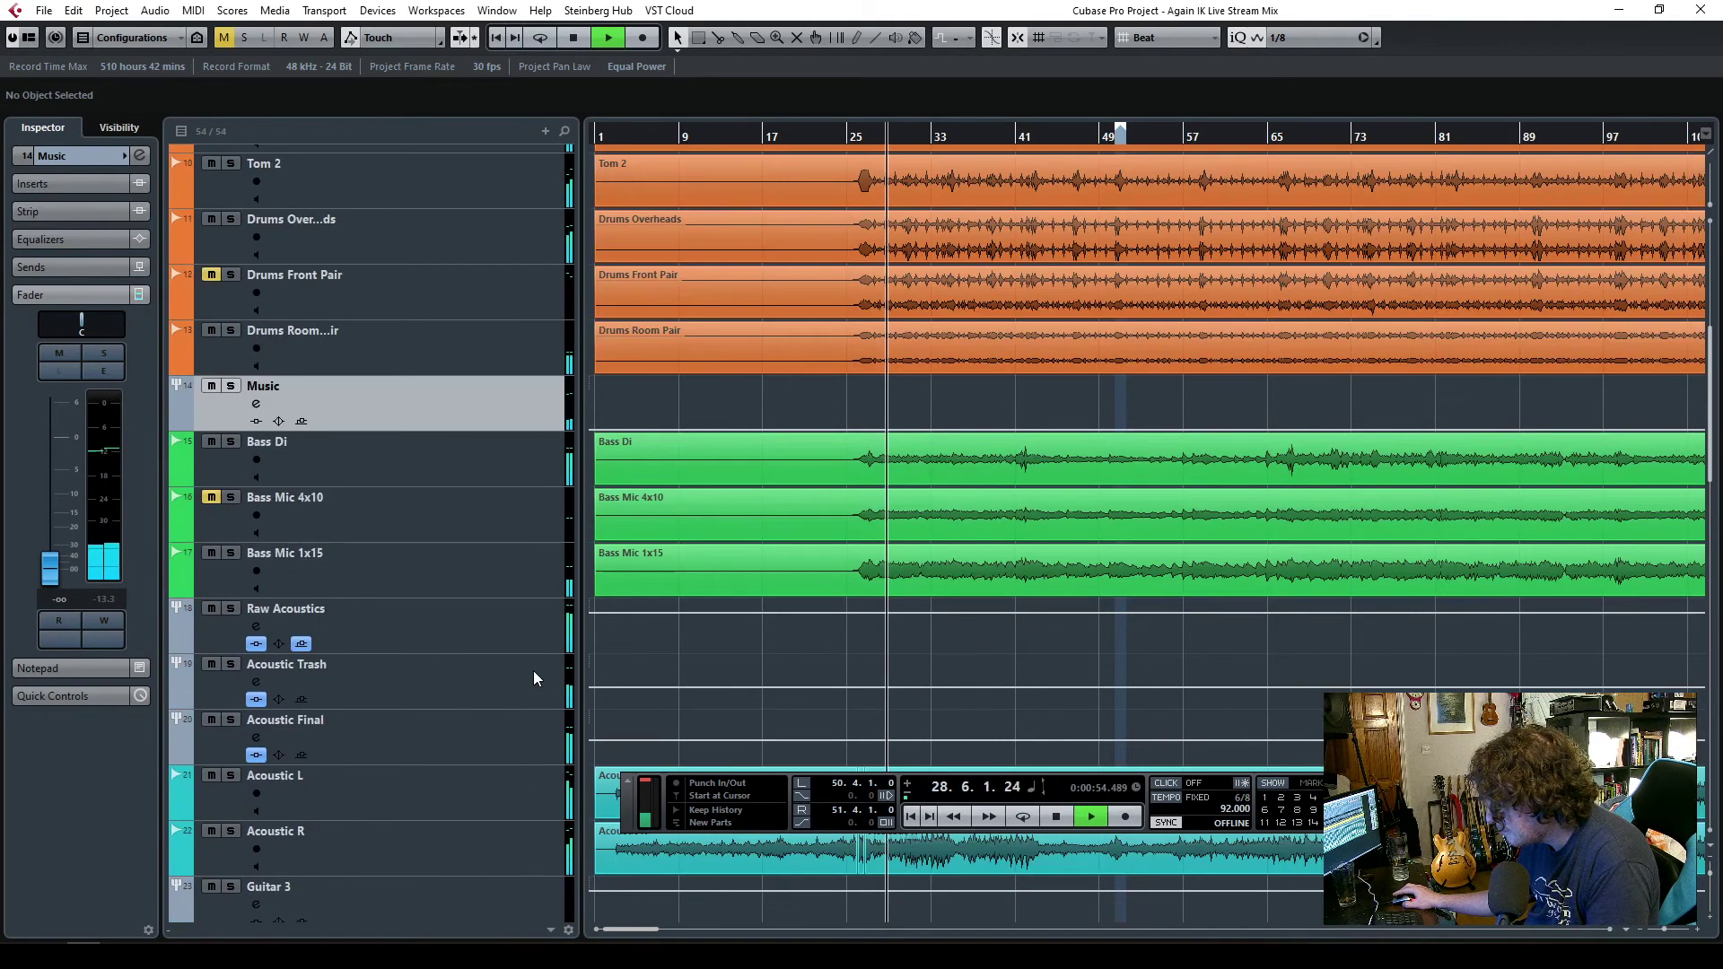
{"action": "scroll", "coordinate": [533, 673], "scroll_direction": "down", "scroll_amount": 2}
{"action": "scroll", "coordinate": [533, 670], "scroll_direction": "up", "scroll_amount": 2}
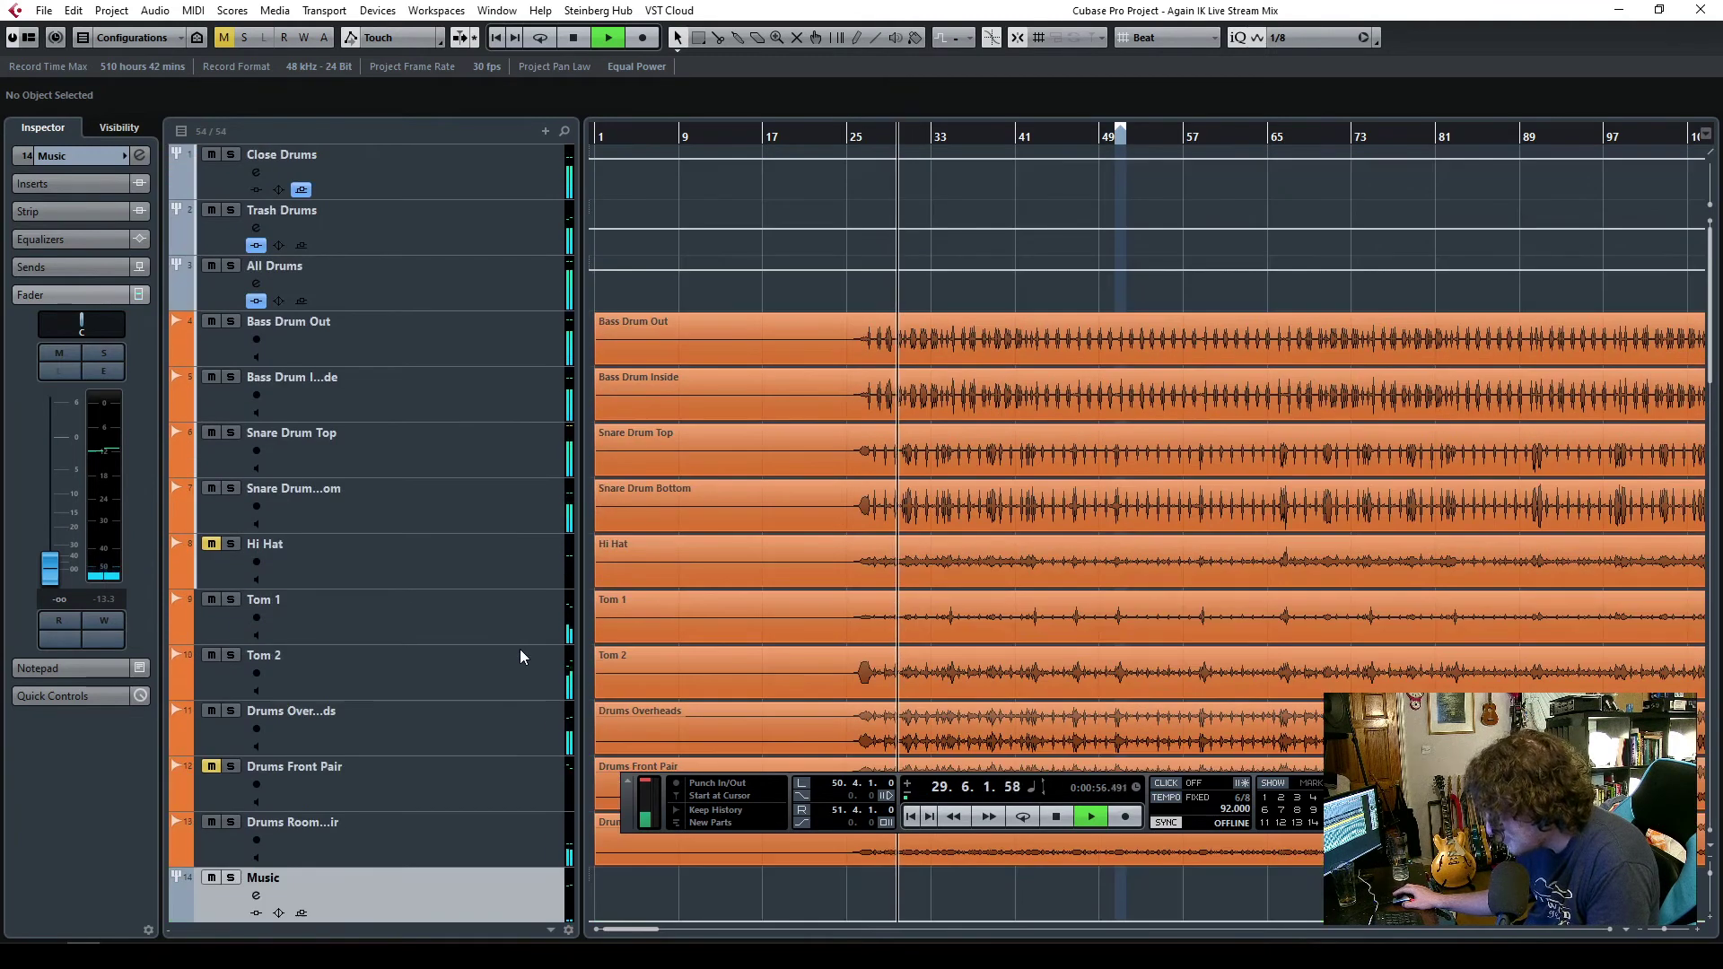
- Stop playback and route the output of the FX 1 reverb channel to the Music group
{"action": "key", "text": "space"}
{"action": "scroll", "coordinate": [514, 675], "scroll_direction": "down", "scroll_amount": 10}
{"action": "scroll", "coordinate": [517, 723], "scroll_direction": "down", "scroll_amount": 6}
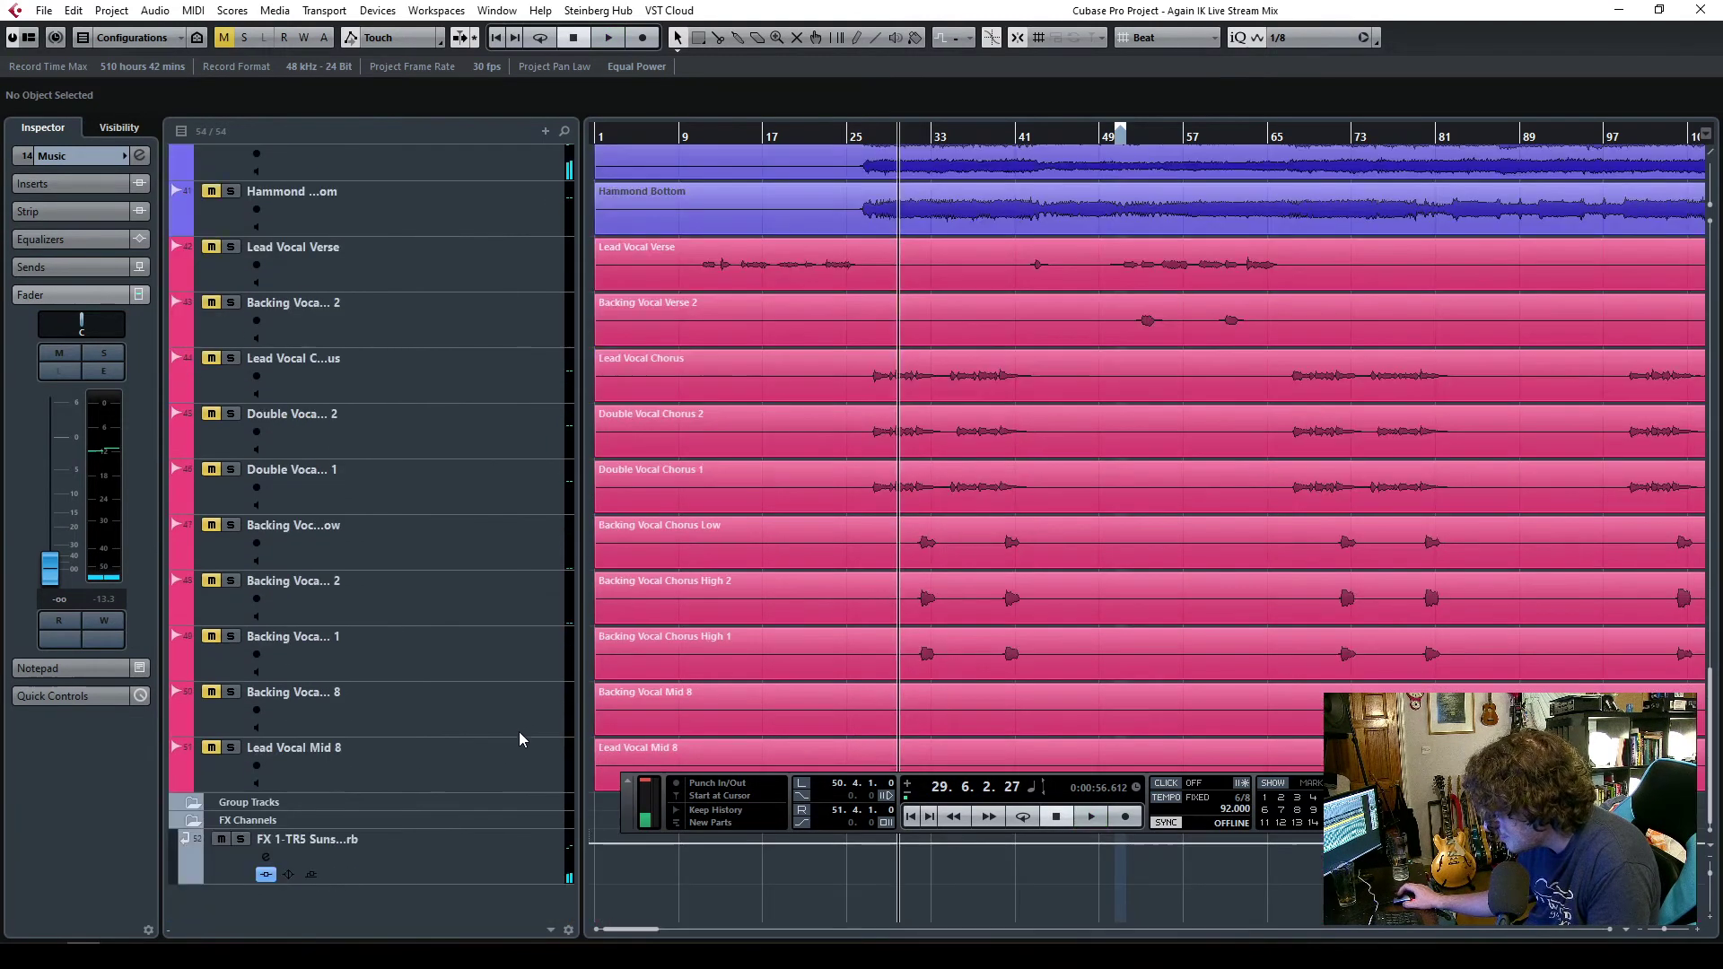
{"action": "left_click", "coordinate": [472, 846]}
{"action": "left_click", "coordinate": [65, 159]}
{"action": "left_click", "coordinate": [79, 279]}
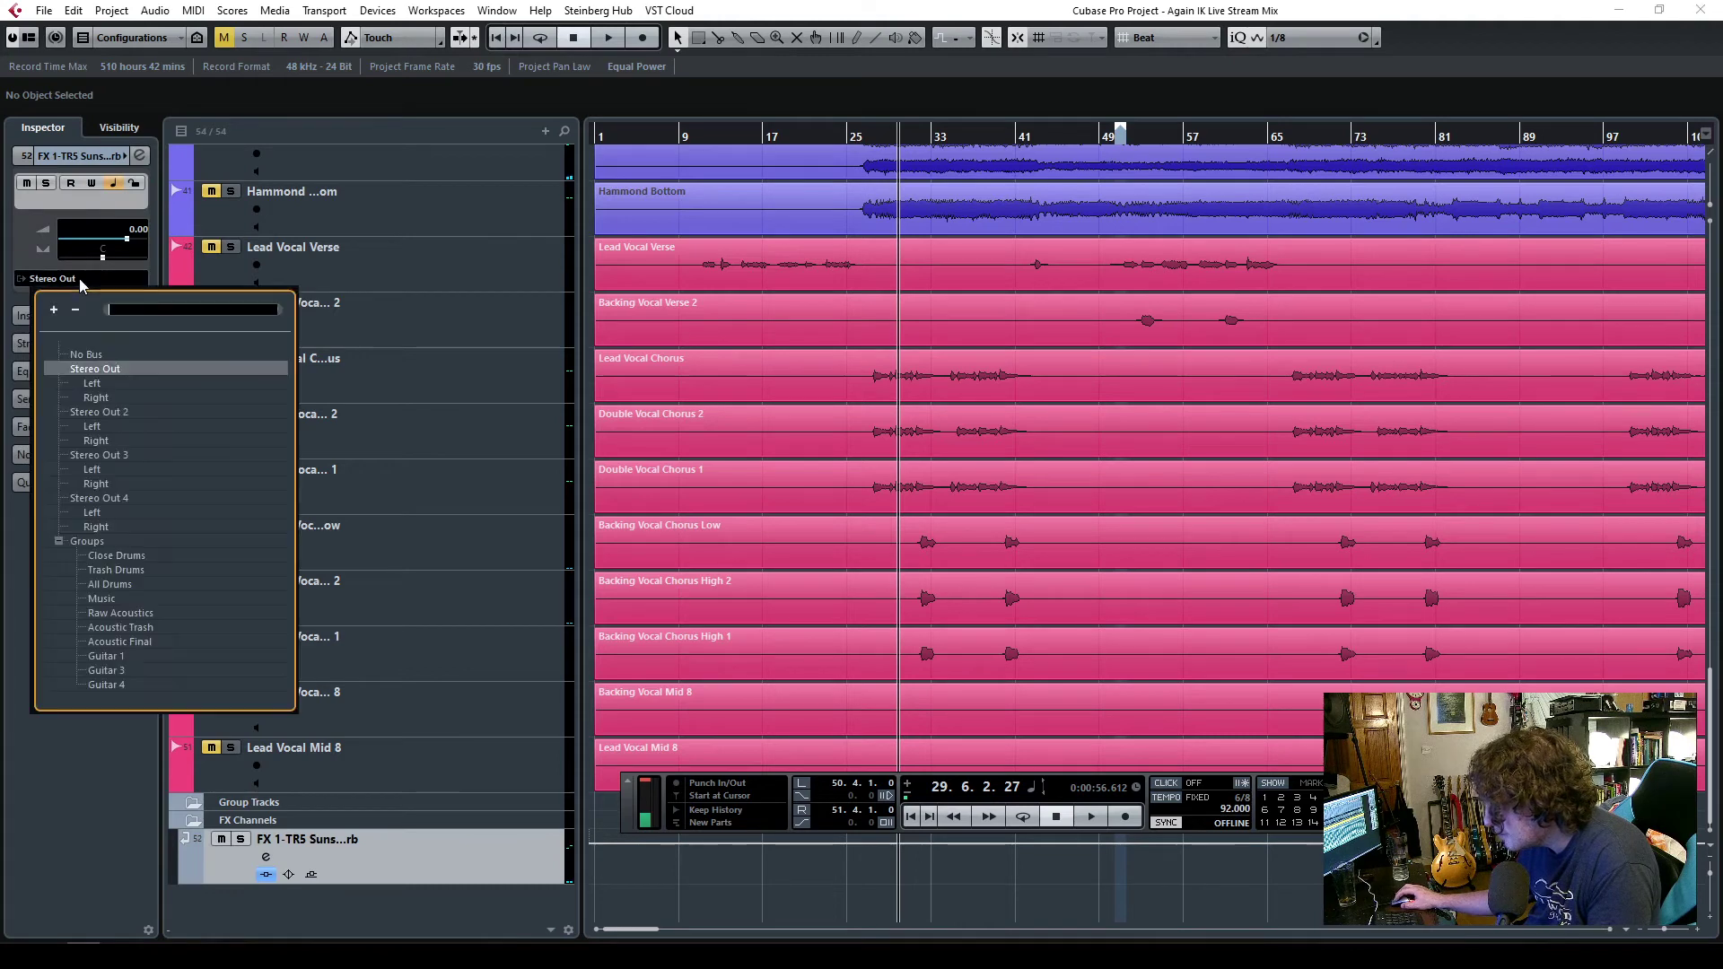
{"action": "left_click", "coordinate": [101, 598]}
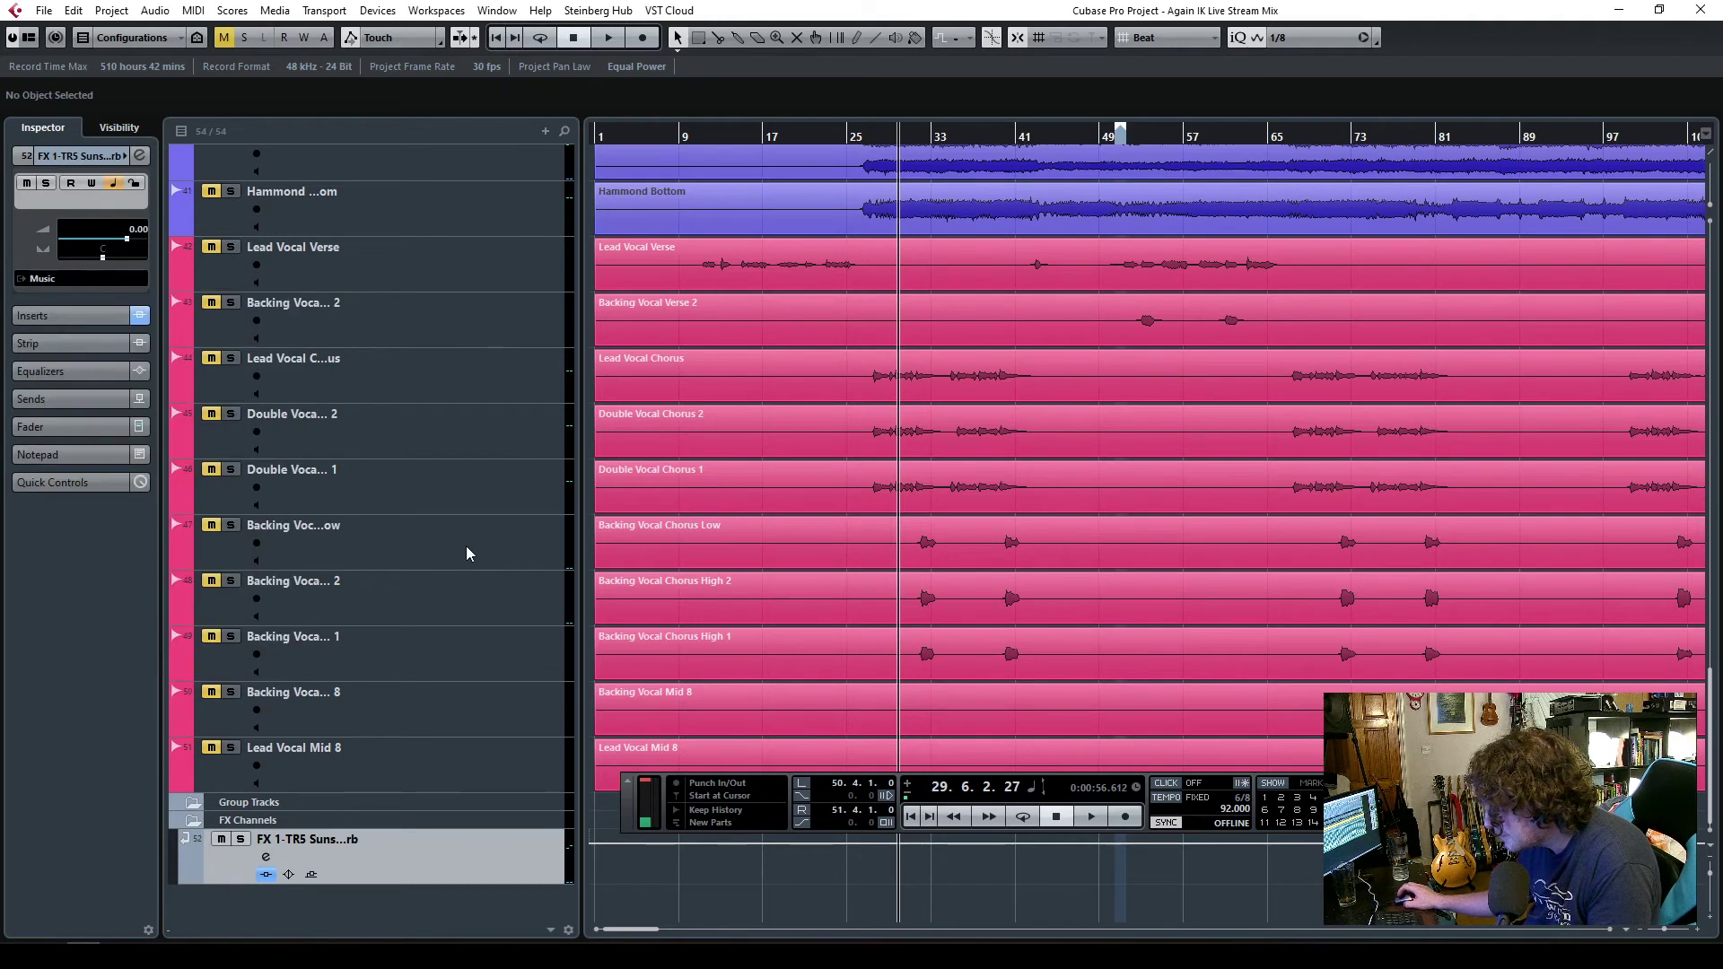
- Select the Music group track, raise its fader to -1.52 dB and resume playback
{"action": "scroll", "coordinate": [469, 551], "scroll_direction": "up", "scroll_amount": 15}
{"action": "scroll", "coordinate": [470, 549], "scroll_direction": "up", "scroll_amount": 6}
{"action": "scroll", "coordinate": [470, 550], "scroll_direction": "down", "scroll_amount": 11}
{"action": "scroll", "coordinate": [464, 560], "scroll_direction": "up", "scroll_amount": 3}
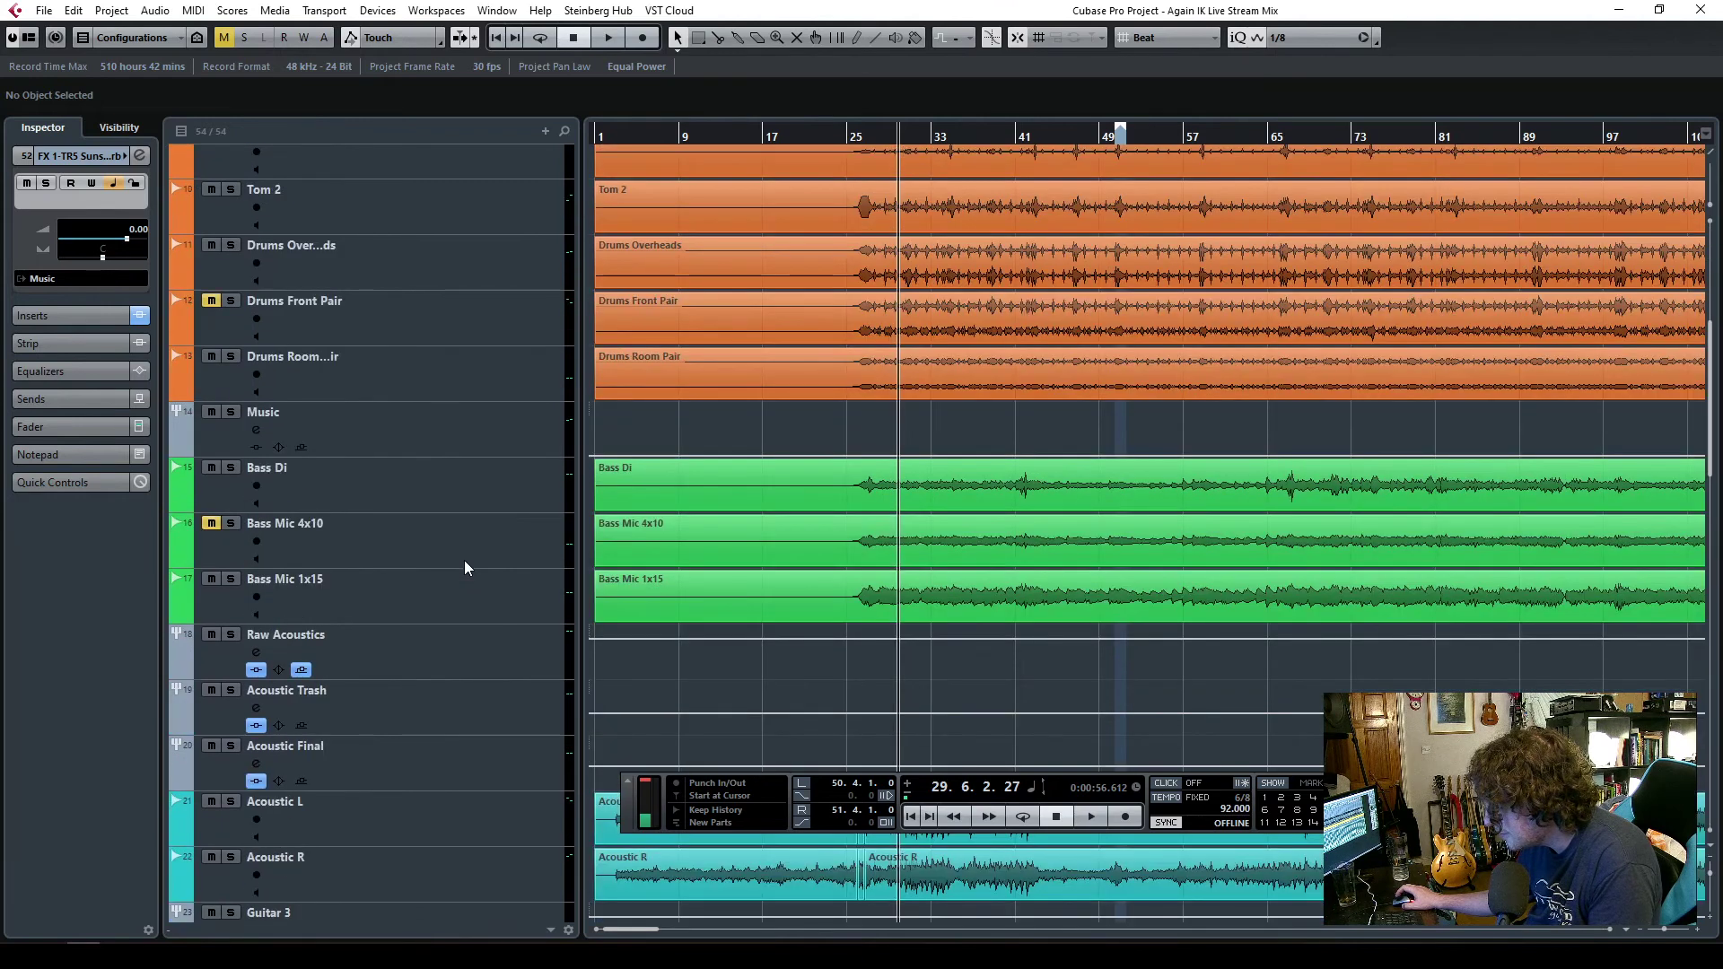
{"action": "scroll", "coordinate": [463, 563], "scroll_direction": "down", "scroll_amount": 6}
{"action": "scroll", "coordinate": [461, 568], "scroll_direction": "down", "scroll_amount": 3}
{"action": "scroll", "coordinate": [461, 567], "scroll_direction": "up", "scroll_amount": 17}
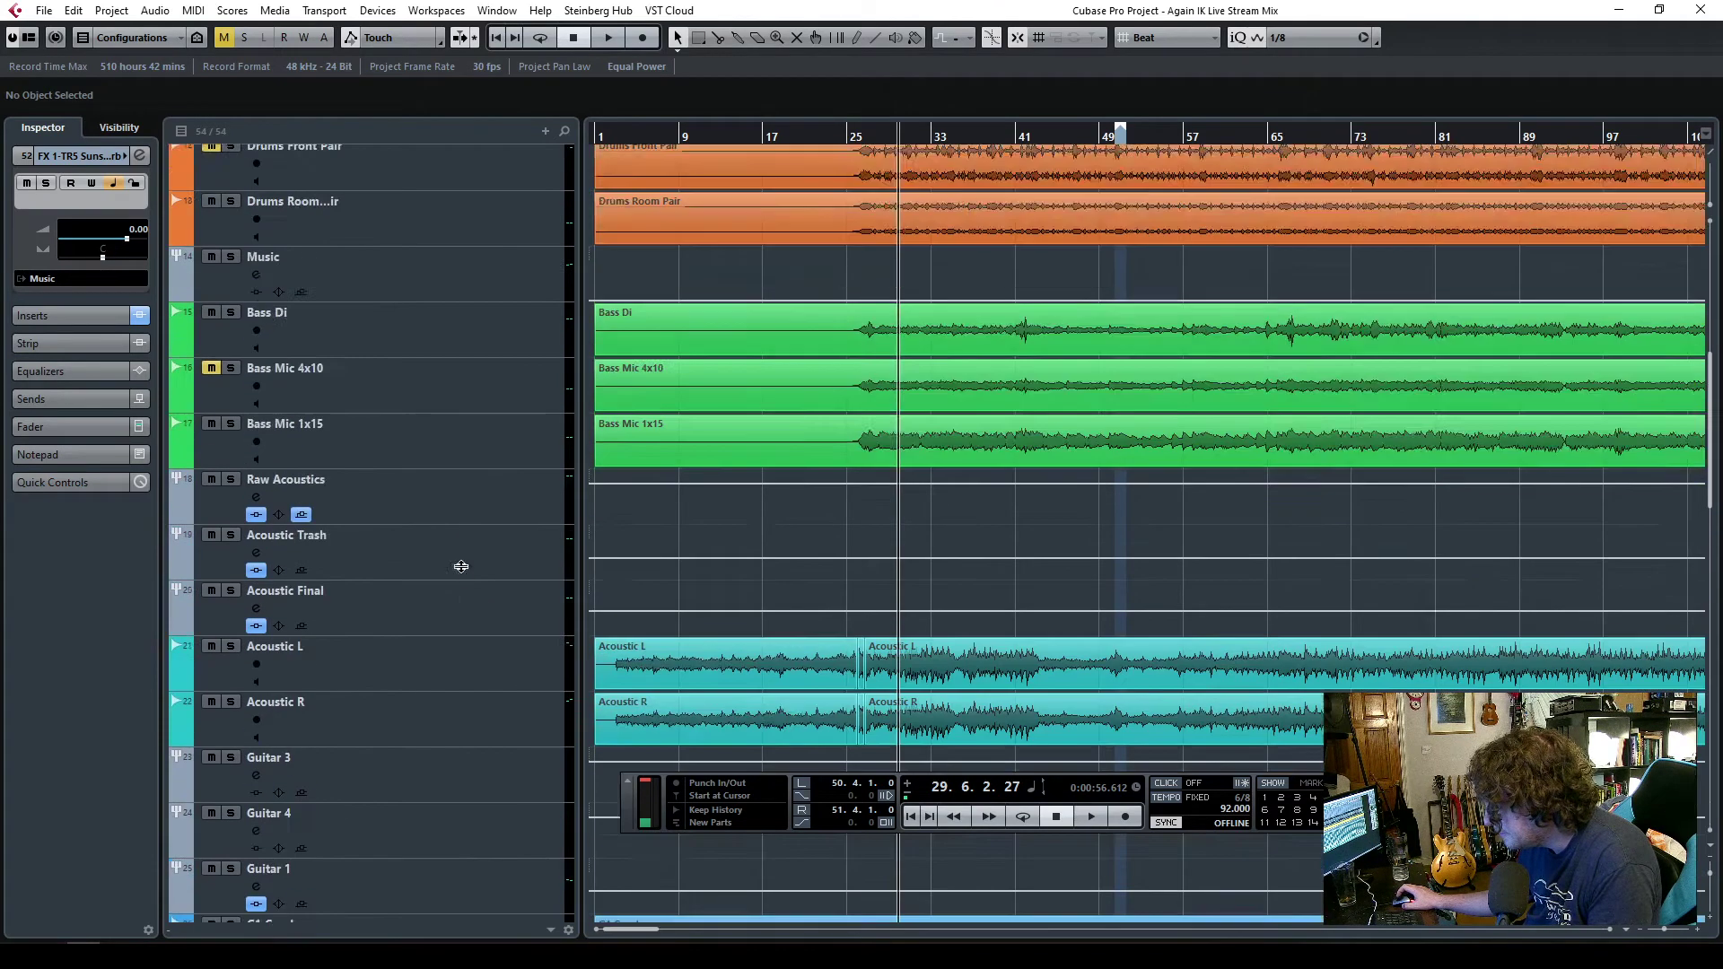
{"action": "scroll", "coordinate": [461, 575], "scroll_direction": "down", "scroll_amount": 6}
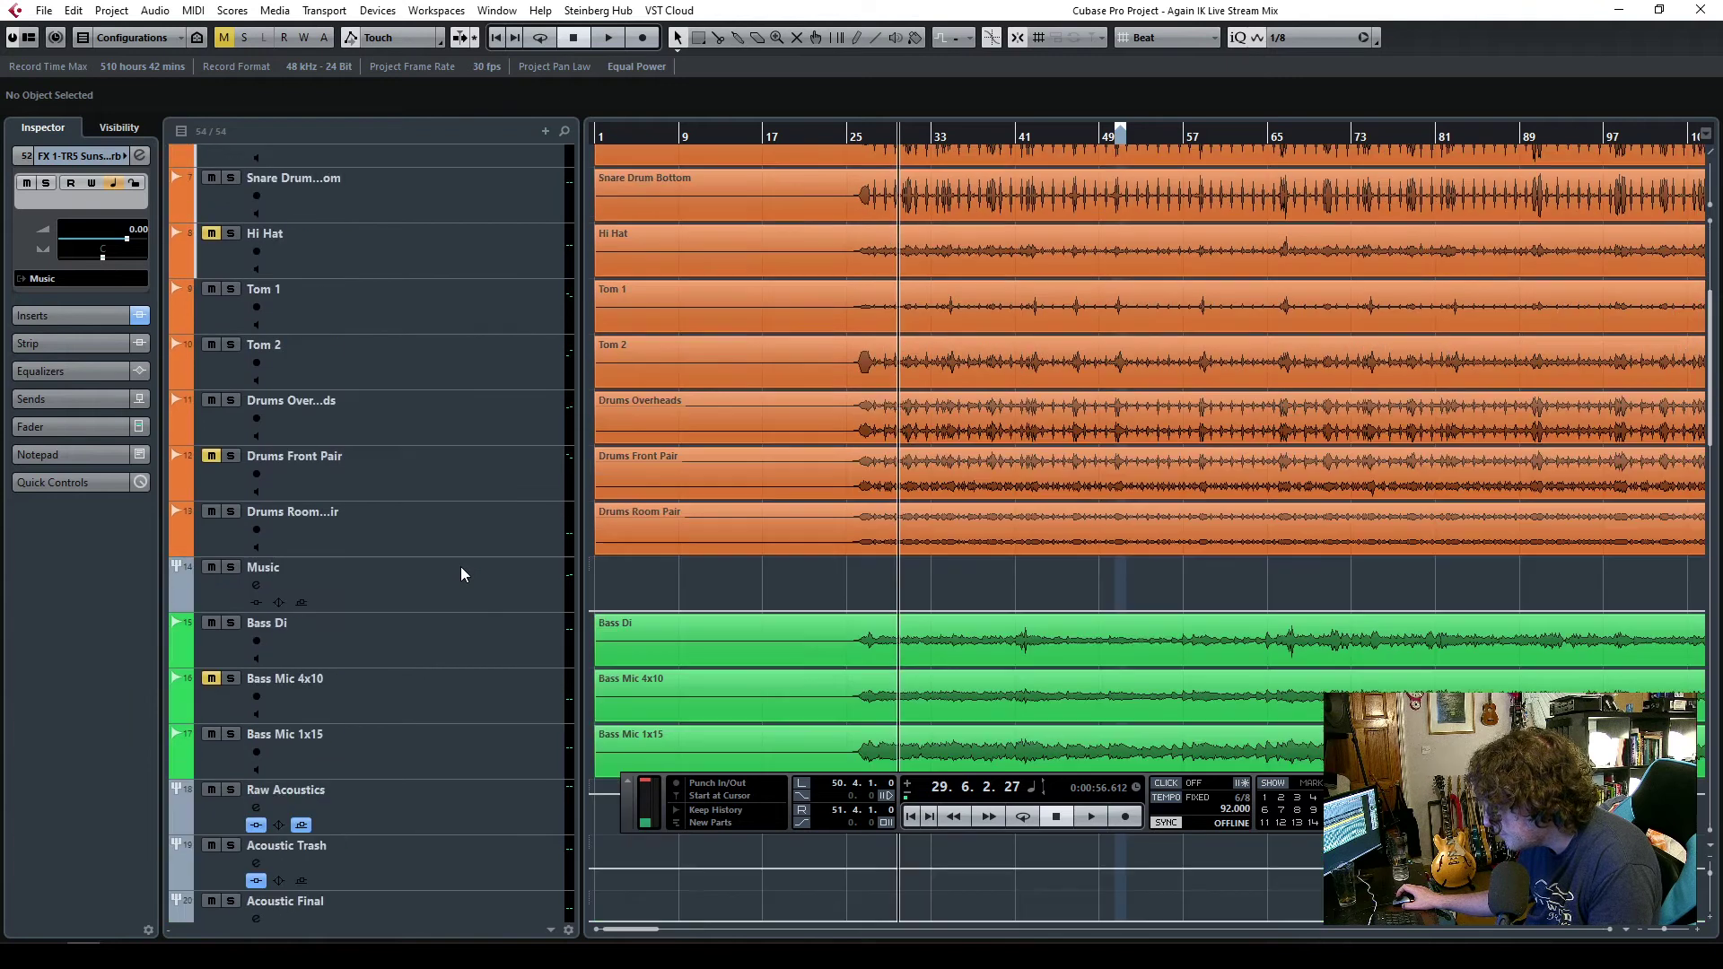
{"action": "left_click", "coordinate": [395, 596]}
{"action": "left_click", "coordinate": [31, 427]}
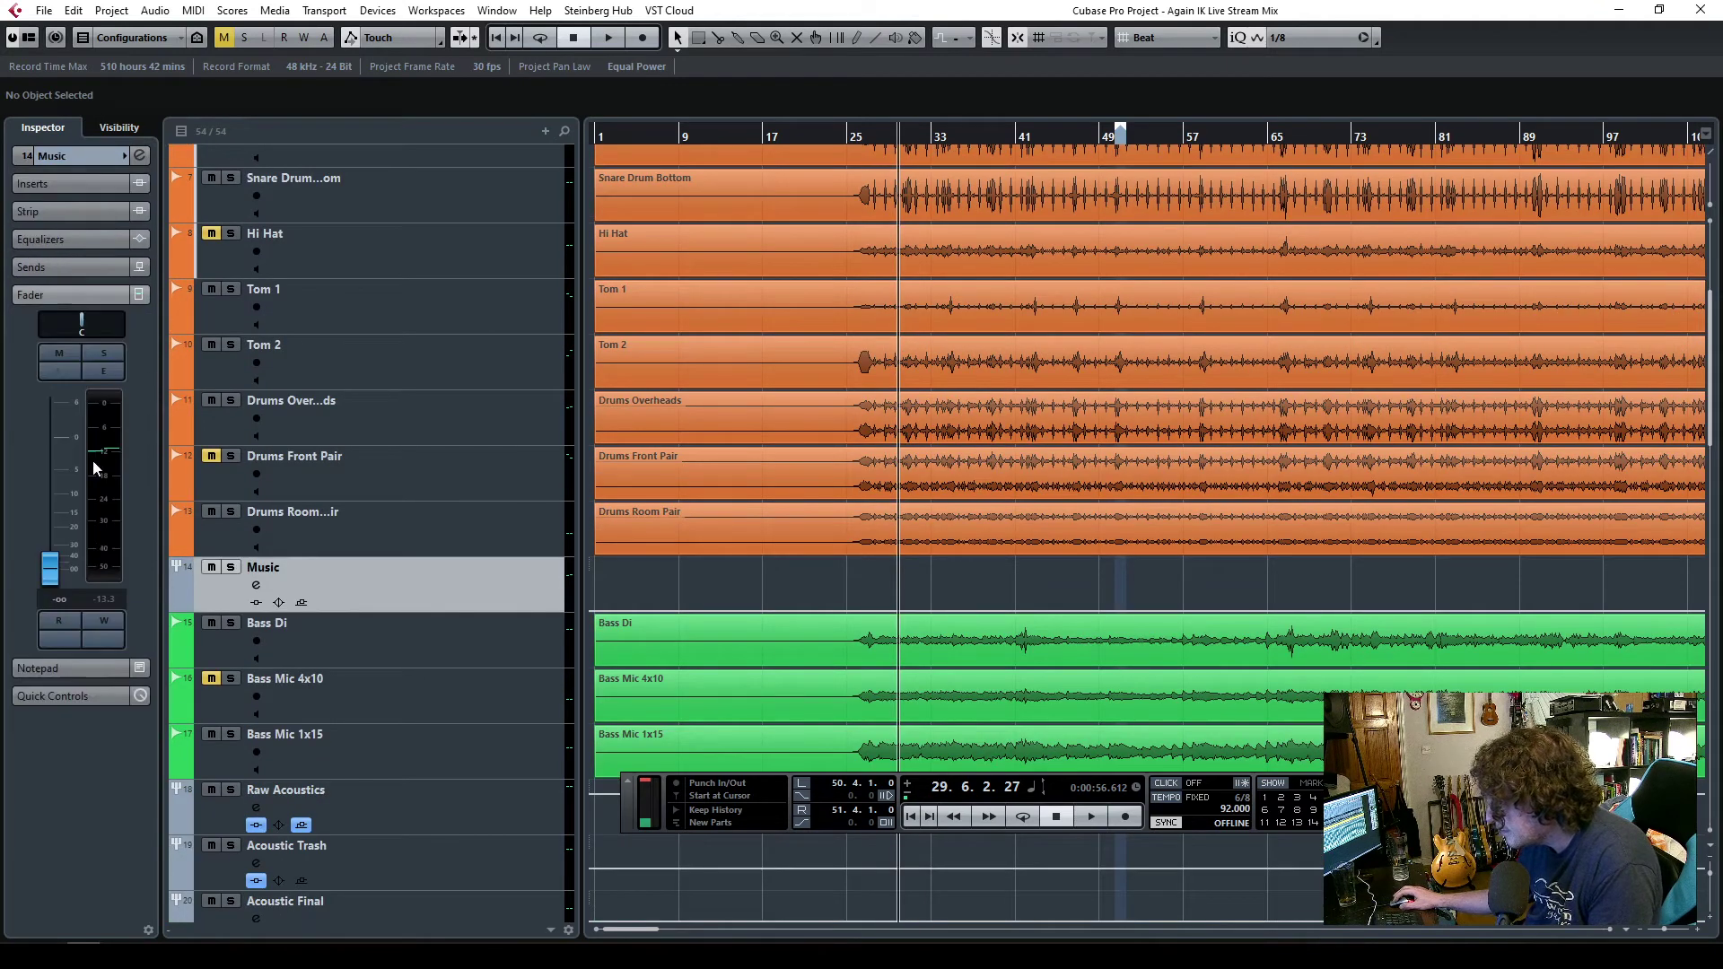
{"action": "left_click_drag", "start_coordinate": [50, 576], "coordinate": [50, 452]}
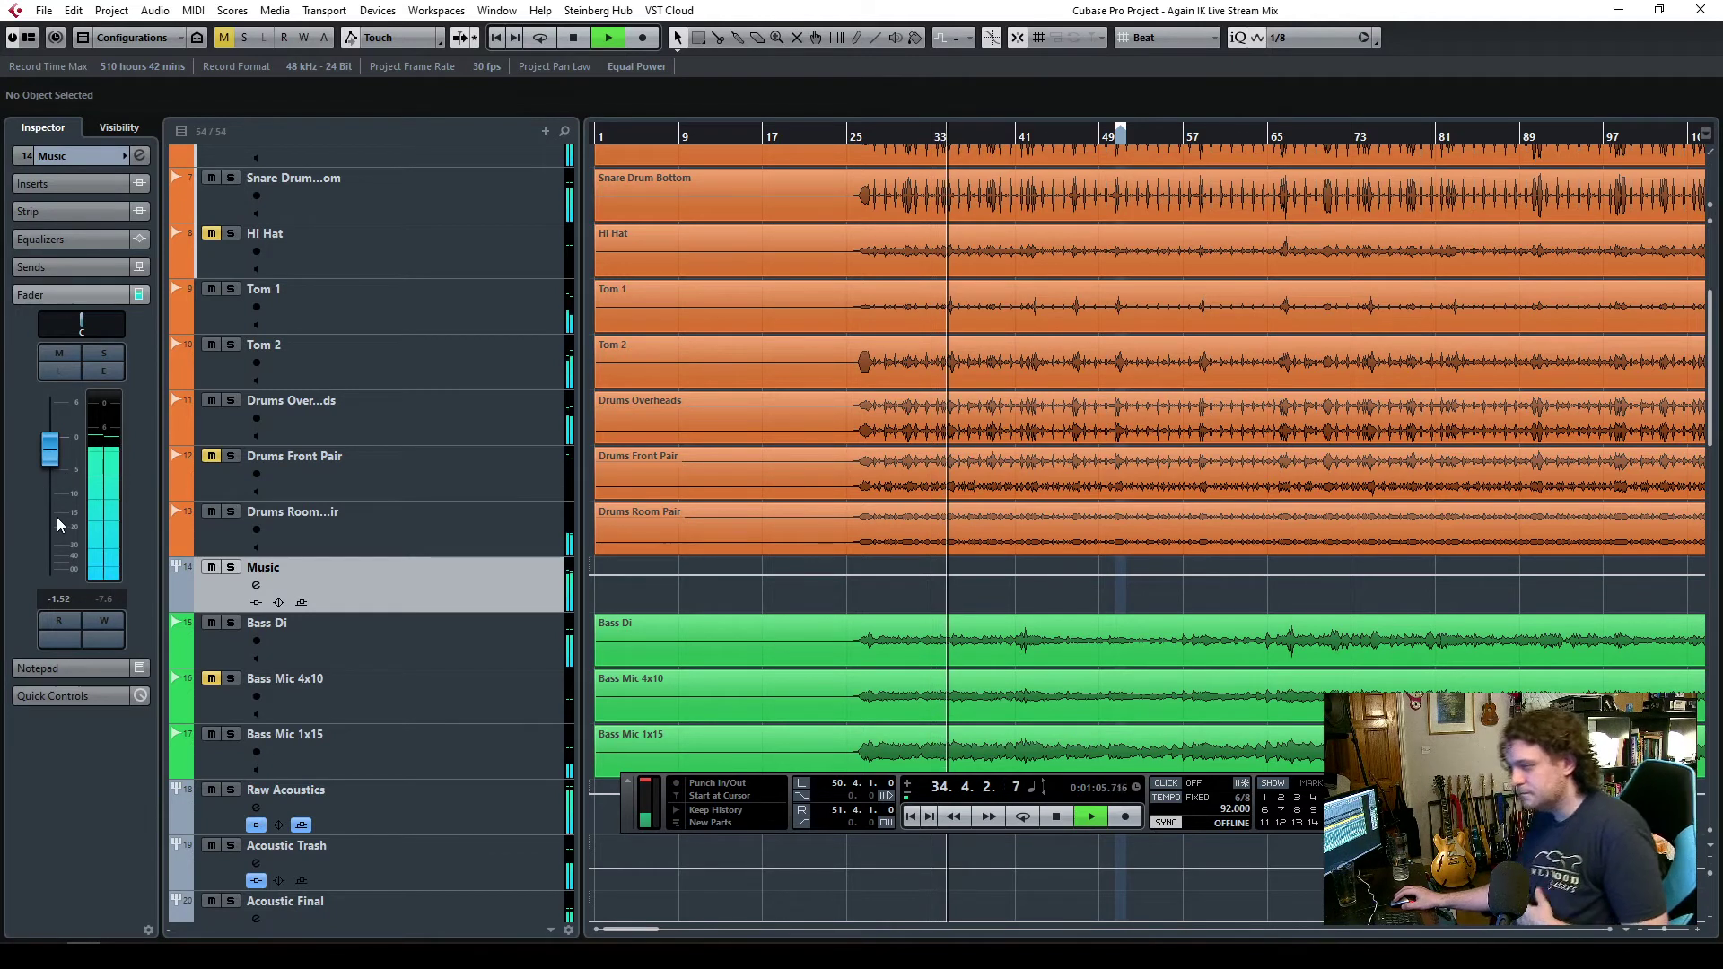
- Set the Drums Overheads fader to -14.4 dB, and check the levels of the Drums Room Pair and the Music group
{"action": "left_click", "coordinate": [454, 418]}
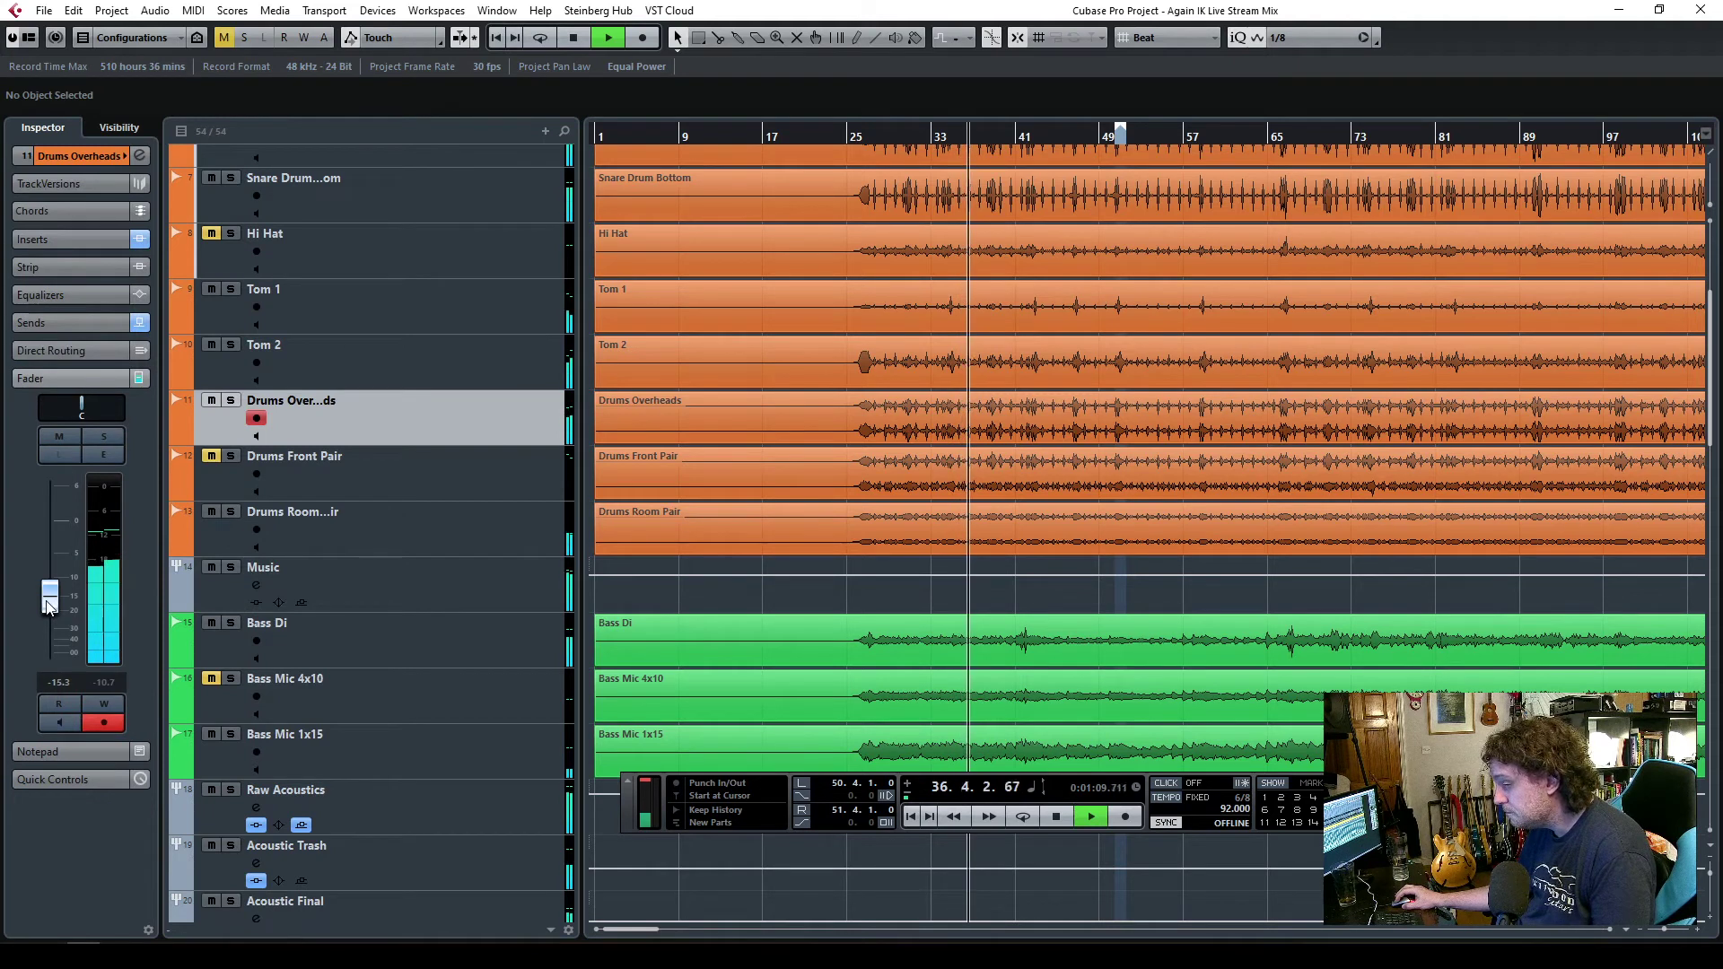
{"action": "left_click_drag", "start_coordinate": [50, 602], "coordinate": [49, 602]}
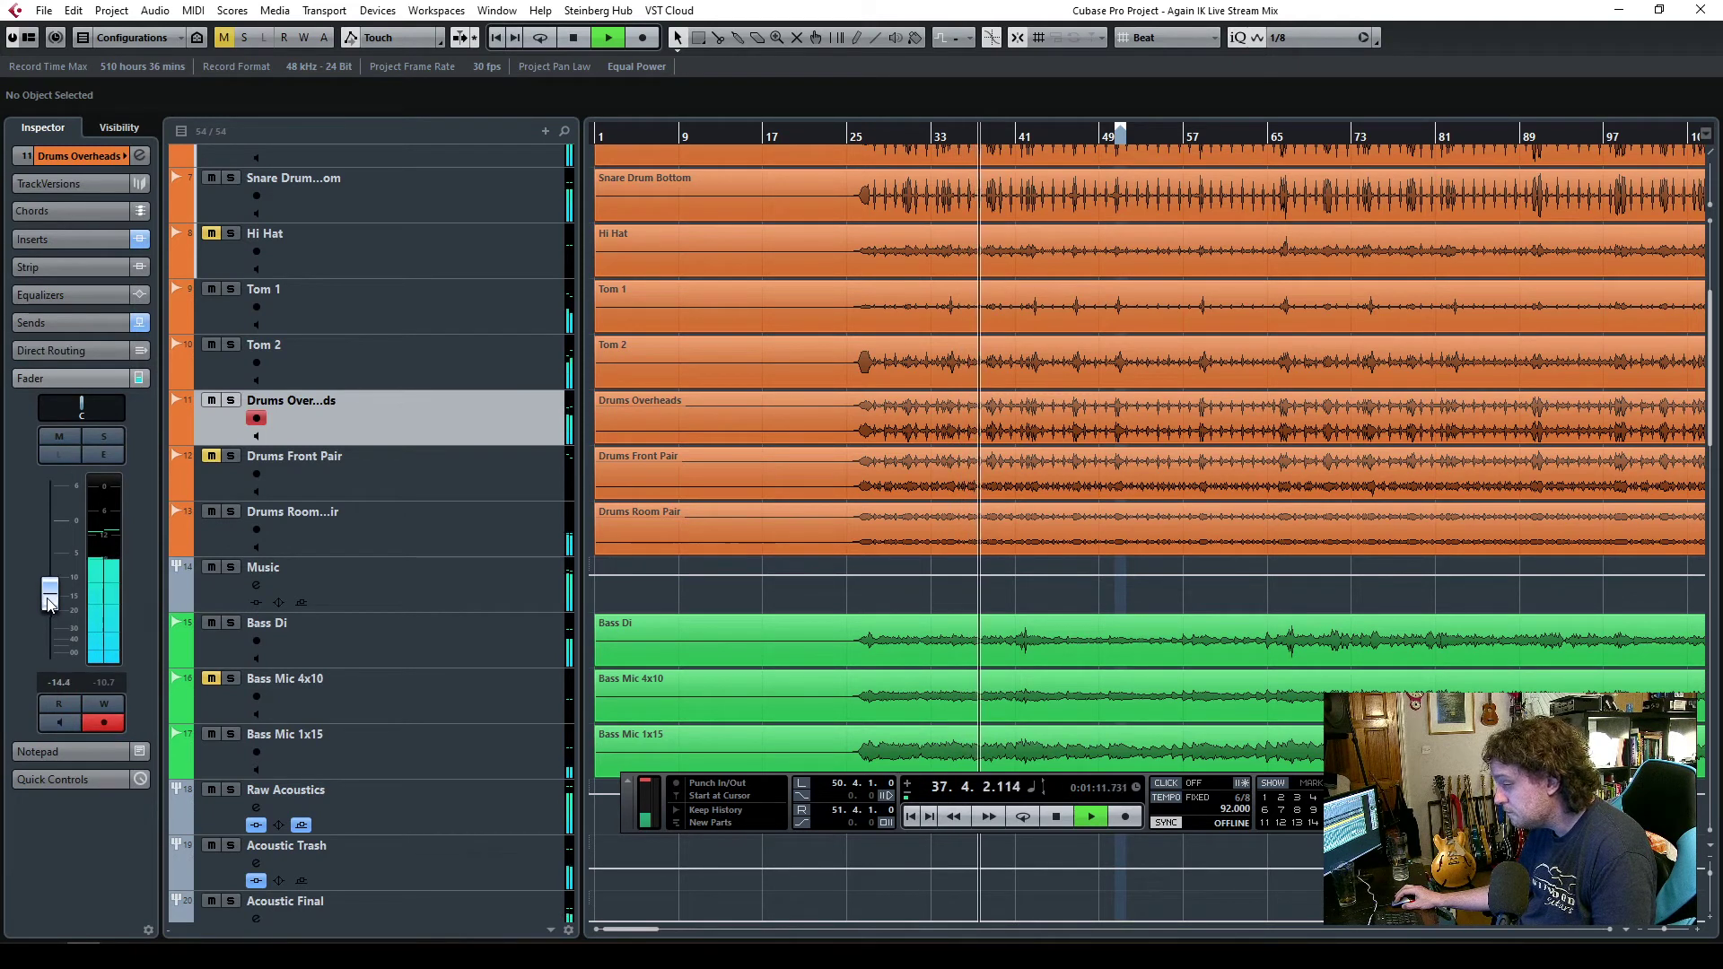
{"action": "left_click", "coordinate": [450, 516]}
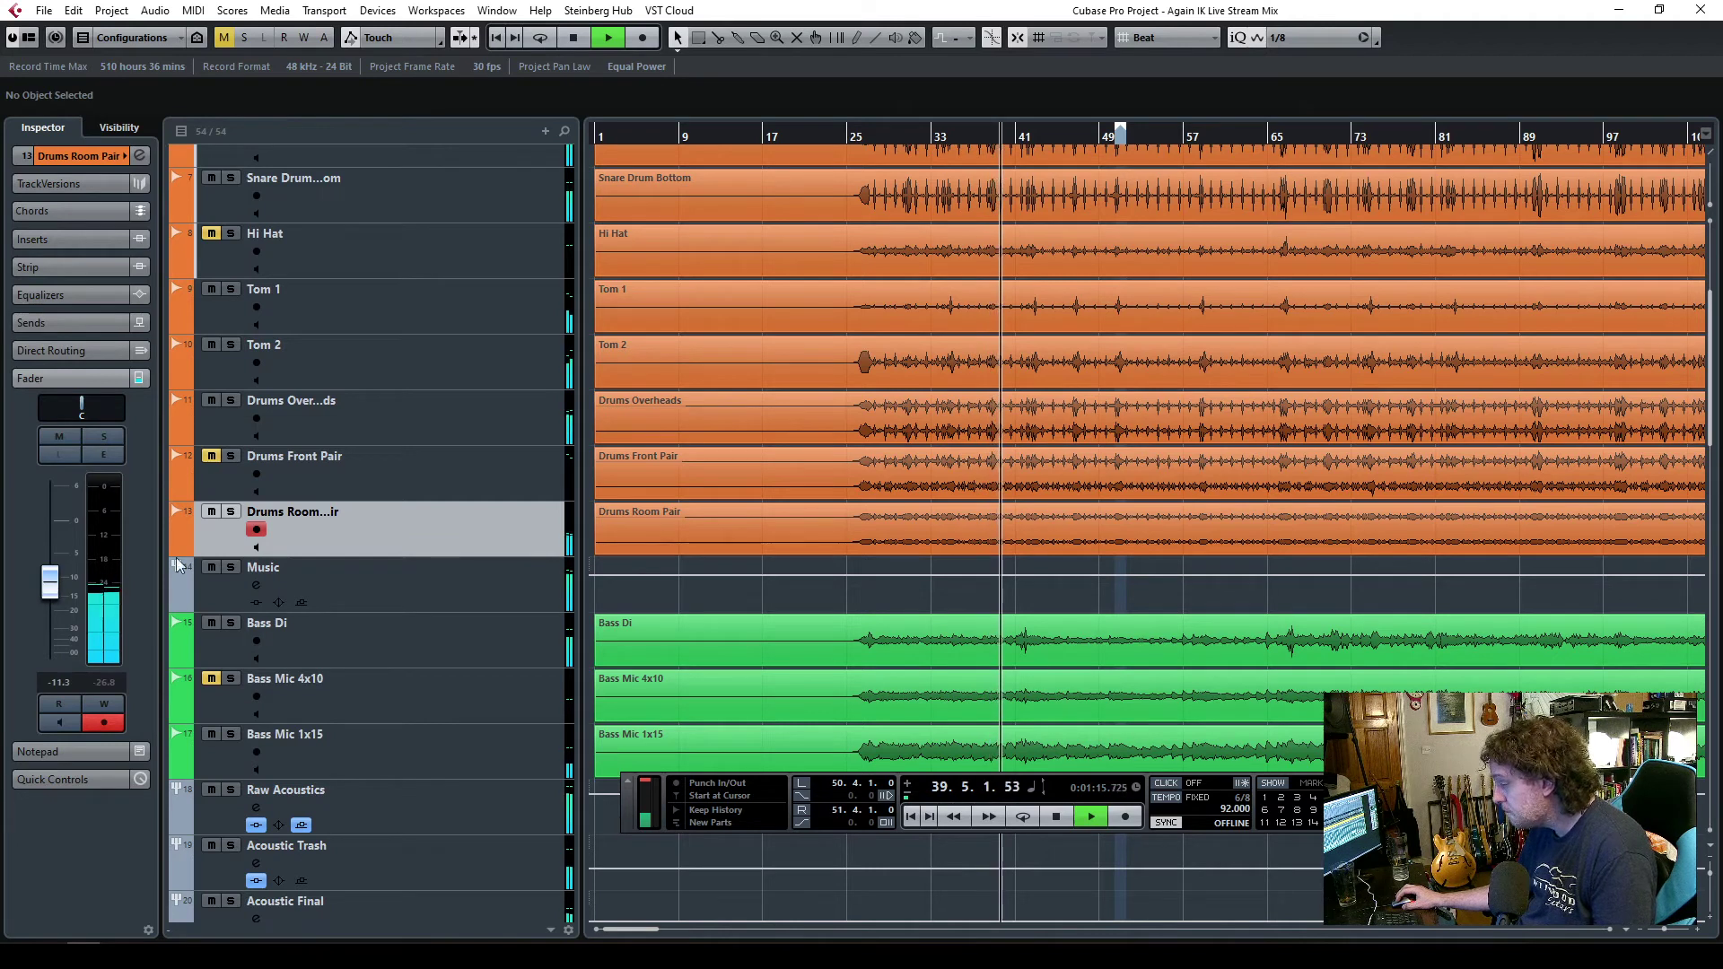
{"action": "left_click", "coordinate": [442, 598]}
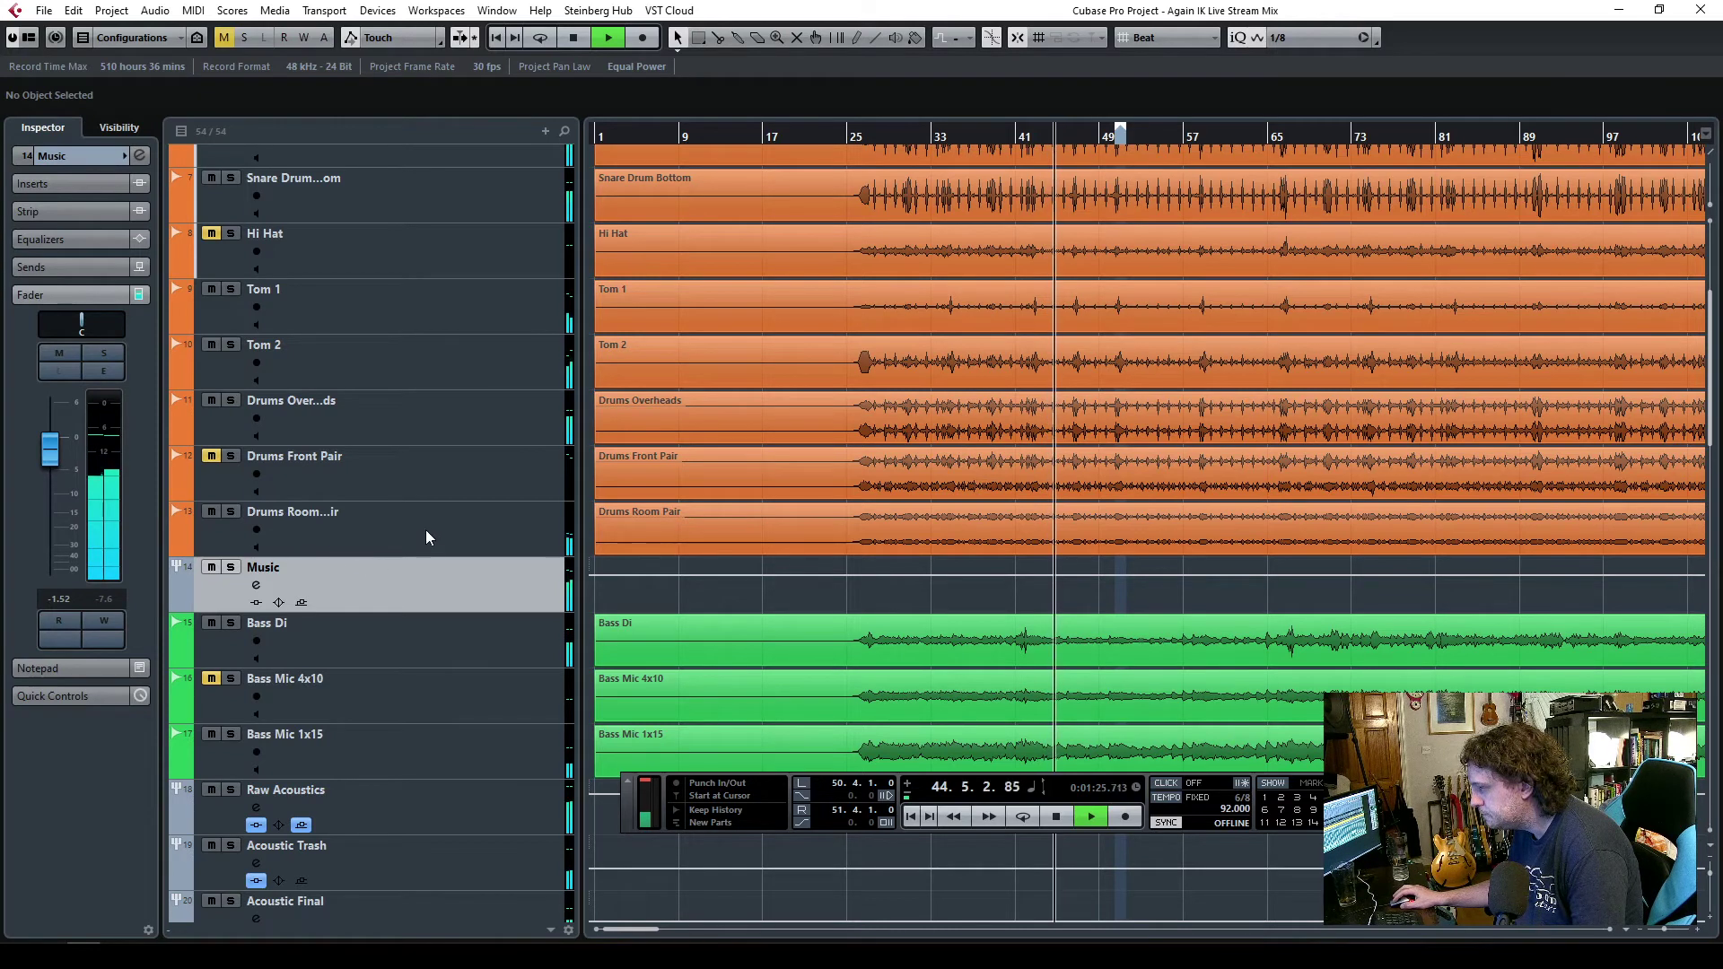
{"action": "double_click", "coordinate": [320, 568]}
{"action": "key", "text": "Return"}
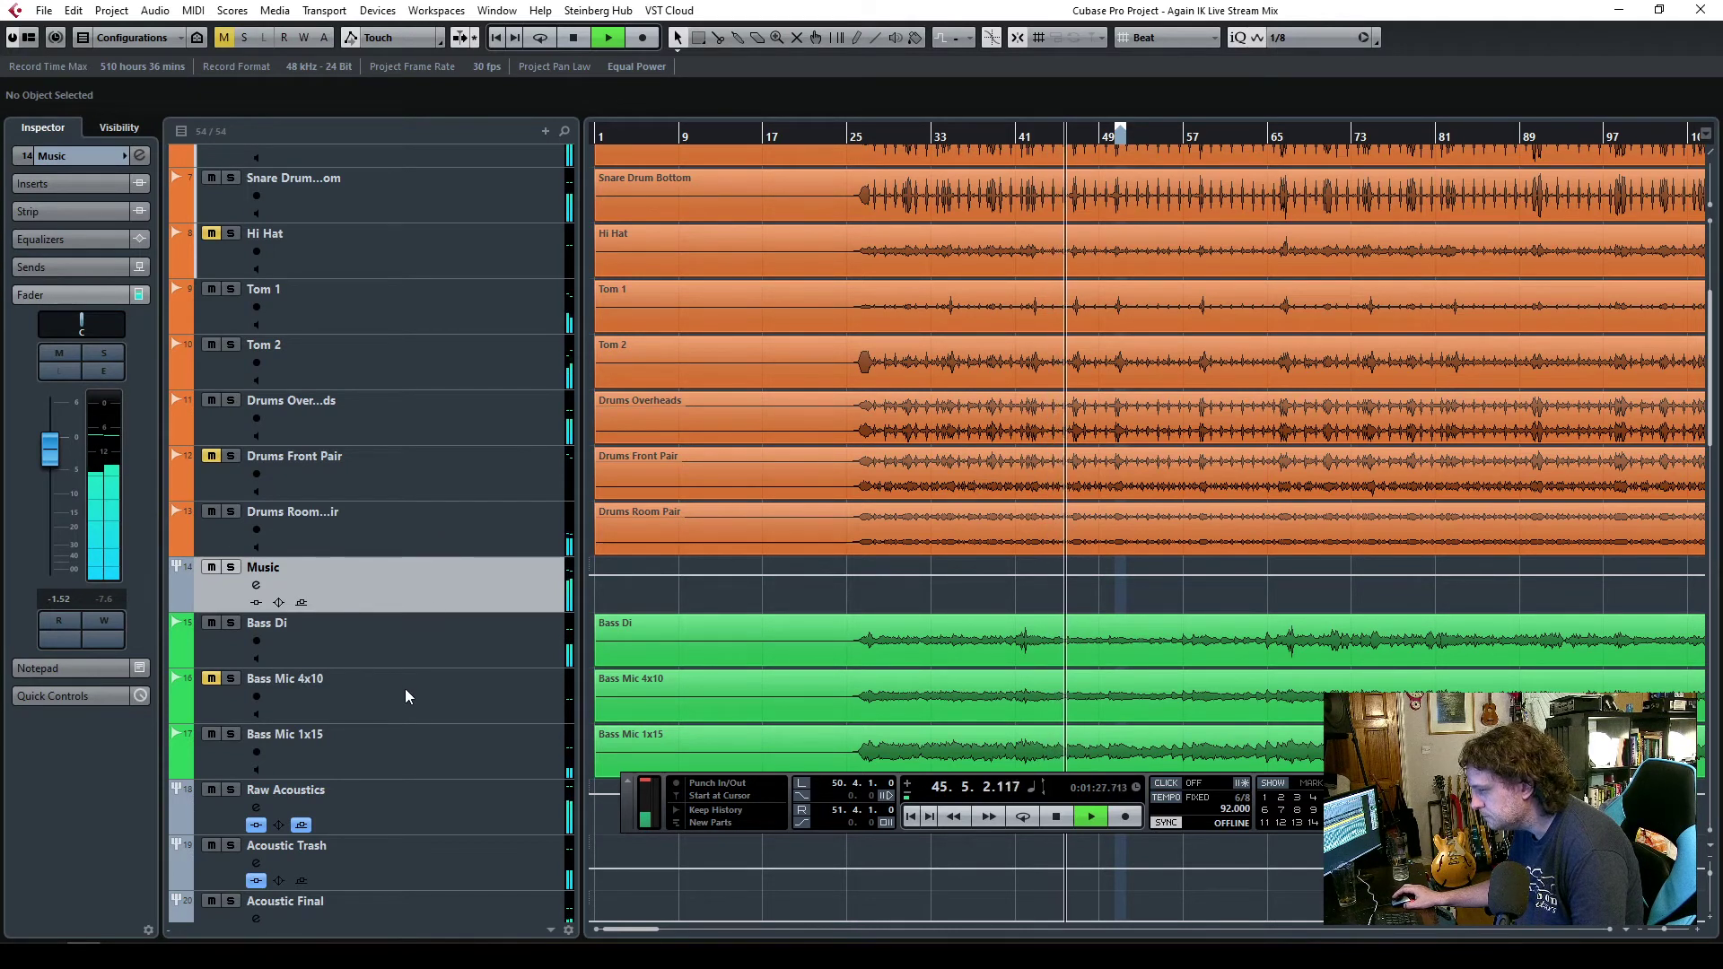
- Lower the Hammond Horn fader to -13.4 dB during playback
{"action": "scroll", "coordinate": [405, 691], "scroll_direction": "down", "scroll_amount": 5}
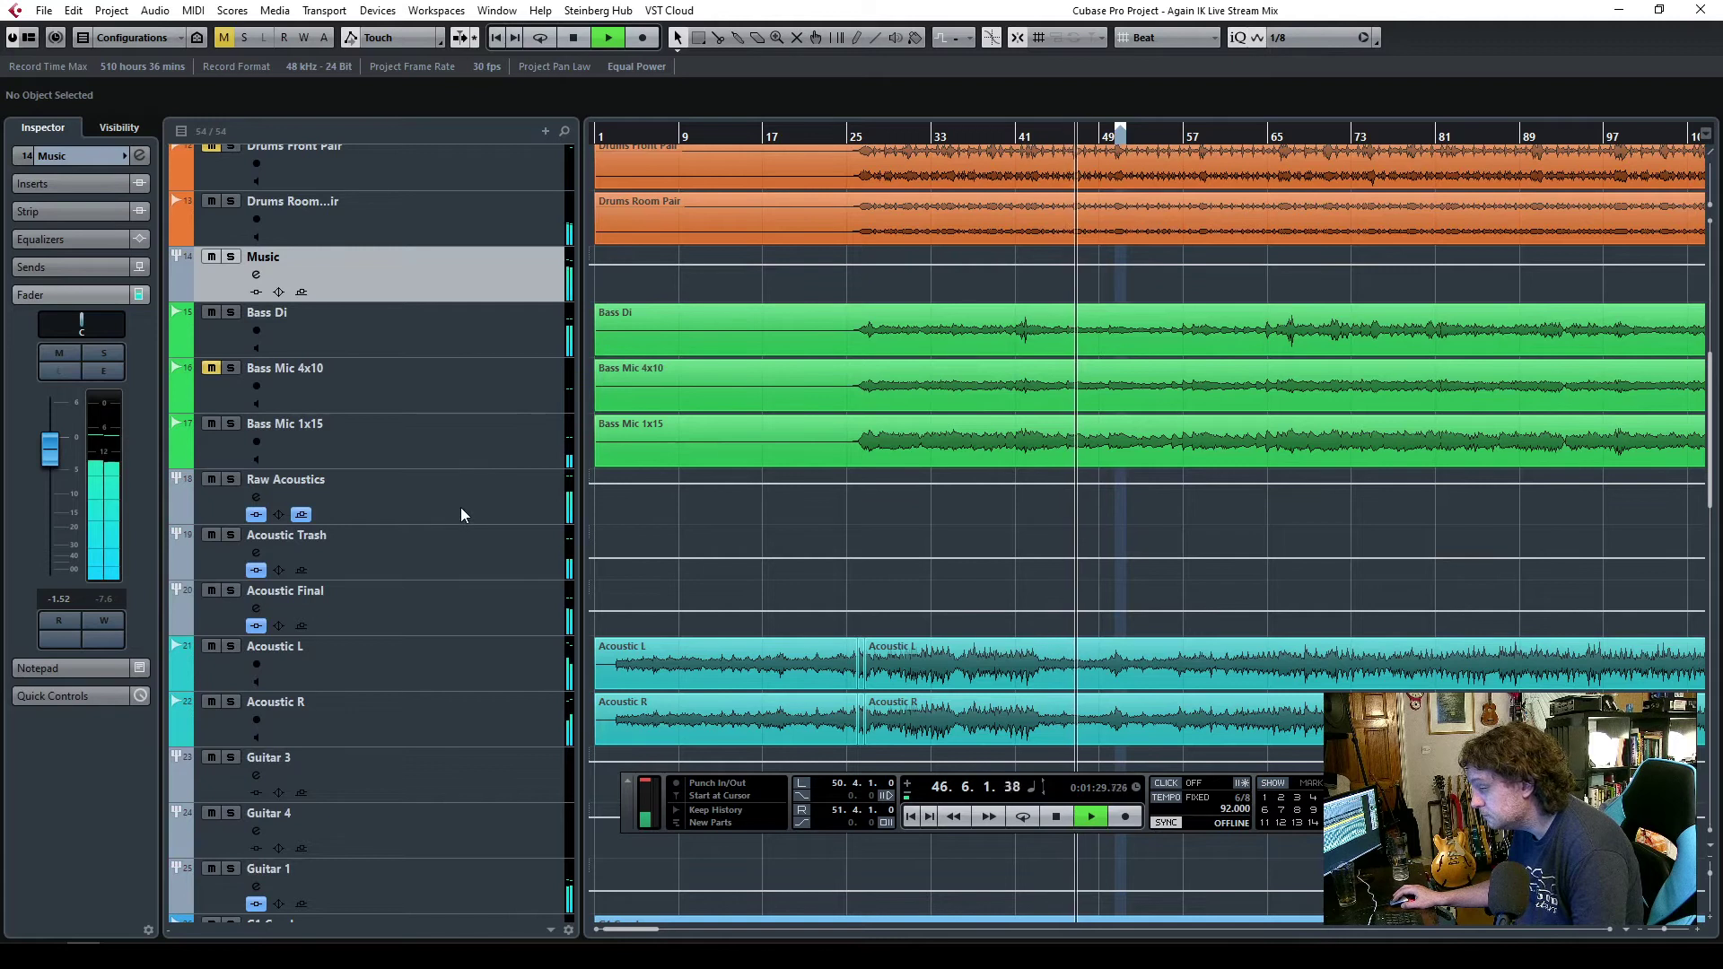
{"action": "scroll", "coordinate": [453, 605], "scroll_direction": "down", "scroll_amount": 15}
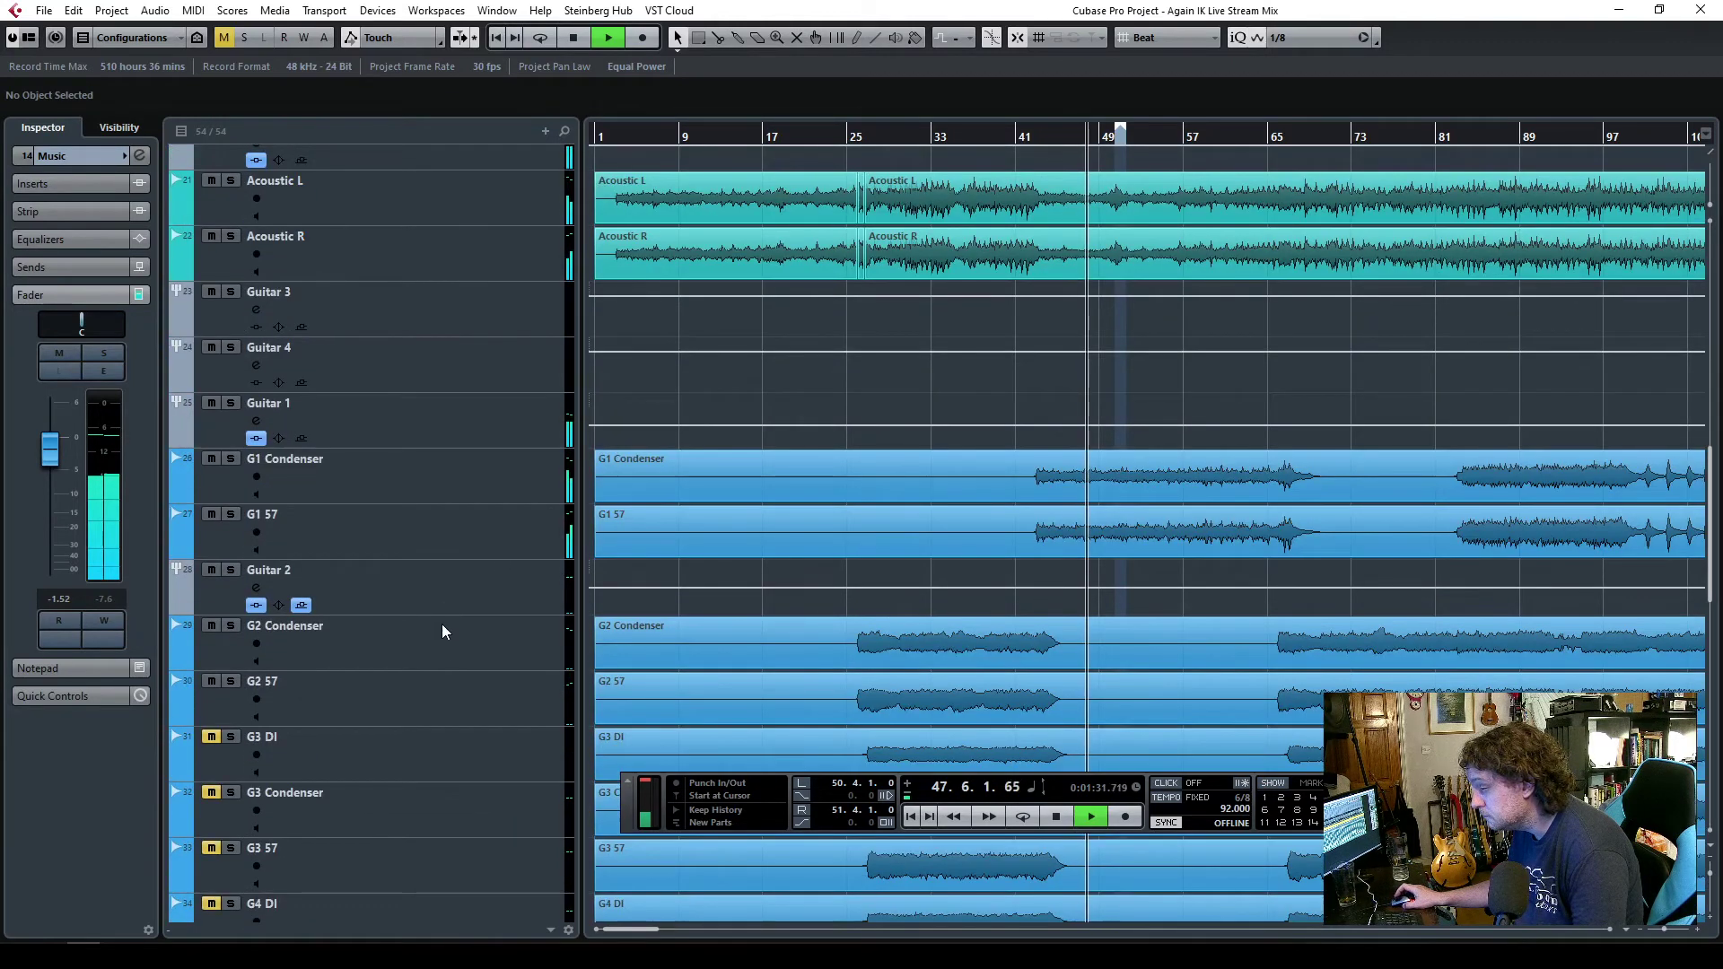
{"action": "scroll", "coordinate": [440, 682], "scroll_direction": "down", "scroll_amount": 3}
{"action": "left_click", "coordinate": [473, 638]}
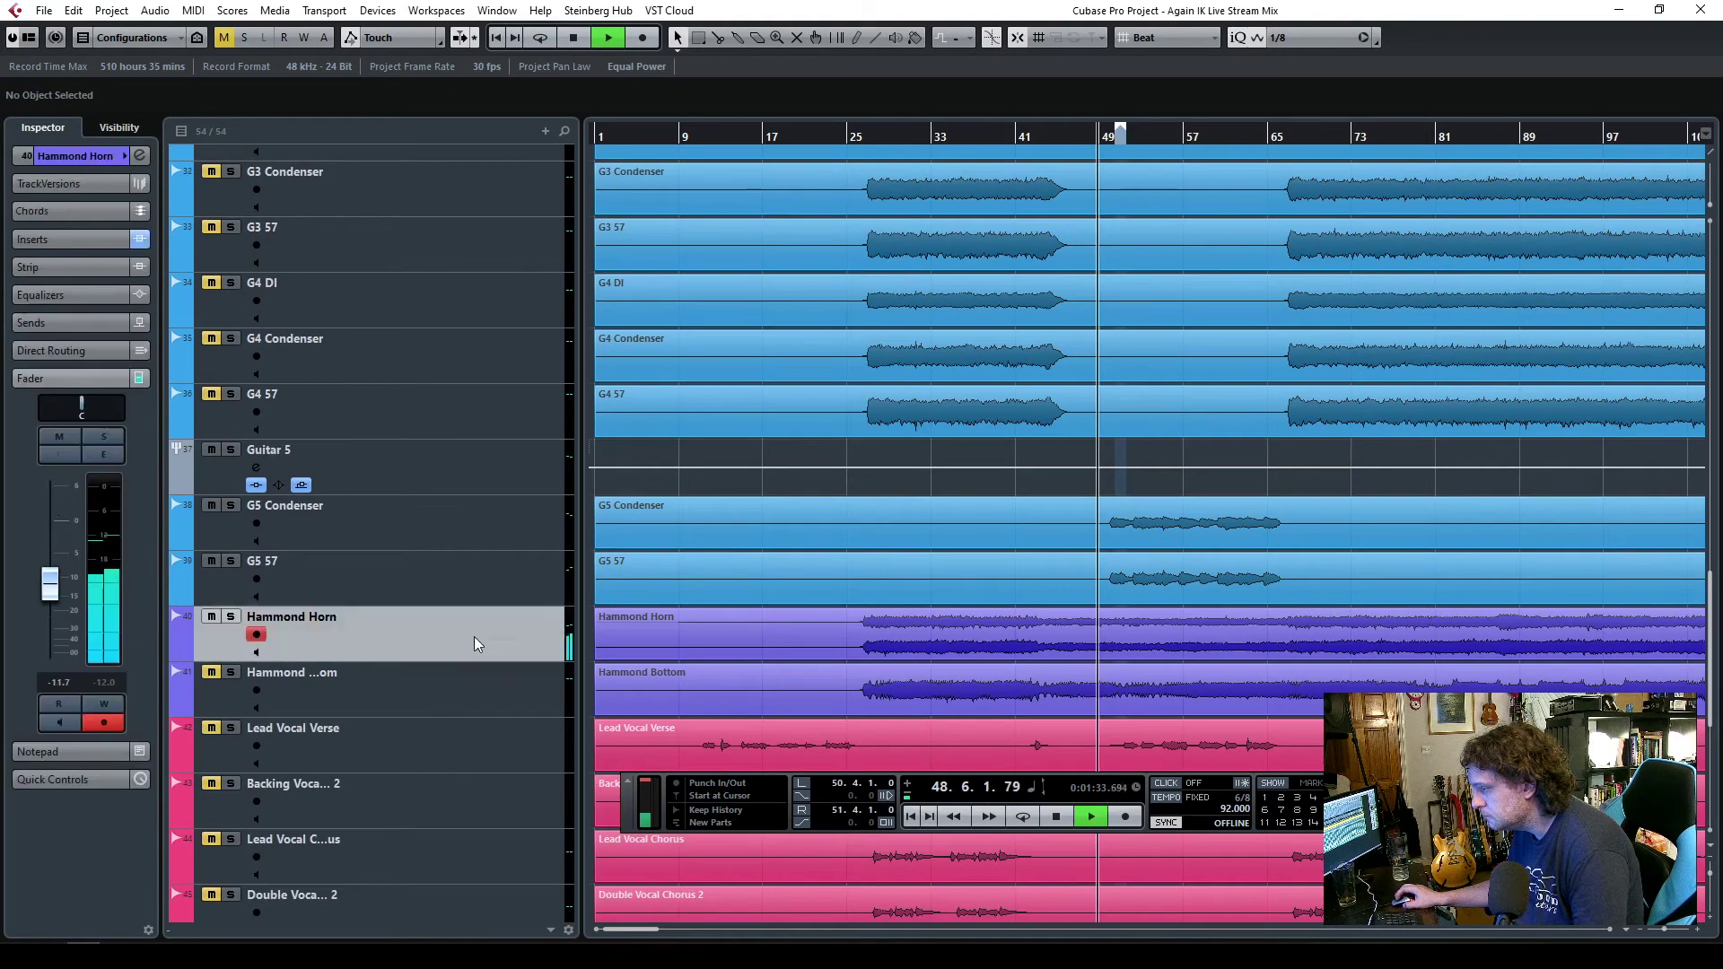
{"action": "left_click_drag", "start_coordinate": [54, 597], "coordinate": [52, 603]}
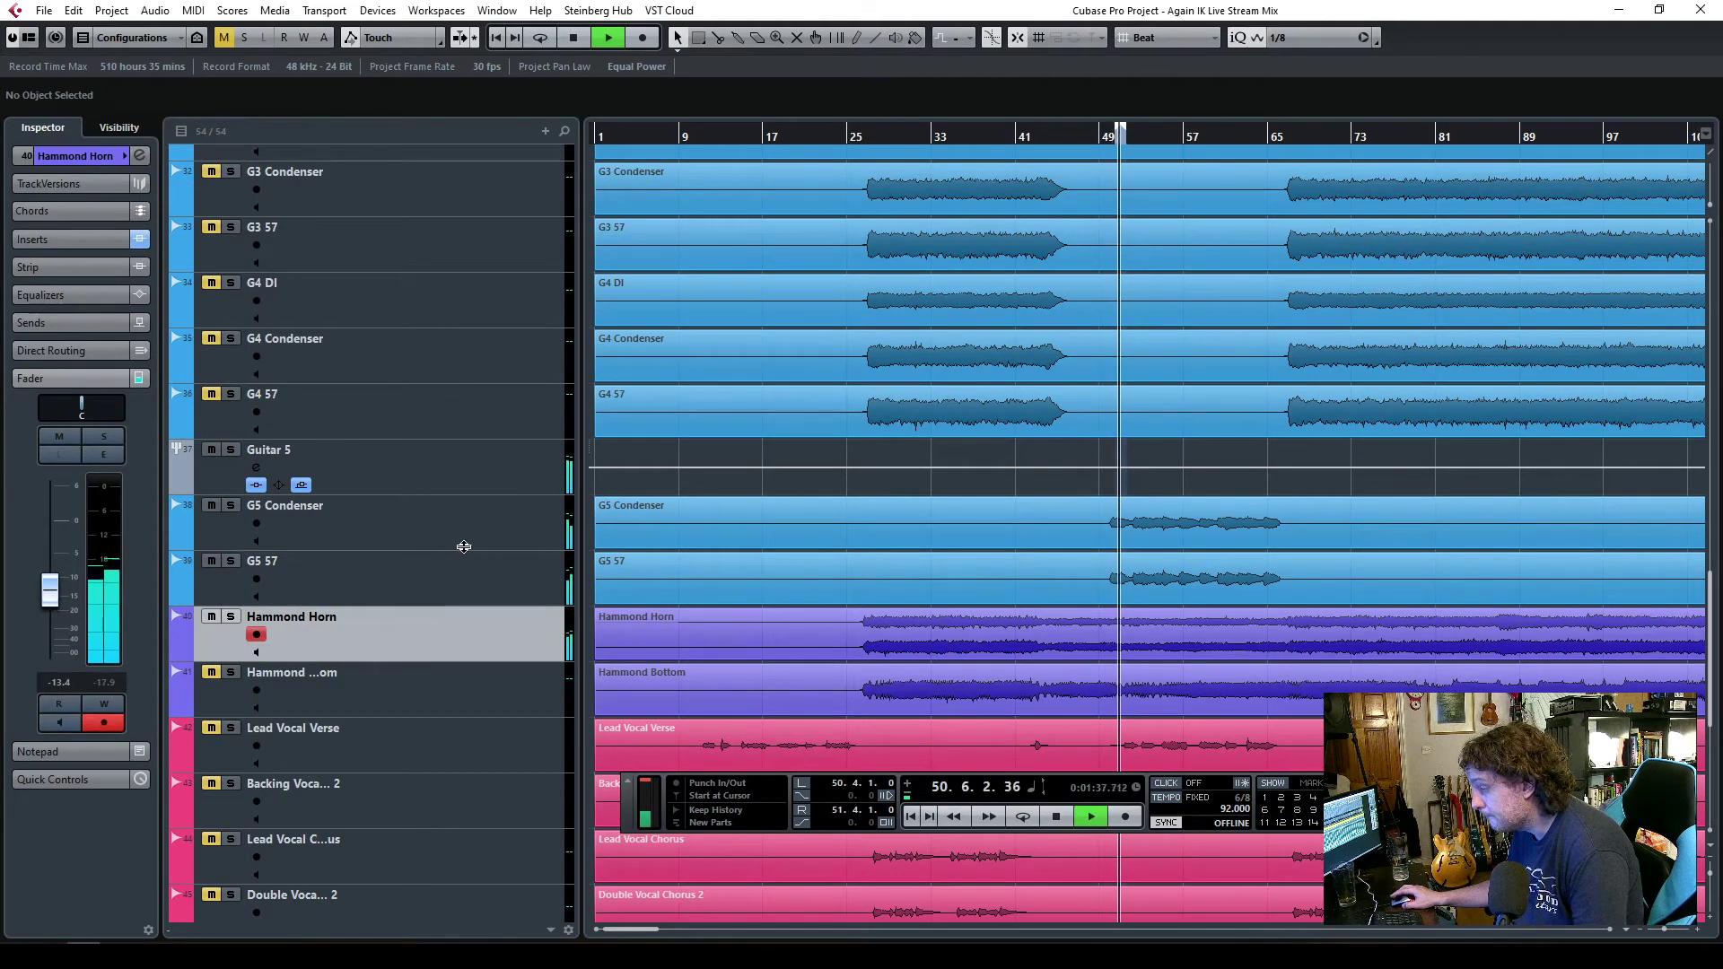
- Lower the Guitar 5 fader to about -7.3 dB and, with the group soloed, raise its EQual high-pass frequency to 237 Hz
{"action": "left_click", "coordinate": [478, 467]}
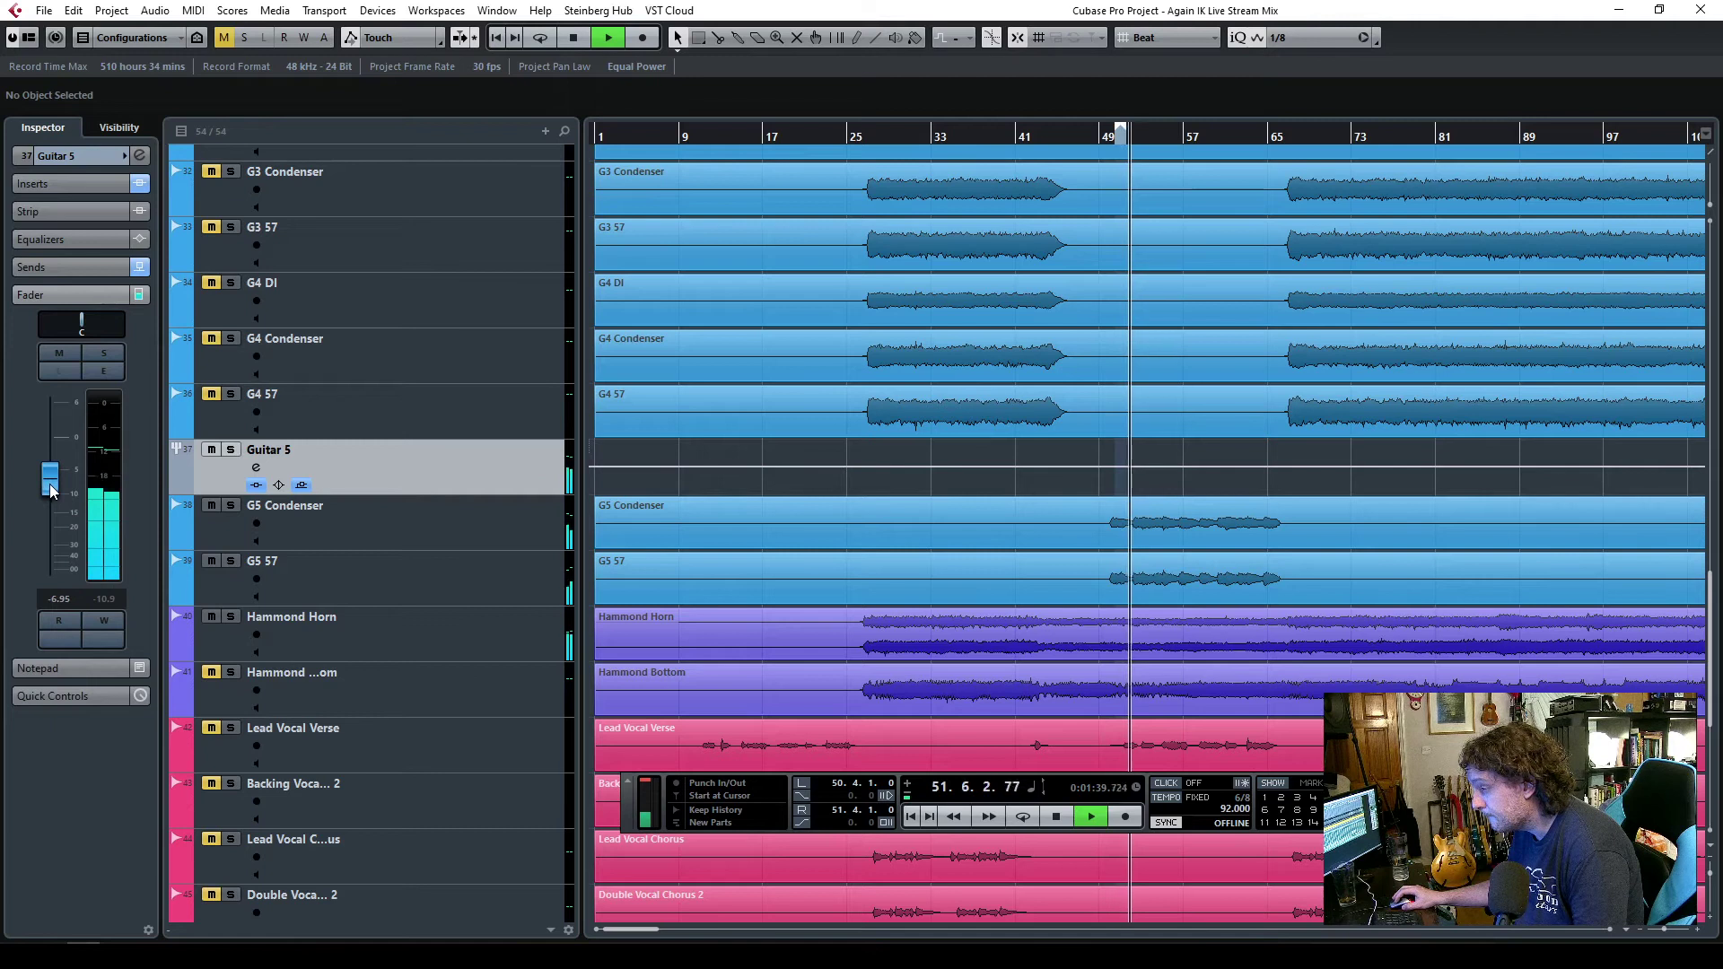
{"action": "key", "text": "s"}
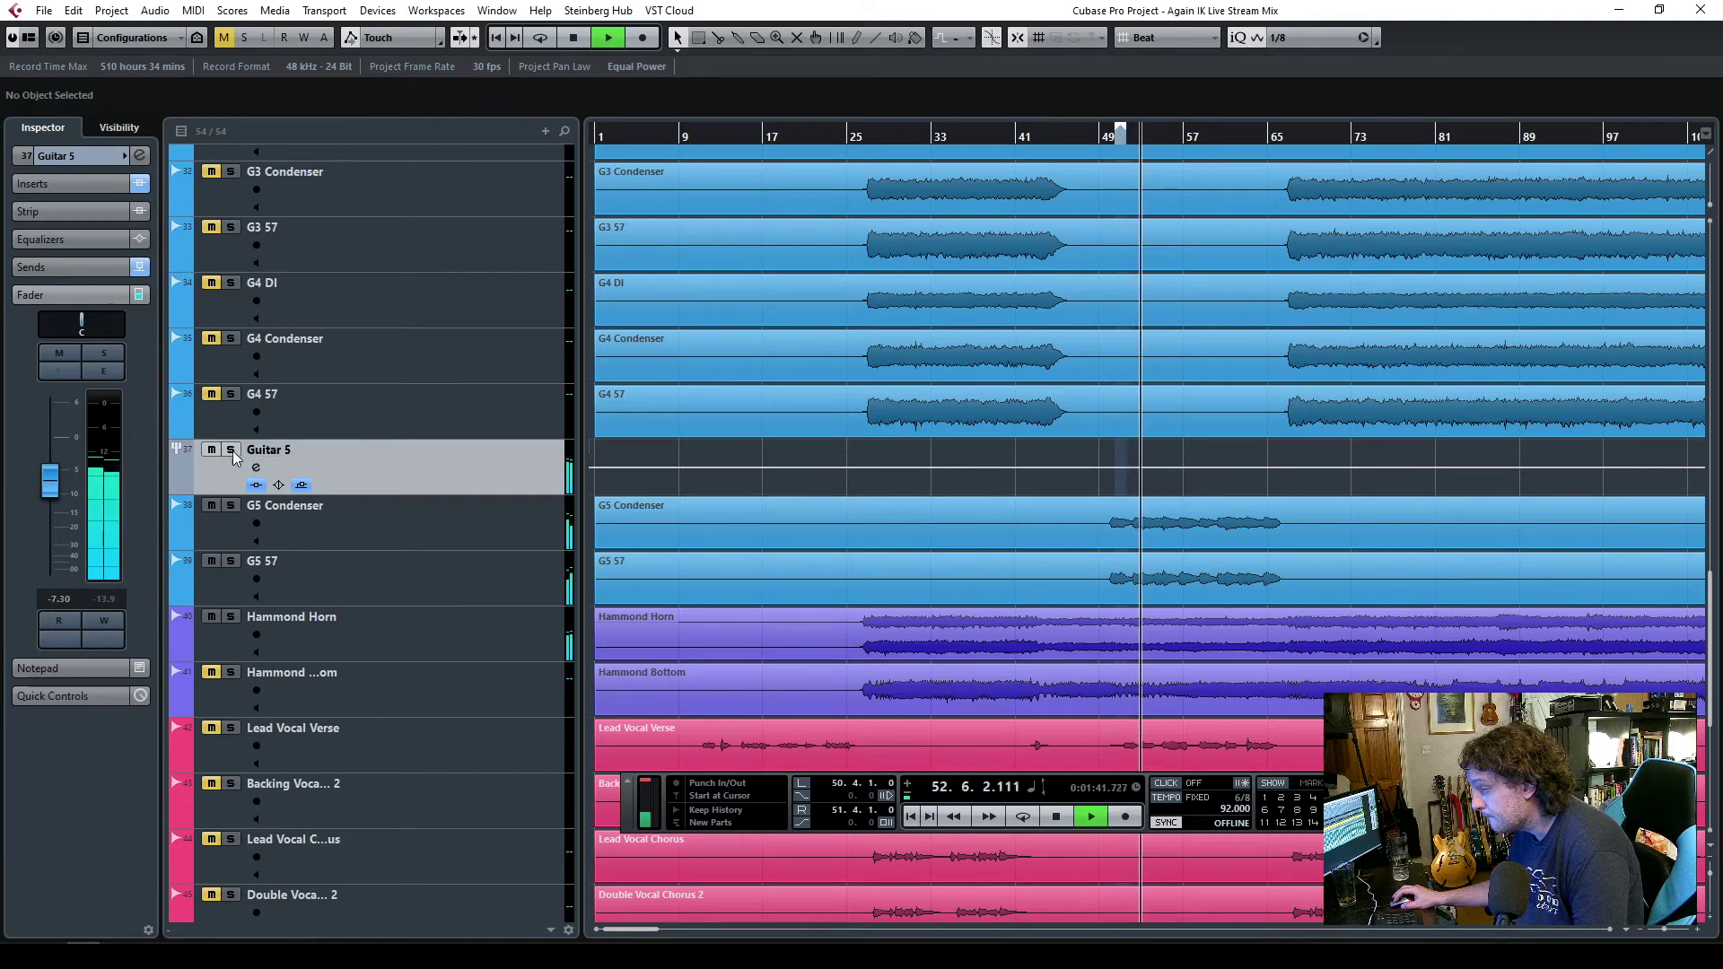
{"action": "left_click", "coordinate": [72, 190]}
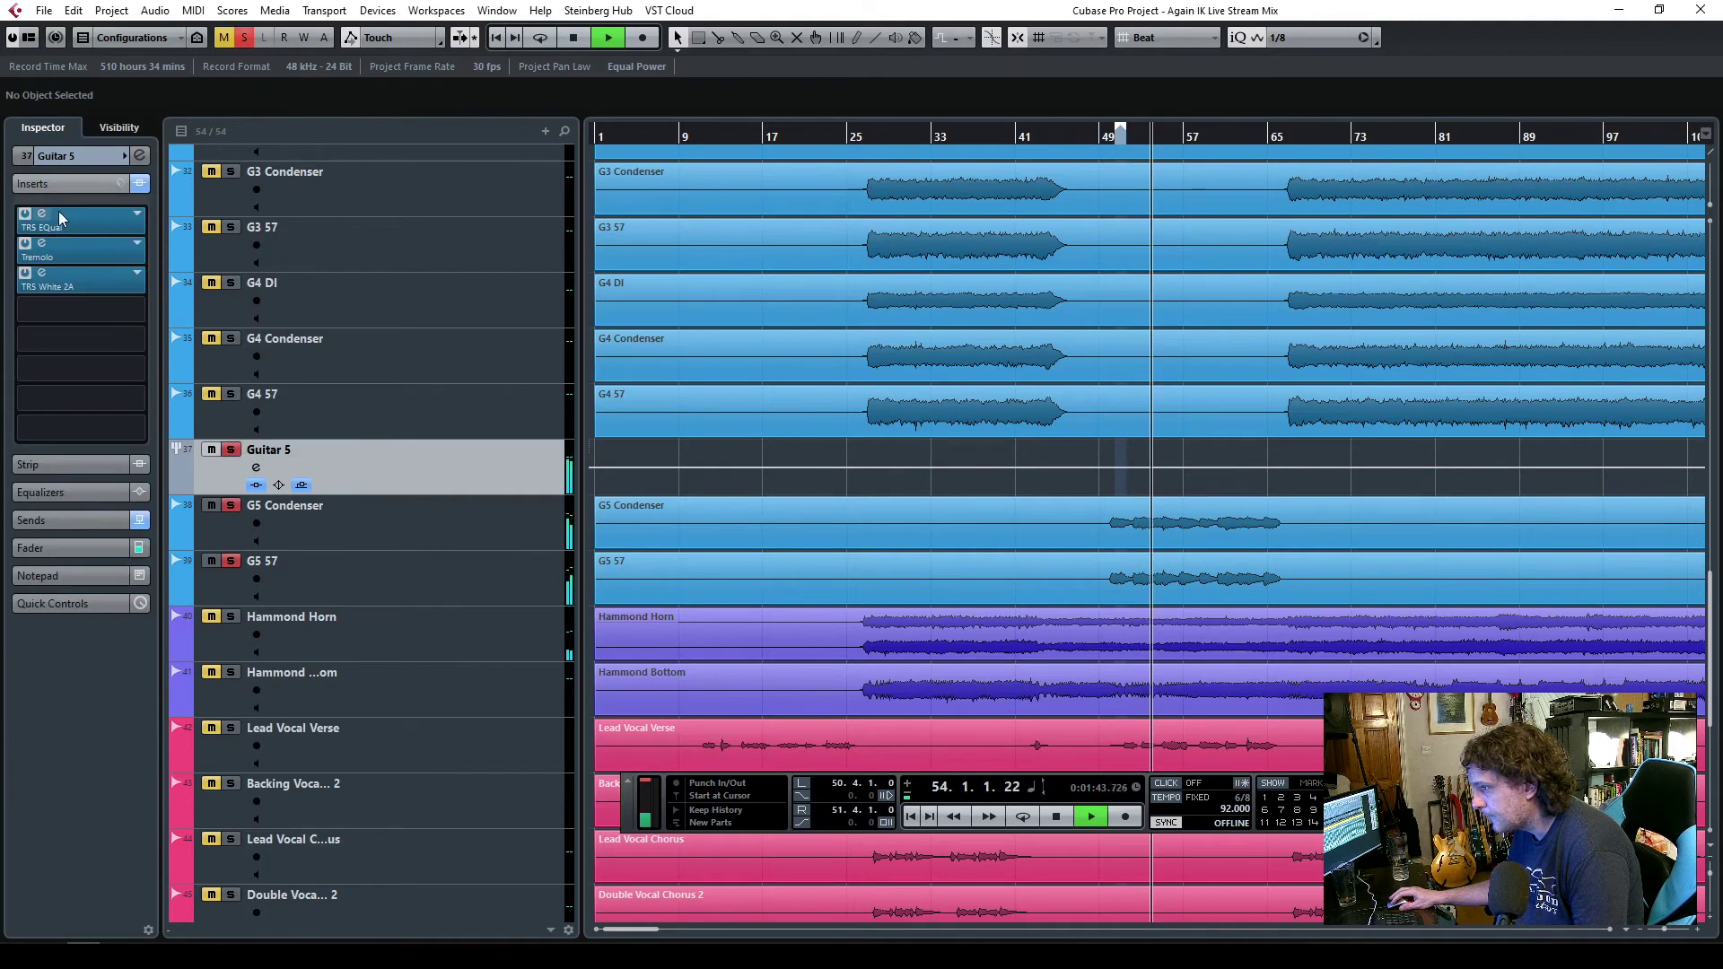
{"action": "left_click", "coordinate": [41, 213]}
{"action": "left_click_drag", "start_coordinate": [636, 440], "coordinate": [681, 442]}
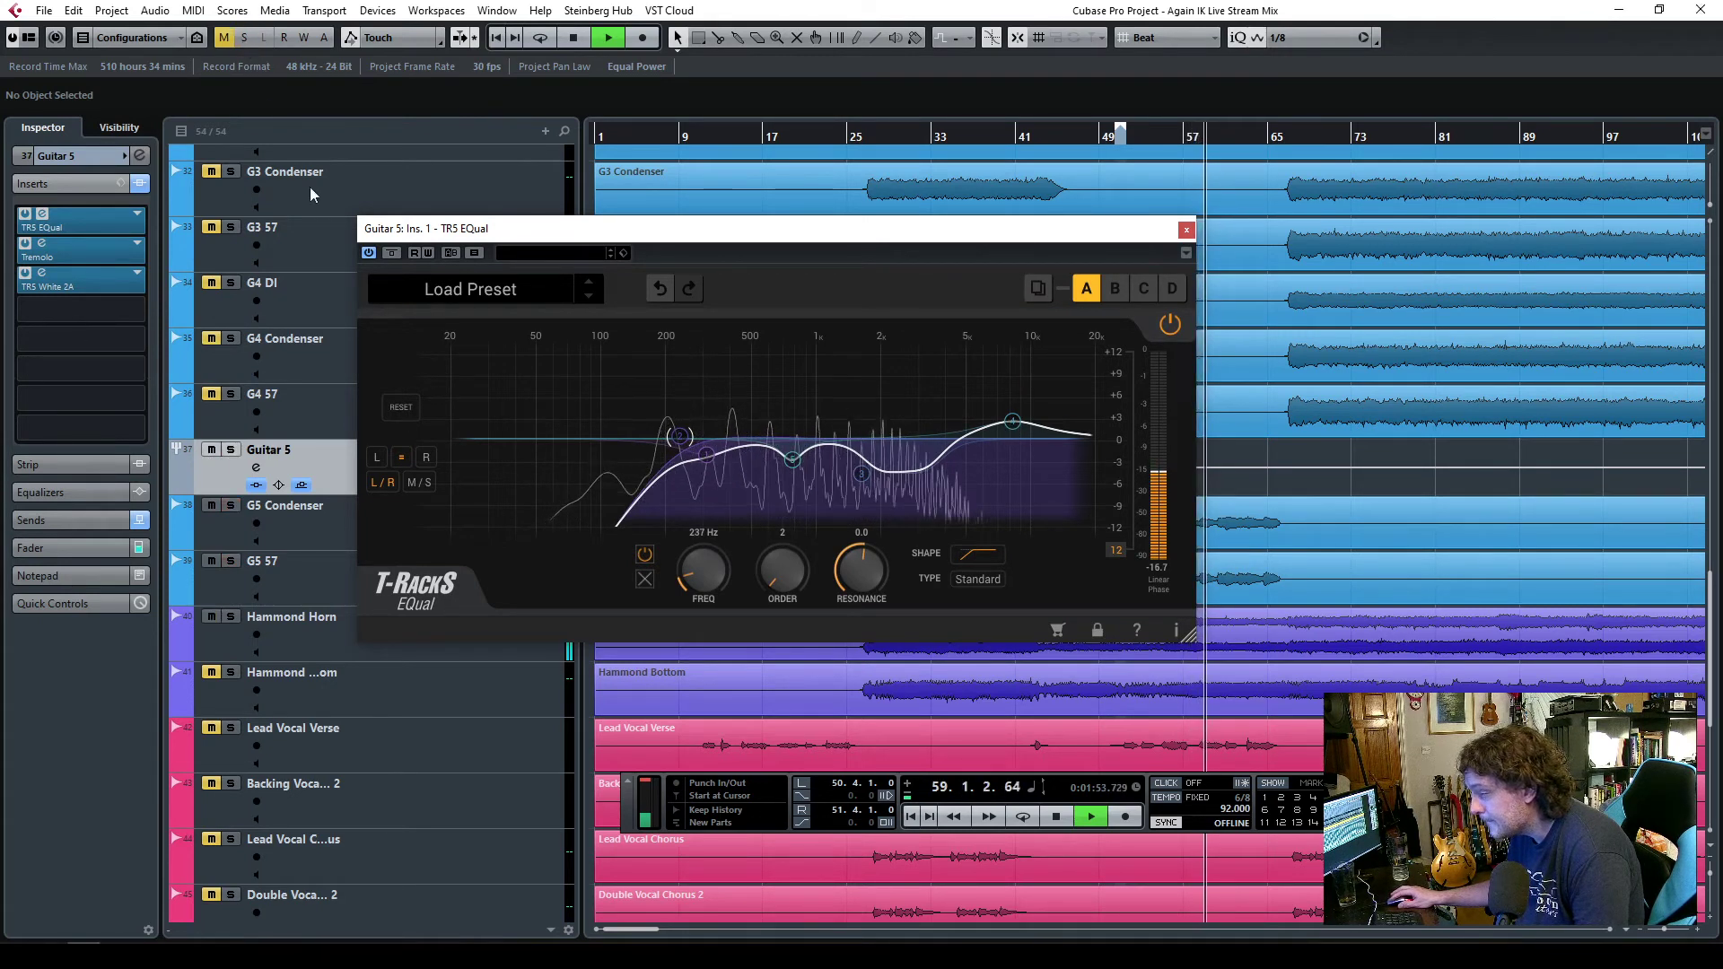
{"action": "left_click", "coordinate": [1185, 230]}
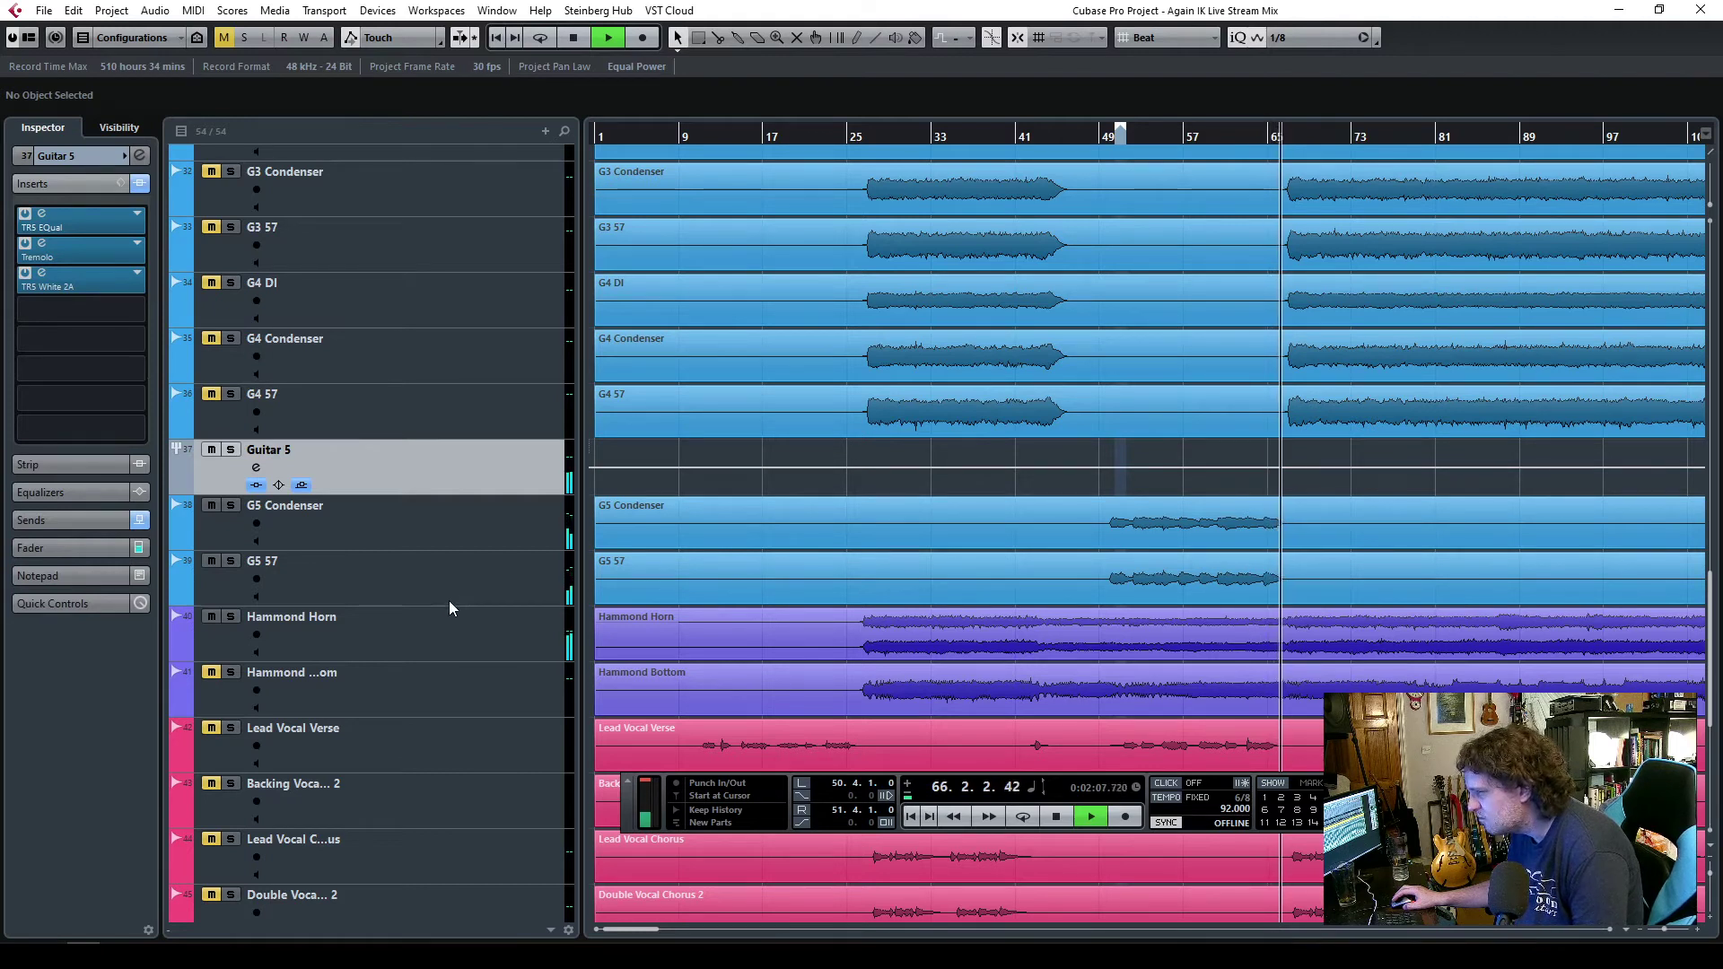
- Look through the guitar, Hammond and vocal tracks and their meters while the song plays on from about bar 66
{"action": "scroll", "coordinate": [443, 505], "scroll_direction": "up", "scroll_amount": 3}
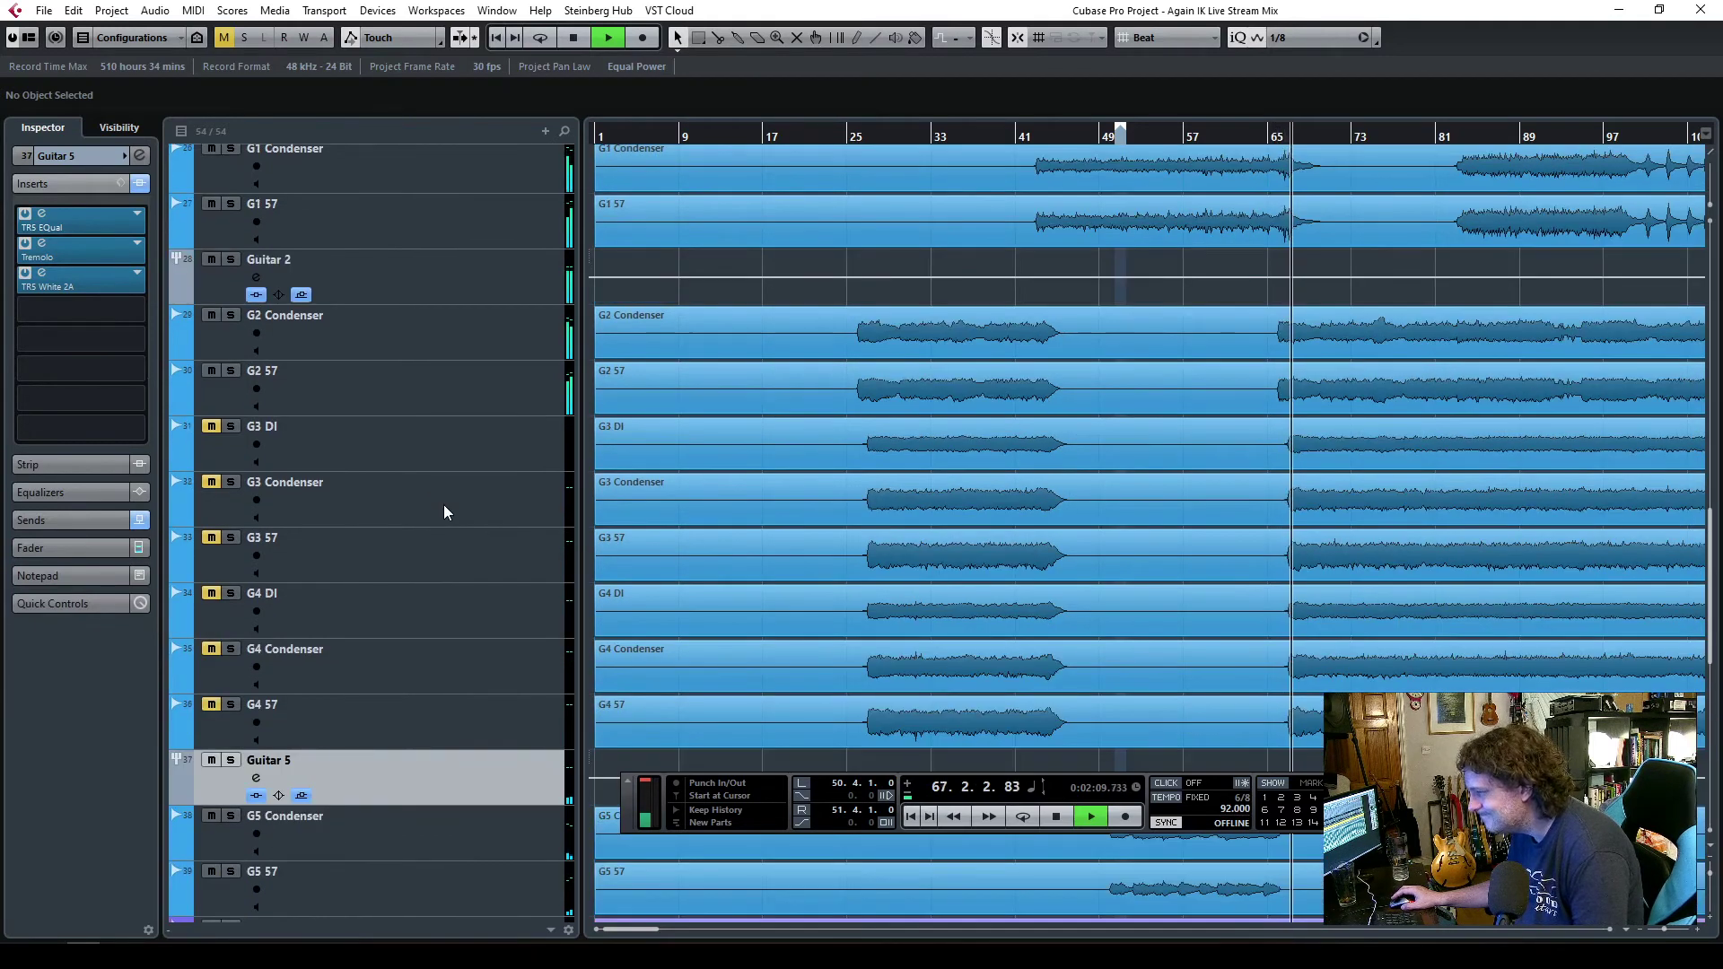
{"action": "scroll", "coordinate": [443, 505], "scroll_direction": "down", "scroll_amount": 6}
{"action": "scroll", "coordinate": [443, 505], "scroll_direction": "up", "scroll_amount": 2}
{"action": "scroll", "coordinate": [444, 505], "scroll_direction": "down", "scroll_amount": 3}
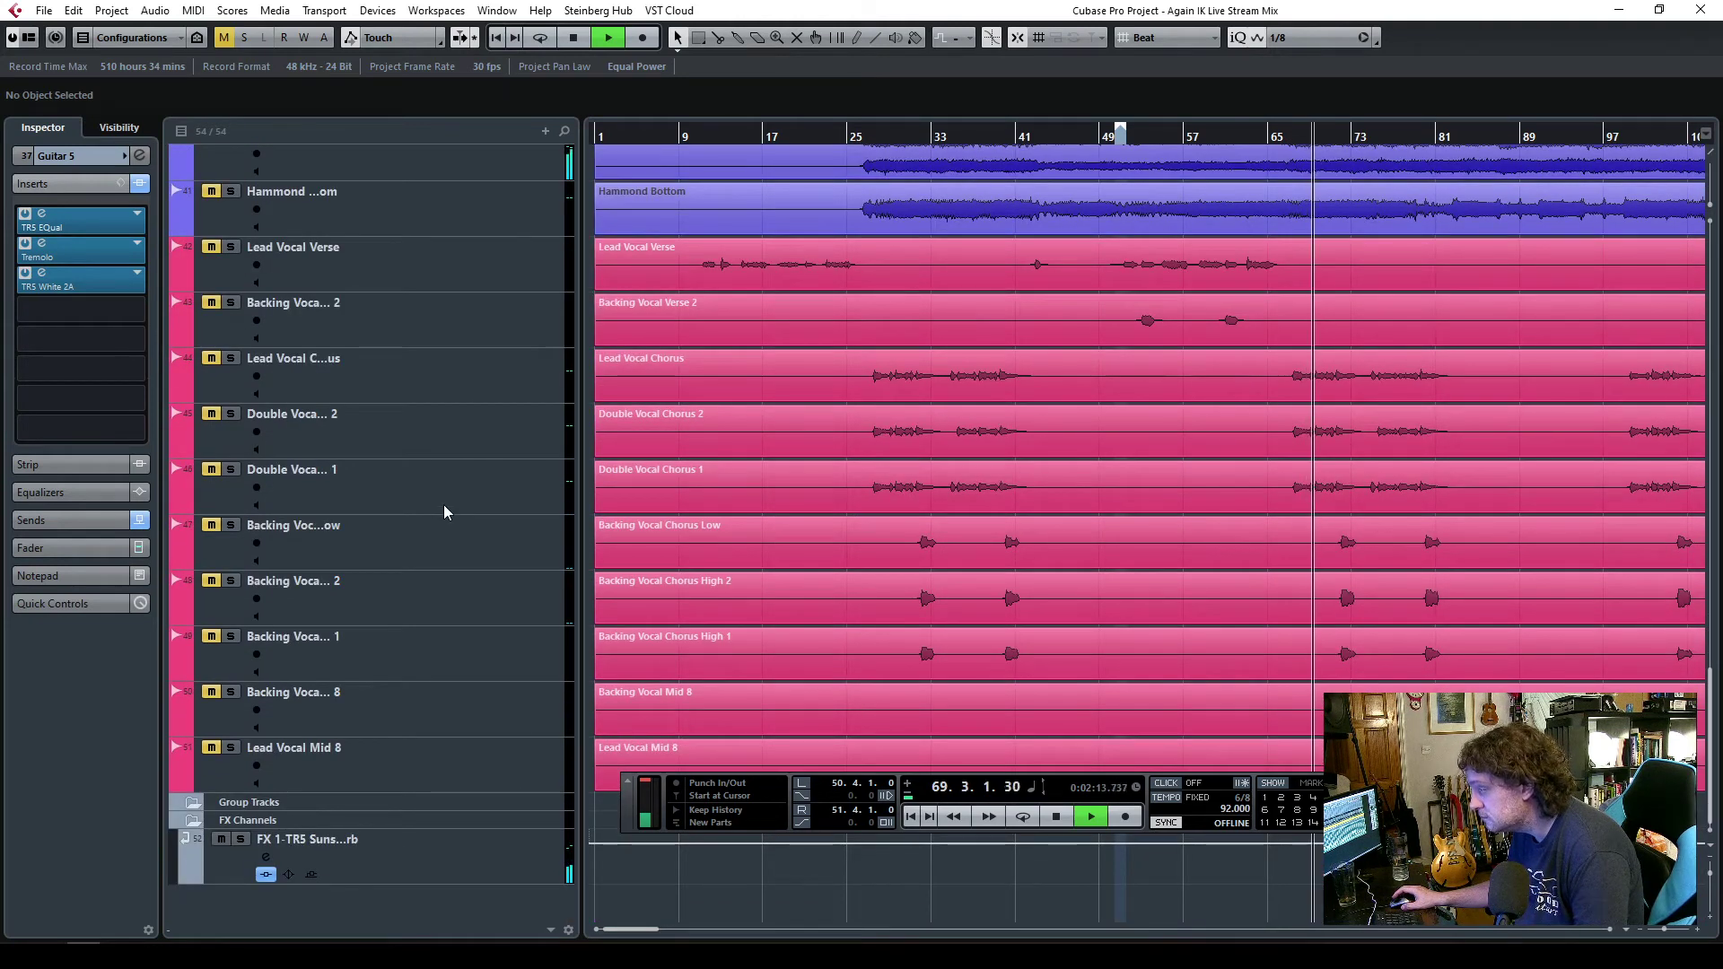
{"action": "scroll", "coordinate": [453, 507], "scroll_direction": "up", "scroll_amount": 3}
{"action": "scroll", "coordinate": [460, 518], "scroll_direction": "up", "scroll_amount": 3}
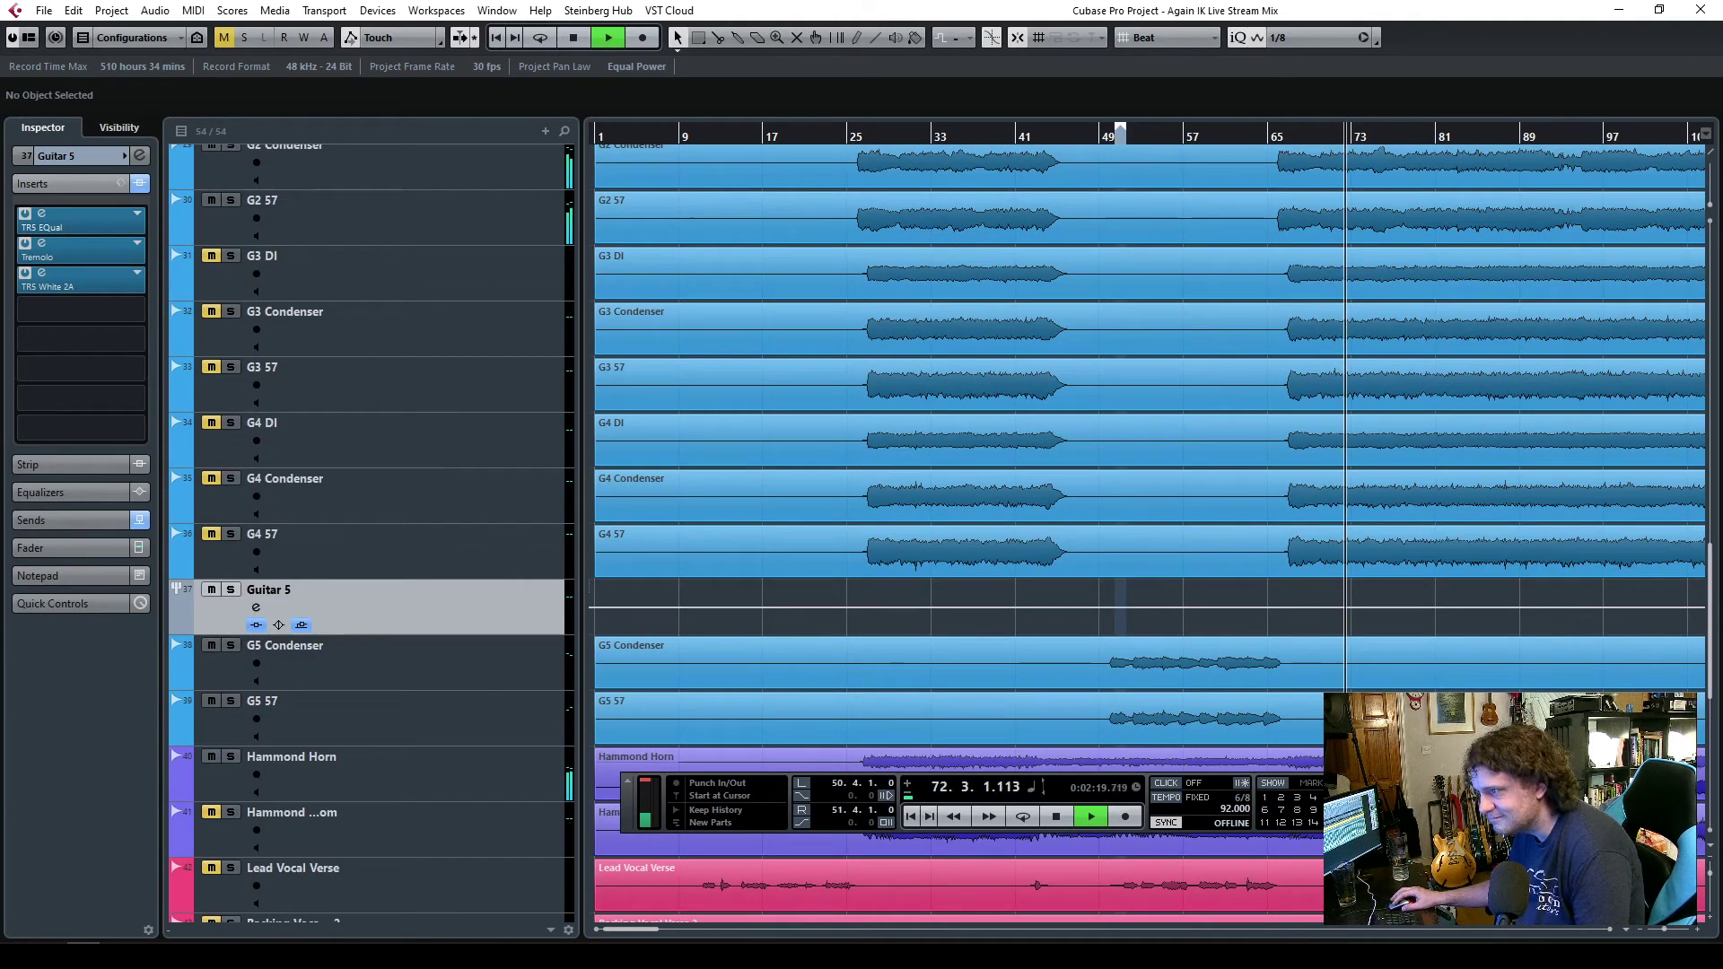
{"action": "key", "text": "F2"}
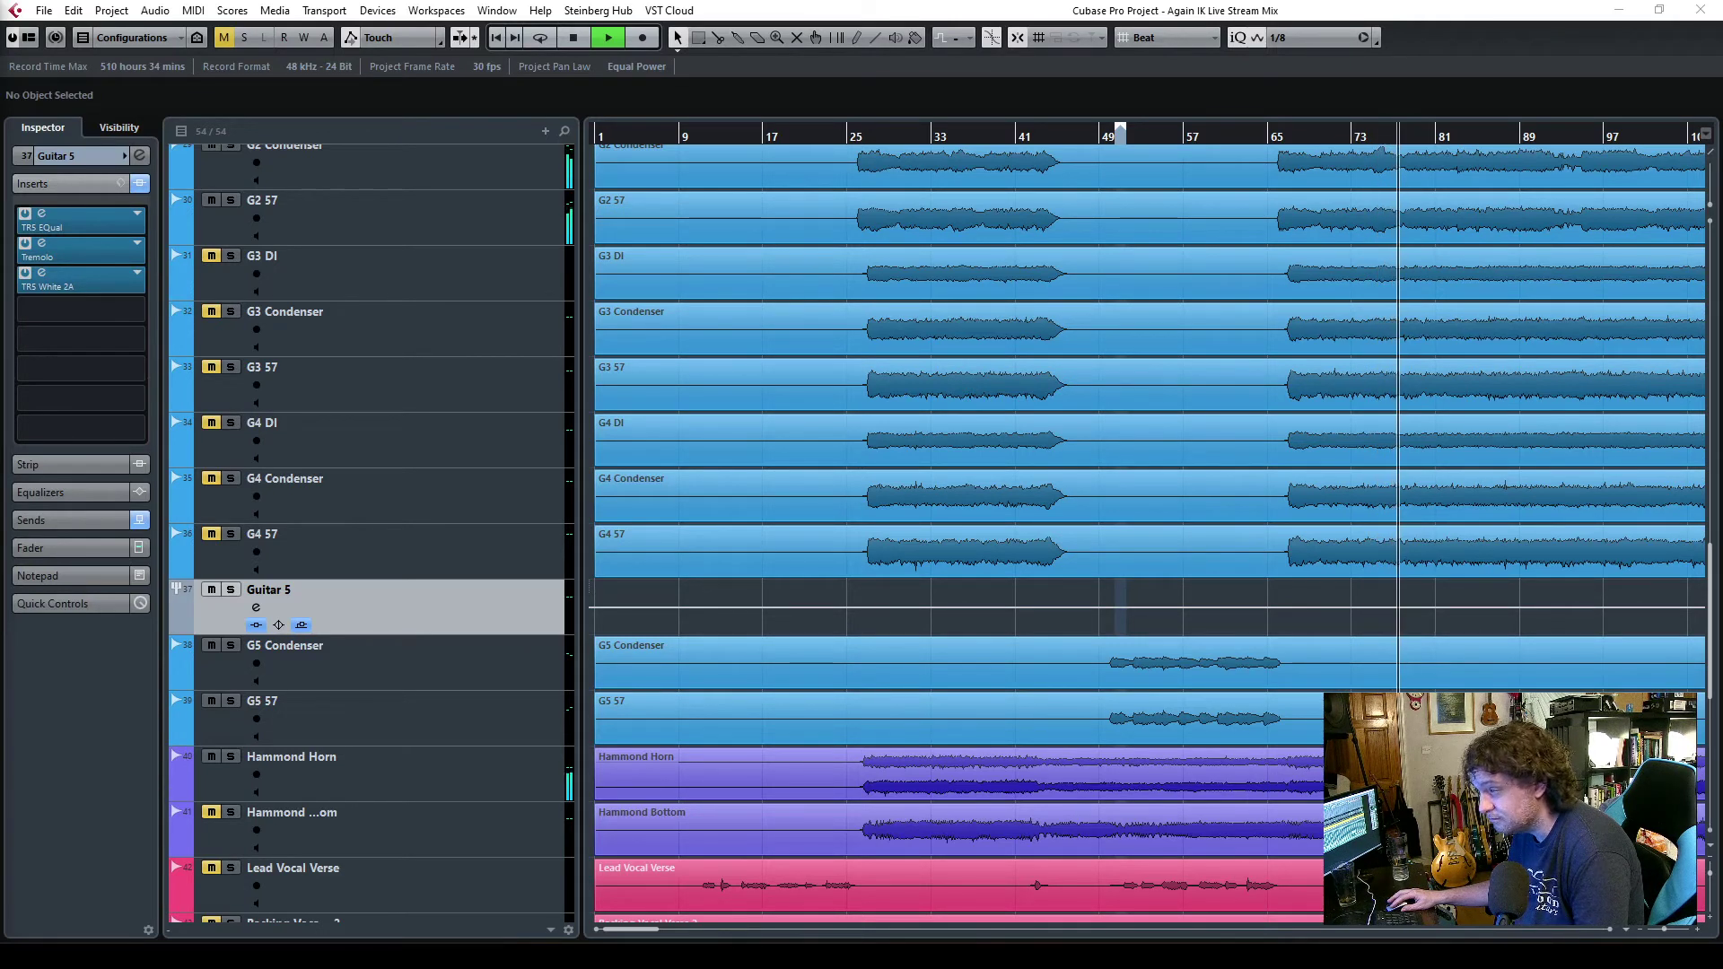
{"action": "scroll", "coordinate": [1148, 530], "scroll_direction": "down", "scroll_amount": 5}
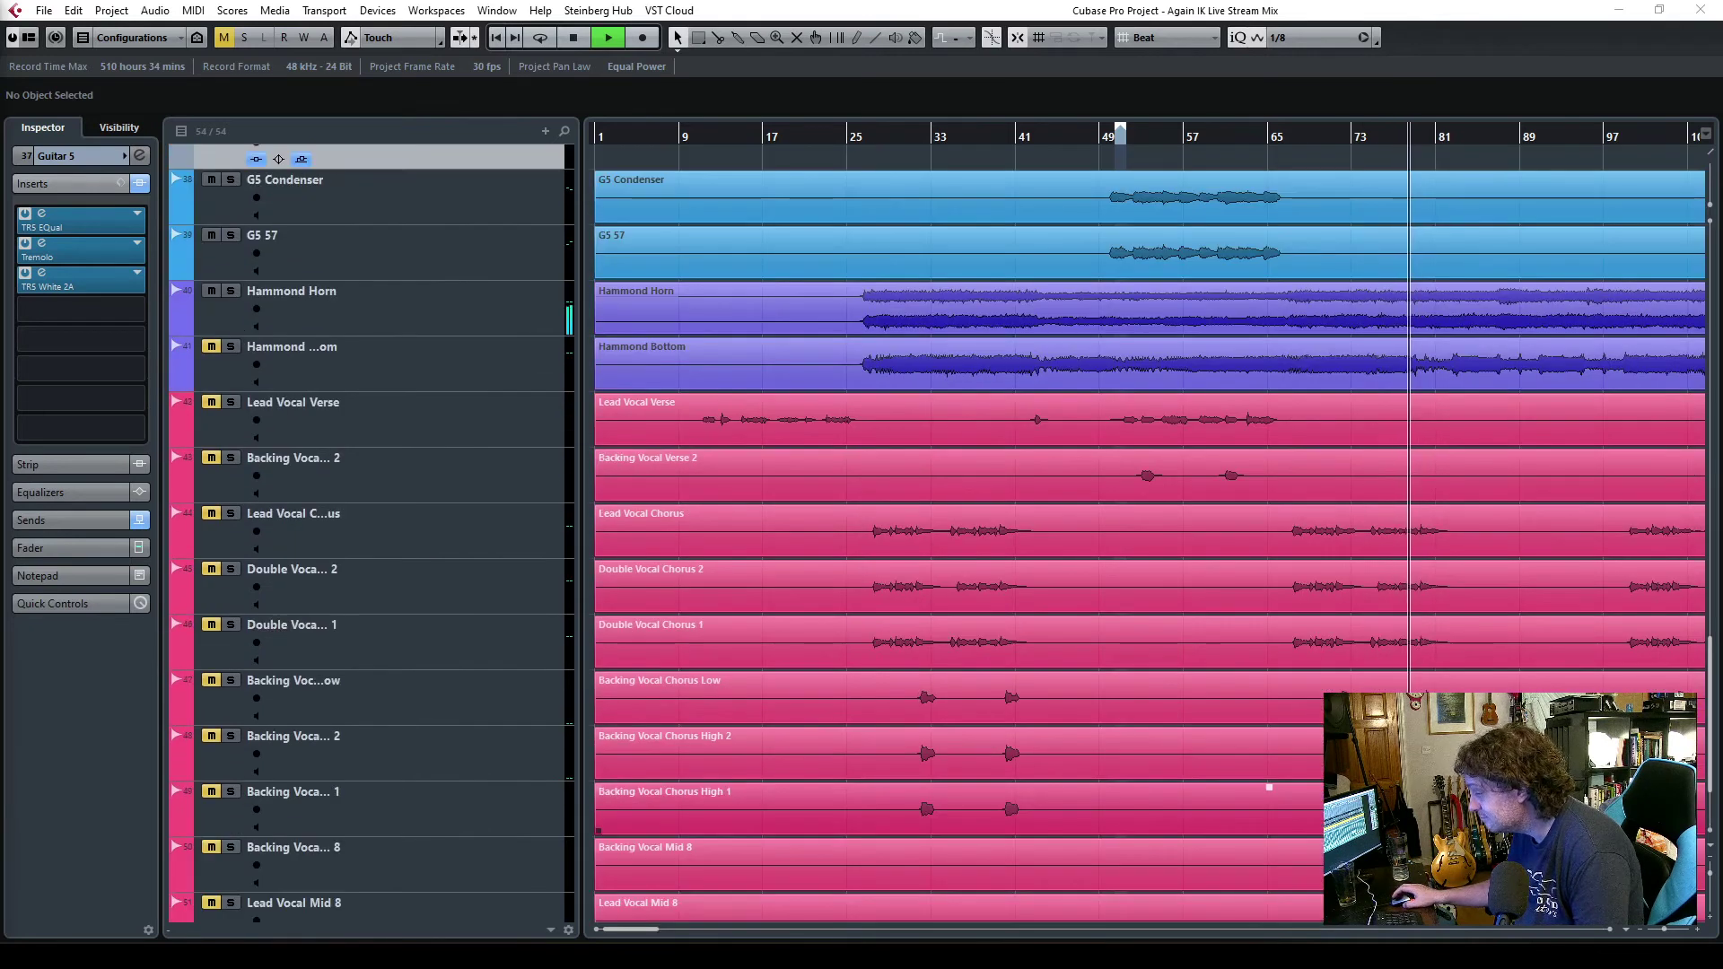
{"action": "scroll", "coordinate": [1269, 787], "scroll_direction": "down", "scroll_amount": 2}
{"action": "scroll", "coordinate": [1269, 787], "scroll_direction": "up", "scroll_amount": 7}
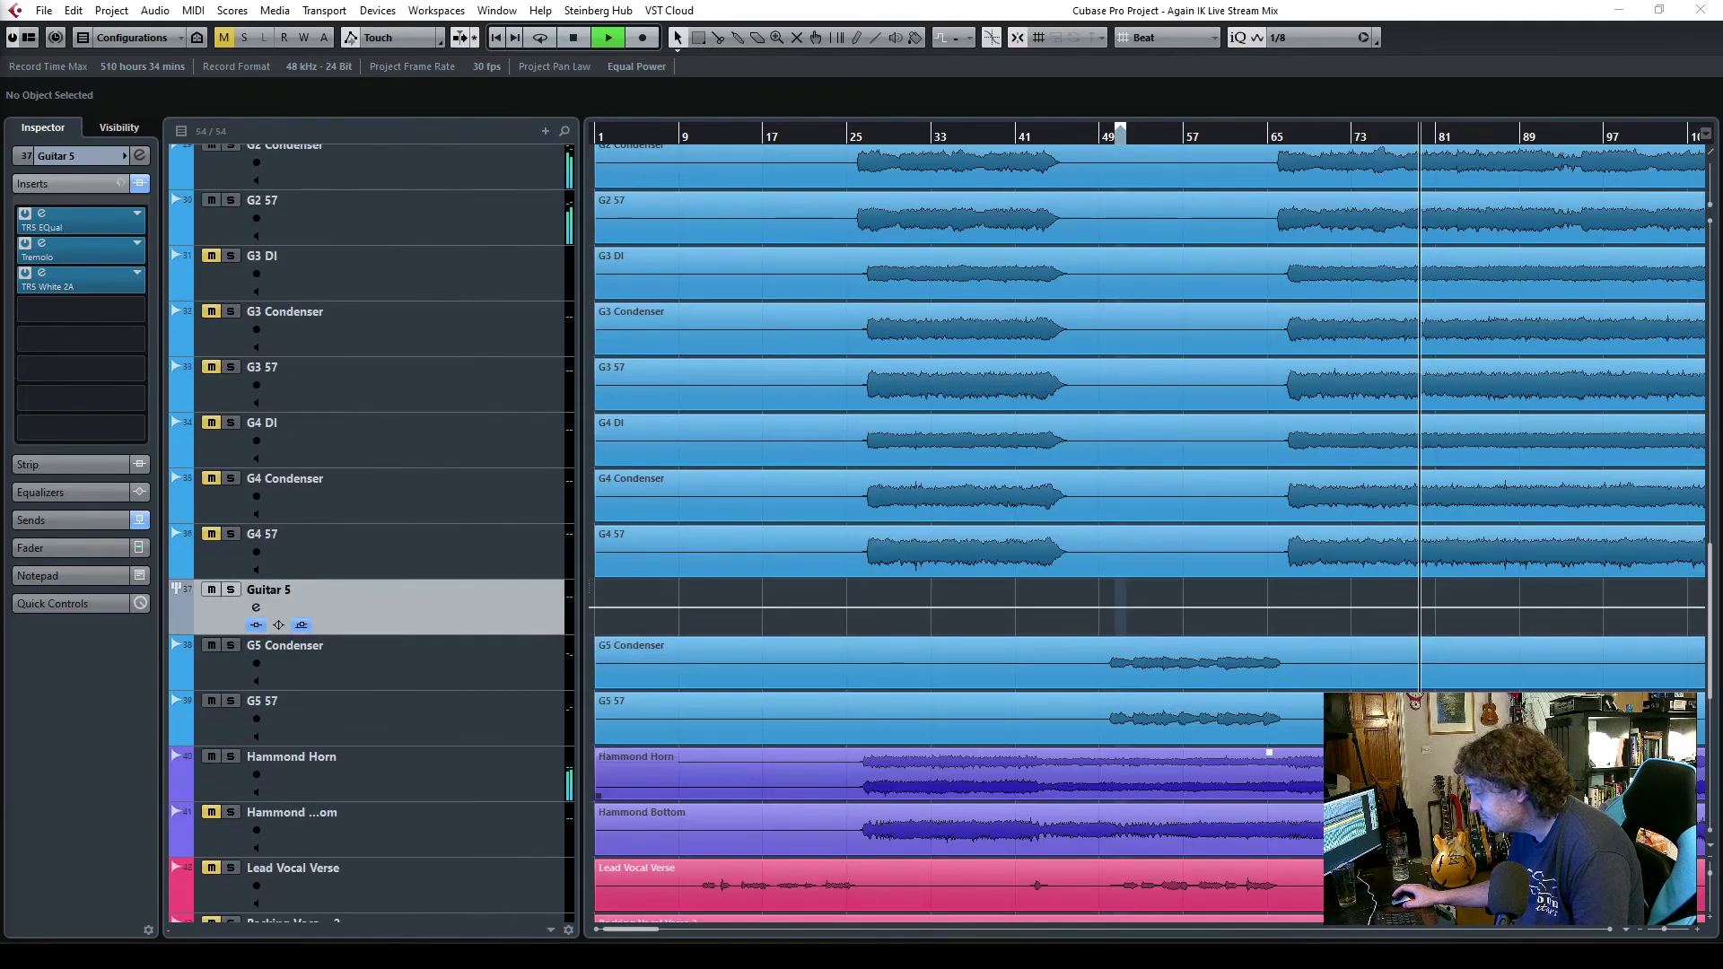
- Select the Guitar 2 group track and show its automation lane
{"action": "left_click", "coordinate": [1662, 933]}
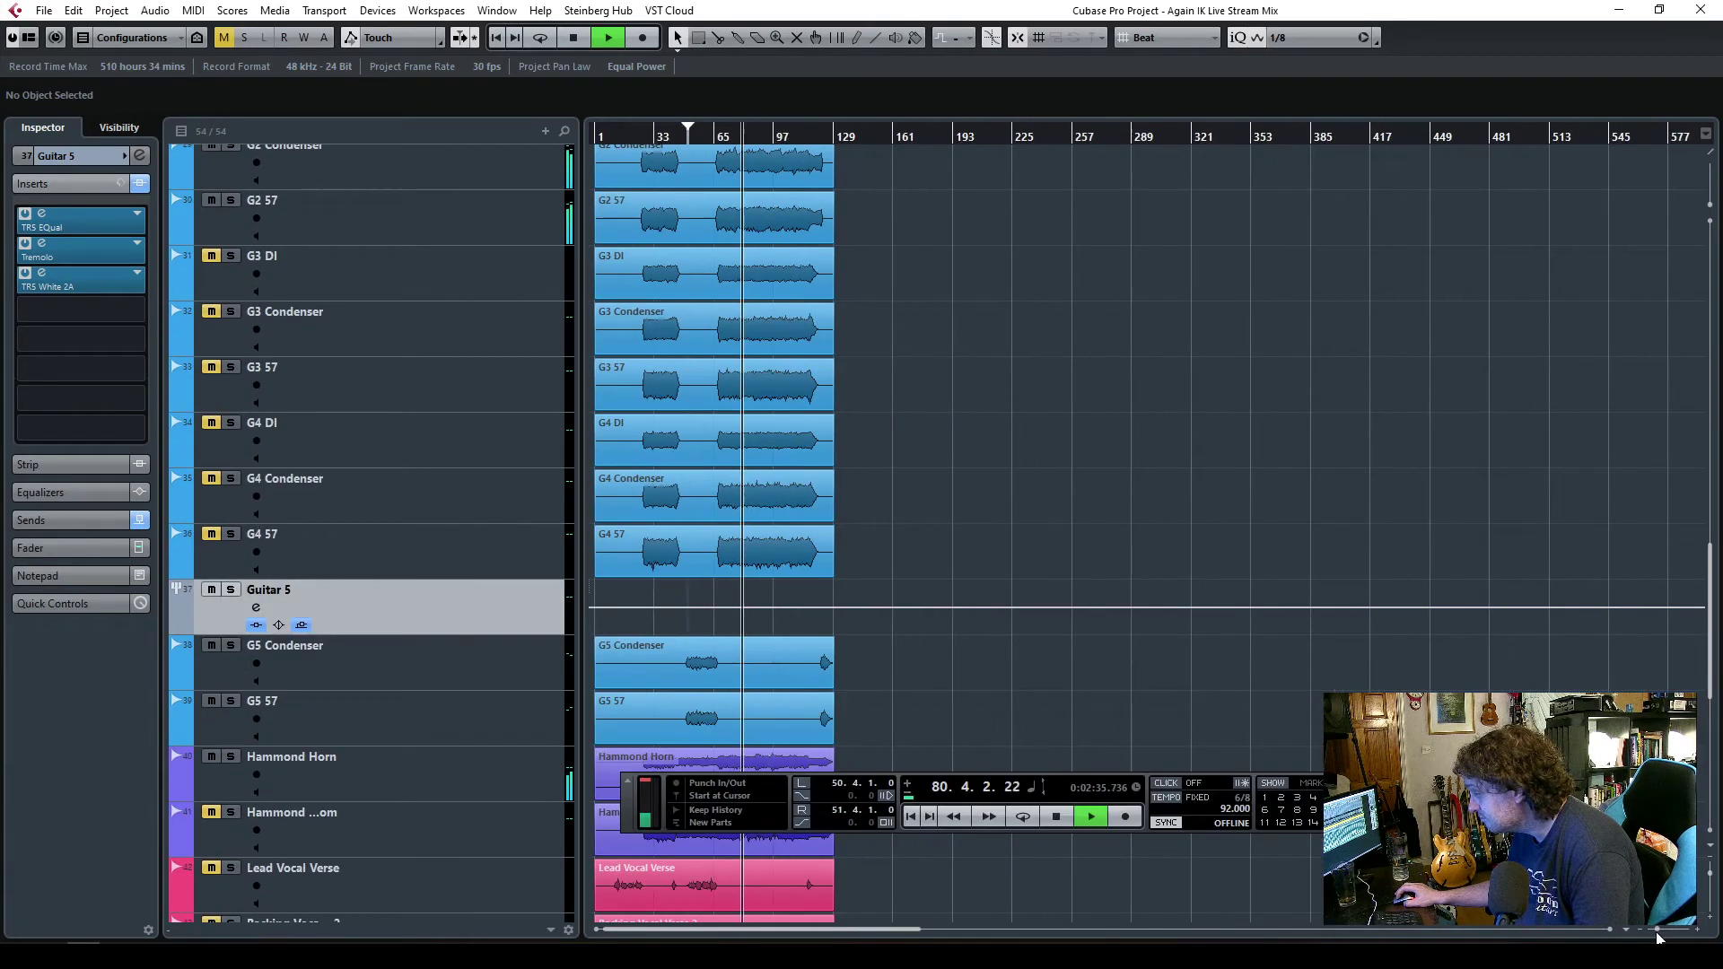
{"action": "scroll", "coordinate": [1178, 661], "scroll_direction": "down", "scroll_amount": 5}
{"action": "scroll", "coordinate": [1178, 661], "scroll_direction": "up", "scroll_amount": 3}
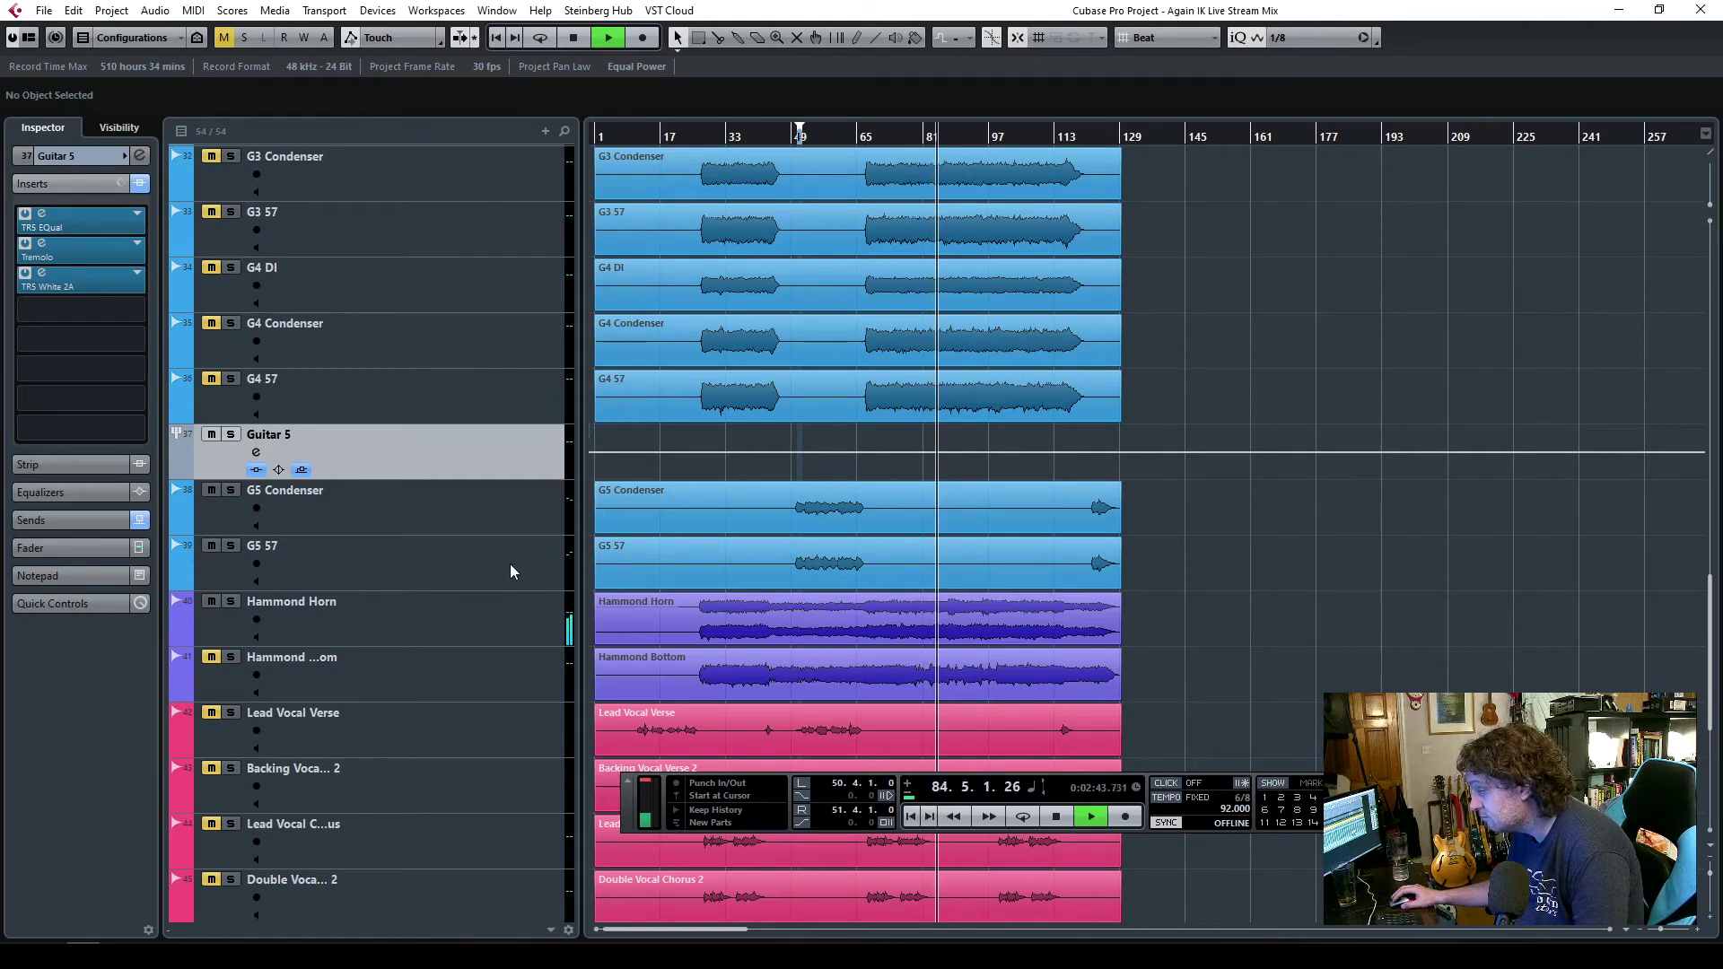
{"action": "left_click_drag", "start_coordinate": [1669, 936], "coordinate": [1674, 935]}
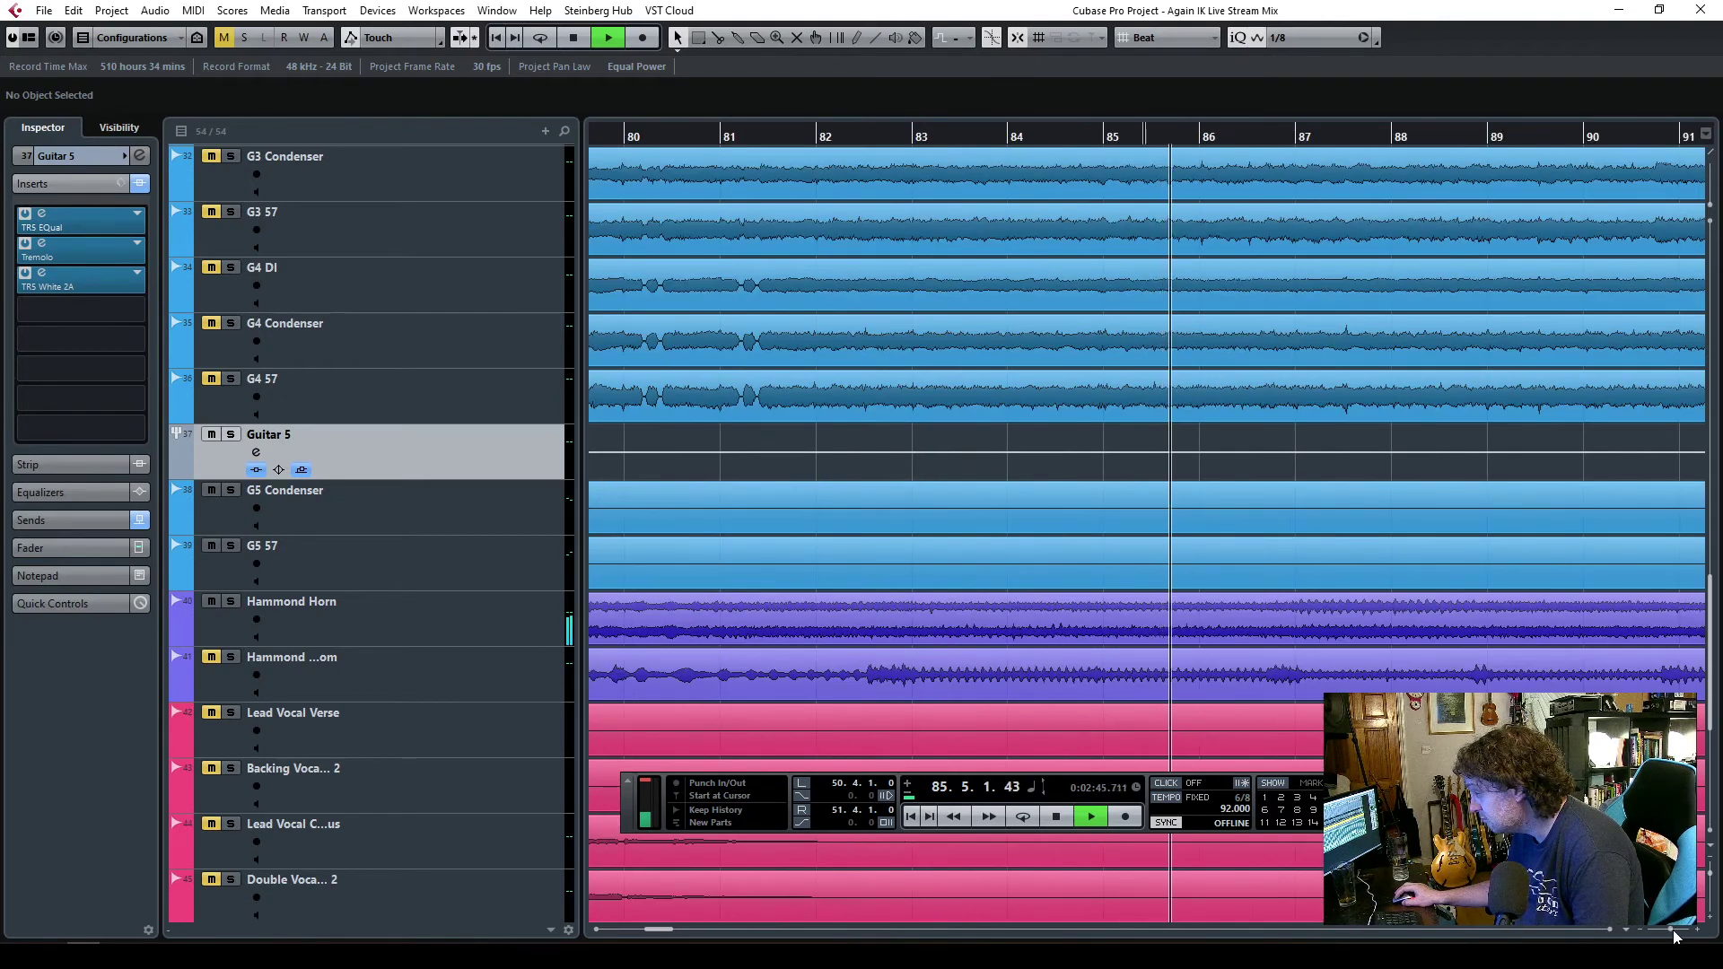
{"action": "scroll", "coordinate": [1068, 576], "scroll_direction": "down", "scroll_amount": 6}
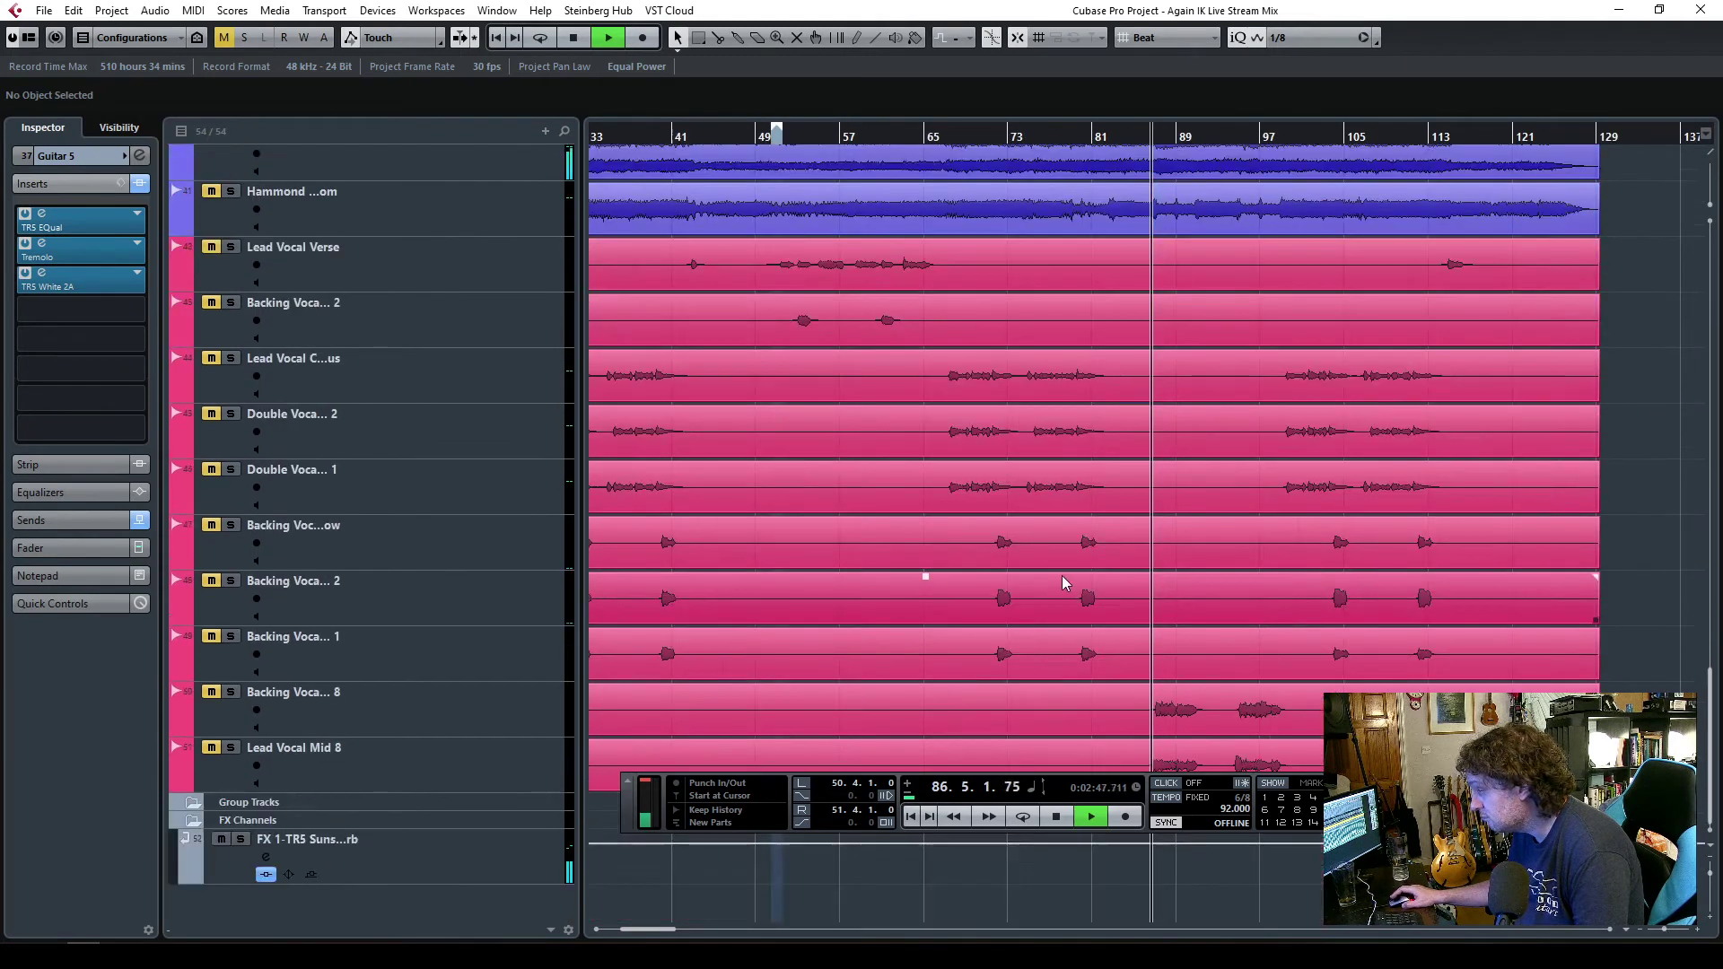
{"action": "scroll", "coordinate": [1058, 575], "scroll_direction": "up", "scroll_amount": 2}
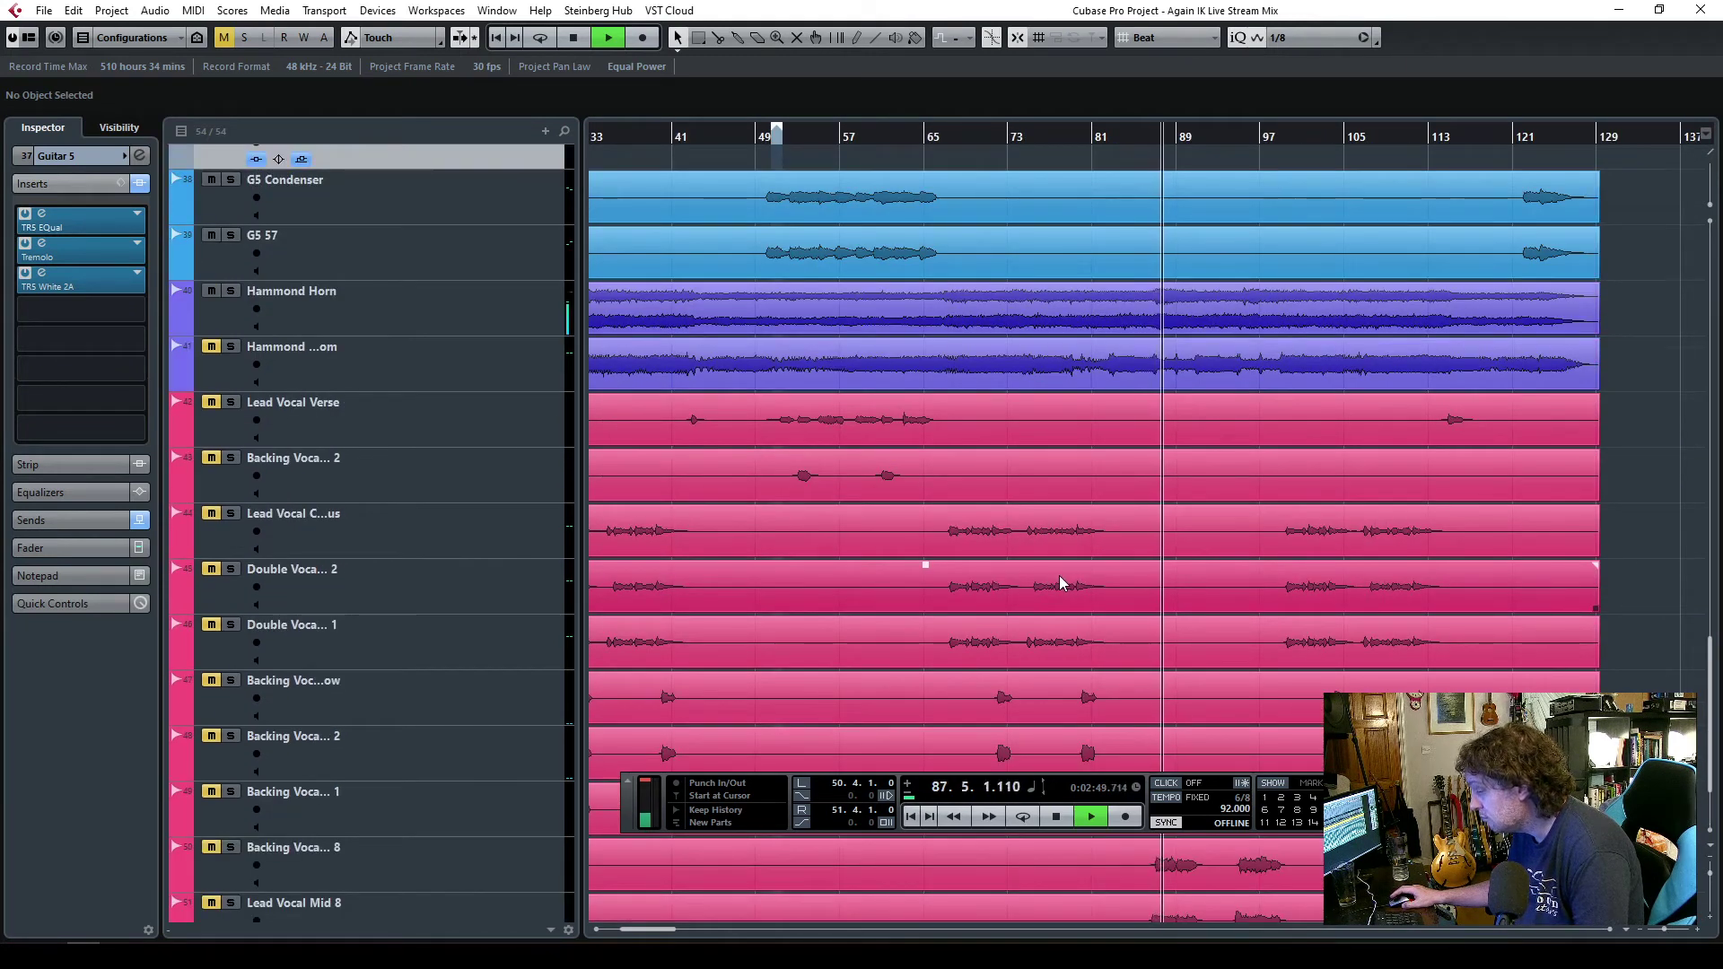
{"action": "scroll", "coordinate": [1060, 579], "scroll_direction": "down", "scroll_amount": 2}
{"action": "scroll", "coordinate": [1059, 578], "scroll_direction": "up", "scroll_amount": 4}
{"action": "scroll", "coordinate": [1058, 576], "scroll_direction": "up", "scroll_amount": 6}
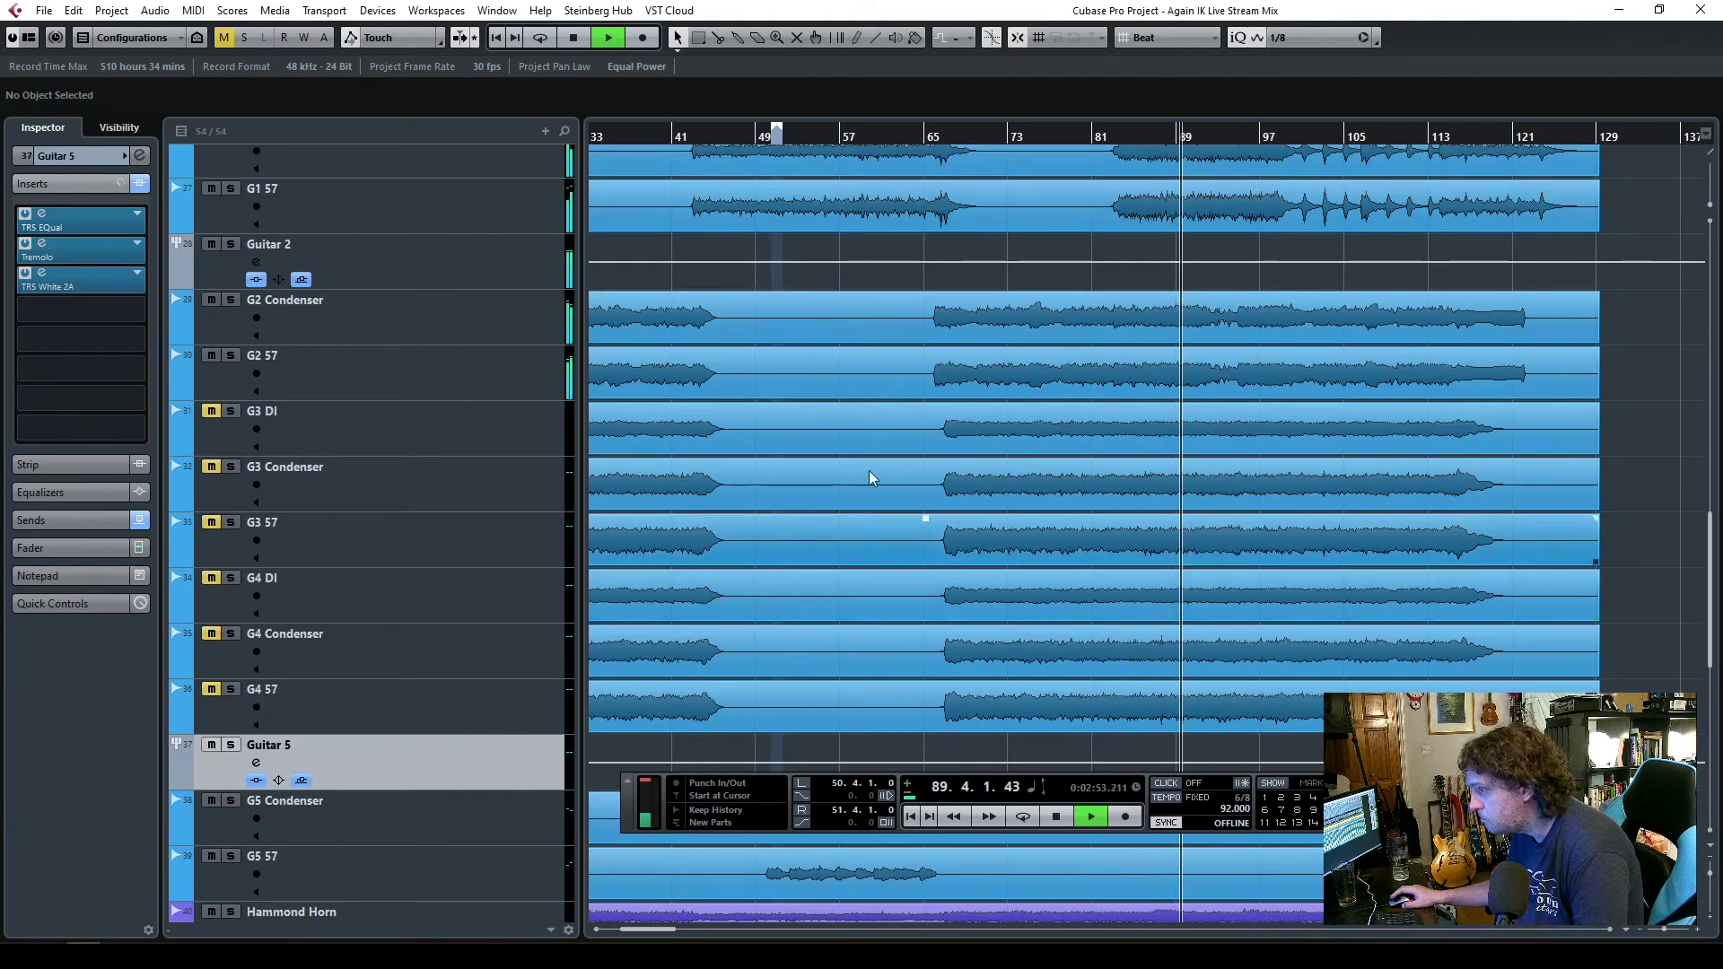
{"action": "left_click", "coordinate": [512, 262]}
{"action": "left_click", "coordinate": [178, 281]}
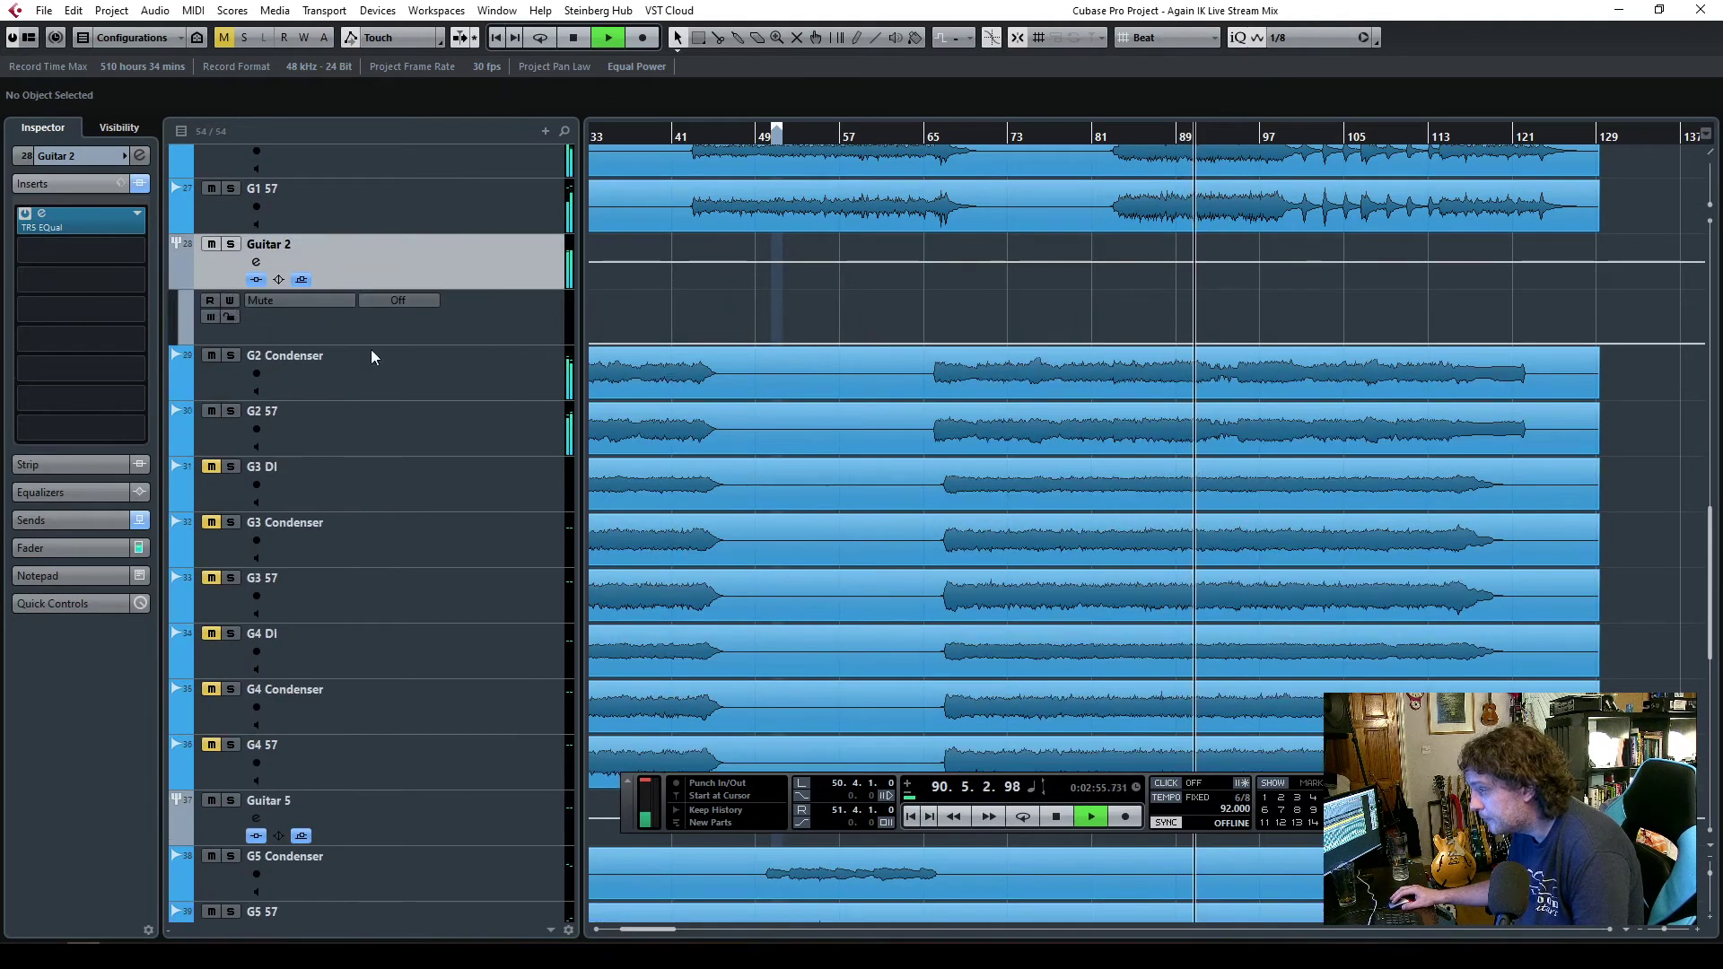
- Stop playback, enlarge the Guitar 2 track to show its Volume automation controls, and play the song from about bar 82
{"action": "key", "text": "space"}
{"action": "left_click", "coordinate": [260, 305]}
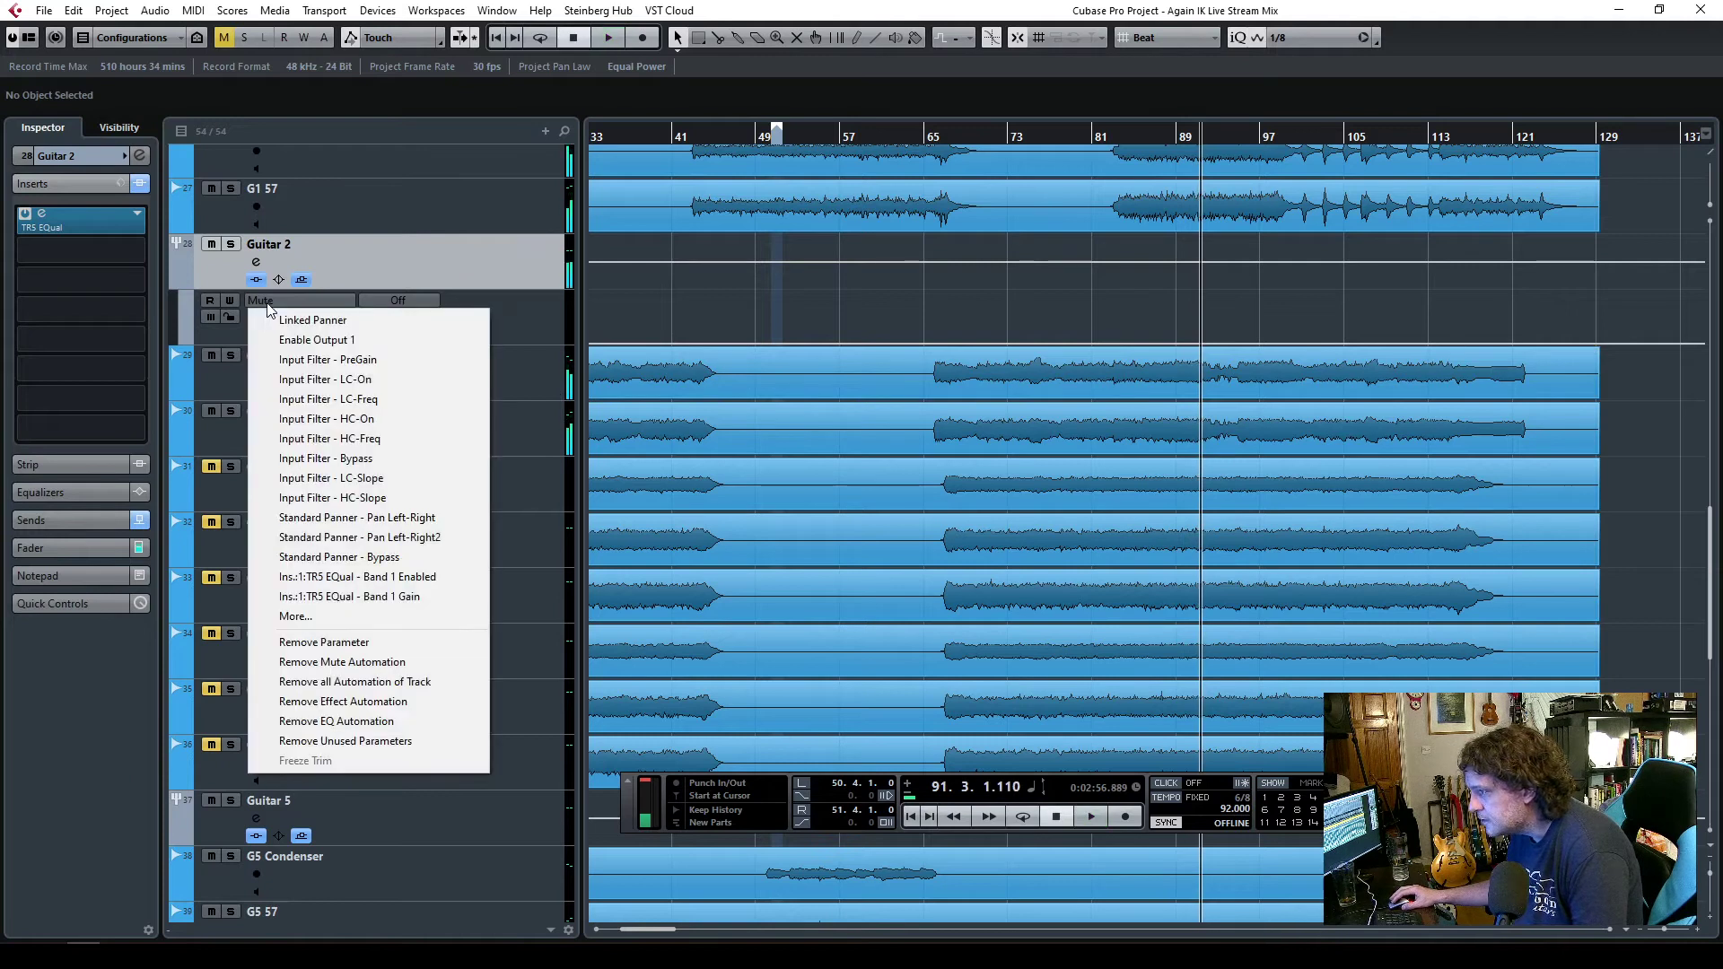
{"action": "left_click", "coordinate": [262, 302]}
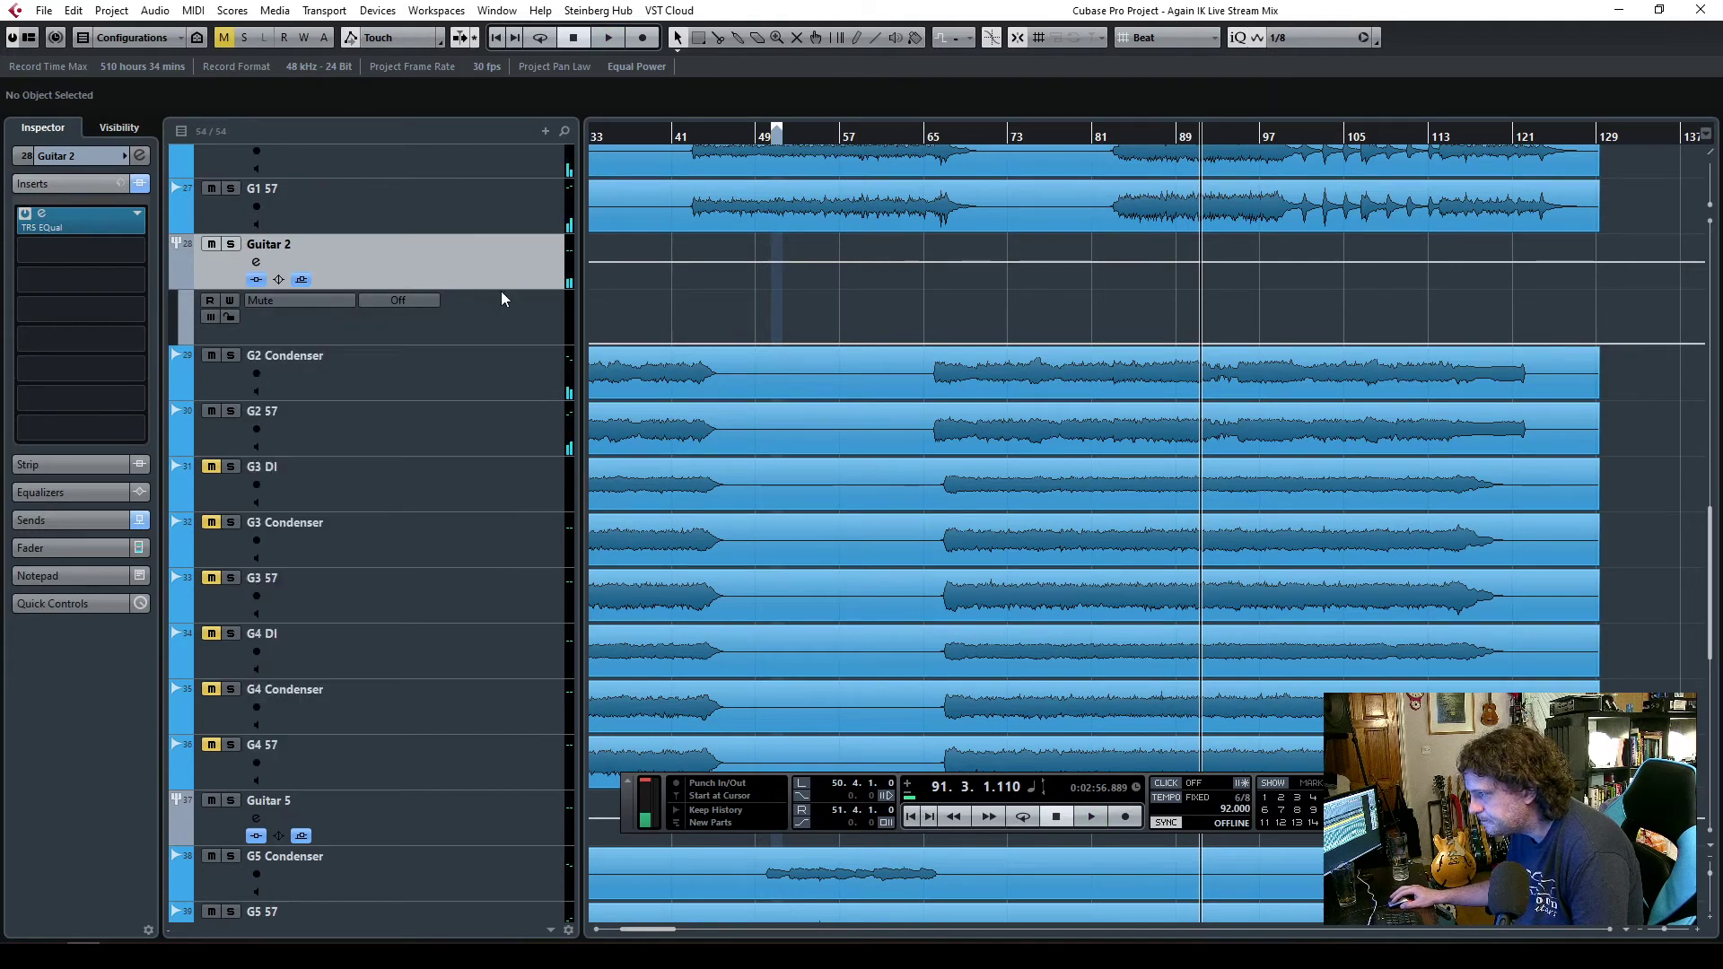
{"action": "left_click_drag", "start_coordinate": [503, 289], "coordinate": [266, 432]}
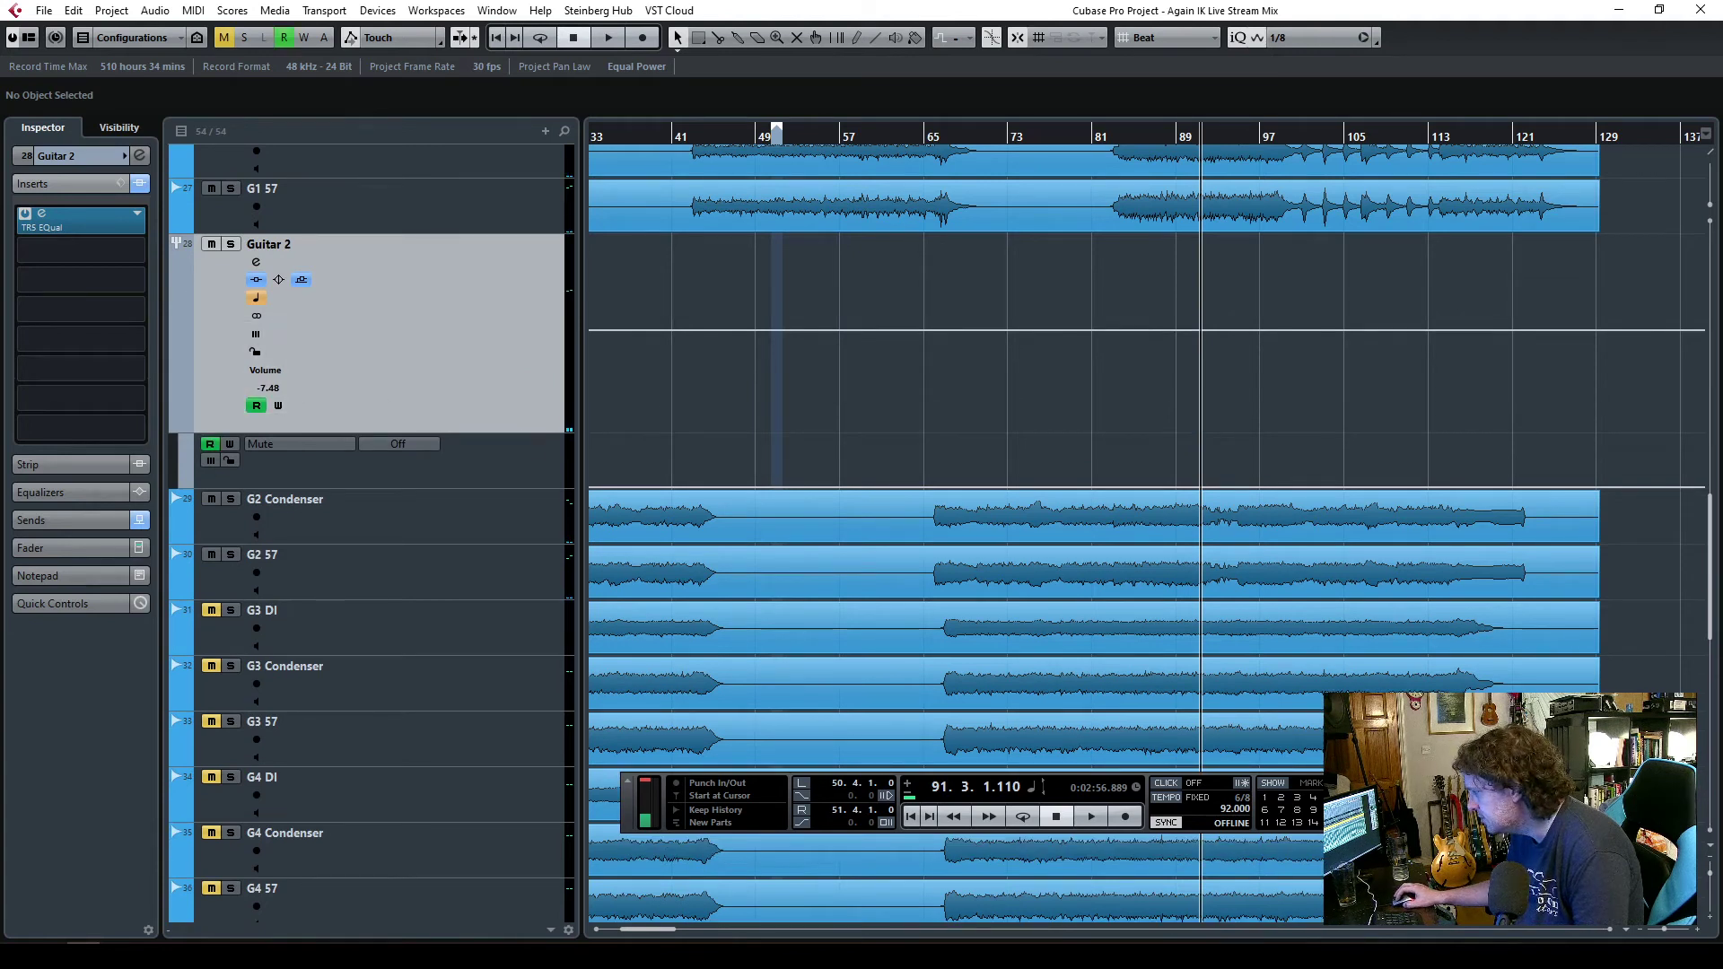
{"action": "left_click_drag", "start_coordinate": [1666, 933], "coordinate": [1669, 933]}
{"action": "left_click", "coordinate": [594, 137]}
{"action": "key", "text": "space"}
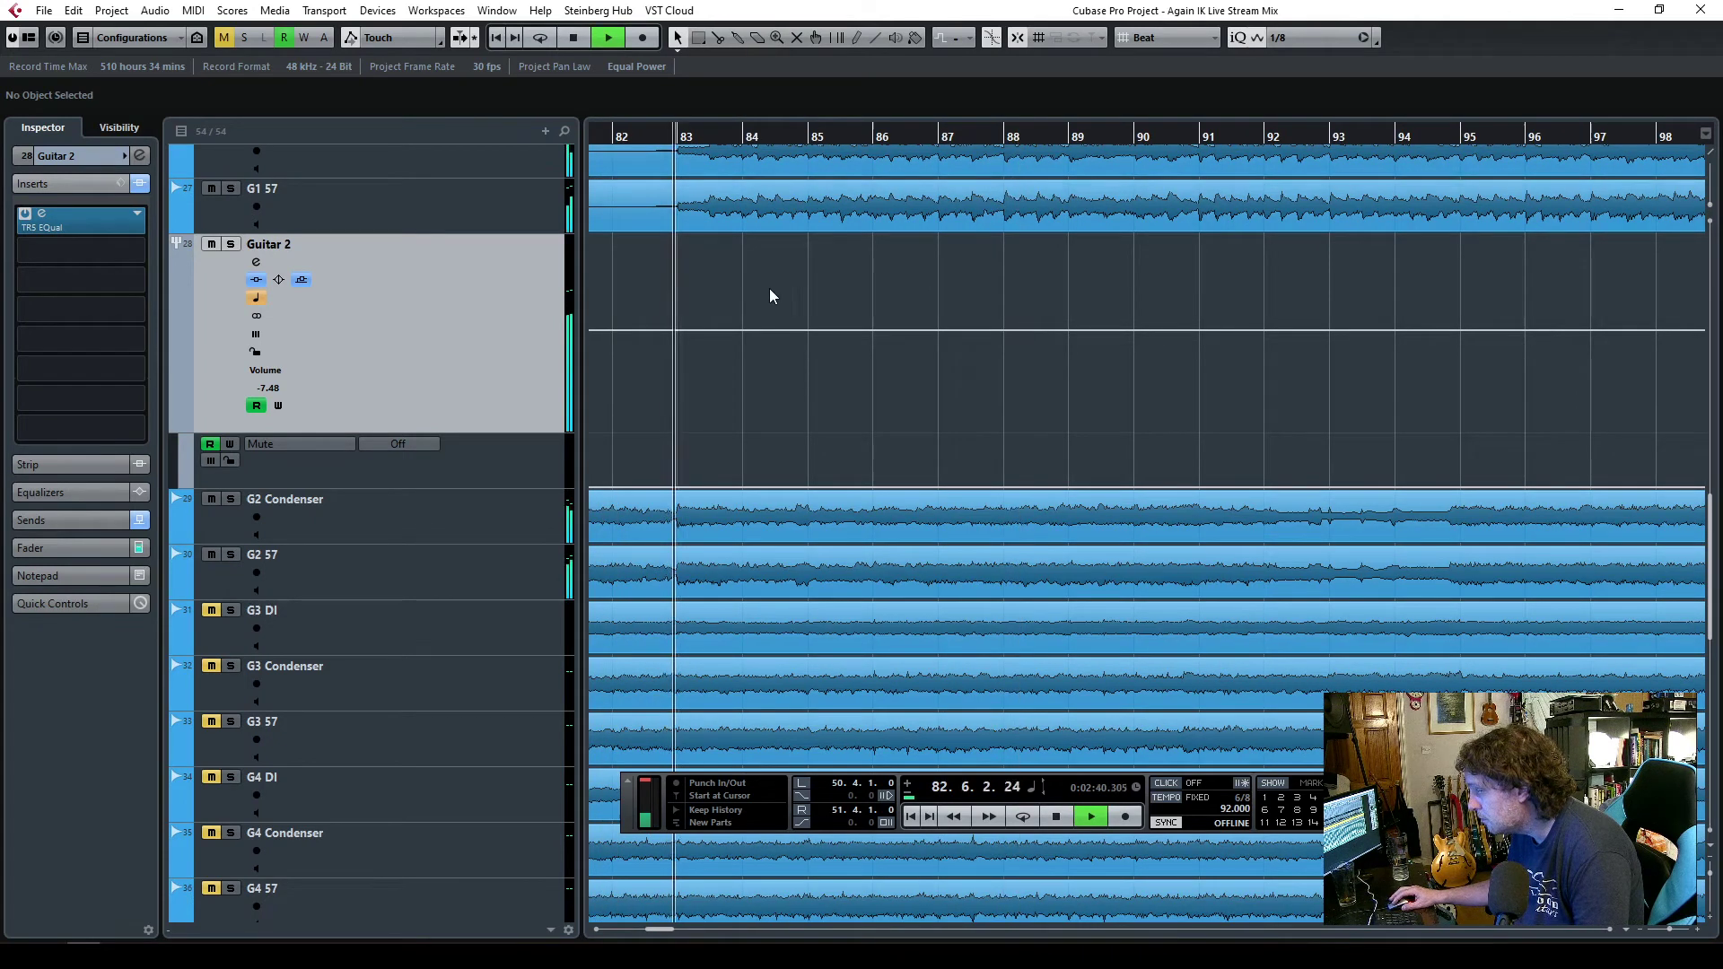
- Add Volume automation points on Guitar 2 at bars 83 and 87 and raise the section between them to about -4.9 dB
{"action": "left_click", "coordinate": [677, 329]}
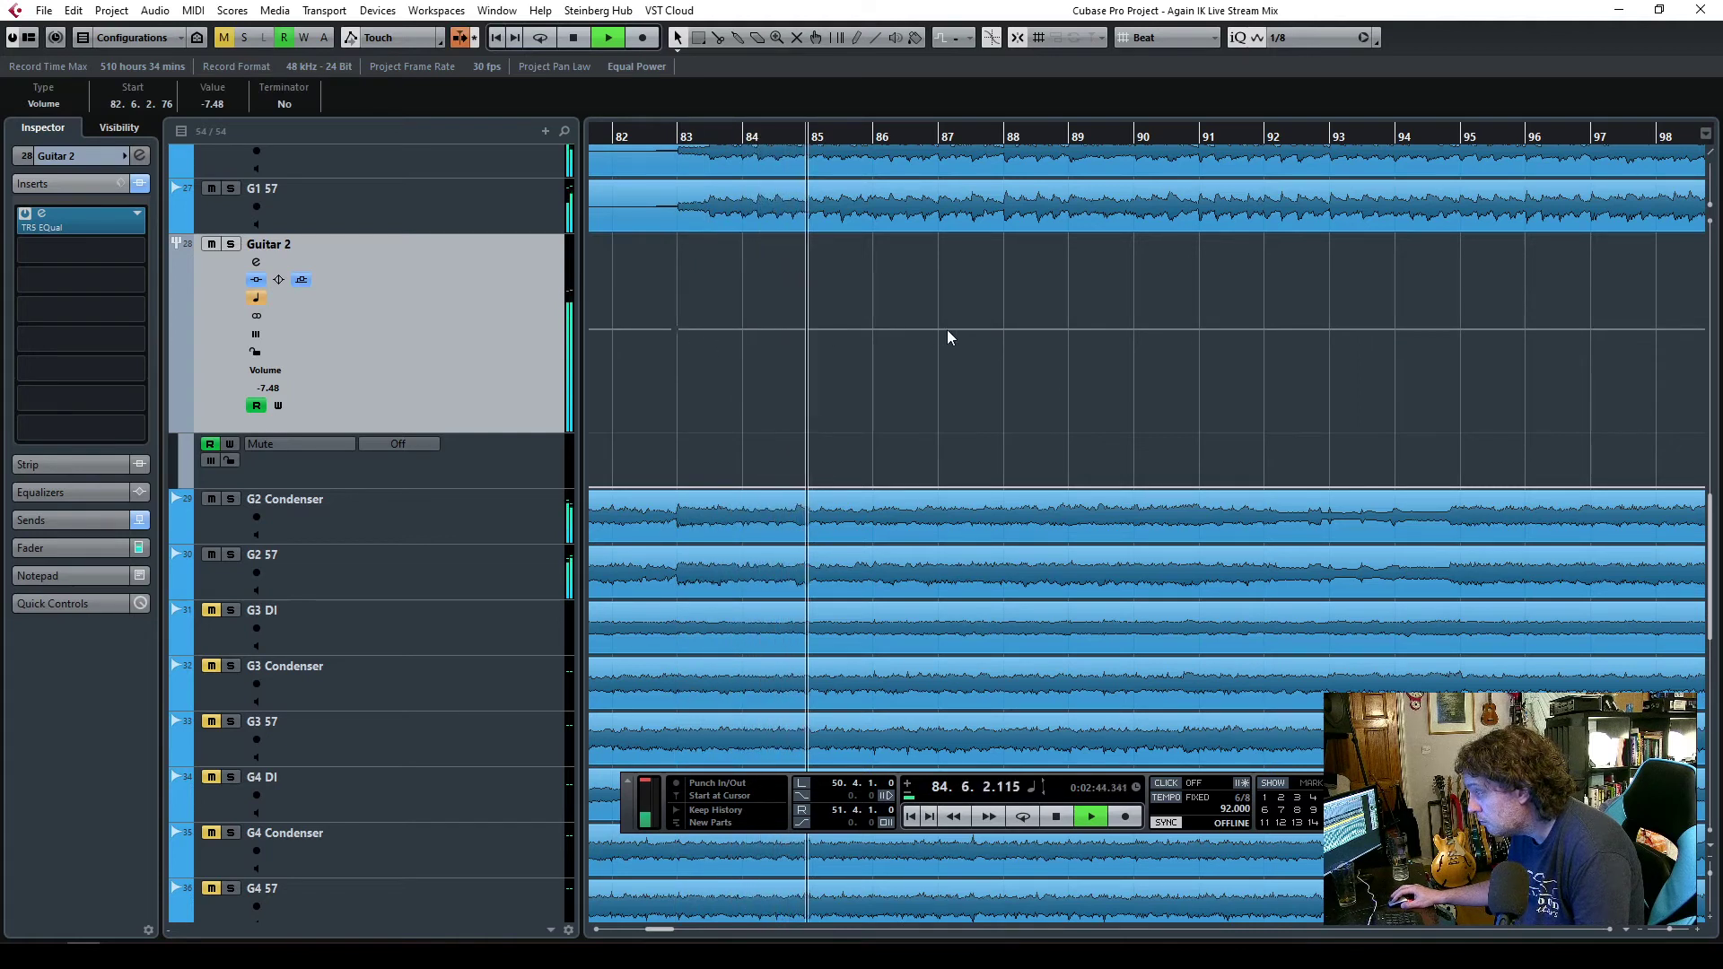
{"action": "left_click_drag", "start_coordinate": [938, 330], "coordinate": [937, 317]}
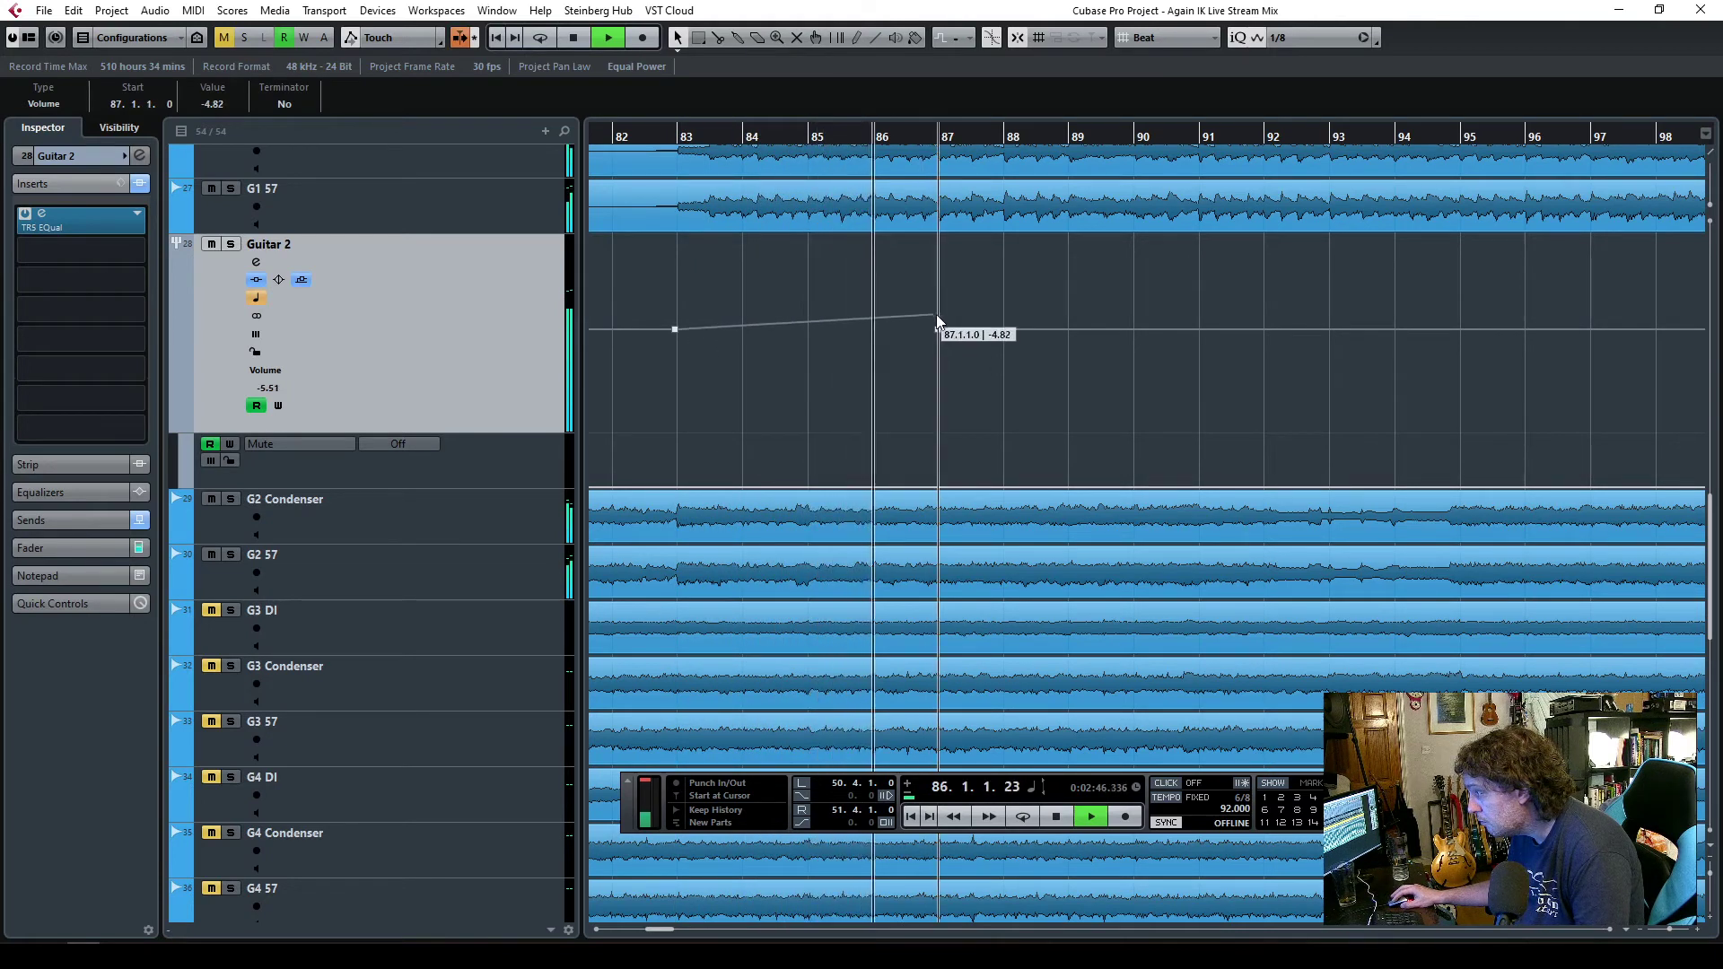
{"action": "left_click_drag", "start_coordinate": [677, 329], "coordinate": [676, 316]}
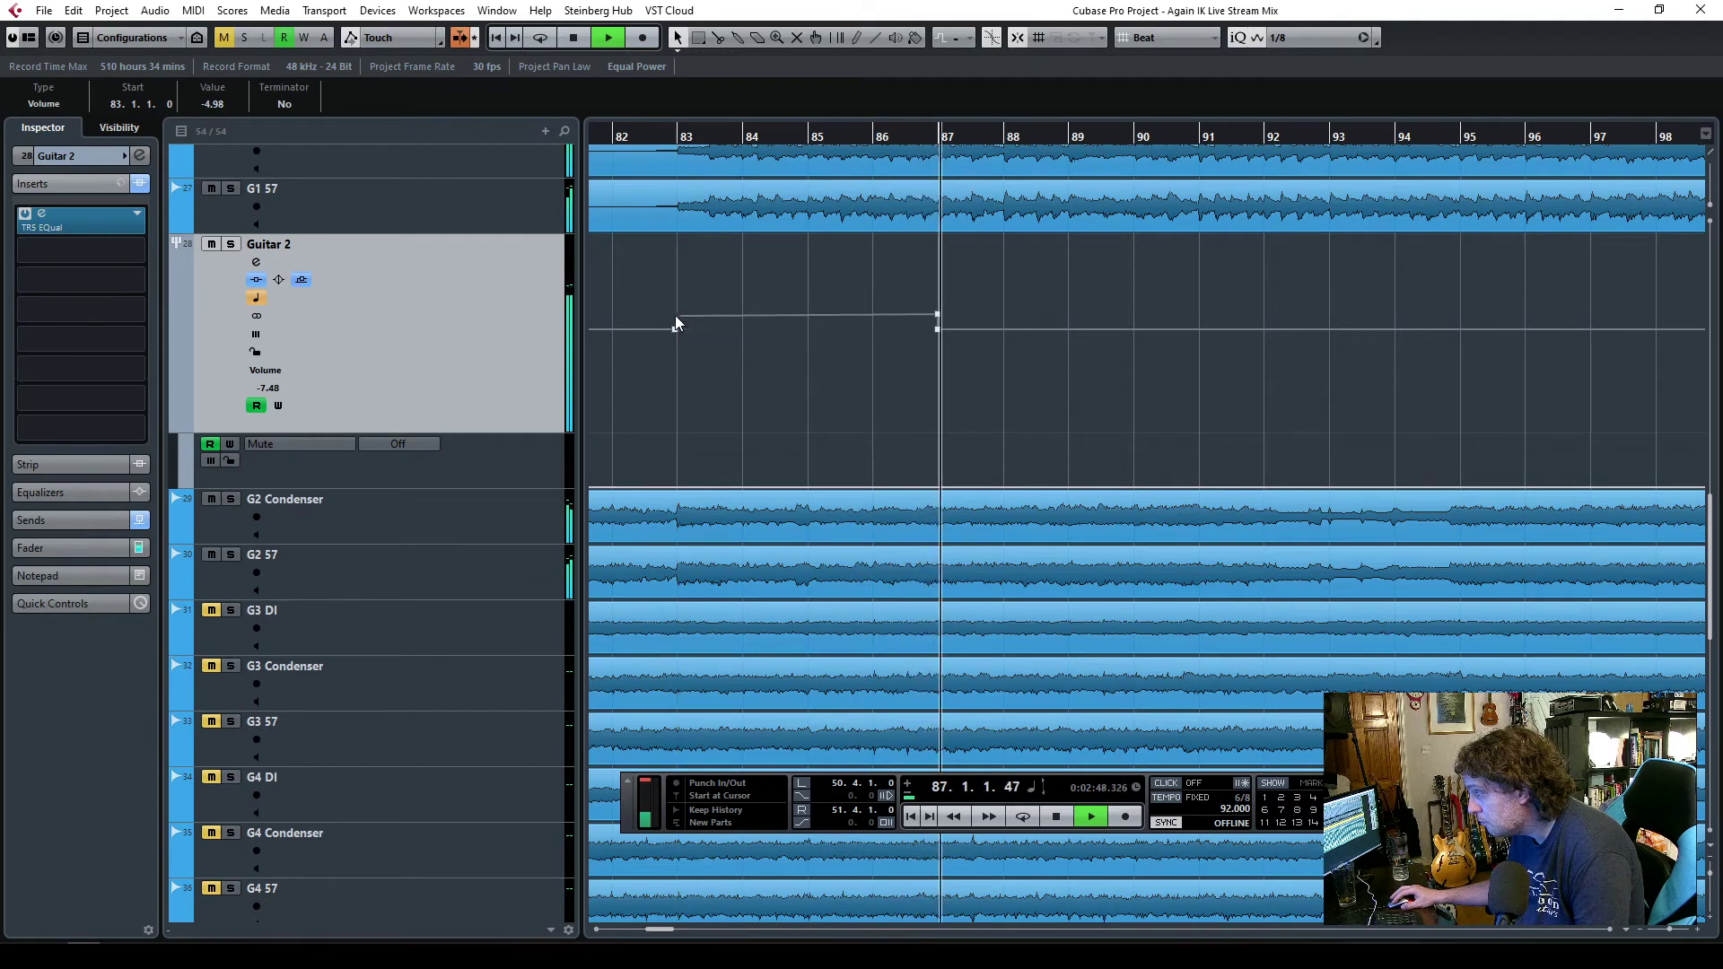
{"action": "left_click", "coordinate": [674, 330]}
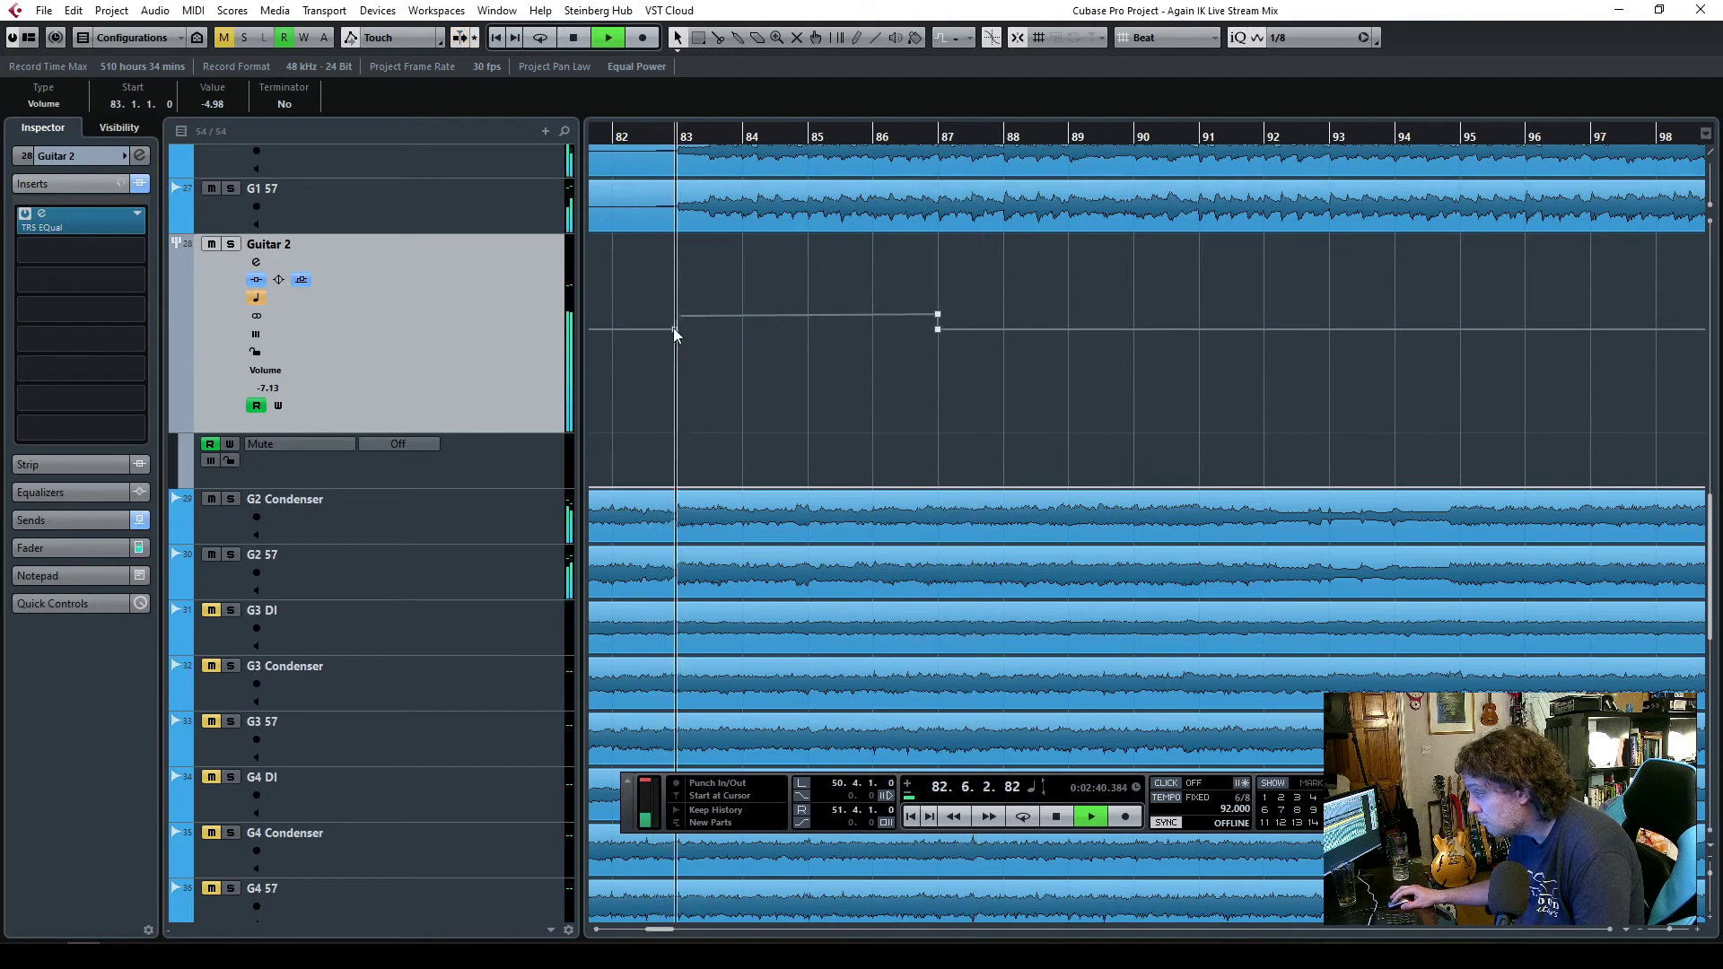
{"action": "left_click", "coordinate": [676, 330]}
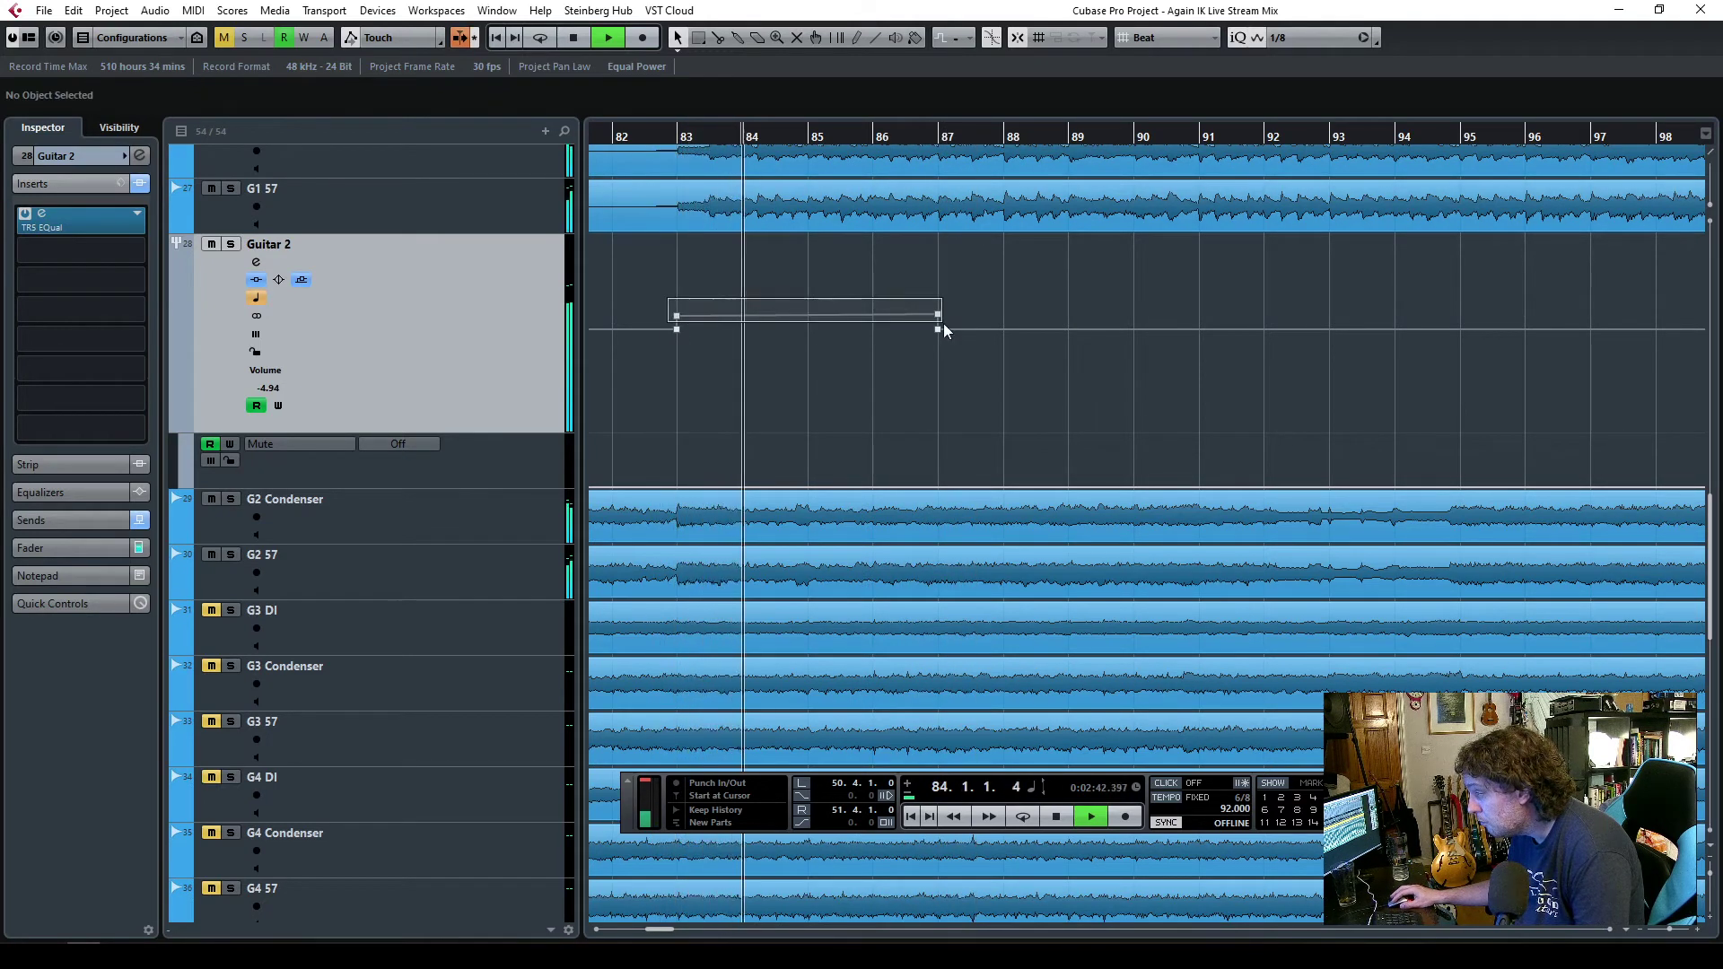
{"action": "left_click", "coordinate": [723, 319]}
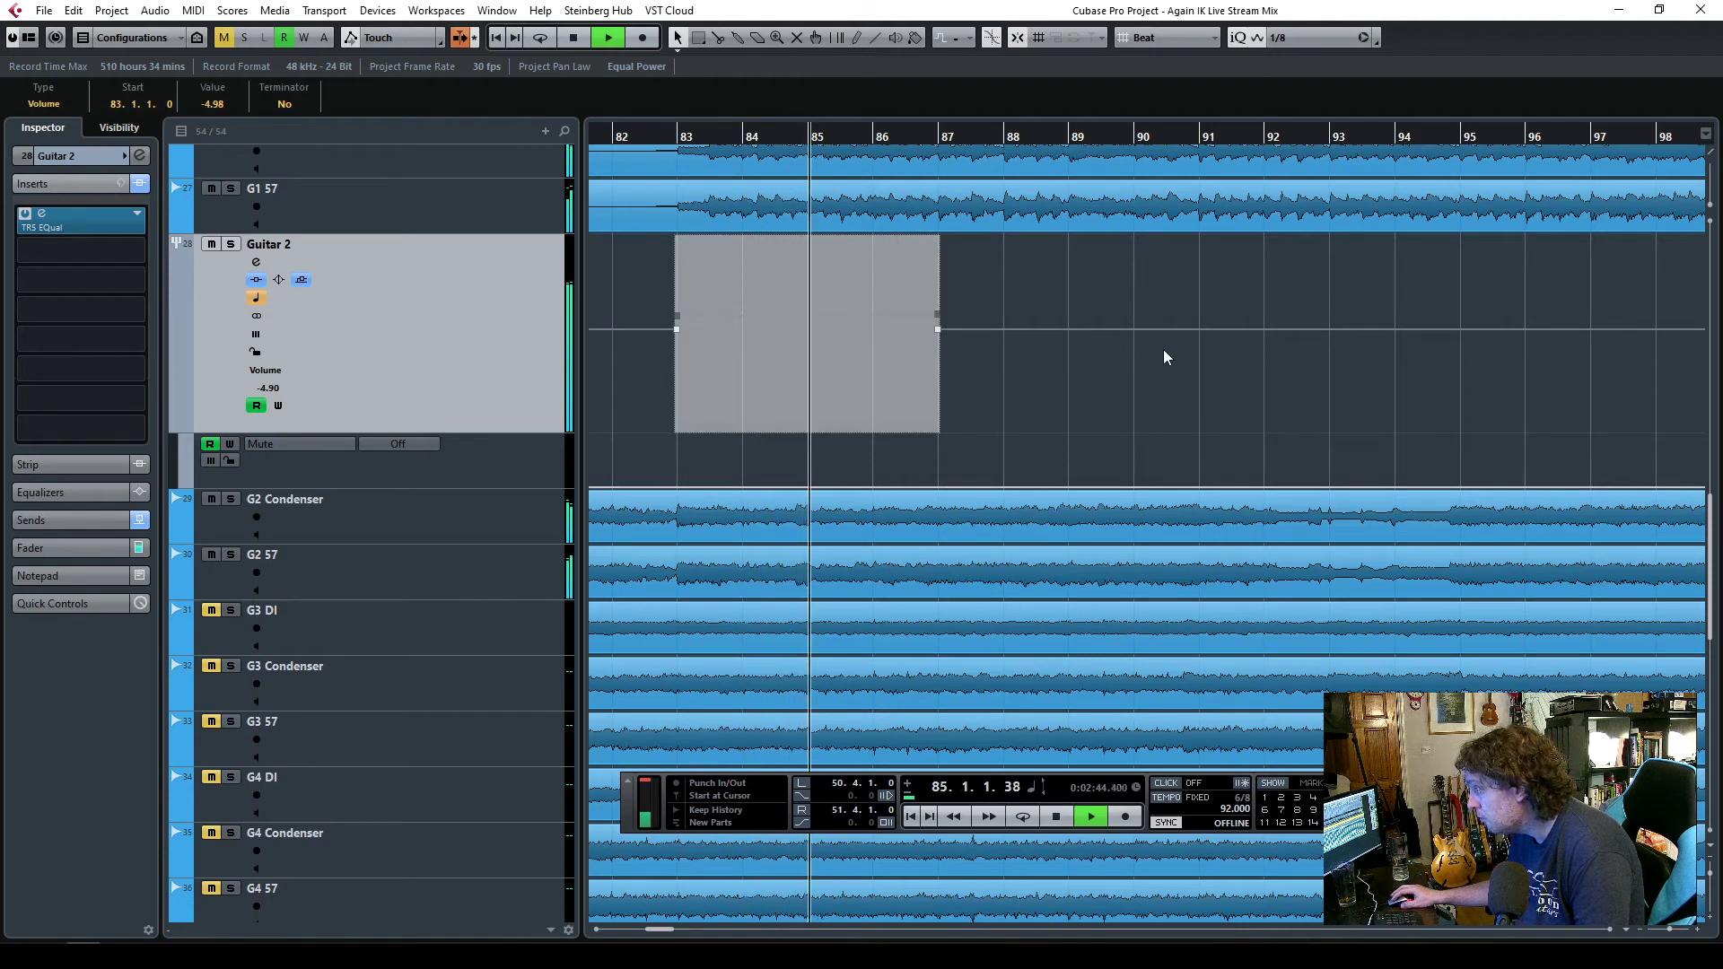
- Add Guitar 2 Volume automation points around bars 91 and 95 and raise the section between them to -5.32 dB
{"action": "left_click", "coordinate": [1196, 328]}
{"action": "left_click", "coordinate": [1460, 329]}
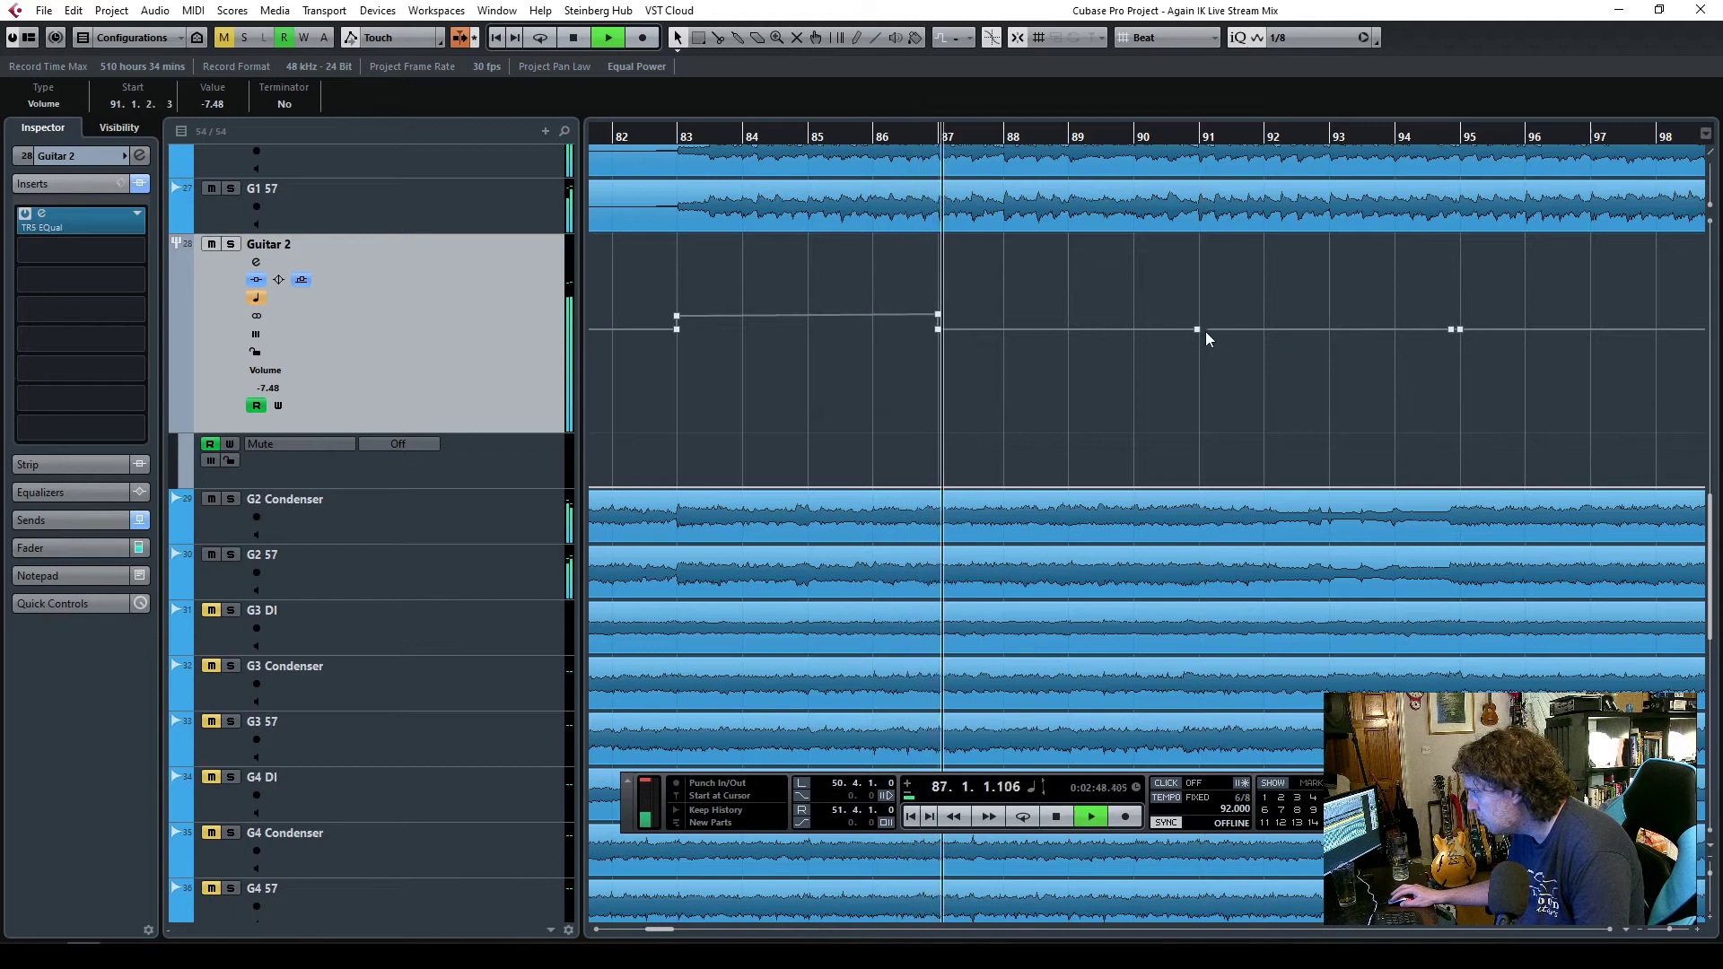
{"action": "left_click_drag", "start_coordinate": [1202, 350], "coordinate": [1461, 307]}
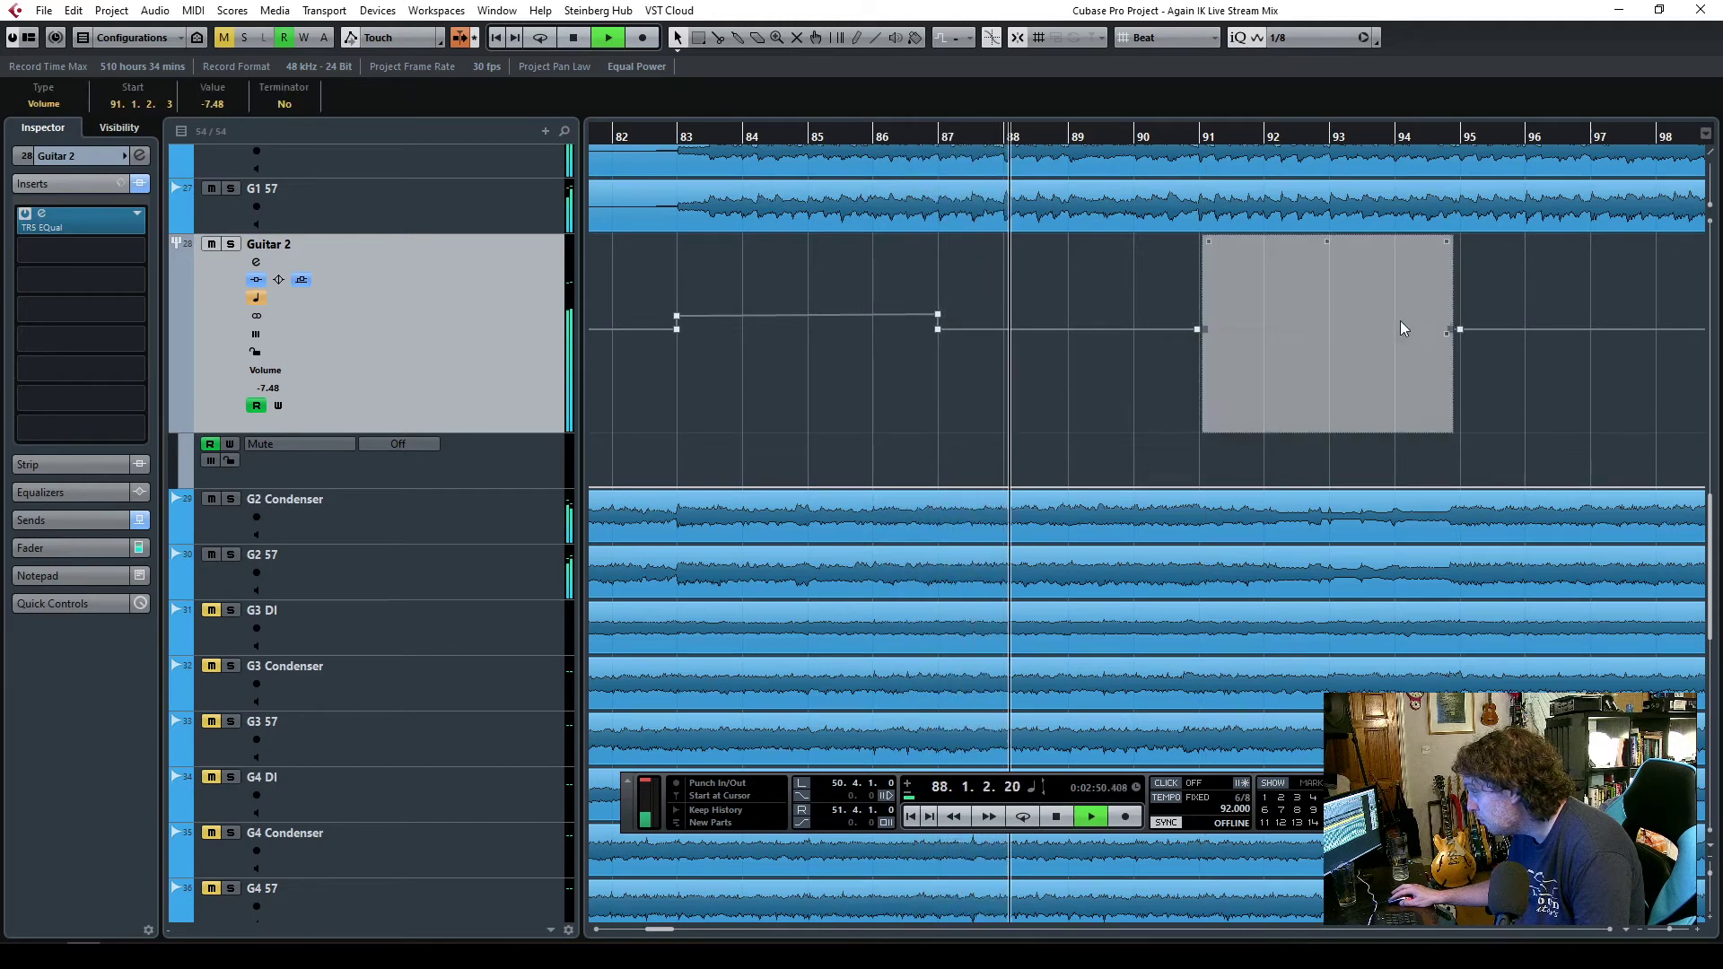
{"action": "left_click_drag", "start_coordinate": [1206, 327], "coordinate": [1213, 323]}
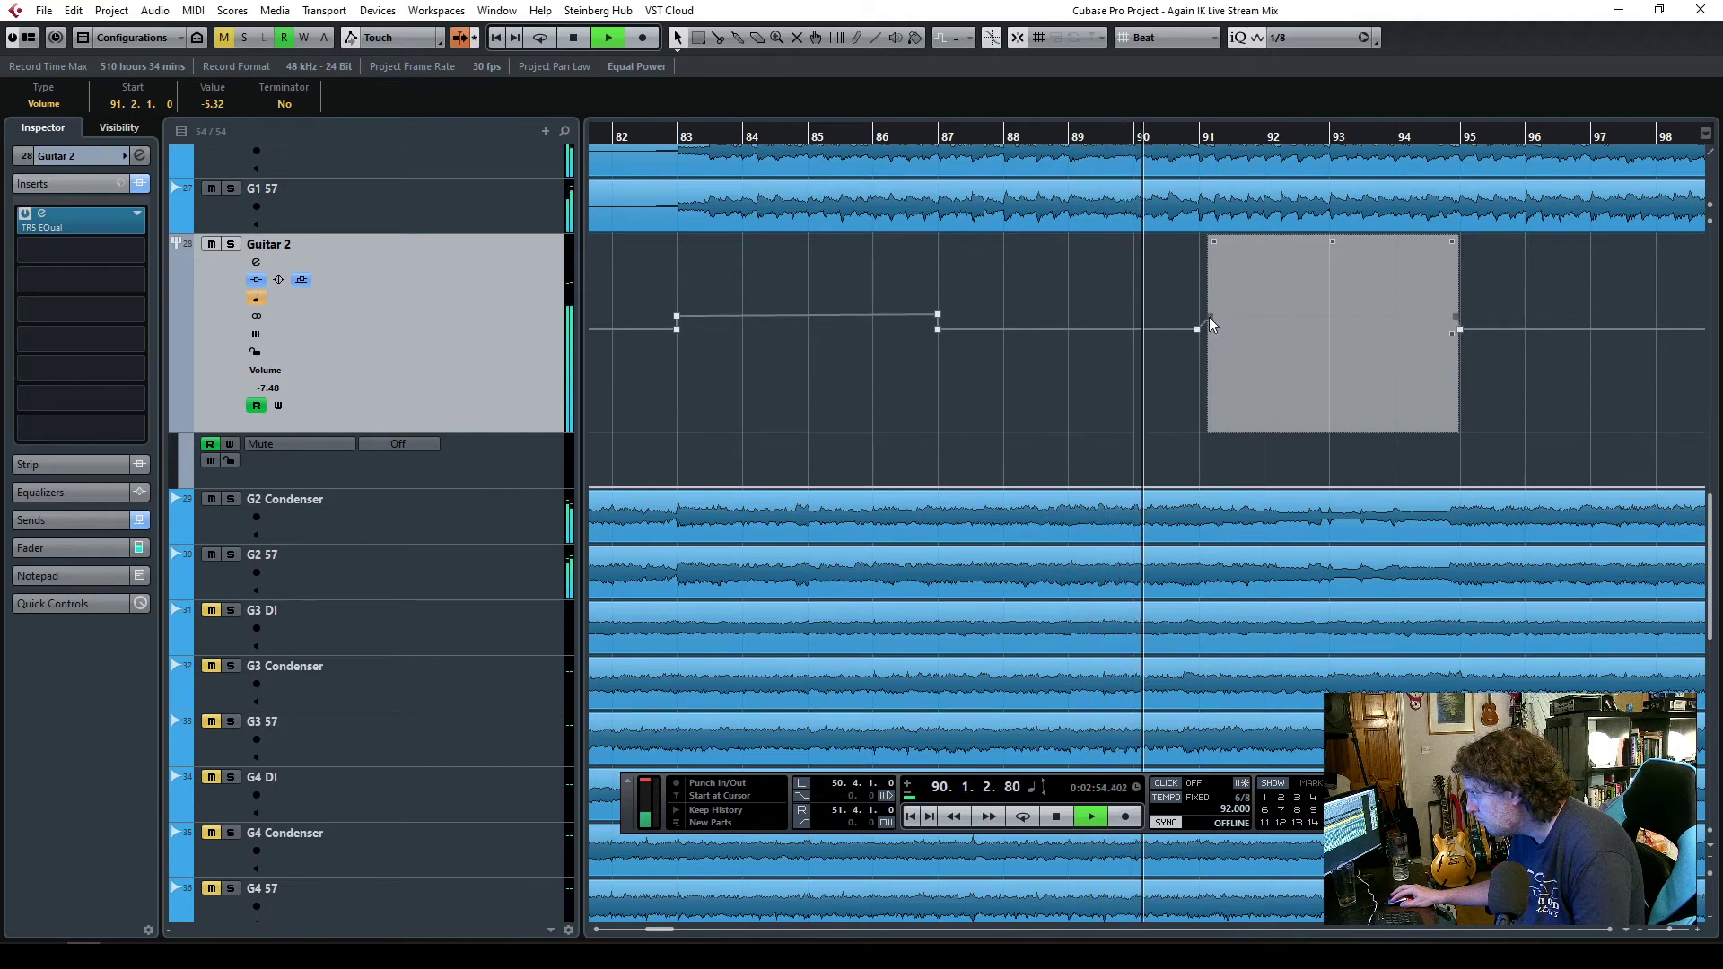
{"action": "left_click", "coordinate": [1195, 307]}
{"action": "left_click", "coordinate": [1209, 318]}
{"action": "left_click", "coordinate": [1455, 318]}
{"action": "left_click", "coordinate": [1196, 328]}
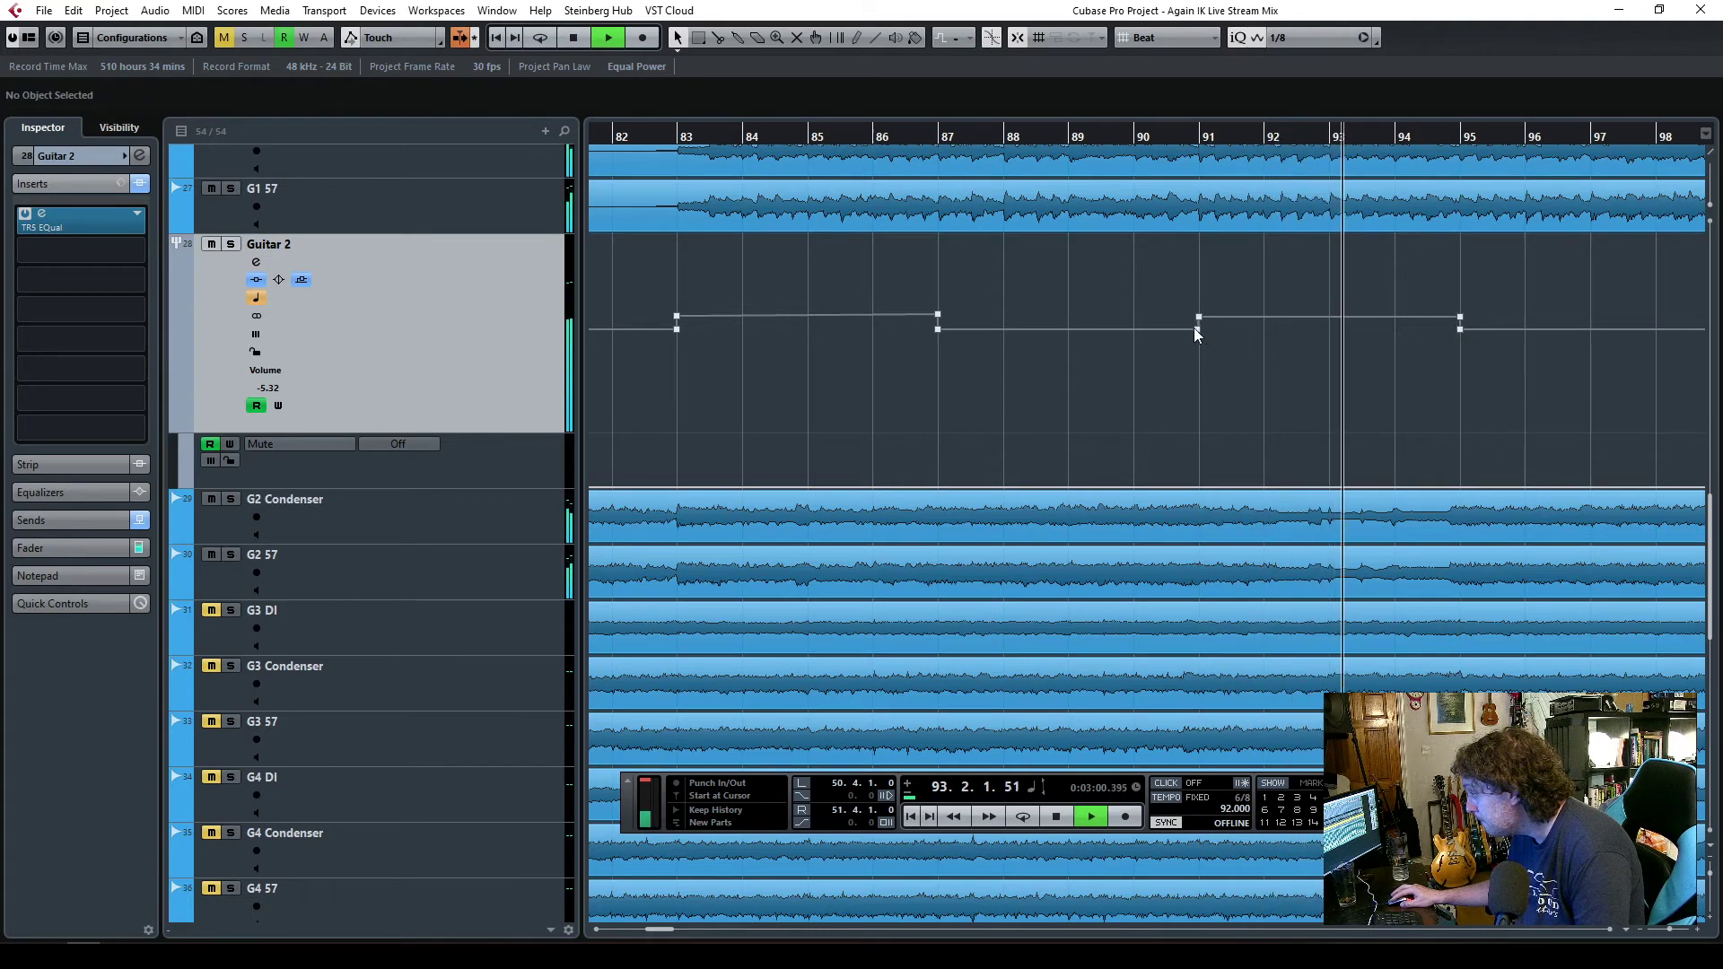
- Replay from about bar 82 and raise Guitar 2's two boosted sections to about -4.6 dB at bar 83 and -4.98 dB at bar 91
{"action": "left_click", "coordinate": [633, 136]}
{"action": "left_click_drag", "start_coordinate": [635, 277], "coordinate": [955, 316]}
{"action": "left_click_drag", "start_coordinate": [676, 314], "coordinate": [683, 318]}
{"action": "left_click_drag", "start_coordinate": [1150, 271], "coordinate": [1480, 321]}
{"action": "left_click_drag", "start_coordinate": [1201, 317], "coordinate": [1198, 315]}
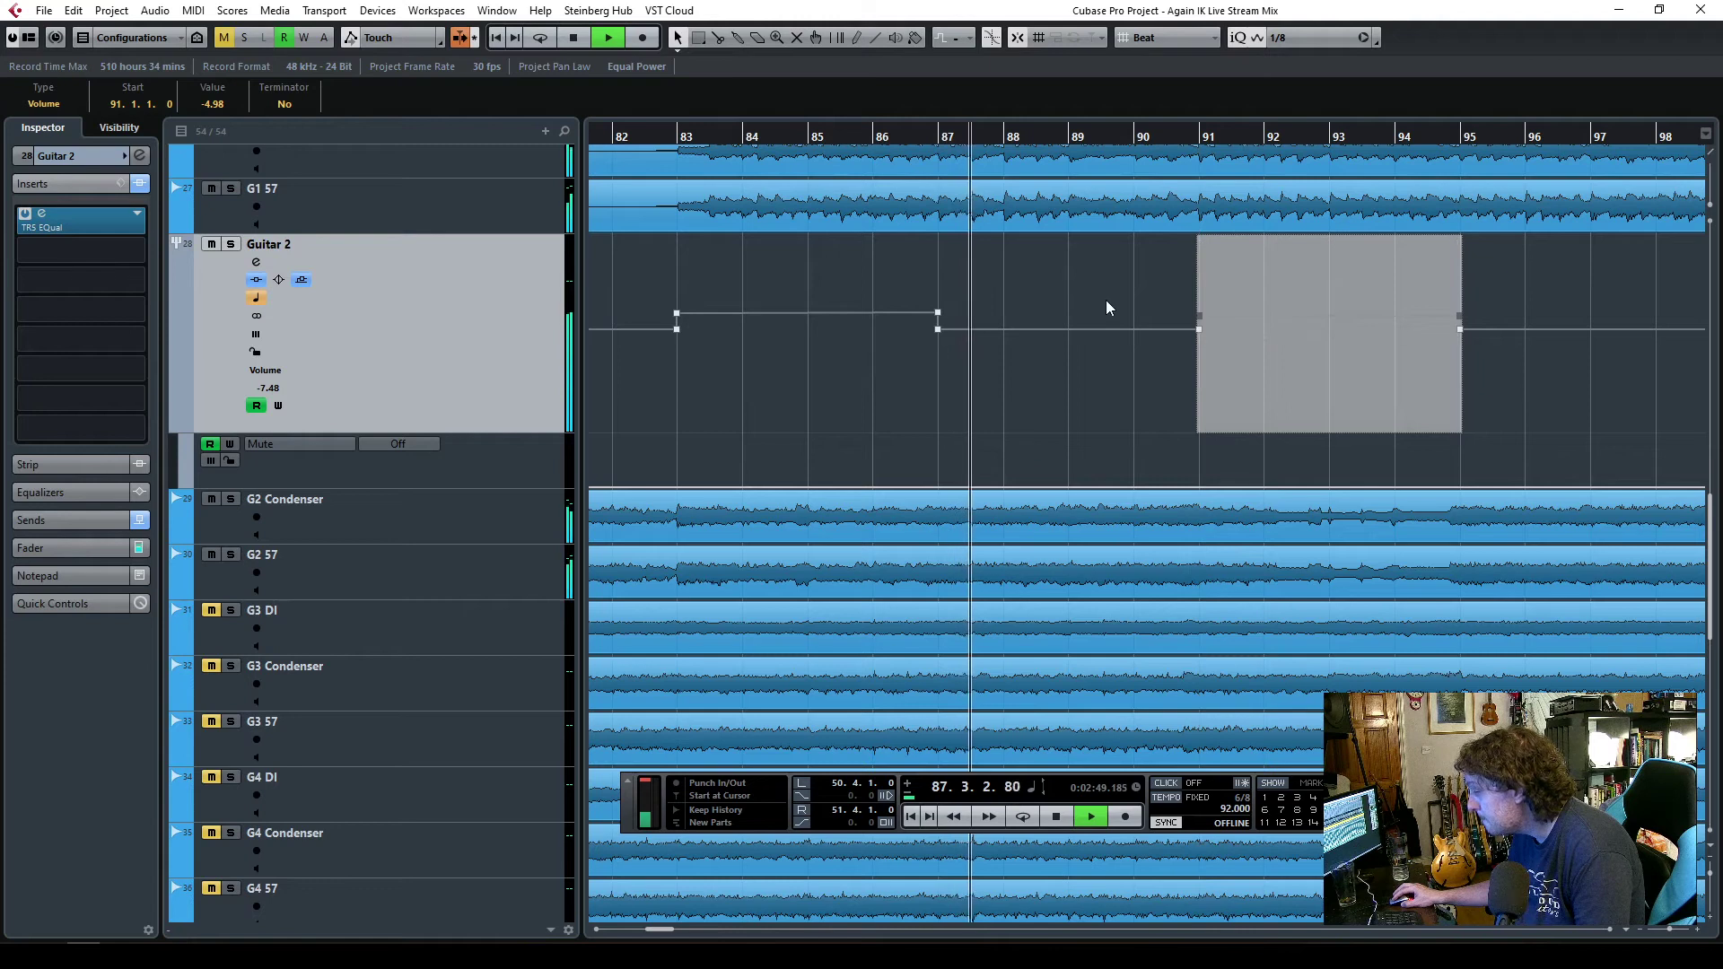
{"action": "left_click", "coordinate": [947, 288]}
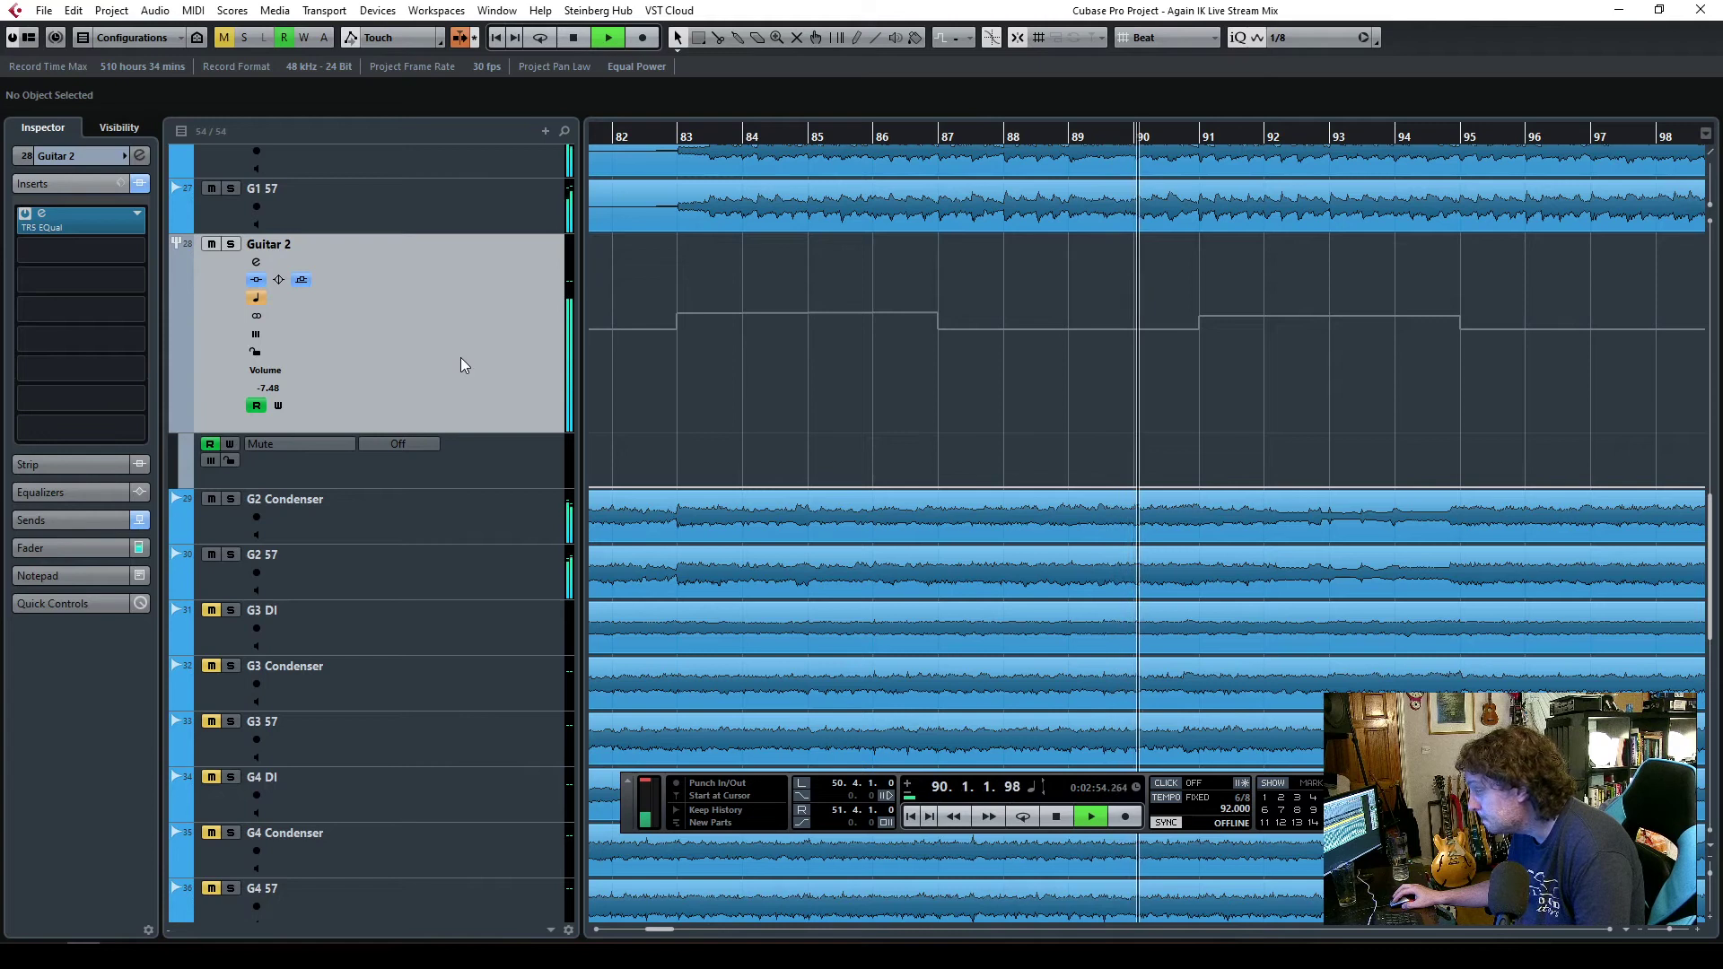
- In Guitar 2's EQual, set the 5.30 kHz band to 1.9 dB and the 2.32 kHz band to -4.8 dB, and stop playback
{"action": "left_click", "coordinate": [50, 217]}
{"action": "left_click_drag", "start_coordinate": [1171, 495], "coordinate": [1170, 487]}
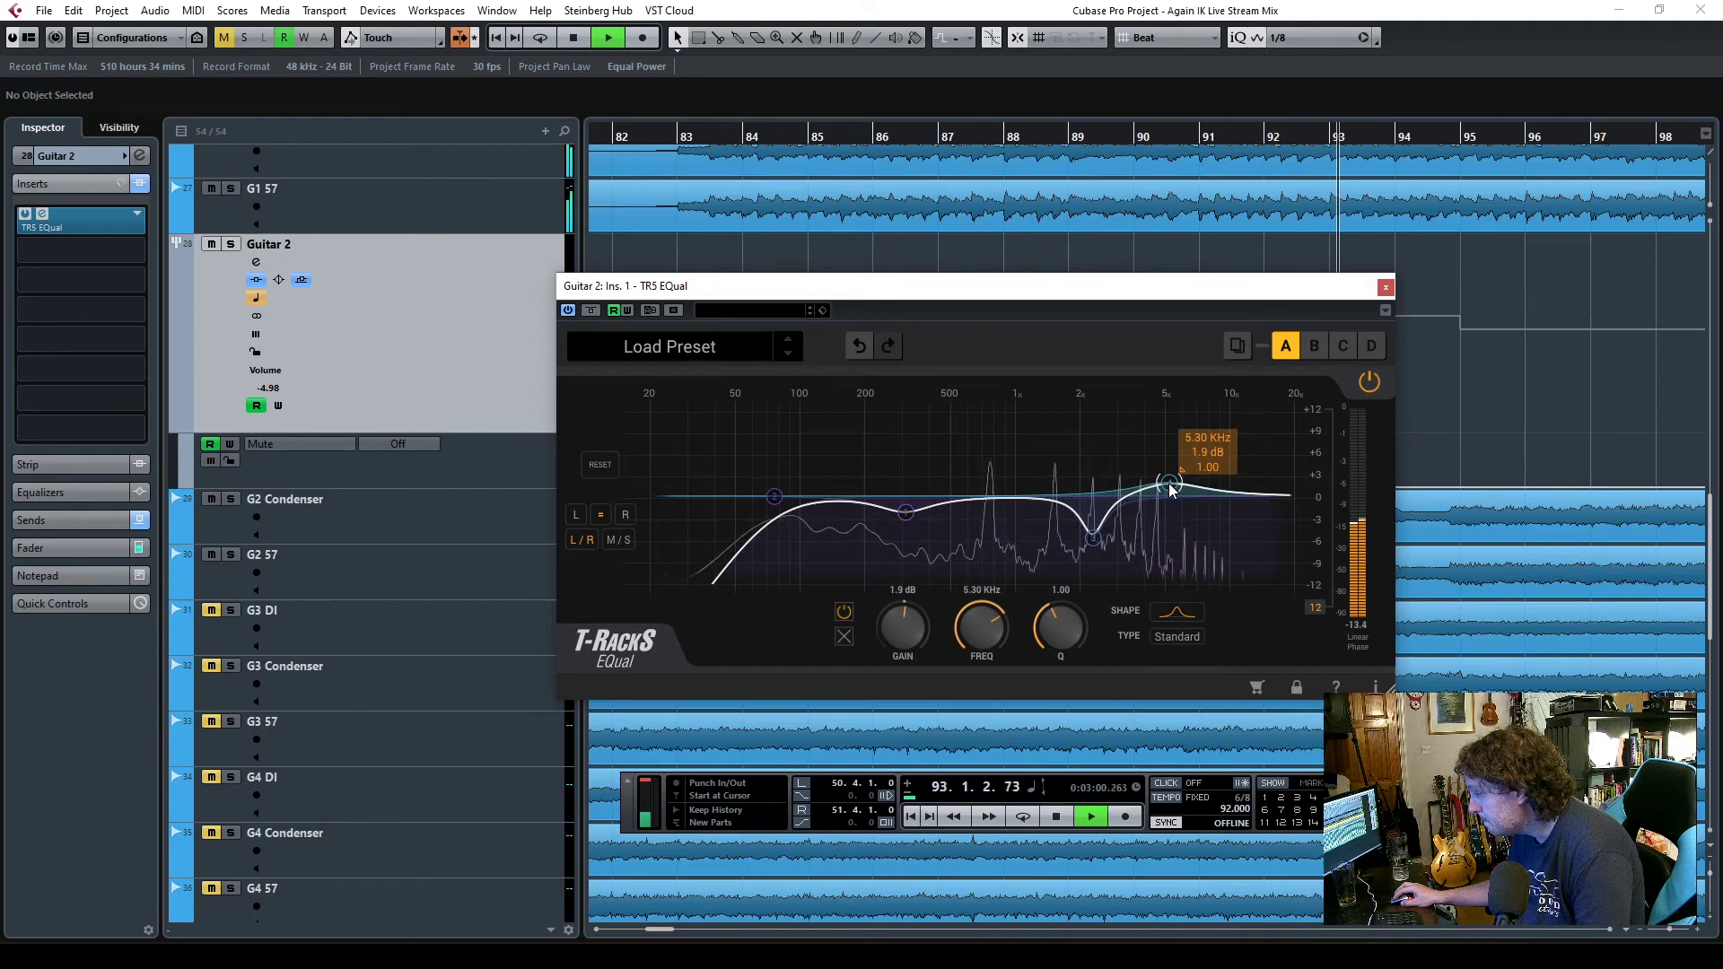
{"action": "left_click_drag", "start_coordinate": [1093, 538], "coordinate": [1093, 539]}
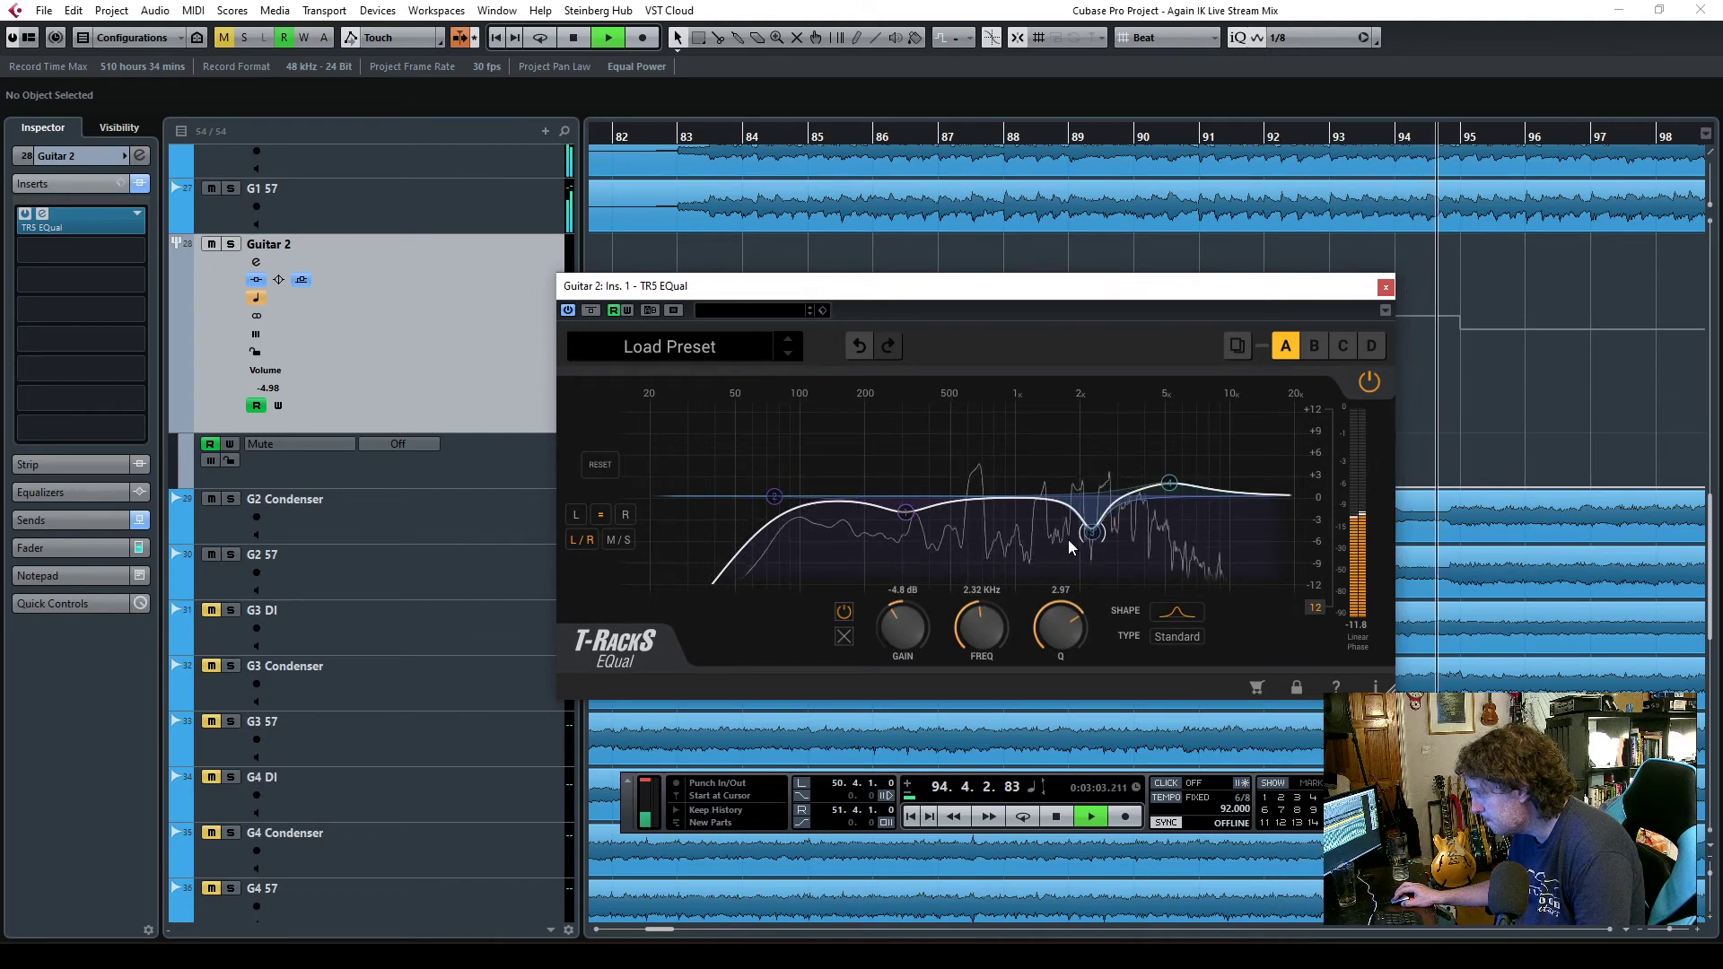
{"action": "left_click", "coordinate": [1386, 286]}
{"action": "key", "text": "space"}
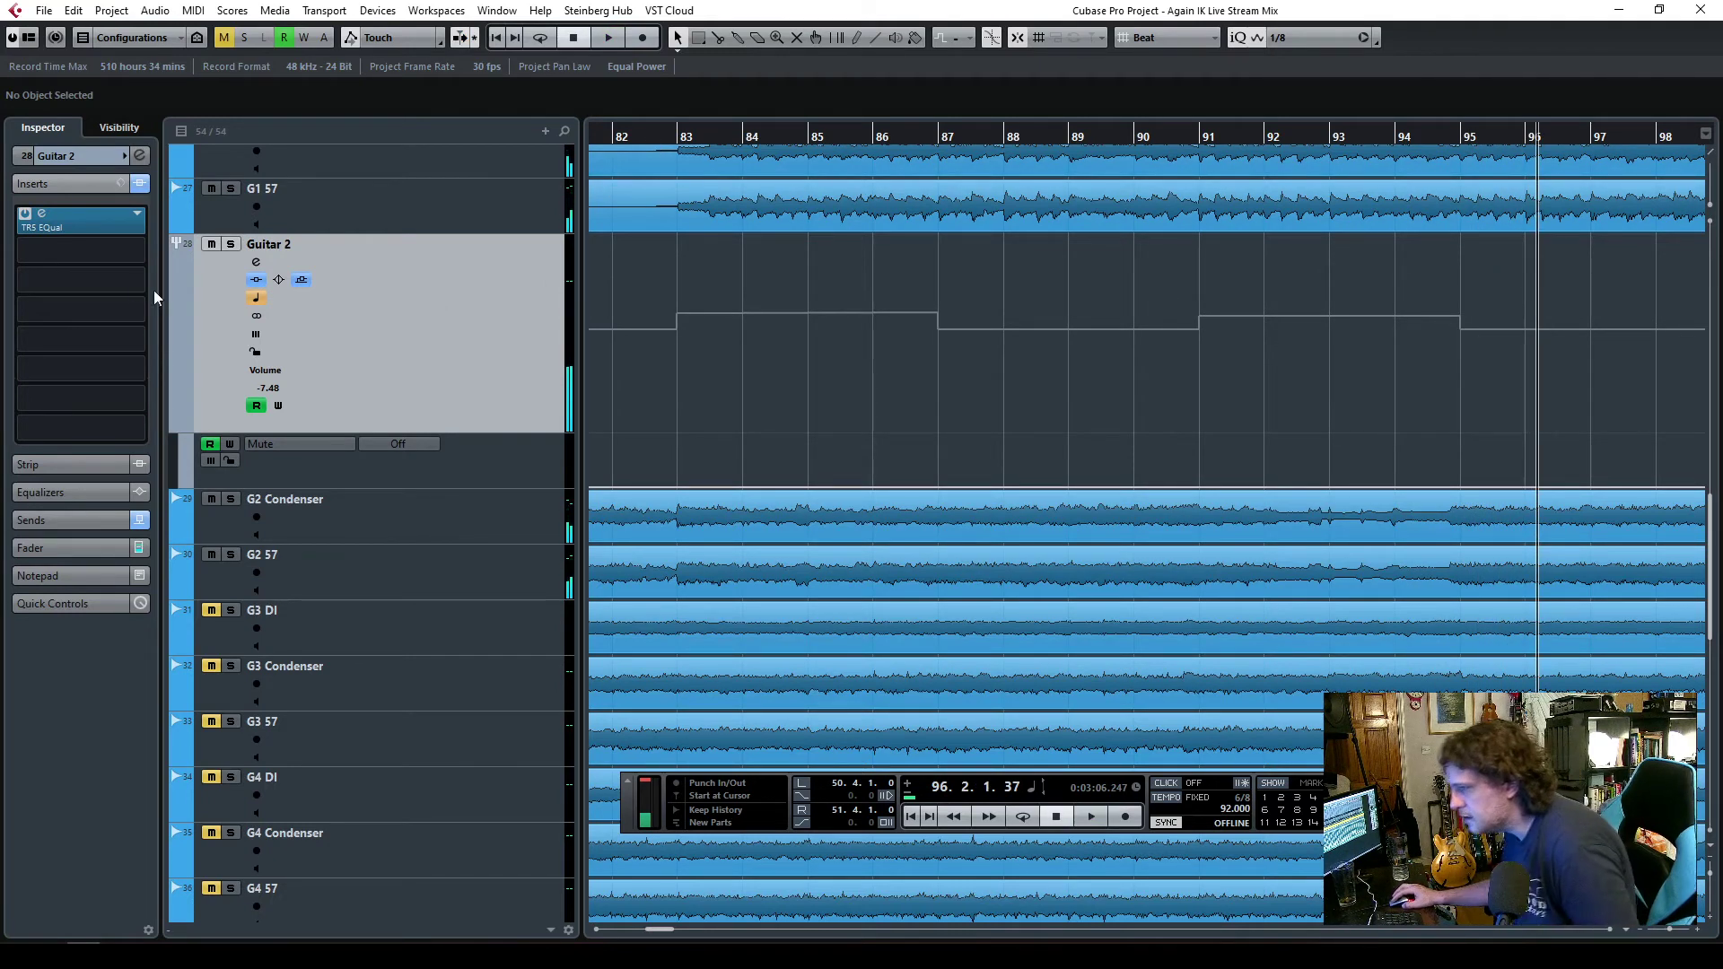
- Insert TR5 Tape Echo in Guitar 2's second insert slot and move its editor clear of the automation
{"action": "left_click", "coordinate": [84, 252]}
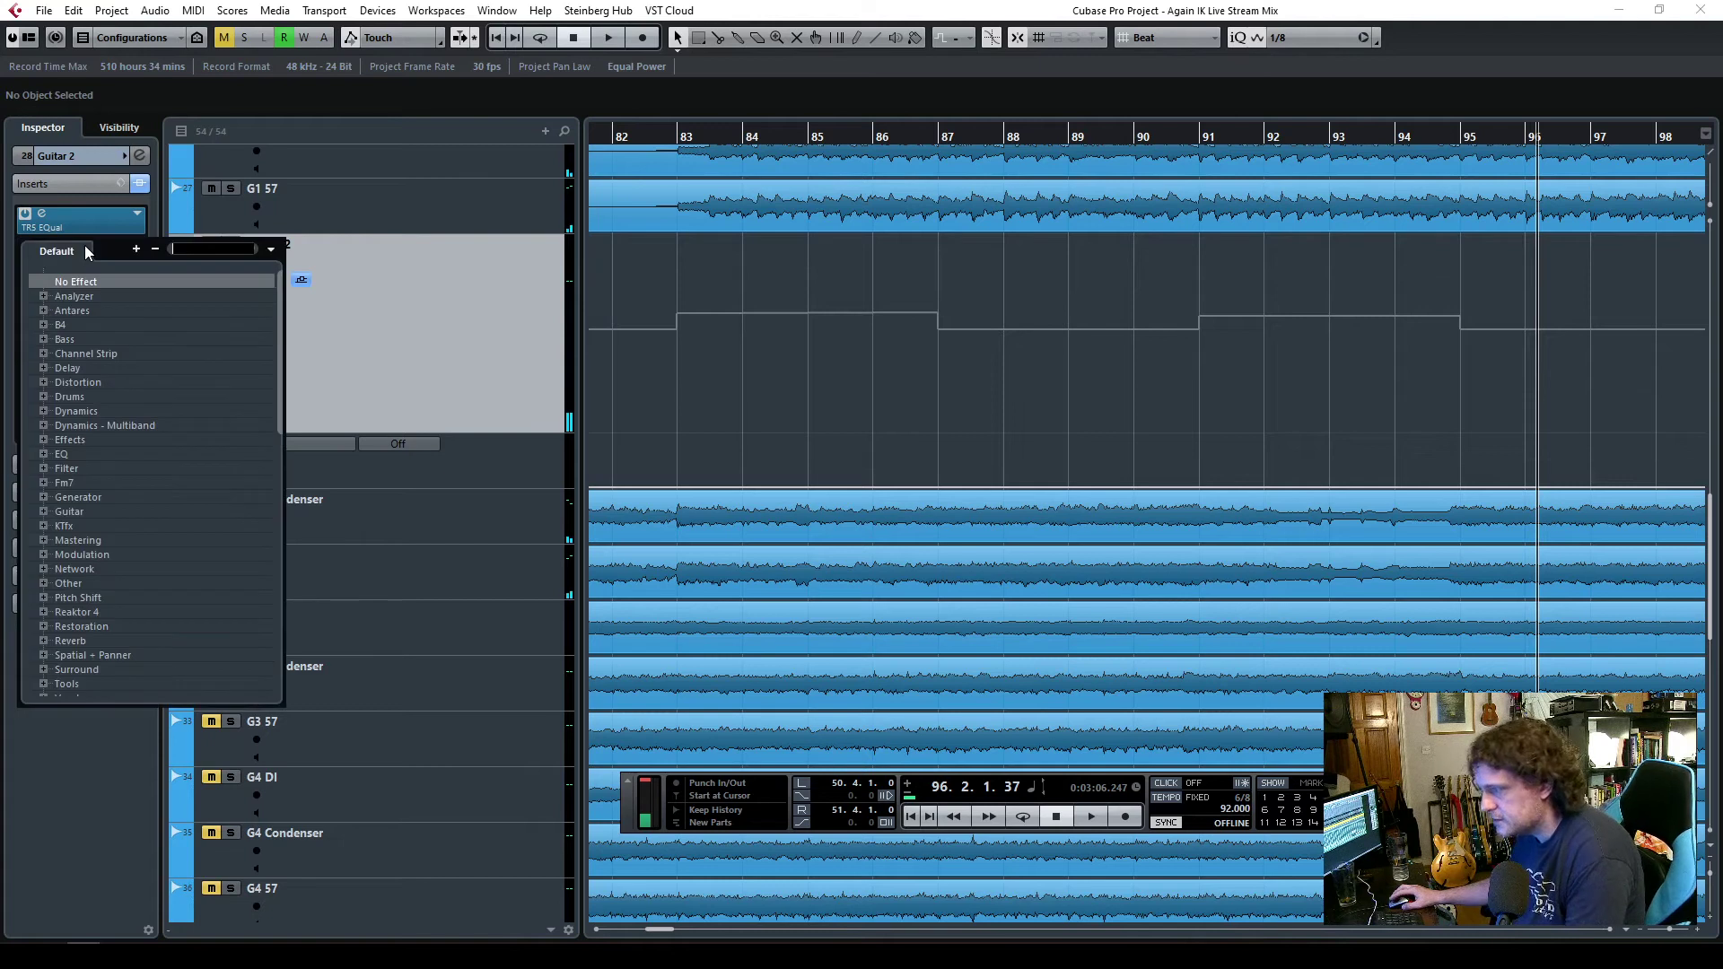
{"action": "type", "text": "tr5"}
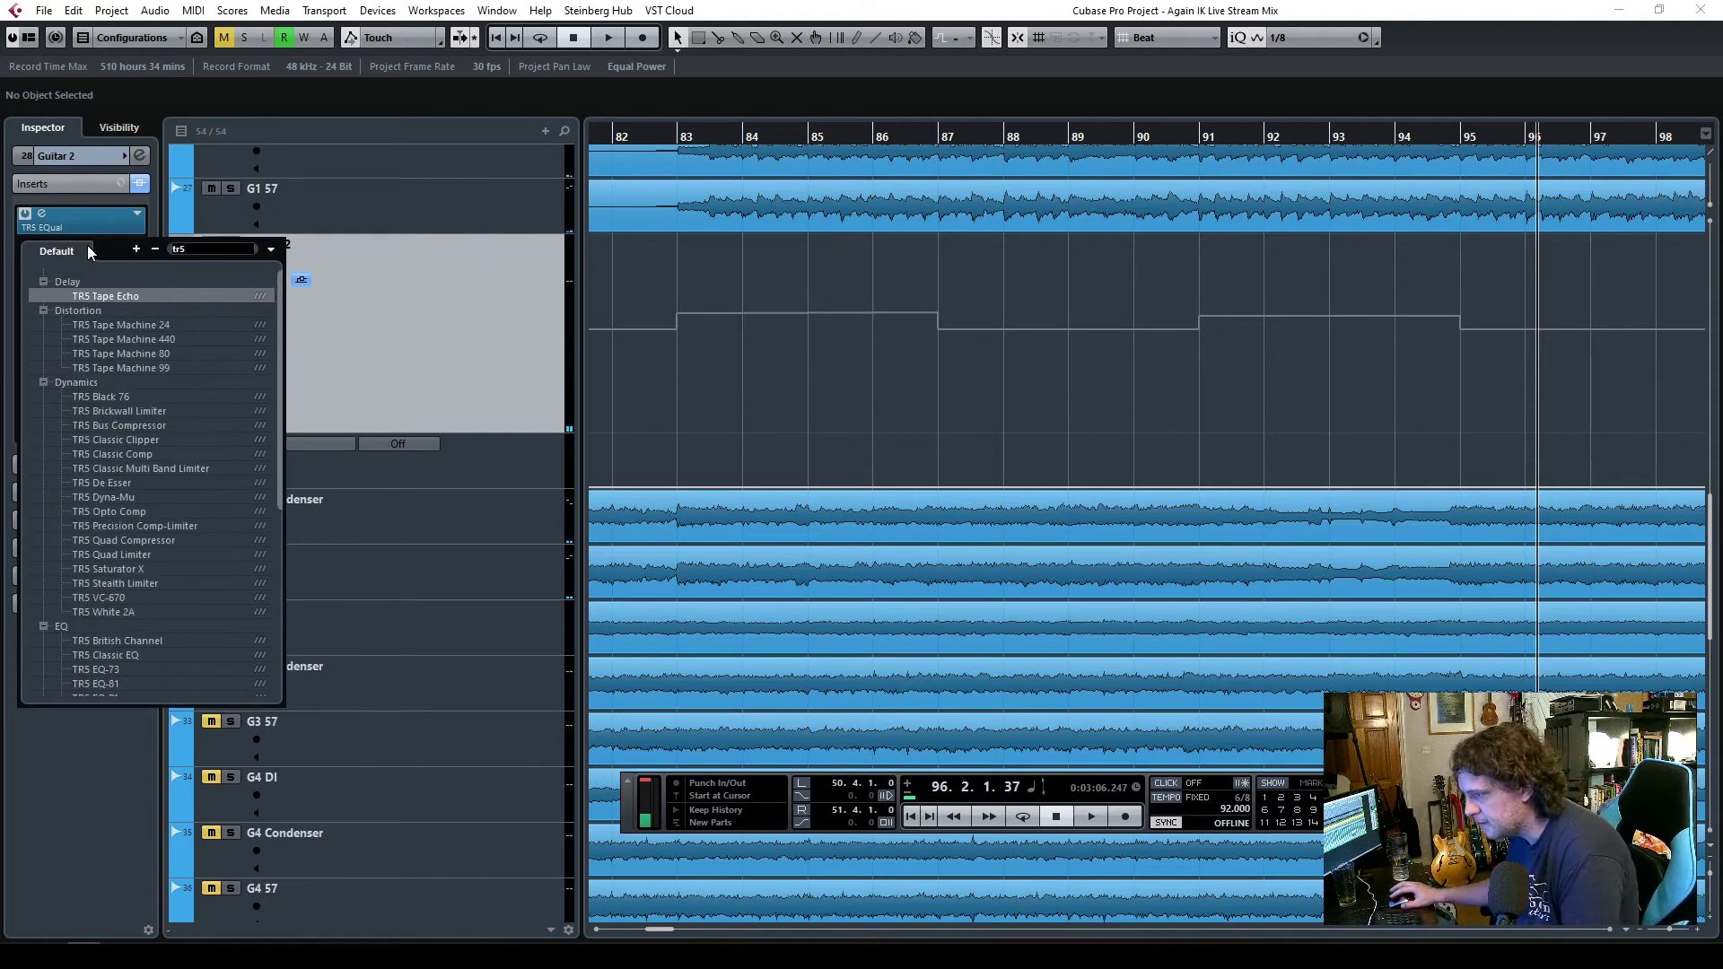
{"action": "scroll", "coordinate": [152, 587], "scroll_direction": "down", "scroll_amount": 5}
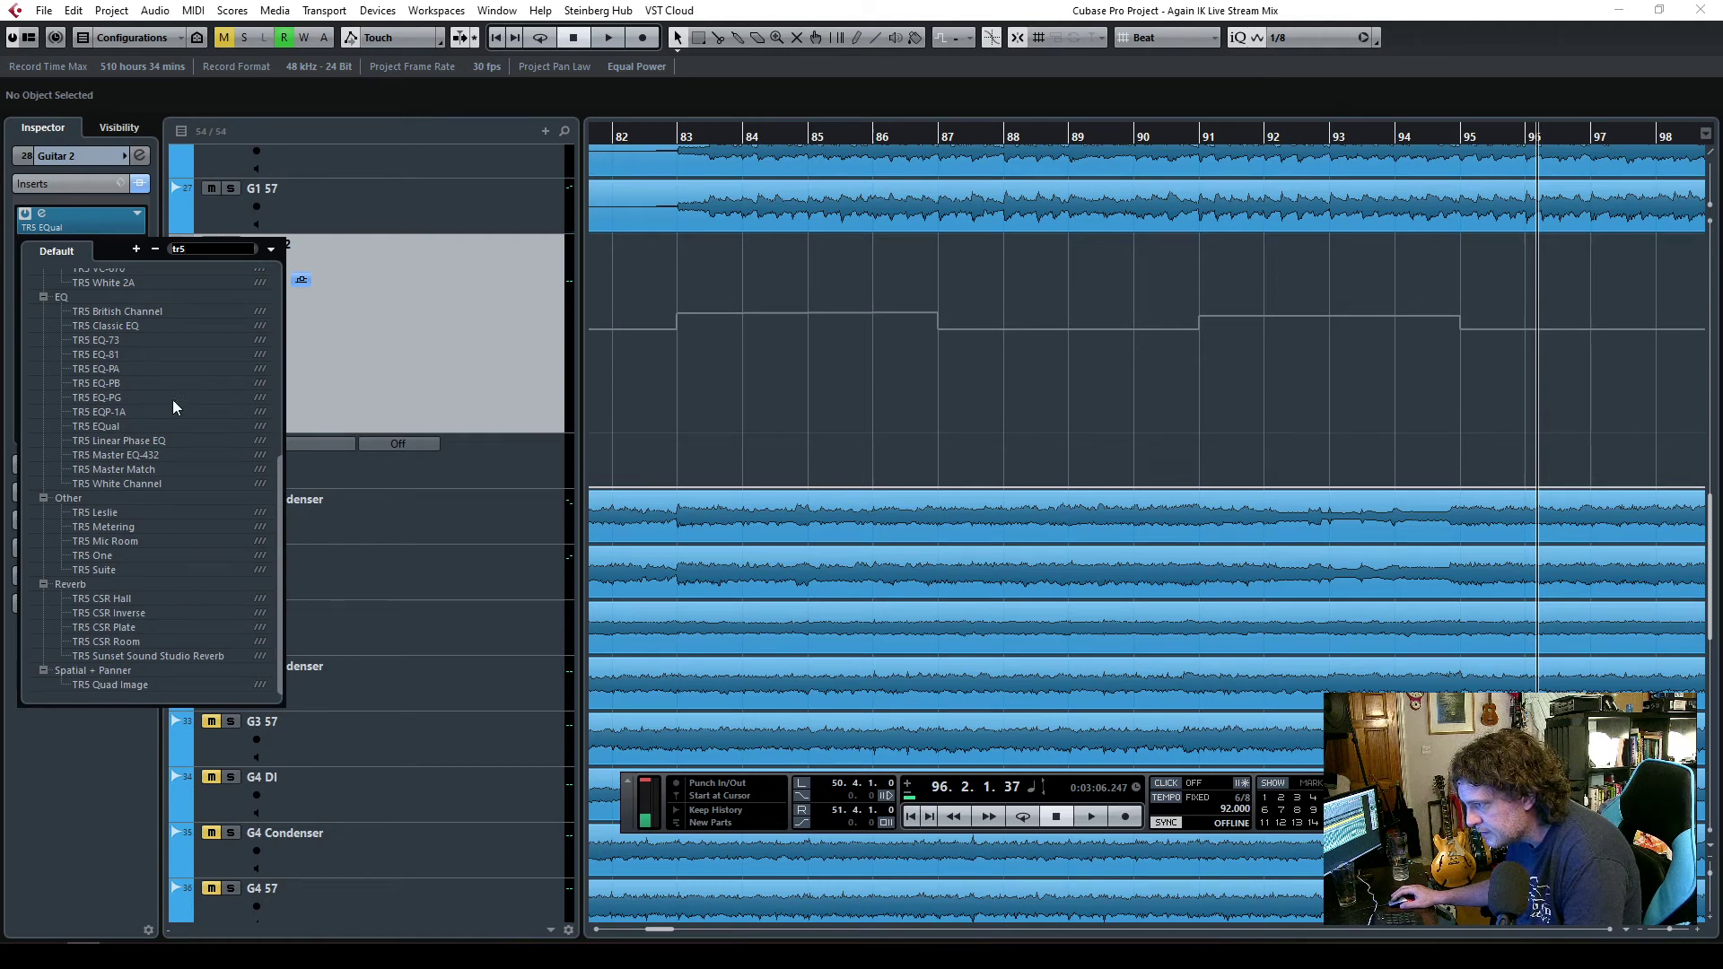
{"action": "scroll", "coordinate": [168, 466], "scroll_direction": "up", "scroll_amount": 5}
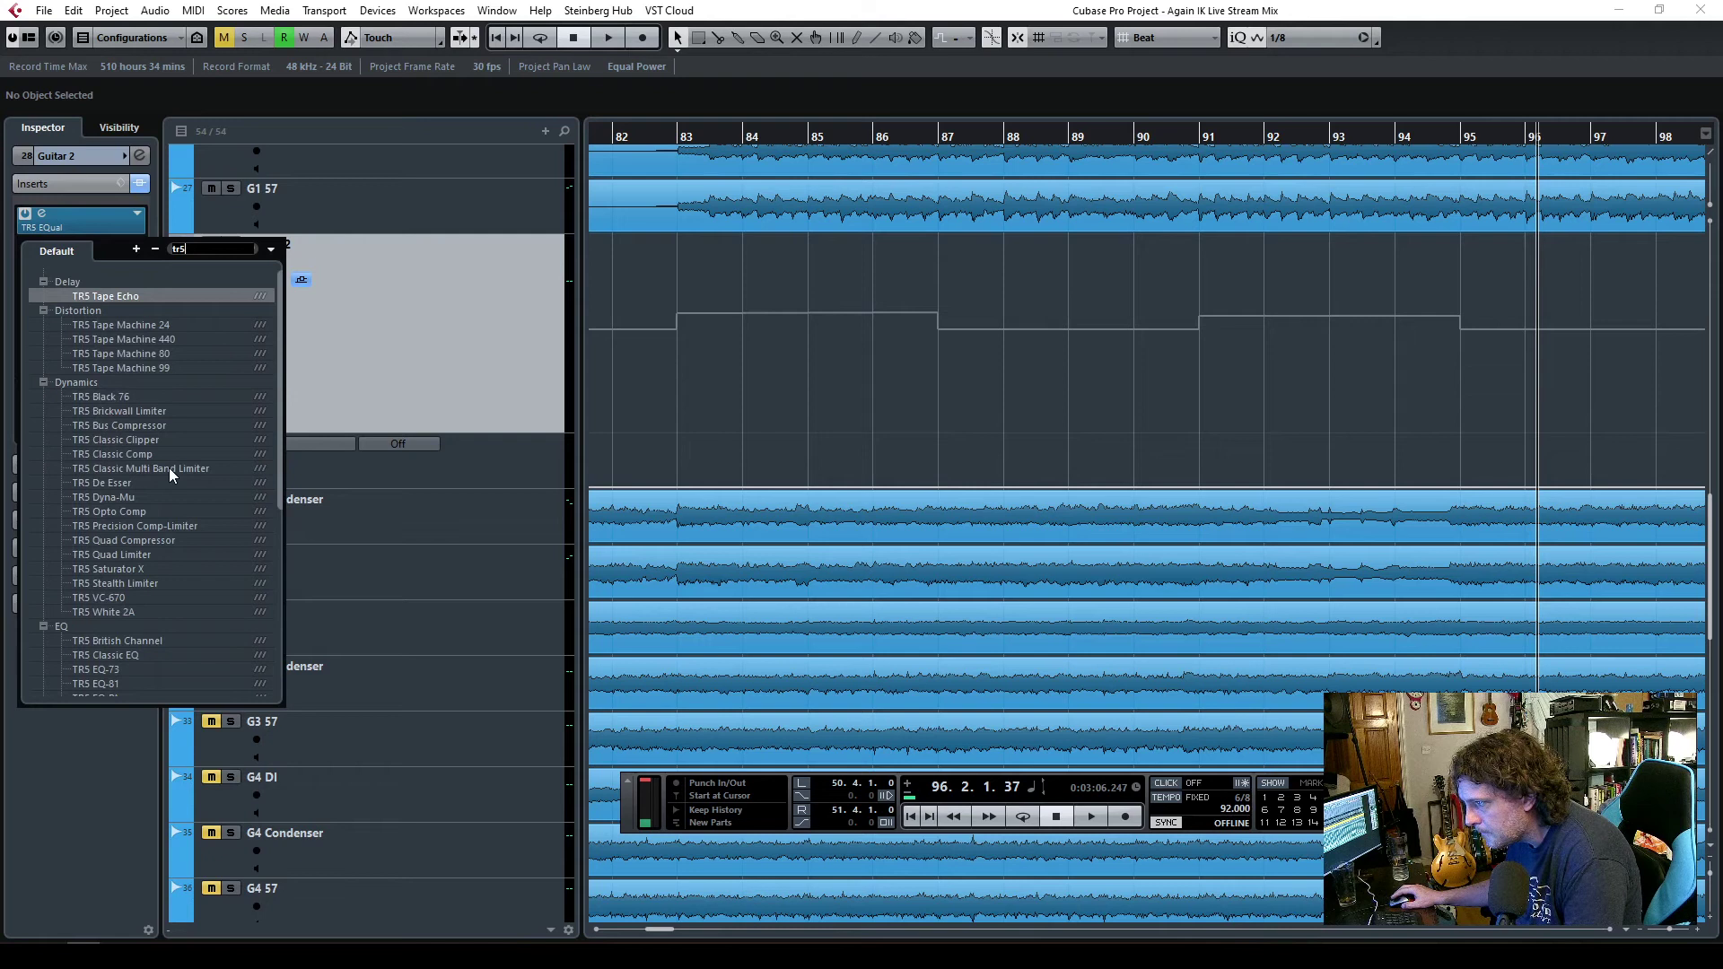
{"action": "left_click", "coordinate": [131, 296]}
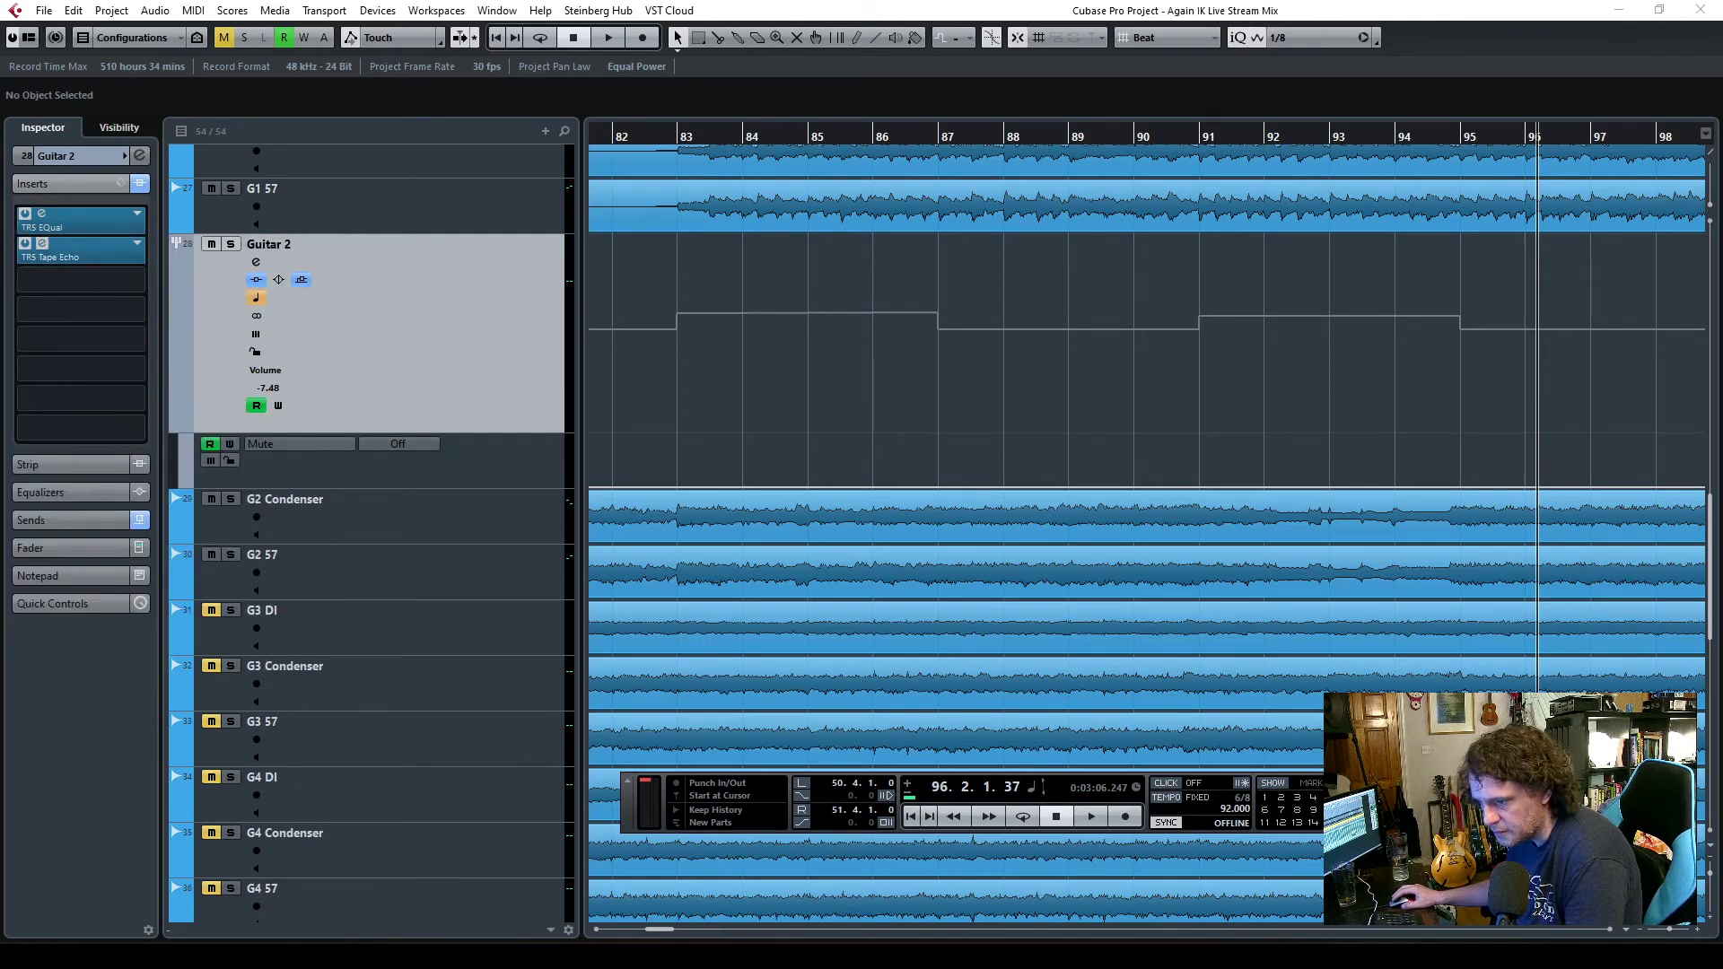
{"action": "left_click_drag", "start_coordinate": [1113, 298], "coordinate": [1091, 375]}
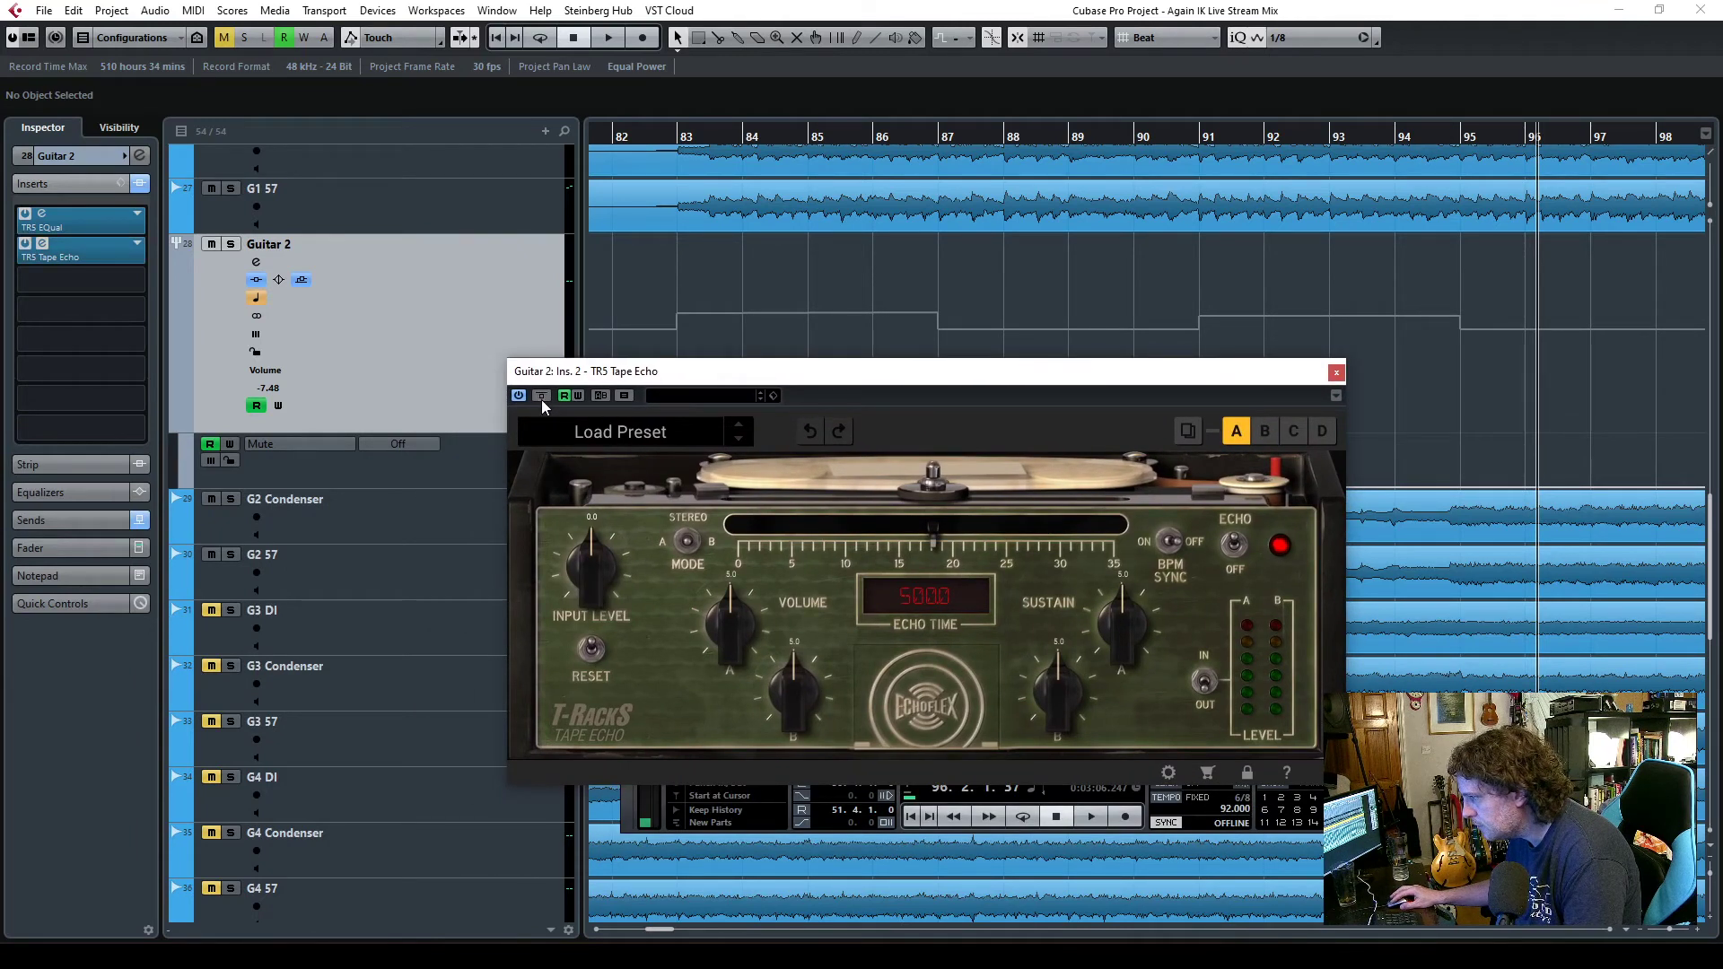
- Play the soloed Guitar 2 from about bar 82 and set the Tape Echo's echo time to 317.4
{"action": "left_click", "coordinate": [657, 140]}
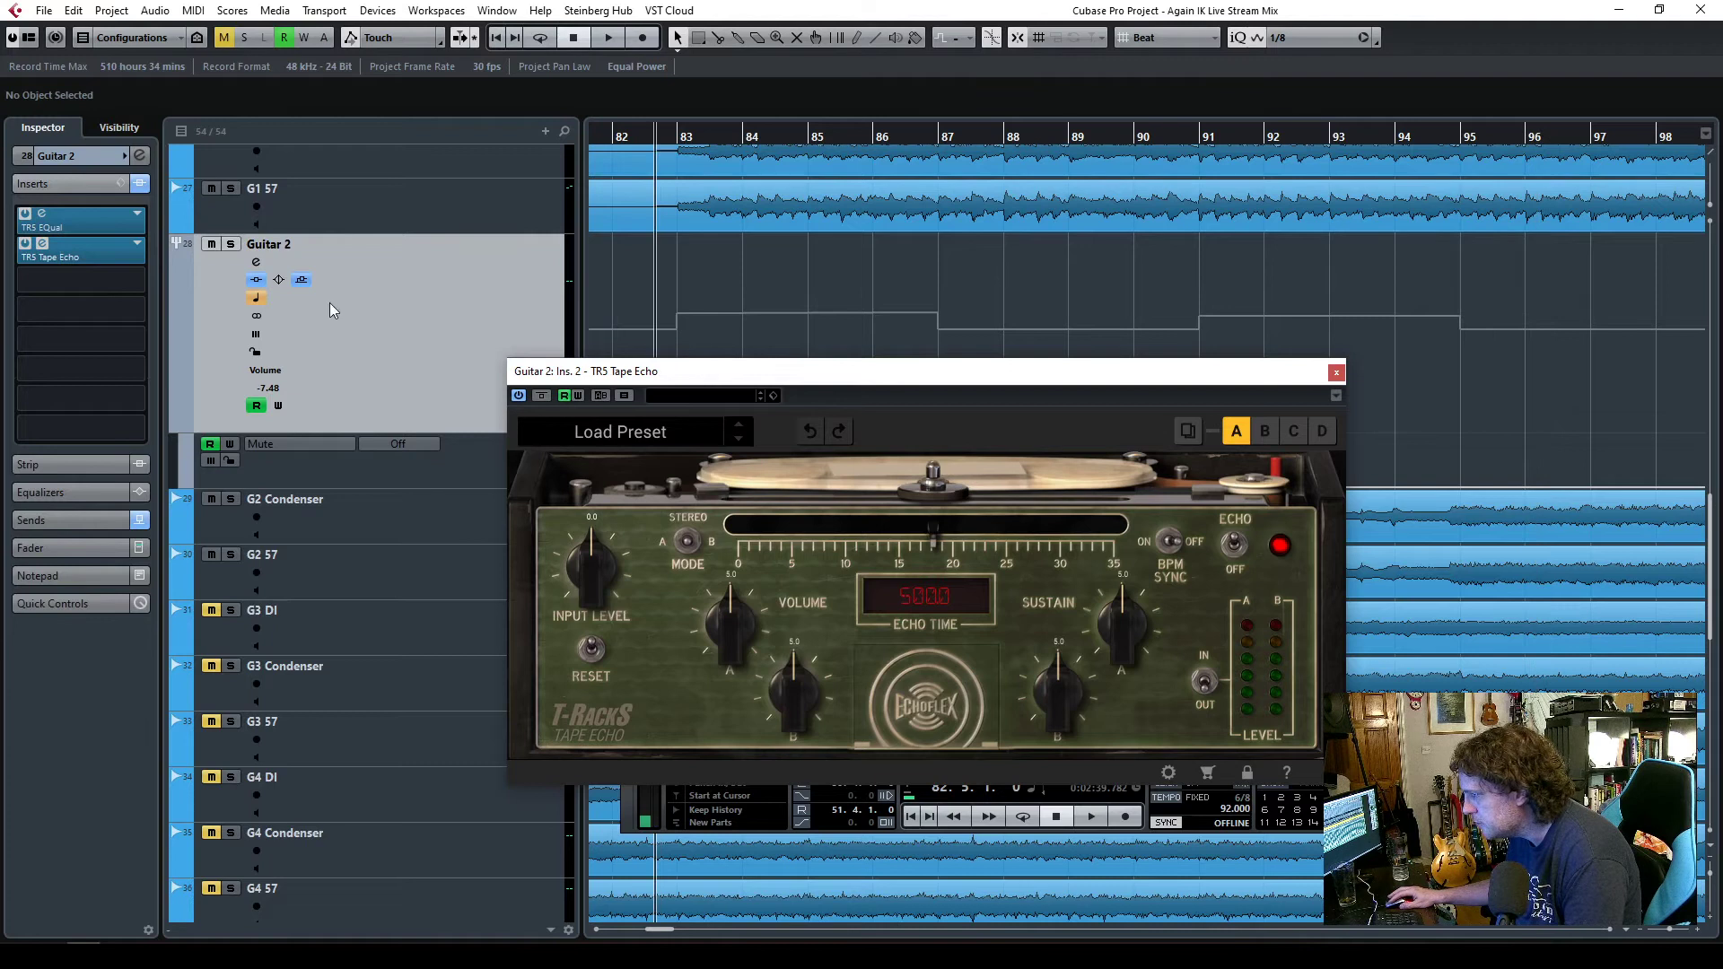
{"action": "key", "text": "space"}
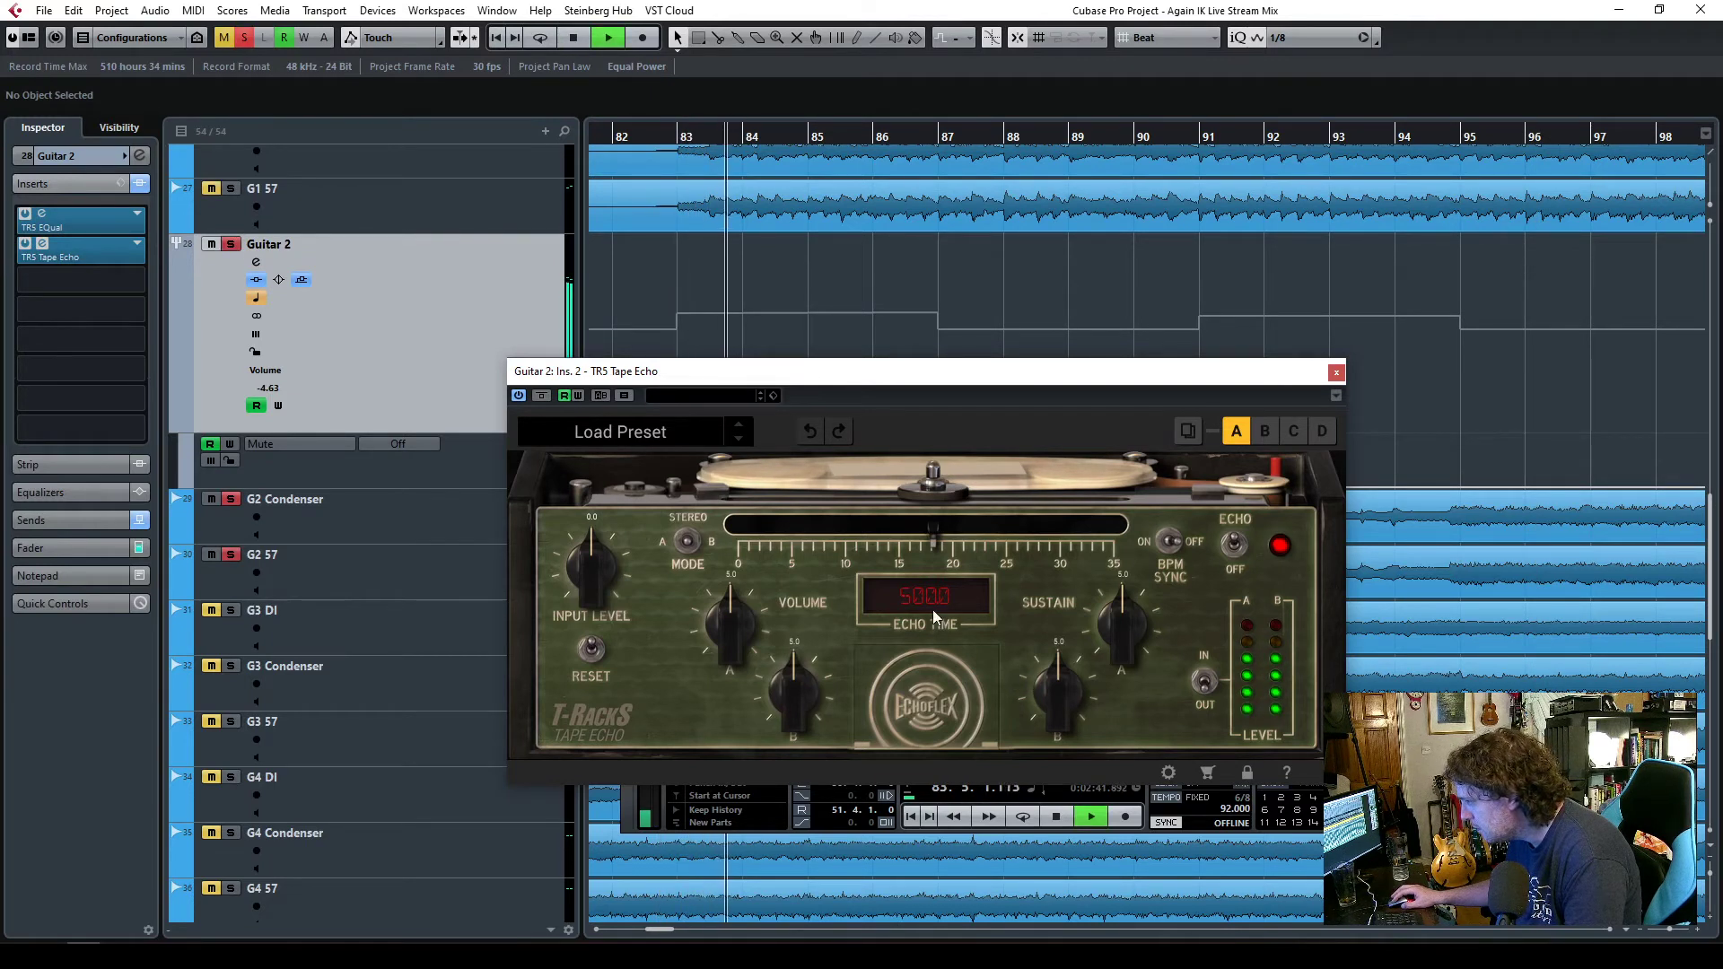
{"action": "key", "text": "space"}
{"action": "left_click_drag", "start_coordinate": [934, 532], "coordinate": [863, 525]}
{"action": "key", "text": "space"}
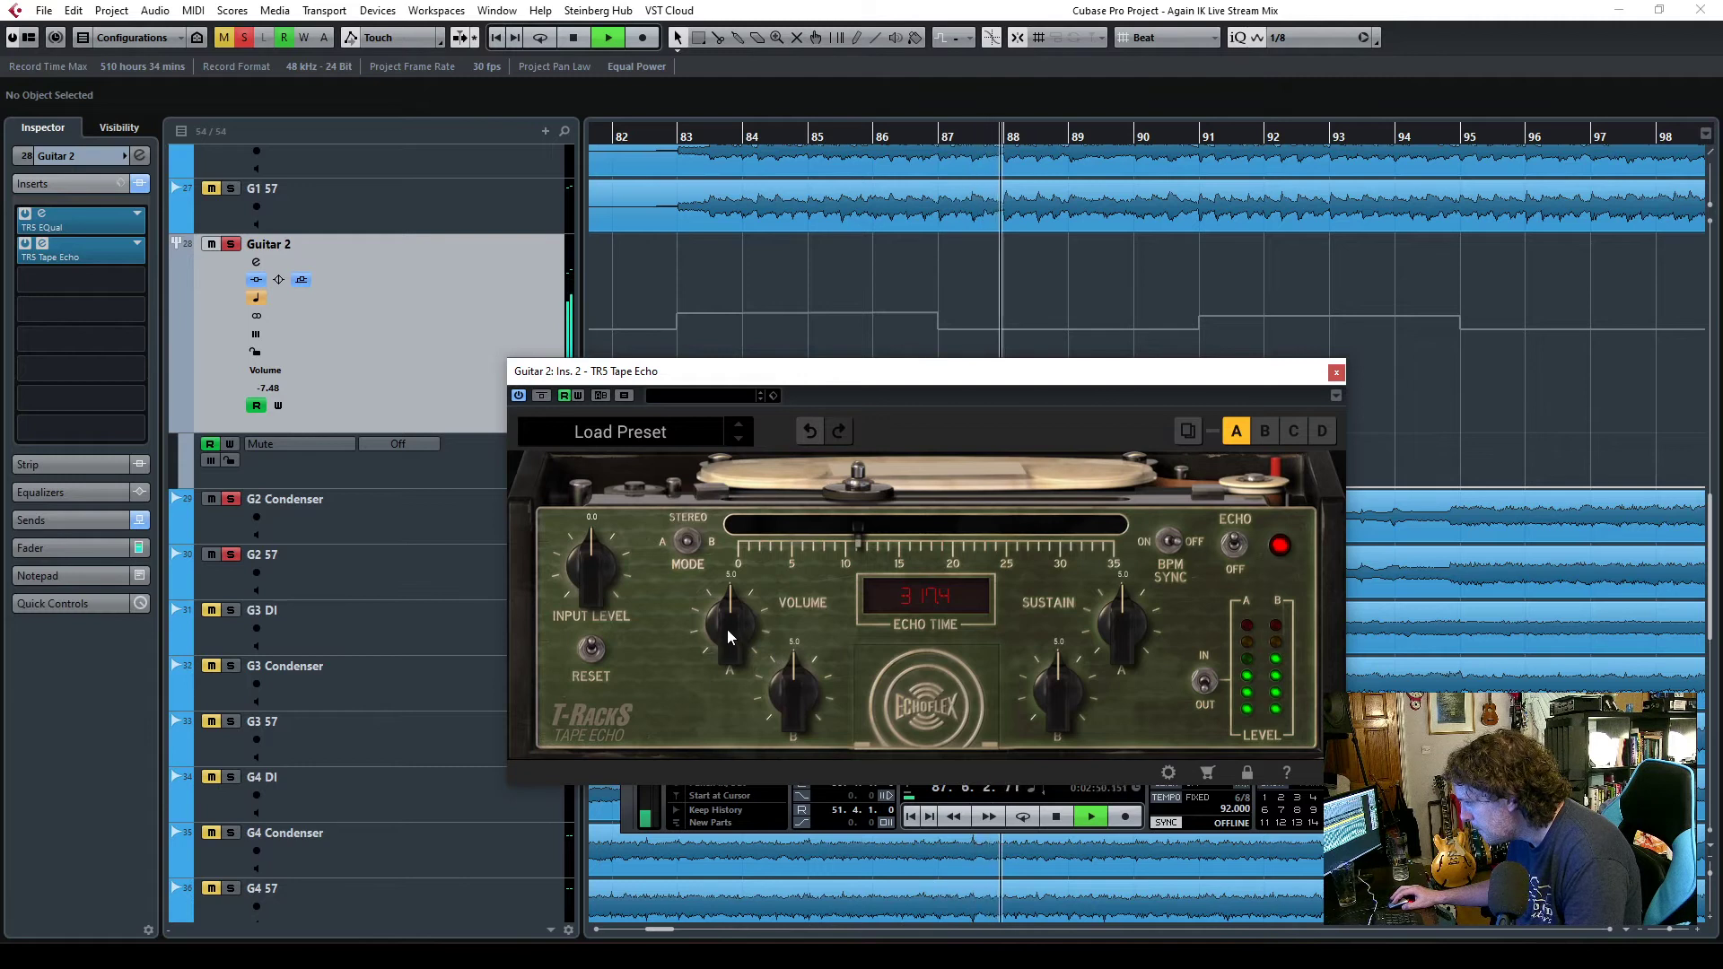
- Try both Tape Echo volumes A and B at 1.0 and compare the sound with the effect bypassed from about bar 82
{"action": "left_click_drag", "start_coordinate": [727, 628], "coordinate": [744, 773]}
{"action": "left_click_drag", "start_coordinate": [794, 691], "coordinate": [803, 875]}
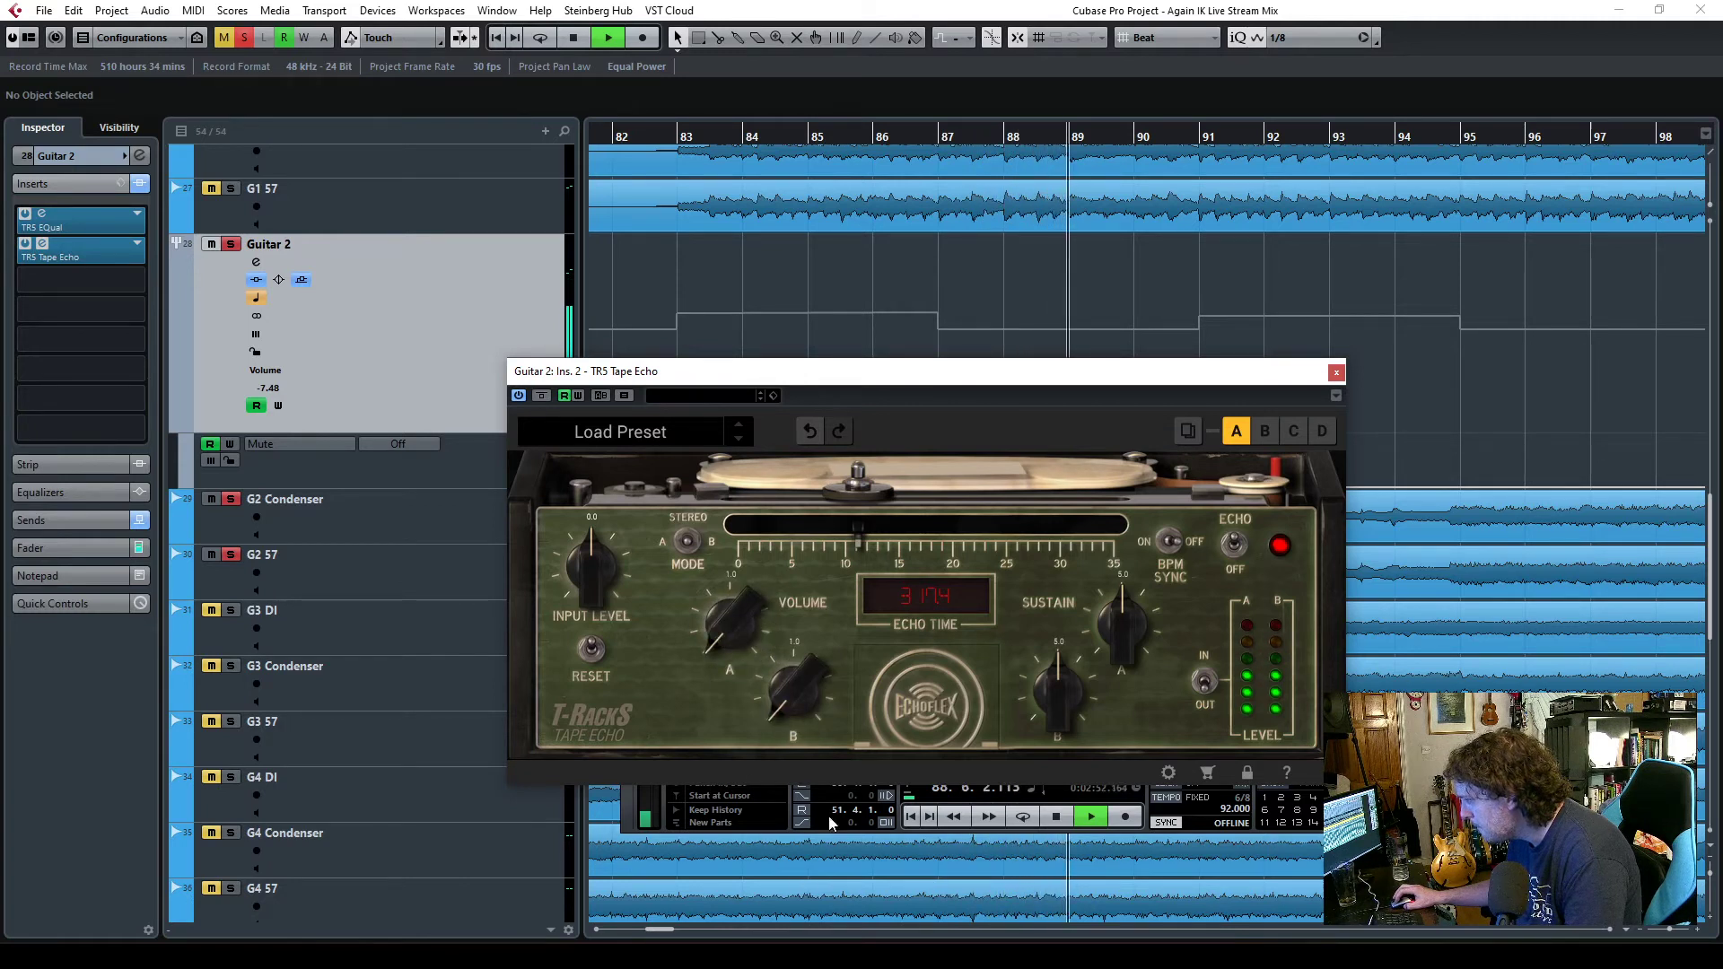
{"action": "left_click", "coordinate": [655, 146]}
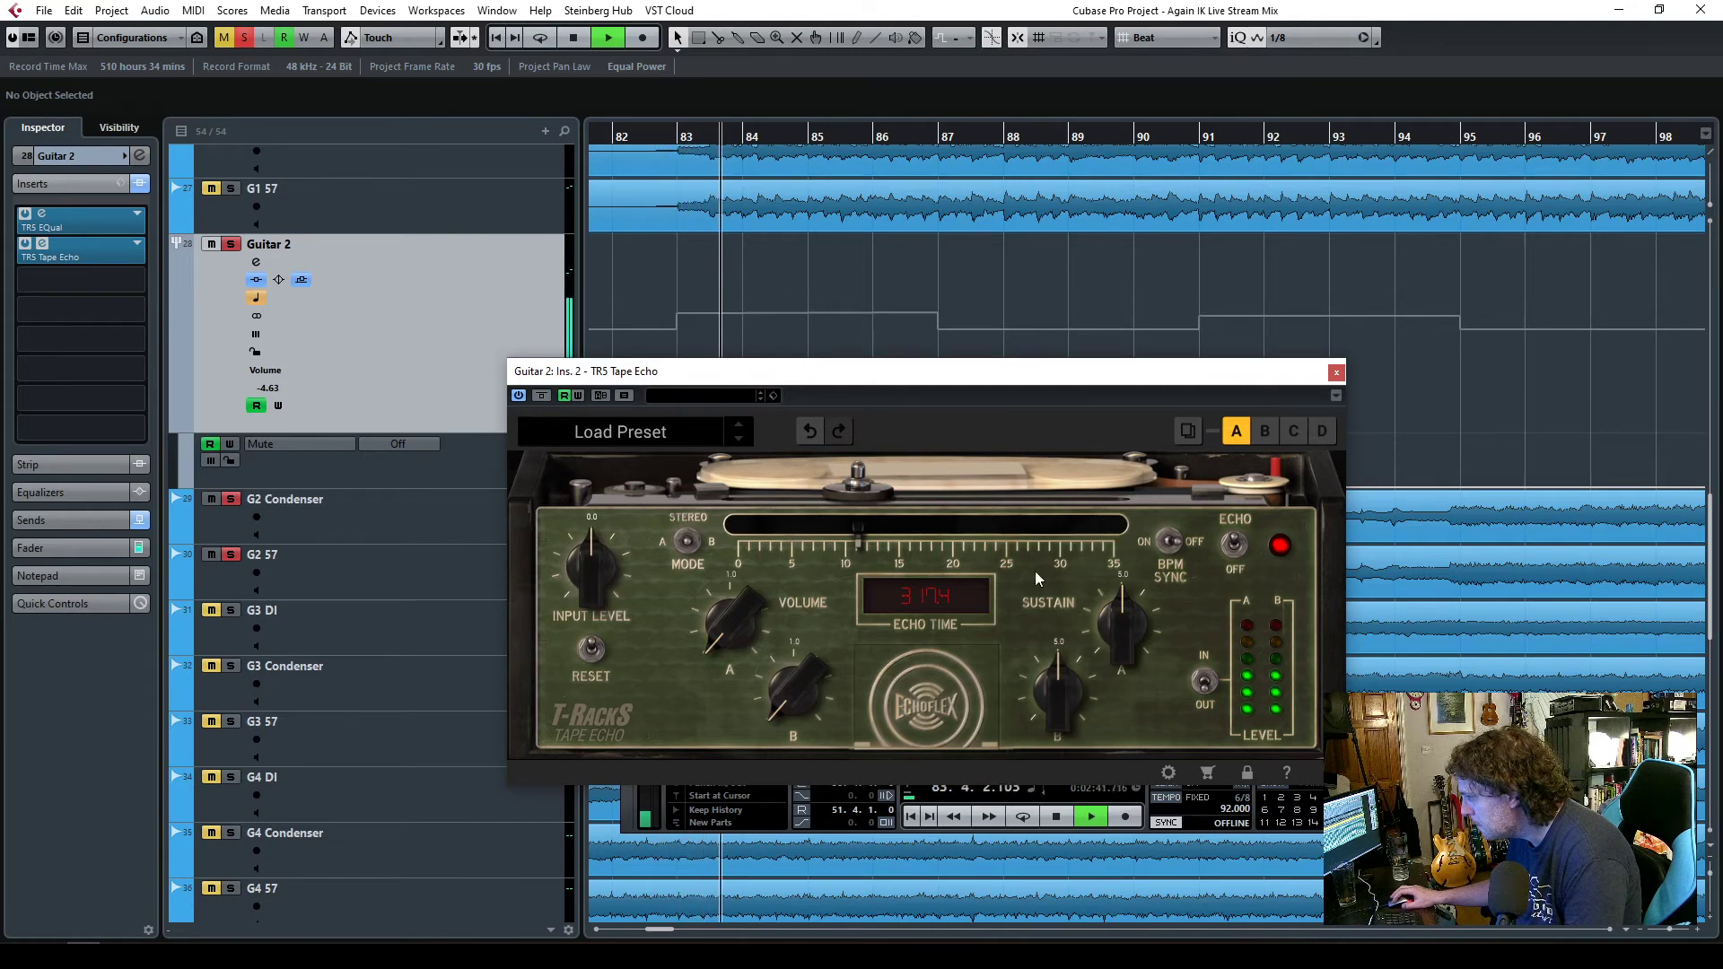
{"action": "left_click", "coordinate": [541, 395]}
{"action": "left_click", "coordinate": [541, 396]}
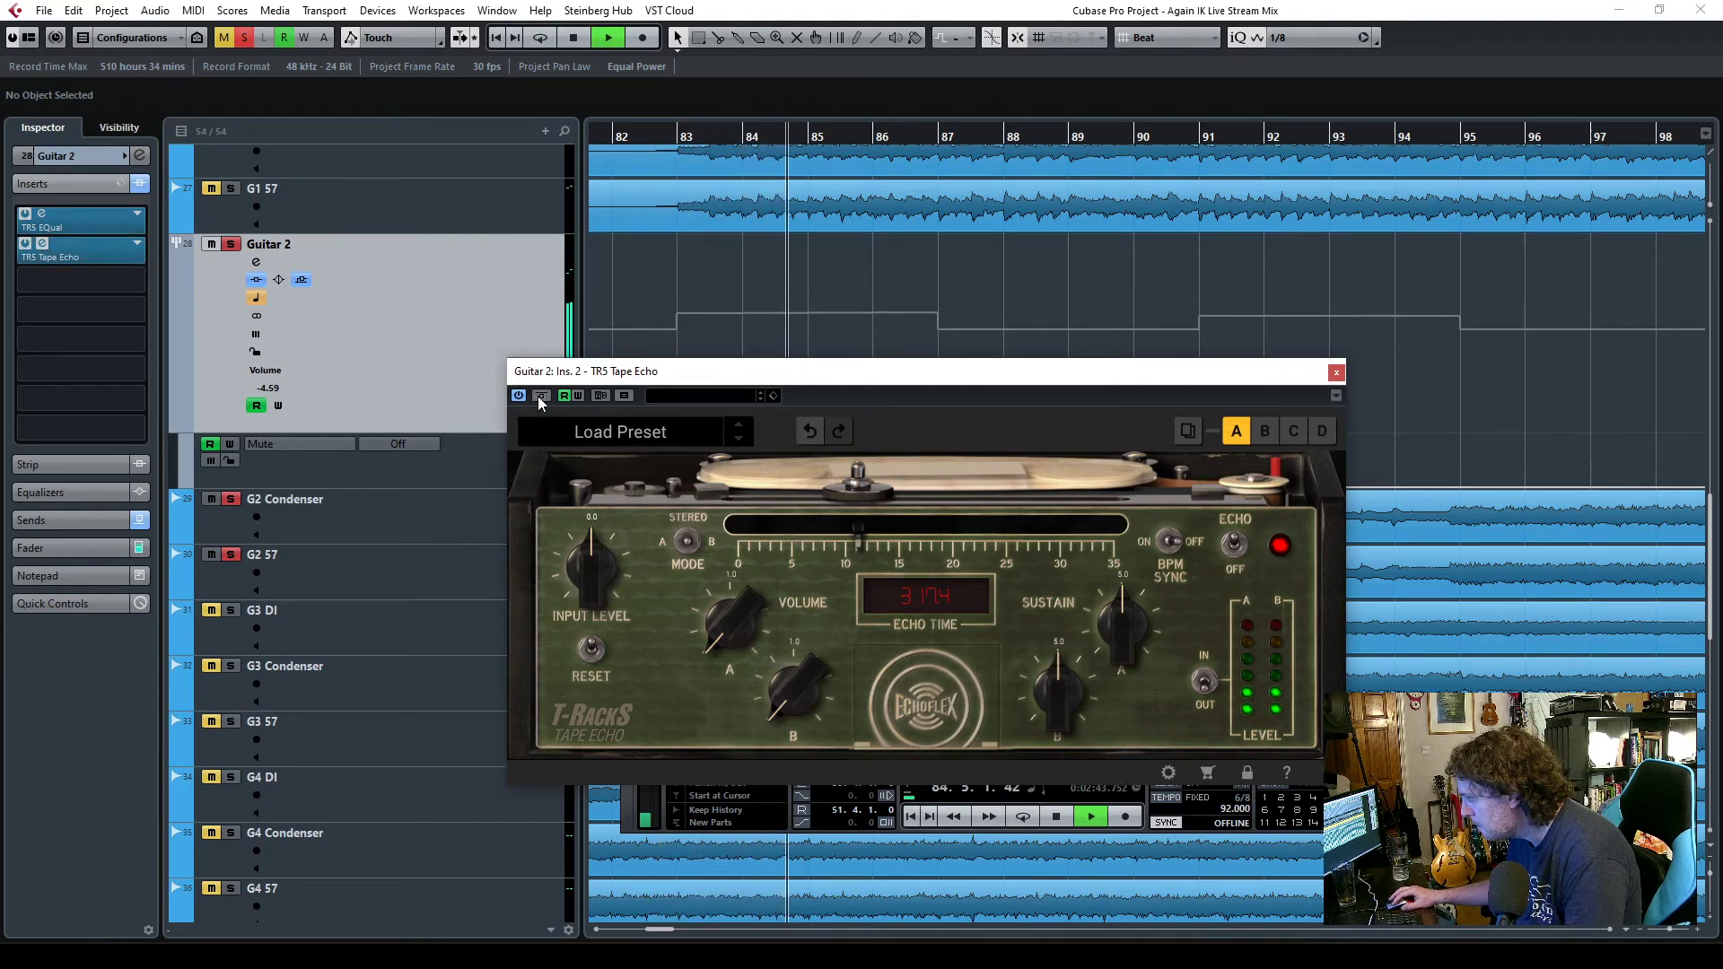
{"action": "key", "text": "space"}
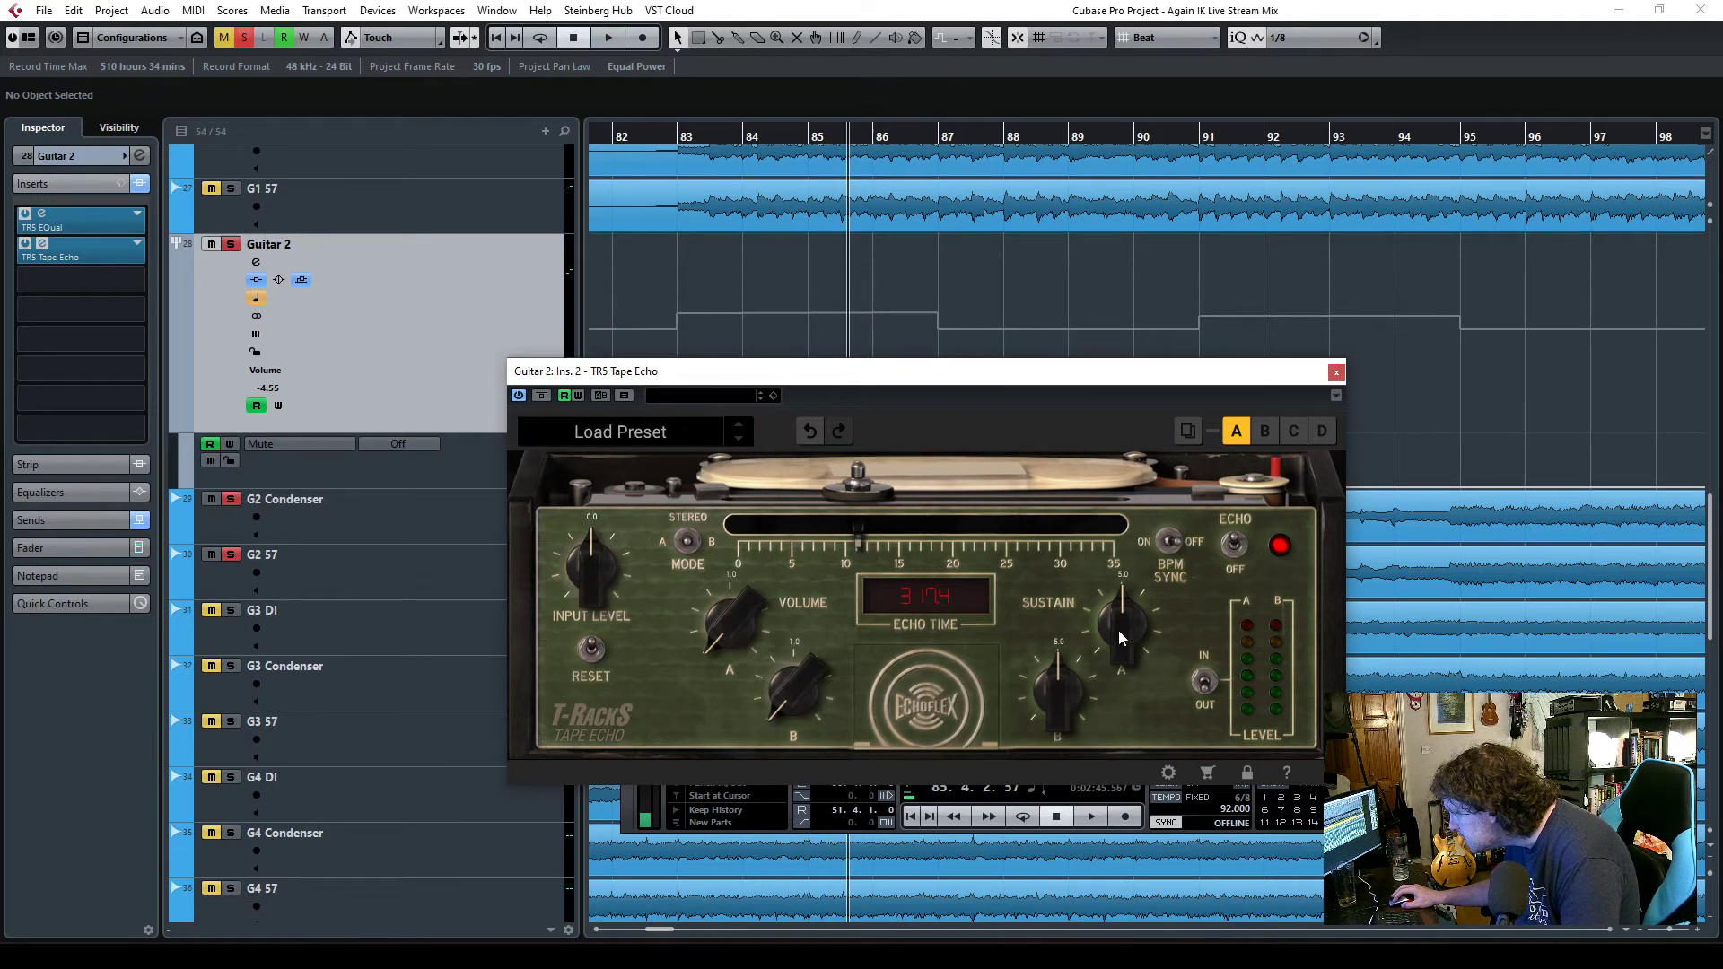
- Return both Tape Echo volumes A and B to 5.0 and close the effect's editor
{"action": "left_click_drag", "start_coordinate": [745, 632], "coordinate": [725, 612]}
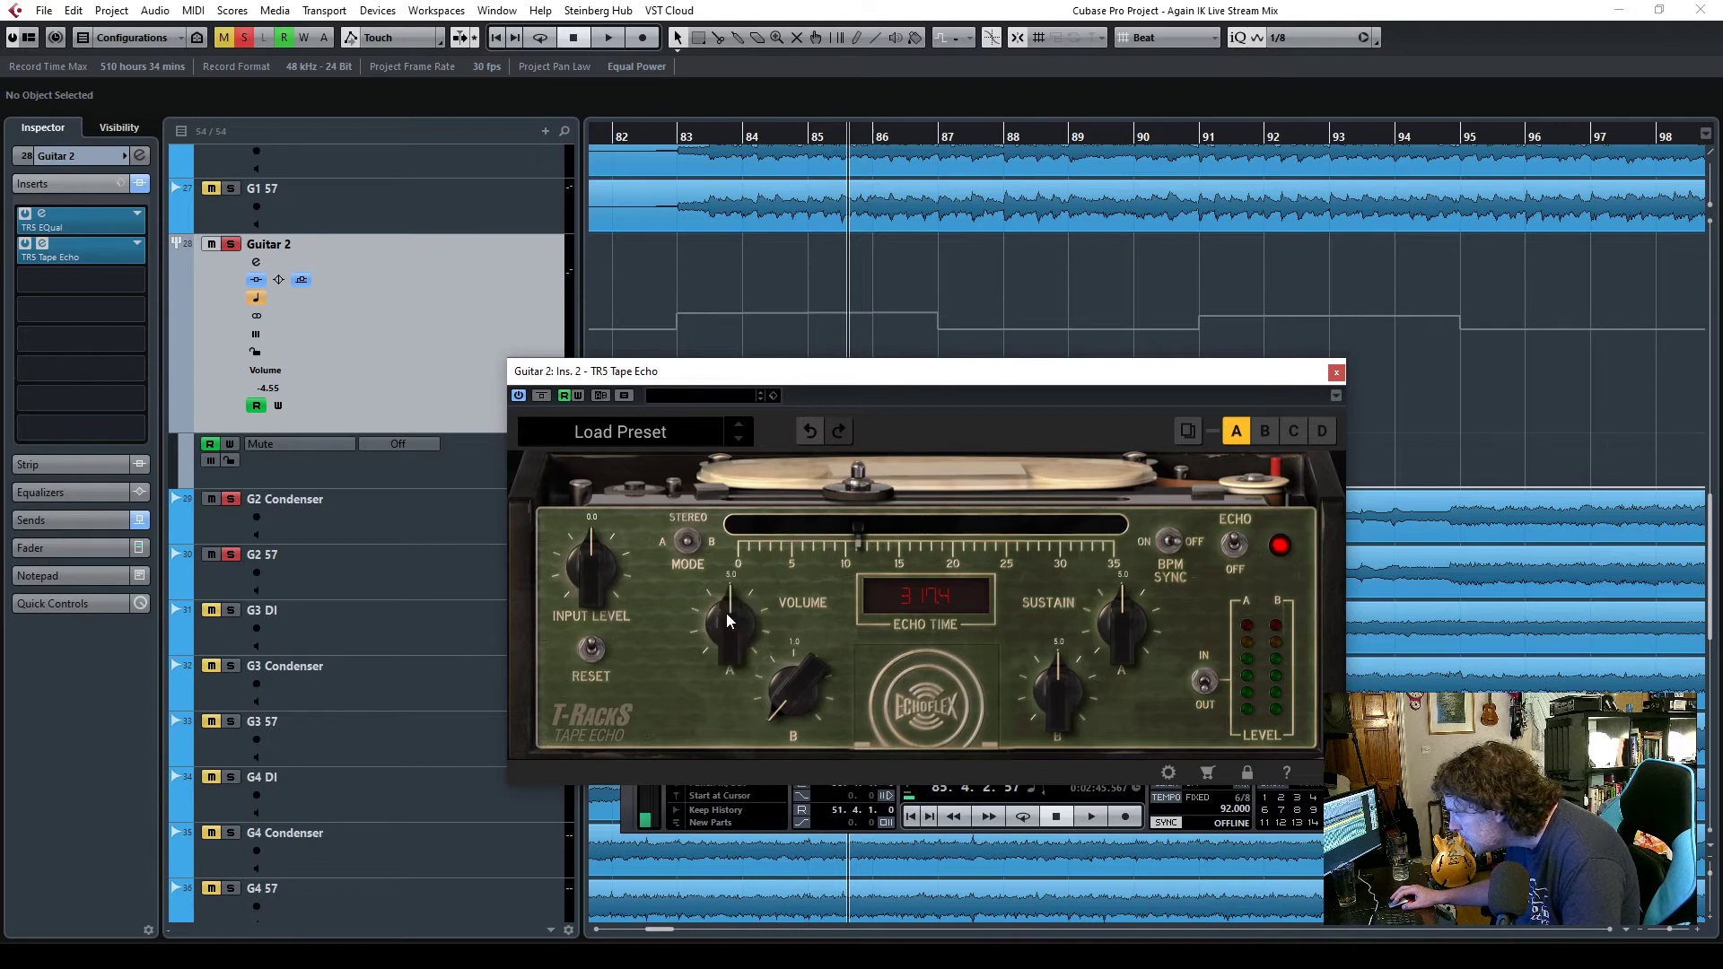
{"action": "left_click_drag", "start_coordinate": [794, 686], "coordinate": [796, 662]}
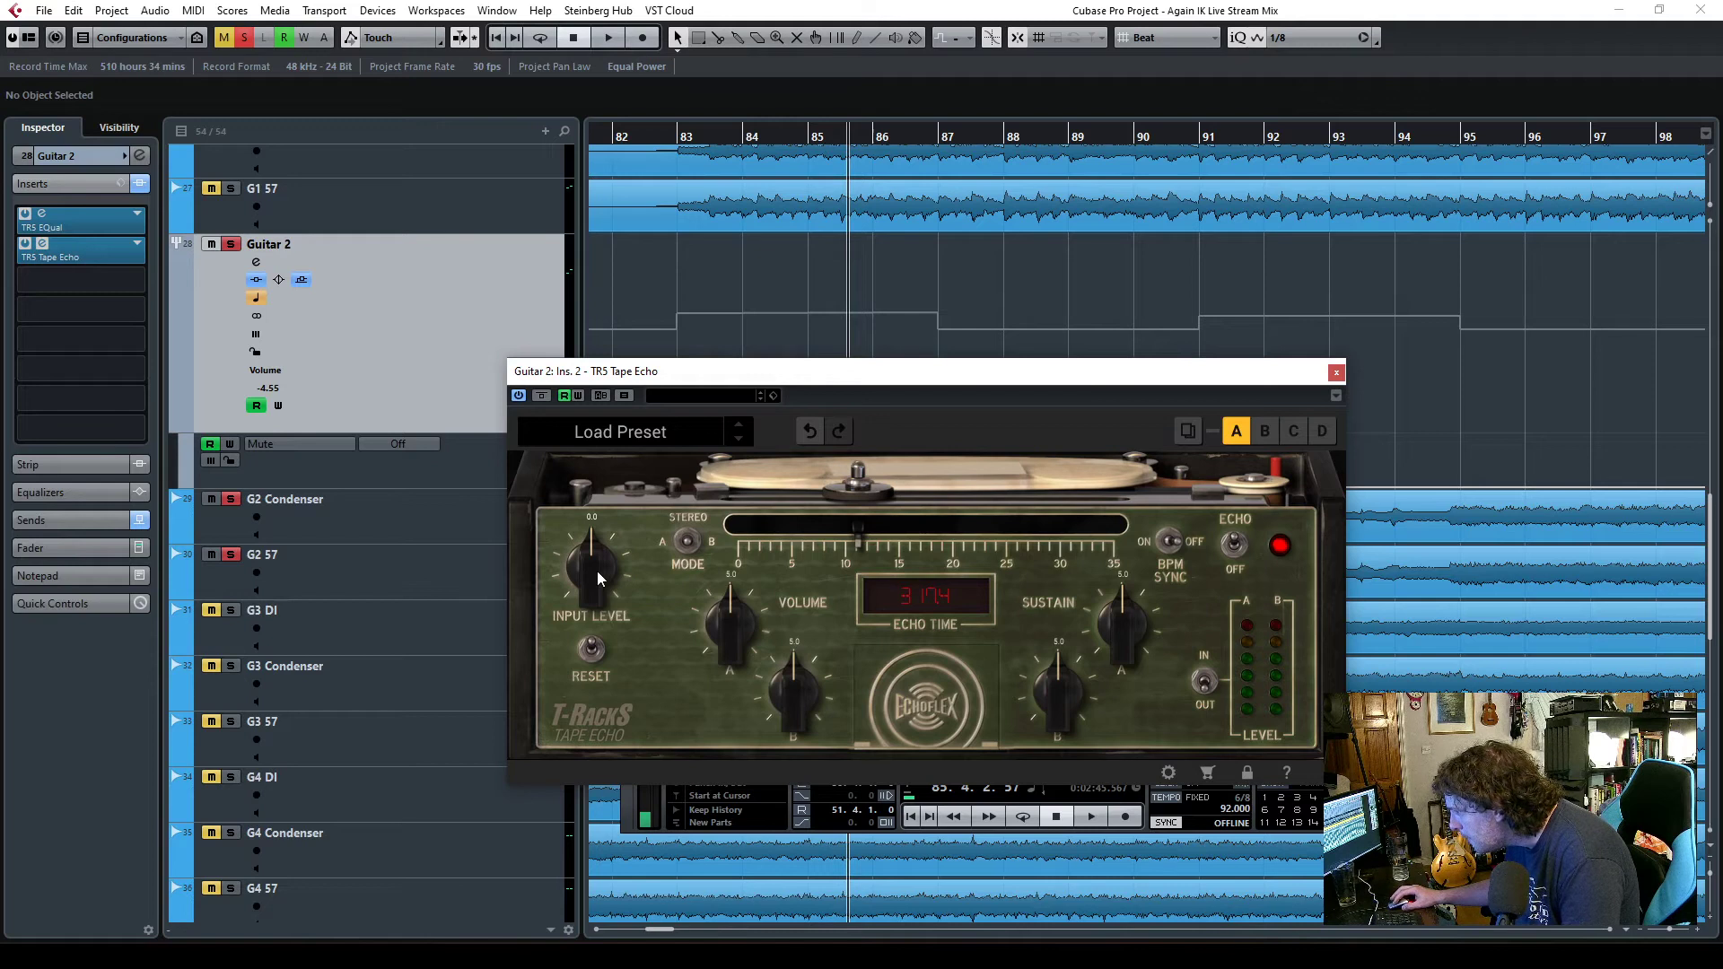
{"action": "left_click", "coordinate": [1335, 372]}
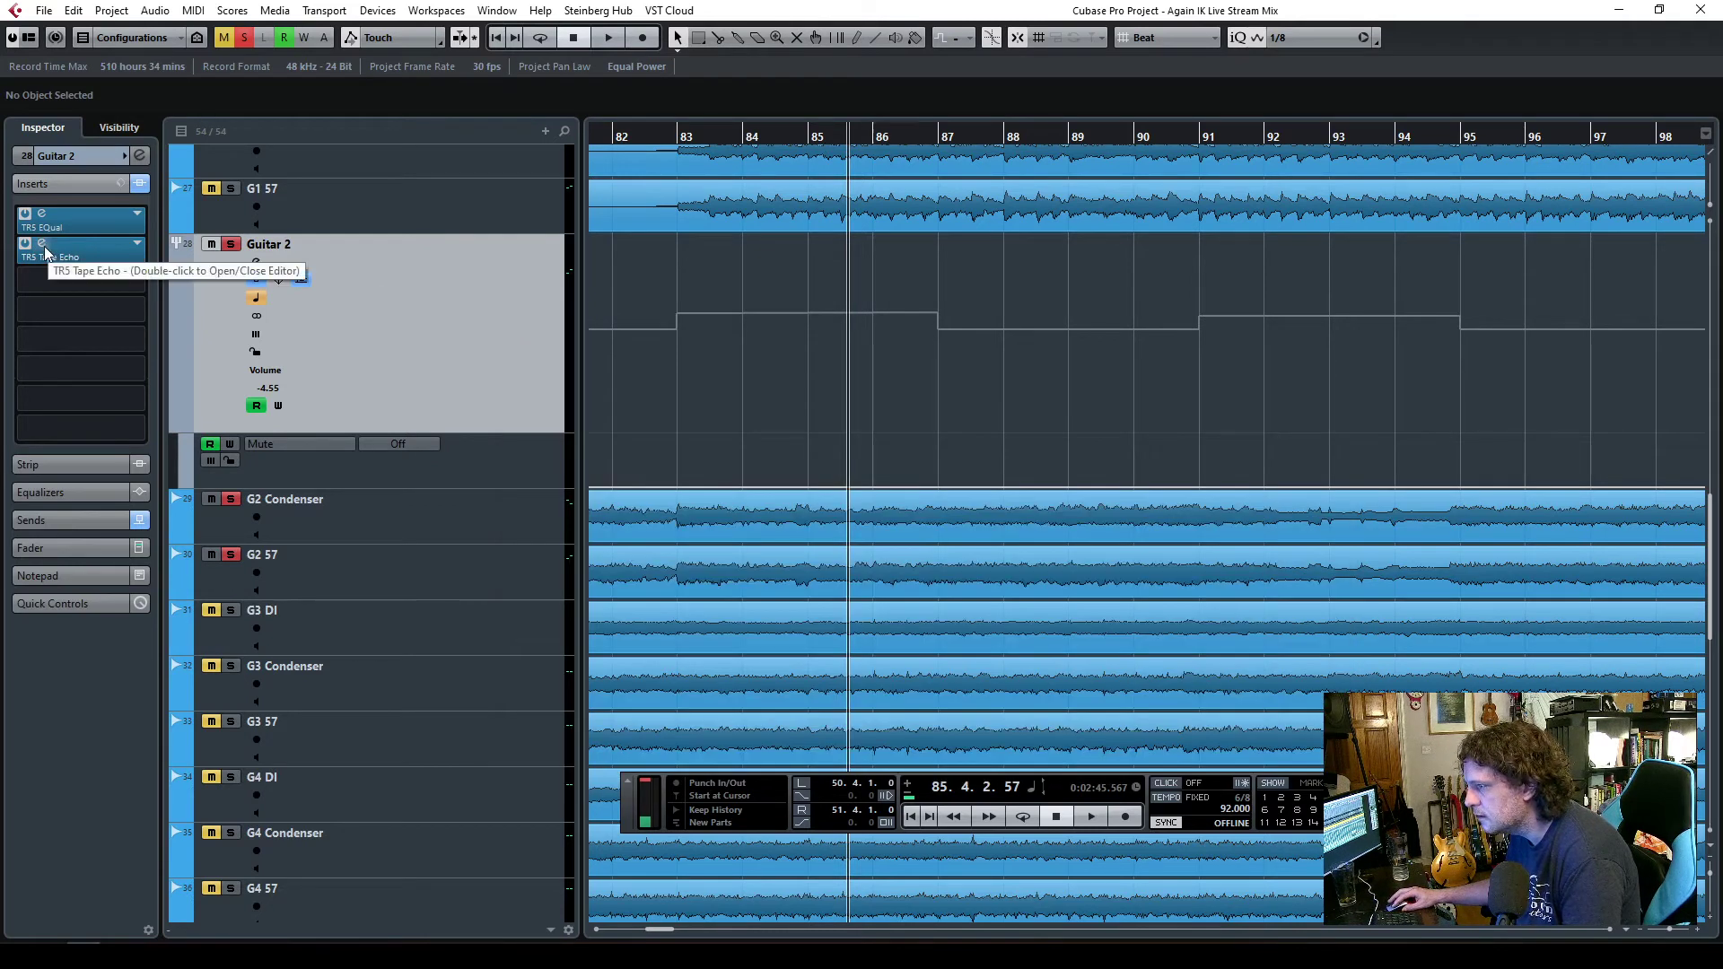
- Remove the Tape Echo from Guitar 2's inserts and add a stereo FX channel track with TR5 Tape Echo instead
{"action": "left_click", "coordinate": [139, 243]}
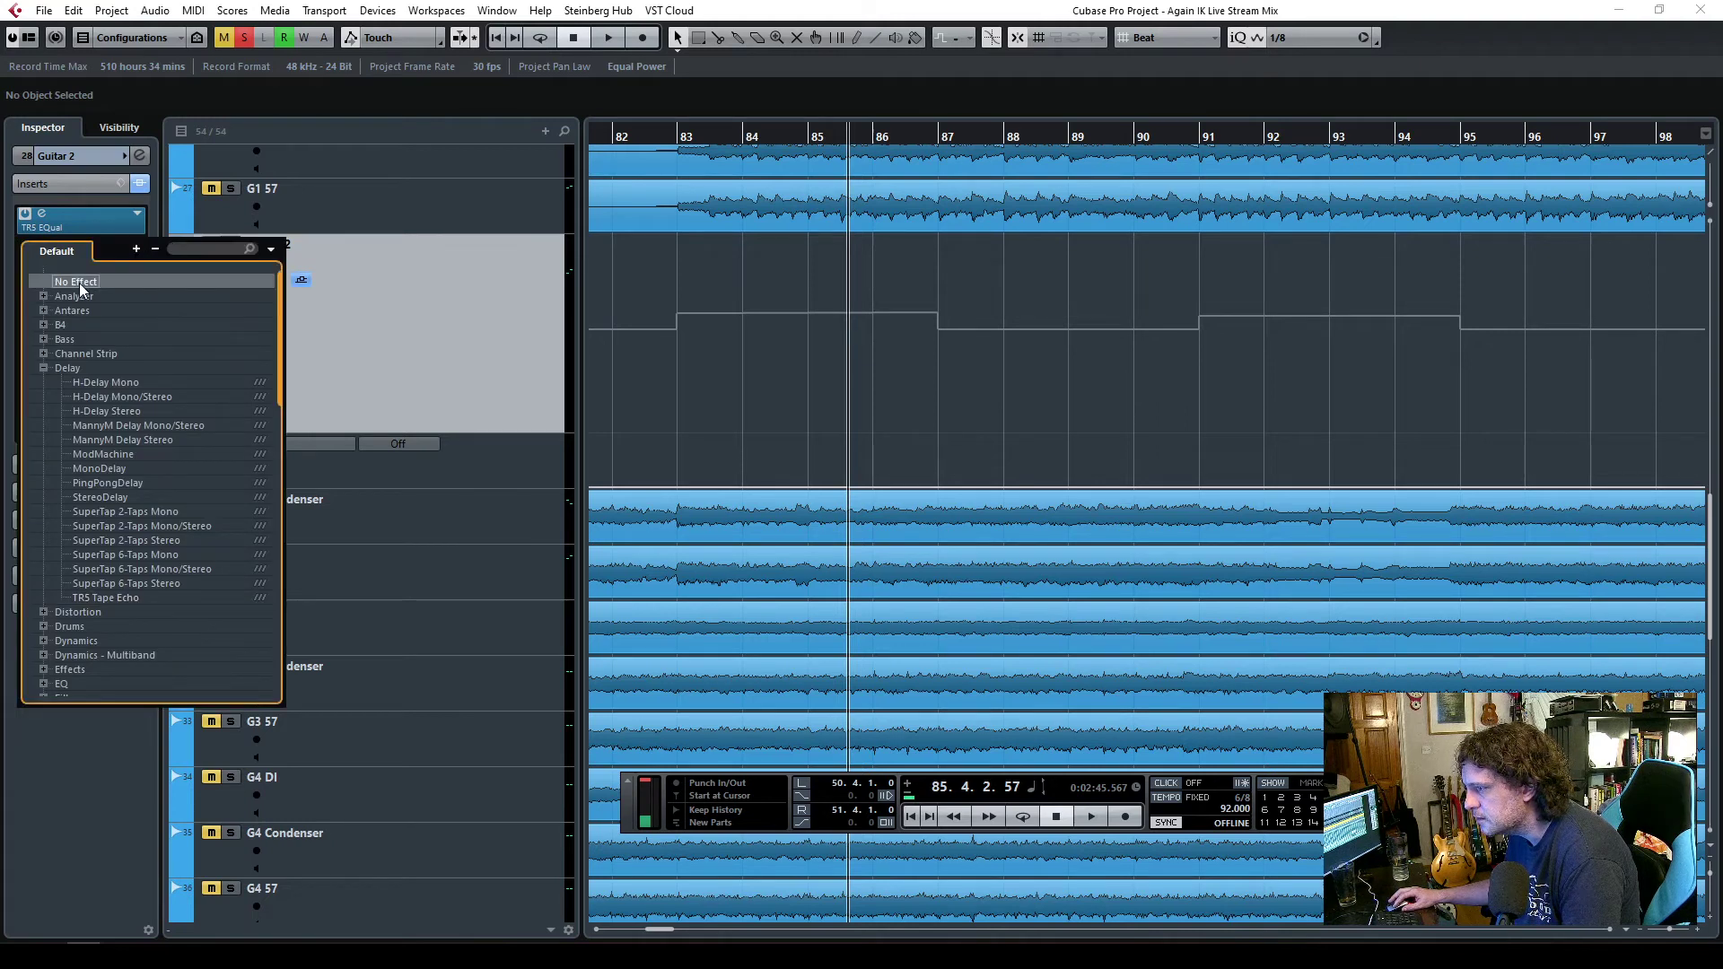
{"action": "left_click", "coordinate": [79, 283]}
{"action": "right_click", "coordinate": [434, 333]}
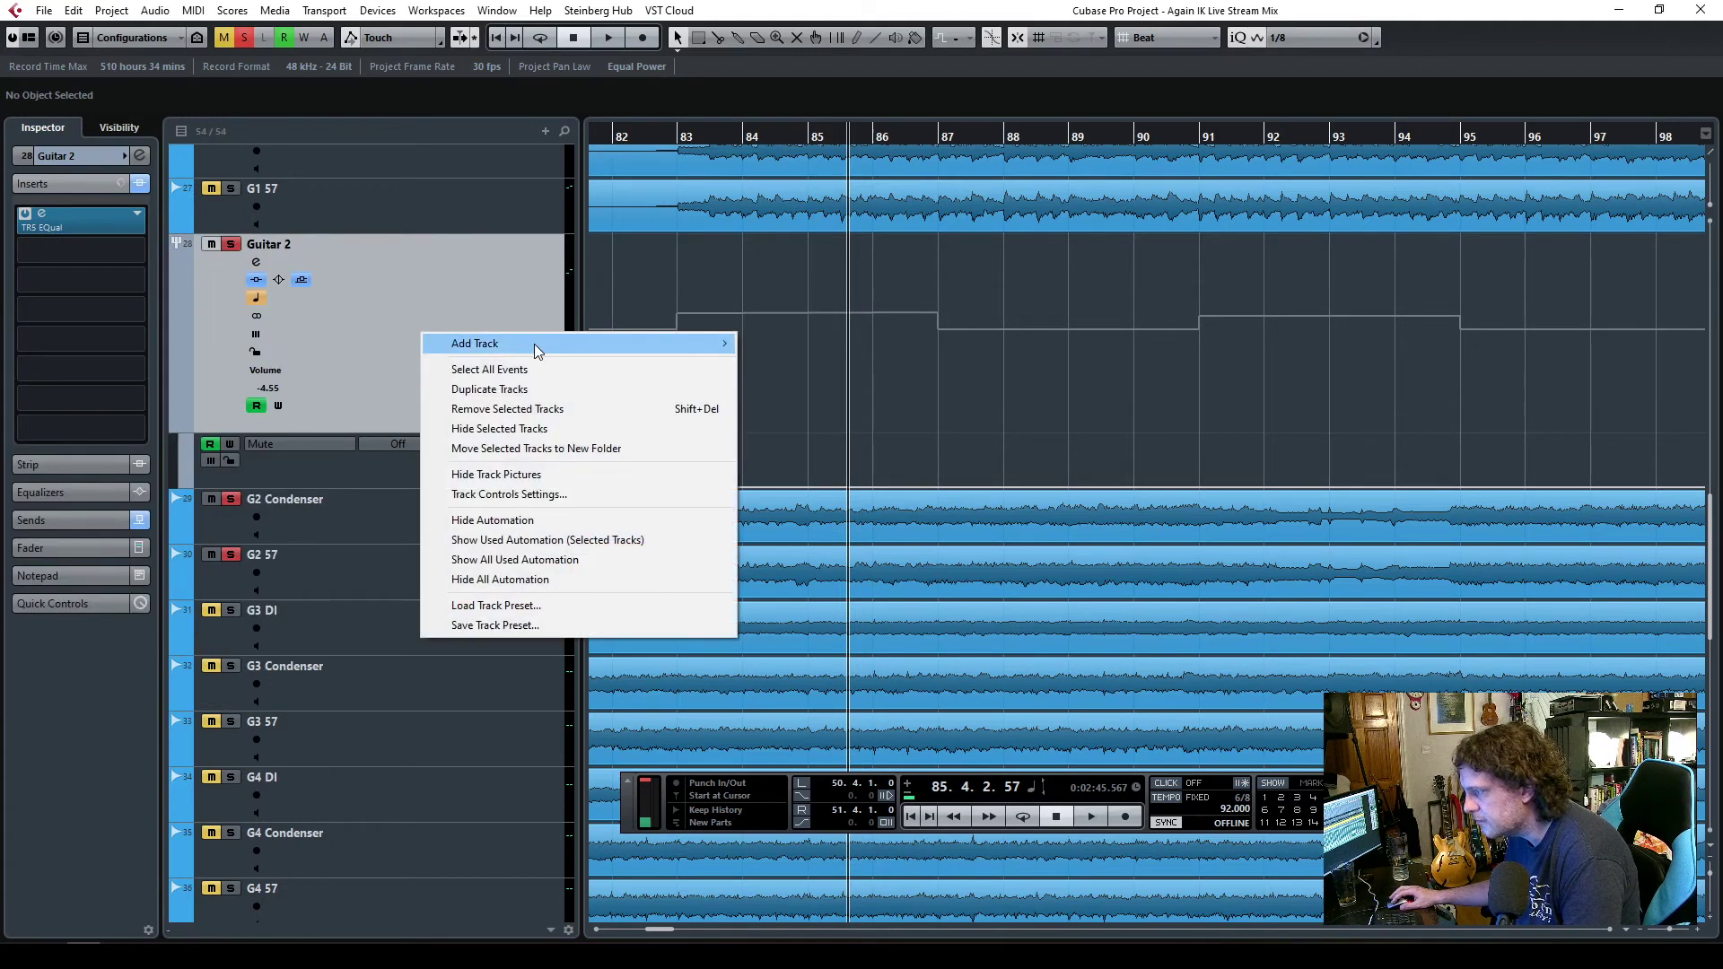
{"action": "mouse_move", "coordinate": [539, 345]}
{"action": "left_click", "coordinate": [812, 438]}
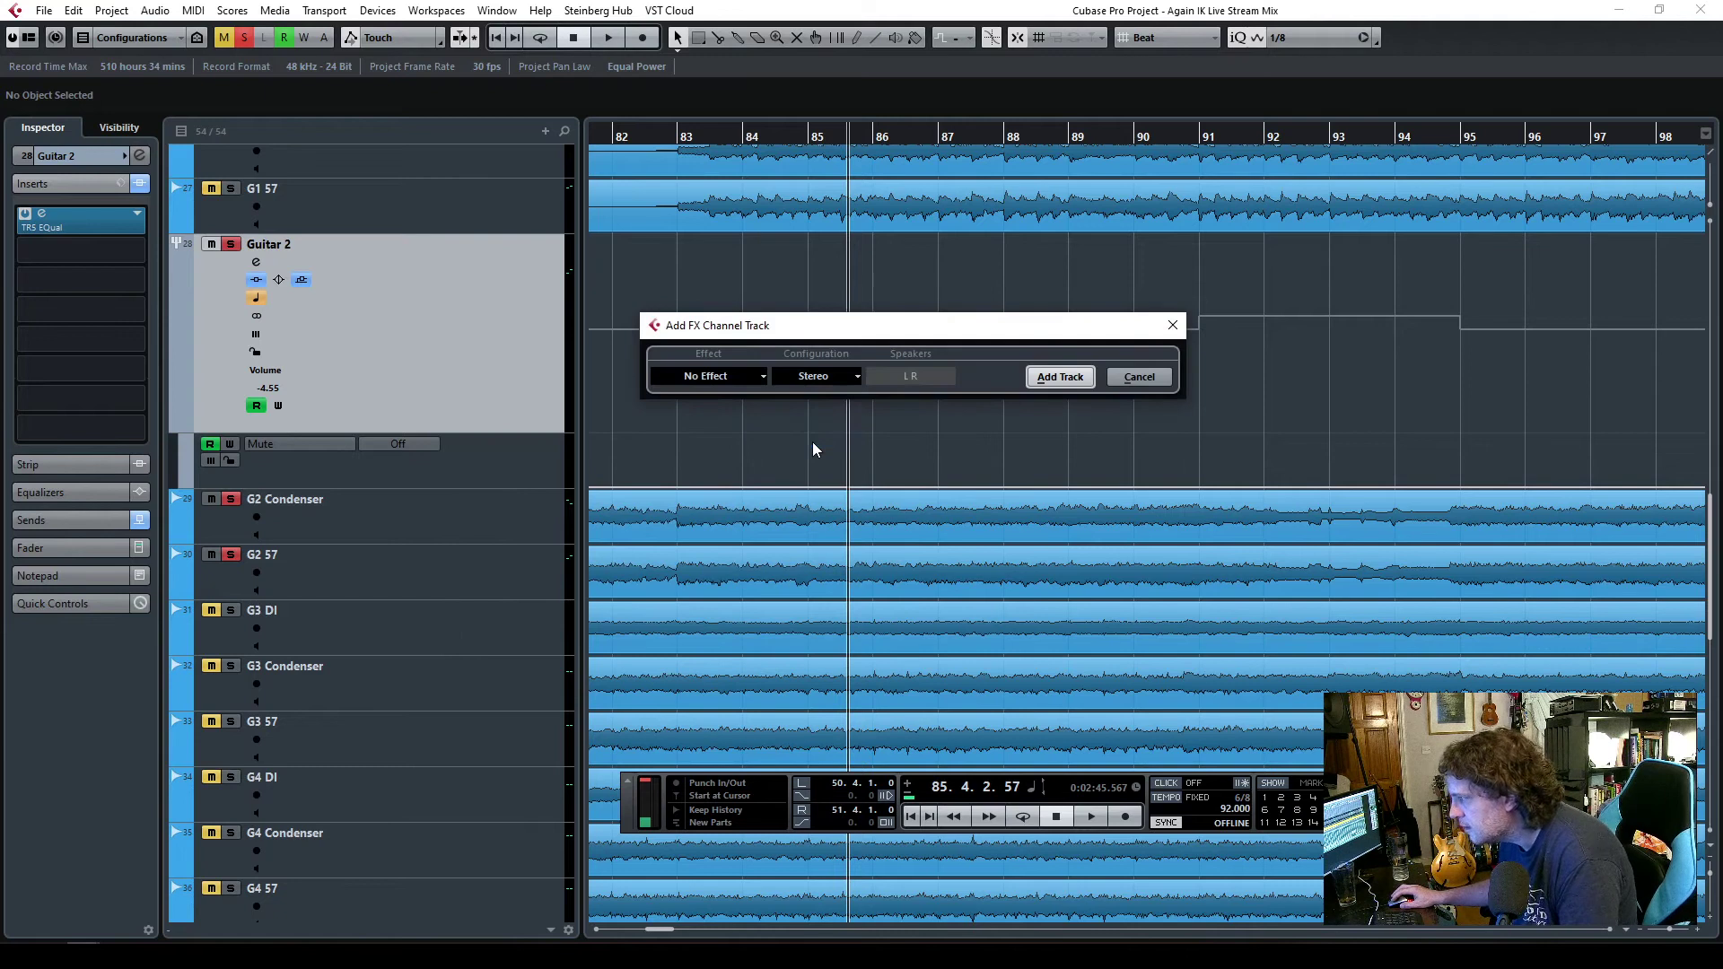
{"action": "left_click", "coordinate": [731, 377]}
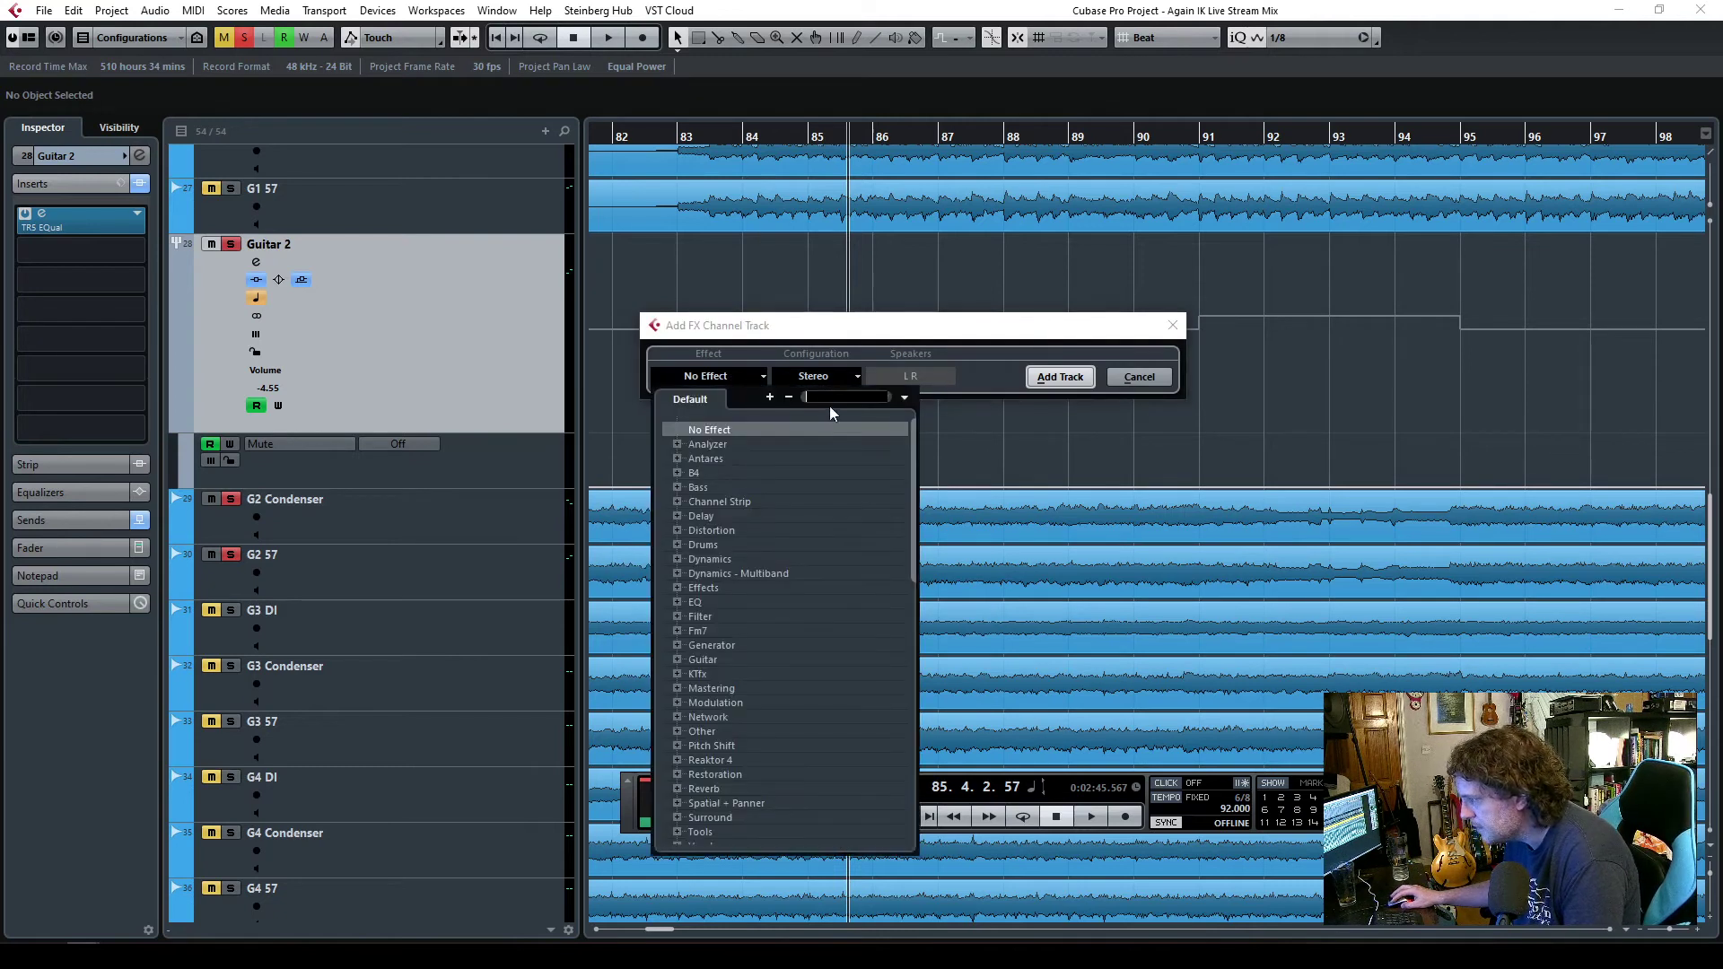
{"action": "type", "text": "tr5"}
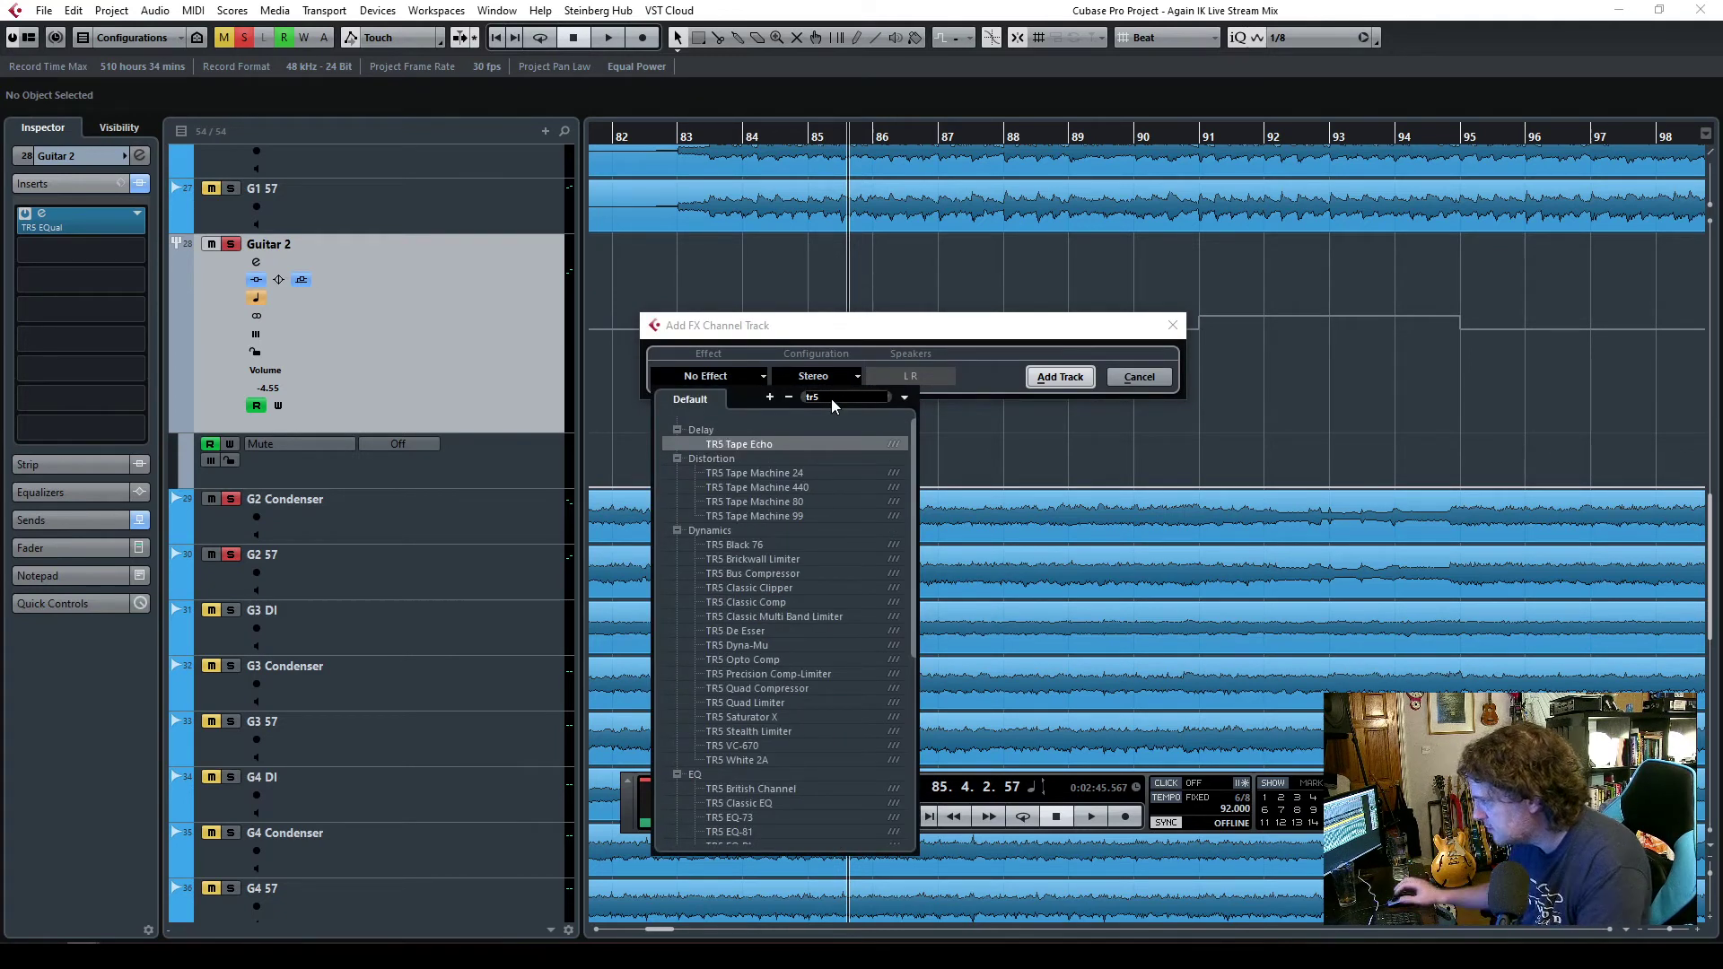
{"action": "left_click", "coordinate": [772, 444]}
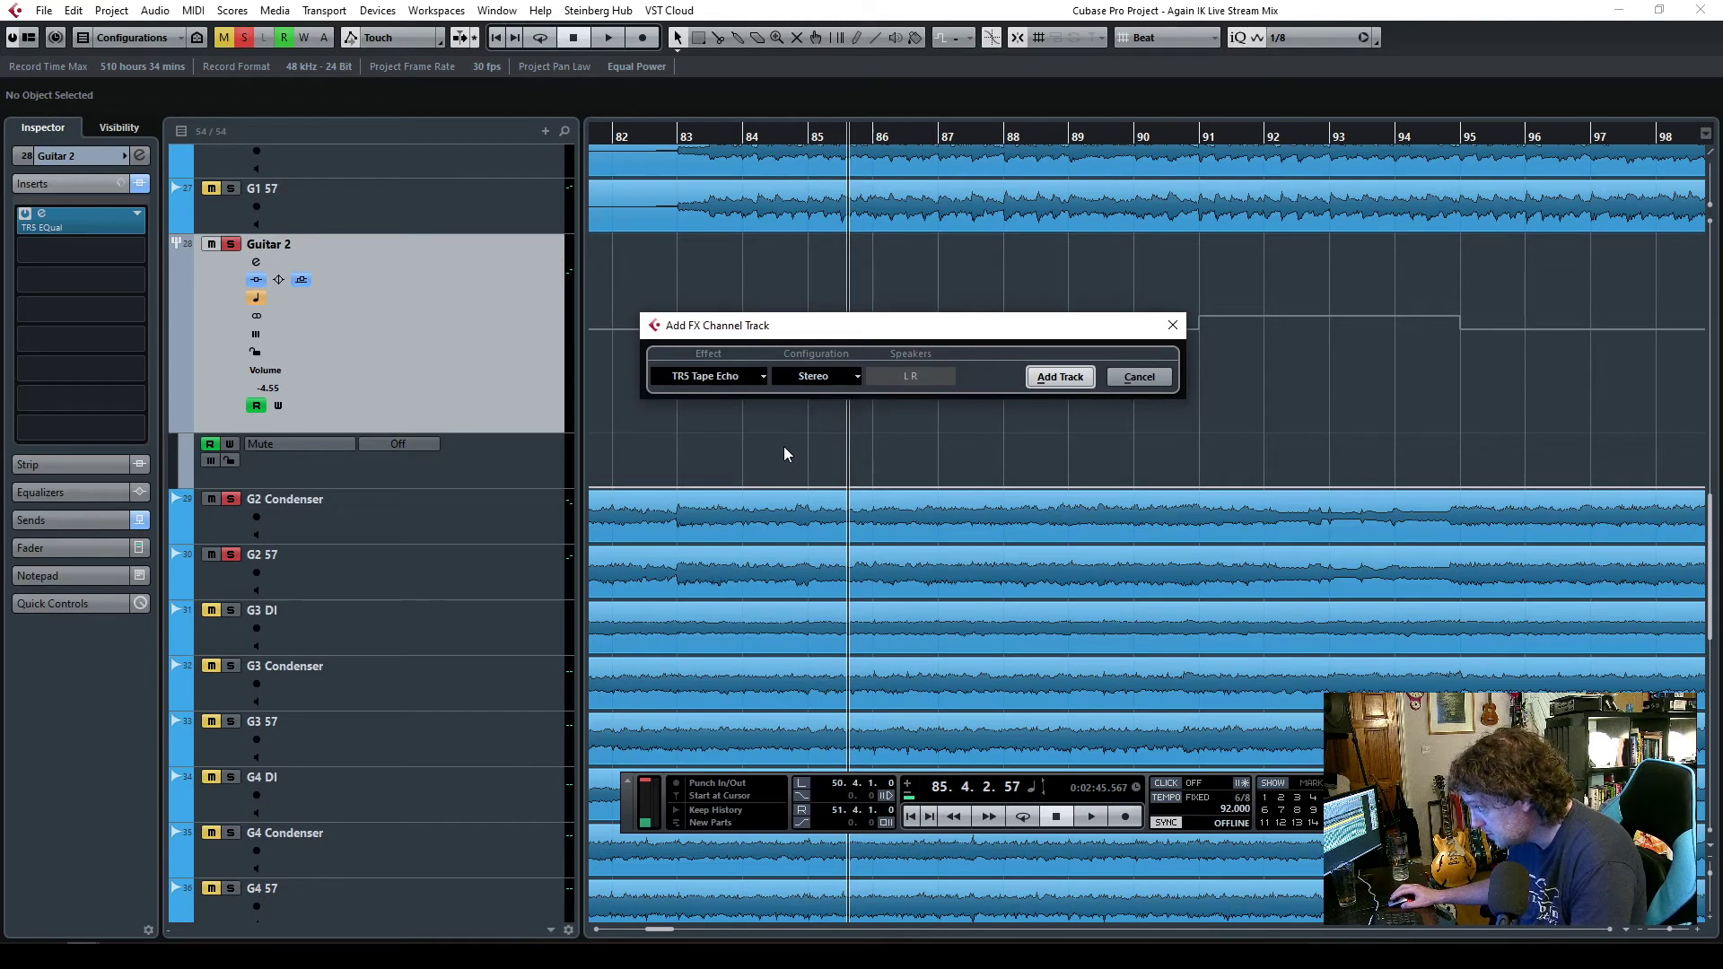
{"action": "left_click", "coordinate": [1068, 377]}
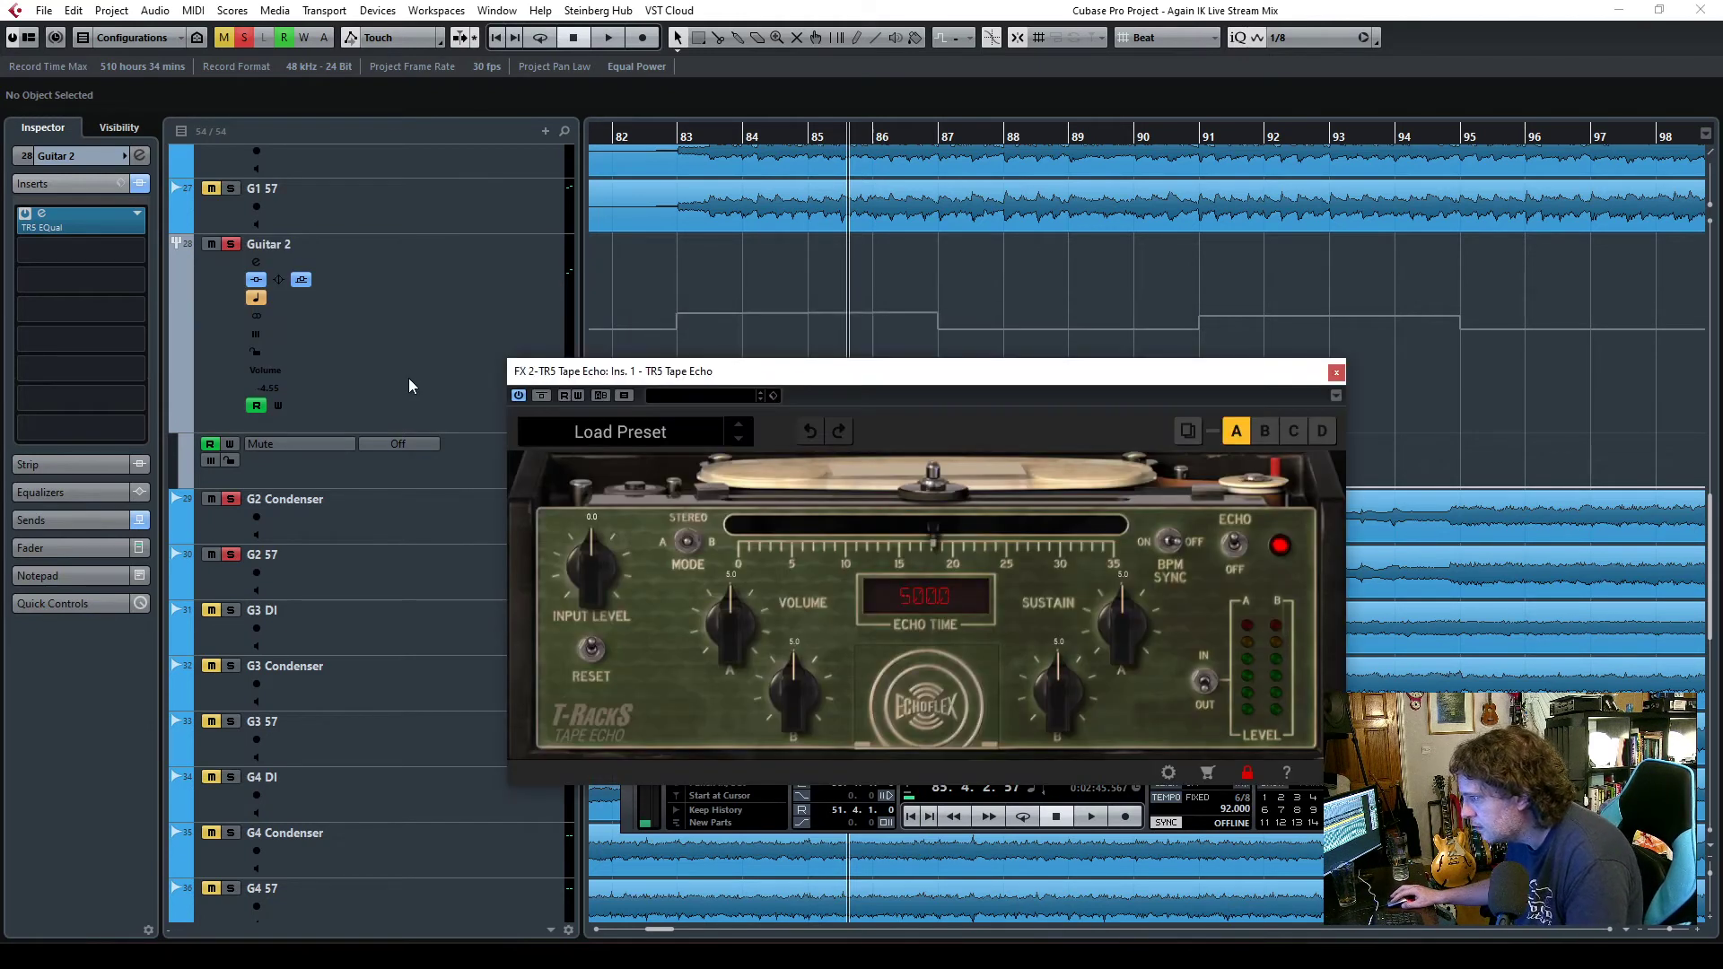
- Turn on the FX channel Tape Echo's BPM sync for a 1/4 echo time and move its editor clear of the track list
{"action": "left_click_drag", "start_coordinate": [783, 383], "coordinate": [609, 158]}
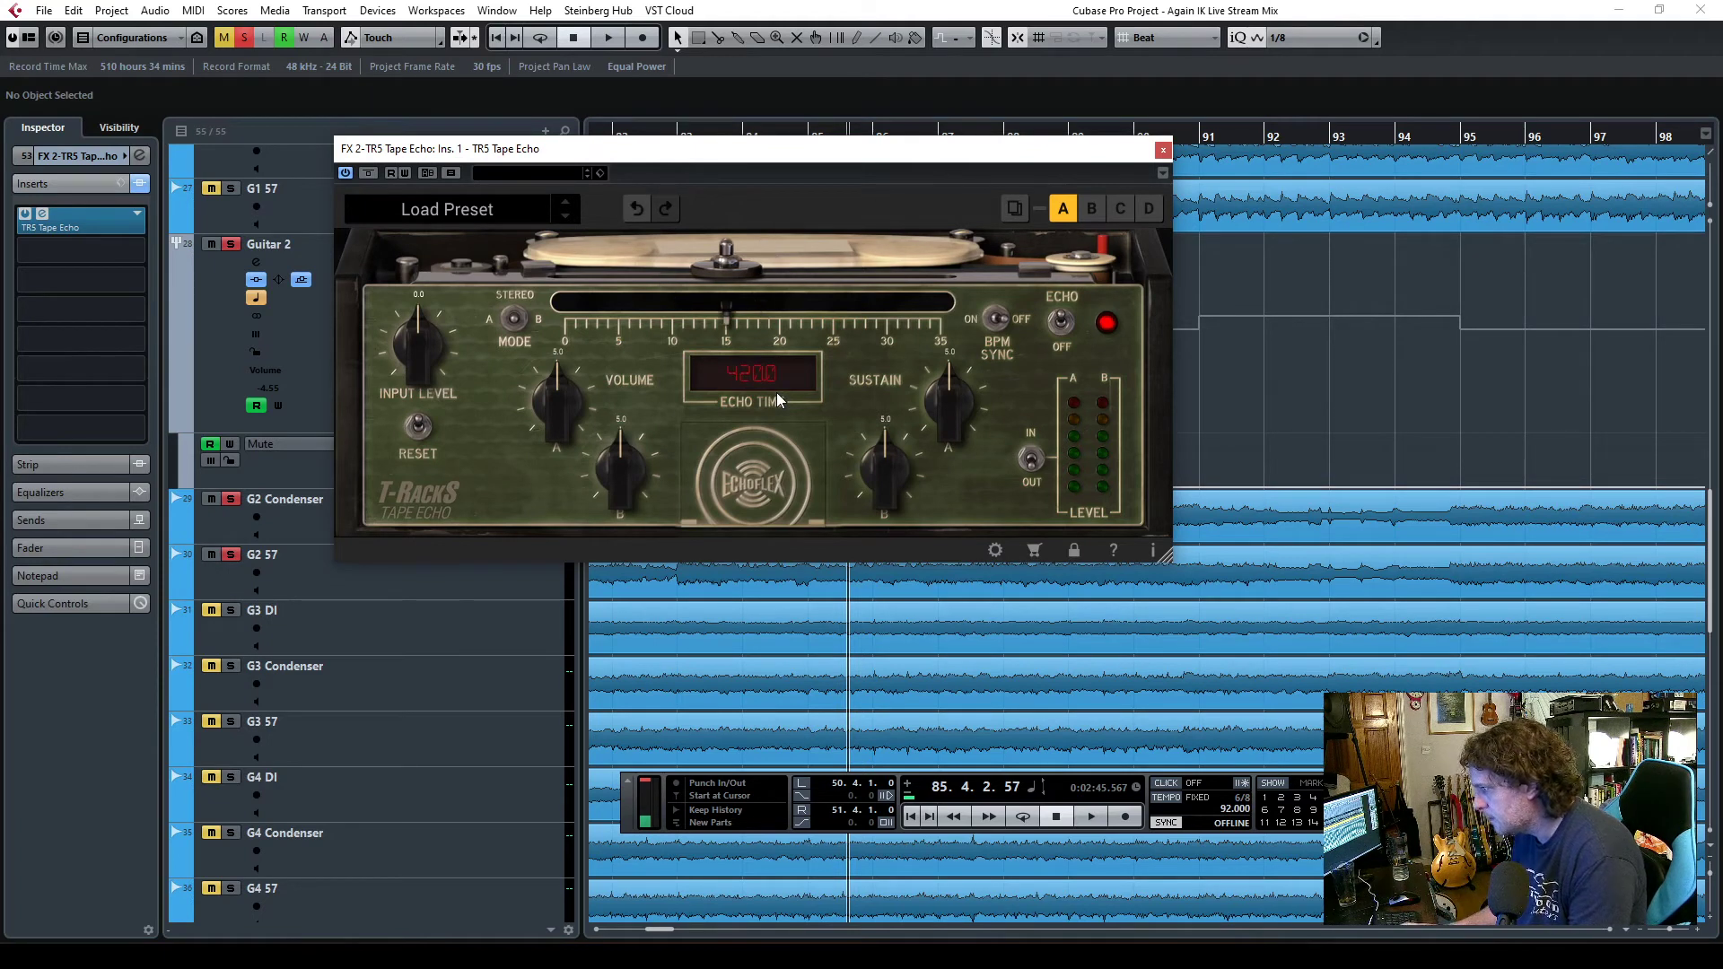
{"action": "left_click", "coordinate": [997, 319]}
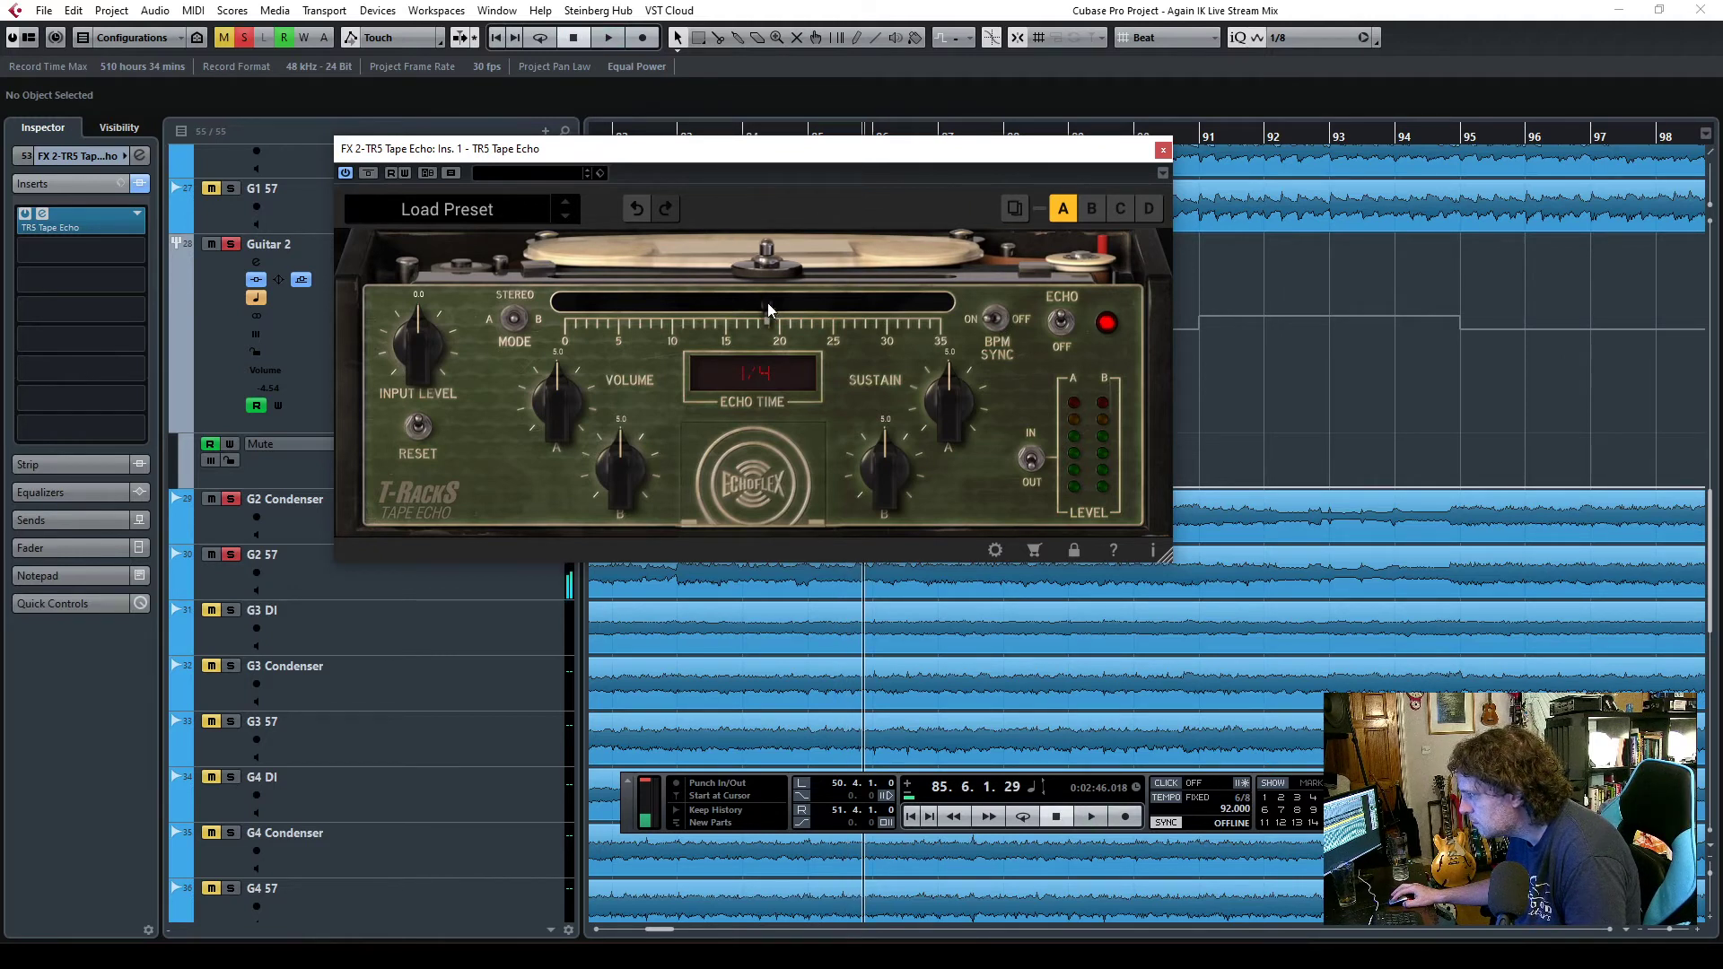
{"action": "left_click_drag", "start_coordinate": [789, 150], "coordinate": [1165, 311]}
- Route Guitar 2's second send to the FX 2 TR5 Tape Echo channel
{"action": "left_click", "coordinate": [521, 314]}
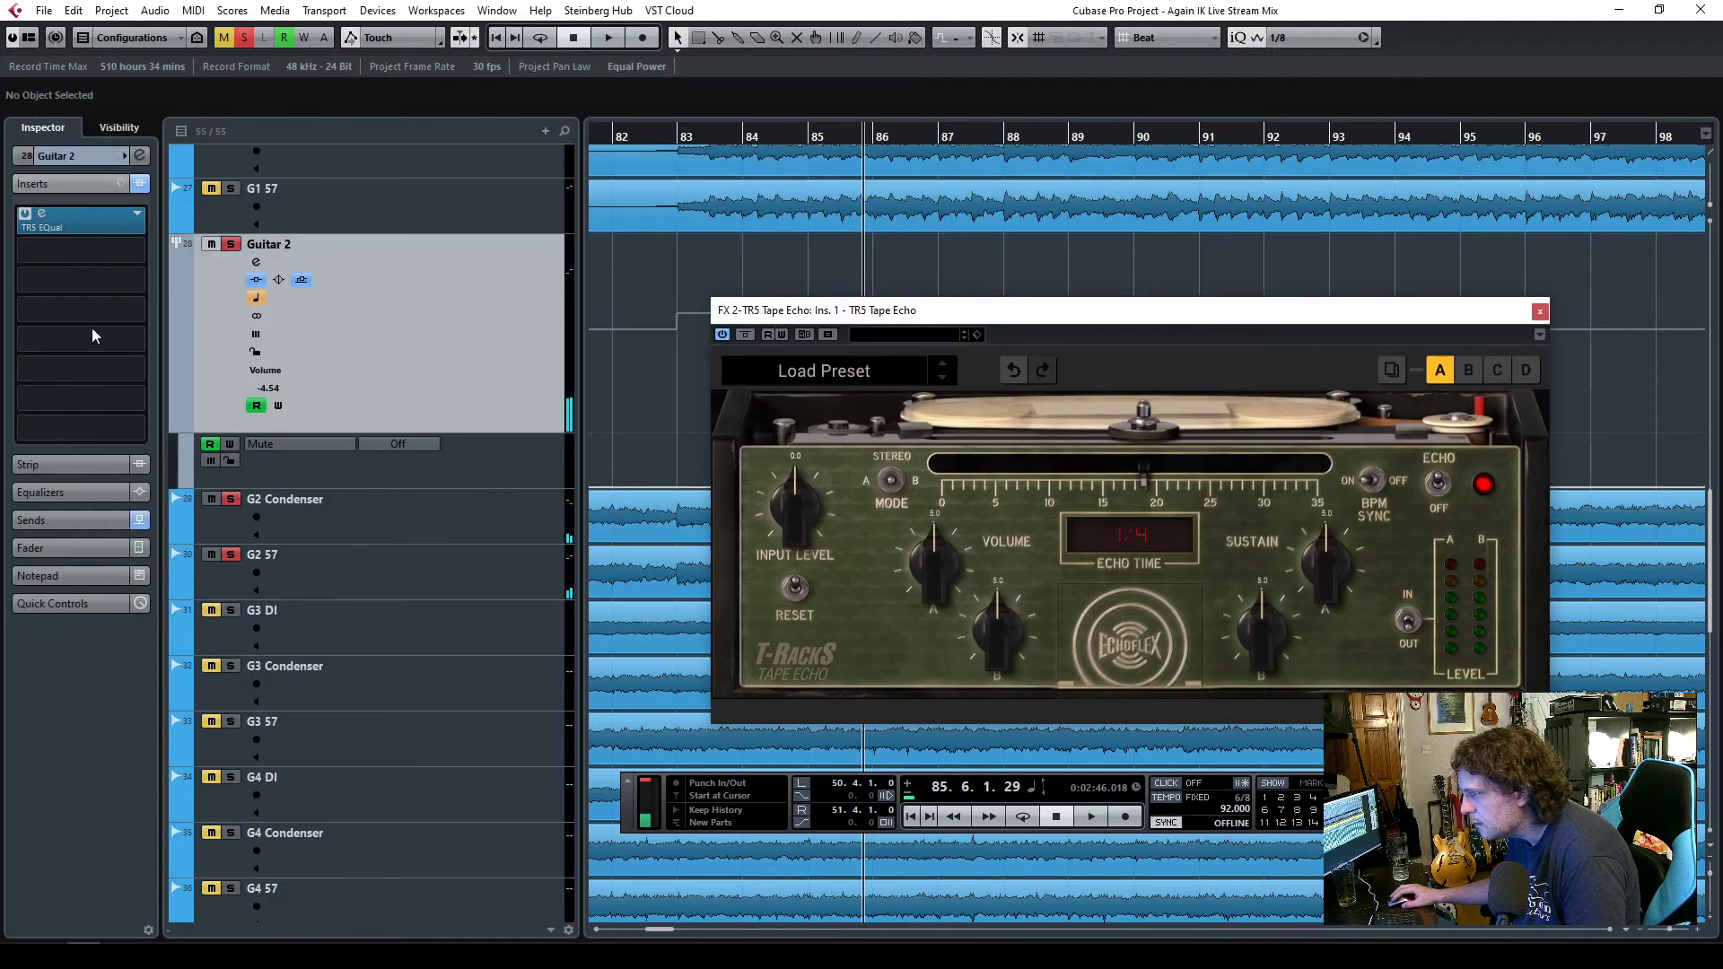
{"action": "left_click", "coordinate": [51, 511]}
{"action": "left_click", "coordinate": [68, 334]}
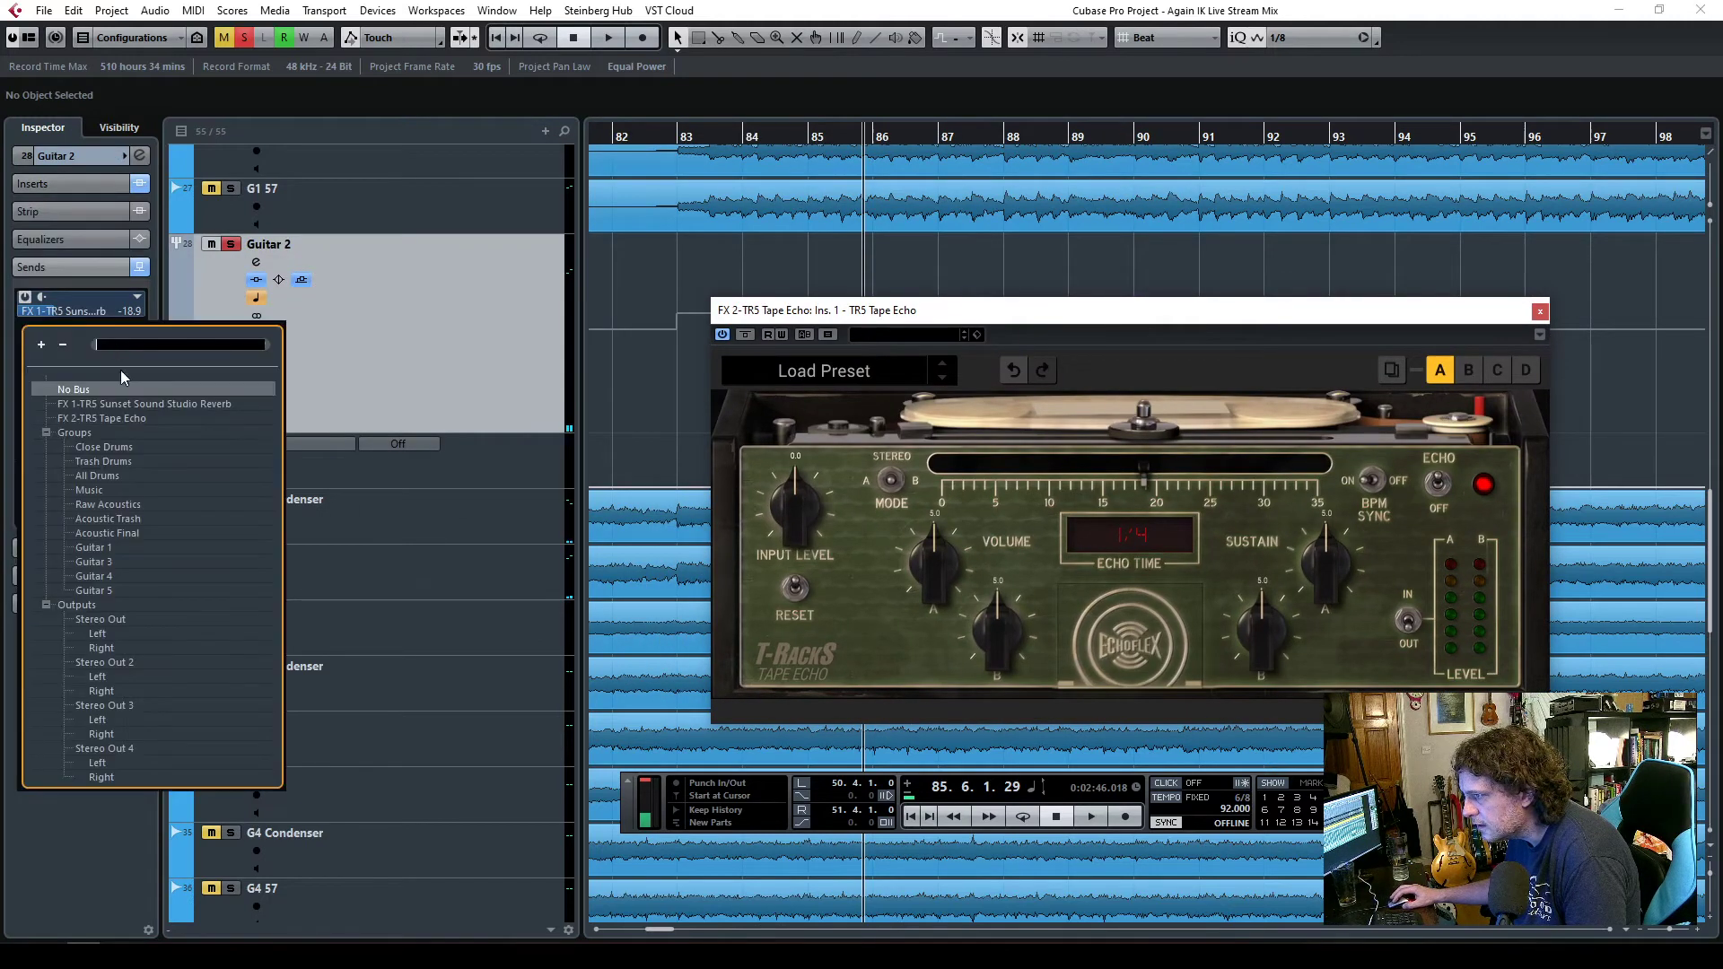
{"action": "left_click", "coordinate": [110, 418]}
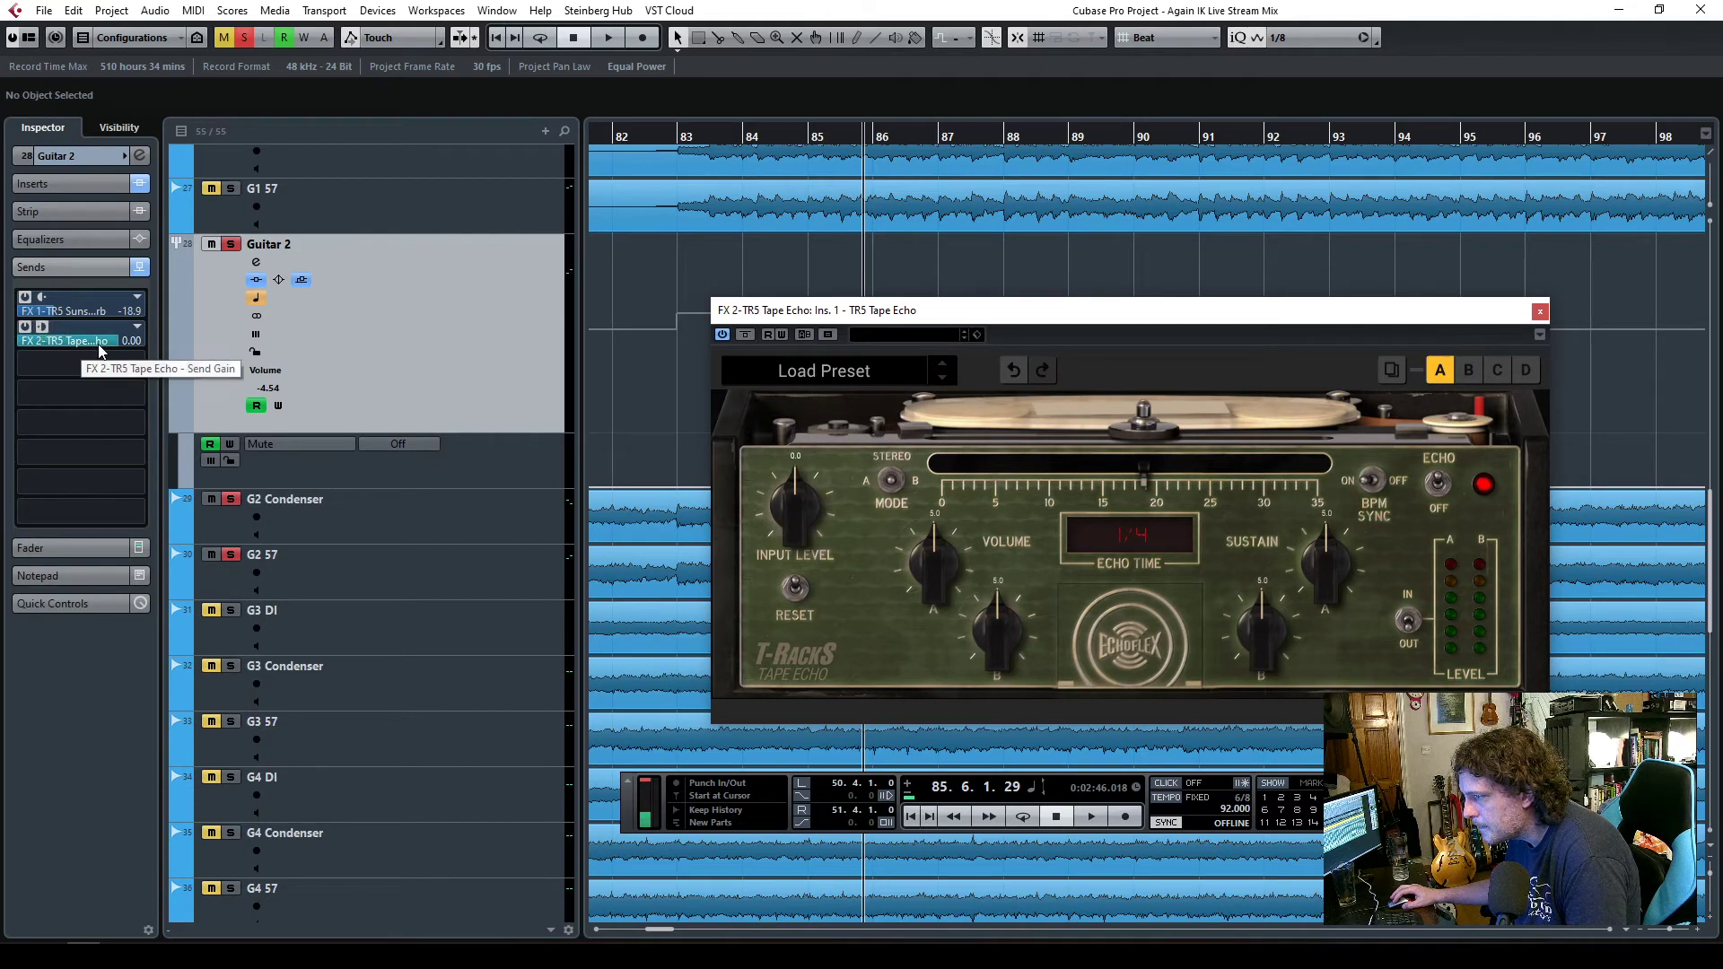
- Play the soloed Guitar 2 from about bar 86, close the echo's editor and set the Tape Echo send level to -14.2
{"action": "key", "text": "space"}
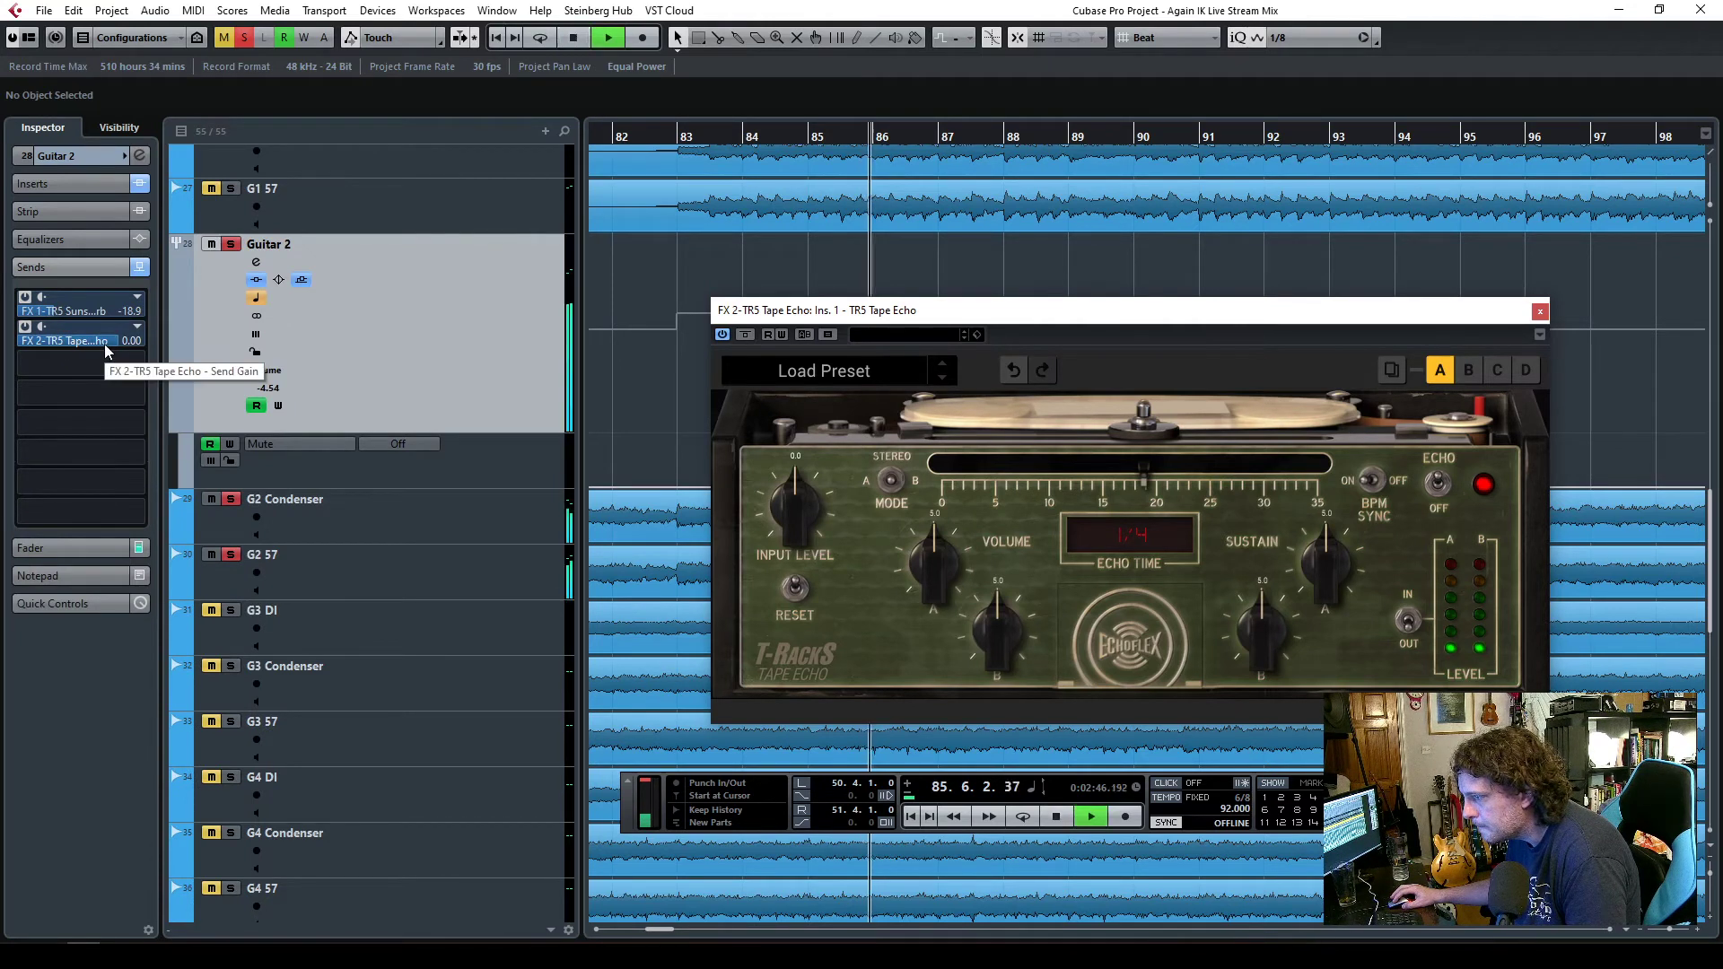
{"action": "key", "text": "space"}
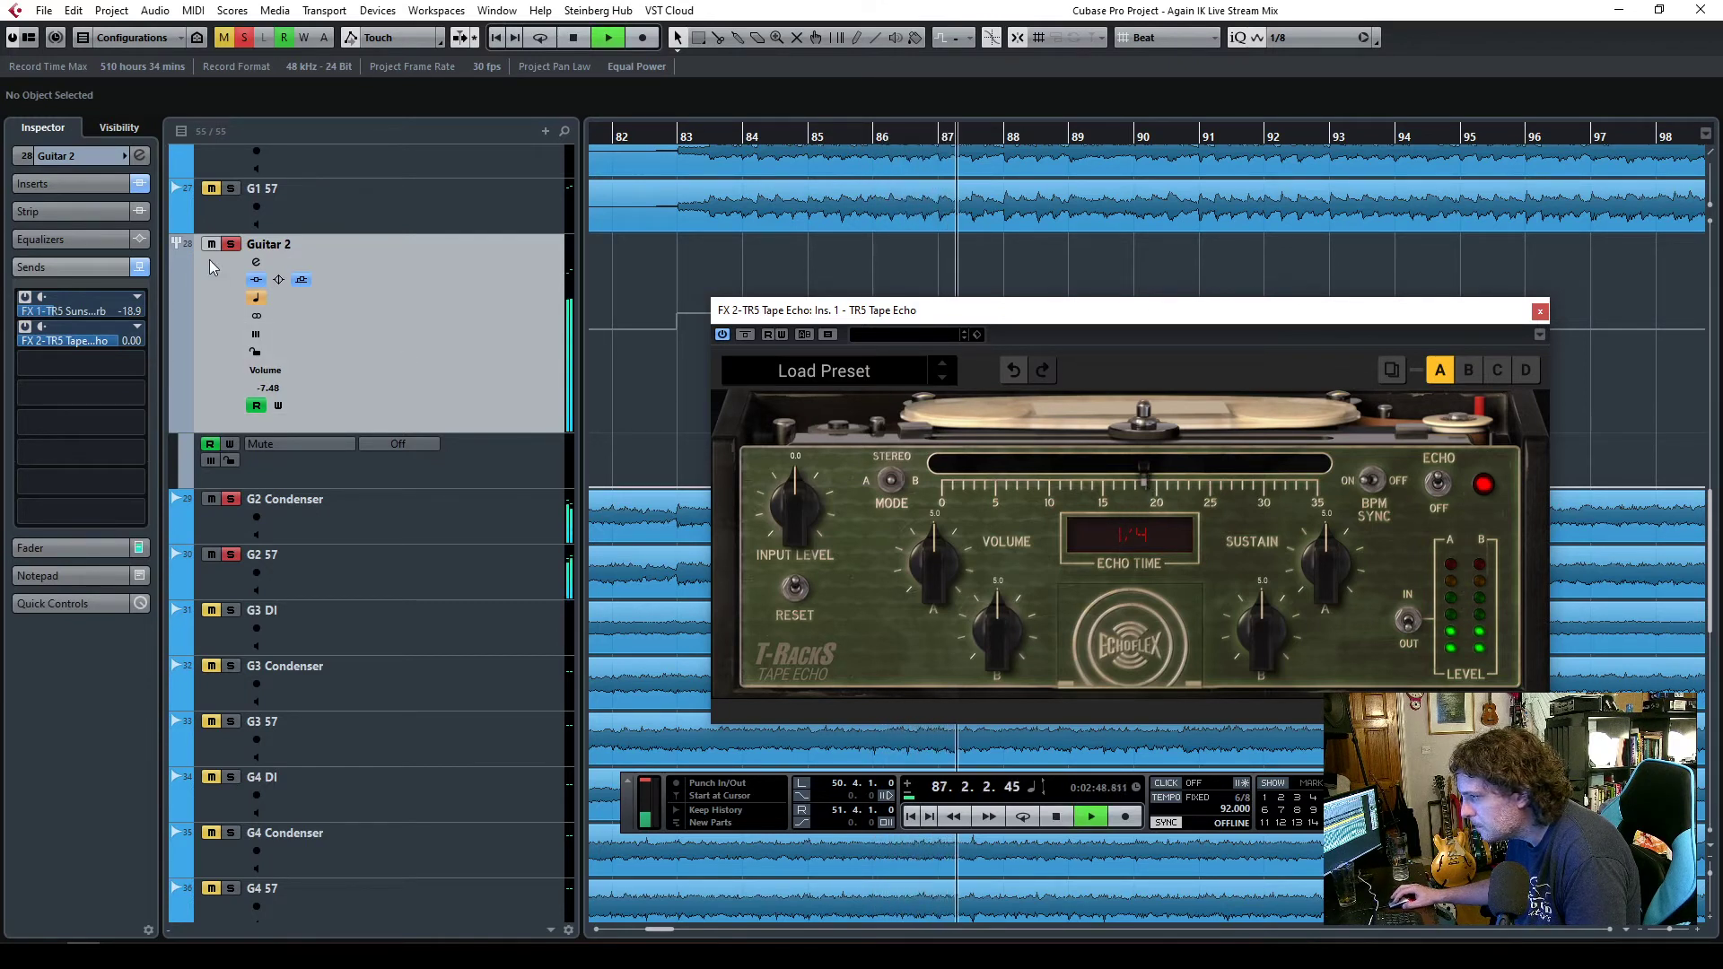
{"action": "left_click_drag", "start_coordinate": [110, 338], "coordinate": [45, 343]}
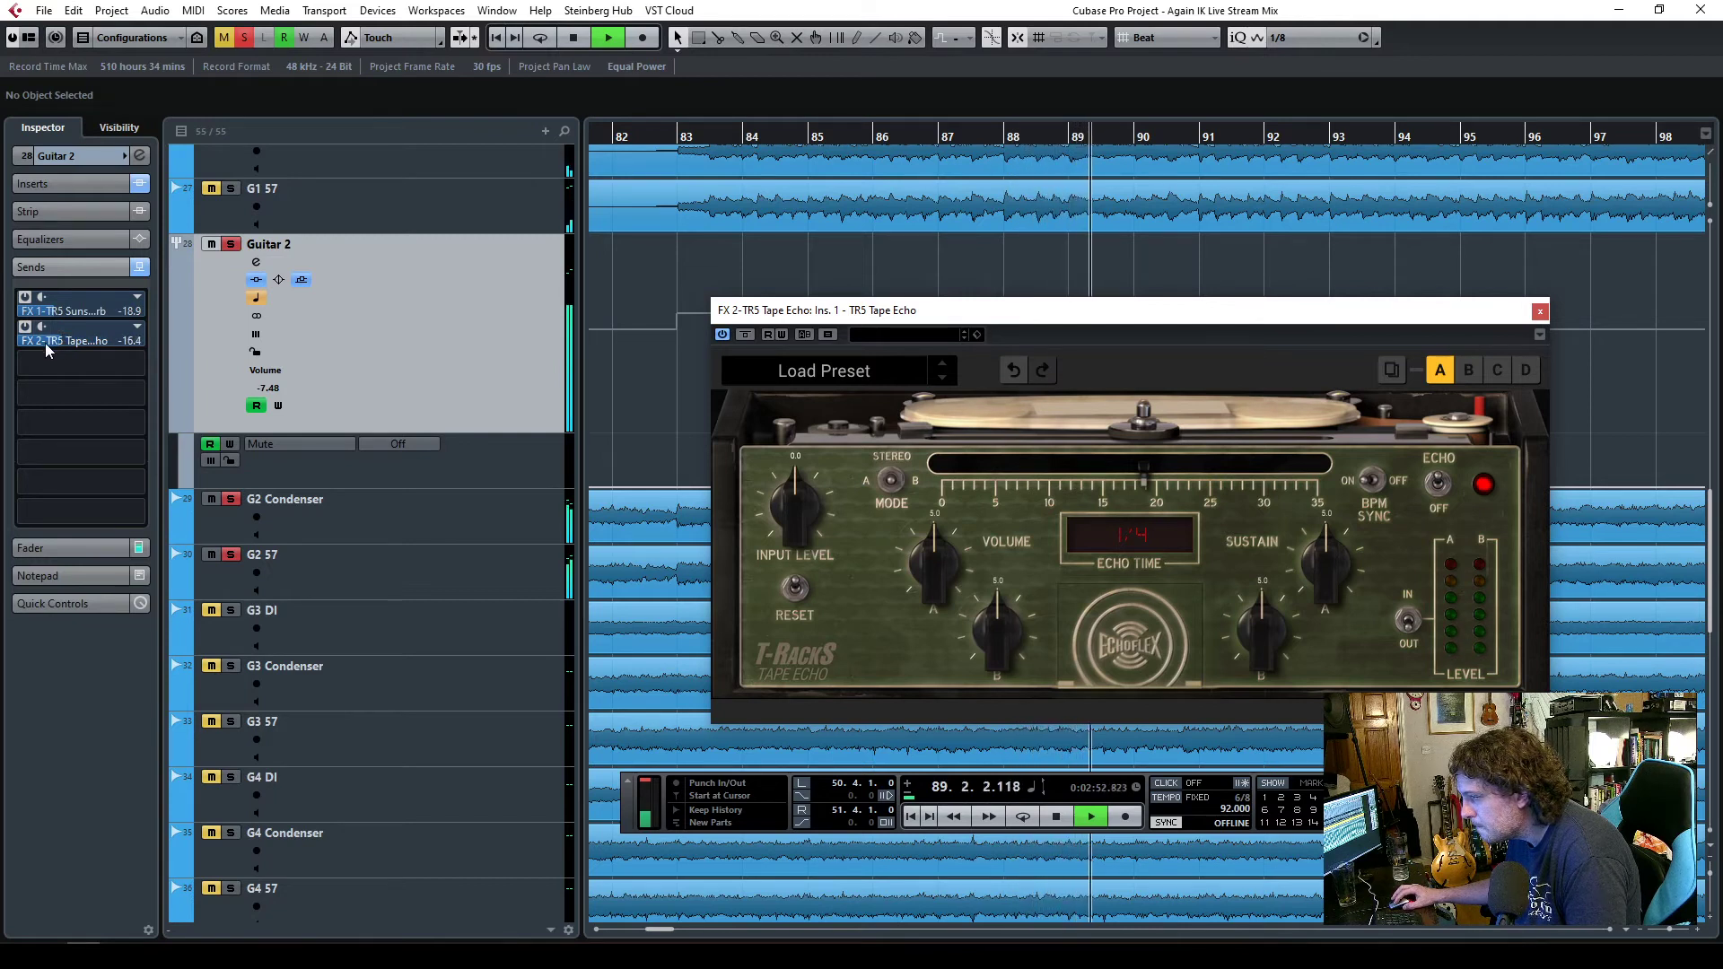
{"action": "key", "text": "space"}
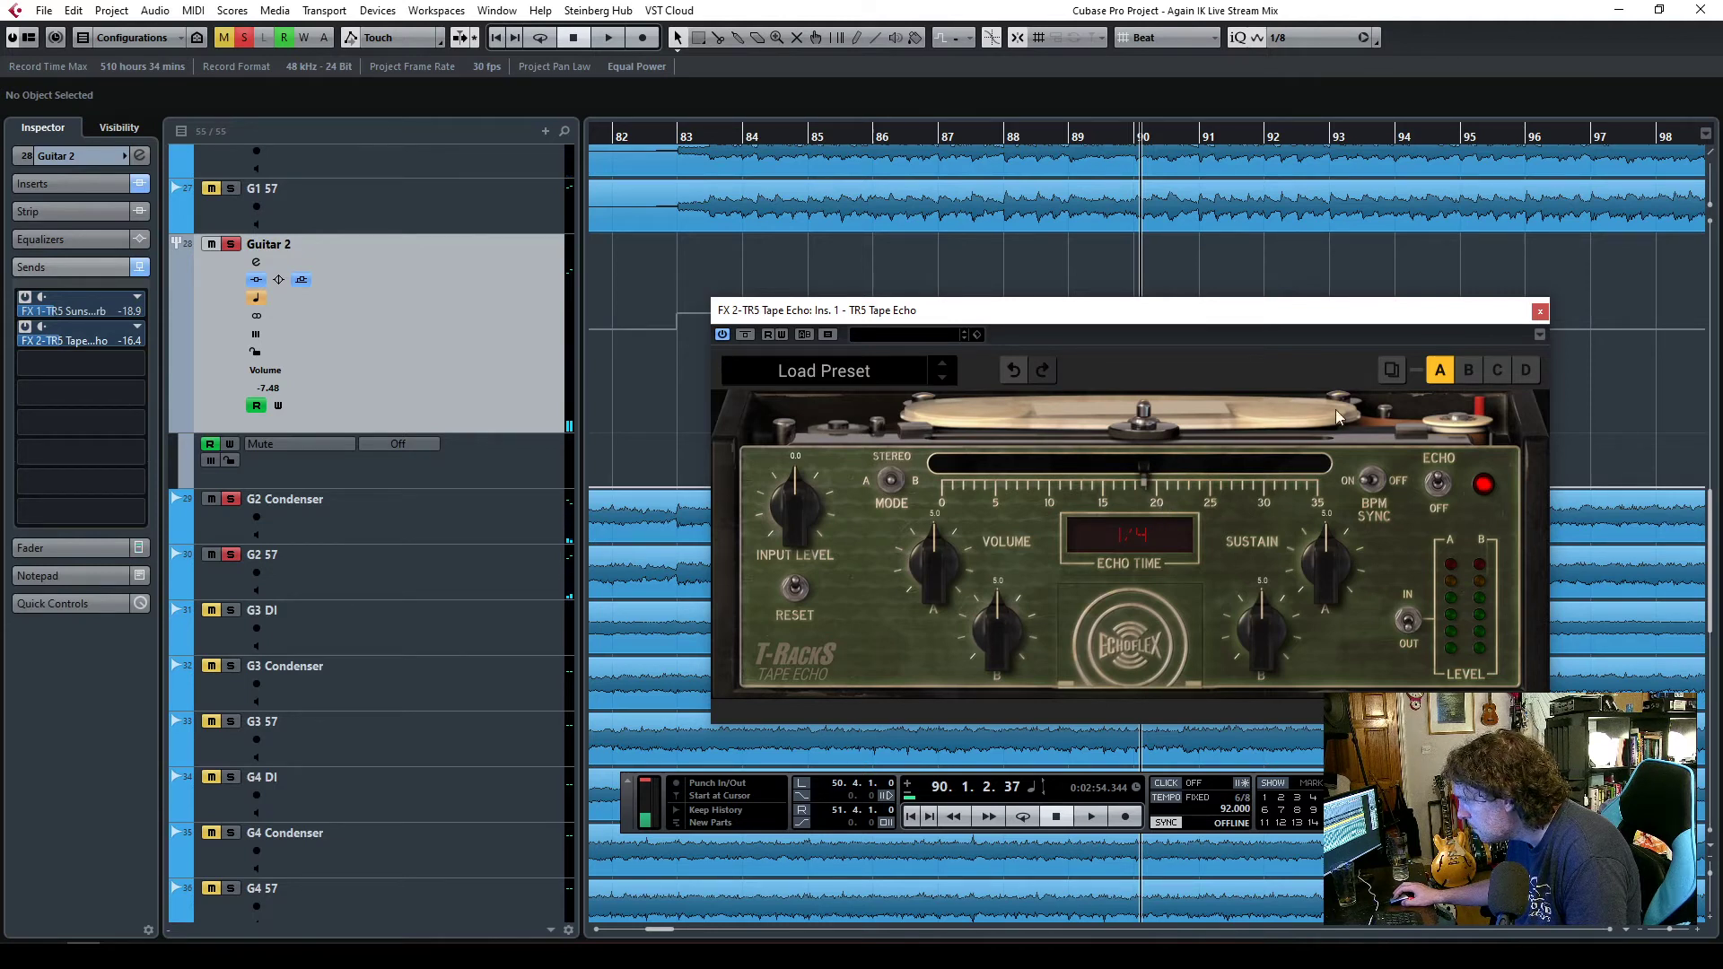
{"action": "left_click", "coordinate": [1539, 312]}
{"action": "left_click", "coordinate": [653, 140]}
{"action": "left_click_drag", "start_coordinate": [59, 337], "coordinate": [70, 337]}
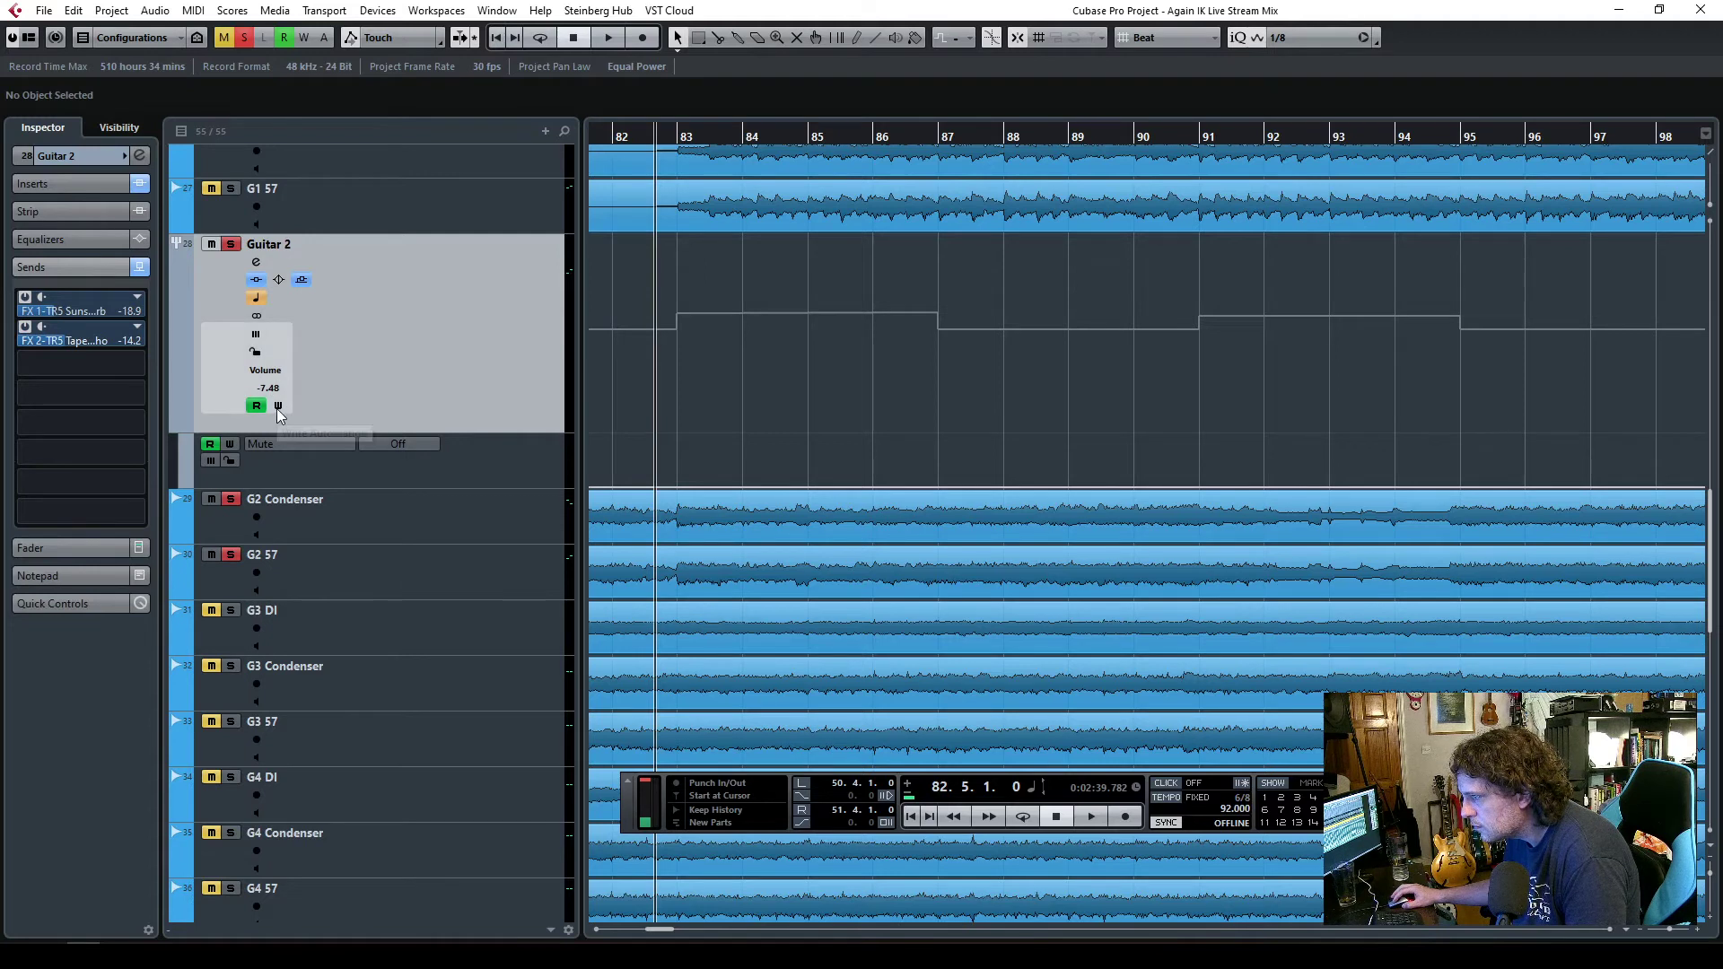
- Add an automation lane for the level of Guitar 2's send 2 below the Mute lane and make it taller
{"action": "left_click", "coordinate": [186, 485]}
{"action": "left_click", "coordinate": [345, 505]}
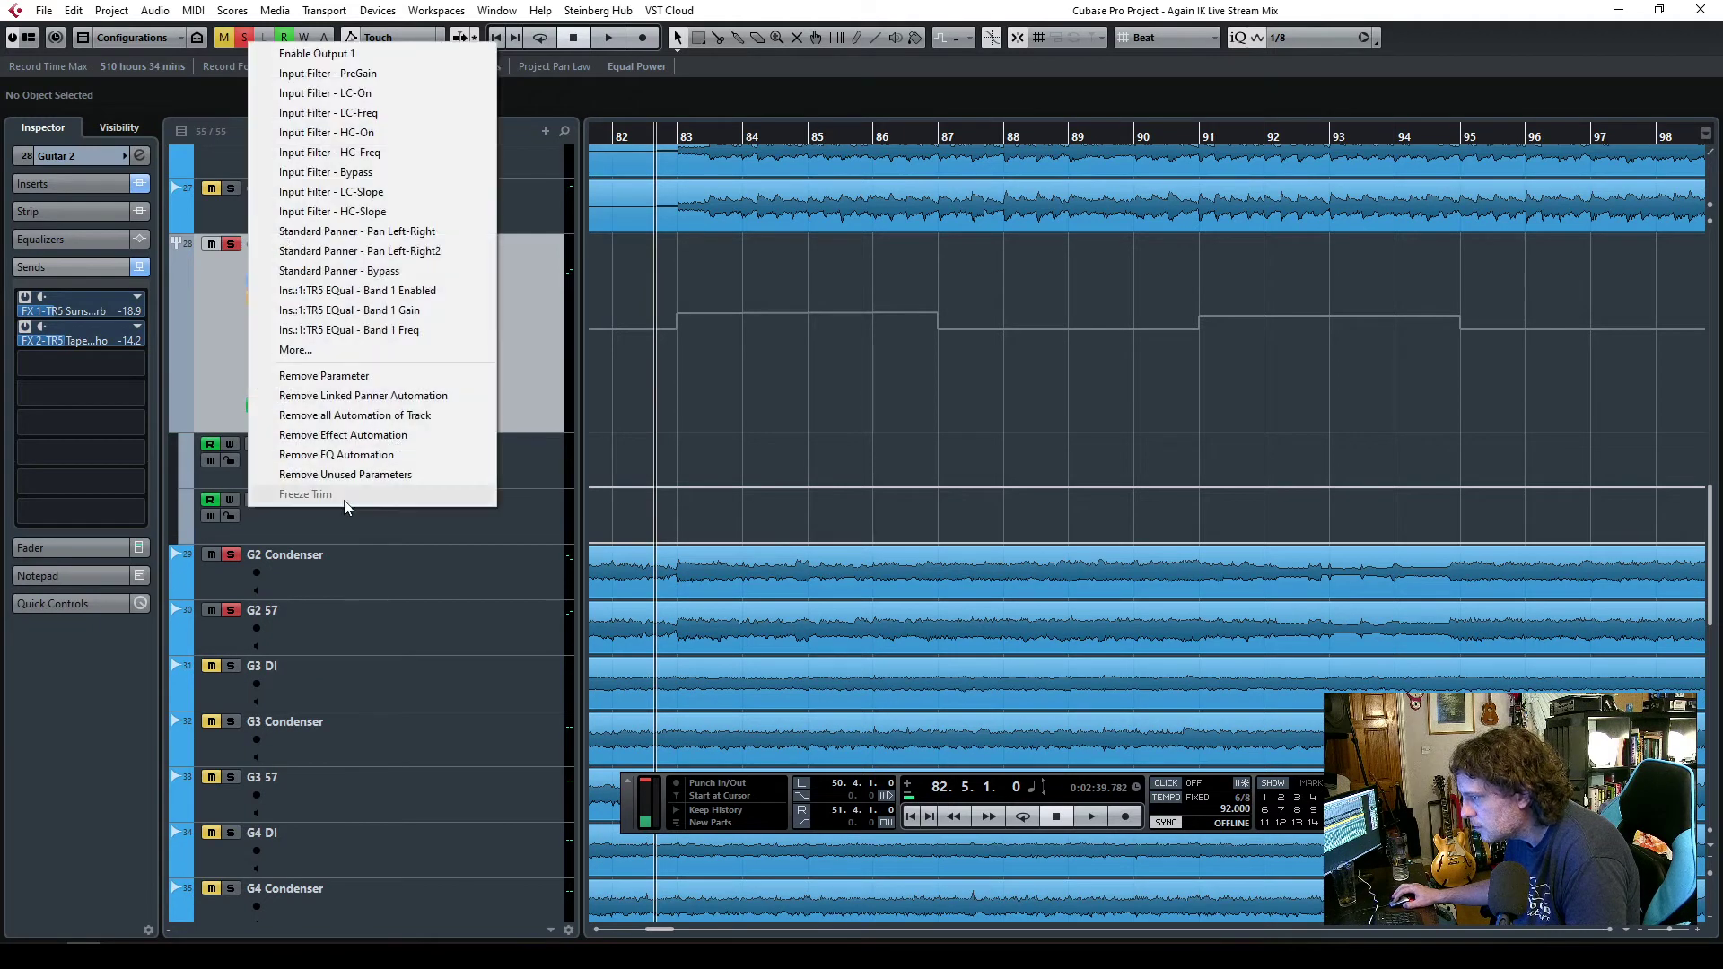
{"action": "left_click", "coordinate": [305, 350]}
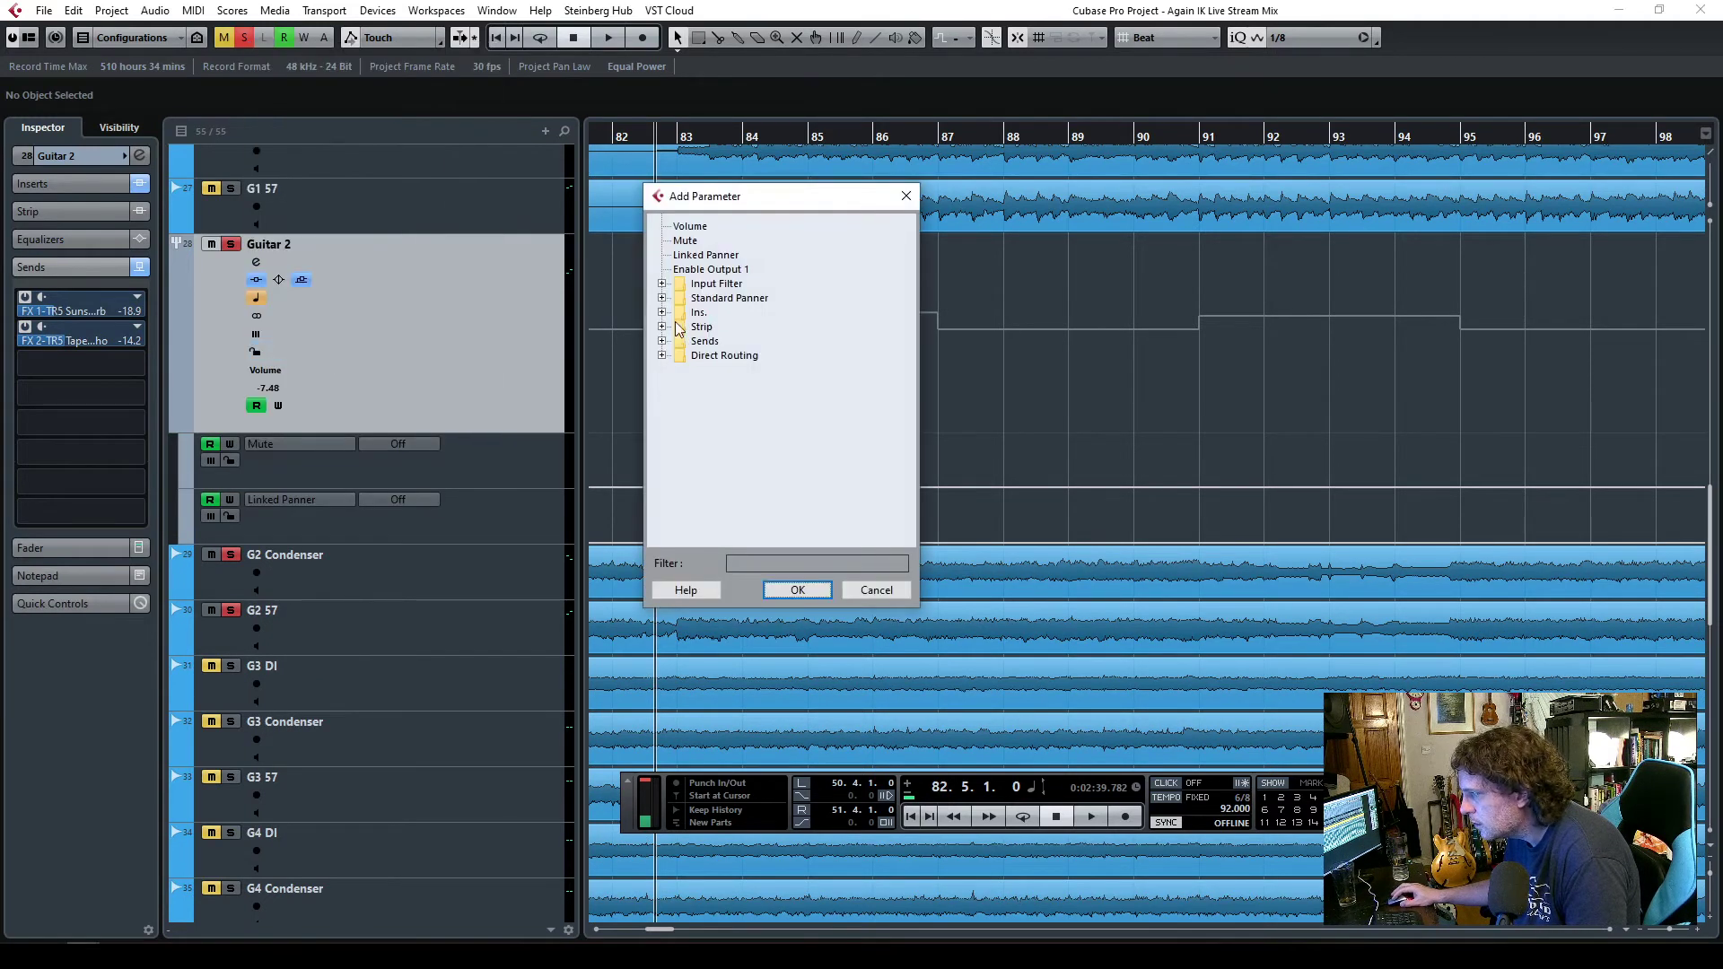
{"action": "left_click", "coordinate": [662, 342]}
{"action": "left_click", "coordinate": [680, 369]}
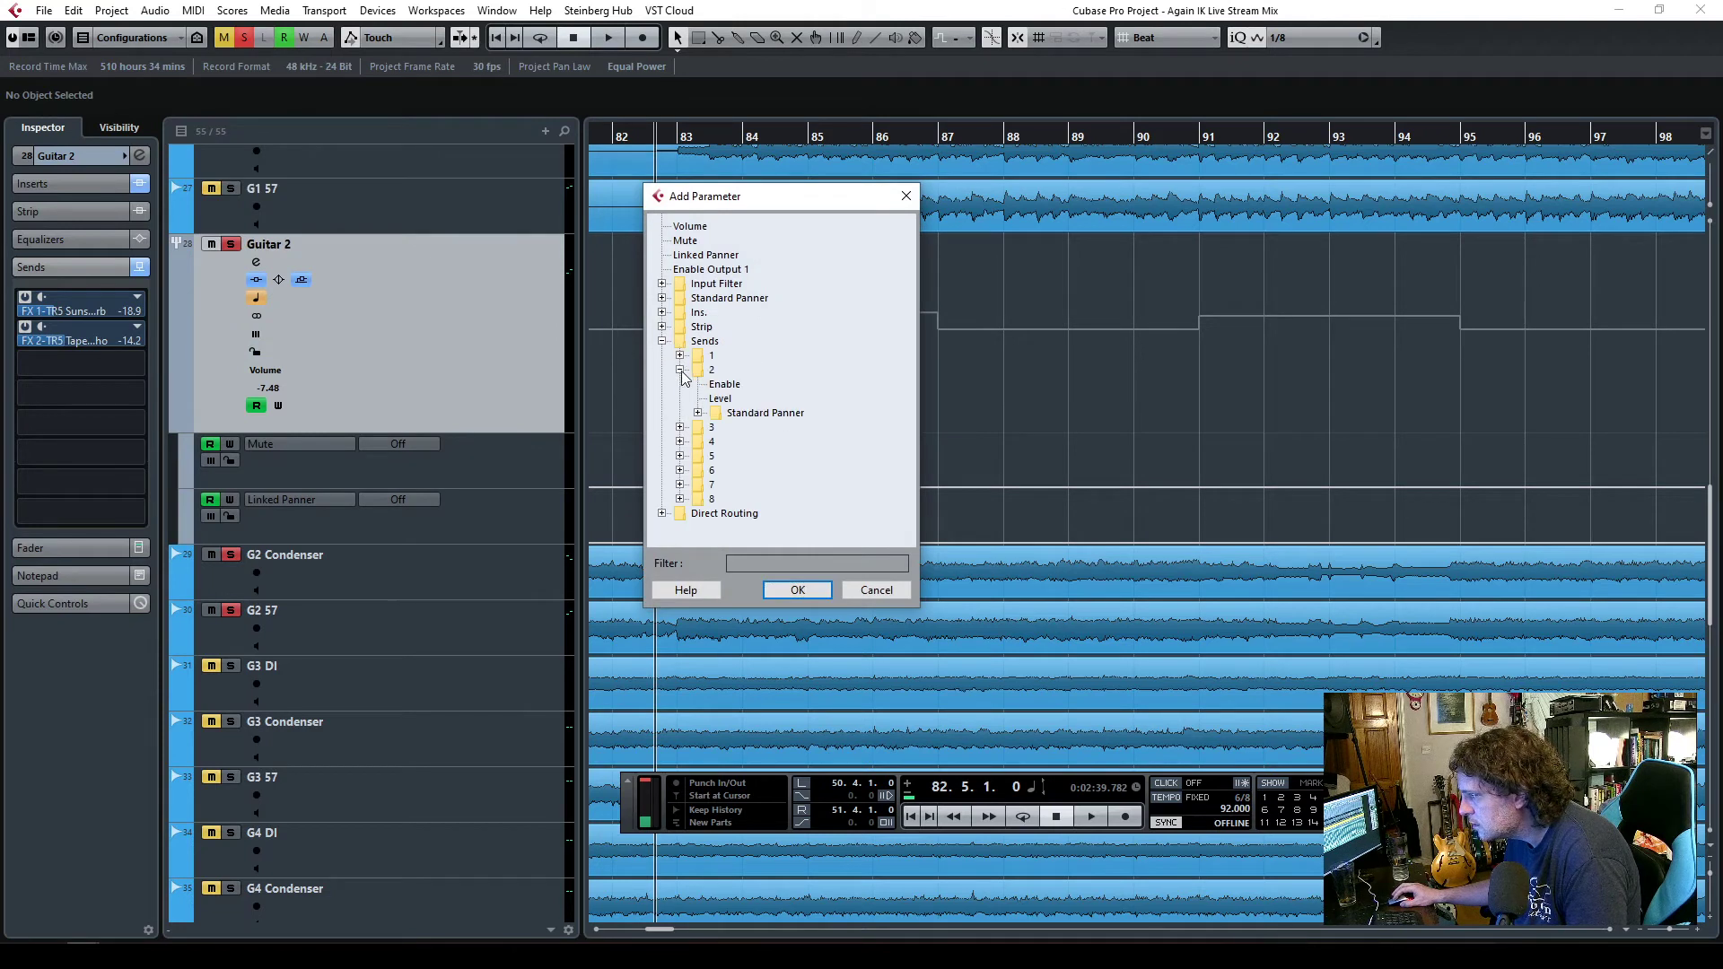
{"action": "double_click", "coordinate": [723, 400]}
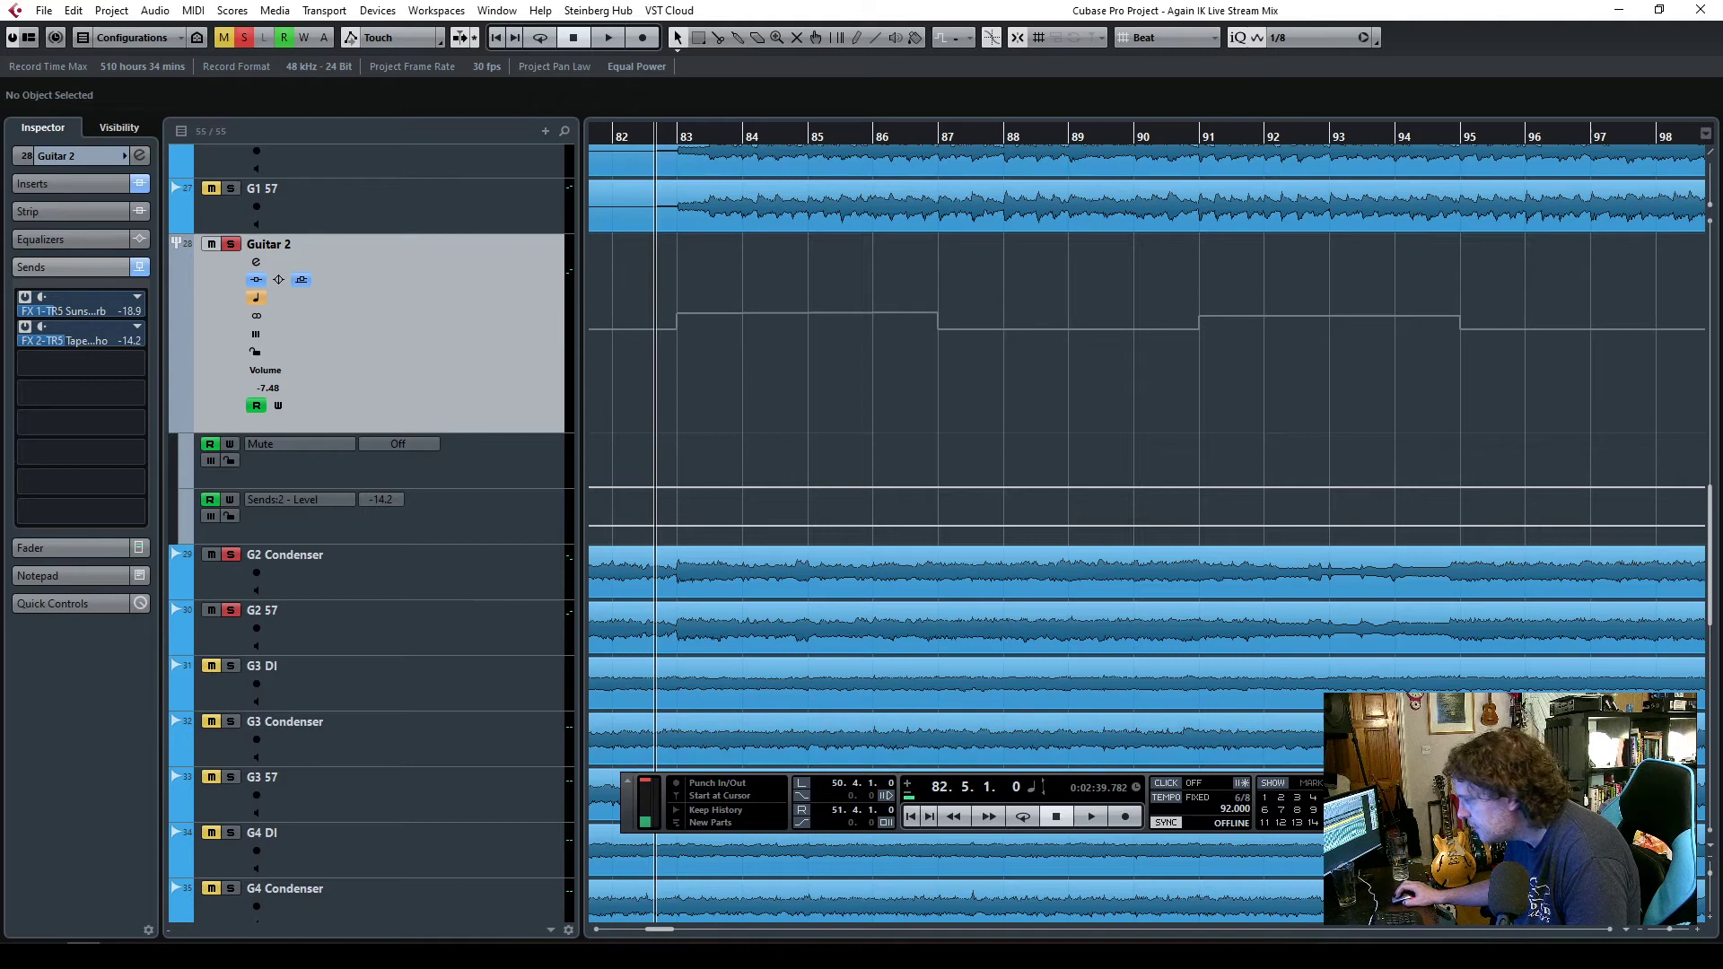
{"action": "left_click_drag", "start_coordinate": [493, 544], "coordinate": [506, 687]}
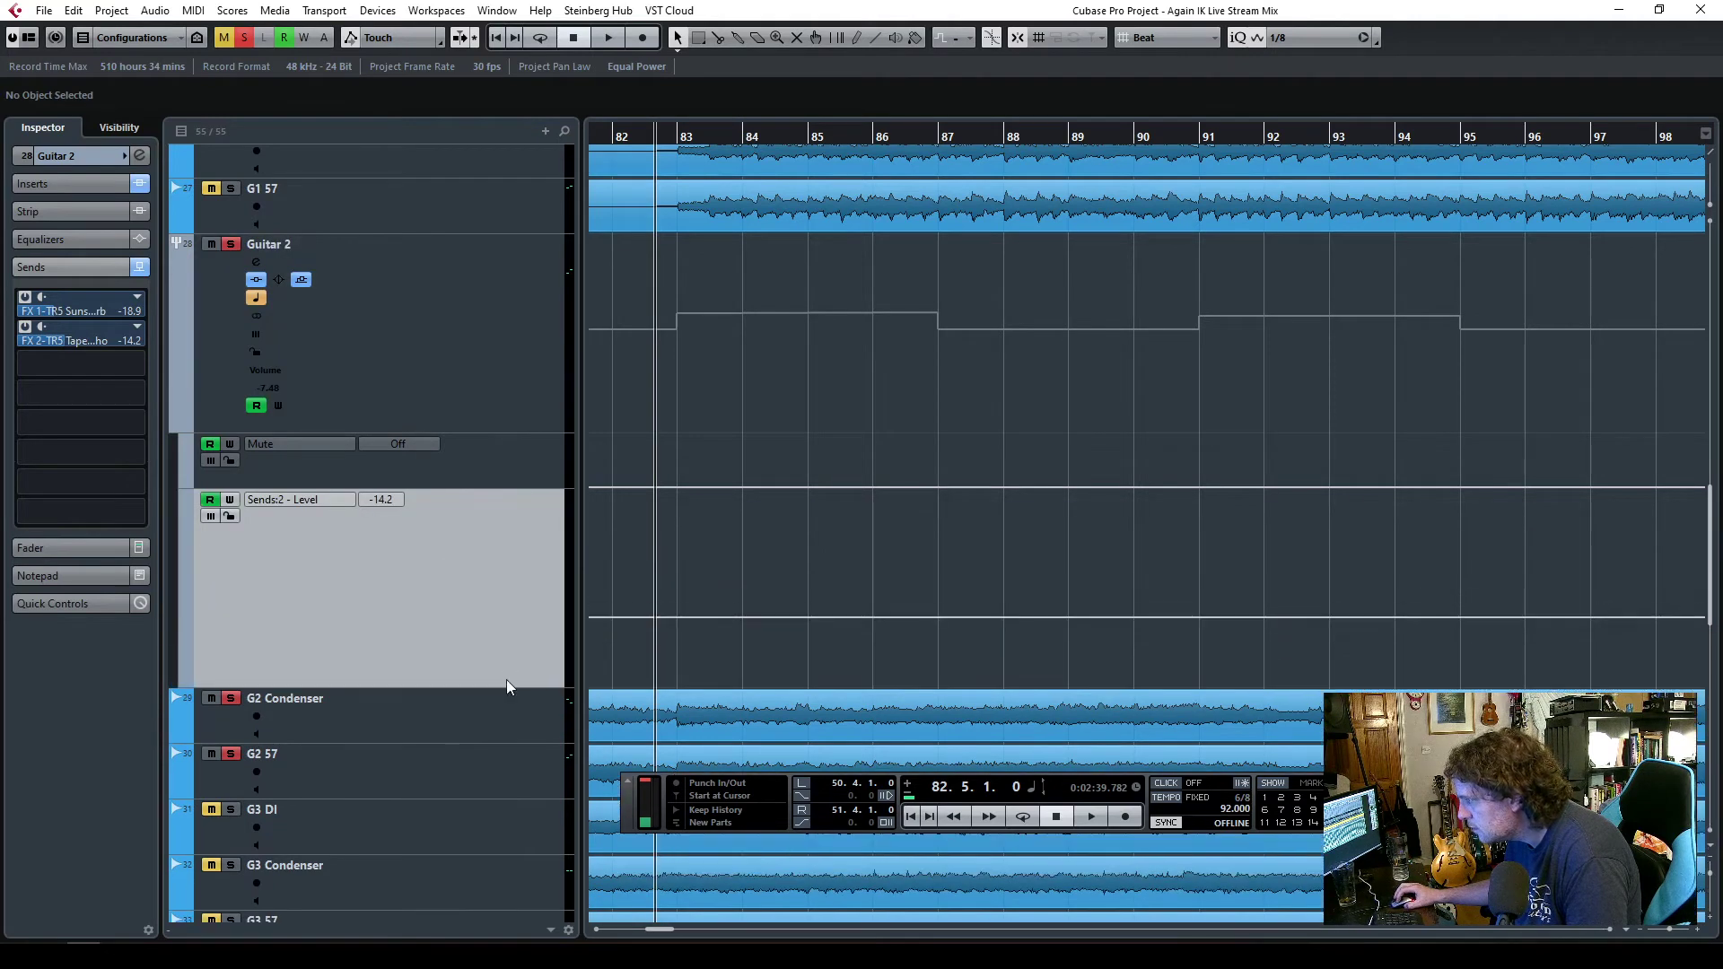
- Add send level automation points at bars 83, 87, 91 and 95, keeping the level at -14.2
{"action": "left_click", "coordinate": [677, 617]}
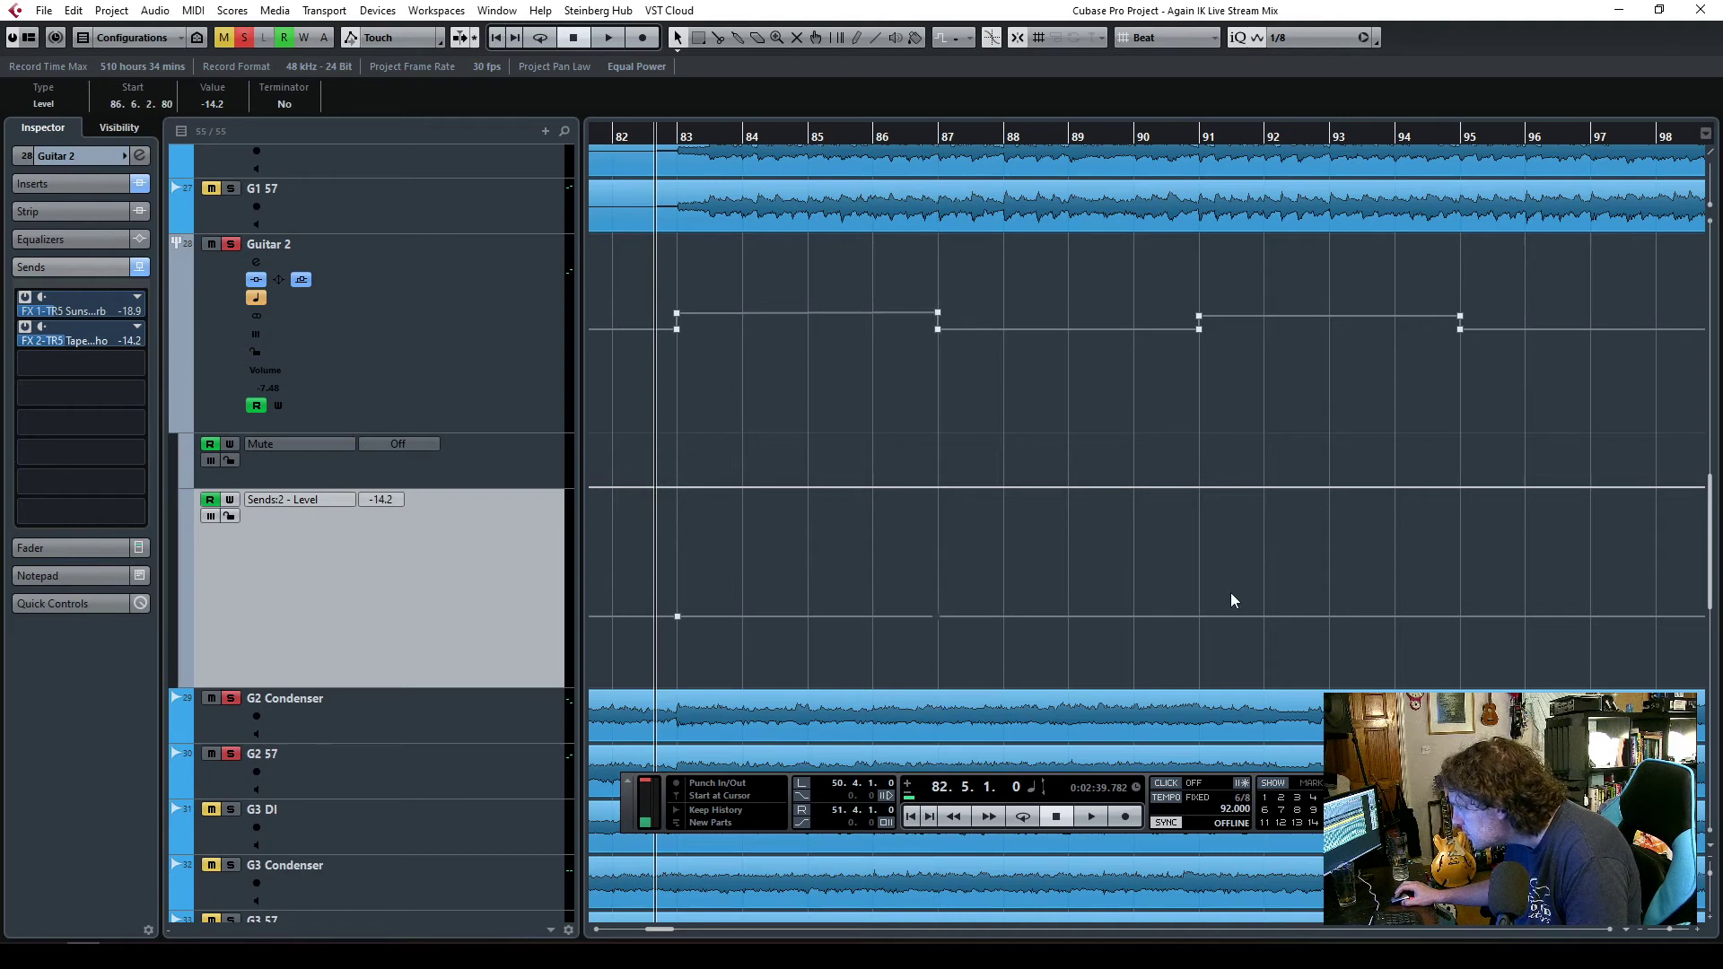
{"action": "left_click", "coordinate": [1198, 618]}
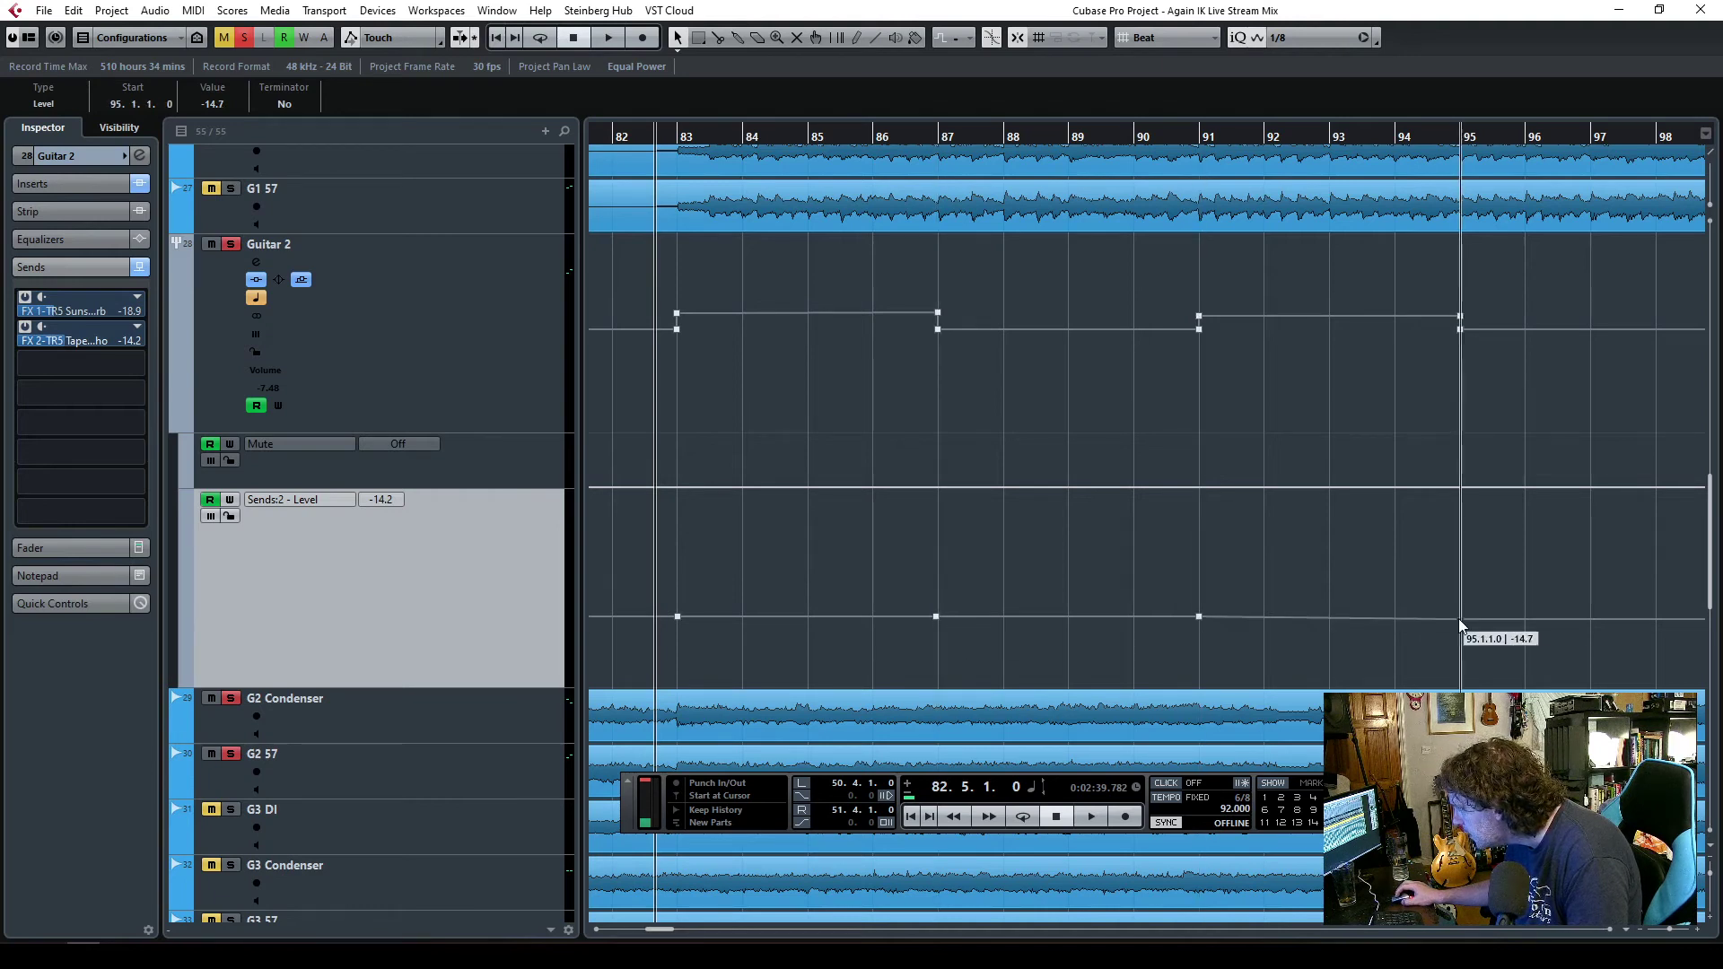
{"action": "left_click", "coordinate": [1397, 631]}
{"action": "left_click", "coordinate": [1460, 616]}
- Drop the send level automation to -oo before bar 83, between bars 87 and 91, and after bar 95
{"action": "left_click", "coordinate": [657, 616]}
{"action": "left_click_drag", "start_coordinate": [657, 623], "coordinate": [678, 749]}
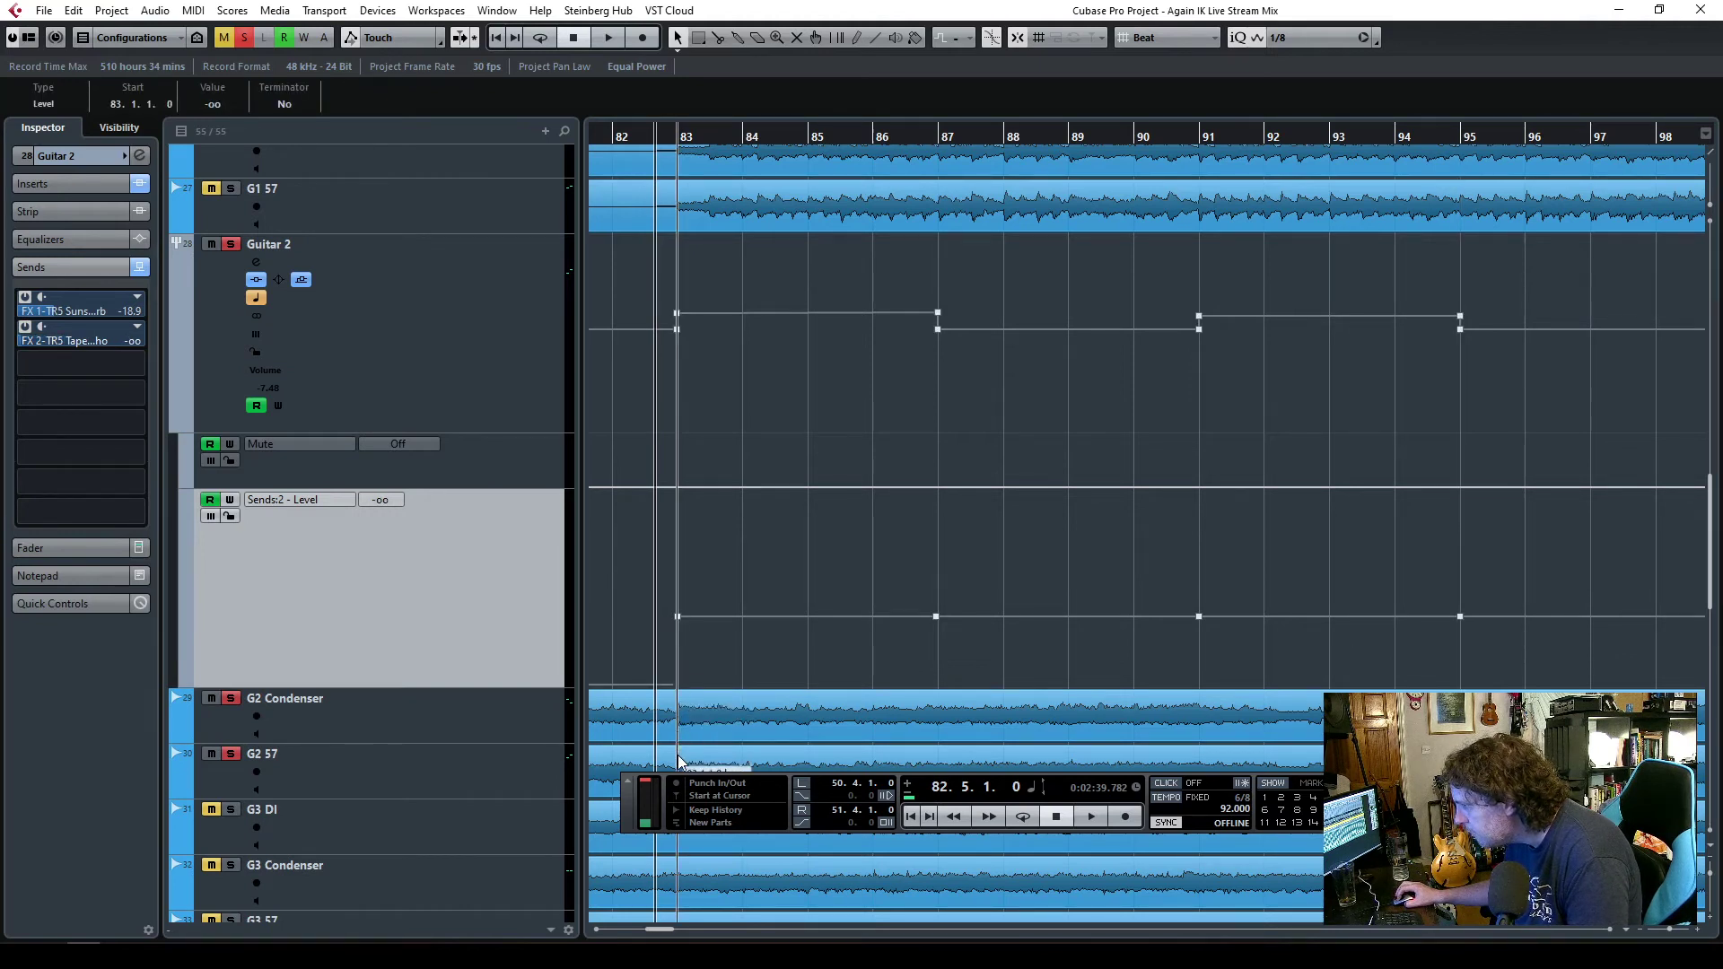
{"action": "left_click_drag", "start_coordinate": [970, 616], "coordinate": [942, 713]}
{"action": "left_click_drag", "start_coordinate": [1197, 628], "coordinate": [1211, 715]}
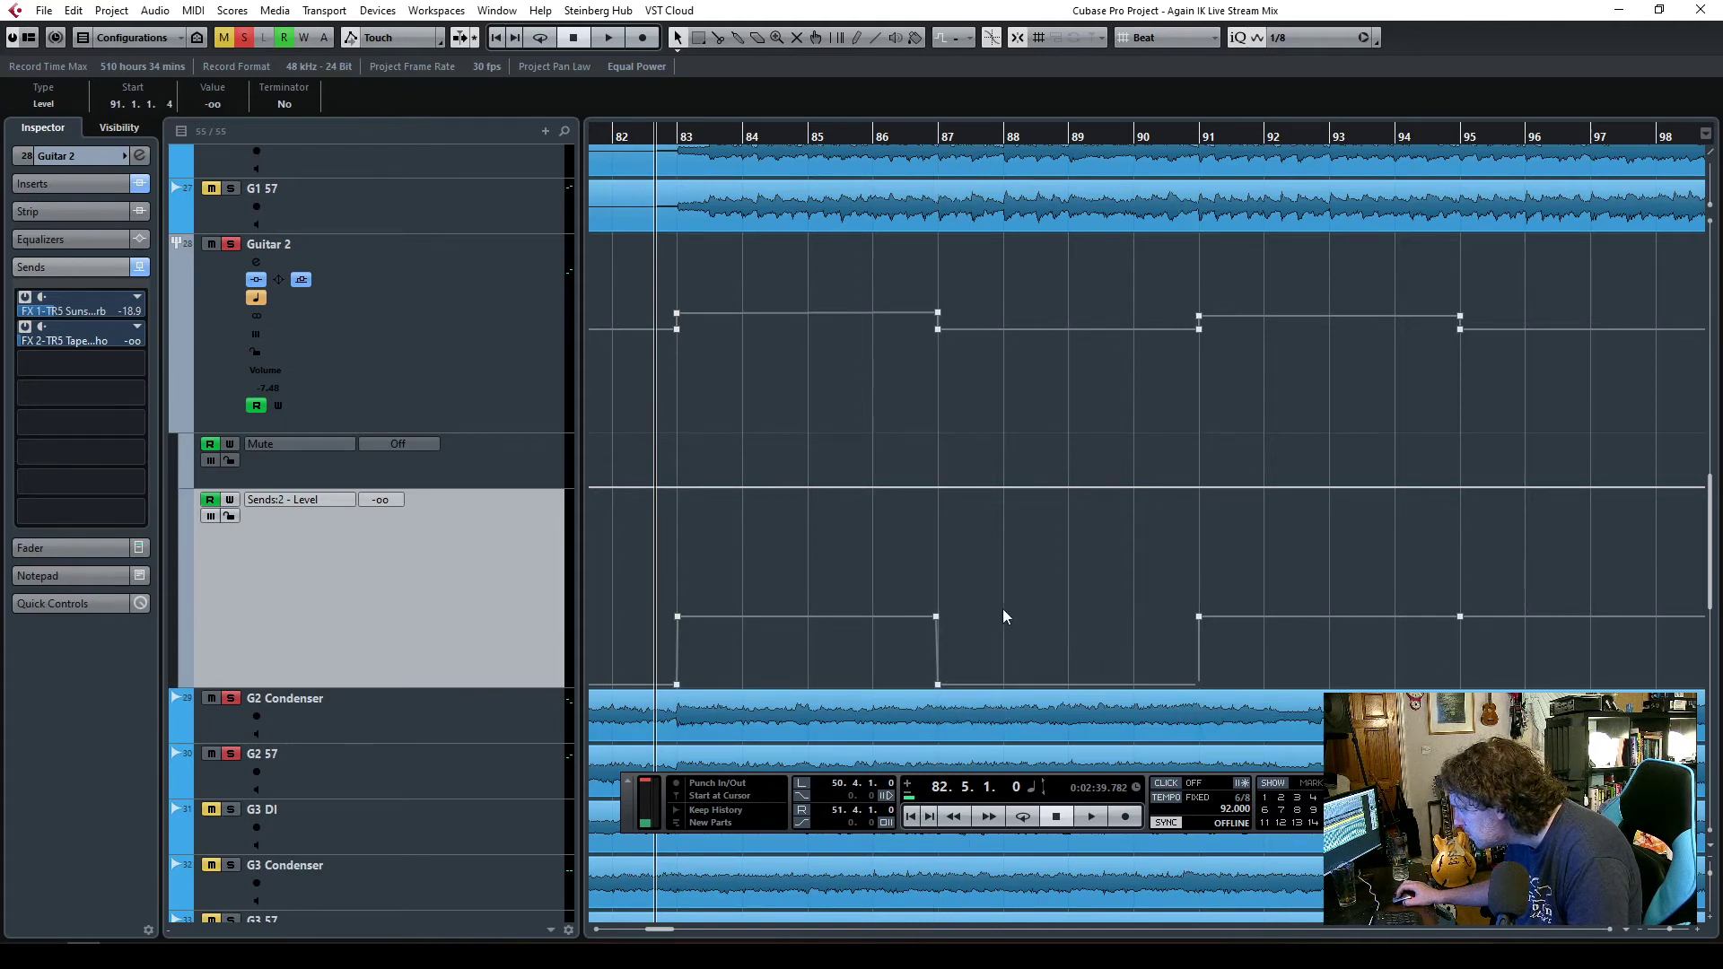
{"action": "left_click_drag", "start_coordinate": [937, 617], "coordinate": [942, 625]}
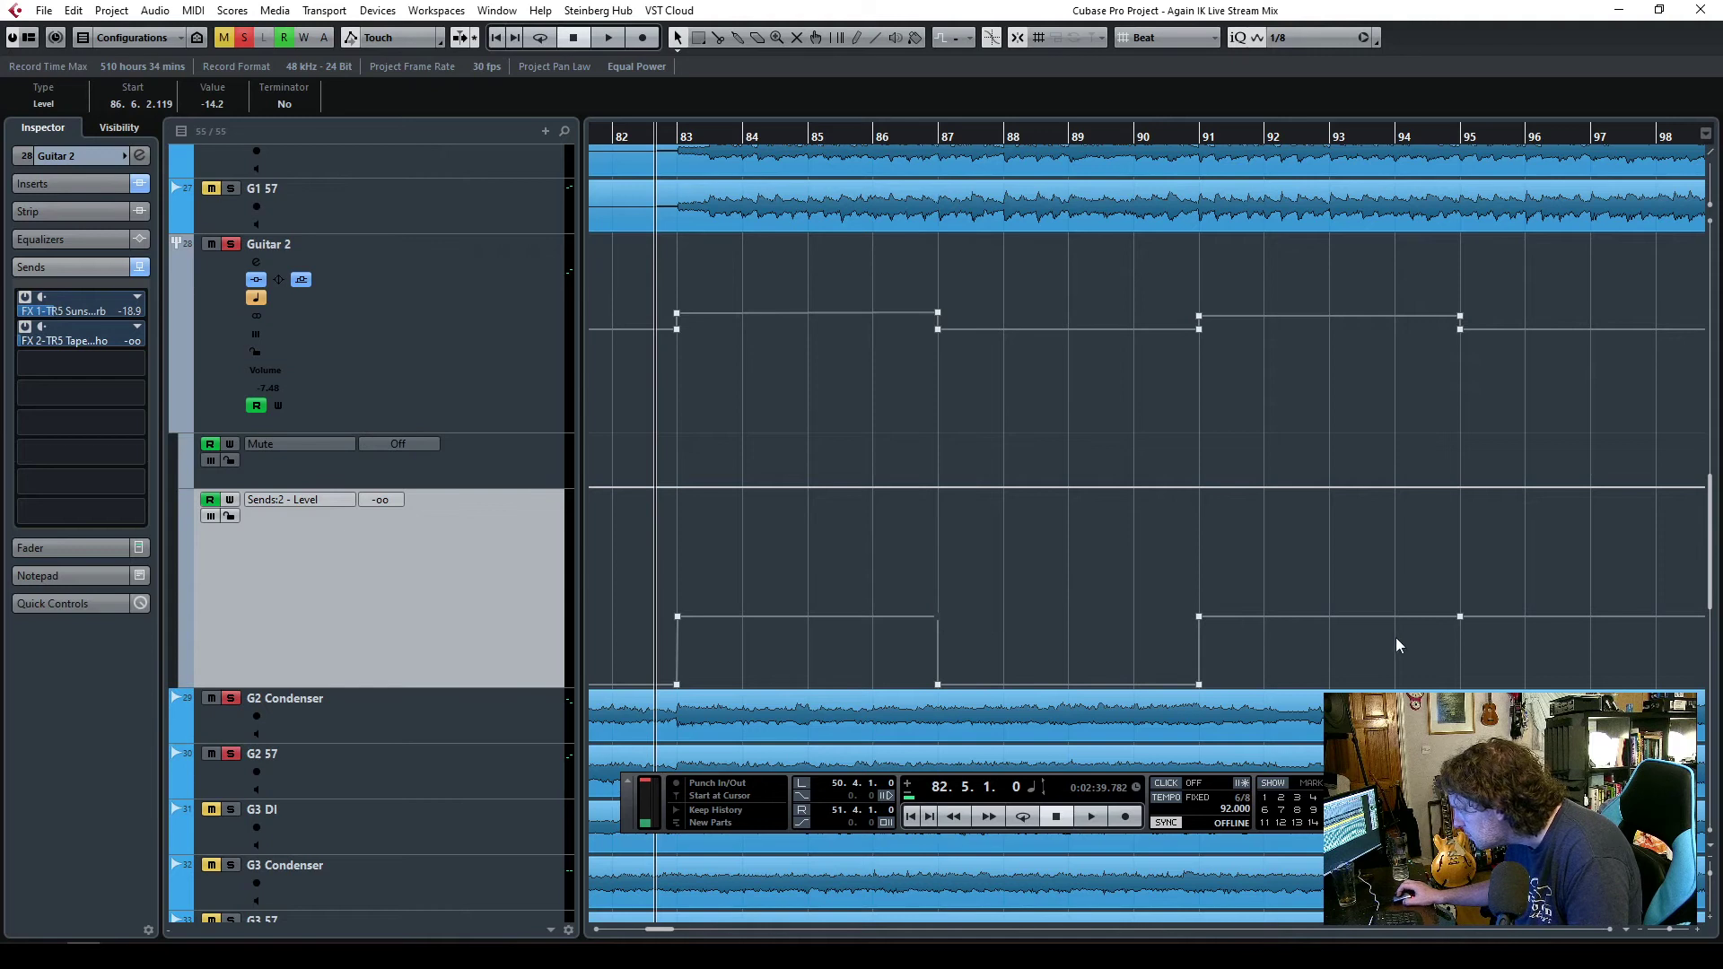
{"action": "left_click_drag", "start_coordinate": [1484, 619], "coordinate": [1460, 684]}
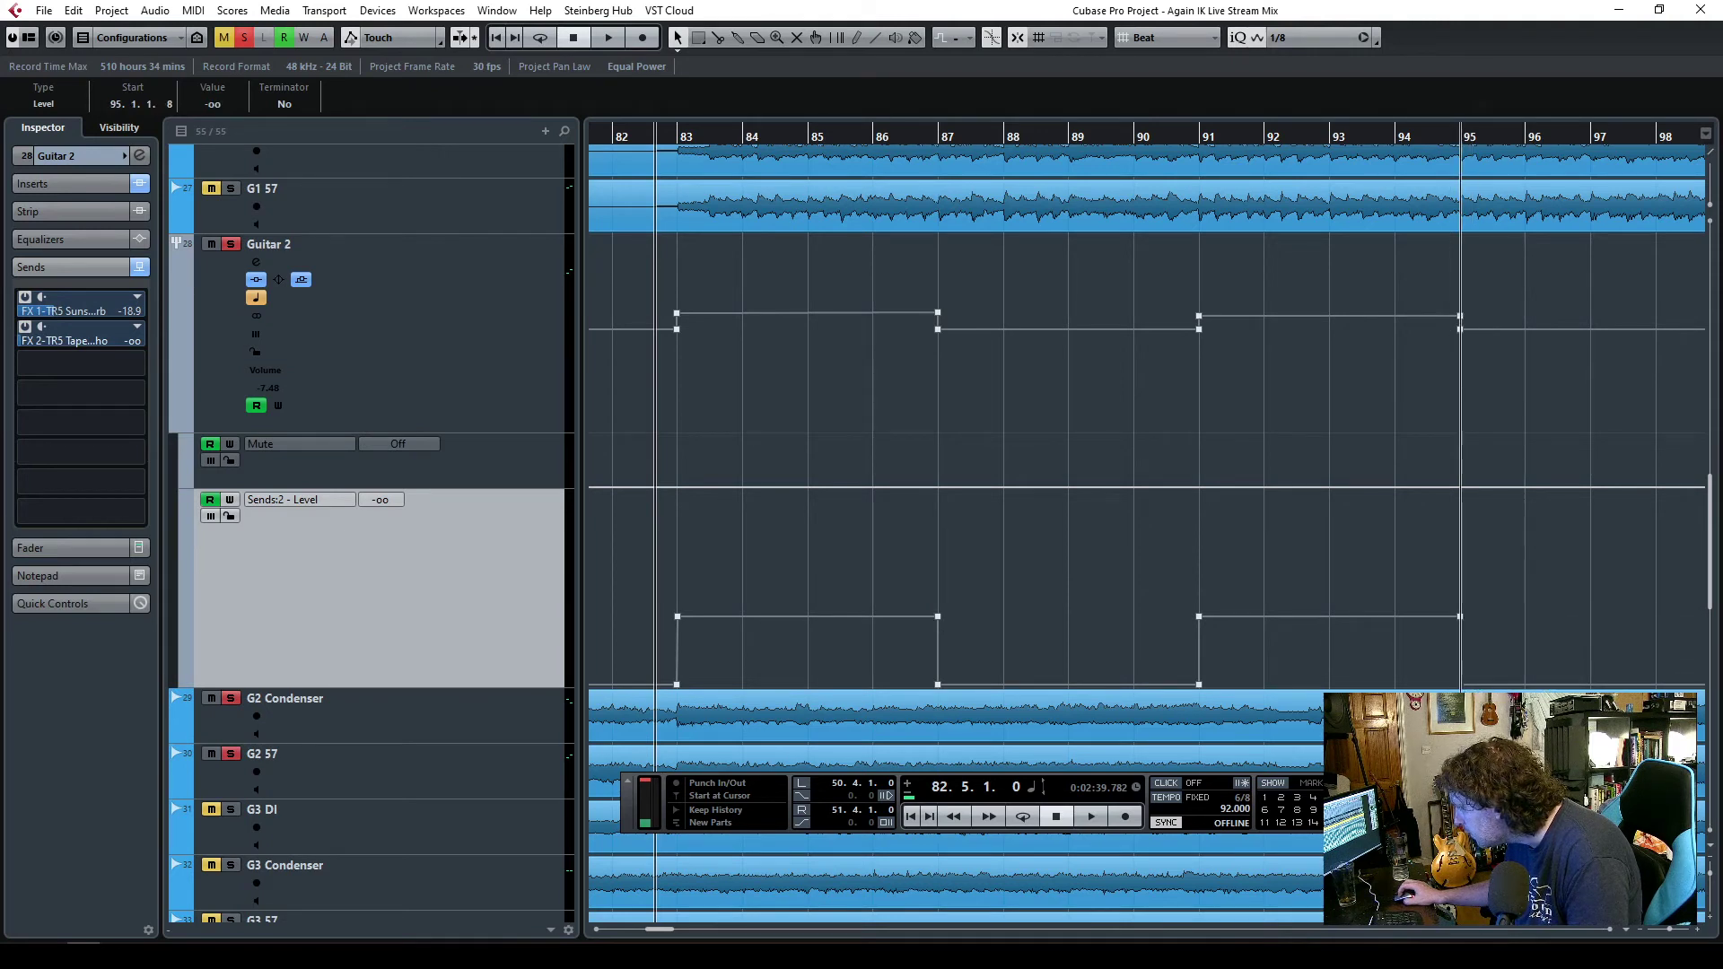
- Play the soloed Guitar 2 from about bar 82 and select the send level points between bars 83 and 95
{"action": "left_click", "coordinate": [644, 139]}
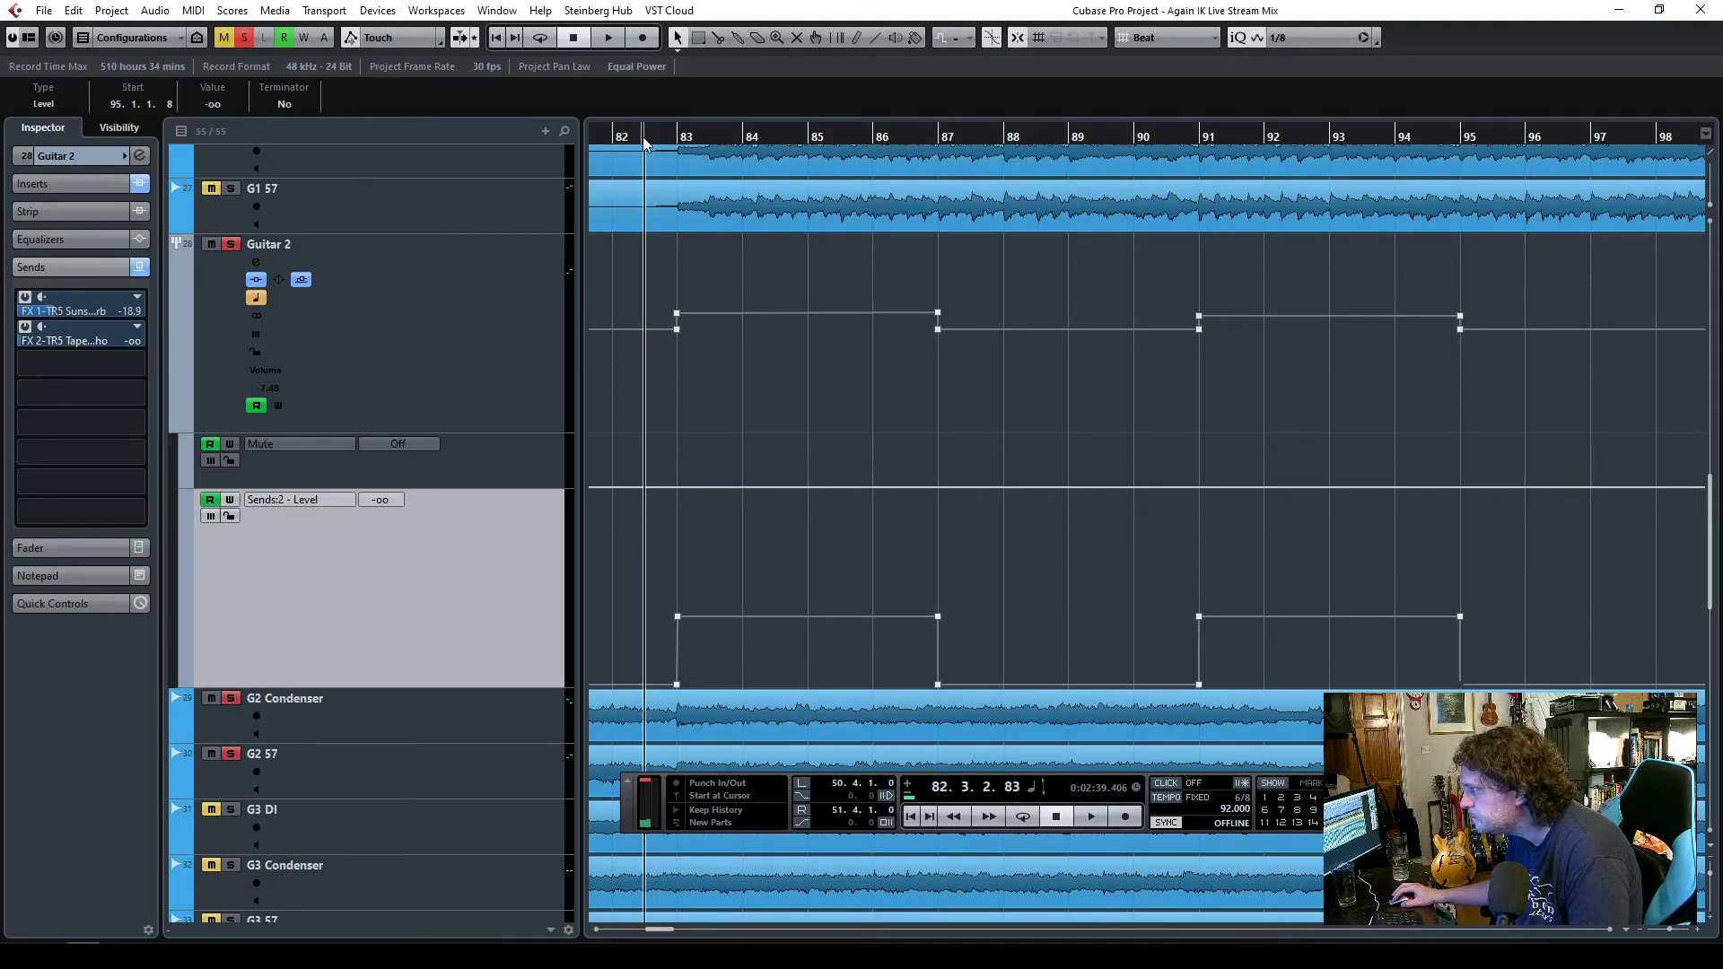
{"action": "key", "text": "space"}
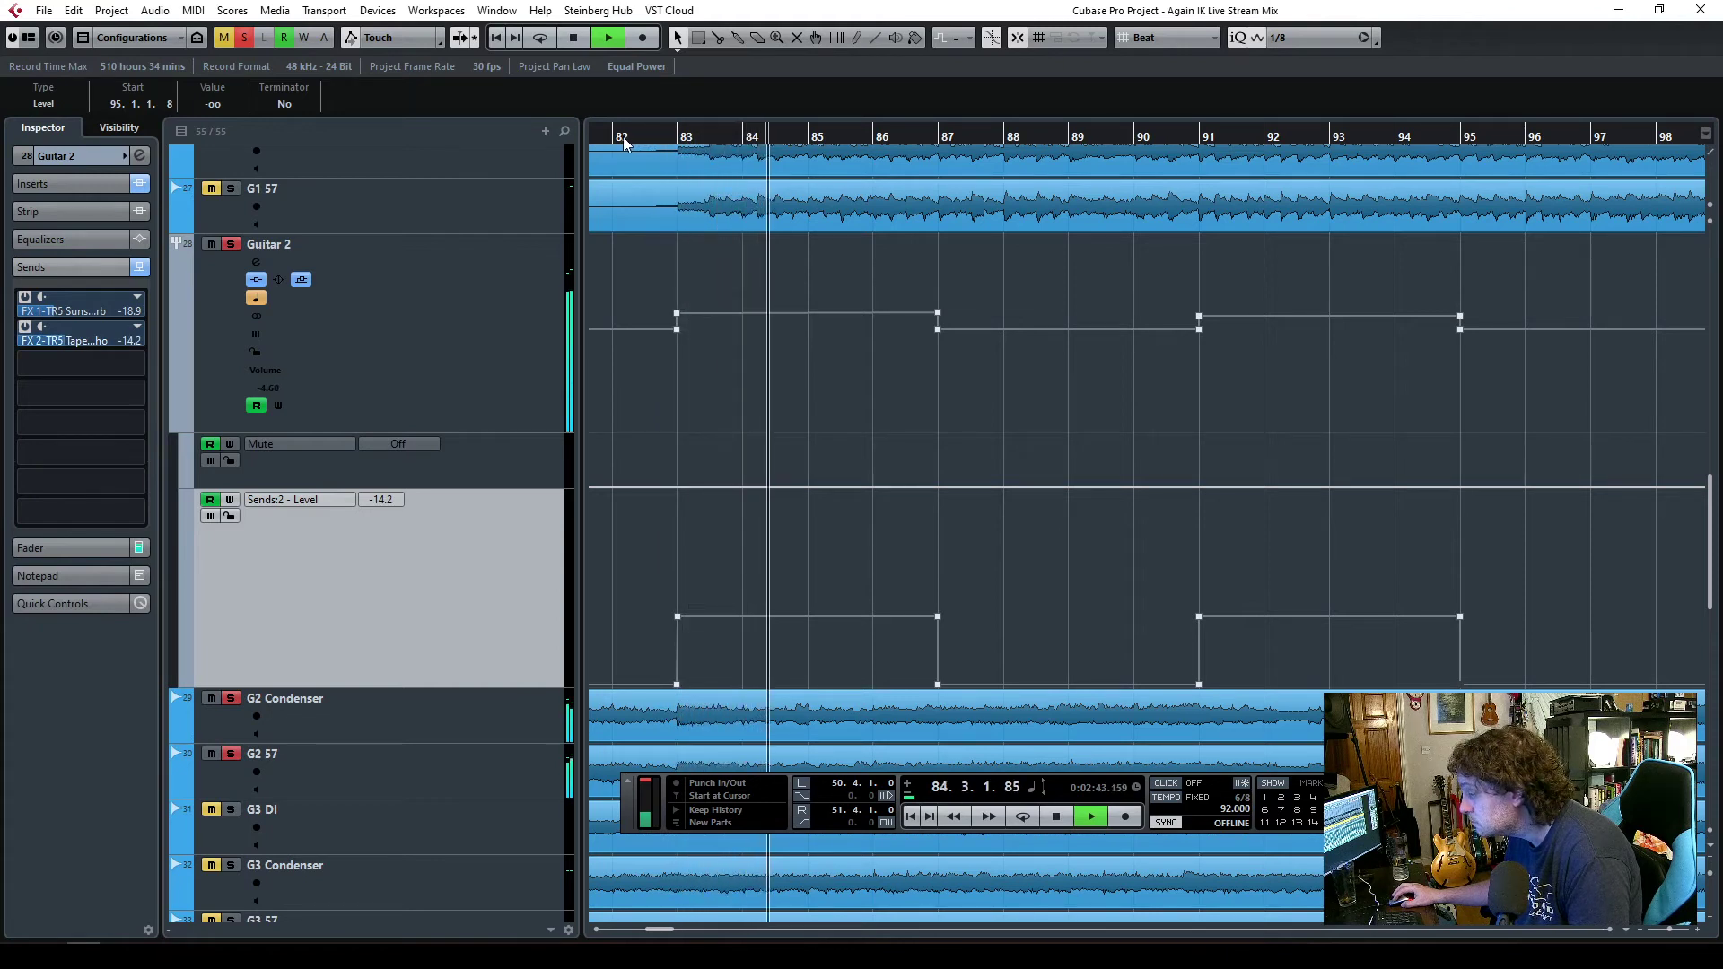
{"action": "left_click_drag", "start_coordinate": [658, 577], "coordinate": [1541, 648]}
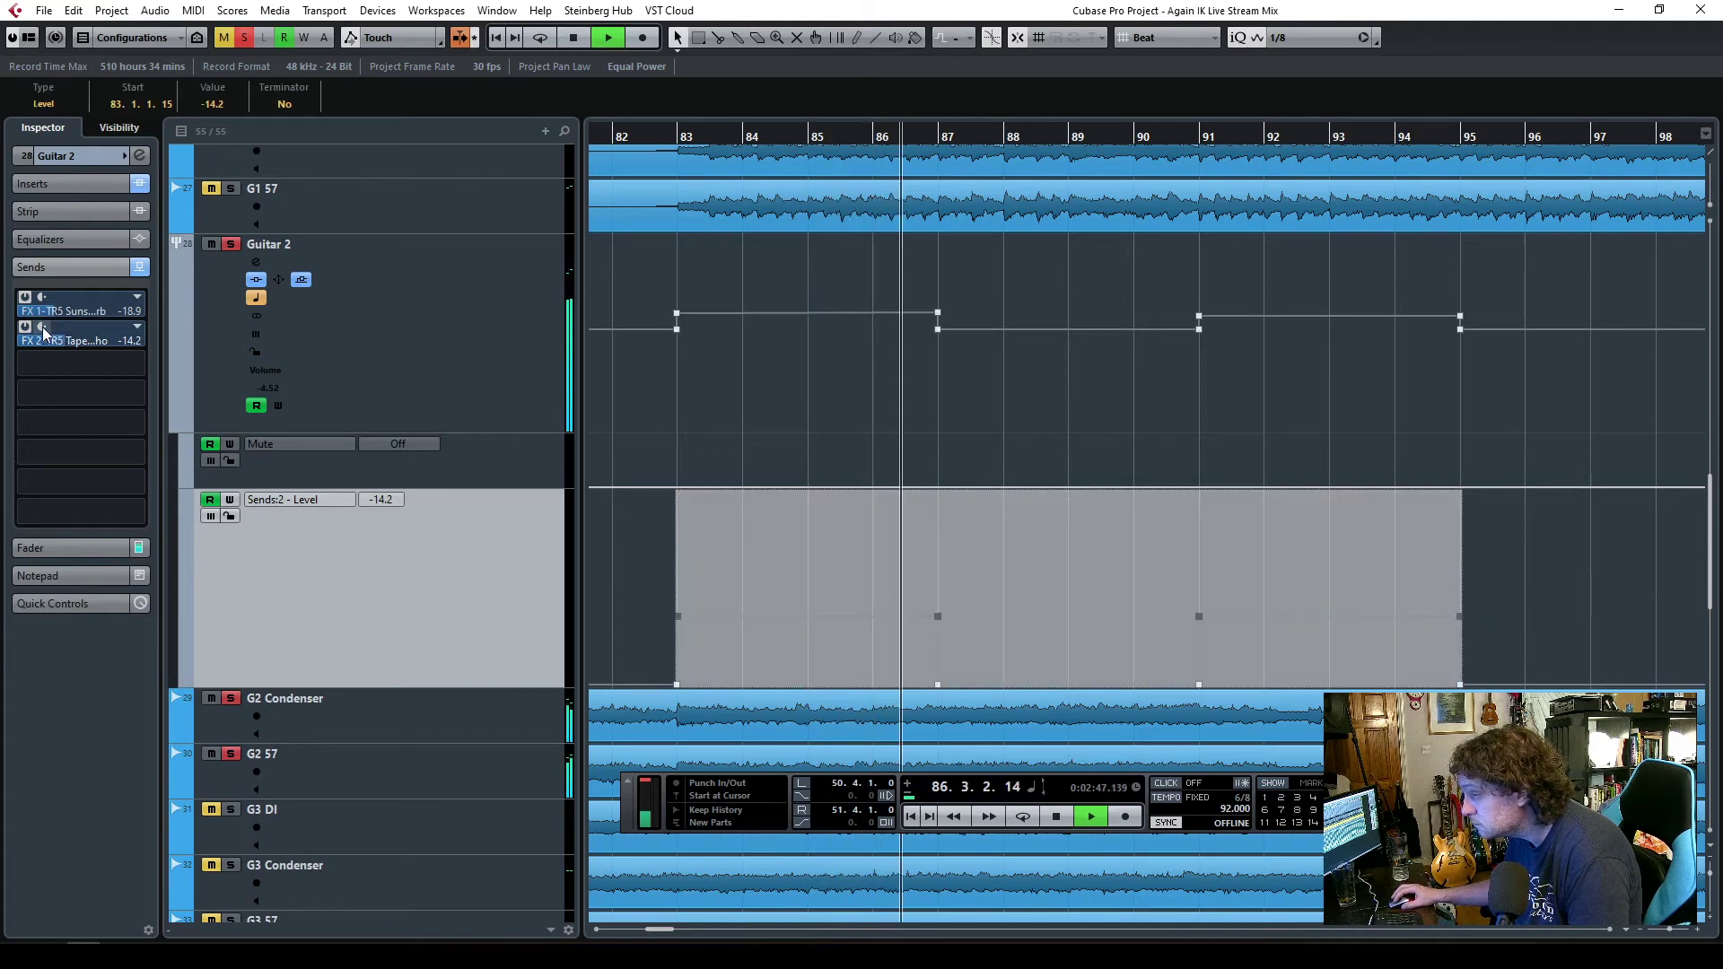
- Open the FX 2 channel's Tape Echo editor and set volume A to 6.2 and volume B to 6.1 during playback
{"action": "scroll", "coordinate": [522, 418], "scroll_direction": "up", "scroll_amount": 3}
{"action": "scroll", "coordinate": [522, 418], "scroll_direction": "up", "scroll_amount": 15}
{"action": "scroll", "coordinate": [526, 460], "scroll_direction": "down", "scroll_amount": 20}
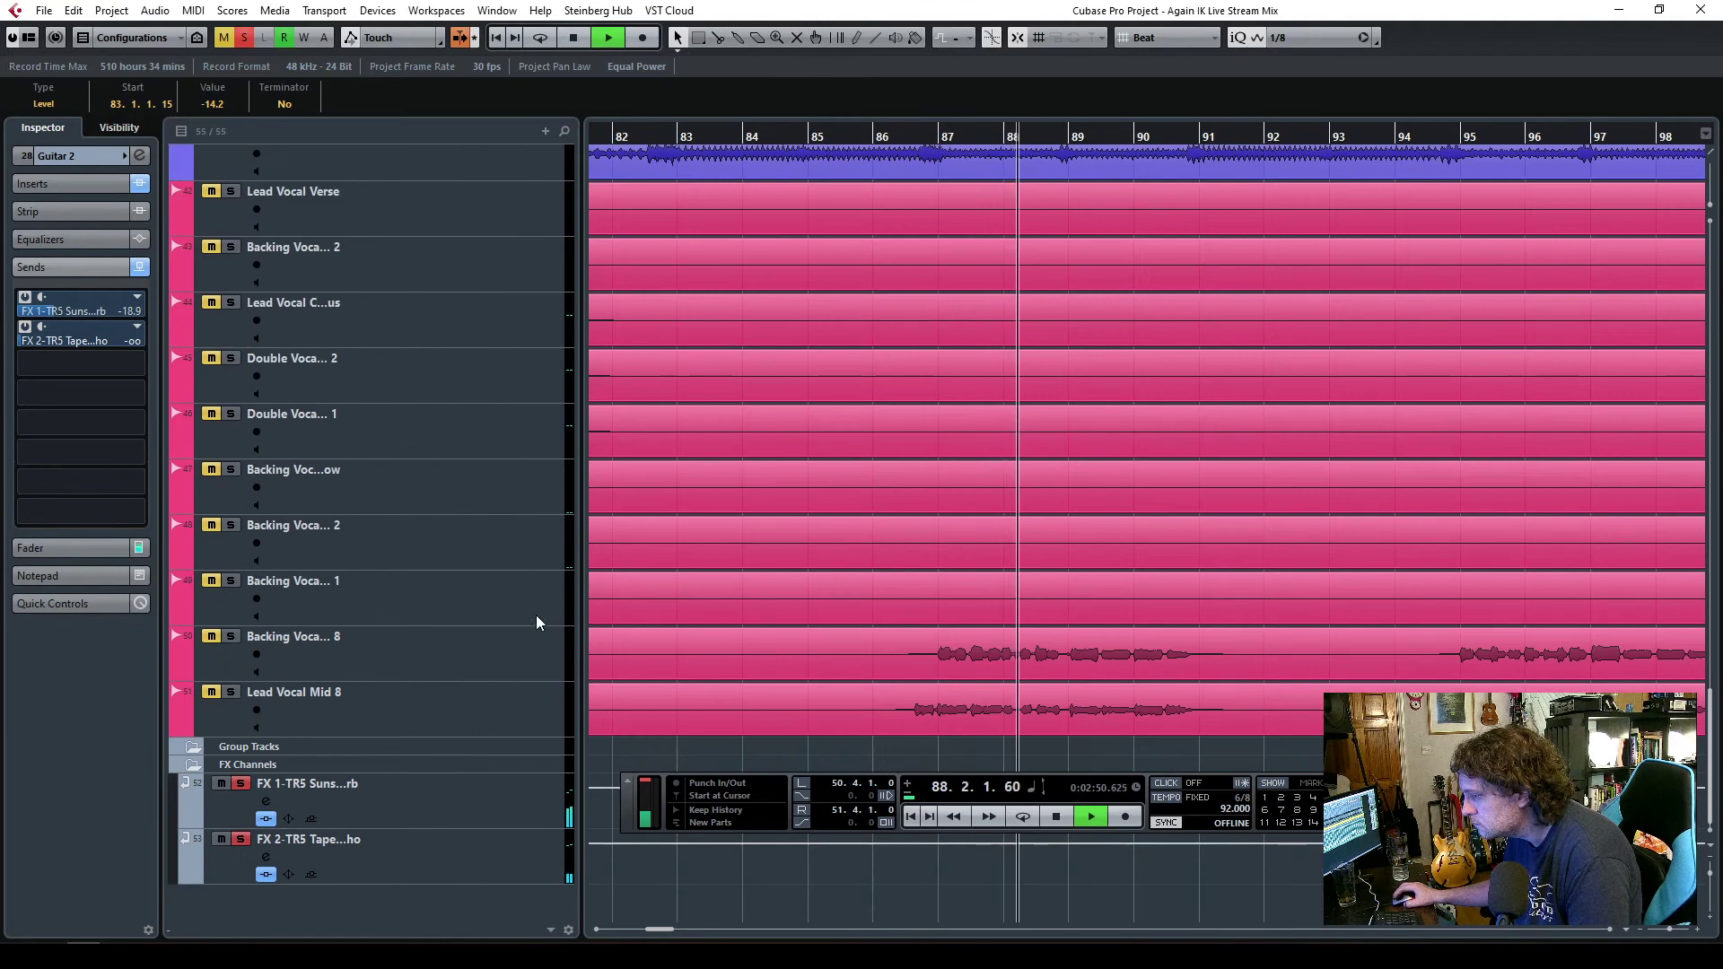
{"action": "left_click", "coordinate": [460, 848]}
{"action": "left_click", "coordinate": [73, 184]}
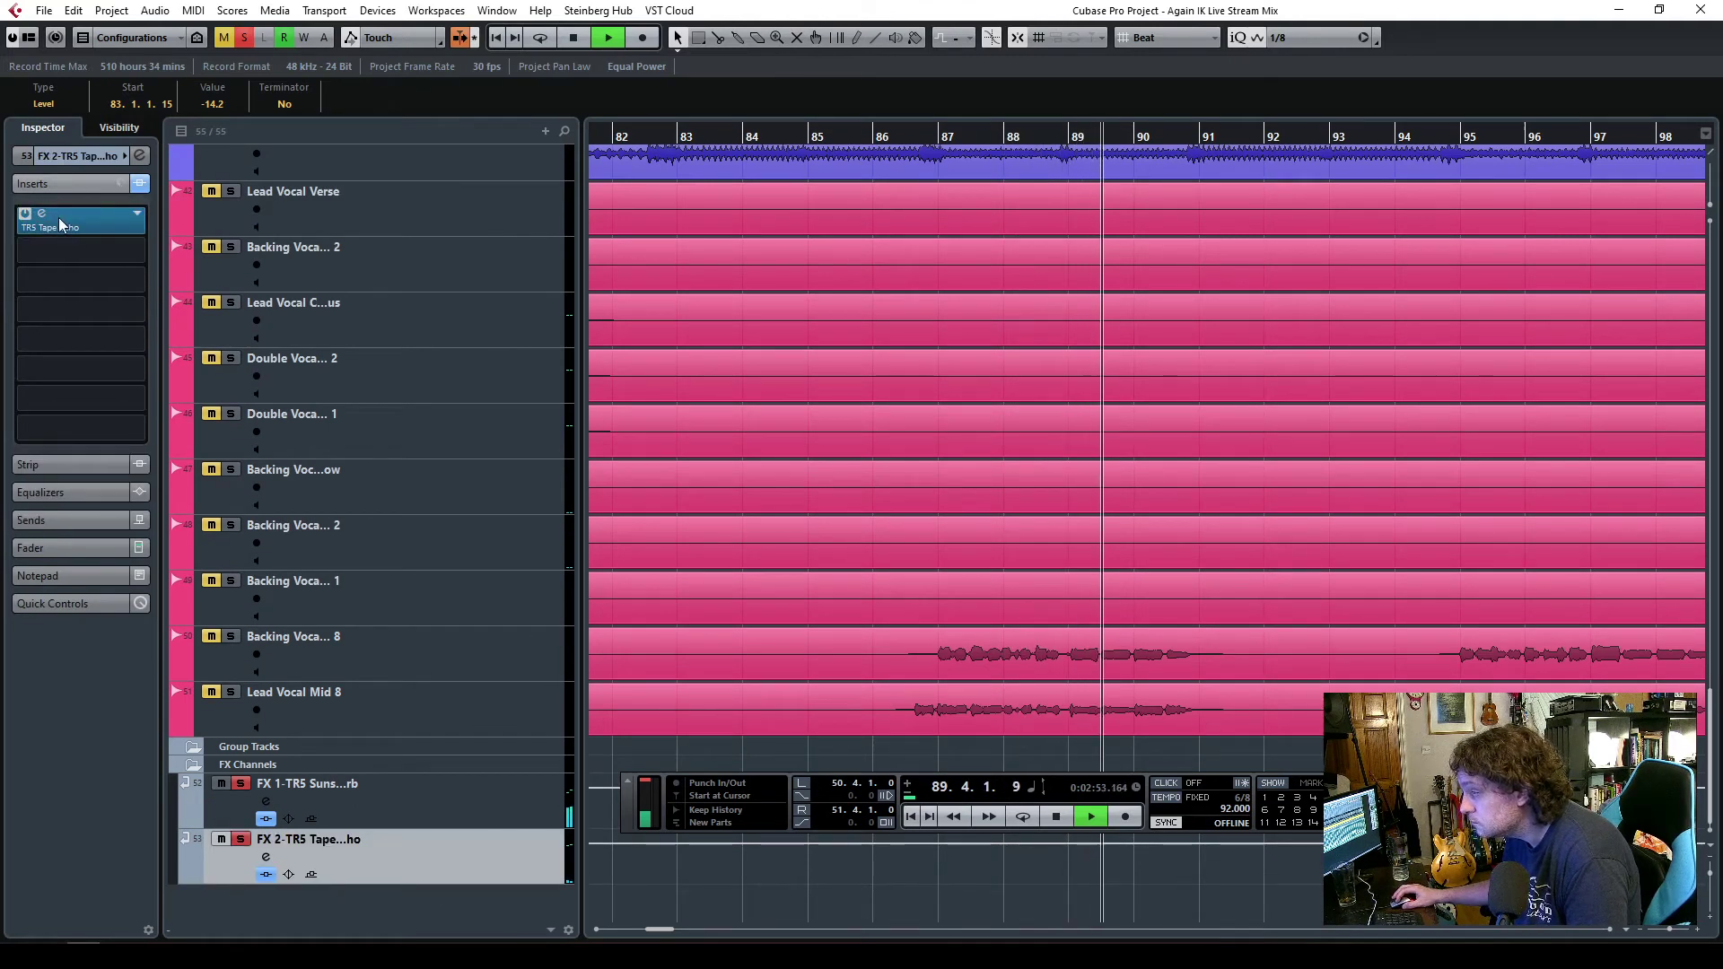
{"action": "left_click", "coordinate": [43, 213]}
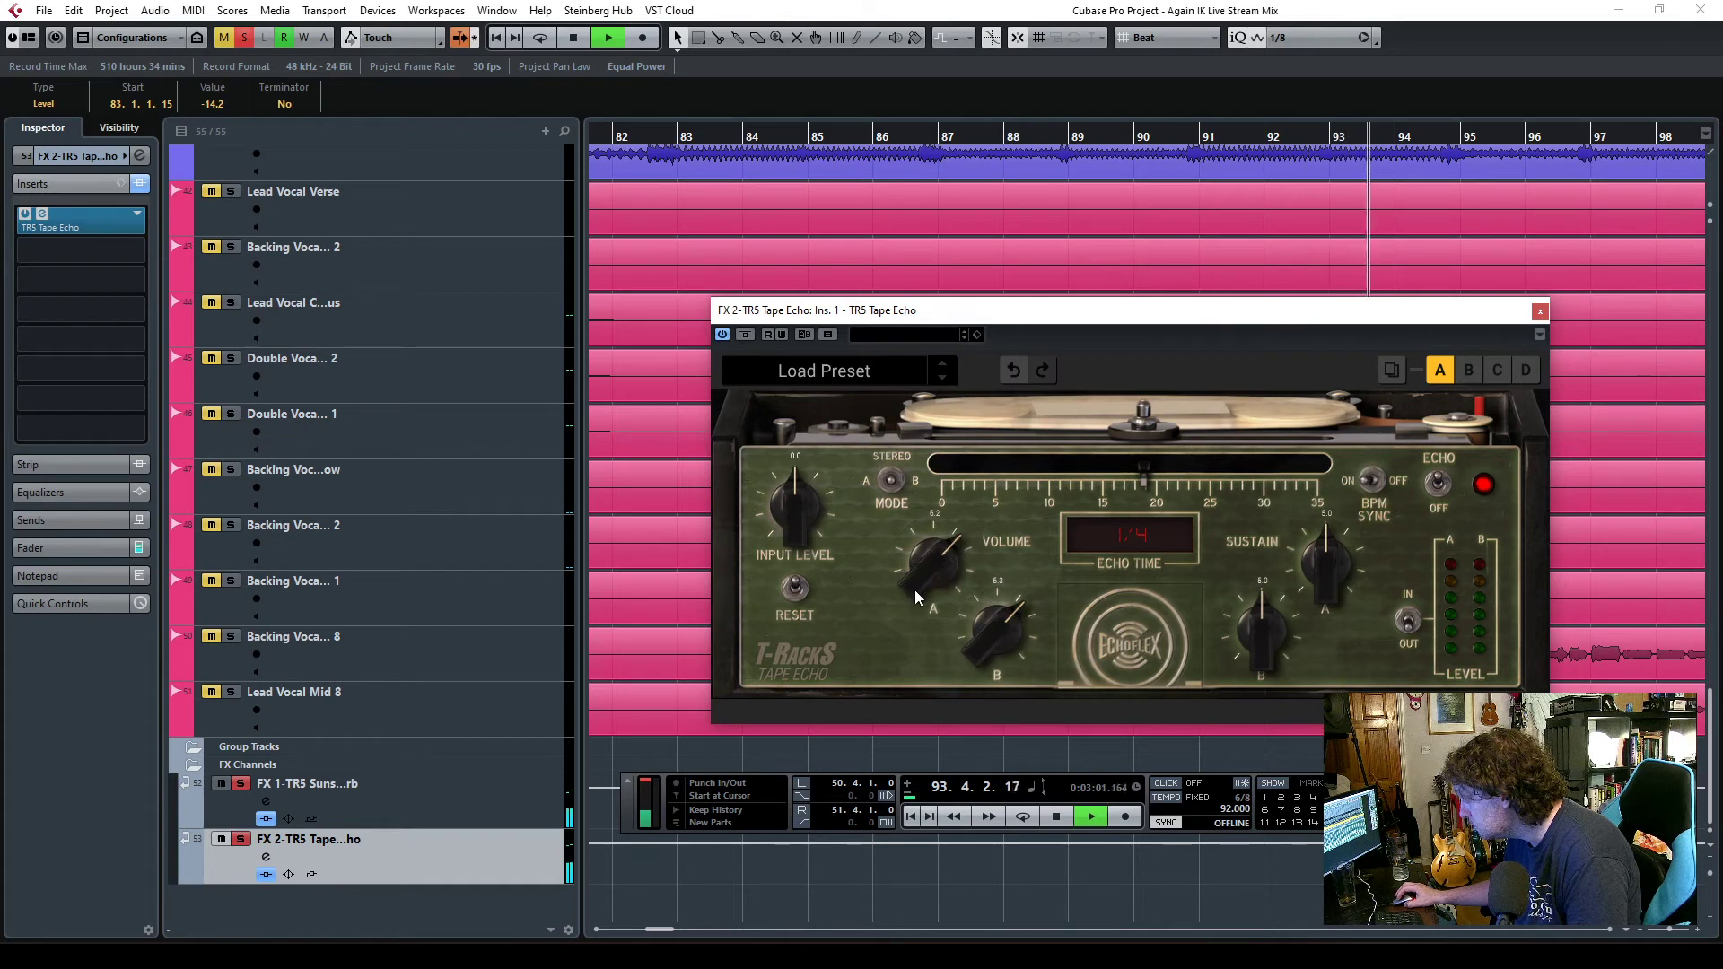
{"action": "left_click_drag", "start_coordinate": [999, 637], "coordinate": [999, 641]}
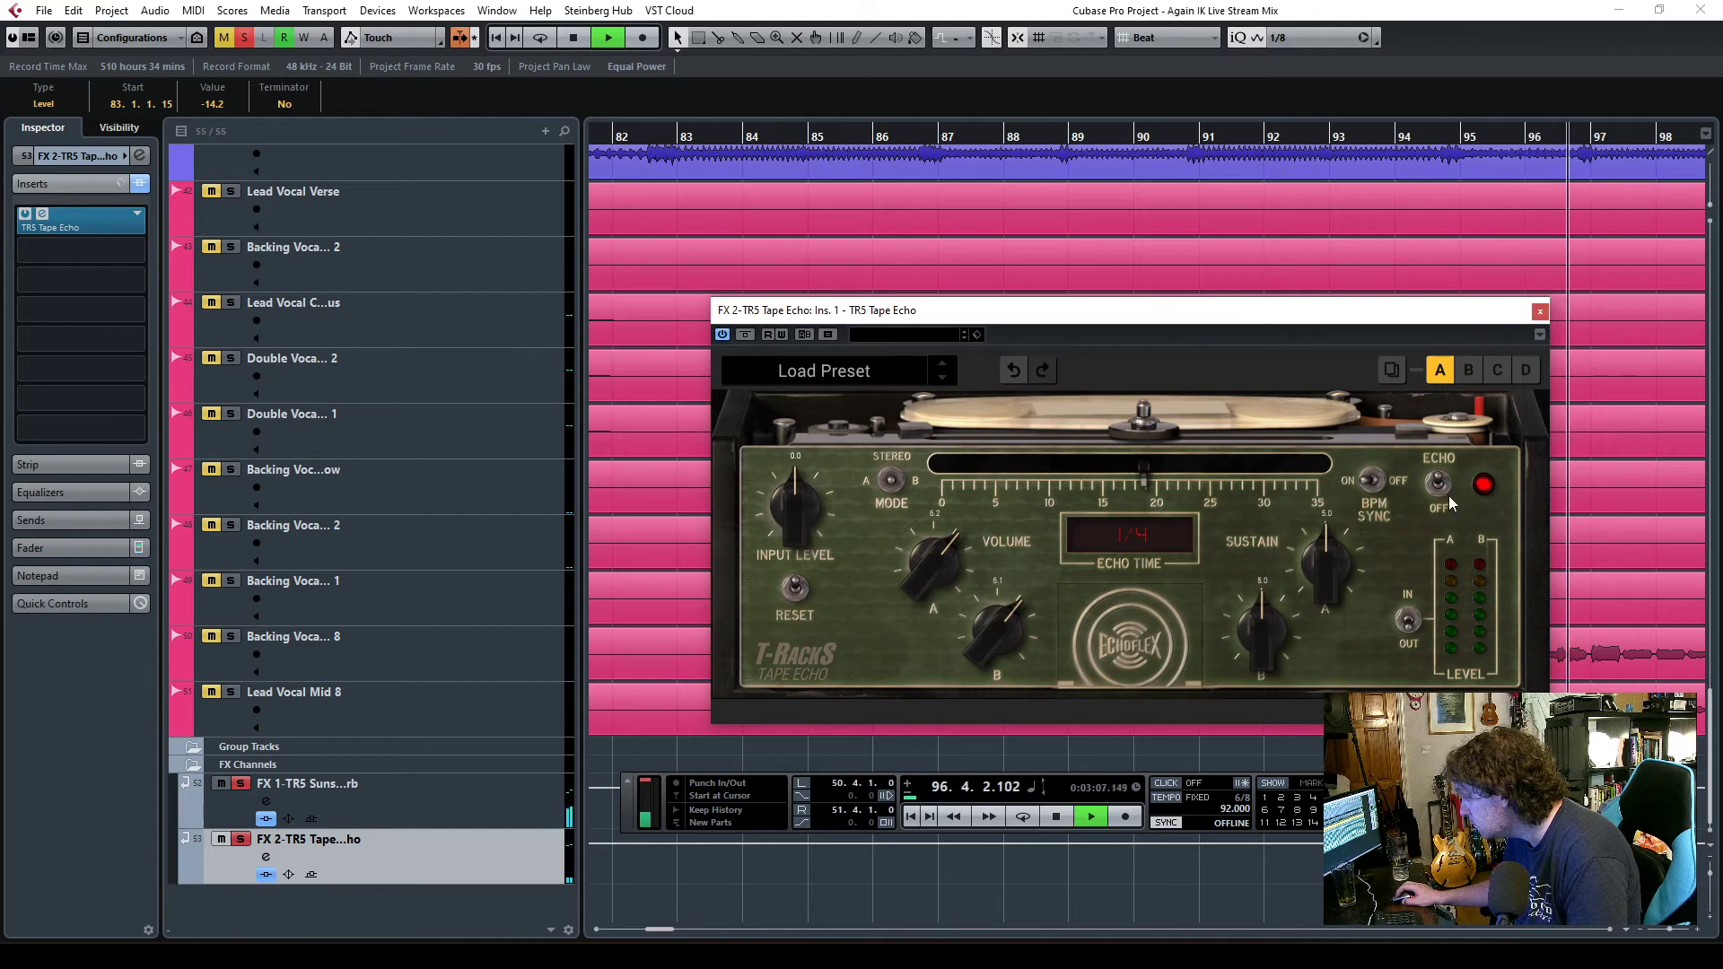
- Close the Tape Echo editor, return to the instrument tracks and stop playback
{"action": "left_click", "coordinate": [1539, 310]}
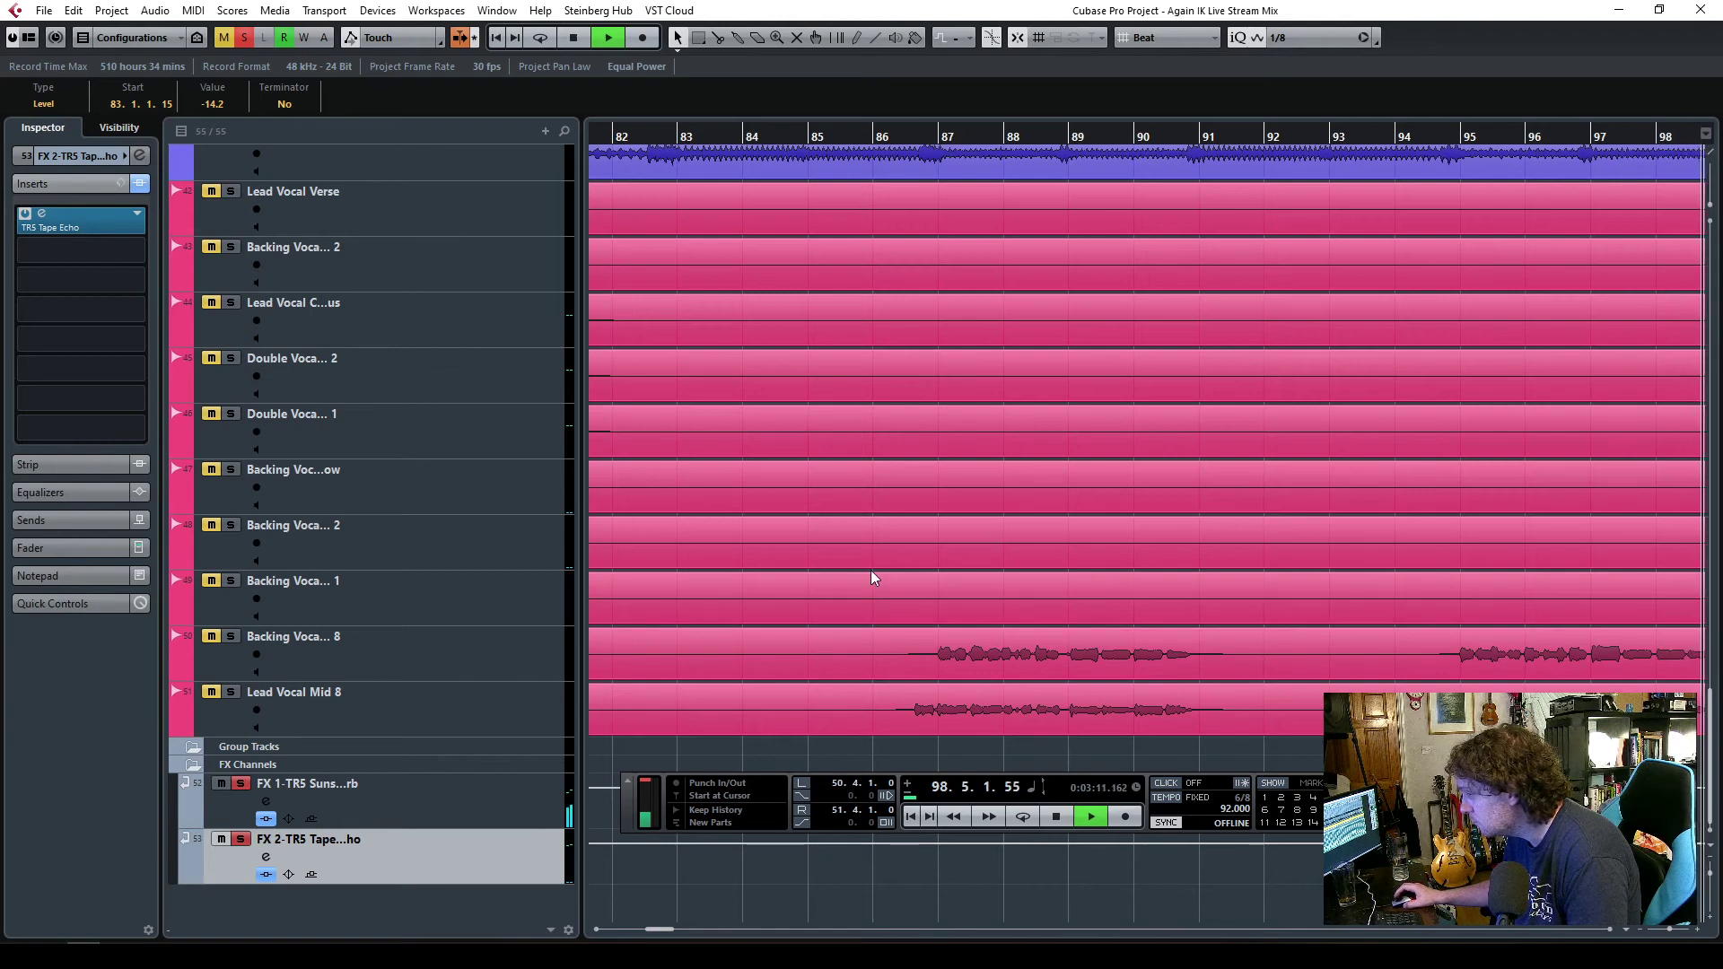
{"action": "scroll", "coordinate": [869, 569], "scroll_direction": "up", "scroll_amount": 6}
{"action": "scroll", "coordinate": [868, 569], "scroll_direction": "up", "scroll_amount": 5}
{"action": "key", "text": "space"}
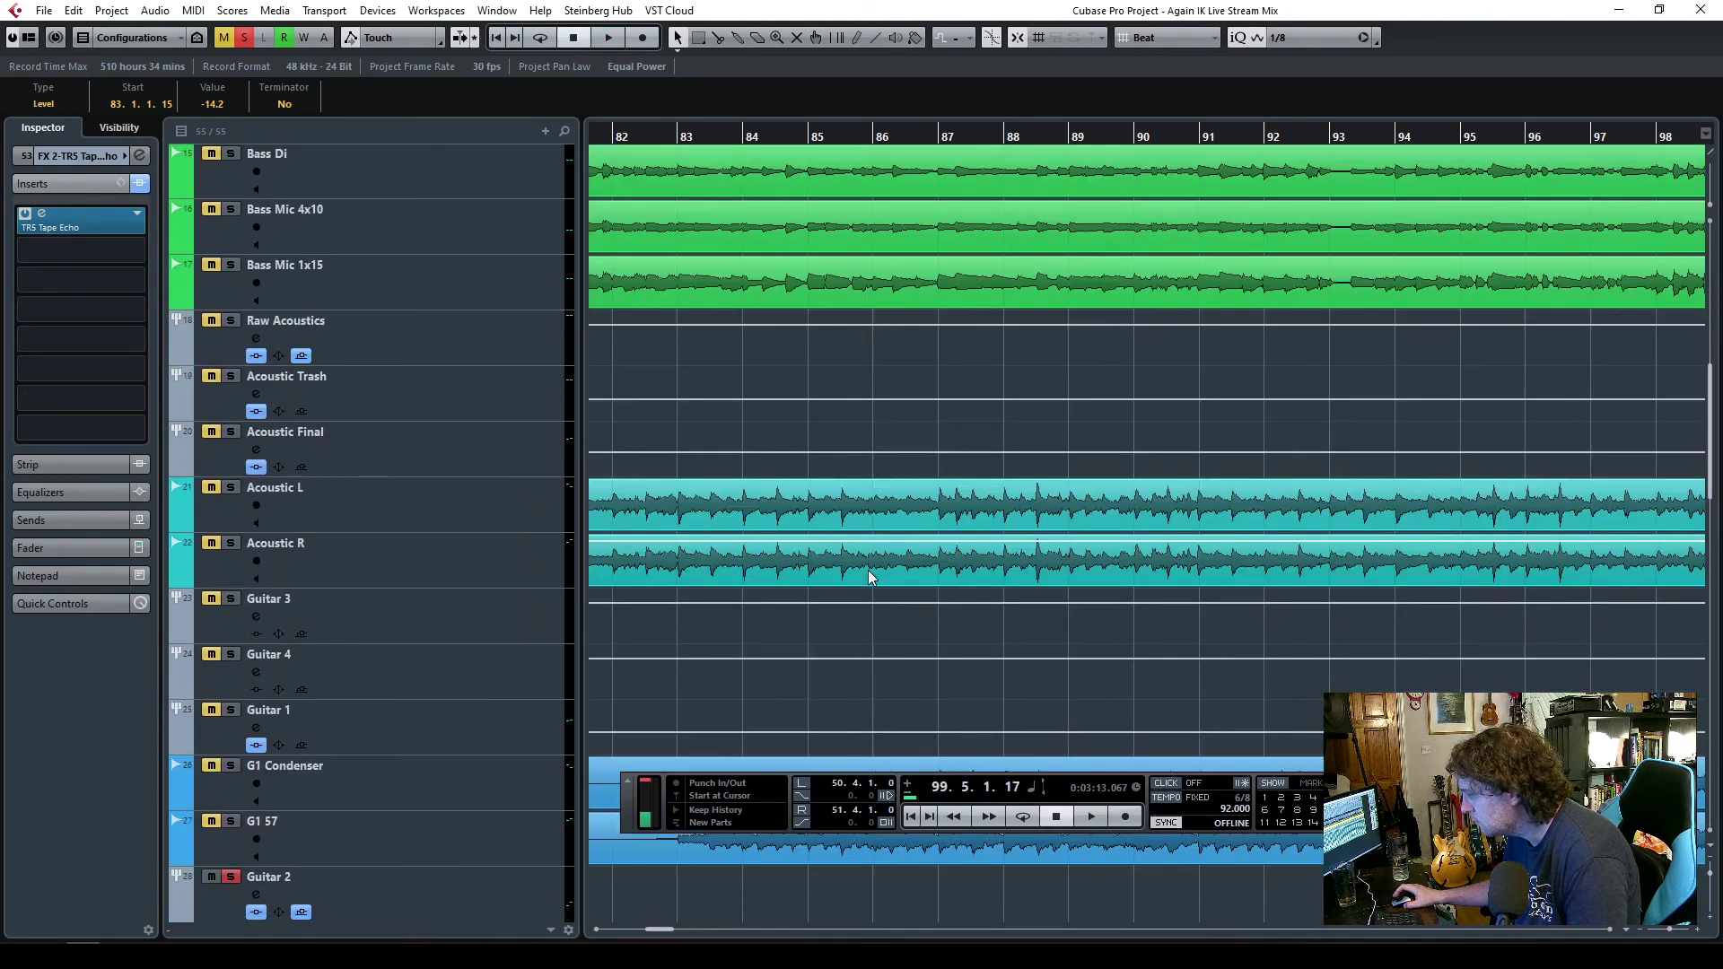
- Clear the solo and play the mix from about bar 81 with Guitar 2's automation lanes in view
{"action": "left_click_drag", "start_coordinate": [1671, 928], "coordinate": [1662, 935]}
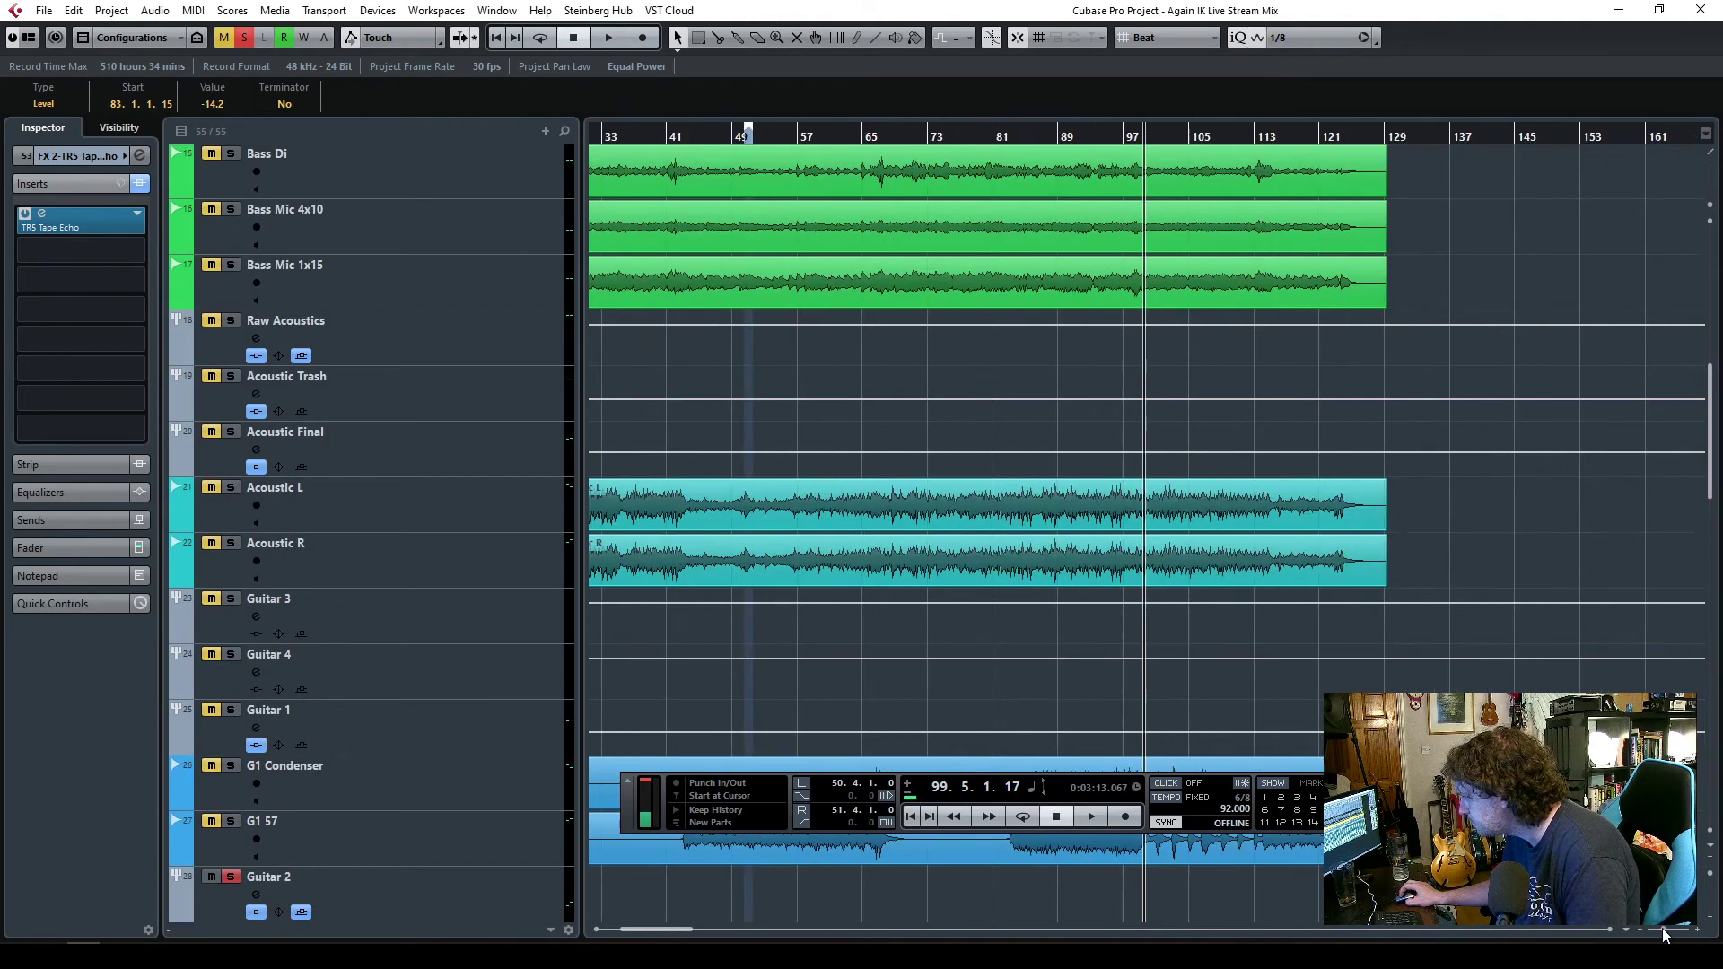
{"action": "scroll", "coordinate": [897, 443], "scroll_direction": "down", "scroll_amount": 5}
{"action": "left_click", "coordinate": [987, 136]}
{"action": "key", "text": "space"}
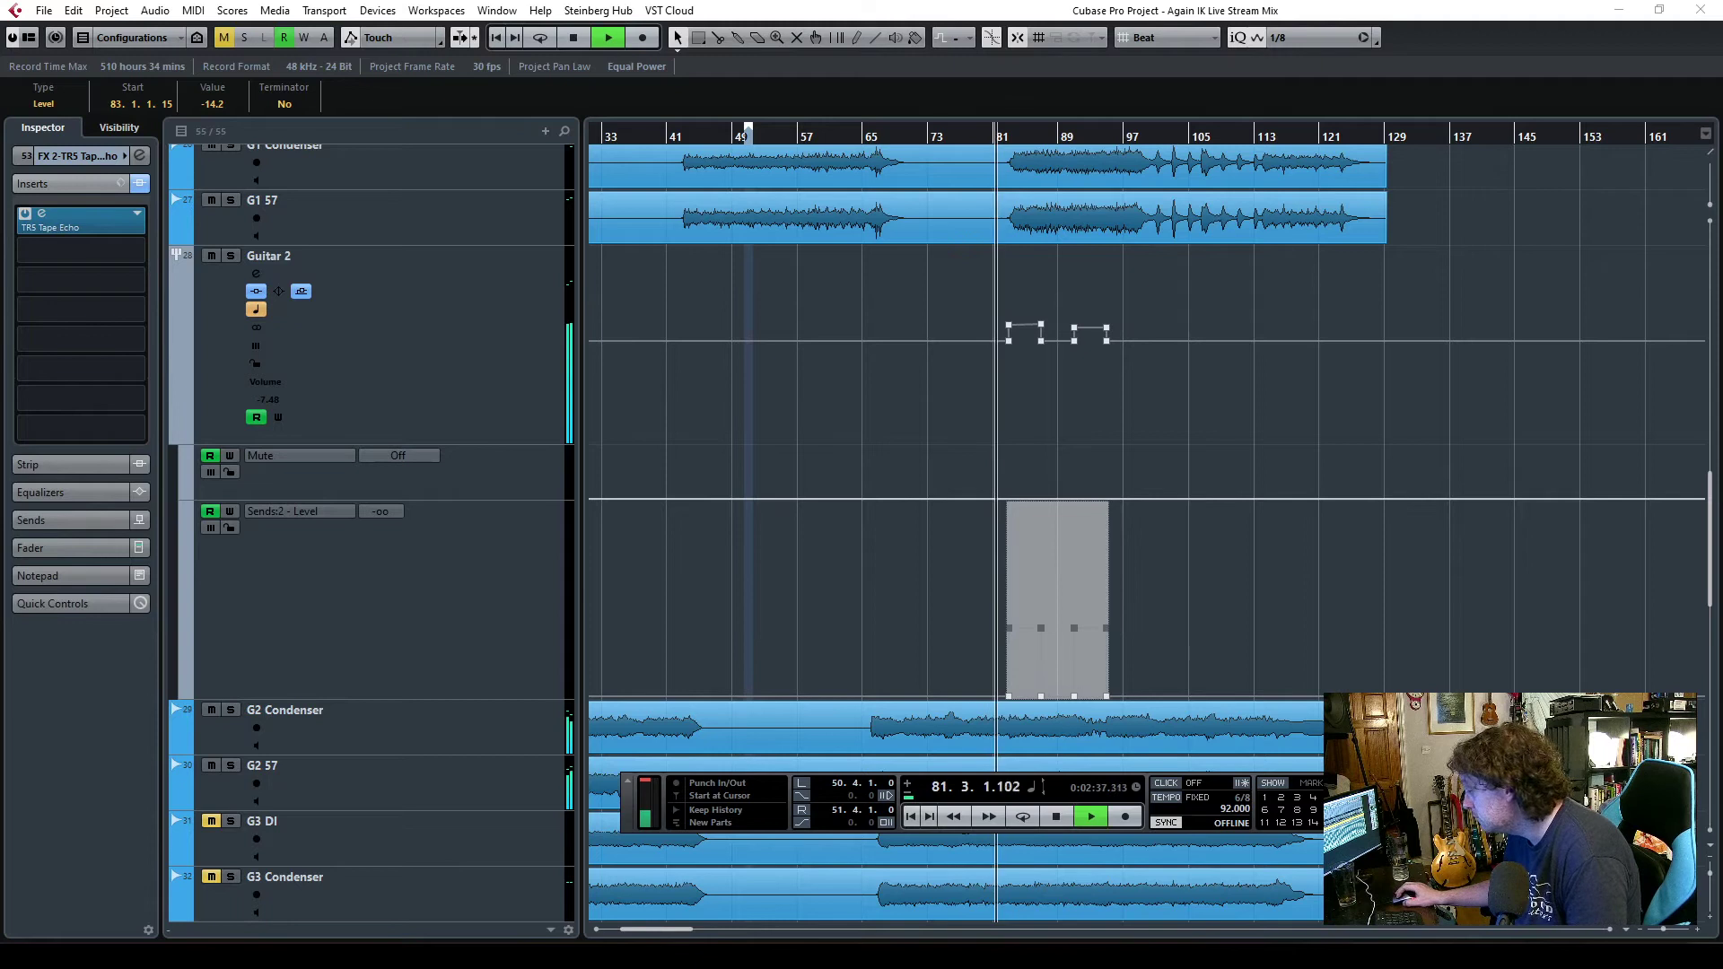
{"action": "left_click_drag", "start_coordinate": [1663, 933], "coordinate": [1683, 933]}
{"action": "left_click", "coordinate": [1290, 455]}
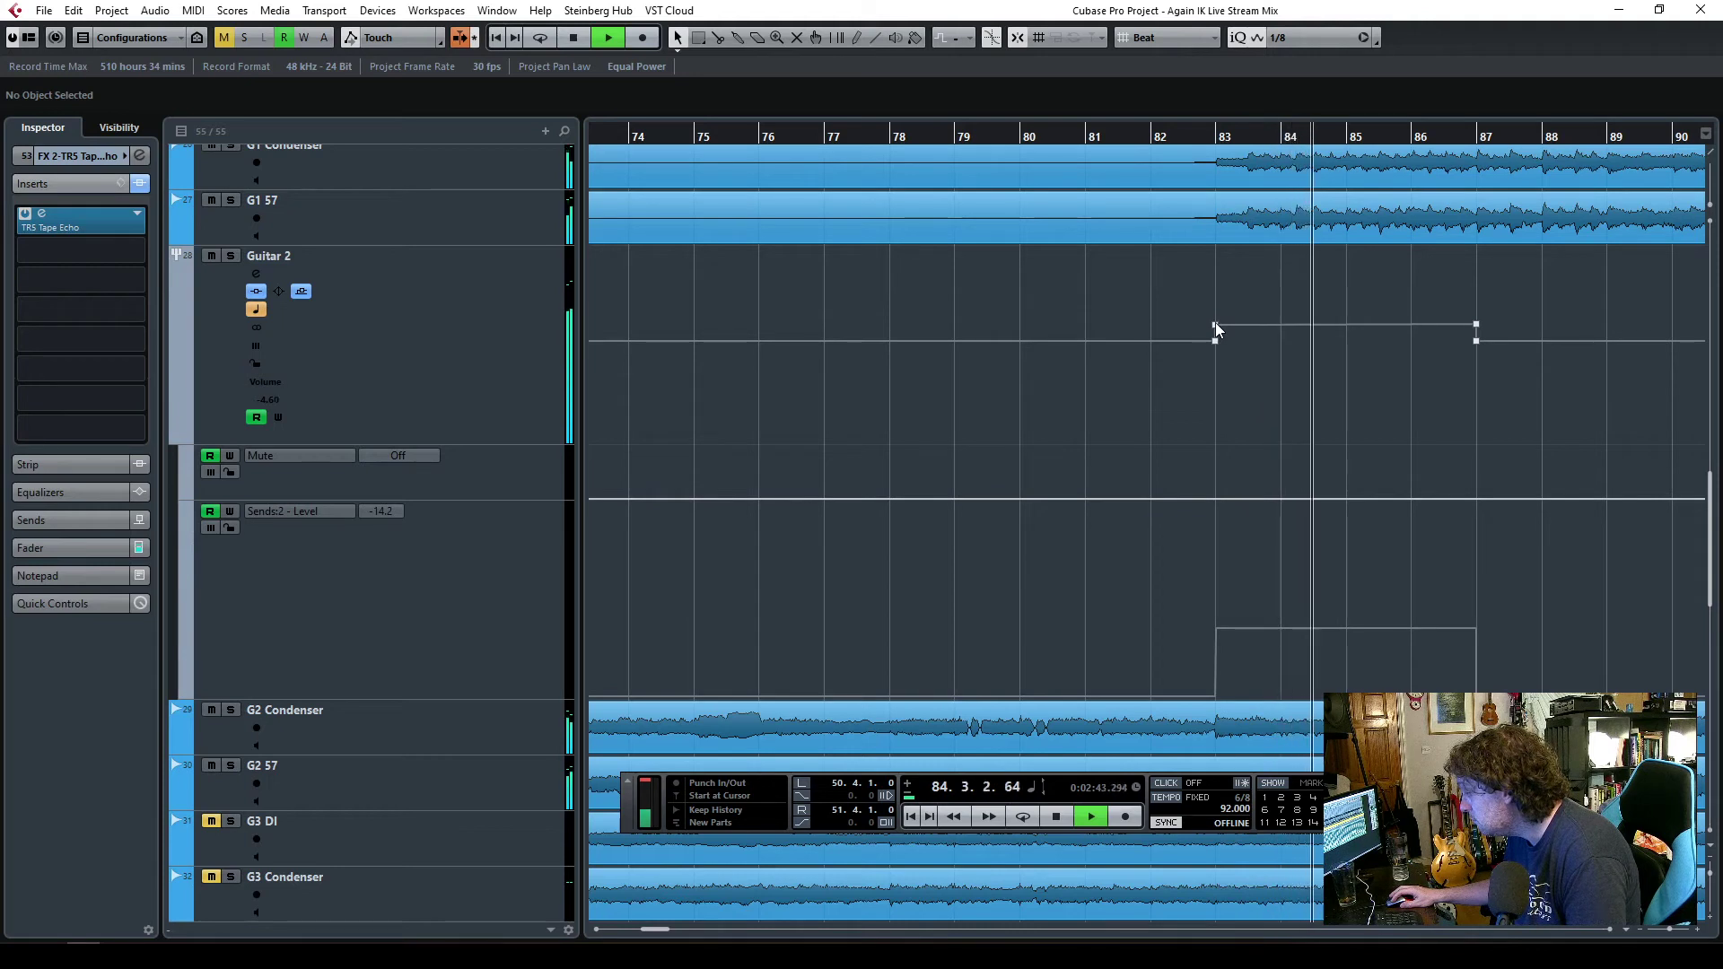
- Lower Guitar 2's send level to -18.9 for bars 83–87 and -19.2 for bars 91–95
{"action": "left_click_drag", "start_coordinate": [1210, 617], "coordinate": [1525, 655]}
{"action": "left_click_drag", "start_coordinate": [1219, 630], "coordinate": [1220, 644]}
{"action": "key", "text": "g"}
{"action": "left_click_drag", "start_coordinate": [1285, 582], "coordinate": [1511, 658]}
{"action": "key", "text": "space"}
{"action": "left_click_drag", "start_coordinate": [1328, 632], "coordinate": [1320, 645]}
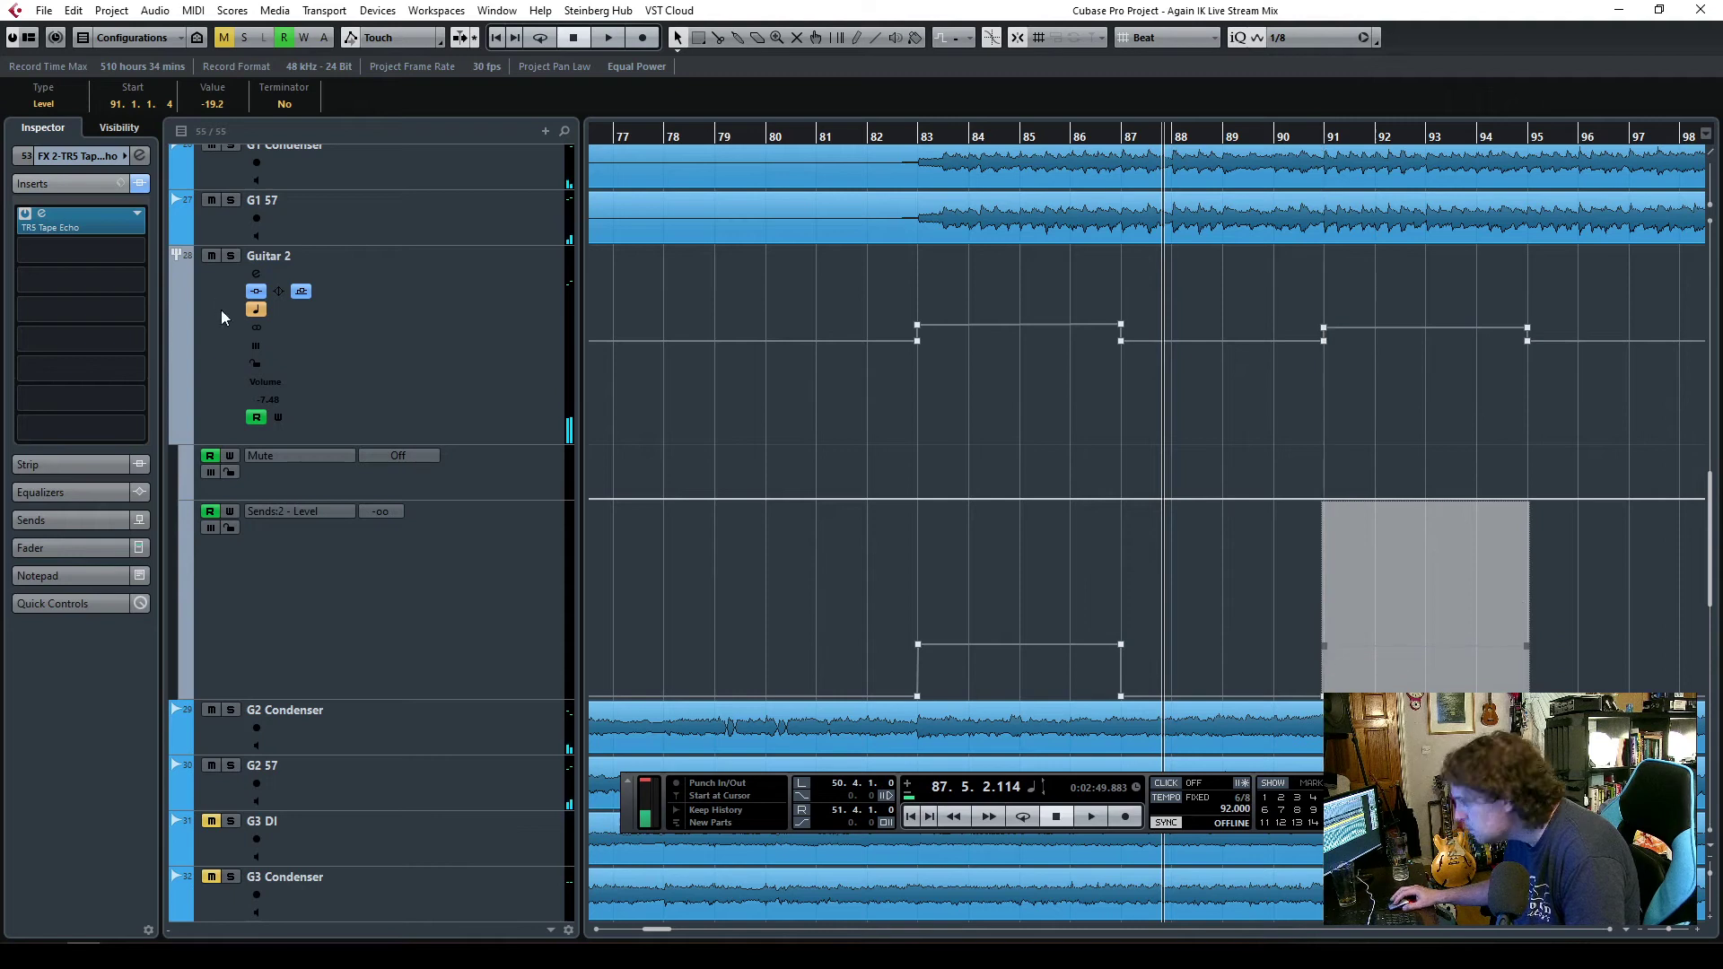
- Reopen the FX 2 channel's Tape Echo editor, move it aside and start playback
{"action": "left_click", "coordinate": [459, 376]}
{"action": "mouse_move", "coordinate": [42, 219]}
{"action": "left_mouse_down"}
{"action": "mouse_move", "coordinate": [211, 228]}
{"action": "mouse_move", "coordinate": [36, 222]}
{"action": "left_mouse_up"}
{"action": "scroll", "coordinate": [717, 686], "scroll_direction": "down", "scroll_amount": 10}
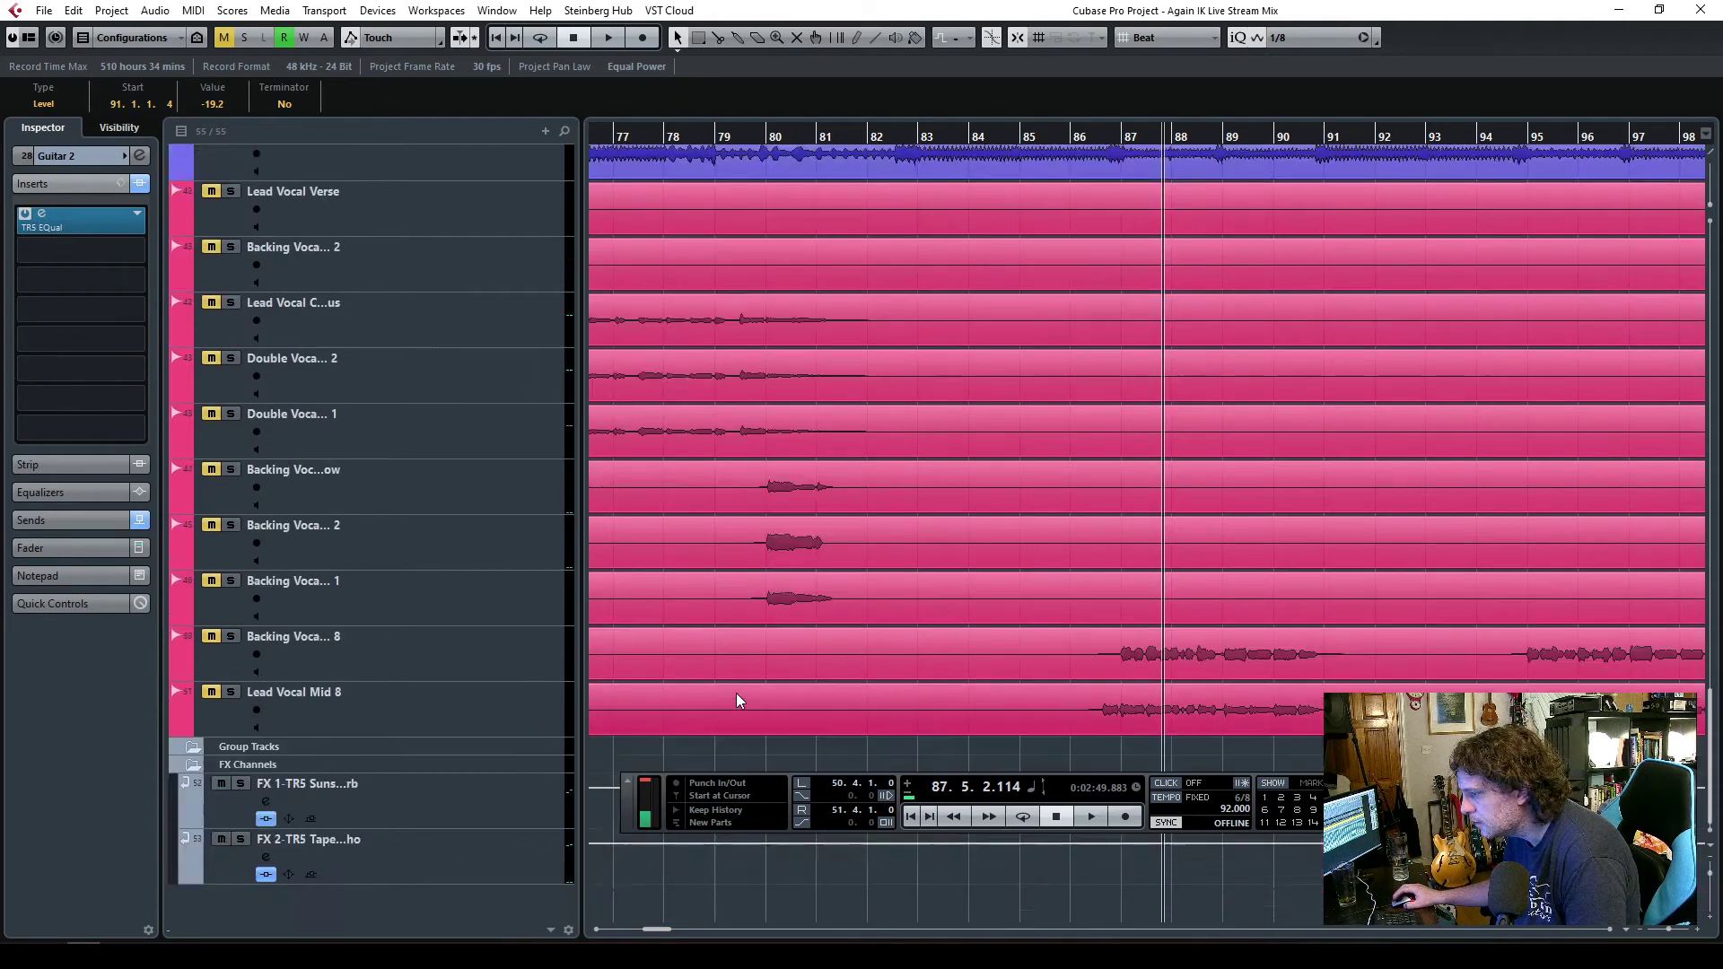
{"action": "left_click", "coordinate": [451, 857]}
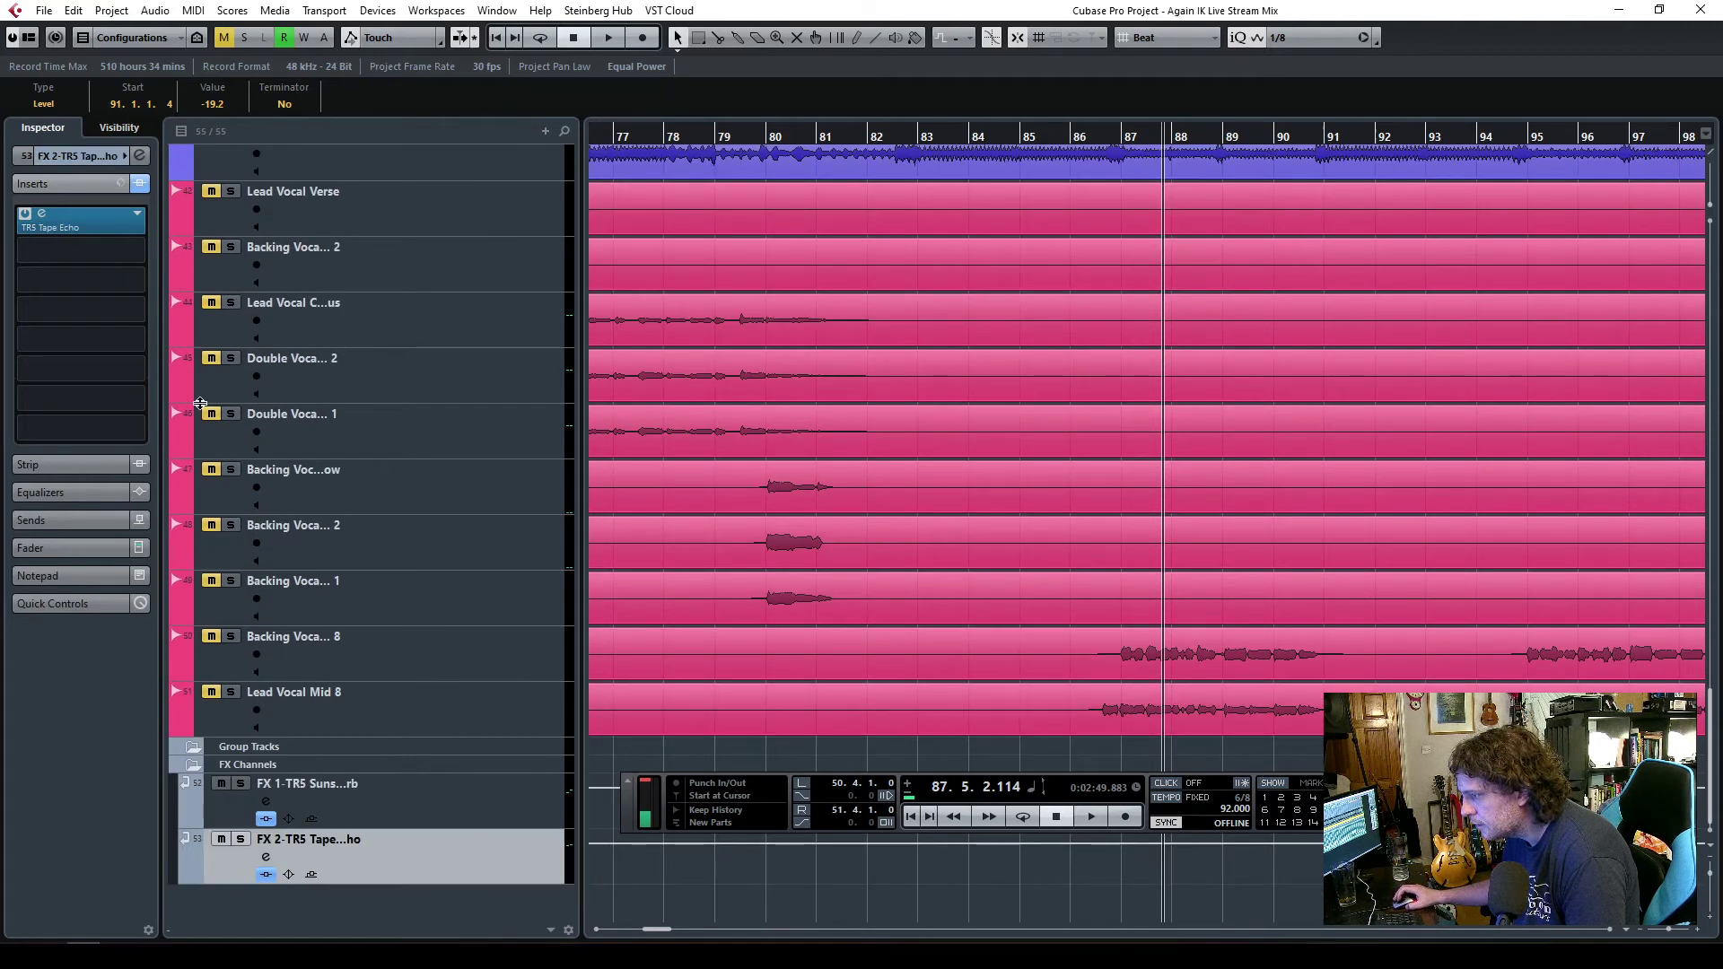
{"action": "left_click", "coordinate": [46, 222]}
{"action": "scroll", "coordinate": [552, 402], "scroll_direction": "up", "scroll_amount": 15}
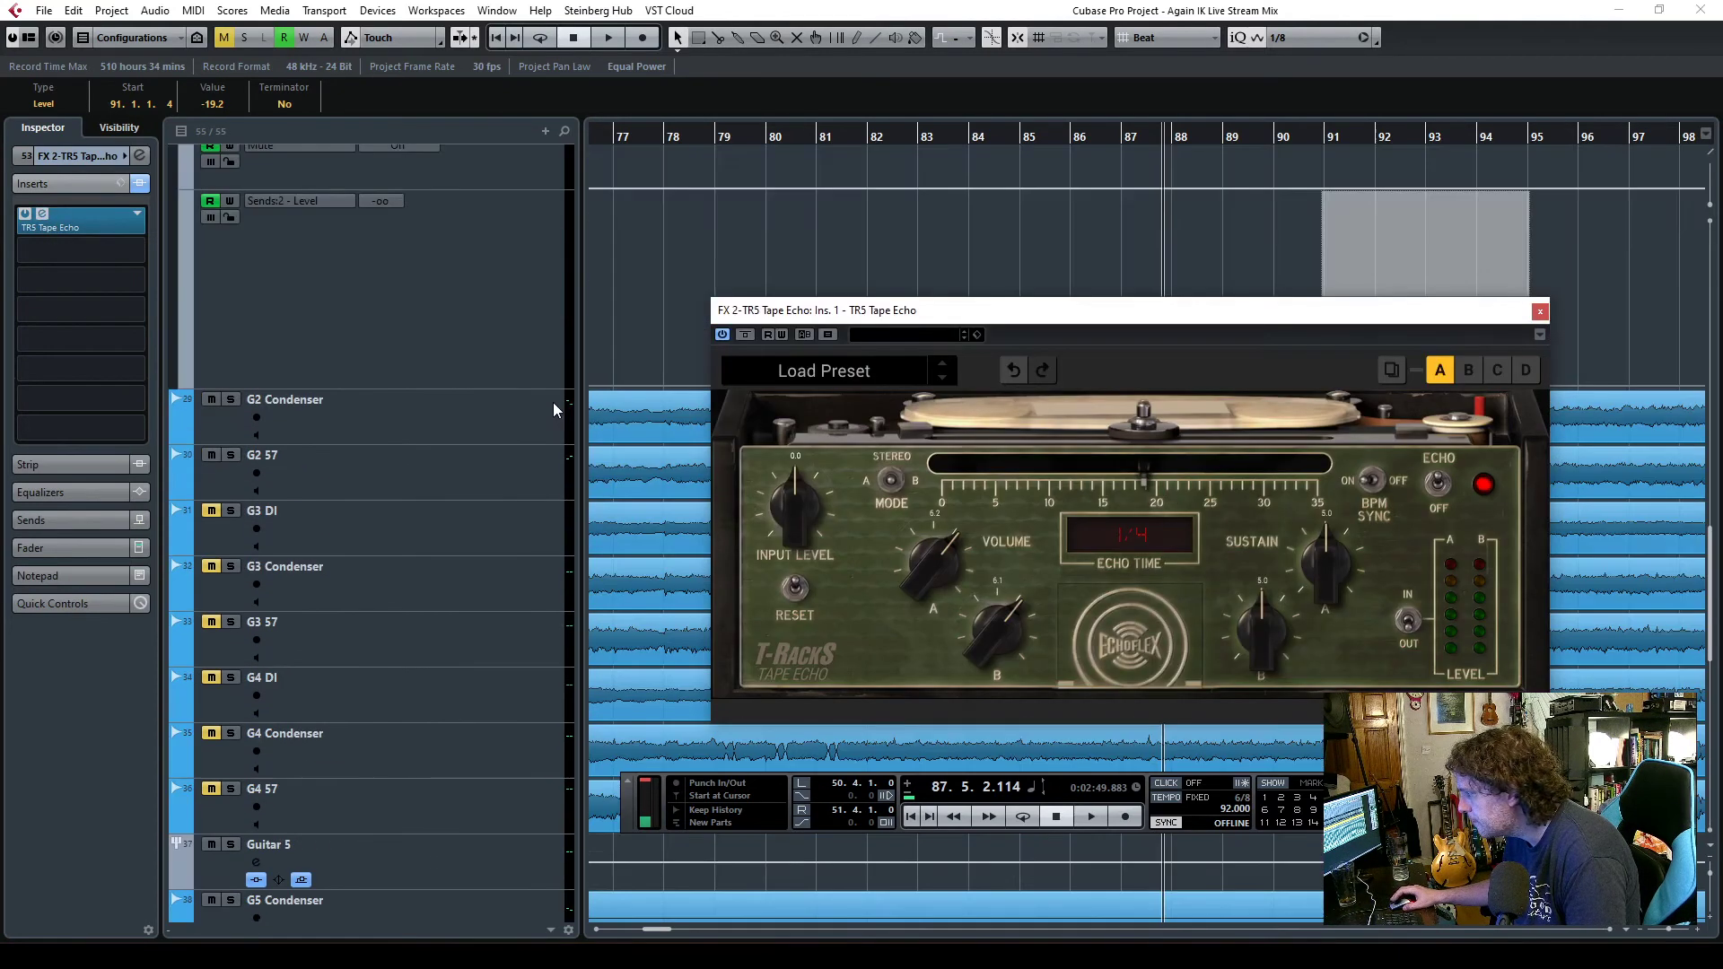
{"action": "scroll", "coordinate": [560, 406], "scroll_direction": "down", "scroll_amount": 3}
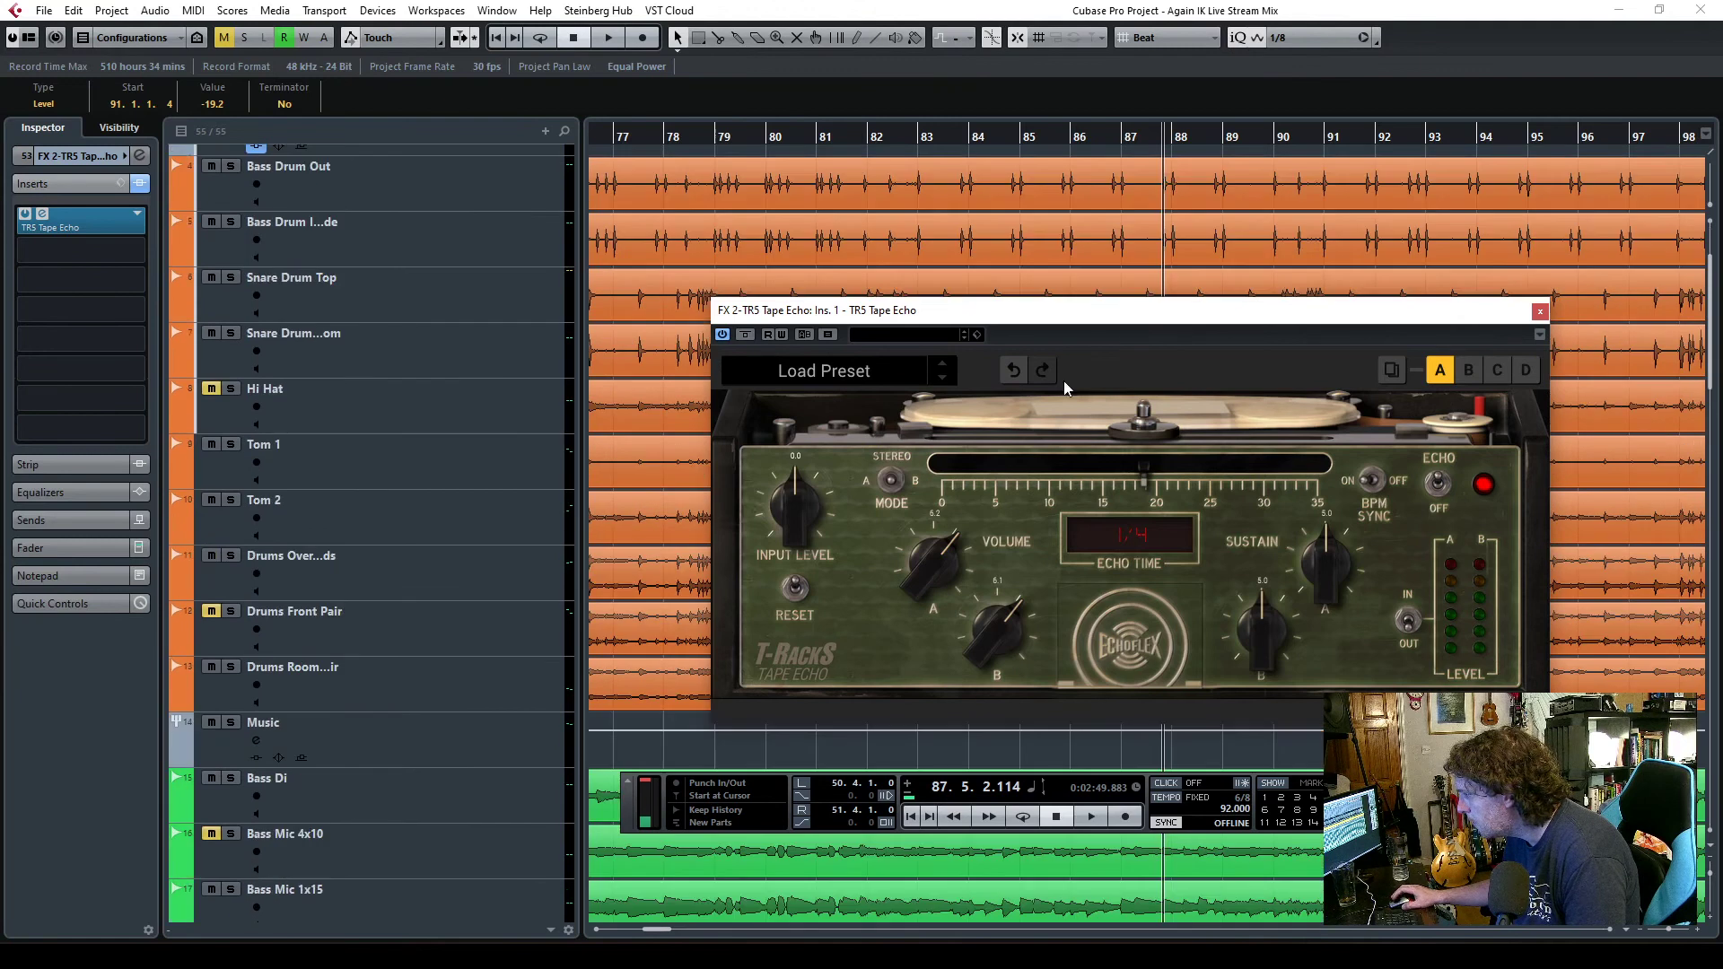
{"action": "left_click_drag", "start_coordinate": [1080, 310], "coordinate": [666, 260]}
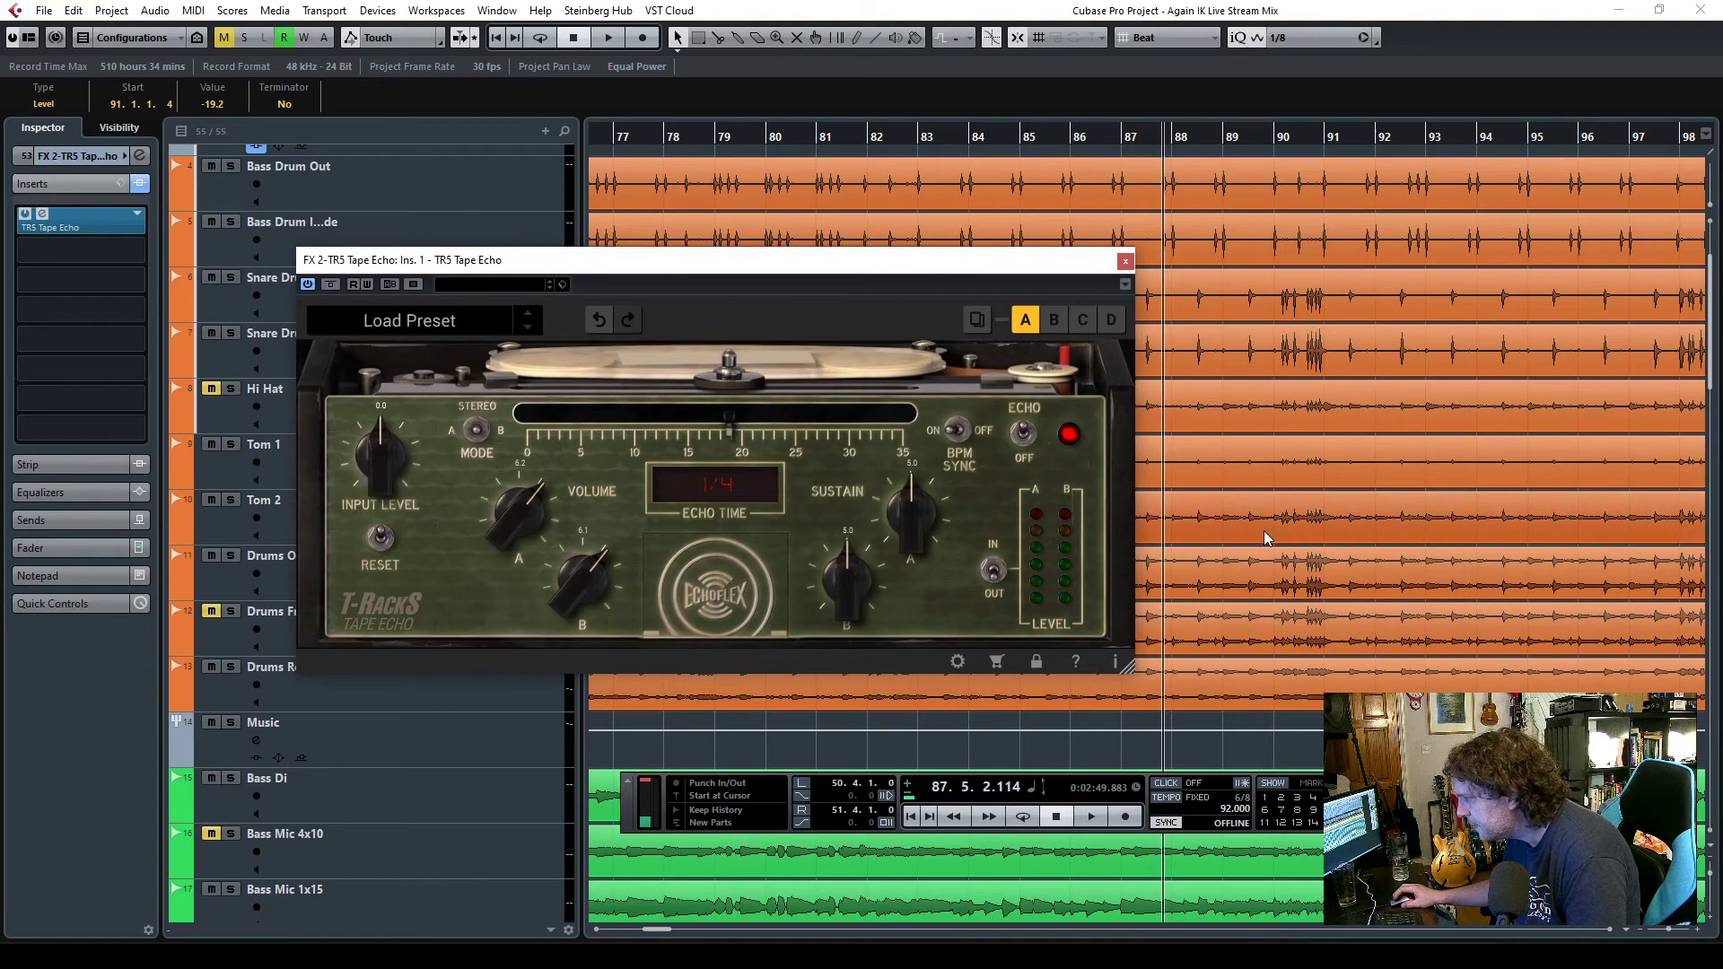
{"action": "scroll", "coordinate": [1287, 575], "scroll_direction": "up", "scroll_amount": 3}
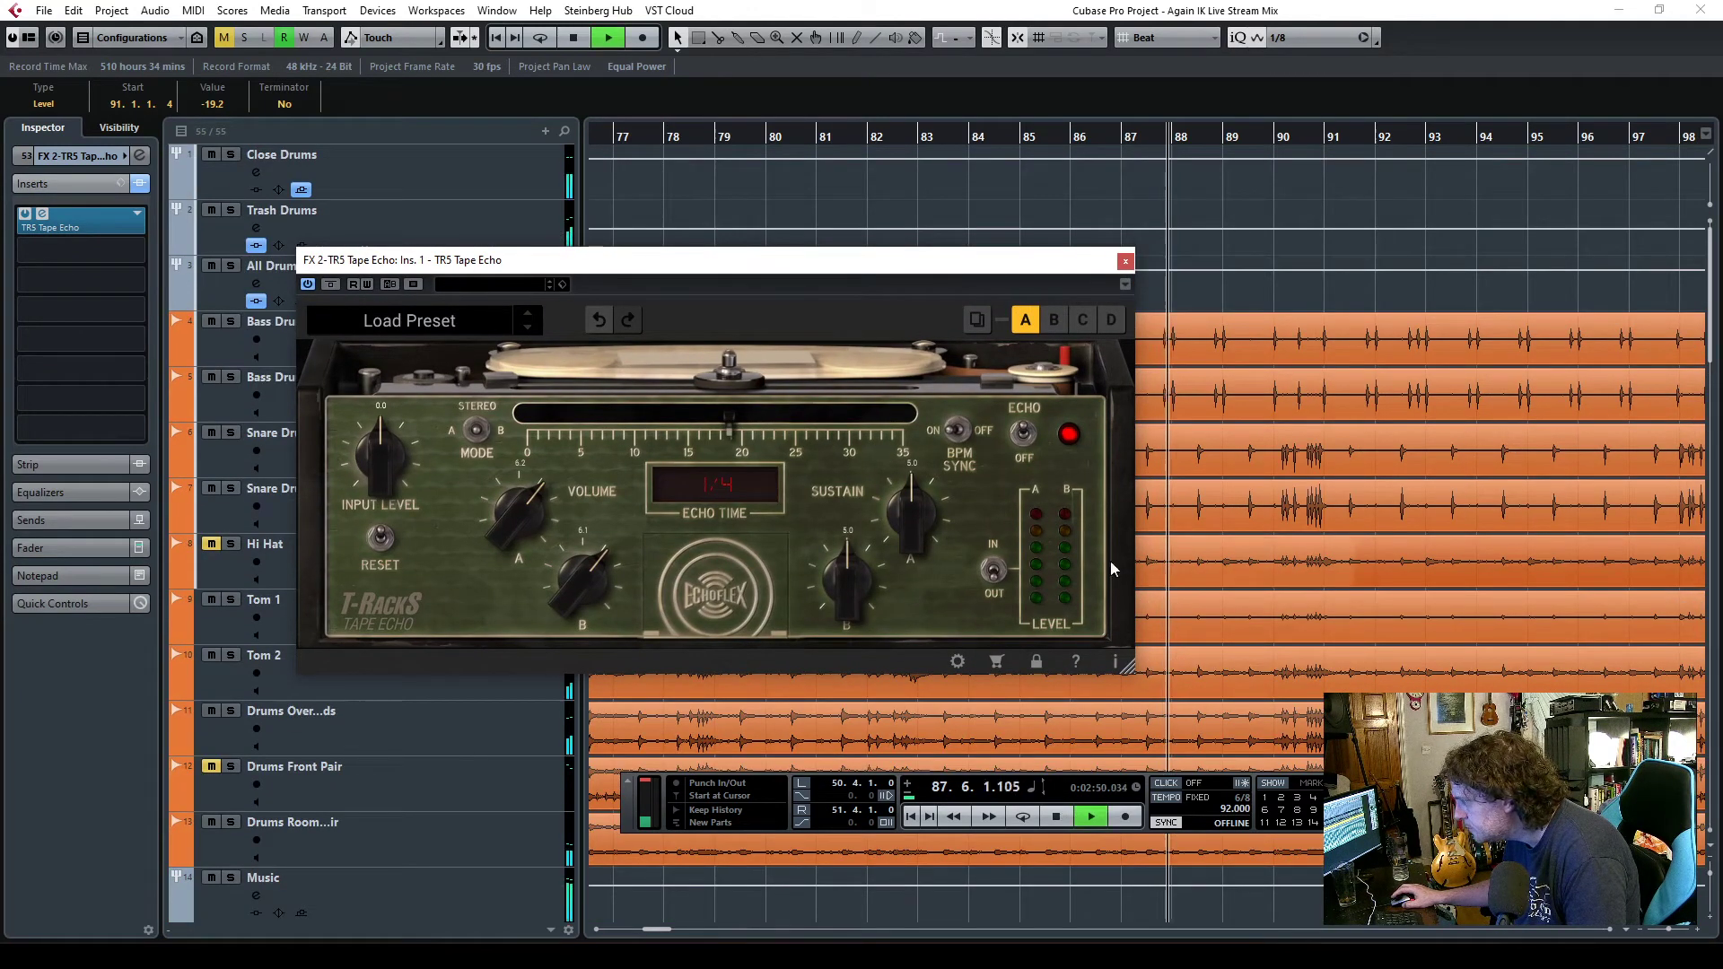
- Solo Guitar 2 during playback and set the Tape Echo's echo time to 1/8T
{"action": "scroll", "coordinate": [1175, 649], "scroll_direction": "down", "scroll_amount": 10}
{"action": "scroll", "coordinate": [1175, 649], "scroll_direction": "down", "scroll_amount": 9}
{"action": "left_click_drag", "start_coordinate": [807, 260], "coordinate": [963, 389]}
{"action": "left_click", "coordinate": [229, 570]}
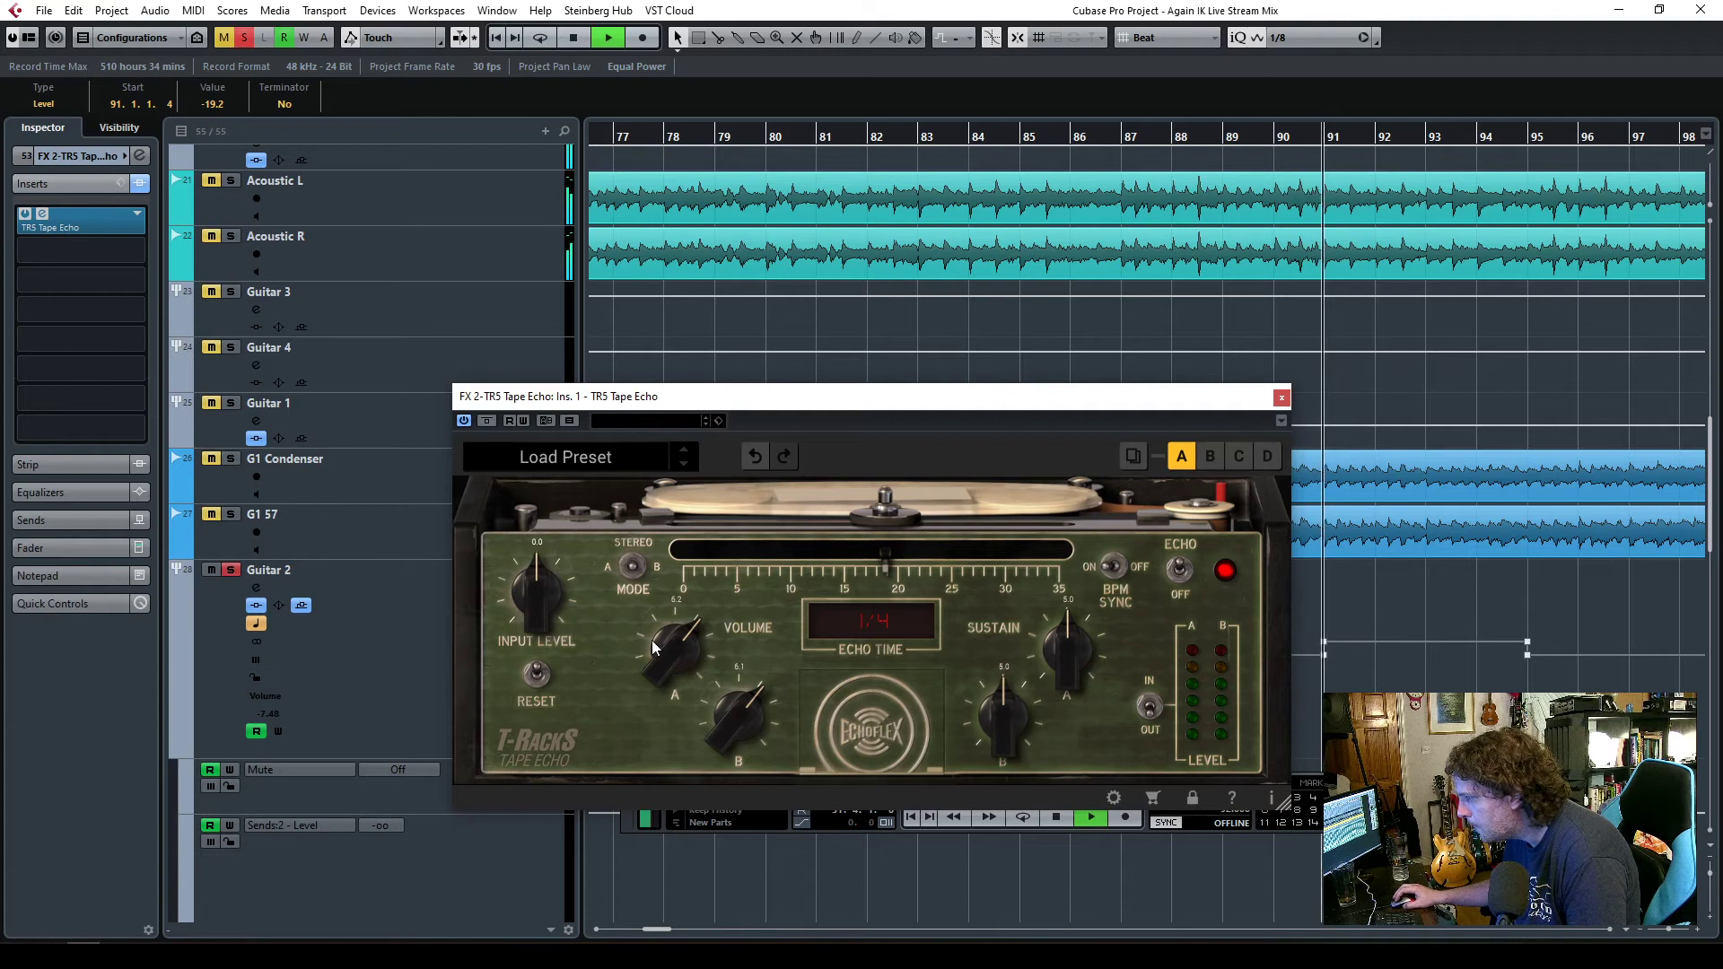
{"action": "left_click_drag", "start_coordinate": [885, 551], "coordinate": [815, 551]}
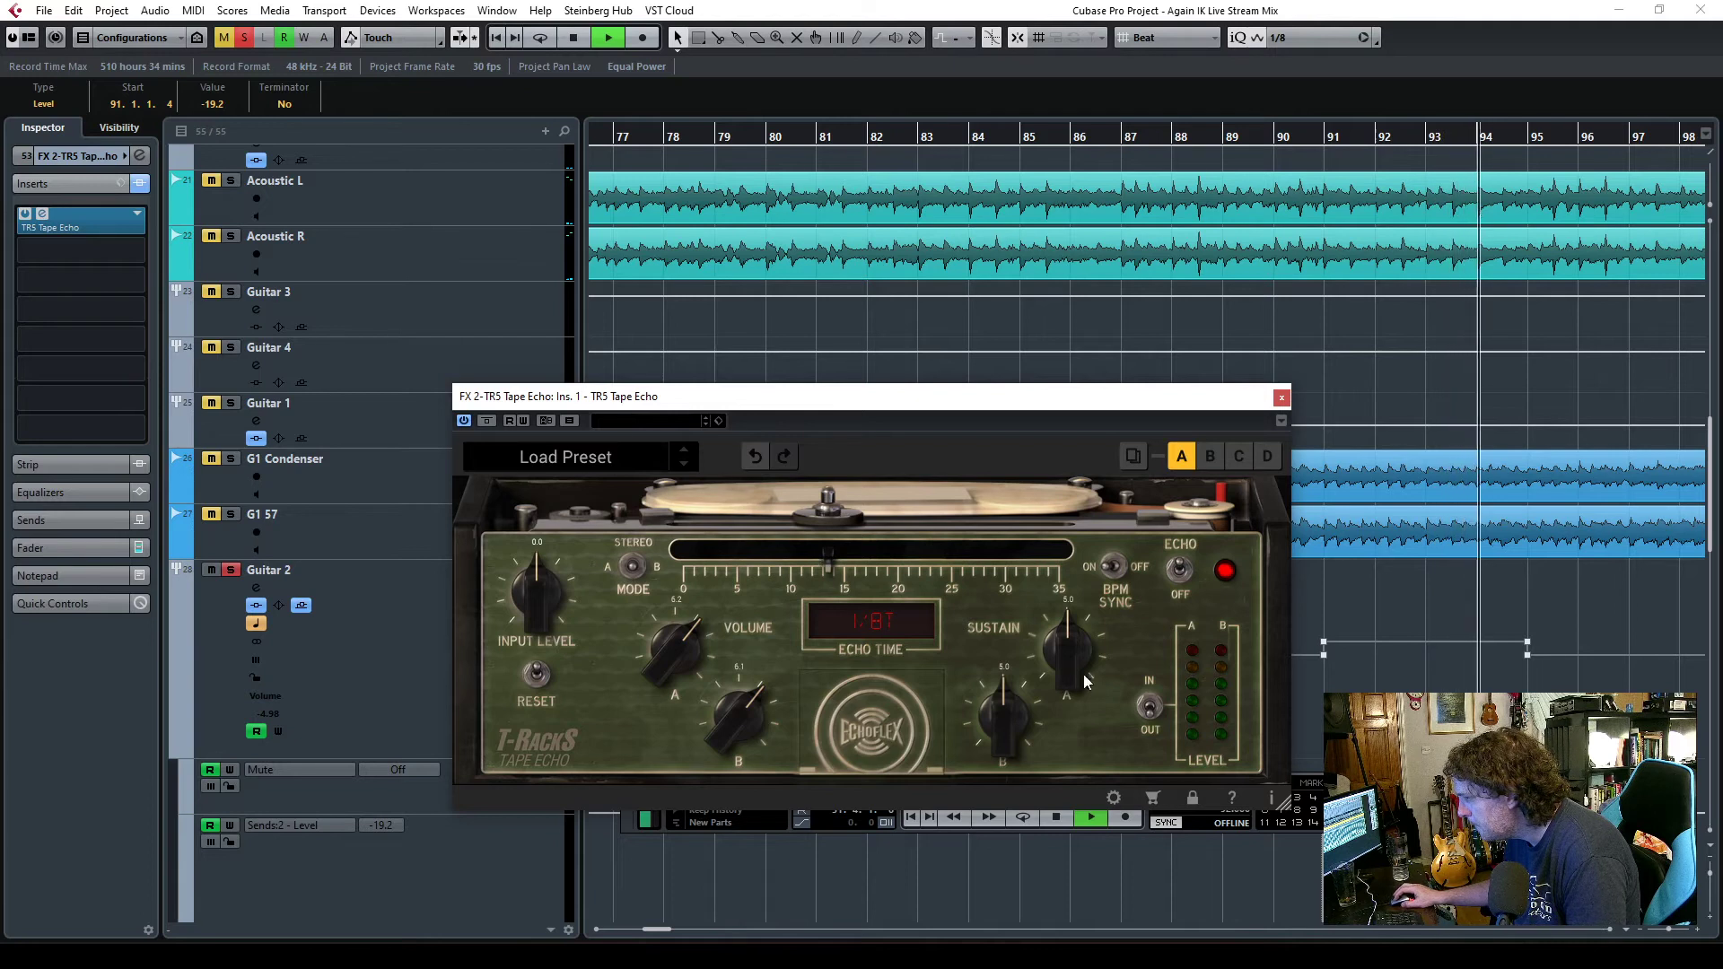
{"action": "key", "text": "space"}
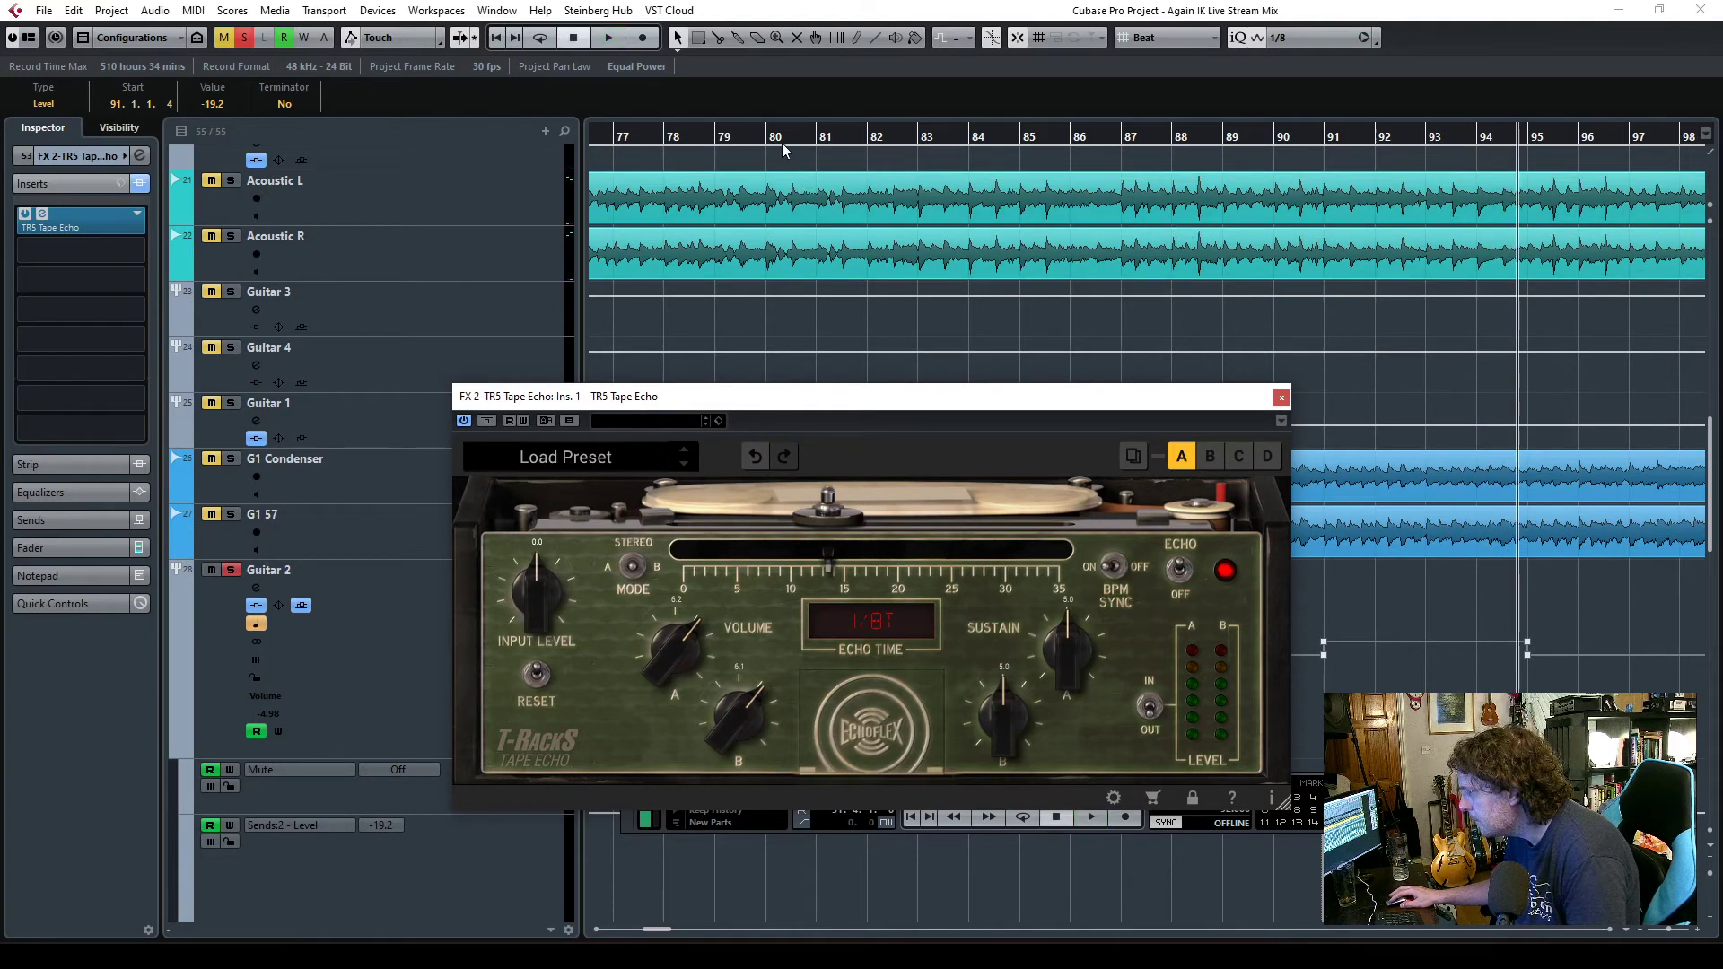
- Close the Tape Echo editor, clear the solo and play the full mix from about bar 80
{"action": "left_click", "coordinate": [1281, 398]}
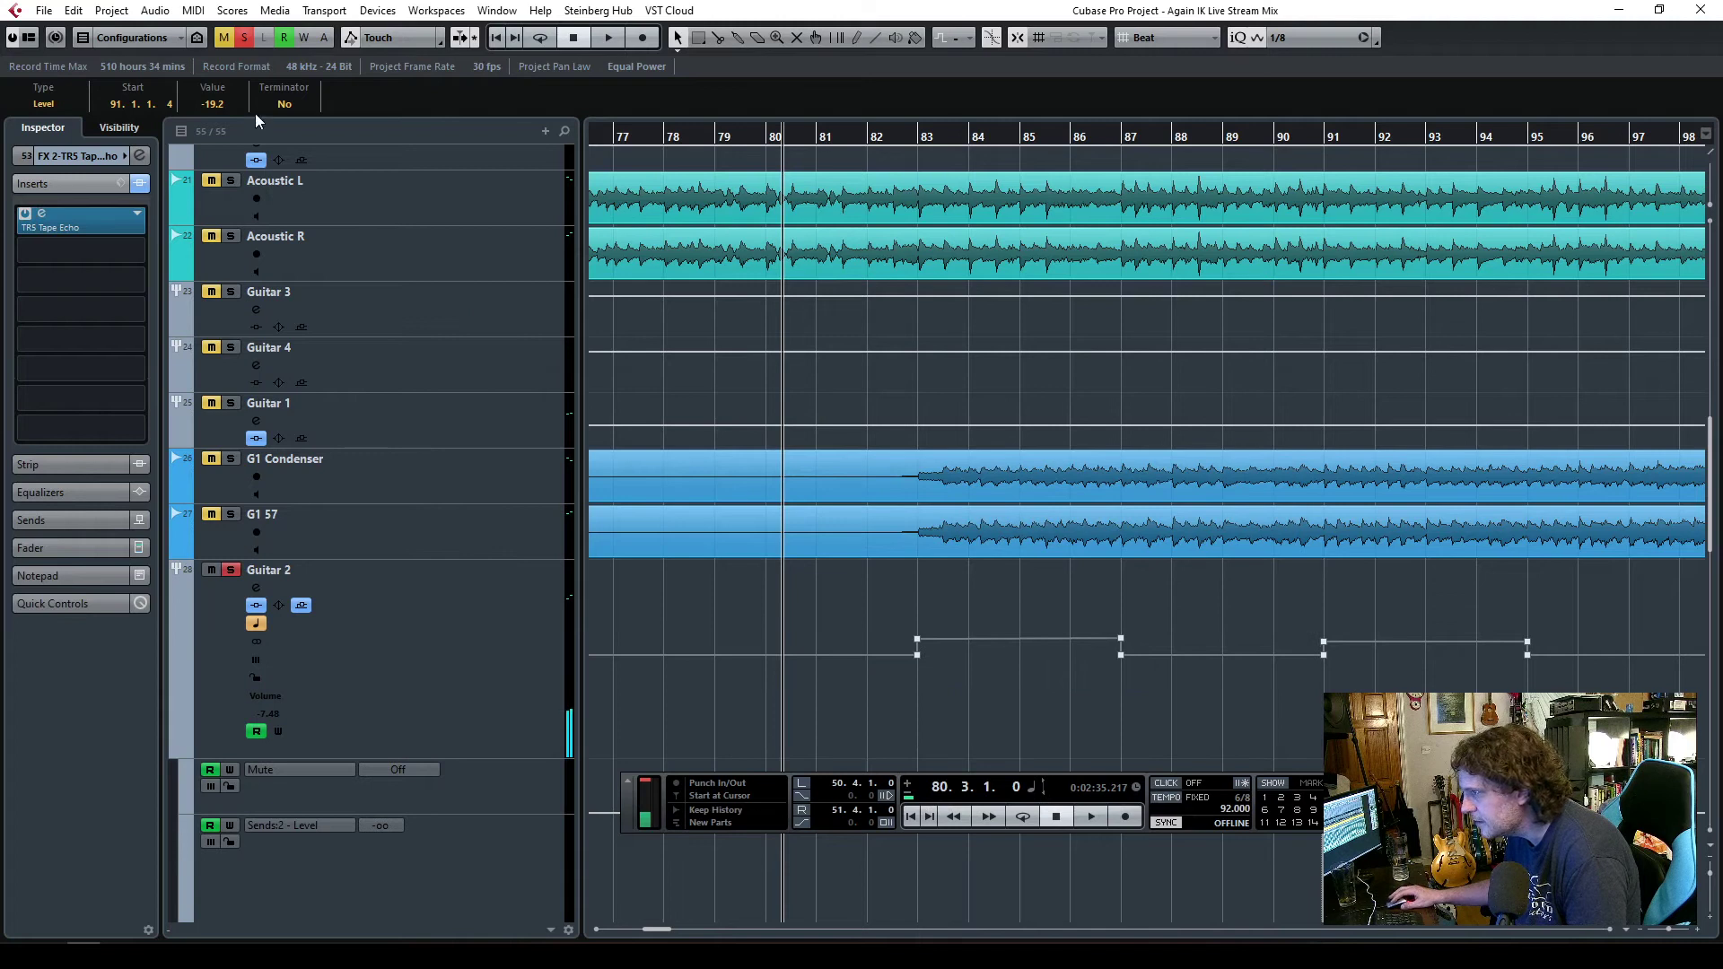
{"action": "left_click", "coordinate": [245, 41]}
{"action": "key", "text": "space"}
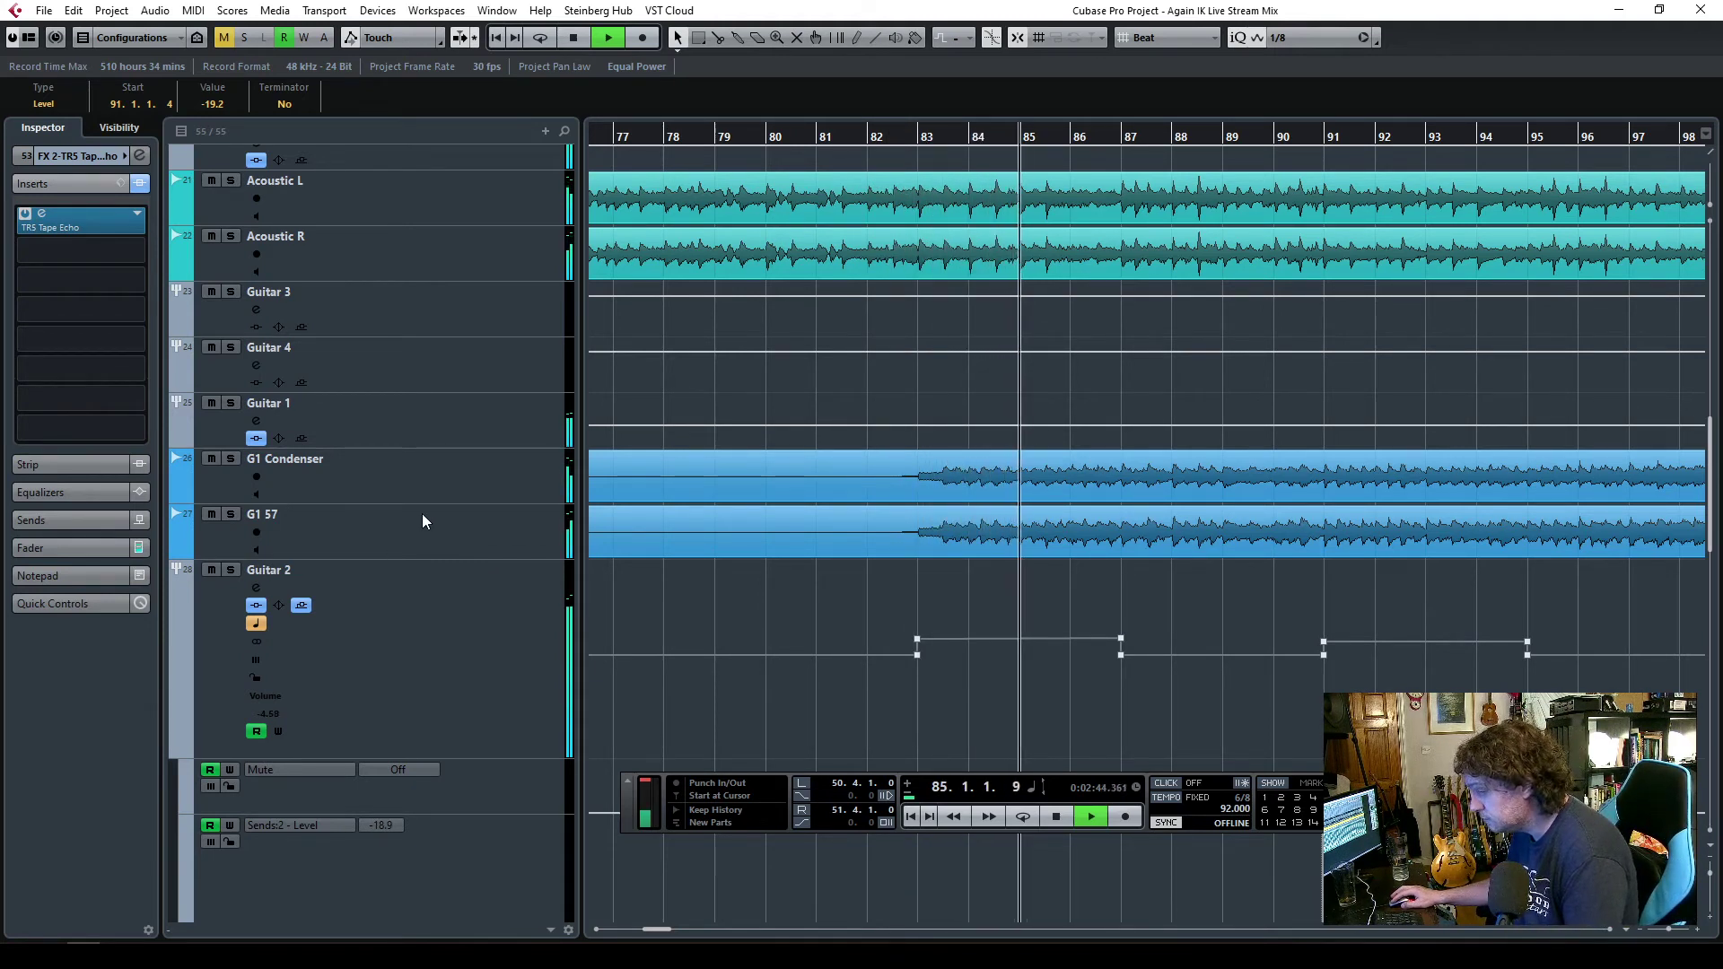
- Open Guitar 2's EQual editor and add a -1.5 dB cut at 580 Hz with Q 1.00
{"action": "left_click", "coordinate": [425, 628]}
{"action": "left_click", "coordinate": [43, 213]}
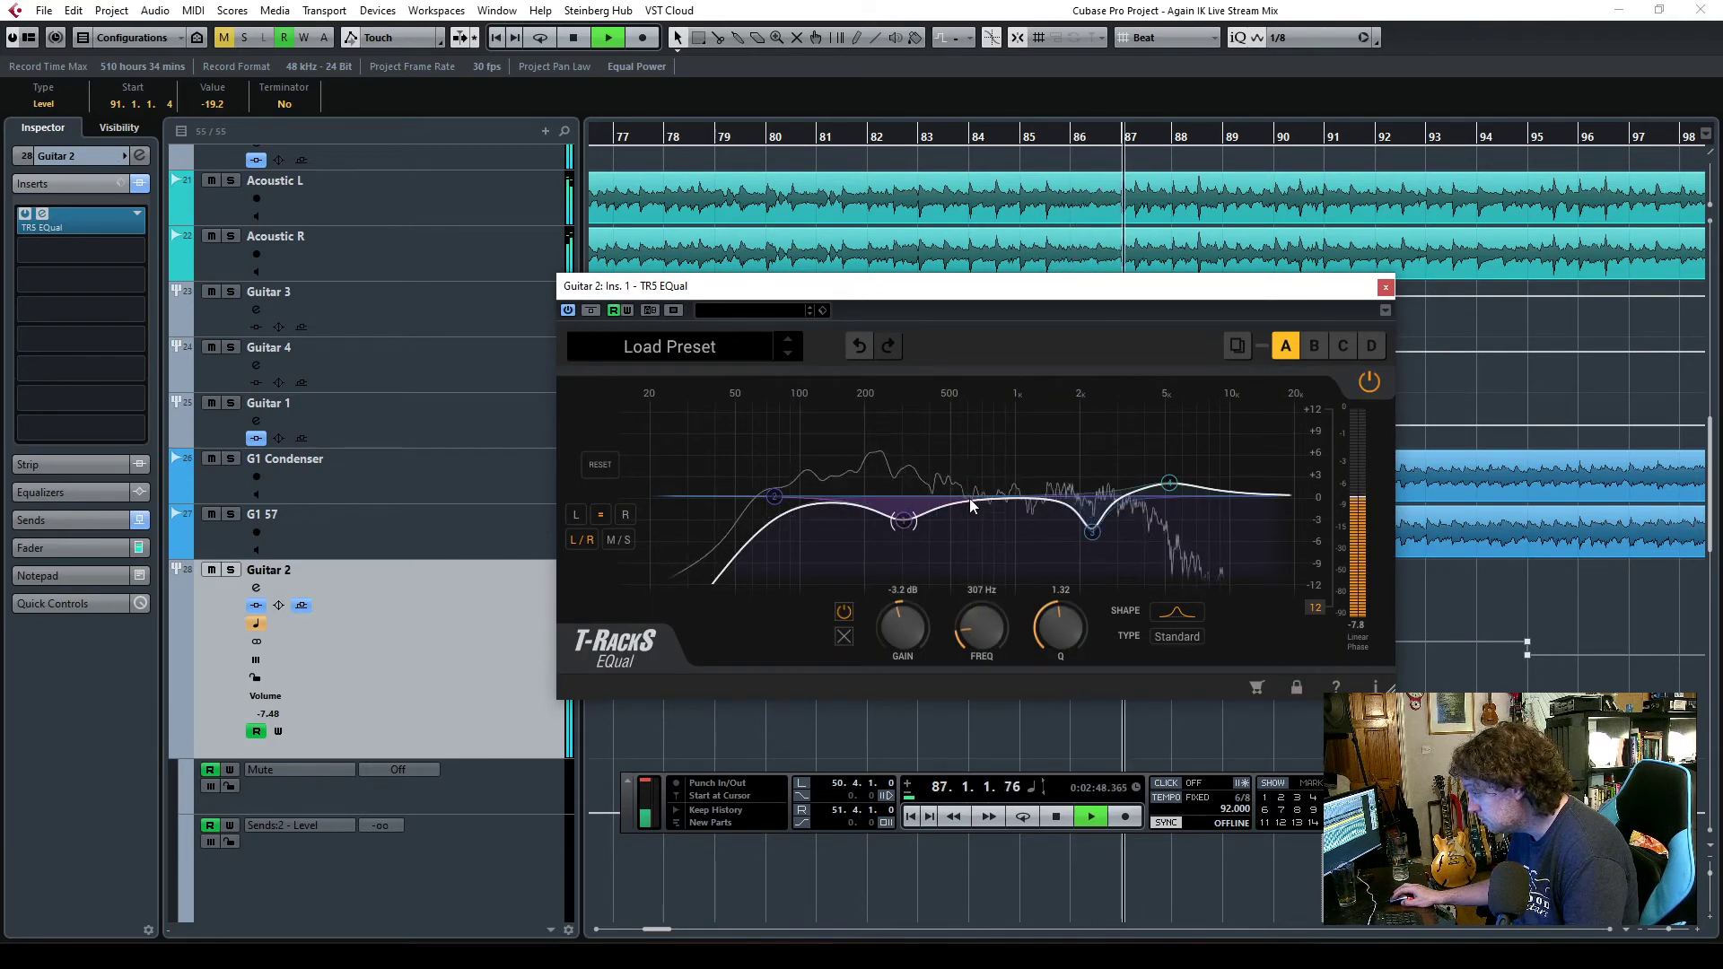
{"action": "mouse_move", "coordinate": [976, 508]}
{"action": "left_mouse_down"}
{"action": "mouse_move", "coordinate": [983, 525]}
{"action": "mouse_move", "coordinate": [973, 438]}
{"action": "mouse_move", "coordinate": [957, 440]}
{"action": "mouse_move", "coordinate": [964, 514]}
{"action": "left_mouse_up"}
{"action": "mouse_move", "coordinate": [978, 516]}
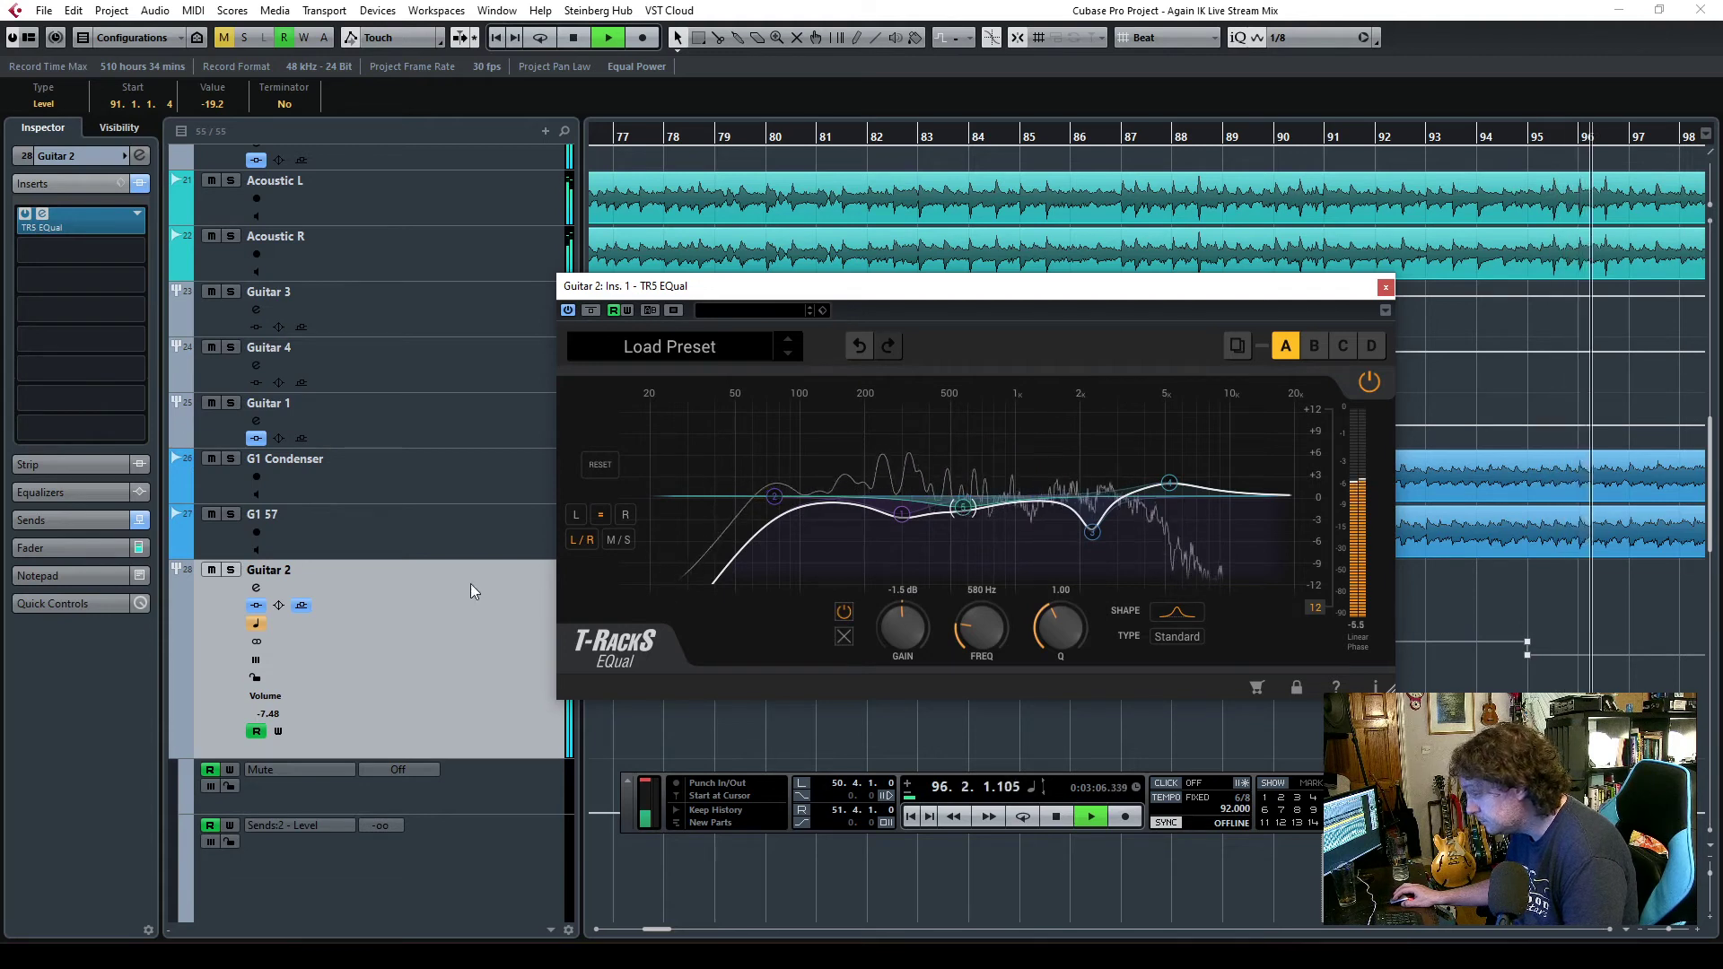
- Check Guitar 2's channel fader, return to its inserts and close the EQual editor
{"action": "left_click", "coordinate": [62, 548]}
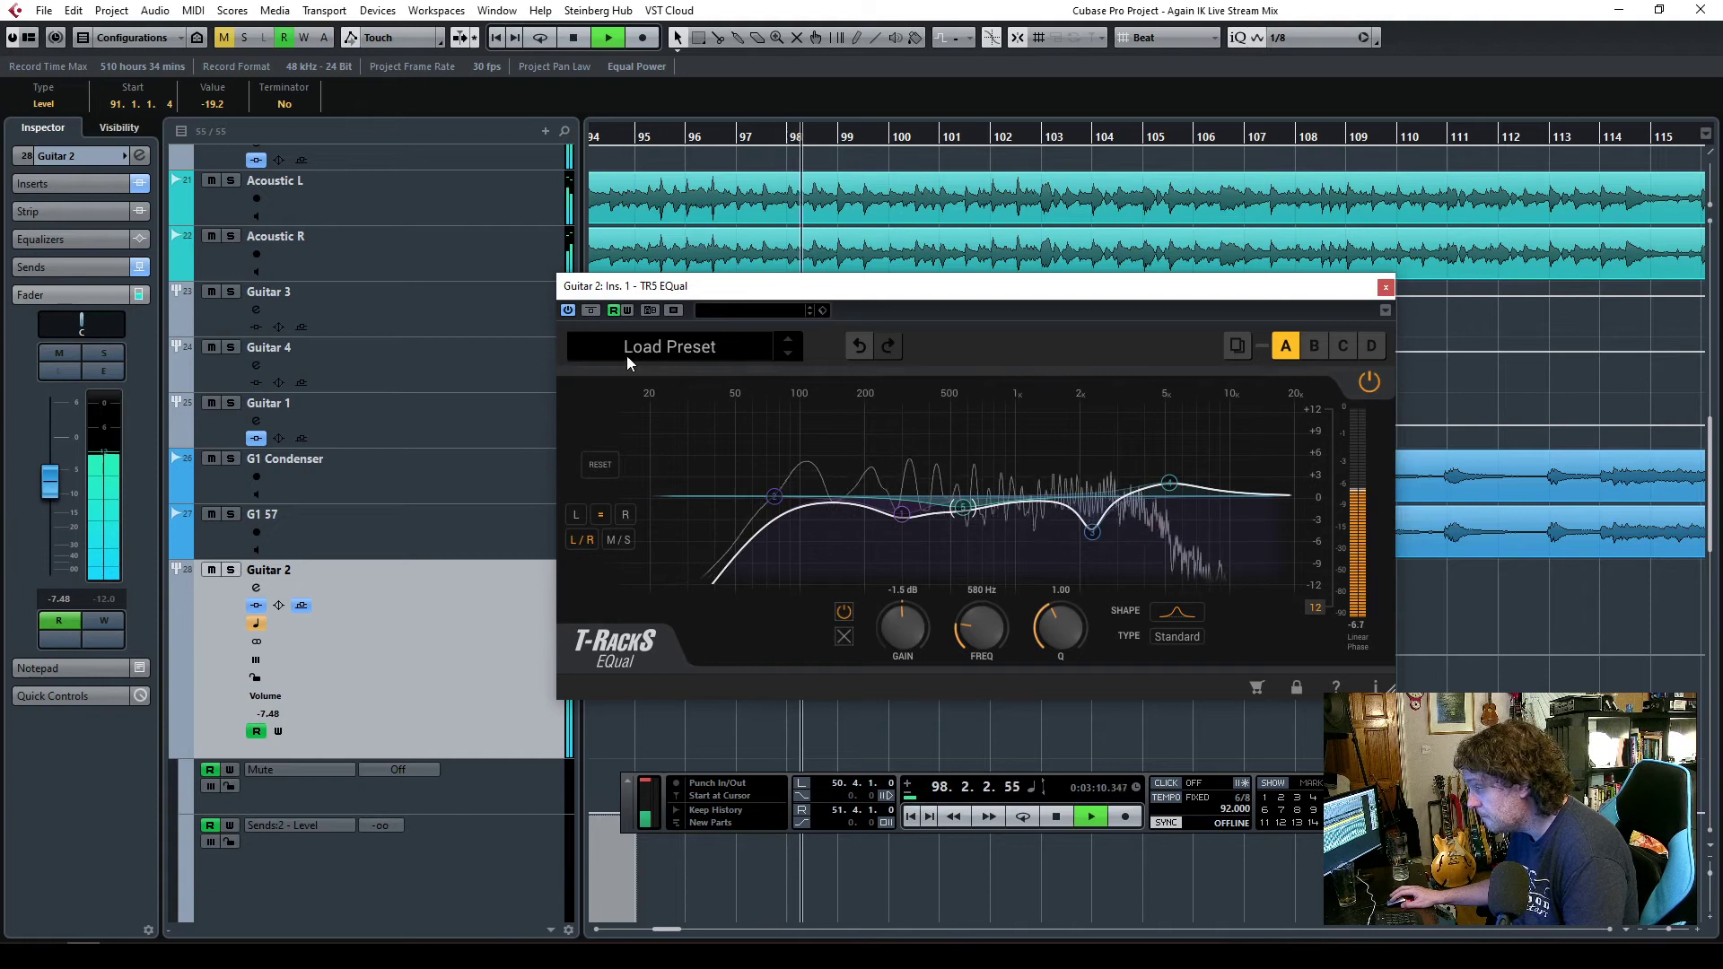
{"action": "left_click", "coordinate": [80, 185]}
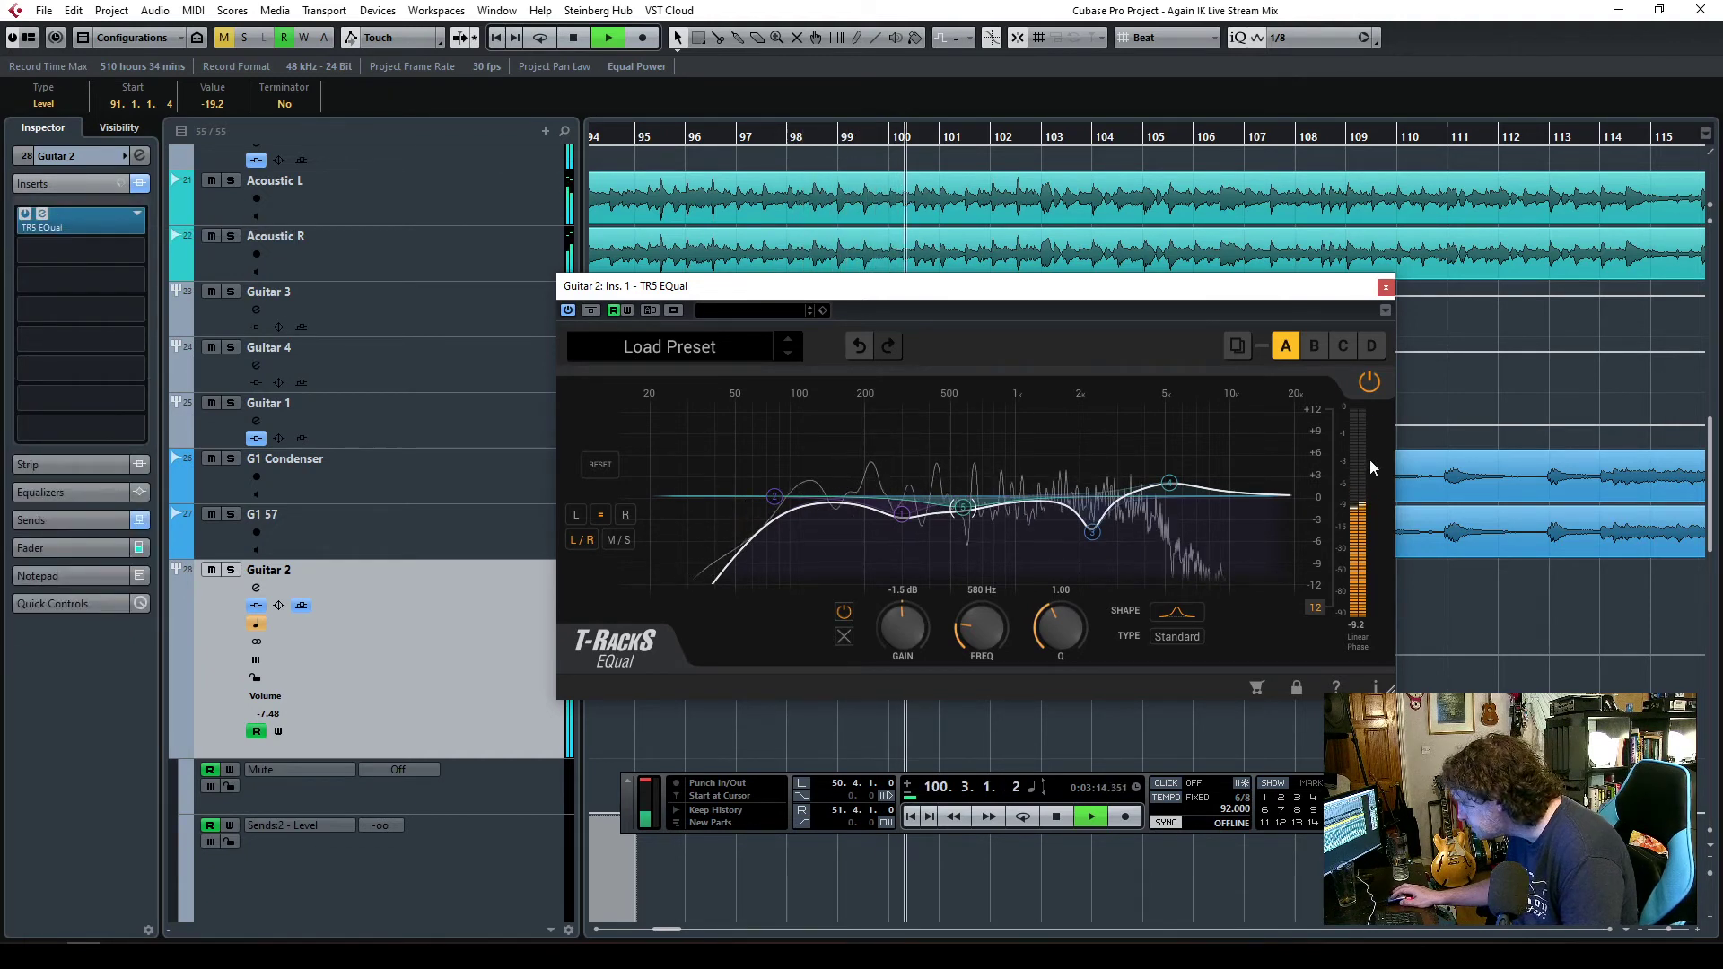
{"action": "left_click", "coordinate": [1386, 287]}
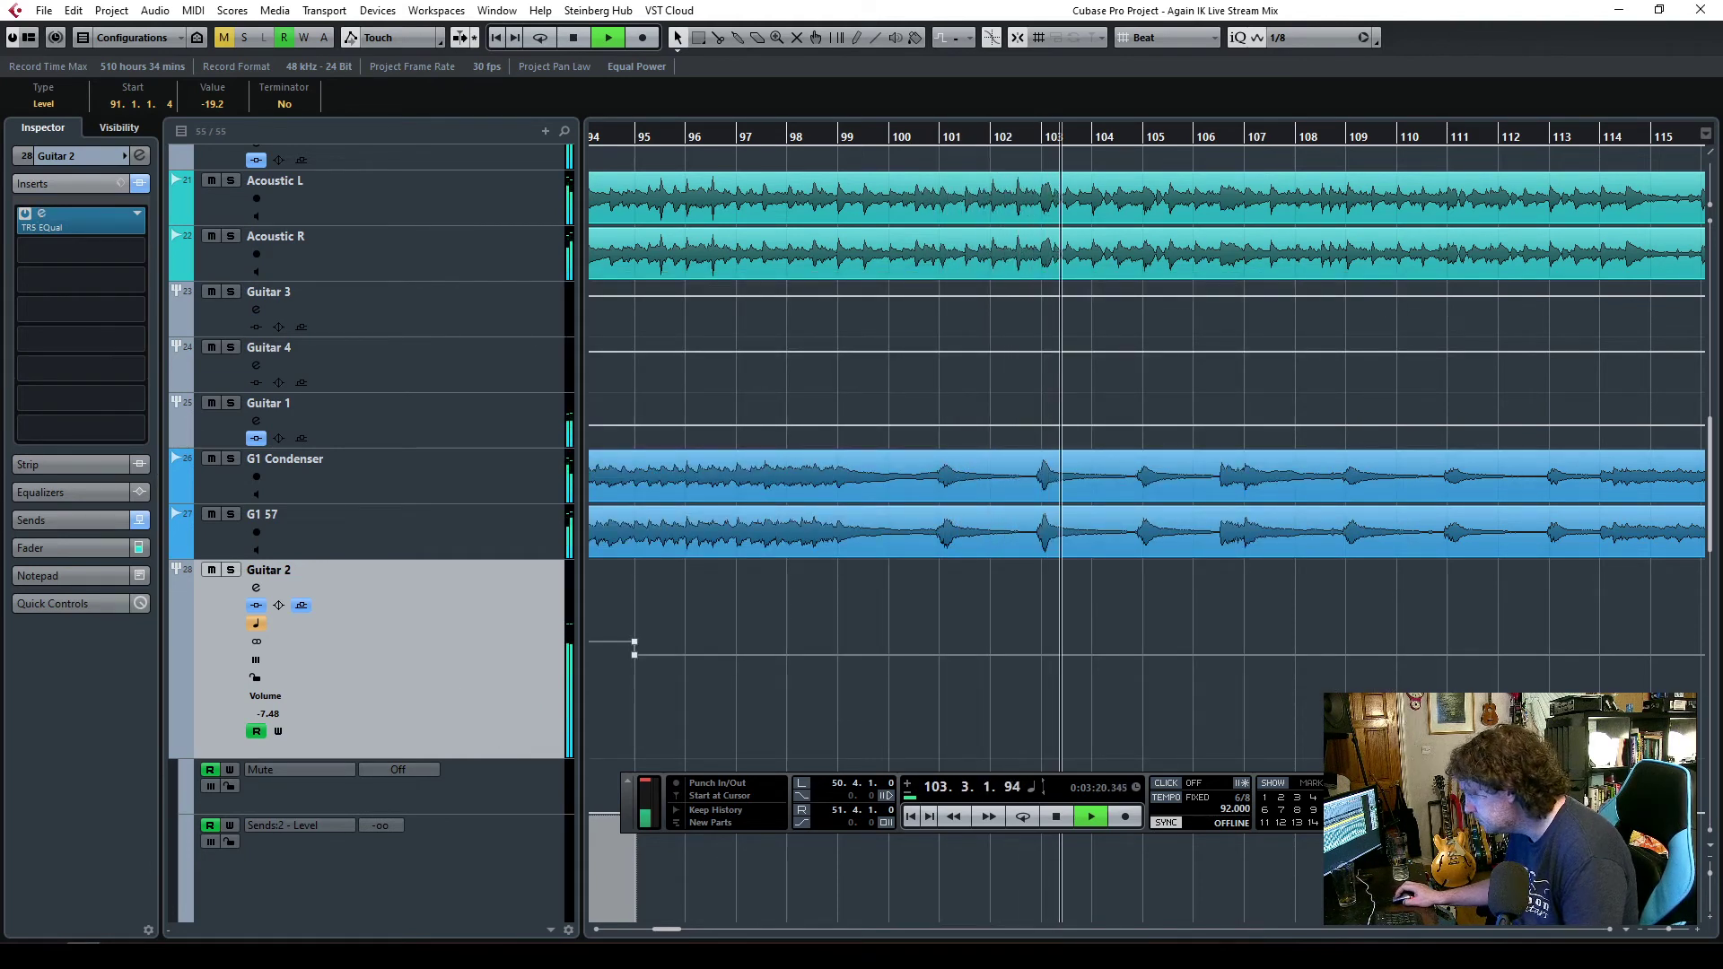
- Split the G1 Condenser and G1 57 clips at 100.4.1 and trim the second parts to start at 113.6.1
{"action": "left_click", "coordinate": [1666, 929]}
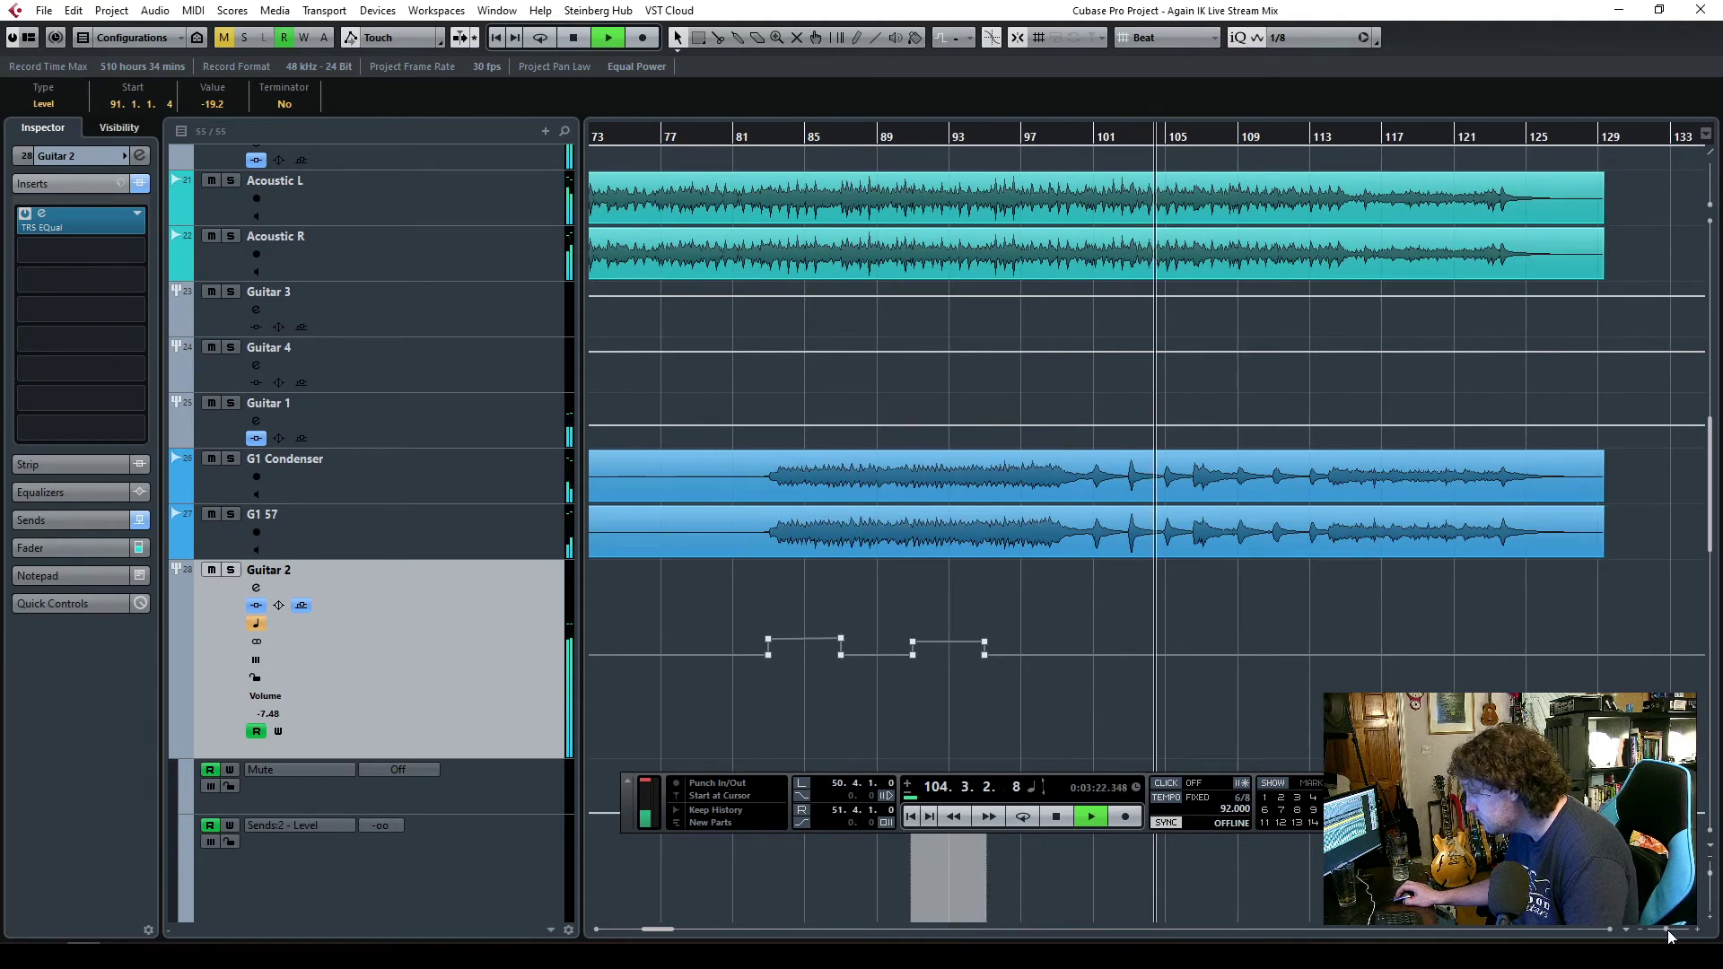
{"action": "left_click", "coordinate": [1666, 931]}
{"action": "left_click", "coordinate": [1666, 930]}
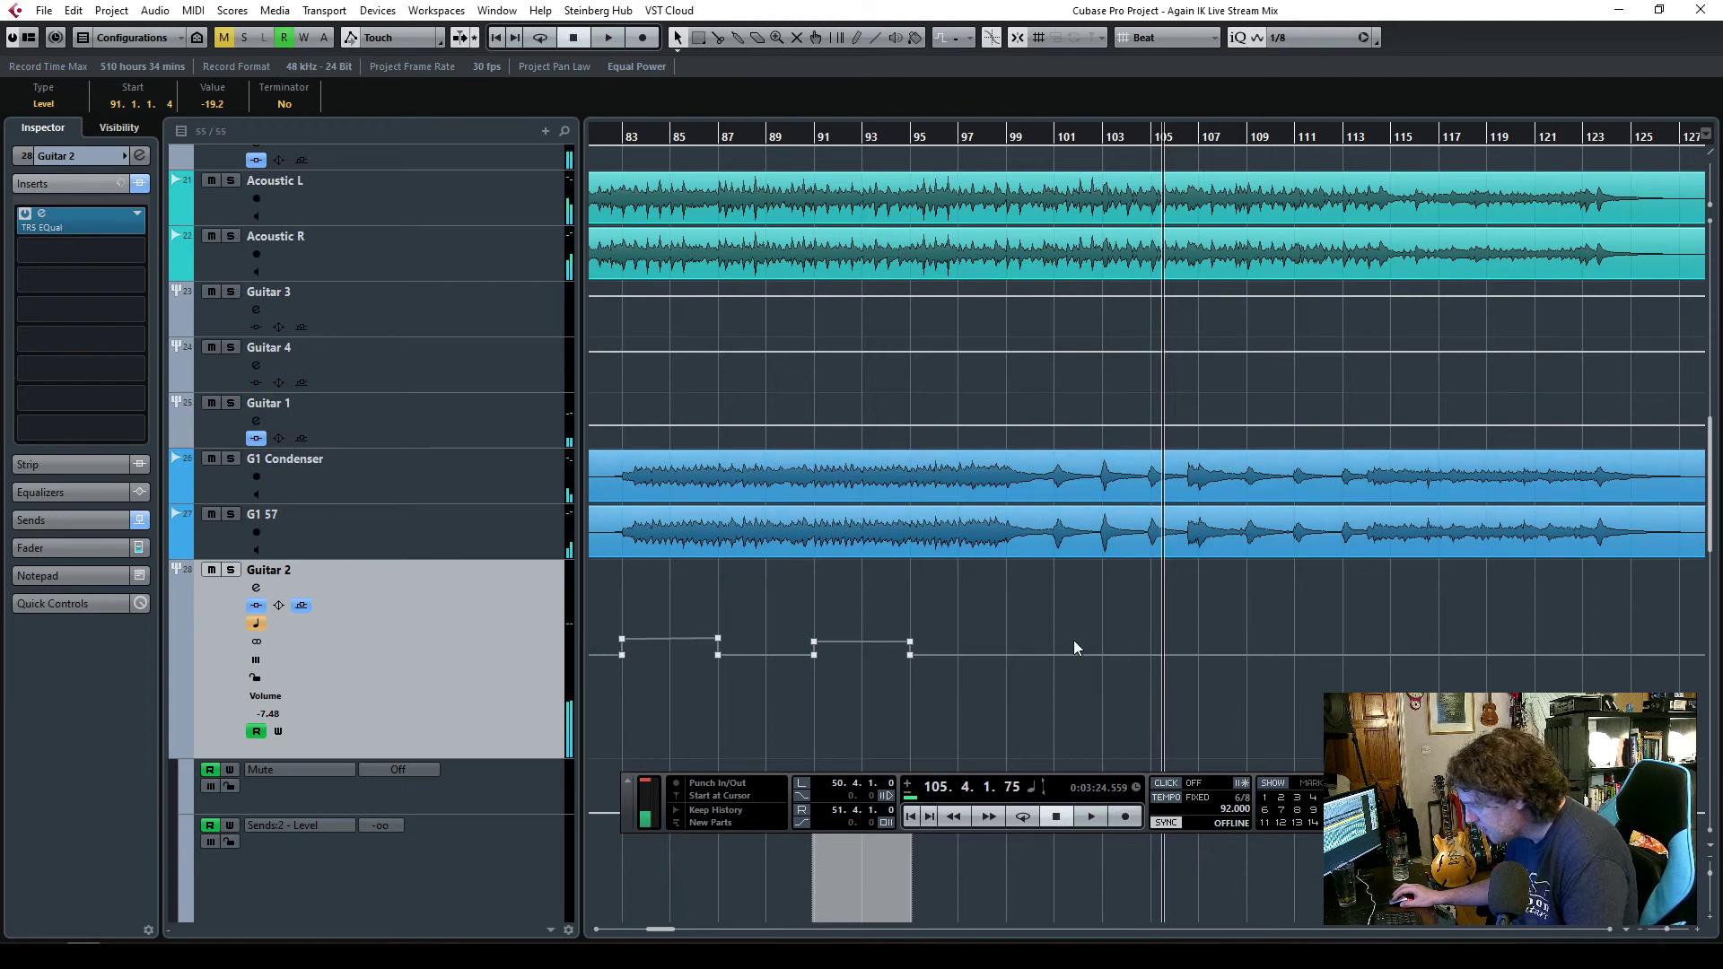
{"action": "left_click", "coordinate": [1045, 493]}
{"action": "left_click", "coordinate": [1046, 494], "text": "alt"}
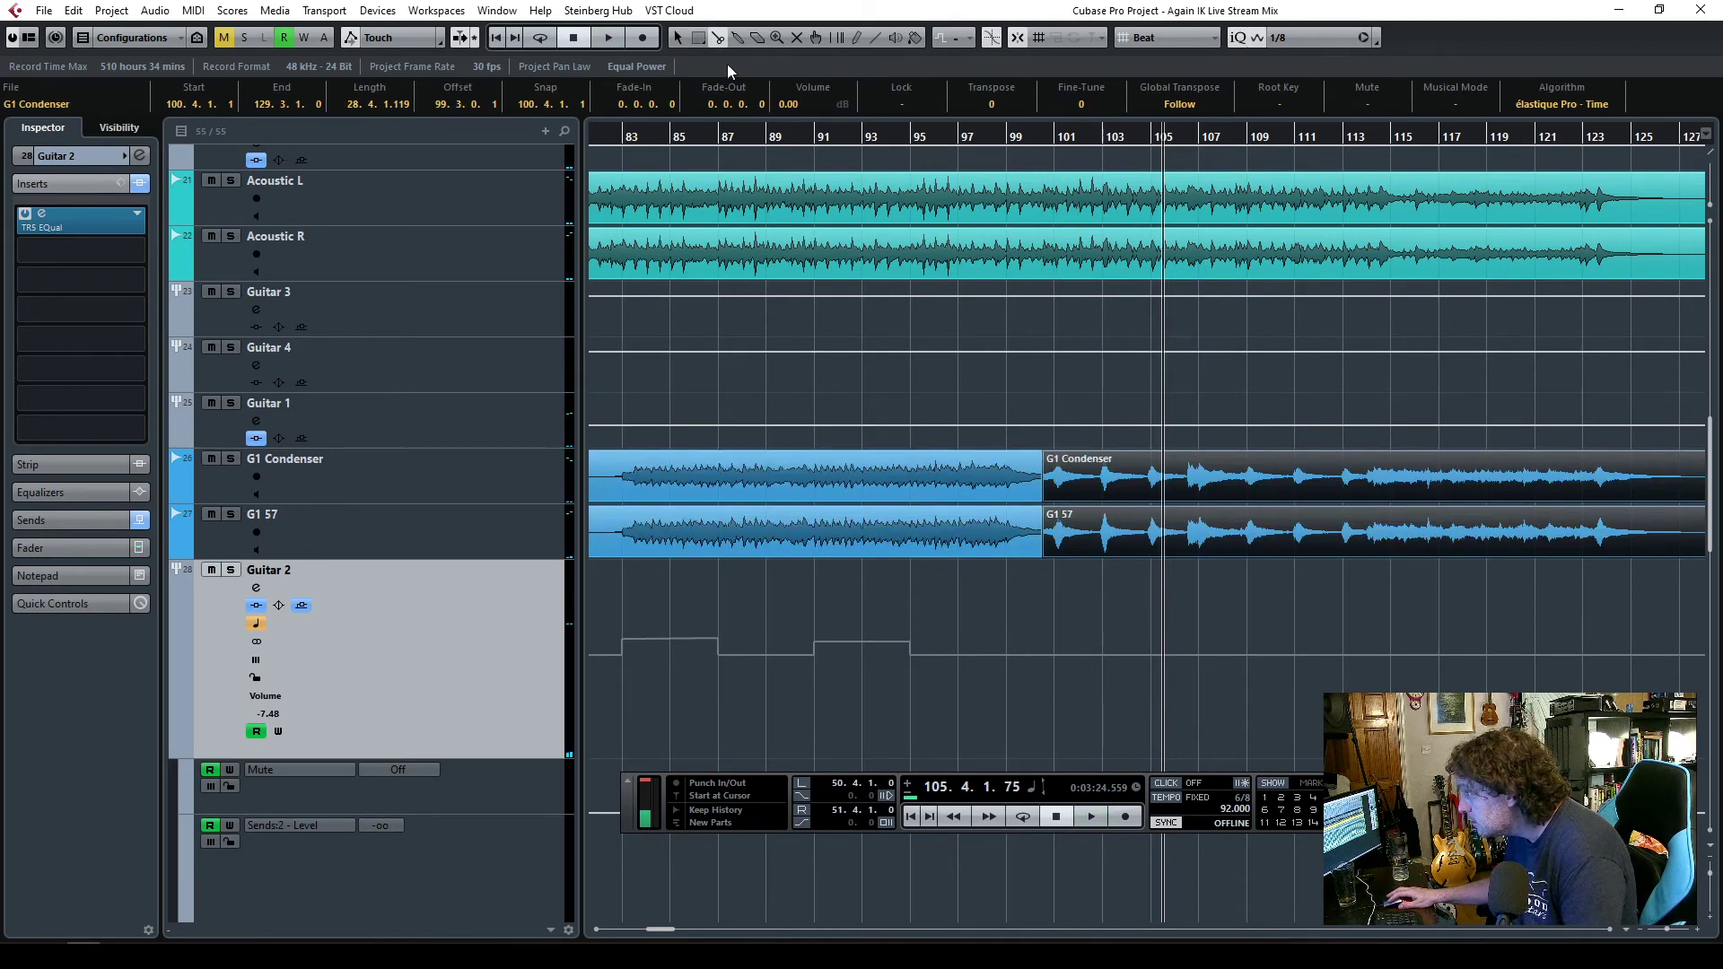
{"action": "left_click_drag", "start_coordinate": [1046, 498], "coordinate": [1365, 519]}
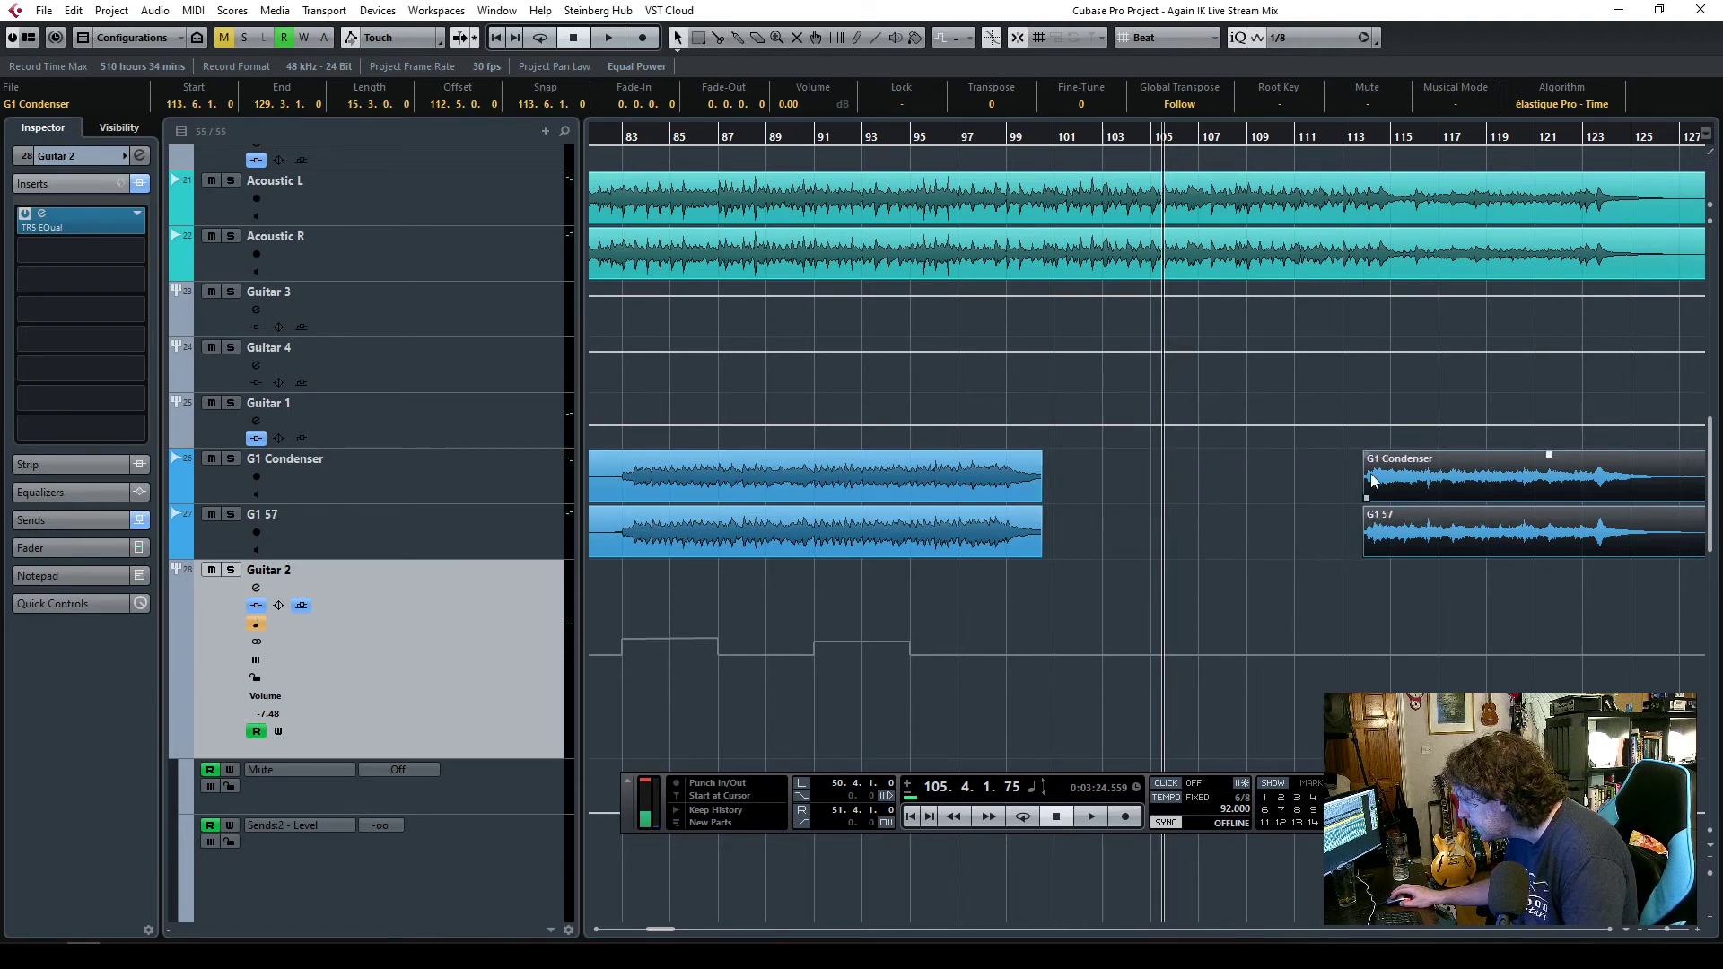
- Add a 0.3.1.74 fade-out to the first G1 Condenser and G1 57 clips ending at bar 100
{"action": "left_click", "coordinate": [1103, 536]}
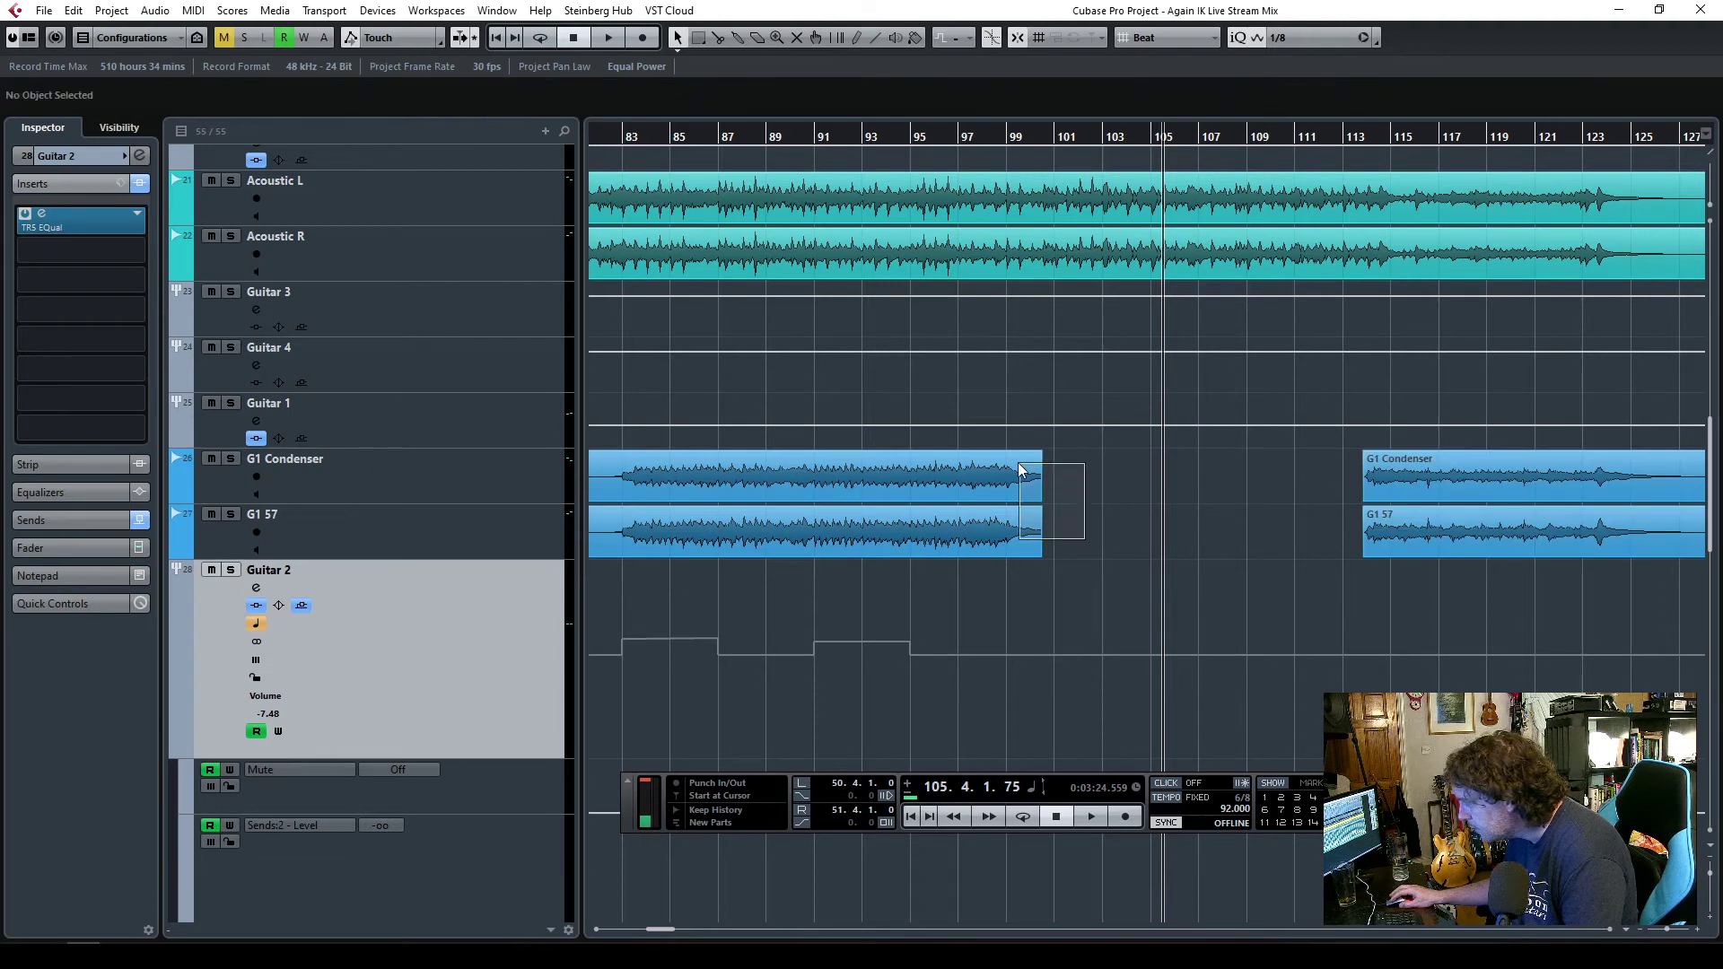
{"action": "left_click", "coordinate": [1037, 454]}
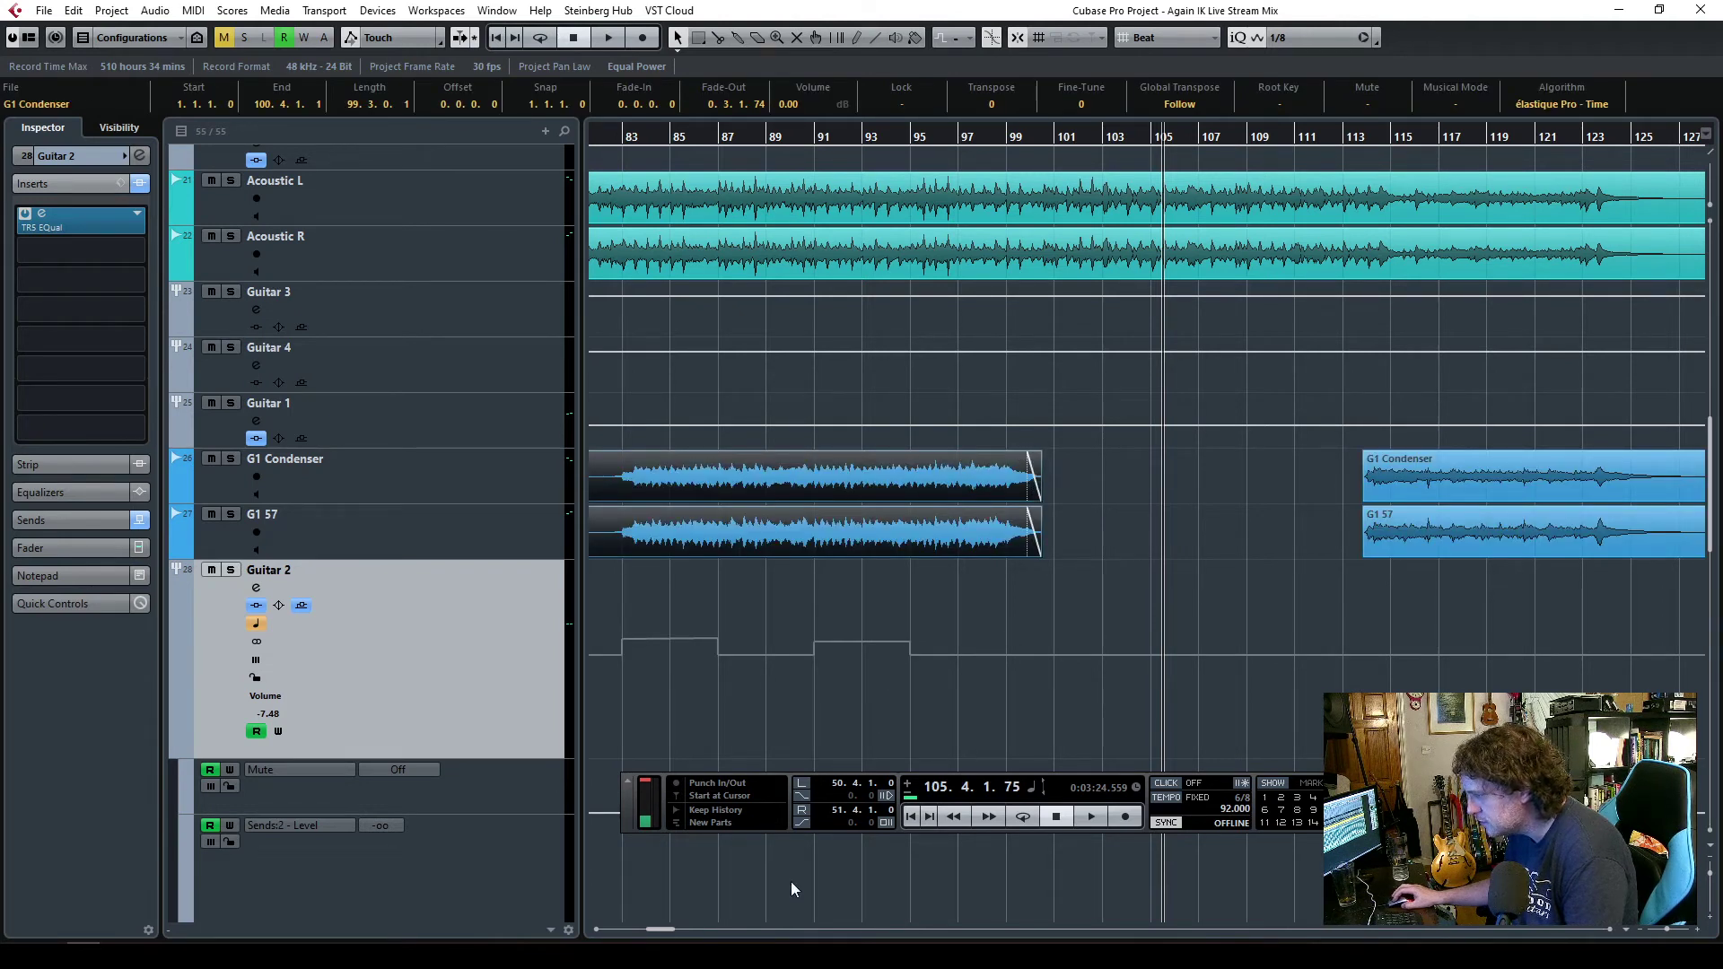
{"action": "left_click_drag", "start_coordinate": [665, 928], "coordinate": [658, 930]}
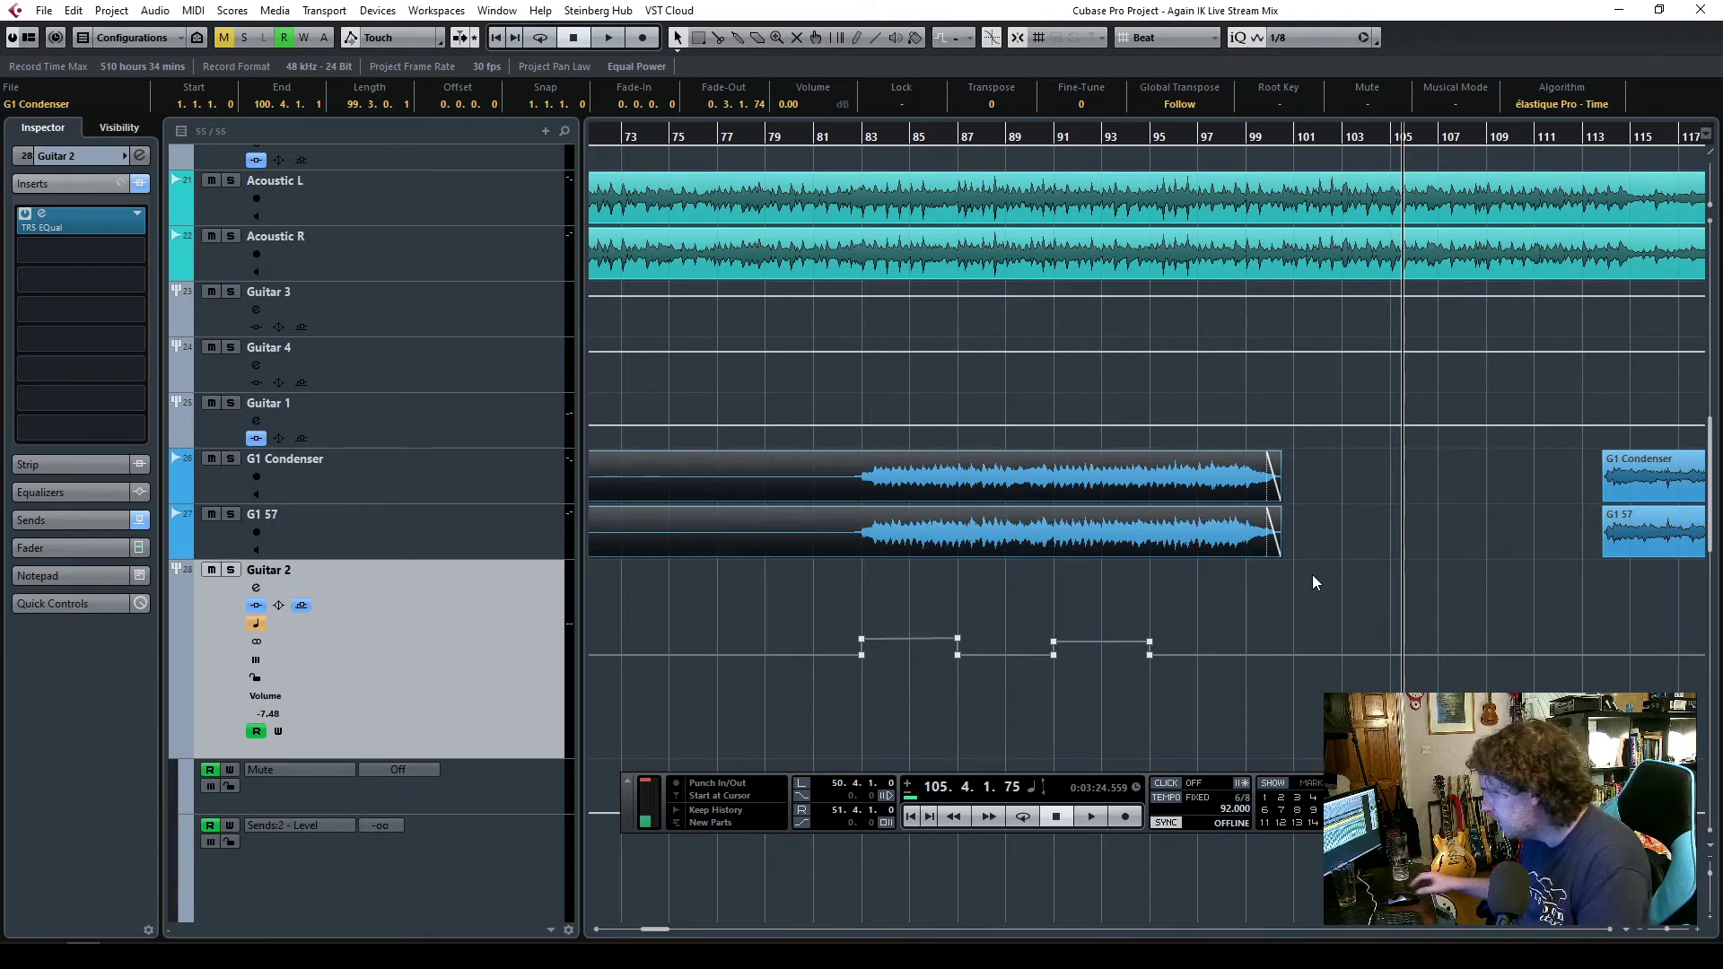
- Adjust the Guitar 2 volume automation point that ends the first raised section near bar 87
{"action": "scroll", "coordinate": [1226, 633], "scroll_direction": "down", "scroll_amount": 3}
{"action": "scroll", "coordinate": [1226, 634], "scroll_direction": "up", "scroll_amount": 3}
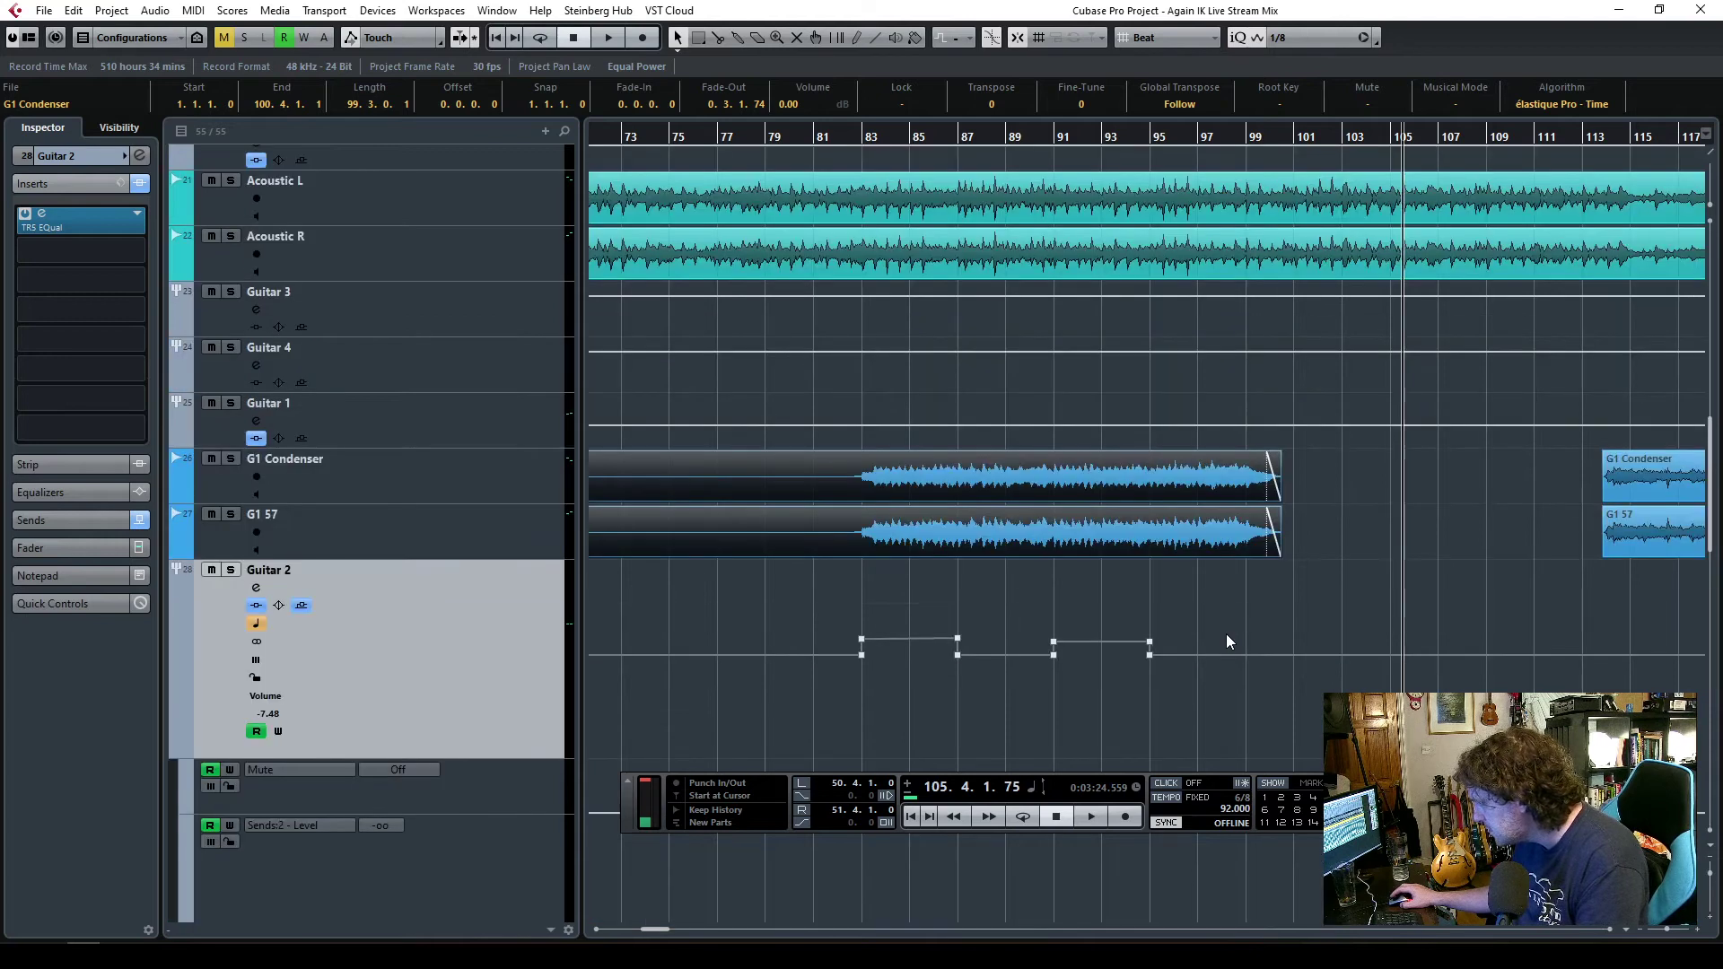
{"action": "left_click", "coordinate": [1002, 595]}
{"action": "left_click", "coordinate": [955, 639]}
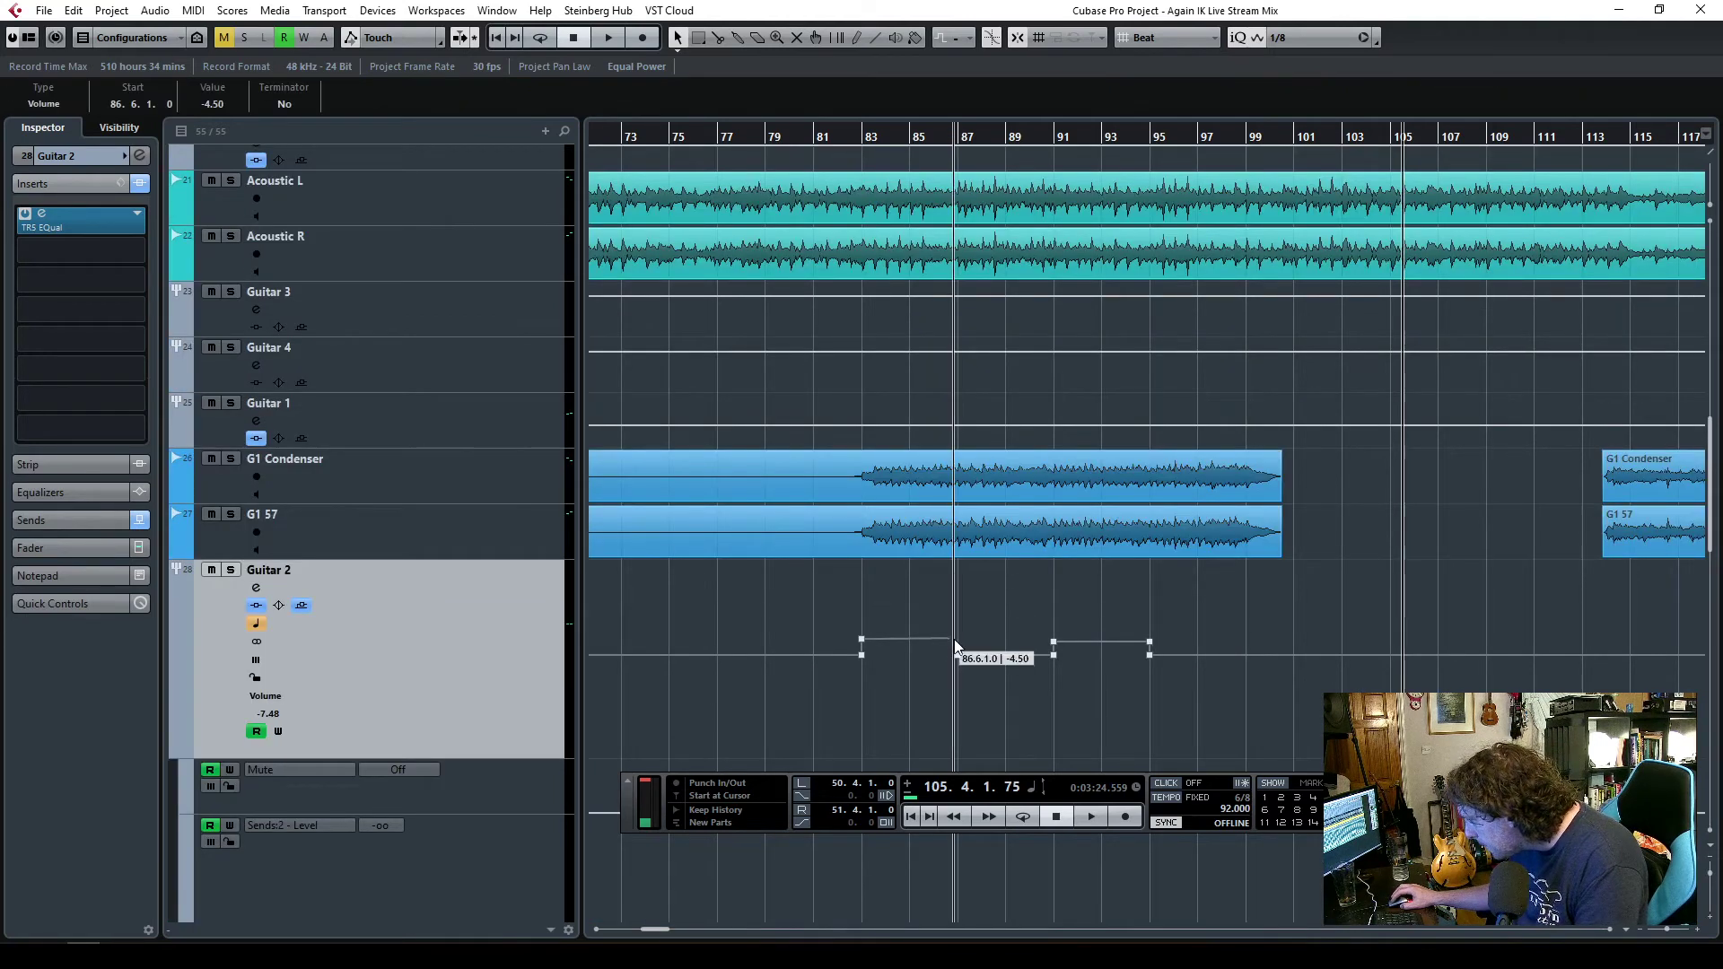
{"action": "left_click", "coordinate": [1008, 609]}
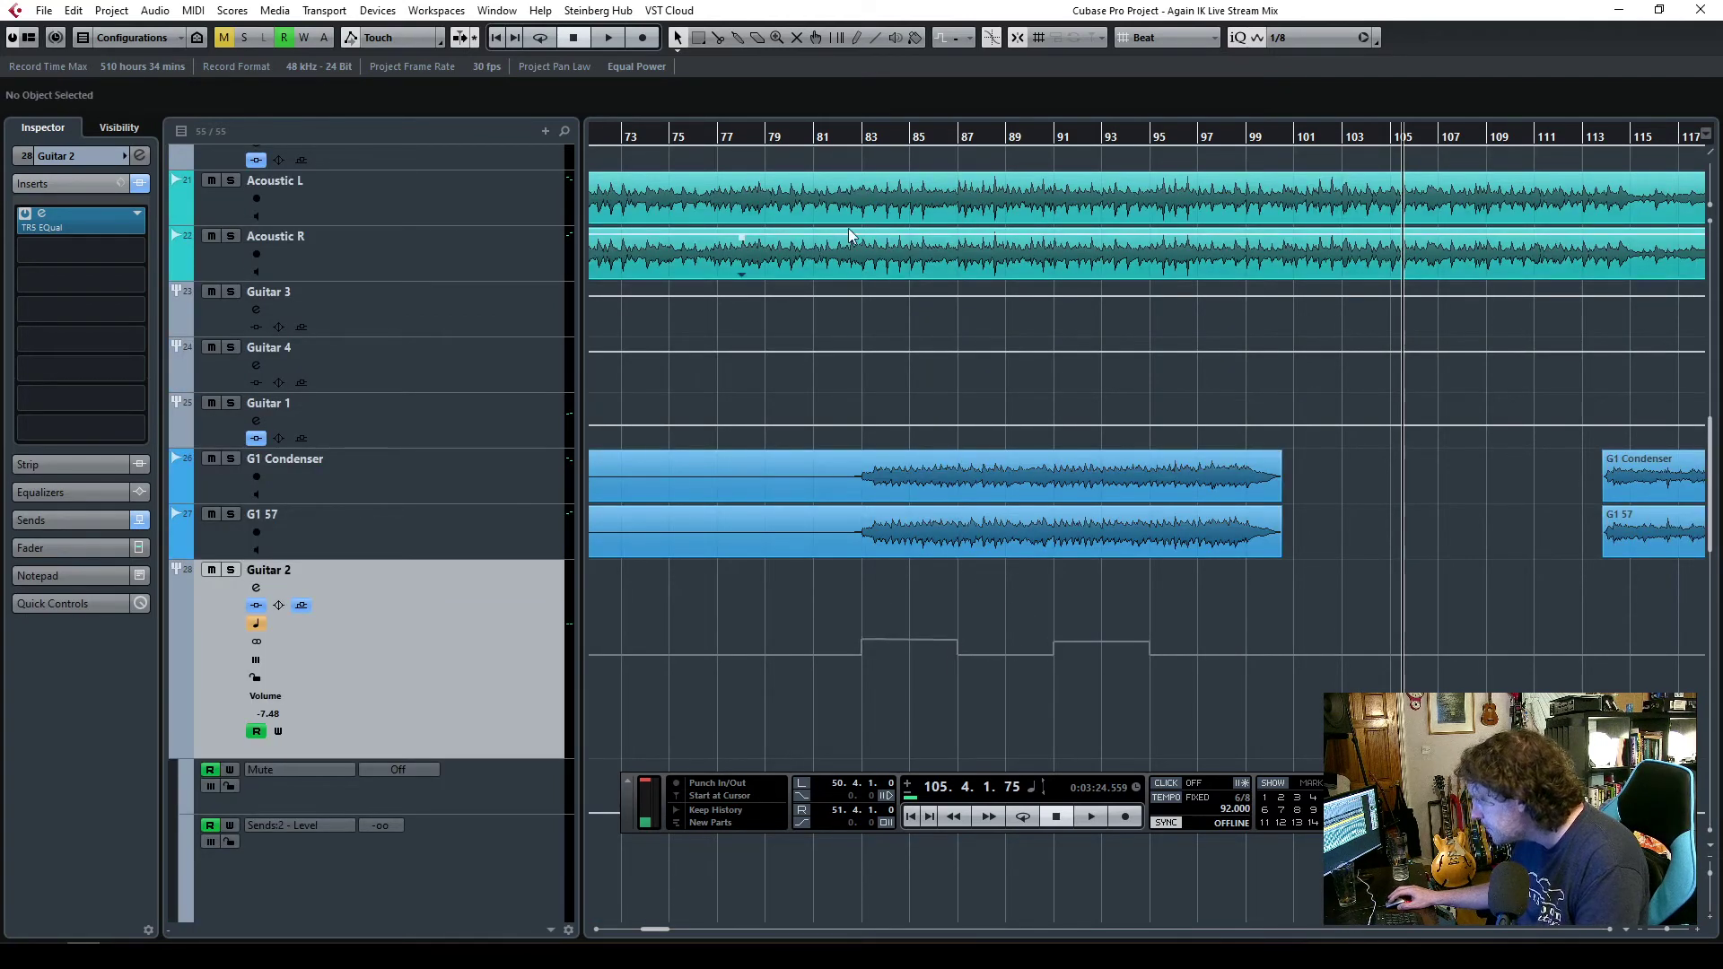
- Play the song from bar 81 and select Guitar 2's volume automation points between bars 83 and 95
{"action": "double_click", "coordinate": [807, 139]}
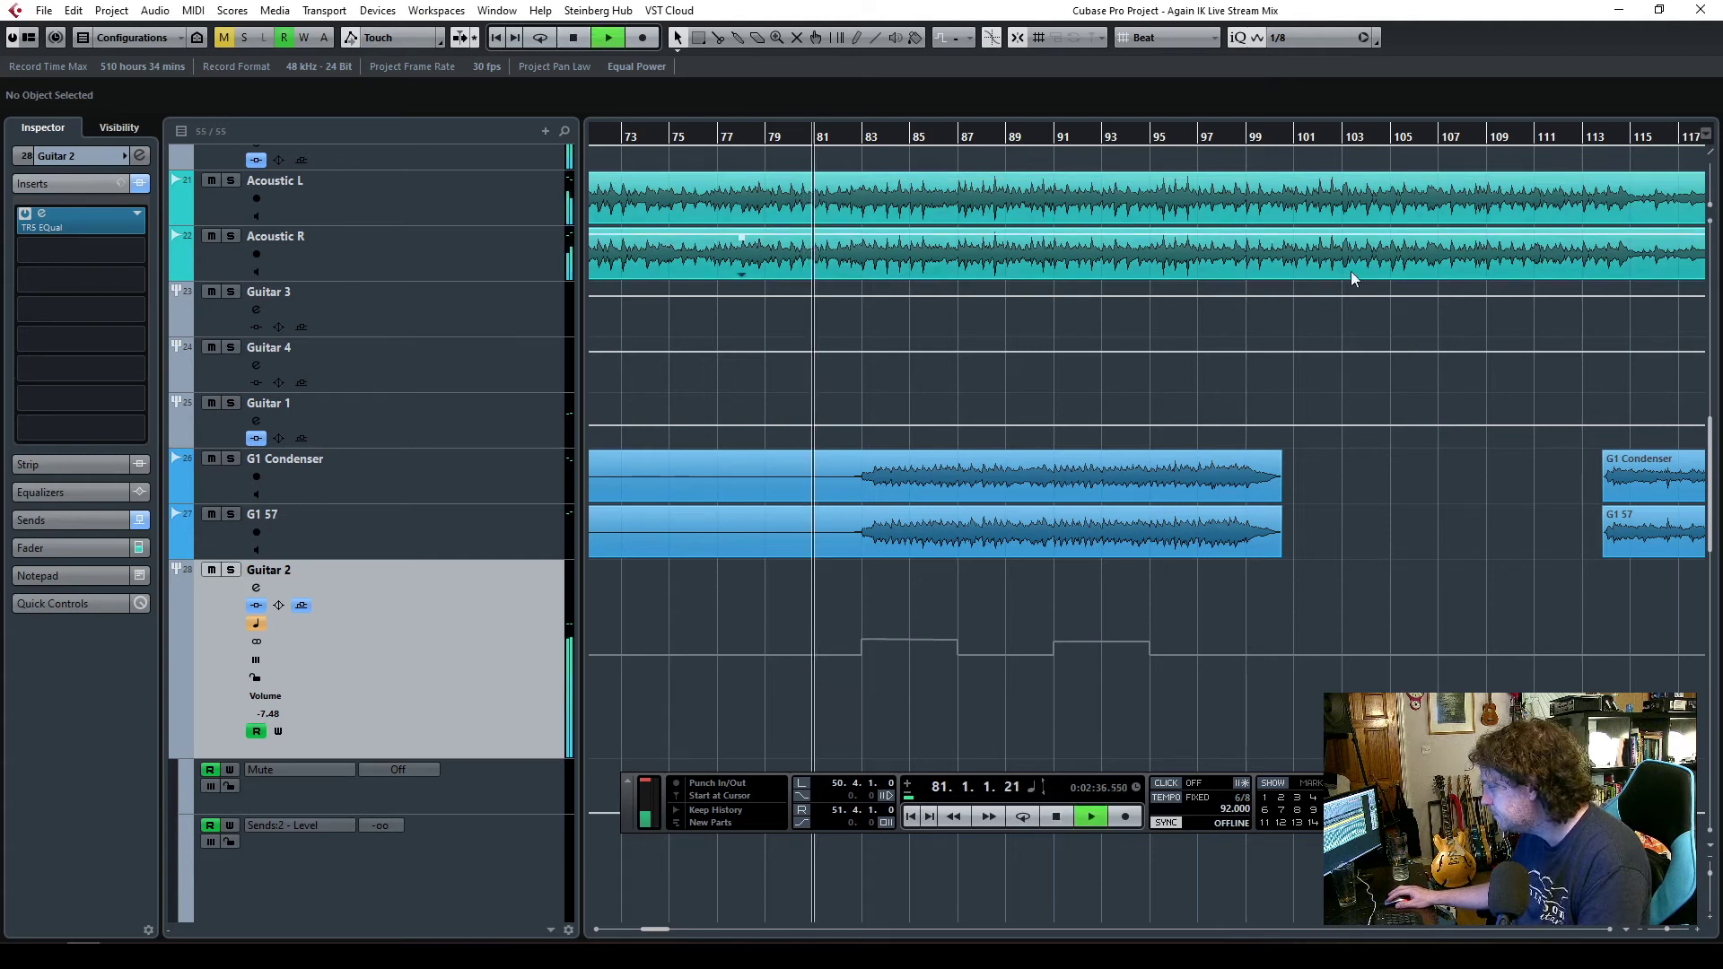
{"action": "left_click", "coordinate": [1240, 567]}
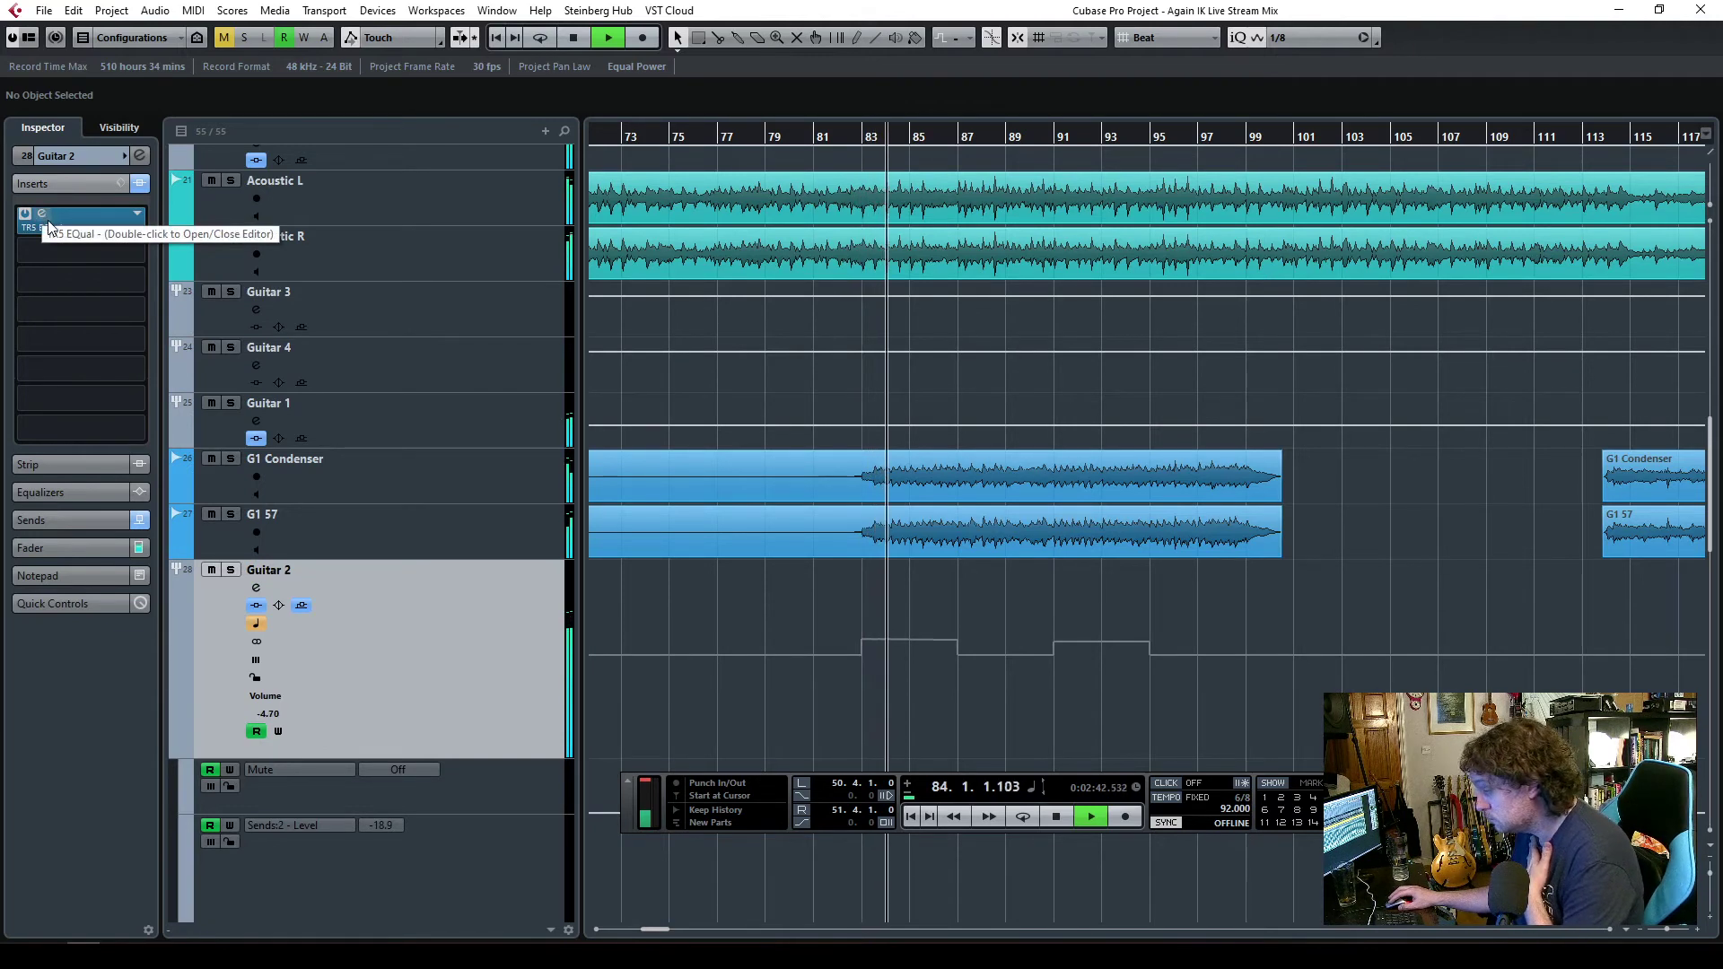
{"action": "left_click_drag", "start_coordinate": [1230, 712], "coordinate": [862, 654]}
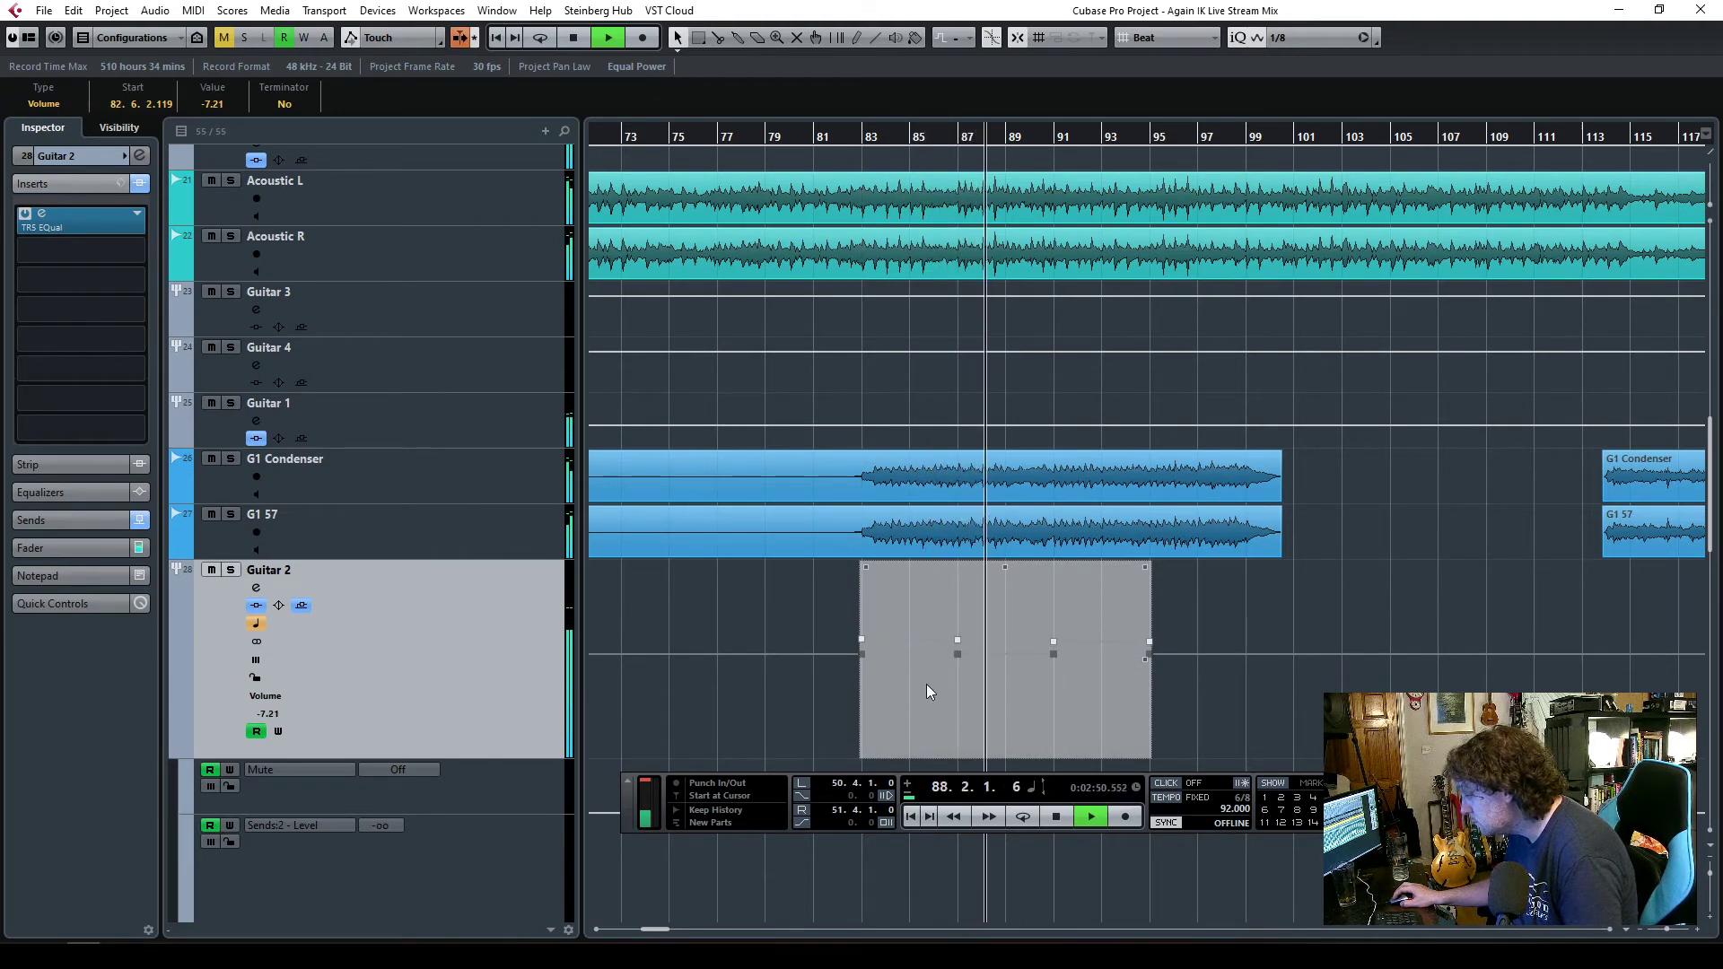
- Audition the Drums Front Pair track in solo during playback, returning it to its muted state
{"action": "scroll", "coordinate": [695, 533], "scroll_direction": "down", "scroll_amount": 3}
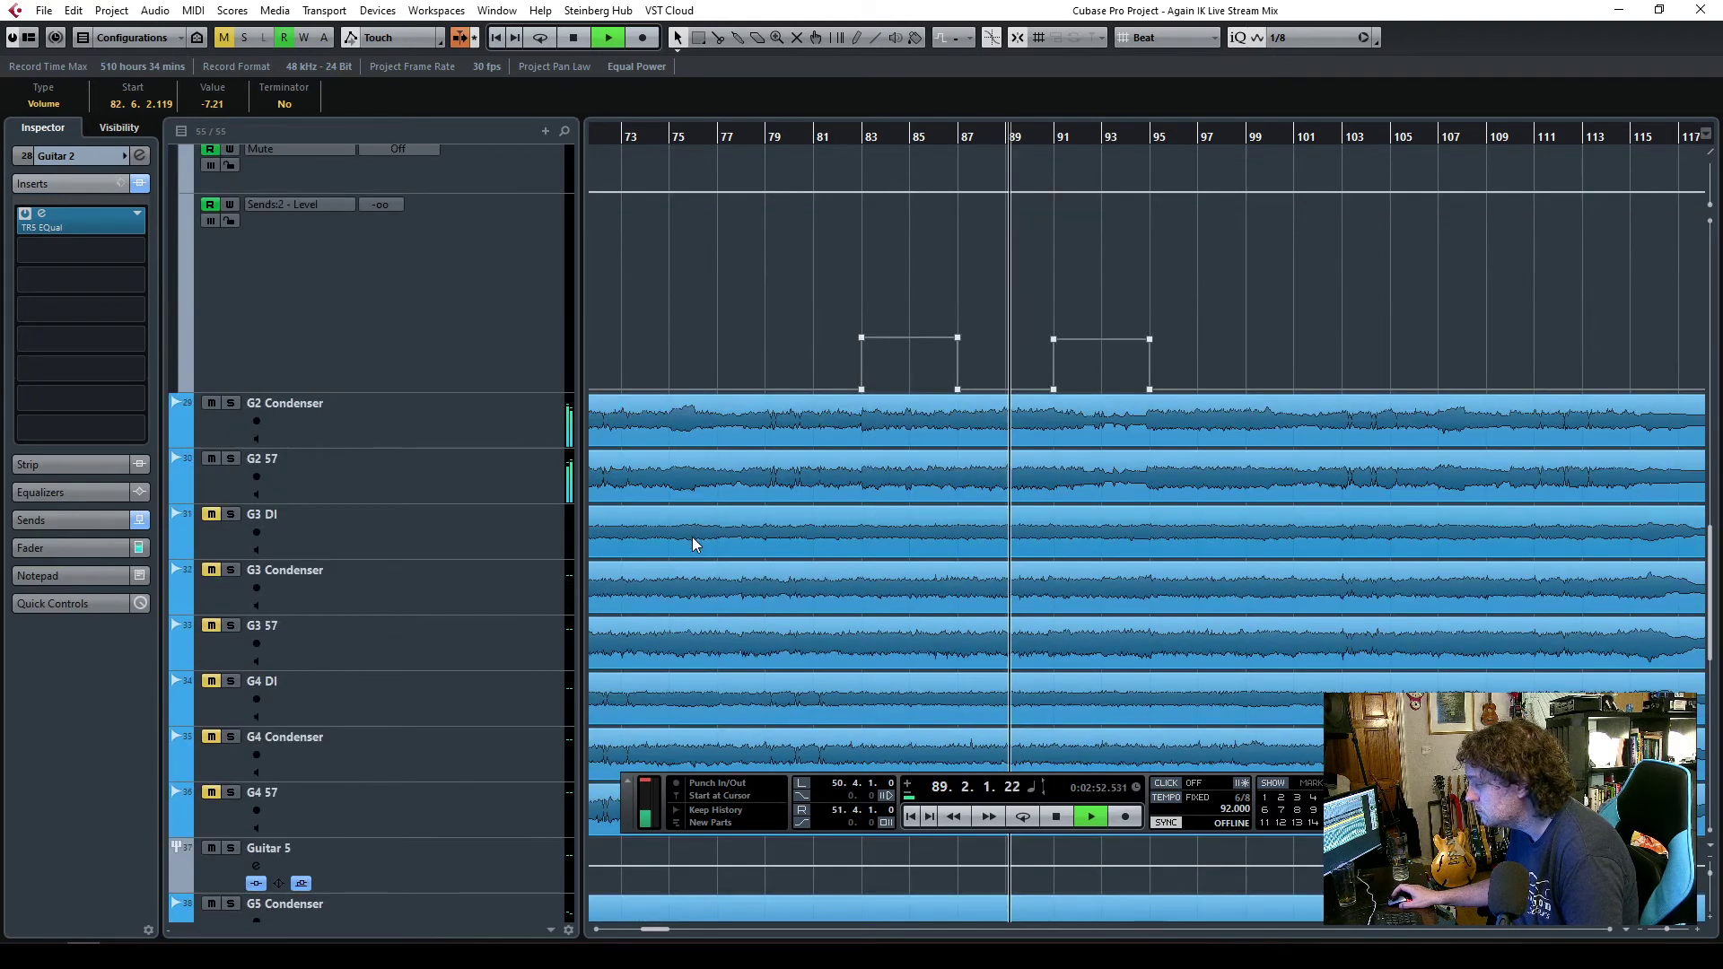
{"action": "scroll", "coordinate": [692, 538], "scroll_direction": "up", "scroll_amount": 5}
{"action": "scroll", "coordinate": [692, 536], "scroll_direction": "up", "scroll_amount": 4}
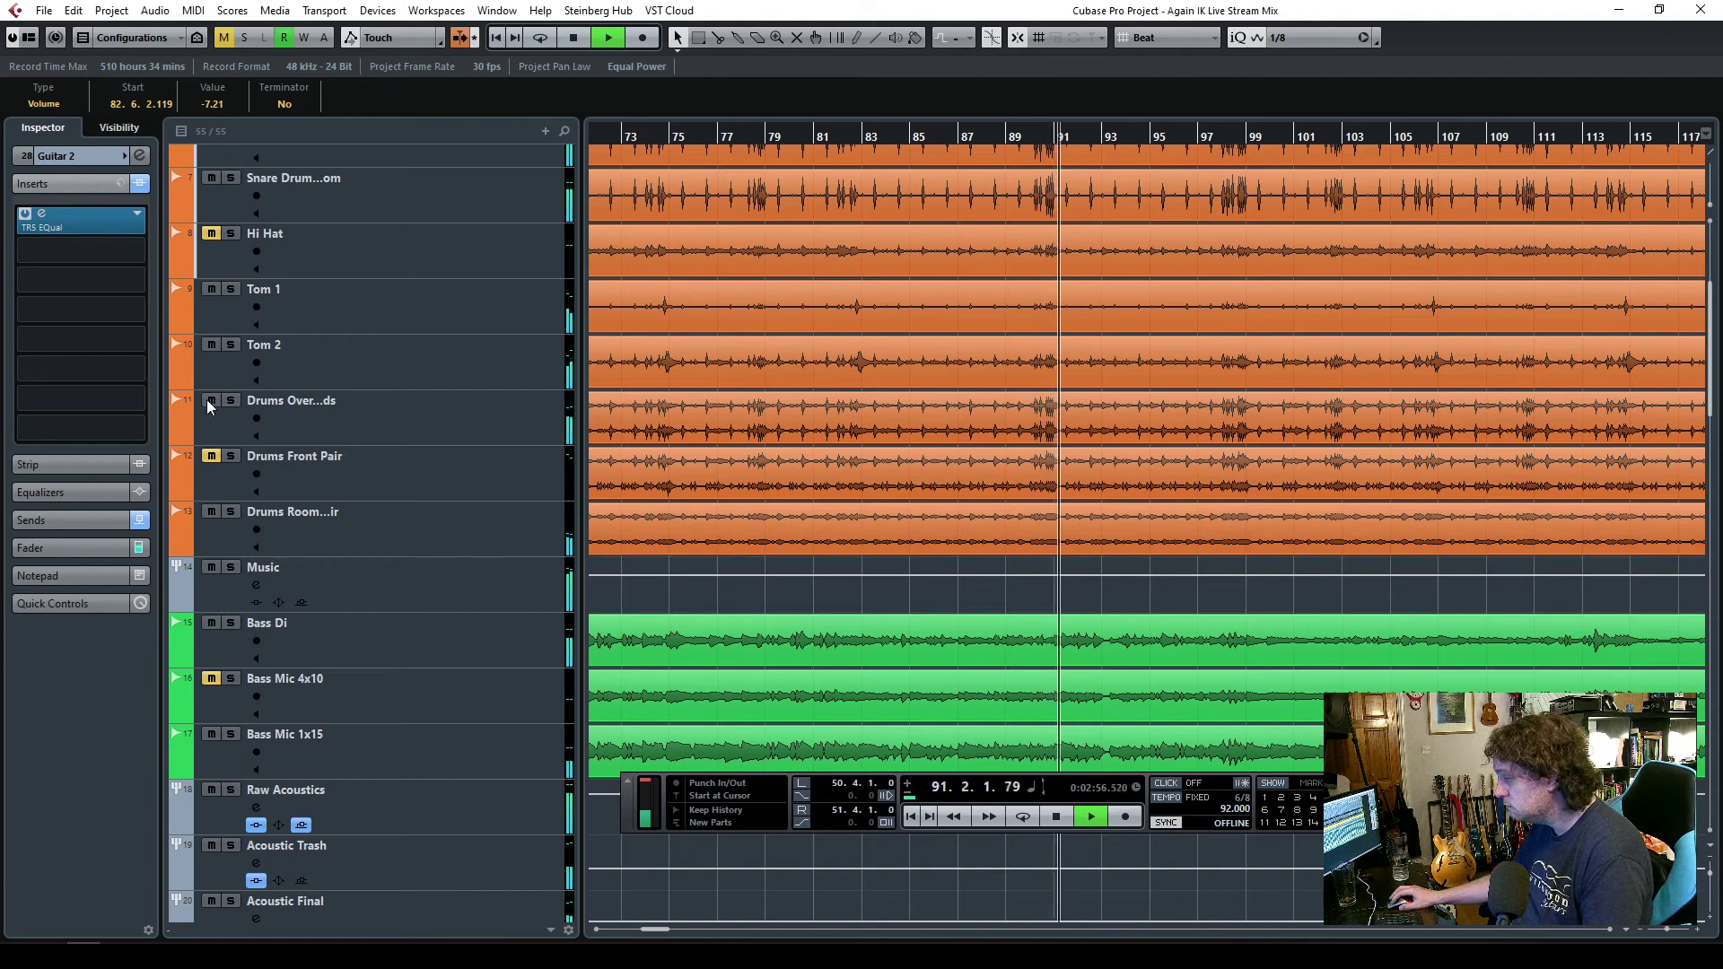
{"action": "left_click", "coordinate": [231, 457]}
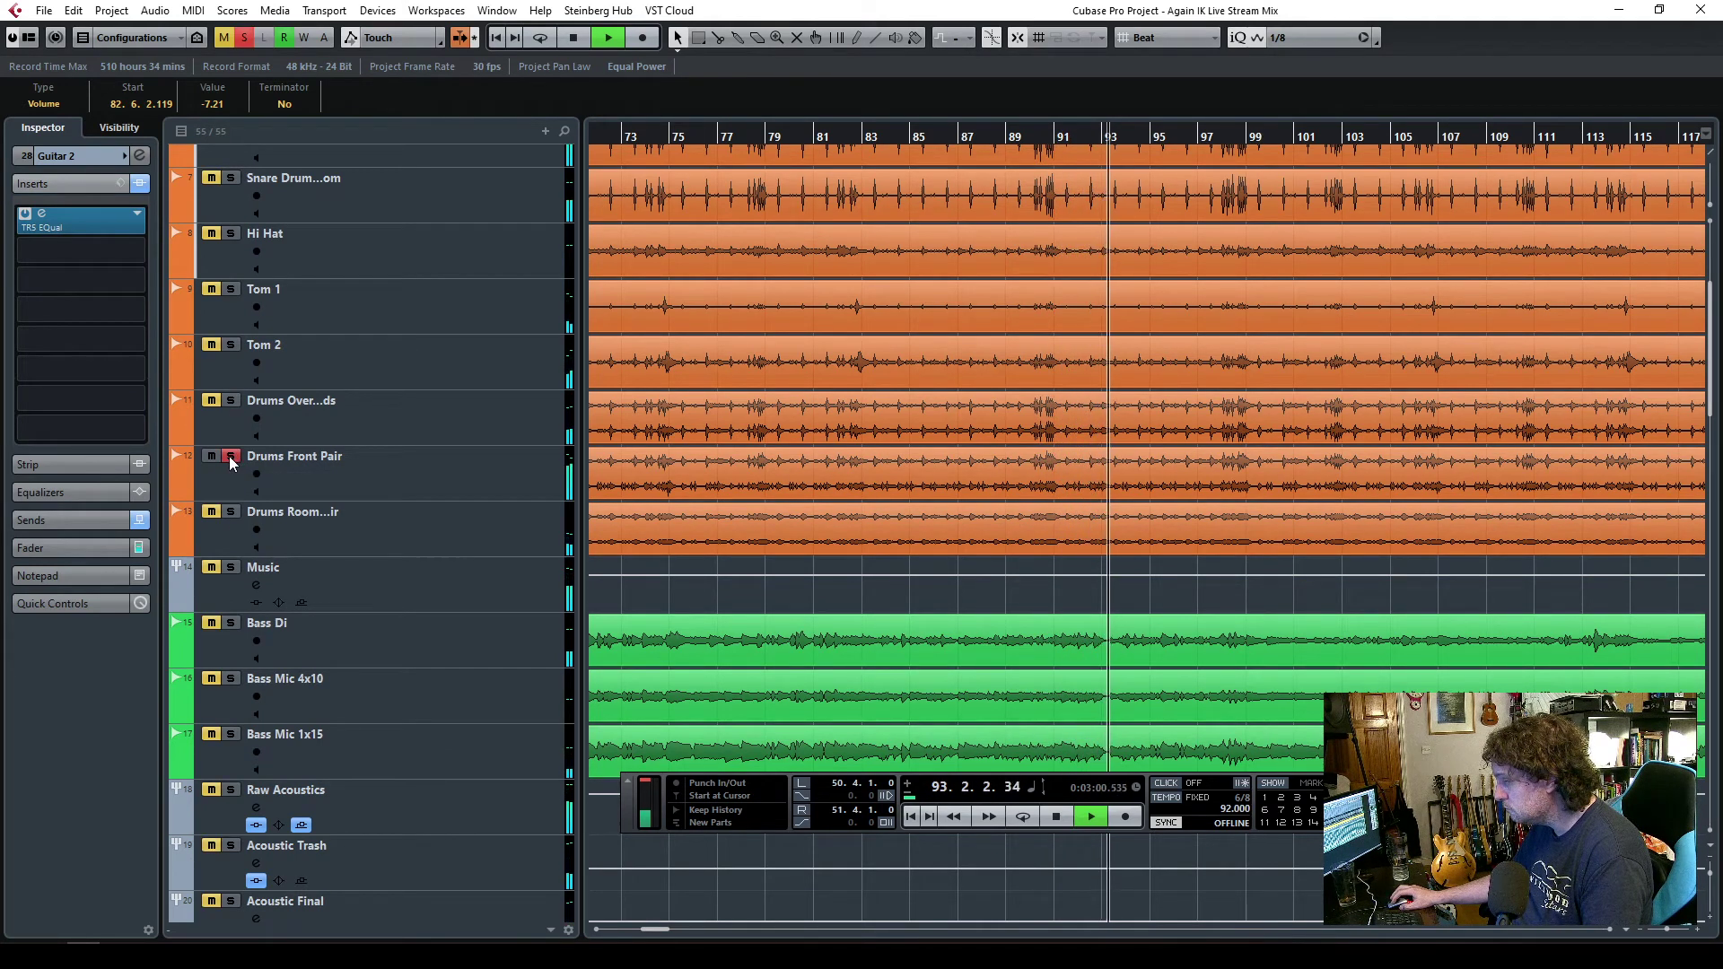
{"action": "left_click", "coordinate": [230, 457]}
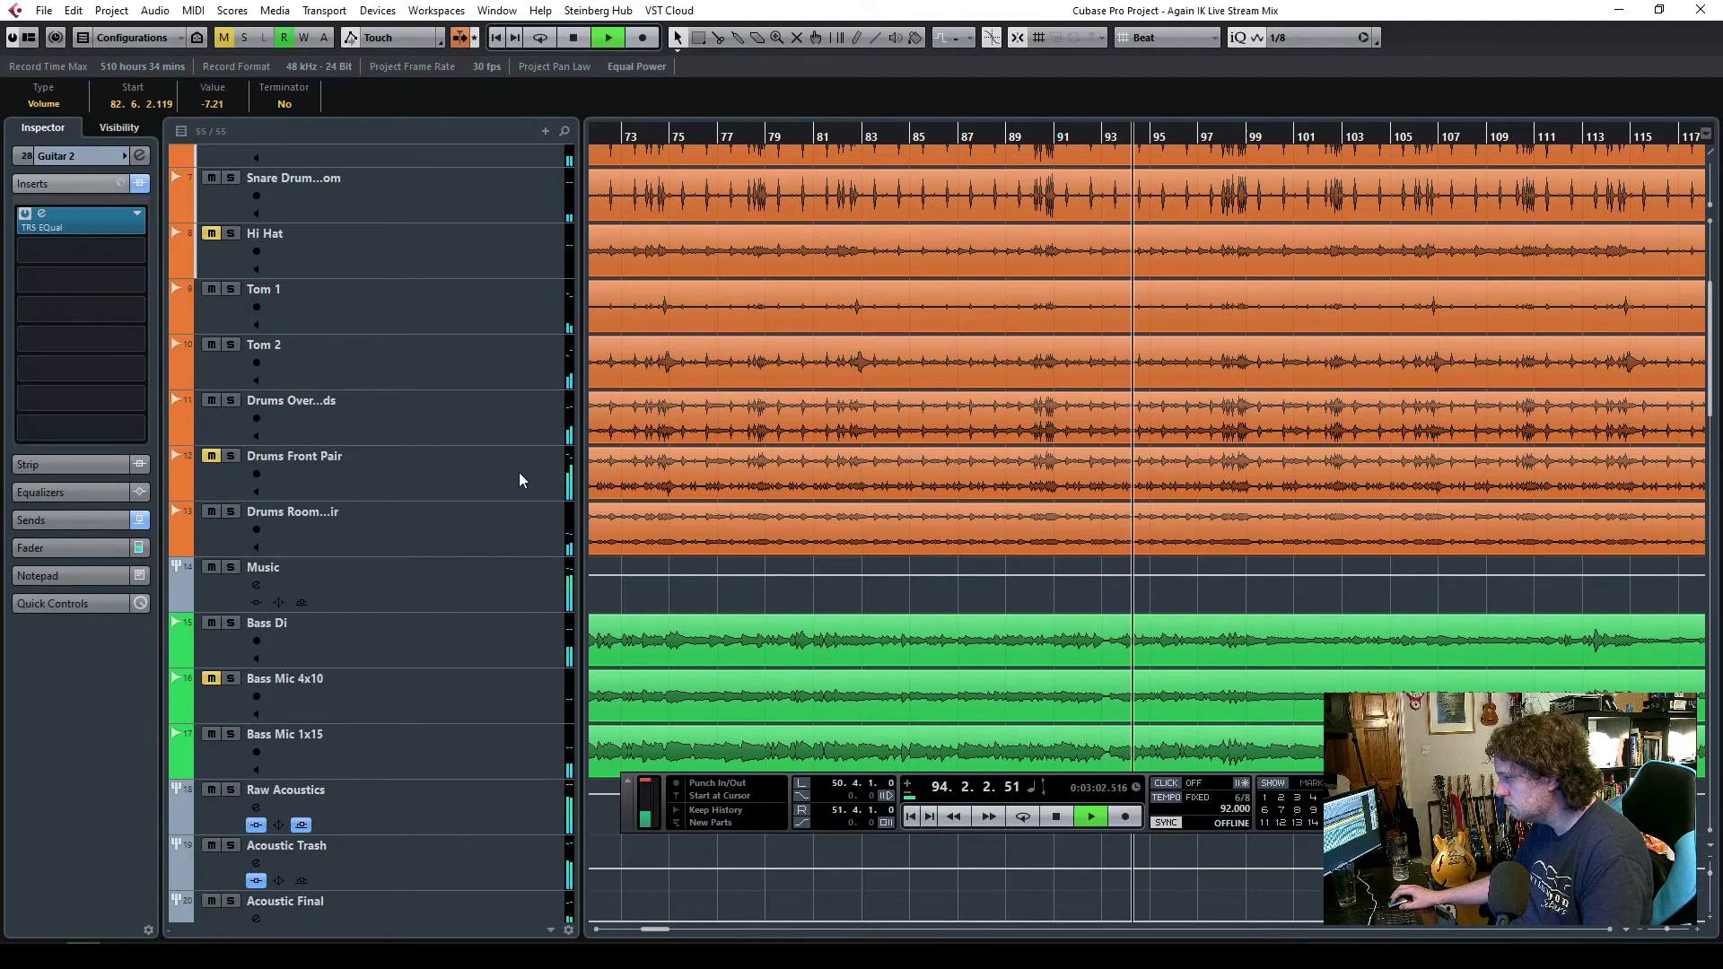
- Look through the guitar, Hammond and vocal tracks during playback, stopping the song at about bar 98
{"action": "scroll", "coordinate": [1059, 552], "scroll_direction": "down", "scroll_amount": 10}
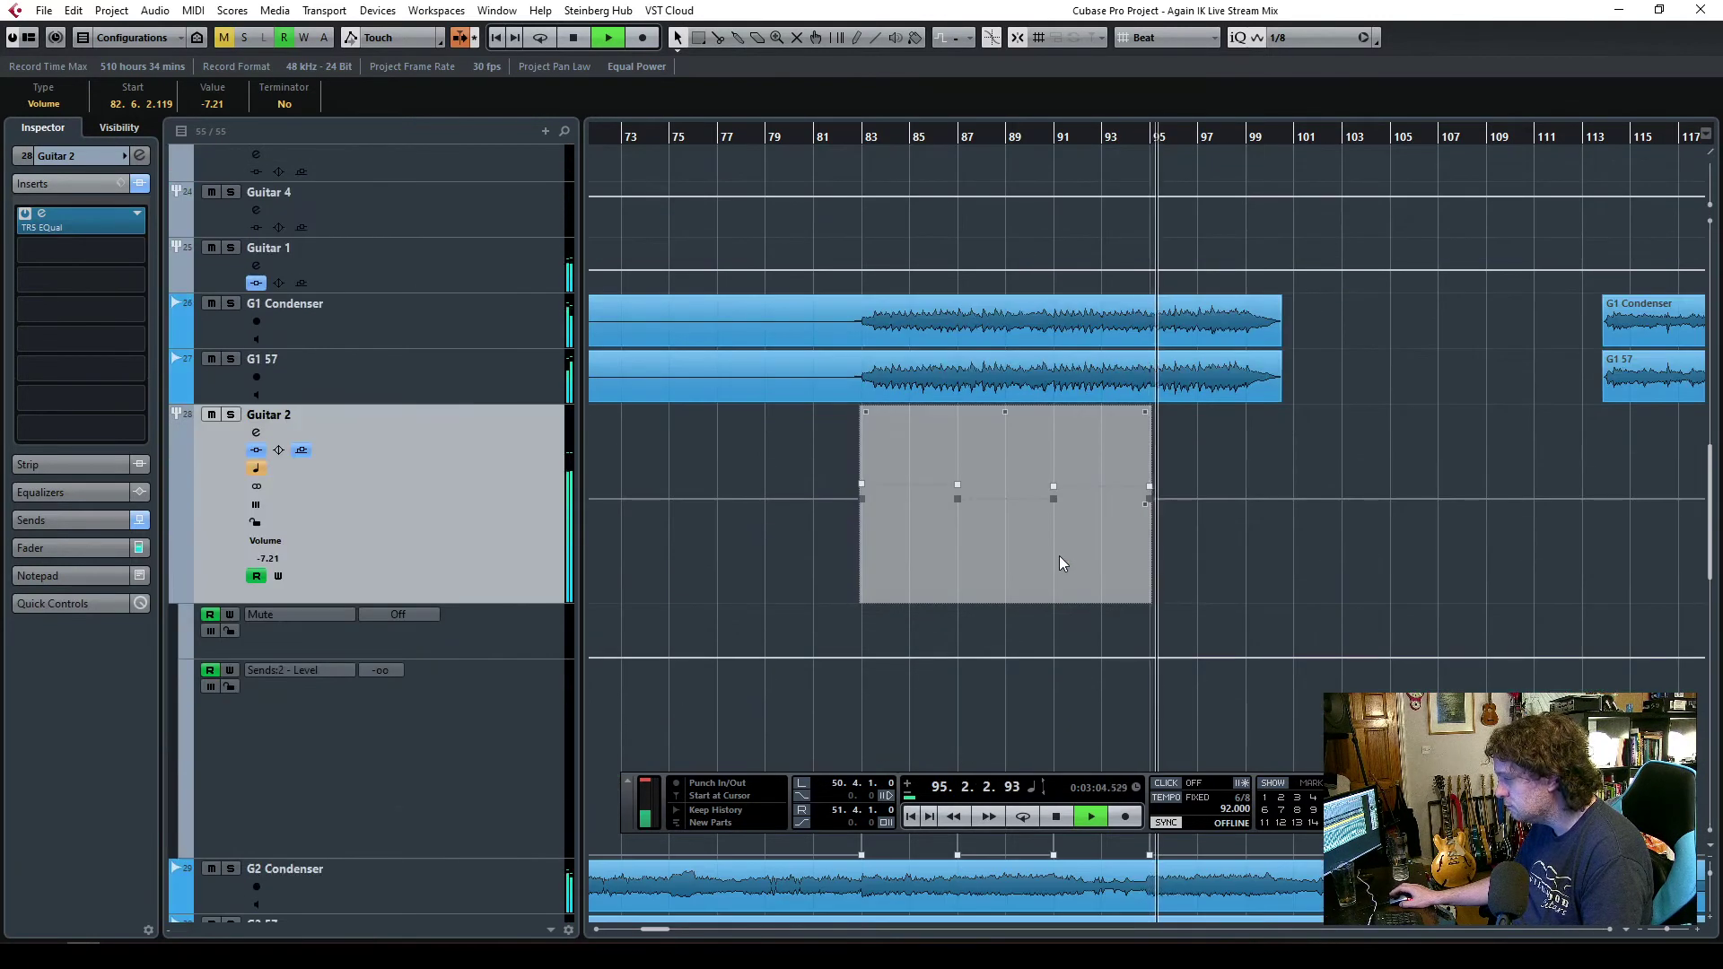
{"action": "scroll", "coordinate": [1061, 562], "scroll_direction": "down", "scroll_amount": 6}
{"action": "scroll", "coordinate": [1061, 563], "scroll_direction": "down", "scroll_amount": 3}
{"action": "scroll", "coordinate": [1062, 562], "scroll_direction": "up", "scroll_amount": 3}
{"action": "scroll", "coordinate": [1062, 563], "scroll_direction": "down", "scroll_amount": 10}
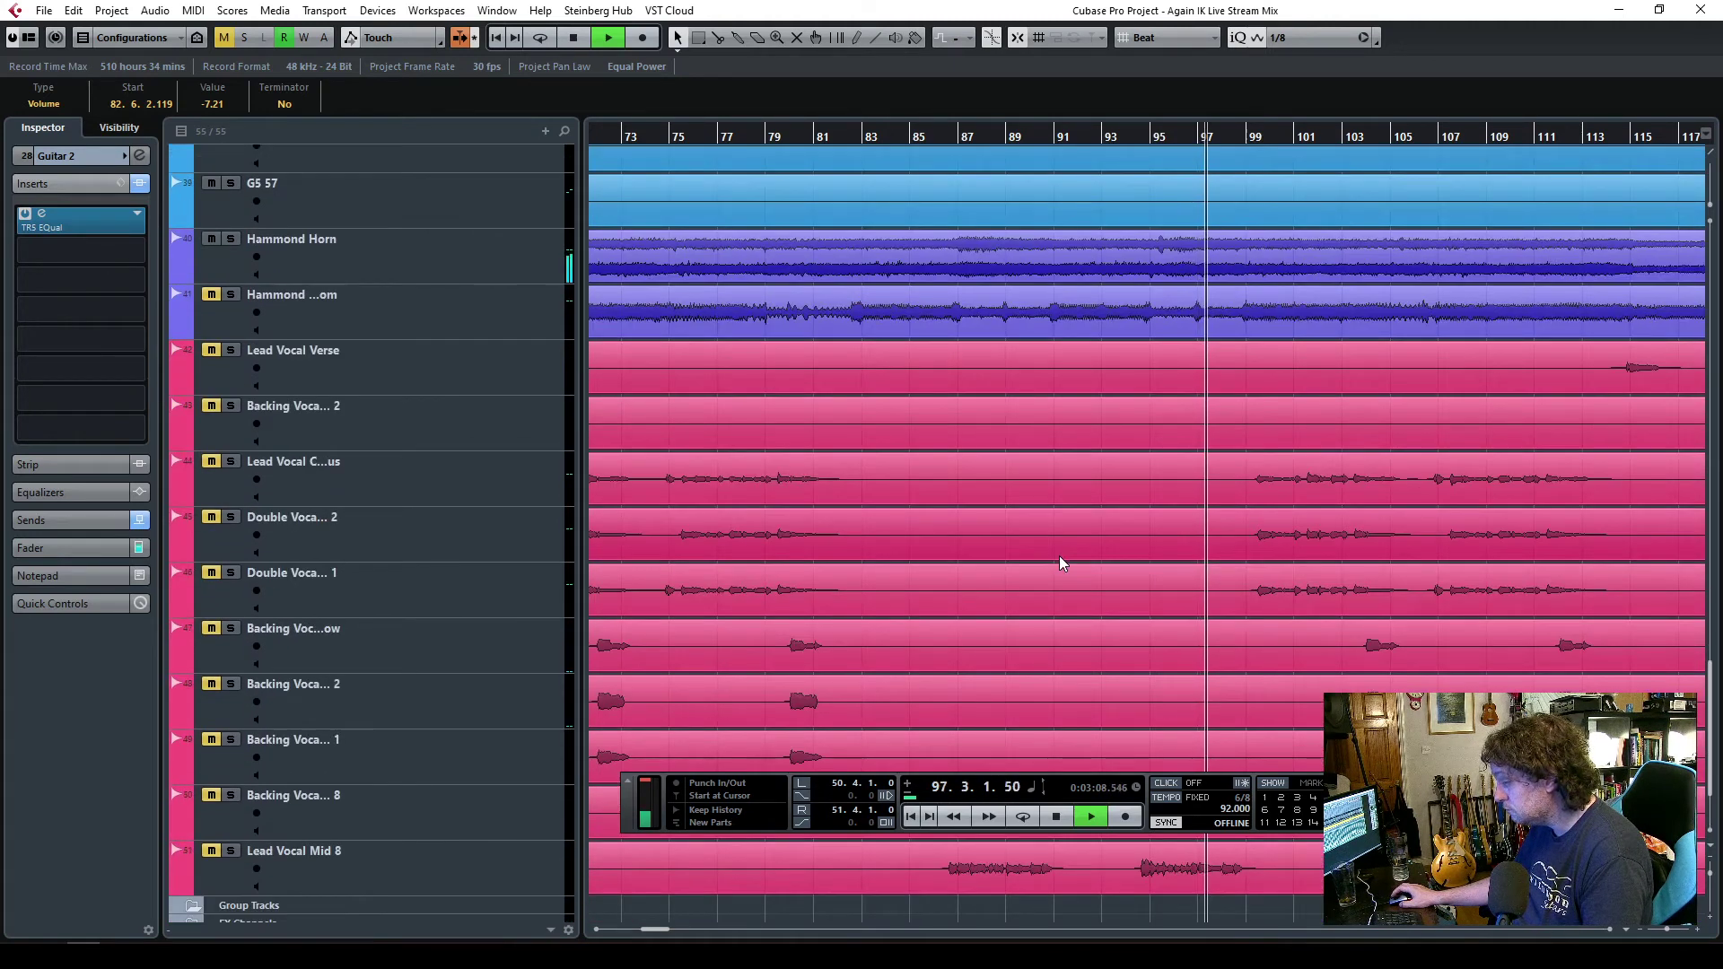
{"action": "scroll", "coordinate": [1059, 562], "scroll_direction": "down", "scroll_amount": 3}
{"action": "scroll", "coordinate": [1060, 563], "scroll_direction": "up", "scroll_amount": 6}
{"action": "key", "text": "space"}
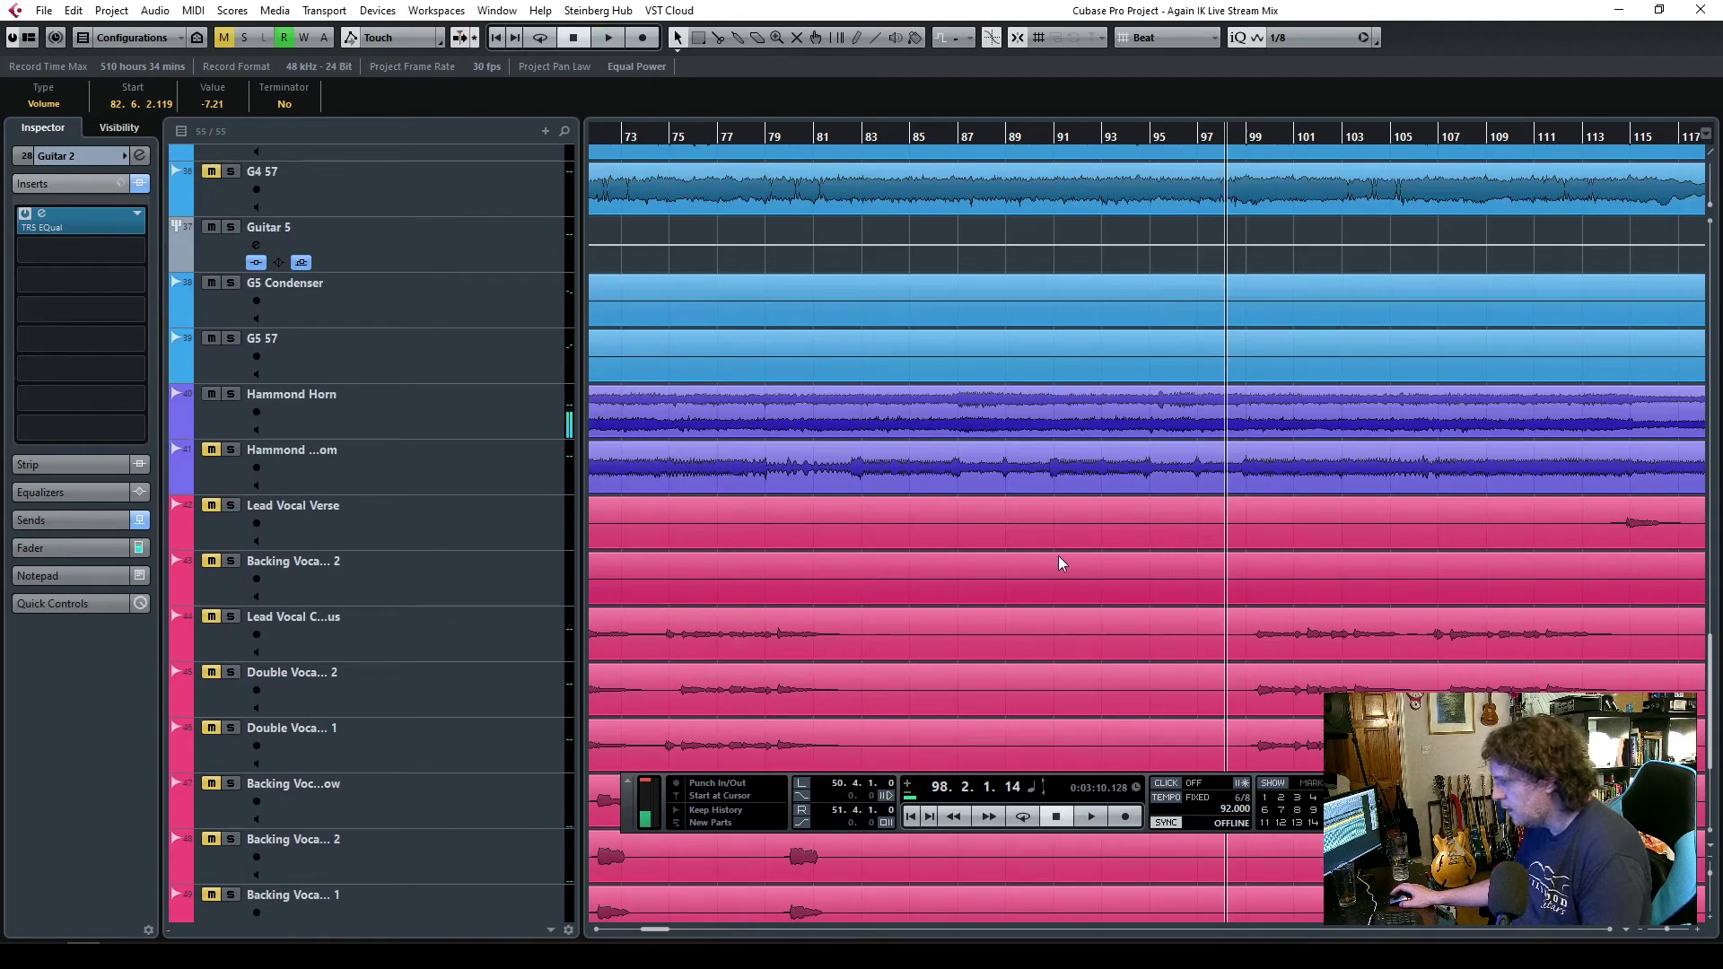
- Unmute the G3 Condenser, G3 57, G4 Condenser and G4 57 tracks, leaving both DI tracks muted
{"action": "scroll", "coordinate": [1058, 560], "scroll_direction": "up", "scroll_amount": 8}
{"action": "scroll", "coordinate": [943, 614], "scroll_direction": "up", "scroll_amount": 3}
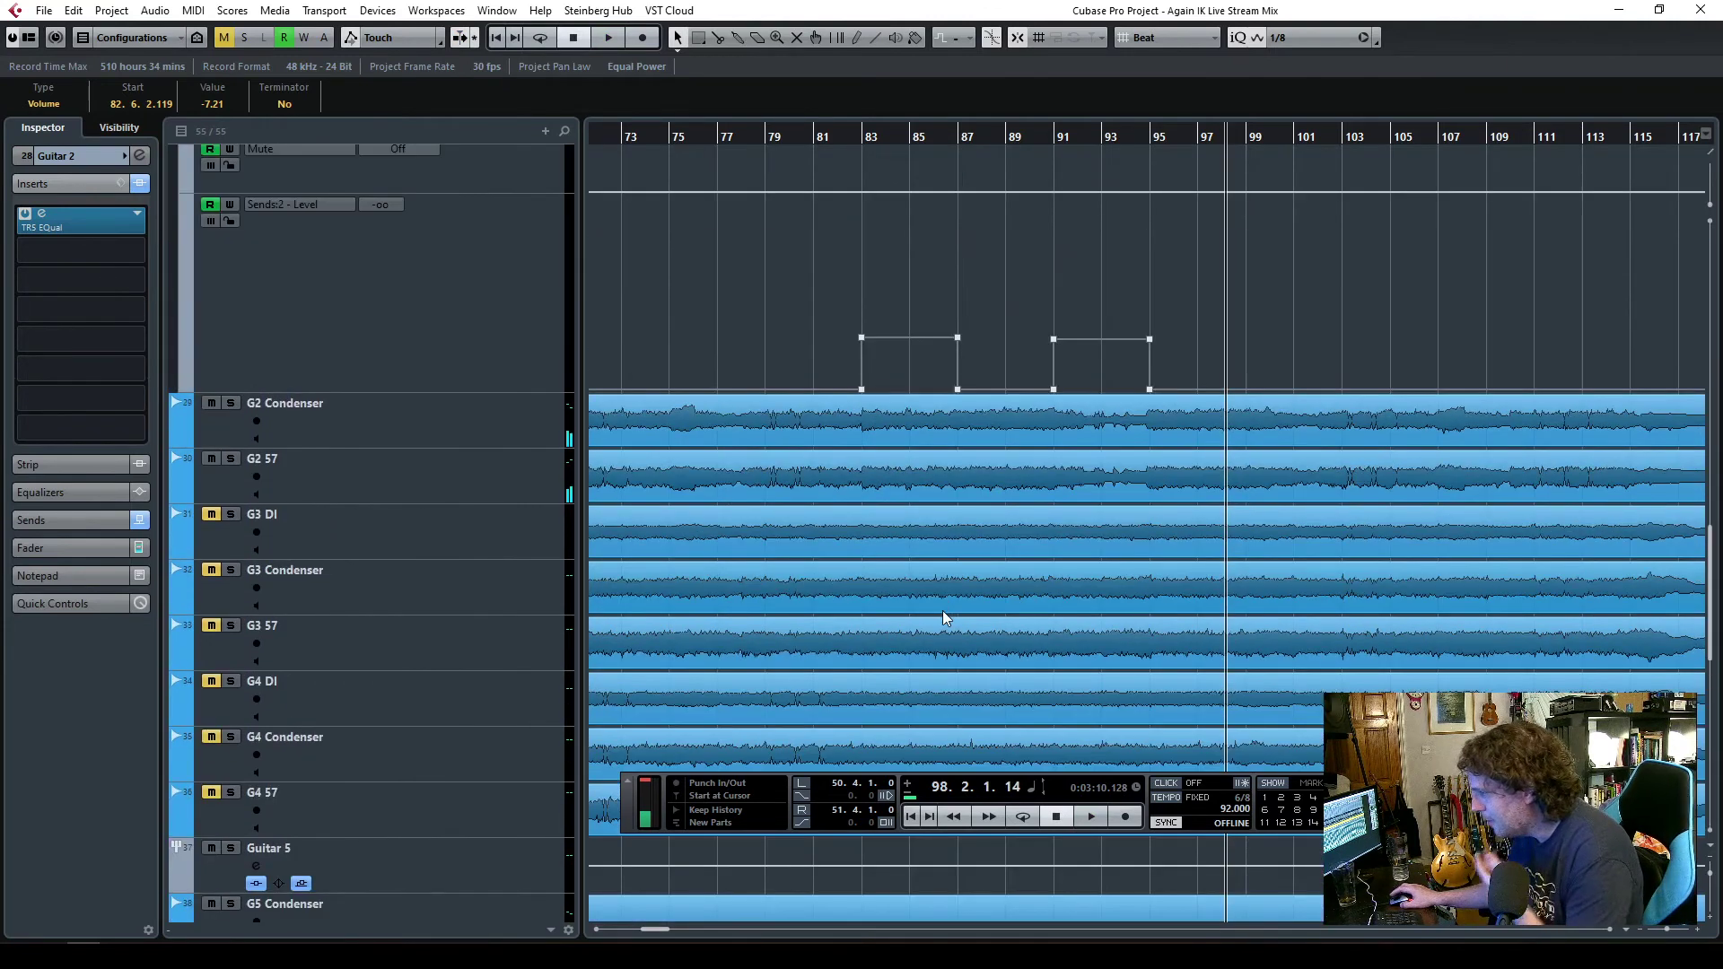
{"action": "scroll", "coordinate": [798, 563], "scroll_direction": "down", "scroll_amount": 3}
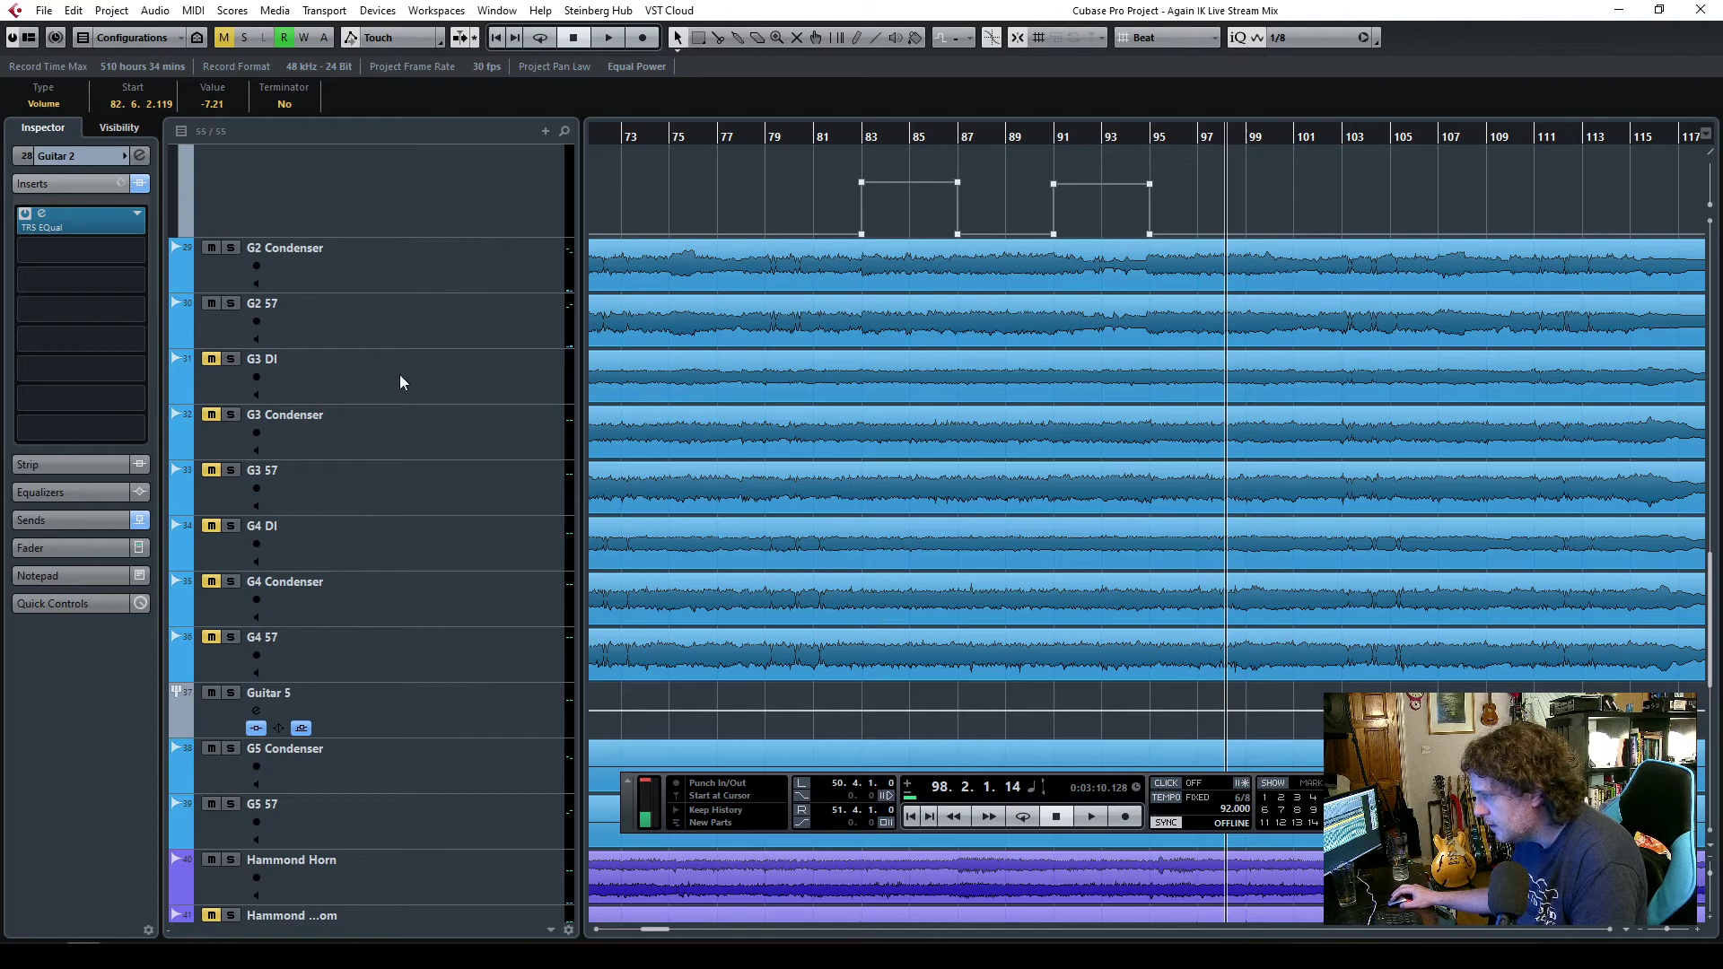
{"action": "left_click", "coordinate": [448, 369]}
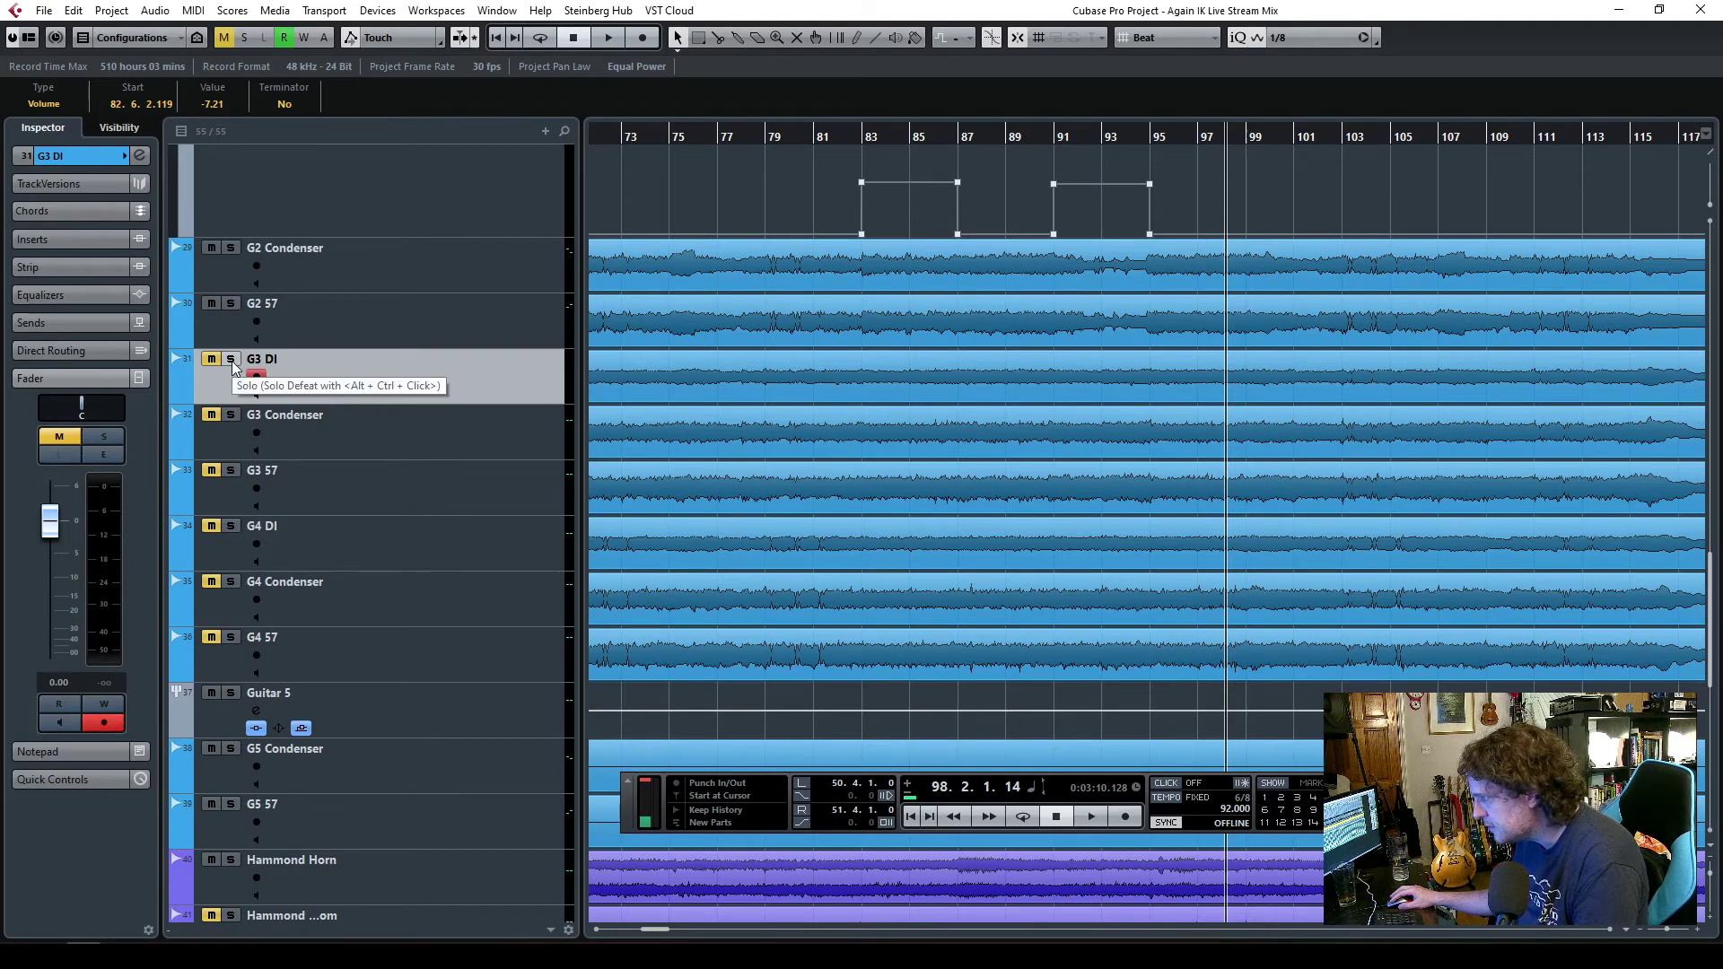
{"action": "left_click", "coordinate": [316, 541]}
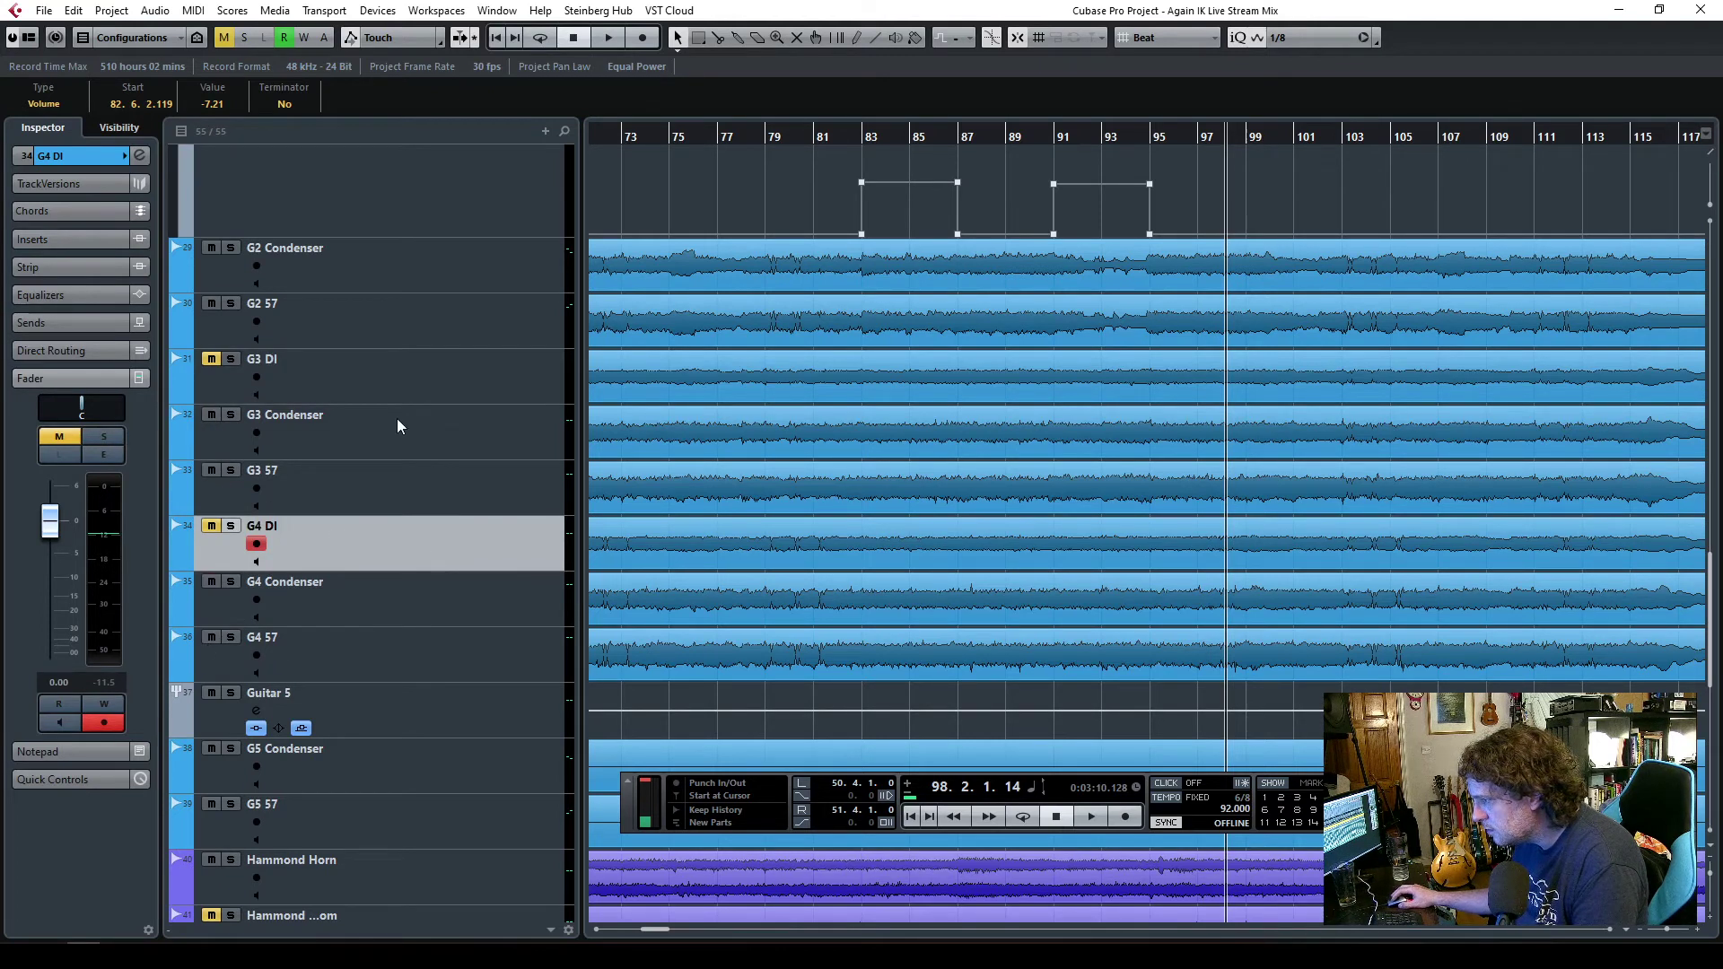
{"action": "left_click", "coordinate": [419, 445]}
- Hide Guitar 2's automation lanes and move the Guitar 3 and Guitar 4 group tracks down between G3 Condenser and G3 57
{"action": "scroll", "coordinate": [413, 497], "scroll_direction": "up", "scroll_amount": 7}
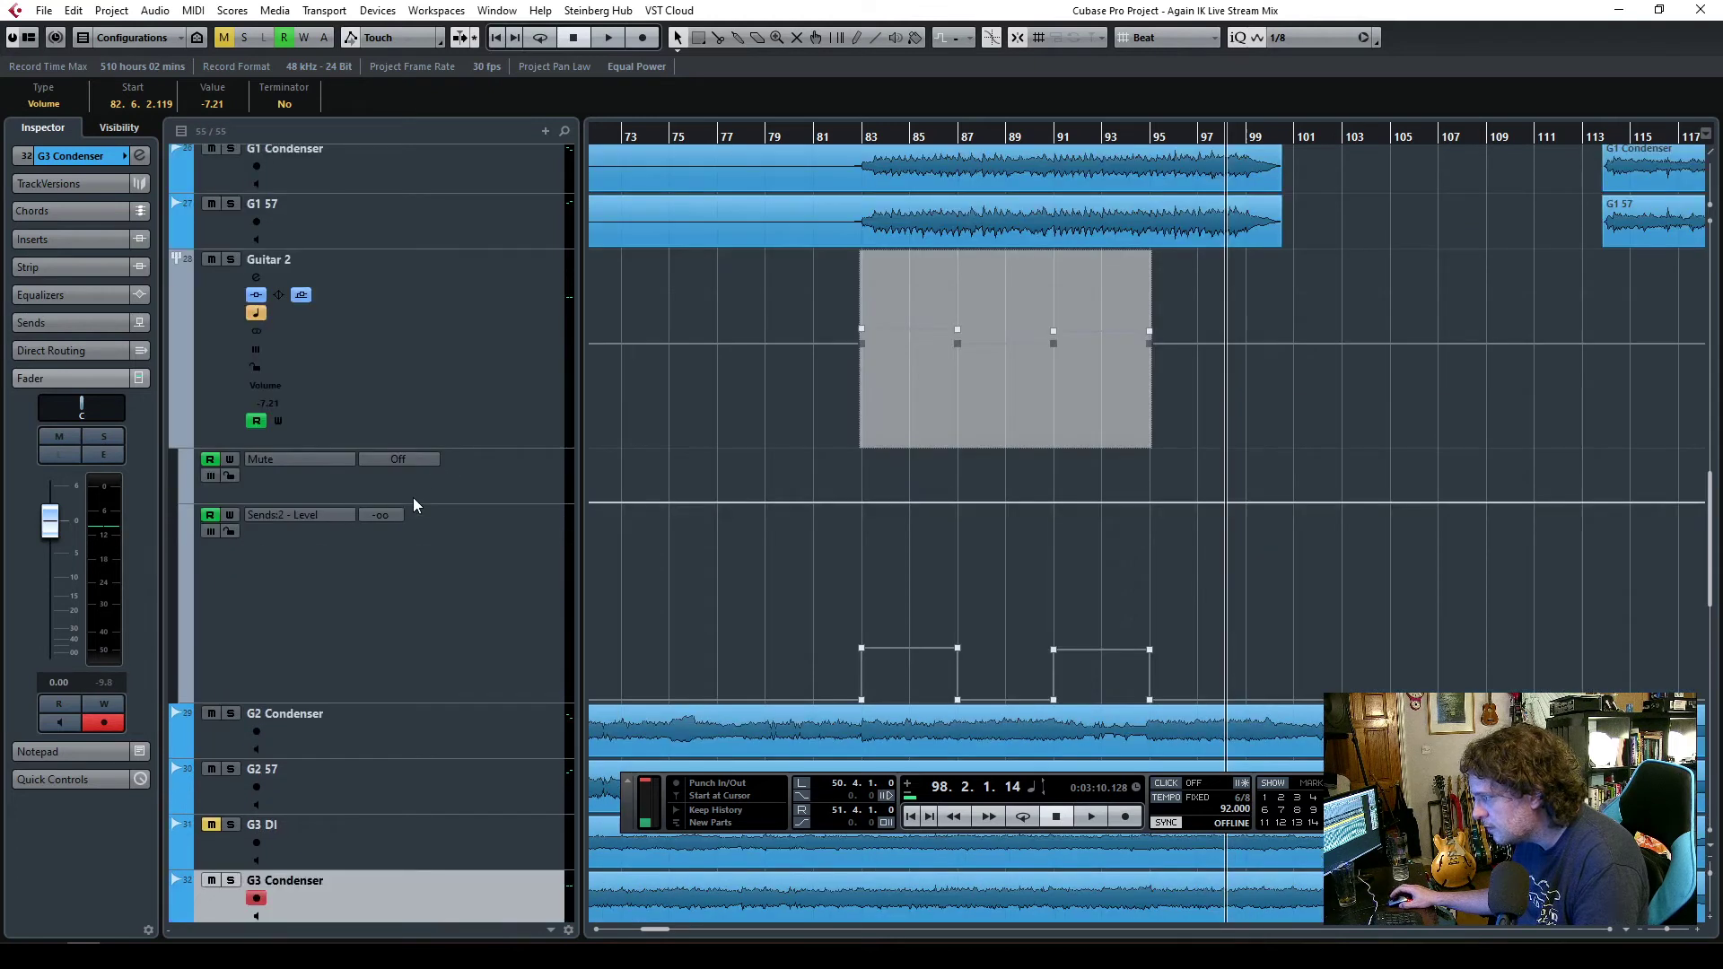
{"action": "left_click", "coordinate": [178, 593]}
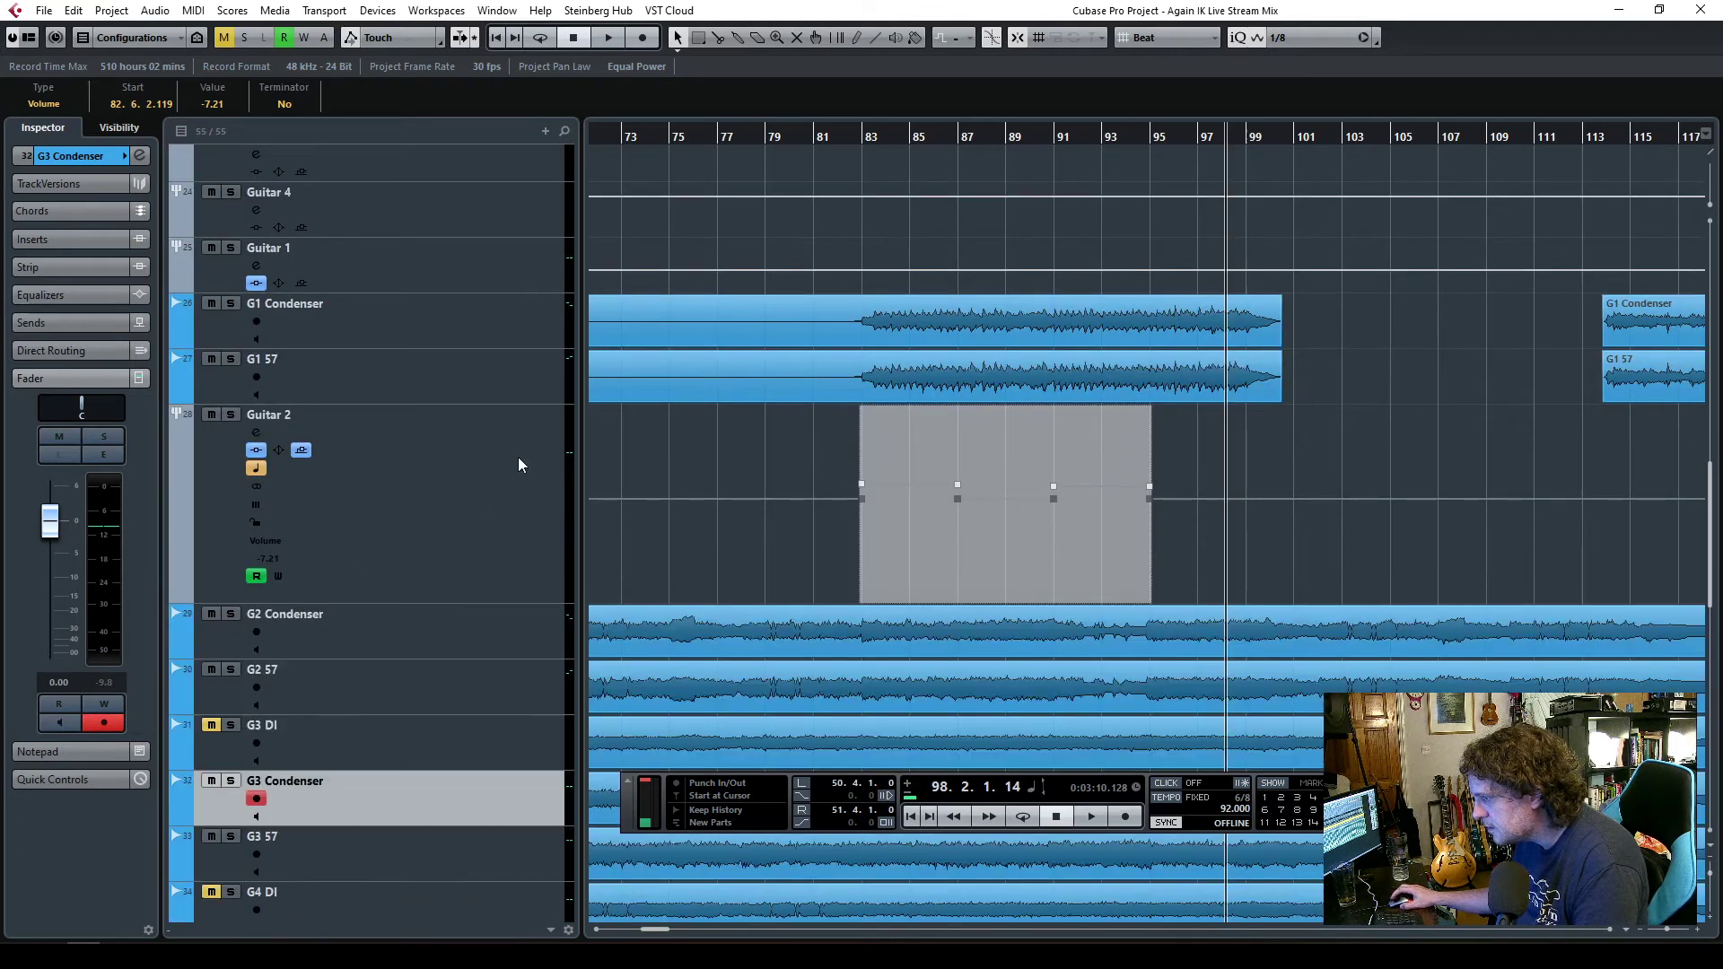
{"action": "scroll", "coordinate": [418, 337], "scroll_direction": "up", "scroll_amount": 3}
{"action": "left_click", "coordinate": [375, 459]}
{"action": "left_click", "coordinate": [389, 515], "text": "shift"}
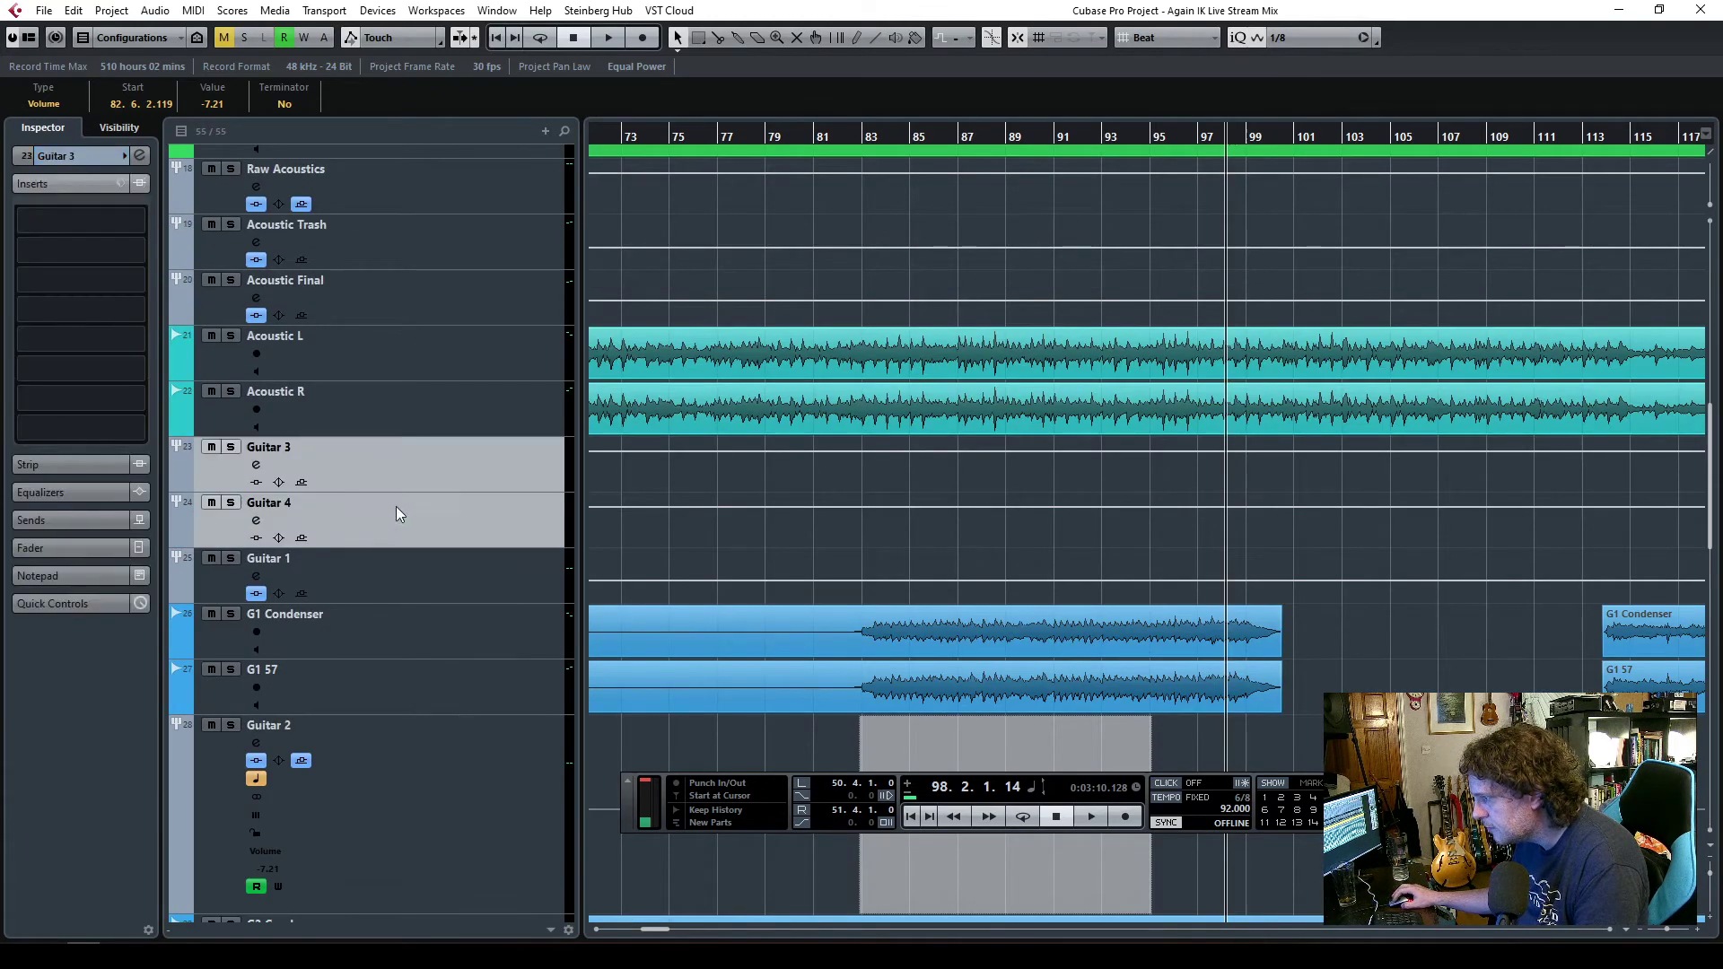
{"action": "scroll", "coordinate": [401, 868], "scroll_direction": "down", "scroll_amount": 5}
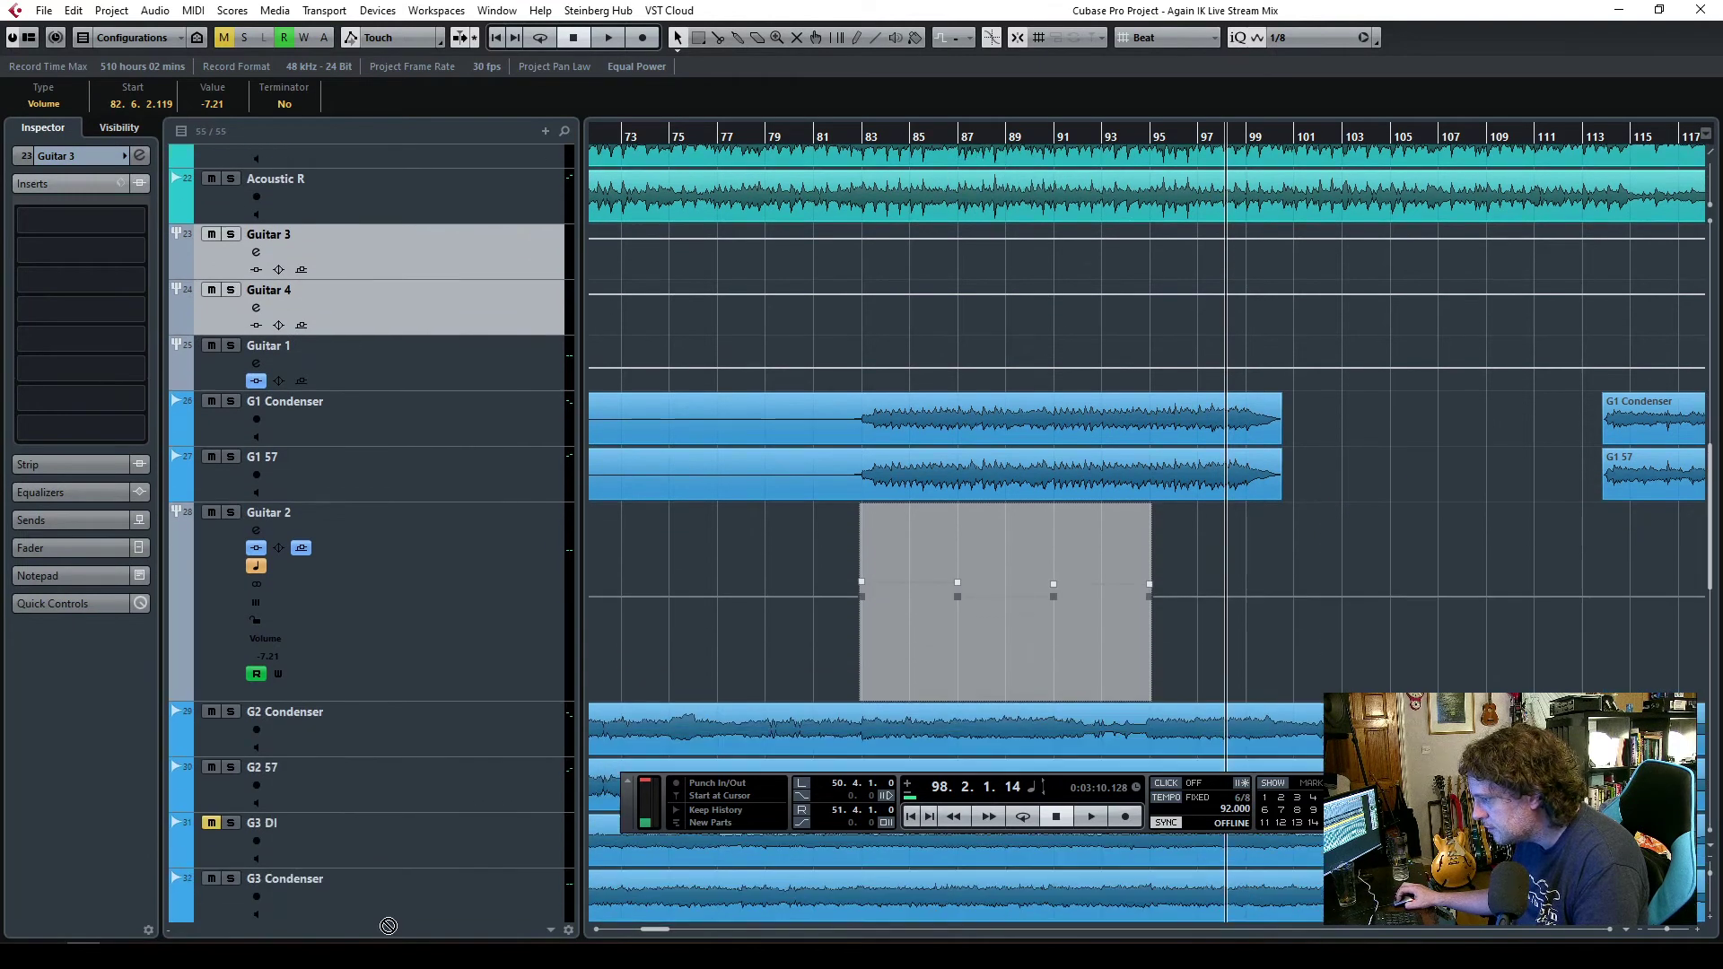
{"action": "scroll", "coordinate": [377, 924], "scroll_direction": "down", "scroll_amount": 7}
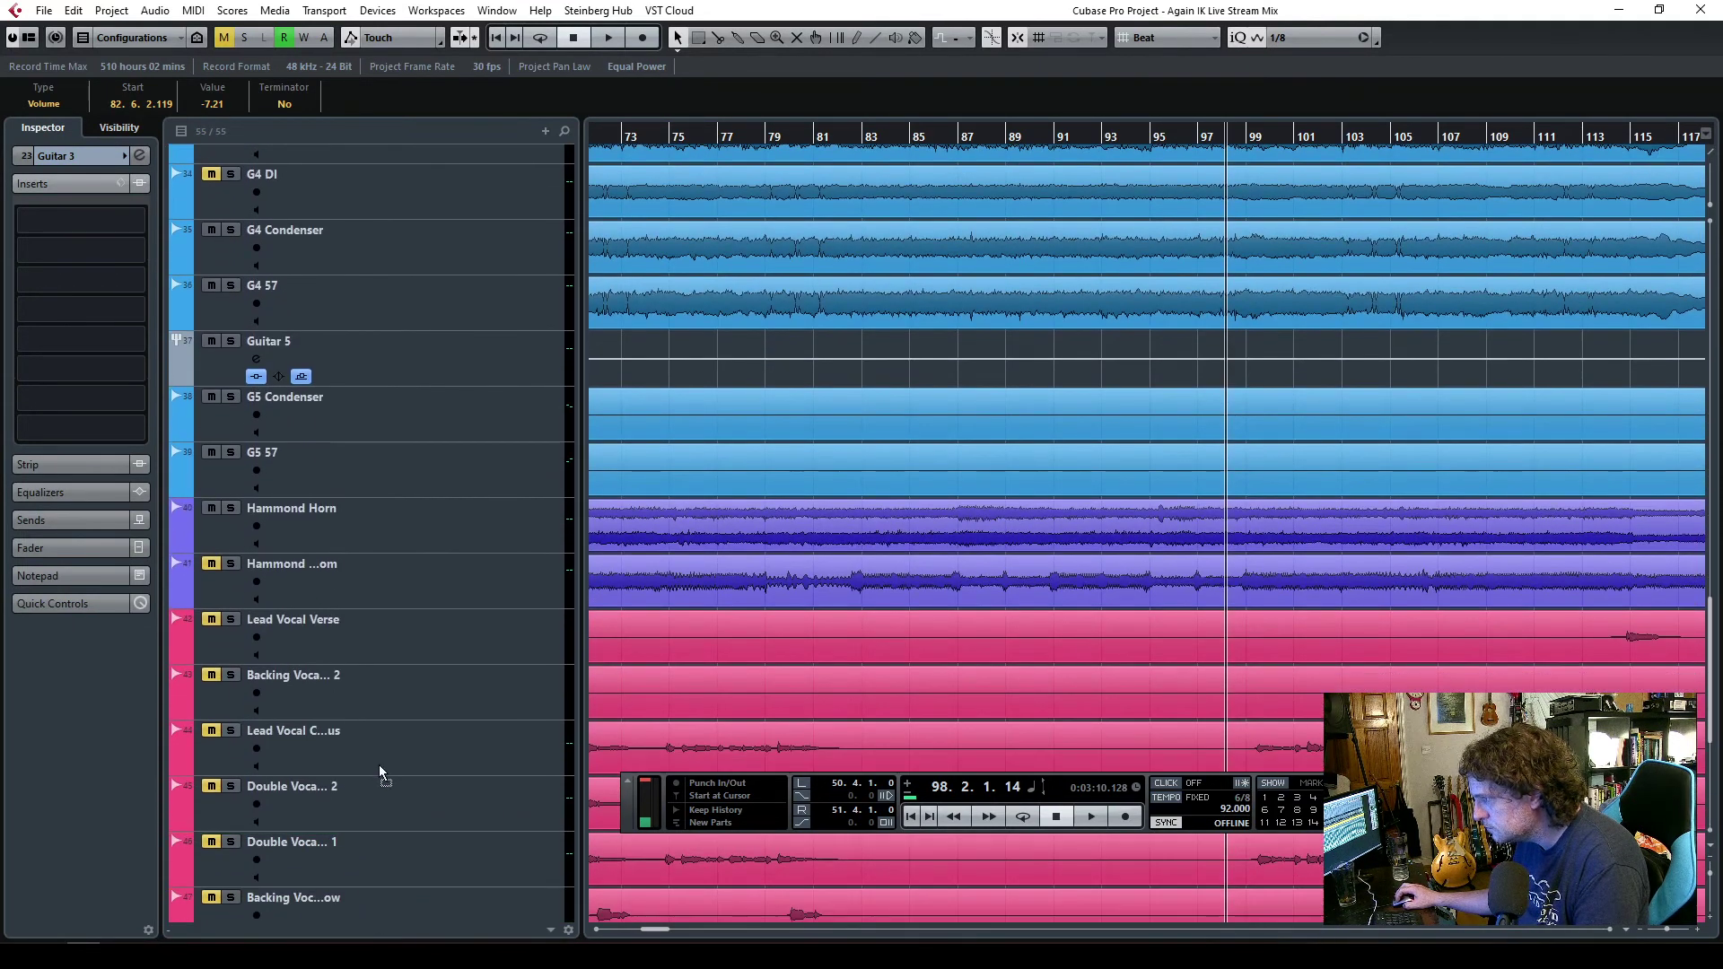
{"action": "left_click_drag", "start_coordinate": [379, 764], "coordinate": [385, 207]}
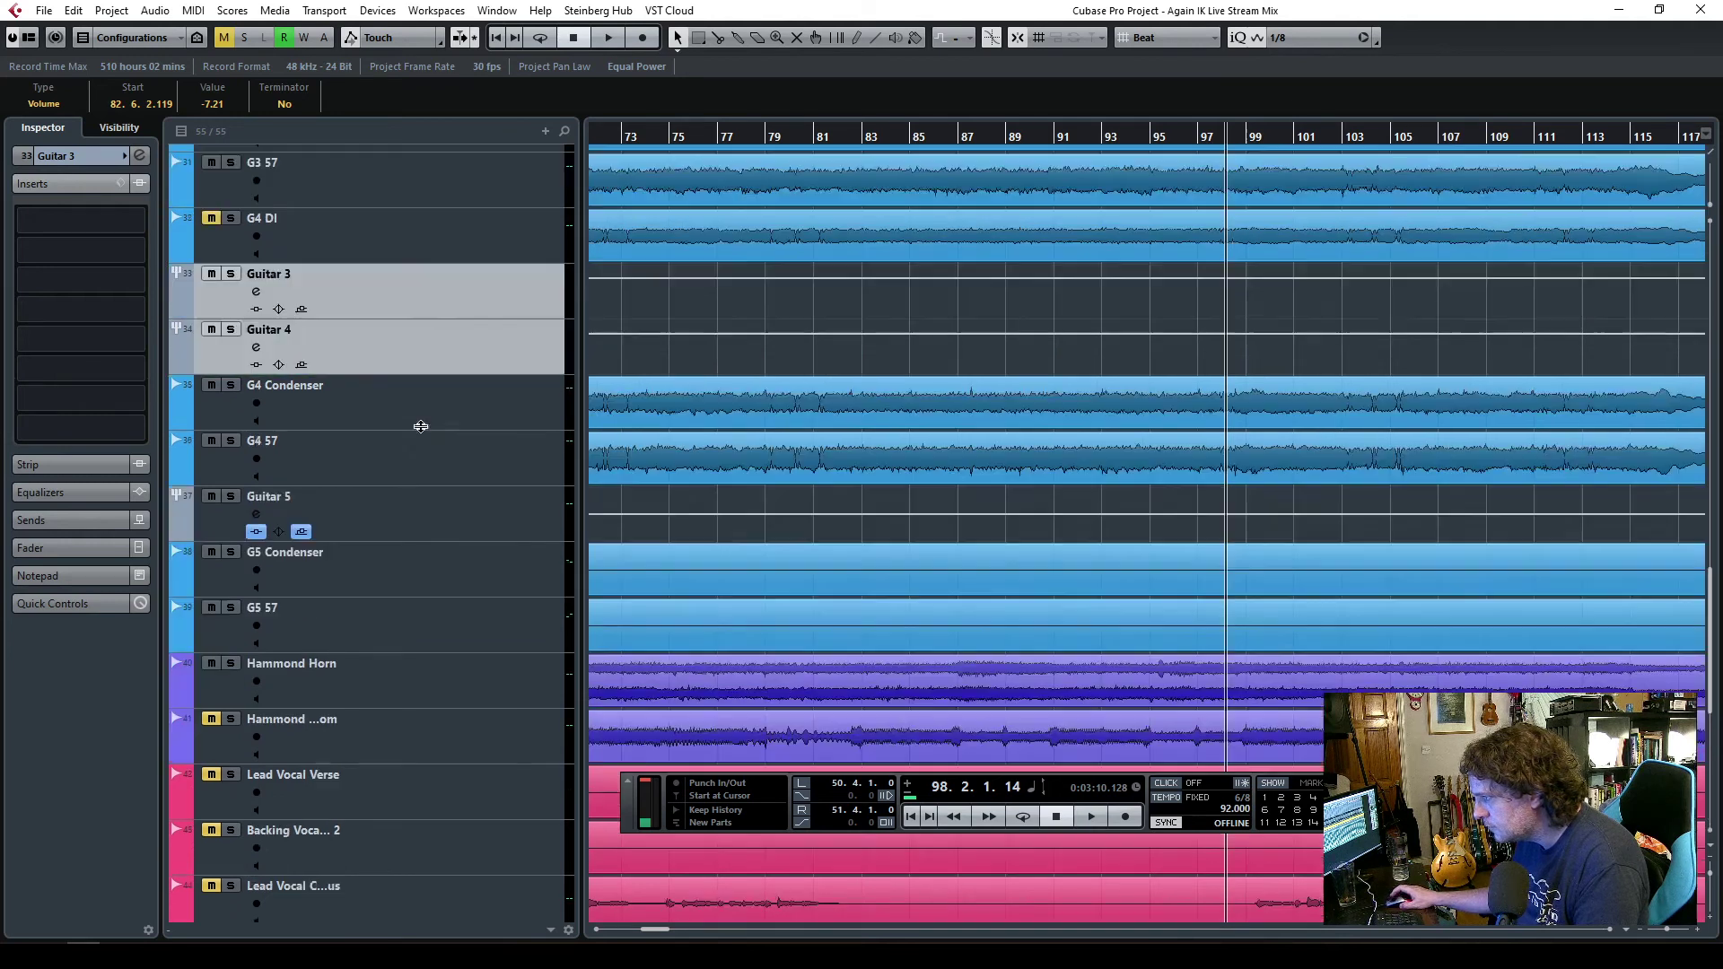
{"action": "left_click_drag", "start_coordinate": [375, 436], "coordinate": [374, 337]}
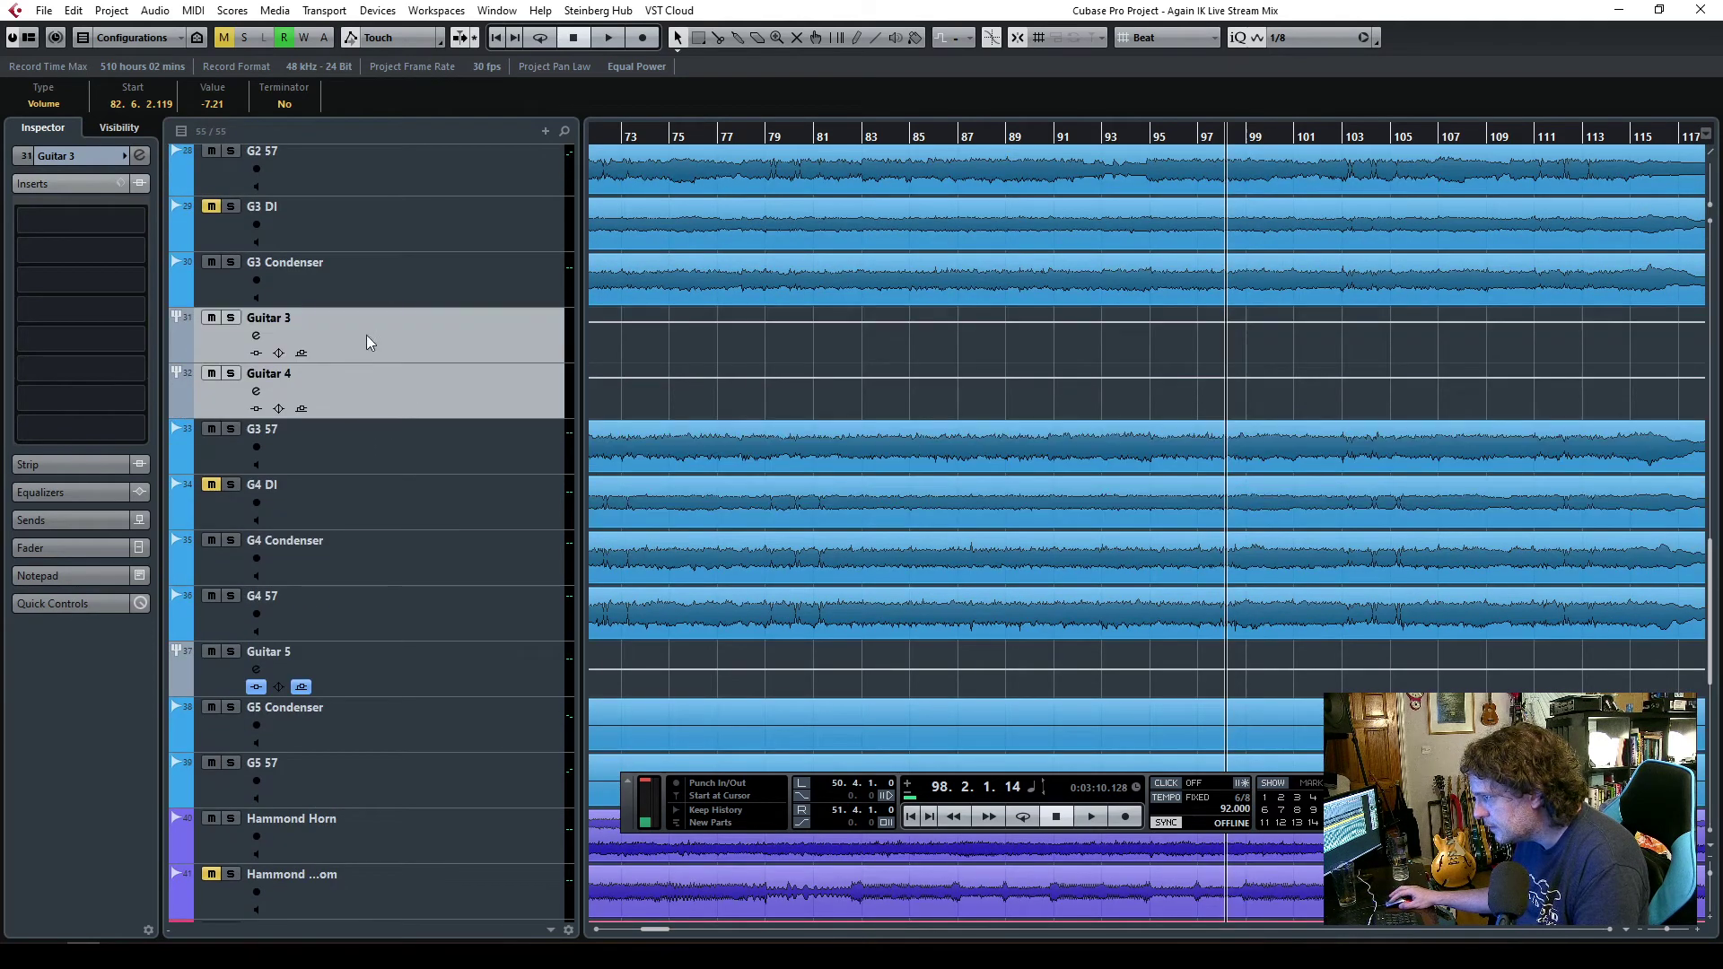
- Delete the Guitar 4 group track and rename the Guitar 3 group as "Guitar 3 & 4"
{"action": "left_click", "coordinate": [477, 396]}
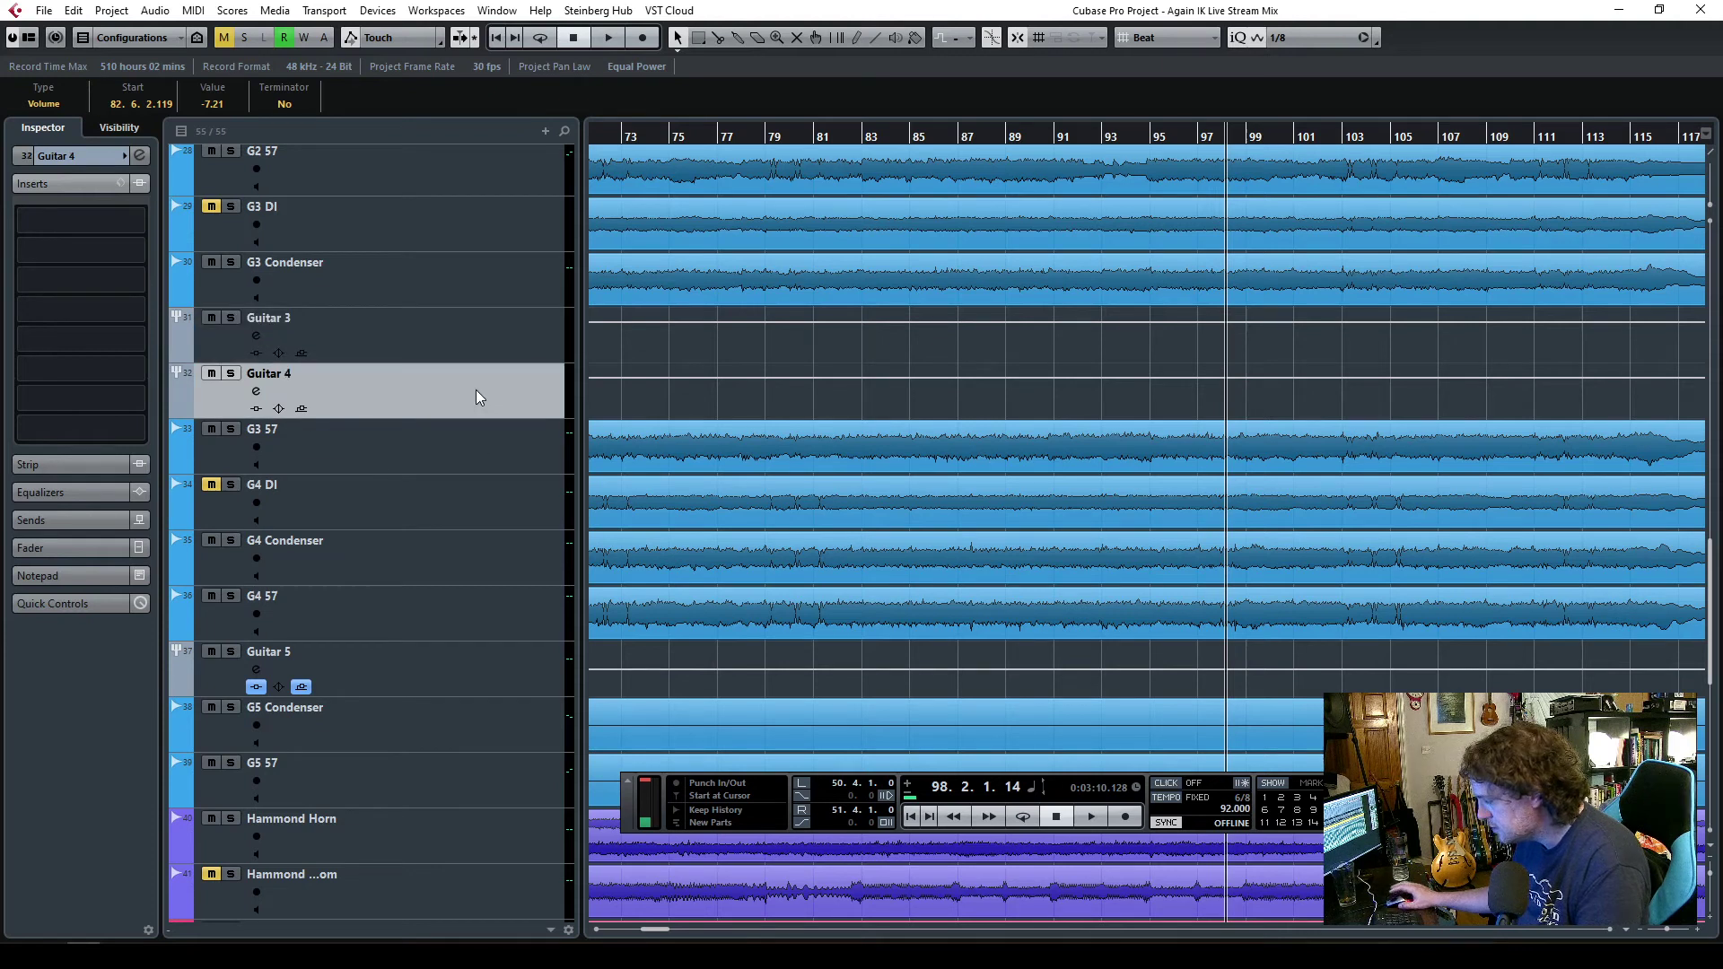
{"action": "left_click", "coordinate": [649, 397]}
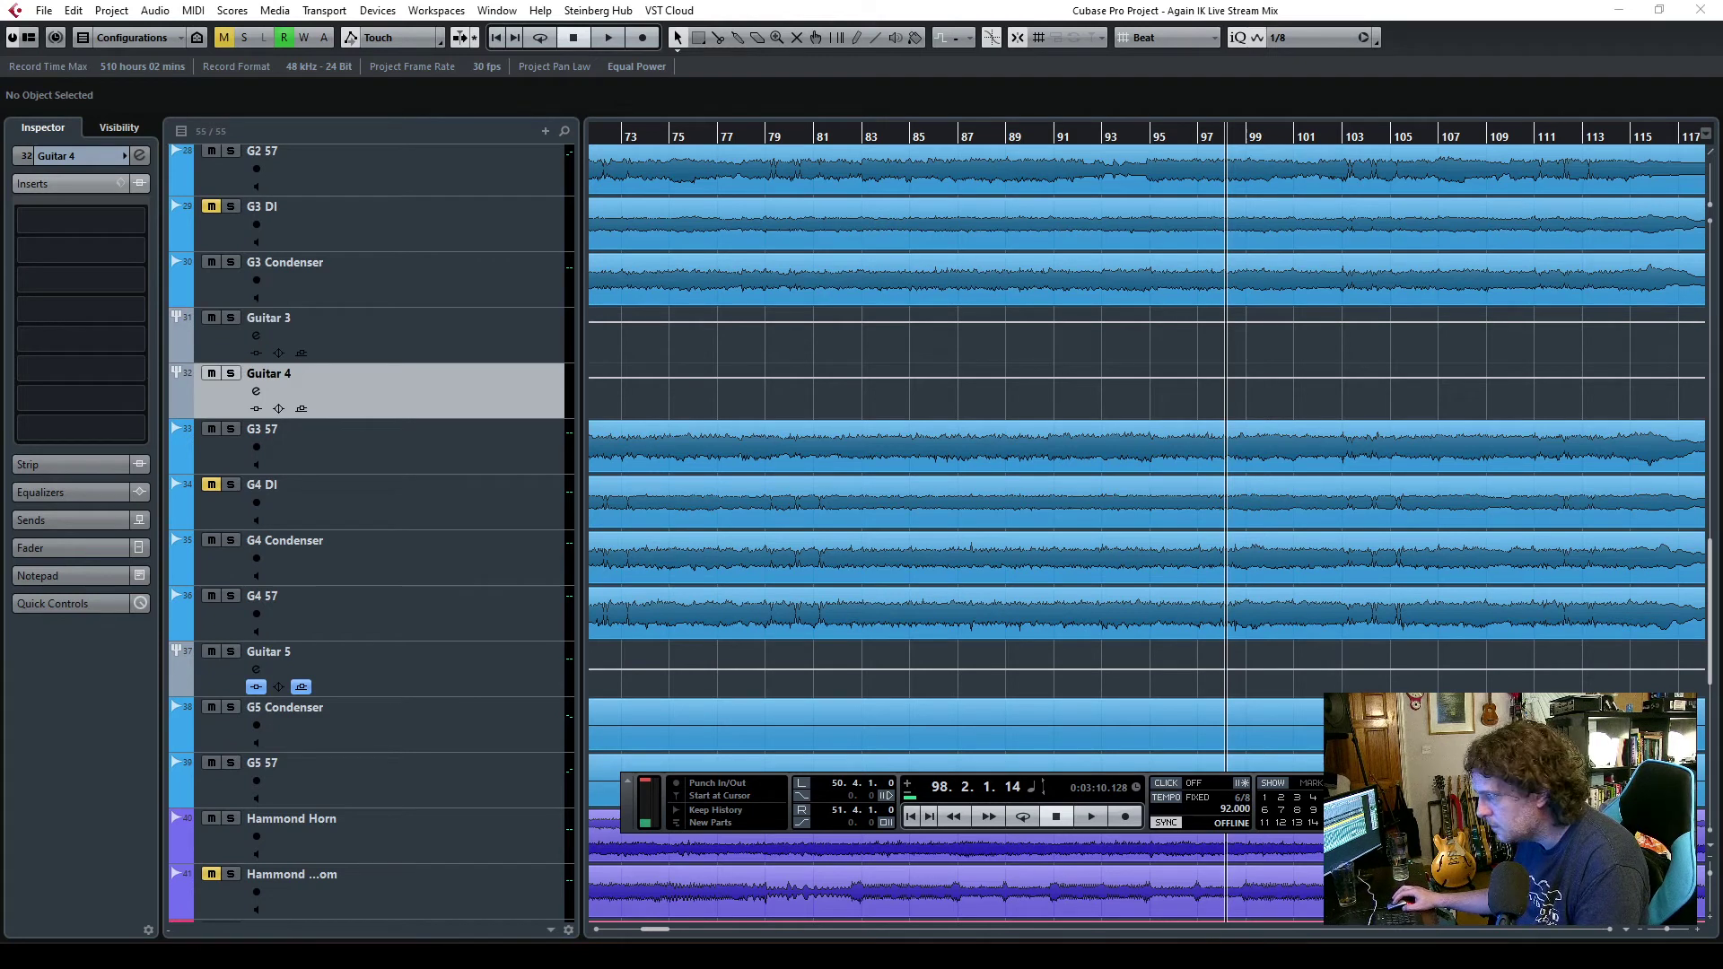
{"action": "key", "text": "Delete"}
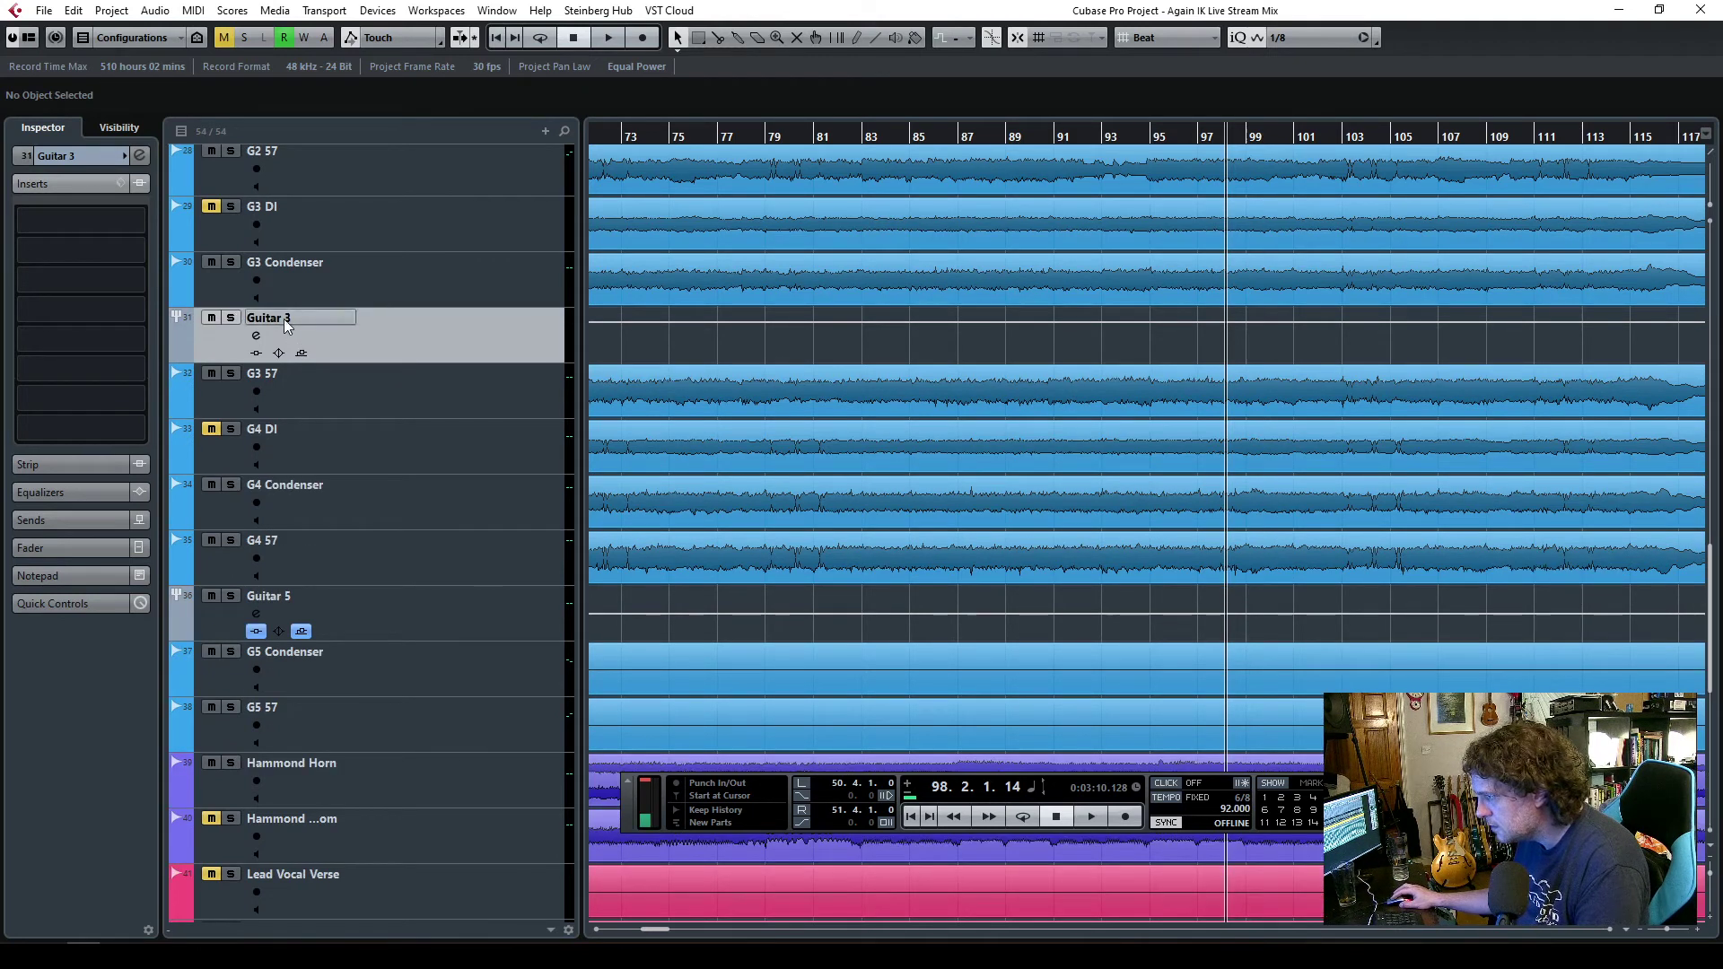
{"action": "type", "text": "& 4"}
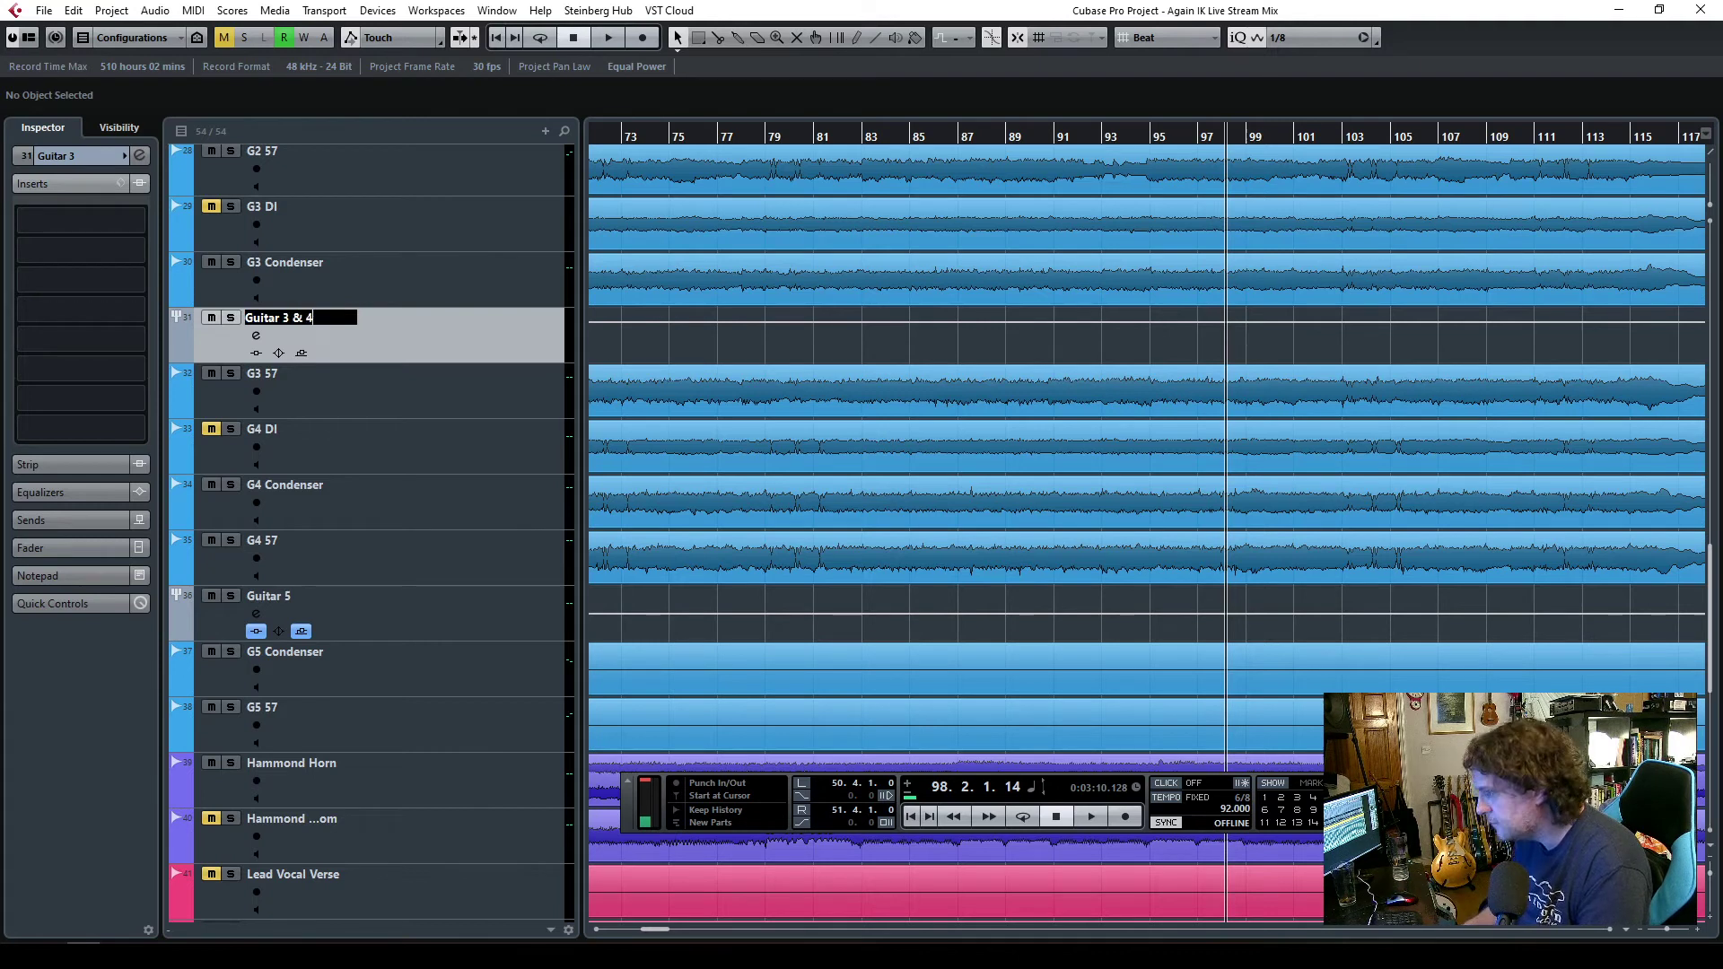
{"action": "key", "text": "Return"}
- Move the Guitar 3 & 4 group track directly above G3 DI
{"action": "left_click", "coordinate": [382, 403]}
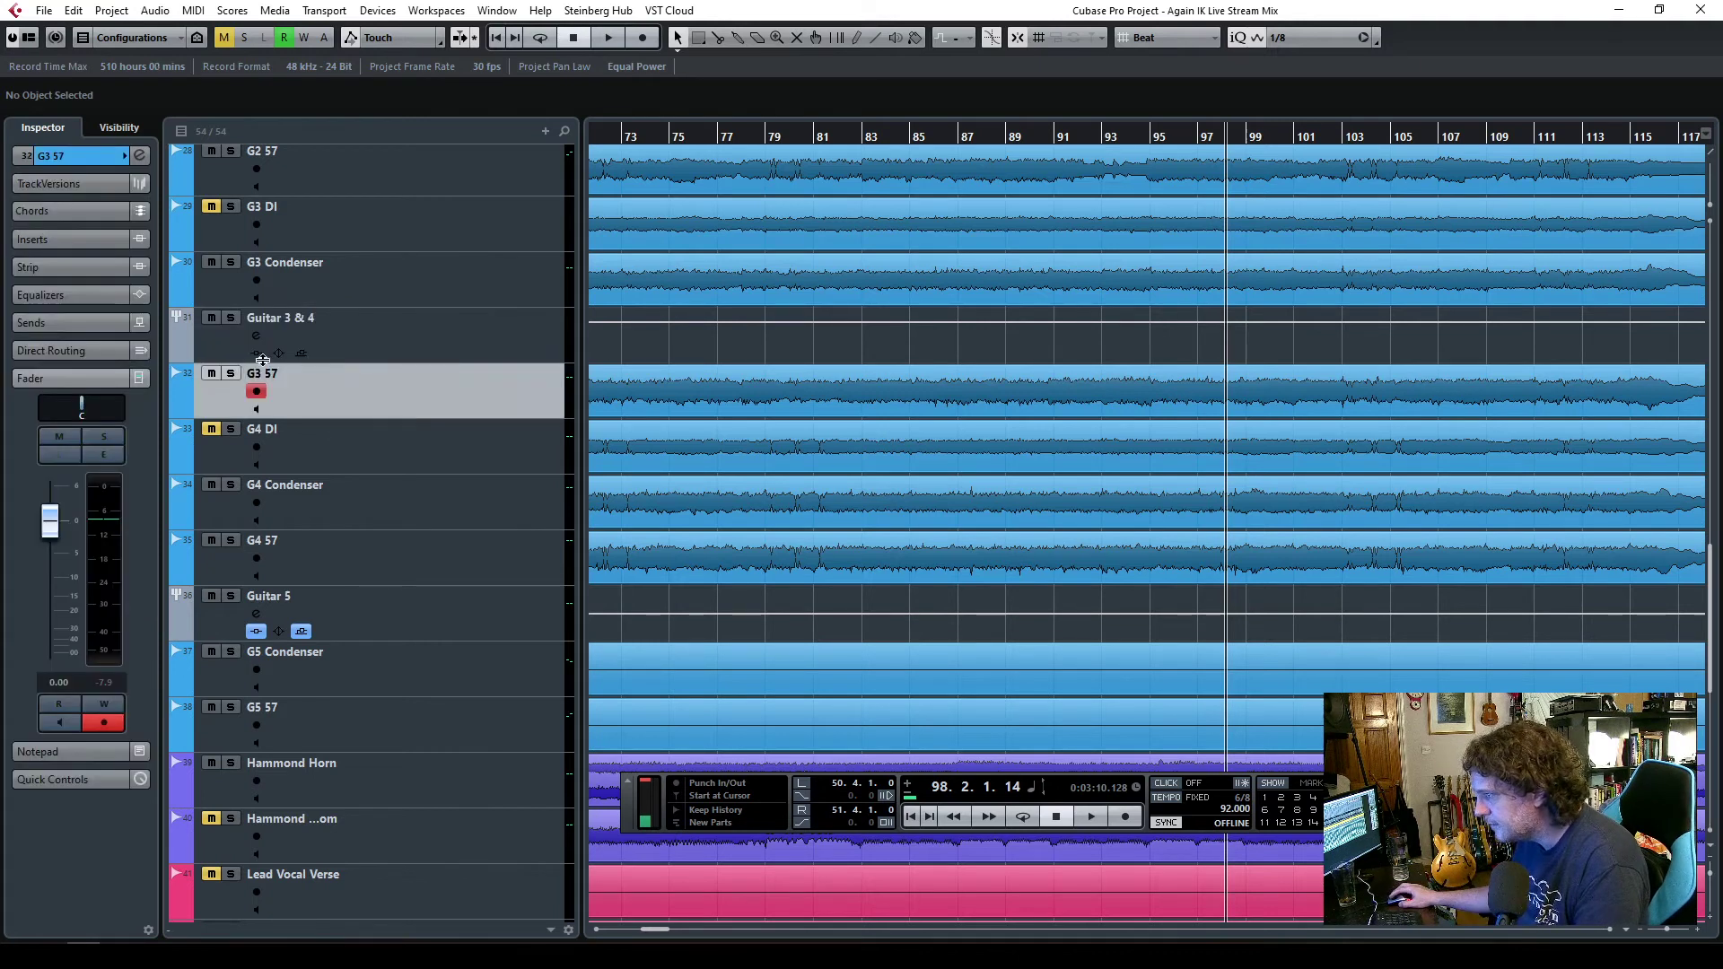
{"action": "left_click_drag", "start_coordinate": [415, 463], "coordinate": [423, 210]}
{"action": "left_click", "coordinate": [410, 391]}
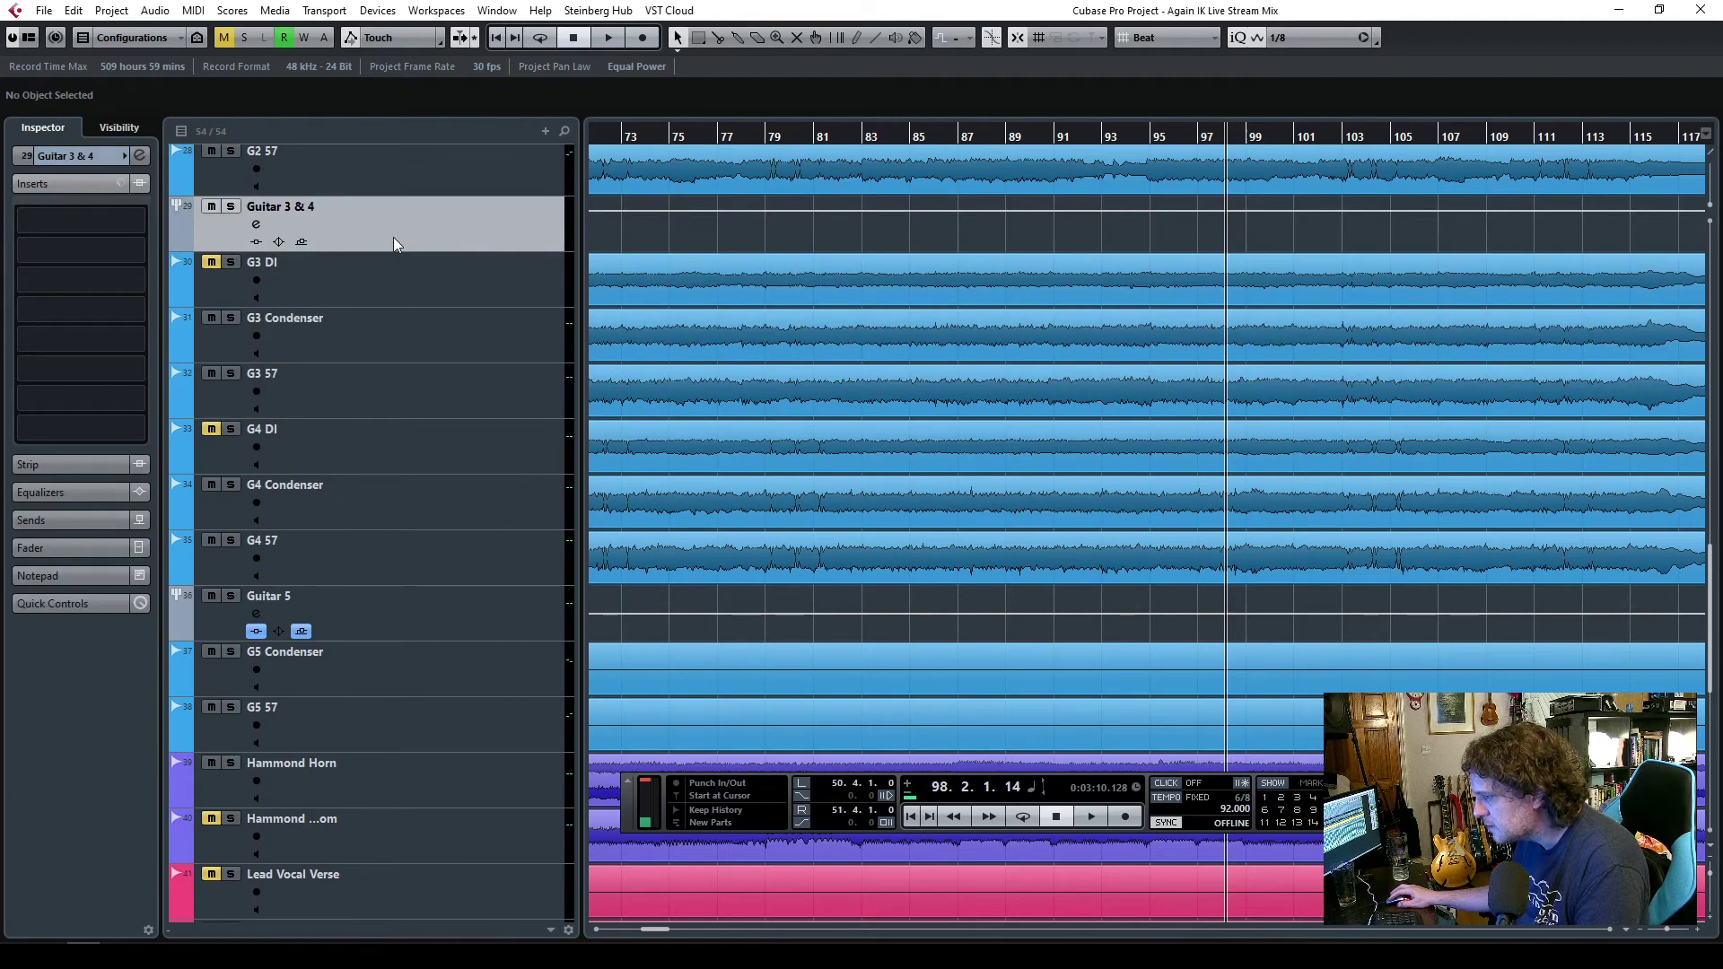
- Route the outputs of G3 Condenser and G3 57 to the Guitar 3 & 4 group
{"action": "left_click", "coordinate": [399, 283]}
{"action": "left_click", "coordinate": [404, 338]}
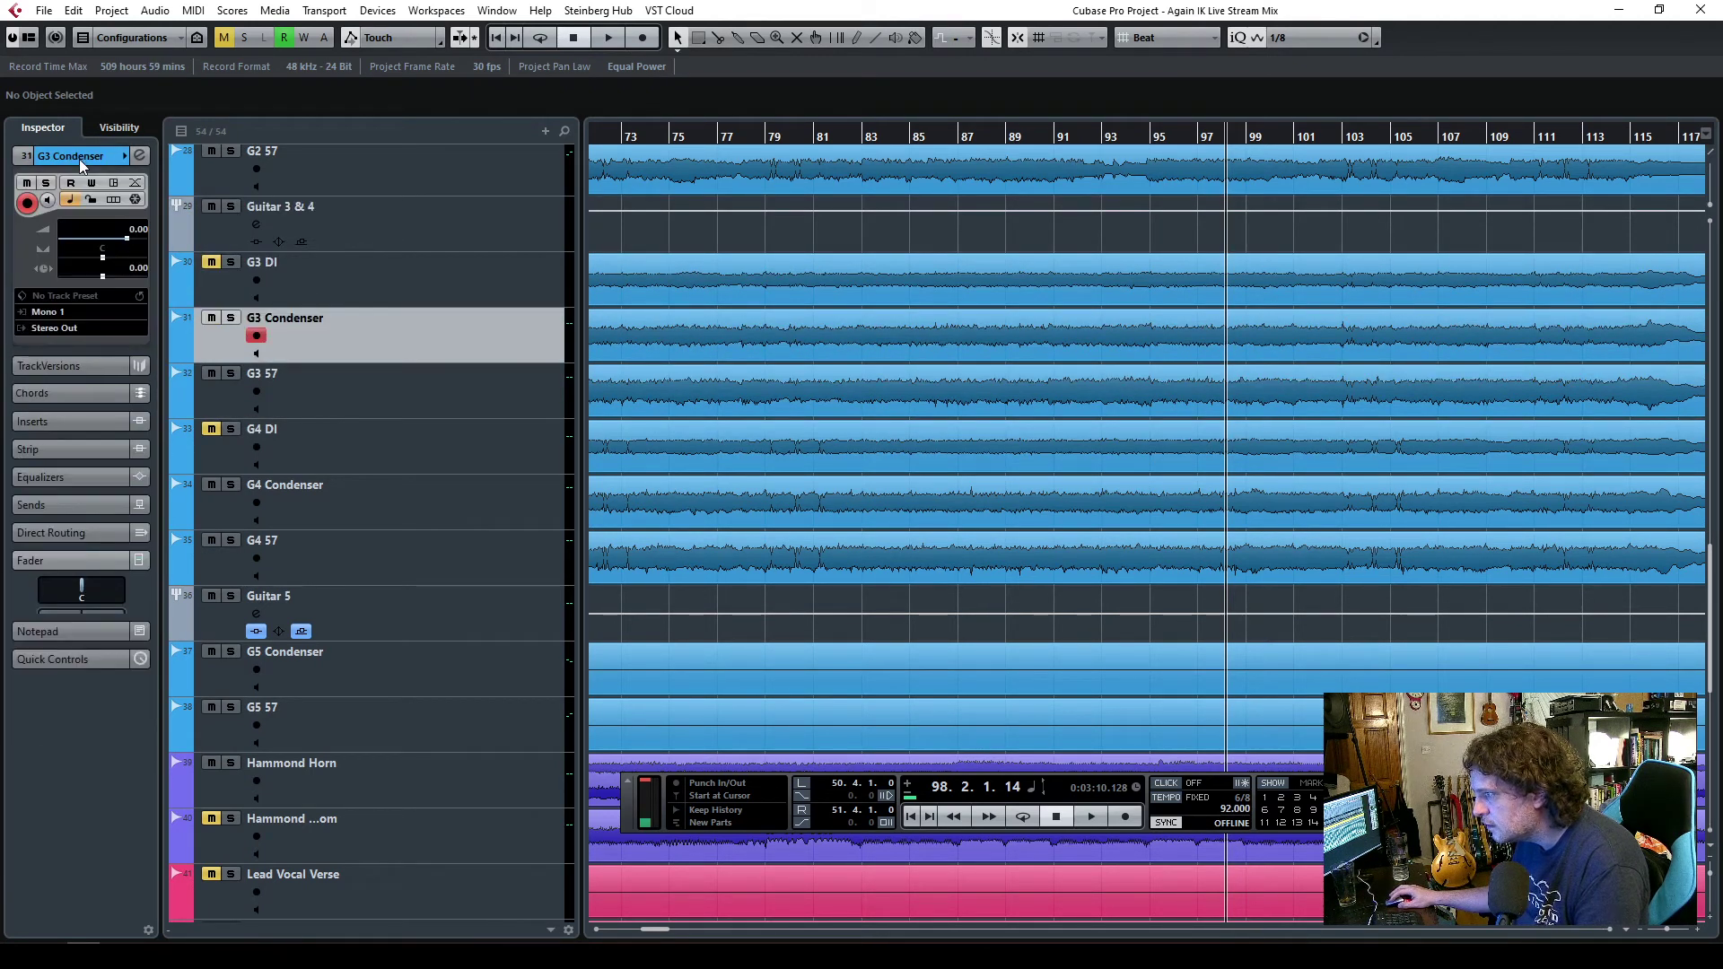
{"action": "left_click", "coordinate": [79, 328]}
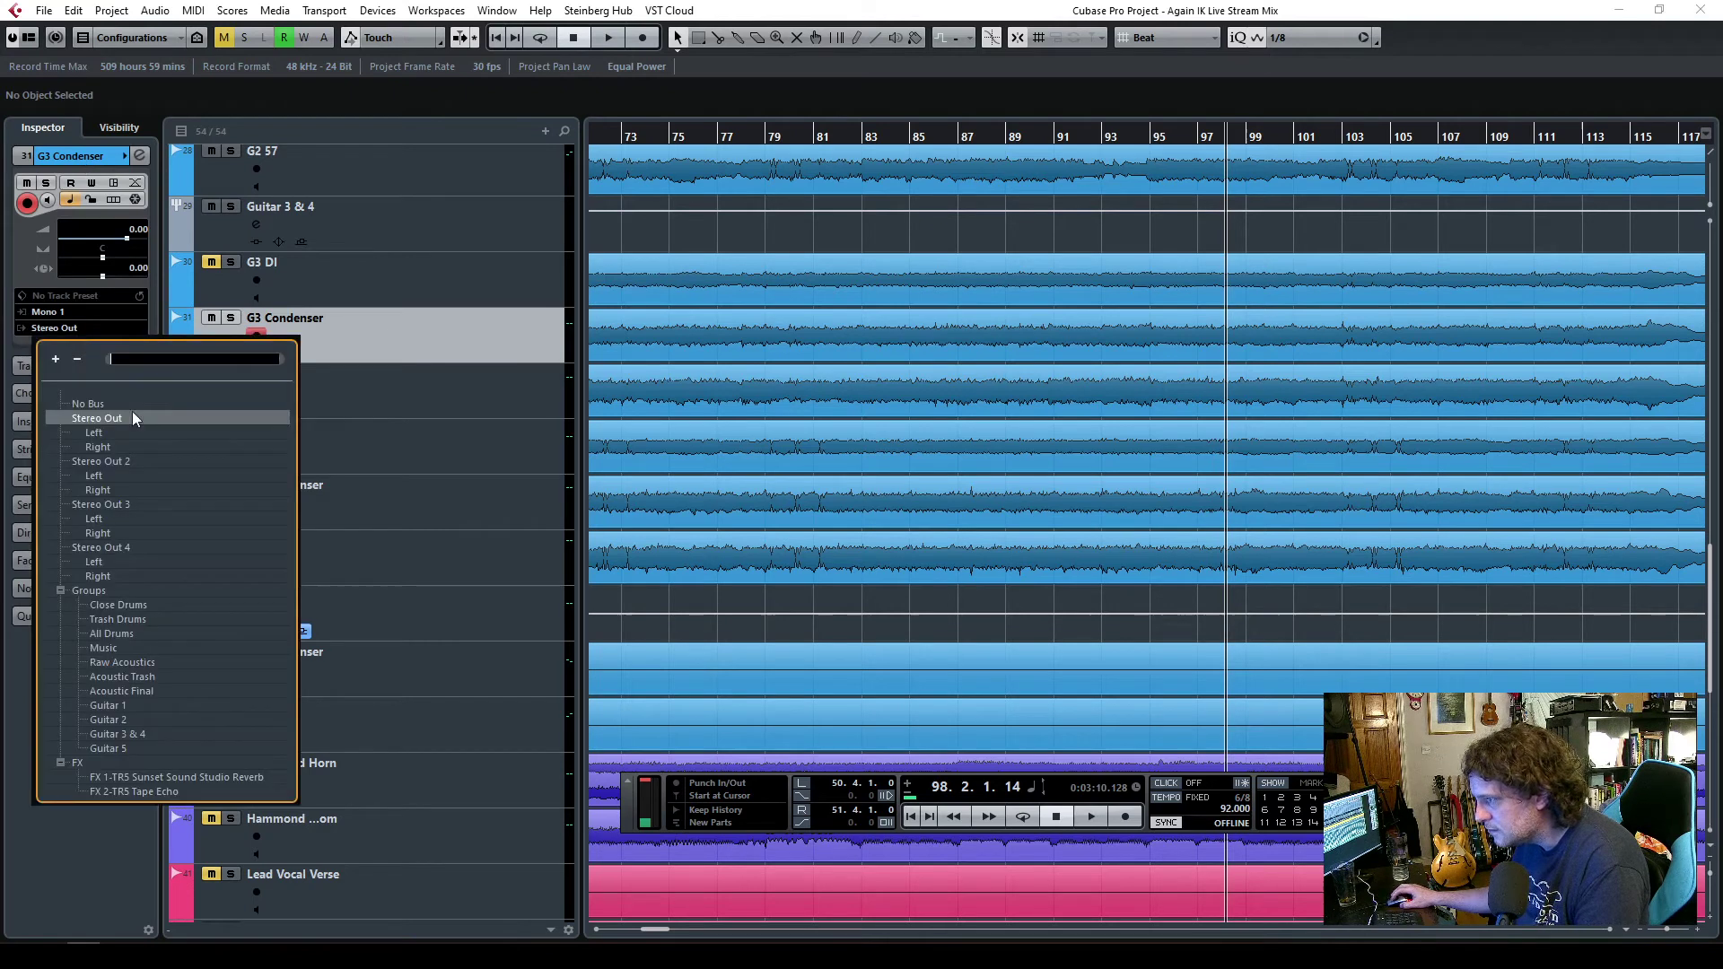
{"action": "left_click", "coordinate": [130, 734]}
{"action": "left_click", "coordinate": [411, 398]}
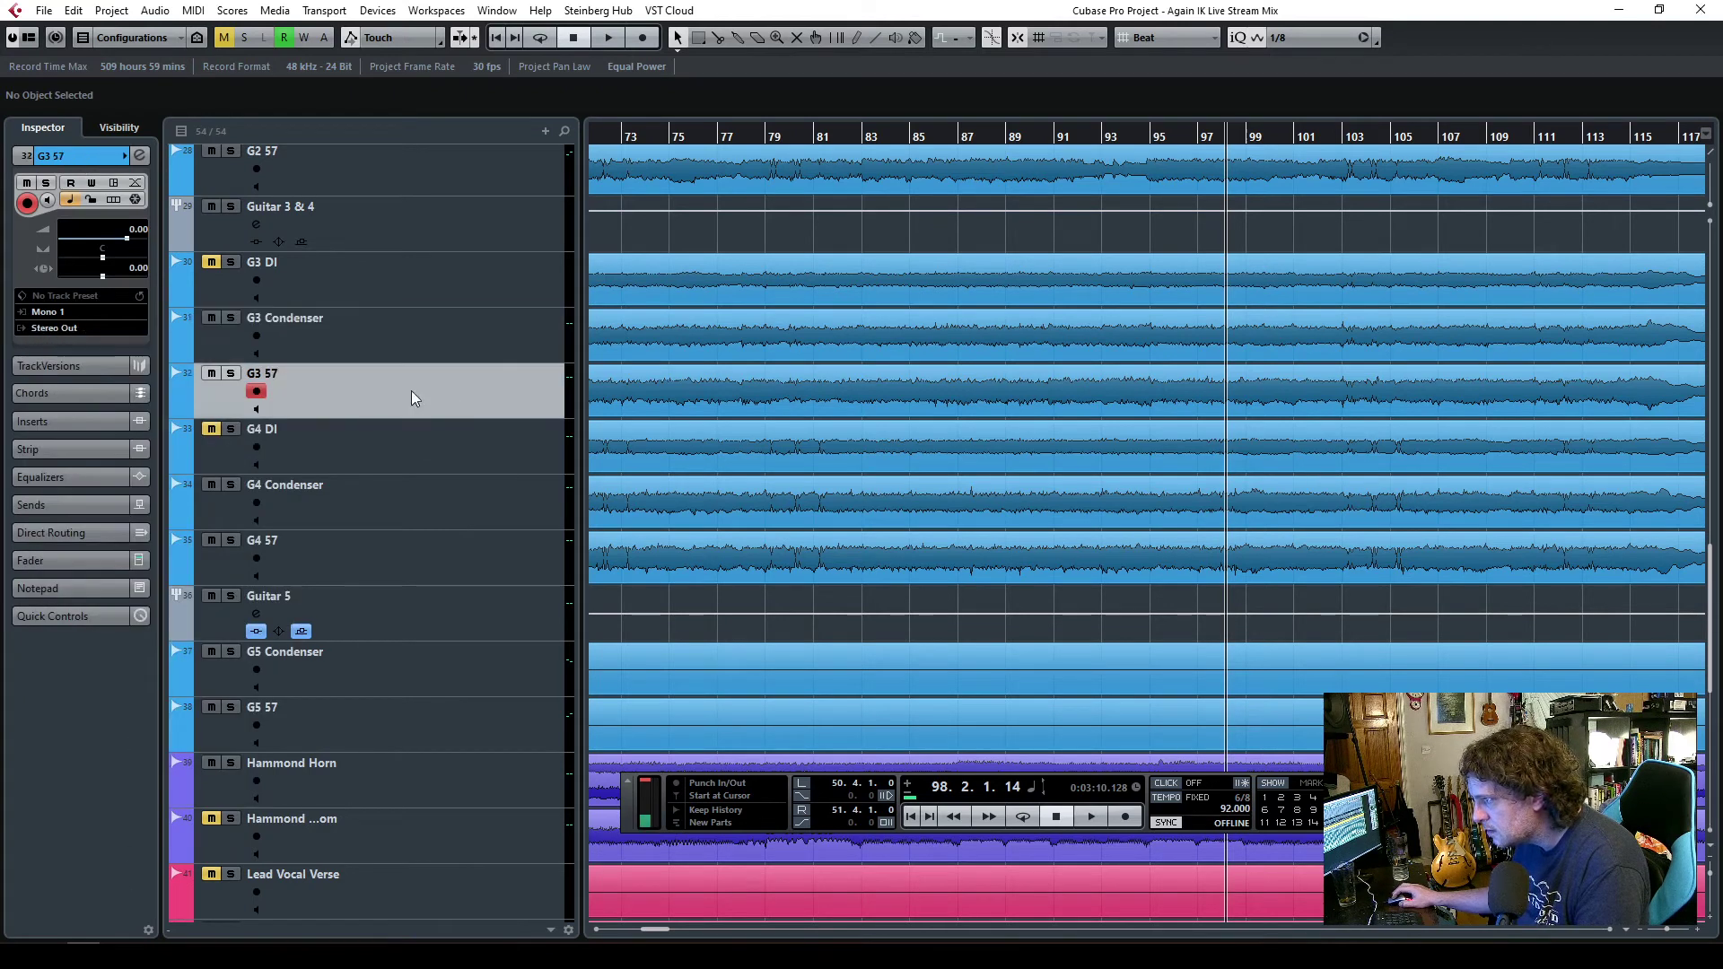
{"action": "left_click", "coordinate": [70, 328]}
{"action": "left_click", "coordinate": [131, 736]}
- Route the outputs of G4 Condenser and G4 57 to the Guitar 3 & 4 group
{"action": "left_click", "coordinate": [386, 511]}
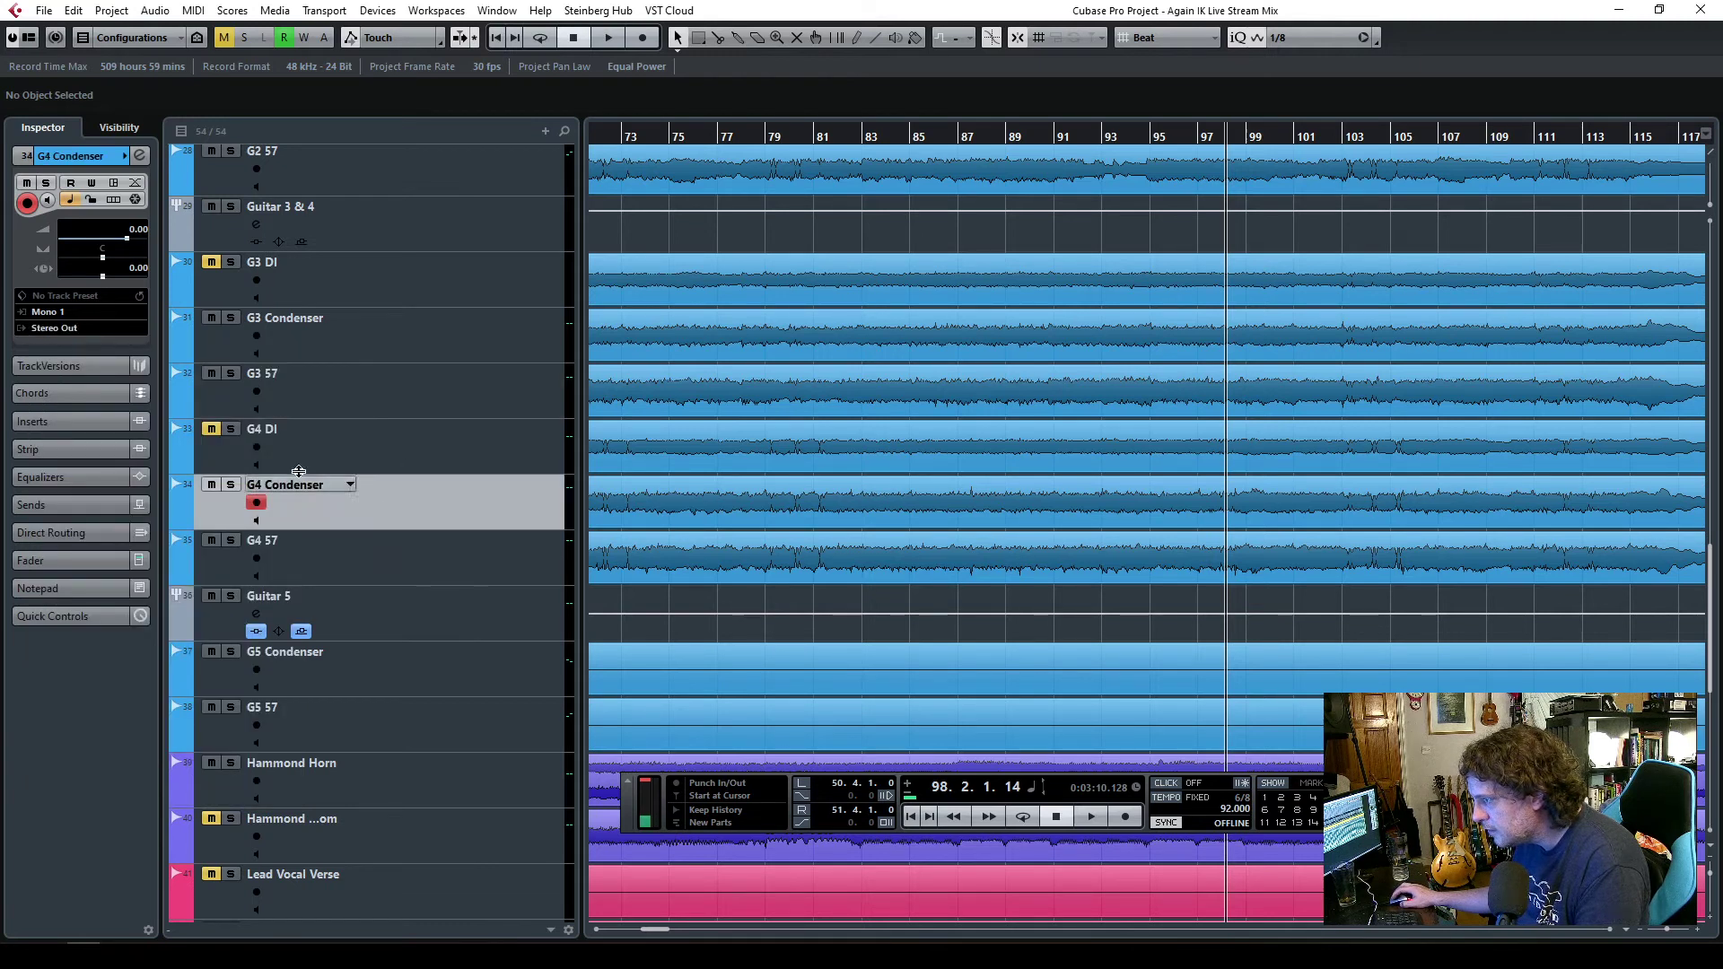
{"action": "left_click", "coordinate": [68, 328]}
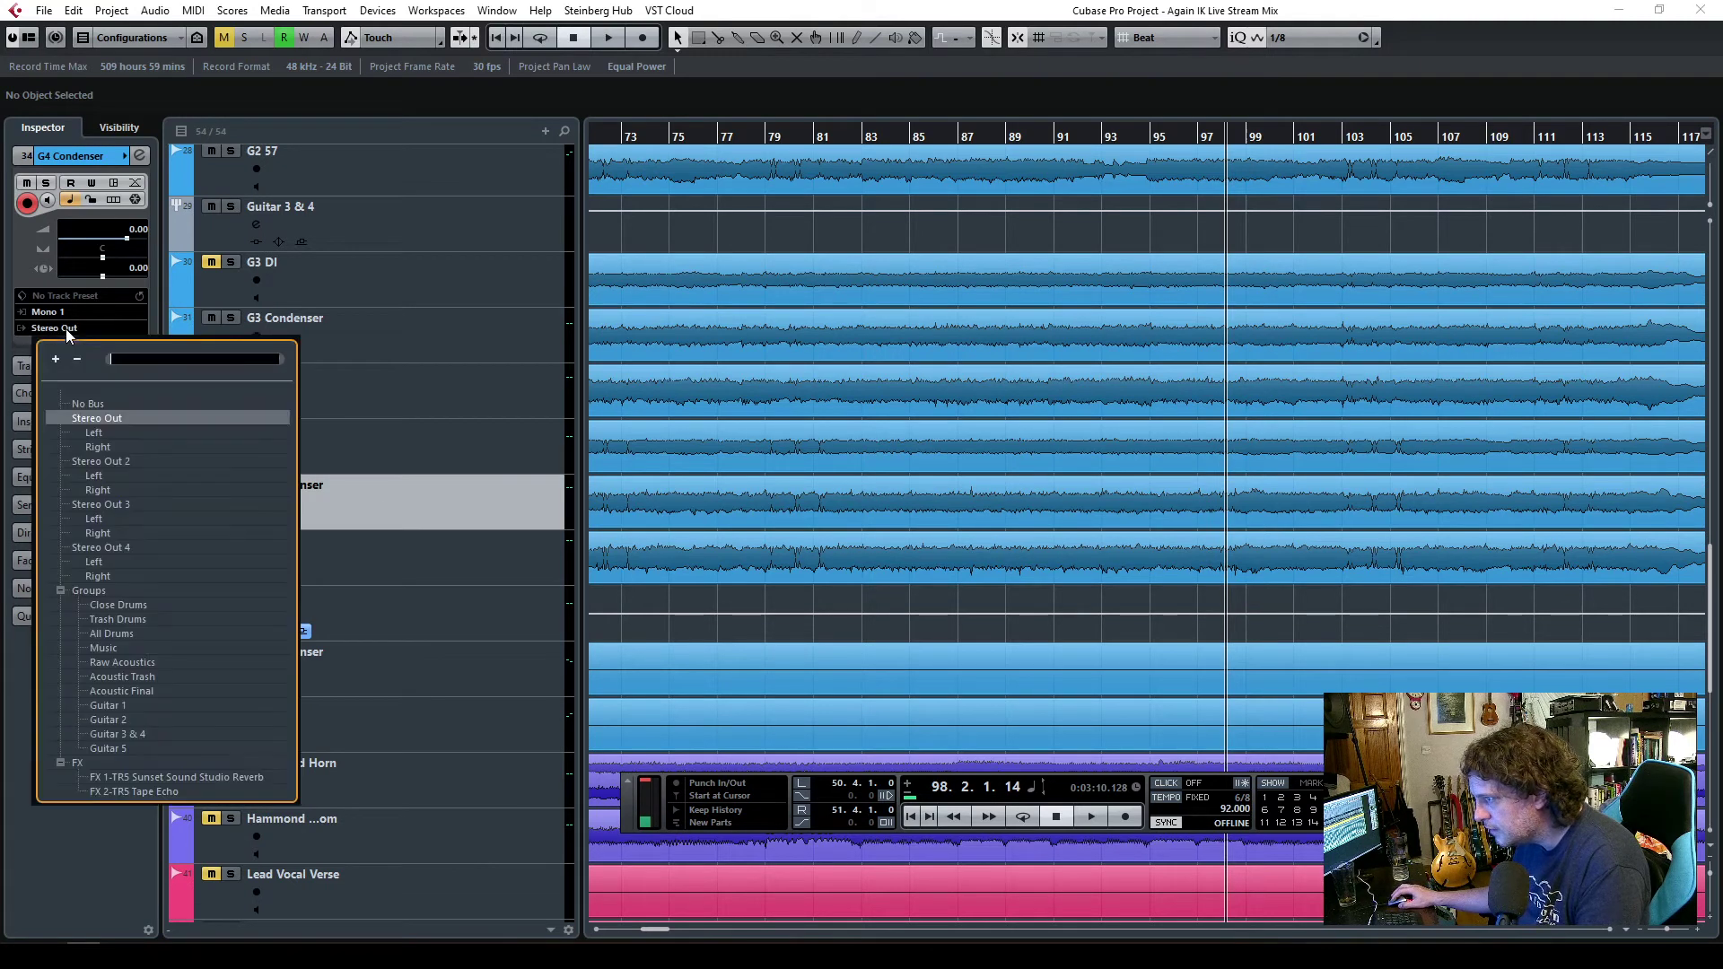
{"action": "left_click", "coordinate": [152, 734]}
{"action": "left_click", "coordinate": [400, 563]}
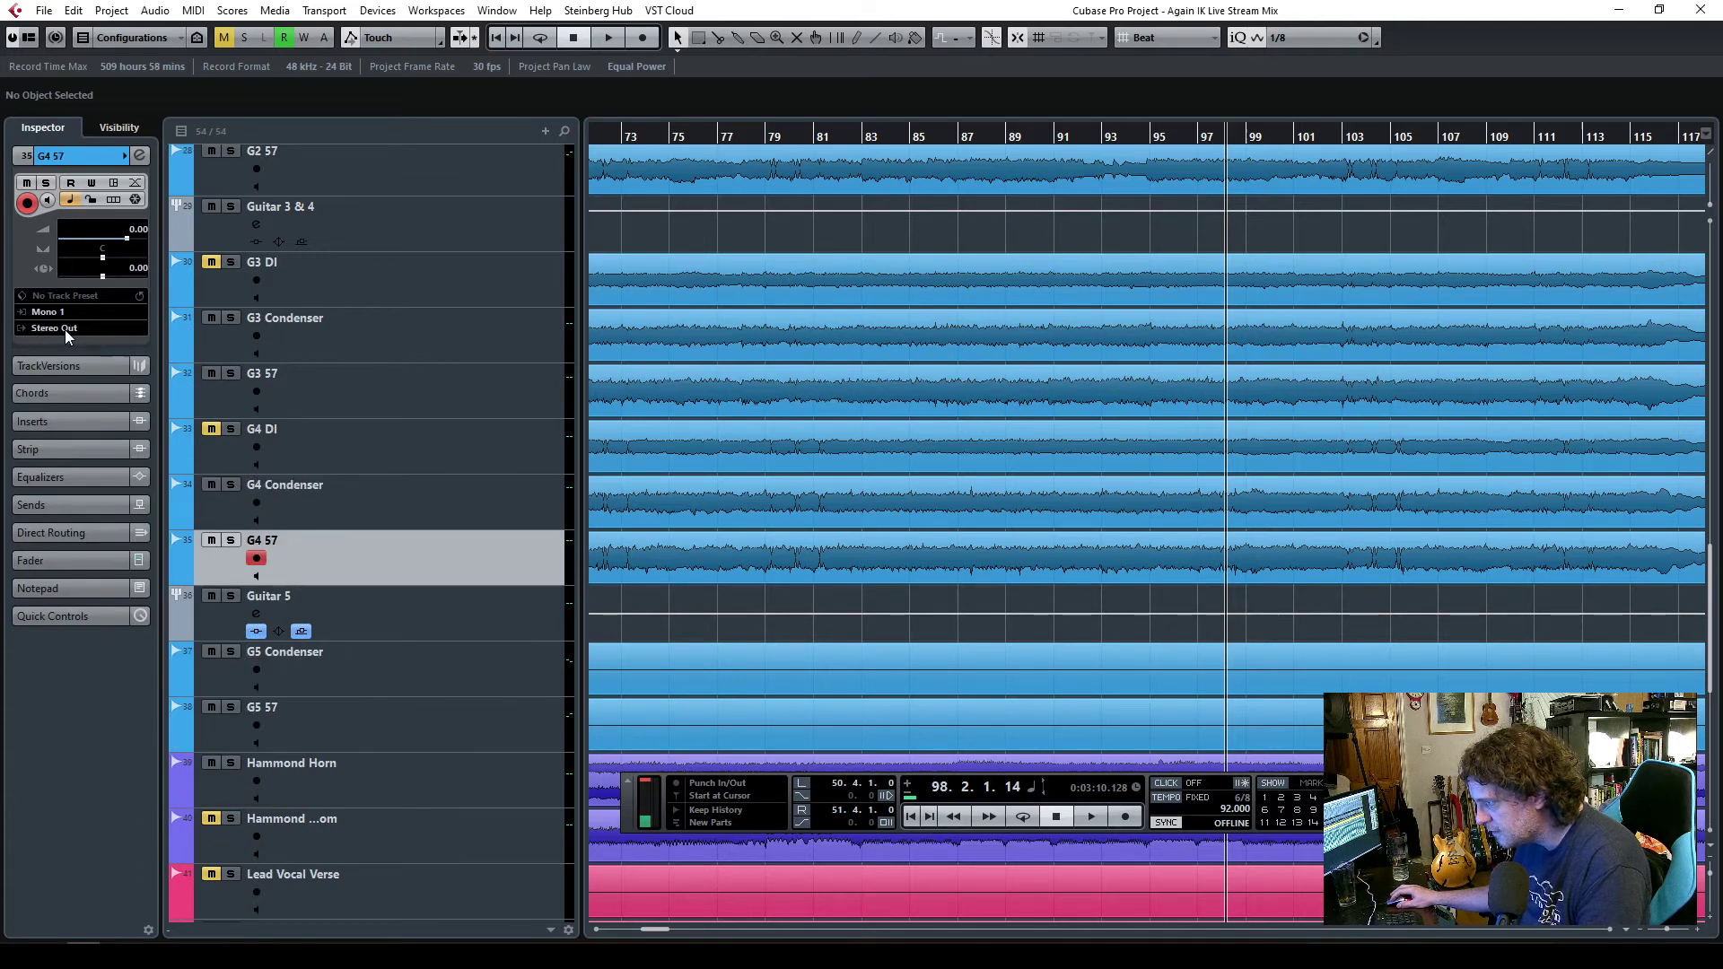
{"action": "left_click", "coordinate": [65, 328]}
{"action": "left_click", "coordinate": [142, 734]}
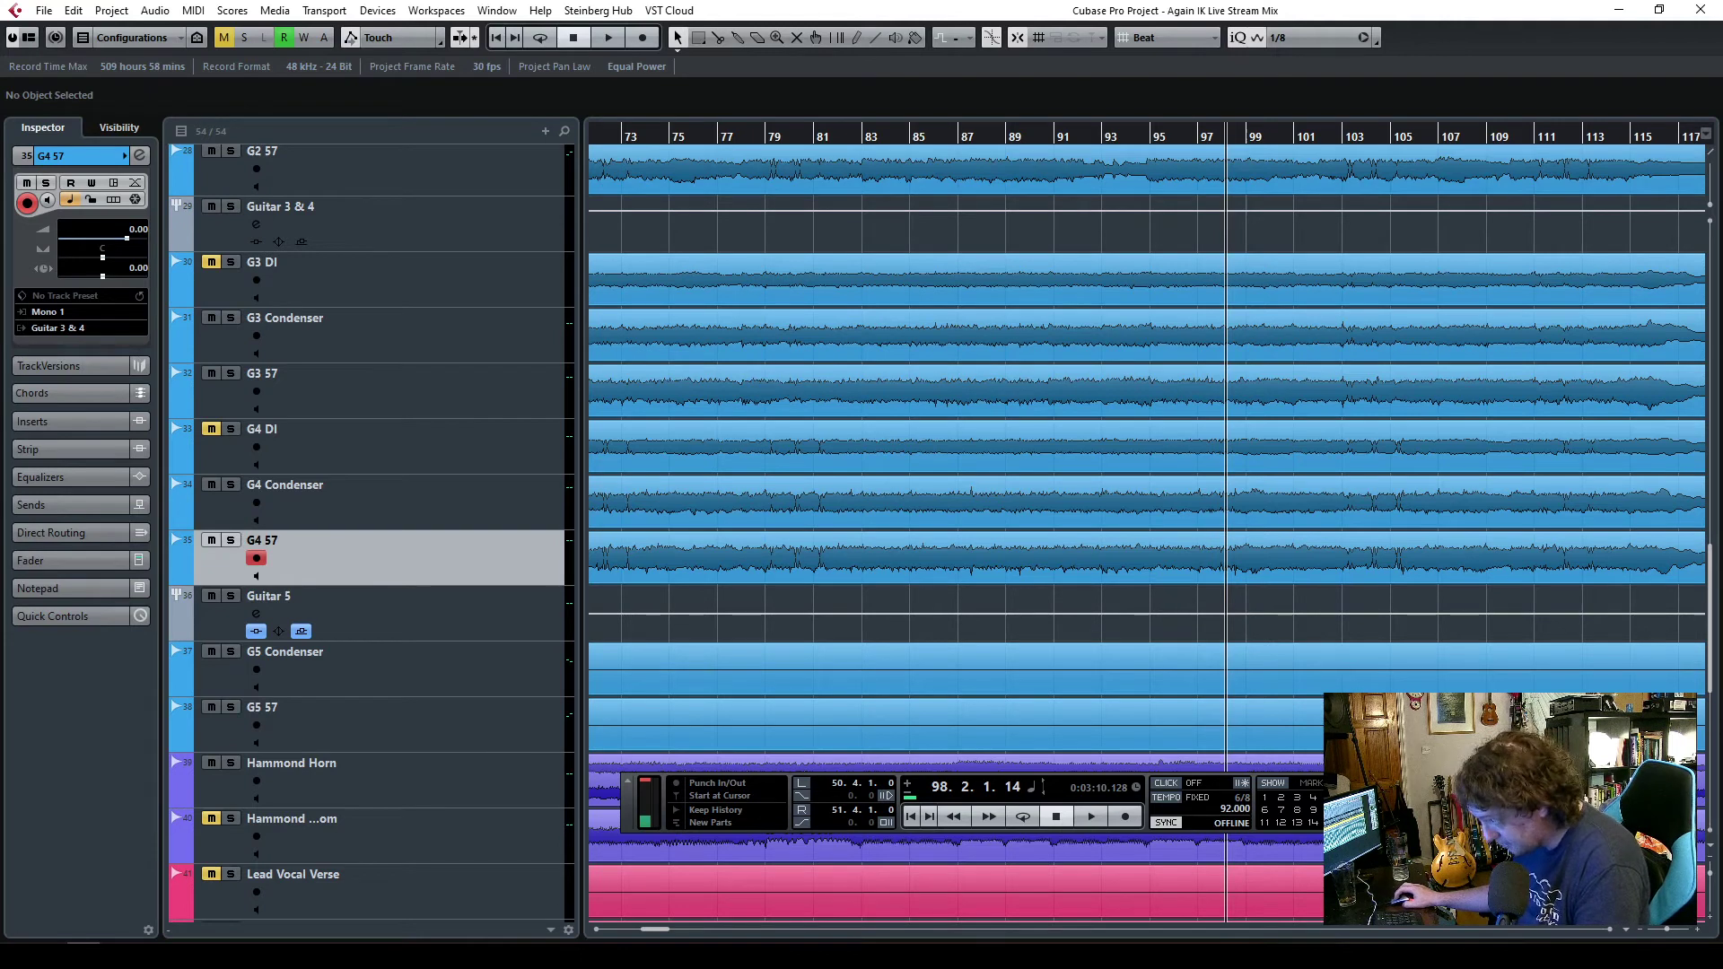
- Pan G3 Condenser and G3 57 fully left, and G4 Condenser and G4 57 fully right
{"action": "left_click_drag", "start_coordinate": [661, 935], "coordinate": [656, 936]}
{"action": "left_click", "coordinate": [475, 351]}
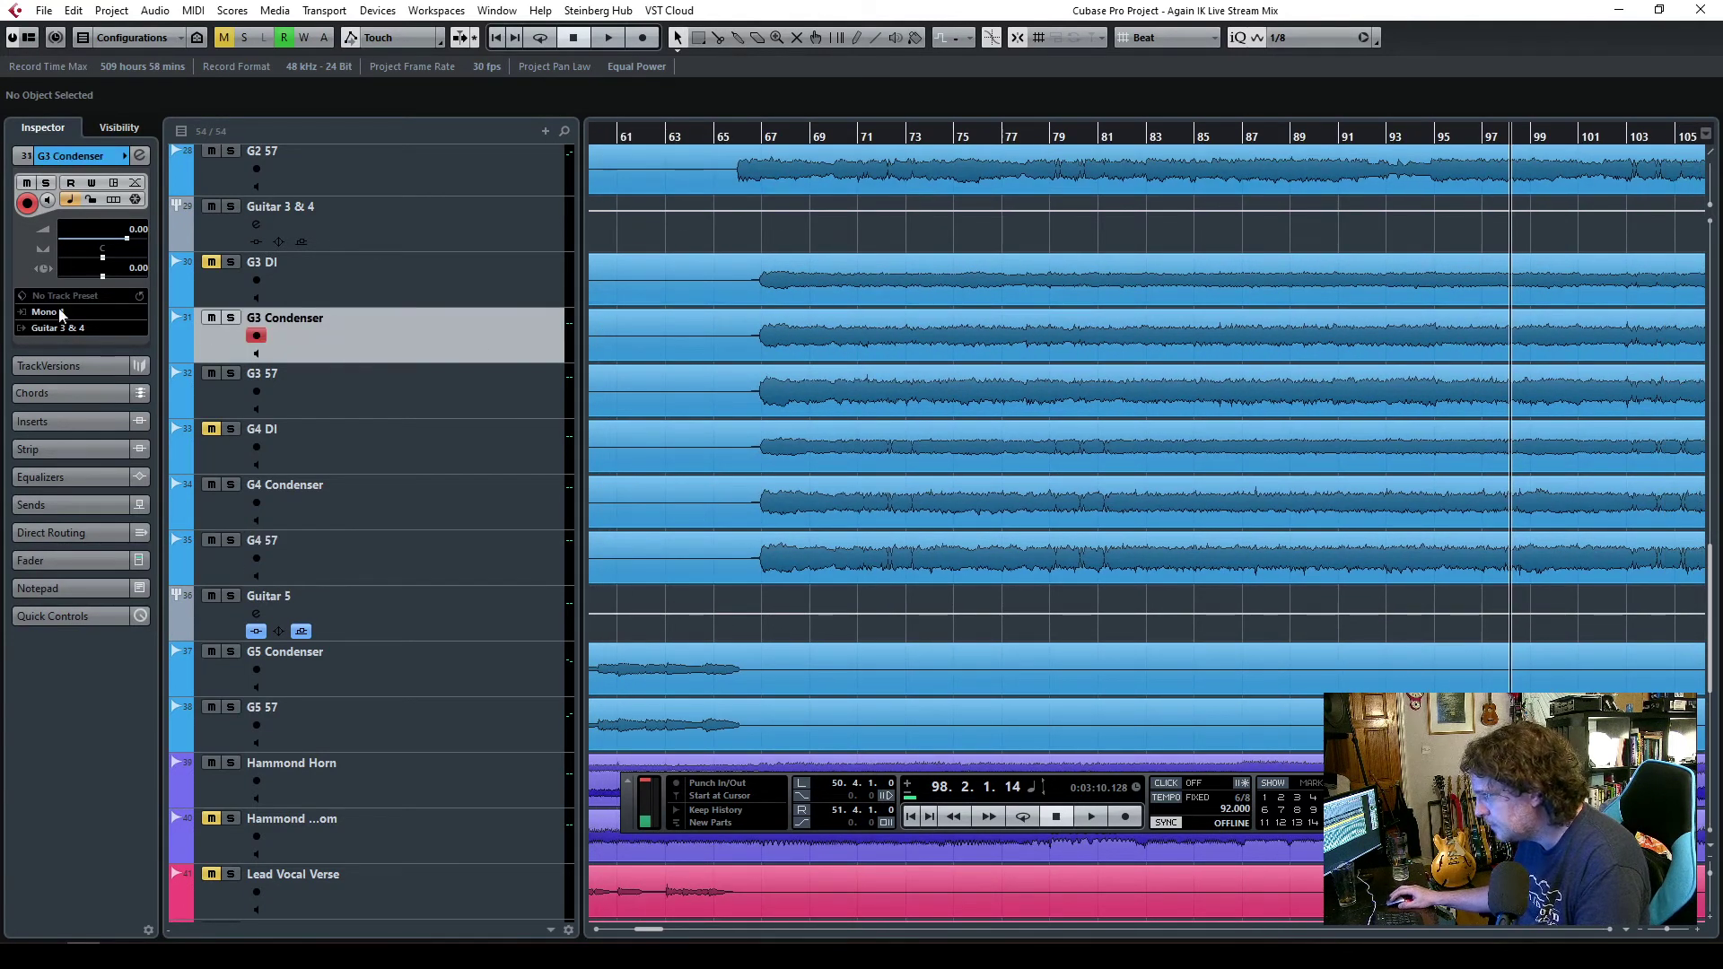
{"action": "left_click", "coordinate": [520, 406]}
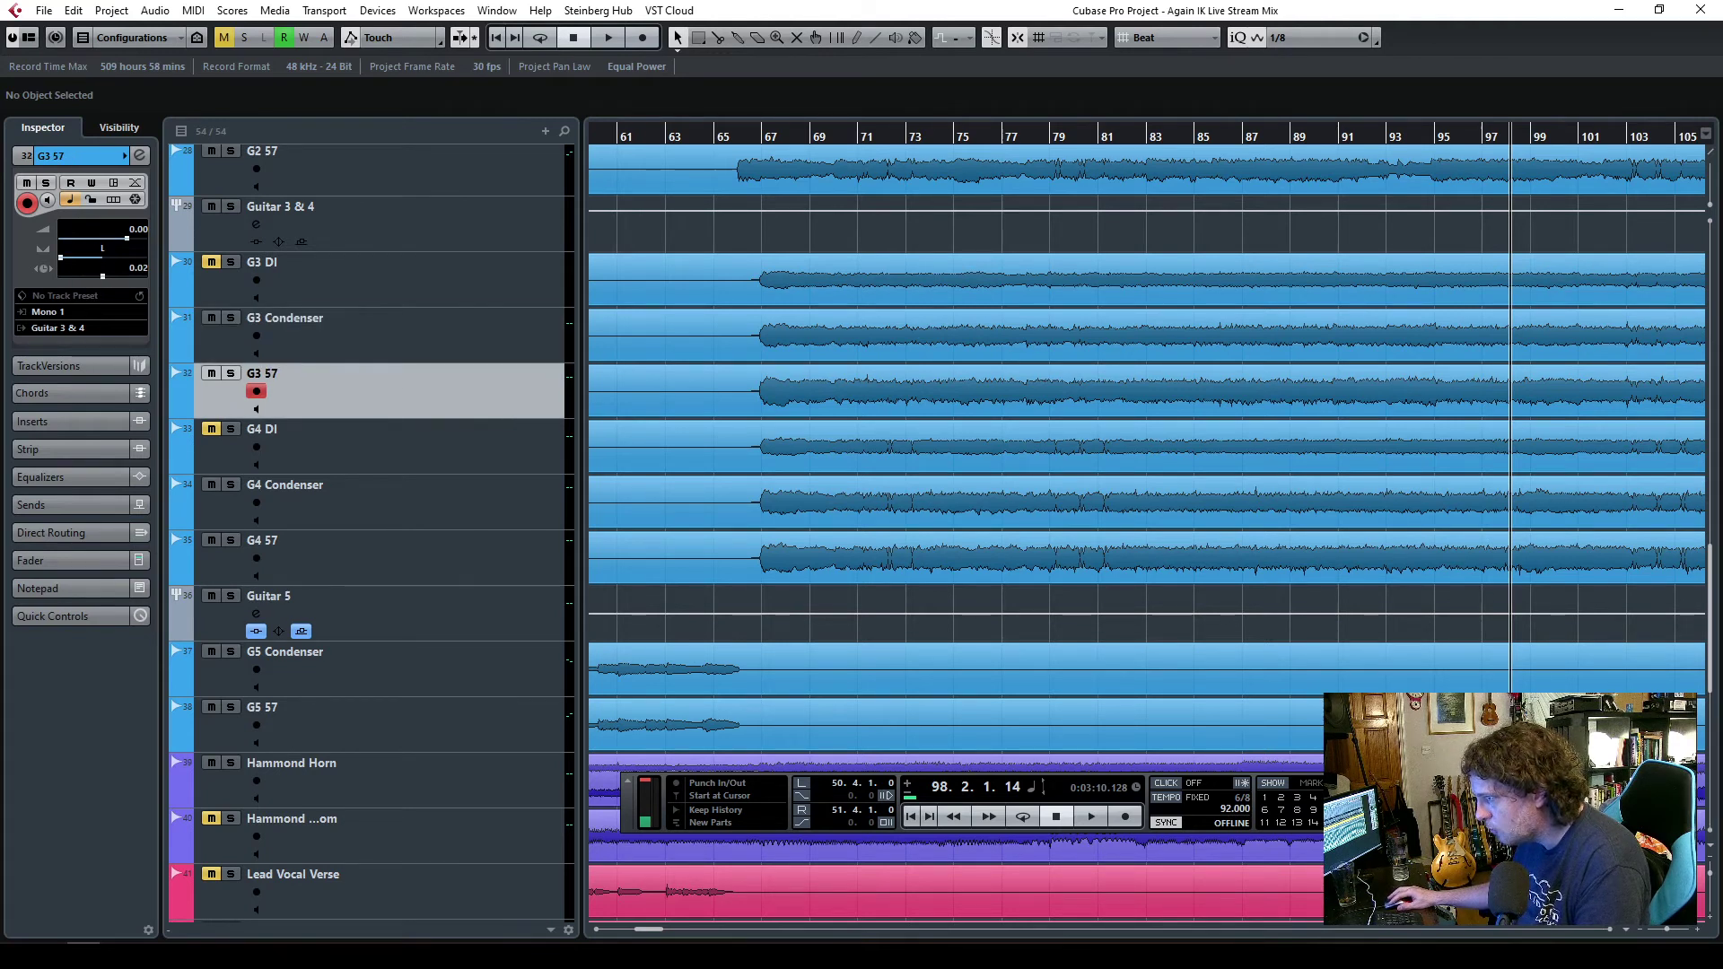
{"action": "left_click", "coordinate": [390, 503]}
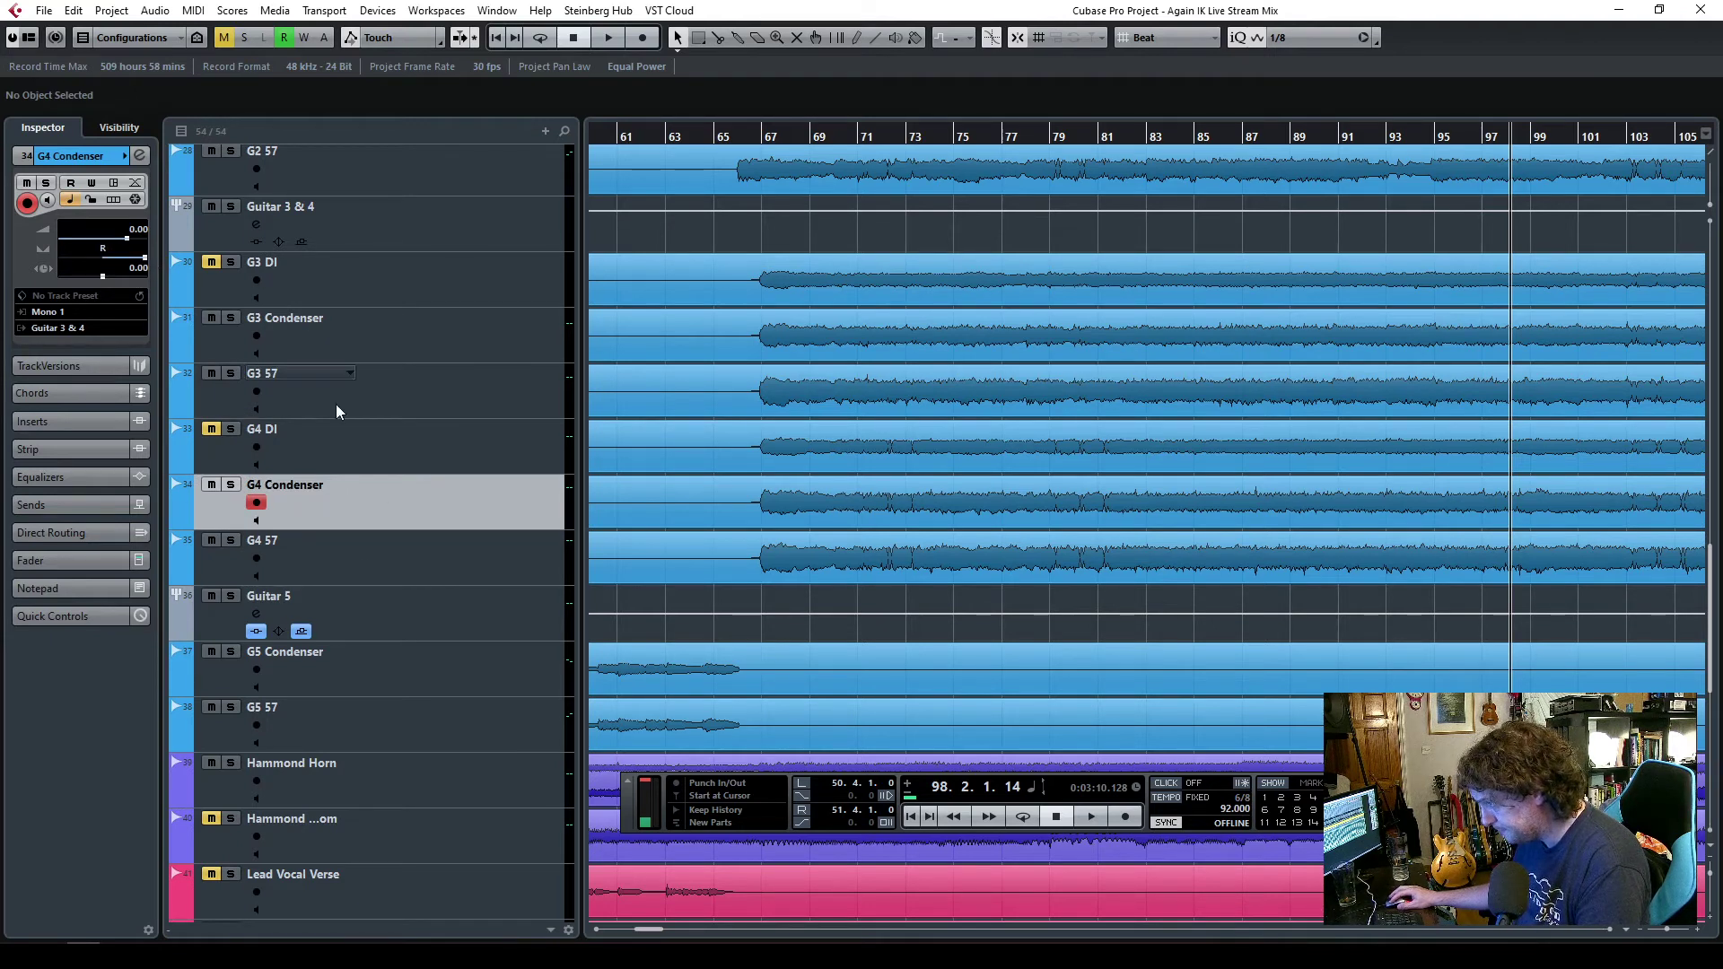
{"action": "left_click", "coordinate": [389, 564]}
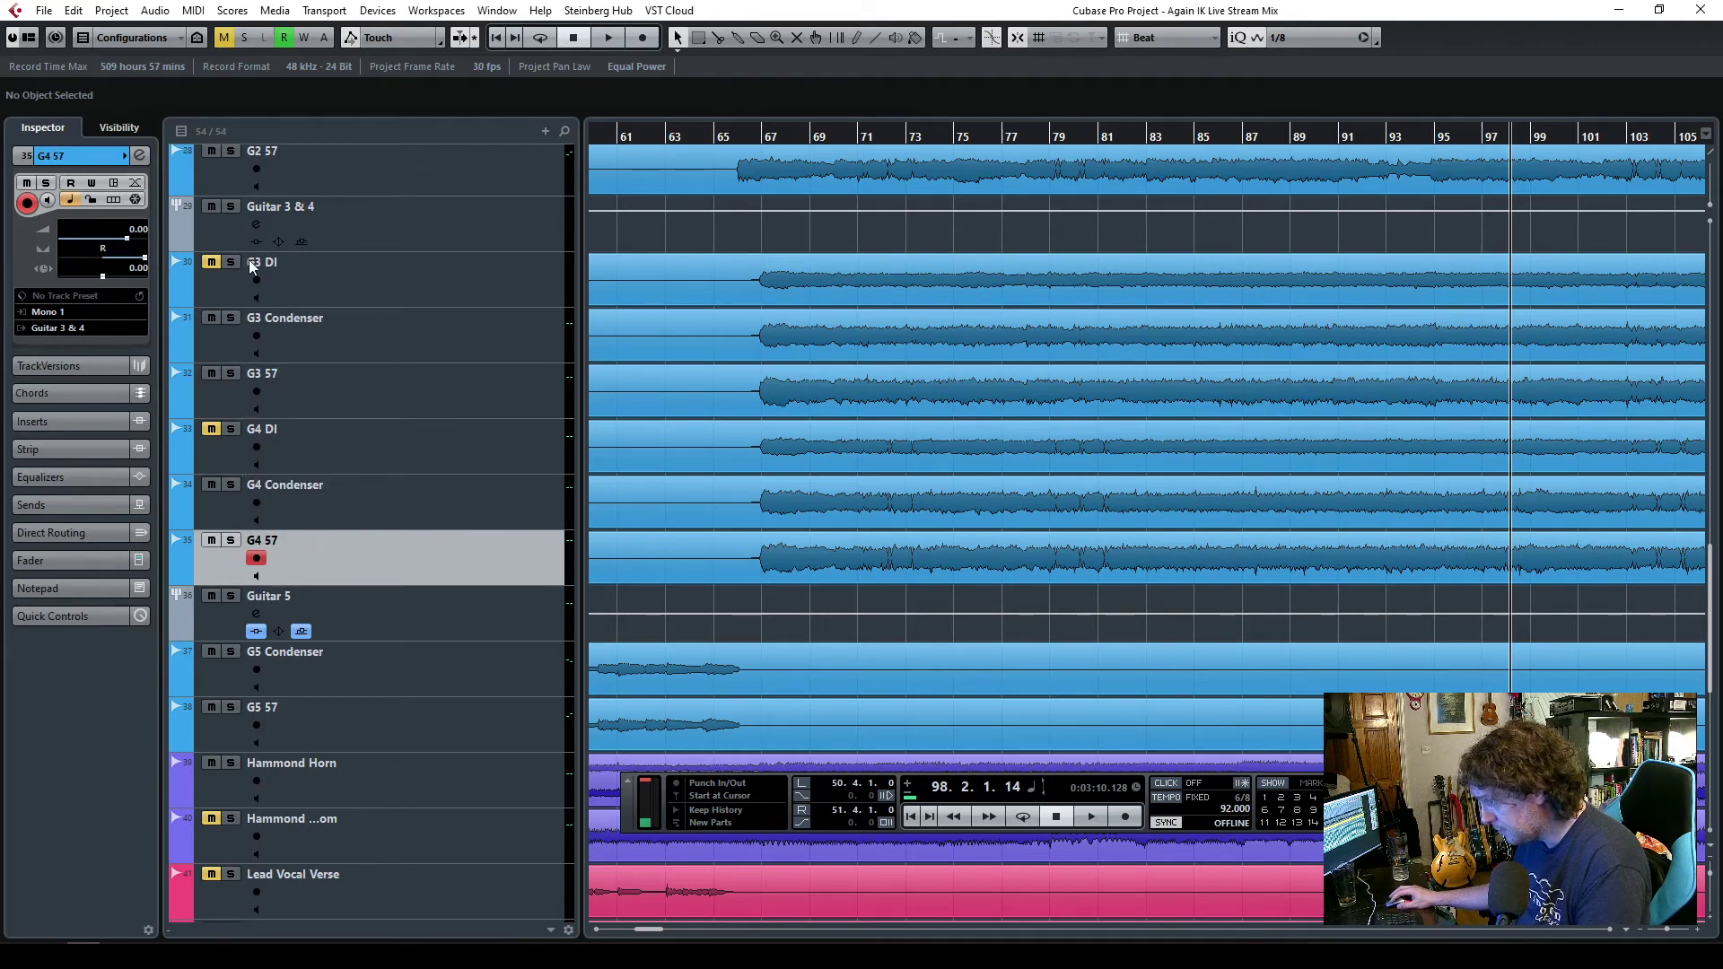
- In the mixer, flip the phase of the G3 Condenser and G4 Condenser channels to 180°
{"action": "key", "text": "F3"}
{"action": "left_click", "coordinate": [871, 490]}
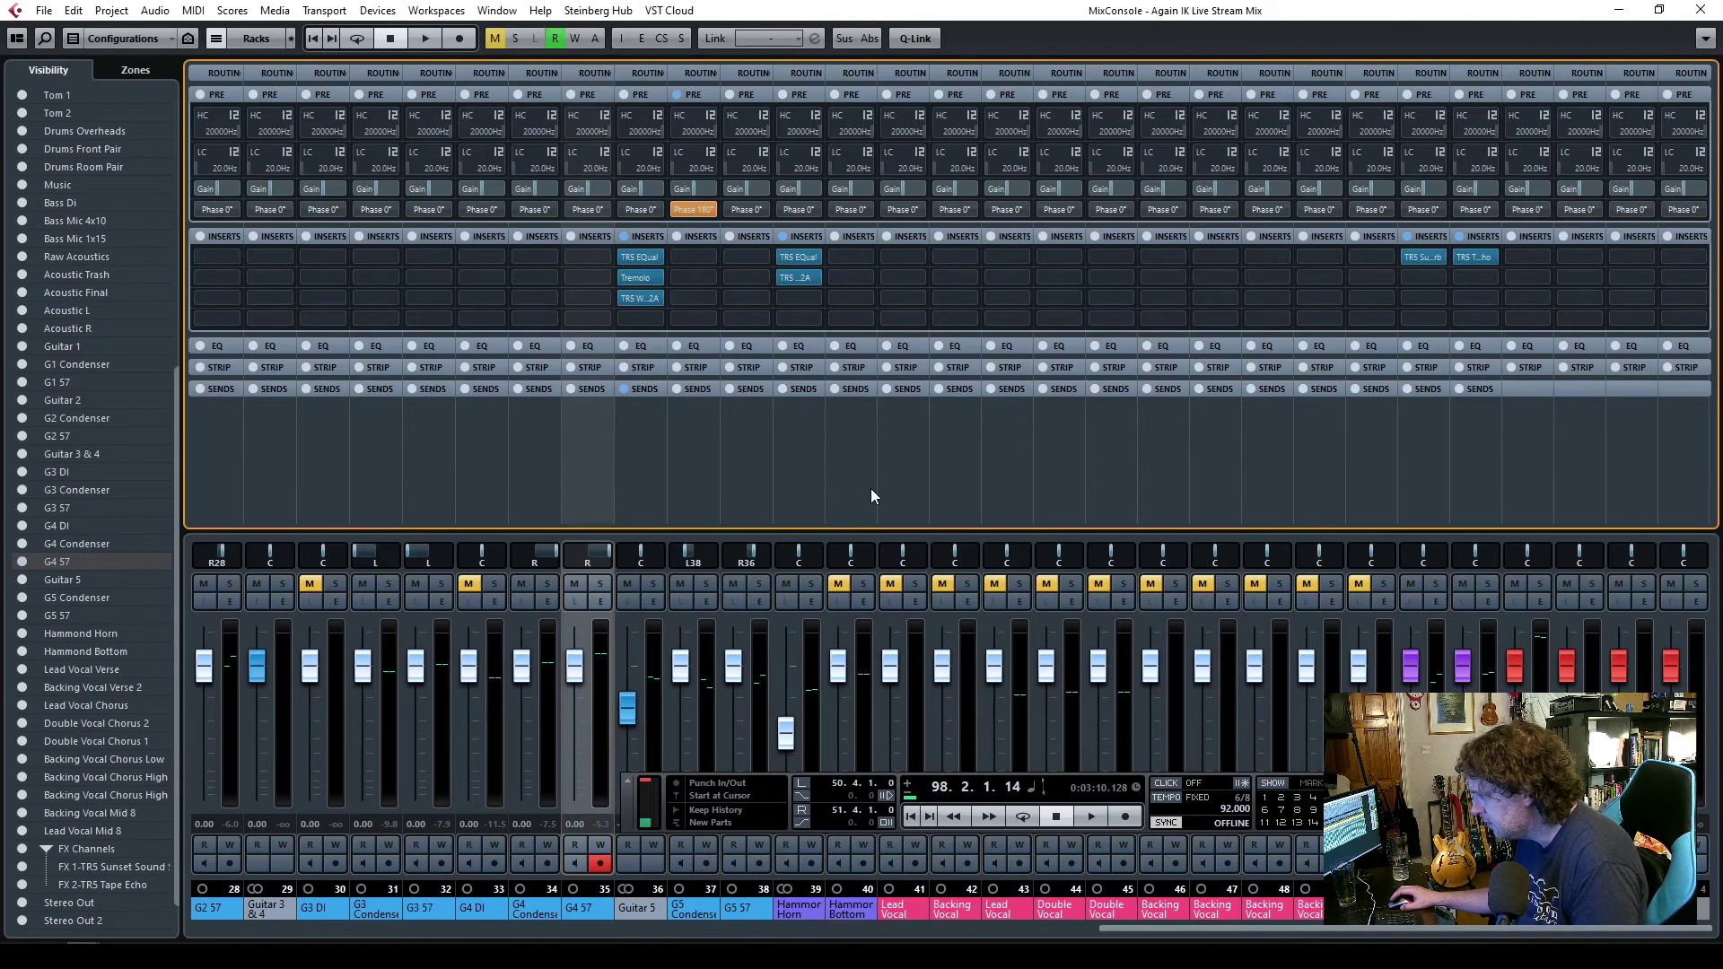
{"action": "left_click", "coordinate": [418, 912]}
{"action": "left_click", "coordinate": [372, 908]}
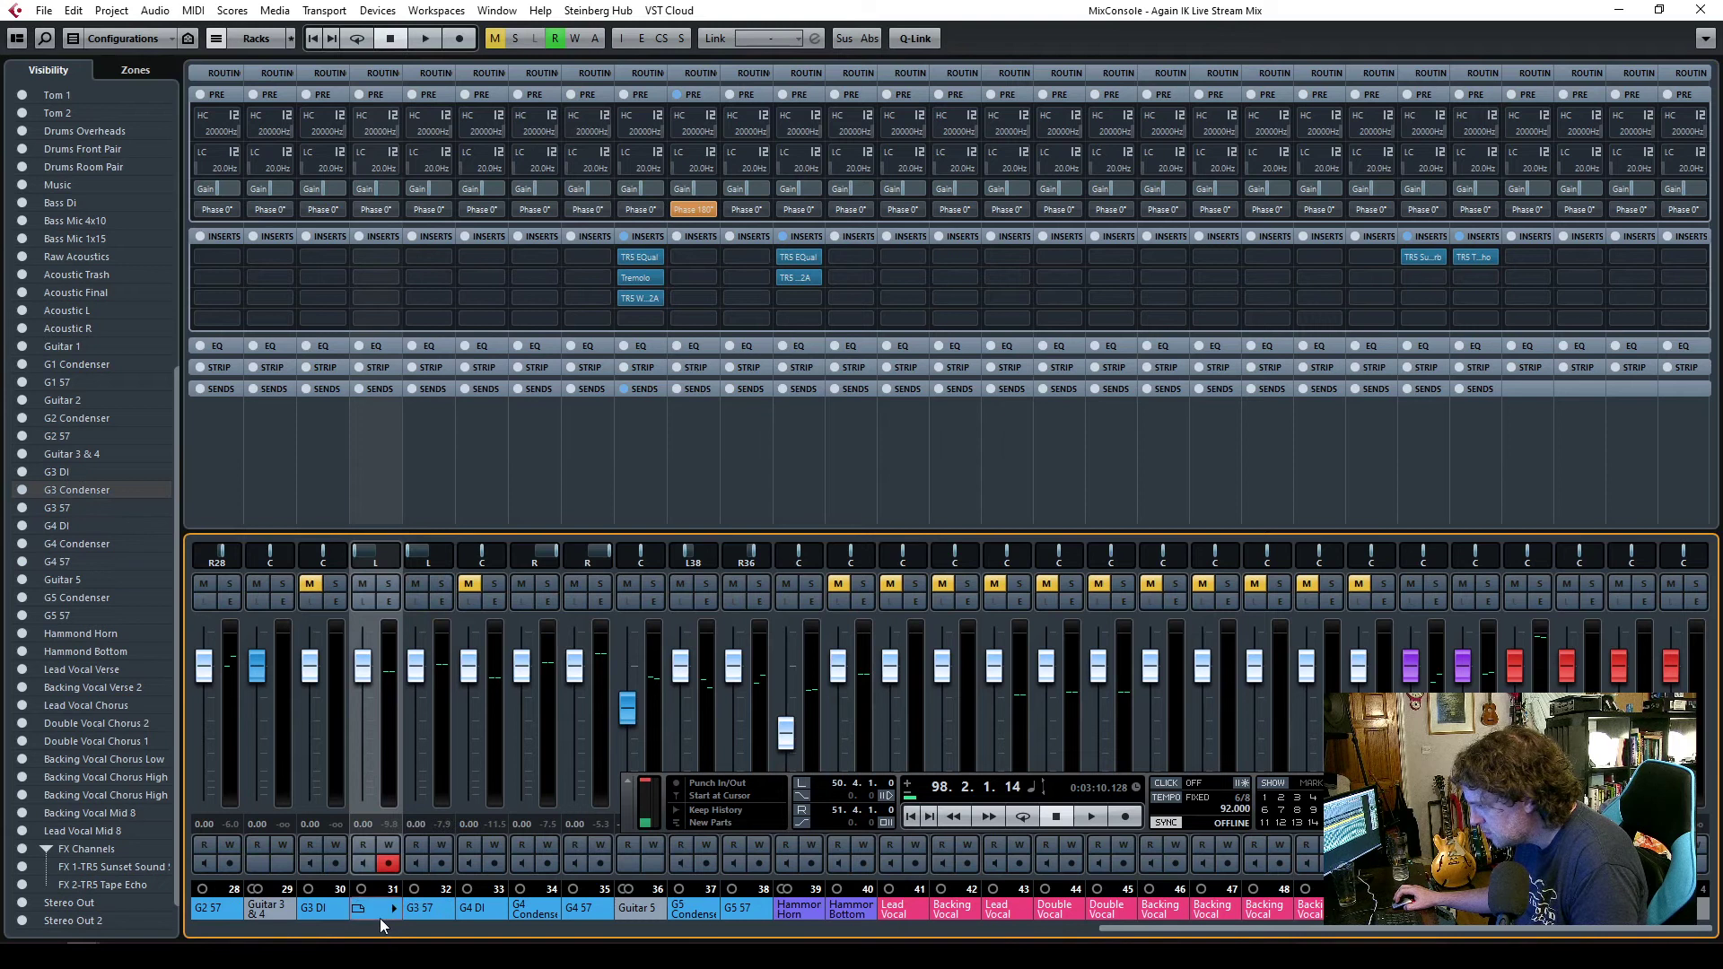
{"action": "left_click", "coordinate": [377, 210]}
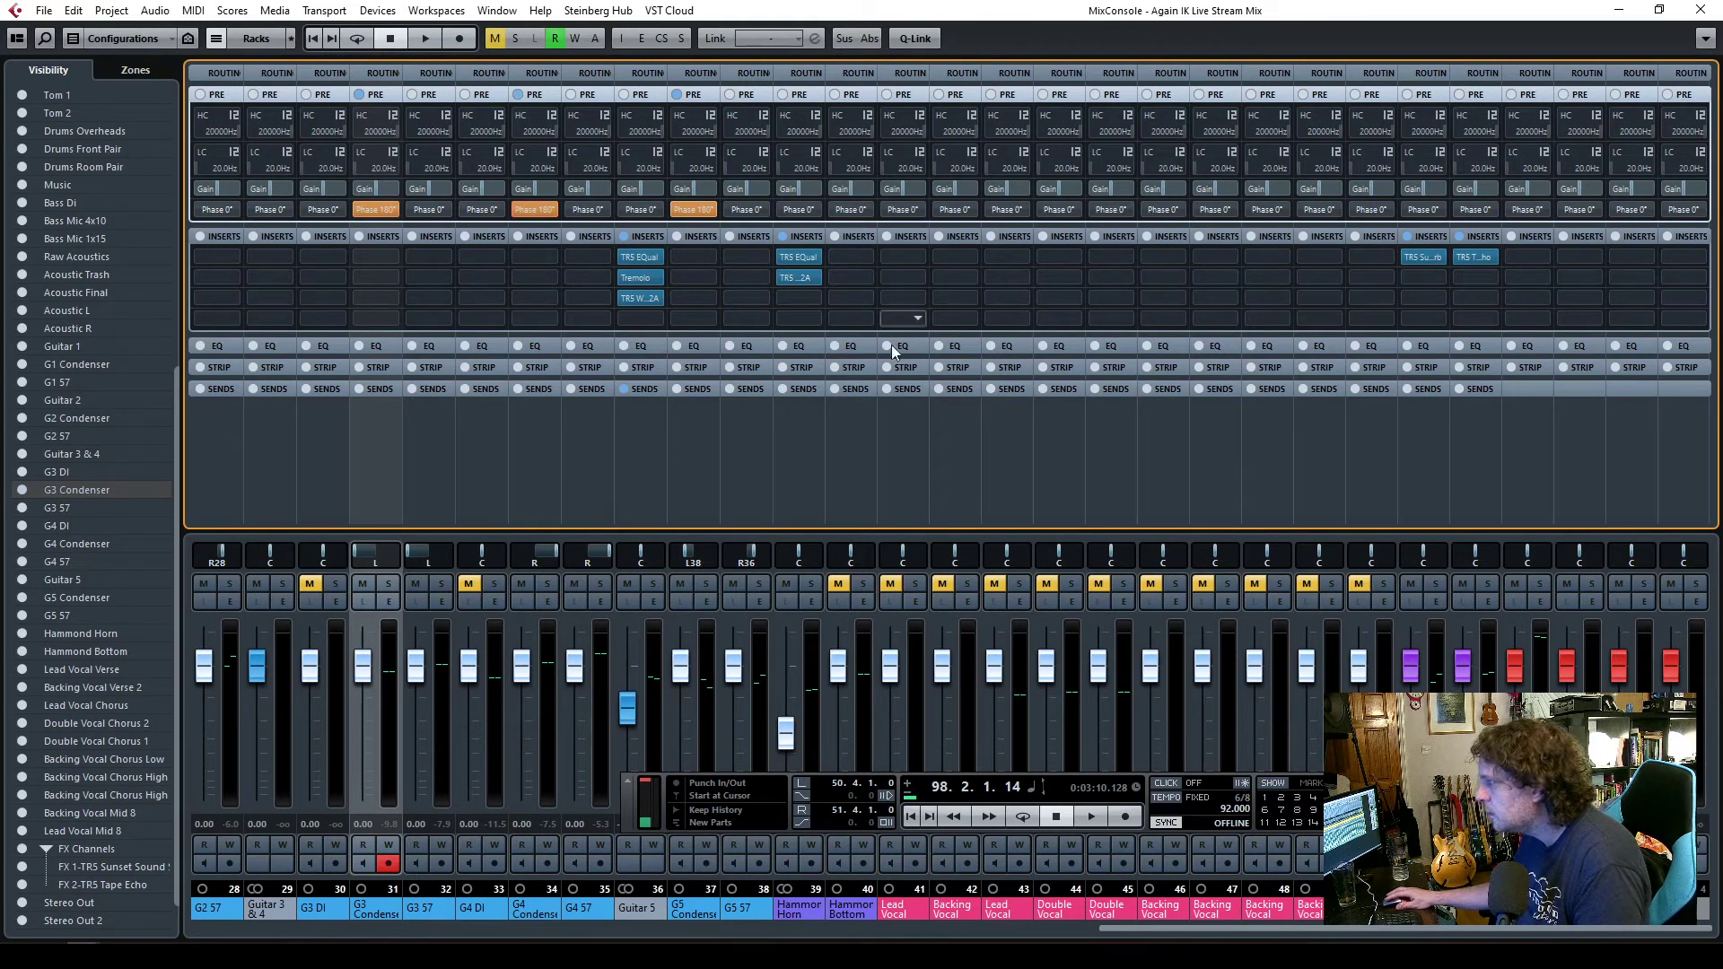
{"action": "left_click", "coordinate": [1714, 8]}
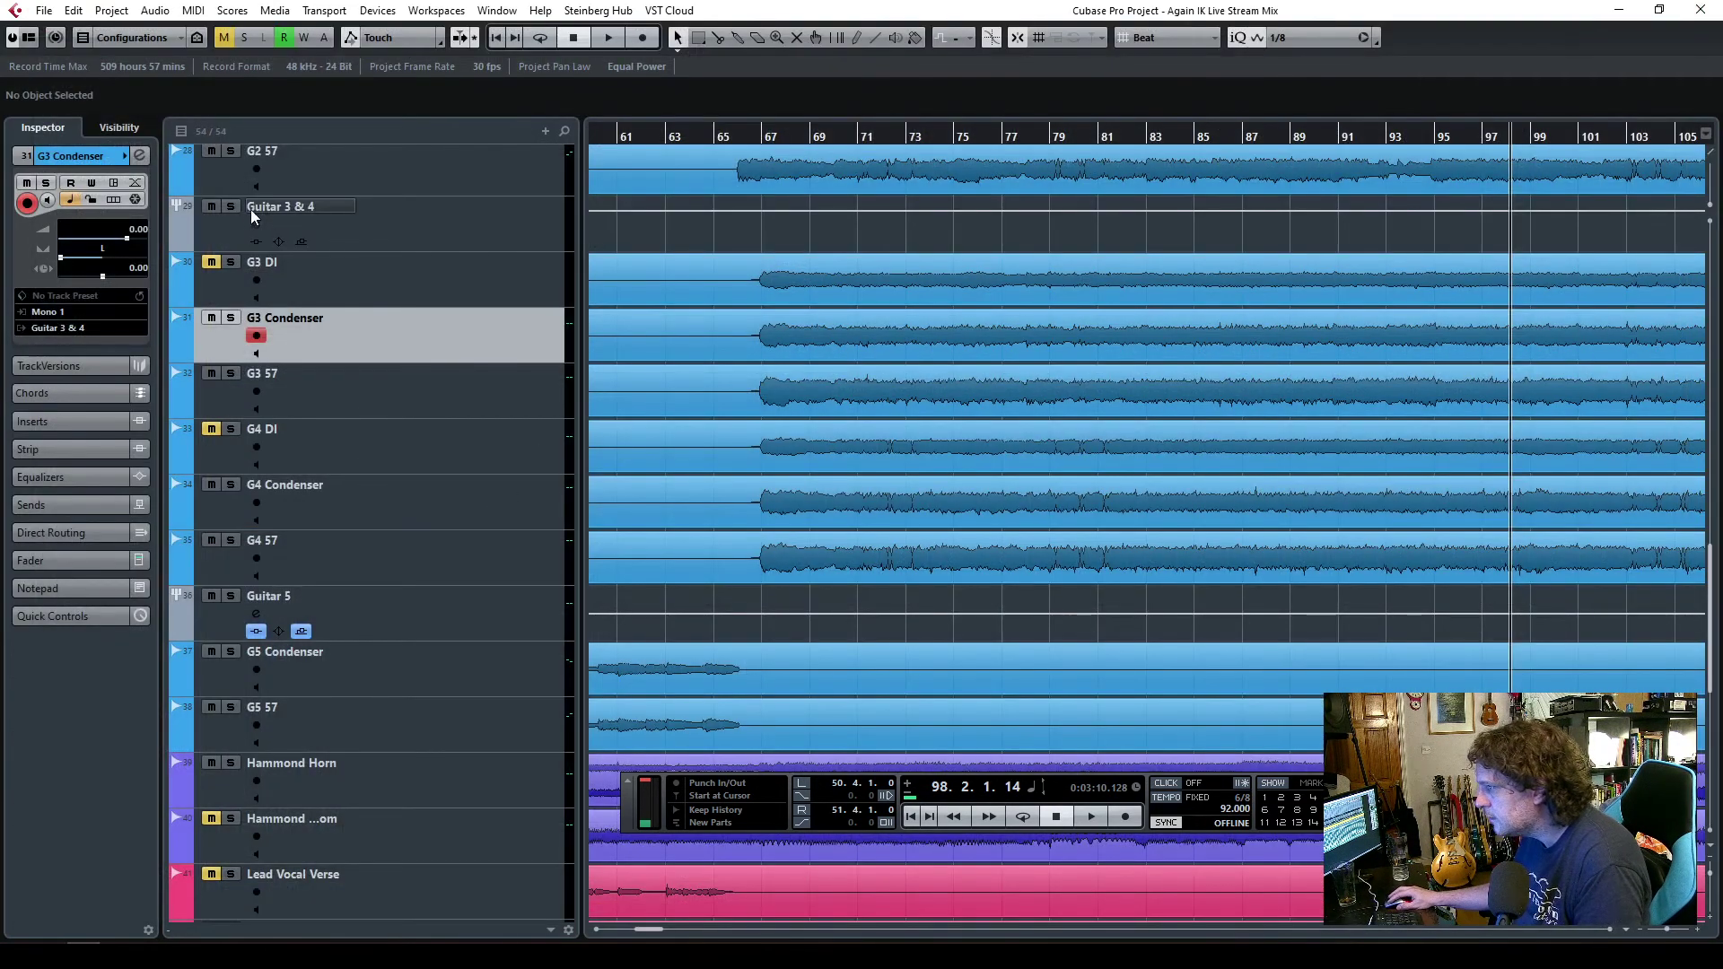
- Solo the Guitar 3 & 4 group and route its output to the Music group
{"action": "left_click", "coordinate": [231, 206]}
{"action": "left_click", "coordinate": [434, 217]}
{"action": "left_click", "coordinate": [79, 185]}
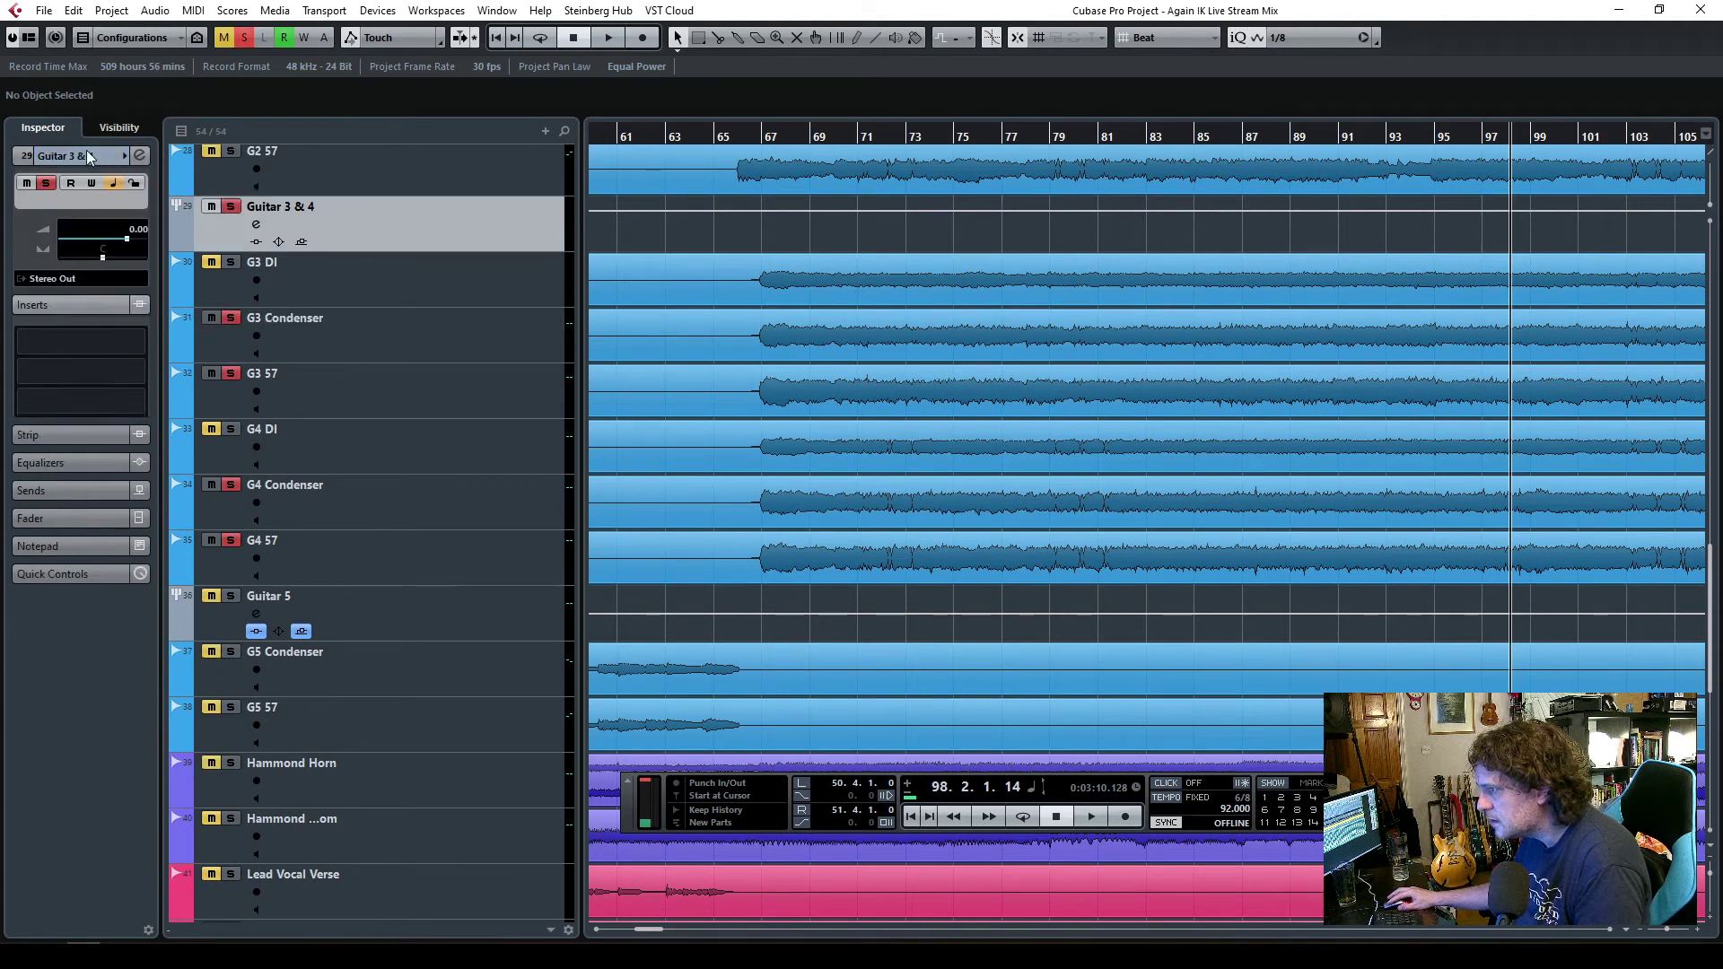
{"action": "left_click", "coordinate": [83, 280]}
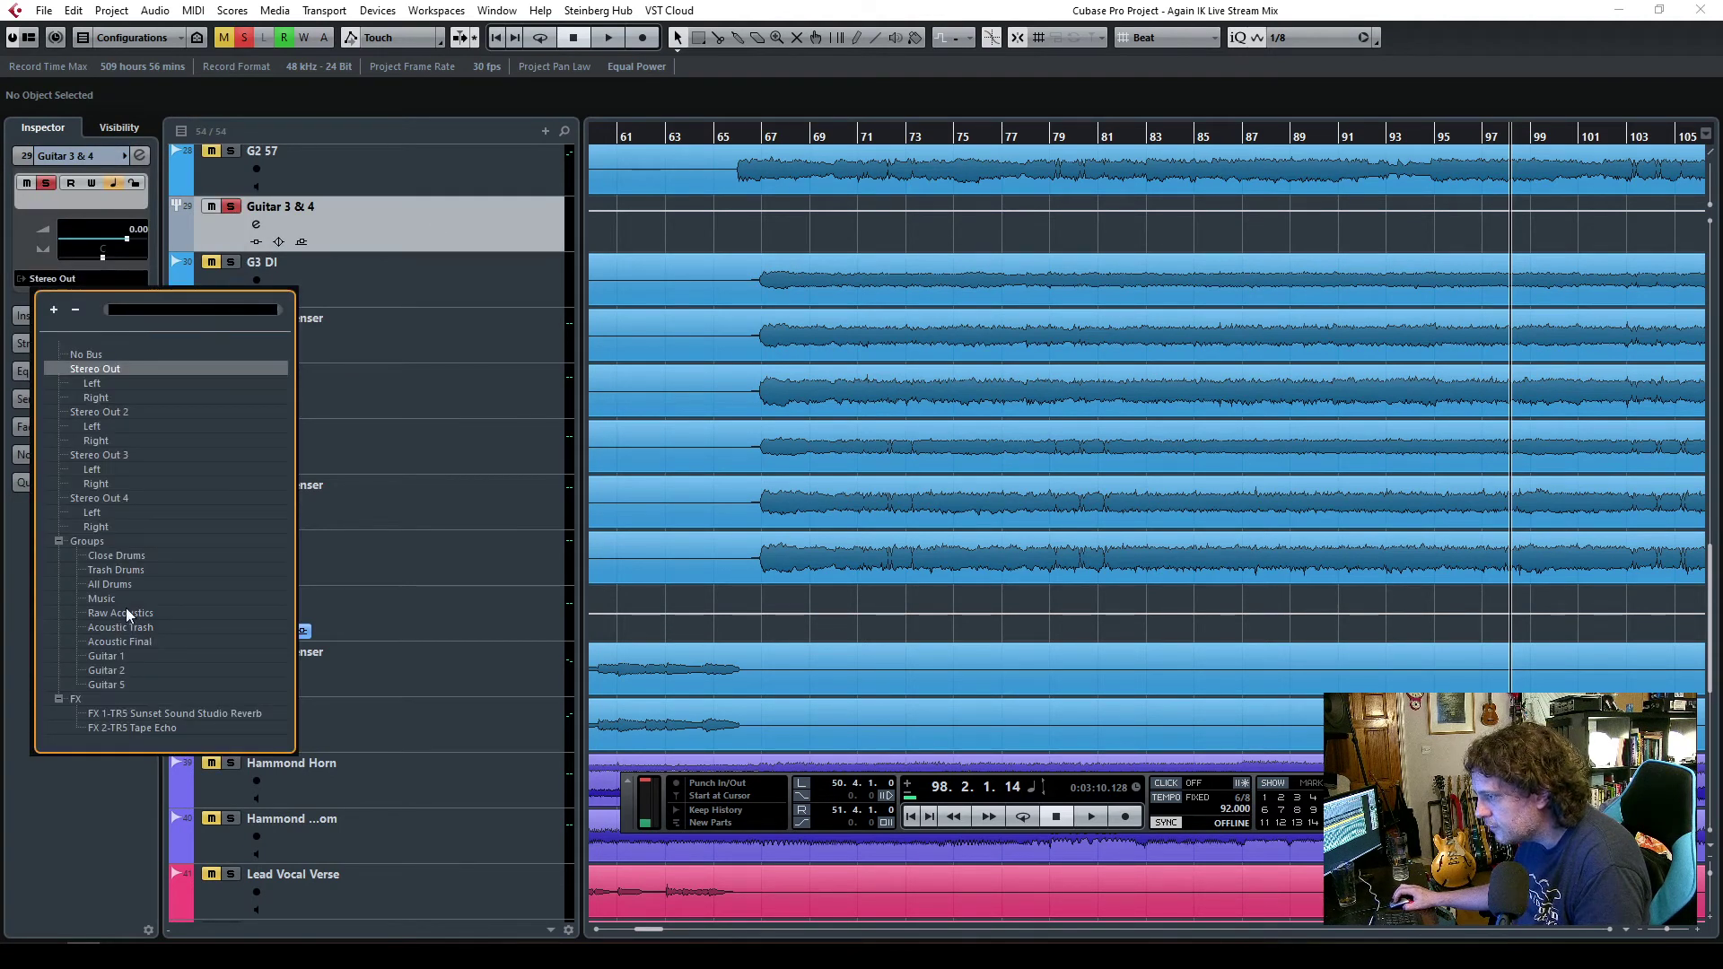
{"action": "left_click", "coordinate": [120, 598]}
- Play the song from about bar 66 and lower the Guitar 3 & 4 group's volume to -13.4 dB
{"action": "left_click", "coordinate": [749, 134]}
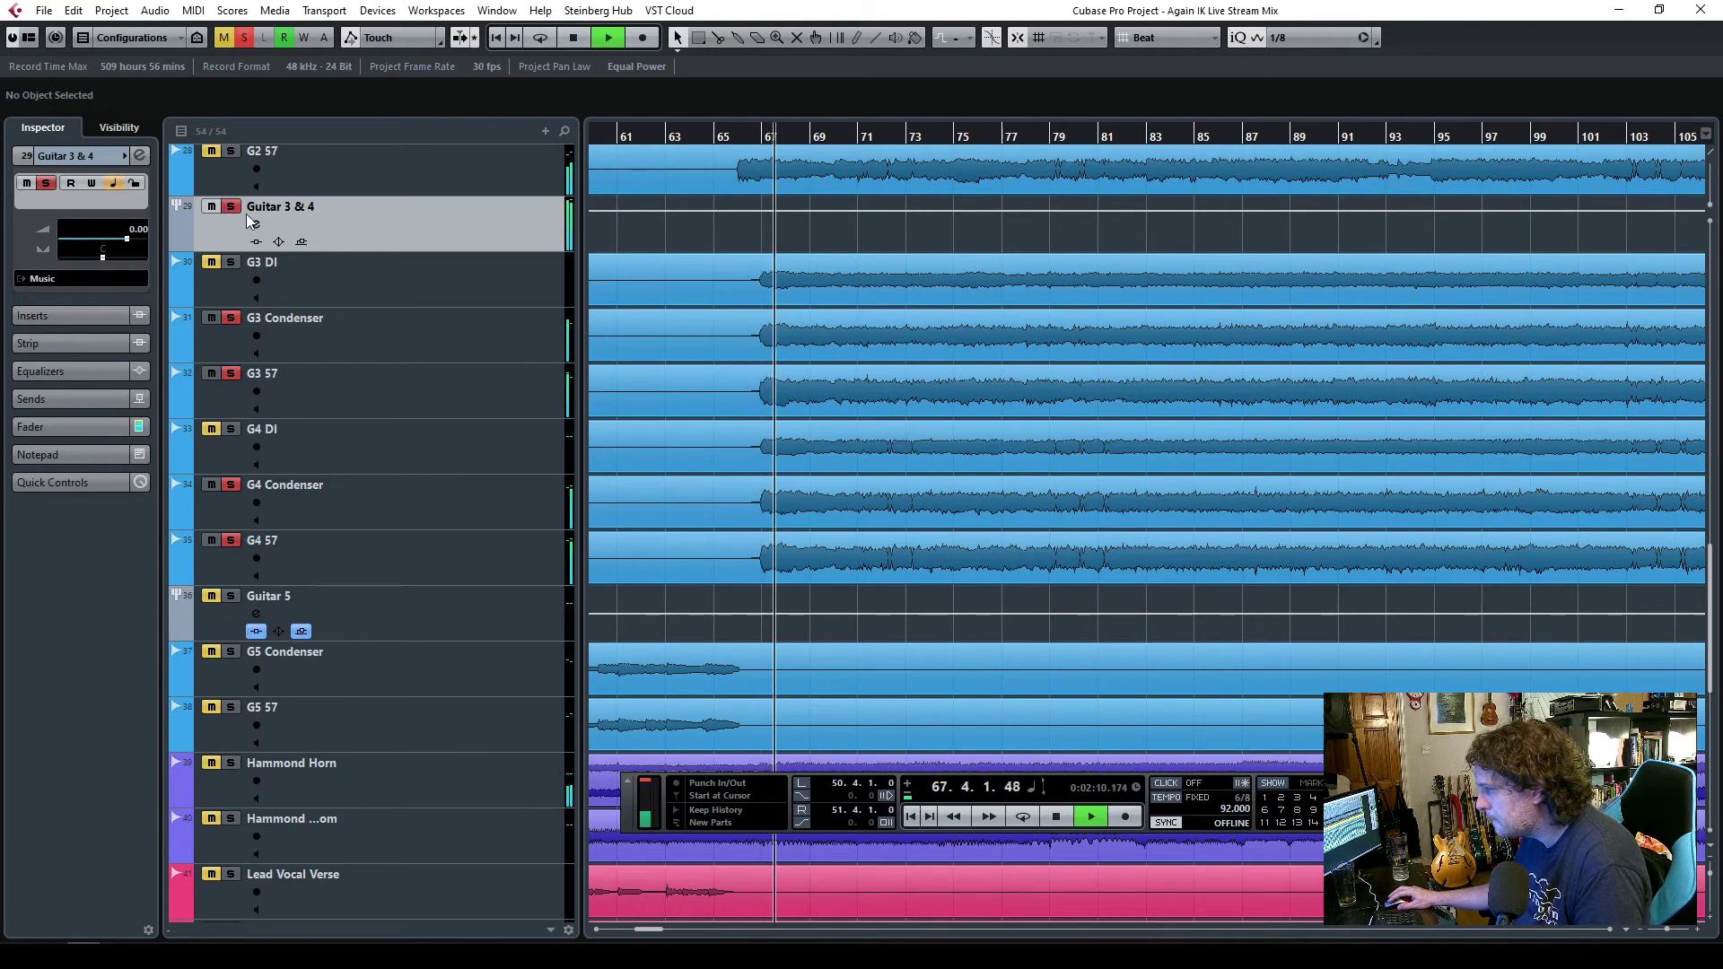
{"action": "left_click", "coordinate": [75, 427]}
{"action": "left_click_drag", "start_coordinate": [58, 429], "coordinate": [51, 513]}
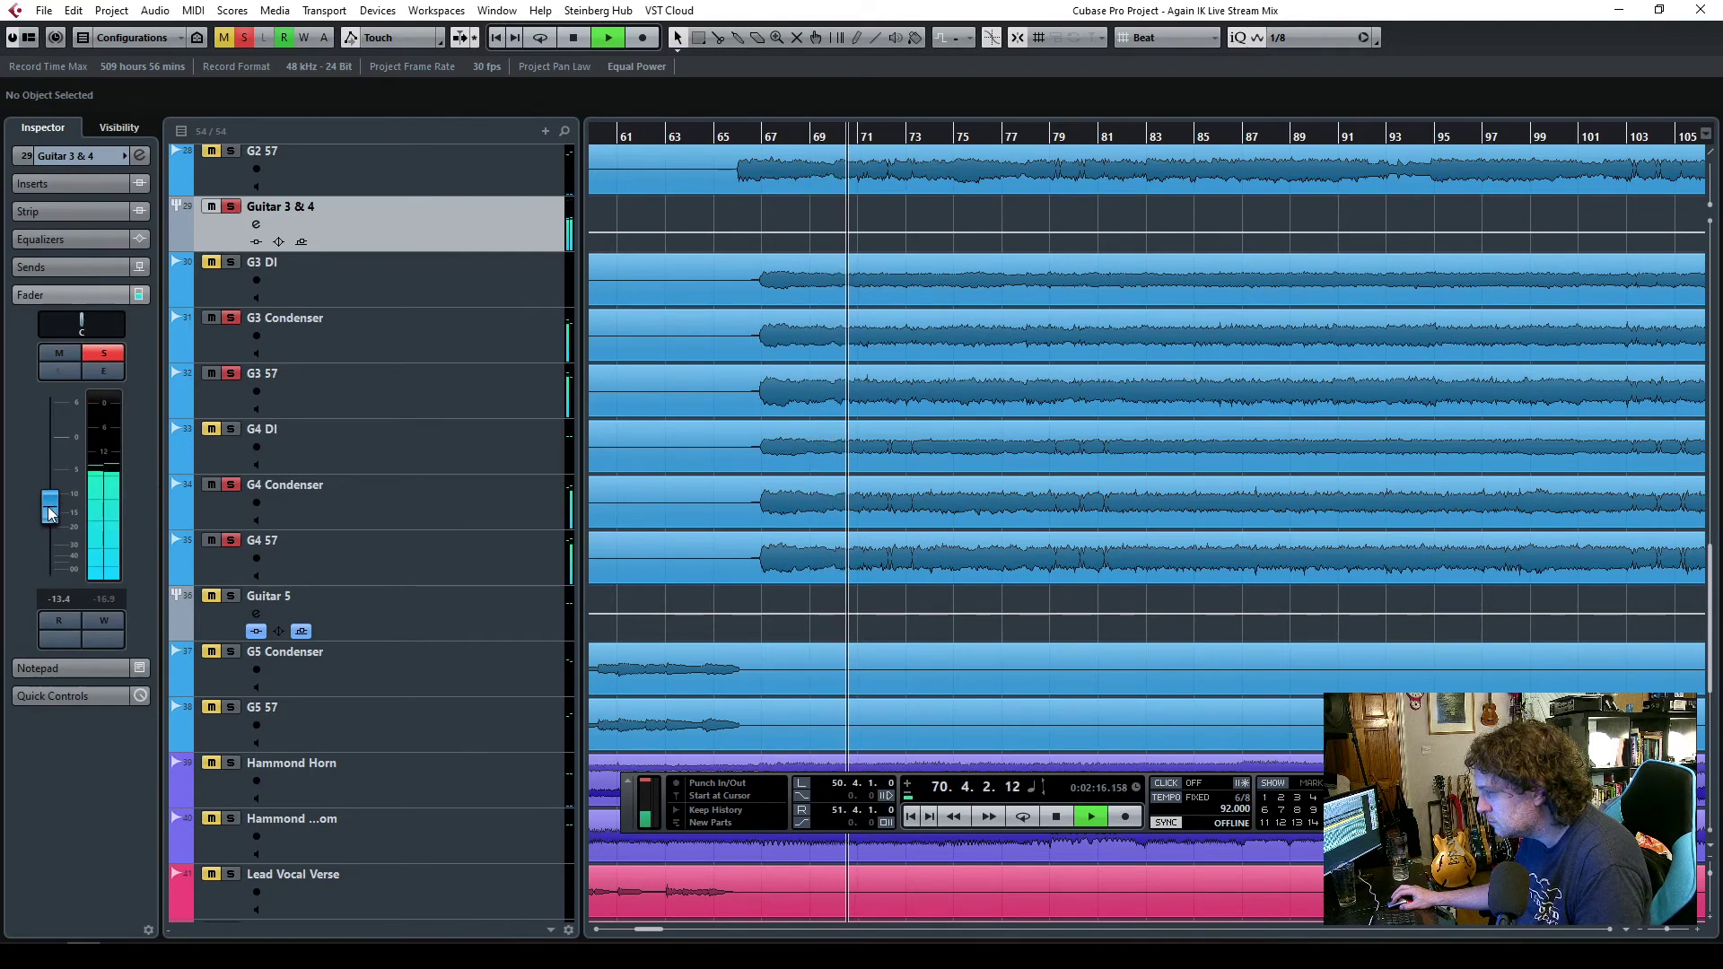
- Insert the TR5 White 2A compressor in the third slot of Guitar 3 & 4 and slightly lower its peak reduction
{"action": "left_click", "coordinate": [75, 183]}
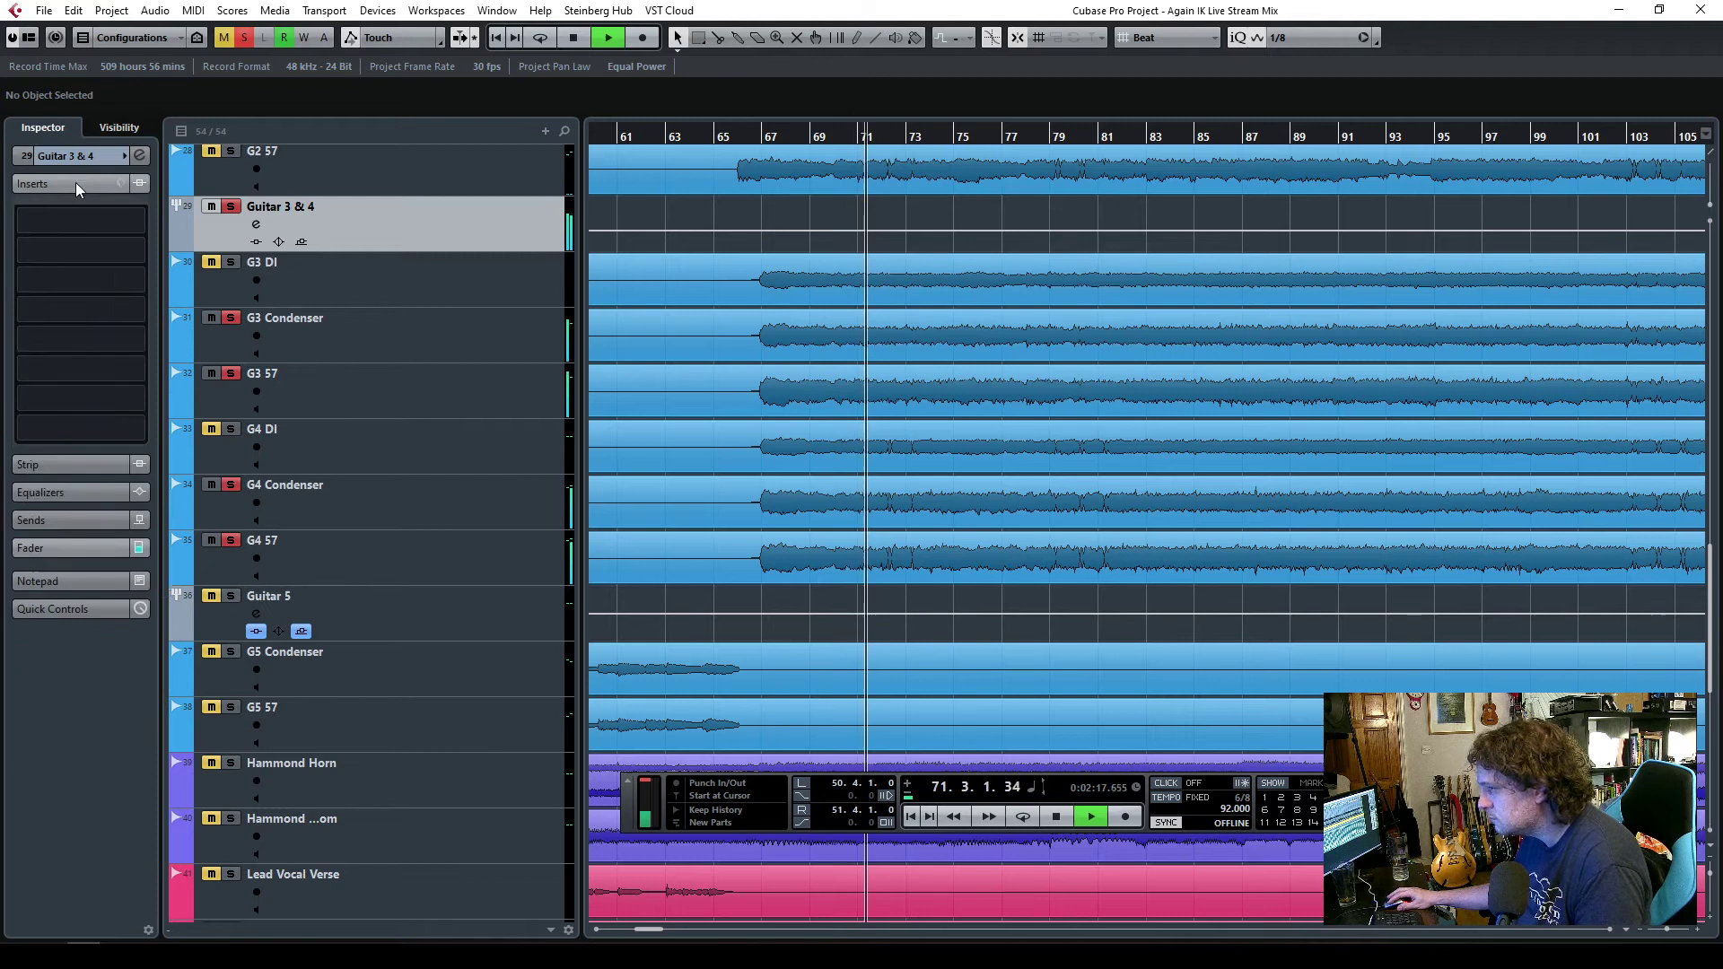
{"action": "left_click", "coordinate": [88, 281]}
{"action": "type", "text": "2a"}
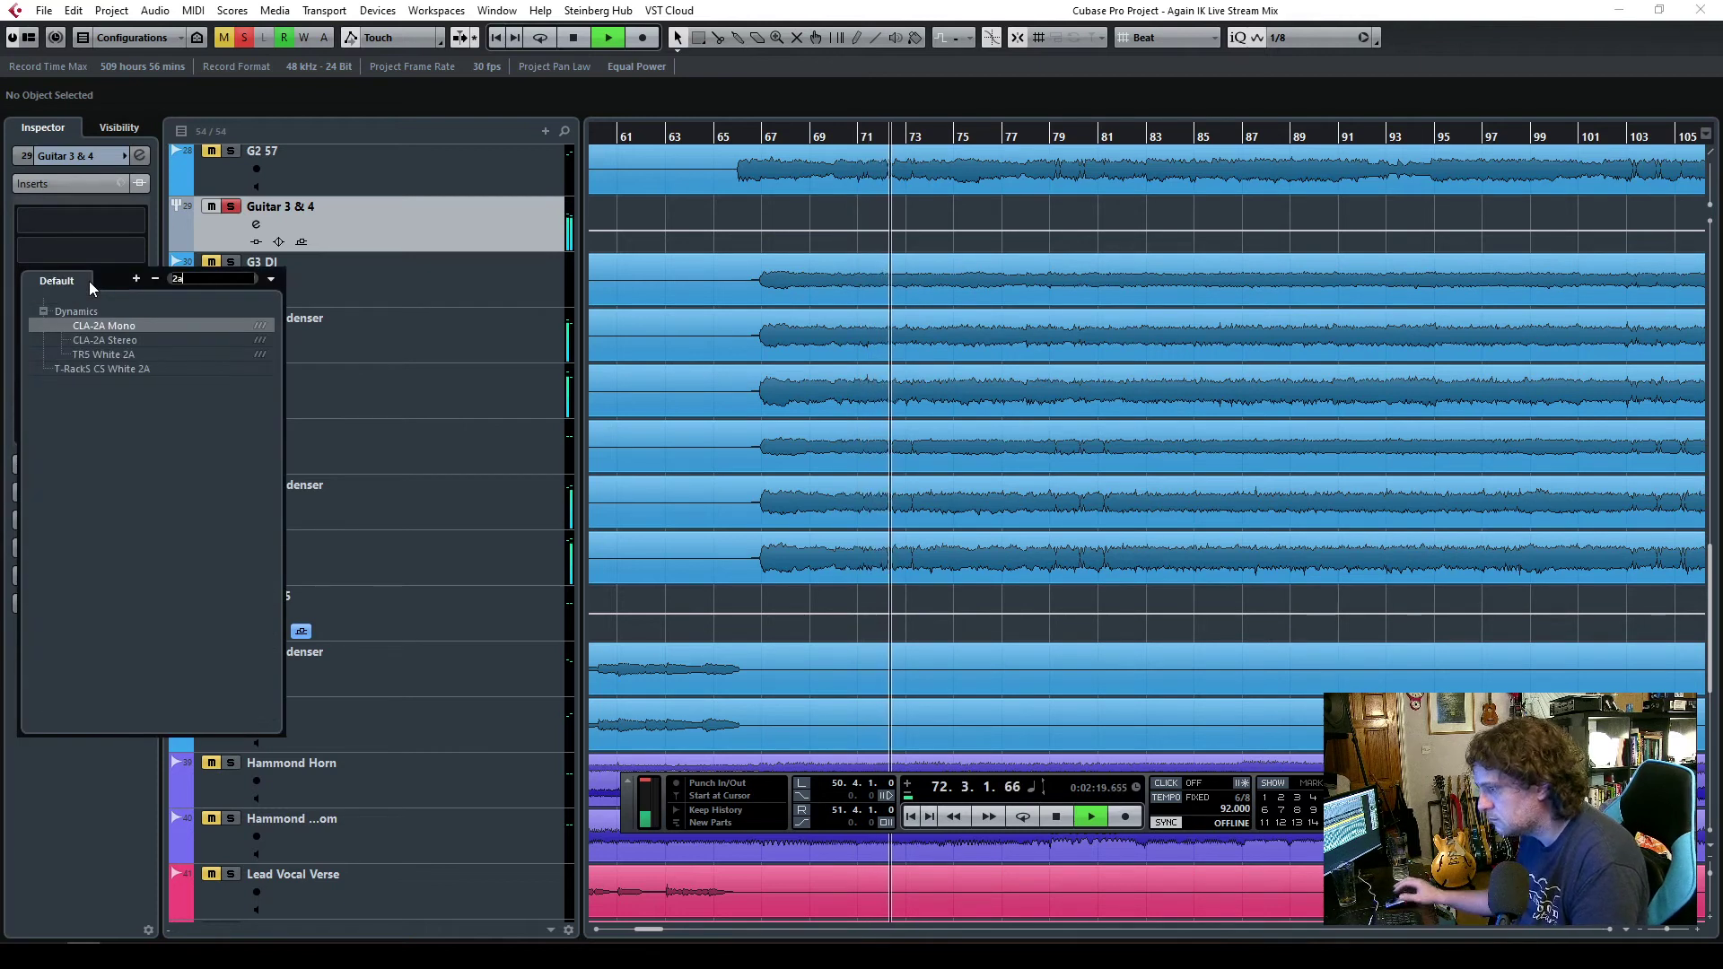
{"action": "double_click", "coordinate": [110, 355]}
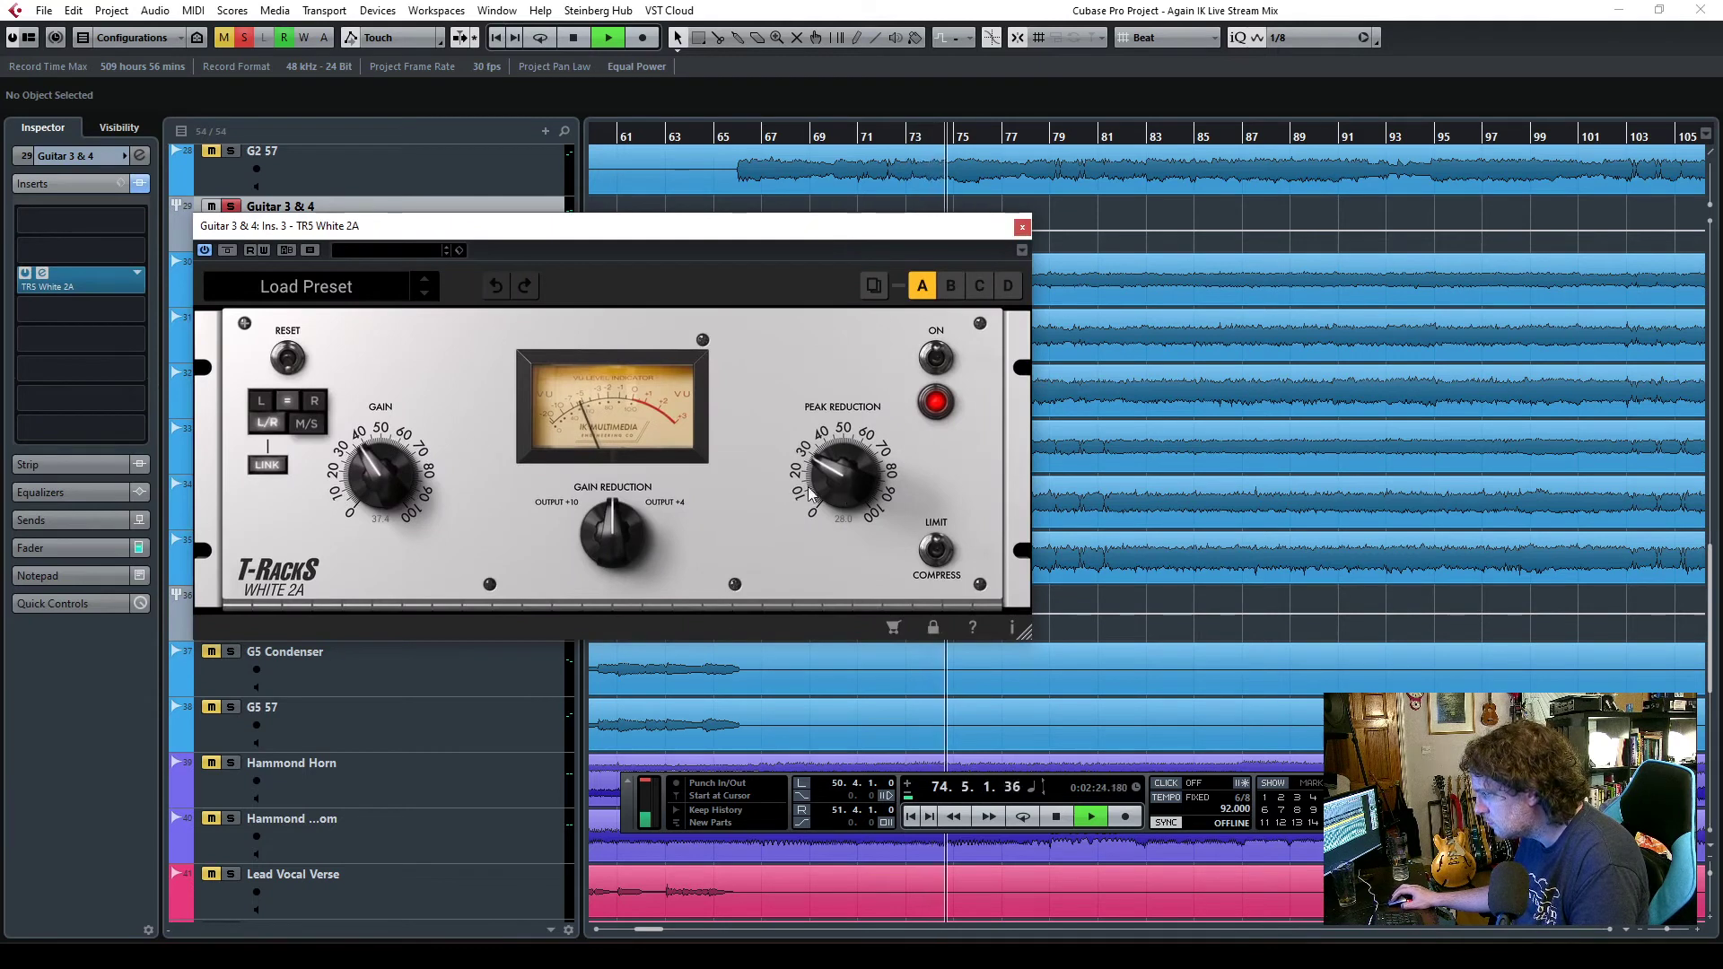
{"action": "scroll", "coordinate": [834, 495], "scroll_direction": "down", "scroll_amount": 4}
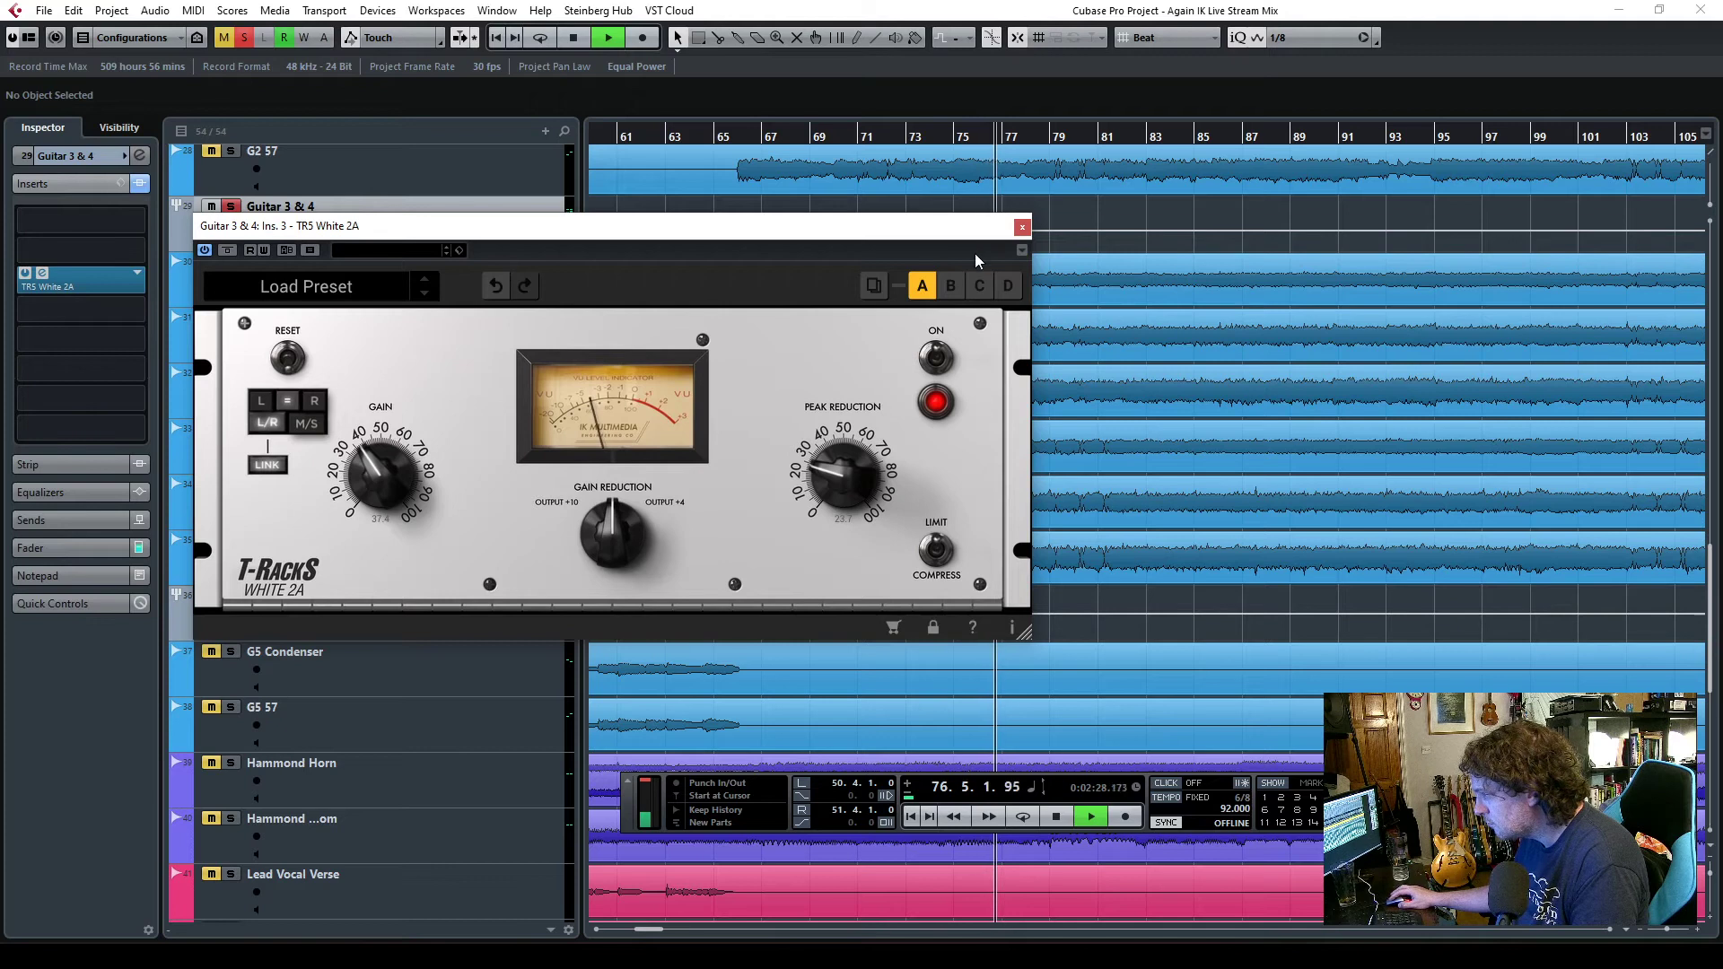
{"action": "left_click", "coordinate": [1022, 226]}
- Insert the TR5 EQual equalizer in the first slot of the Guitar 3 & 4 group
{"action": "left_click", "coordinate": [68, 554]}
{"action": "left_click", "coordinate": [85, 184]}
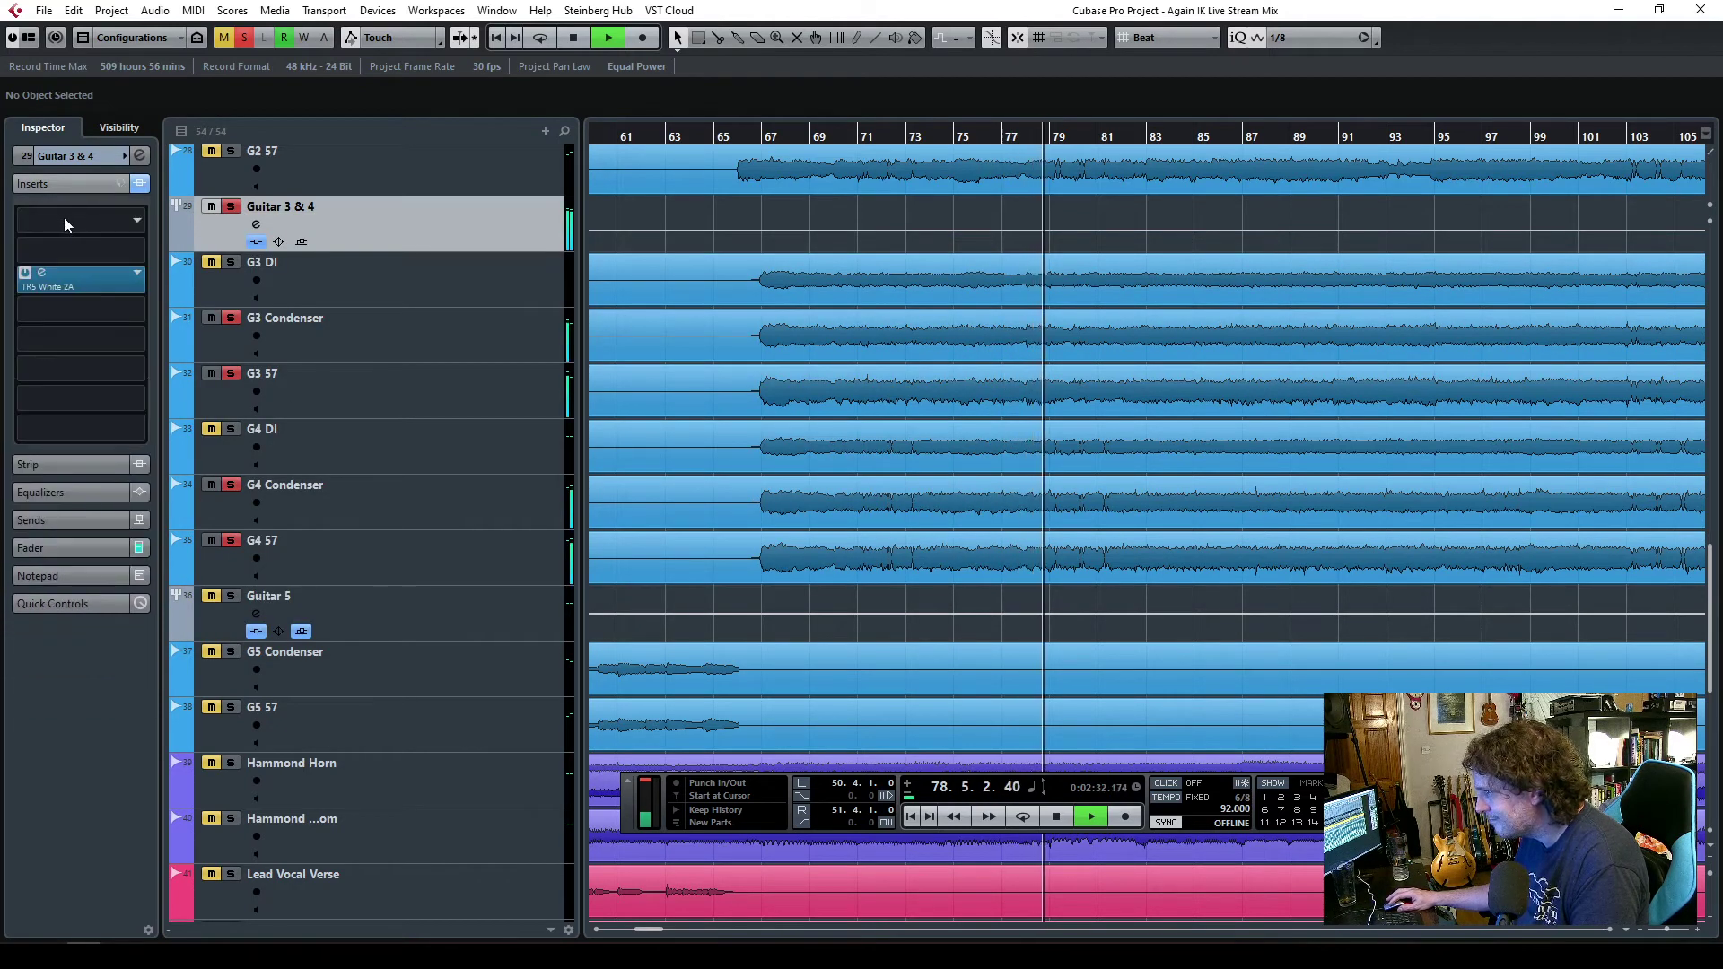
{"action": "left_click", "coordinate": [63, 219]}
{"action": "type", "text": "tr5 eq"}
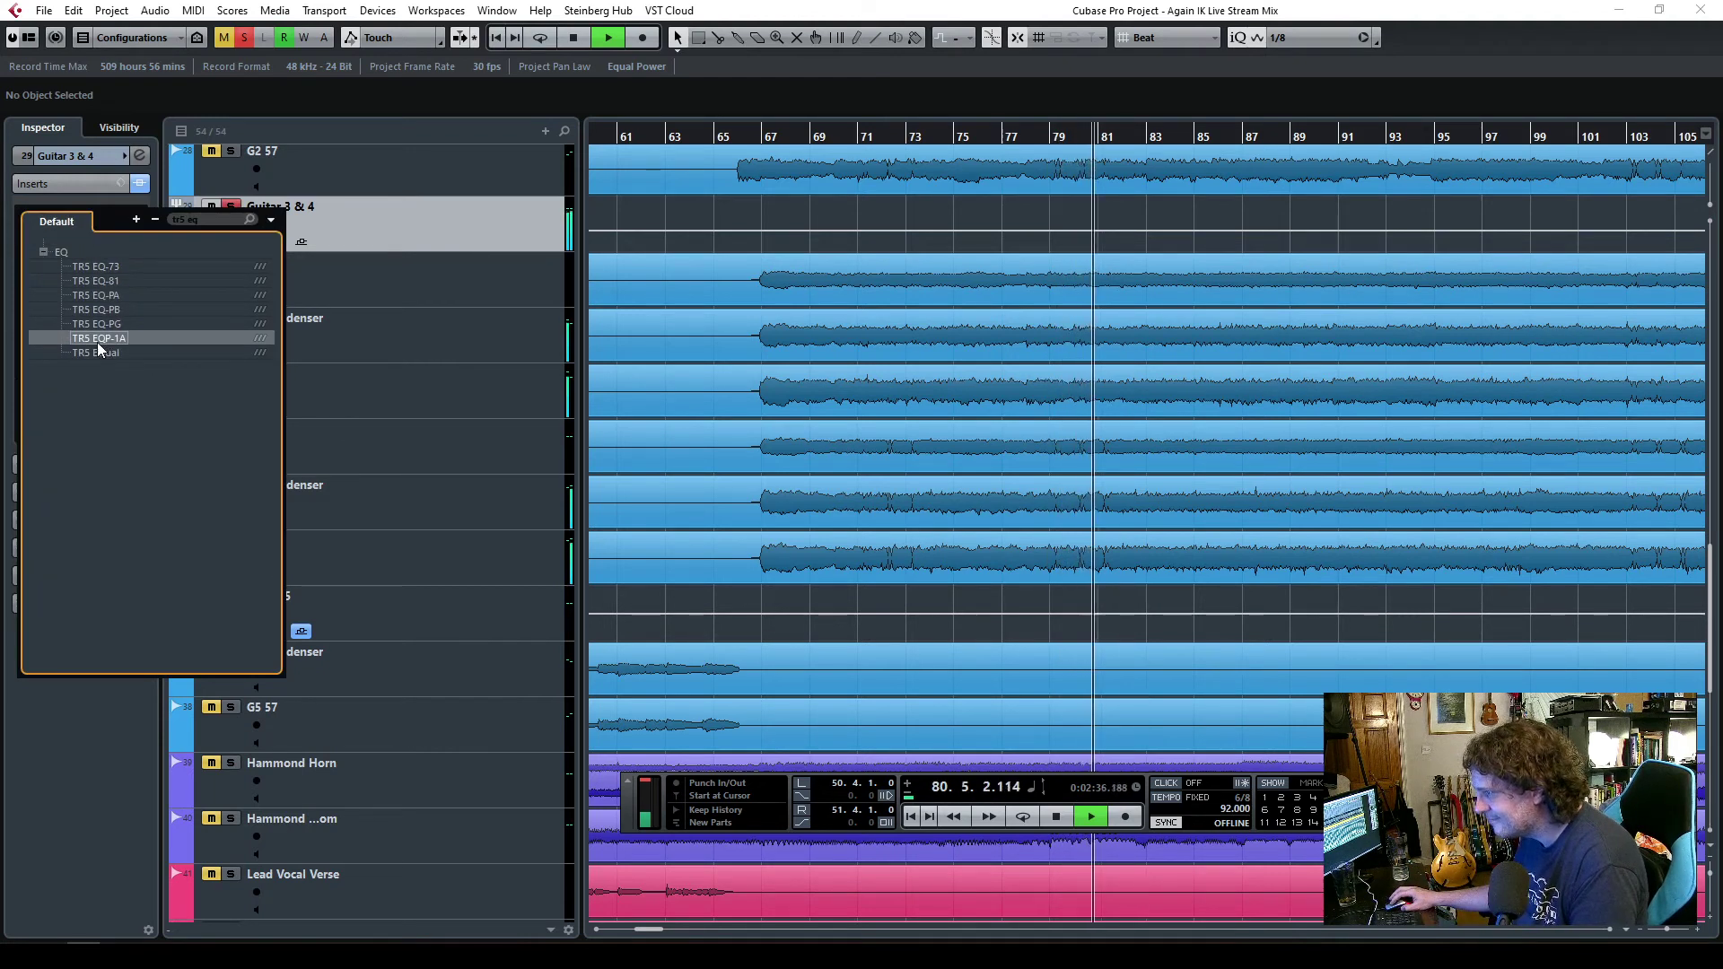
{"action": "left_click", "coordinate": [97, 342]}
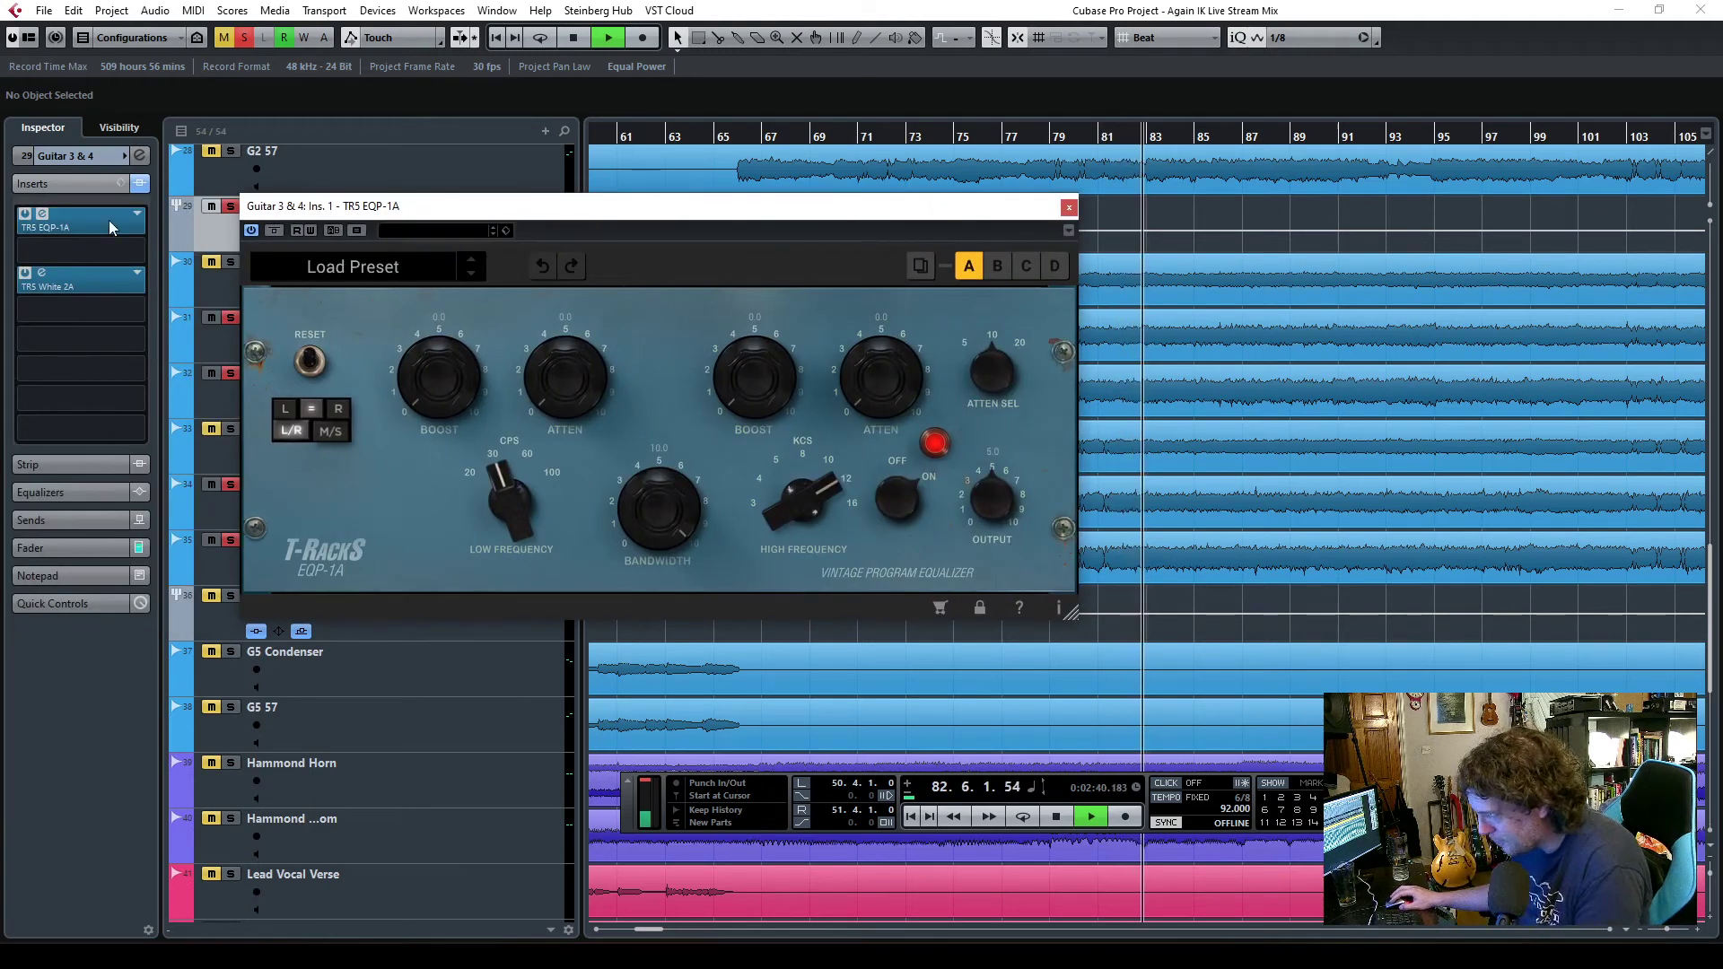
{"action": "left_click", "coordinate": [81, 224]}
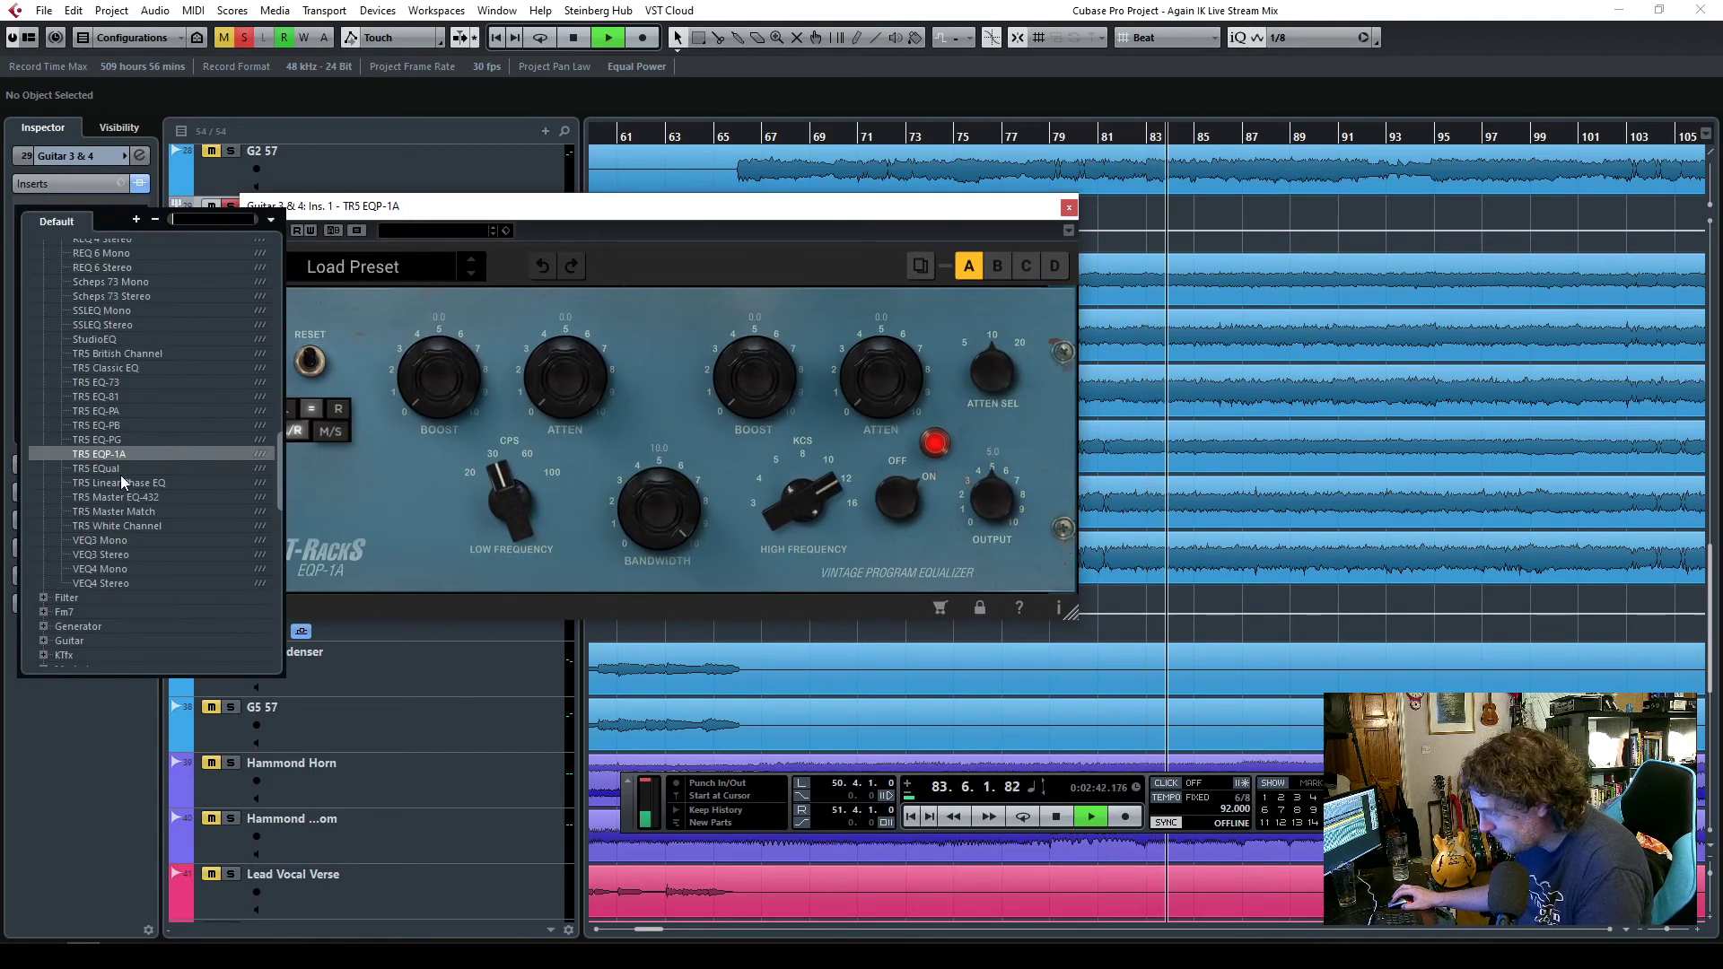
{"action": "left_click", "coordinate": [119, 468]}
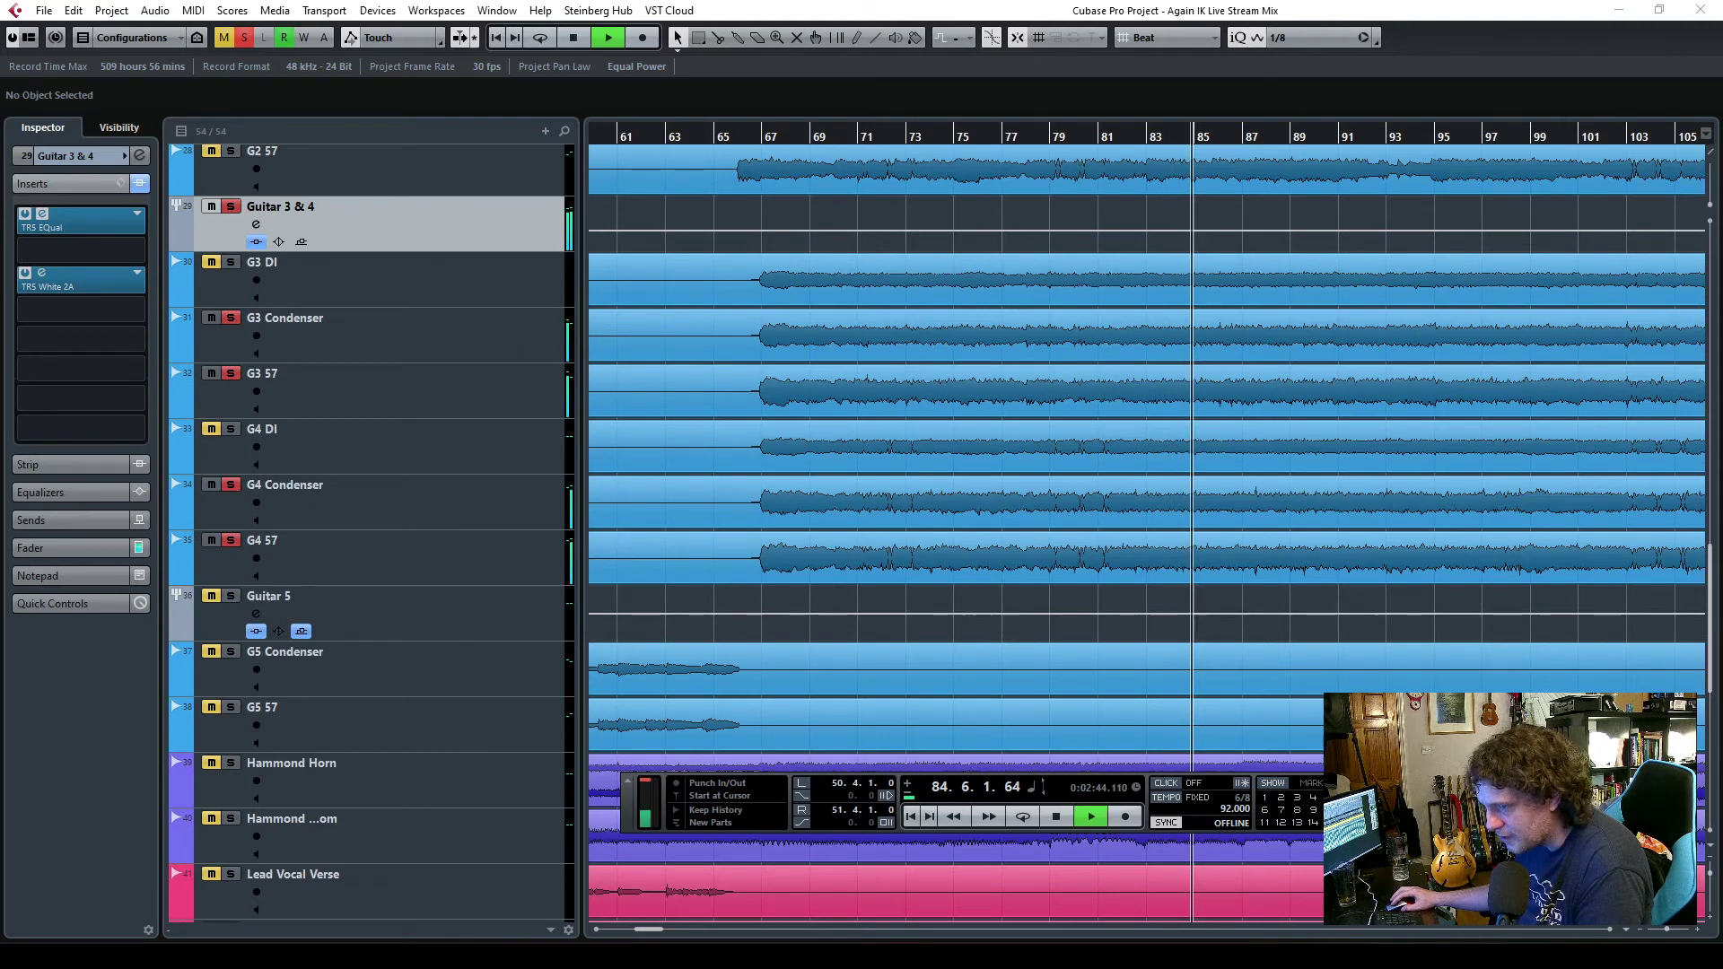
- Add a high-pass filter band of order 2 to the Guitar 3 & 4 equalizer, with its cutoff near 100 Hz
{"action": "left_click", "coordinate": [670, 448]}
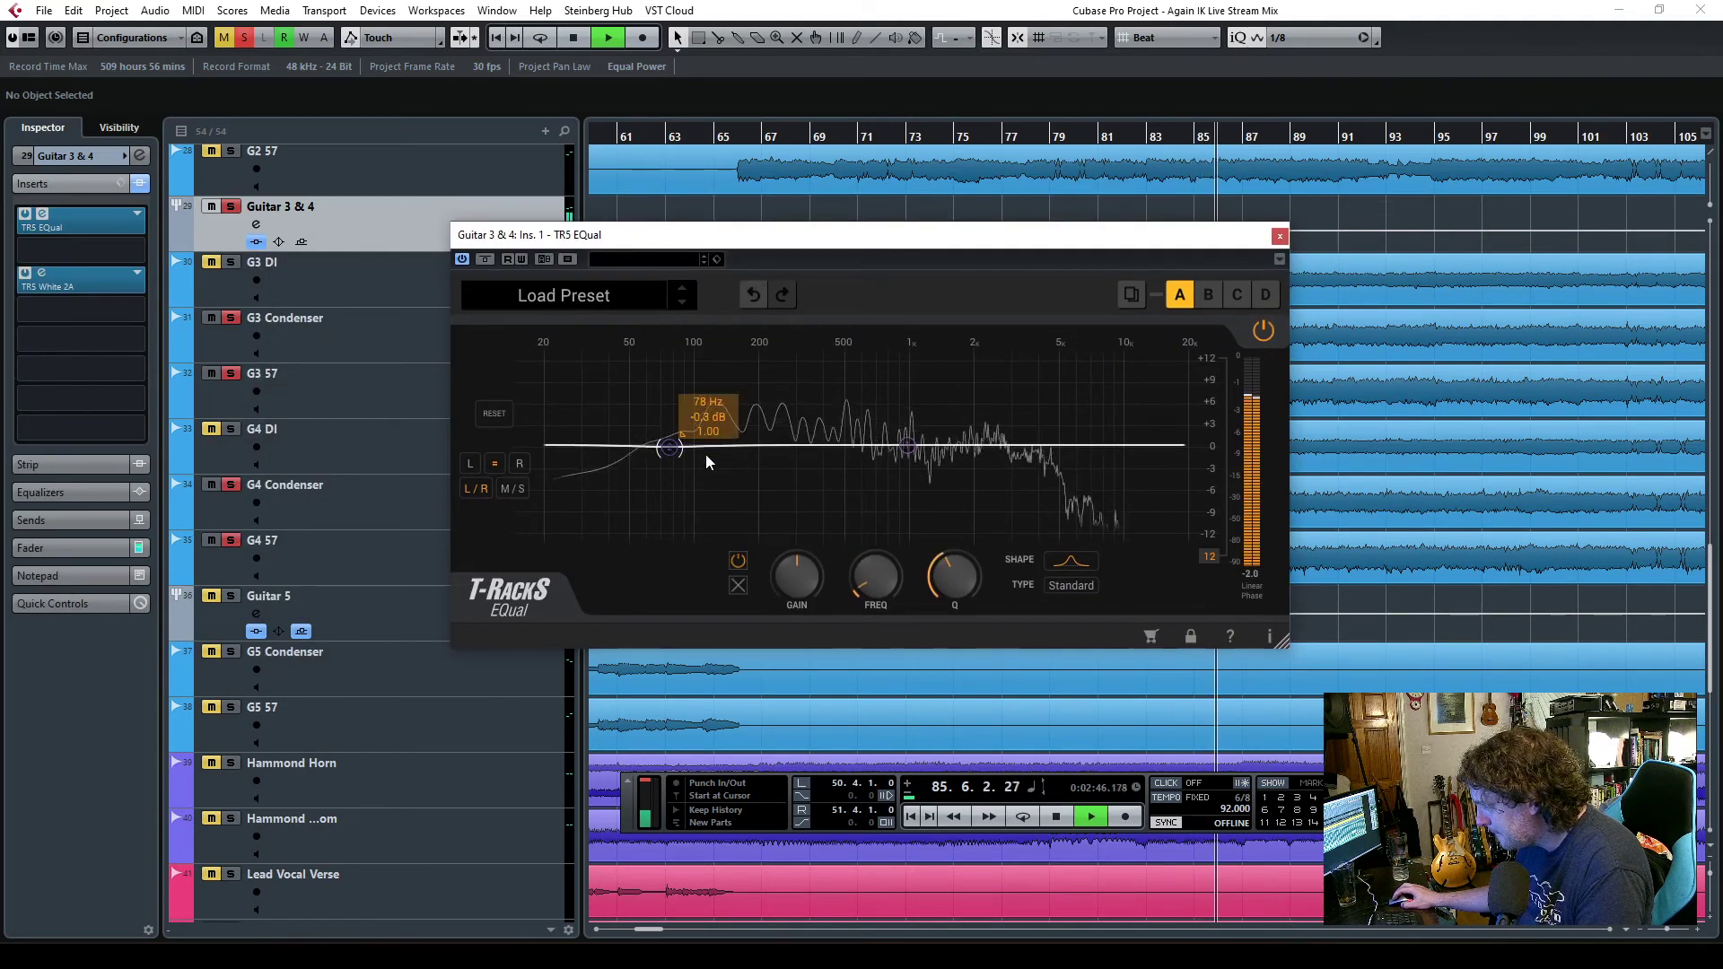
{"action": "left_click", "coordinate": [1067, 560]}
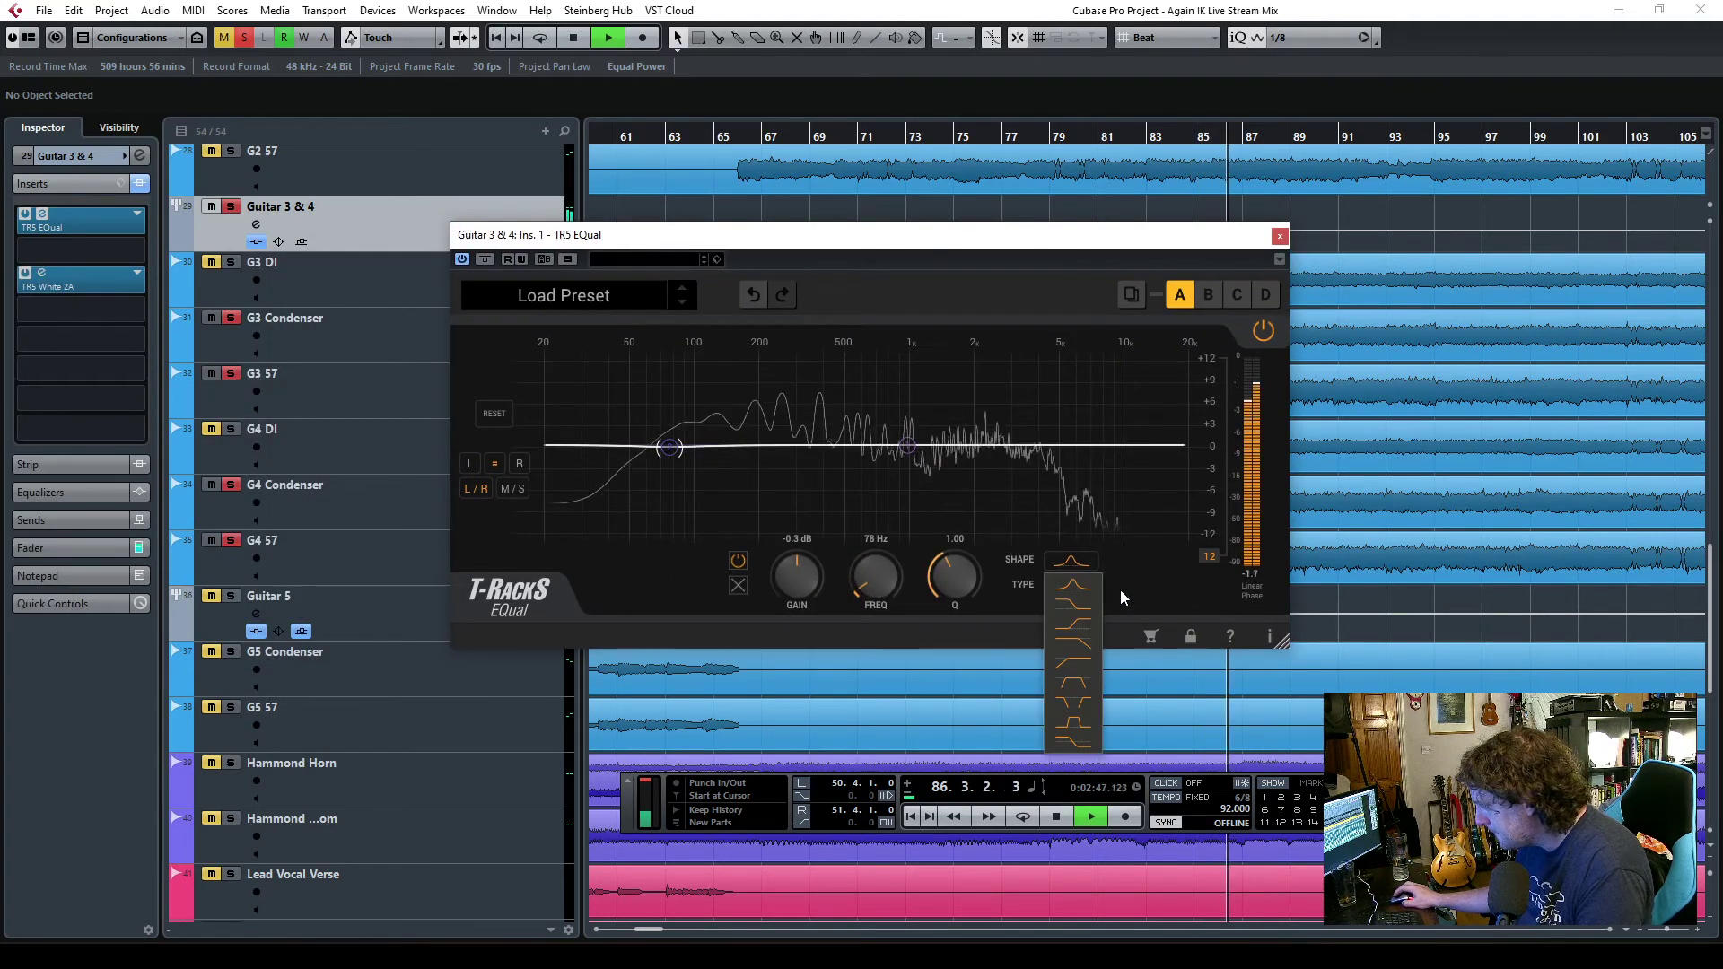
{"action": "left_click", "coordinate": [1079, 664]}
{"action": "left_click_drag", "start_coordinate": [870, 598], "coordinate": [875, 627]}
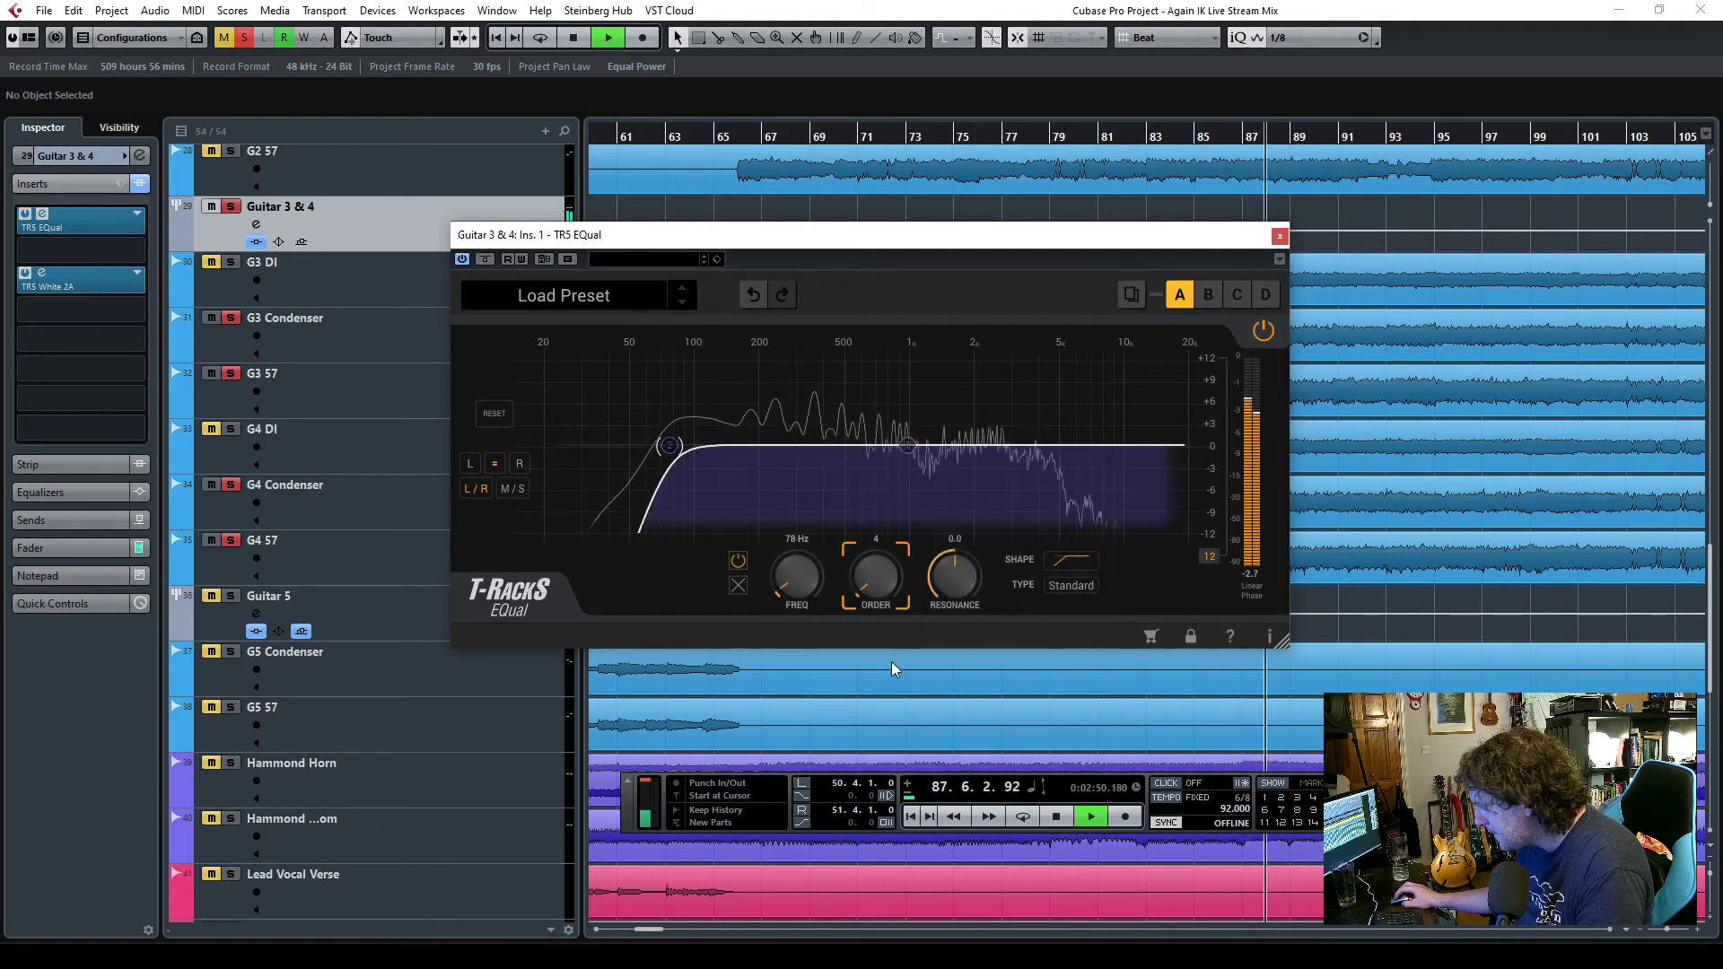
{"action": "scroll", "coordinate": [792, 564], "scroll_direction": "up", "scroll_amount": 5}
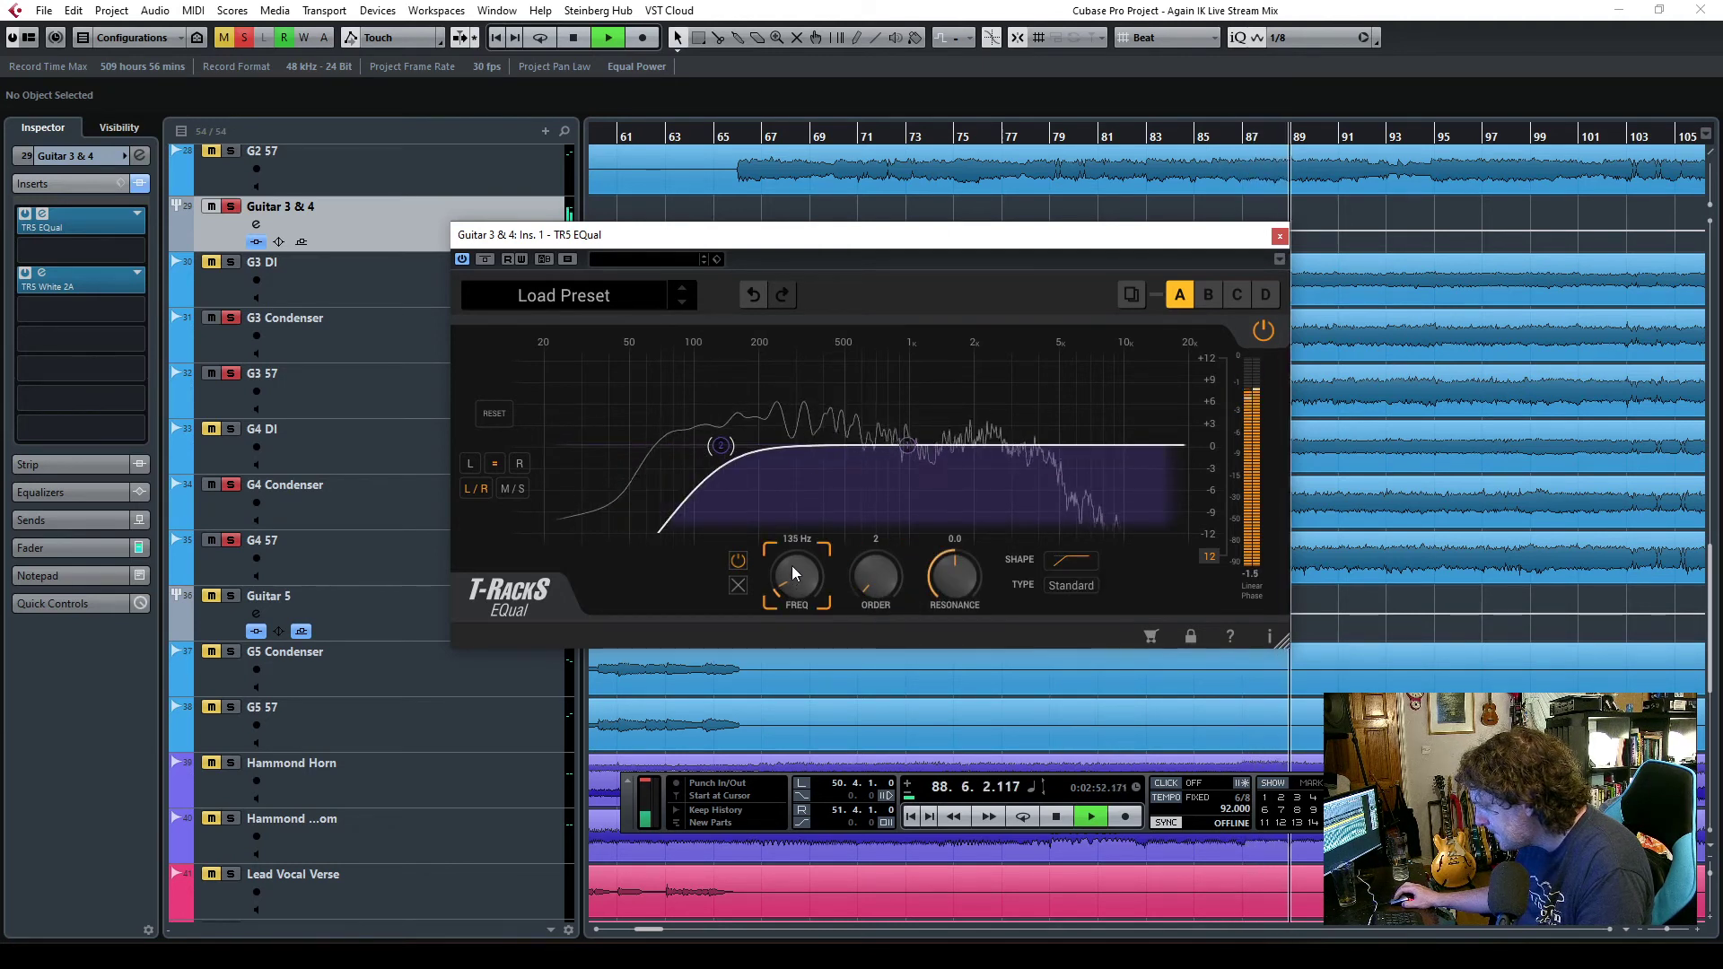
- Cut the Guitar 3 & 4 EQ by 1.5 dB at 2.76 kHz and 2.1 dB at 199 Hz, and add a flat 4.72 kHz band
{"action": "left_click", "coordinate": [1010, 445]}
{"action": "left_click_drag", "start_coordinate": [1009, 447], "coordinate": [1004, 461]}
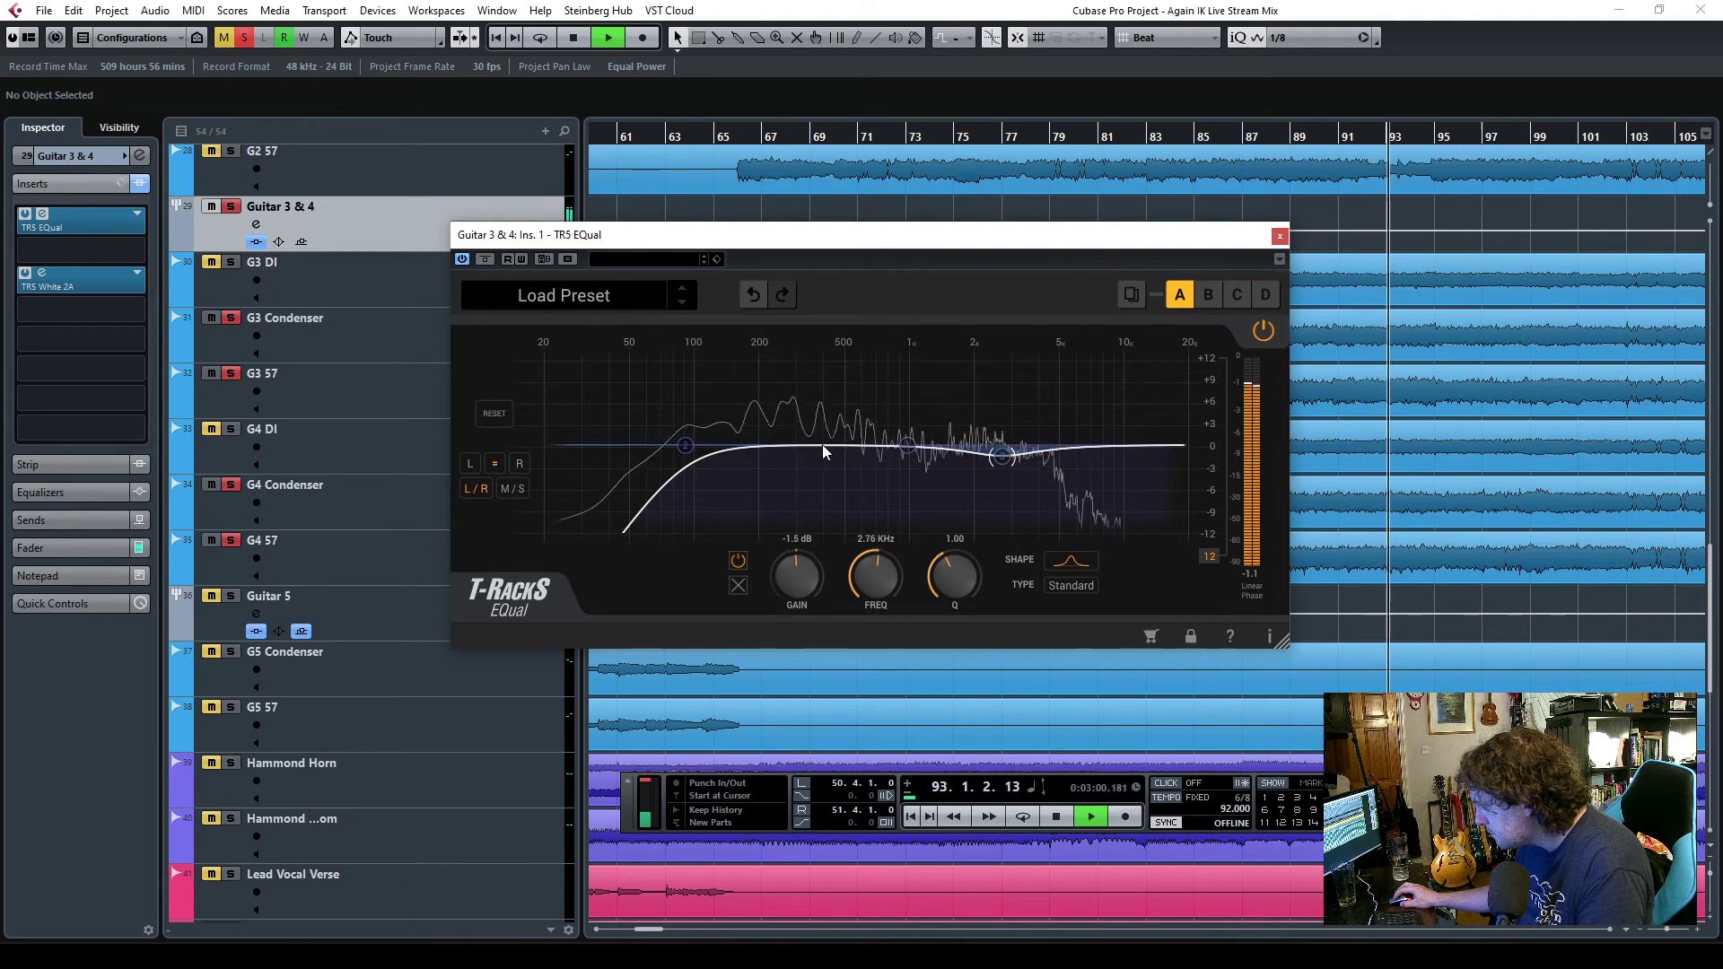
{"action": "left_click", "coordinate": [794, 445]}
{"action": "left_click_drag", "start_coordinate": [790, 455], "coordinate": [759, 469]}
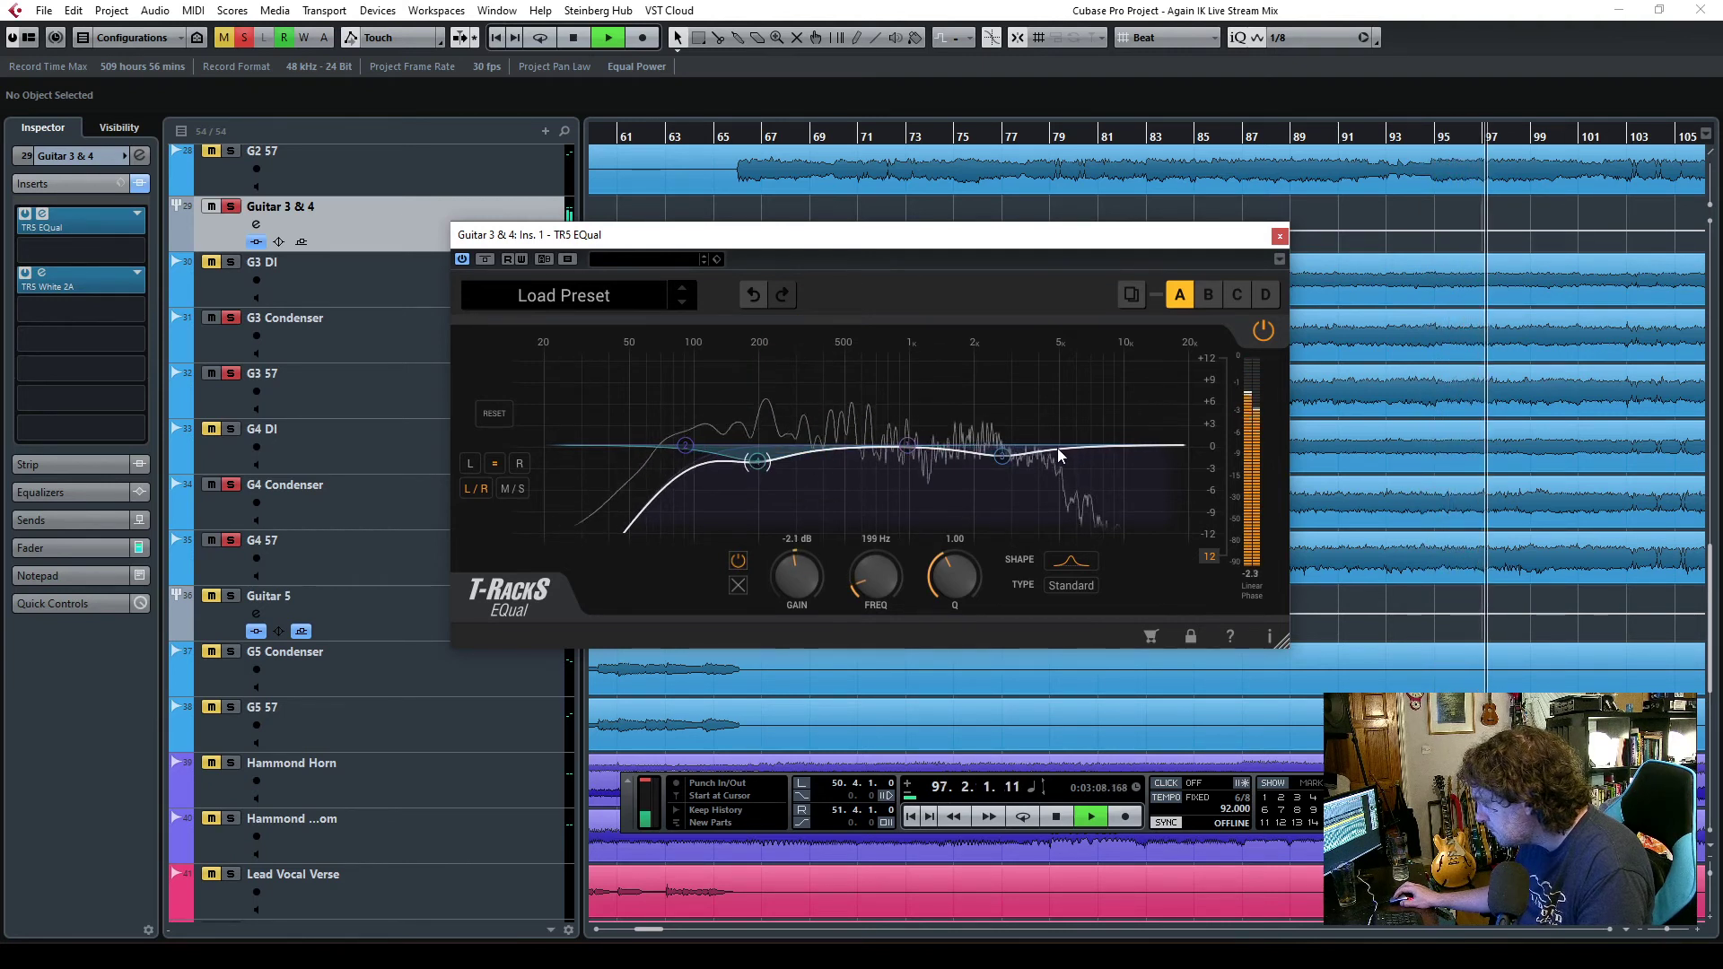
{"action": "mouse_move", "coordinate": [1063, 449]}
{"action": "left_mouse_down"}
{"action": "mouse_move", "coordinate": [1055, 472]}
{"action": "mouse_move", "coordinate": [1052, 446]}
{"action": "left_mouse_up"}
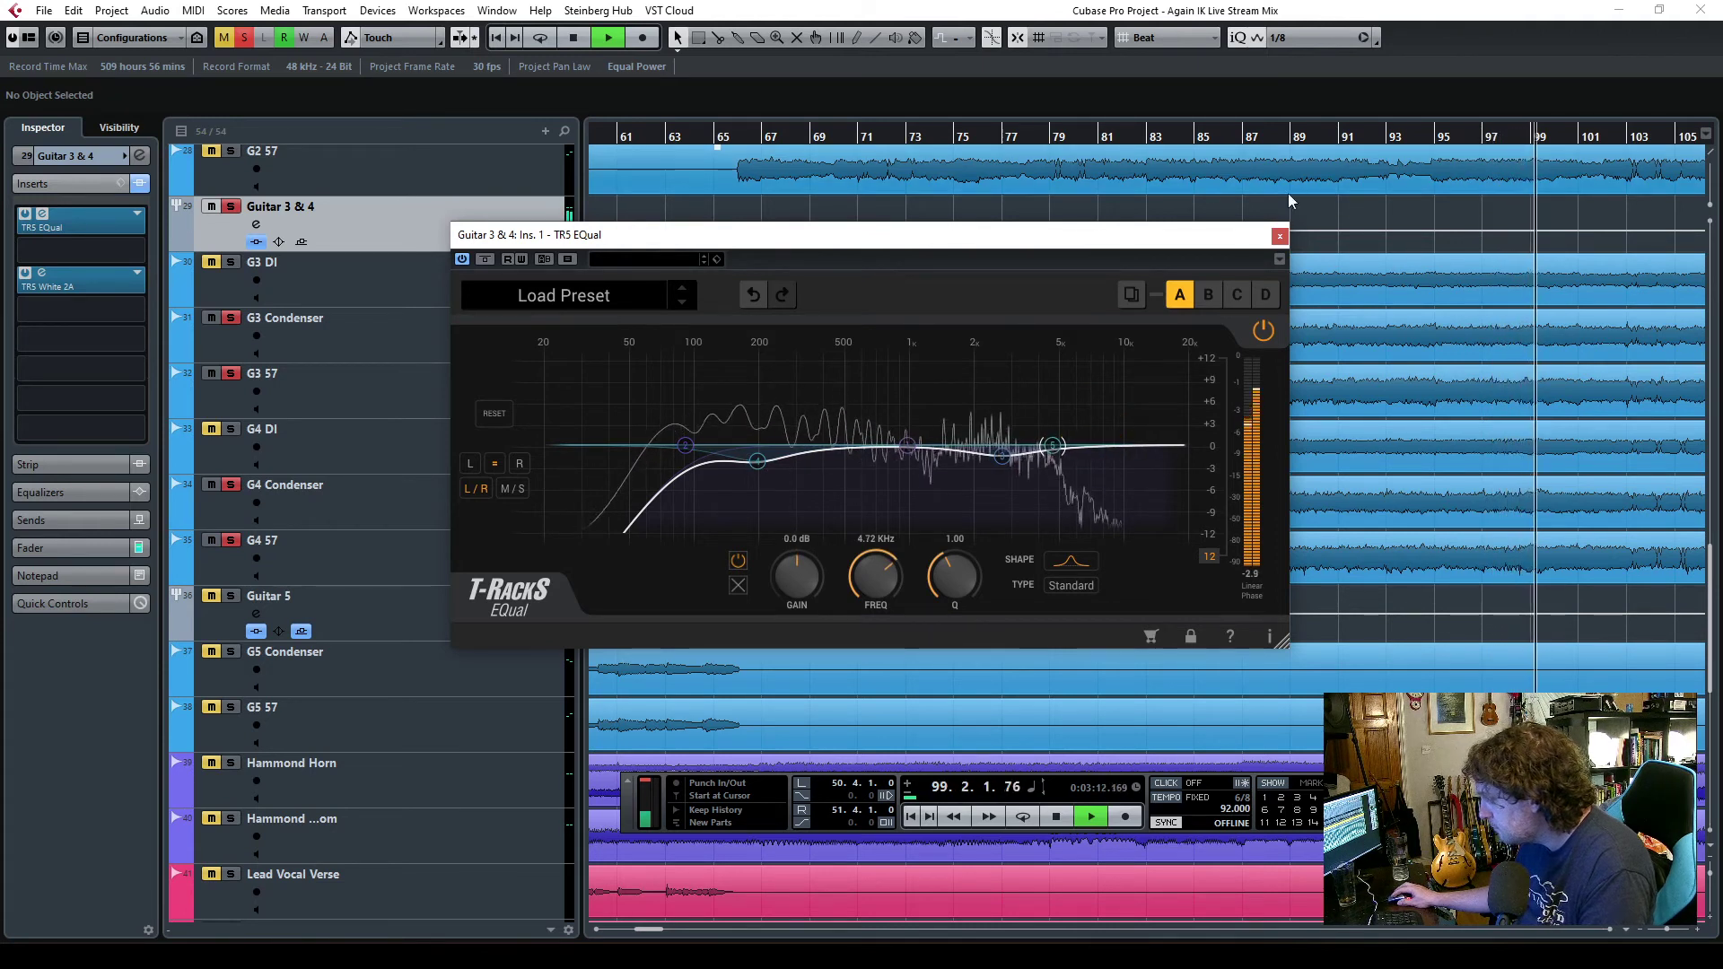
{"action": "key", "text": "Escape"}
- Clear all solos and lower the Guitar 3 & 4 group's volume to -17.7 dB against the full mix
{"action": "left_click", "coordinate": [243, 38]}
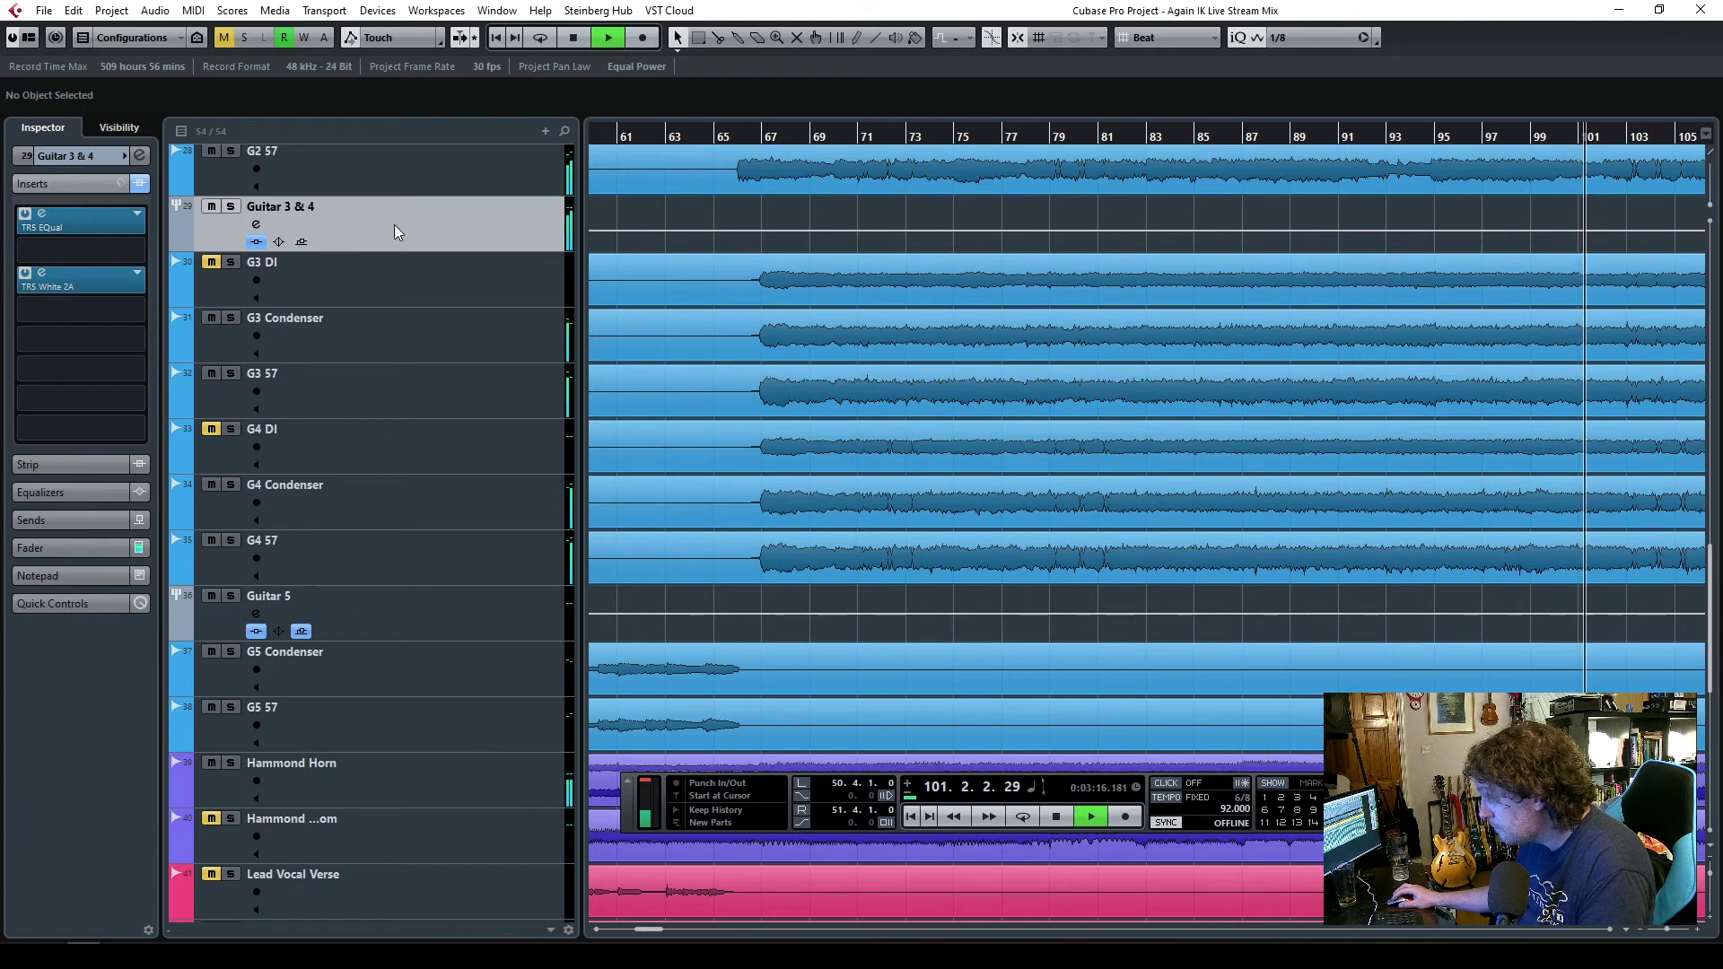
{"action": "left_click", "coordinate": [89, 548]}
{"action": "mouse_move", "coordinate": [58, 506]}
{"action": "left_mouse_down"}
{"action": "mouse_move", "coordinate": [49, 577]}
{"action": "mouse_move", "coordinate": [54, 521]}
{"action": "left_mouse_up"}
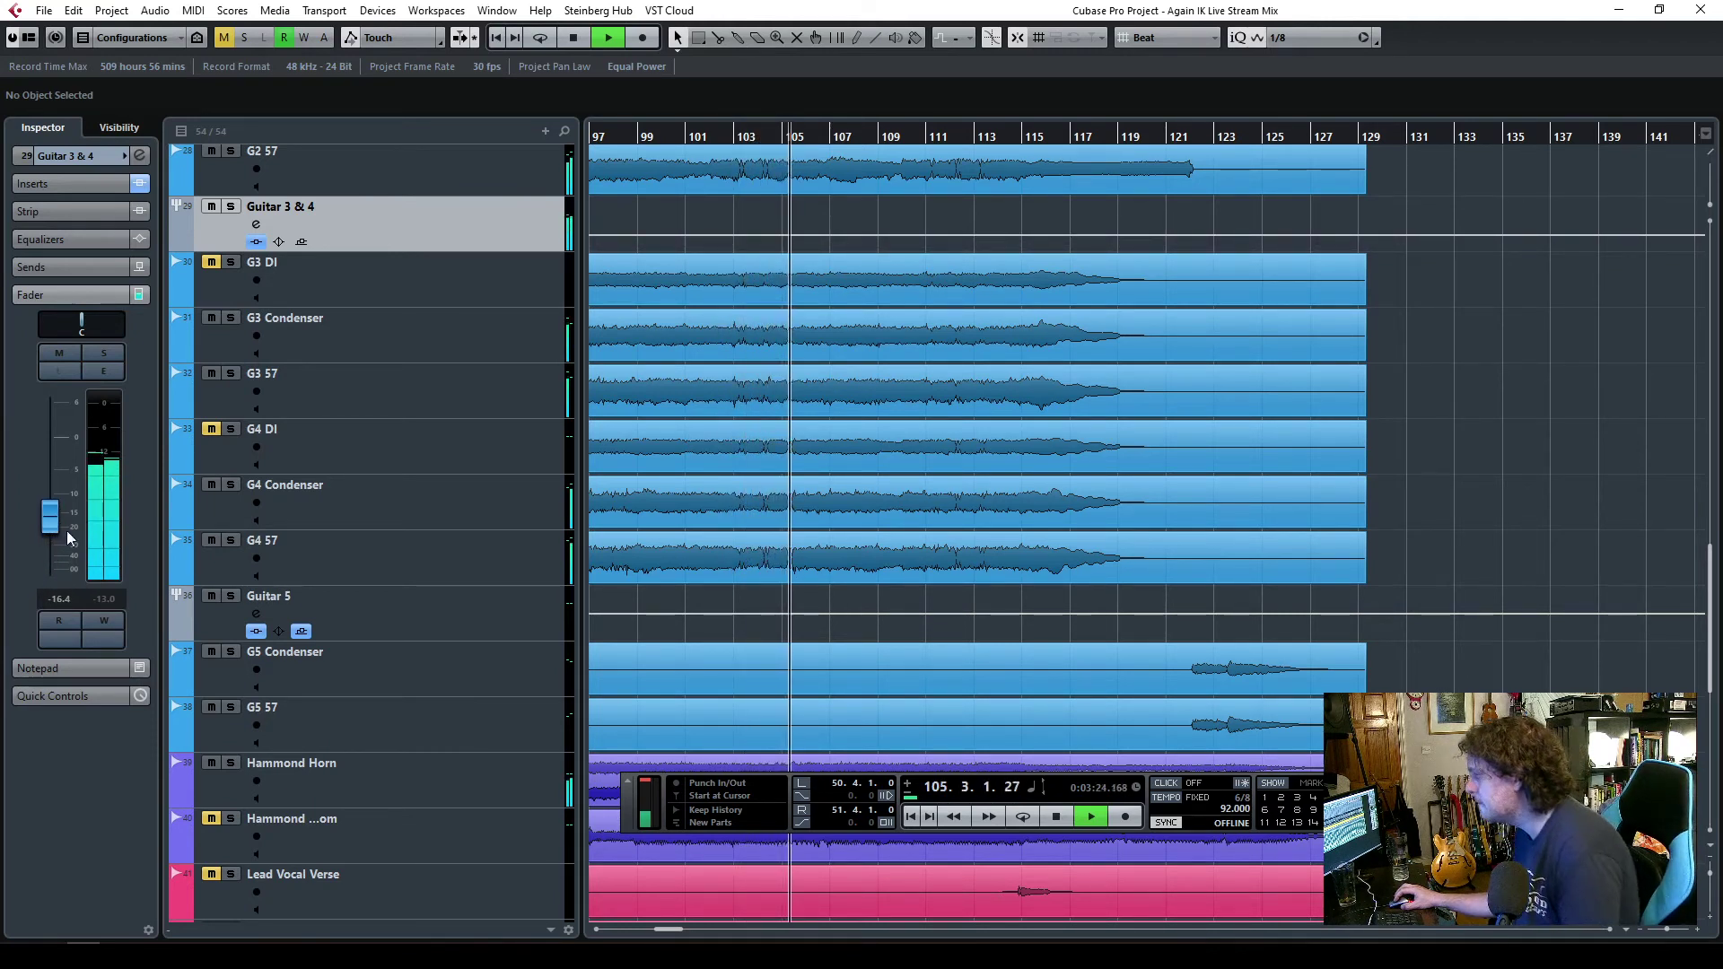
{"action": "left_click_drag", "start_coordinate": [49, 521], "coordinate": [49, 520]}
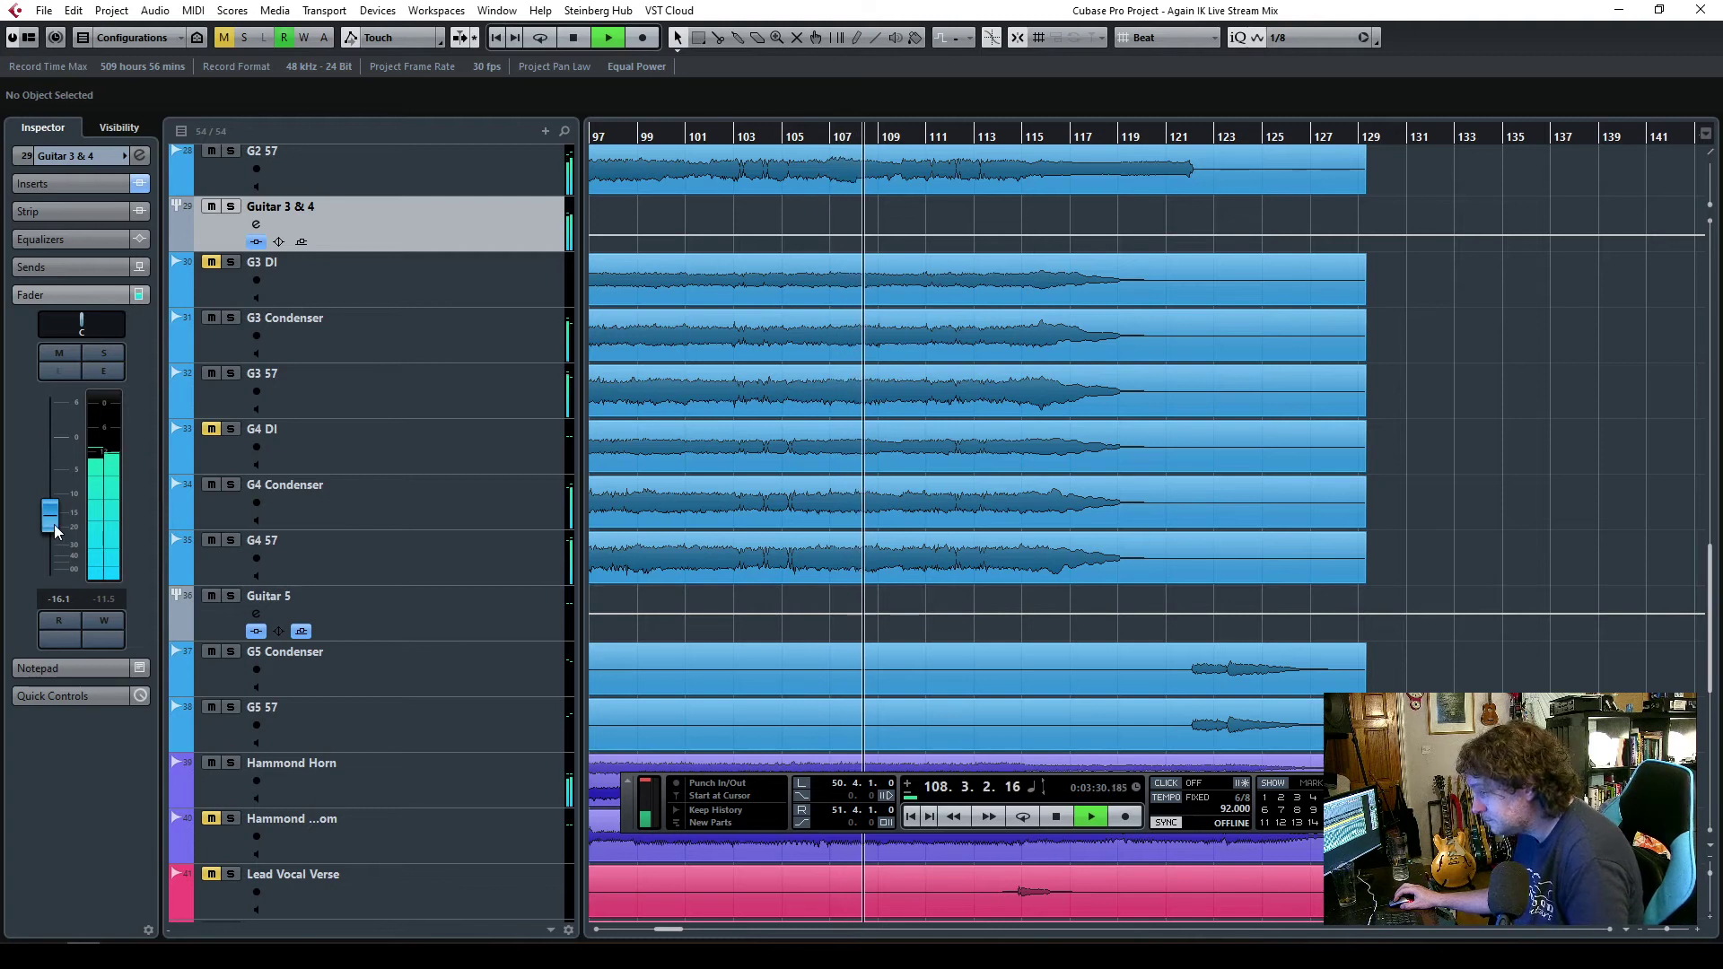
{"action": "left_click_drag", "start_coordinate": [52, 524], "coordinate": [52, 524]}
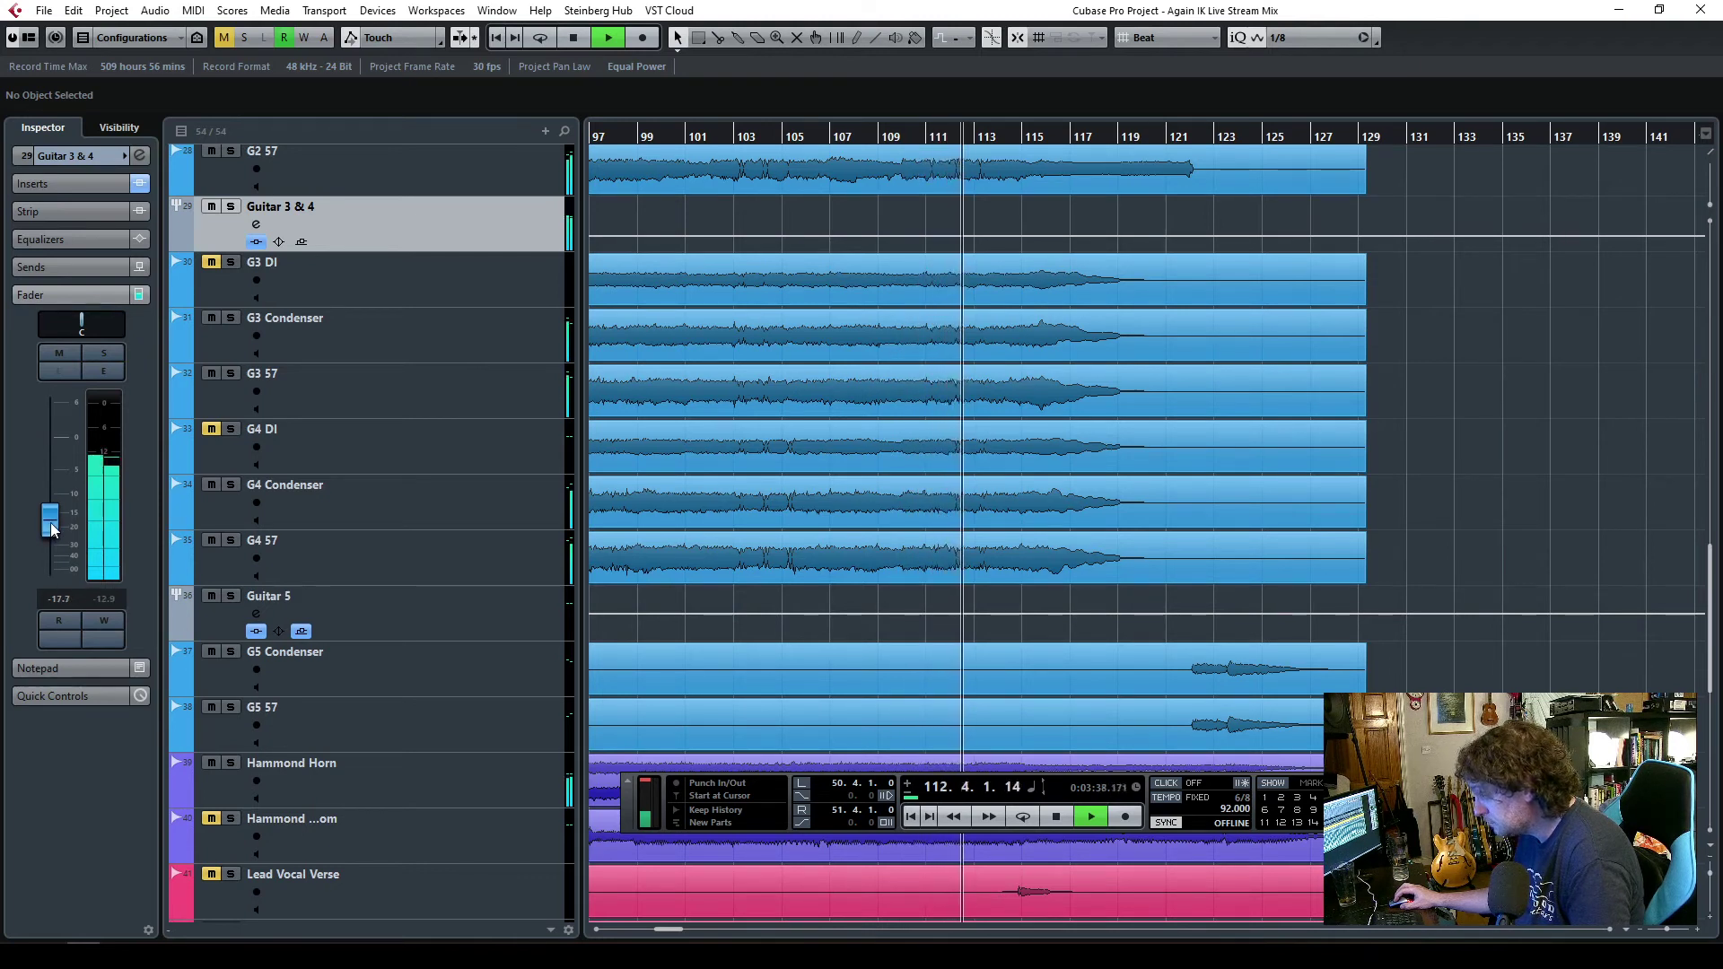
- Stop playback and place the project cursor at bar 10, just before the first Lead Vocal Verse phrase
{"action": "scroll", "coordinate": [974, 576], "scroll_direction": "down", "scroll_amount": 10}
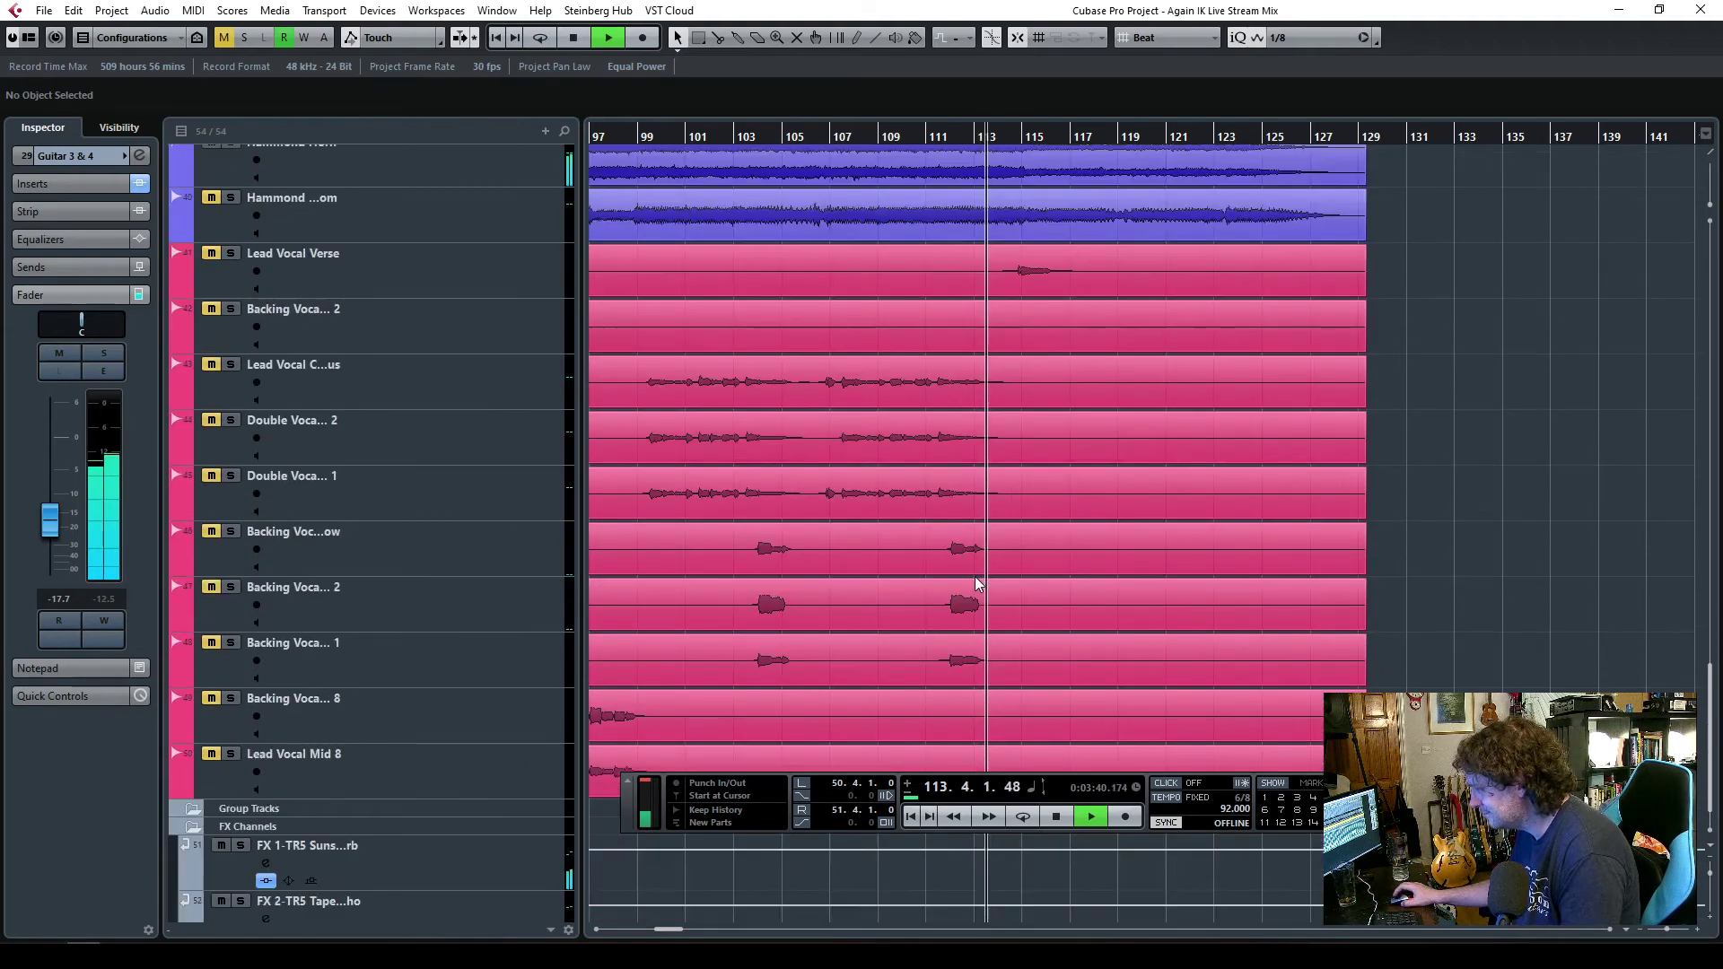
{"action": "scroll", "coordinate": [974, 576], "scroll_direction": "up", "scroll_amount": 2}
{"action": "key", "text": "space"}
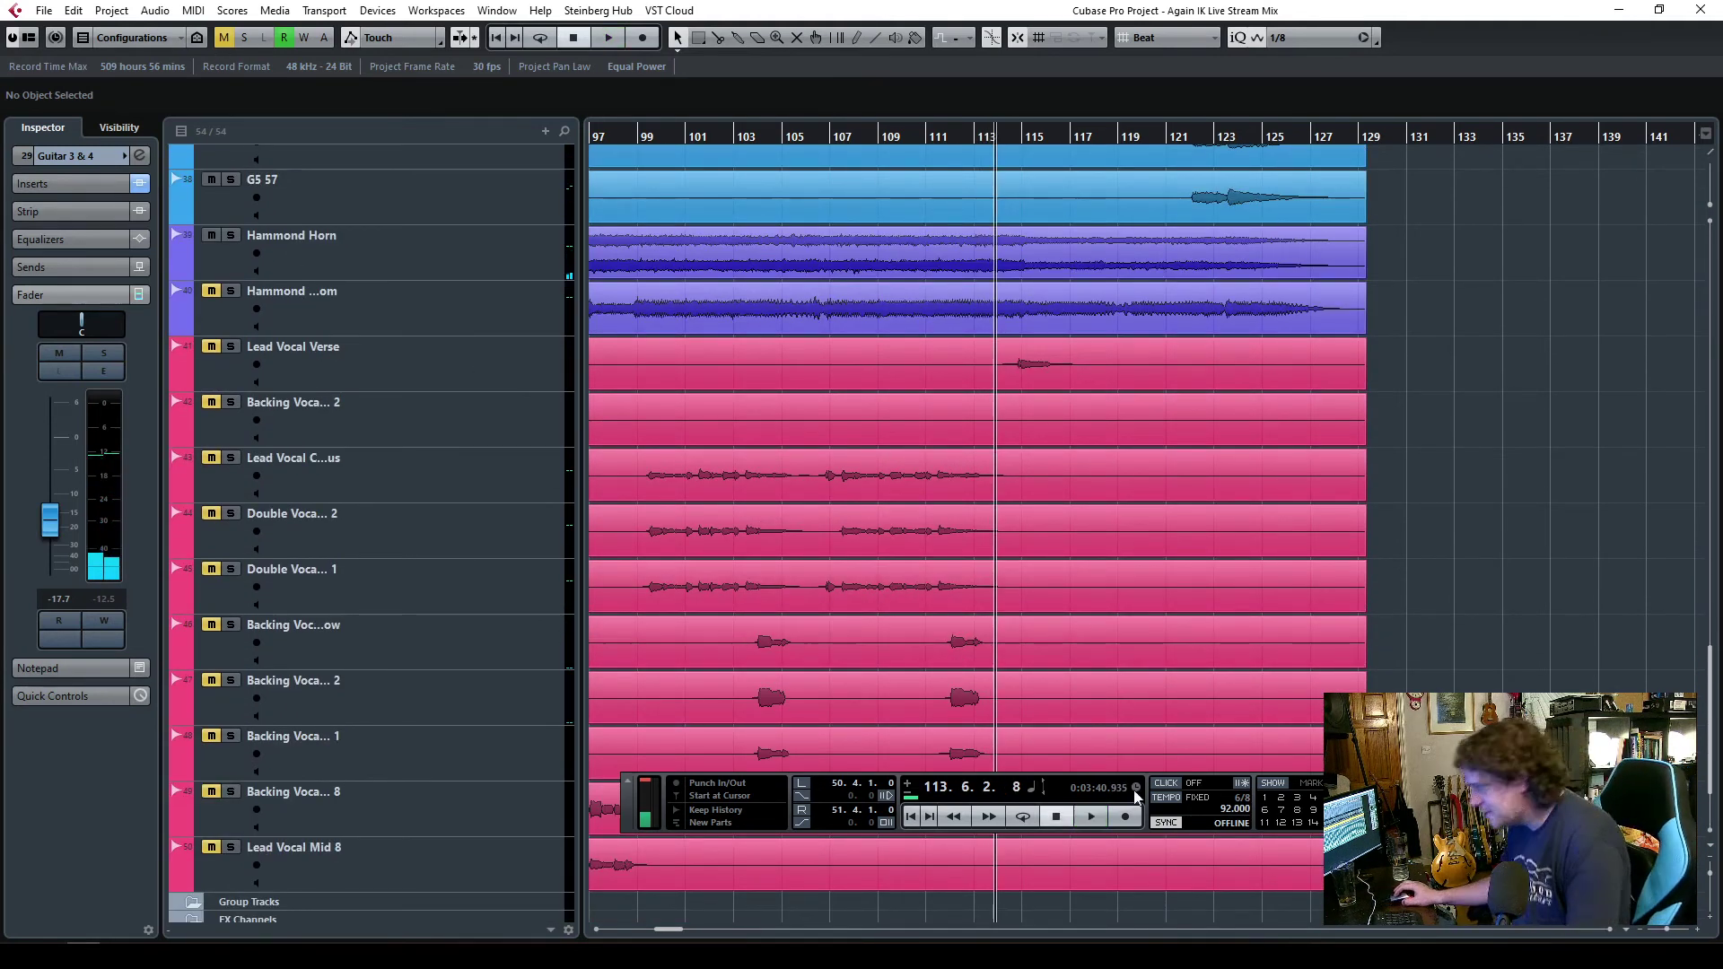
{"action": "left_click_drag", "start_coordinate": [1667, 930], "coordinate": [1662, 931]}
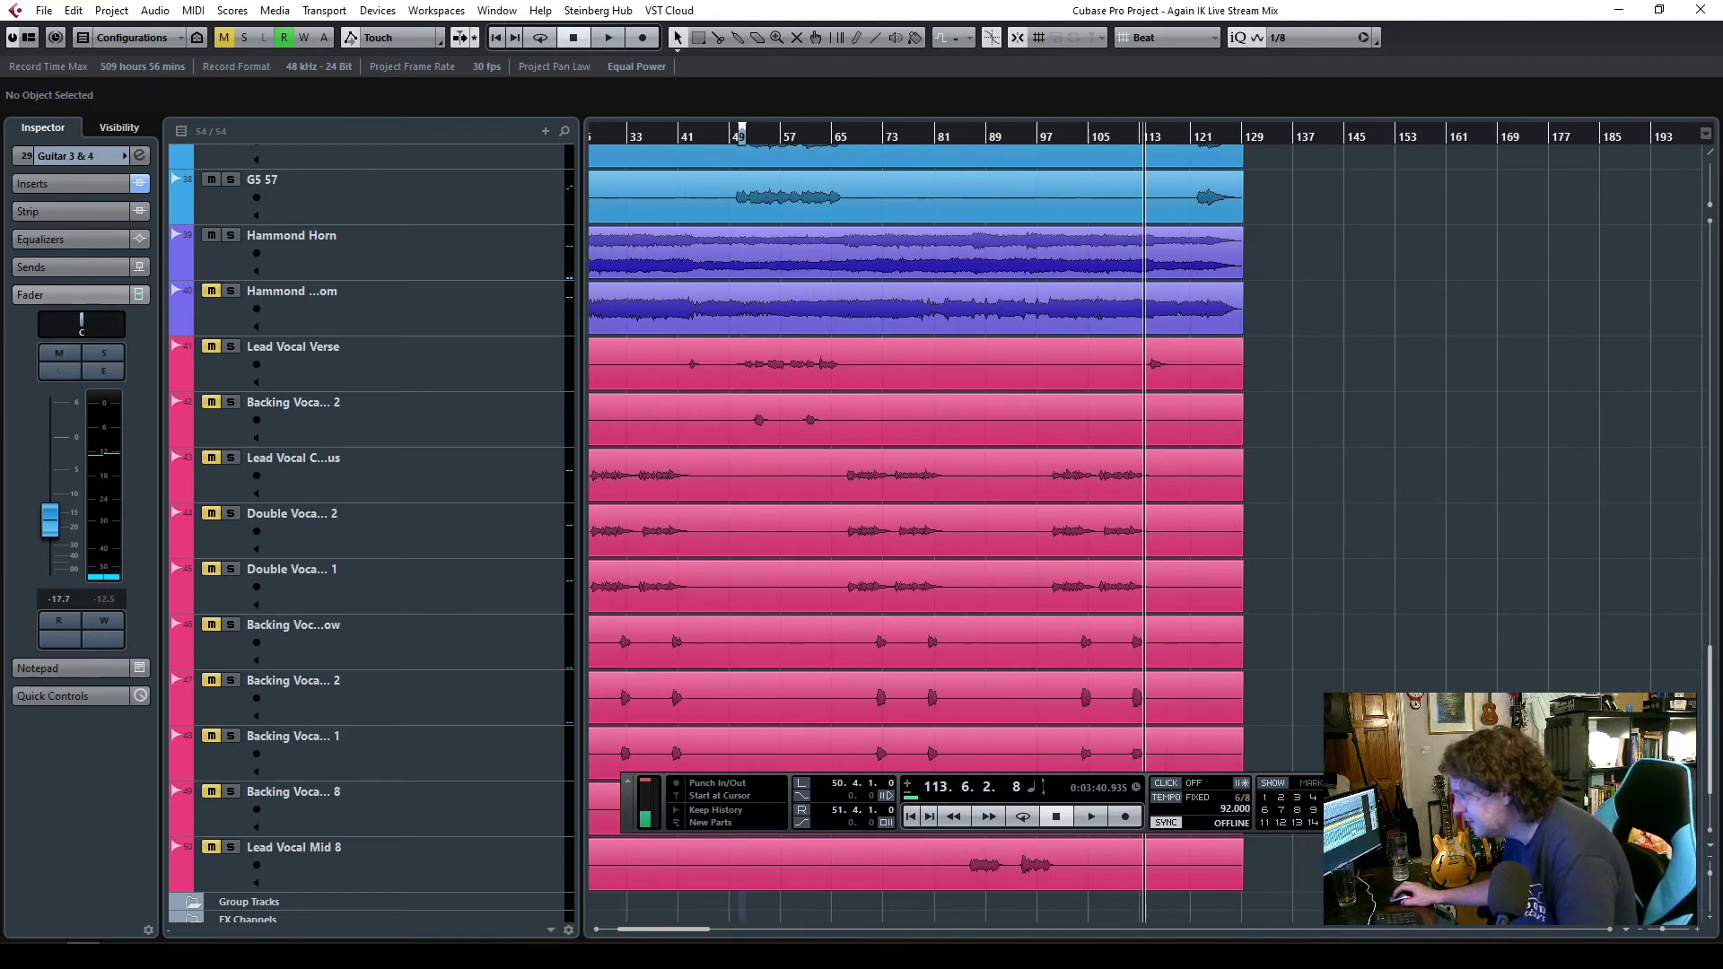
{"action": "left_click_drag", "start_coordinate": [682, 931], "coordinate": [596, 940]}
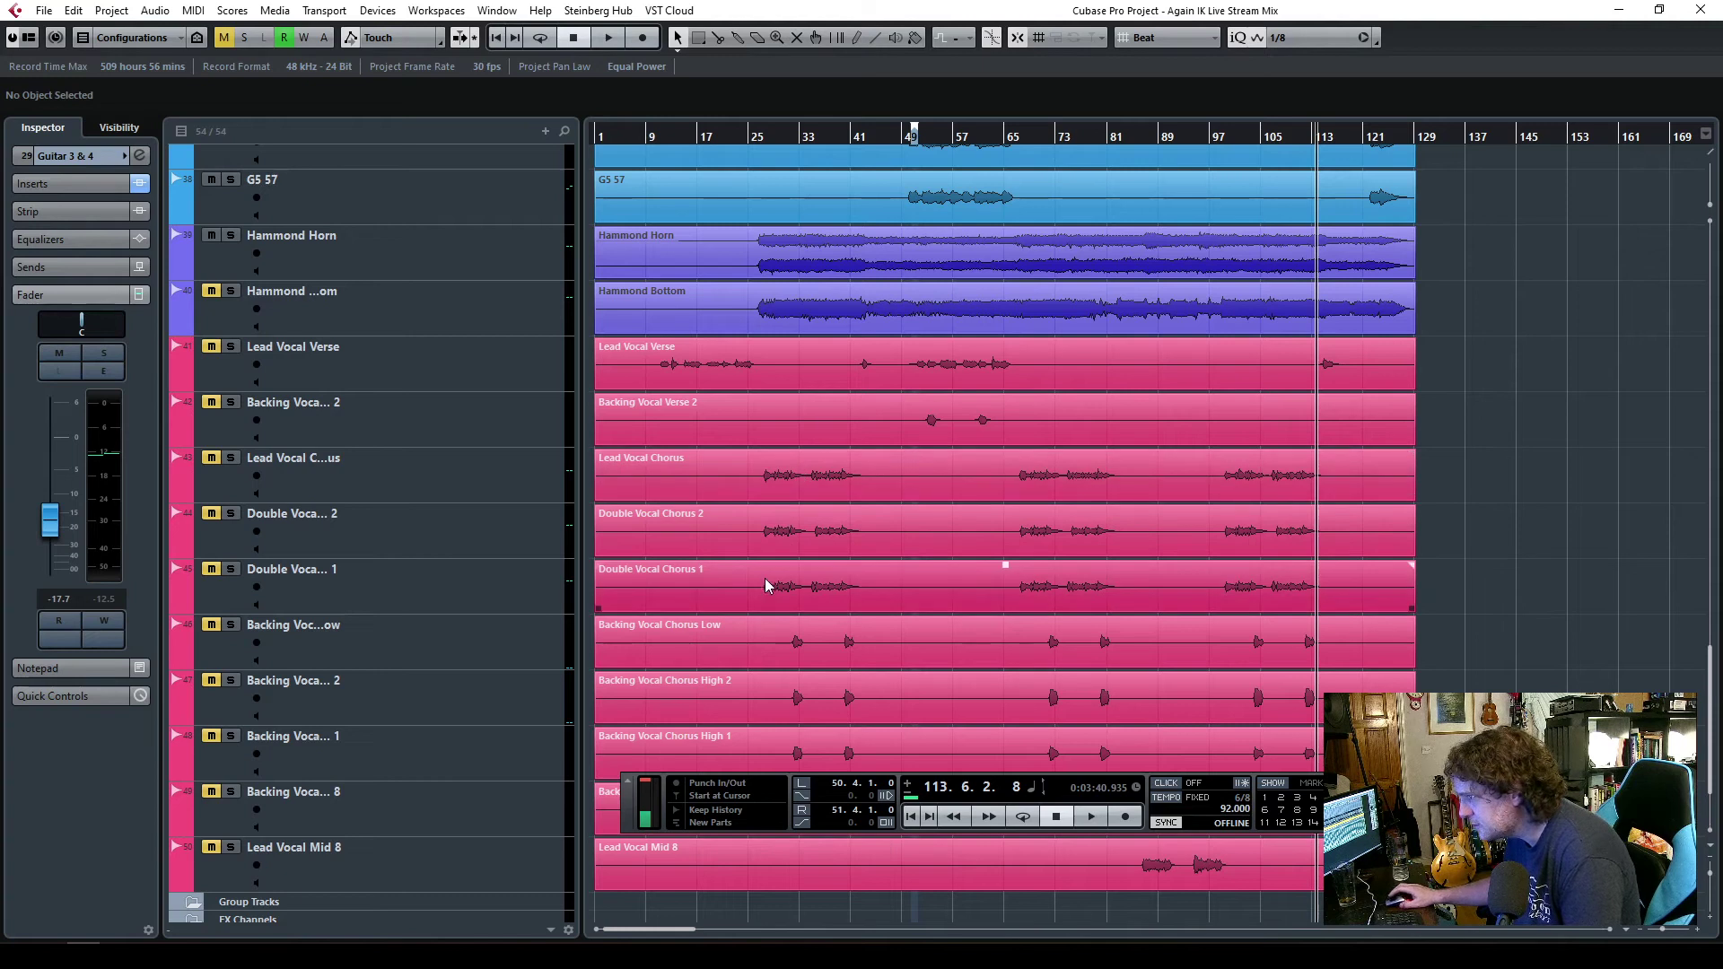
{"action": "scroll", "coordinate": [708, 563], "scroll_direction": "up", "scroll_amount": 15}
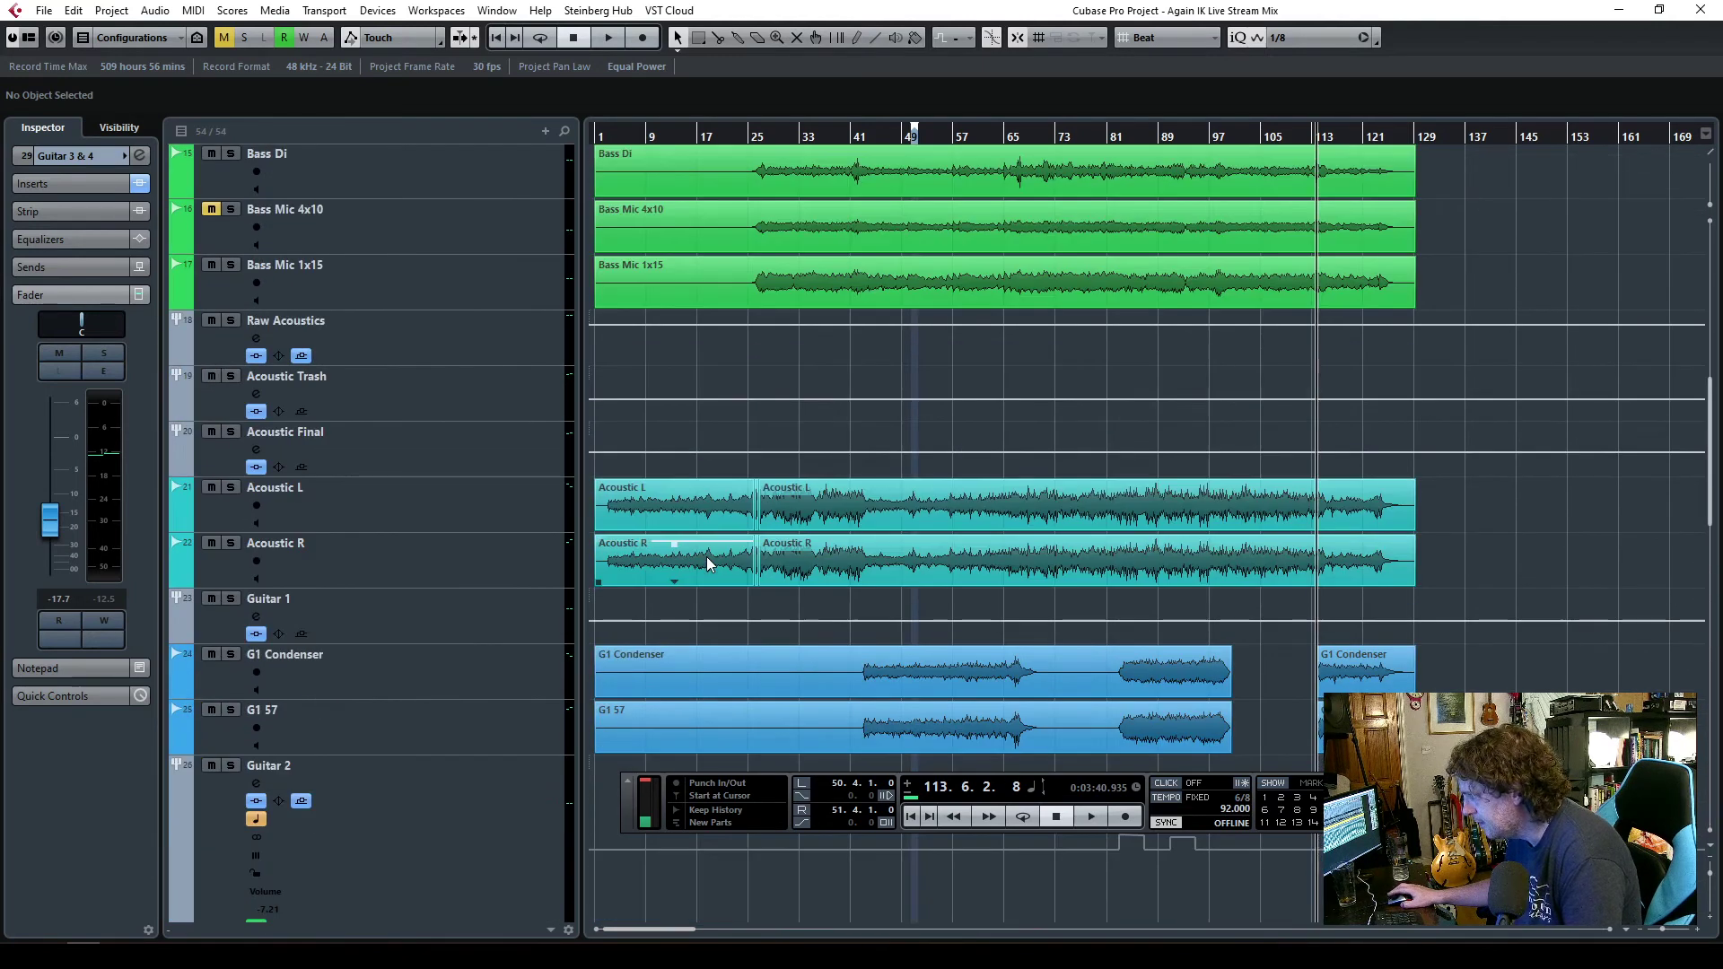
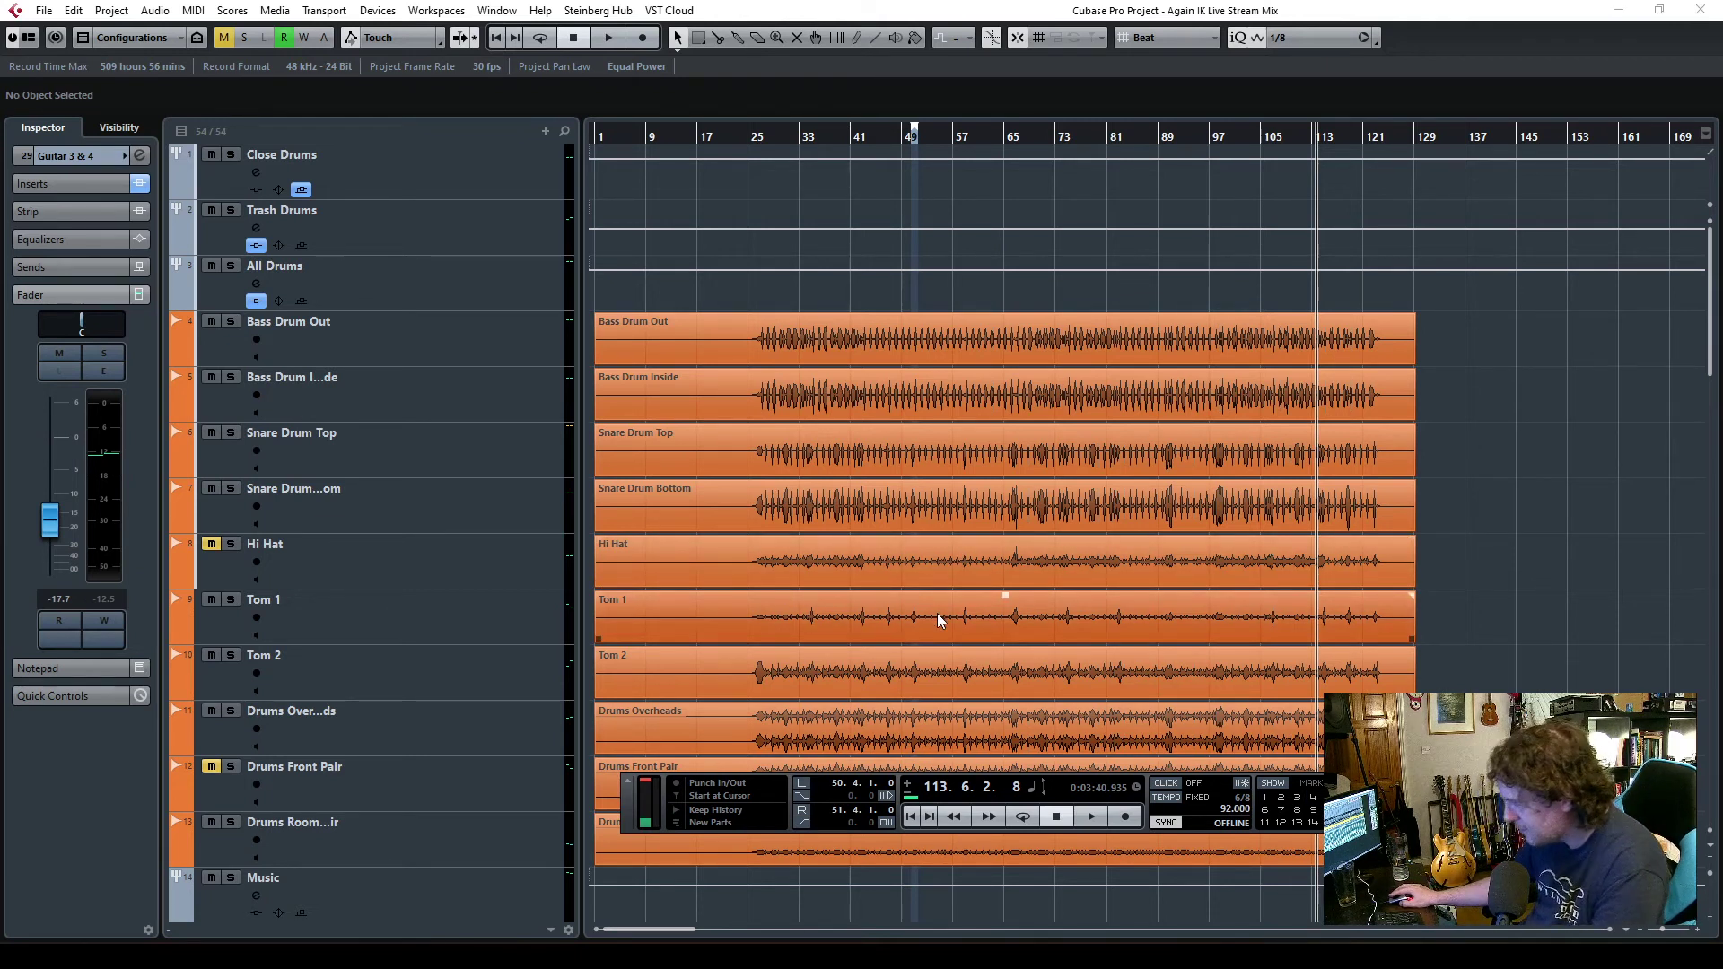
{"action": "scroll", "coordinate": [924, 651], "scroll_direction": "down", "scroll_amount": 20}
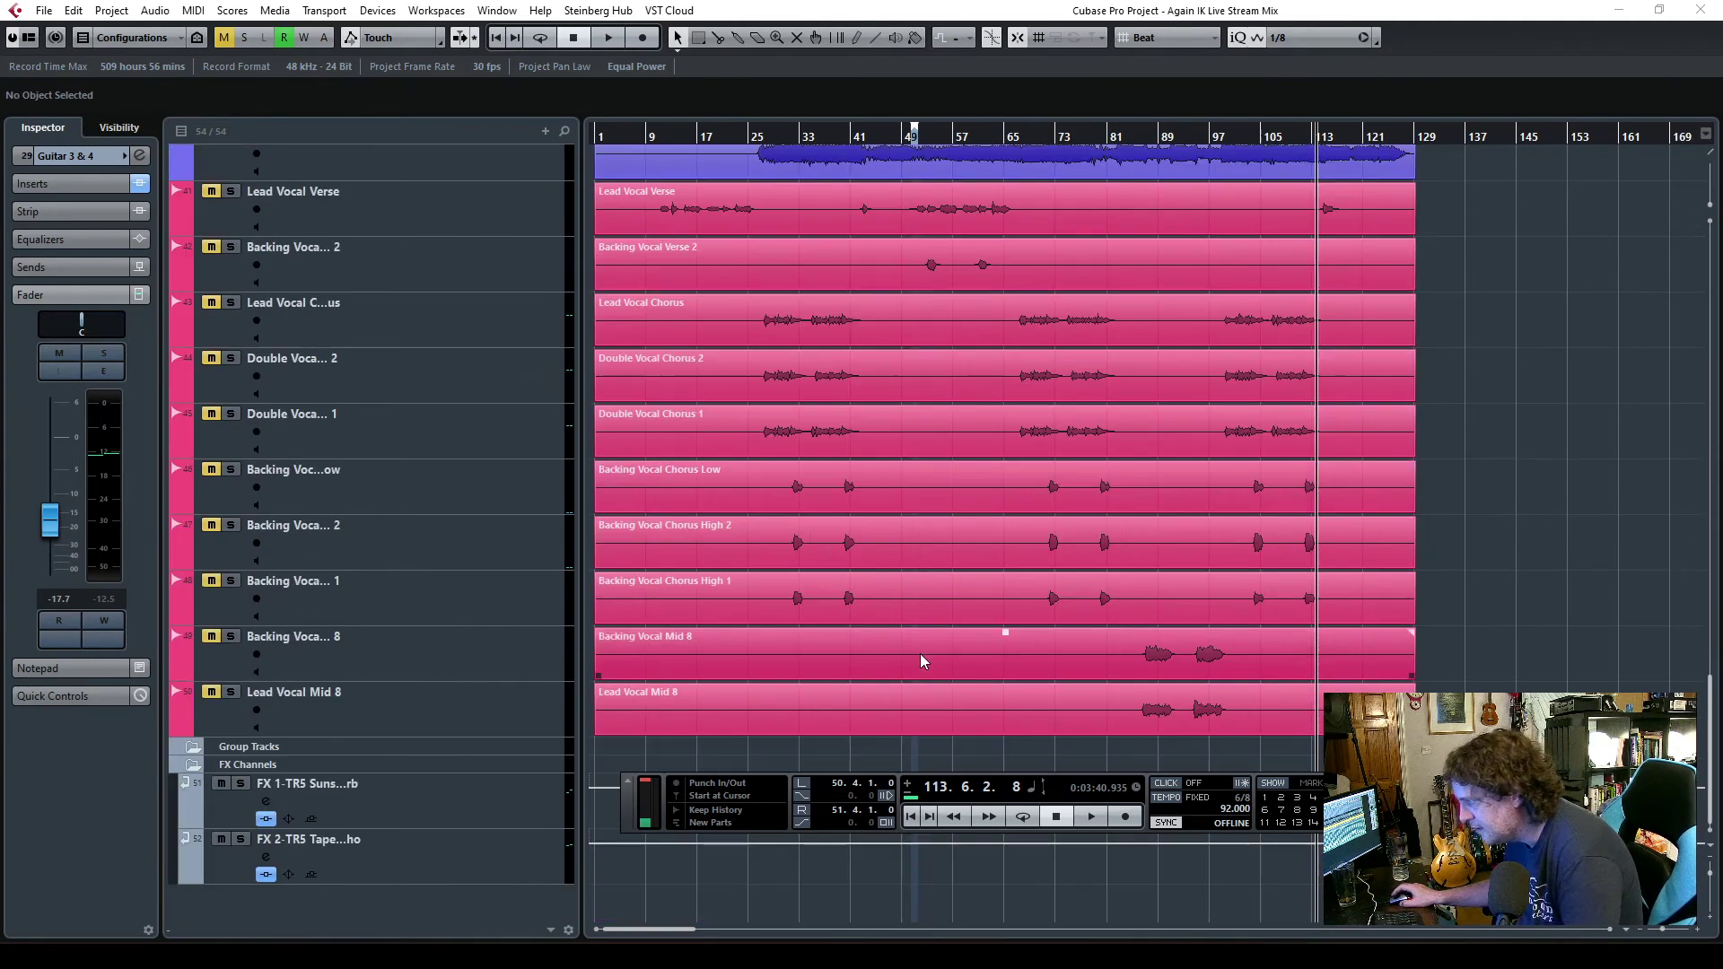
{"action": "left_click", "coordinate": [656, 135]}
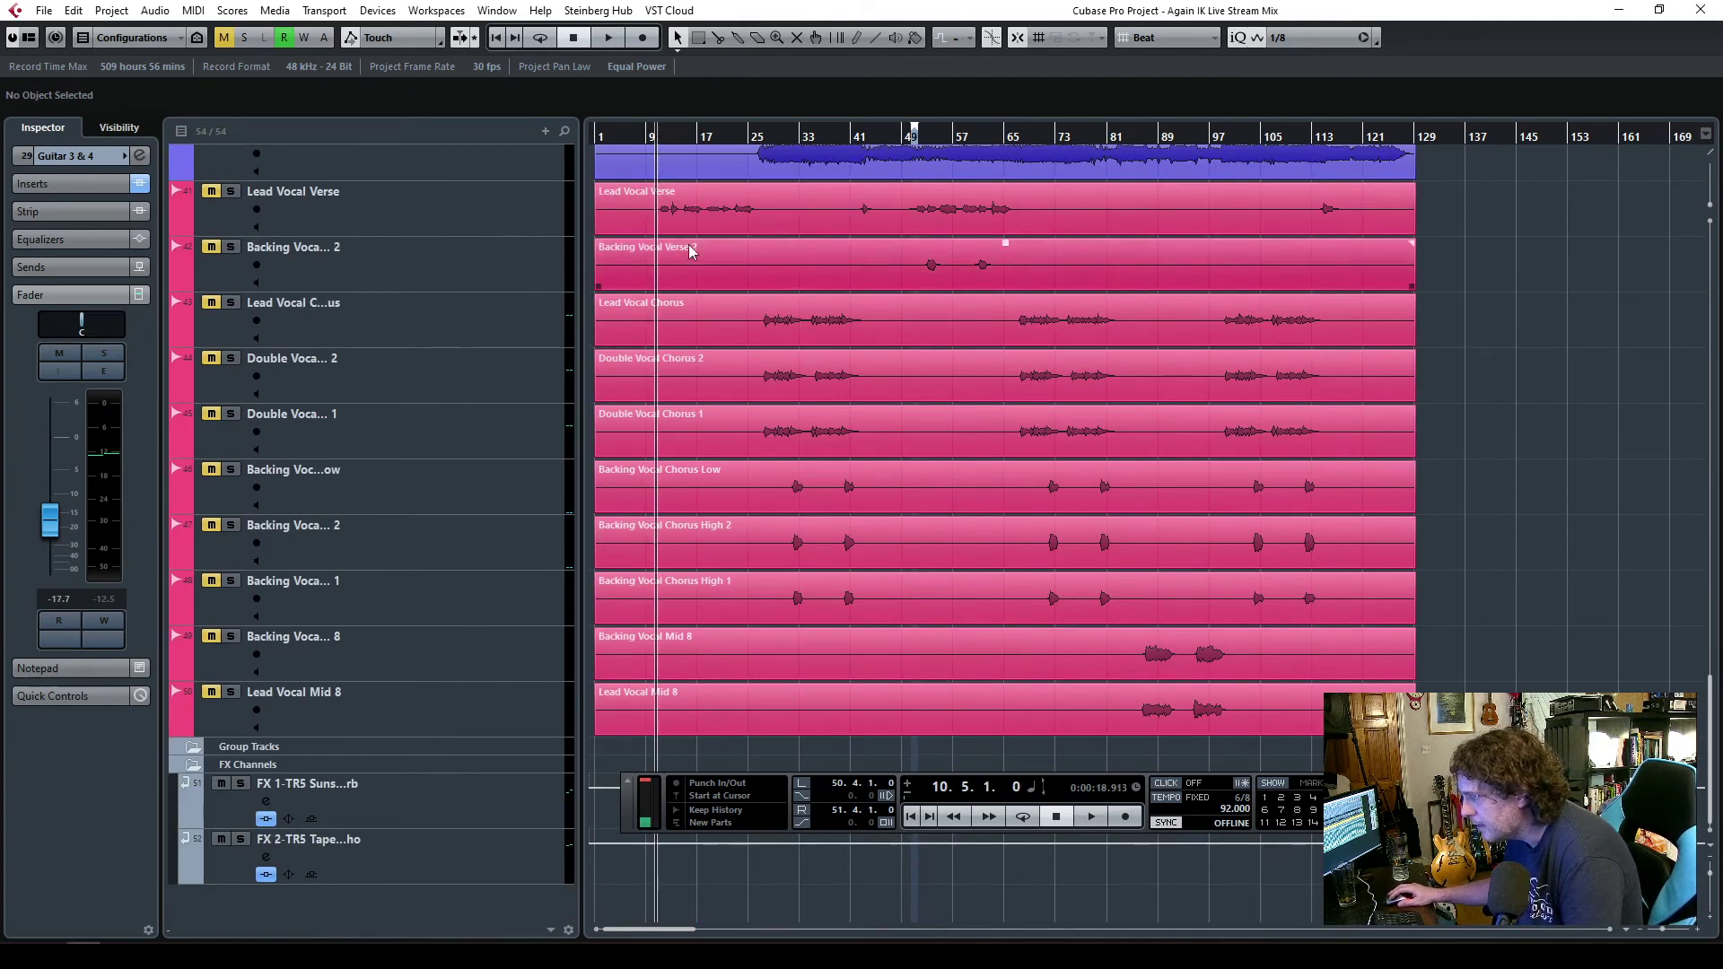
- Unmute and solo the Lead Vocal Verse track and audition its opening phrase from bar 10
{"action": "scroll", "coordinate": [455, 235], "scroll_direction": "up", "scroll_amount": 3}
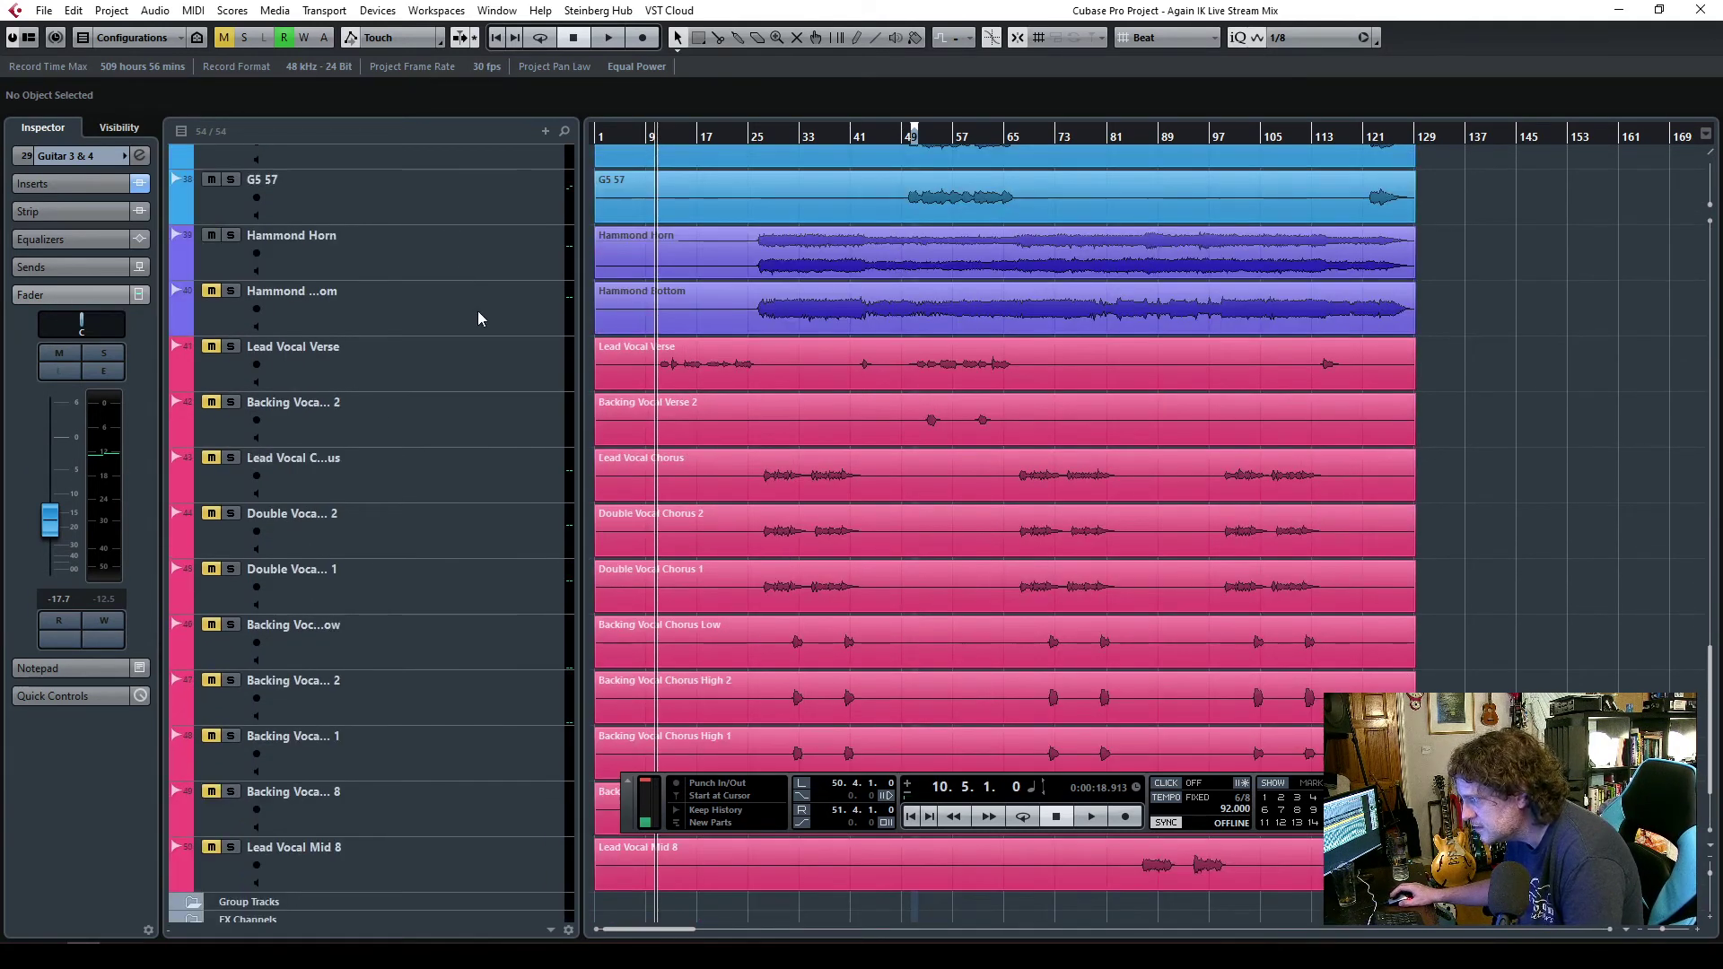
{"action": "left_click", "coordinate": [479, 370]}
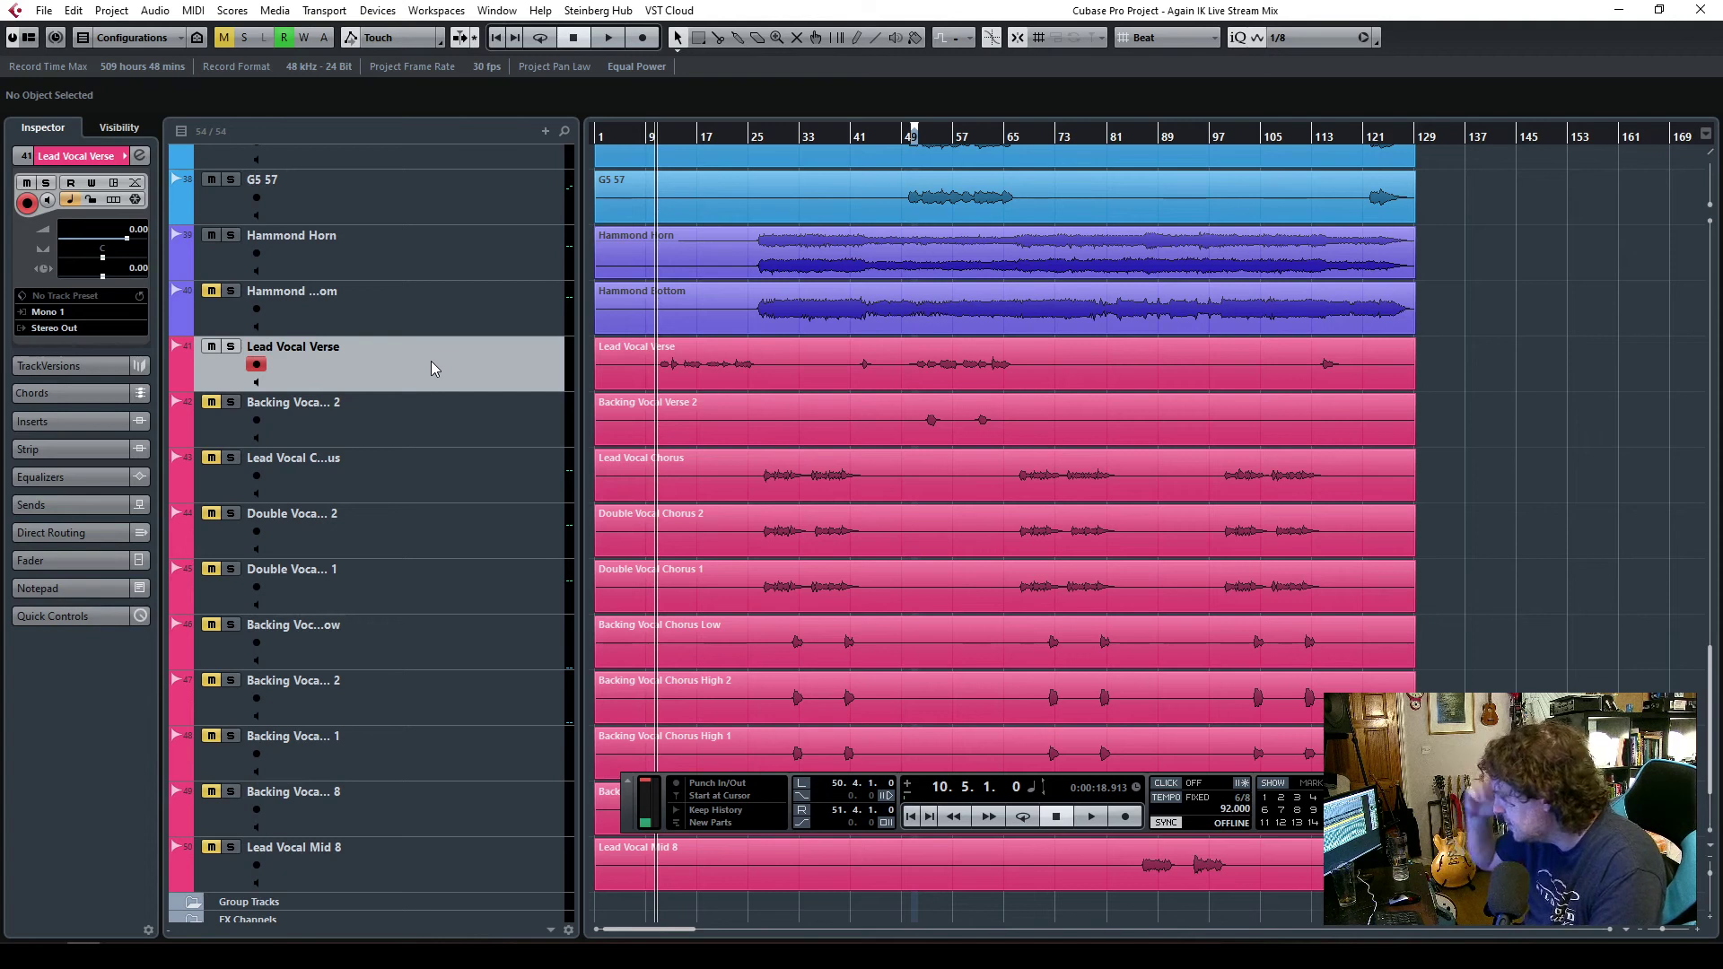
{"action": "key", "text": "space"}
{"action": "key", "text": "space"}
{"action": "key", "text": "s"}
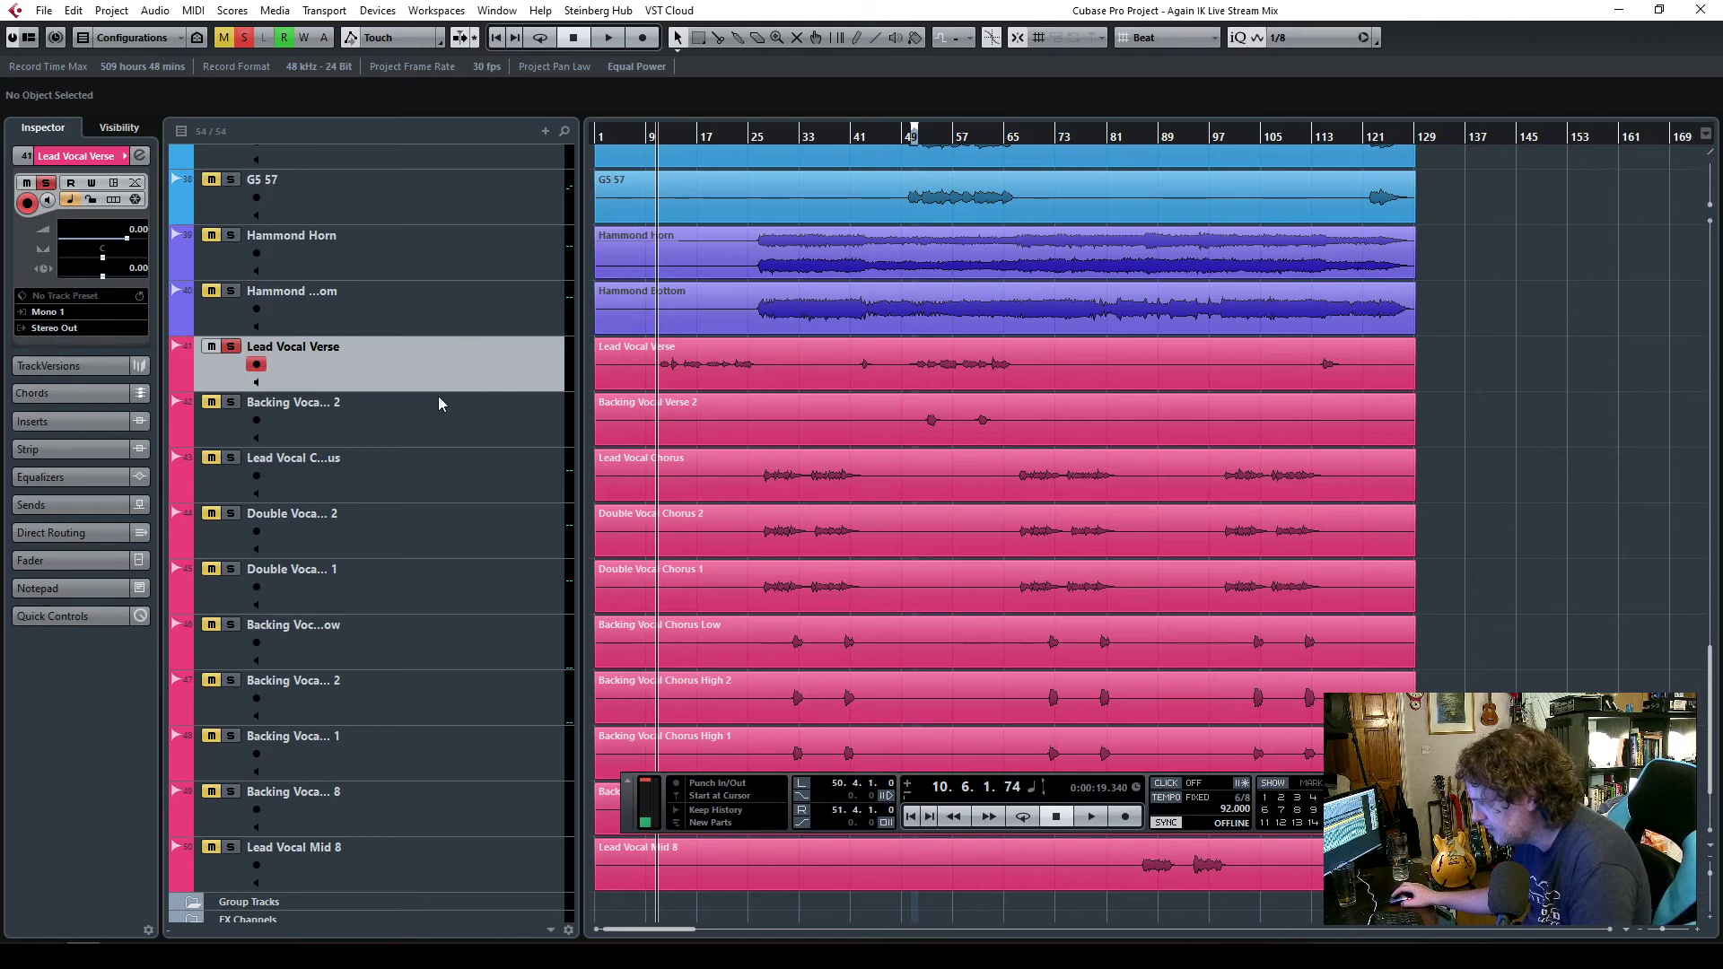
{"action": "key", "text": "space"}
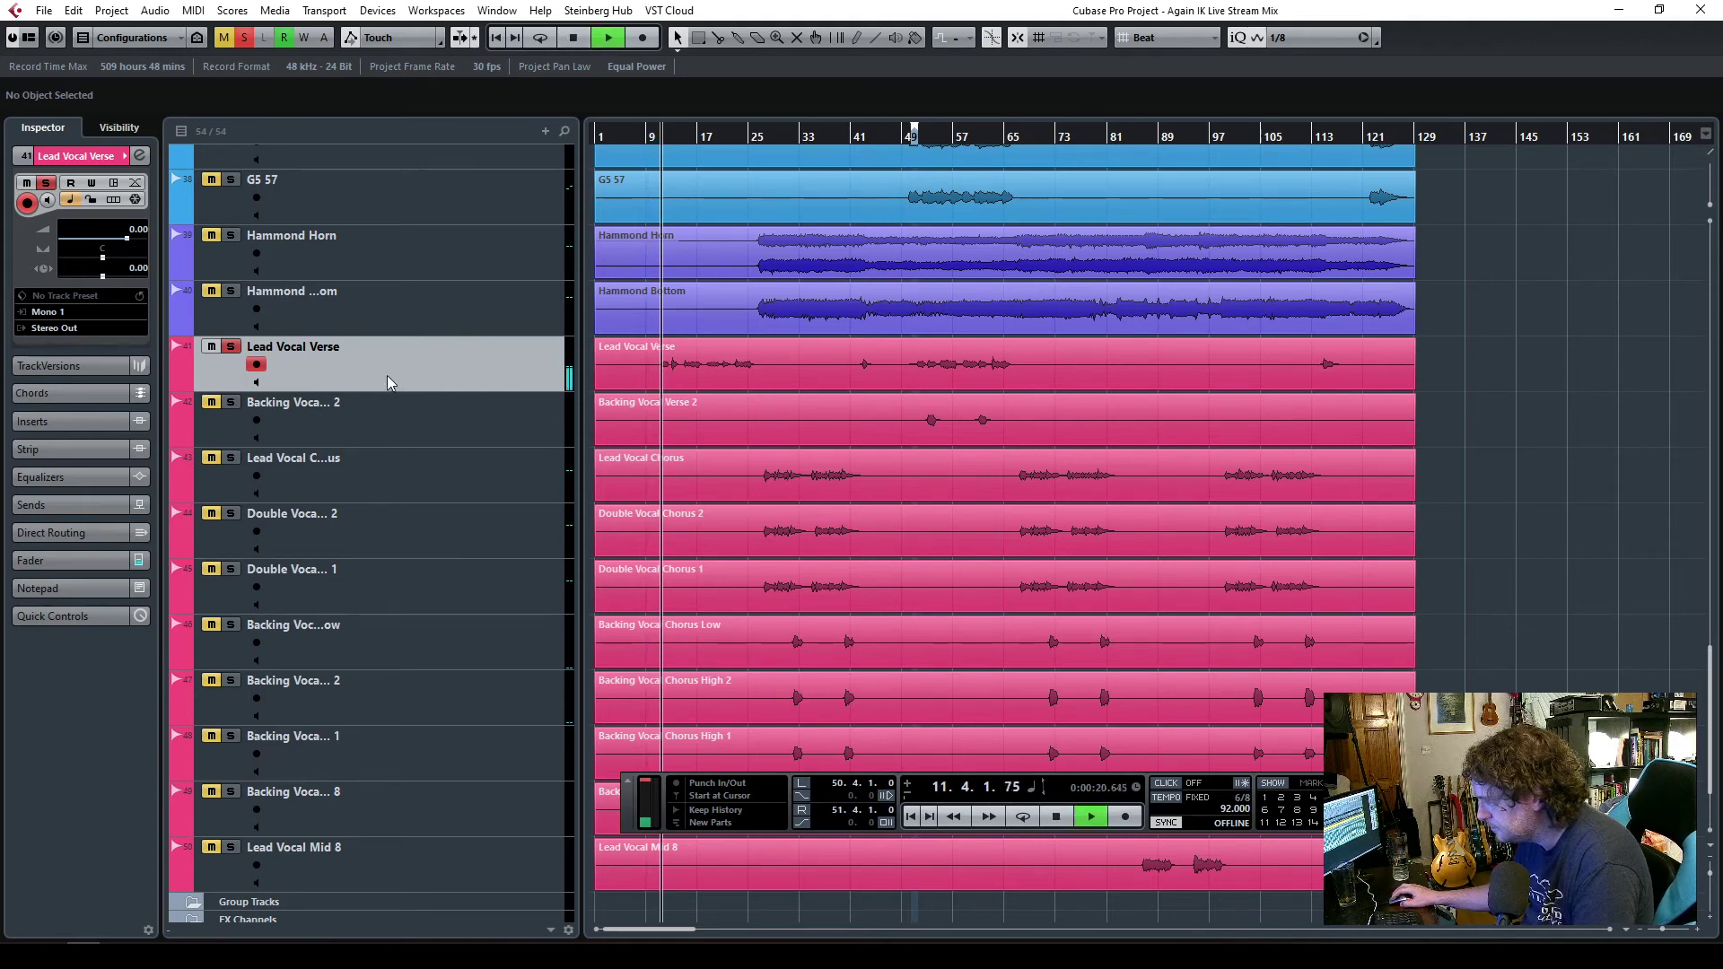
{"action": "key", "text": "space"}
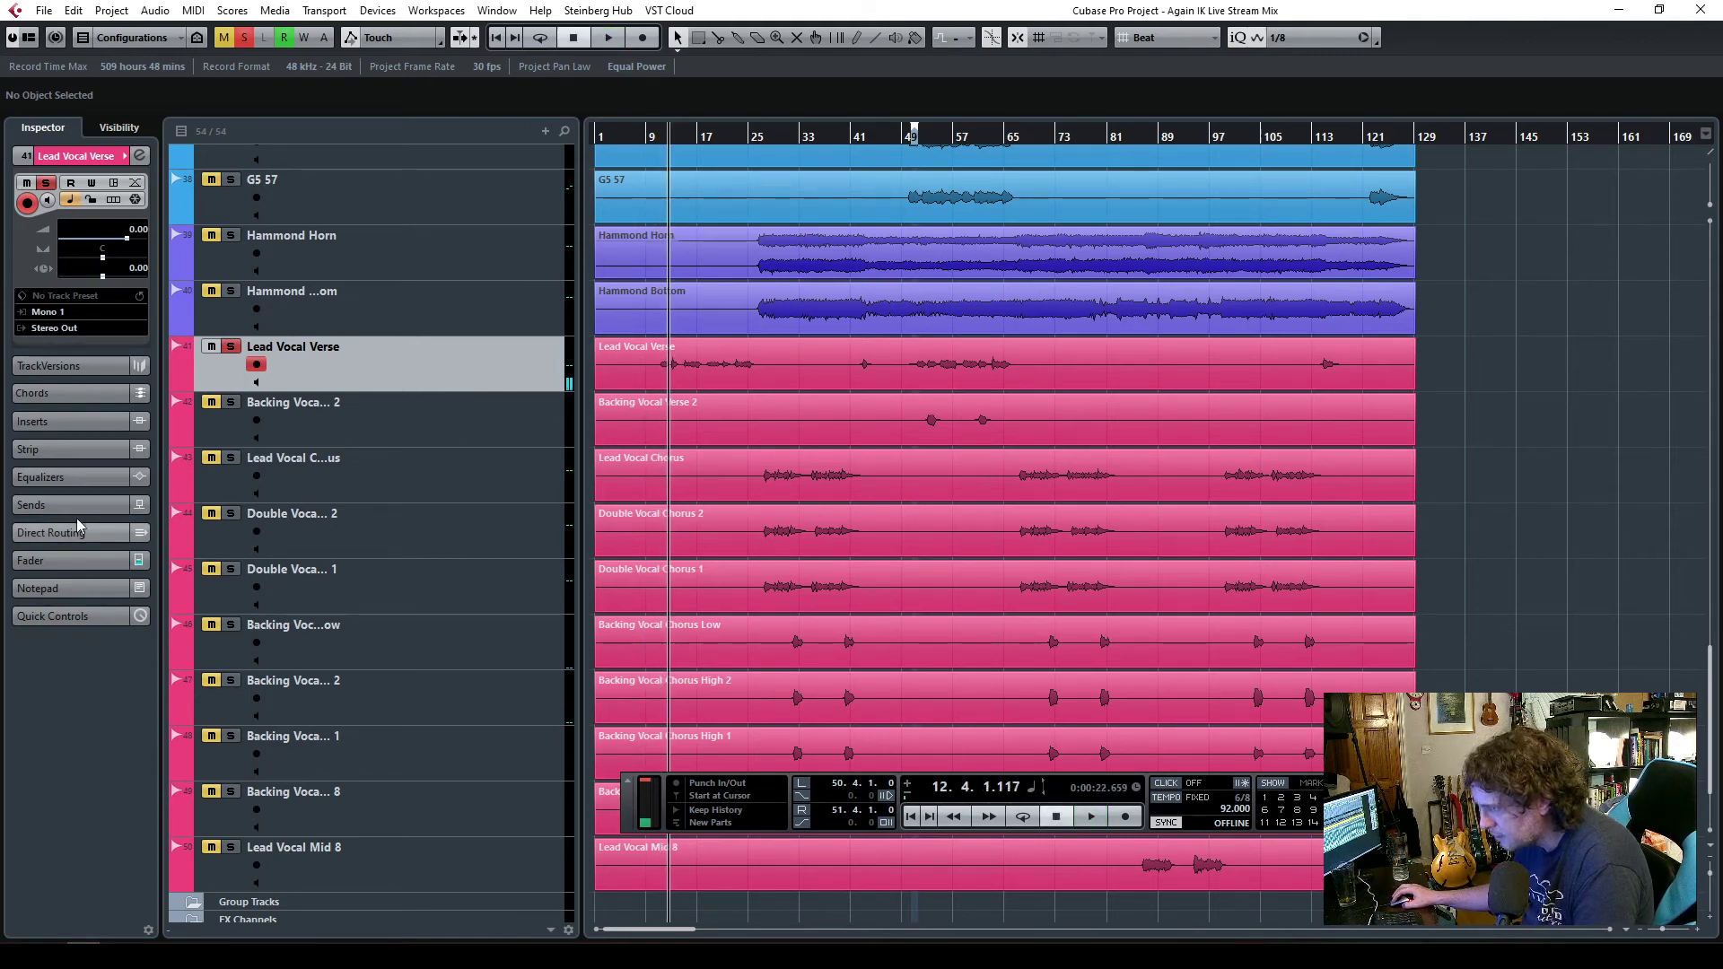
- Insert the TR5 EQ-73 equalizer in the first insert slot of Lead Vocal Verse
{"action": "left_click", "coordinate": [71, 567]}
{"action": "left_click", "coordinate": [66, 236]}
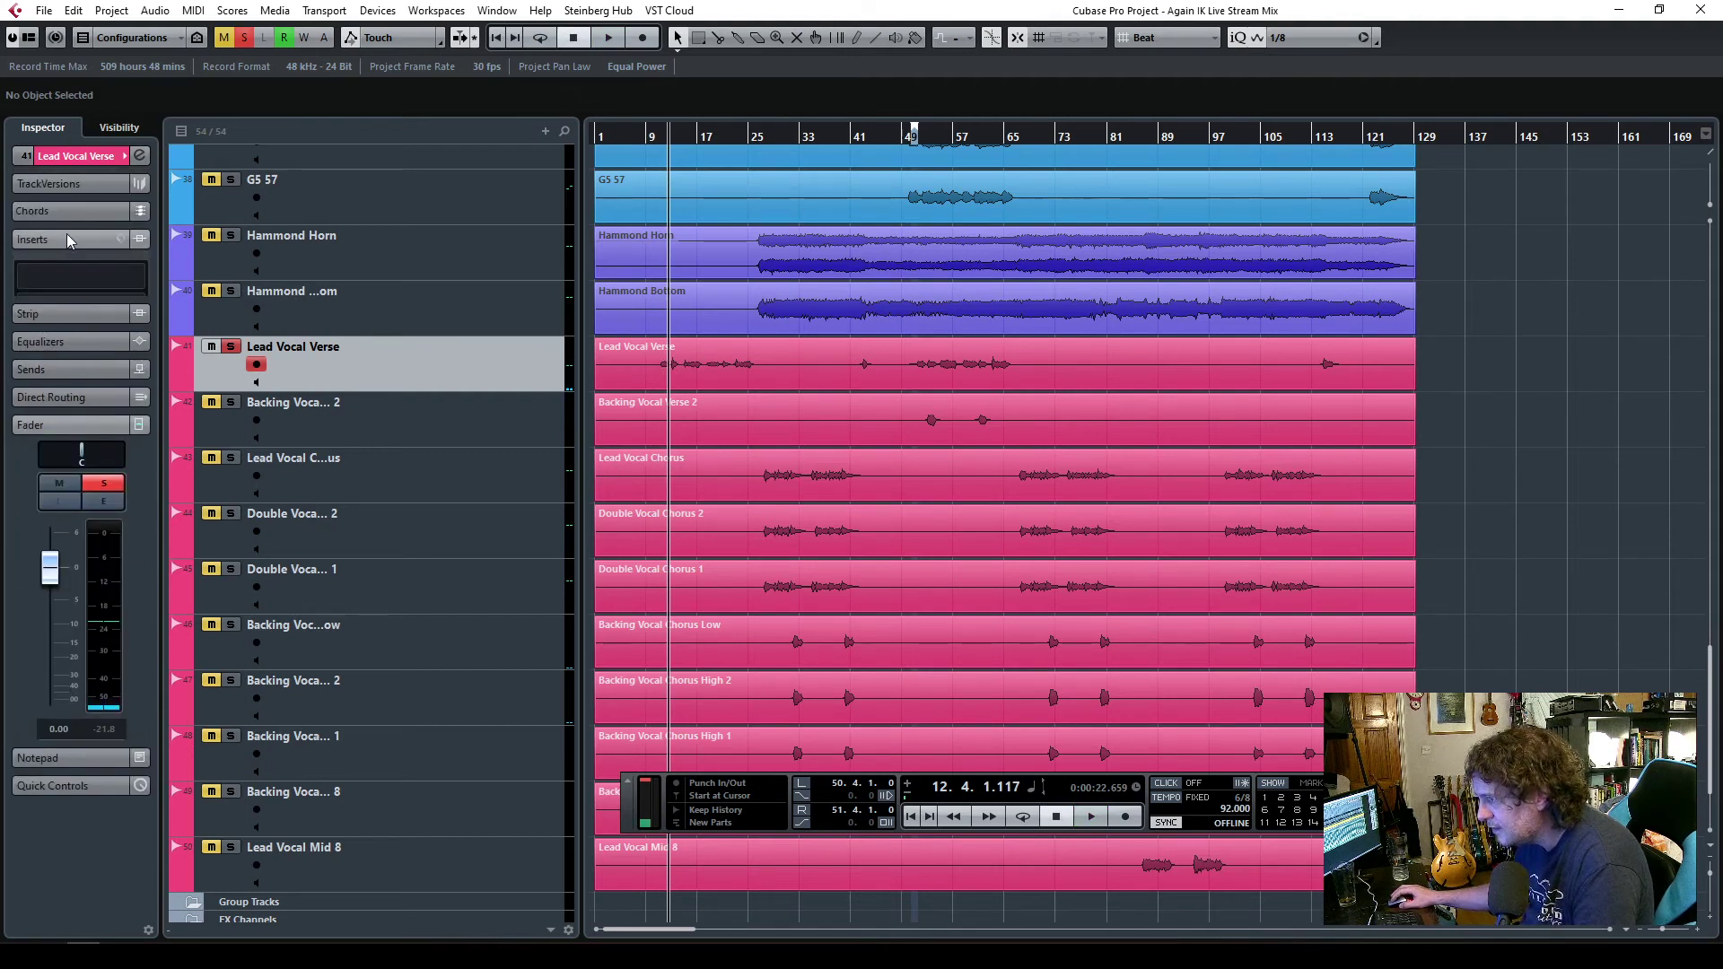
{"action": "left_click", "coordinate": [124, 277]}
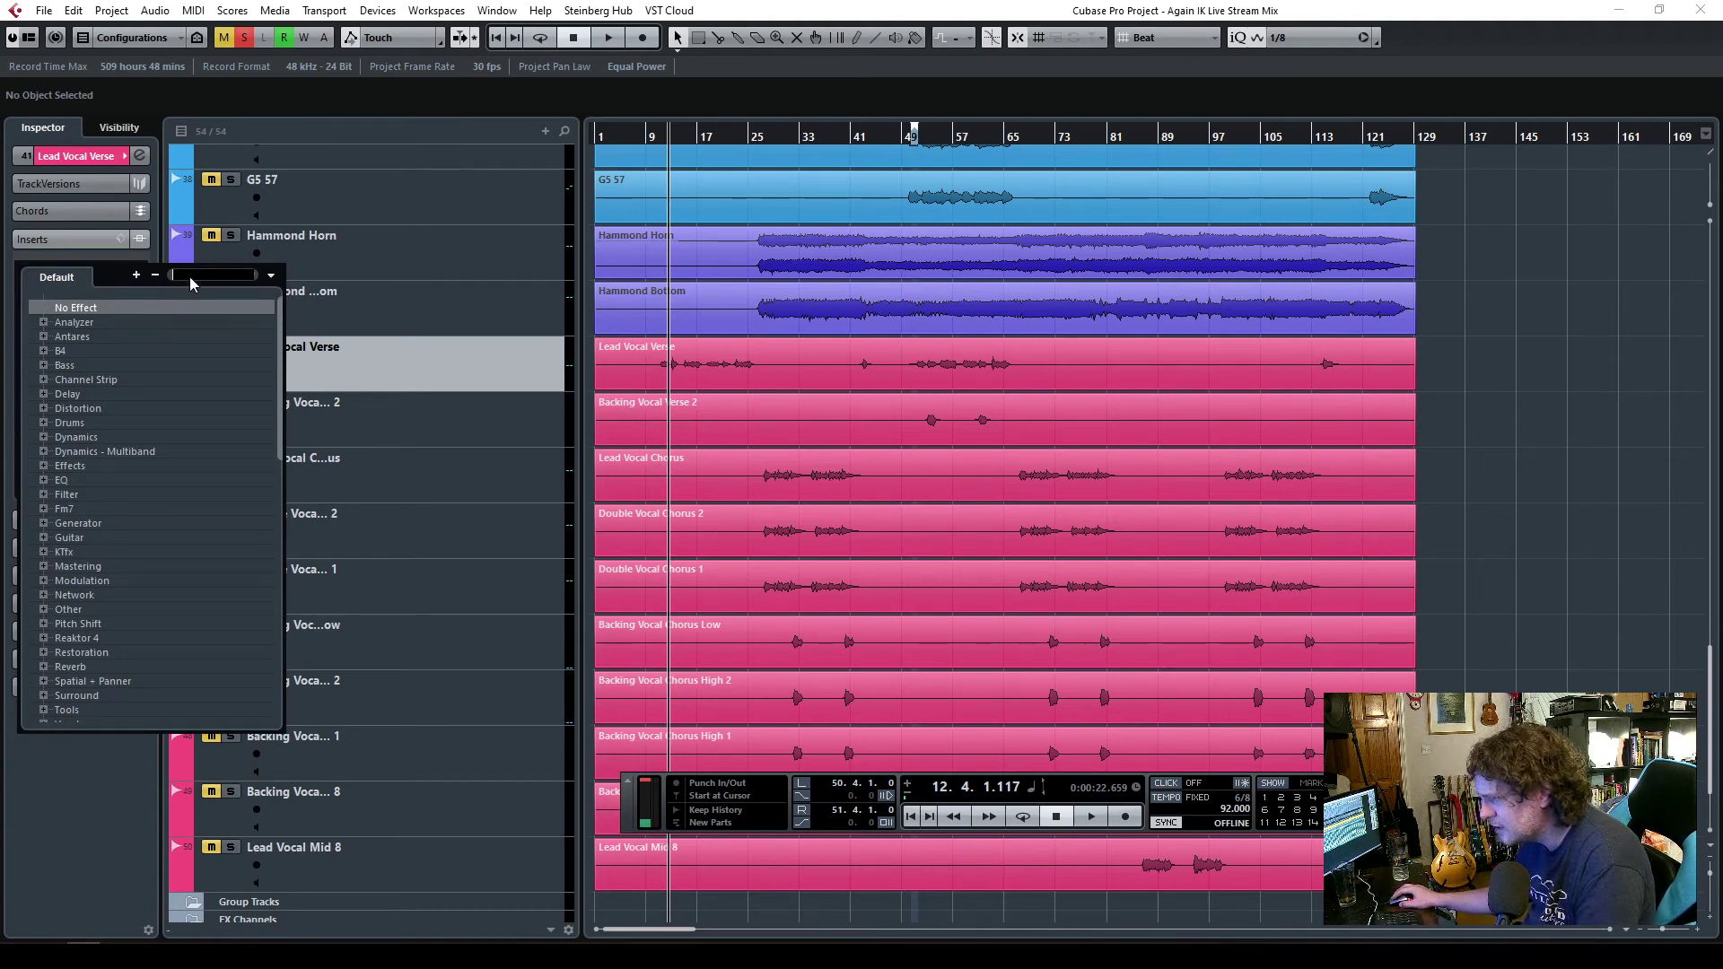
{"action": "type", "text": "tr5"}
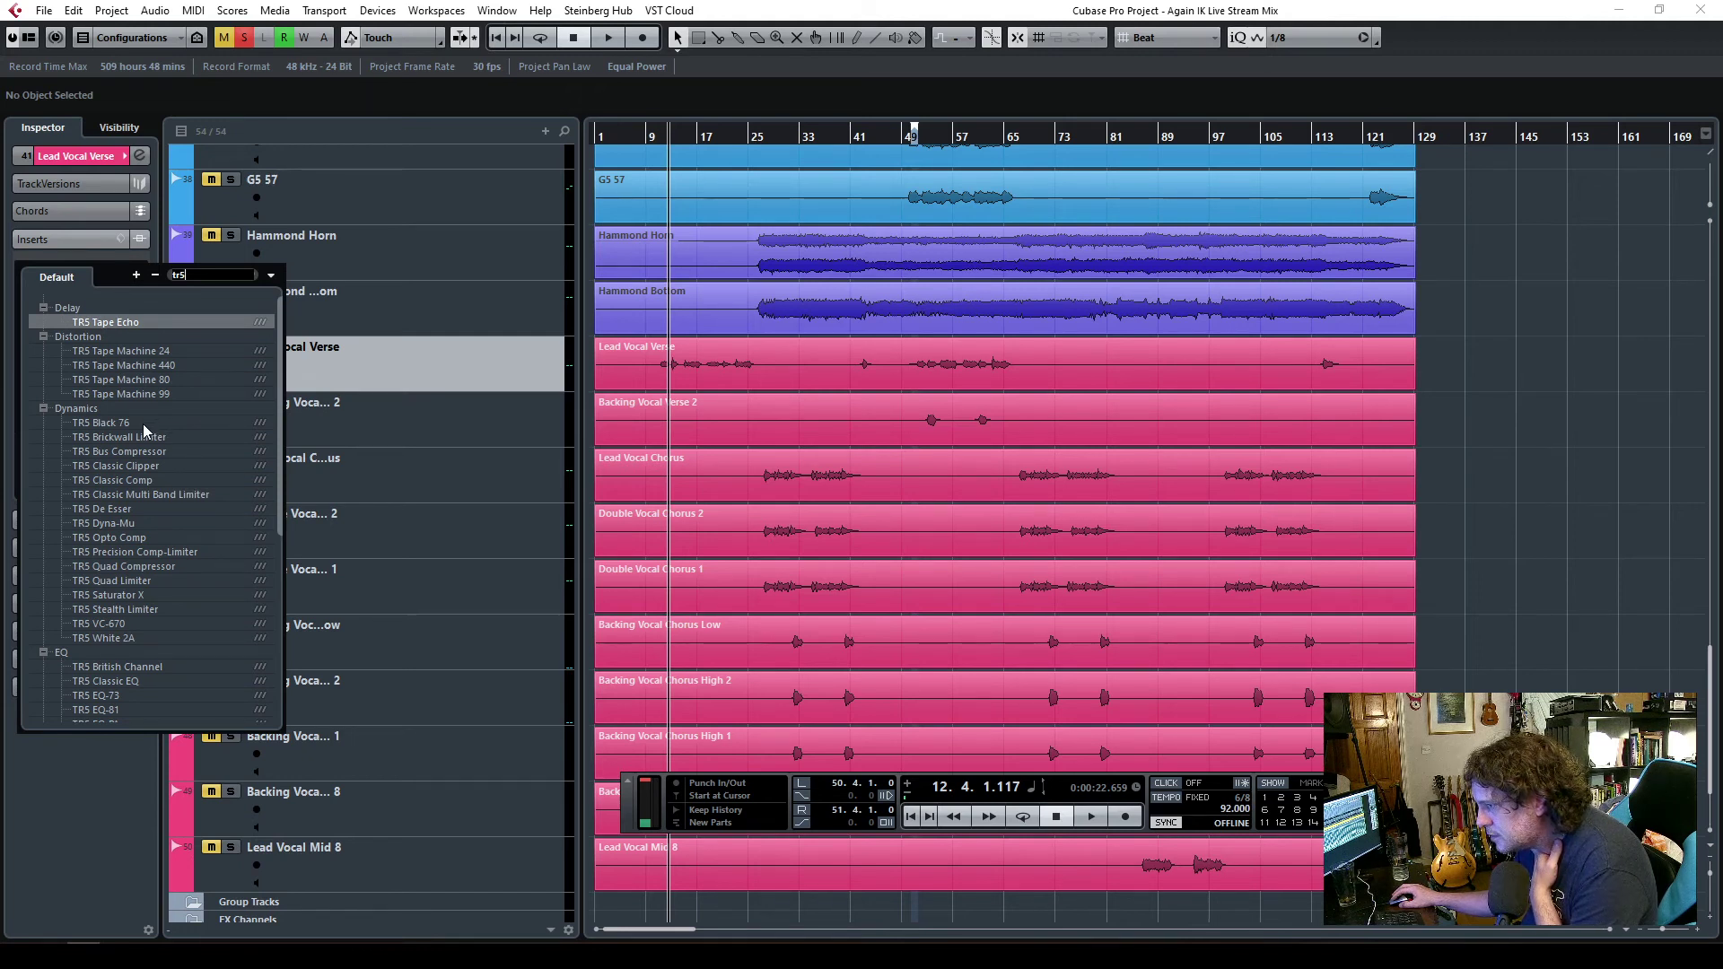
{"action": "scroll", "coordinate": [149, 517], "scroll_direction": "down", "scroll_amount": 4}
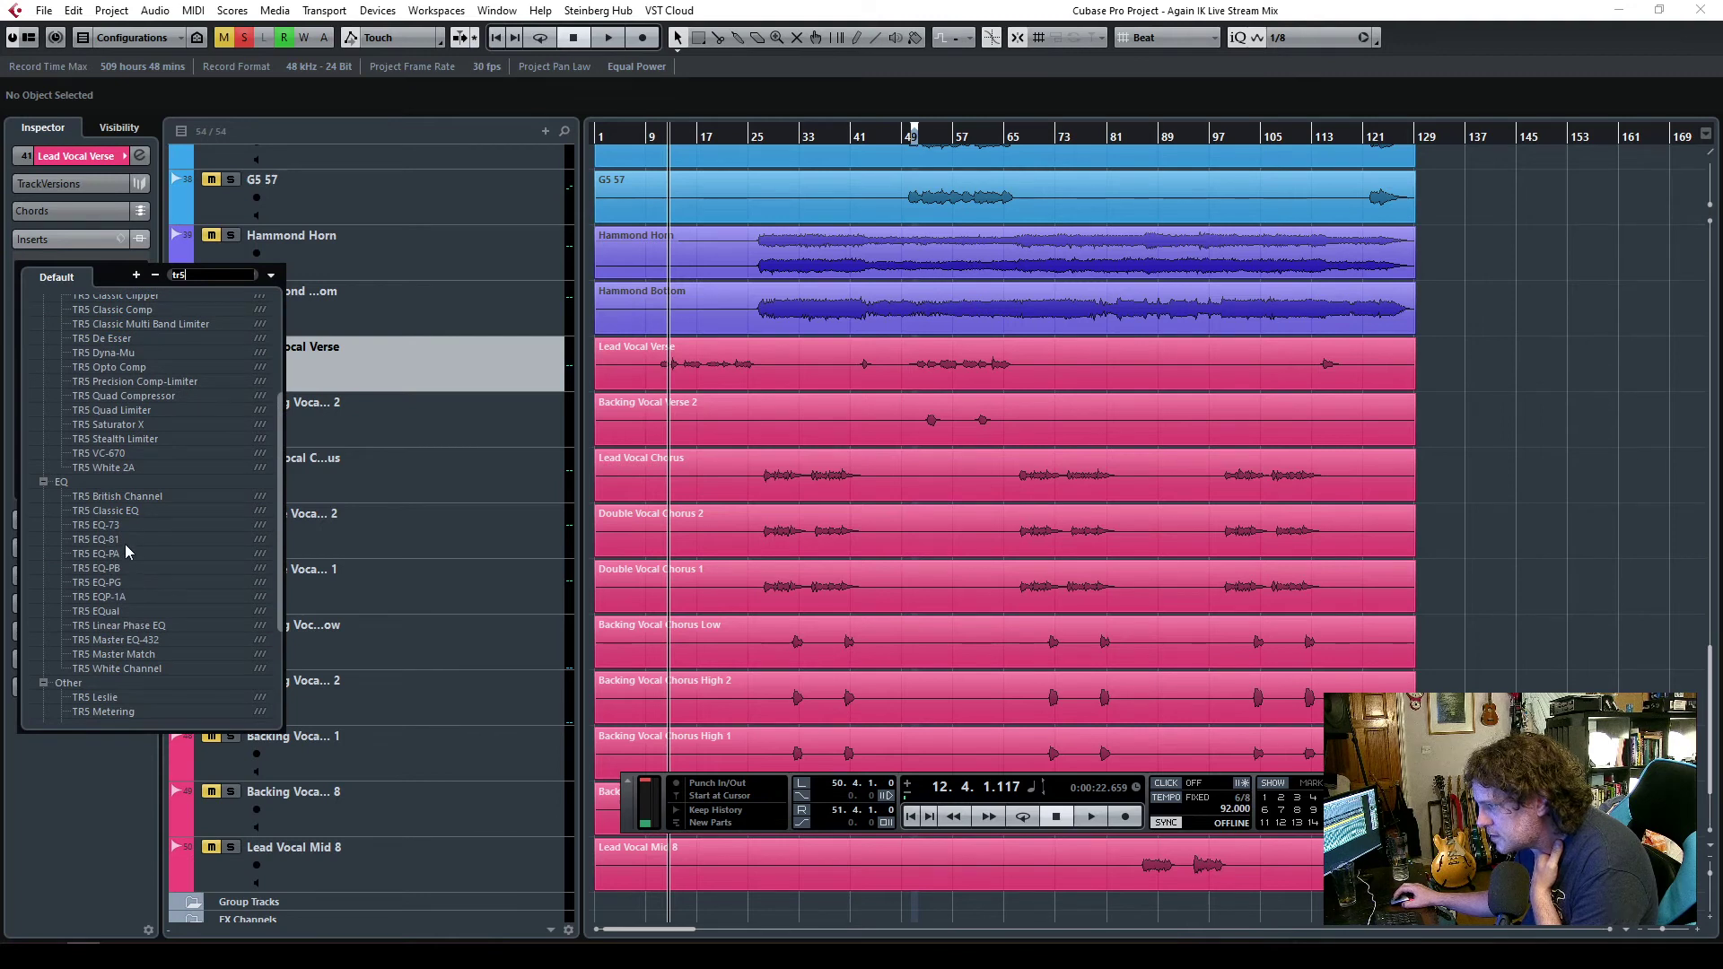
{"action": "left_click", "coordinate": [111, 525]}
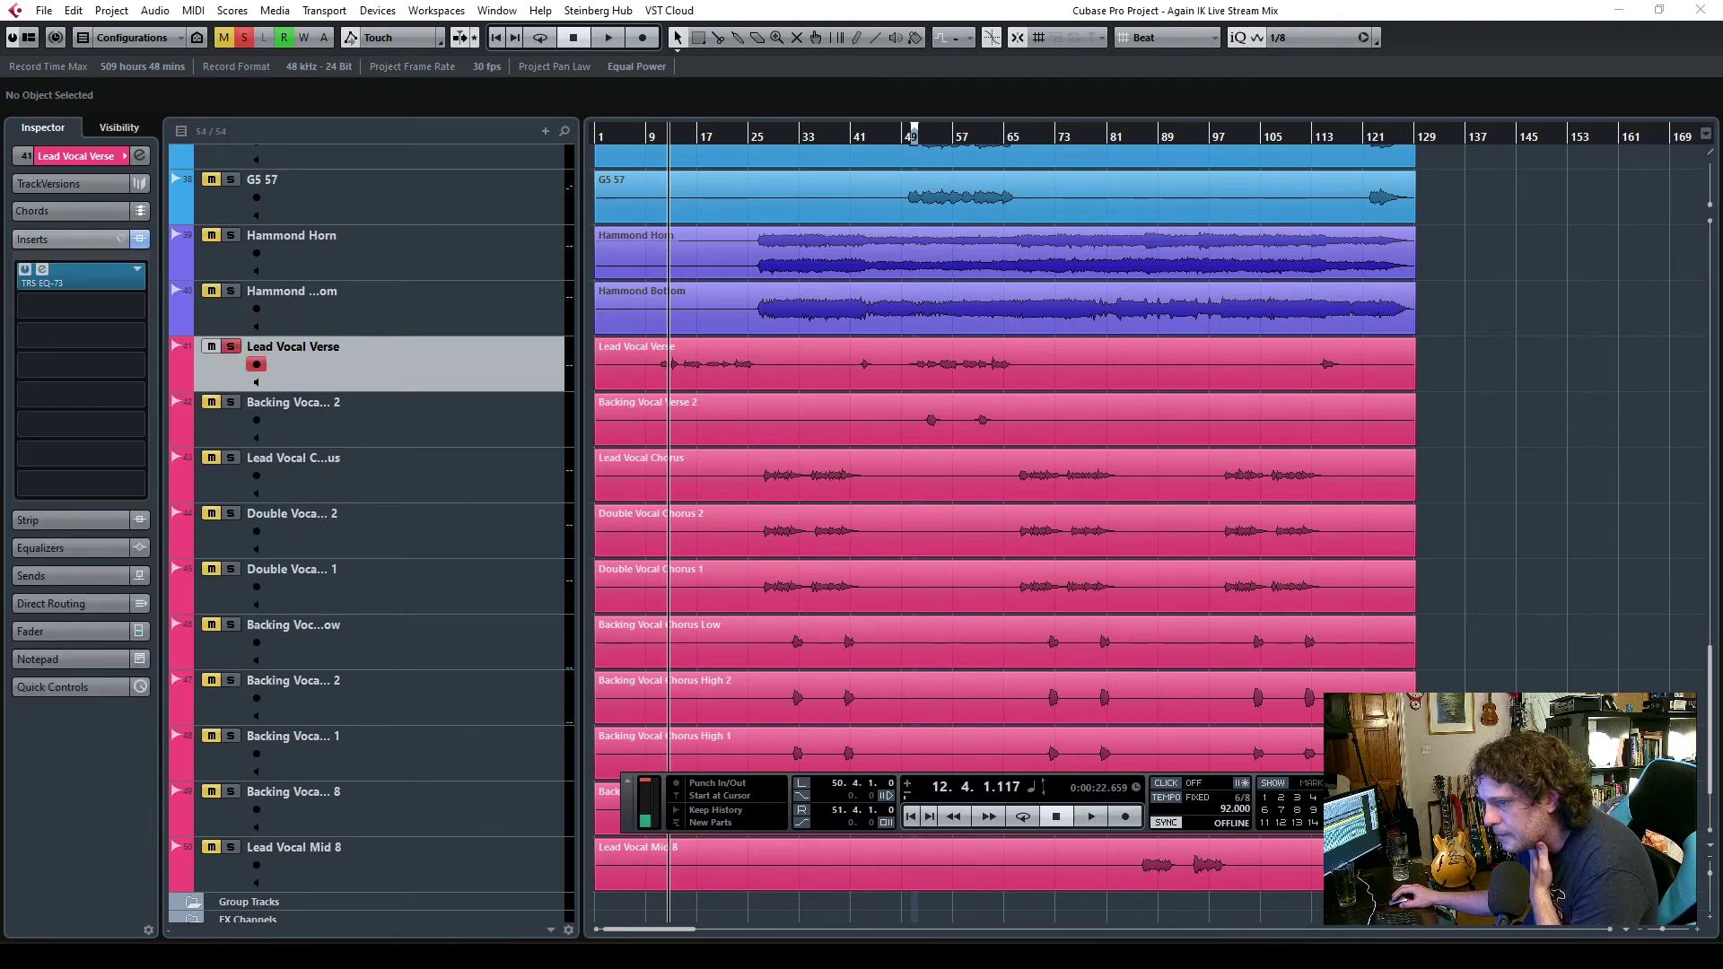
- Replace the EQ-73 on Lead Vocal Verse by trying TR5 EQ-81 and settling on TR5 EQ-PA
{"action": "left_click", "coordinate": [130, 283]}
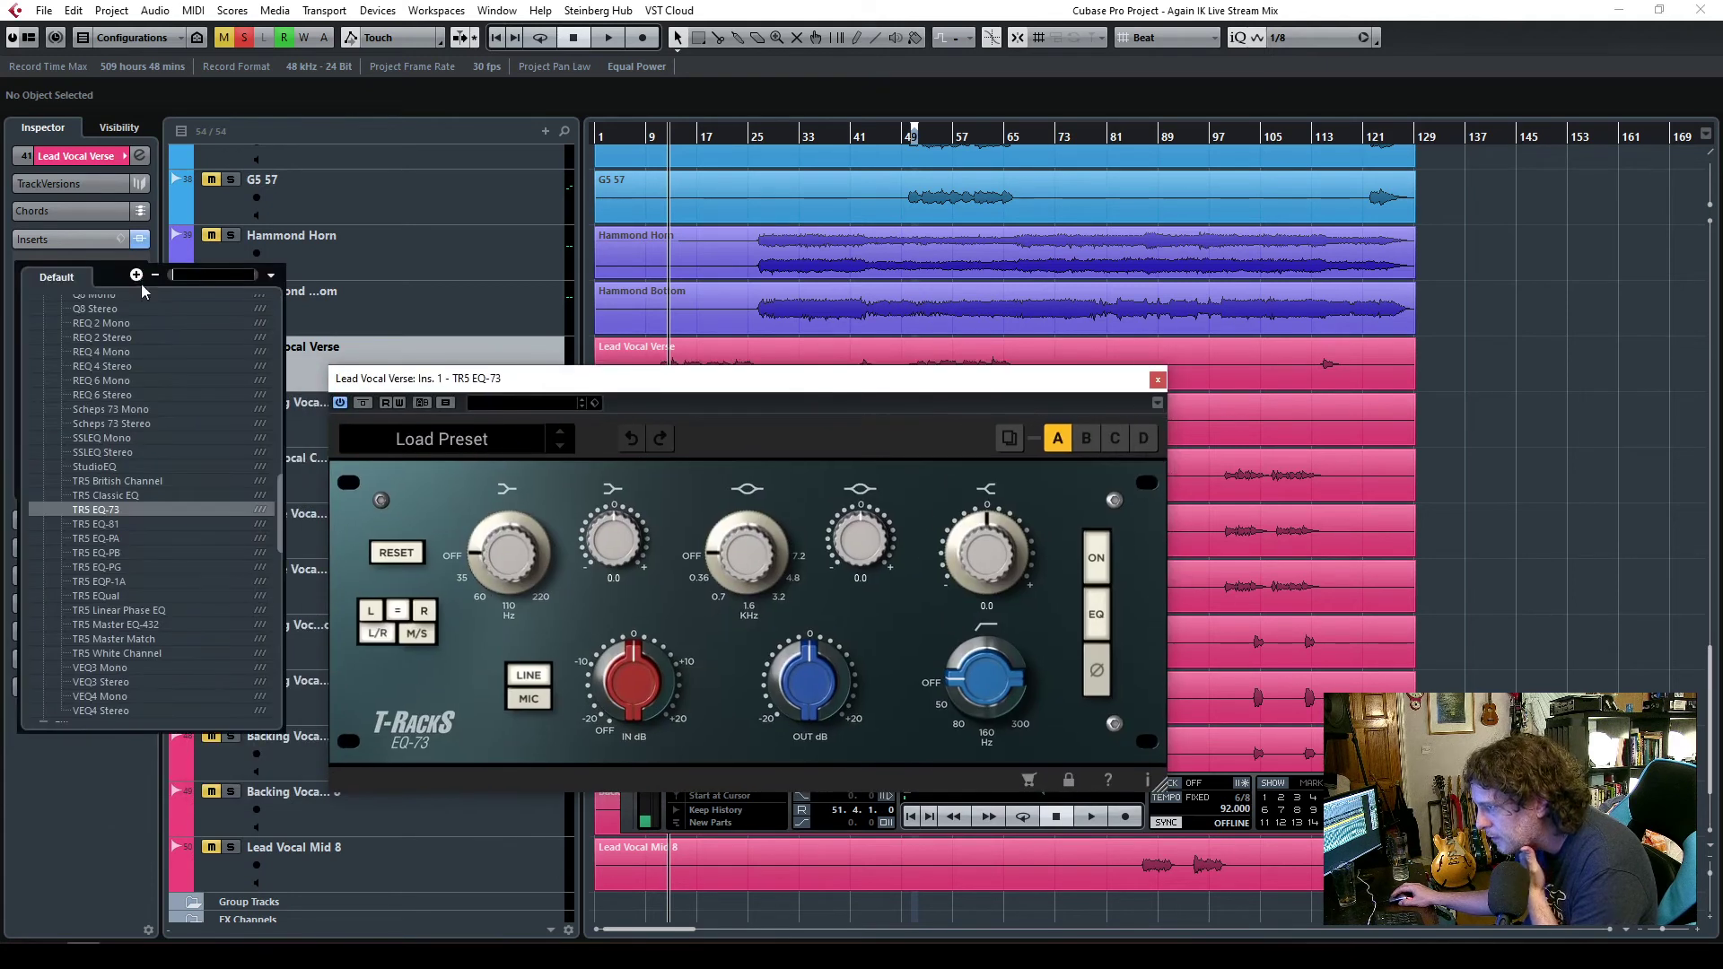
{"action": "key", "text": "Escape"}
{"action": "key", "text": "Escape"}
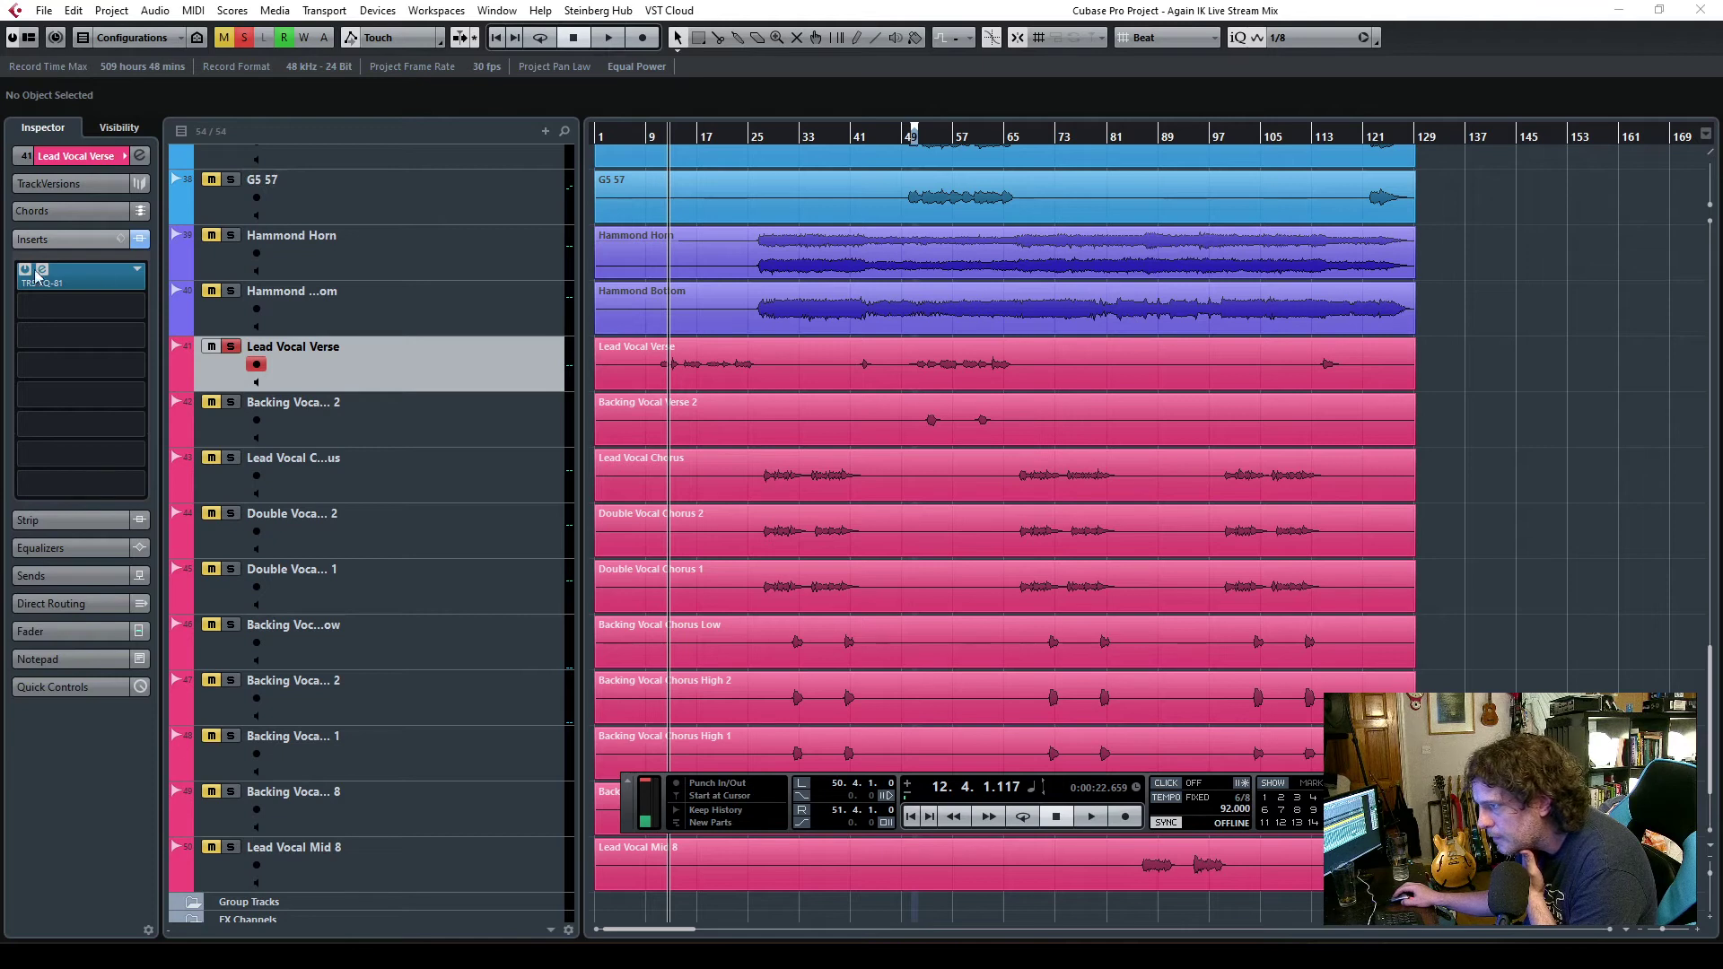
{"action": "left_click", "coordinate": [135, 279]}
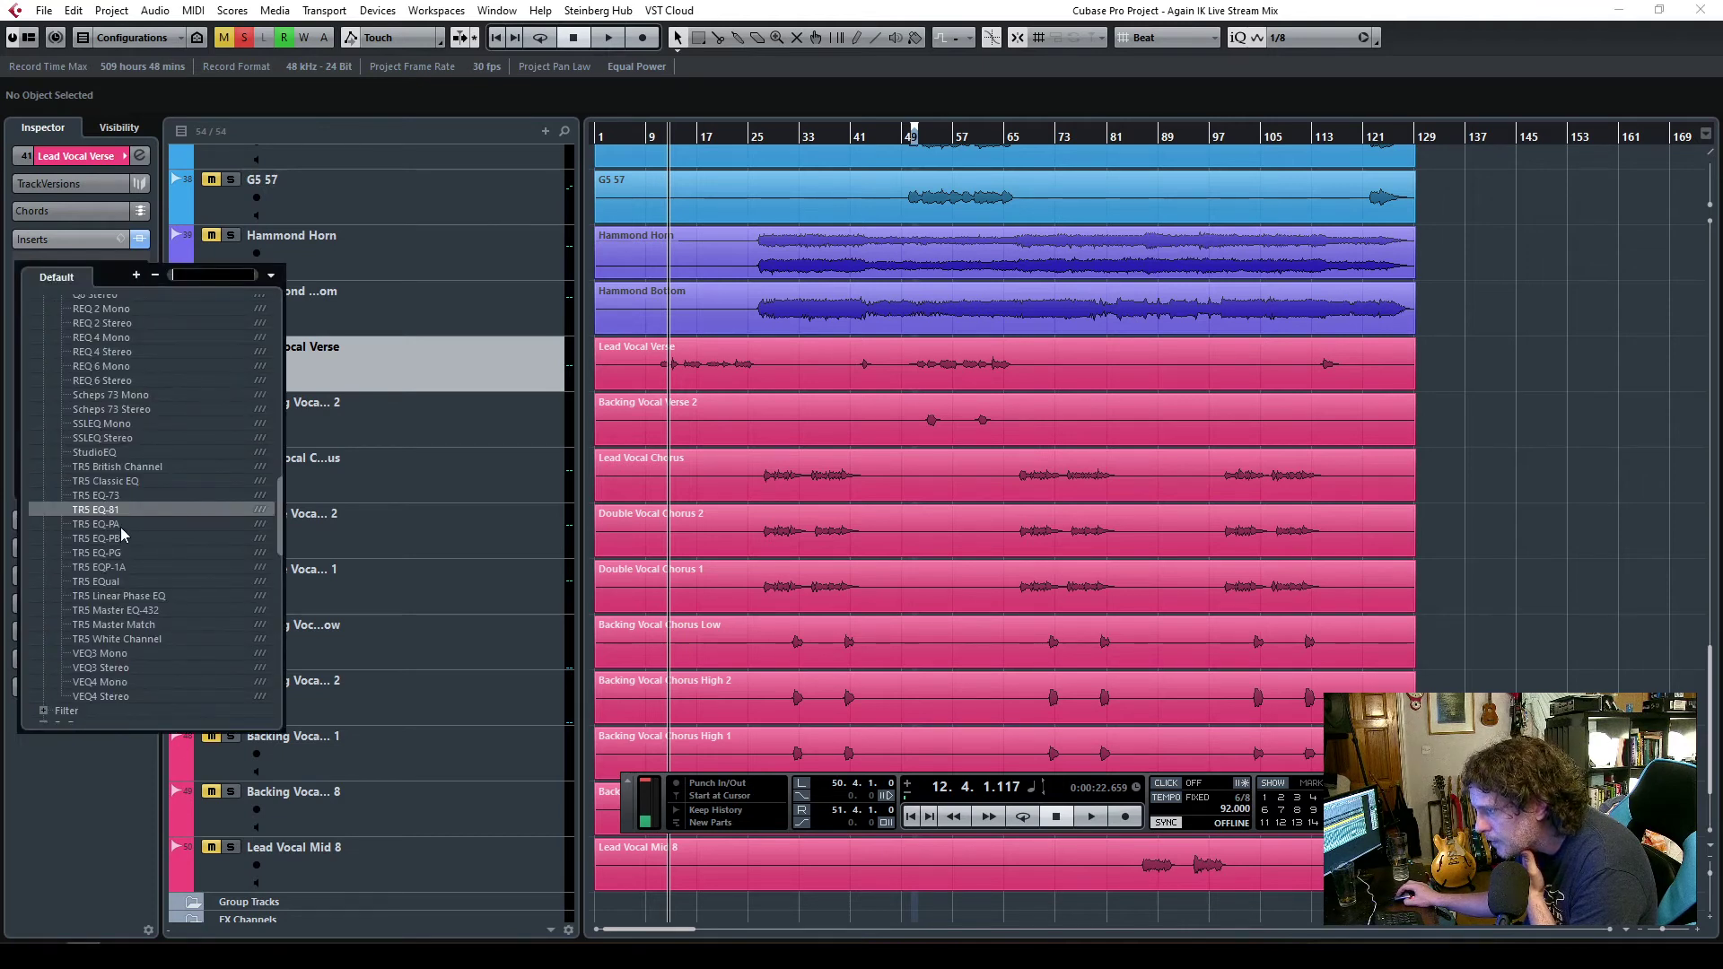
{"action": "key", "text": "Return"}
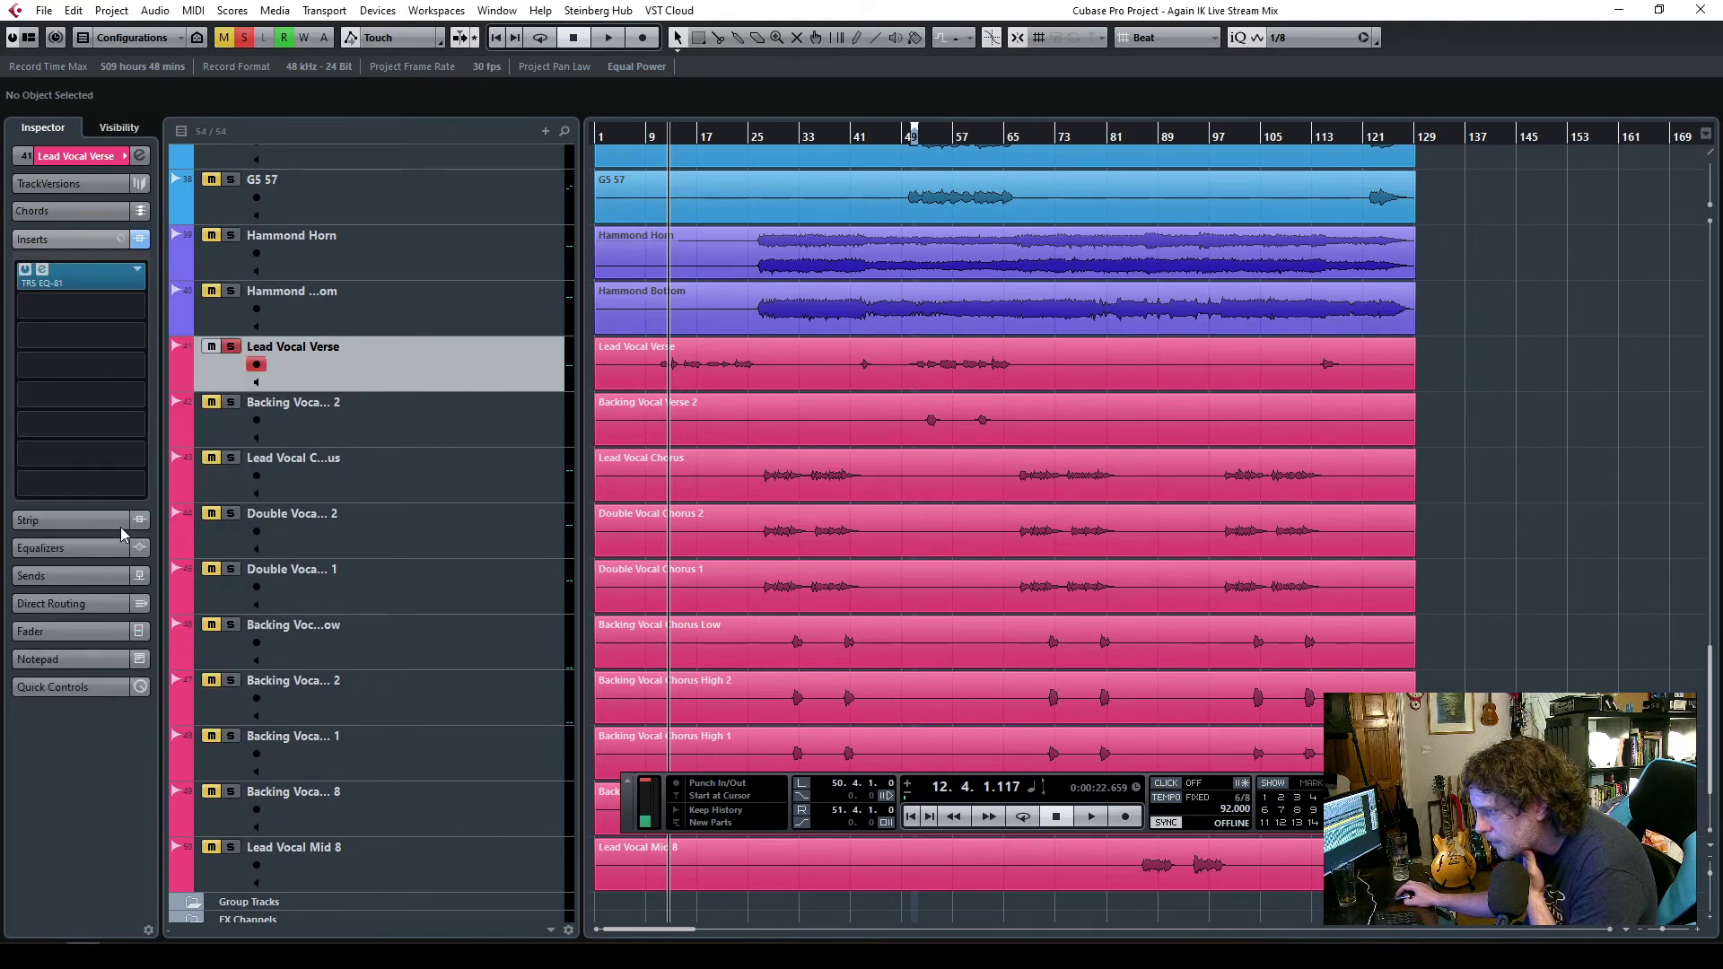
{"action": "left_click_drag", "start_coordinate": [1128, 219], "coordinate": [1173, 266]}
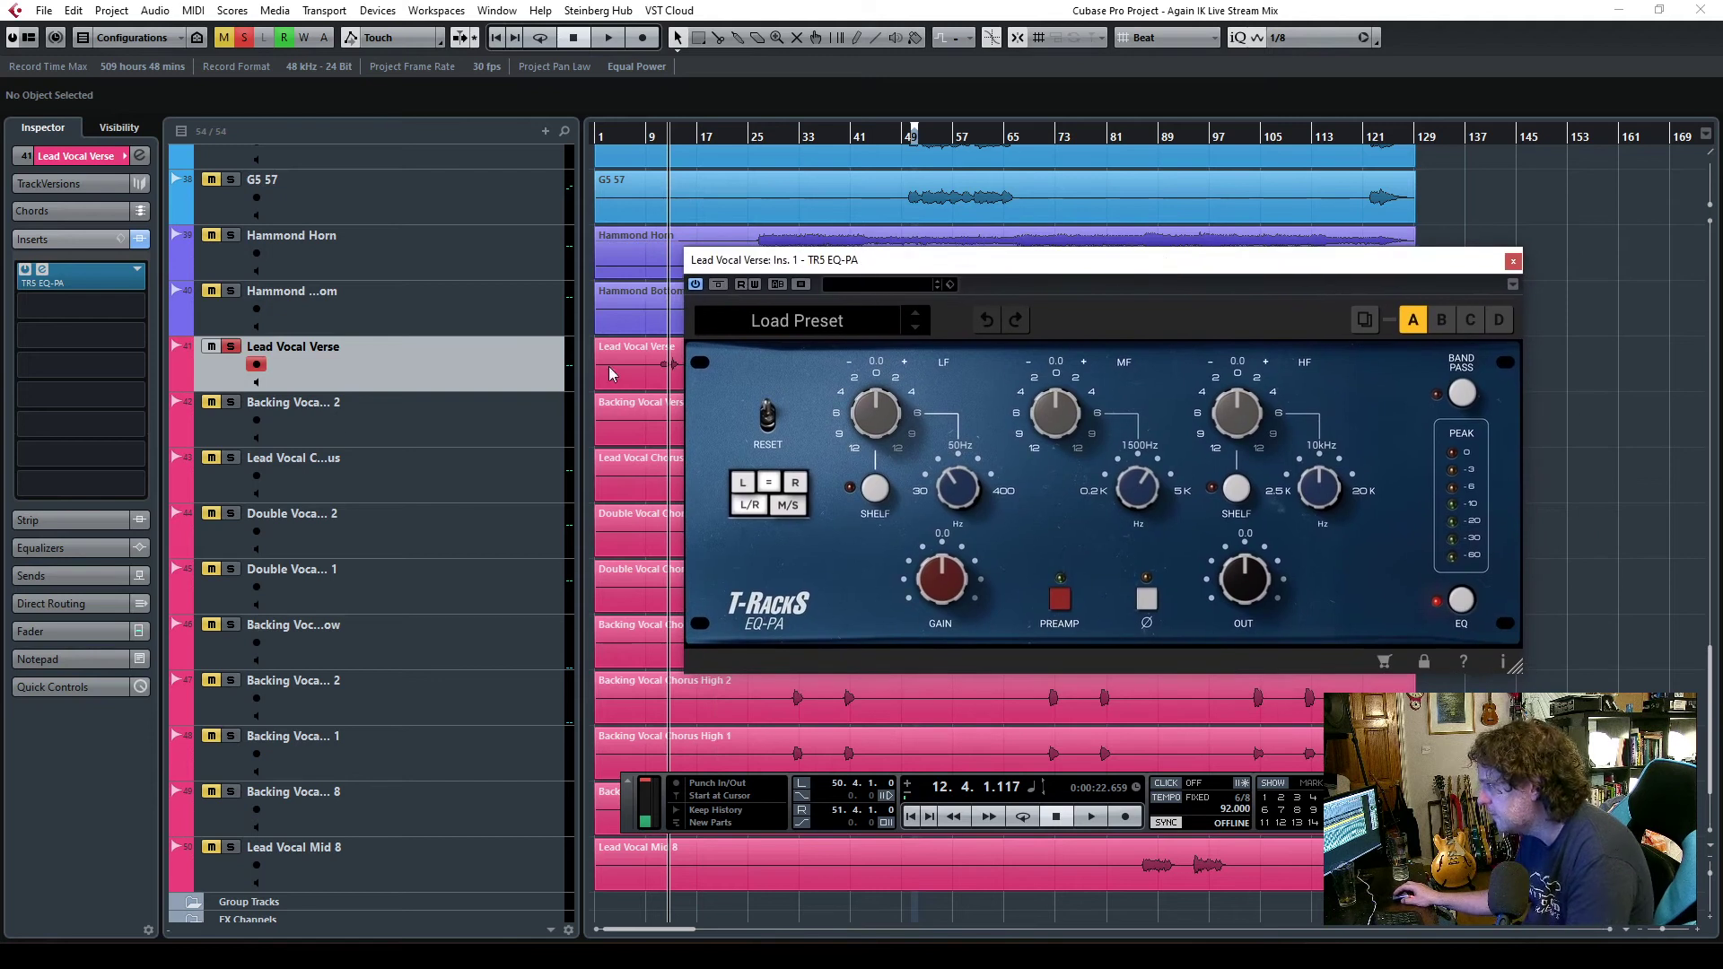
- Insert the TR5 Black 76 compressor in the second slot of Lead Vocal Verse and arrange both plug-in windows side by side
{"action": "left_click", "coordinate": [137, 309]}
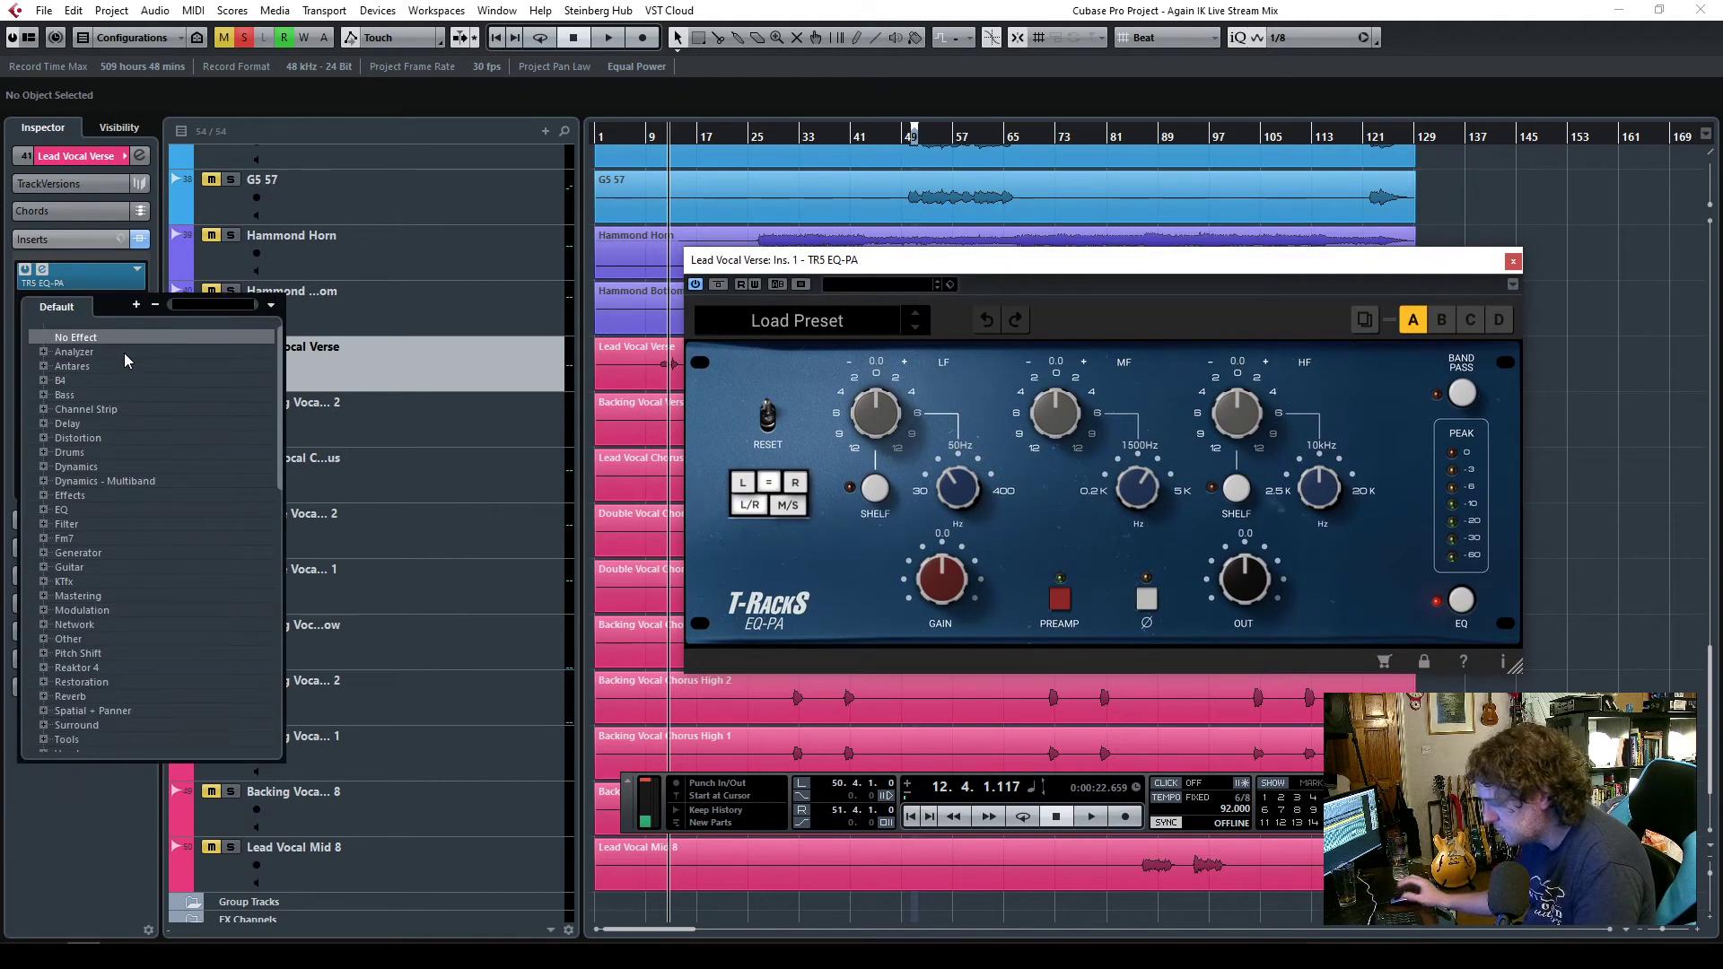
{"action": "type", "text": "76"}
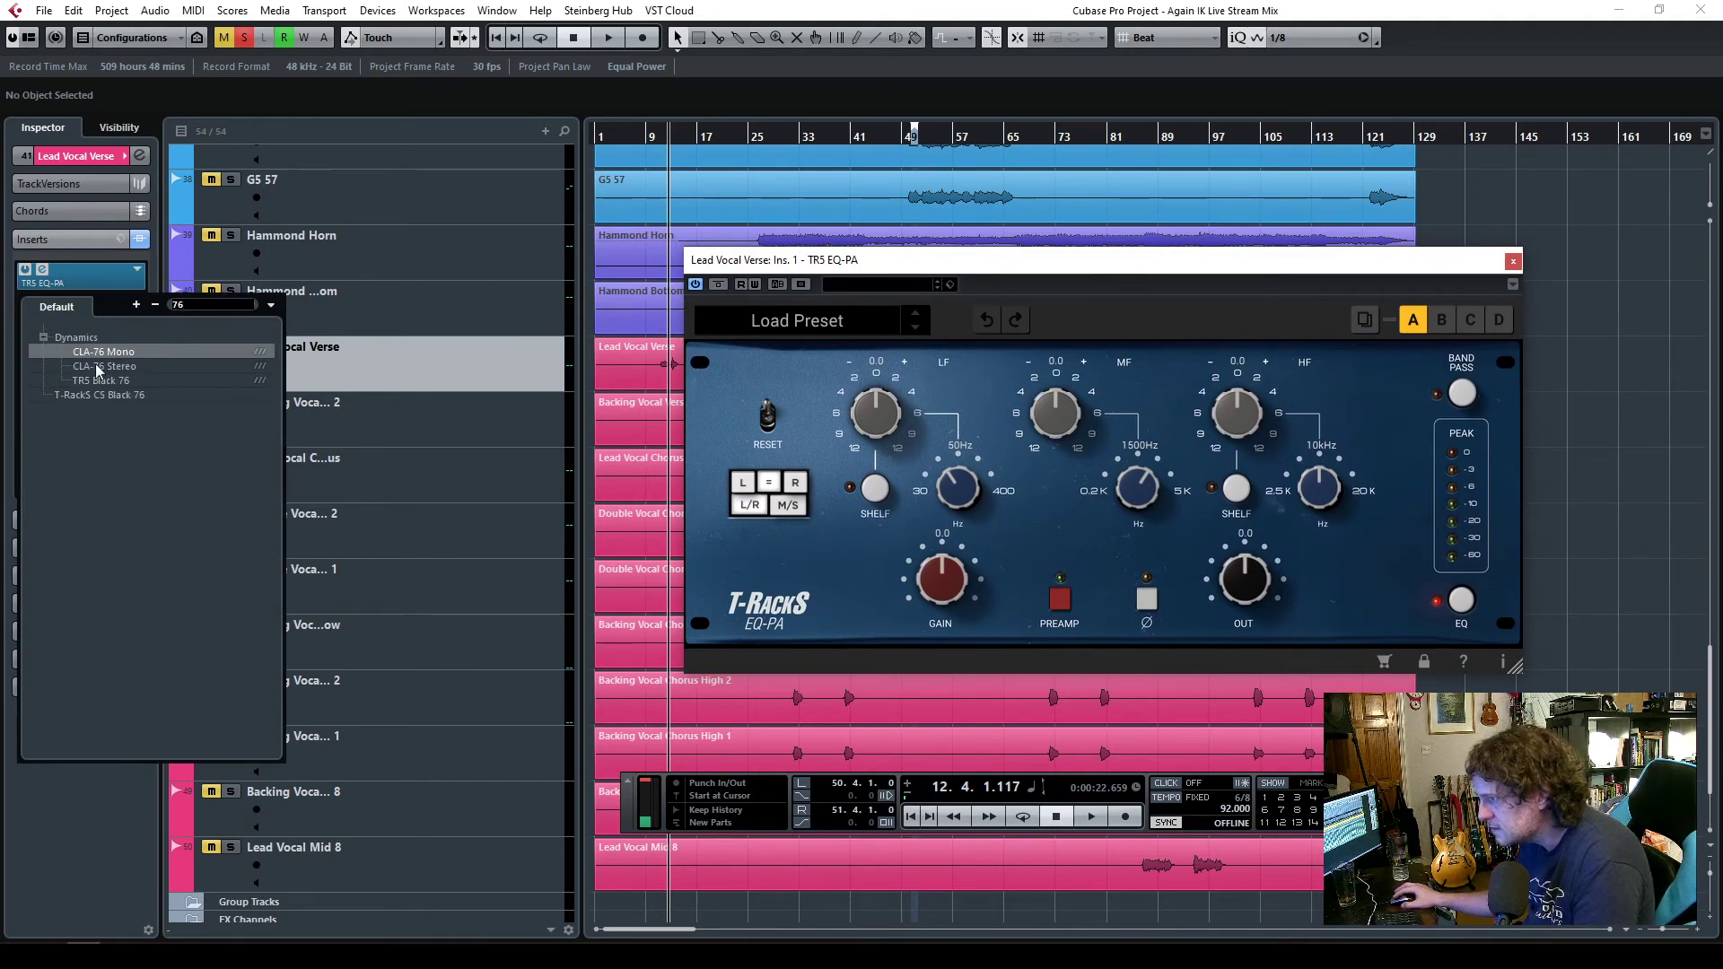
{"action": "left_click", "coordinate": [117, 384]}
{"action": "left_click_drag", "start_coordinate": [646, 231], "coordinate": [512, 411]}
{"action": "left_click_drag", "start_coordinate": [906, 260], "coordinate": [1067, 345]}
{"action": "left_click", "coordinate": [649, 414]}
{"action": "left_click_drag", "start_coordinate": [650, 415], "coordinate": [573, 437]}
{"action": "left_click_drag", "start_coordinate": [971, 350], "coordinate": [993, 390]}
- Play the verse vocal, set the EQ-PA low-frequency band to -4.0 dB at 100 Hz, and compare it against bypass
{"action": "left_click", "coordinate": [652, 135]}
{"action": "key", "text": "space"}
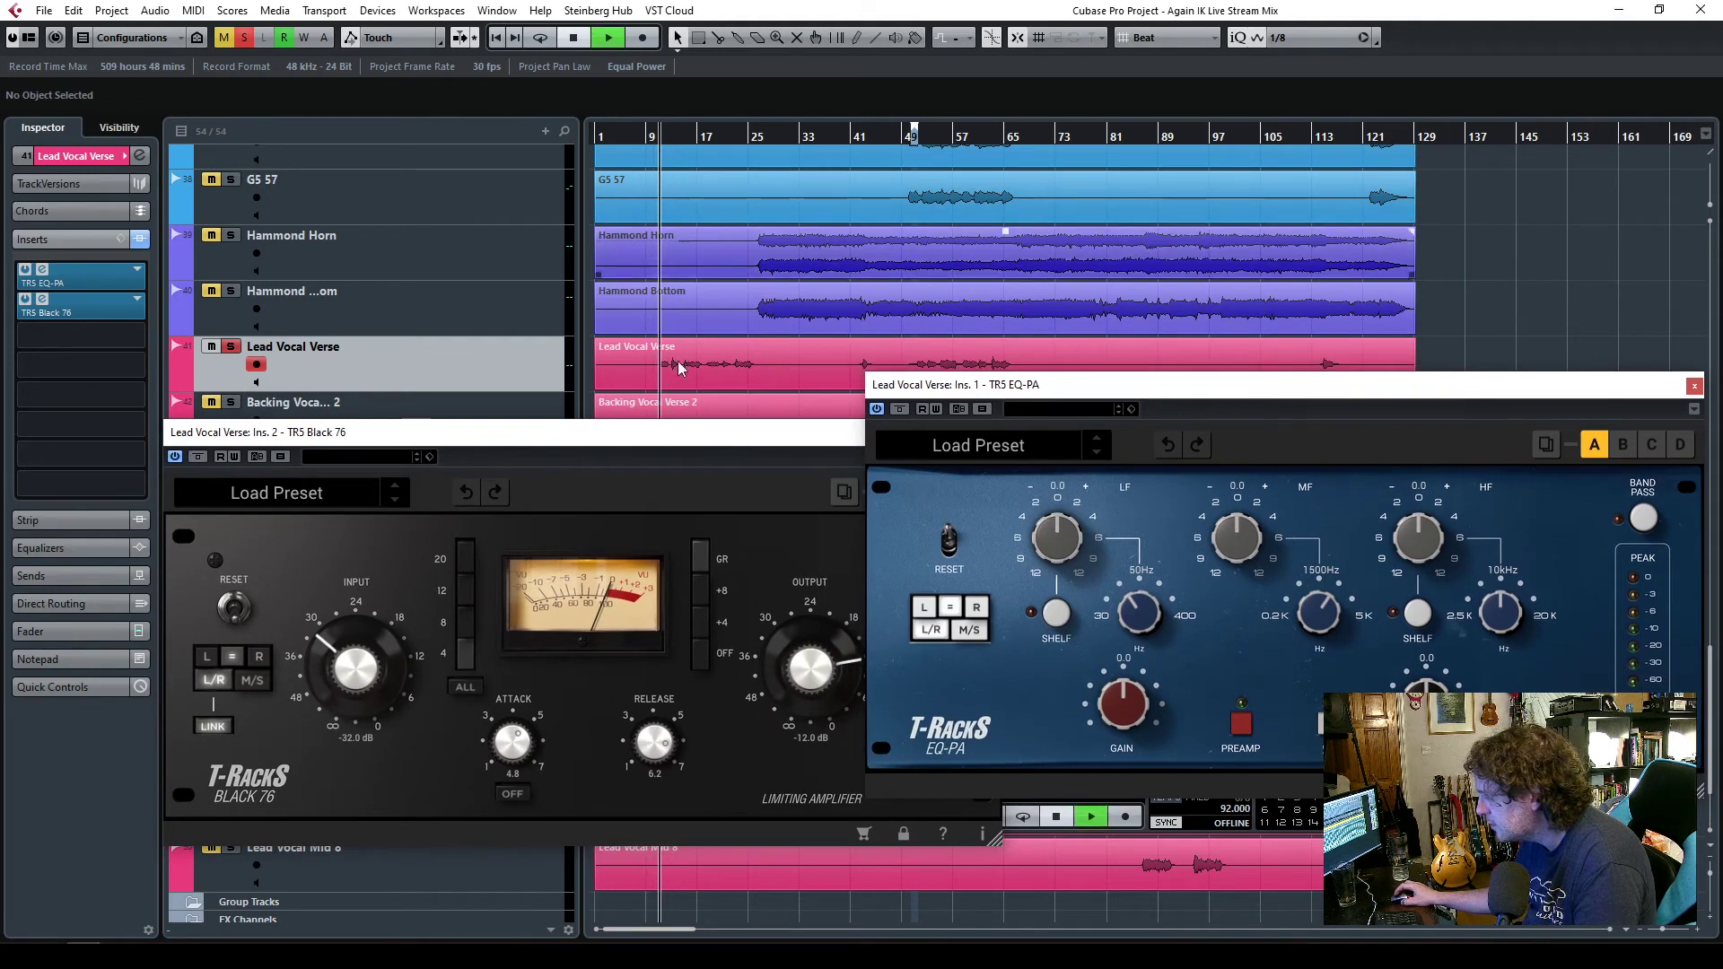
{"action": "left_click_drag", "start_coordinate": [660, 431], "coordinate": [623, 332]}
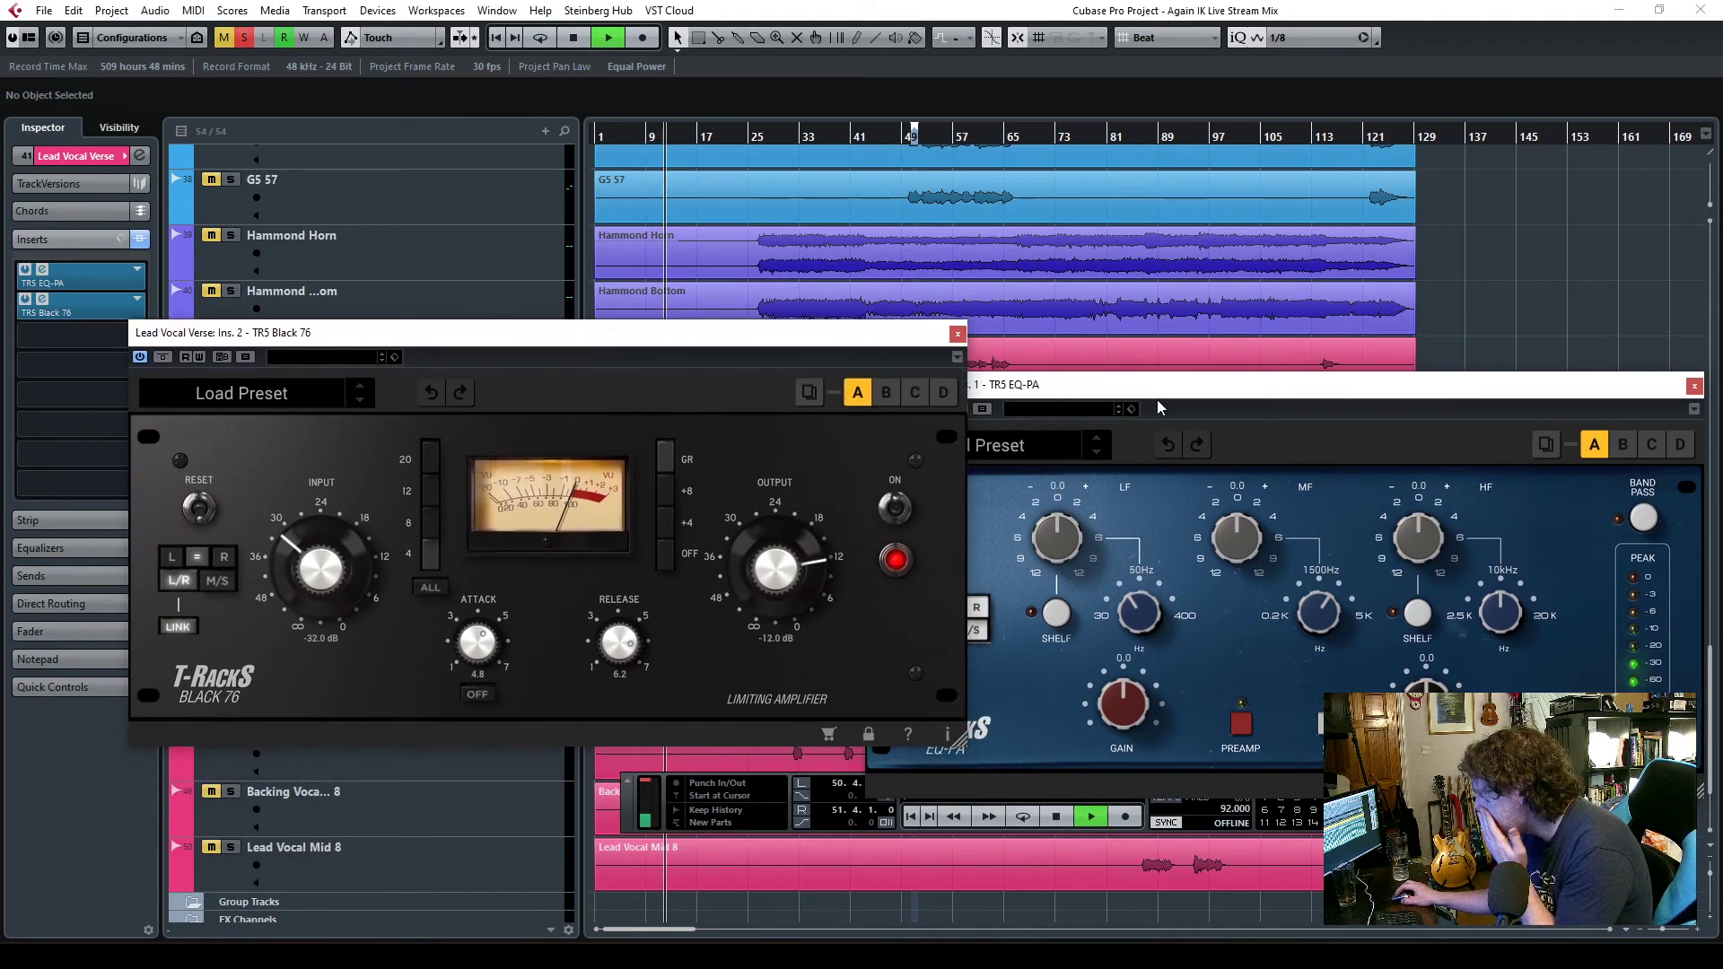
{"action": "left_click", "coordinate": [1131, 389]}
{"action": "left_click_drag", "start_coordinate": [1130, 389], "coordinate": [971, 245]}
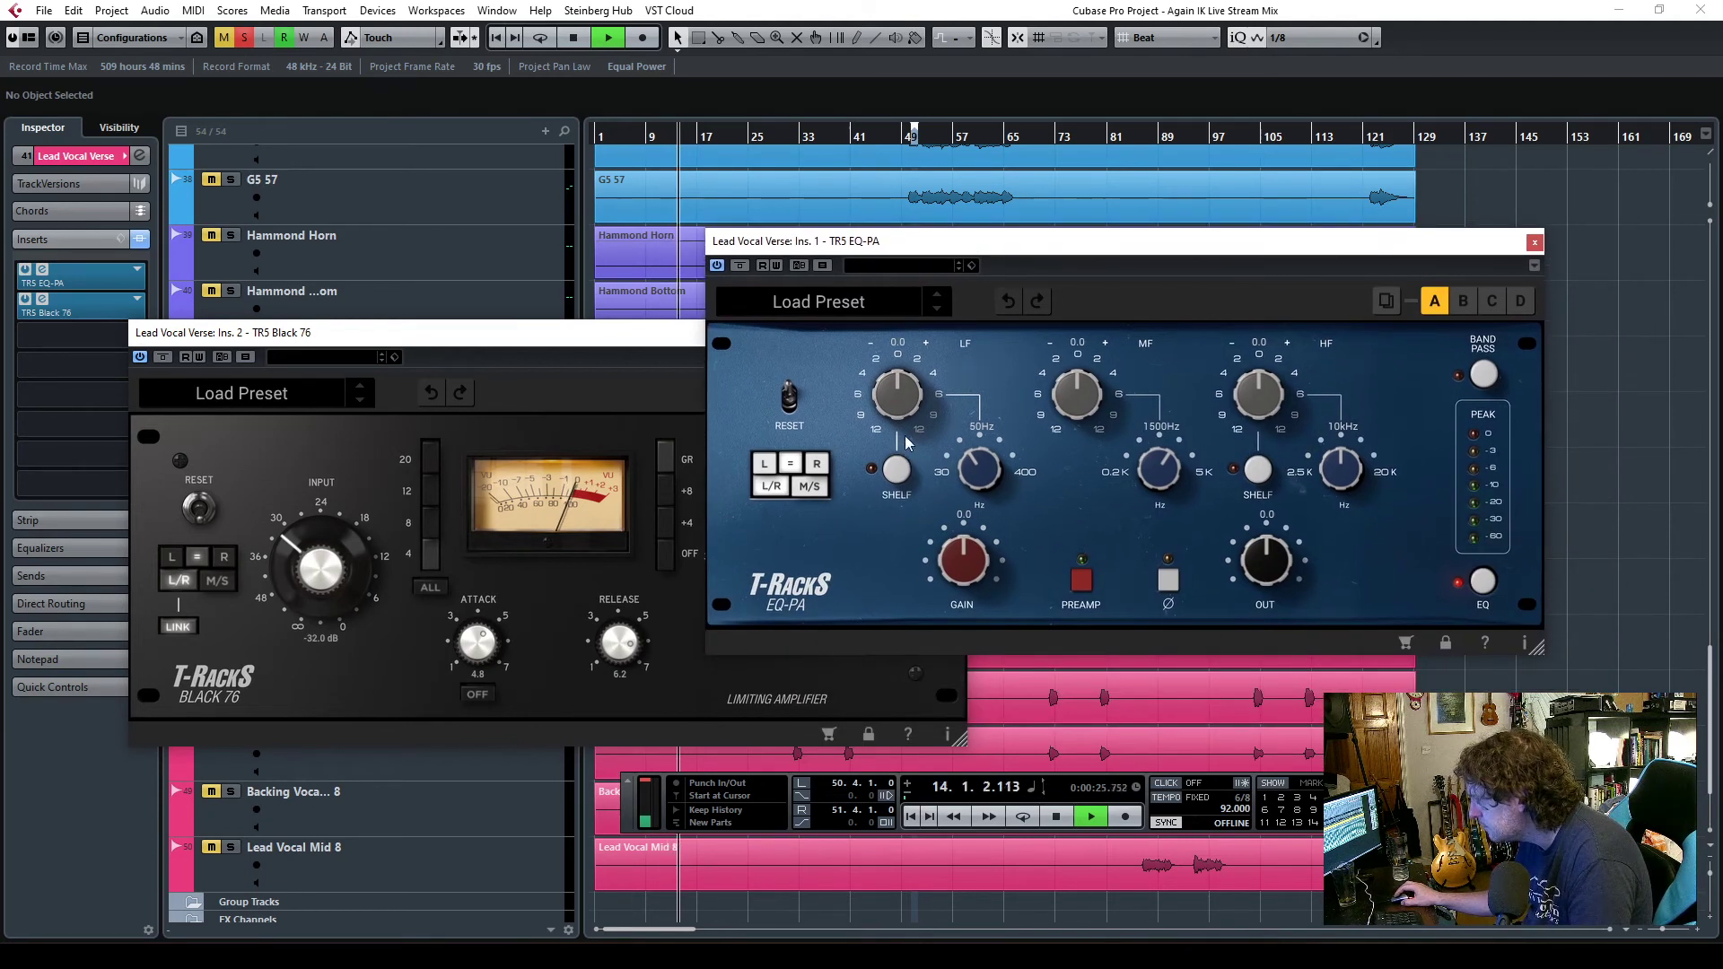
{"action": "left_click_drag", "start_coordinate": [891, 389], "coordinate": [890, 436]}
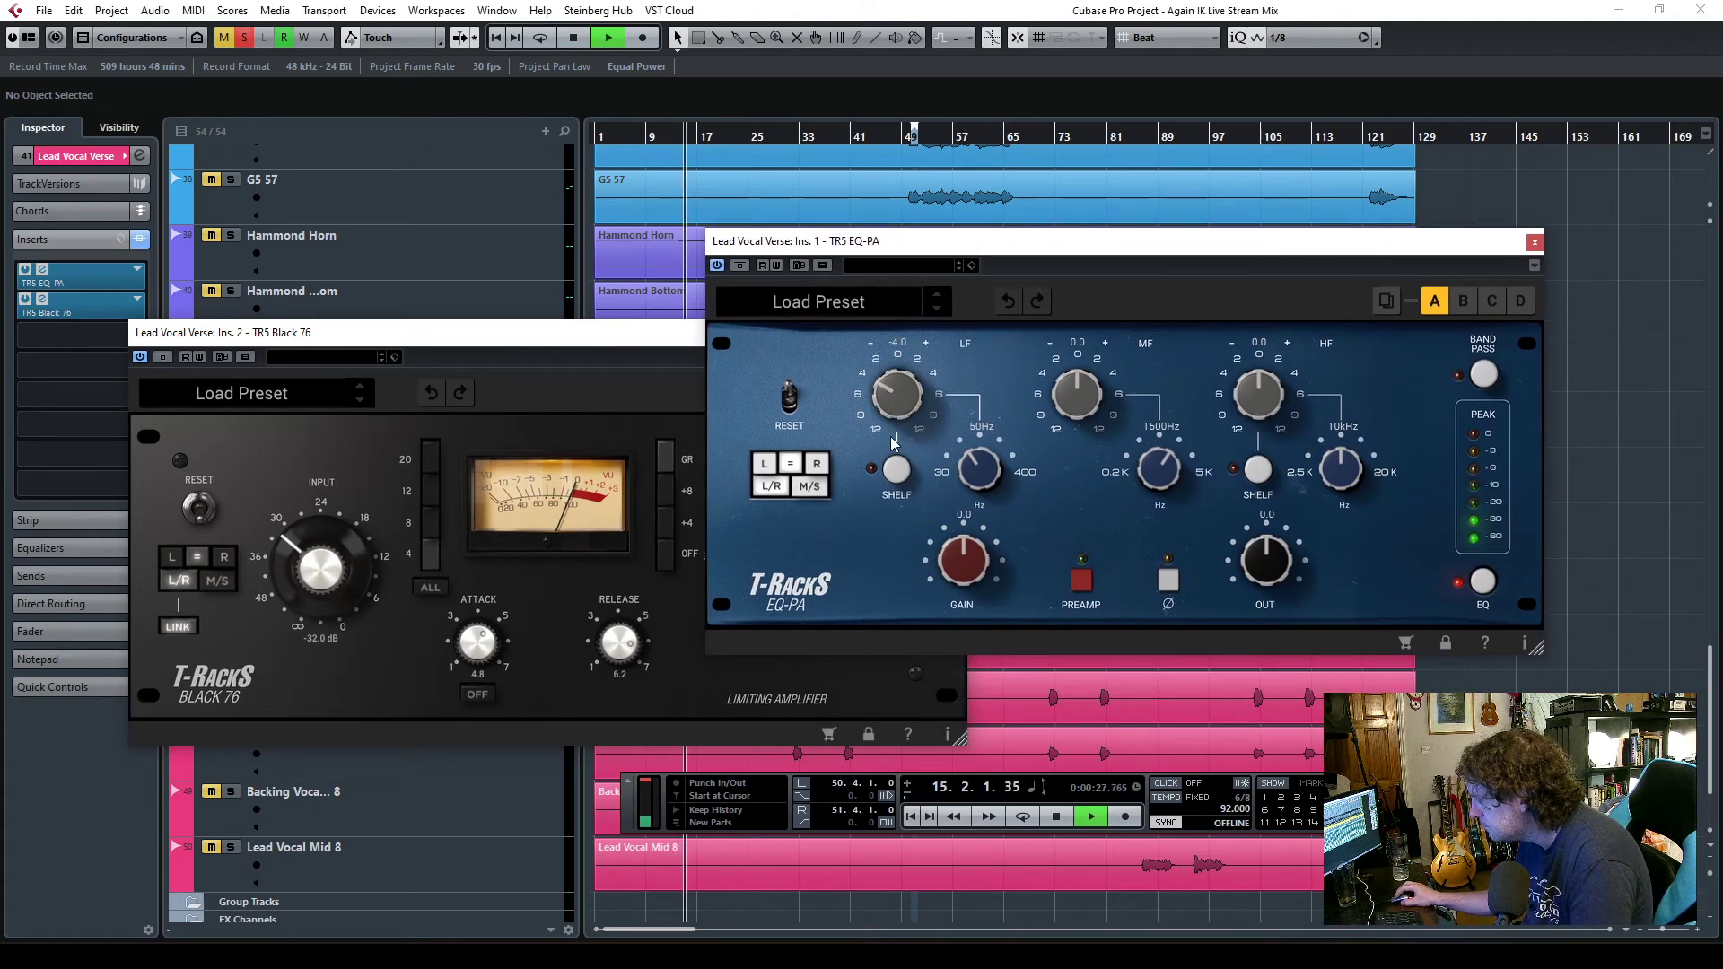
{"action": "left_click", "coordinate": [978, 436]}
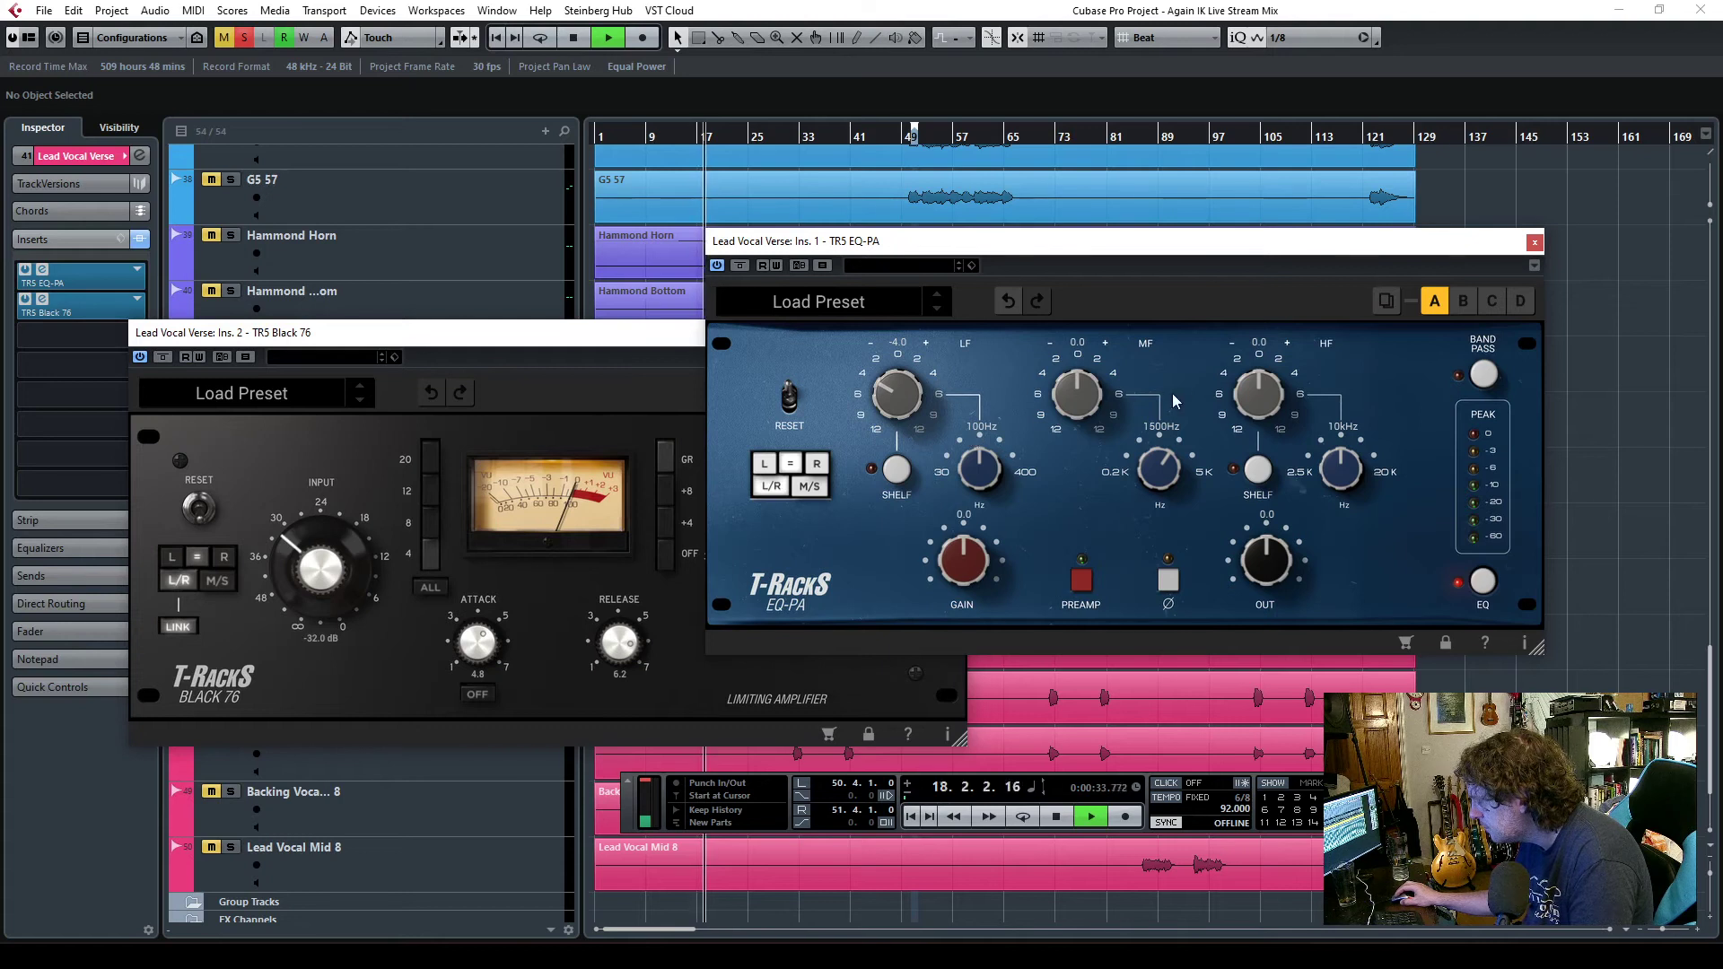
{"action": "double_click", "coordinate": [40, 273]}
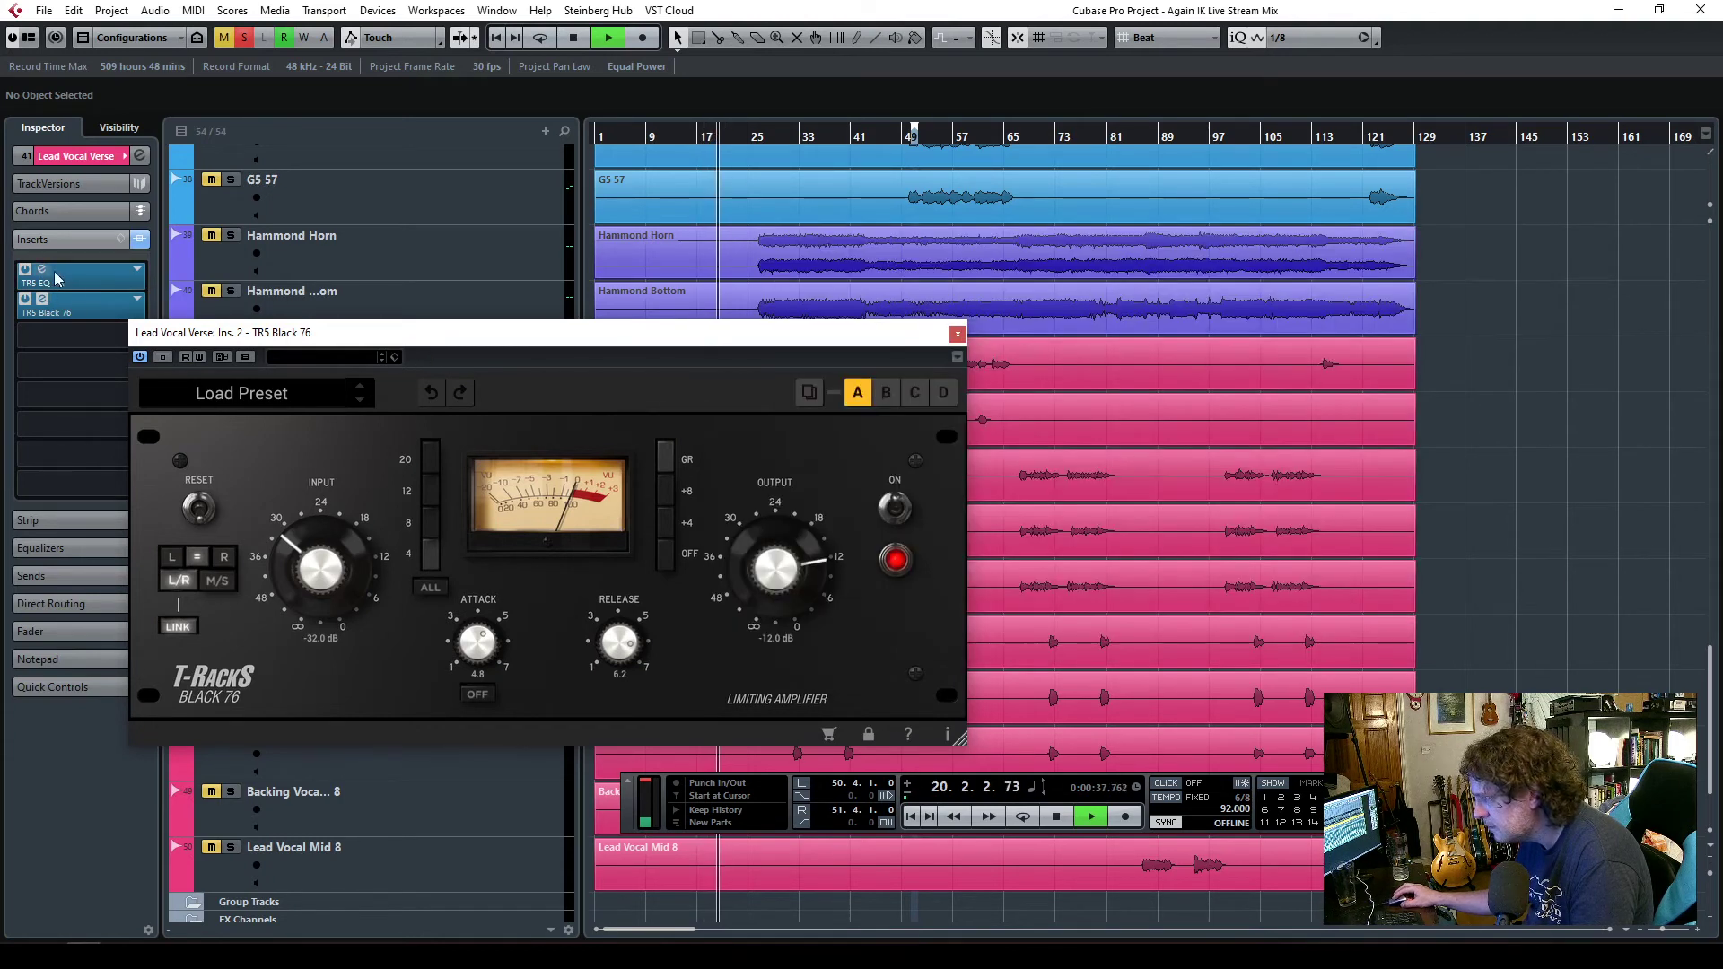
{"action": "left_click", "coordinate": [41, 273]}
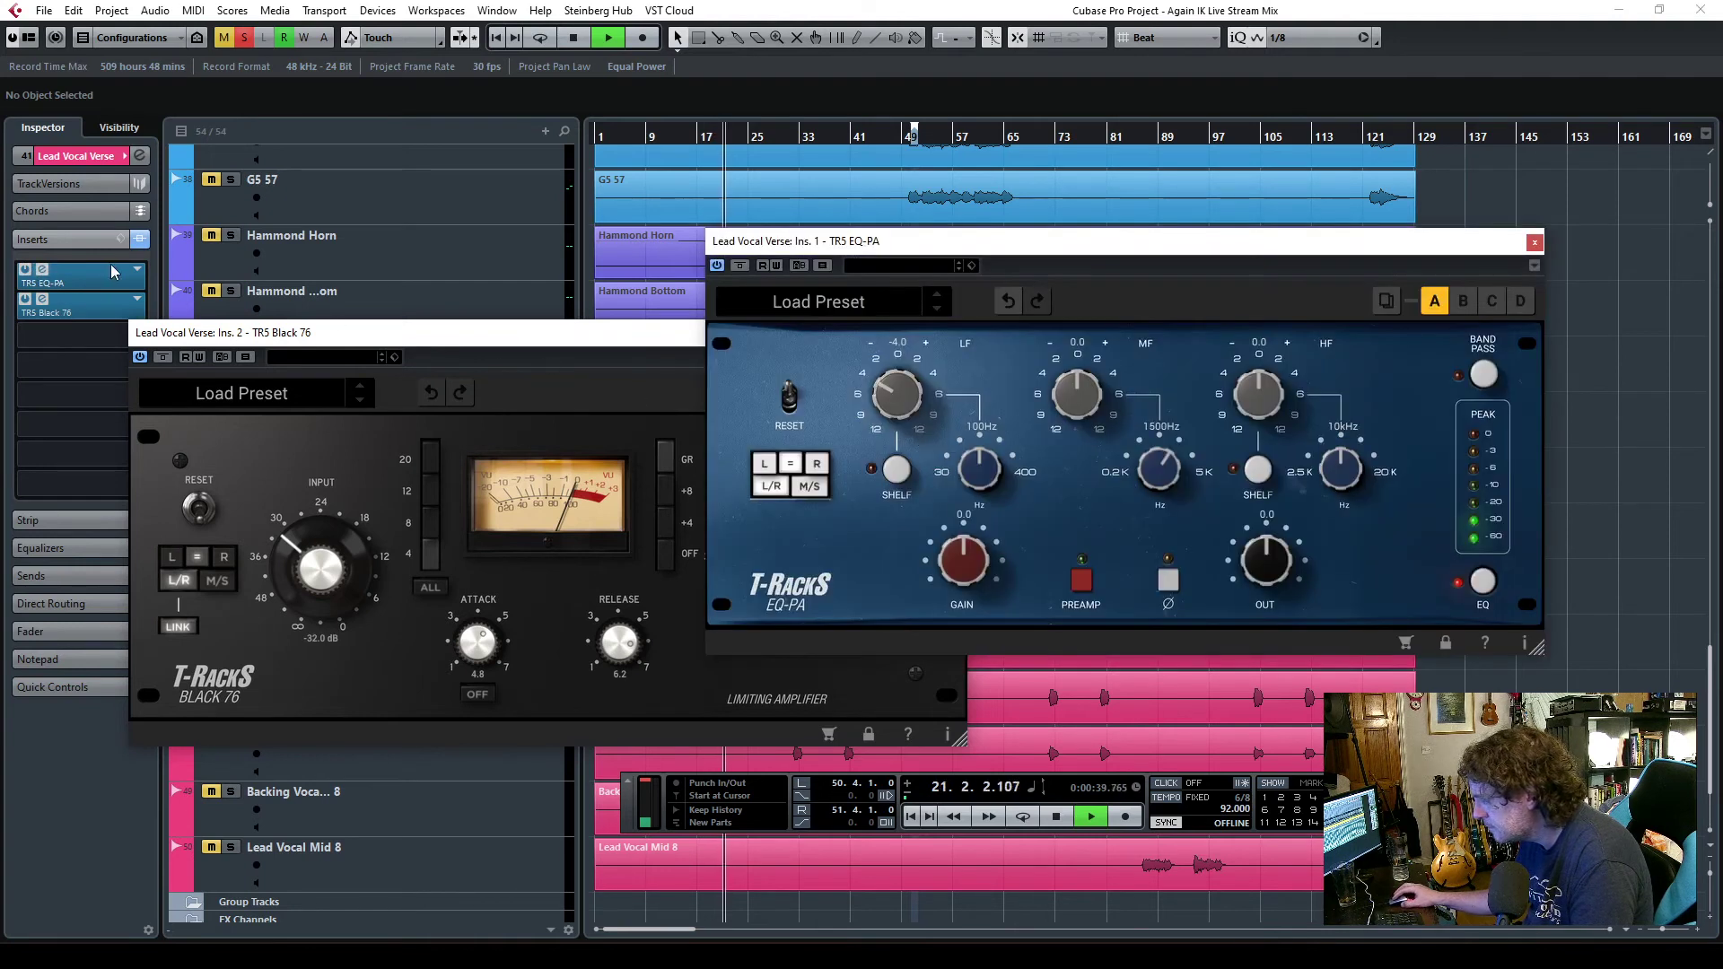
- Replace the EQ-PA on Lead Vocal Verse with TR5 Classic EQ and return playback to the start of the verse vocal
{"action": "left_click", "coordinate": [137, 272]}
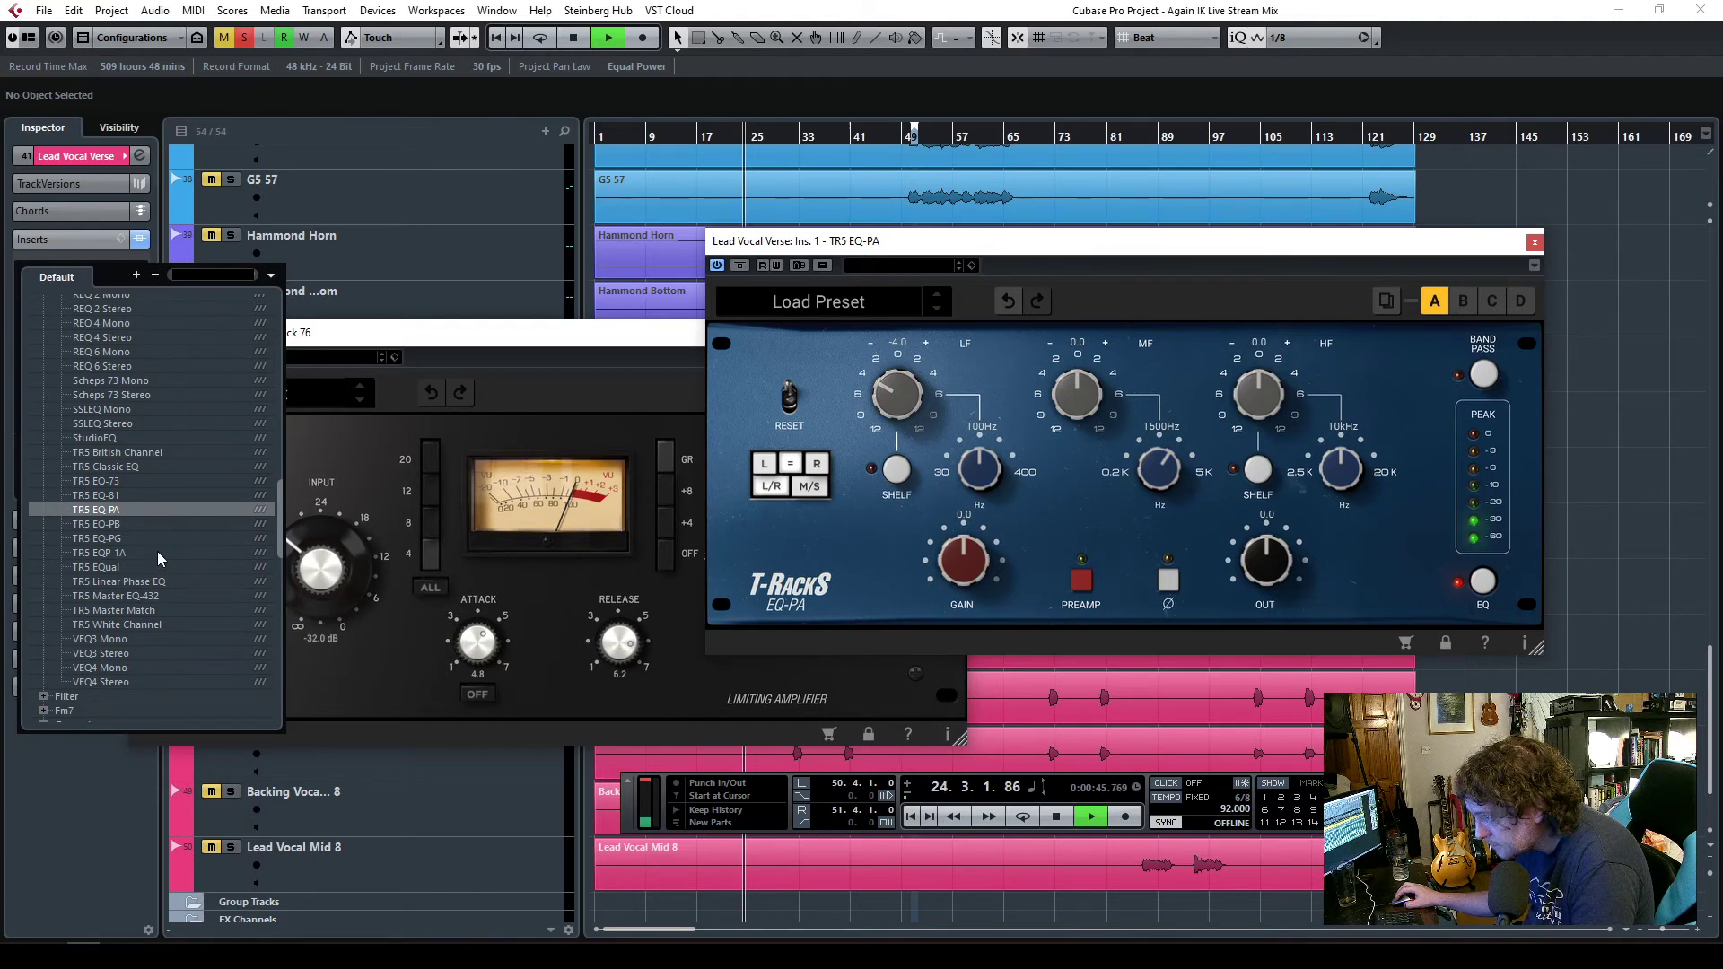
{"action": "key", "text": "Escape"}
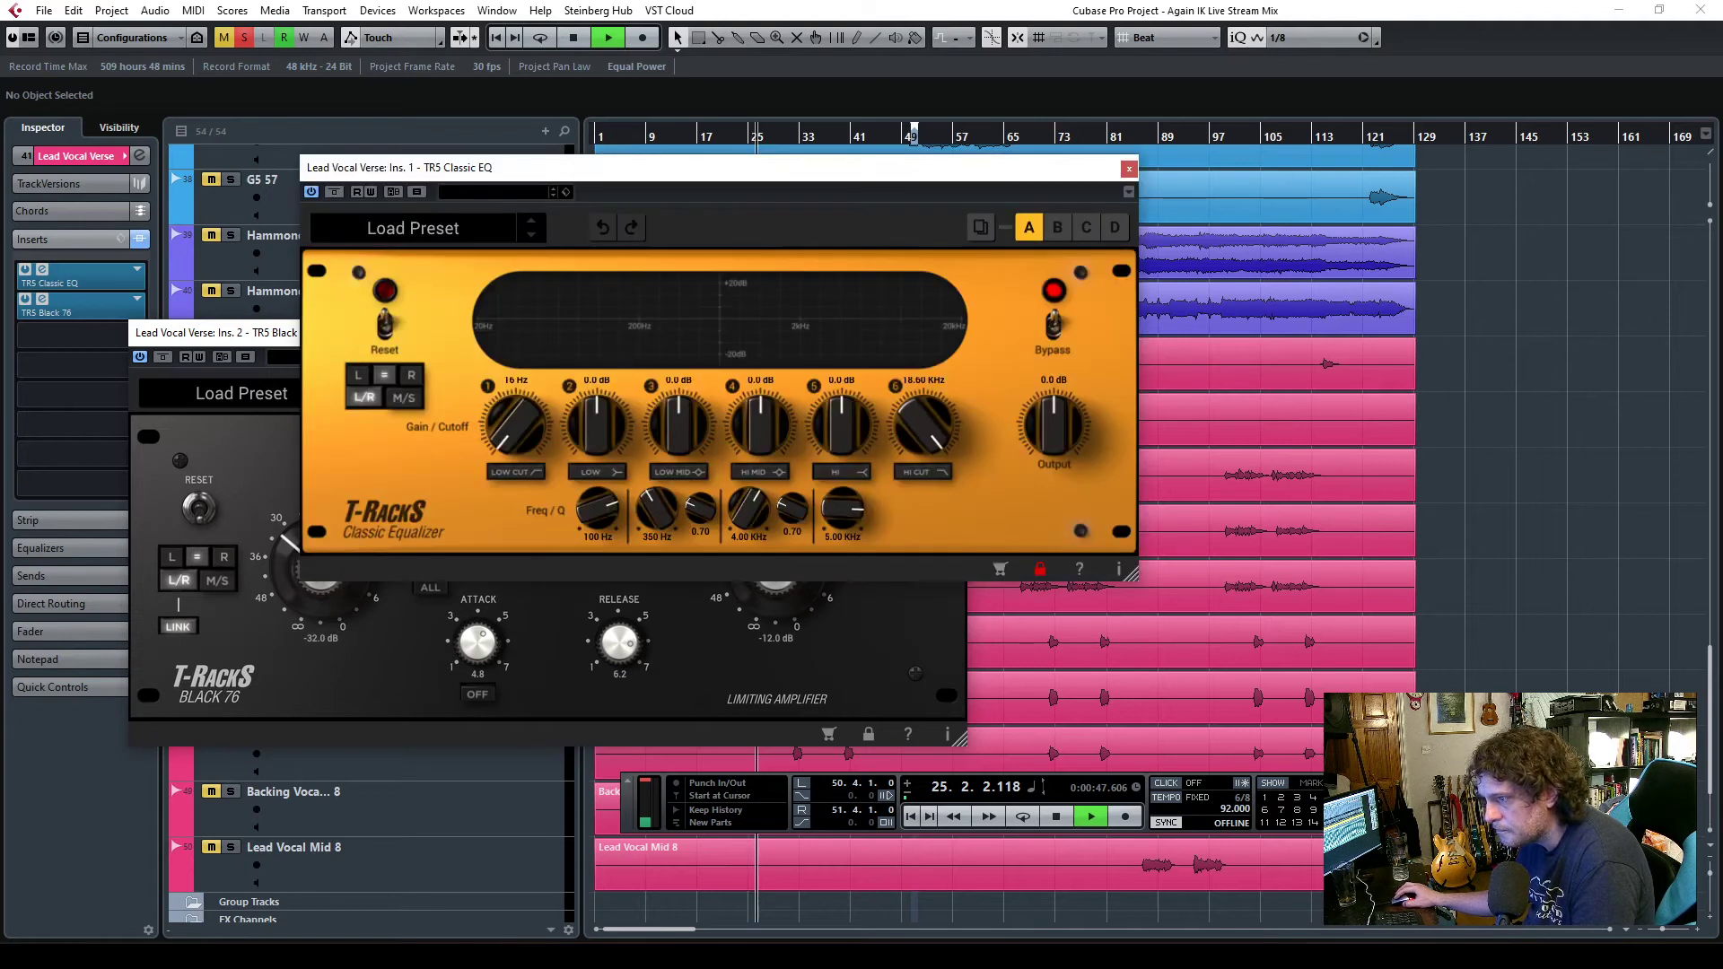
{"action": "left_click_drag", "start_coordinate": [769, 212], "coordinate": [1014, 347]}
{"action": "left_click_drag", "start_coordinate": [709, 147], "coordinate": [665, 143]}
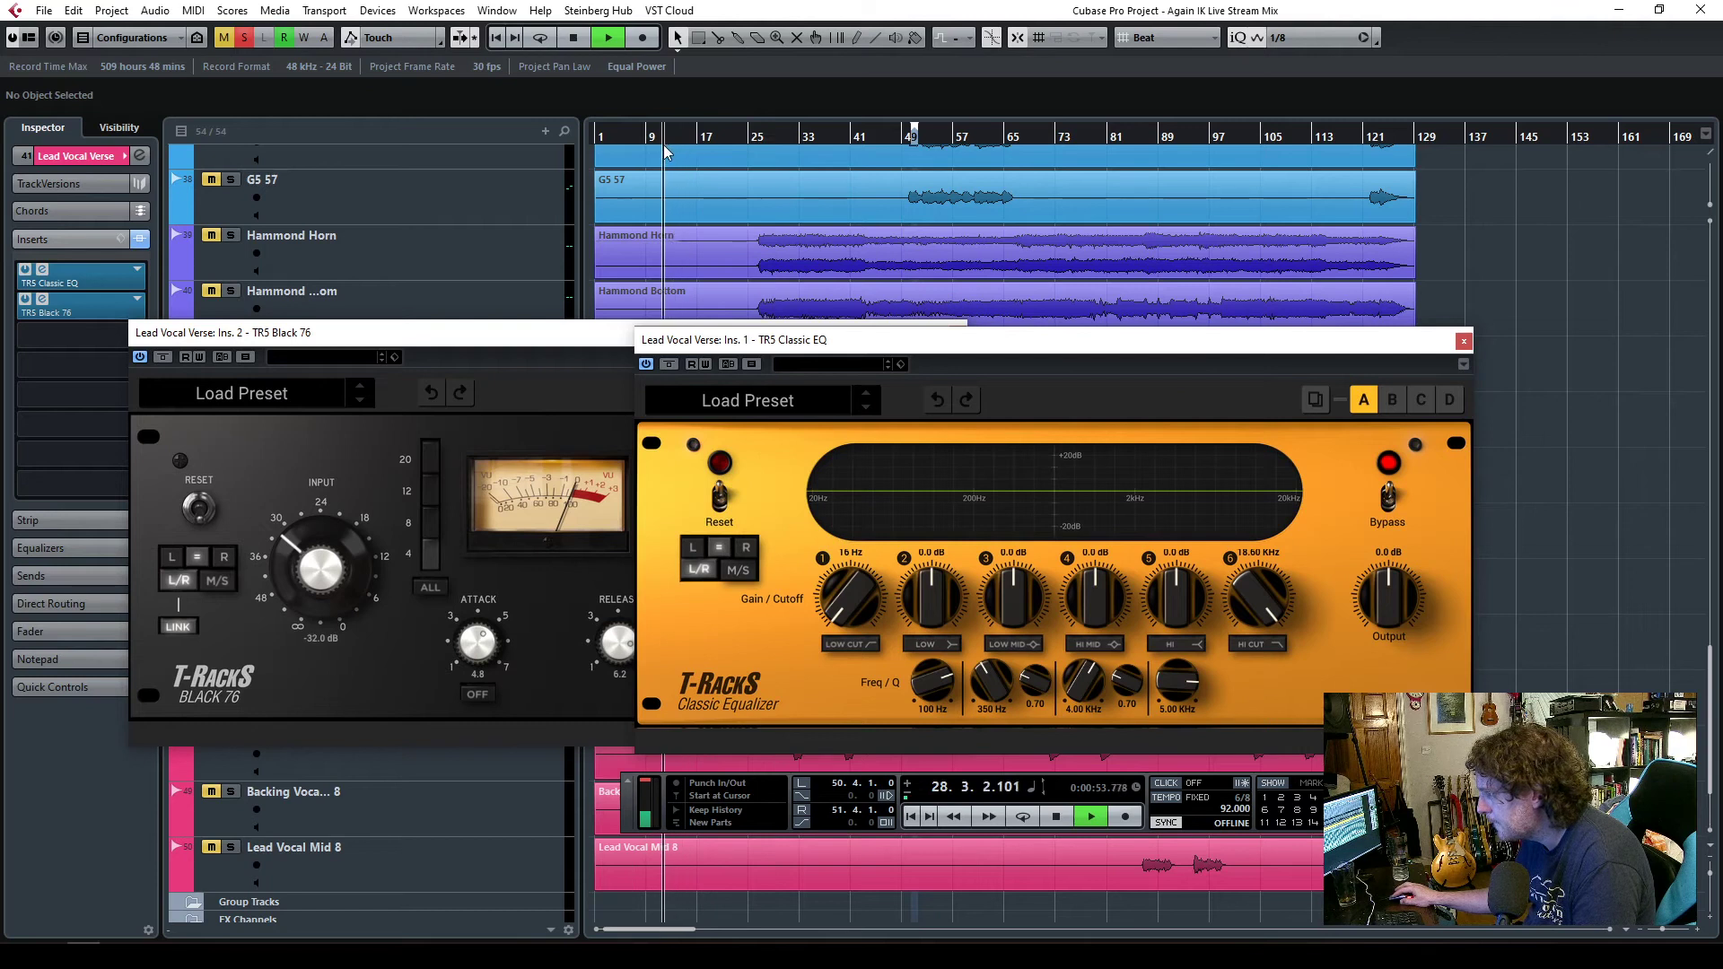
- Move the two plug-in windows apart and enable the Classic EQ low cut at 177 Hz
{"action": "left_click_drag", "start_coordinate": [599, 335], "coordinate": [543, 494]}
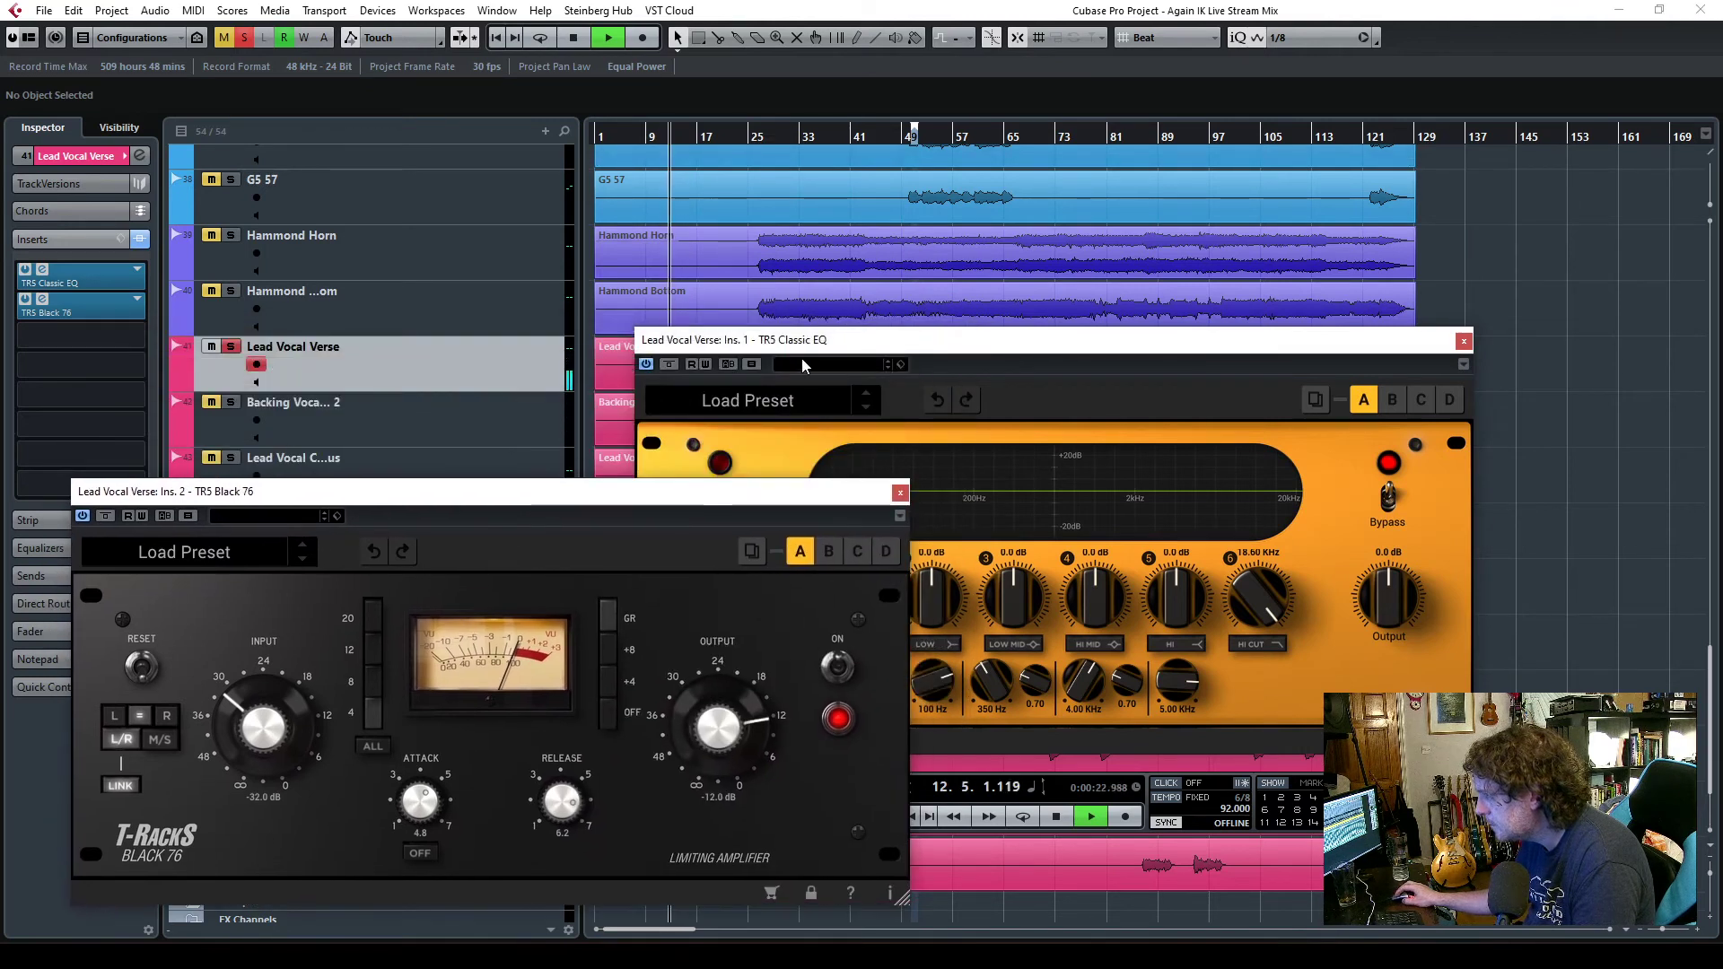
{"action": "left_click_drag", "start_coordinate": [800, 341], "coordinate": [745, 255]}
{"action": "left_click", "coordinate": [812, 558]}
{"action": "left_click_drag", "start_coordinate": [792, 516], "coordinate": [783, 477]}
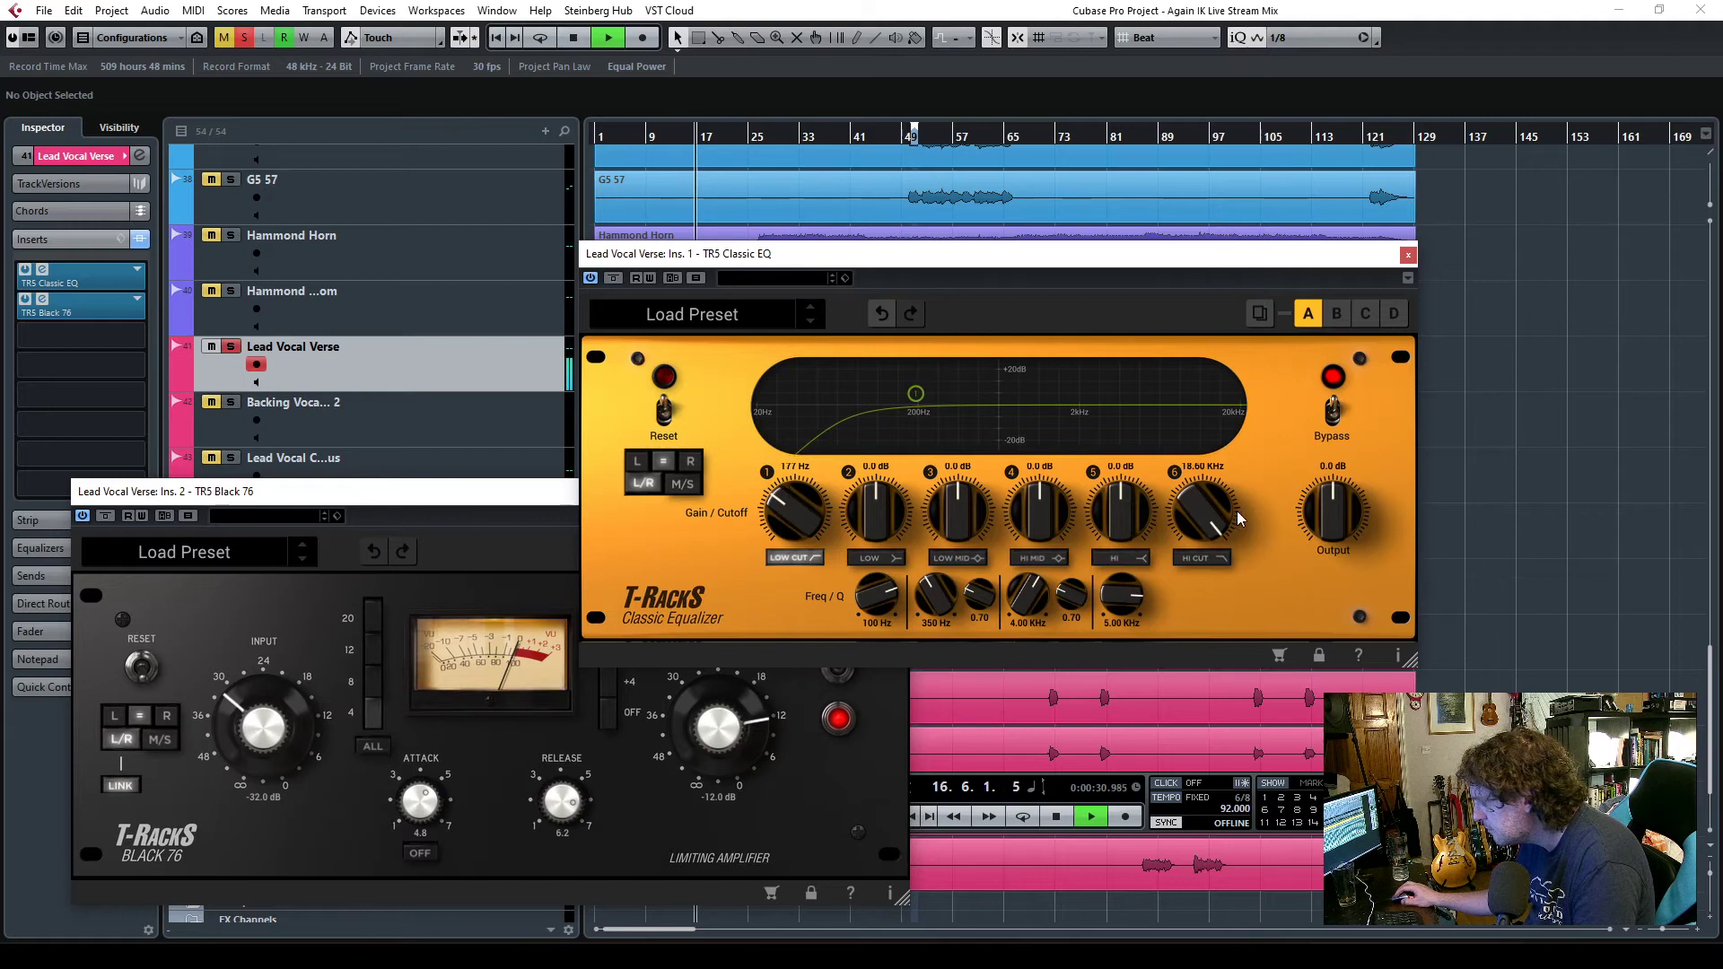
- Enable the Classic EQ high band with a 4.1 dB boost and the high cut at 7.28 kHz
{"action": "left_click", "coordinate": [1121, 558]}
{"action": "left_click_drag", "start_coordinate": [1121, 529], "coordinate": [1193, 579]}
{"action": "left_click", "coordinate": [1201, 557]}
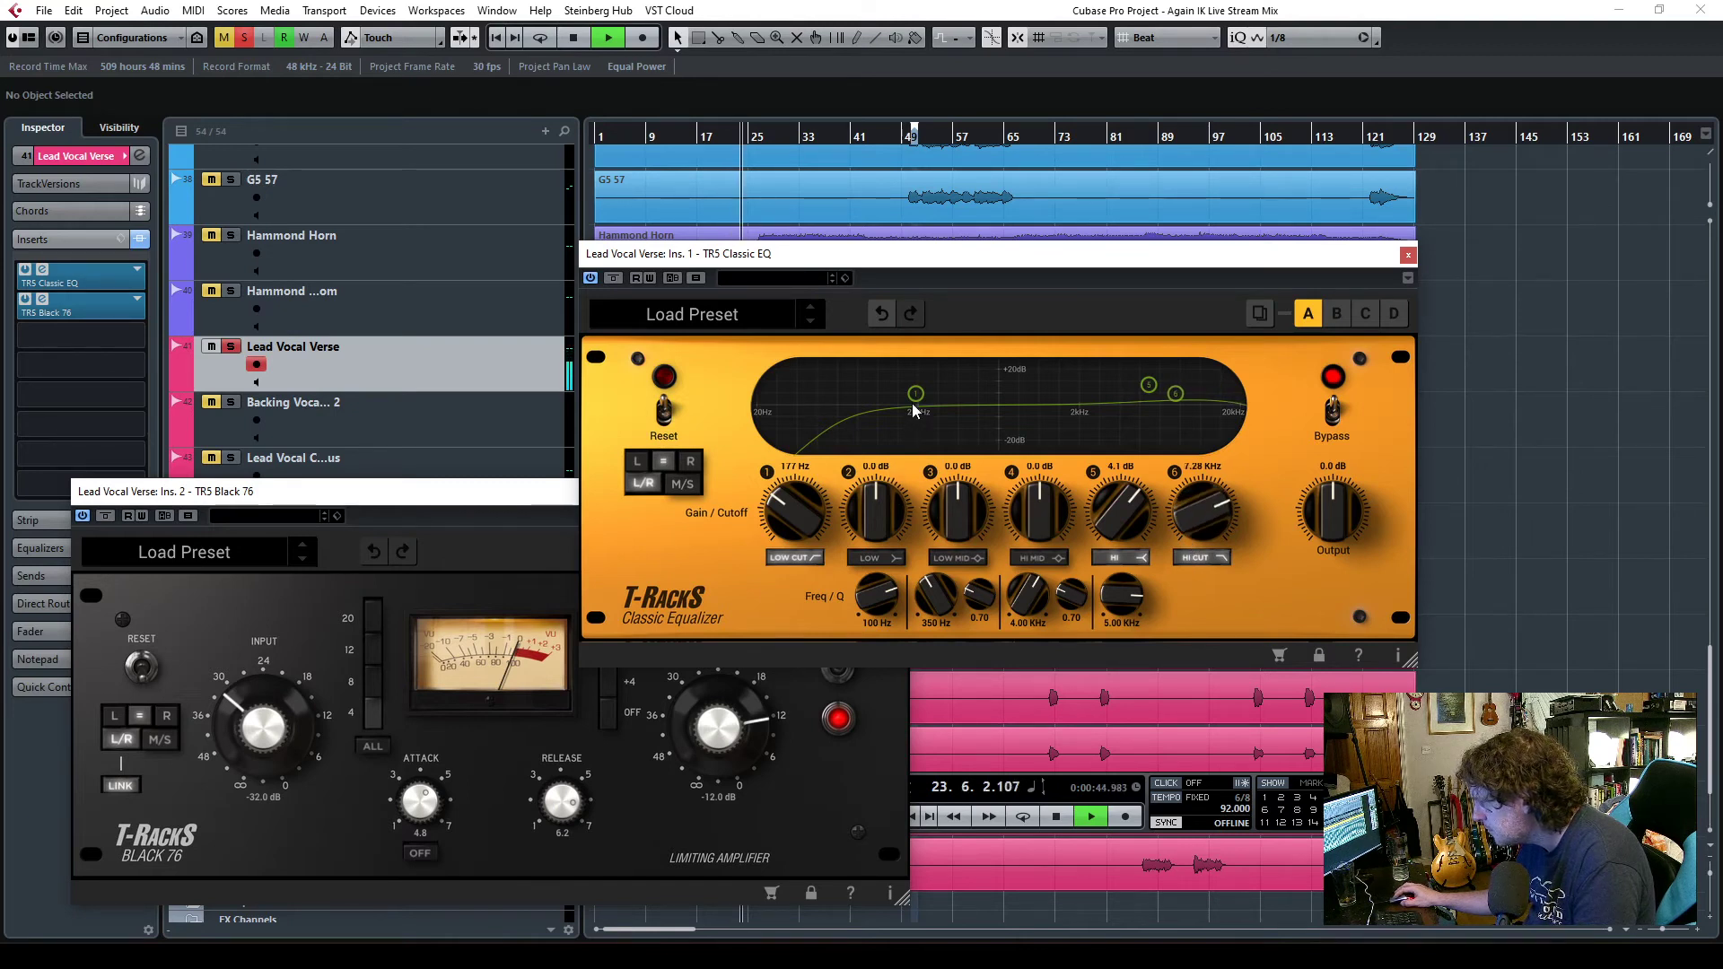
- Replay the verse vocal from its start and fine-tune the Classic EQ low cut to 336 Hz
{"action": "left_click_drag", "start_coordinate": [787, 509], "coordinate": [786, 500]}
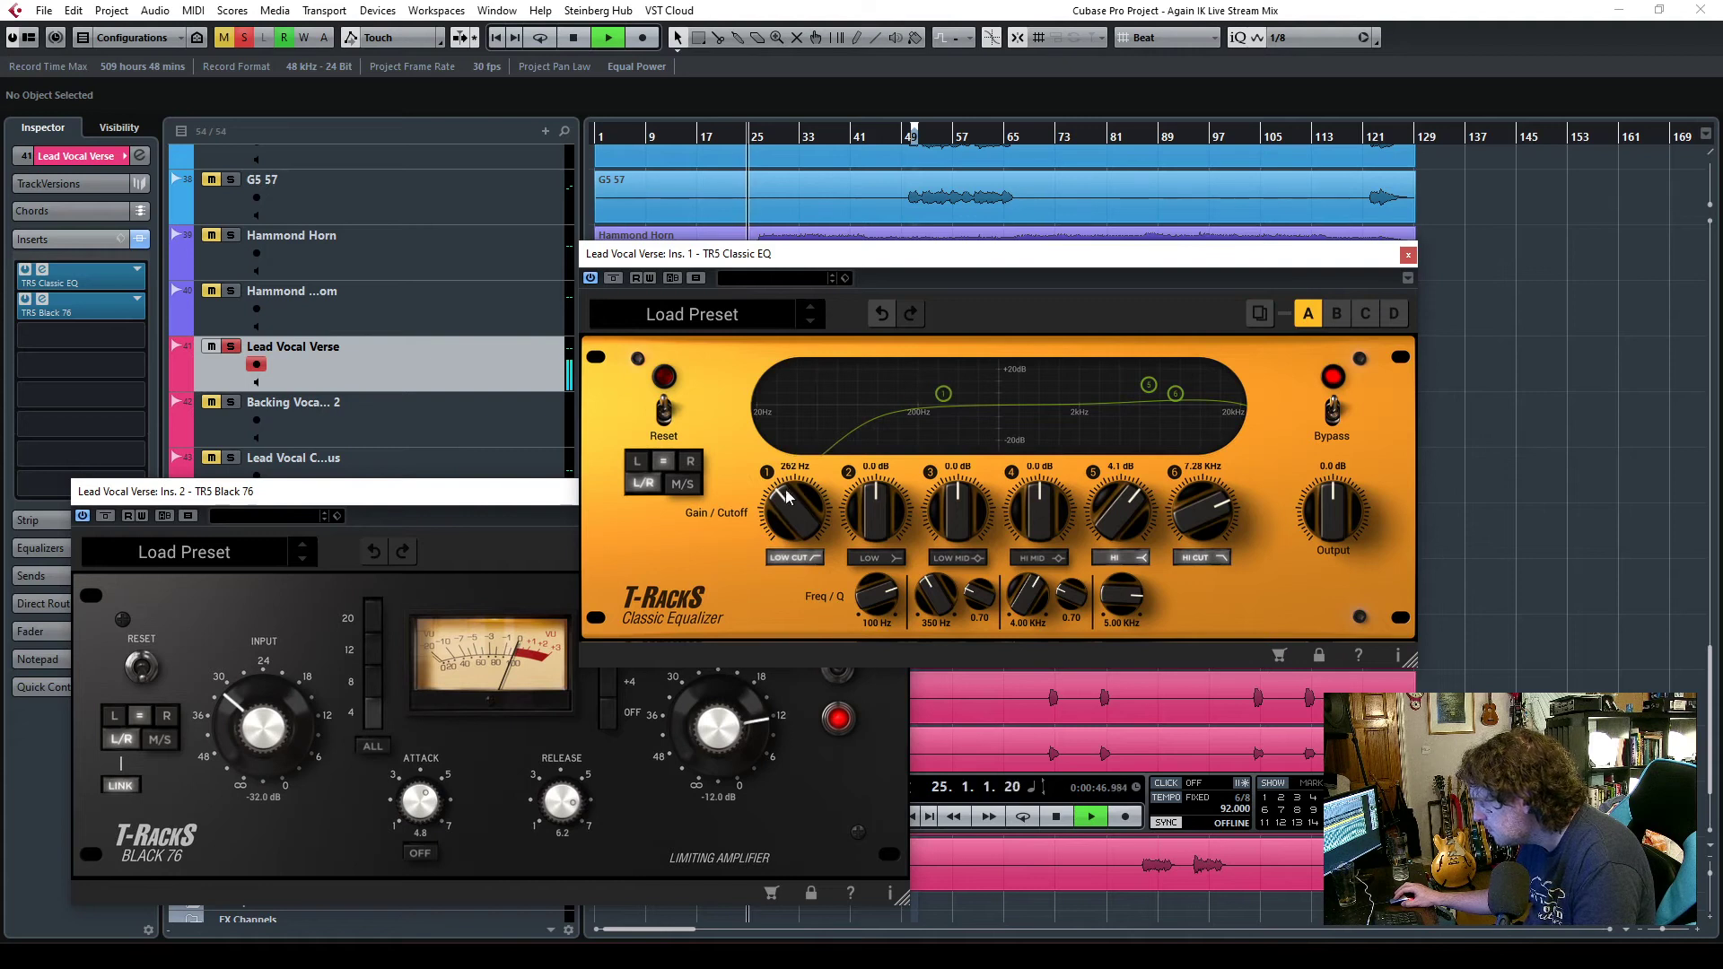
{"action": "key", "text": "space"}
{"action": "left_click_drag", "start_coordinate": [765, 254], "coordinate": [773, 406]}
{"action": "left_click", "coordinate": [676, 202]}
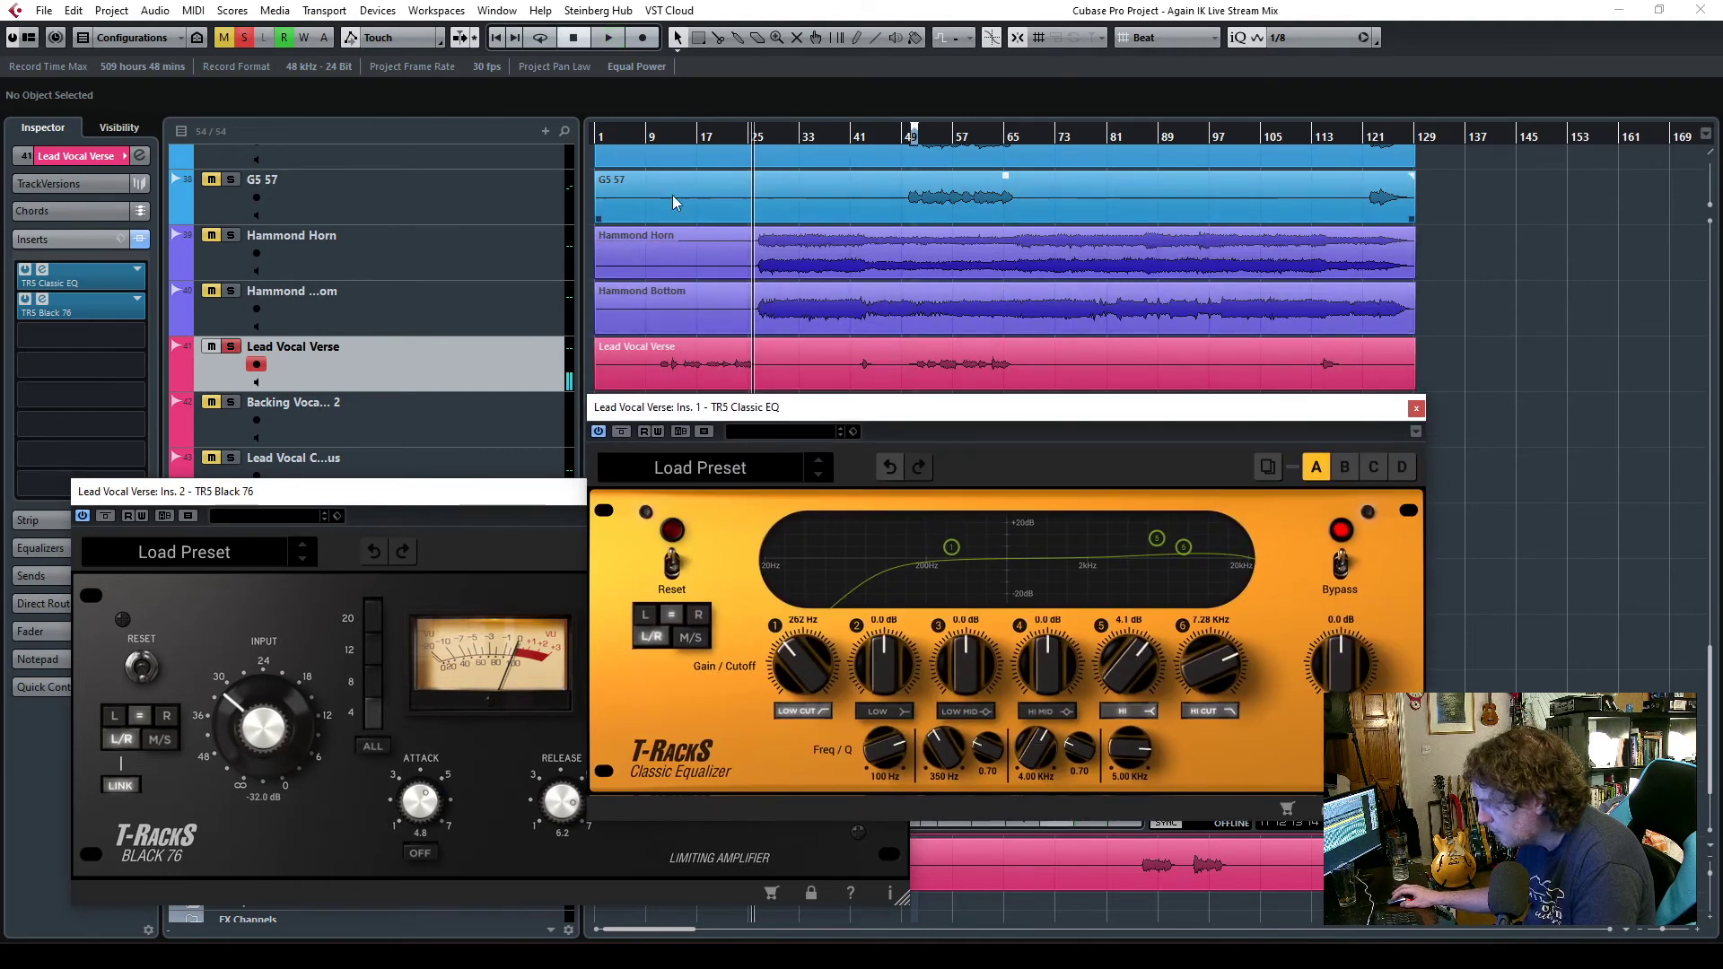
{"action": "left_click", "coordinate": [657, 137]}
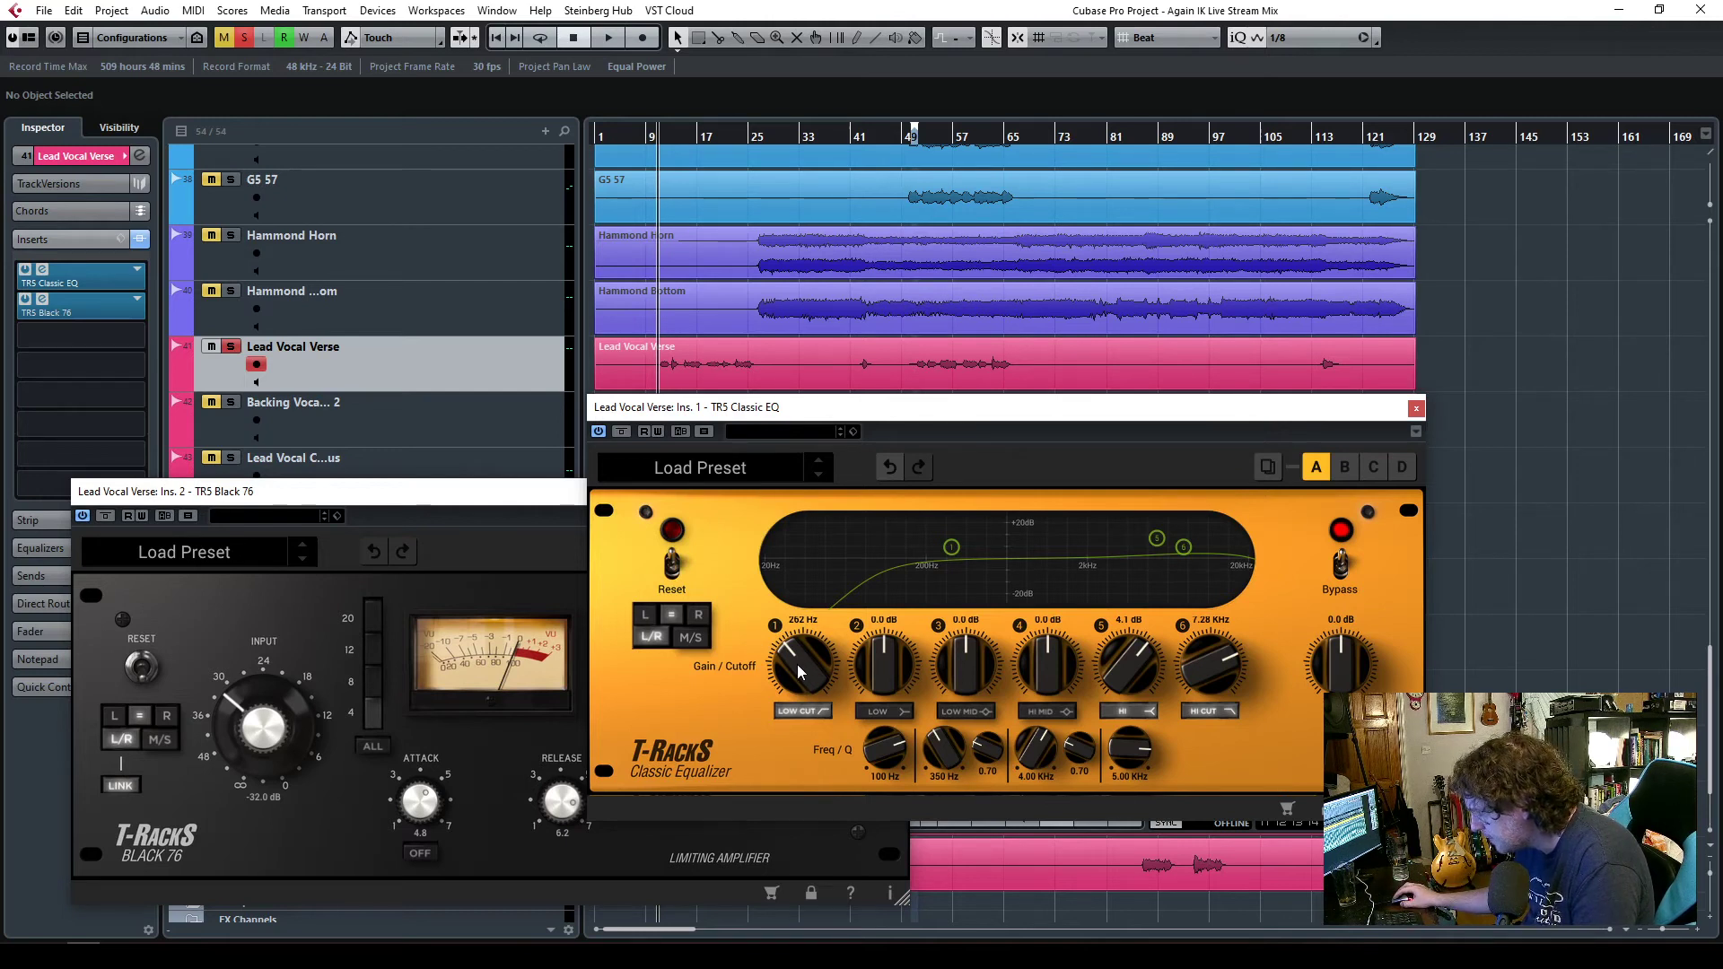
{"action": "scroll", "coordinate": [799, 658], "scroll_direction": "up", "scroll_amount": 2}
{"action": "key", "text": "space"}
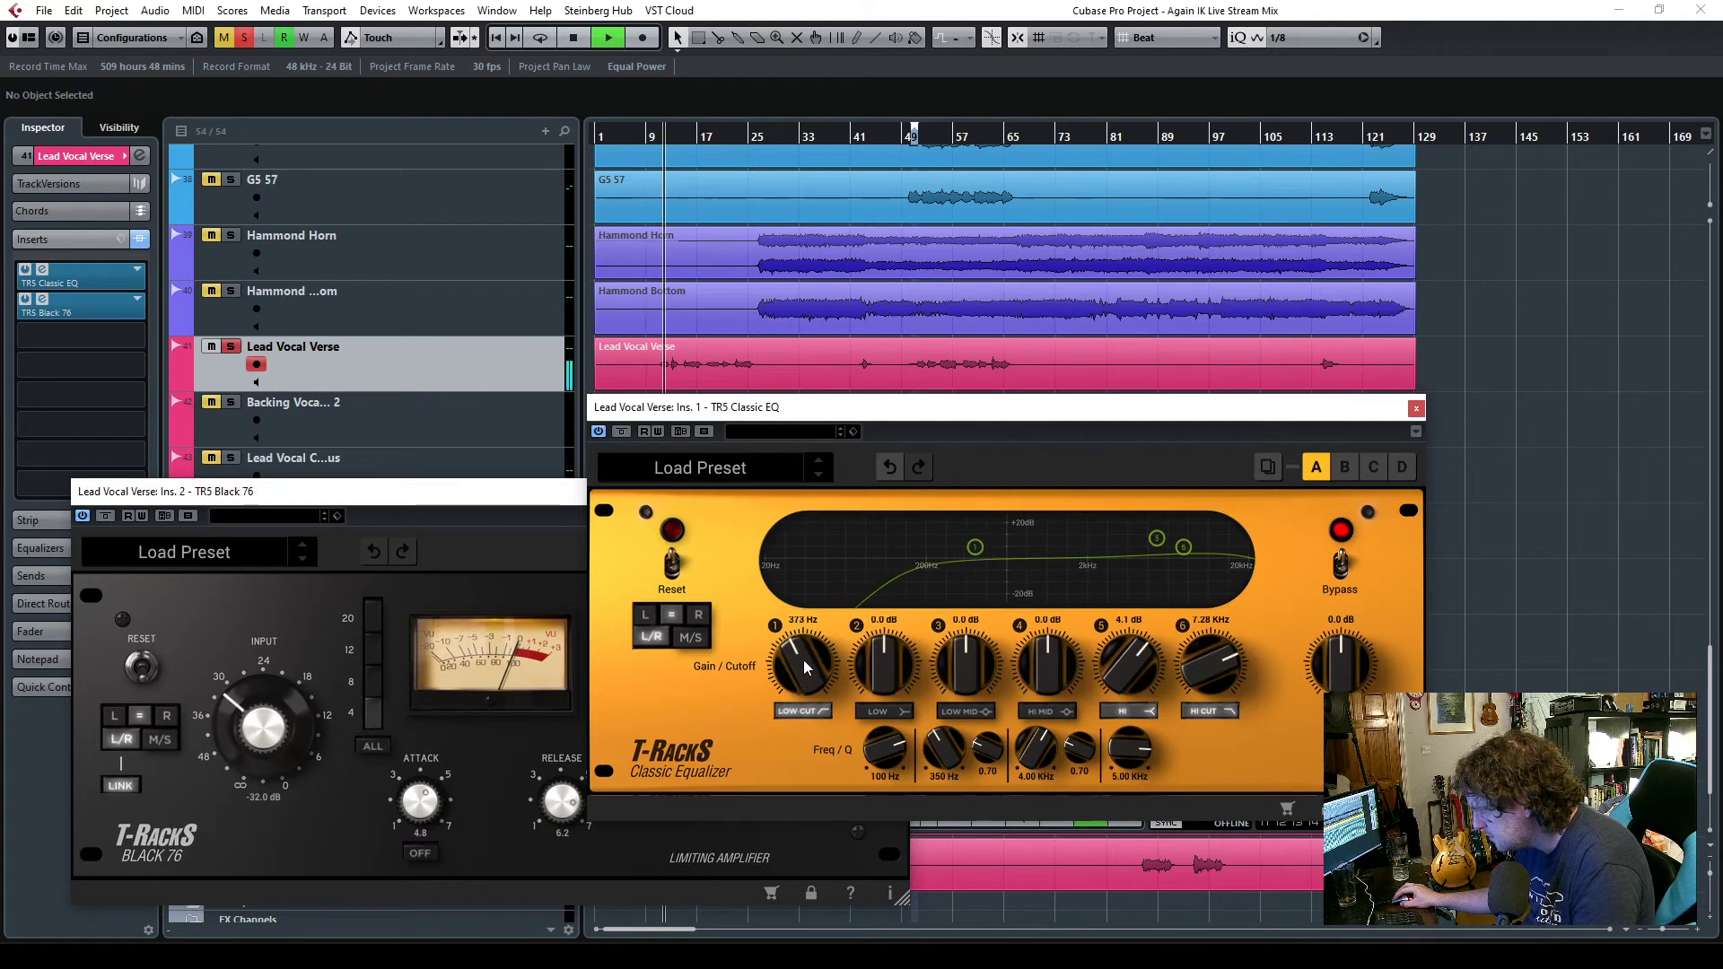
{"action": "scroll", "coordinate": [804, 664], "scroll_direction": "down", "scroll_amount": 1}
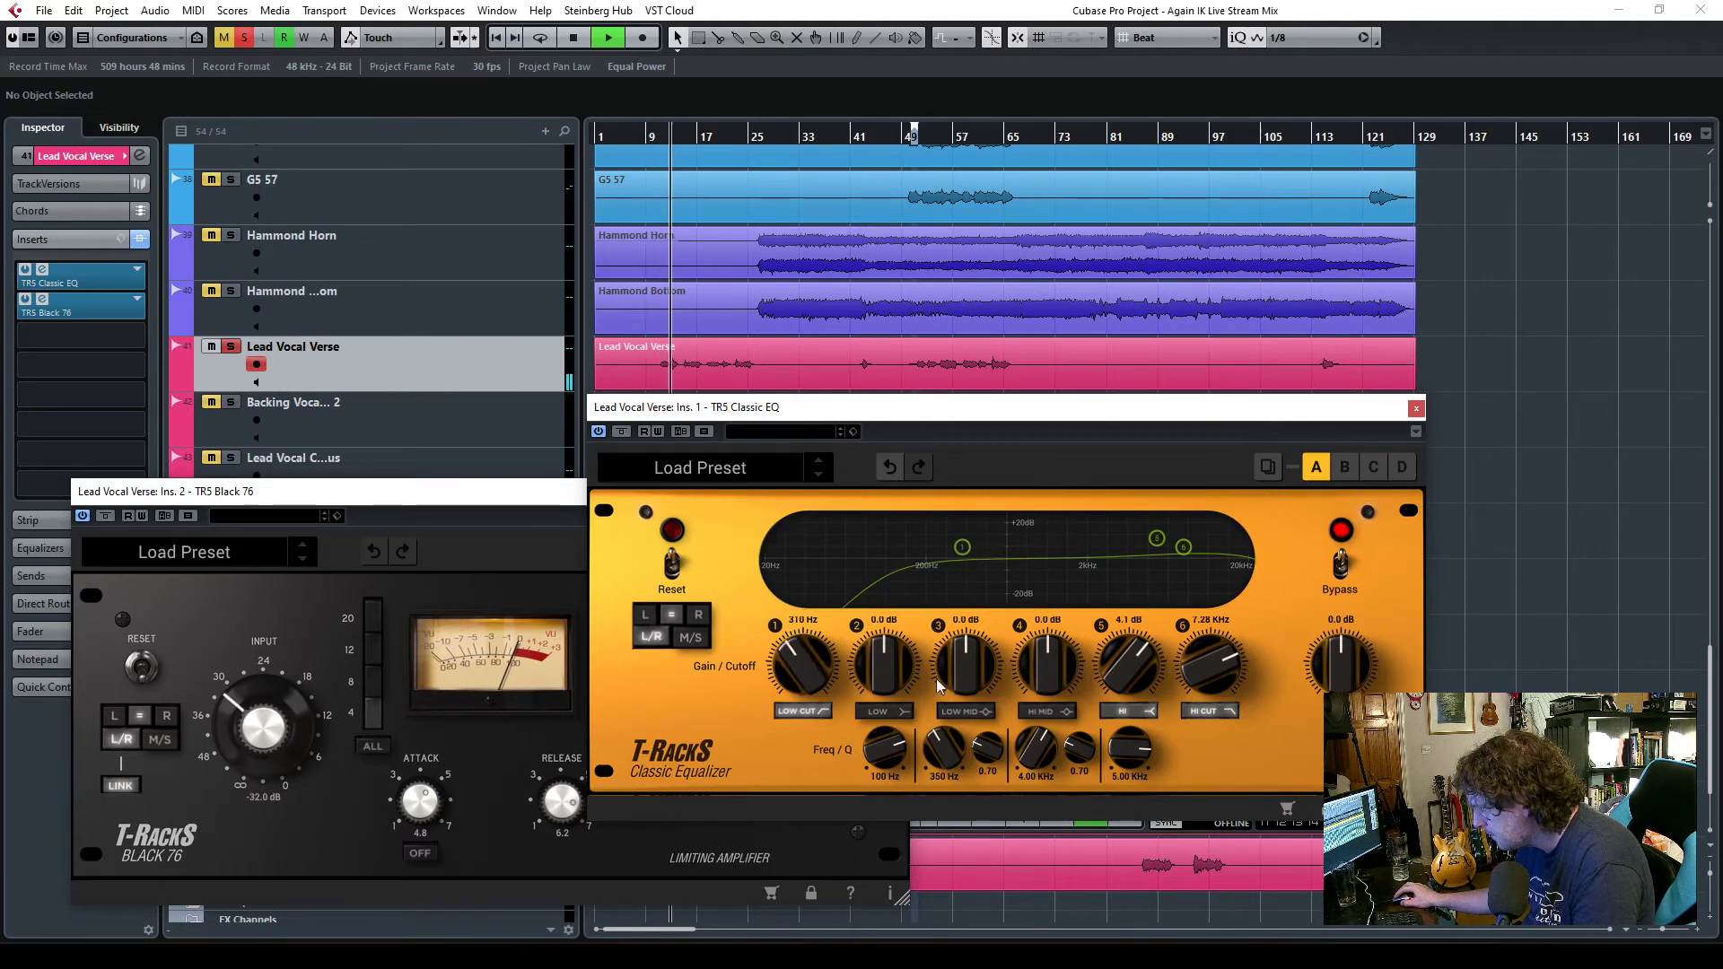
{"action": "scroll", "coordinate": [806, 658], "scroll_direction": "up", "scroll_amount": 2}
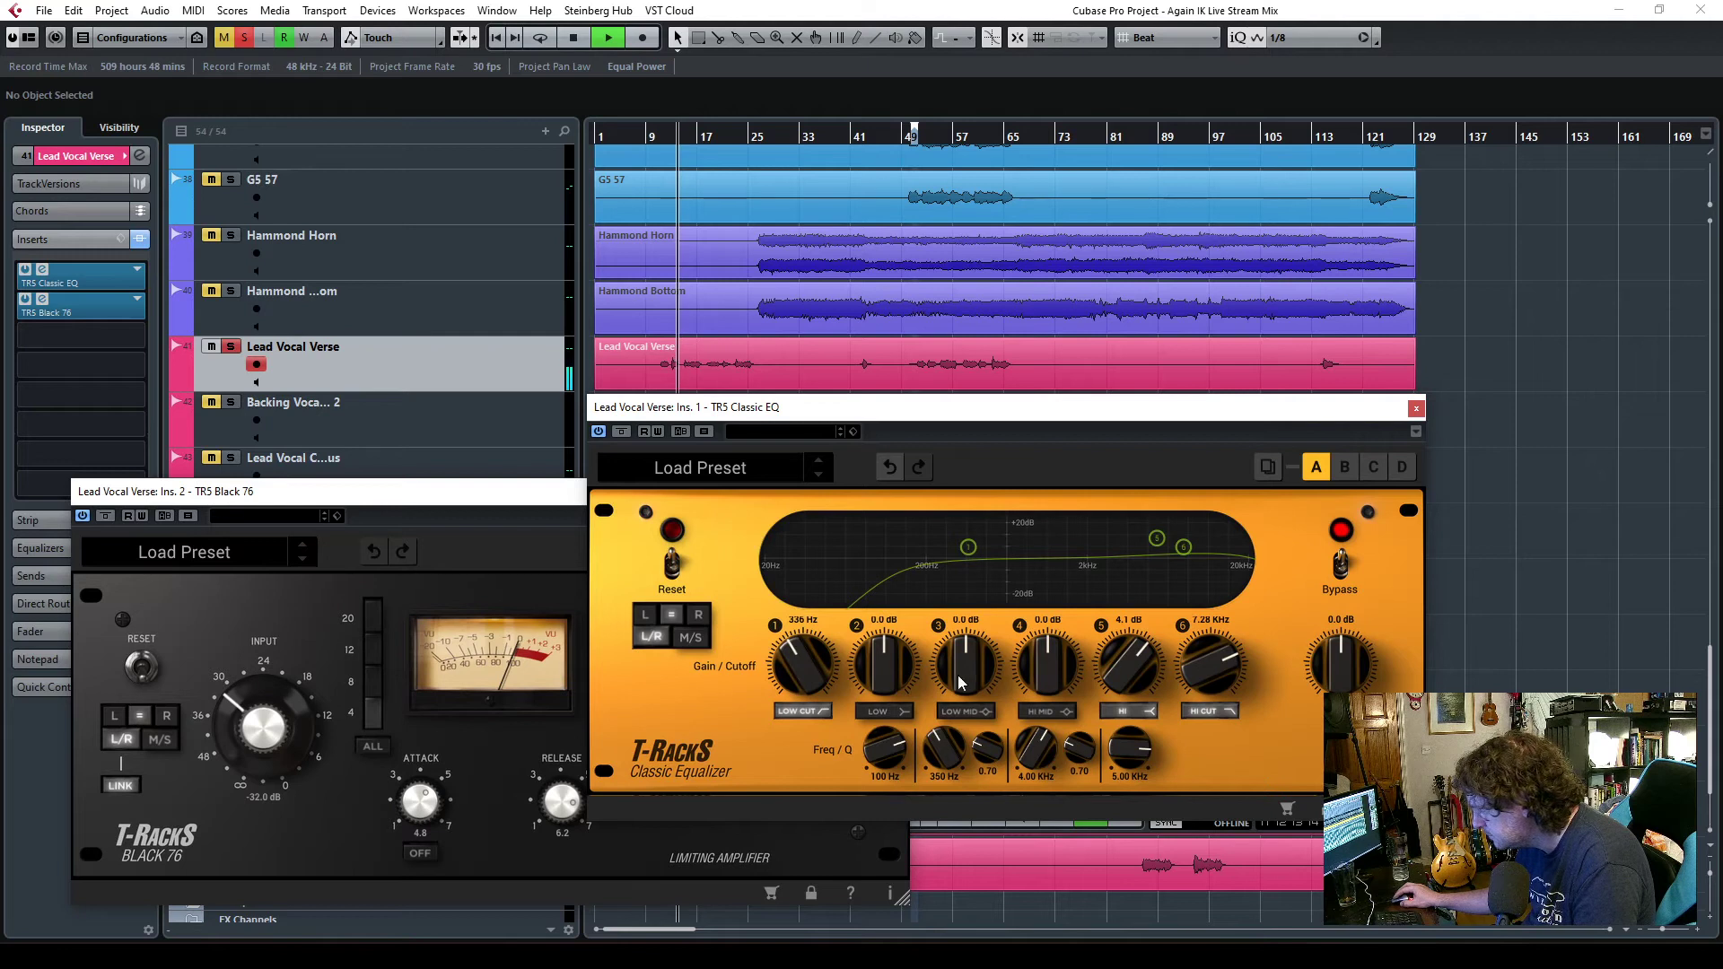
- Enable the high-mid band, sweep a narrow boost for harshness, and cut -6.2 dB at 2.68 kHz with Q 5.33
{"action": "left_click", "coordinate": [1039, 710]}
{"action": "scroll", "coordinate": [1042, 664], "scroll_direction": "up", "scroll_amount": 3}
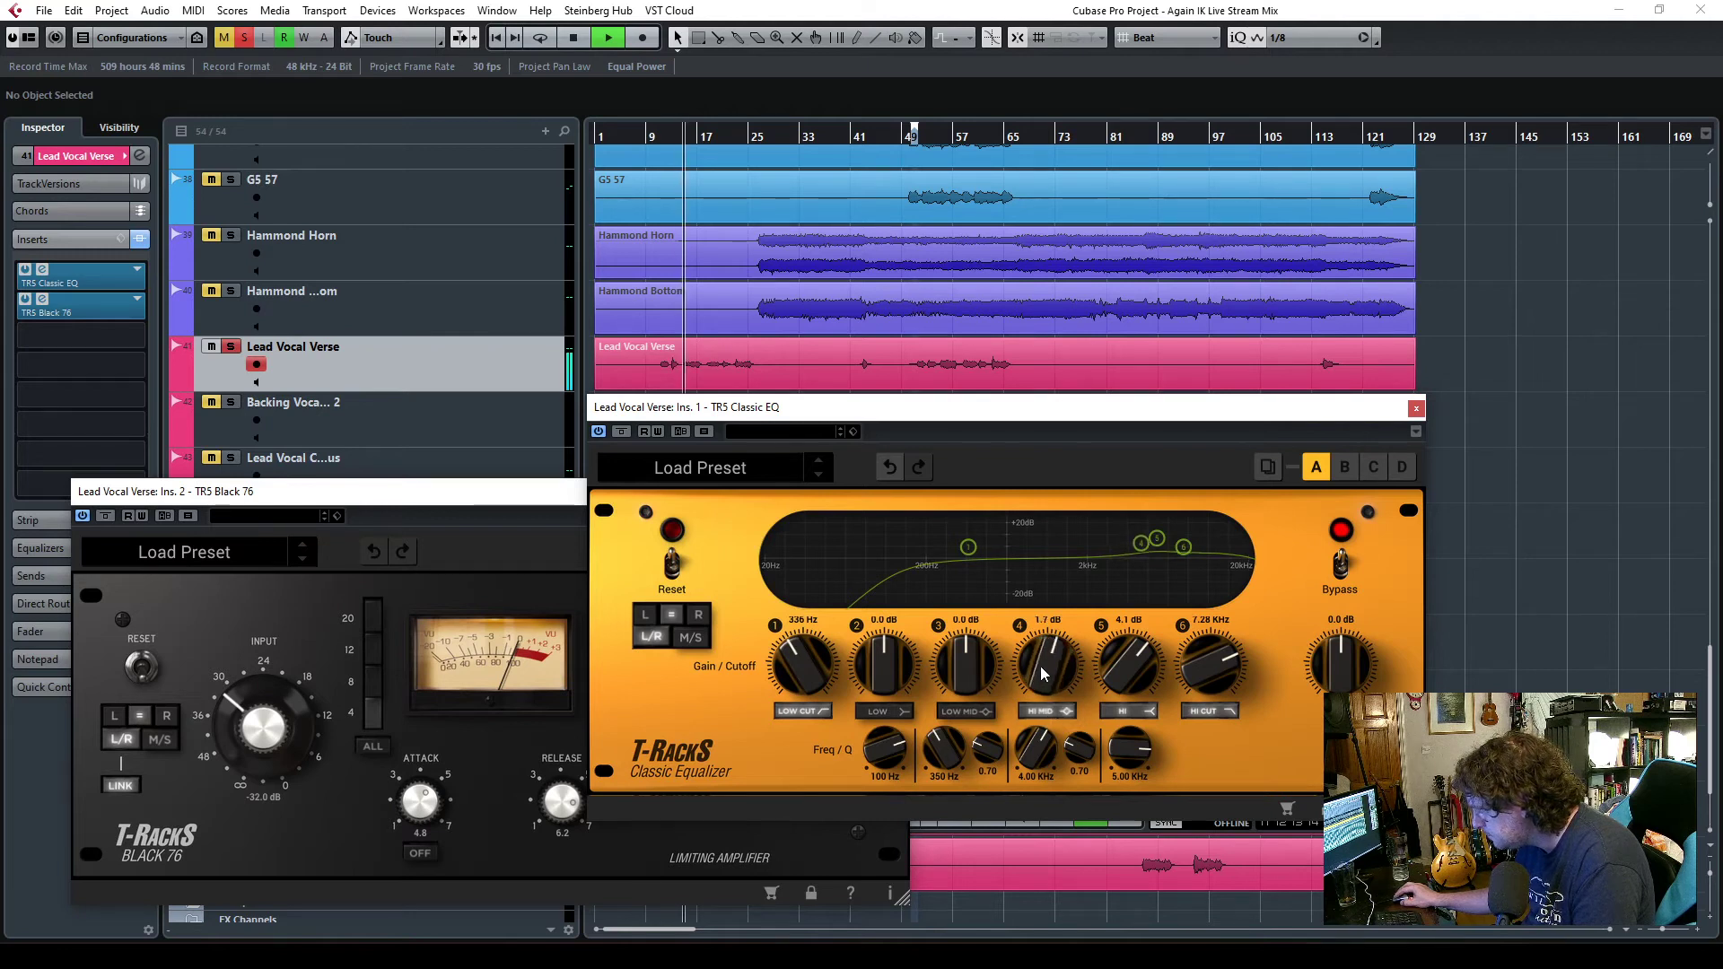
{"action": "scroll", "coordinate": [1041, 671], "scroll_direction": "down", "scroll_amount": 2}
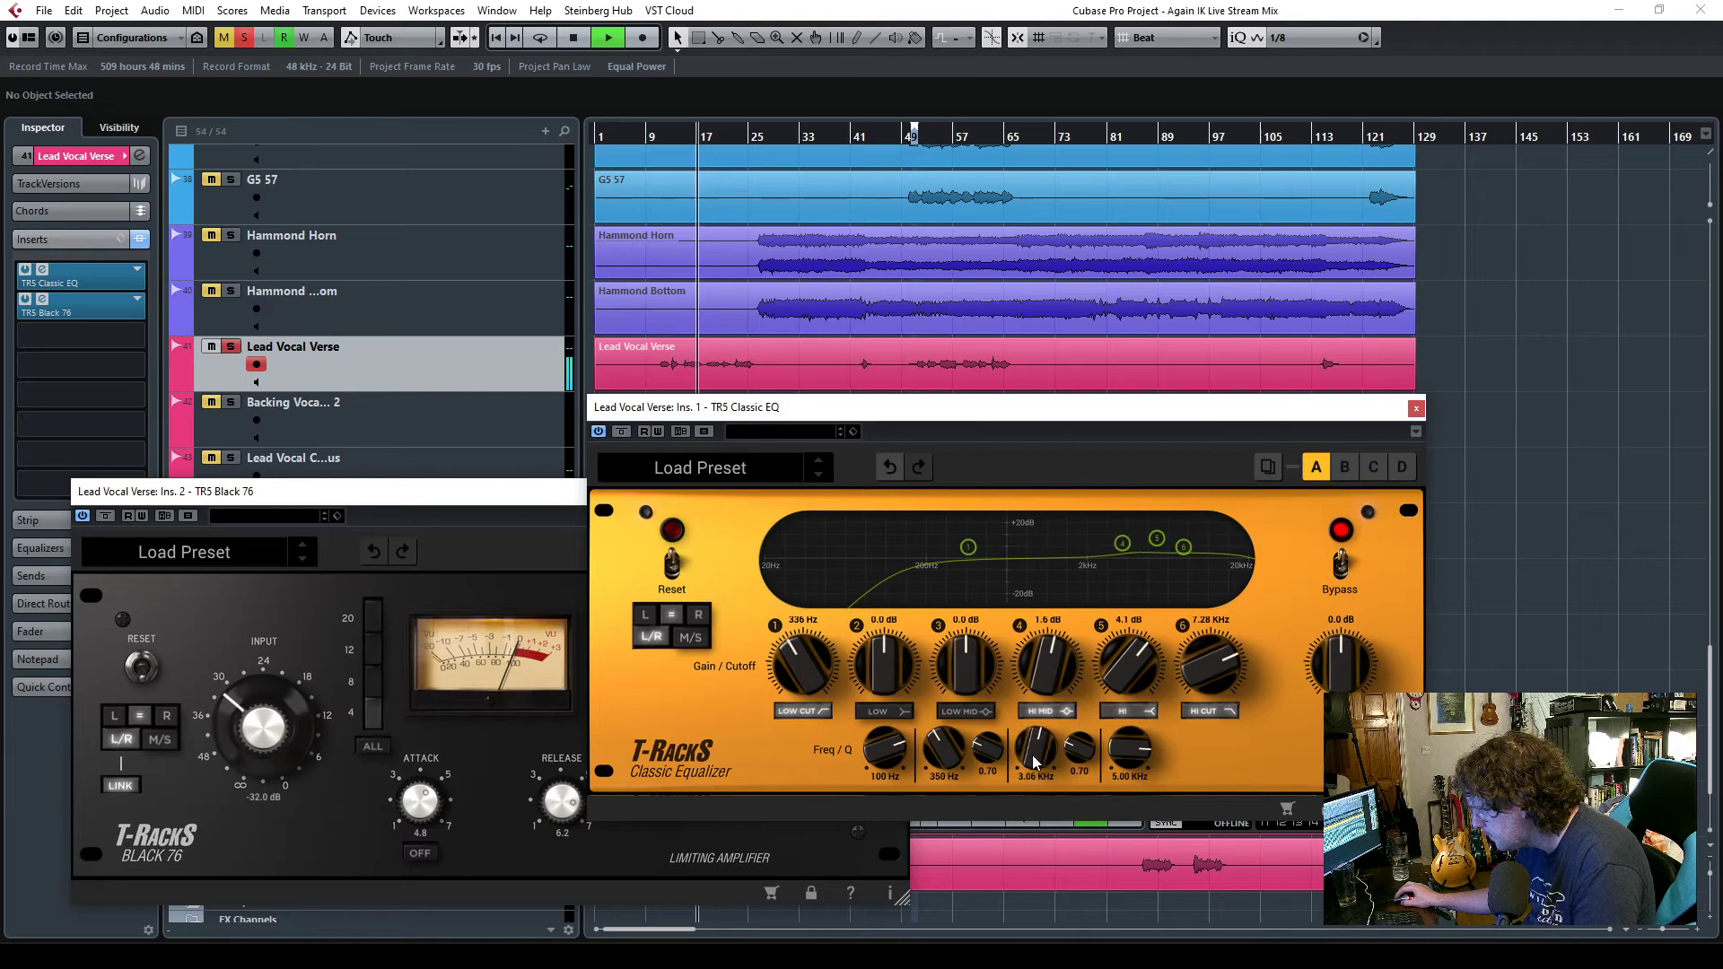
{"action": "left_click_drag", "start_coordinate": [1045, 668], "coordinate": [1048, 574]}
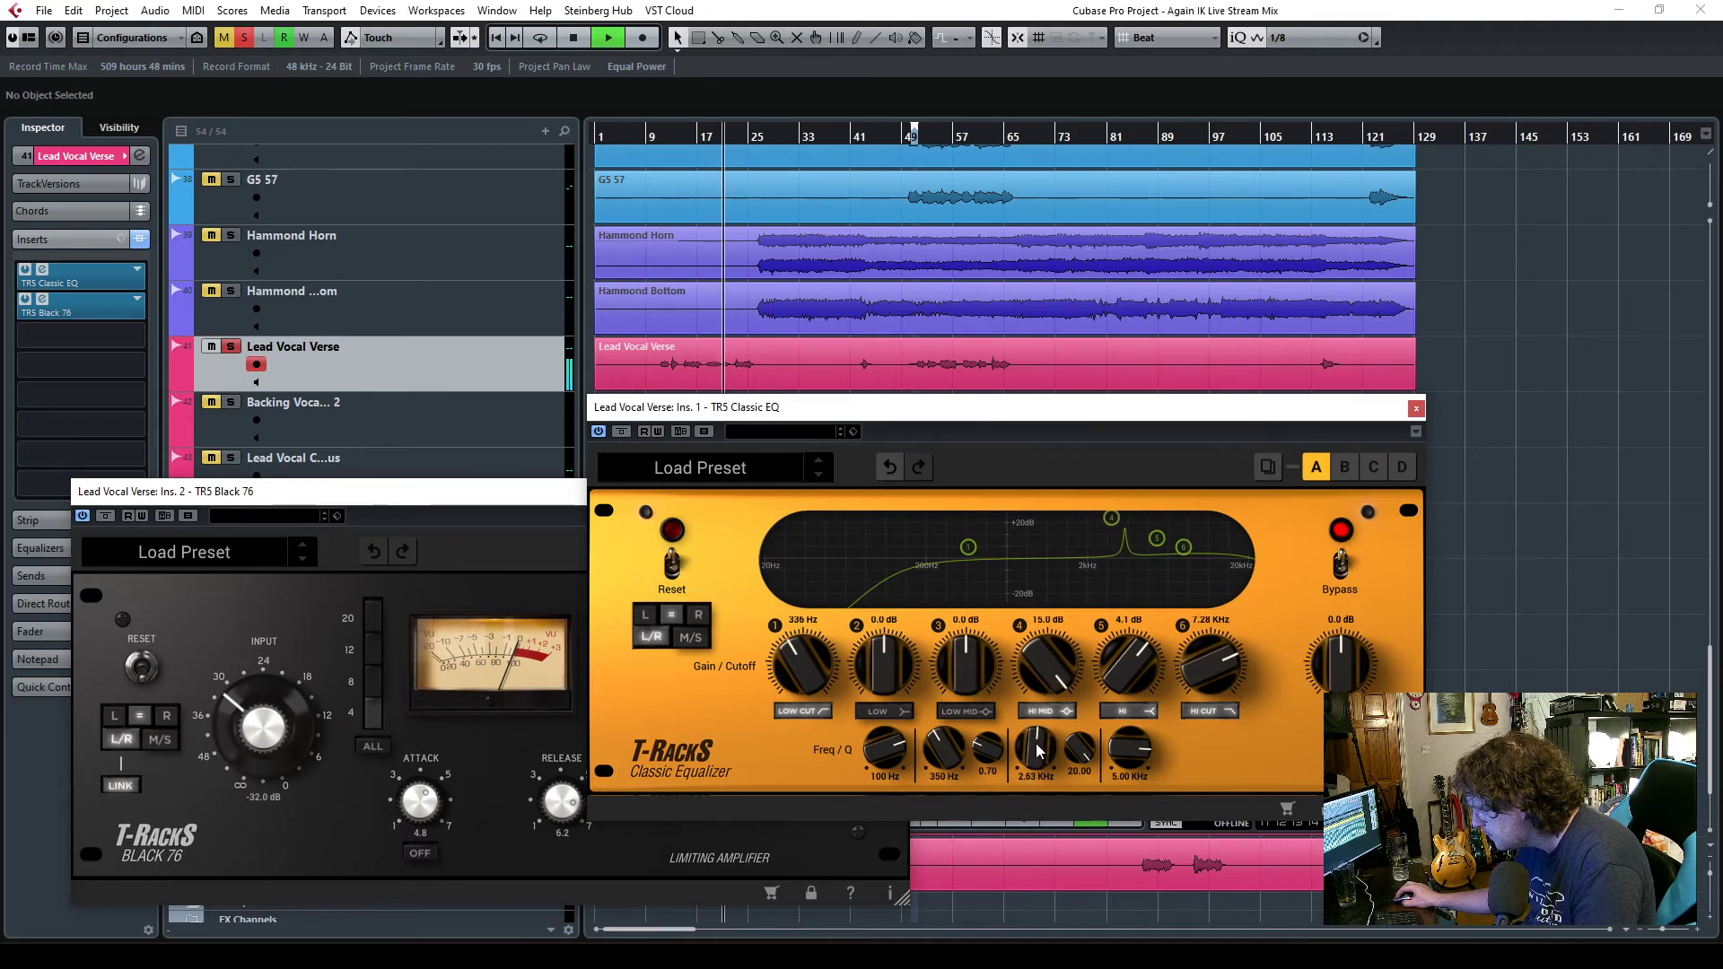
{"action": "left_click_drag", "start_coordinate": [1045, 666], "coordinate": [1081, 815]}
{"action": "left_click_drag", "start_coordinate": [1032, 665], "coordinate": [1030, 652]}
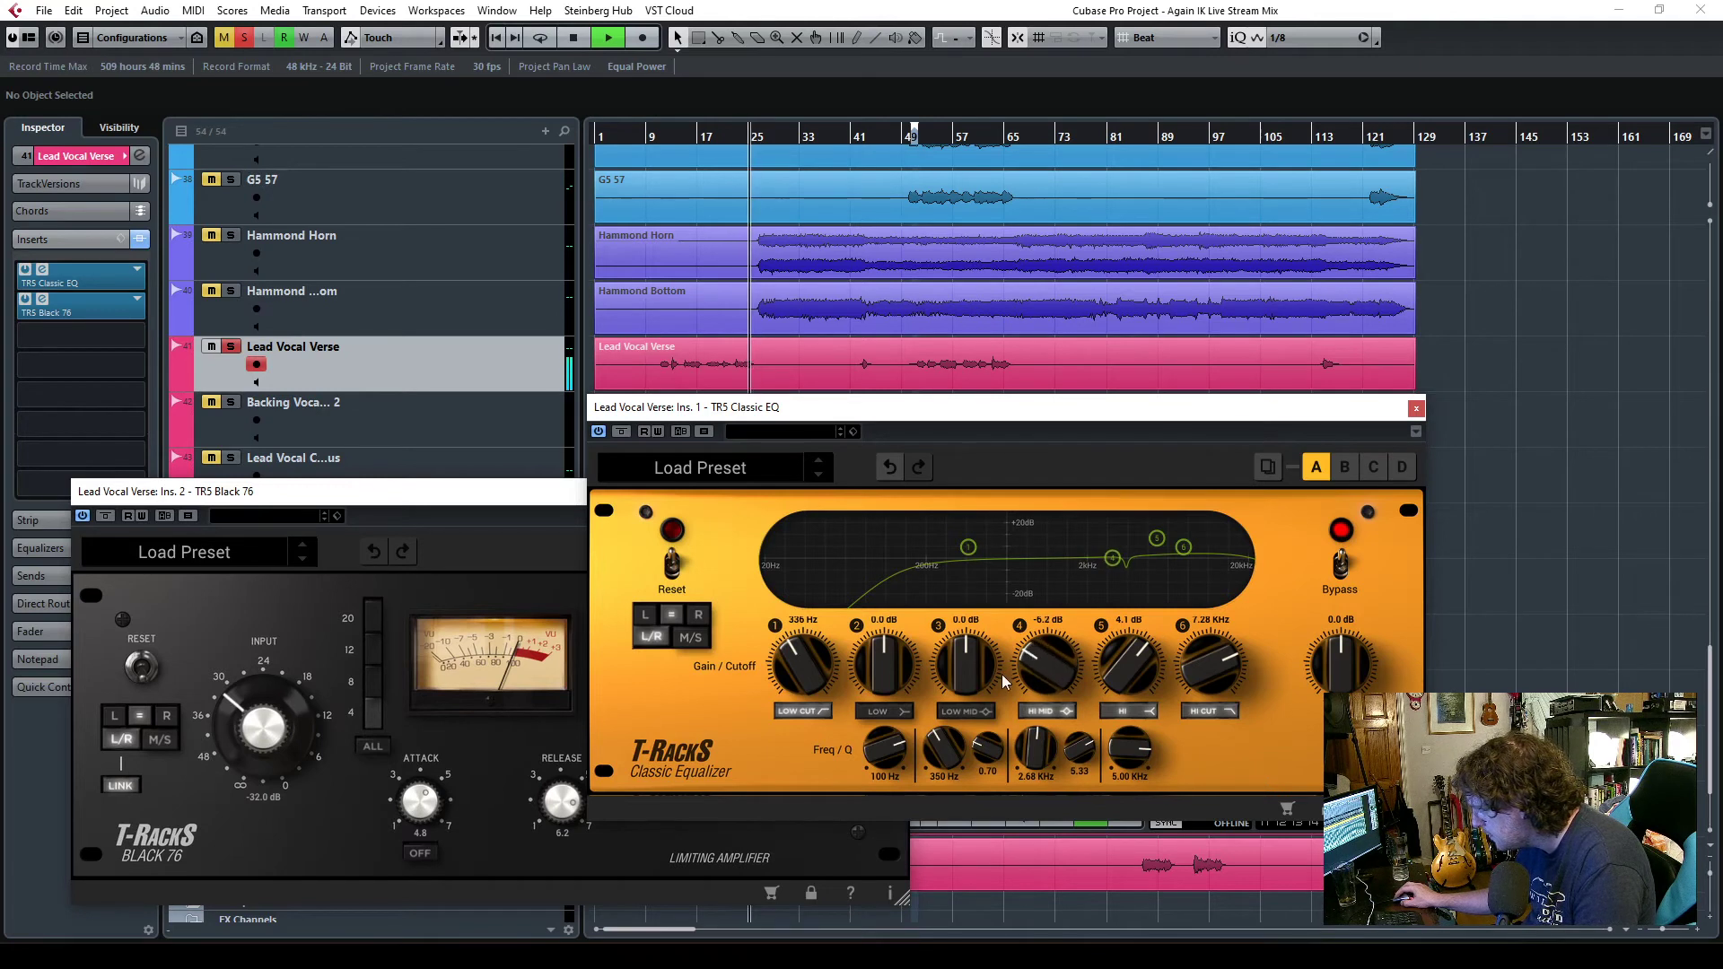
- Replay the vocal, sweep the low-mid band with a 15 dB boost, and cut -3.4 dB at 1.67 kHz with Q 8.52
{"action": "left_click", "coordinate": [704, 139]}
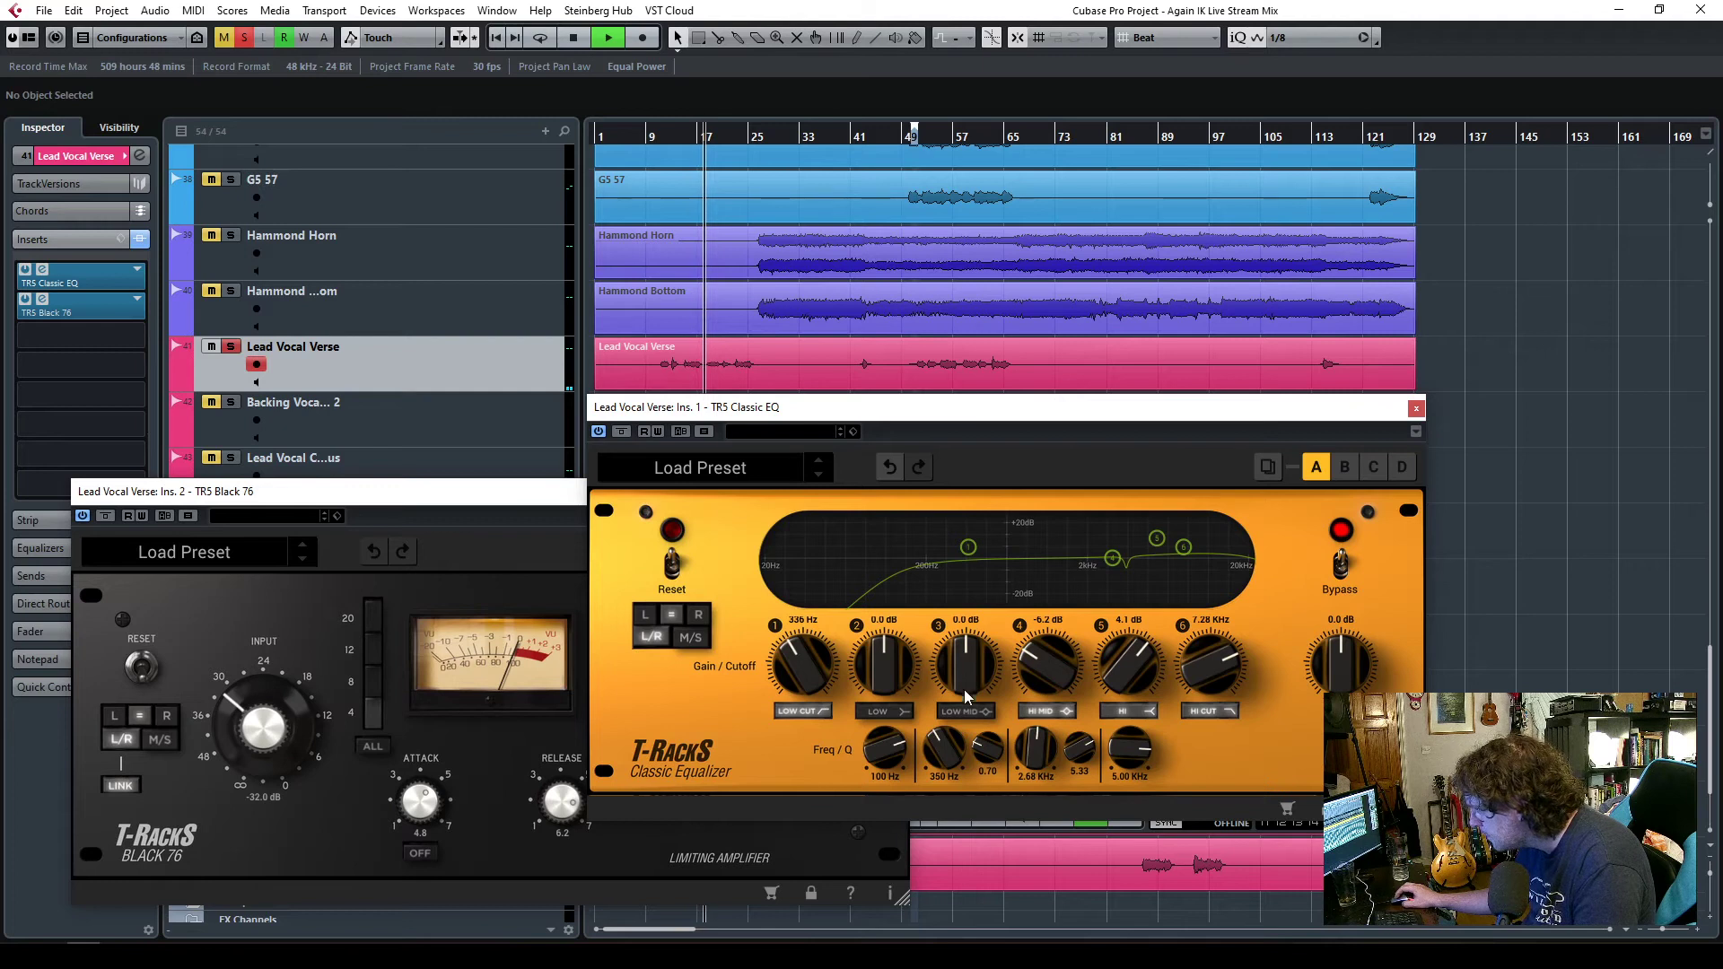
{"action": "left_click_drag", "start_coordinate": [969, 687], "coordinate": [953, 524]}
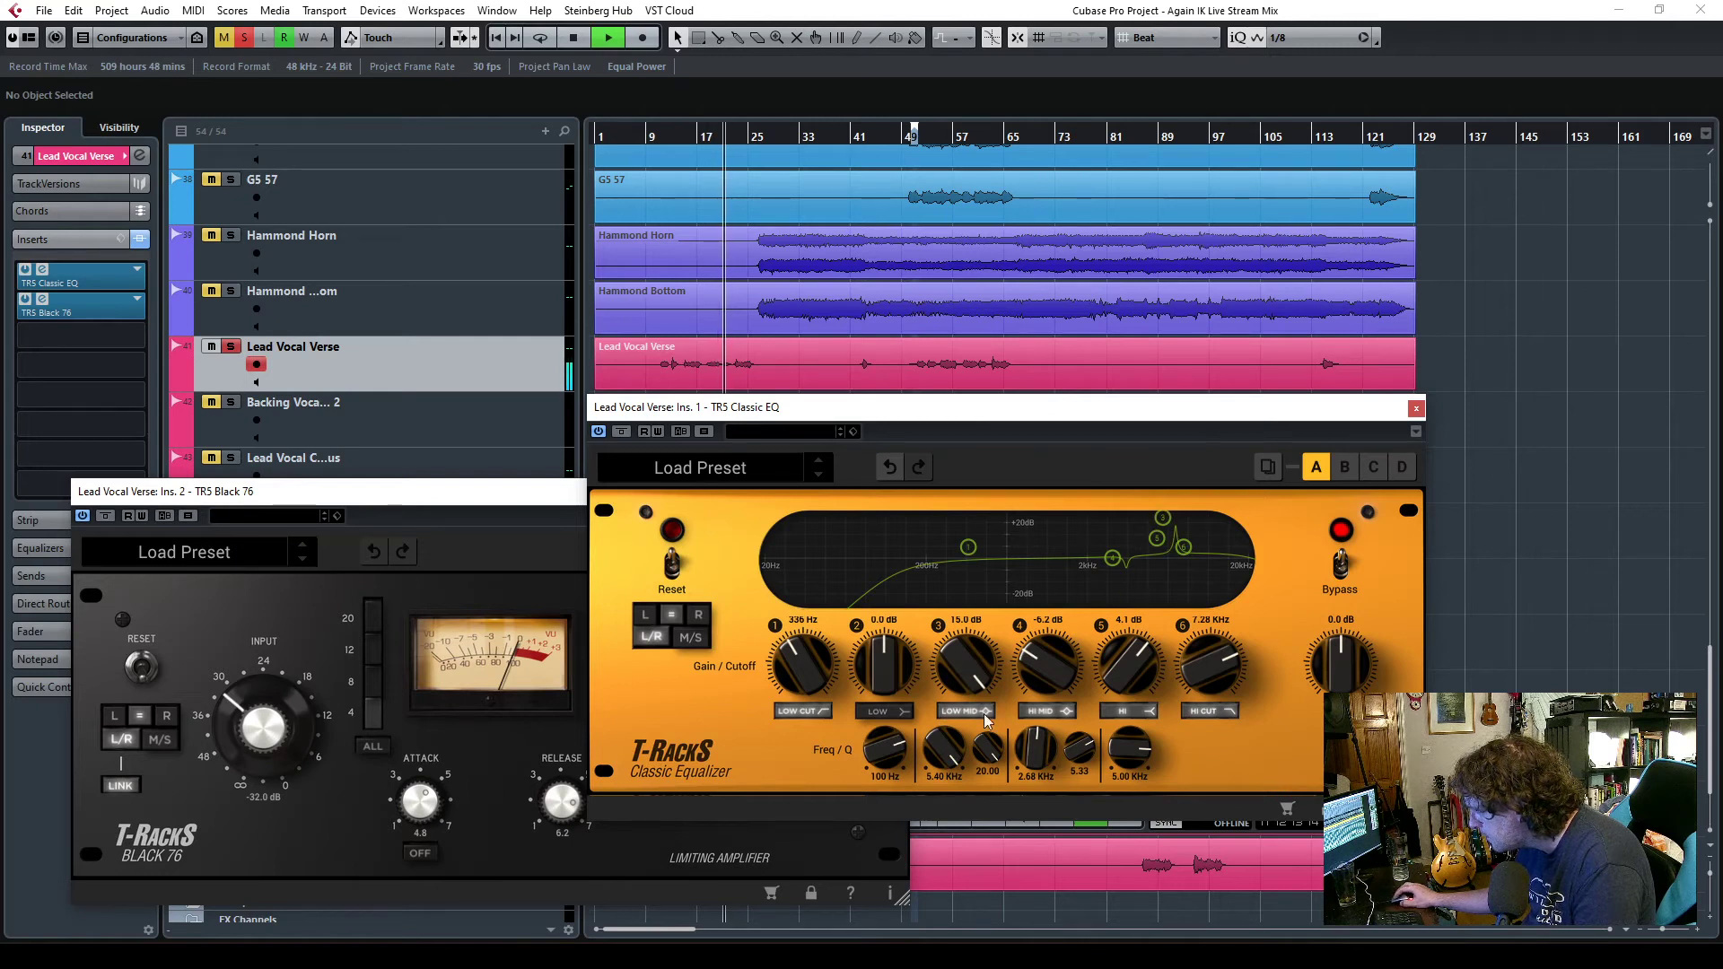
{"action": "left_click_drag", "start_coordinate": [939, 798], "coordinate": [923, 834]}
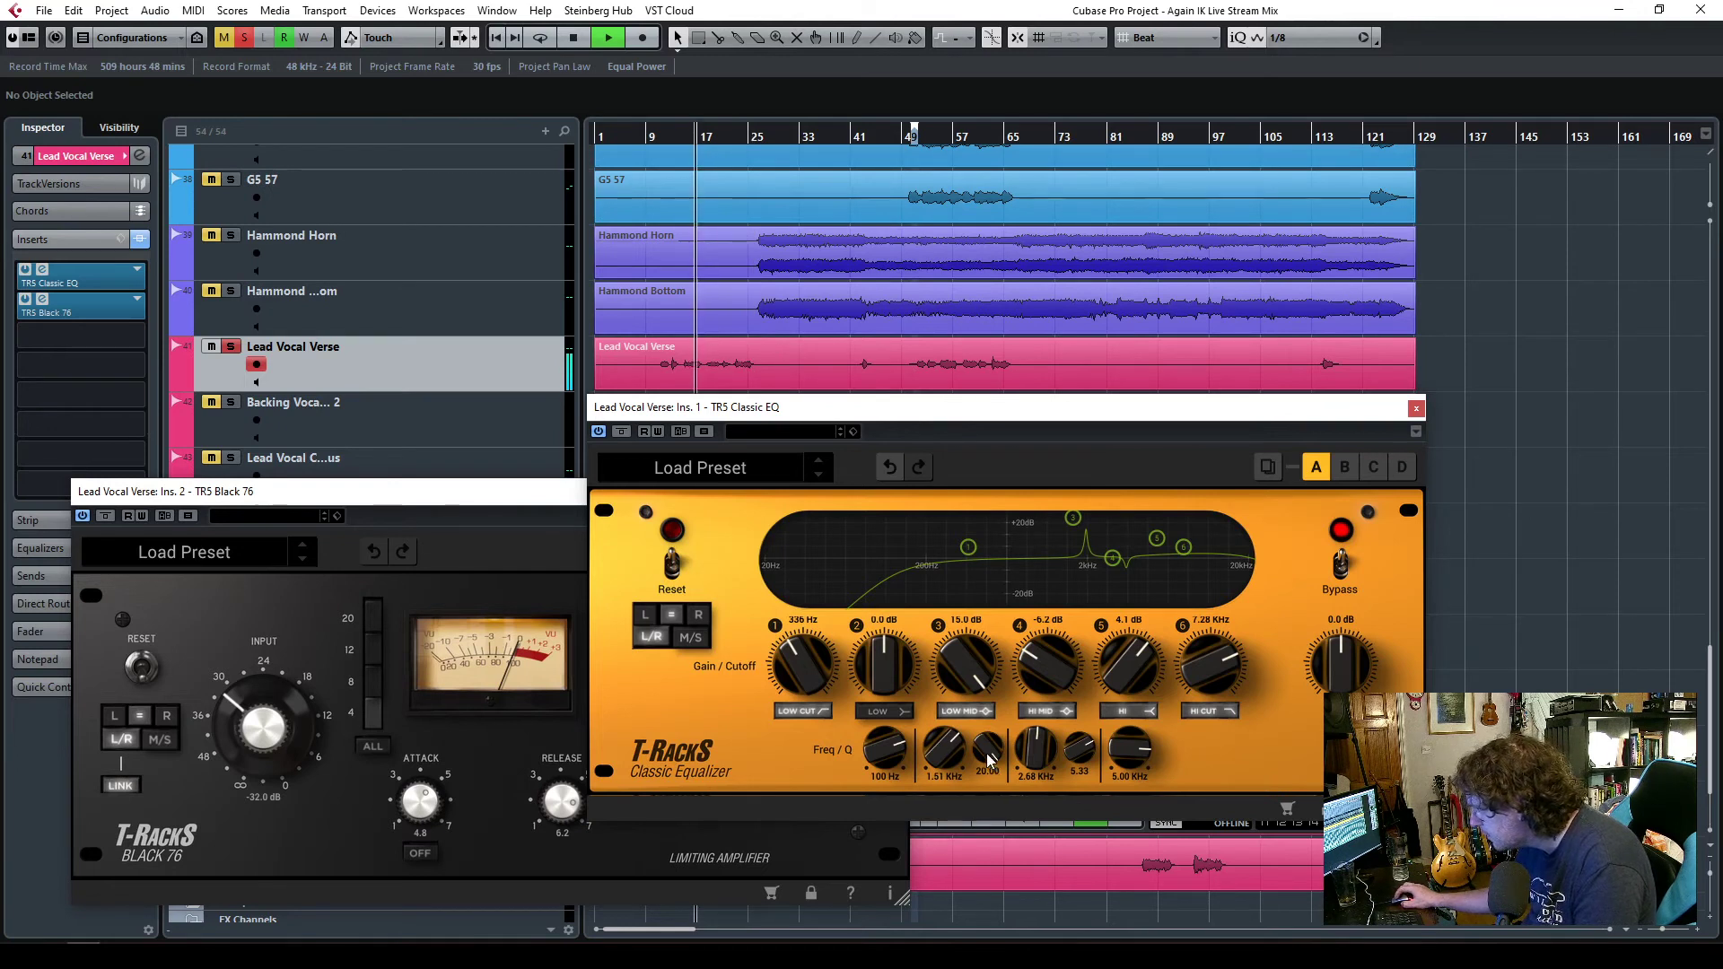
{"action": "scroll", "coordinate": [982, 761], "scroll_direction": "down", "scroll_amount": 2}
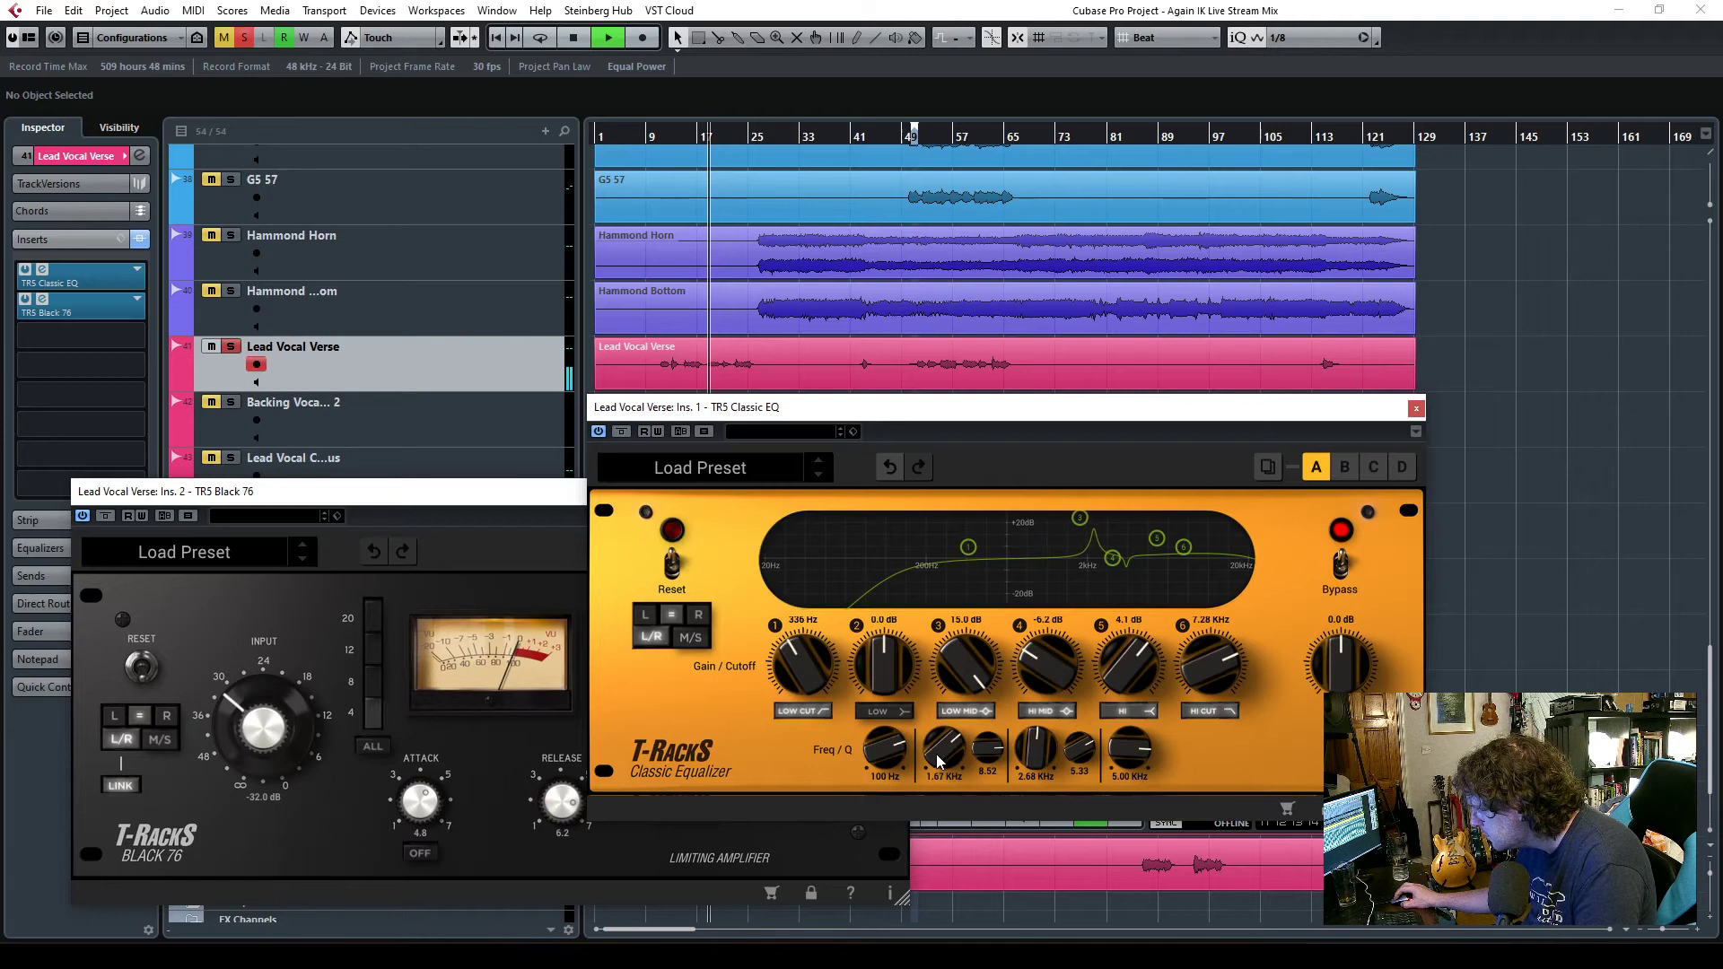
{"action": "left_click_drag", "start_coordinate": [951, 653], "coordinate": [966, 804]}
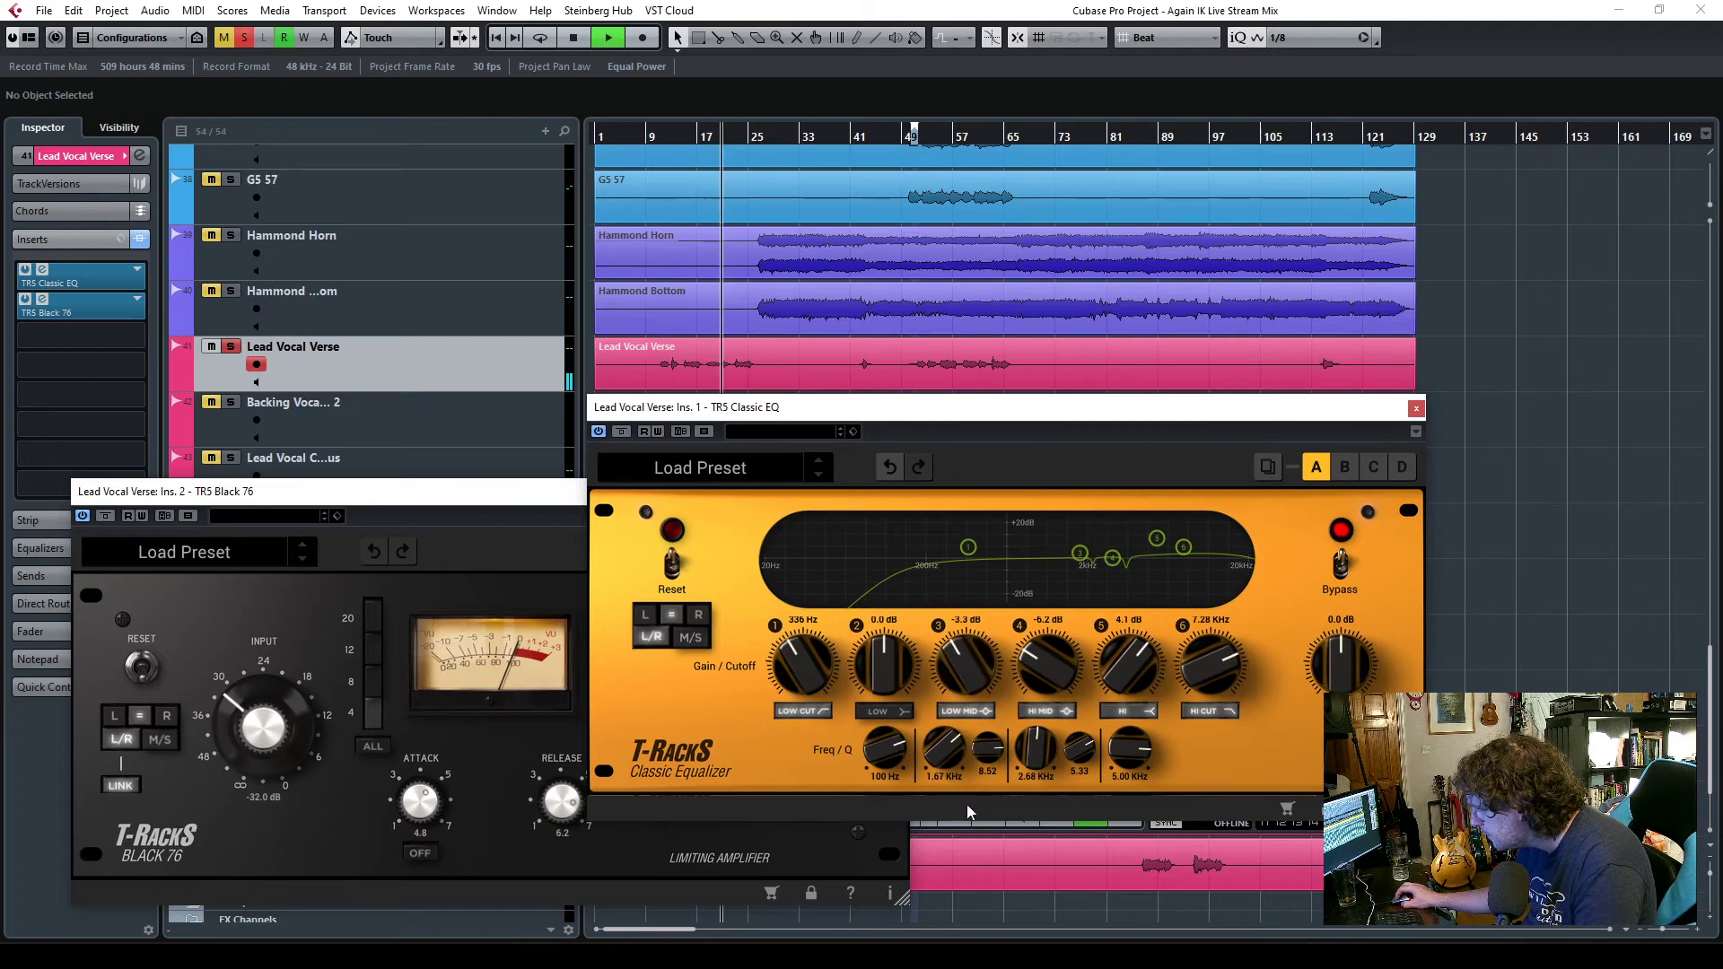
- Try a -1.9 dB low-band cut, leave that band switched off, and set the high band to 5.6 dB
{"action": "left_click", "coordinate": [895, 718]}
{"action": "left_click_drag", "start_coordinate": [883, 666], "coordinate": [879, 682]}
{"action": "left_click", "coordinate": [894, 713]}
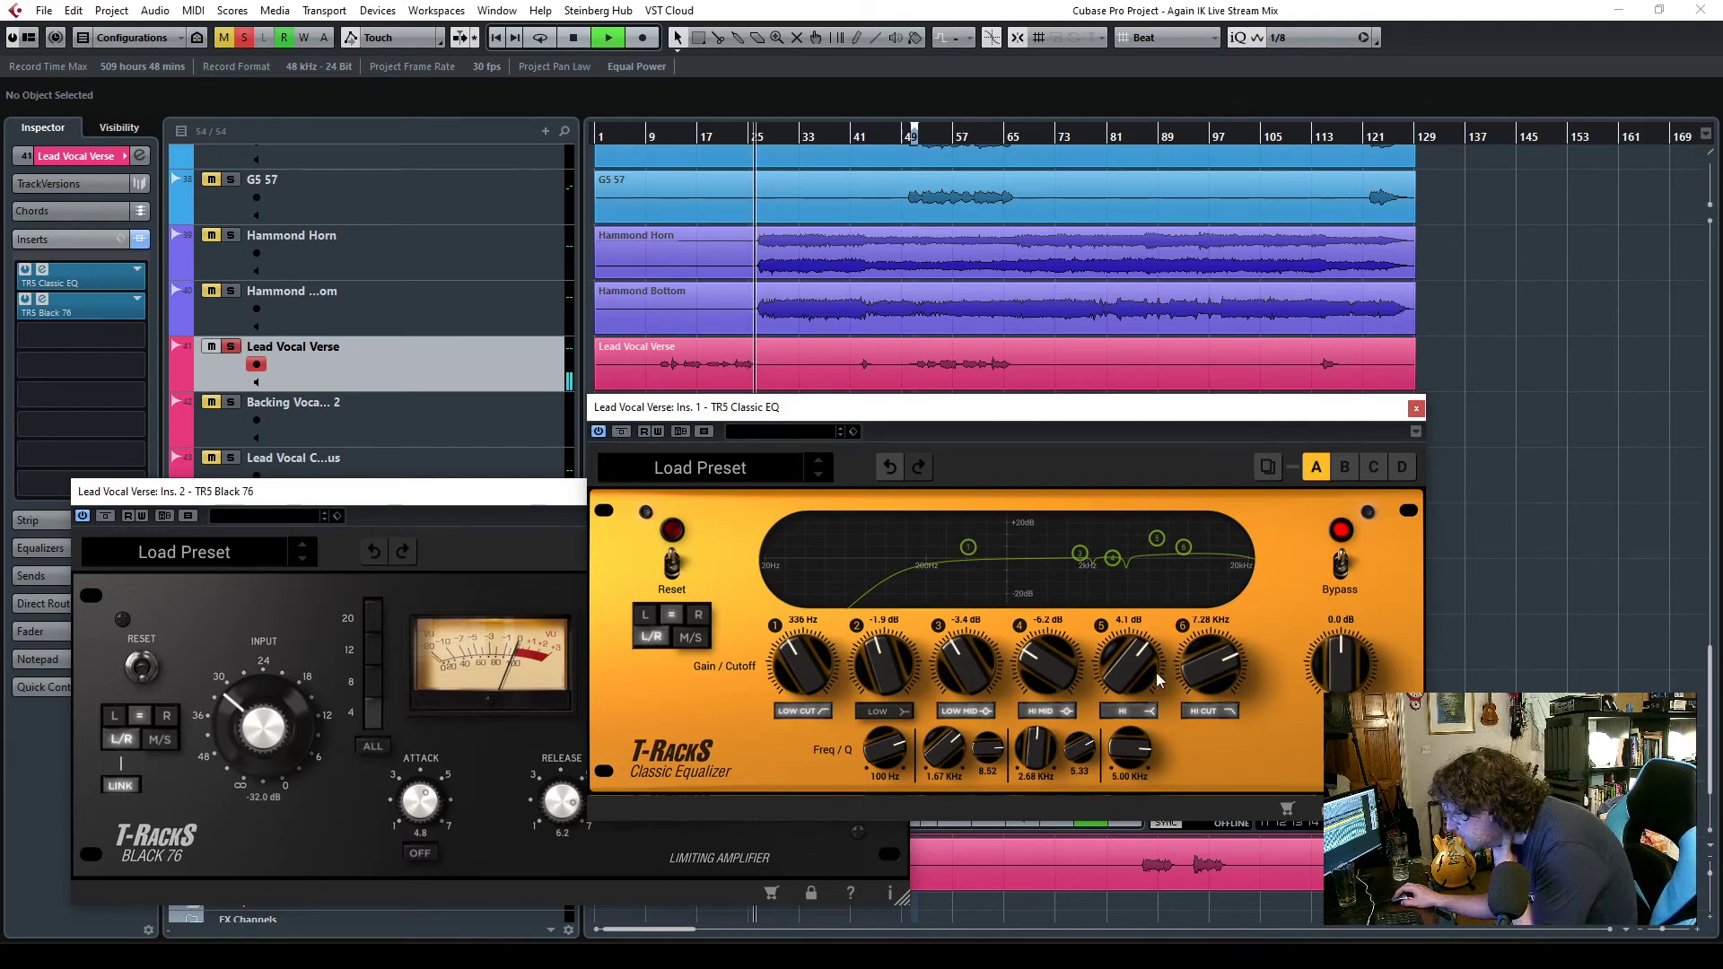
{"action": "left_click_drag", "start_coordinate": [1123, 671], "coordinate": [1124, 660]}
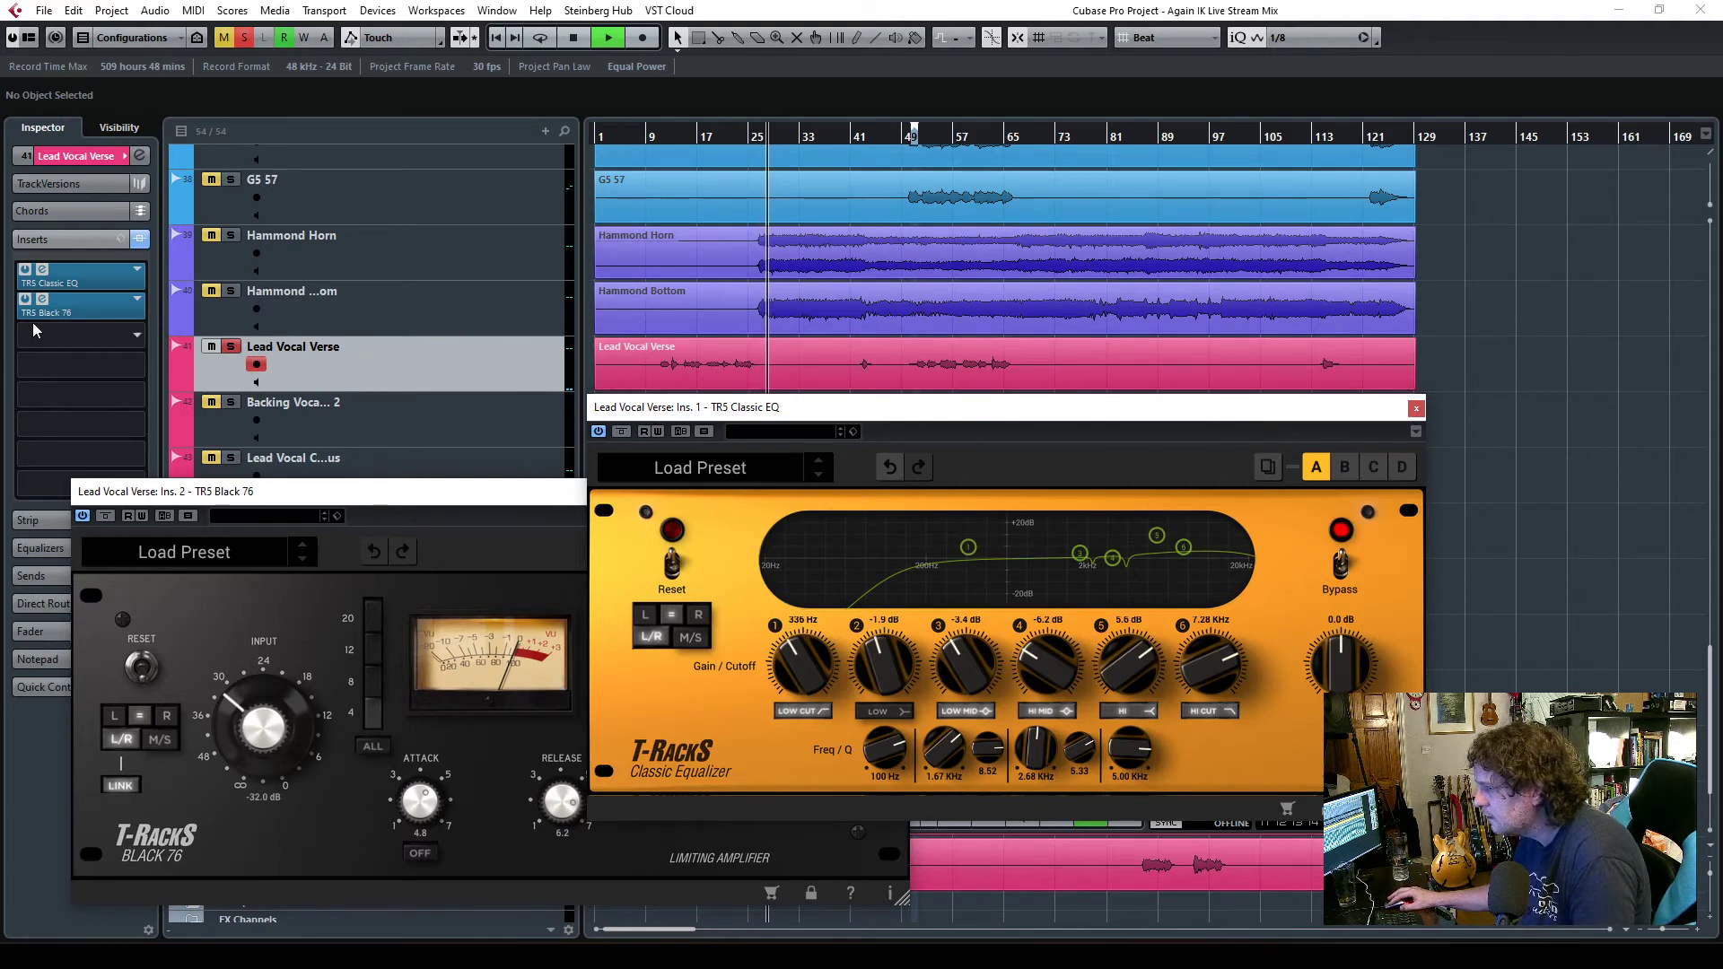
- Rearrange the Black 76 and Classic EQ windows so the compressor's controls are fully accessible beside the equalizer
{"action": "left_click_drag", "start_coordinate": [404, 504], "coordinate": [634, 465]}
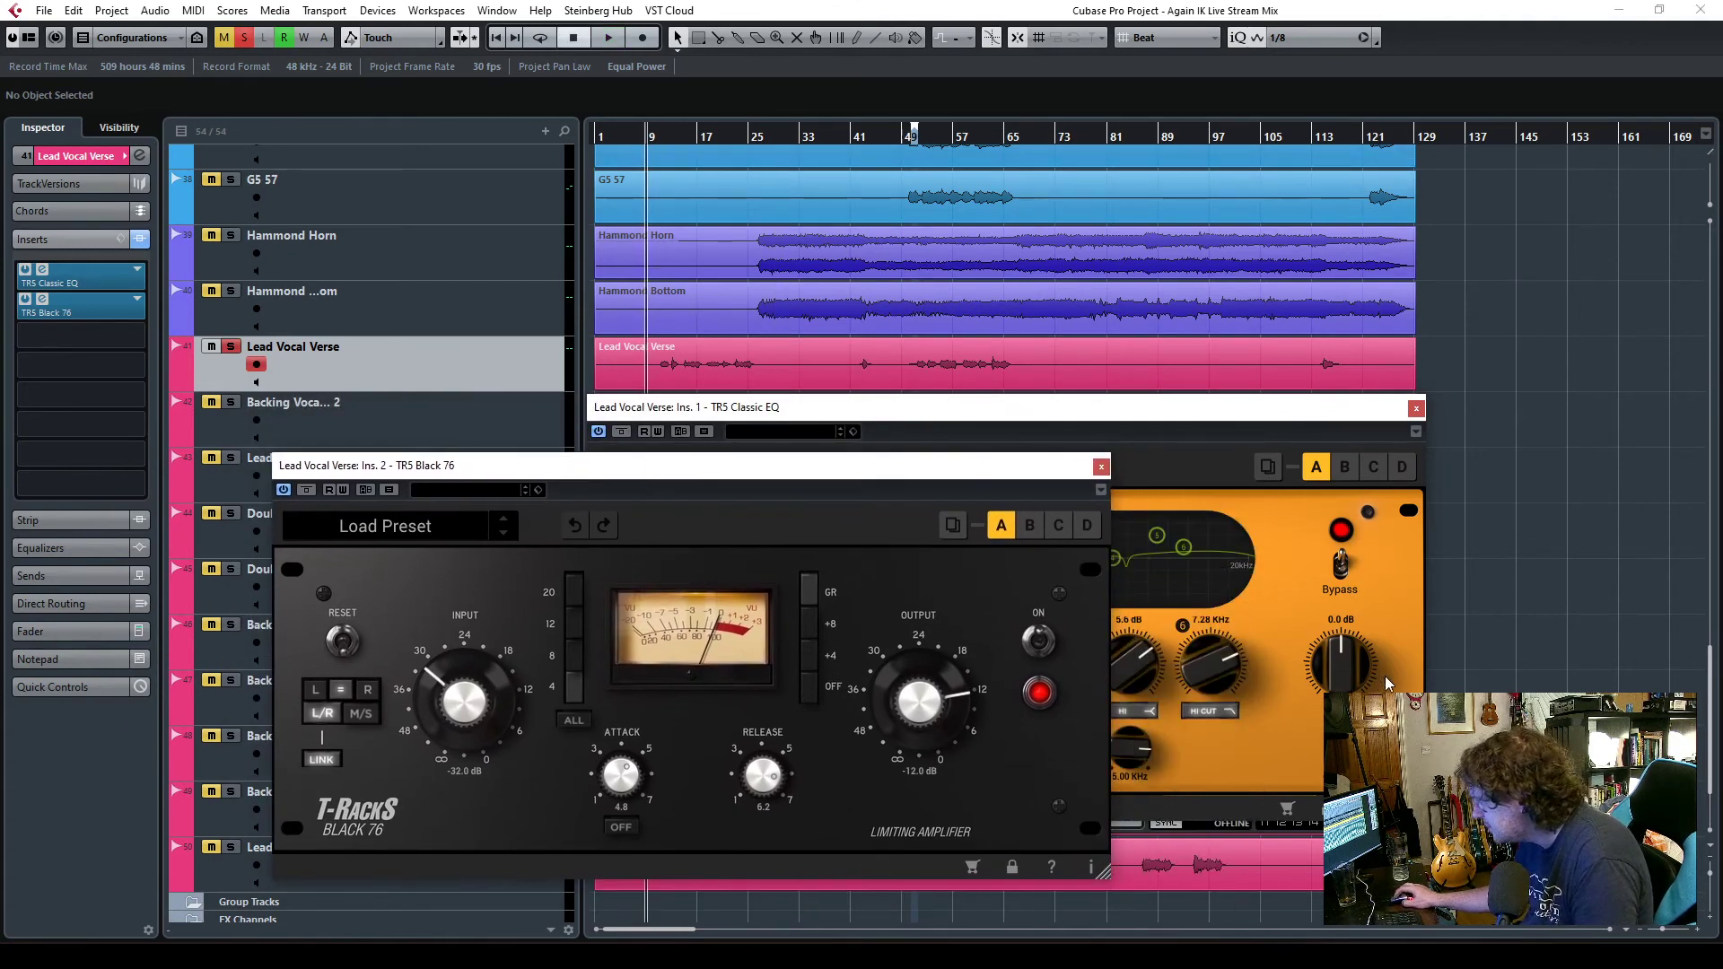
{"action": "left_click", "coordinate": [1385, 675]}
{"action": "left_click_drag", "start_coordinate": [1064, 415], "coordinate": [1253, 297]}
{"action": "left_click", "coordinate": [660, 486]}
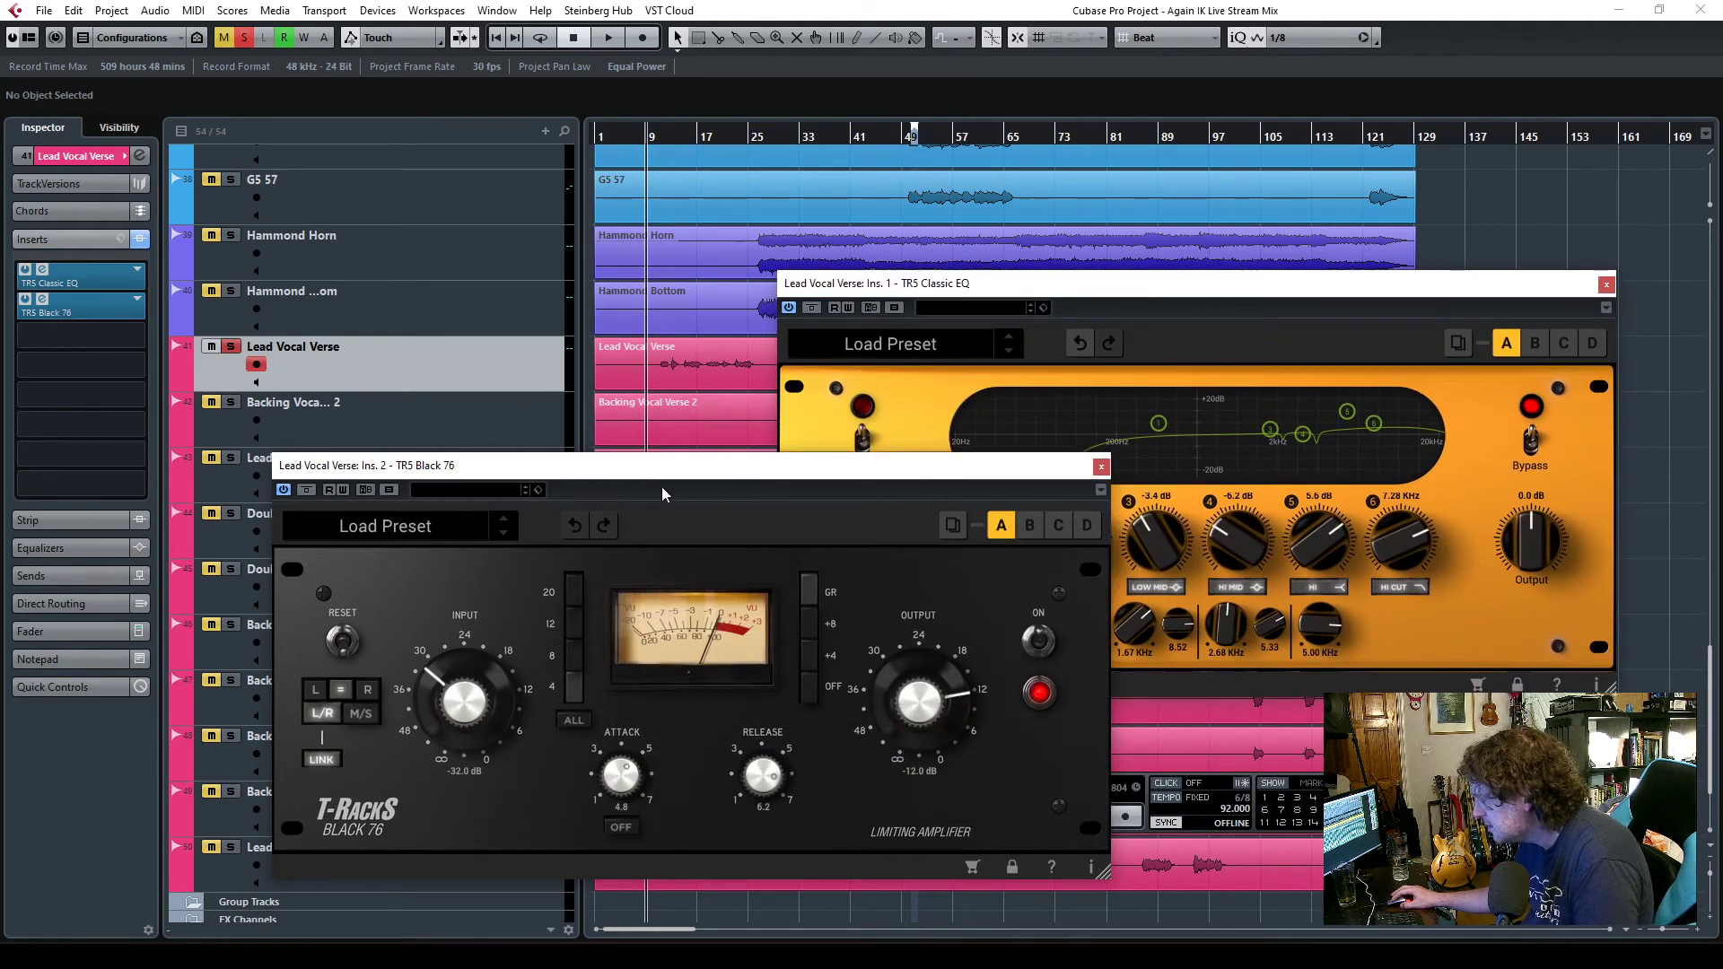
{"action": "left_click_drag", "start_coordinate": [661, 487], "coordinate": [577, 529]}
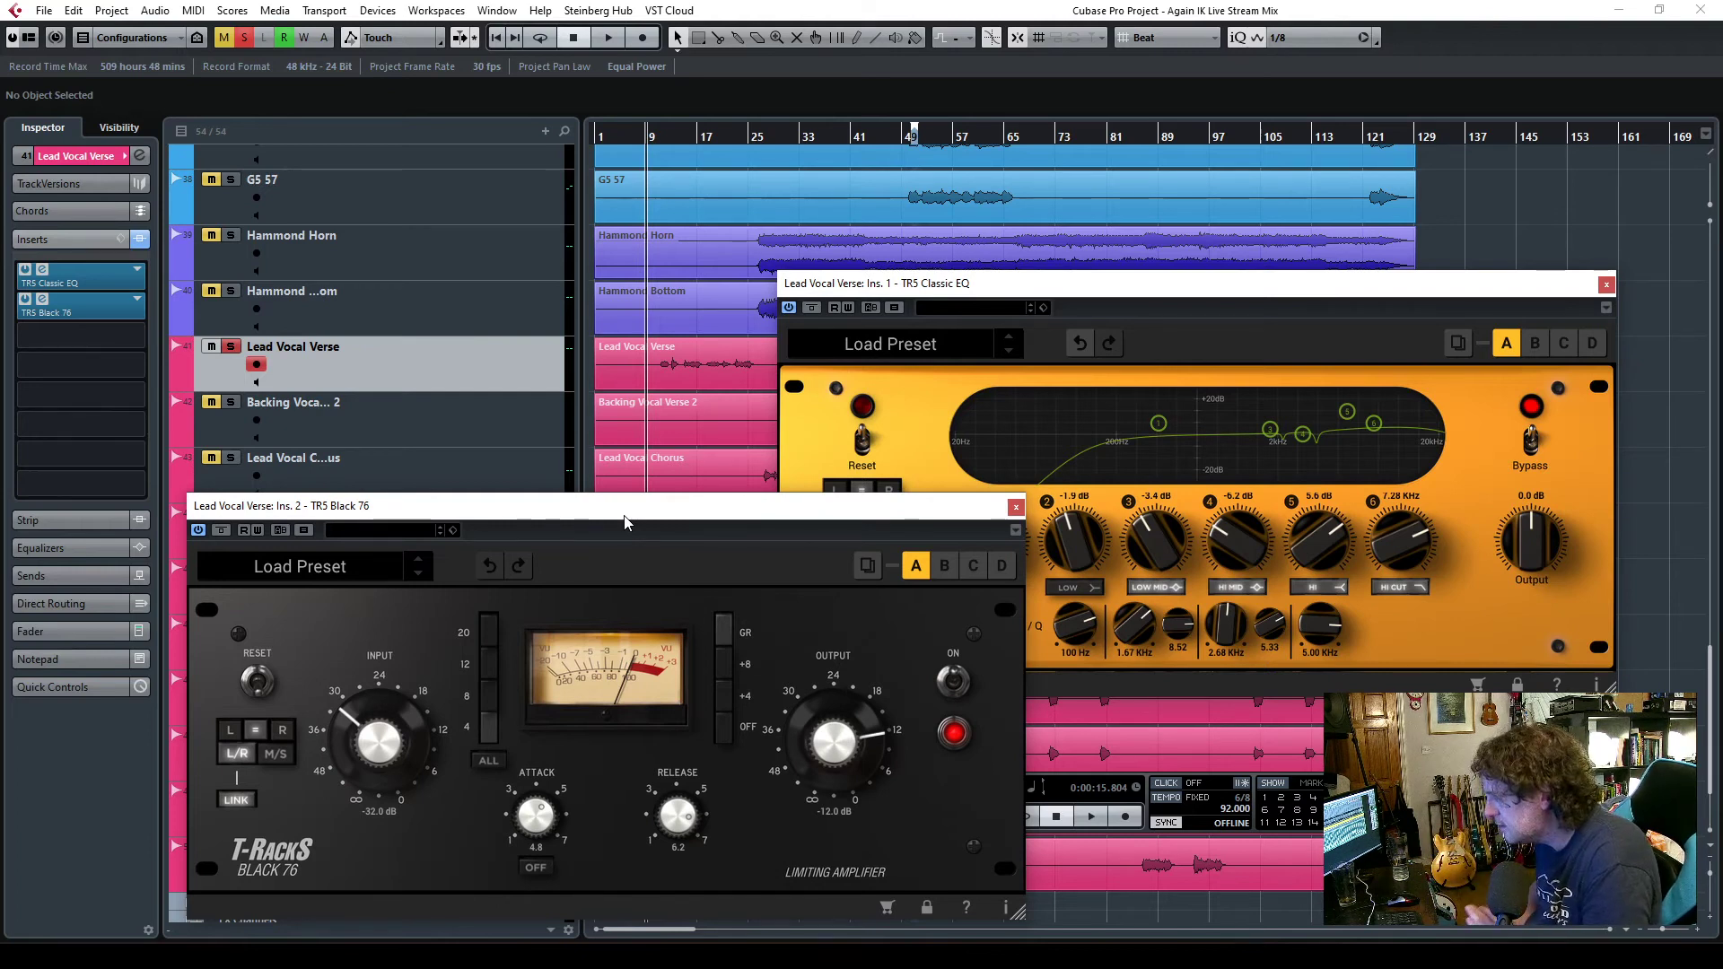
- Play the verse vocal and try the Black 76 with input at -21.9 dB and release at 3.0
{"action": "key", "text": "space"}
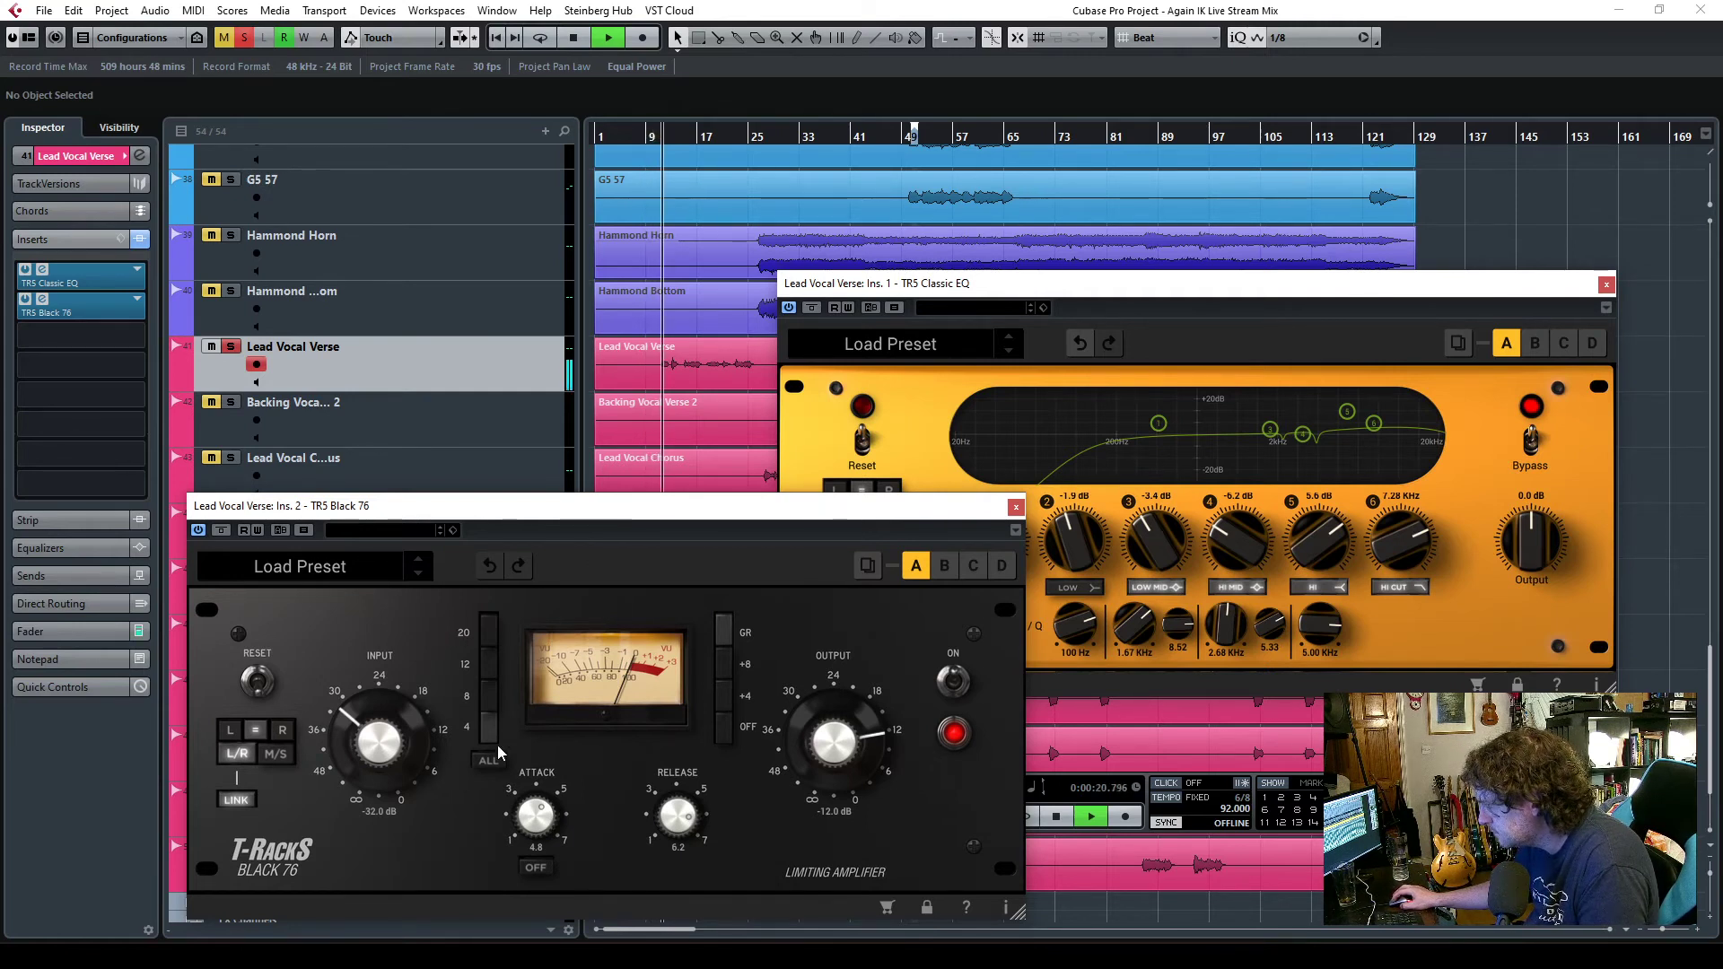
{"action": "left_click_drag", "start_coordinate": [379, 722], "coordinate": [381, 694]}
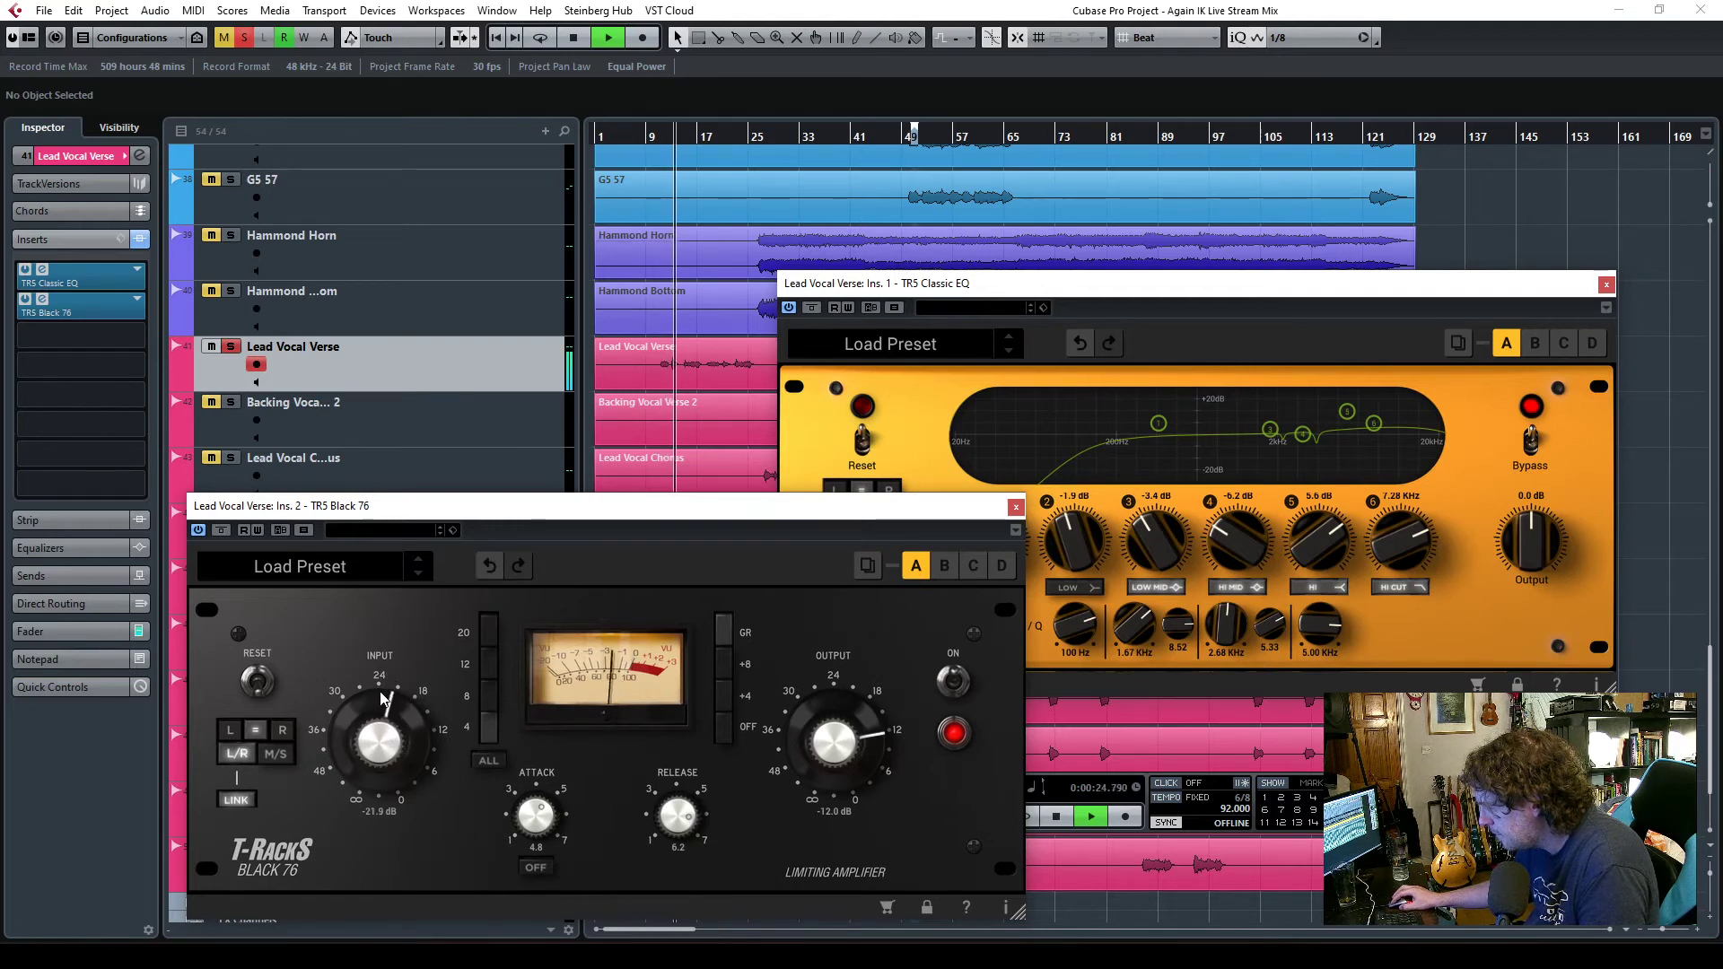
{"action": "left_click_drag", "start_coordinate": [640, 835], "coordinate": [552, 872]}
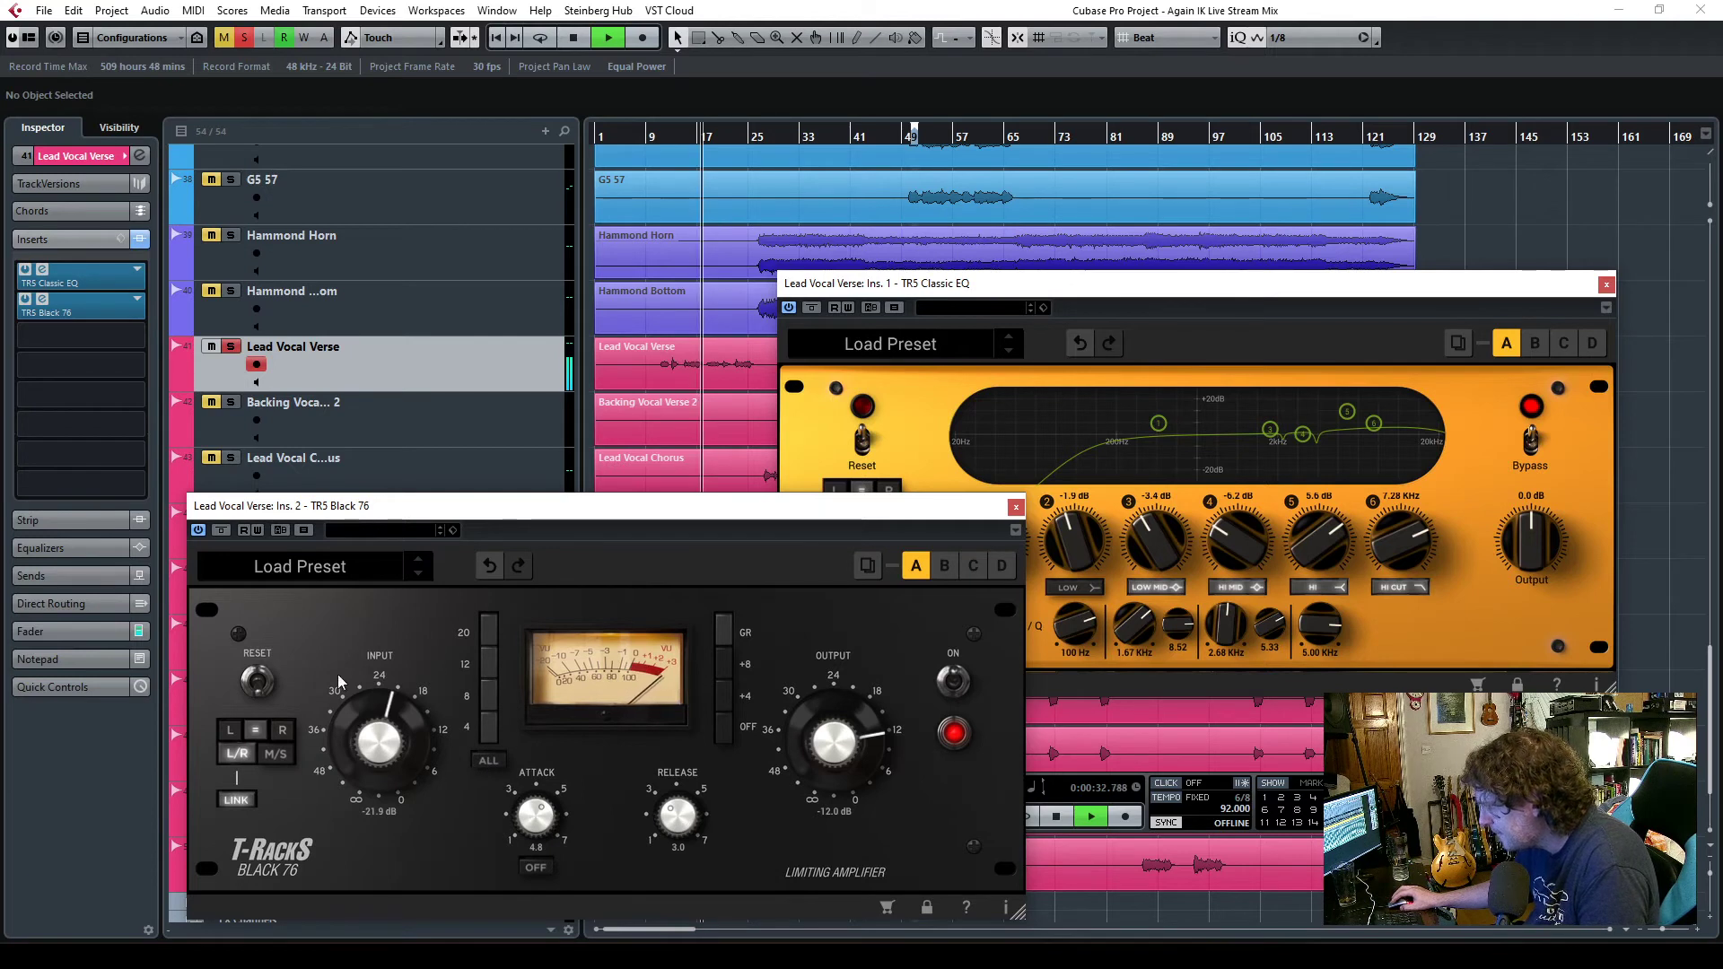
- Load the Vocal preset in the Black 76 compressor on Lead Vocal Verse
{"action": "left_click", "coordinate": [323, 569]}
{"action": "scroll", "coordinate": [325, 700], "scroll_direction": "down", "scroll_amount": 2}
{"action": "left_click", "coordinate": [266, 771]}
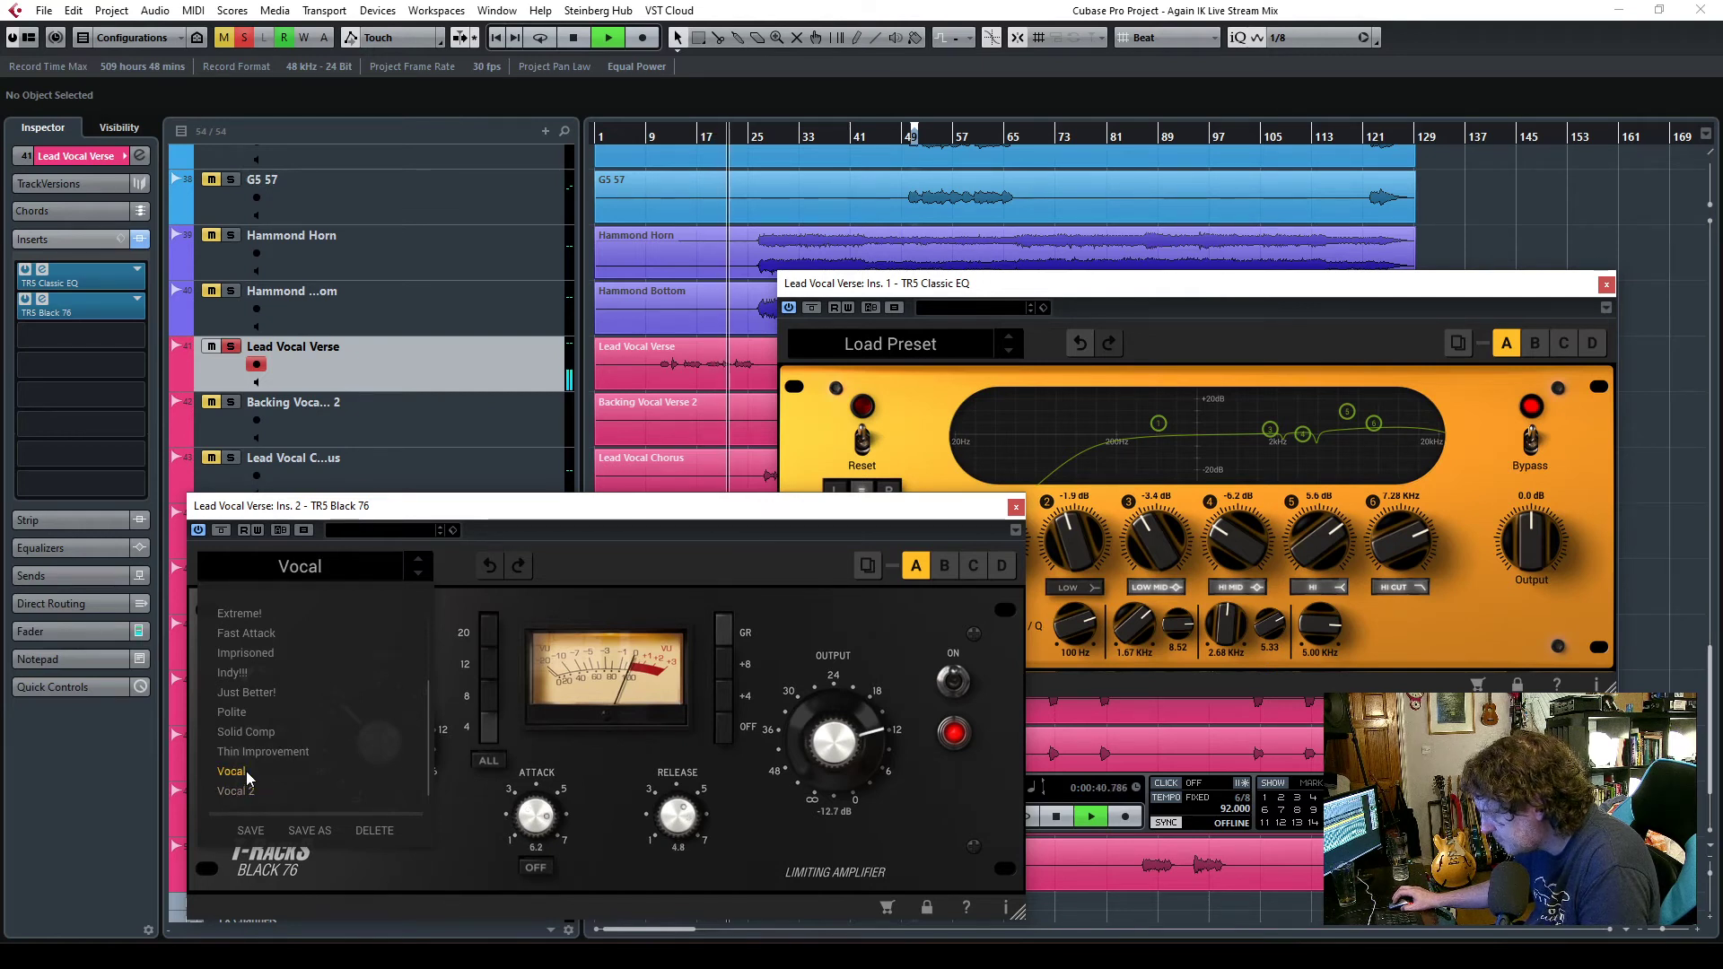
{"action": "left_click", "coordinate": [553, 522]}
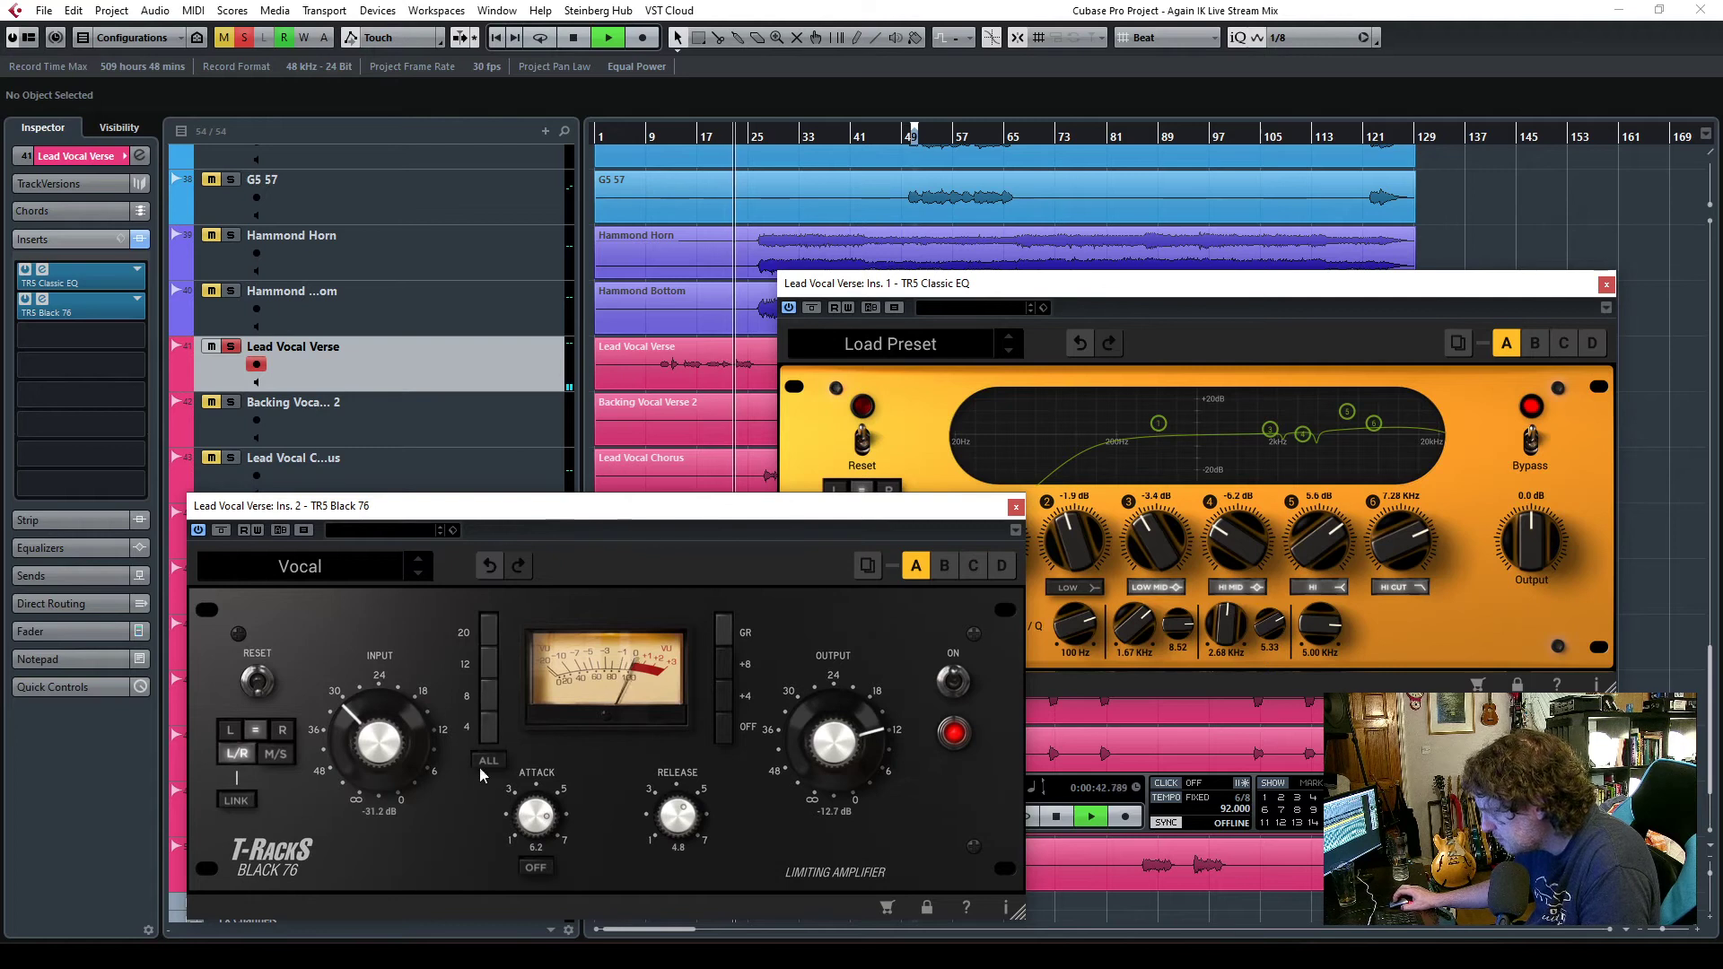
- Replay the verse and adjust the Black 76 to input -22.8 dB, attack 4.0 and release 3.4
{"action": "left_click_drag", "start_coordinate": [377, 749], "coordinate": [378, 741]}
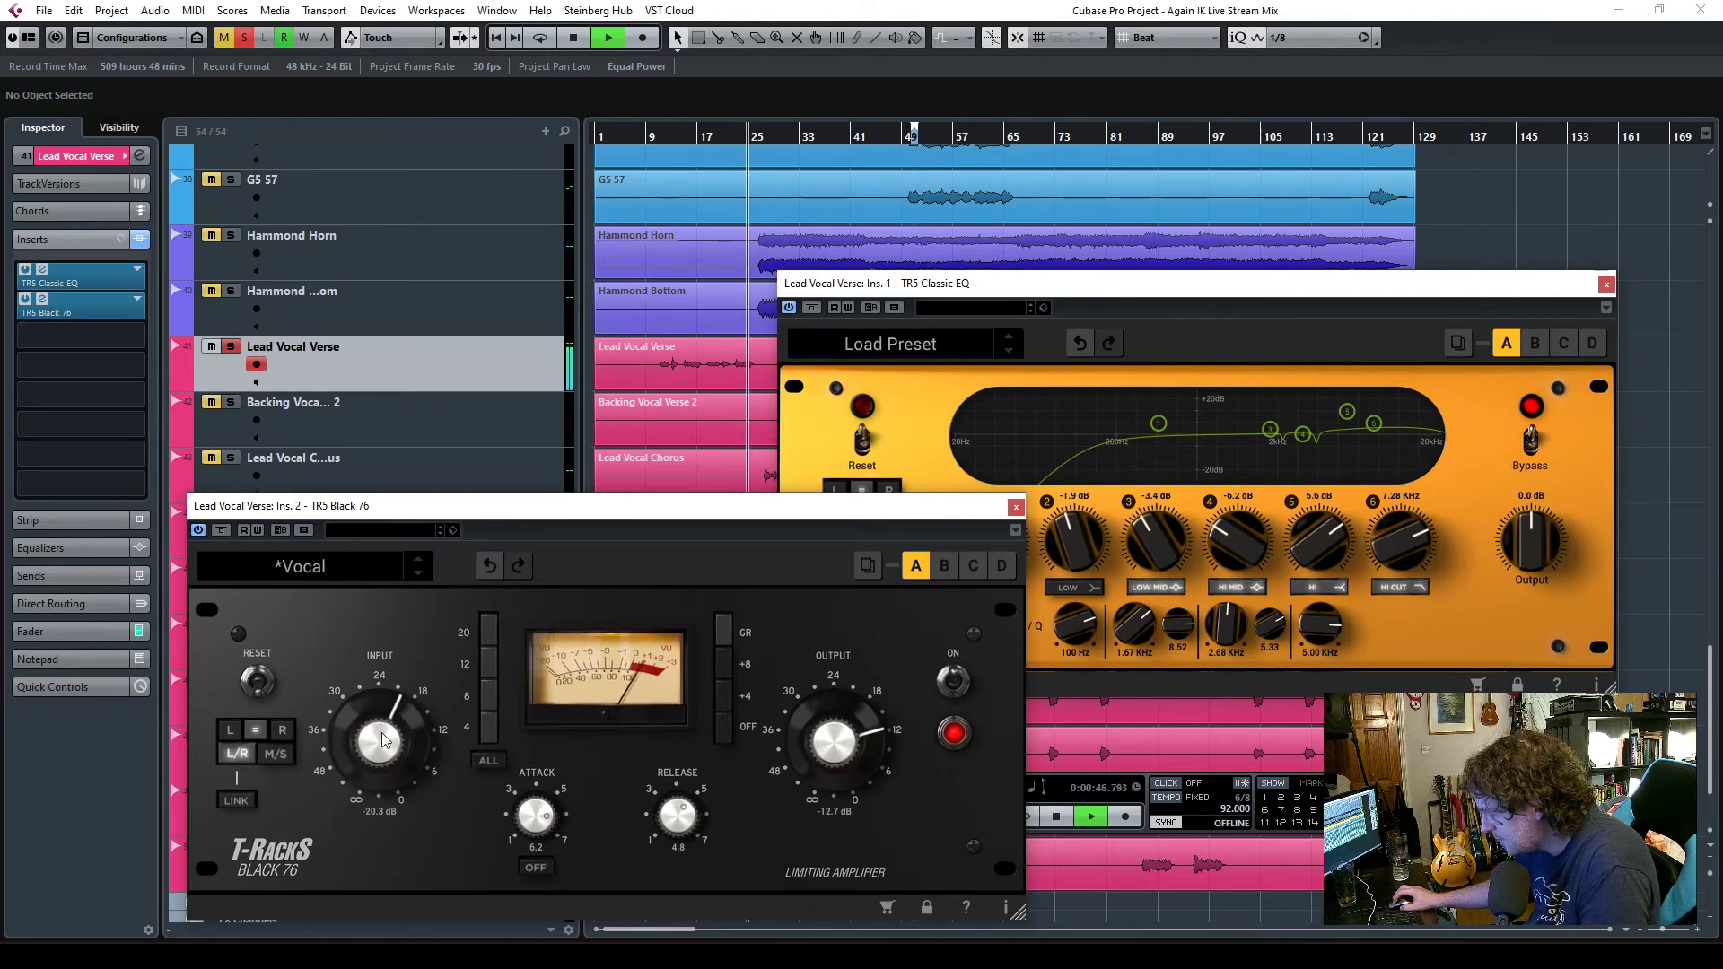
{"action": "left_click_drag", "start_coordinate": [536, 816], "coordinate": [538, 869]}
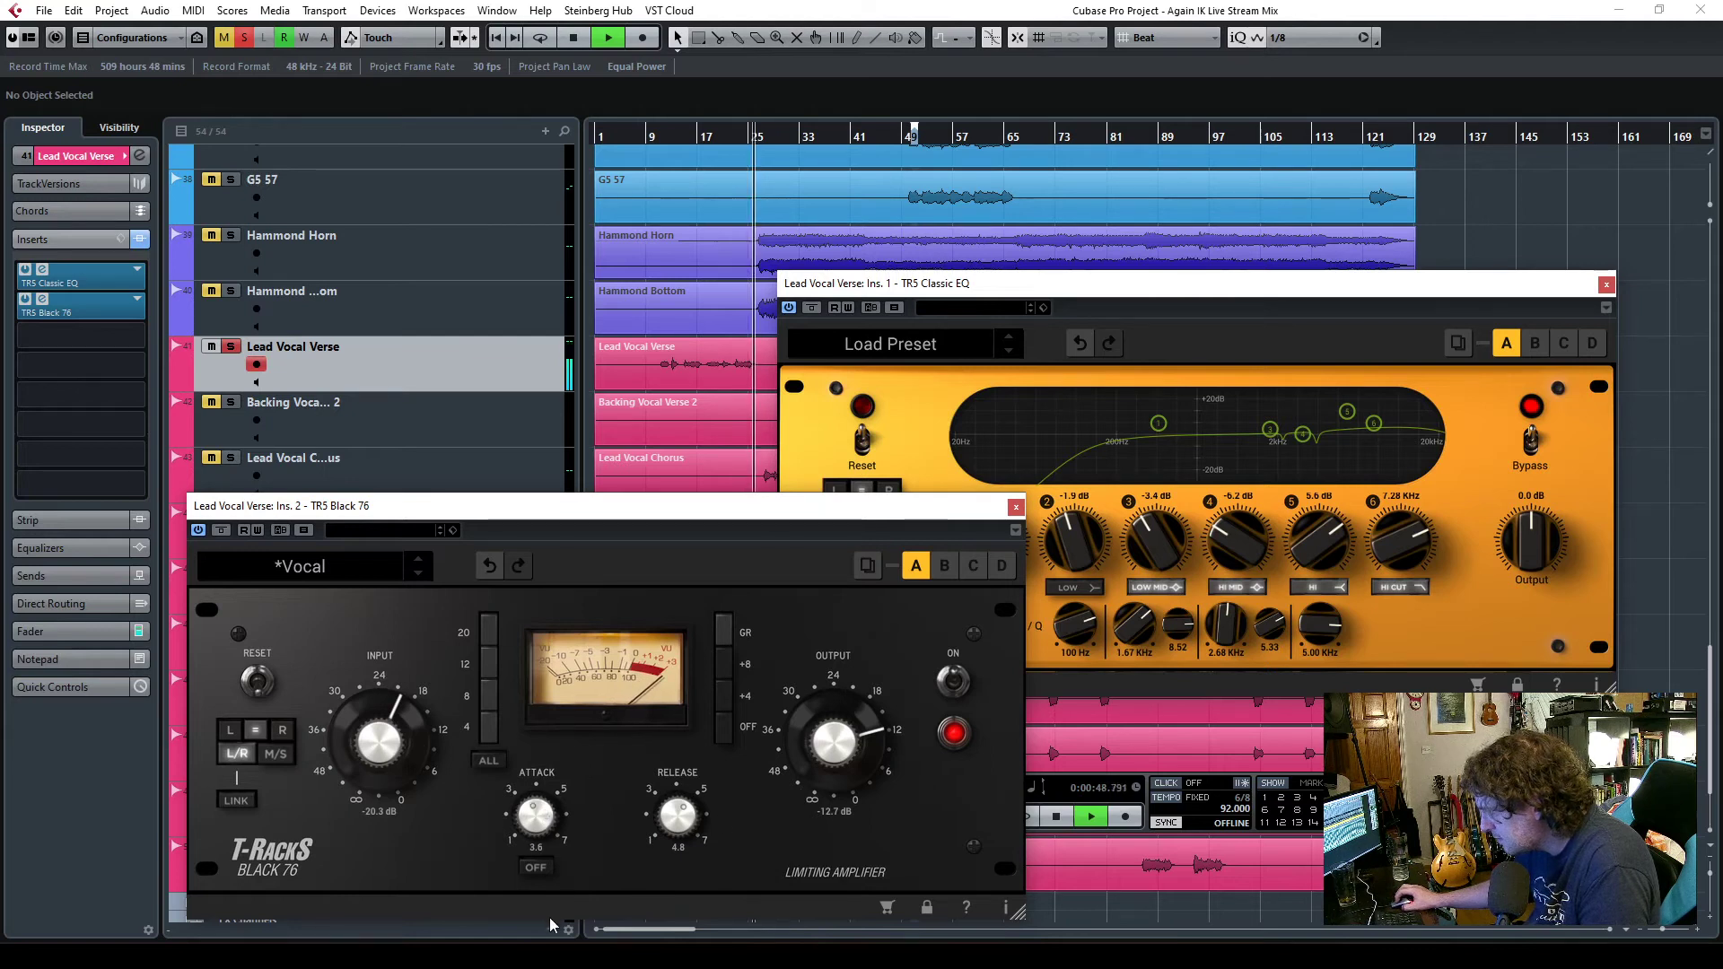
{"action": "key", "text": "KP_Subtract"}
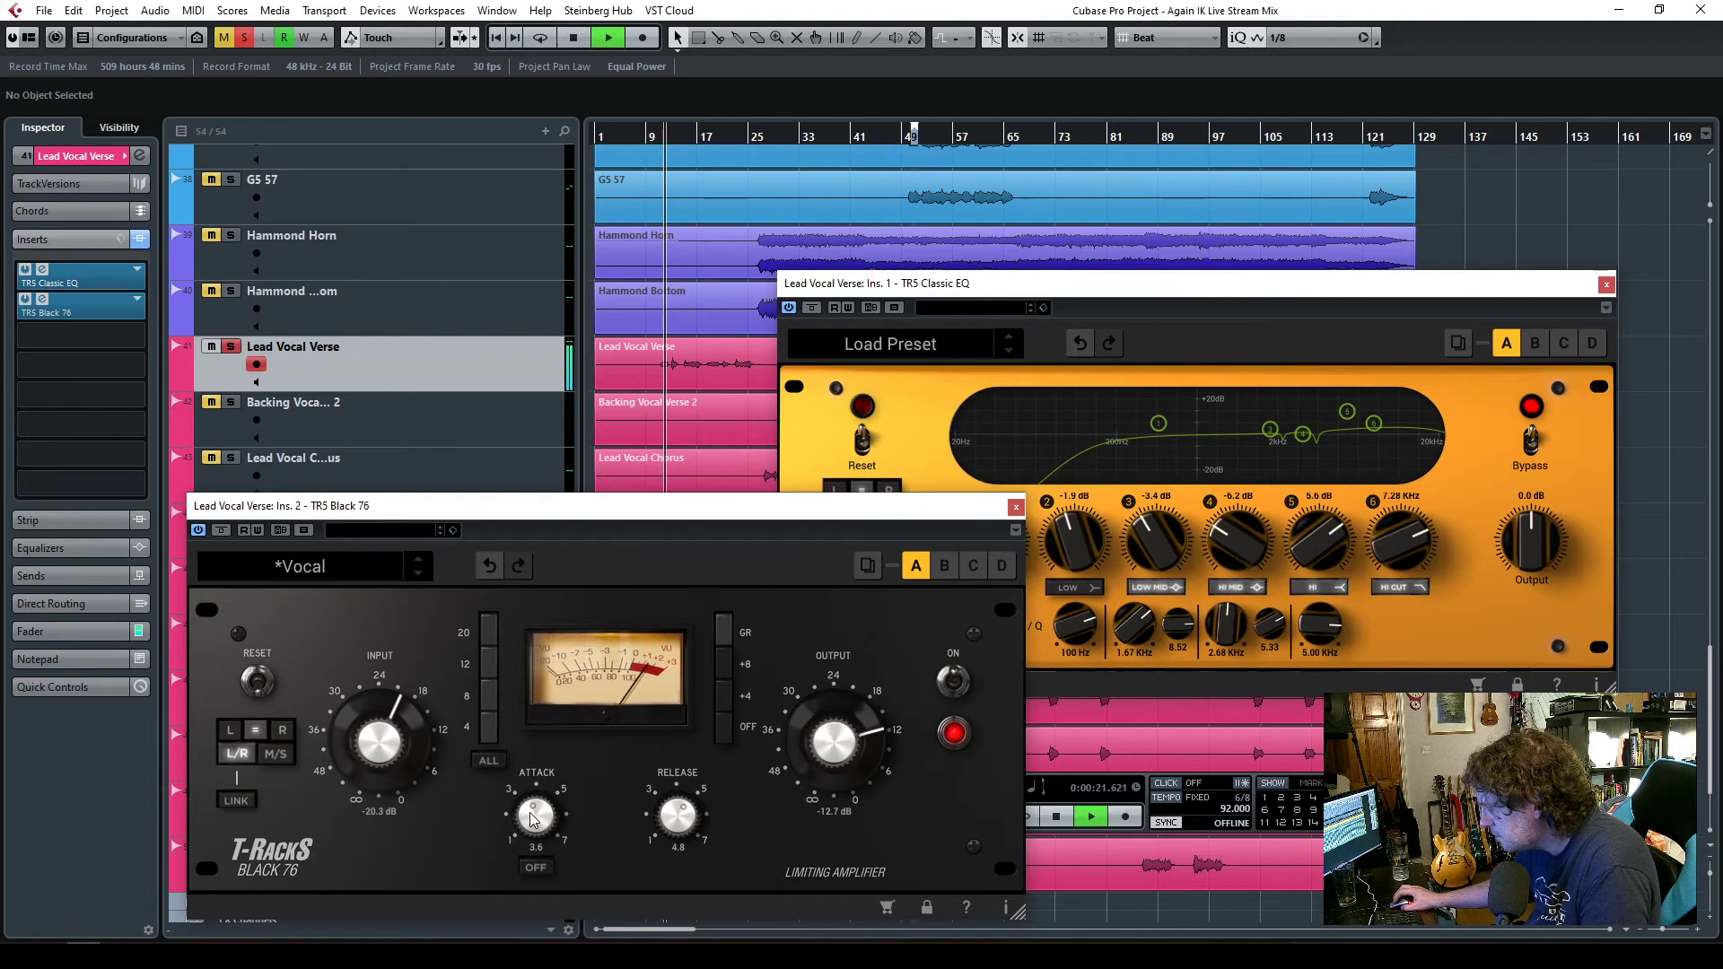
{"action": "scroll", "coordinate": [532, 819], "scroll_direction": "up", "scroll_amount": 1}
{"action": "scroll", "coordinate": [373, 750], "scroll_direction": "down", "scroll_amount": 3}
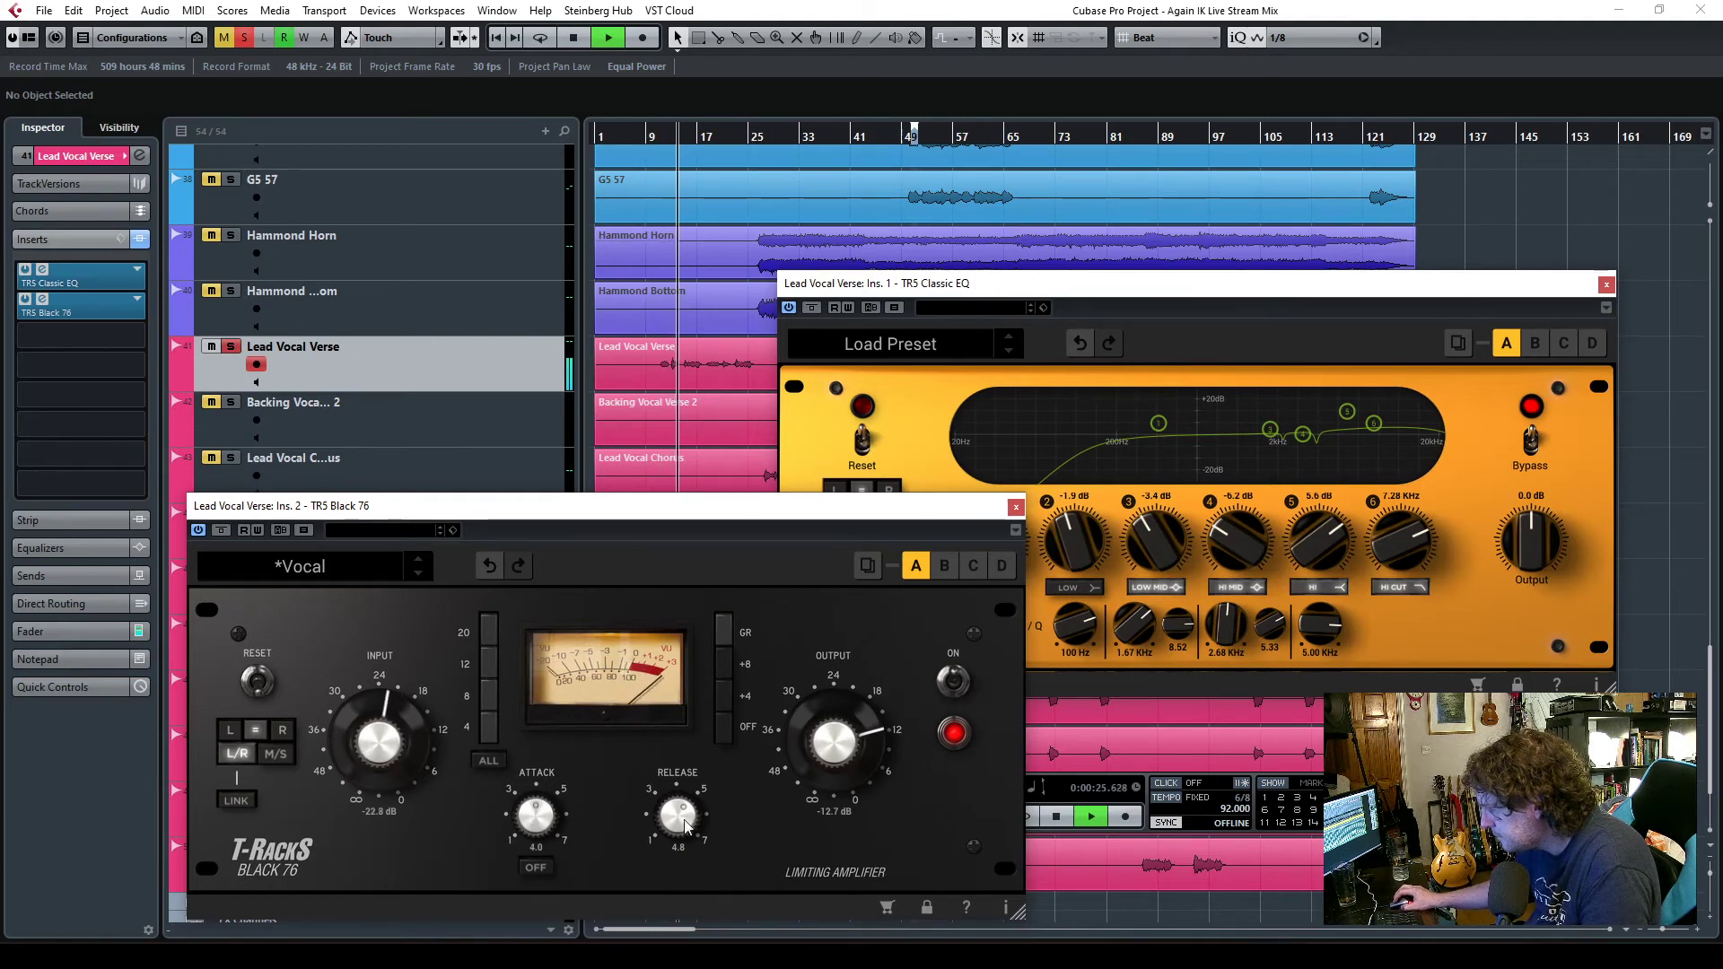
{"action": "scroll", "coordinate": [680, 827], "scroll_direction": "down", "scroll_amount": 1}
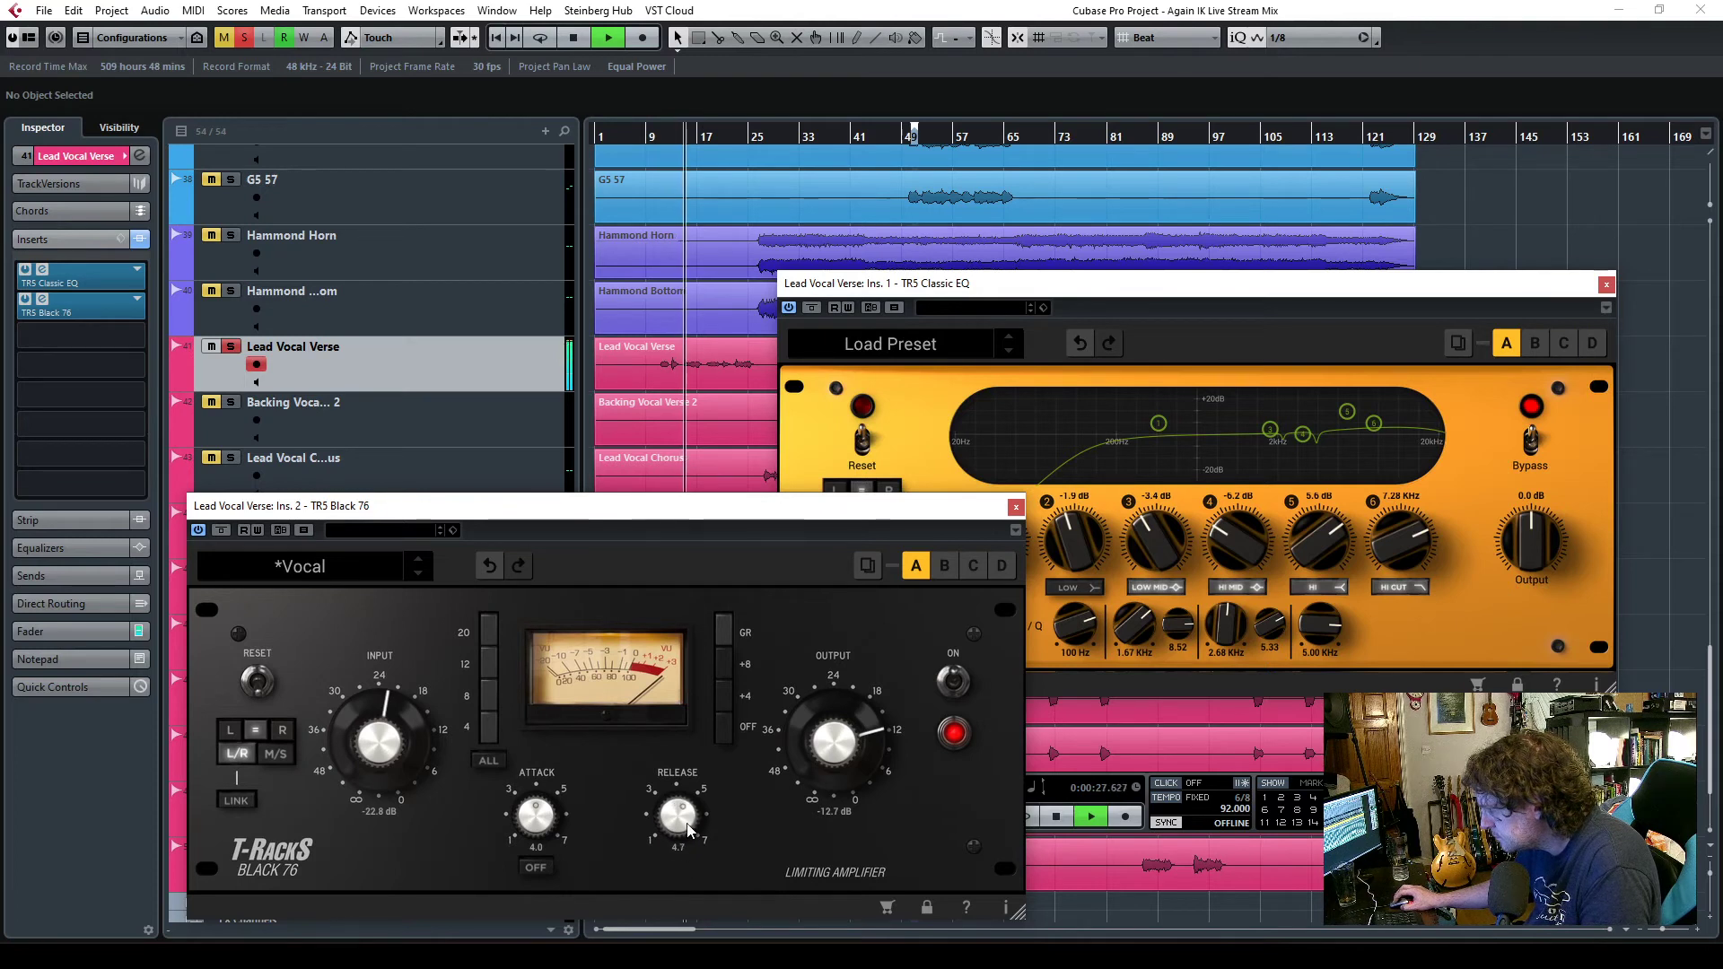
{"action": "scroll", "coordinate": [680, 824], "scroll_direction": "down", "scroll_amount": 5}
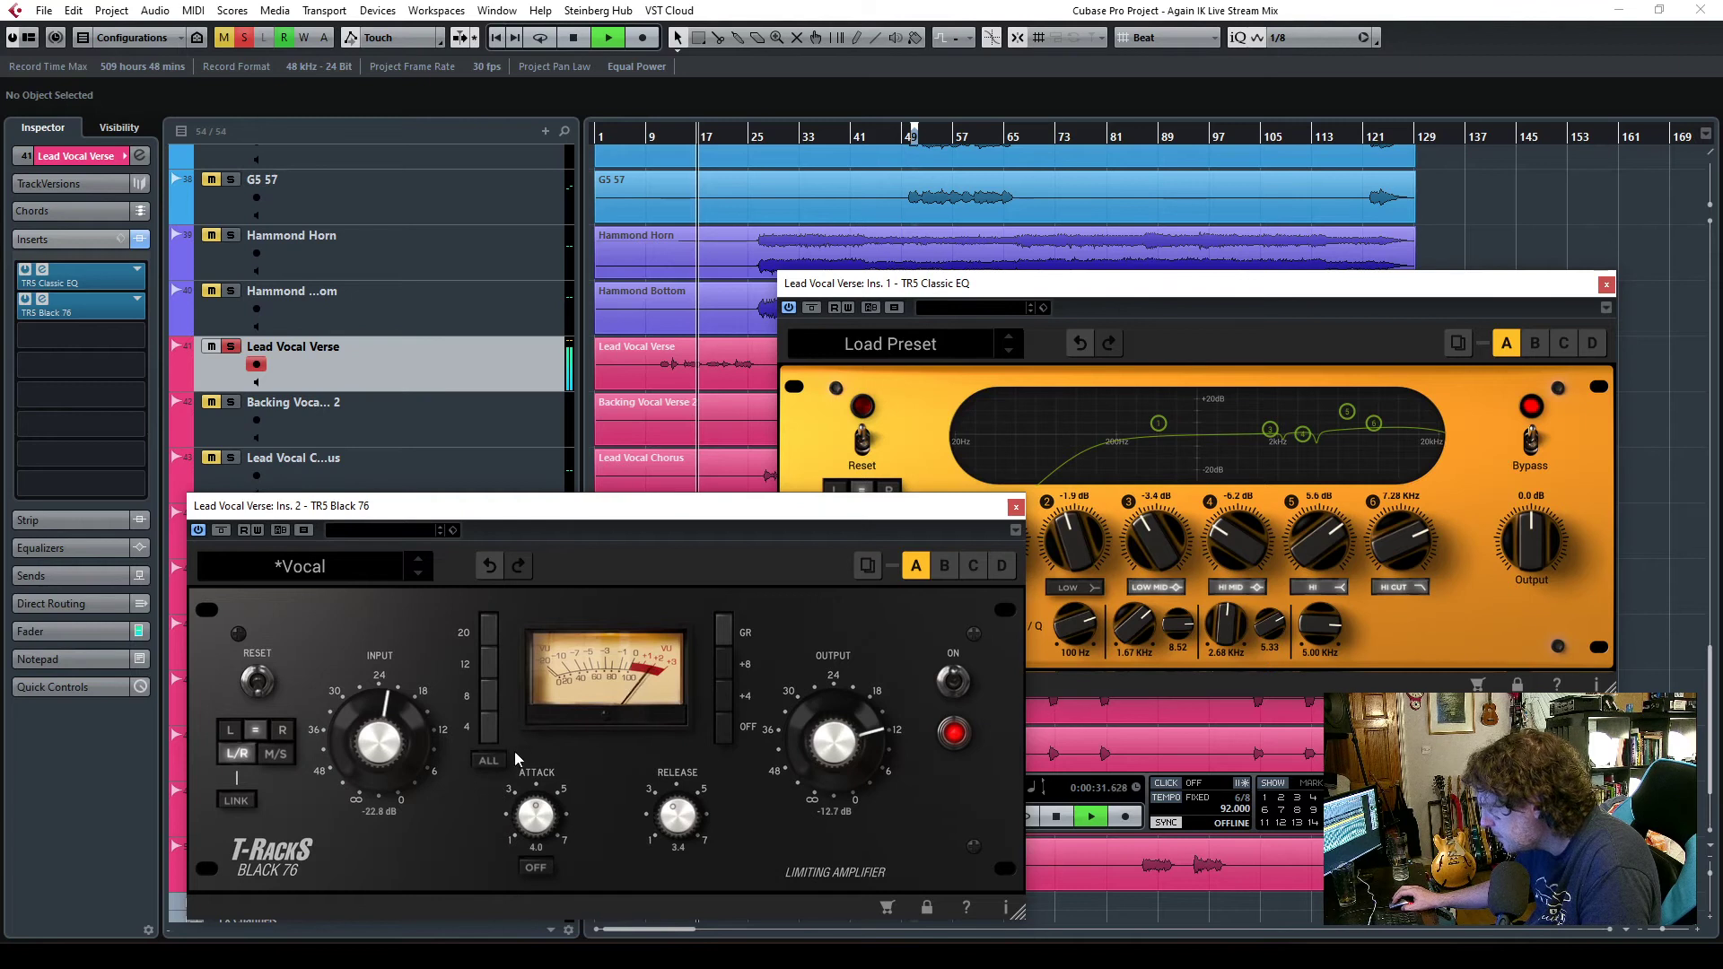
- Show the channel fader for Lead Vocal Verse, raise its Classic EQ output to 5.5 dB during playback, and stop playback
{"action": "left_click", "coordinate": [61, 625]}
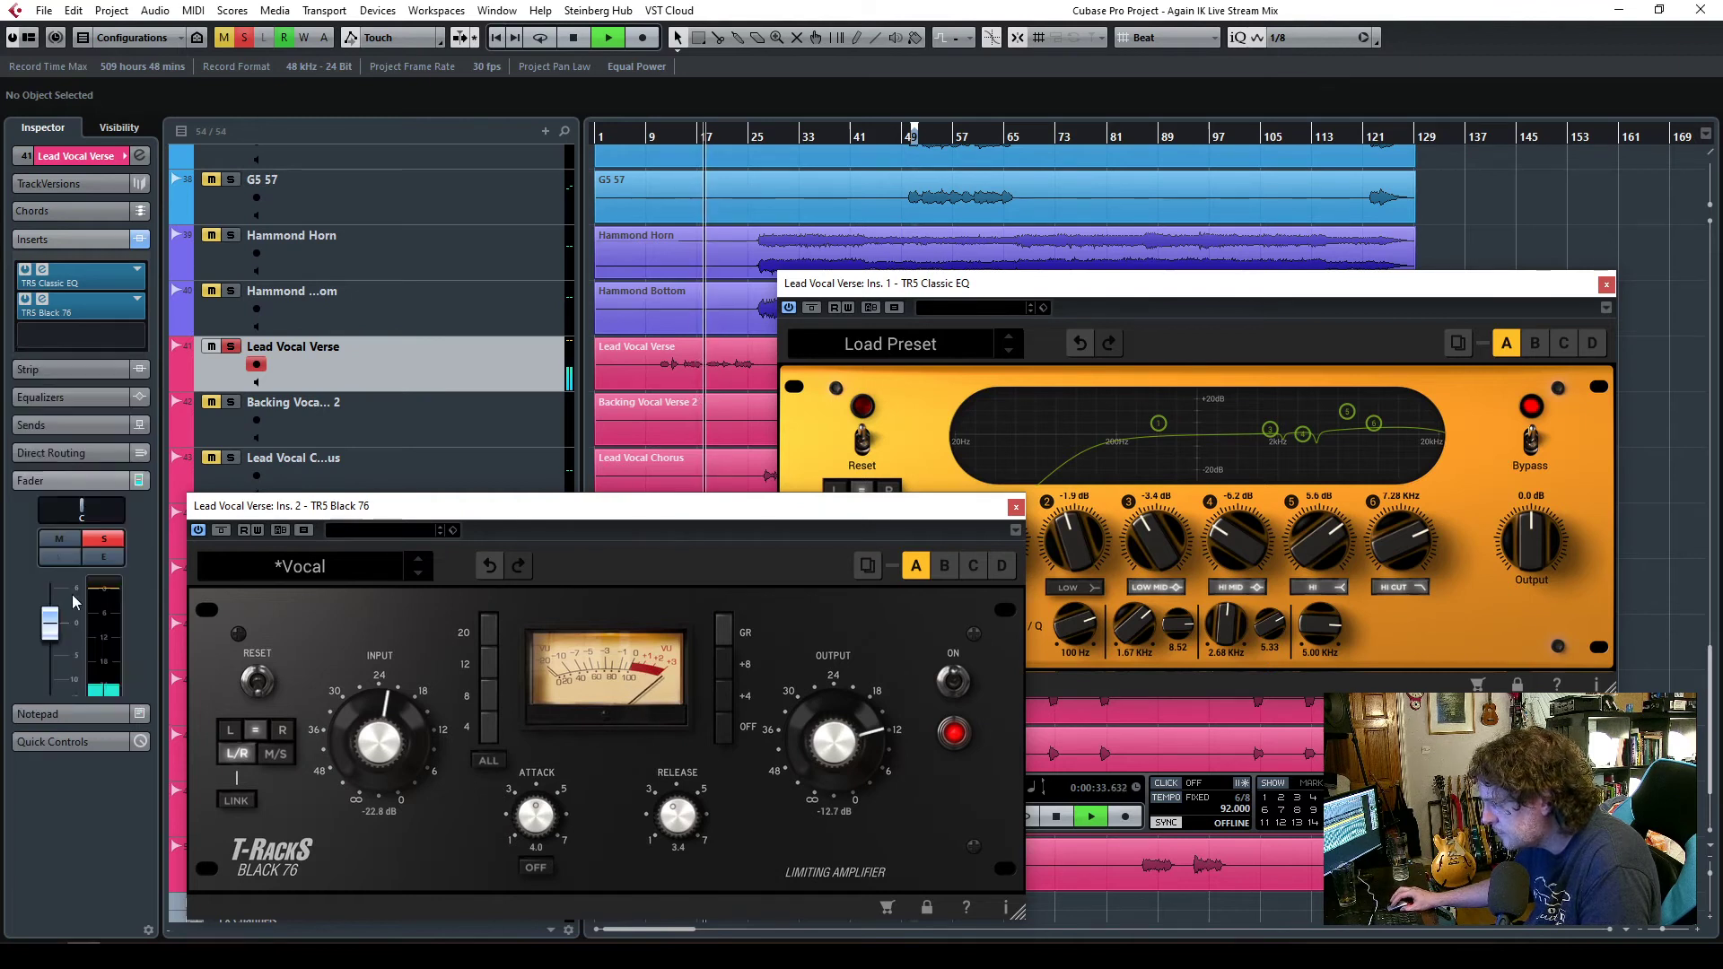
{"action": "left_click_drag", "start_coordinate": [1532, 544], "coordinate": [1533, 519]}
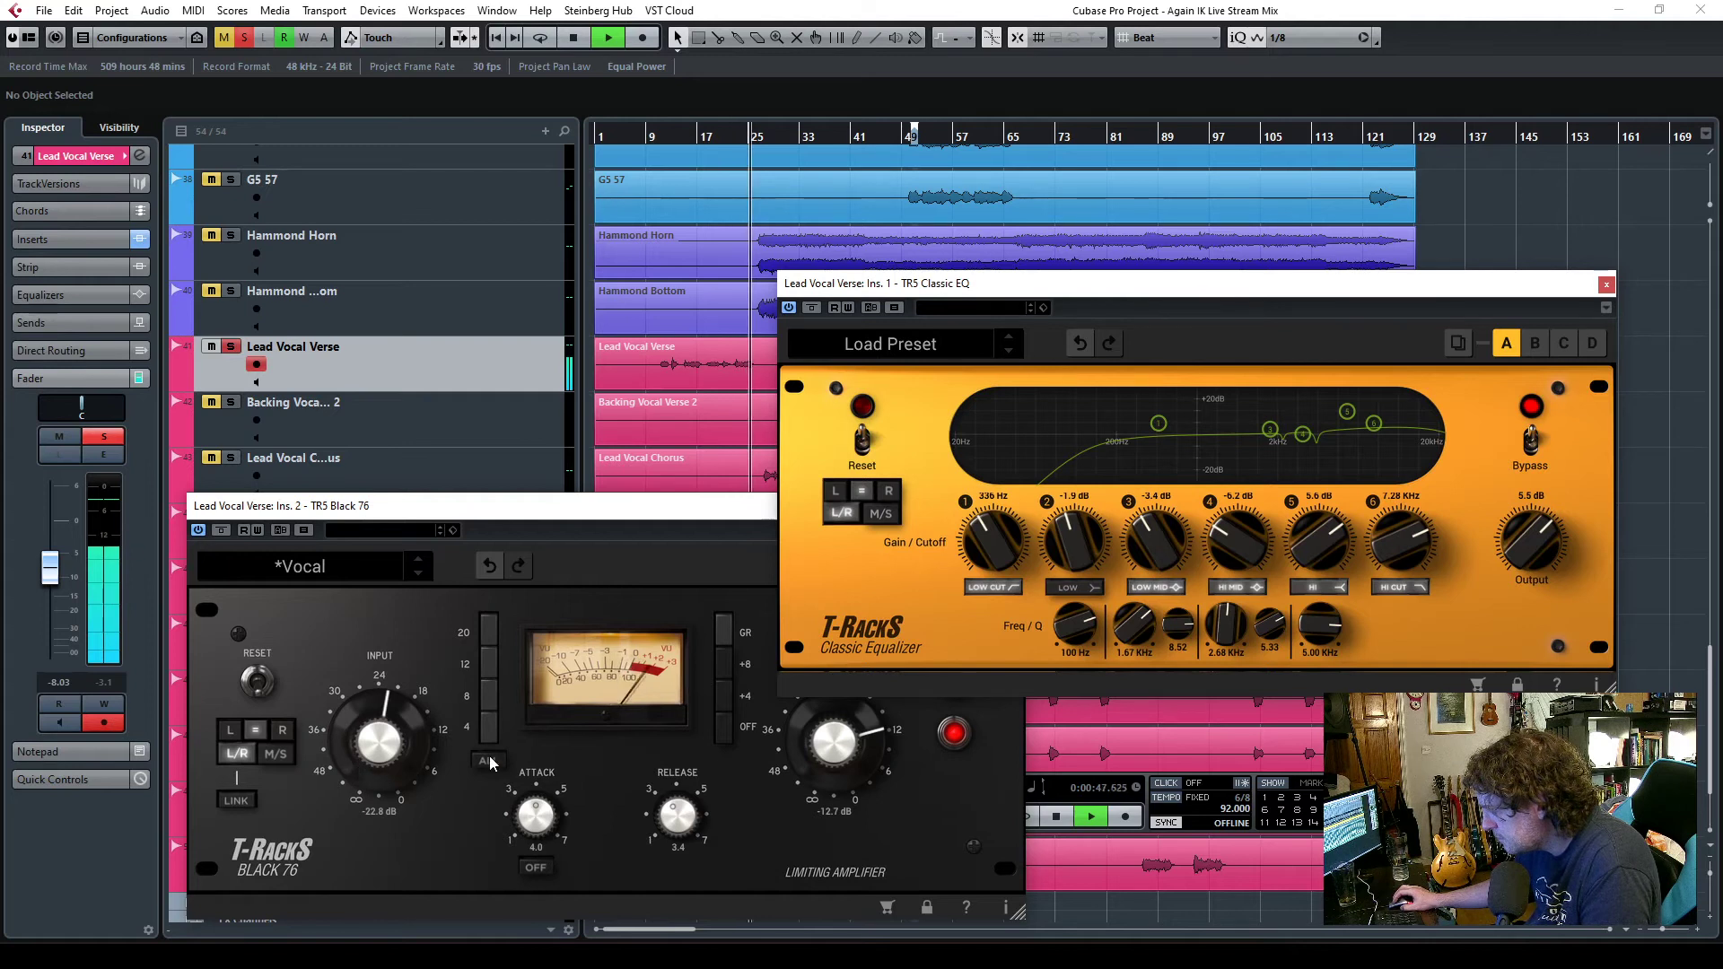
{"action": "left_click", "coordinate": [738, 510]}
{"action": "key", "text": "space"}
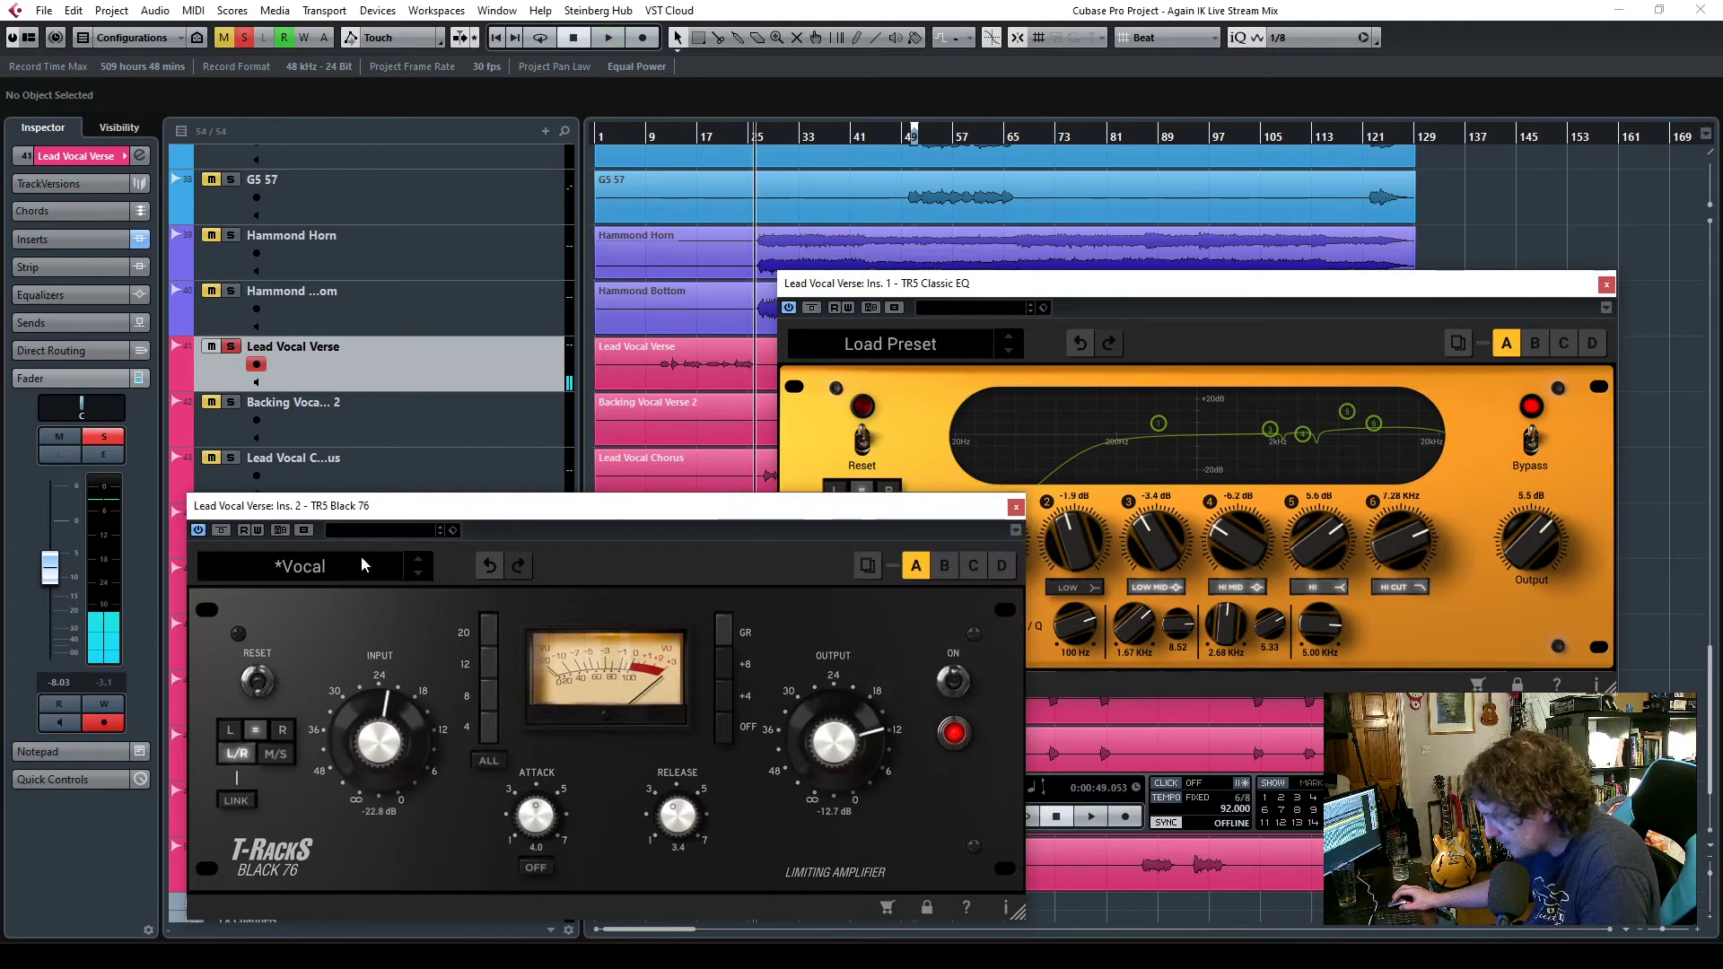
- Move the Black 76 and Classic EQ windows up over the arrangement, with the equalizer in front
{"action": "left_click_drag", "start_coordinate": [652, 518], "coordinate": [608, 311]}
{"action": "mouse_move", "coordinate": [1124, 285]}
{"action": "left_mouse_down"}
{"action": "mouse_move", "coordinate": [1088, 315]}
{"action": "mouse_move", "coordinate": [1203, 347]}
{"action": "mouse_move", "coordinate": [1108, 278]}
{"action": "left_mouse_up"}
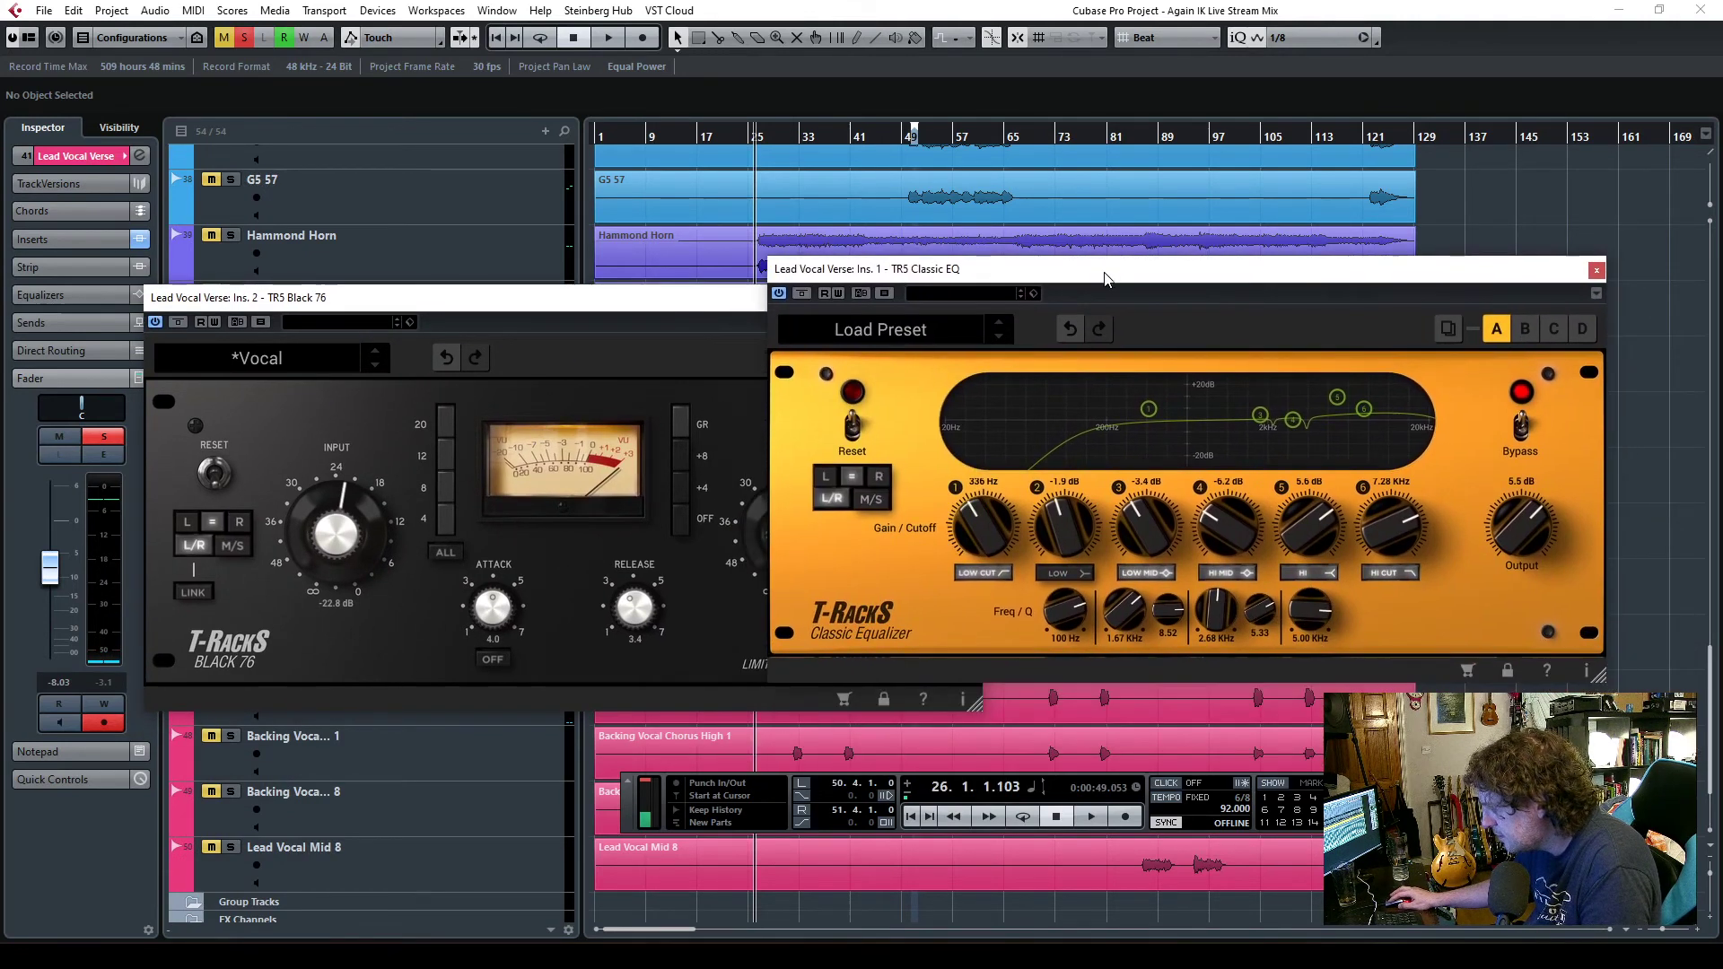
{"action": "left_click", "coordinate": [444, 558]}
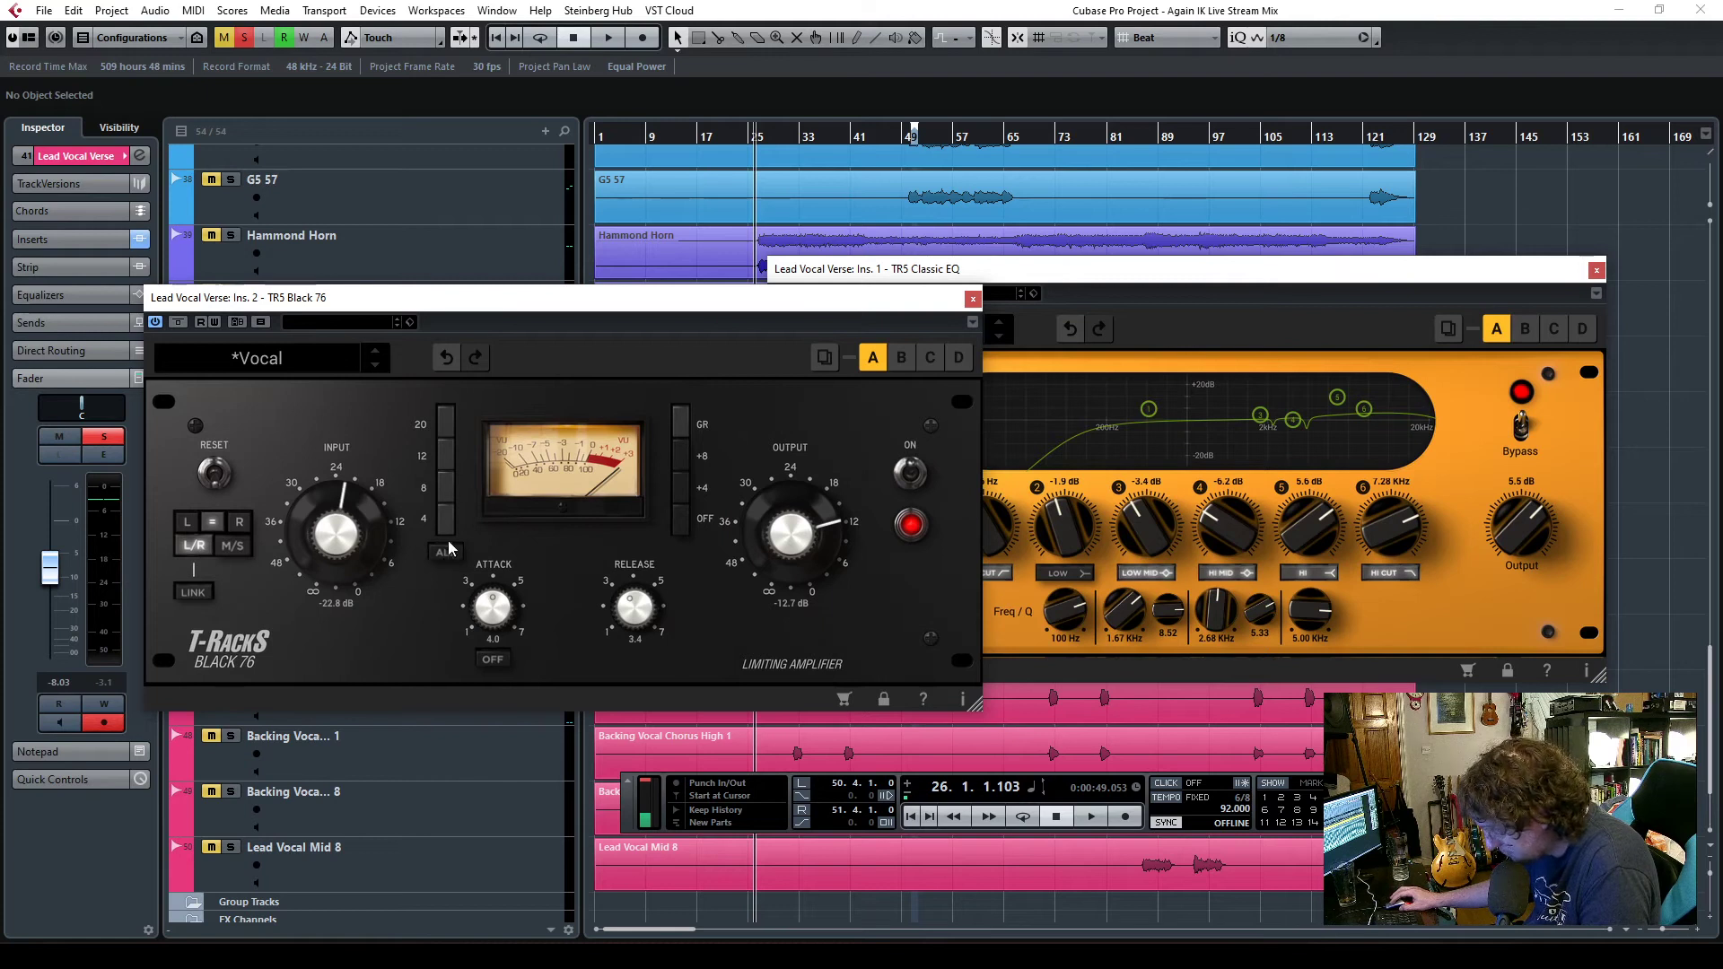
{"action": "left_click", "coordinate": [1137, 276]}
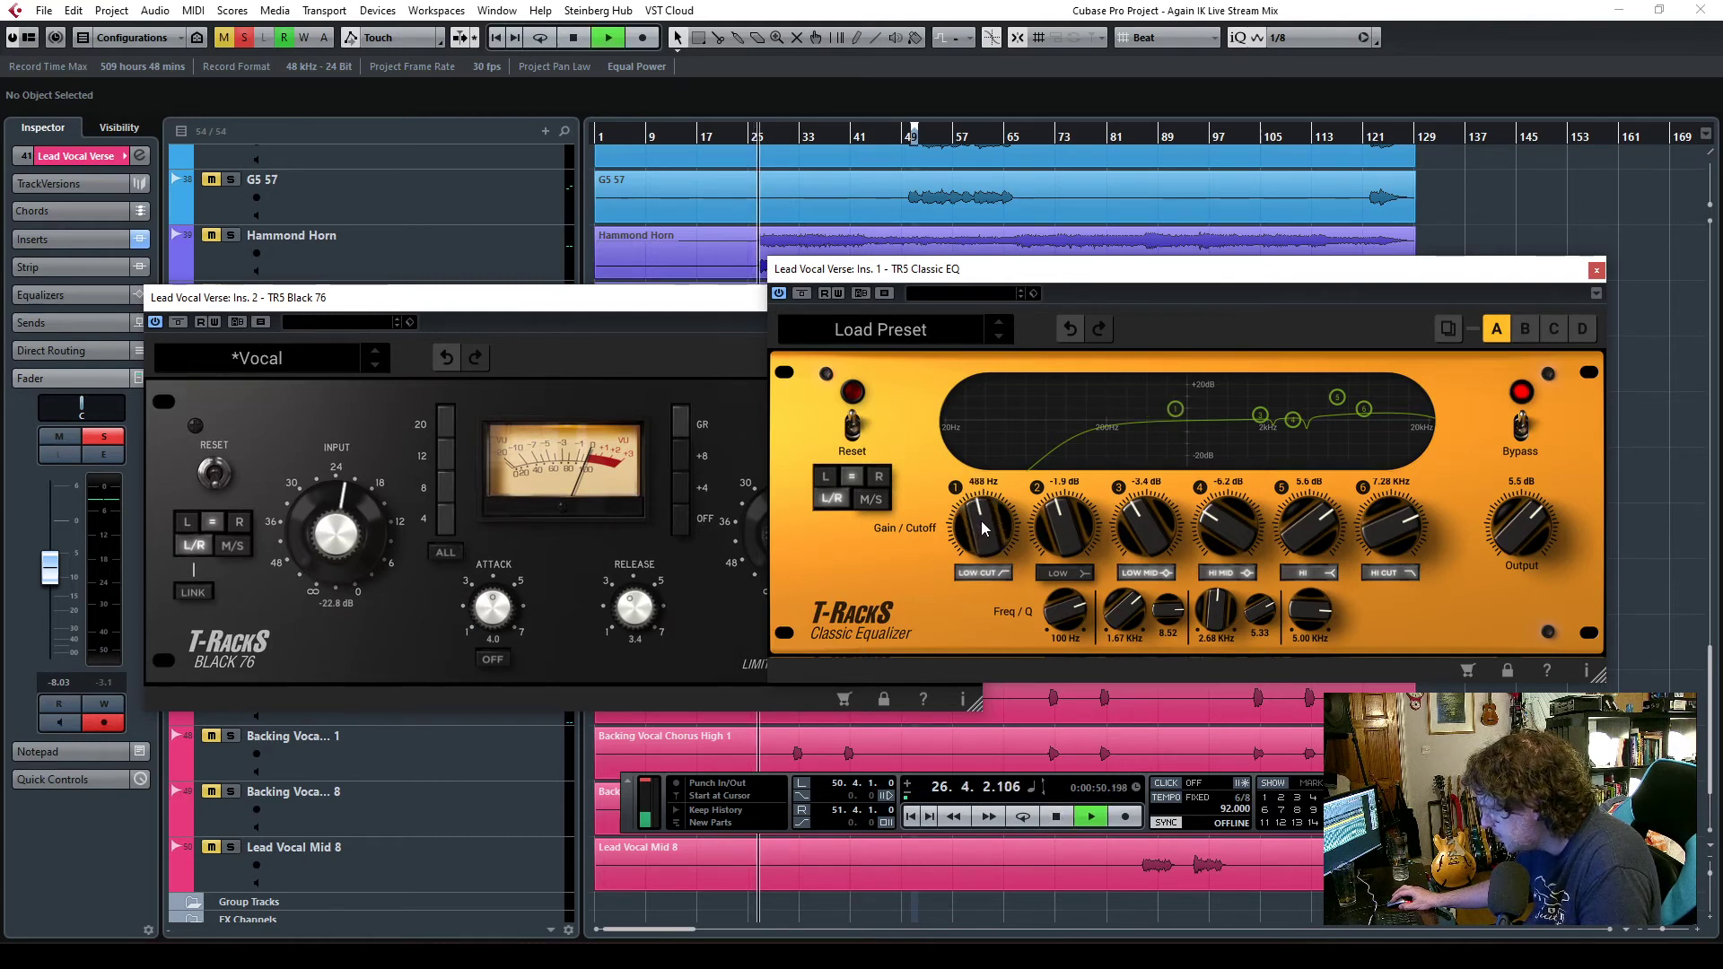
- Set the Classic EQ low cut on Lead Vocal Verse to 433 Hz while replaying the verse from about bar 17
{"action": "left_click_drag", "start_coordinate": [981, 539], "coordinate": [986, 547]}
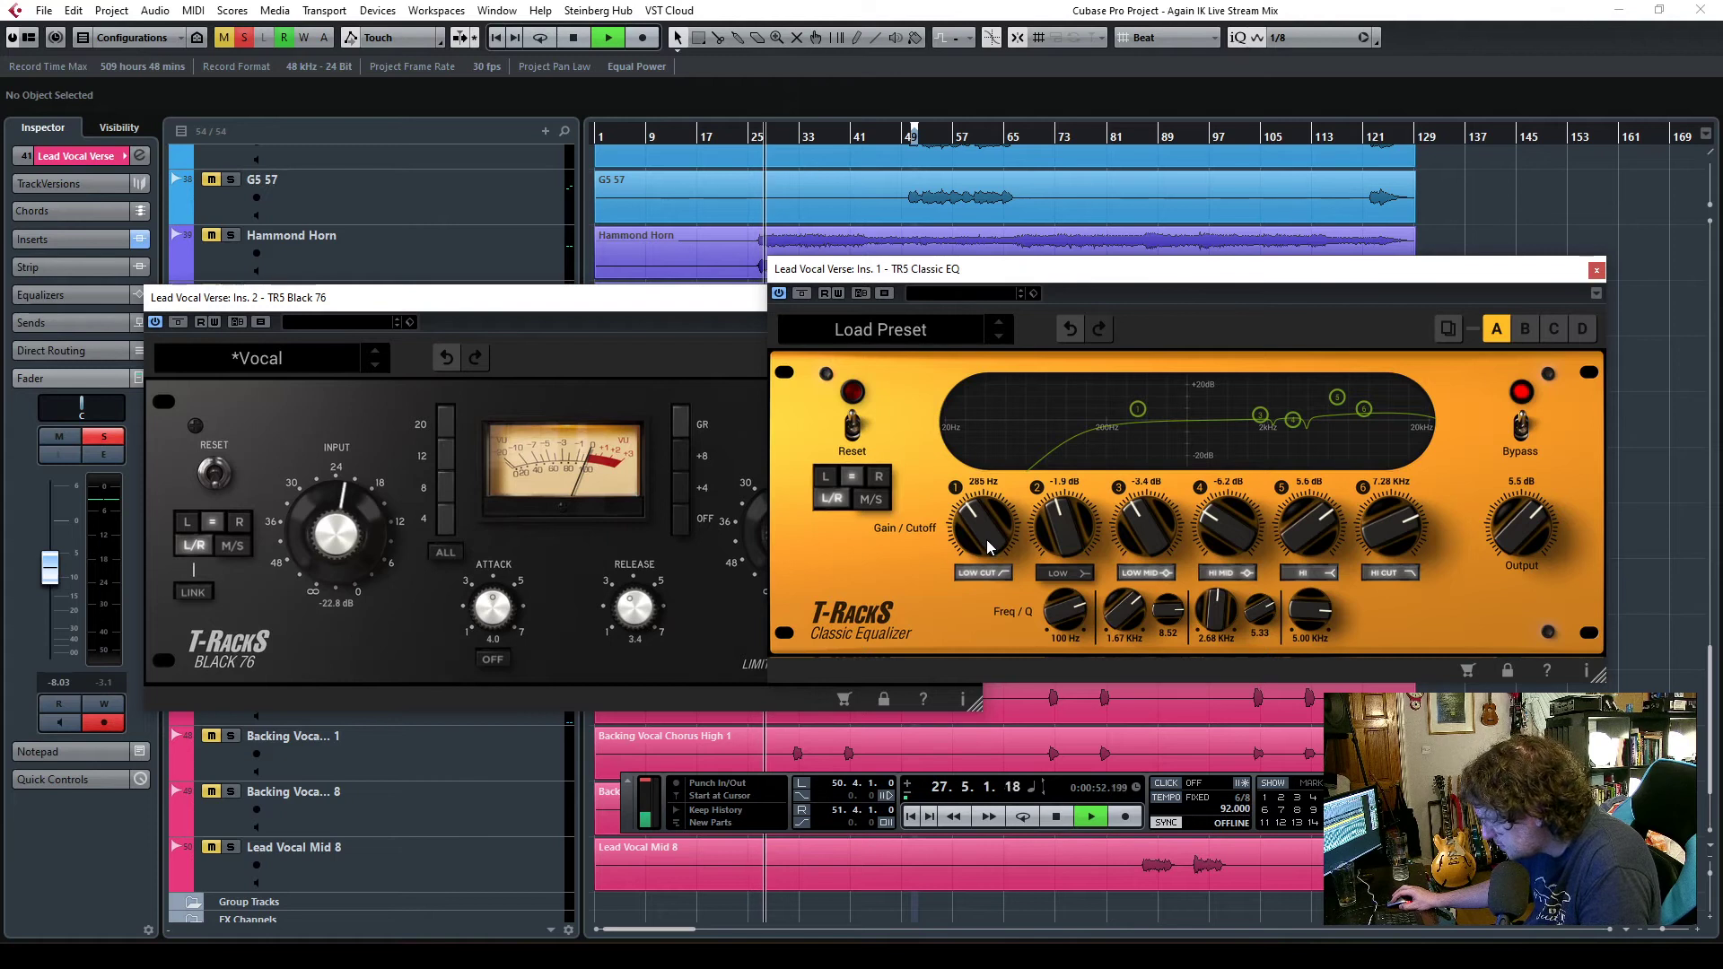
{"action": "key", "text": "space"}
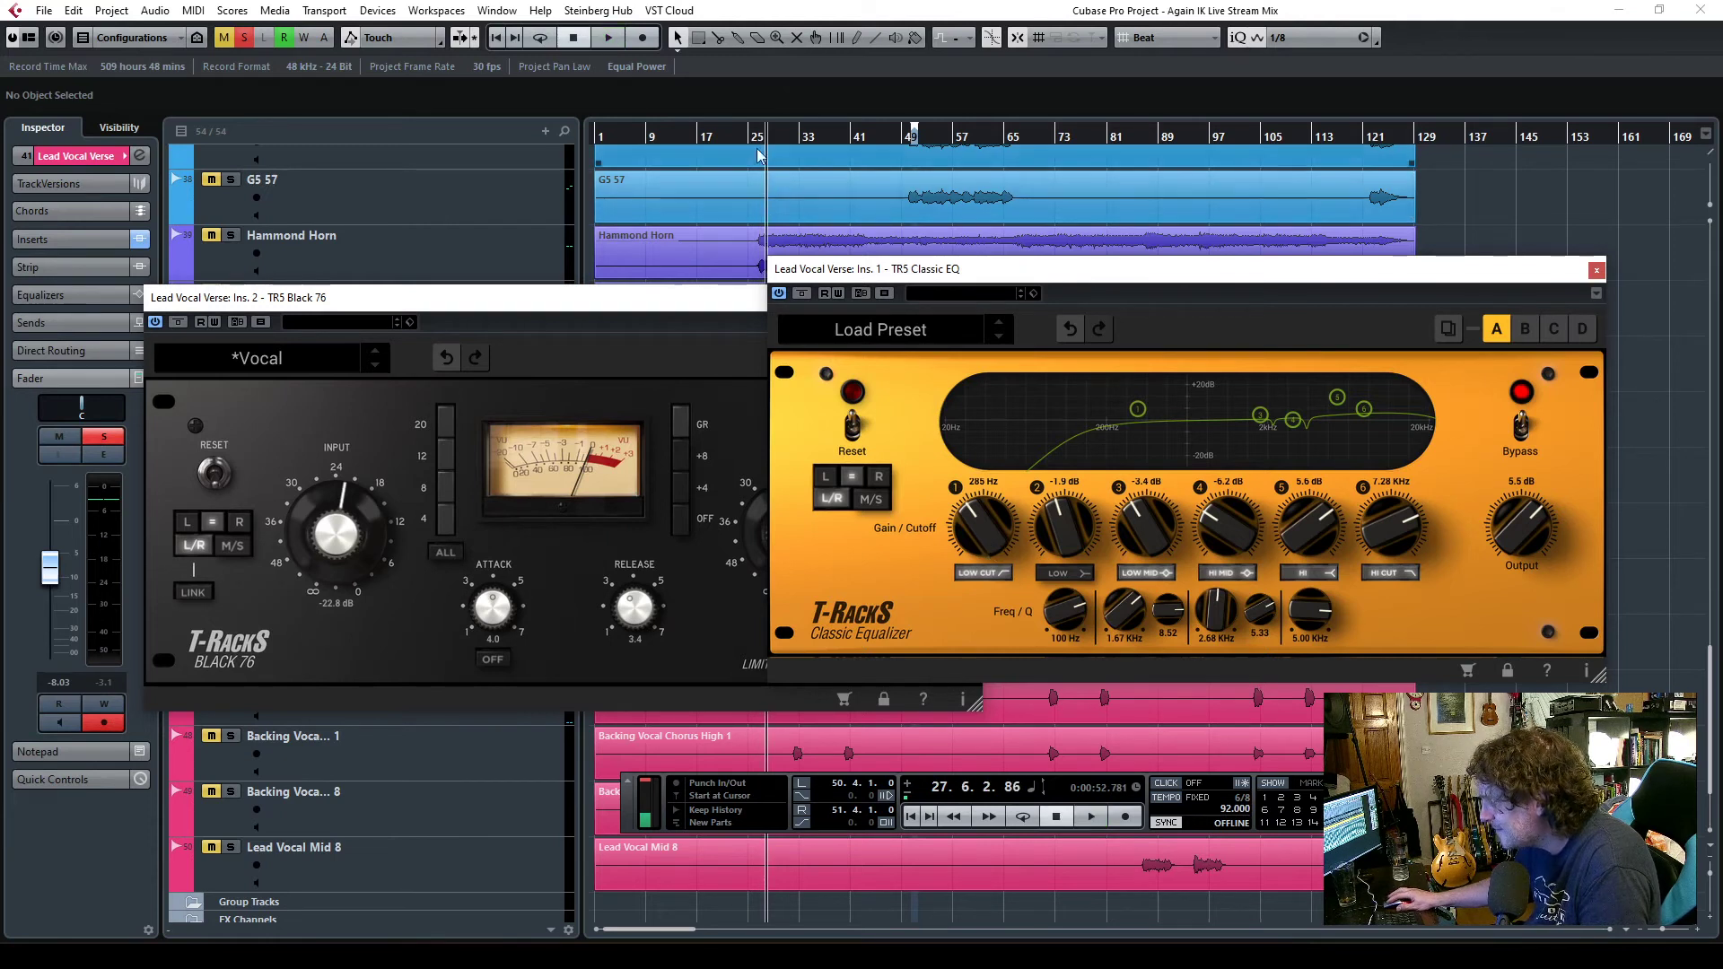
{"action": "left_click", "coordinate": [700, 136]}
{"action": "key", "text": "space"}
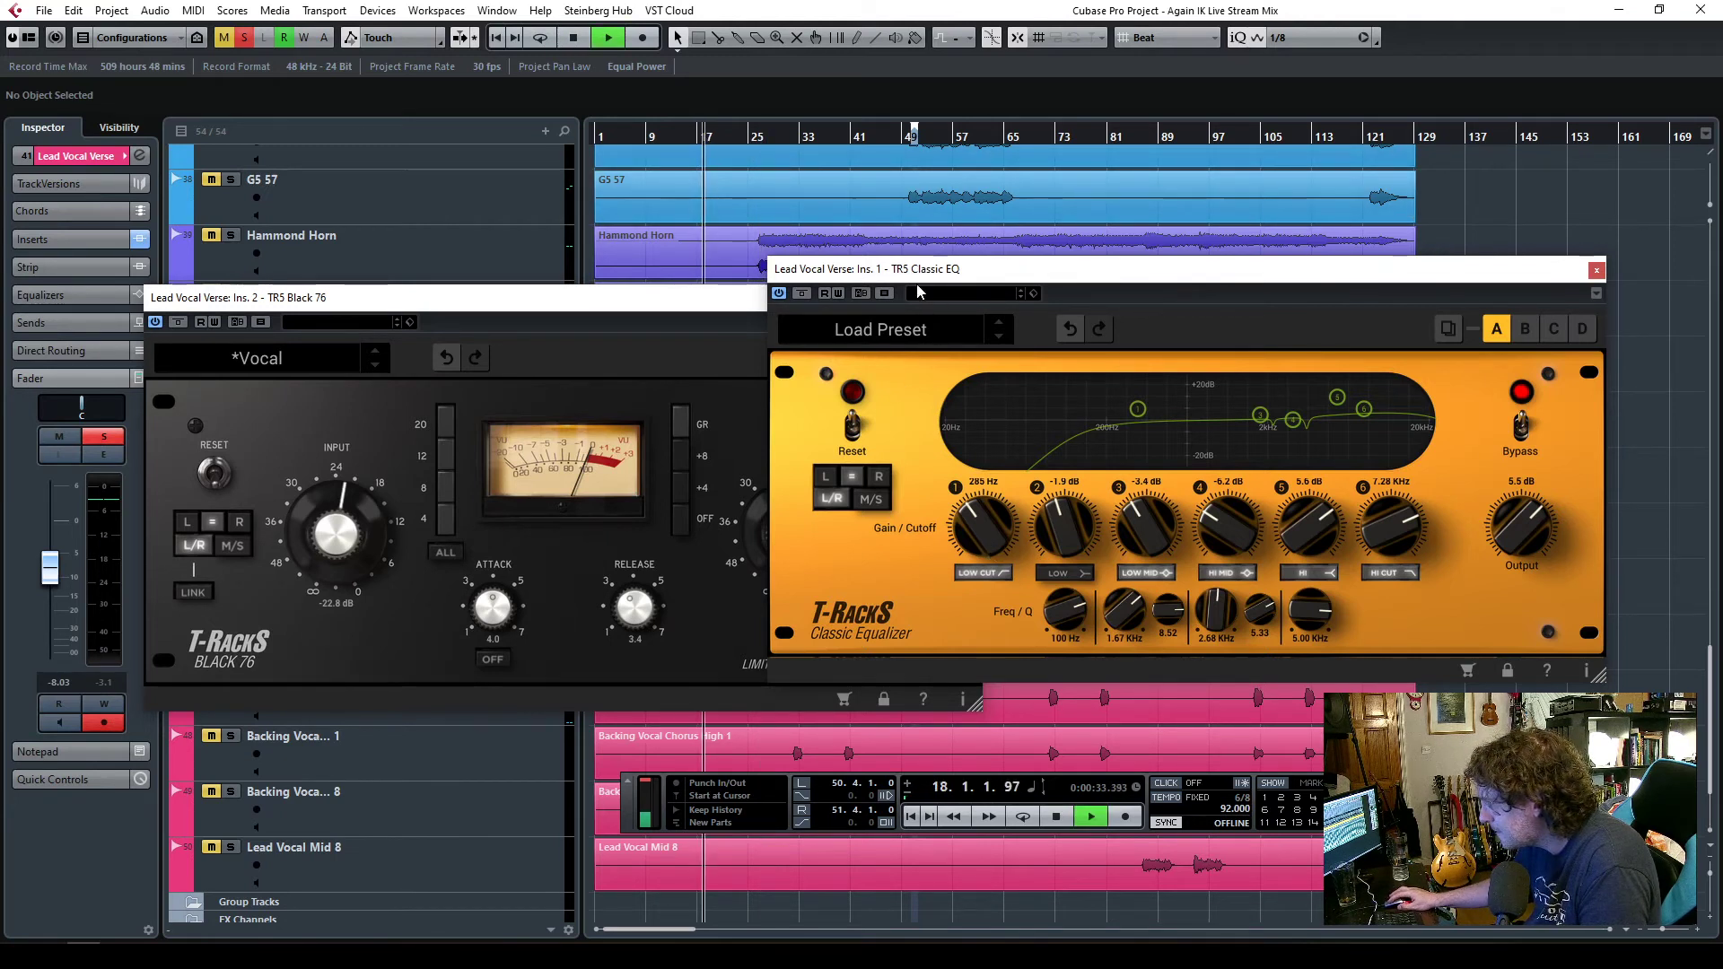
{"action": "mouse_move", "coordinate": [722, 304]}
{"action": "left_mouse_down"}
{"action": "mouse_move", "coordinate": [713, 533]}
{"action": "mouse_move", "coordinate": [726, 275]}
{"action": "left_mouse_up"}
{"action": "left_click", "coordinate": [996, 552]}
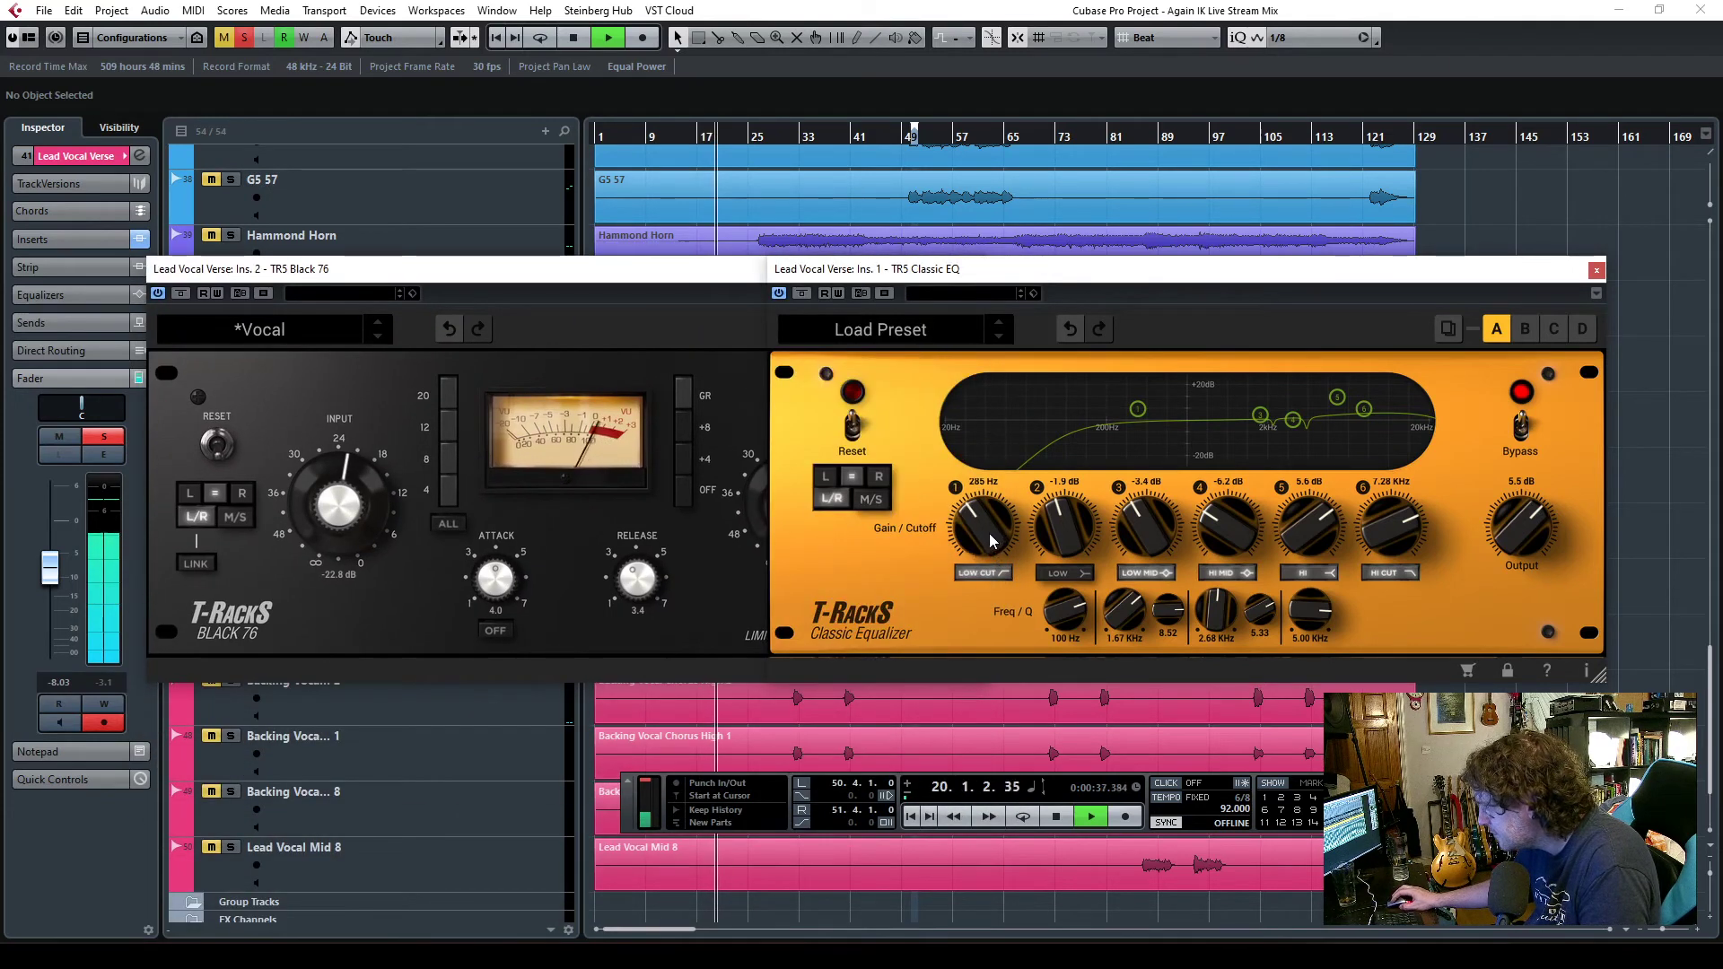
{"action": "mouse_move", "coordinate": [996, 552]}
{"action": "left_mouse_down"}
{"action": "mouse_move", "coordinate": [976, 509]}
{"action": "mouse_move", "coordinate": [994, 554]}
{"action": "left_mouse_up"}
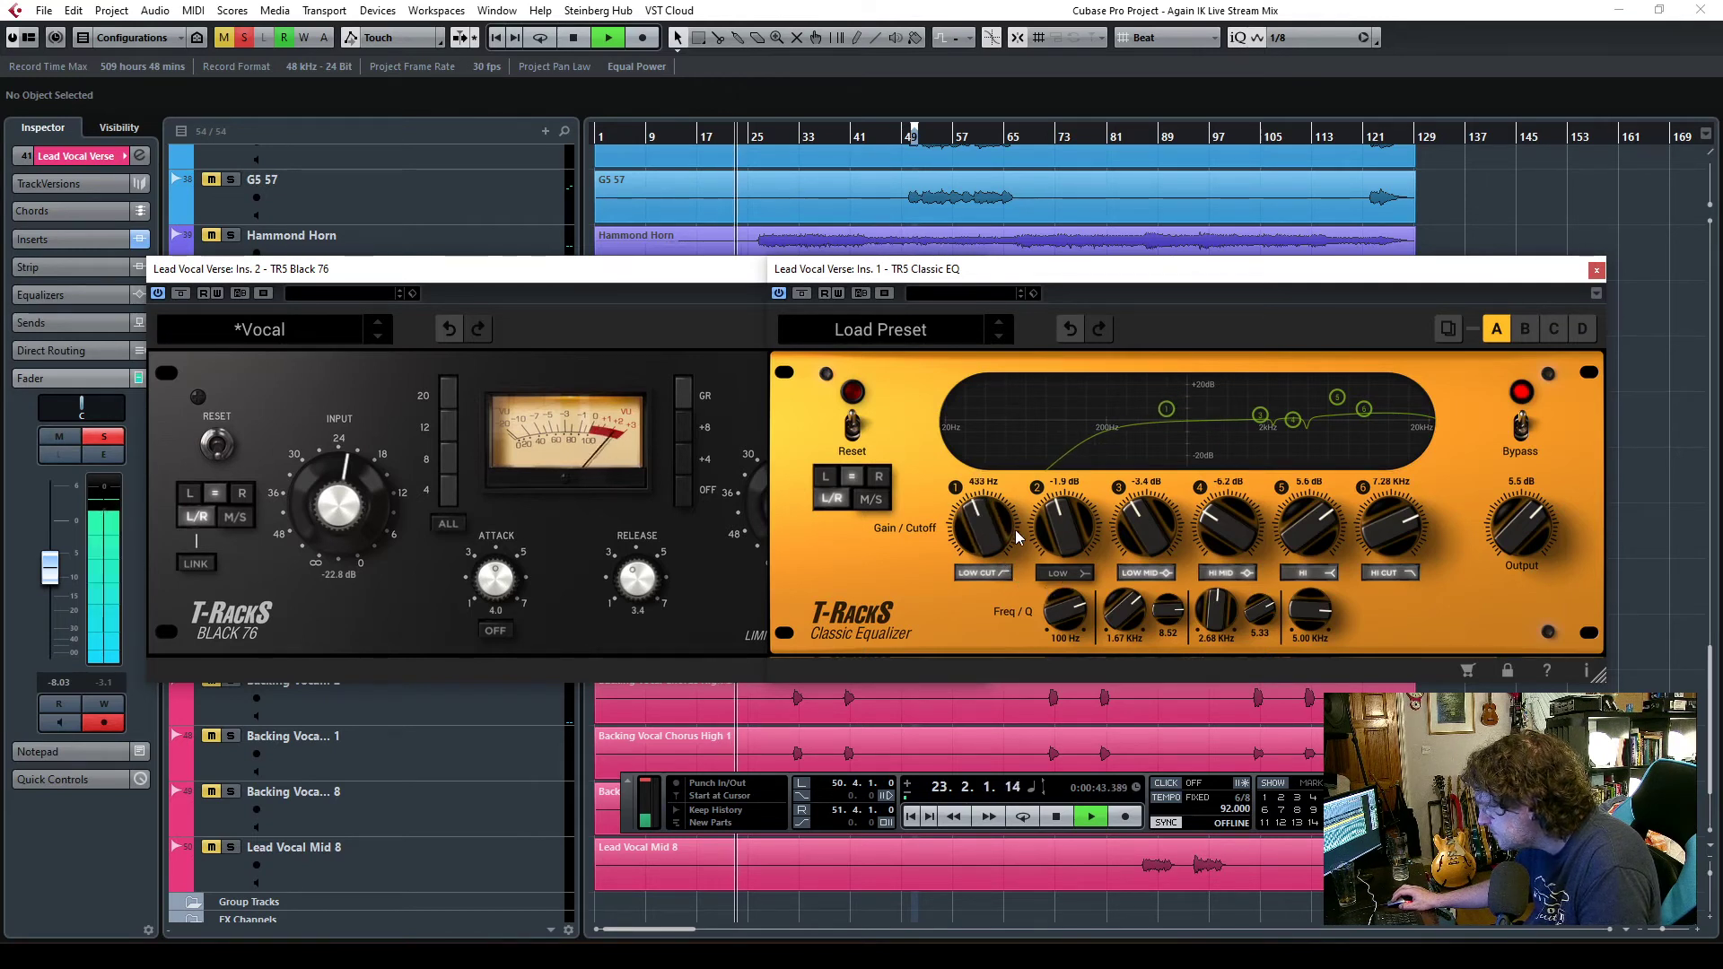
- Clear the solo to hear the full mix, close both plug-in windows and stop playback
{"action": "left_click", "coordinate": [244, 38]}
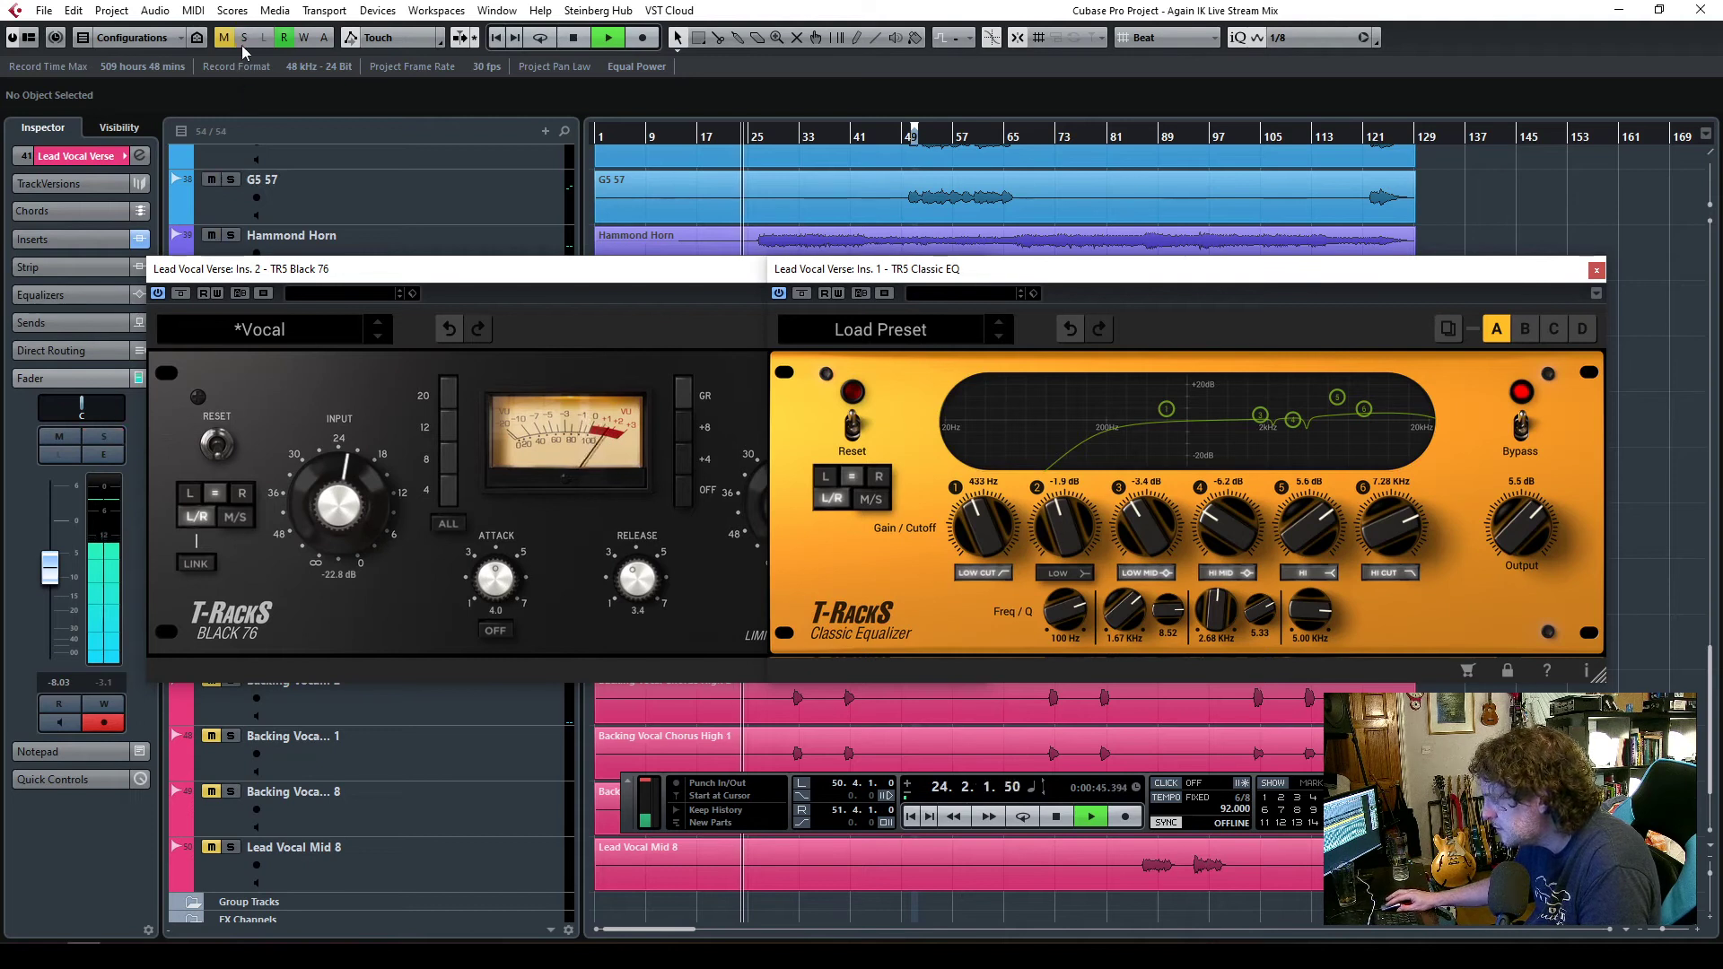
{"action": "left_click", "coordinate": [1596, 270]}
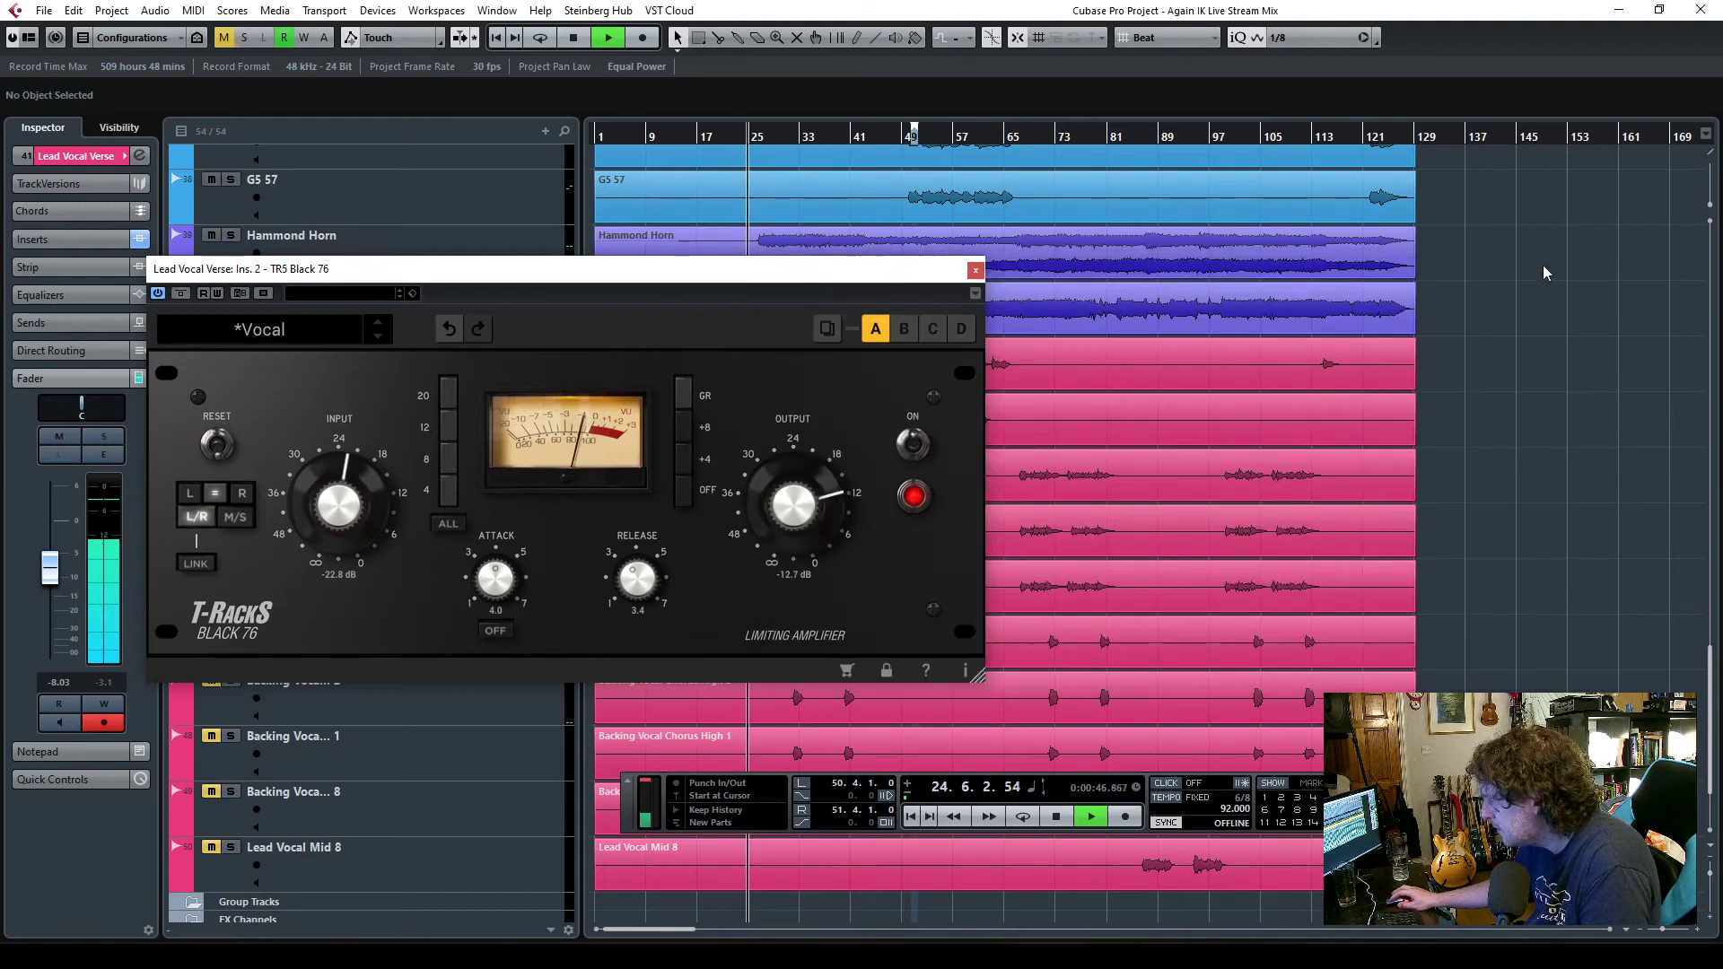
{"action": "left_click", "coordinate": [976, 269]}
{"action": "key", "text": "space"}
{"action": "left_click", "coordinate": [691, 309]}
- In the MixConsole, copy the Classic EQ insert from Lead Vocal Verse to the first insert slot of every other vocal channel
{"action": "key", "text": "F3"}
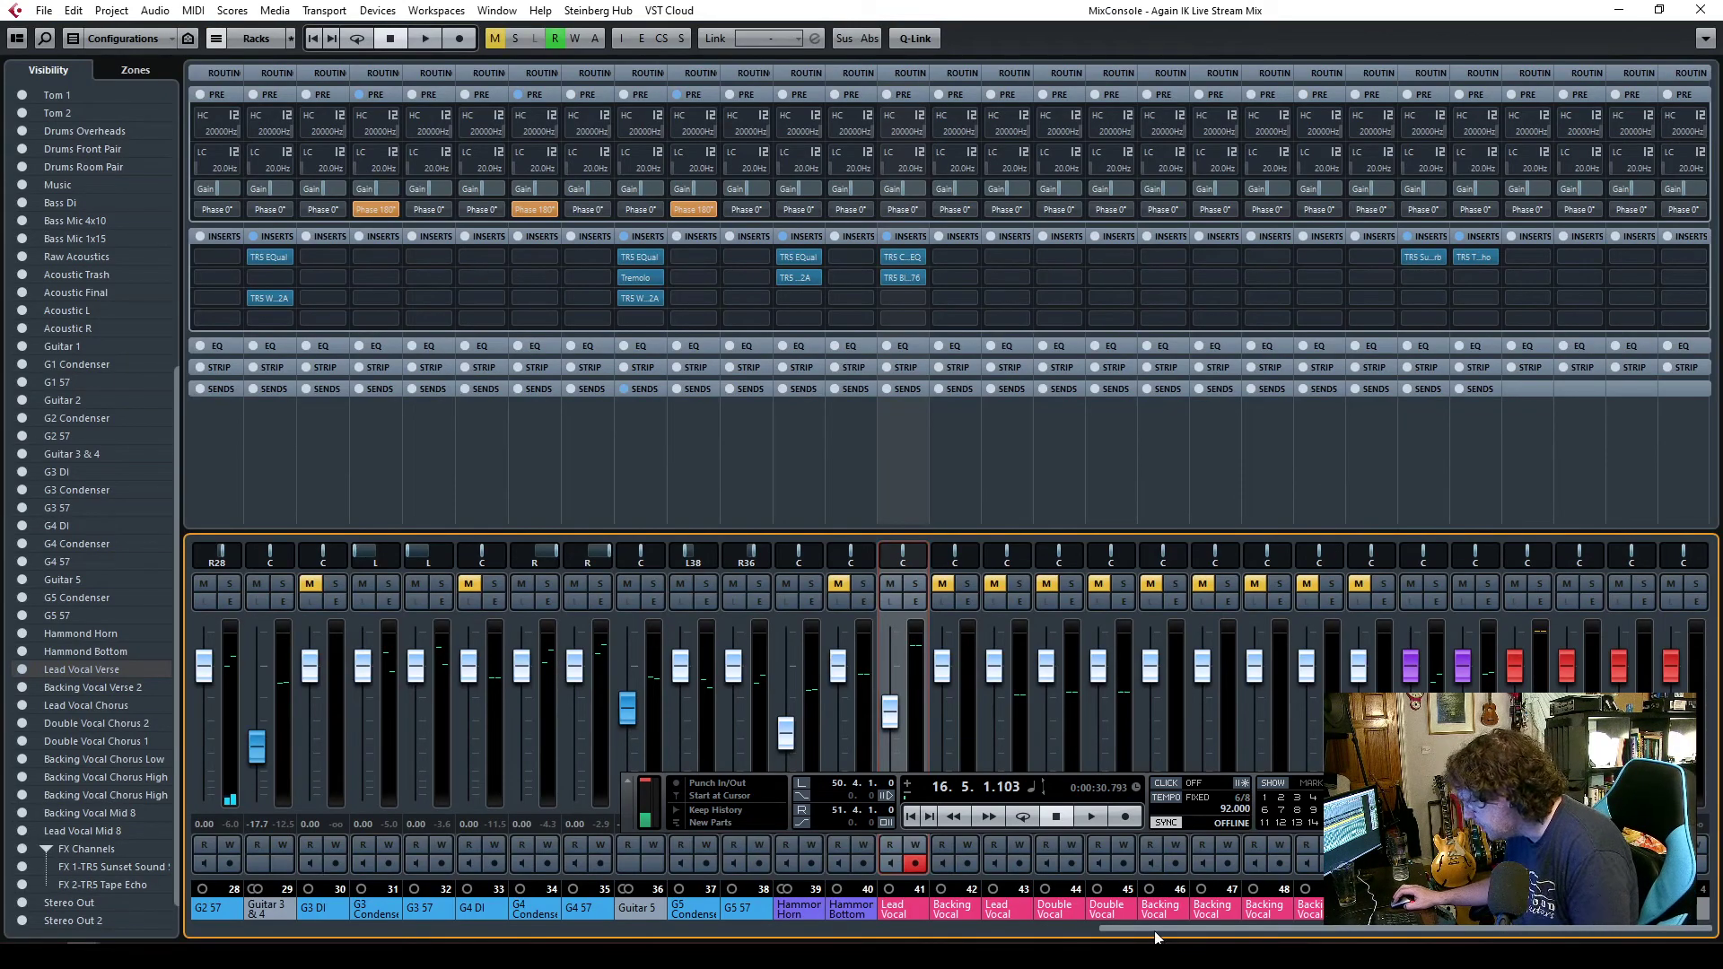
{"action": "mouse_move", "coordinate": [1310, 929]}
{"action": "left_mouse_down"}
{"action": "mouse_move", "coordinate": [1066, 930]}
{"action": "mouse_move", "coordinate": [1285, 933]}
{"action": "left_mouse_up"}
{"action": "mouse_move", "coordinate": [900, 259]}
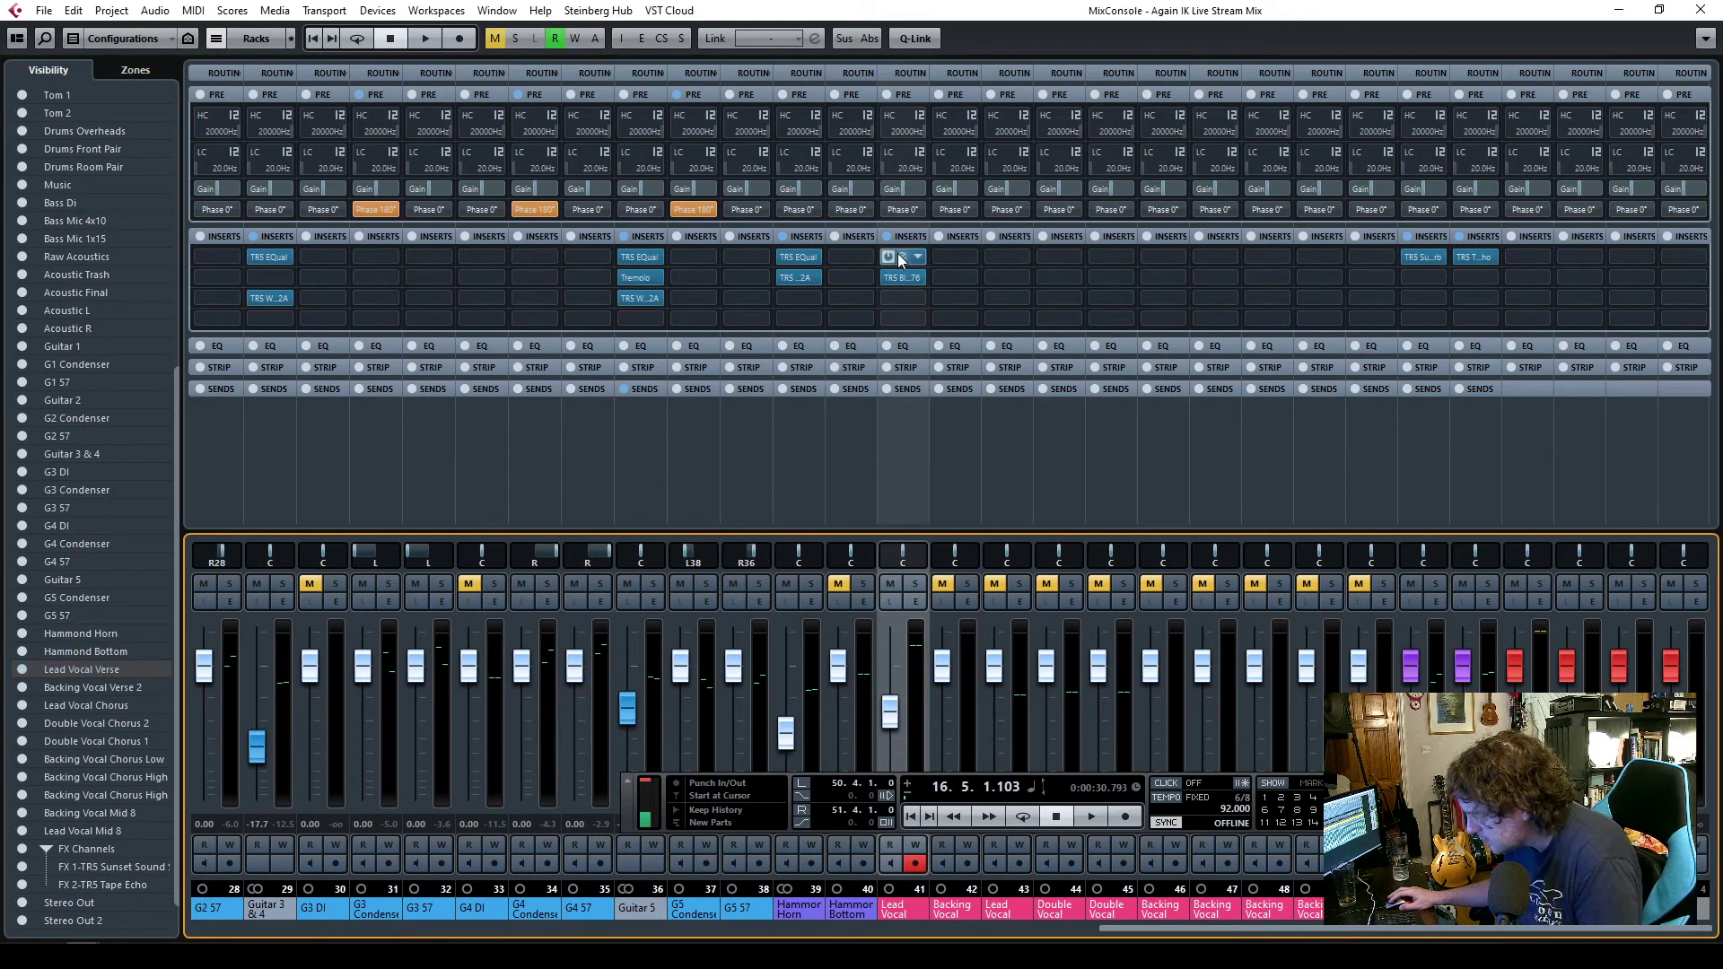
{"action": "left_click_drag", "start_coordinate": [902, 256], "coordinate": [1007, 255]}
{"action": "left_click_drag", "start_coordinate": [1007, 256], "coordinate": [1111, 255]}
{"action": "left_click_drag", "start_coordinate": [1111, 256], "coordinate": [1359, 256]}
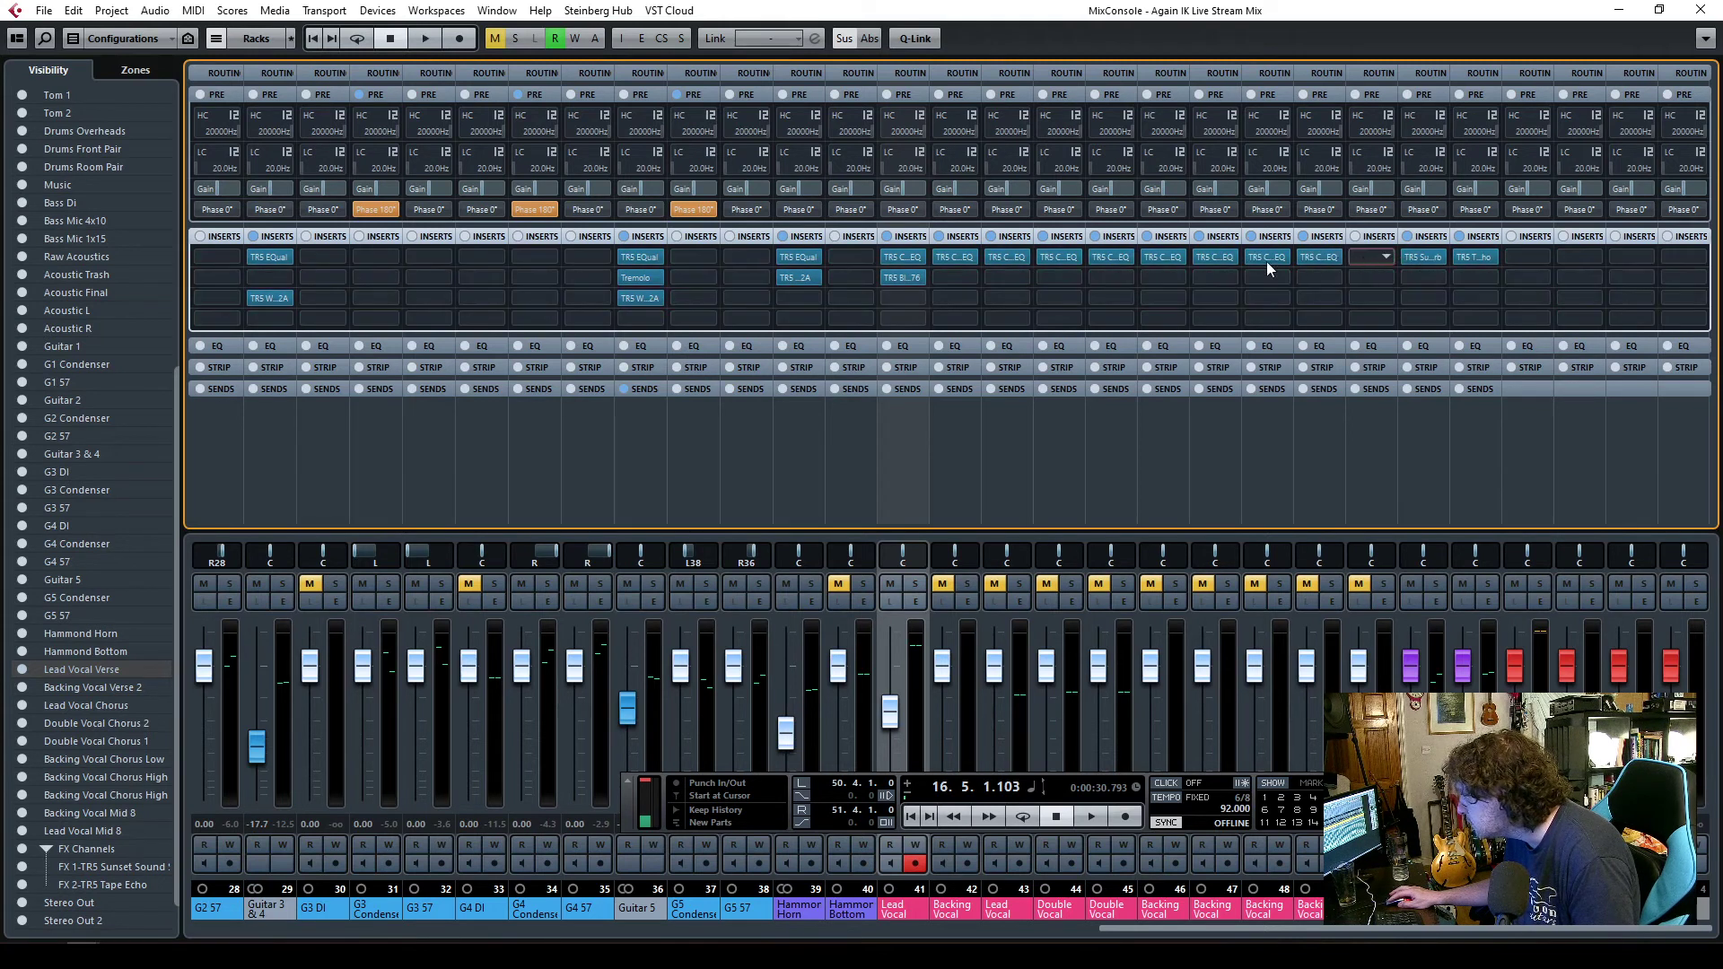
- Copy the Black 76 insert to the second slot of all the other vocal channels and close the MixConsole
{"action": "left_click_drag", "start_coordinate": [935, 277], "coordinate": [1014, 276]}
{"action": "left_click_drag", "start_coordinate": [1100, 272], "coordinate": [1365, 282]}
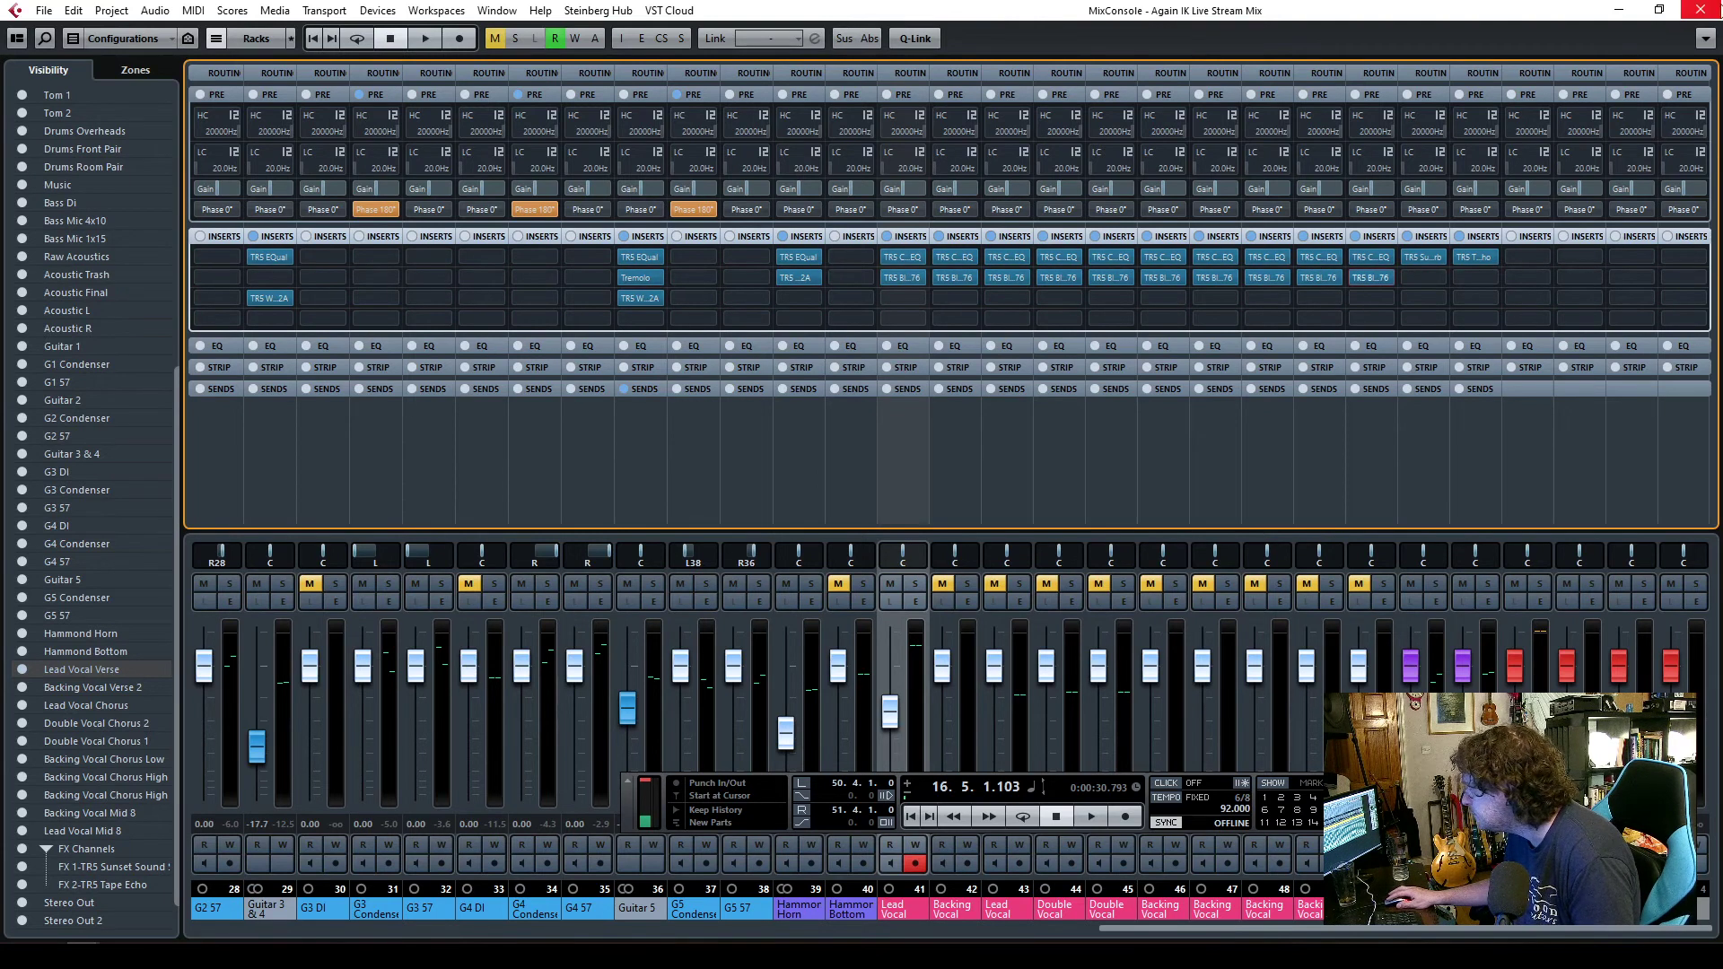
{"action": "left_click", "coordinate": [1700, 10]}
- Play the verse from about bar 10 and raise the Lead Vocal Verse fader to -6.95 dB
{"action": "left_click", "coordinate": [718, 137]}
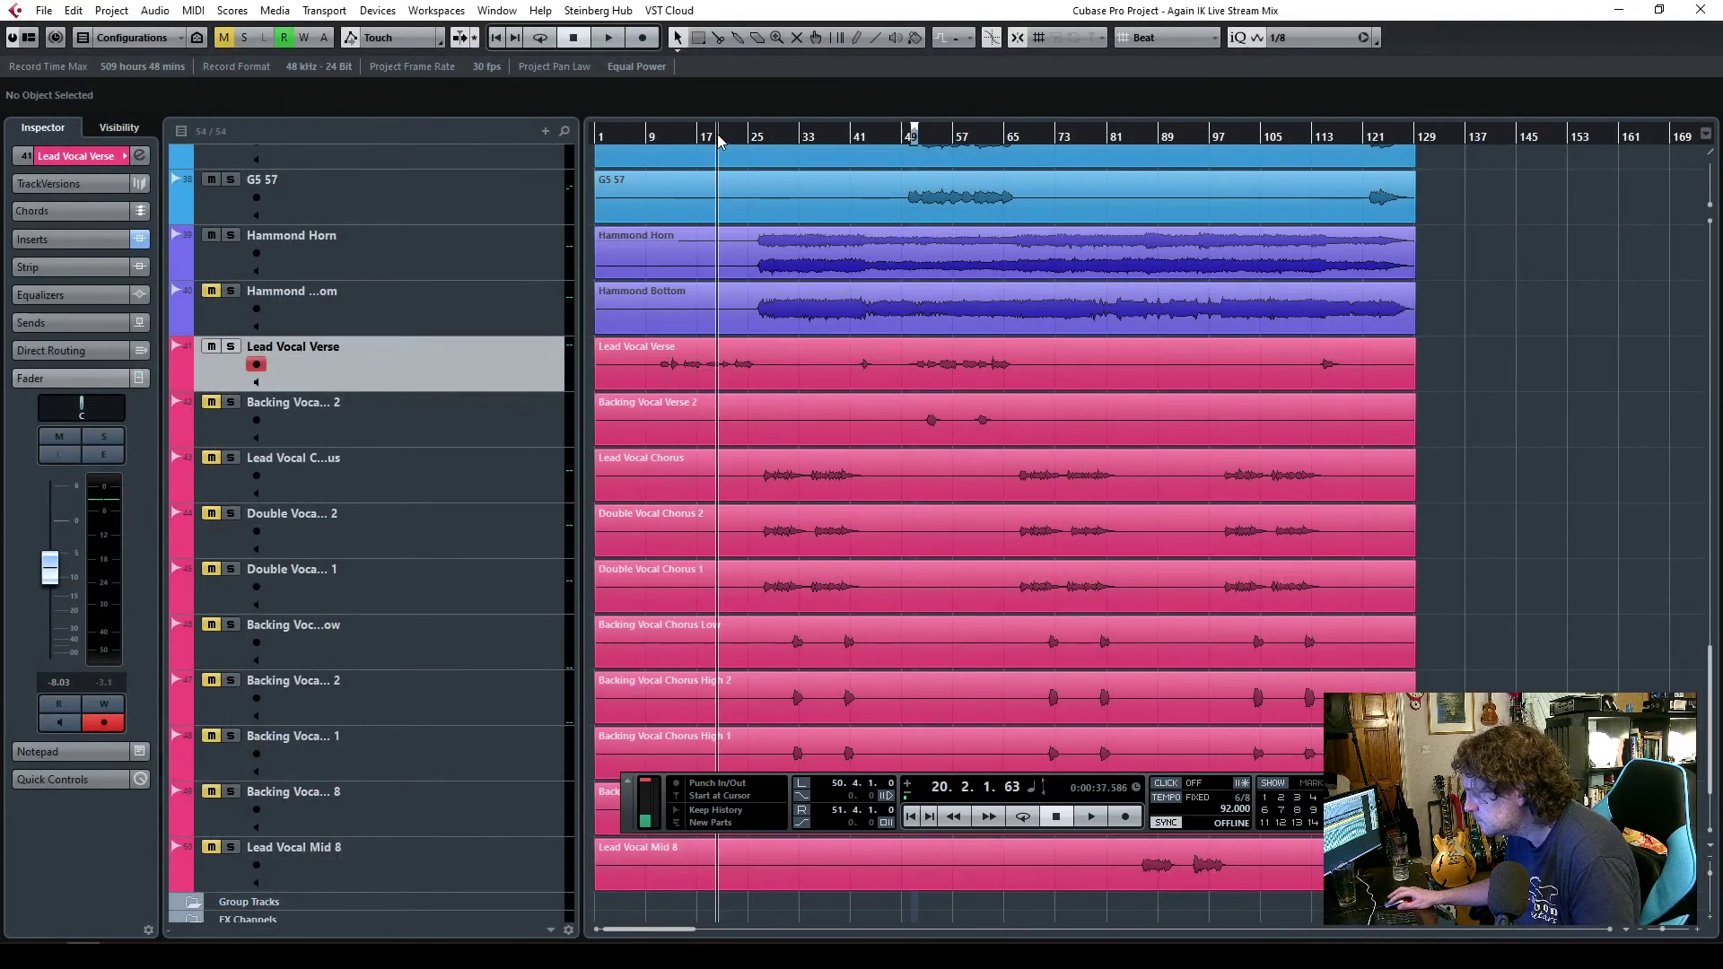
{"action": "key", "text": "space"}
{"action": "left_click", "coordinate": [652, 136]}
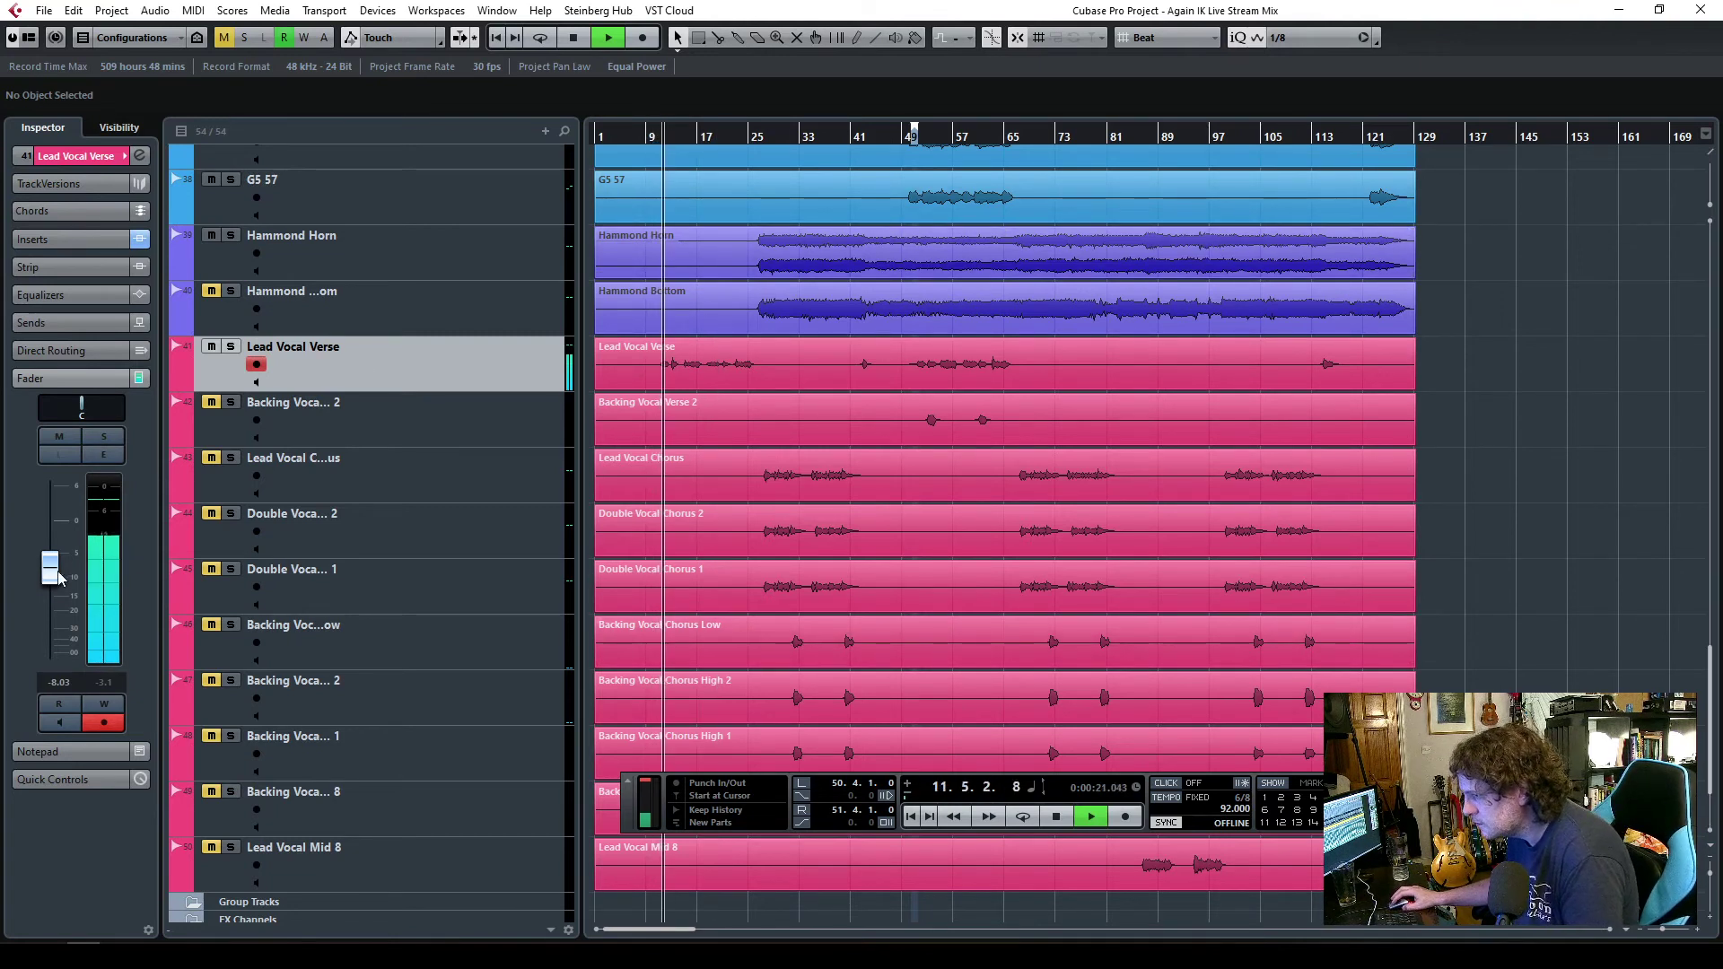
- Play from about bar 25, unmute Lead Vocal Chorus, lower its fader to -1.65 dB and show its track settings
{"action": "left_click", "coordinate": [750, 139]}
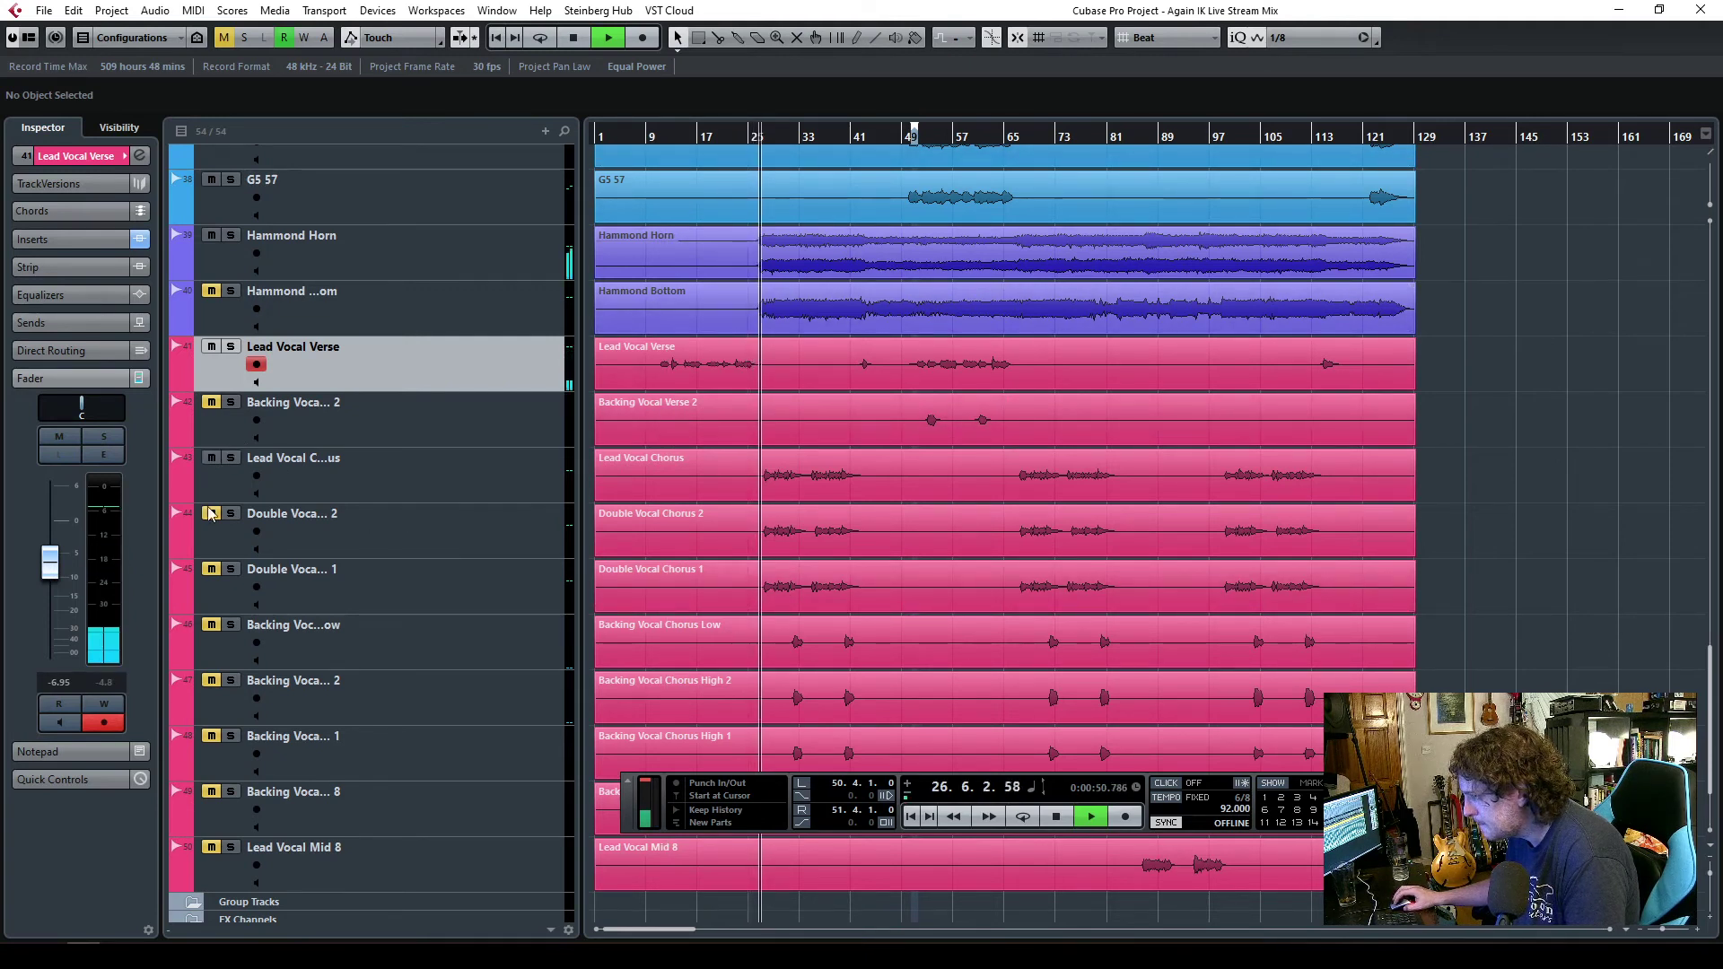
{"action": "left_click", "coordinate": [439, 485]}
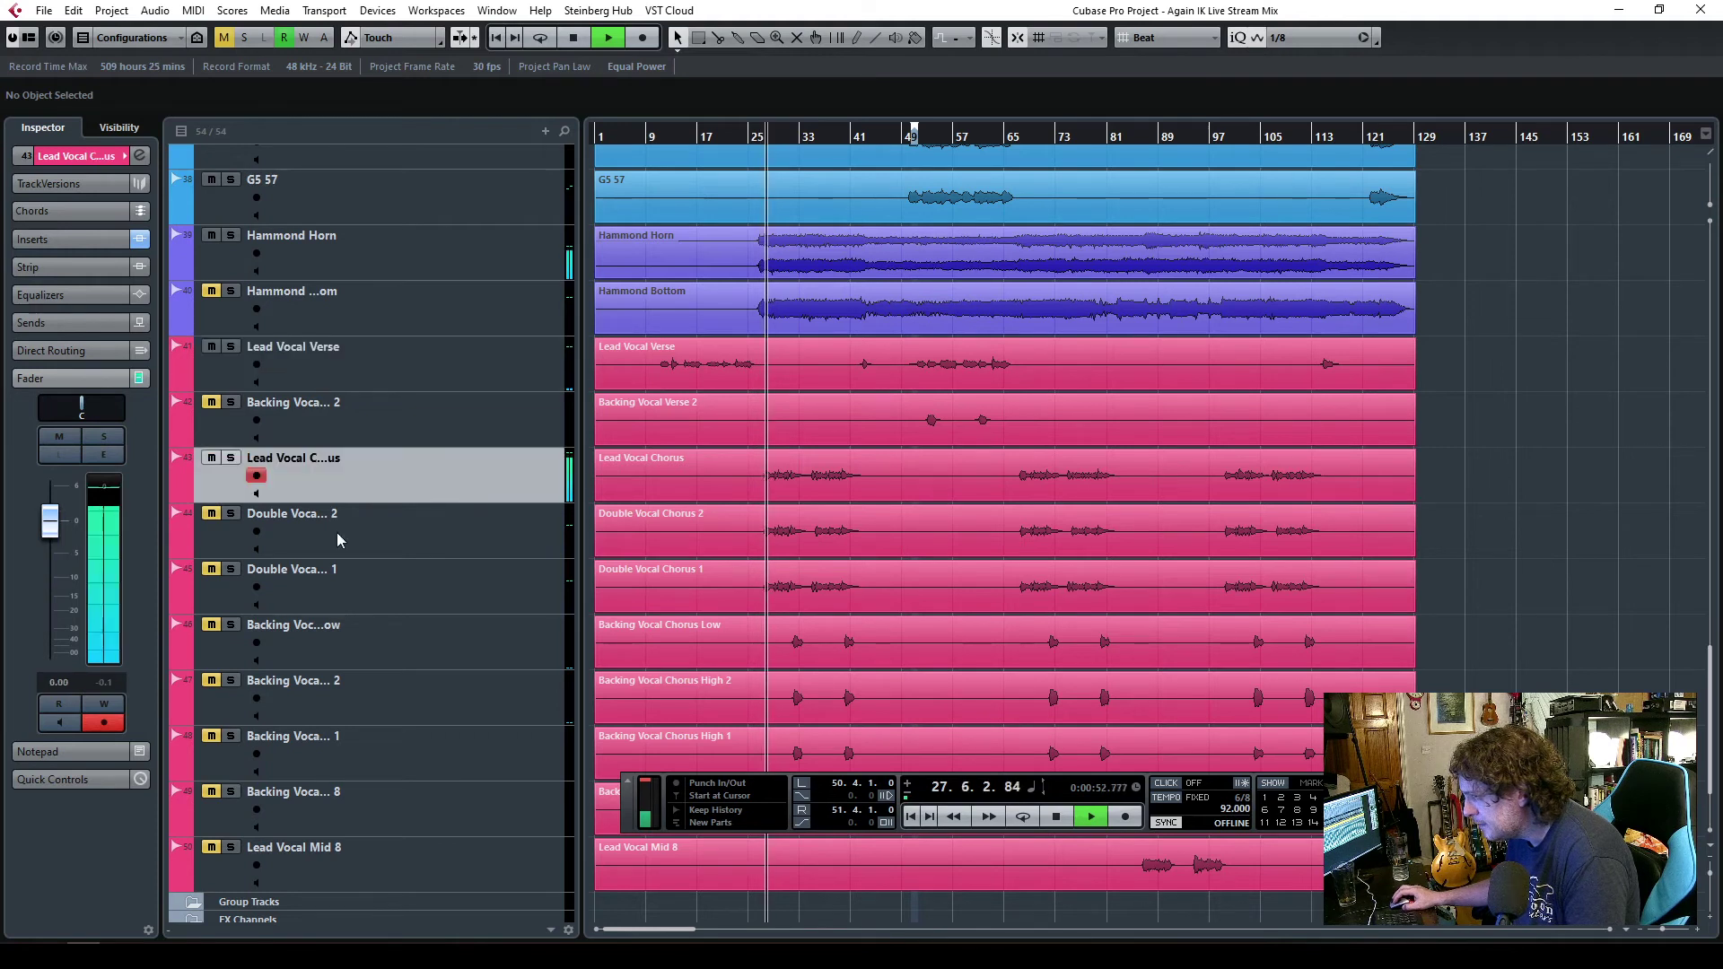
{"action": "left_click_drag", "start_coordinate": [50, 529], "coordinate": [49, 544]}
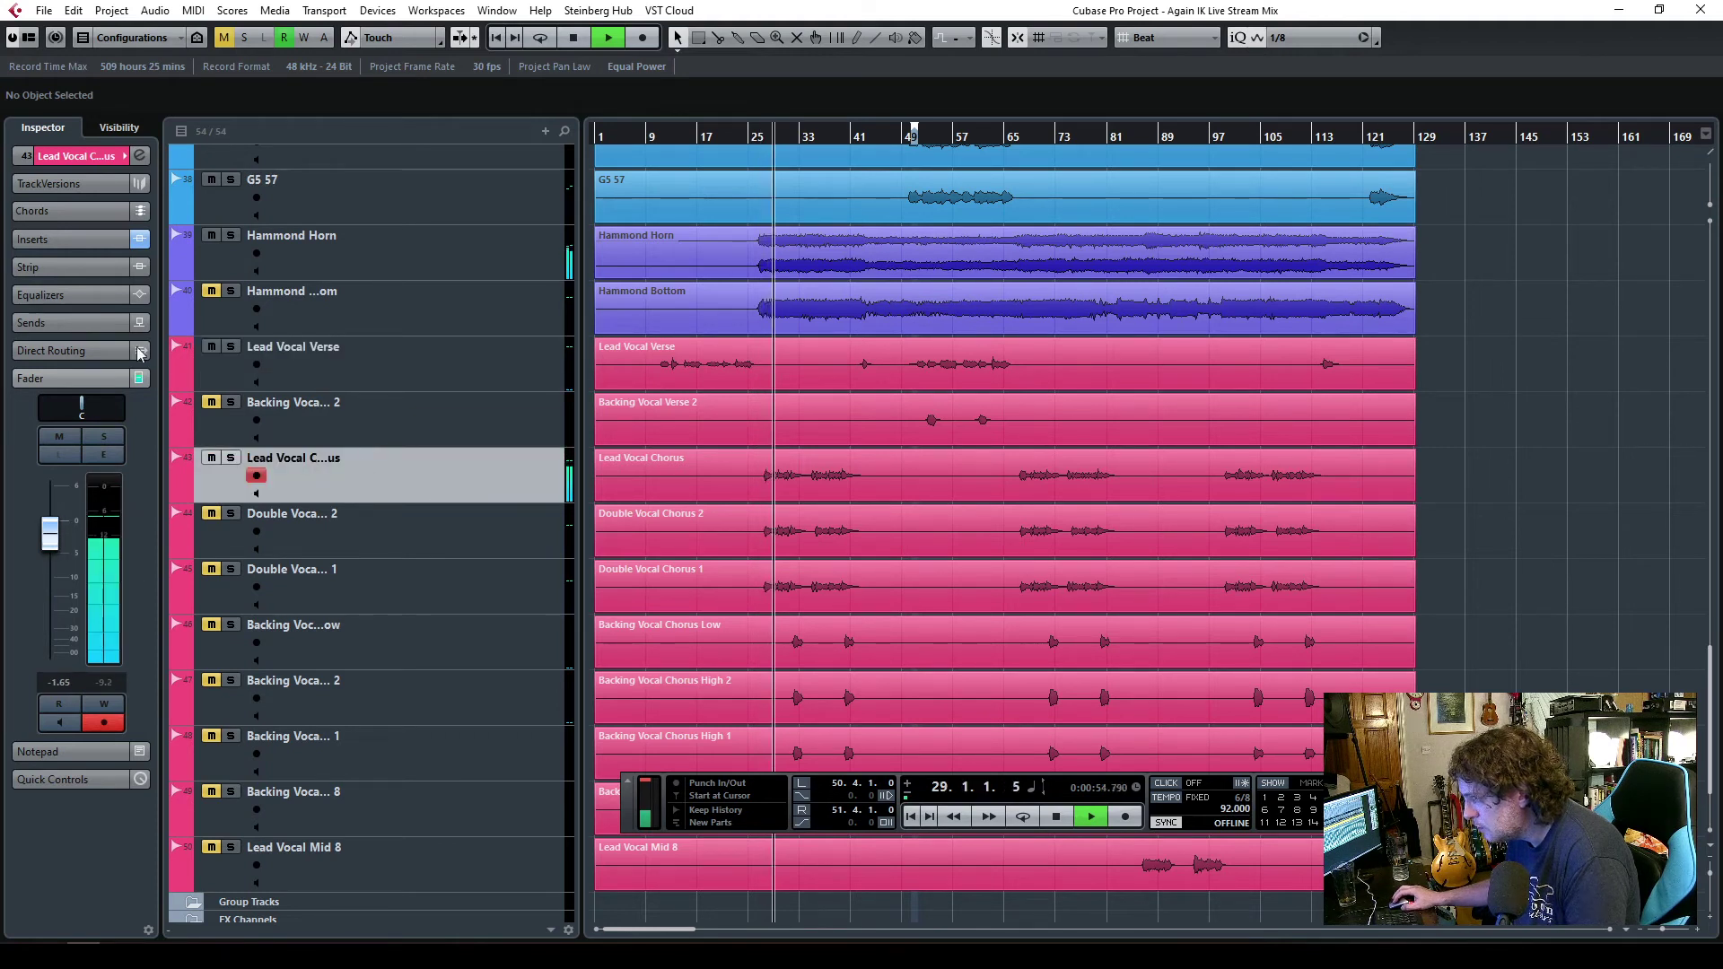
{"action": "left_click", "coordinate": [90, 159]}
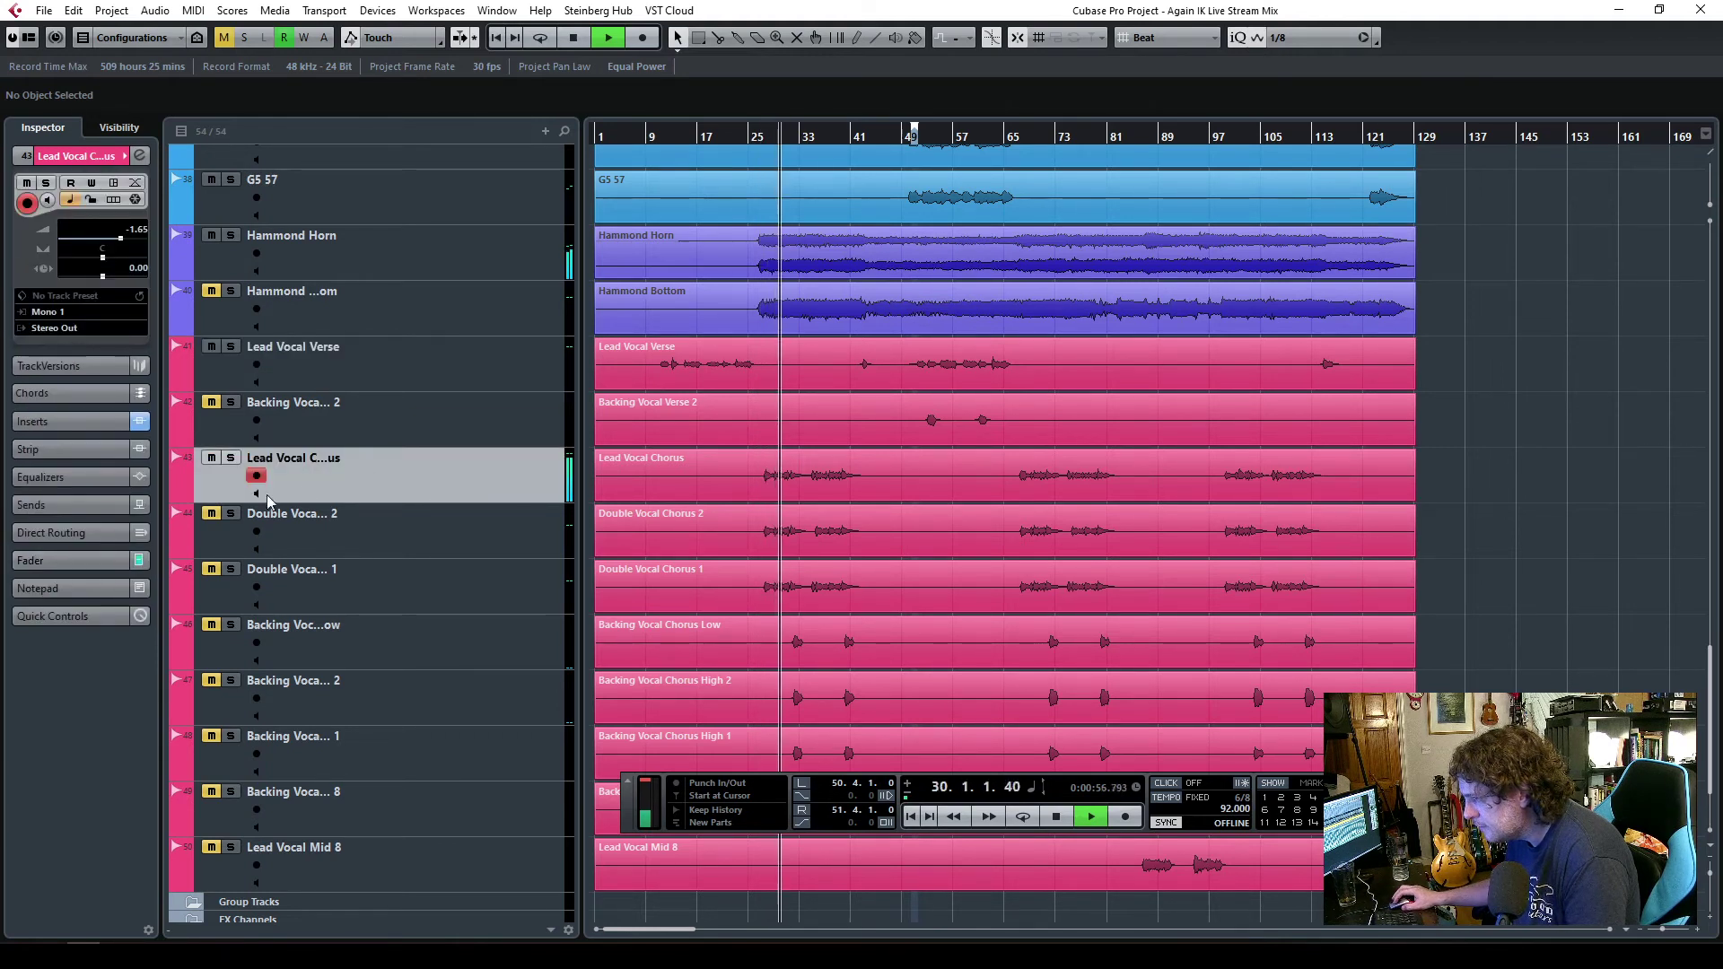
- Unmute Double Vocal Chorus 2 and Double Vocal Chorus 1 while the chorus plays
{"action": "left_click", "coordinate": [231, 514]}
{"action": "left_click", "coordinate": [232, 459]}
{"action": "left_click", "coordinate": [229, 516]}
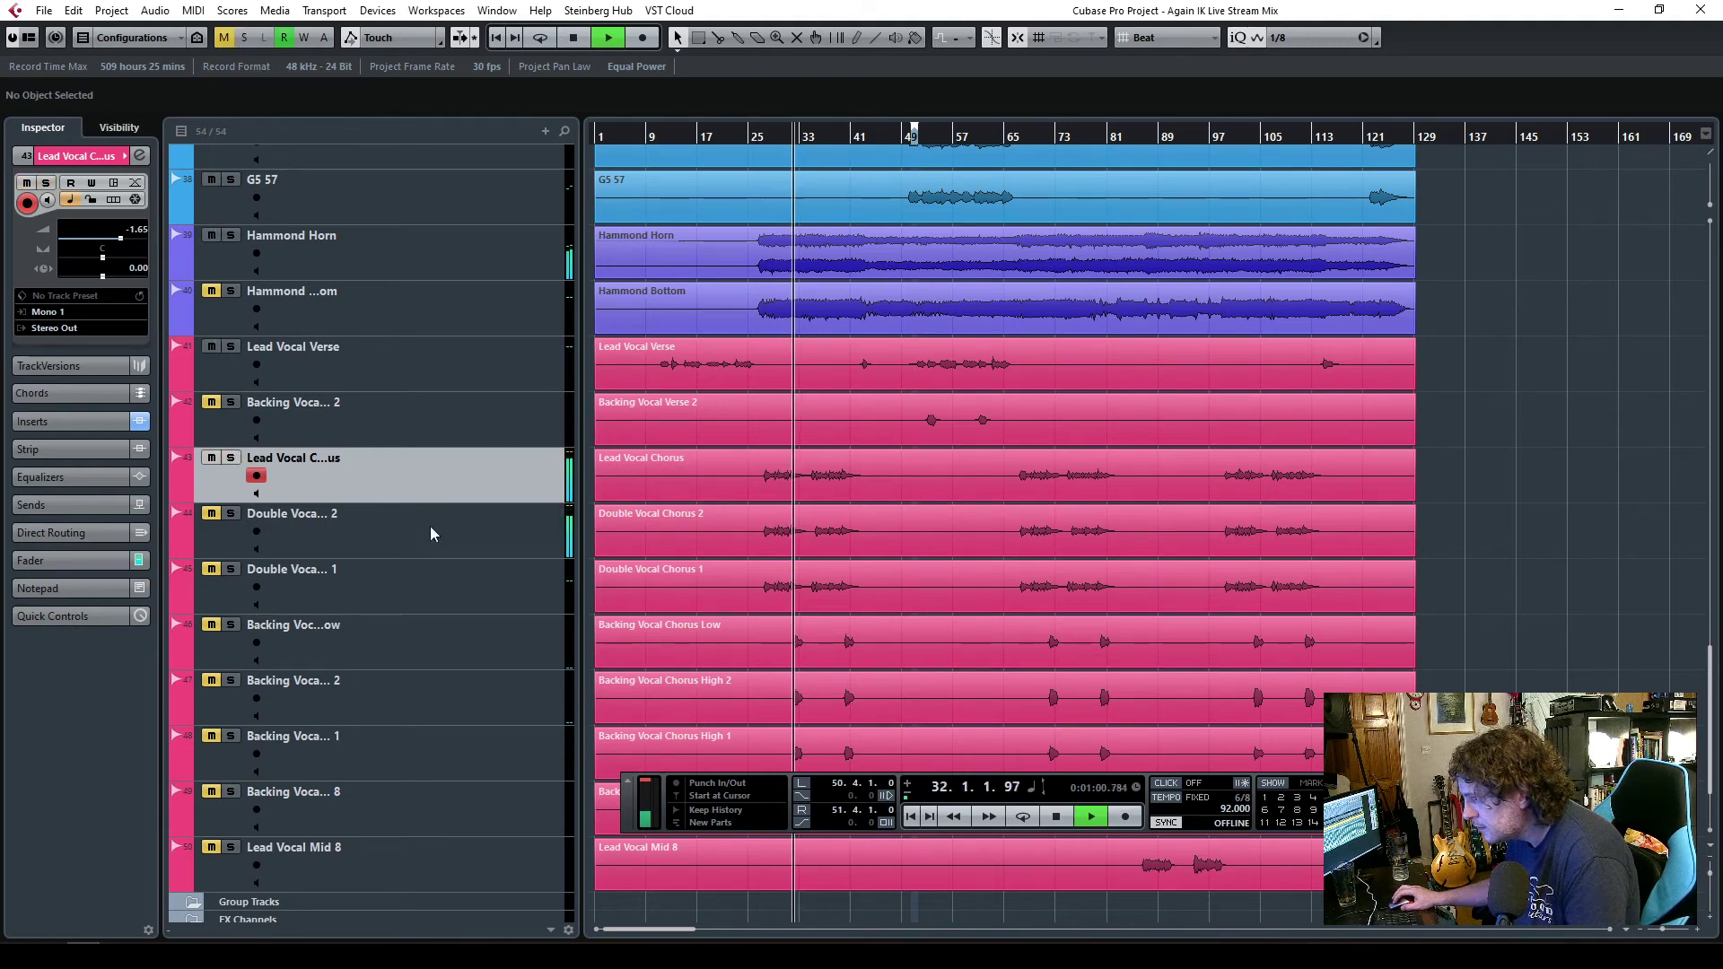
{"action": "left_click", "coordinate": [213, 570]}
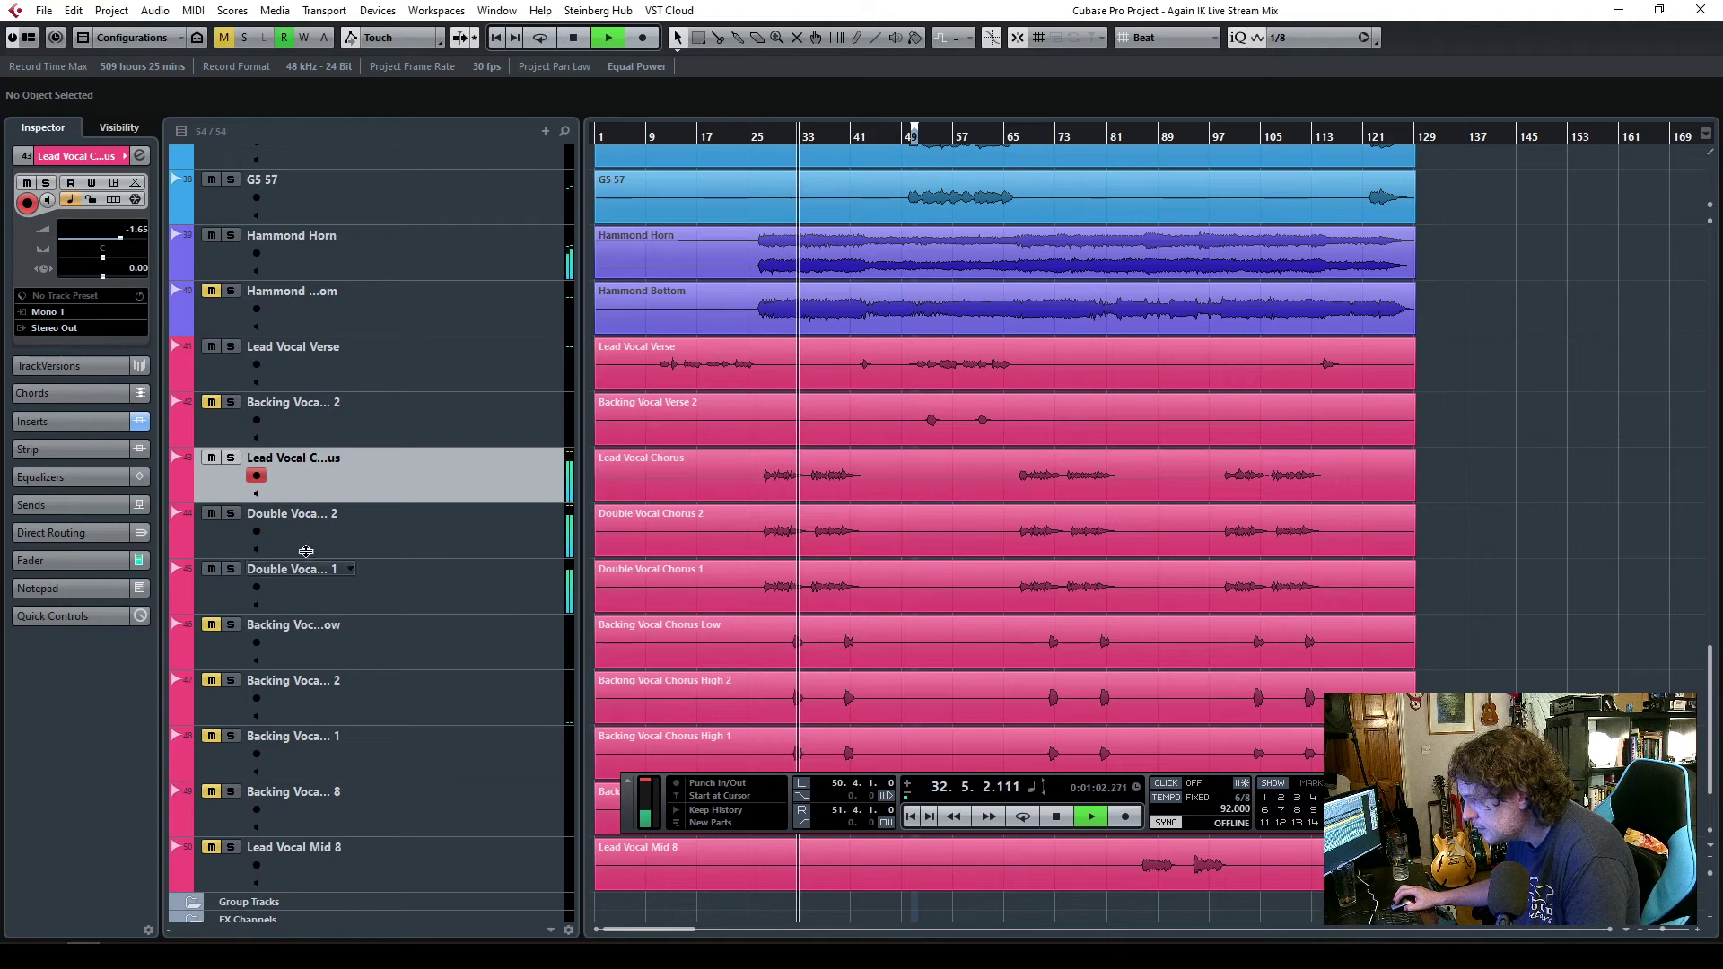
- Move the Double Vocal Chorus 1 track above Double Vocal Chorus 2, panning Chorus 1 hard right and Chorus 2 hard left
{"action": "left_click", "coordinate": [463, 542]}
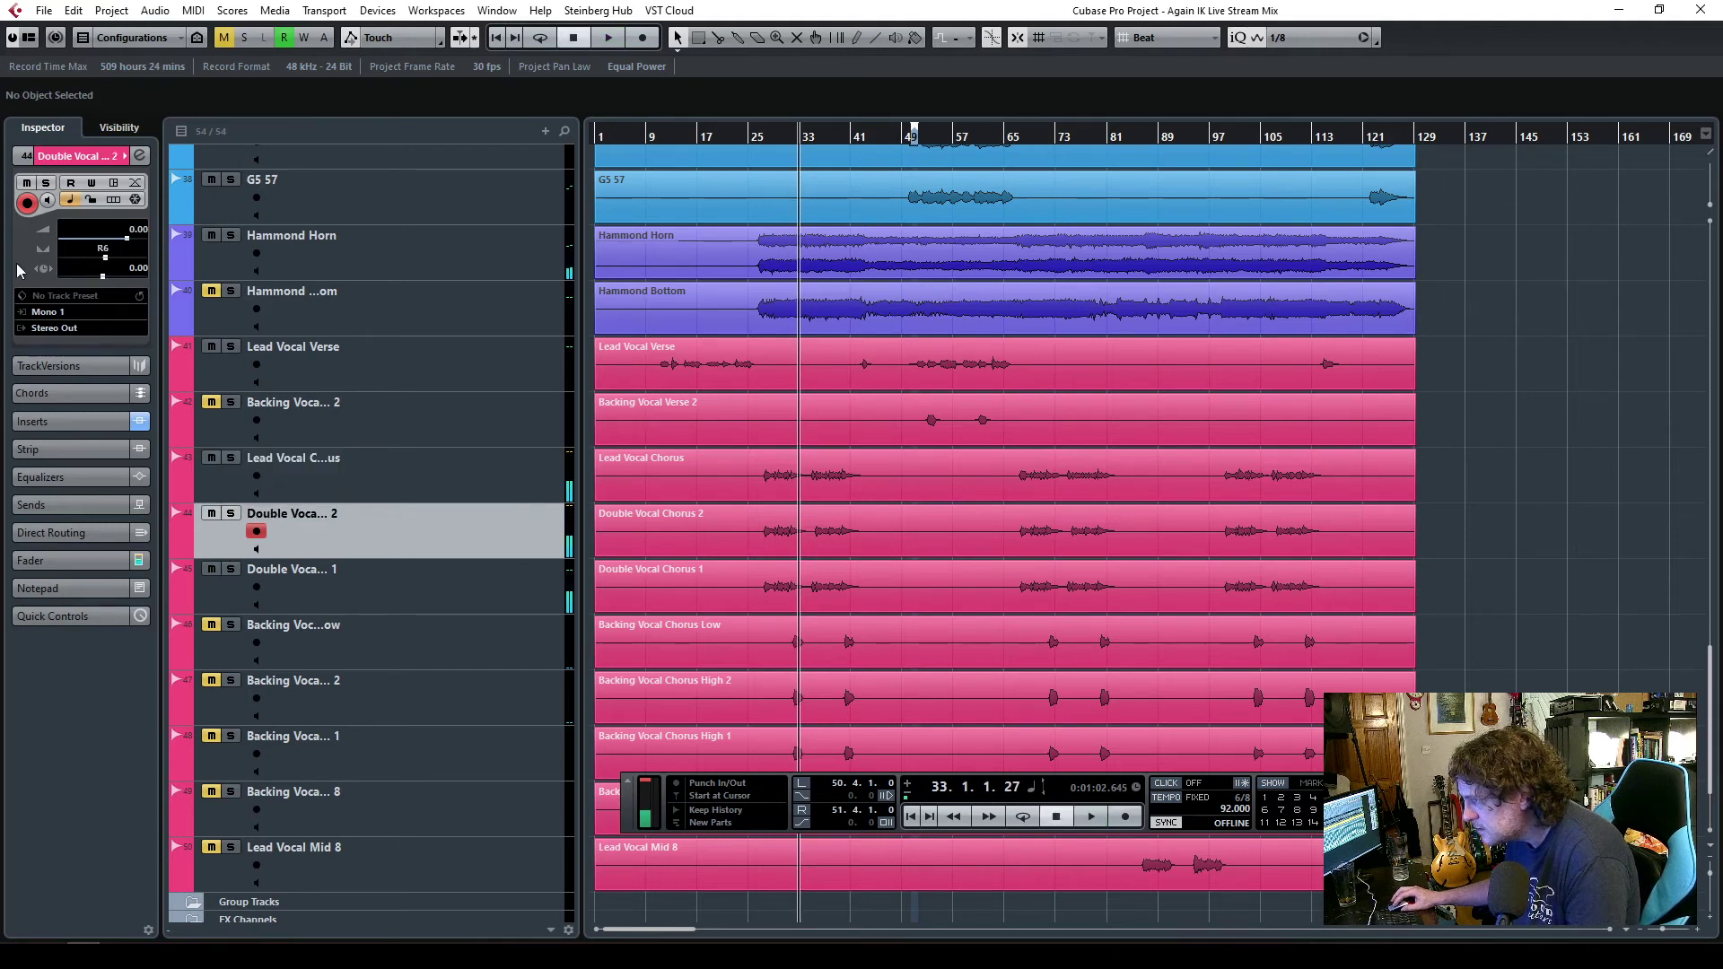
{"action": "left_click_drag", "start_coordinate": [395, 588], "coordinate": [352, 533]}
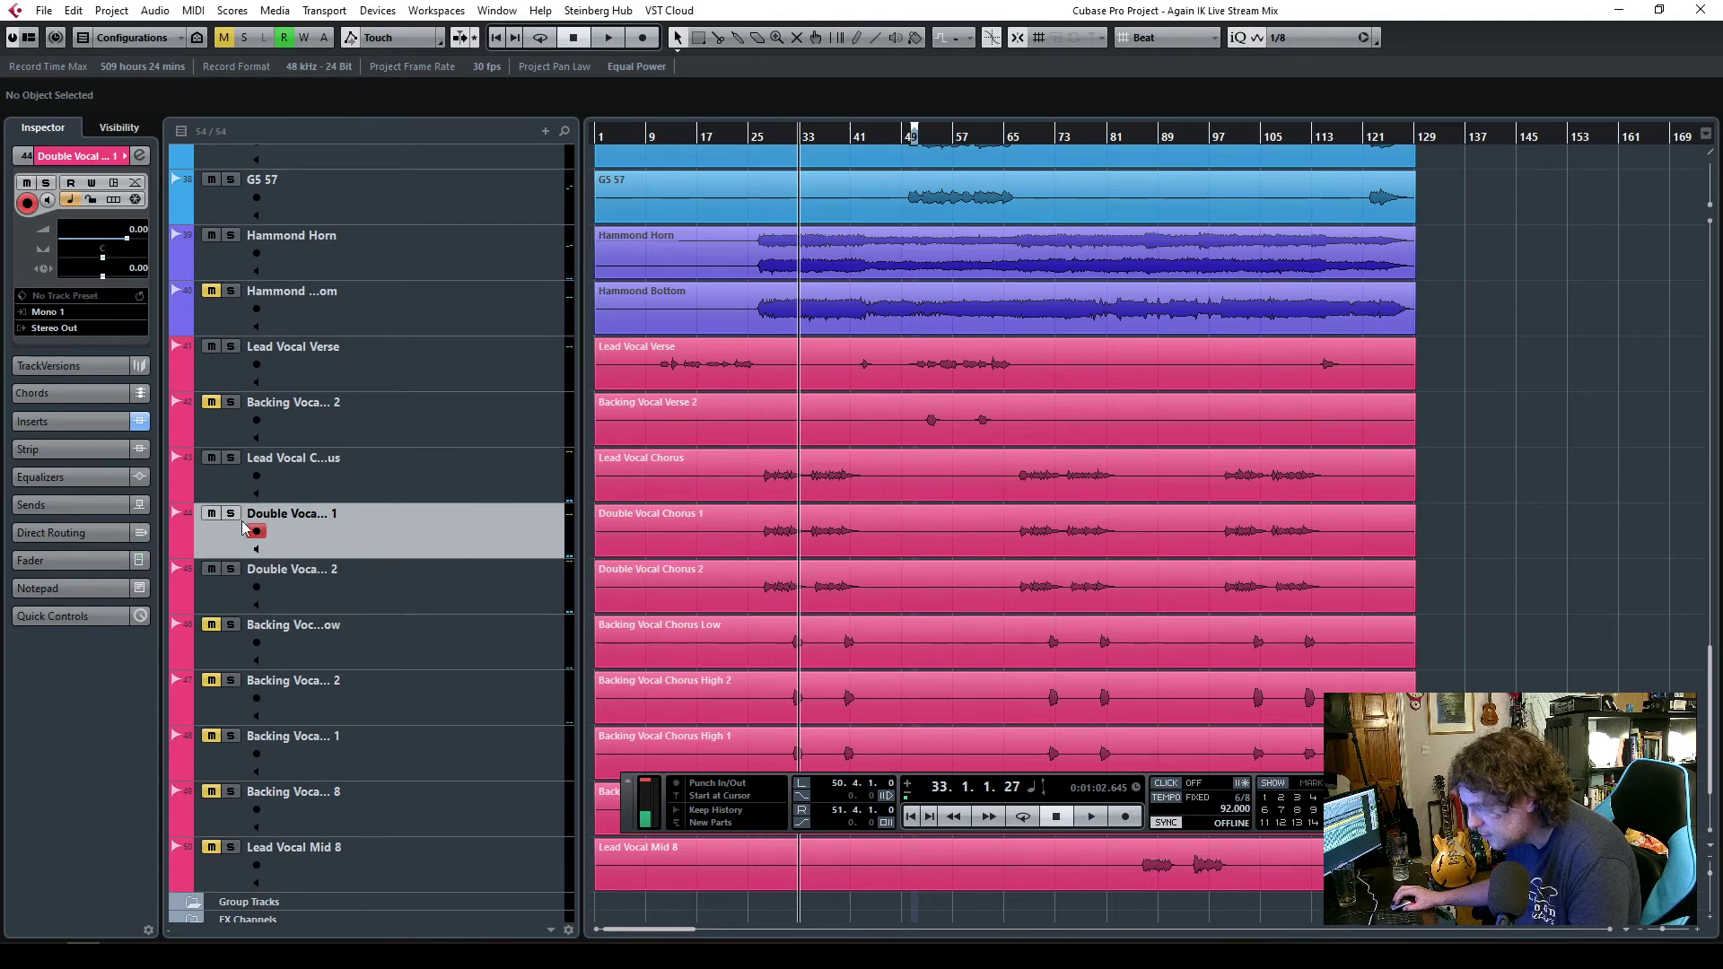
{"action": "left_click", "coordinate": [389, 563]}
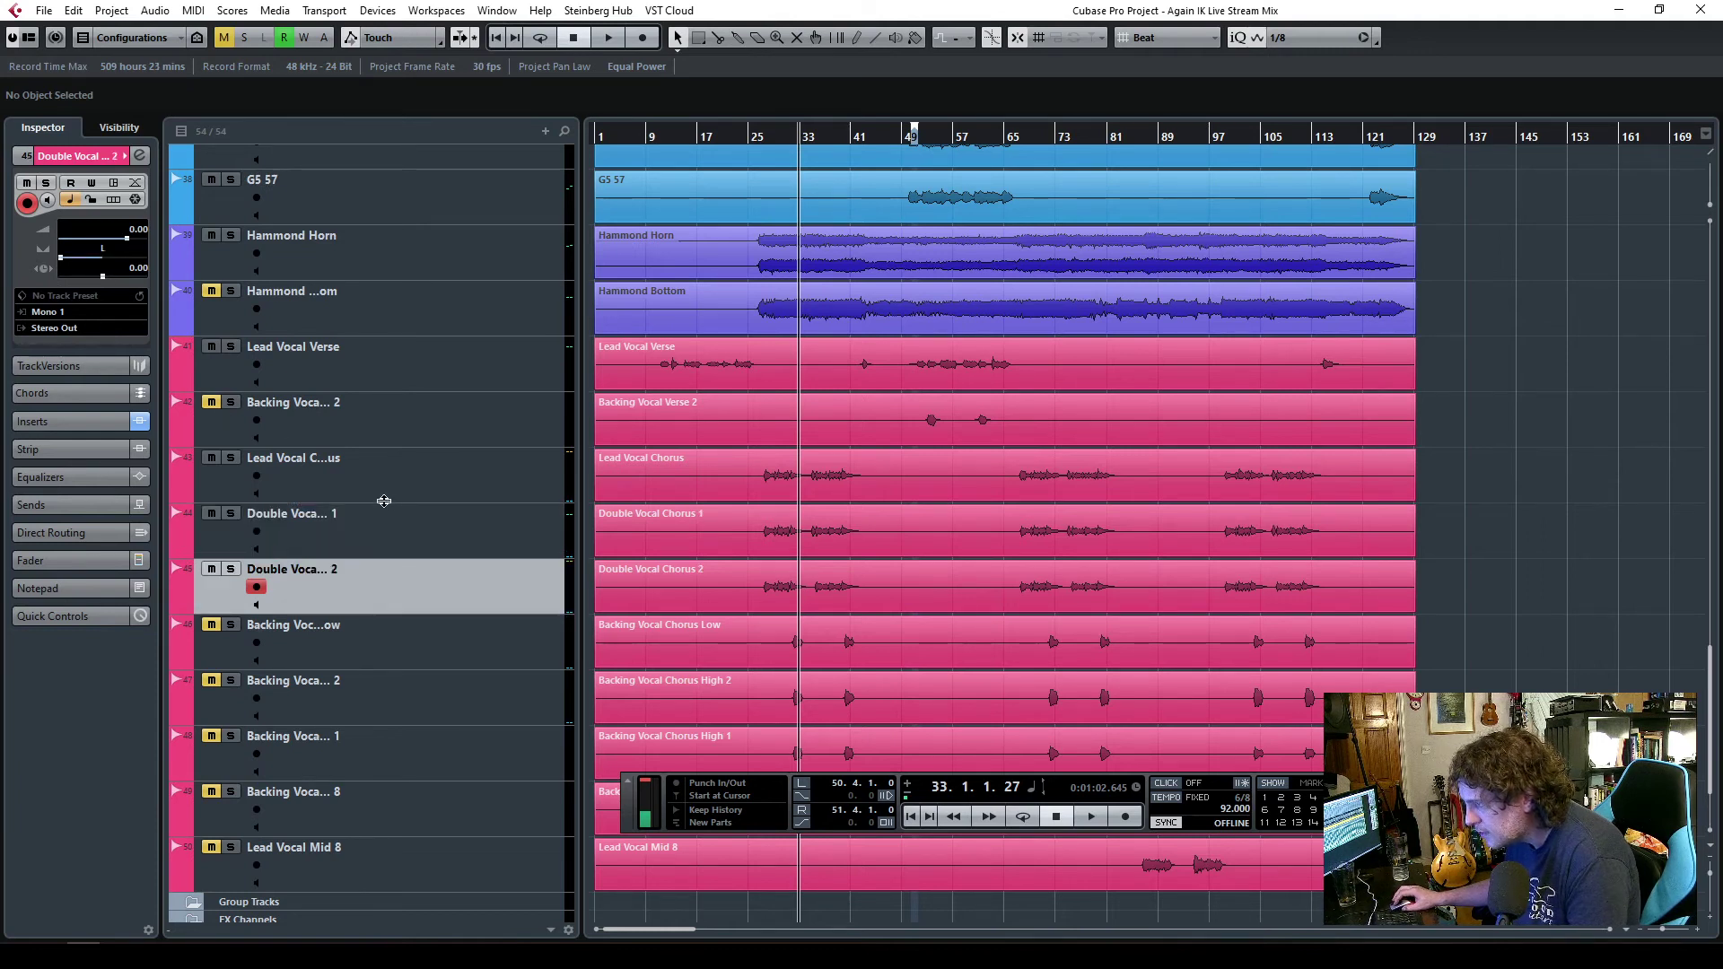
{"action": "left_click", "coordinate": [399, 532]}
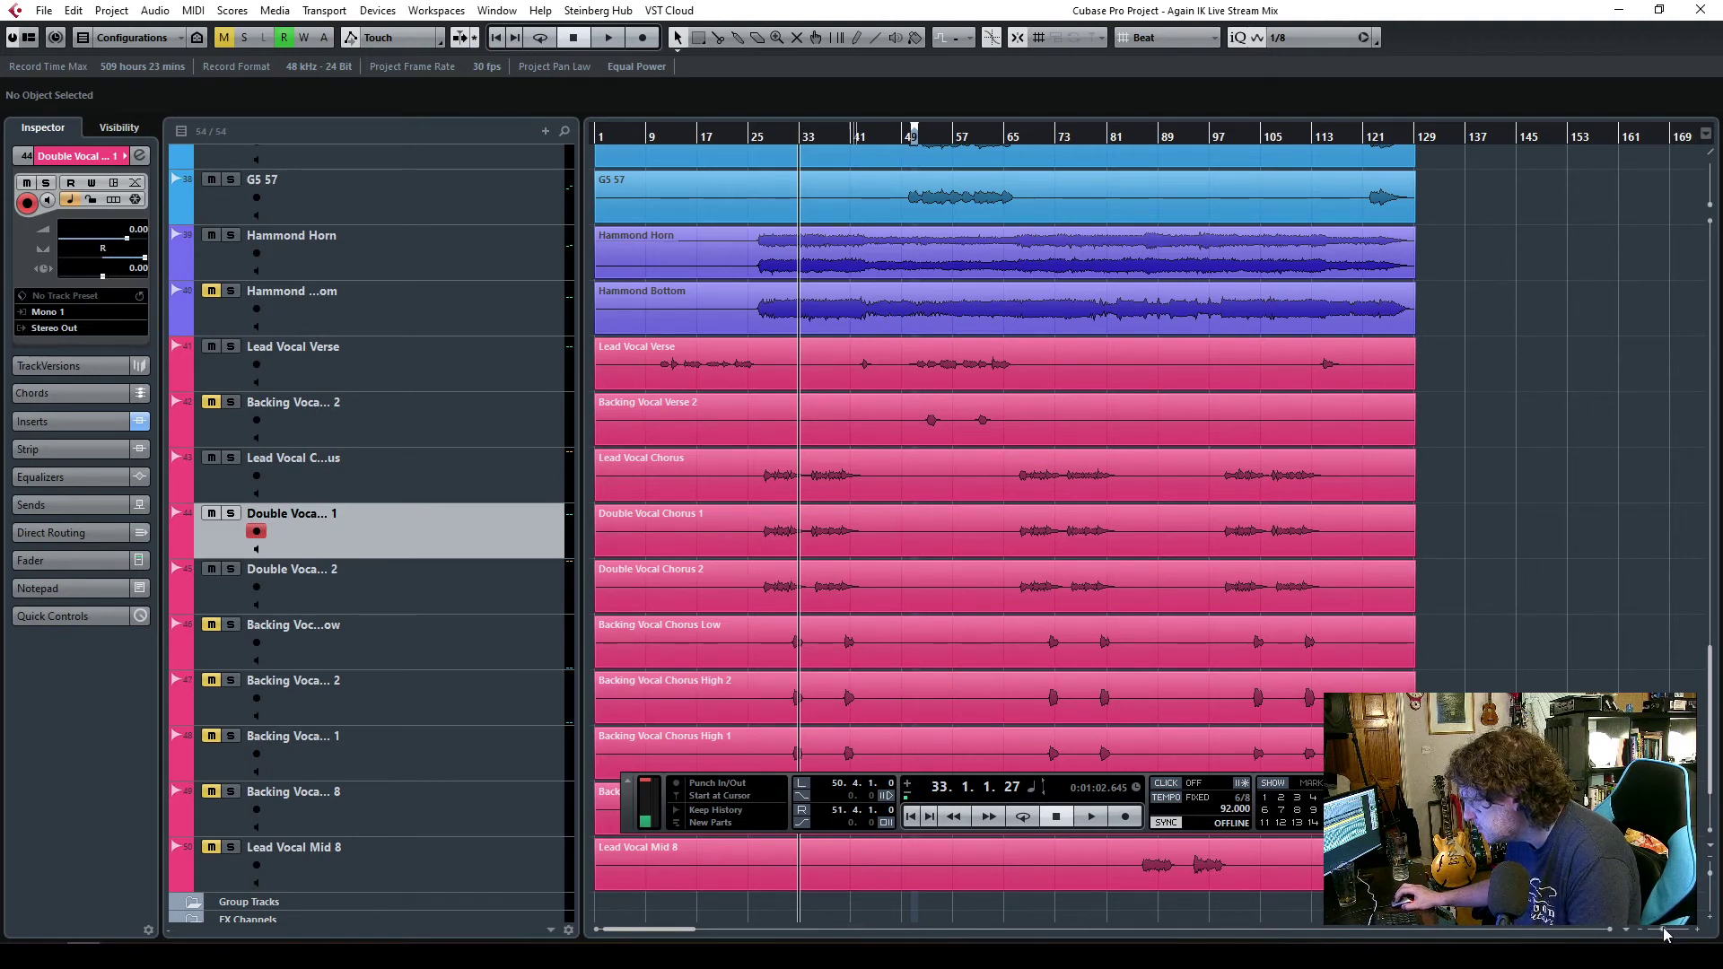
- Play the first chorus from bar 26.4 to check the panned double vocals, stopping at about bar 28
{"action": "left_click_drag", "start_coordinate": [1663, 933], "coordinate": [1671, 933]}
{"action": "left_click", "coordinate": [1026, 143]}
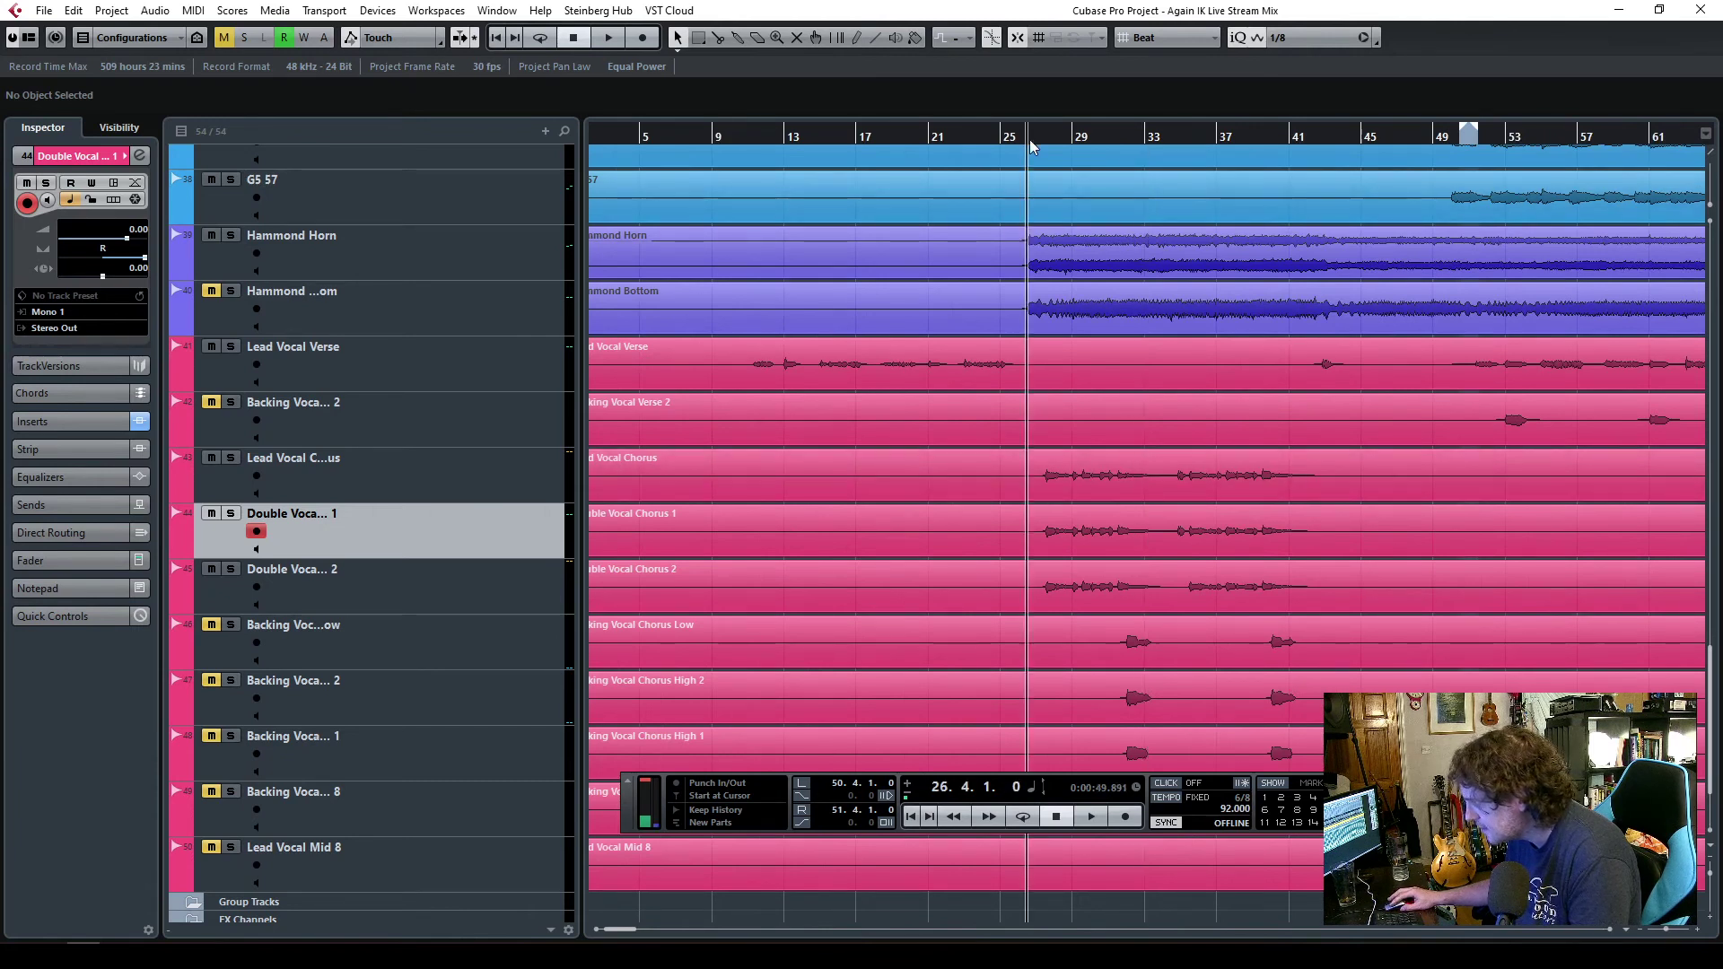
{"action": "left_click", "coordinate": [1667, 934]}
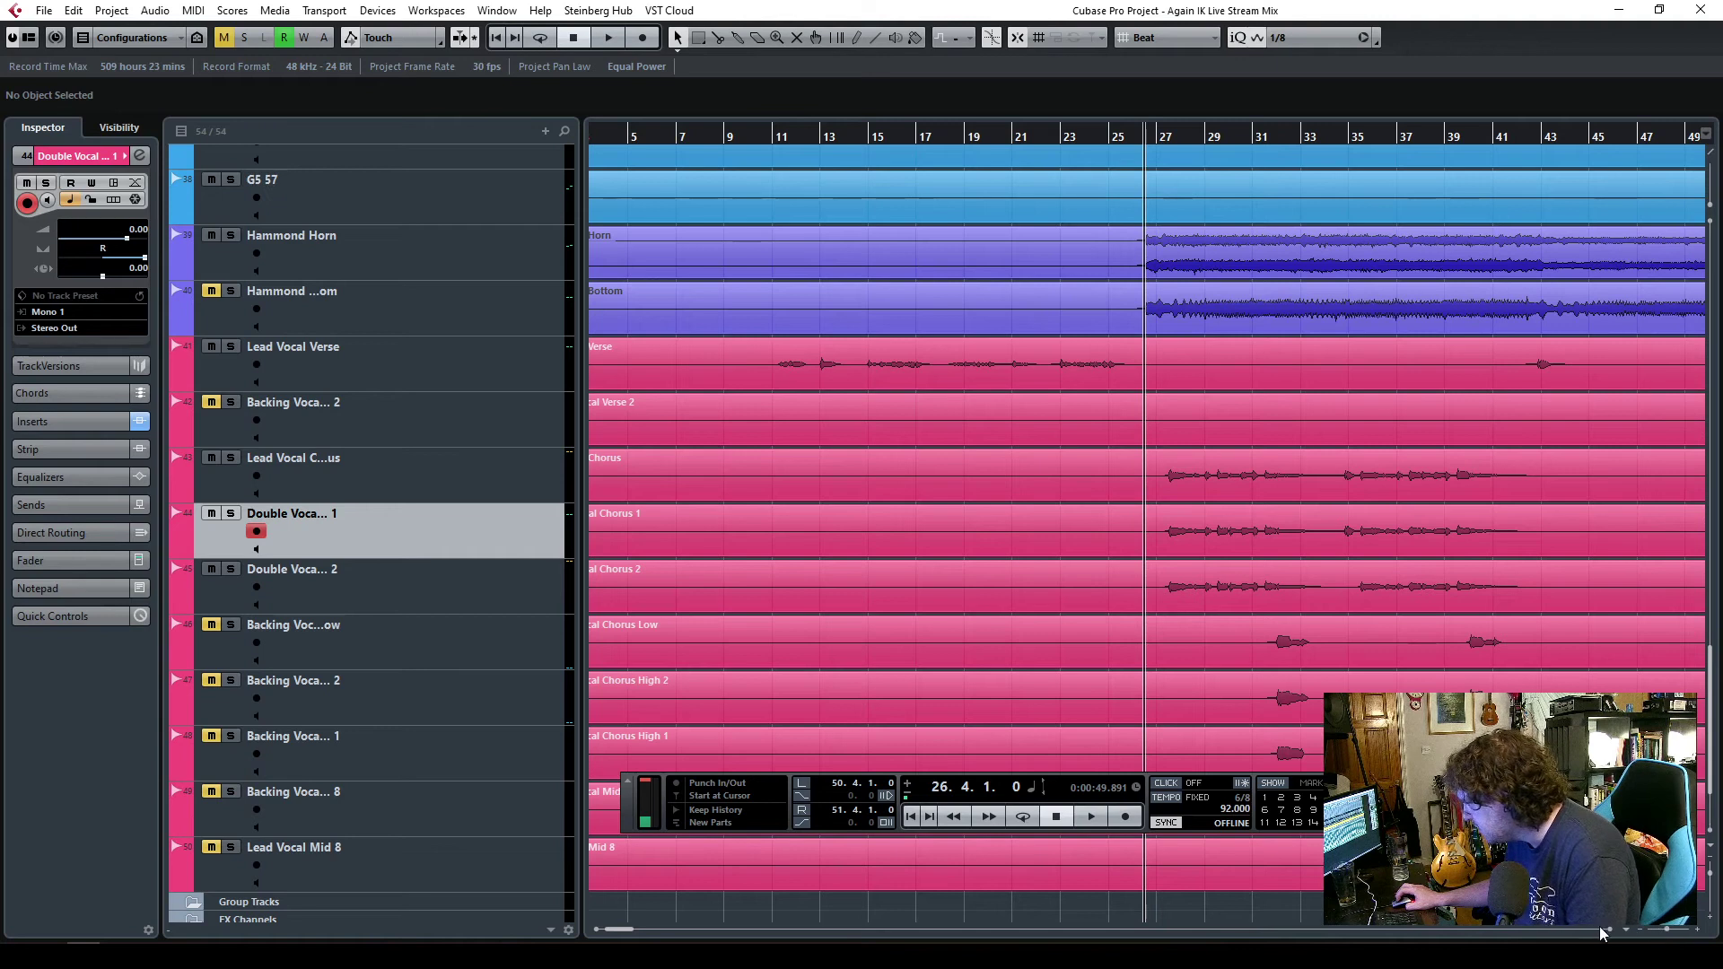
{"action": "scroll", "coordinate": [1611, 933], "scroll_direction": "right", "scroll_amount": 3}
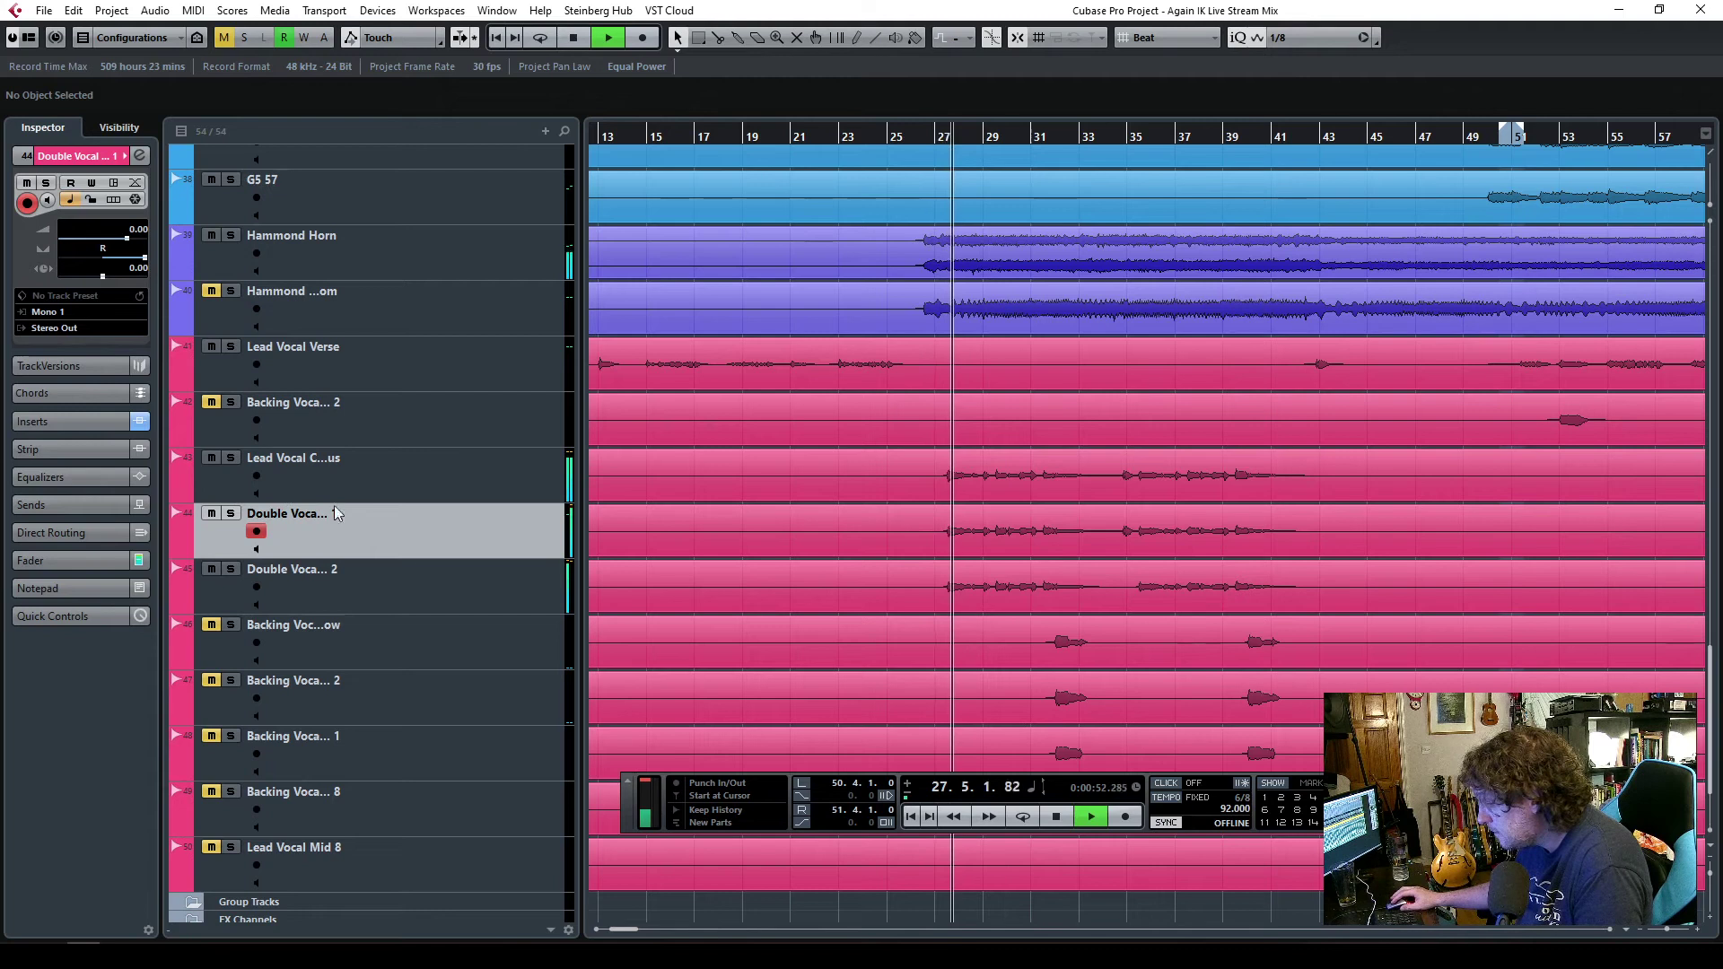
{"action": "key", "text": "space"}
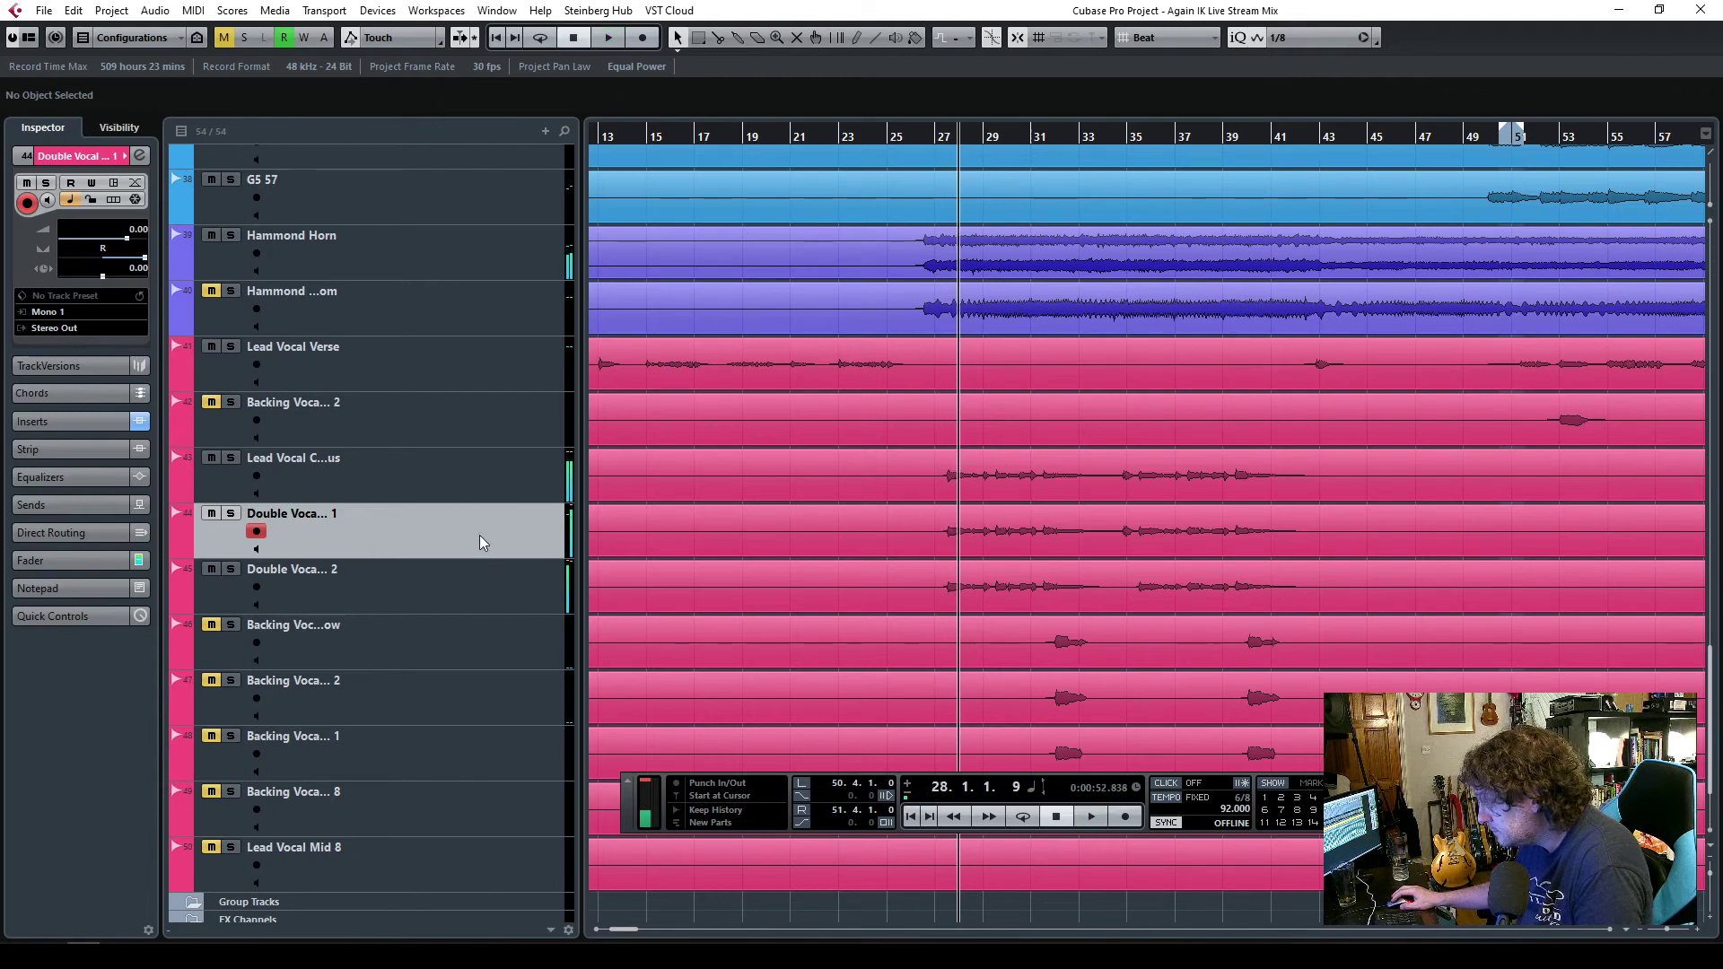
- Add one stereo group channel track named Vocals
{"action": "right_click", "coordinate": [432, 244]}
{"action": "mouse_move", "coordinate": [628, 256]}
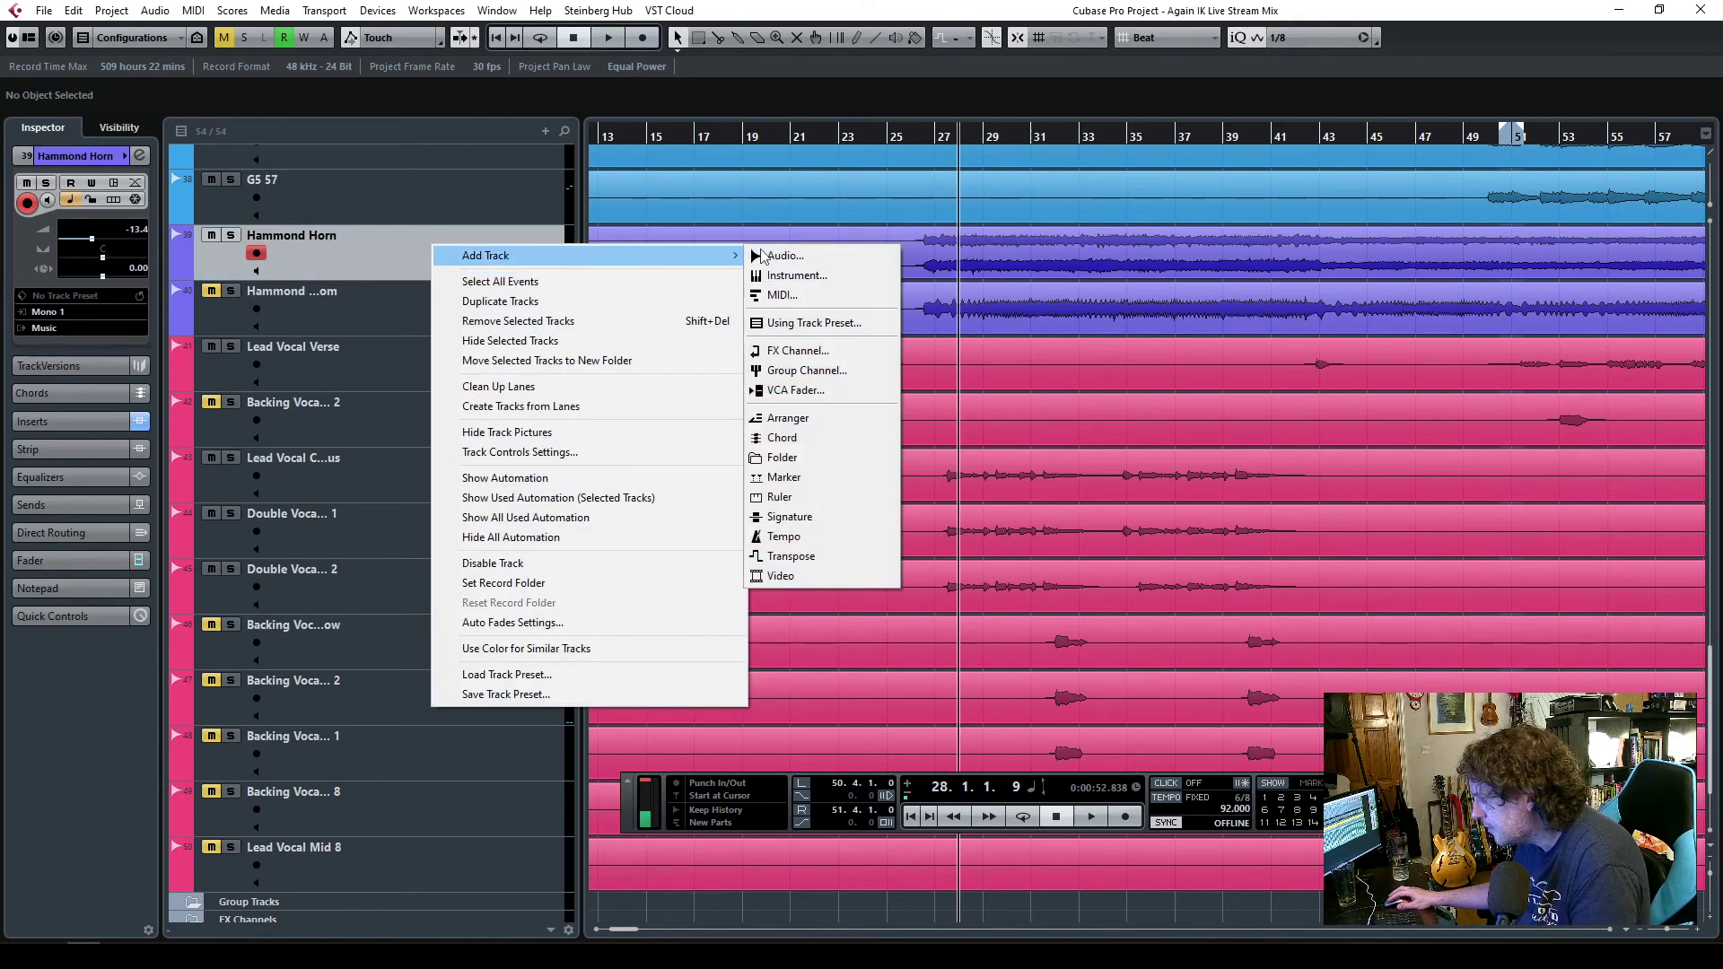
{"action": "left_click", "coordinate": [807, 370]}
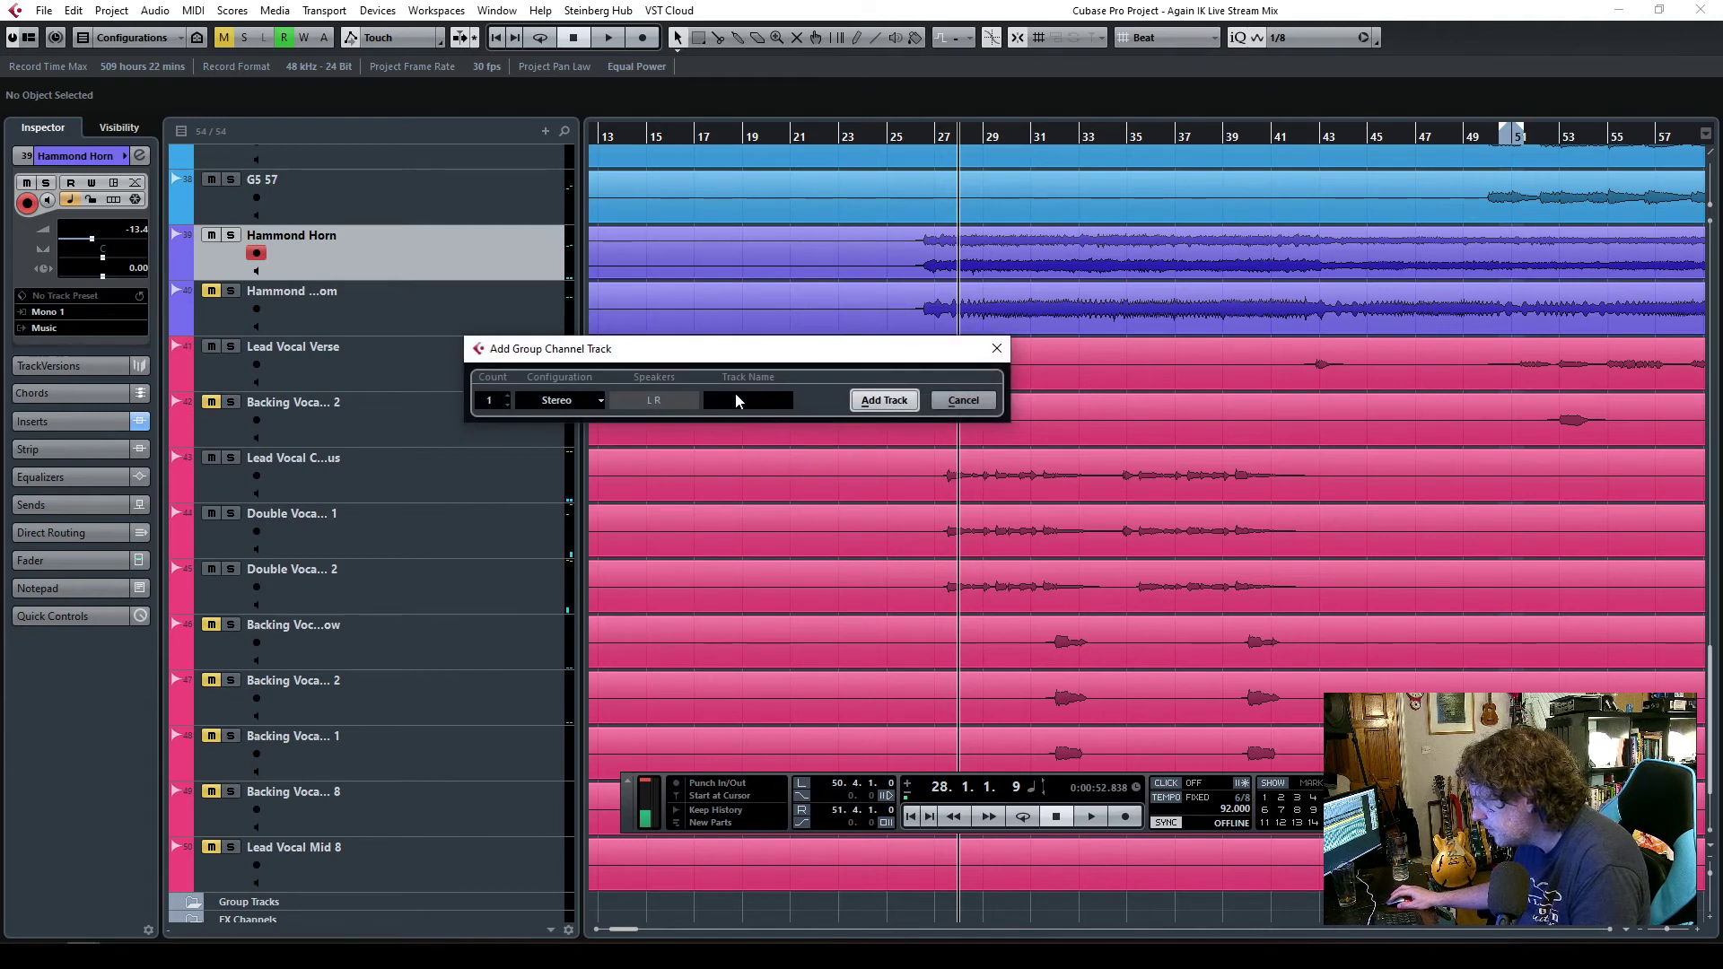
{"action": "type", "text": "Vo"}
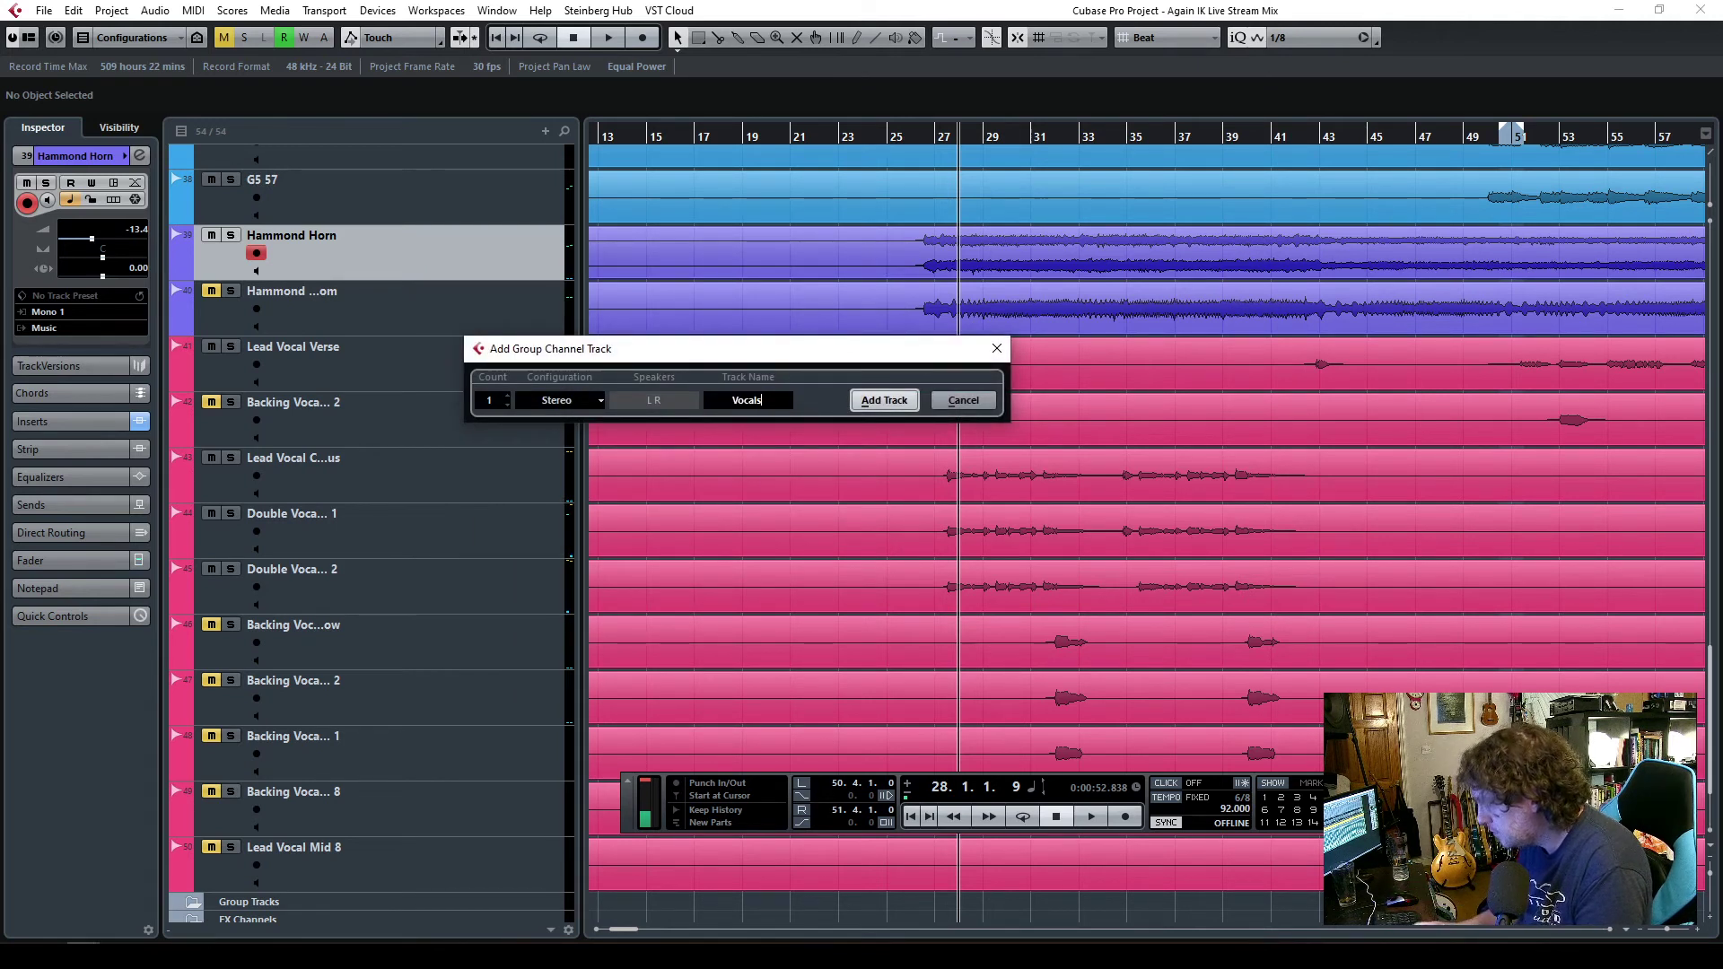
{"action": "type", "text": "cals"}
{"action": "key", "text": "Return"}
- Move the Vocals group track between Hammond Bottom and Lead Vocal Verse
{"action": "scroll", "coordinate": [541, 794], "scroll_direction": "down", "scroll_amount": 3}
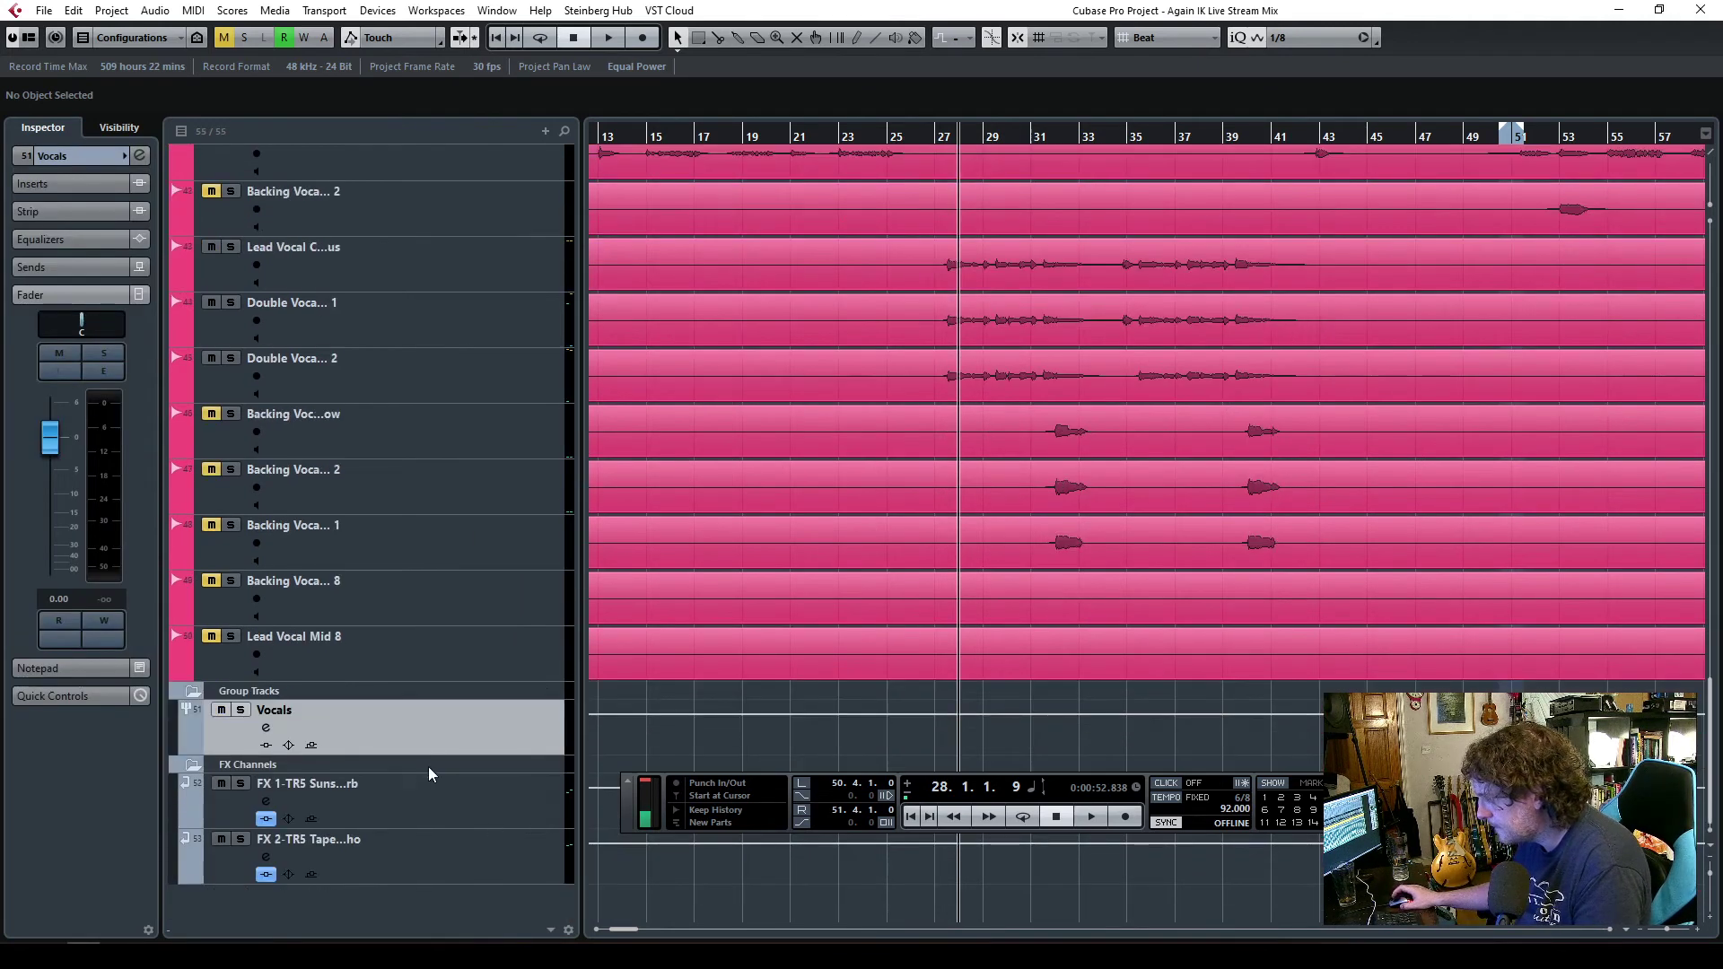
{"action": "left_click_drag", "start_coordinate": [443, 741], "coordinate": [455, 685]}
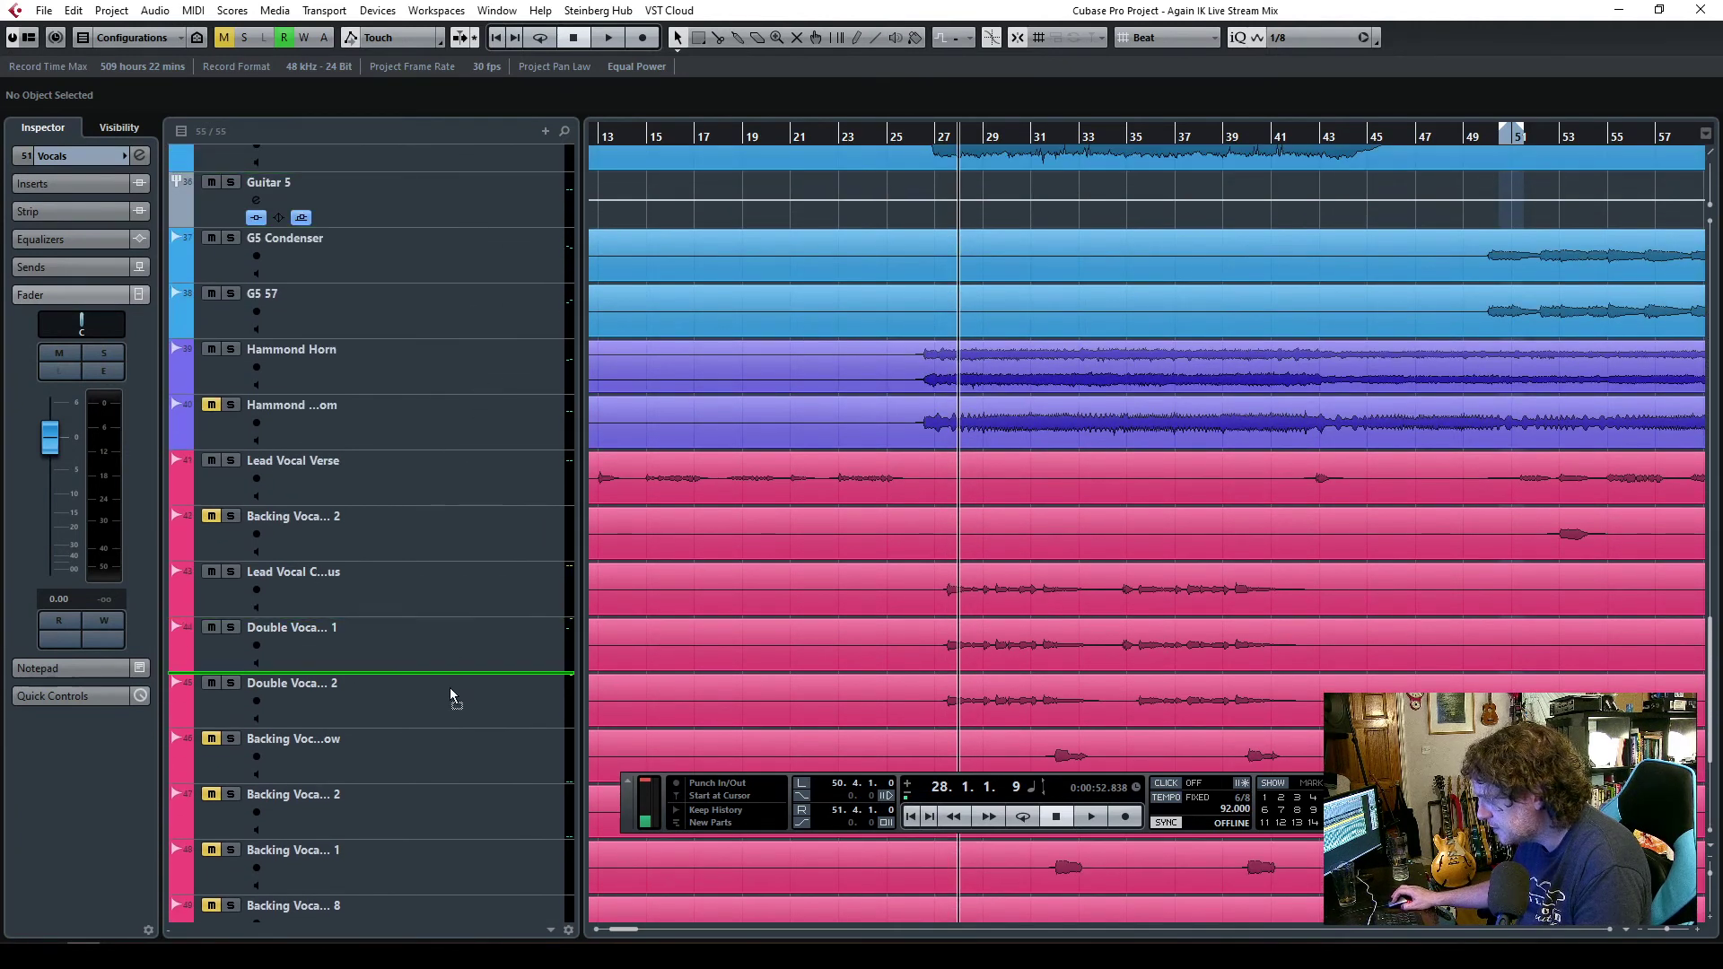
{"action": "left_click_drag", "start_coordinate": [455, 468], "coordinate": [455, 468]}
- Link all vocal channels from Lead Vocal Verse to Lead Vocal Mid 8 in the MixConsole, with Routing included in the link settings
{"action": "left_click", "coordinate": [387, 522]}
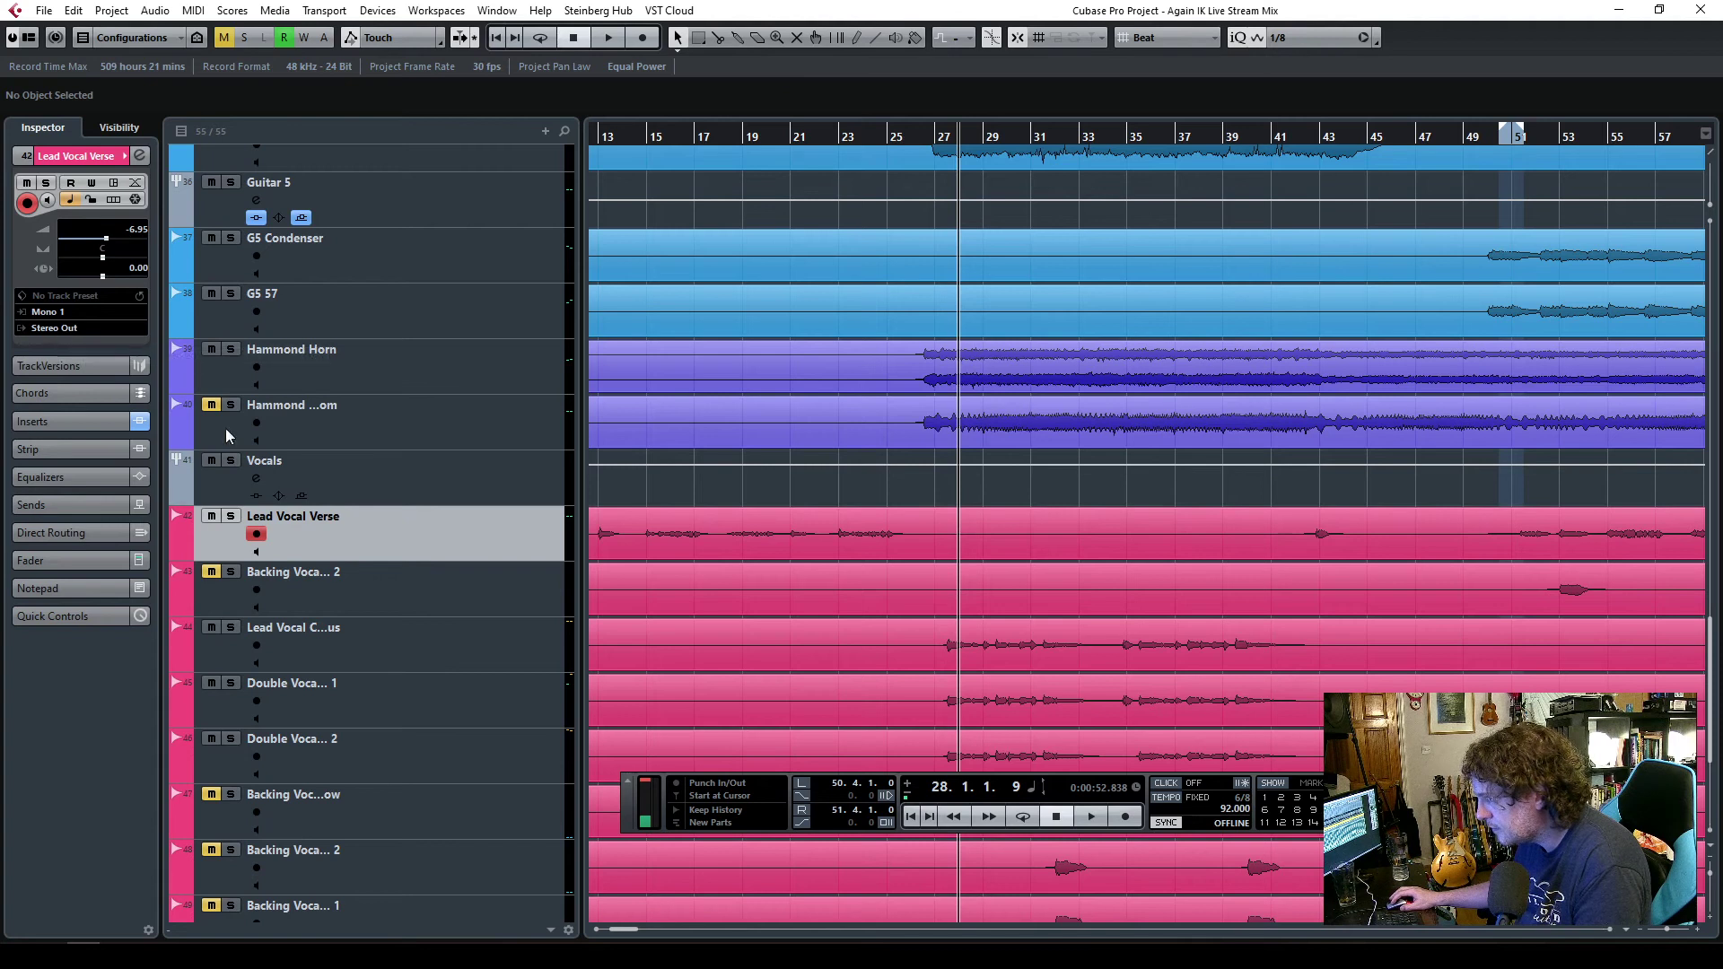
{"action": "key", "text": "F3"}
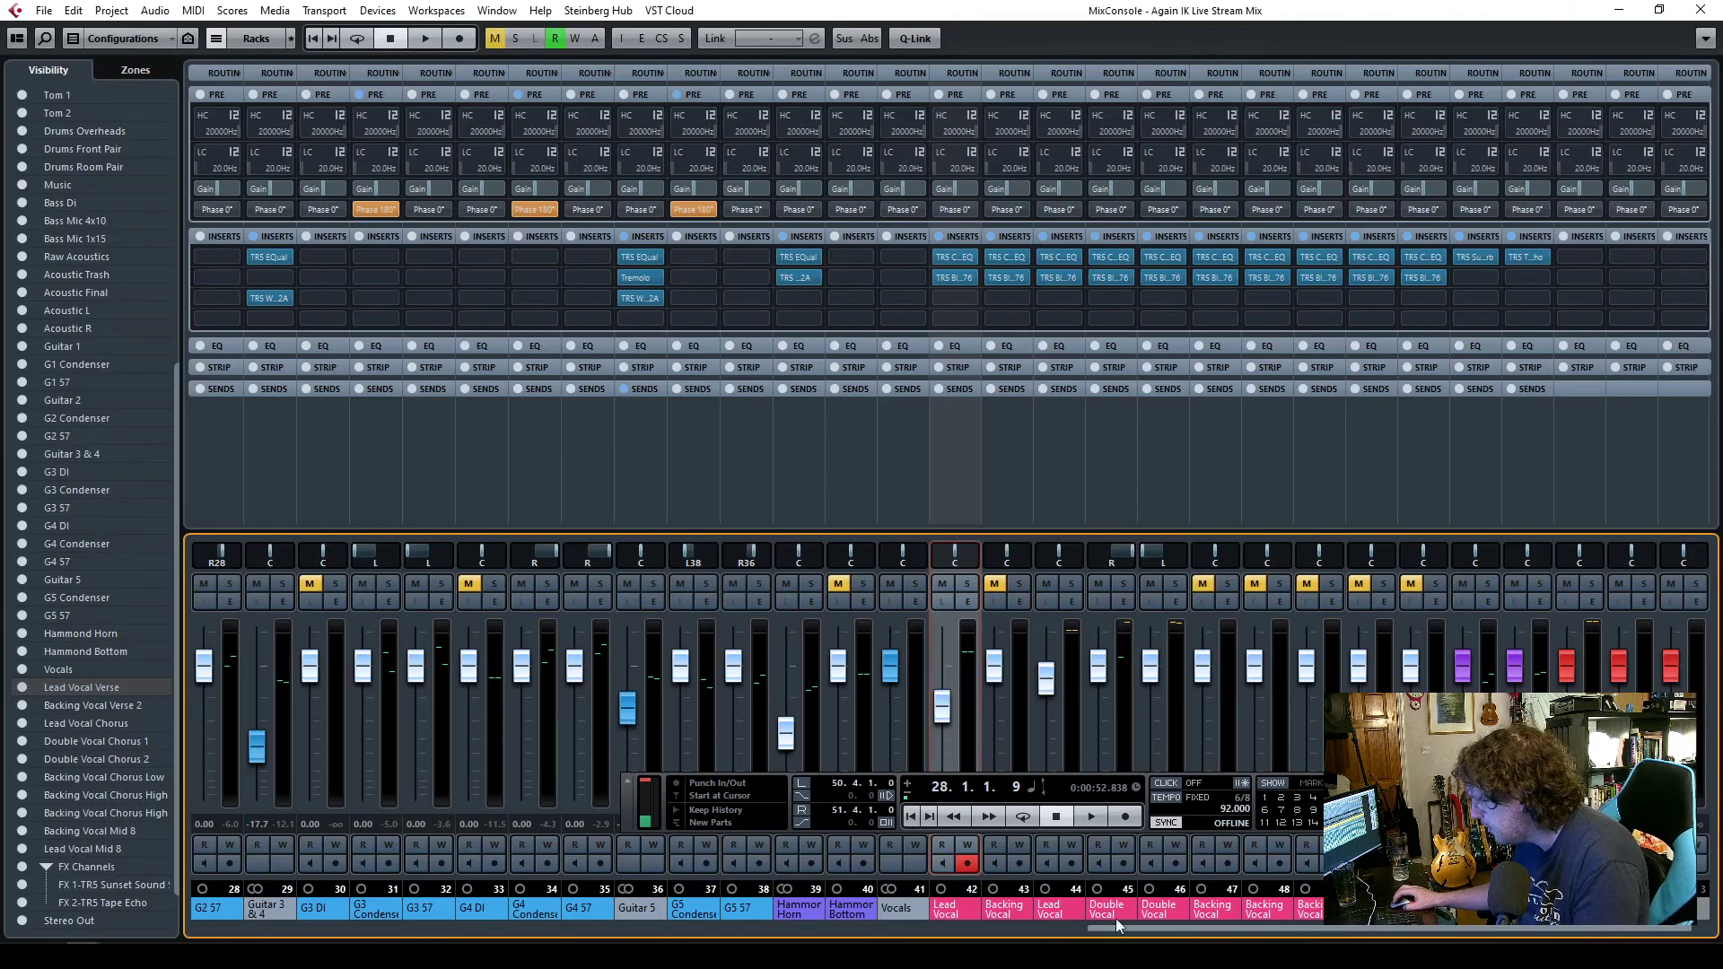
{"action": "left_click", "coordinate": [971, 913]}
{"action": "left_click", "coordinate": [1433, 926]}
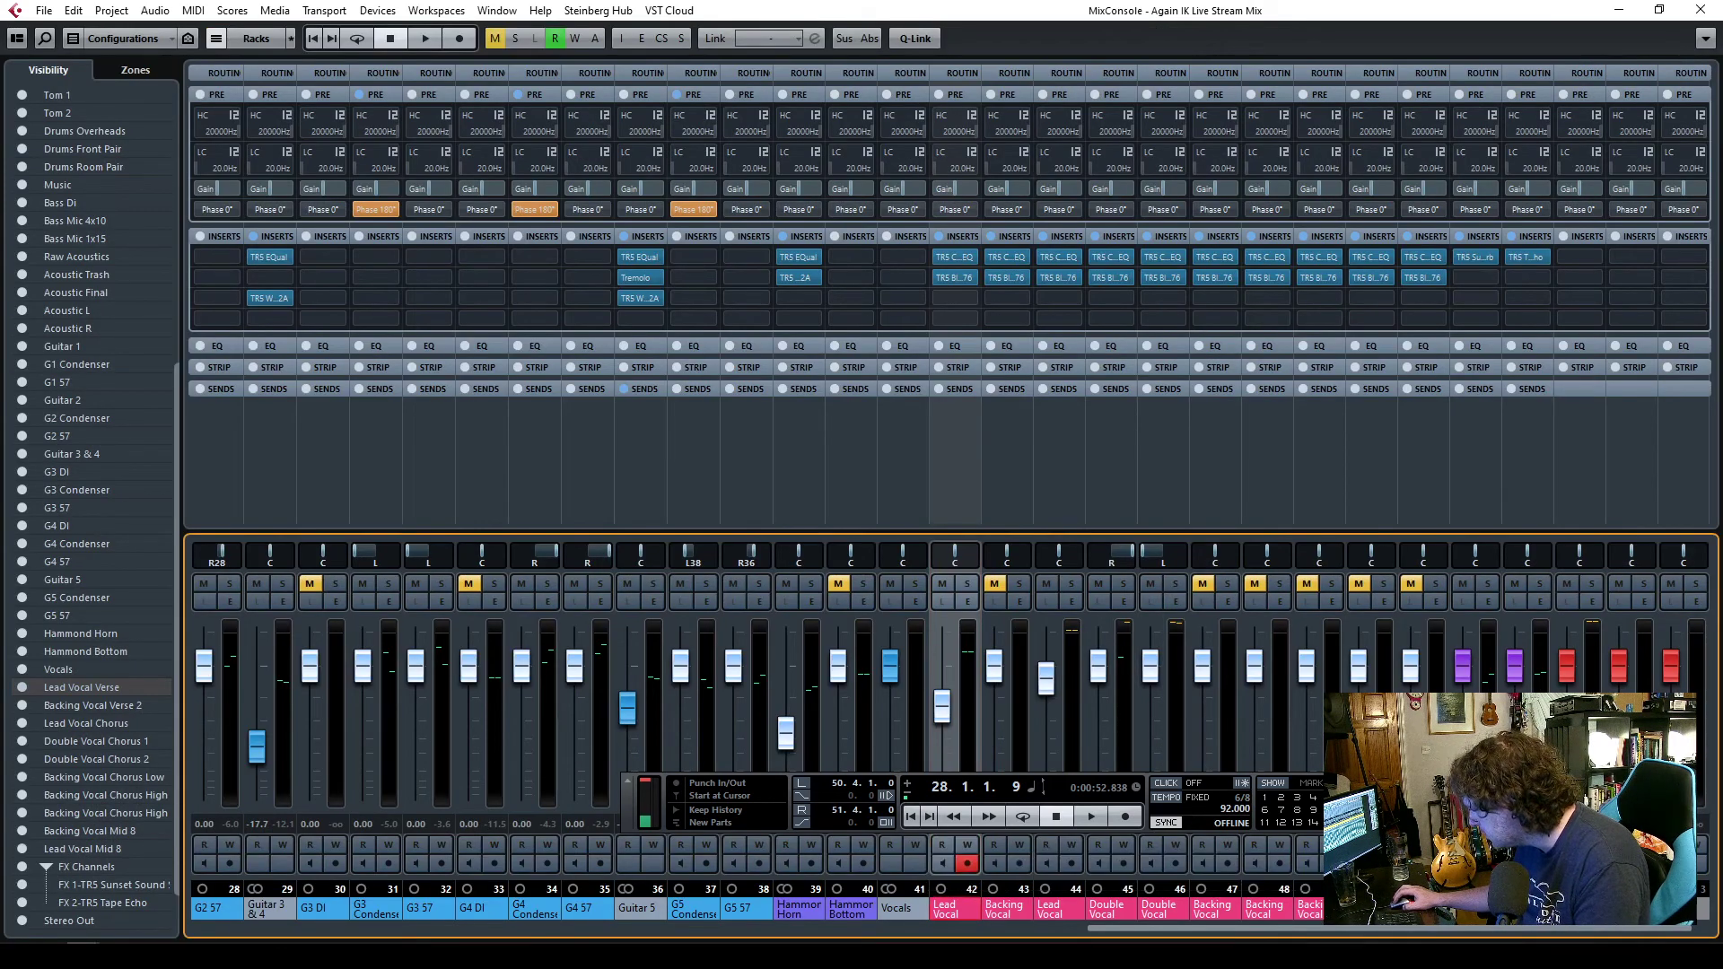
{"action": "left_click", "coordinate": [1423, 912]}
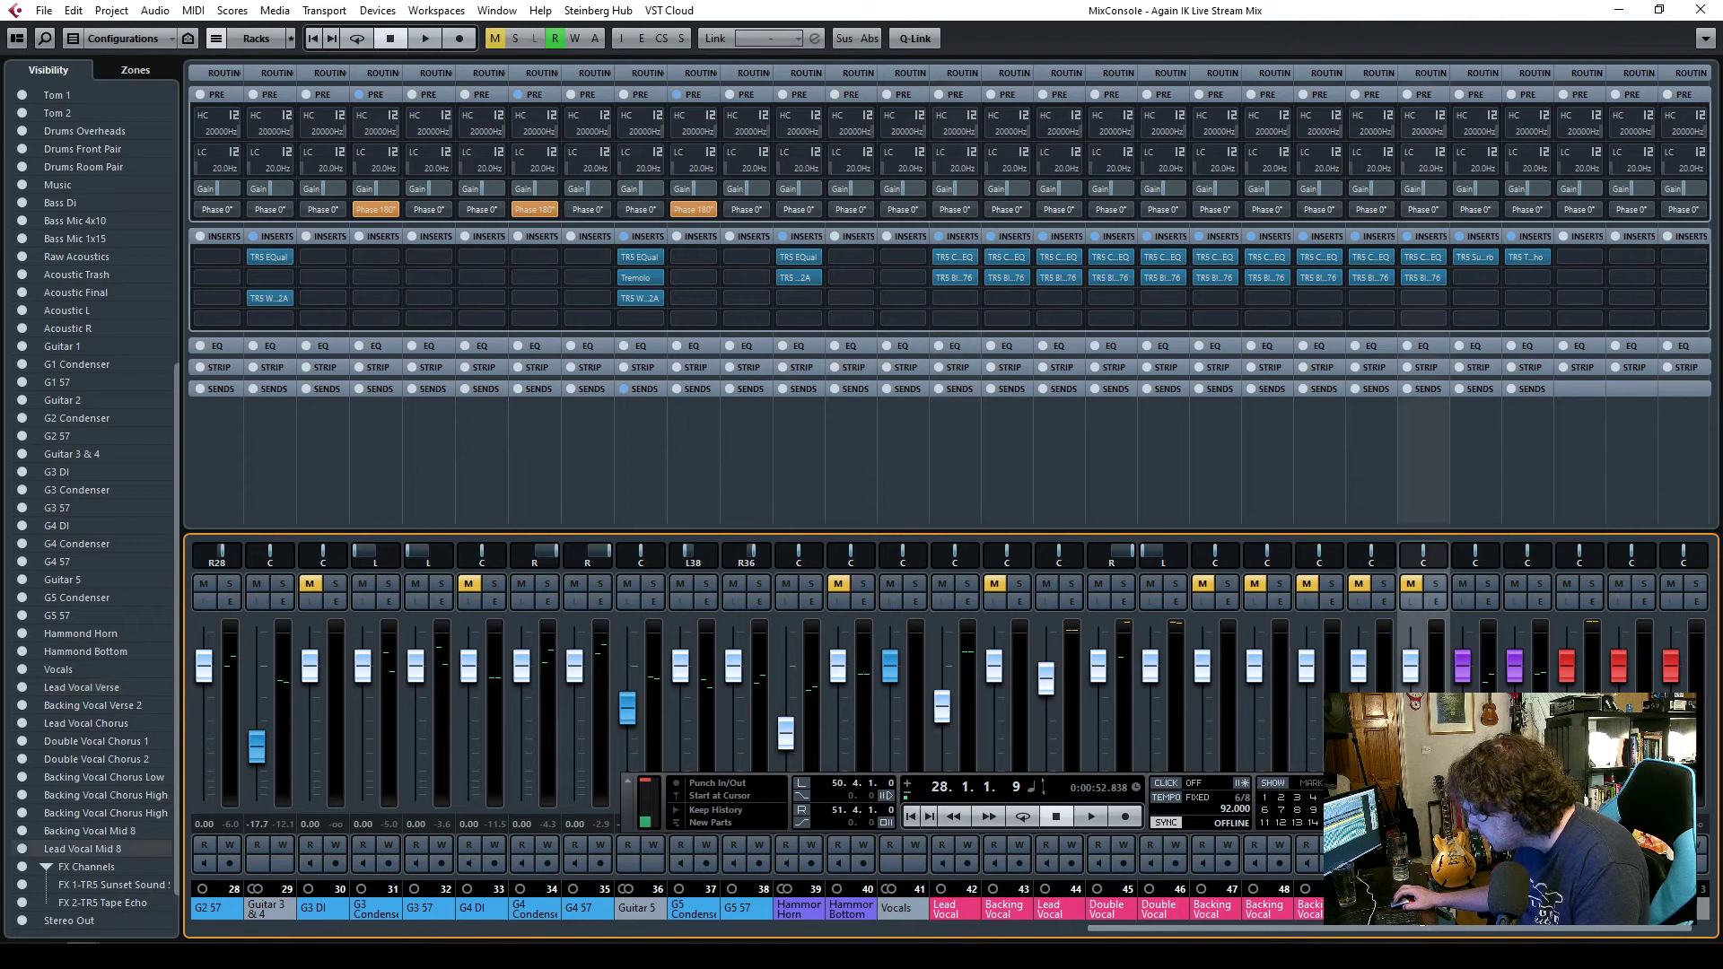
{"action": "left_click", "coordinate": [948, 912], "text": "shift"}
{"action": "right_click", "coordinate": [949, 913]}
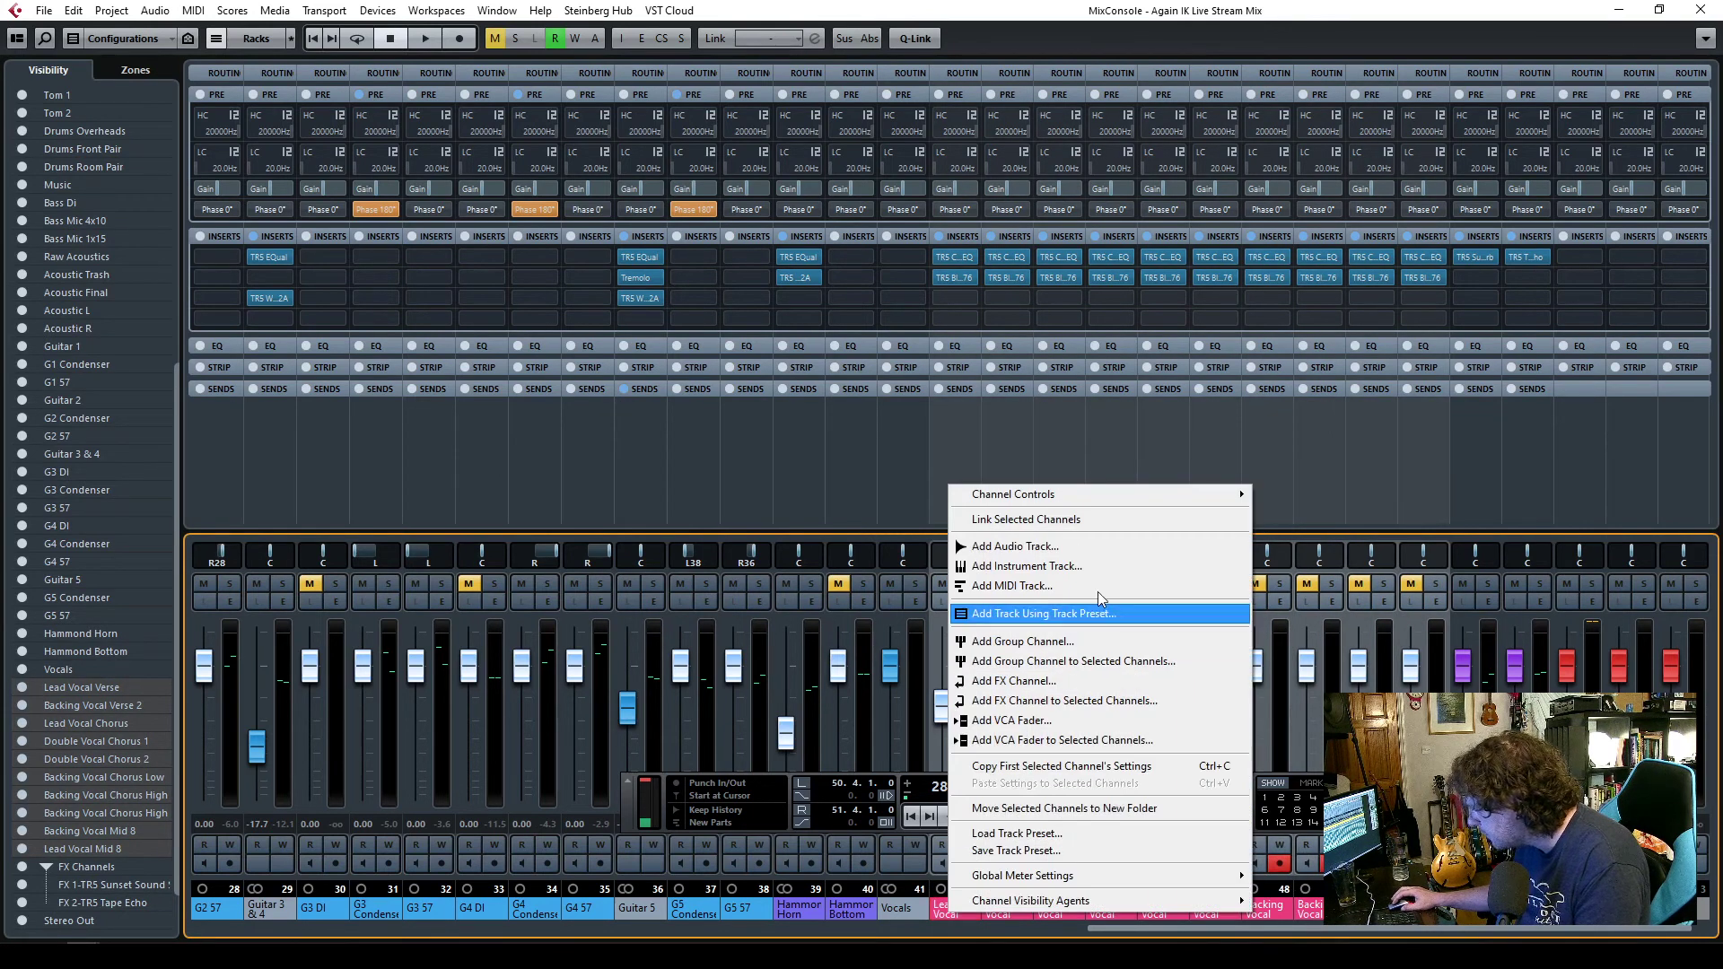
{"action": "left_click", "coordinate": [1025, 519]}
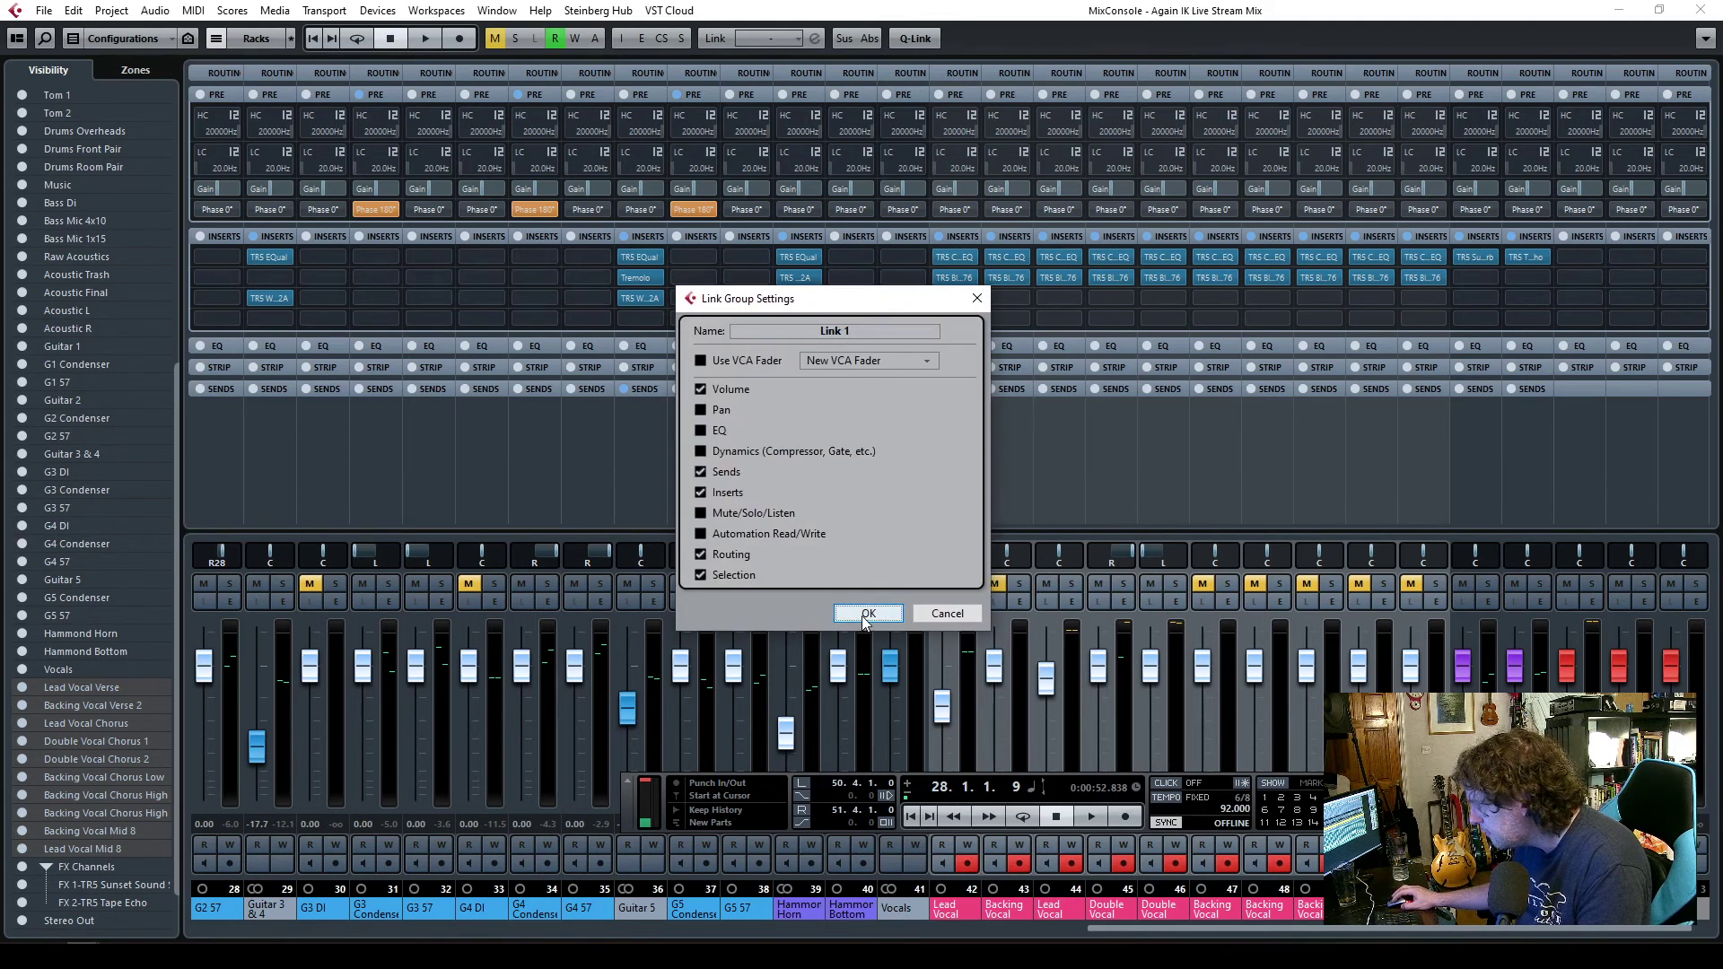
{"action": "left_click", "coordinate": [867, 614]}
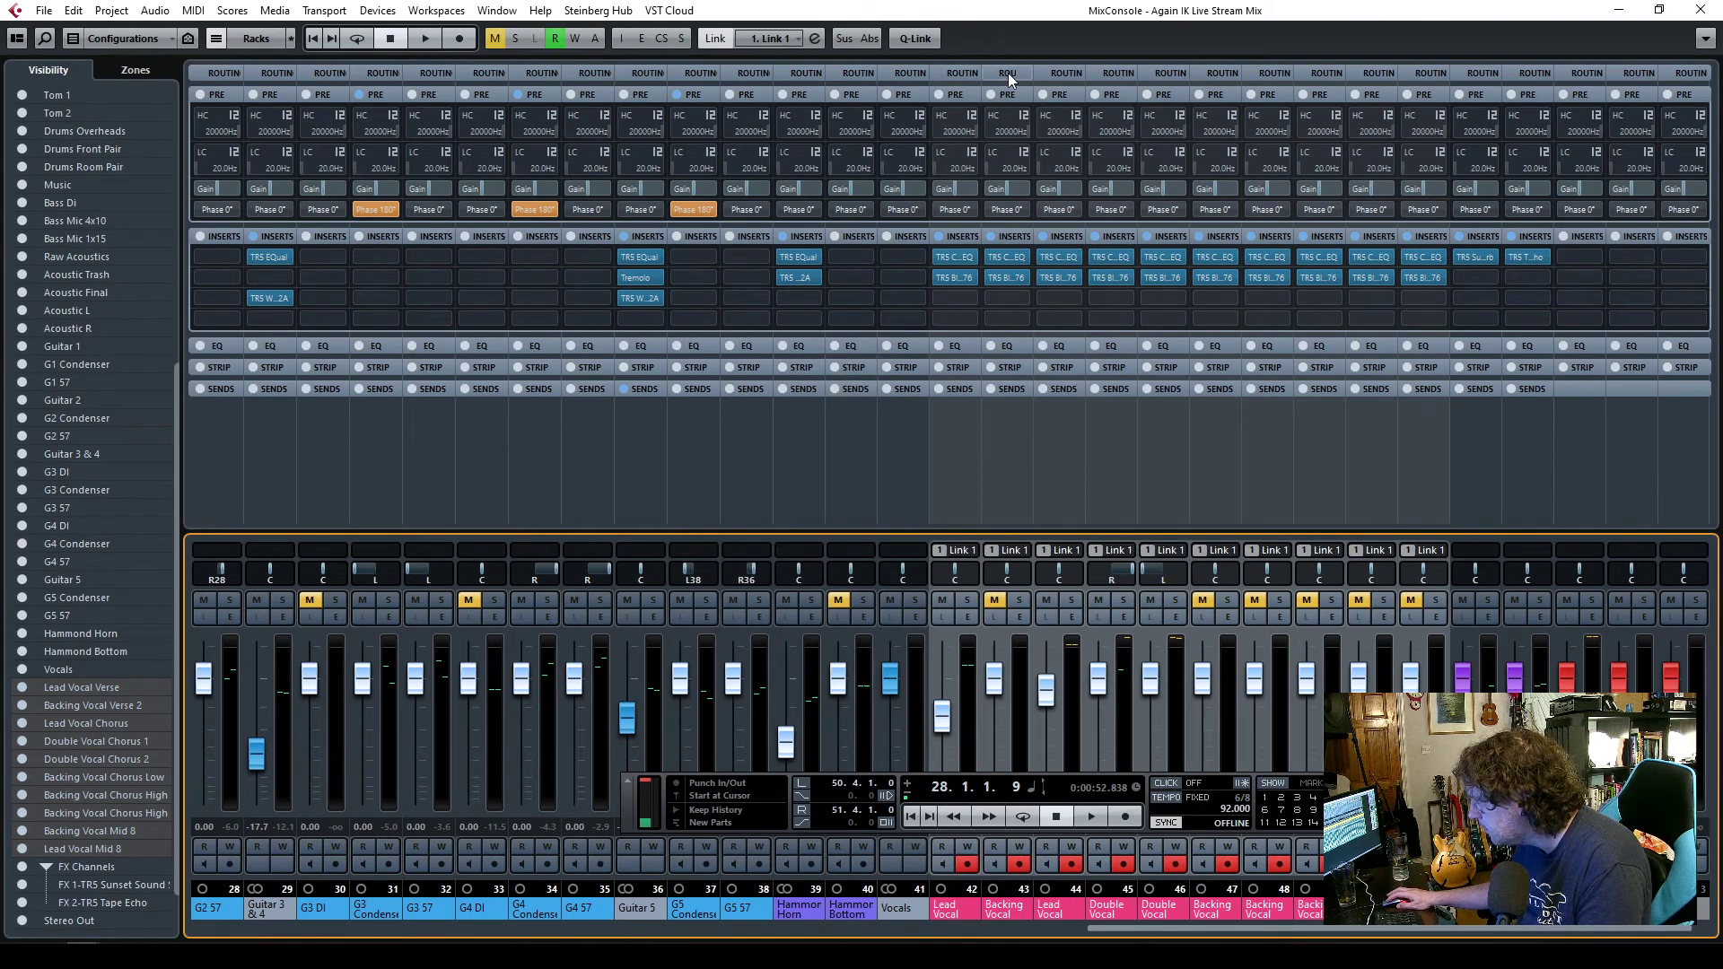
- Route the outputs of the linked vocal channels to the Vocals group, unlink the channels and close the MixConsole
{"action": "left_click", "coordinate": [1009, 72]}
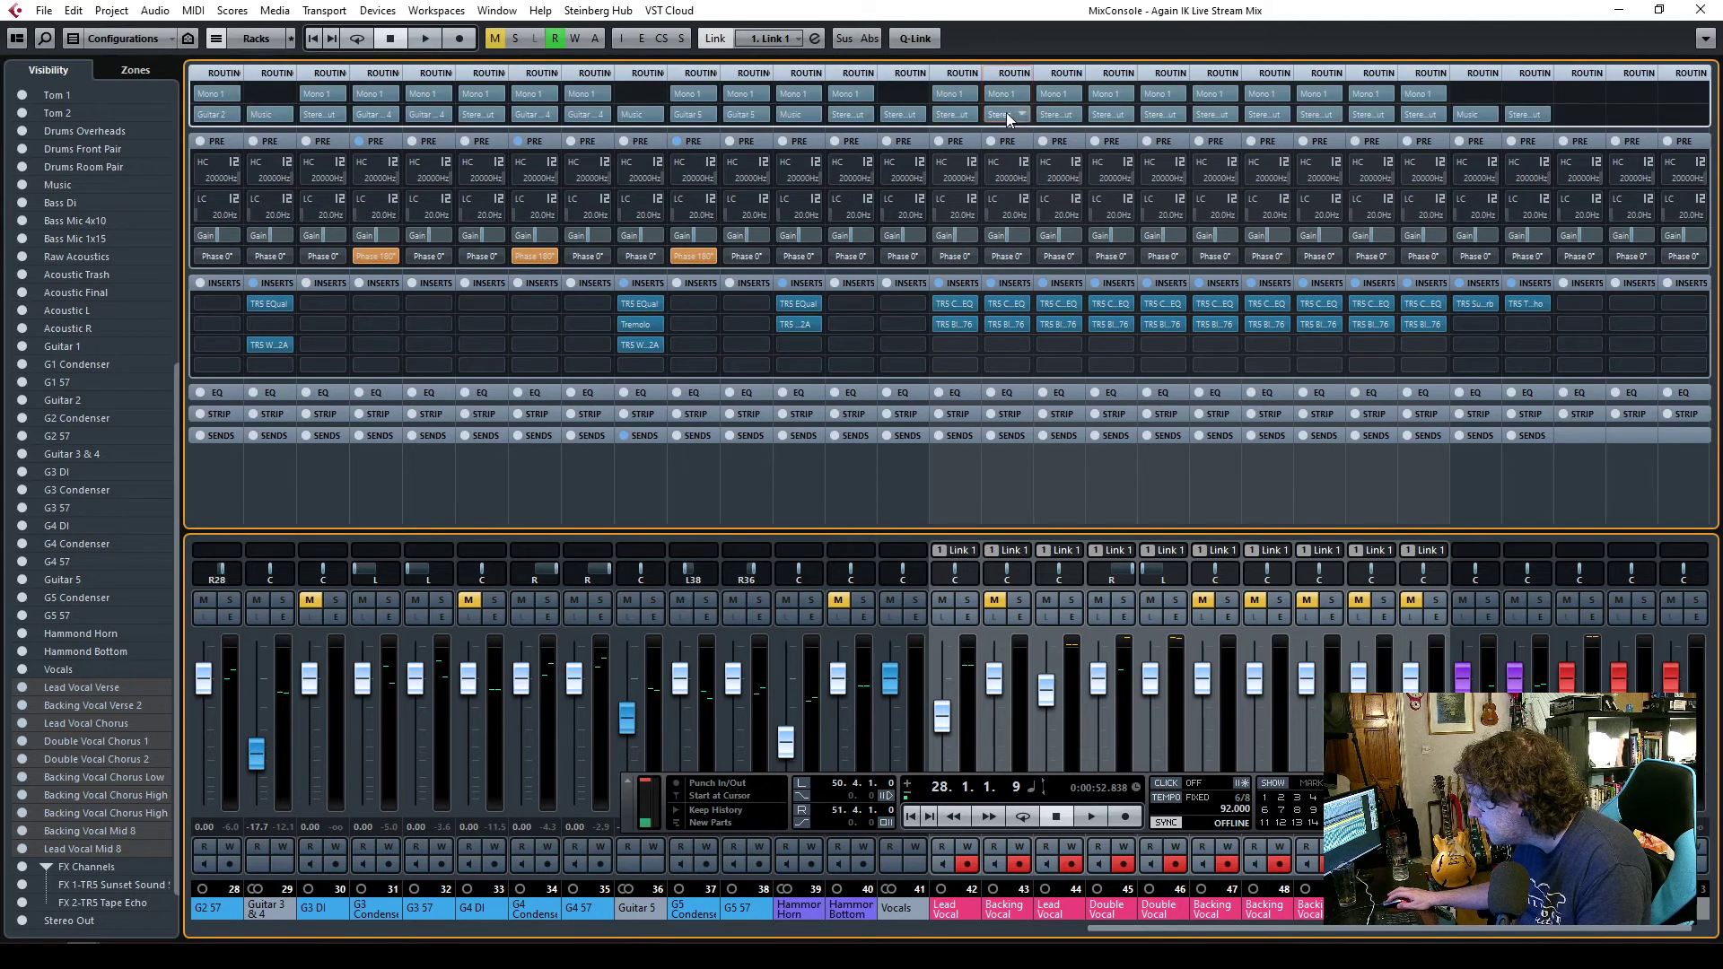
{"action": "left_click", "coordinate": [1007, 114]}
{"action": "left_click", "coordinate": [1055, 533]}
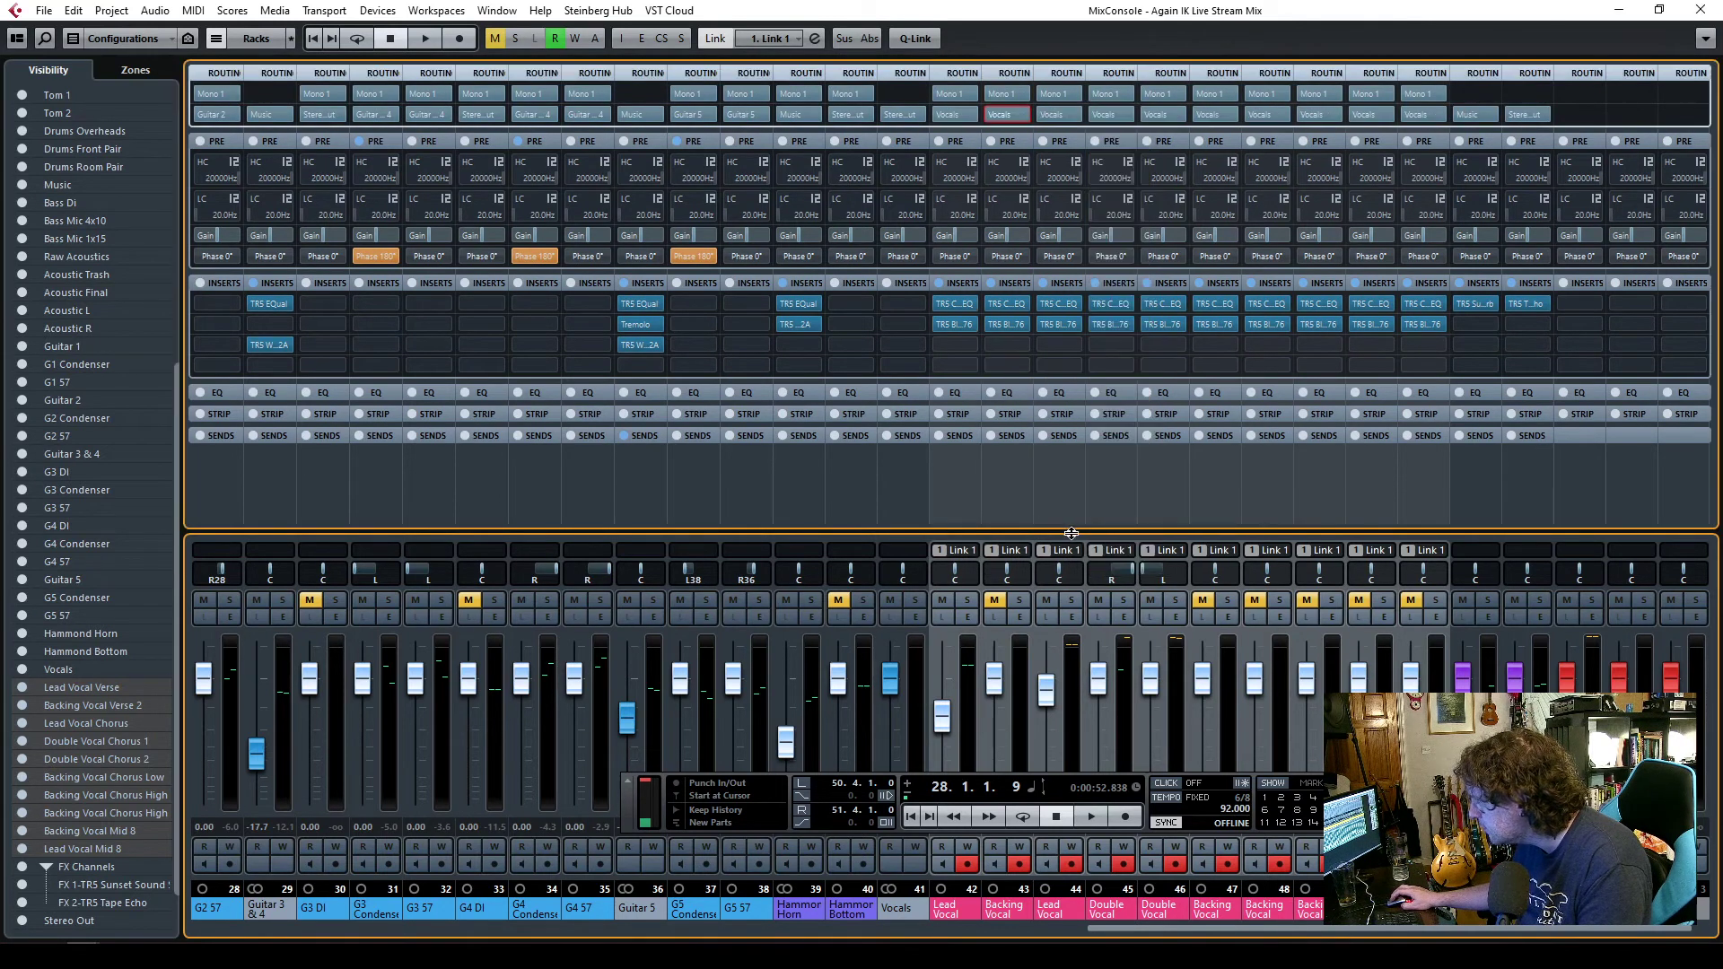
{"action": "right_click", "coordinate": [946, 909]}
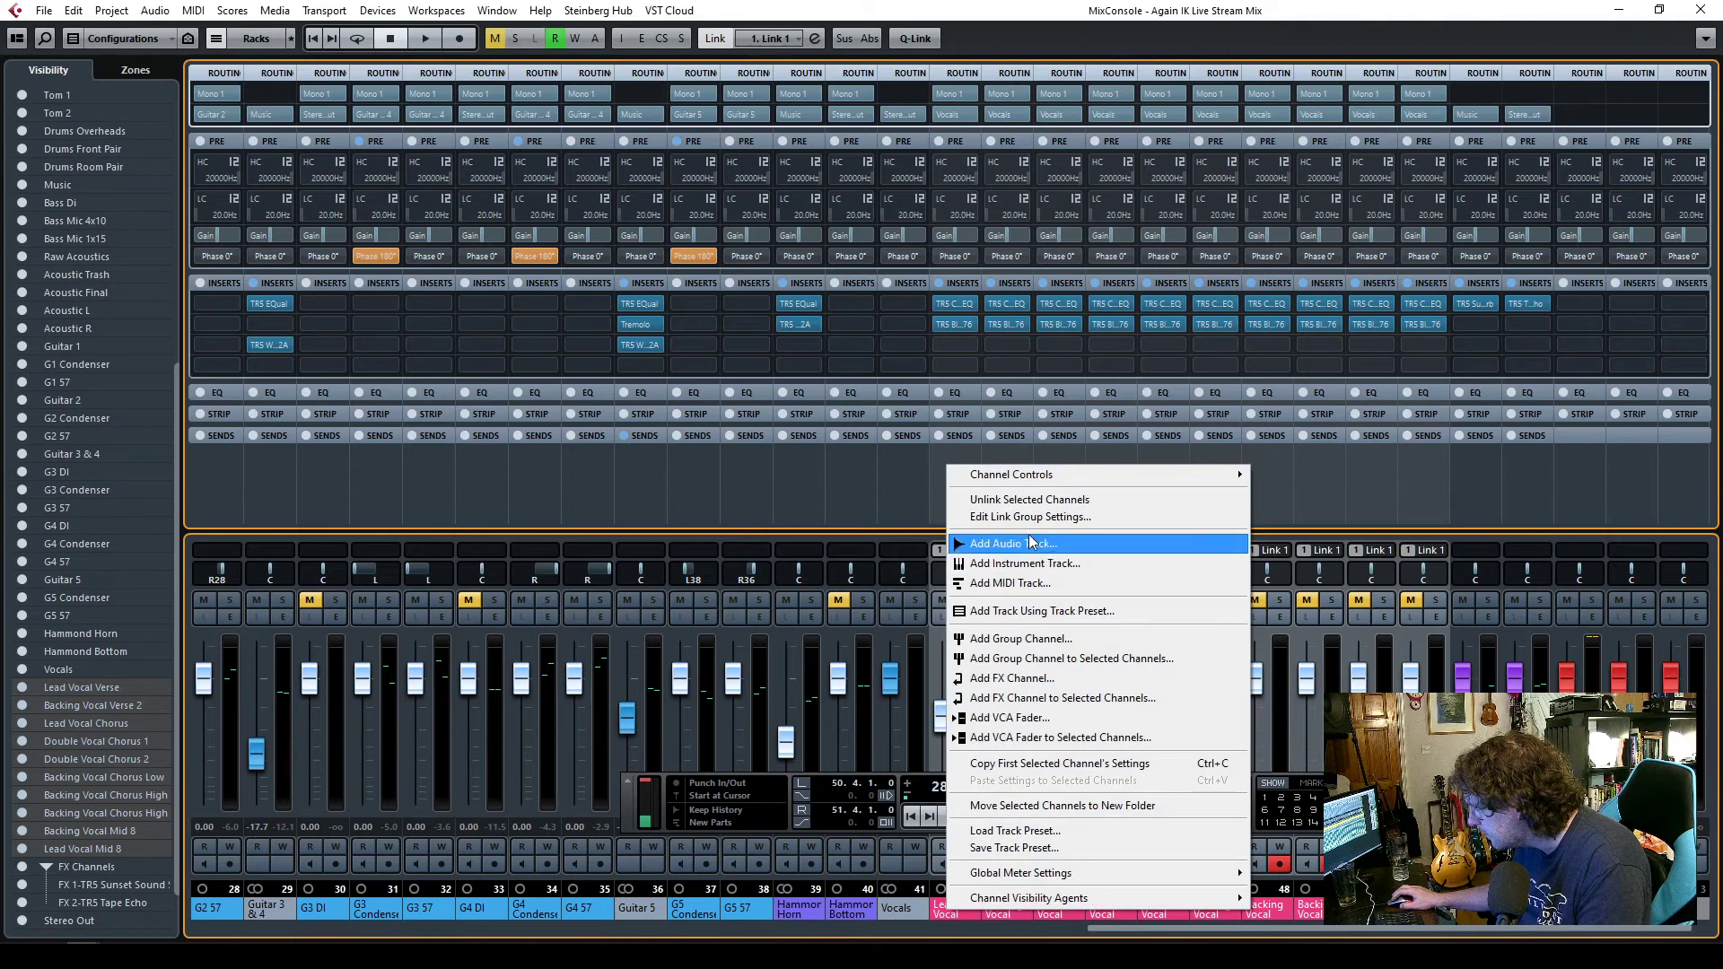
{"action": "left_click", "coordinate": [1030, 500]}
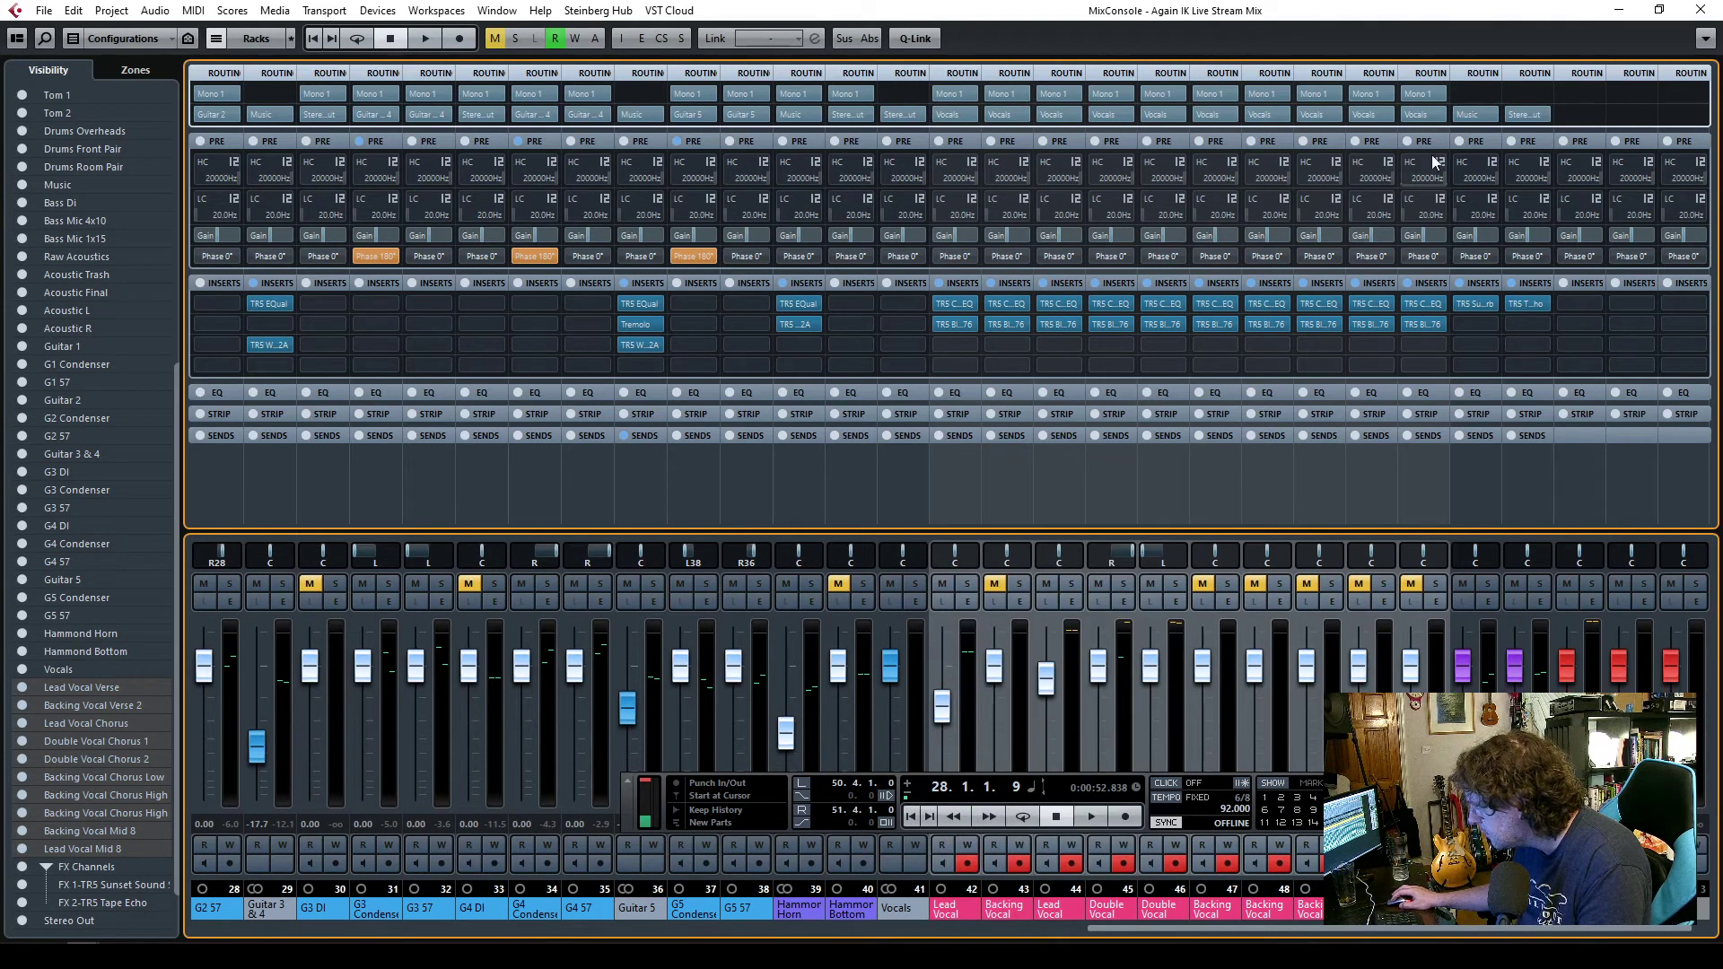
{"action": "left_click", "coordinate": [1702, 11]}
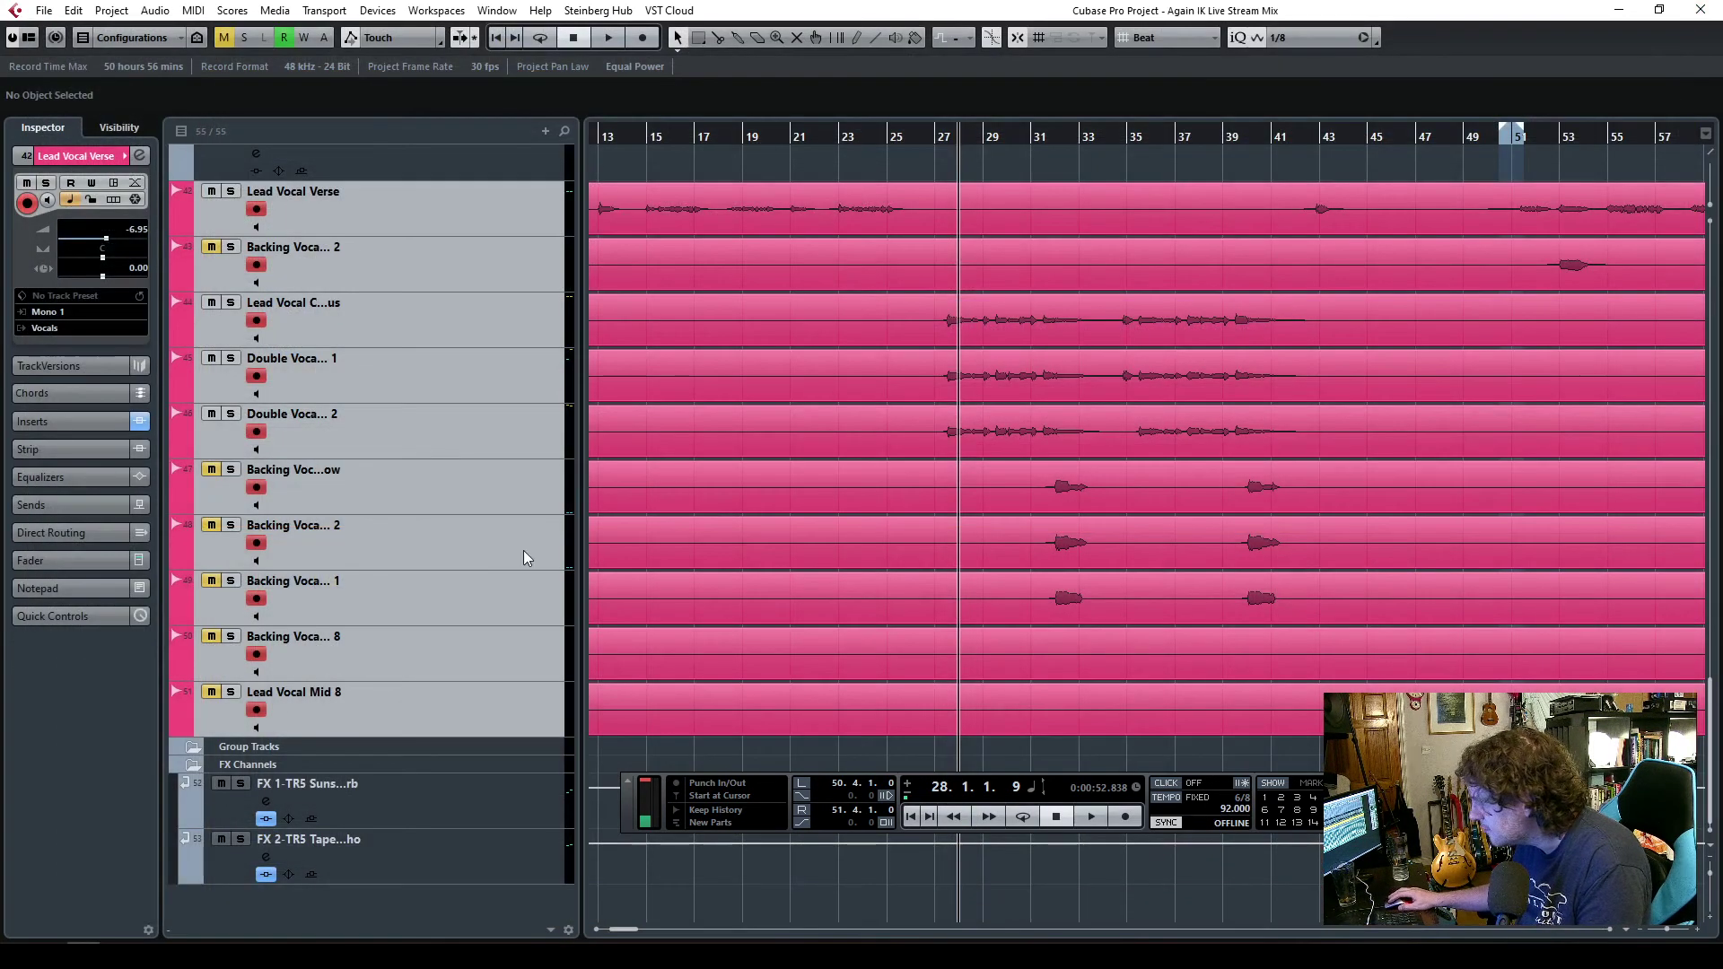
- Route the output of the Vocals group track to the Music group
{"action": "scroll", "coordinate": [519, 558], "scroll_direction": "up", "scroll_amount": 3}
{"action": "left_click", "coordinate": [436, 468]}
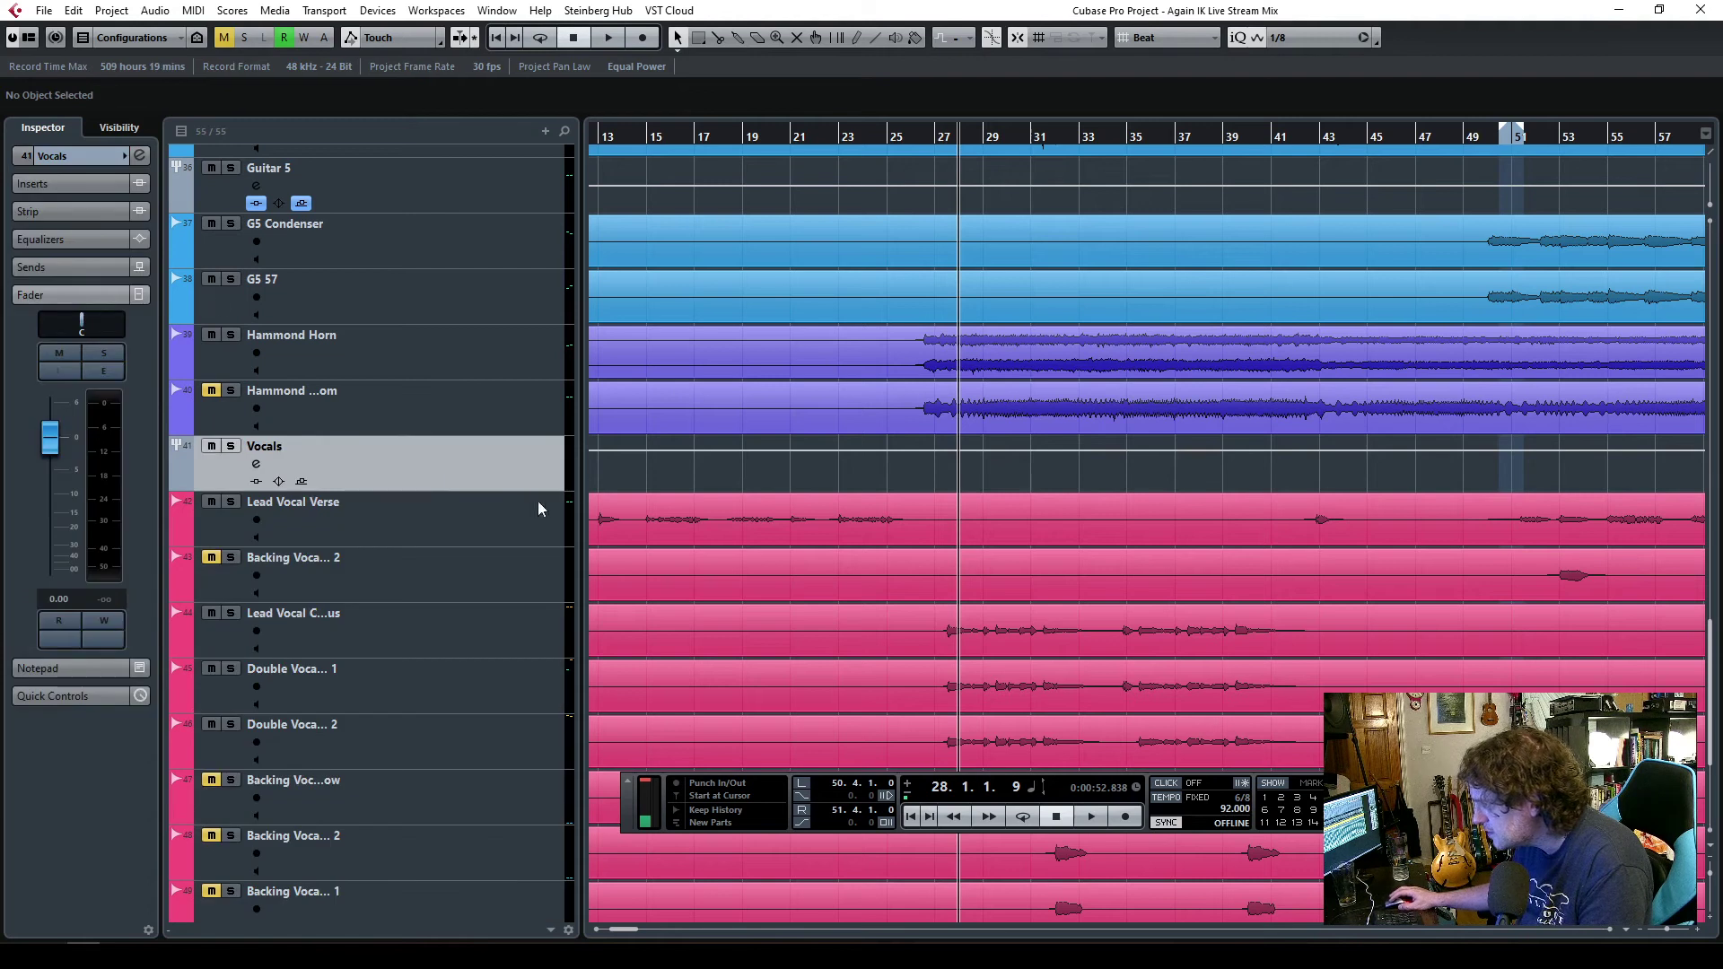
{"action": "left_click", "coordinate": [67, 156]}
{"action": "left_click", "coordinate": [414, 415]}
{"action": "left_click", "coordinate": [409, 456]}
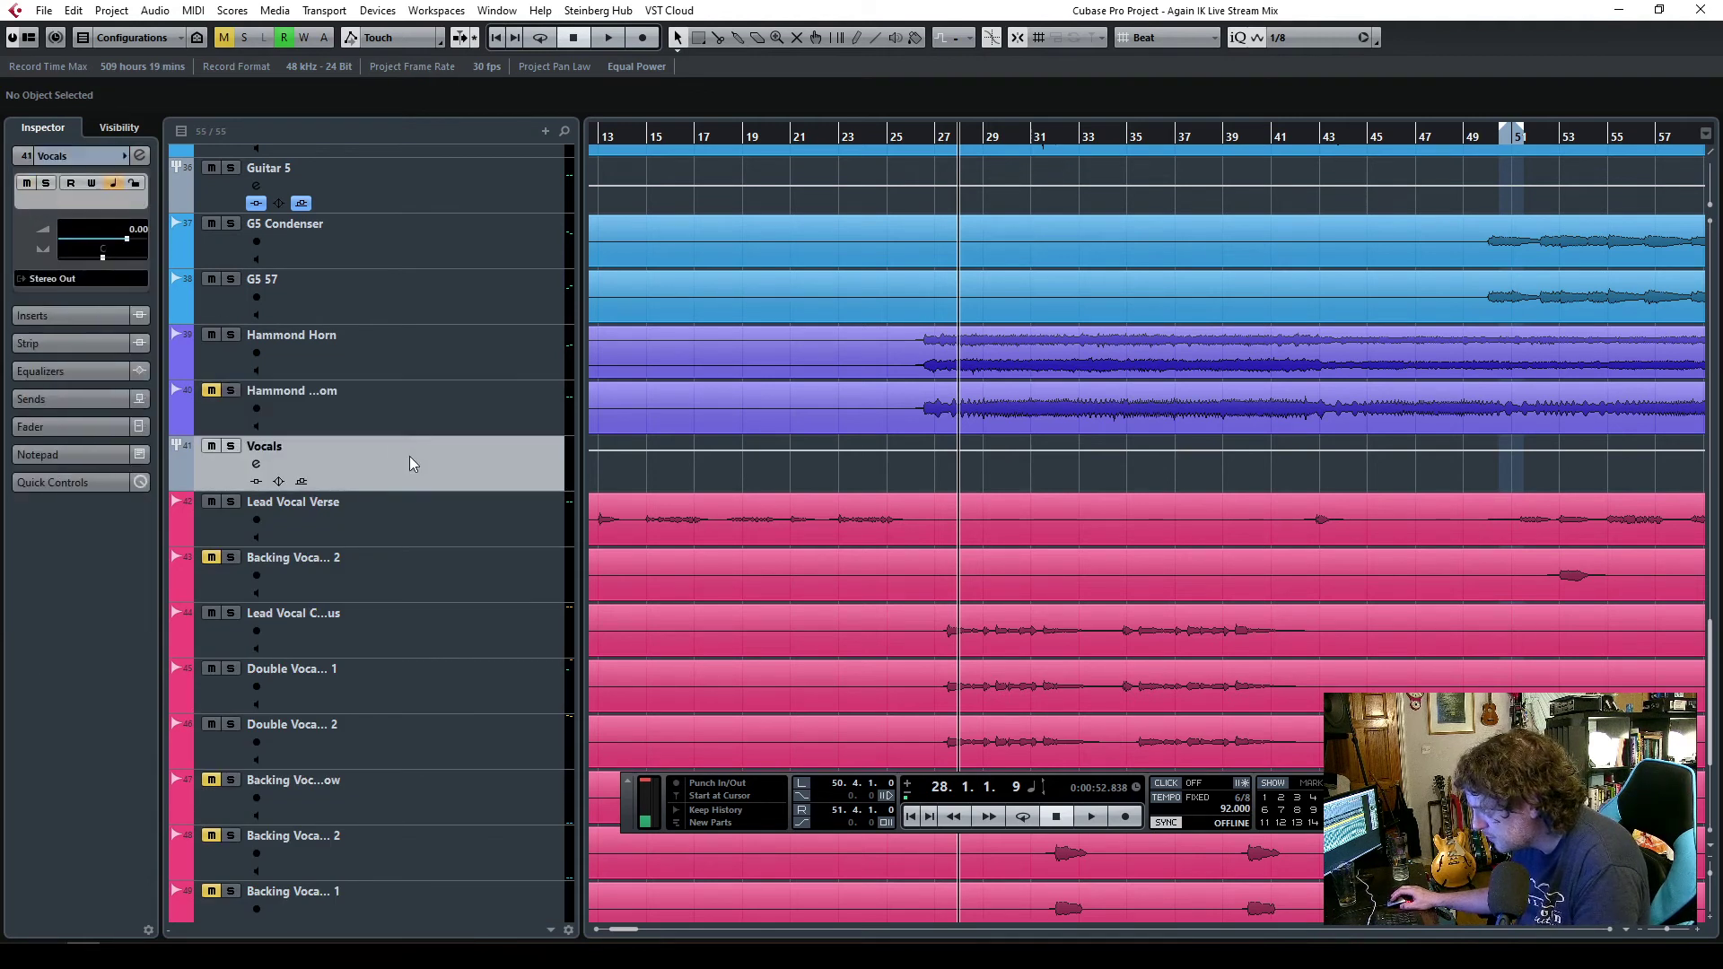
{"action": "left_click", "coordinate": [66, 280]}
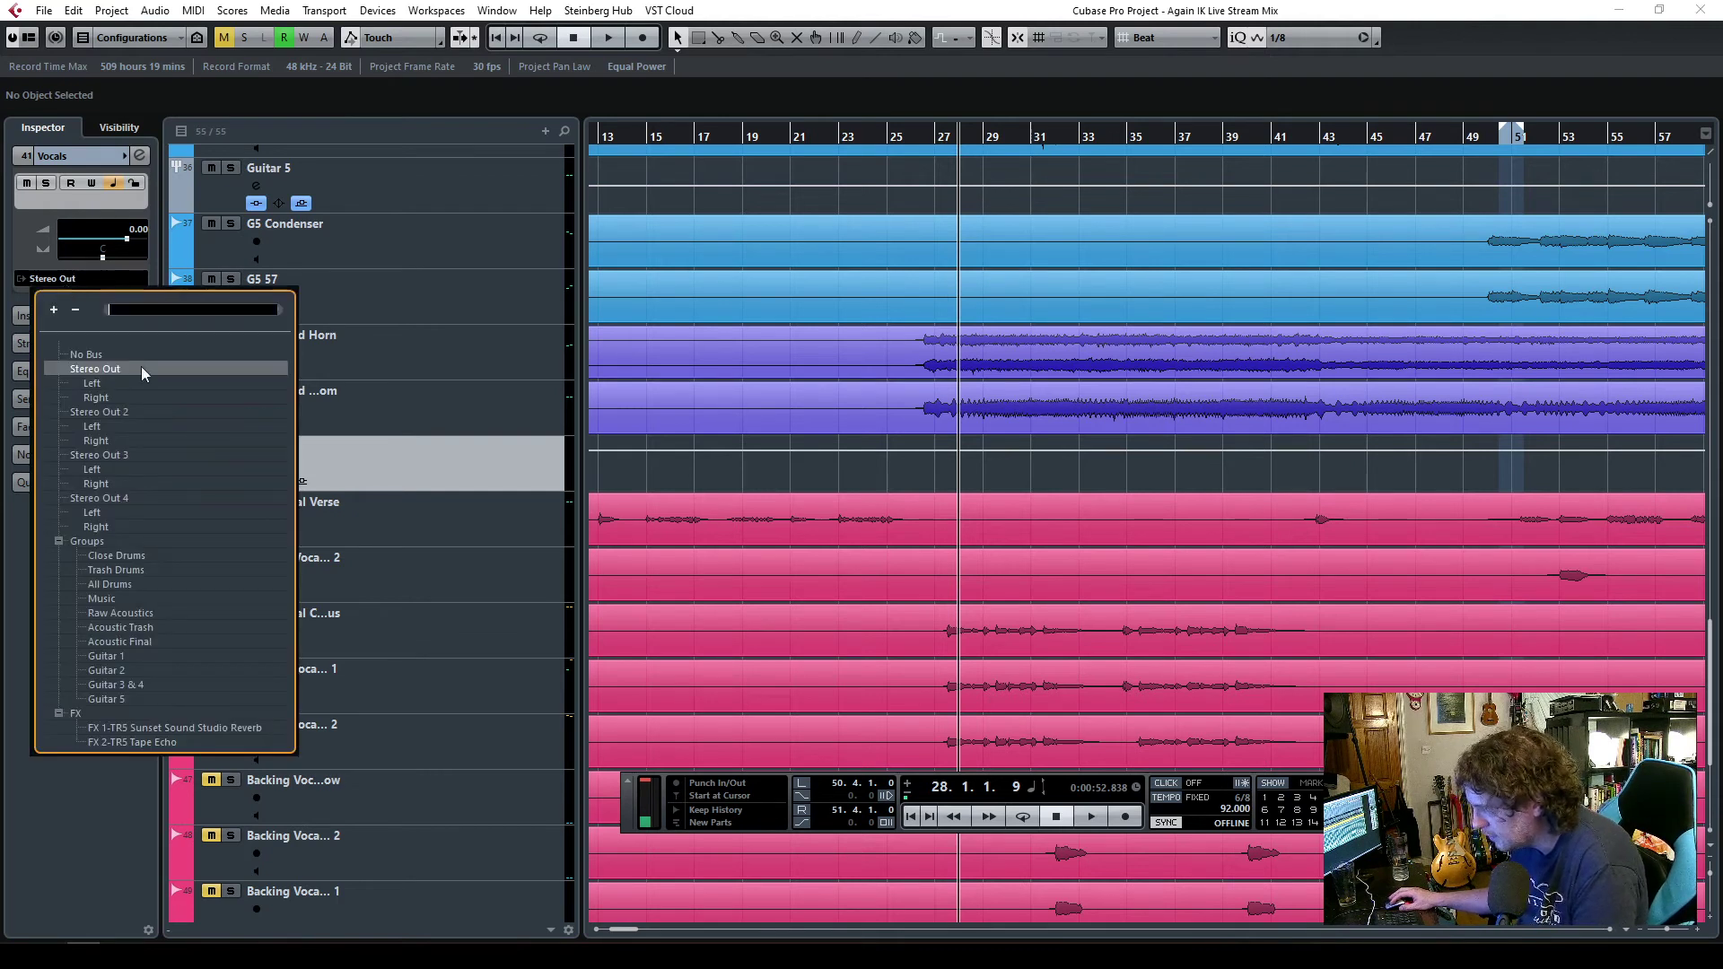
{"action": "left_click", "coordinate": [104, 598]}
- Play the song from bar 24.6 and lower the Vocals group fader to about -4.55 dB
{"action": "scroll", "coordinate": [977, 438], "scroll_direction": "down", "scroll_amount": 5}
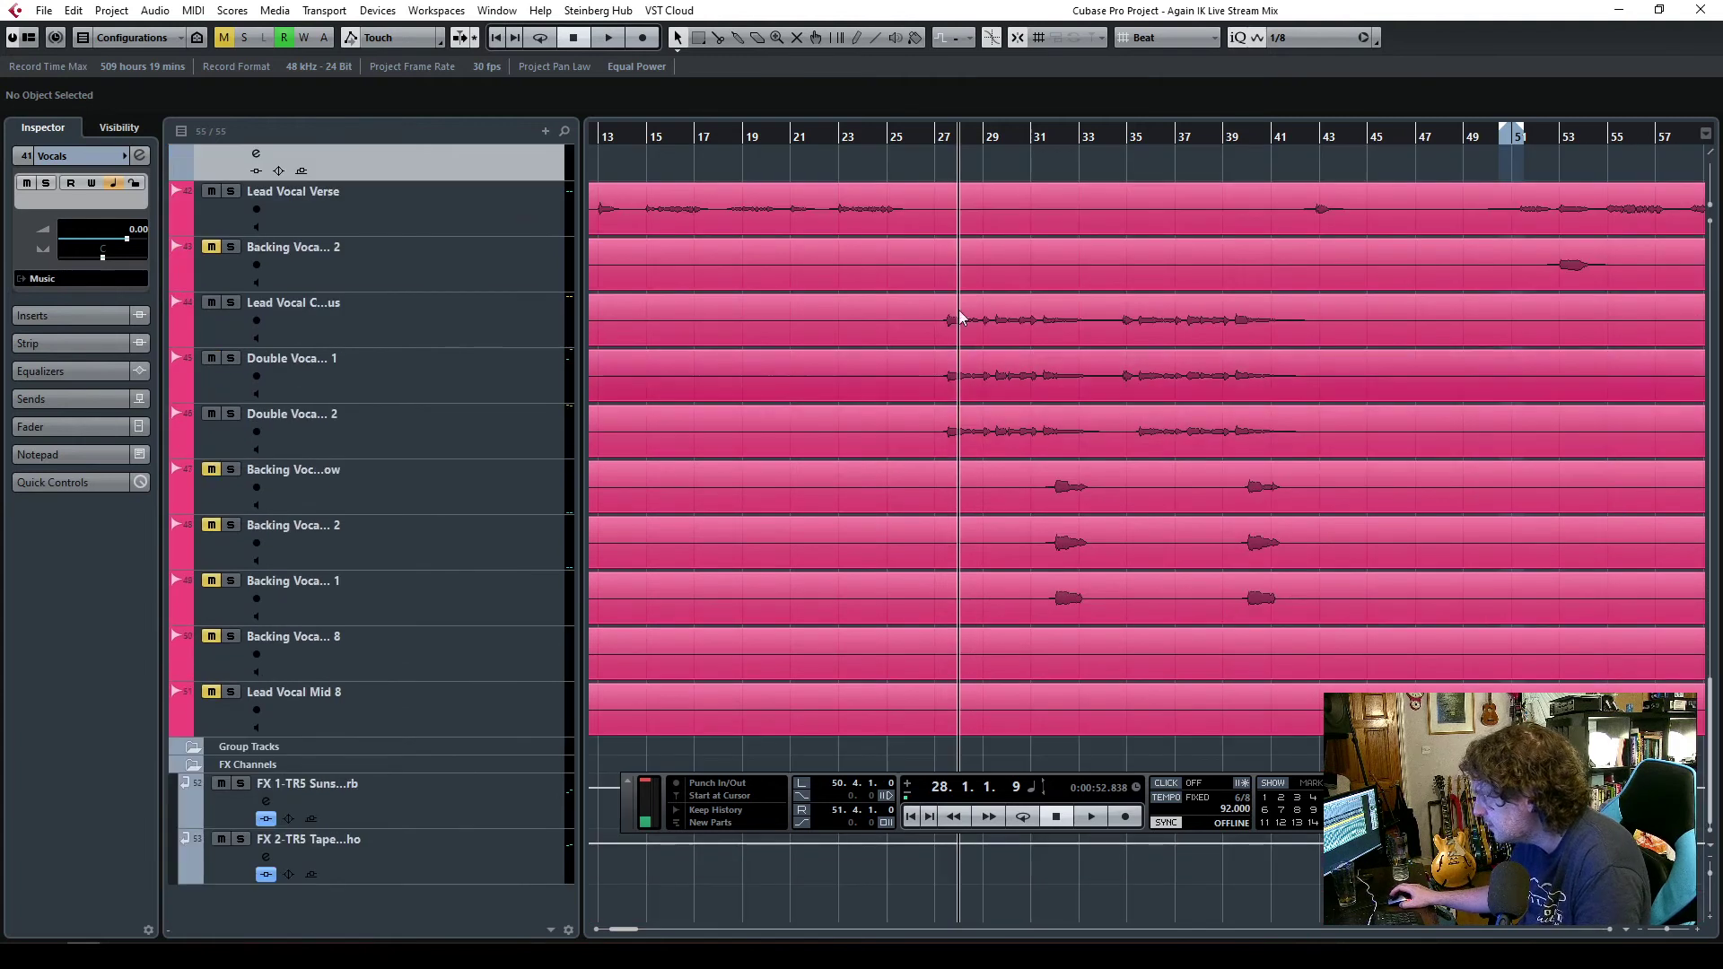
{"action": "left_click", "coordinate": [885, 144]}
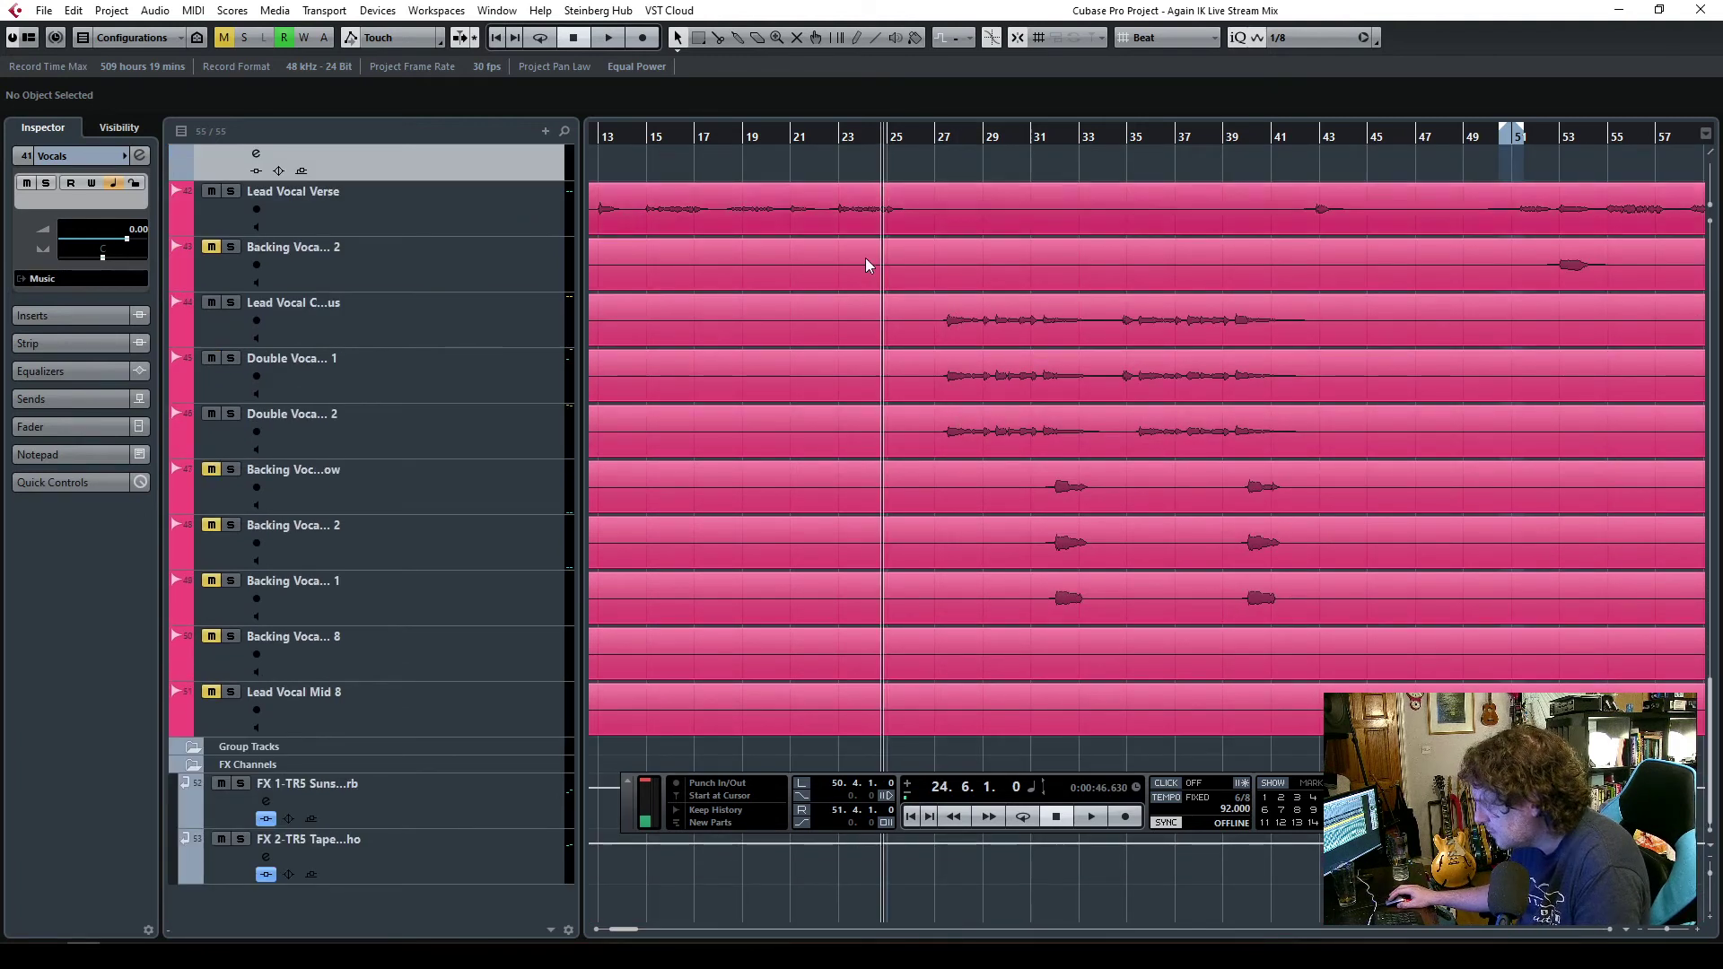
{"action": "scroll", "coordinate": [414, 386], "scroll_direction": "up", "scroll_amount": 3}
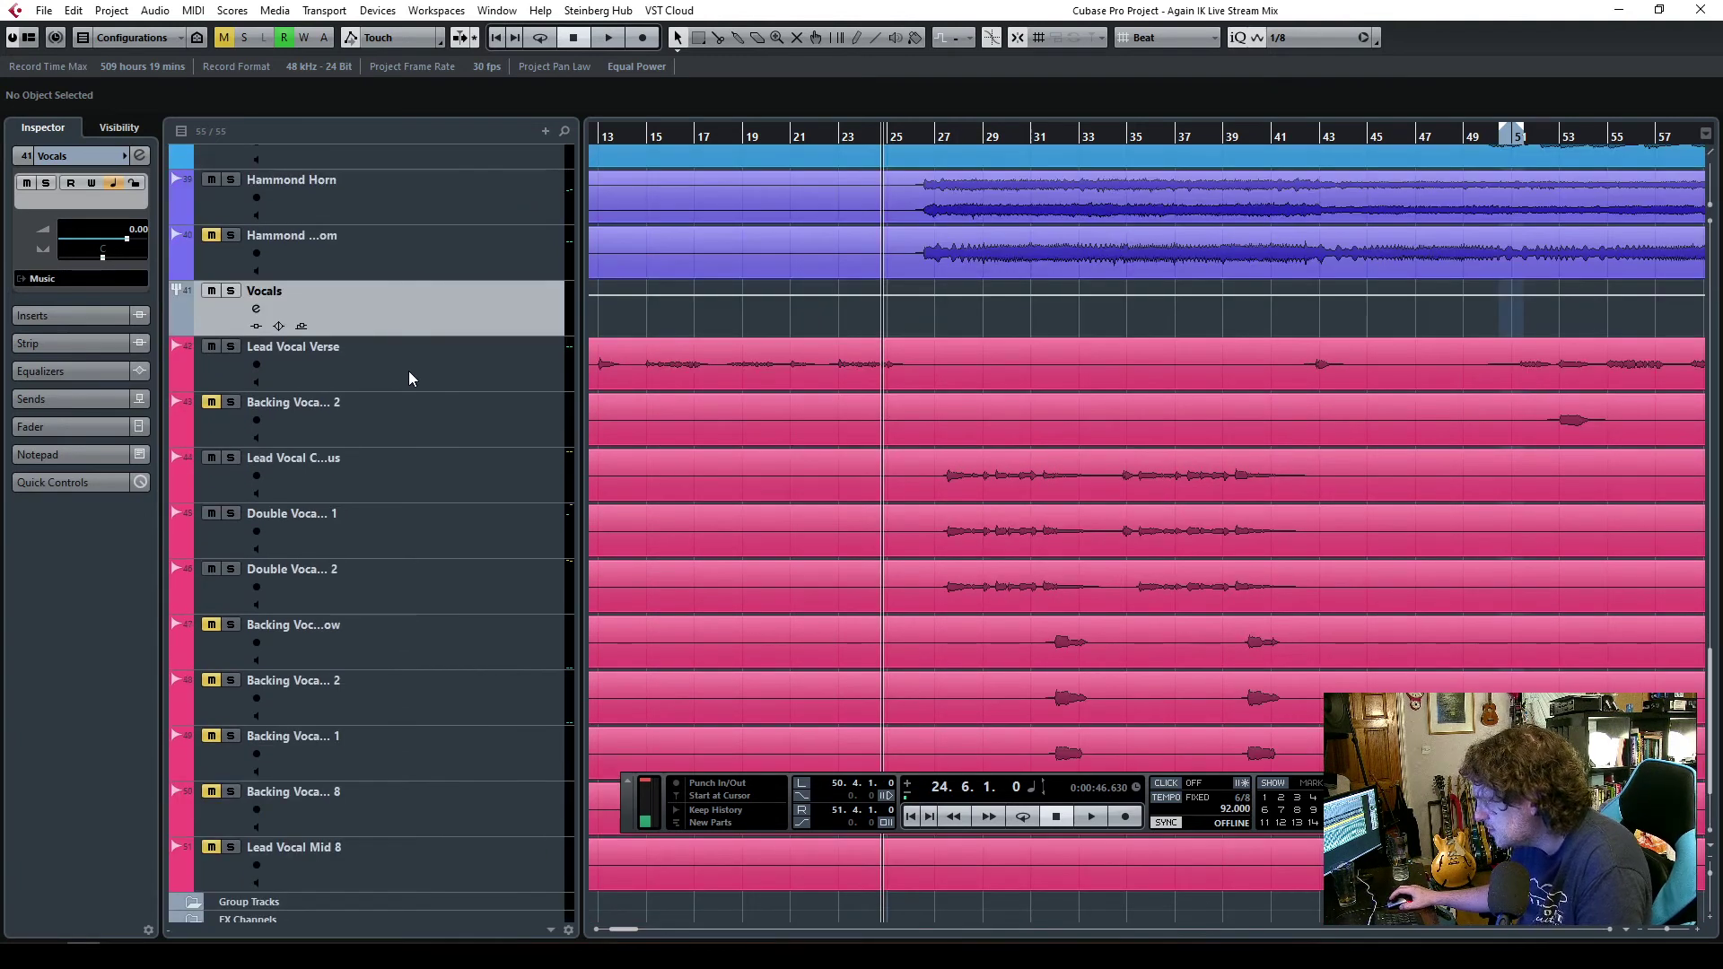
{"action": "key", "text": "space"}
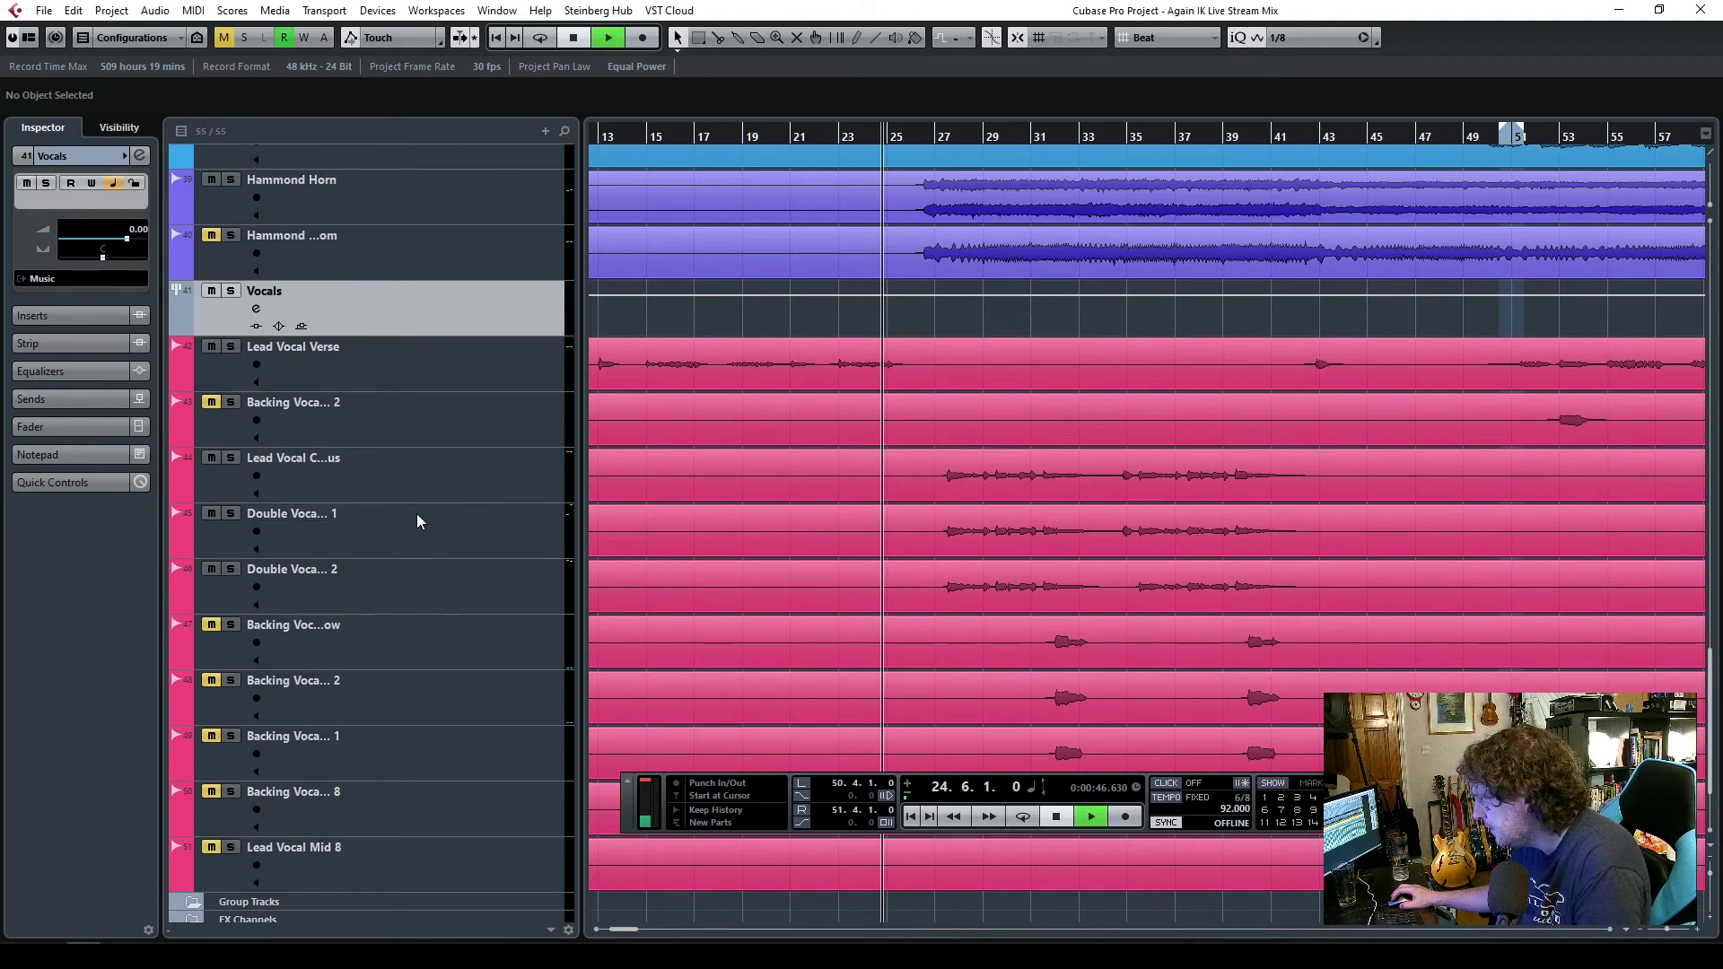
{"action": "left_click", "coordinate": [405, 363]}
{"action": "left_click", "coordinate": [44, 560]}
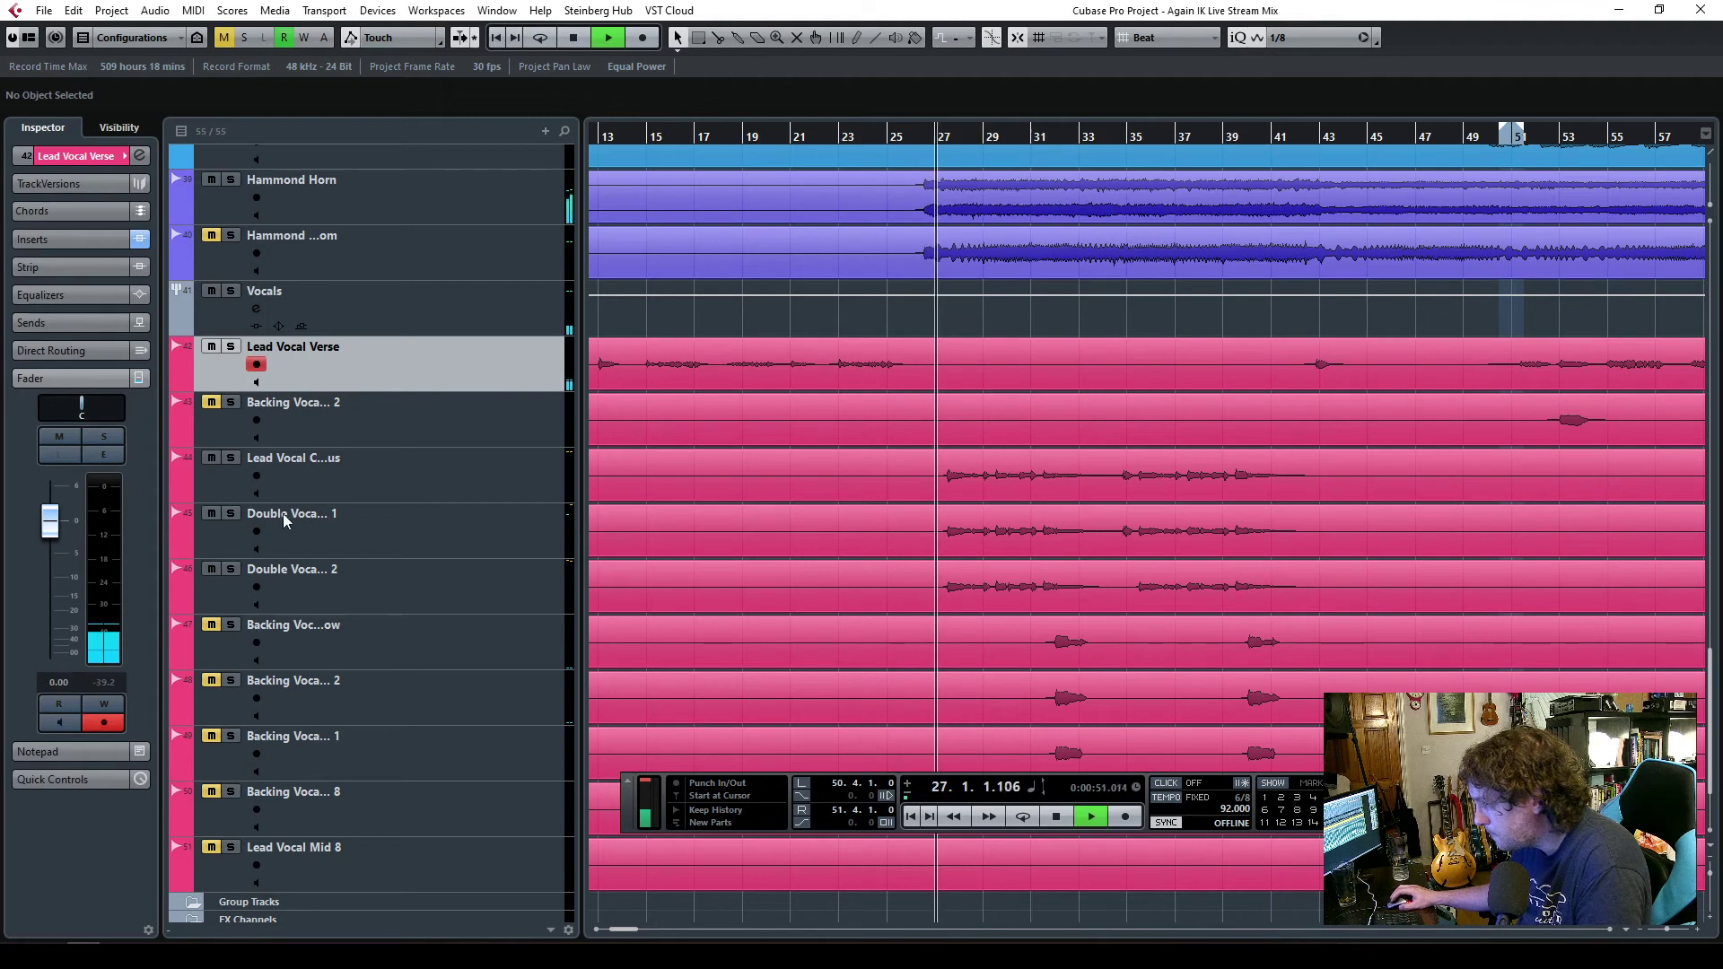
{"action": "key", "text": "Up"}
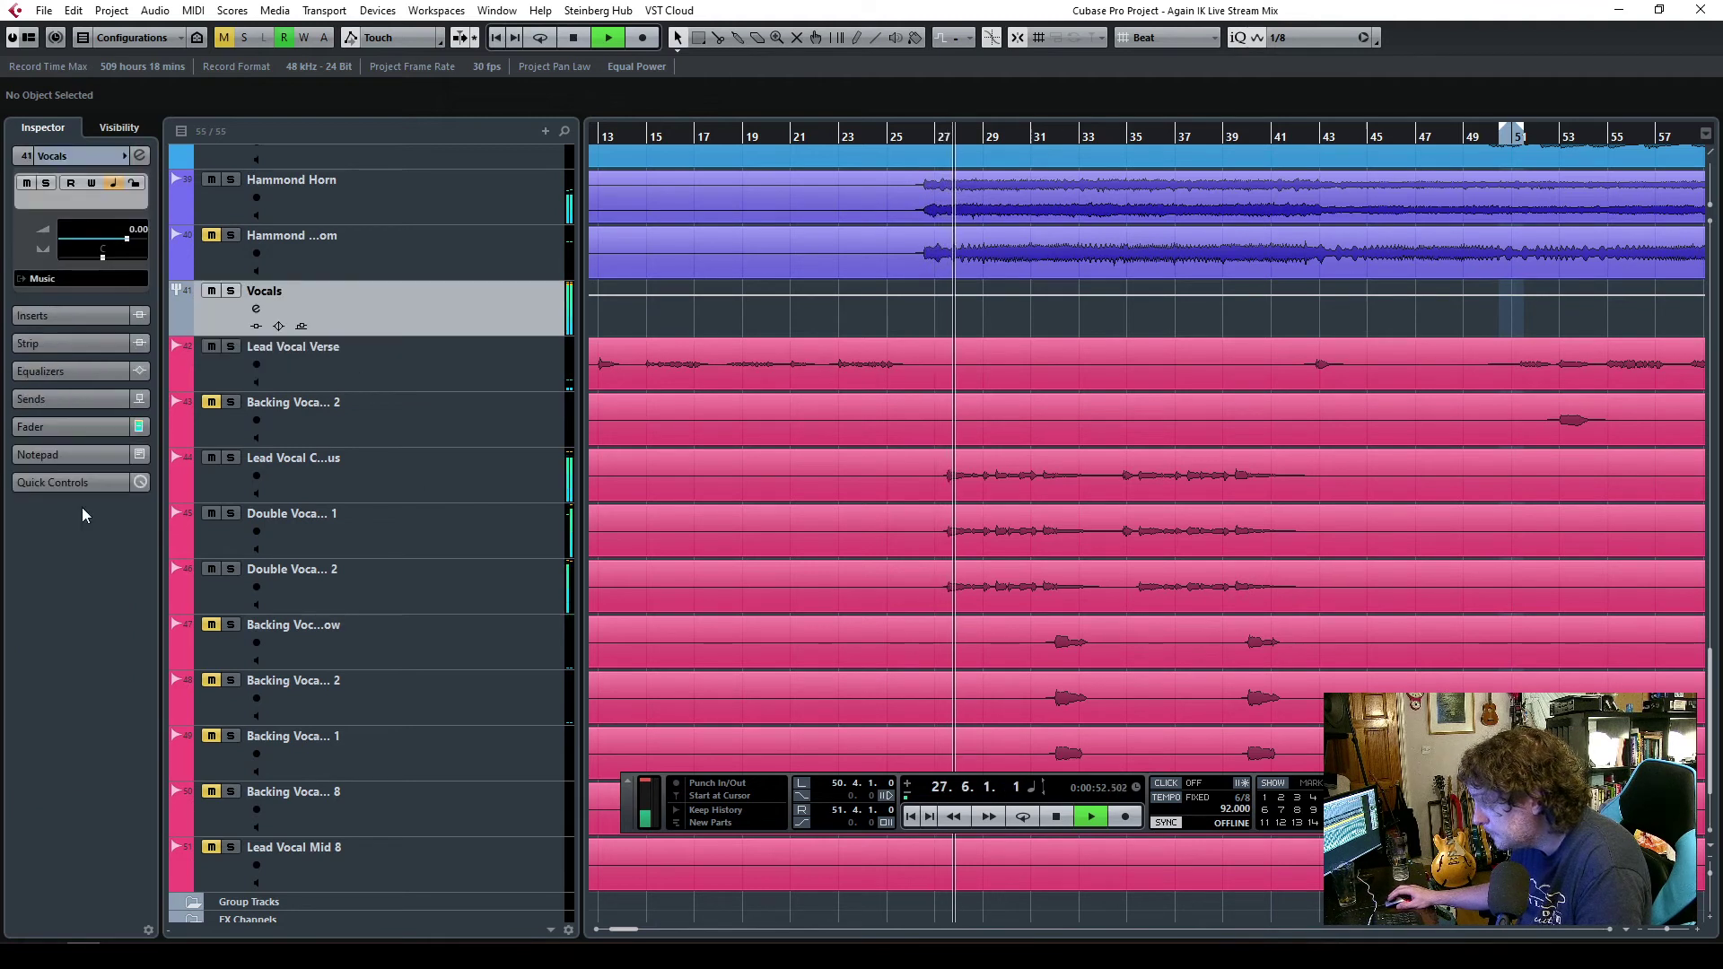
{"action": "left_click", "coordinate": [70, 434]}
{"action": "left_click_drag", "start_coordinate": [49, 437], "coordinate": [49, 472]}
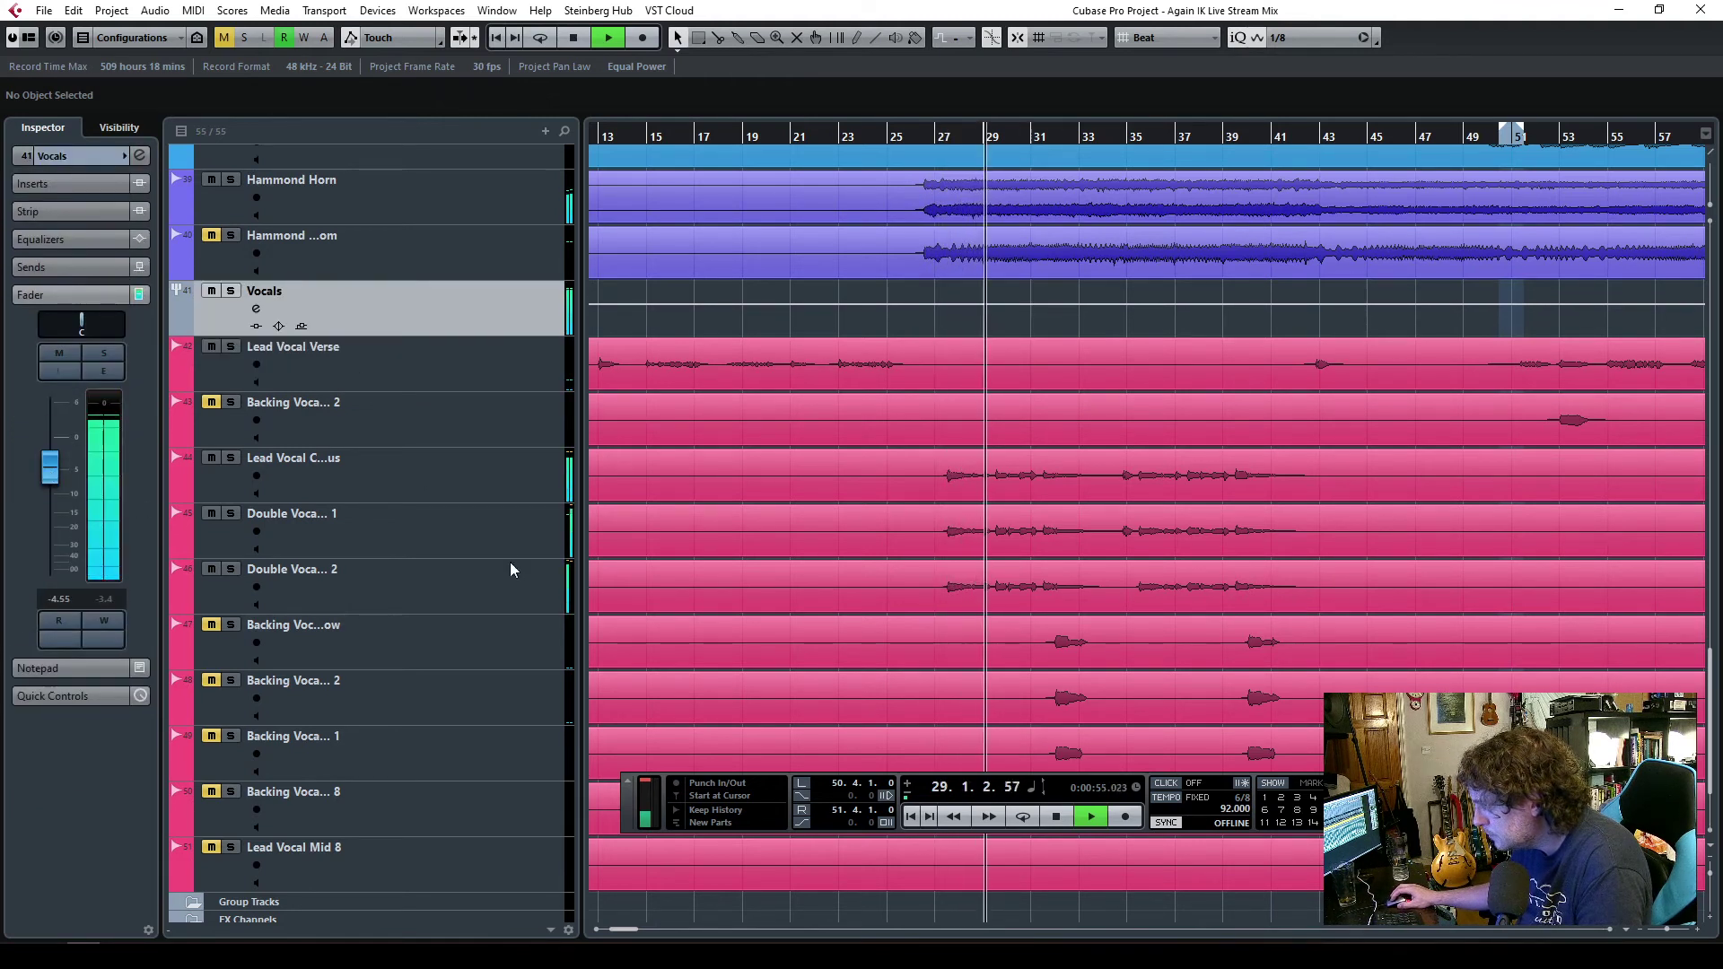
- Lower the faders of the Double Vocal Chorus 1 and Double Vocal Chorus 2 tracks to -6.10 dB
{"action": "left_click", "coordinate": [484, 543]}
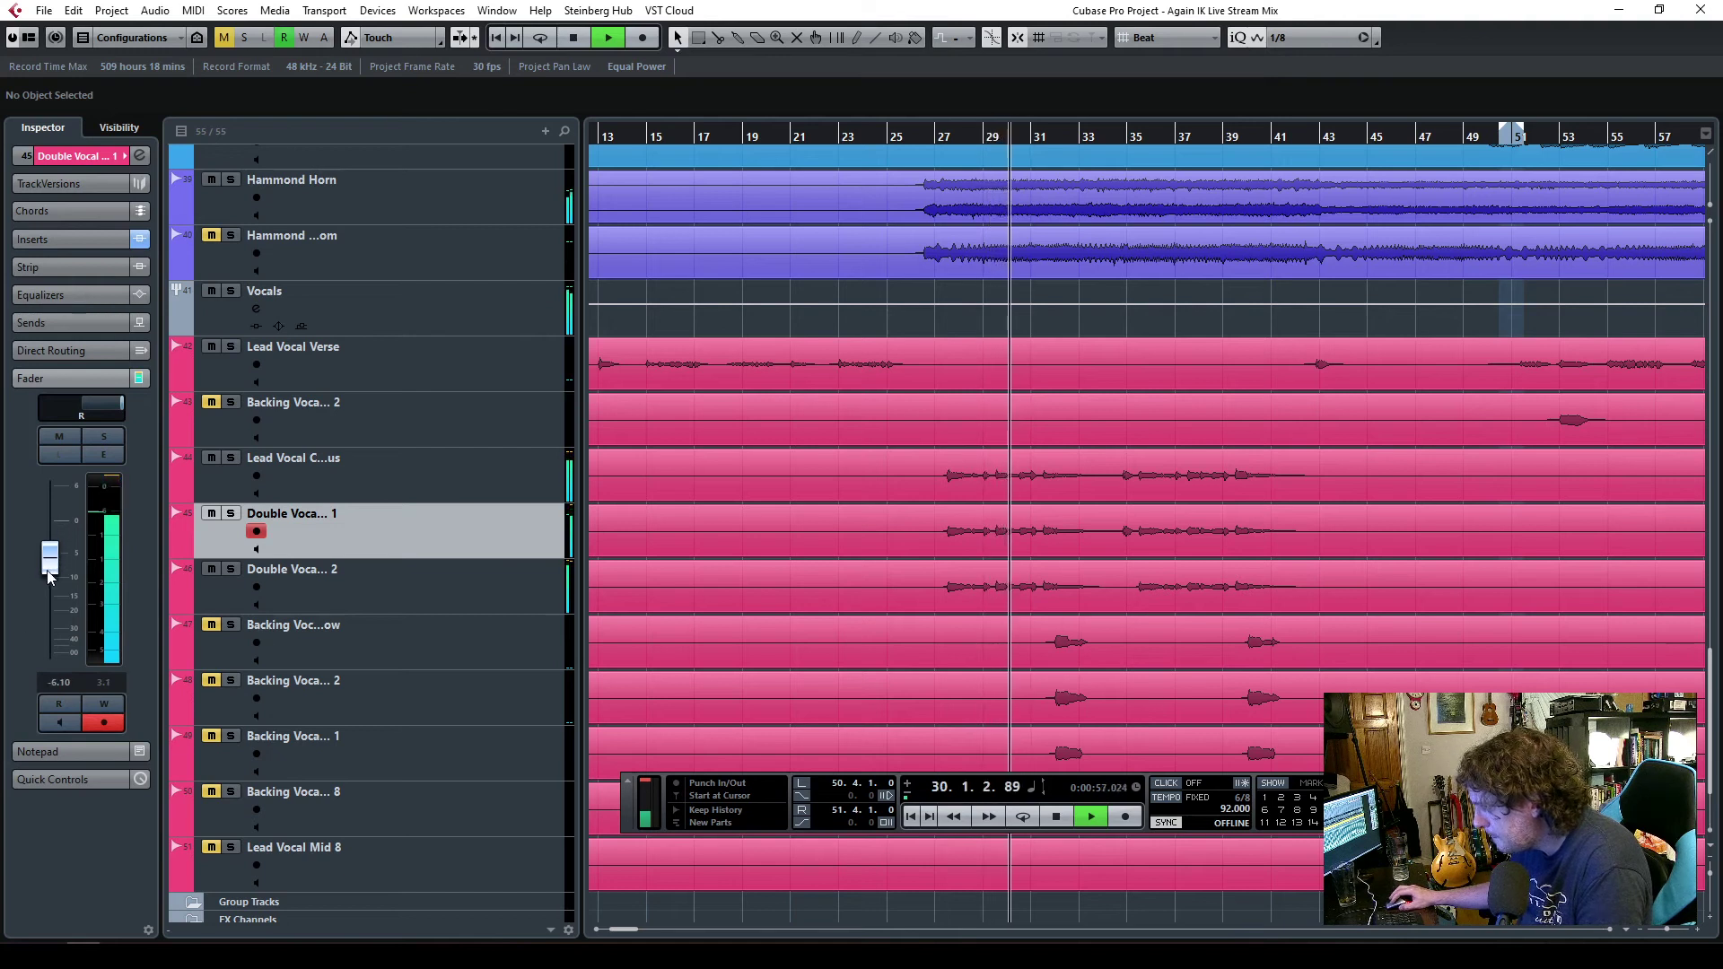
{"action": "left_click", "coordinate": [466, 584]}
{"action": "left_click_drag", "start_coordinate": [50, 561], "coordinate": [47, 566]}
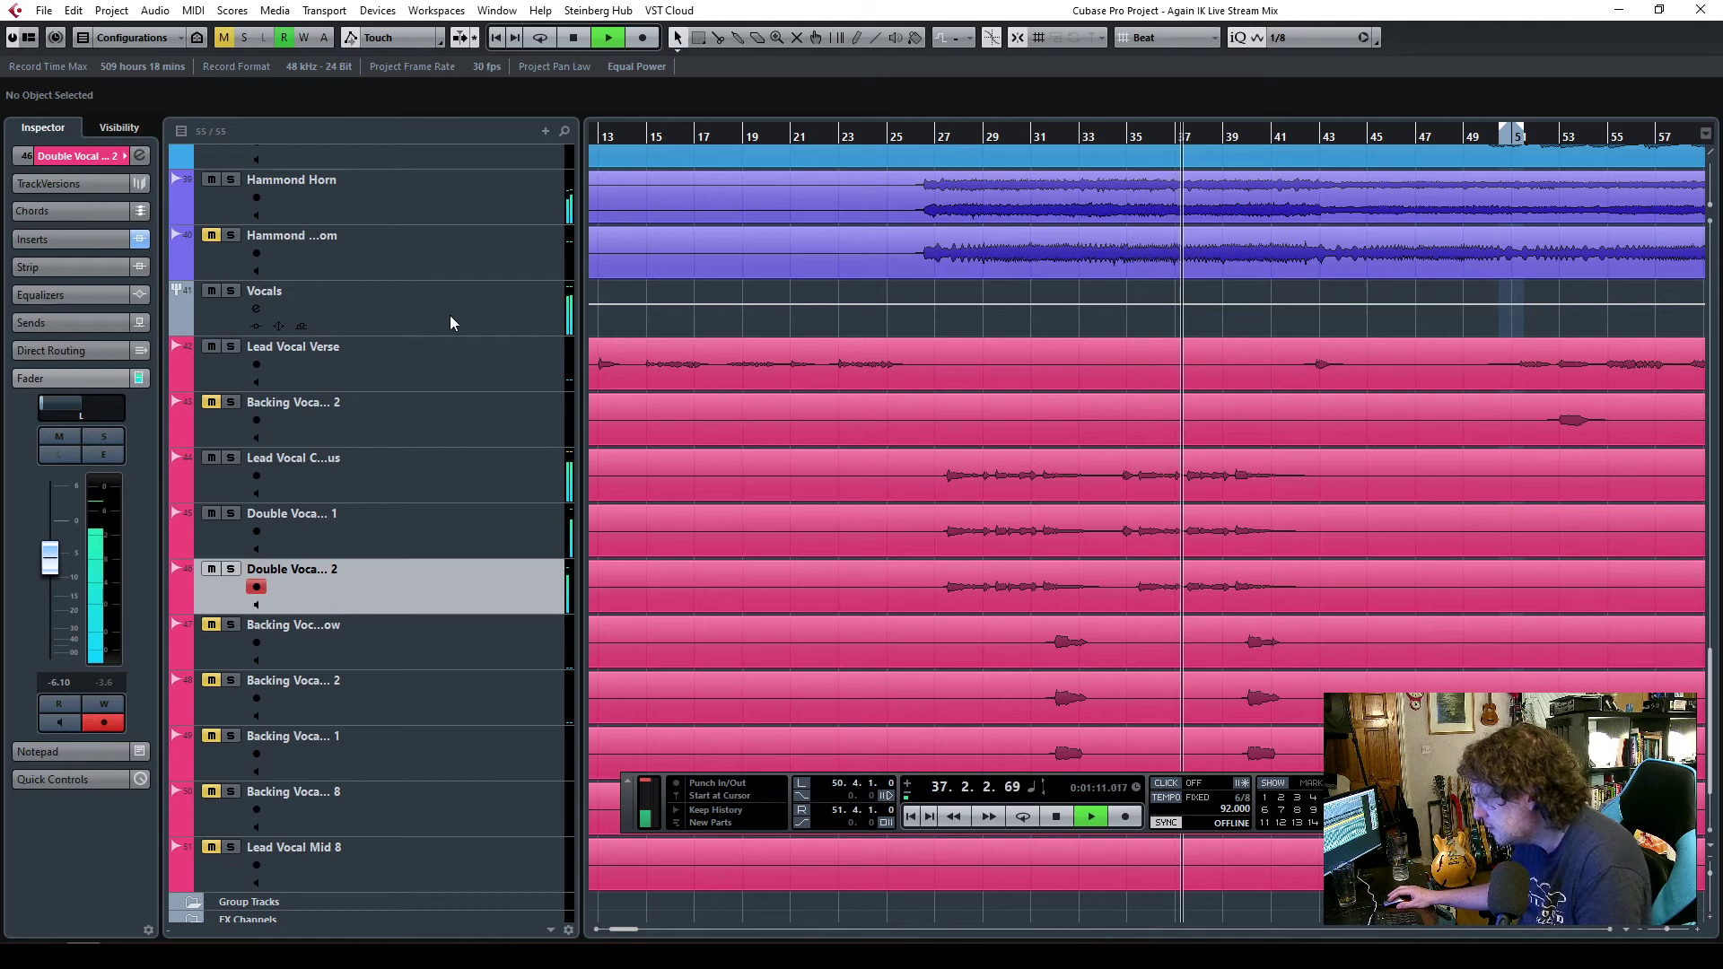
- Mute Double Vocal Chorus 2, pan Double Vocal Chorus 1 to the centre and stop playback
{"action": "left_click", "coordinate": [210, 571]}
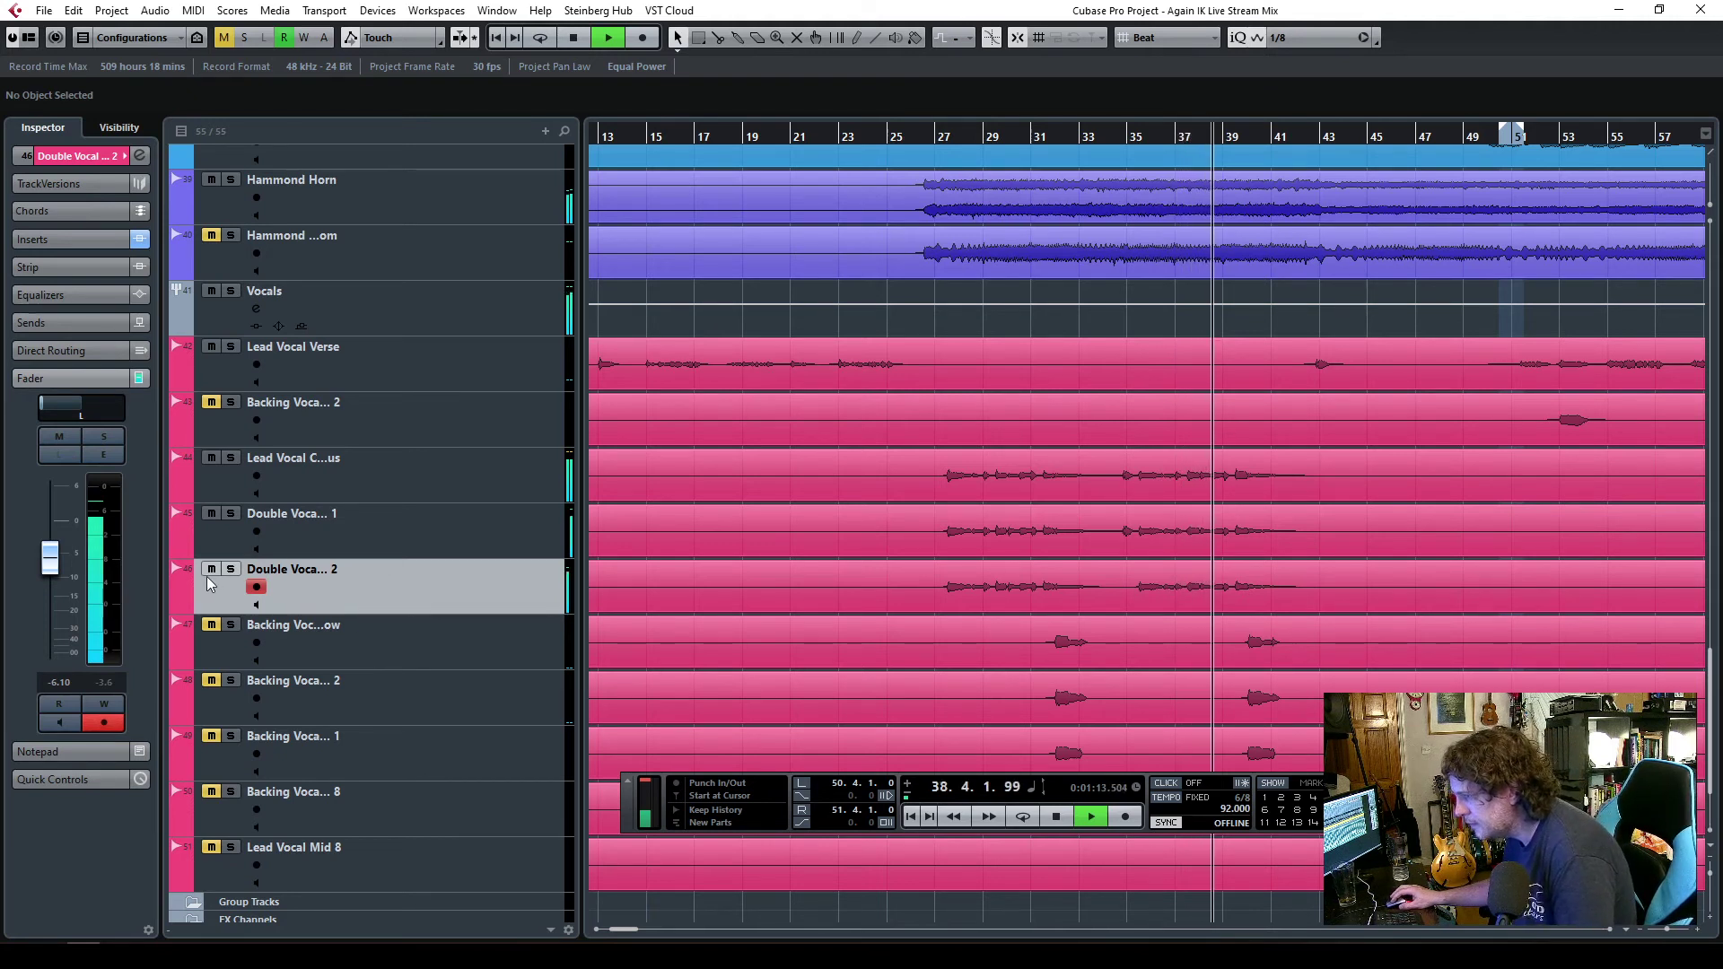
{"action": "left_click", "coordinate": [389, 536]}
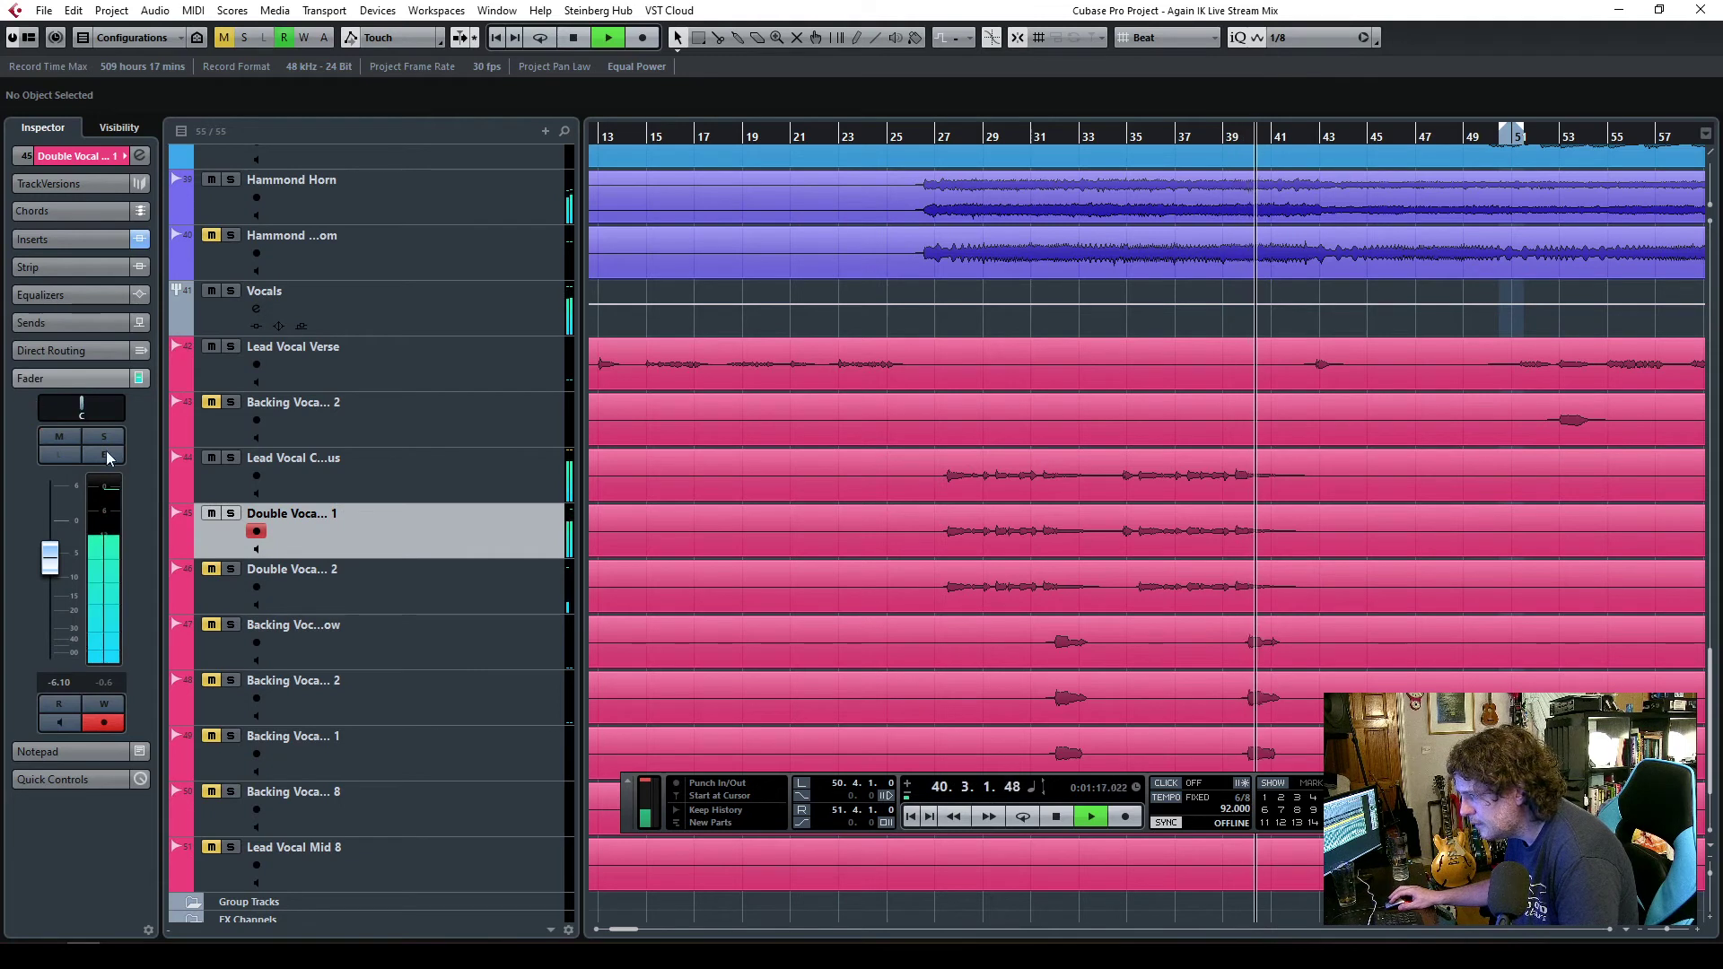
{"action": "key", "text": "space"}
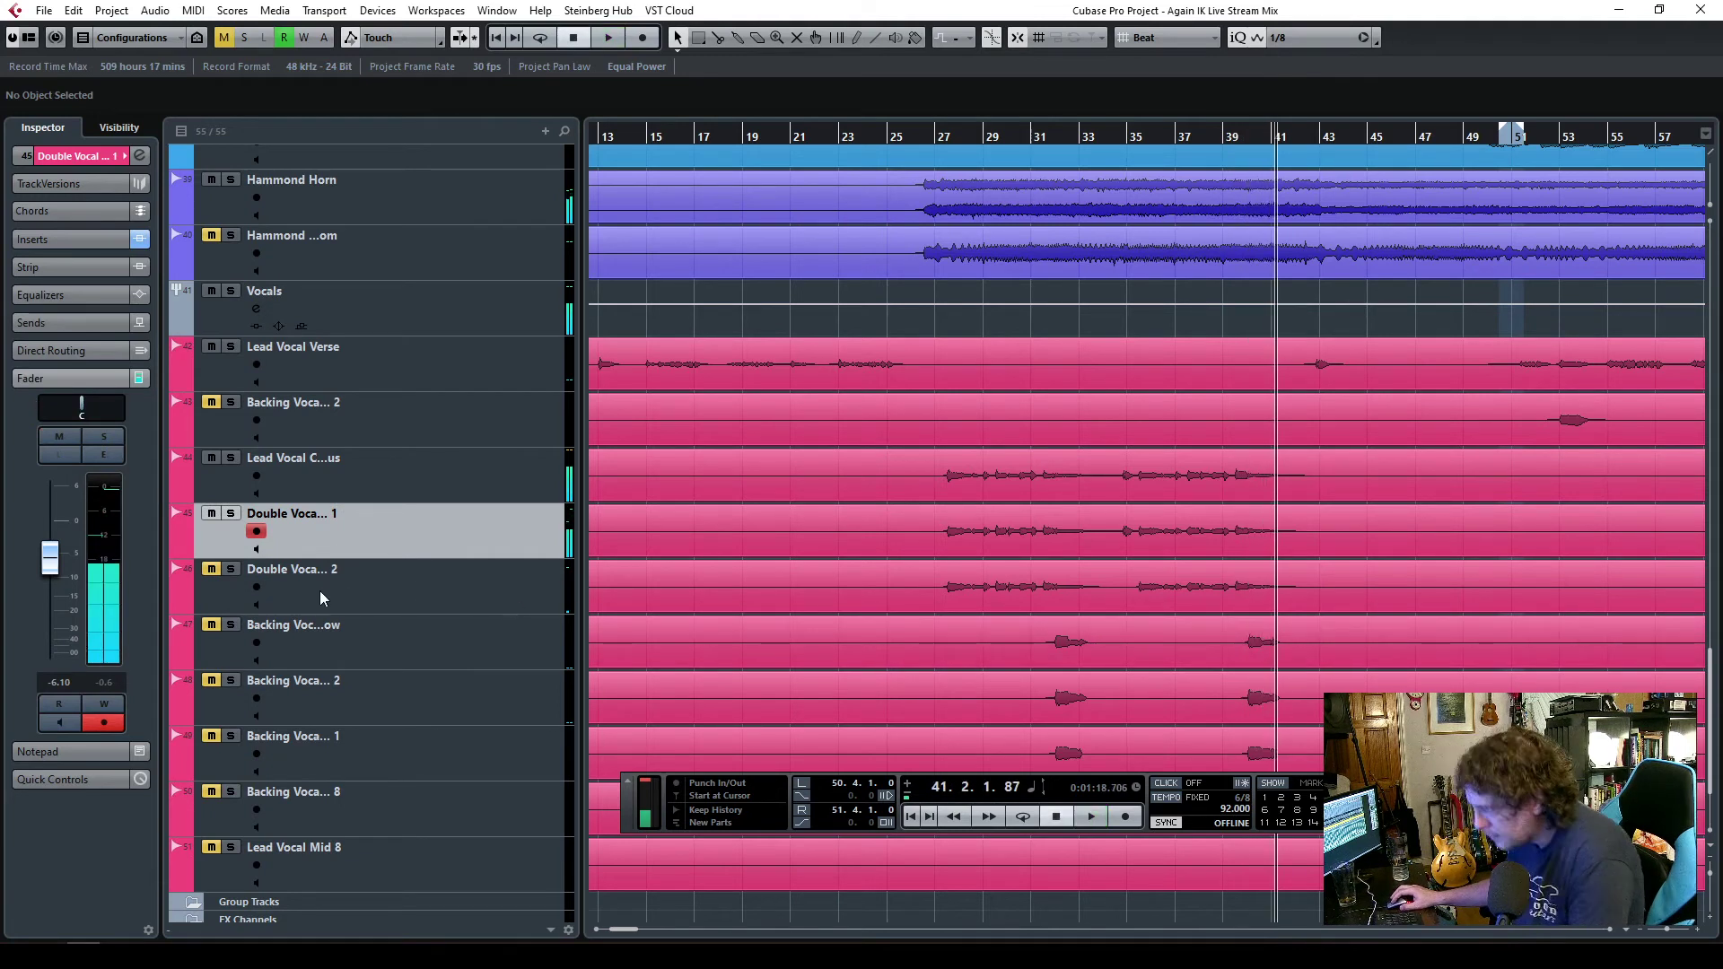
{"action": "left_click", "coordinate": [411, 584]}
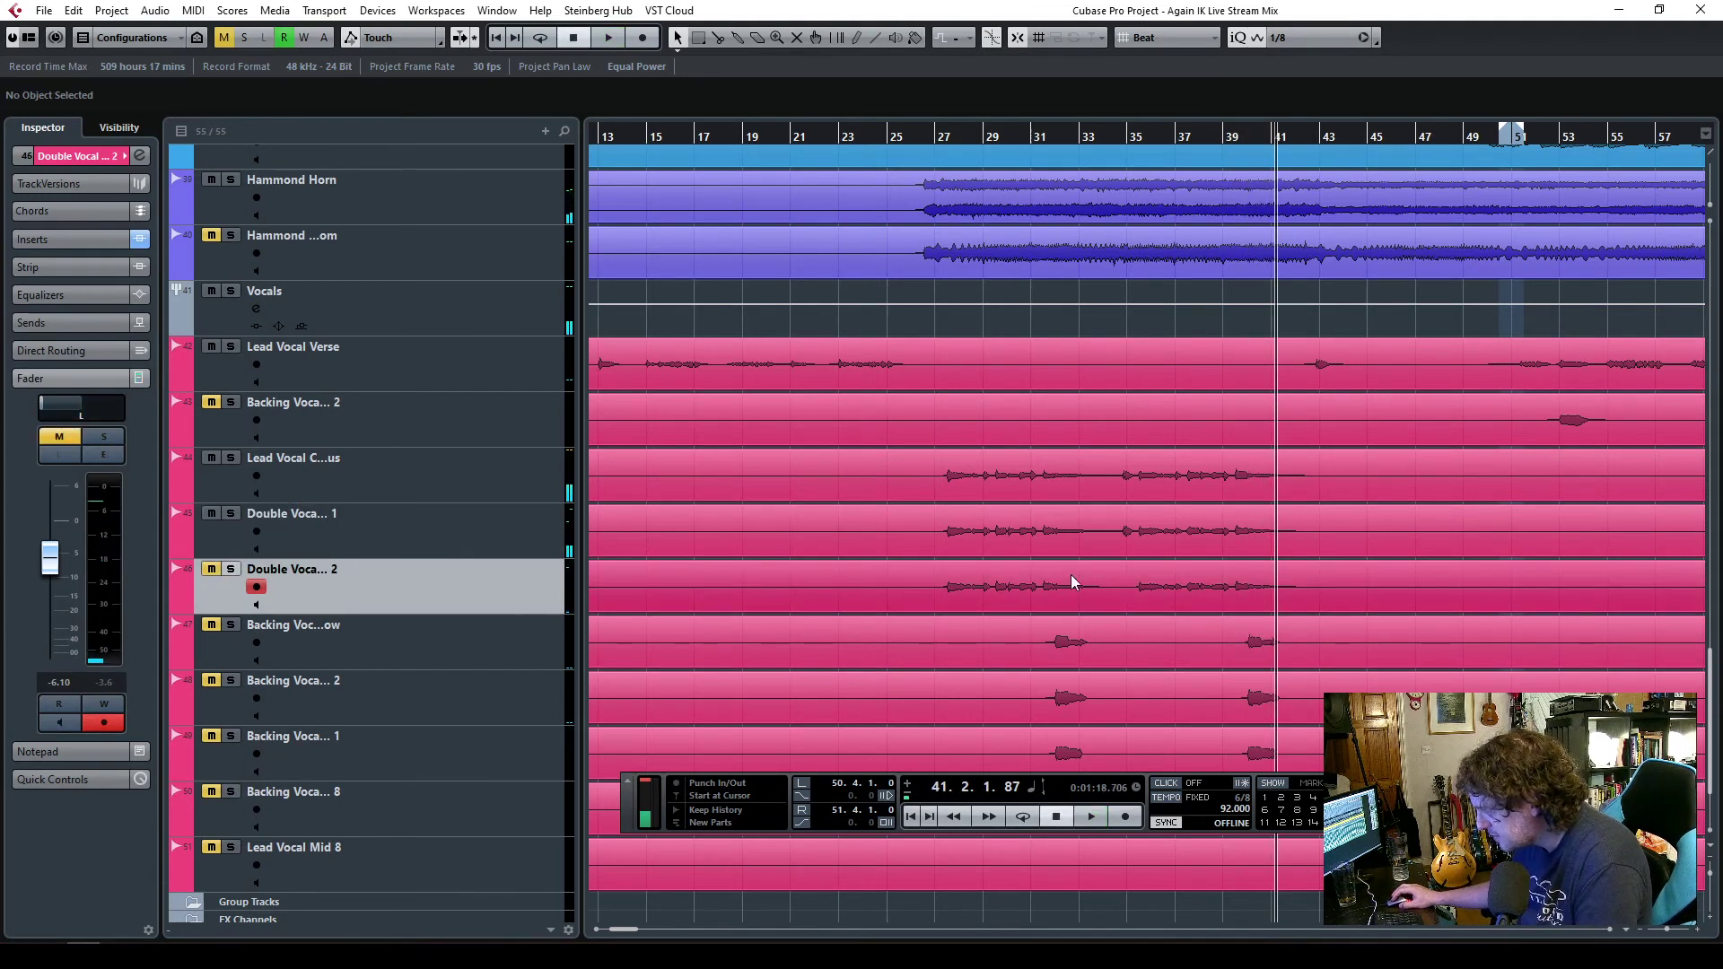
- Play the chorus from bar 27 and compare the Lead Vocal Chorus and Double Vocal Chorus 1 levels
{"action": "left_click", "coordinate": [937, 141]}
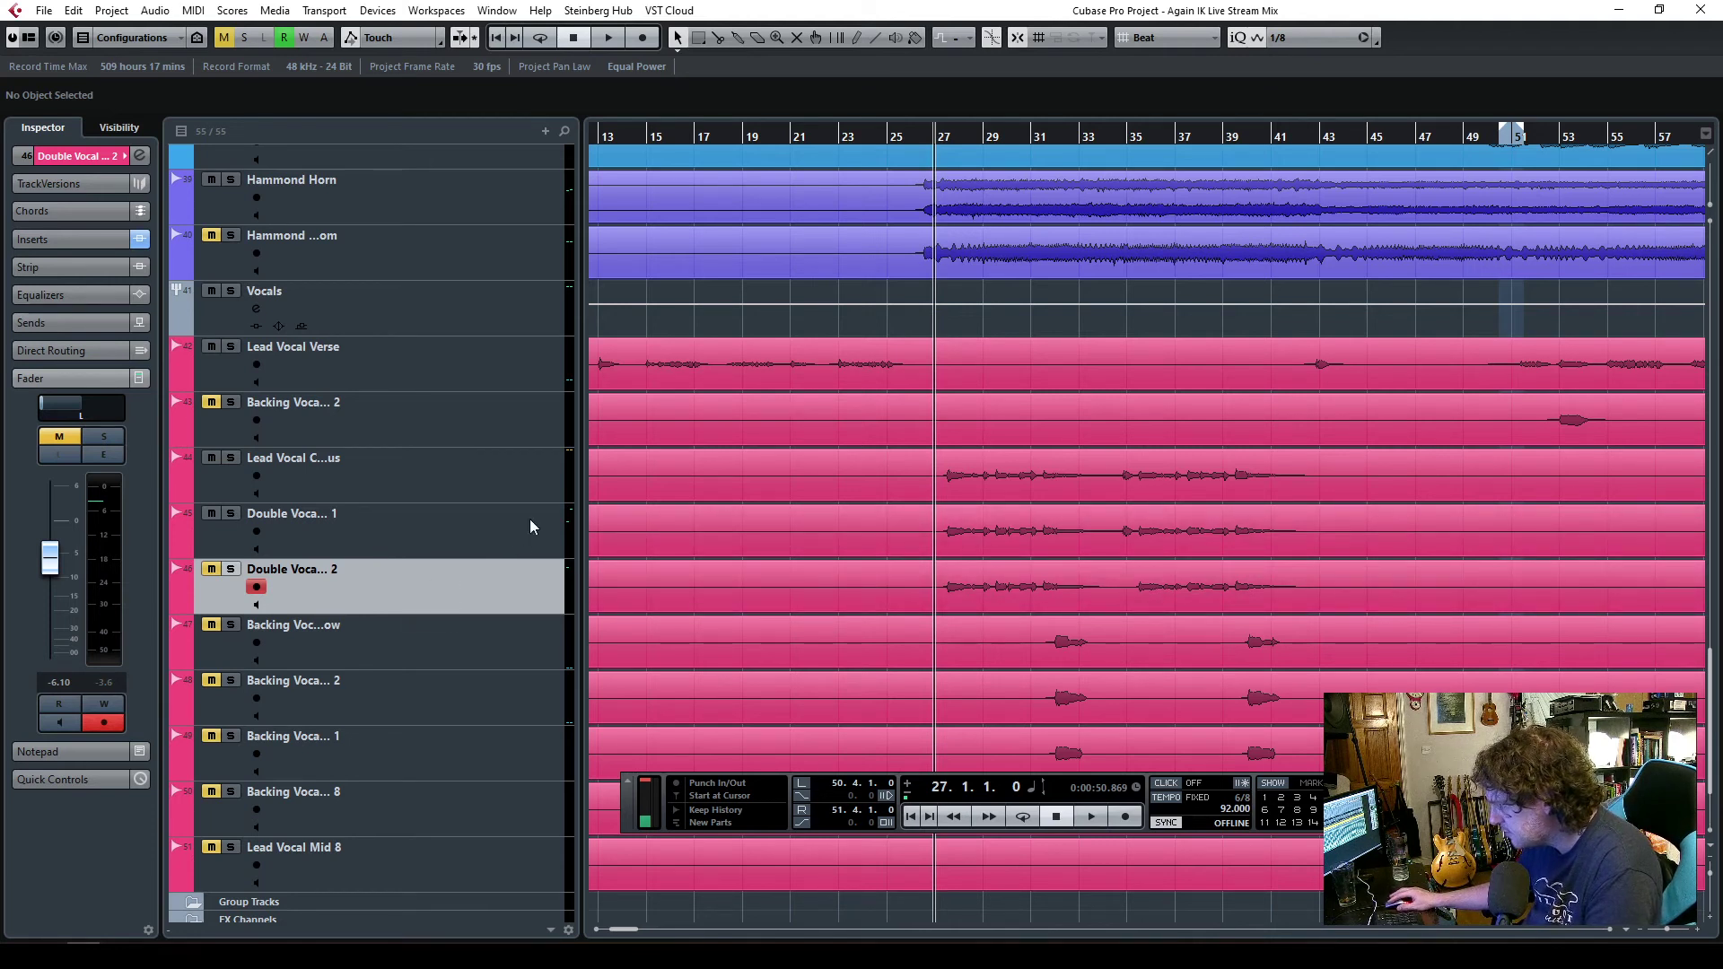
{"action": "key", "text": "space"}
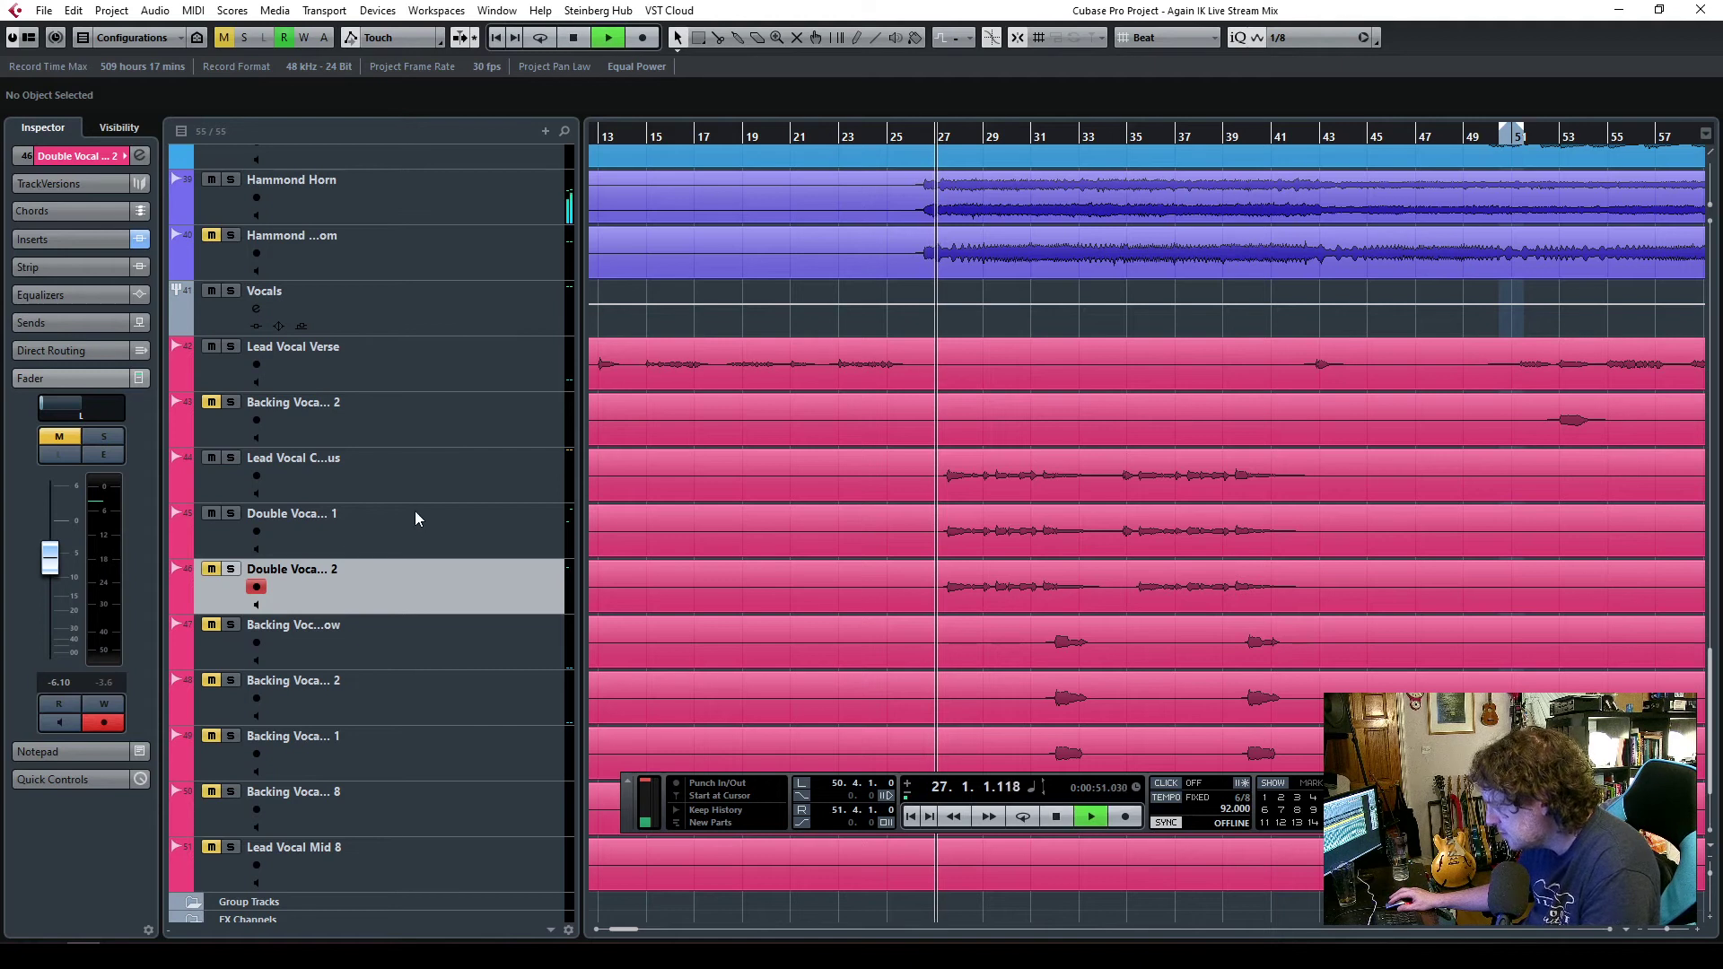
{"action": "key", "text": "space"}
{"action": "left_click", "coordinate": [1069, 481]}
{"action": "left_click", "coordinate": [1074, 539]}
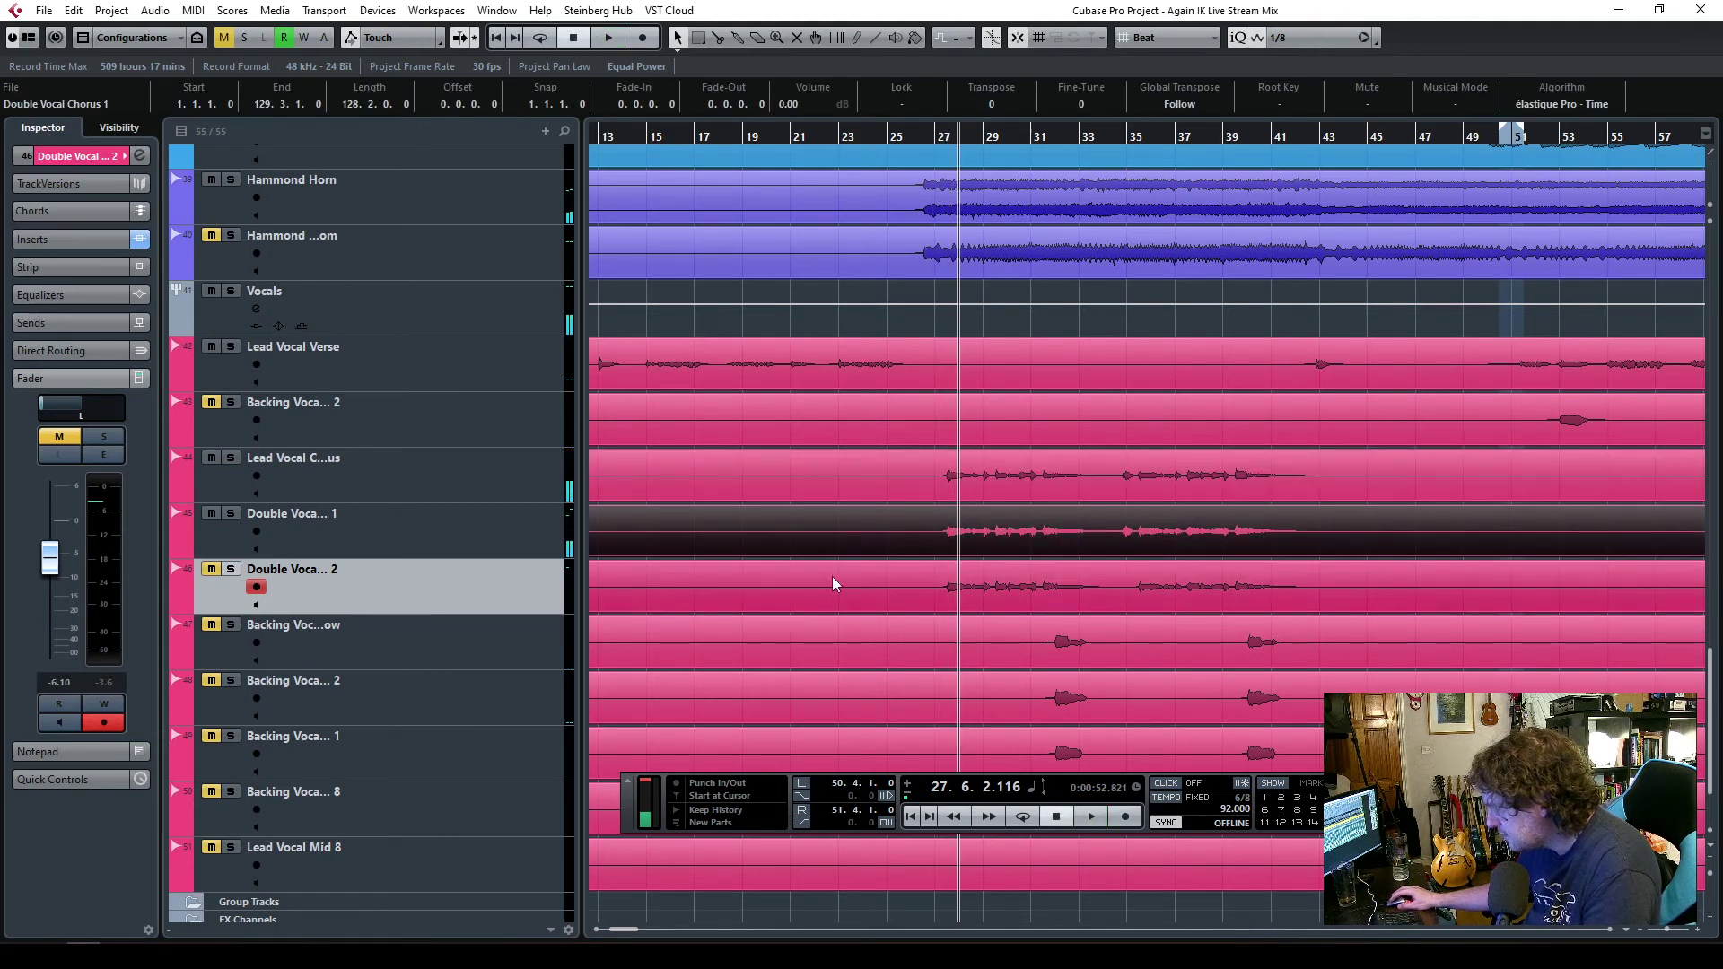
{"action": "key", "text": "space"}
{"action": "left_click", "coordinate": [423, 456]}
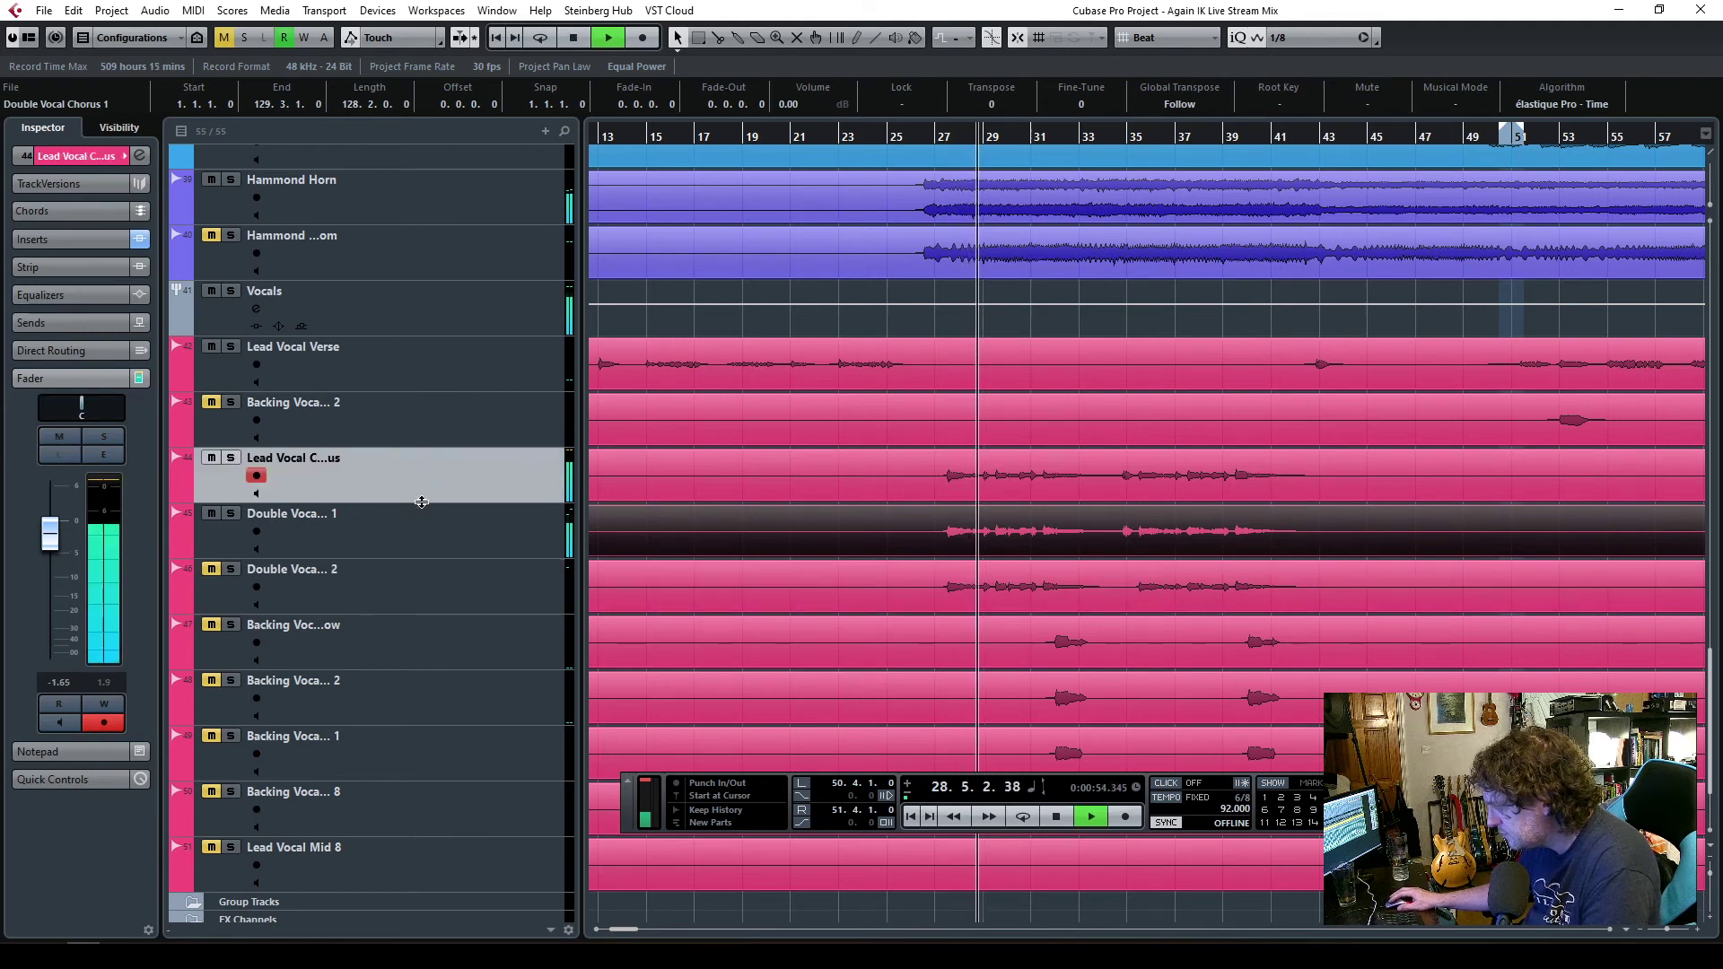
{"action": "left_click", "coordinate": [421, 524]}
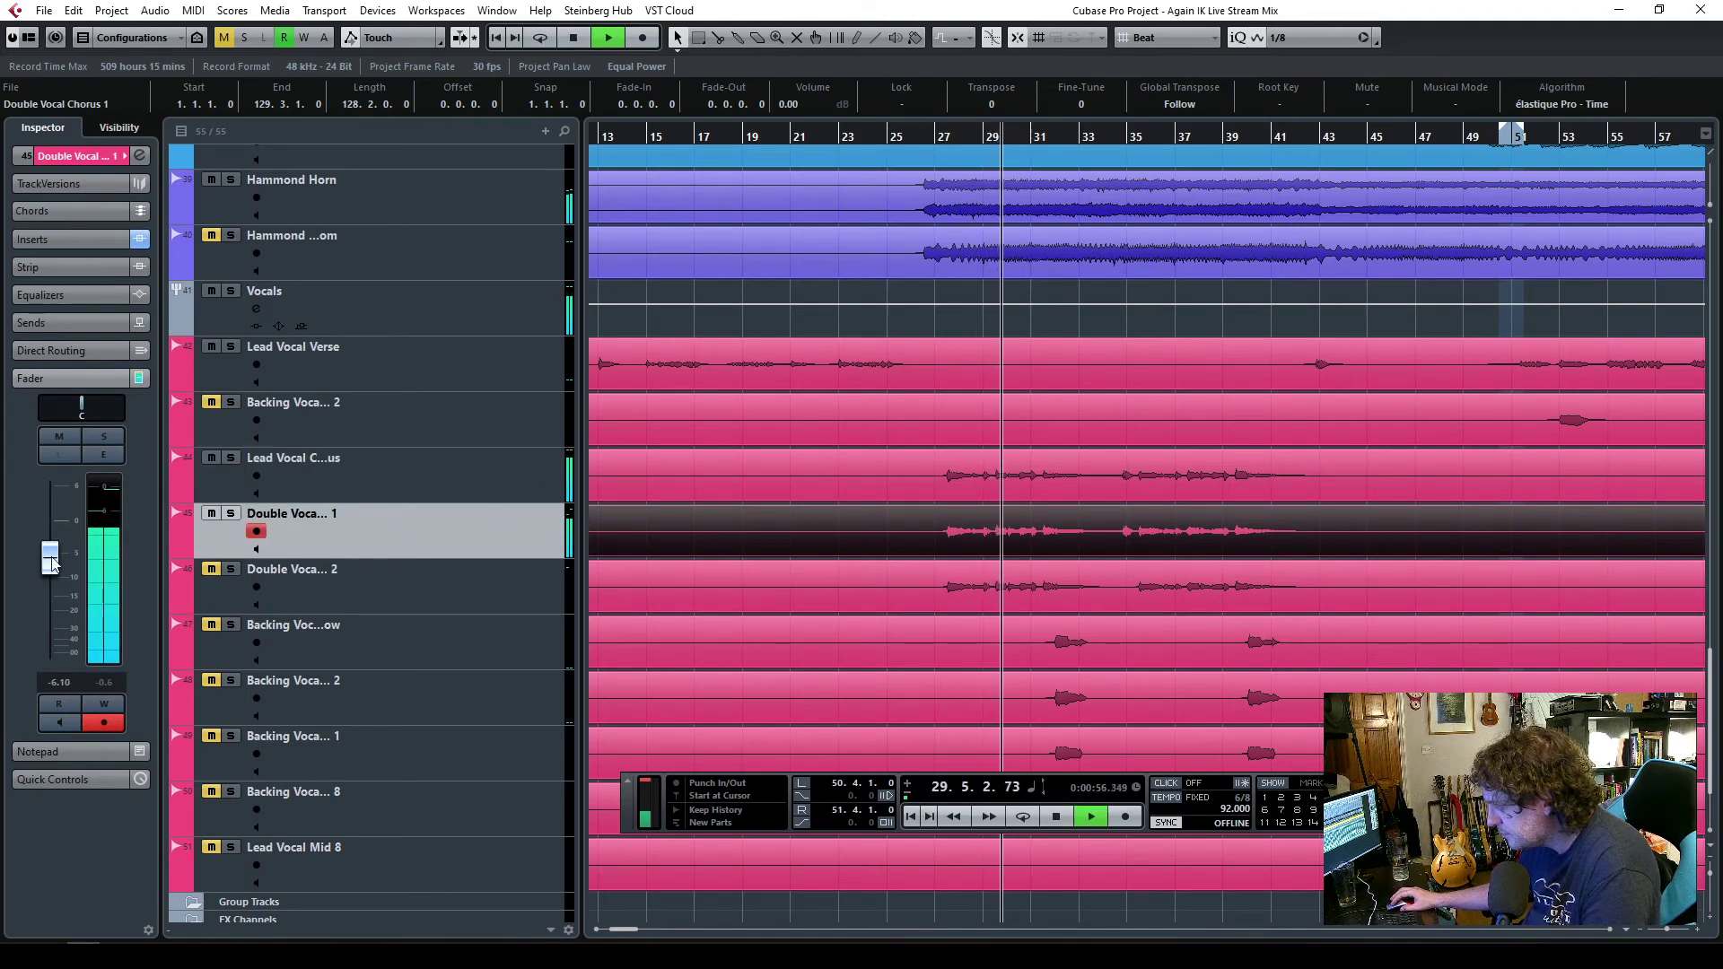
{"action": "left_click", "coordinate": [459, 487]}
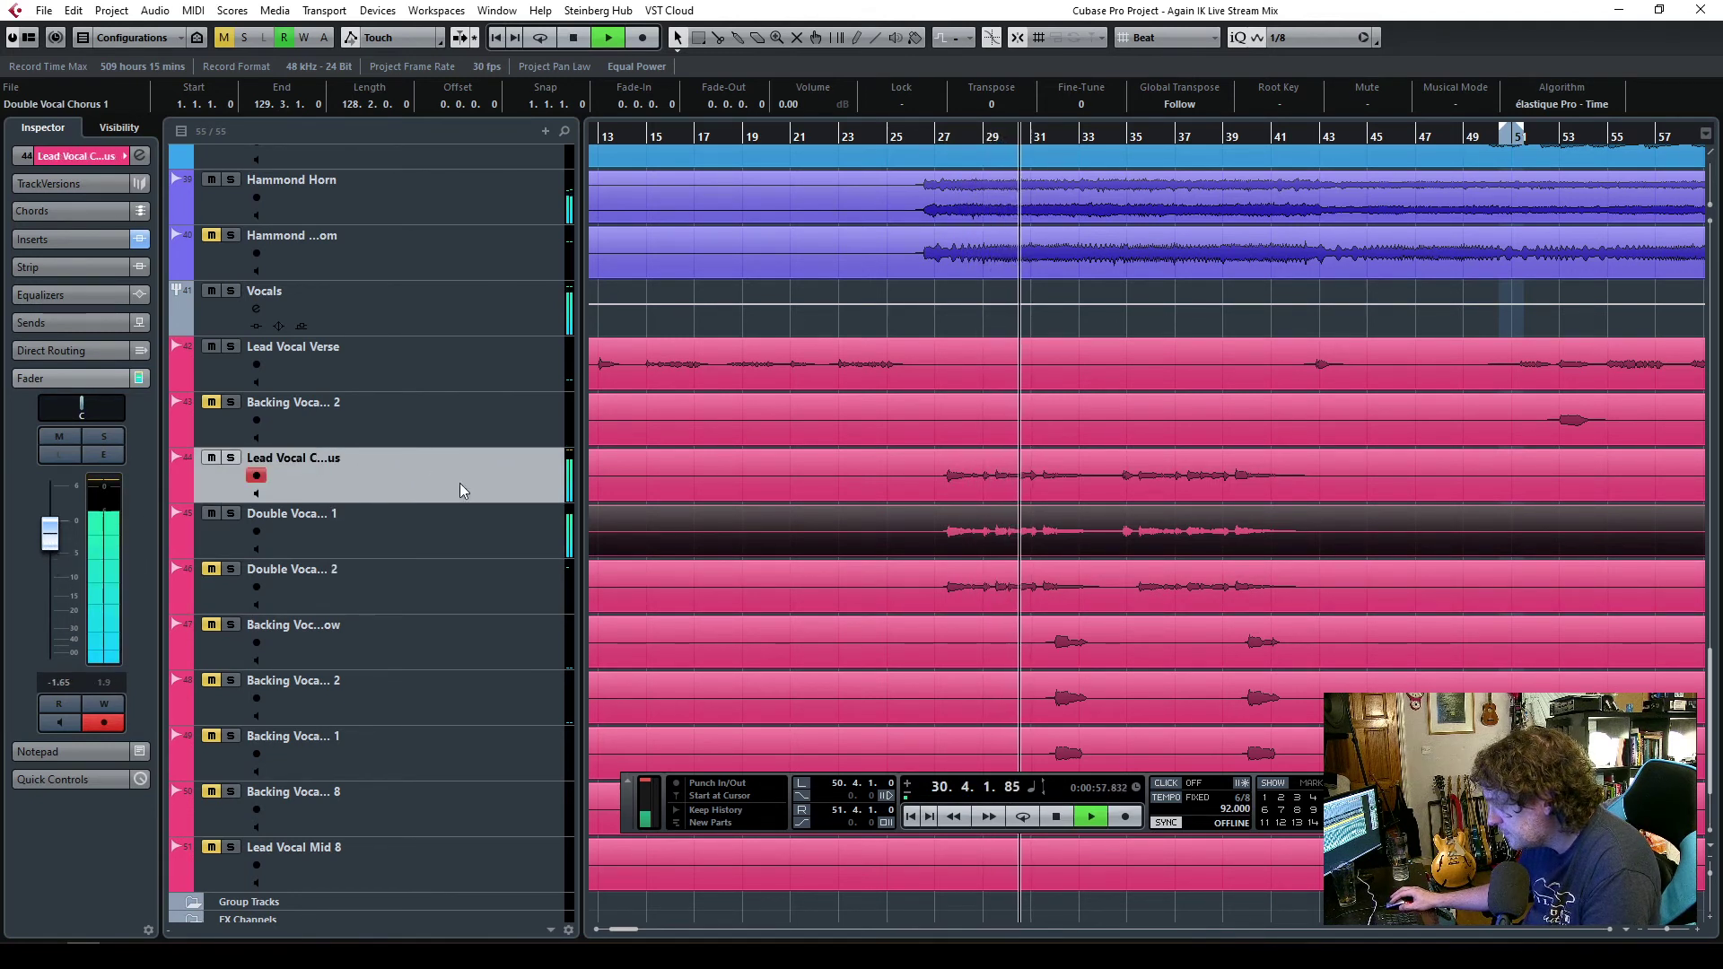
- Insert the TR5 White 2A compressor in the Vocals group's fourth insert slot with Peak Reduction at about 24, and close its window
{"action": "left_click", "coordinate": [445, 310]}
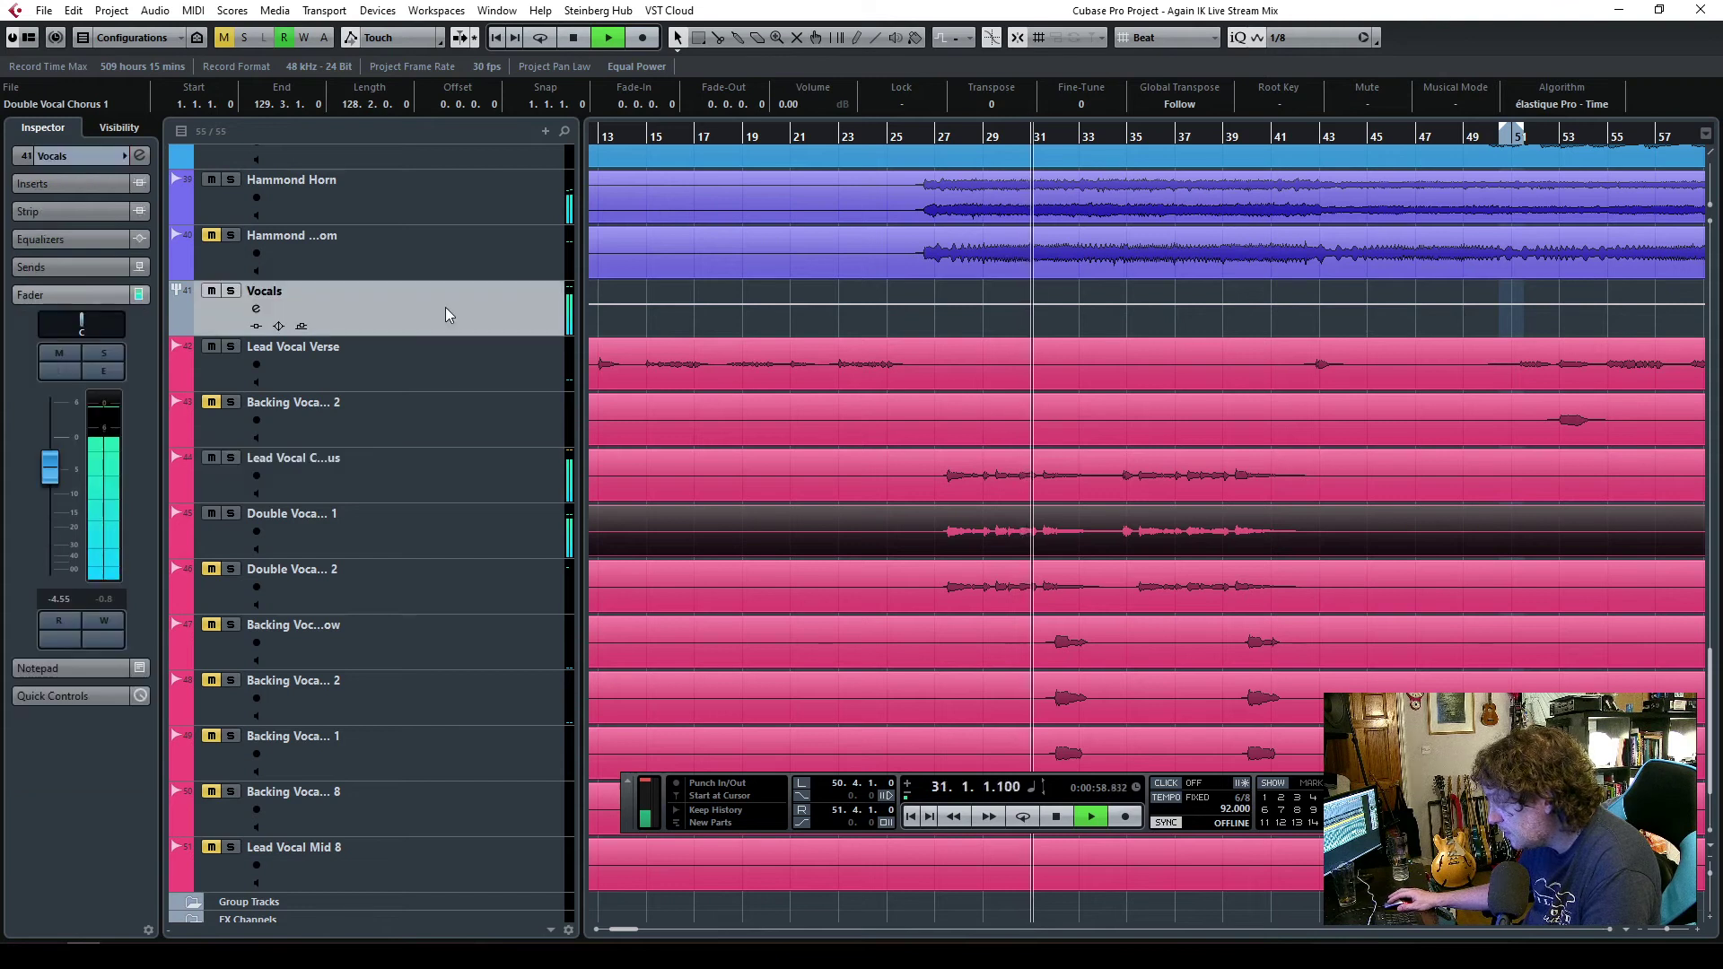
{"action": "left_click", "coordinate": [71, 183]}
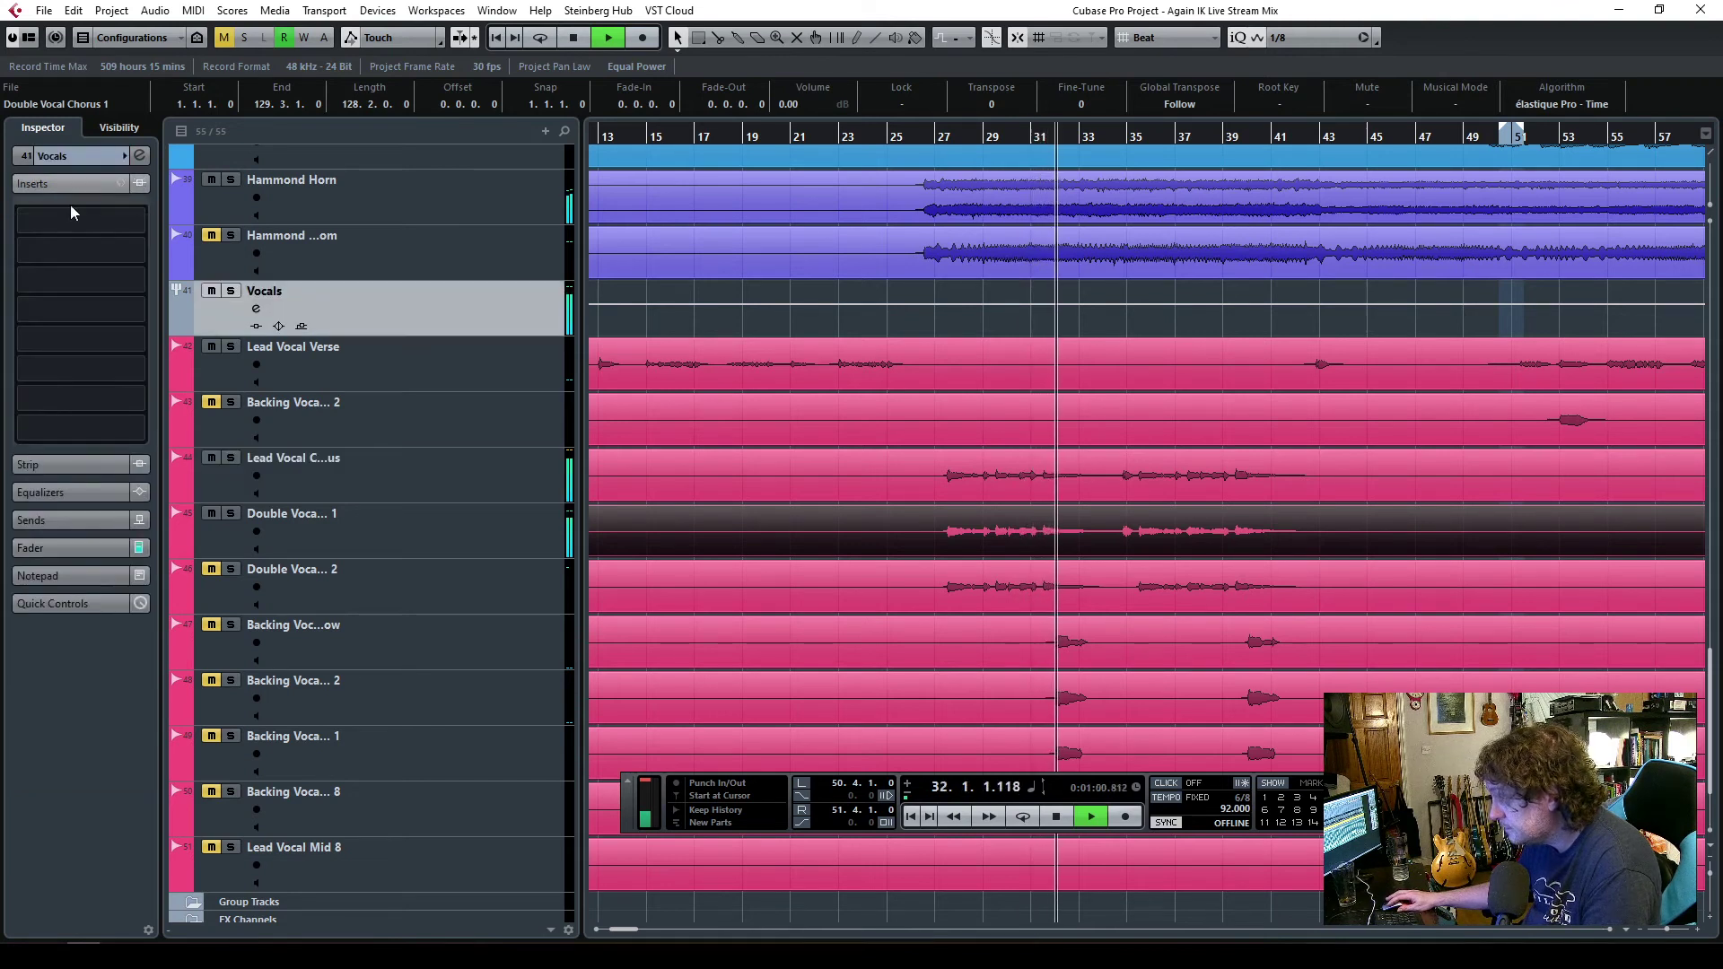
{"action": "left_click", "coordinate": [94, 311]}
{"action": "type", "text": "2a"}
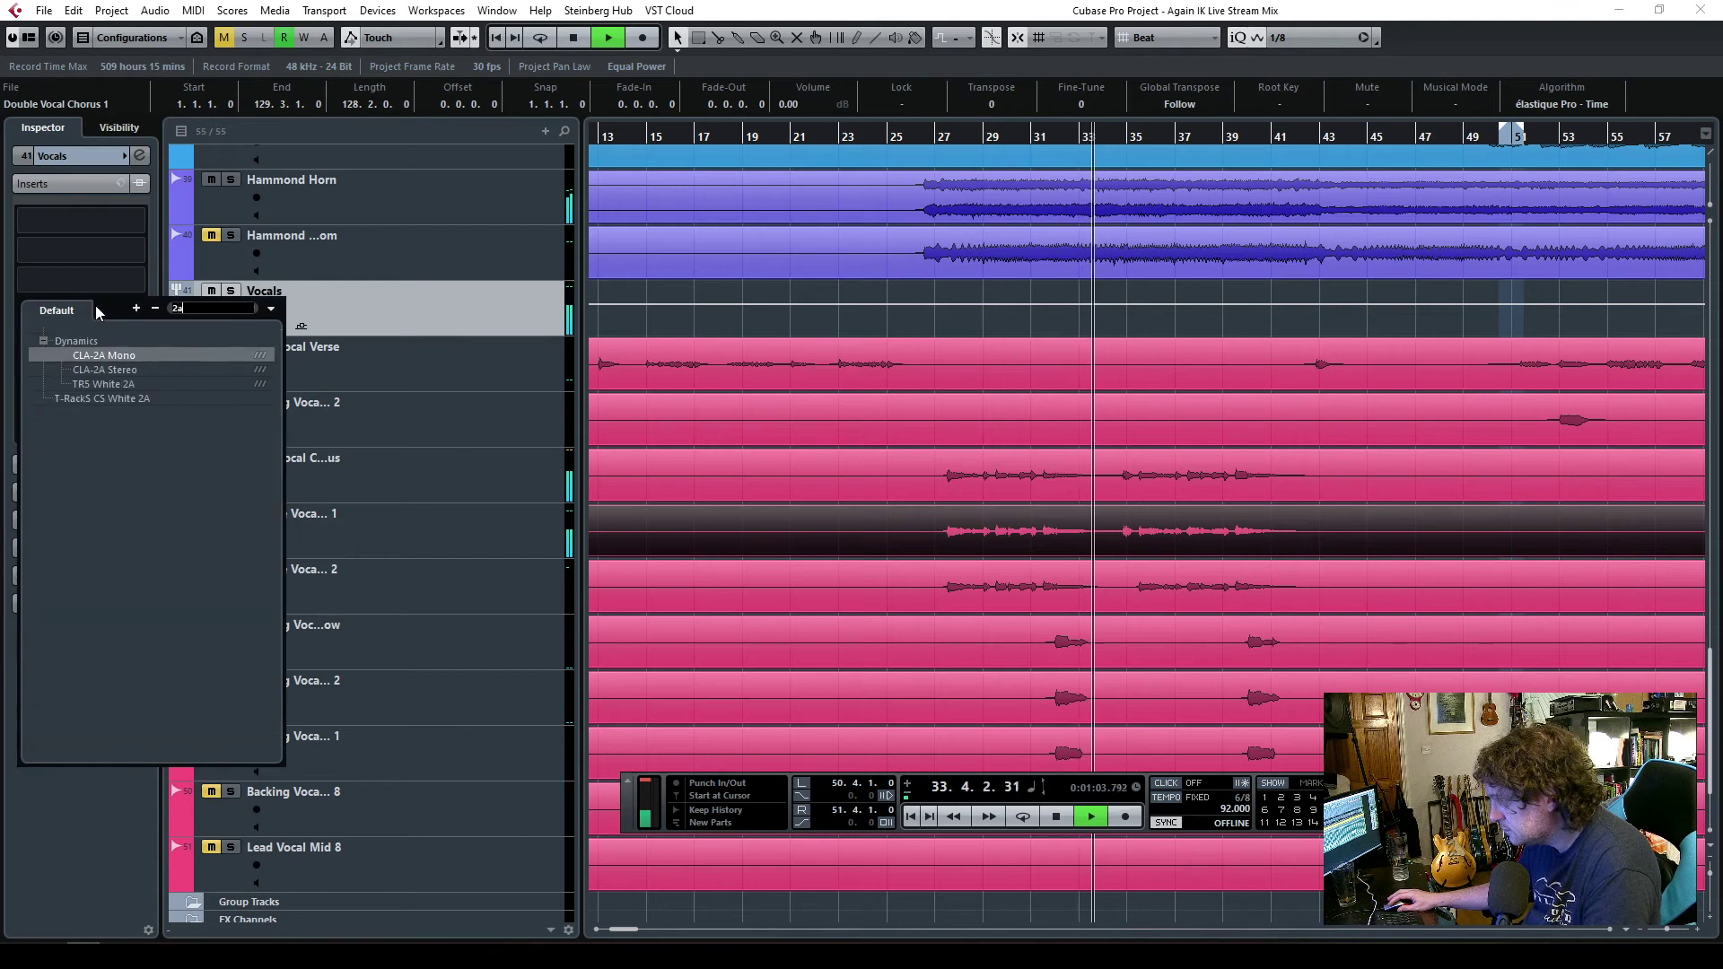
{"action": "left_click", "coordinate": [93, 383]}
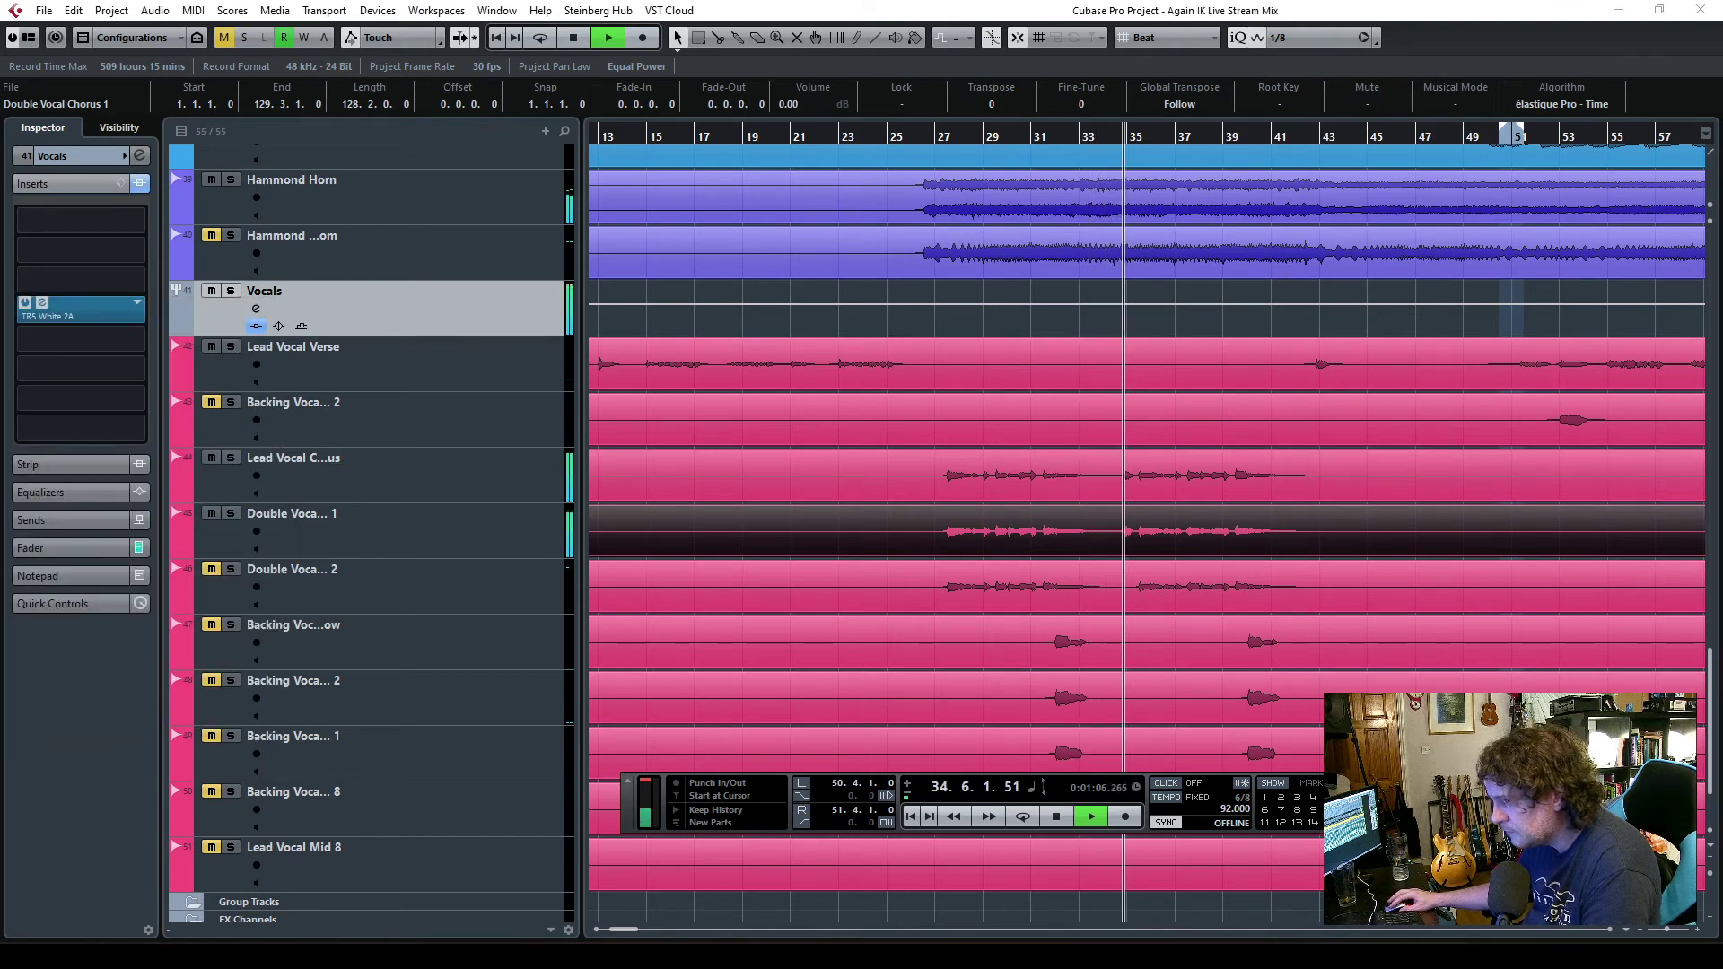
{"action": "left_click_drag", "start_coordinate": [803, 235], "coordinate": [1003, 238]}
{"action": "mouse_move", "coordinate": [958, 482]}
{"action": "left_mouse_down"}
{"action": "mouse_move", "coordinate": [951, 507]}
{"action": "mouse_move", "coordinate": [951, 487]}
{"action": "left_mouse_up"}
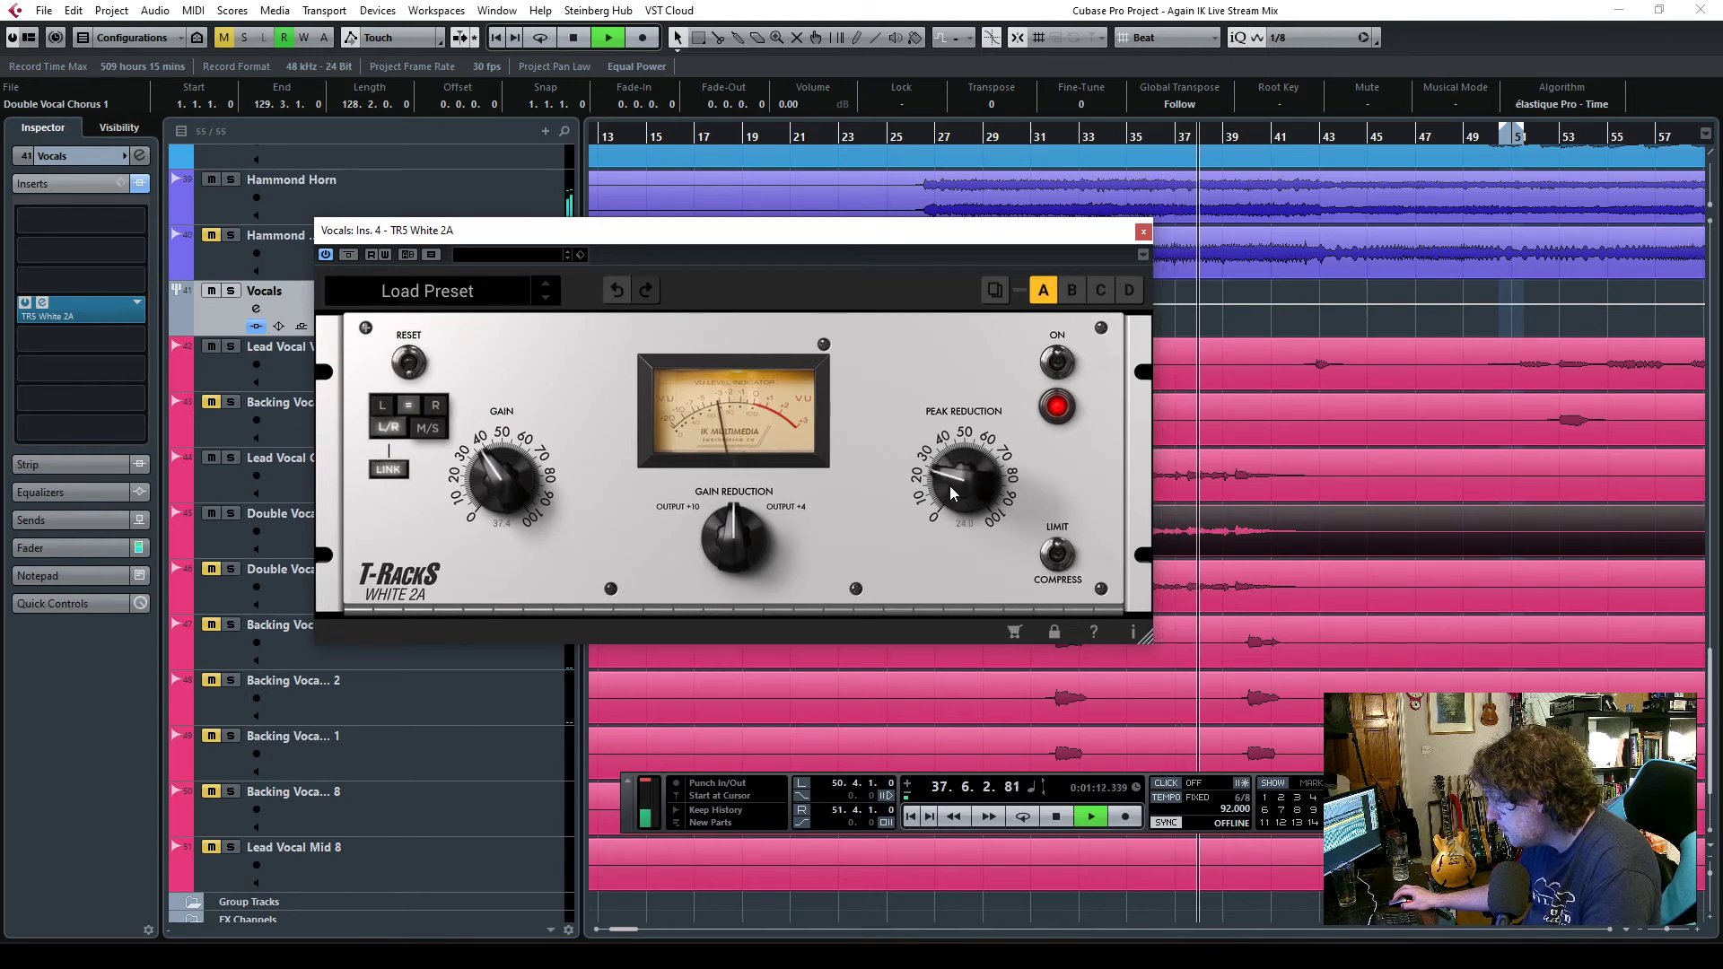
{"action": "left_click", "coordinate": [41, 303]}
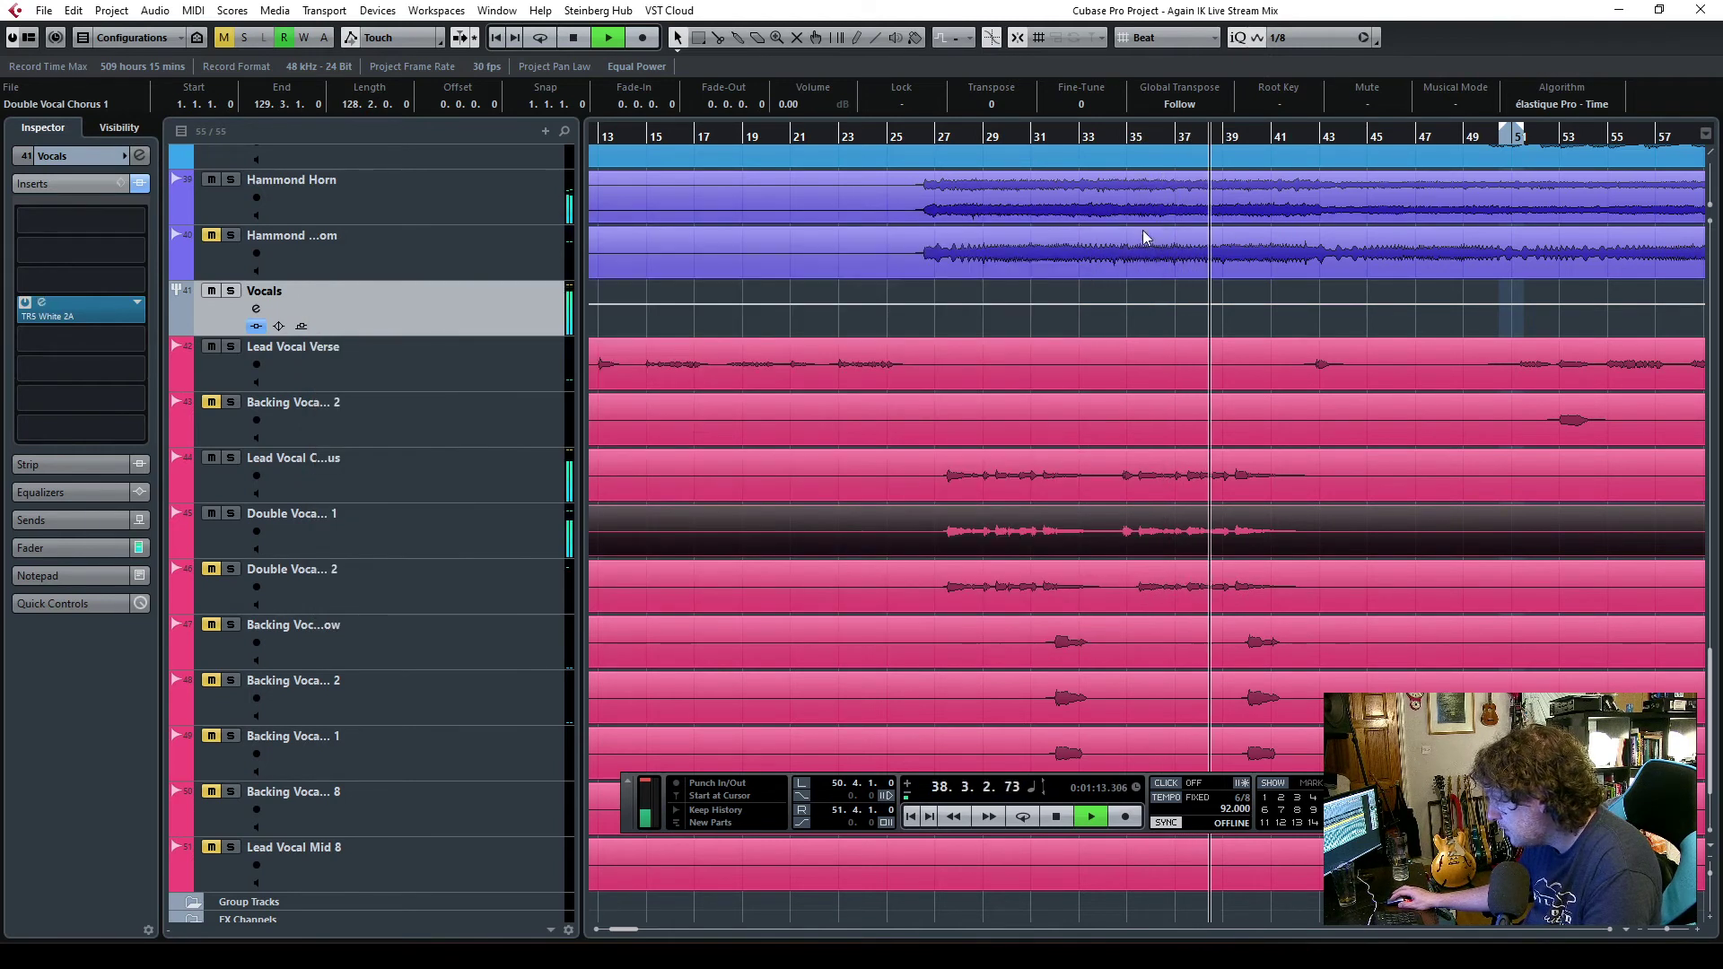
- Insert the TR5 EQual plug-in in the Vocals group's first insert slot and stop playback
{"action": "left_click", "coordinate": [101, 221]}
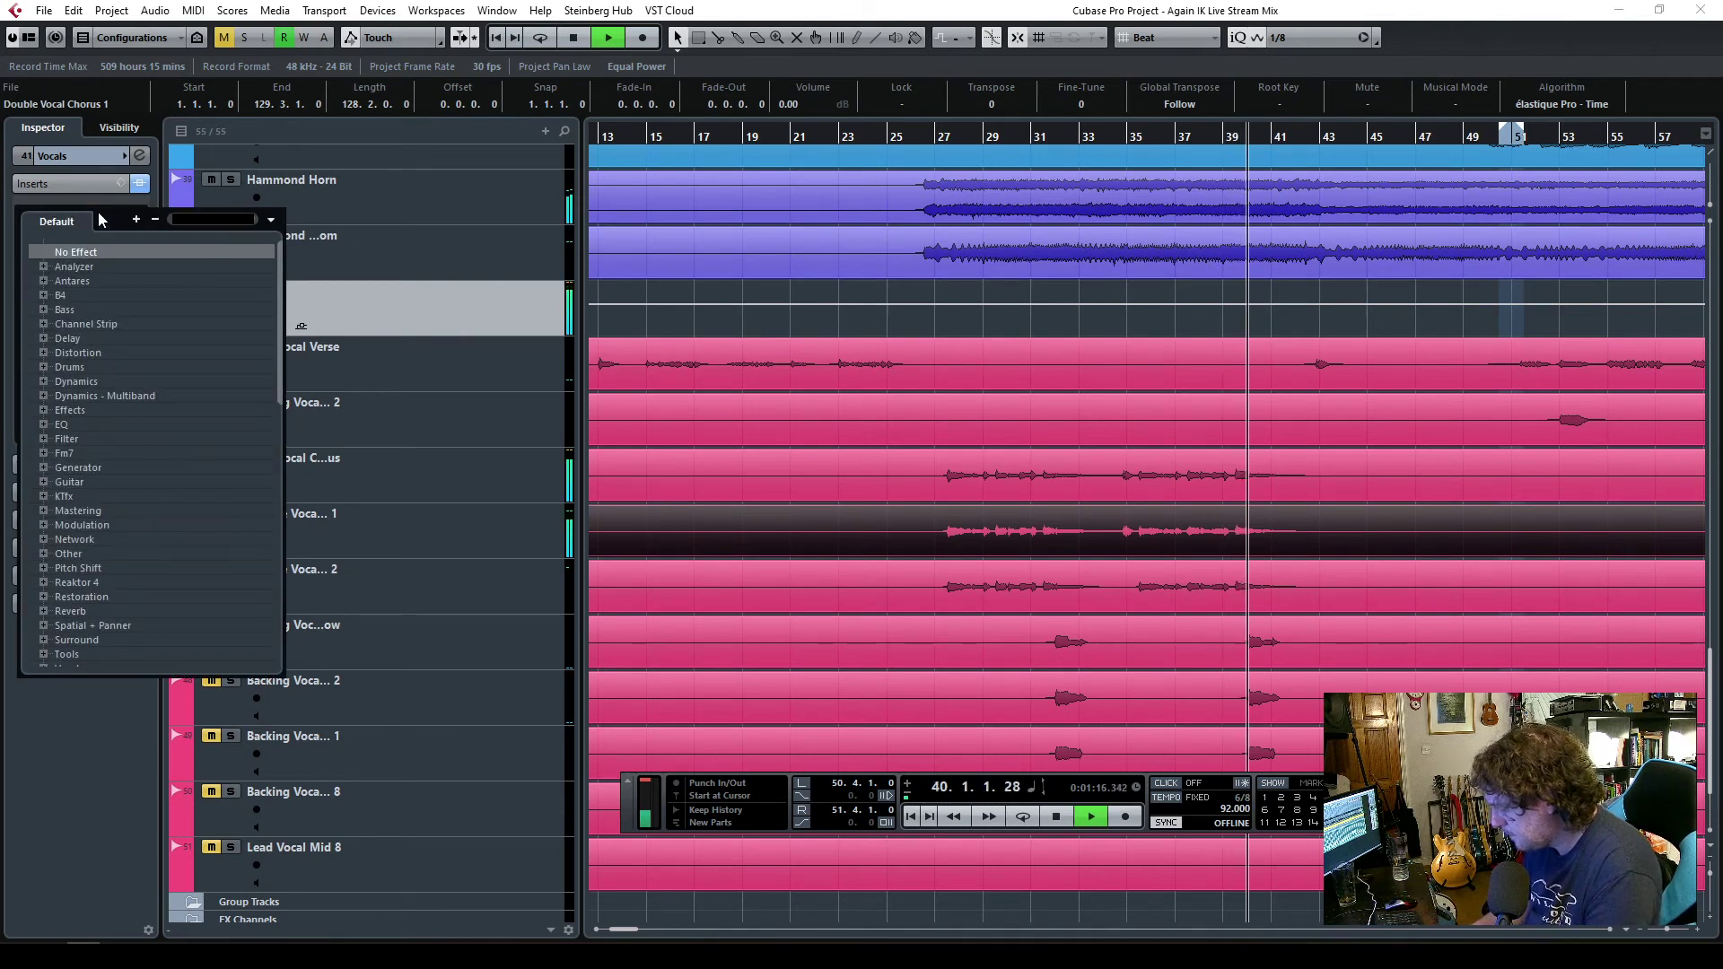
{"action": "type", "text": "tr5 eq"}
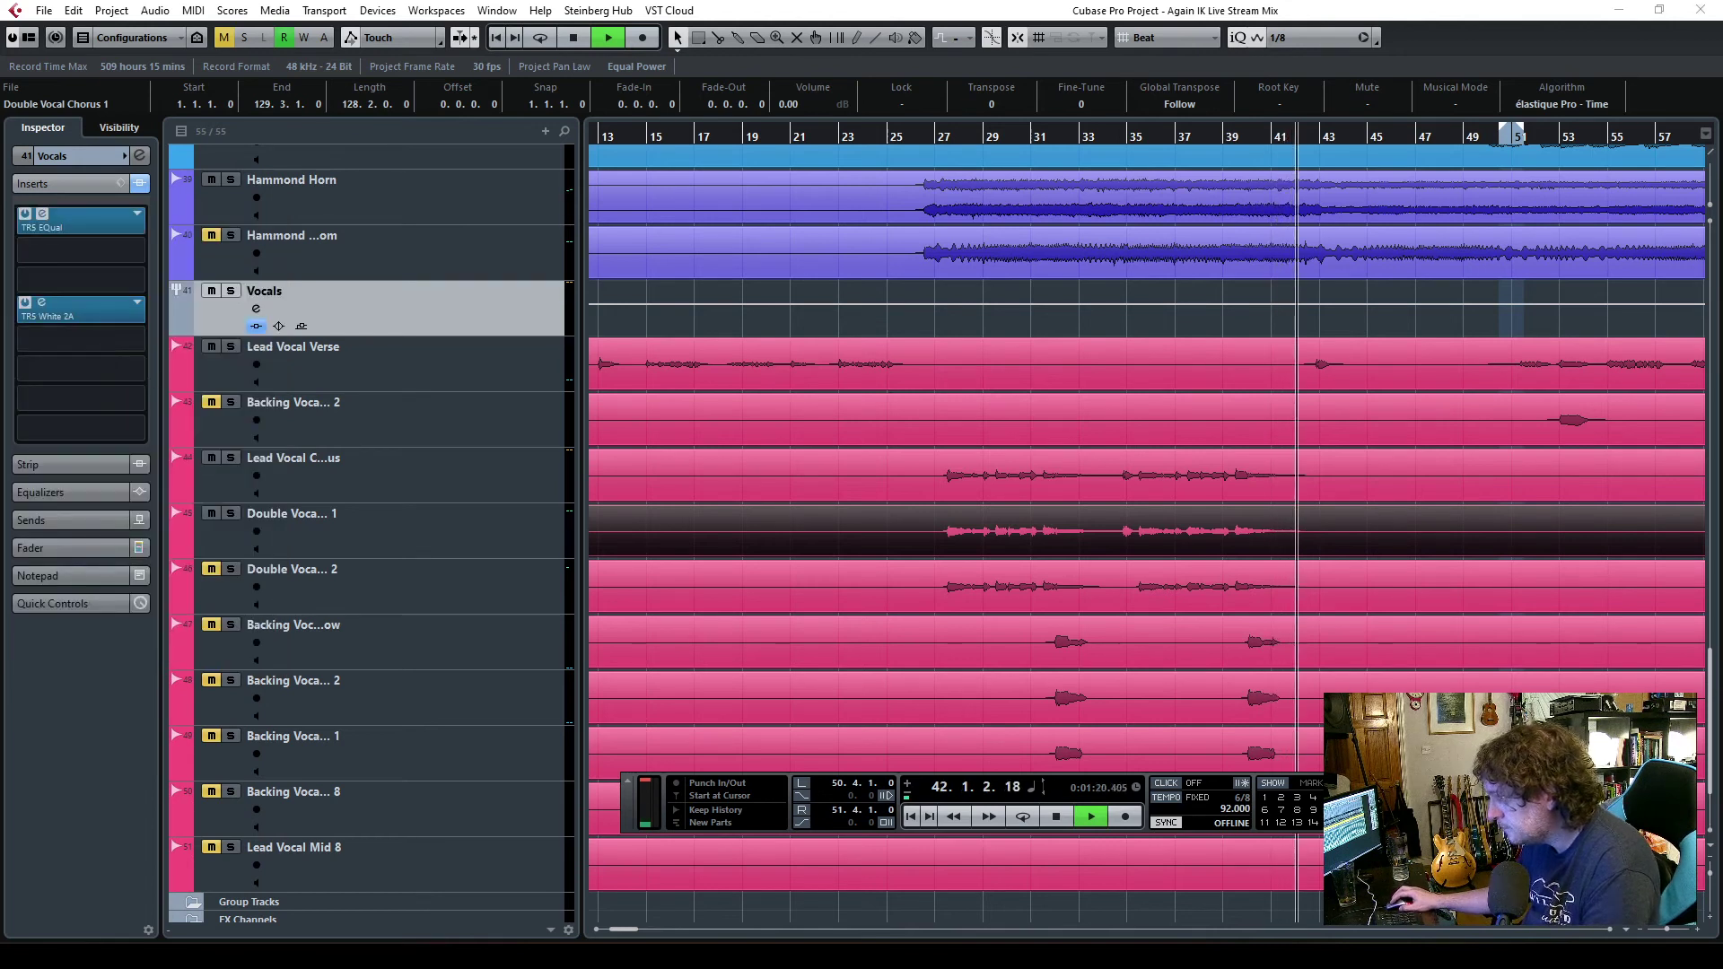
{"action": "key", "text": "space"}
{"action": "left_click", "coordinate": [477, 353]}
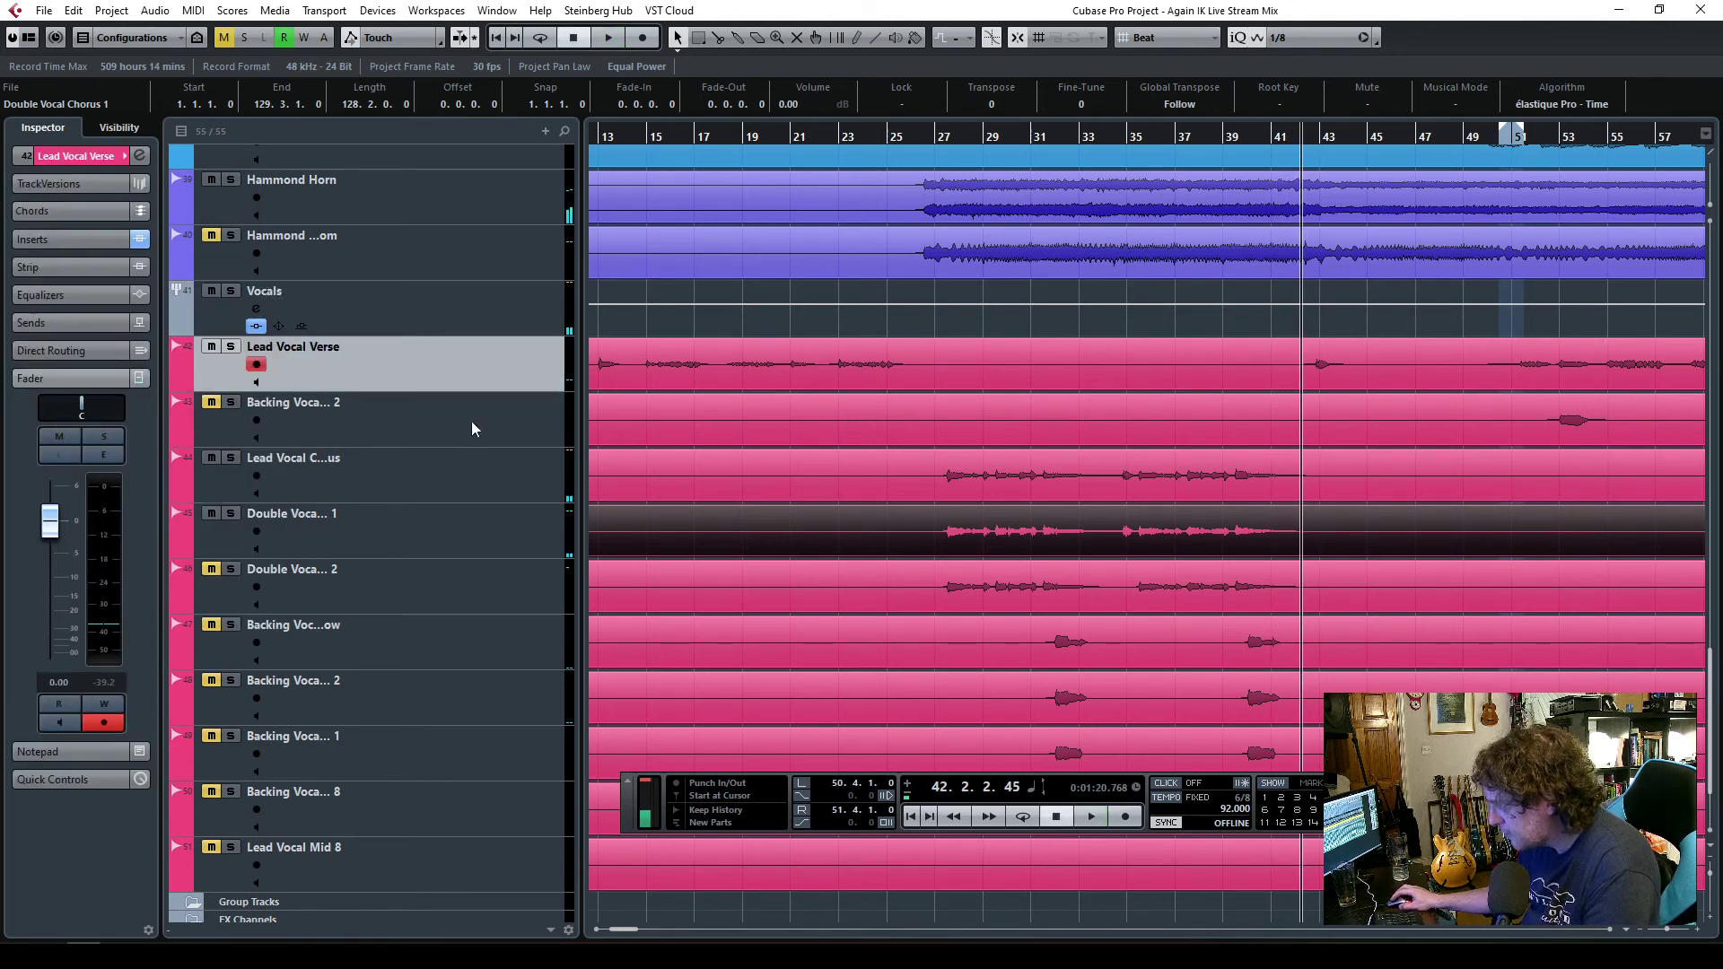
{"action": "left_click", "coordinate": [471, 422]}
{"action": "left_click", "coordinate": [465, 515]}
{"action": "left_click", "coordinate": [461, 628]}
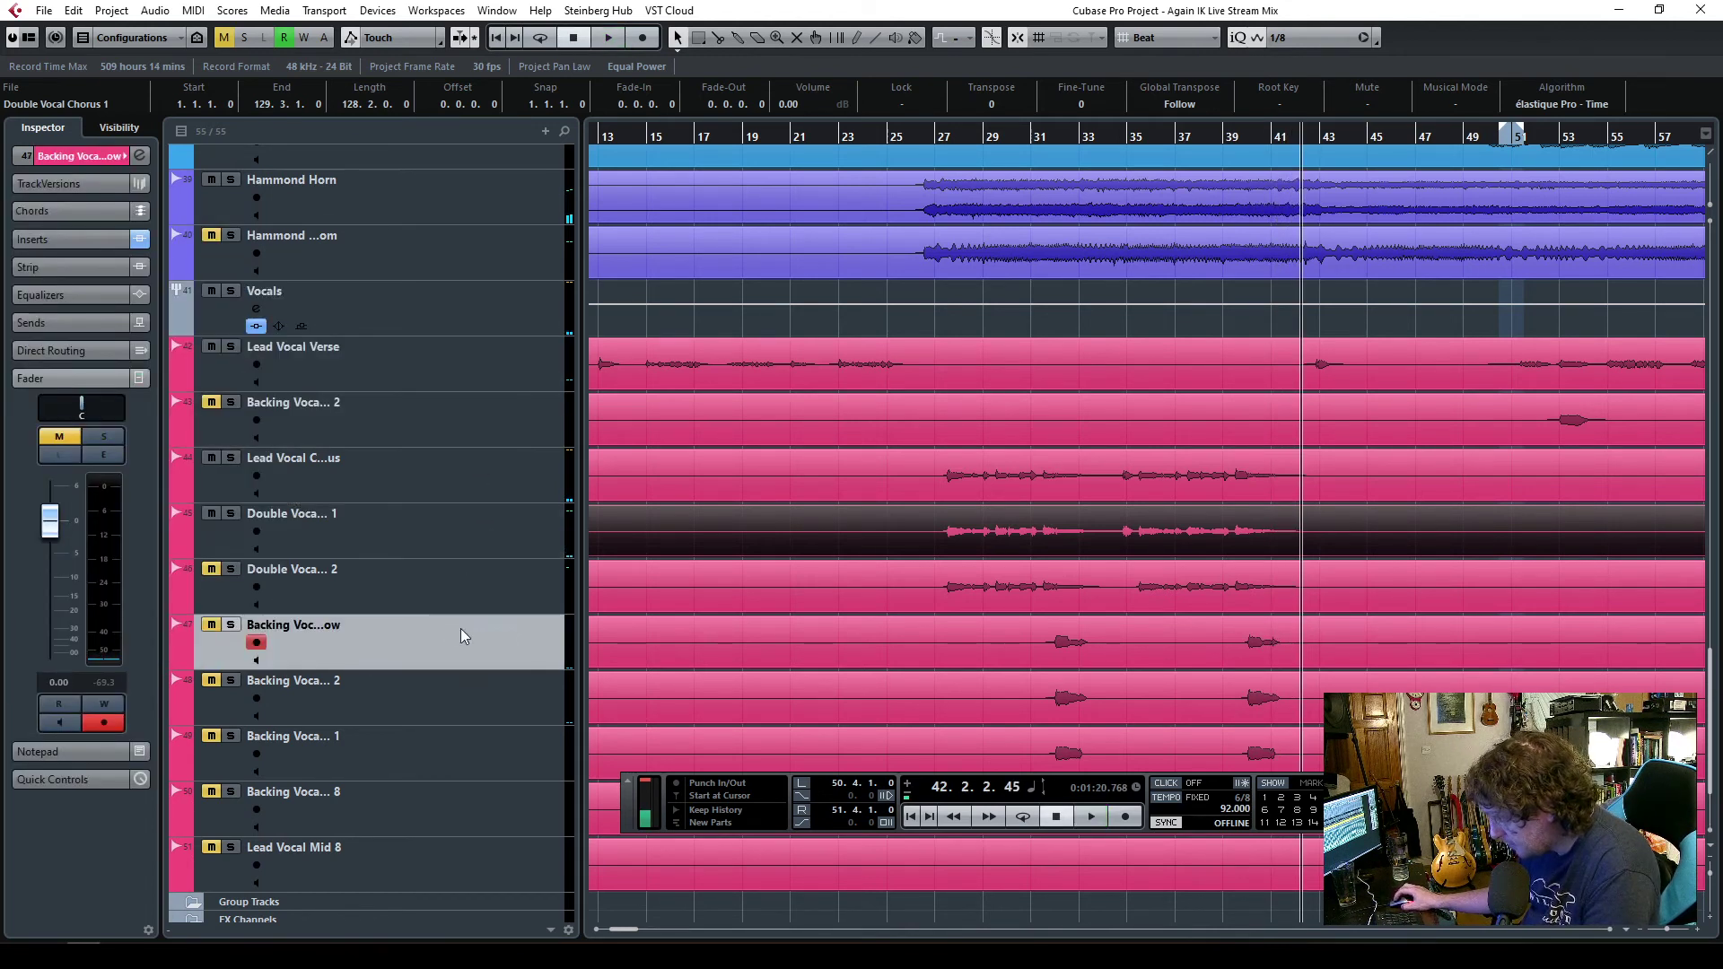
{"action": "left_click", "coordinate": [437, 314]}
{"action": "left_click_drag", "start_coordinate": [1411, 236], "coordinate": [1133, 209]}
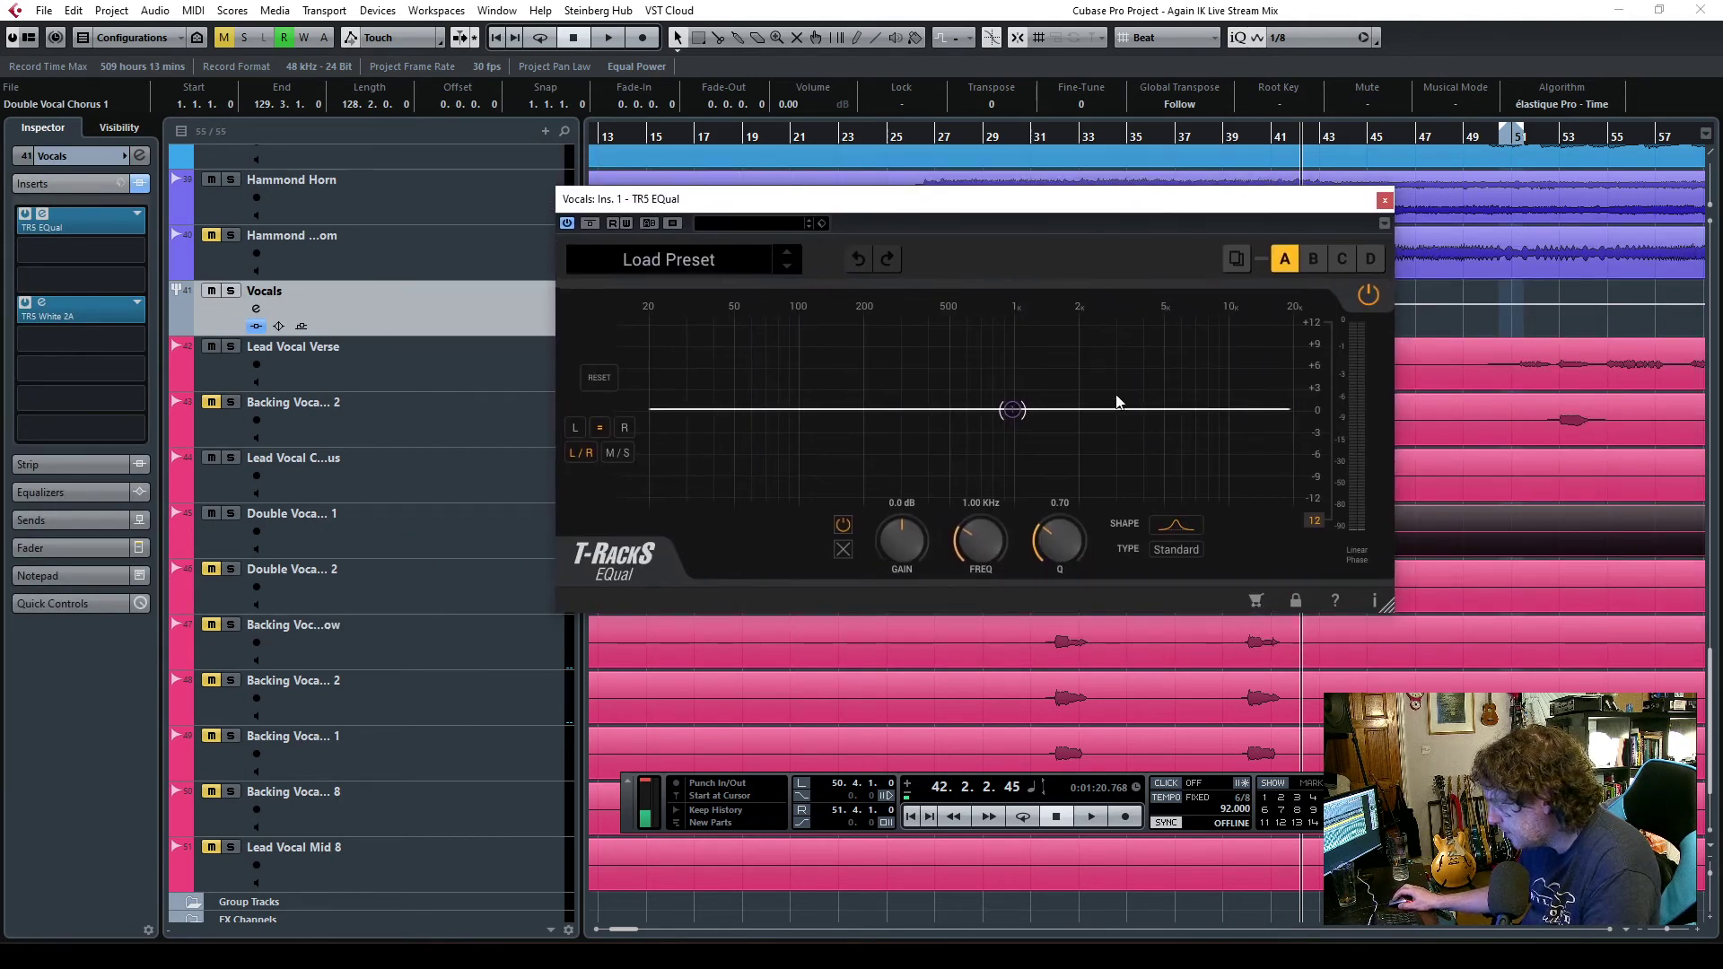
{"action": "left_click_drag", "start_coordinate": [916, 205], "coordinate": [862, 246]}
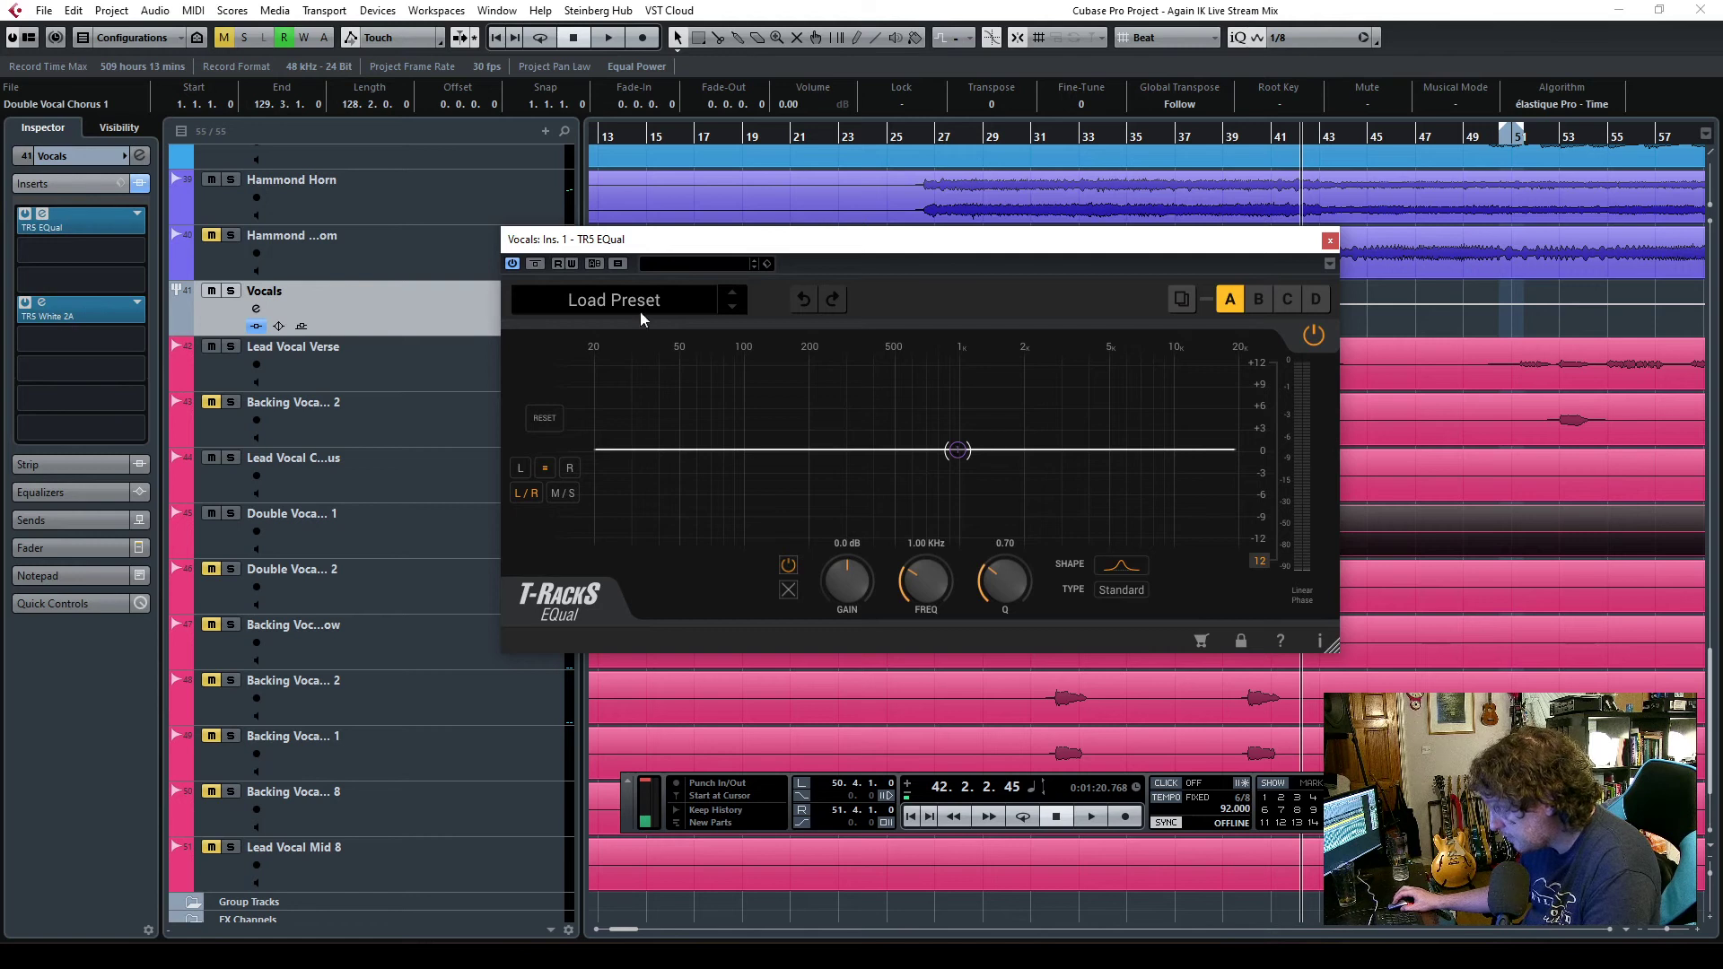
{"action": "left_click_drag", "start_coordinate": [686, 243], "coordinate": [694, 246]}
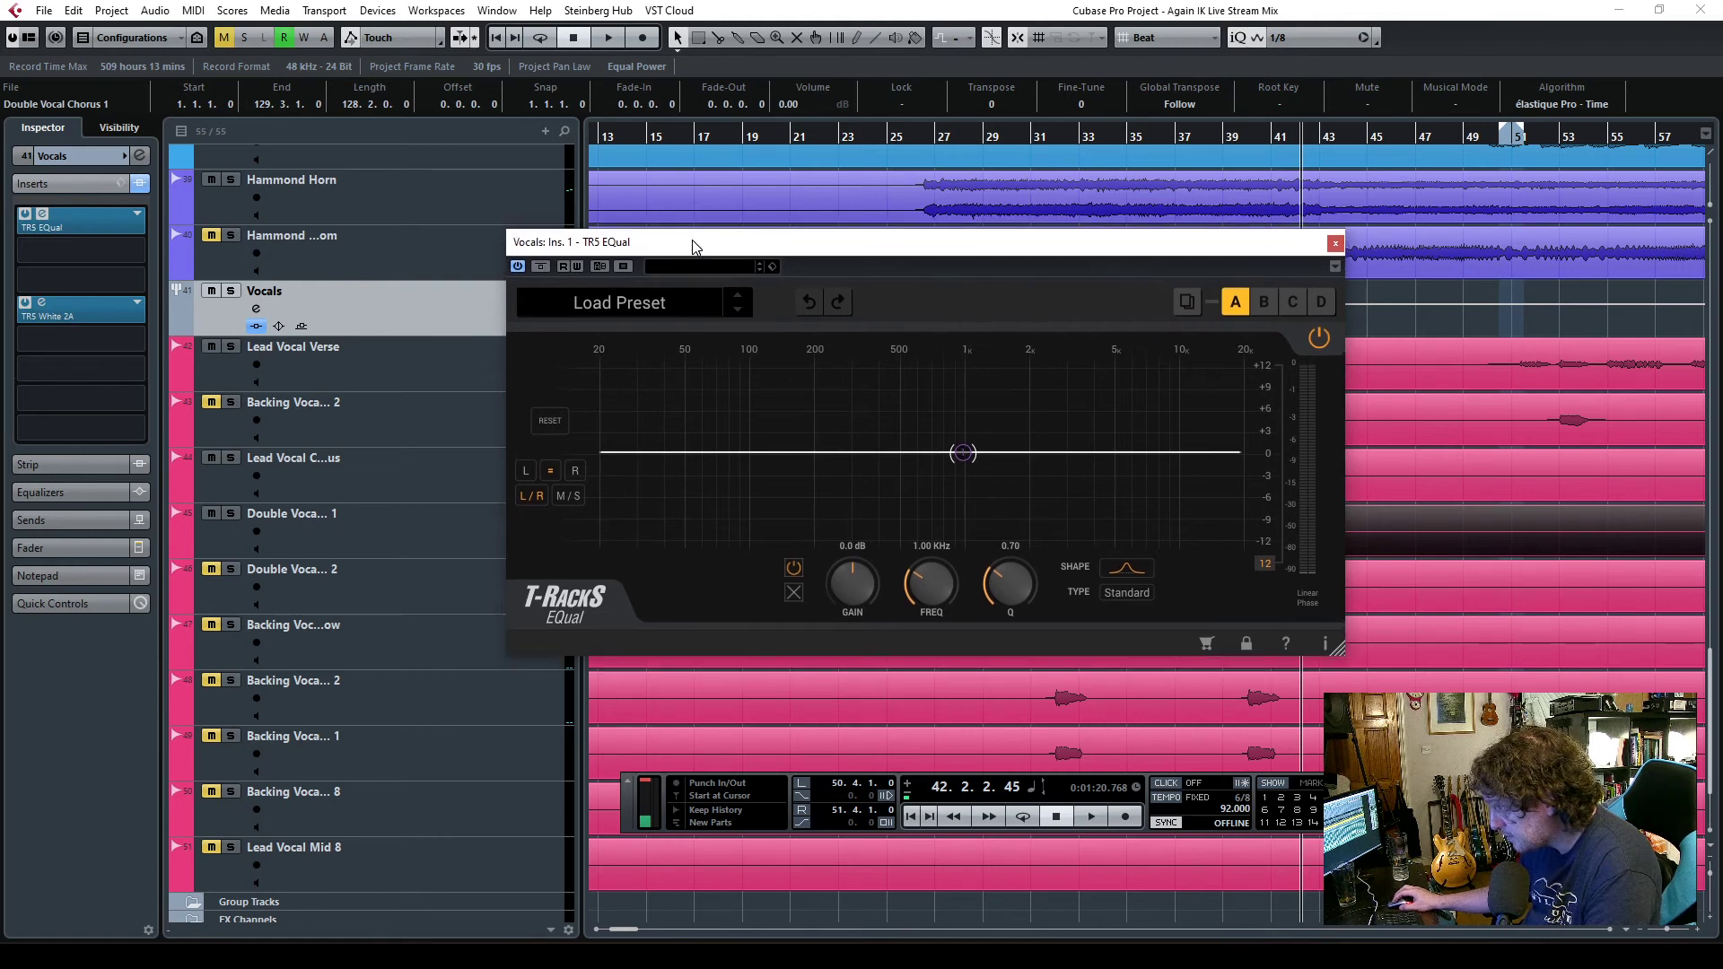
- Move the TR5 White 2A to the last insert slot of the Vocals group and close the plug-in windows
{"action": "left_click", "coordinate": [44, 304]}
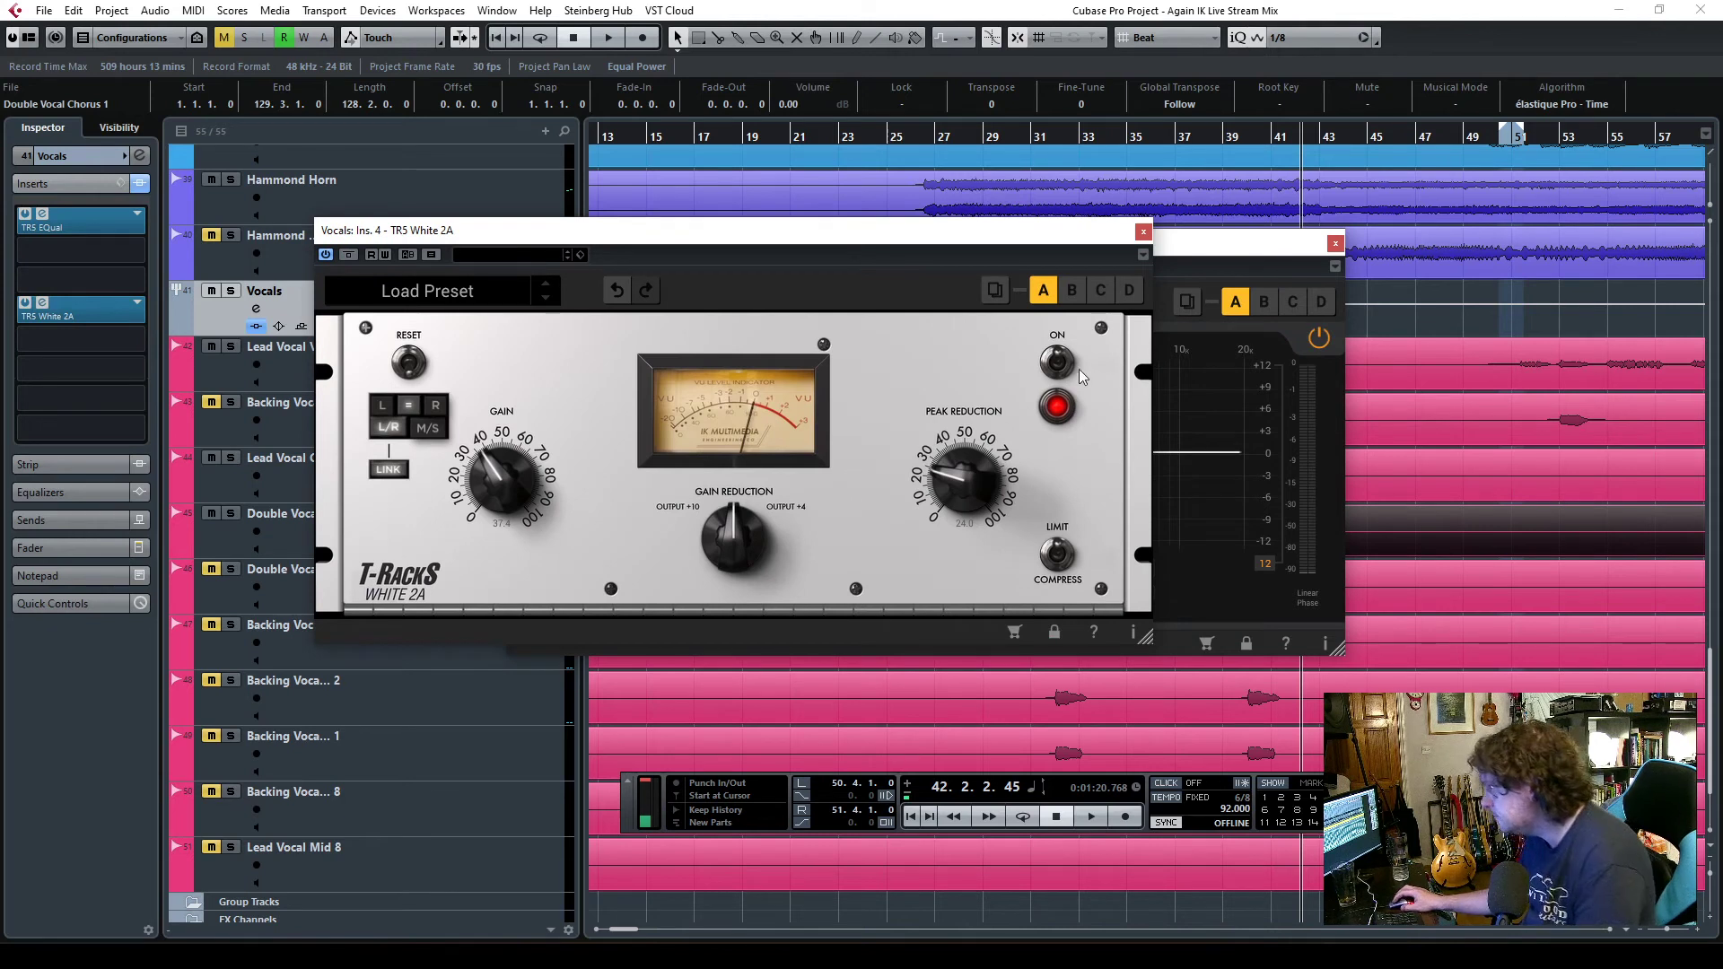
{"action": "left_click", "coordinate": [1142, 233]}
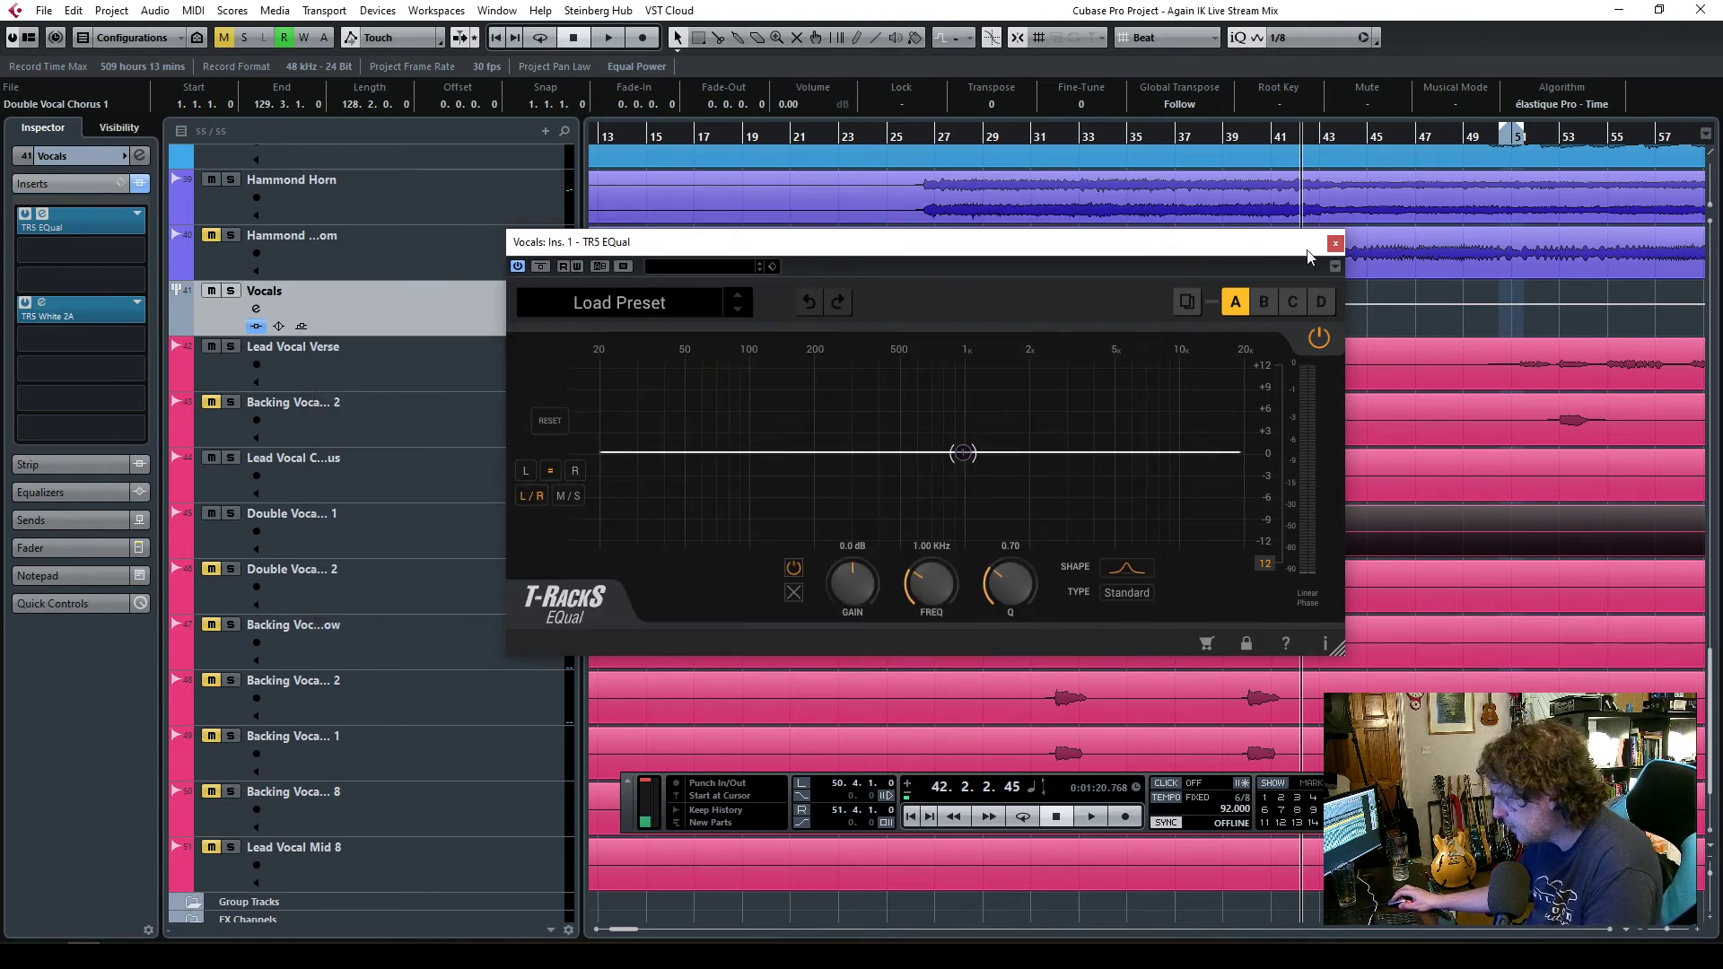
{"action": "left_click_drag", "start_coordinate": [115, 321], "coordinate": [110, 432]}
{"action": "left_click_drag", "start_coordinate": [1106, 258], "coordinate": [907, 250]}
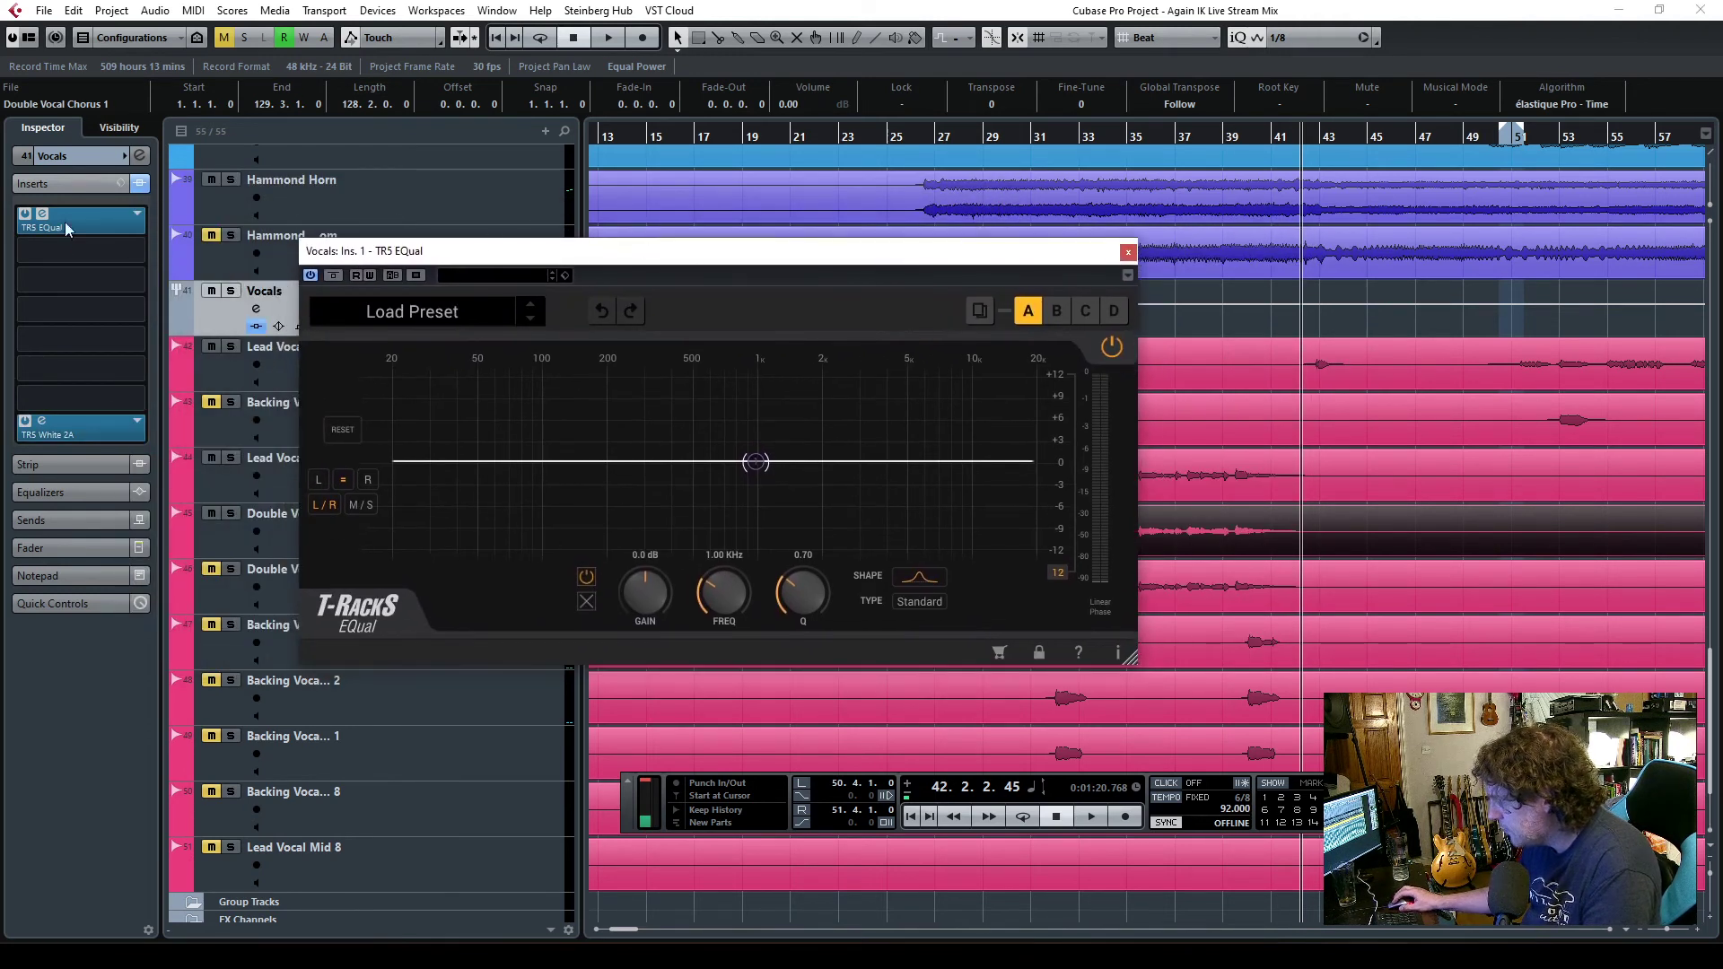
{"action": "left_click", "coordinate": [87, 254]}
{"action": "key", "text": "Escape"}
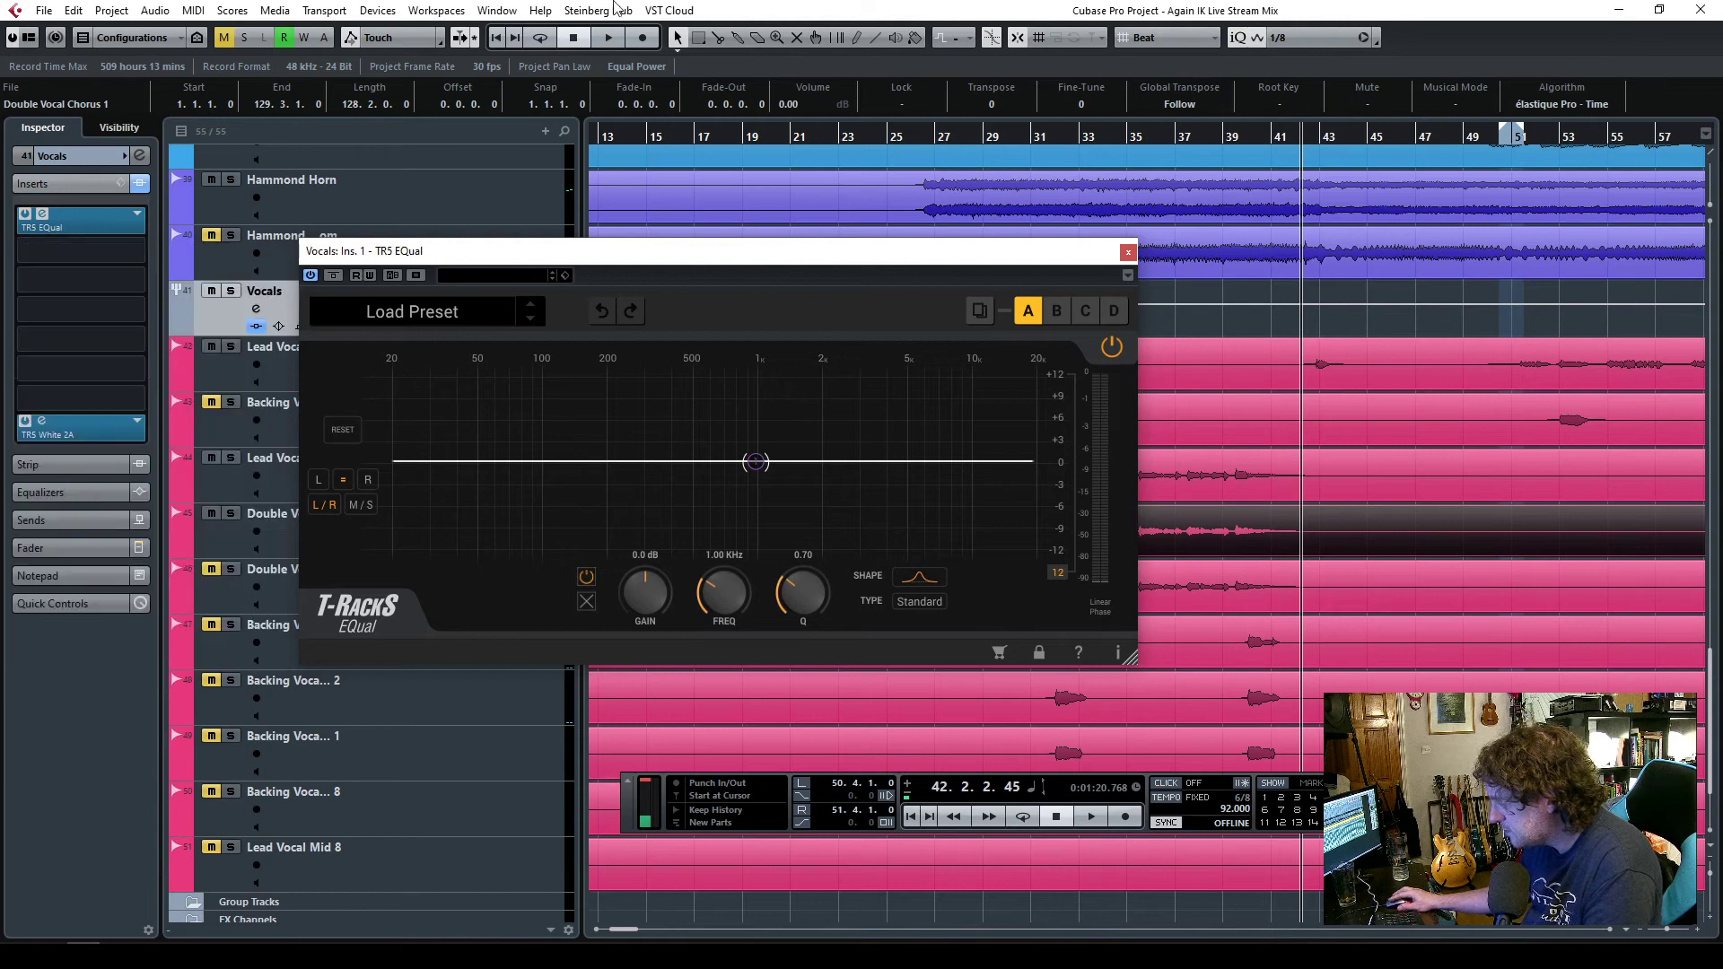
{"action": "left_click", "coordinate": [1127, 254]}
- Solo the Vocals group and play it briefly from around bar 25
{"action": "left_click", "coordinate": [900, 137]}
{"action": "left_click", "coordinate": [895, 140]}
{"action": "left_click", "coordinate": [230, 292]}
{"action": "key", "text": "space"}
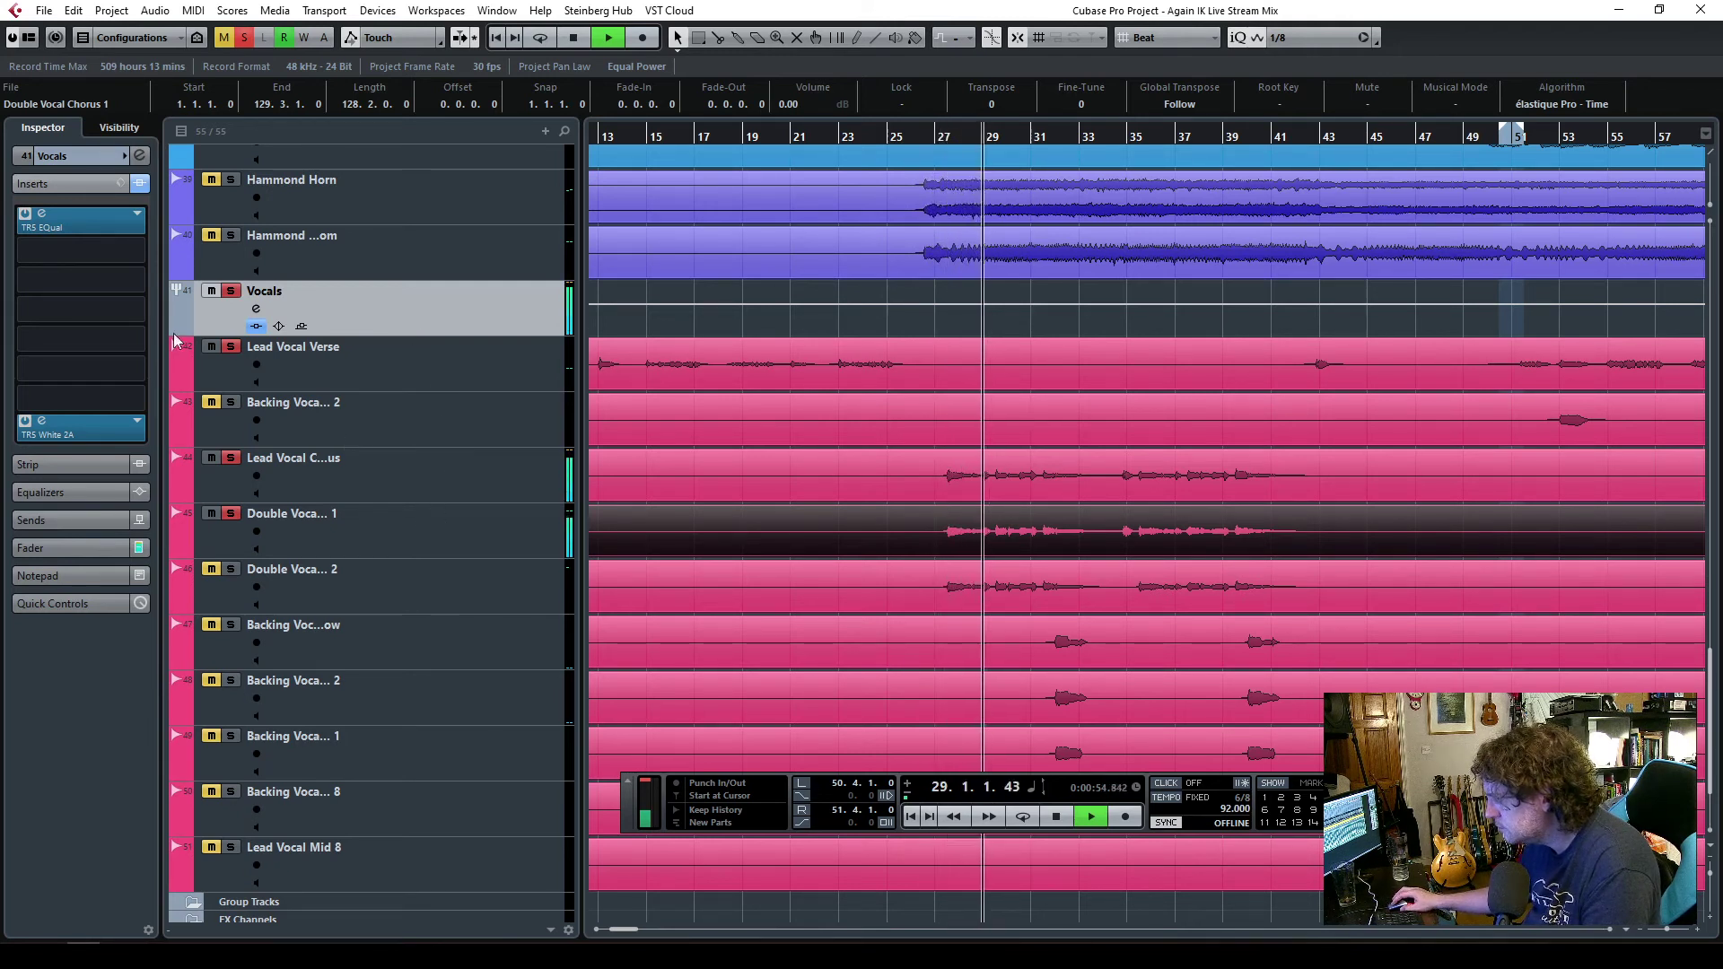
{"action": "key", "text": "space"}
- Insert the StereoDelay effect in the second insert slot of the Vocals group
{"action": "left_click", "coordinate": [134, 256]}
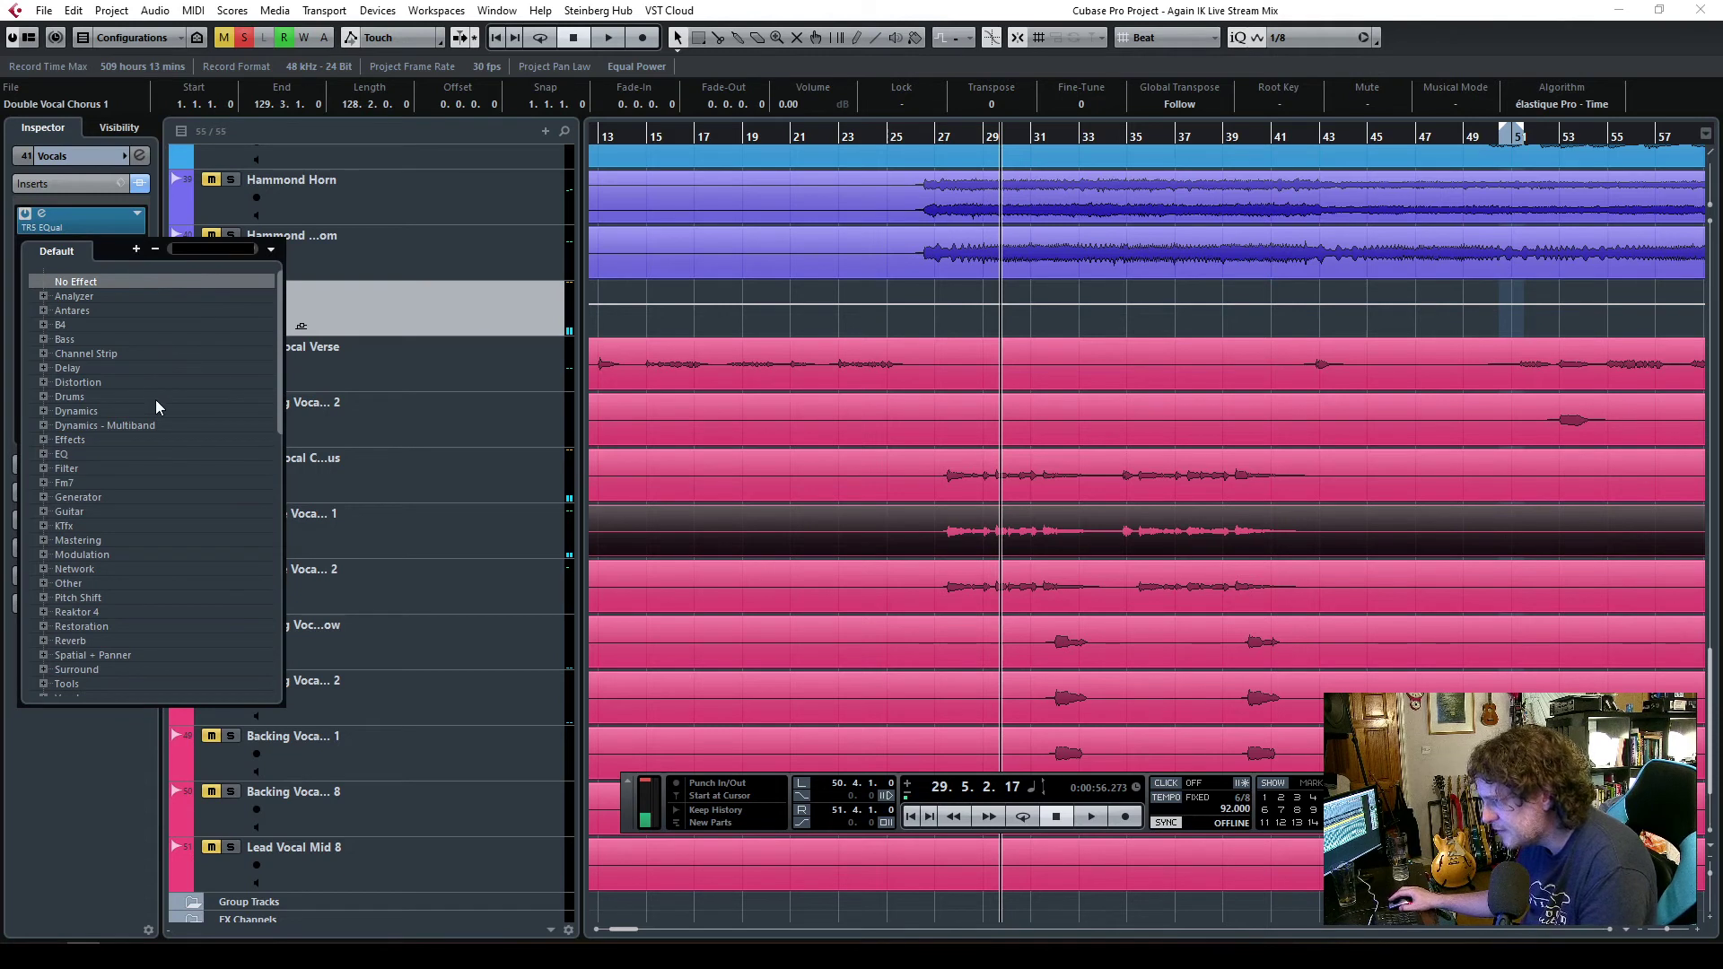
{"action": "type", "text": "tr5"}
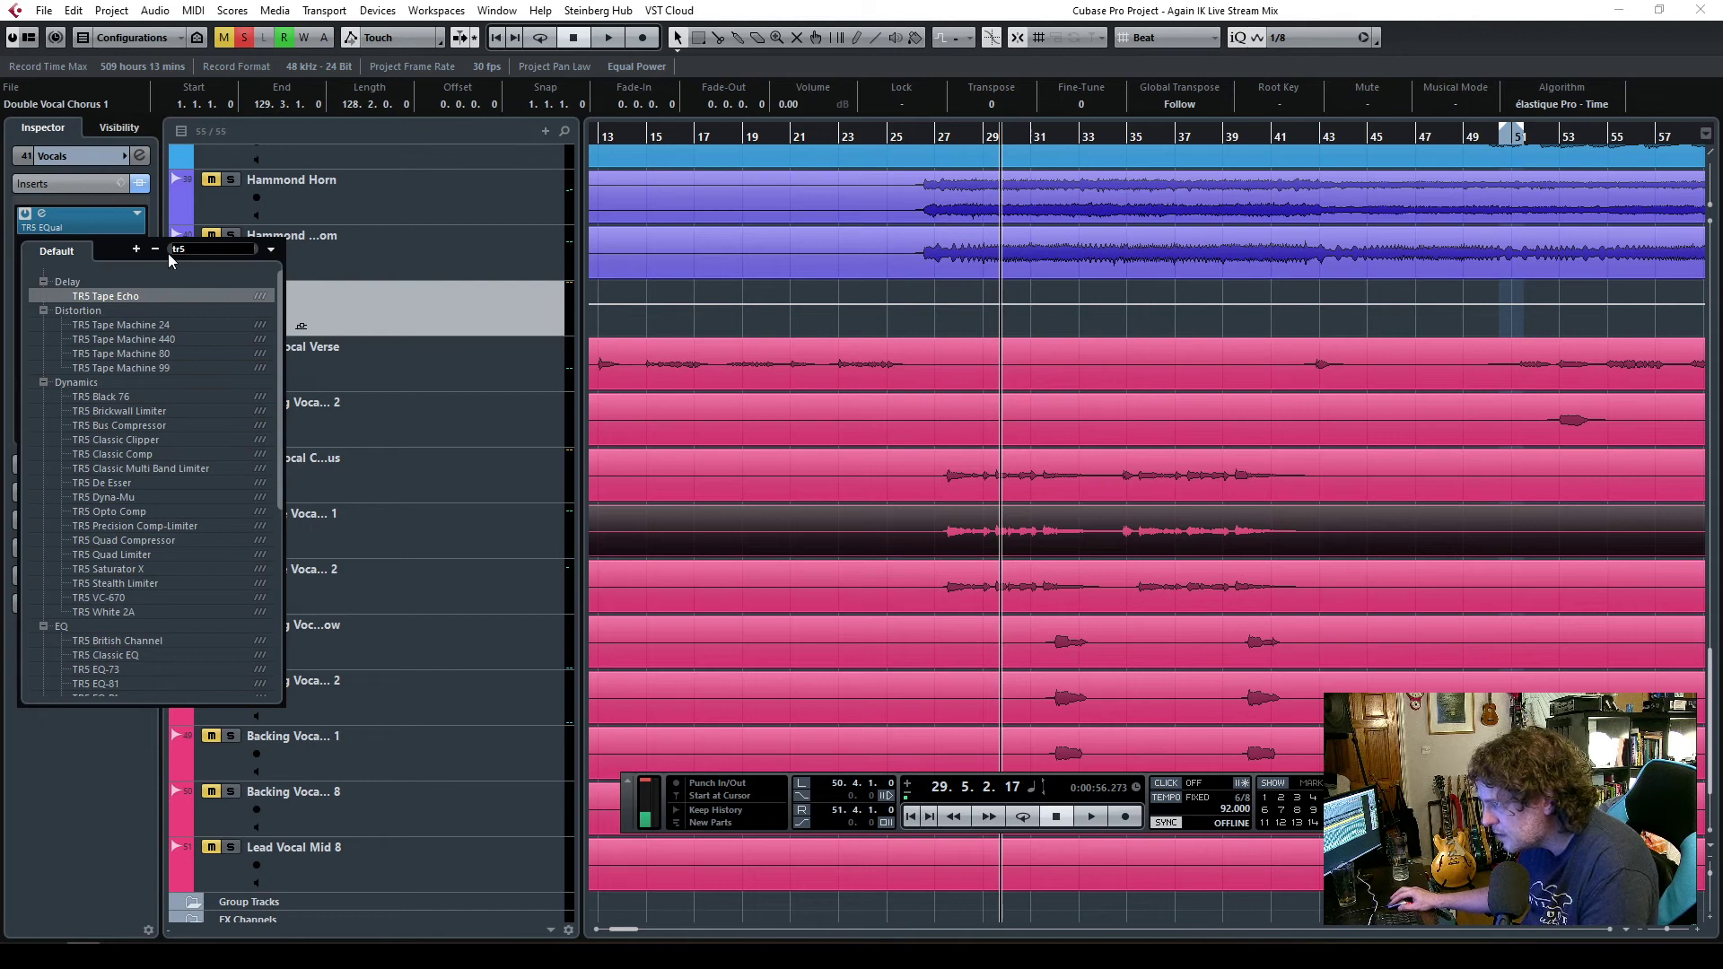
{"action": "key", "text": "BackSpace"}
{"action": "key", "text": "BackSpace"}
{"action": "key", "text": "BackSpace"}
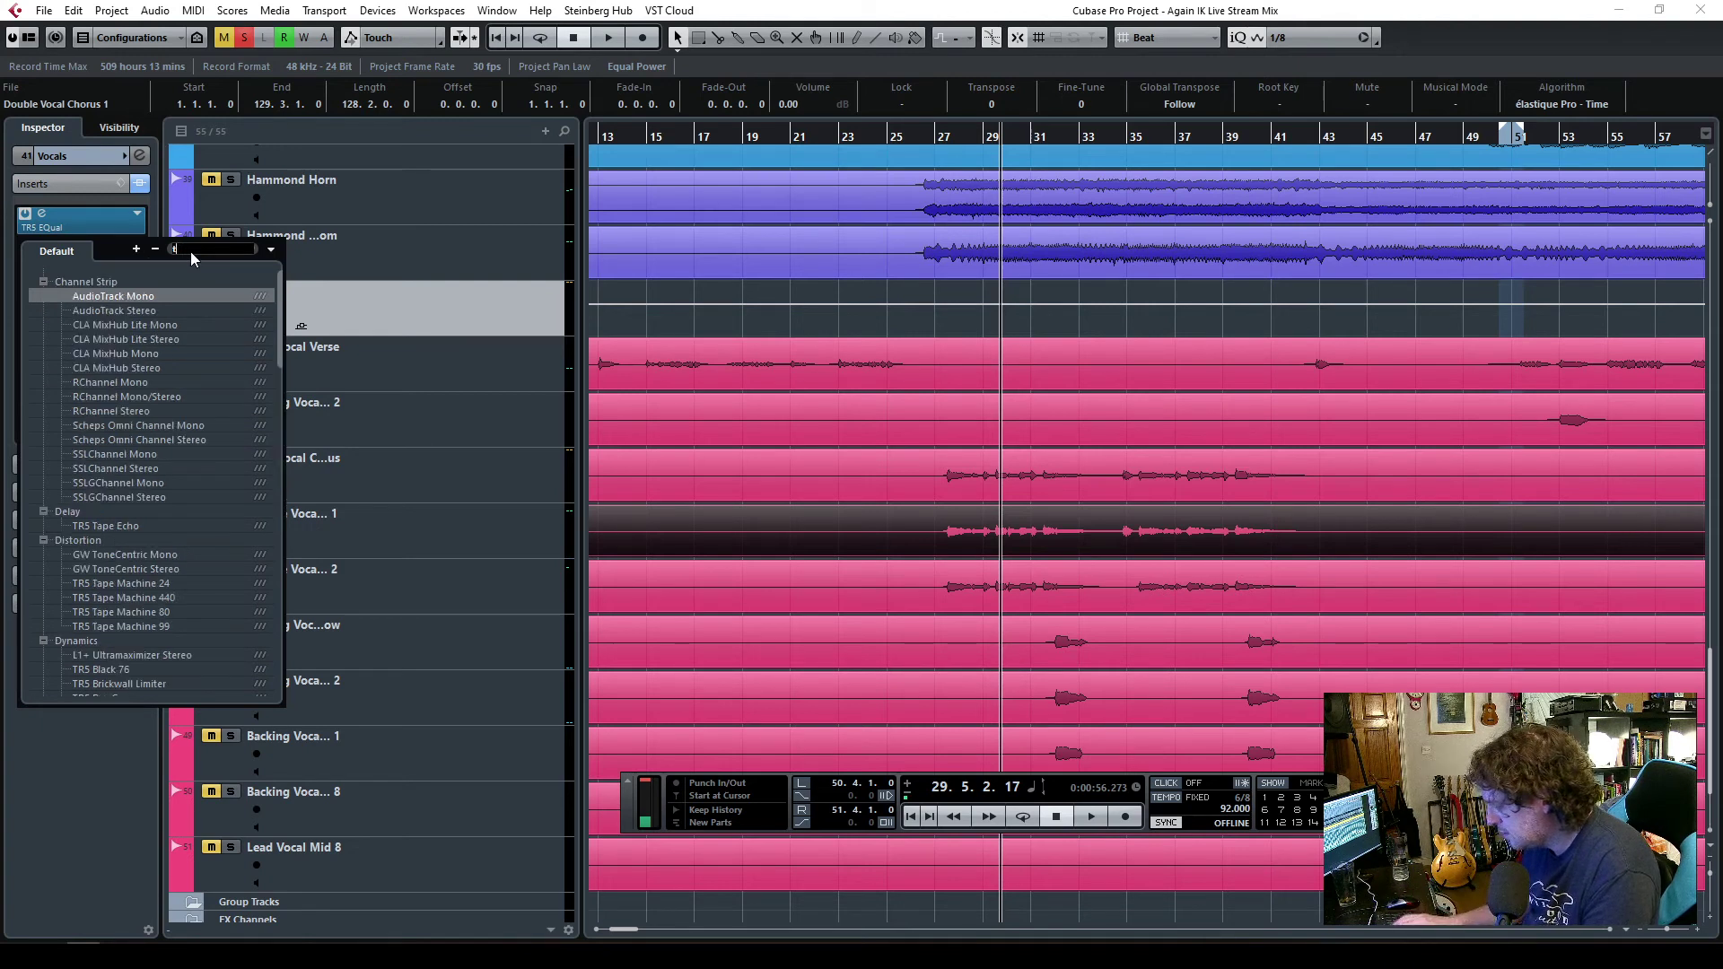
{"action": "type", "text": "ster"}
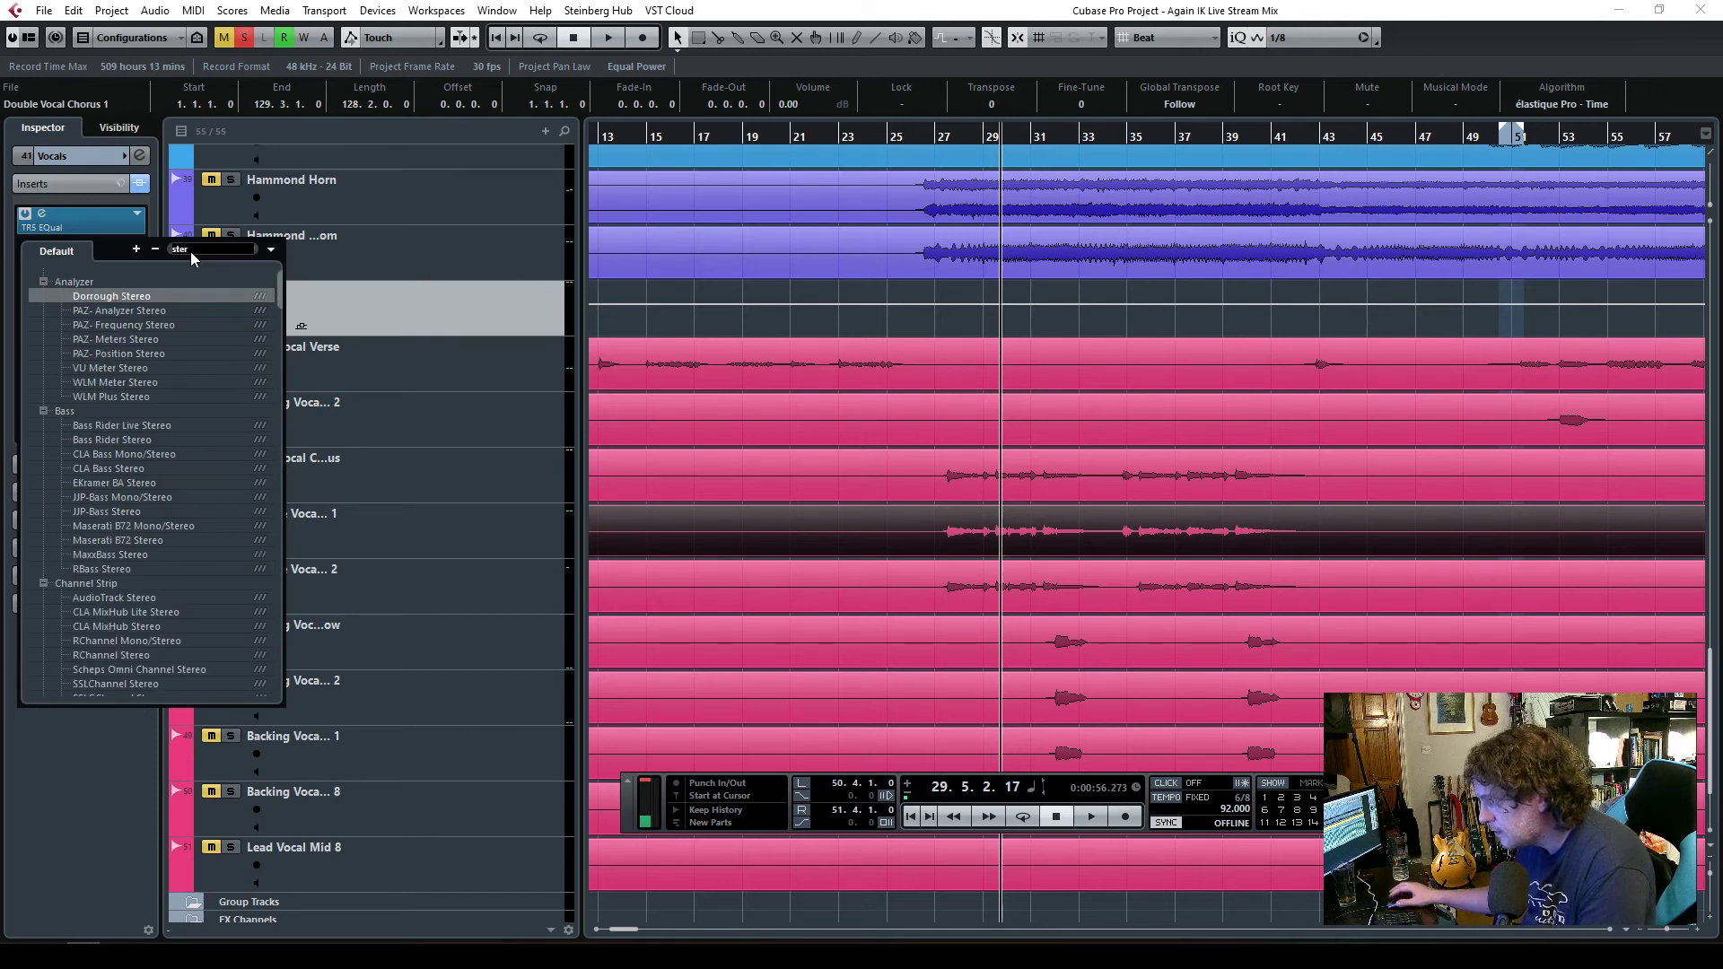
{"action": "type", "text": "eo del"}
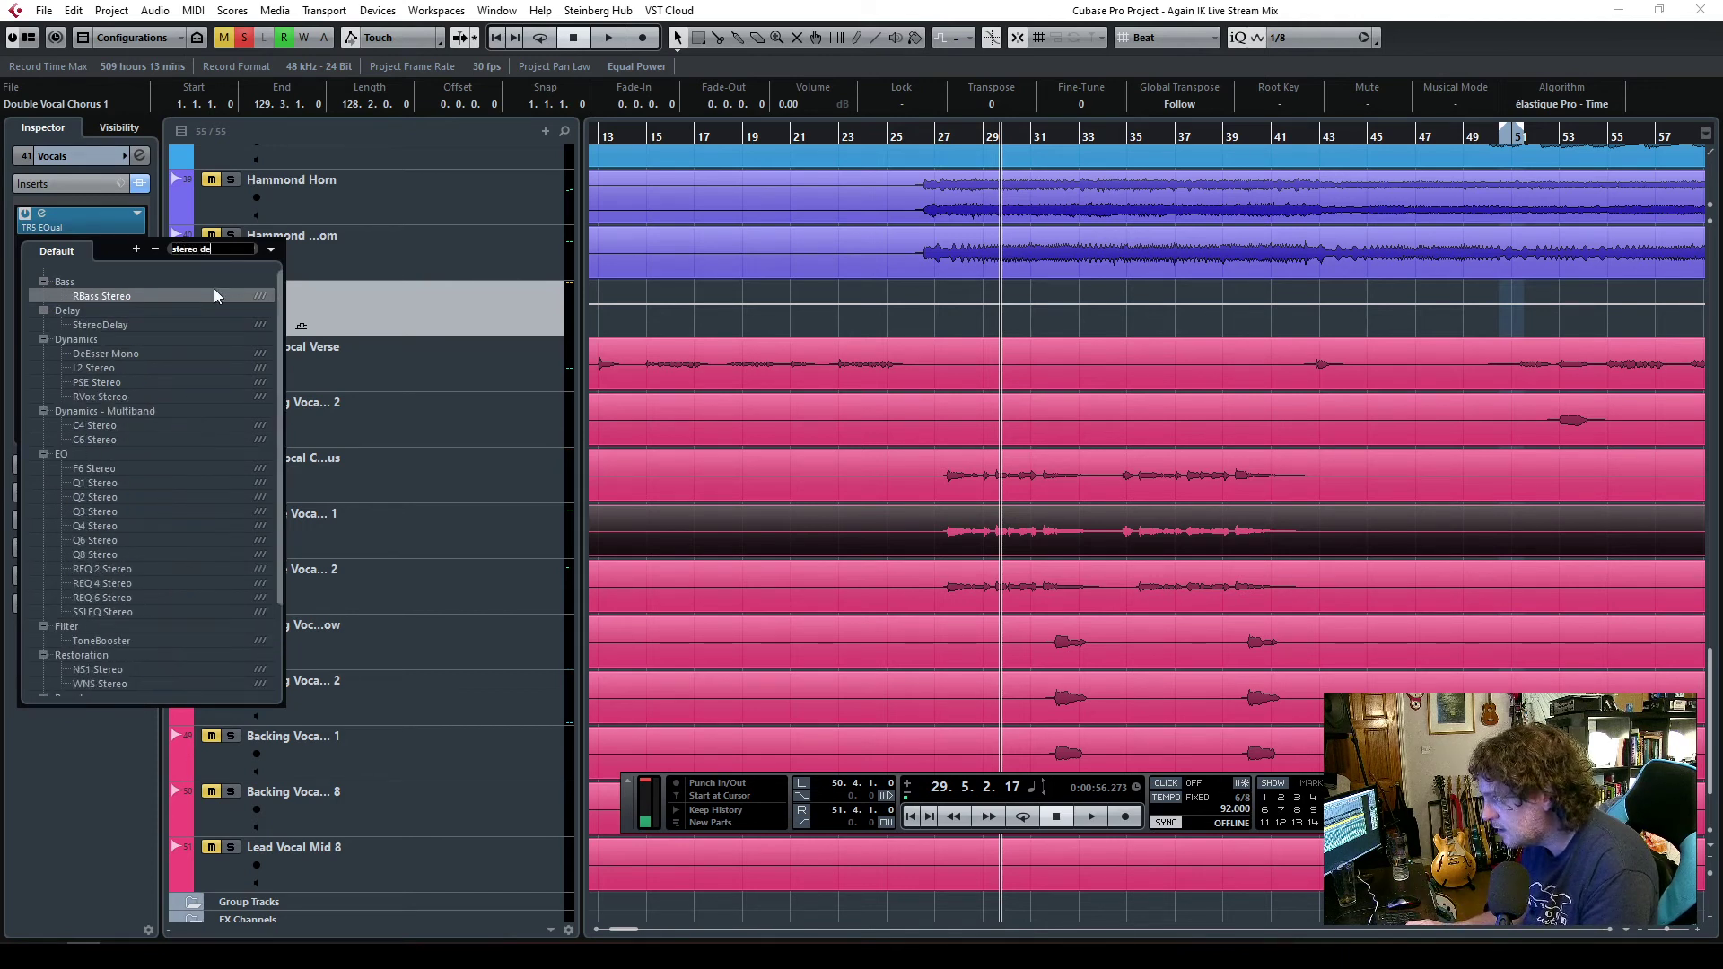
{"action": "left_click", "coordinate": [115, 296]}
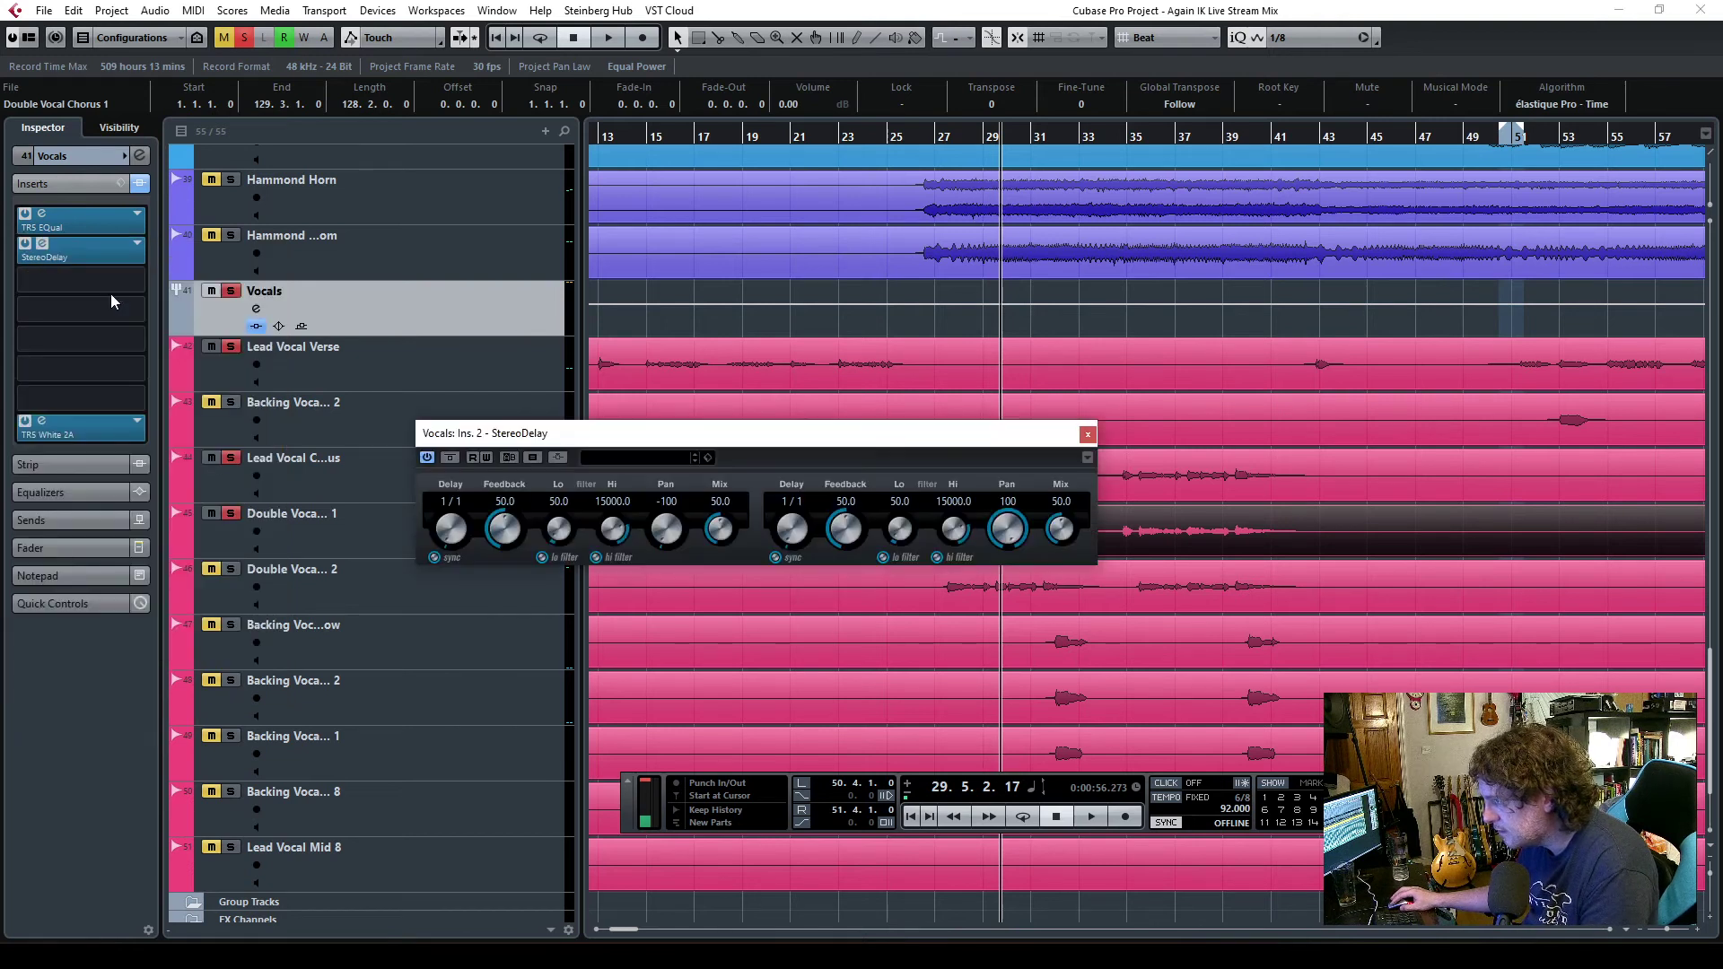
- Set the StereoDelay to unsynced 250 and 320 delays, with feedback 40, low filter 300 and mix 7 on both sides, and start playback
{"action": "left_click_drag", "start_coordinate": [652, 464], "coordinate": [675, 292]}
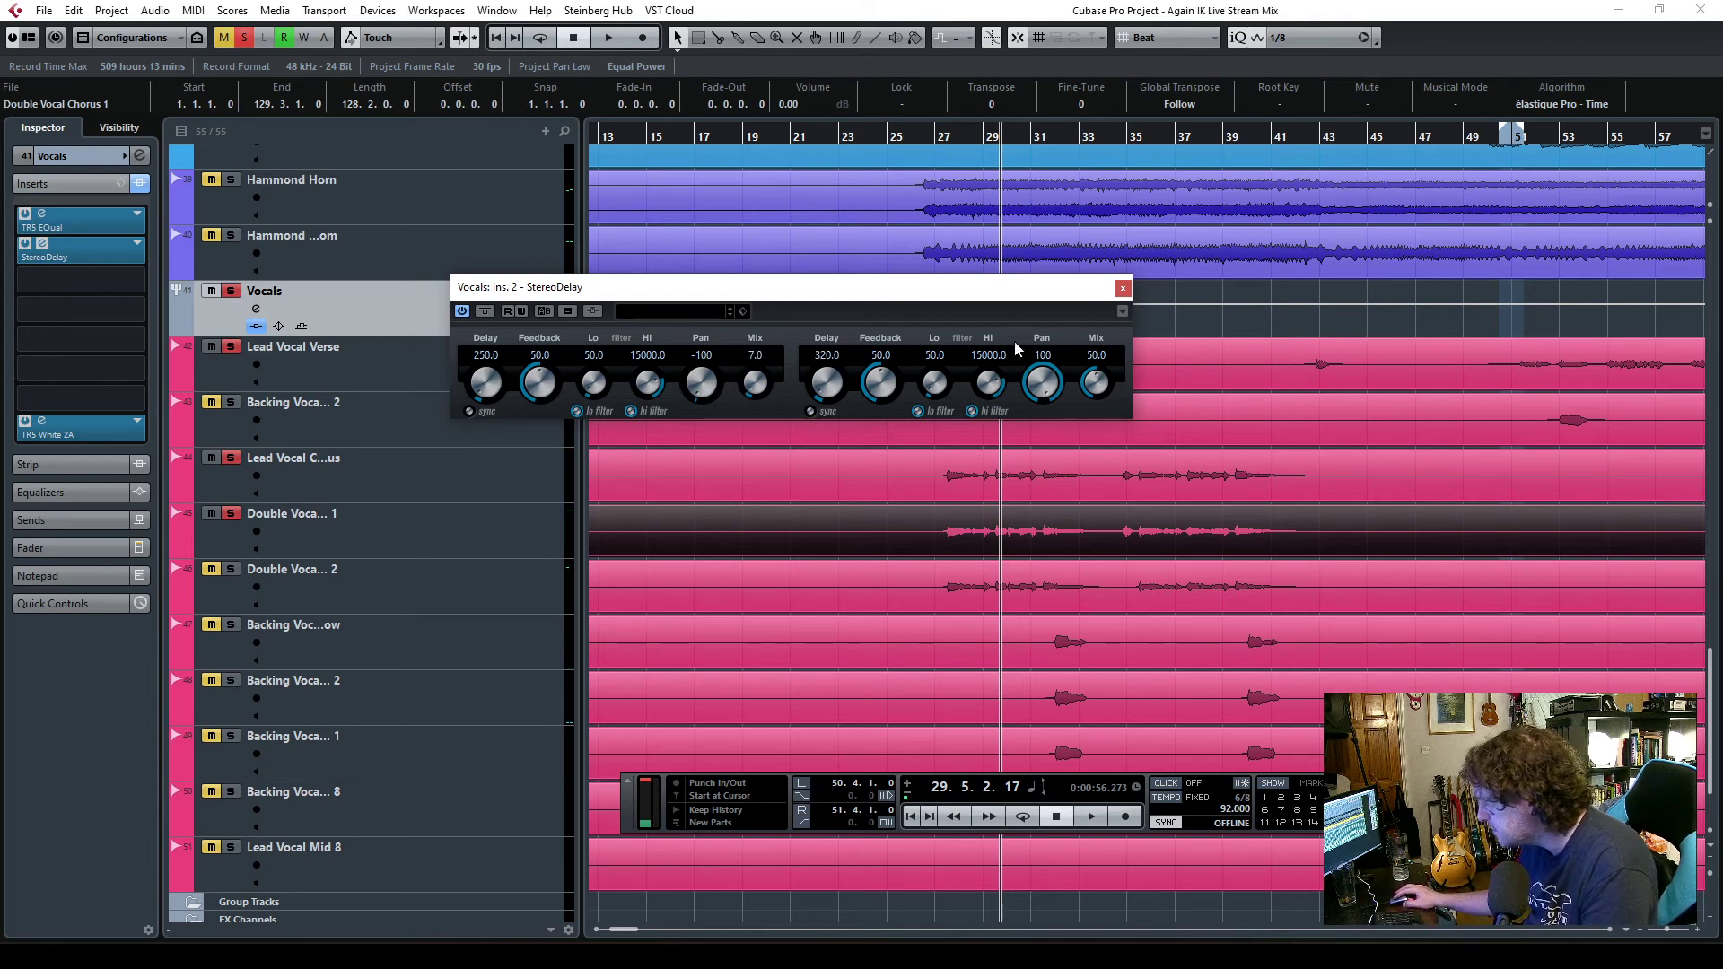
{"action": "type", "text": "7"}
{"action": "key", "text": "Return"}
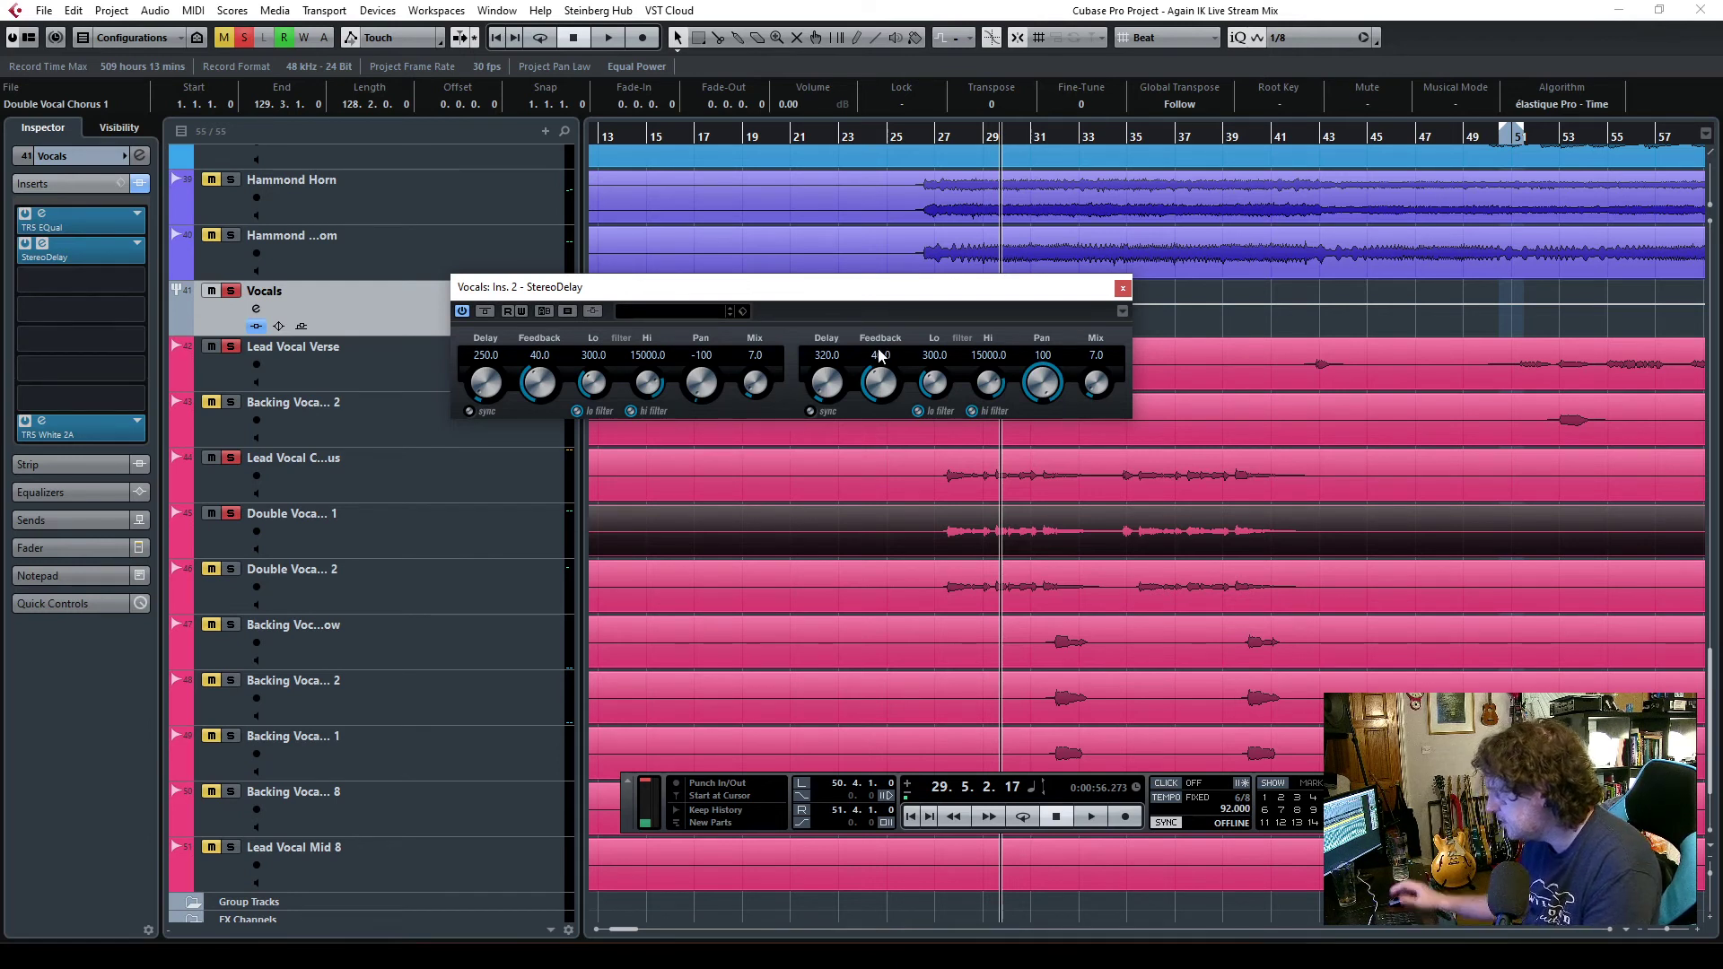
{"action": "key", "text": "space"}
{"action": "left_click_drag", "start_coordinate": [897, 284], "coordinate": [748, 346]}
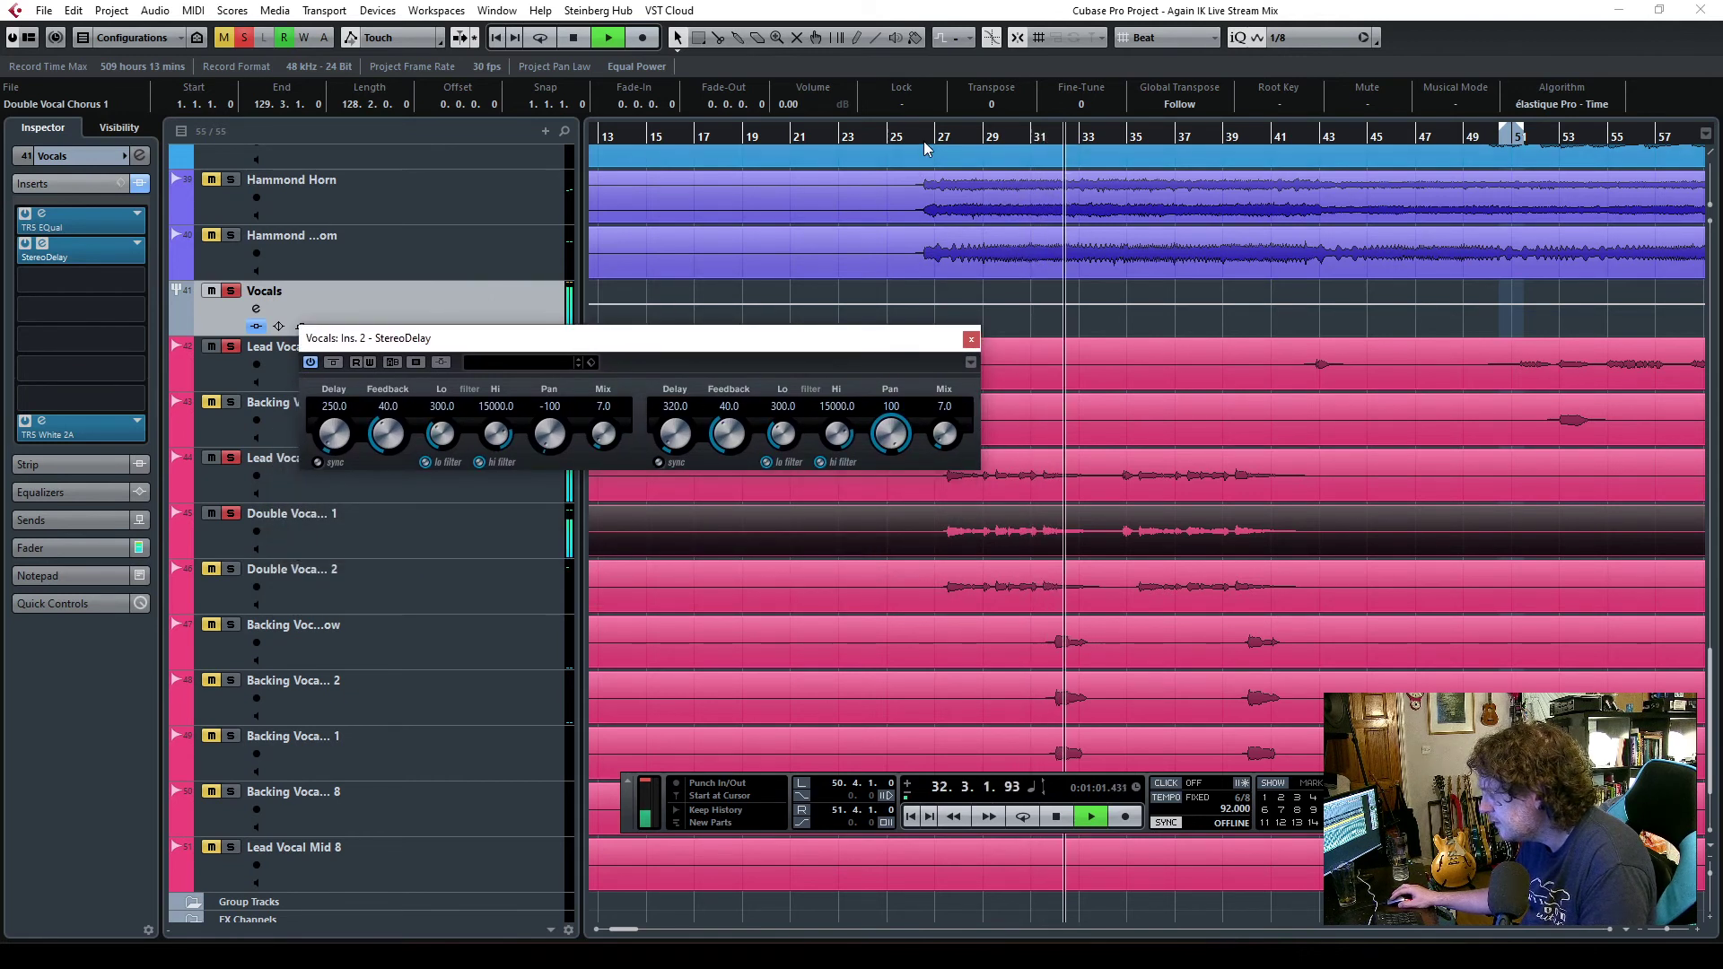
- Insert TR5 Sunset Sound Studio Reverb in the Vocals group's fourth slot, lower its wet and dry levels slightly, and set pre-delay to about 42 ms
{"action": "left_click", "coordinate": [92, 304]}
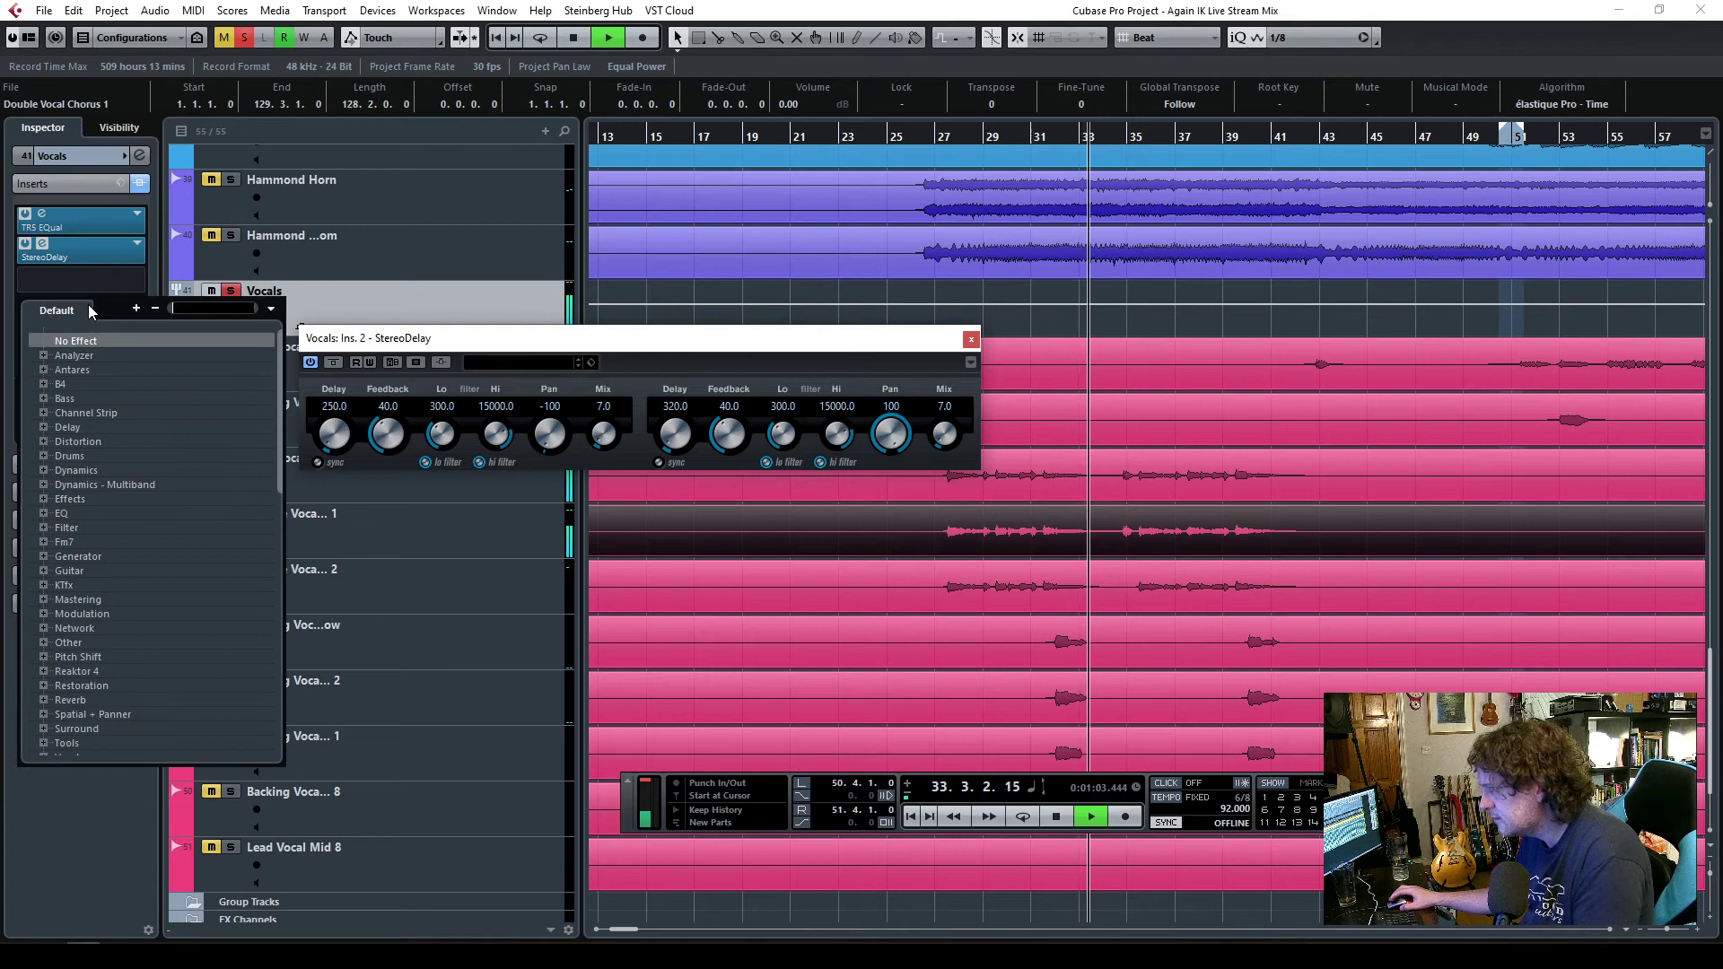
{"action": "type", "text": "sunse"}
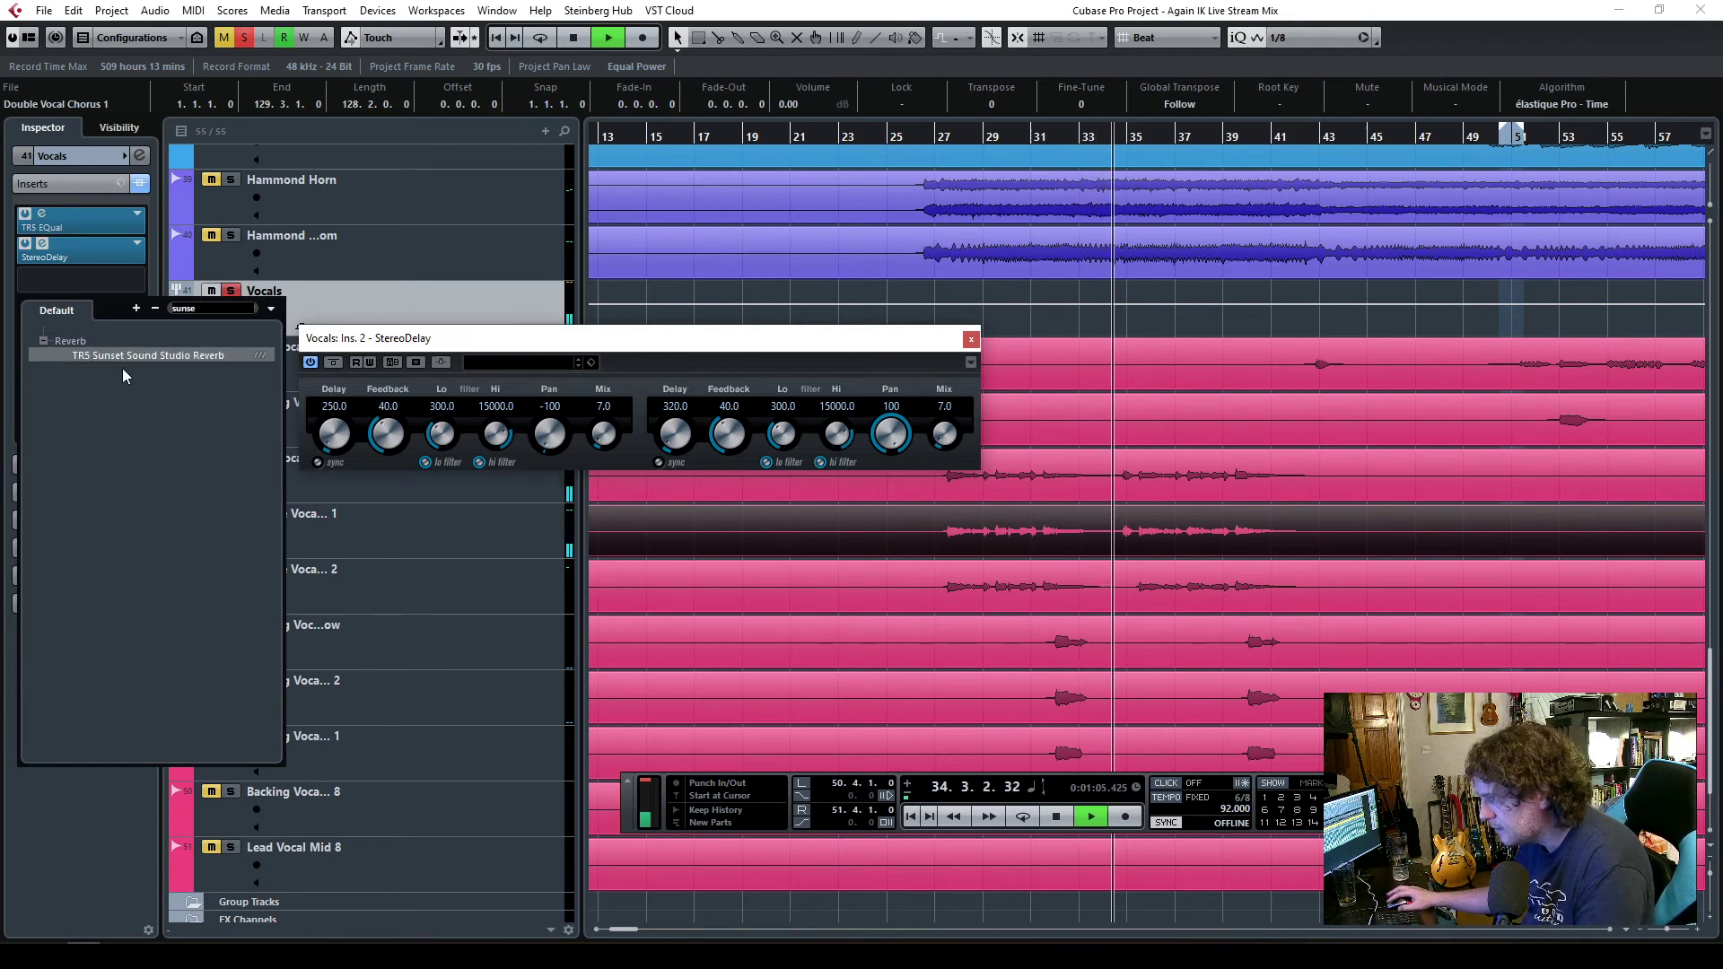
{"action": "left_click", "coordinate": [124, 356]}
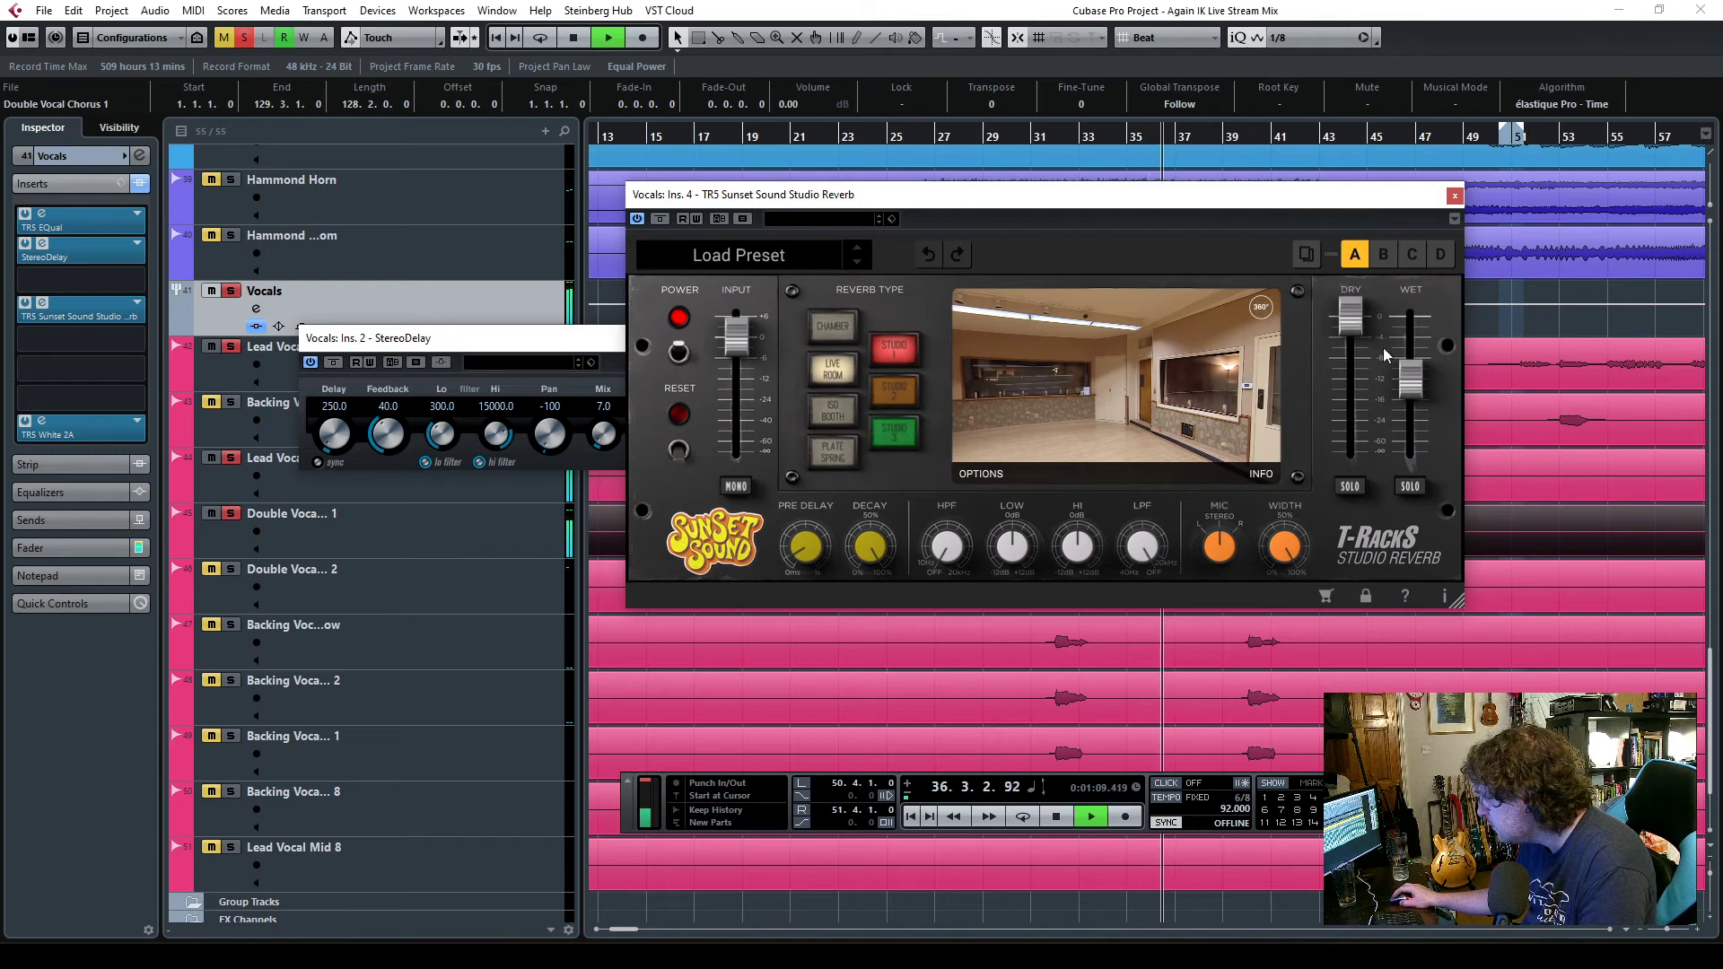
{"action": "left_click_drag", "start_coordinate": [1411, 380], "coordinate": [1418, 410]}
{"action": "left_click_drag", "start_coordinate": [1350, 321], "coordinate": [1352, 339]}
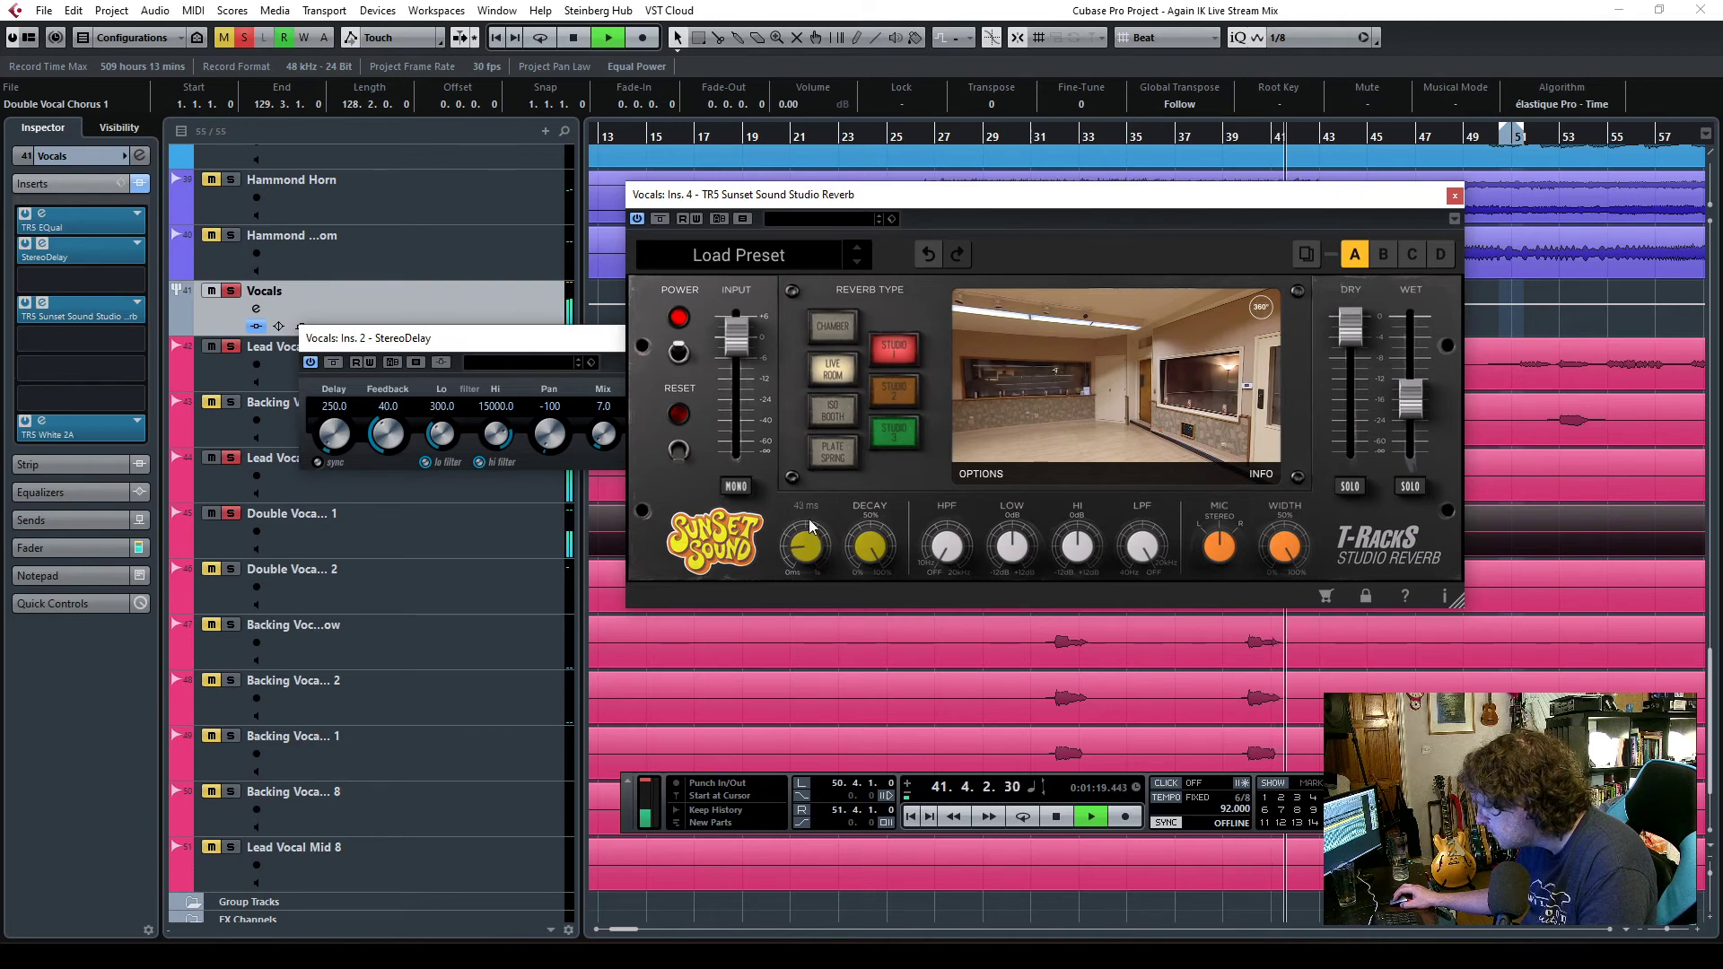
{"action": "key", "text": "space"}
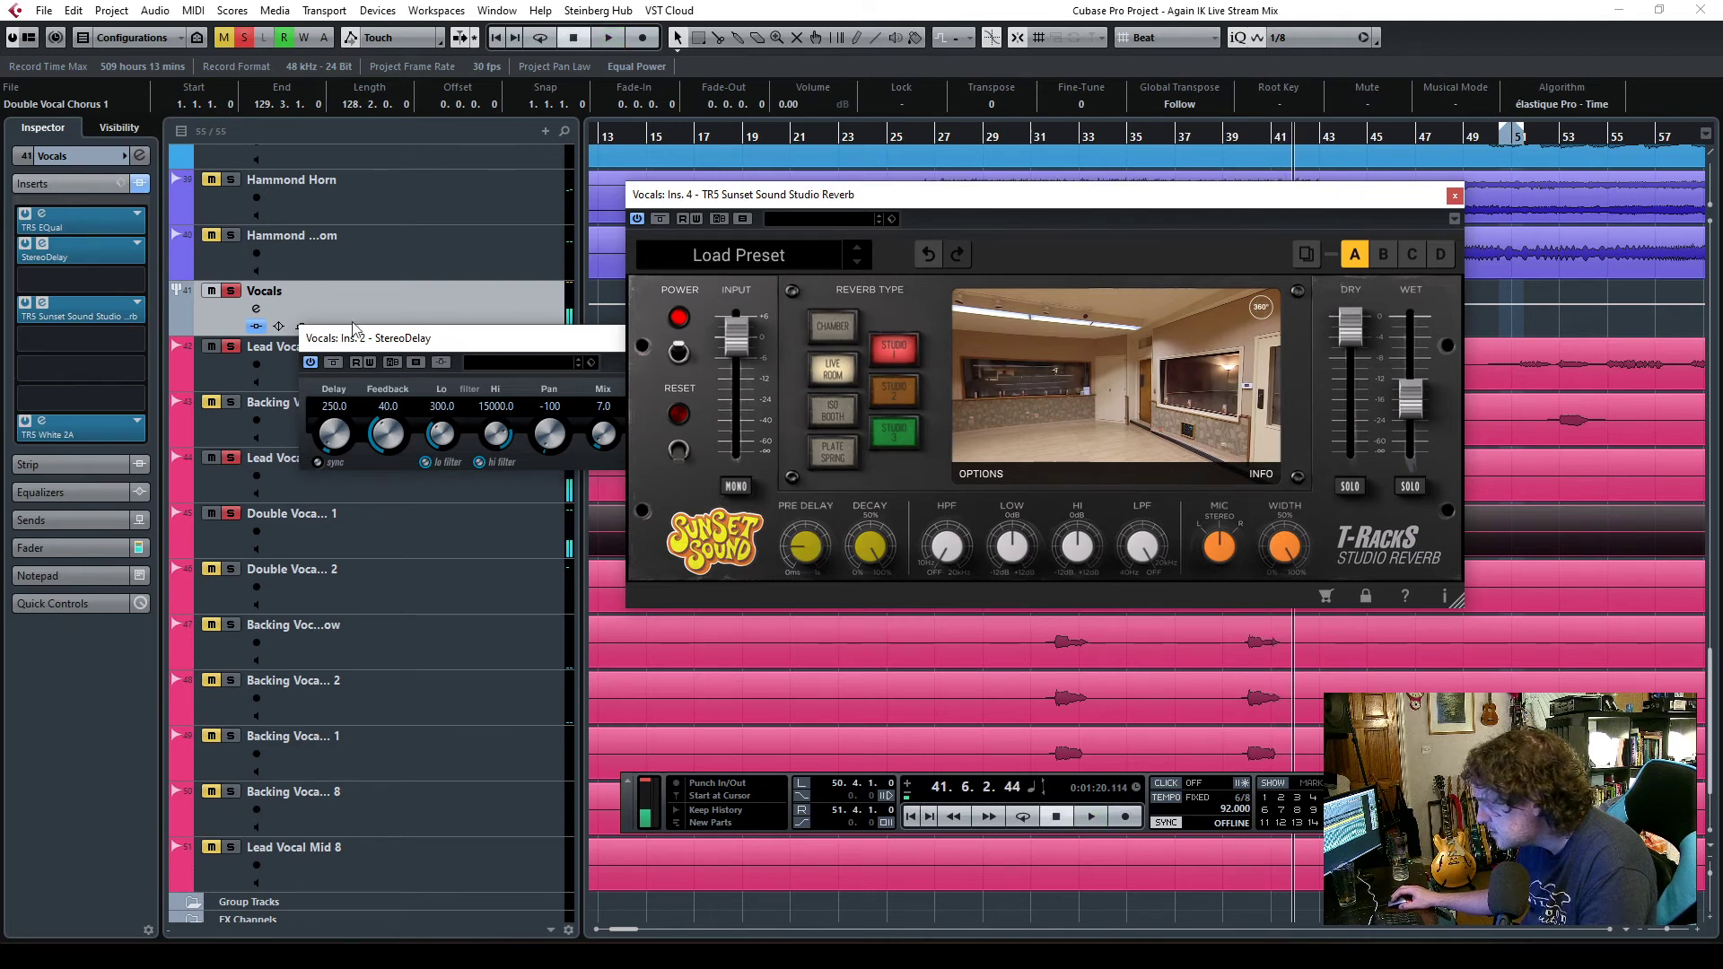
- Show only the Vocals group's TR5 EQual window and play the chorus vocals from around bar 27 to examine their level
{"action": "left_click", "coordinate": [42, 245]}
{"action": "left_click", "coordinate": [42, 215]}
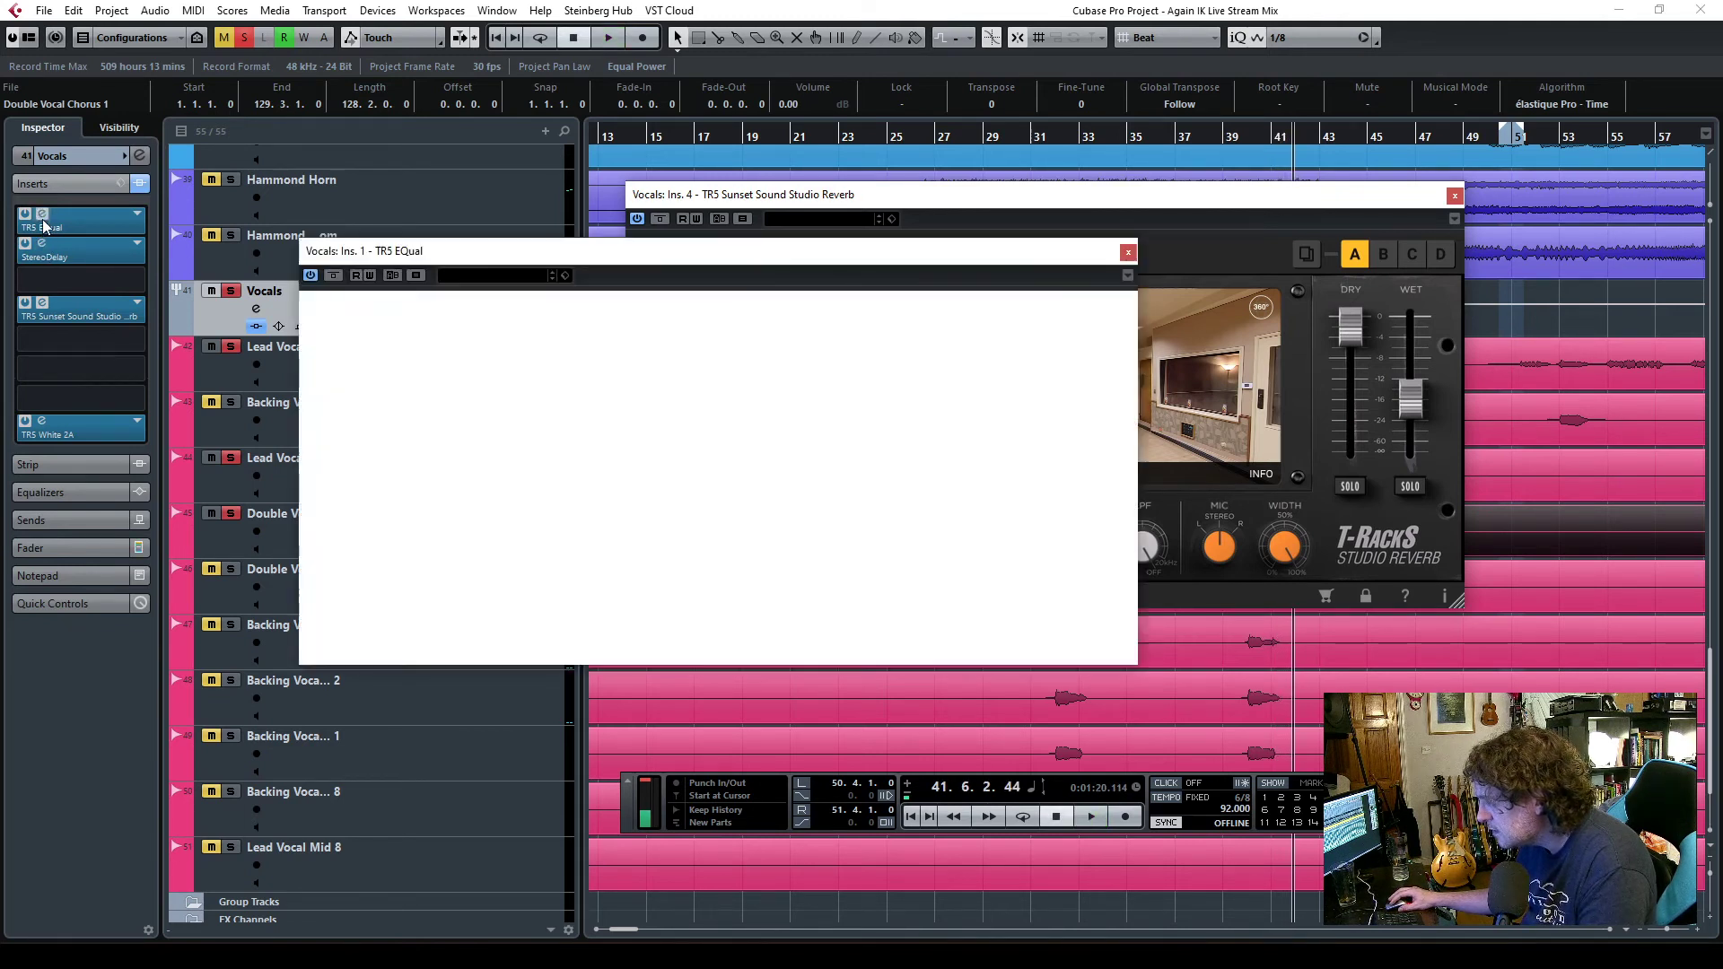
{"action": "key", "text": "space"}
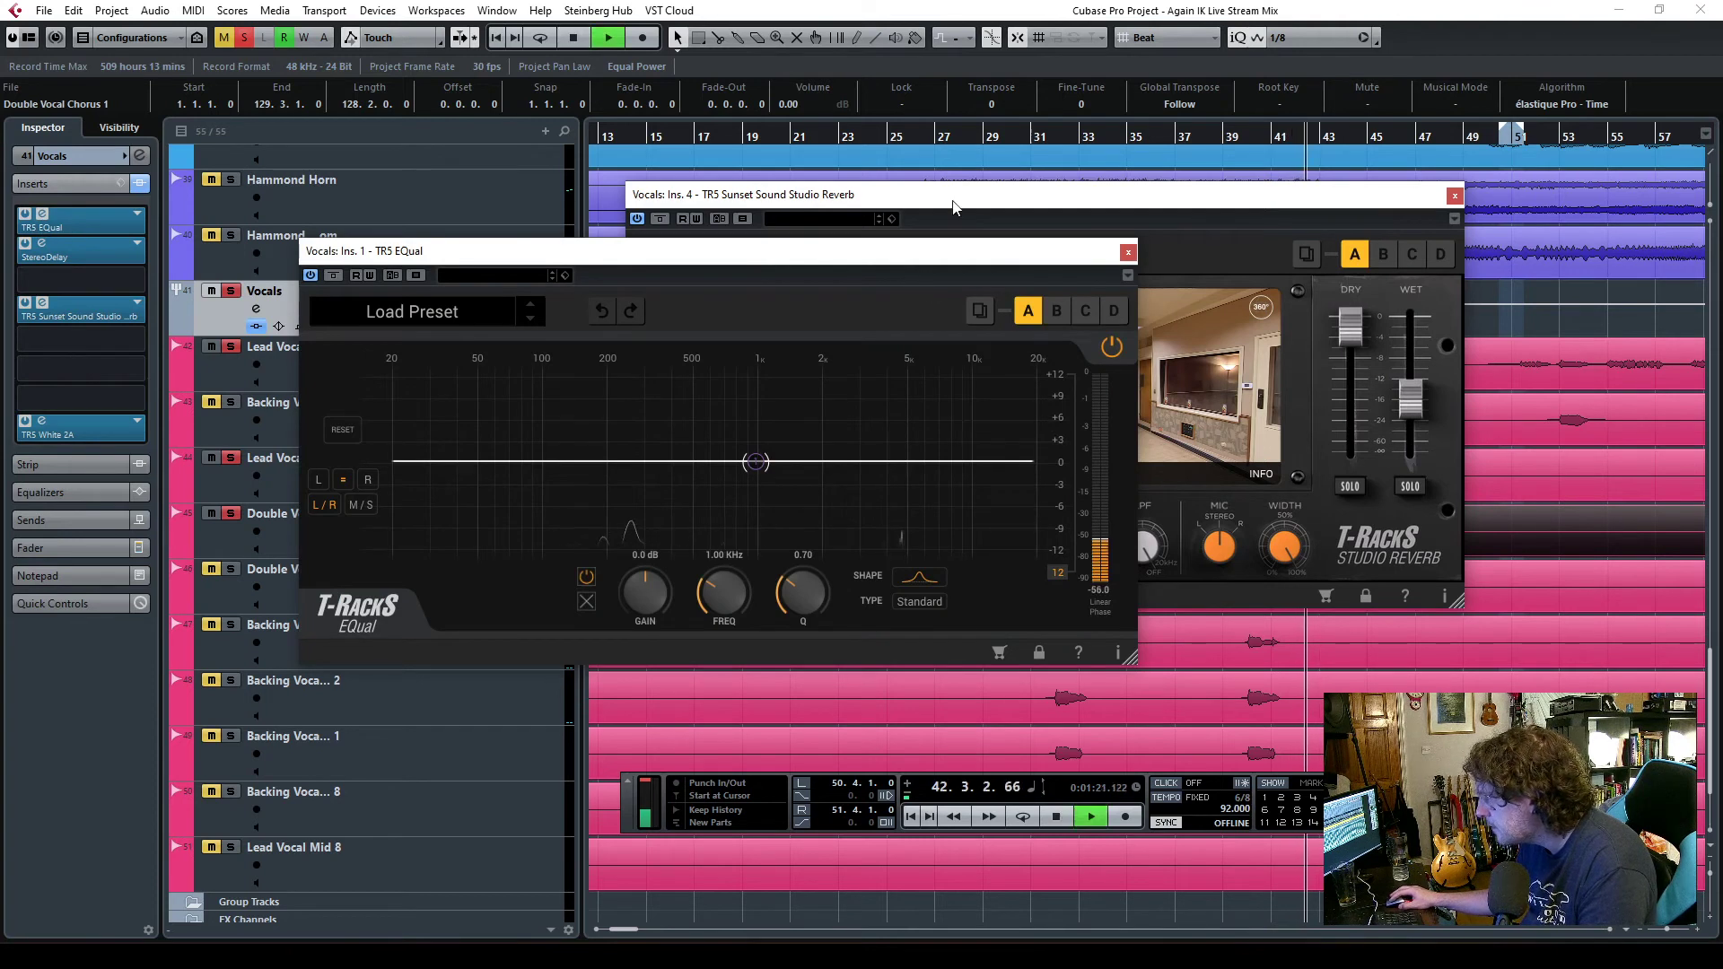
{"action": "left_click", "coordinate": [1455, 195]}
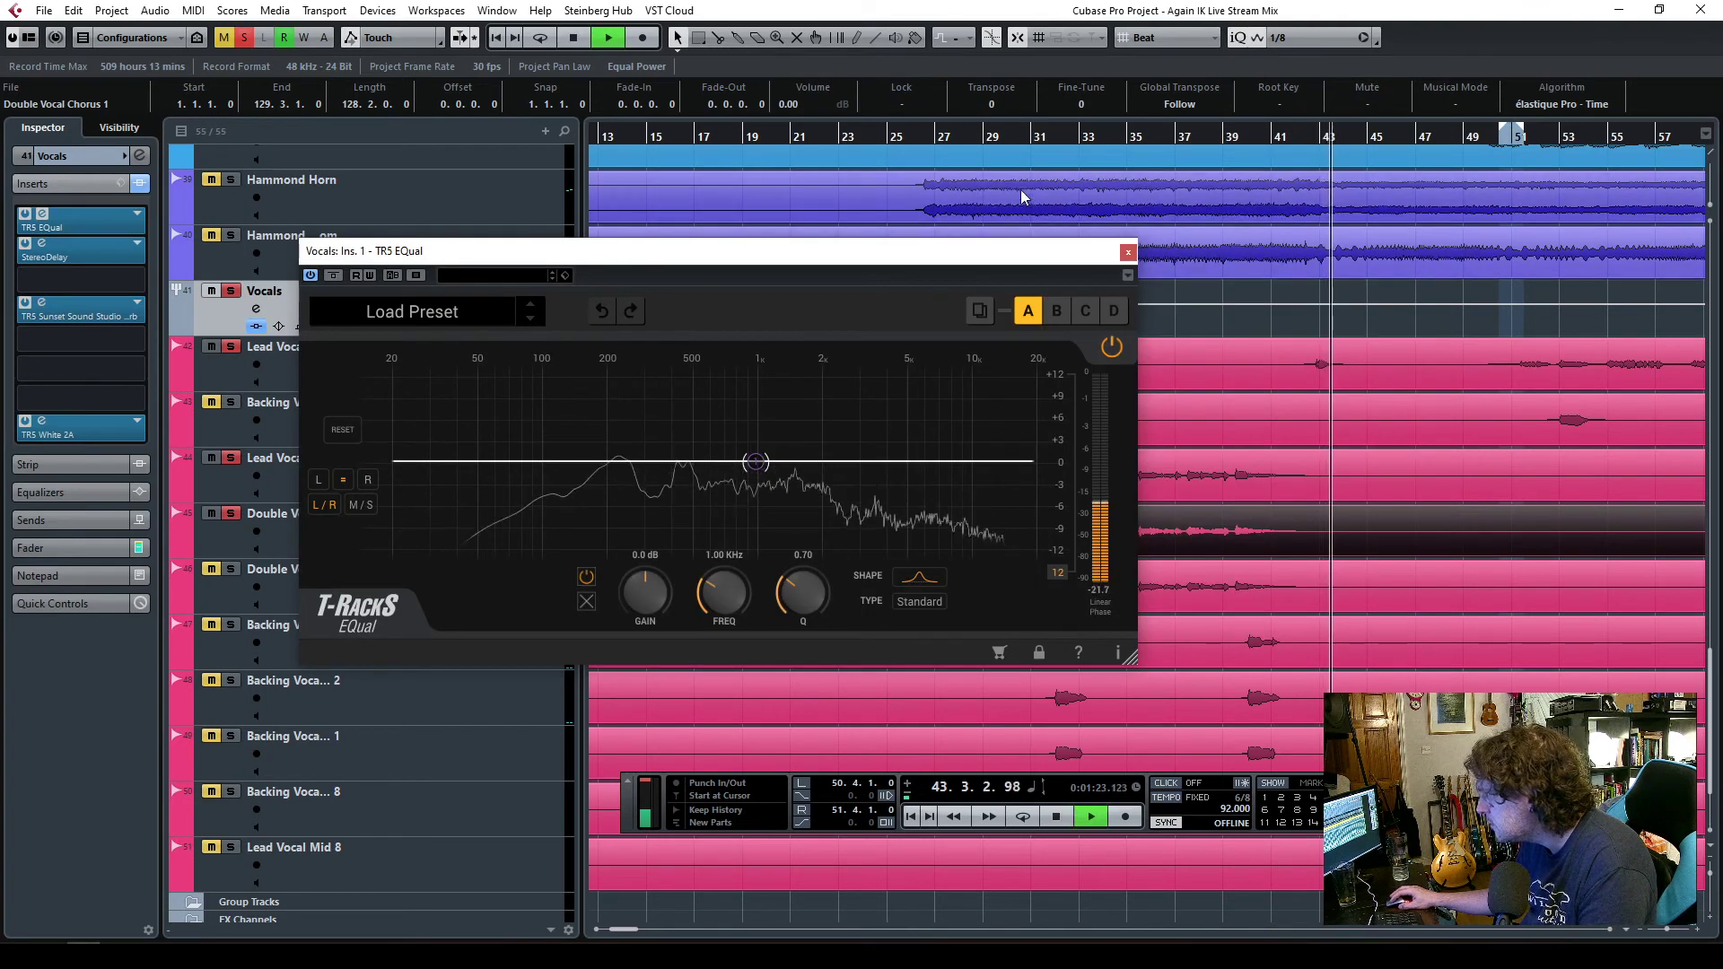
{"action": "left_click", "coordinate": [946, 142]}
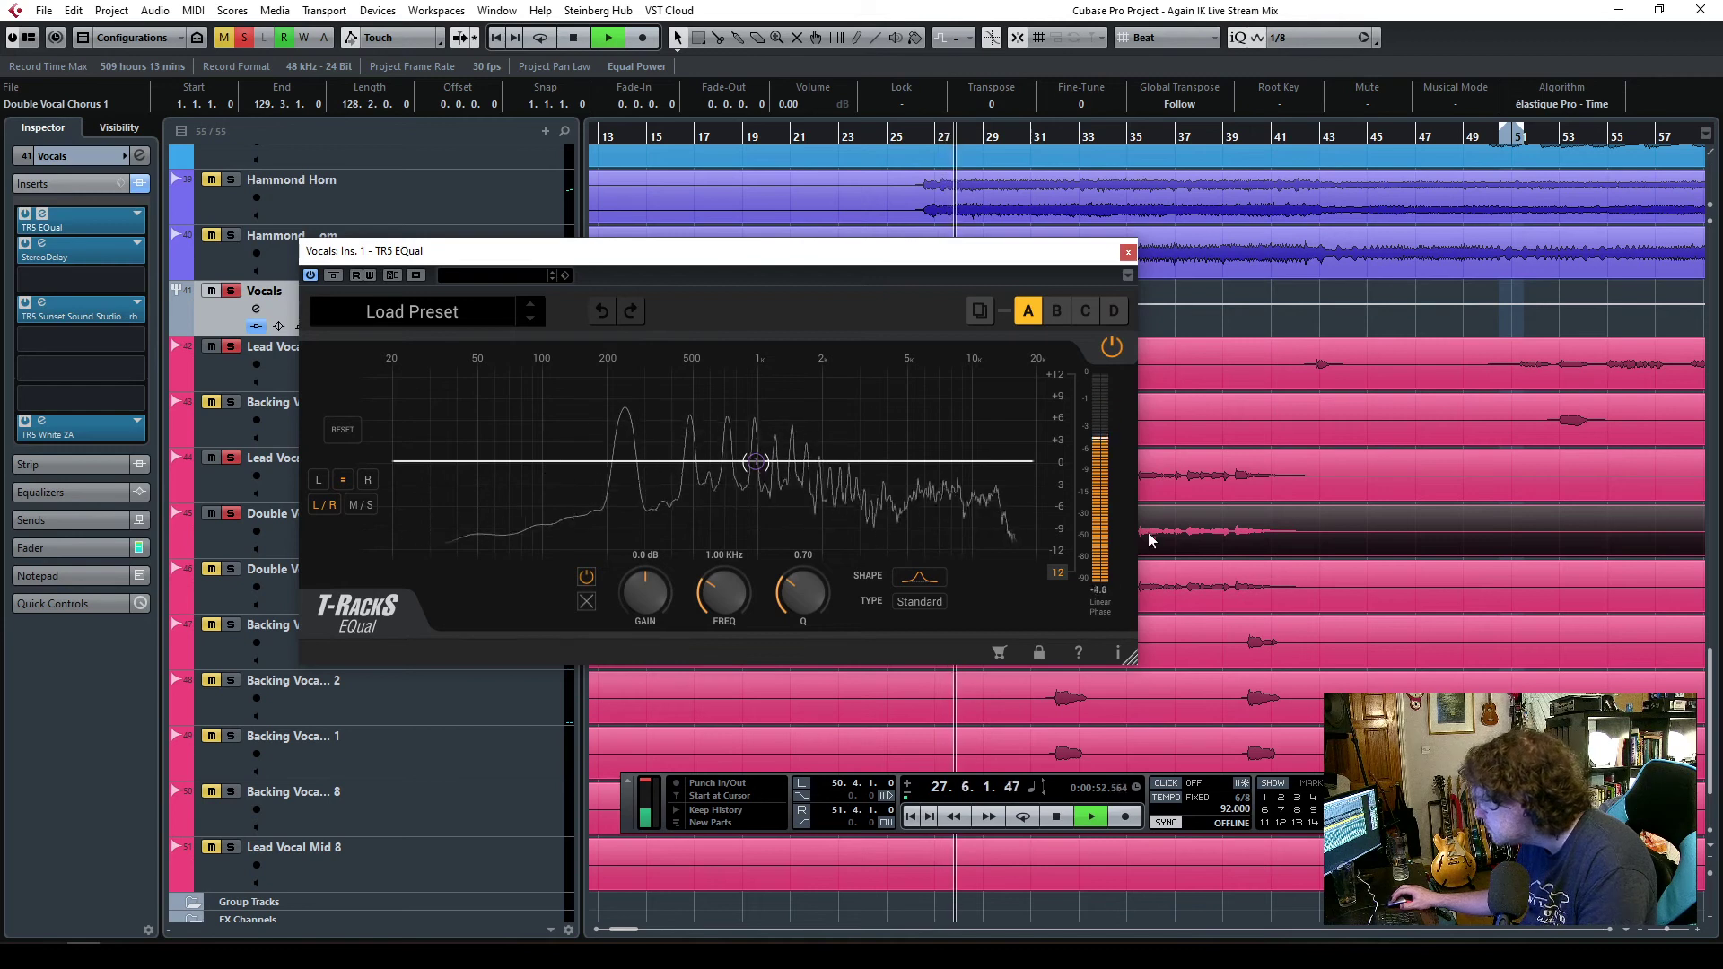
{"action": "key", "text": "space"}
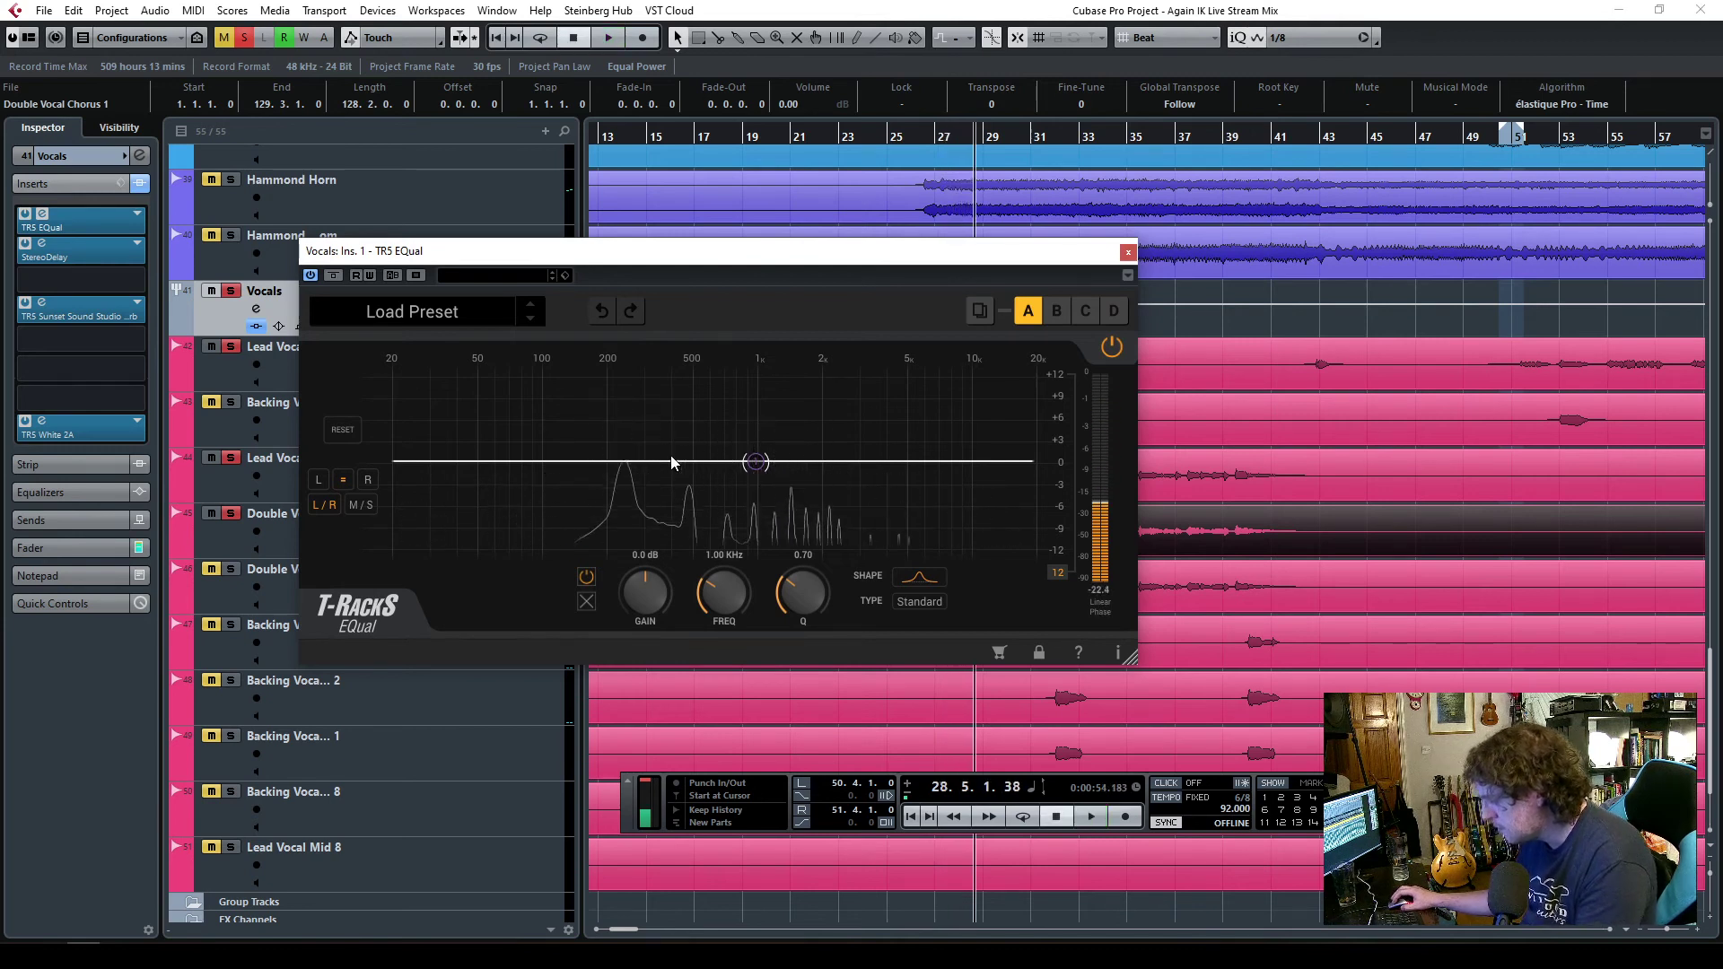
- Set the Vocals group's pre-gain to -5 dB in the MixConsole, and close the console
{"action": "key", "text": "F3"}
{"action": "left_click_drag", "start_coordinate": [759, 262], "coordinate": [756, 147]}
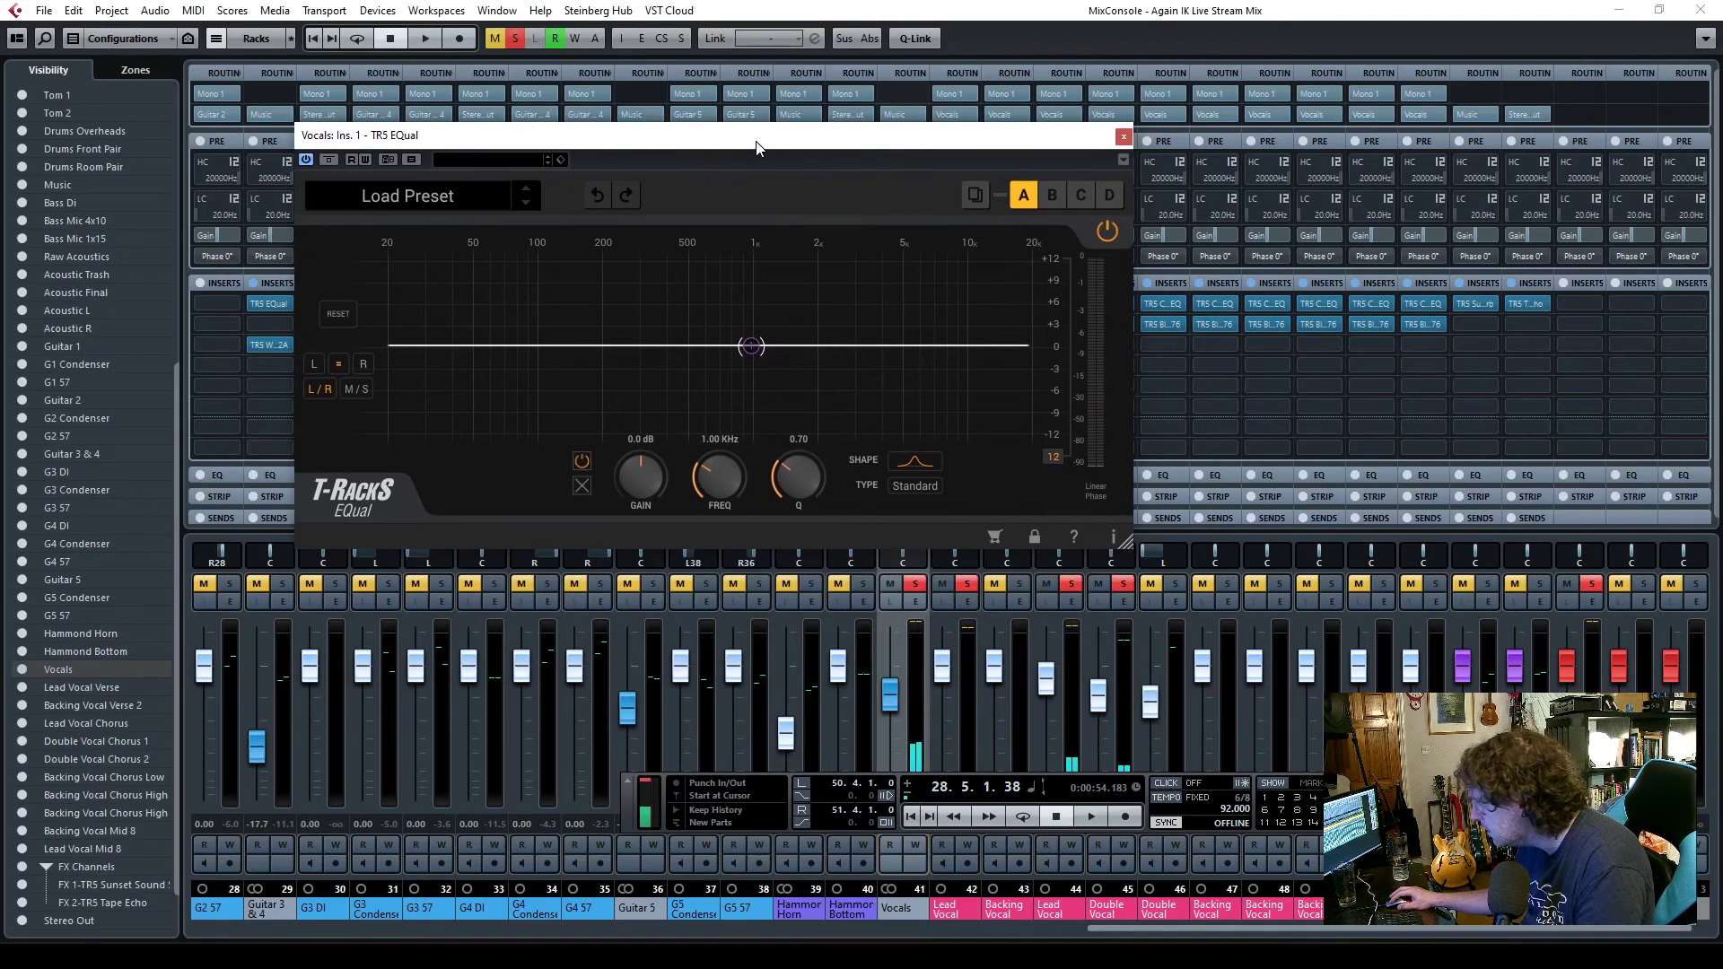
{"action": "left_click", "coordinate": [909, 891]}
{"action": "left_click", "coordinate": [900, 117]}
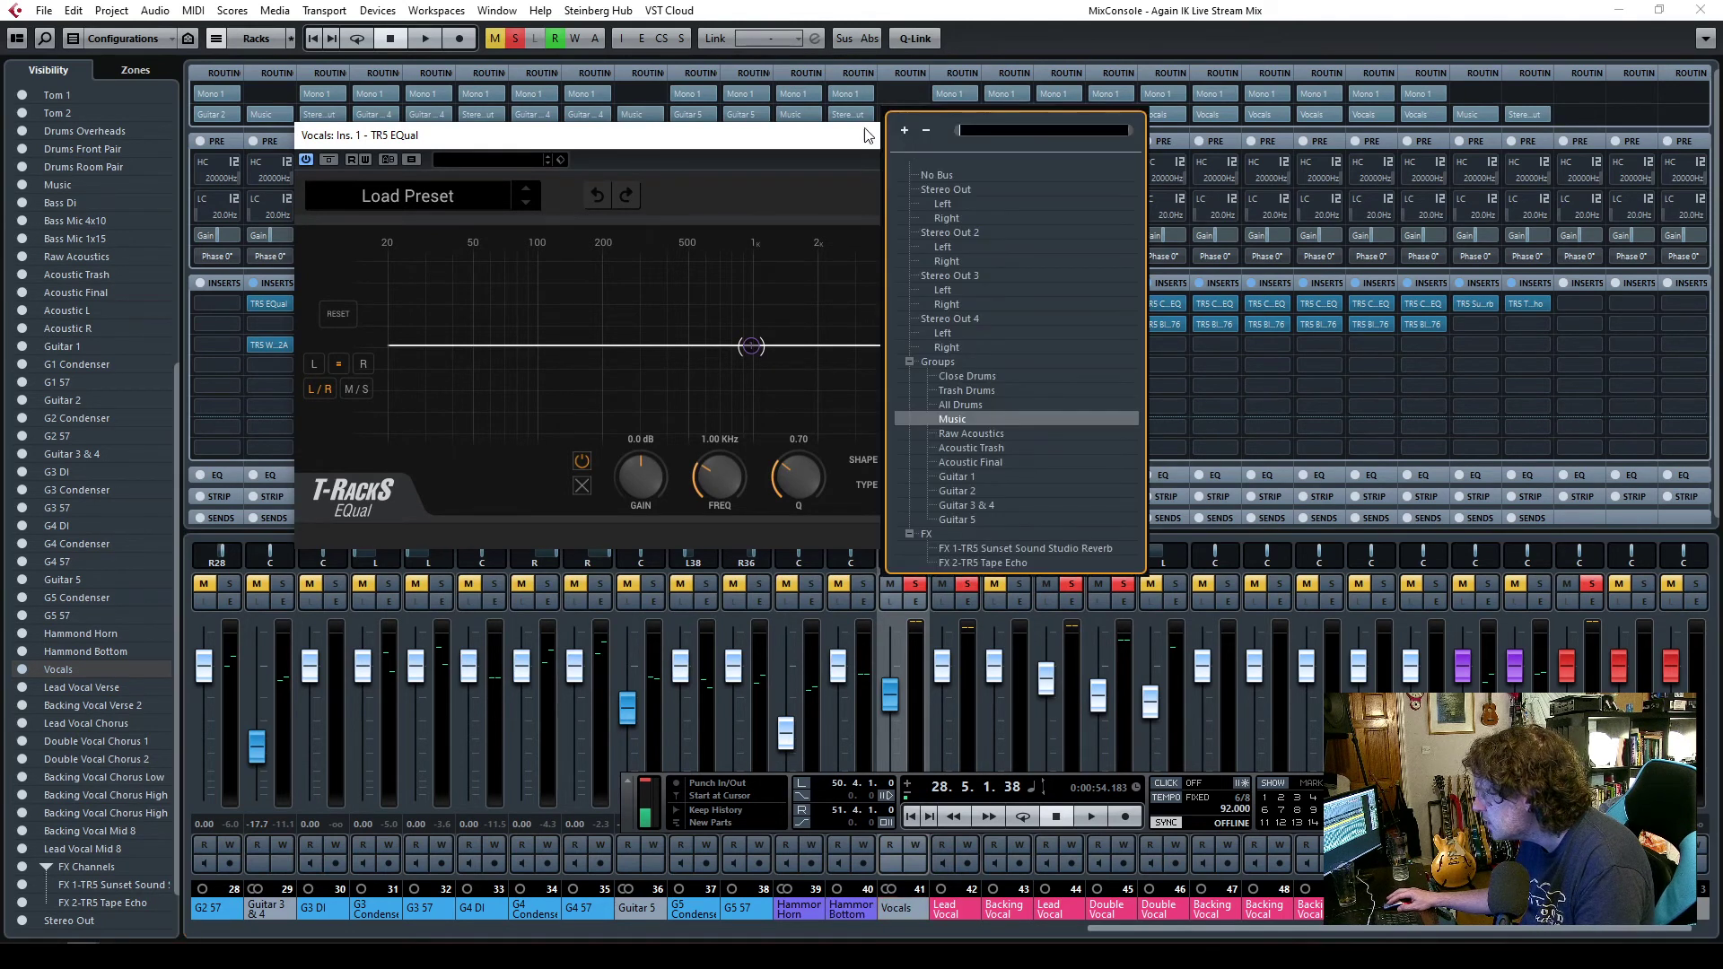
{"action": "key", "text": "Escape"}
{"action": "left_click_drag", "start_coordinate": [858, 136], "coordinate": [915, 329]}
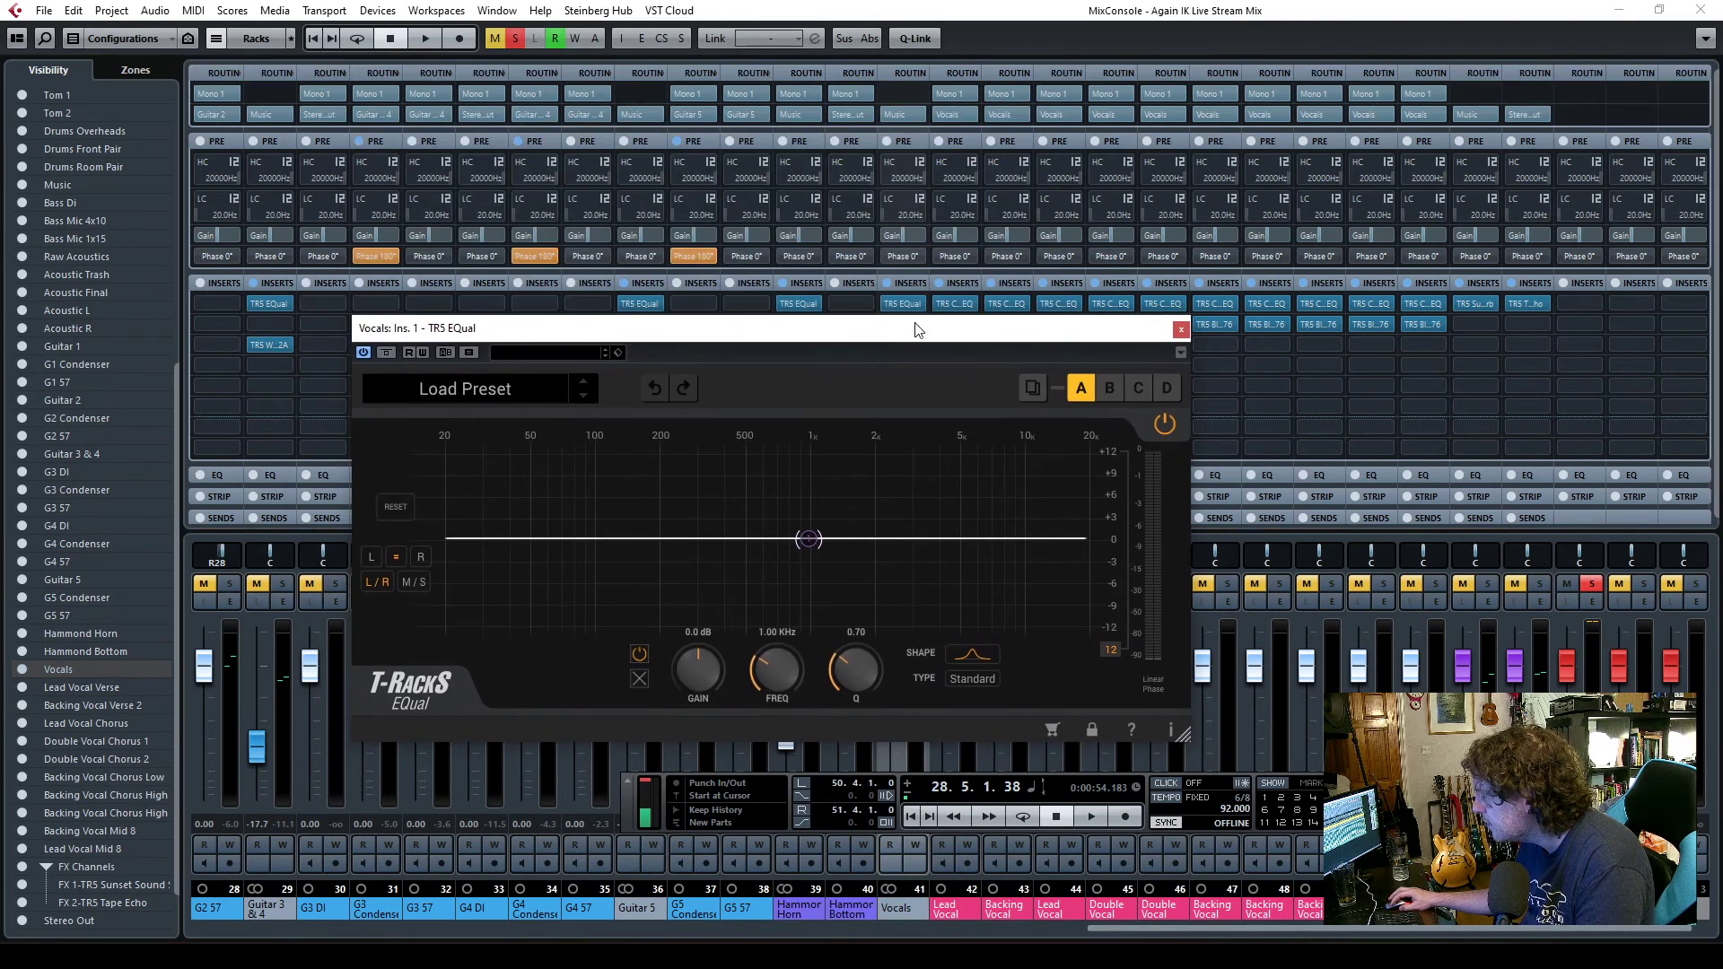
{"action": "double_click", "coordinate": [906, 234]}
{"action": "type", "text": "-5"}
{"action": "key", "text": "Return"}
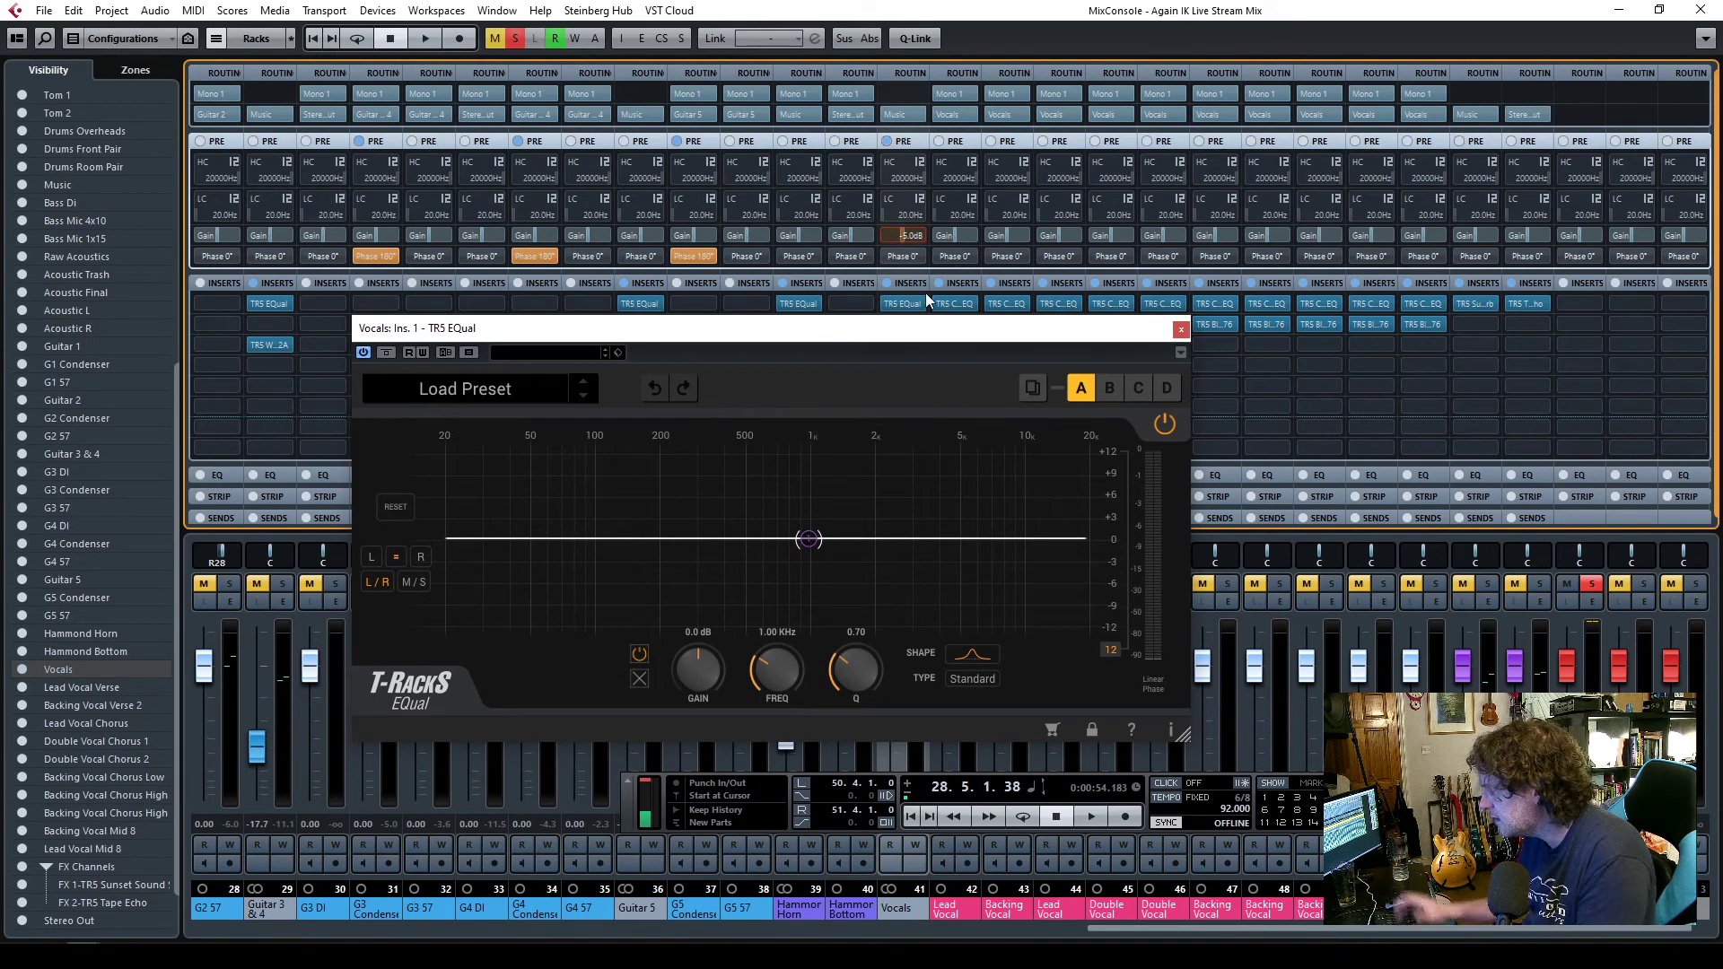
{"action": "left_click", "coordinate": [1699, 10]}
- During playback, lower the Sunset Sound reverb's wet level to about -17.6 dB and reduce its low band
{"action": "key", "text": "space"}
{"action": "left_click", "coordinate": [1133, 254]}
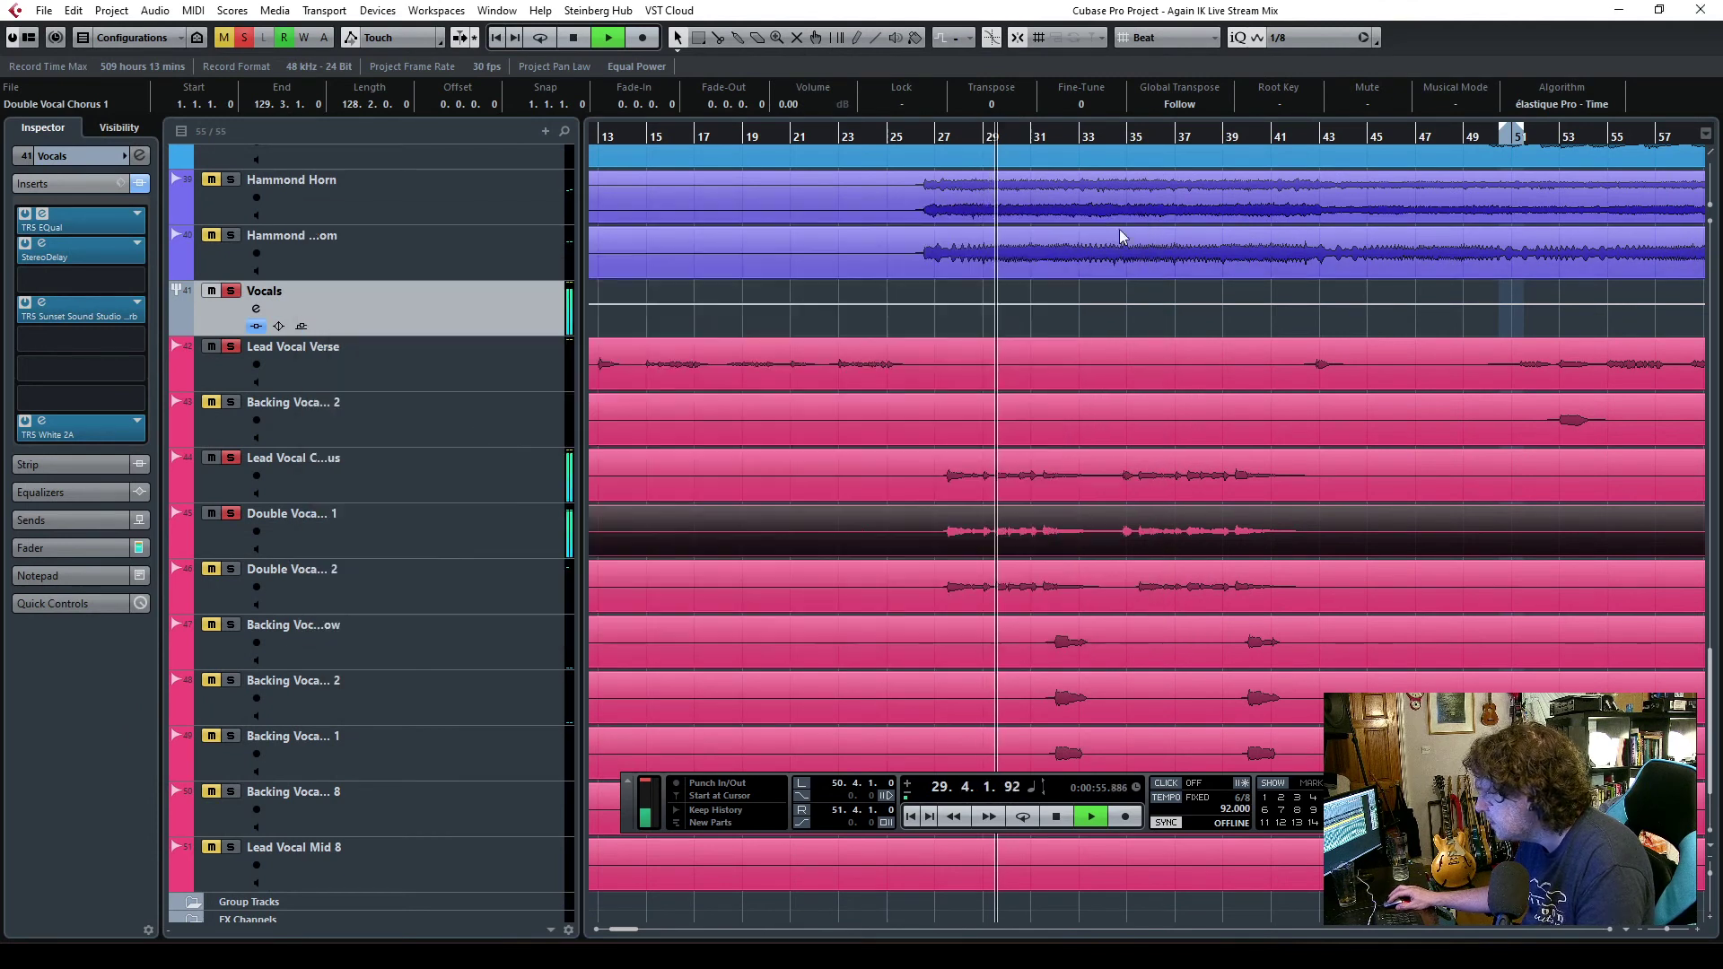
{"action": "left_click", "coordinate": [59, 311]}
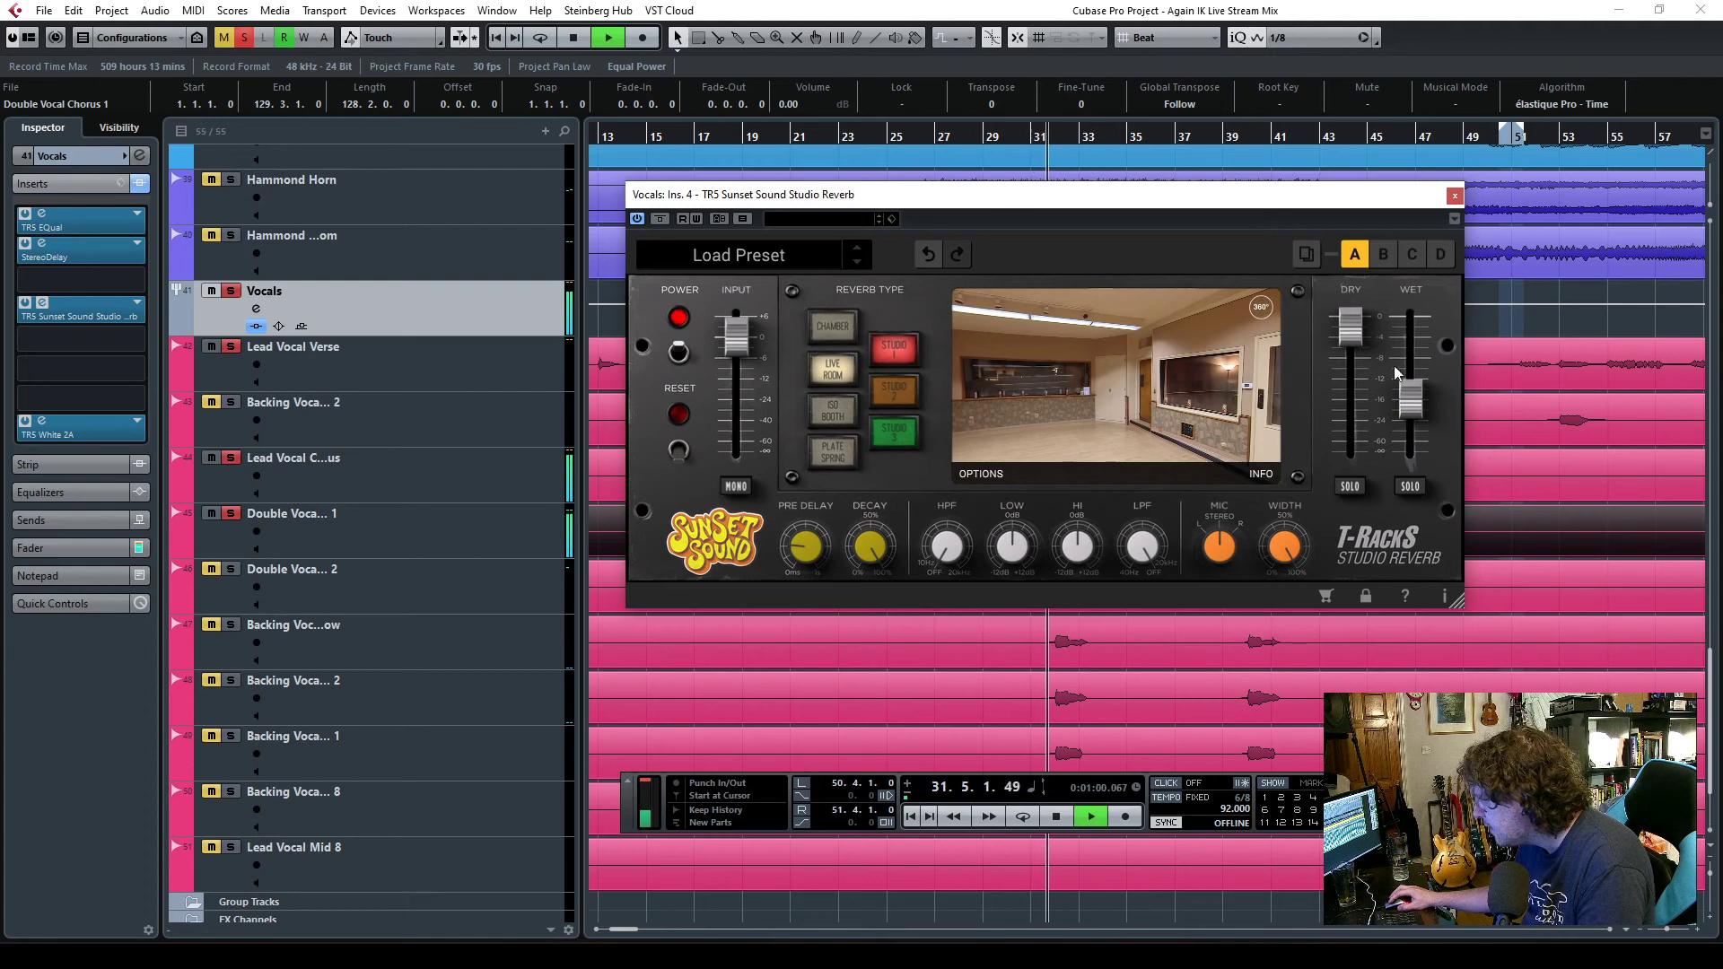
{"action": "left_click_drag", "start_coordinate": [1411, 401], "coordinate": [1410, 407]}
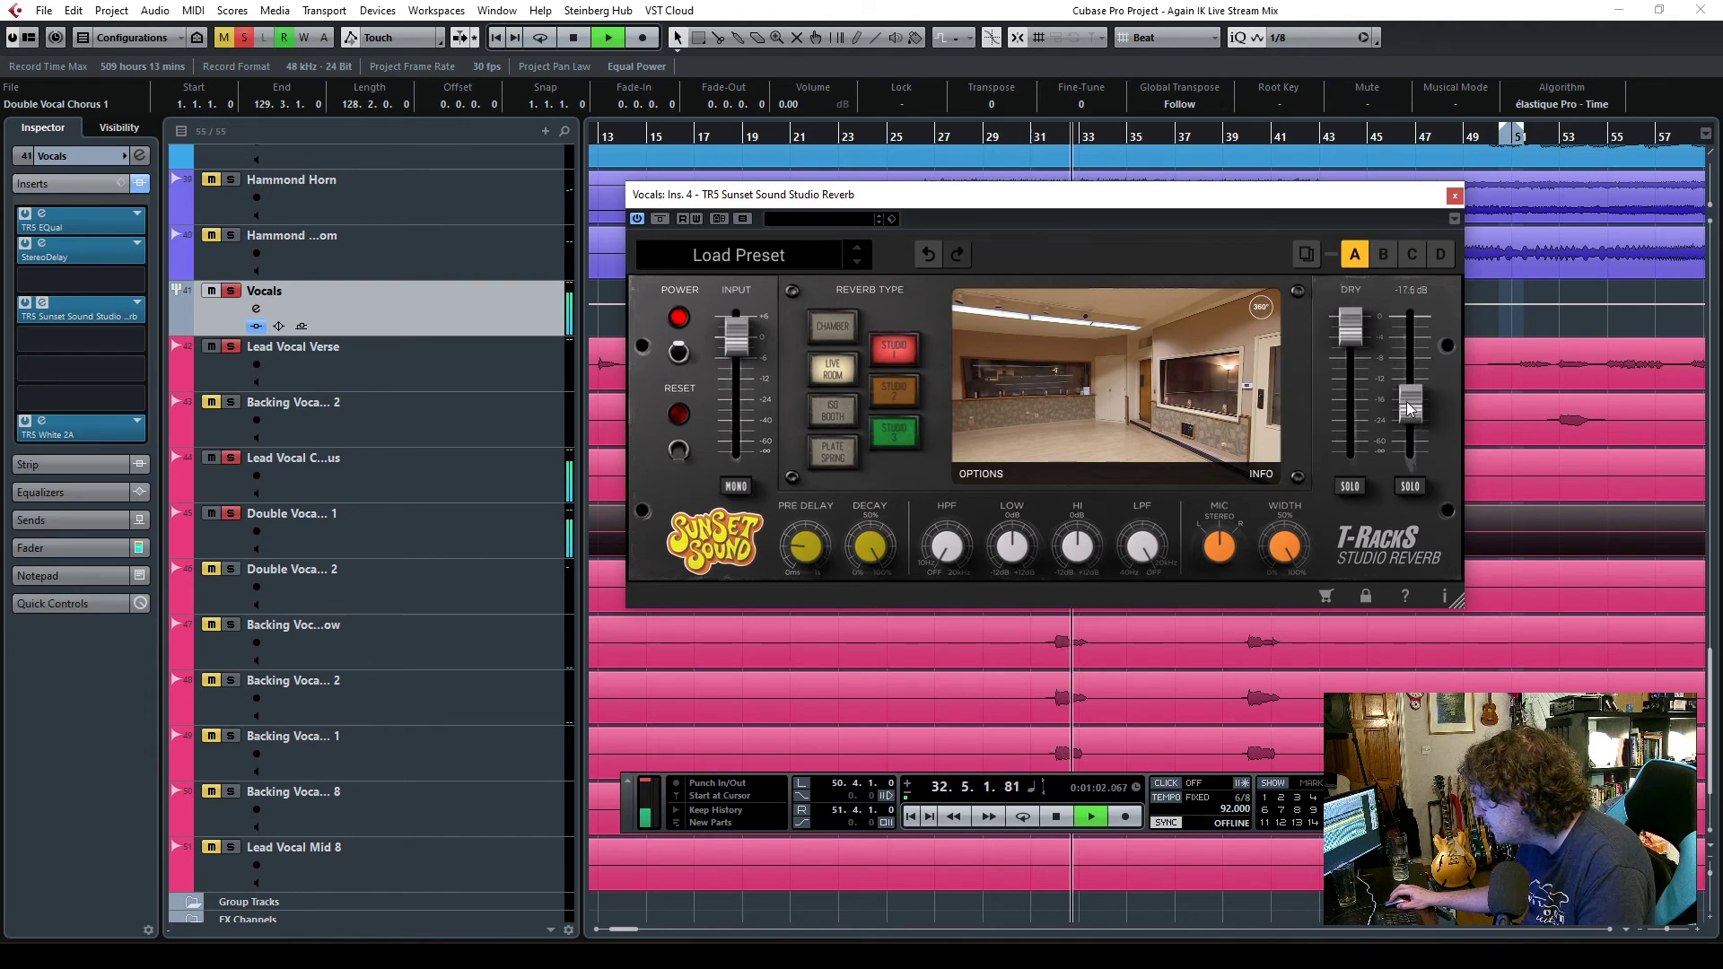
{"action": "left_click_drag", "start_coordinate": [1011, 546], "coordinate": [1015, 583]}
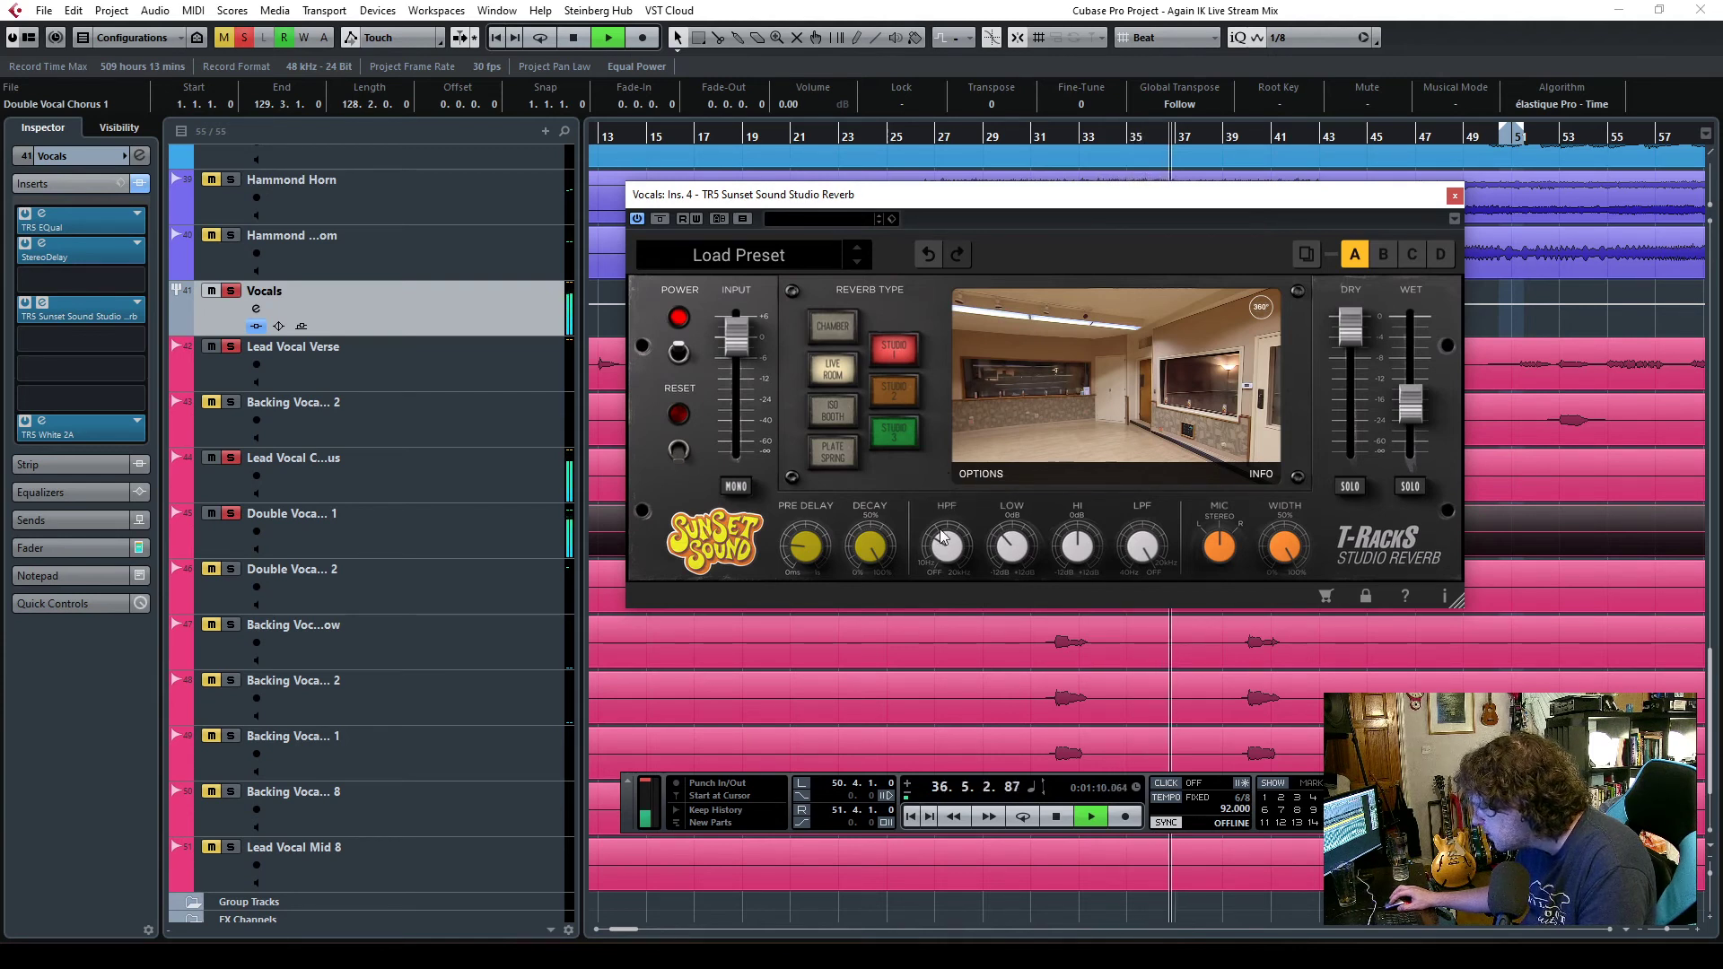
- Set the Peak Reduction of the Vocals group's TR5 White 2A to about 28, and close the compressor and reverb windows
{"action": "left_click", "coordinate": [63, 431]}
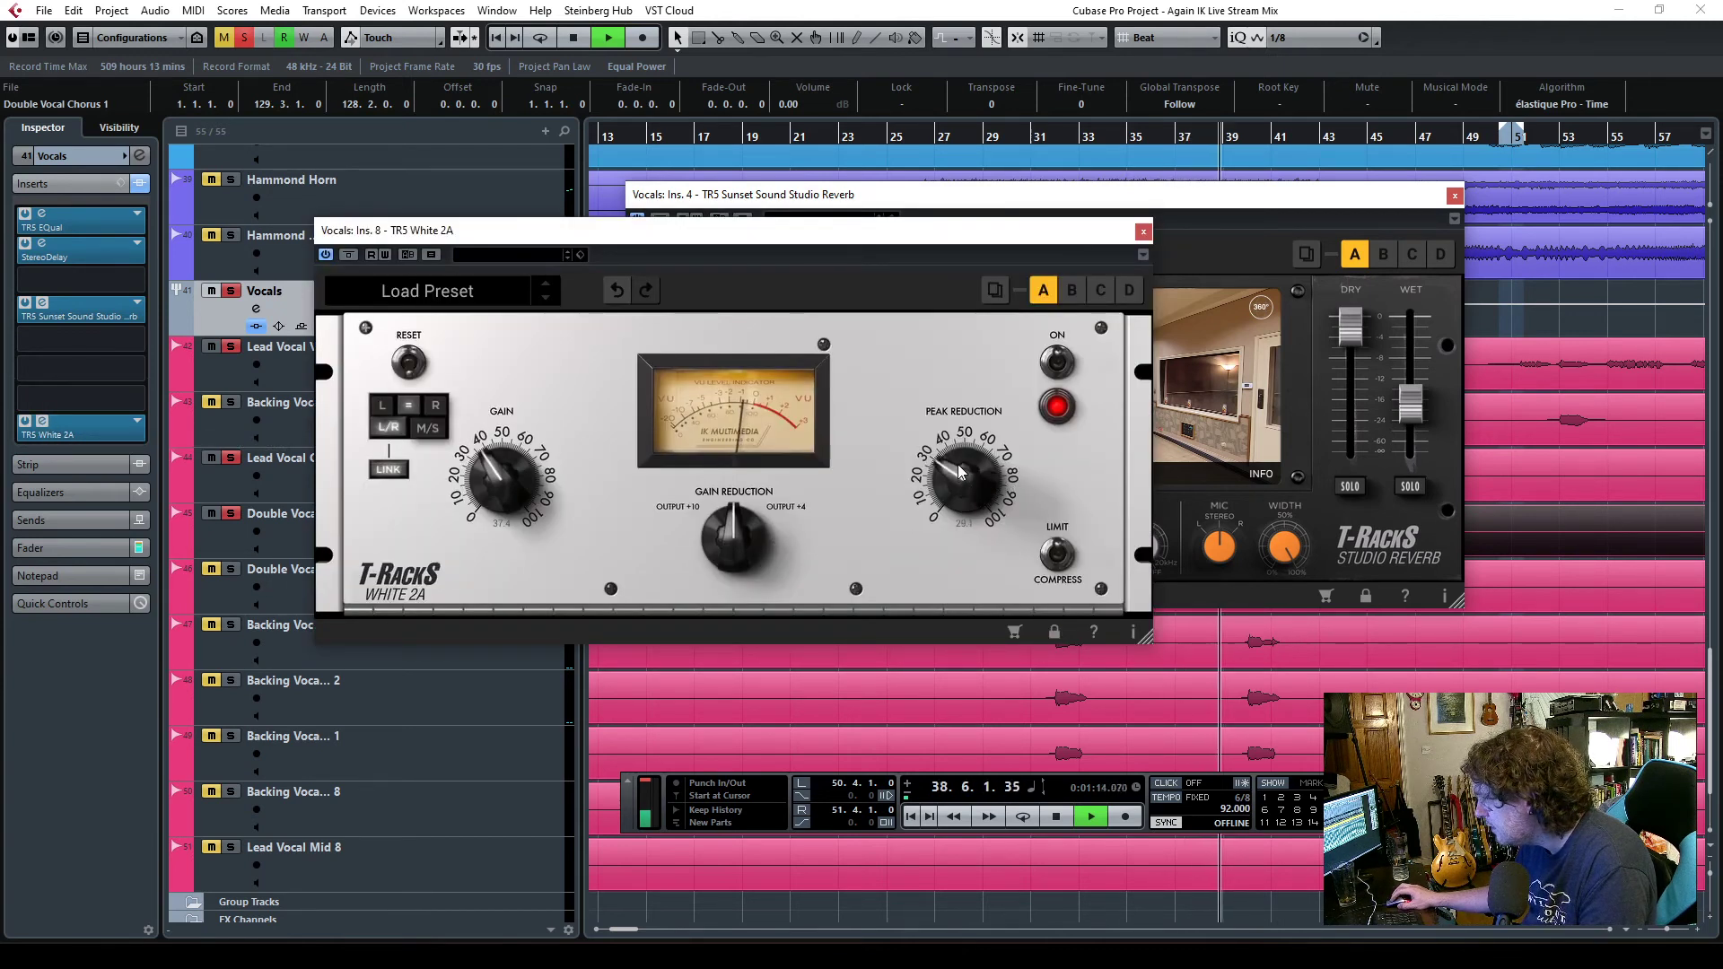
{"action": "left_click_drag", "start_coordinate": [959, 481], "coordinate": [957, 472]}
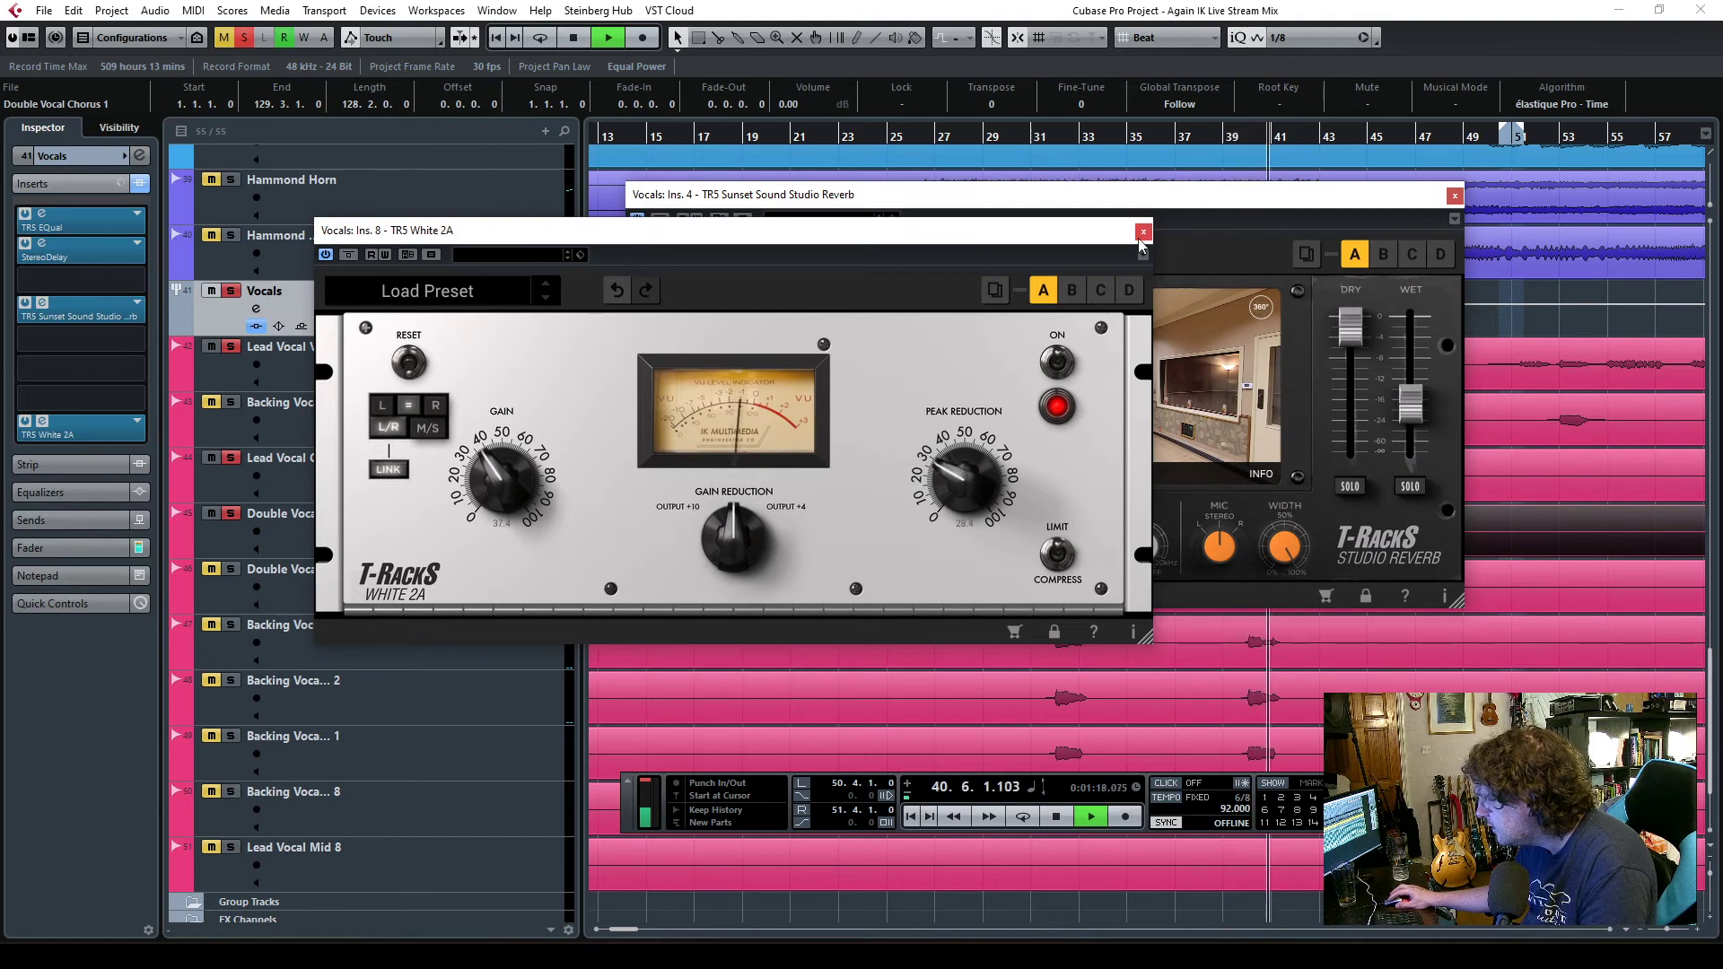
{"action": "left_click", "coordinate": [1143, 231]}
{"action": "left_click", "coordinate": [1455, 196]}
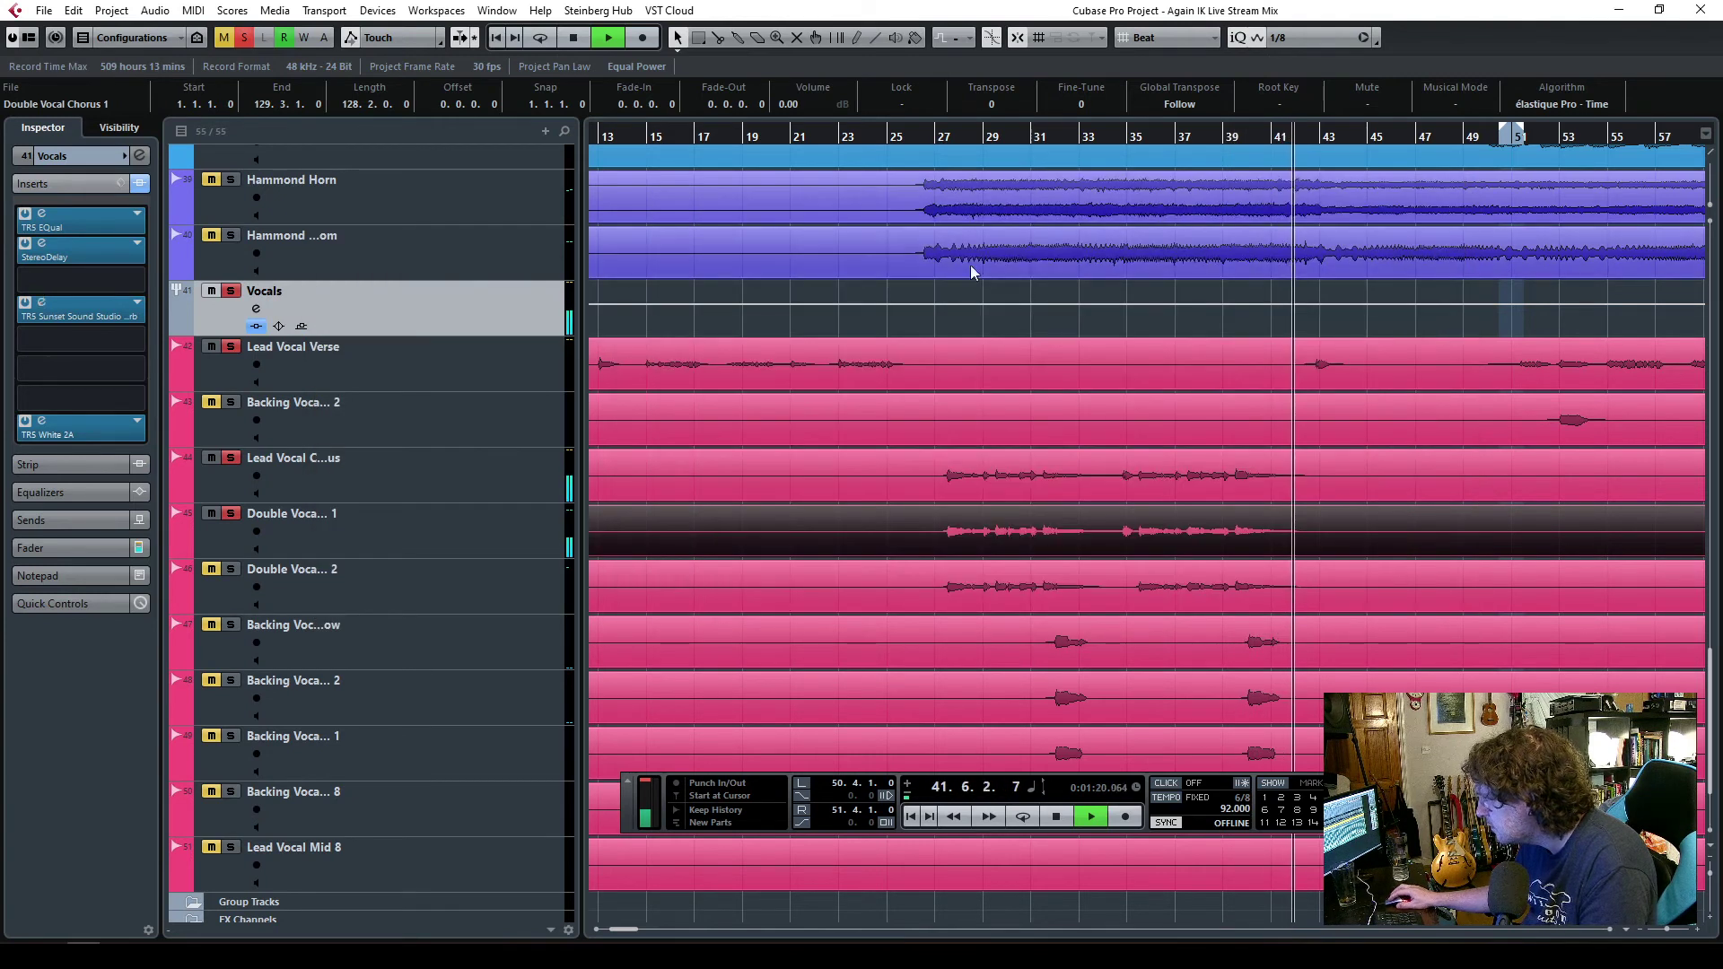
- Clear all solos and play the full mix from bar 26
{"action": "key", "text": "space"}
{"action": "left_click", "coordinate": [915, 136]}
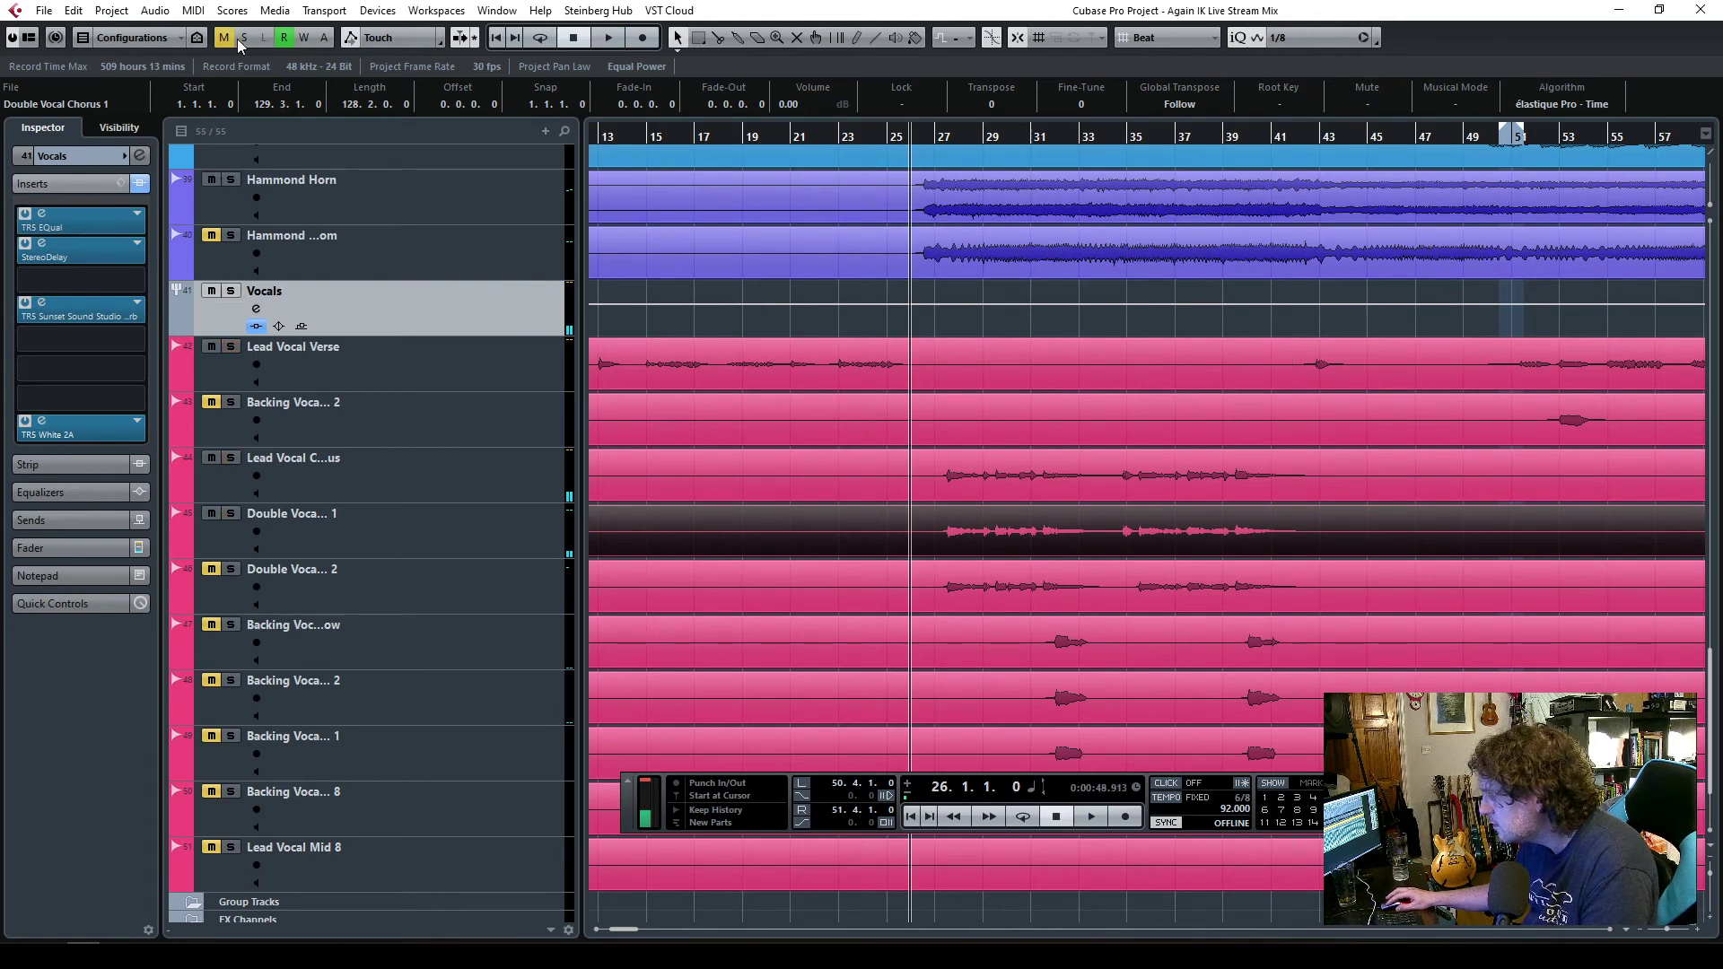
{"action": "key", "text": "space"}
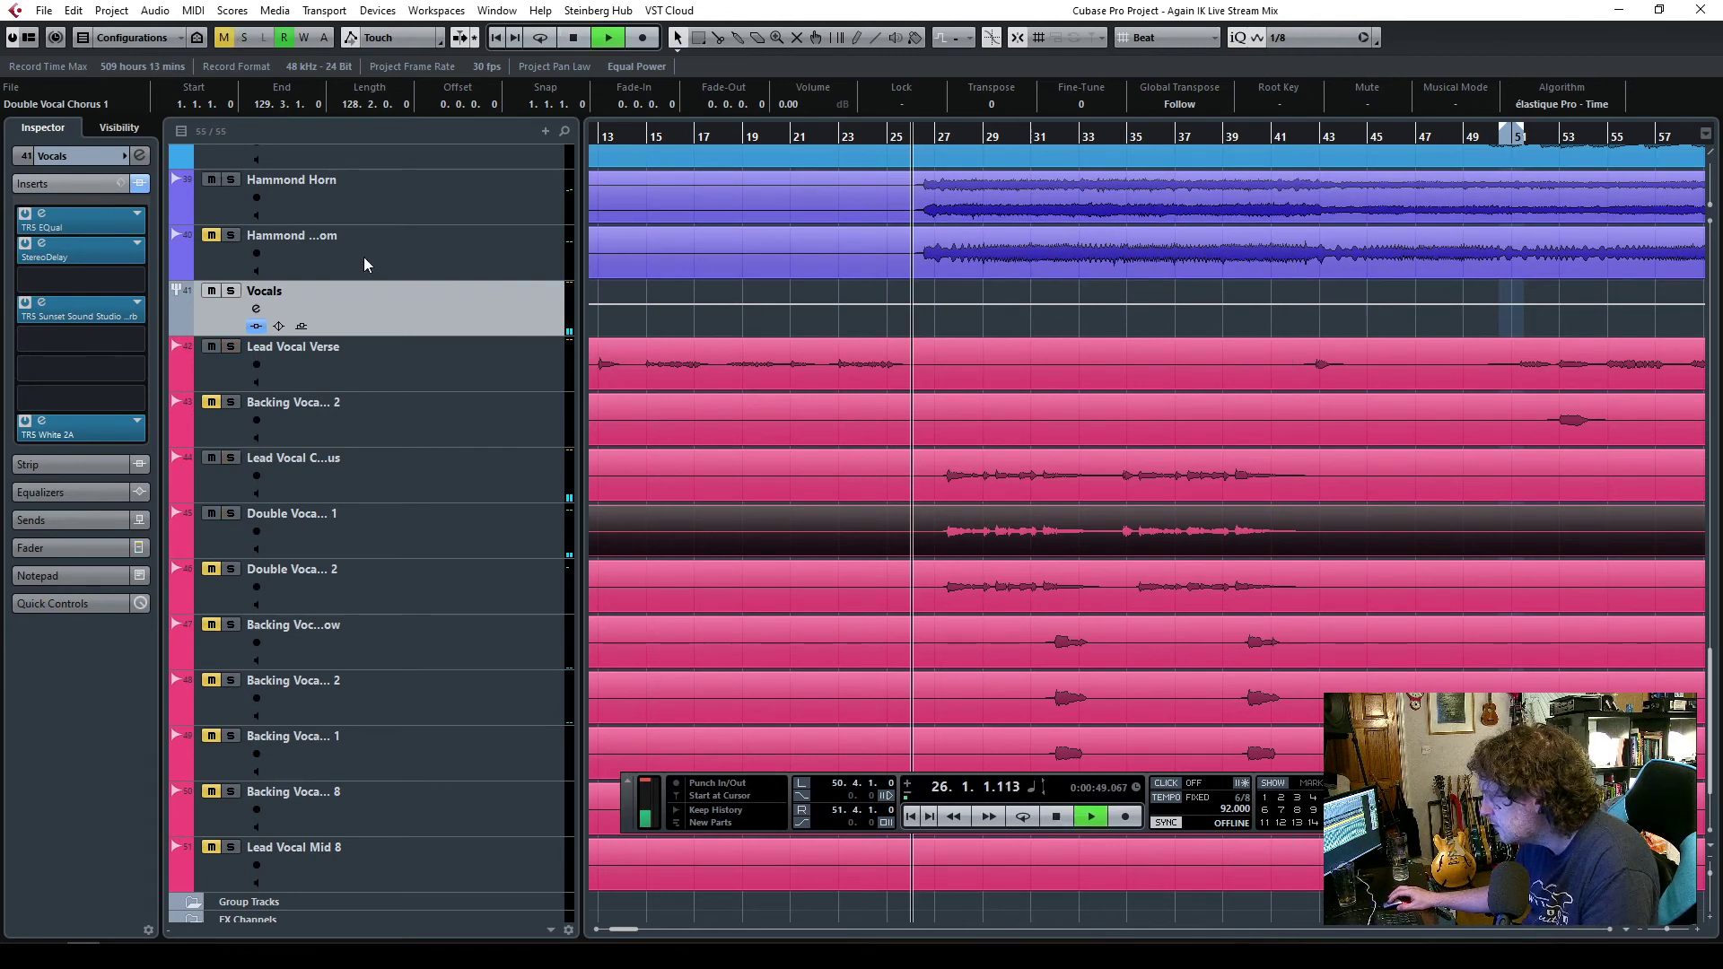
- Lower the Vocals group's fader slightly, and return to its insert effects
{"action": "left_click", "coordinate": [32, 547]}
{"action": "mouse_move", "coordinate": [50, 466]}
{"action": "left_mouse_down"}
{"action": "mouse_move", "coordinate": [51, 495]}
{"action": "mouse_move", "coordinate": [56, 475]}
{"action": "left_mouse_up"}
{"action": "left_click", "coordinate": [80, 184]}
- Add a high-pass filter band at about 268 Hz in the Vocals group's TR5 EQual
{"action": "left_click", "coordinate": [54, 226]}
{"action": "double_click", "coordinate": [529, 435]}
{"action": "left_click", "coordinate": [922, 548]}
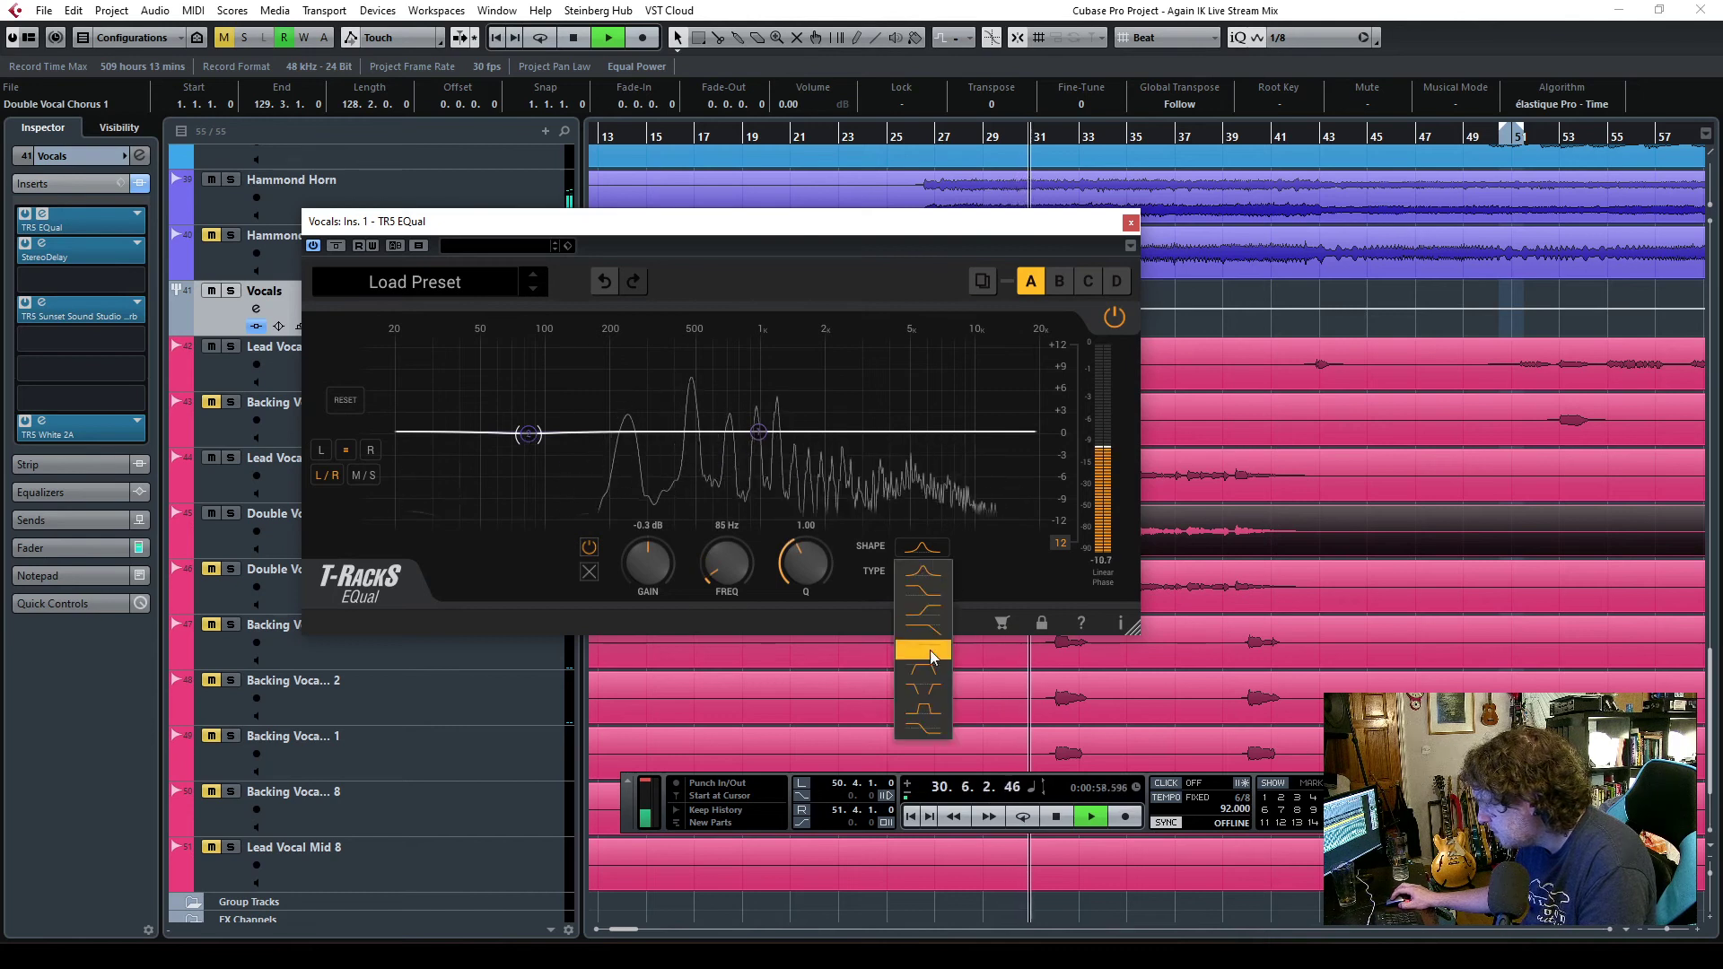
{"action": "left_click", "coordinate": [929, 651]}
{"action": "left_click_drag", "start_coordinate": [727, 564], "coordinate": [705, 628]}
{"action": "left_click_drag", "start_coordinate": [646, 574], "coordinate": [643, 536]}
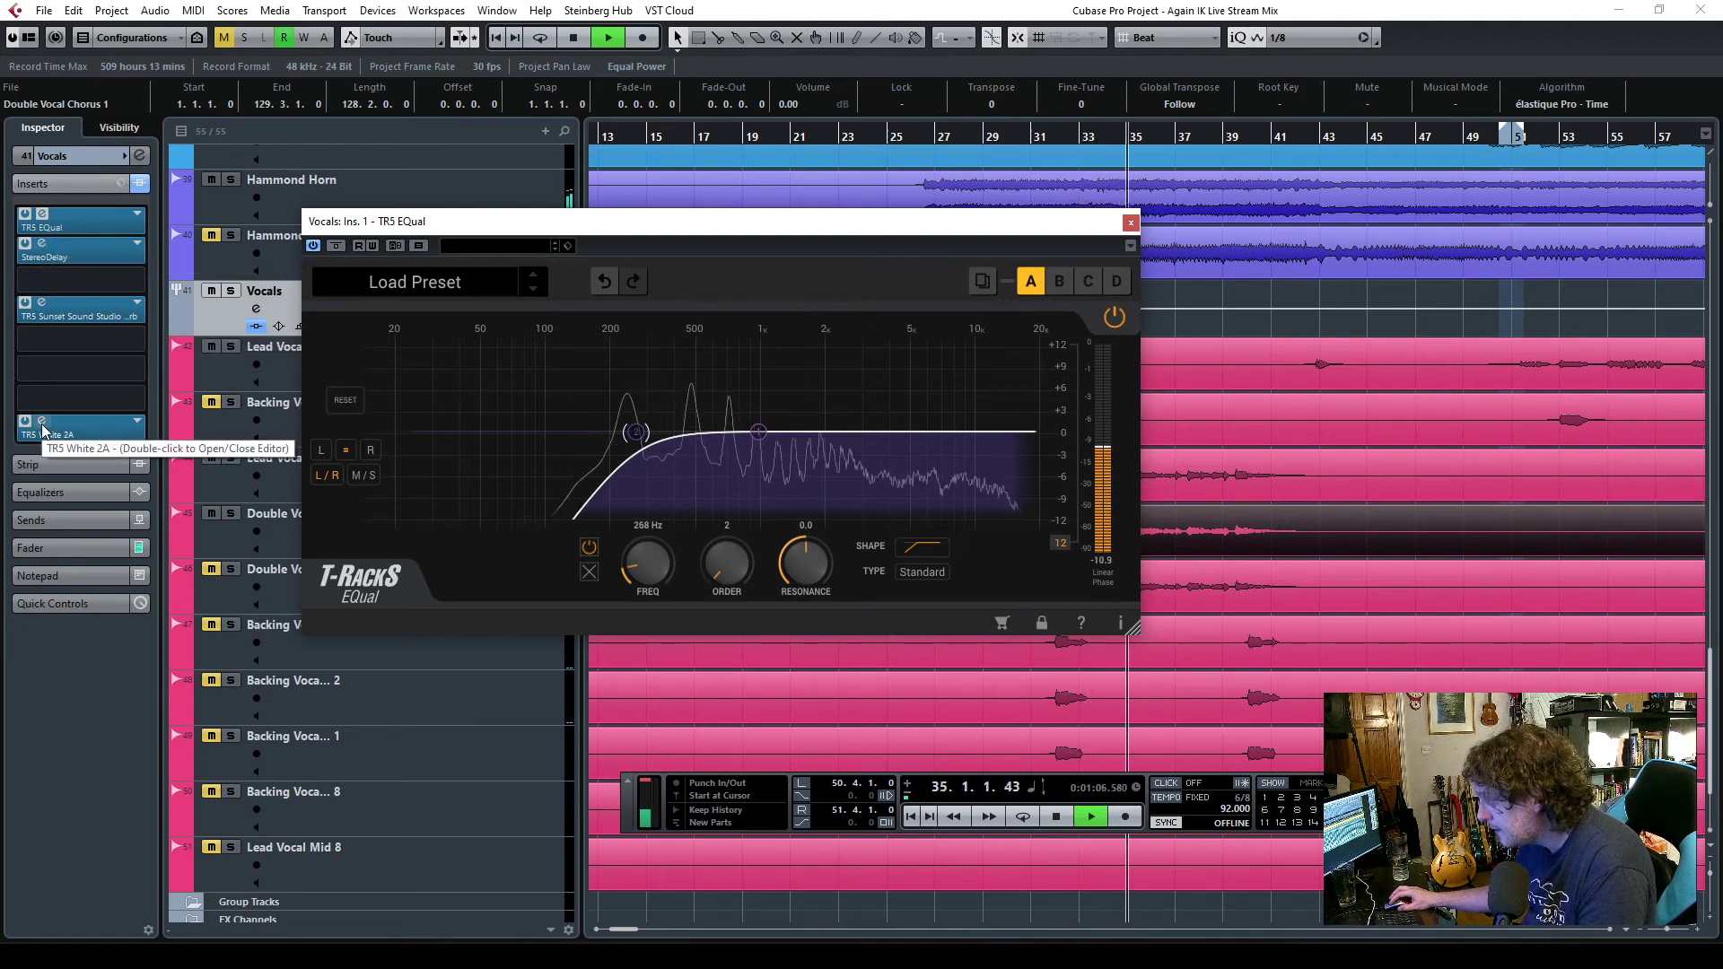
- Shape the TR5 EQual's existing bell band into a cut of about -2.4 dB at 580 Hz
{"action": "double_click", "coordinate": [762, 433]}
{"action": "left_click_drag", "start_coordinate": [762, 433], "coordinate": [708, 448]}
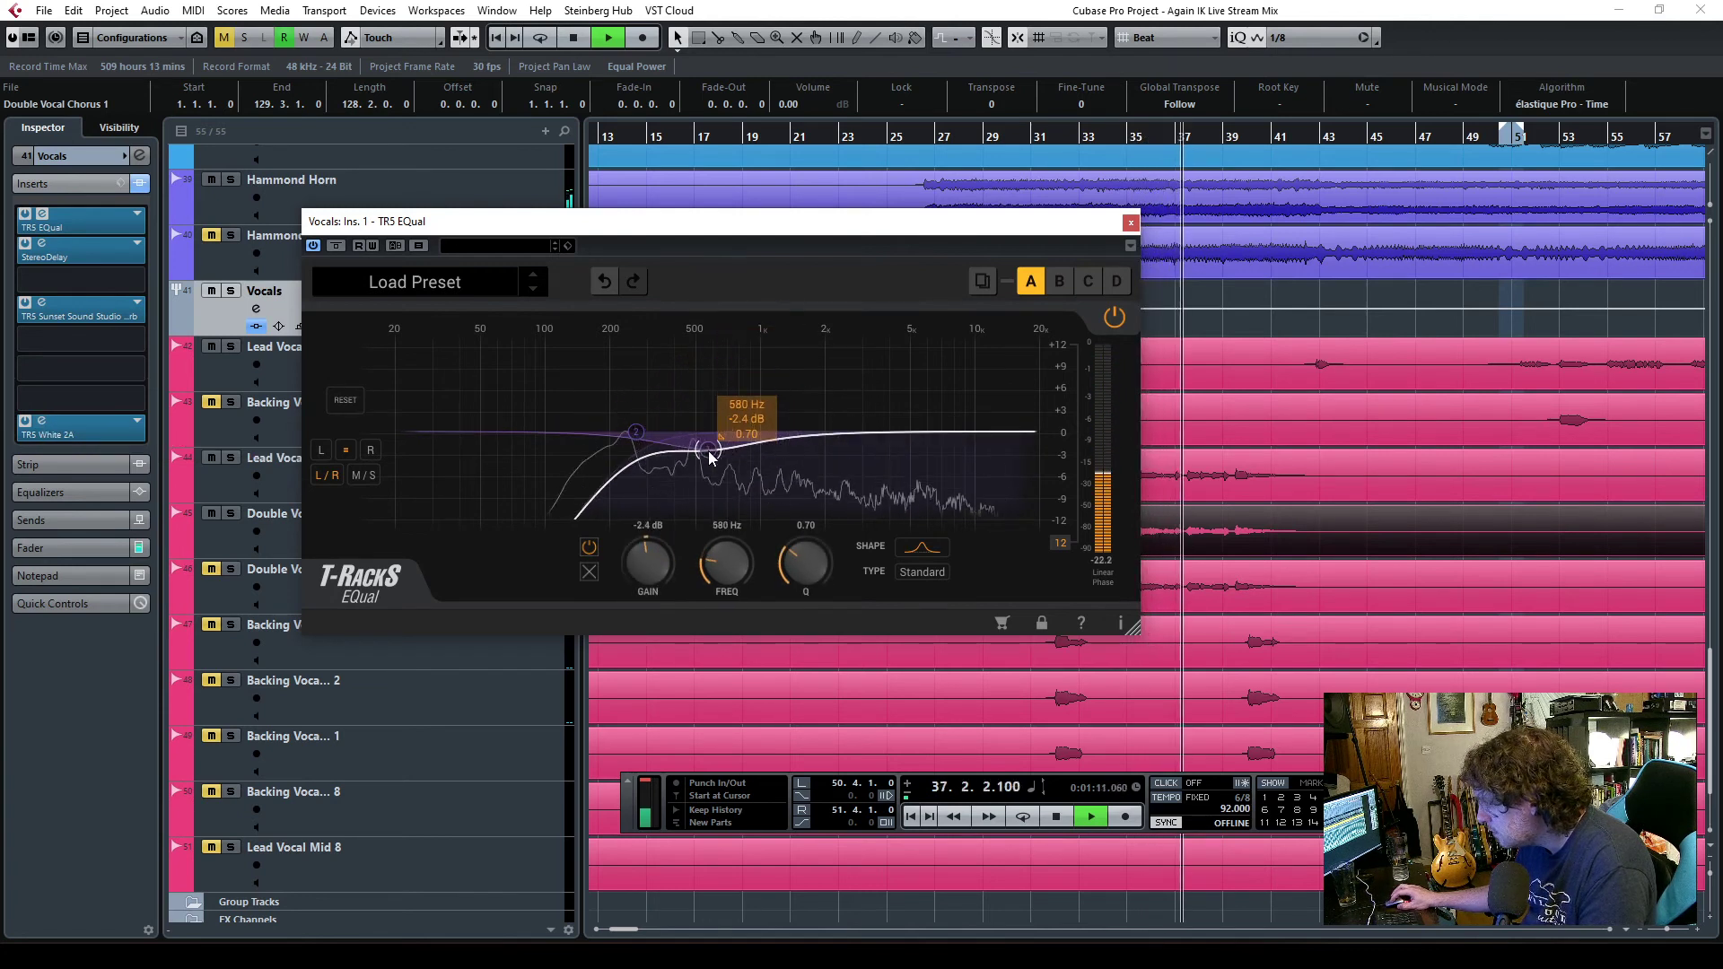
- Add a bell boost of 0.5 dB at 5.51 kHz in the Vocals group's TR5 EQual and close the equalizer
{"action": "double_click", "coordinate": [918, 434]}
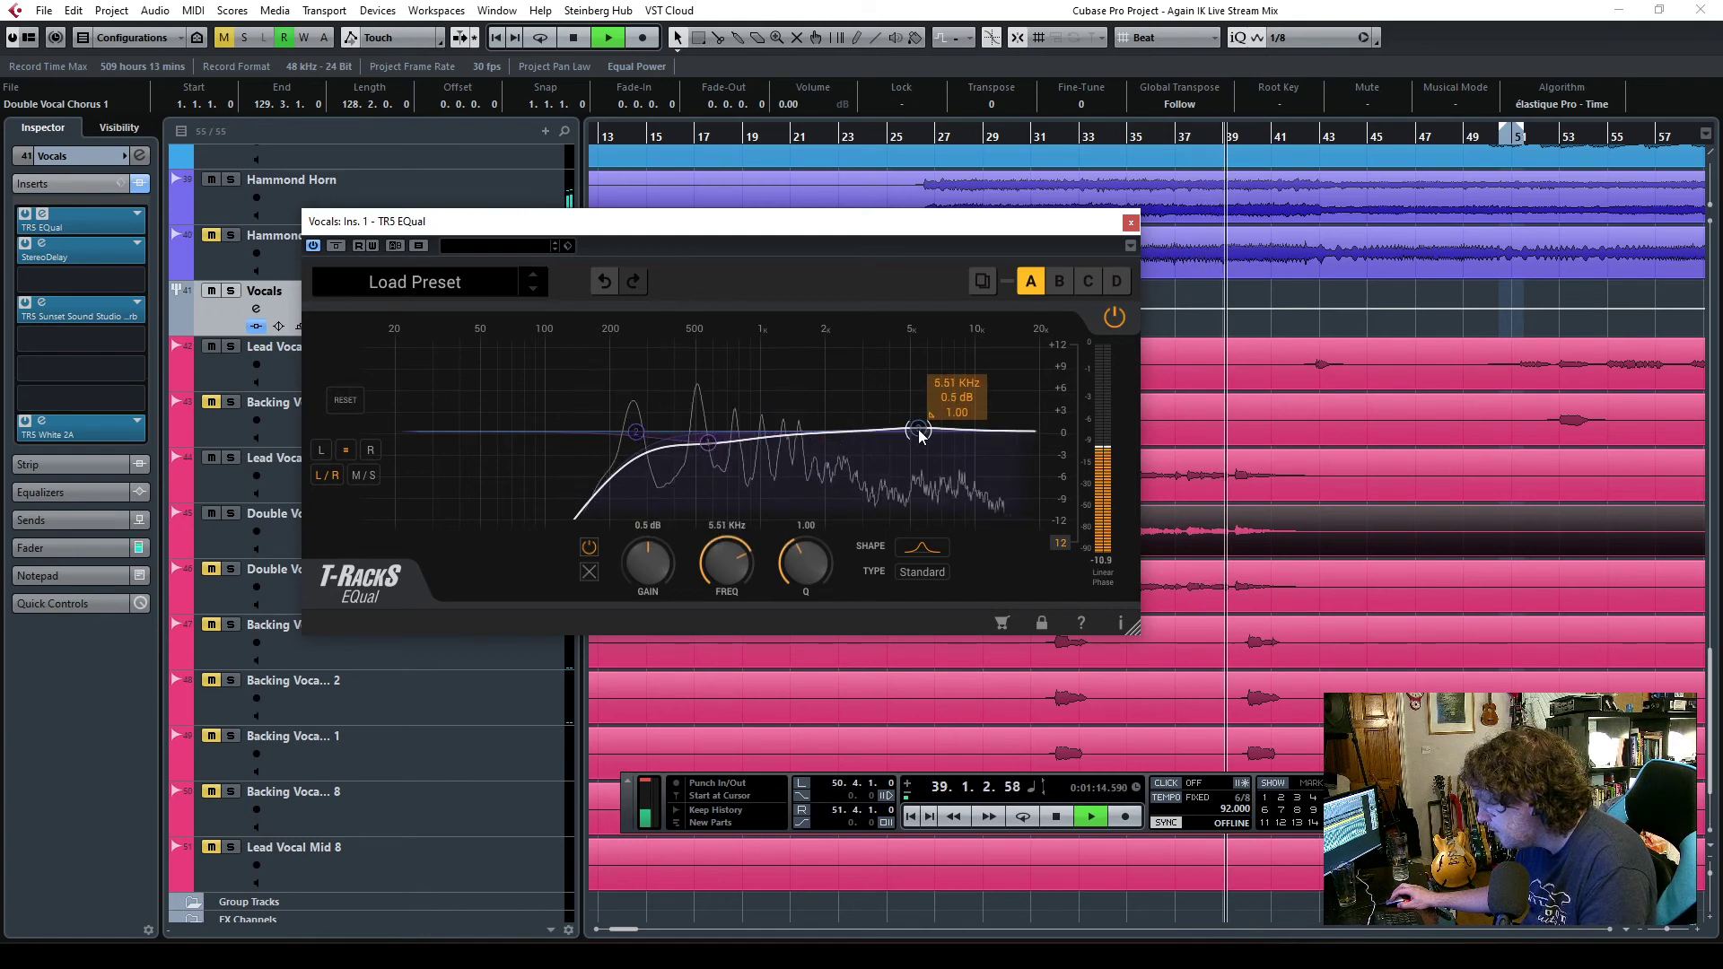
{"action": "key", "text": "ctrl+w"}
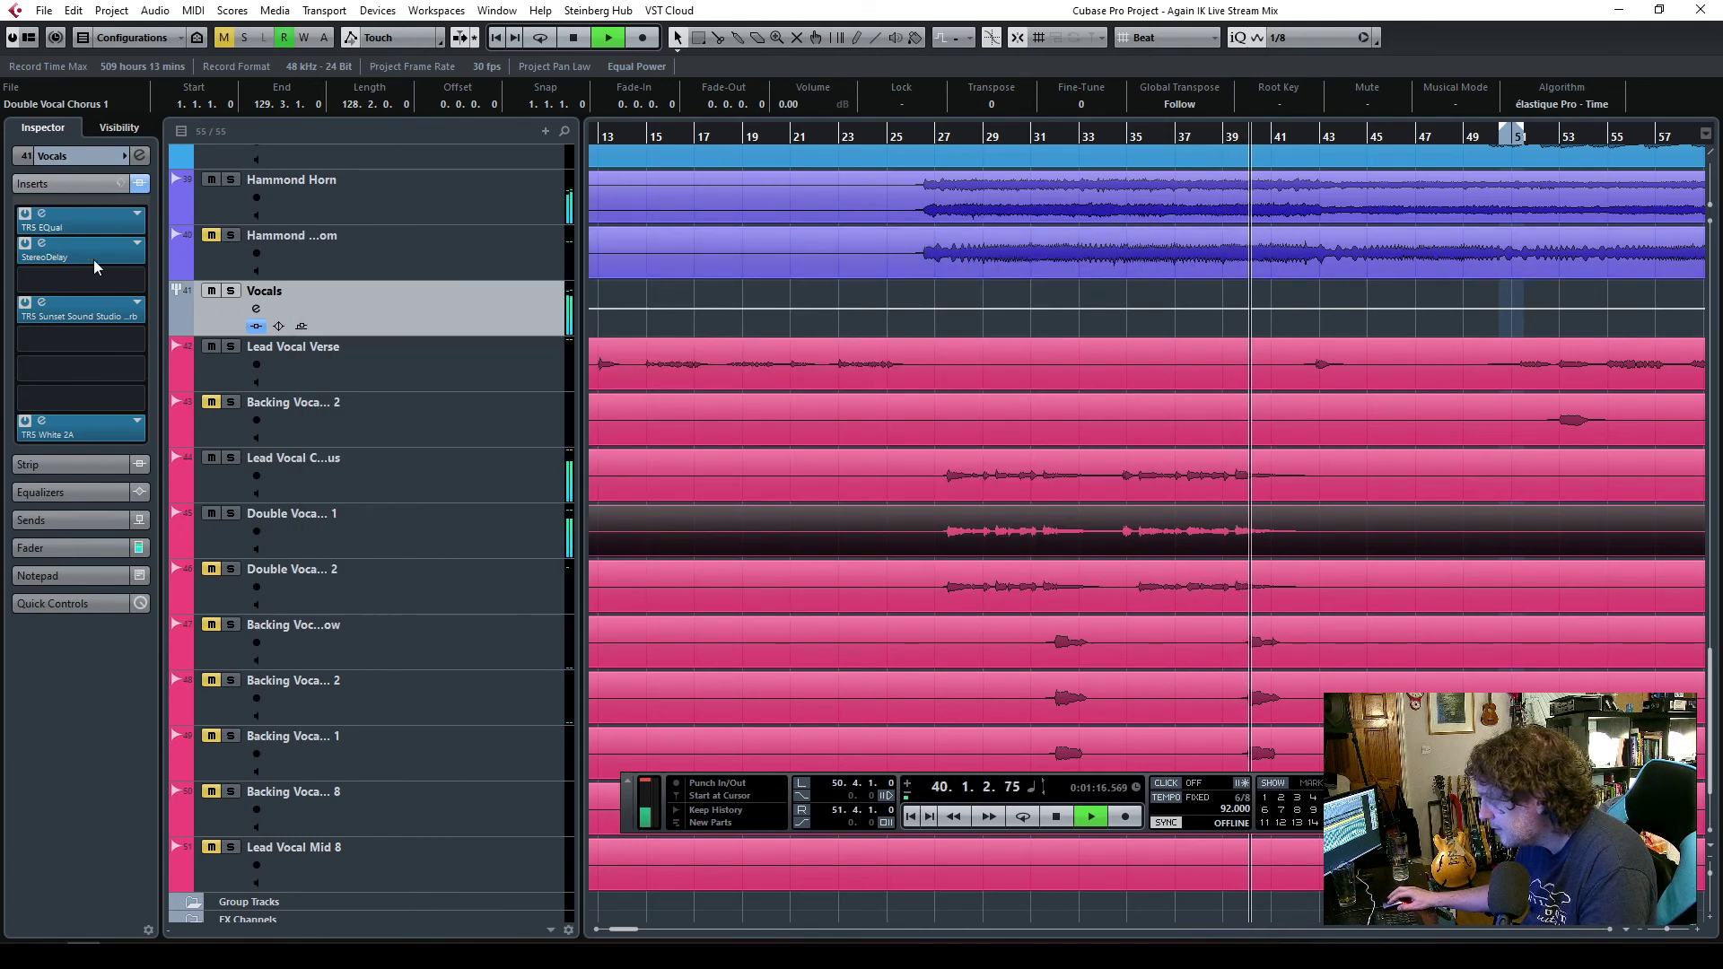
- Open the Vocals group's StereoDelay and Sunset Sound Studio Reverb, and adjust the reverb's dry/wet balance while playing from bar 26
{"action": "left_click", "coordinate": [41, 244]}
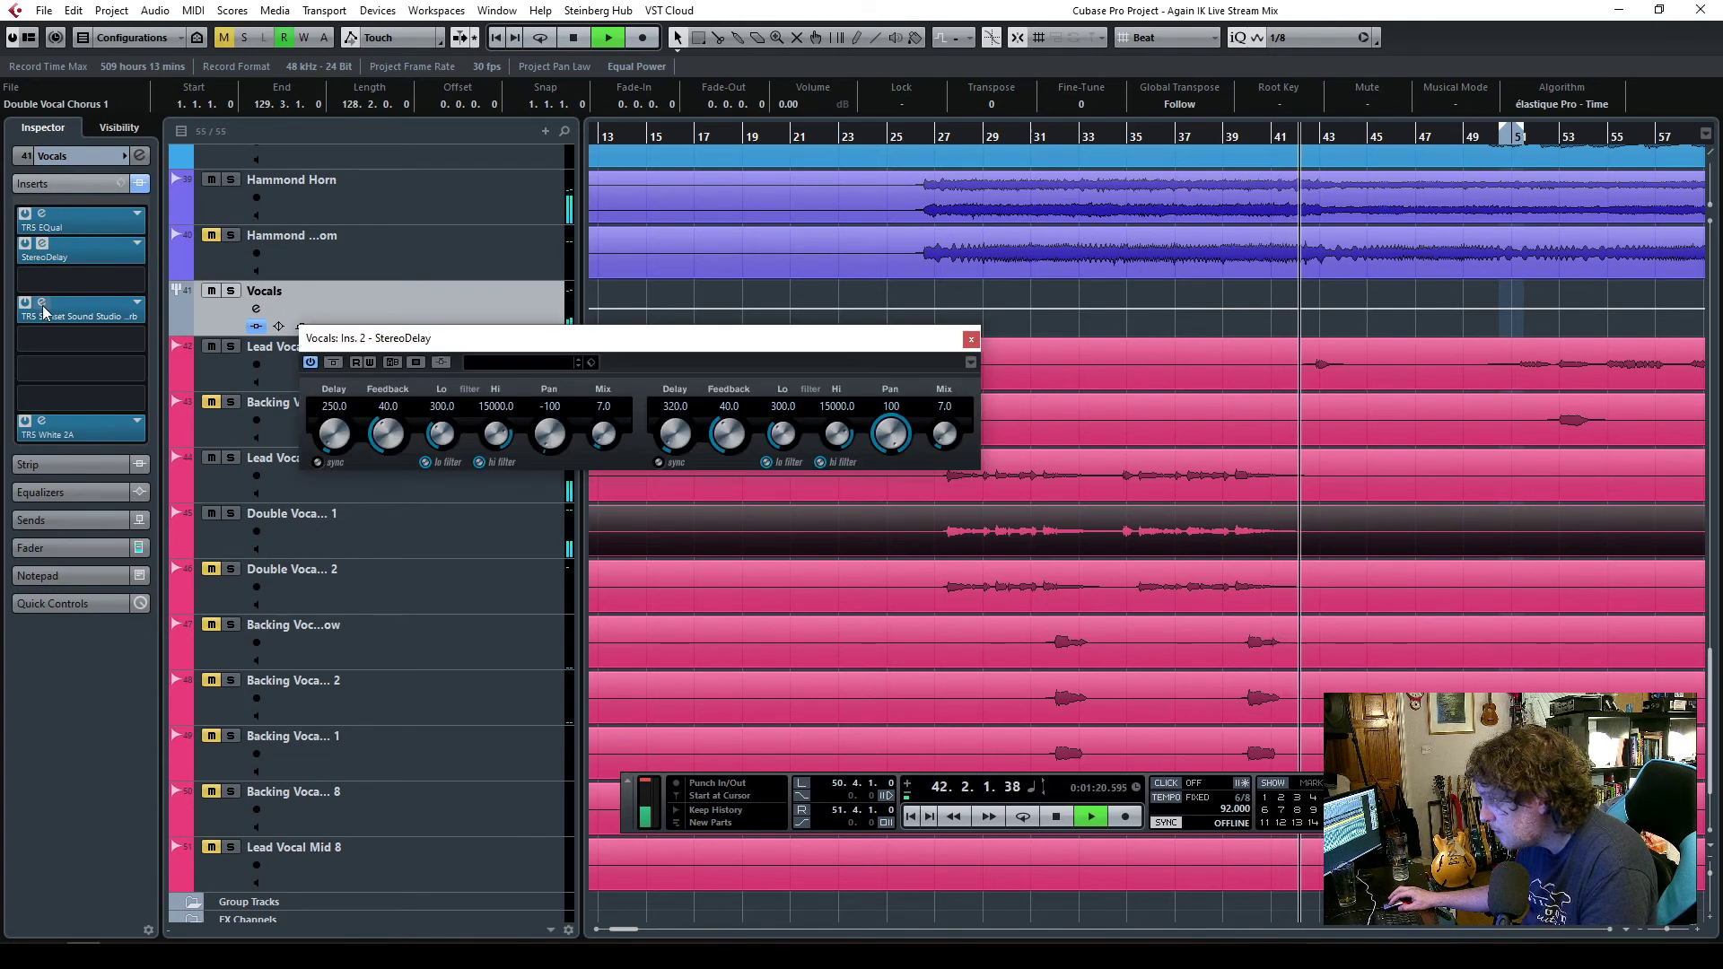
{"action": "left_click", "coordinate": [41, 304]}
{"action": "left_click_drag", "start_coordinate": [1104, 212], "coordinate": [687, 374]}
{"action": "left_click", "coordinate": [913, 164]}
{"action": "left_click_drag", "start_coordinate": [933, 490], "coordinate": [939, 477]}
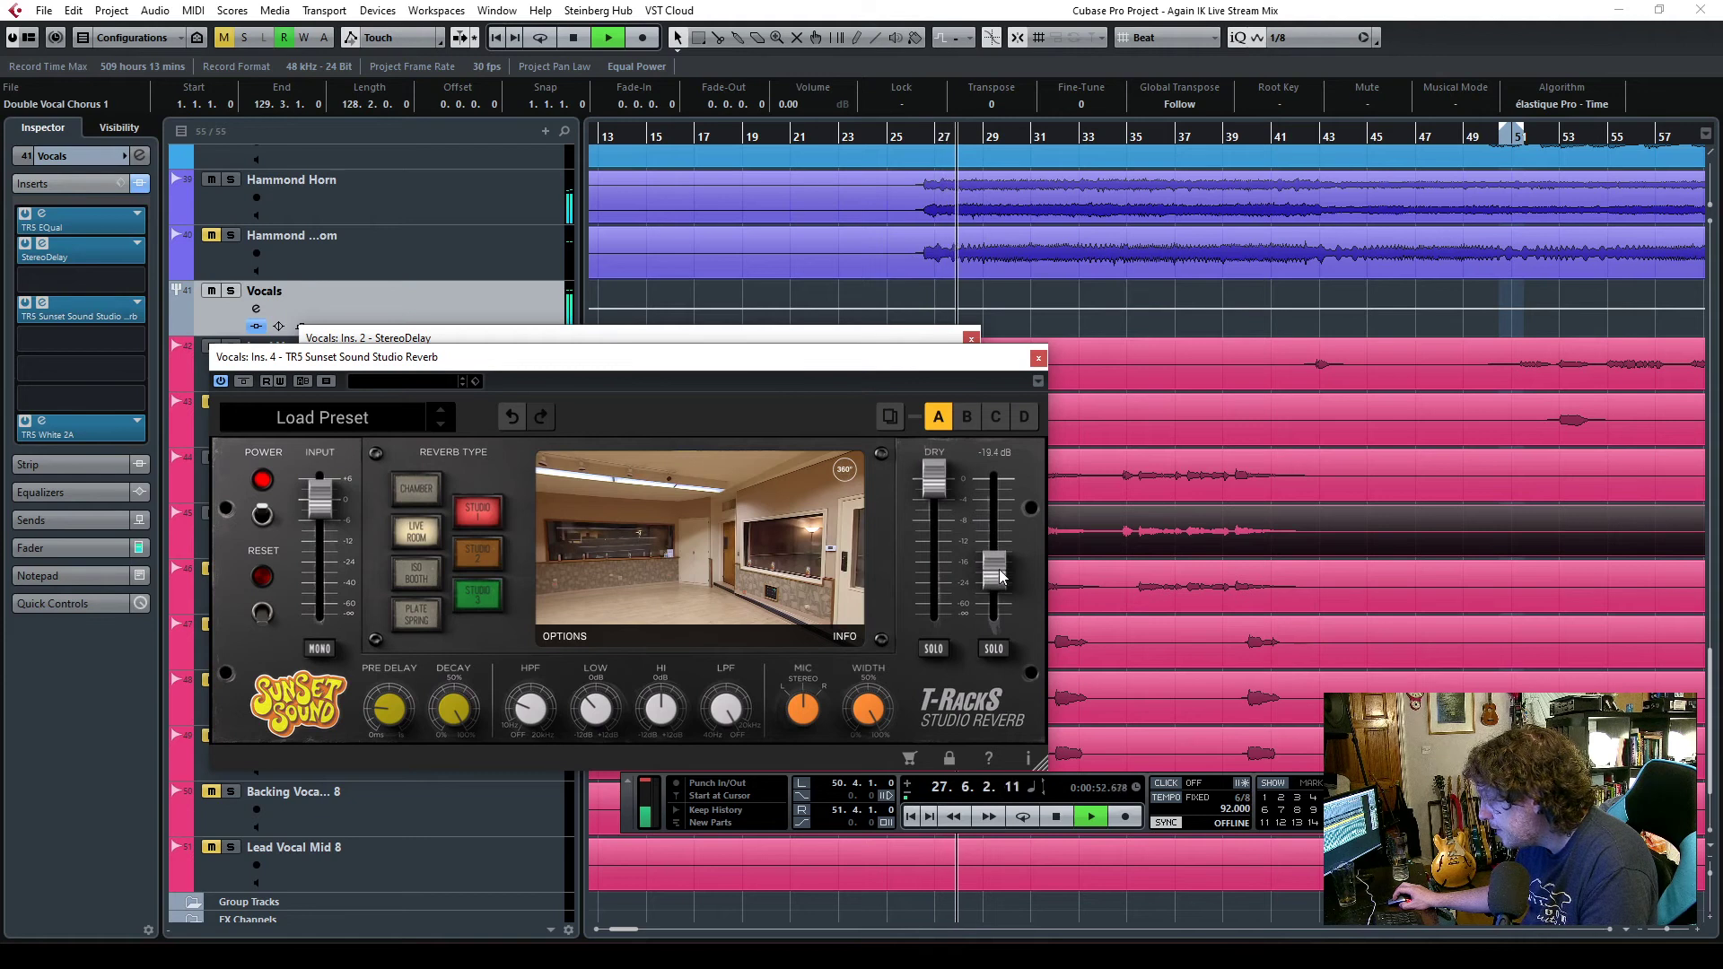
- Check the peak reduction on the Vocals group's White 2A compressor and close all its effect windows
{"action": "left_click", "coordinate": [42, 422]}
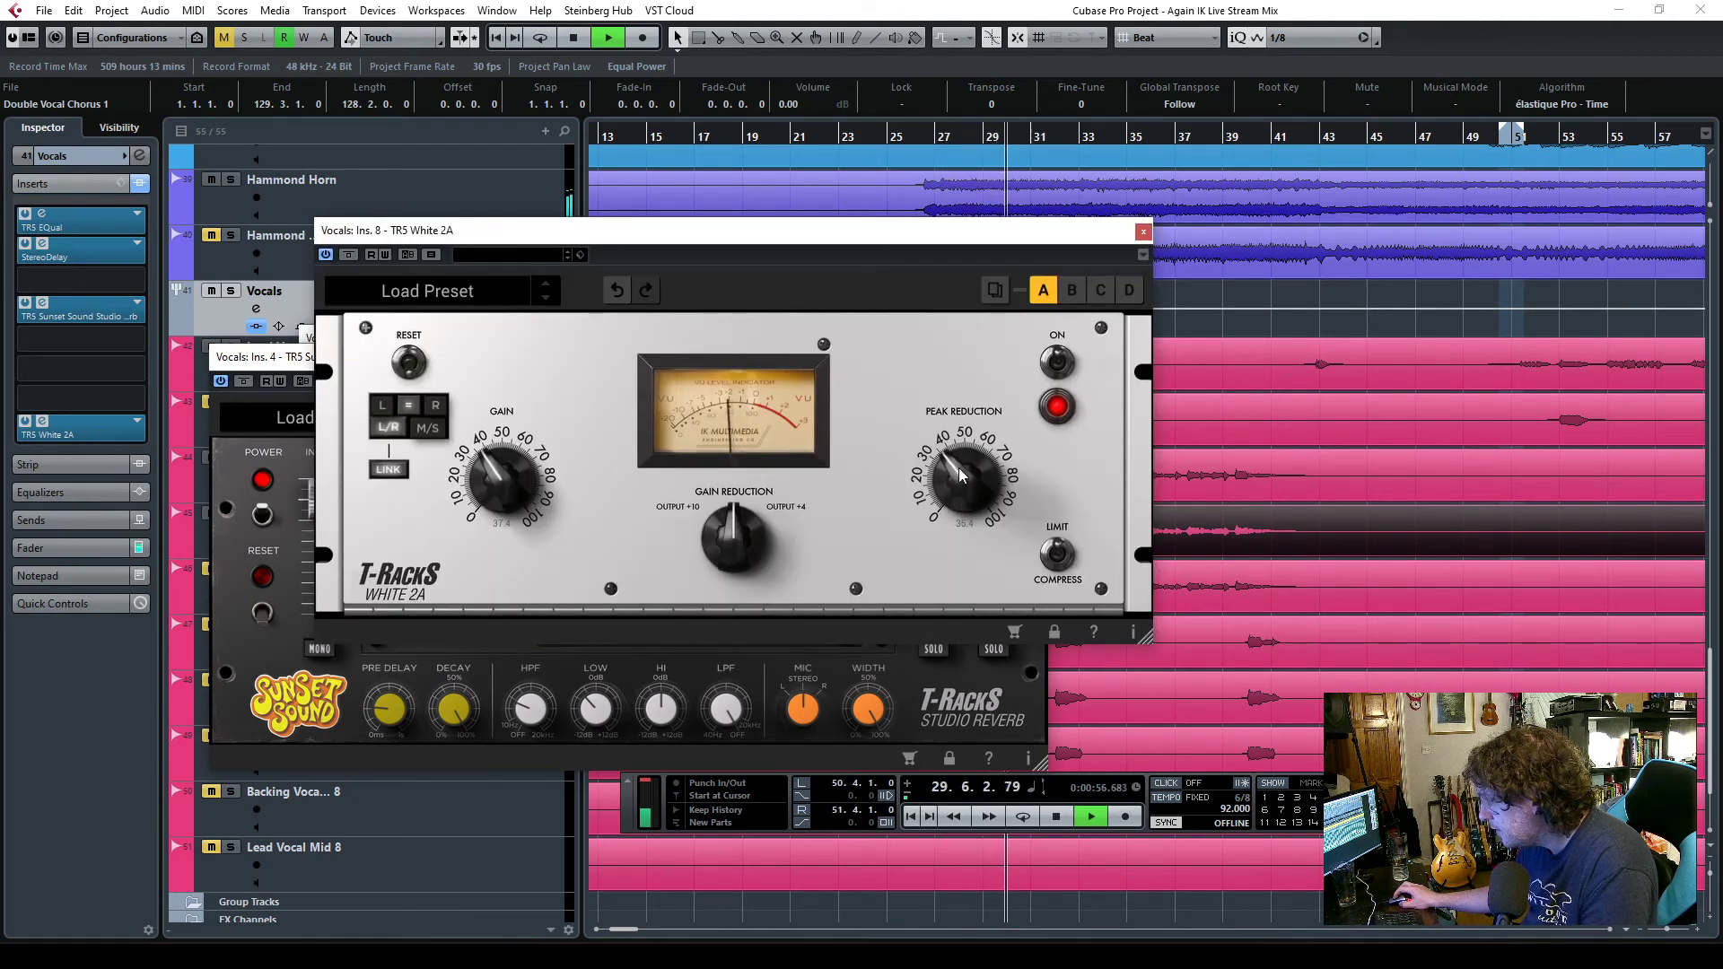
{"action": "left_click", "coordinate": [1142, 232]}
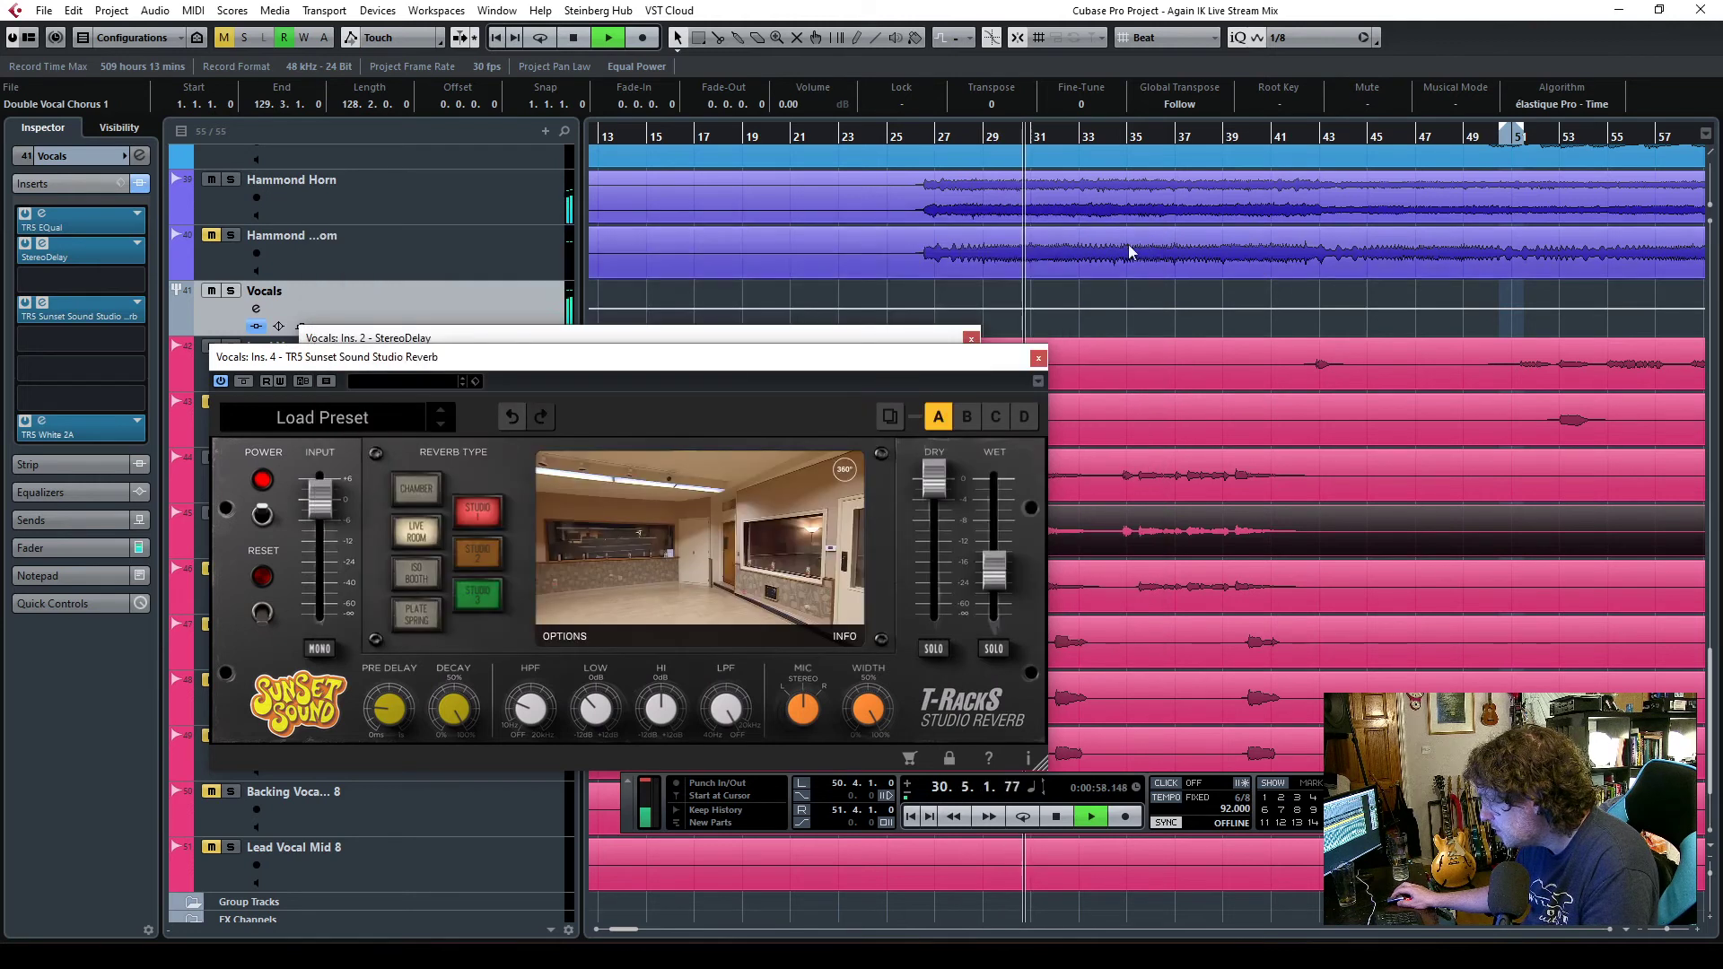
{"action": "left_click", "coordinate": [1034, 350]}
{"action": "left_click", "coordinate": [969, 339]}
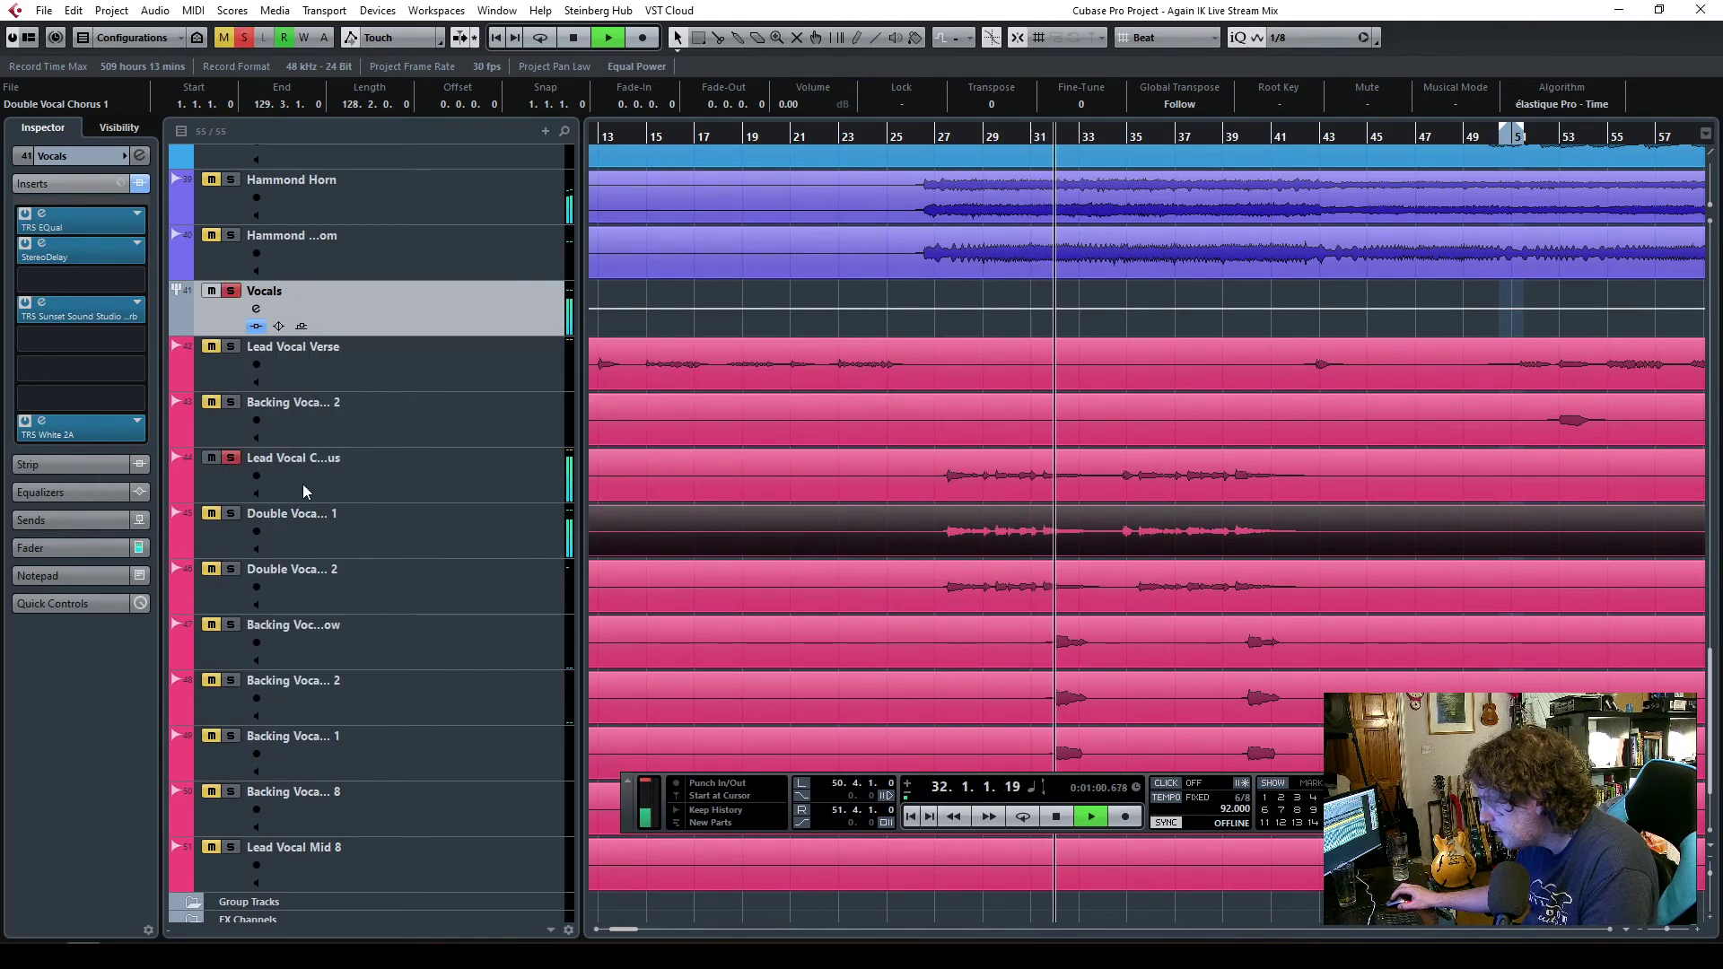
- Solo the Lead Vocal Chorus within the Vocals group and check its TR5 Black 76 compressor settings
{"action": "left_click", "coordinate": [230, 457]}
{"action": "left_click", "coordinate": [46, 246]}
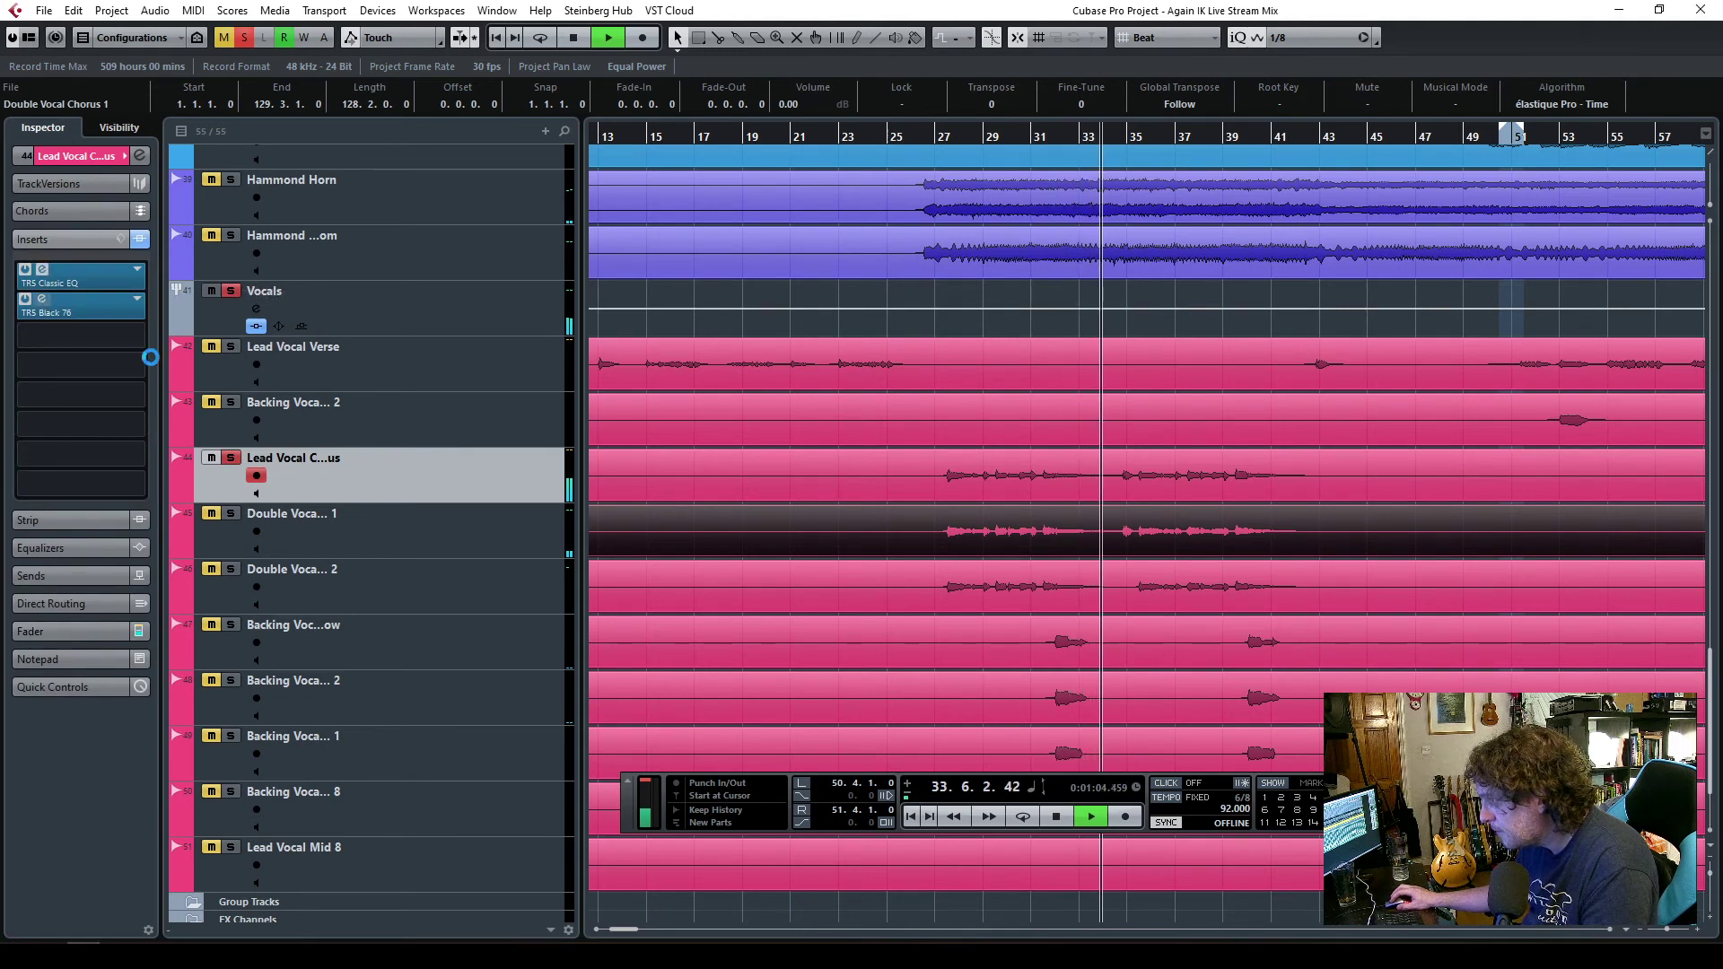
{"action": "left_click", "coordinate": [63, 306]}
{"action": "left_click_drag", "start_coordinate": [807, 225], "coordinate": [972, 231]}
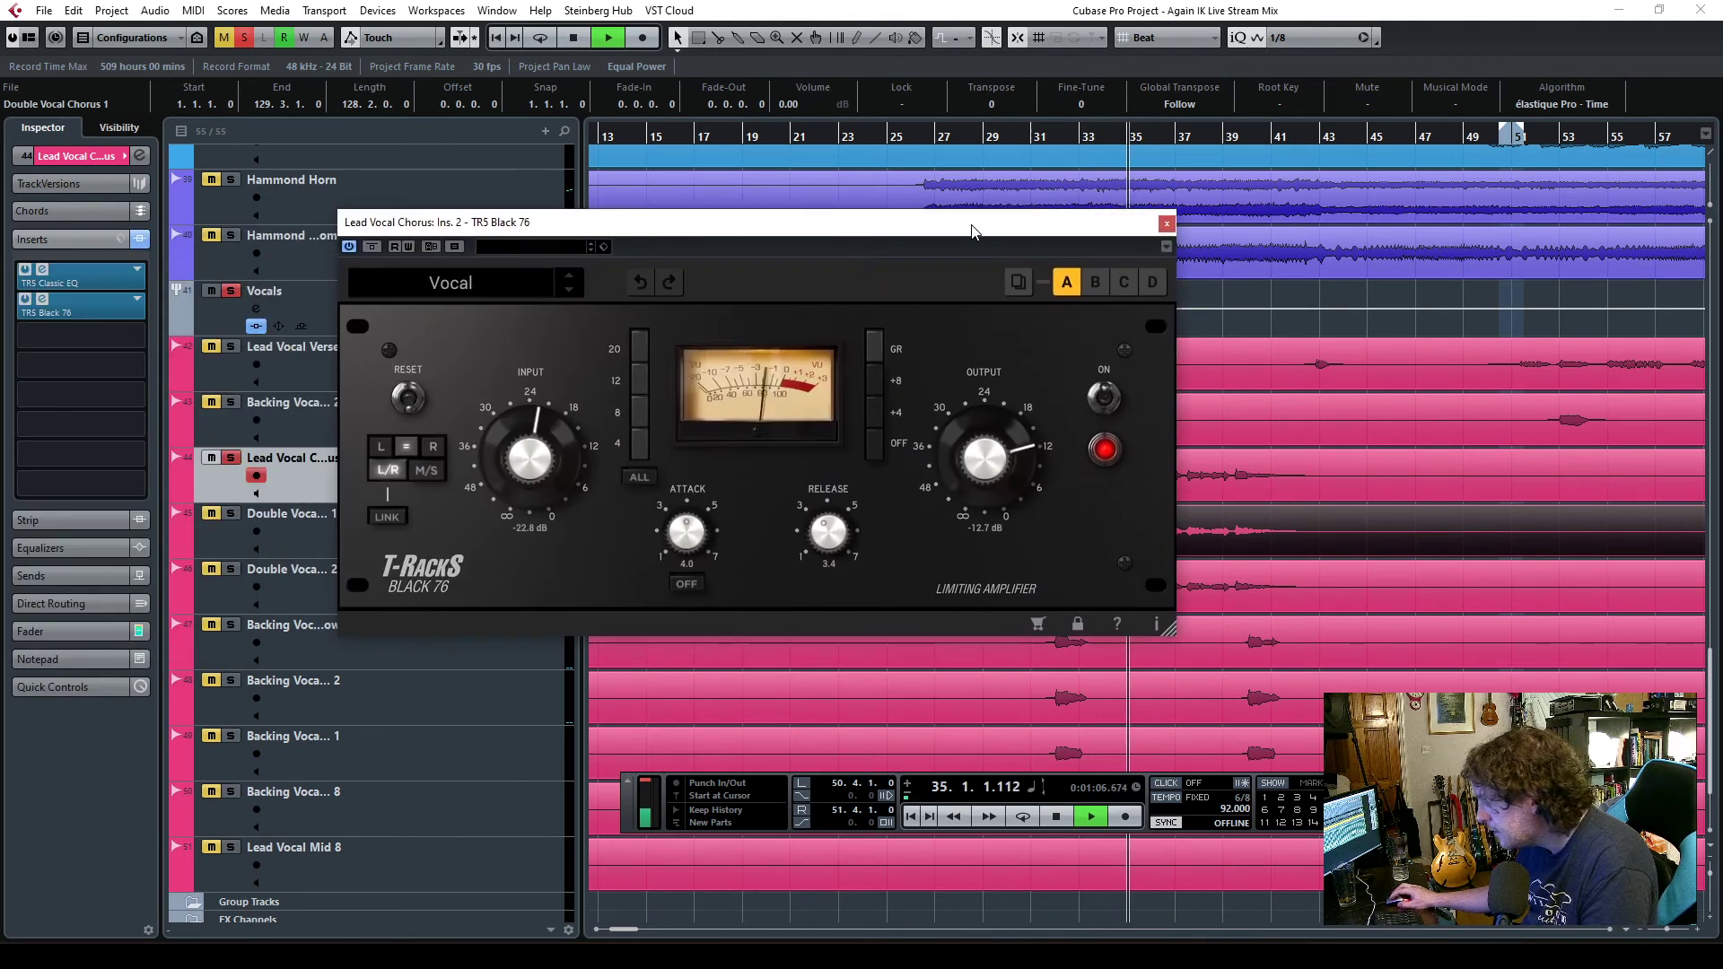
{"action": "left_click", "coordinate": [1166, 223]}
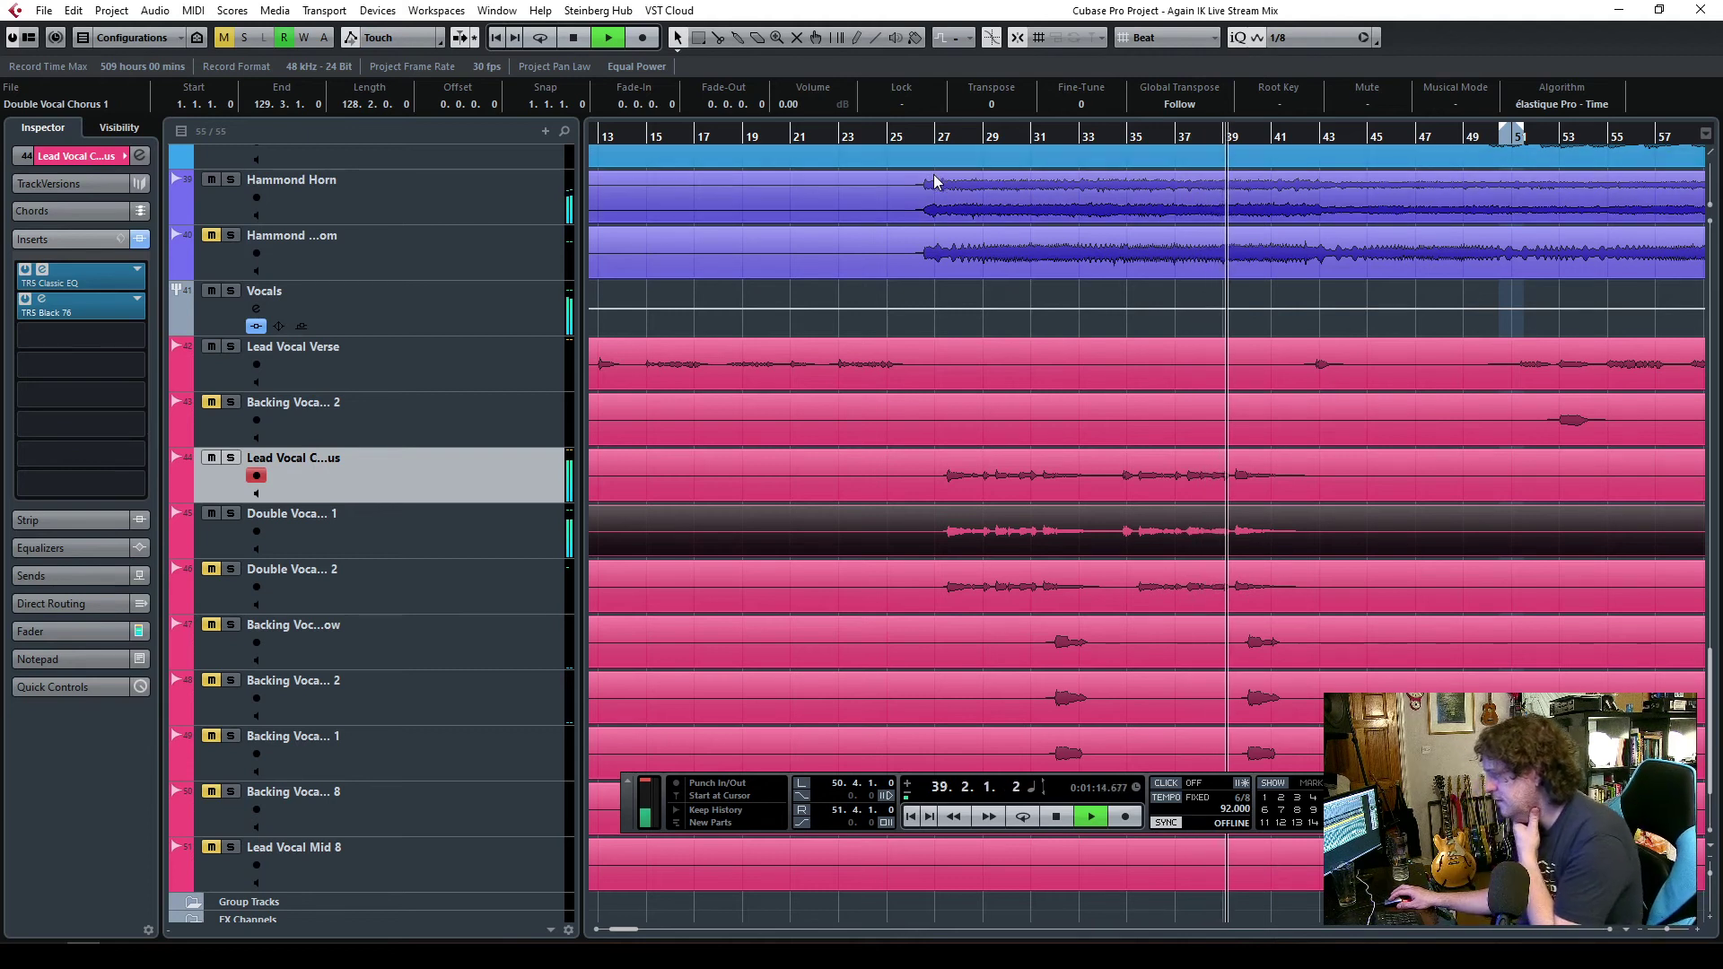
- Unmute the low and two high chorus backing vocals and solo them from about bar 32
{"action": "scroll", "coordinate": [551, 628], "scroll_direction": "down", "scroll_amount": 3}
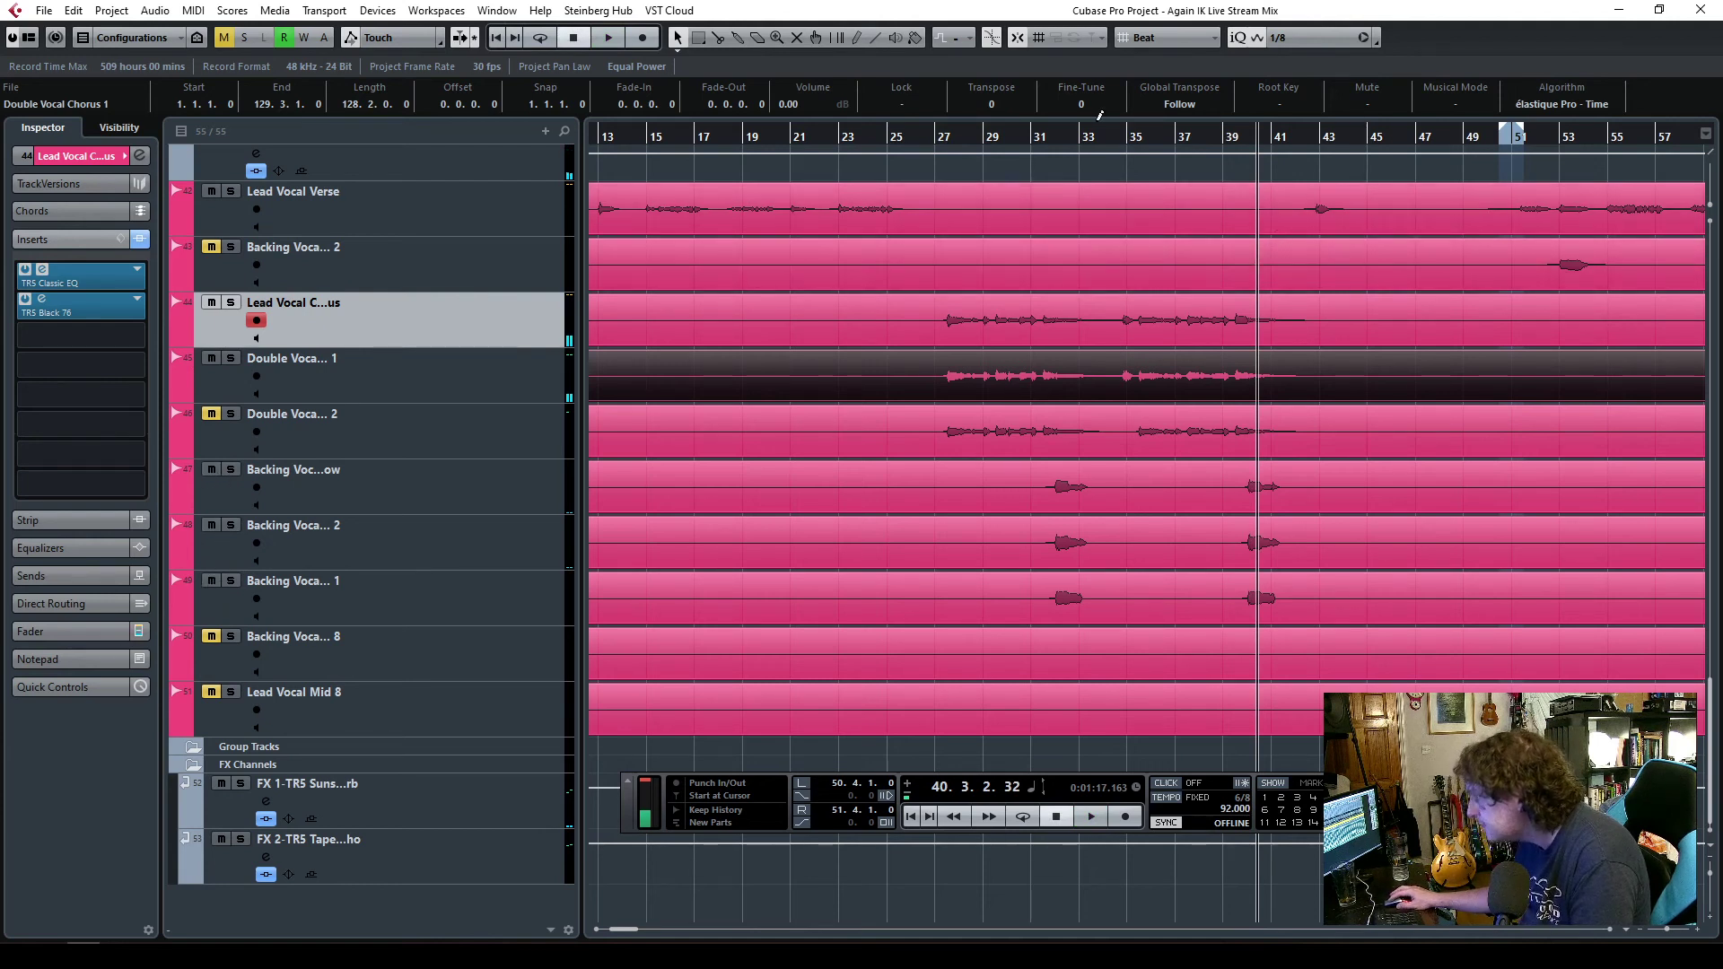
{"action": "left_click", "coordinate": [1057, 148]}
{"action": "key", "text": "space"}
{"action": "left_click", "coordinate": [231, 469]}
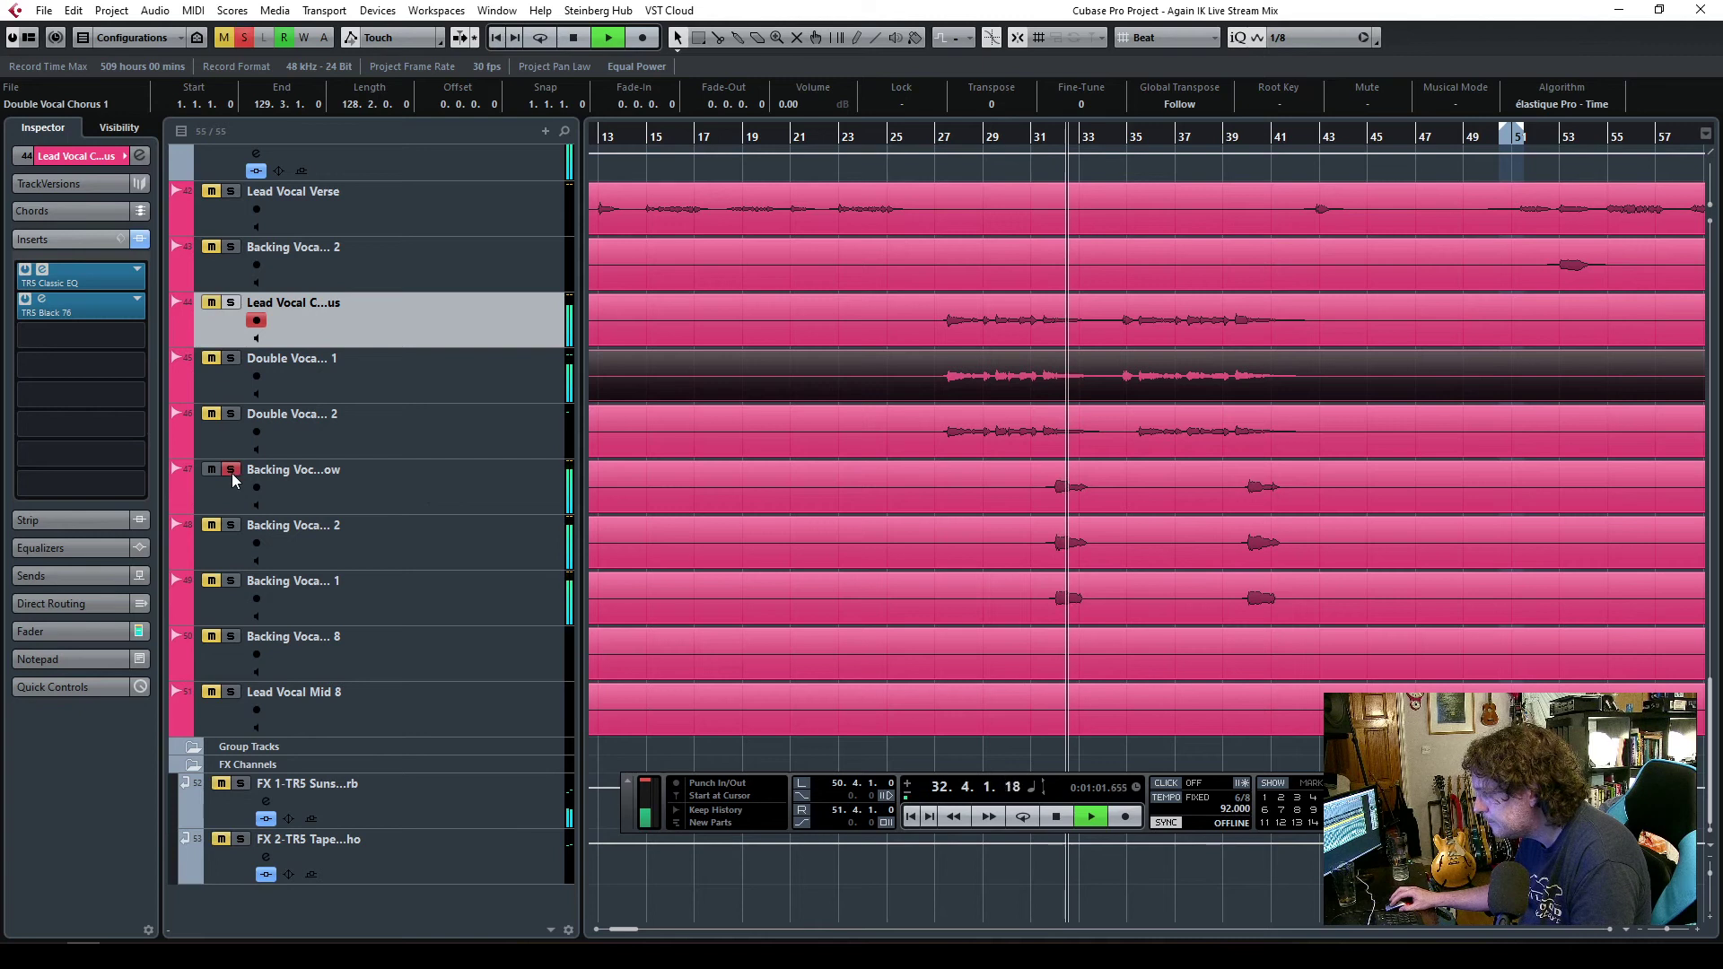
{"action": "left_click", "coordinate": [231, 536]}
{"action": "left_click", "coordinate": [230, 581]}
- Stop playback and pan the two Backing Vocal Chorus High tracks to L53 and R53
{"action": "key", "text": "space"}
{"action": "left_click", "coordinate": [411, 547]}
{"action": "left_click", "coordinate": [438, 605]}
{"action": "left_click", "coordinate": [439, 556]}
{"action": "left_click", "coordinate": [81, 165]}
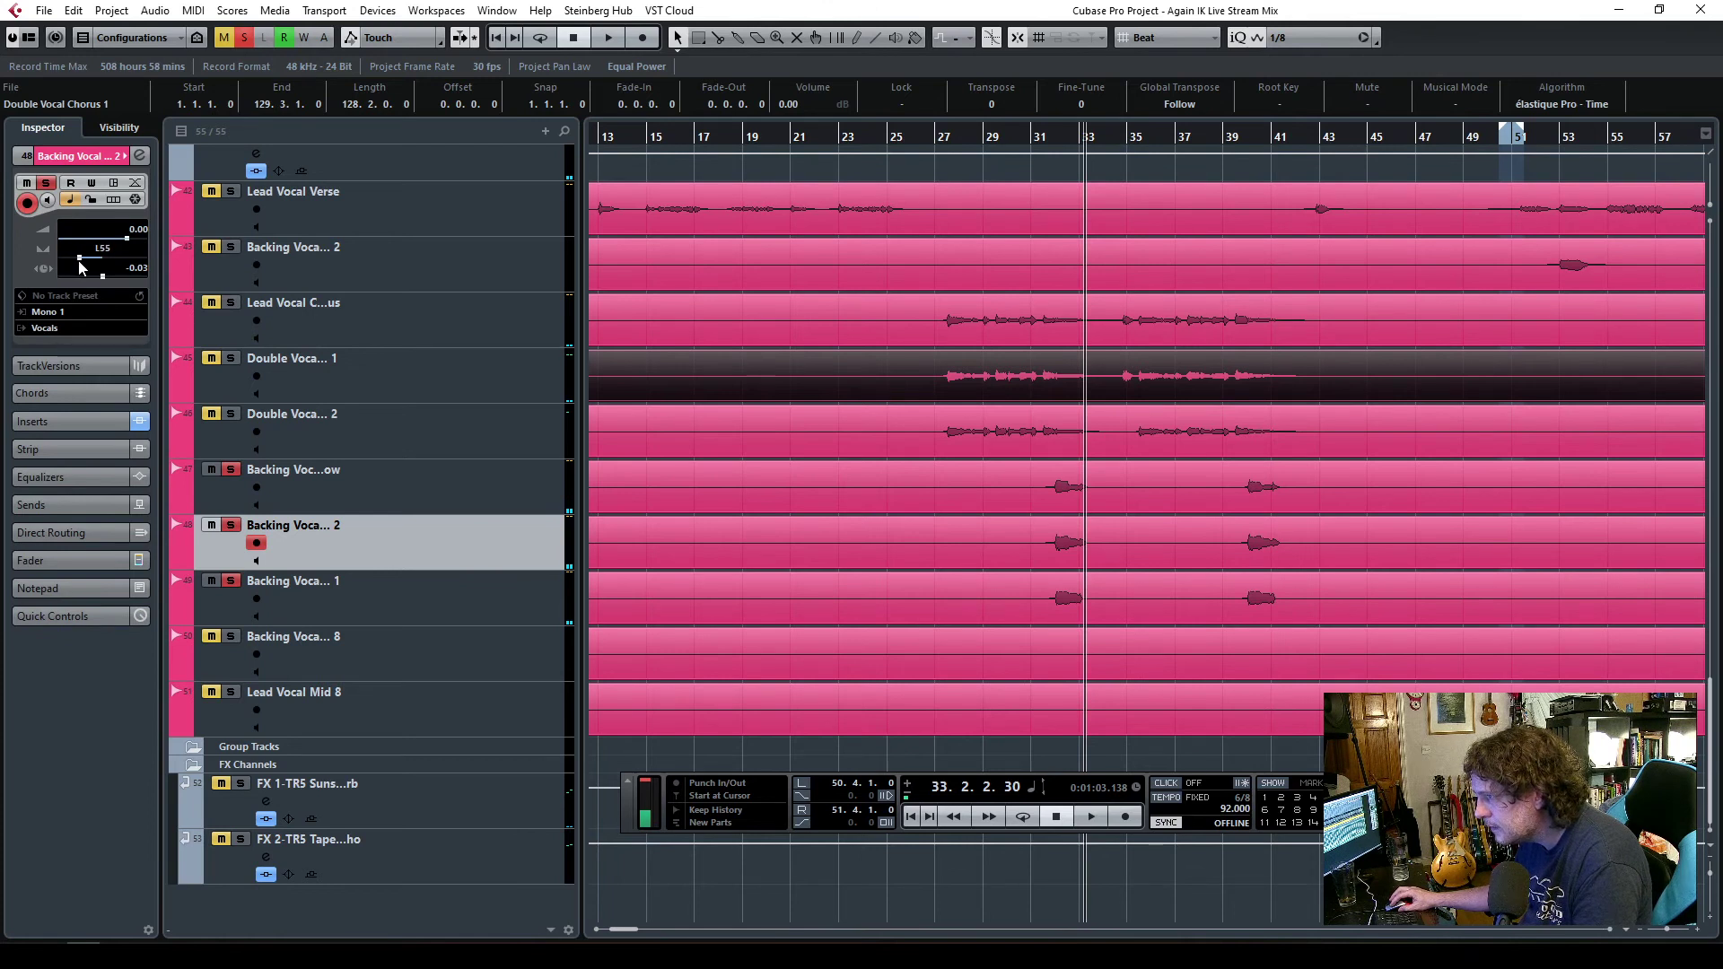
{"action": "left_click", "coordinate": [456, 597]}
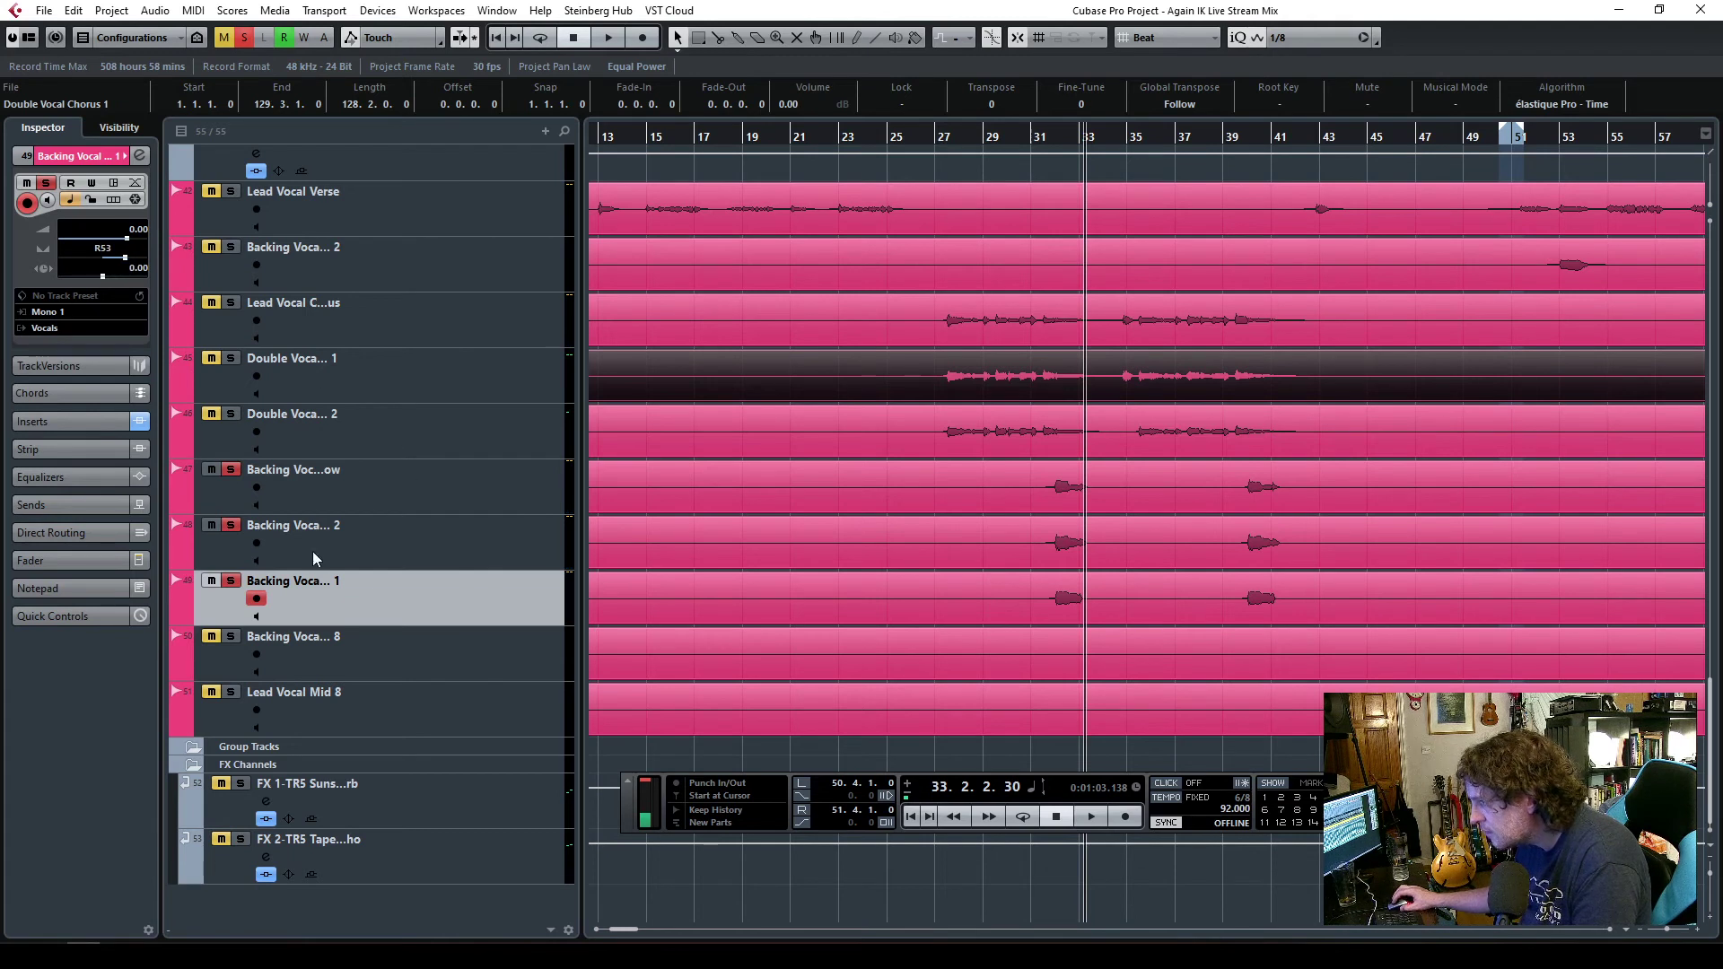
- Lower the Backing Vocal Chorus Low fader to -4.19 and play the full mix from bar 29 without solos
{"action": "left_click", "coordinate": [432, 484]}
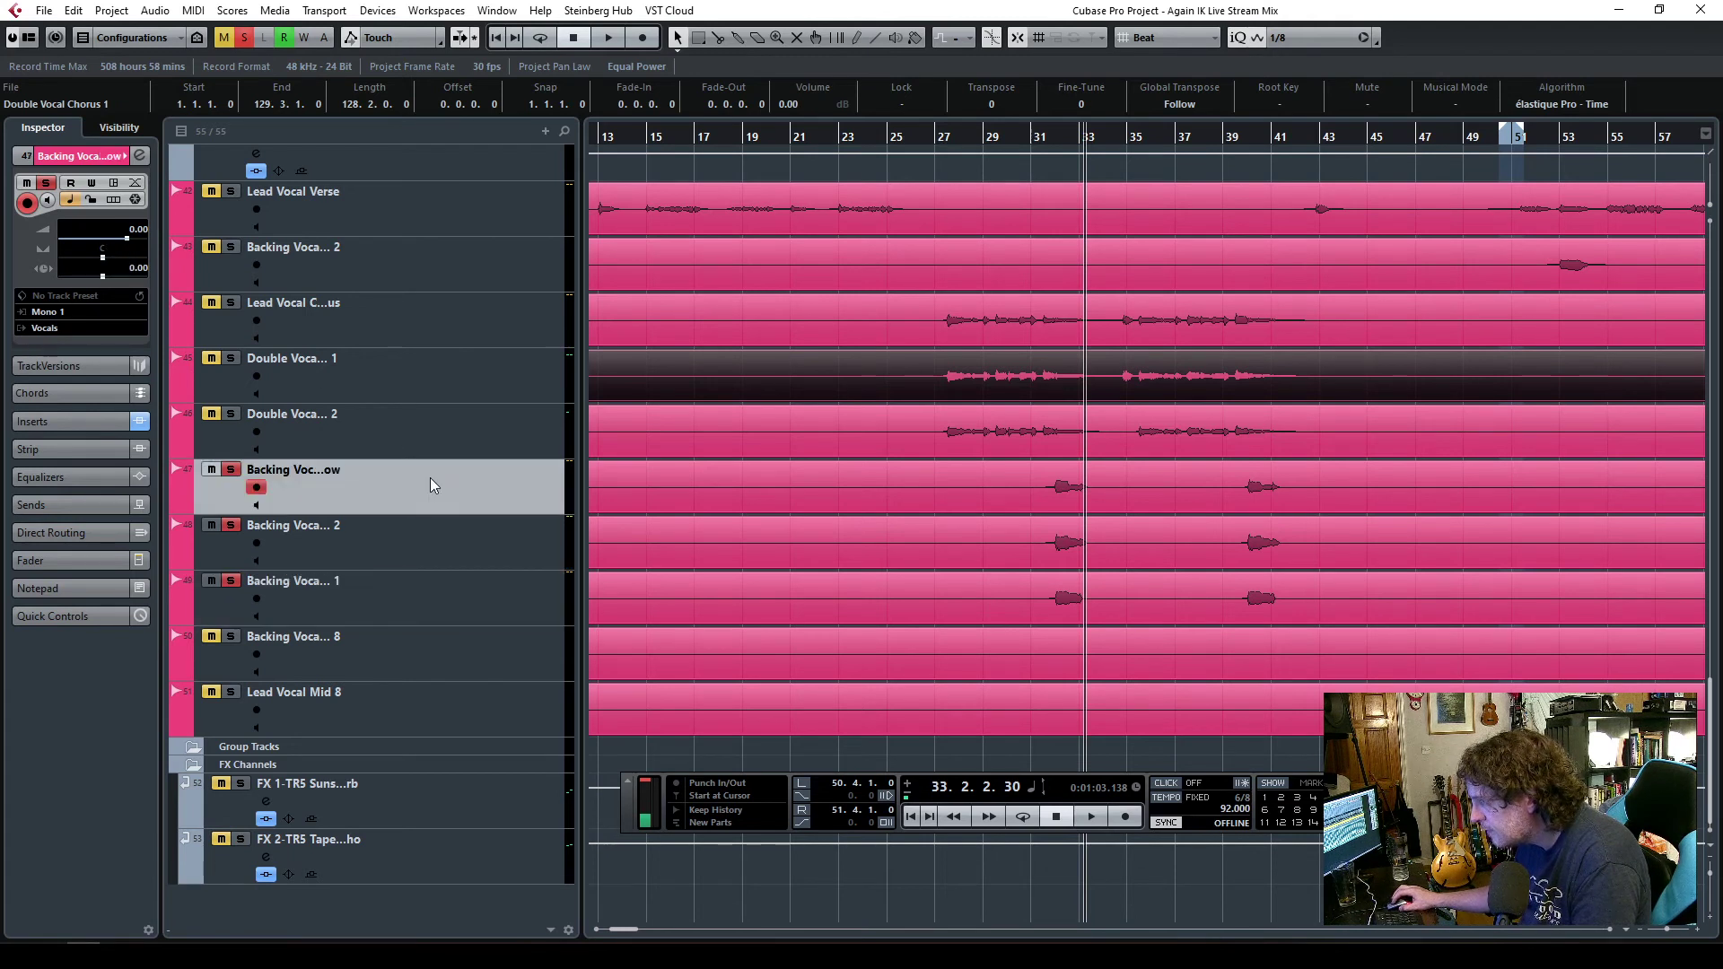
{"action": "left_click", "coordinate": [72, 567]}
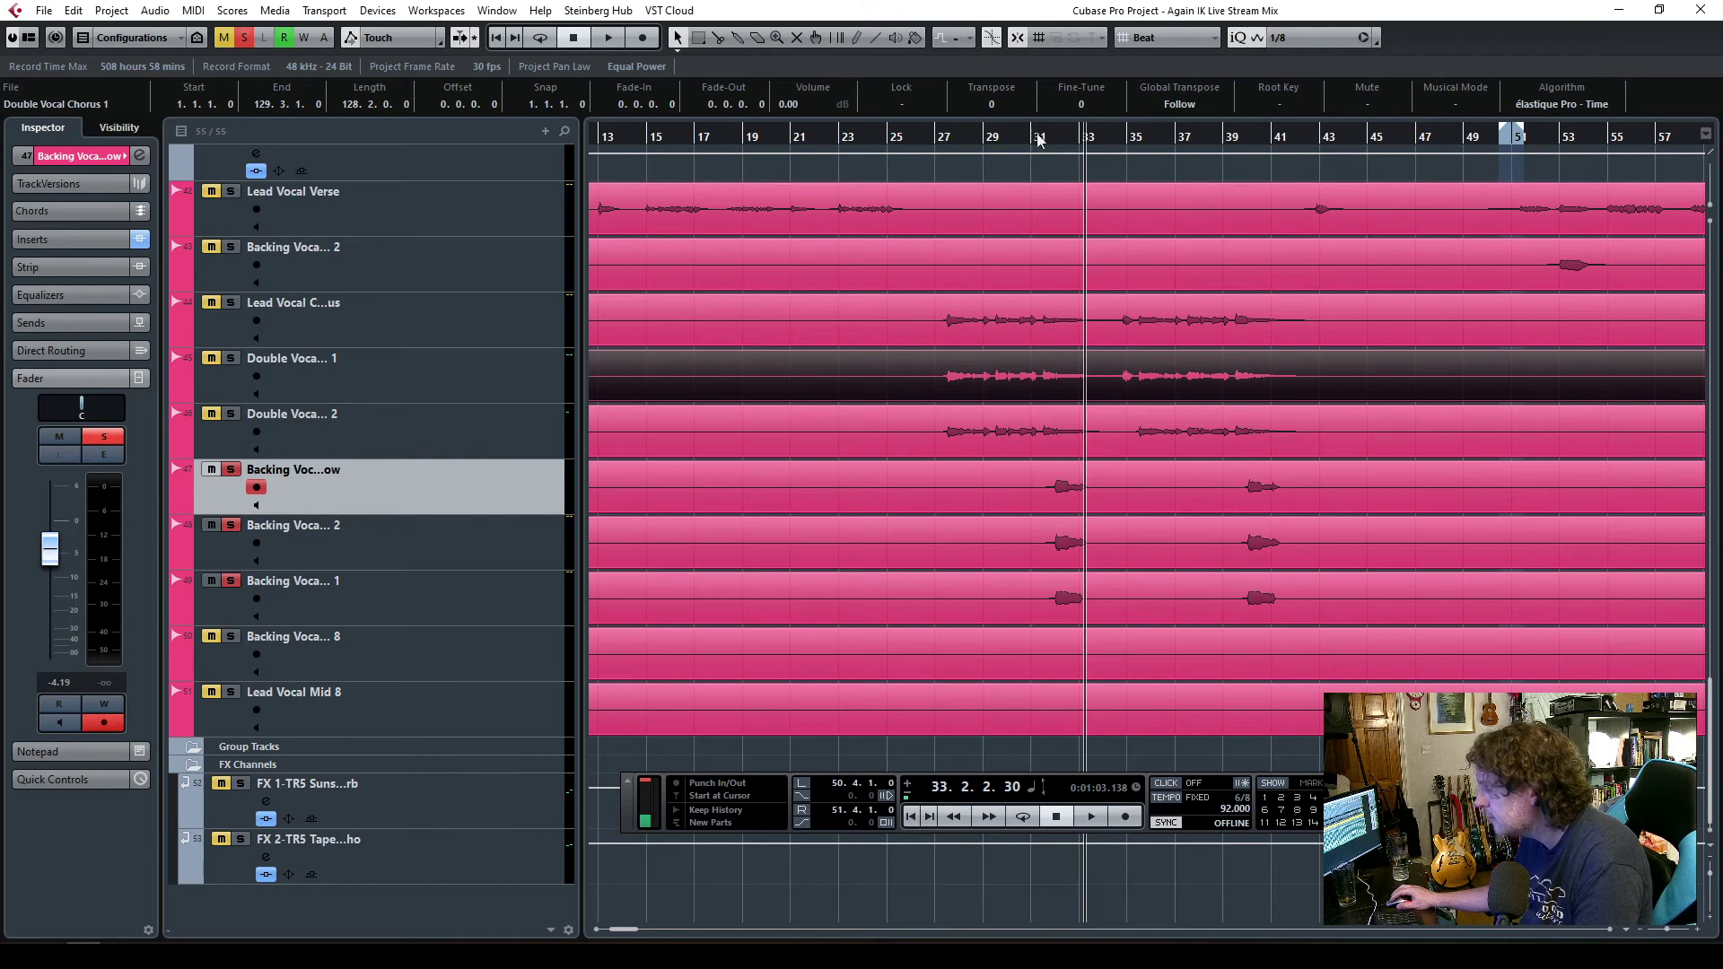
{"action": "left_click", "coordinate": [993, 147]}
{"action": "key", "text": "space"}
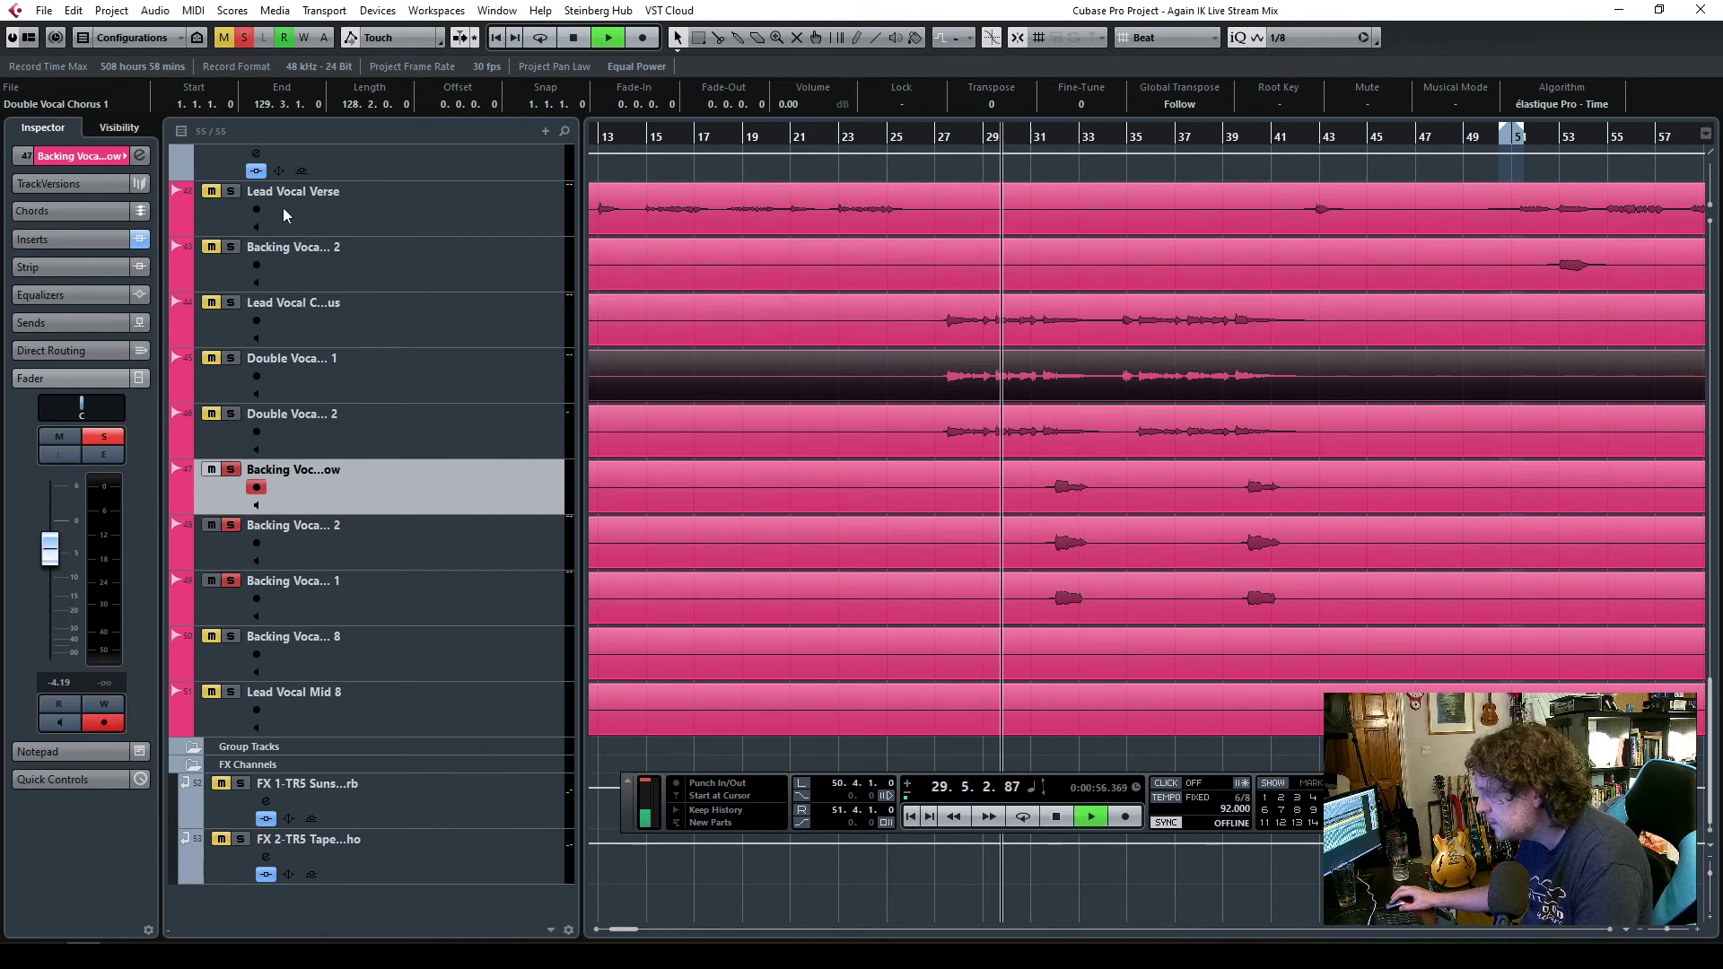
{"action": "left_click", "coordinate": [244, 38]}
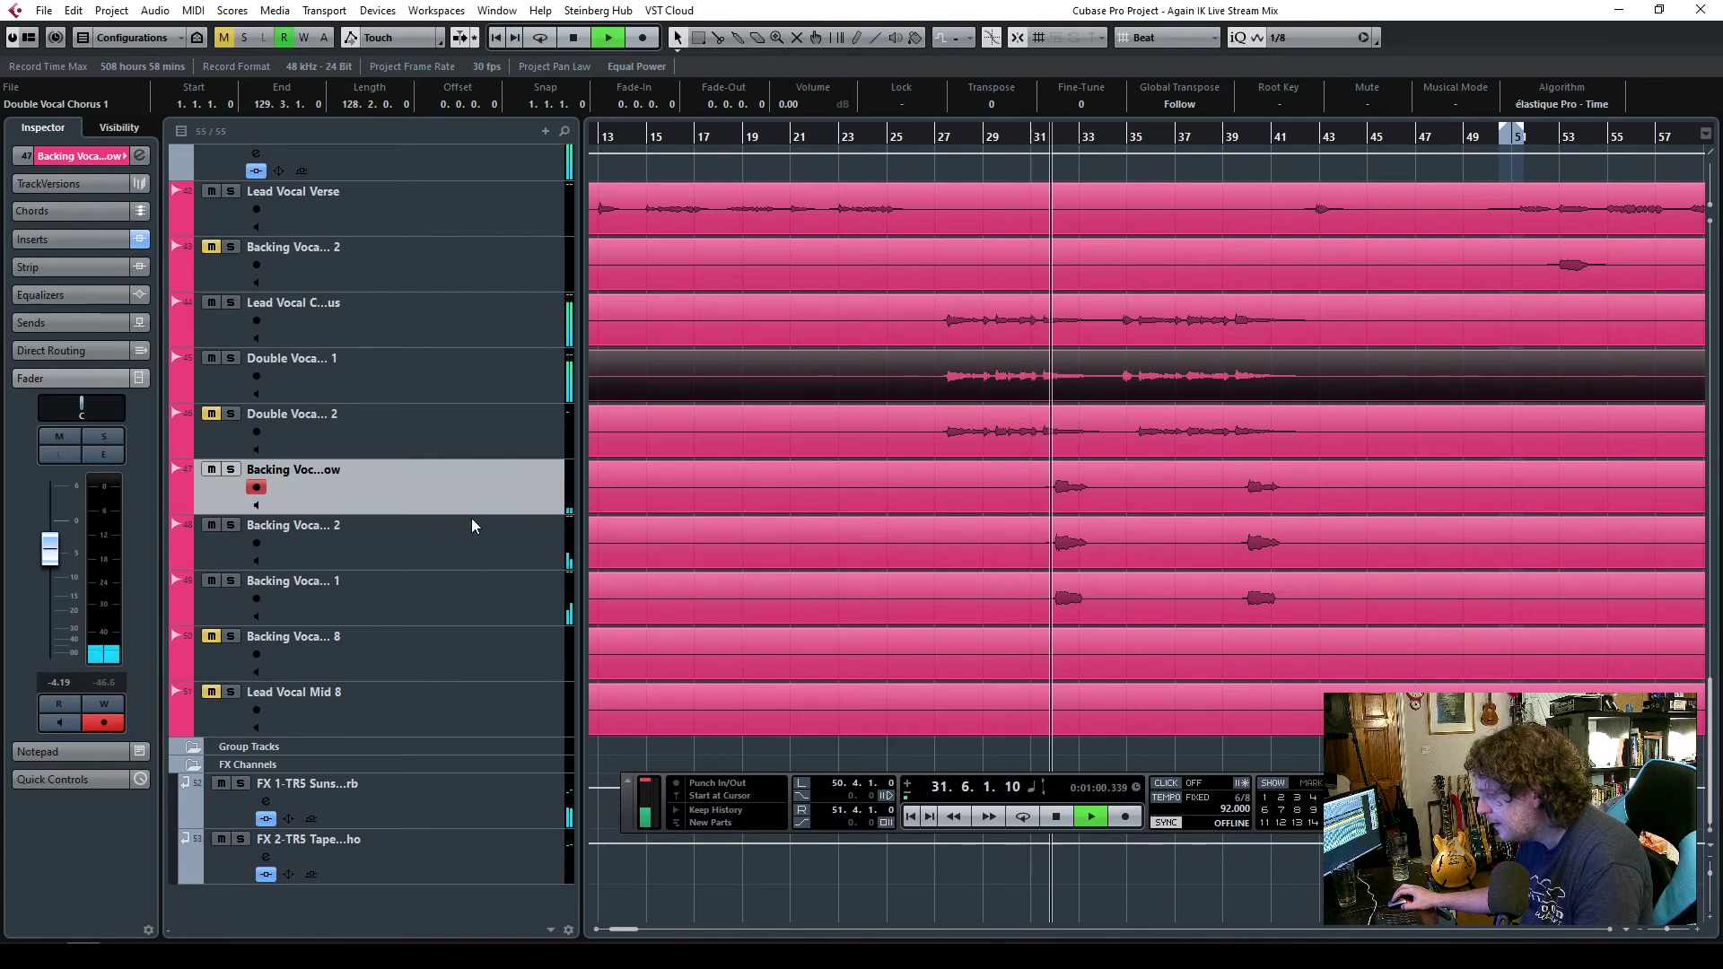
- Link the two Backing Vocal Chorus High channels and lower them to -5.34, with Backing Vocal Chorus Low at -7.48
{"action": "left_click", "coordinate": [428, 556]}
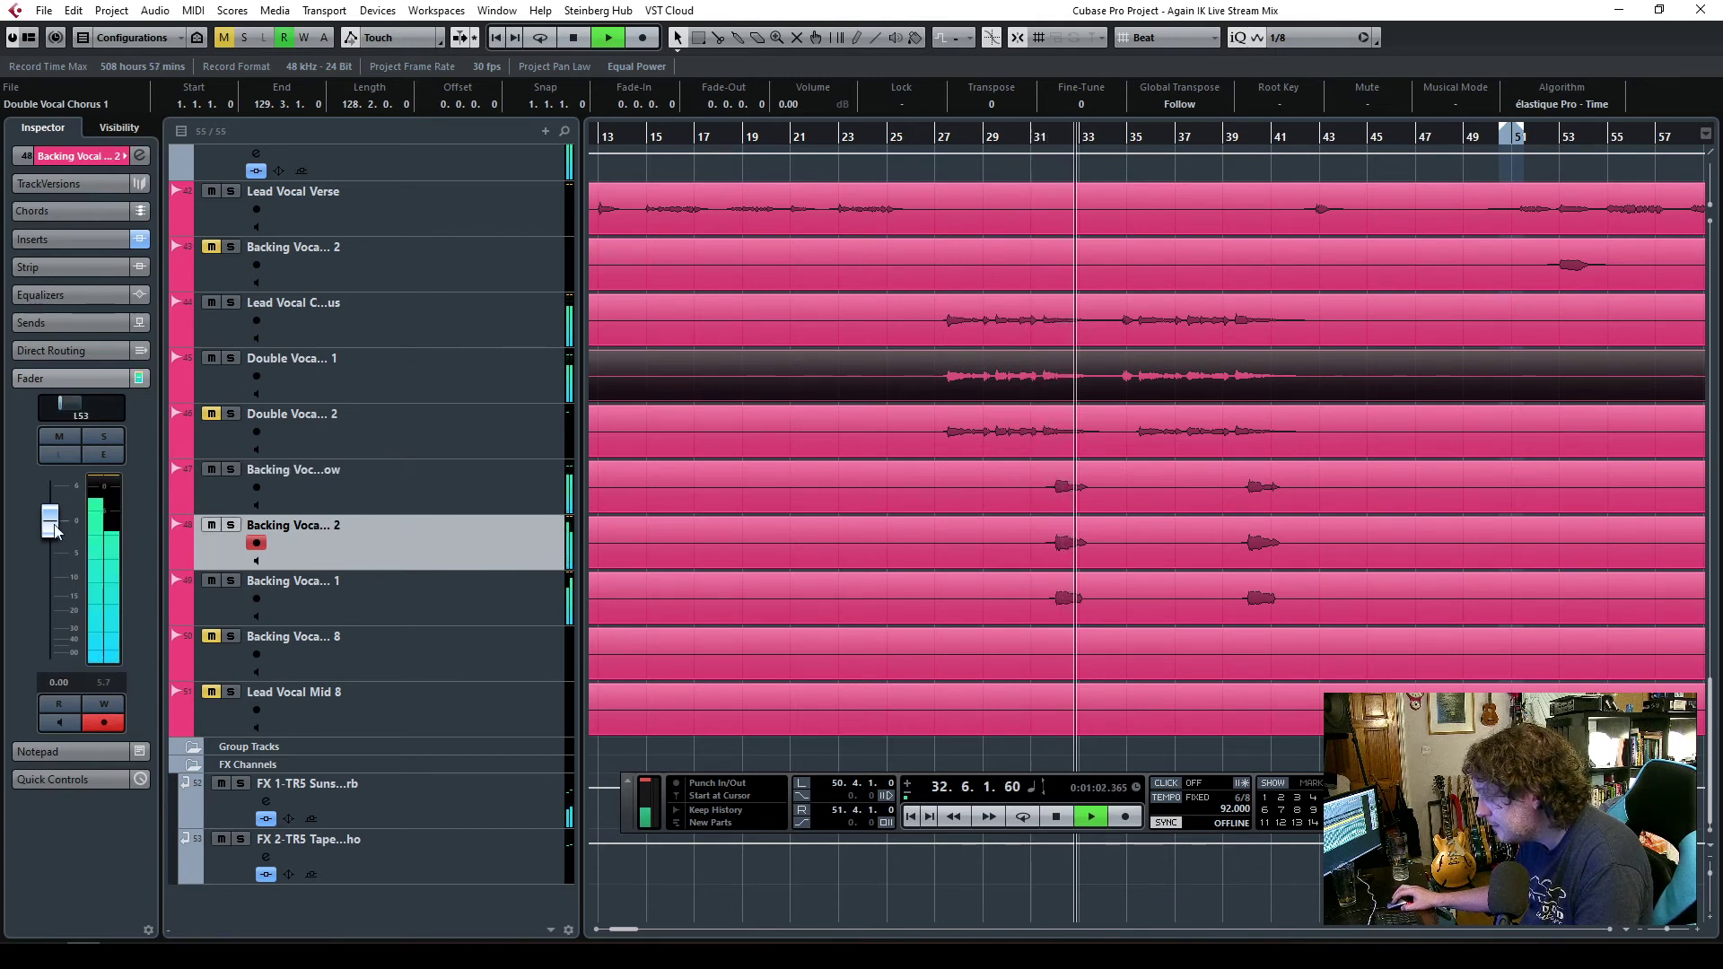
{"action": "left_click", "coordinate": [417, 584], "text": "ctrl"}
{"action": "key", "text": "space"}
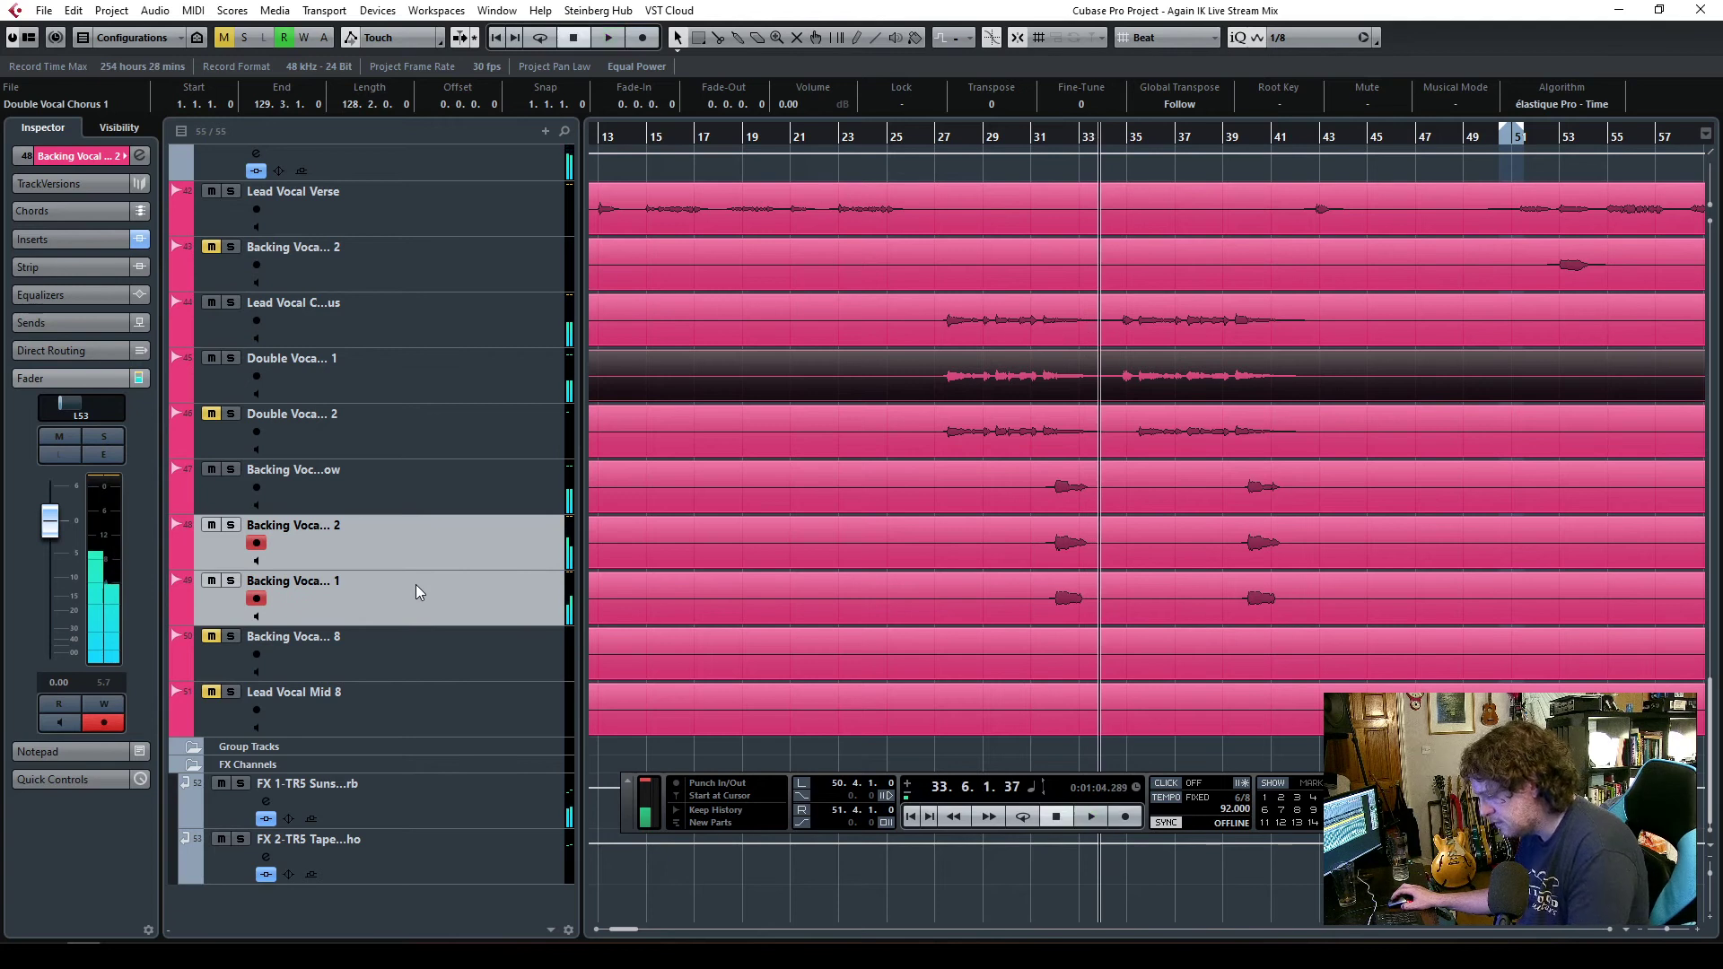
{"action": "key", "text": "F3"}
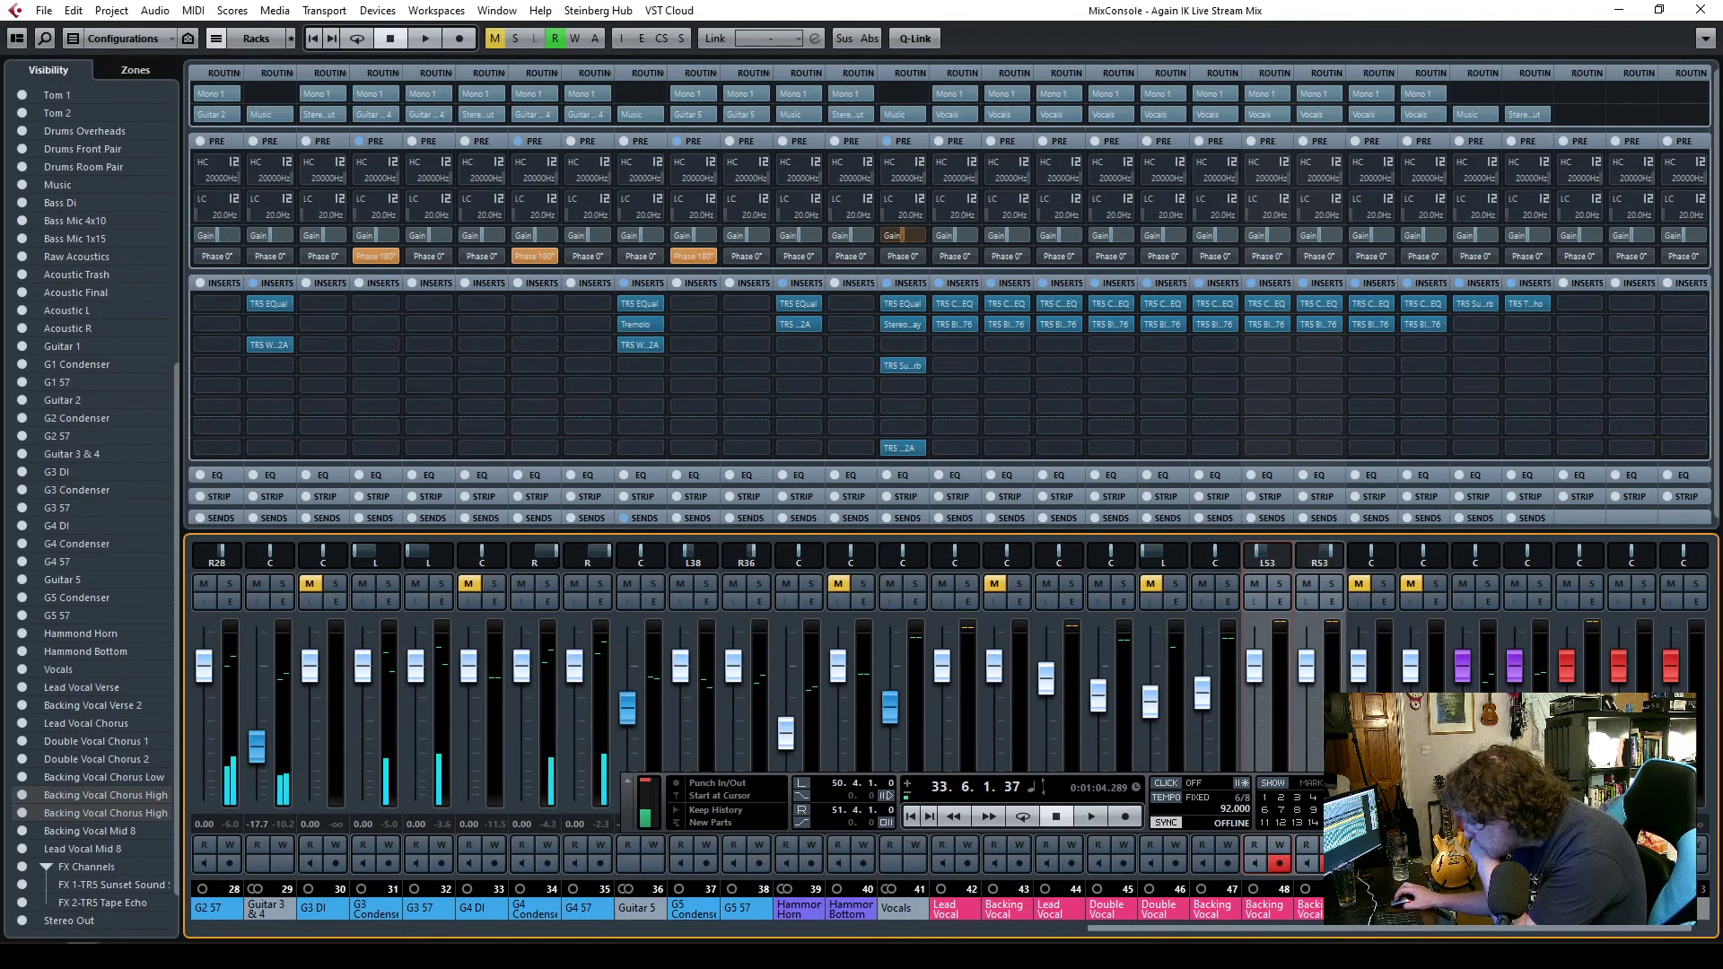
{"action": "right_click", "coordinate": [1267, 911]}
{"action": "left_click", "coordinate": [1377, 518]}
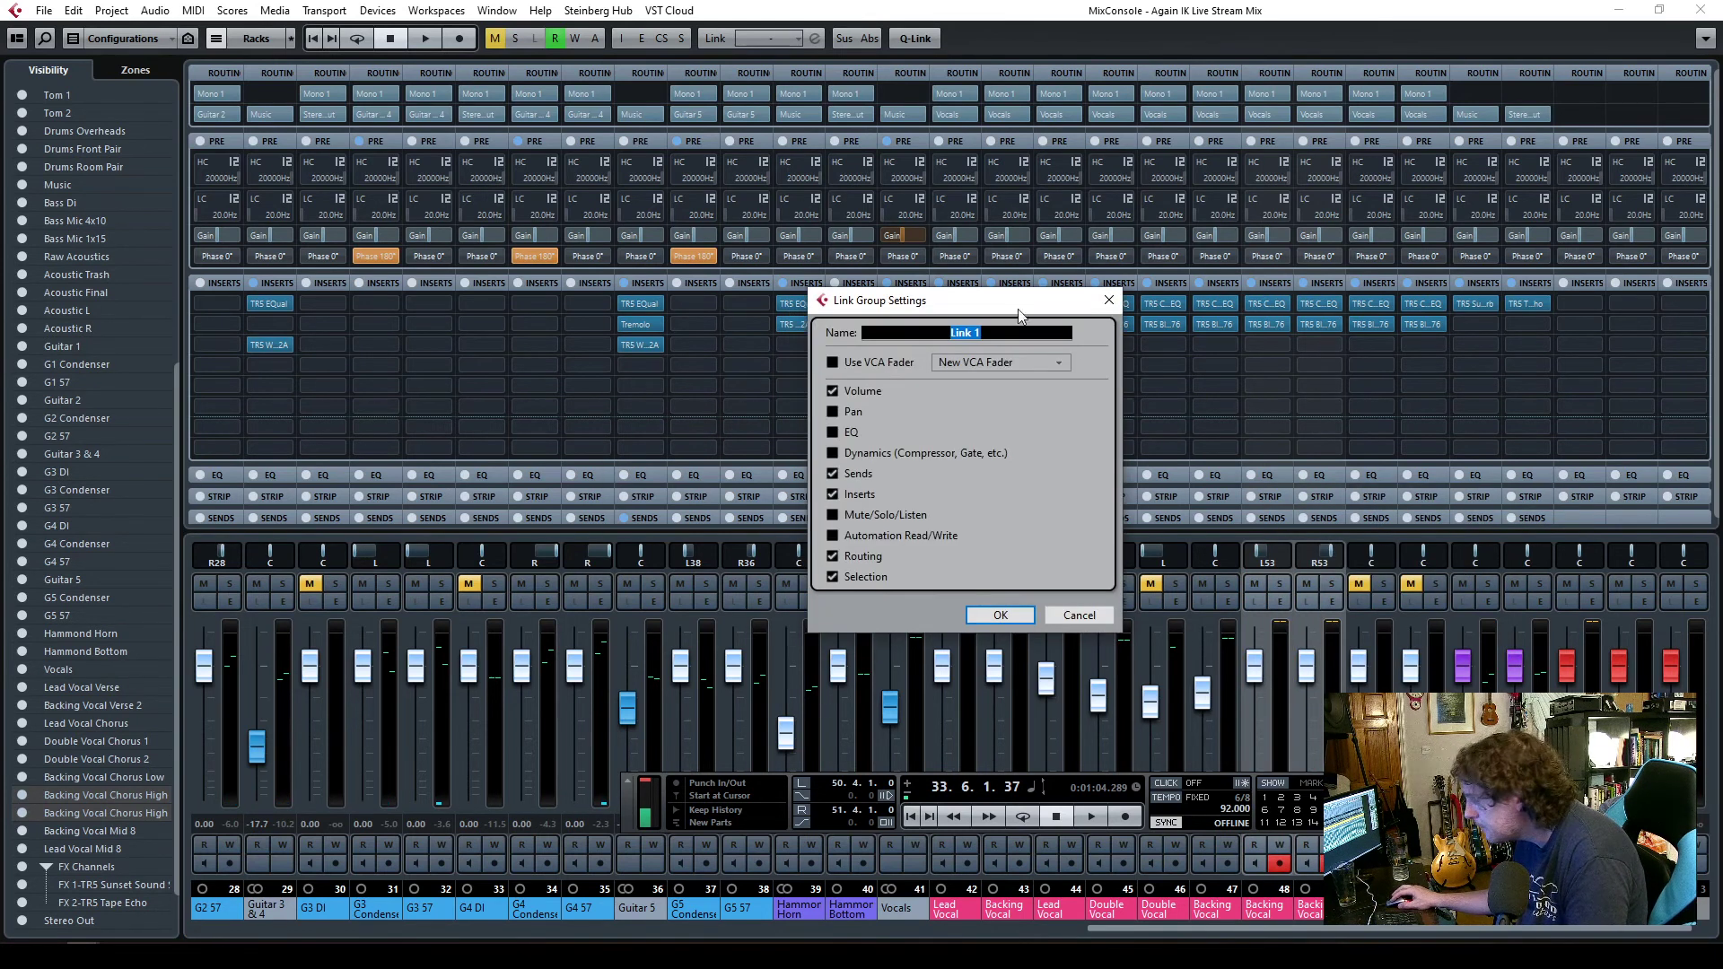
{"action": "key", "text": "Return"}
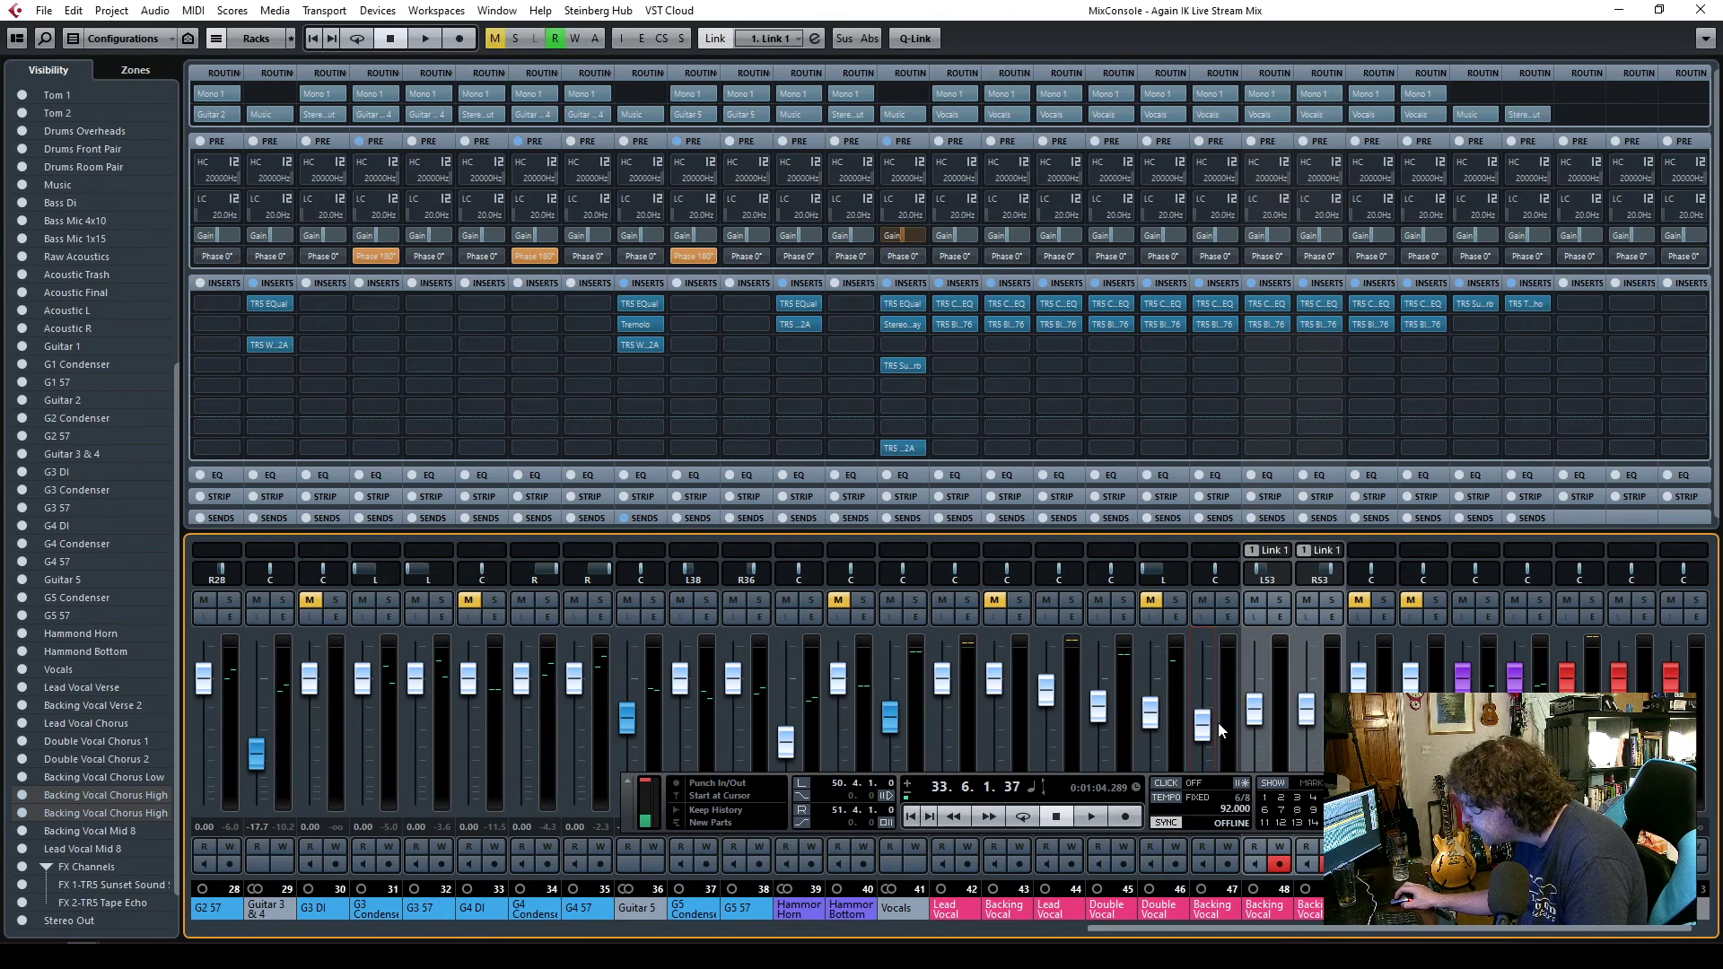
{"action": "left_click", "coordinate": [1698, 10]}
- Play from bar 26, reset the Lead Vocal Chorus fader to 0.00, and check the double and backing vocal levels
{"action": "double_click", "coordinate": [936, 142]}
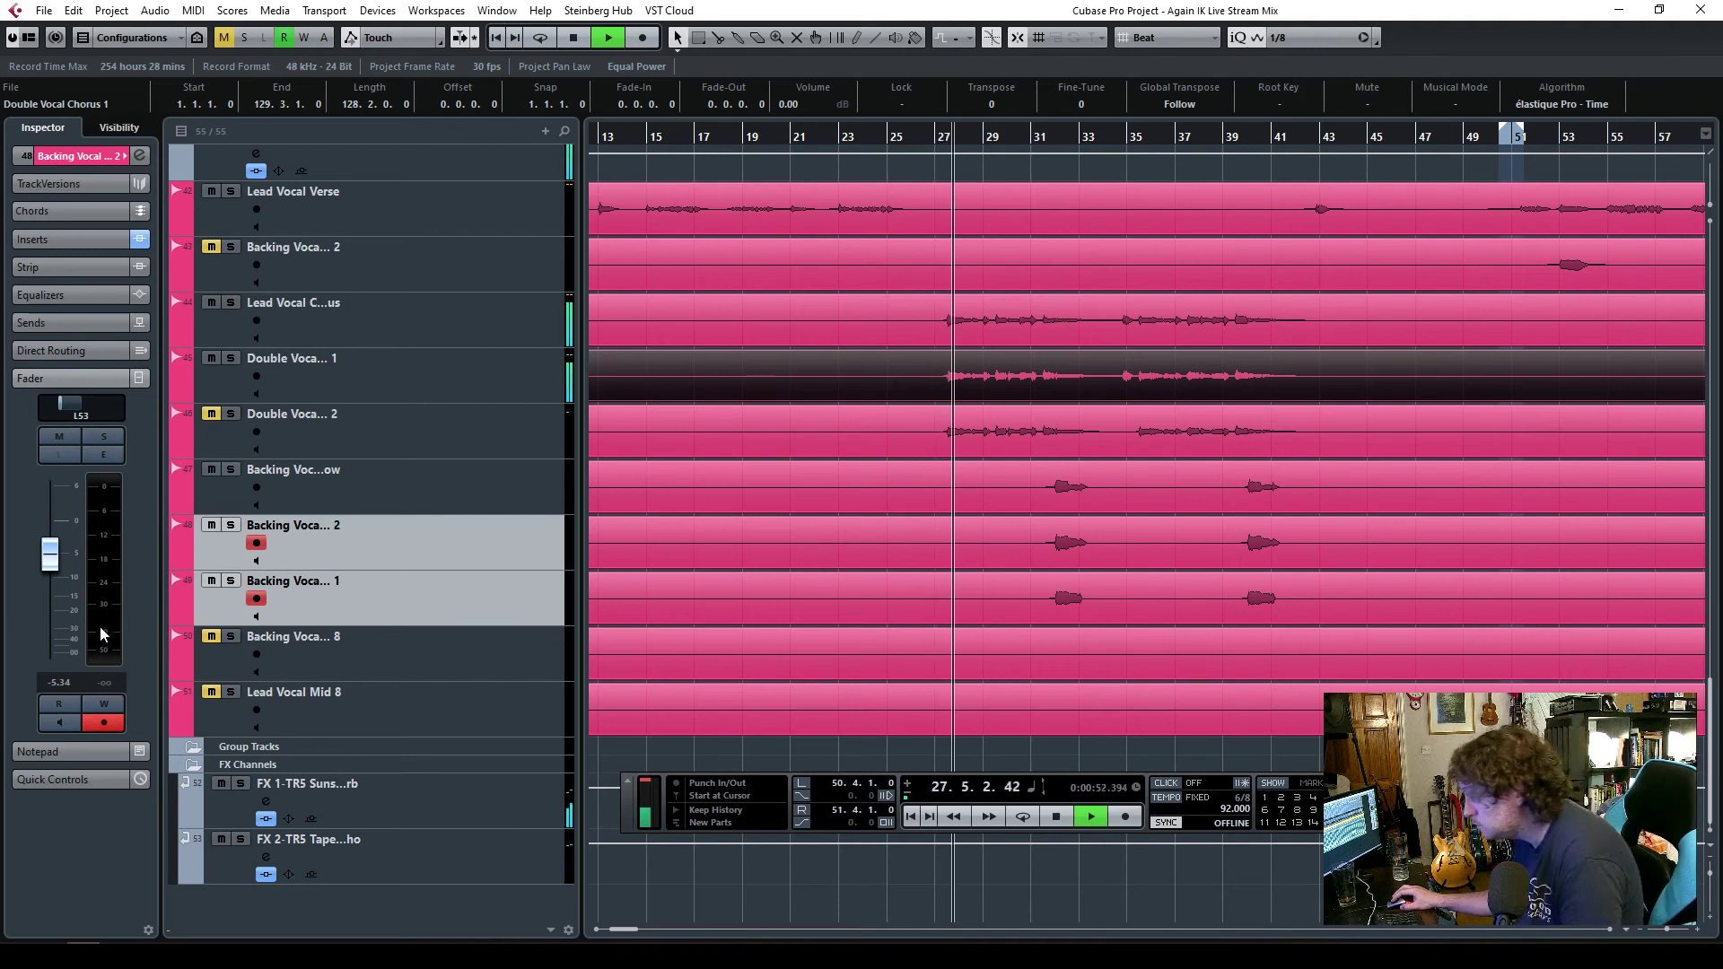
{"action": "left_click", "coordinate": [459, 317]}
{"action": "left_click", "coordinate": [49, 534], "text": "ctrl"}
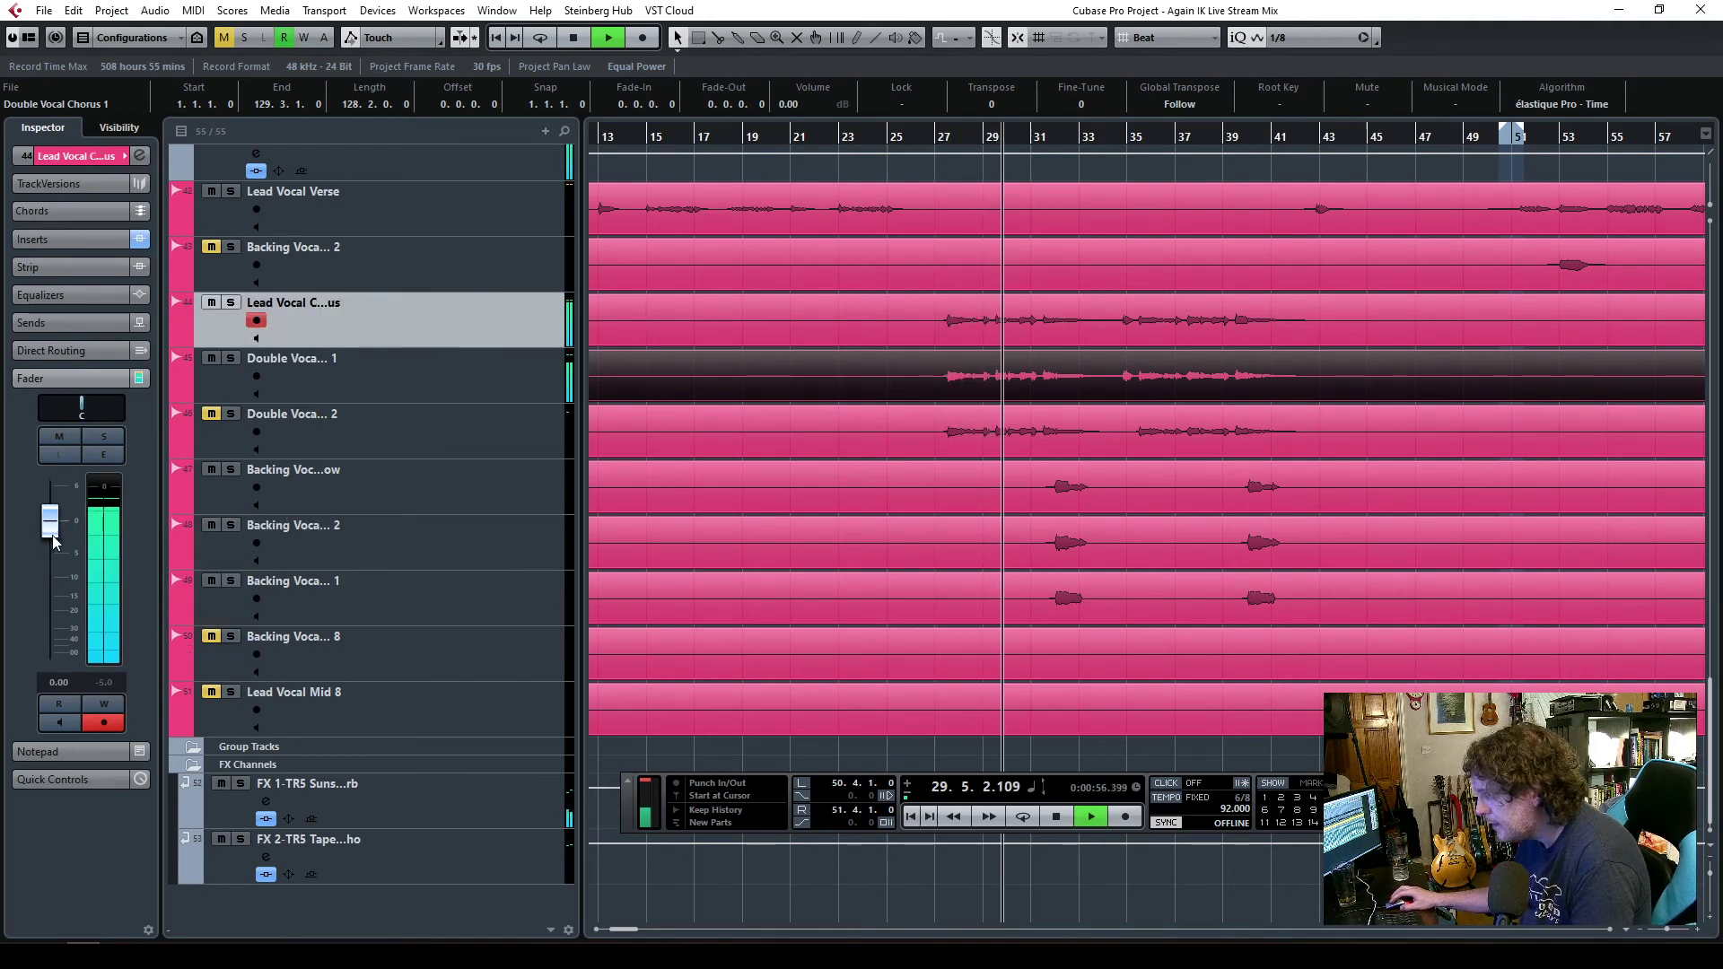
{"action": "left_click", "coordinate": [431, 376]}
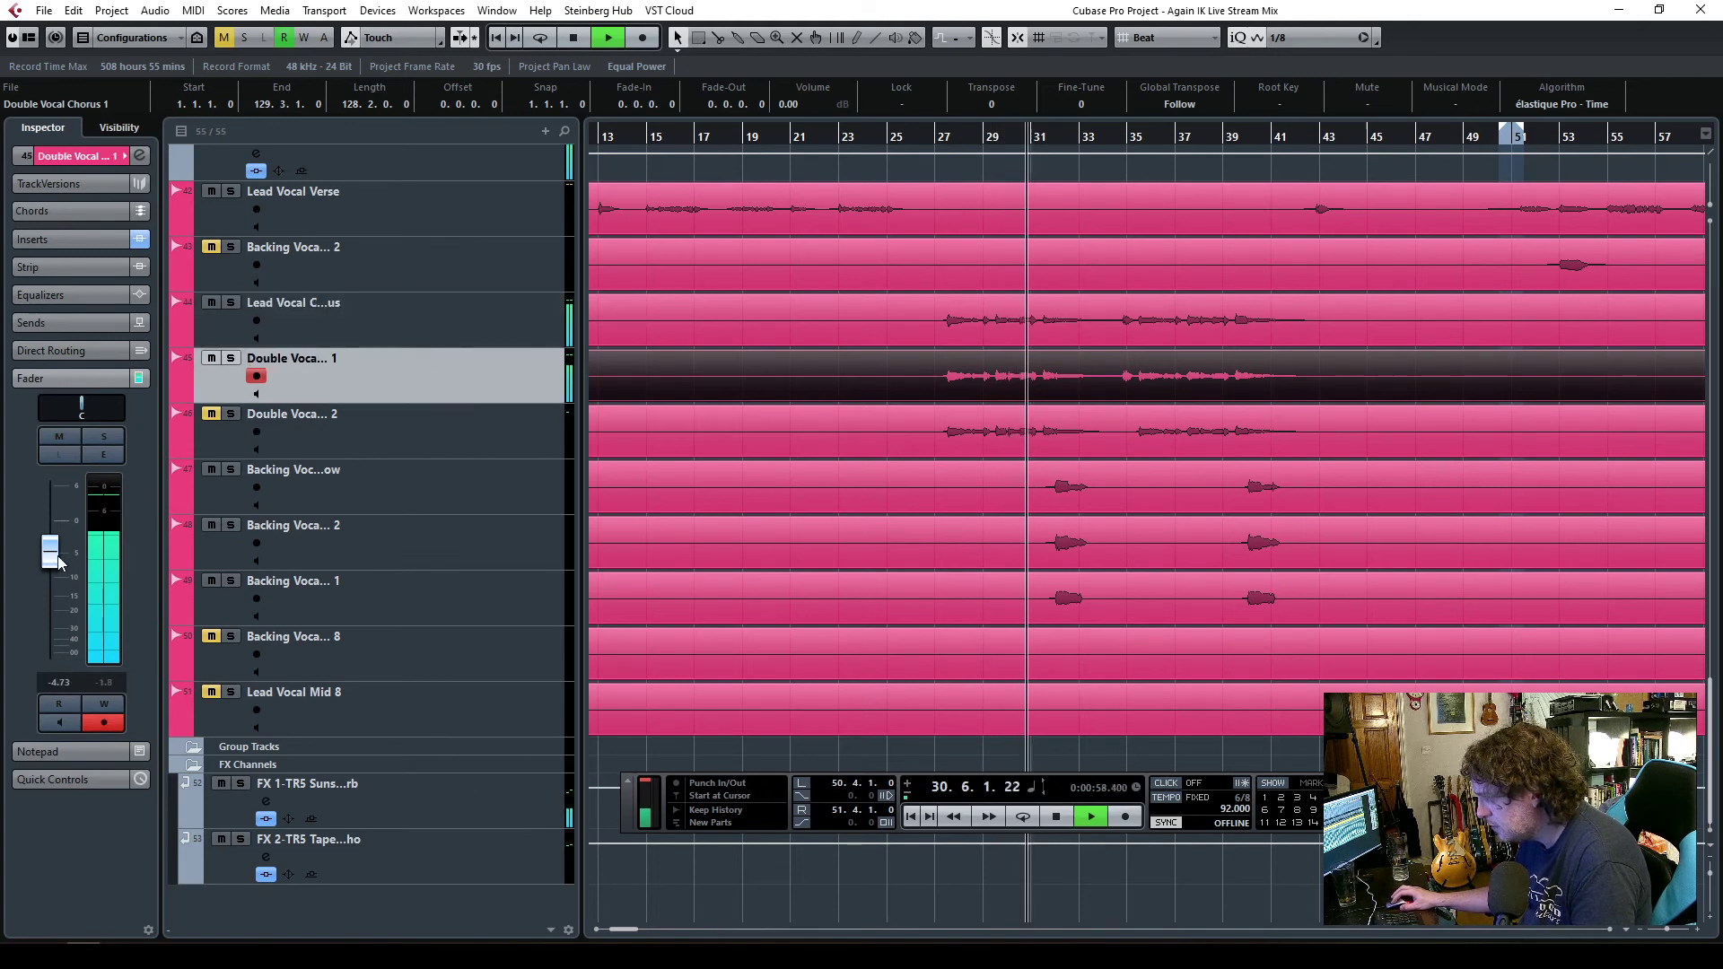
{"action": "left_click", "coordinate": [436, 540]}
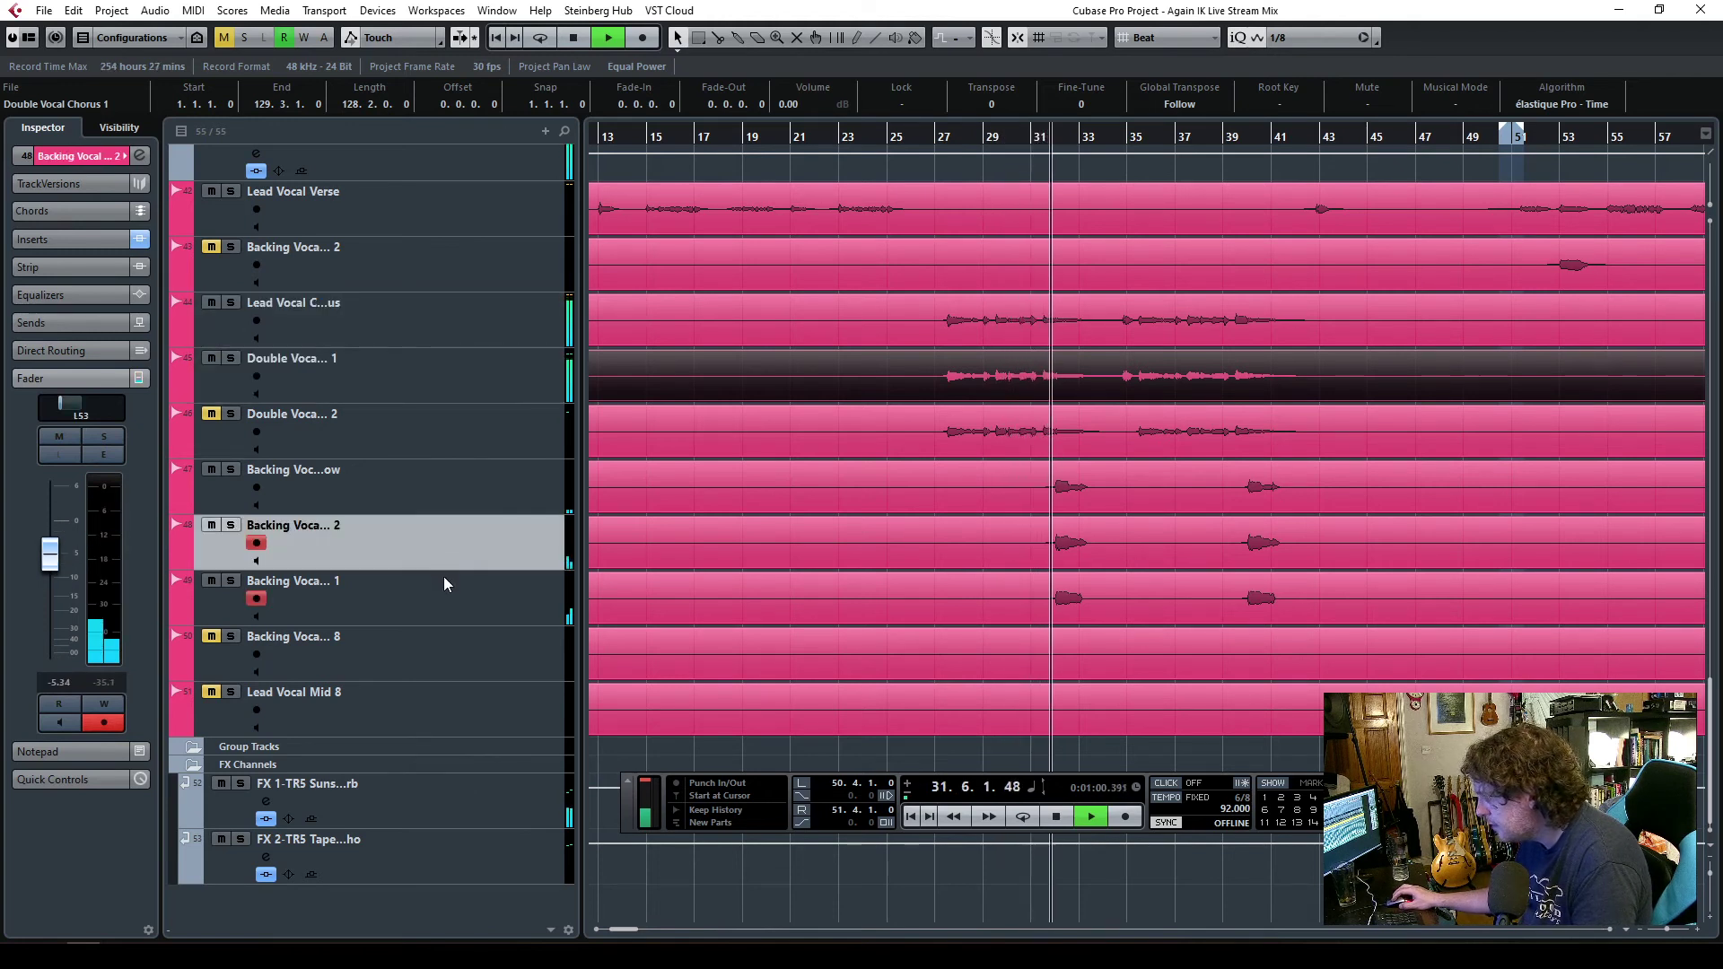
{"action": "left_click", "coordinate": [460, 488]}
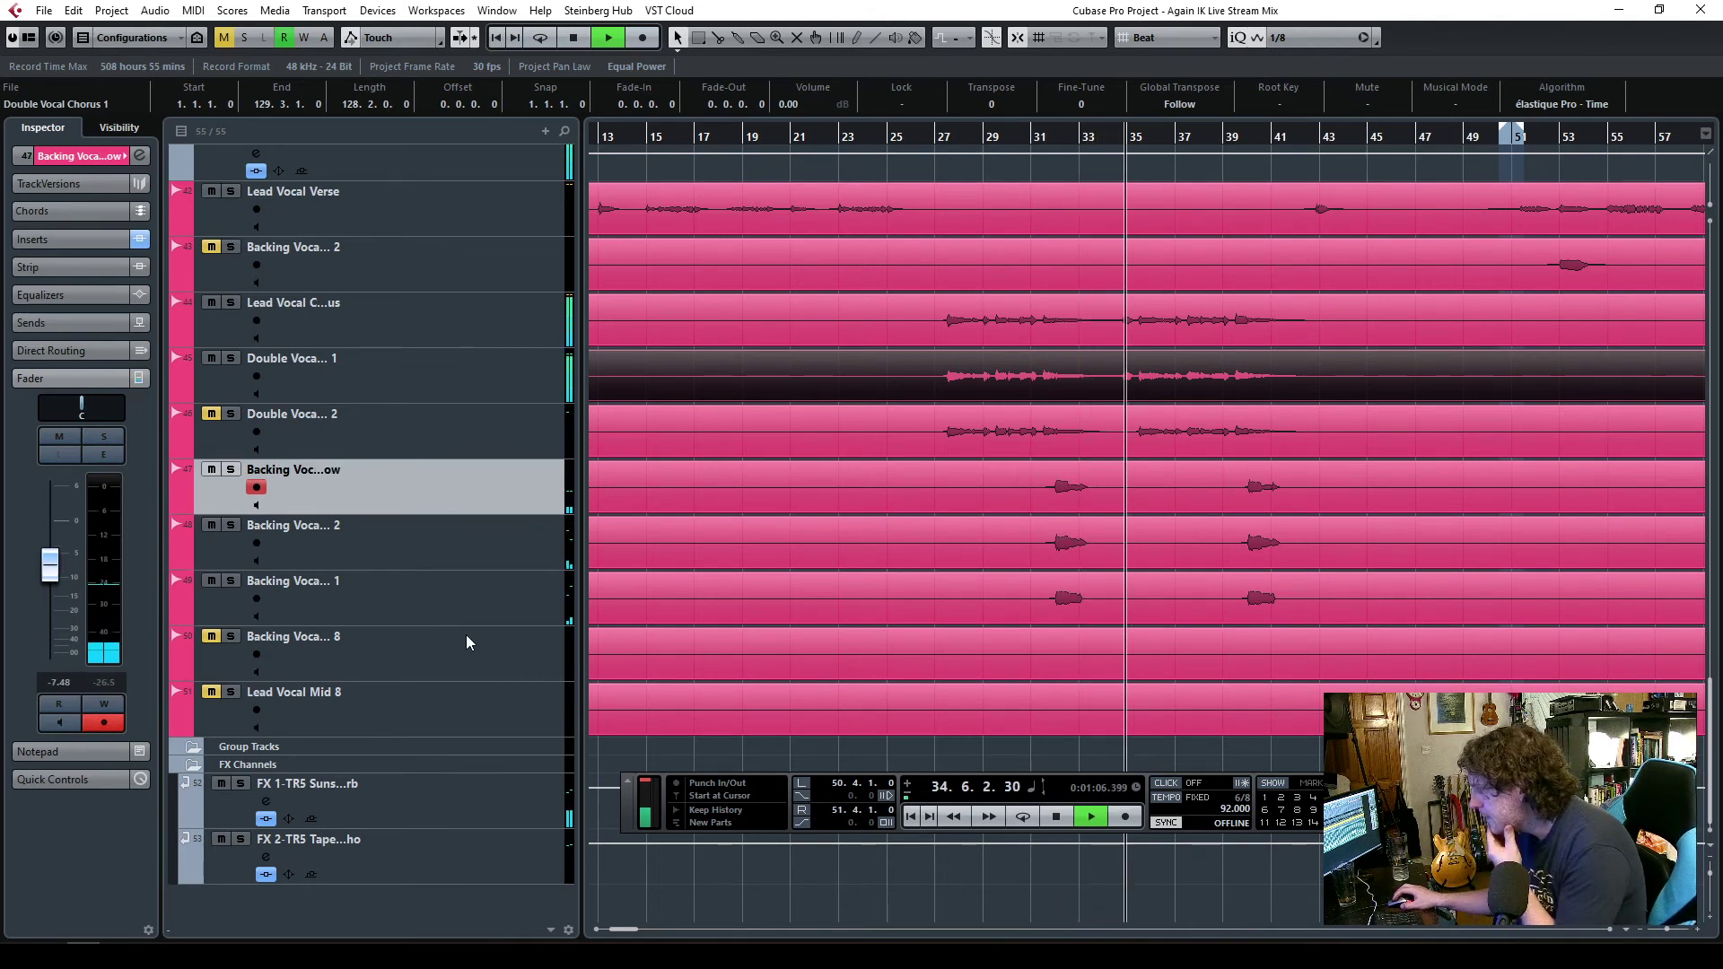
- Set the Vocals group's fader to -5.92 while the full mix plays
{"action": "scroll", "coordinate": [442, 359], "scroll_direction": "up", "scroll_amount": 3}
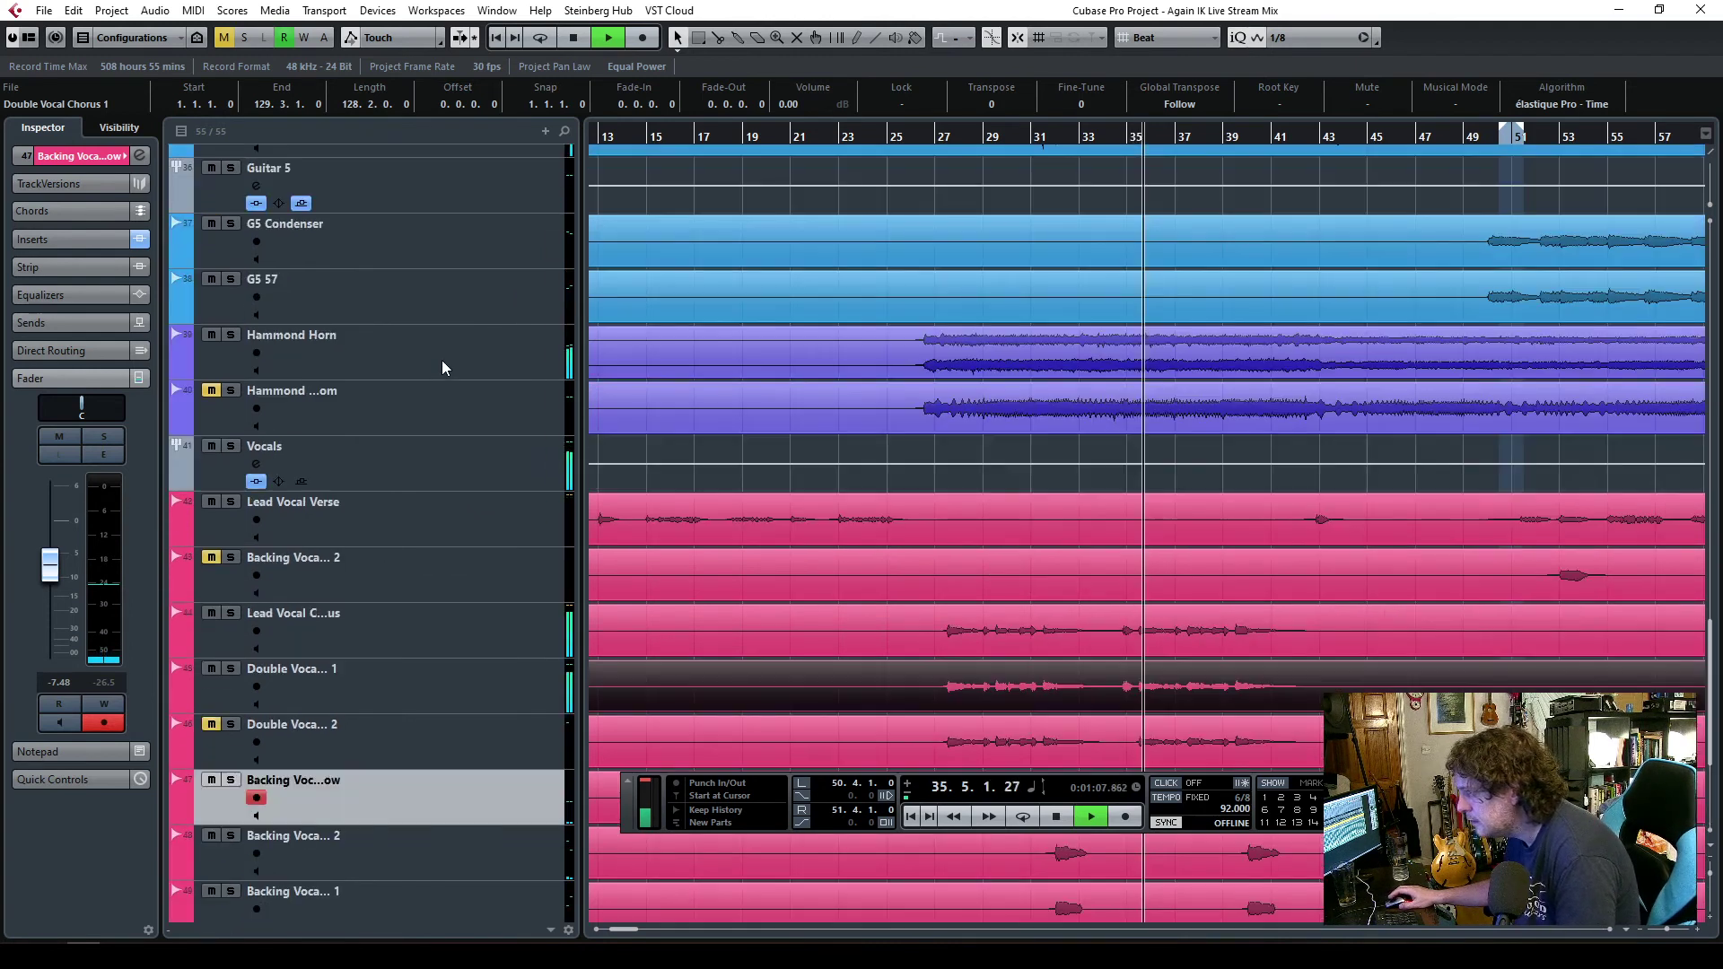
{"action": "left_click", "coordinate": [415, 437]}
{"action": "left_click_drag", "start_coordinate": [52, 493], "coordinate": [52, 486]}
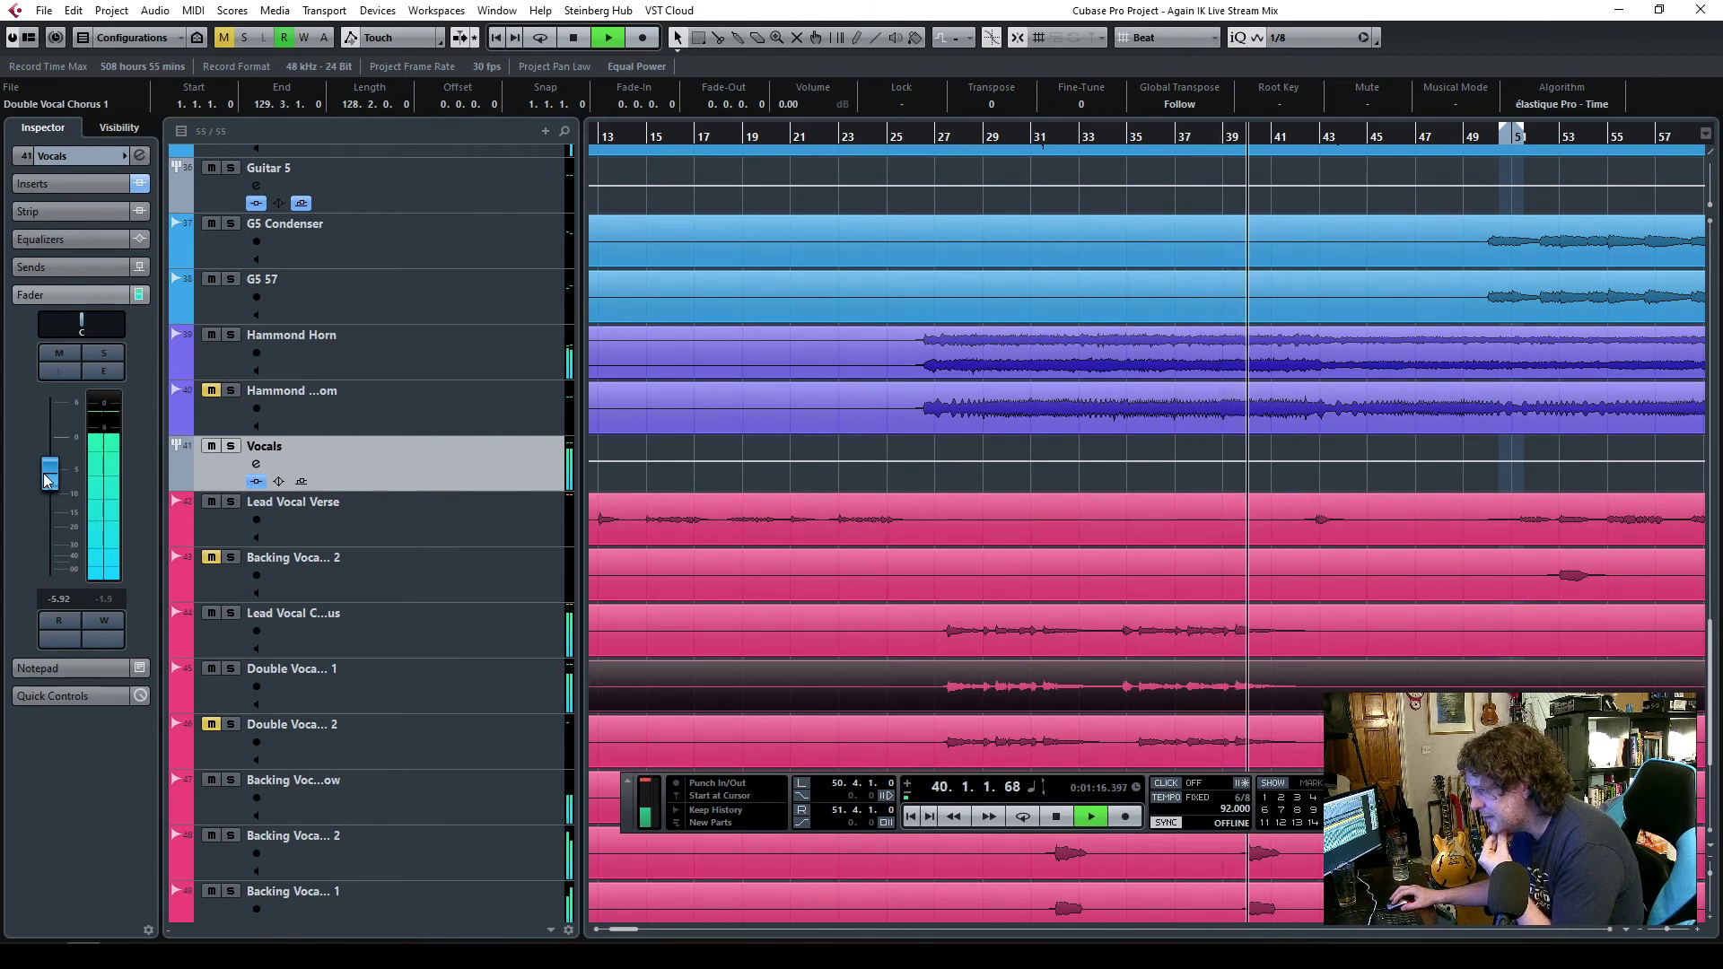
- Open the Vocals group's TR5 EQual and play the soloed vocals from just before bar 26
{"action": "left_click", "coordinate": [45, 183]}
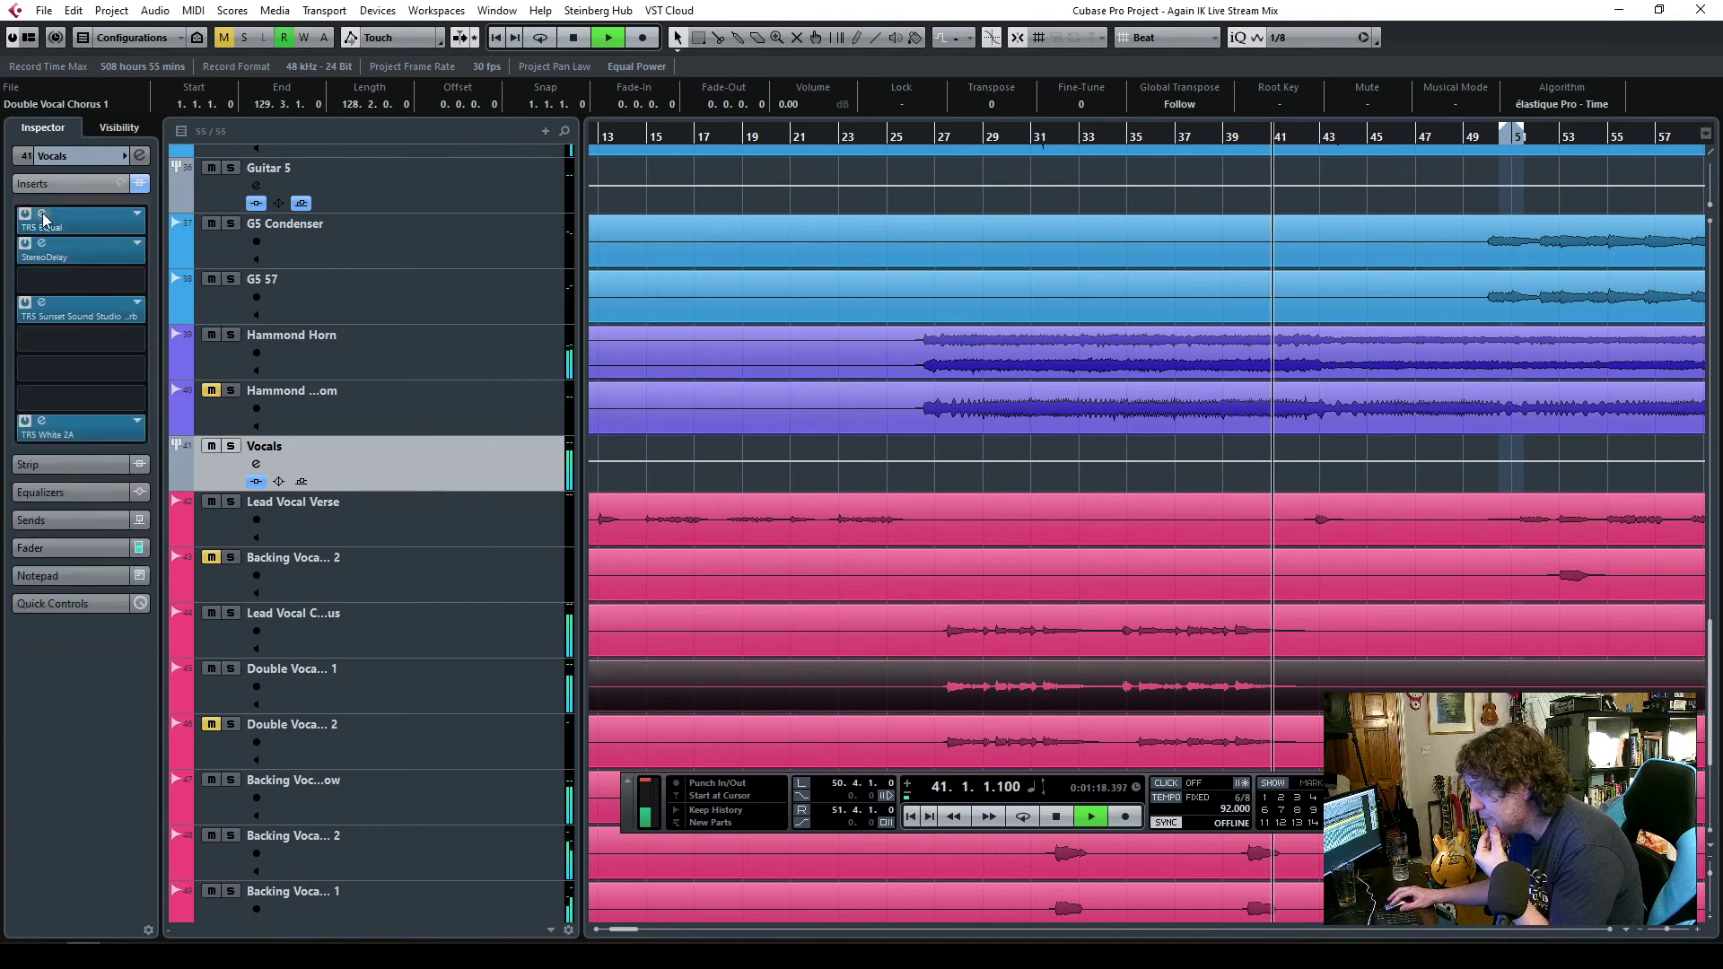
{"action": "left_click", "coordinate": [44, 219]}
{"action": "key", "text": "space"}
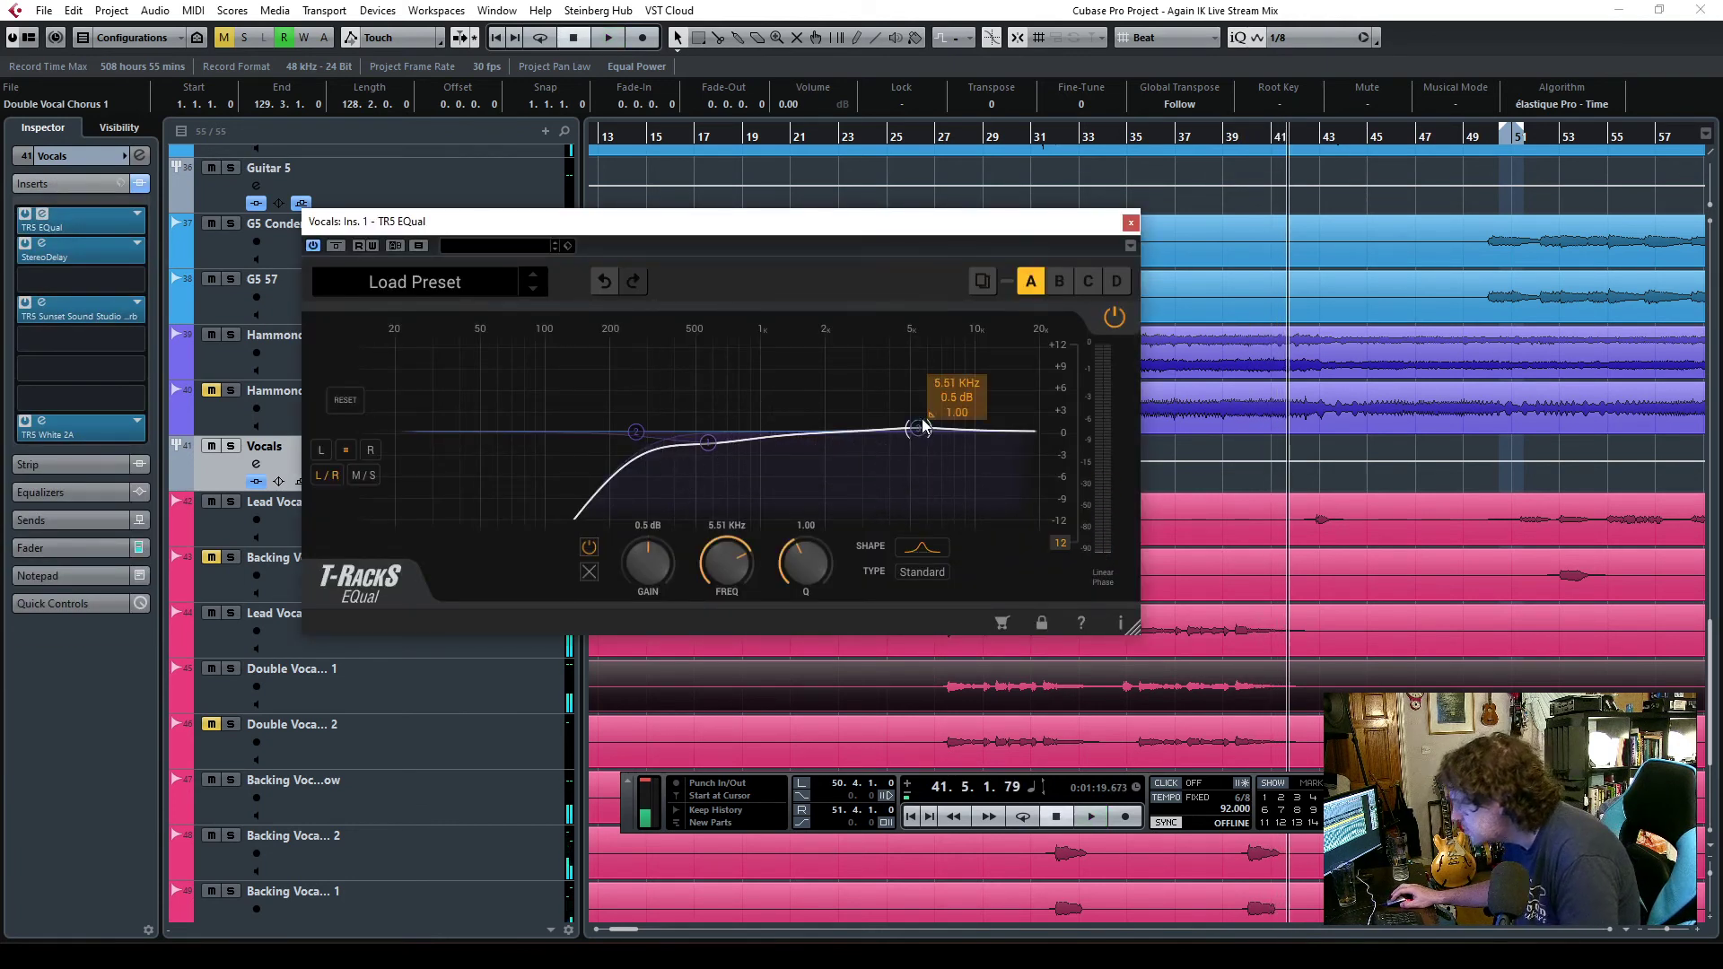
{"action": "left_click_drag", "start_coordinate": [962, 231], "coordinate": [784, 198]}
{"action": "left_click", "coordinate": [908, 139]}
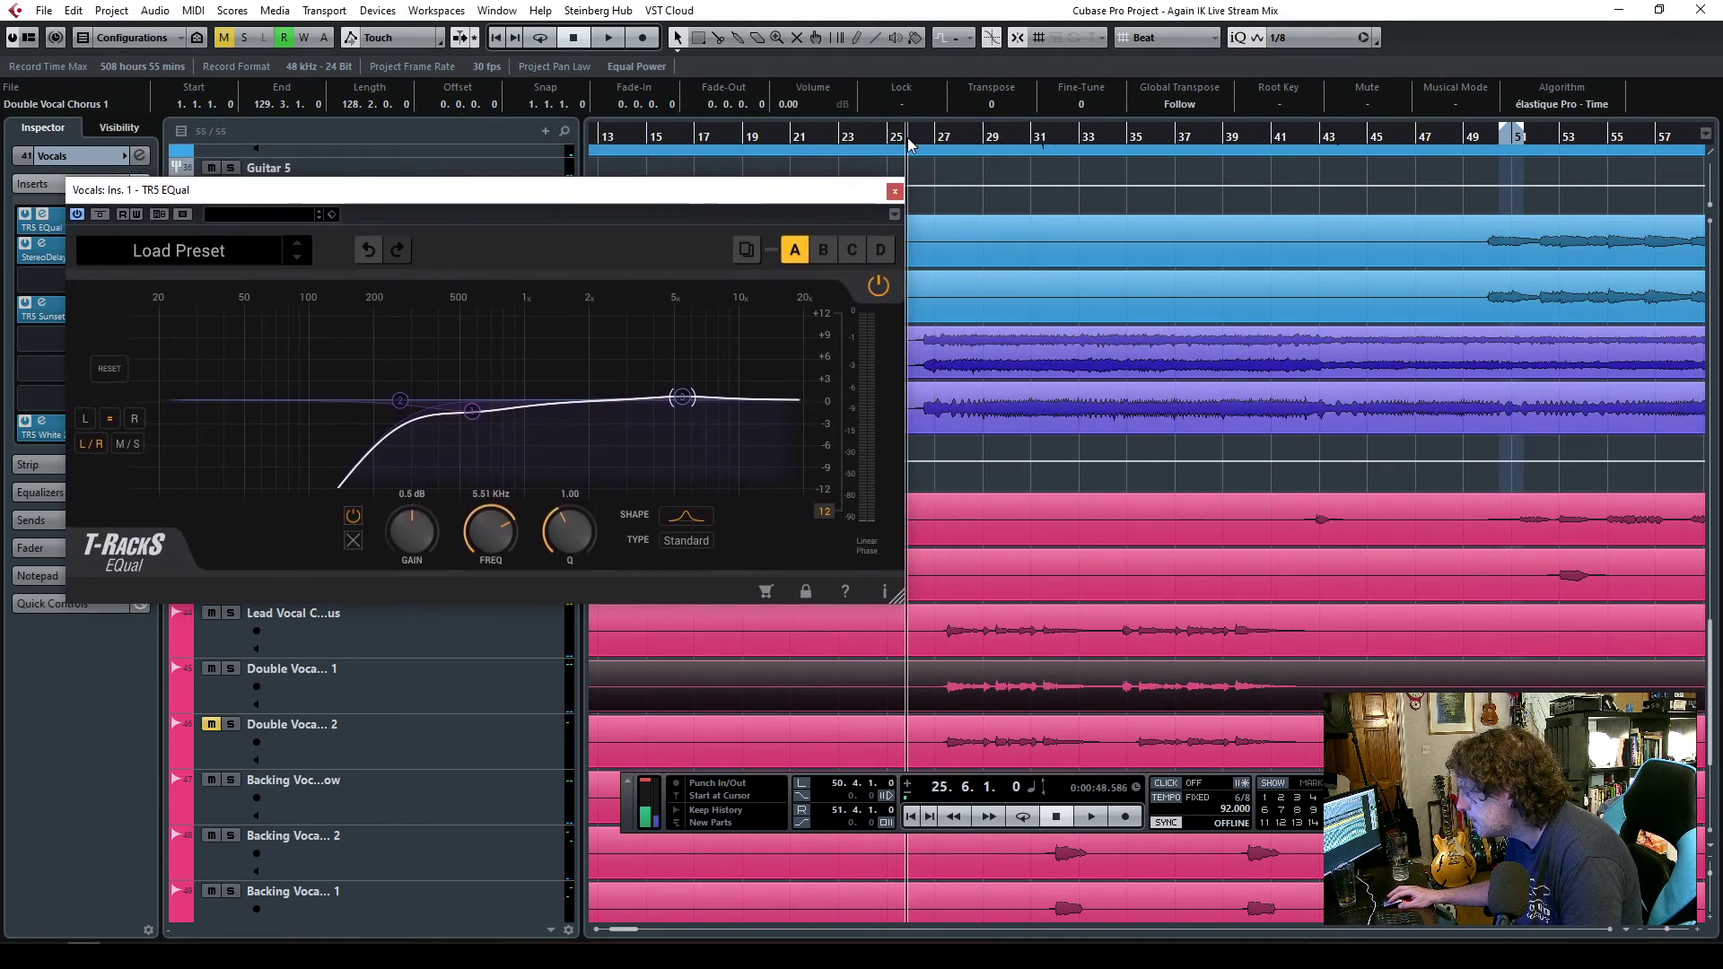
{"action": "left_click_drag", "start_coordinate": [504, 190], "coordinate": [964, 196]}
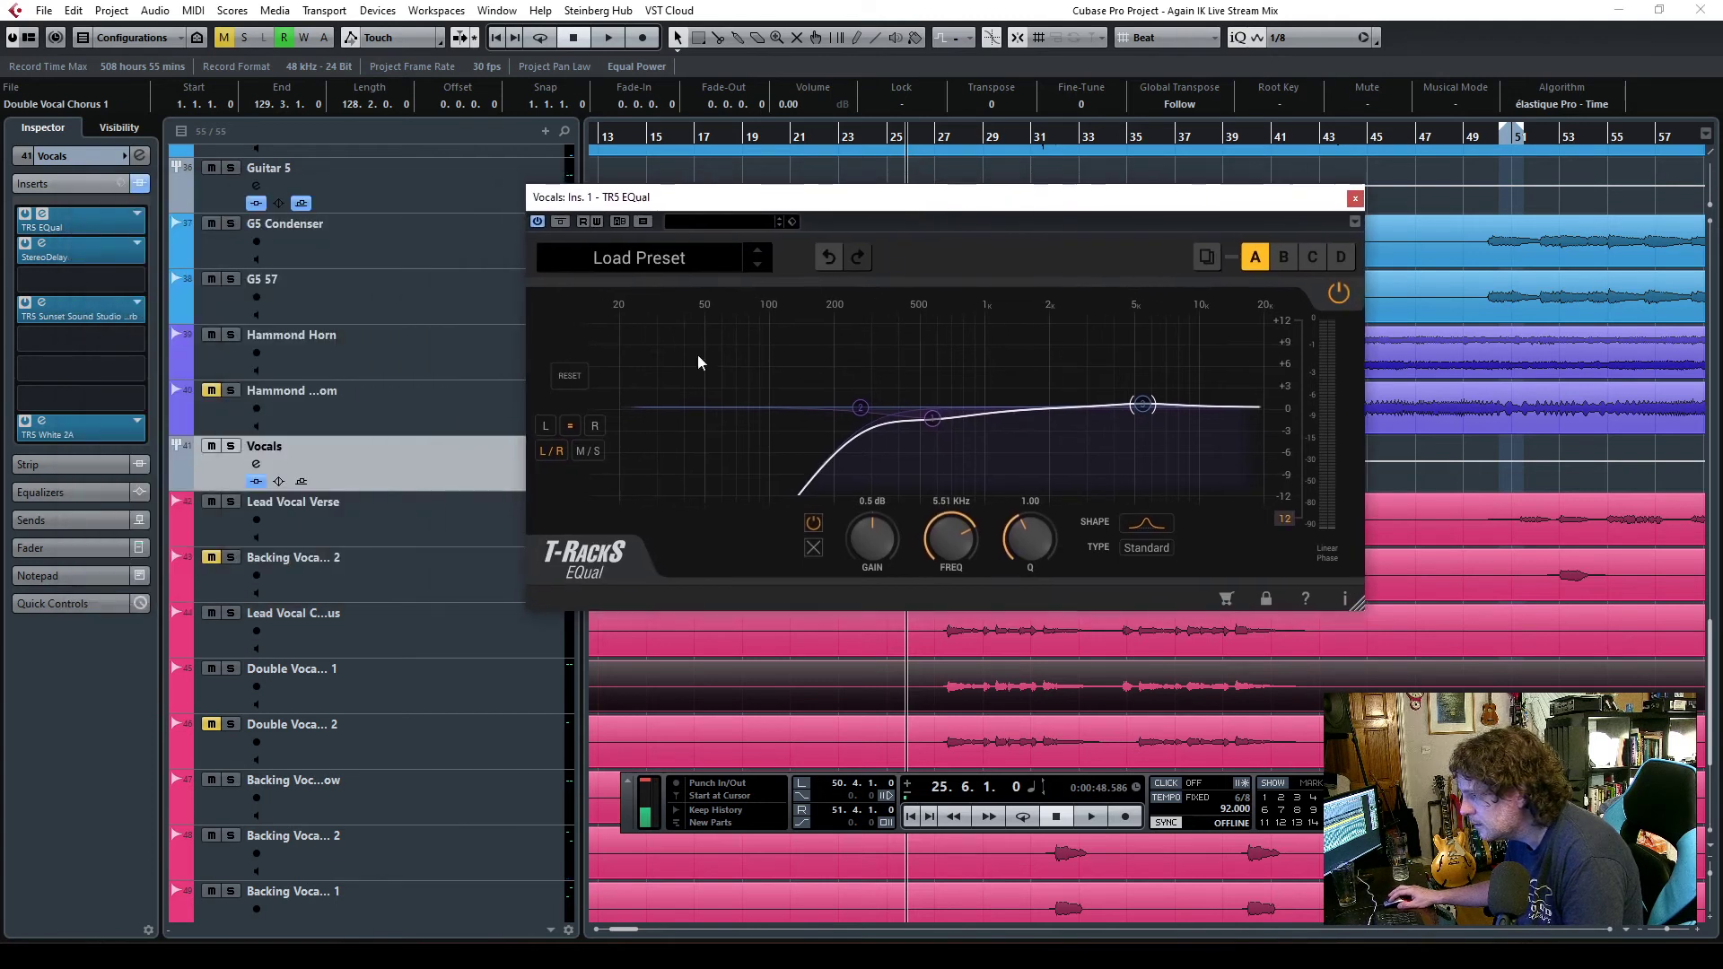
{"action": "key", "text": "space"}
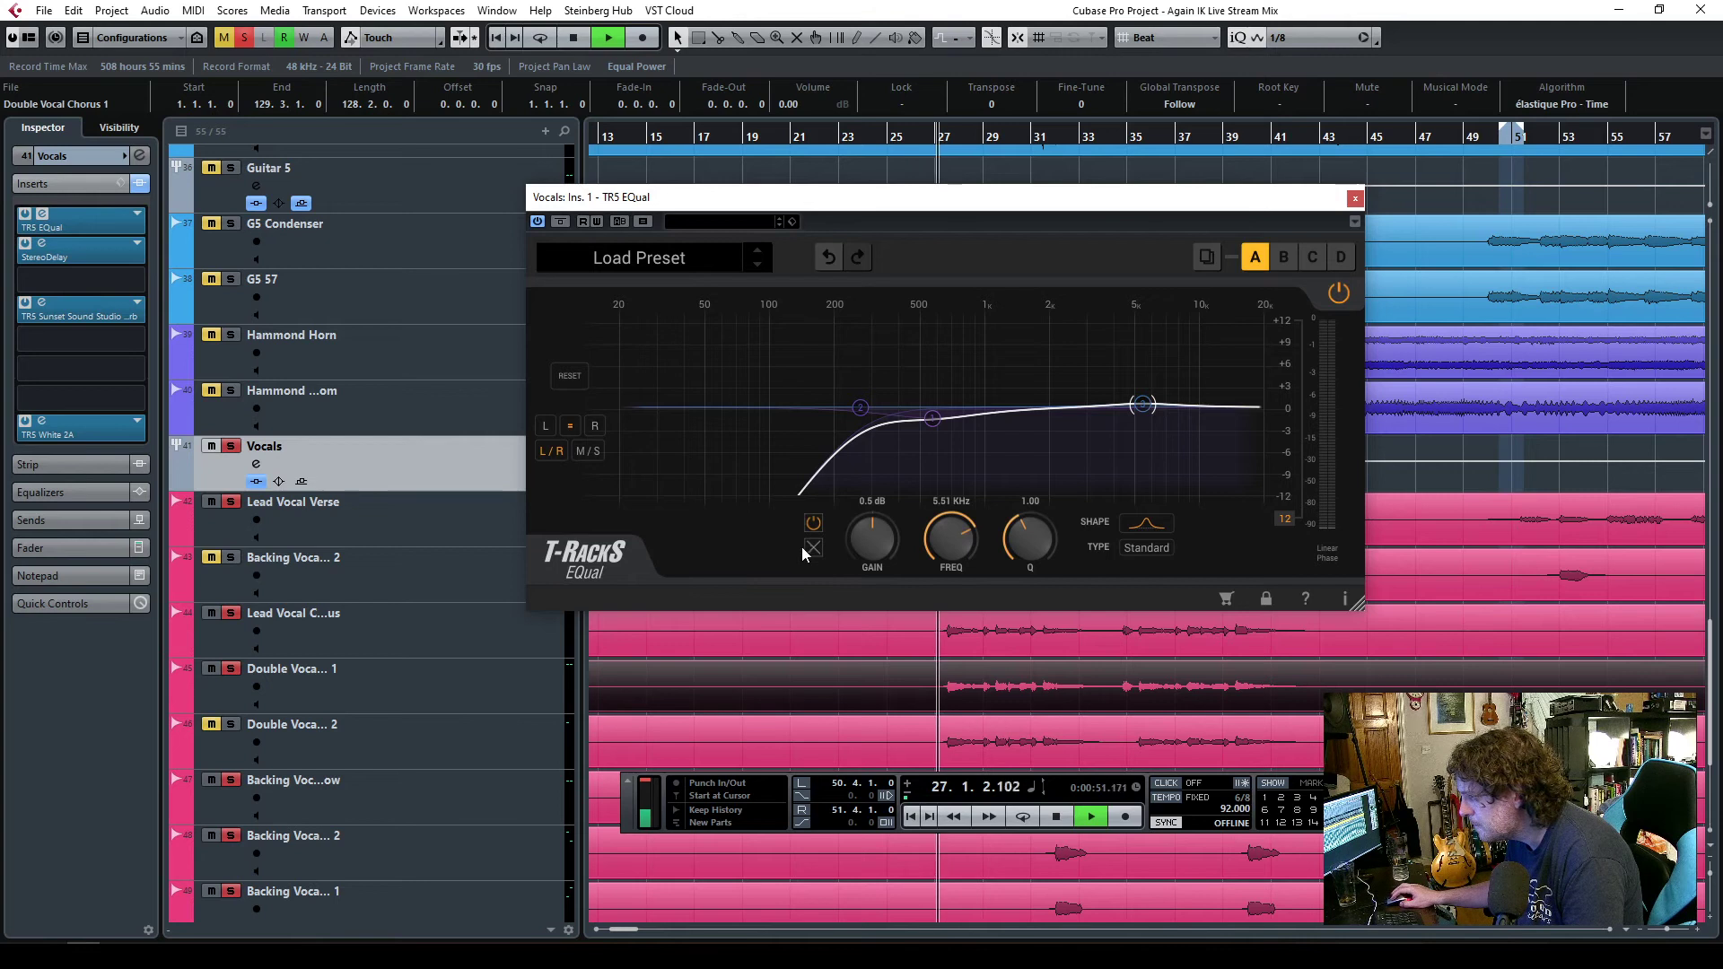
- Boost the Vocals EQ's high band by 2.9 dB at 5.15 kHz and add a 1.6 dB cut at 782 Hz
{"action": "scroll", "coordinate": [949, 542], "scroll_direction": "down", "scroll_amount": 1}
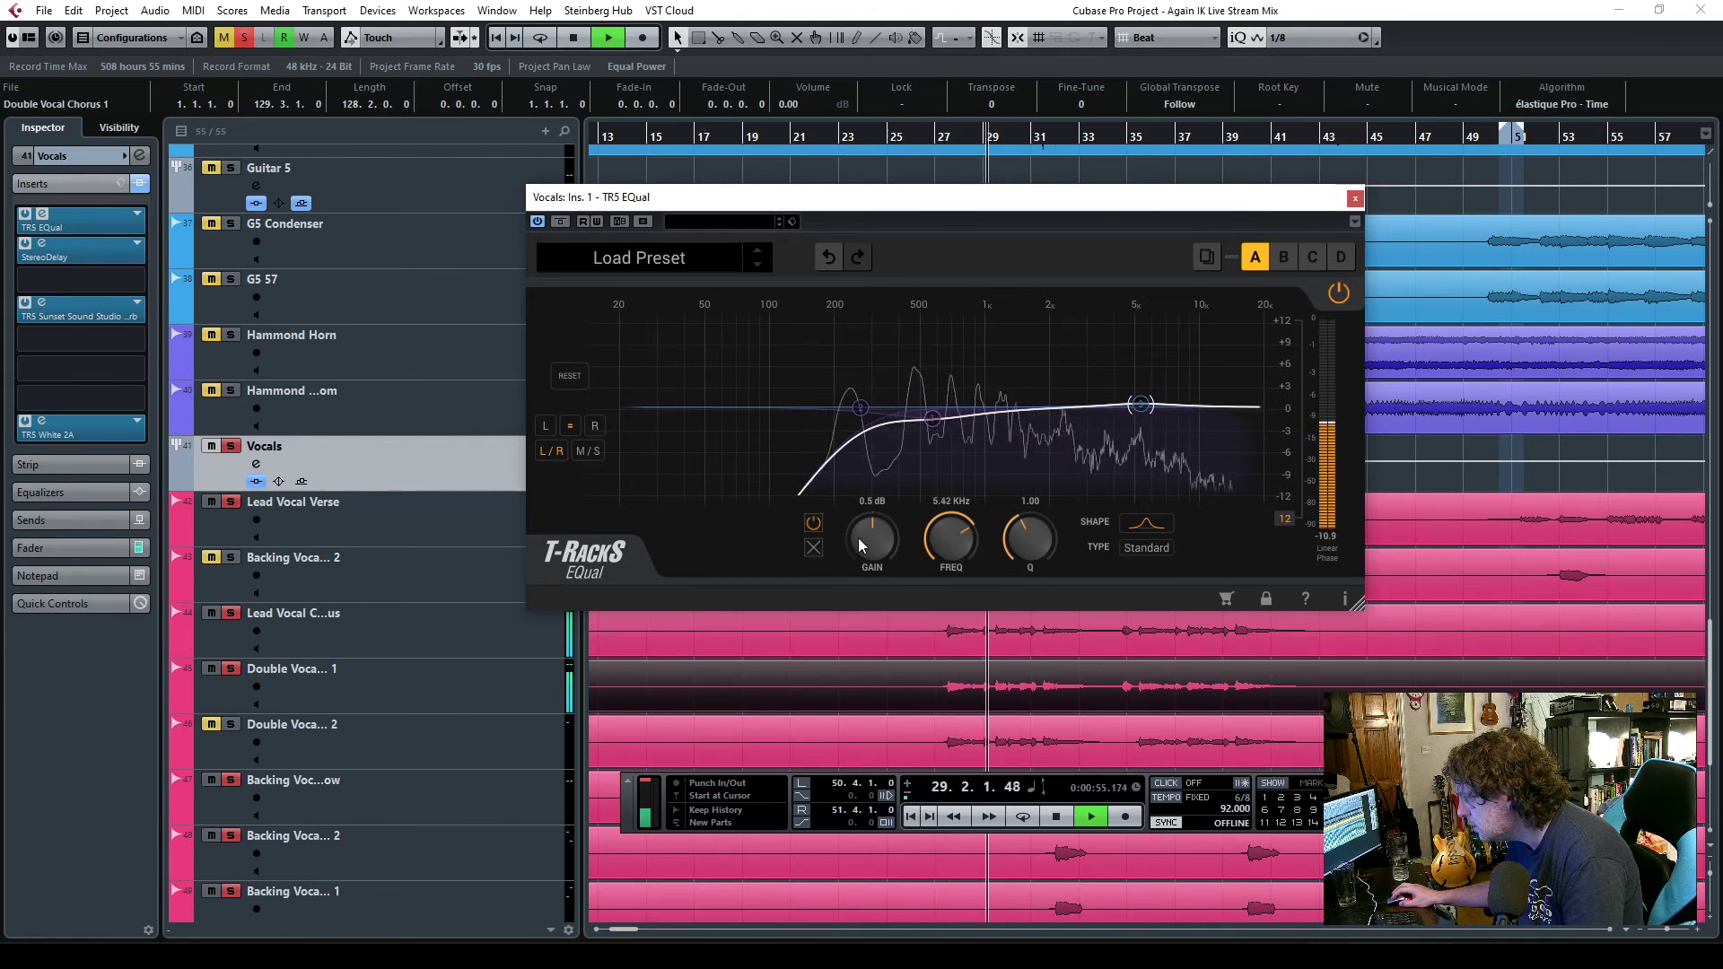
{"action": "scroll", "coordinate": [865, 538], "scroll_direction": "up", "scroll_amount": 5}
{"action": "scroll", "coordinate": [947, 530], "scroll_direction": "down", "scroll_amount": 3}
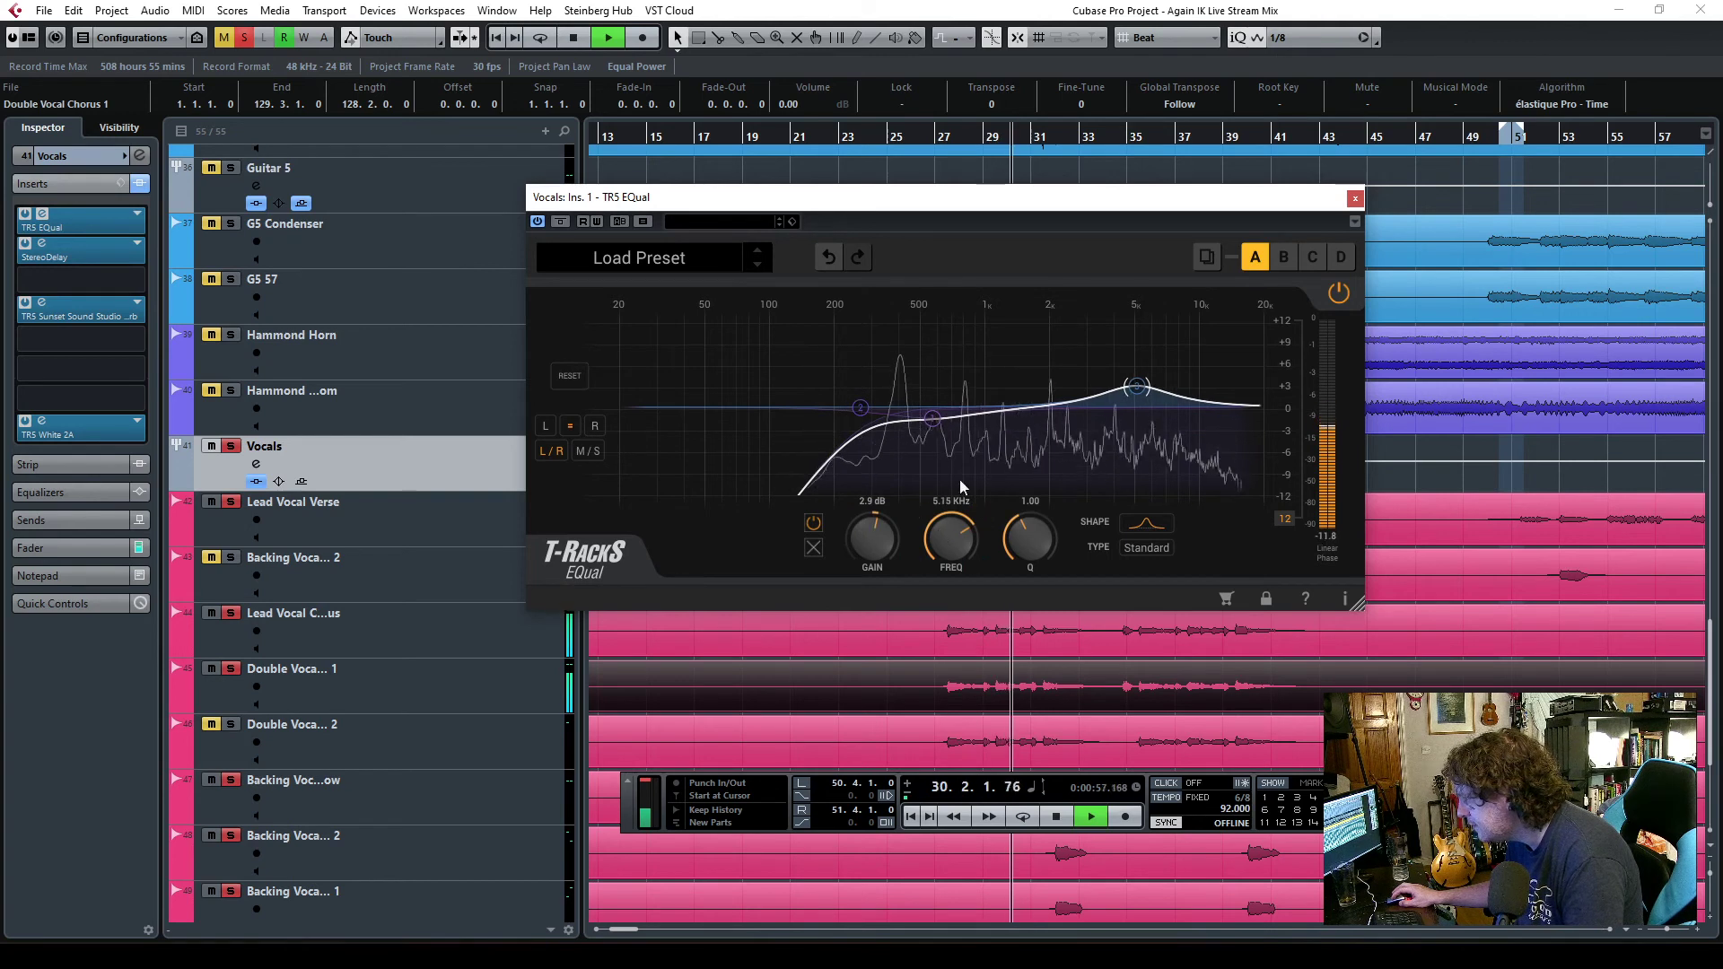
{"action": "left_click_drag", "start_coordinate": [1008, 411], "coordinate": [961, 424]}
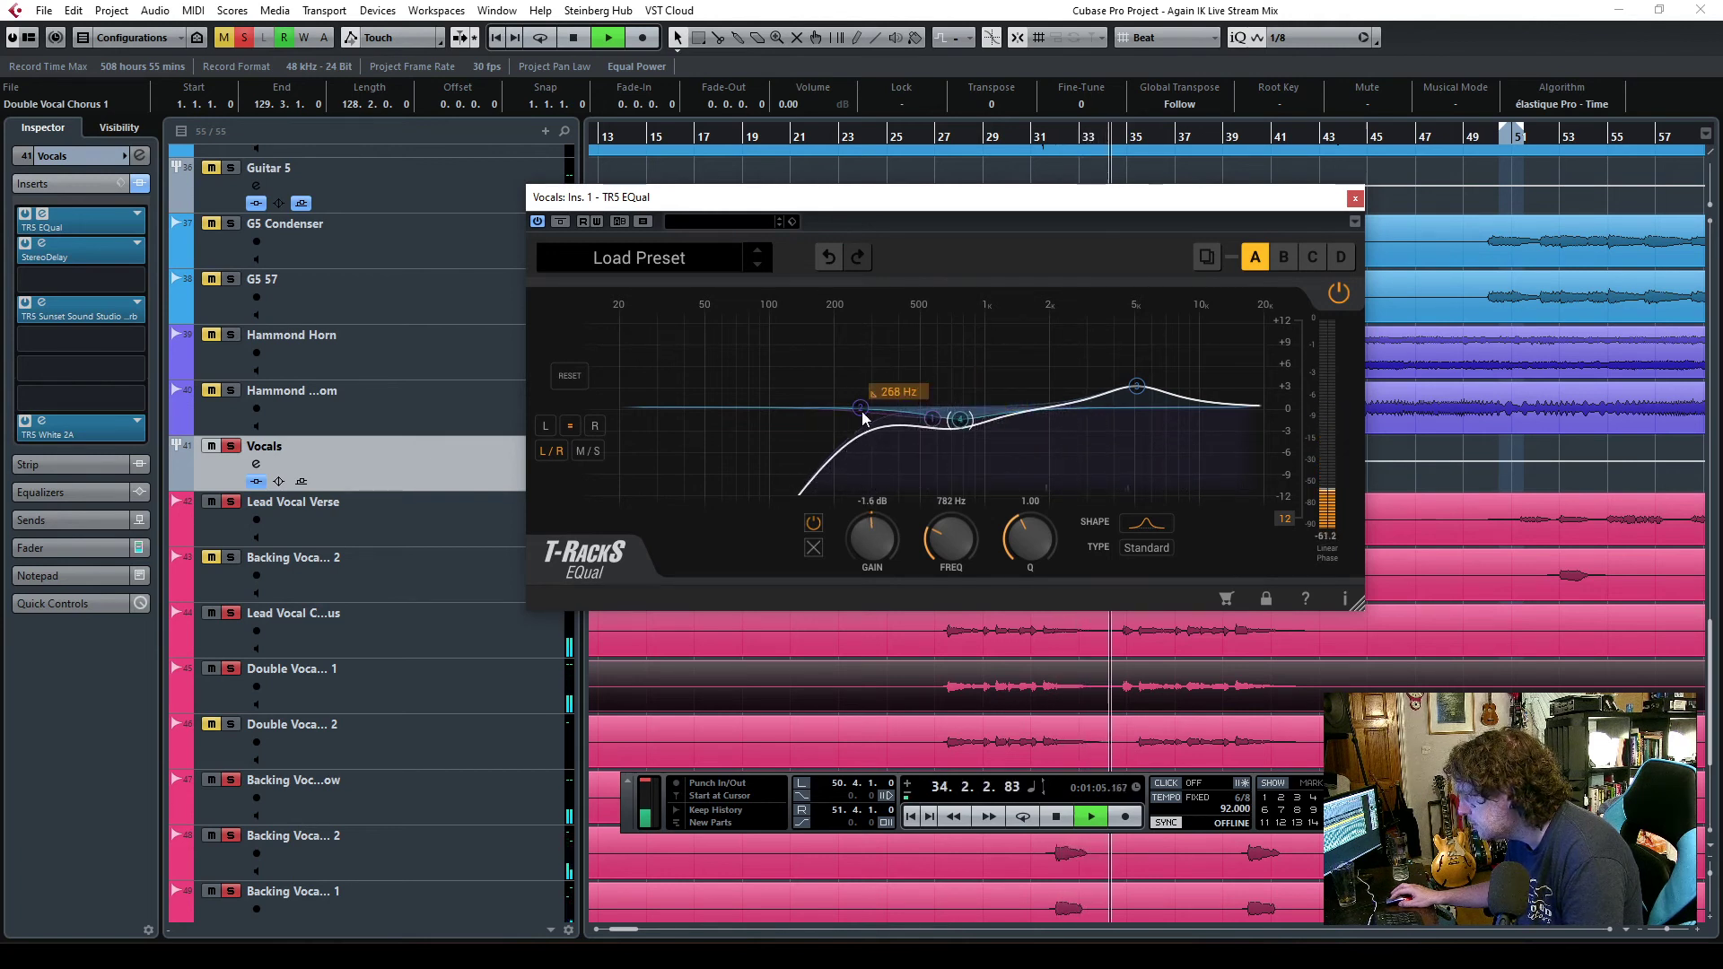
{"action": "left_click", "coordinate": [1355, 197]}
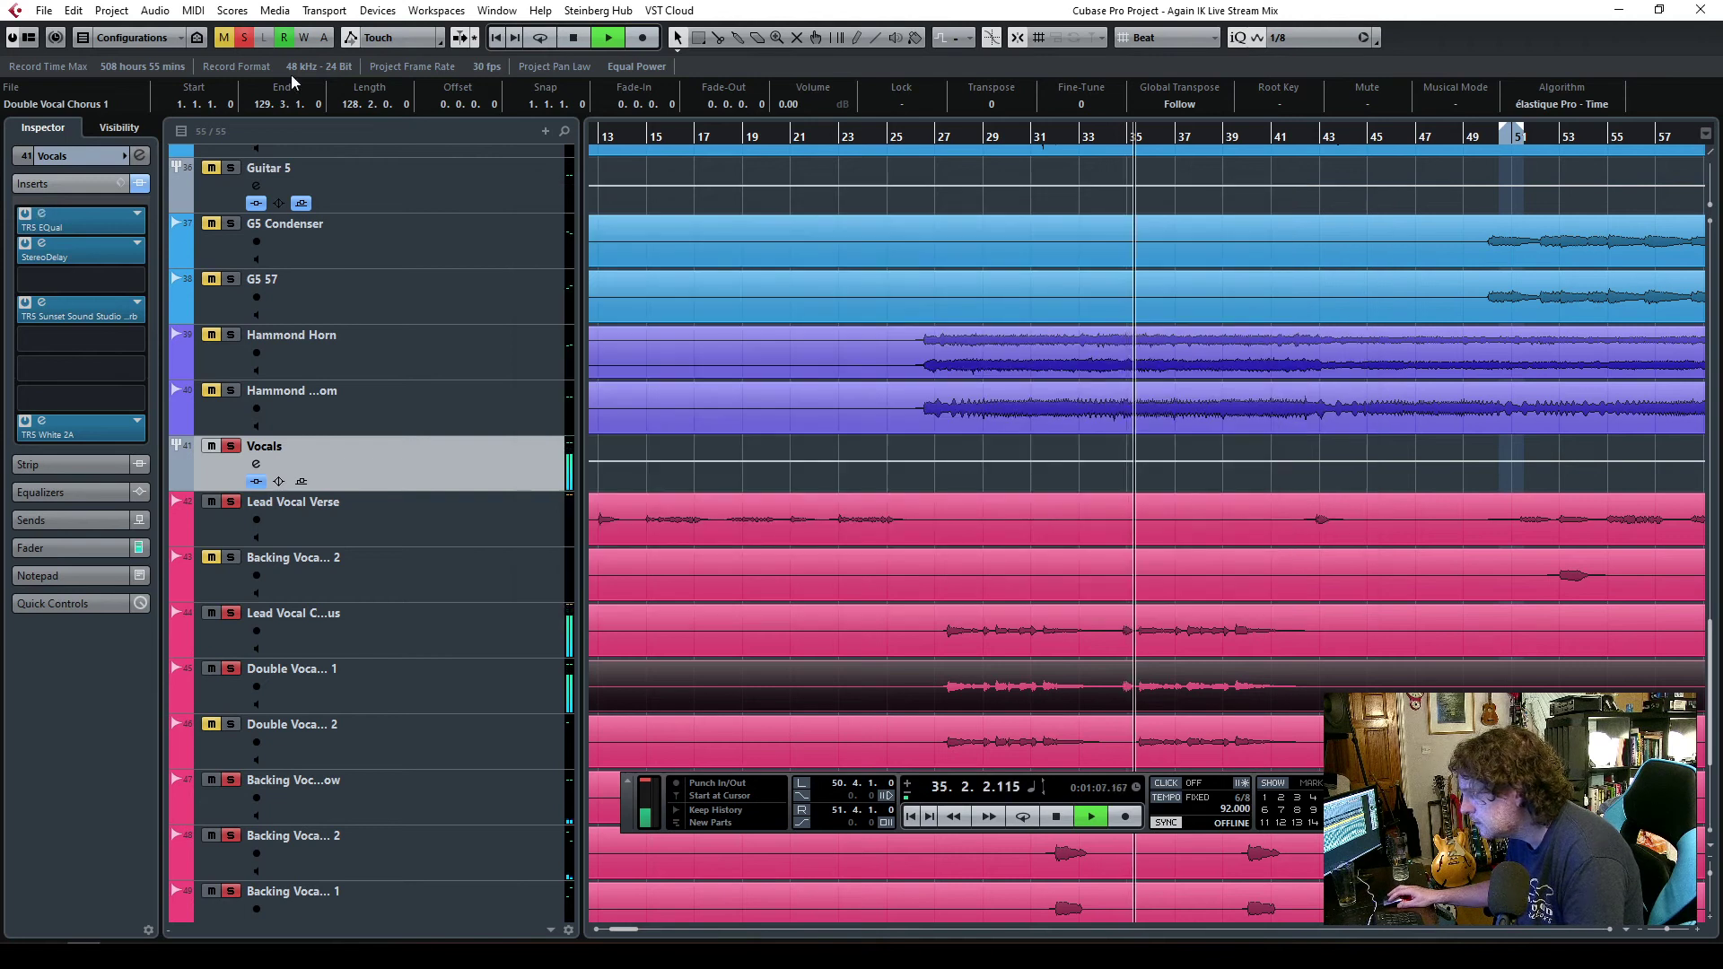
- Set the Vocals group's White 2A to 38.2 peak reduction and 41.4 gain, checking it in the full mix from bar 24
{"action": "left_click", "coordinate": [243, 38]}
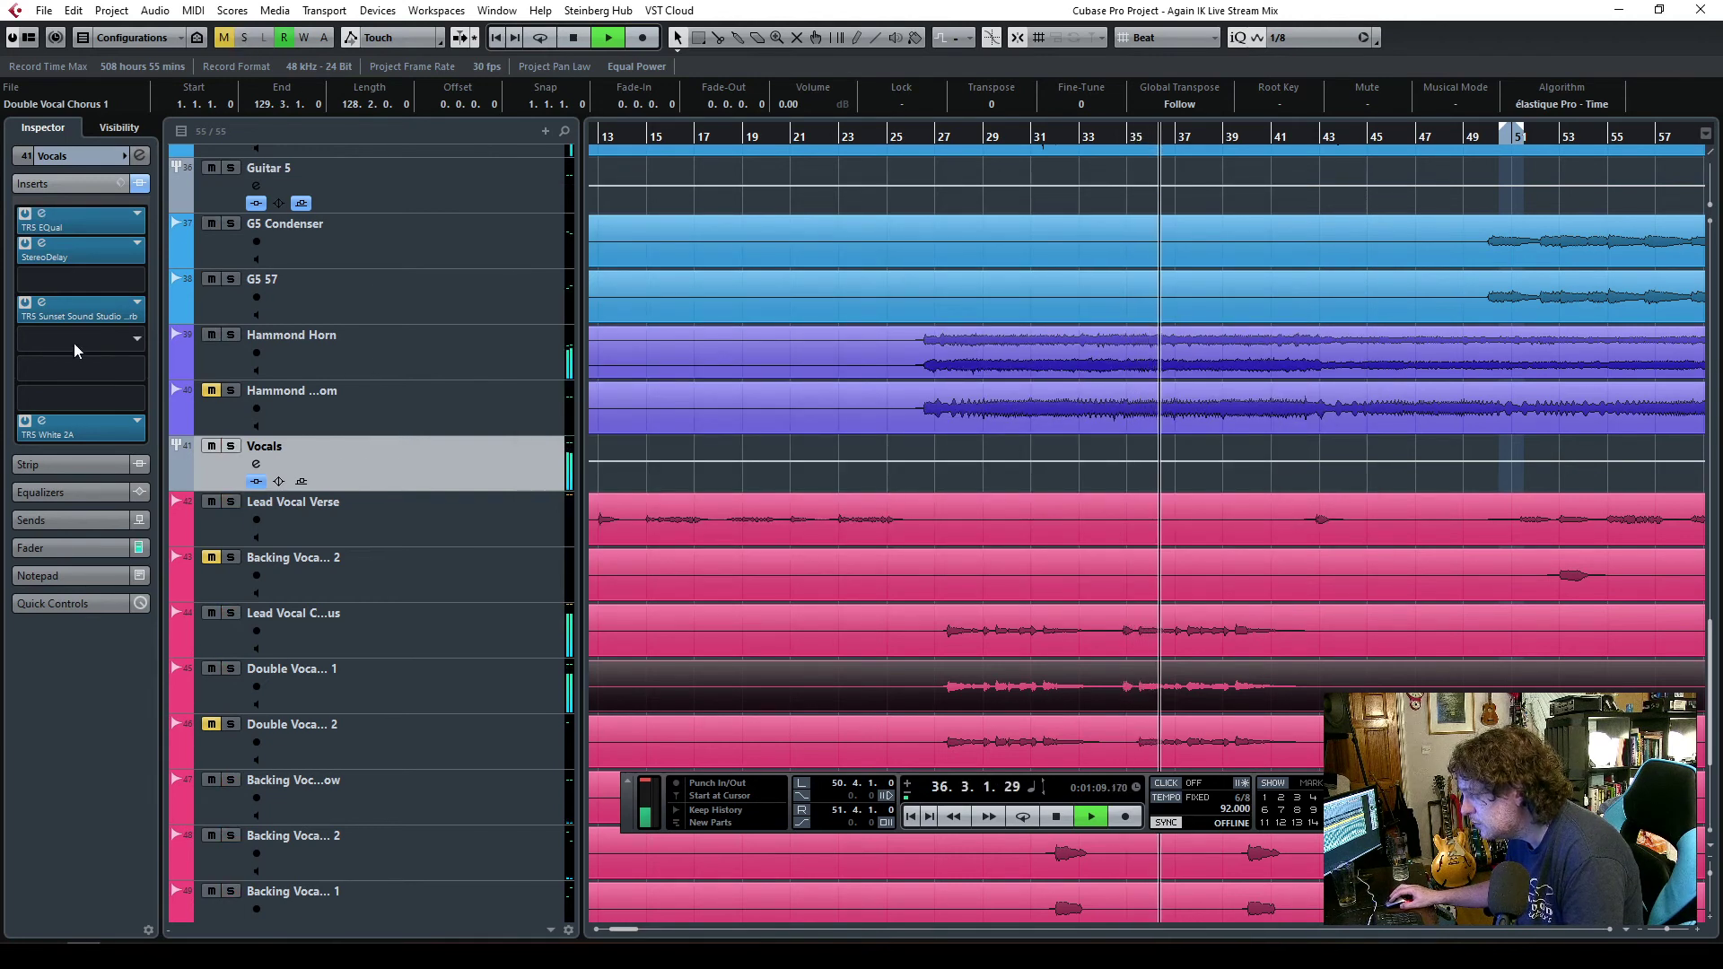
{"action": "left_click", "coordinate": [41, 420]}
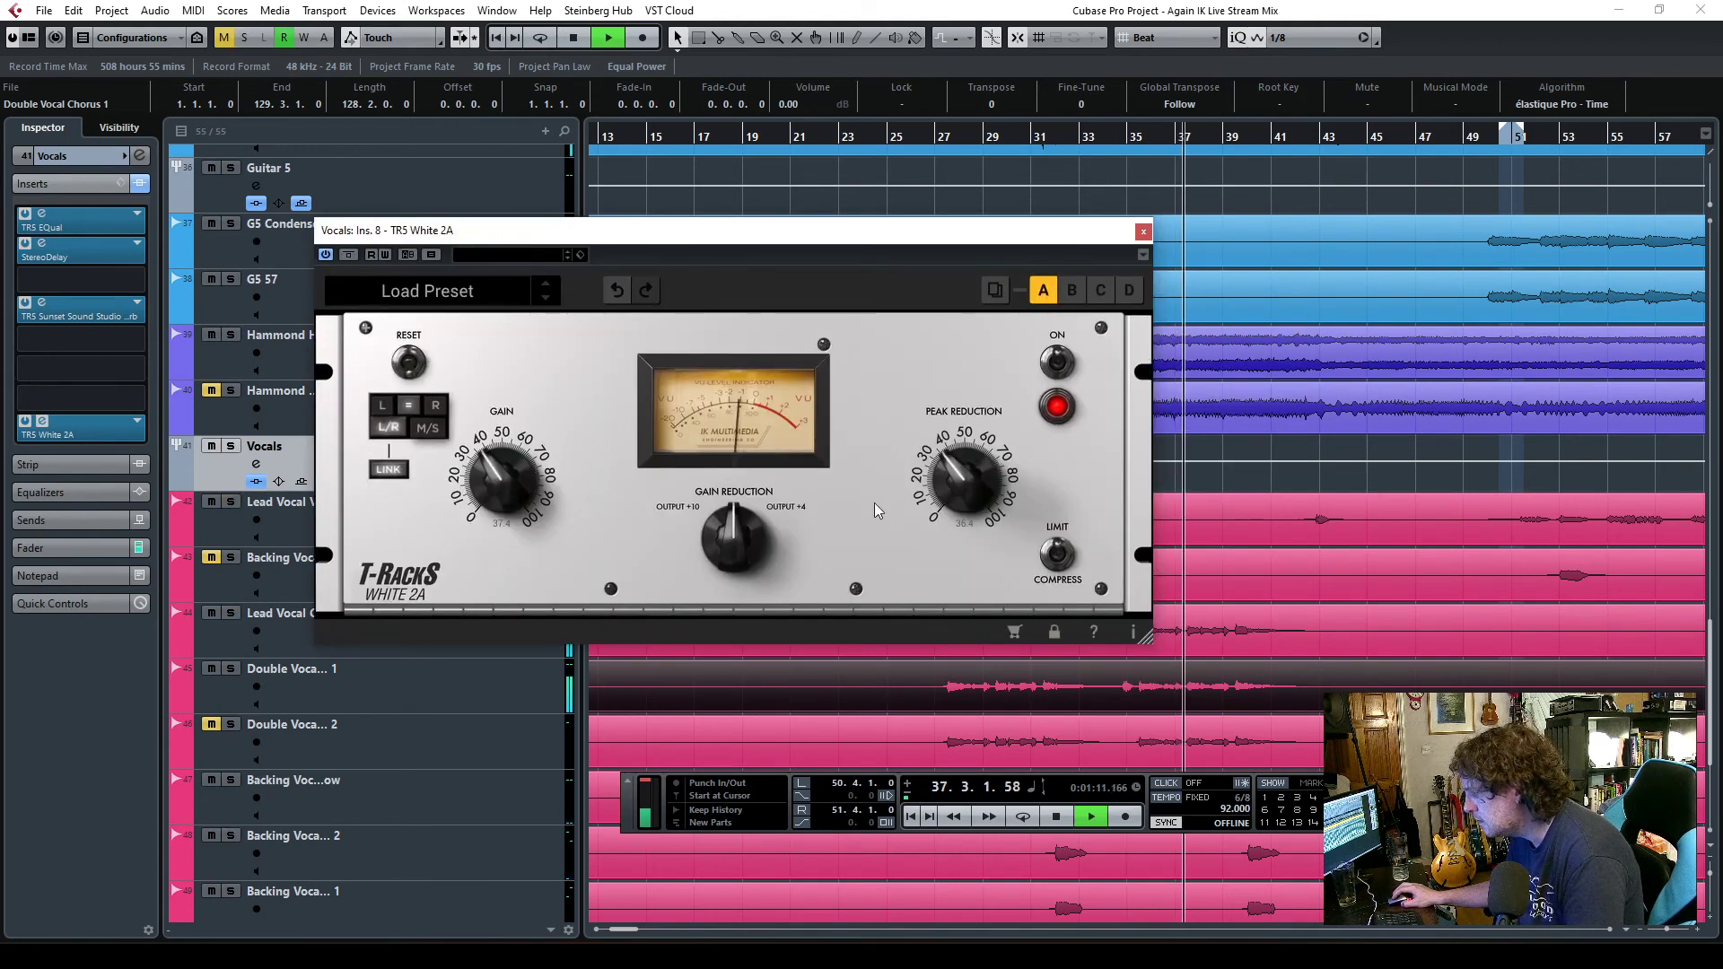
{"action": "left_click_drag", "start_coordinate": [965, 494], "coordinate": [960, 489]}
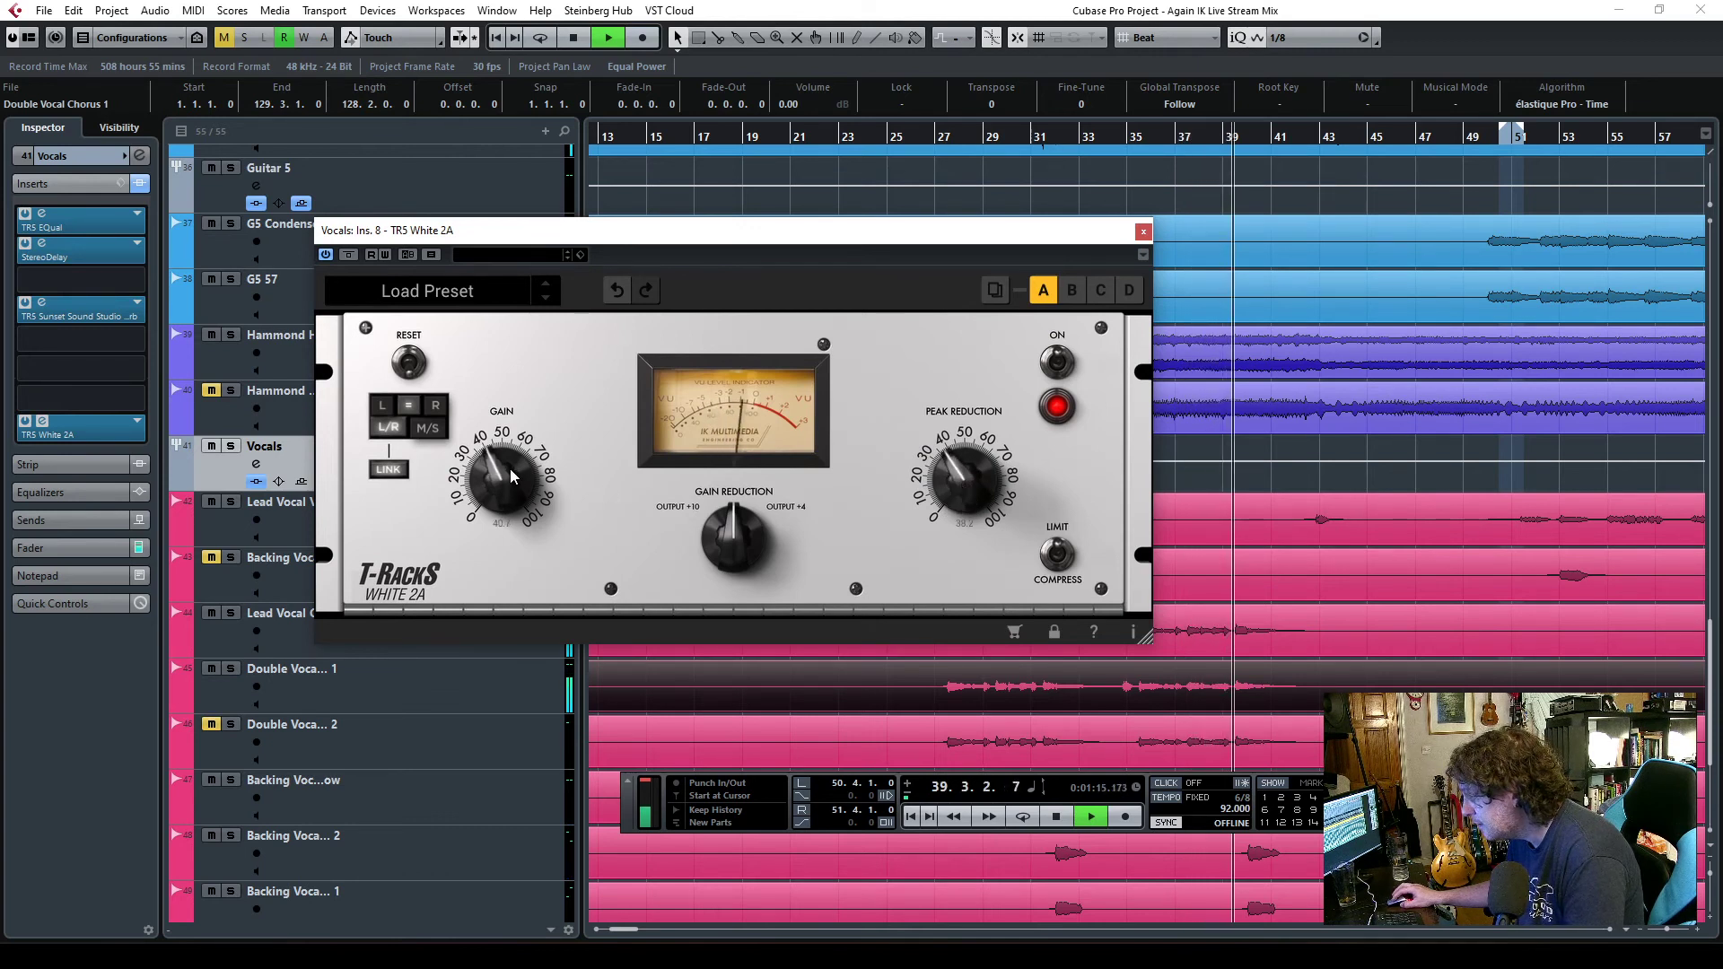
{"action": "left_click_drag", "start_coordinate": [505, 480], "coordinate": [509, 476]}
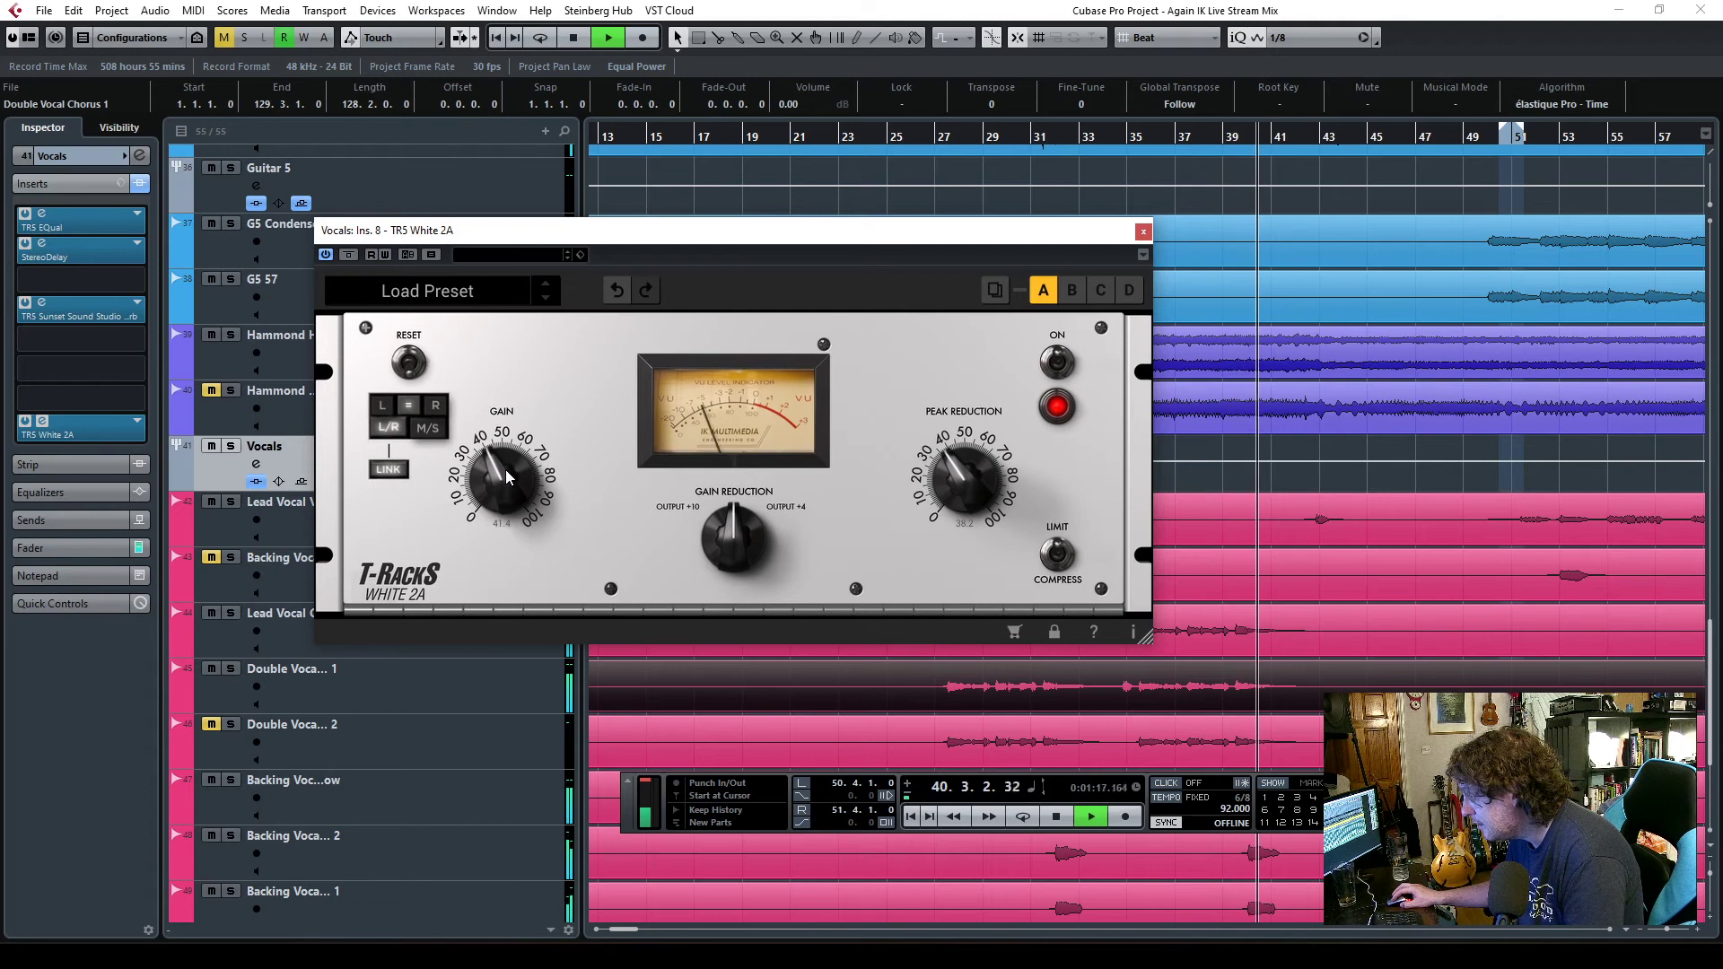
{"action": "left_click", "coordinate": [1143, 232]}
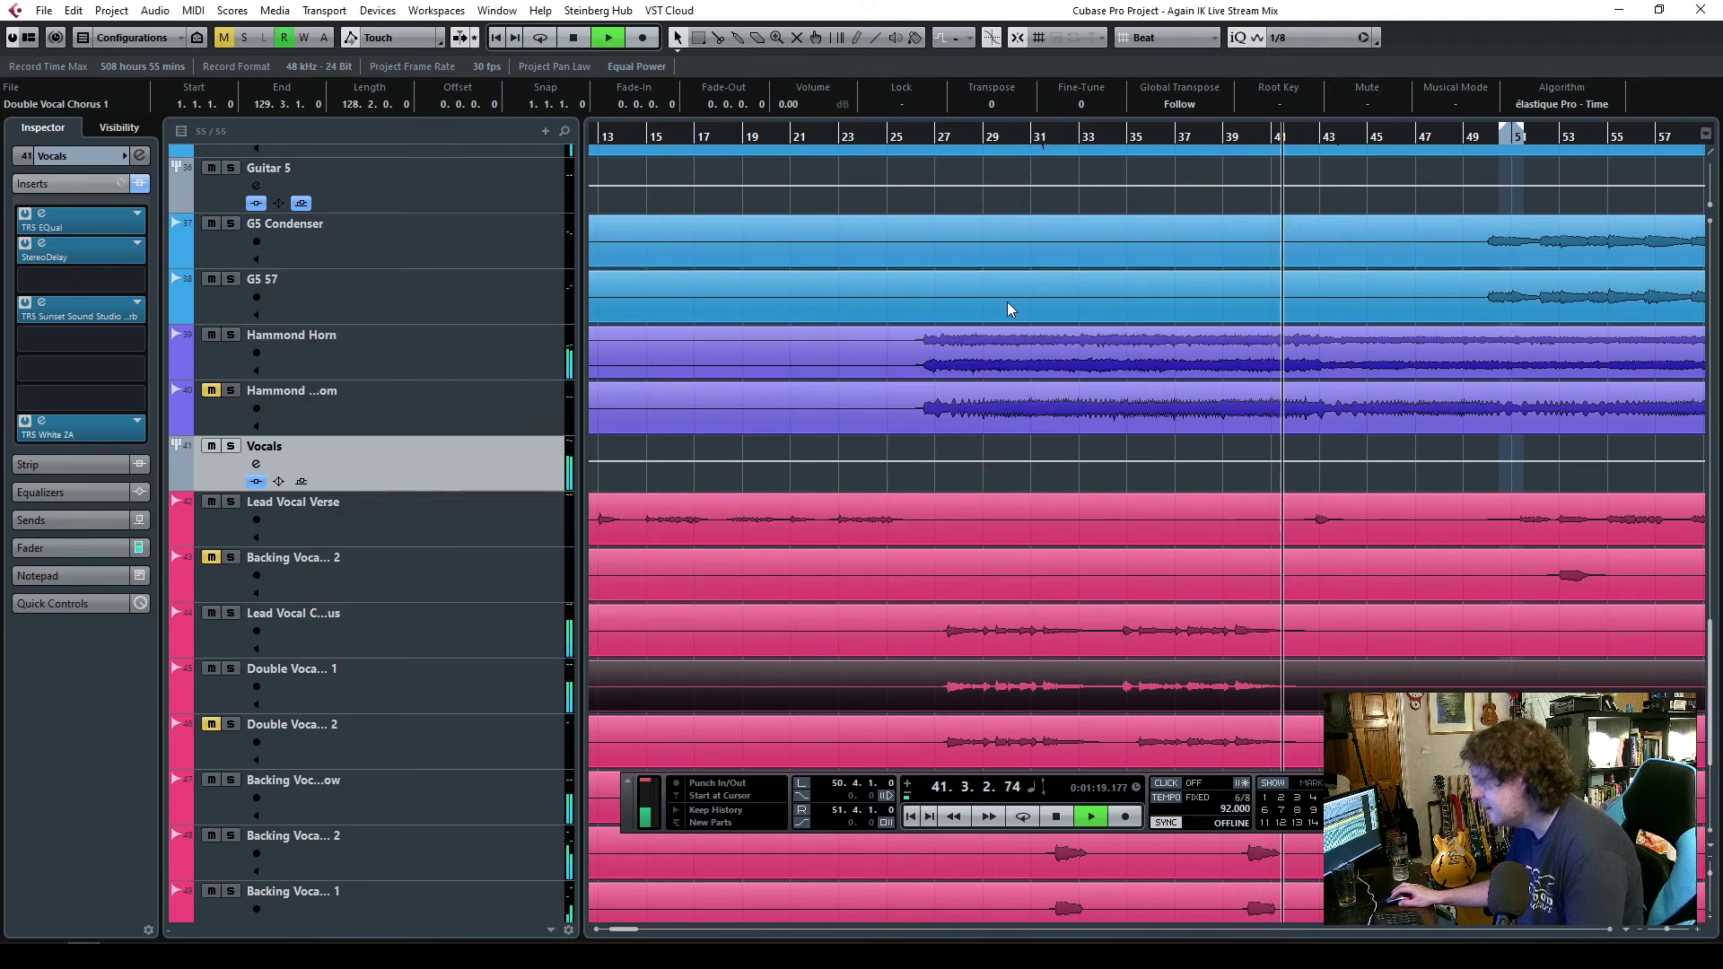
{"action": "left_click", "coordinate": [866, 136]}
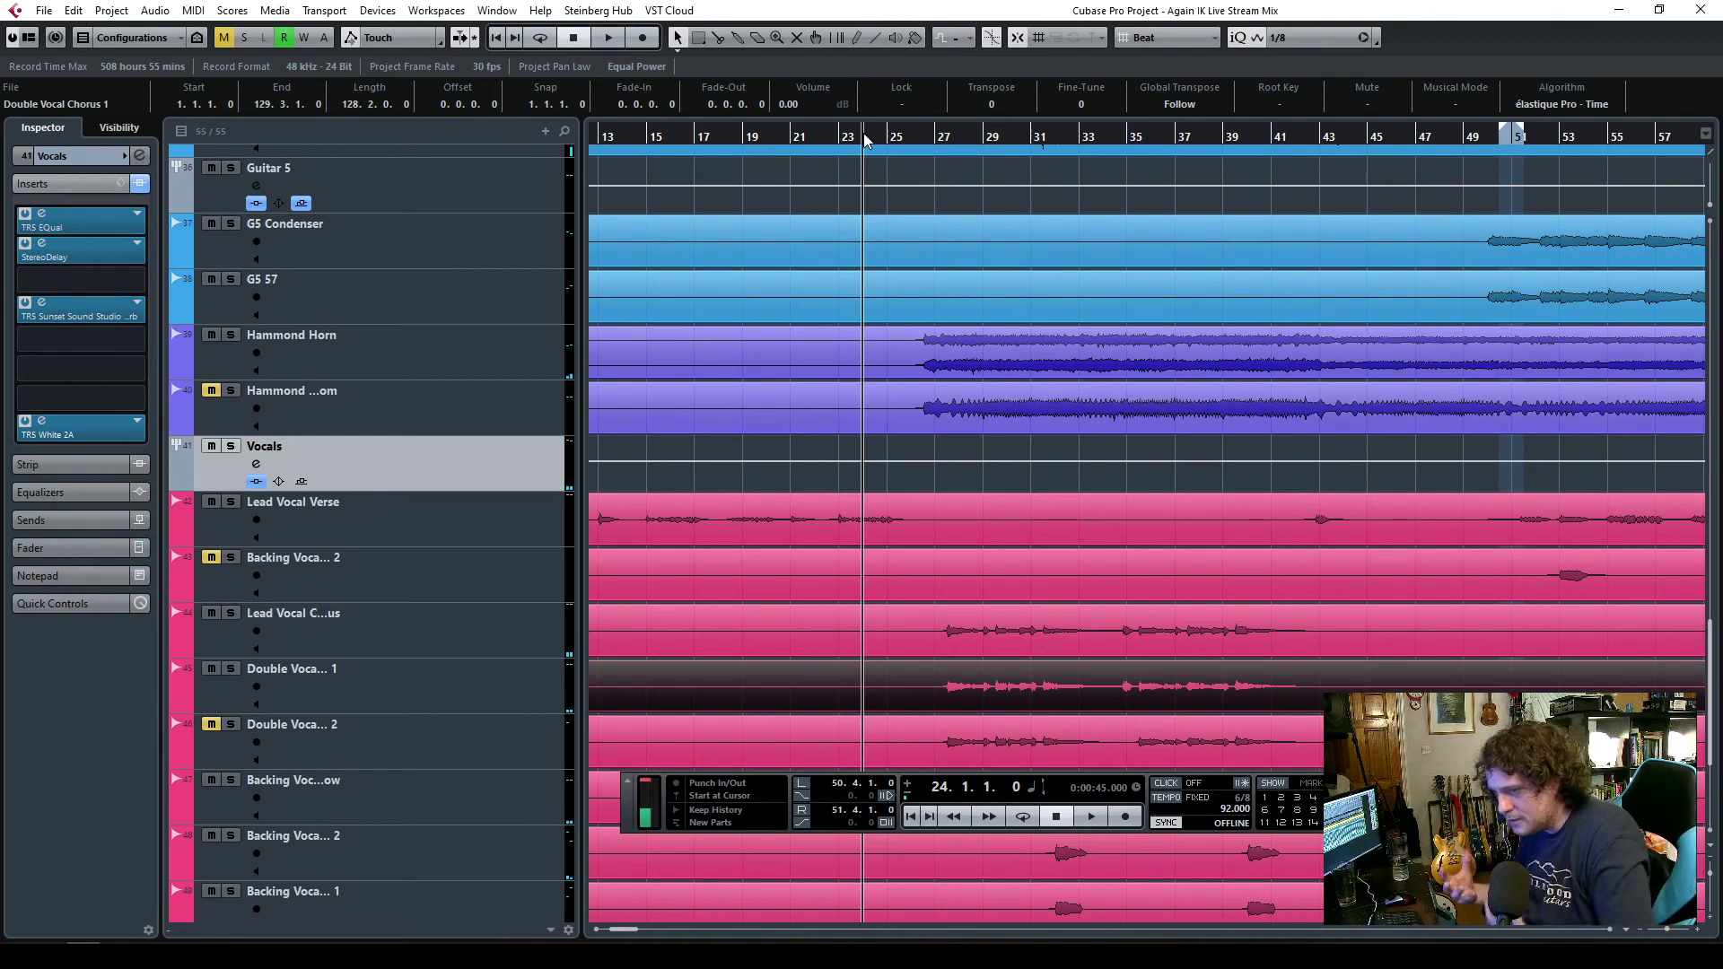
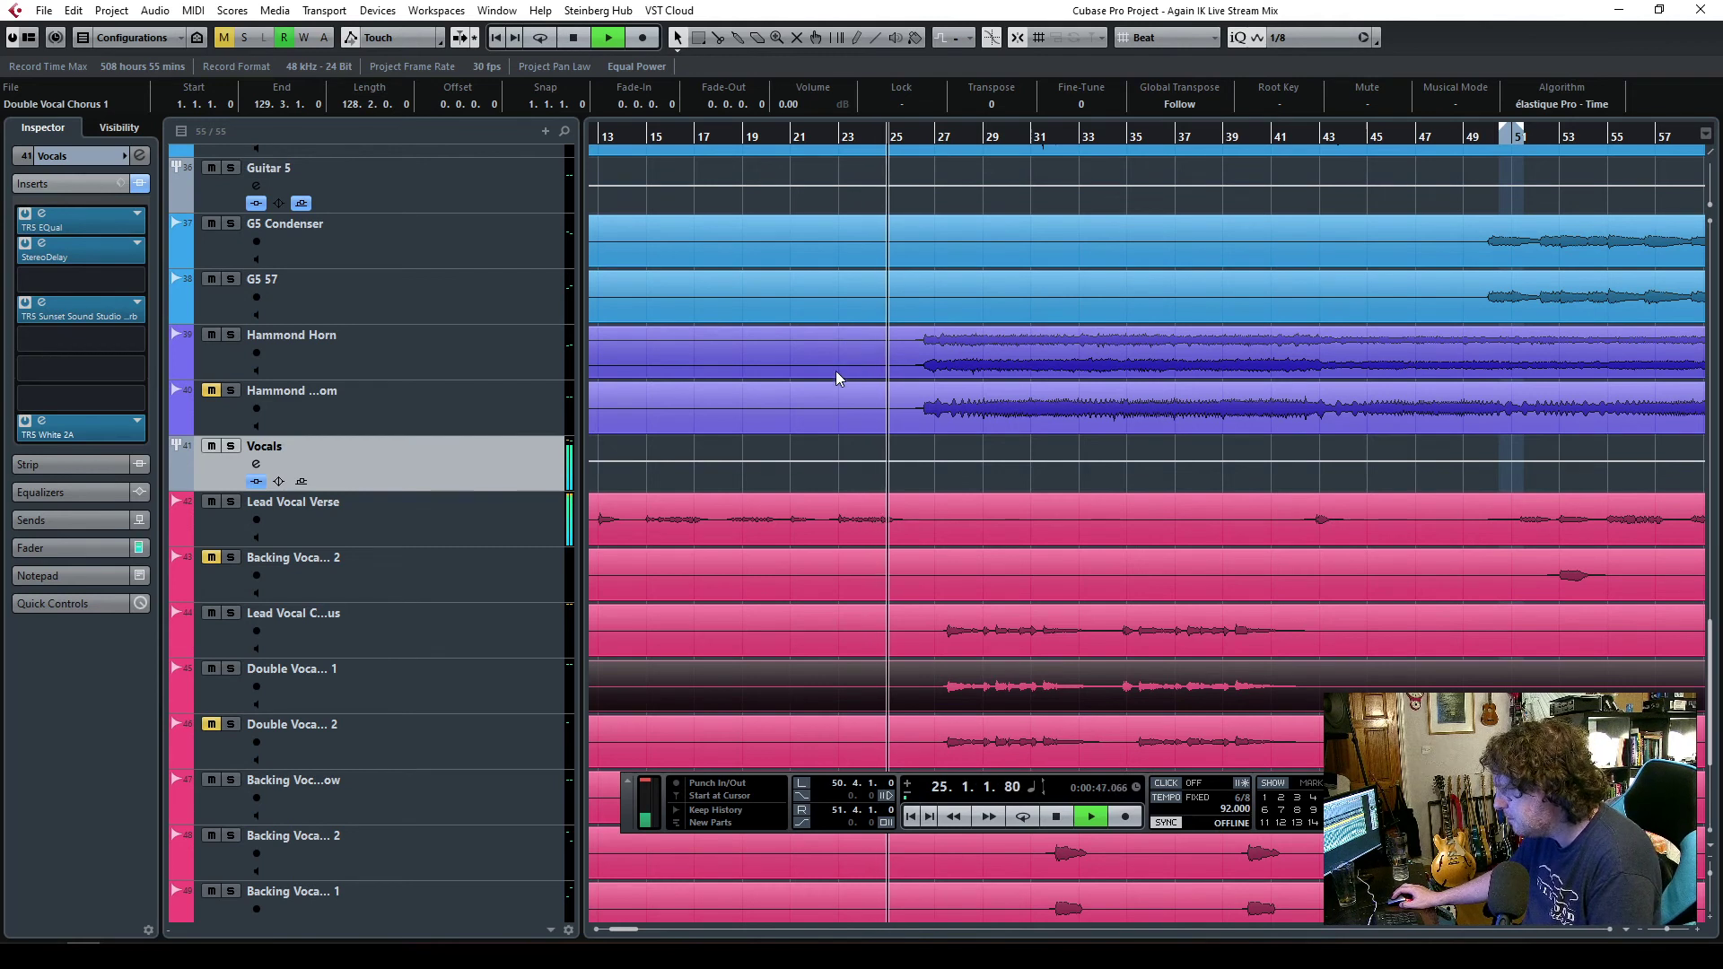
{"action": "key", "text": "space"}
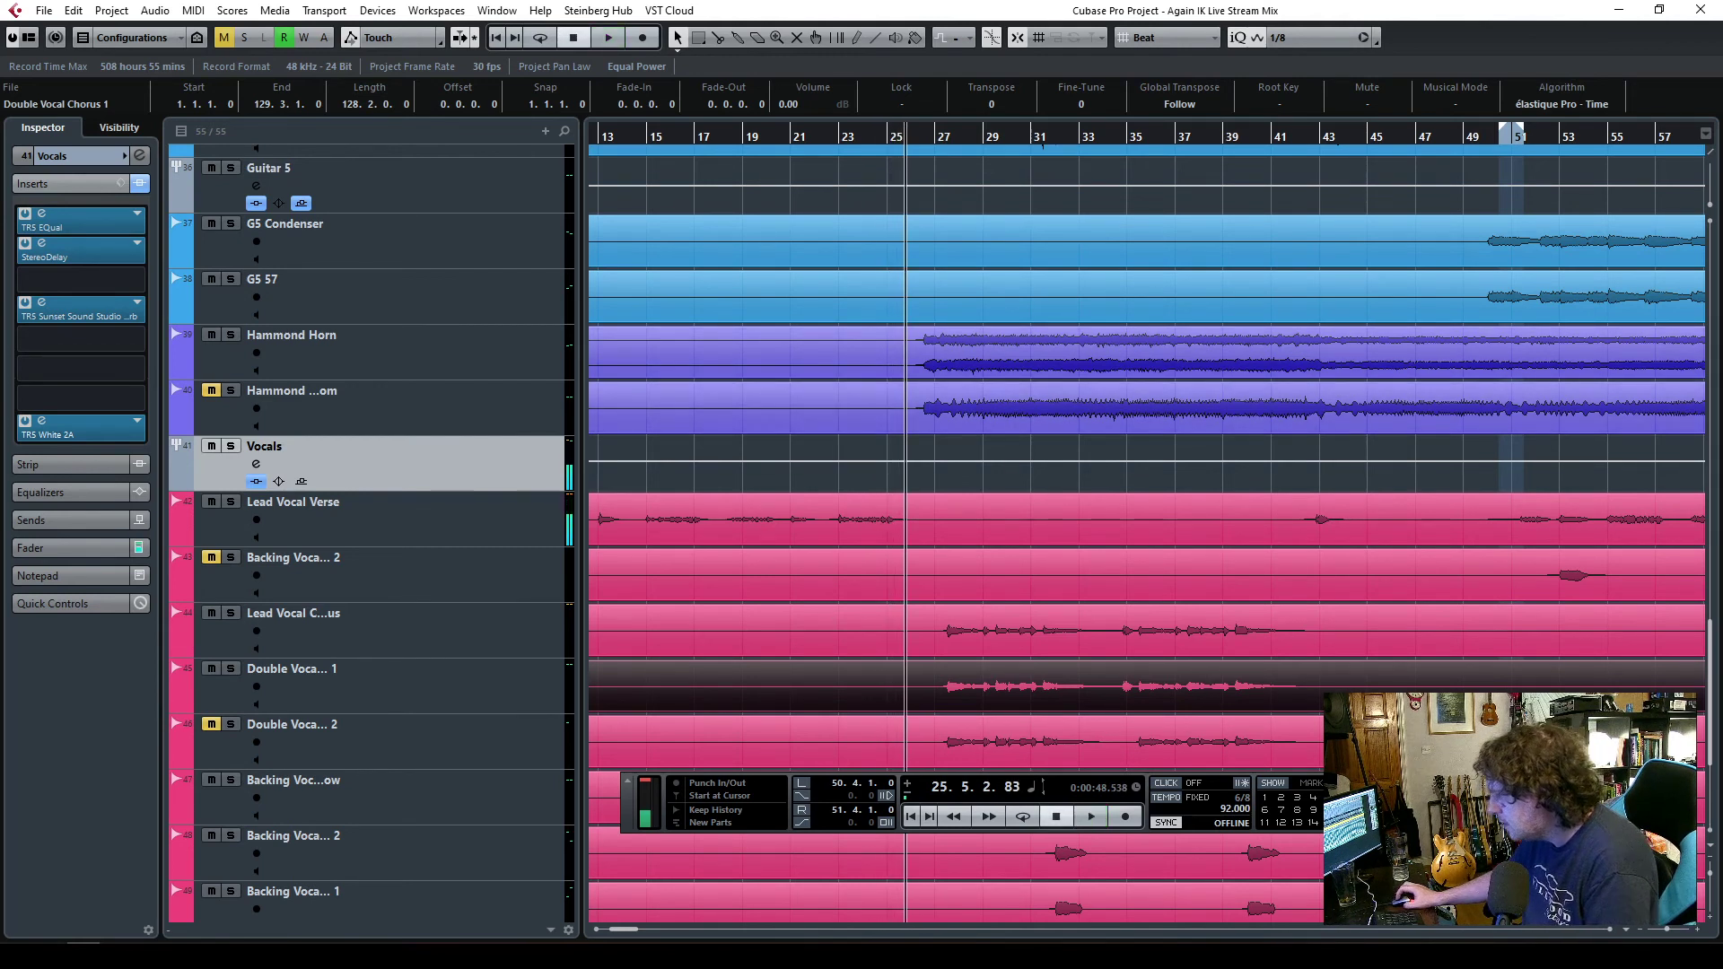
- Reveal the Vocals group's Mute and Linked Panner automation lanes and look through the parameters available for automation
{"action": "left_click", "coordinate": [176, 485]}
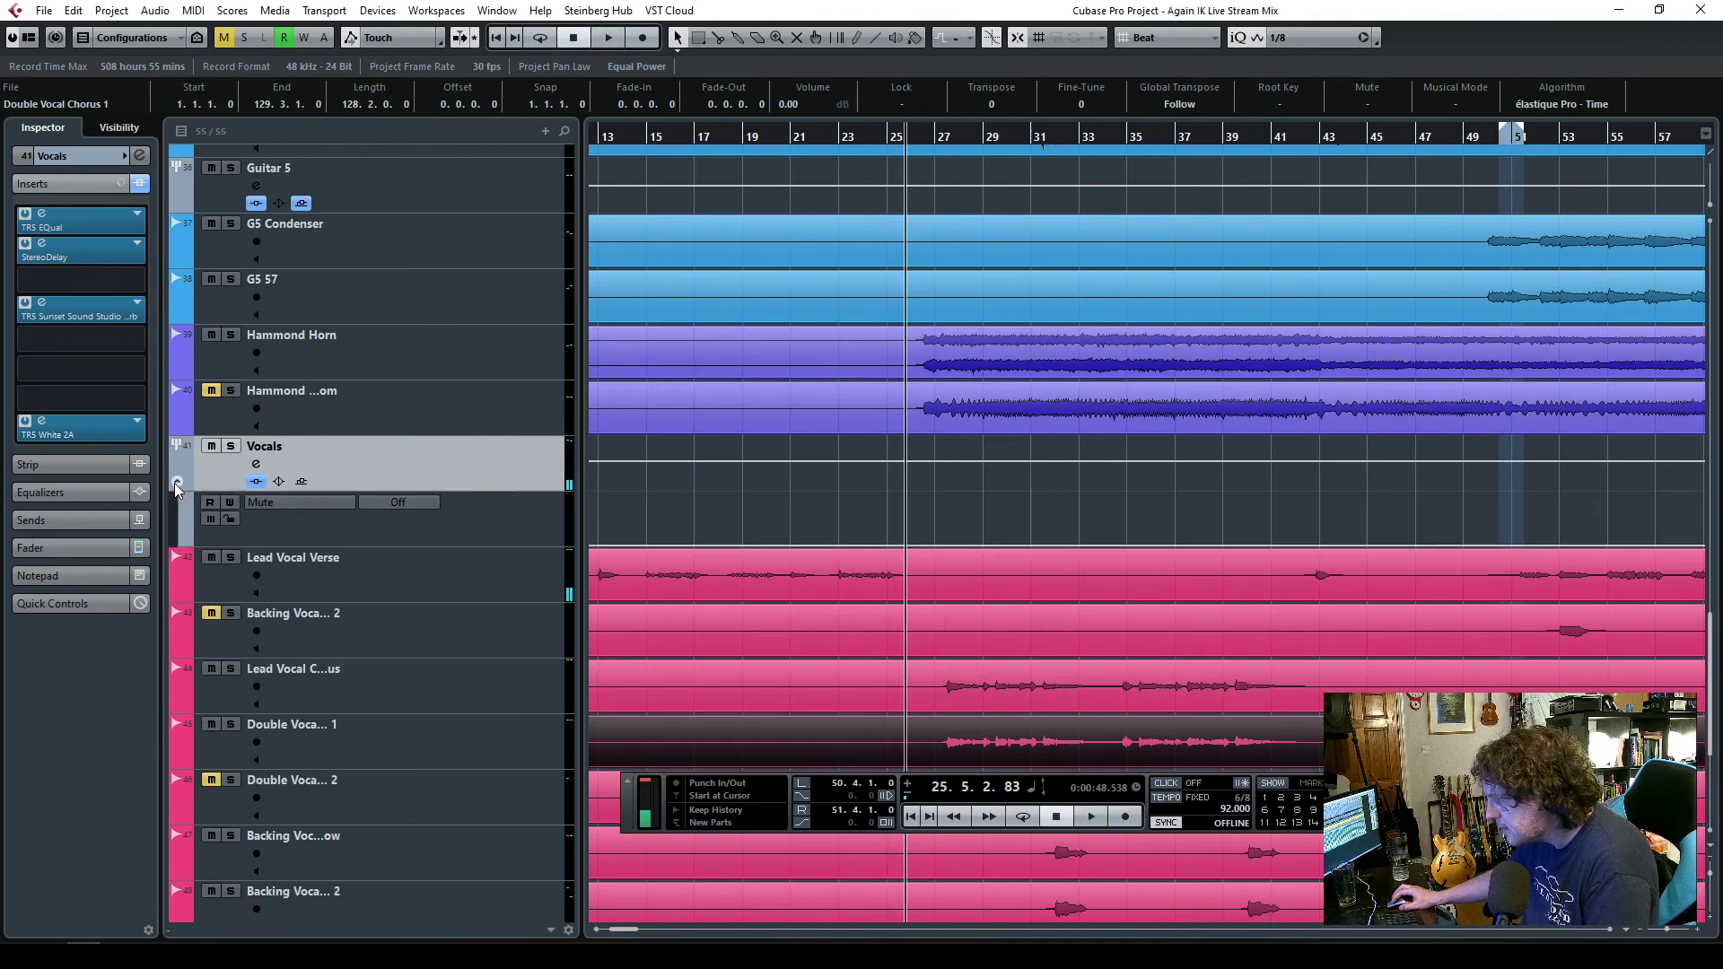
{"action": "left_click", "coordinate": [185, 541]}
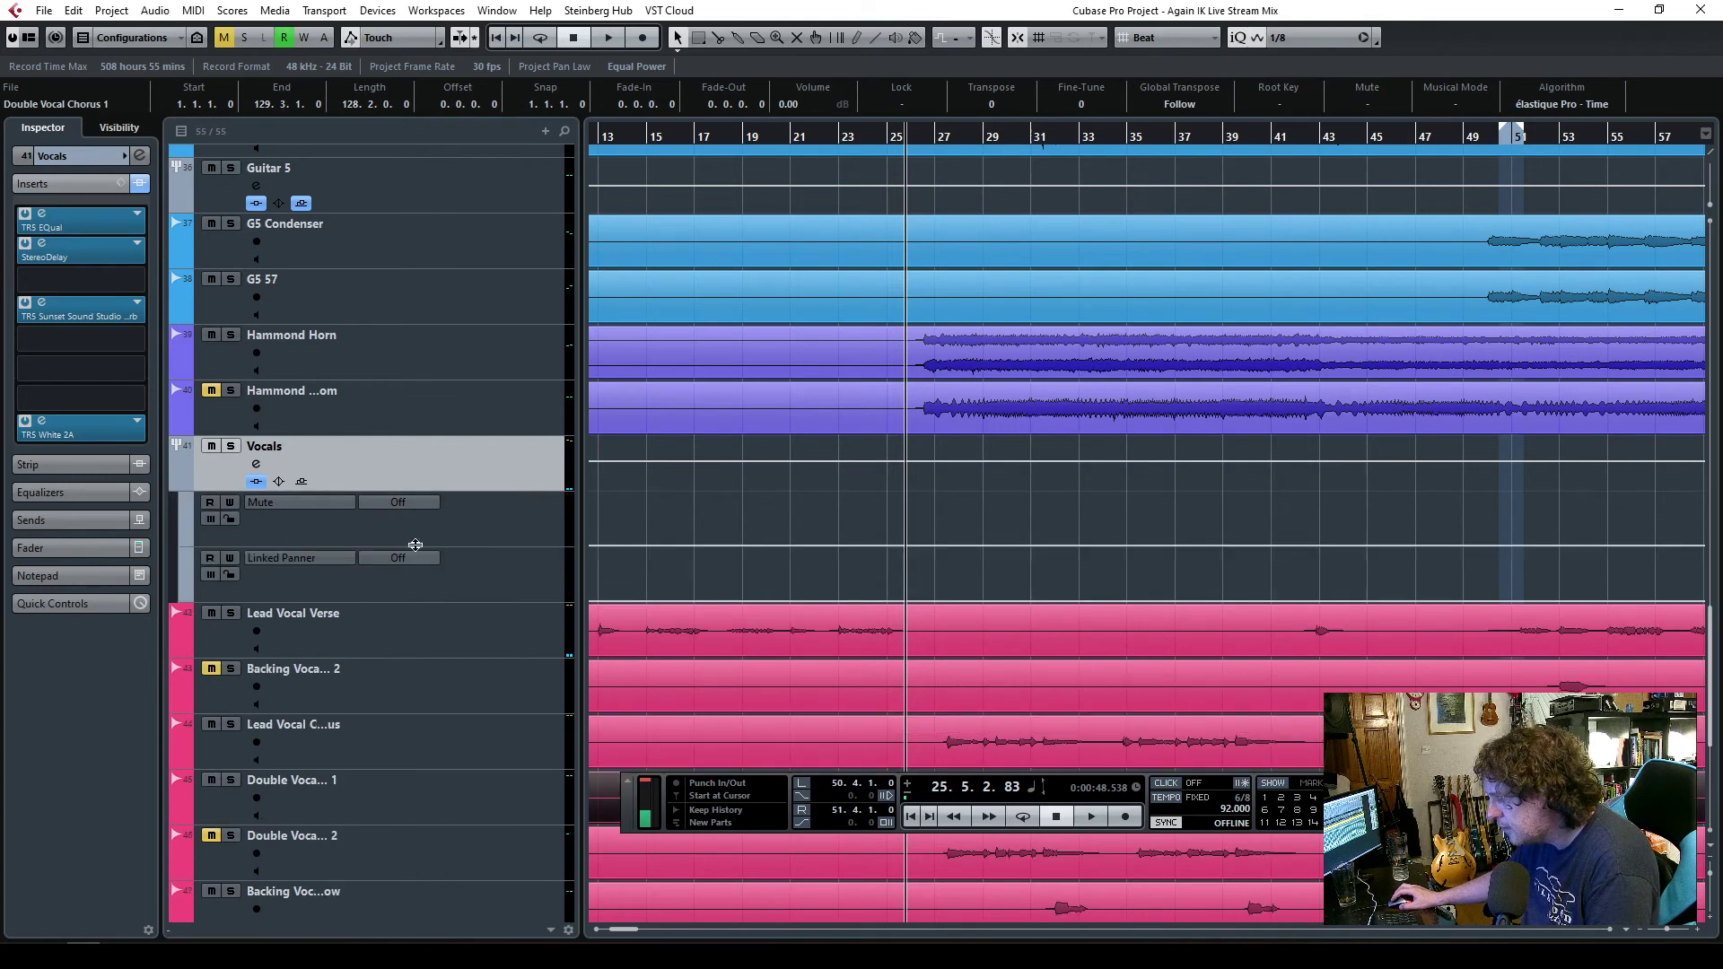
{"action": "left_click", "coordinate": [293, 501]}
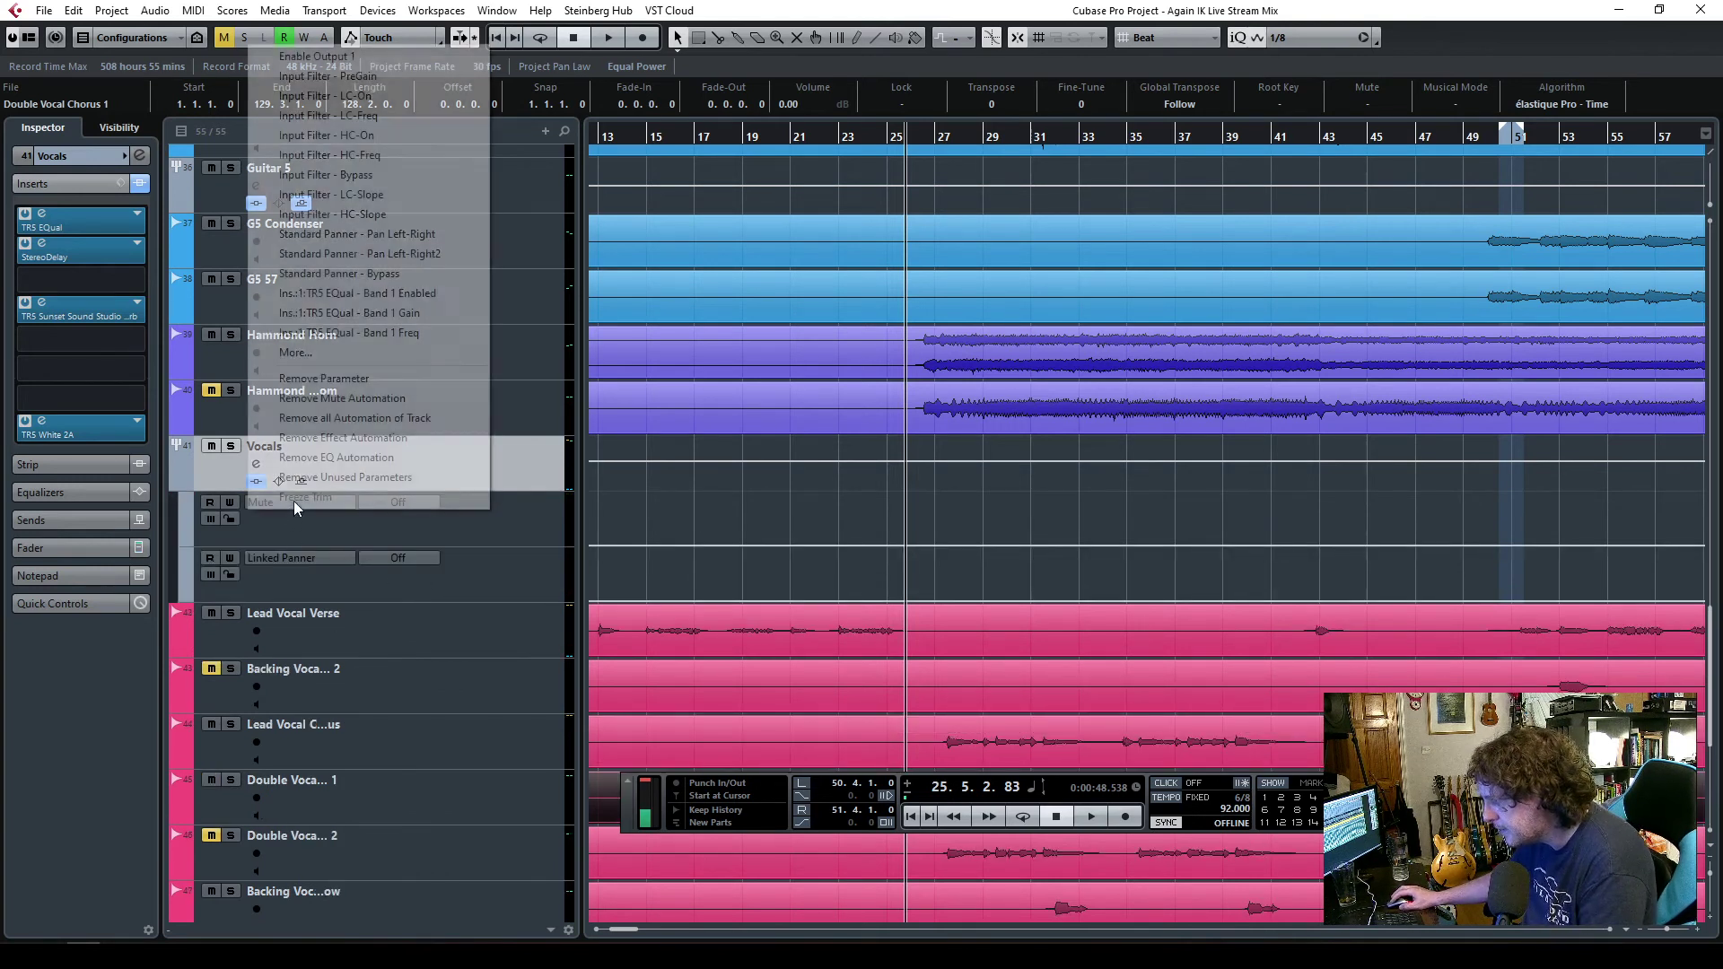
{"action": "left_click", "coordinate": [488, 520]}
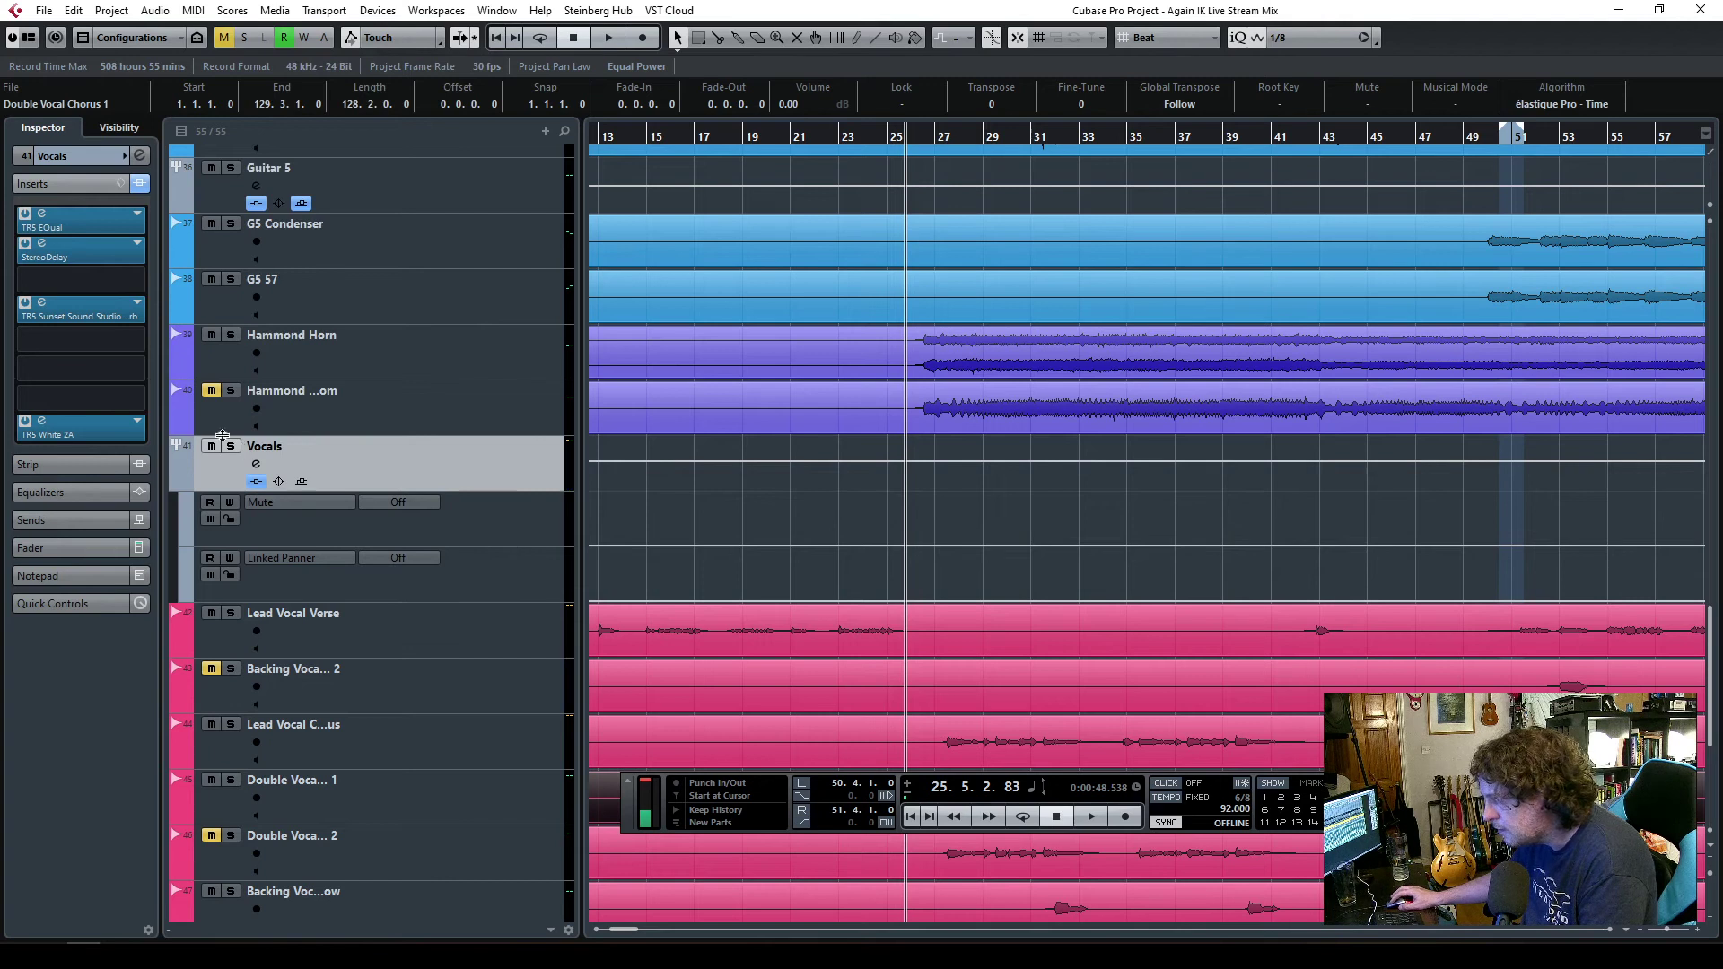
- Open the Vocals group's StereoDelay and Sunset Sound Studio Reverb side by side and bypass both with automation writing enabled
{"action": "left_click", "coordinate": [41, 243]}
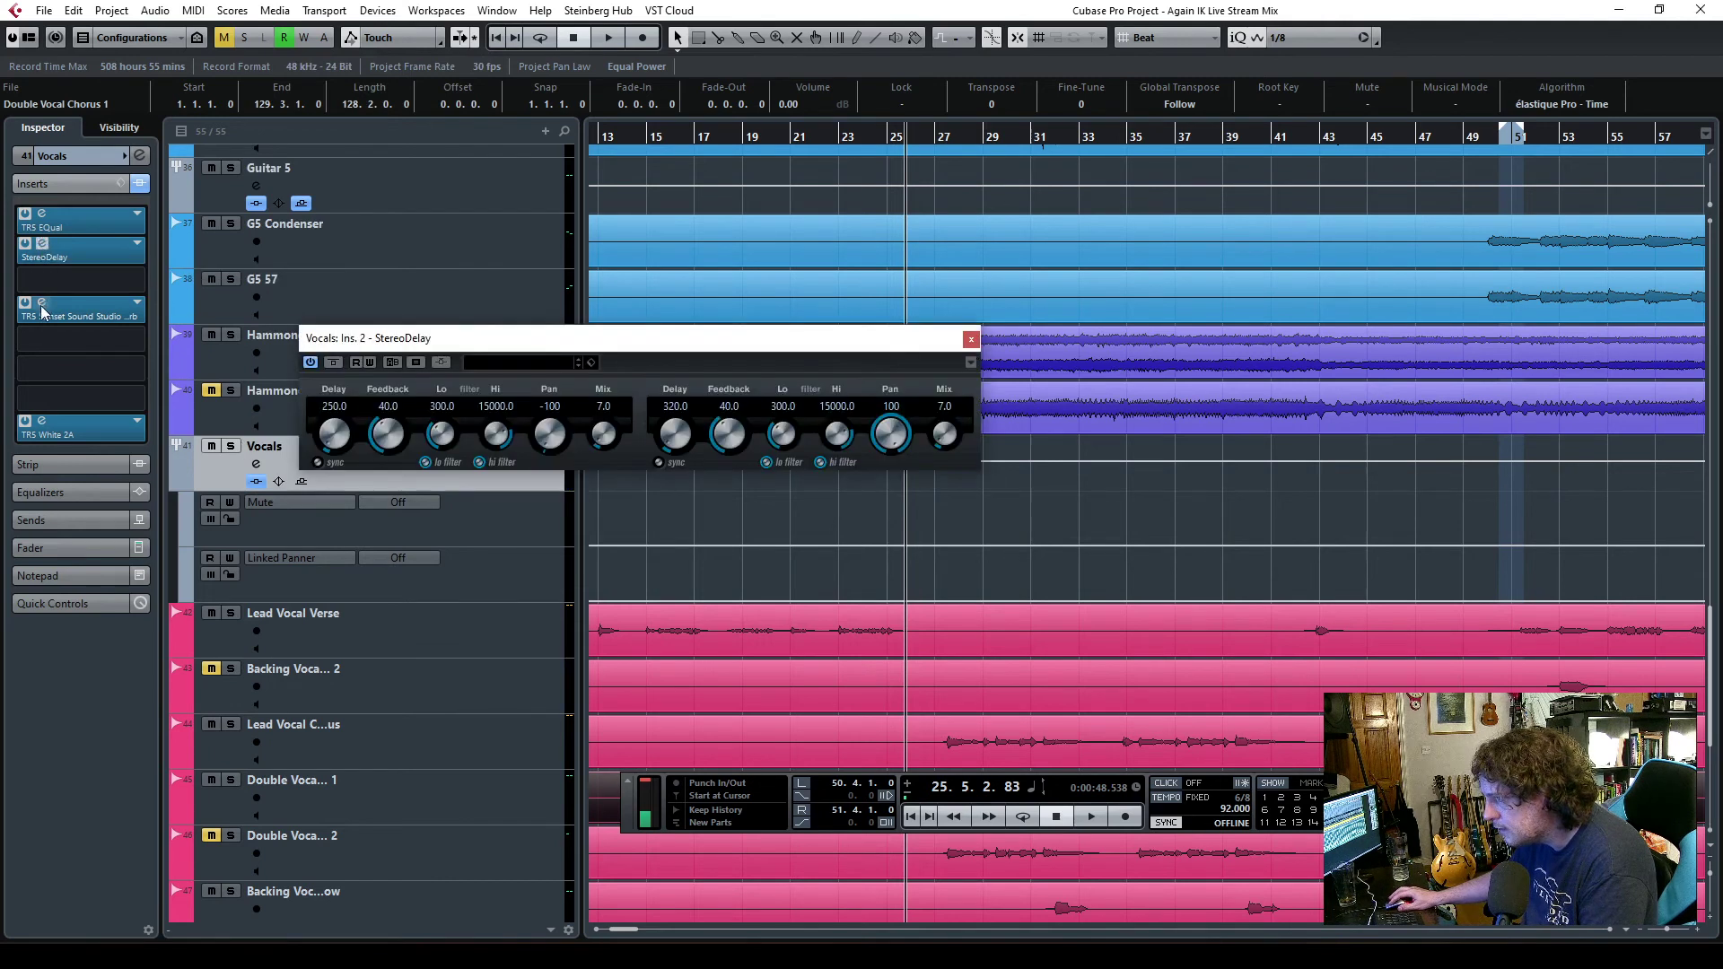
{"action": "left_click", "coordinate": [41, 303]}
{"action": "left_click_drag", "start_coordinate": [531, 366], "coordinate": [843, 417]}
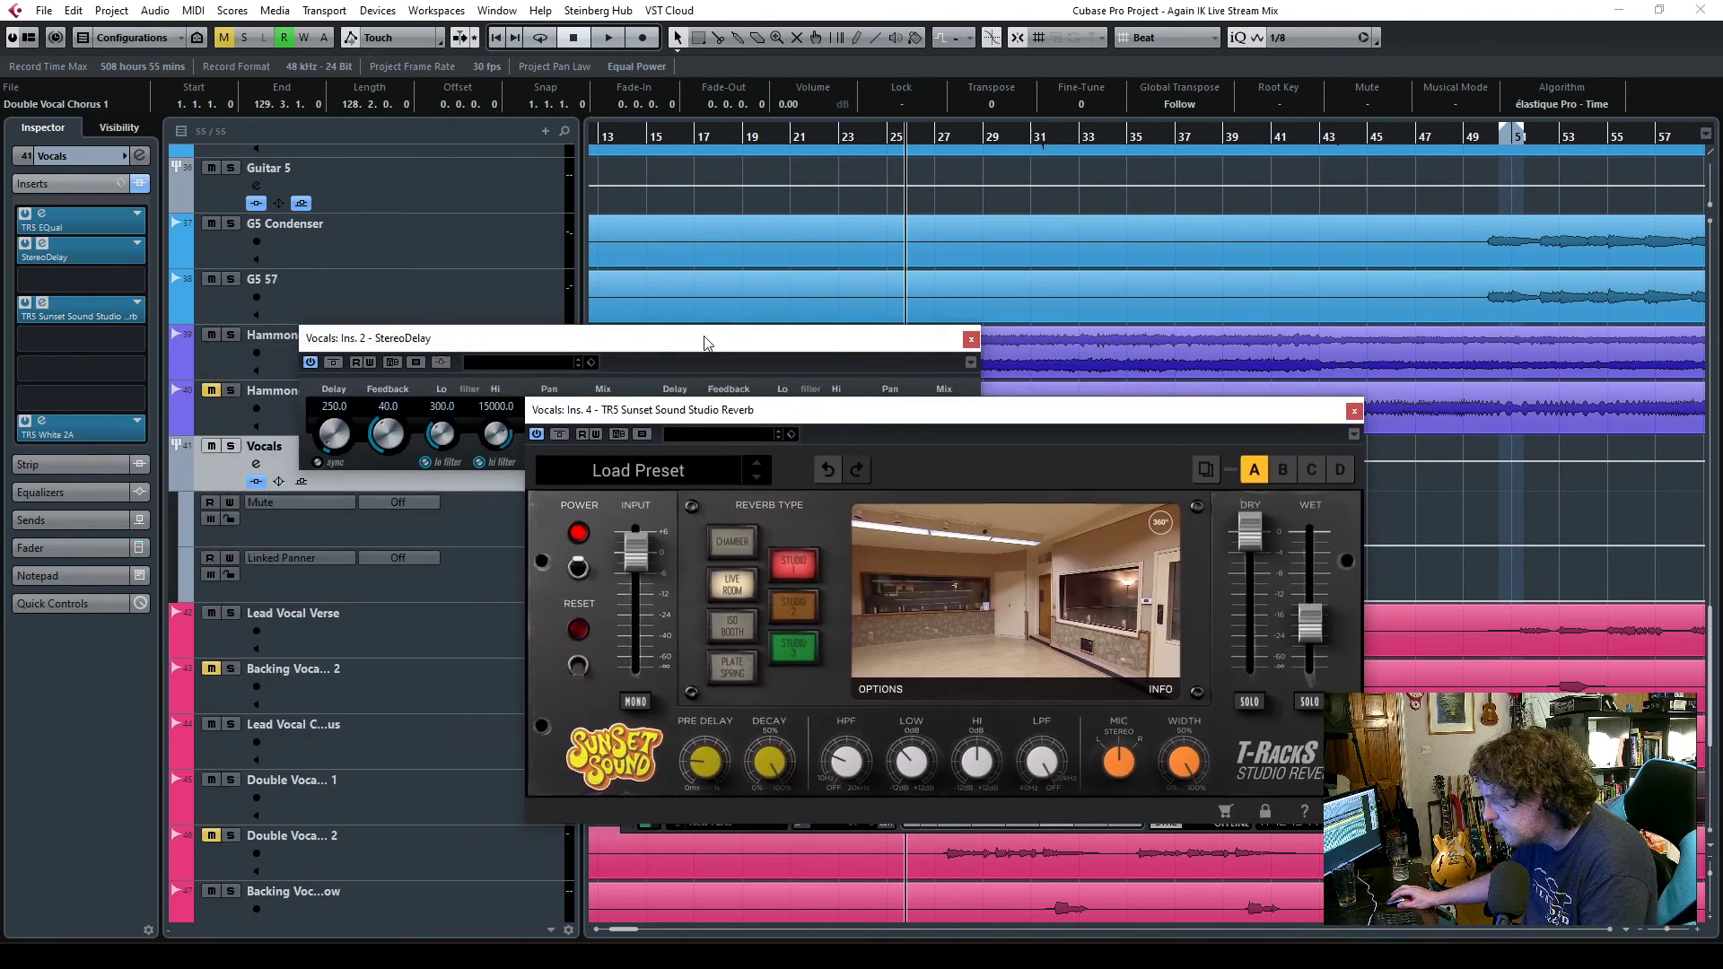
{"action": "left_click_drag", "start_coordinate": [705, 342], "coordinate": [419, 222]}
{"action": "left_click", "coordinate": [237, 235]}
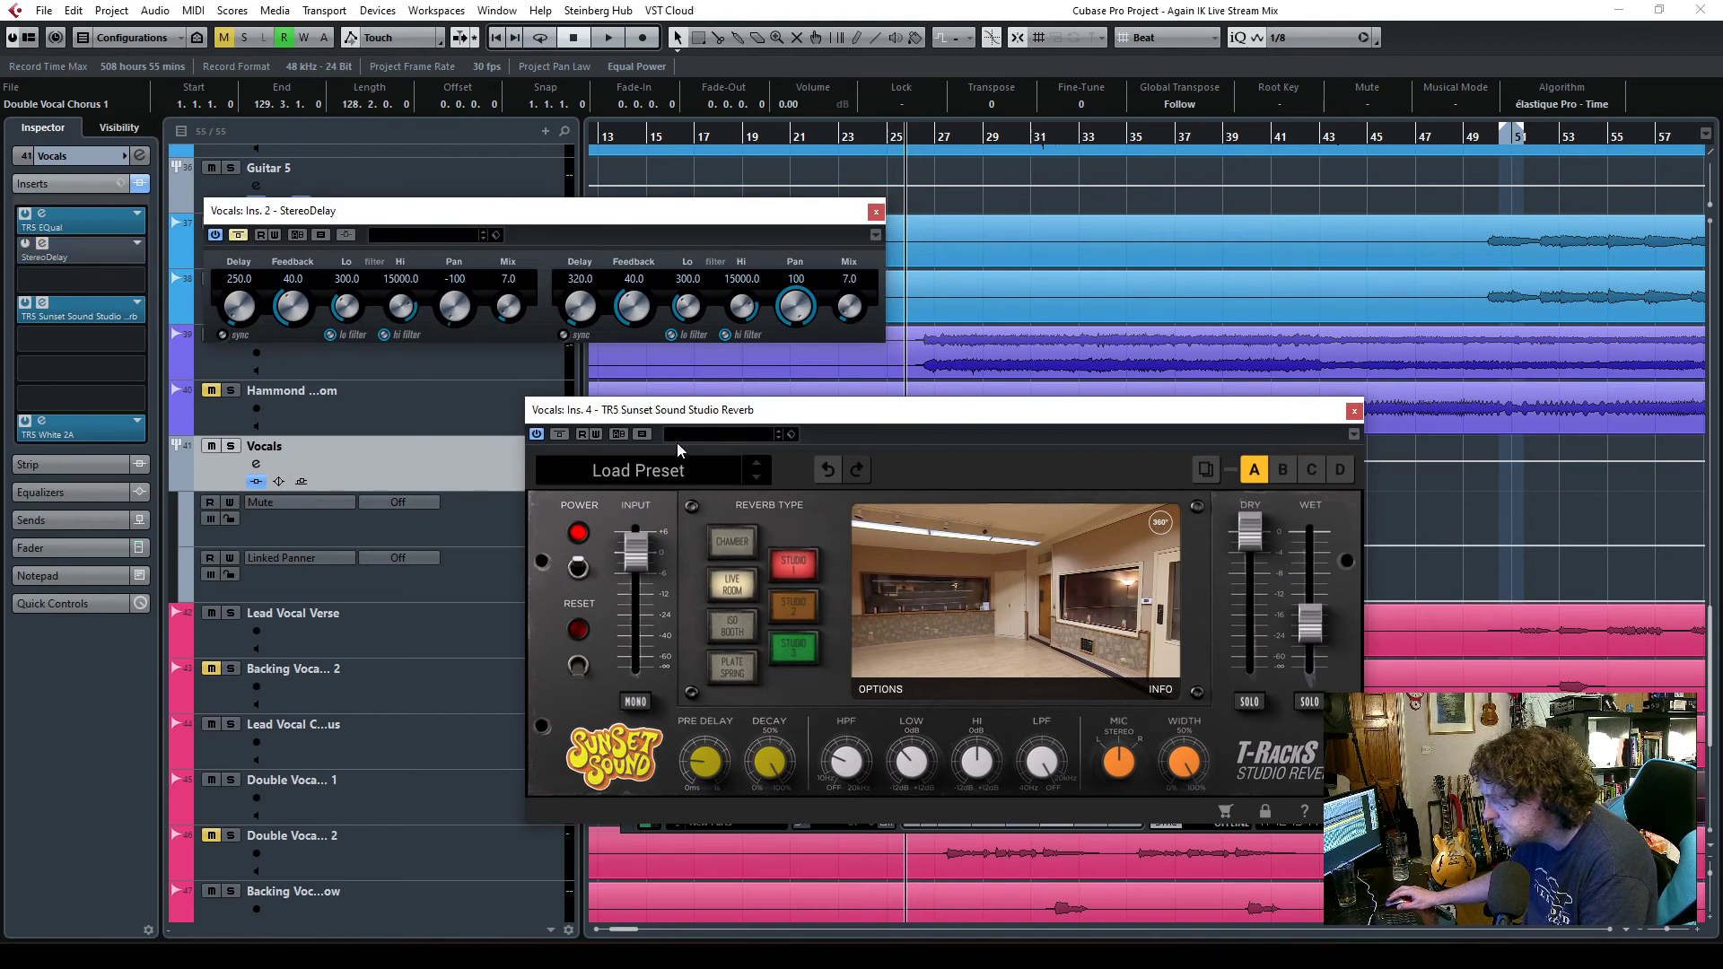
{"action": "left_click", "coordinate": [559, 435]}
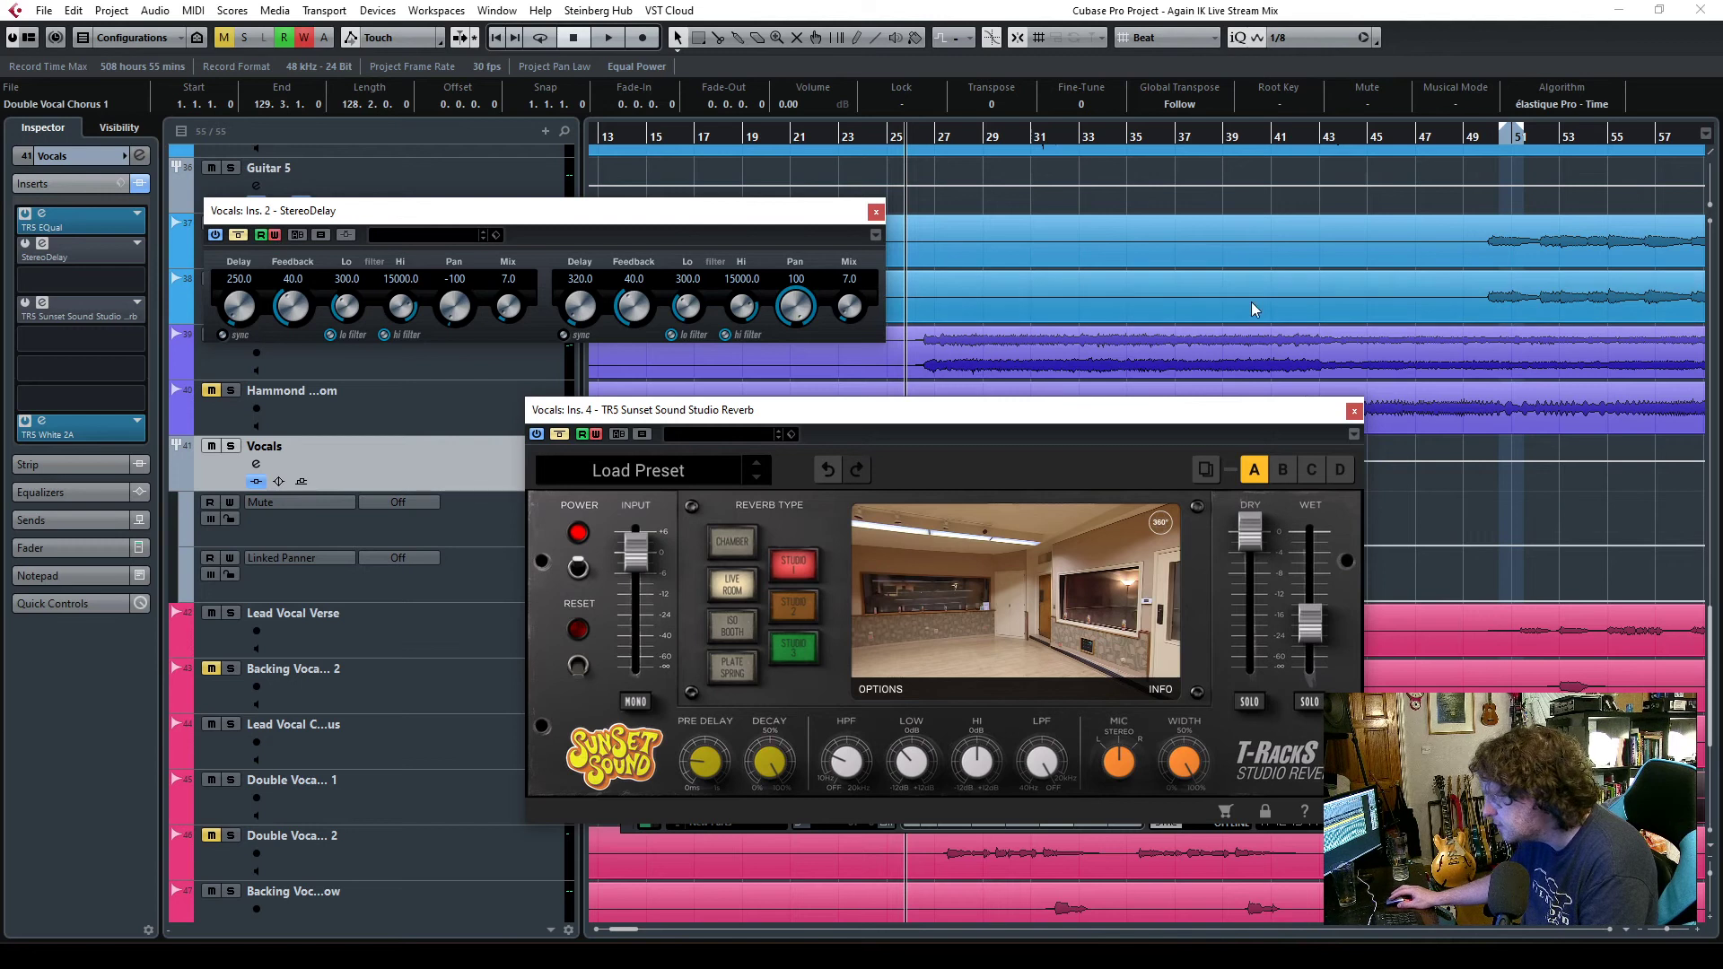
- Record automation from bar 24 that switches the delay and reverb back on for the chorus, and replay the transition from bar 22
{"action": "left_click", "coordinate": [860, 139]}
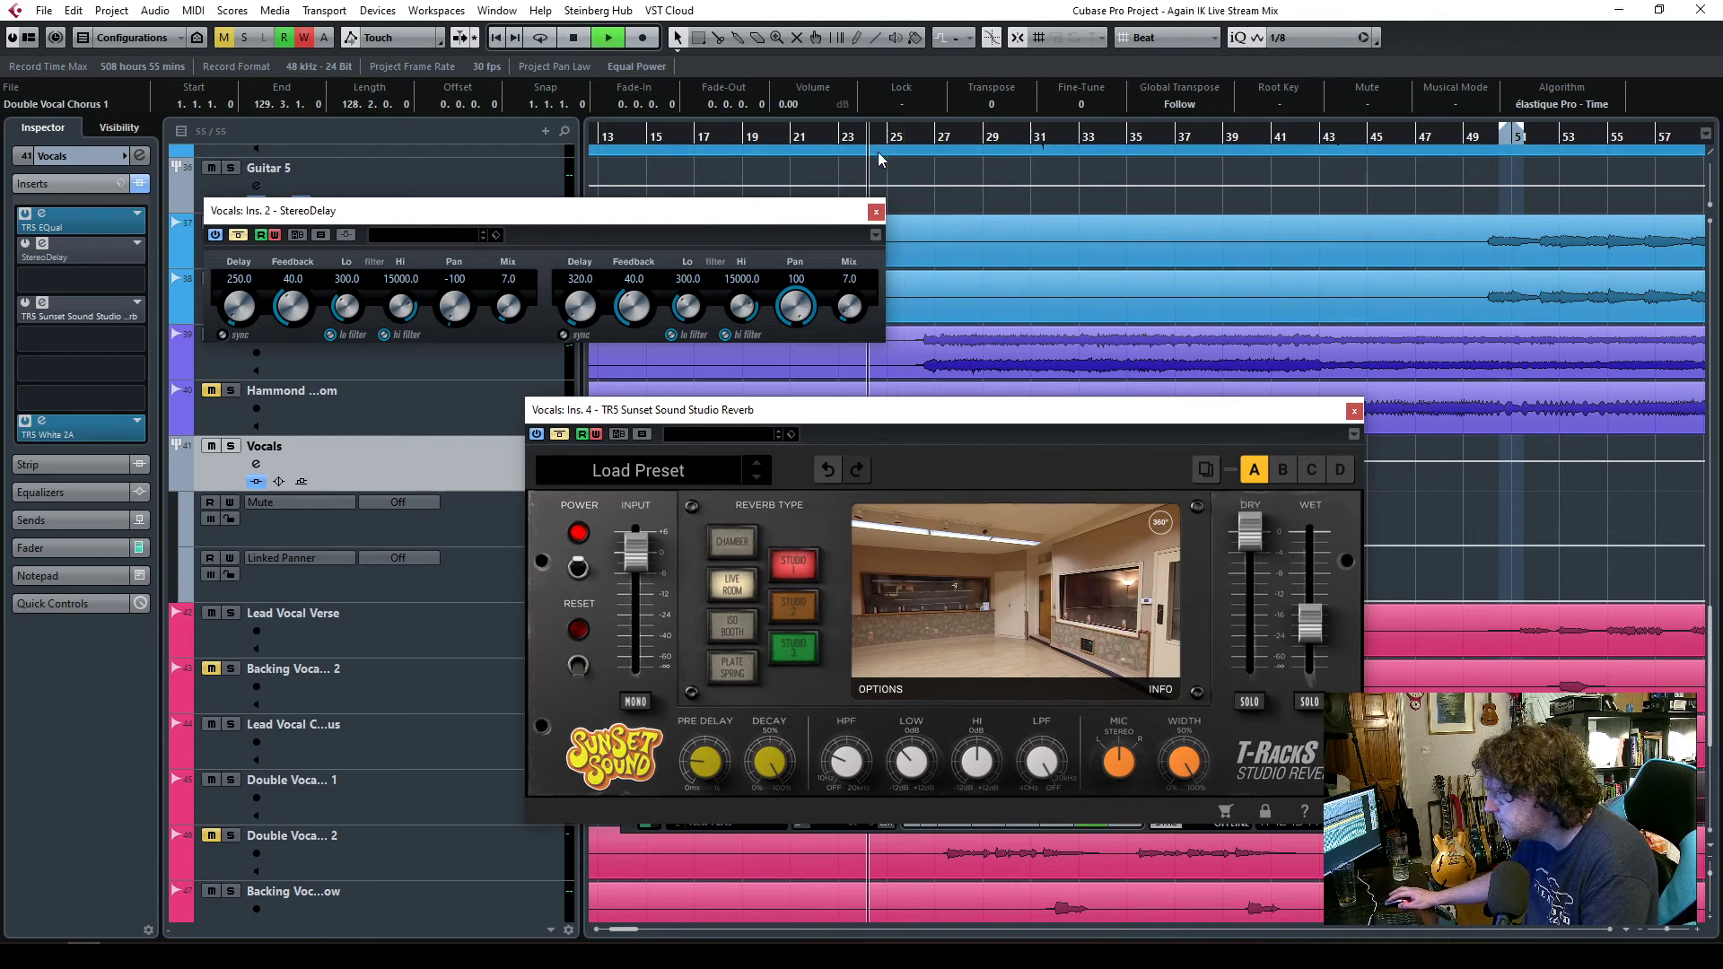
{"action": "left_click", "coordinate": [558, 437]}
{"action": "left_click", "coordinate": [238, 235]}
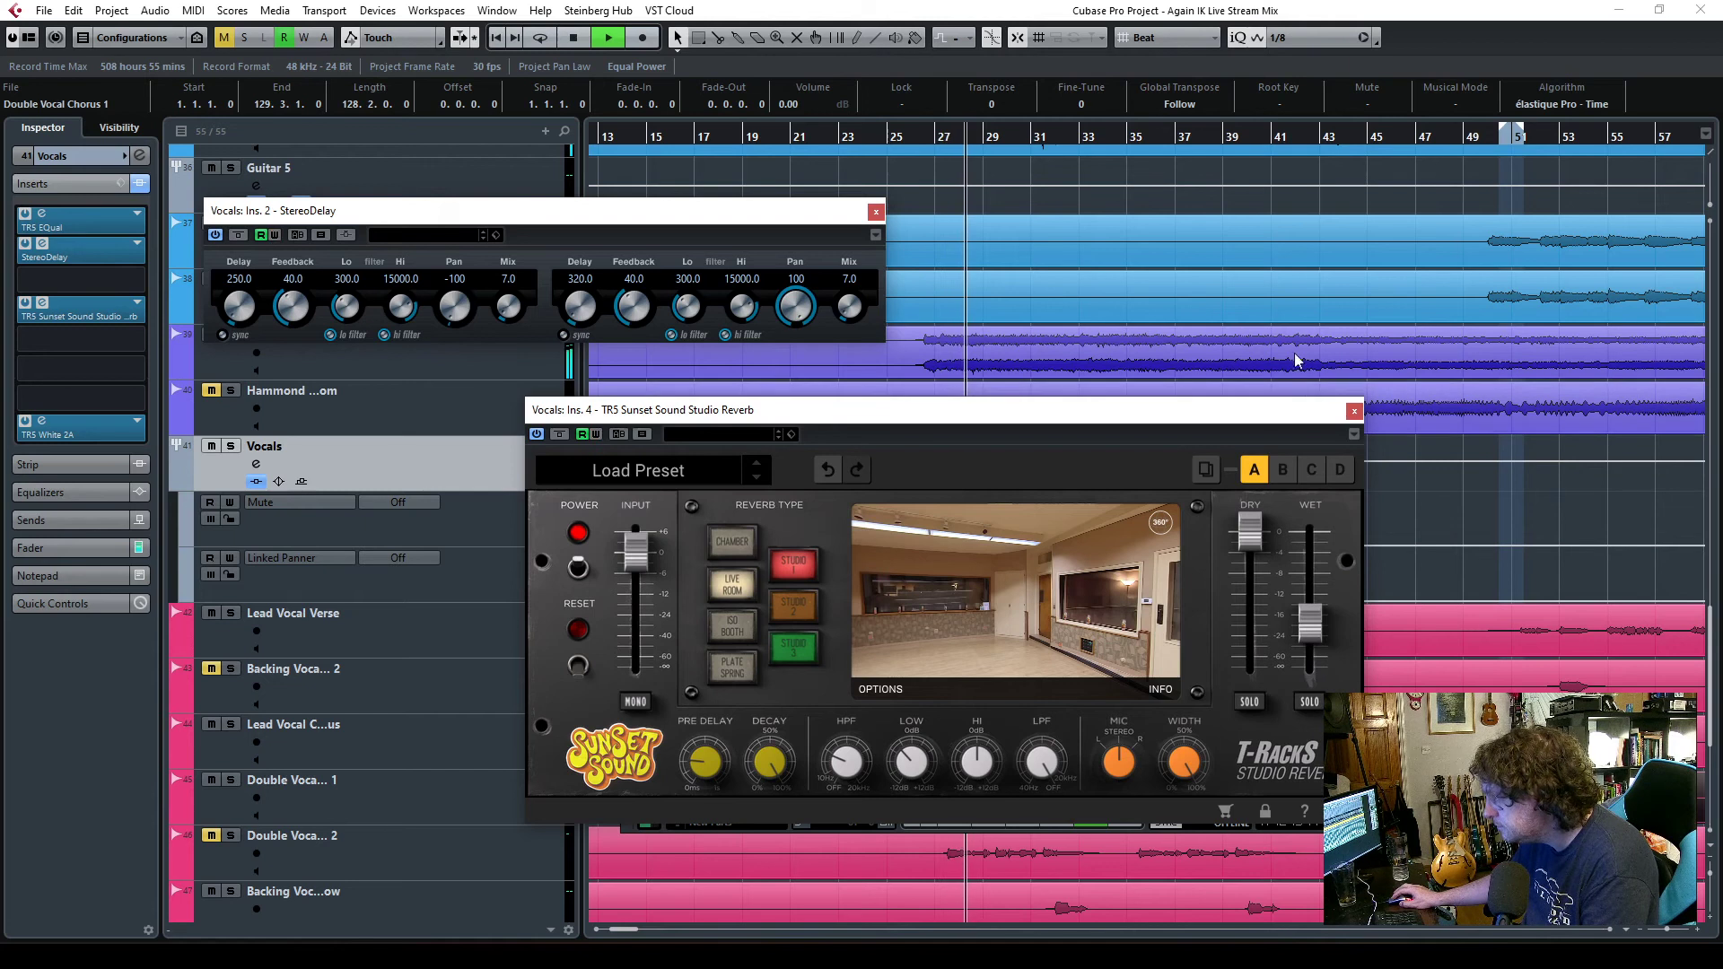
{"action": "left_click", "coordinate": [875, 211]}
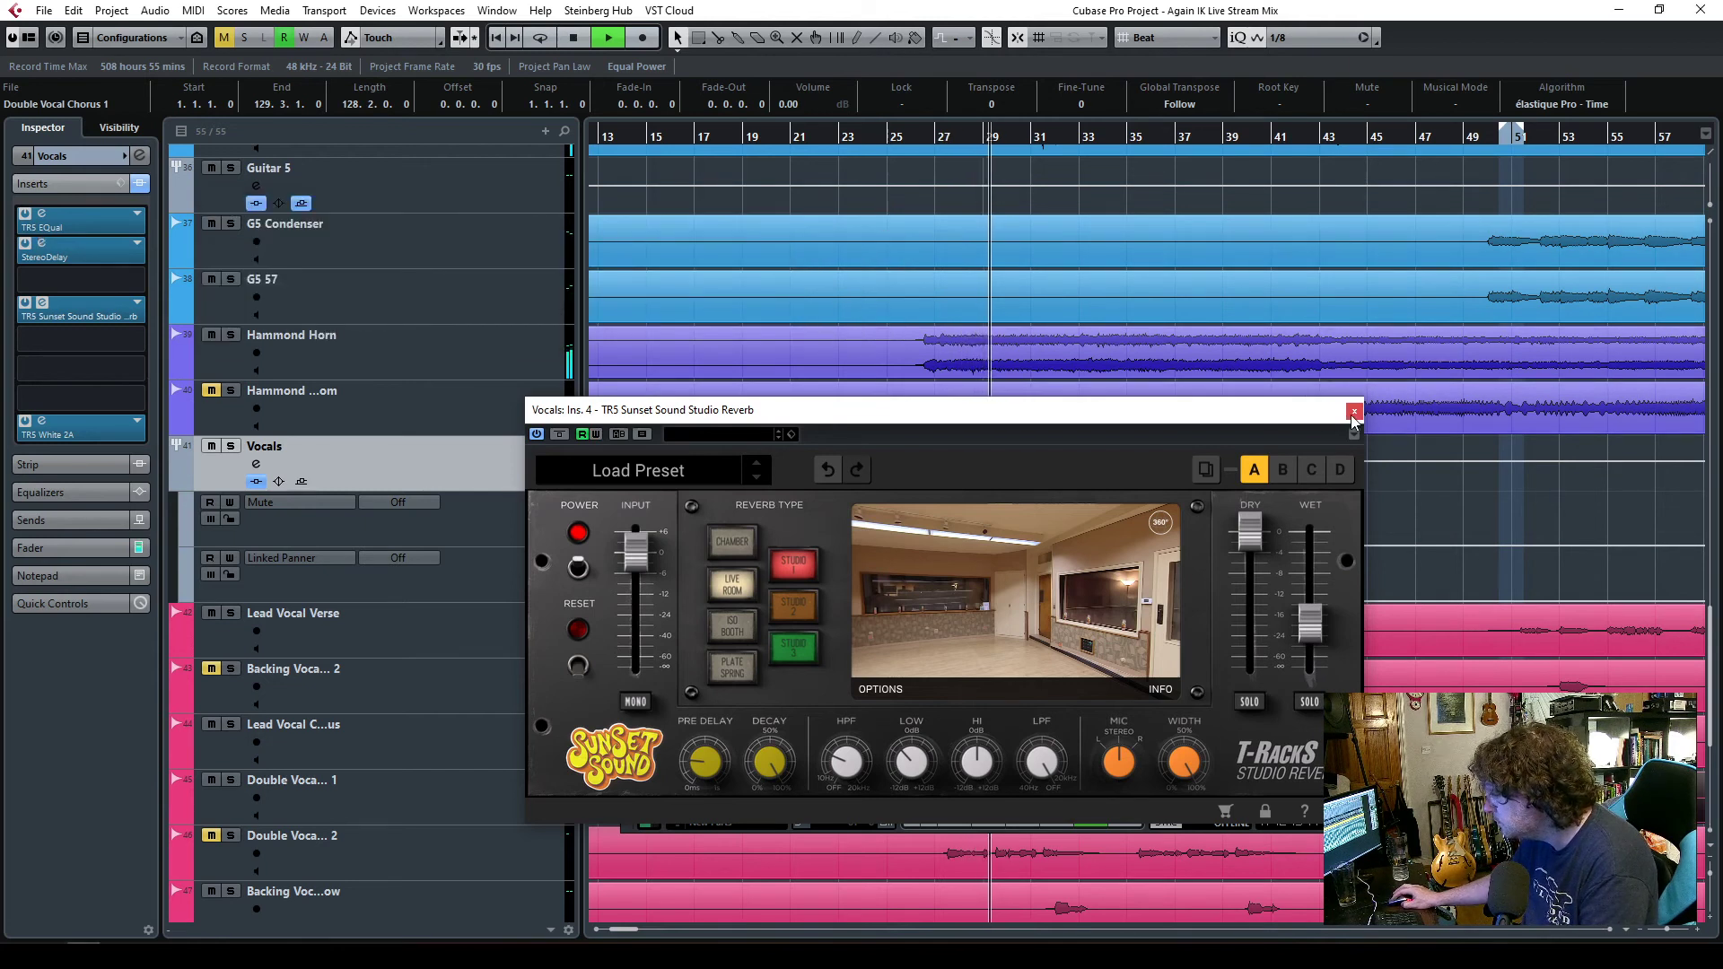
{"action": "key", "text": "Escape"}
{"action": "left_click", "coordinate": [823, 145]}
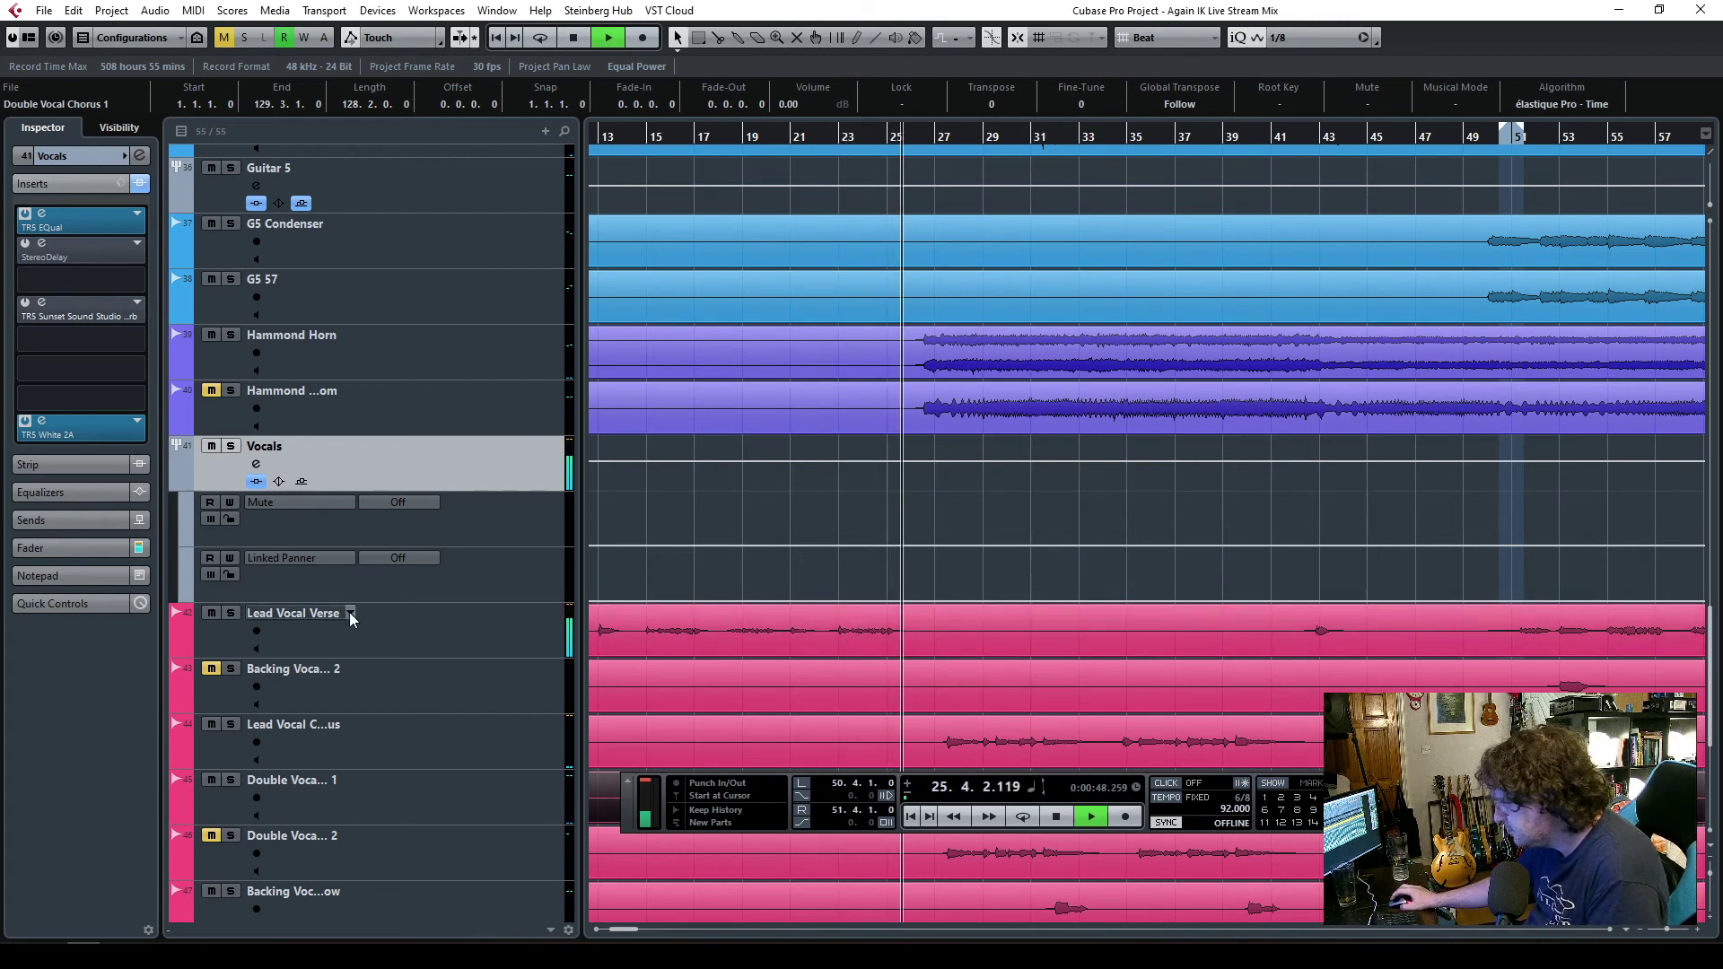
- Unmute Backing Vocal Verse 2 and both Mid 8 vocals, and move Lead Vocal Mid 8 above Backing Vocal Mid 8
{"action": "left_click", "coordinate": [354, 681]}
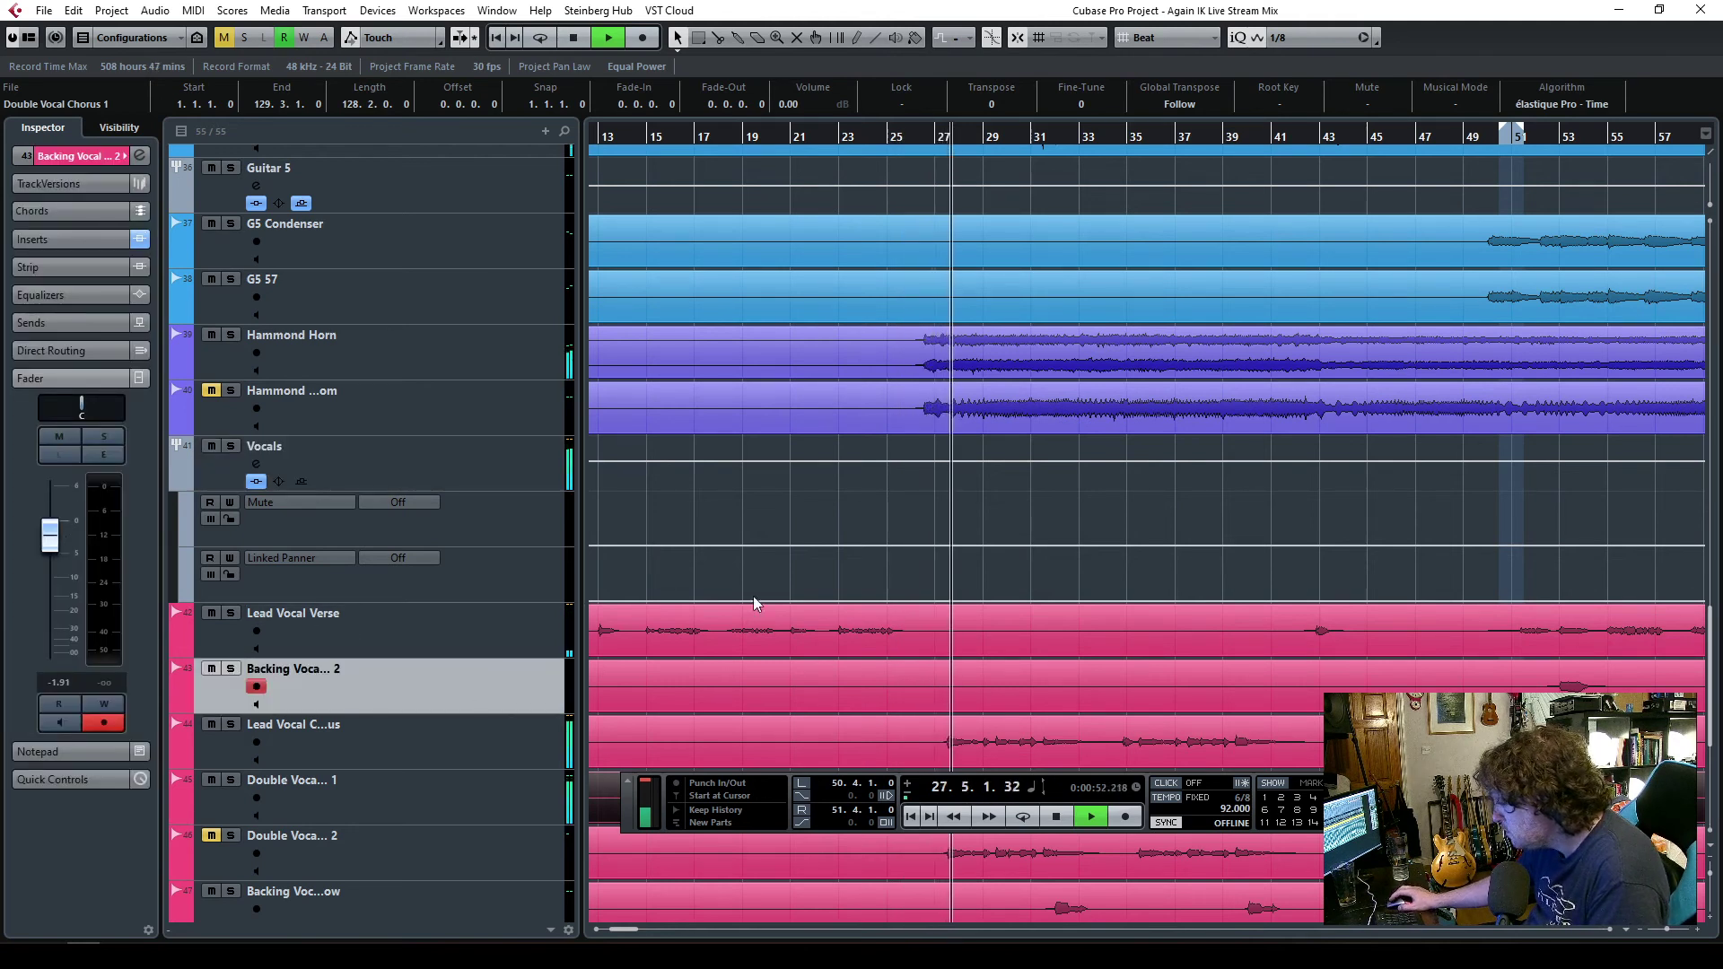
{"action": "scroll", "coordinate": [656, 578], "scroll_direction": "down", "scroll_amount": 8}
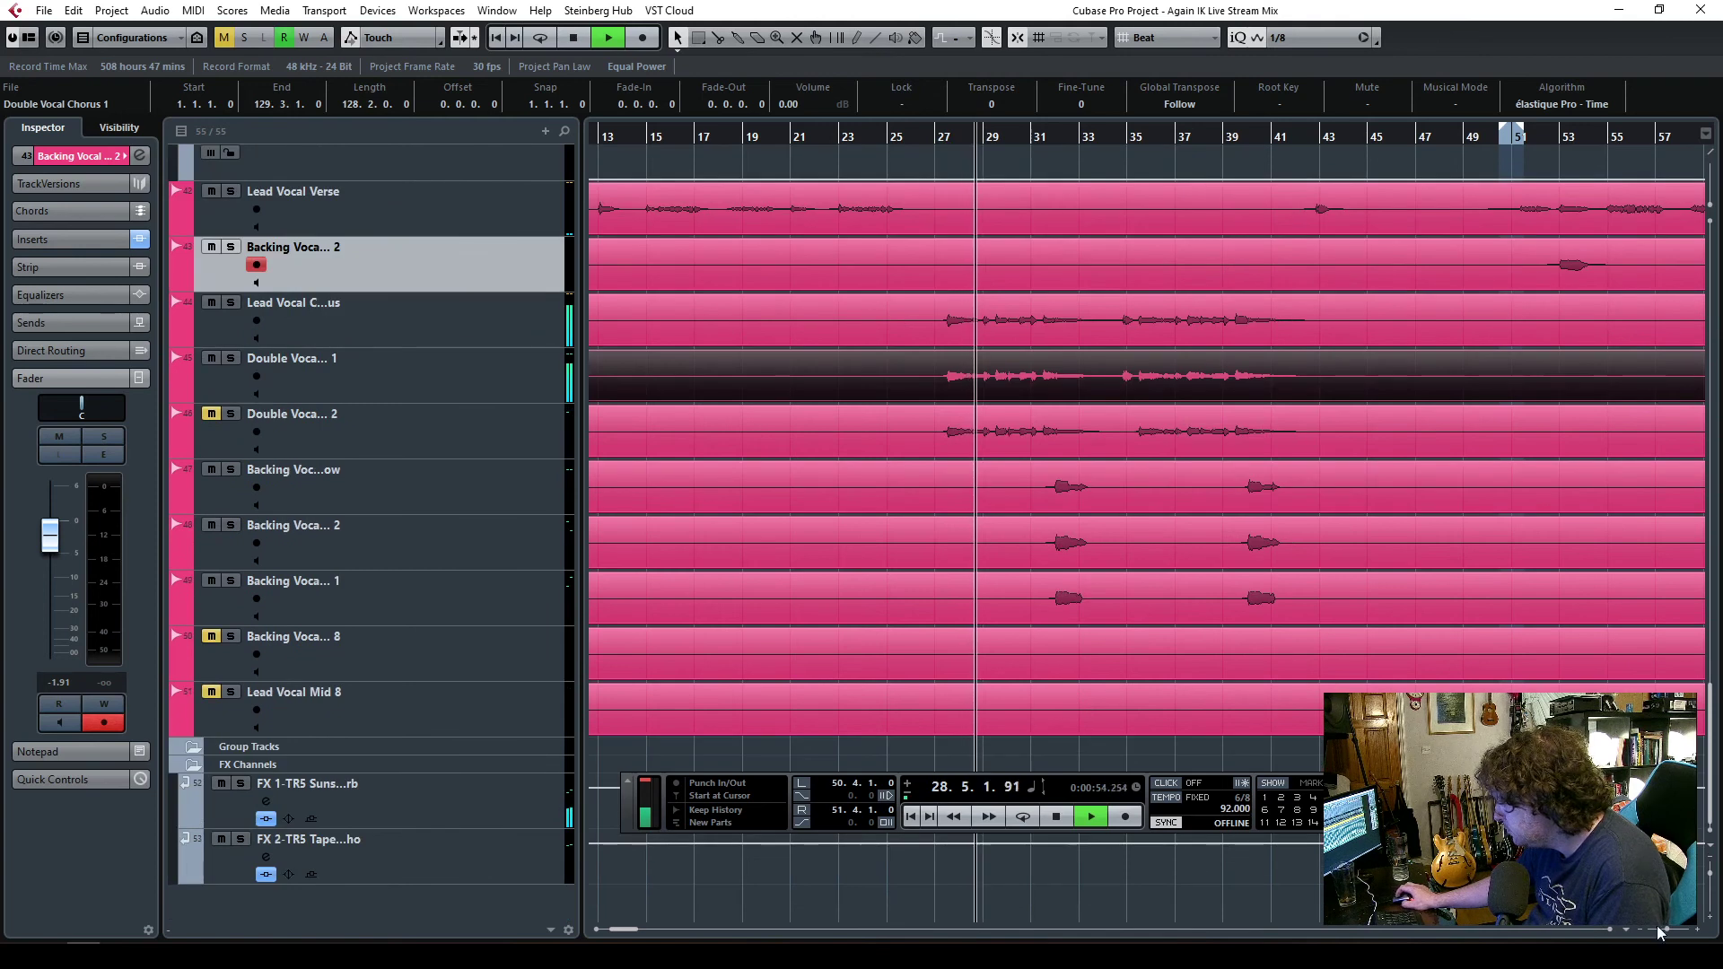
{"action": "left_click_drag", "start_coordinate": [1656, 928], "coordinate": [1635, 929]}
{"action": "left_click", "coordinate": [210, 636]}
{"action": "left_click", "coordinate": [210, 692]}
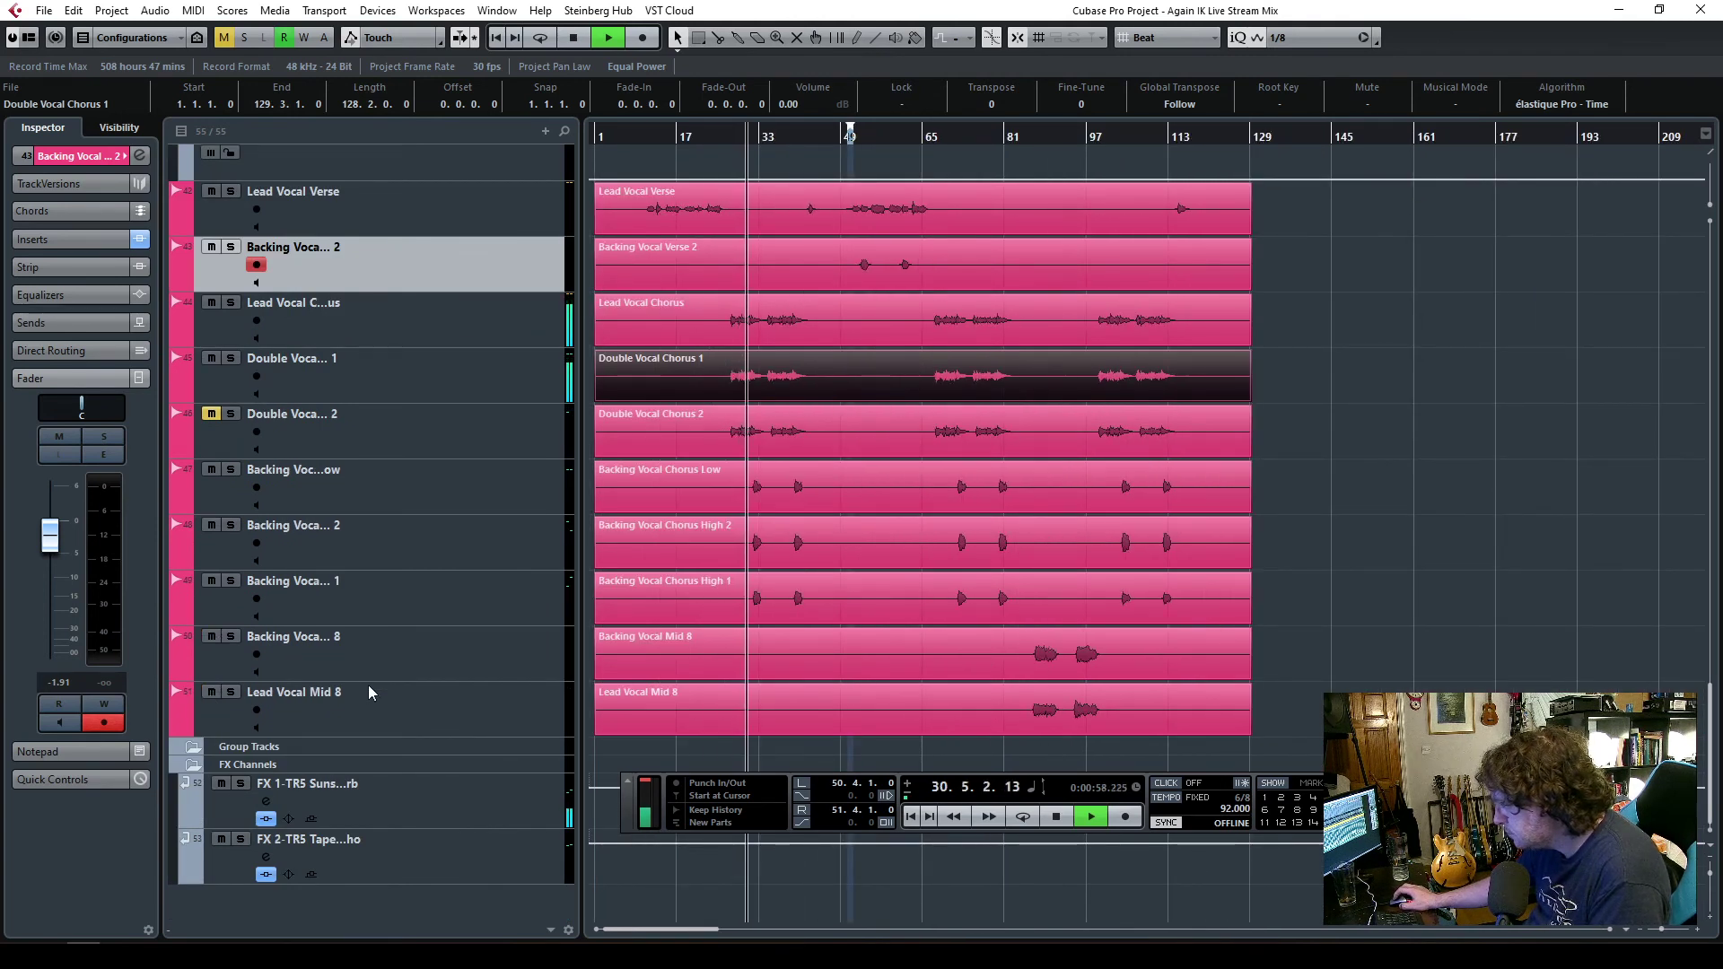
{"action": "left_click_drag", "start_coordinate": [400, 643], "coordinate": [411, 716]}
{"action": "left_click", "coordinate": [449, 666]}
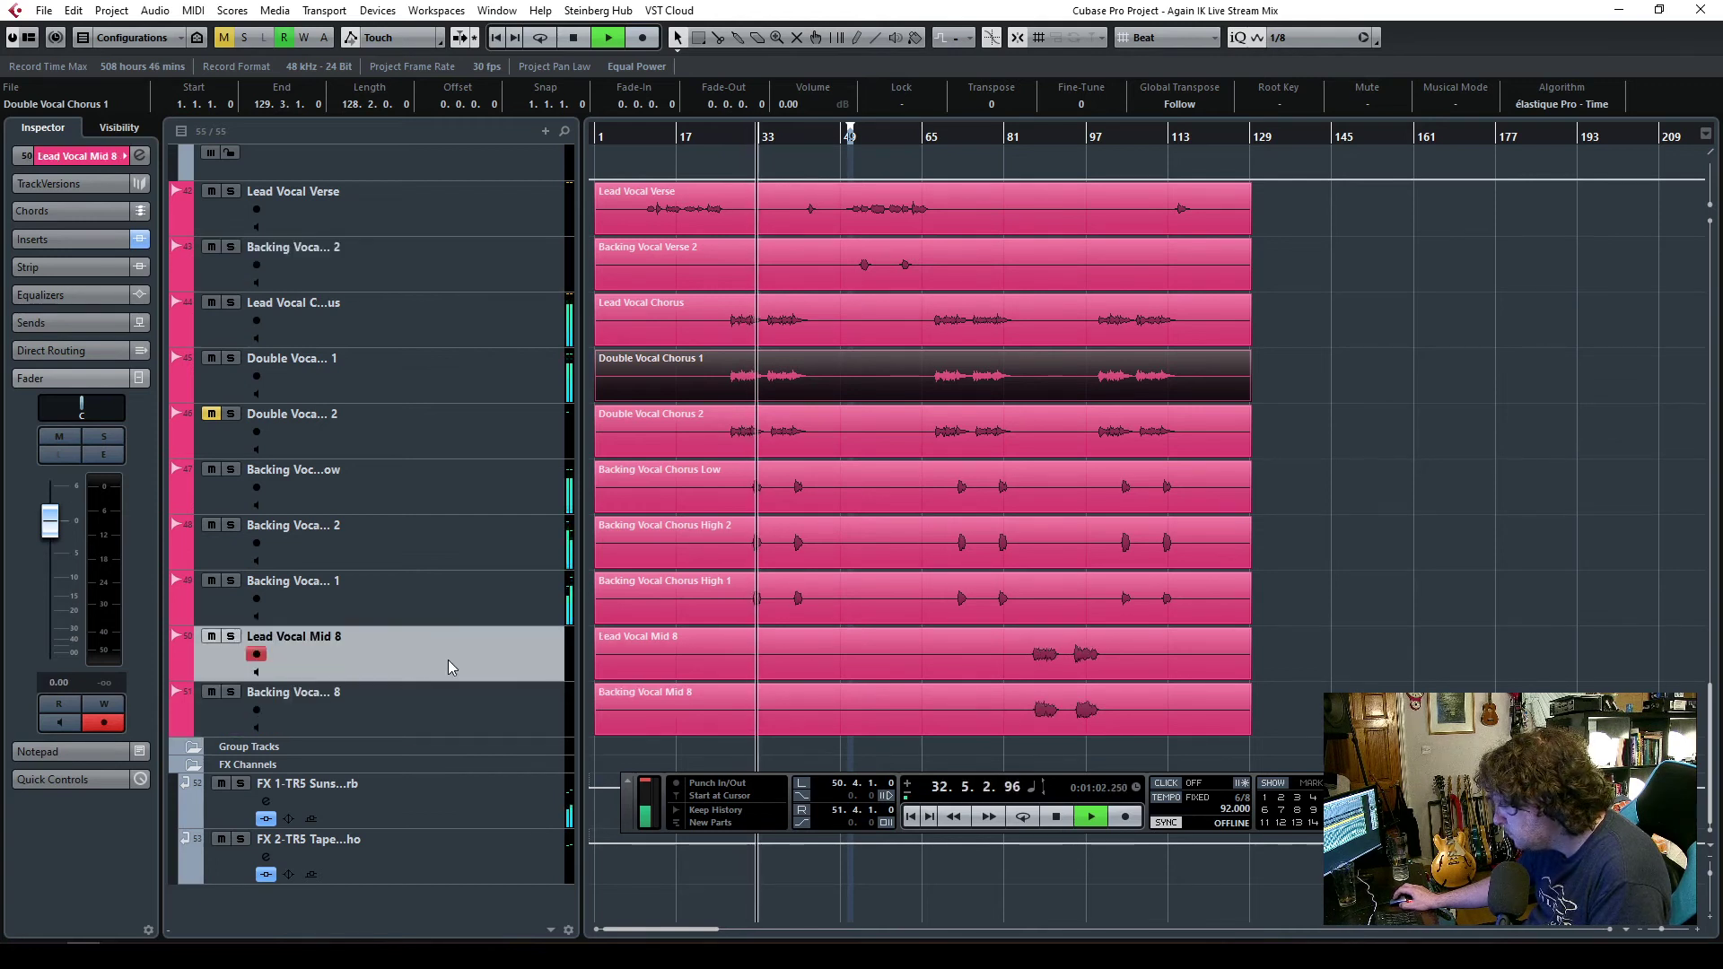
- Rebalance the chorus backing vocals, checking Backing Vocal Chorus High 2 and lowering Backing Vocal Chorus Low to about -9.4 dB
{"action": "left_click", "coordinate": [401, 545]}
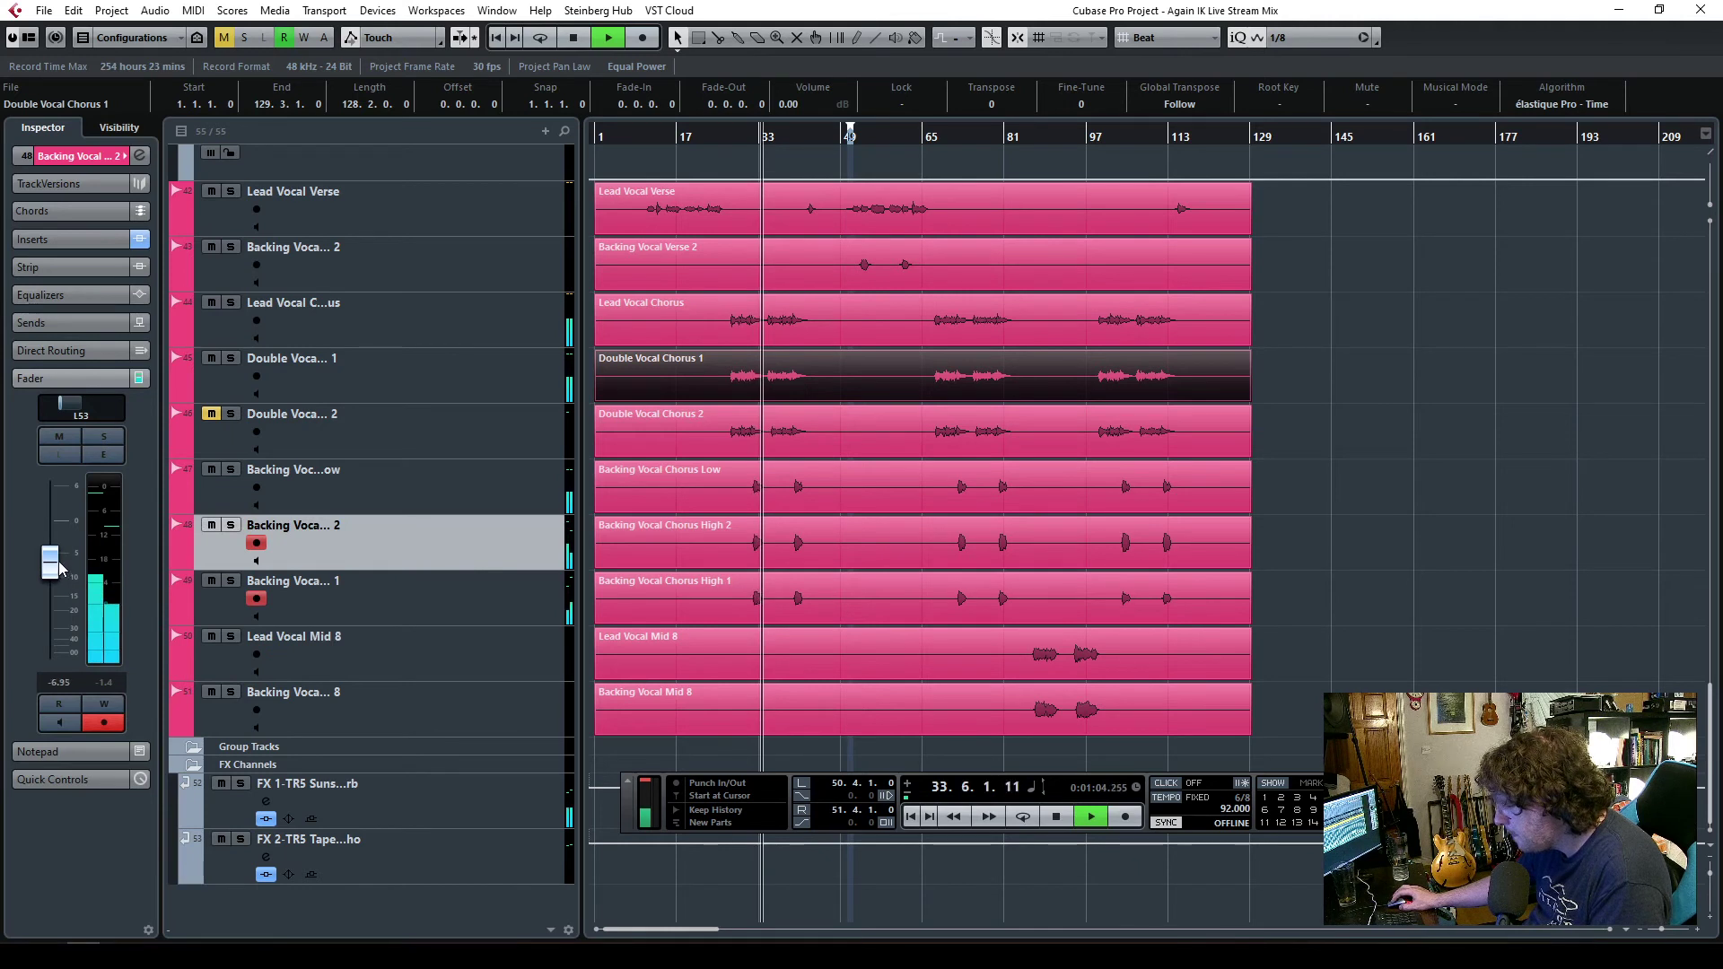
{"action": "left_click", "coordinate": [431, 489]}
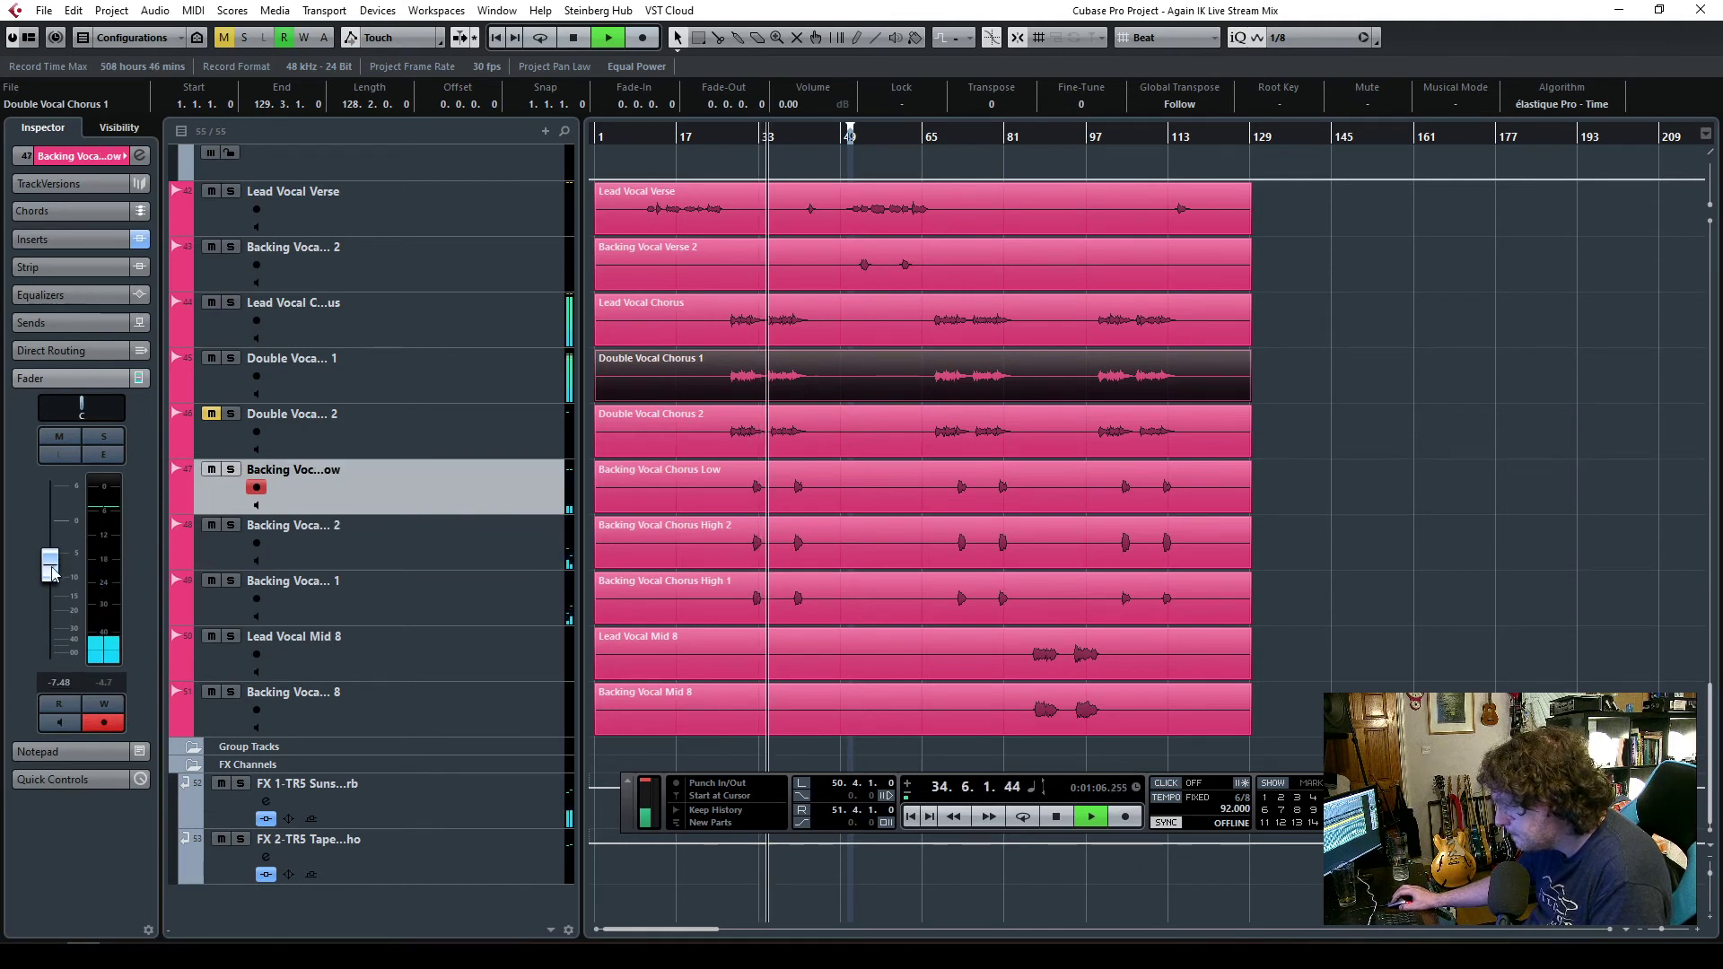
{"action": "left_click_drag", "start_coordinate": [52, 574], "coordinate": [51, 582]}
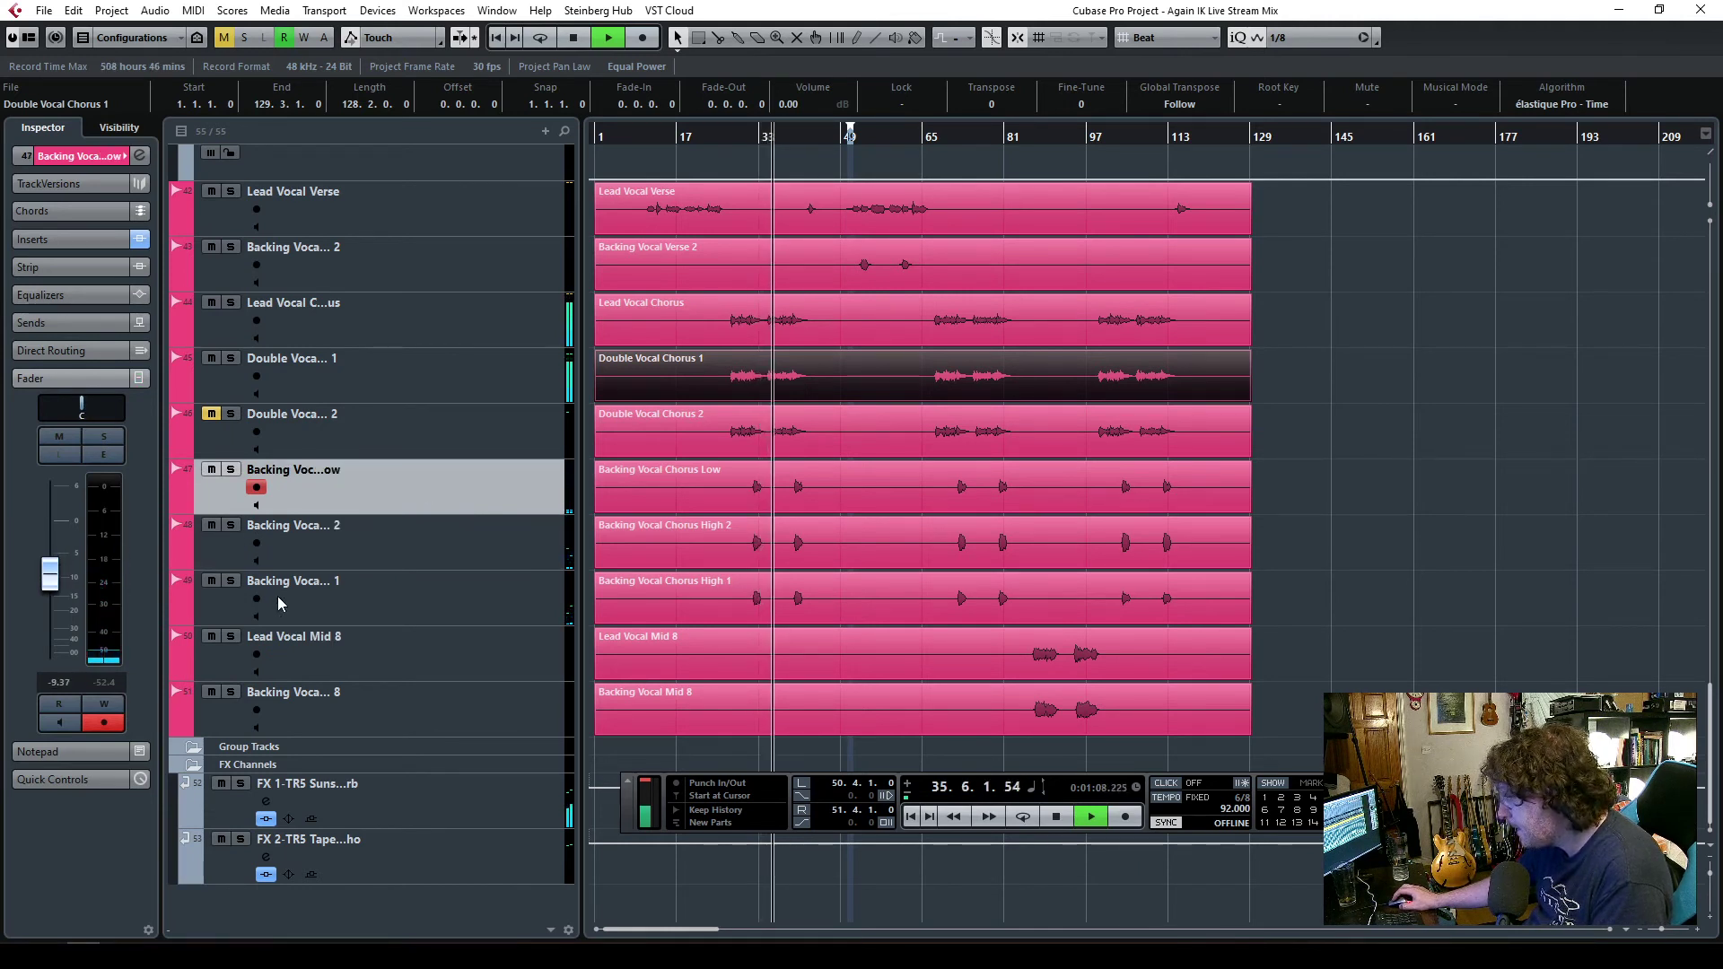
- Add a second midrange cut band in the Vocals group's EQual and set the neighbouring cut to -1.9 dB at 759 Hz
{"action": "scroll", "coordinate": [426, 395], "scroll_direction": "up", "scroll_amount": 5}
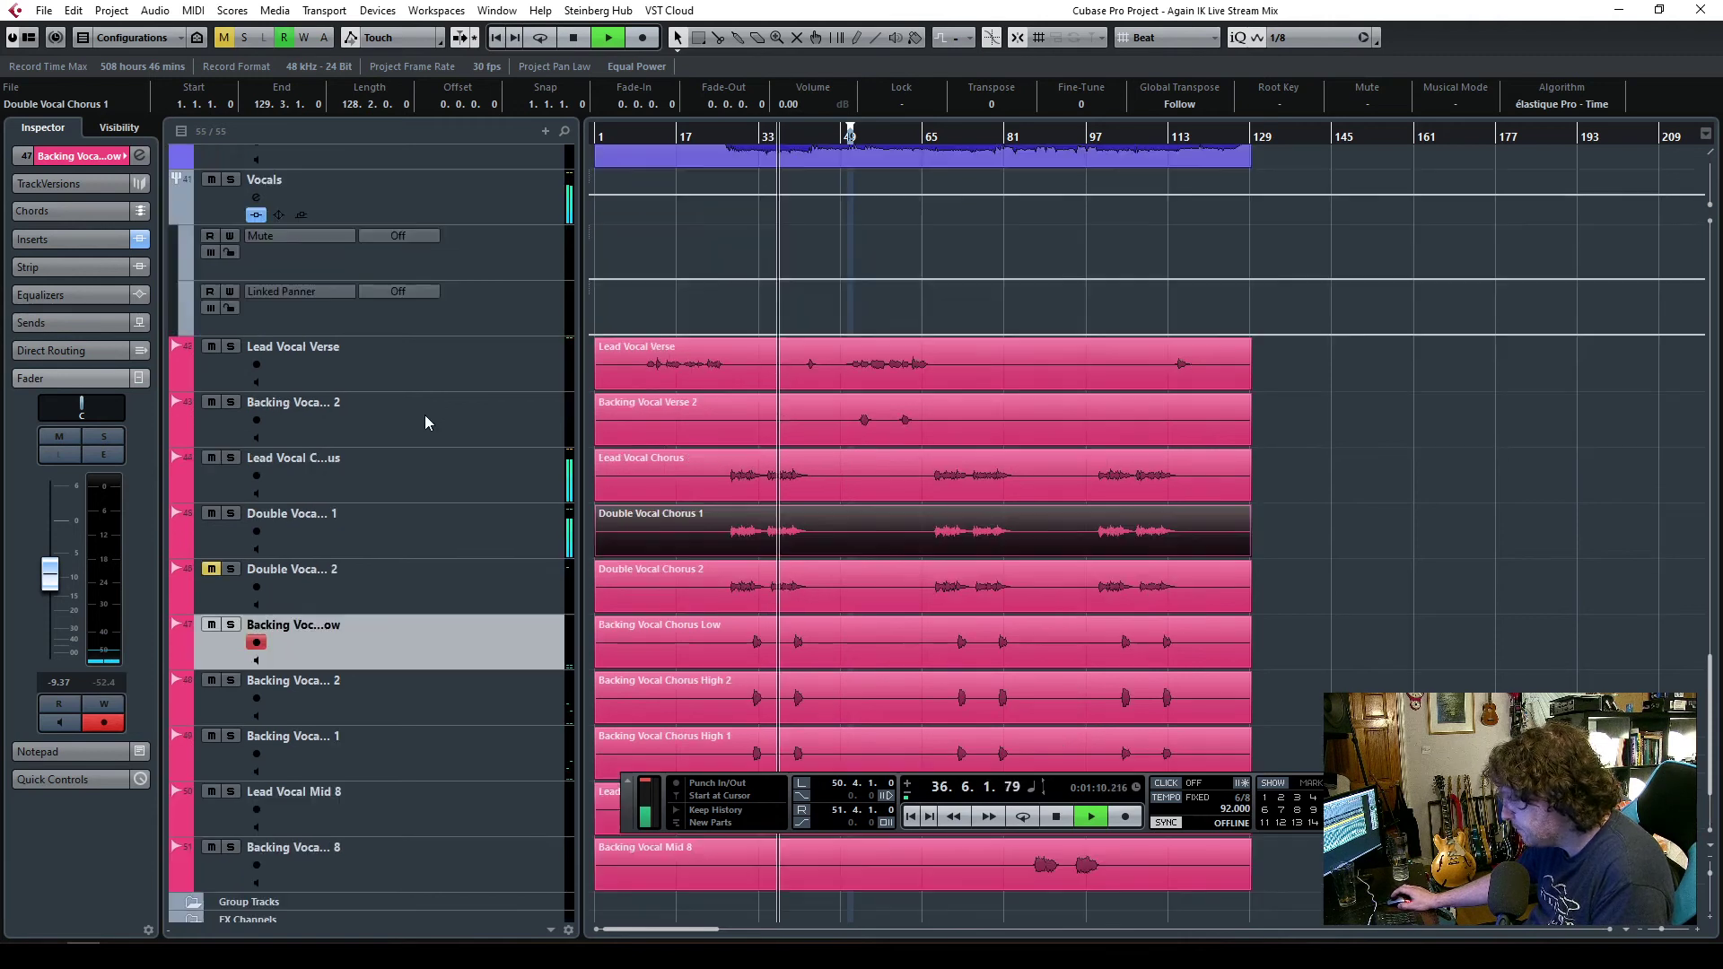
{"action": "left_click", "coordinate": [439, 358]}
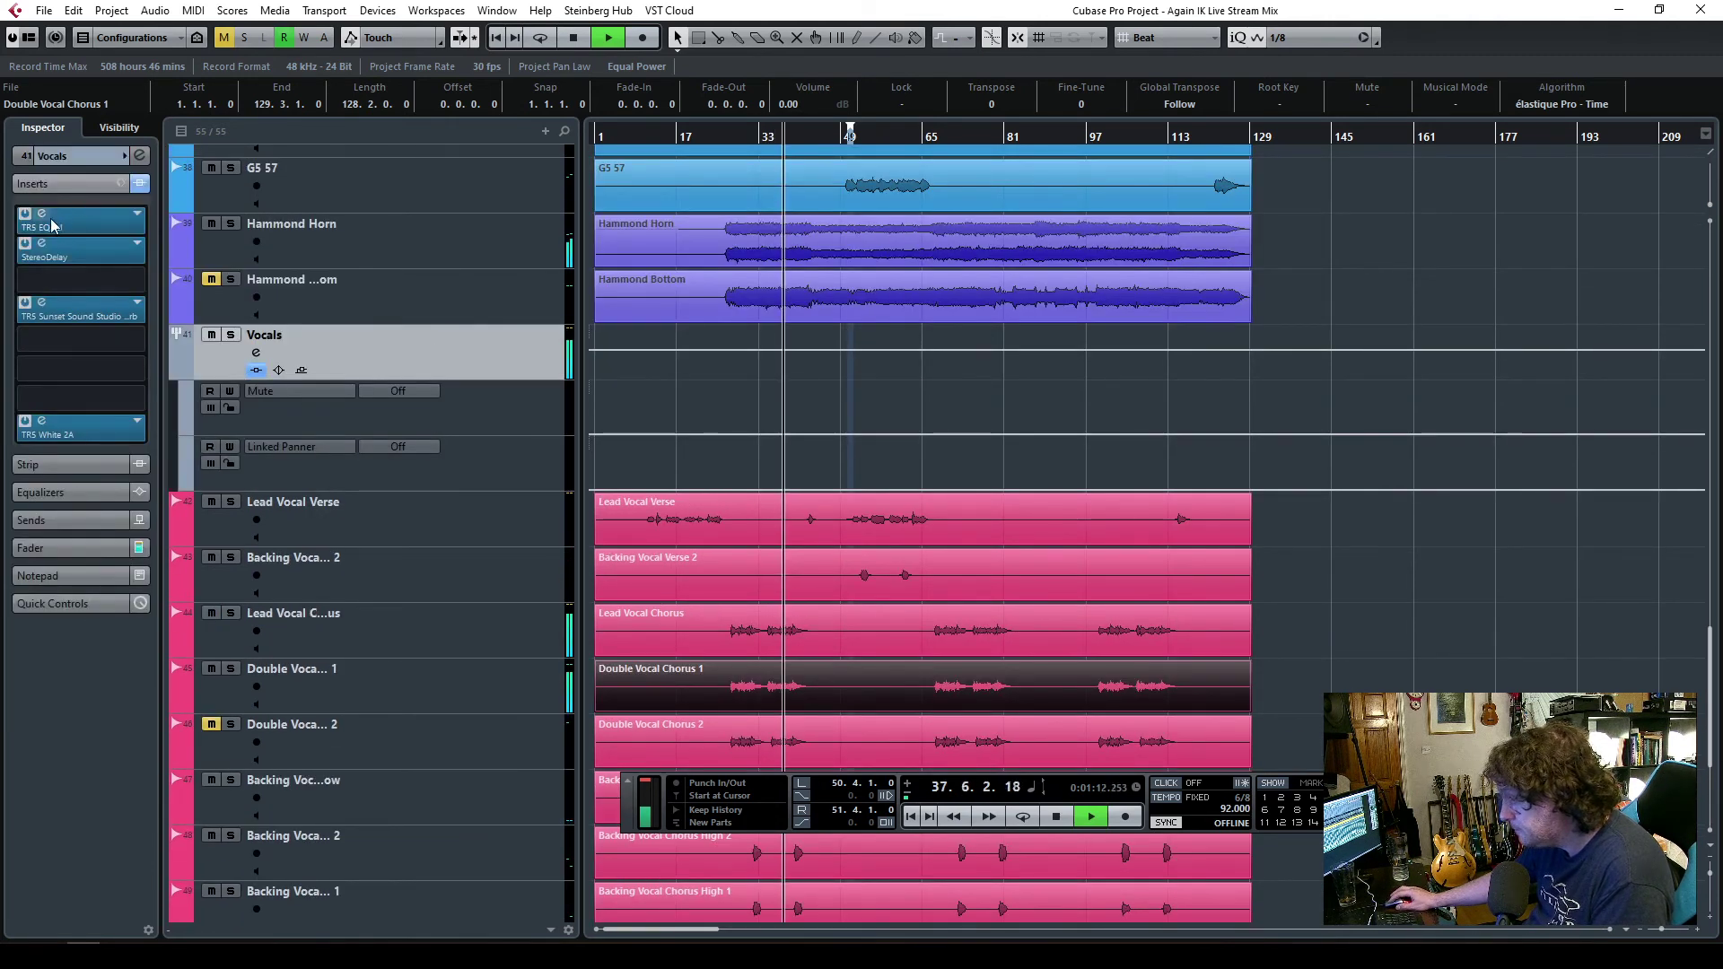
{"action": "left_click", "coordinate": [55, 222]}
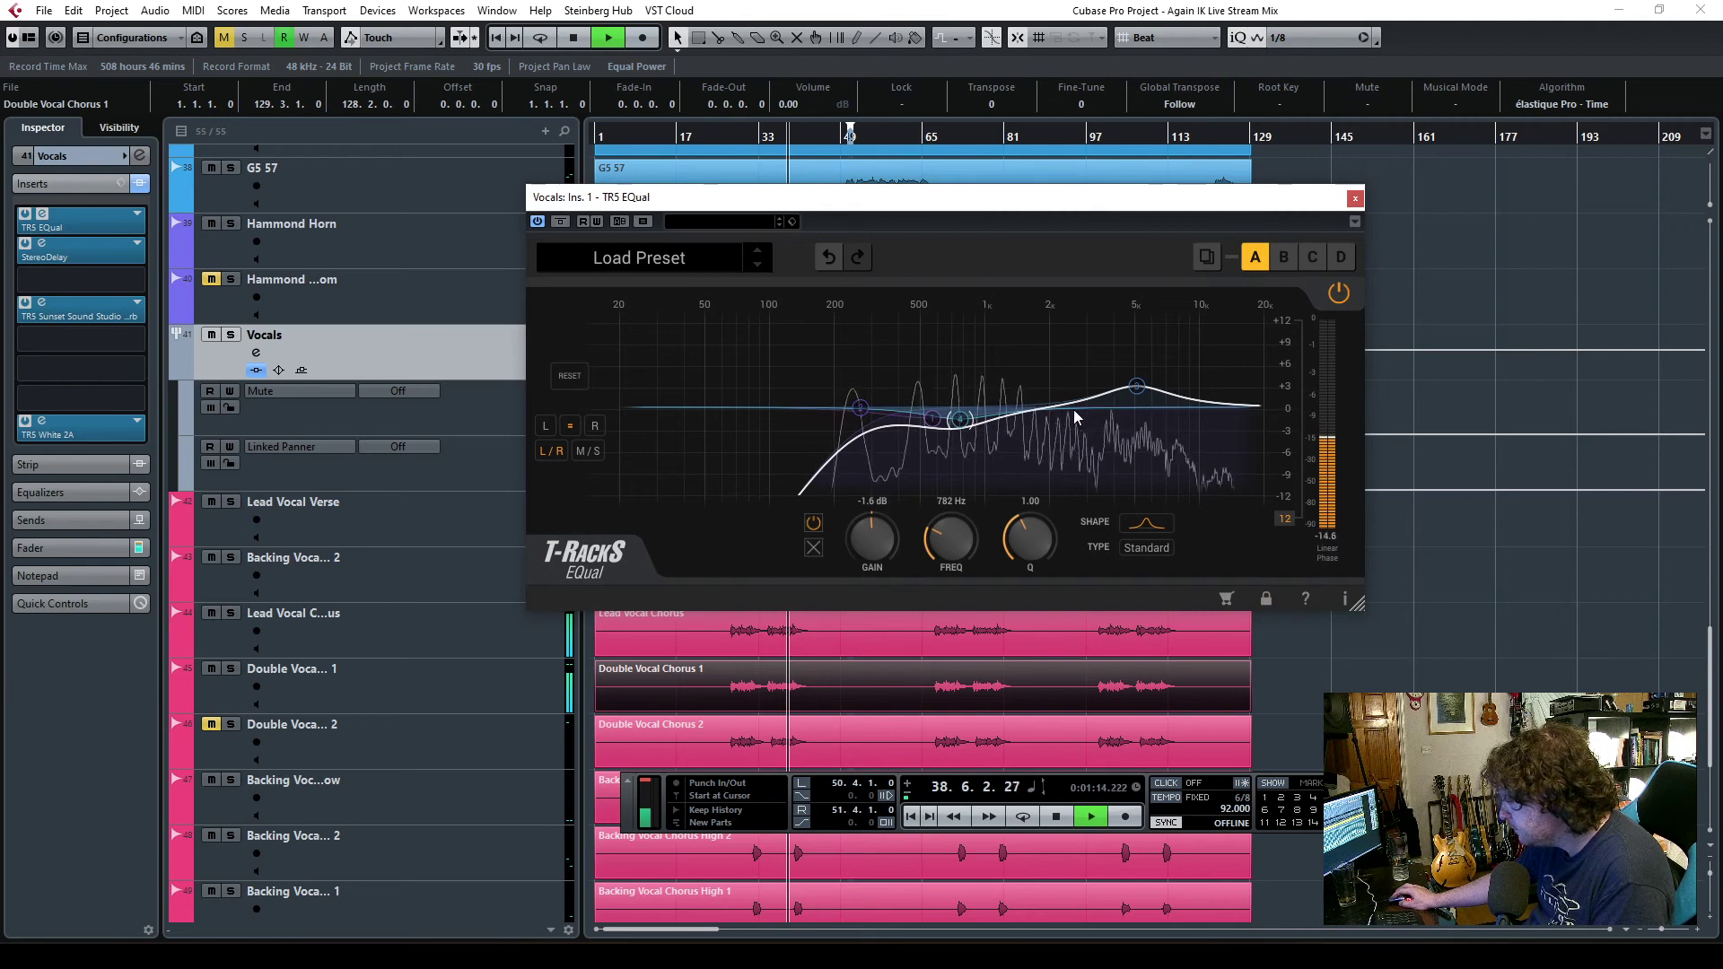
{"action": "double_click", "coordinate": [983, 421]}
{"action": "left_click_drag", "start_coordinate": [989, 431], "coordinate": [982, 421]}
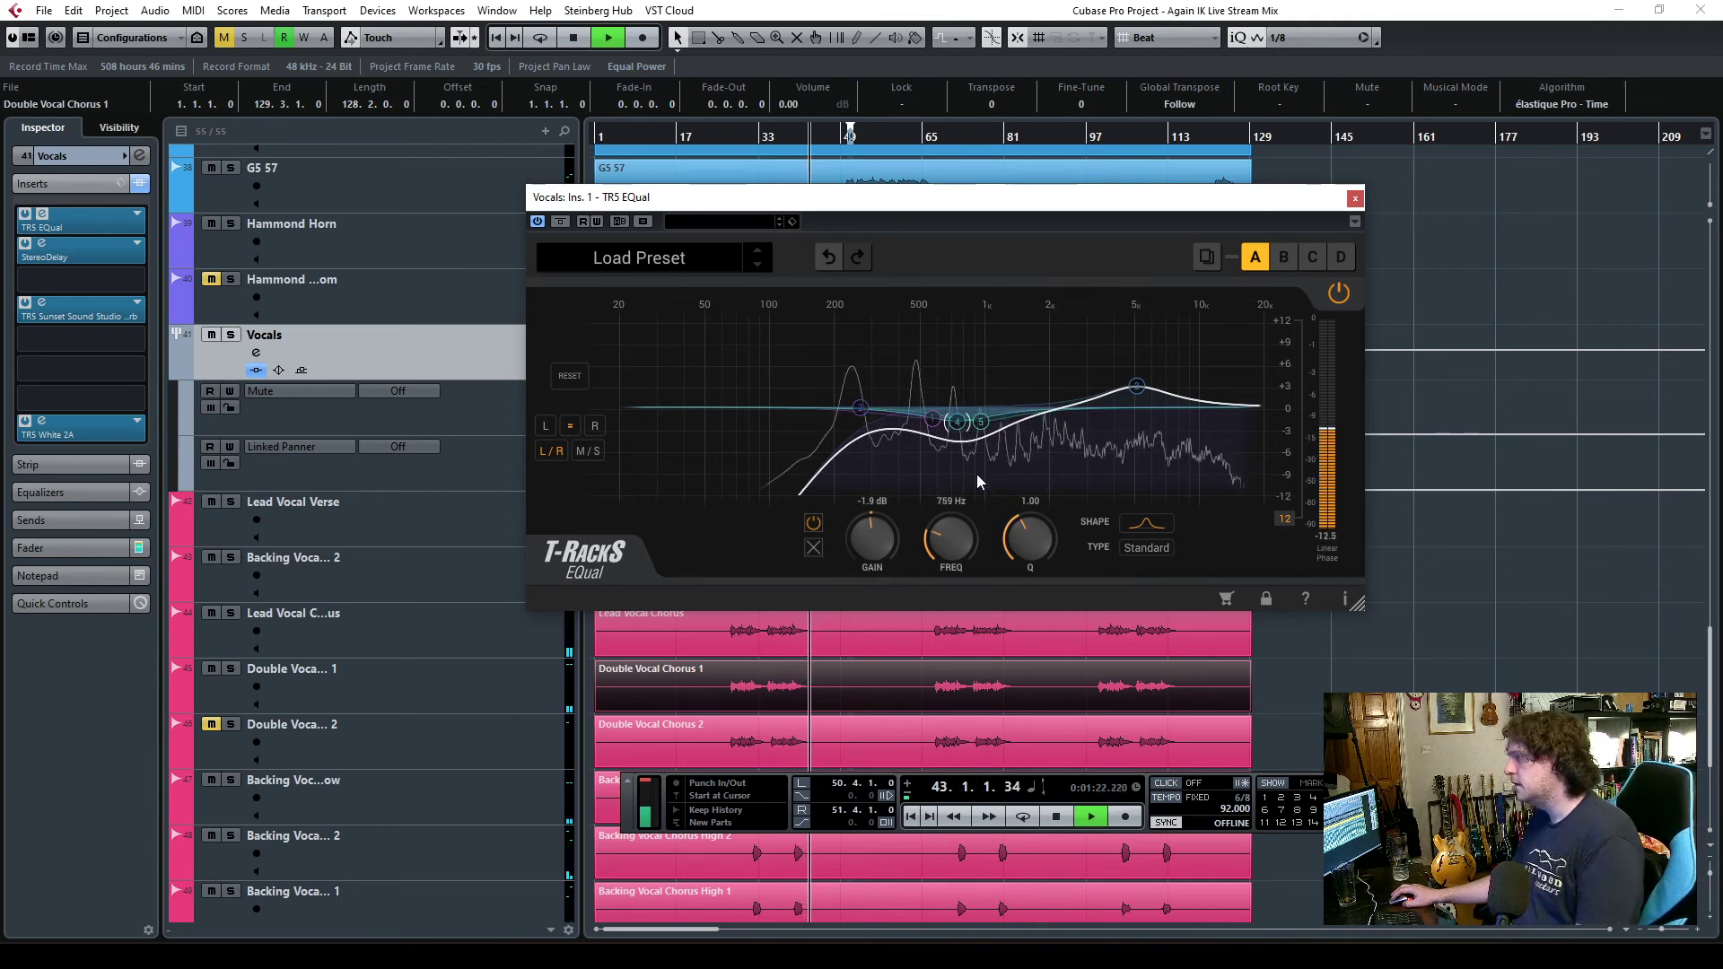
{"action": "left_click", "coordinate": [1355, 198]}
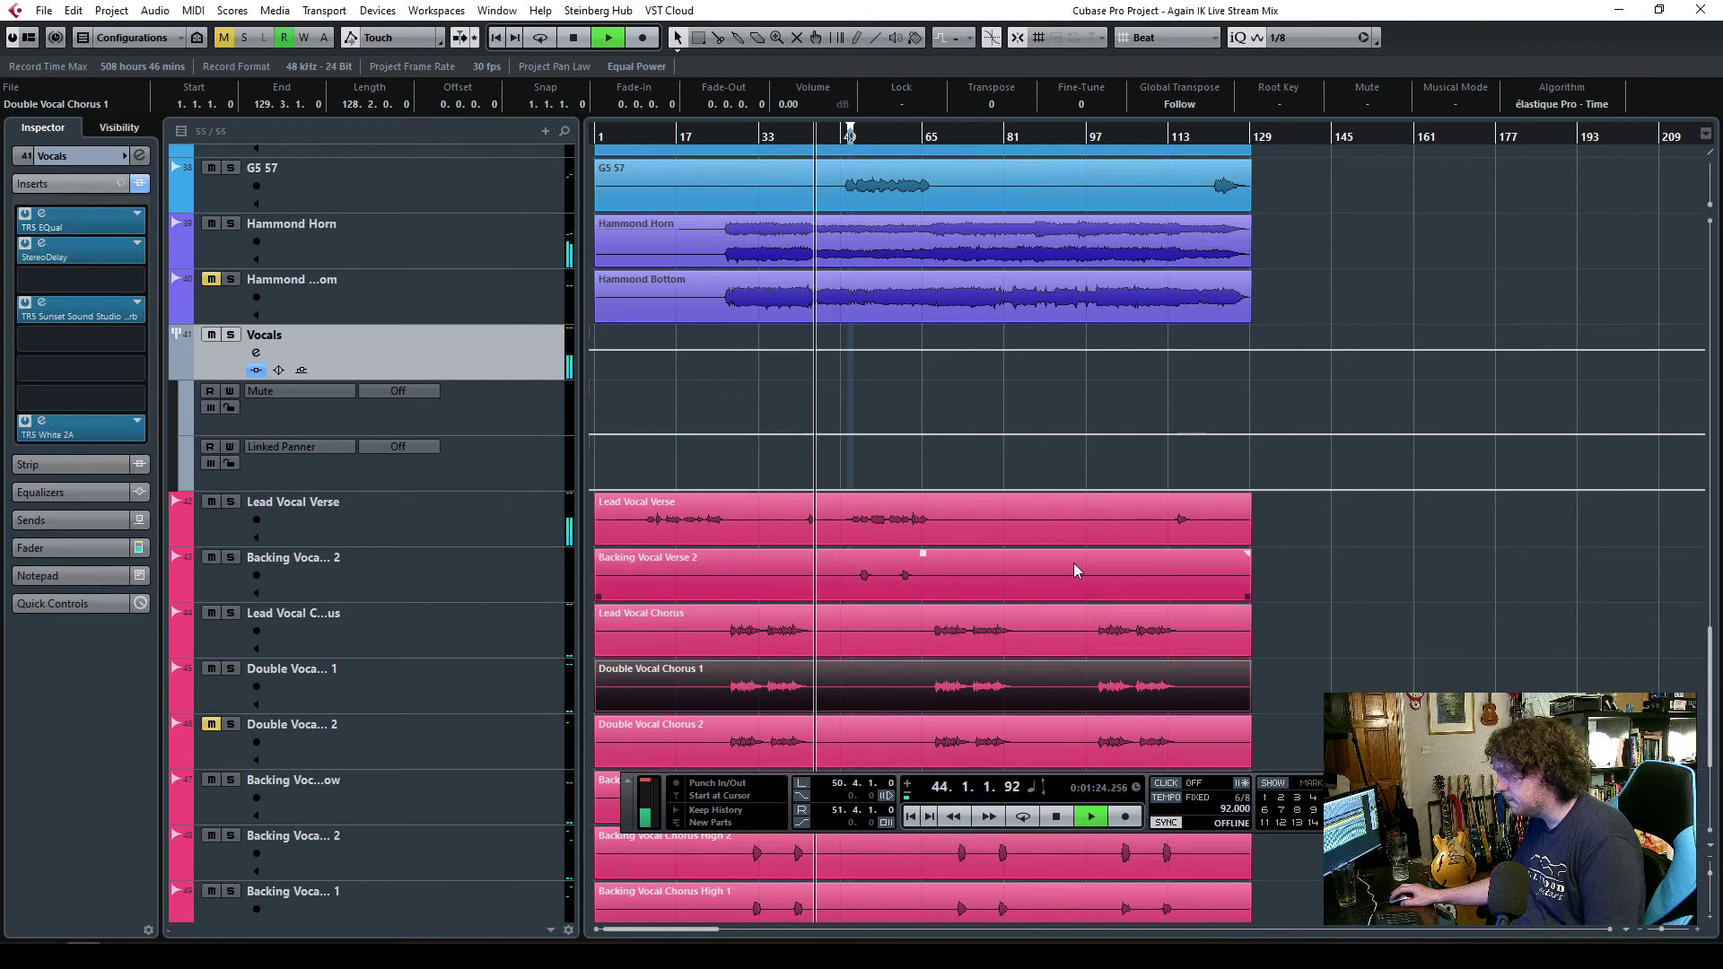
- Move the transport panel clear of the vocal tracks and play from bar 52 to check Backing Vocal Verse 2
{"action": "scroll", "coordinate": [1052, 589], "scroll_direction": "down", "scroll_amount": 5}
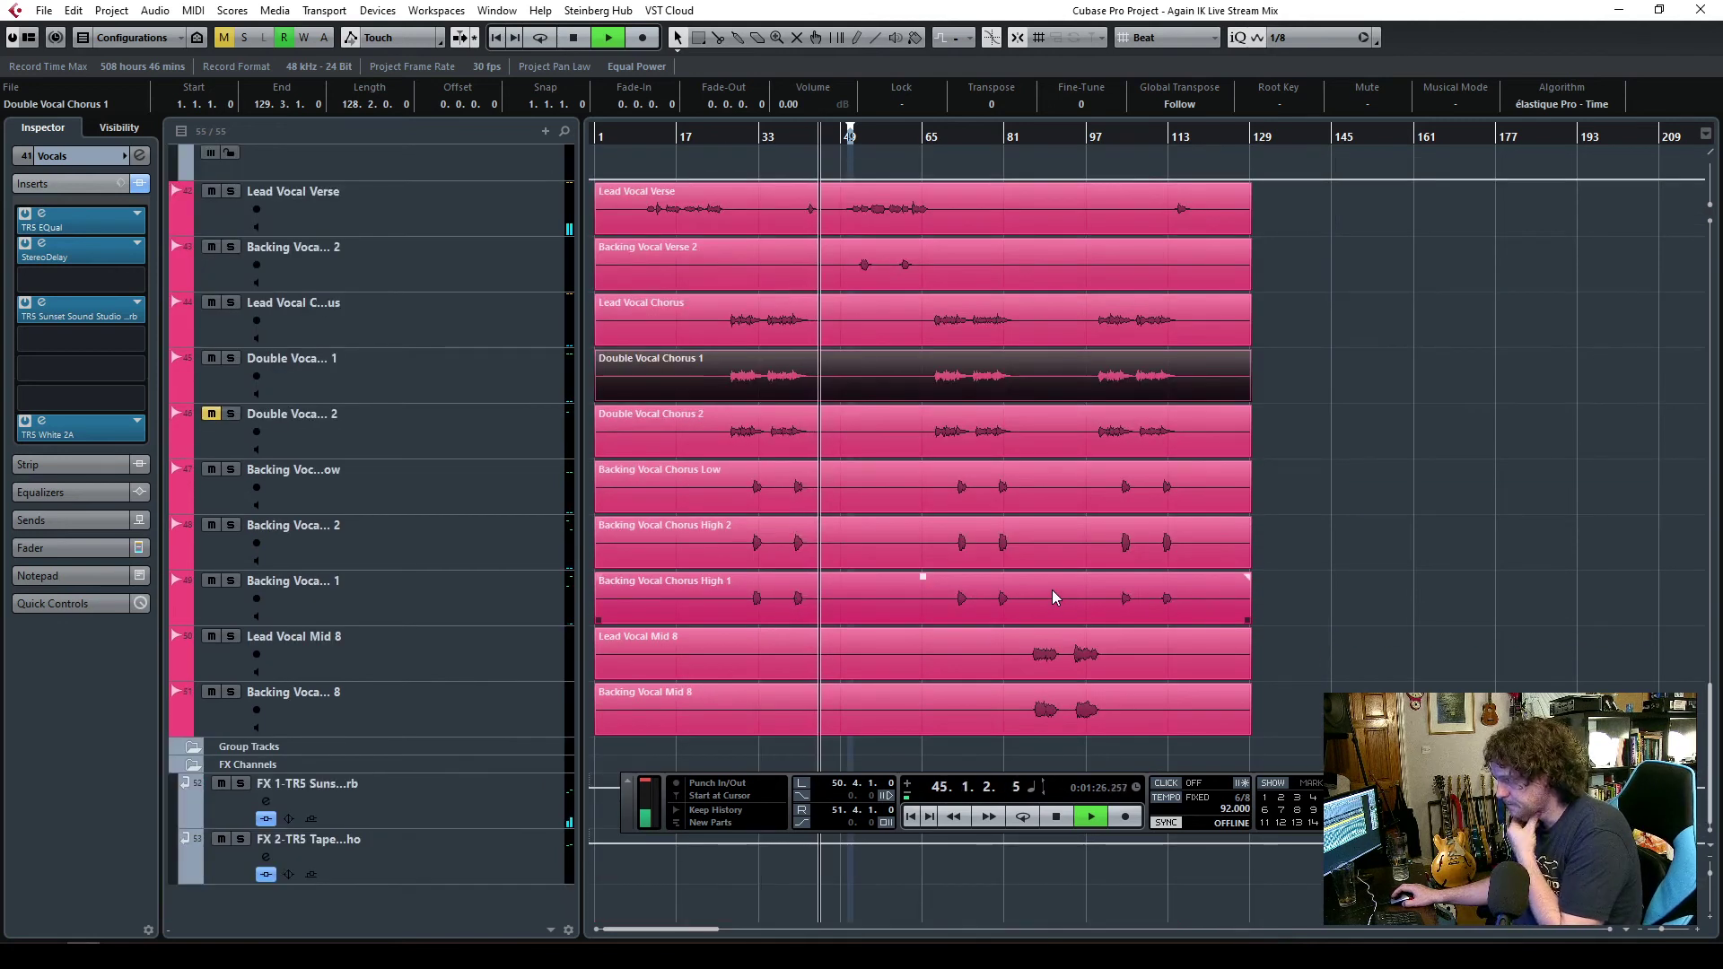
{"action": "scroll", "coordinate": [1052, 589], "scroll_direction": "up", "scroll_amount": 2}
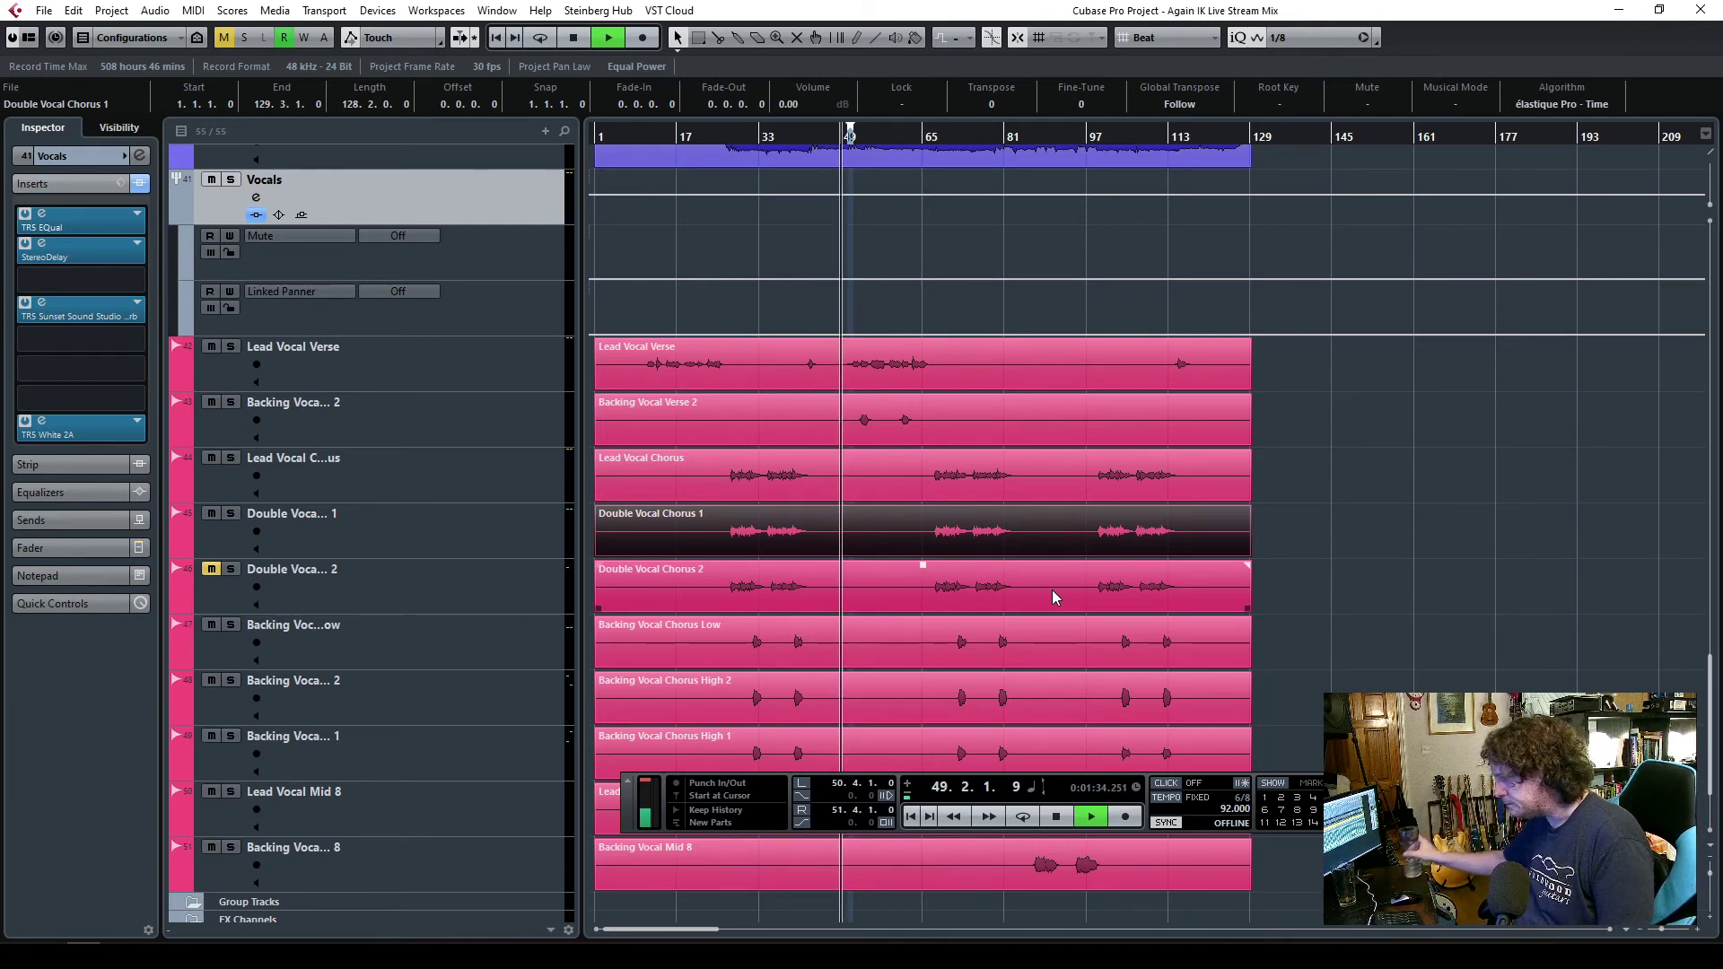
{"action": "key", "text": "space"}
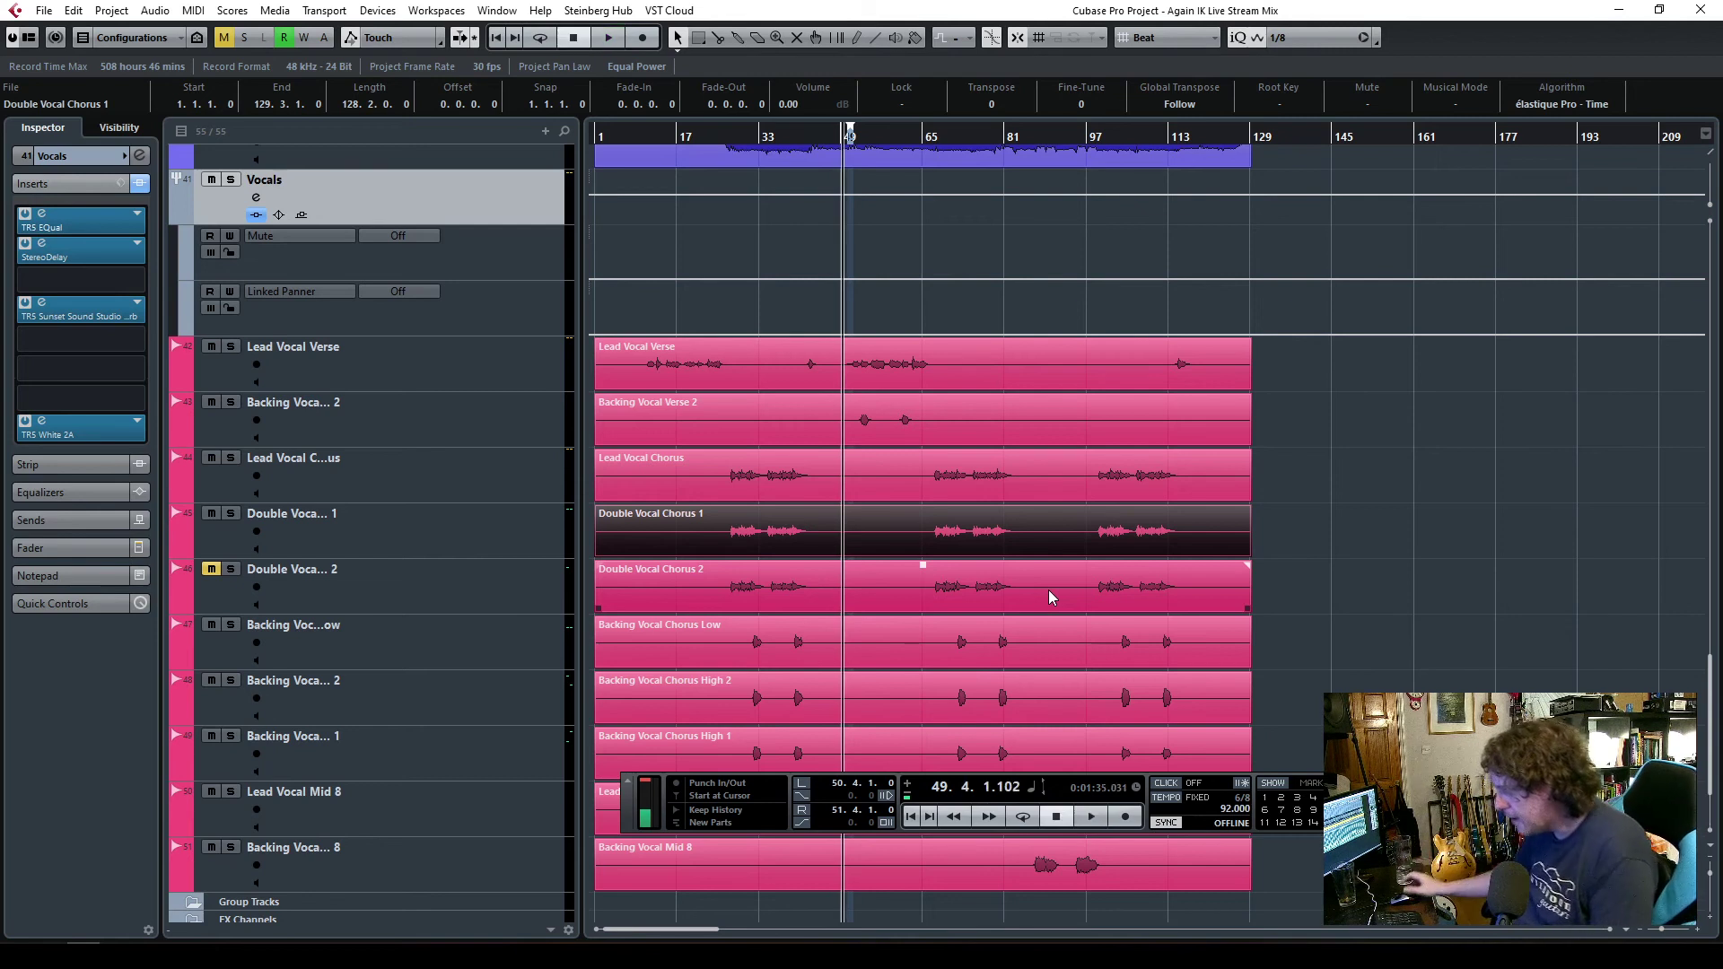
{"action": "left_click", "coordinate": [862, 192]}
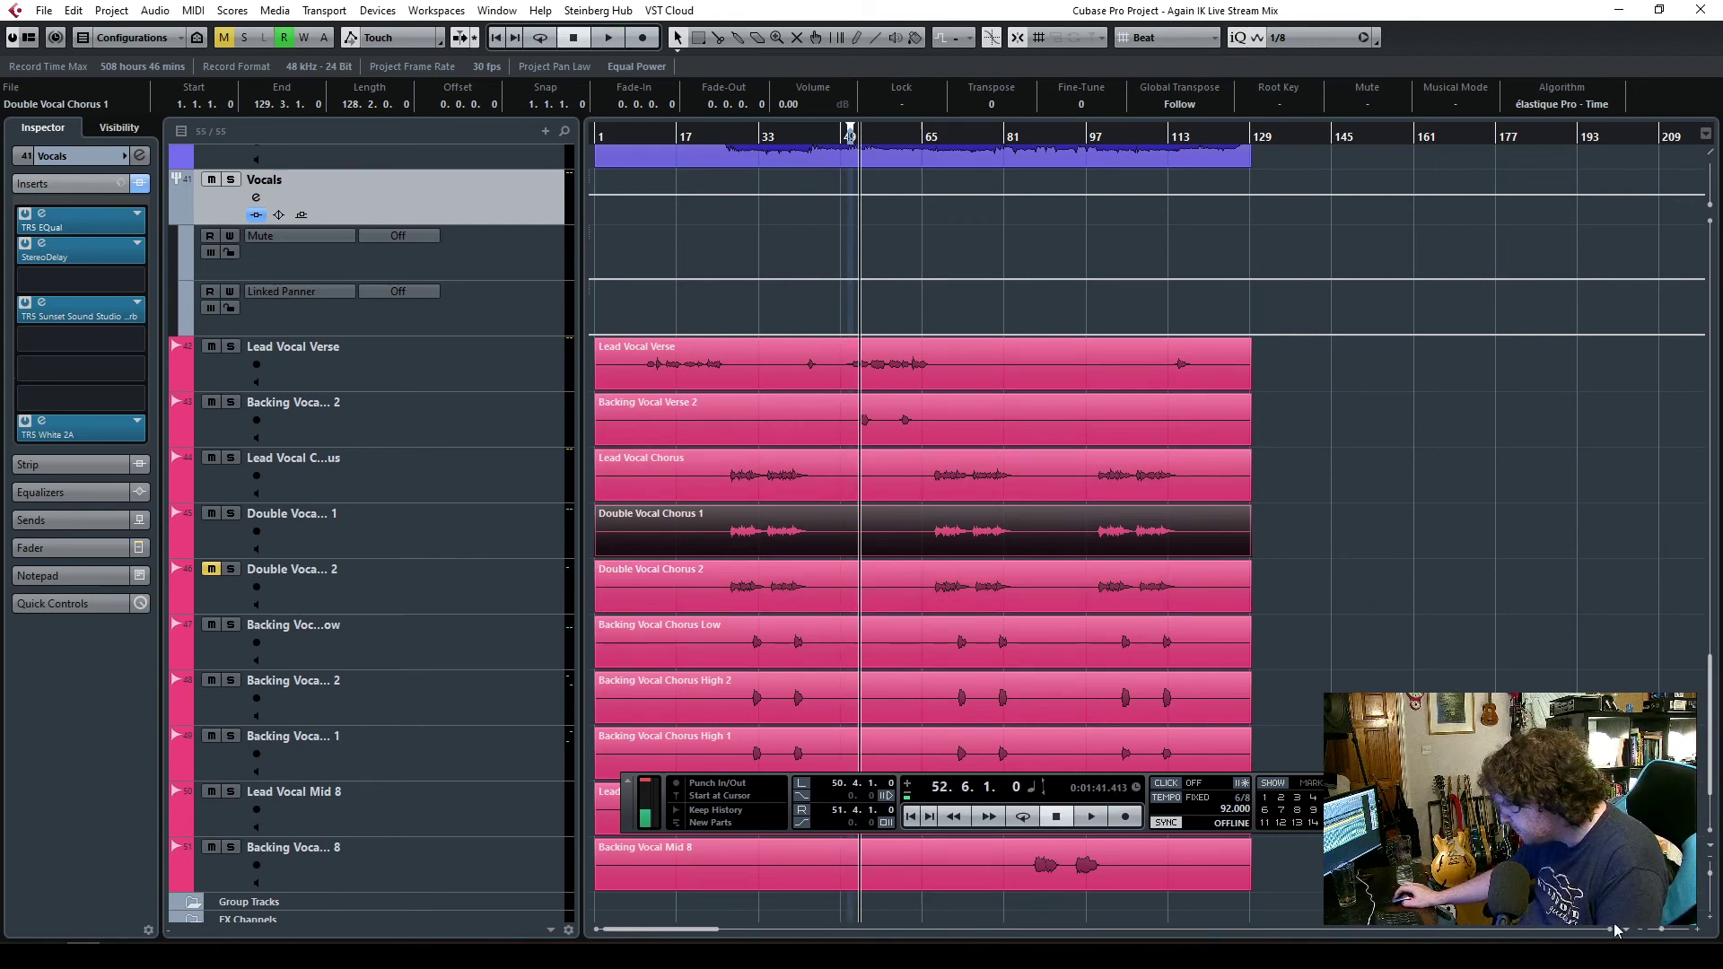
{"action": "mouse_move", "coordinate": [1658, 930]}
{"action": "left_mouse_down"}
{"action": "mouse_move", "coordinate": [1672, 931]}
{"action": "mouse_move", "coordinate": [1653, 929]}
{"action": "left_mouse_up"}
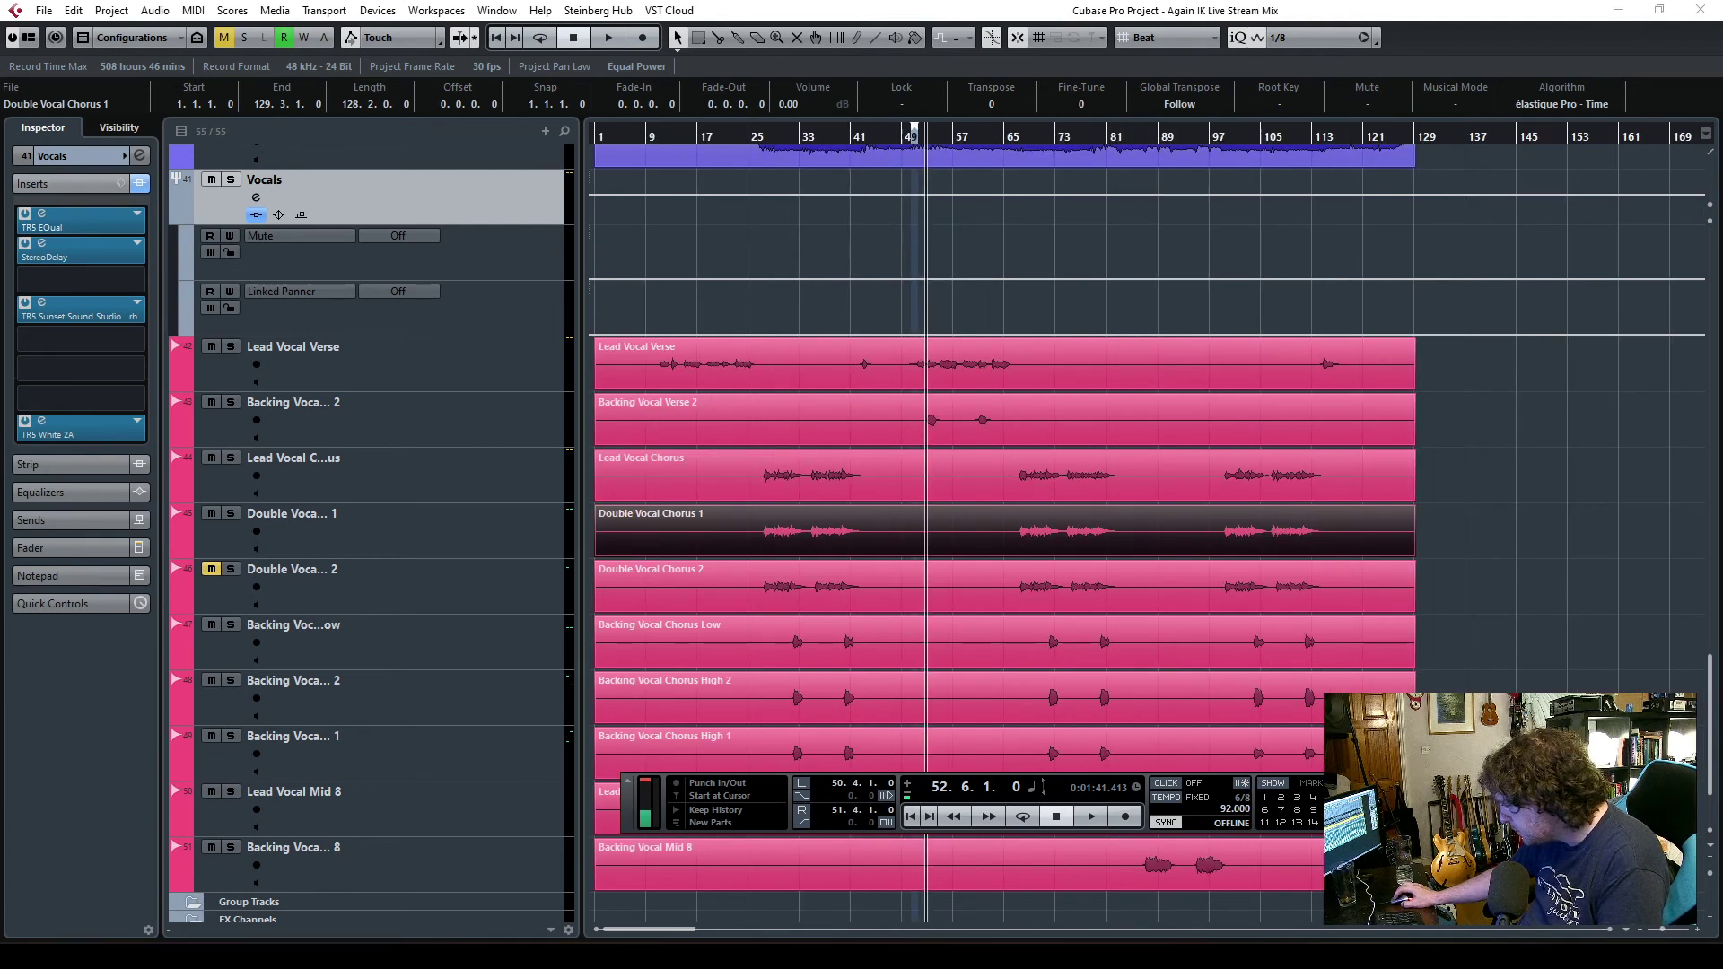
{"action": "left_click_drag", "start_coordinate": [628, 799], "coordinate": [738, 240]}
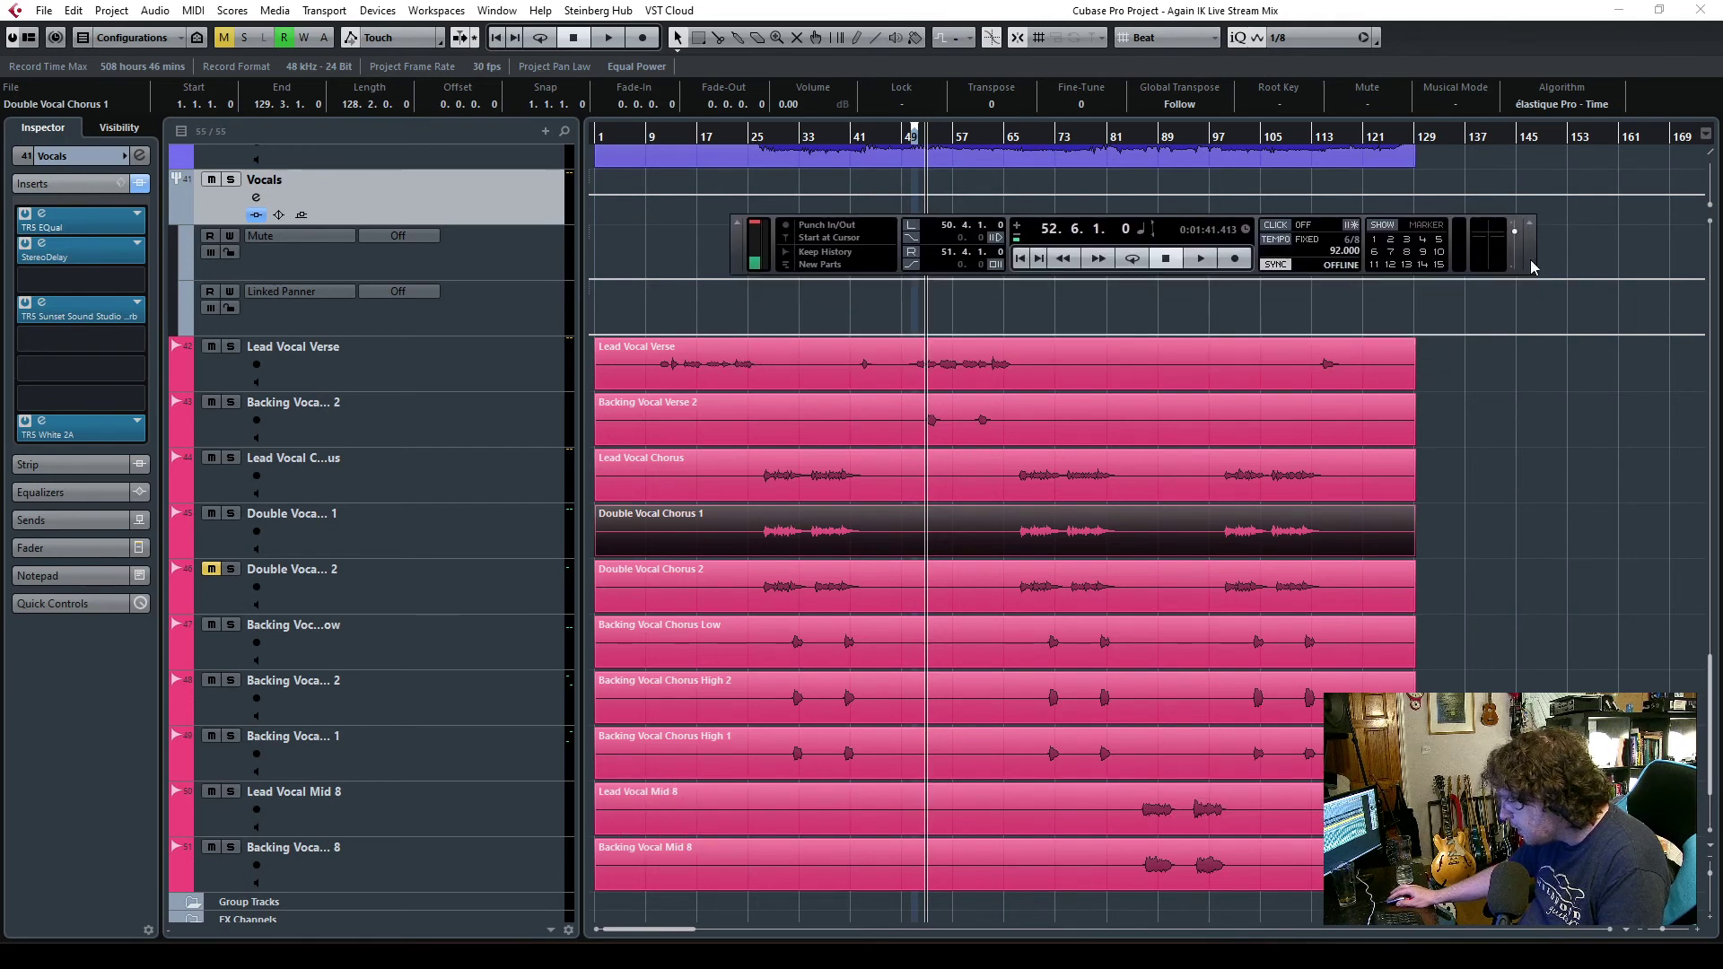
{"action": "key", "text": "space"}
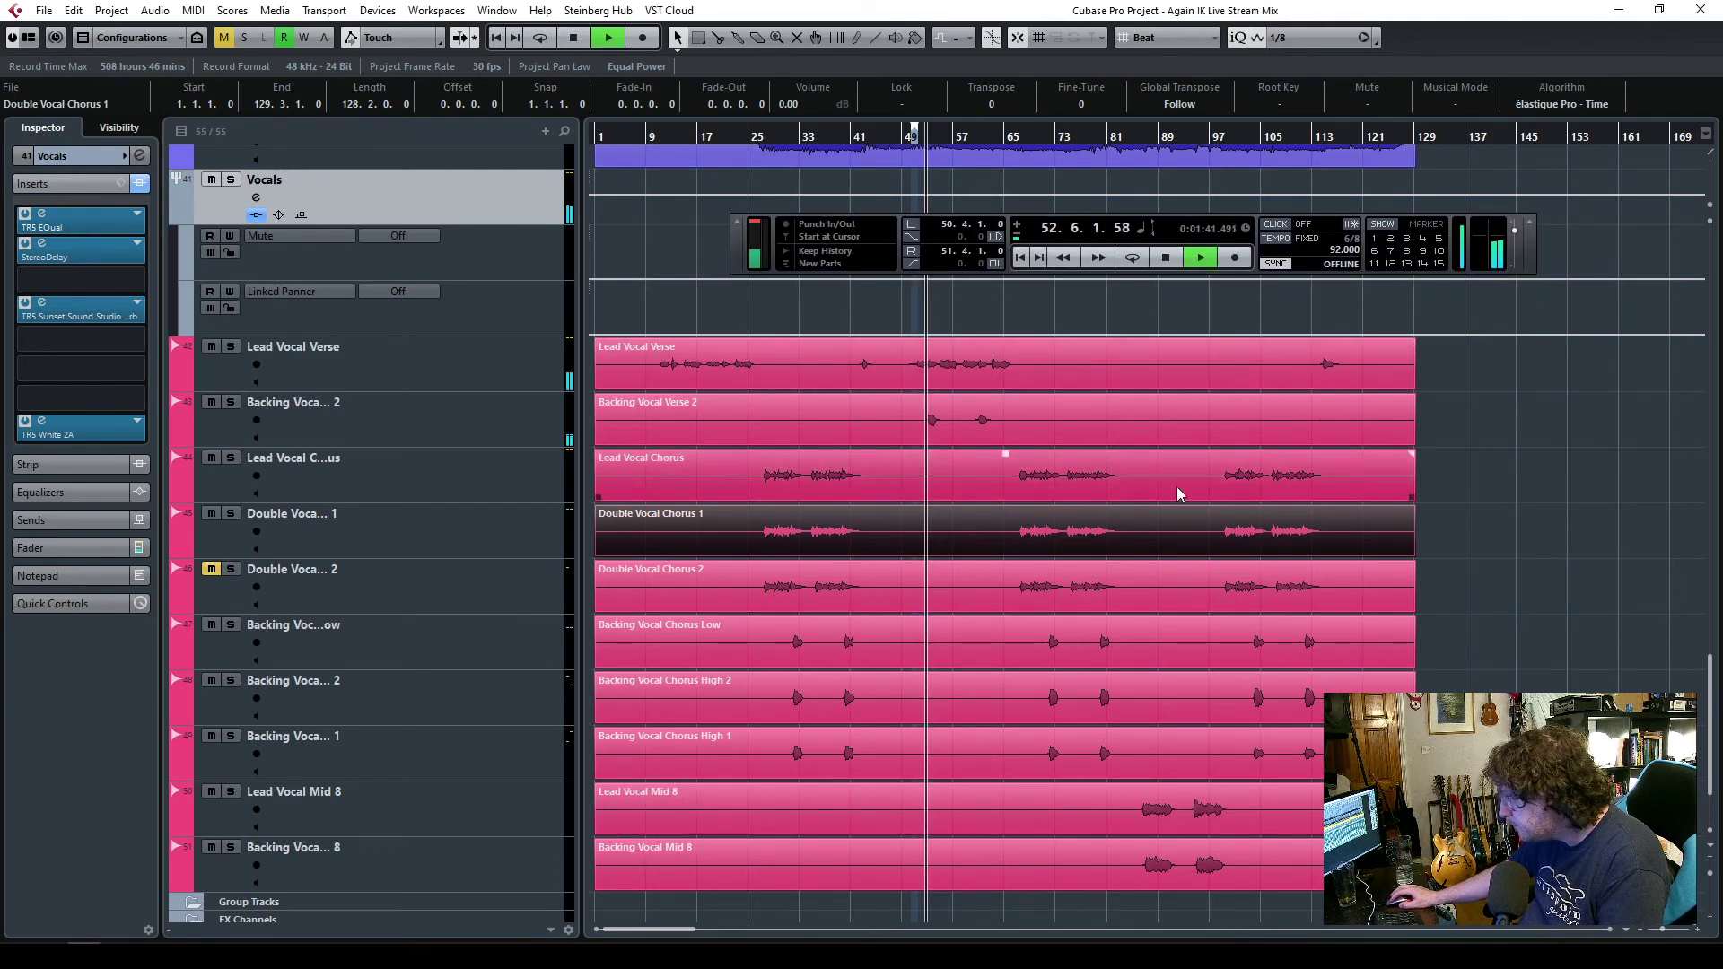
{"action": "left_click", "coordinate": [417, 424]}
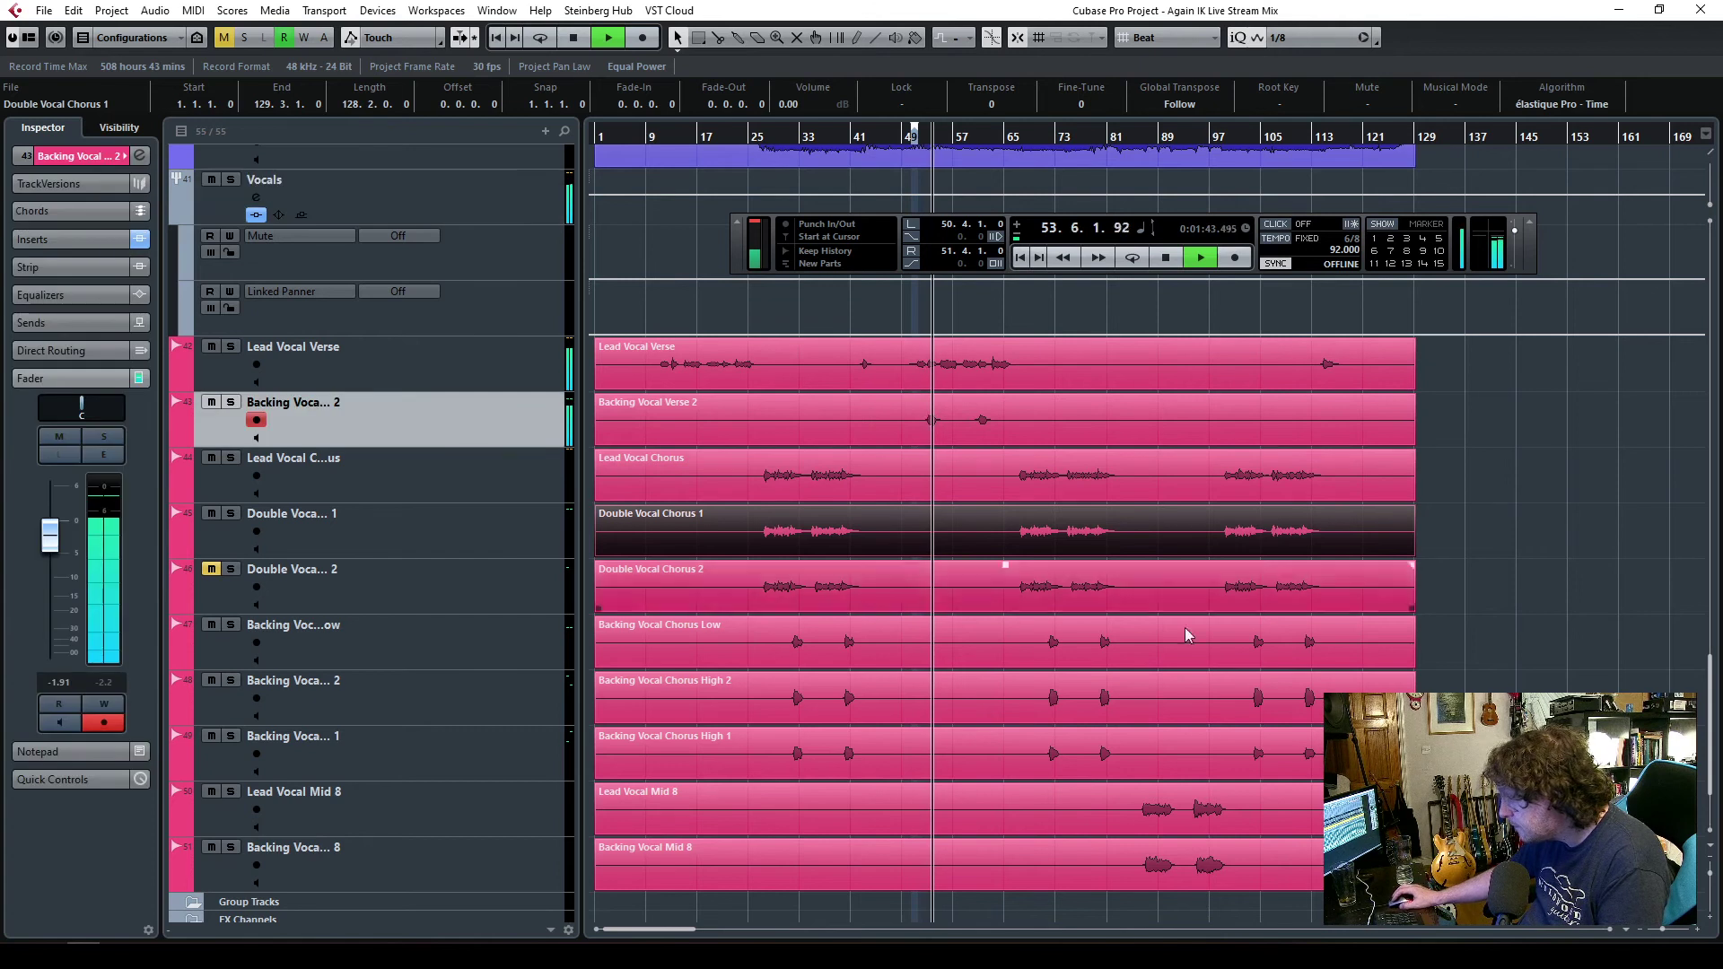
- Play the mid 8 from bar 85 and lower Backing Vocal Mid 8 to about -4 dB against Lead Vocal Mid 8
{"action": "left_click", "coordinate": [1135, 139]}
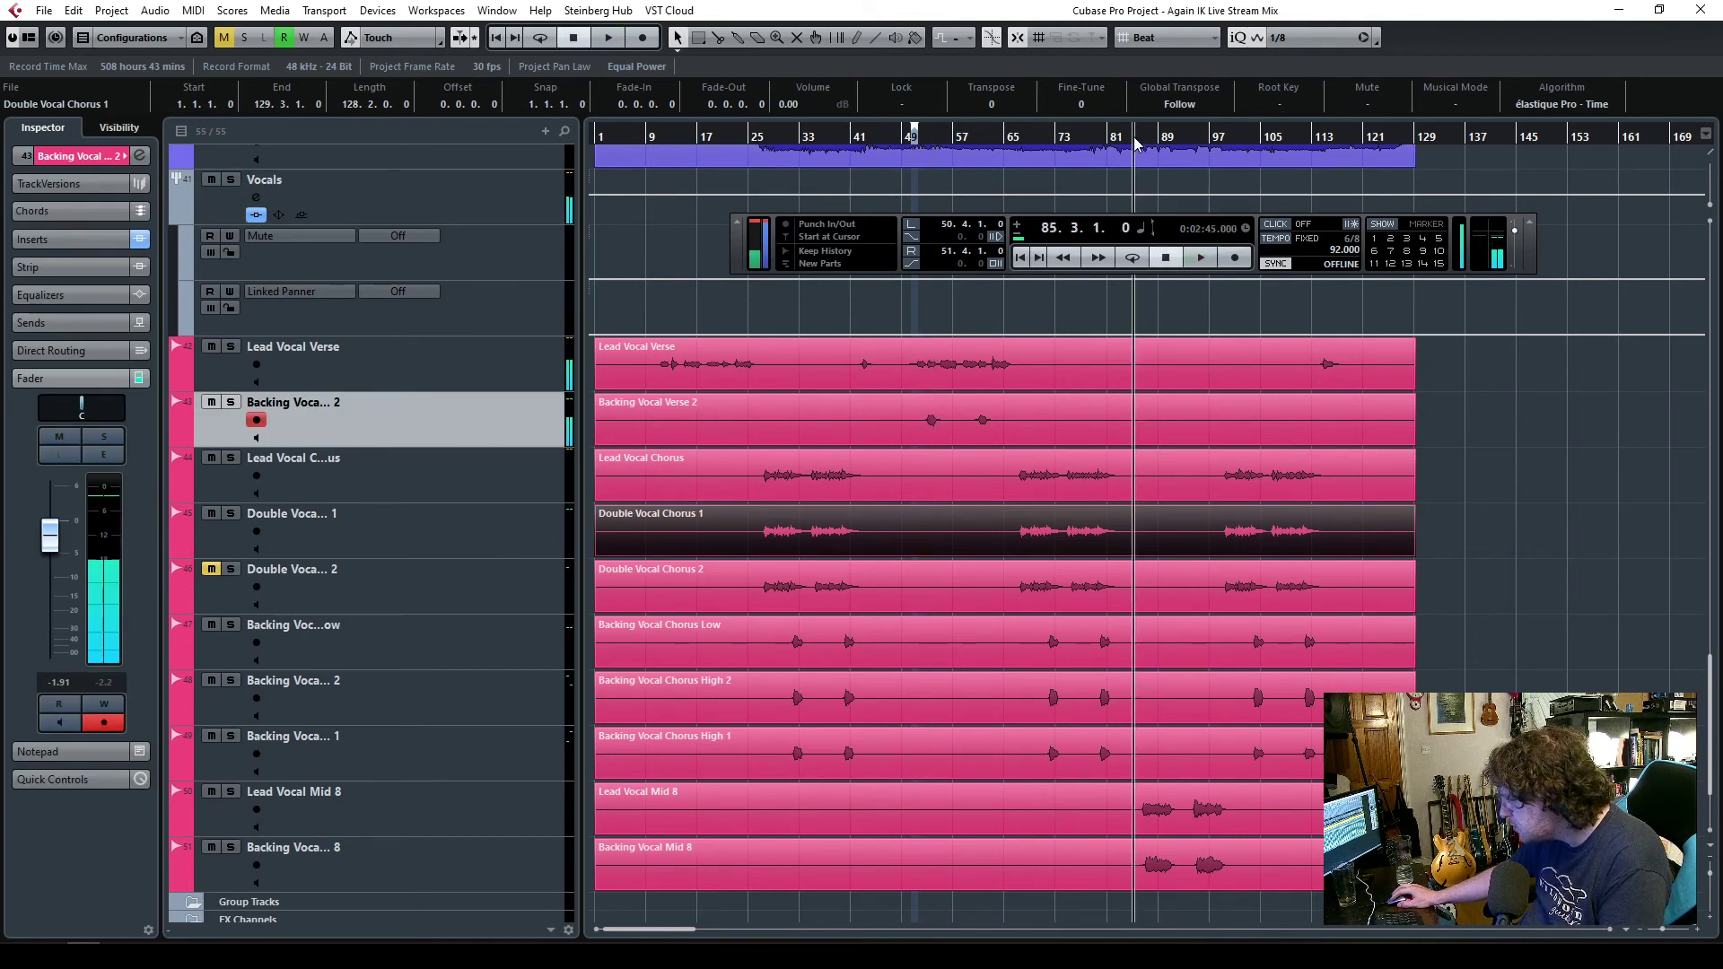
{"action": "key", "text": "space"}
{"action": "key", "text": "h"}
{"action": "key", "text": "h"}
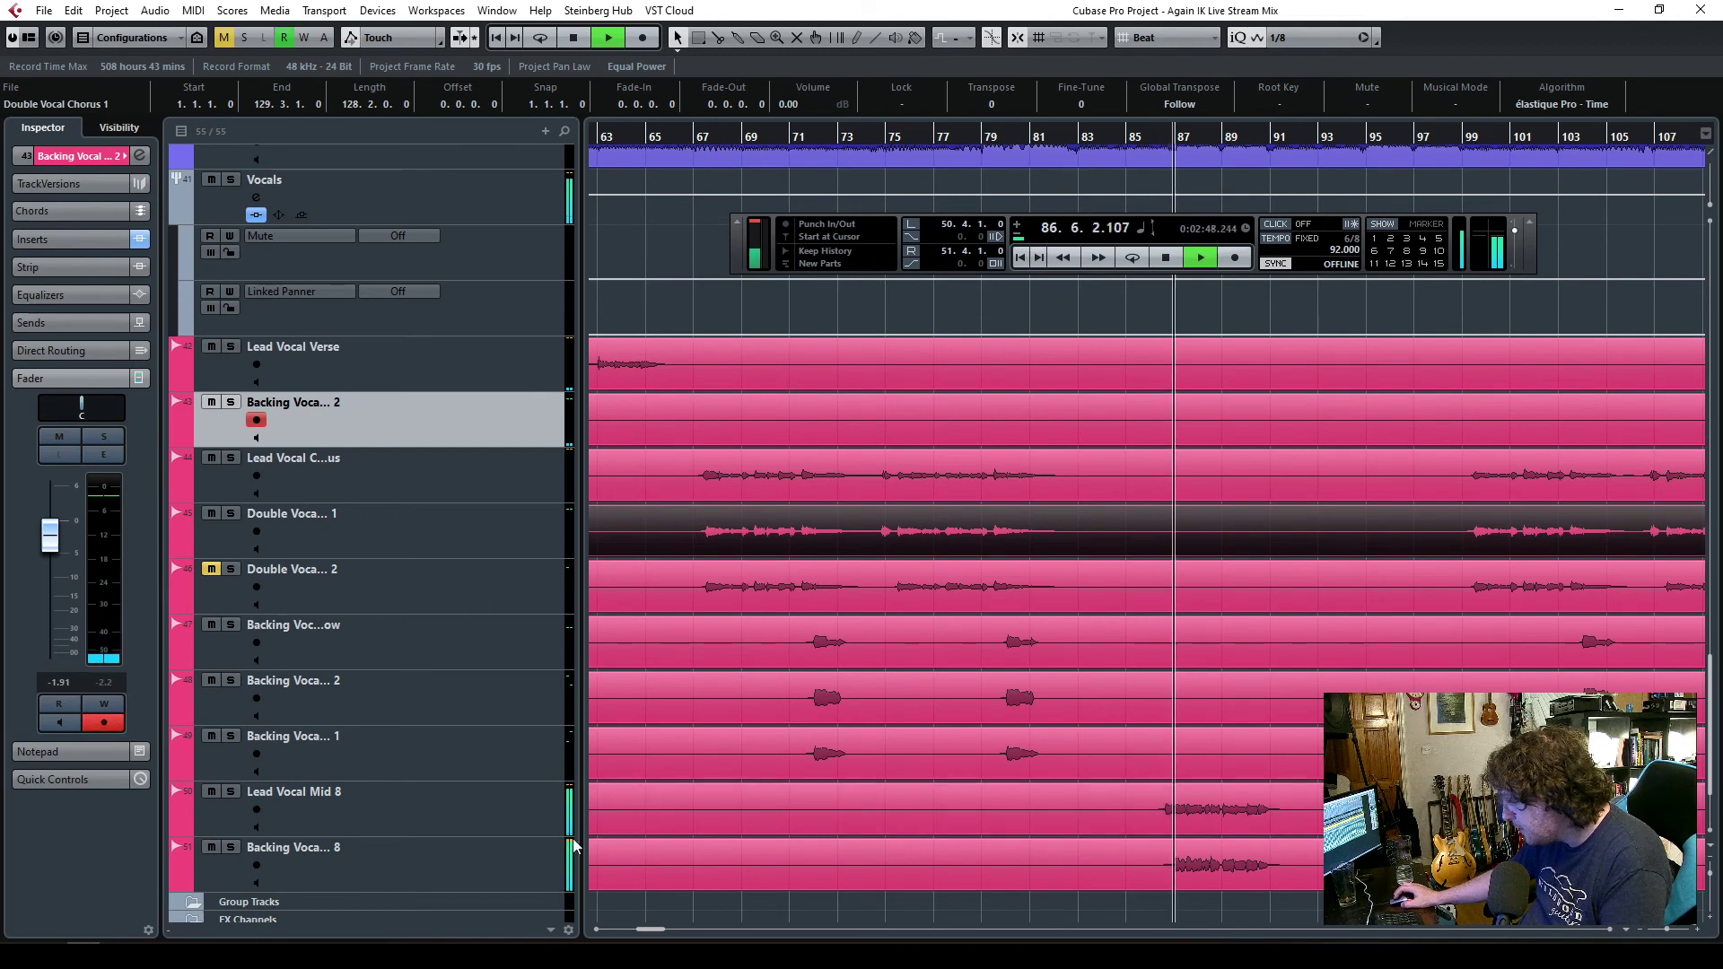
{"action": "left_click", "coordinate": [359, 857]}
{"action": "left_click_drag", "start_coordinate": [49, 537], "coordinate": [51, 550]}
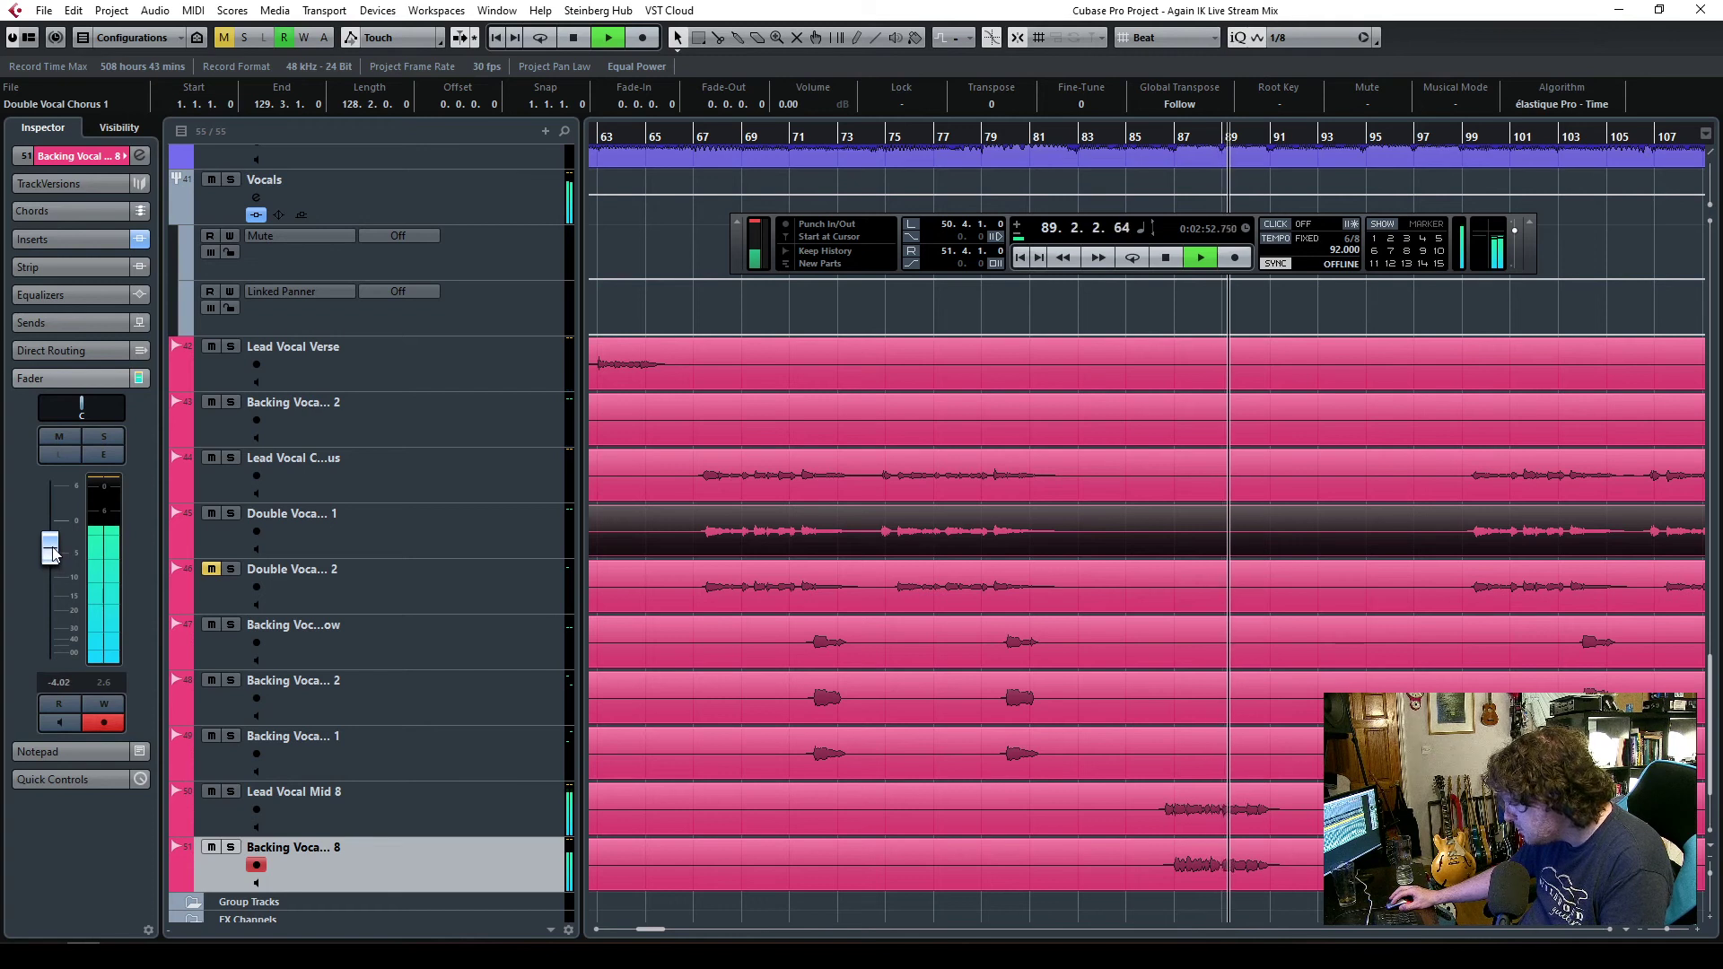
{"action": "left_click", "coordinate": [456, 820]}
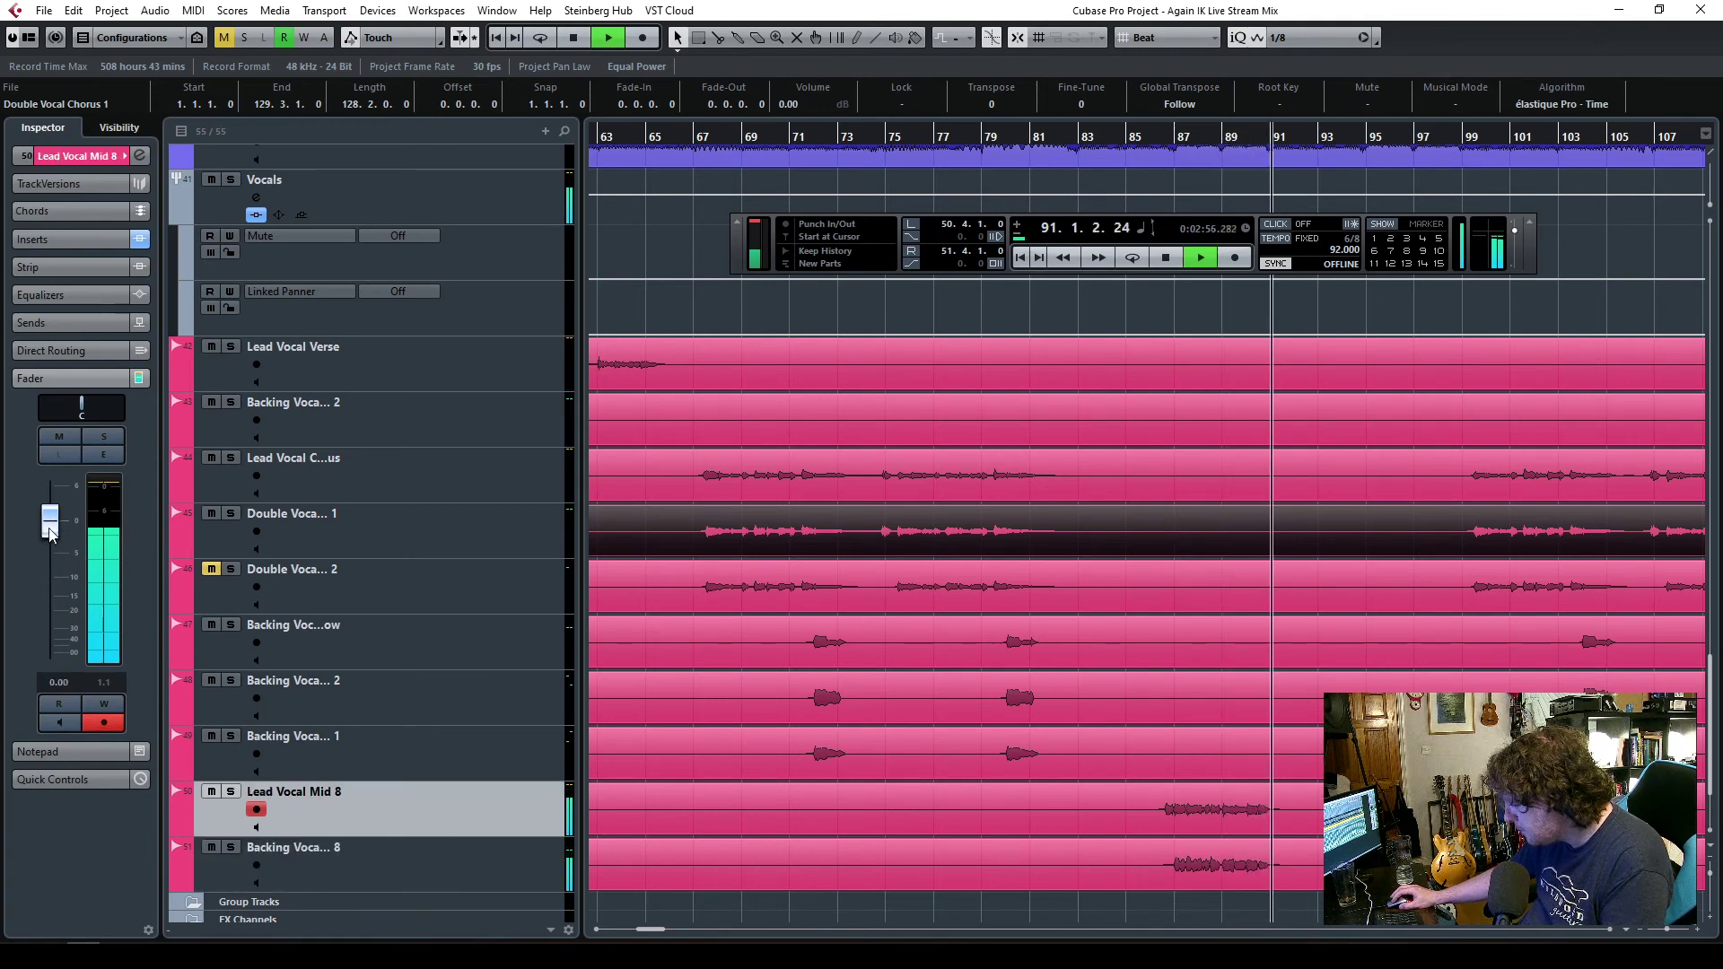
{"action": "left_click", "coordinate": [450, 865]}
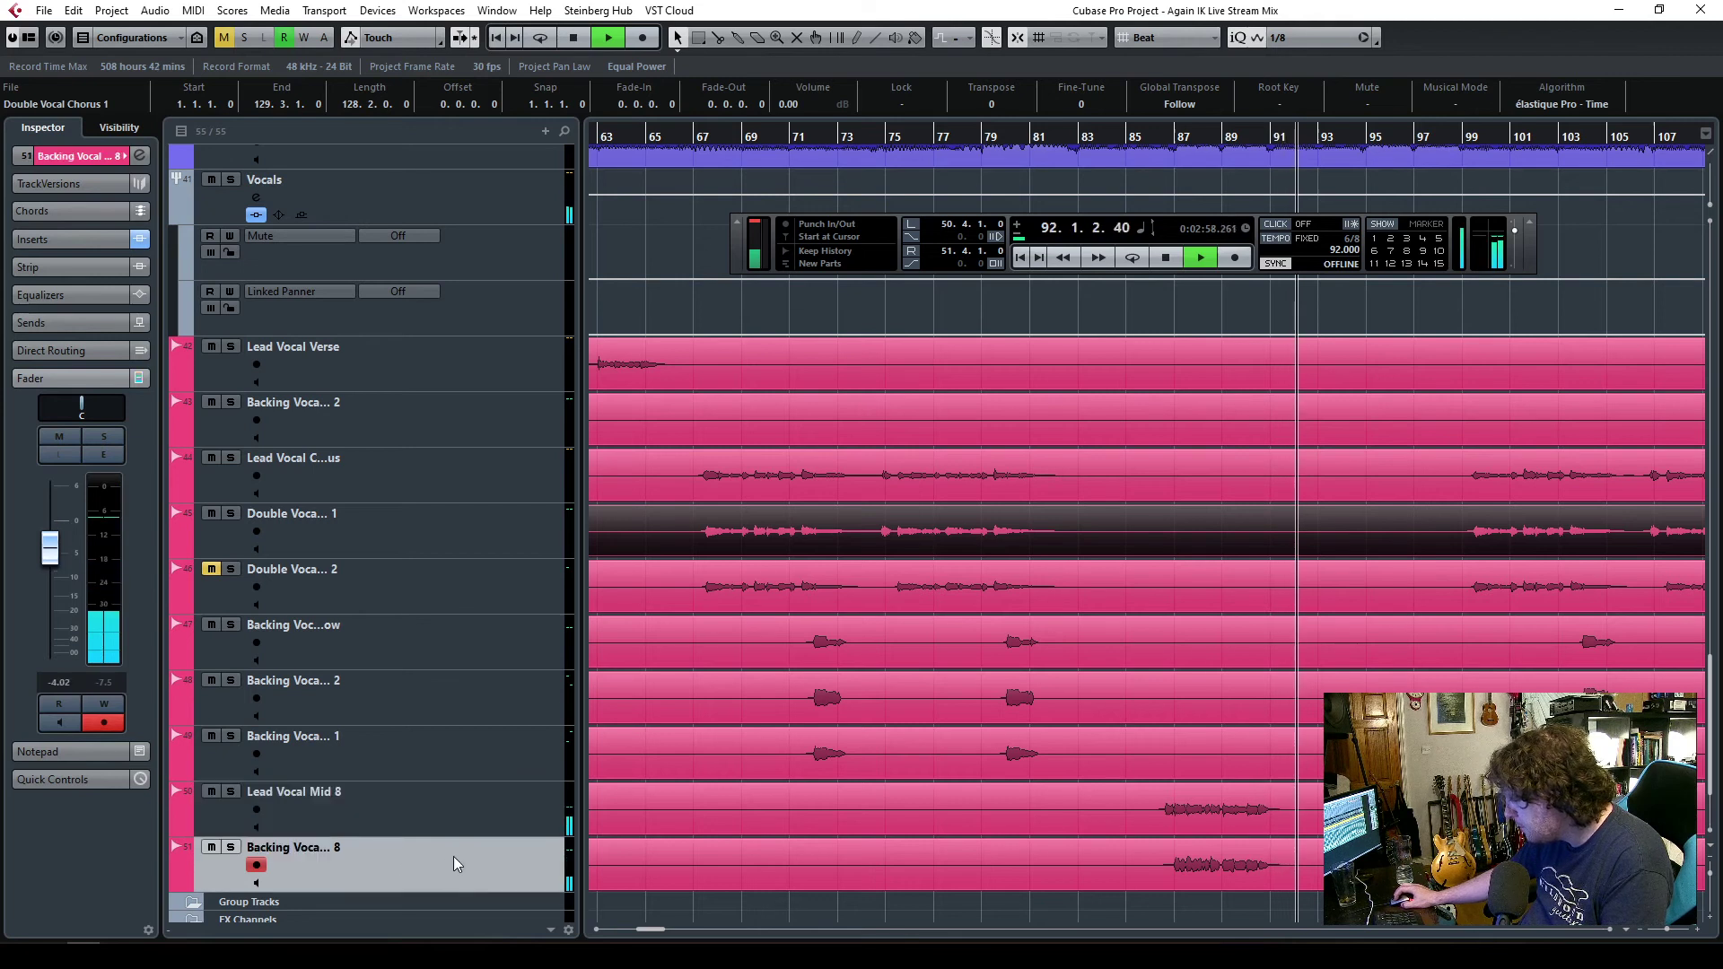
- Raise Guitar 2's two volume automation boosts between bars 83 and 95, the first to -3.34 dB, and replay from bar 82
{"action": "scroll", "coordinate": [1012, 655], "scroll_direction": "up", "scroll_amount": 10}
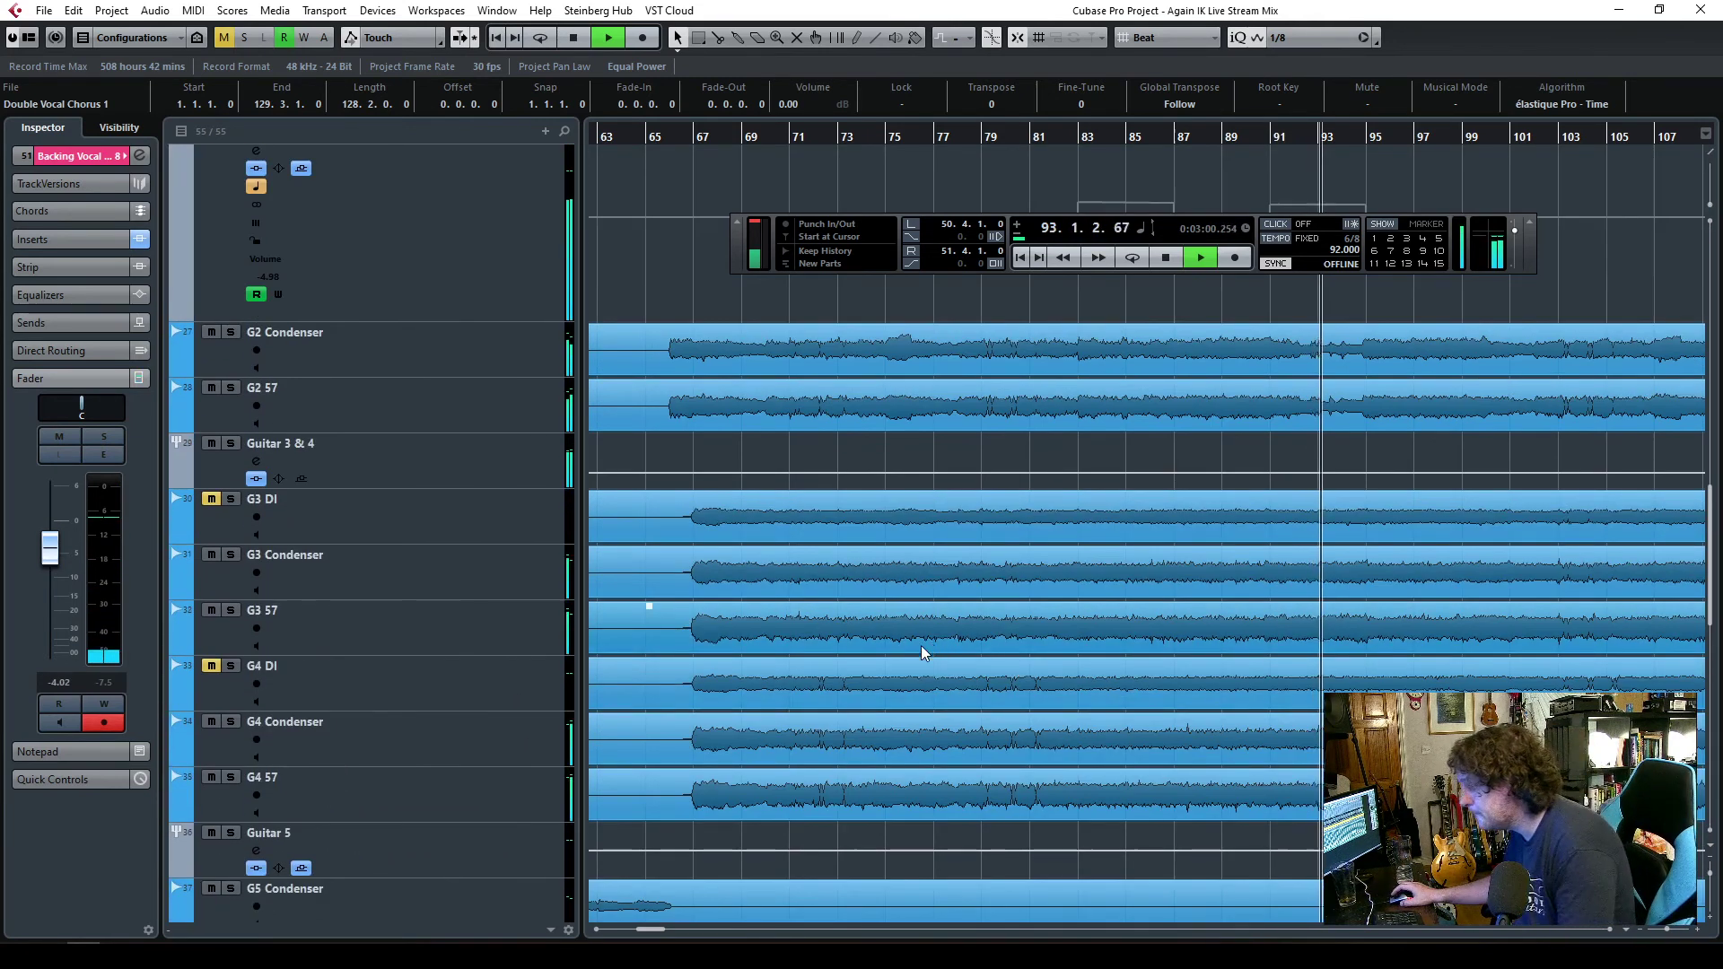
{"action": "scroll", "coordinate": [924, 644], "scroll_direction": "up", "scroll_amount": 8}
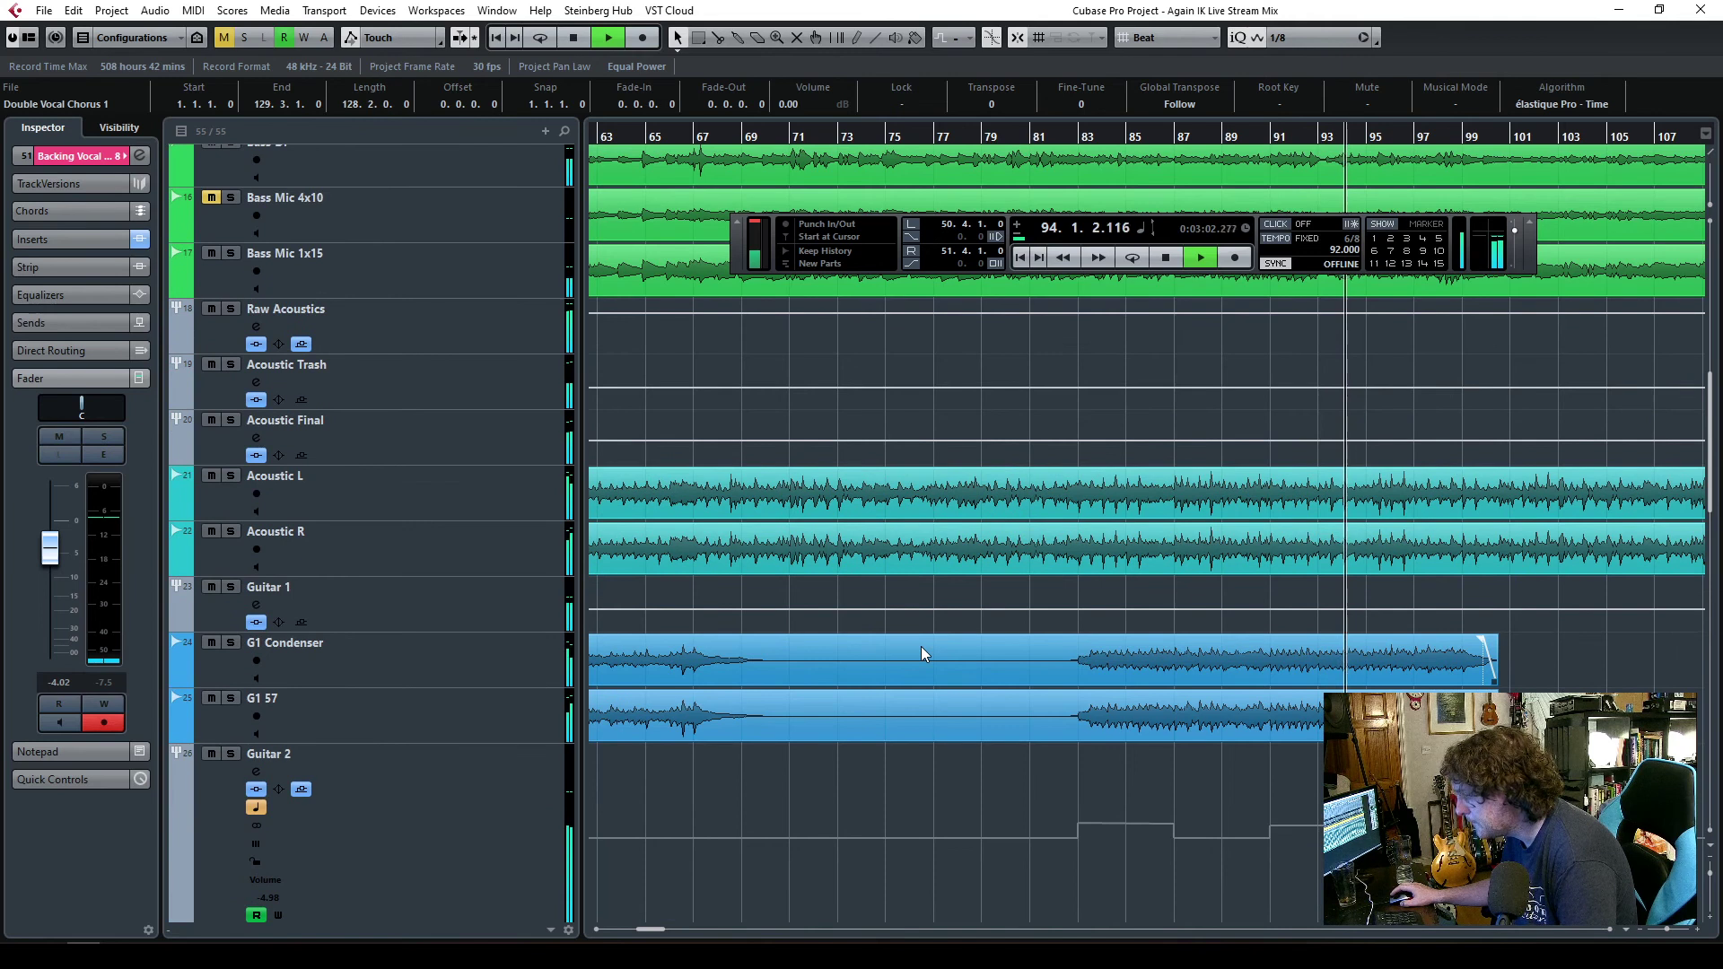
{"action": "scroll", "coordinate": [920, 646], "scroll_direction": "up", "scroll_amount": 3}
{"action": "scroll", "coordinate": [920, 646], "scroll_direction": "down", "scroll_amount": 9}
{"action": "scroll", "coordinate": [920, 646], "scroll_direction": "up", "scroll_amount": 3}
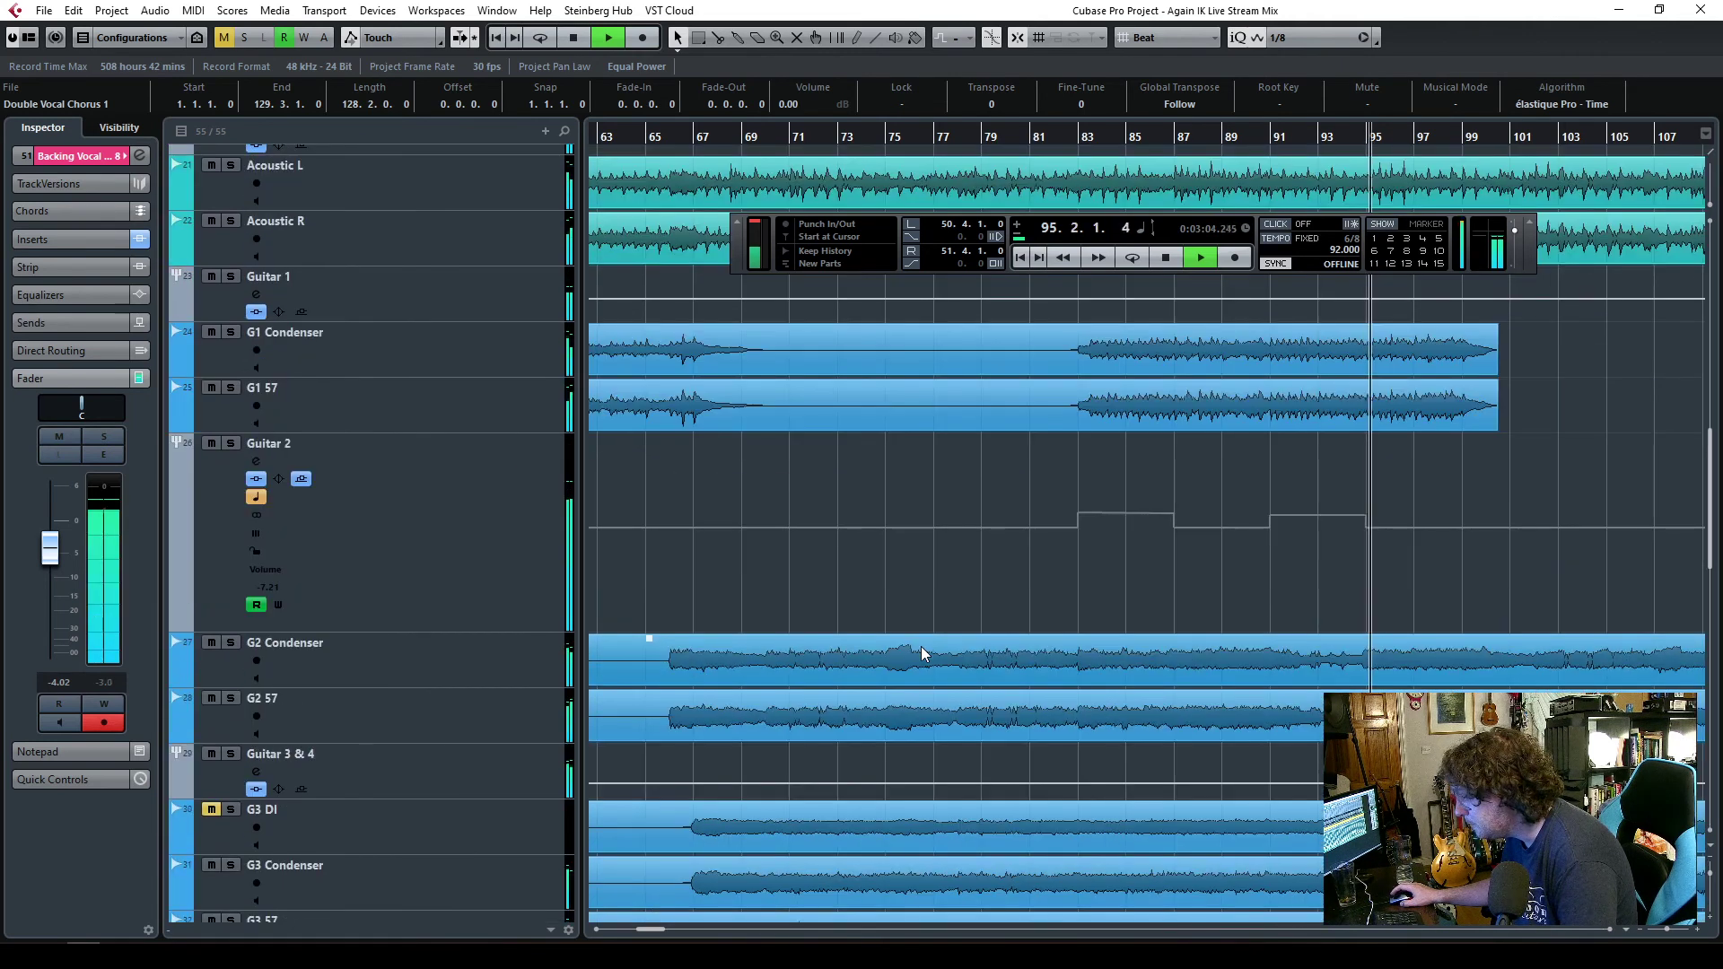
{"action": "left_click_drag", "start_coordinate": [1061, 474], "coordinate": [1382, 518]}
{"action": "key", "text": "space"}
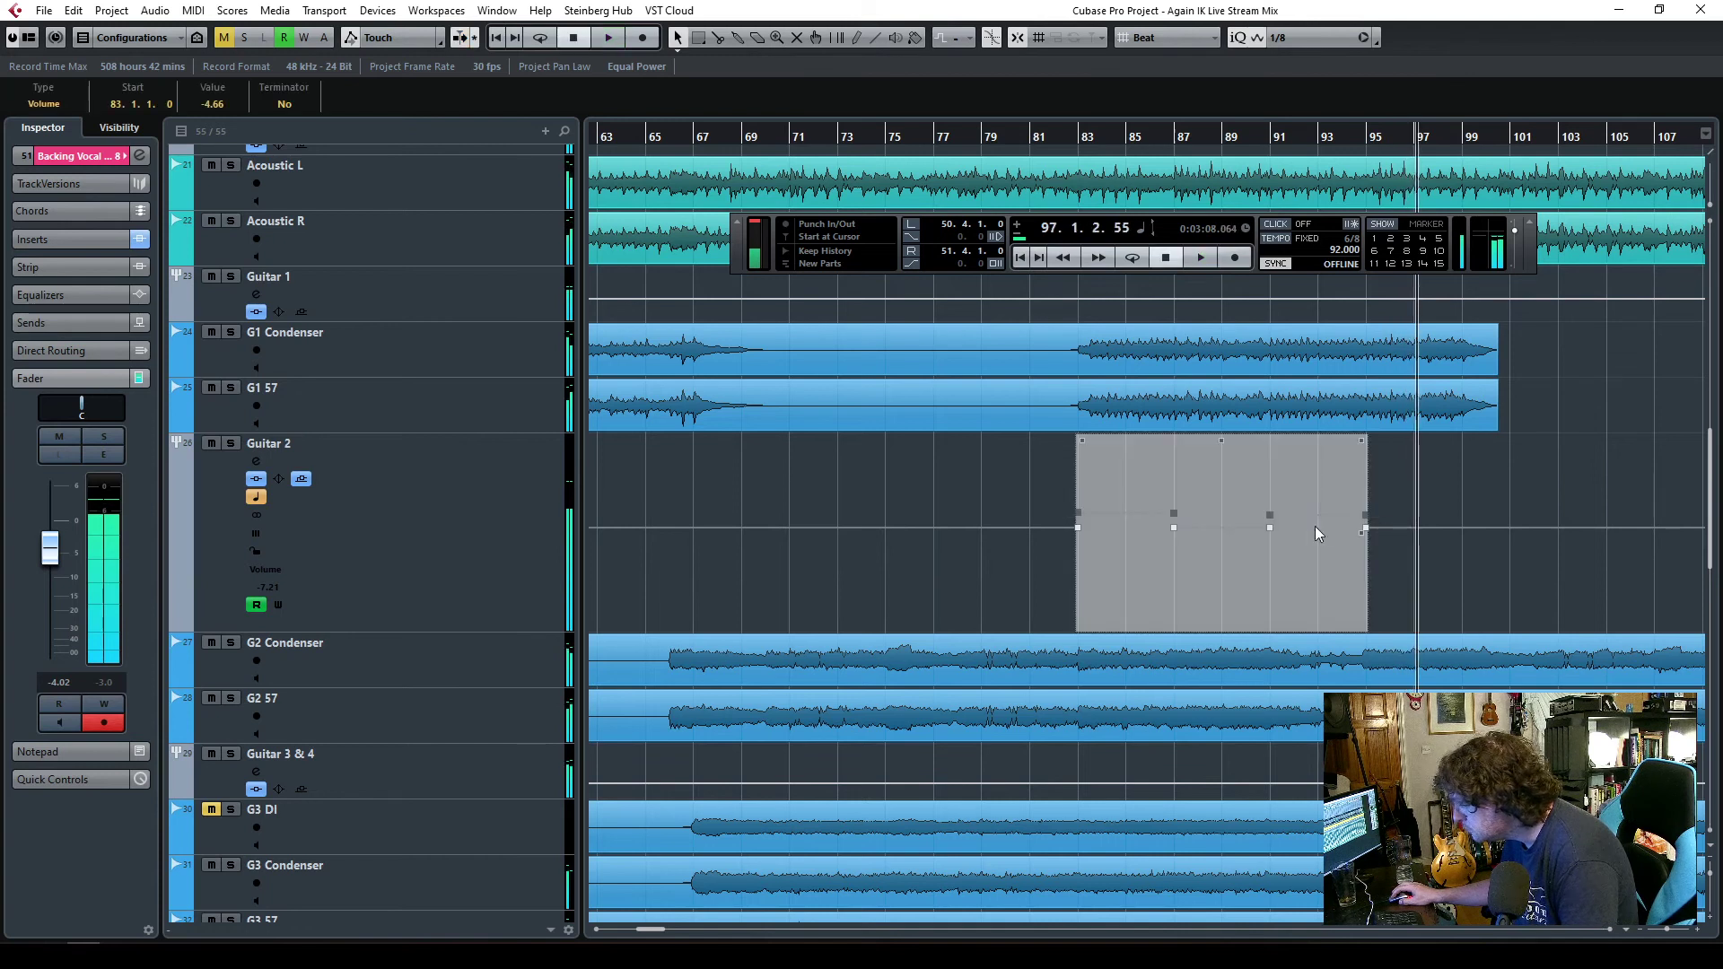
{"action": "left_click_drag", "start_coordinate": [1079, 511], "coordinate": [1080, 511]}
{"action": "left_click", "coordinate": [1059, 136]}
{"action": "key", "text": "space"}
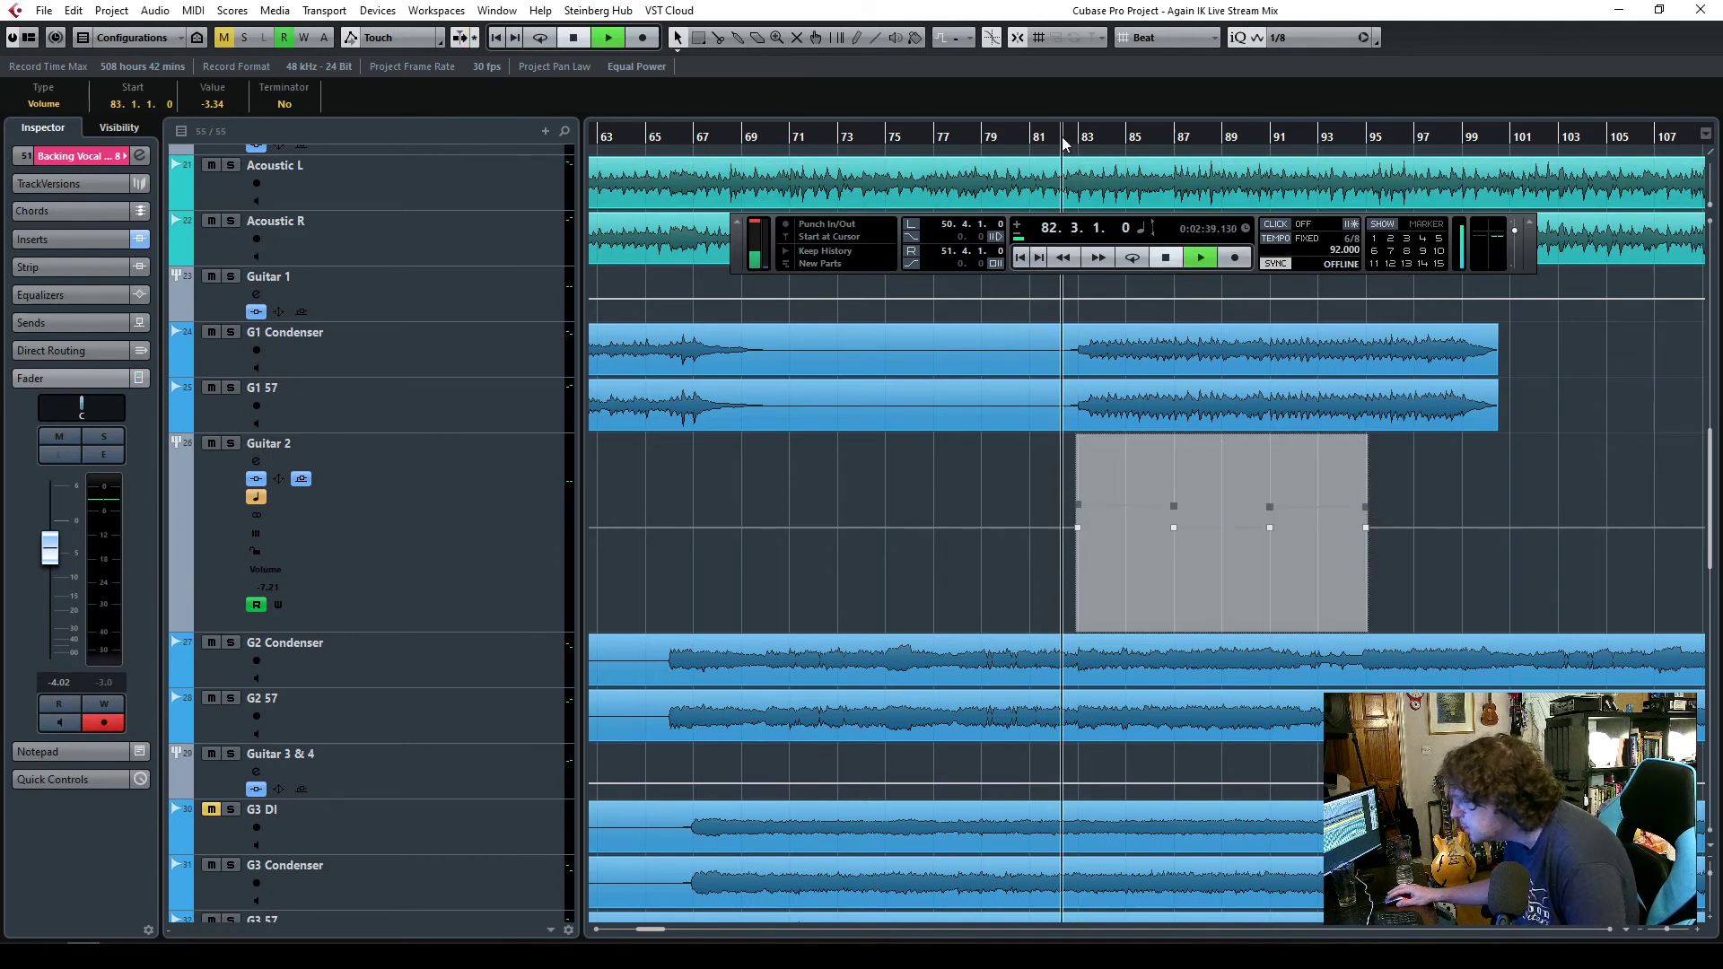
{"action": "left_click", "coordinate": [1527, 514]}
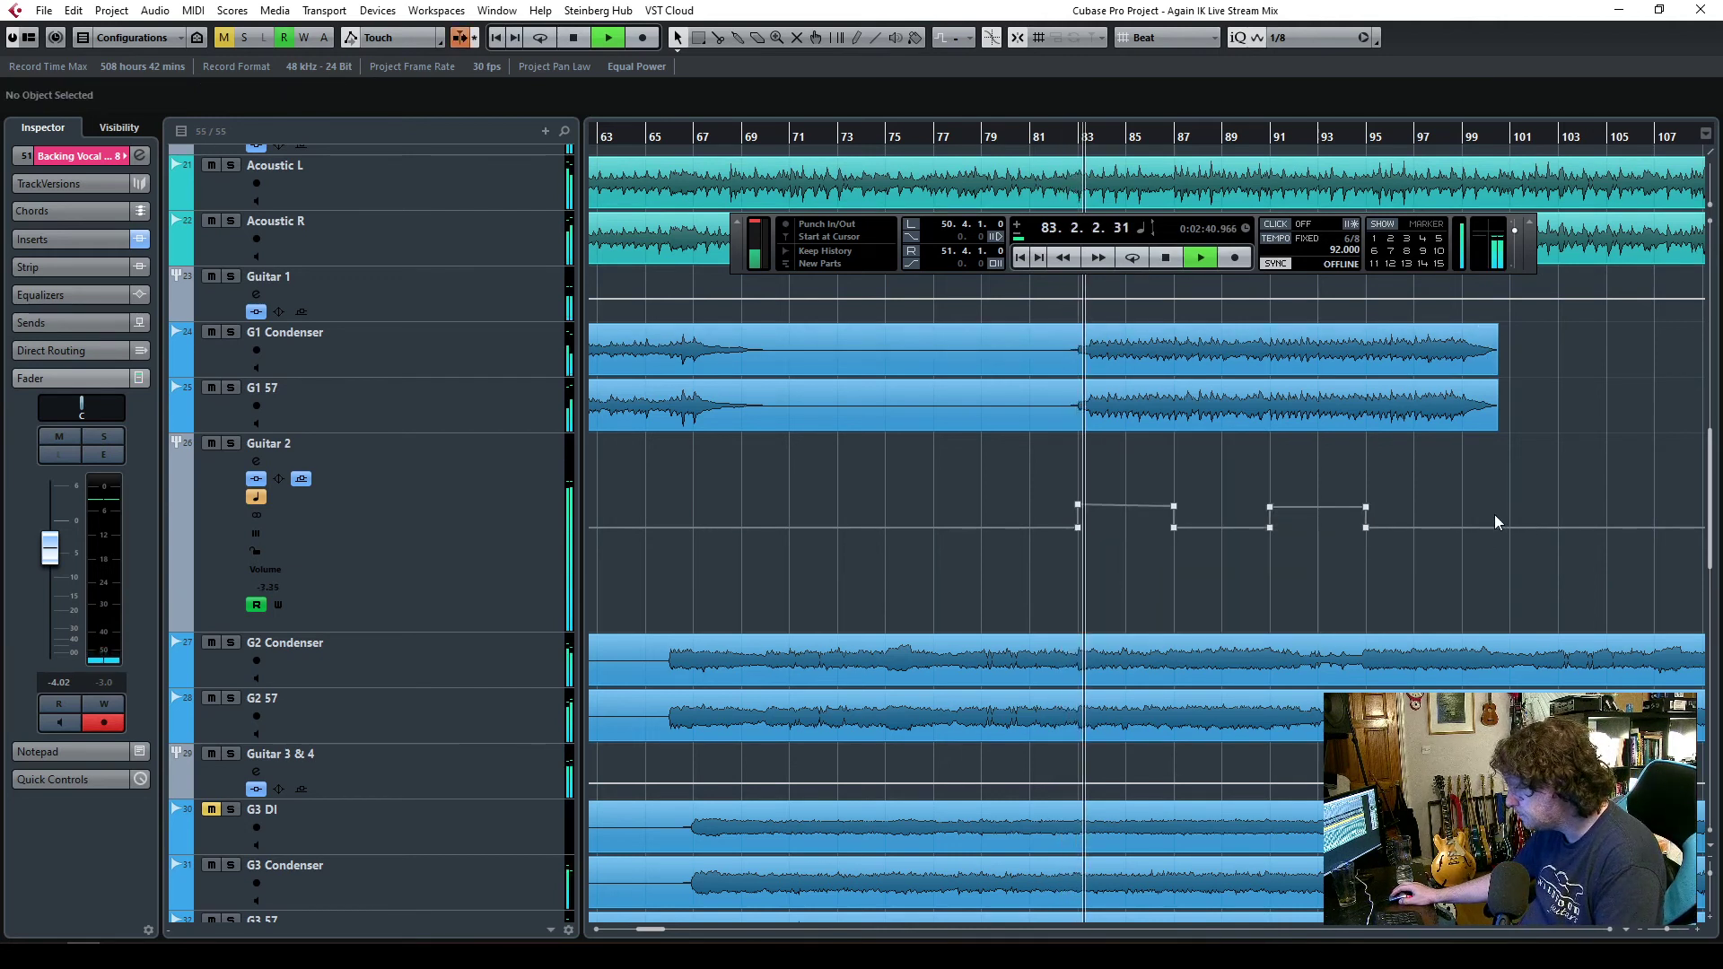
- Boost the high band in Guitar 2's EQual by 2.3 dB at 5.89 kHz
{"action": "left_click", "coordinate": [443, 499]}
{"action": "left_click", "coordinate": [42, 220]}
{"action": "left_click_drag", "start_coordinate": [1171, 485], "coordinate": [1179, 482]}
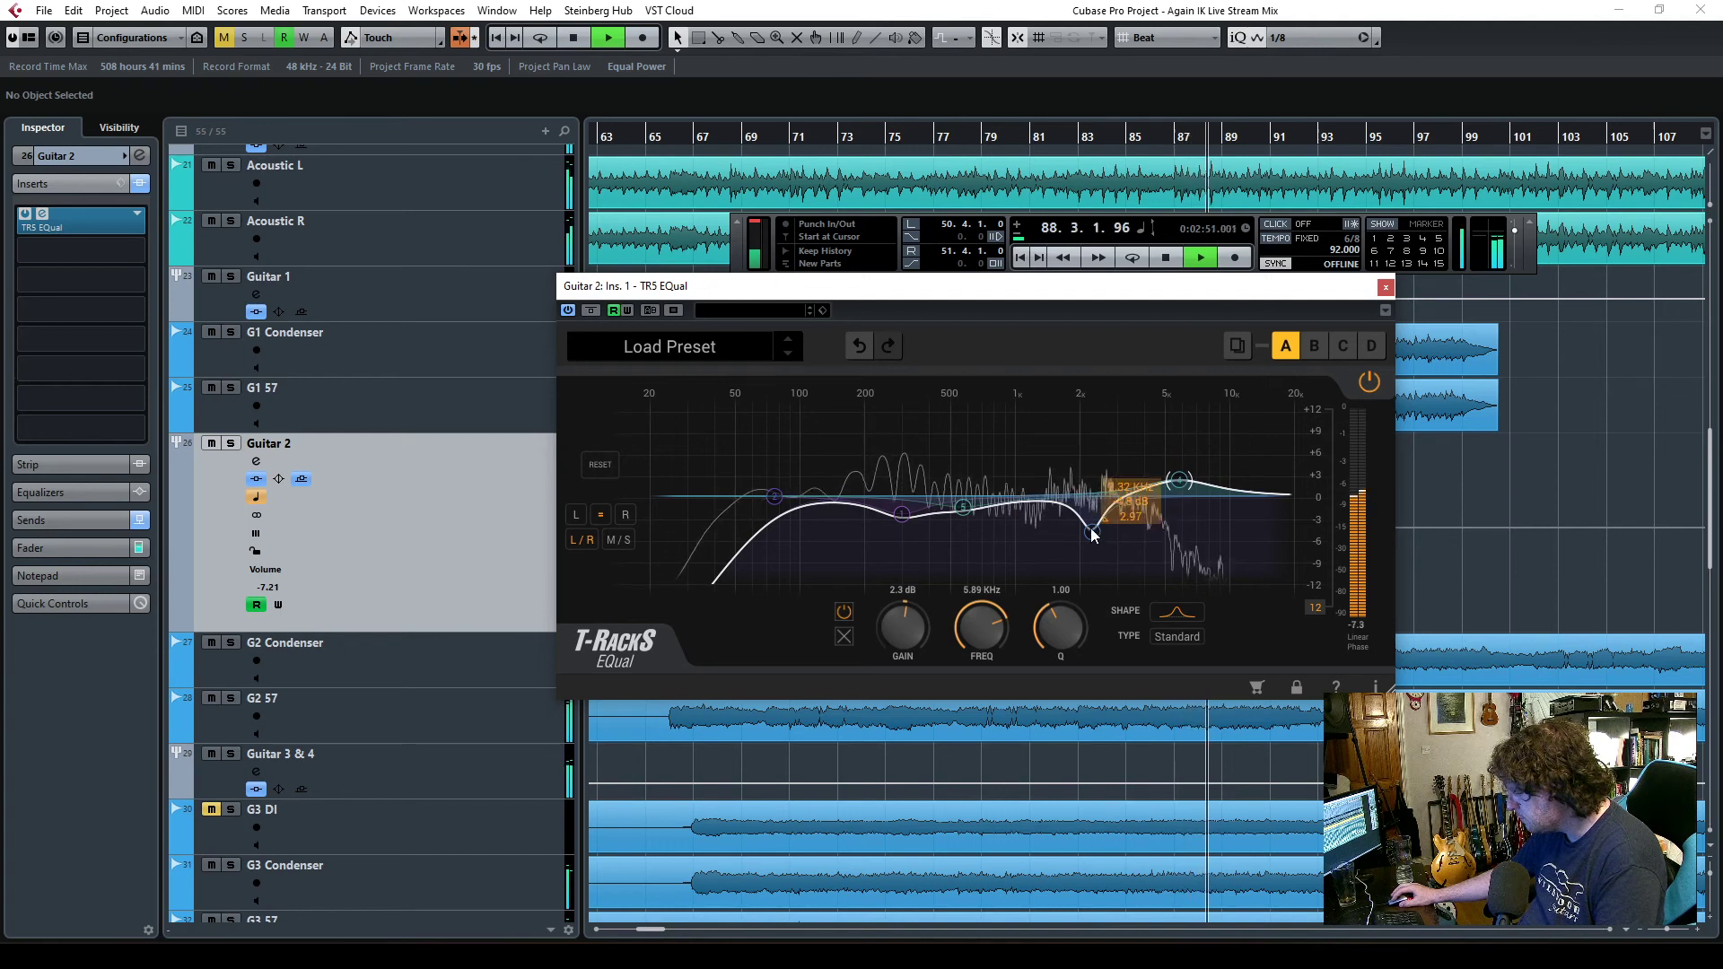
{"action": "left_click", "coordinate": [1385, 287]}
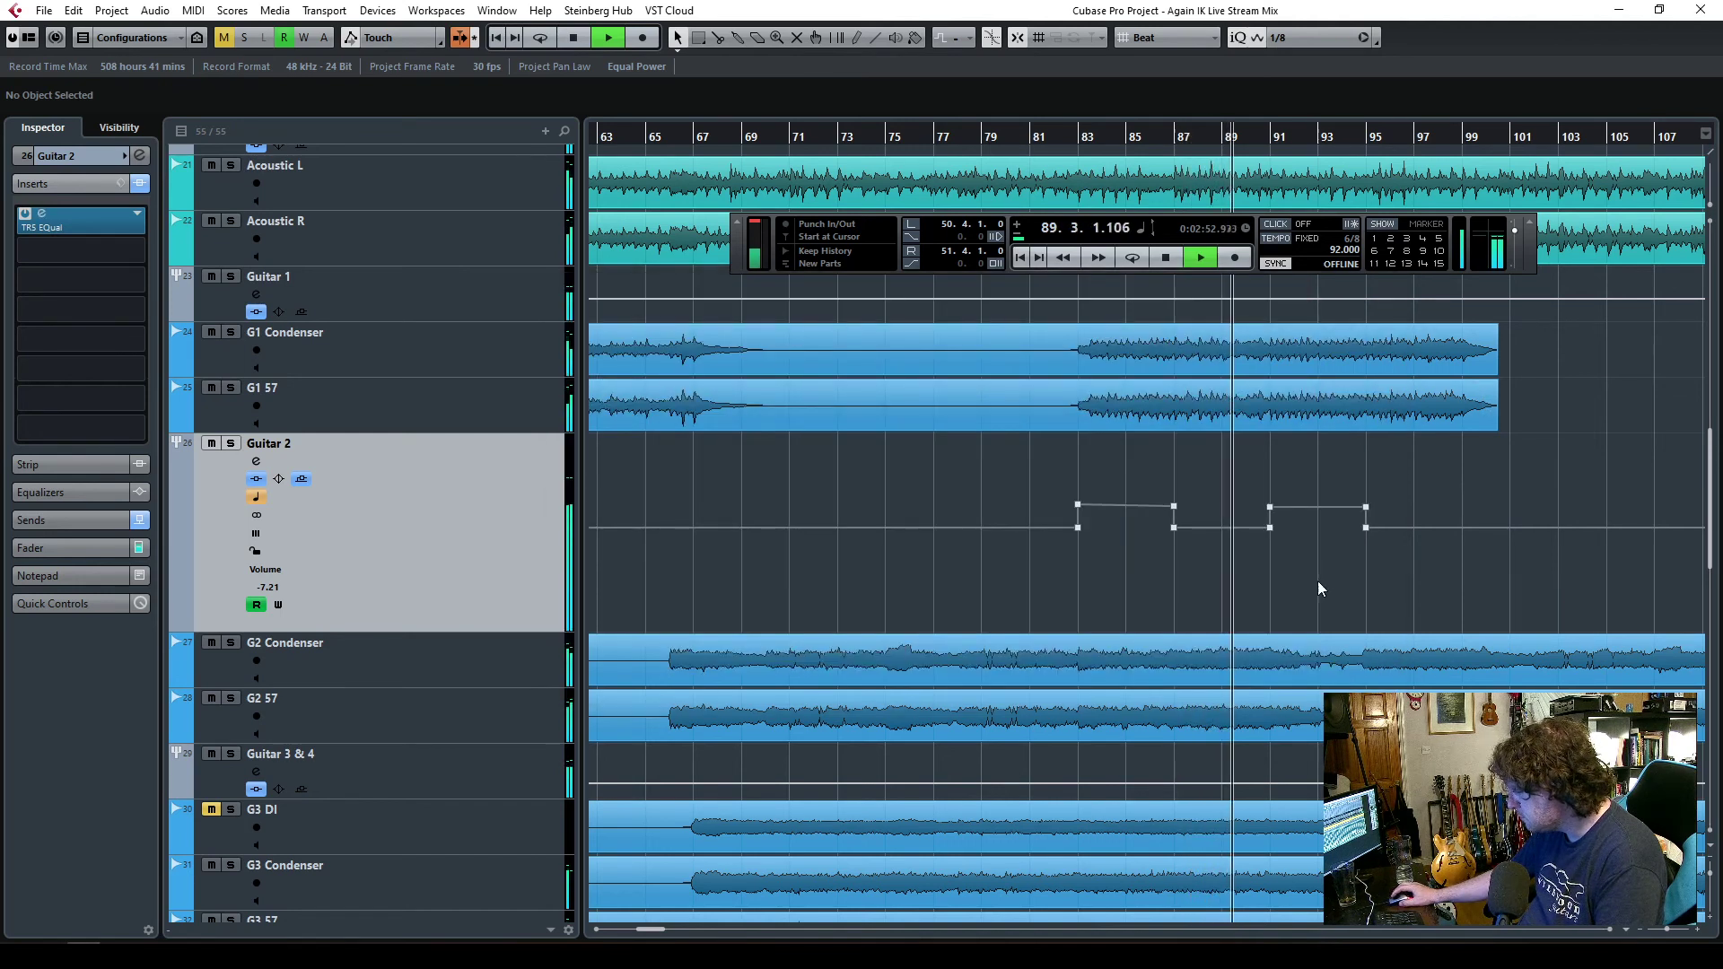
- Set the high-frequency boost in the Vocals group's EQual to 1.5 dB at 6.59 kHz
{"action": "scroll", "coordinate": [1300, 616], "scroll_direction": "down", "scroll_amount": 7}
{"action": "scroll", "coordinate": [841, 611], "scroll_direction": "down", "scroll_amount": 3}
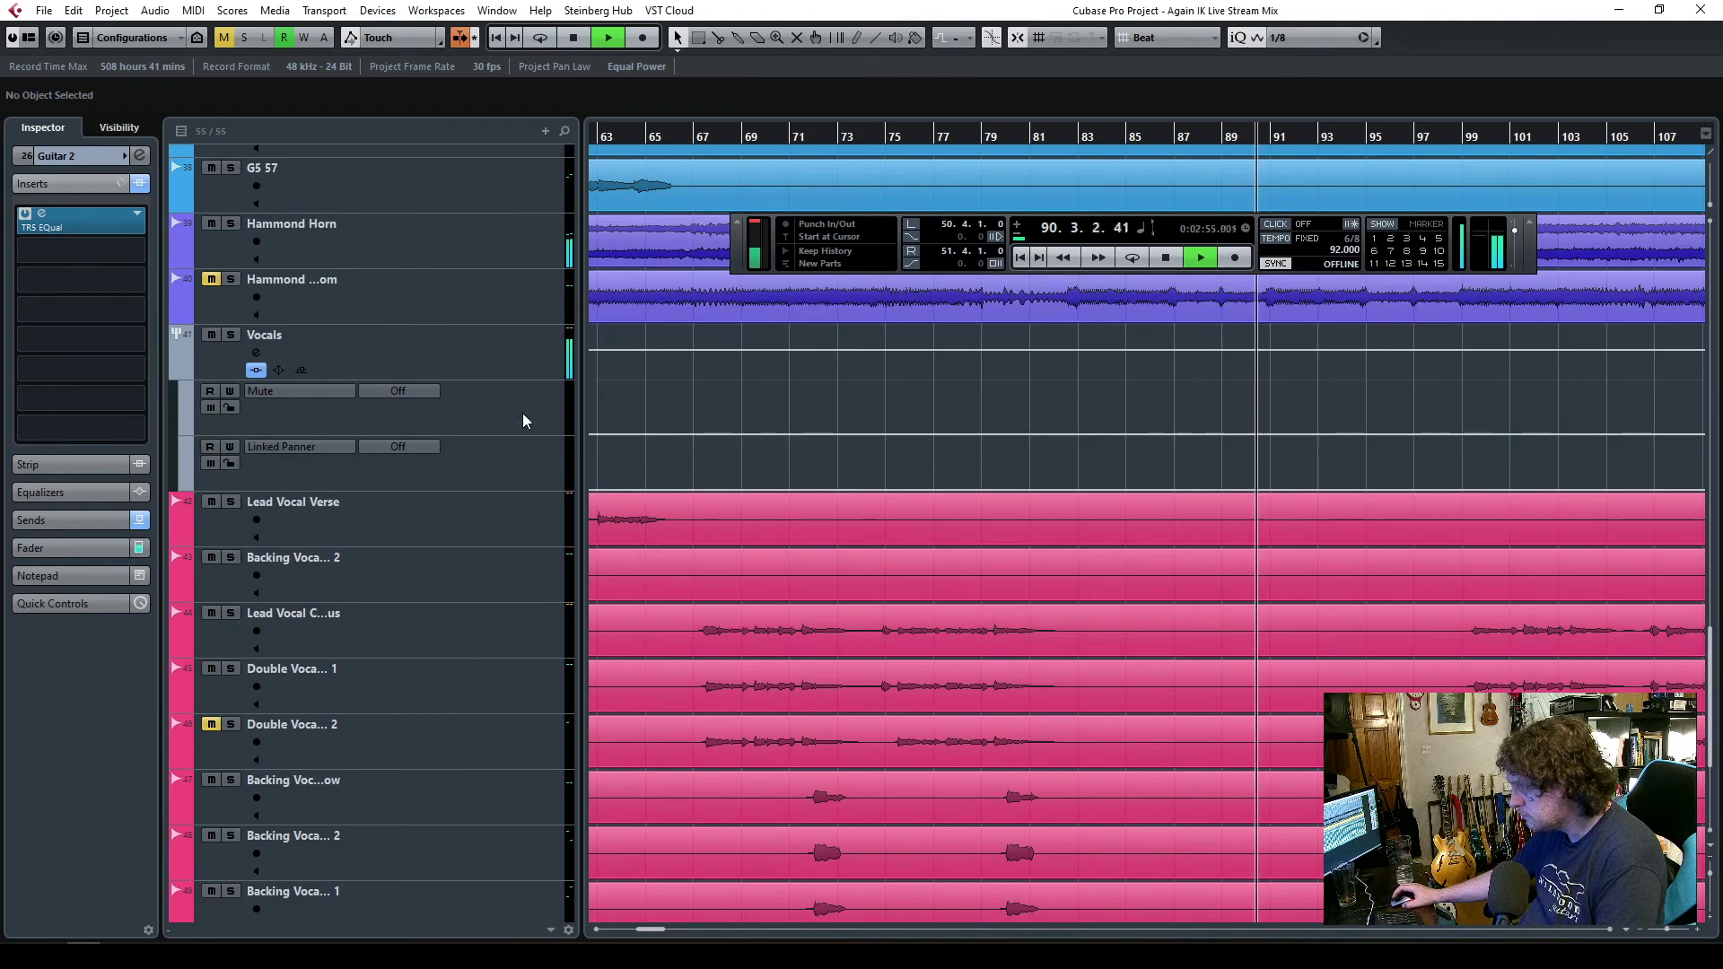
{"action": "left_click", "coordinate": [488, 359]}
{"action": "left_click", "coordinate": [42, 214]}
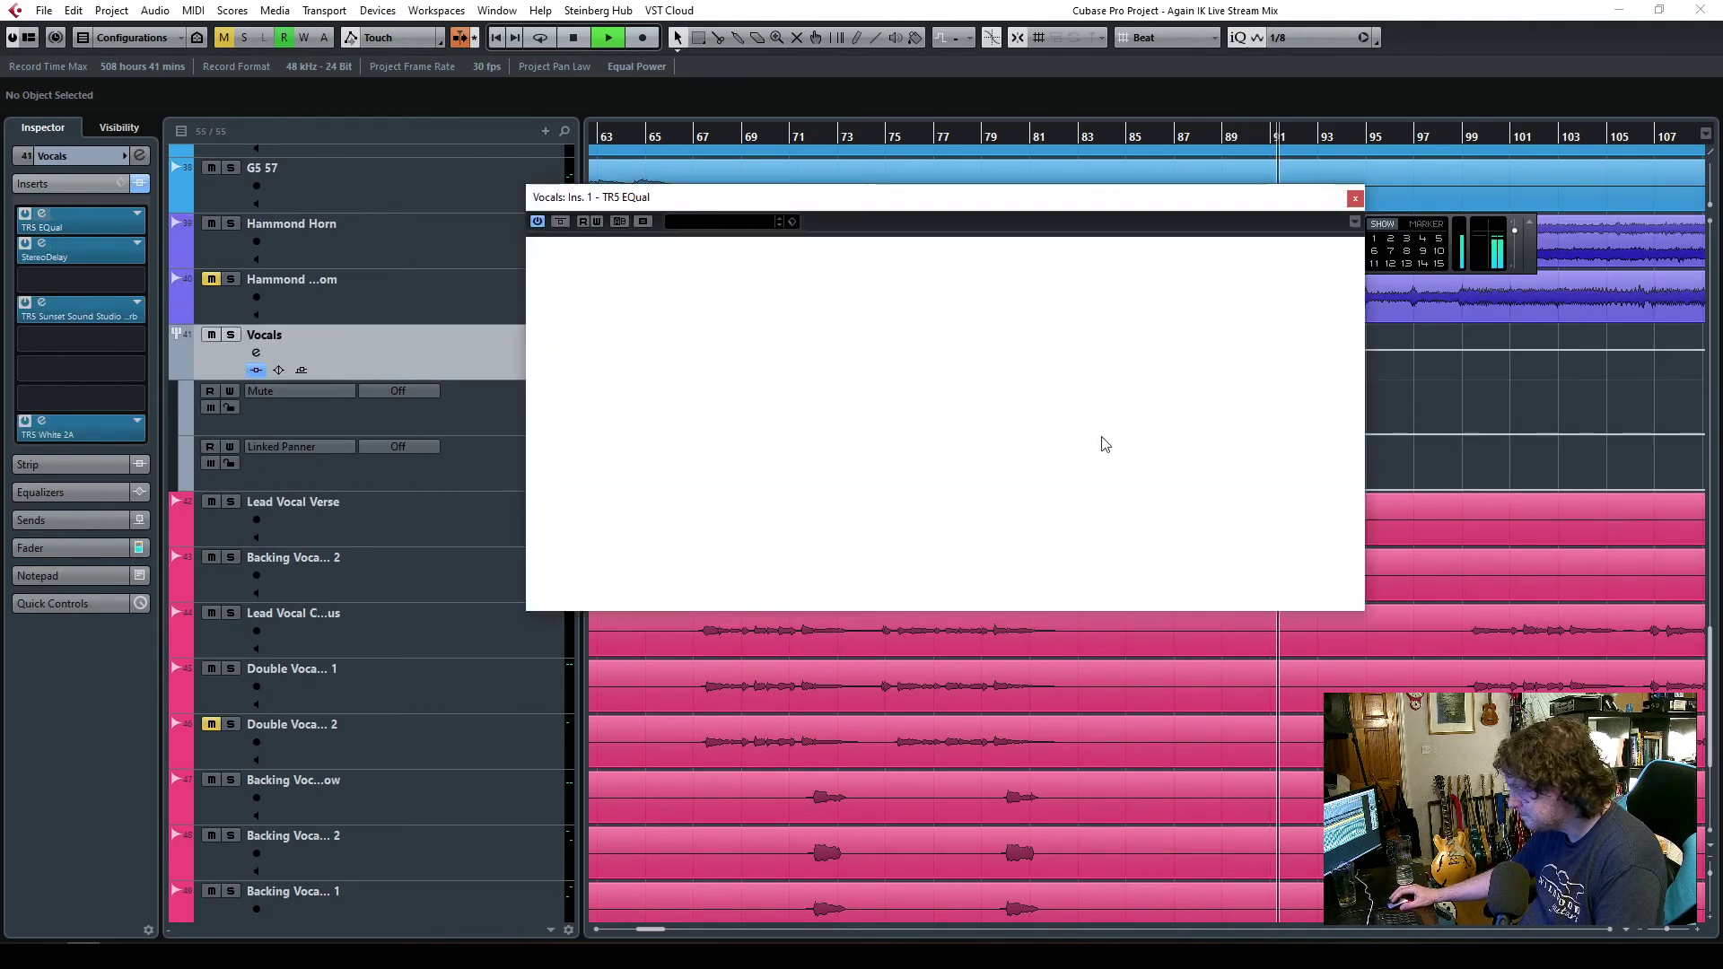
{"action": "left_click", "coordinate": [1136, 388]}
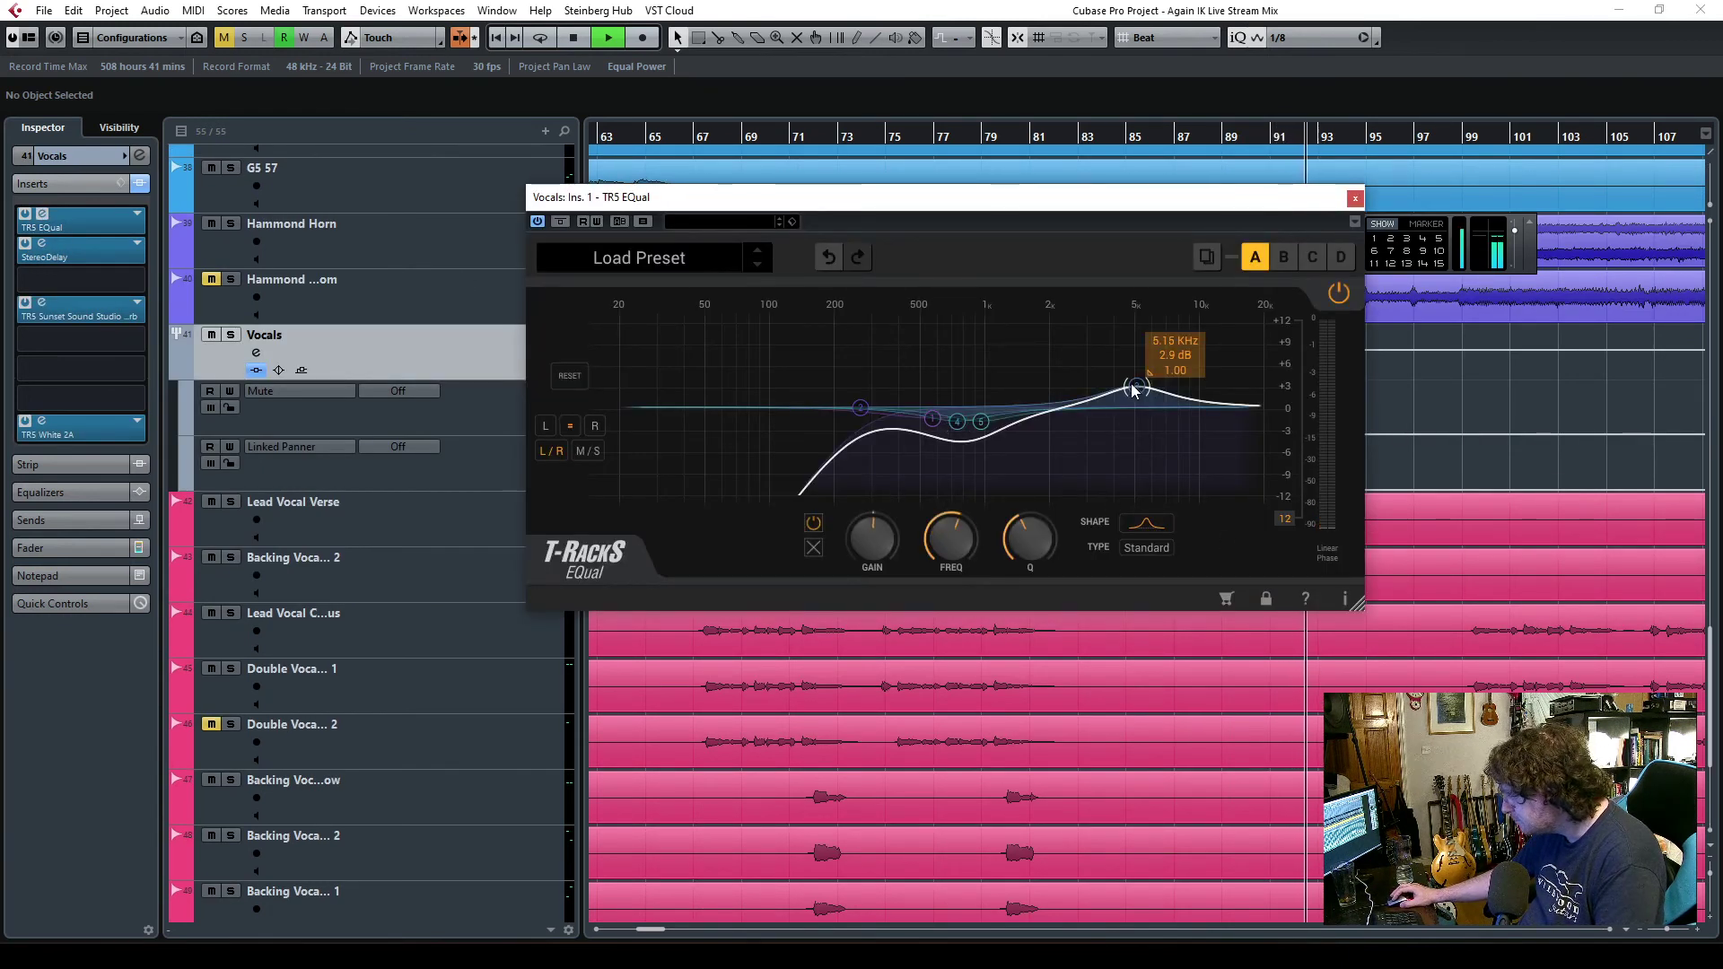
{"action": "left_click_drag", "start_coordinate": [872, 542], "coordinate": [869, 545]}
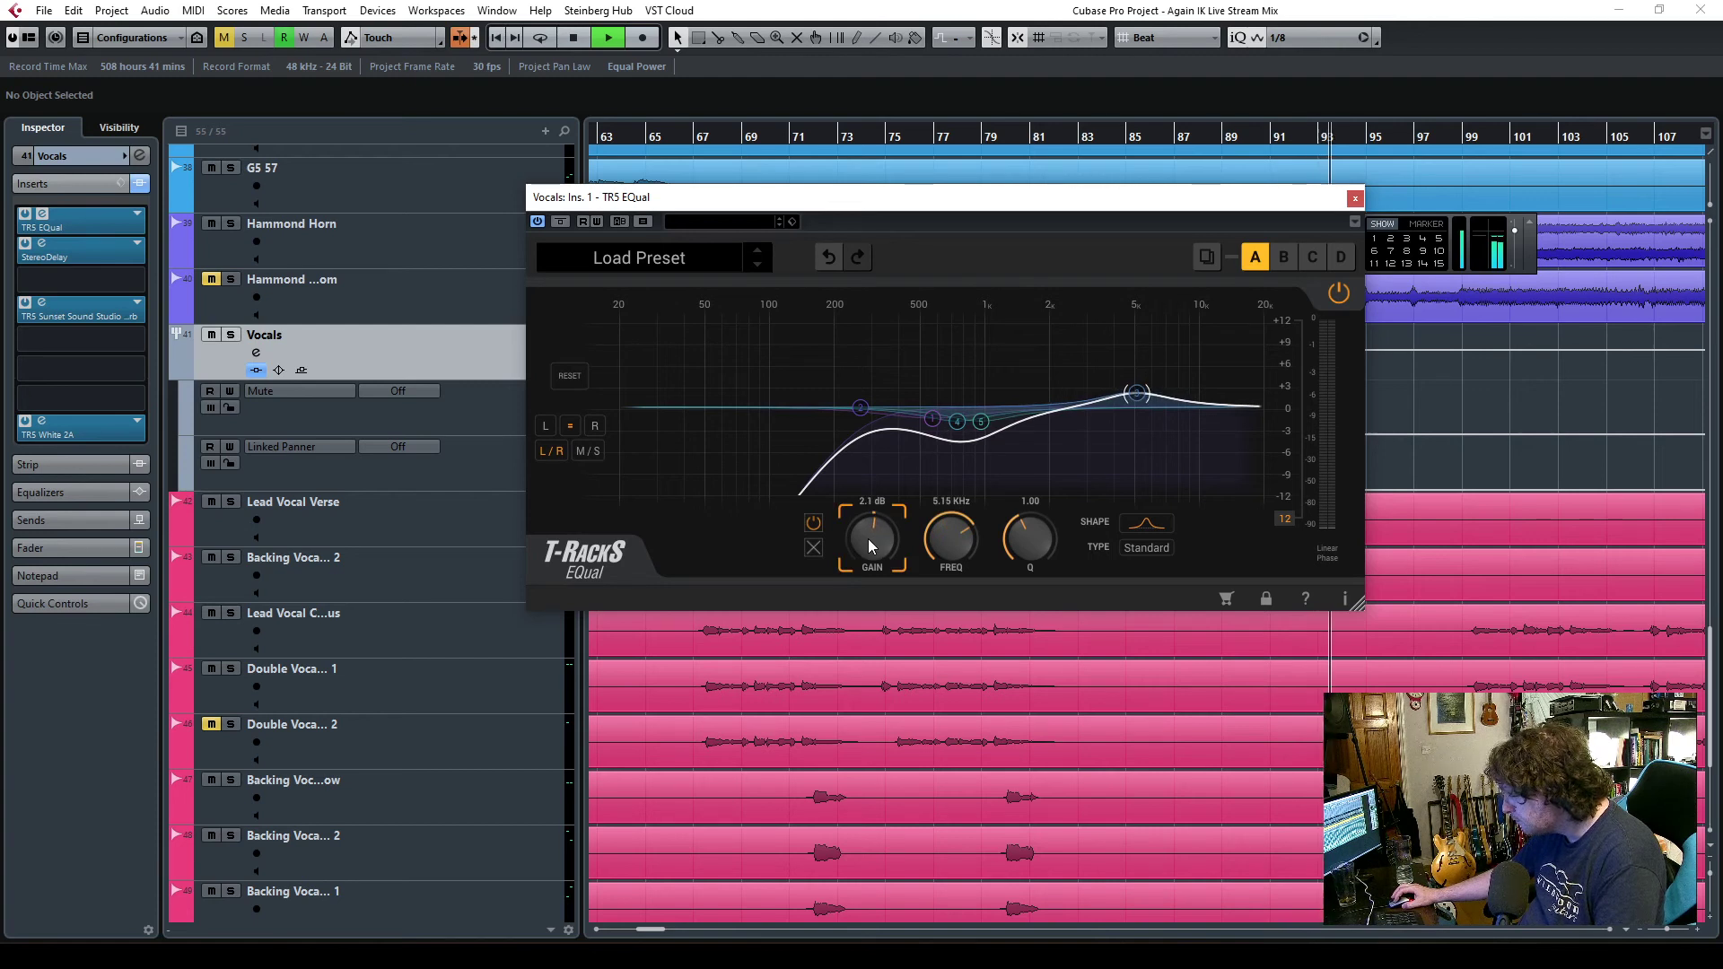
{"action": "left_click_drag", "start_coordinate": [939, 546], "coordinate": [872, 542]}
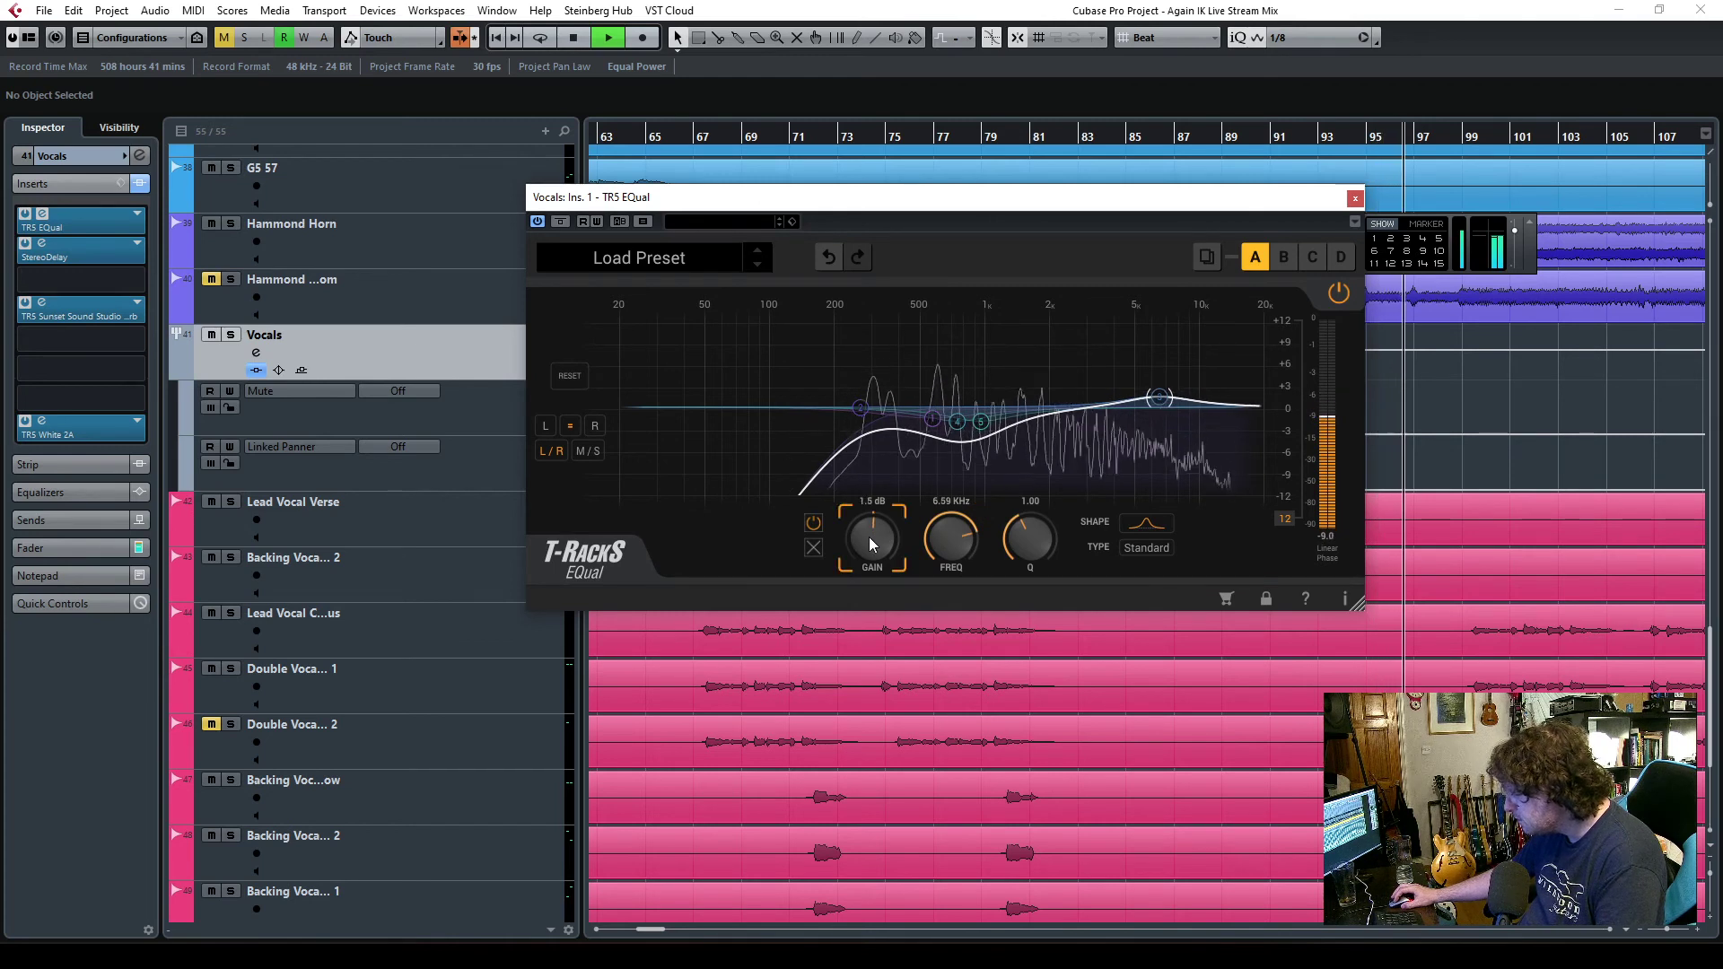
{"action": "key", "text": "Escape"}
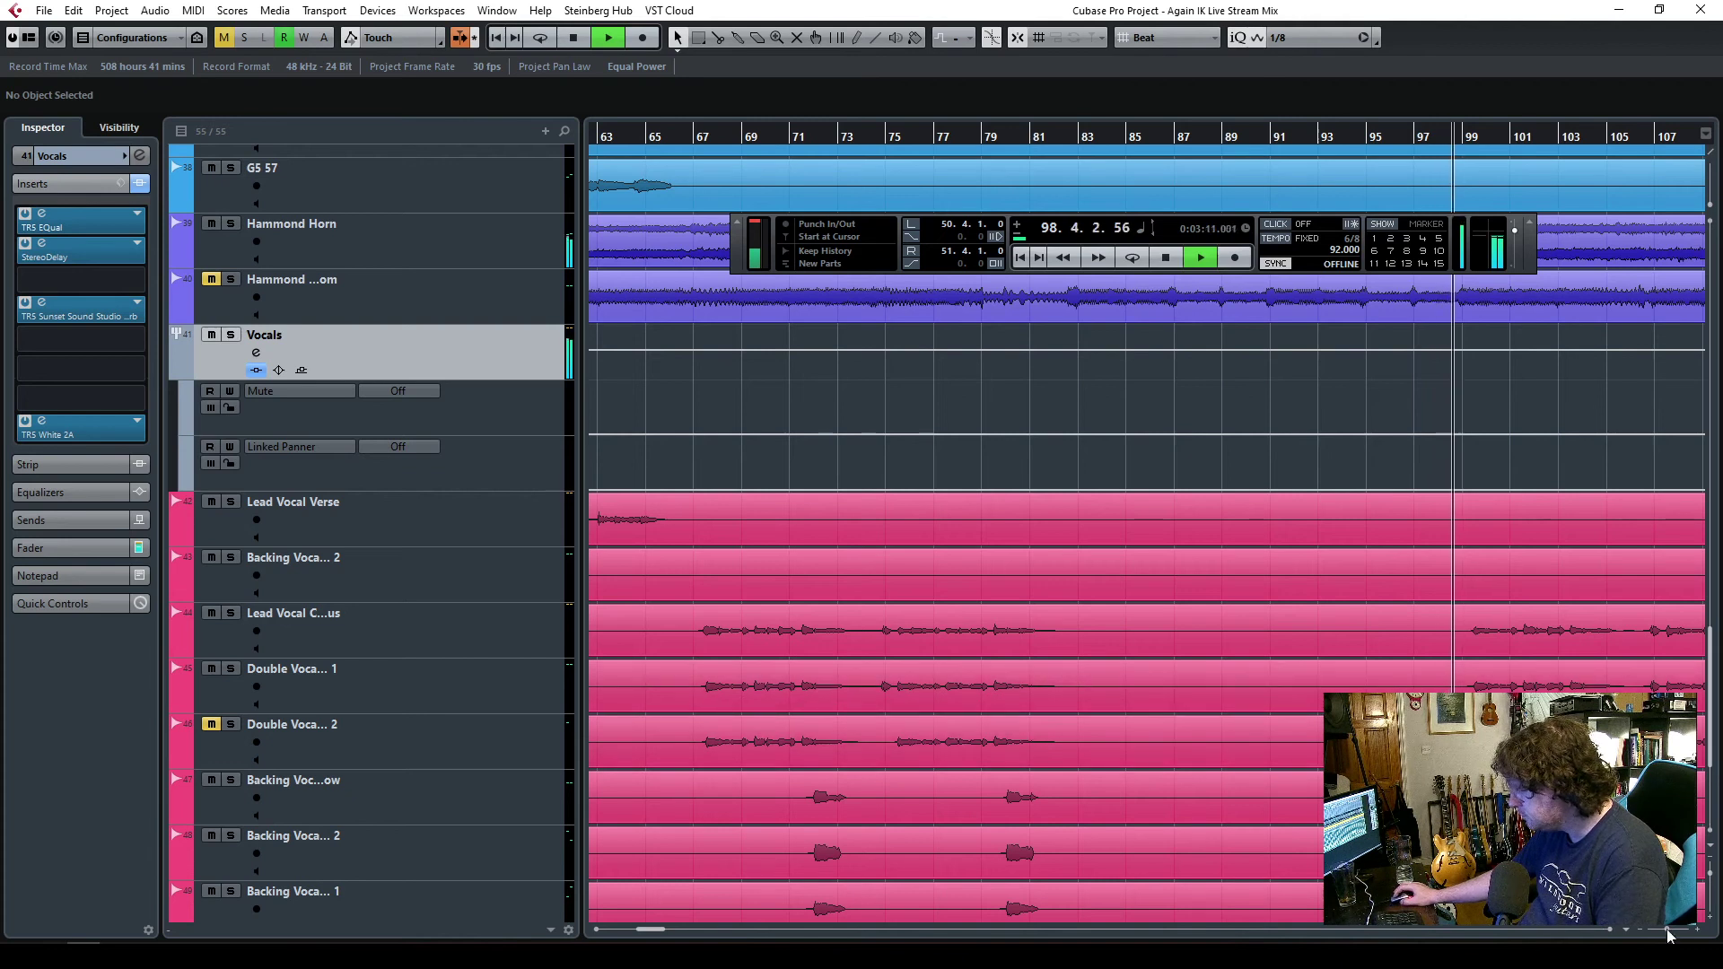
- Raise the event volume of Lead Vocal Chorus to 5 dB and of both Double Vocal Chorus clips to about 3 dB
{"action": "left_click_drag", "start_coordinate": [1669, 929], "coordinate": [1660, 928]}
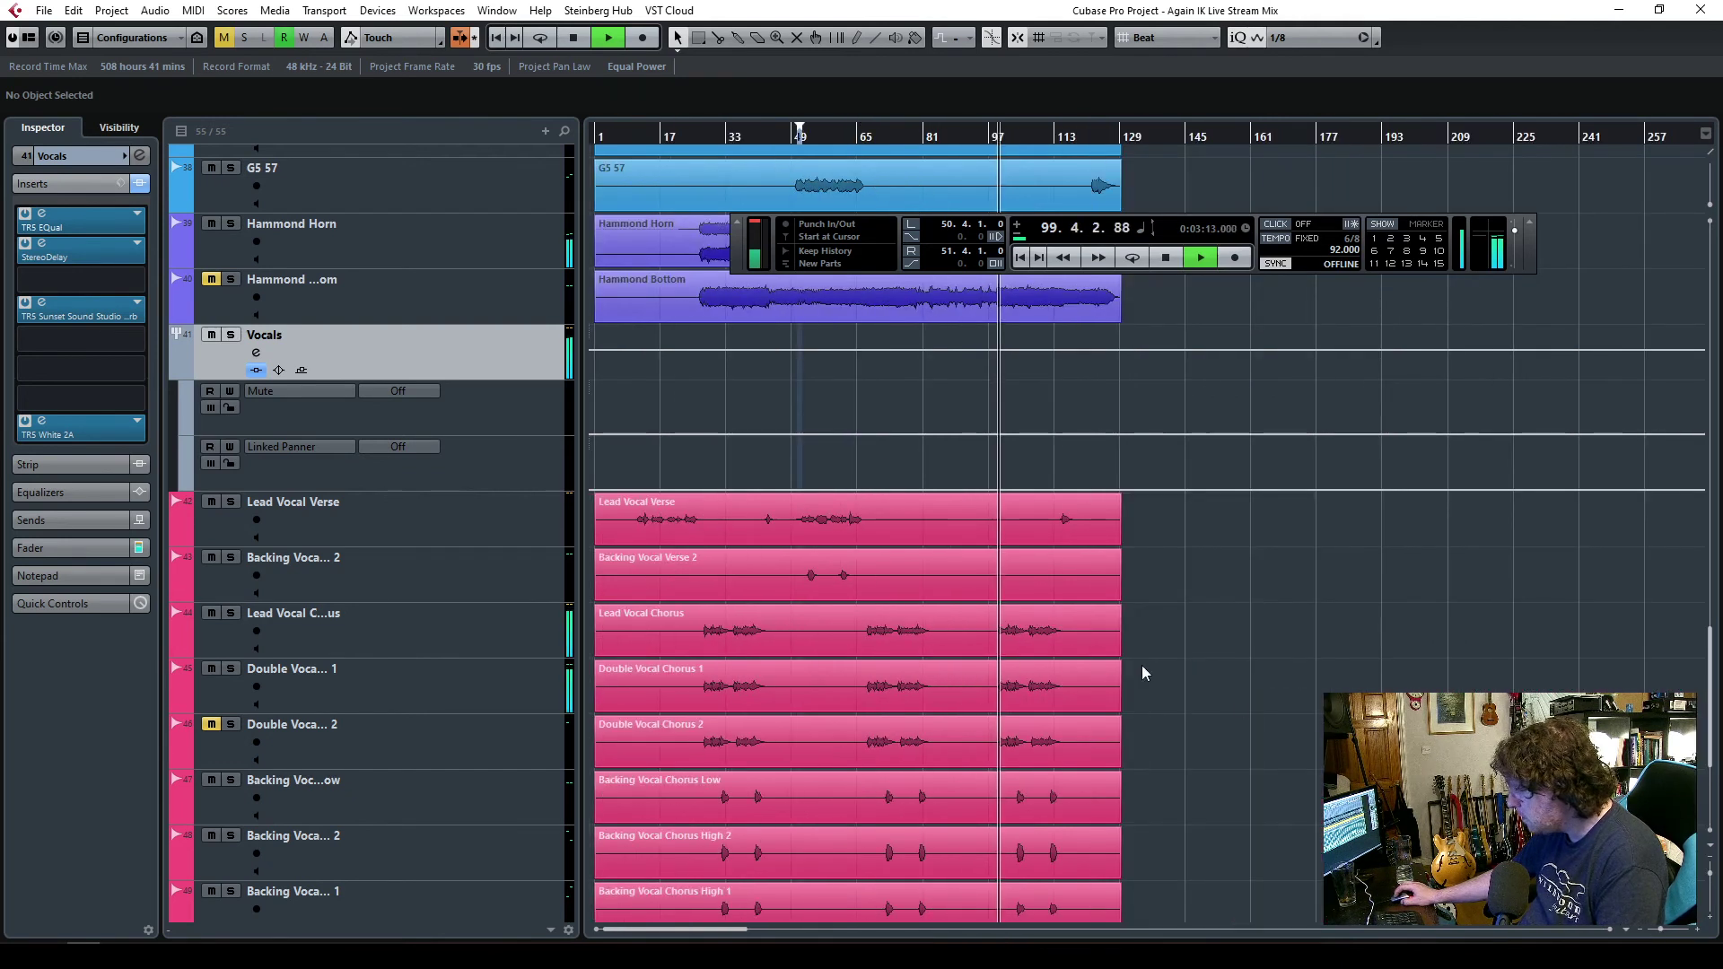
{"action": "left_click", "coordinate": [987, 646]}
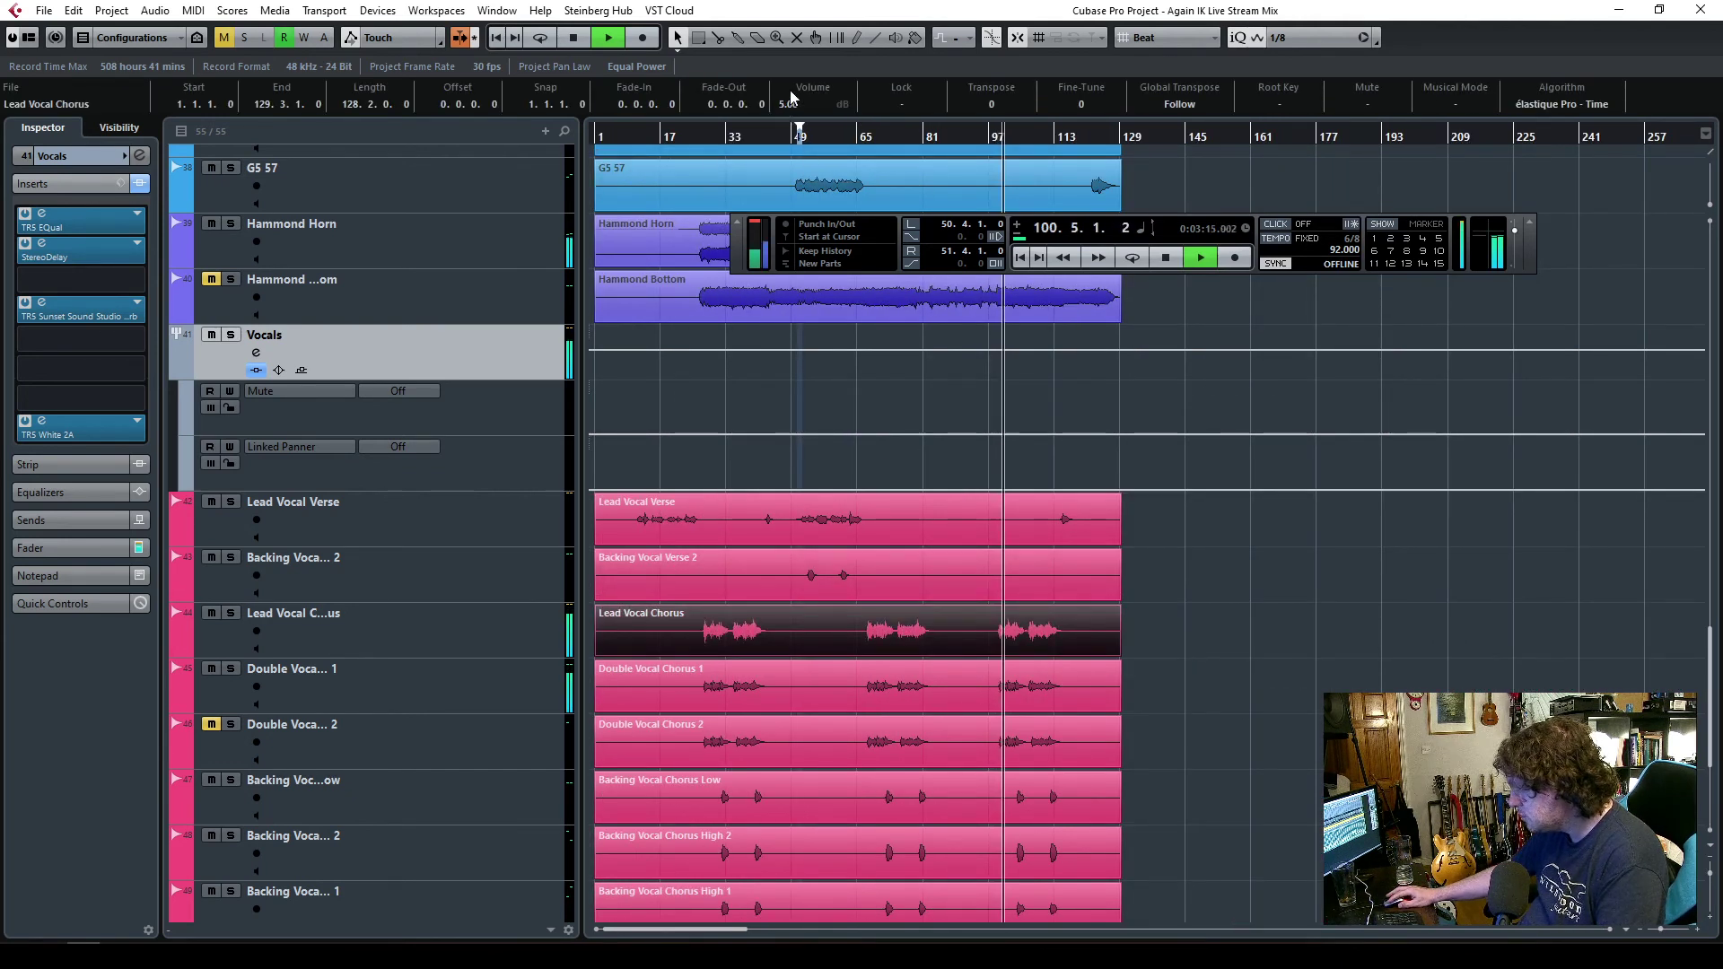
{"action": "left_click_drag", "start_coordinate": [1154, 678], "coordinate": [1012, 760]}
{"action": "left_click_drag", "start_coordinate": [784, 107], "coordinate": [787, 100]}
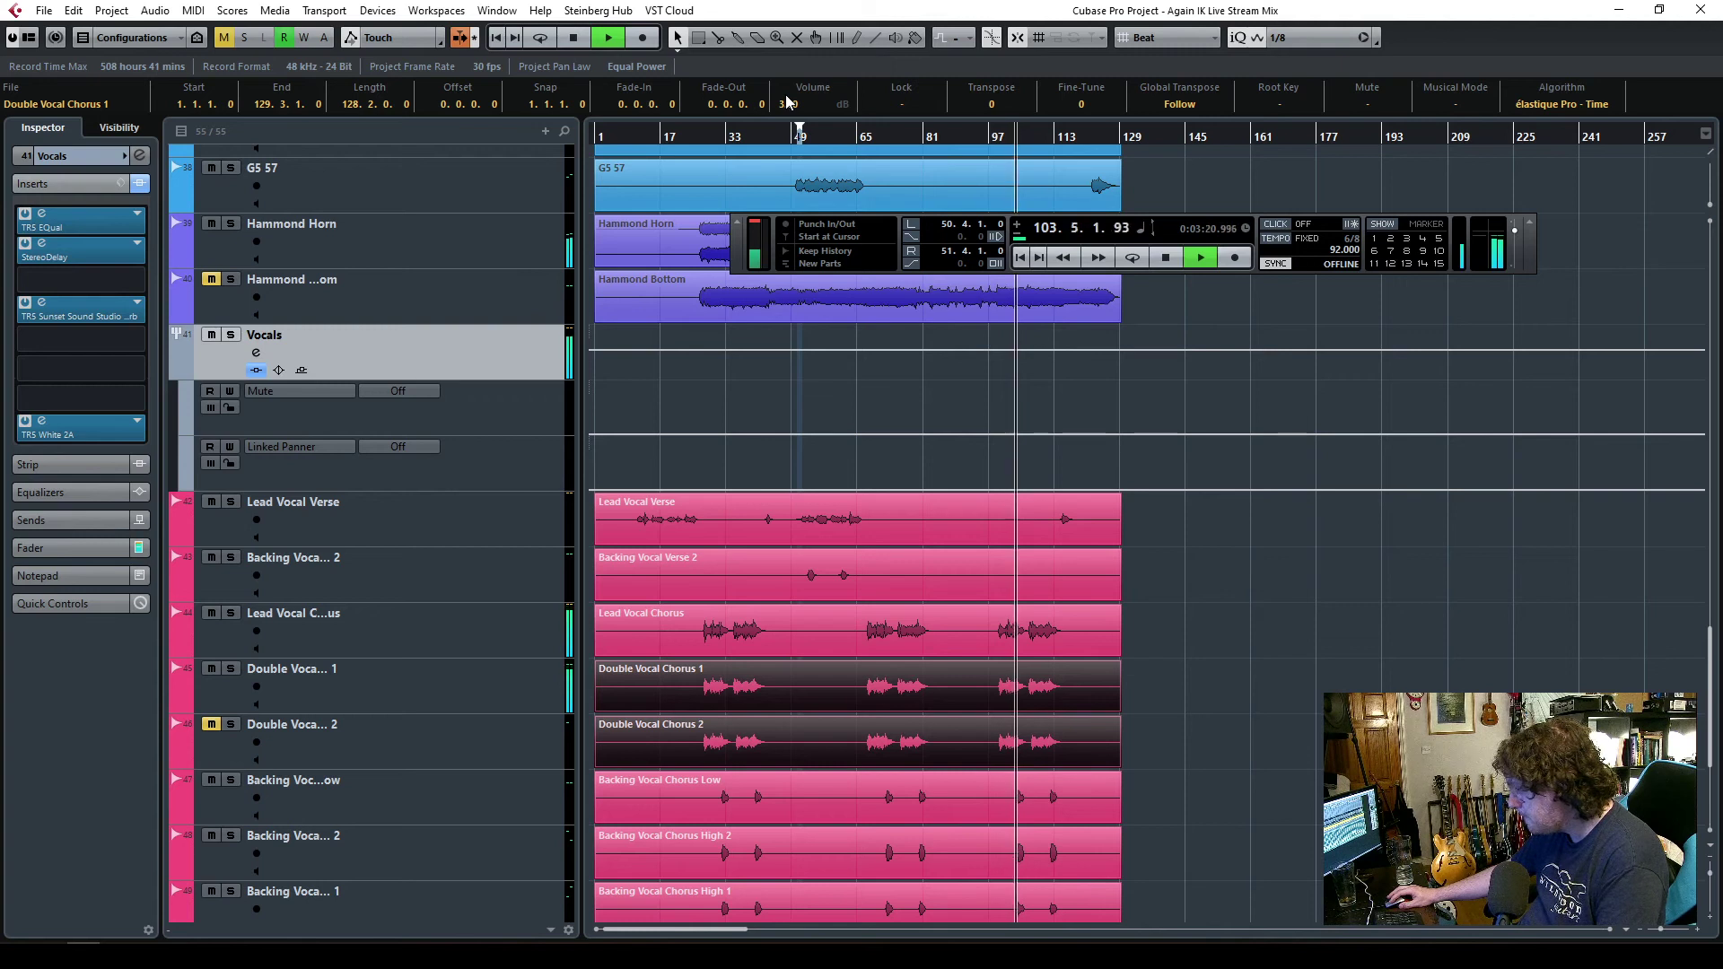
- Set the Lead Vocal Verse clip's event volume to 4 dB and replay the last chorus from about bar 100
{"action": "left_click", "coordinate": [930, 517]}
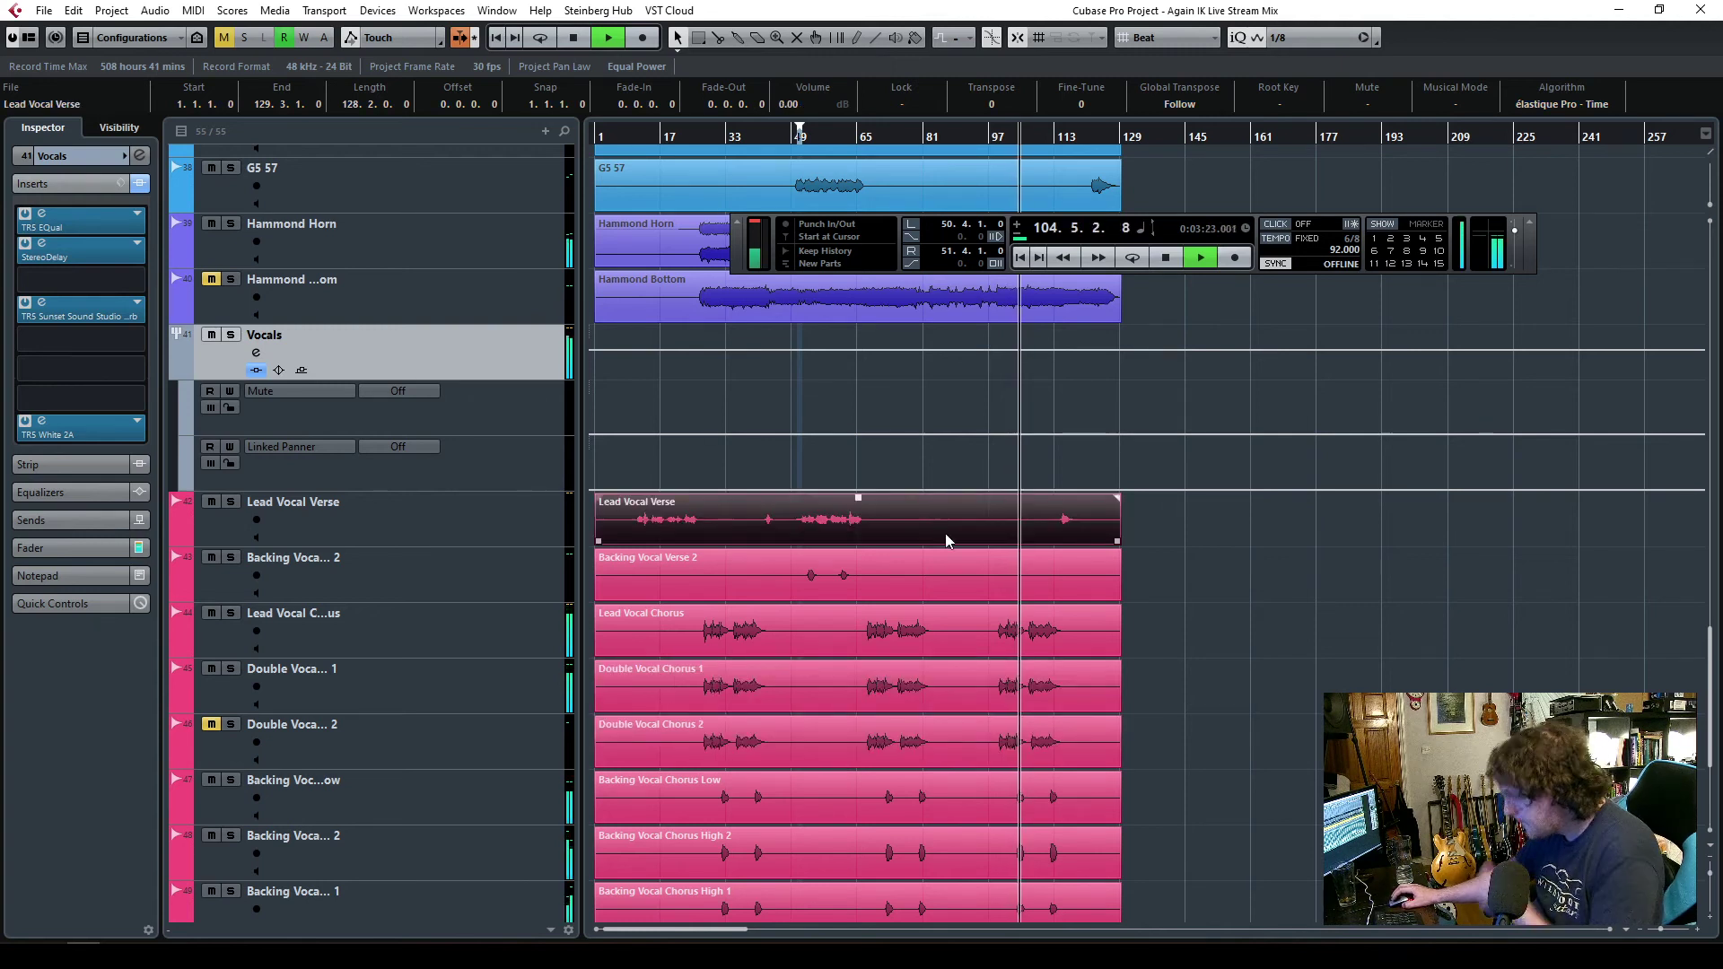
{"action": "key", "text": "space"}
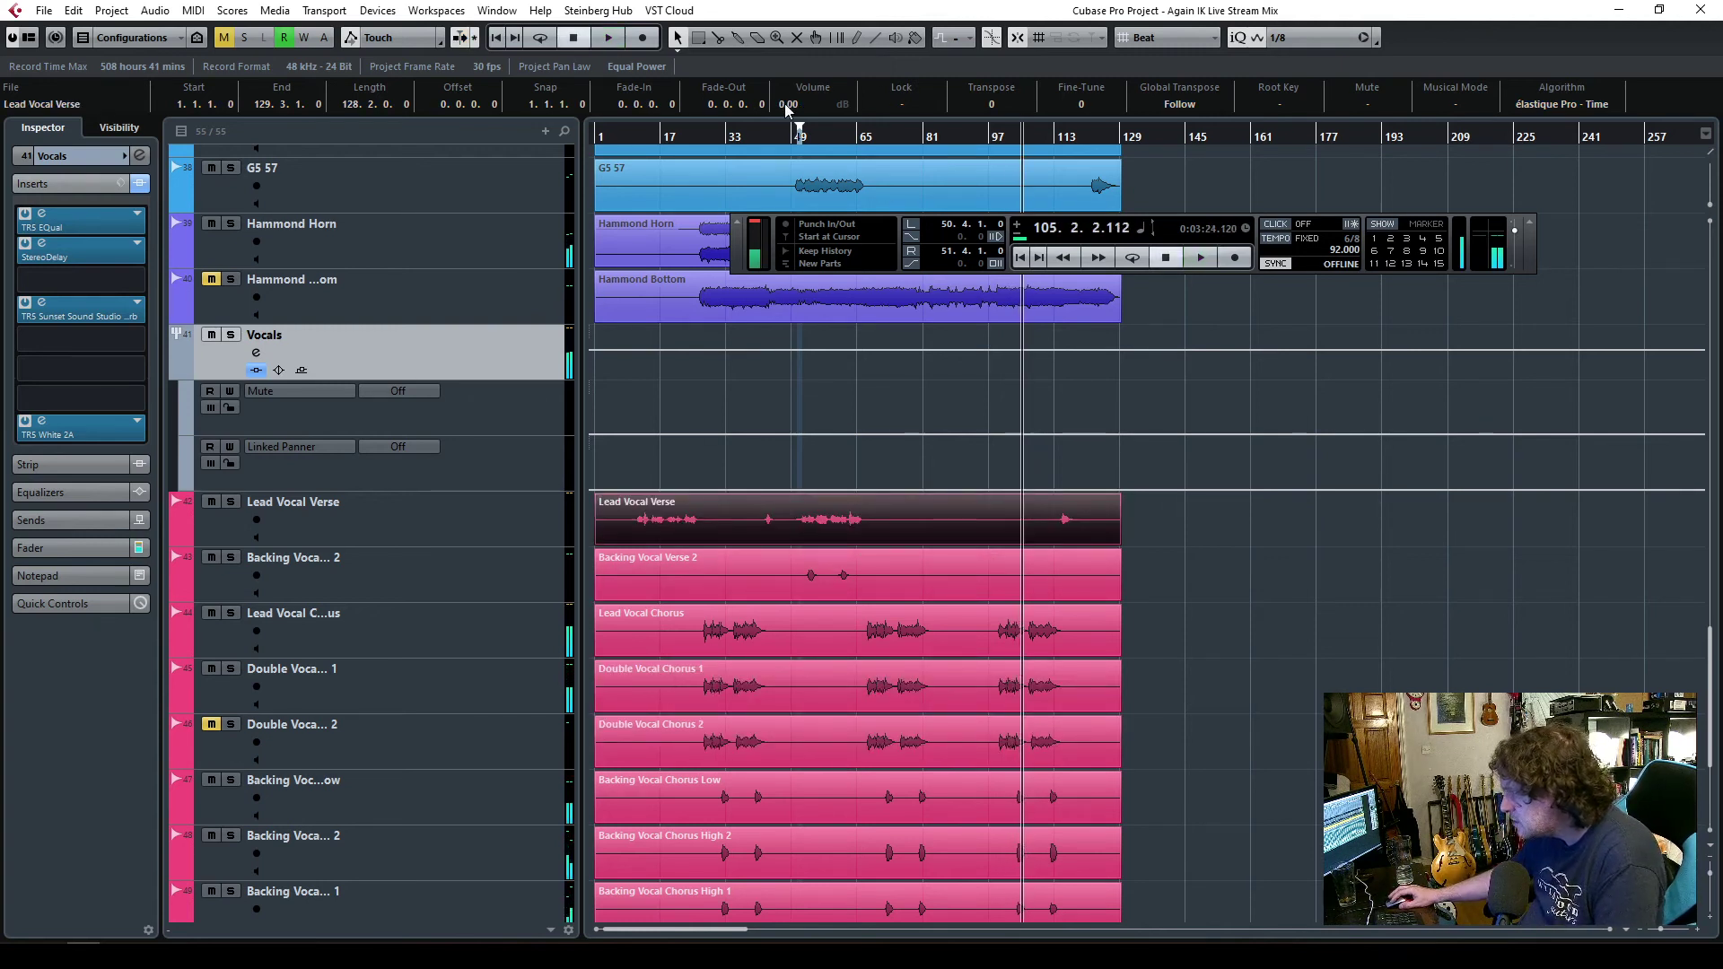
{"action": "scroll", "coordinate": [897, 449], "scroll_direction": "down", "scroll_amount": 5}
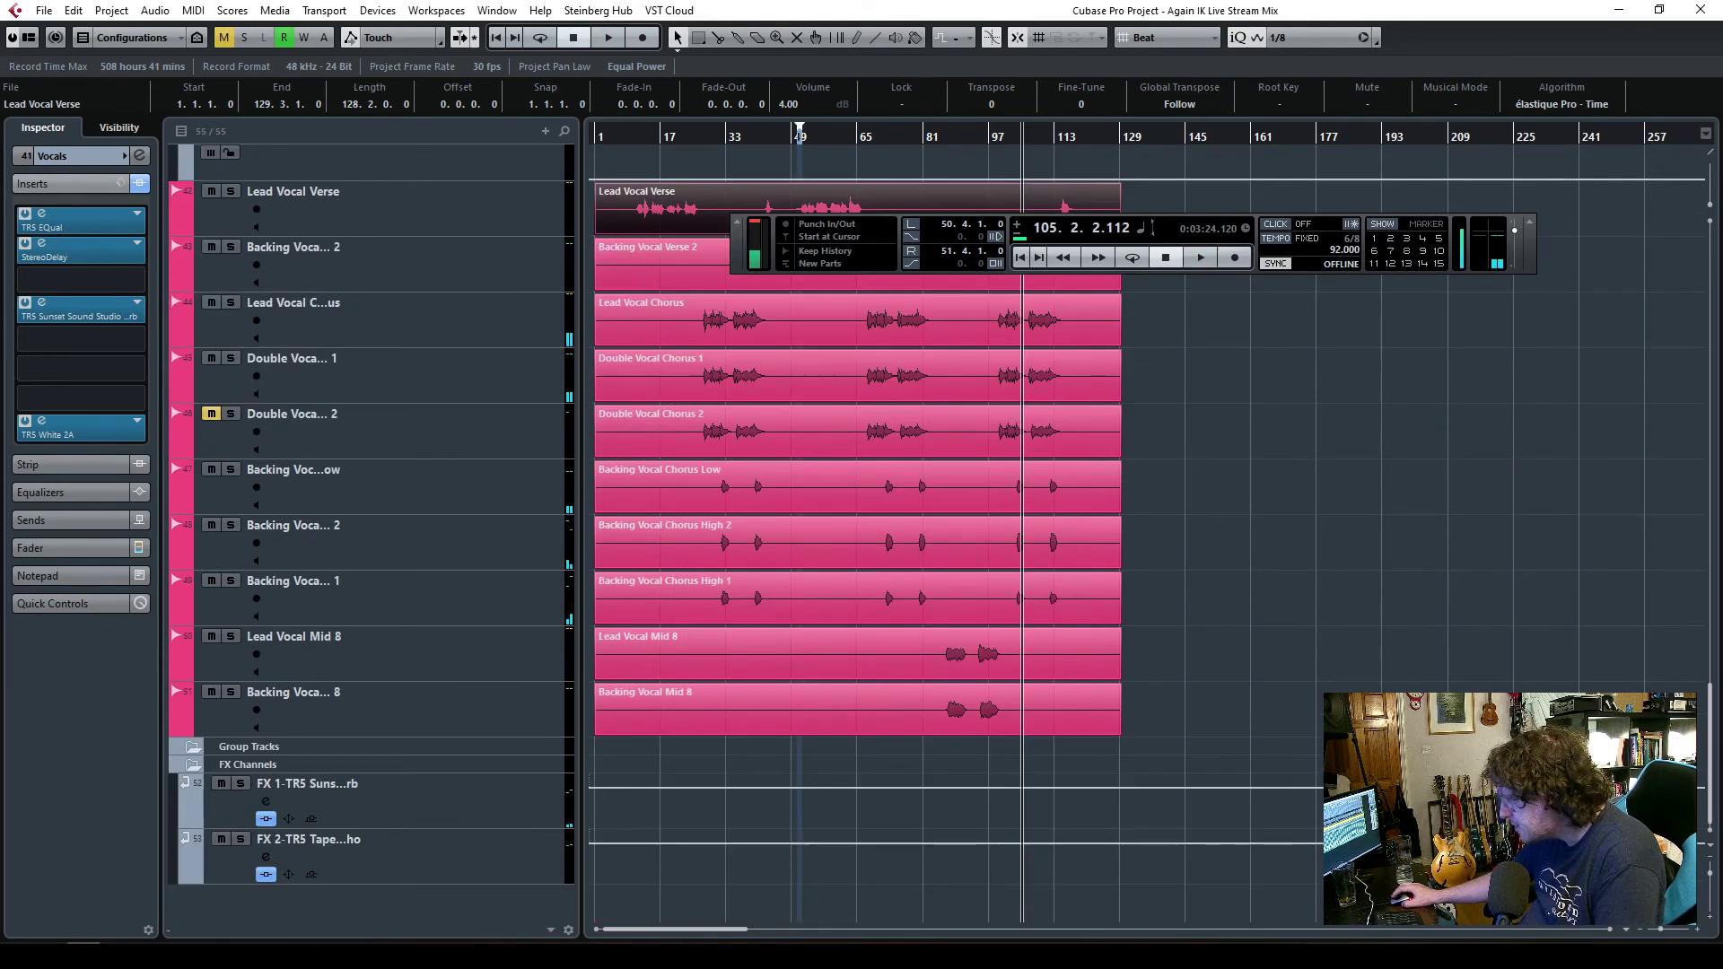
{"action": "scroll", "coordinate": [897, 538], "scroll_direction": "up", "scroll_amount": 3}
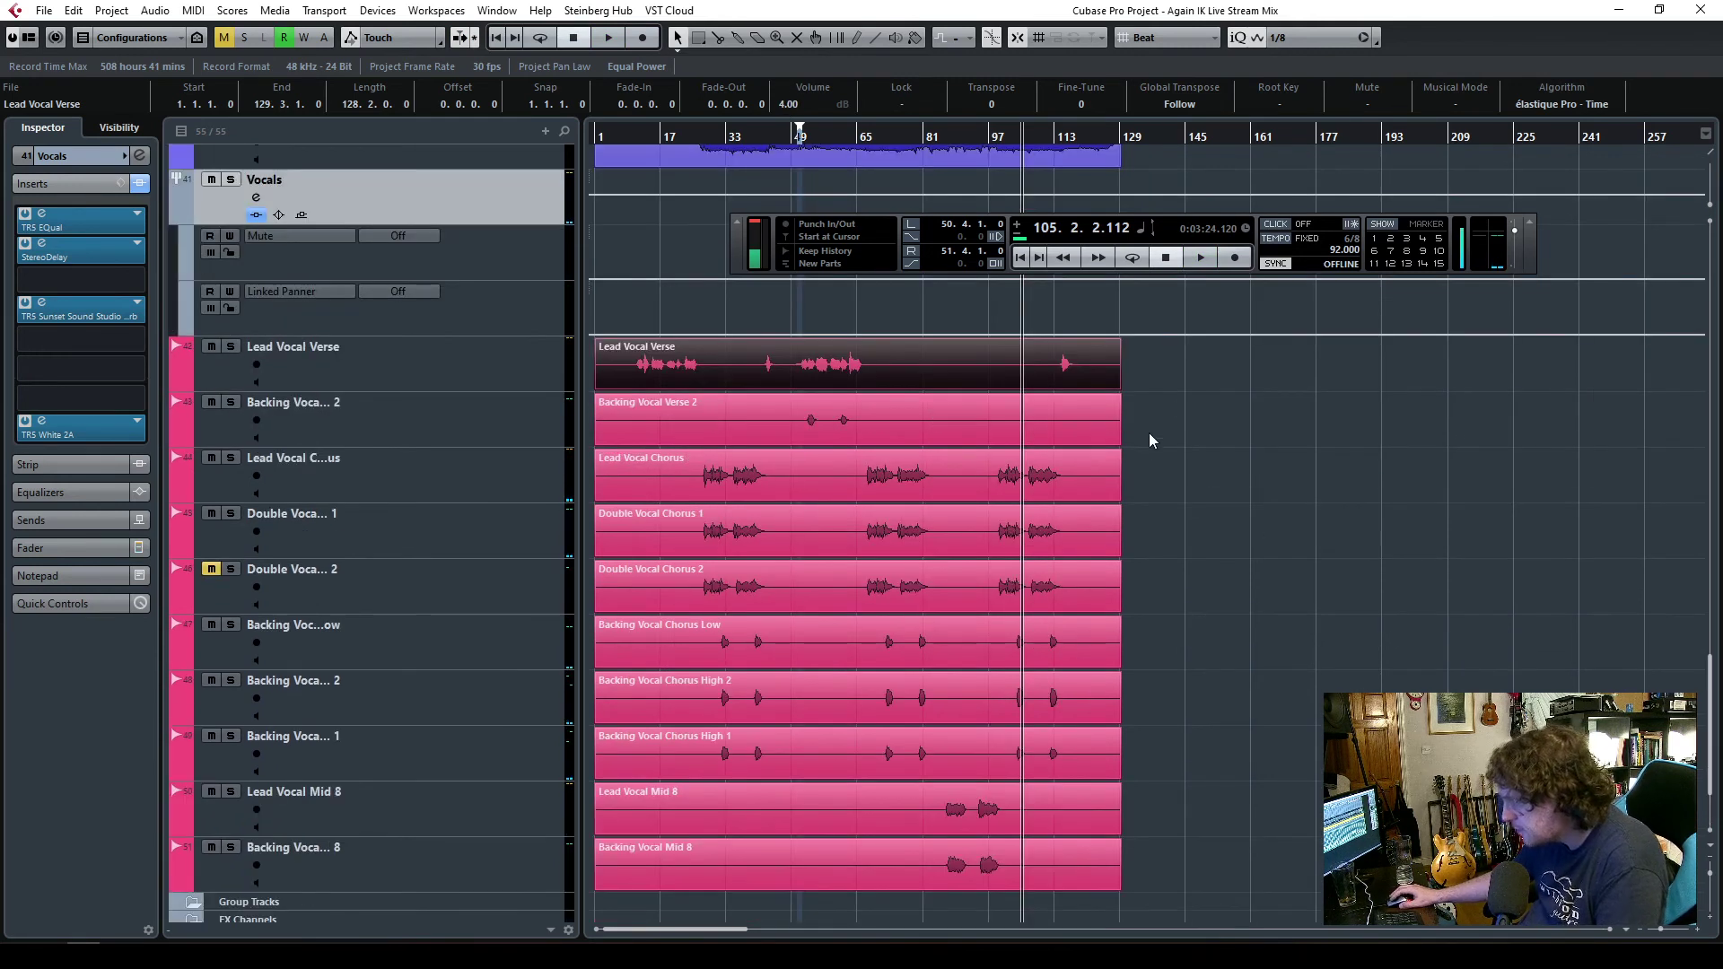
{"action": "left_click", "coordinate": [1002, 137]}
{"action": "key", "text": "space"}
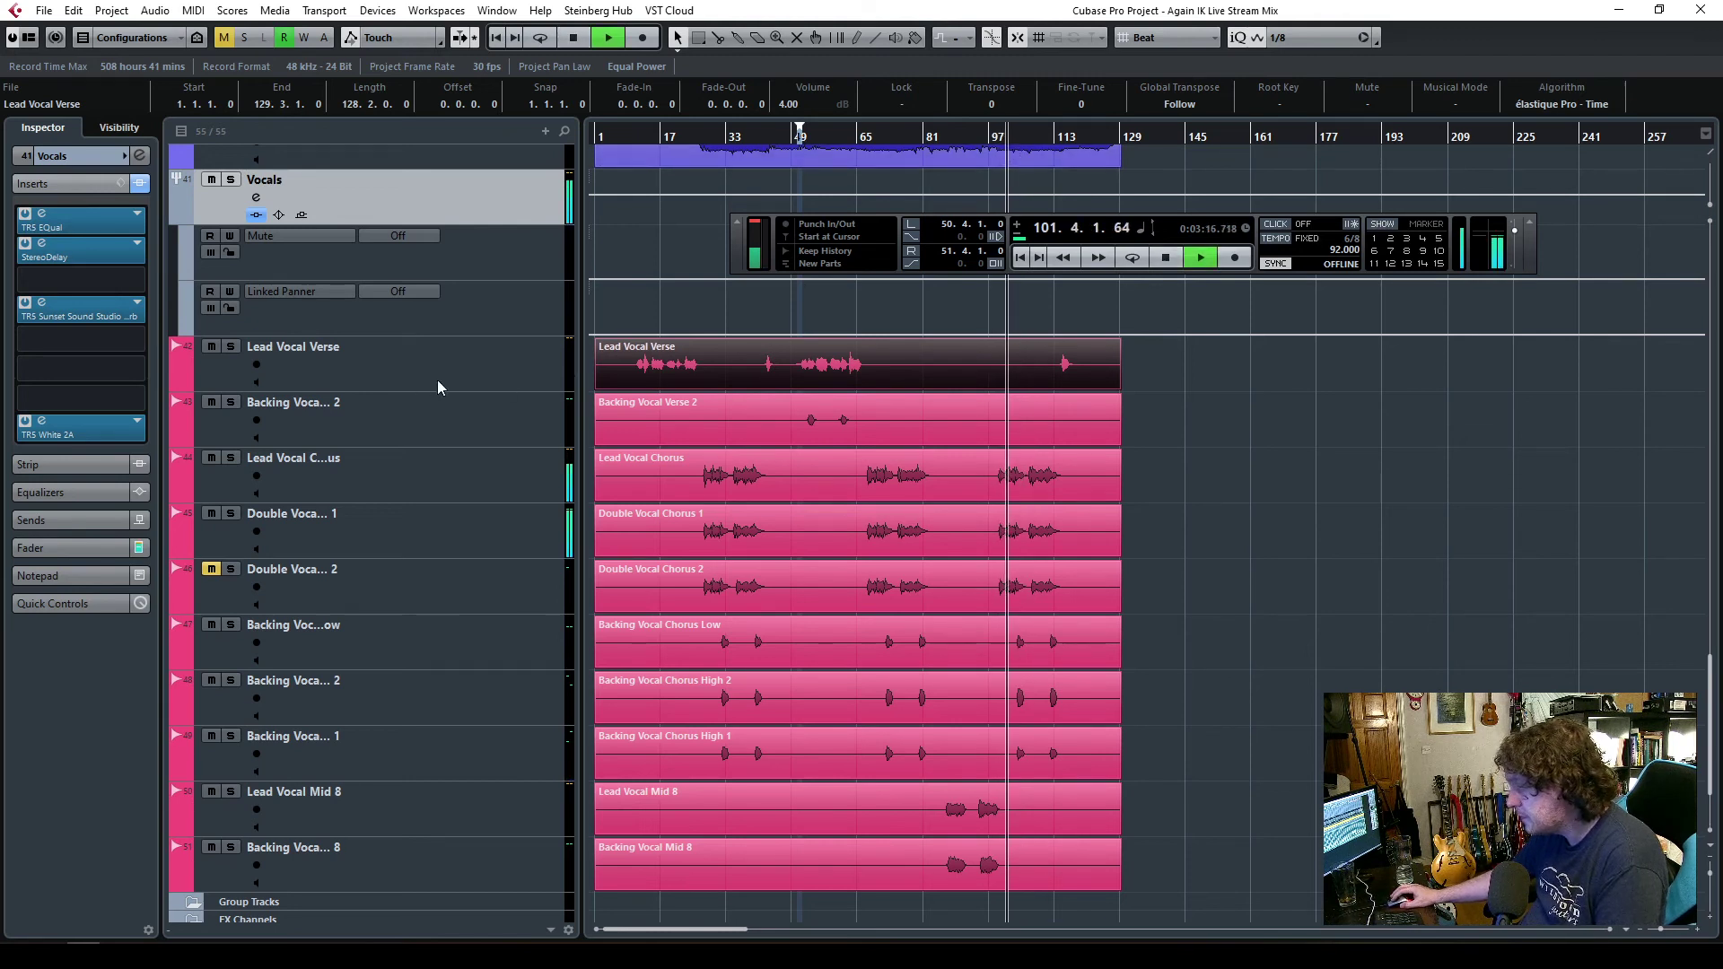
- Open the Vocals group's EQual and check how its White 2A compressor reacts during the chorus
{"action": "scroll", "coordinate": [454, 393], "scroll_direction": "up", "scroll_amount": 3}
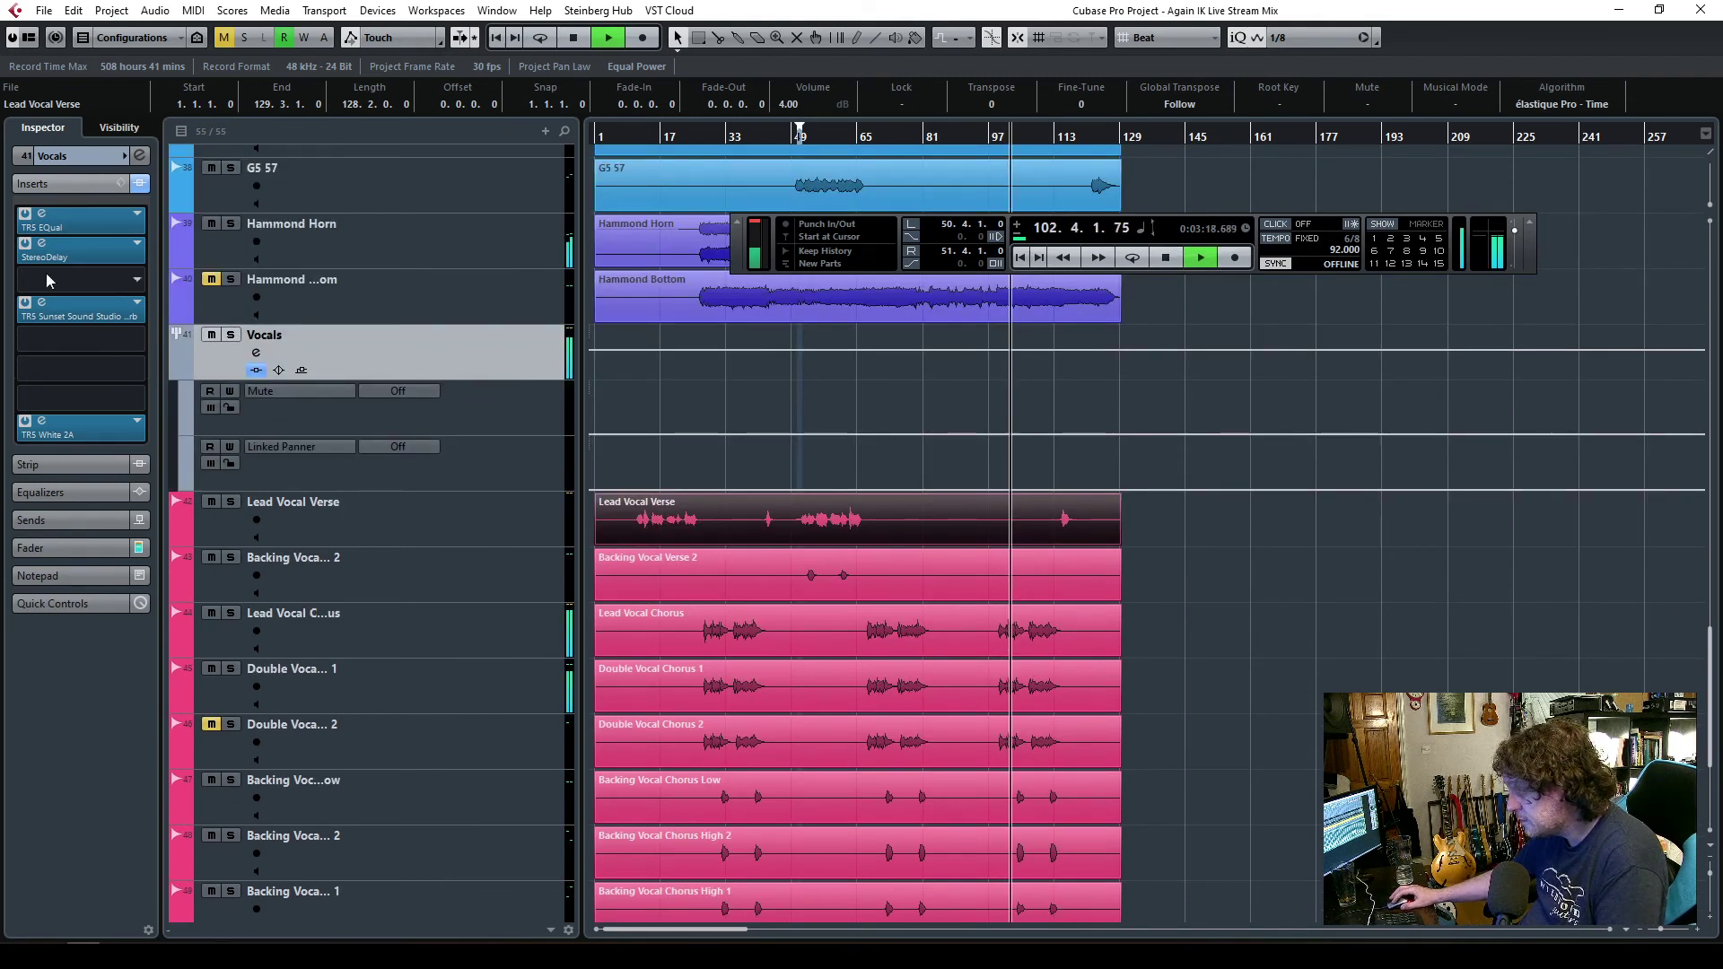
{"action": "left_click", "coordinate": [41, 213]}
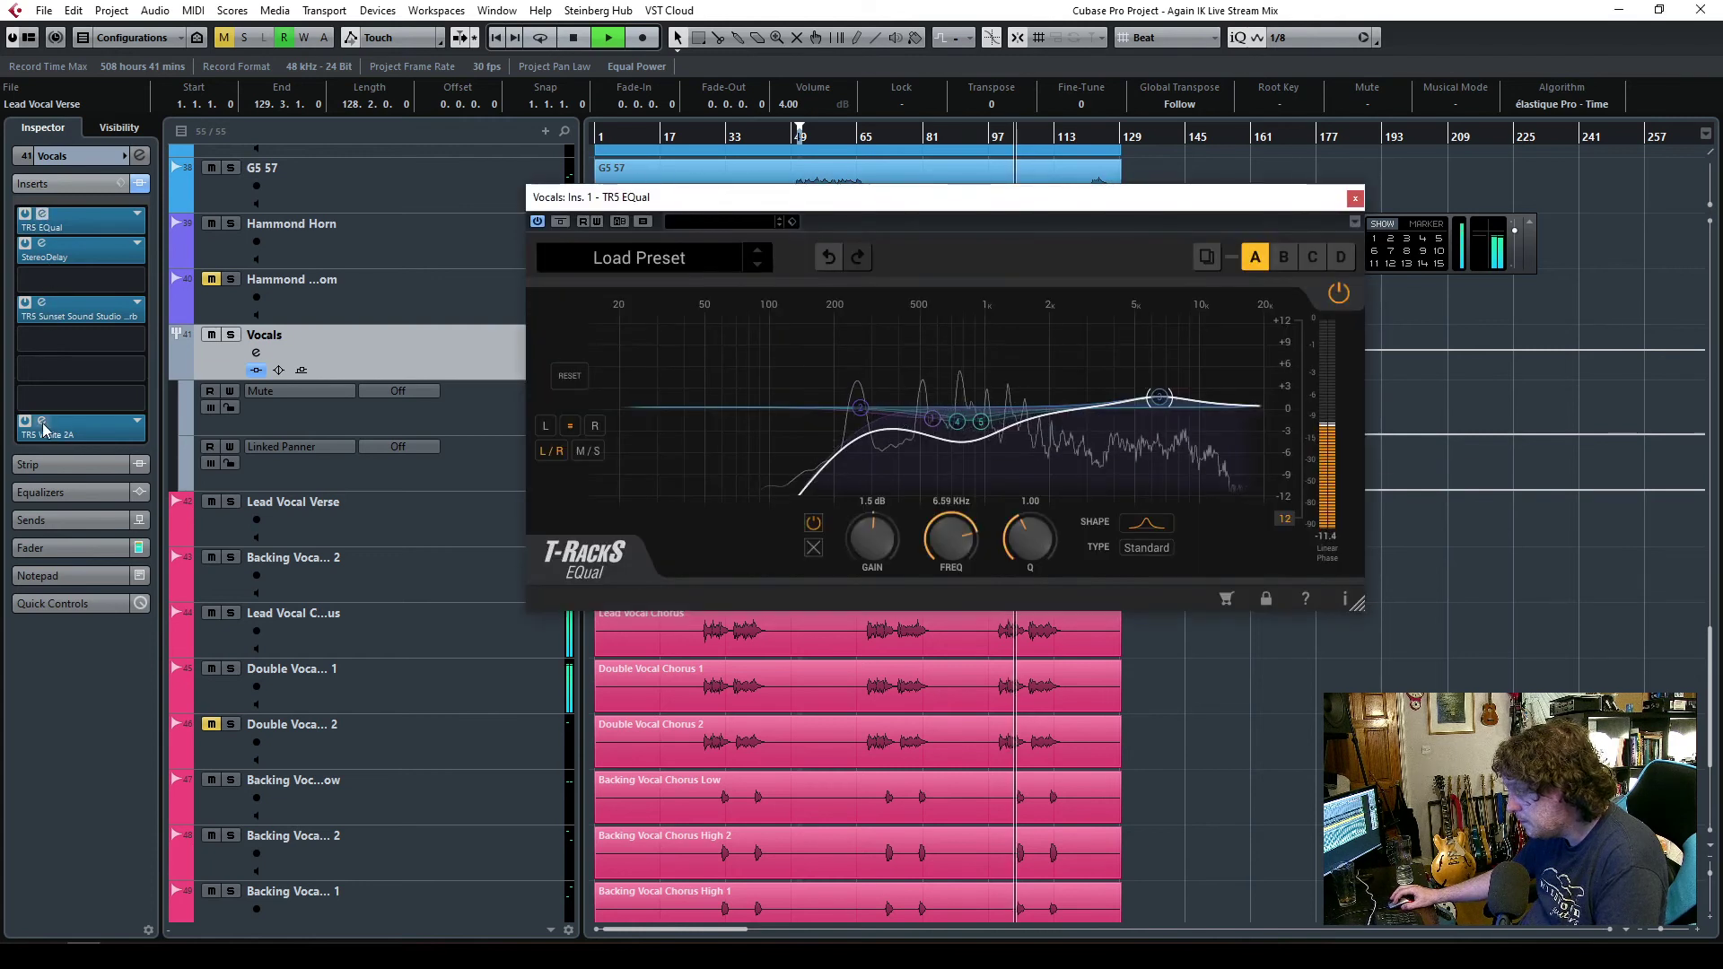
{"action": "left_click", "coordinate": [41, 422]}
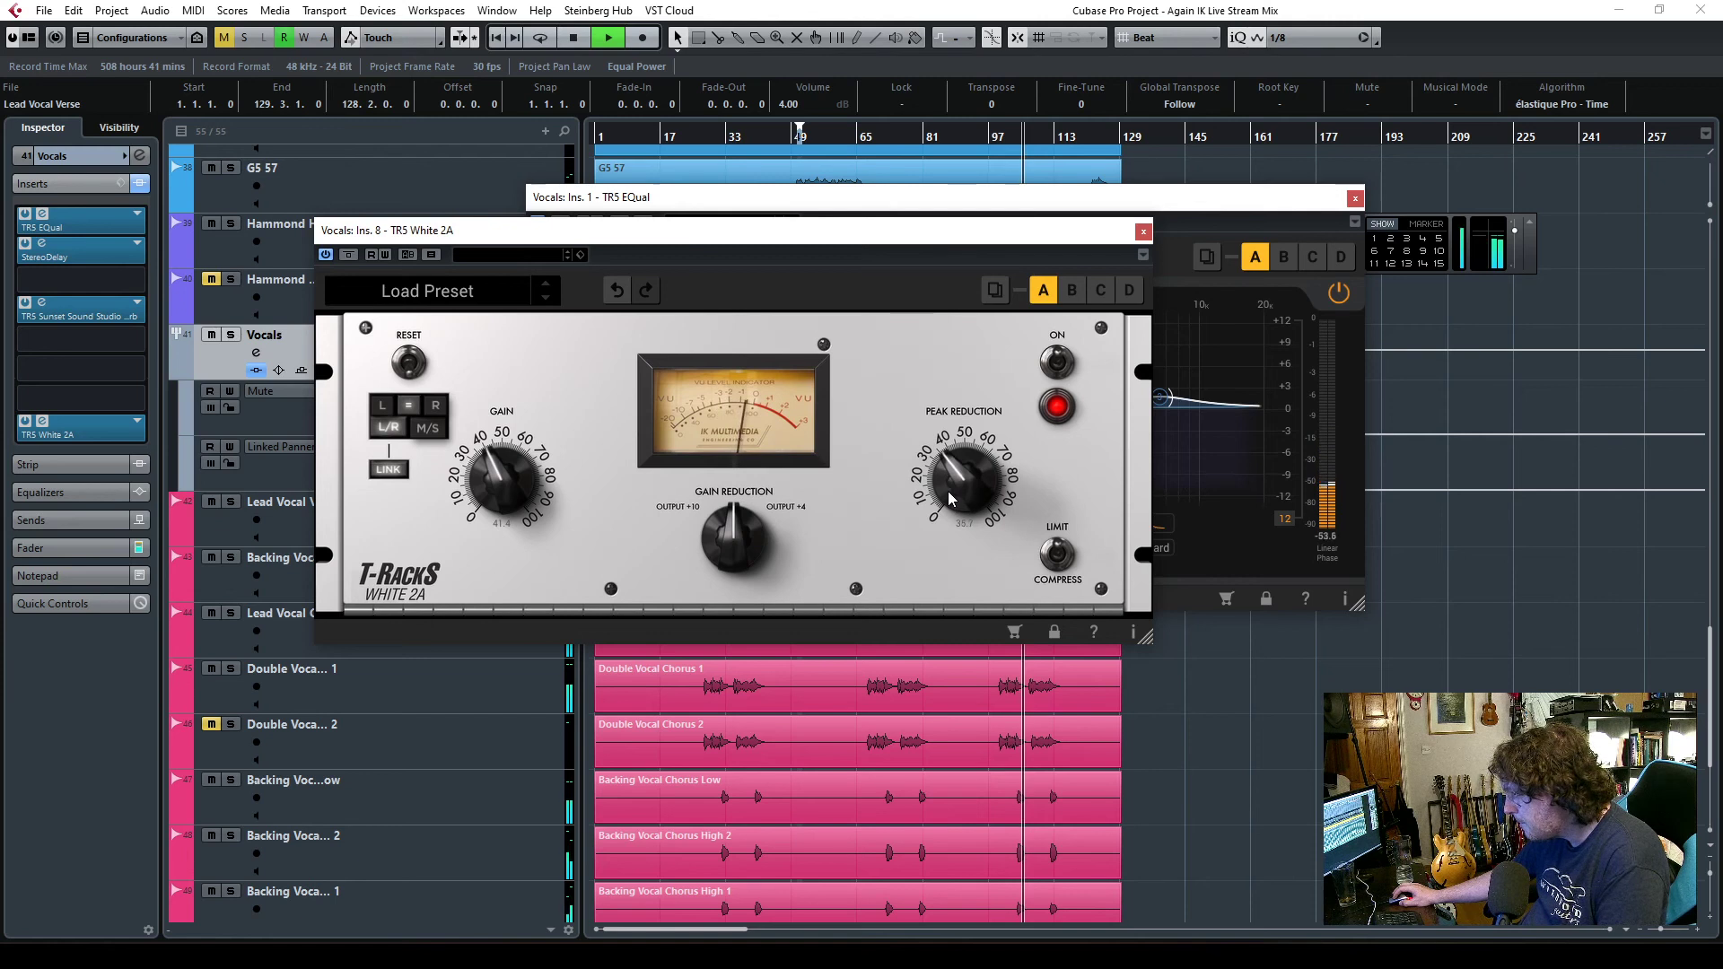
{"action": "left_click", "coordinate": [1143, 231]}
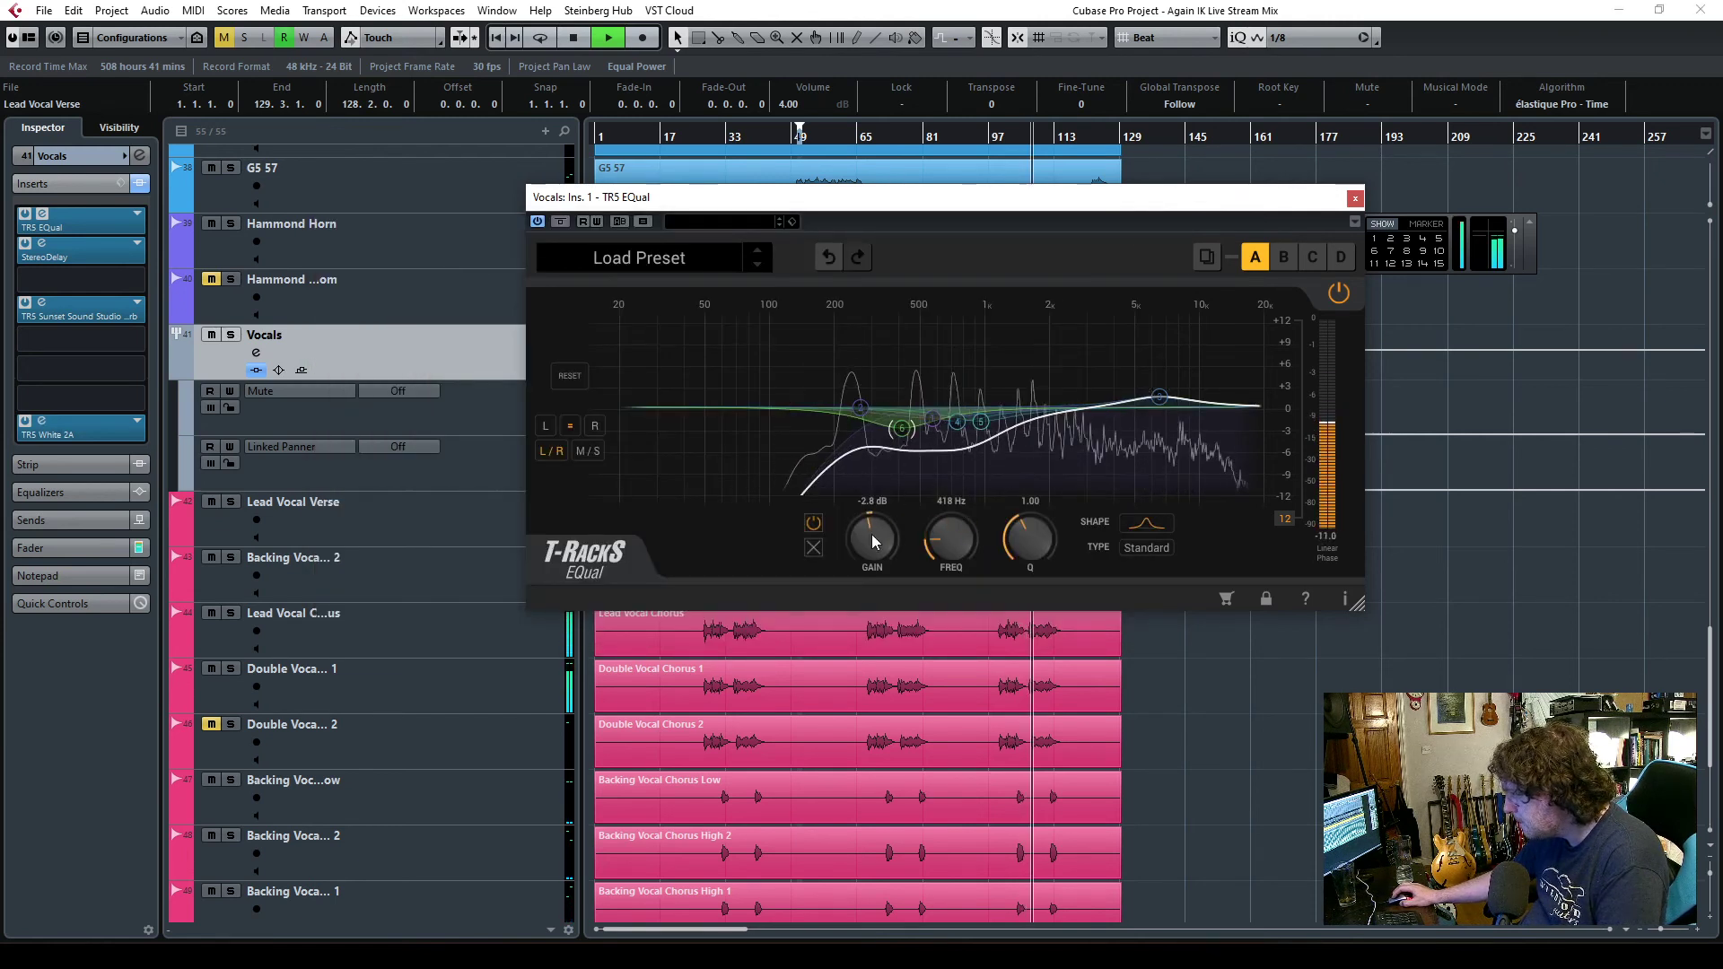
- Sweep a narrow new band in the Vocals group's EQual and settle on a 2.2 dB cut at 246 Hz with Q 4.04
{"action": "left_click_drag", "start_coordinate": [875, 558], "coordinate": [1019, 443]}
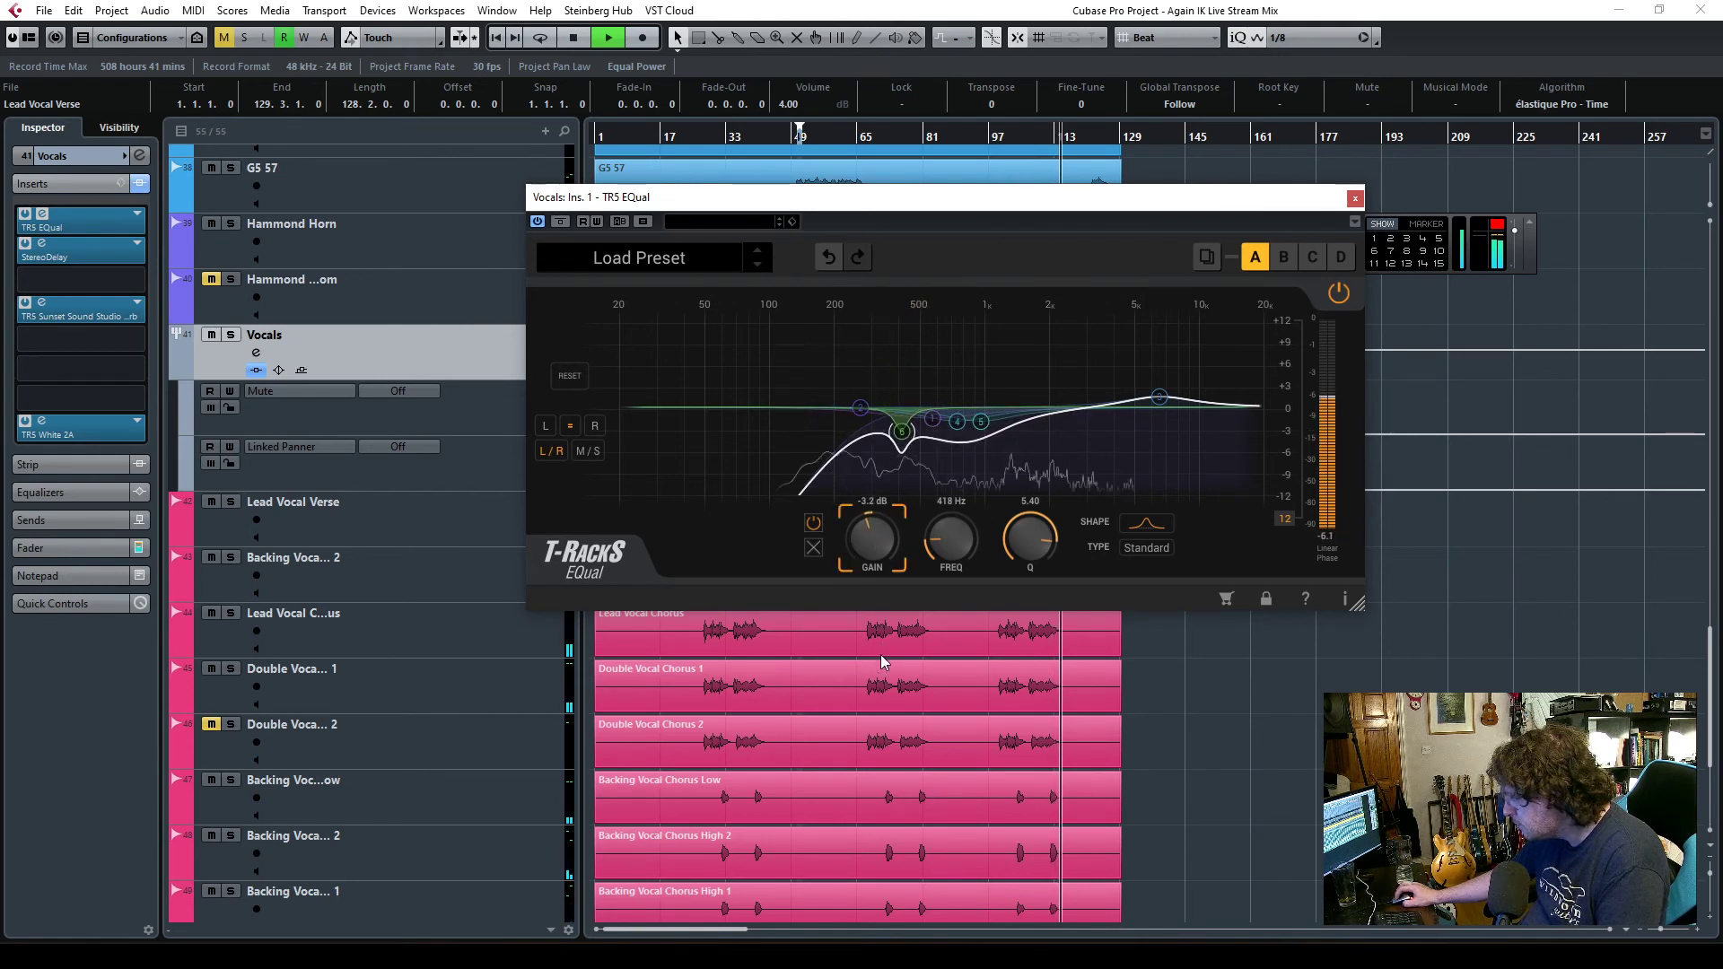
{"action": "left_click_drag", "start_coordinate": [872, 539], "coordinate": [897, 393]}
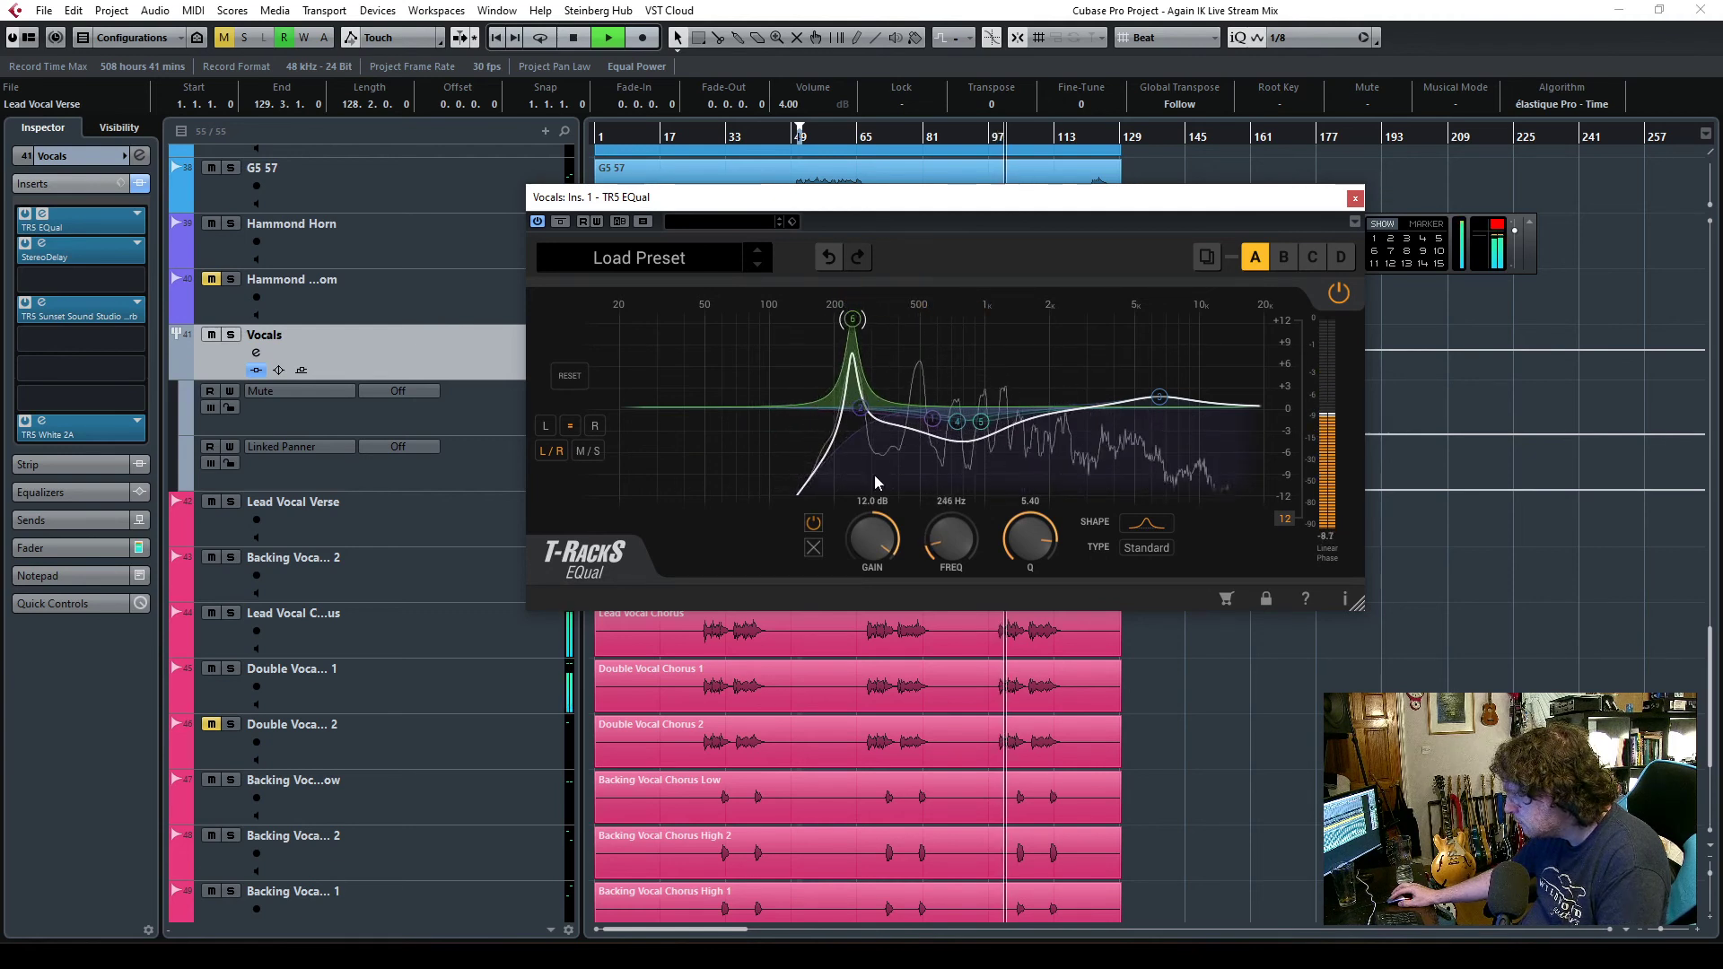
{"action": "left_click_drag", "start_coordinate": [1029, 538], "coordinate": [1025, 549]}
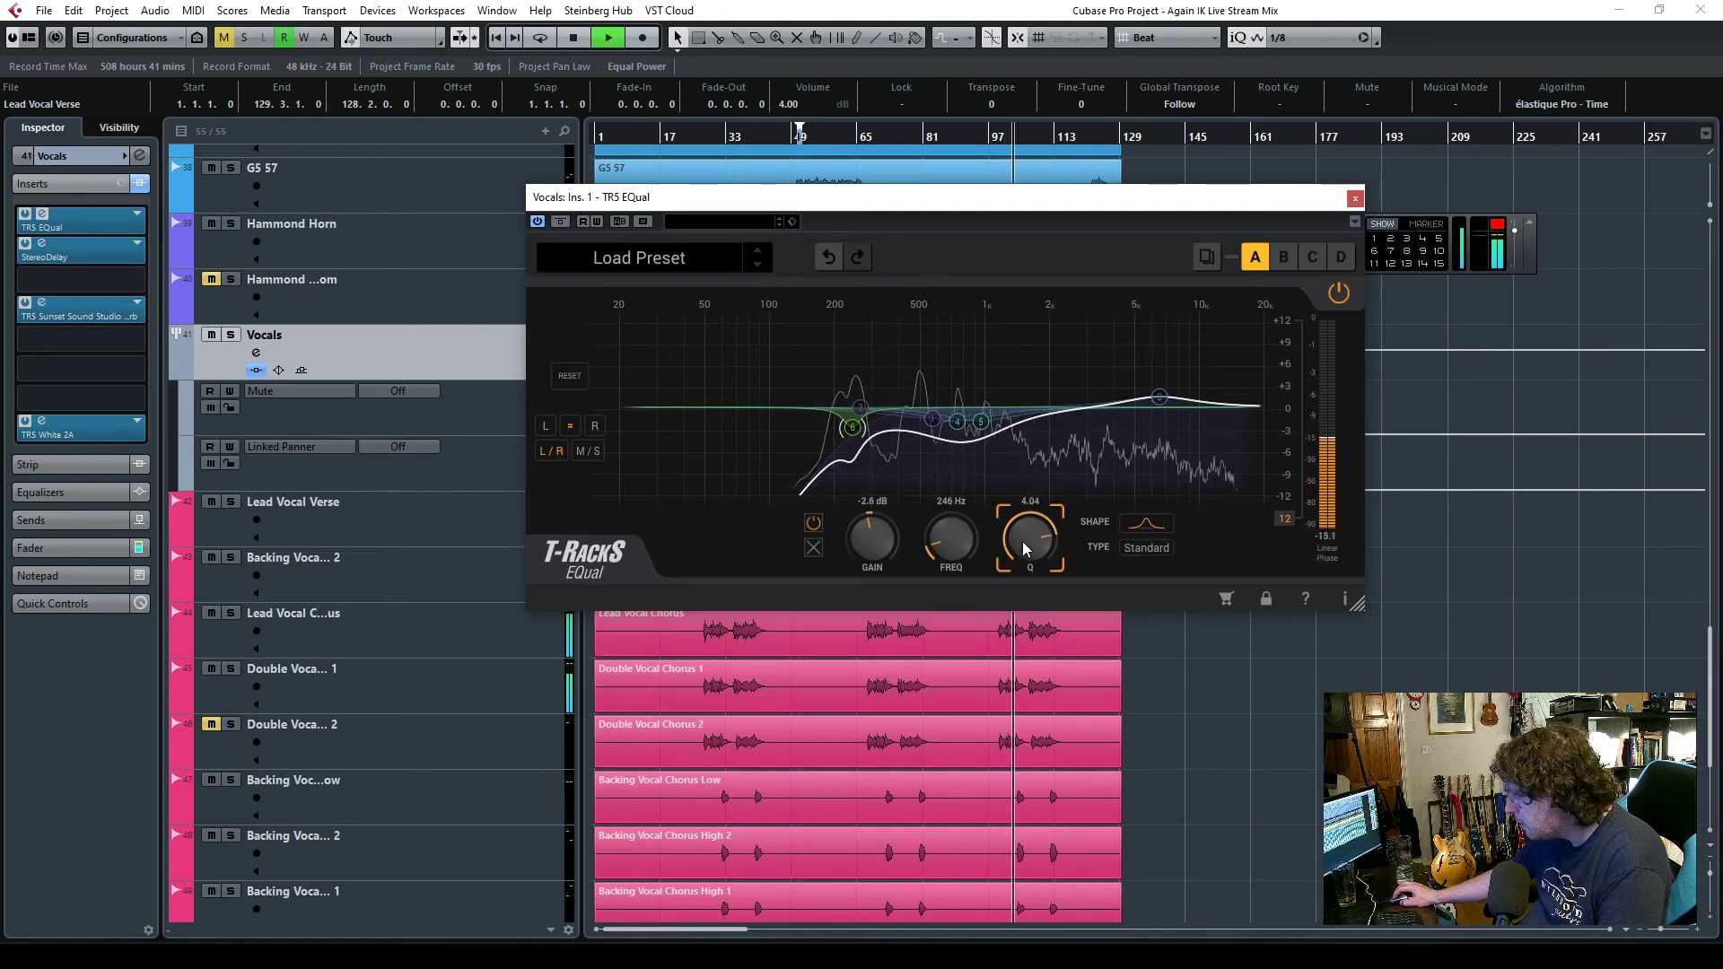
{"action": "left_click_drag", "start_coordinate": [860, 543], "coordinate": [859, 538]}
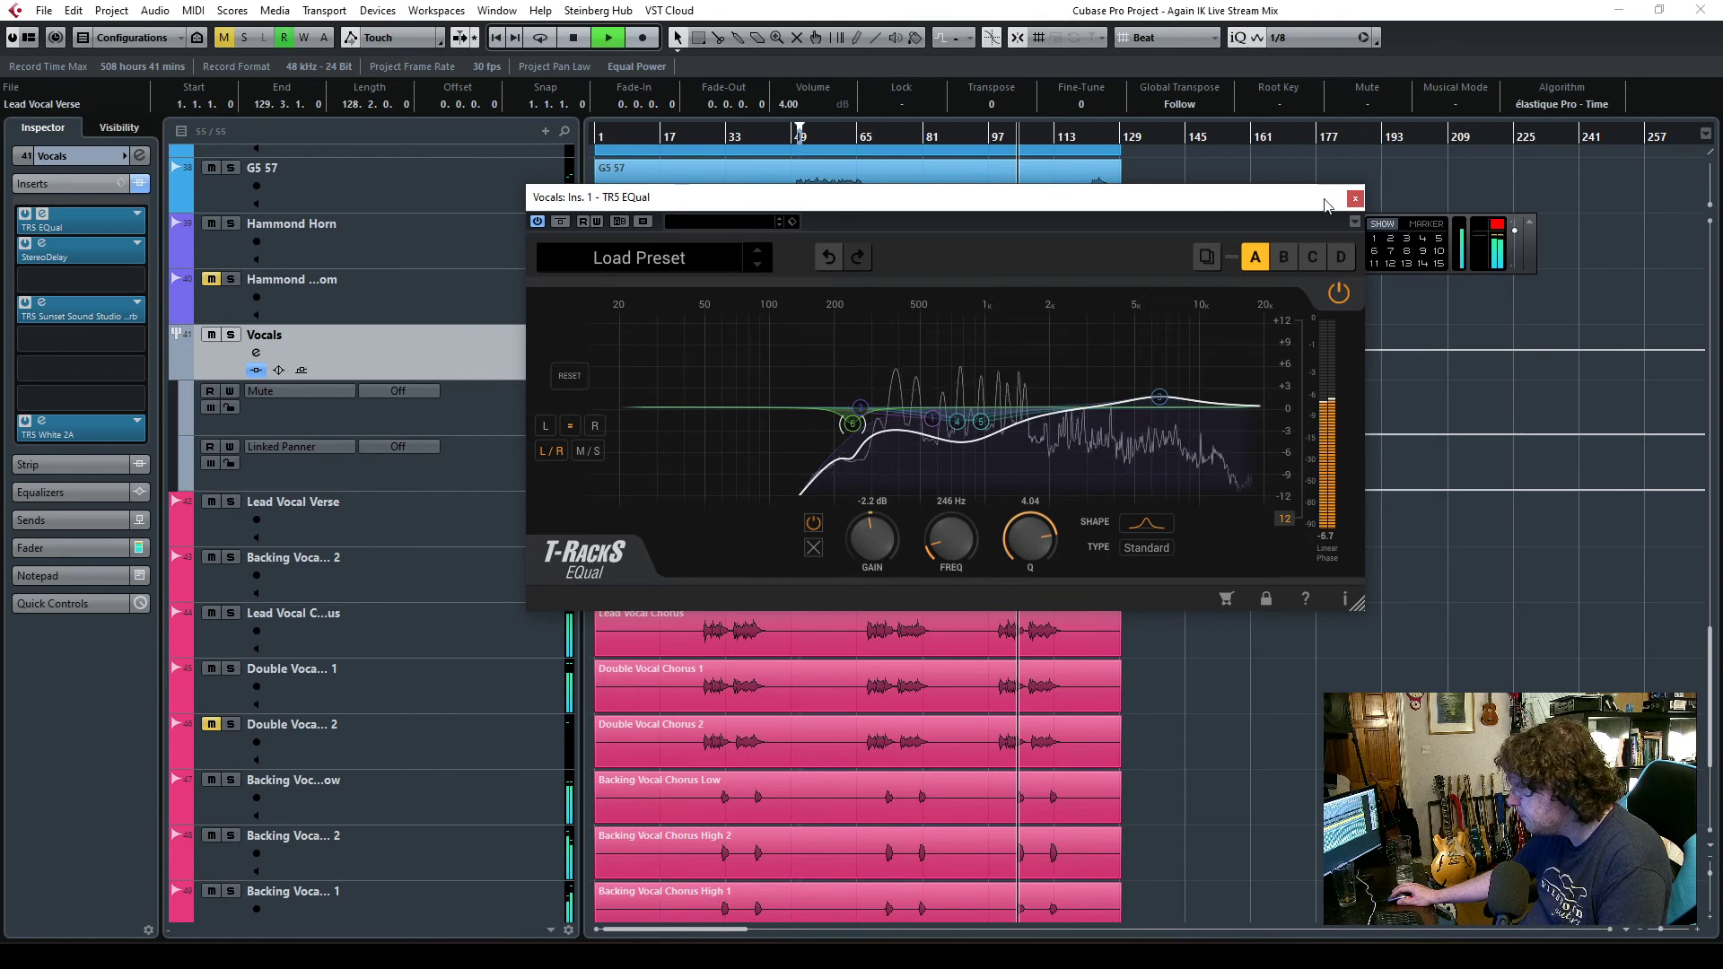
{"action": "left_click", "coordinate": [1356, 199]}
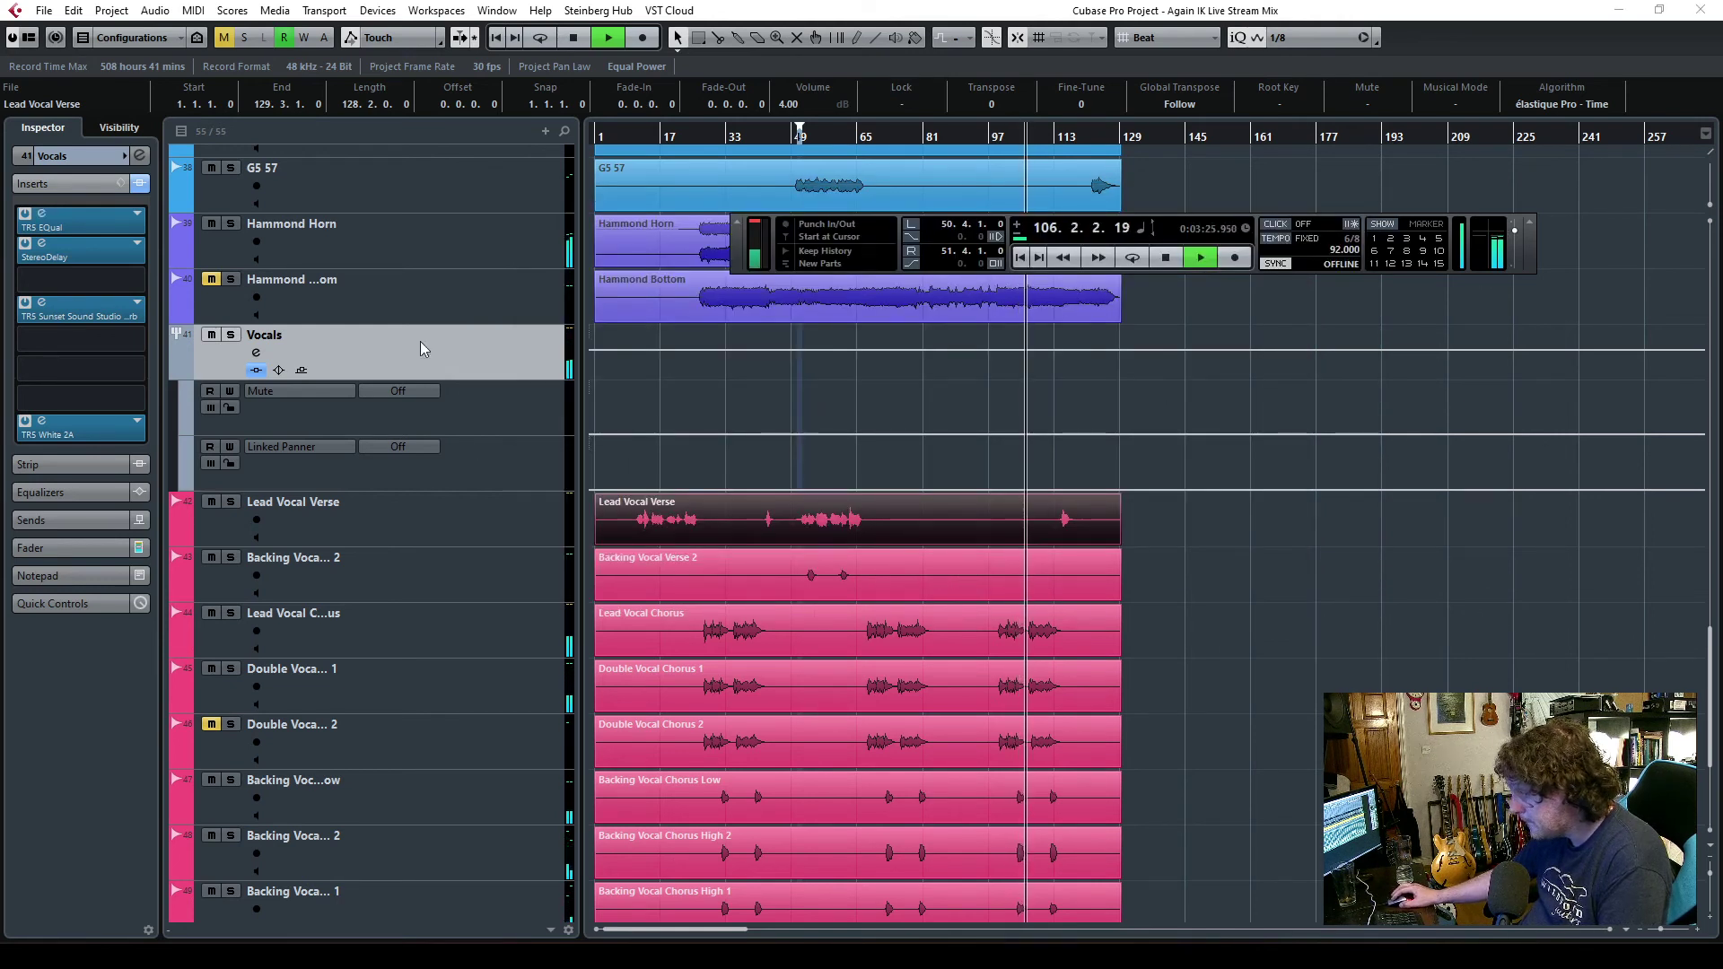
- Lower the Vocals group's fader slightly from -5.92 dB, stop playback and return to its inserts
{"action": "left_click", "coordinate": [99, 547]}
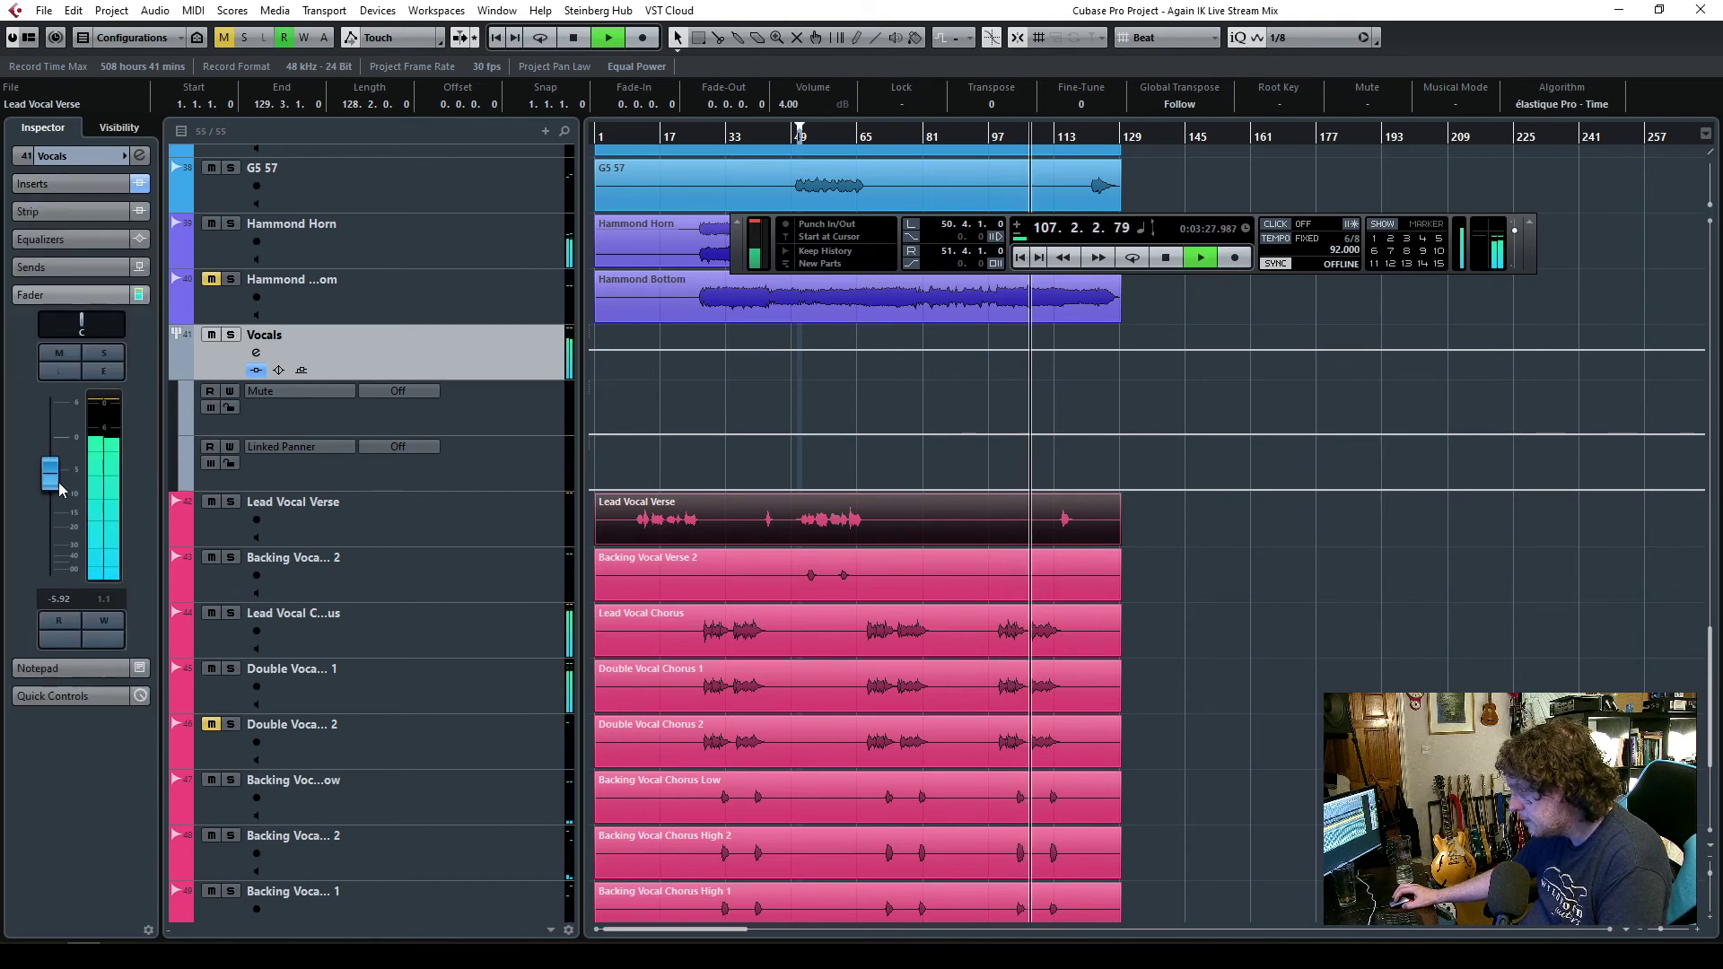
{"action": "key", "text": "space"}
{"action": "left_click", "coordinate": [67, 187]}
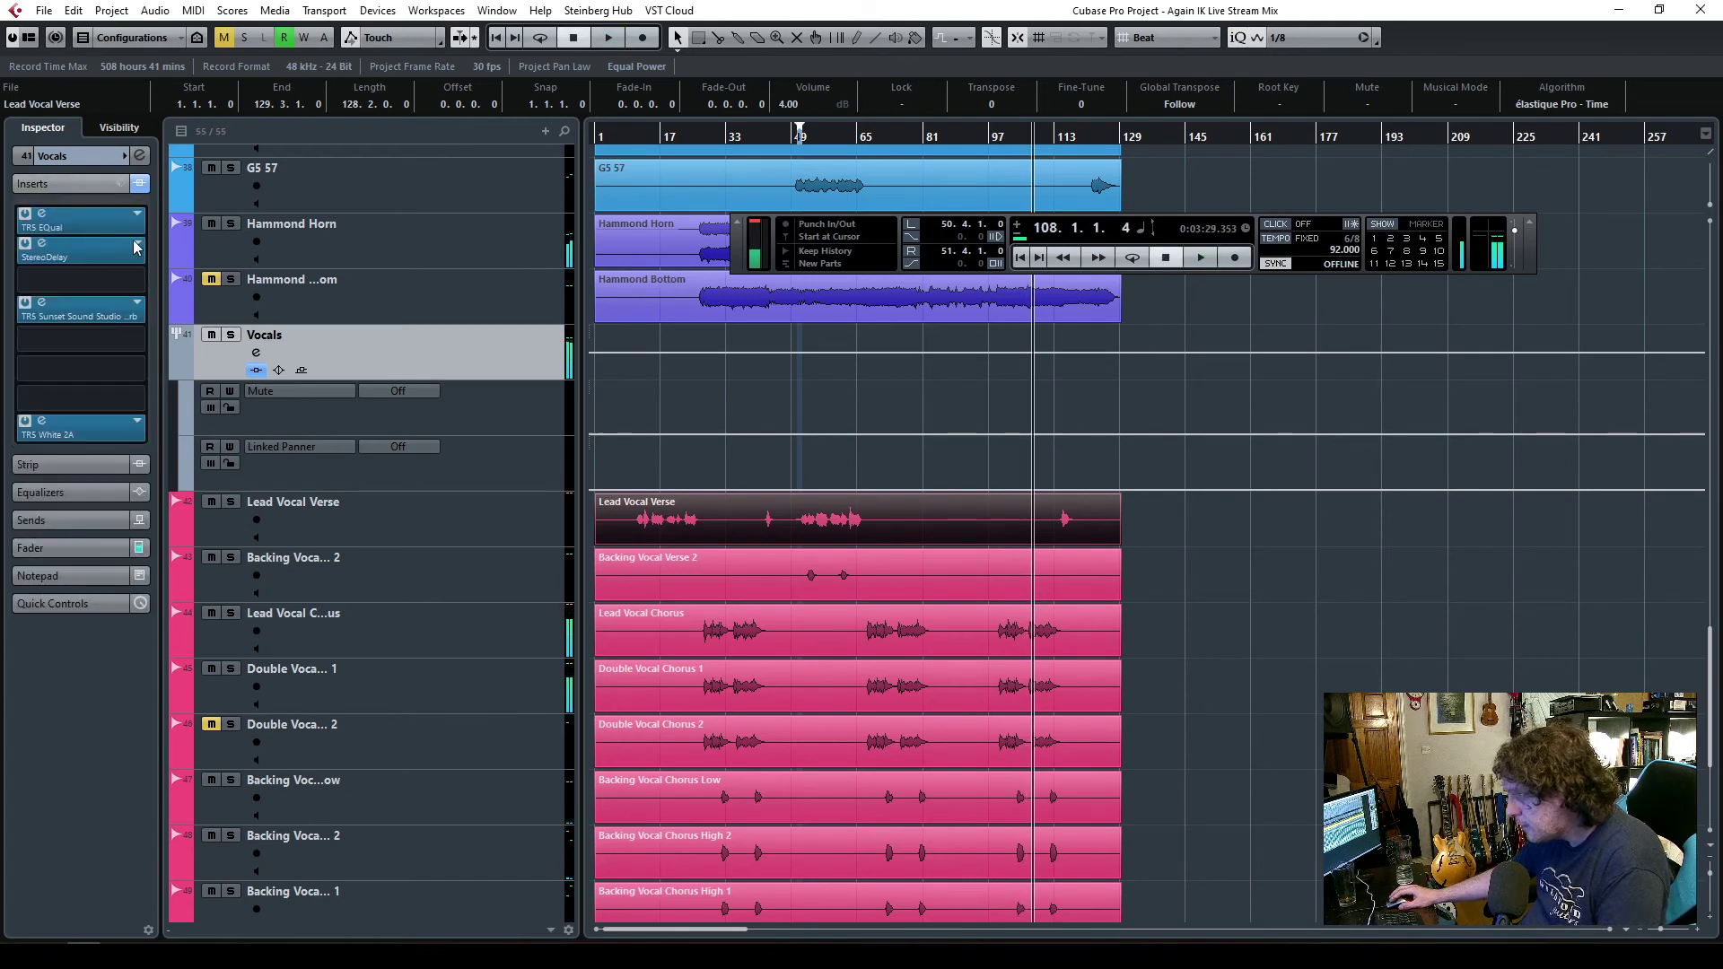
- Add another band to the Vocals group's EQual with Q 20 and a 12 dB boost, sweeping it to 3.71 kHz during playback
{"action": "left_click", "coordinate": [47, 227]}
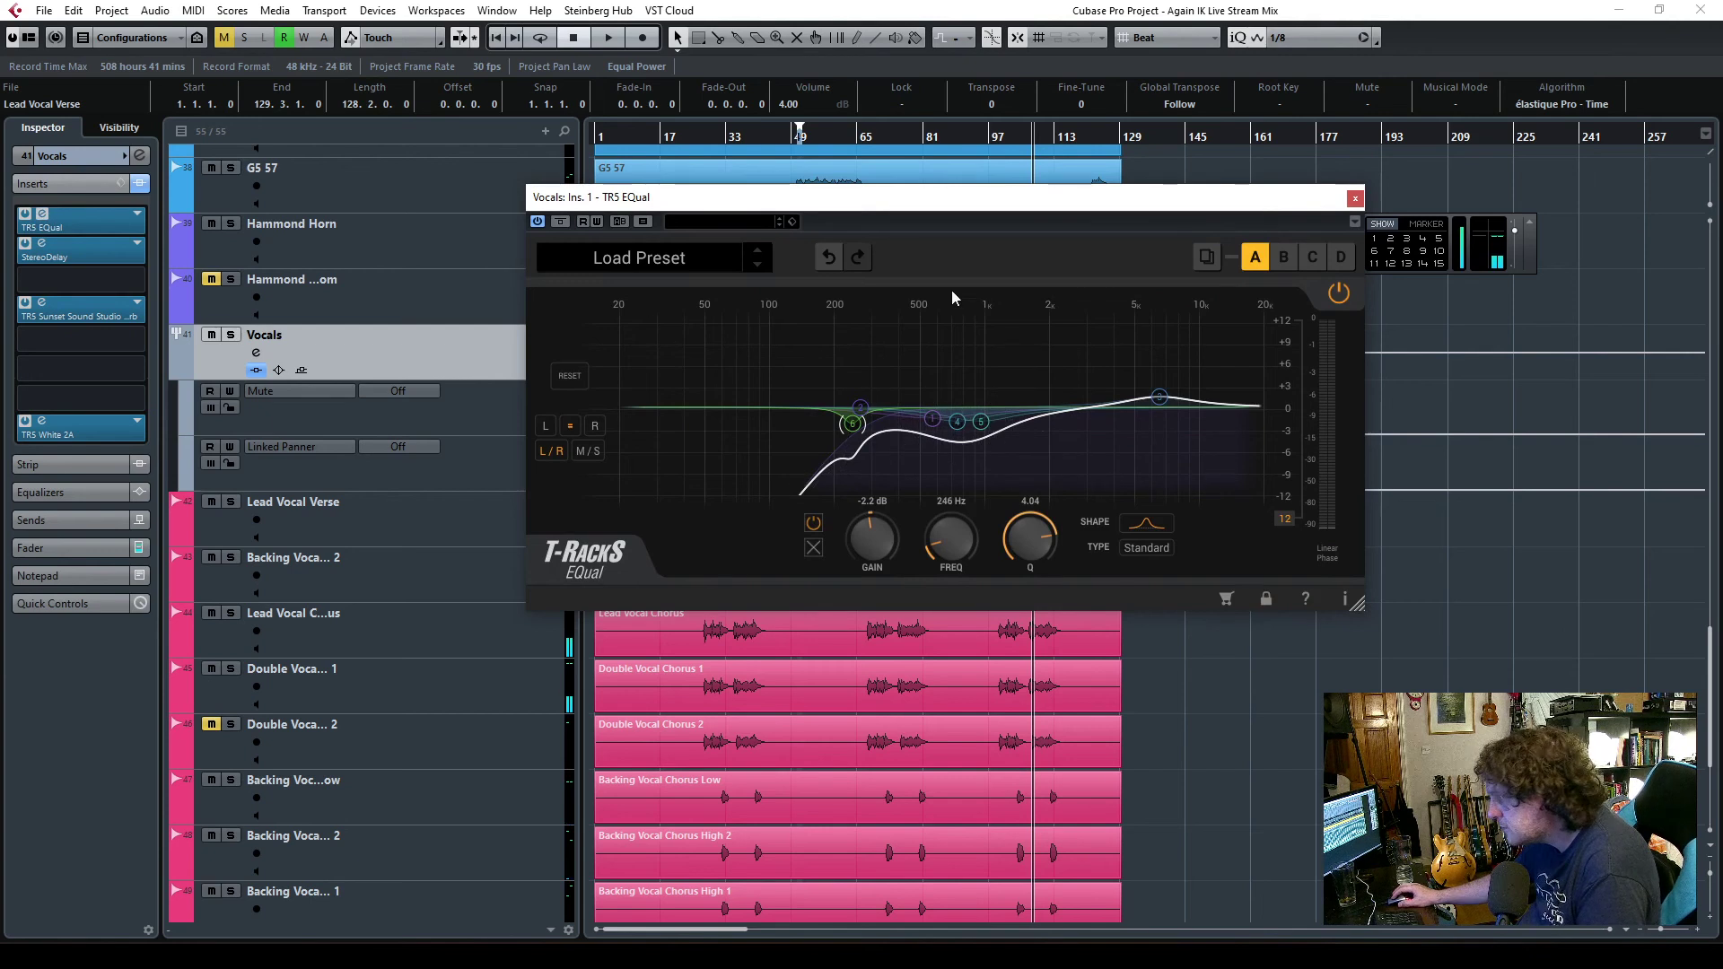
{"action": "left_click", "coordinate": [1123, 410]}
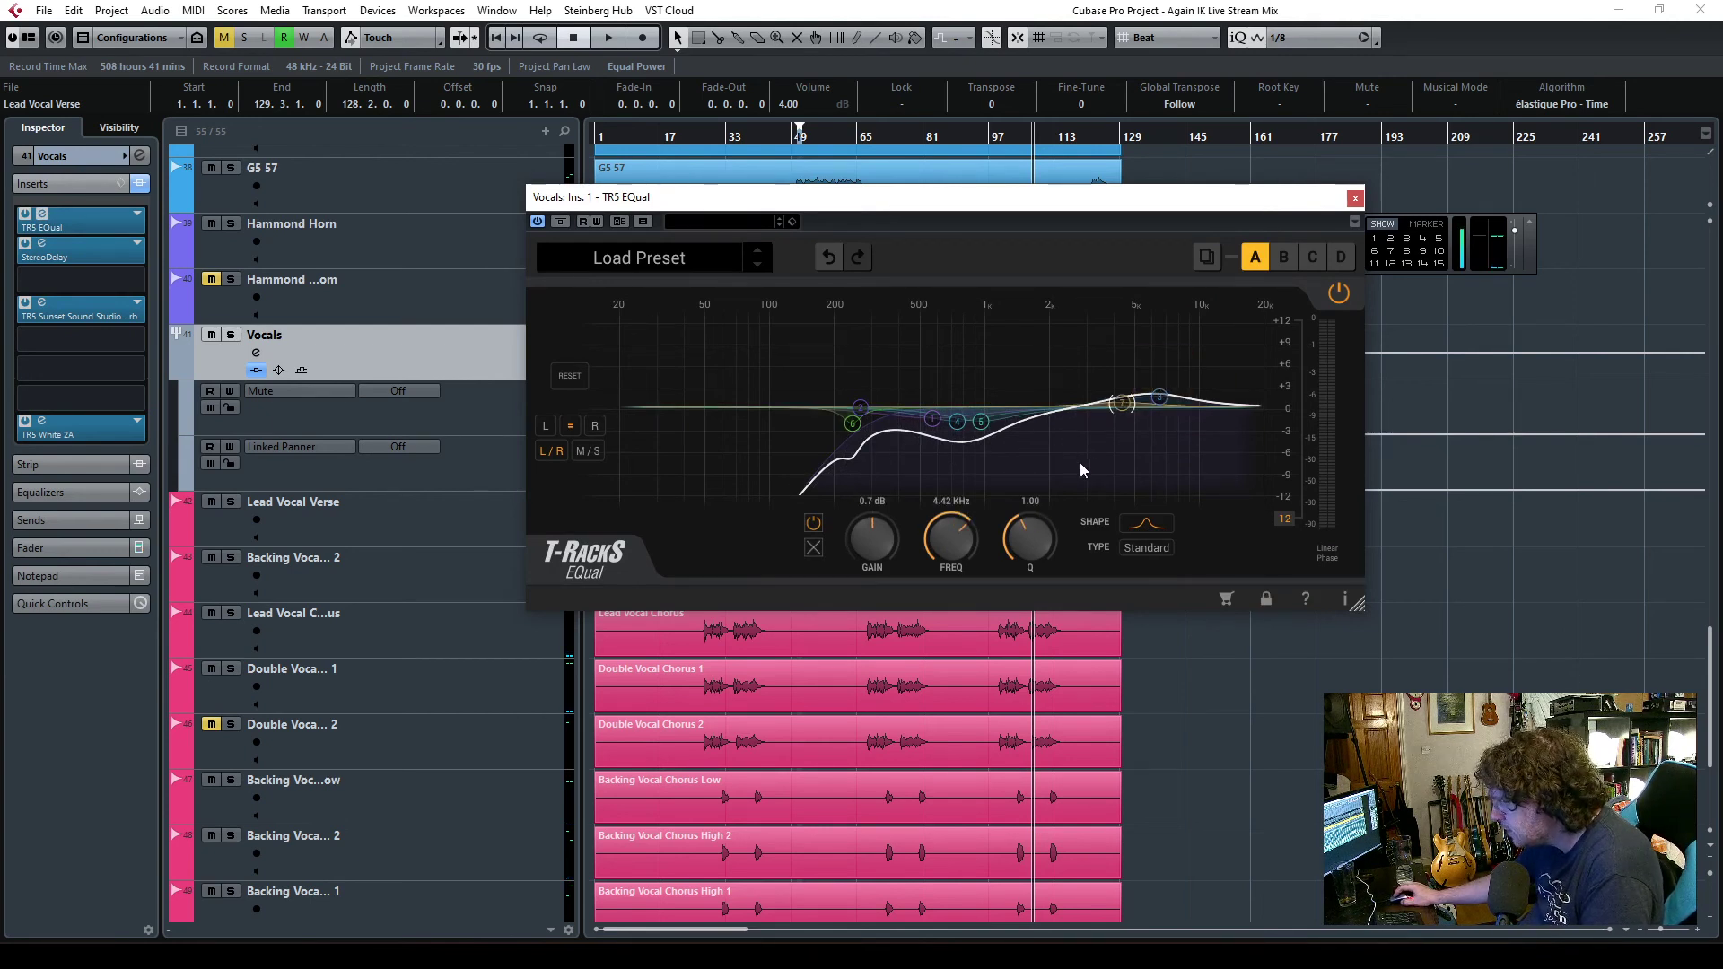
{"action": "key", "text": "space"}
{"action": "left_click_drag", "start_coordinate": [1029, 538], "coordinate": [1027, 265]}
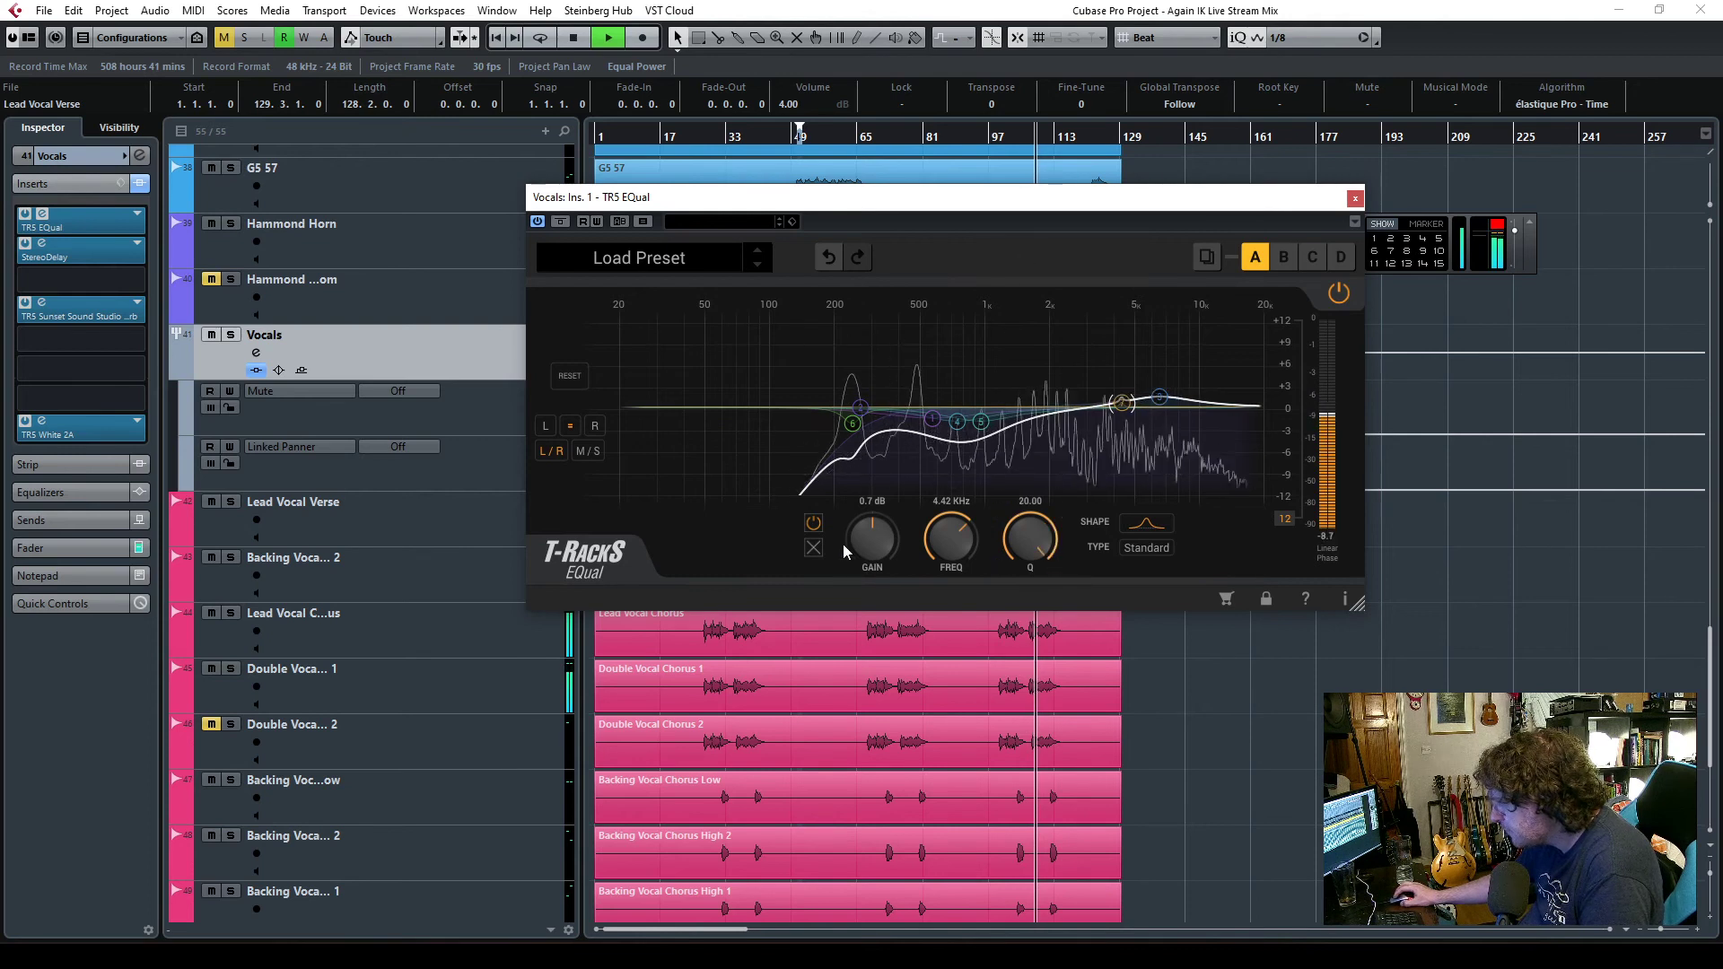
{"action": "left_click_drag", "start_coordinate": [855, 535], "coordinate": [967, 397]}
{"action": "left_click_drag", "start_coordinate": [1119, 304], "coordinate": [1105, 245]}
{"action": "key", "text": "space"}
{"action": "left_click_drag", "start_coordinate": [987, 203], "coordinate": [935, 407]}
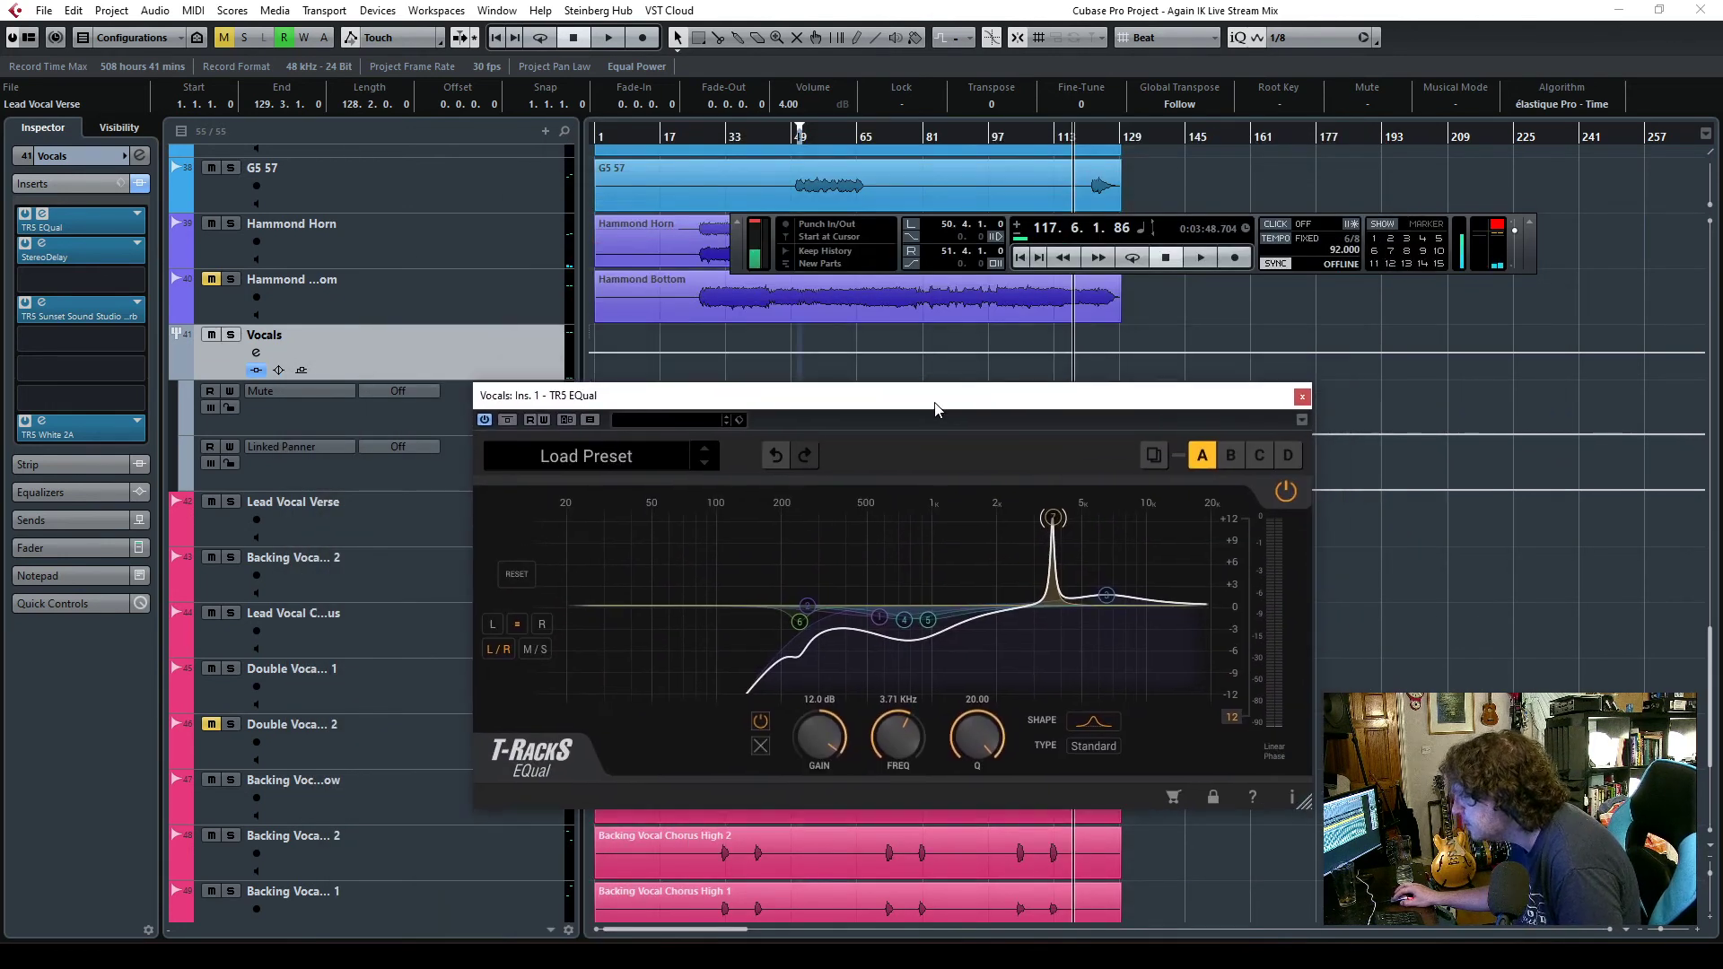
- Move the swept EQual band to 430 Hz and turn it into a 2.4 dB cut with Q 5.09
{"action": "key", "text": "space"}
{"action": "left_click_drag", "start_coordinate": [1056, 504], "coordinate": [853, 501]}
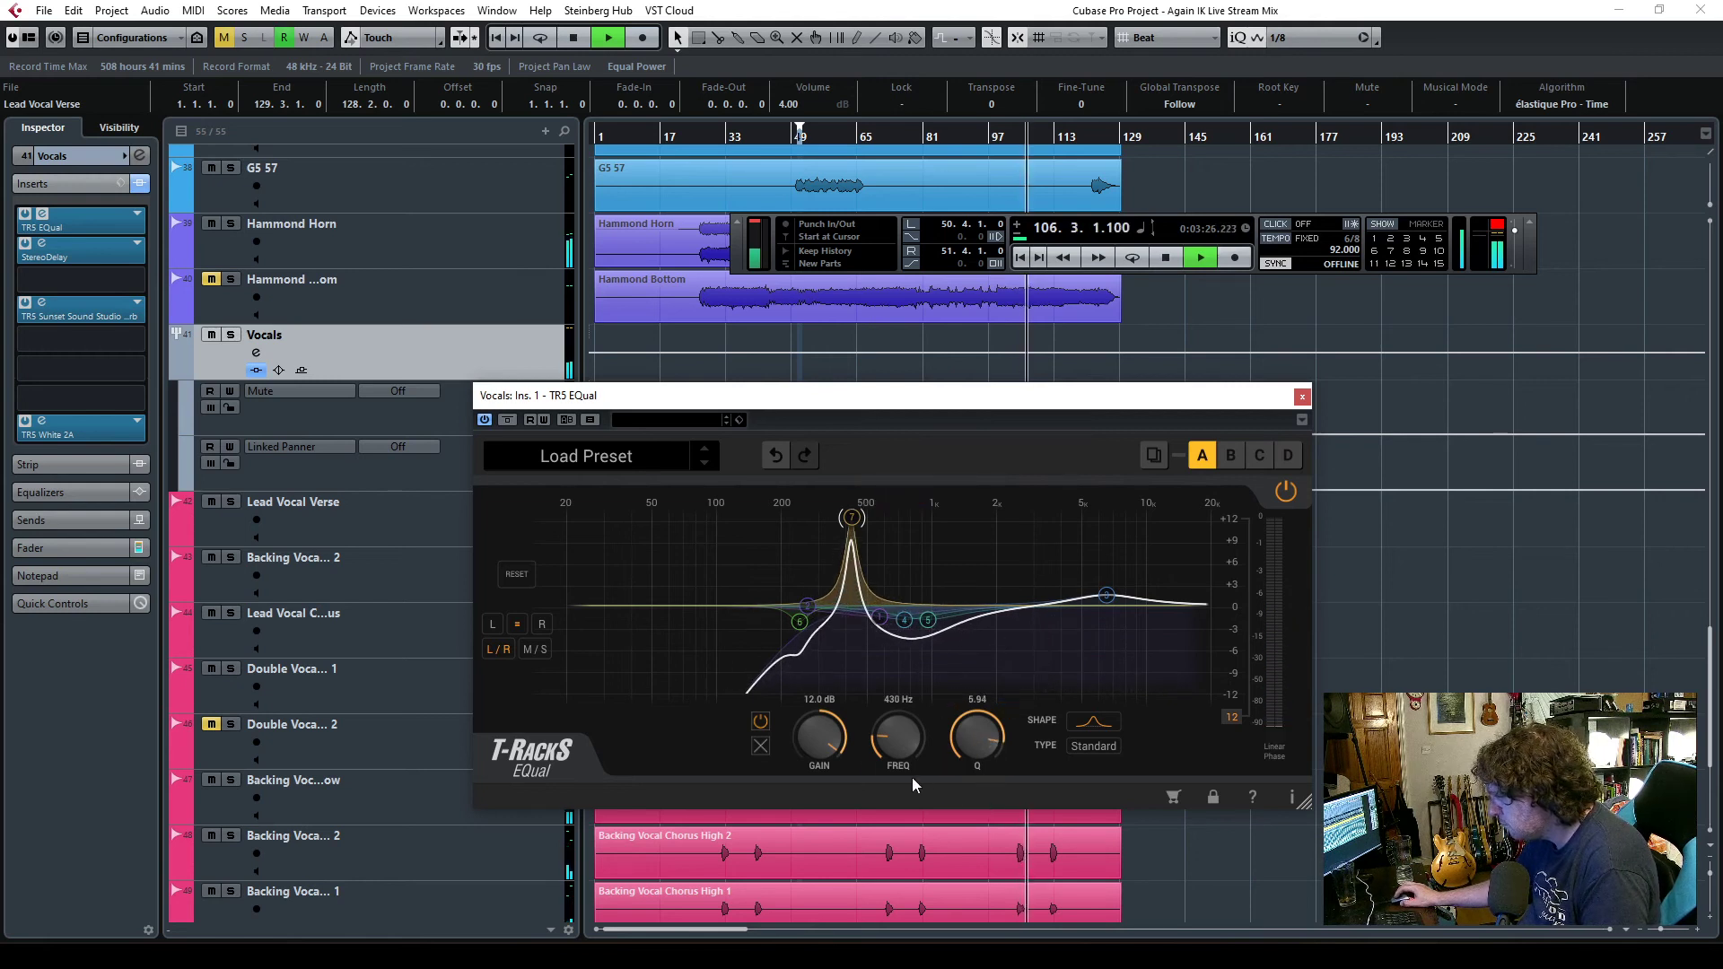
{"action": "left_click_drag", "start_coordinate": [811, 773], "coordinate": [831, 857]}
{"action": "left_click", "coordinate": [971, 837]}
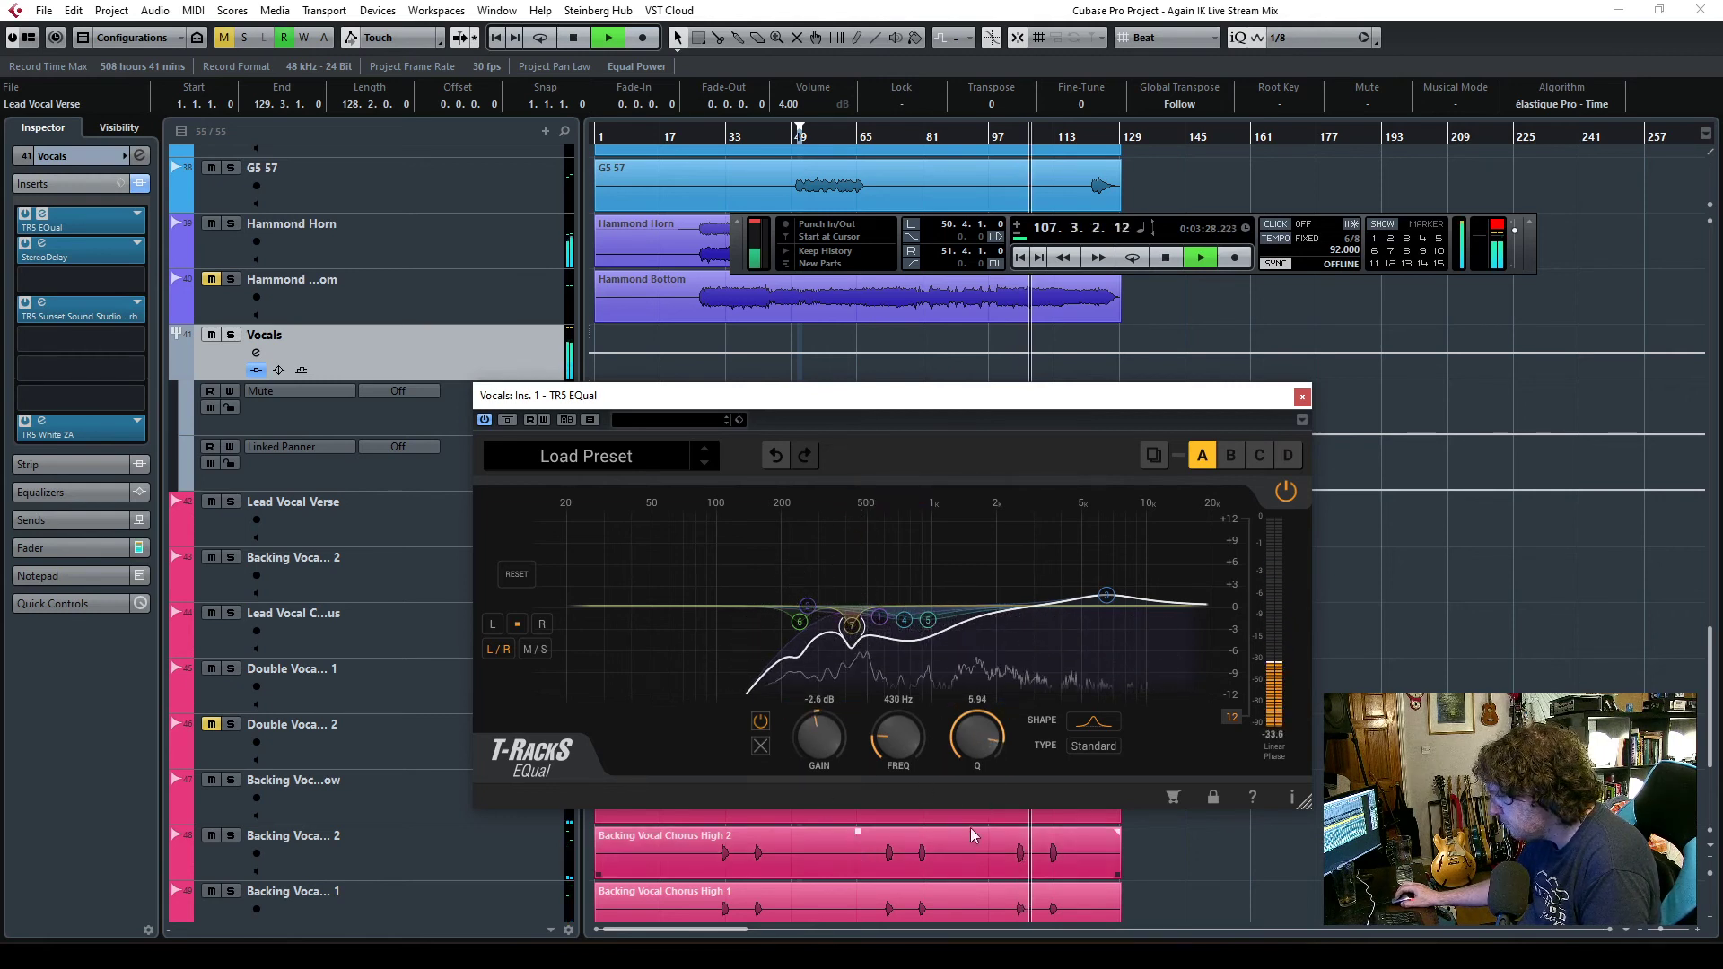
{"action": "left_click_drag", "start_coordinate": [977, 743], "coordinate": [971, 768]}
{"action": "left_click_drag", "start_coordinate": [806, 746], "coordinate": [804, 741]}
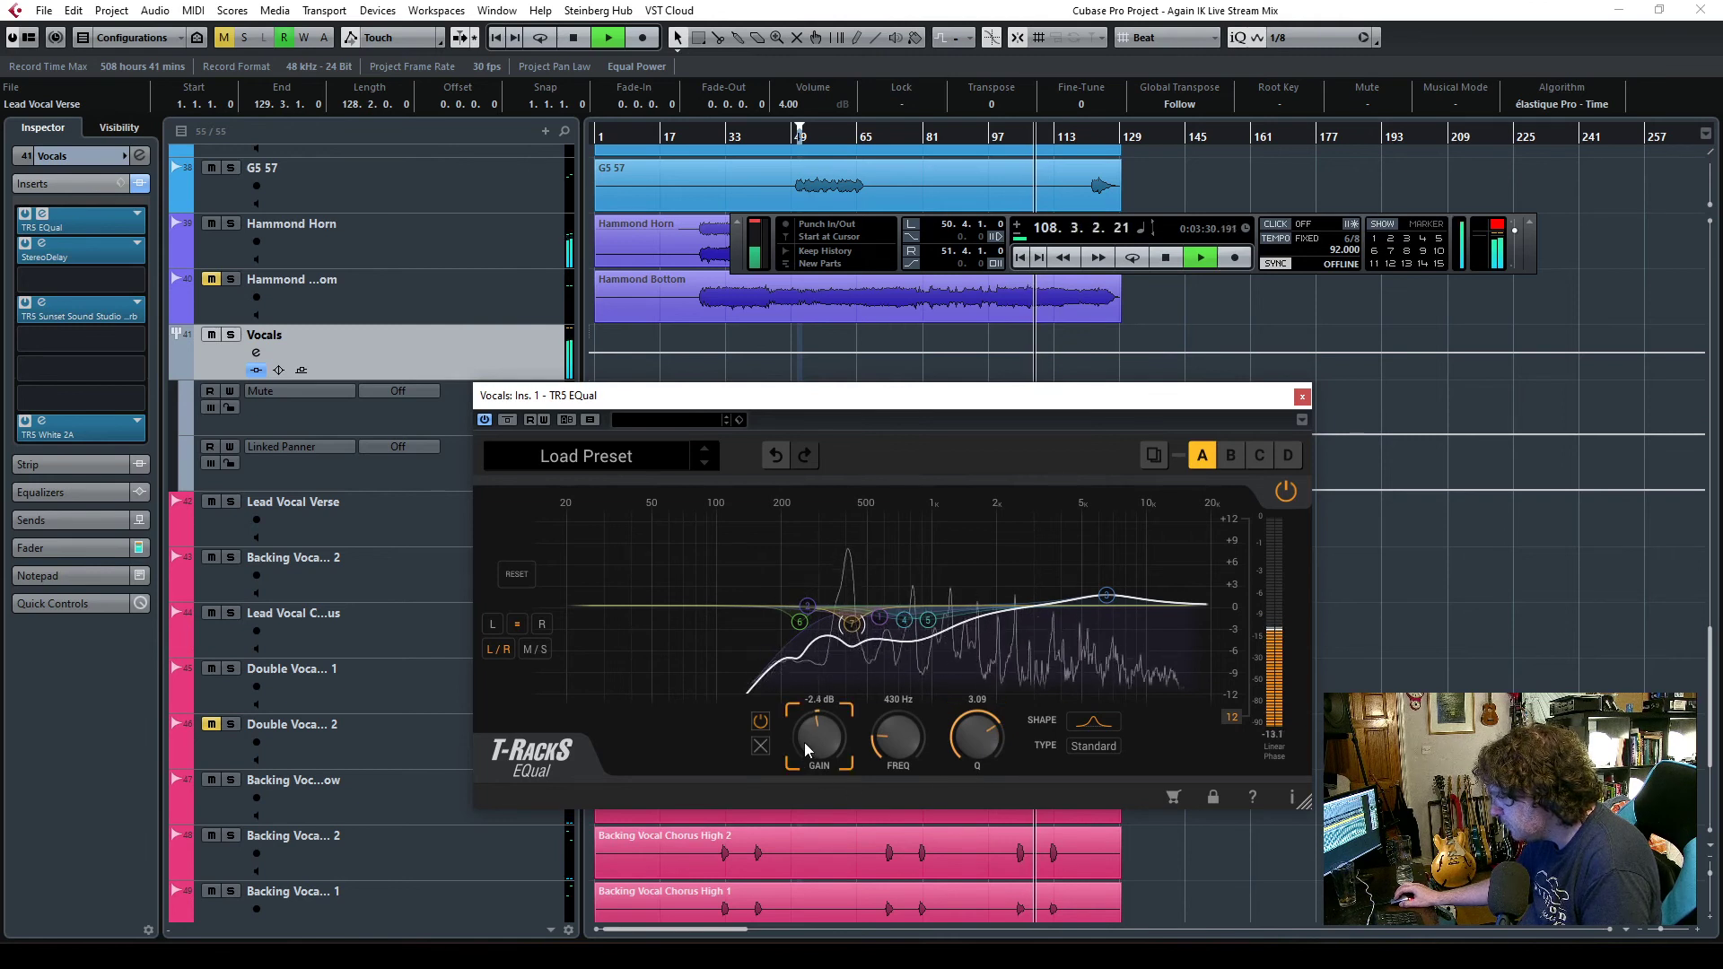
{"action": "left_click_drag", "start_coordinate": [972, 746], "coordinate": [970, 727]}
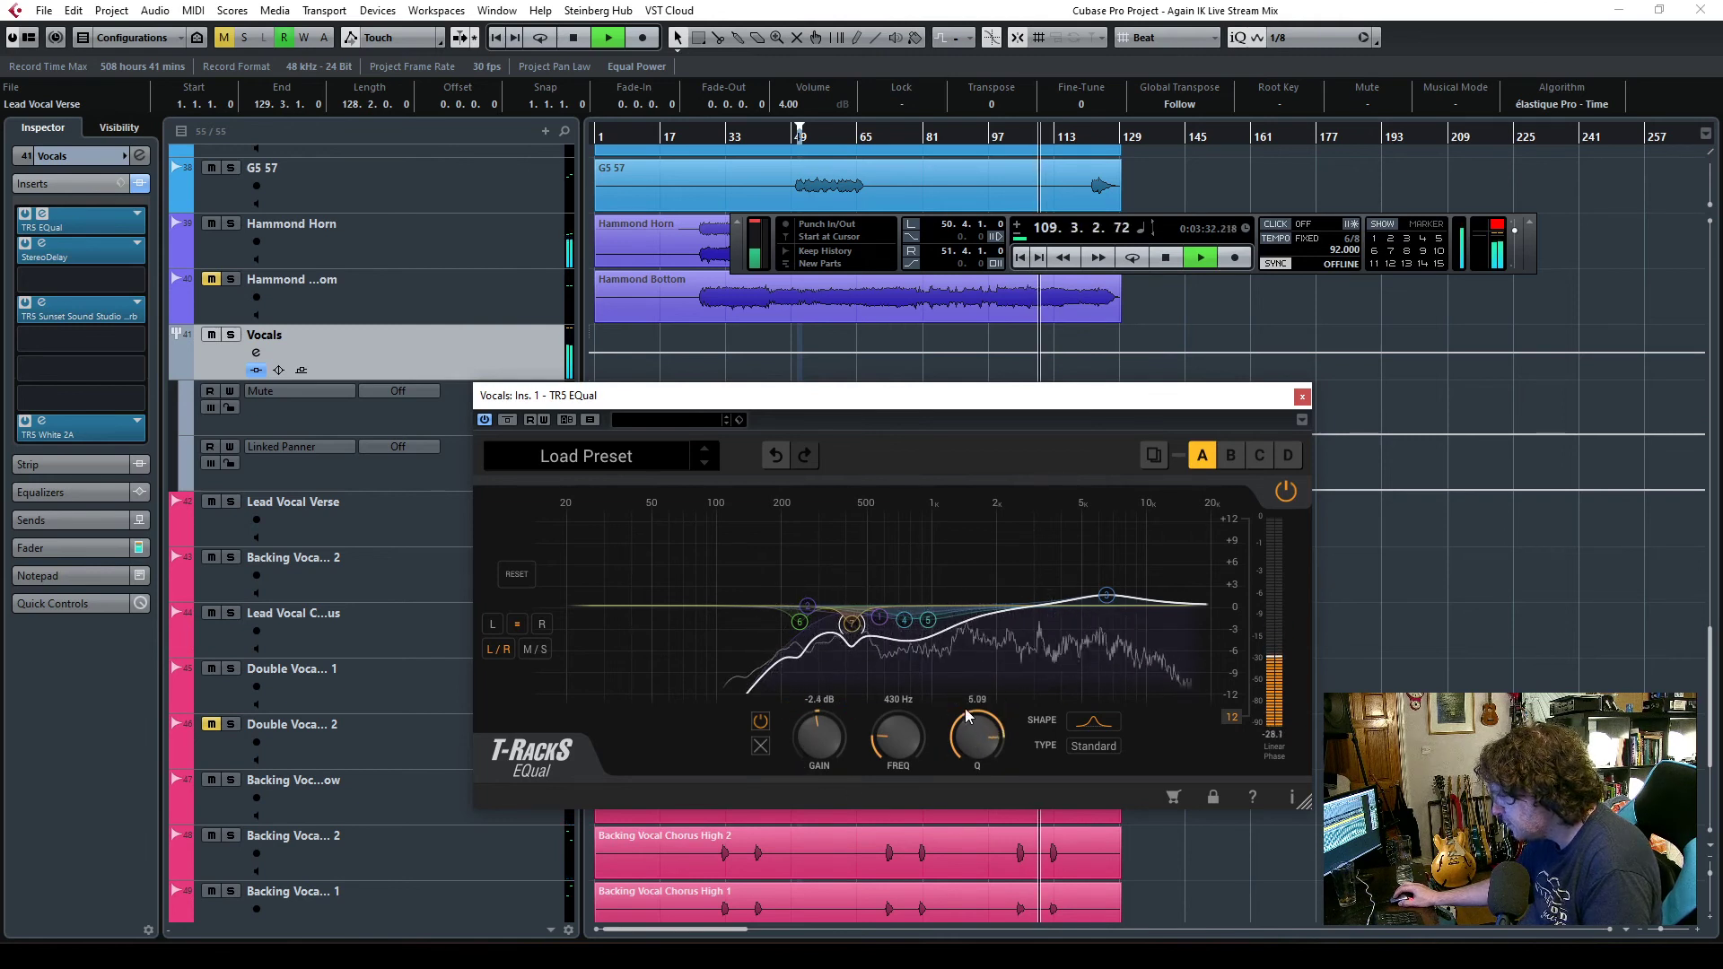
- Change the Vocals EQual's high-frequency boost to 2.1 dB at 7.01 kHz
{"action": "left_click", "coordinate": [1105, 598]}
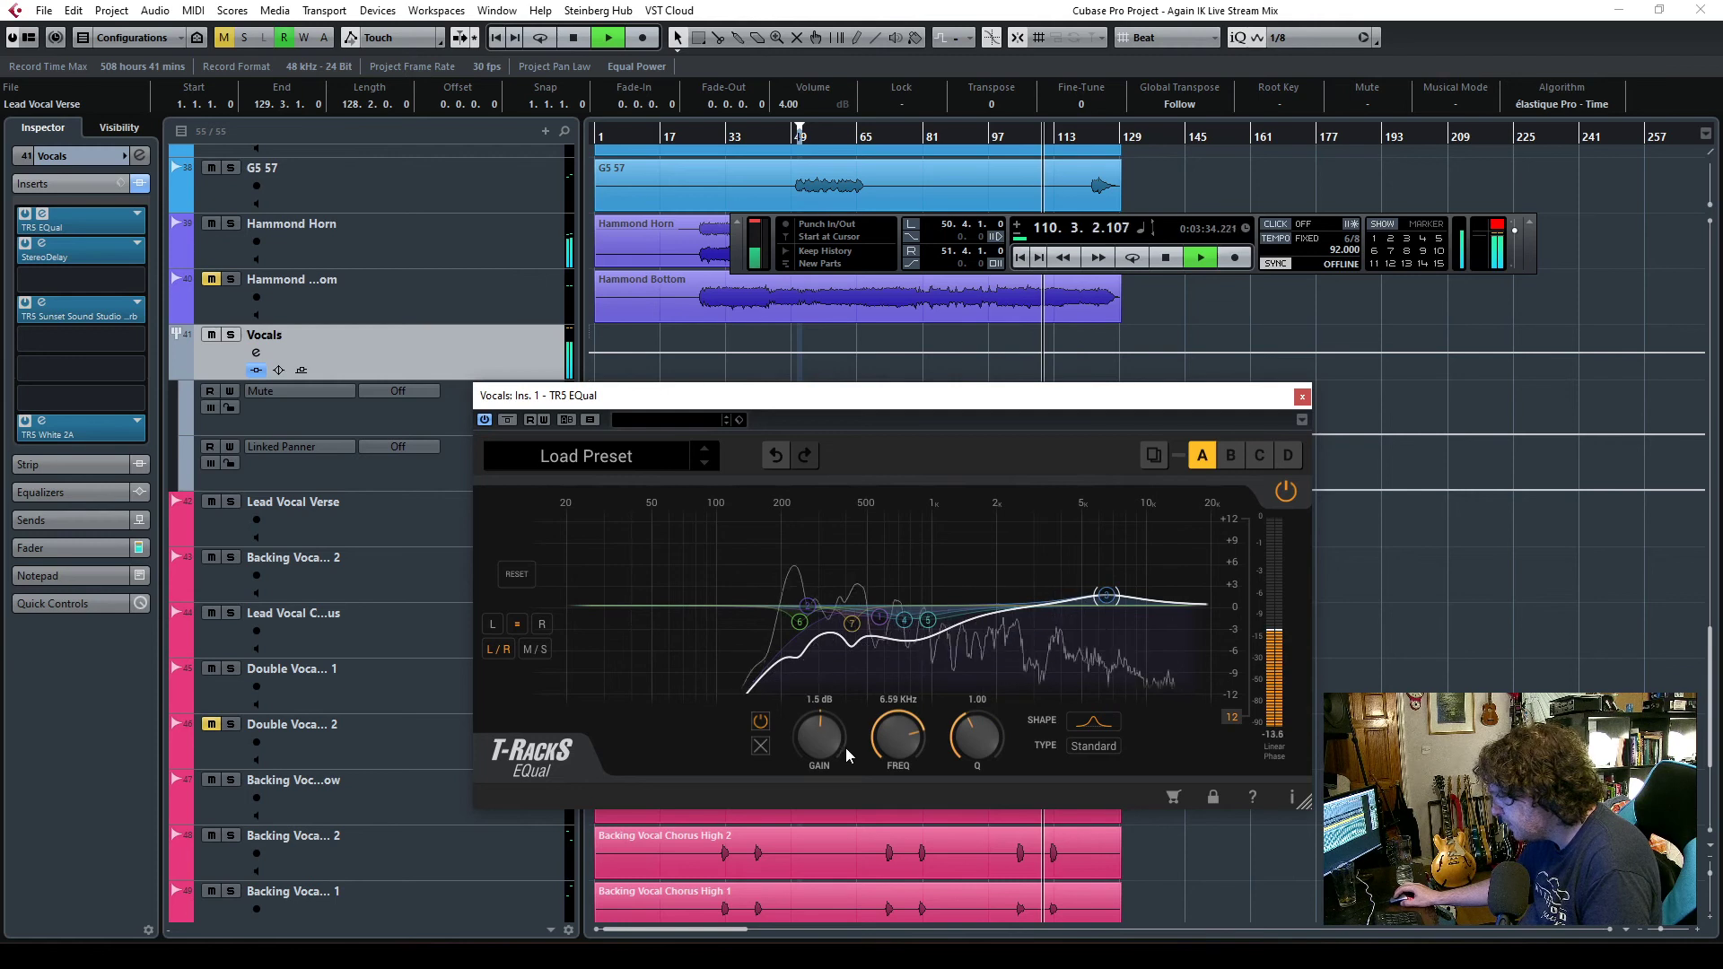
{"action": "scroll", "coordinate": [897, 738], "scroll_direction": "up", "scroll_amount": 2}
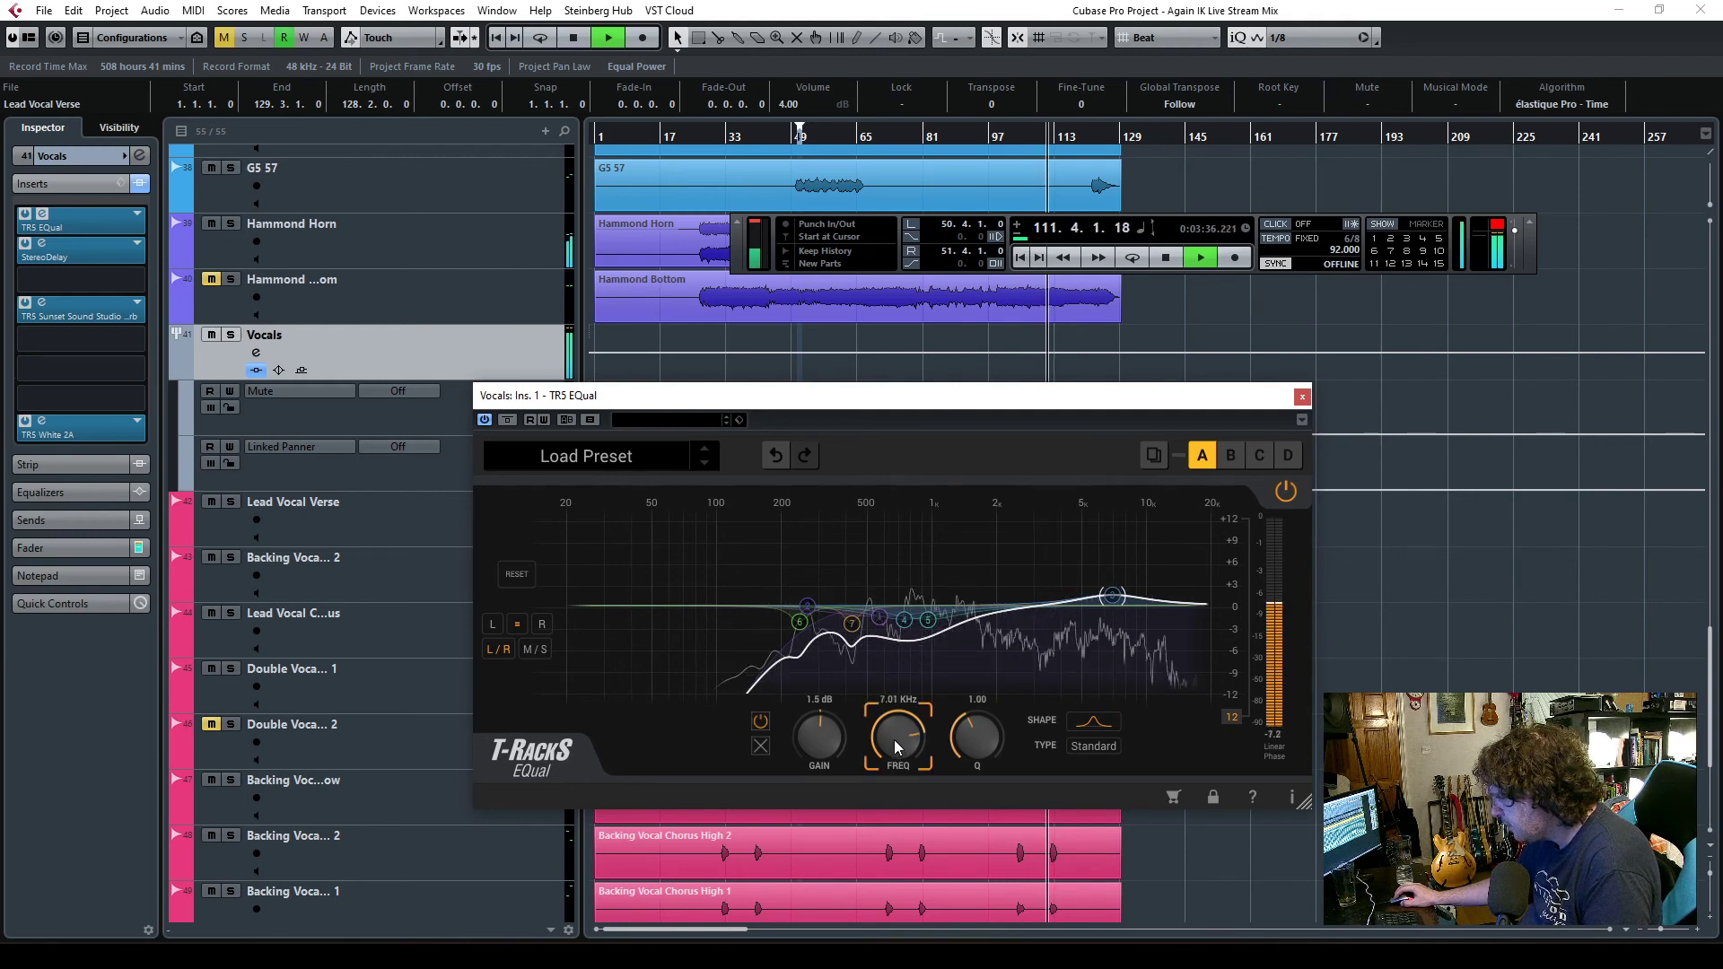
{"action": "scroll", "coordinate": [821, 738], "scroll_direction": "up", "scroll_amount": 2}
{"action": "scroll", "coordinate": [820, 741], "scroll_direction": "down", "scroll_amount": 1}
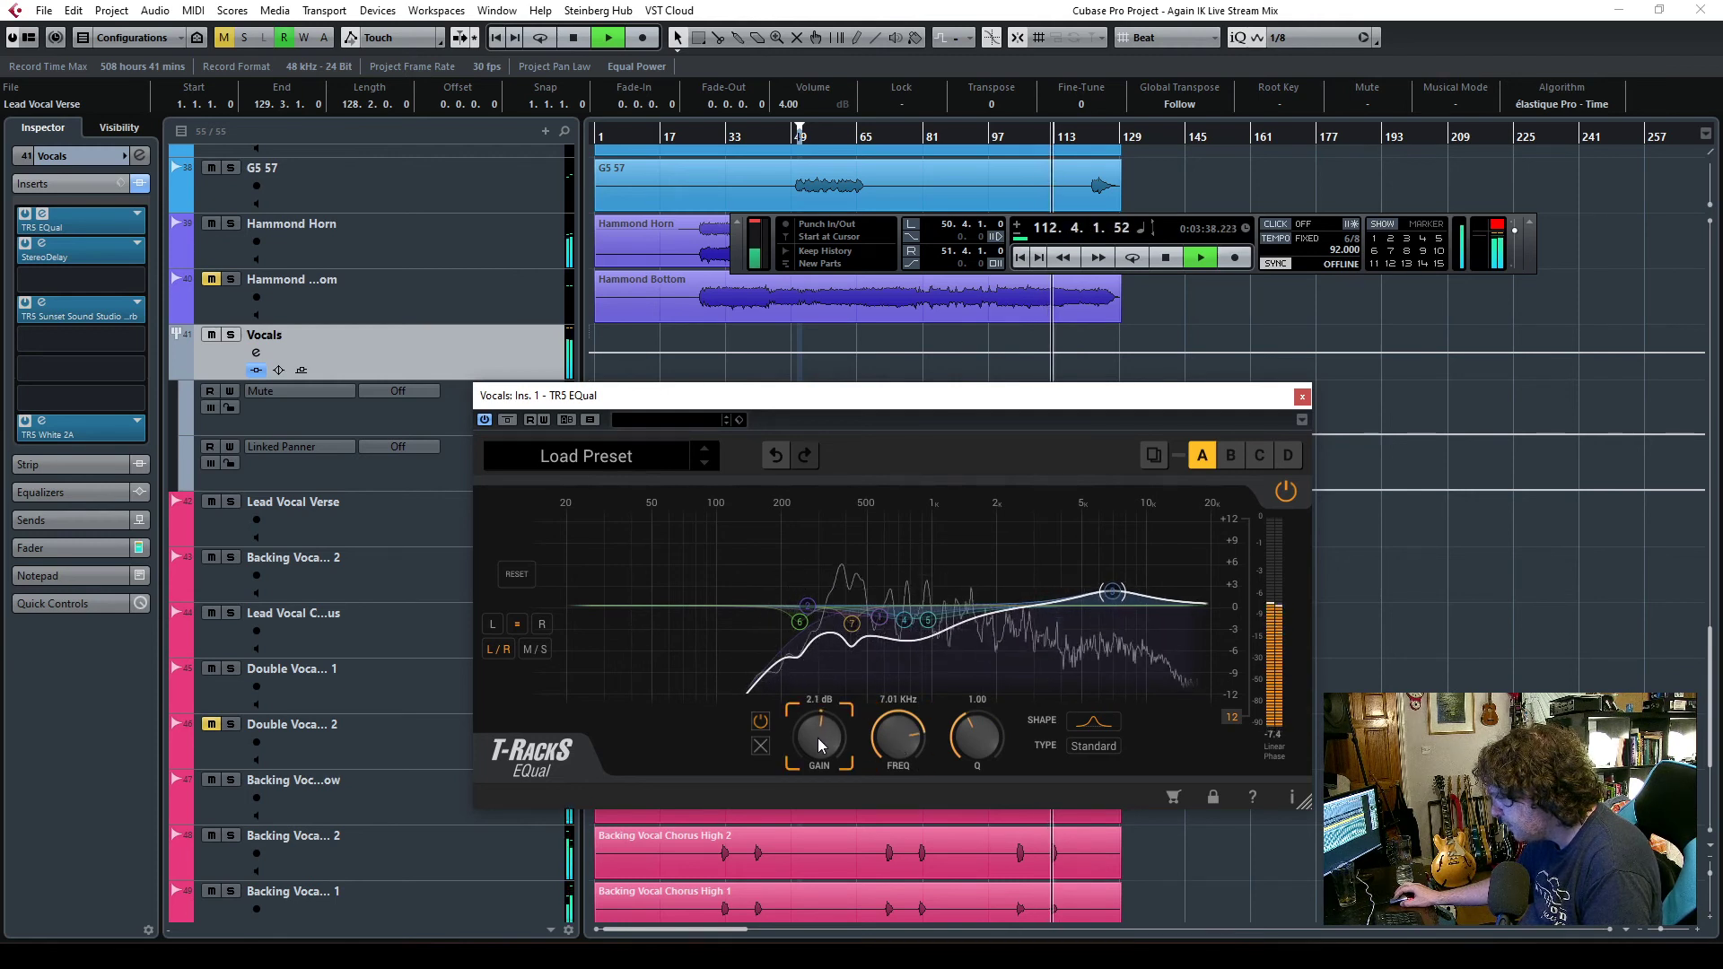
- Add a low-pass filter at 11.64 kHz to the Vocals group's EQual, replay from about bar 94 and close the plug-in
{"action": "key", "text": "space"}
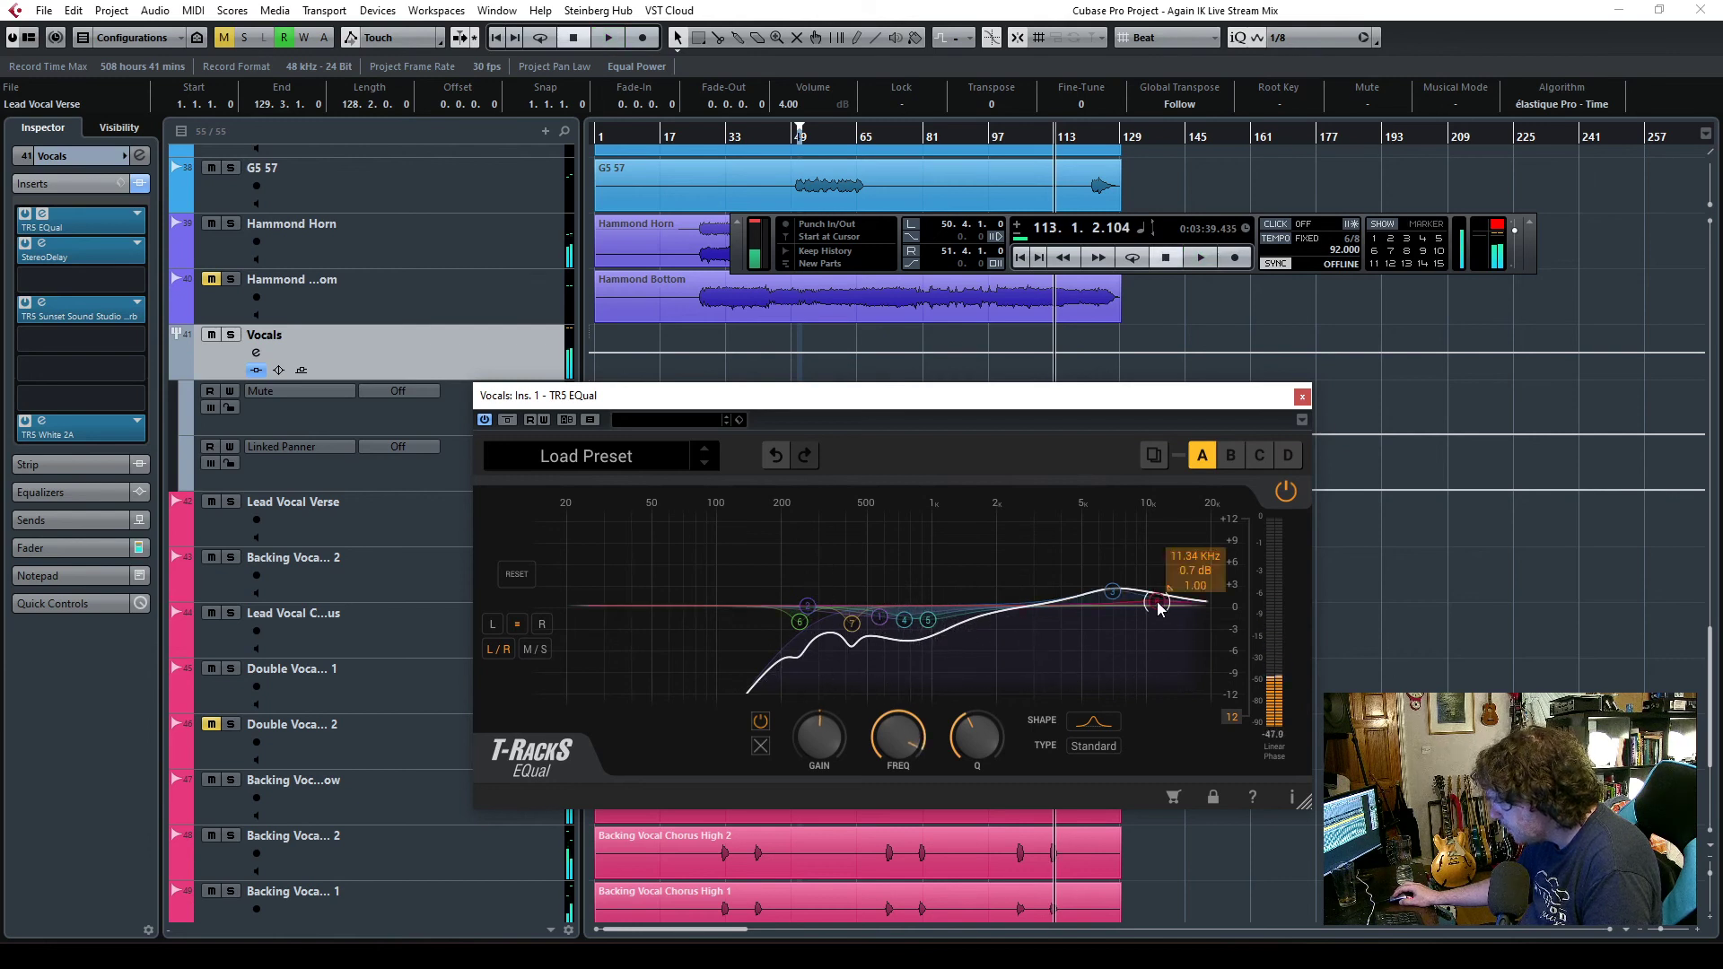
{"action": "left_click", "coordinate": [1093, 723]}
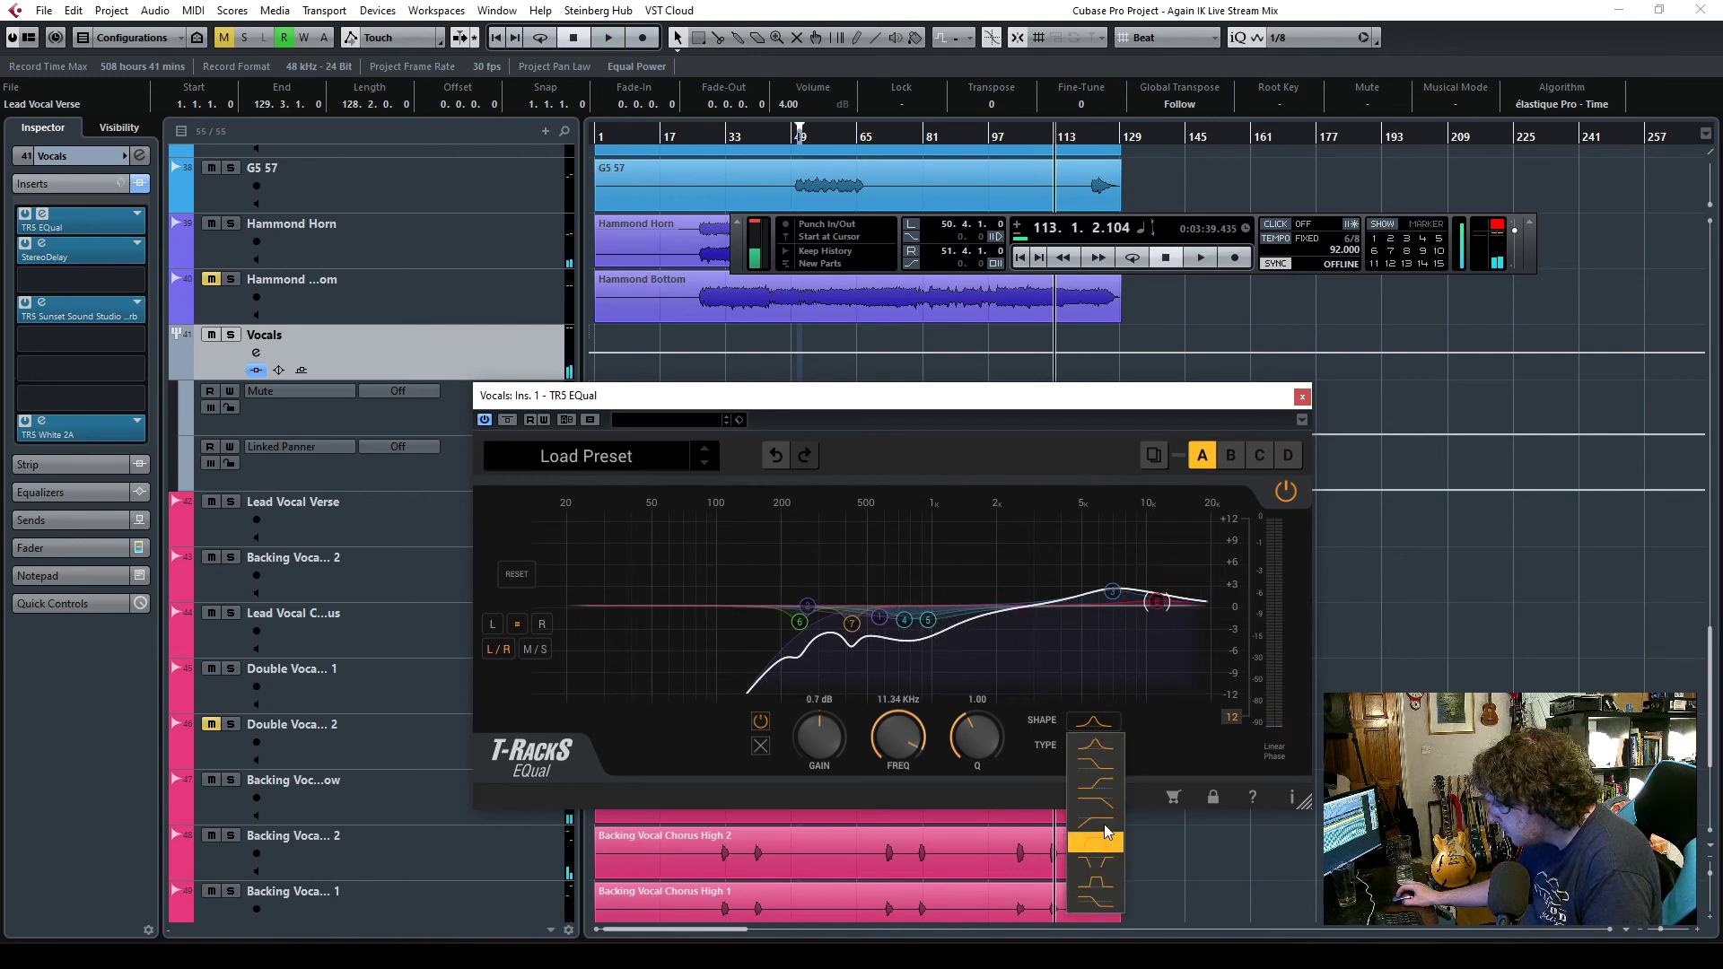
{"action": "left_click", "coordinate": [1103, 838]}
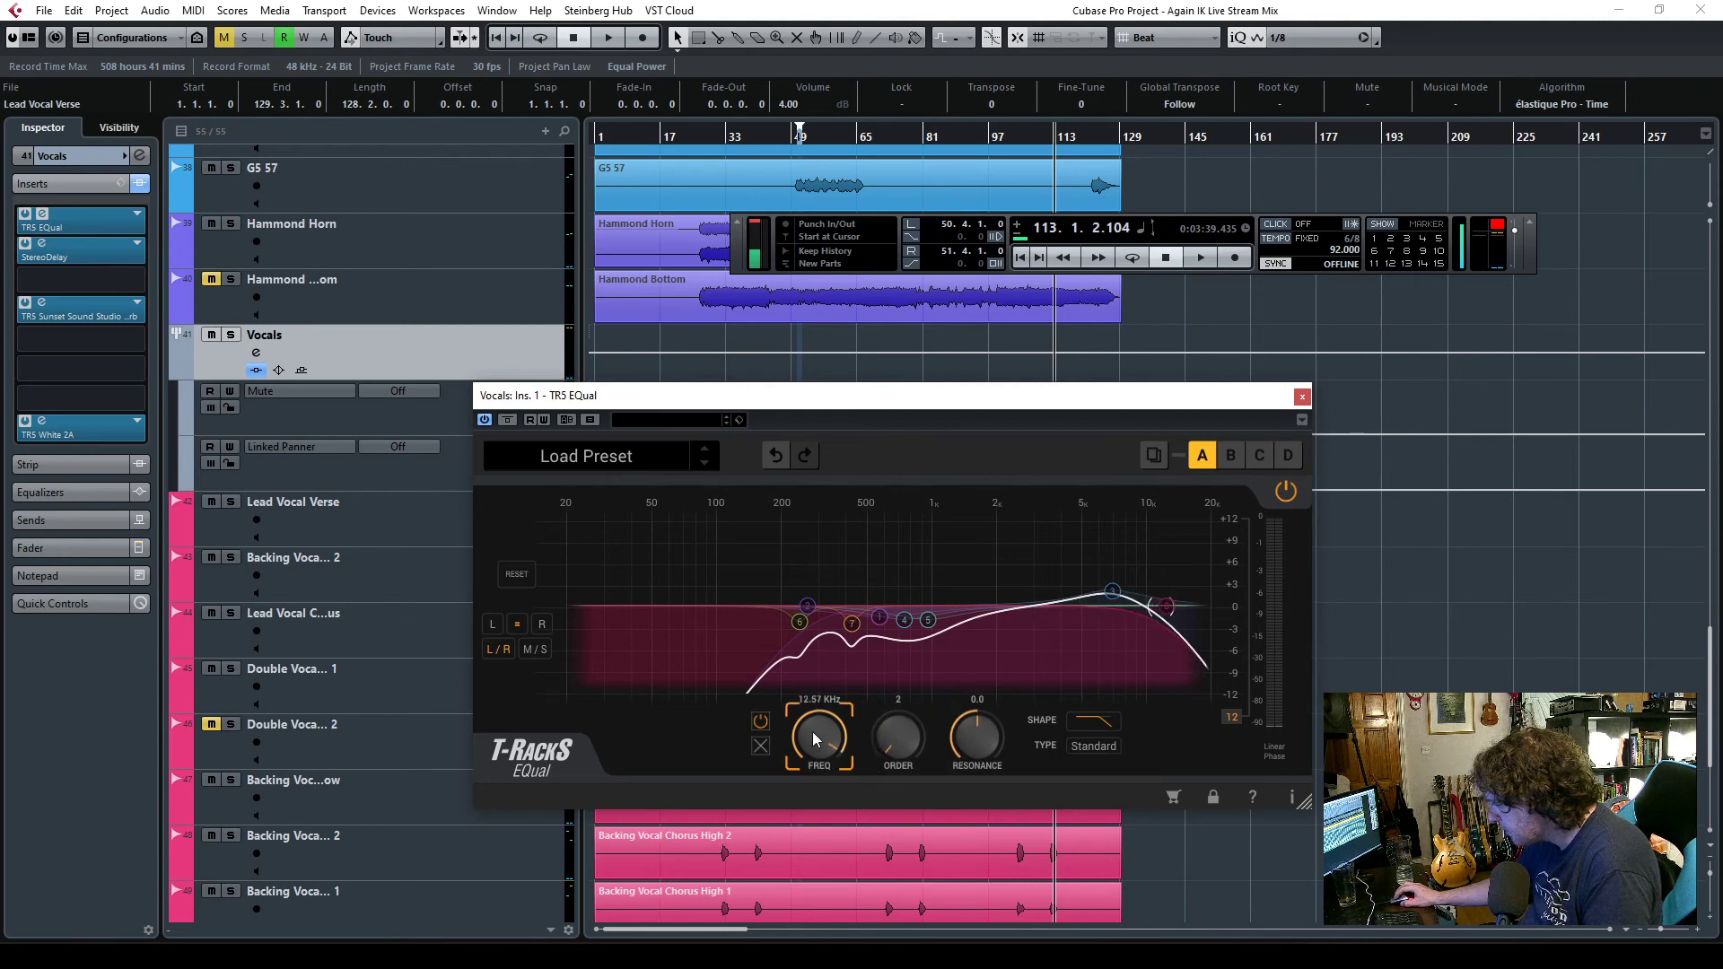
{"action": "left_click_drag", "start_coordinate": [815, 743], "coordinate": [815, 746]}
{"action": "left_click", "coordinate": [978, 155]}
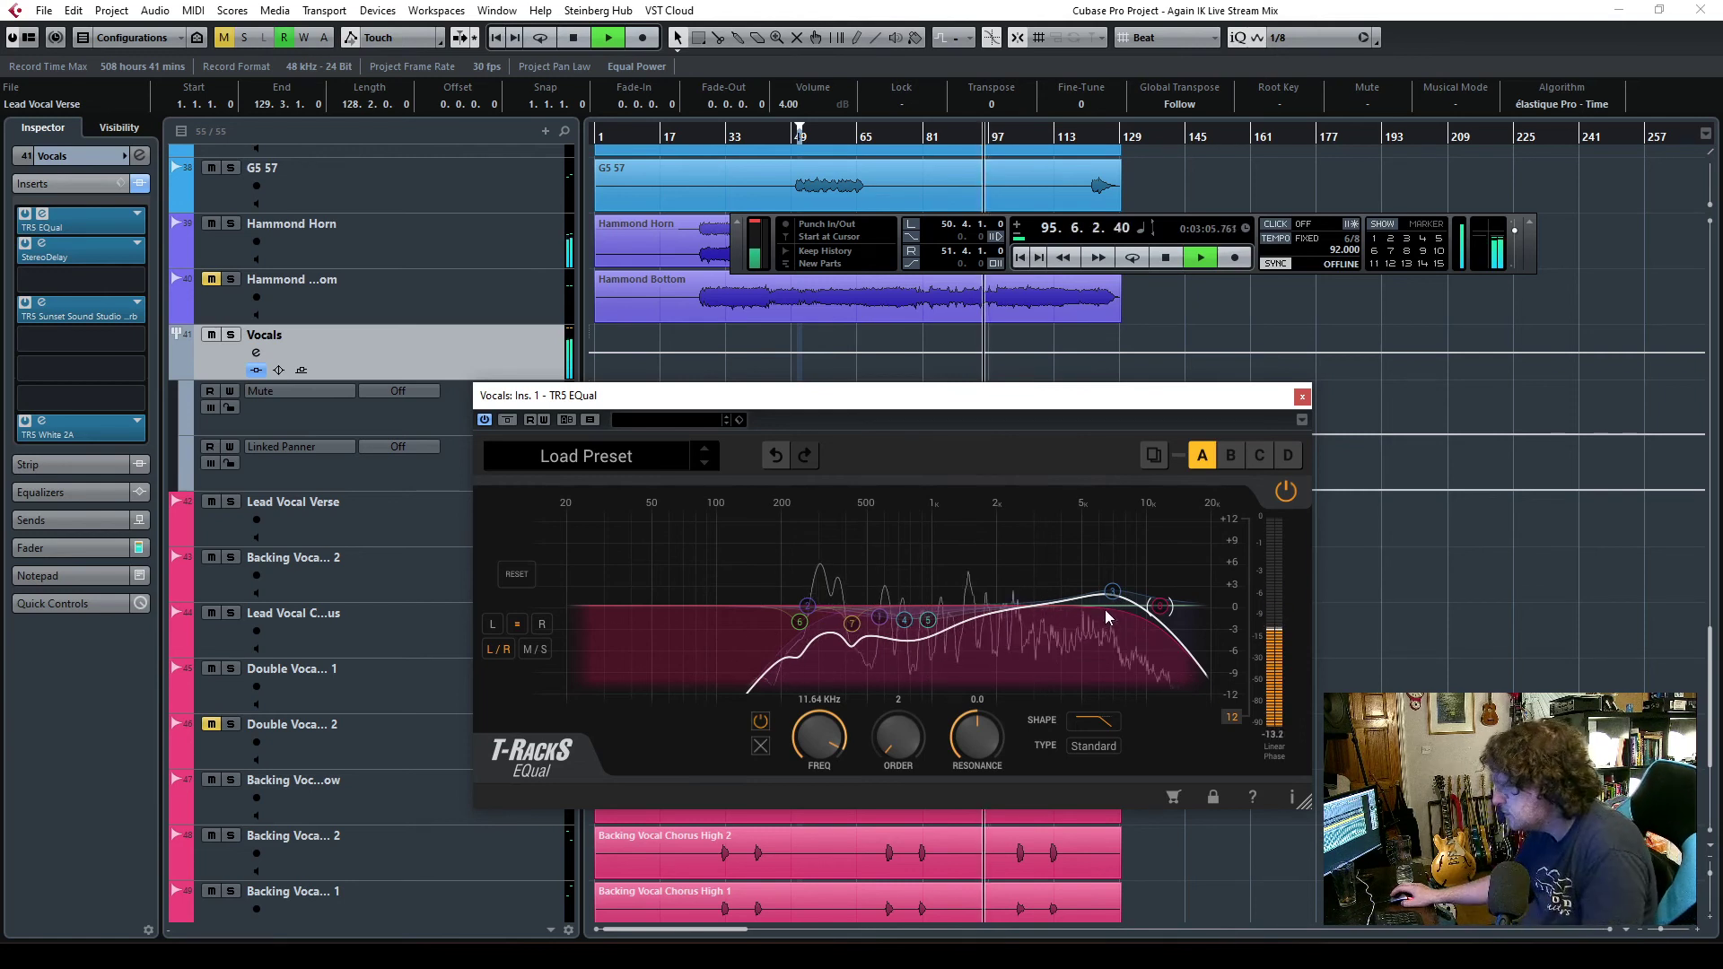
{"action": "left_click", "coordinate": [1301, 397]}
{"action": "scroll", "coordinate": [447, 455], "scroll_direction": "up", "scroll_amount": 8}
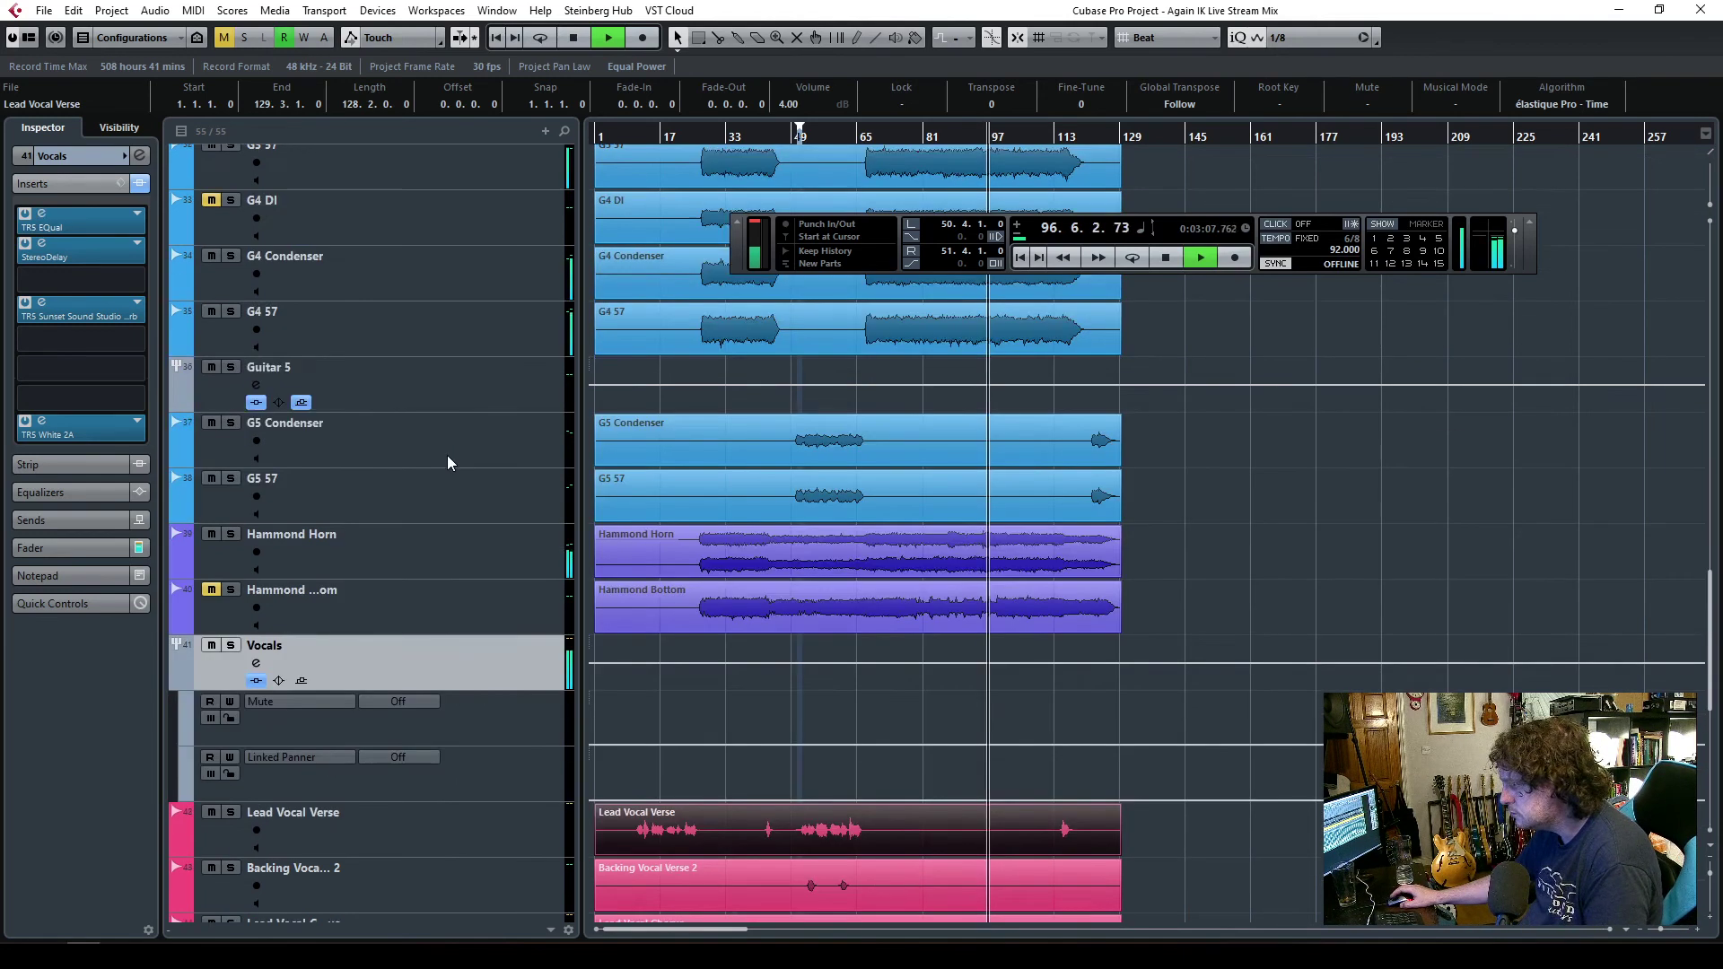
- Lower the Music group's fader to -3.68 dB while playing the section from about bar 97 to 101
{"action": "scroll", "coordinate": [447, 455], "scroll_direction": "up", "scroll_amount": 6}
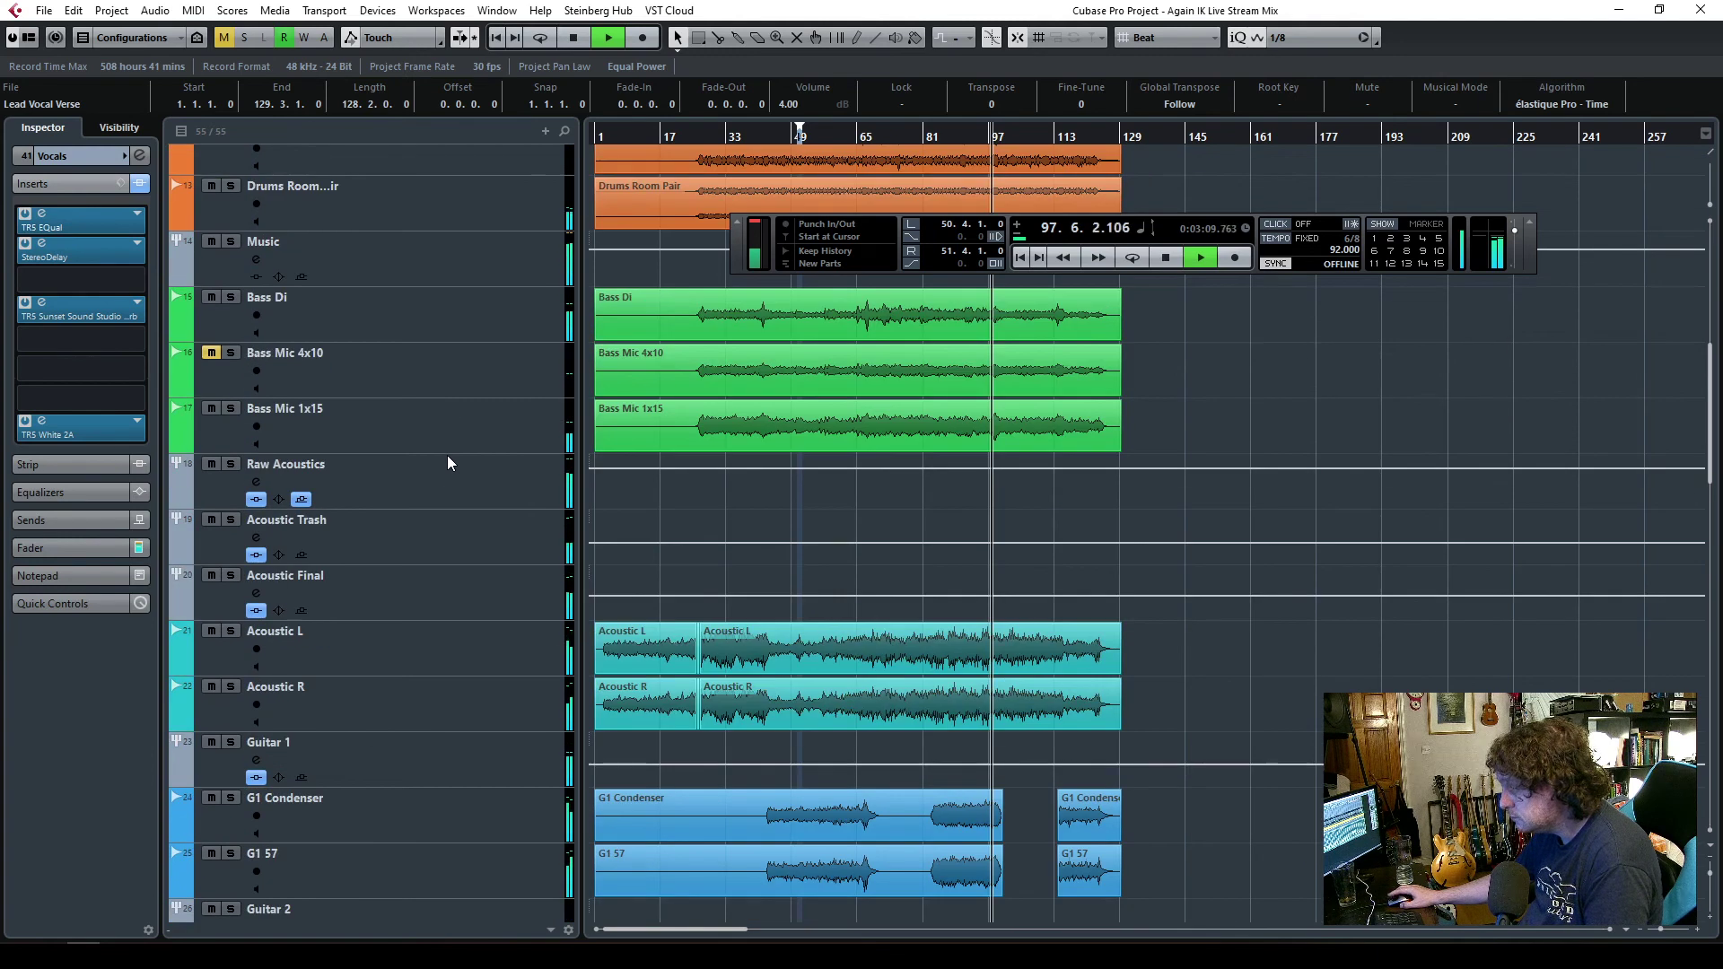
{"action": "left_click", "coordinate": [429, 256]}
{"action": "left_click", "coordinate": [62, 547]}
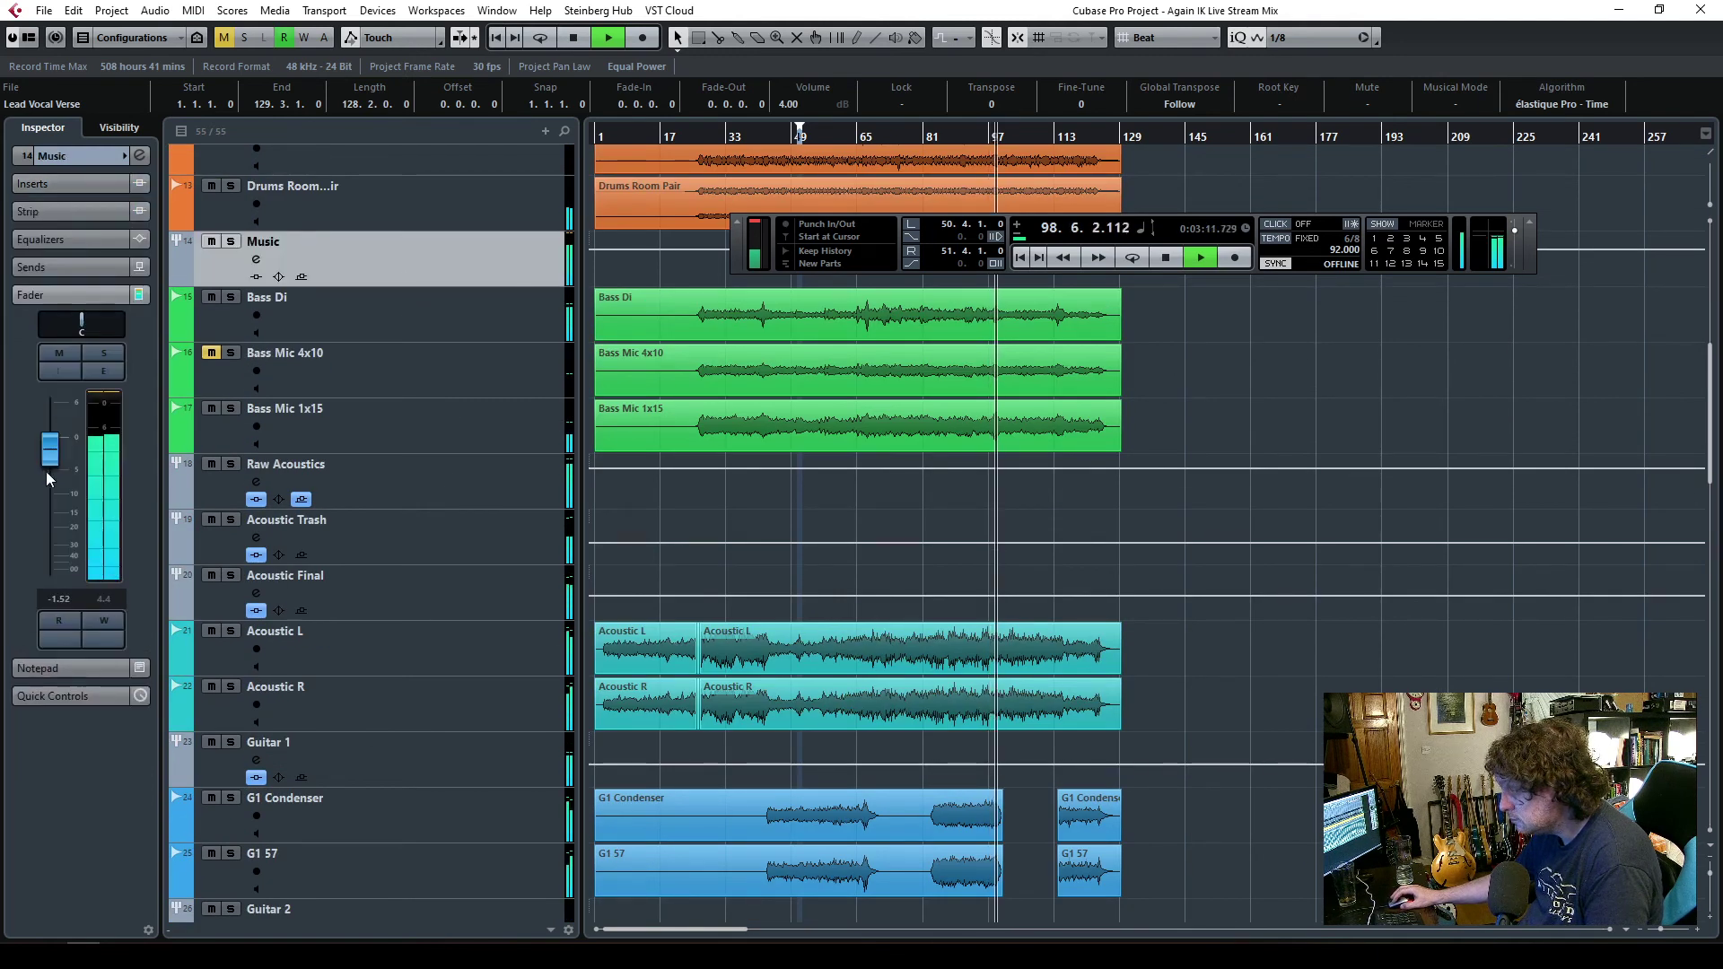
{"action": "left_click_drag", "start_coordinate": [50, 454], "coordinate": [46, 465]}
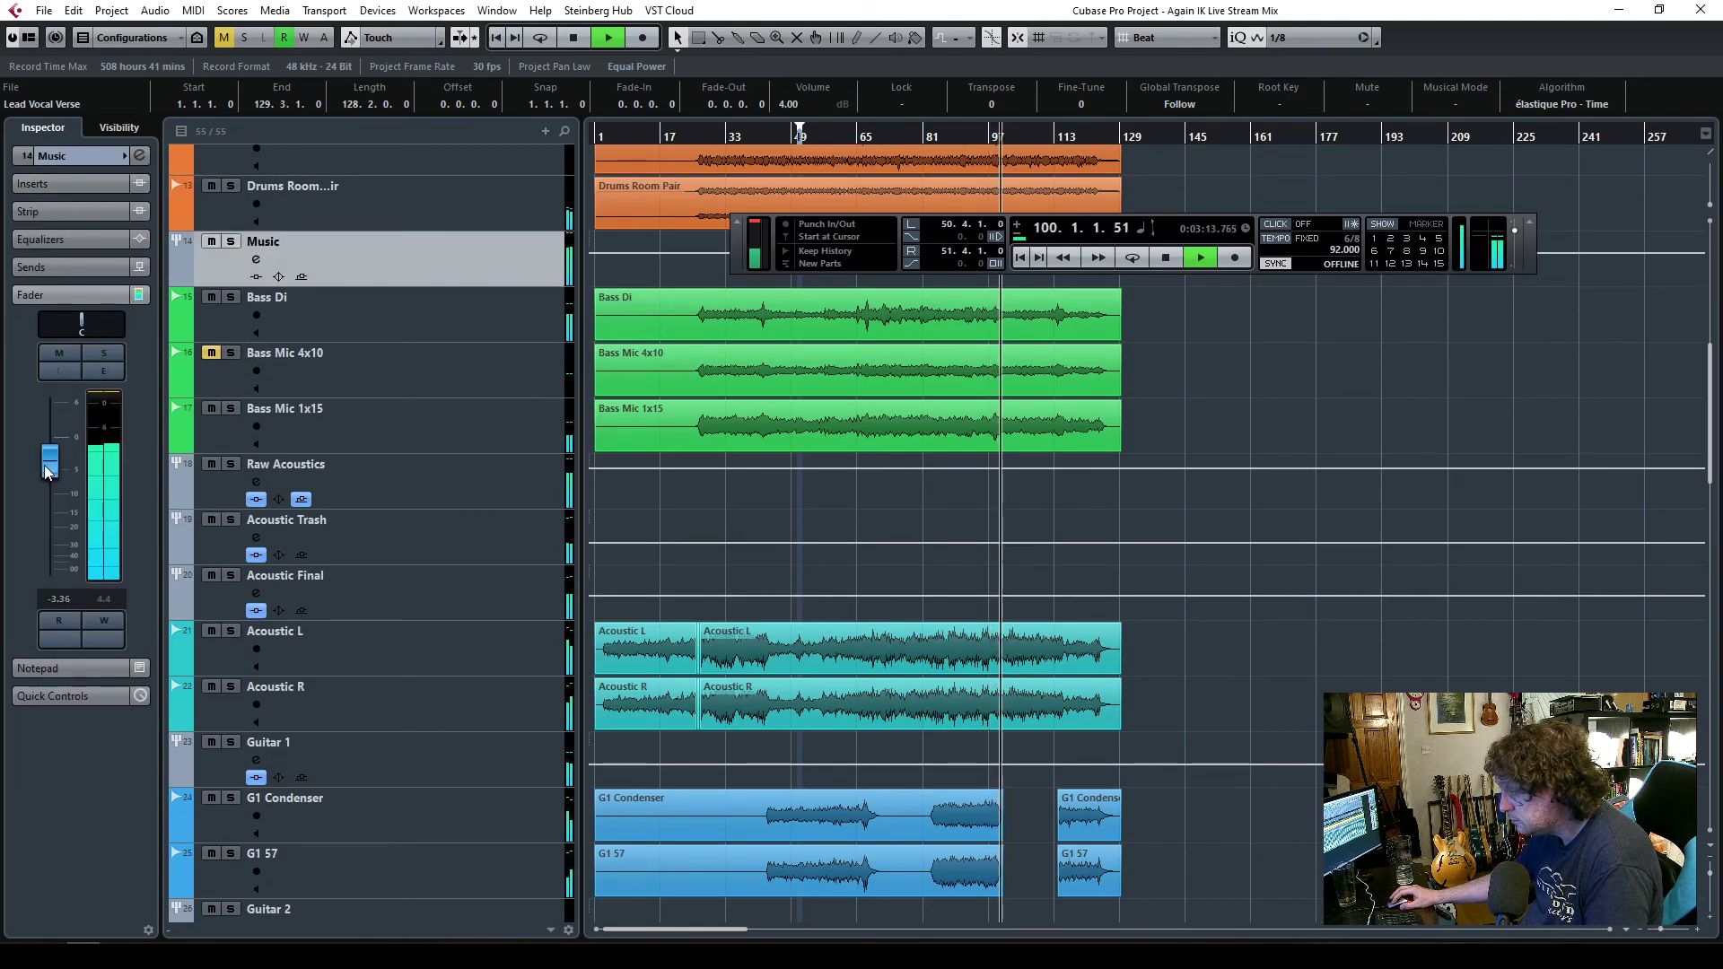
{"action": "key", "text": "space"}
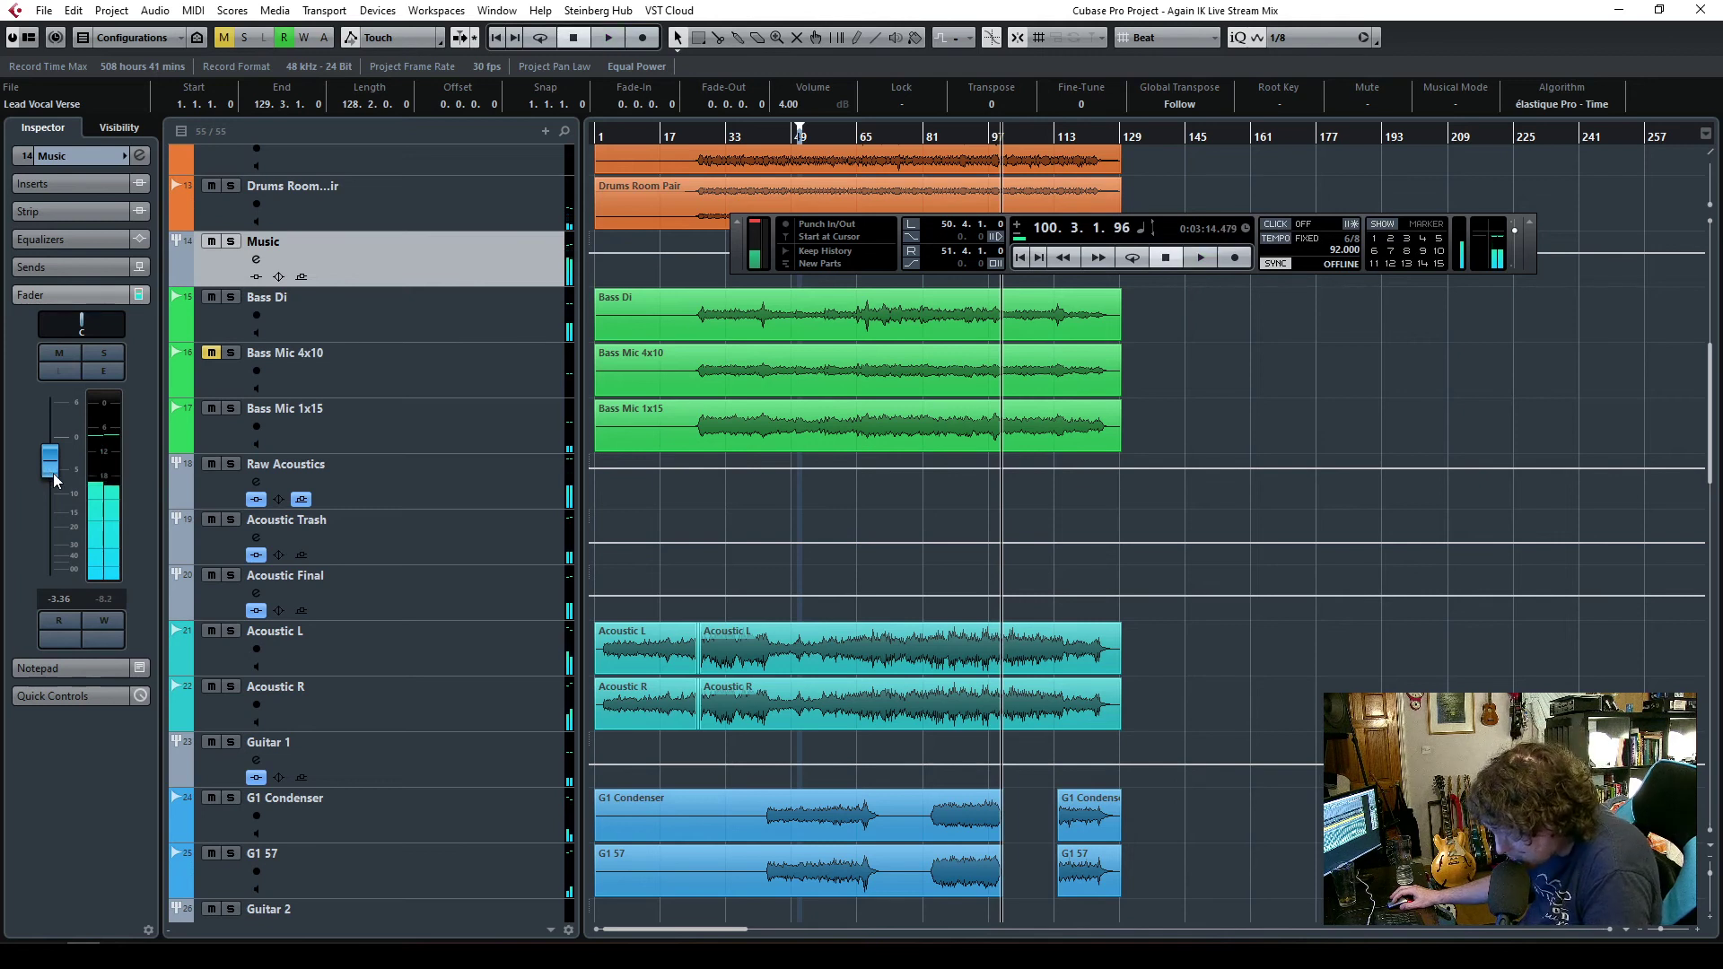
{"action": "key", "text": "space"}
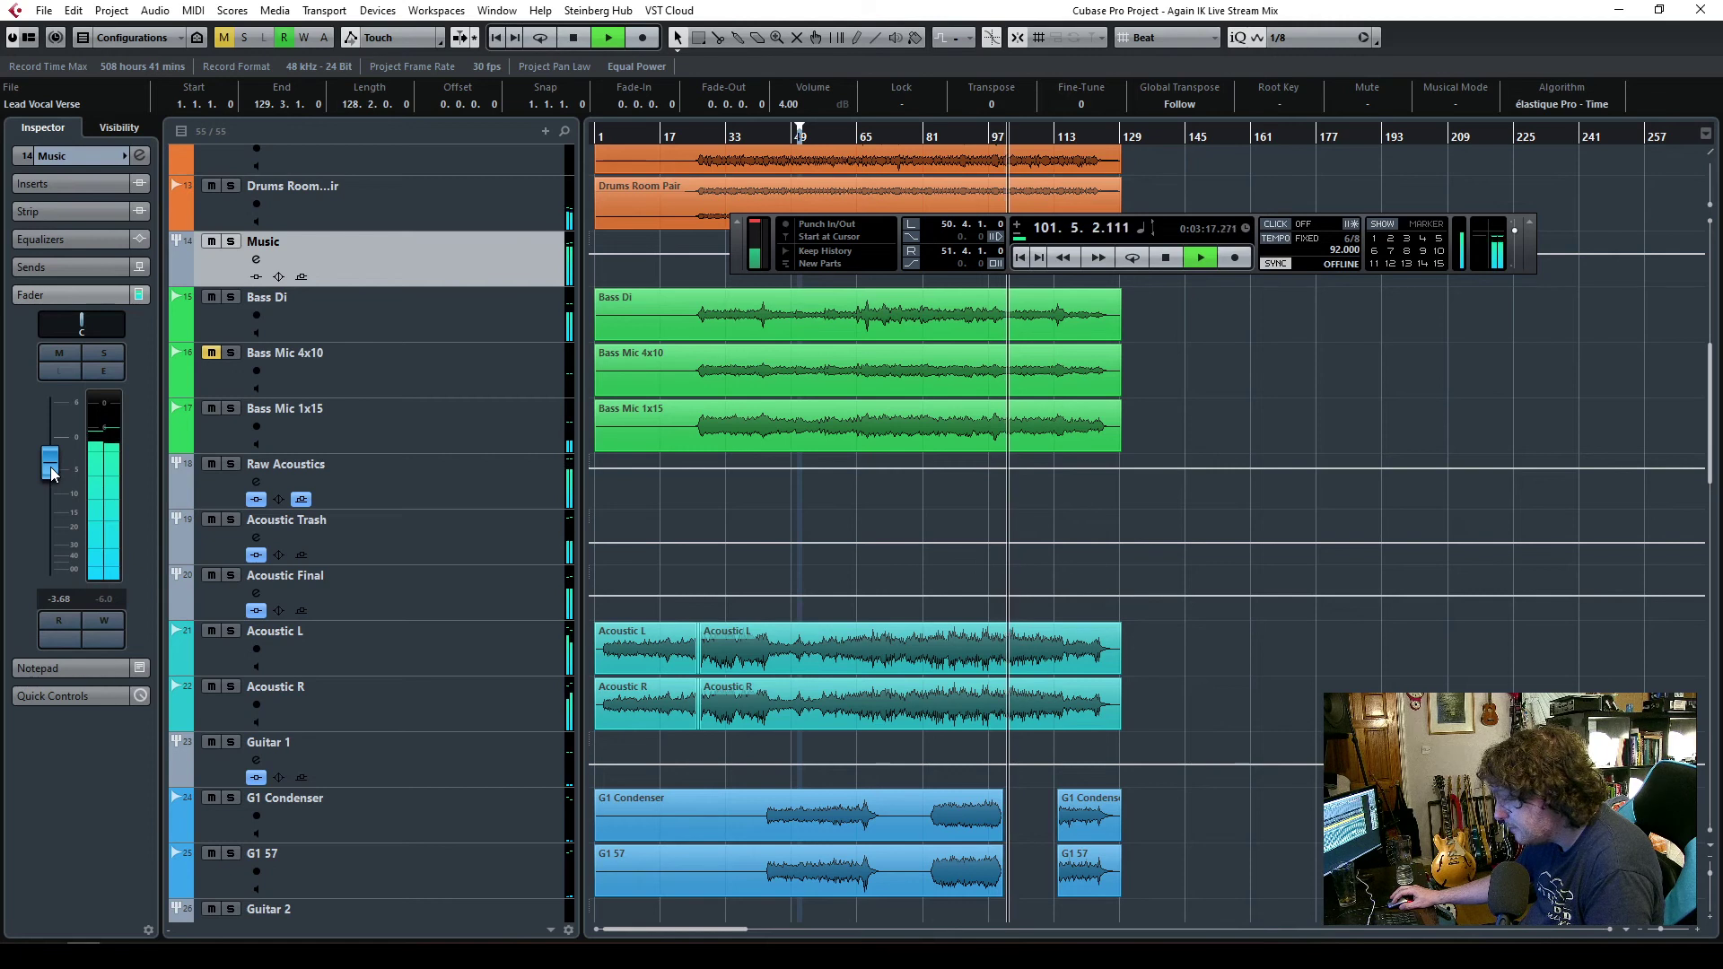
{"action": "scroll", "coordinate": [767, 597], "scroll_direction": "down", "scroll_amount": 15}
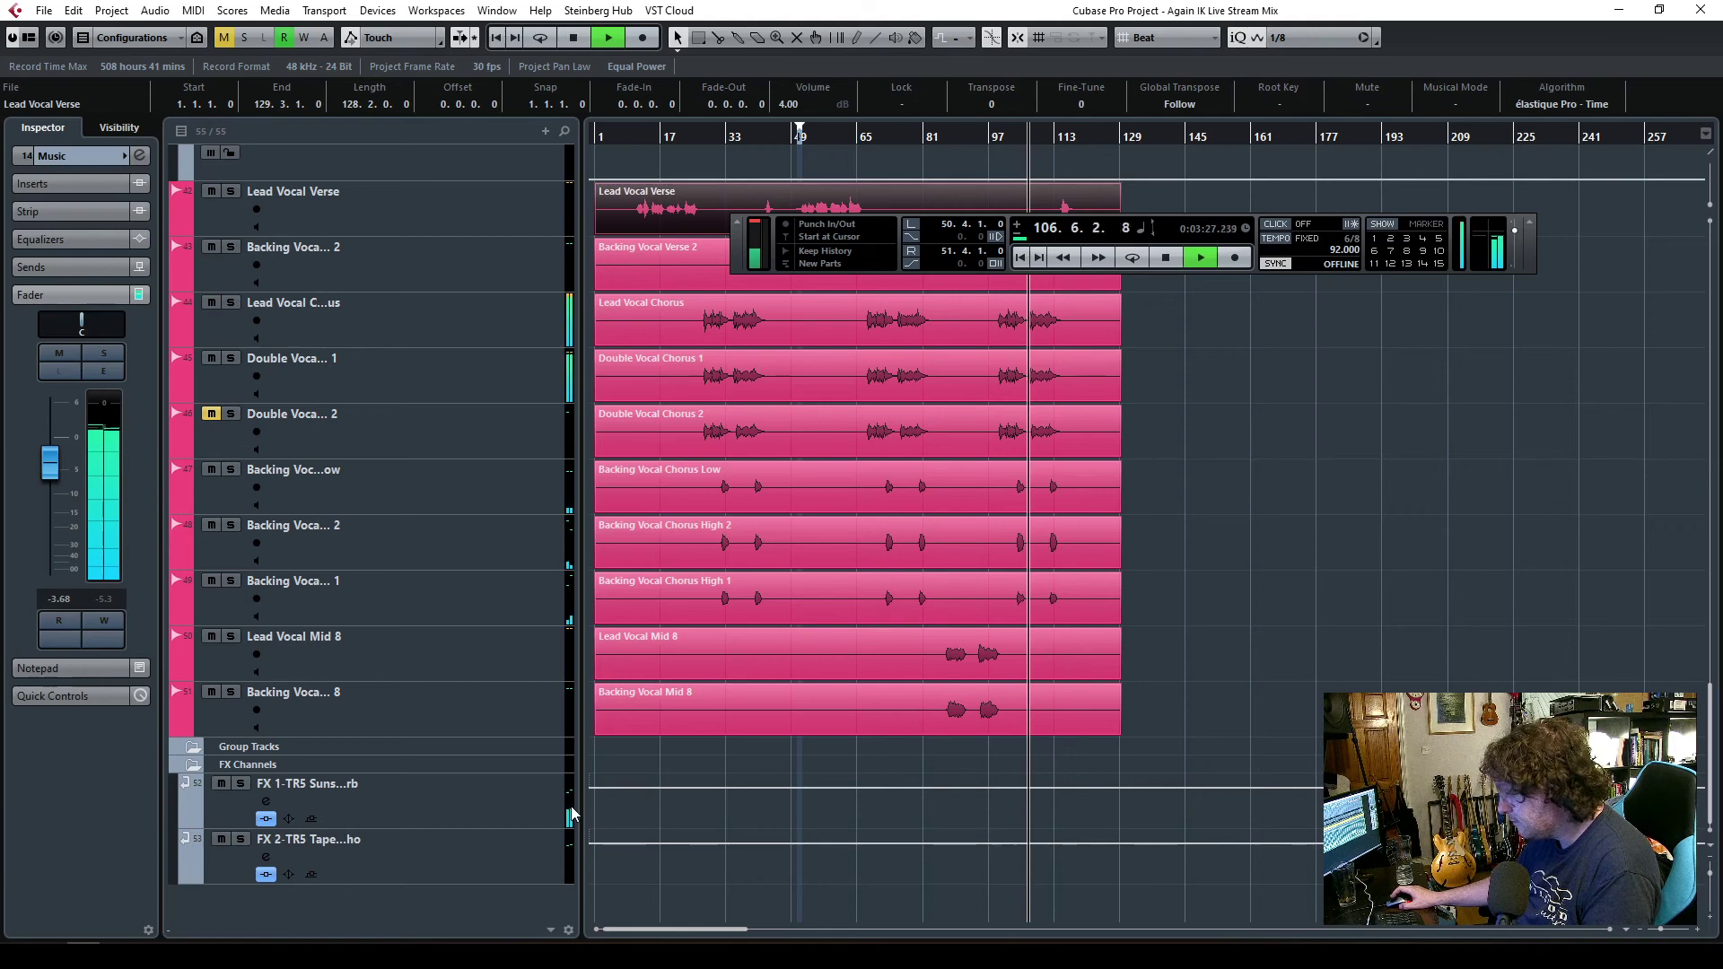
{"action": "scroll", "coordinate": [577, 807], "scroll_direction": "up", "scroll_amount": 3}
{"action": "key", "text": "F3"}
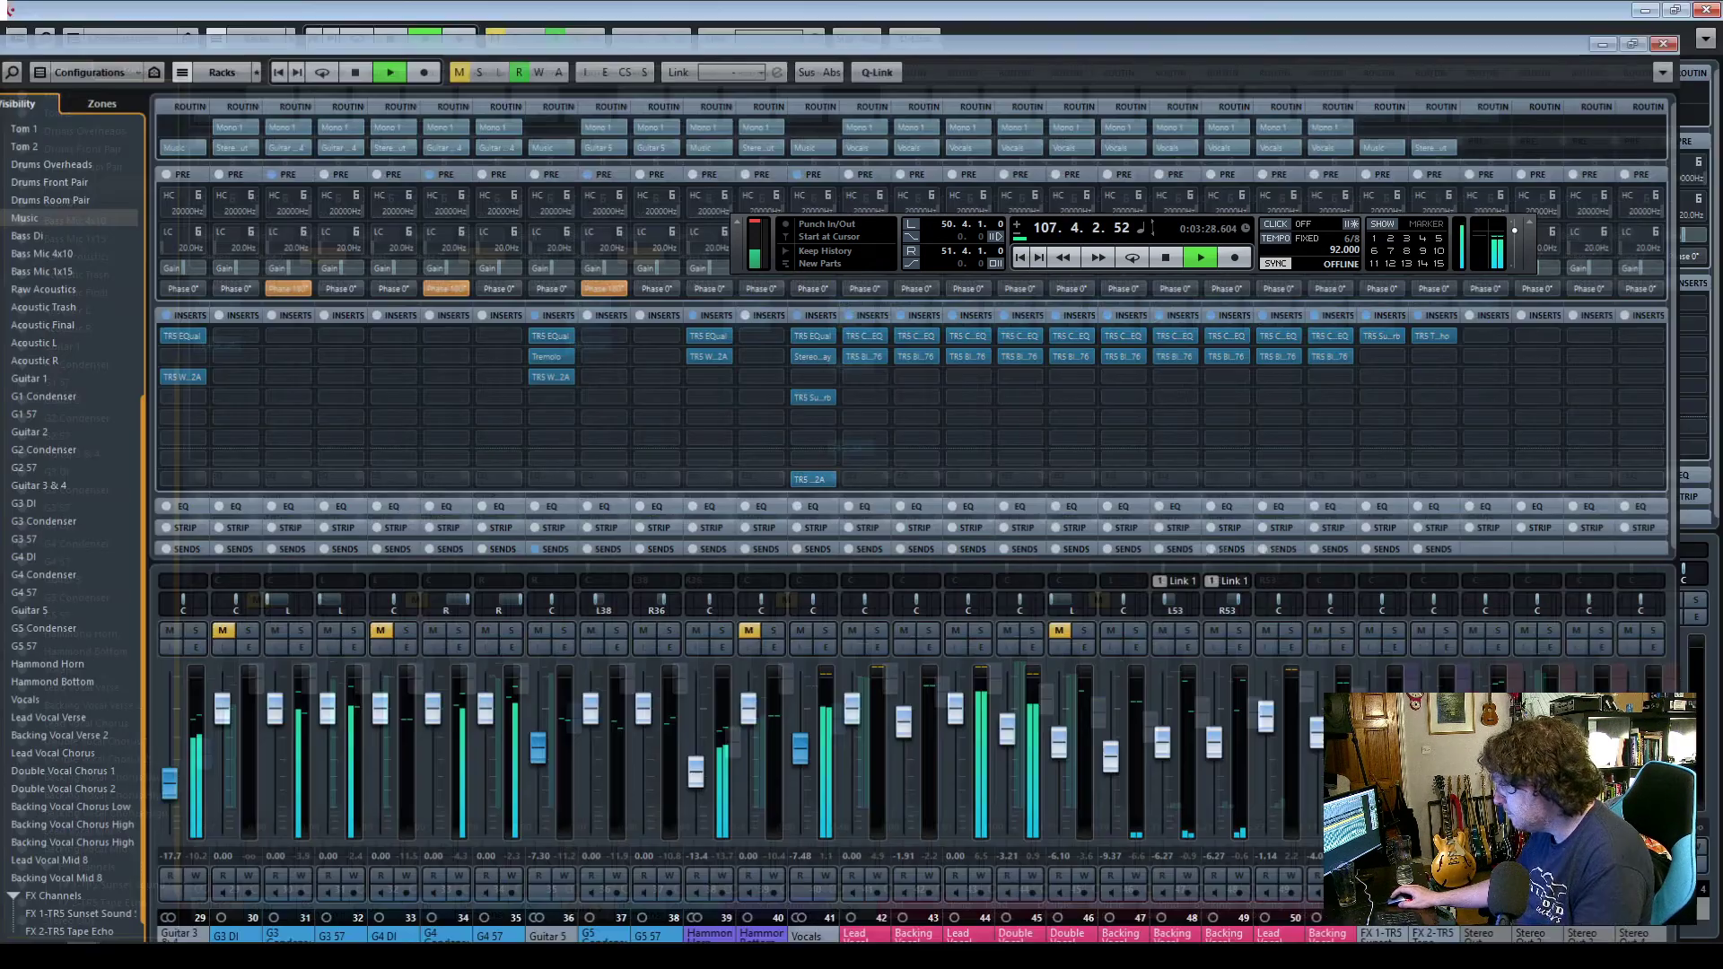
{"action": "left_click", "coordinate": [1705, 8]}
{"action": "left_click", "coordinate": [455, 371]}
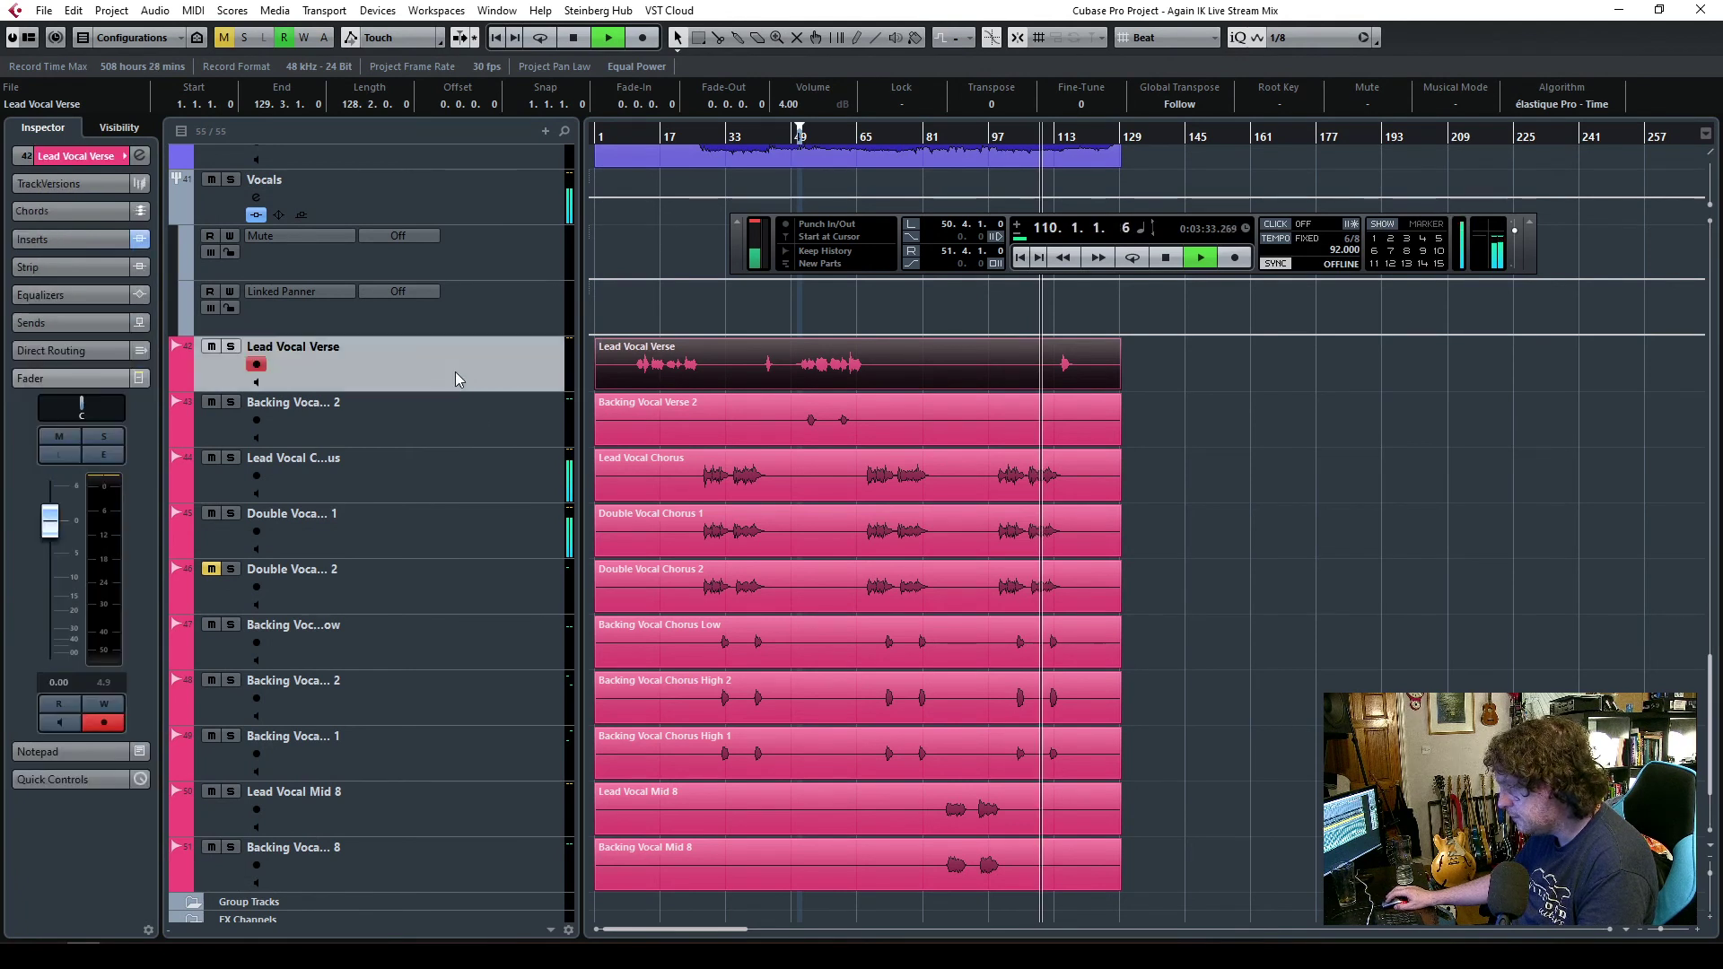
- Open the Vocals group's EQual, move its window clear of the vocal tracks and replay from around bar 105
{"action": "scroll", "coordinate": [493, 466], "scroll_direction": "up", "scroll_amount": 3}
{"action": "left_click", "coordinate": [466, 370]}
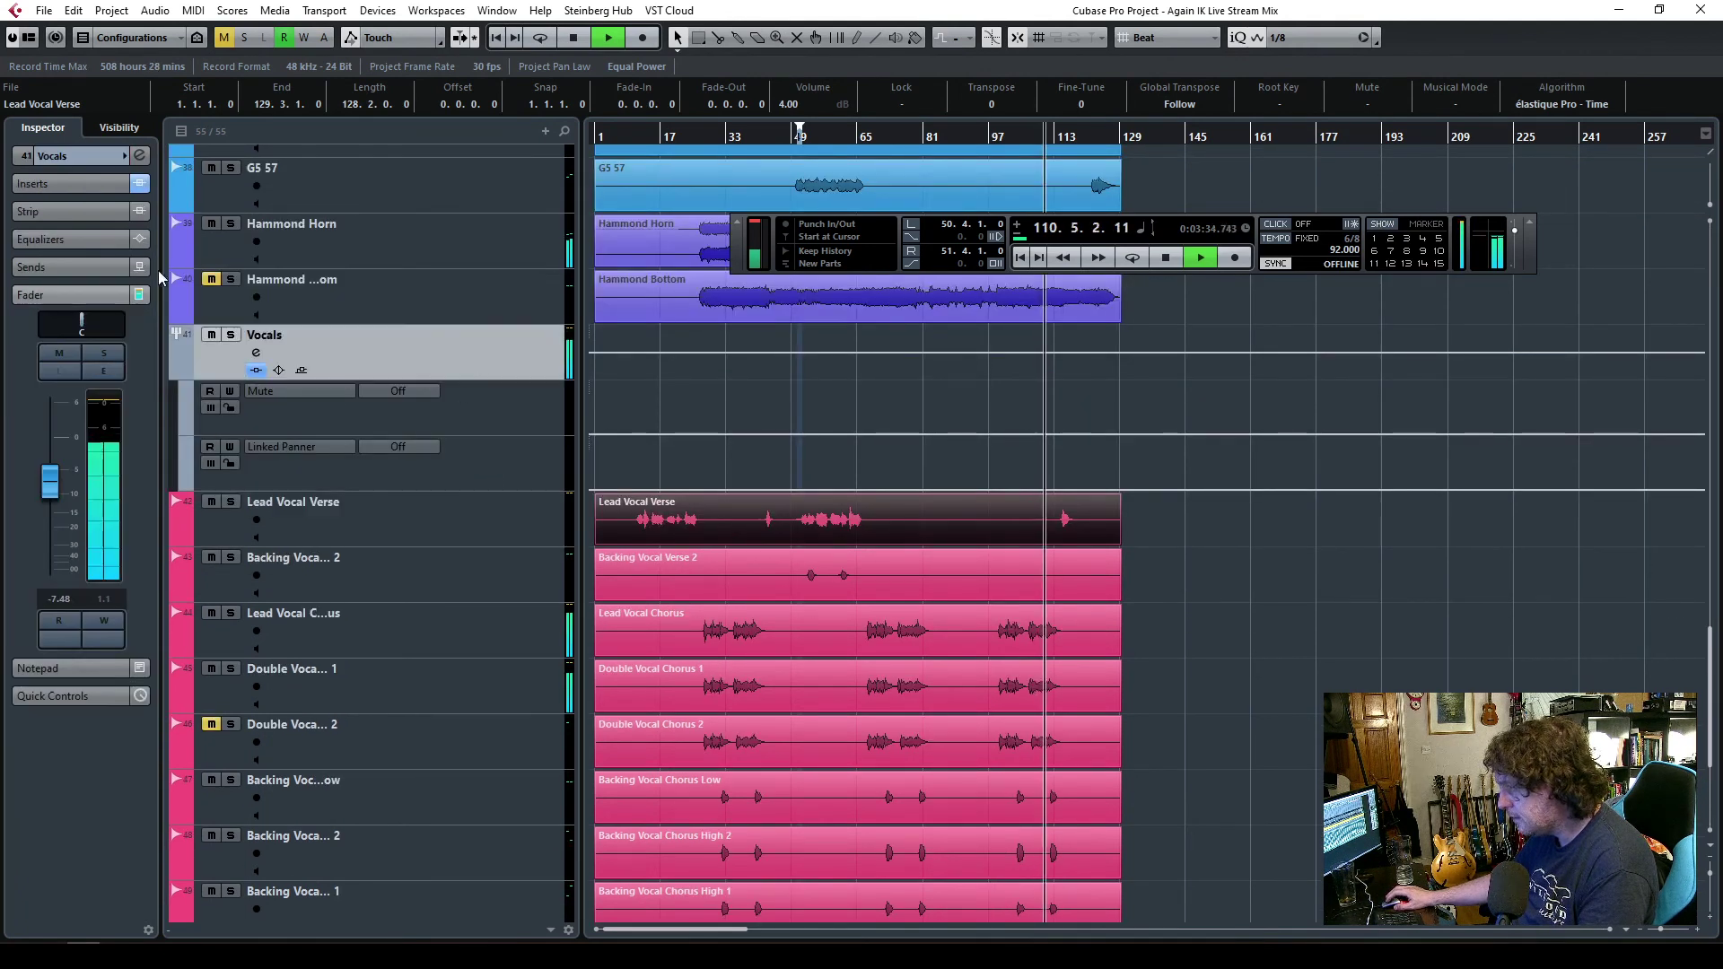
{"action": "left_click", "coordinate": [68, 181]}
{"action": "left_click", "coordinate": [42, 216]}
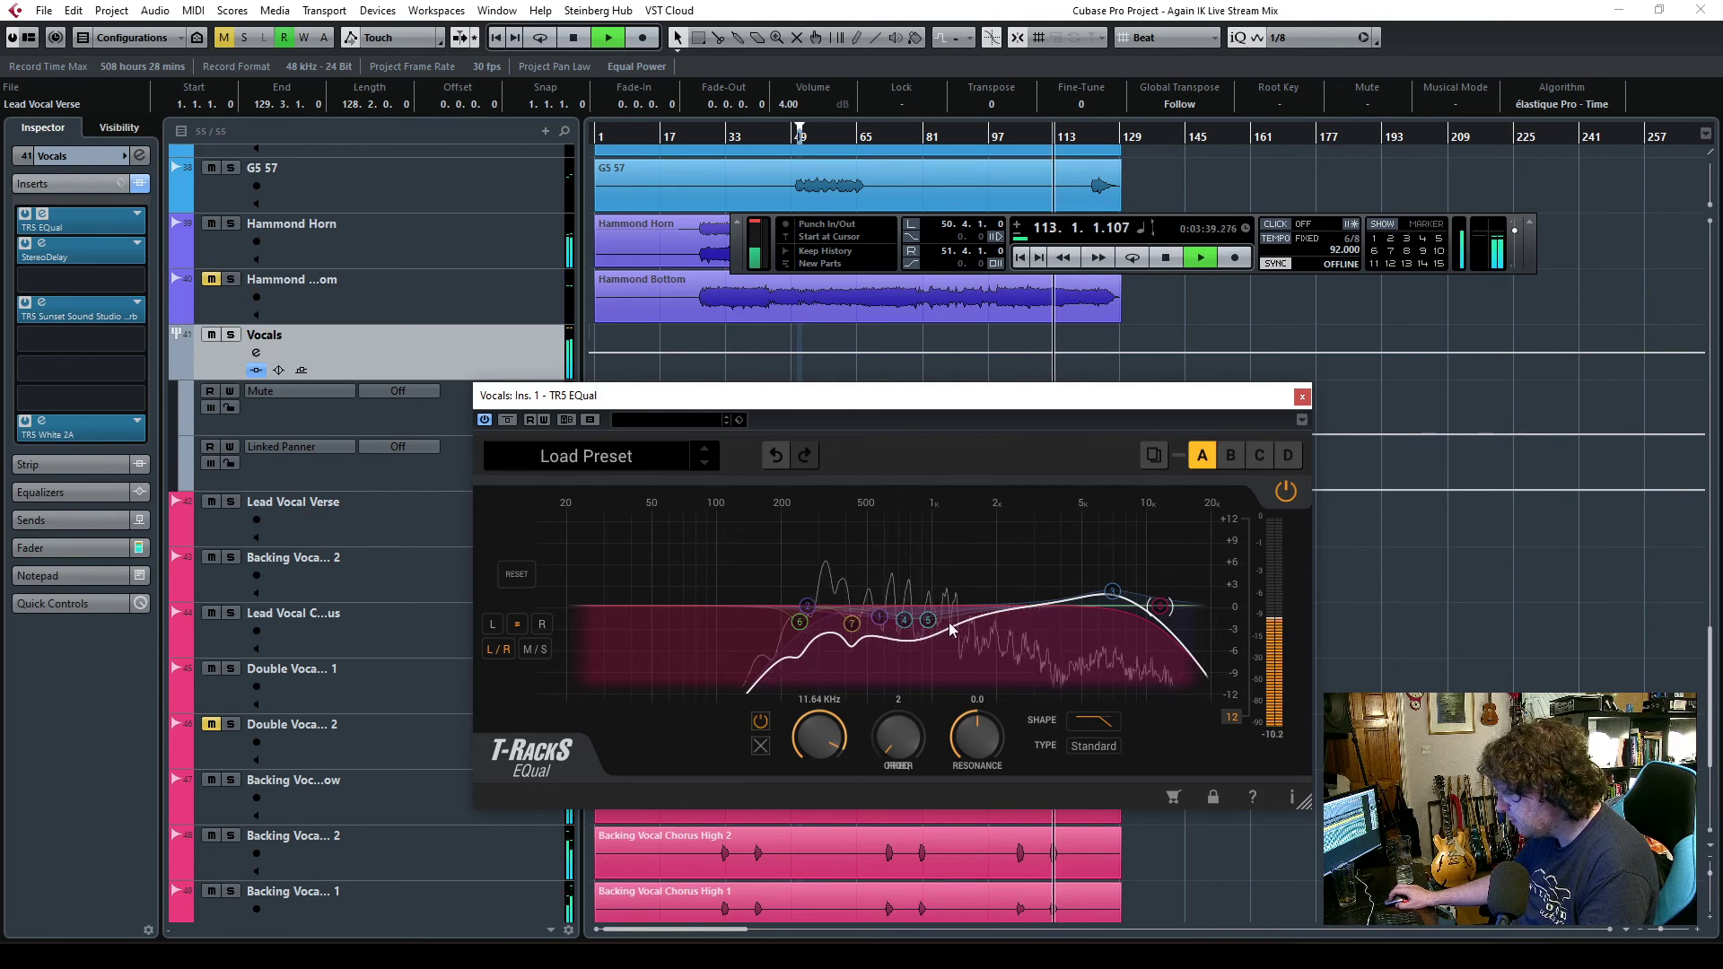
{"action": "key", "text": "space"}
{"action": "left_click_drag", "start_coordinate": [926, 412], "coordinate": [751, 76]}
{"action": "left_click_drag", "start_coordinate": [966, 64], "coordinate": [737, 97]}
{"action": "left_click", "coordinate": [975, 142]}
{"action": "left_click", "coordinate": [997, 142]}
{"action": "left_click_drag", "start_coordinate": [583, 321], "coordinate": [587, 226]}
{"action": "left_click", "coordinate": [356, 444]}
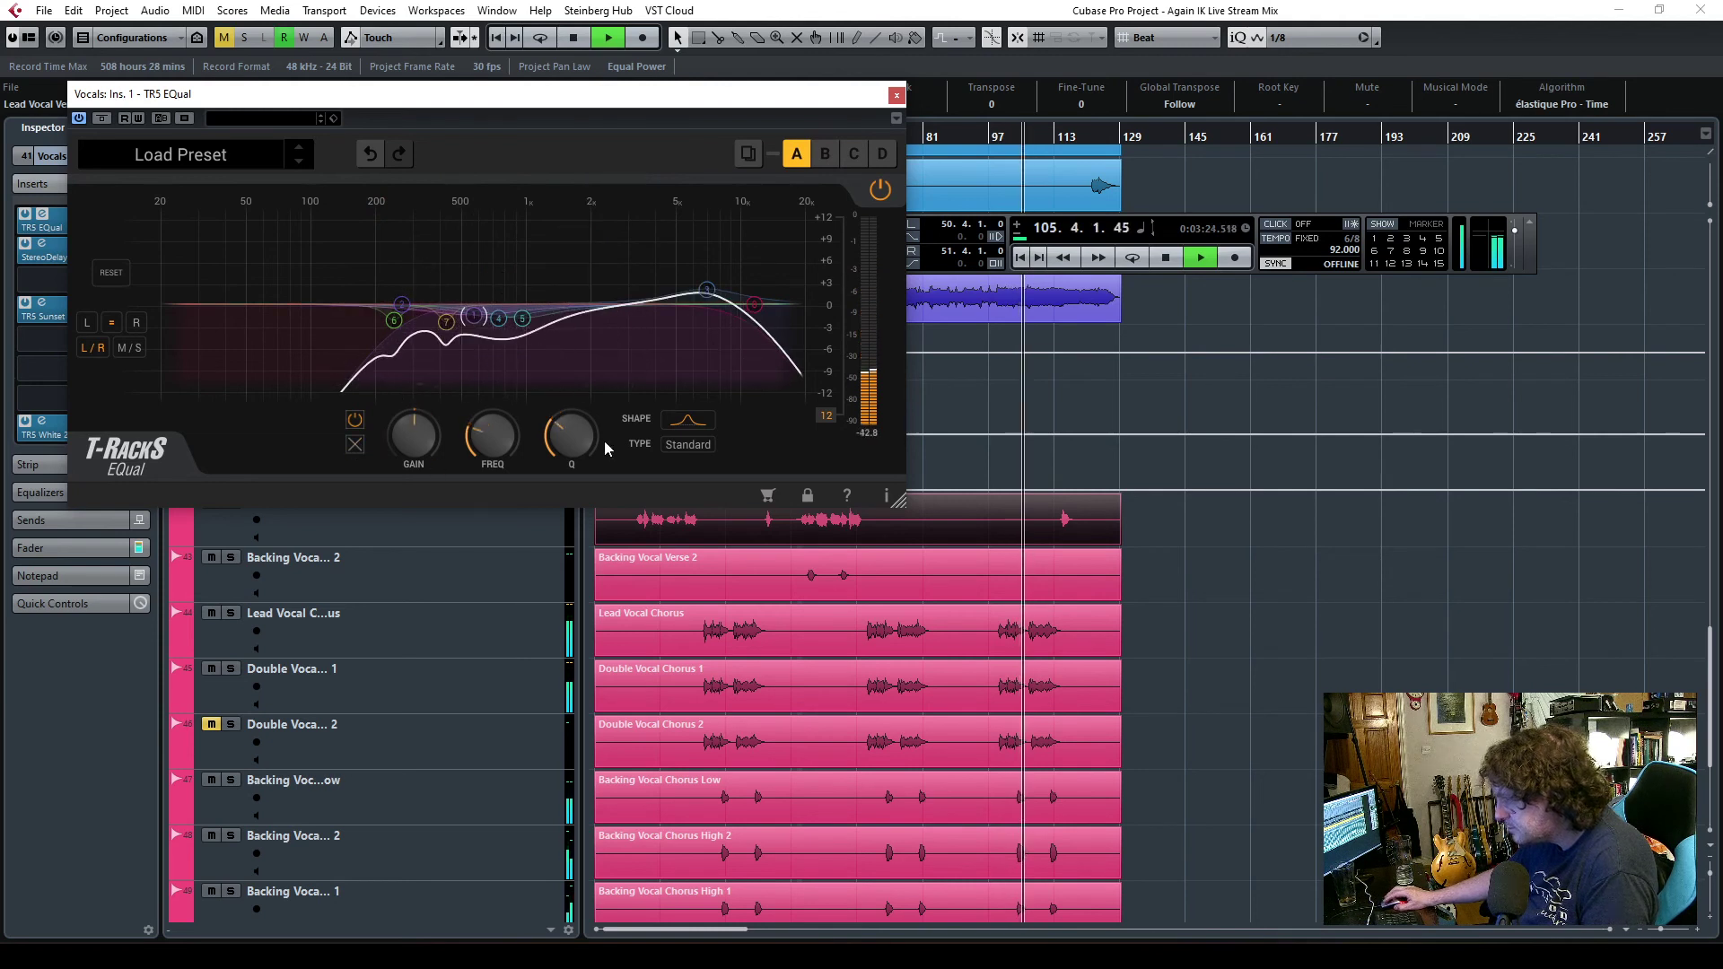
- Raise the Vocals EQual's high-pass filter to 345 Hz during playback and close the plug-in
{"action": "left_click", "coordinate": [403, 305]}
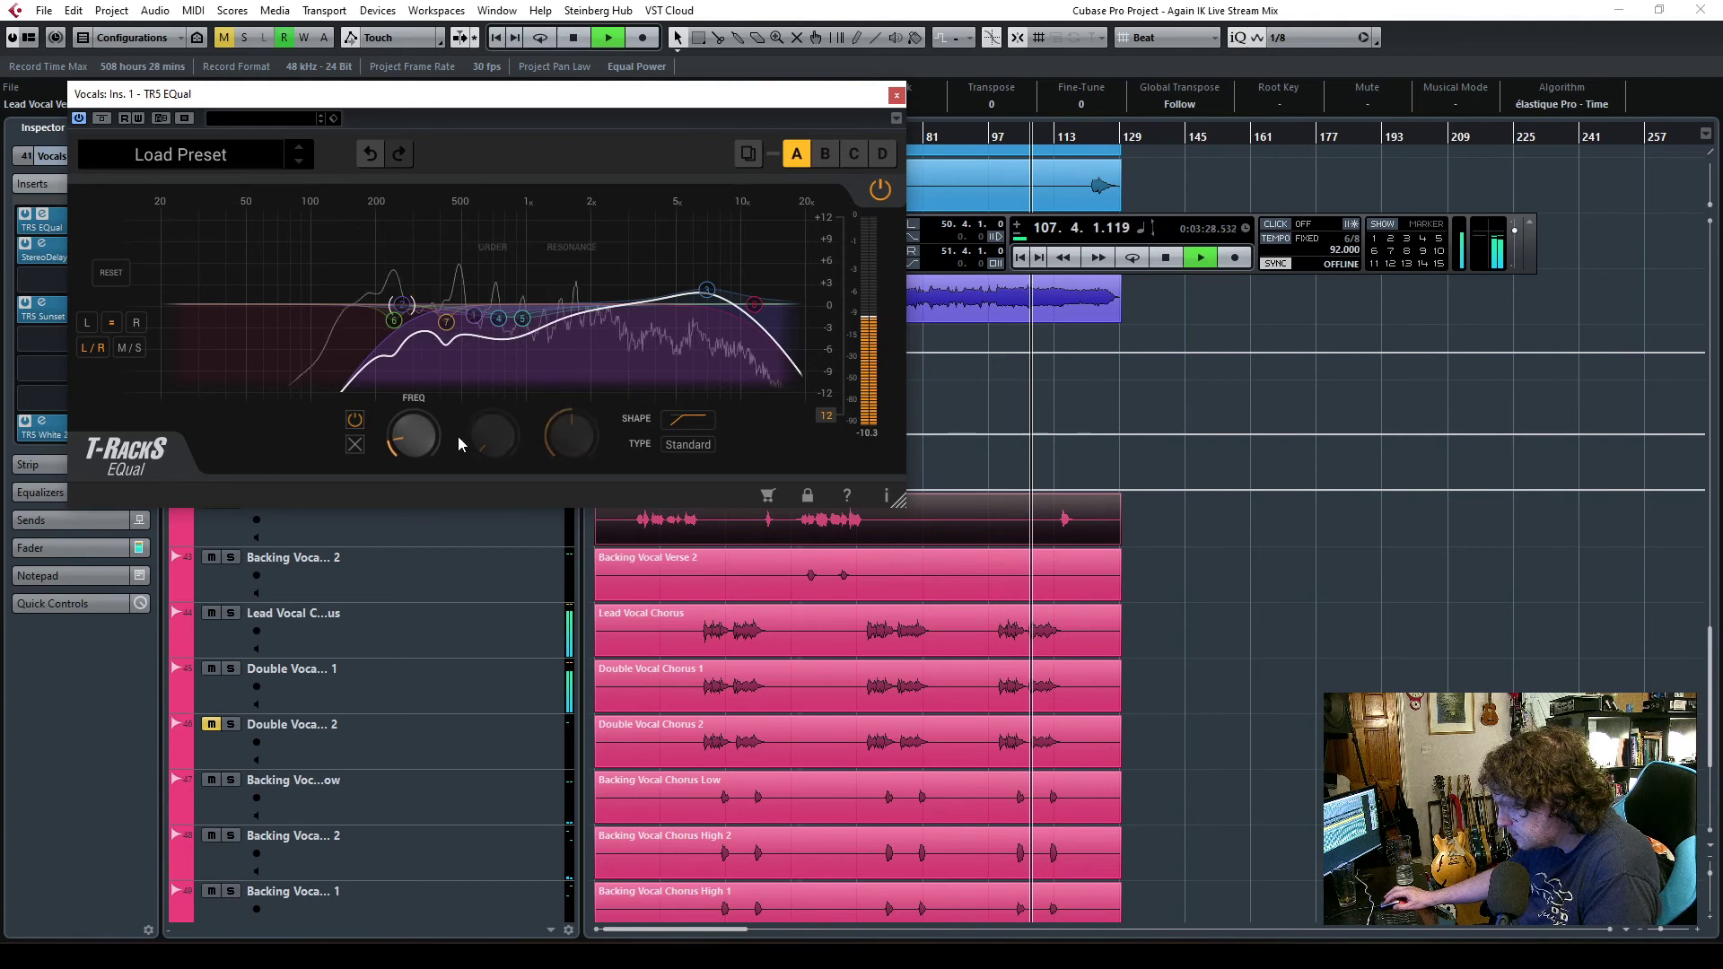
{"action": "mouse_move", "coordinate": [415, 442]}
{"action": "left_mouse_down"}
{"action": "mouse_move", "coordinate": [412, 427]}
{"action": "mouse_move", "coordinate": [415, 442]}
{"action": "left_mouse_up"}
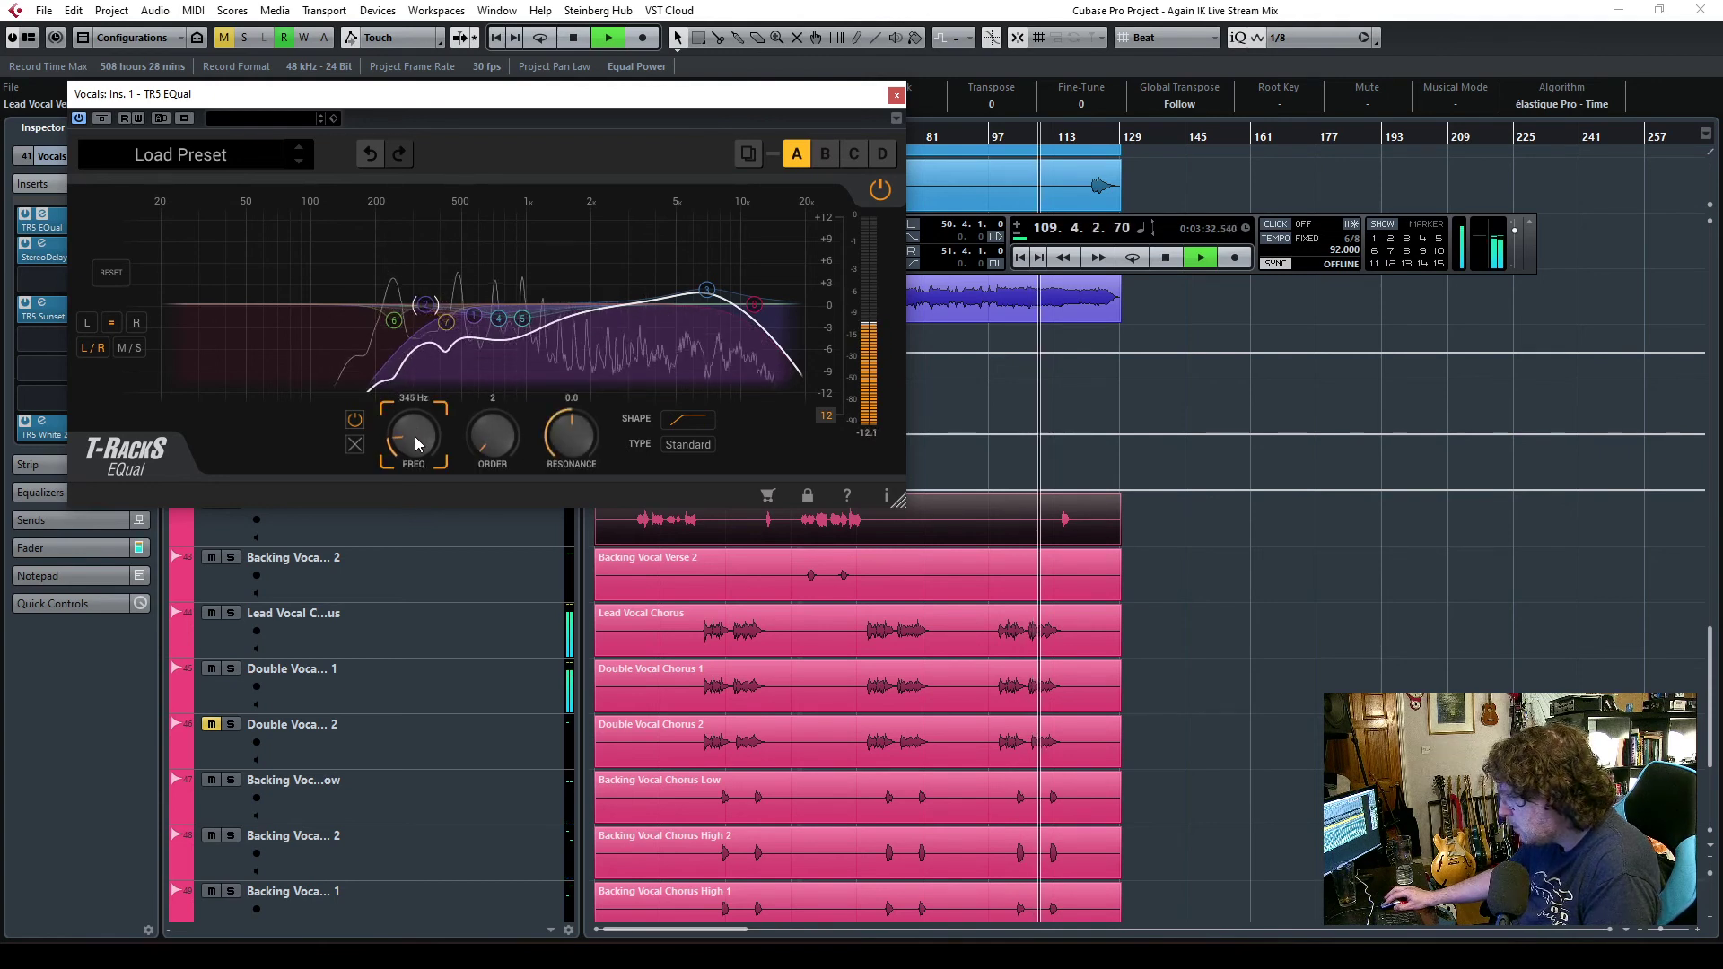
{"action": "mouse_move", "coordinate": [479, 439]}
{"action": "left_mouse_down"}
{"action": "mouse_move", "coordinate": [483, 422]}
{"action": "mouse_move", "coordinate": [481, 443]}
{"action": "left_mouse_up"}
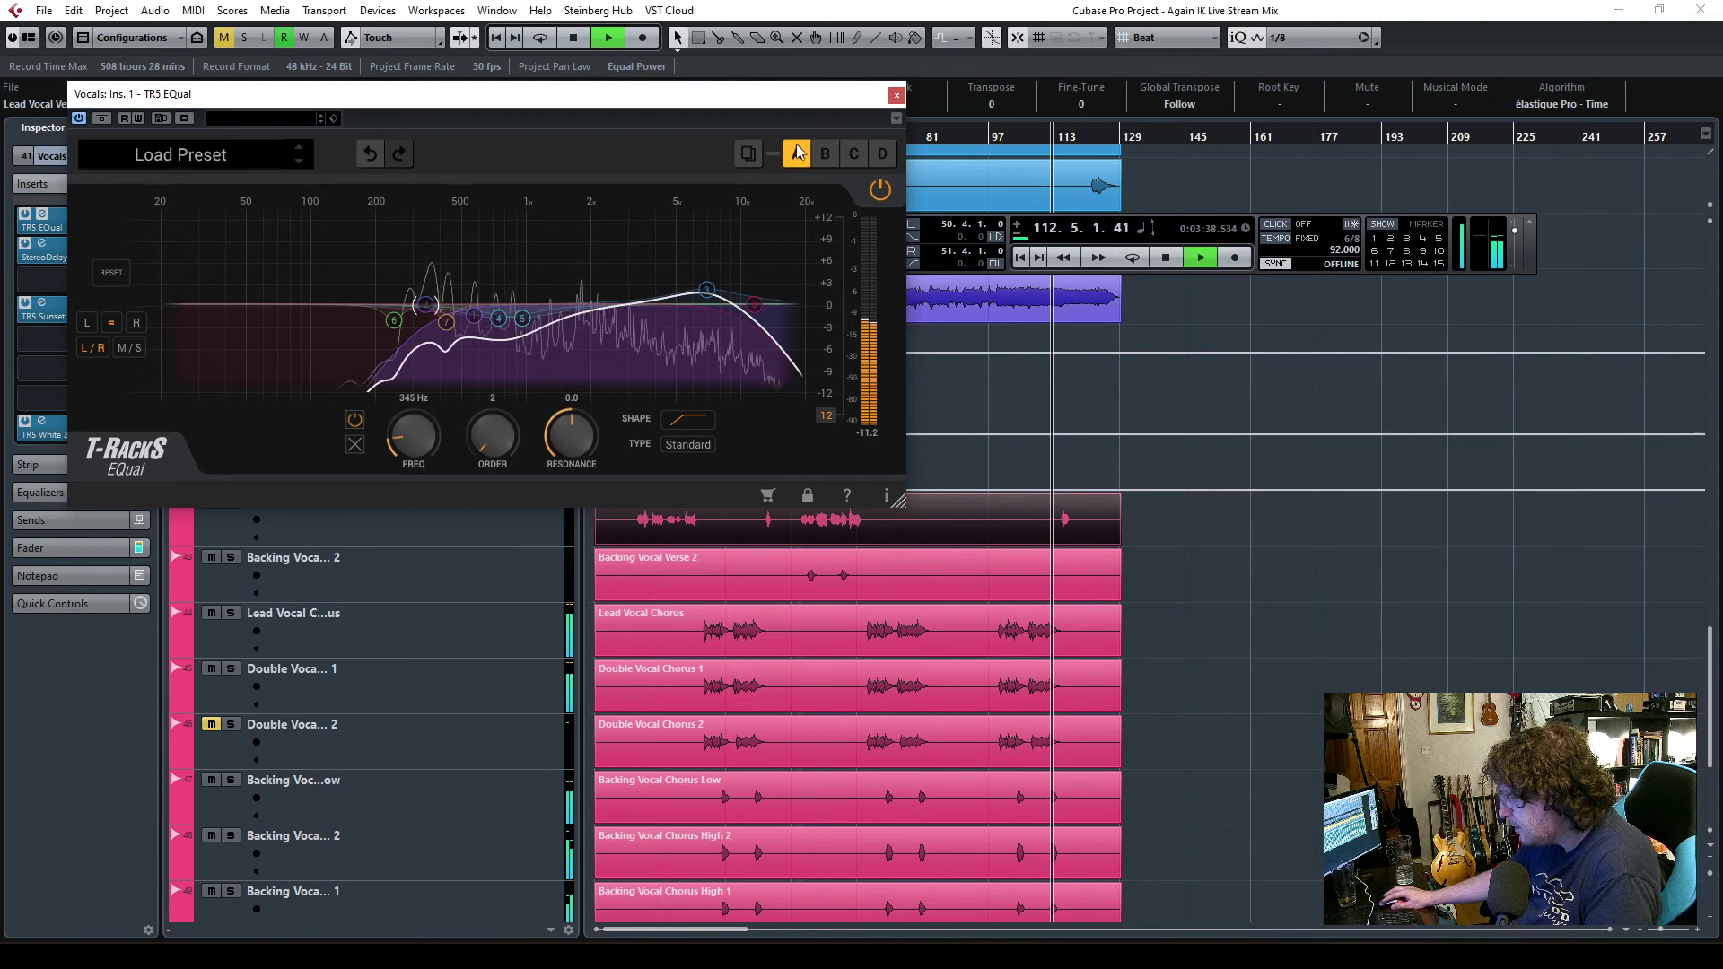
{"action": "left_click", "coordinate": [896, 95]}
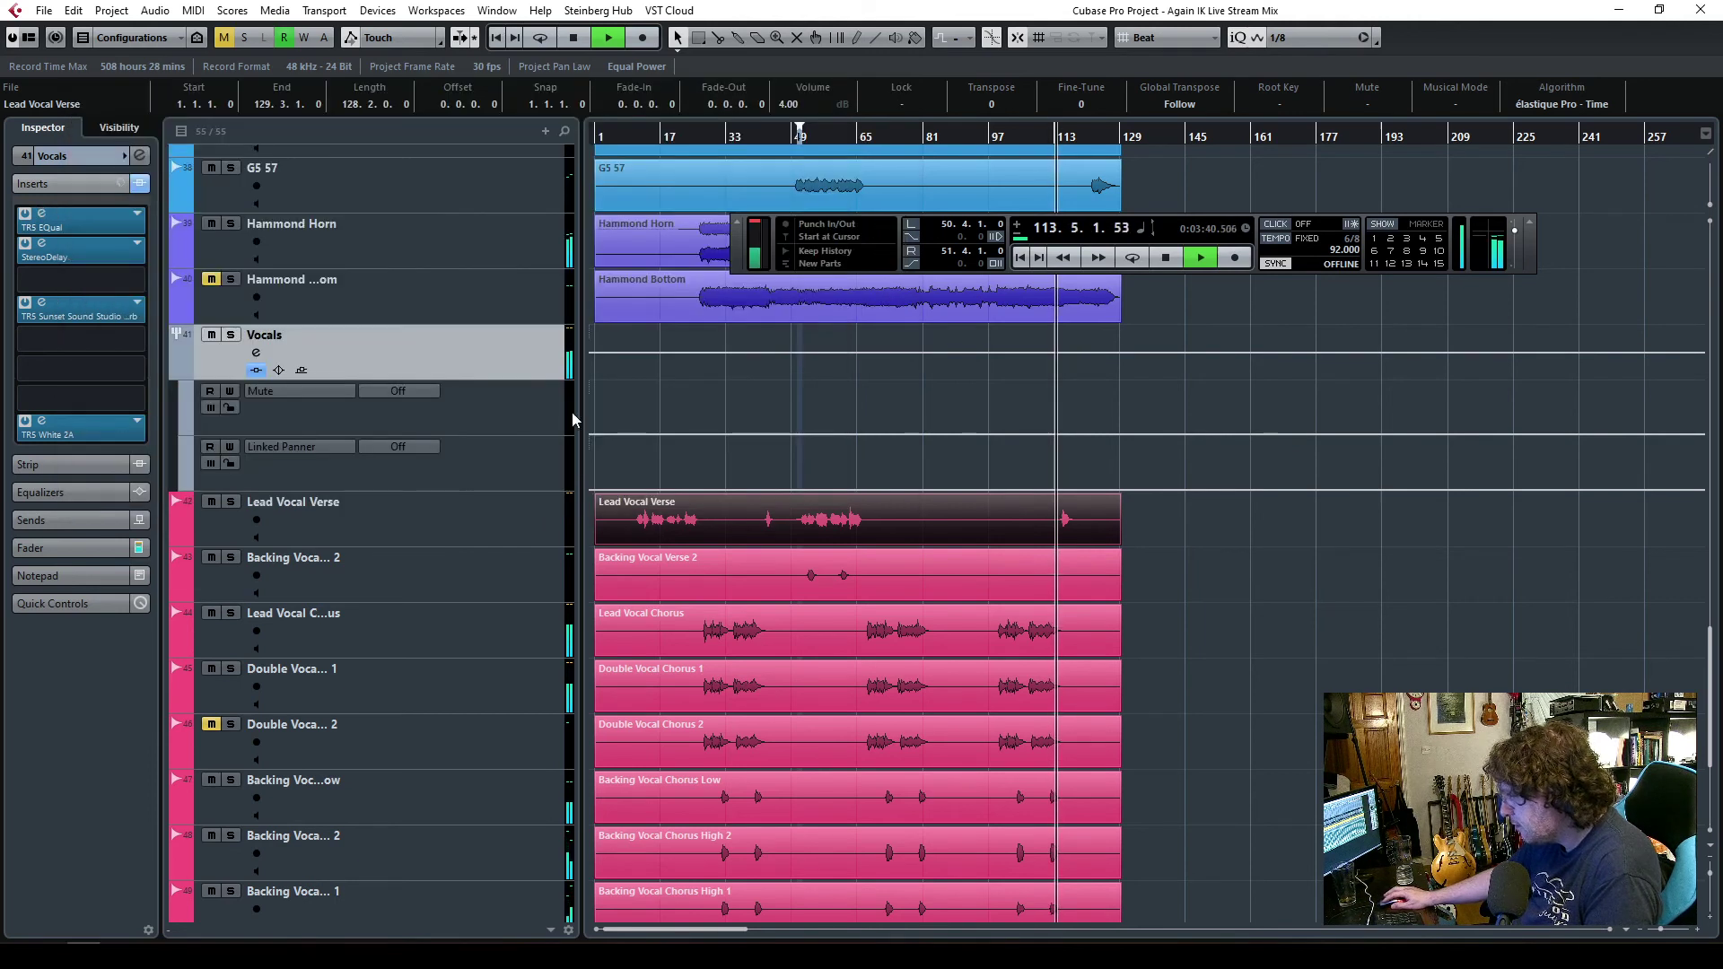
- Show the Vocals group's fader and check its level while playback runs through bars 115 to 119
{"action": "left_click", "coordinate": [77, 553]}
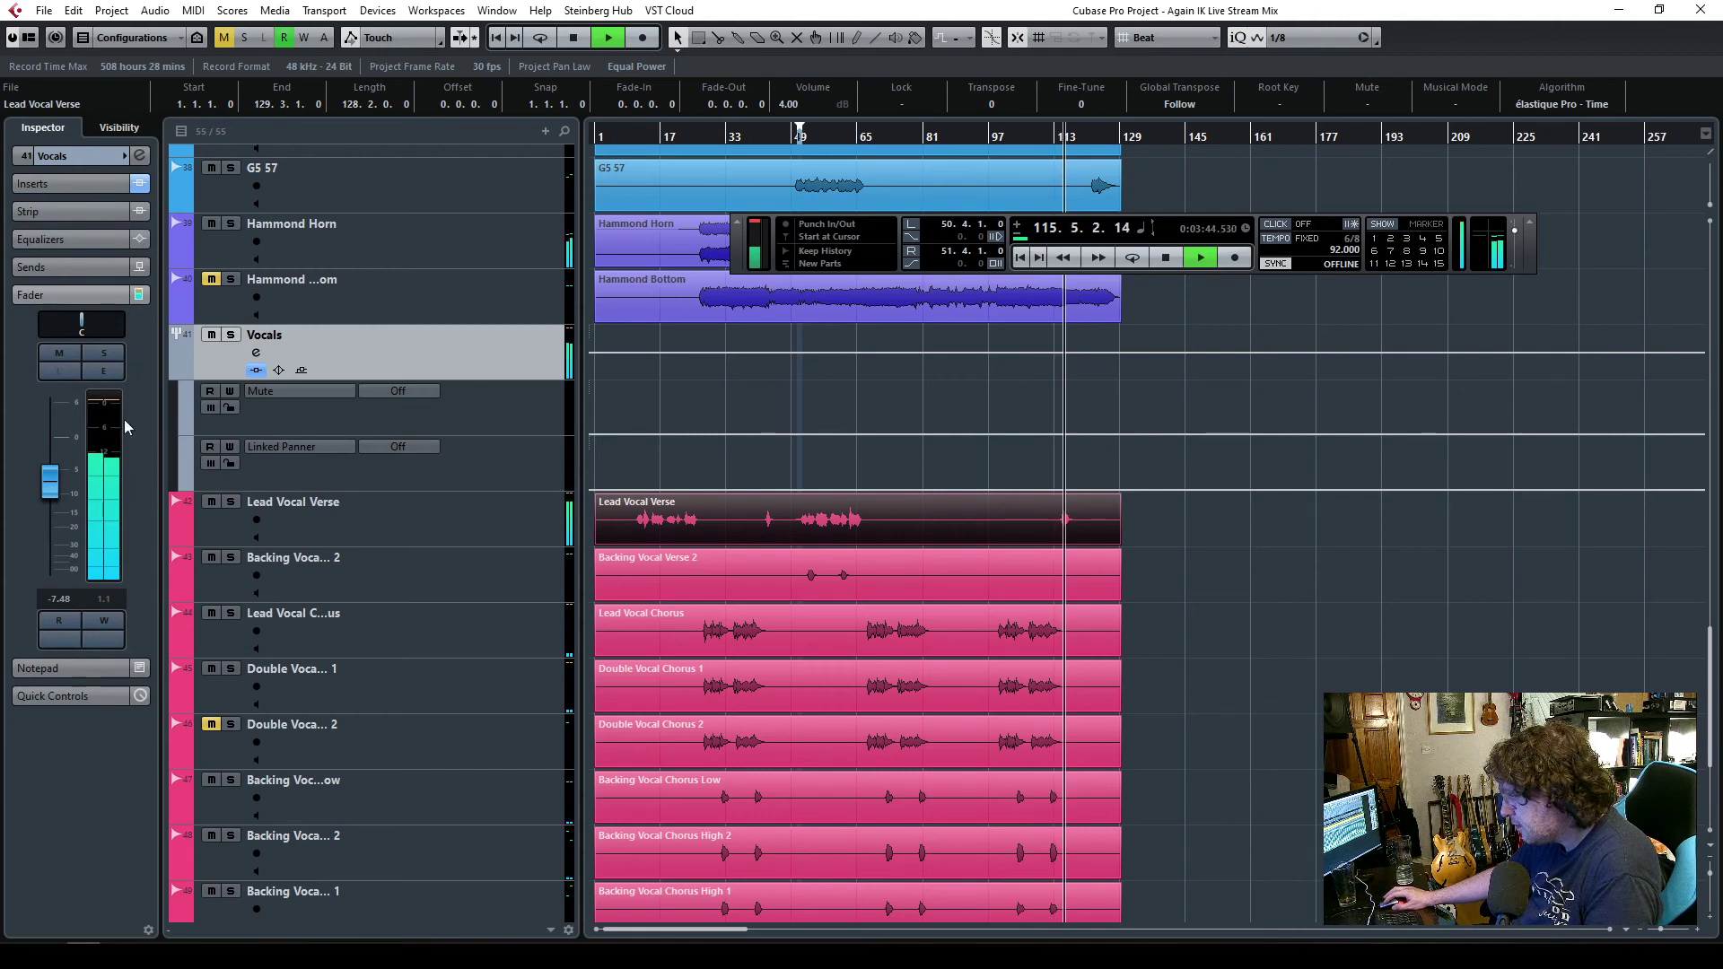
{"action": "scroll", "coordinate": [1253, 704], "scroll_direction": "down", "scroll_amount": 5}
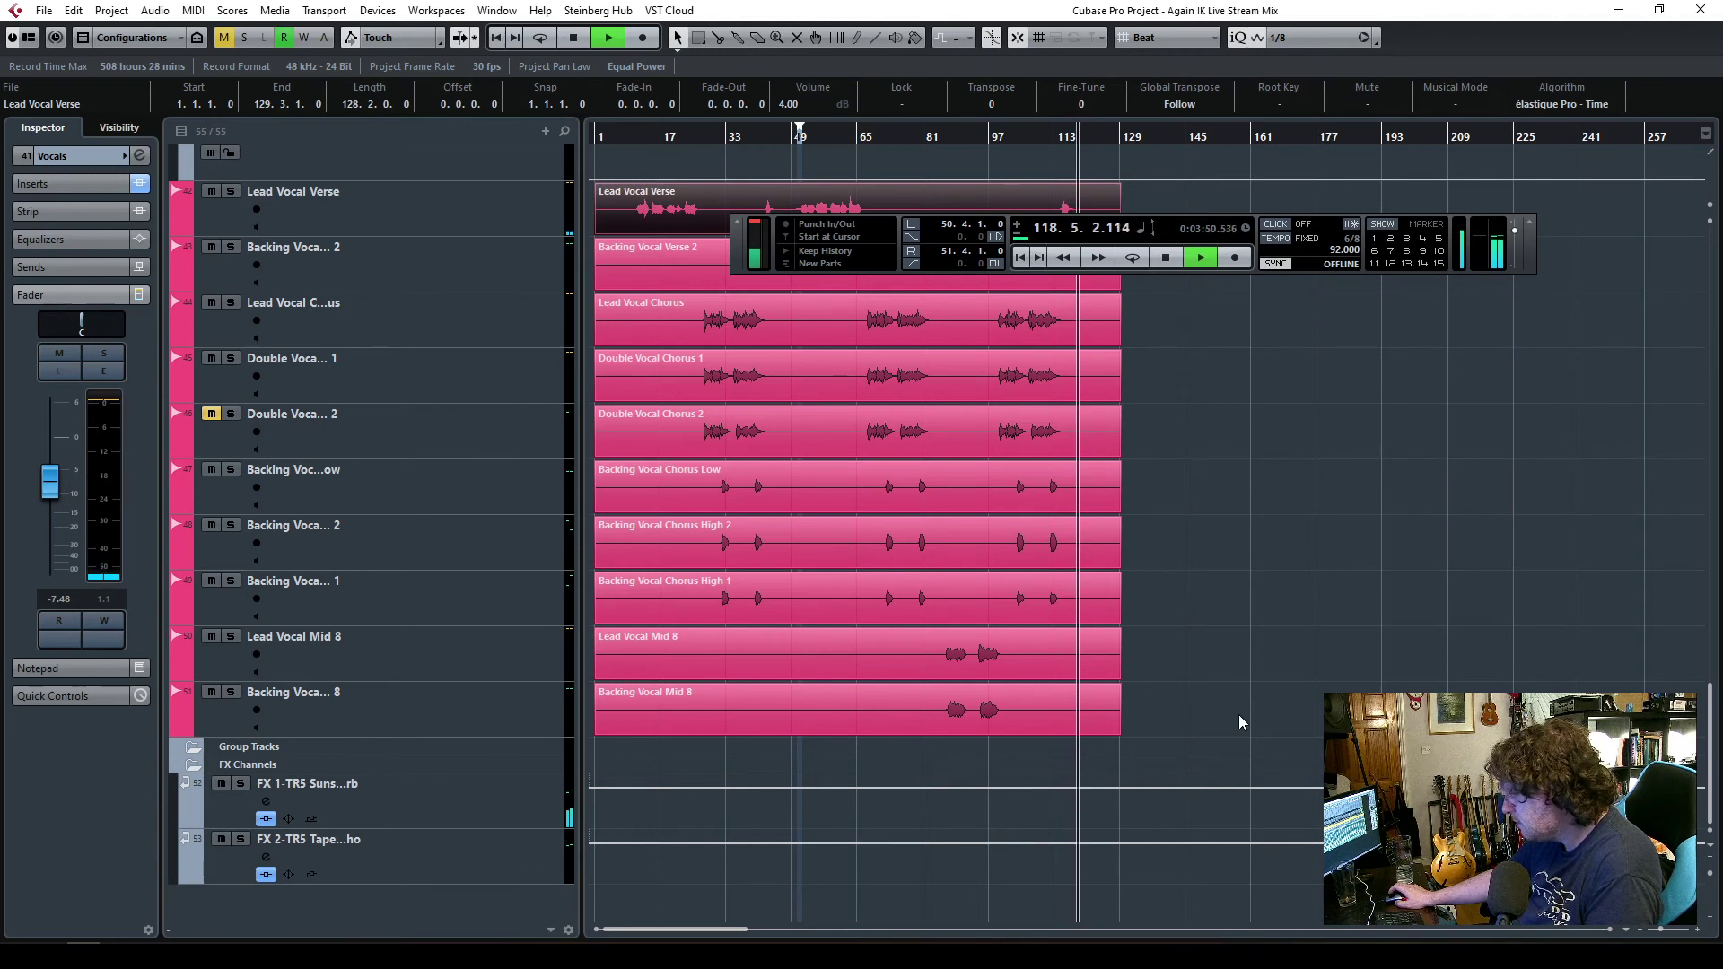
{"action": "scroll", "coordinate": [1222, 709], "scroll_direction": "up", "scroll_amount": 15}
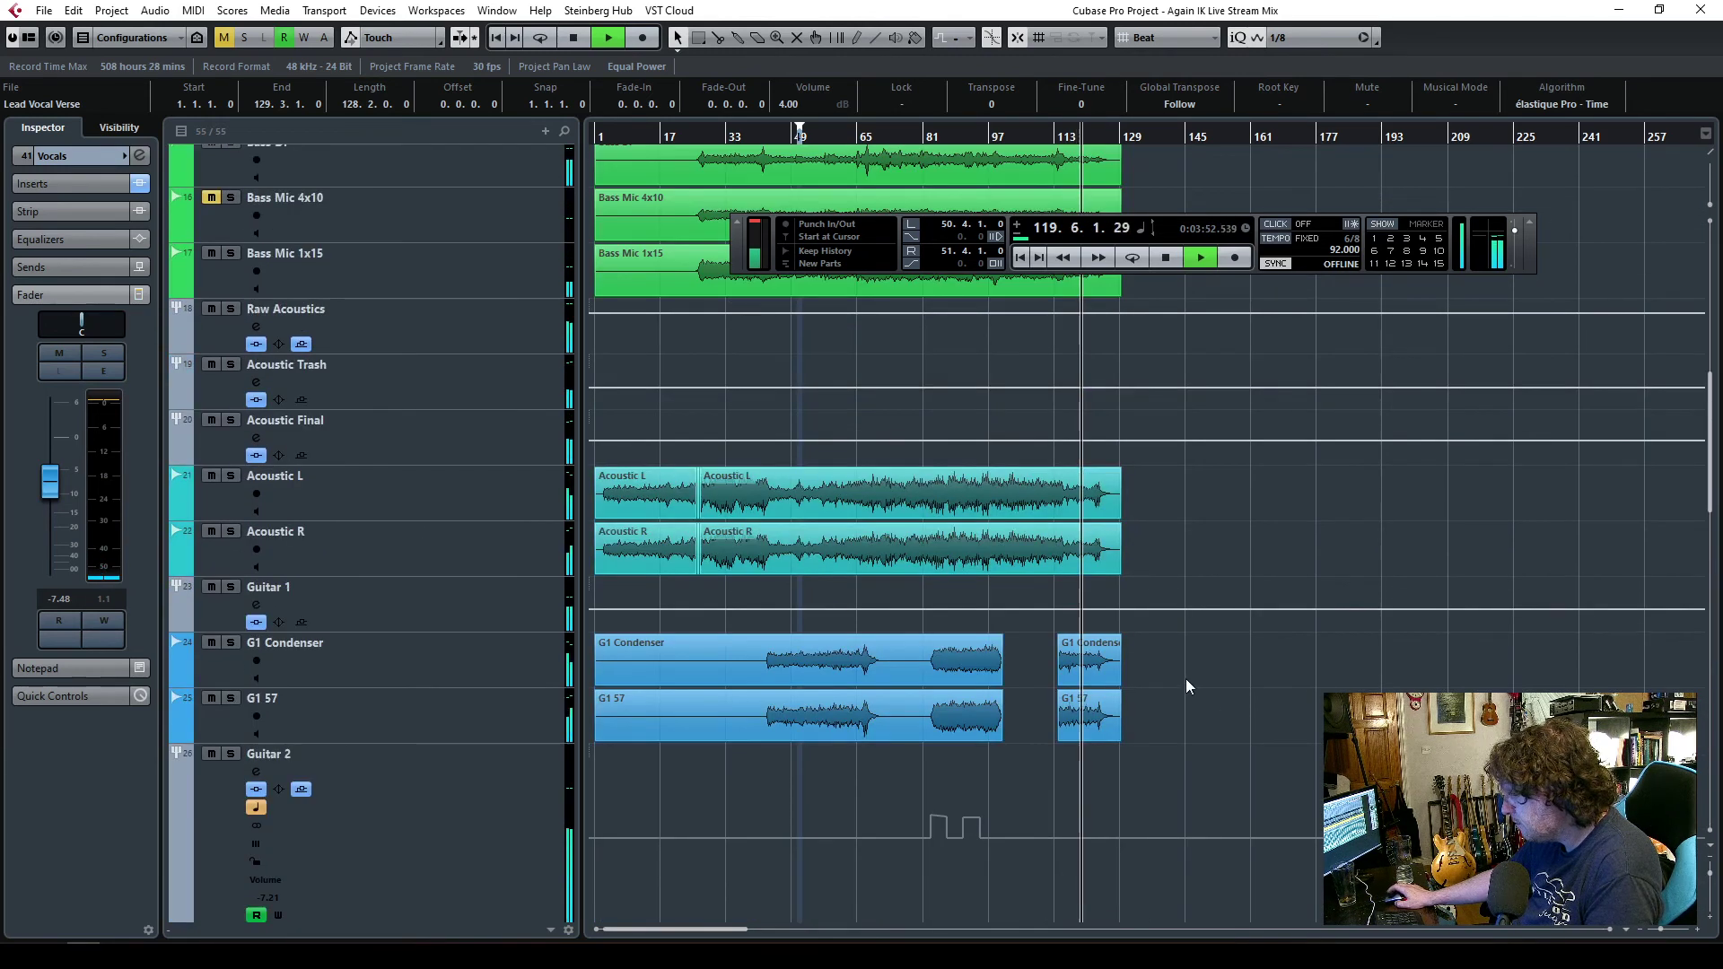
{"action": "scroll", "coordinate": [1193, 689], "scroll_direction": "up", "scroll_amount": 8}
- Raise the 2.93 kHz high shelf in the Snare Drum Top's EQual to 2.6 dB, playing from bar 29, and close the plug-in
{"action": "key", "text": "space"}
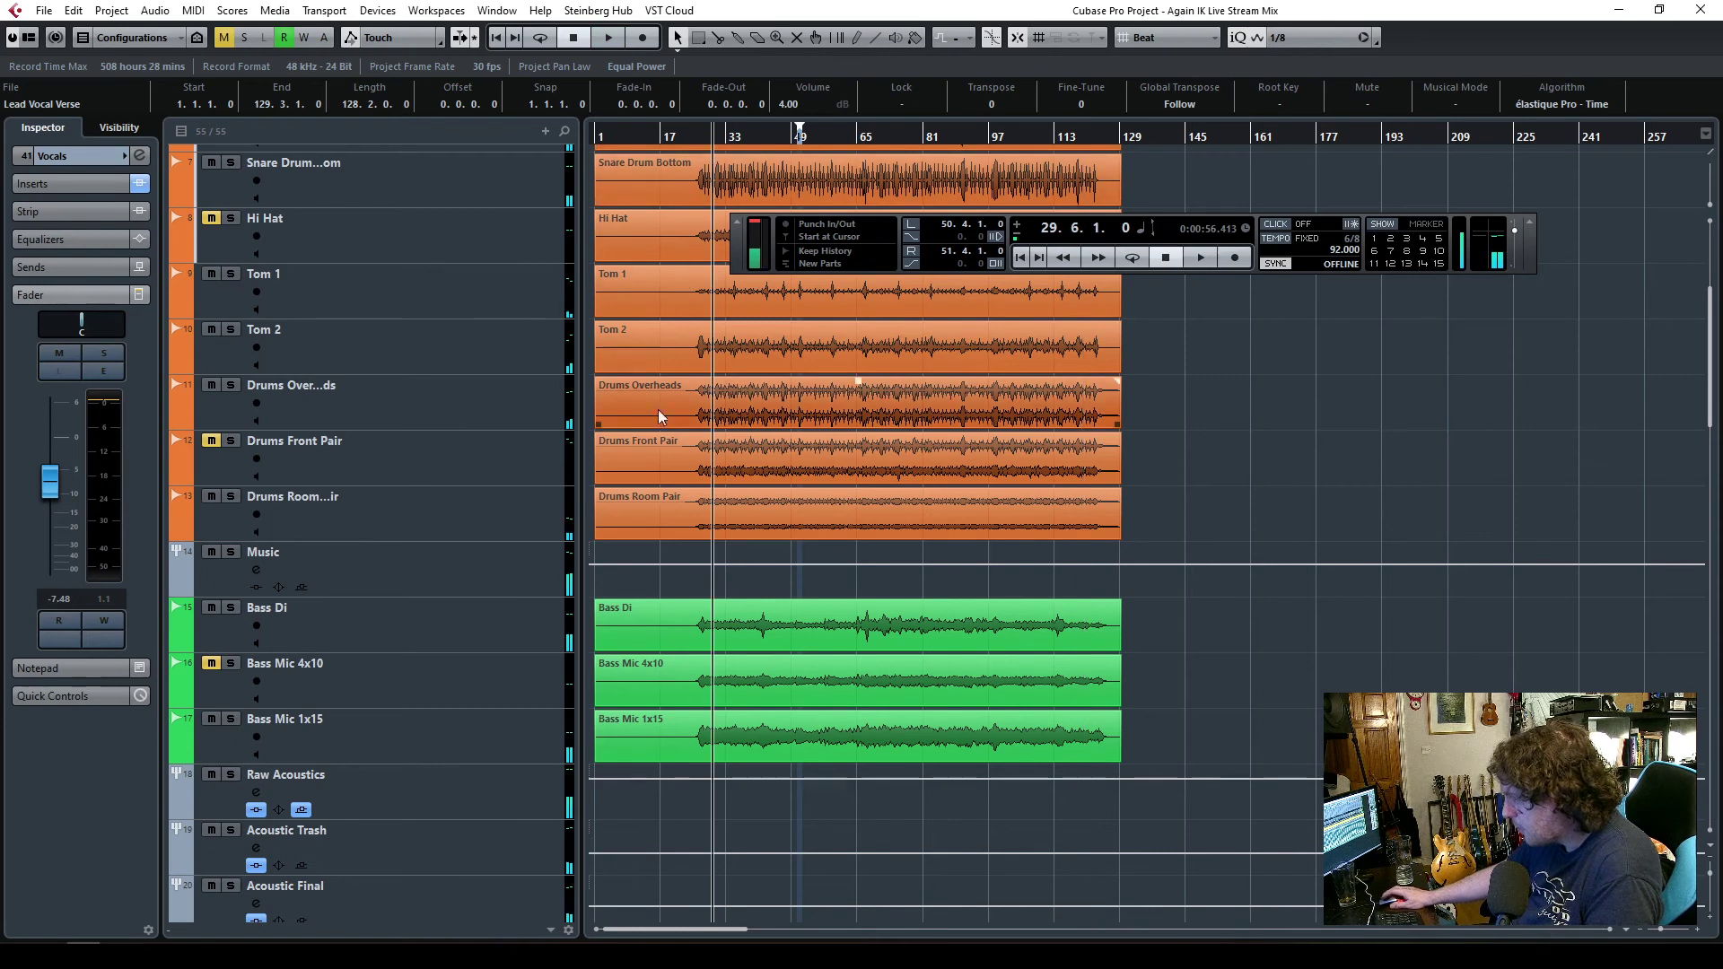
{"action": "scroll", "coordinate": [666, 377], "scroll_direction": "up", "scroll_amount": 5}
{"action": "left_click", "coordinate": [492, 444]}
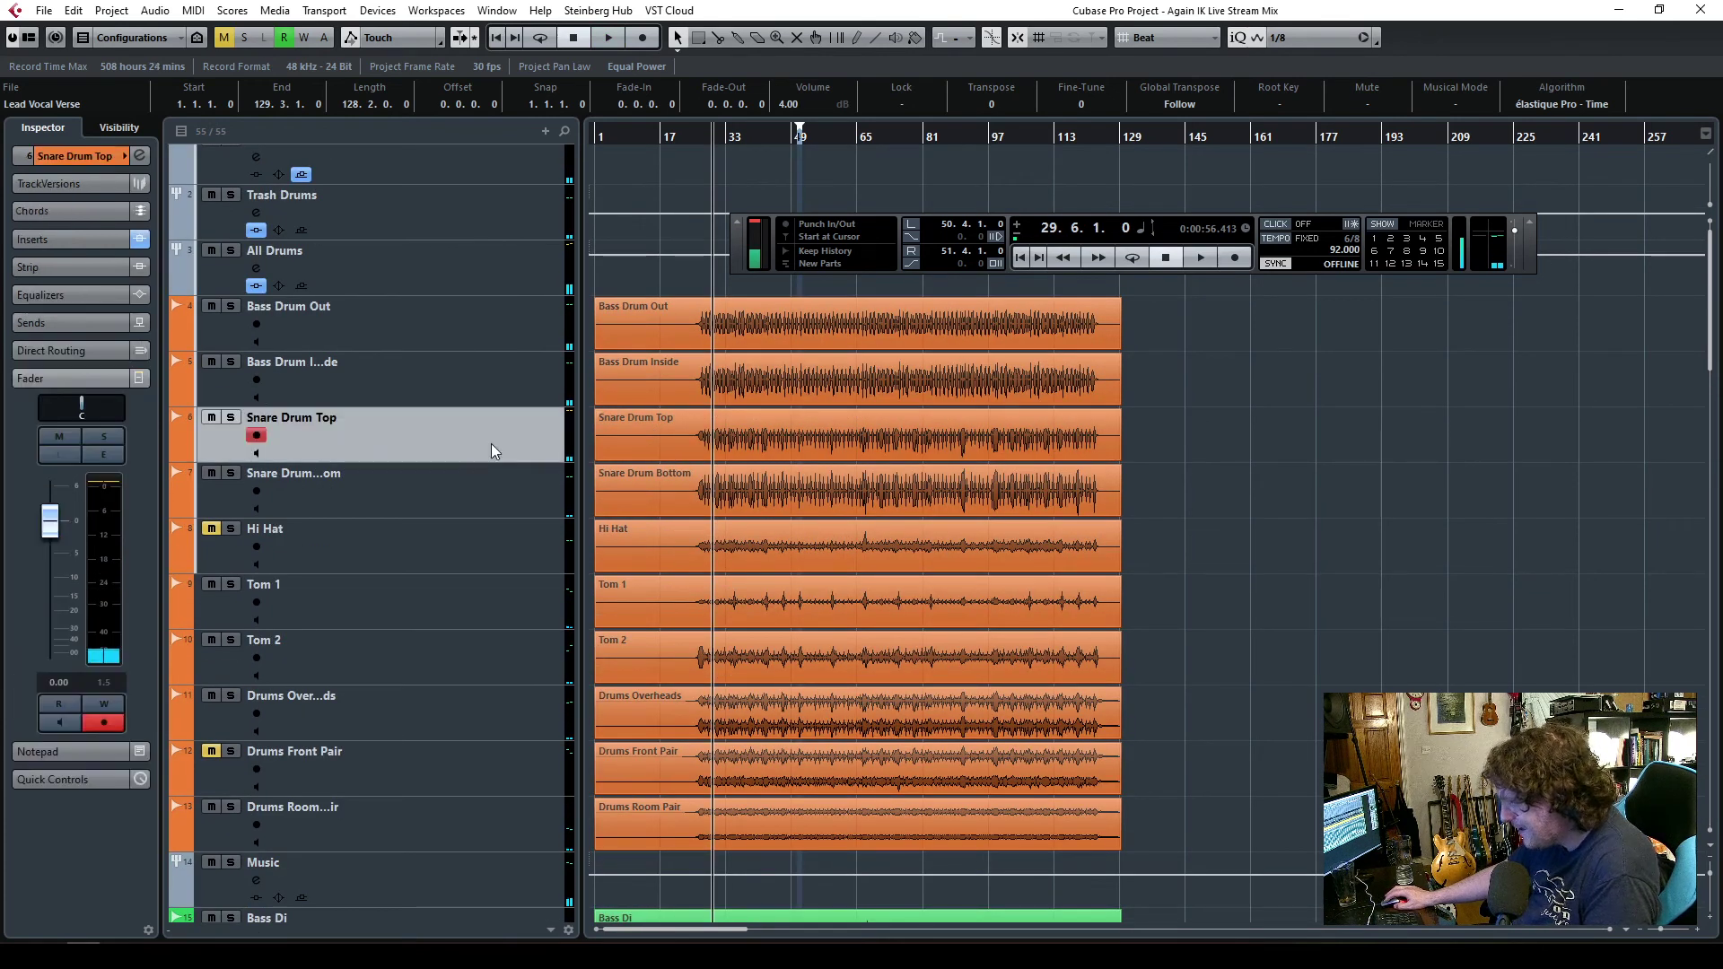
{"action": "left_click", "coordinate": [61, 240]}
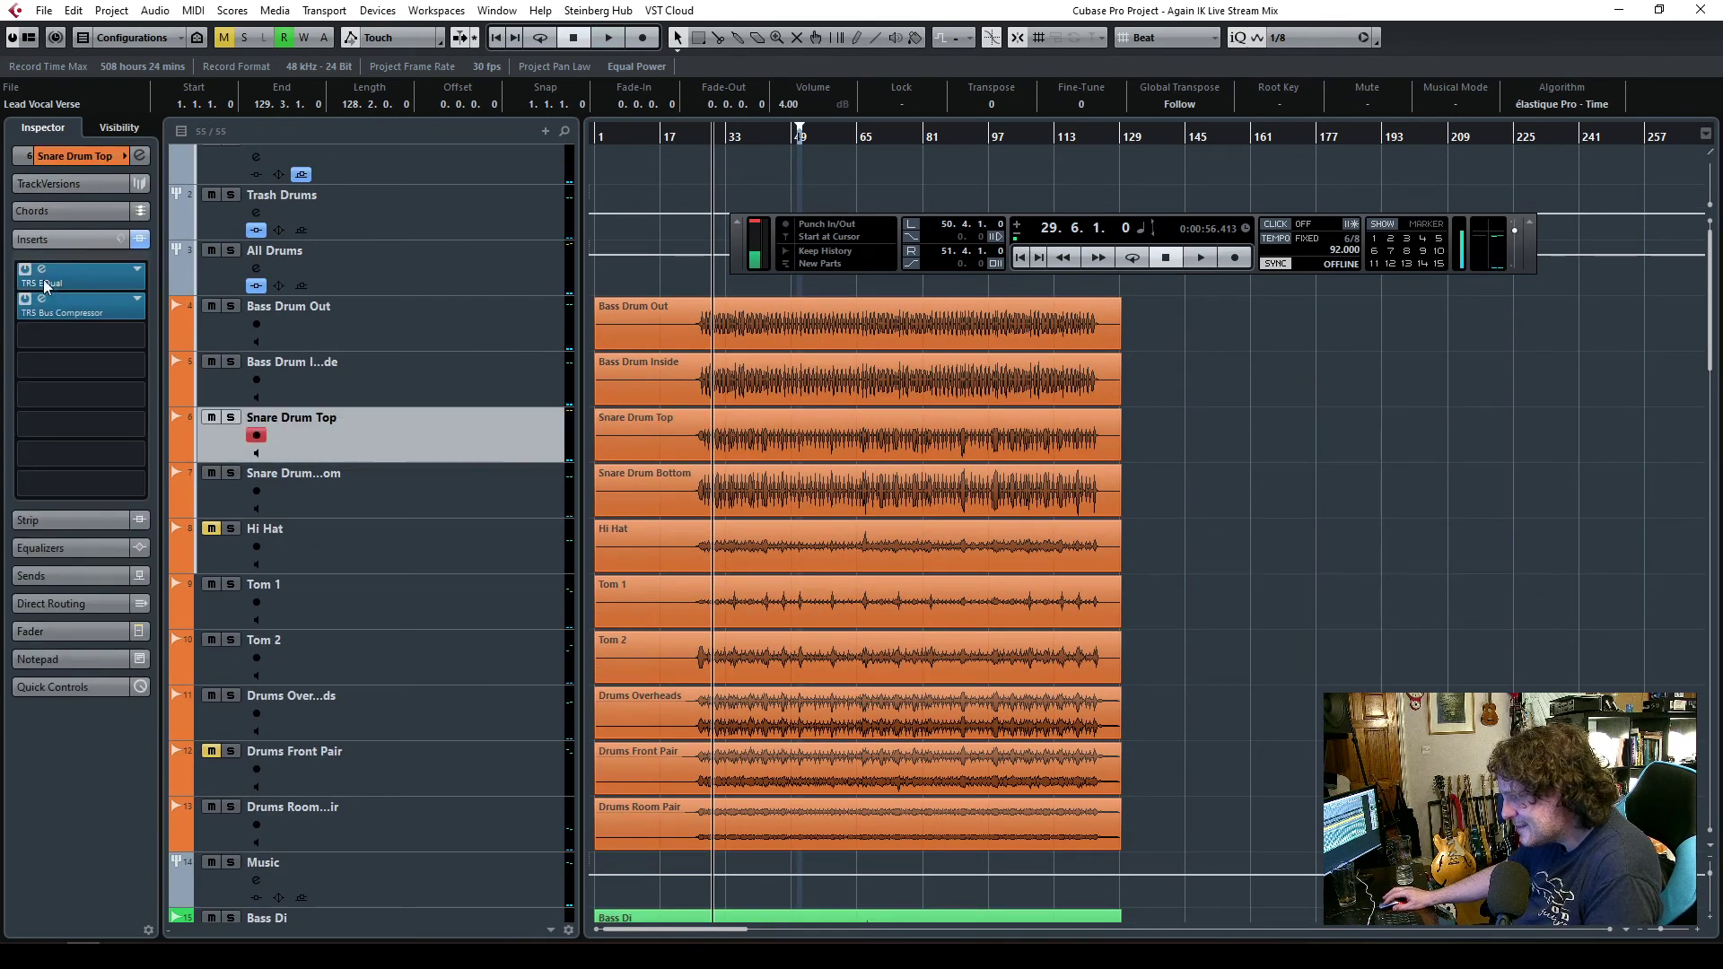
{"action": "left_click", "coordinate": [65, 284]}
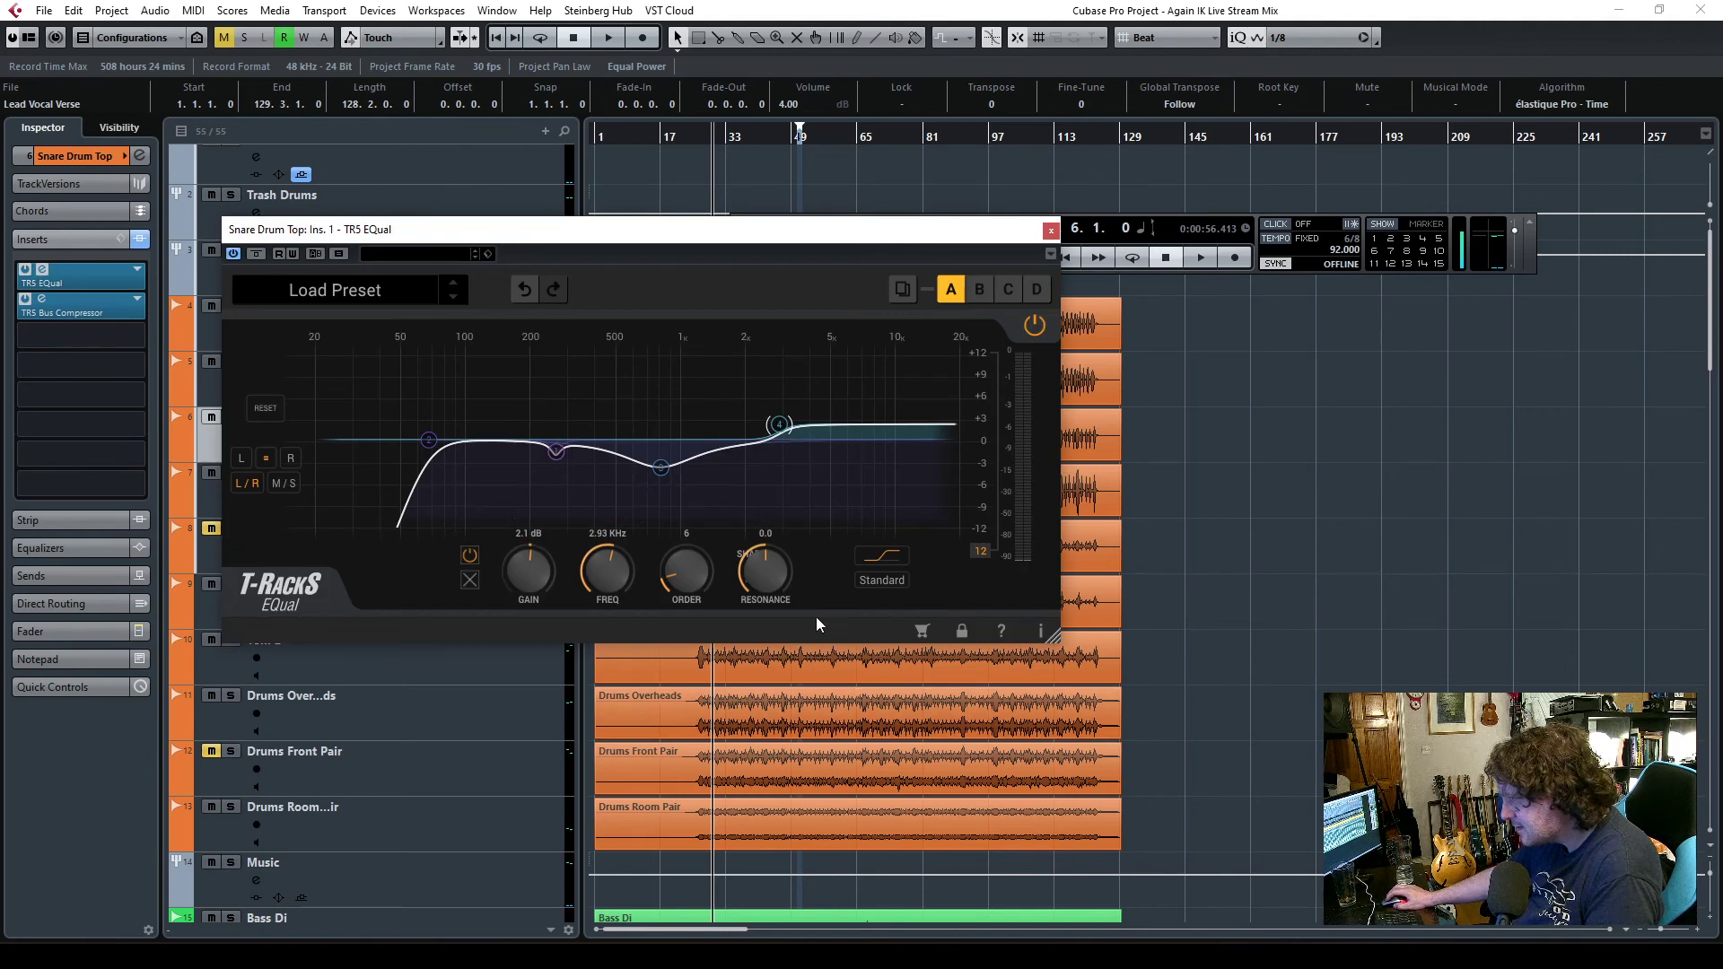
{"action": "key", "text": "space"}
{"action": "left_click_drag", "start_coordinate": [520, 574], "coordinate": [524, 573]}
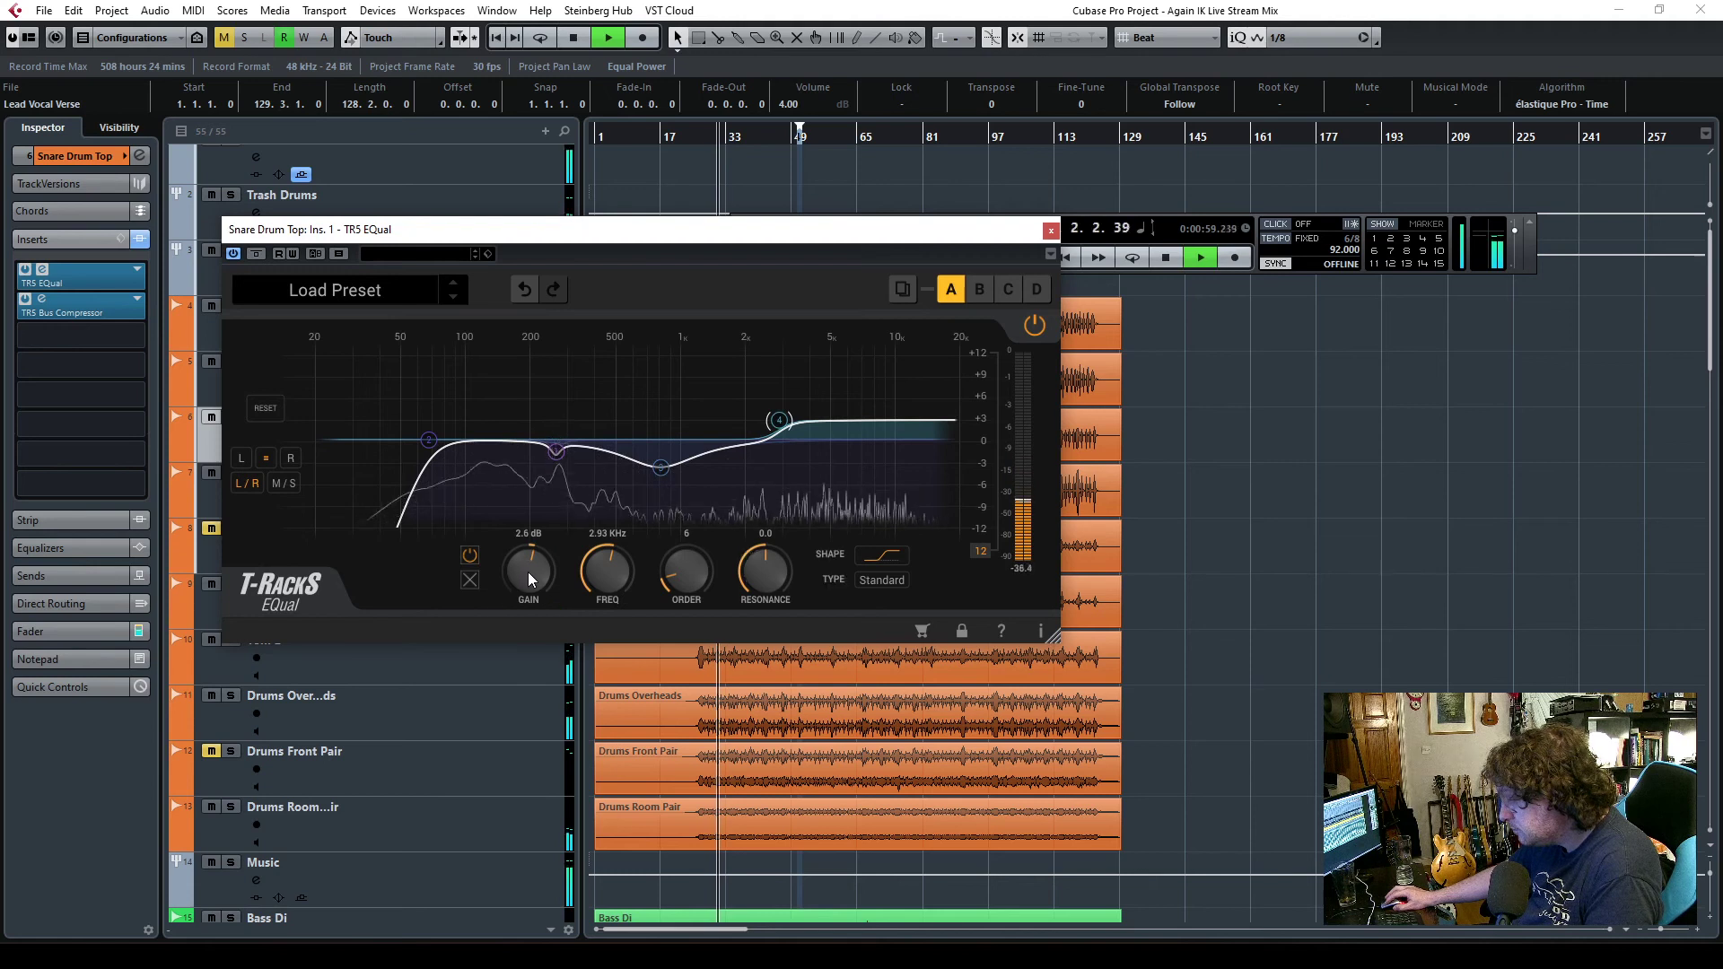
{"action": "mouse_move", "coordinate": [885, 424]}
{"action": "left_mouse_down"}
{"action": "mouse_move", "coordinate": [888, 389]}
{"action": "mouse_move", "coordinate": [877, 453]}
{"action": "mouse_move", "coordinate": [819, 369]}
{"action": "mouse_move", "coordinate": [888, 405]}
{"action": "mouse_move", "coordinate": [862, 432]}
{"action": "mouse_move", "coordinate": [861, 417]}
{"action": "left_mouse_up"}
{"action": "left_click", "coordinate": [1049, 232]}
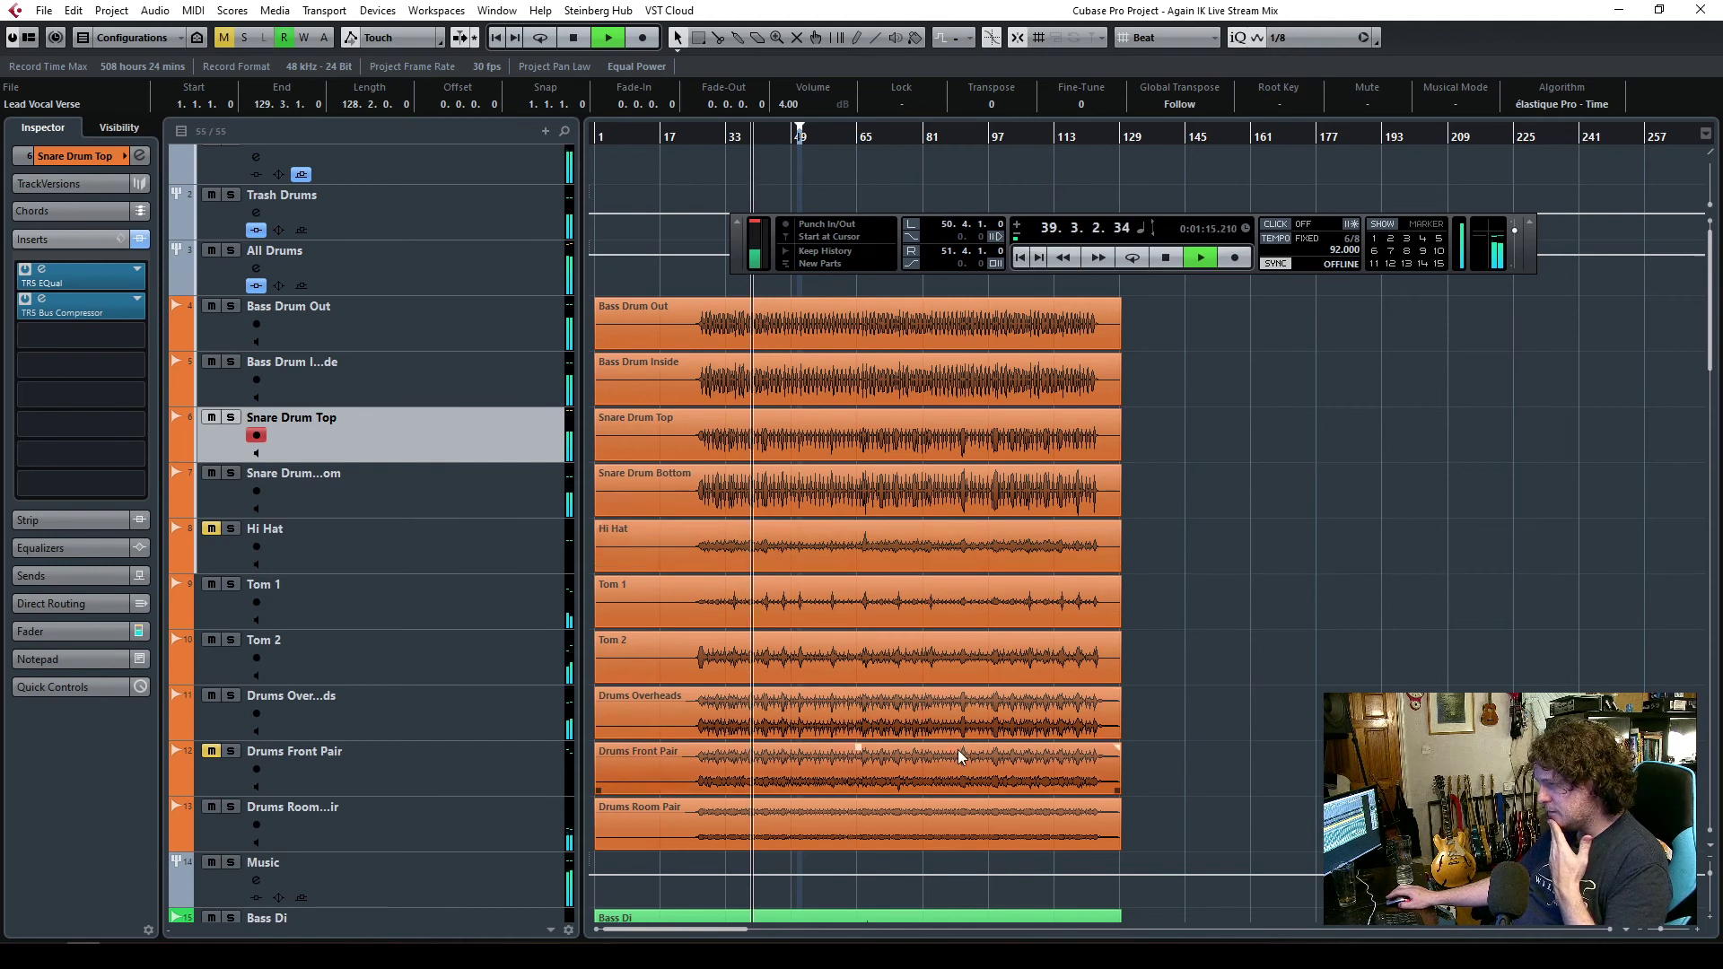
- Bring up the MixConsole, close the Lead Vocal Chorus Classic EQ window and view the vocal, FX and output channels
{"action": "scroll", "coordinate": [957, 761], "scroll_direction": "down", "scroll_amount": 10}
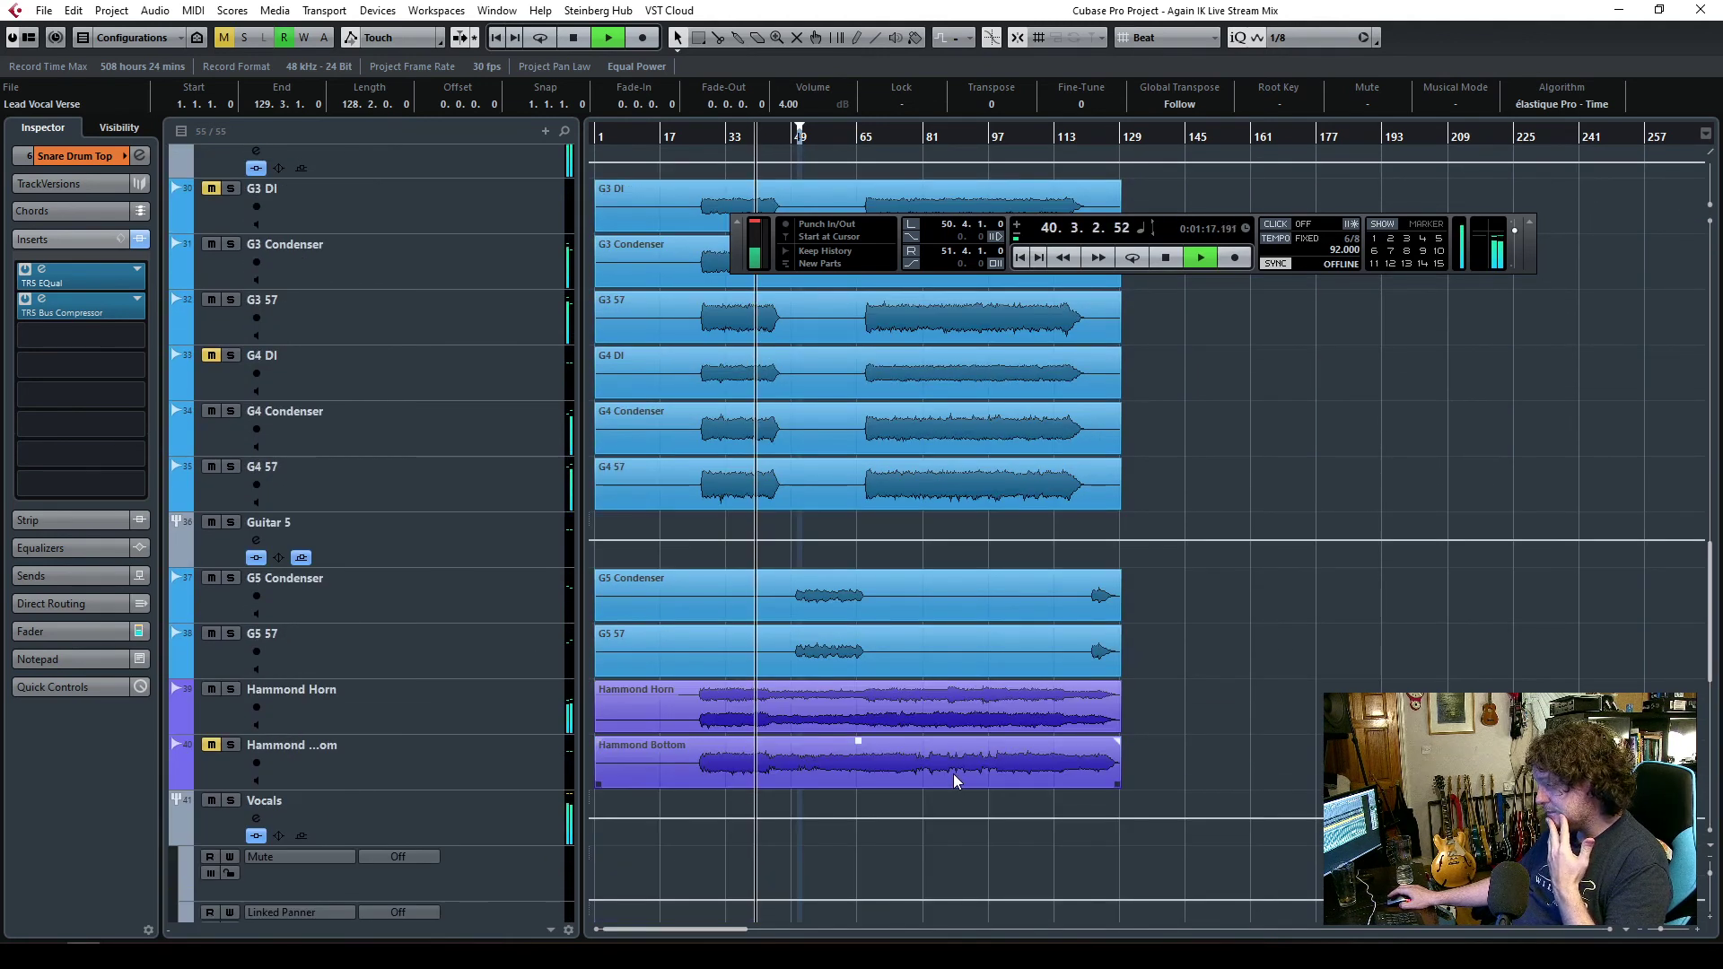
{"action": "scroll", "coordinate": [953, 773], "scroll_direction": "down", "scroll_amount": 6}
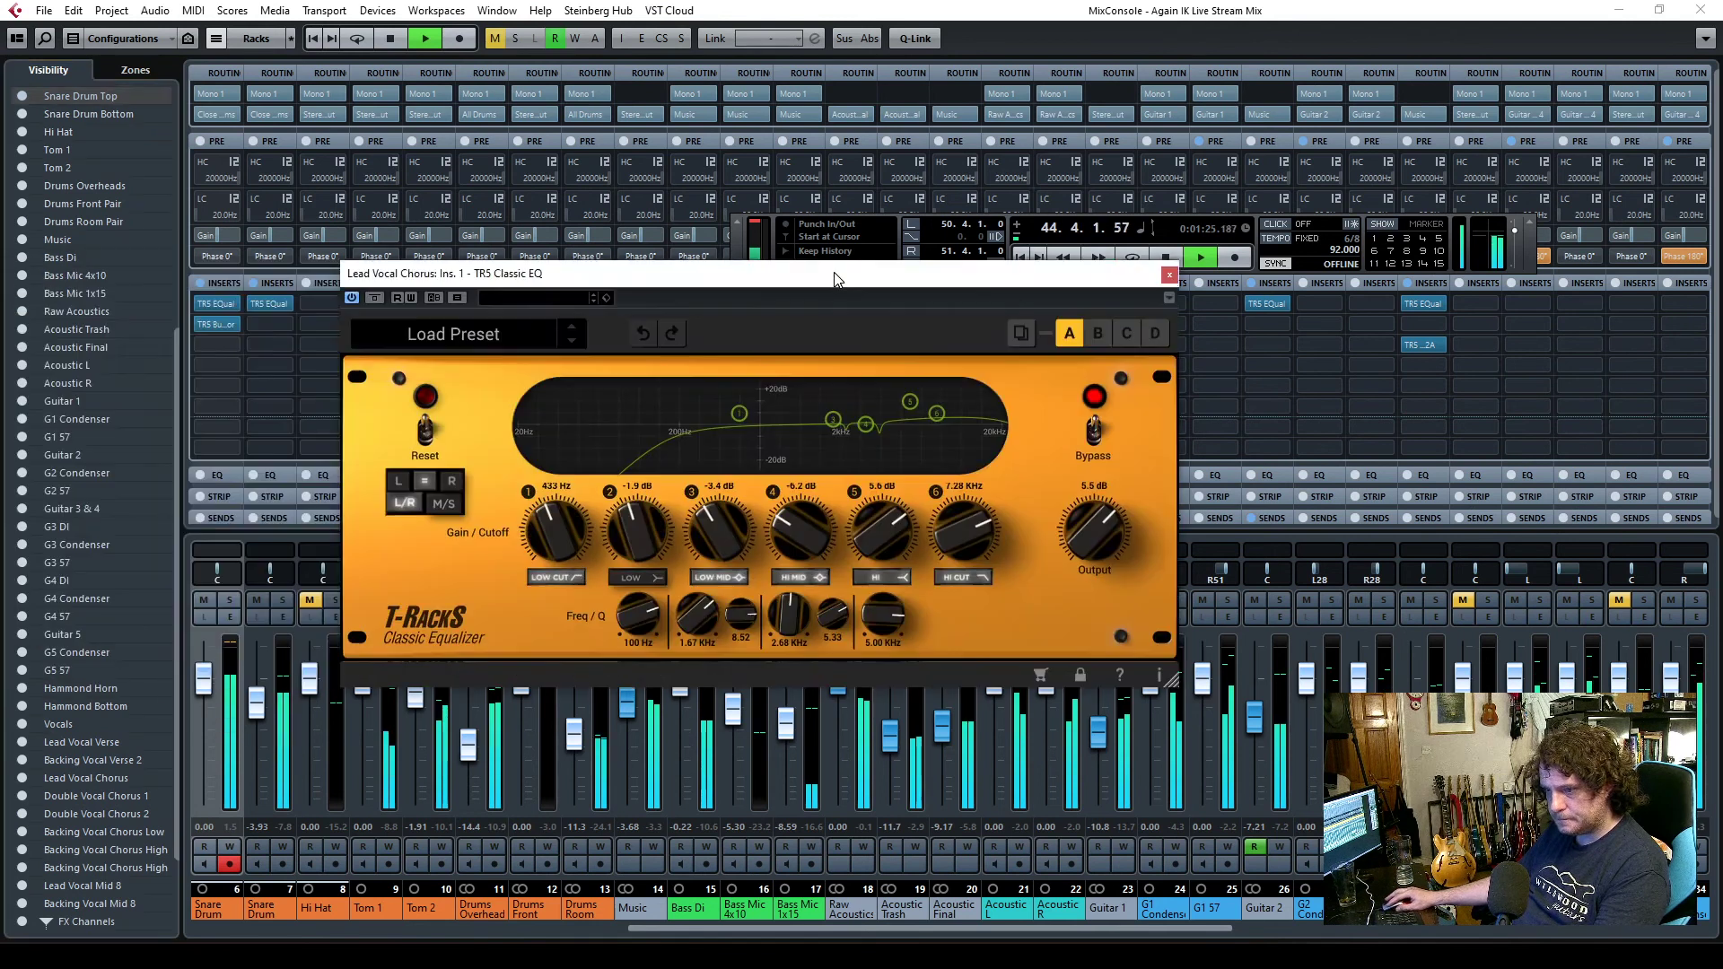
{"action": "left_click", "coordinate": [1311, 274]}
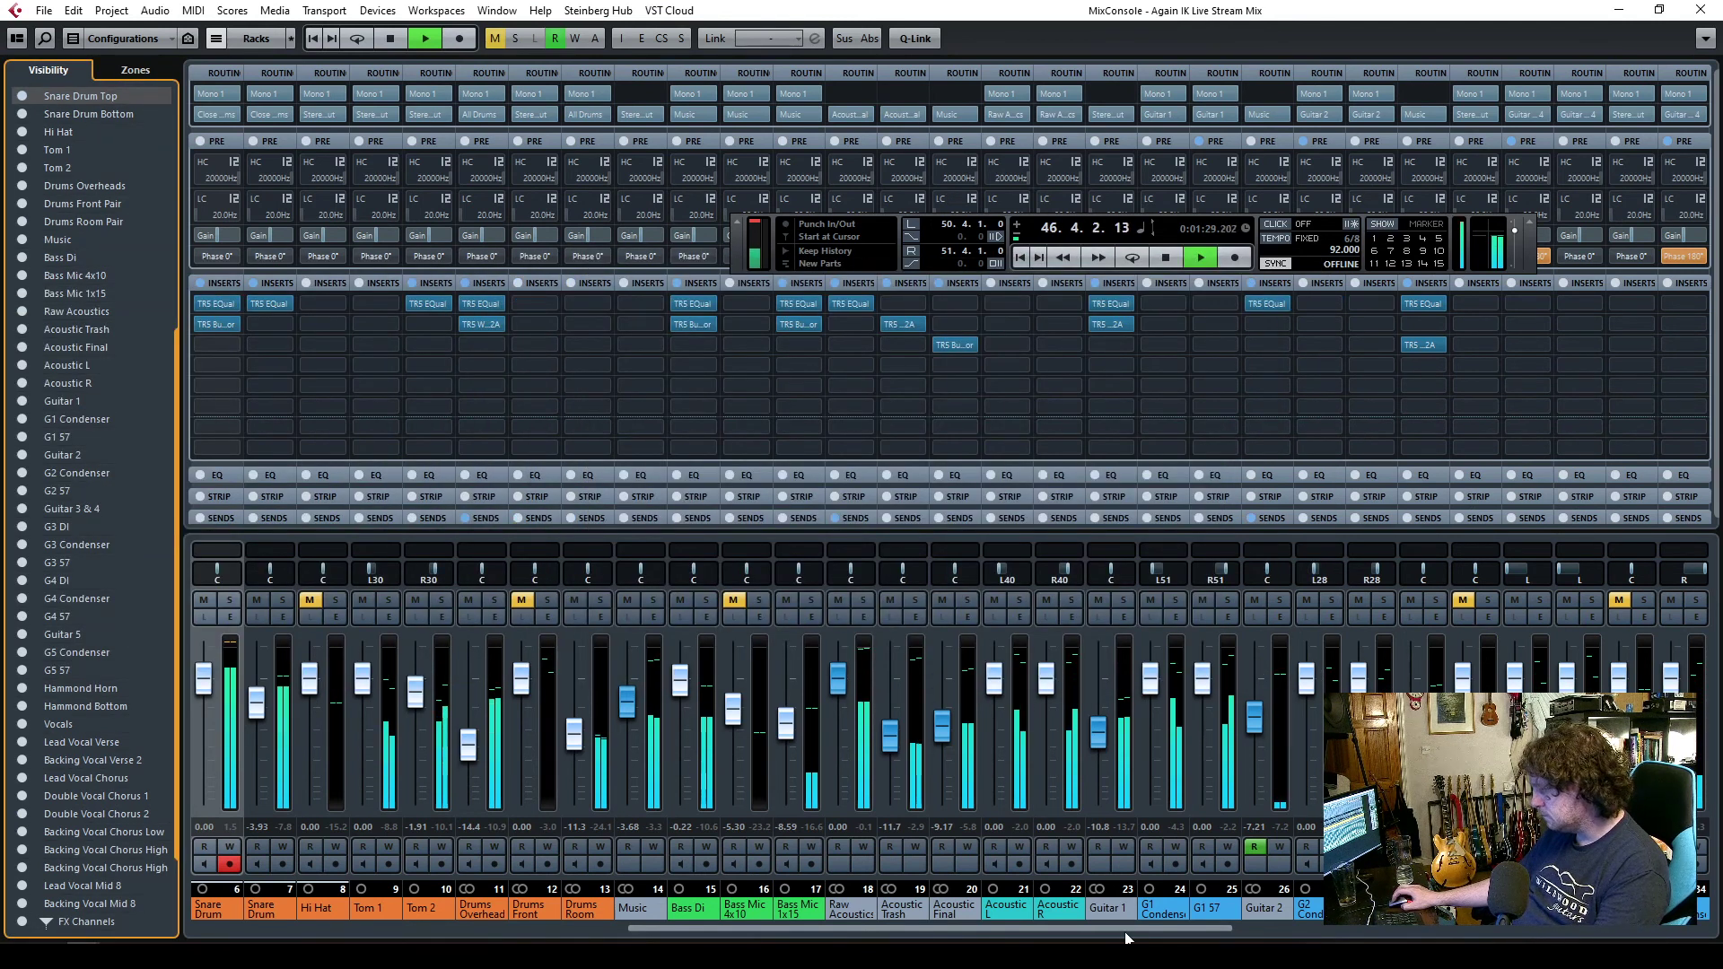
{"action": "left_click", "coordinate": [1691, 934]}
{"action": "left_click", "coordinate": [1690, 933]}
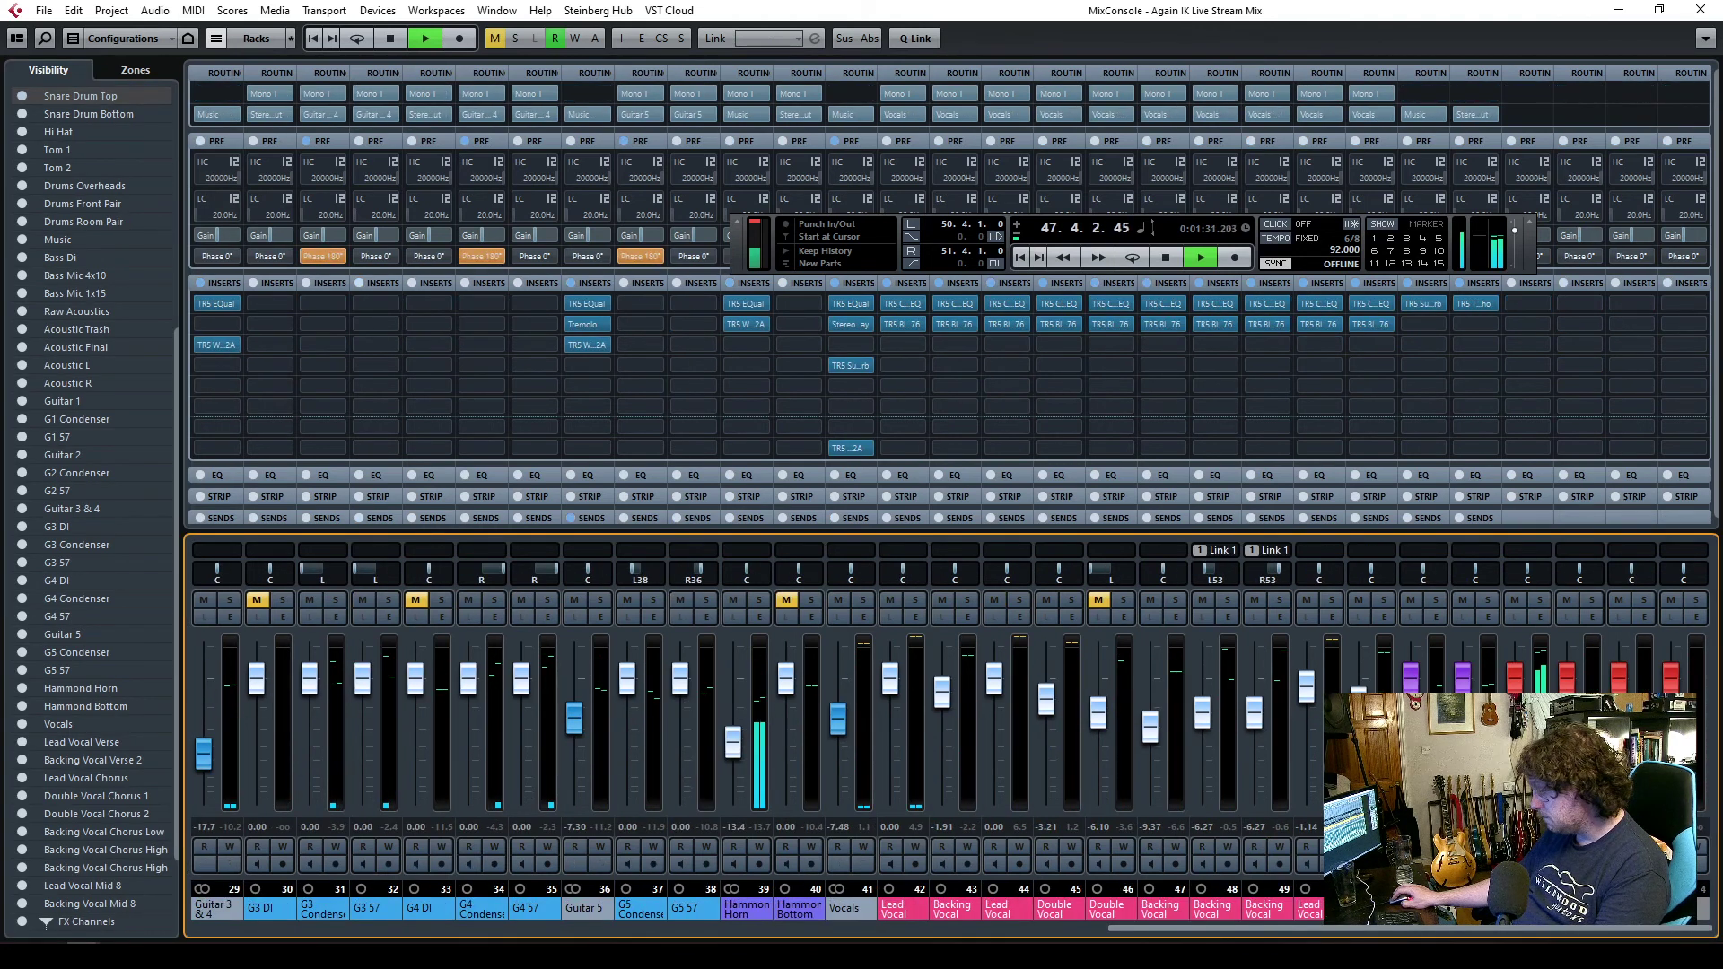
{"action": "left_click", "coordinate": [1542, 305]}
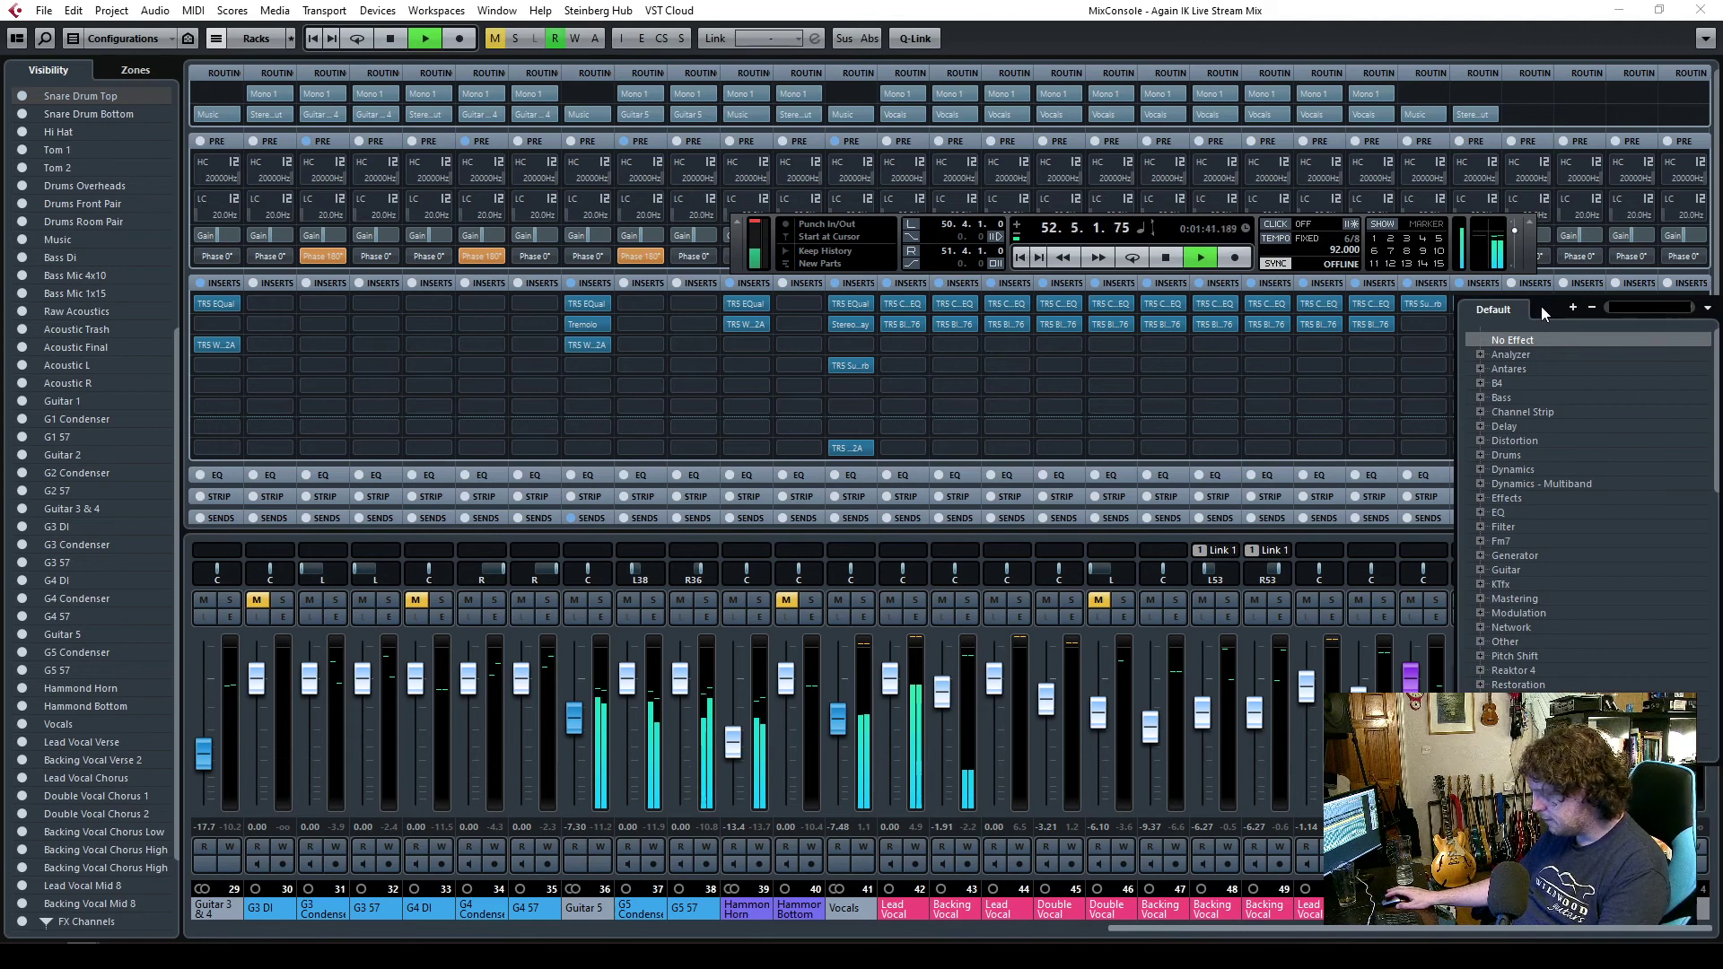
{"action": "left_click", "coordinate": [1589, 10]}
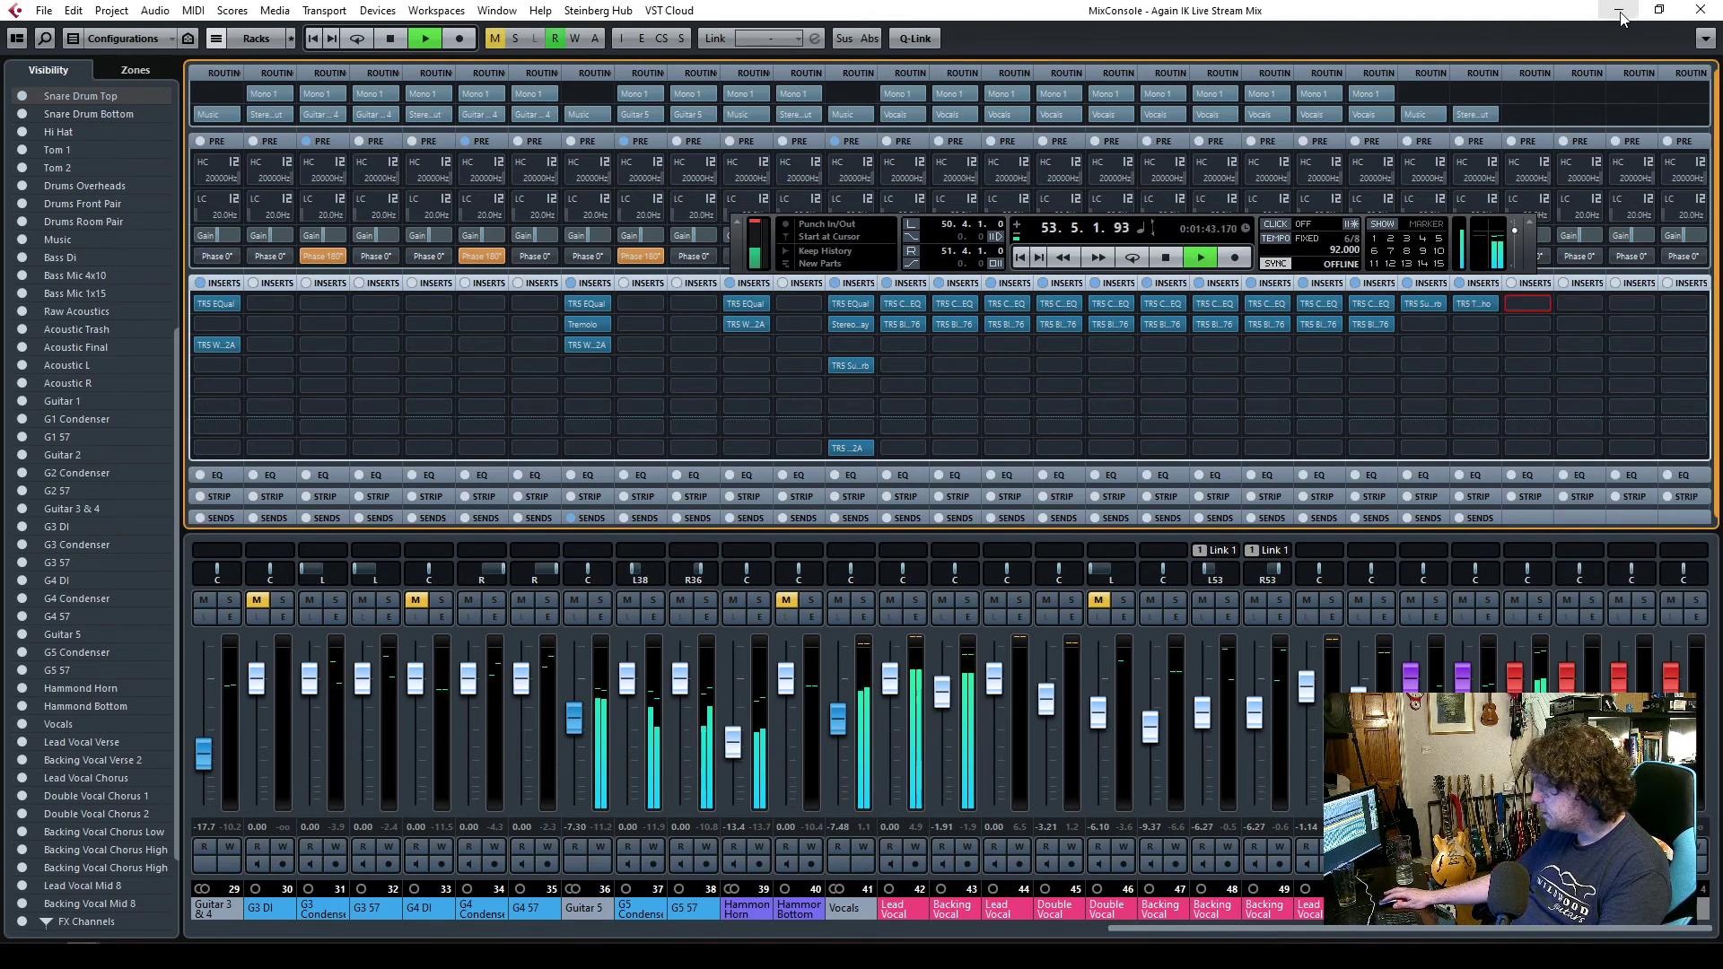
{"action": "left_click", "coordinate": [1619, 11]}
- Check the Lead Vocal Verse level, zoom in the timeline and raise the Vocals group's fader to -6.27 dB during playback
{"action": "left_click", "coordinate": [471, 215]}
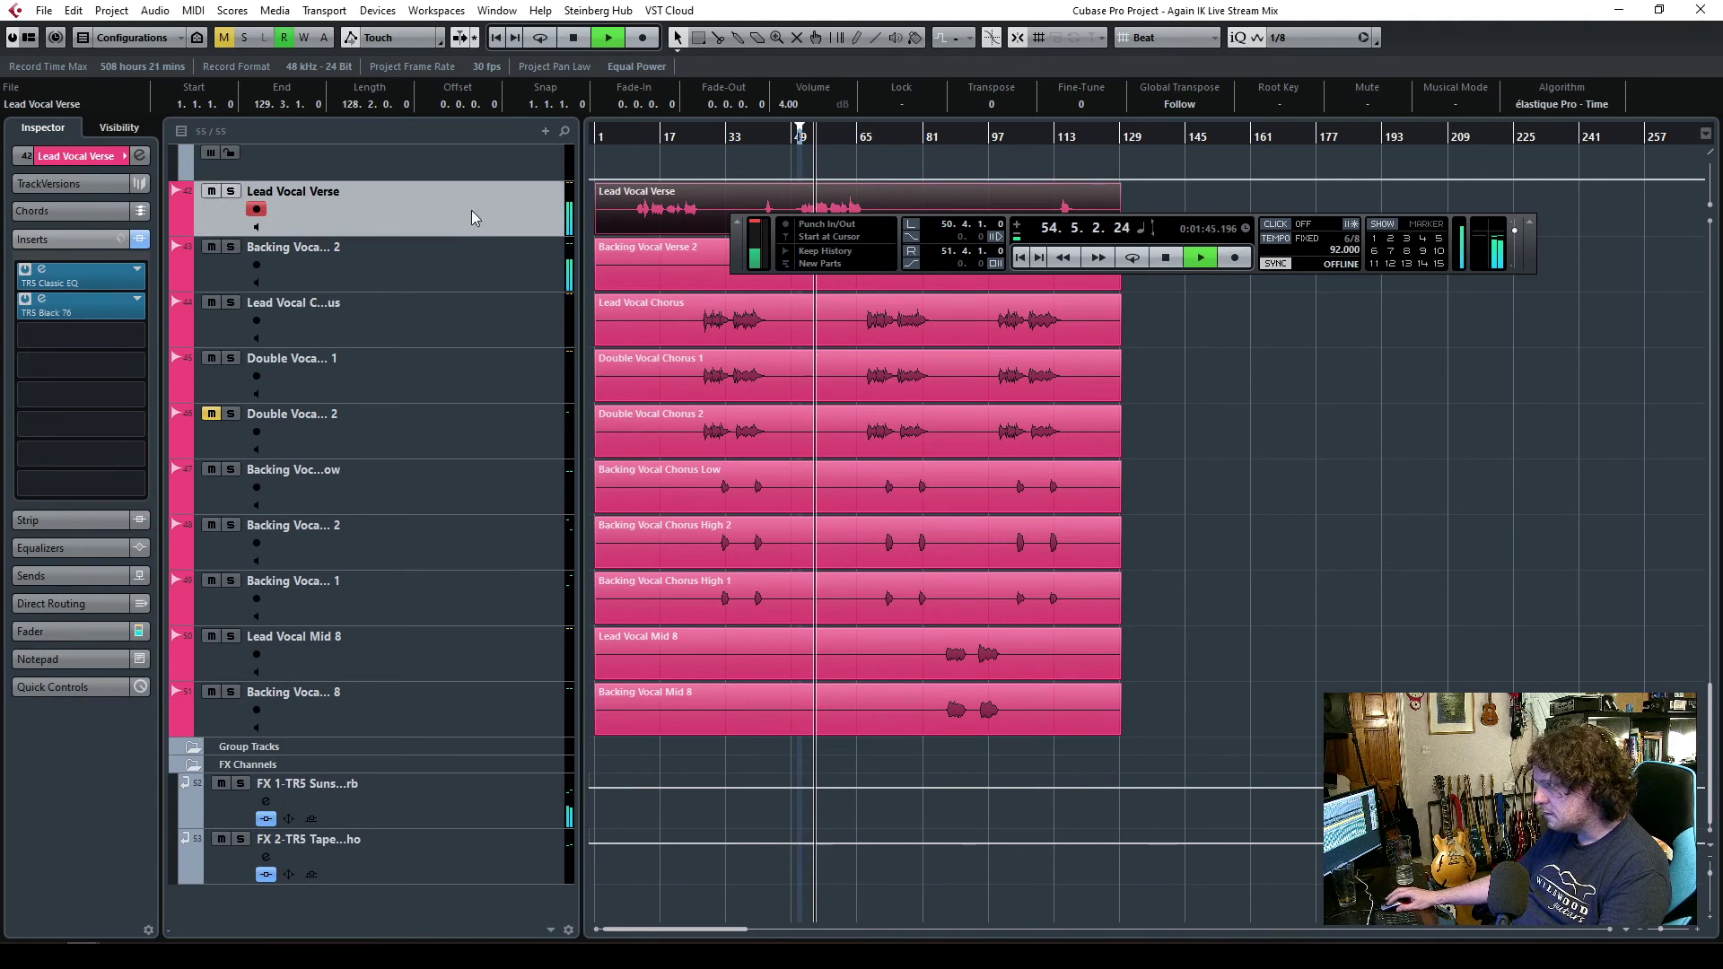
{"action": "left_click", "coordinate": [40, 631]}
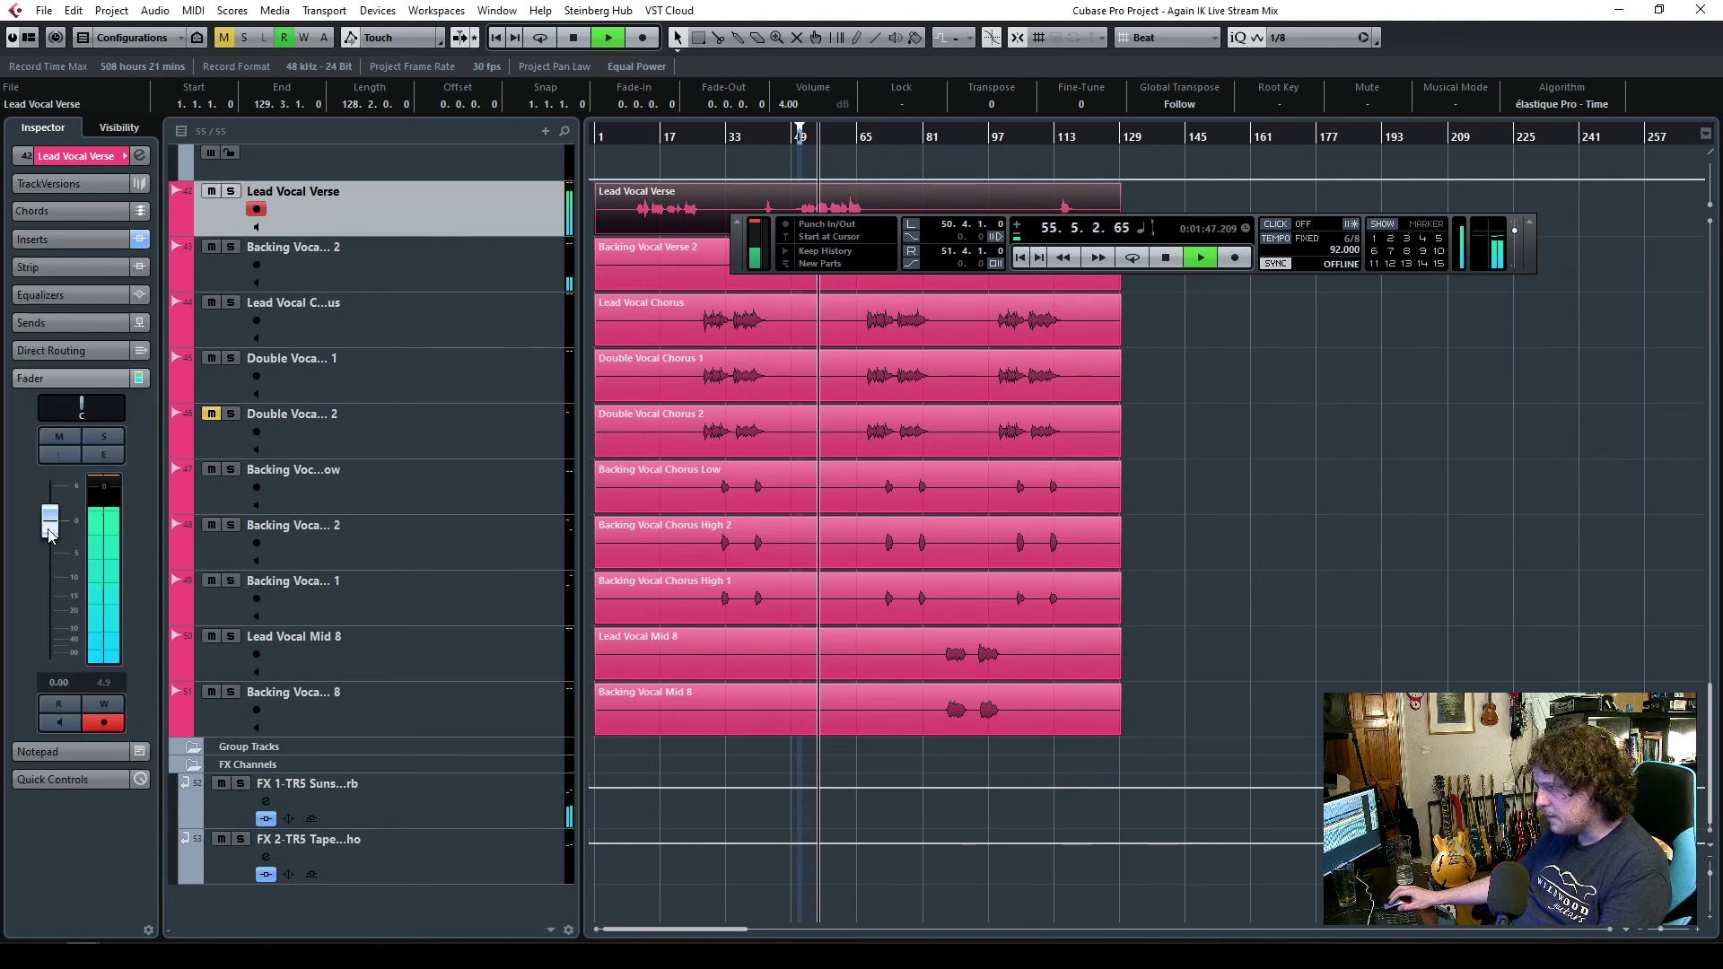
{"action": "scroll", "coordinate": [1396, 661], "scroll_direction": "up", "scroll_amount": 8}
{"action": "scroll", "coordinate": [1391, 664], "scroll_direction": "down", "scroll_amount": 2}
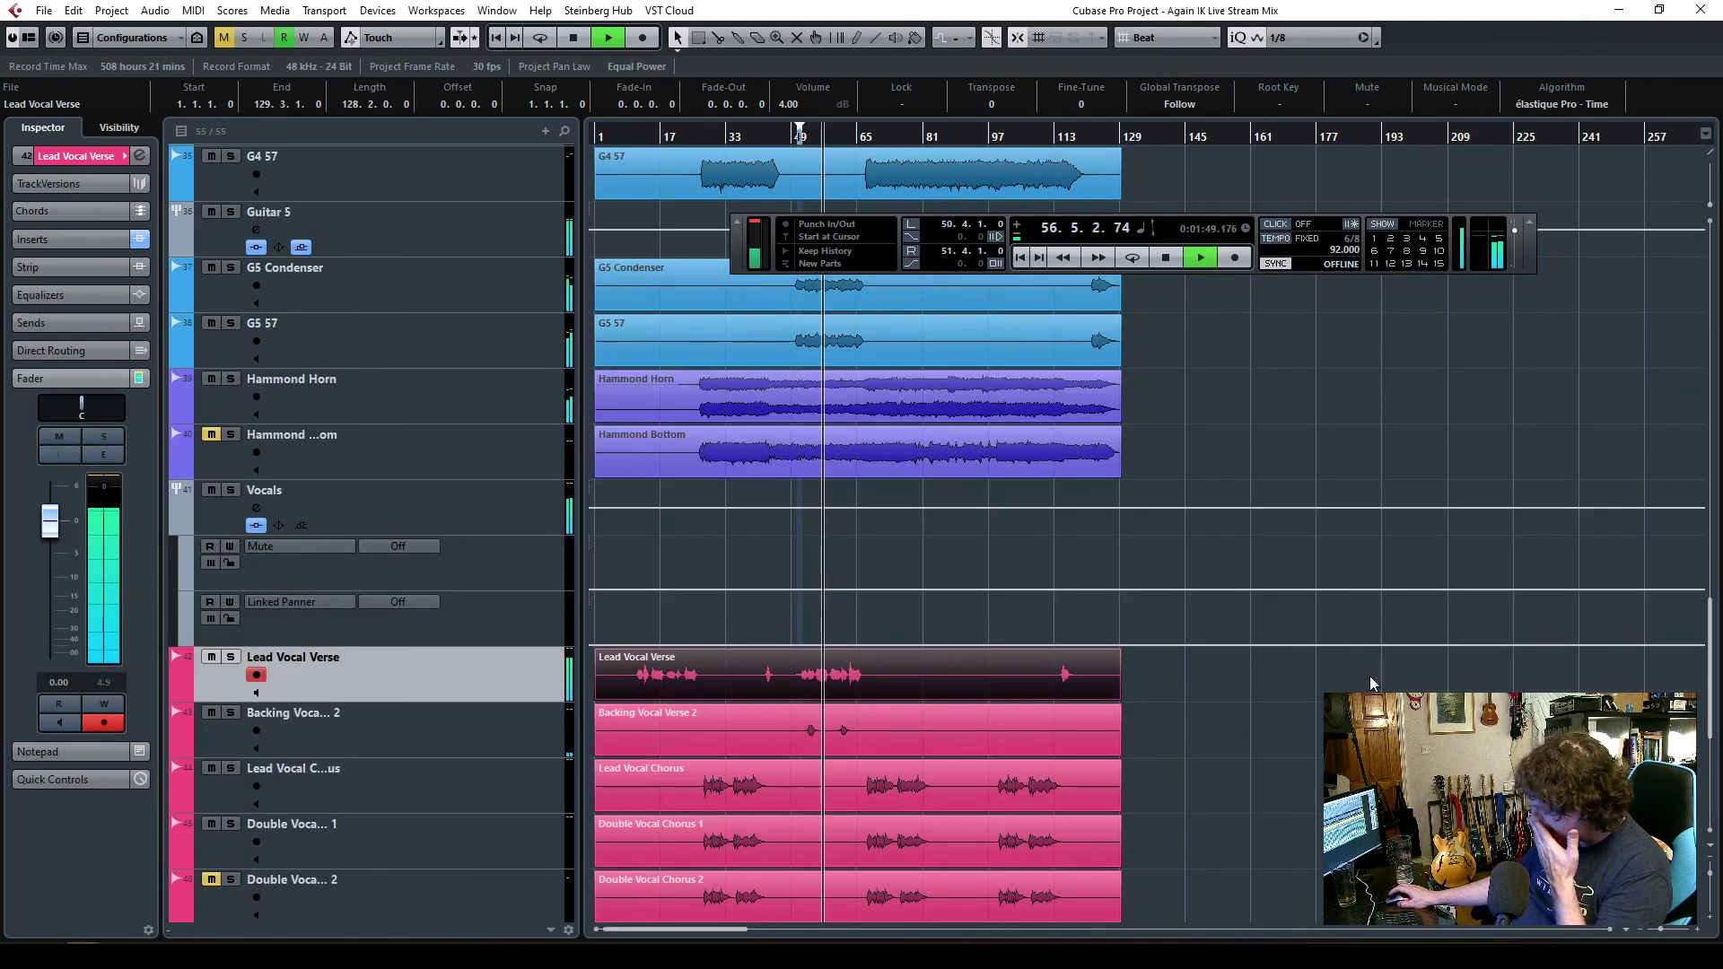
{"action": "left_click", "coordinate": [1666, 936]}
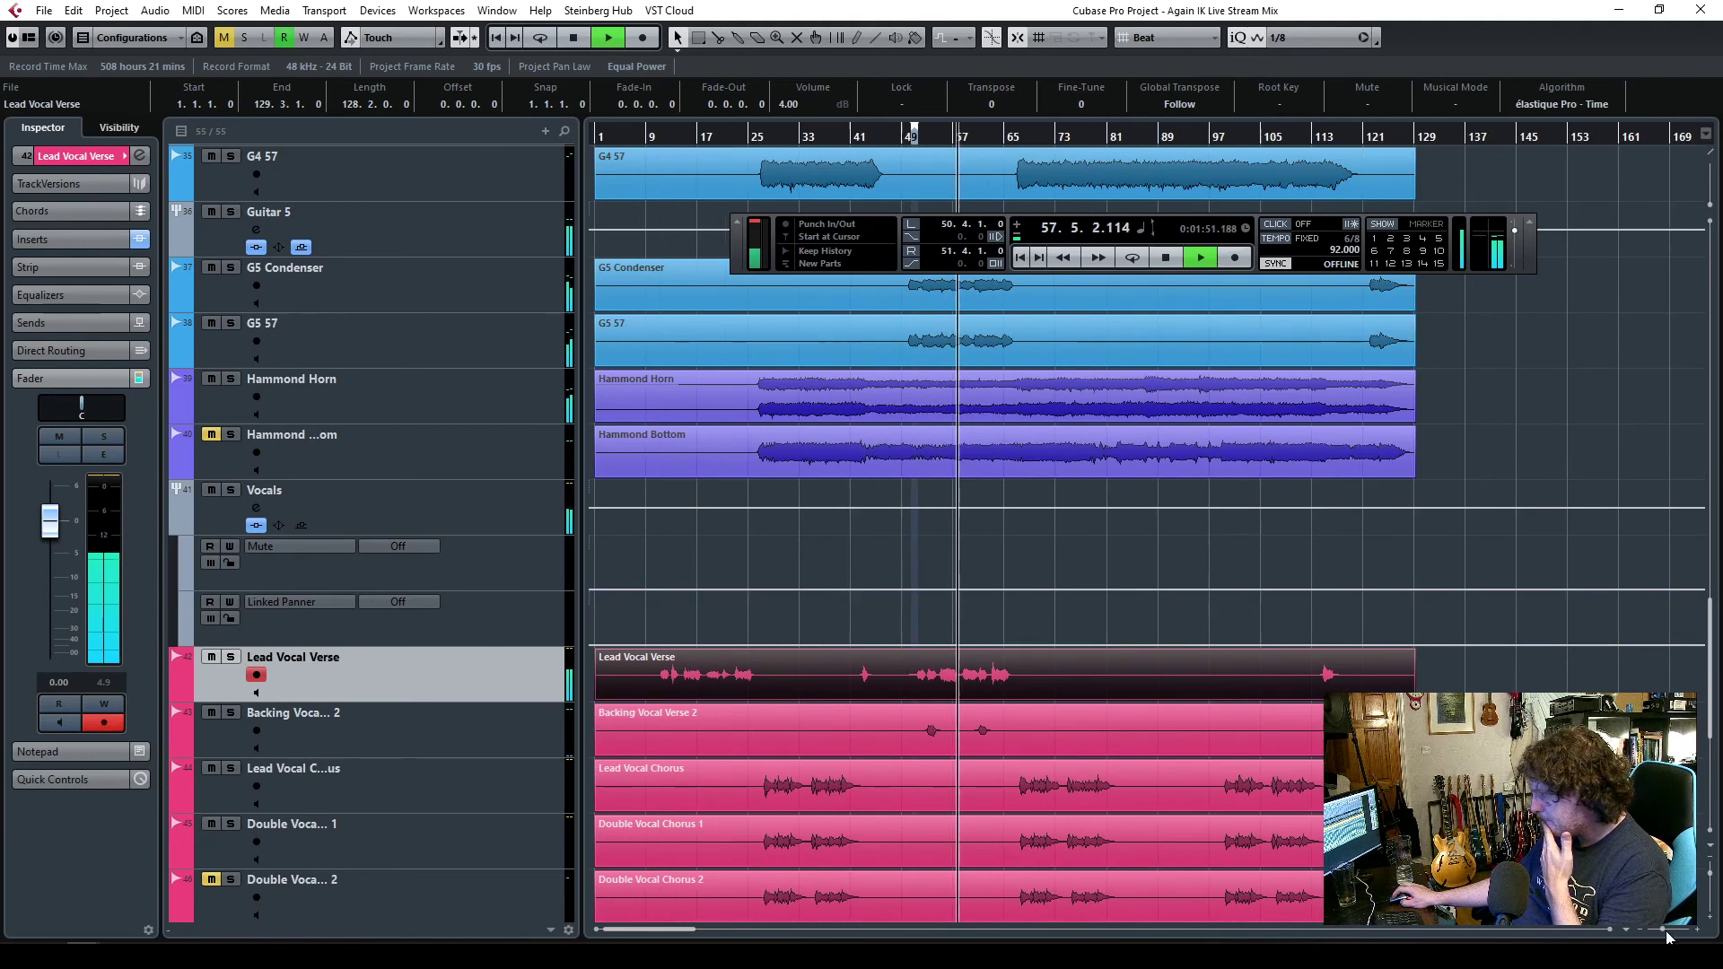
{"action": "left_click", "coordinate": [460, 504]}
{"action": "scroll", "coordinate": [47, 480], "scroll_direction": "up", "scroll_amount": 2}
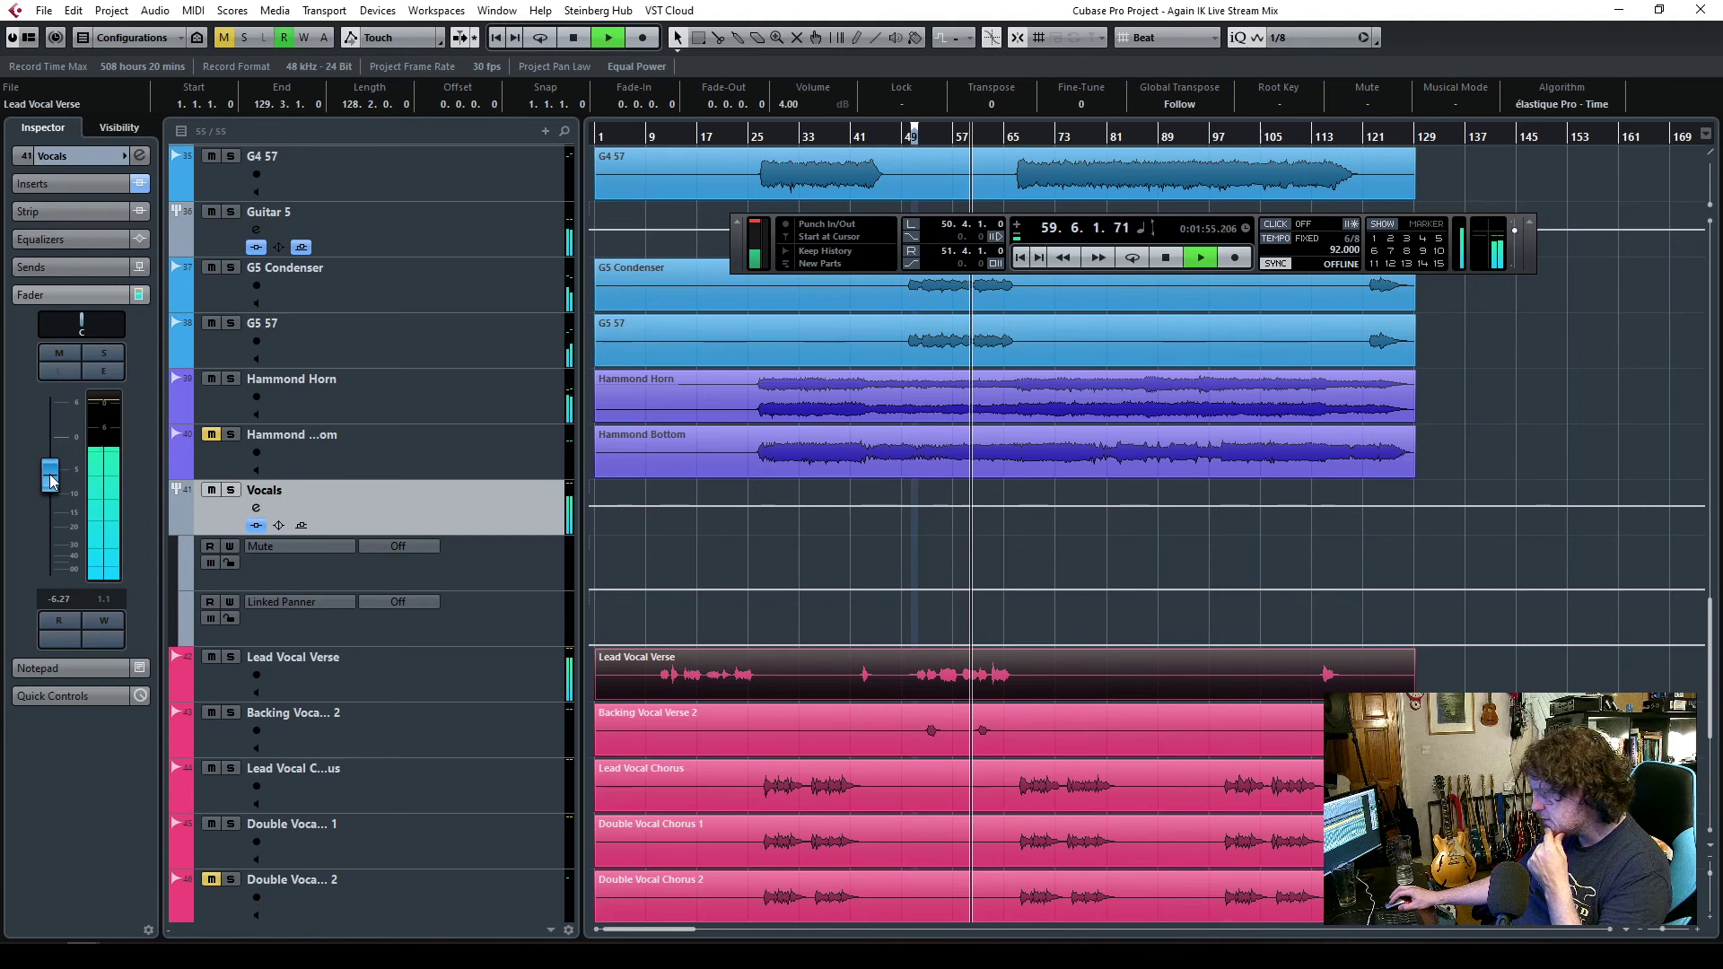
- Set the high filter of both delay sides in the Vocals group's StereoDelay to 5000 and close the plug-in
{"action": "key", "text": "space"}
{"action": "left_click", "coordinate": [74, 185]}
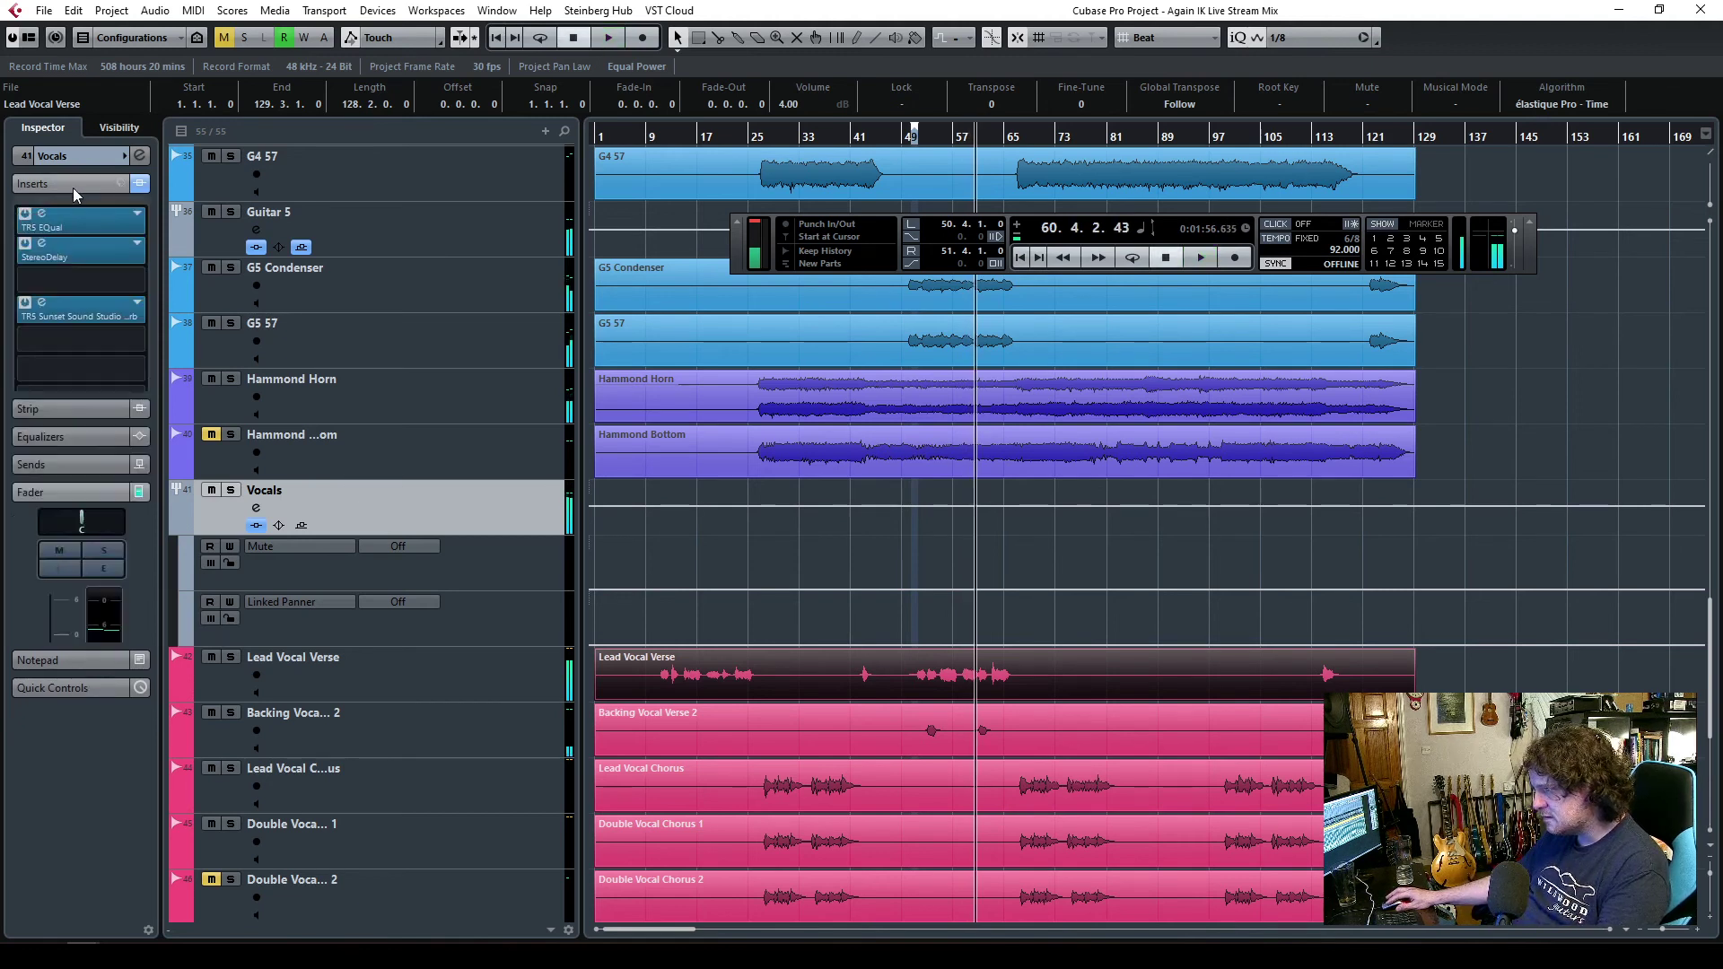
{"action": "left_click", "coordinate": [42, 243]}
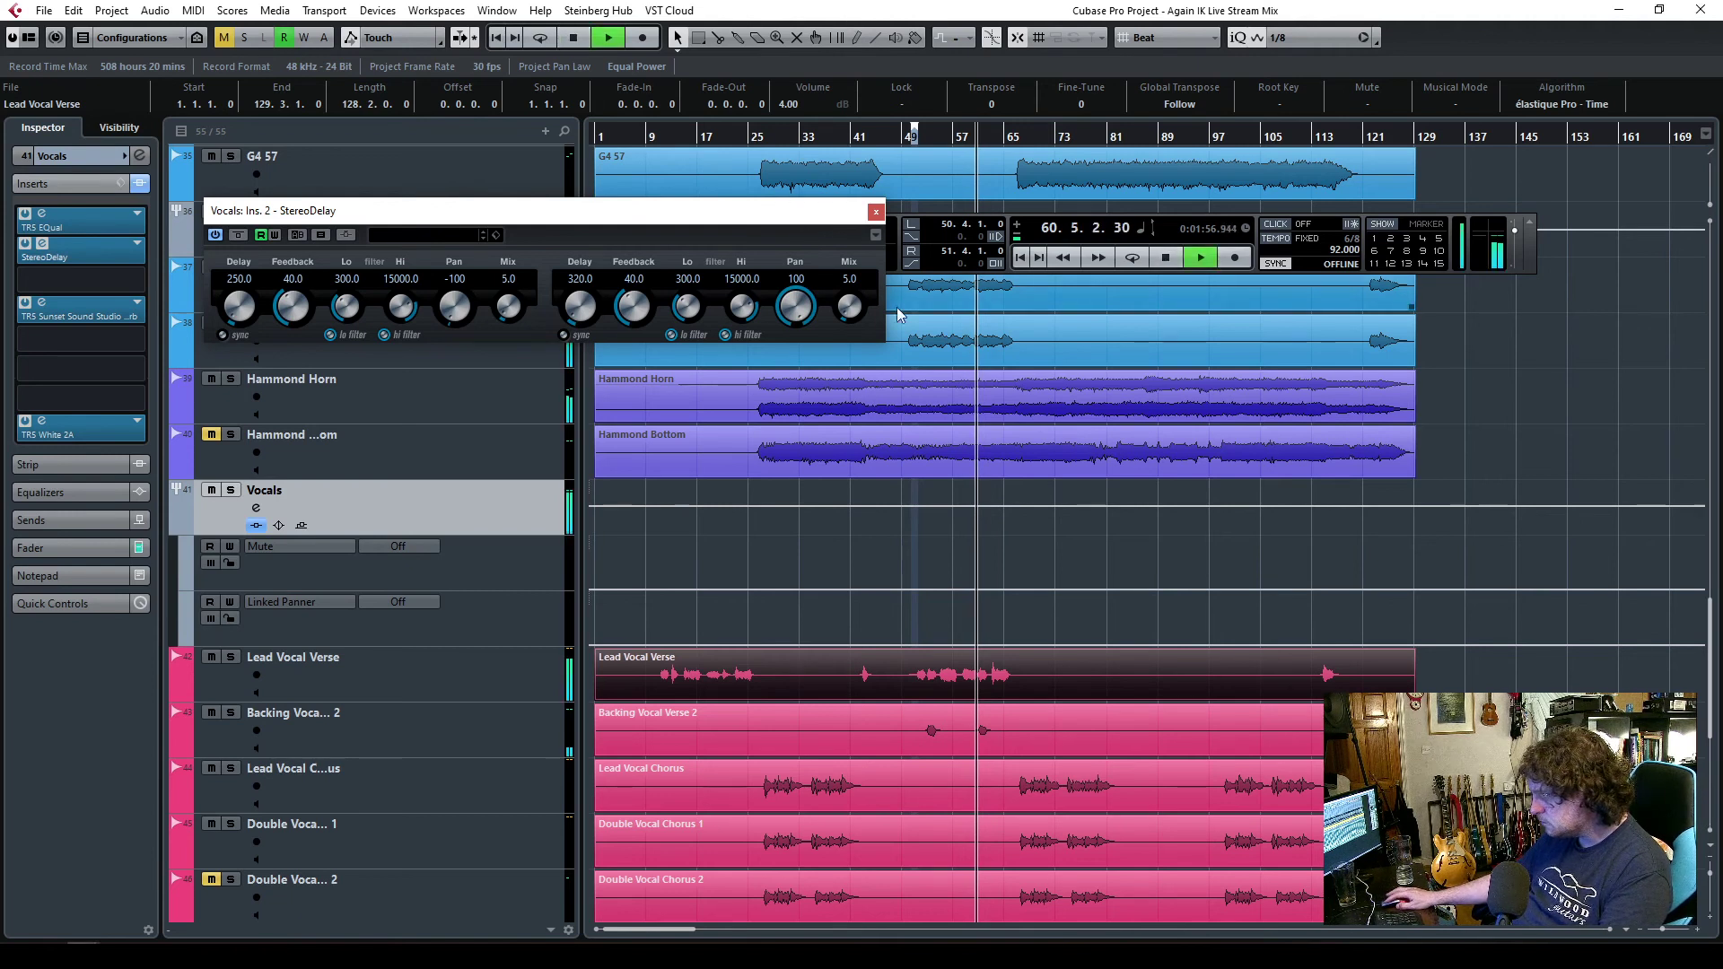
{"action": "left_click", "coordinate": [739, 279]}
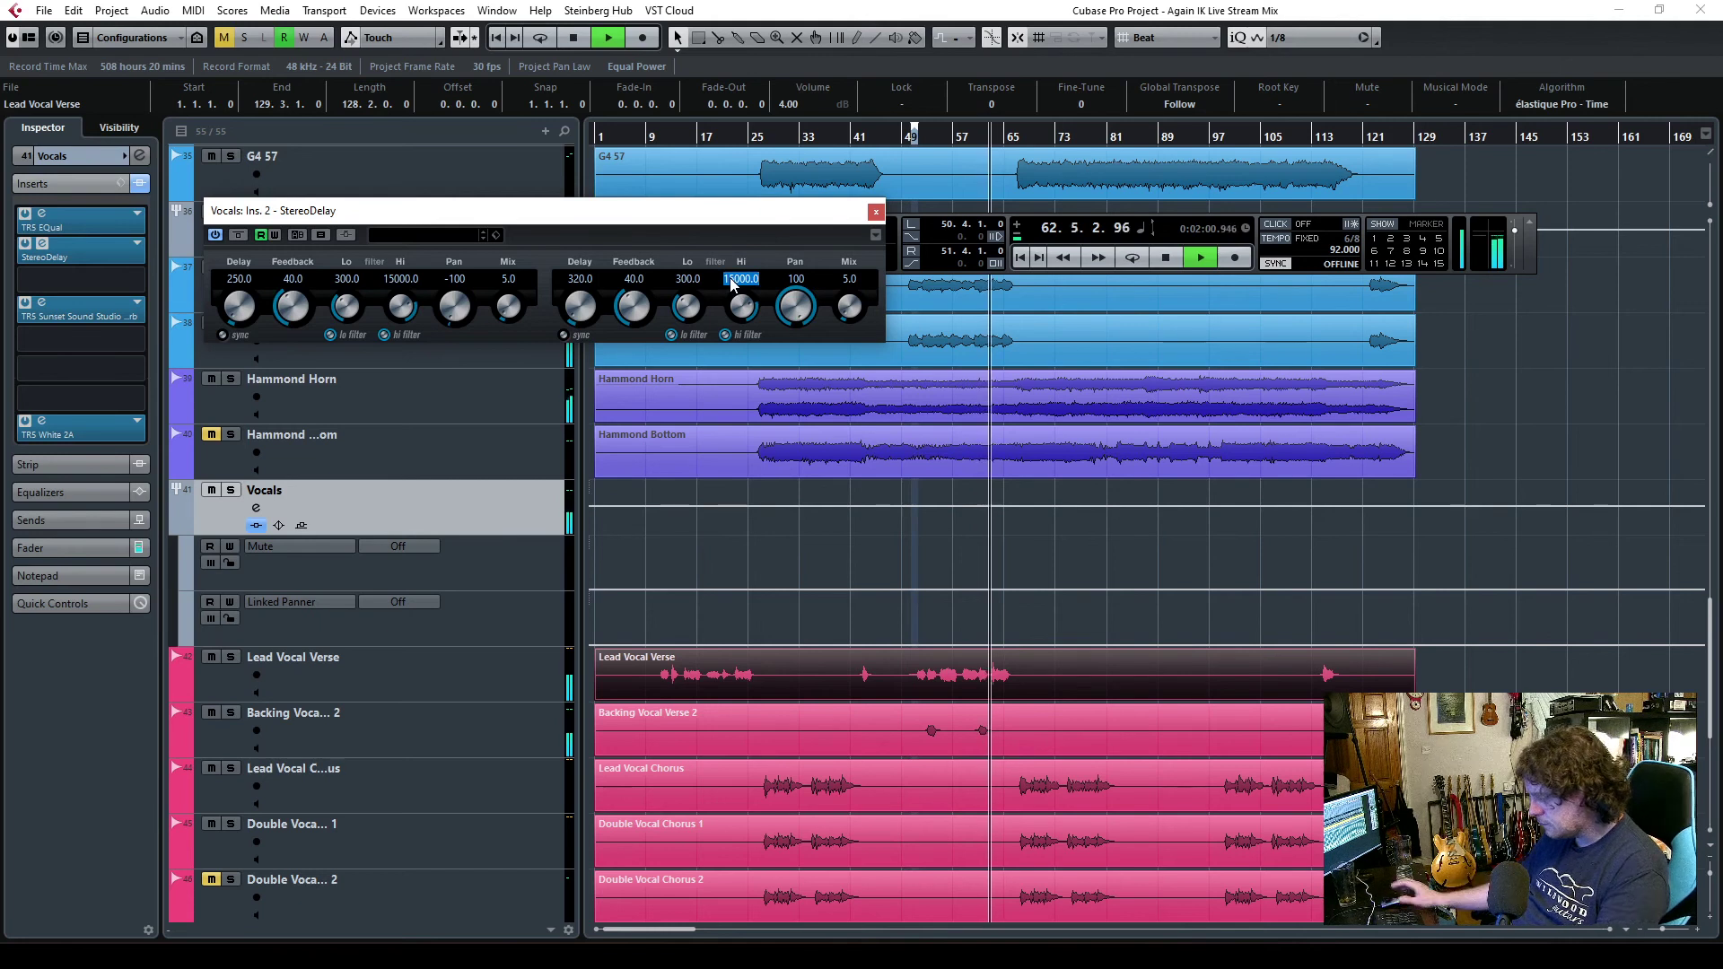
{"action": "type", "text": "5000"}
{"action": "key", "text": "Return"}
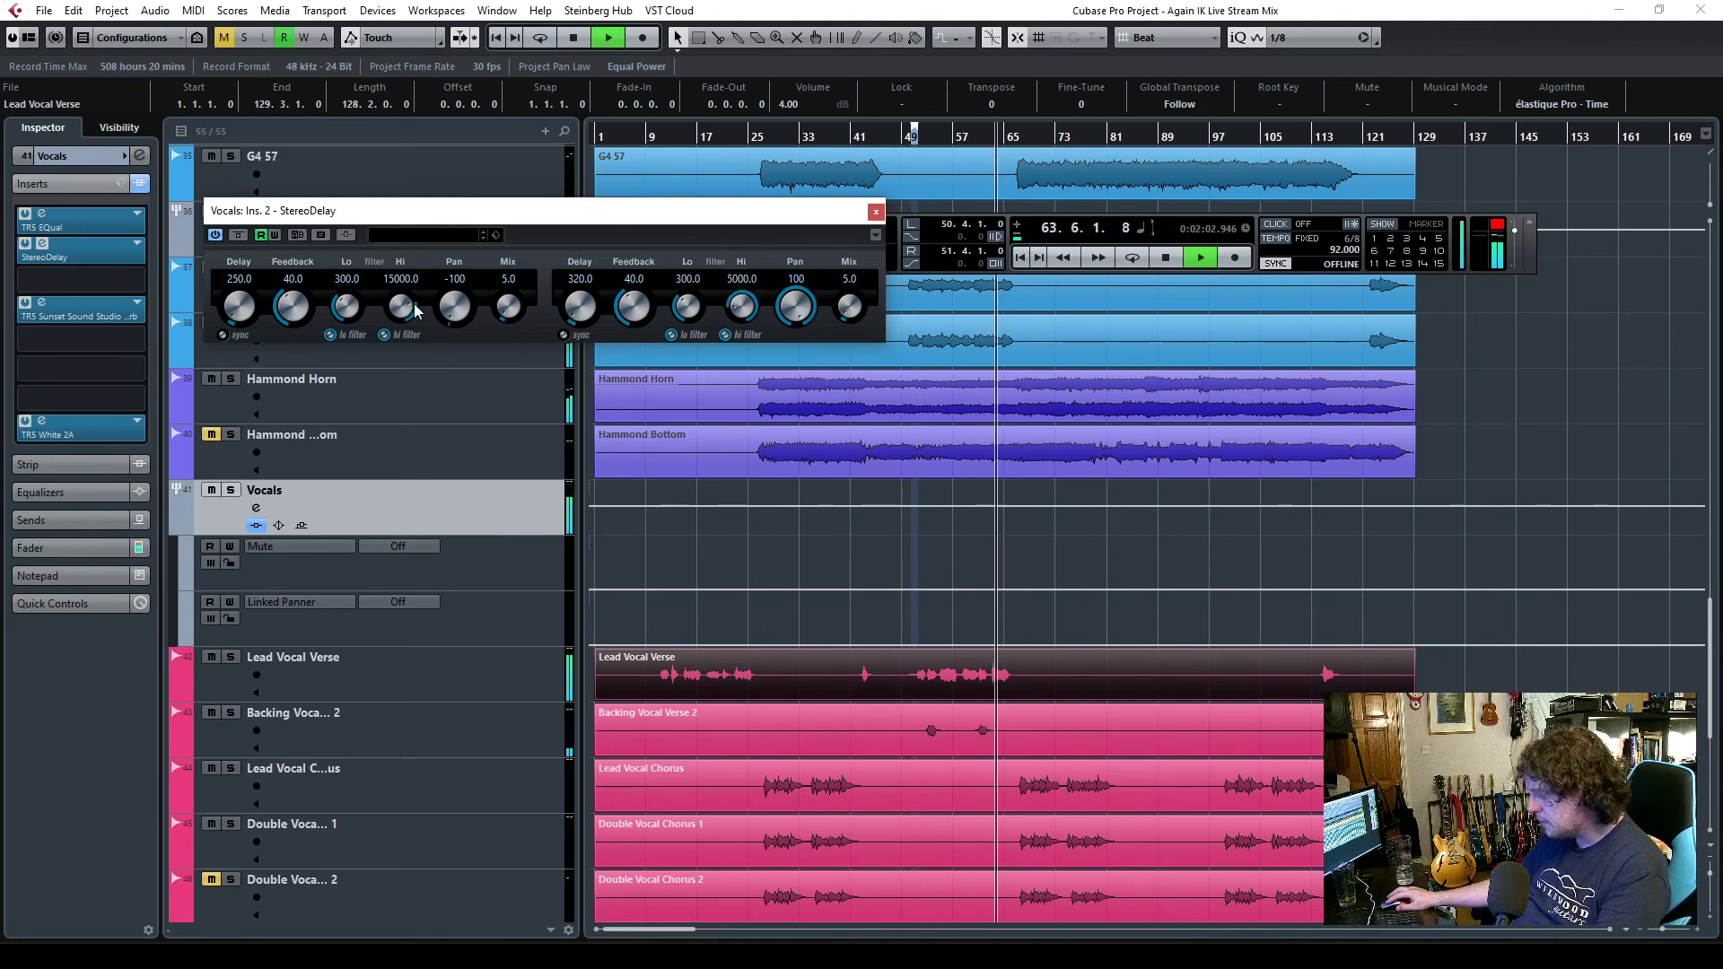
{"action": "left_click", "coordinate": [400, 279]}
{"action": "type", "text": "5000"}
{"action": "key", "text": "Return"}
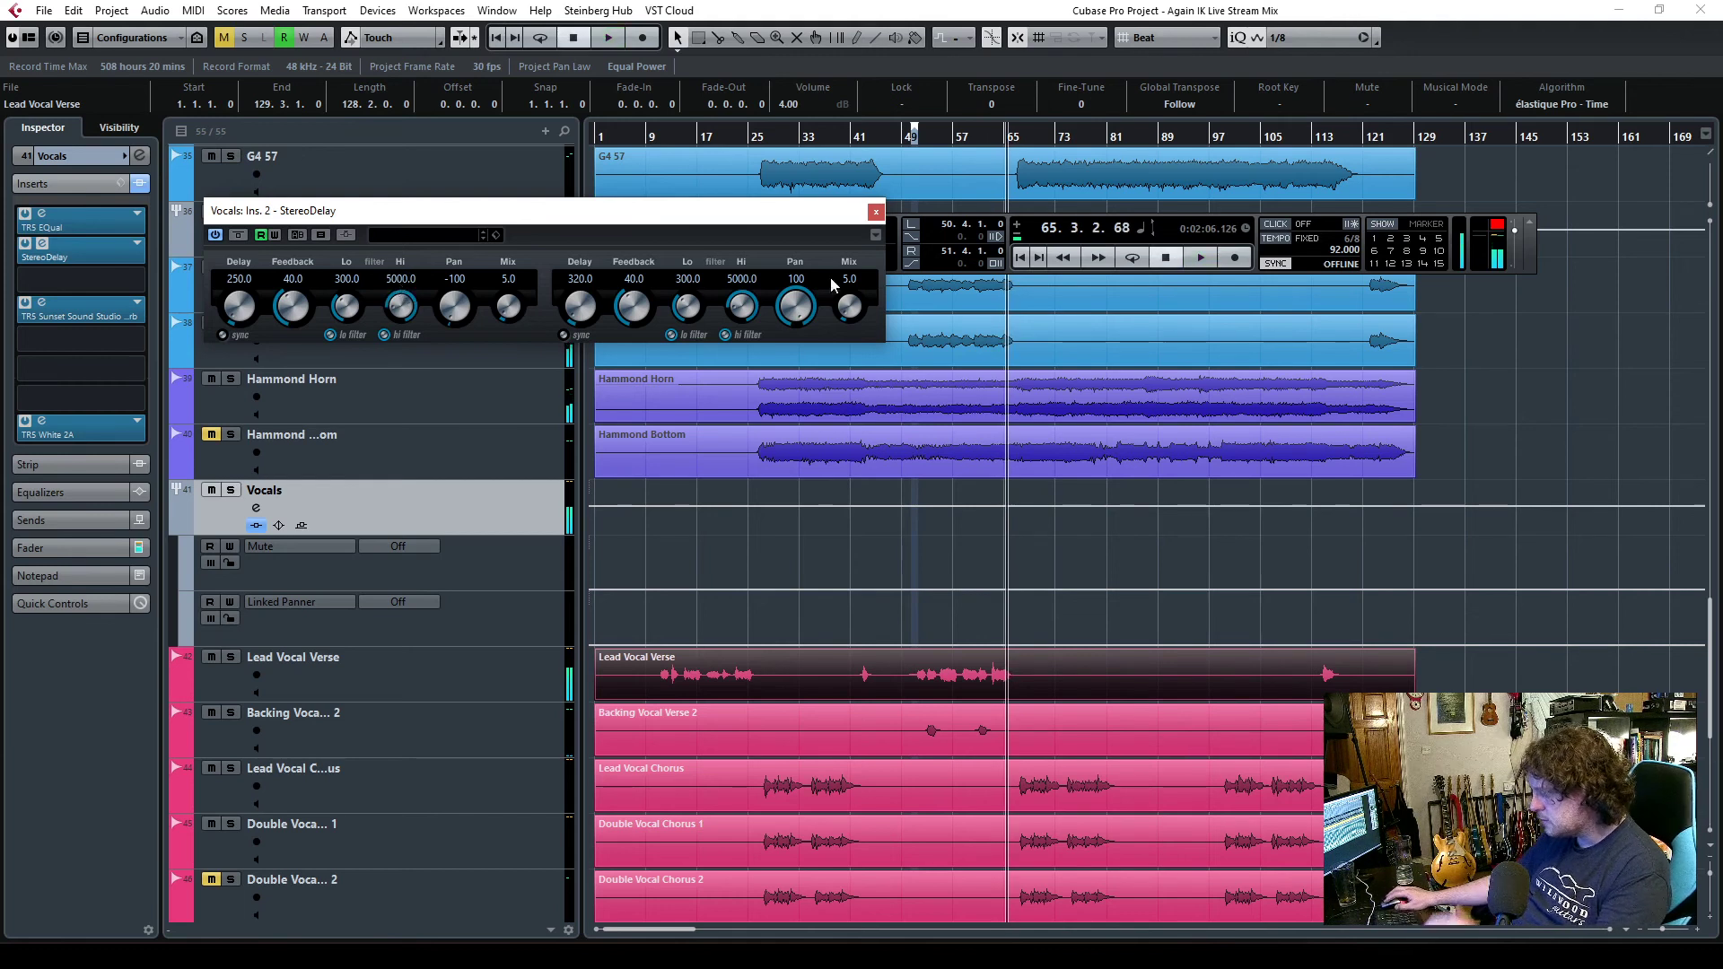
{"action": "left_click", "coordinate": [876, 213]}
- Playing from bar 53, set the Lead Vocal Verse's Black 76 to attack 3.2, input -25.6 dB and output -11.2 dB, and close it
{"action": "left_click", "coordinate": [925, 136]}
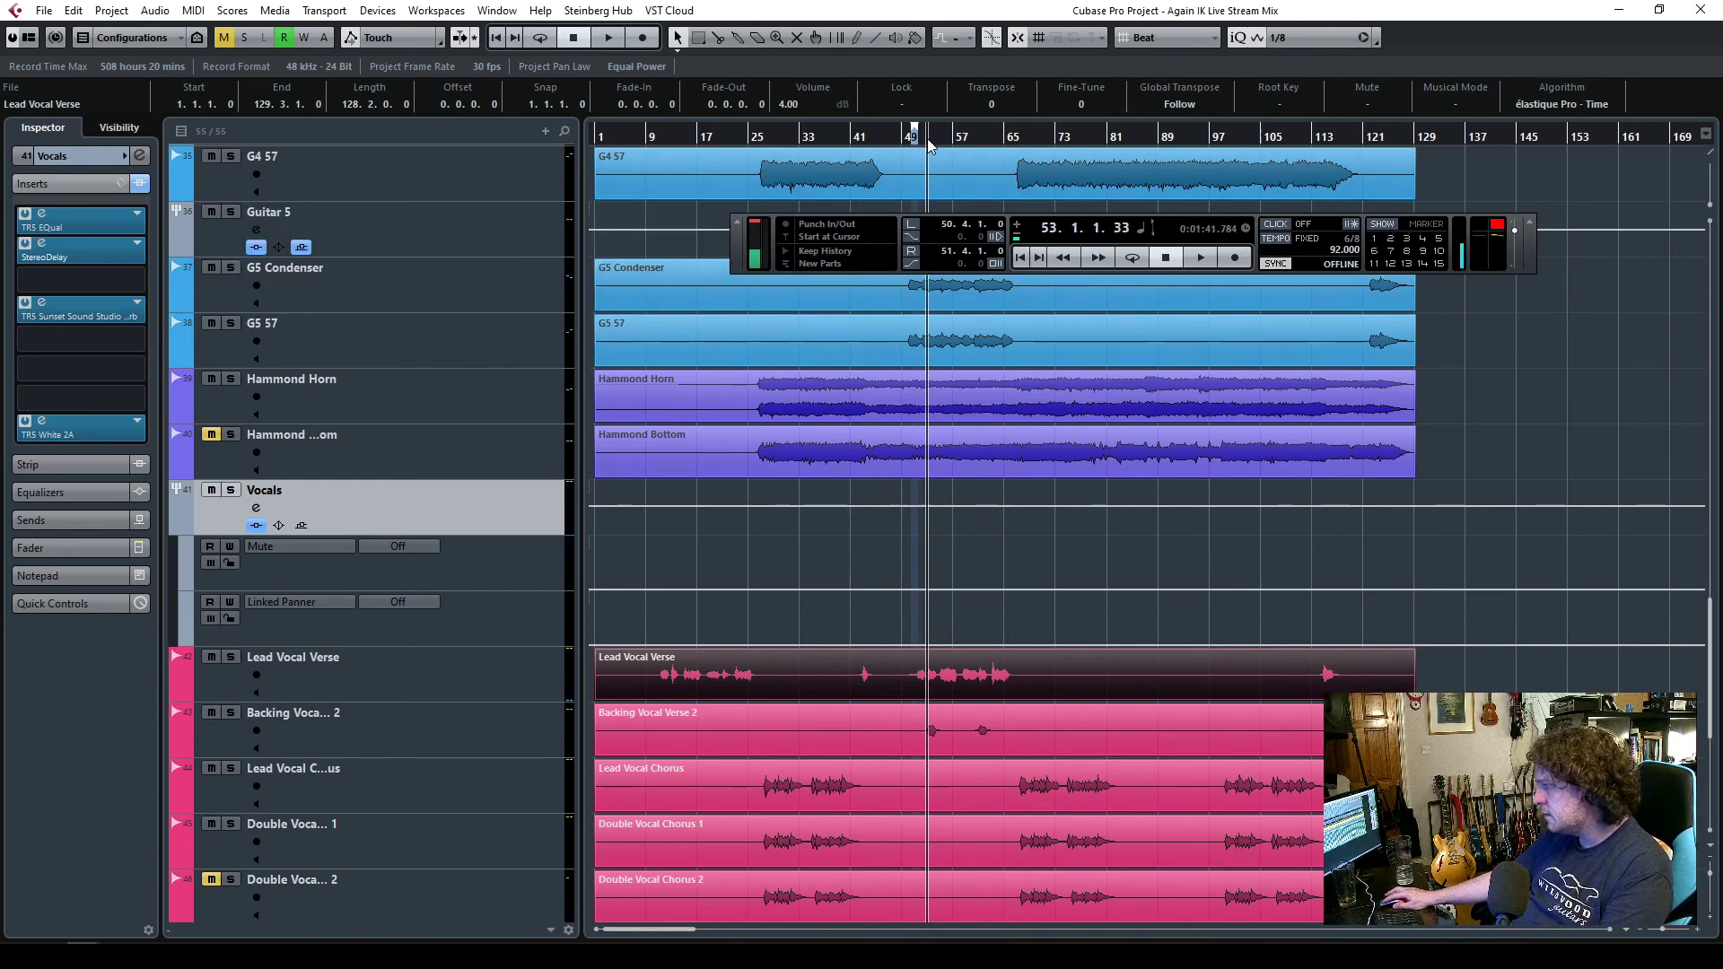
{"action": "key", "text": "space"}
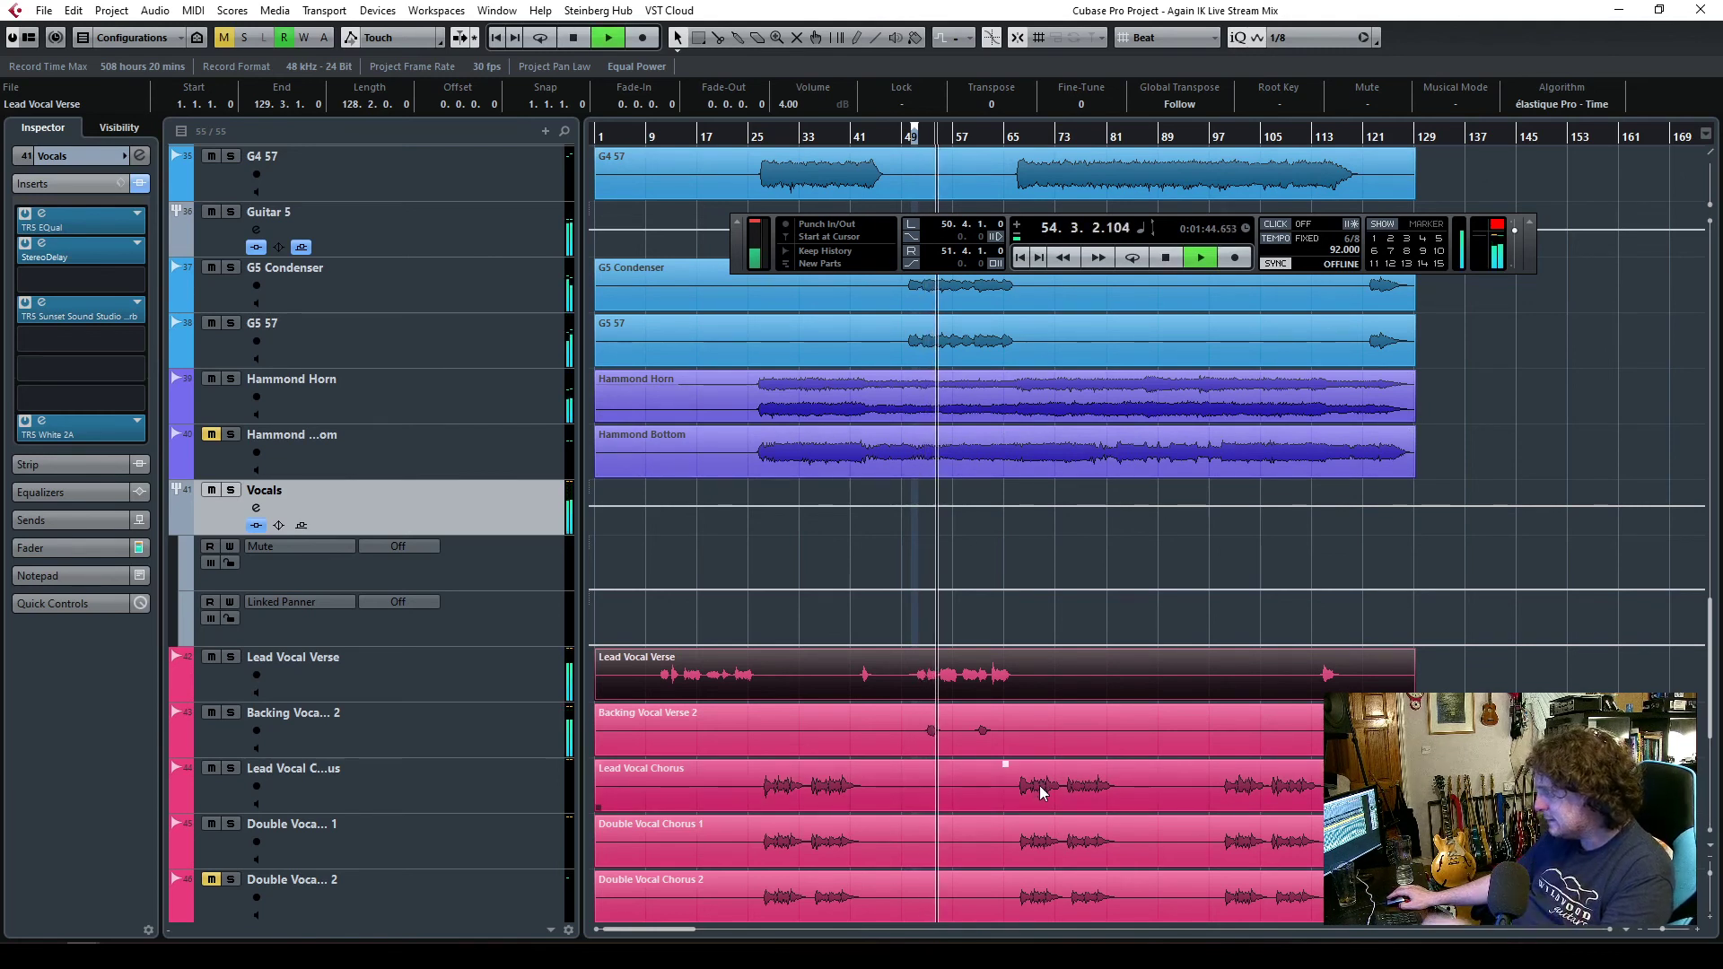
{"action": "scroll", "coordinate": [1041, 789], "scroll_direction": "down", "scroll_amount": 8}
{"action": "scroll", "coordinate": [1023, 792], "scroll_direction": "up", "scroll_amount": 6}
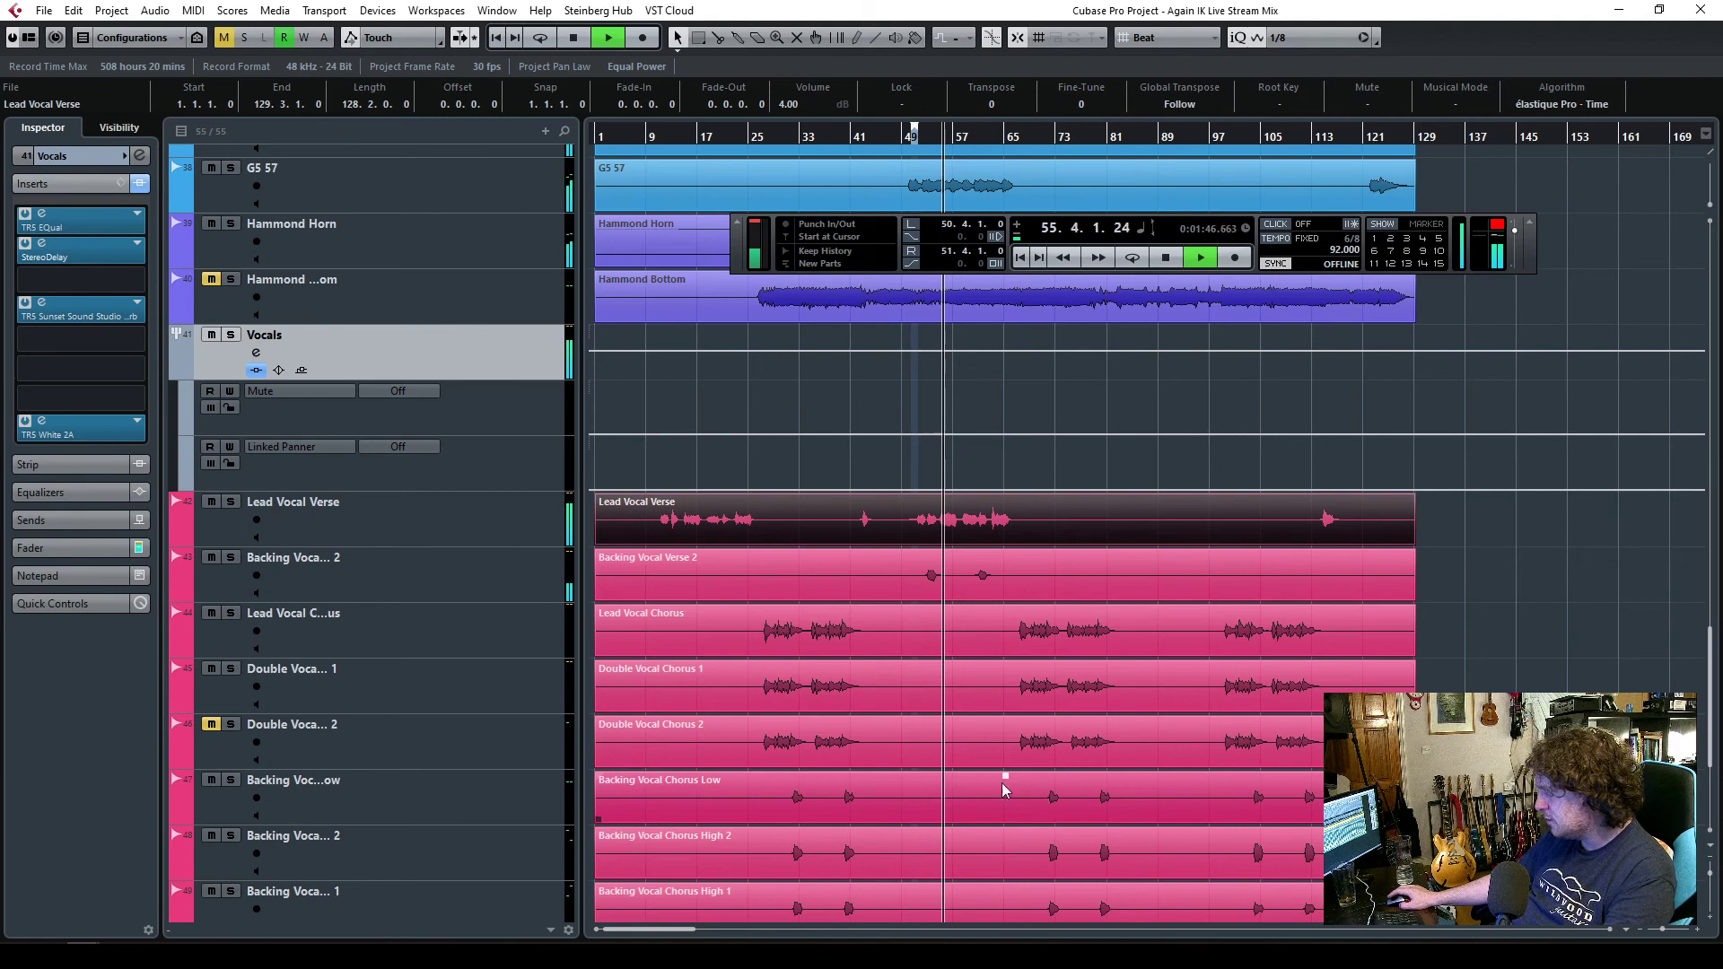
{"action": "left_click", "coordinate": [495, 519]}
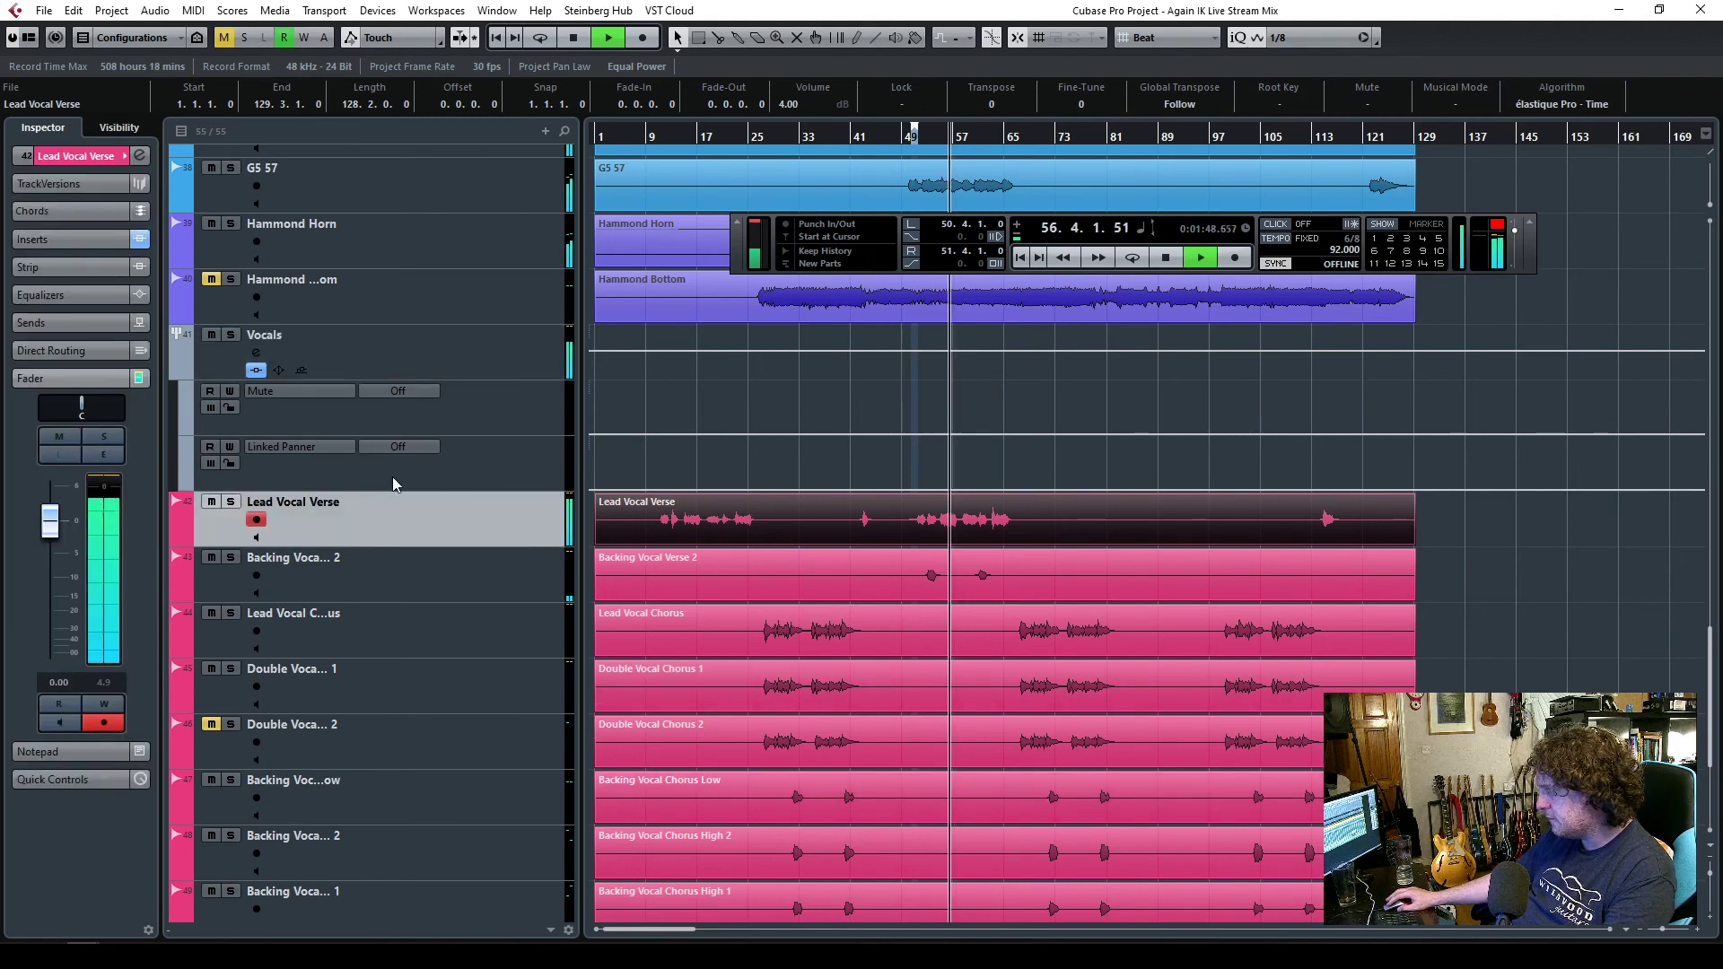
{"action": "left_click", "coordinate": [45, 240]}
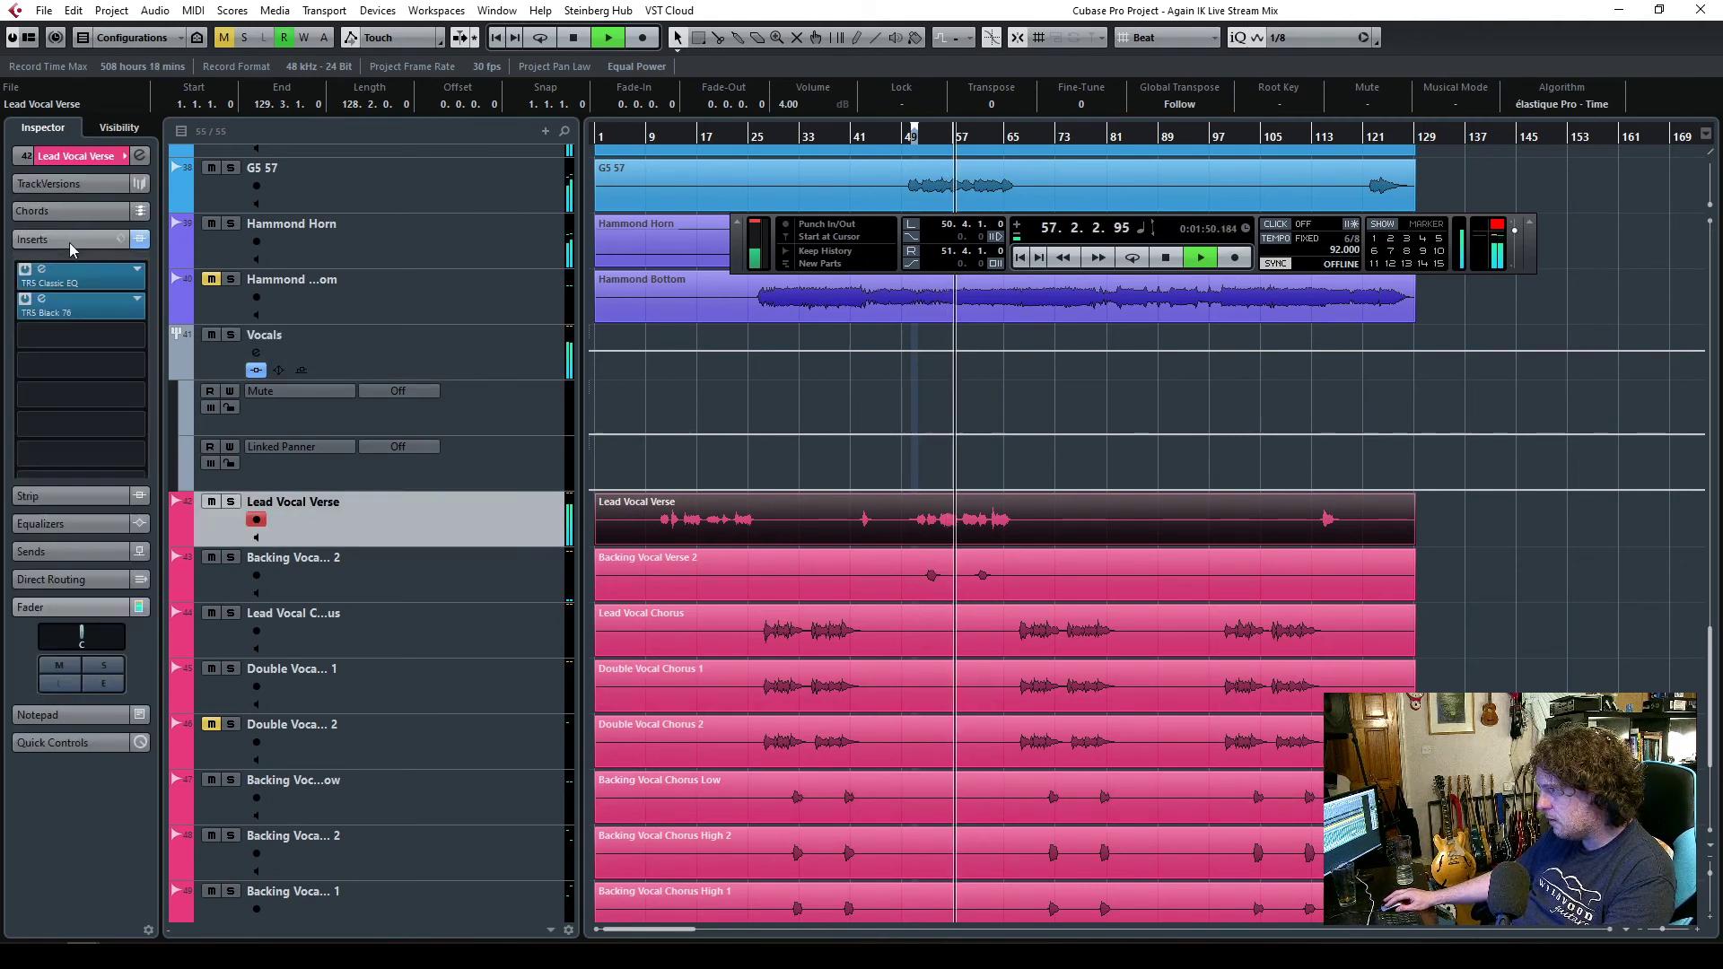
{"action": "left_click", "coordinate": [42, 299]}
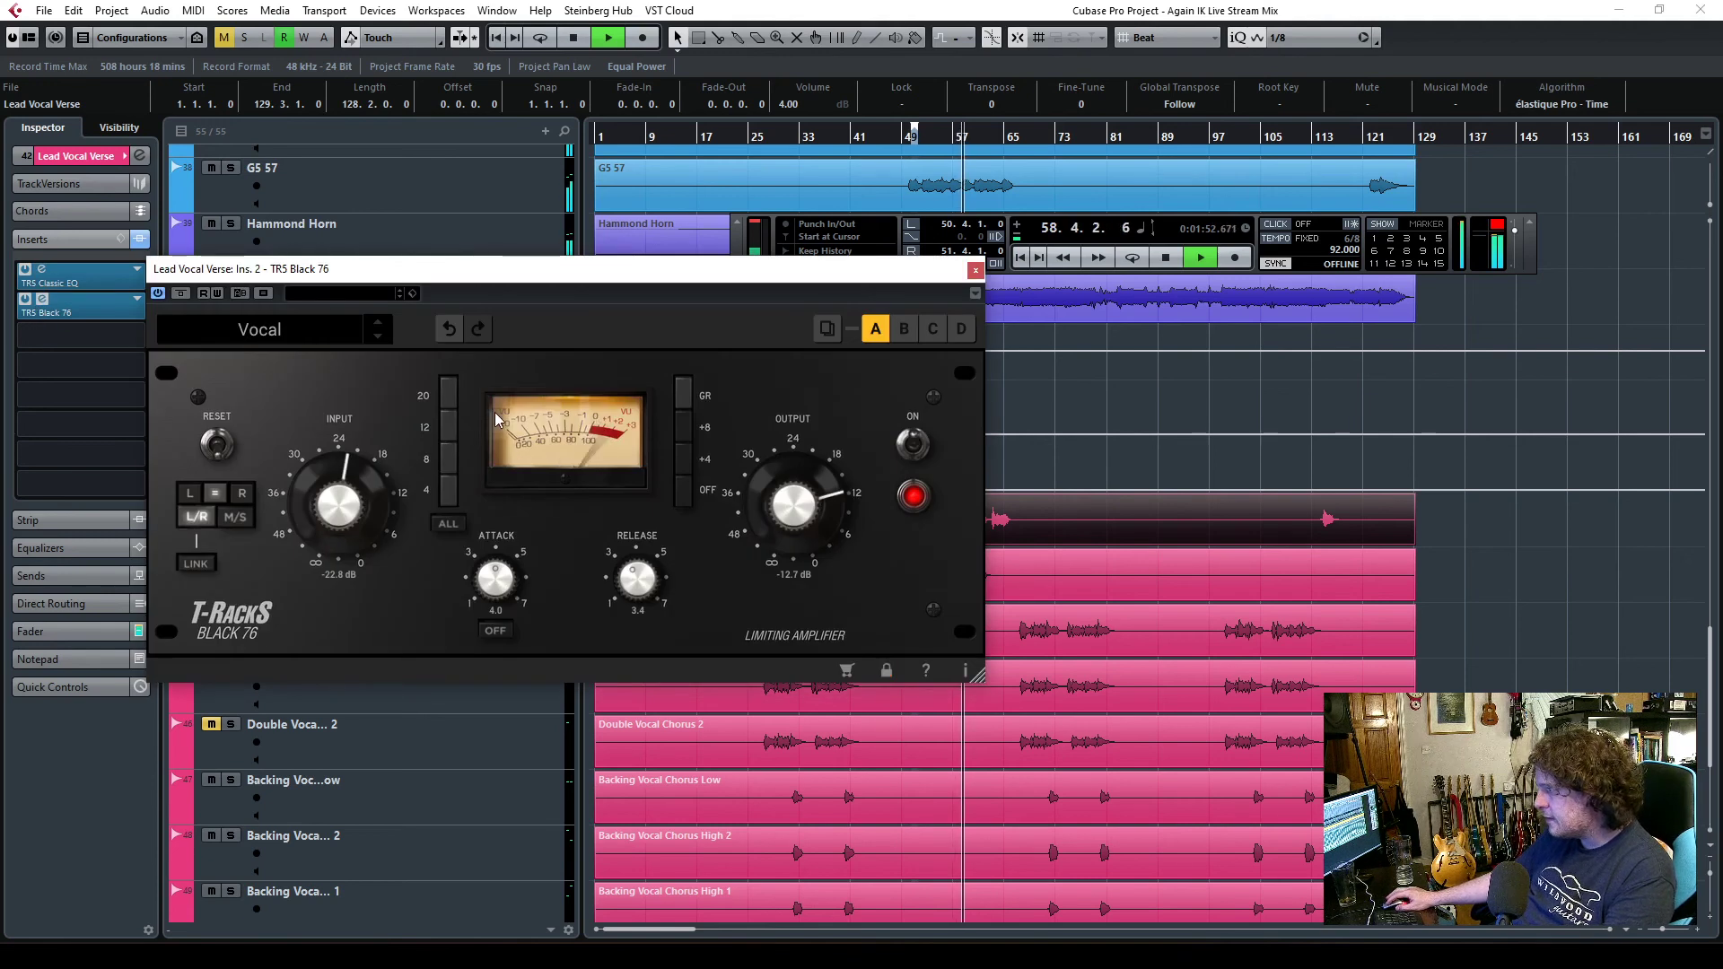
{"action": "left_click_drag", "start_coordinate": [495, 579], "coordinate": [492, 621]}
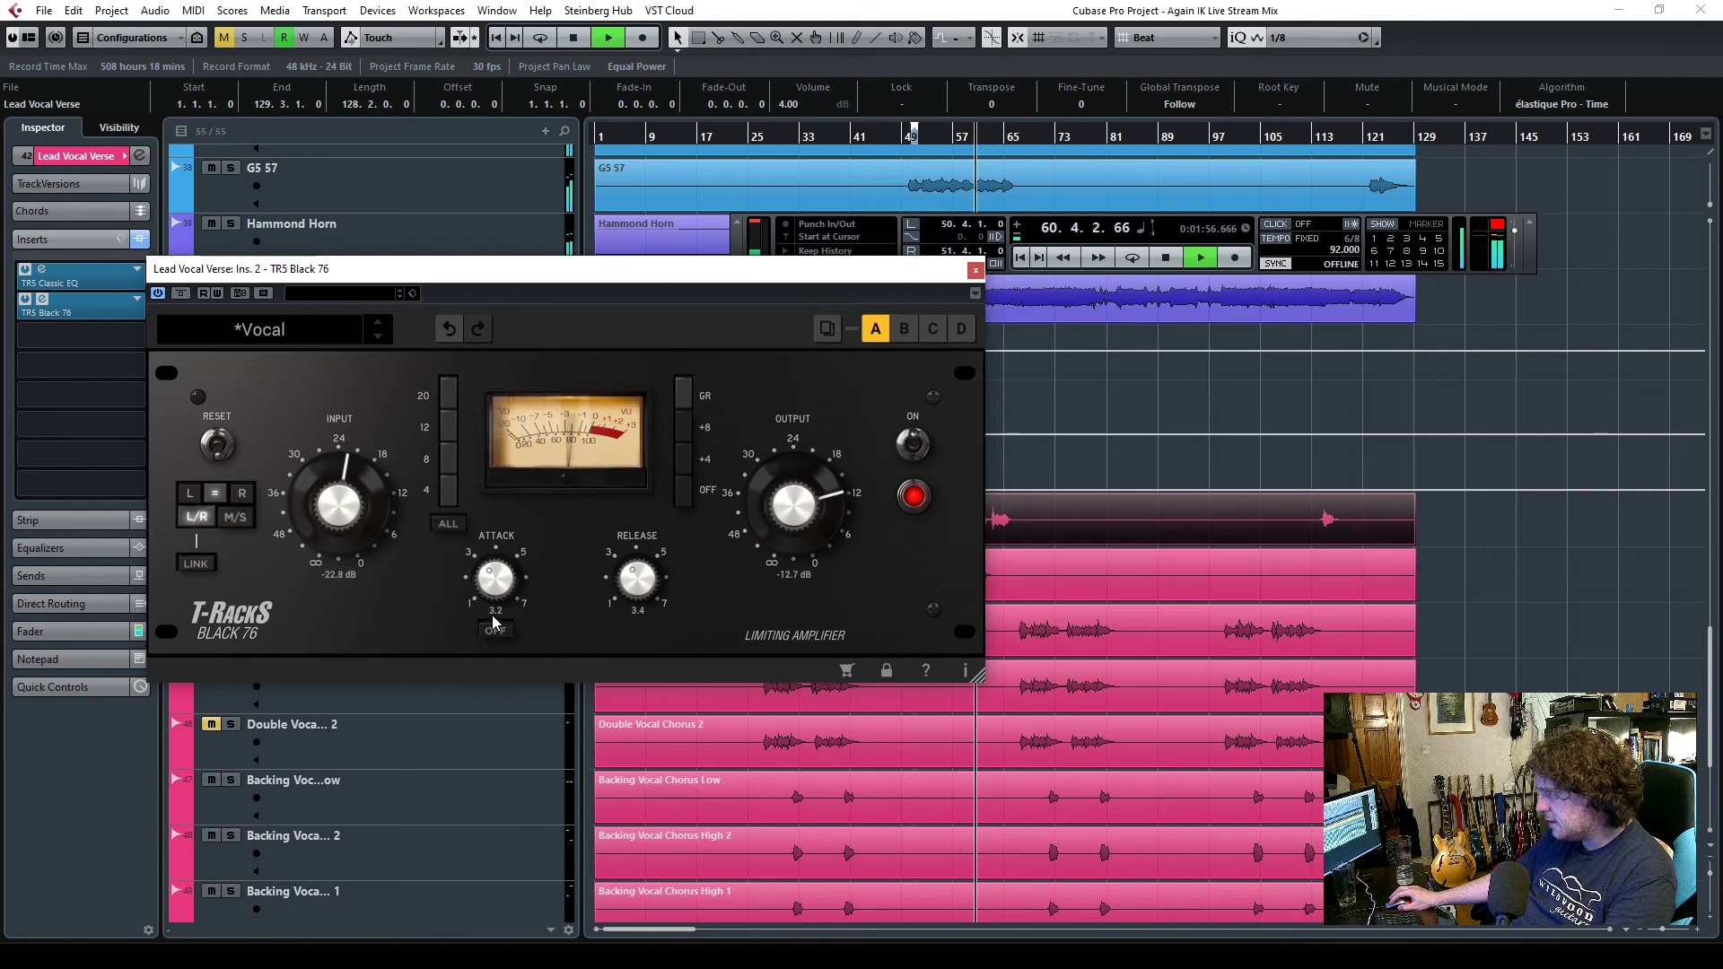
{"action": "left_click_drag", "start_coordinate": [339, 509], "coordinate": [337, 523]}
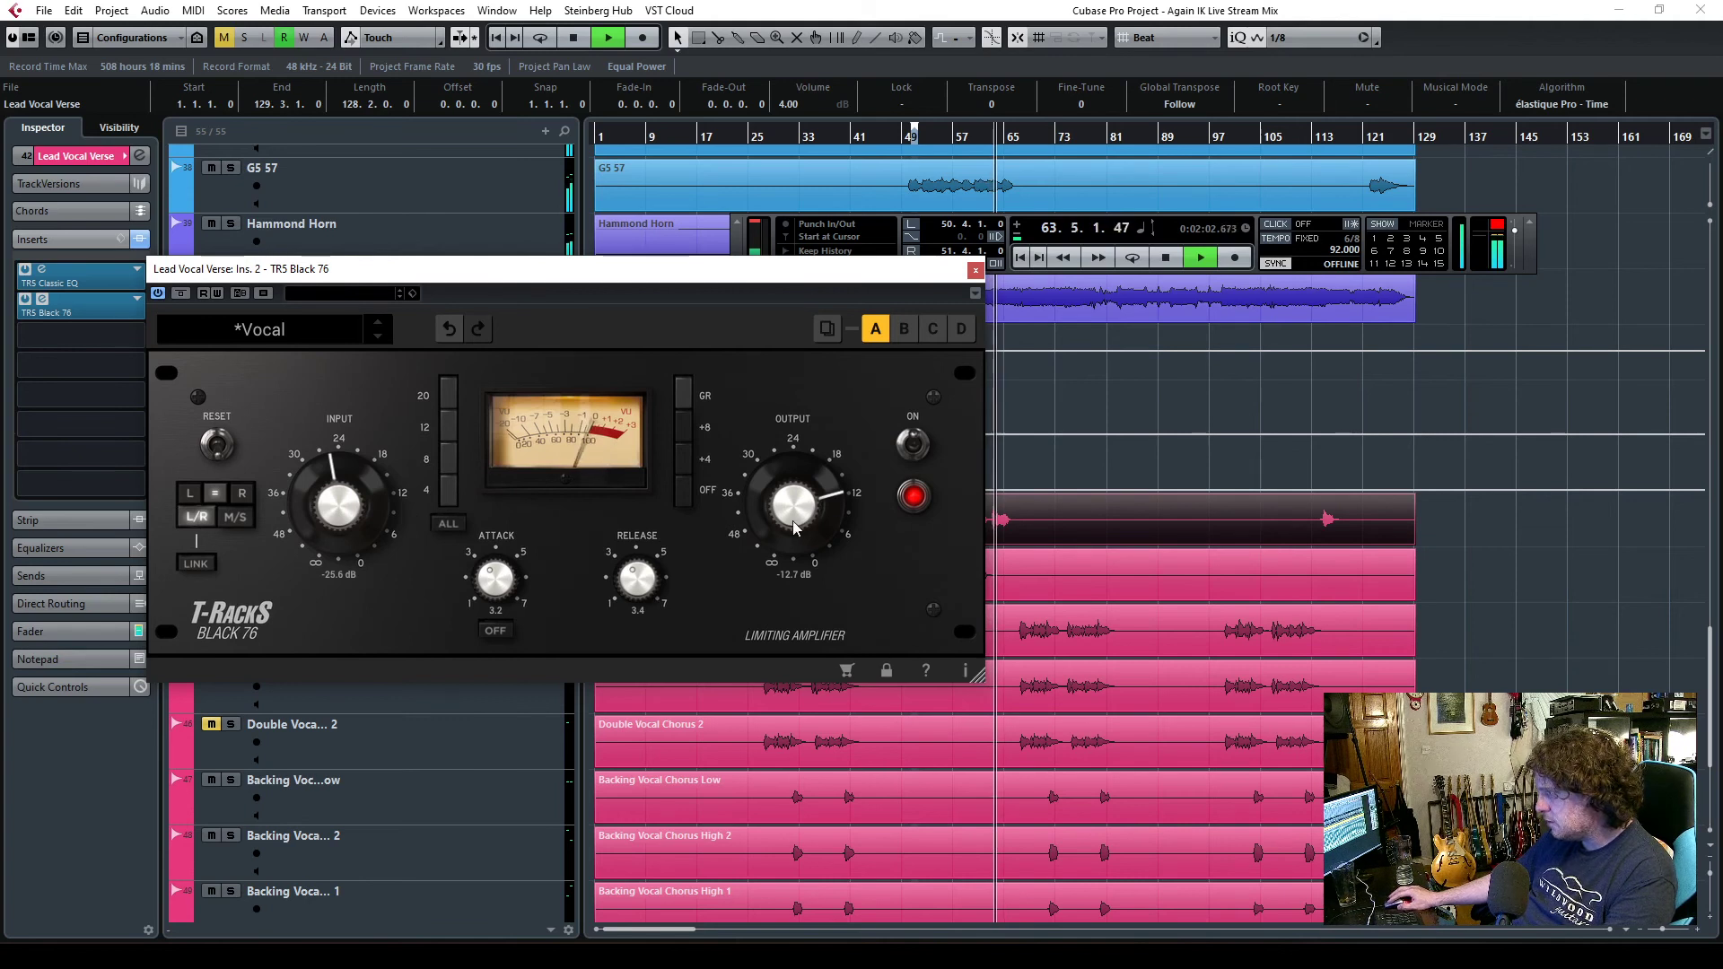
{"action": "left_click_drag", "start_coordinate": [794, 527], "coordinate": [794, 520]}
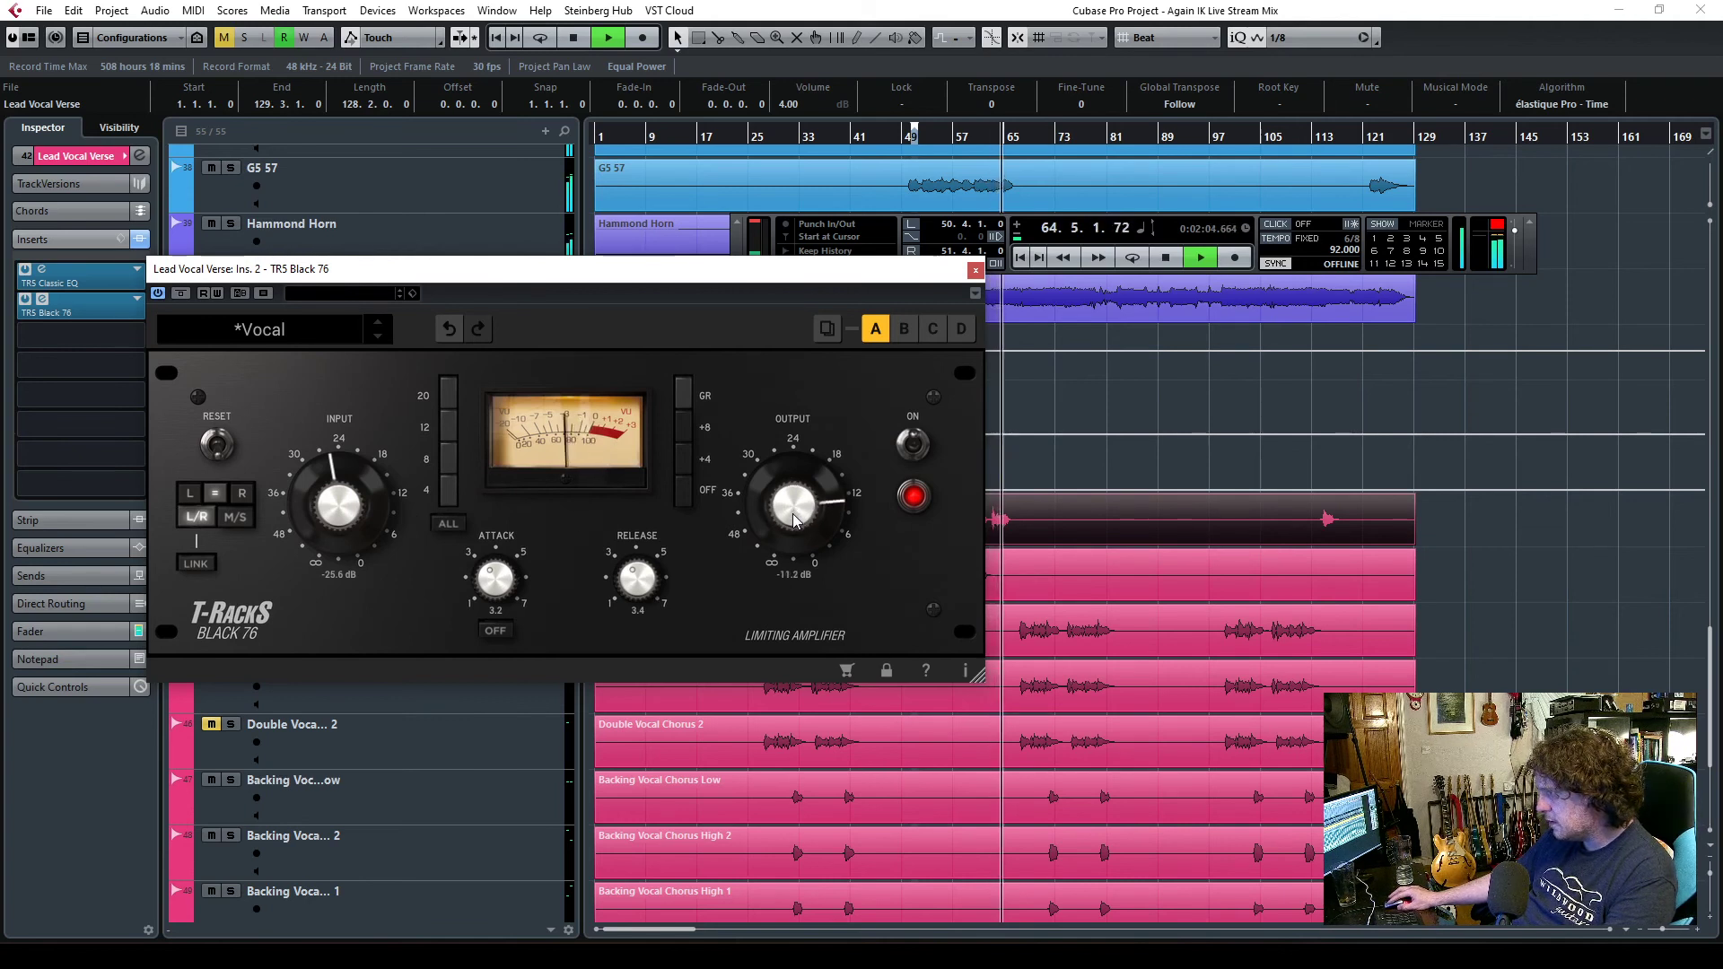
{"action": "left_click", "coordinate": [975, 270]}
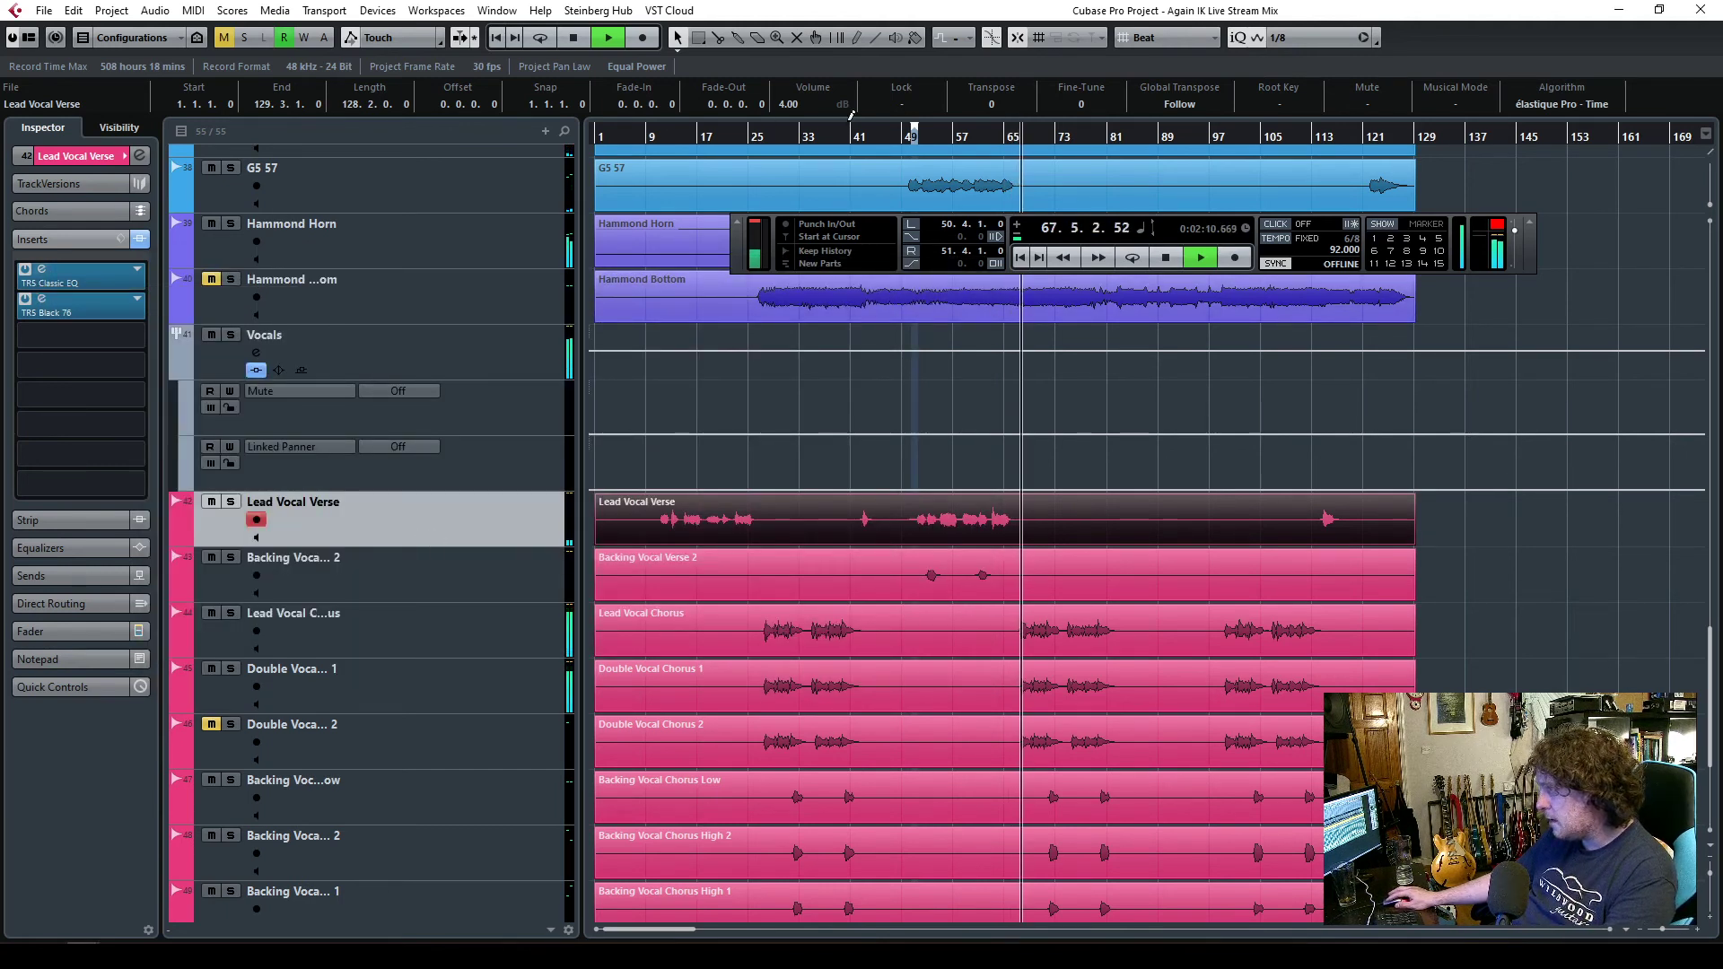
- Playing from bar 48, lower the low cut in the Lead Vocal Verse's Classic EQ to 363 Hz and close the plug-in
{"action": "left_click", "coordinate": [898, 134]}
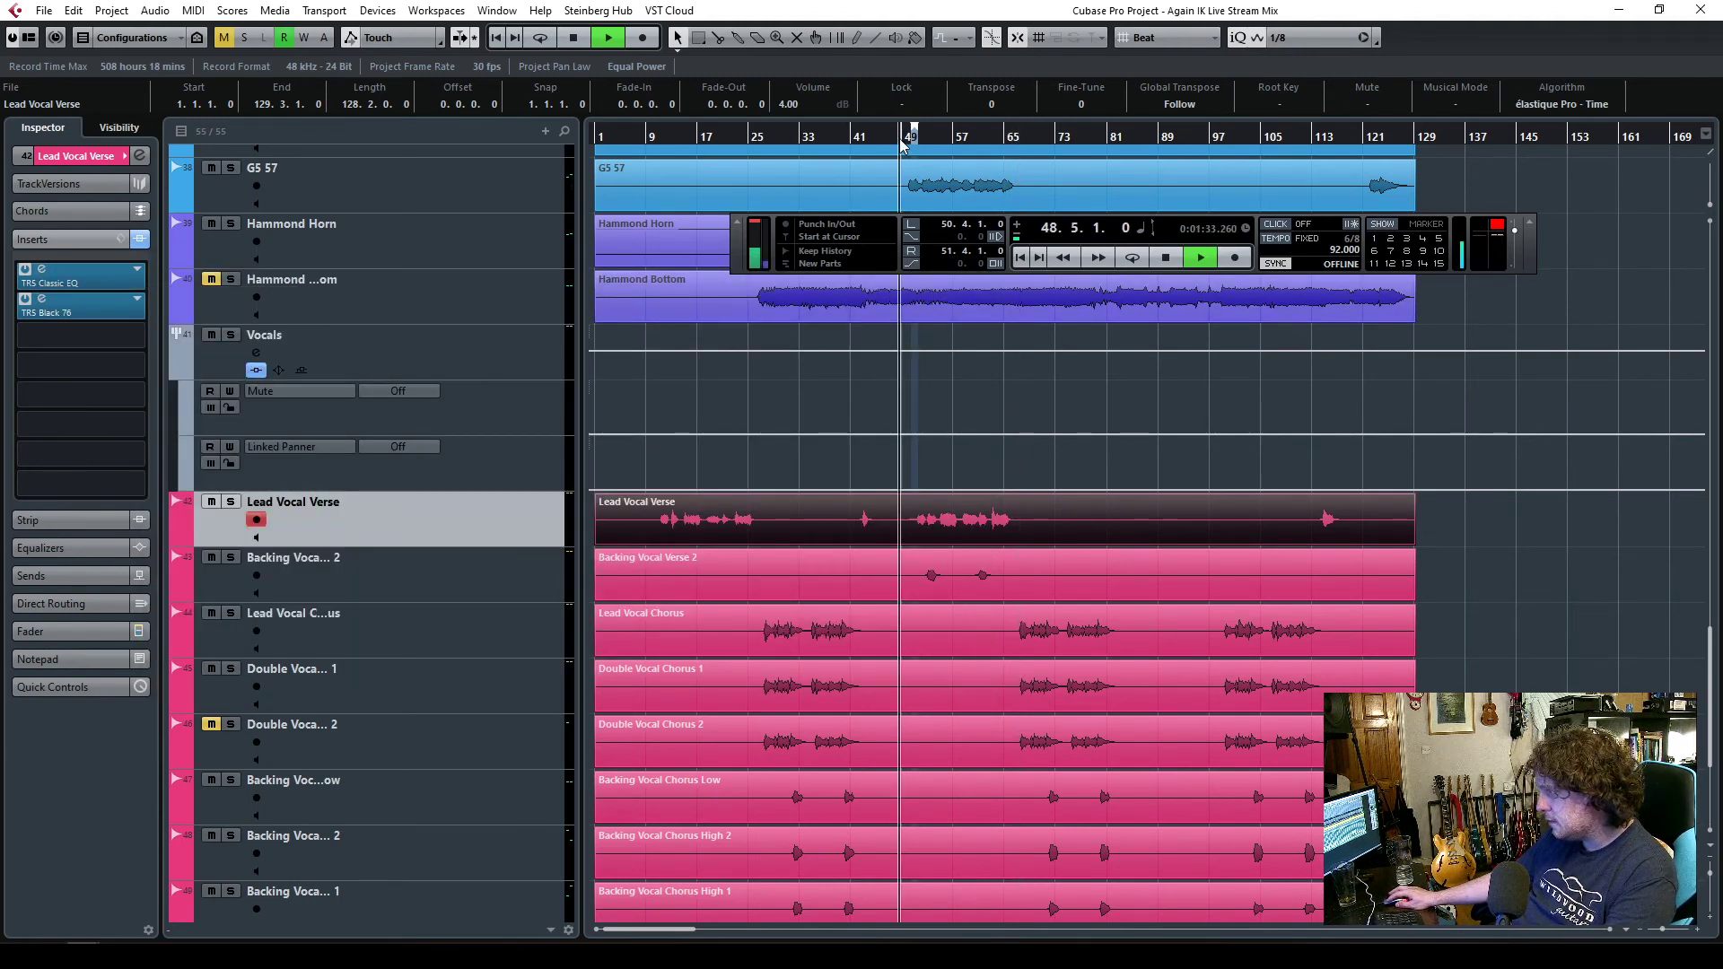
{"action": "left_click", "coordinate": [42, 276]}
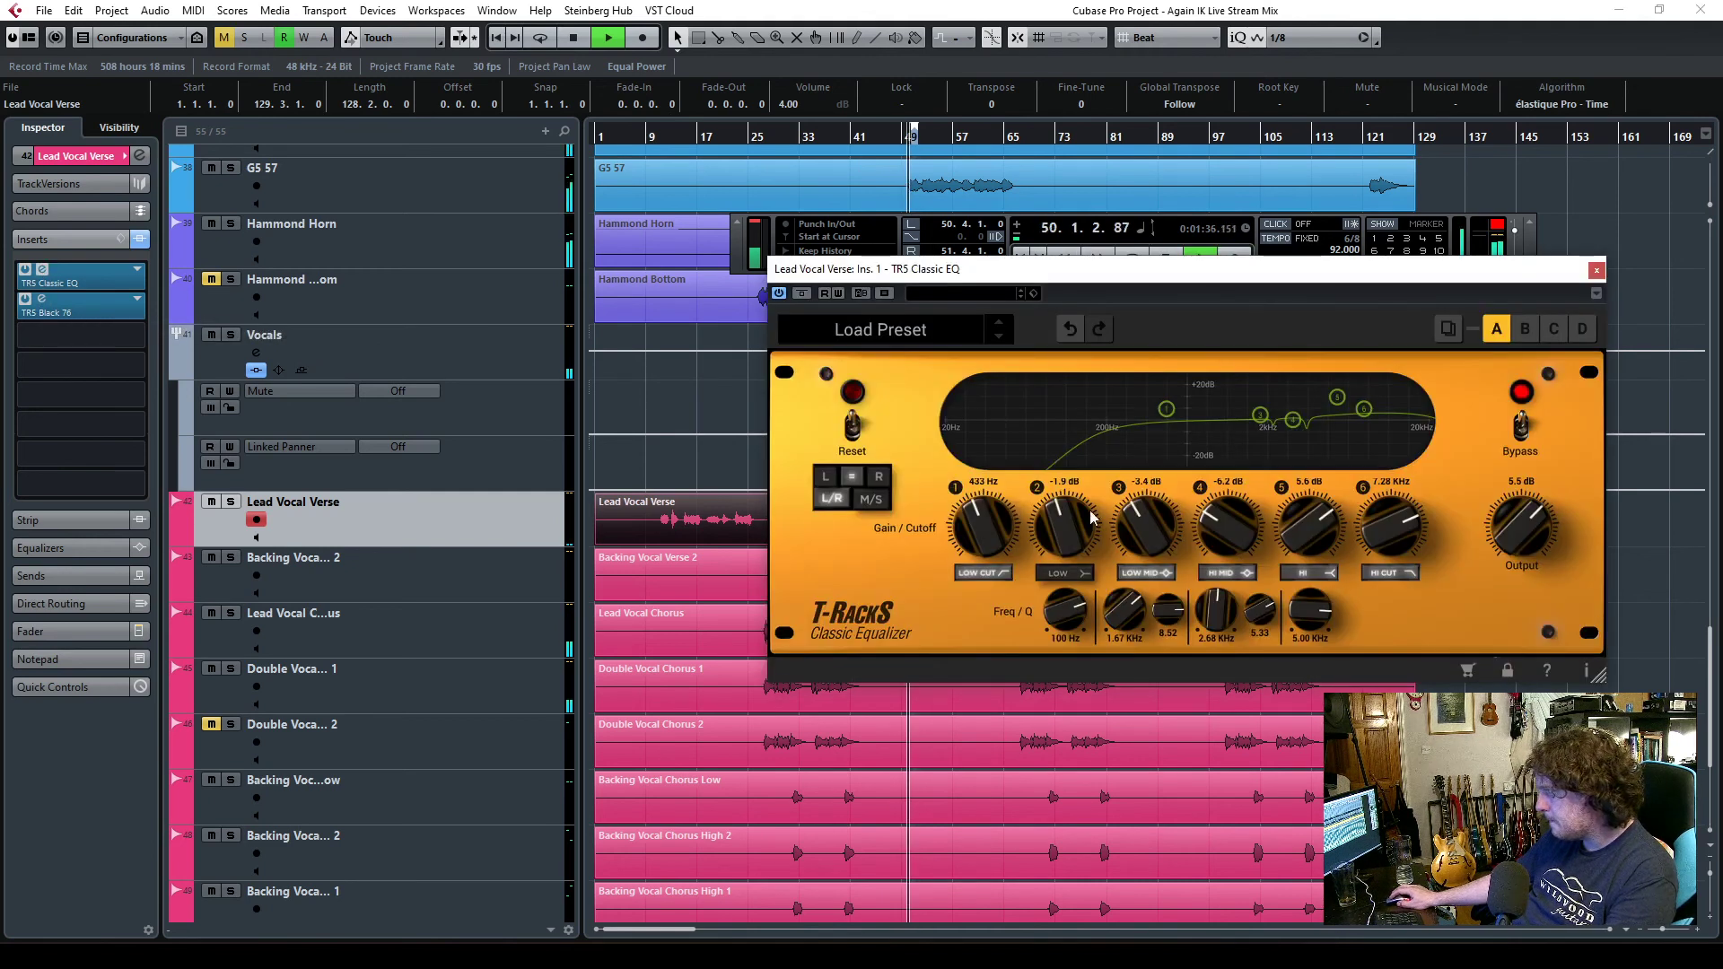
{"action": "left_click_drag", "start_coordinate": [971, 518], "coordinate": [971, 525]}
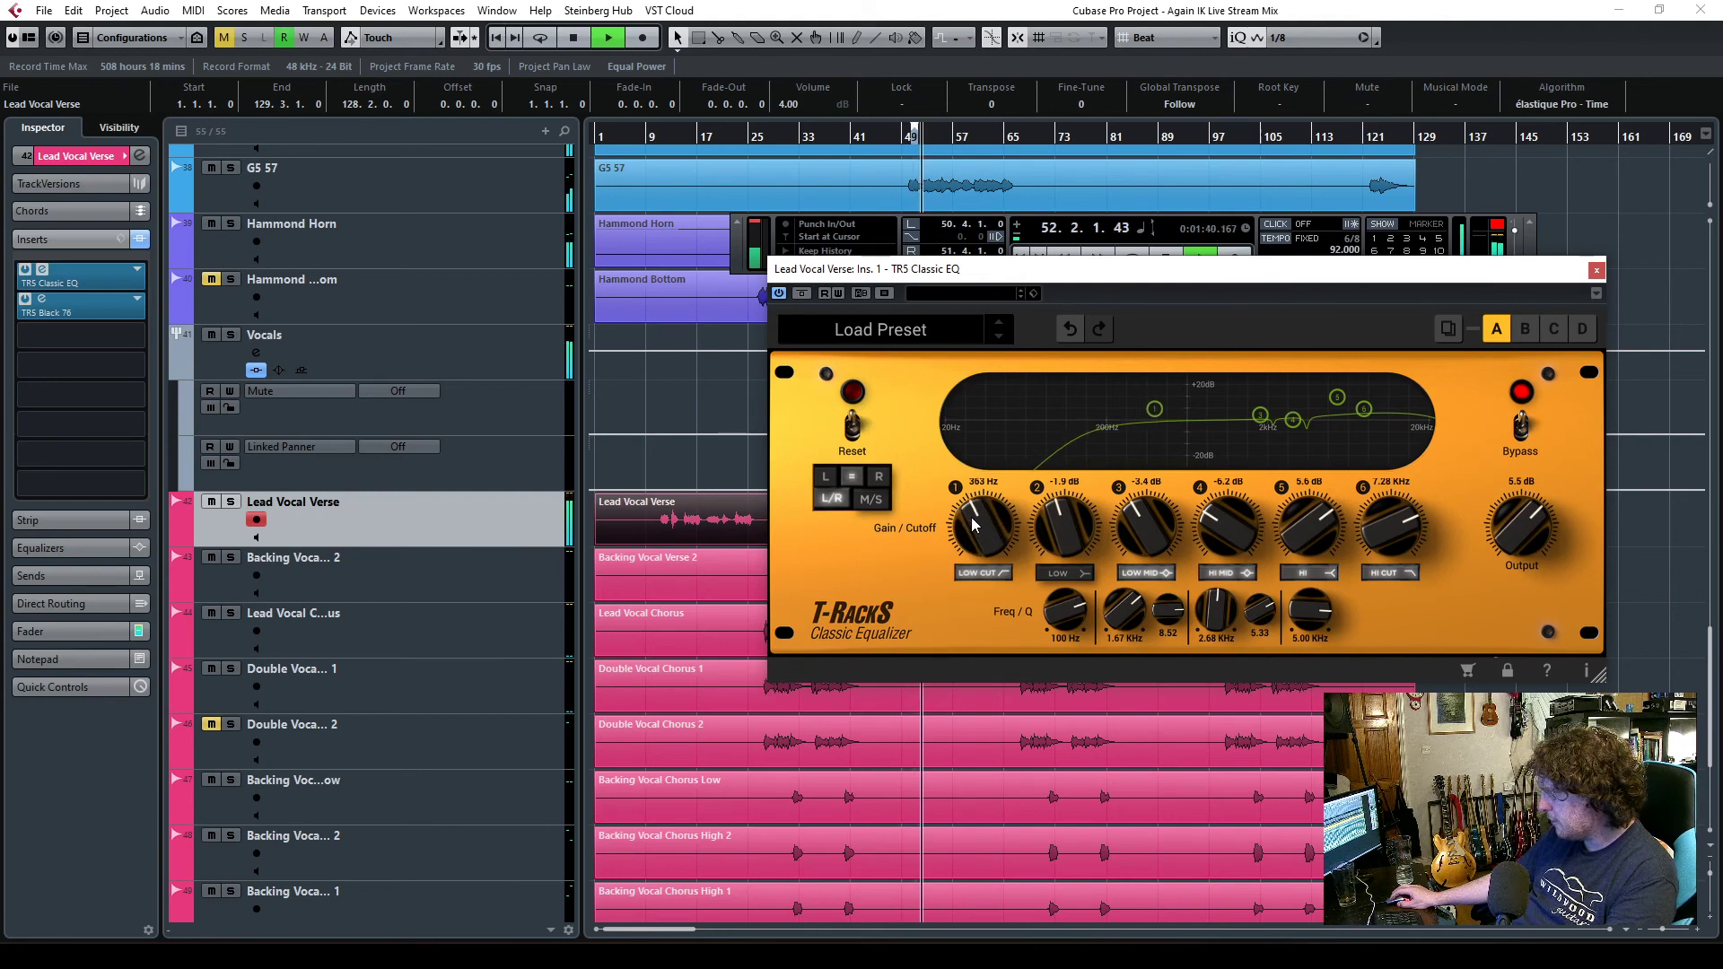
{"action": "left_click", "coordinate": [1595, 271]}
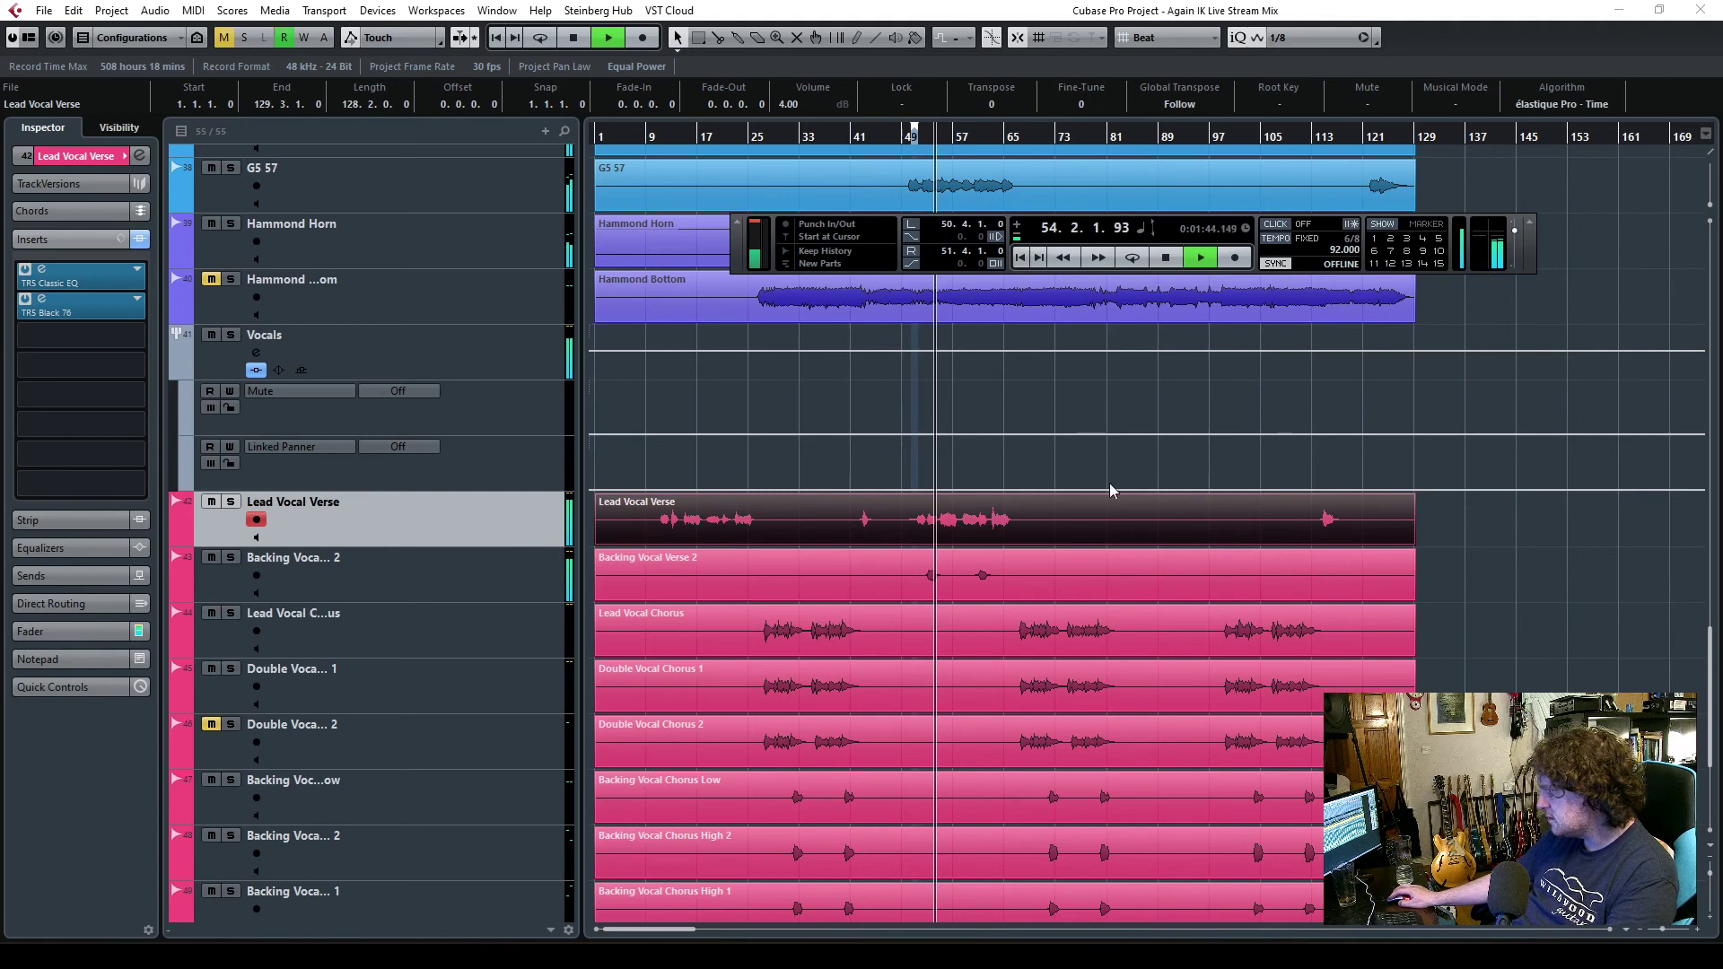
- Select the Backing Vocal Verse 2 track and look through the vocal and FX tracks during playback
{"action": "left_click", "coordinate": [424, 578]}
{"action": "scroll", "coordinate": [976, 733], "scroll_direction": "down", "scroll_amount": 5}
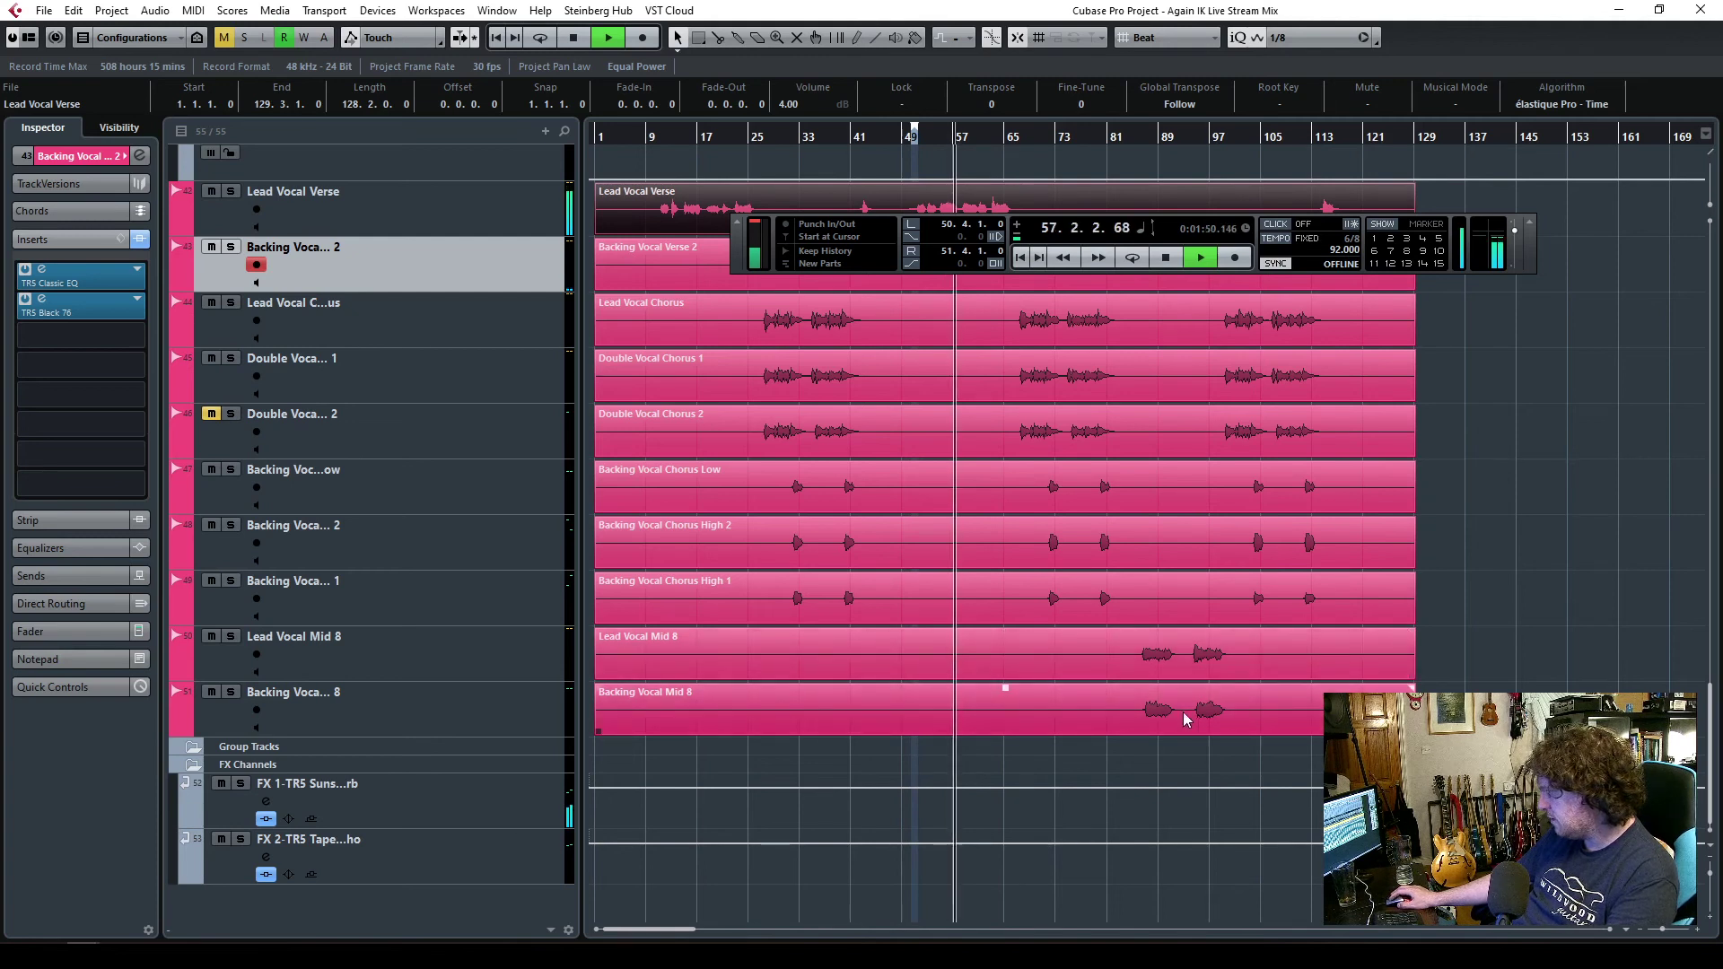
{"action": "scroll", "coordinate": [748, 679], "scroll_direction": "up", "scroll_amount": 5}
{"action": "scroll", "coordinate": [749, 679], "scroll_direction": "down", "scroll_amount": 2}
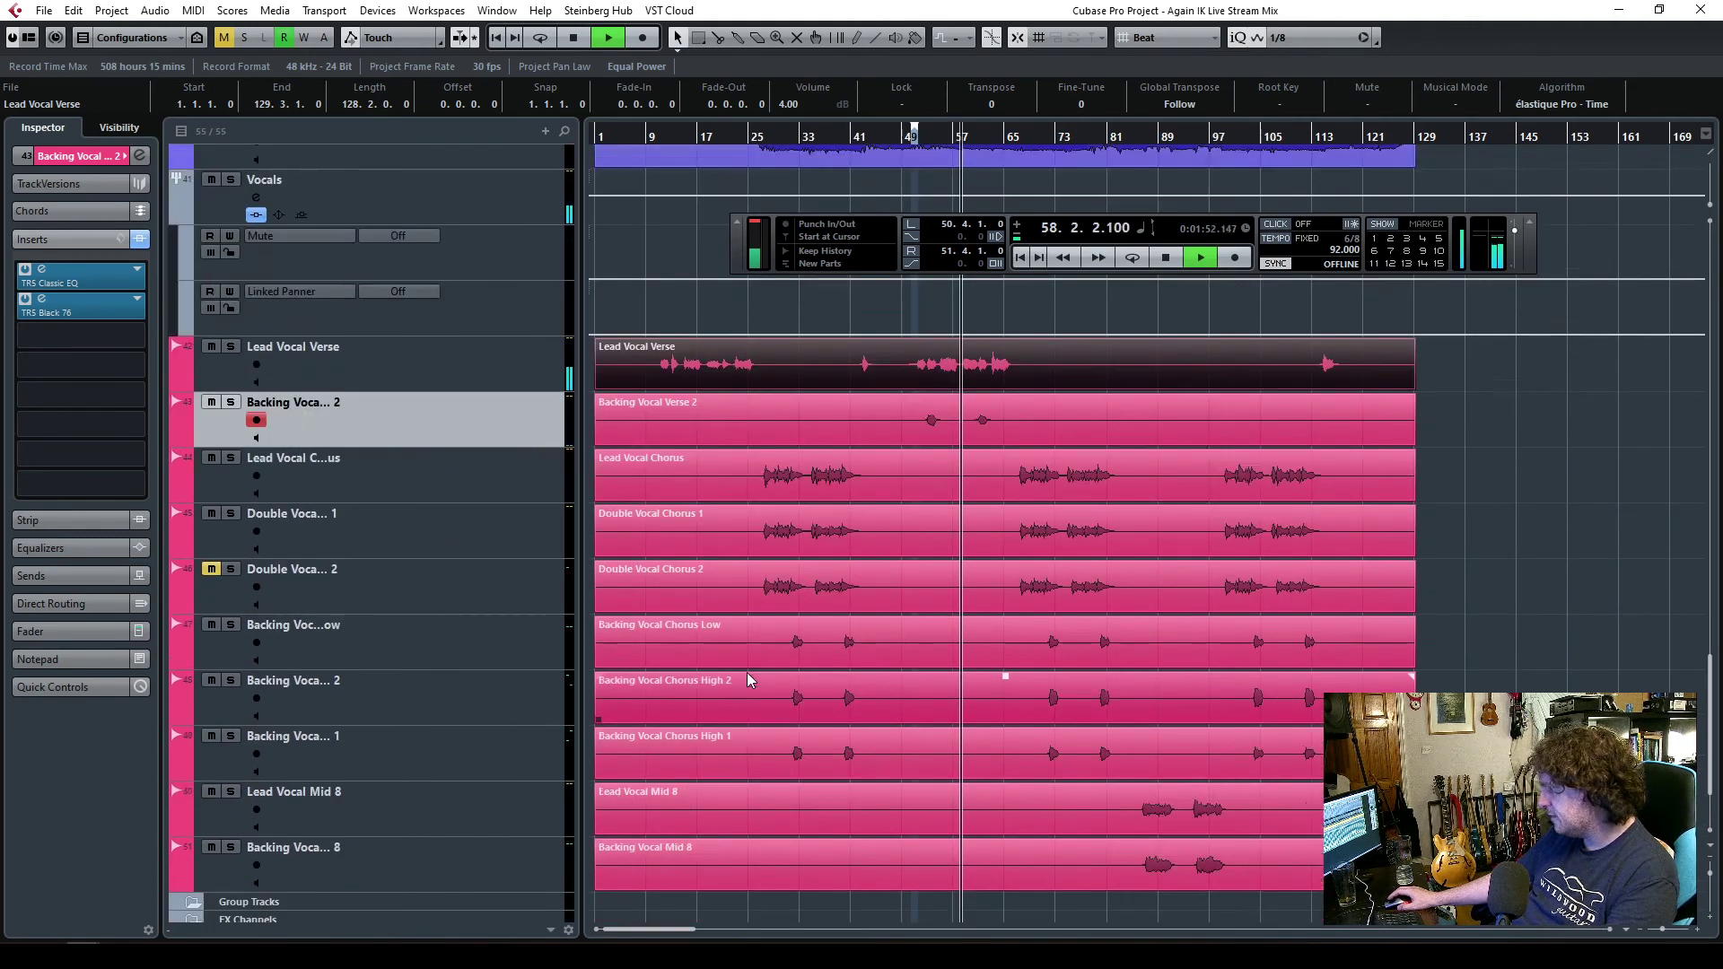
{"action": "scroll", "coordinate": [747, 671], "scroll_direction": "down", "scroll_amount": 3}
{"action": "scroll", "coordinate": [745, 671], "scroll_direction": "up", "scroll_amount": 10}
{"action": "scroll", "coordinate": [745, 672], "scroll_direction": "down", "scroll_amount": 10}
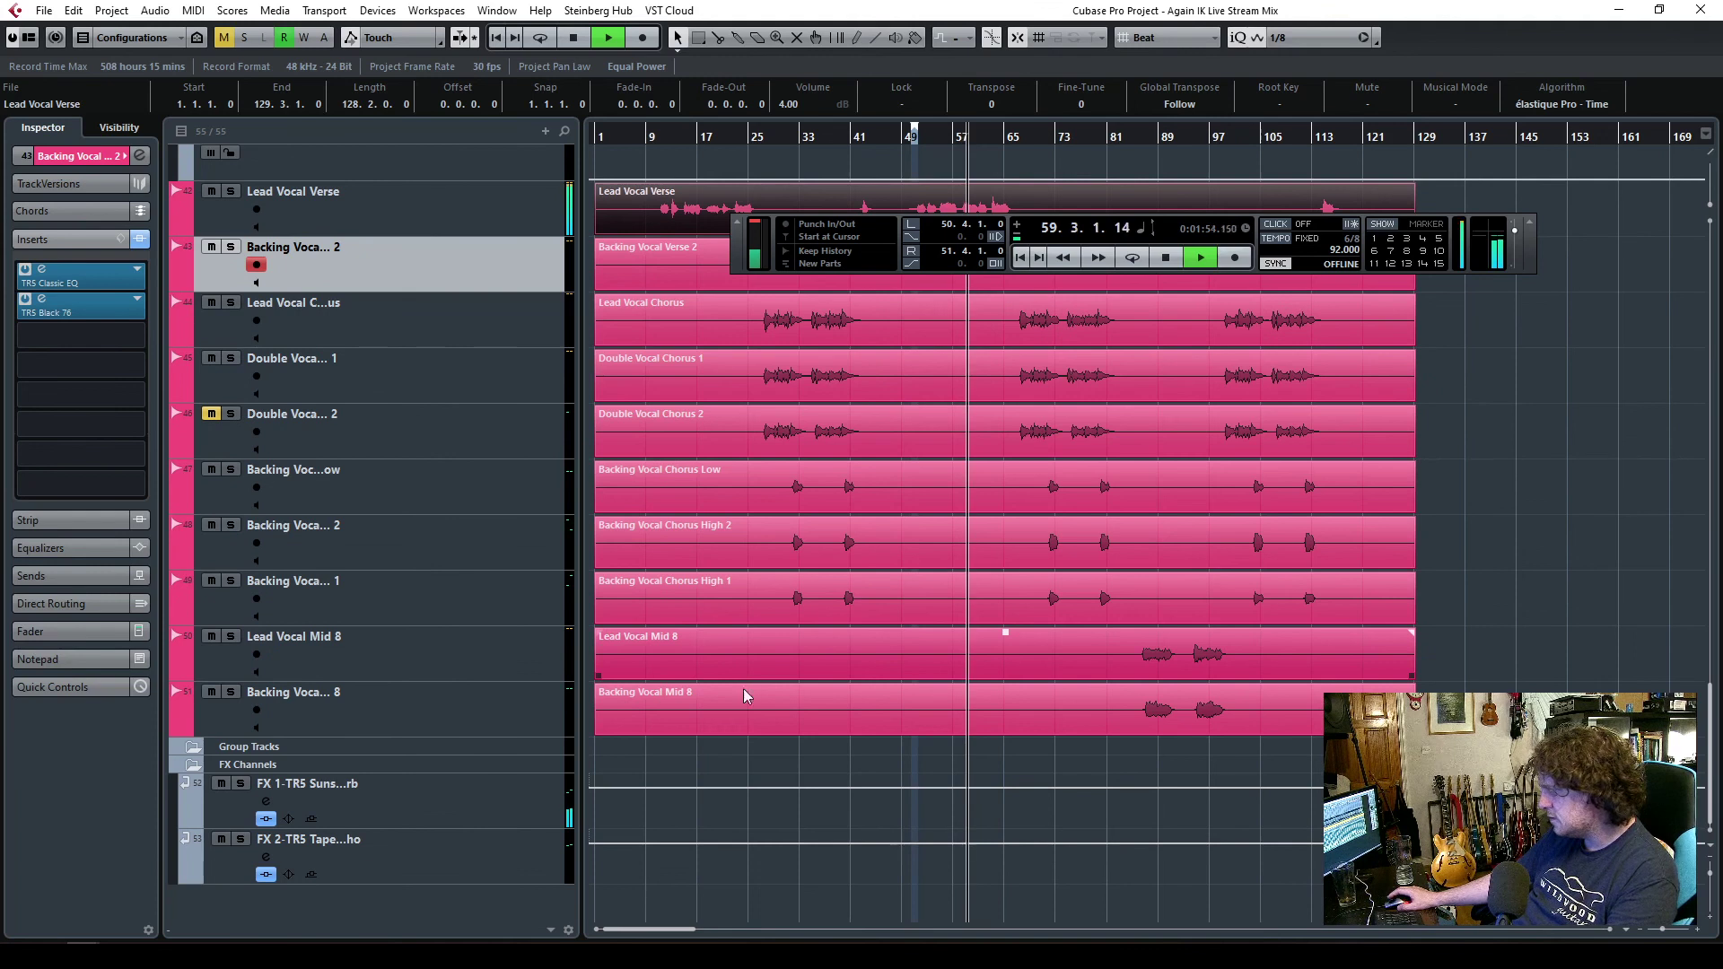
- Stop playback, bring the Stereo Out channel into the track list from the MixConsole, select it and return to the project start
{"action": "key", "text": "space"}
{"action": "key", "text": "F3"}
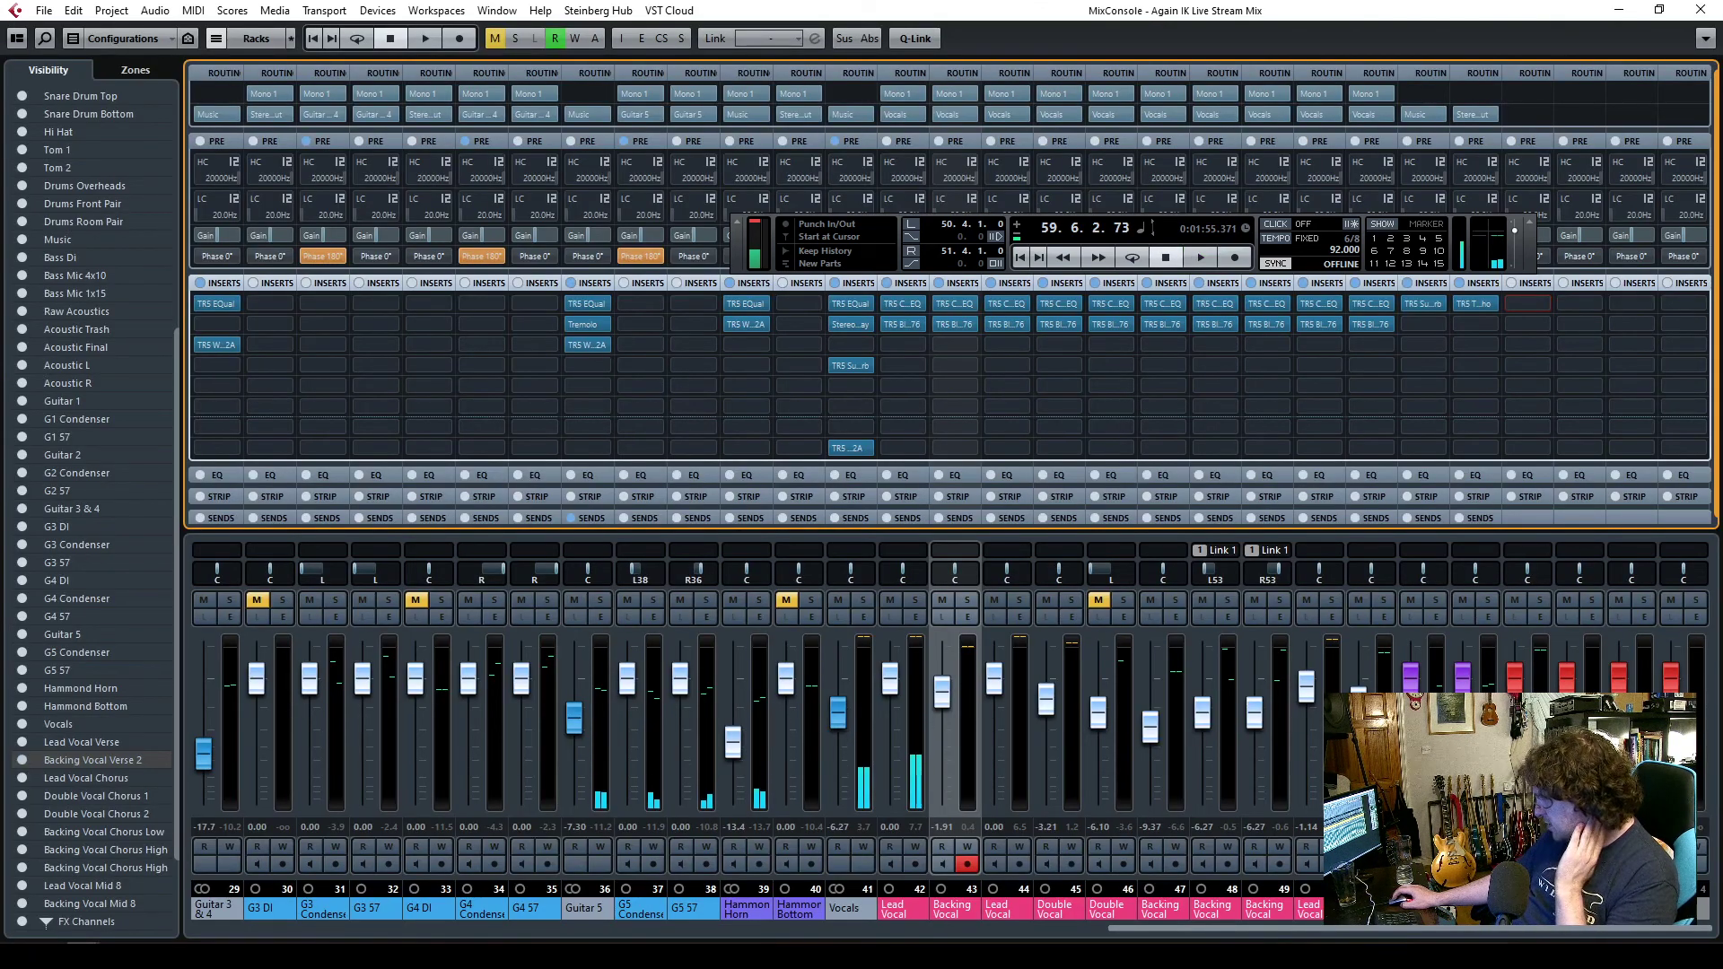
{"action": "key", "text": "w"}
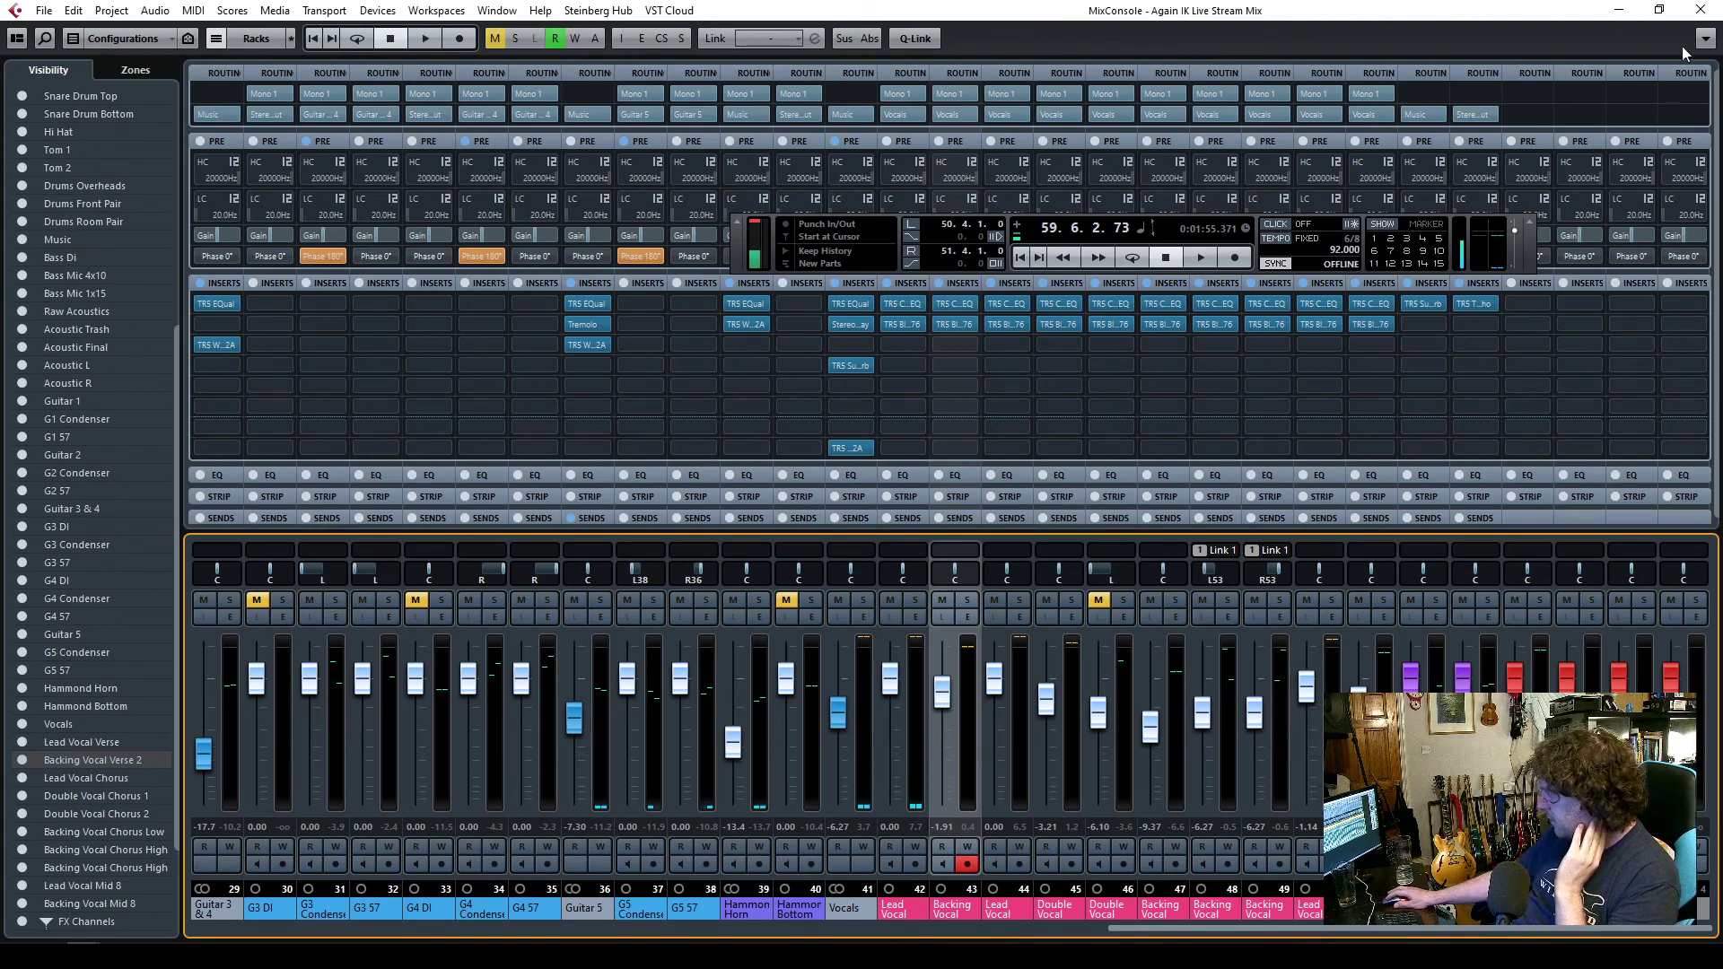
{"action": "left_click", "coordinate": [1700, 10]}
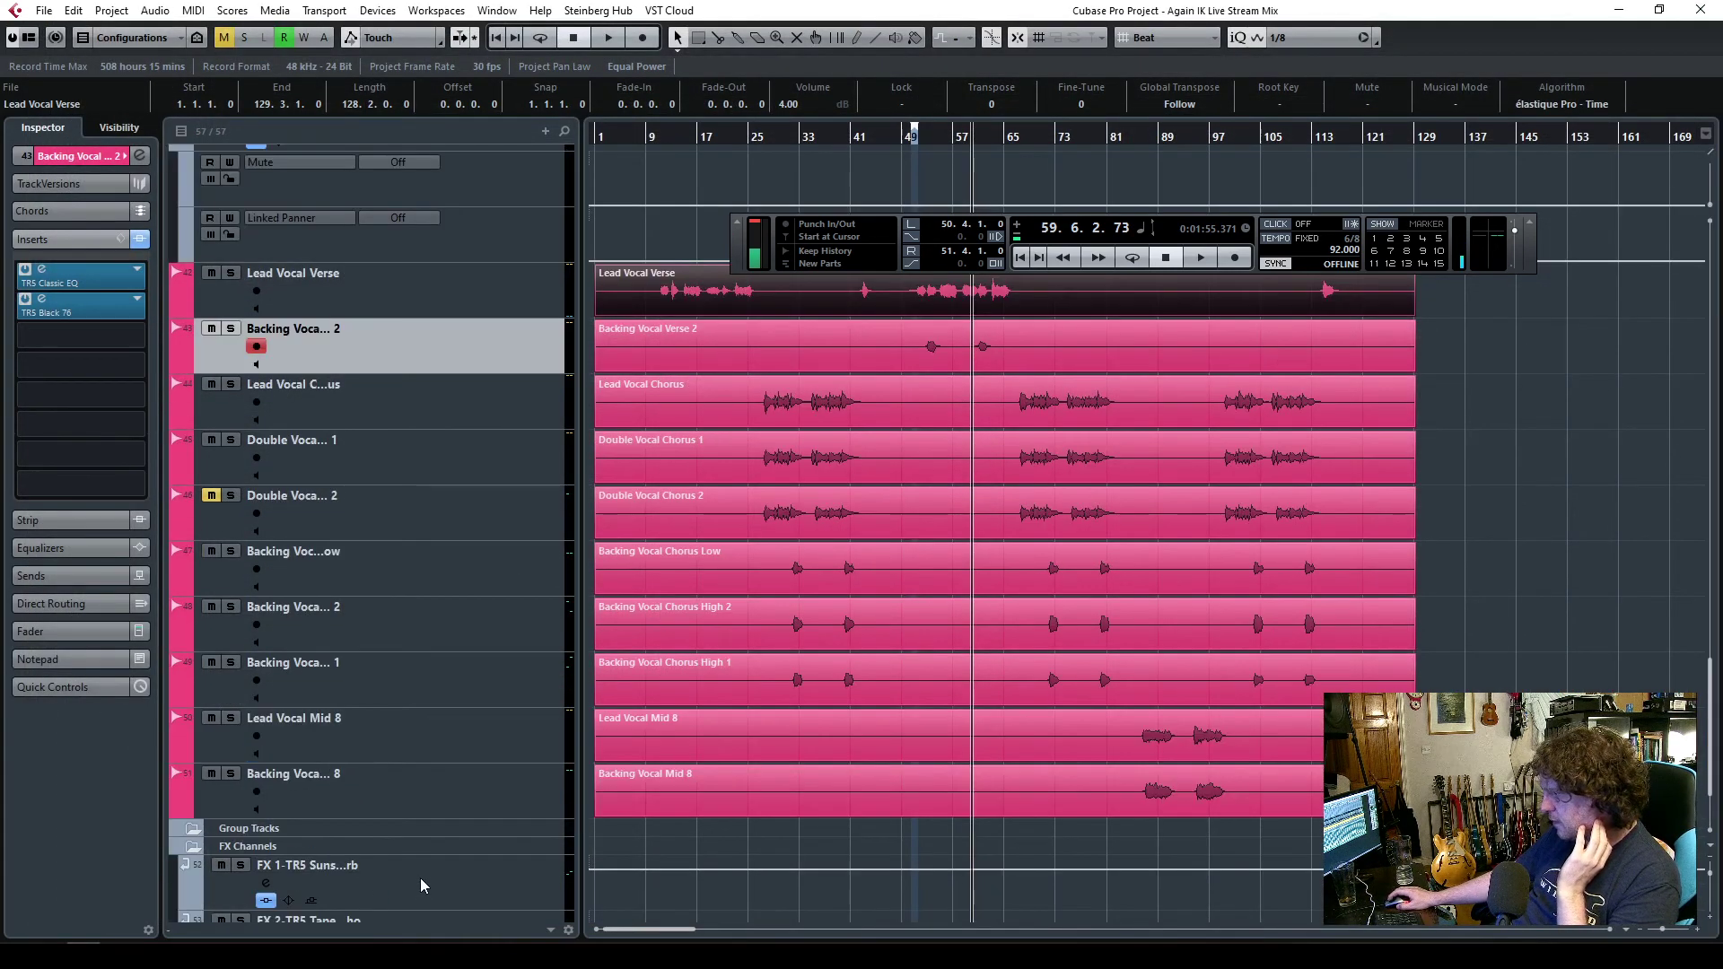
{"action": "scroll", "coordinate": [422, 877], "scroll_direction": "down", "scroll_amount": 3}
{"action": "mouse_move", "coordinate": [427, 874]}
{"action": "left_mouse_down"}
{"action": "mouse_move", "coordinate": [459, 857]}
{"action": "mouse_move", "coordinate": [457, 883]}
{"action": "left_mouse_up"}
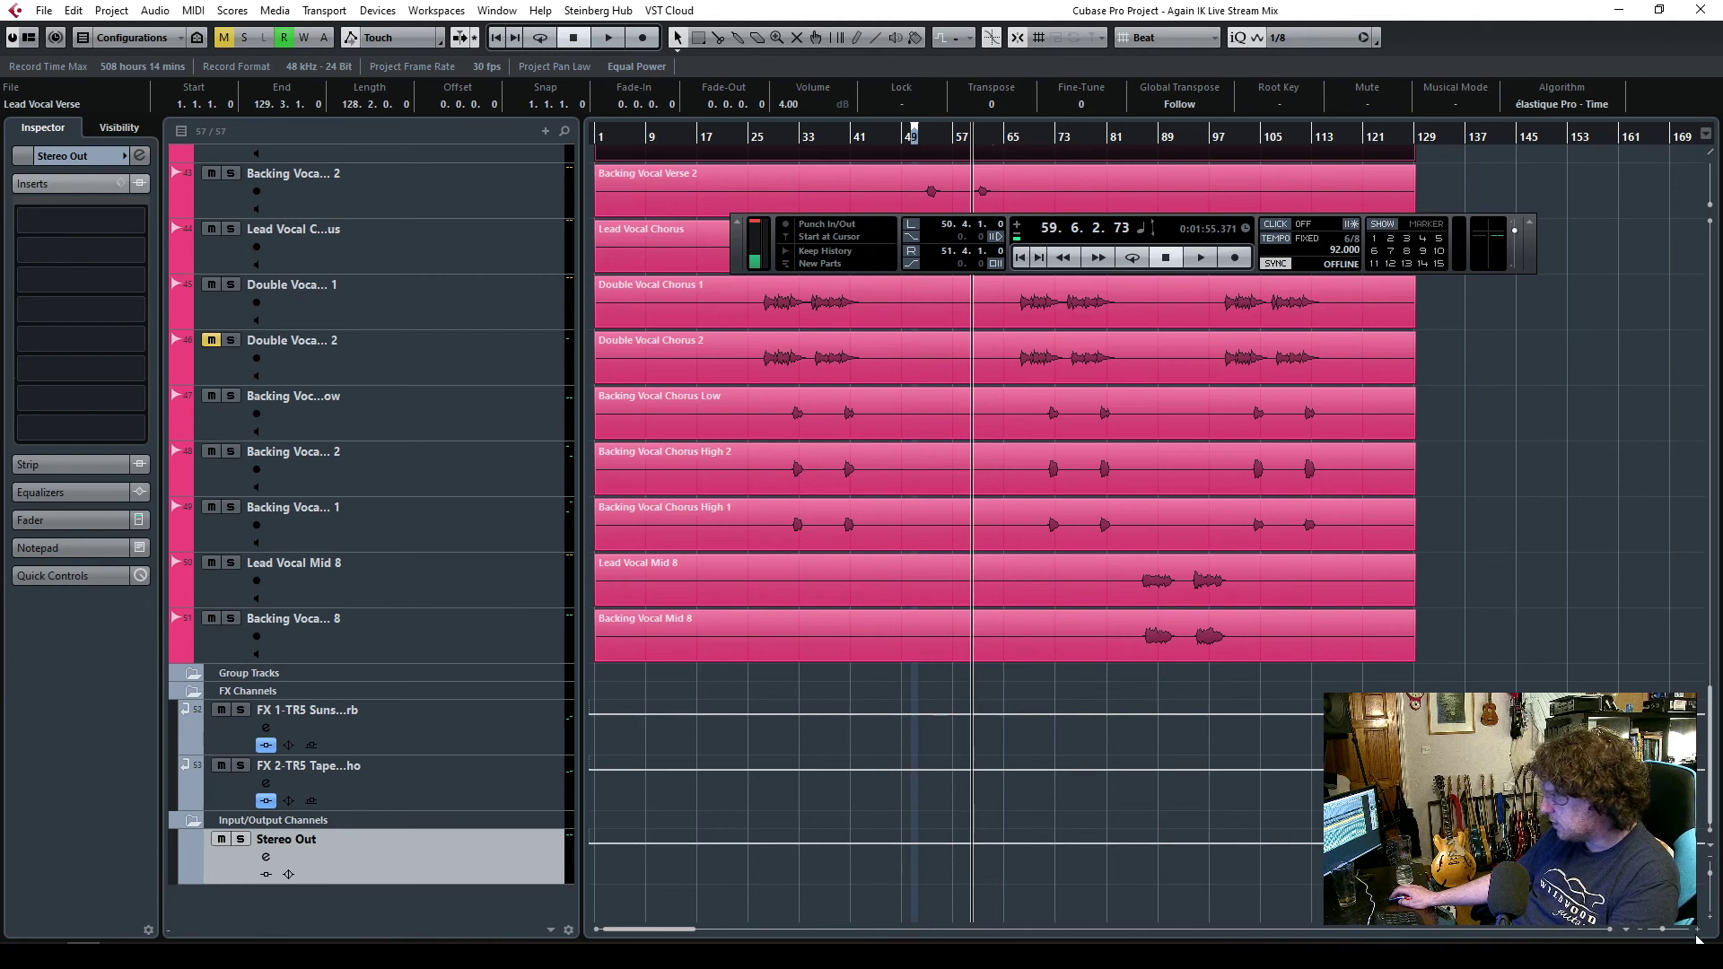
{"action": "left_click", "coordinate": [1020, 257]}
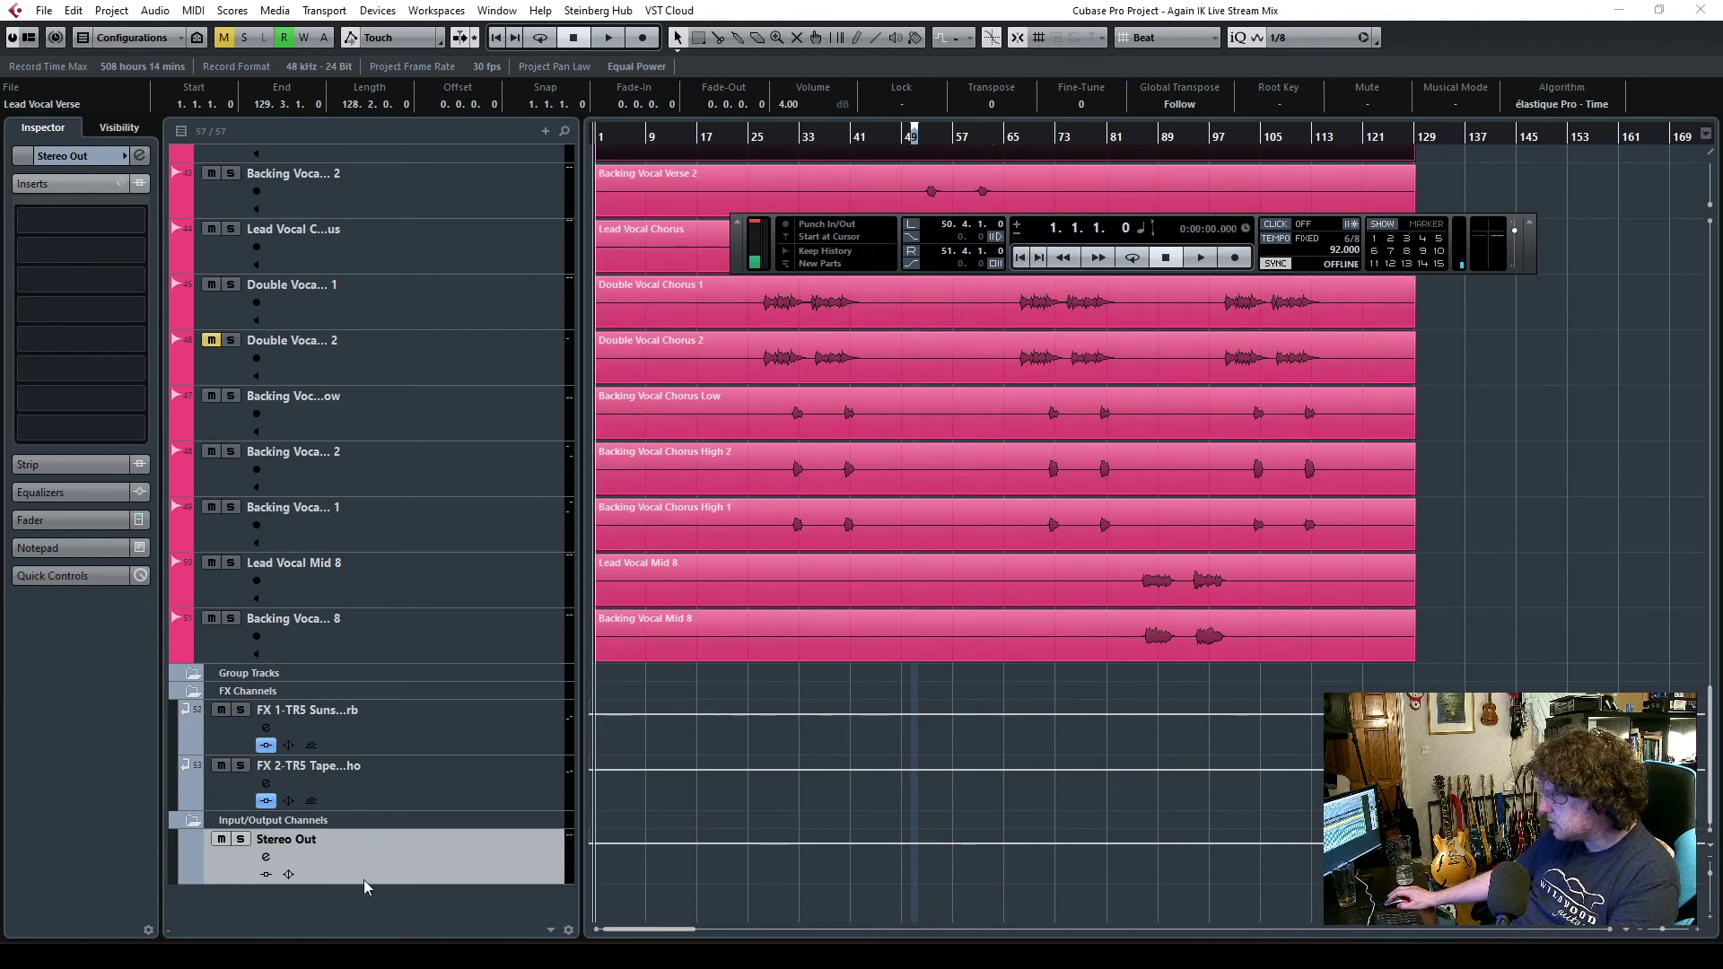
- Insert TR5 Master EQ-432 on the Stereo Out and move it to insert slot 7
{"action": "left_click", "coordinate": [88, 433]}
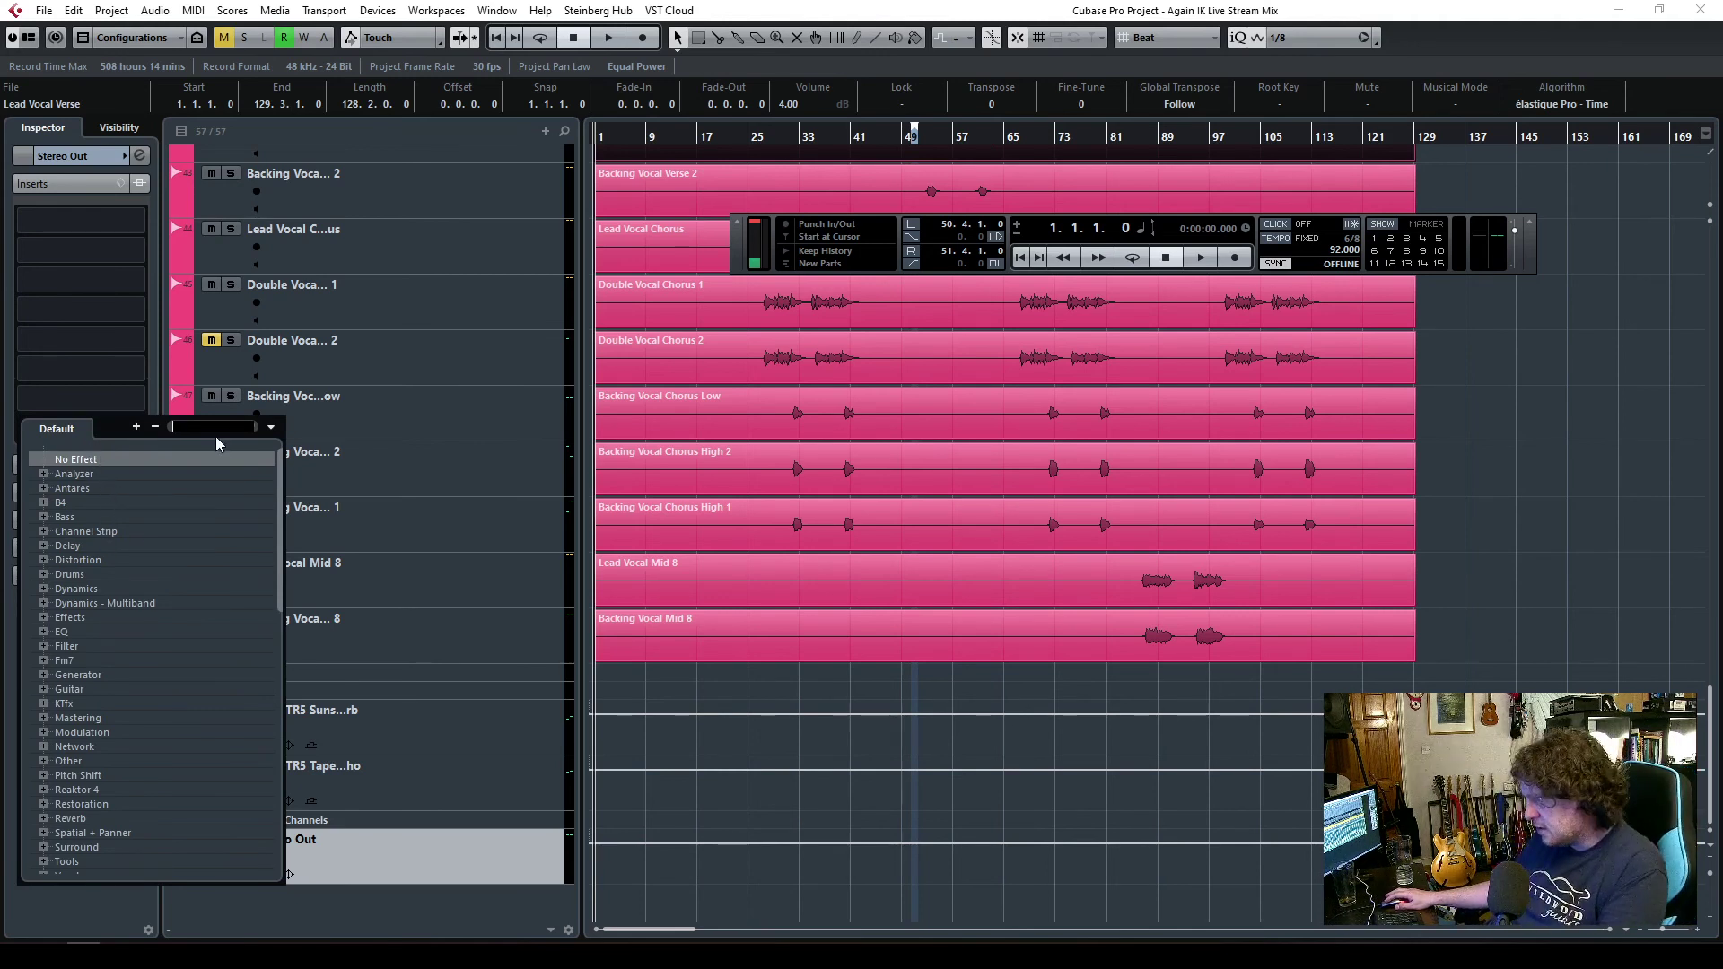
{"action": "type", "text": "master"}
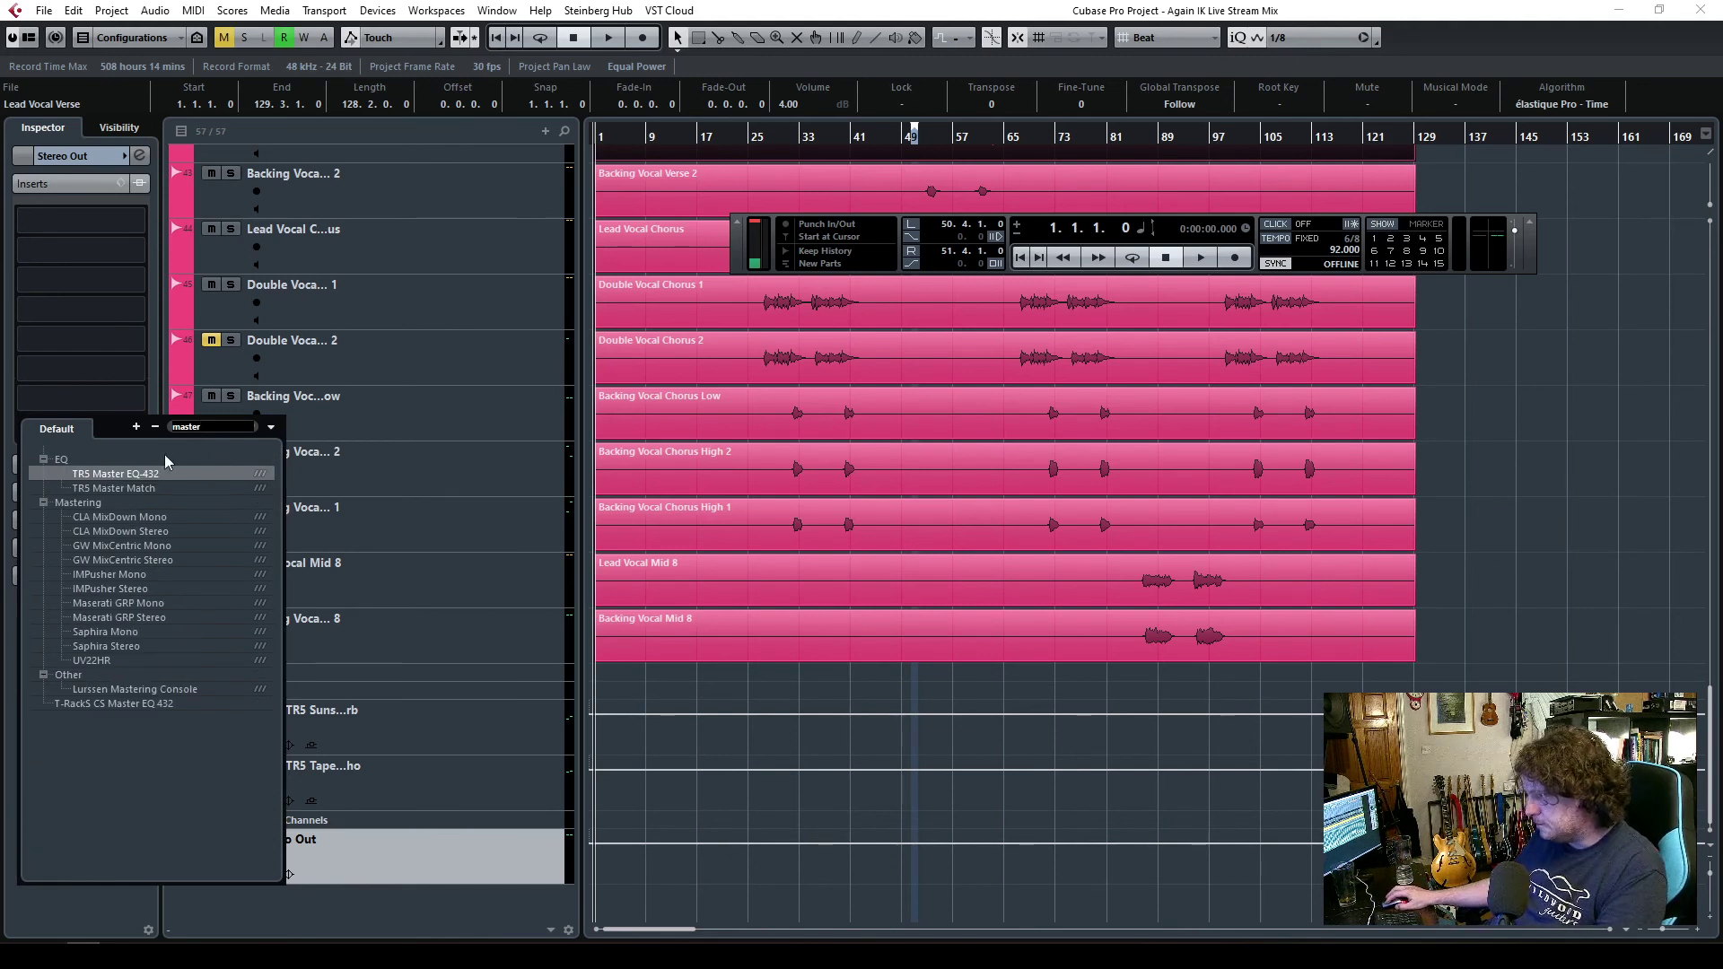
{"action": "left_click", "coordinate": [136, 477]}
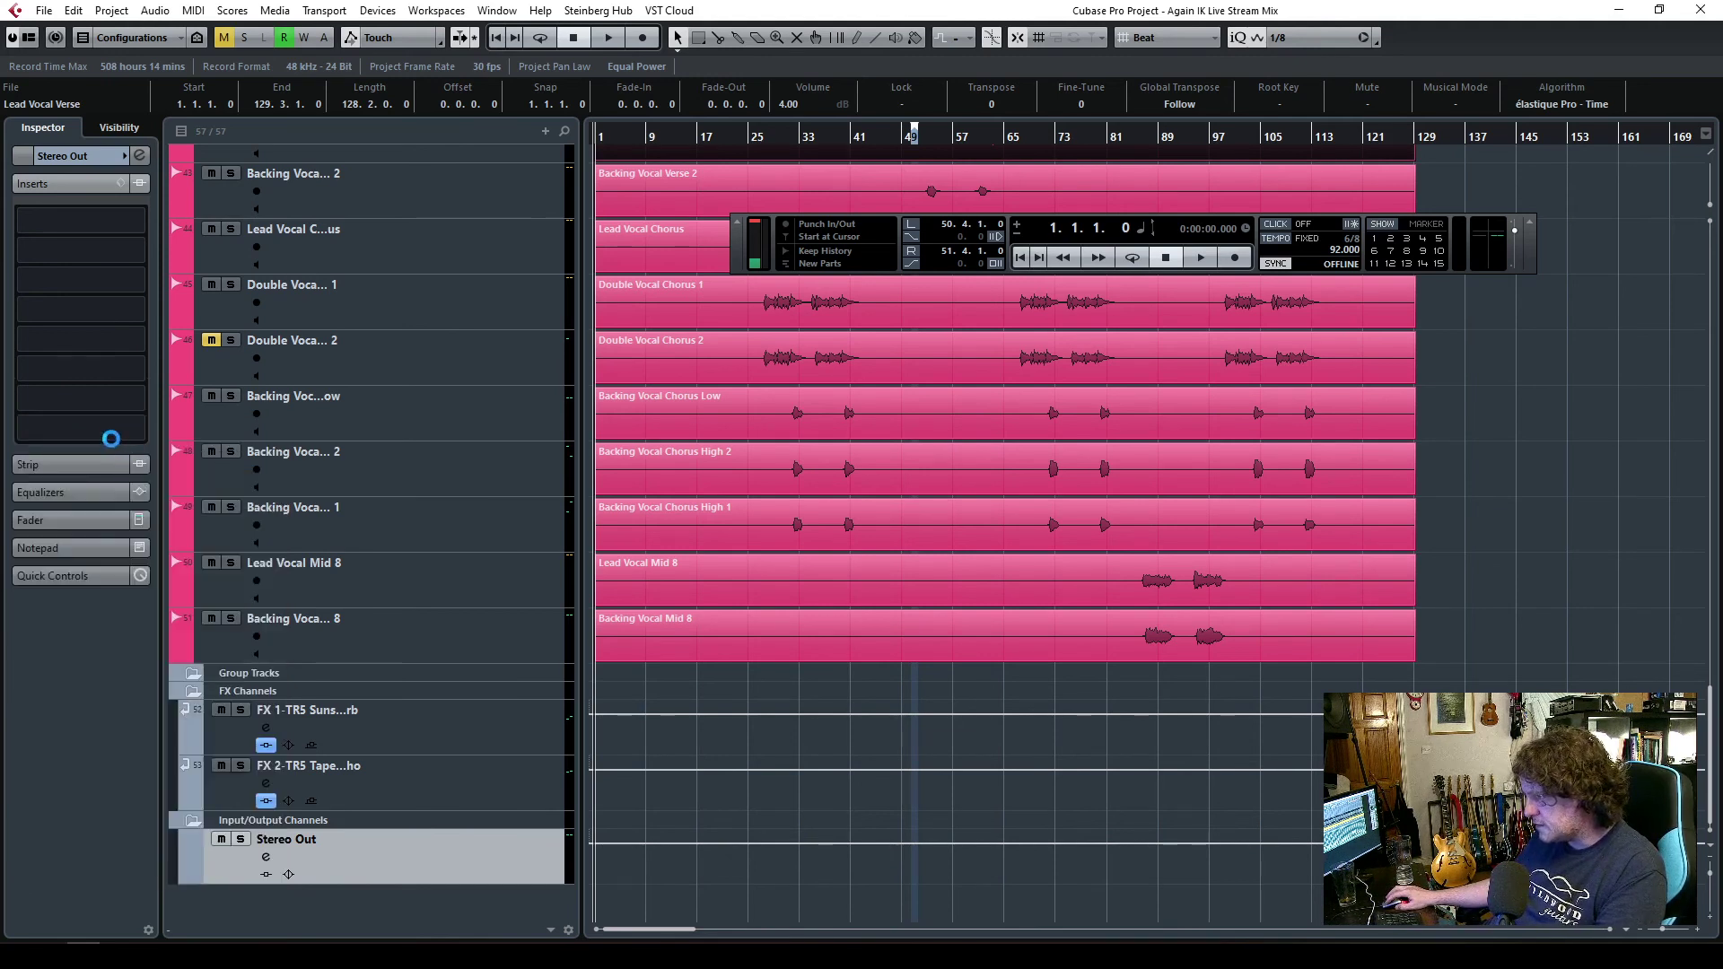
{"action": "left_click_drag", "start_coordinate": [105, 432], "coordinate": [113, 399]}
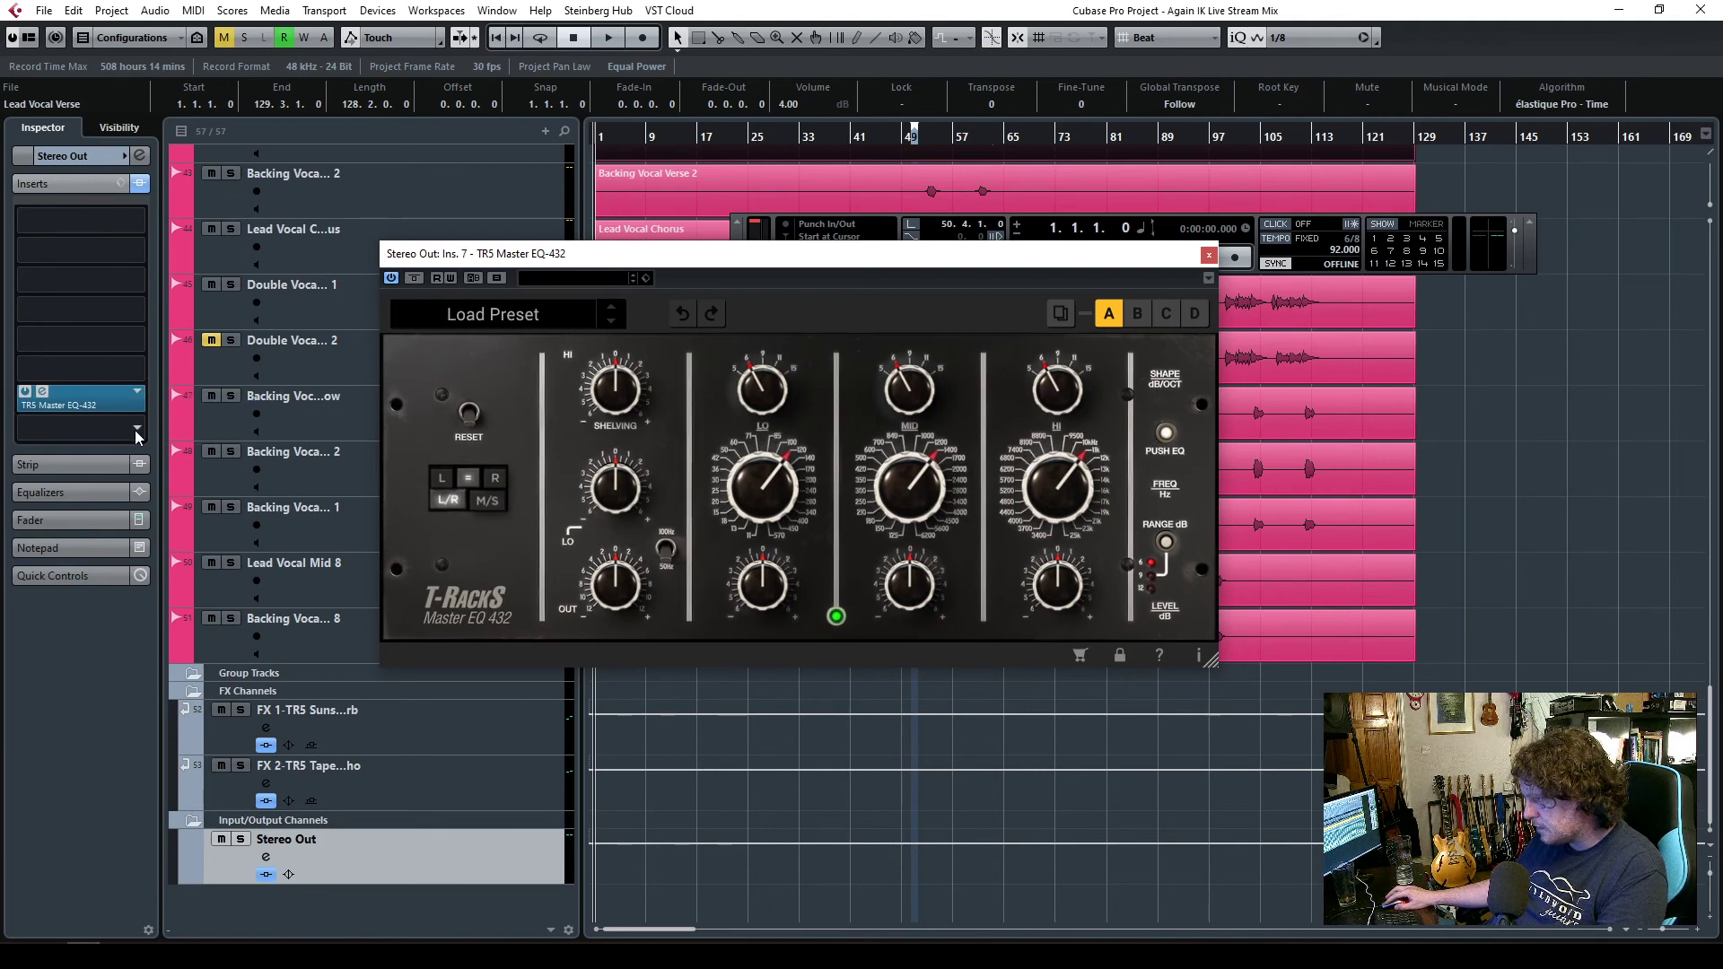
- Insert TR5 Master Match in the Stereo Out's slot 8 and replace the Master EQ-432 in slot 7 with TR5 EQP-1A
{"action": "left_click", "coordinate": [134, 429]}
{"action": "type", "text": "master"}
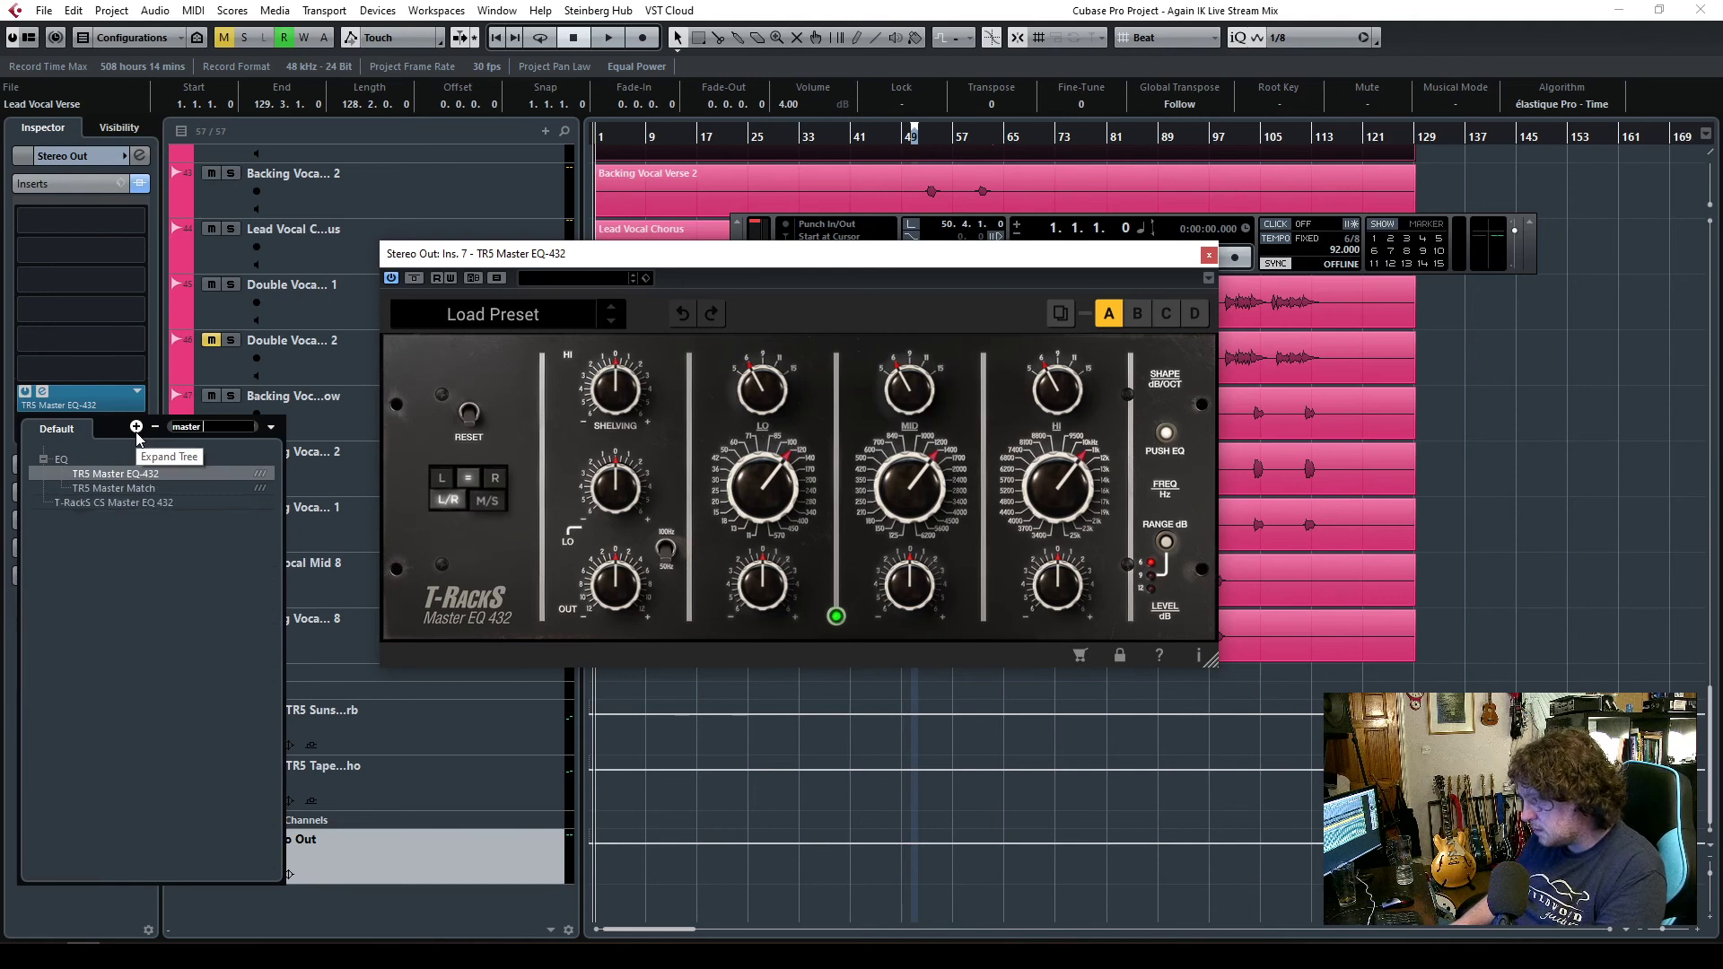
{"action": "type", "text": " m"}
{"action": "left_click", "coordinate": [110, 474]}
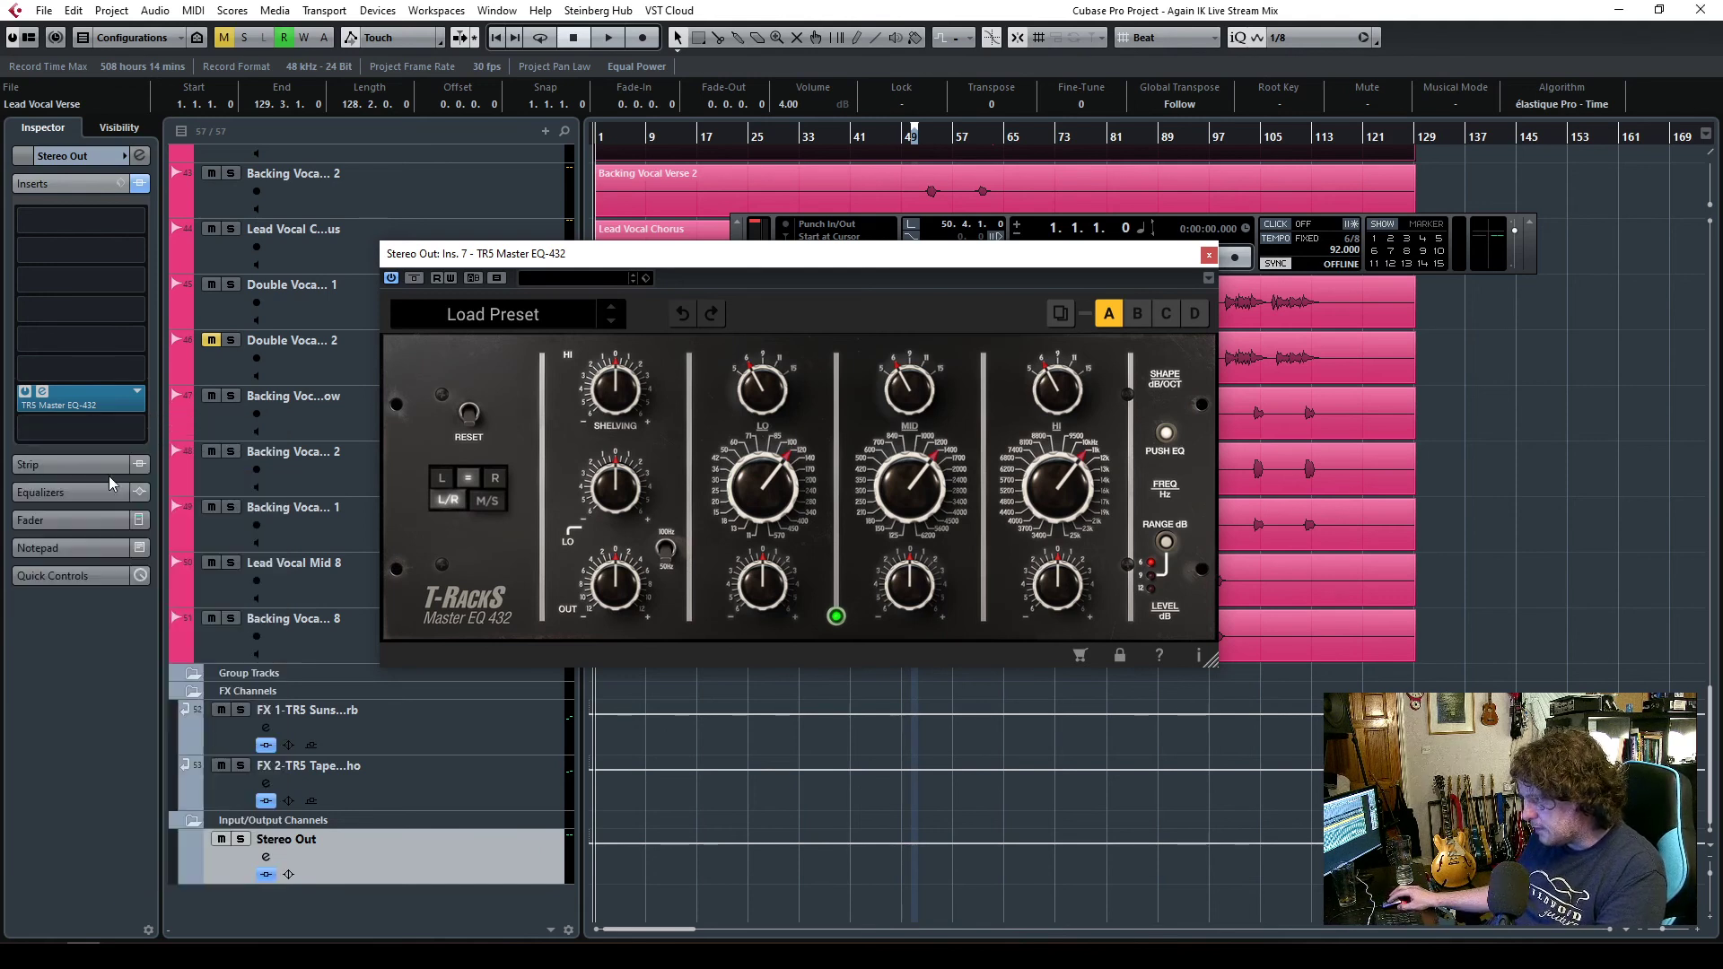
{"action": "left_click", "coordinate": [139, 393]}
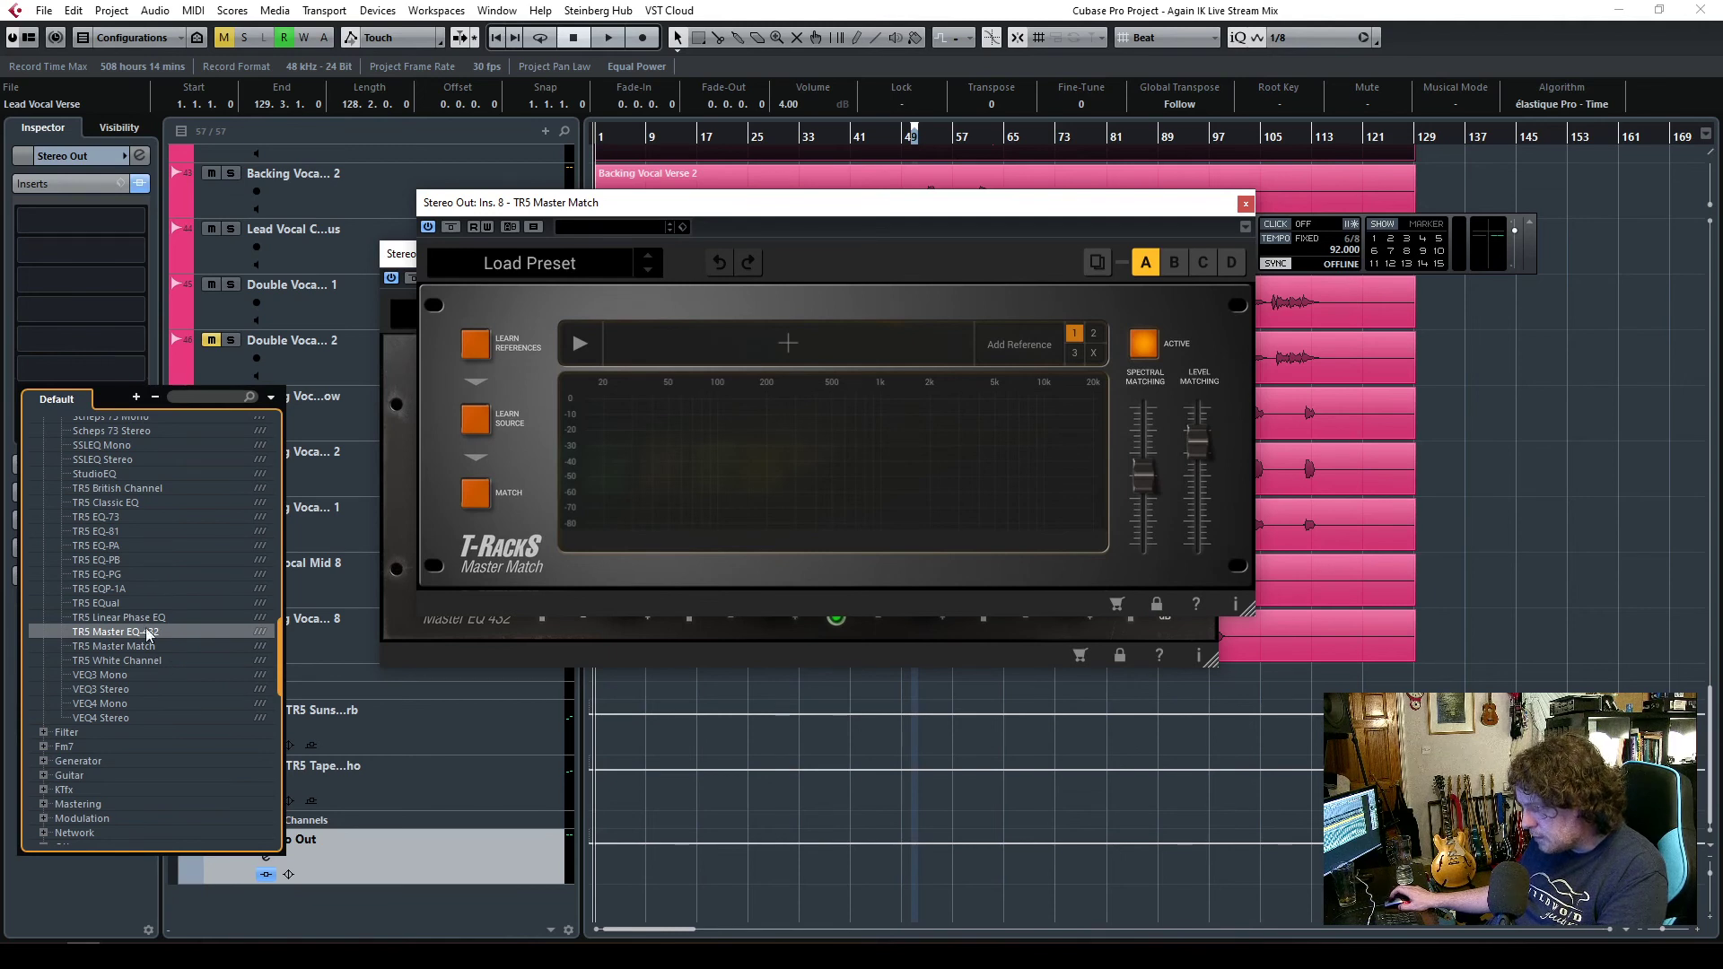
{"action": "left_click", "coordinate": [131, 588]}
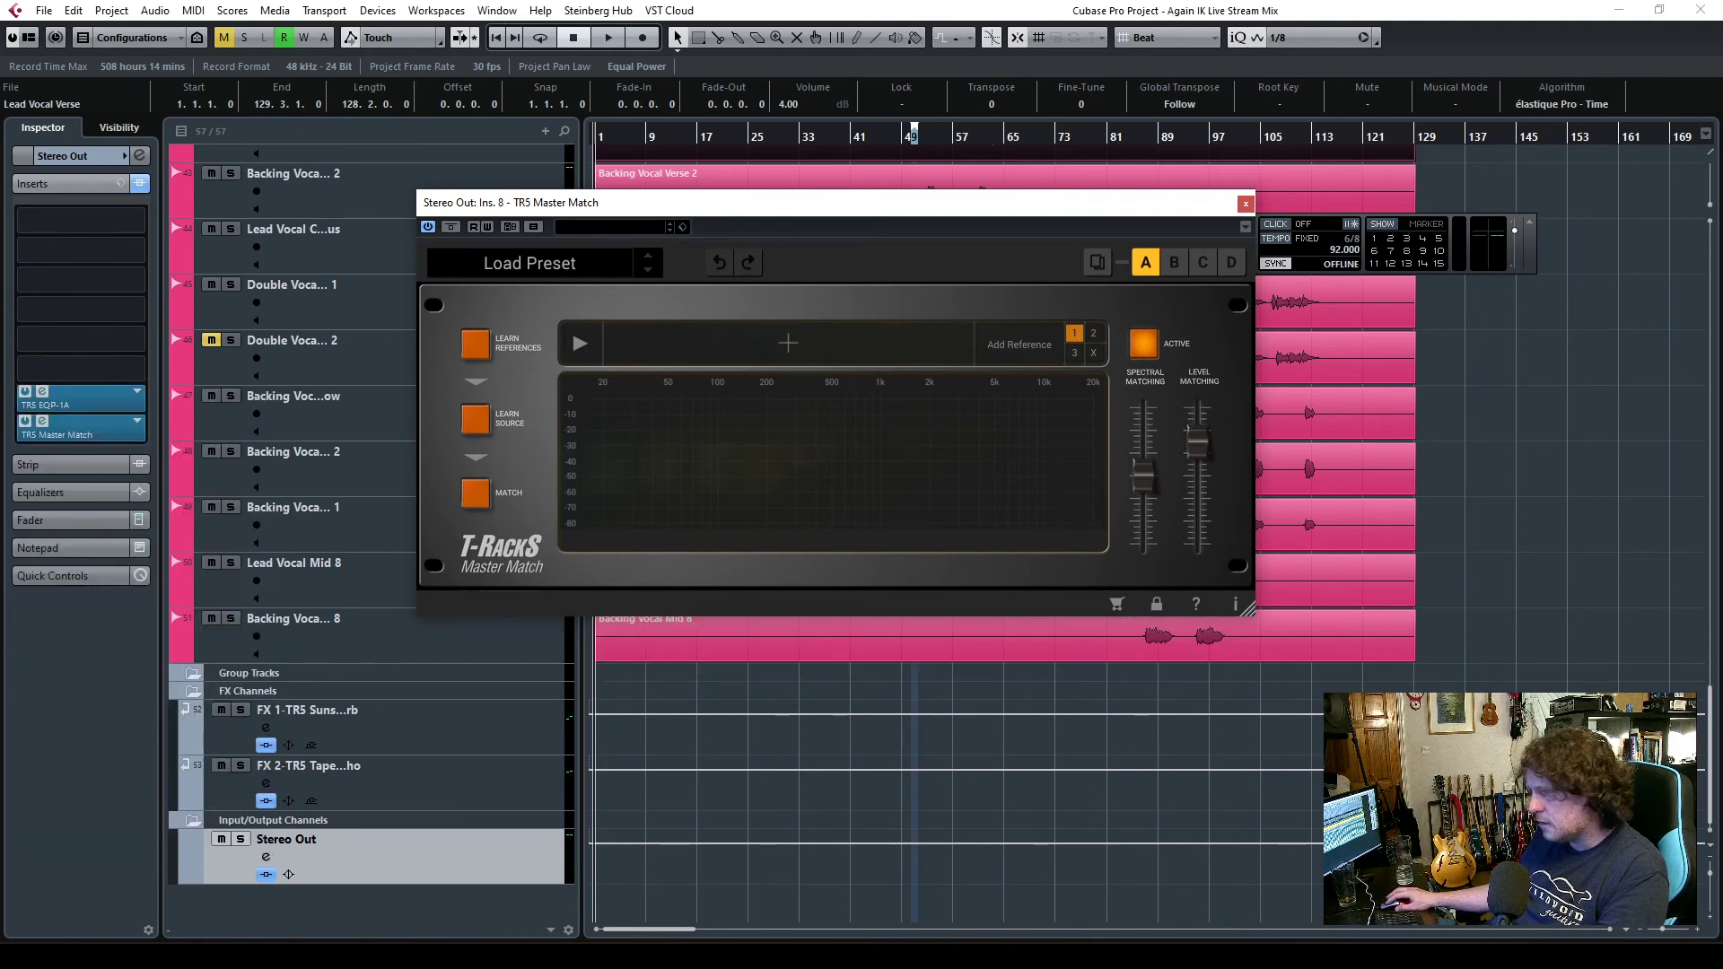
- Arrange the Master Match and EQP-1A plug-in windows side by side below the acoustic tracks
{"action": "left_click_drag", "start_coordinate": [933, 202], "coordinate": [564, 99]}
{"action": "left_click_drag", "start_coordinate": [989, 421], "coordinate": [1148, 524]}
{"action": "left_click_drag", "start_coordinate": [677, 109], "coordinate": [674, 497]}
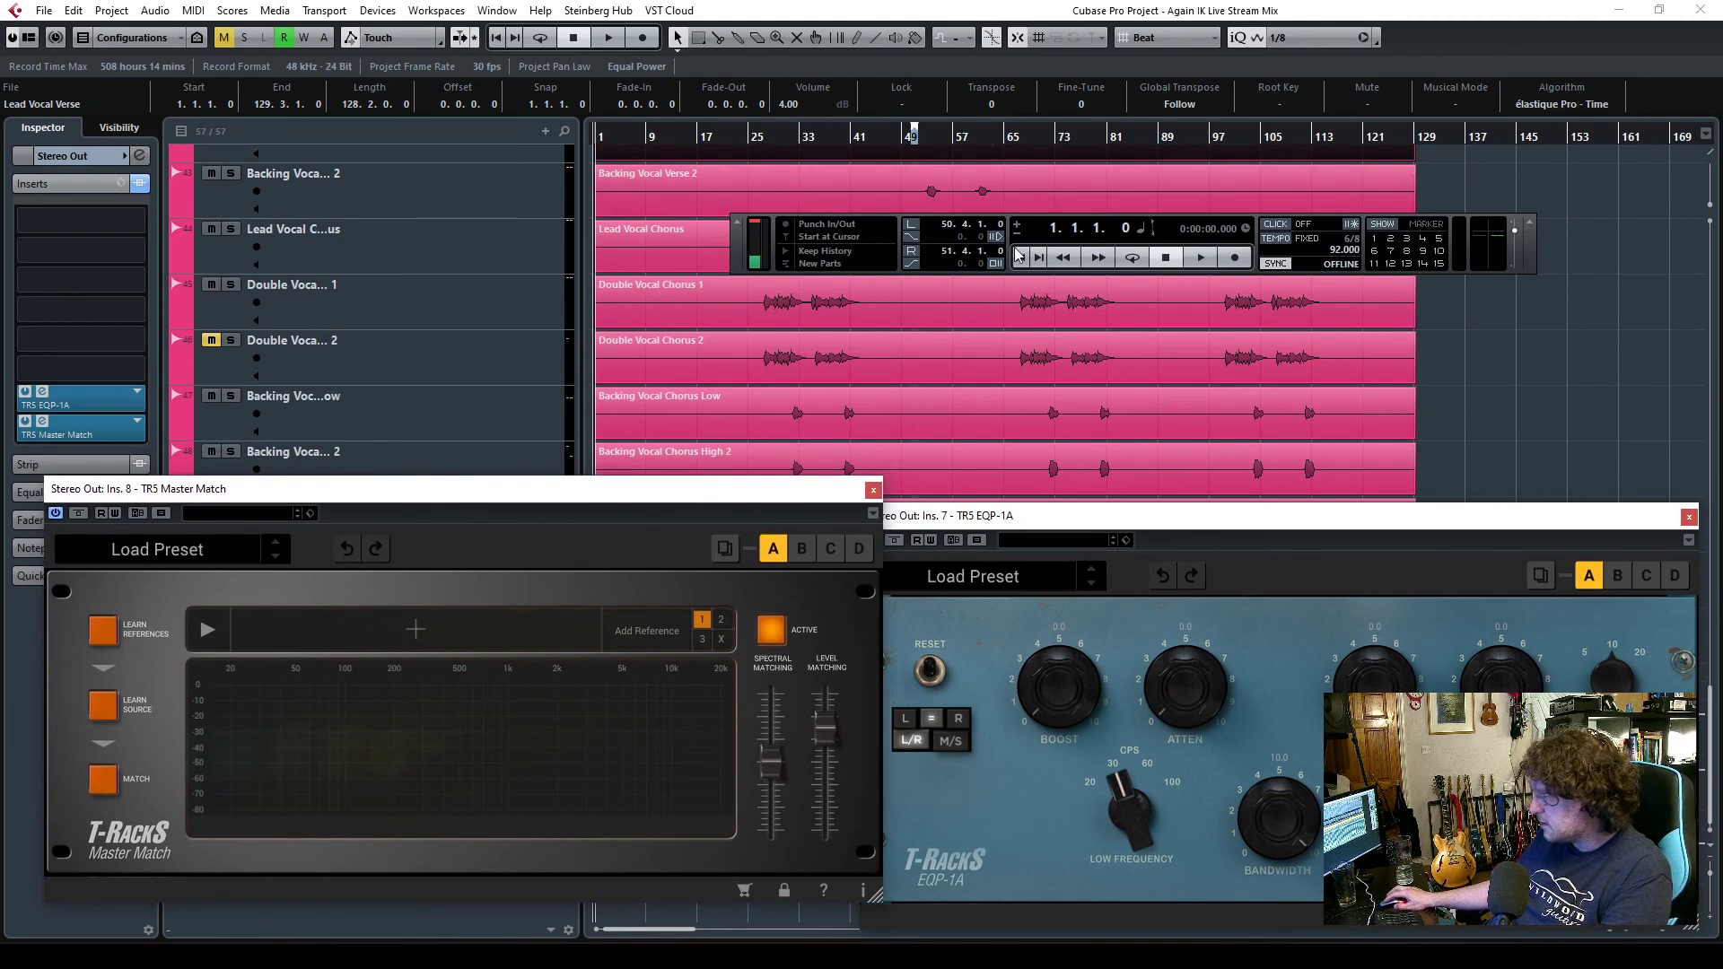
{"action": "scroll", "coordinate": [1011, 401], "scroll_direction": "up", "scroll_amount": 10}
{"action": "scroll", "coordinate": [1003, 401], "scroll_direction": "up", "scroll_amount": 8}
{"action": "scroll", "coordinate": [1003, 406], "scroll_direction": "down", "scroll_amount": 7}
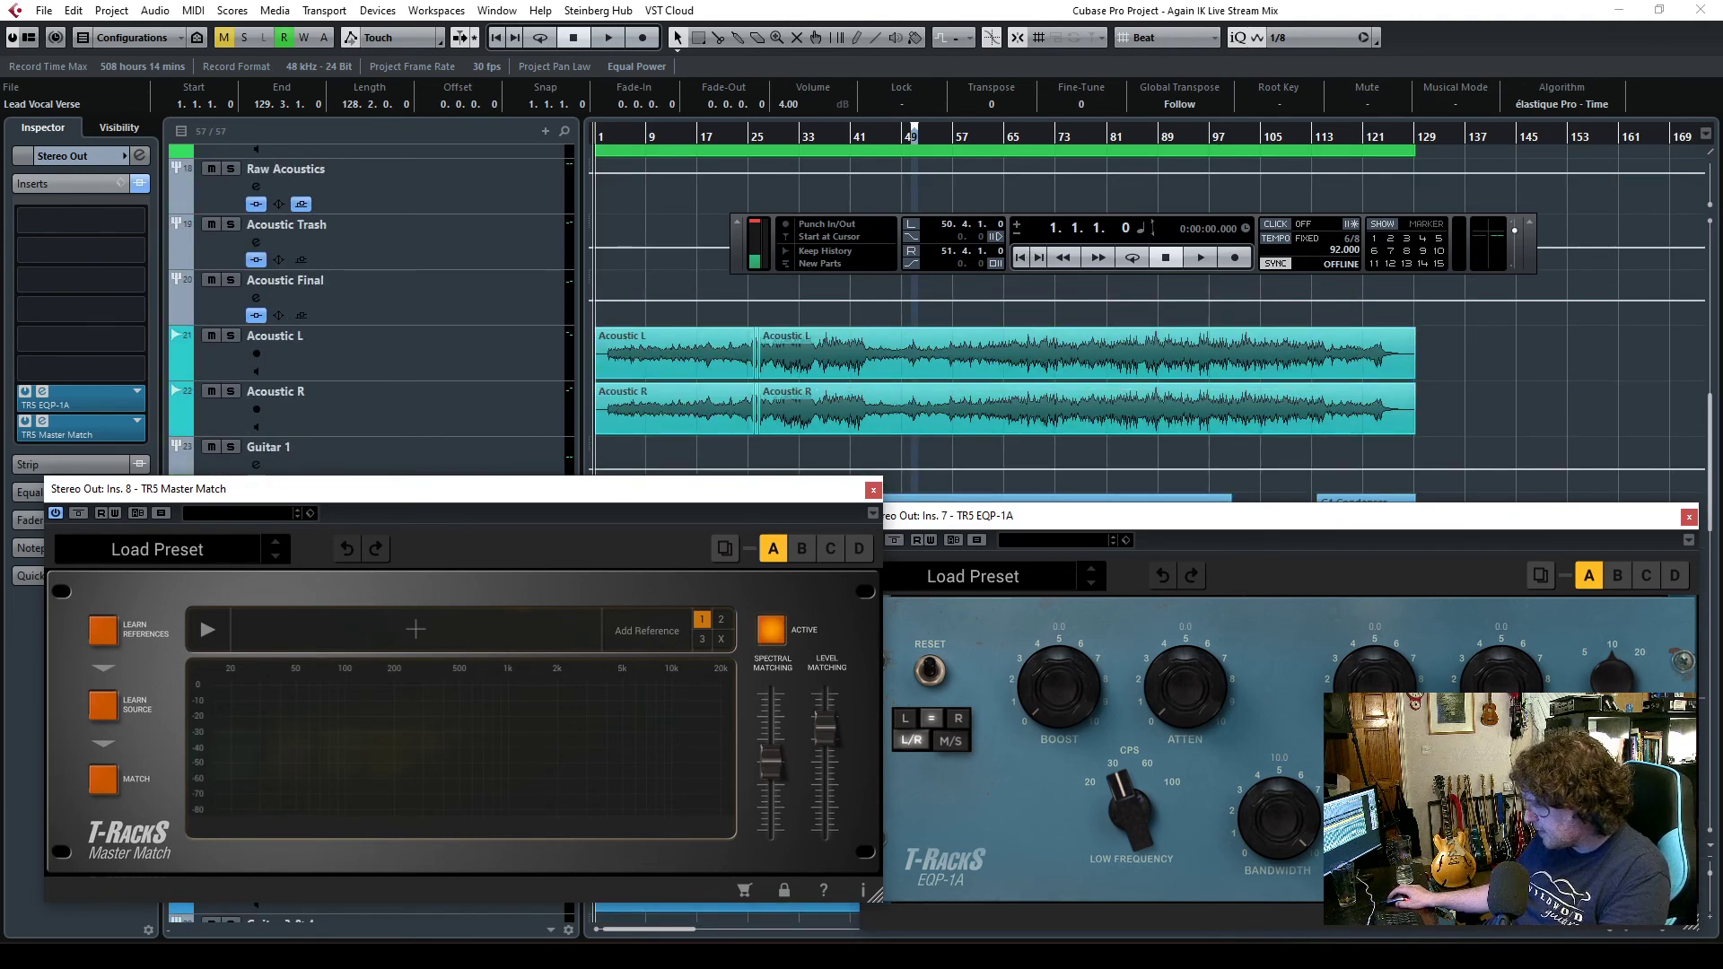
{"action": "left_click_drag", "start_coordinate": [1100, 524], "coordinate": [1095, 439]}
{"action": "left_click_drag", "start_coordinate": [561, 488], "coordinate": [553, 447]}
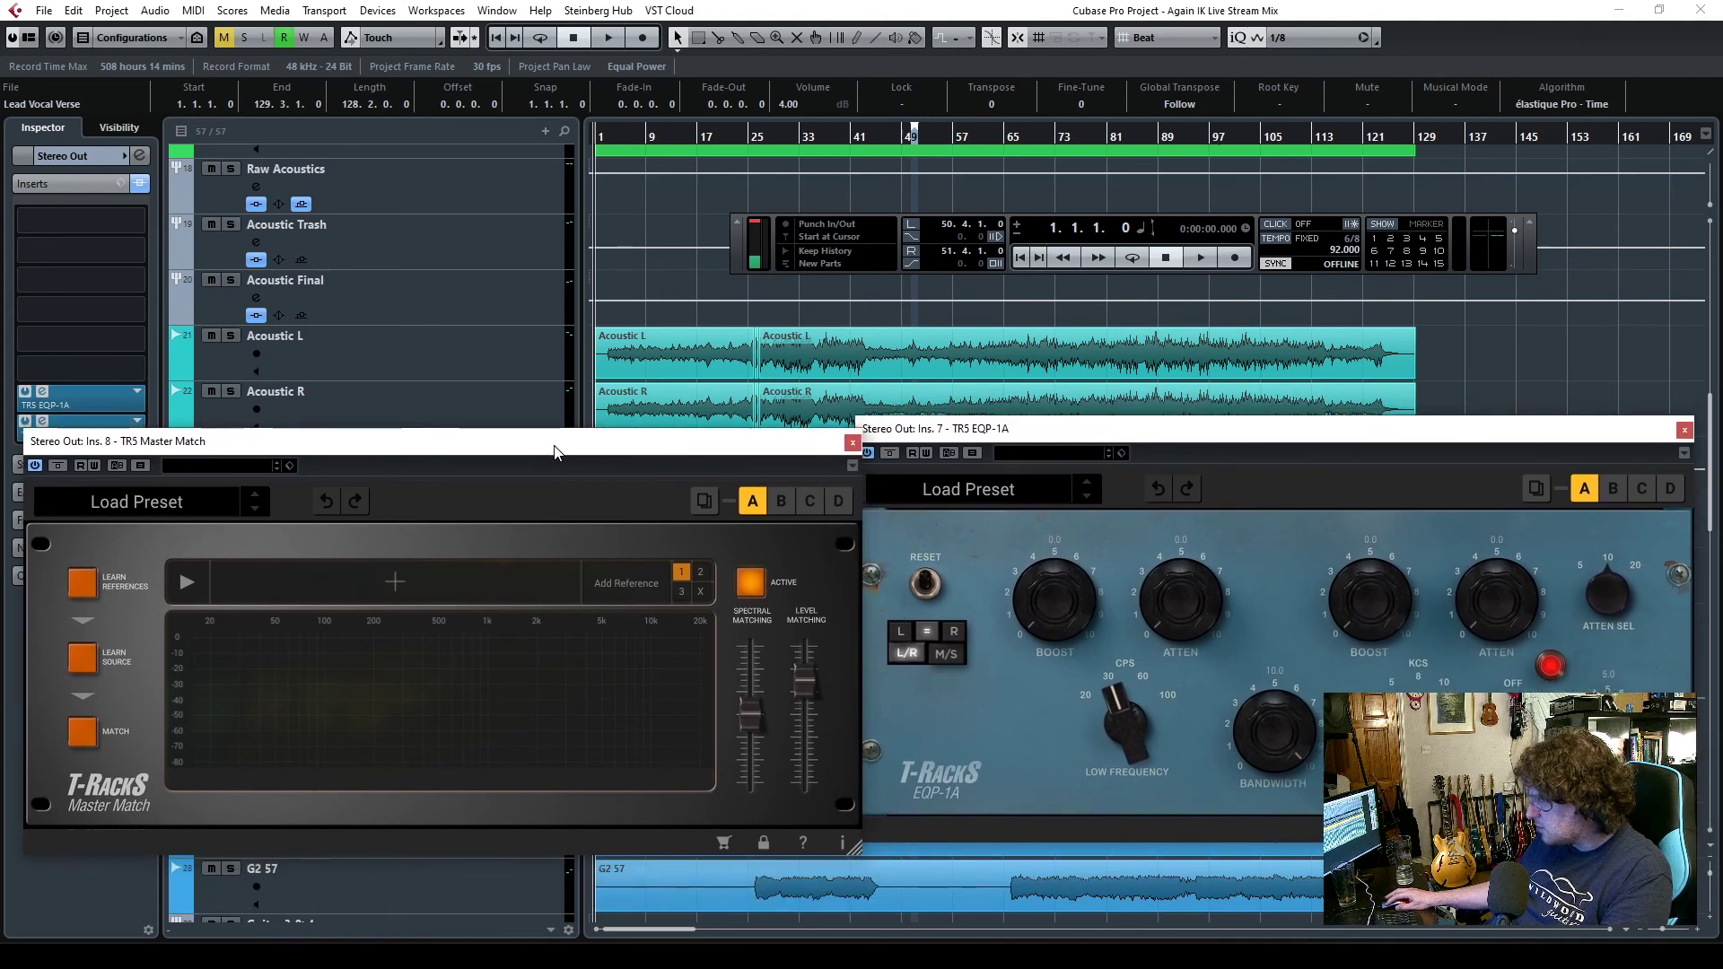
{"action": "left_click_drag", "start_coordinate": [922, 441], "coordinate": [935, 457]}
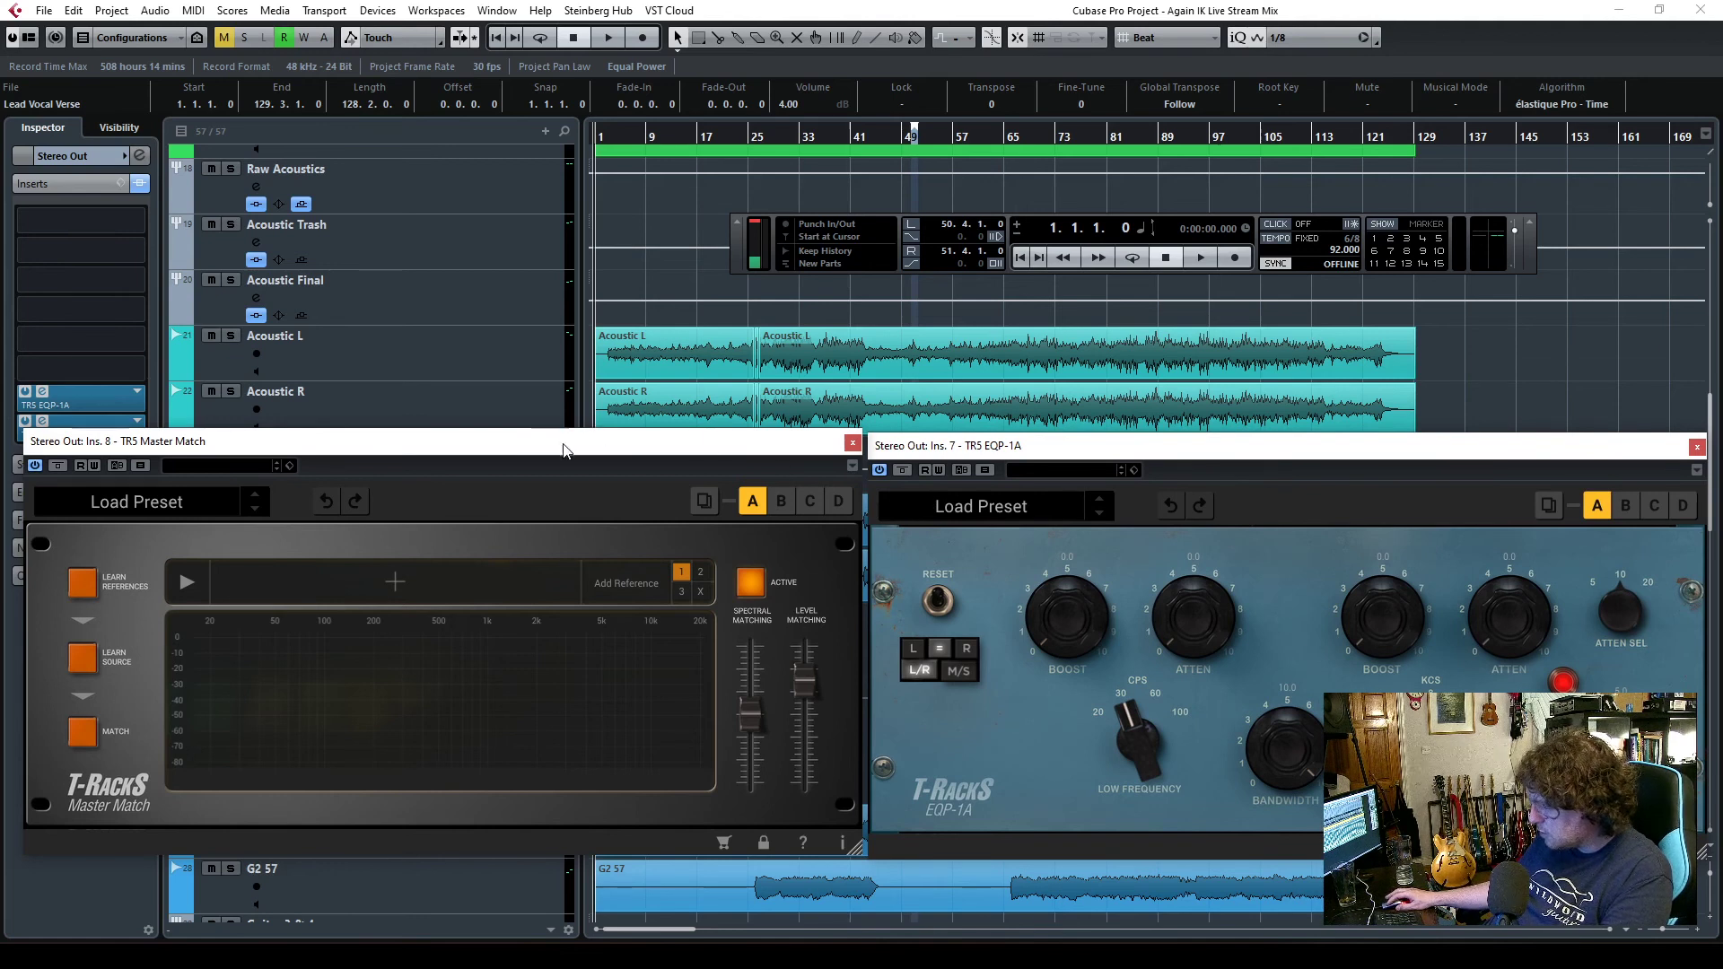
{"action": "left_click_drag", "start_coordinate": [564, 449], "coordinate": [560, 435]}
{"action": "mouse_move", "coordinate": [1029, 456]}
{"action": "left_mouse_down"}
{"action": "mouse_move", "coordinate": [1010, 424]}
{"action": "mouse_move", "coordinate": [1032, 440]}
{"action": "left_mouse_up"}
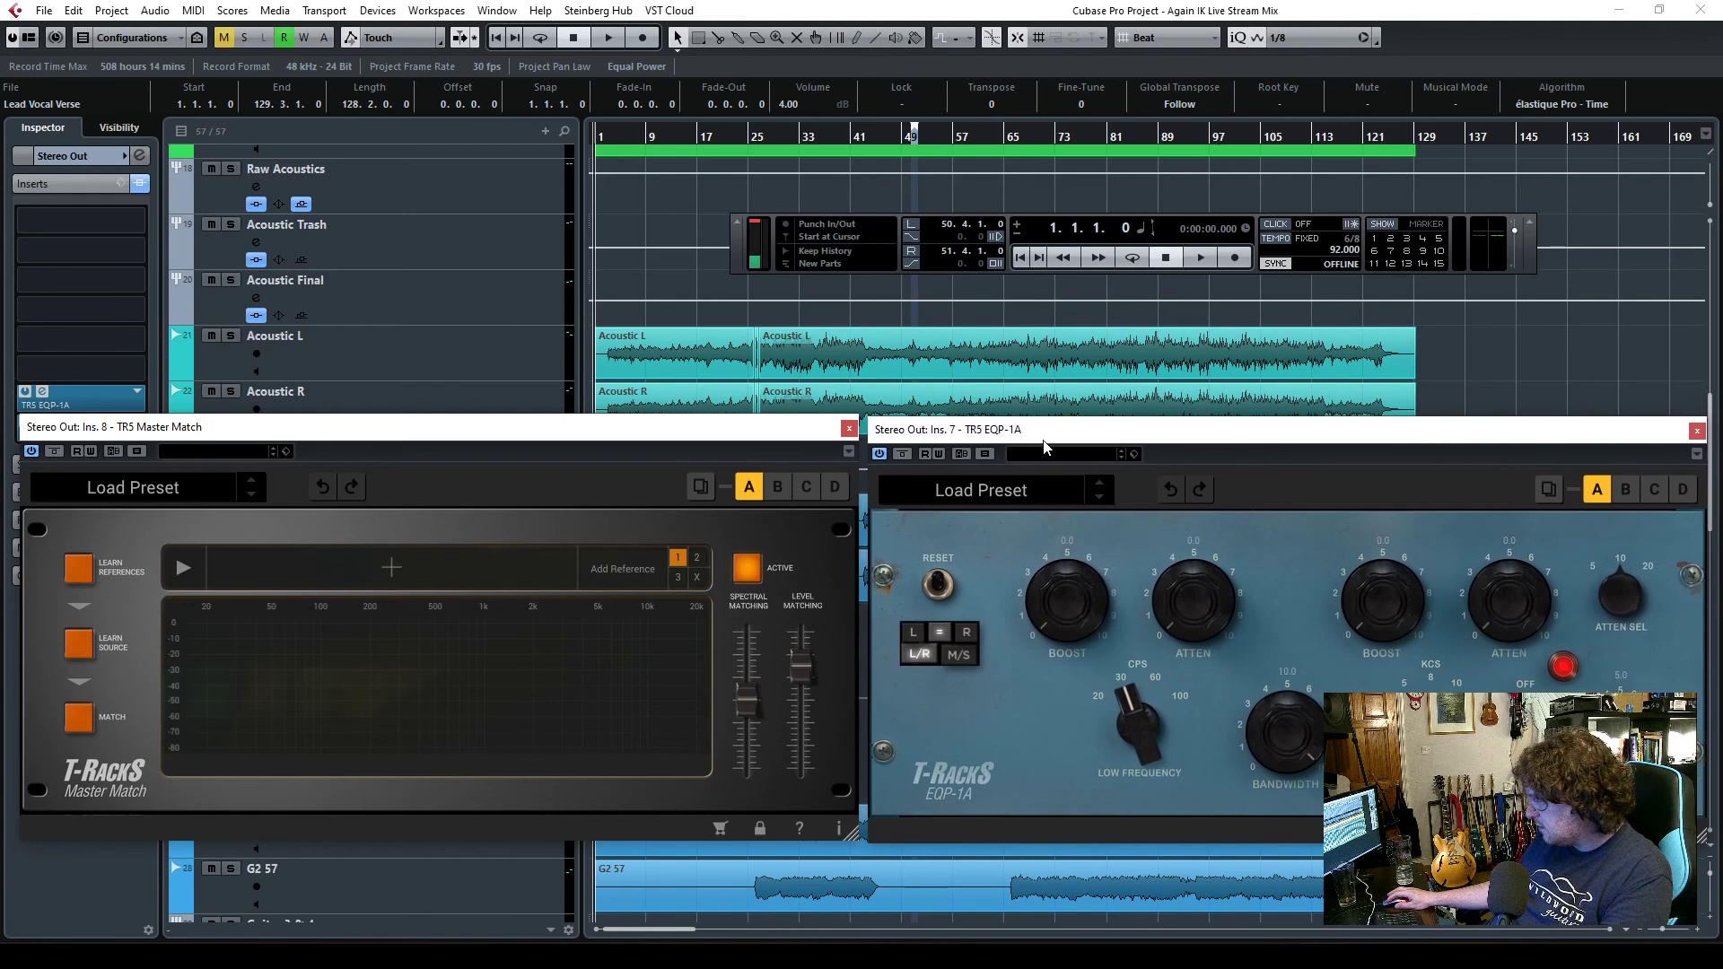
- Play from bar 26 and set the EQP-1A's low-frequency boost and attenuation to about 5 each, with a reduced bandwidth
{"action": "left_click", "coordinate": [761, 136]}
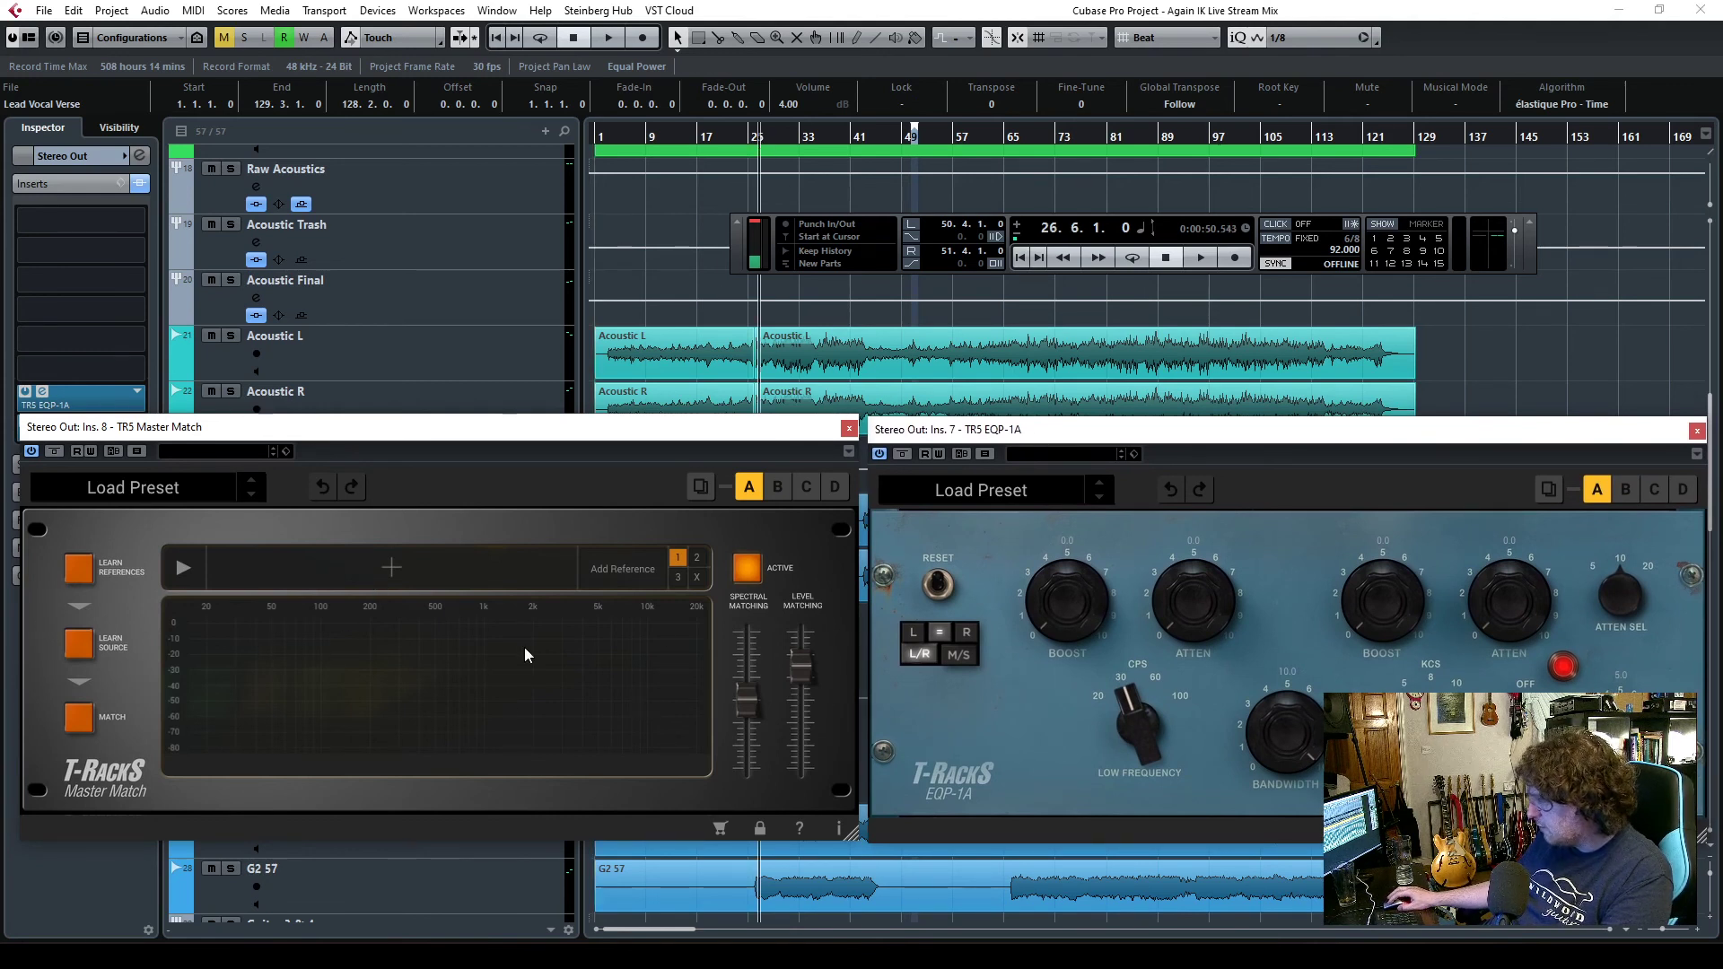
{"action": "left_click_drag", "start_coordinate": [1112, 432], "coordinate": [911, 279]}
{"action": "left_click_drag", "start_coordinate": [1109, 306], "coordinate": [868, 317]}
{"action": "key", "text": "space"}
{"action": "left_click_drag", "start_coordinate": [858, 504], "coordinate": [819, 358]}
{"action": "left_click_drag", "start_coordinate": [910, 436], "coordinate": [966, 357]}
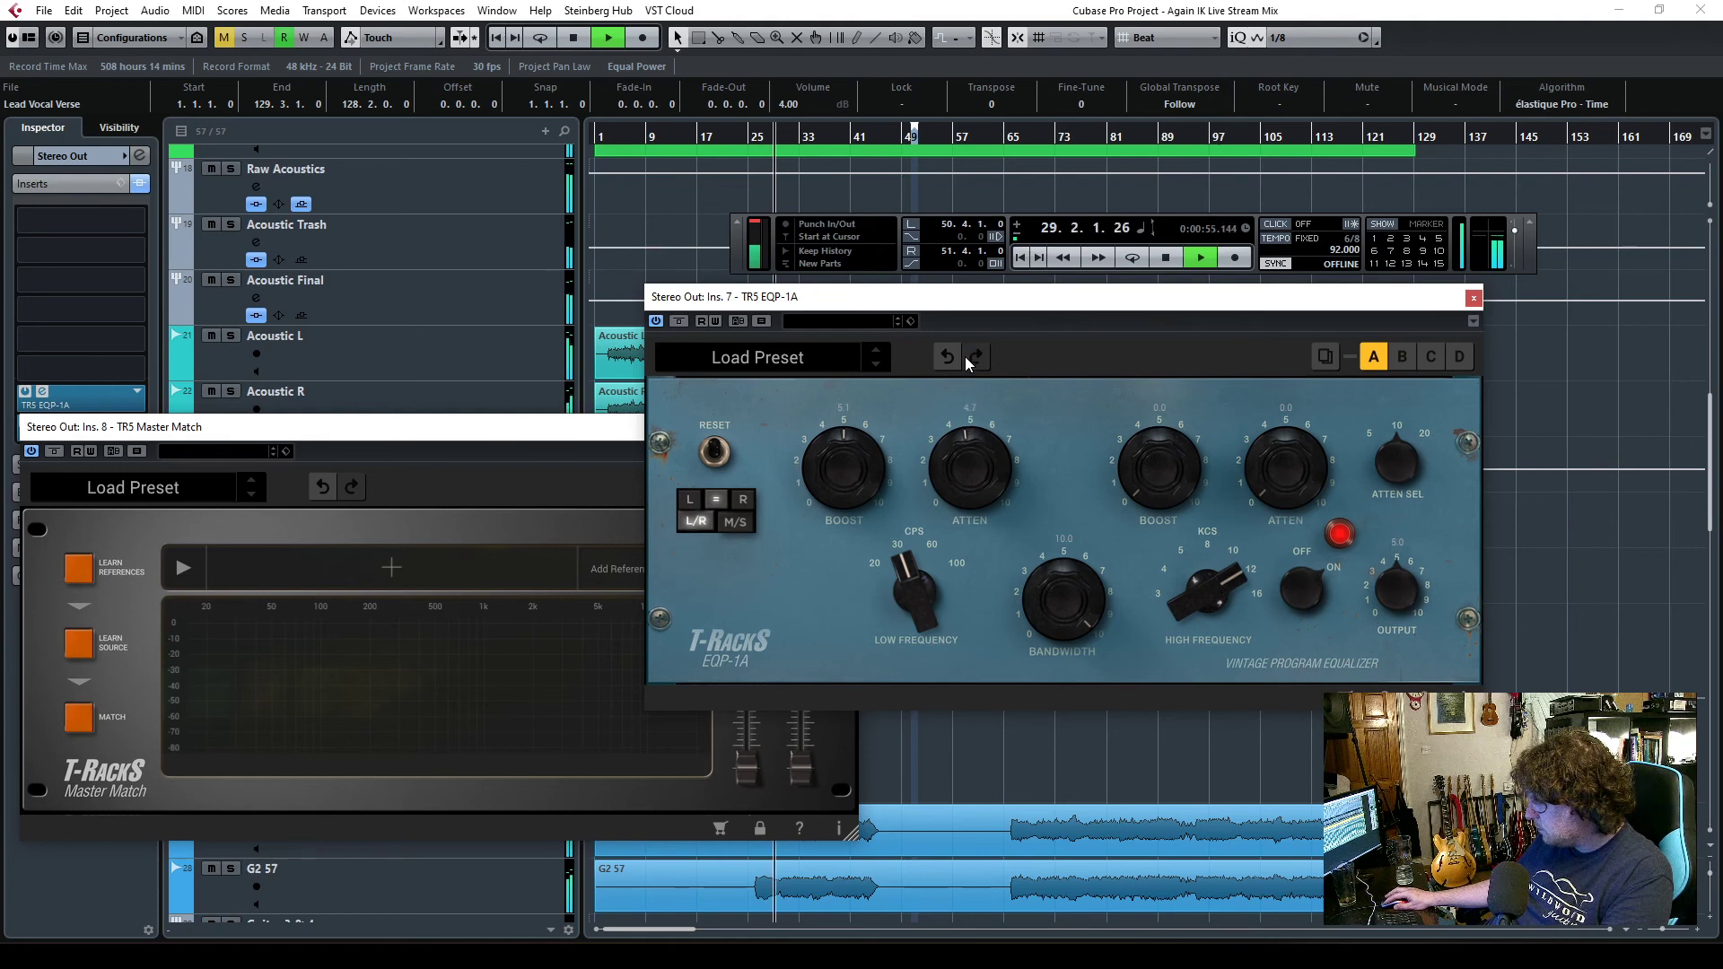
{"action": "mouse_move", "coordinate": [852, 467]}
{"action": "left_mouse_down"}
{"action": "mouse_move", "coordinate": [851, 420]}
{"action": "mouse_move", "coordinate": [841, 472]}
{"action": "left_mouse_up"}
{"action": "left_click_drag", "start_coordinate": [1064, 635], "coordinate": [1074, 709]}
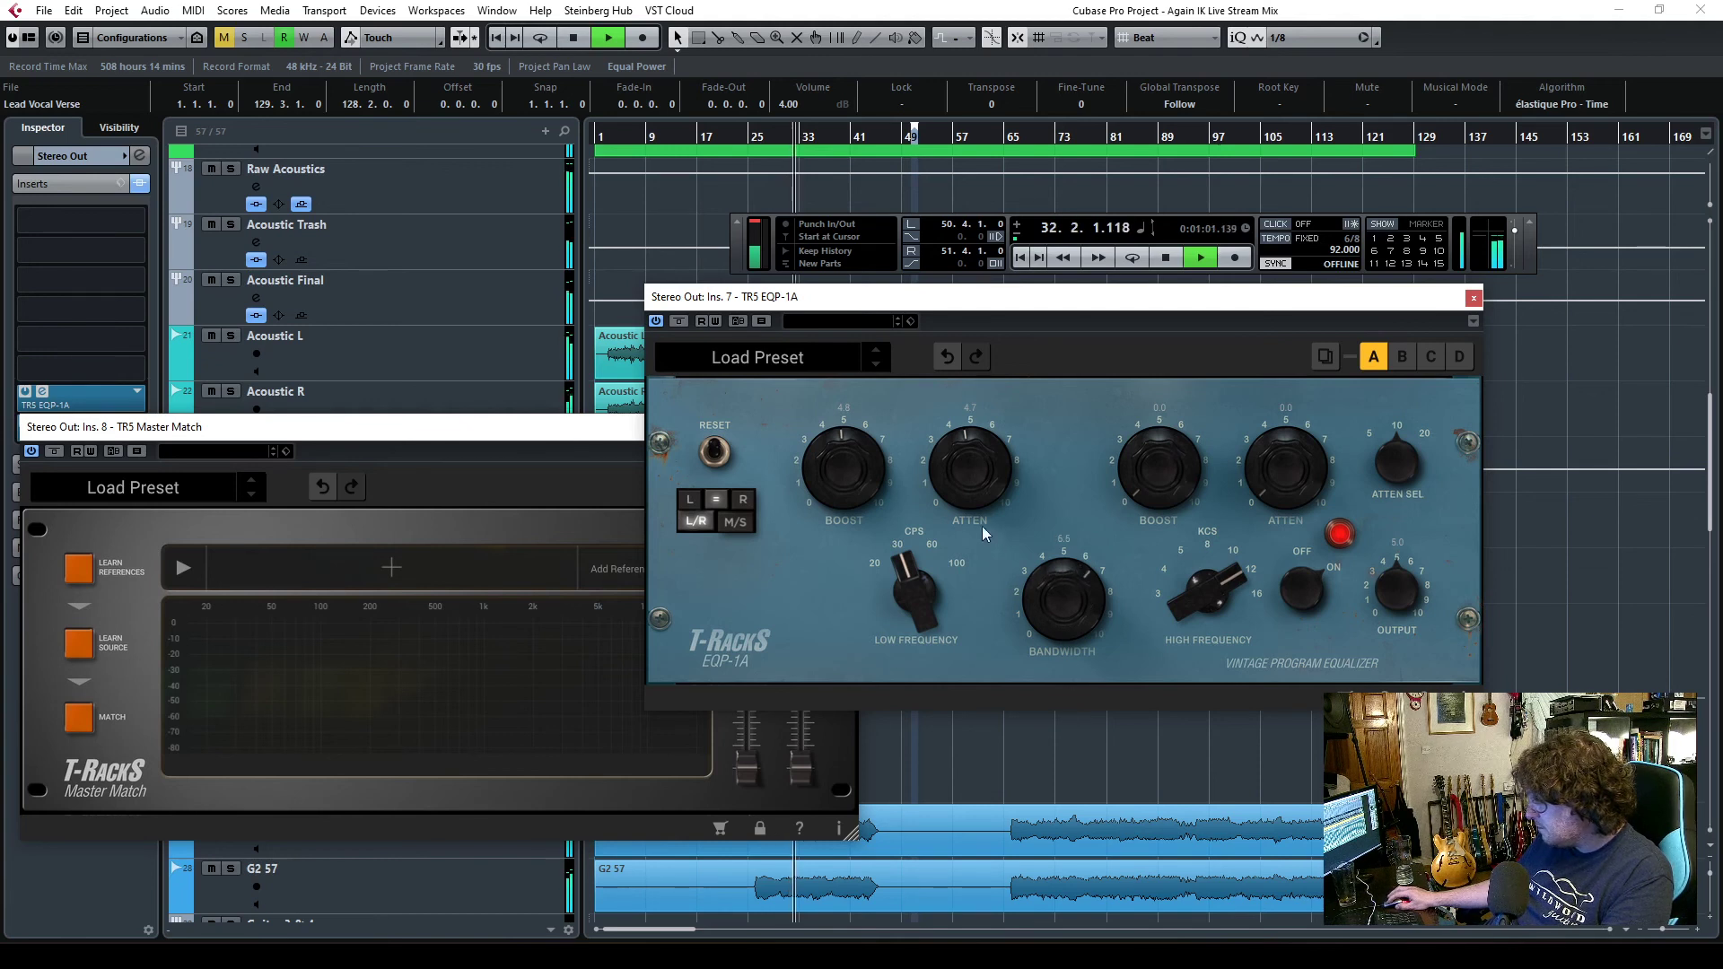
{"action": "key", "text": "space"}
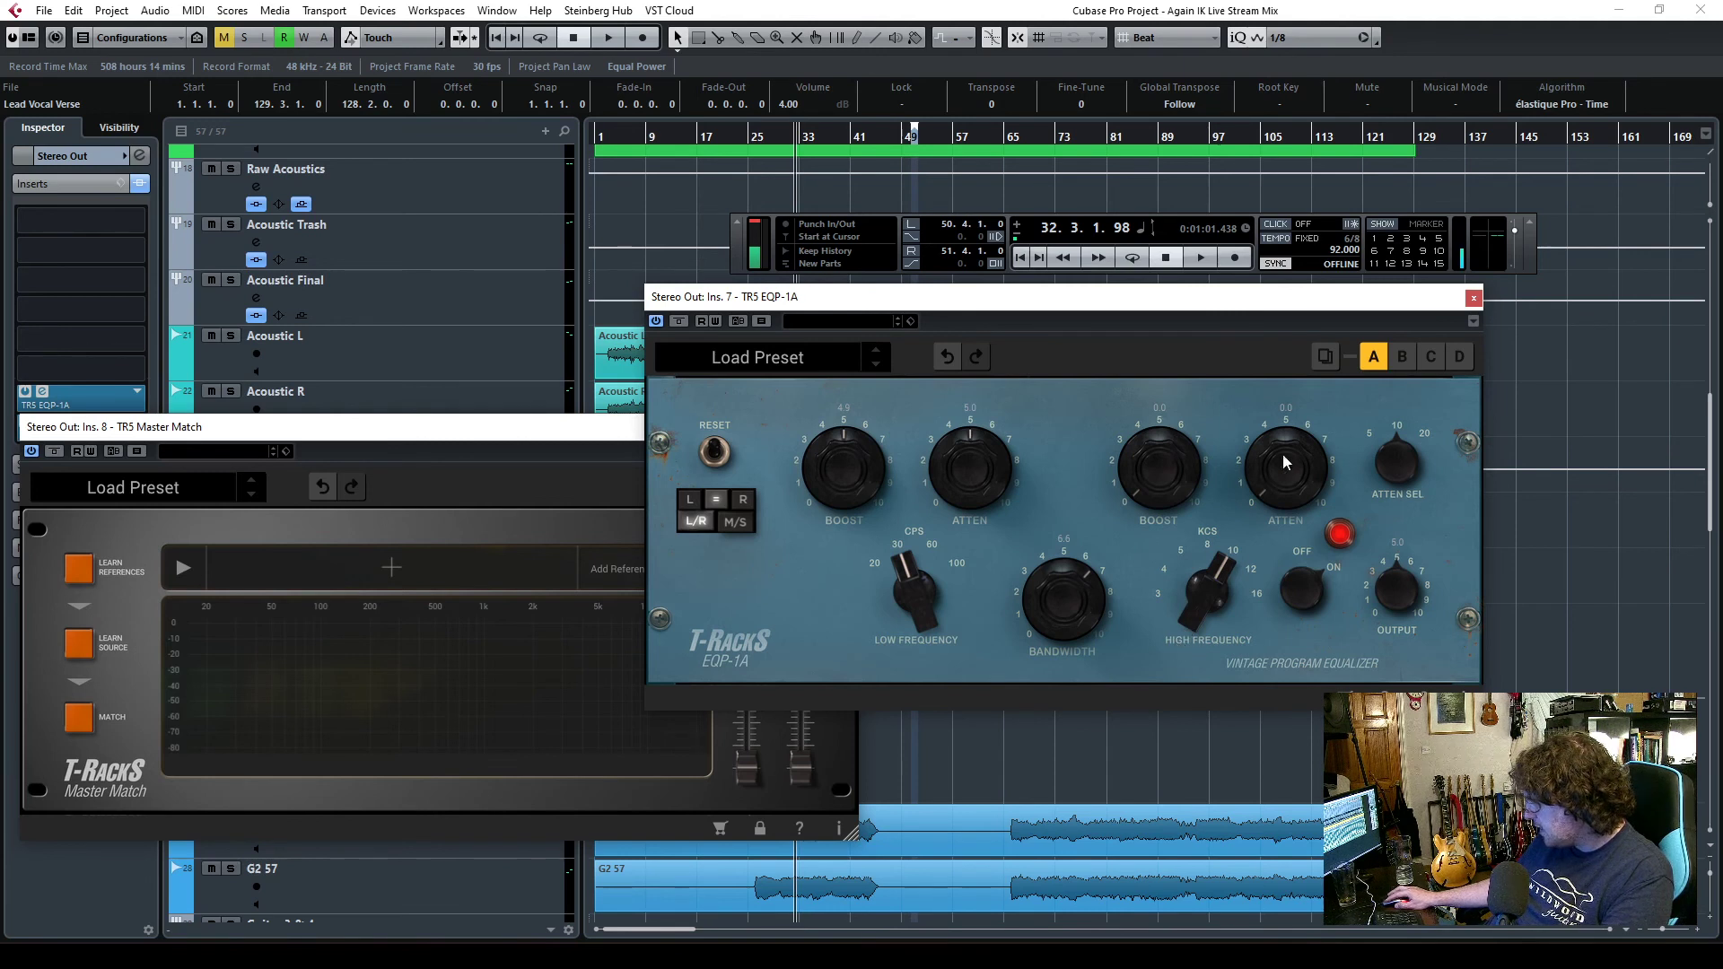
- During playback, set the EQP-1A's high-frequency boost to about 4.9 and attenuation to about 4.0, with the frequency selector at 12 KCS
{"action": "key", "text": "space"}
{"action": "left_click_drag", "start_coordinate": [1279, 498], "coordinate": [1268, 391]}
{"action": "left_click_drag", "start_coordinate": [1203, 478], "coordinate": [1145, 358]}
{"action": "left_click_drag", "start_coordinate": [1207, 587], "coordinate": [1183, 772]}
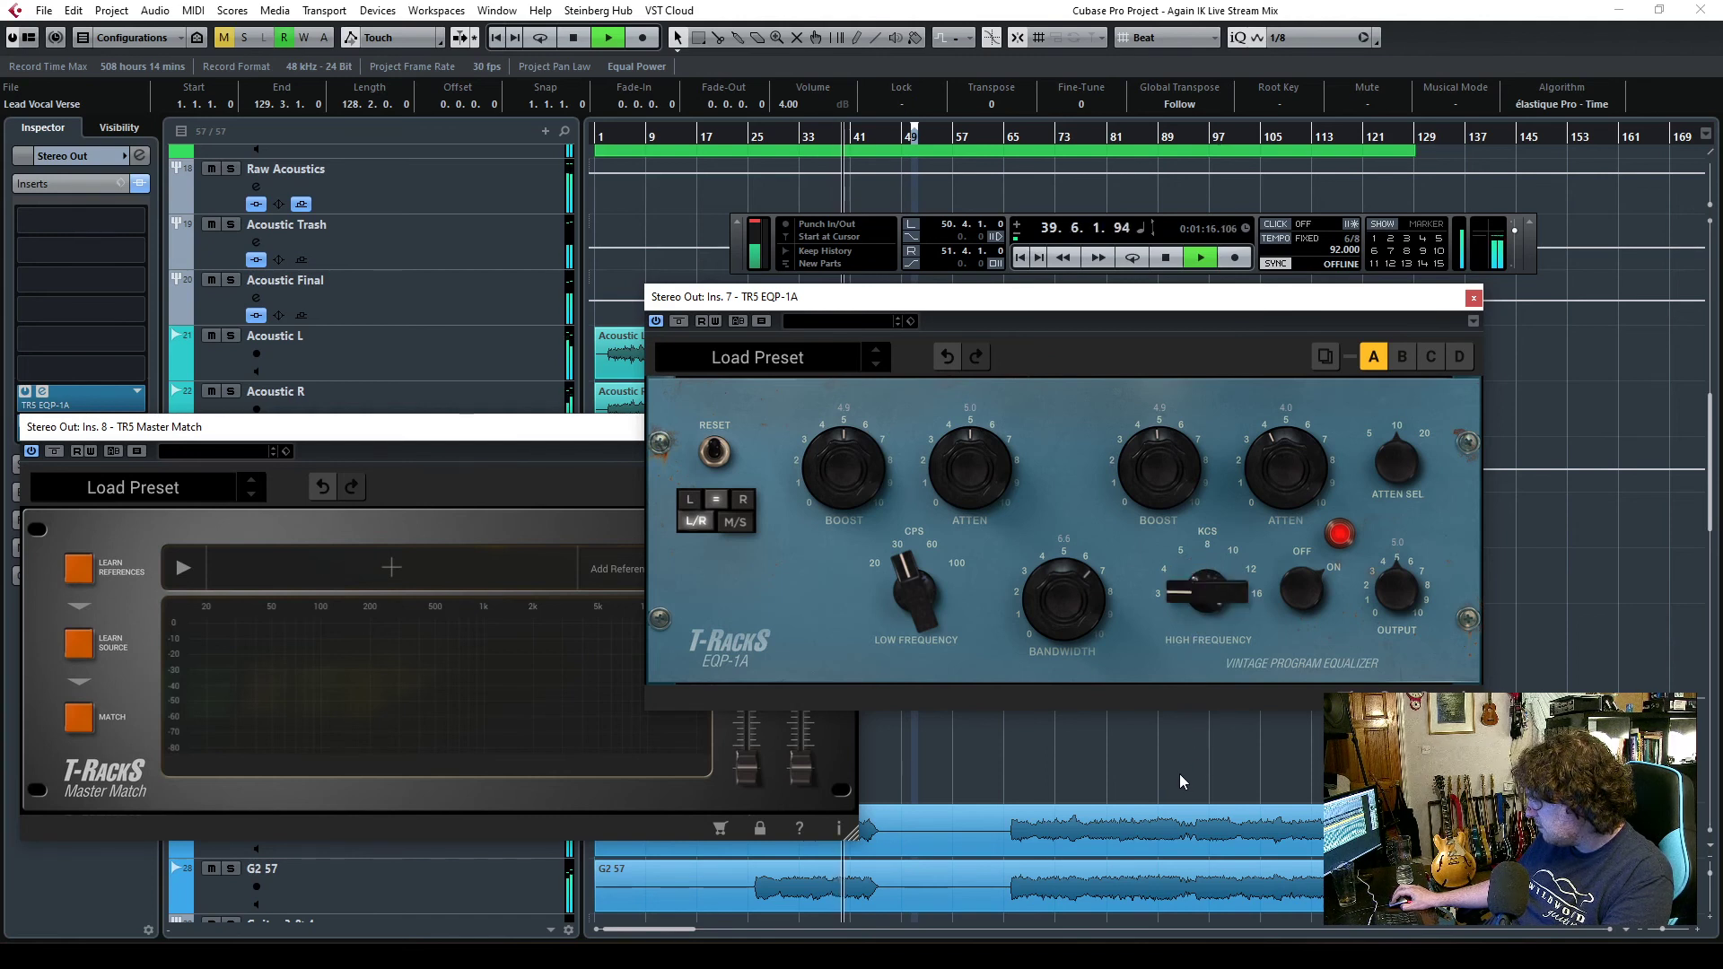
{"action": "left_click_drag", "start_coordinate": [1172, 766], "coordinate": [1133, 566]}
{"action": "key", "text": "space"}
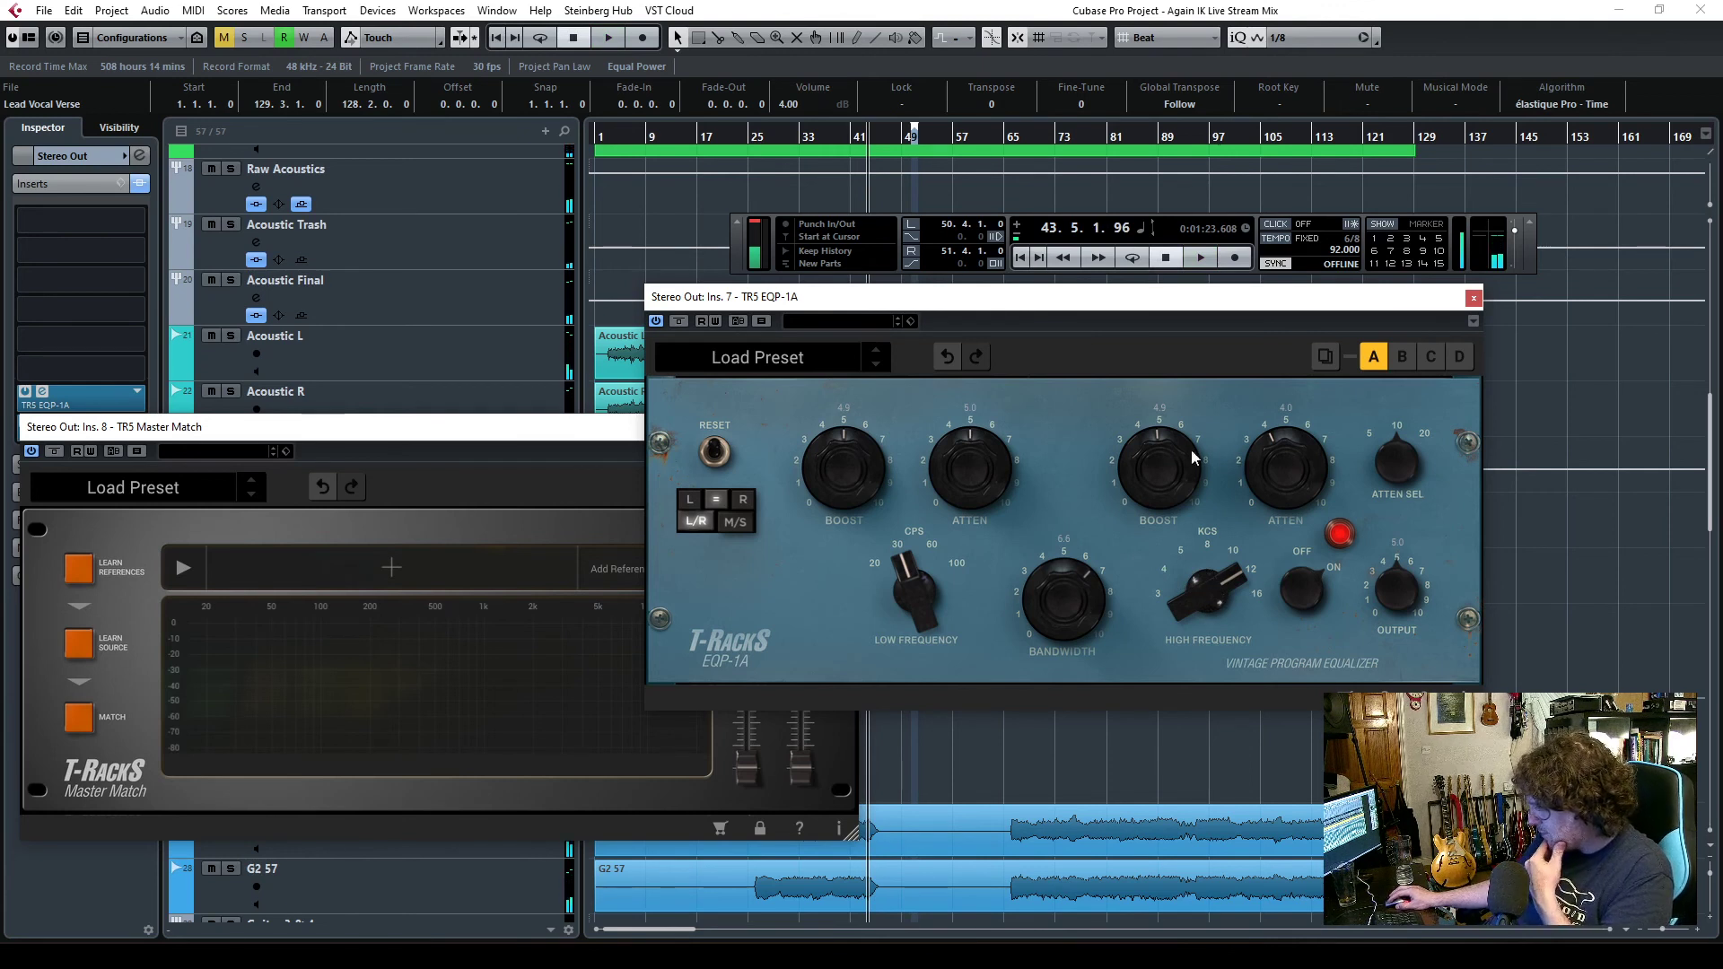
- Close the EQP-1A and load the Modern Rock preset in Master Match
{"action": "left_click", "coordinate": [1474, 301]}
{"action": "left_click_drag", "start_coordinate": [673, 429], "coordinate": [927, 319]}
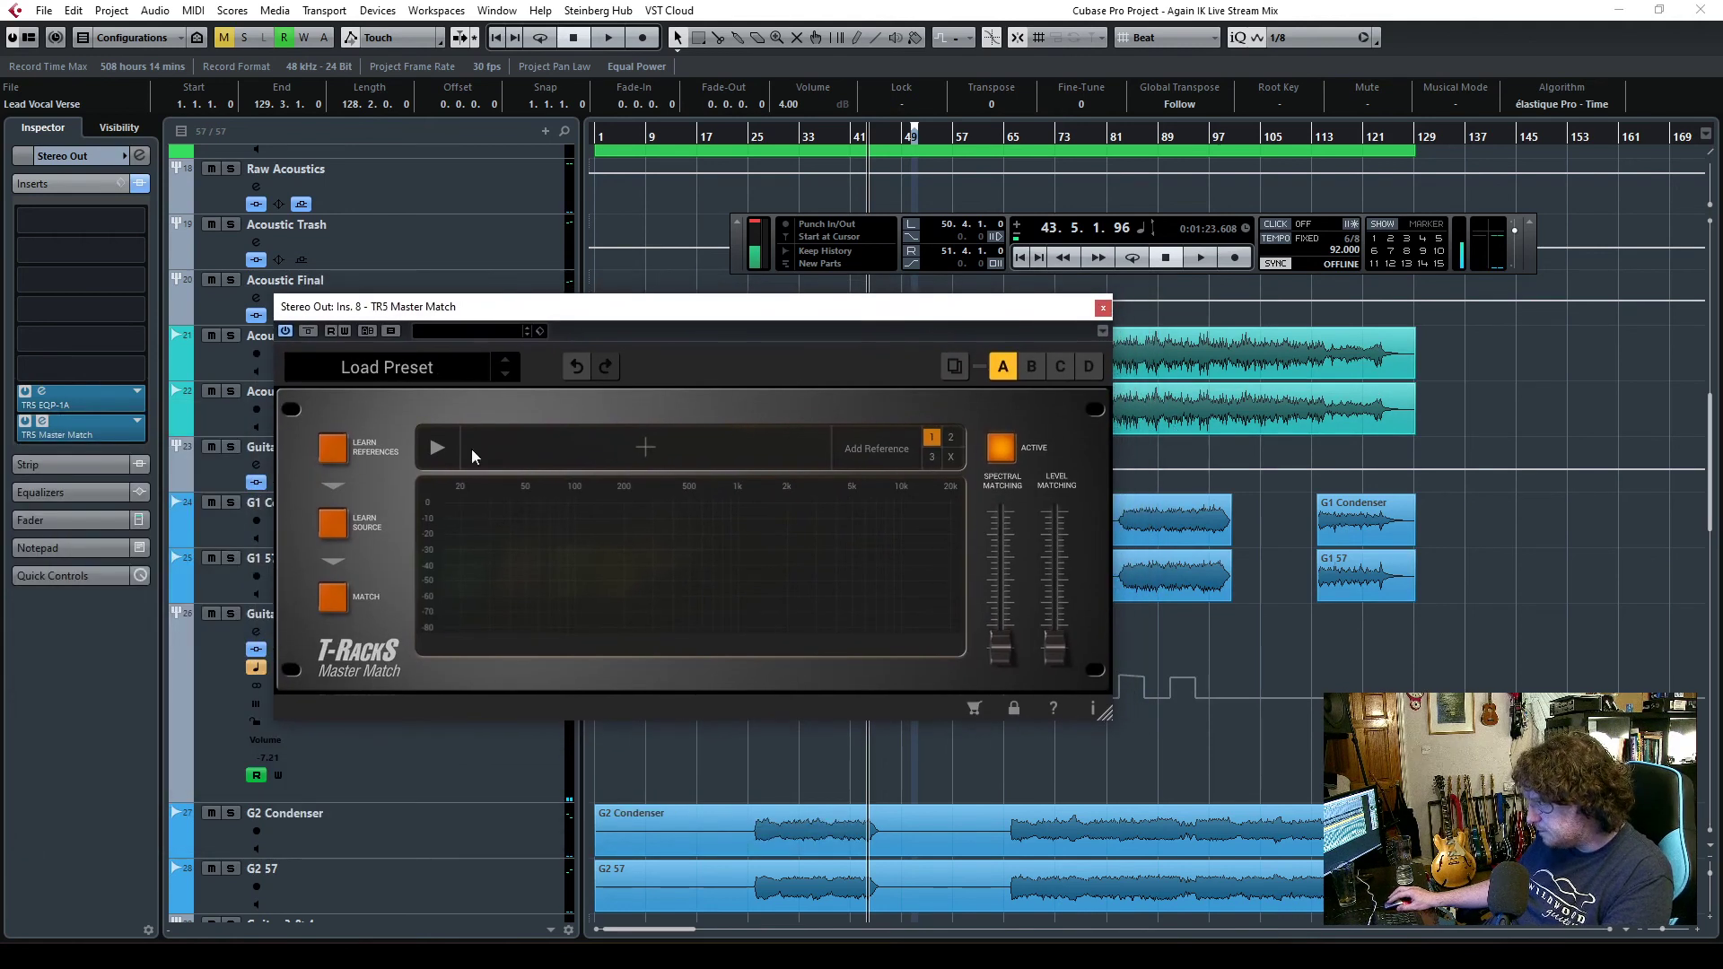
{"action": "left_click", "coordinate": [412, 373]}
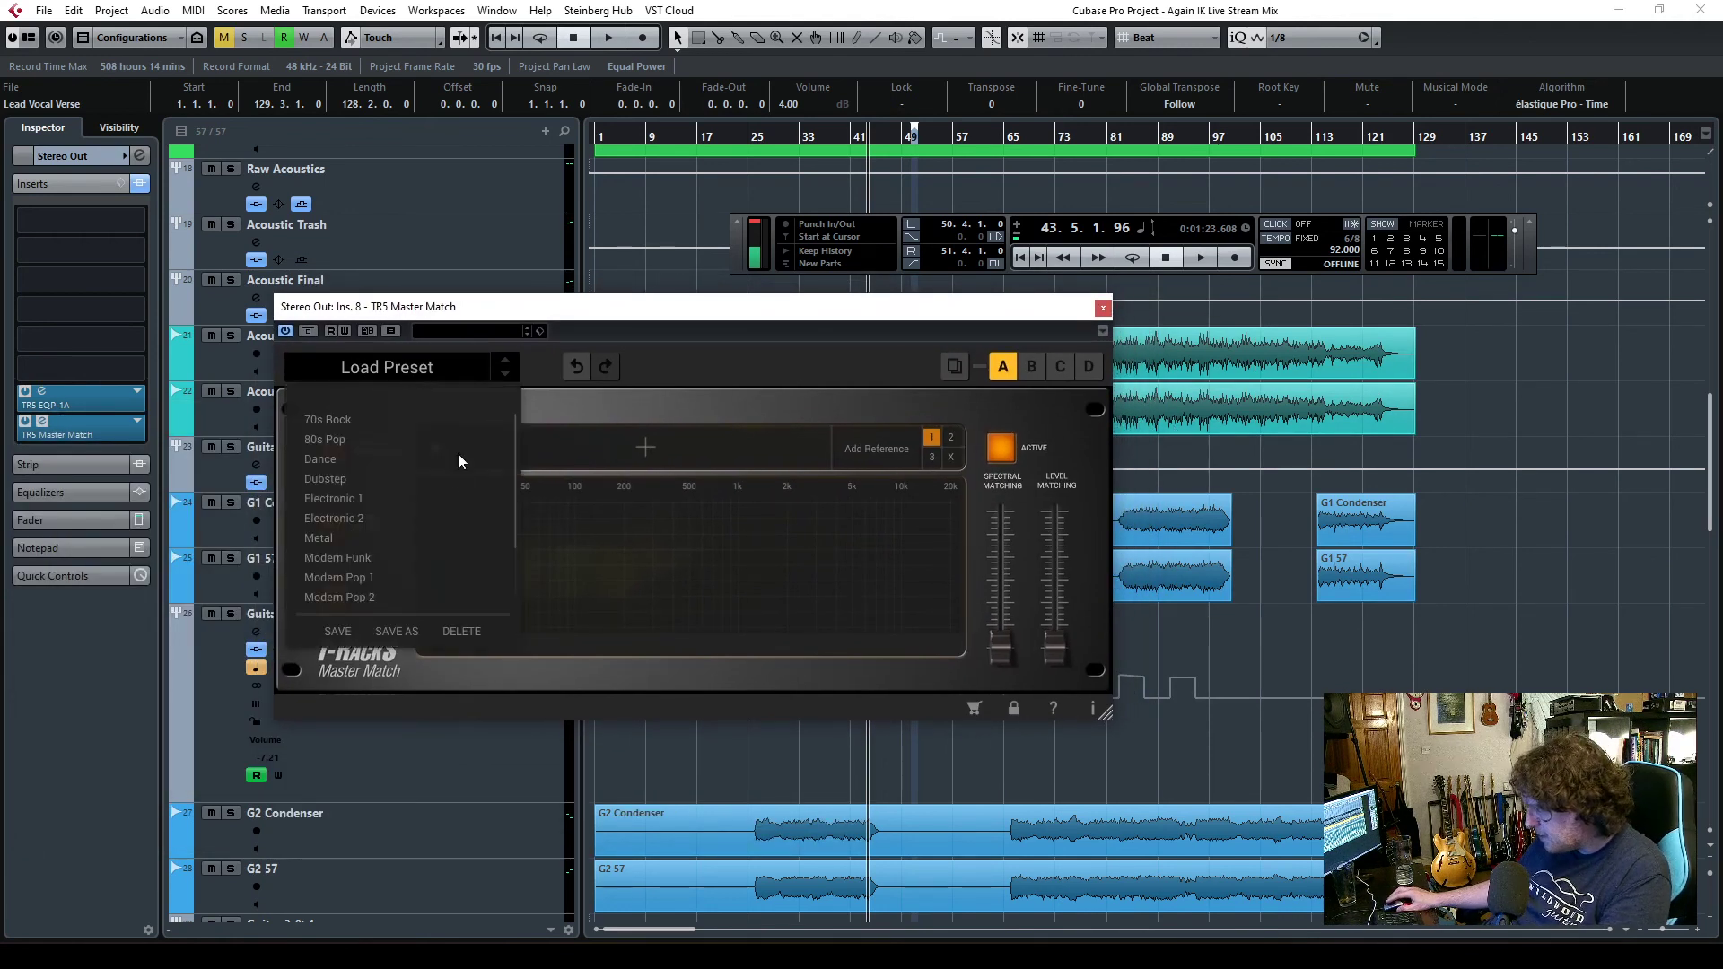
{"action": "scroll", "coordinate": [386, 489], "scroll_direction": "down", "scroll_amount": 3}
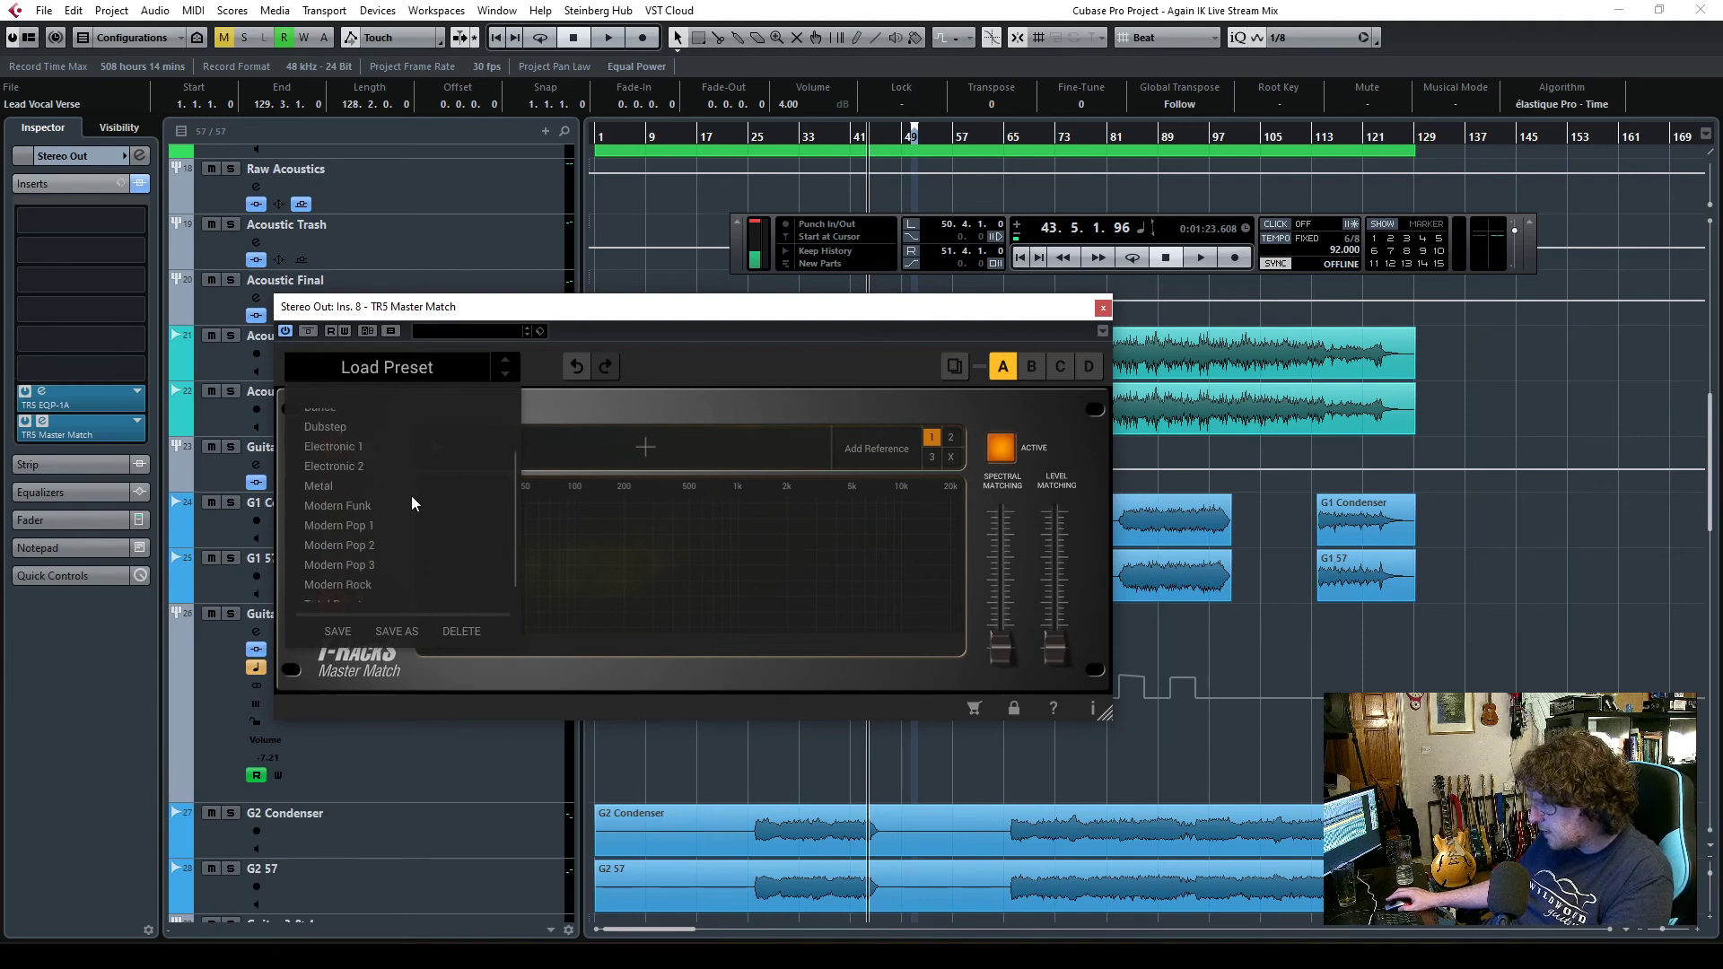
{"action": "left_click", "coordinate": [347, 577]}
{"action": "left_click_drag", "start_coordinate": [757, 317], "coordinate": [1134, 448]}
- Play from bar 27, let Master Match learn the mix as its source and match it to the reference
{"action": "key", "text": "space"}
{"action": "left_click_drag", "start_coordinate": [910, 451], "coordinate": [617, 338]}
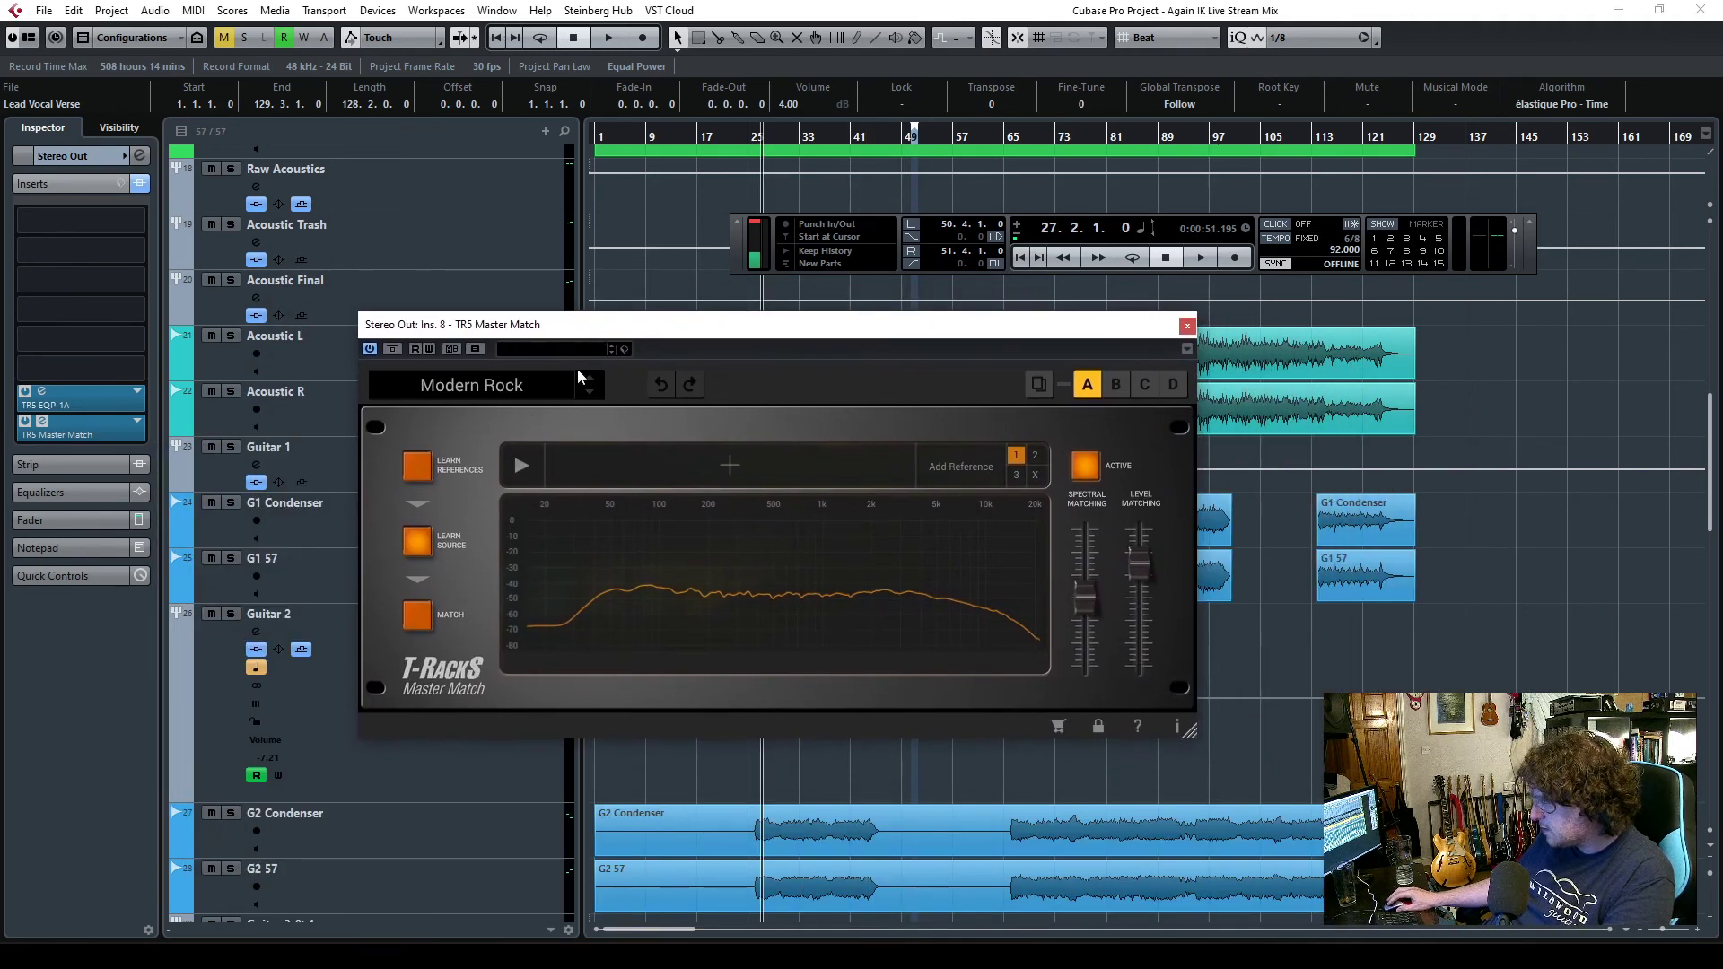
{"action": "key", "text": "space"}
{"action": "left_click", "coordinate": [411, 547]}
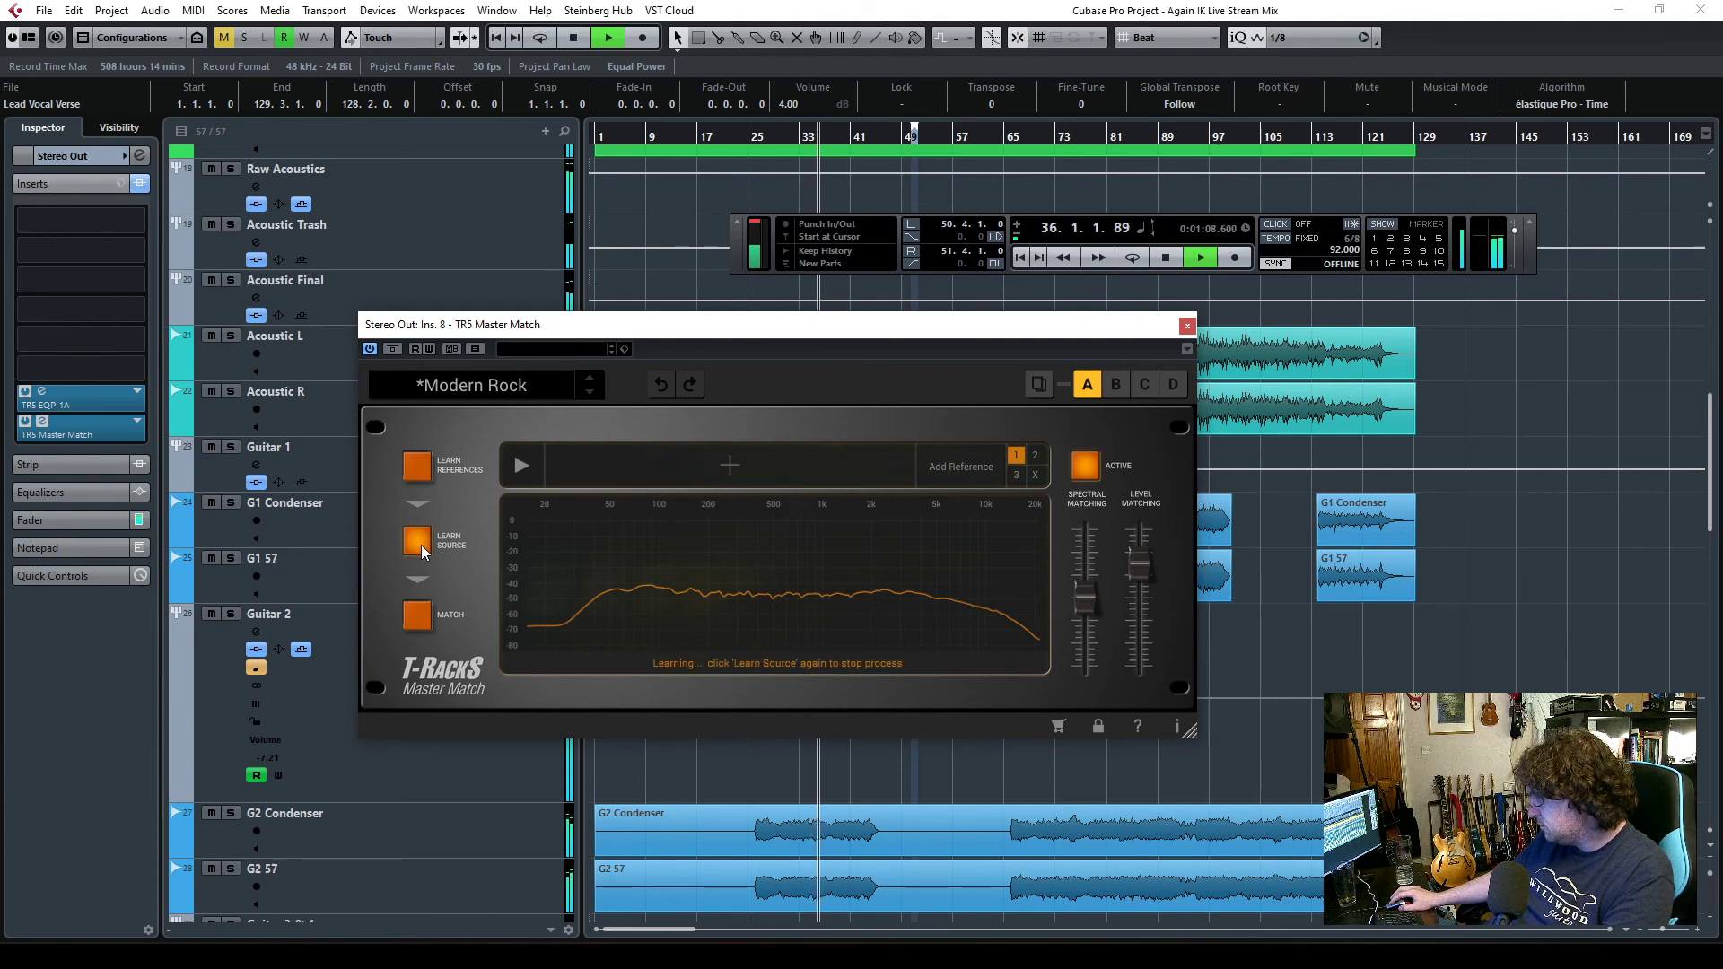
{"action": "left_click", "coordinate": [423, 550]}
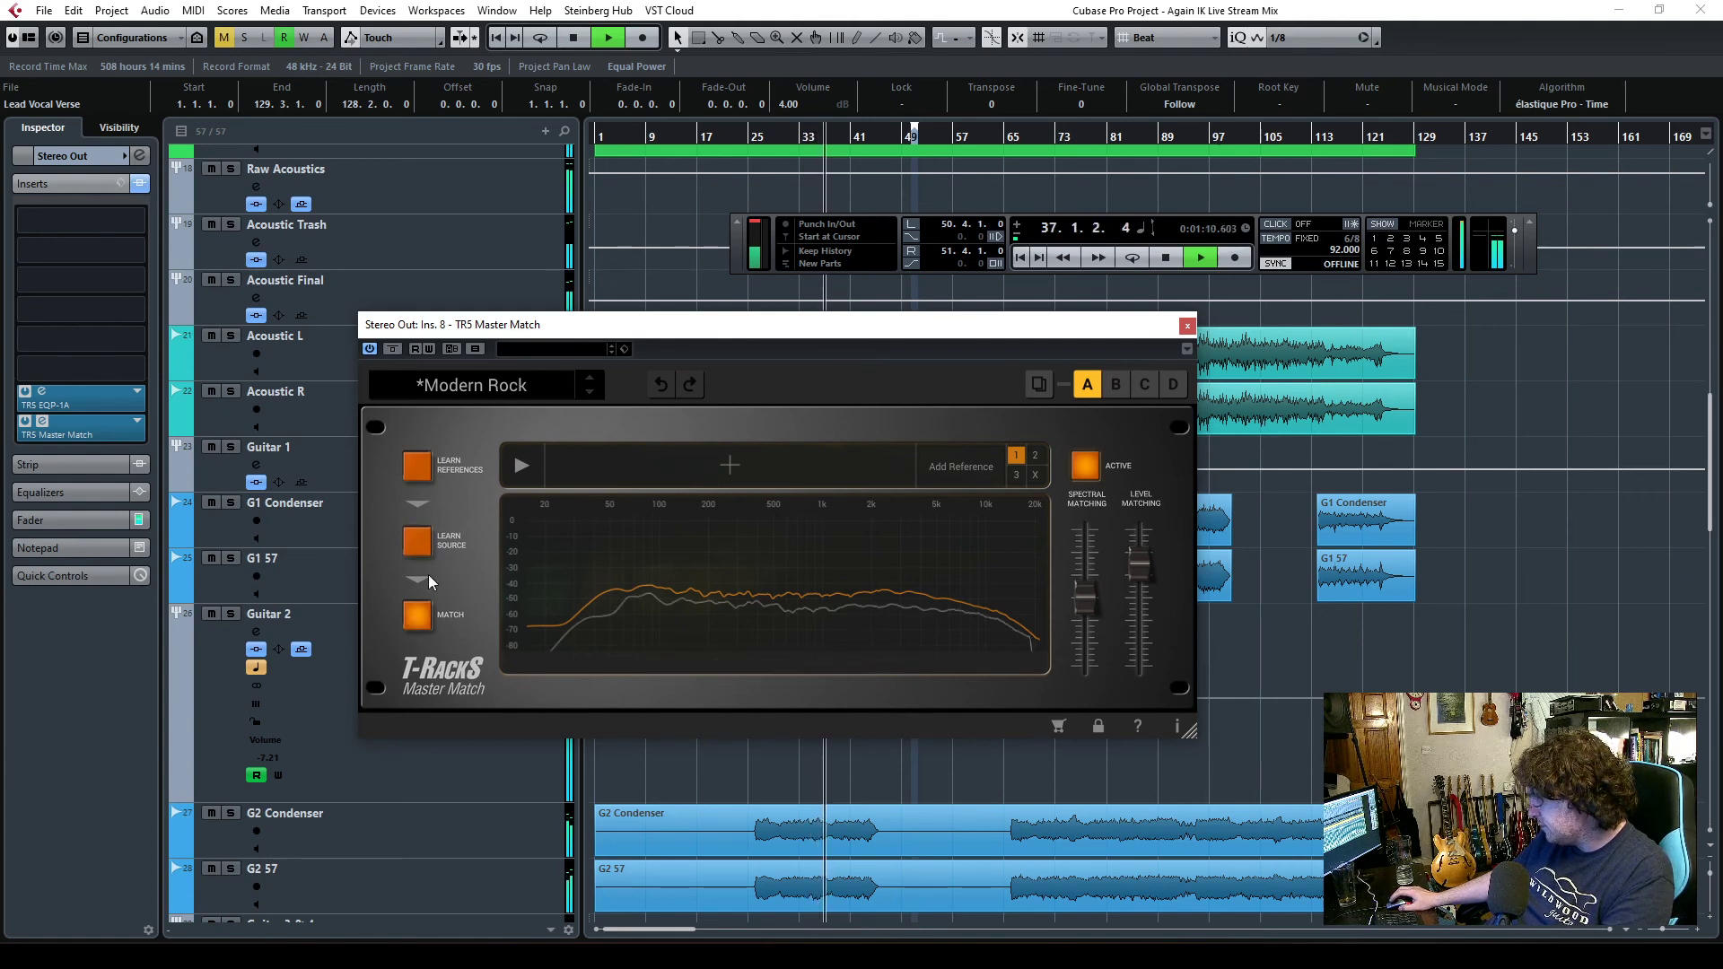
{"action": "left_click", "coordinate": [423, 619]}
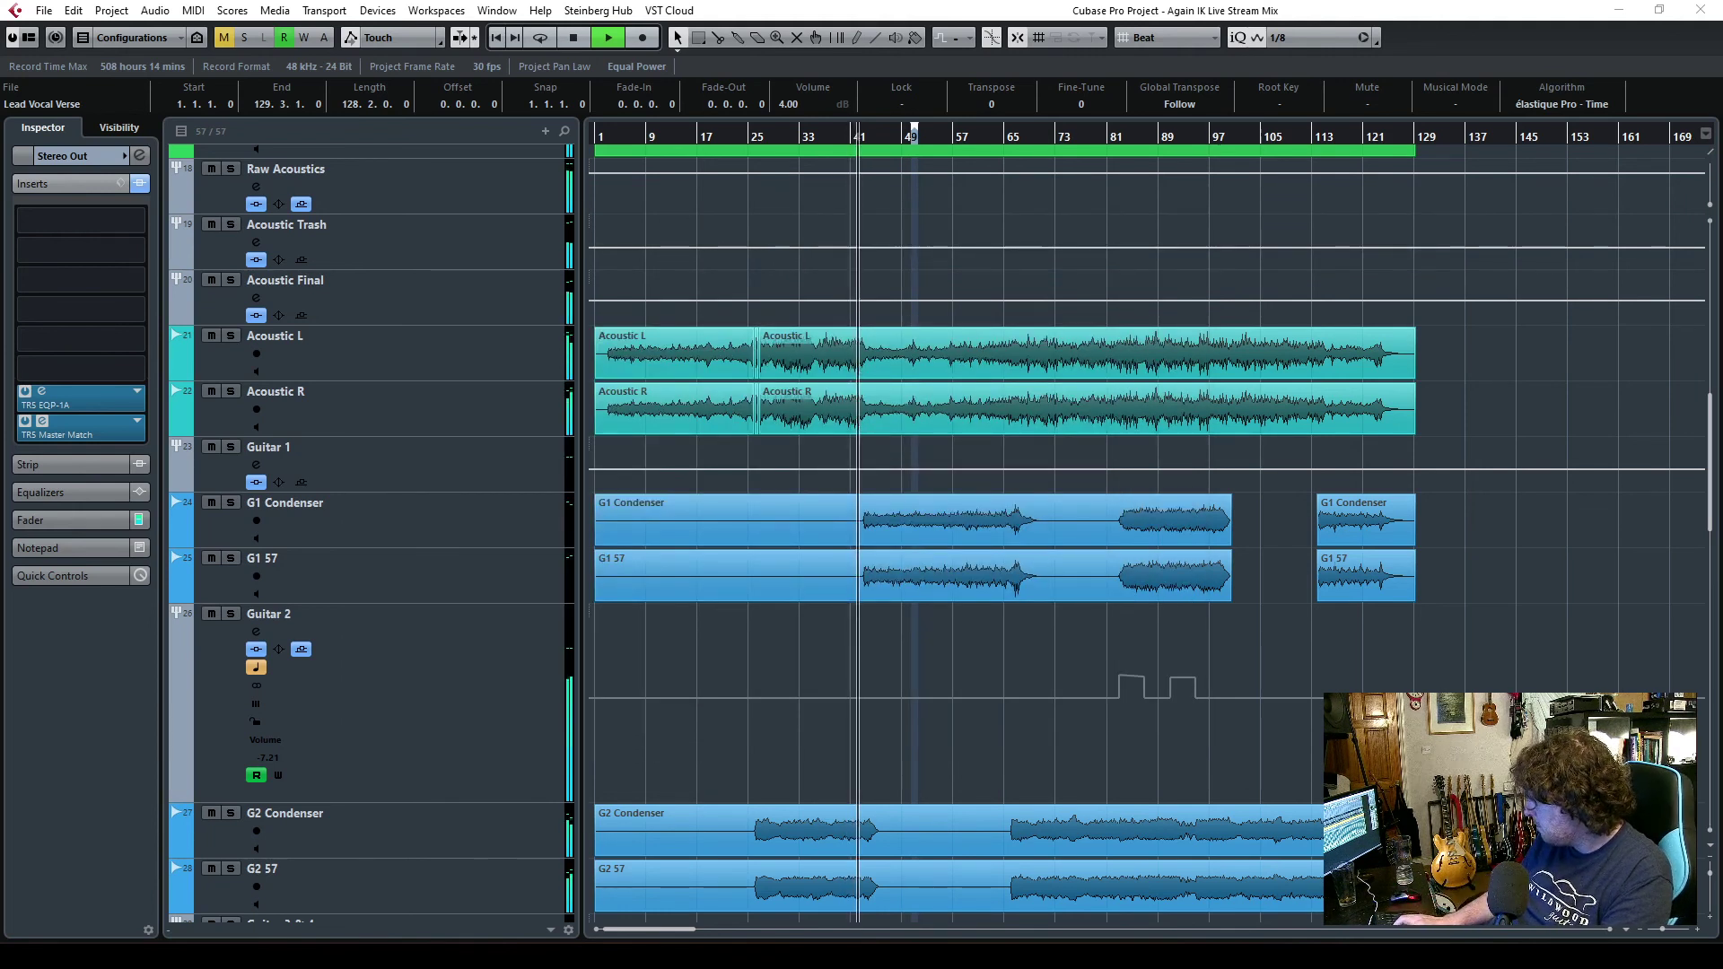
- Reopen Master Match from the Stereo Out's insert slot 8 and slightly lower its level matching
{"action": "scroll", "coordinate": [709, 612], "scroll_direction": "down", "scroll_amount": 15}
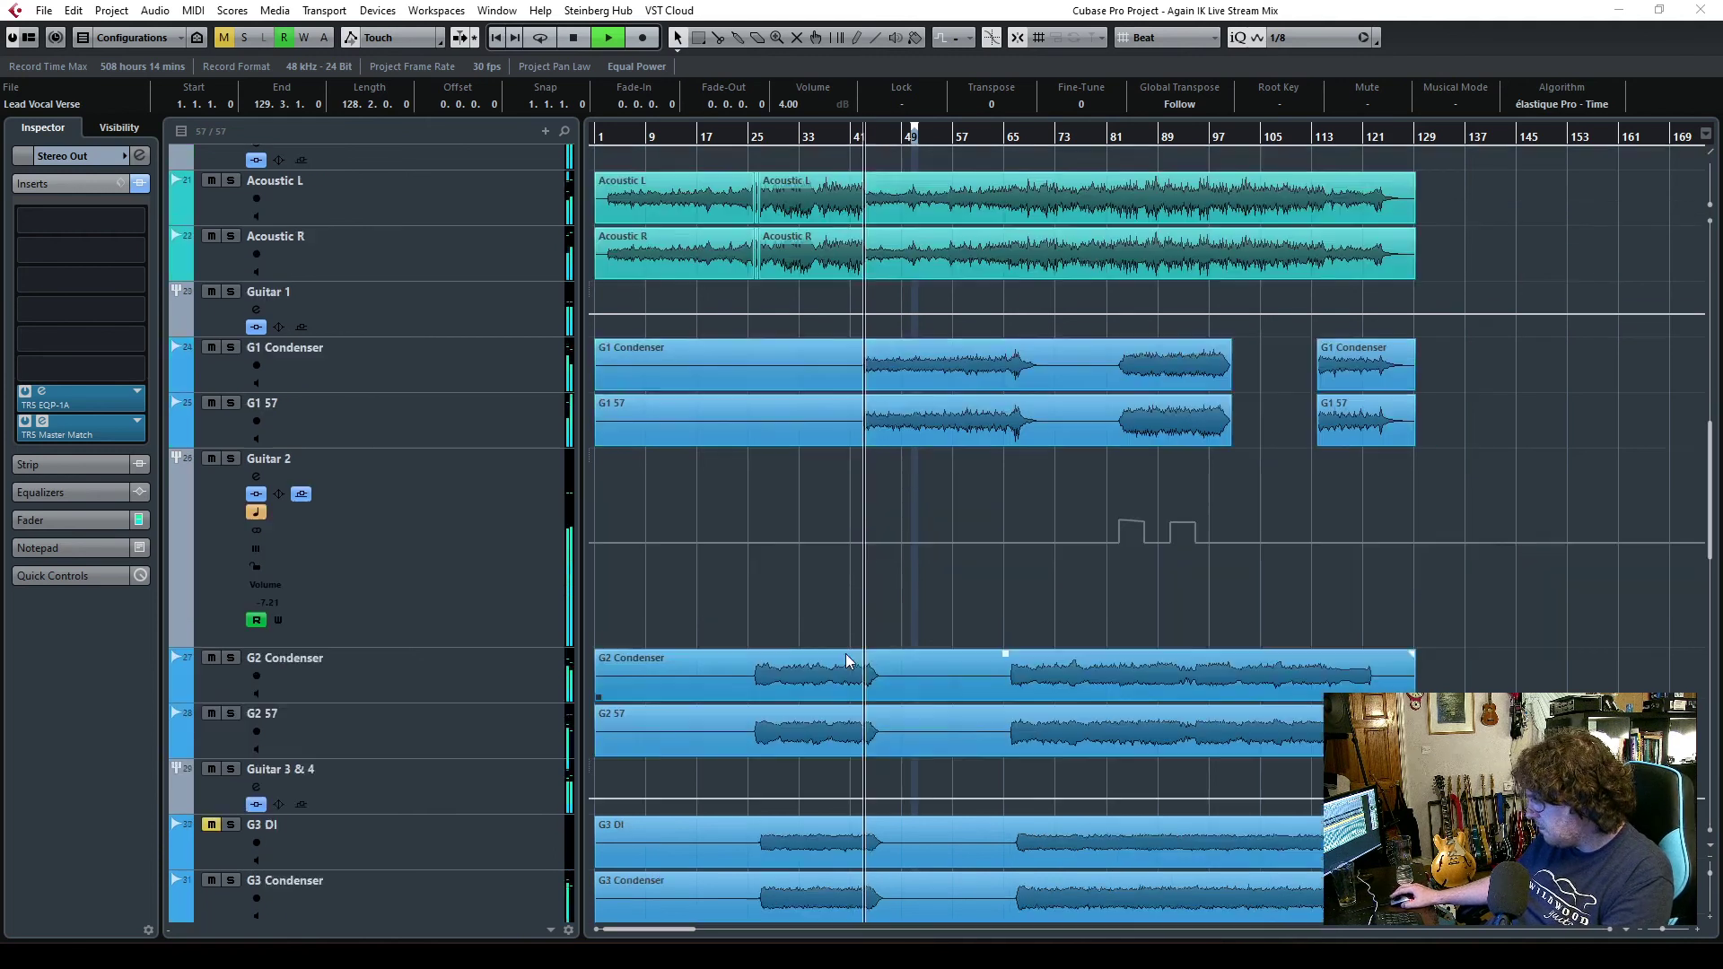
{"action": "scroll", "coordinate": [847, 654], "scroll_direction": "down", "scroll_amount": 3}
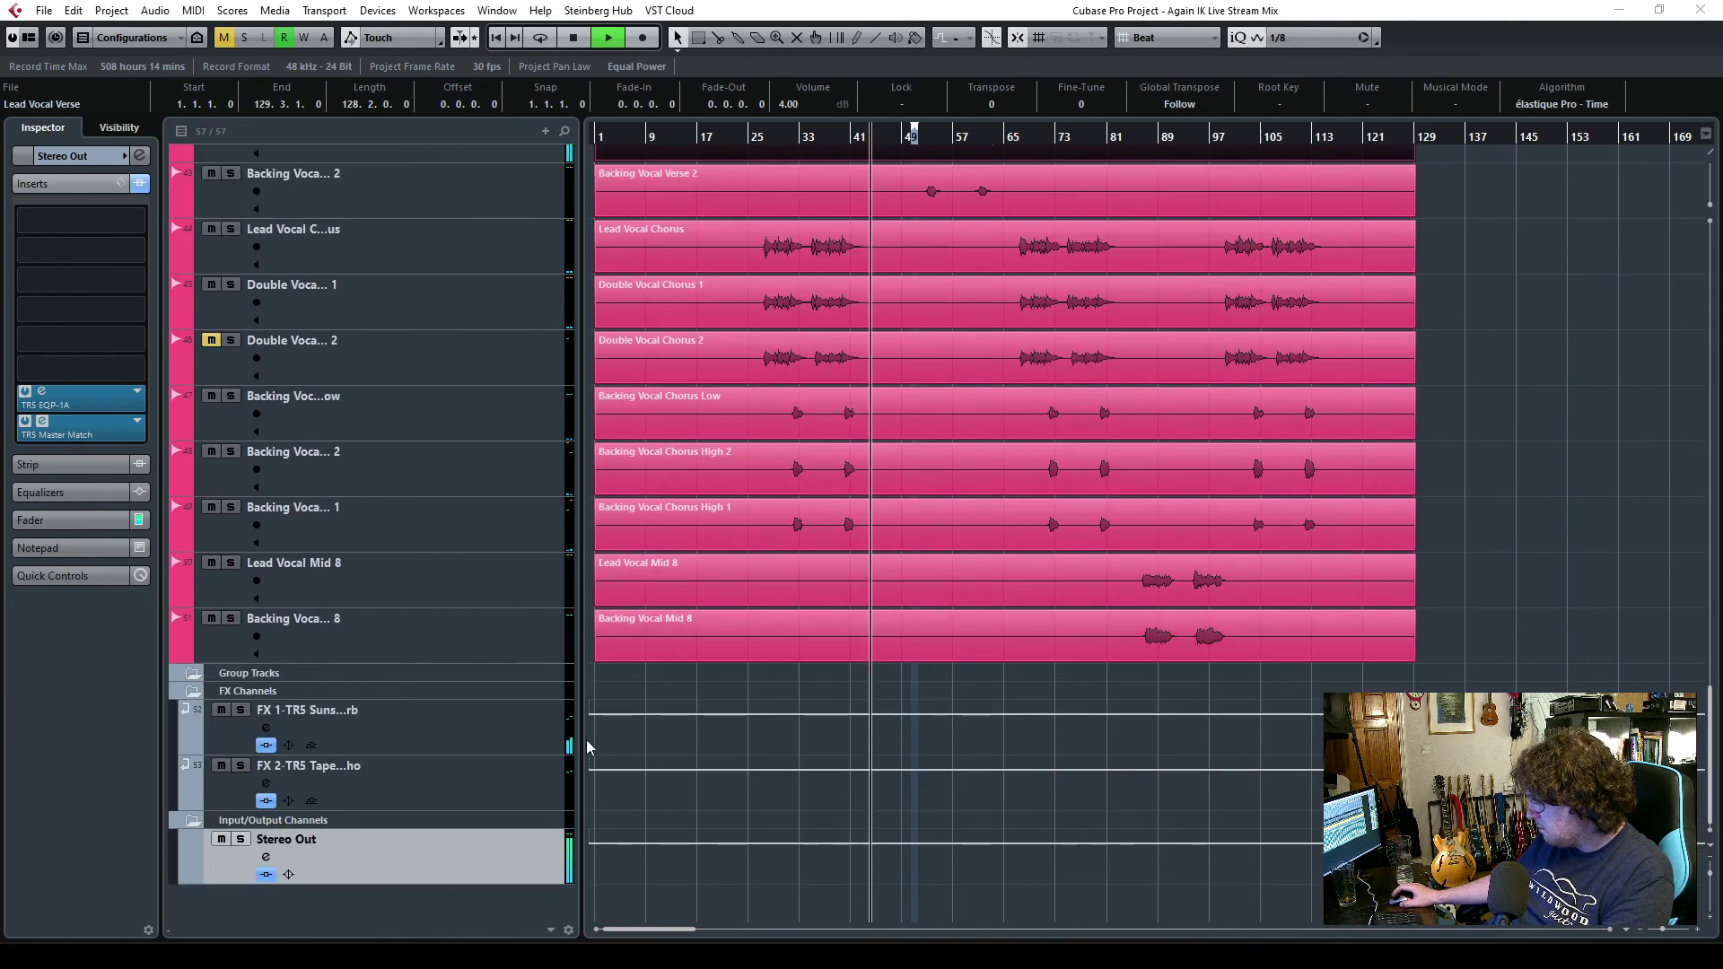
{"action": "left_click", "coordinate": [39, 435]}
{"action": "left_click", "coordinate": [39, 435]}
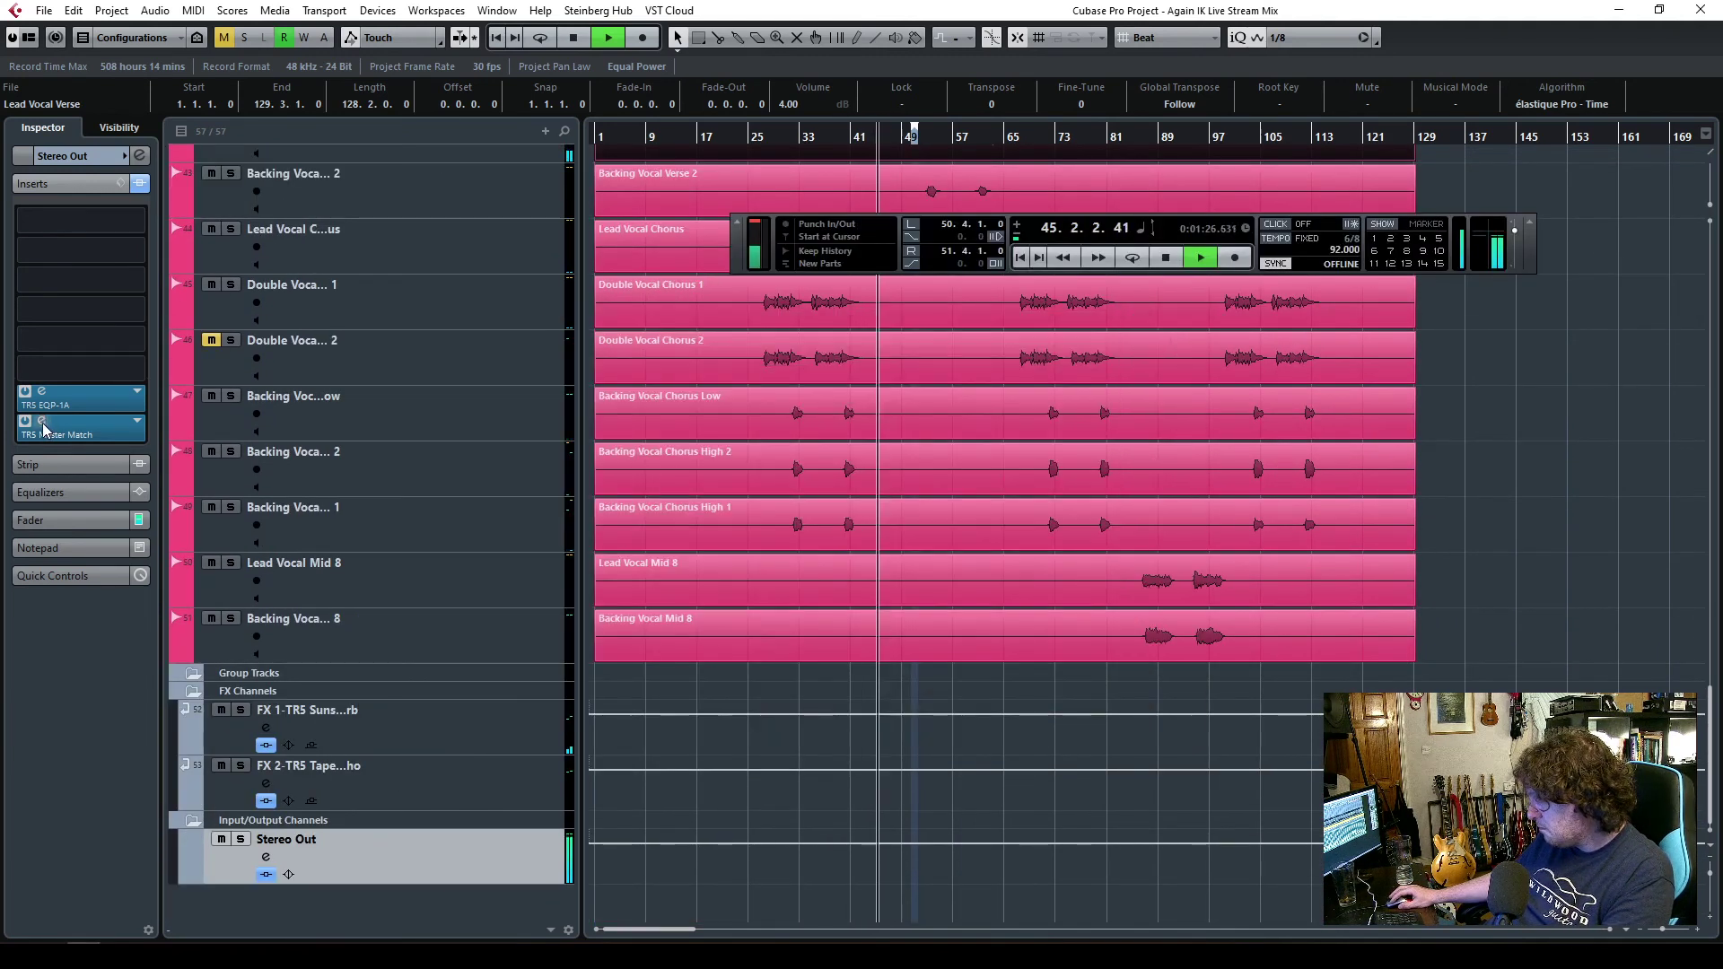
{"action": "left_click", "coordinate": [39, 432]}
{"action": "left_click", "coordinate": [1139, 586]}
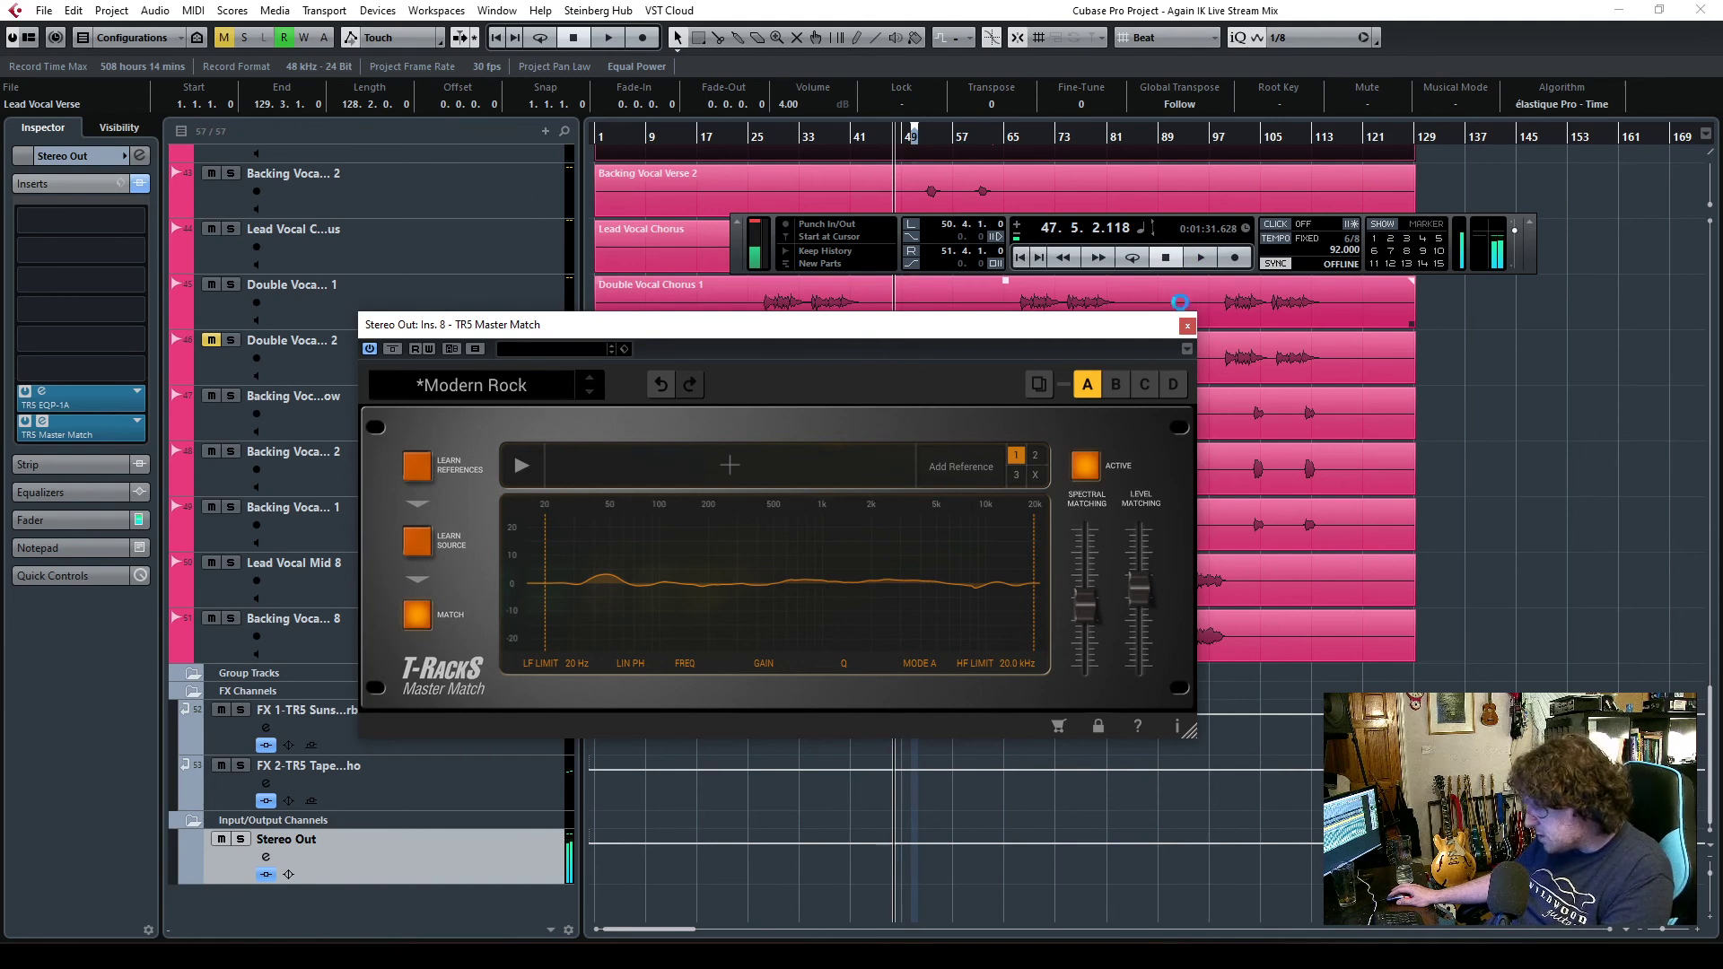
- Stop at the project start, try Master Match's spectral matching at maximum, return it to near the midpoint and close the plug-in
{"action": "left_click", "coordinate": [1167, 258]}
{"action": "left_click", "coordinate": [1021, 257]}
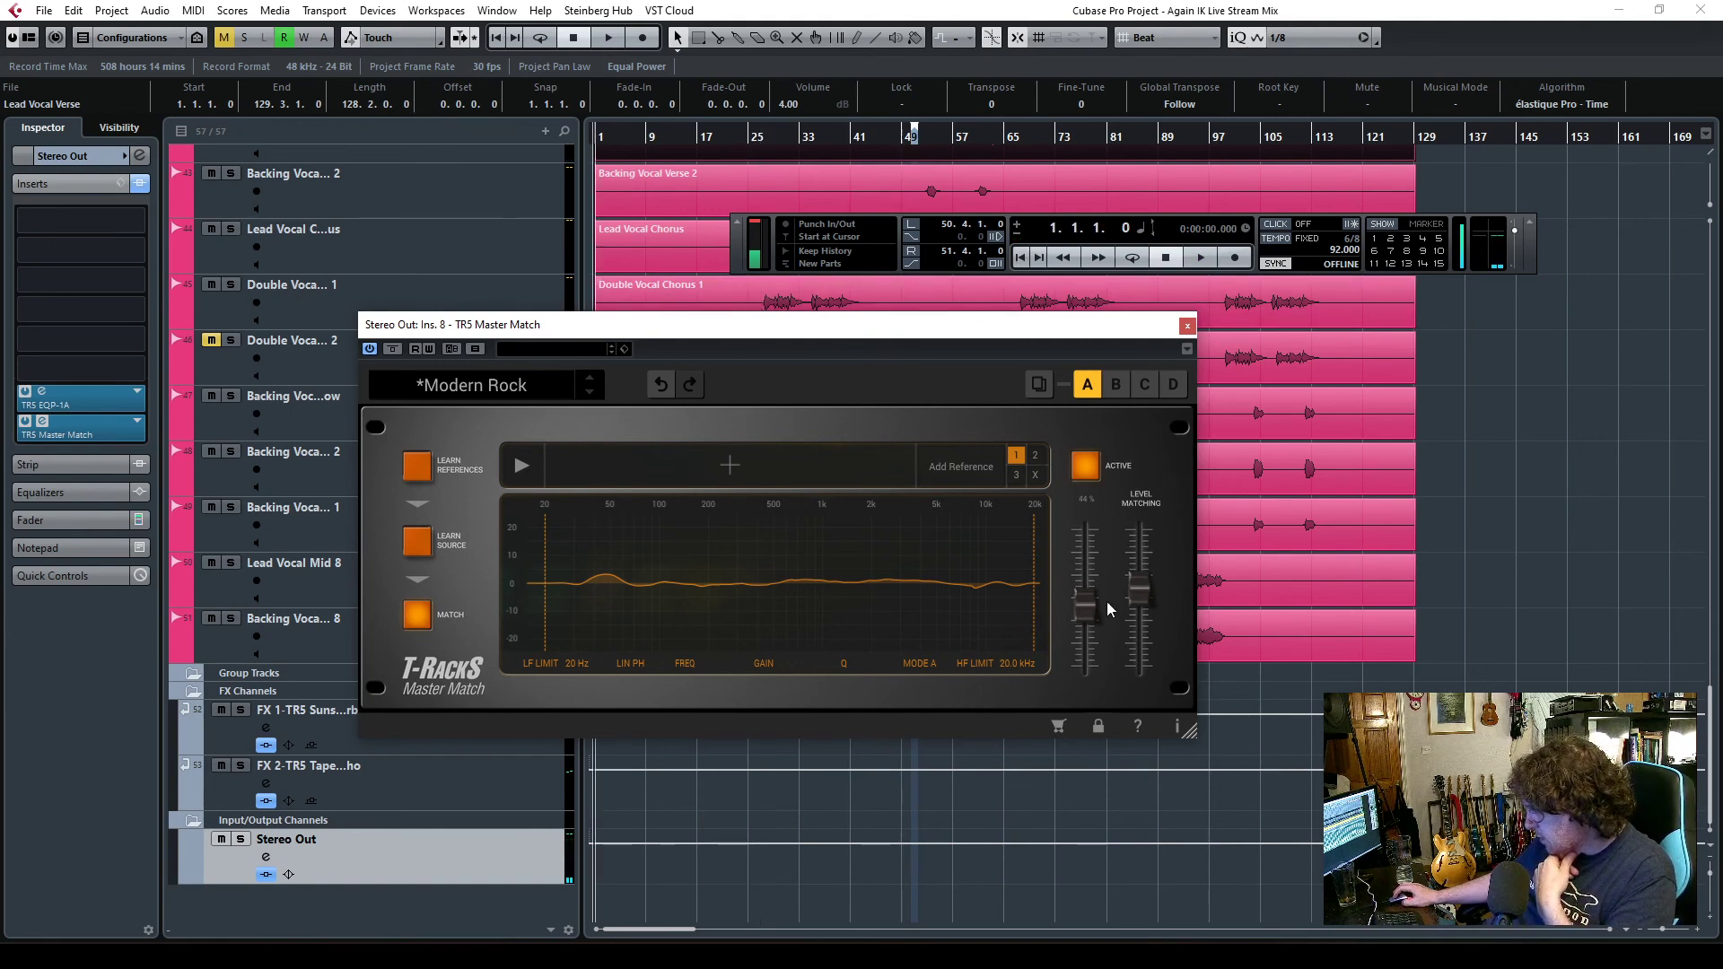
{"action": "left_click_drag", "start_coordinate": [1091, 596], "coordinate": [1088, 507]}
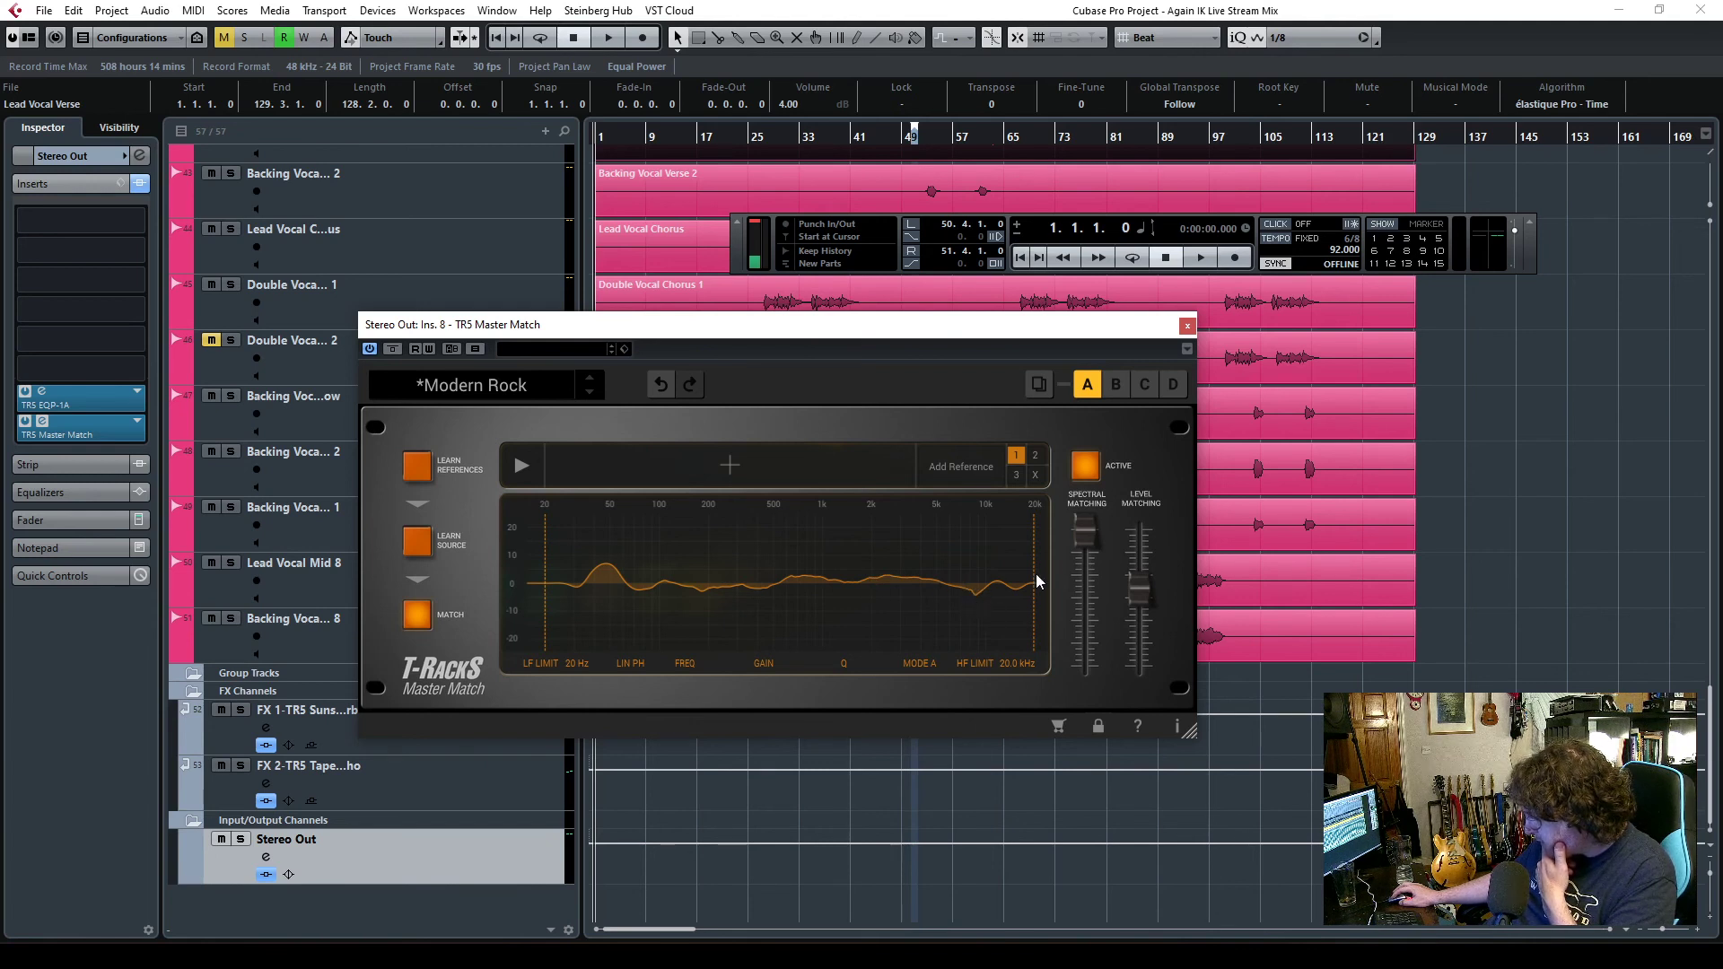
{"action": "left_click_drag", "start_coordinate": [1084, 535], "coordinate": [1082, 605]}
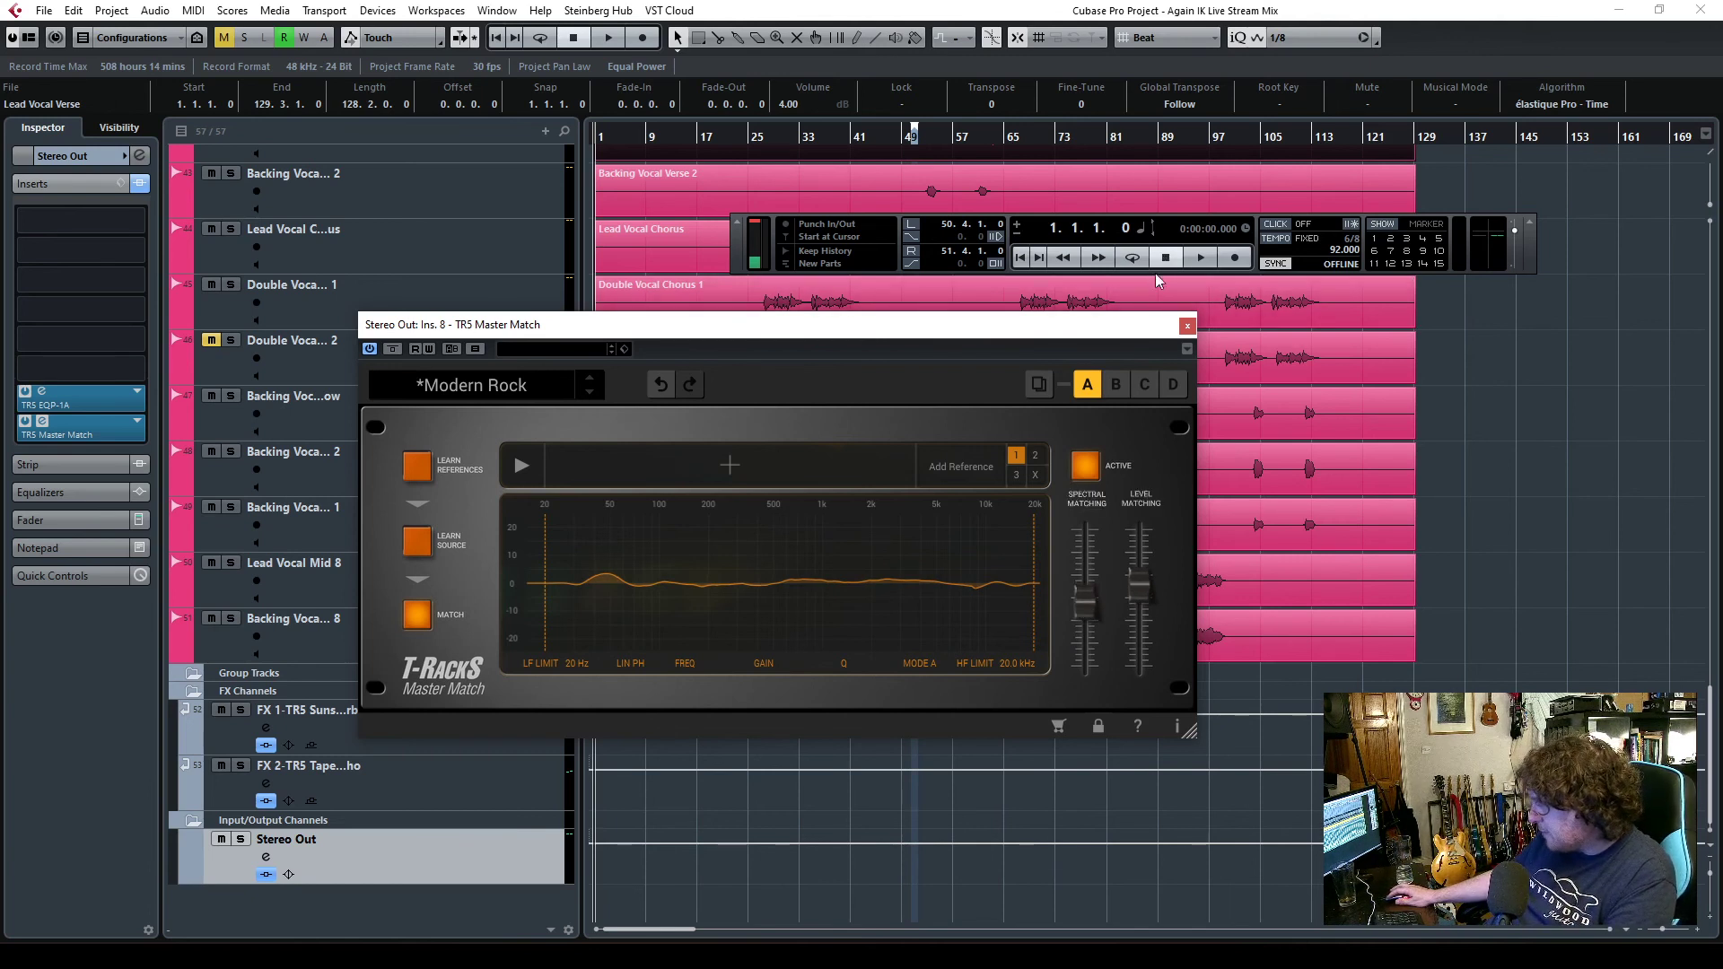
{"action": "left_click", "coordinate": [1187, 324]}
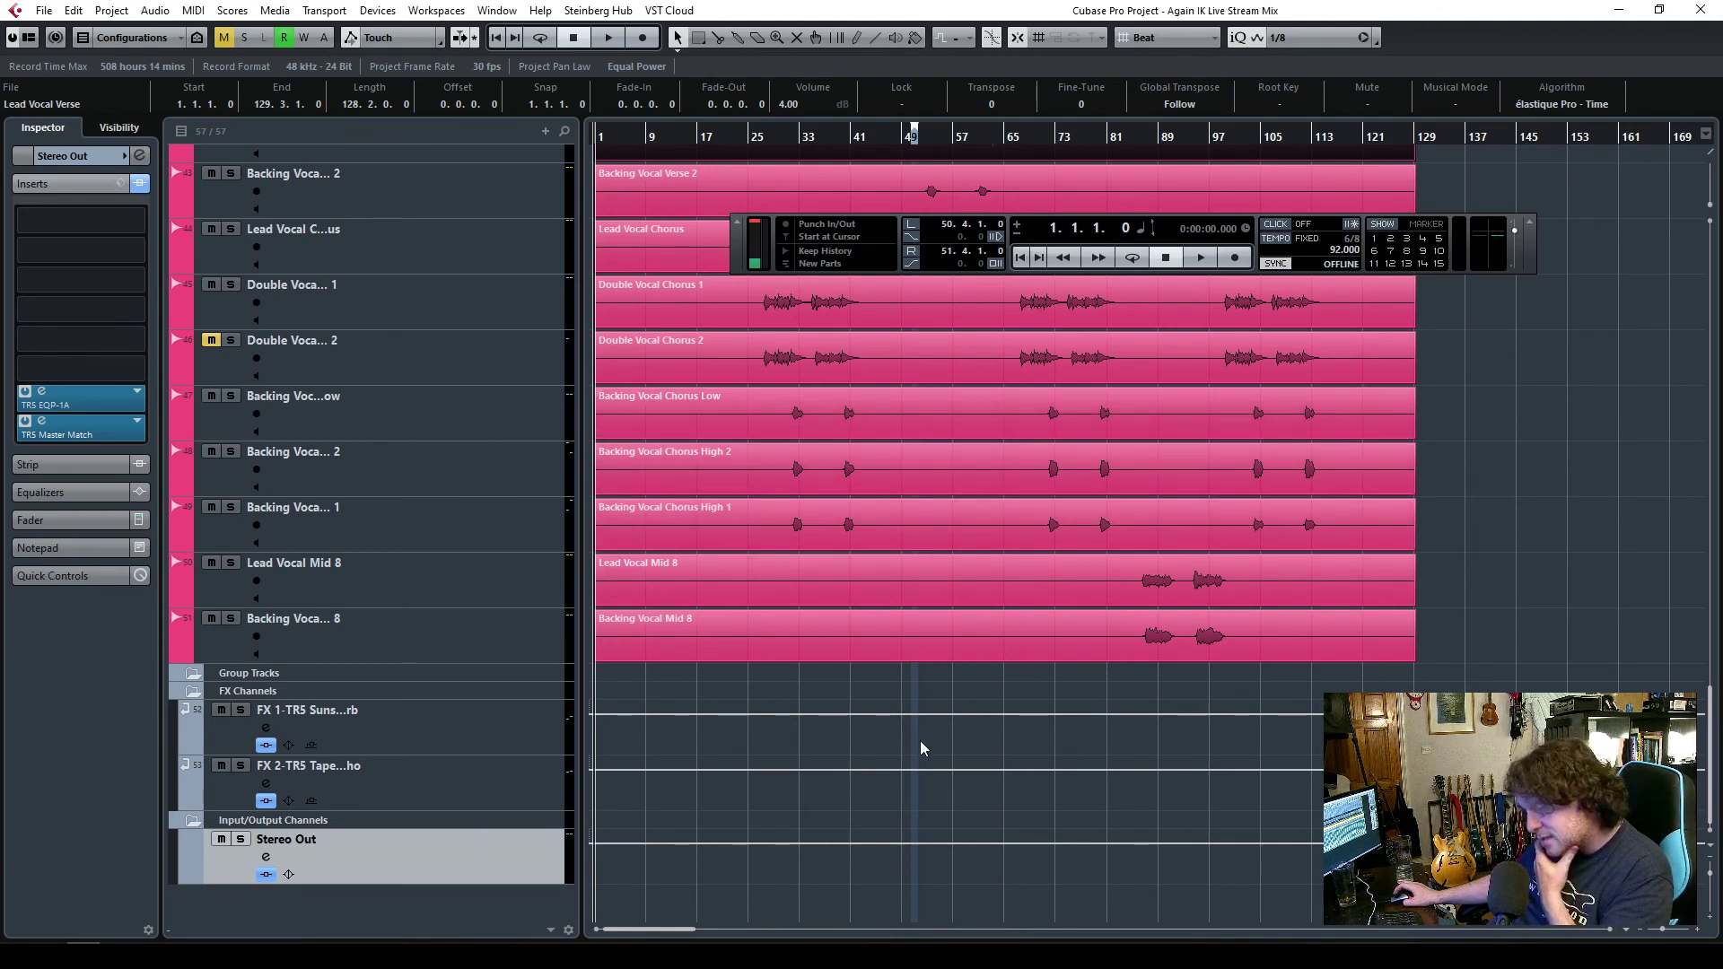
- Deselect the Lead Vocal Verse event and look through the whole arrangement from drums to vocals
{"action": "scroll", "coordinate": [949, 696], "scroll_direction": "up", "scroll_amount": 10}
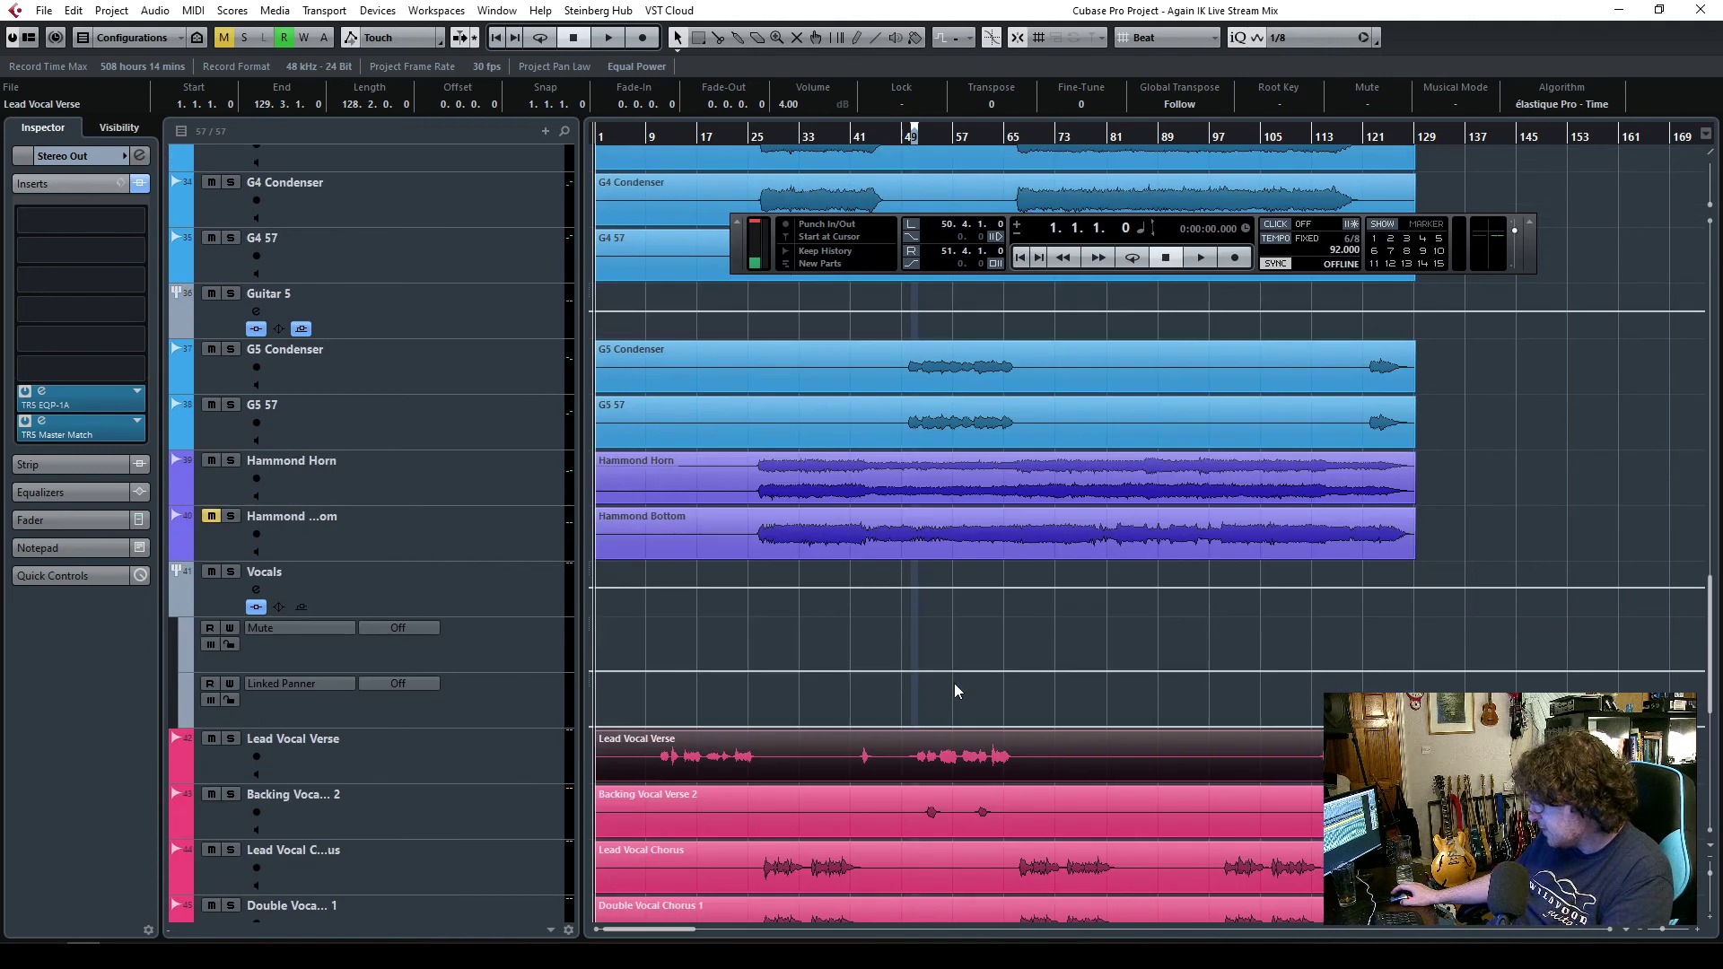
{"action": "left_click", "coordinate": [972, 650]}
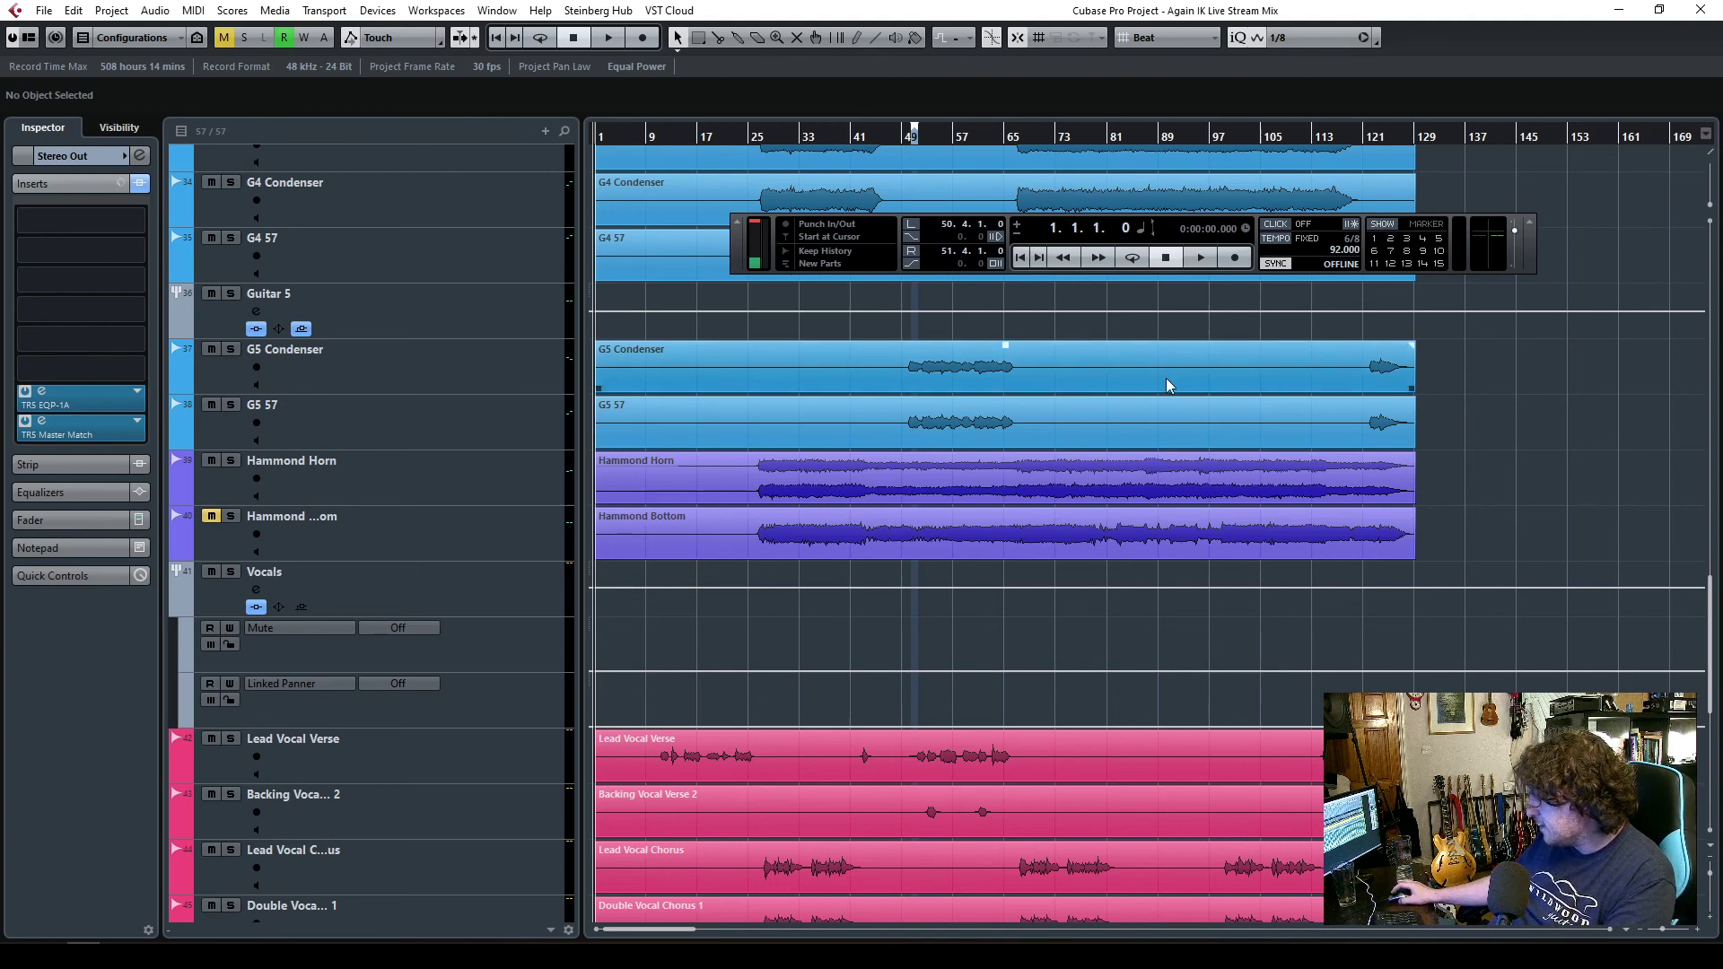
{"action": "scroll", "coordinate": [1011, 536], "scroll_direction": "up", "scroll_amount": 10}
{"action": "scroll", "coordinate": [1009, 536], "scroll_direction": "up", "scroll_amount": 8}
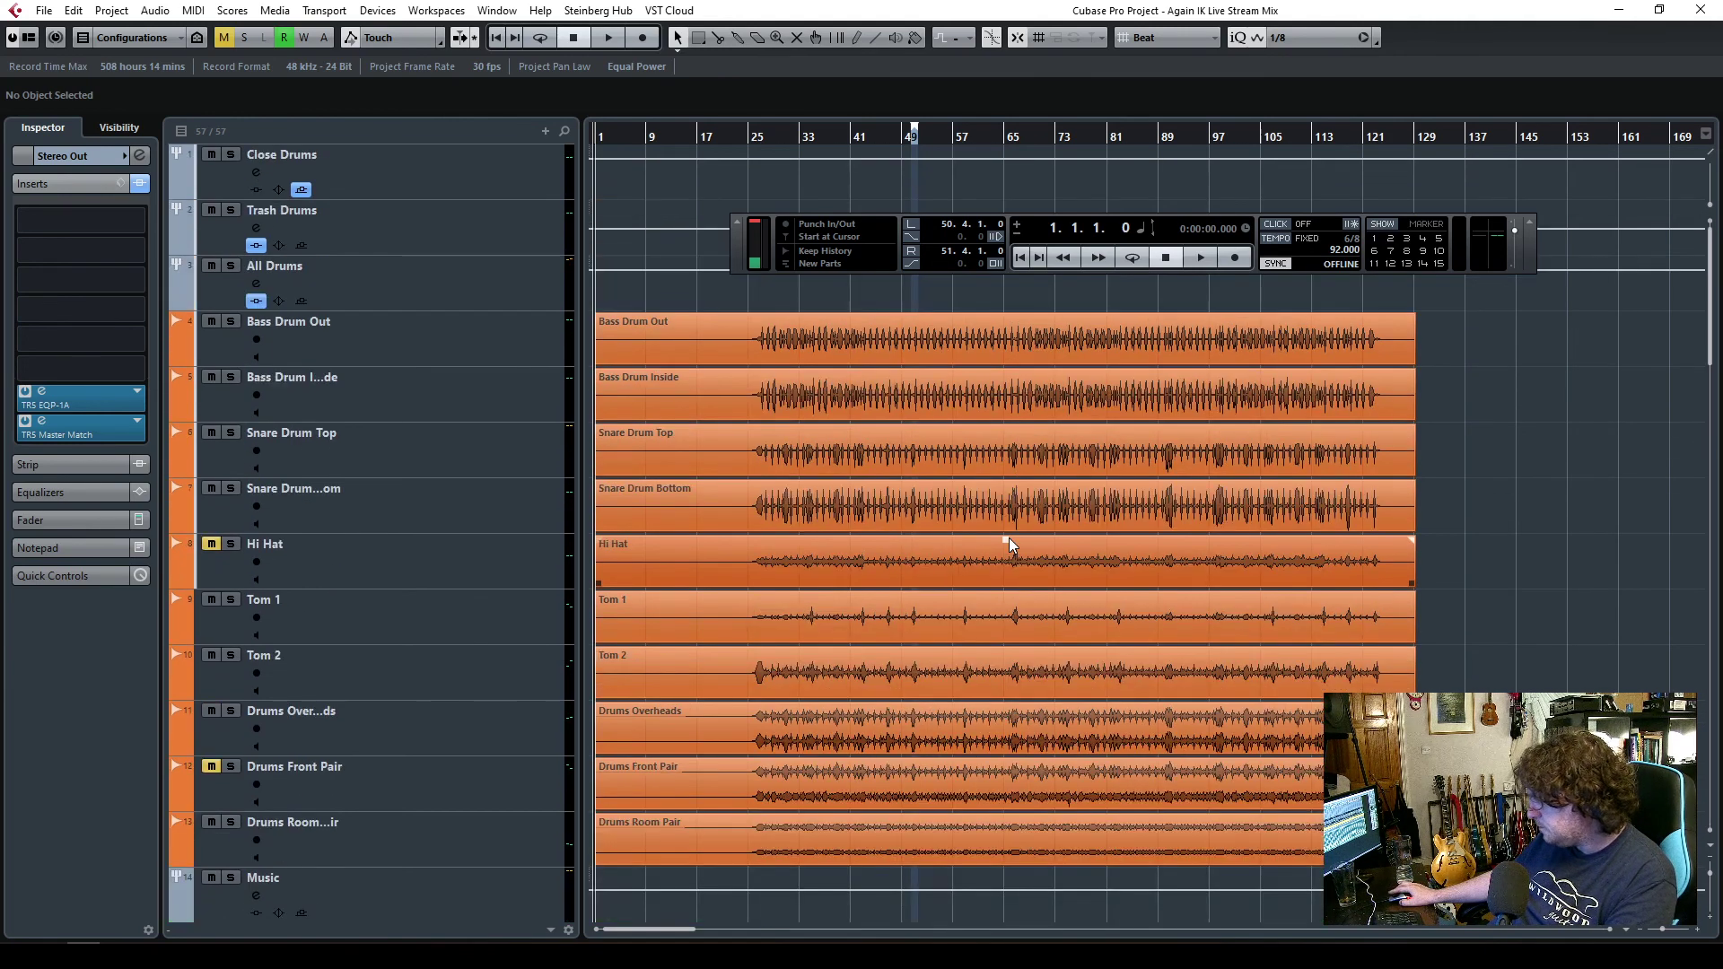
{"action": "scroll", "coordinate": [991, 546], "scroll_direction": "down", "scroll_amount": 7}
{"action": "scroll", "coordinate": [990, 562], "scroll_direction": "down", "scroll_amount": 15}
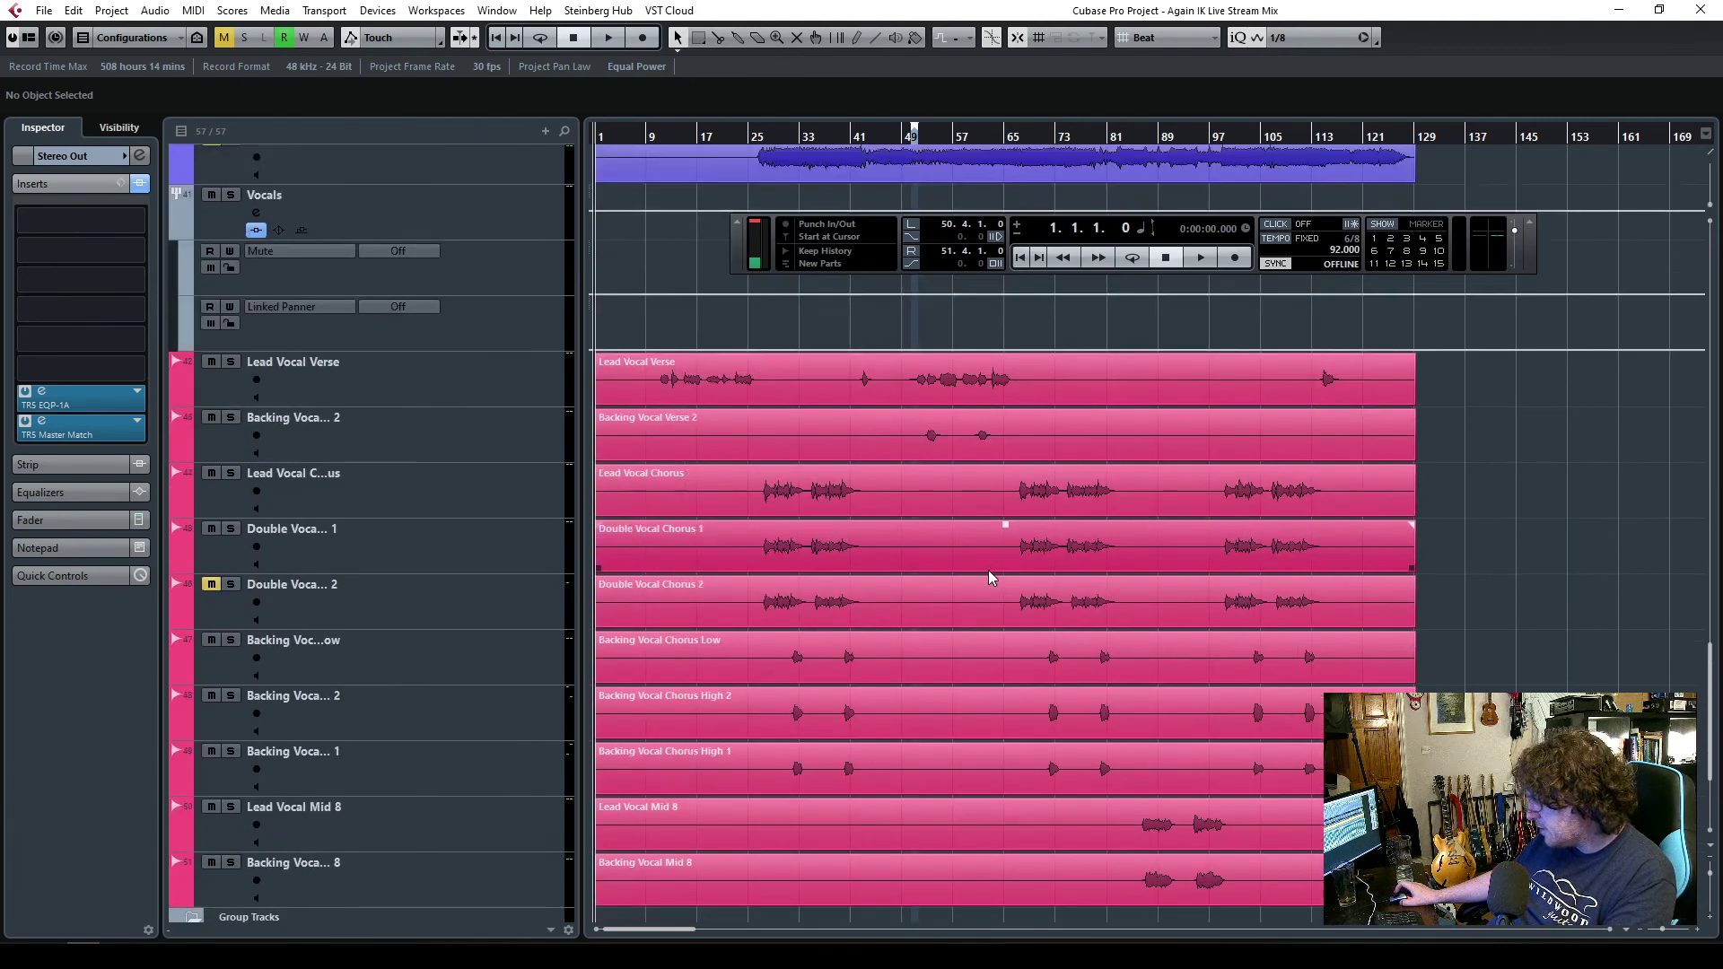
{"action": "scroll", "coordinate": [988, 574], "scroll_direction": "up", "scroll_amount": 5}
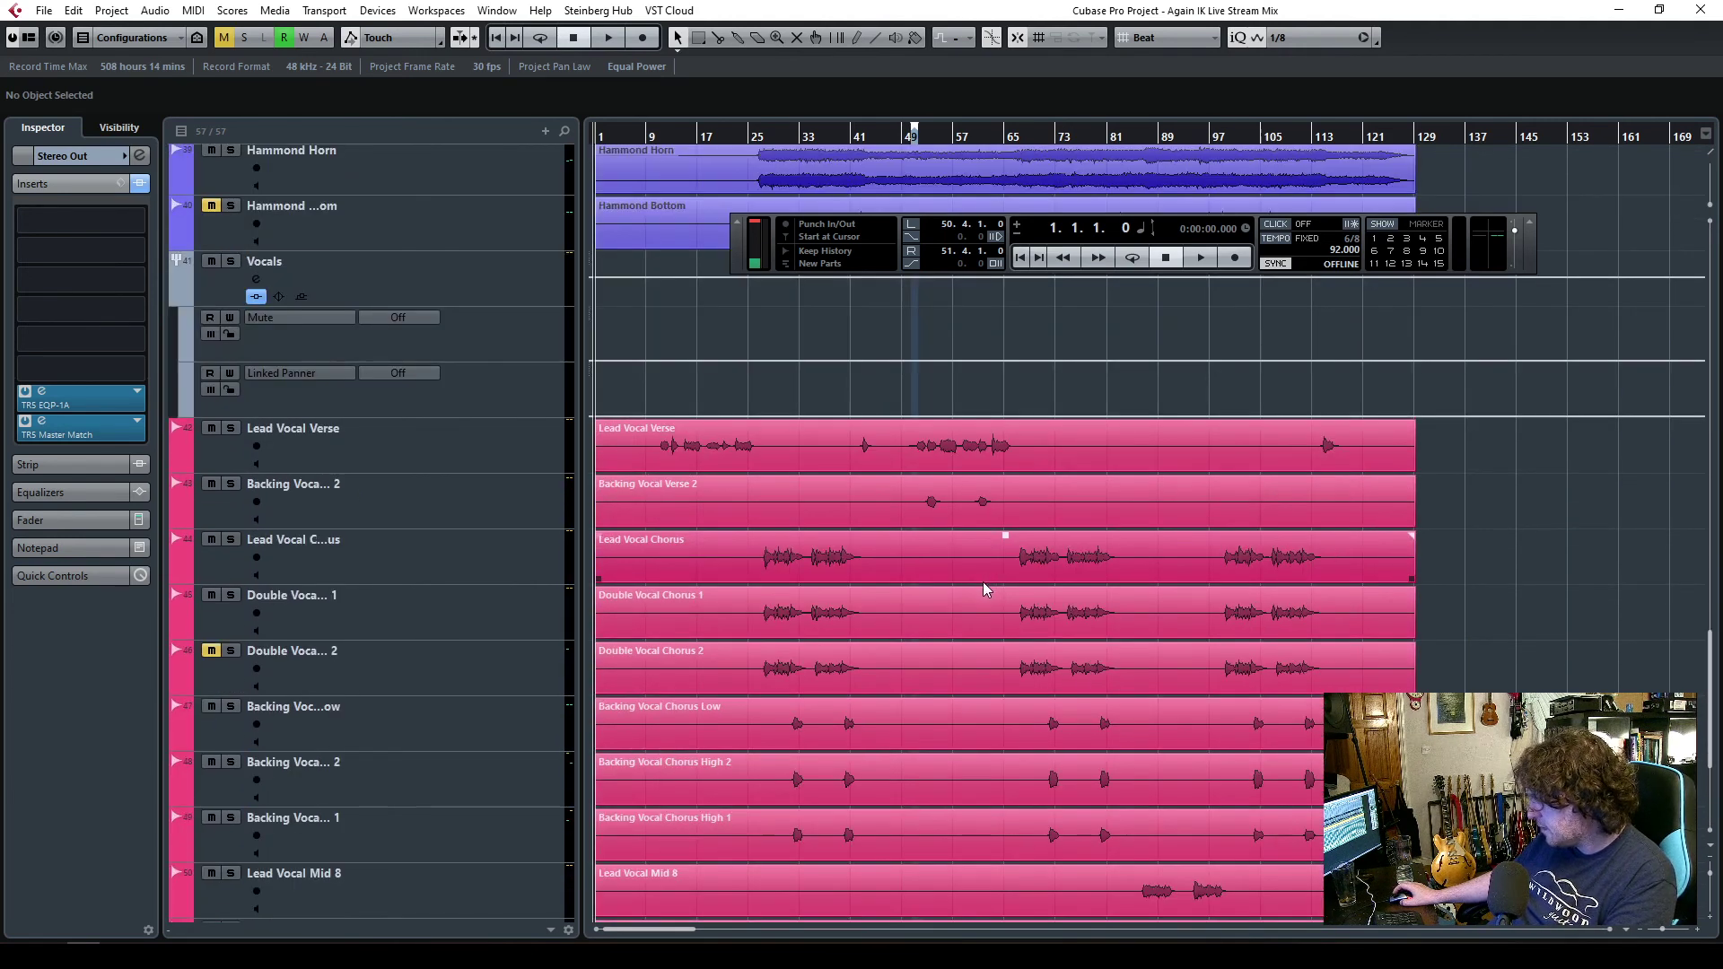
{"action": "scroll", "coordinate": [983, 582], "scroll_direction": "down", "scroll_amount": 3}
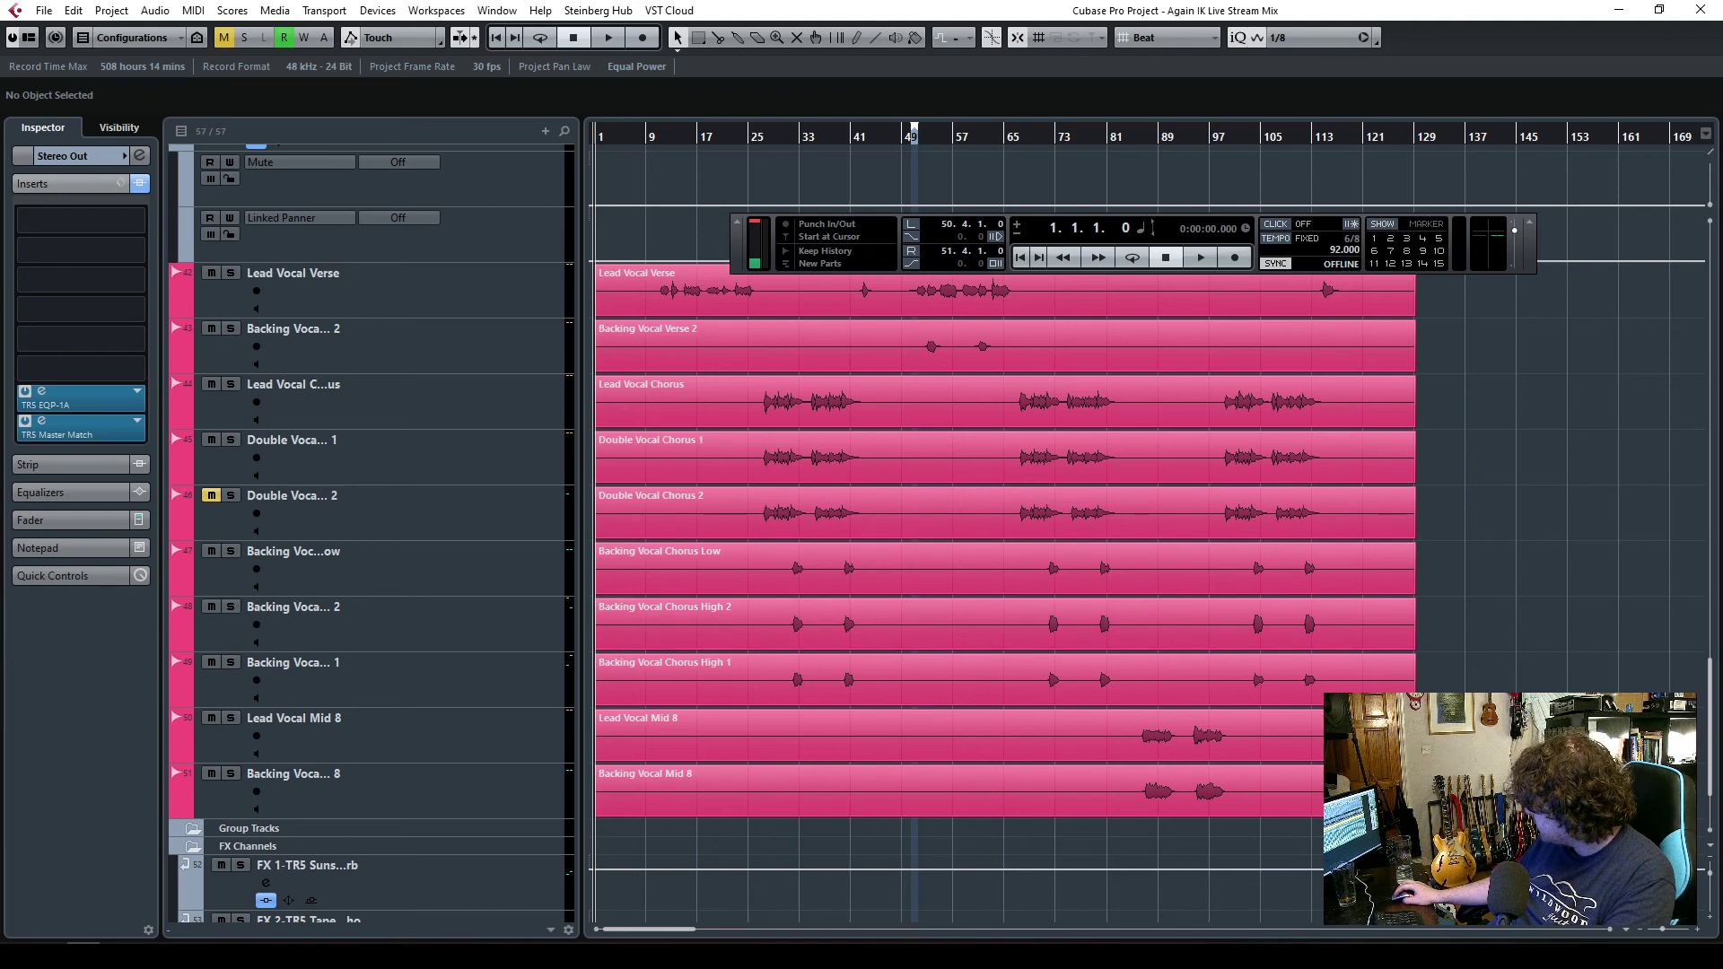
- Play the song from the project start and select the Lead Vocal Verse track
{"action": "key", "text": "F2"}
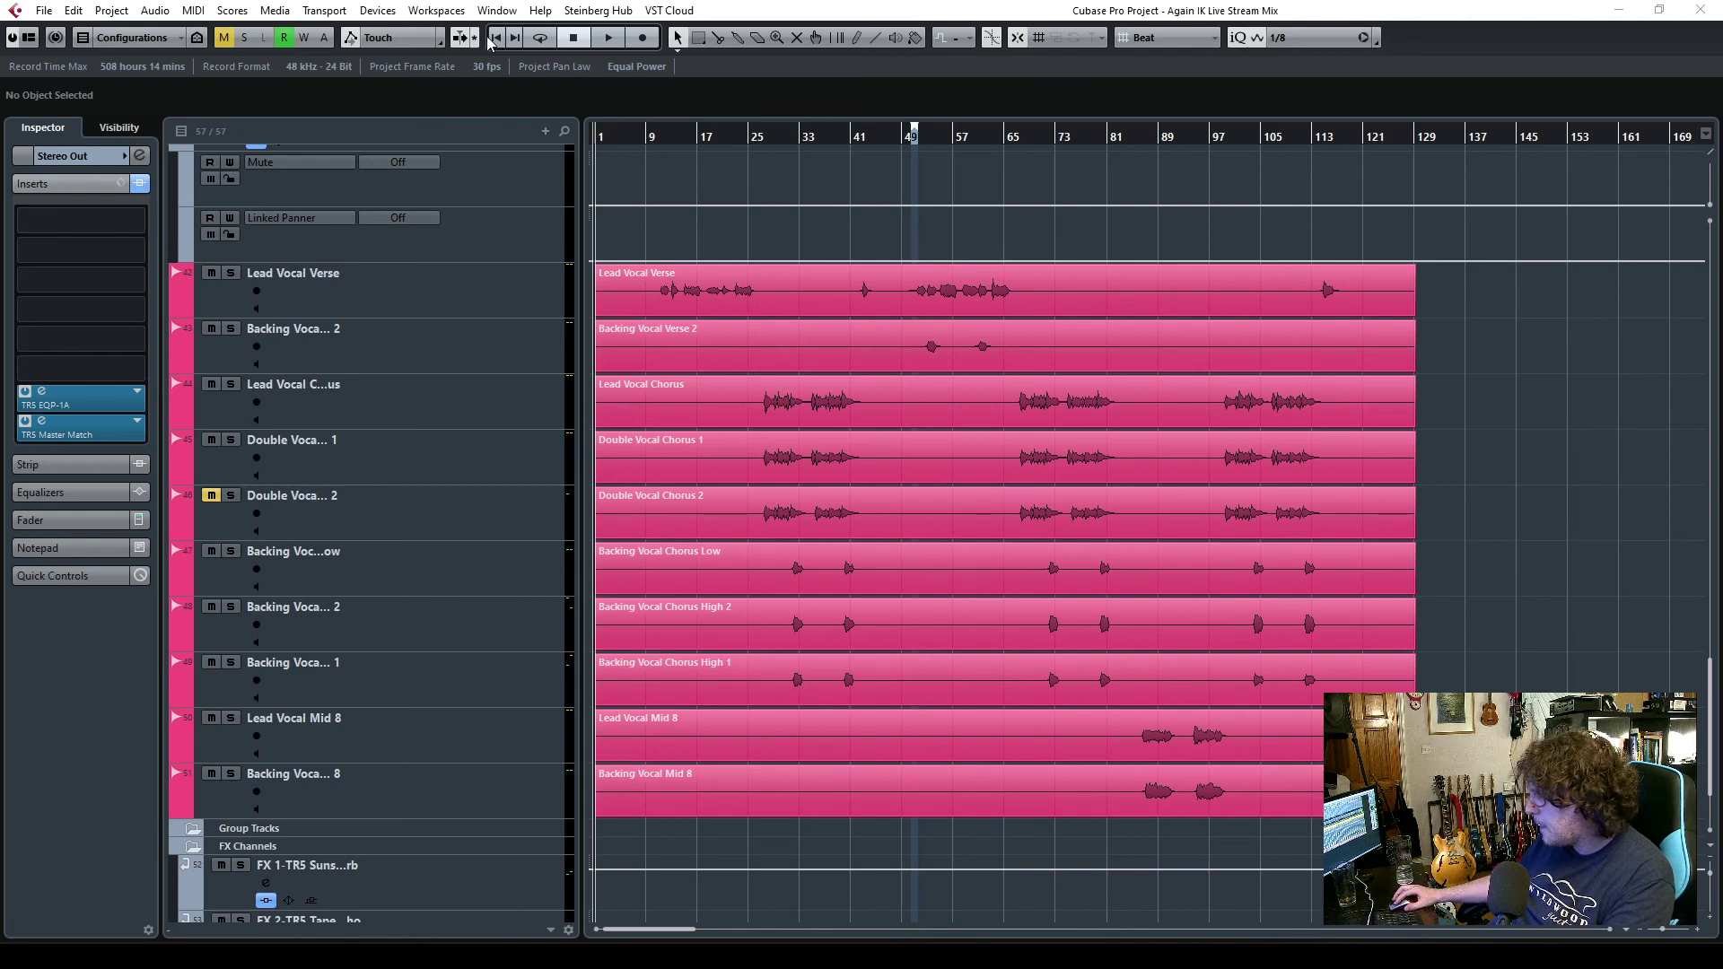
{"action": "key", "text": "F2"}
{"action": "left_click", "coordinate": [609, 38]}
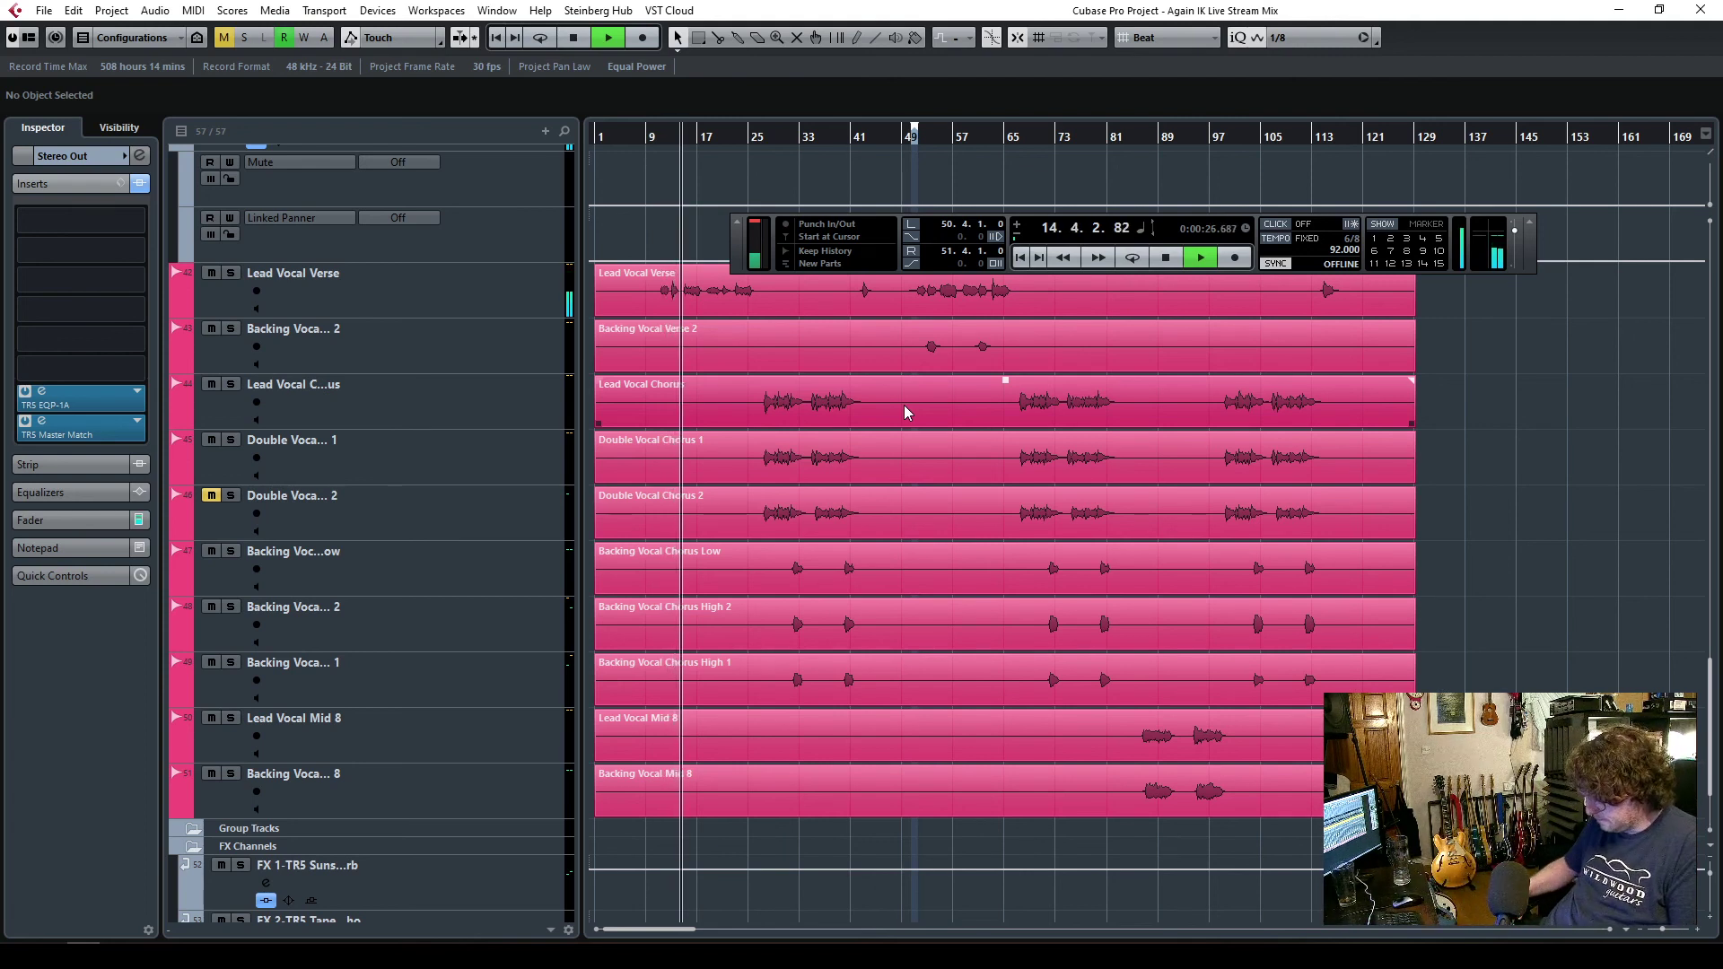
{"action": "left_click", "coordinate": [440, 288]}
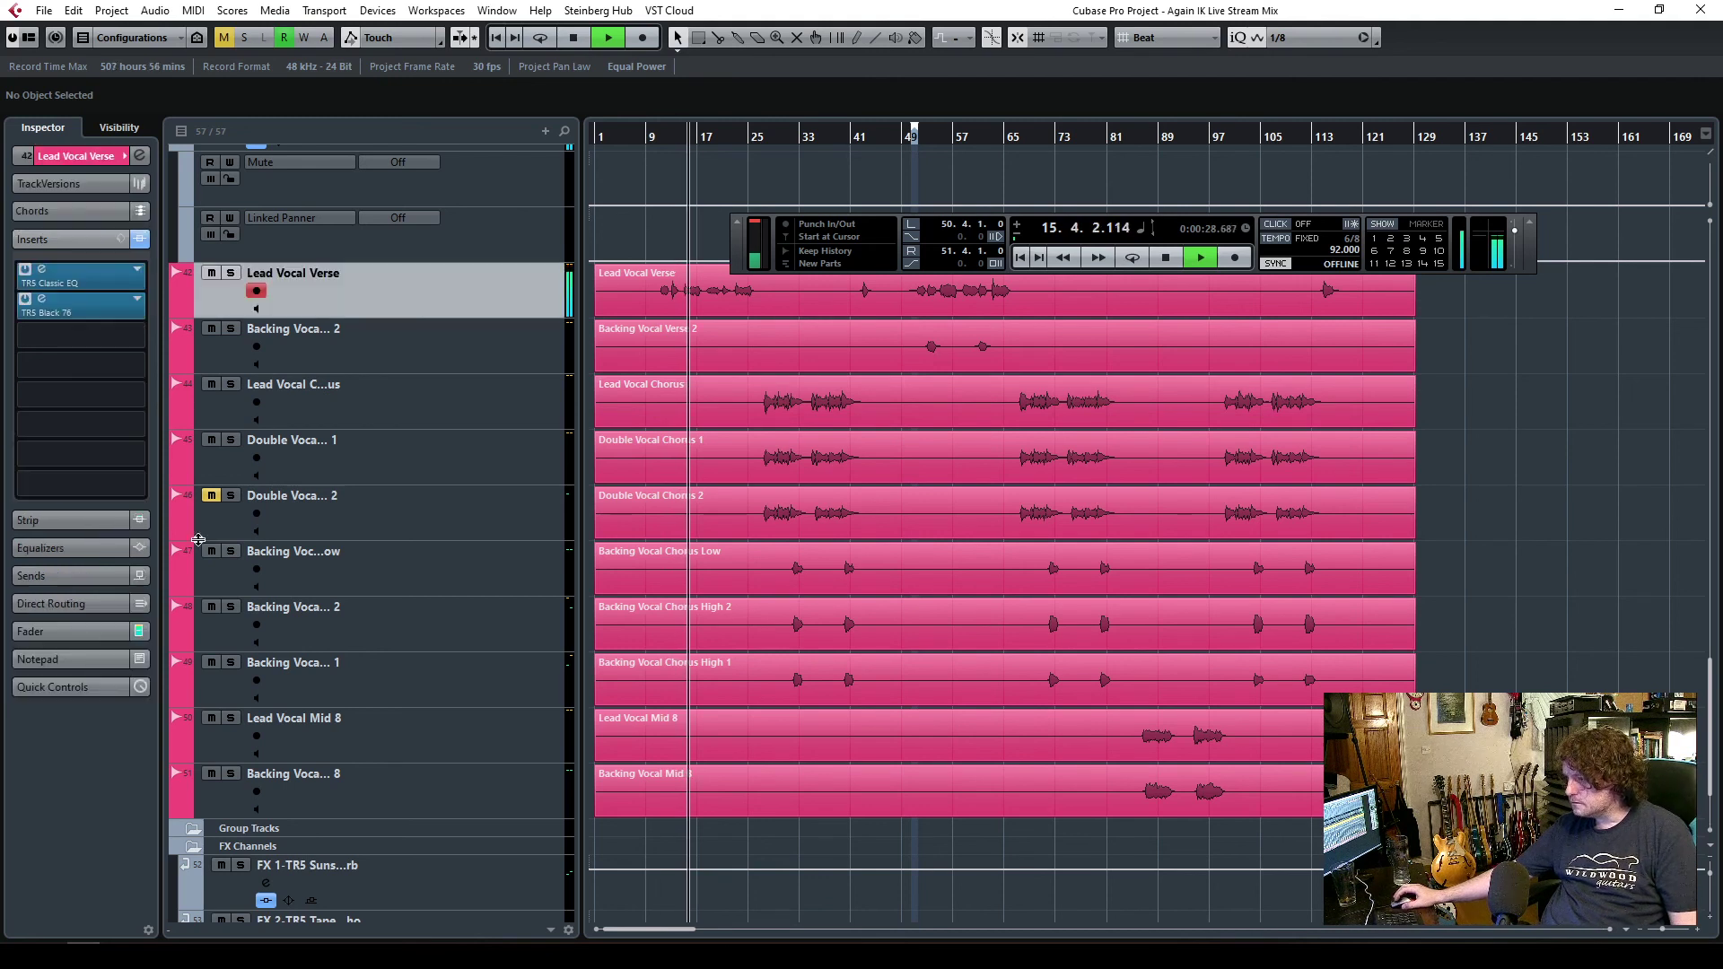
- Set the Lead Vocal Verse fader to -2.05 and lower the low cut in its Classic EQ to 293 Hz
{"action": "left_click", "coordinate": [74, 635]}
{"action": "left_click_drag", "start_coordinate": [51, 543], "coordinate": [51, 545]}
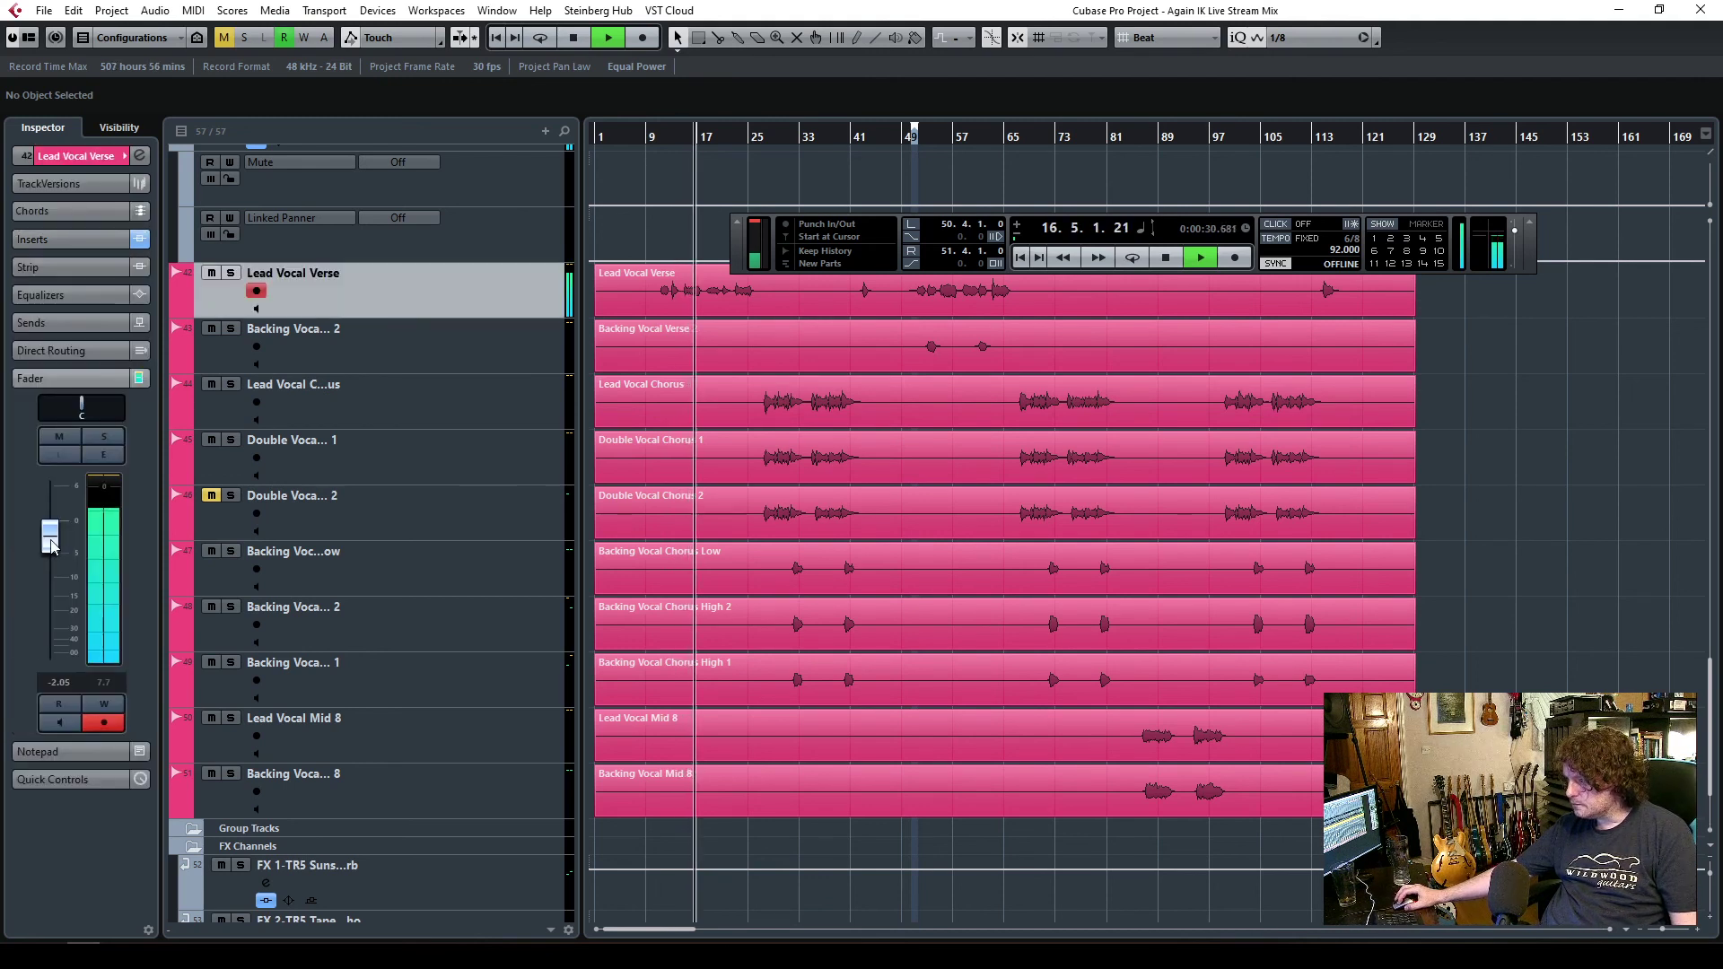
{"action": "left_click", "coordinate": [62, 240]}
{"action": "left_click", "coordinate": [41, 268]}
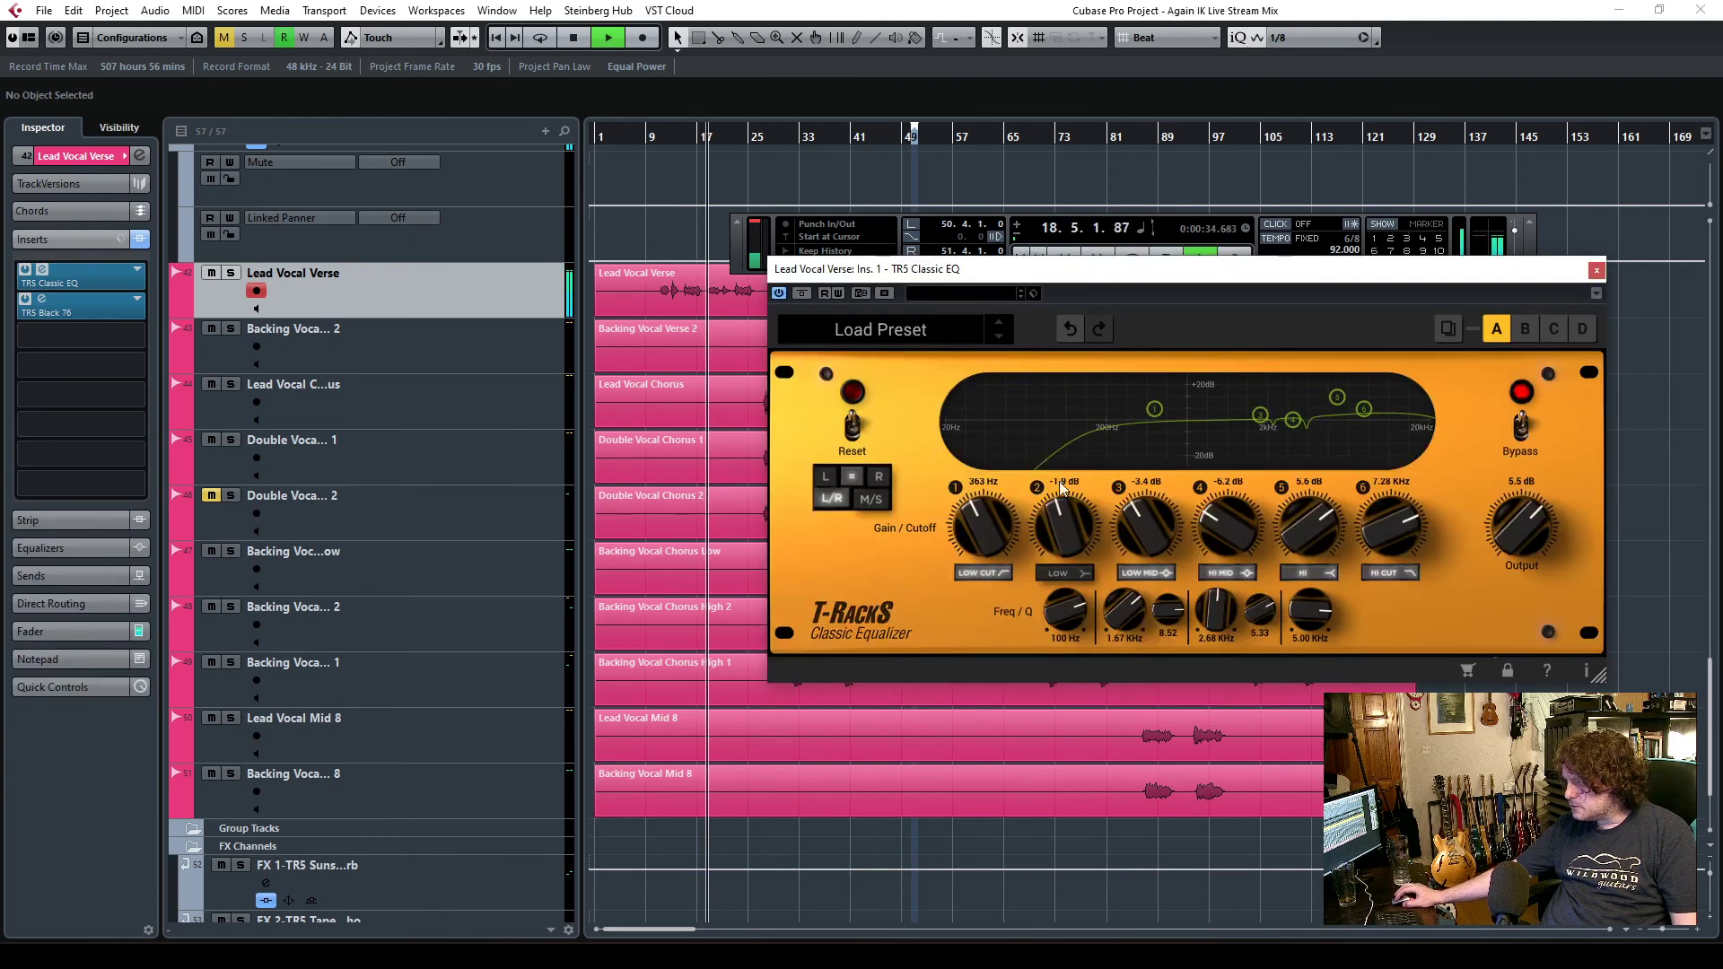
{"action": "left_click_drag", "start_coordinate": [983, 529], "coordinate": [981, 535]}
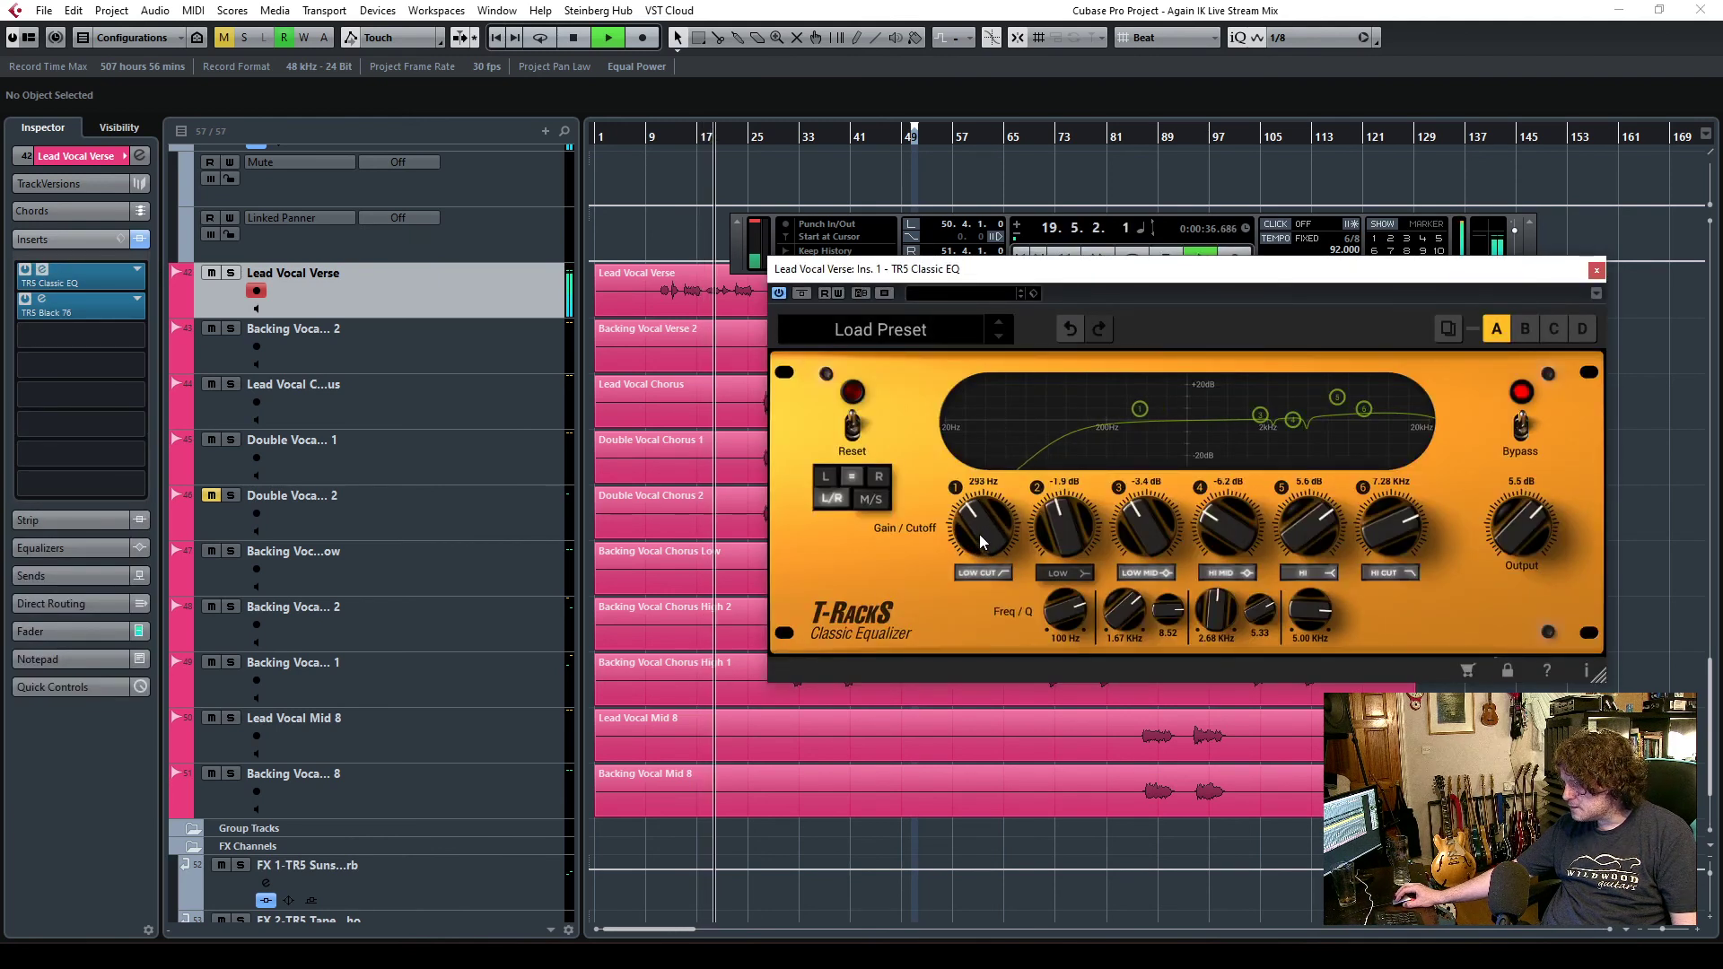
{"action": "left_click", "coordinate": [1596, 270]}
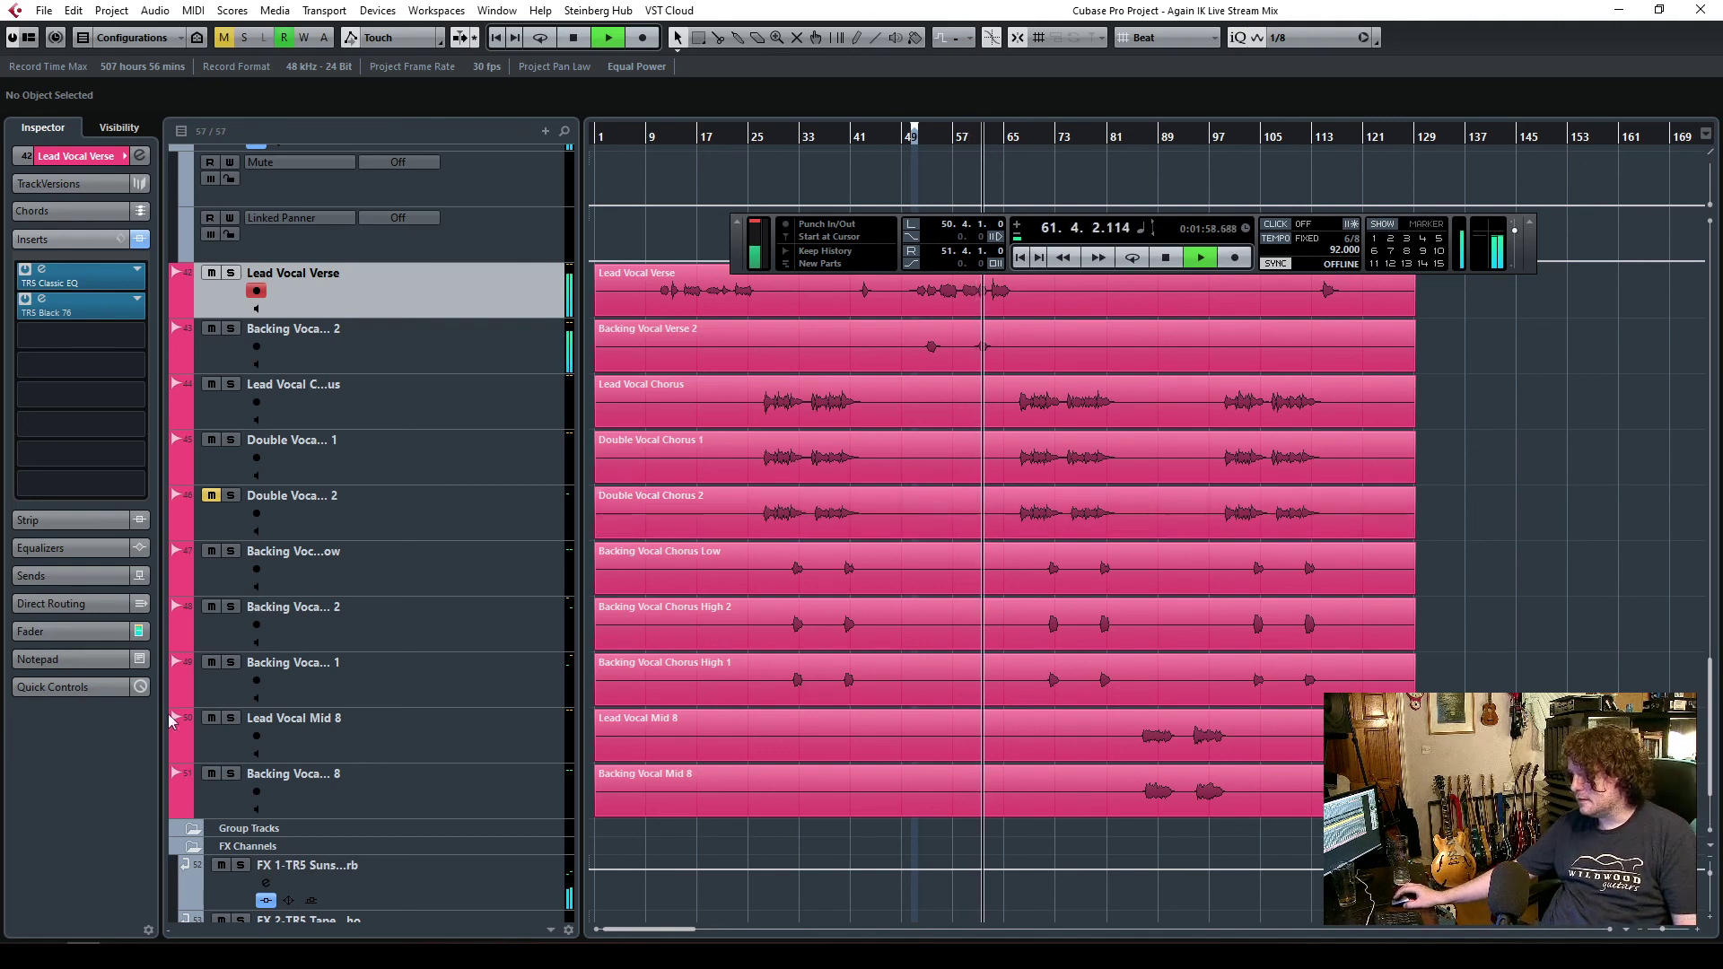
- Raise the Lead Vocal Verse fader to -0.78
{"action": "left_click", "coordinate": [72, 632]}
{"action": "left_click_drag", "start_coordinate": [53, 551], "coordinate": [50, 541]}
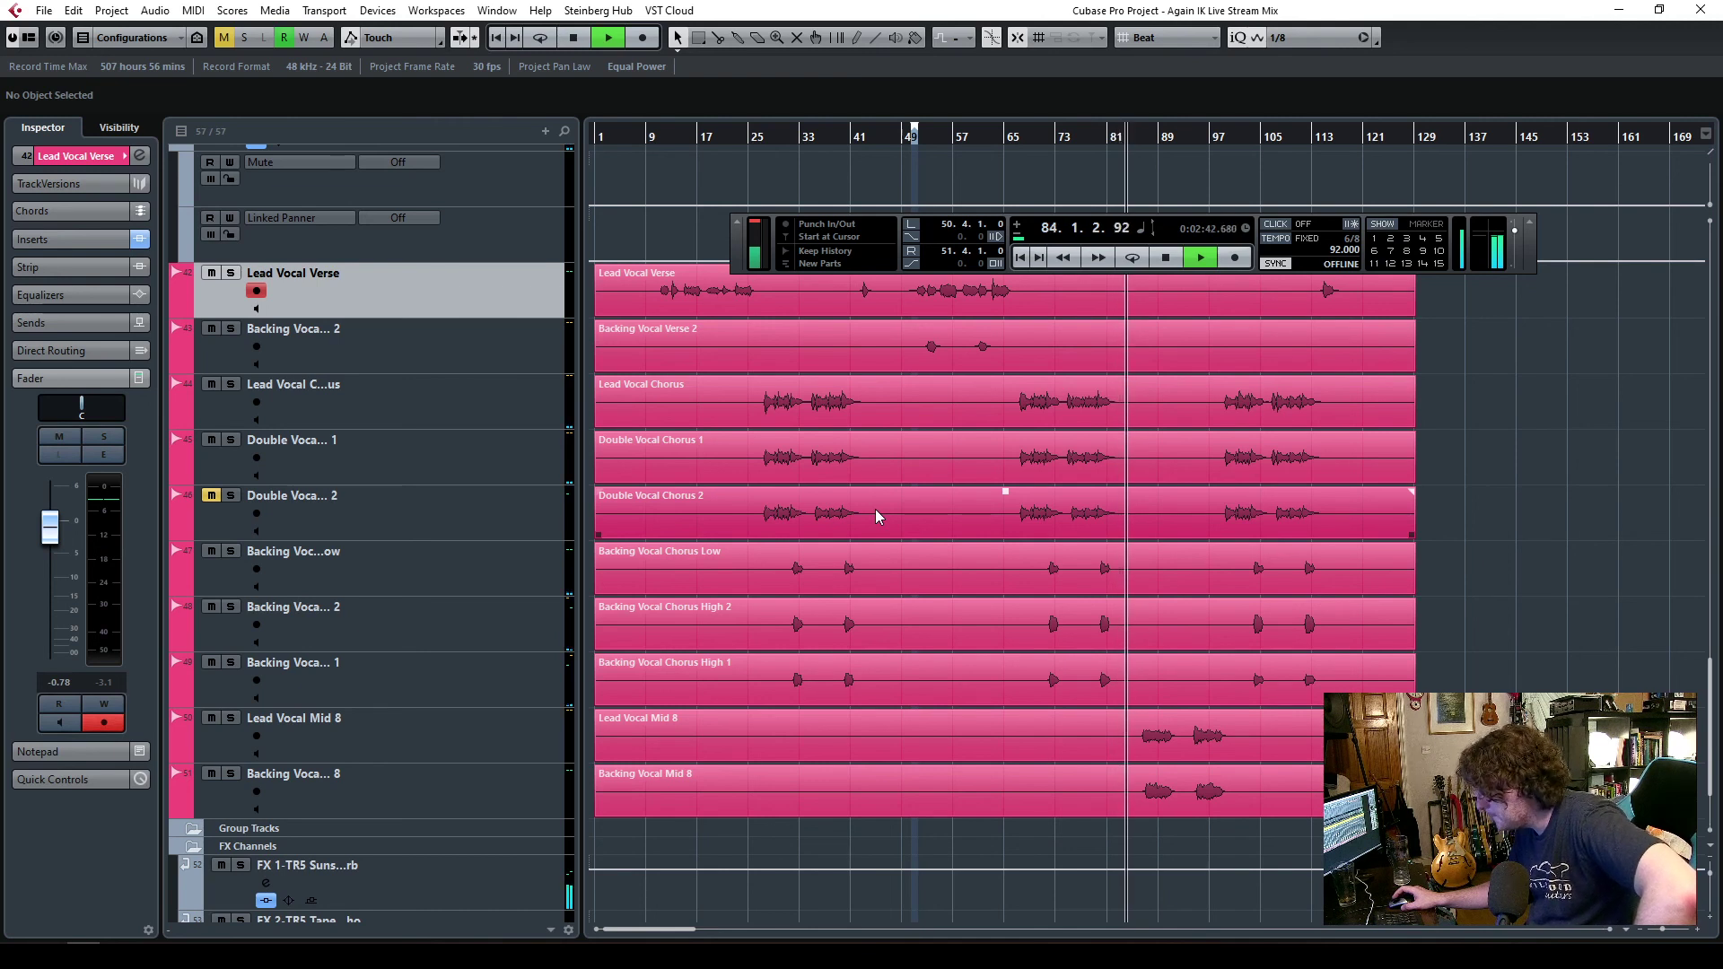
- Slightly raise the boosted points of Guitar 2's volume automation between bars 83 and 95, bringing the bar 83 point to -2.68
{"action": "scroll", "coordinate": [875, 509], "scroll_direction": "up", "scroll_amount": 5}
{"action": "scroll", "coordinate": [867, 472], "scroll_direction": "up", "scroll_amount": 7}
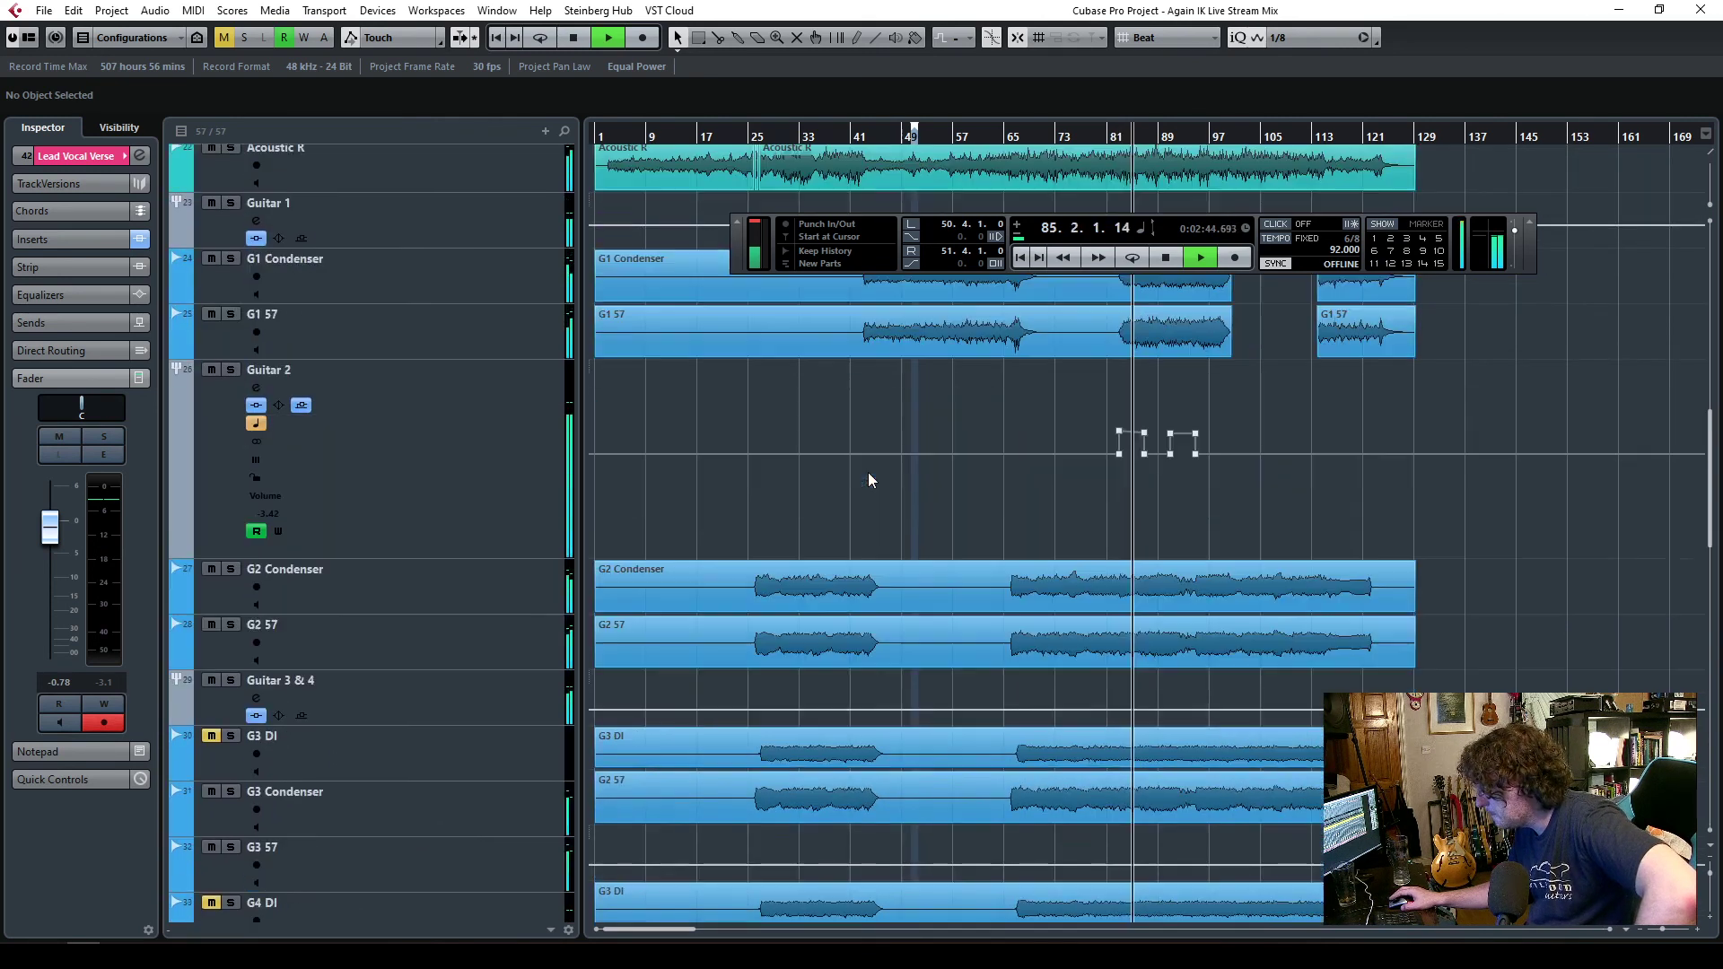
{"action": "left_click_drag", "start_coordinate": [1257, 451], "coordinate": [1257, 452]}
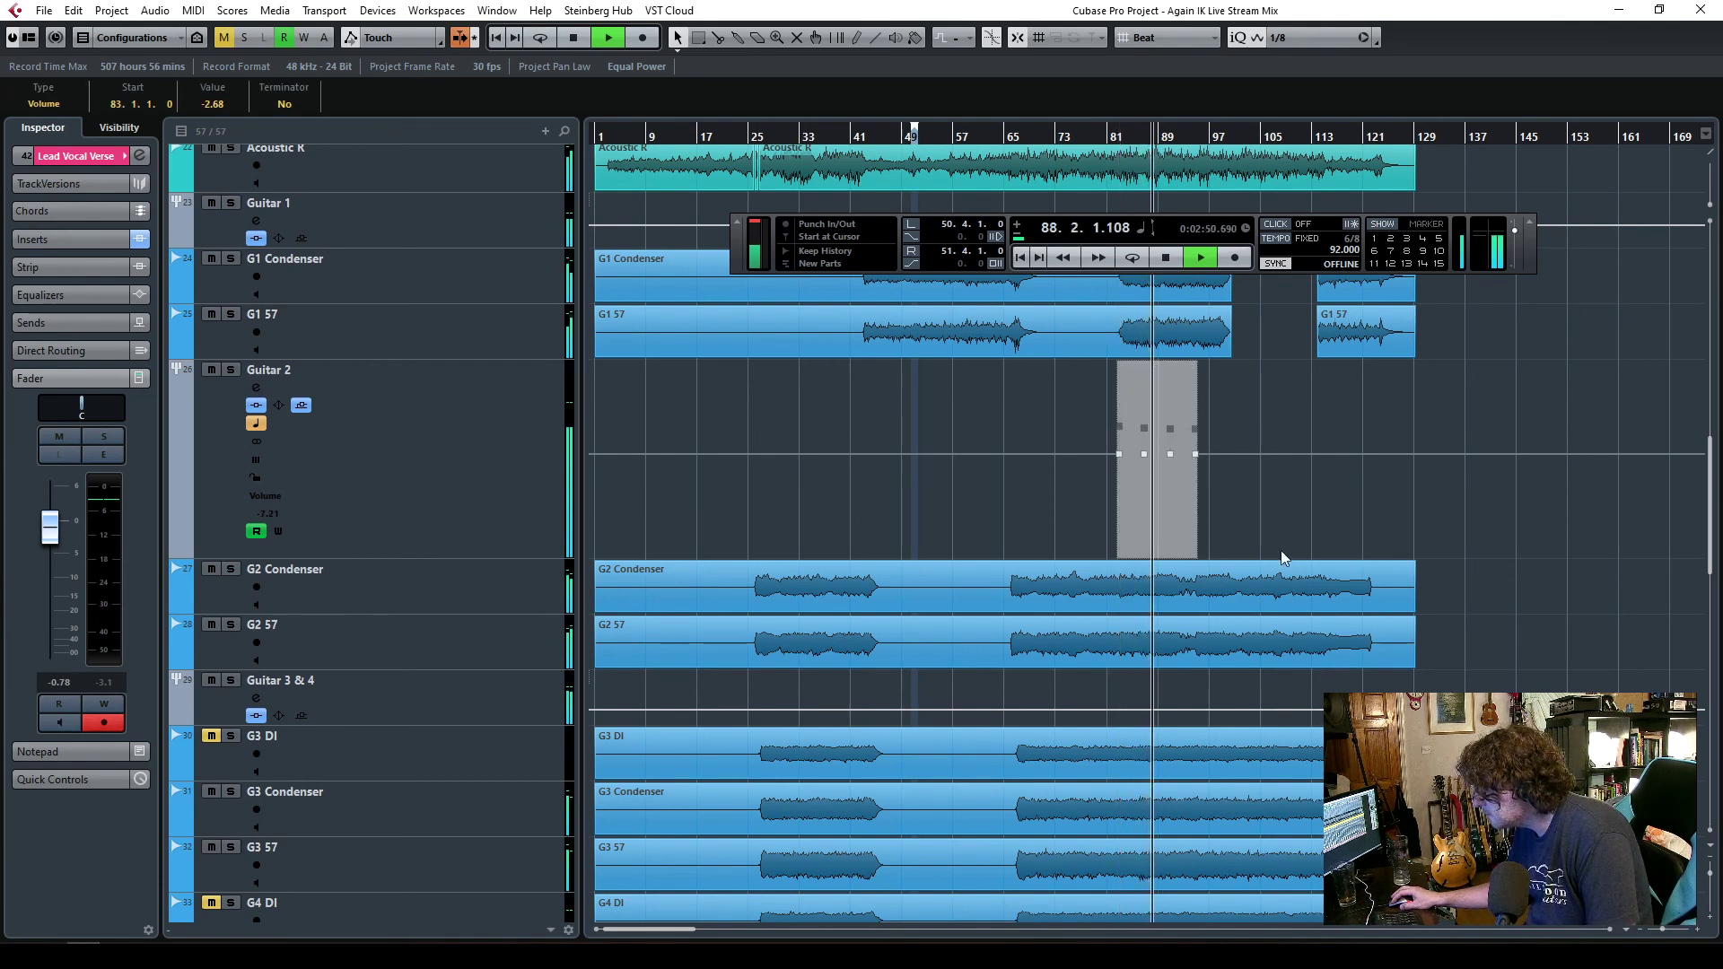
- Examine Guitar 2's volume automation between bars 83 and 95 up close while the song plays
{"action": "key", "text": "g"}
{"action": "key", "text": "g"}
{"action": "key", "text": "g"}
{"action": "key", "text": "g"}
{"action": "key", "text": "g"}
{"action": "key", "text": "g"}
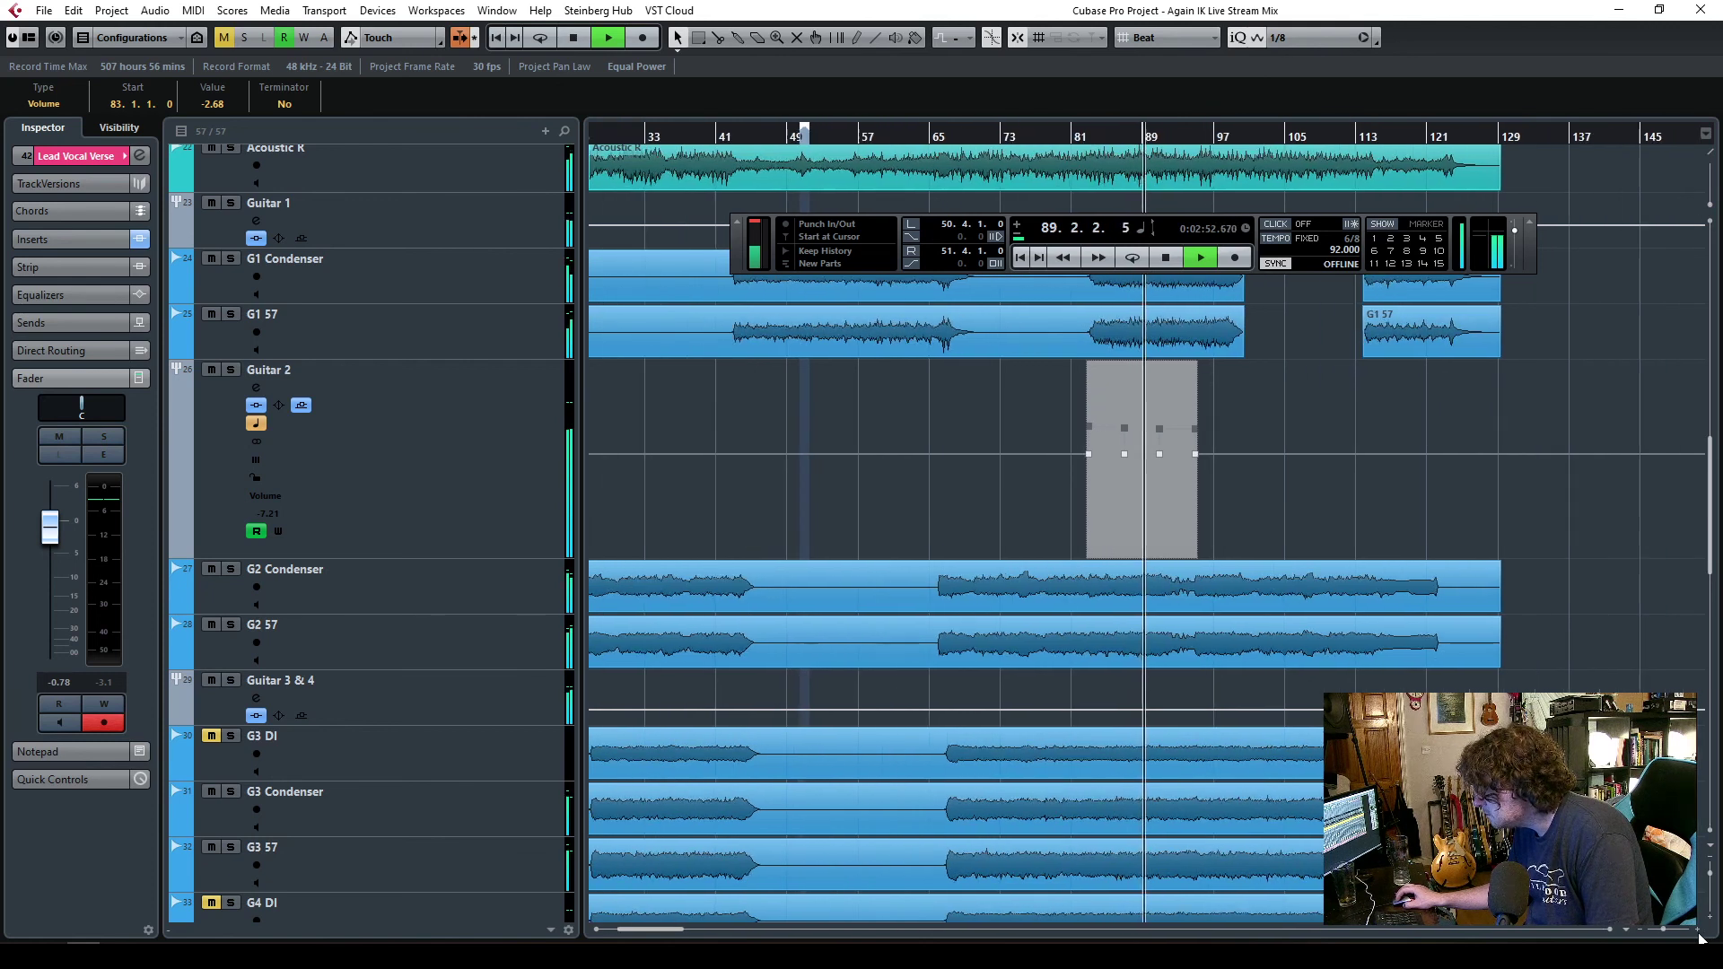
{"action": "key", "text": "h"}
{"action": "key", "text": "h"}
{"action": "key", "text": "h"}
{"action": "key", "text": "h"}
{"action": "key", "text": "h"}
{"action": "key", "text": "h"}
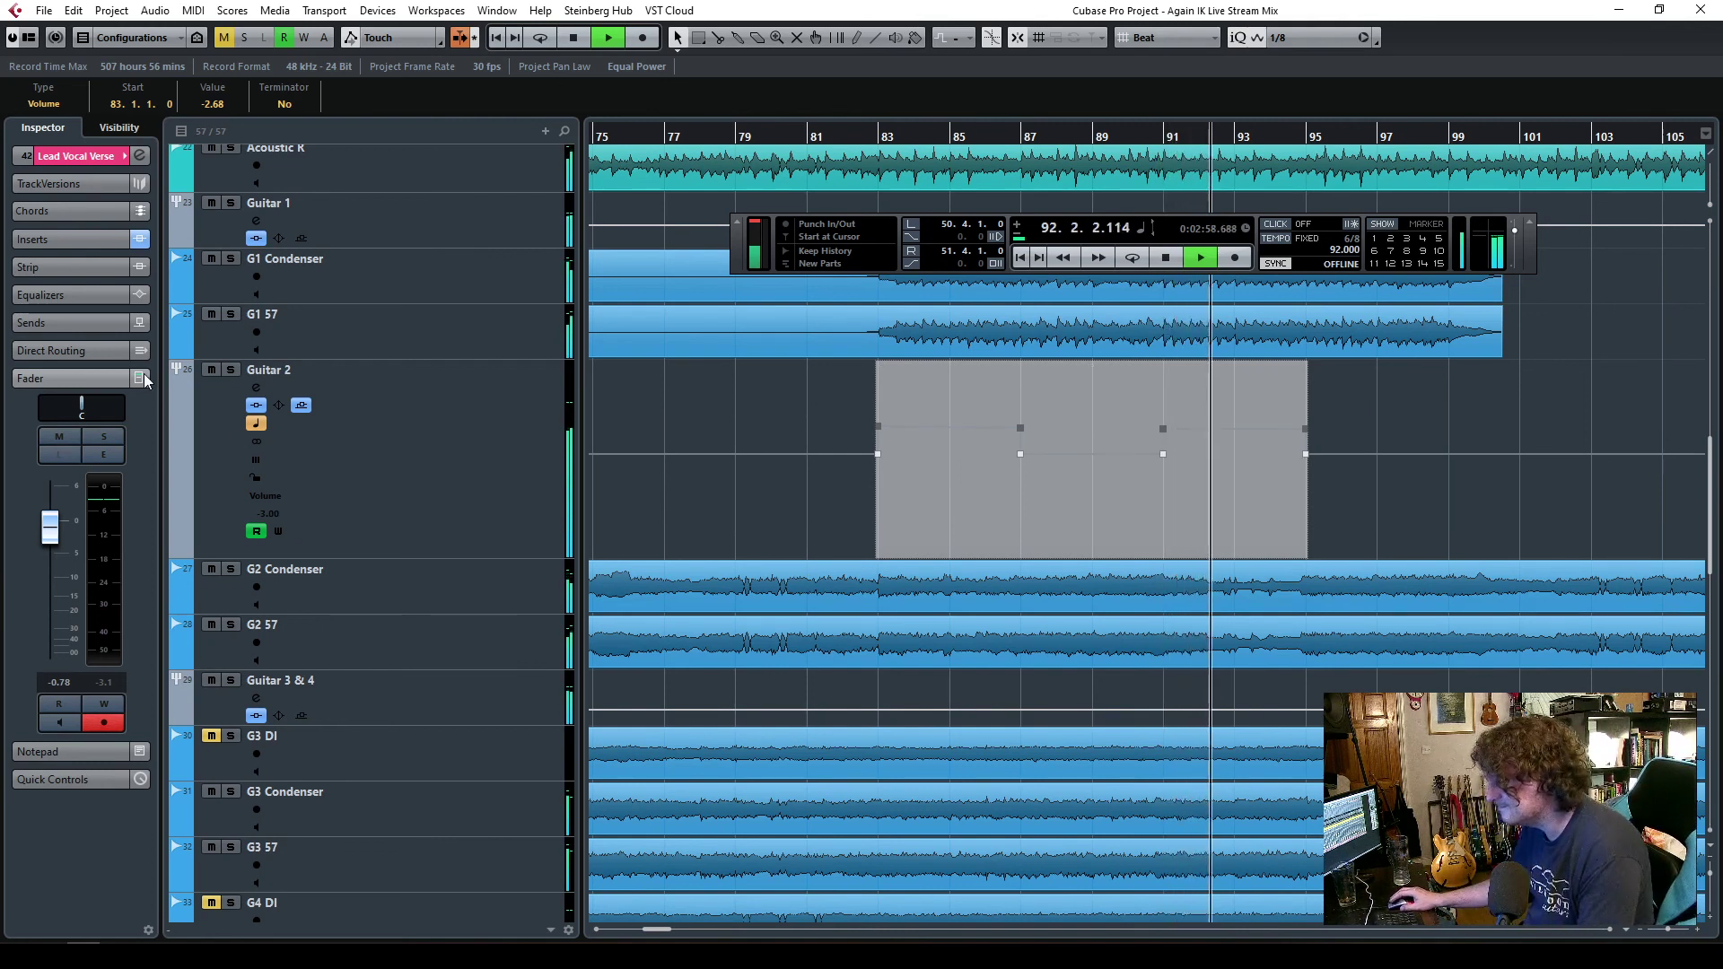
- Lower the high-frequency attenuation of the Stereo Out's EQP-1A to 4.7 and close the plug-in
{"action": "scroll", "coordinate": [449, 646], "scroll_direction": "down", "scroll_amount": 10}
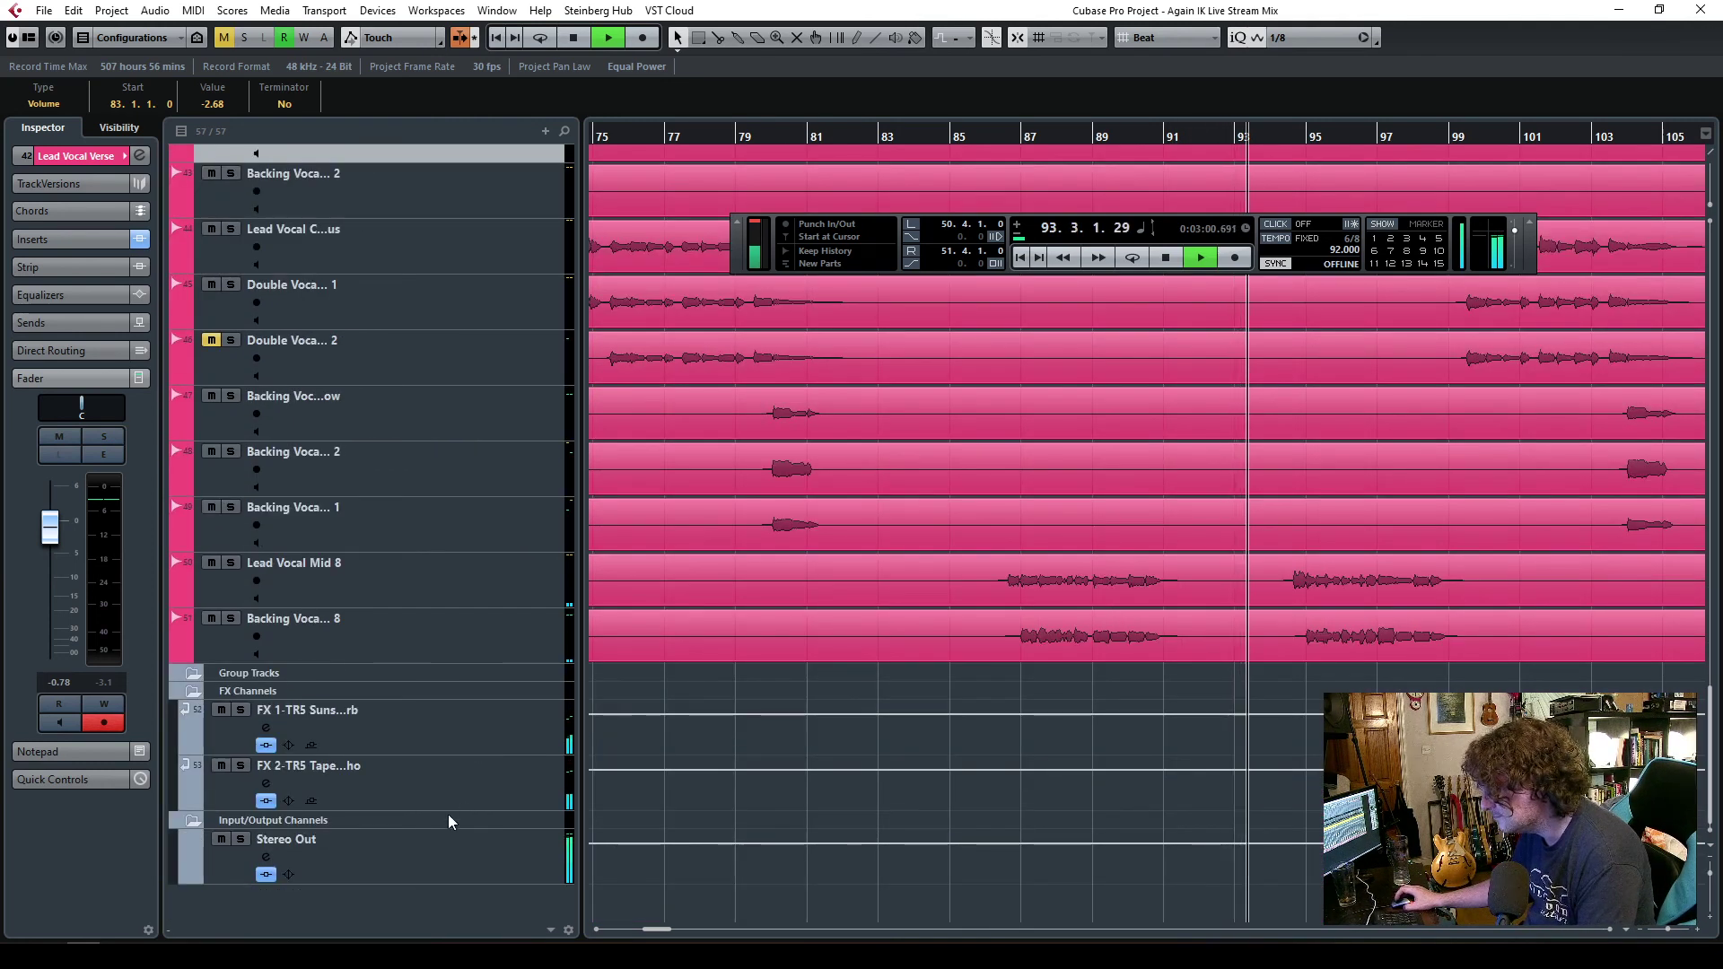
{"action": "left_click", "coordinate": [449, 858]}
{"action": "left_click", "coordinate": [48, 400]}
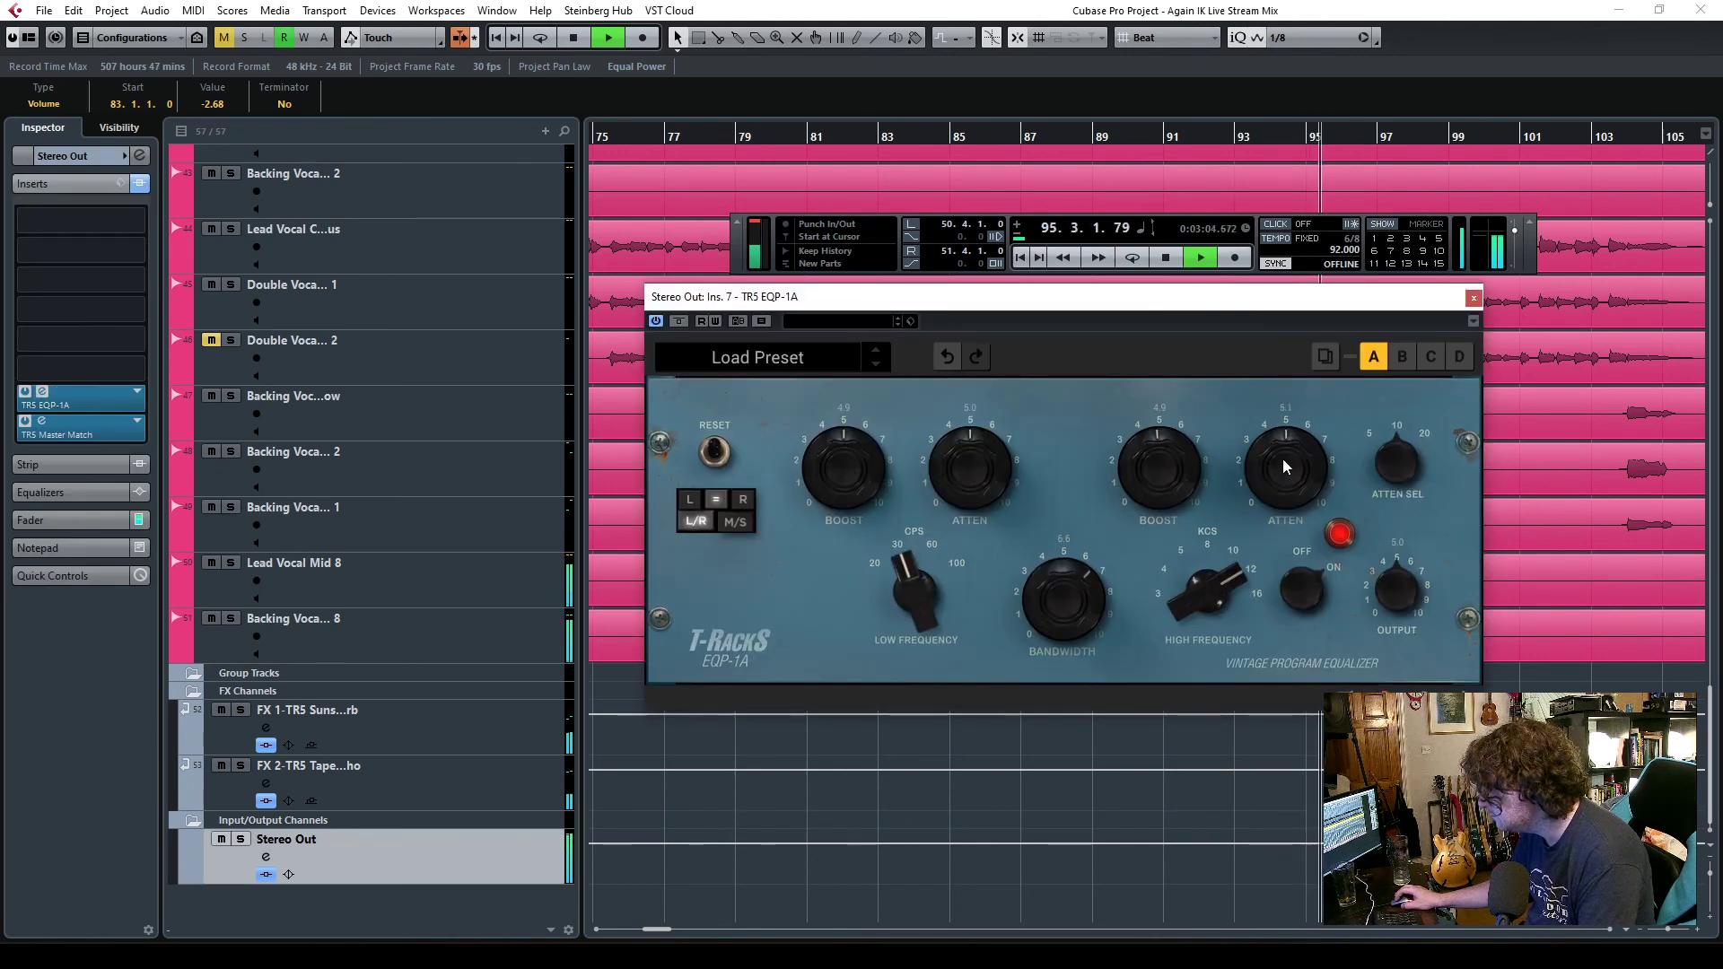
{"action": "left_click_drag", "start_coordinate": [1281, 459], "coordinate": [1278, 467]}
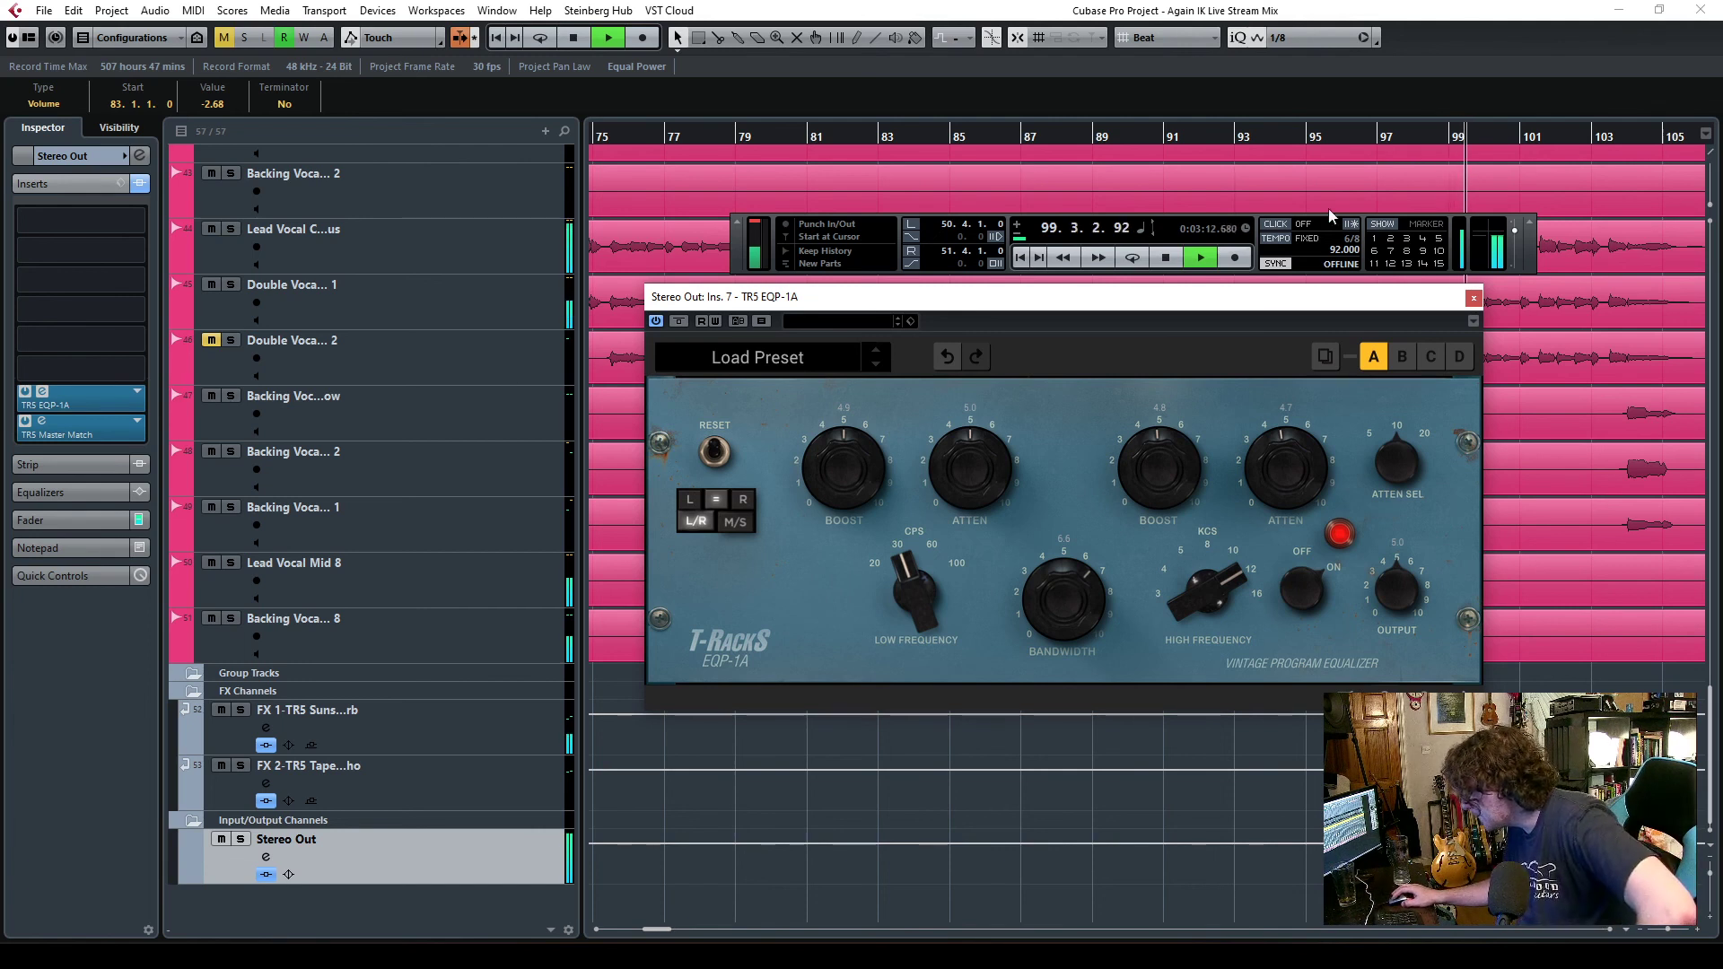
{"action": "left_click", "coordinate": [1475, 299]}
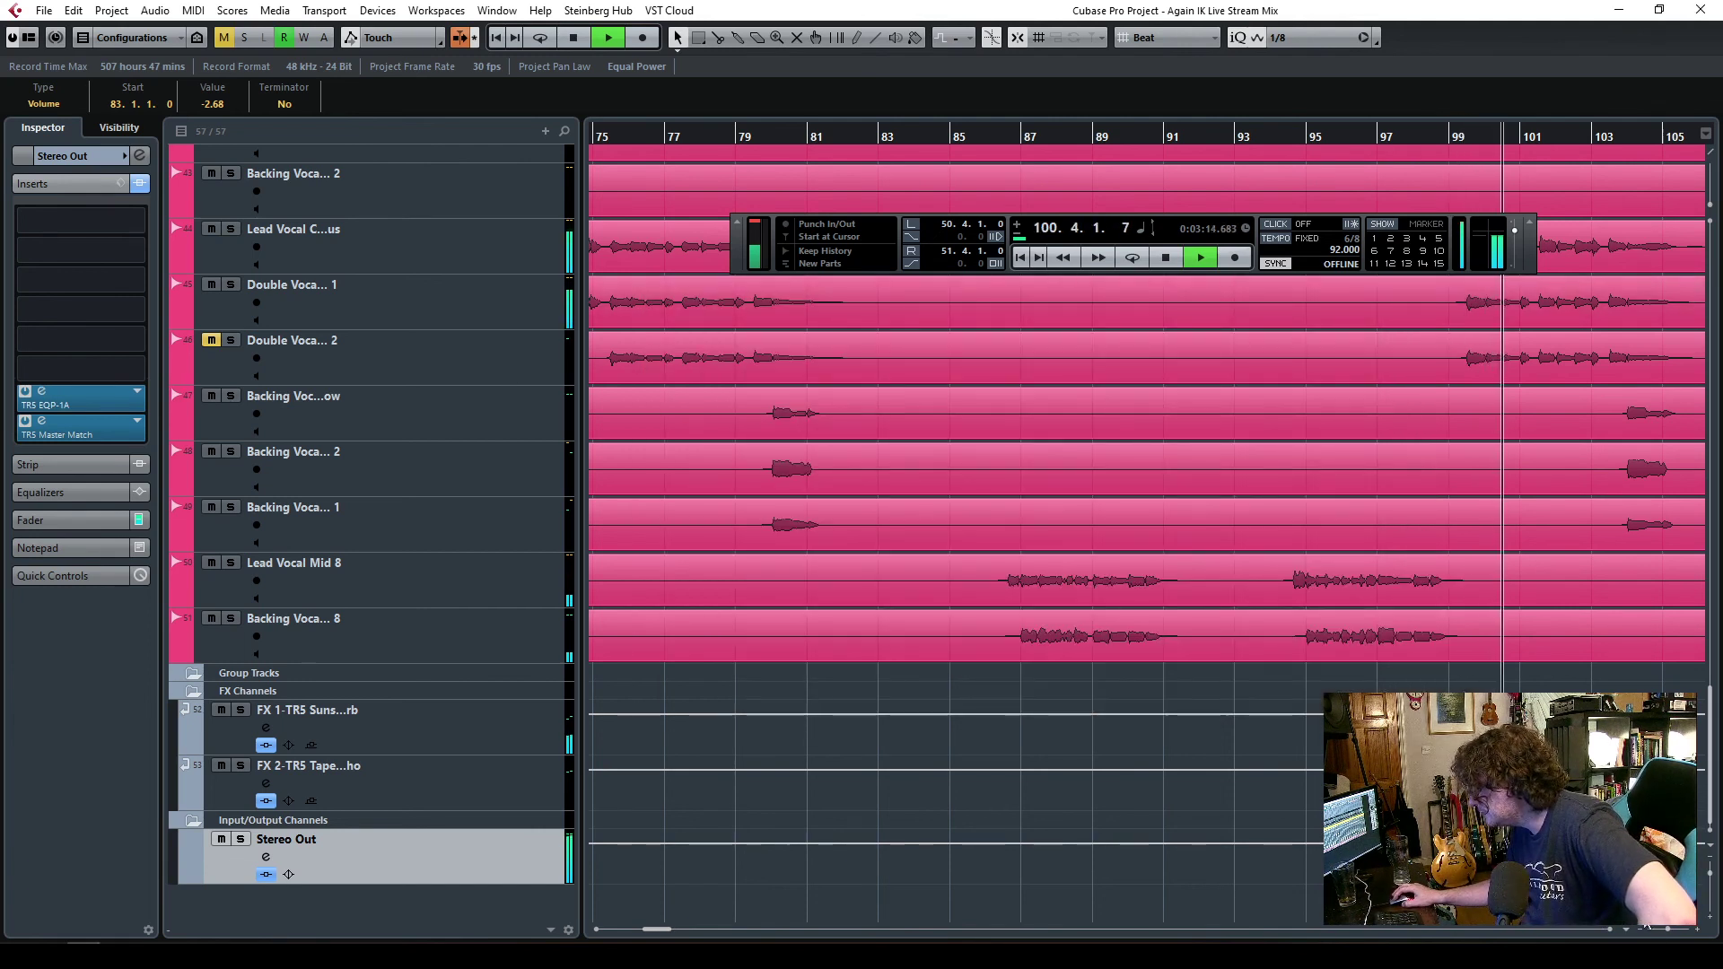
- Listen to the song's ending with more bars in view, stop playback and return to the project start
{"action": "left_click_drag", "start_coordinate": [1671, 936], "coordinate": [1667, 936]}
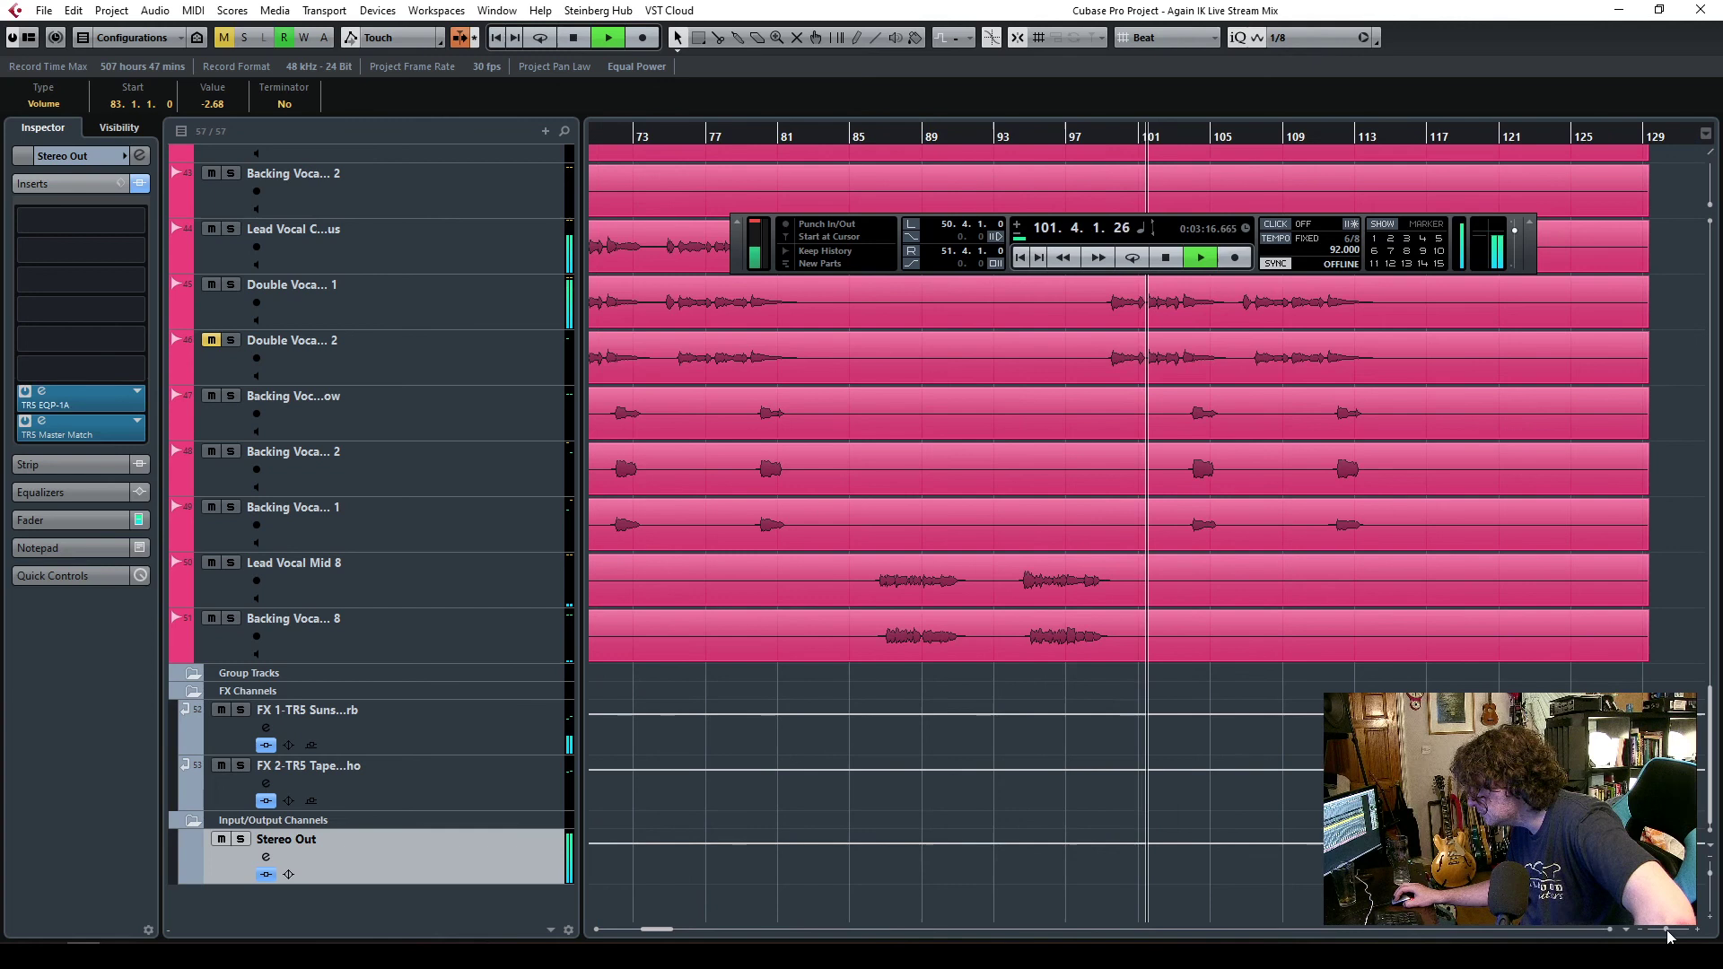
{"action": "scroll", "coordinate": [1306, 702], "scroll_direction": "up", "scroll_amount": 10}
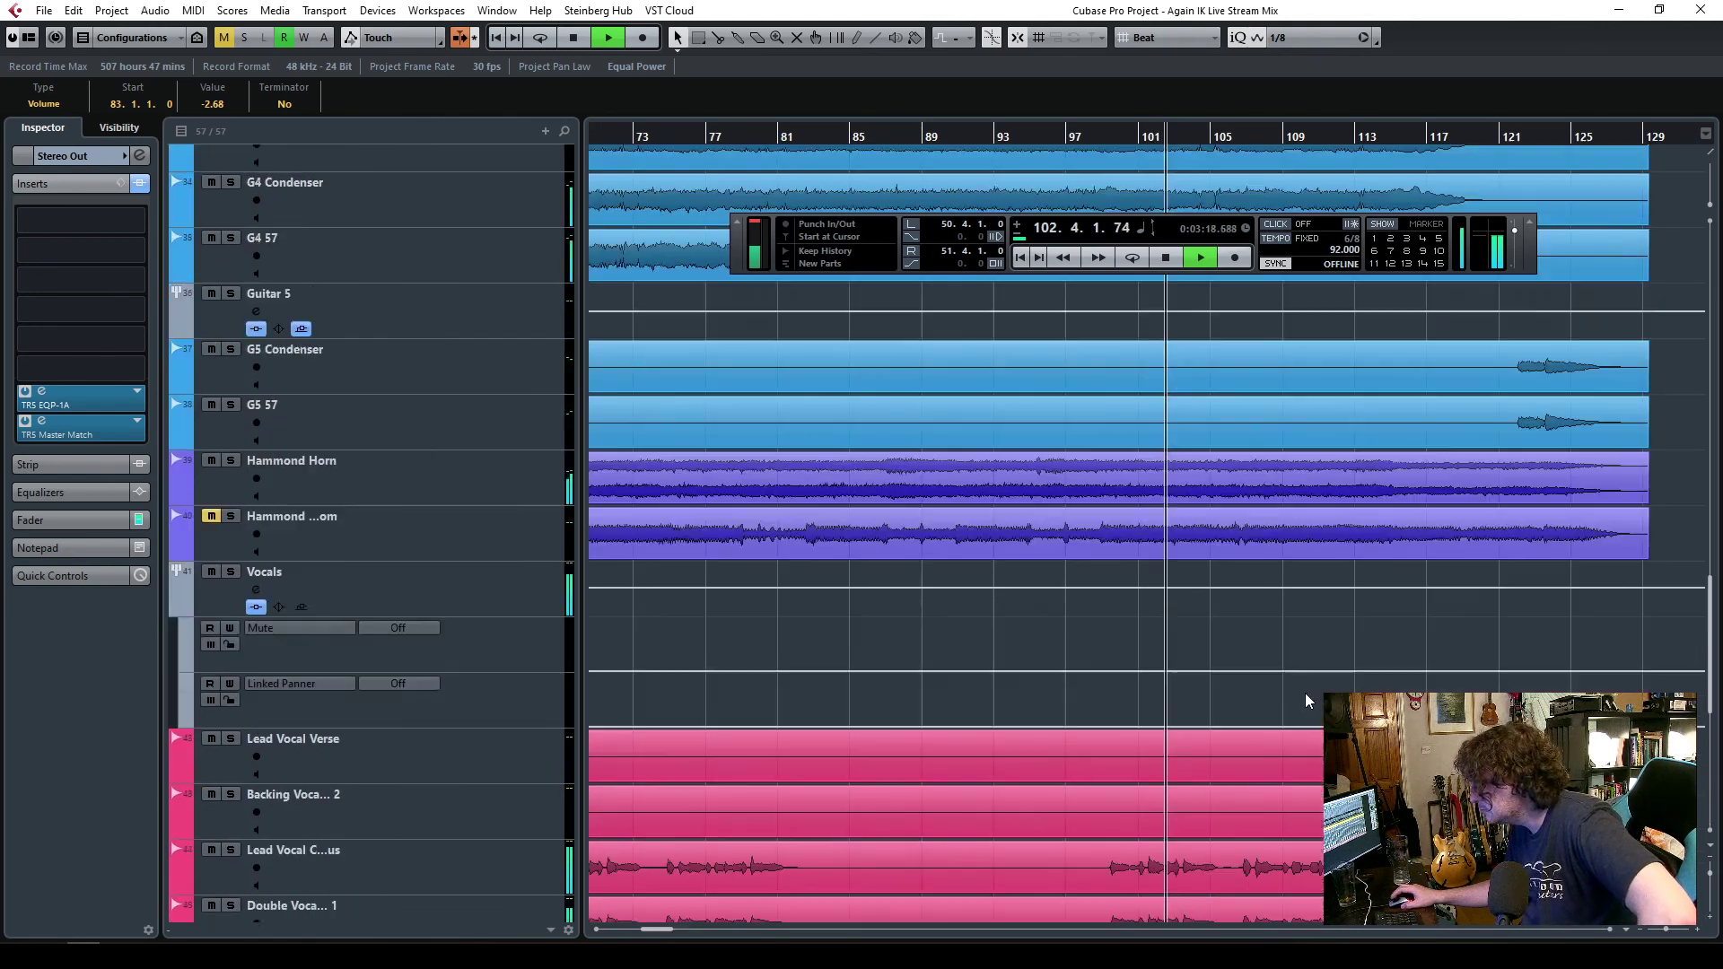
{"action": "scroll", "coordinate": [1306, 702], "scroll_direction": "down", "scroll_amount": 7}
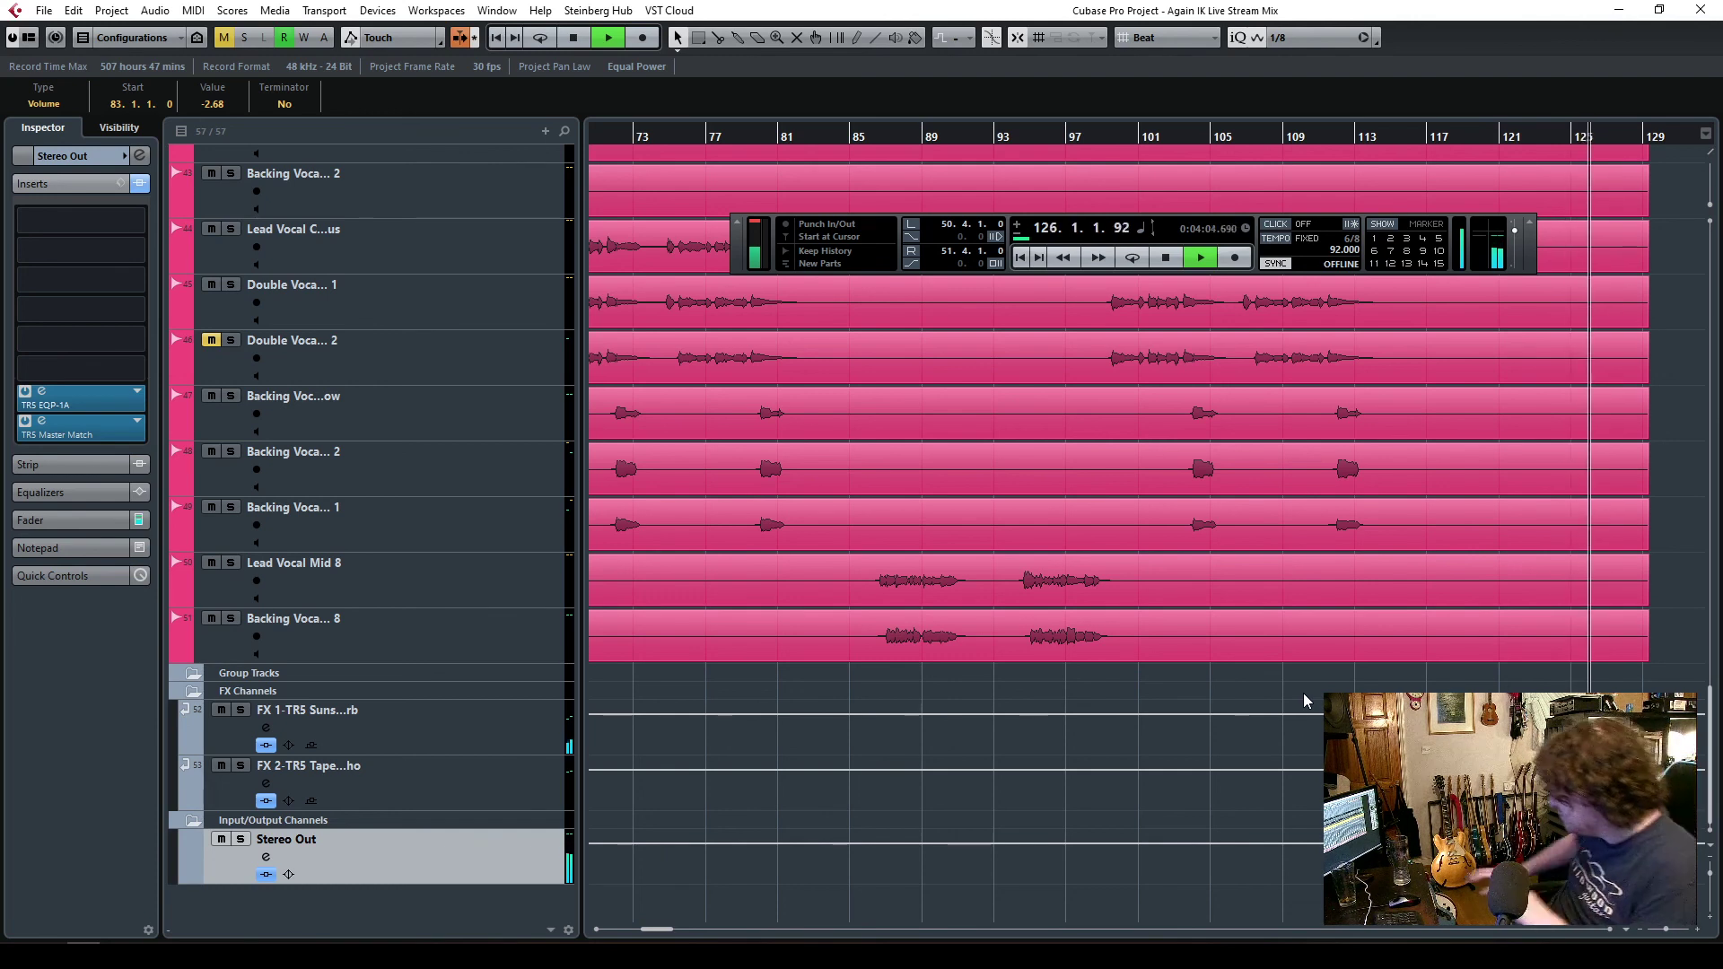
{"action": "key", "text": "F2"}
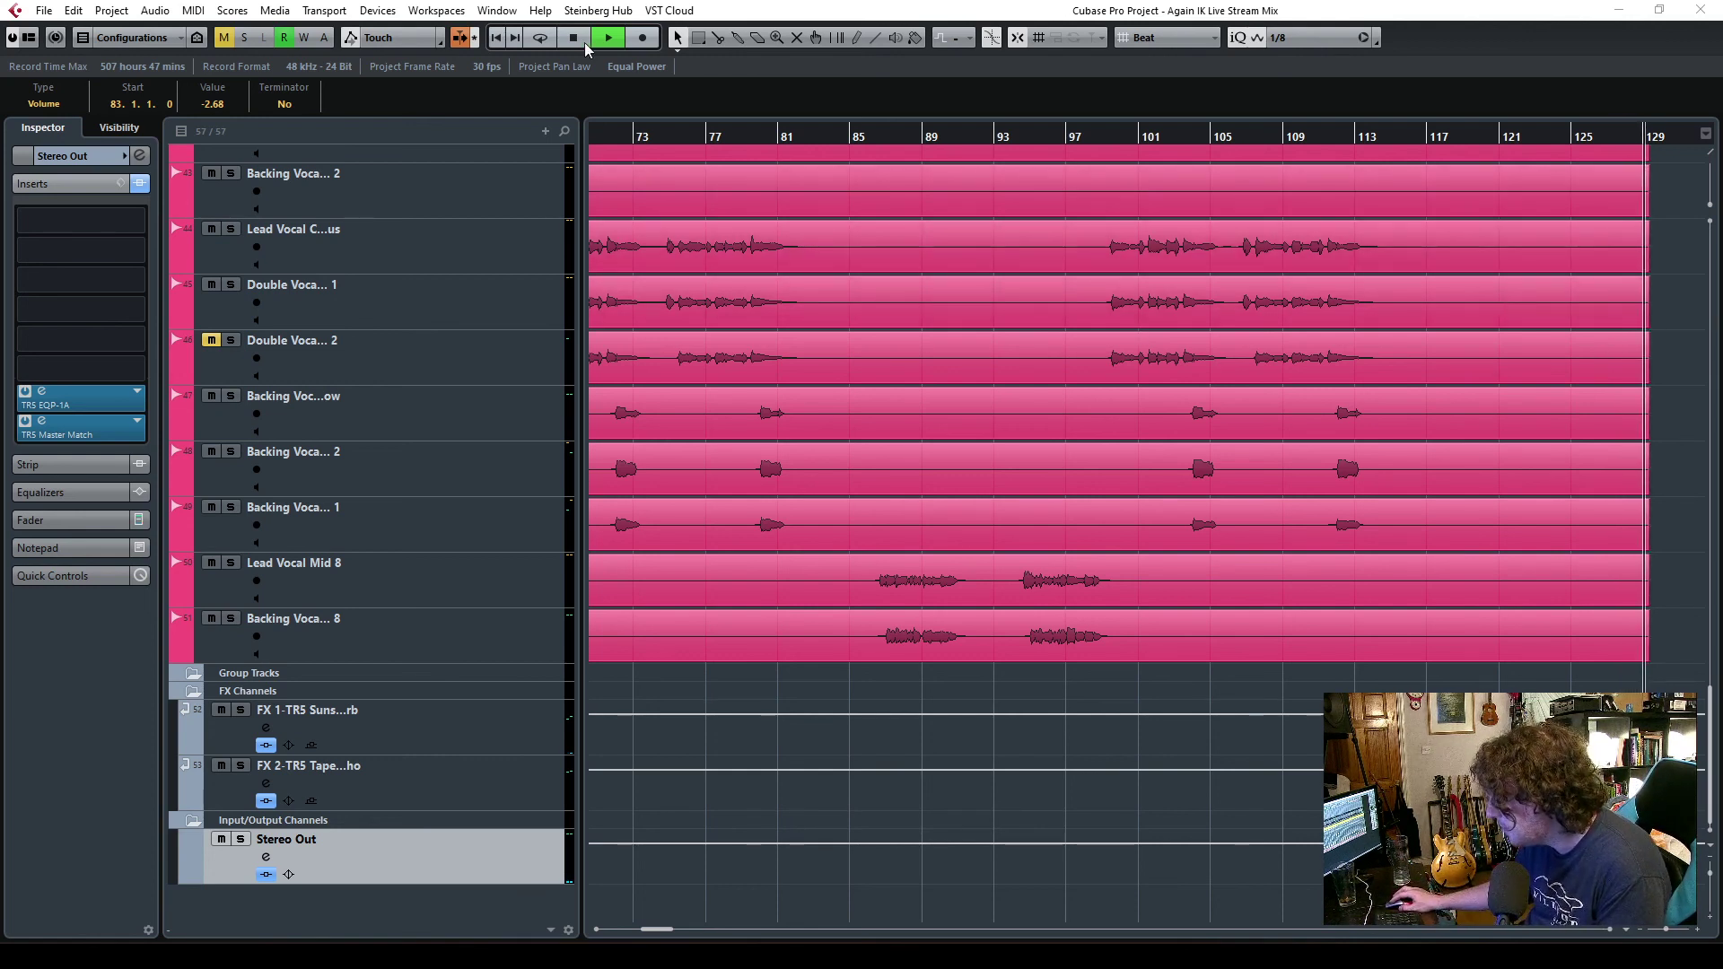
{"action": "key", "text": "F2"}
{"action": "key", "text": "space"}
- Move the playback position to bar 26, where the drums enter
{"action": "scroll", "coordinate": [936, 633], "scroll_direction": "up", "scroll_amount": 20}
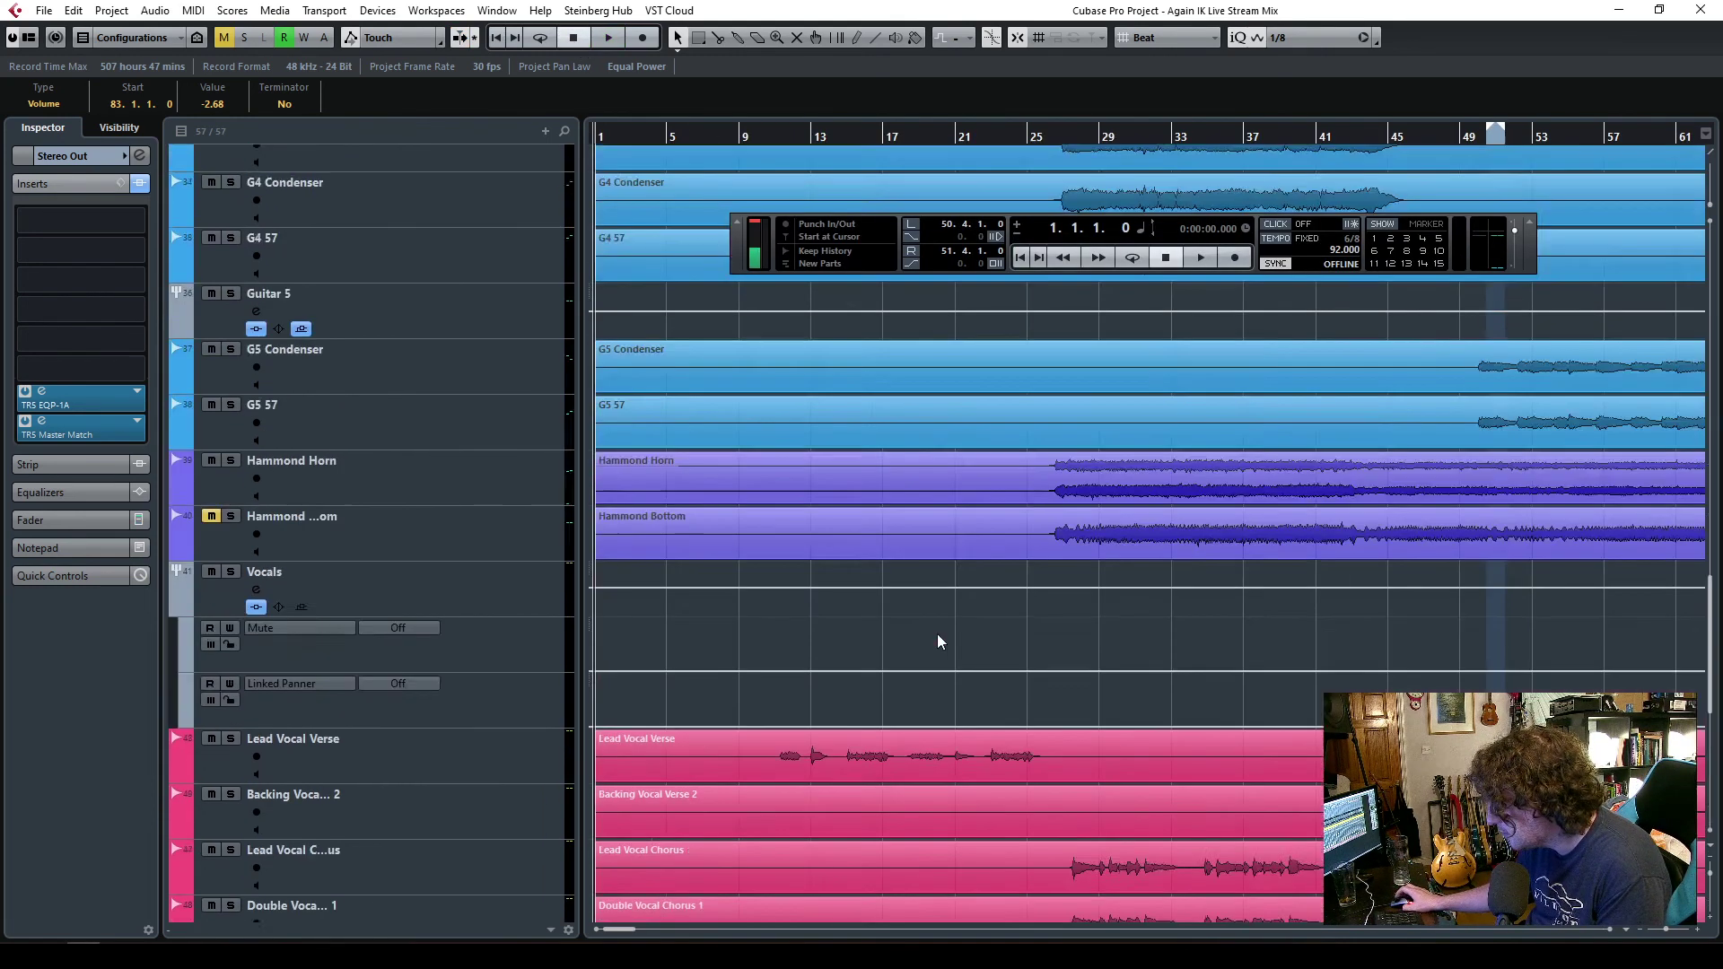
{"action": "scroll", "coordinate": [938, 637], "scroll_direction": "up", "scroll_amount": 3}
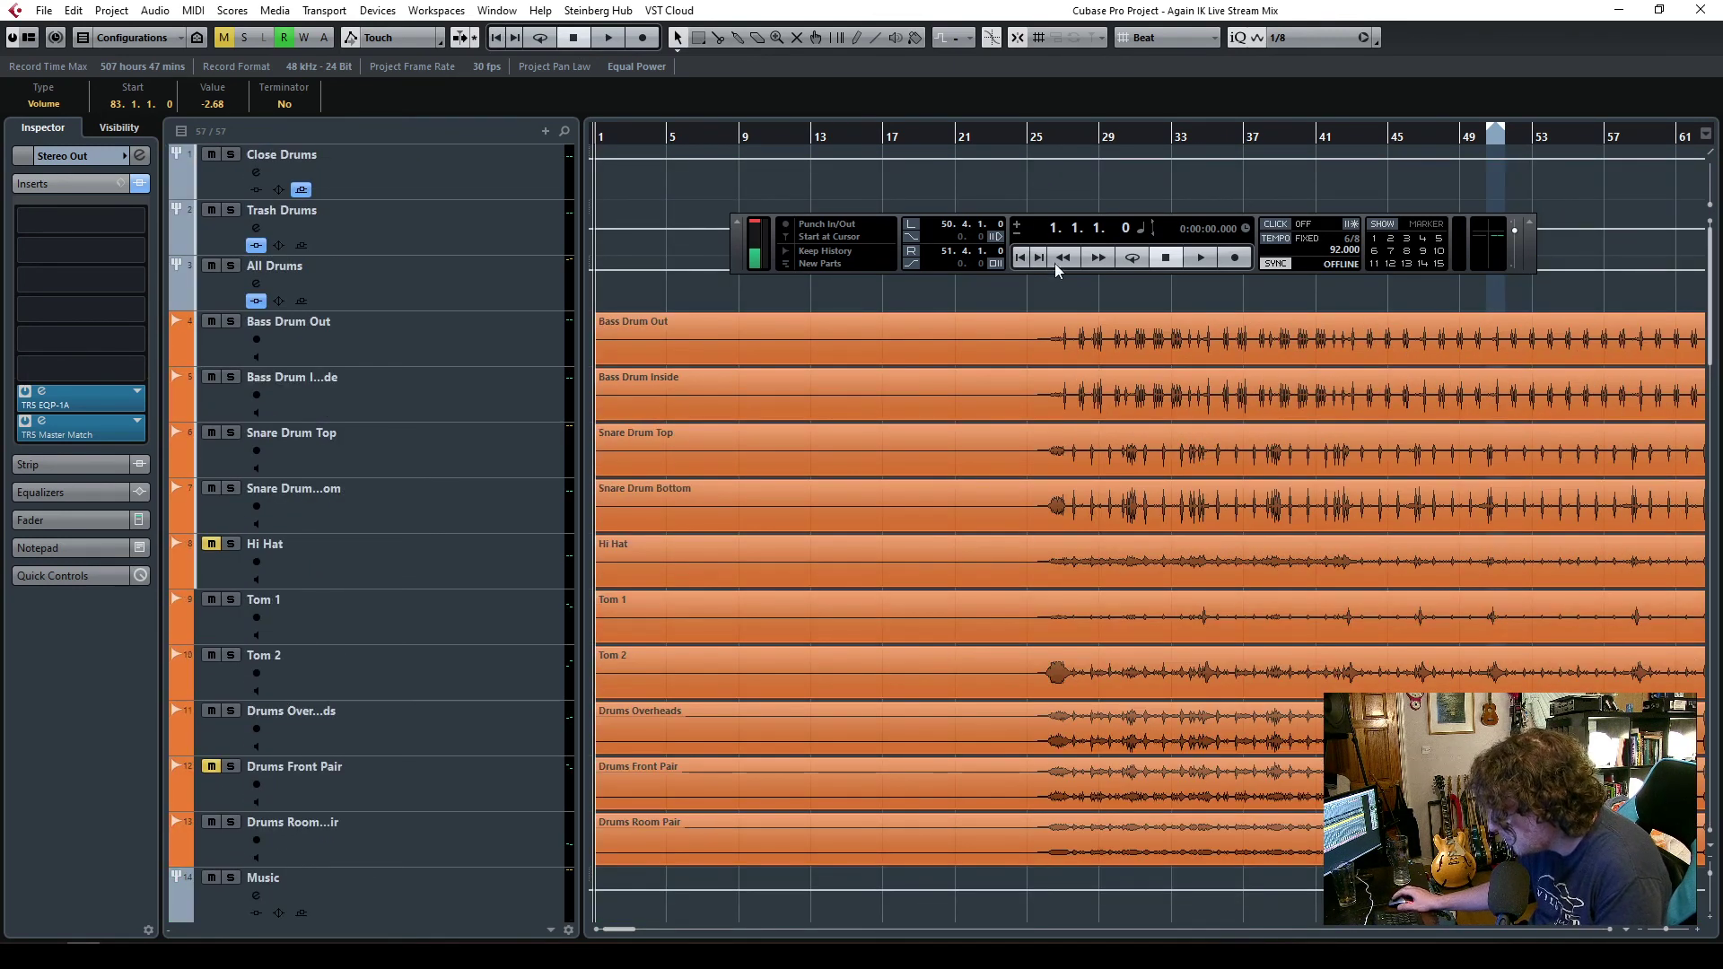
{"action": "left_click", "coordinate": [1051, 149]}
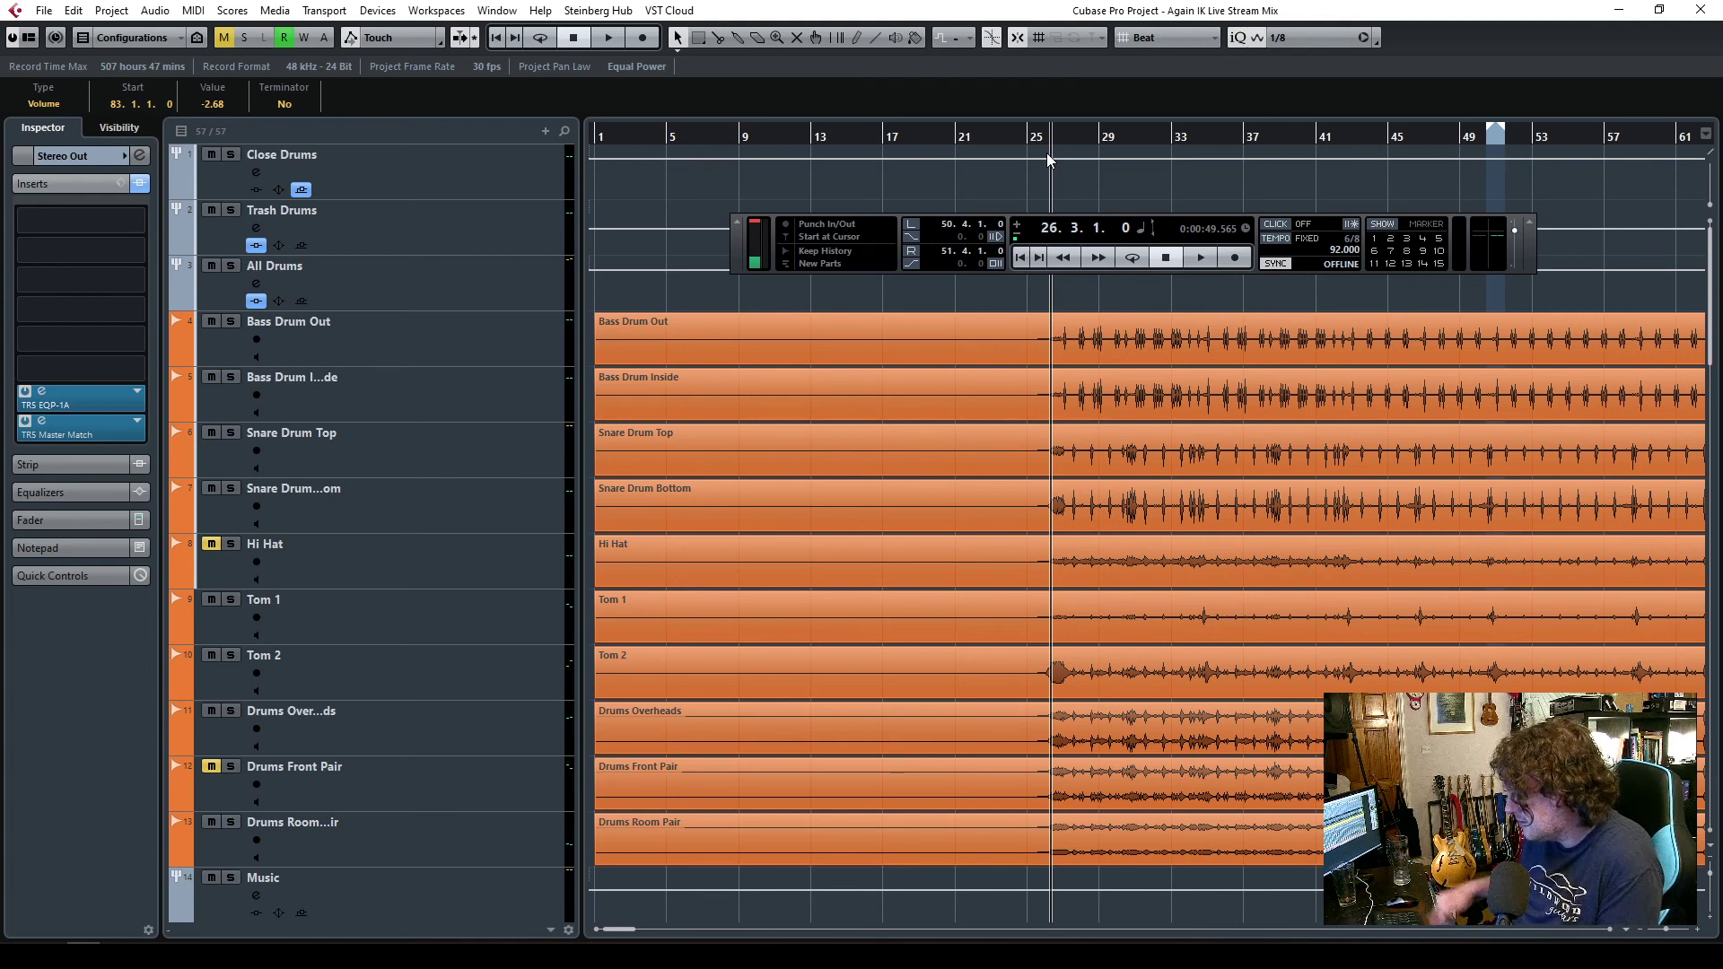
- Look through the whole arrangement, from the drums, bass and guitars to the vocals, effects channels and Stereo Out
{"action": "scroll", "coordinate": [973, 560], "scroll_direction": "down", "scroll_amount": 20}
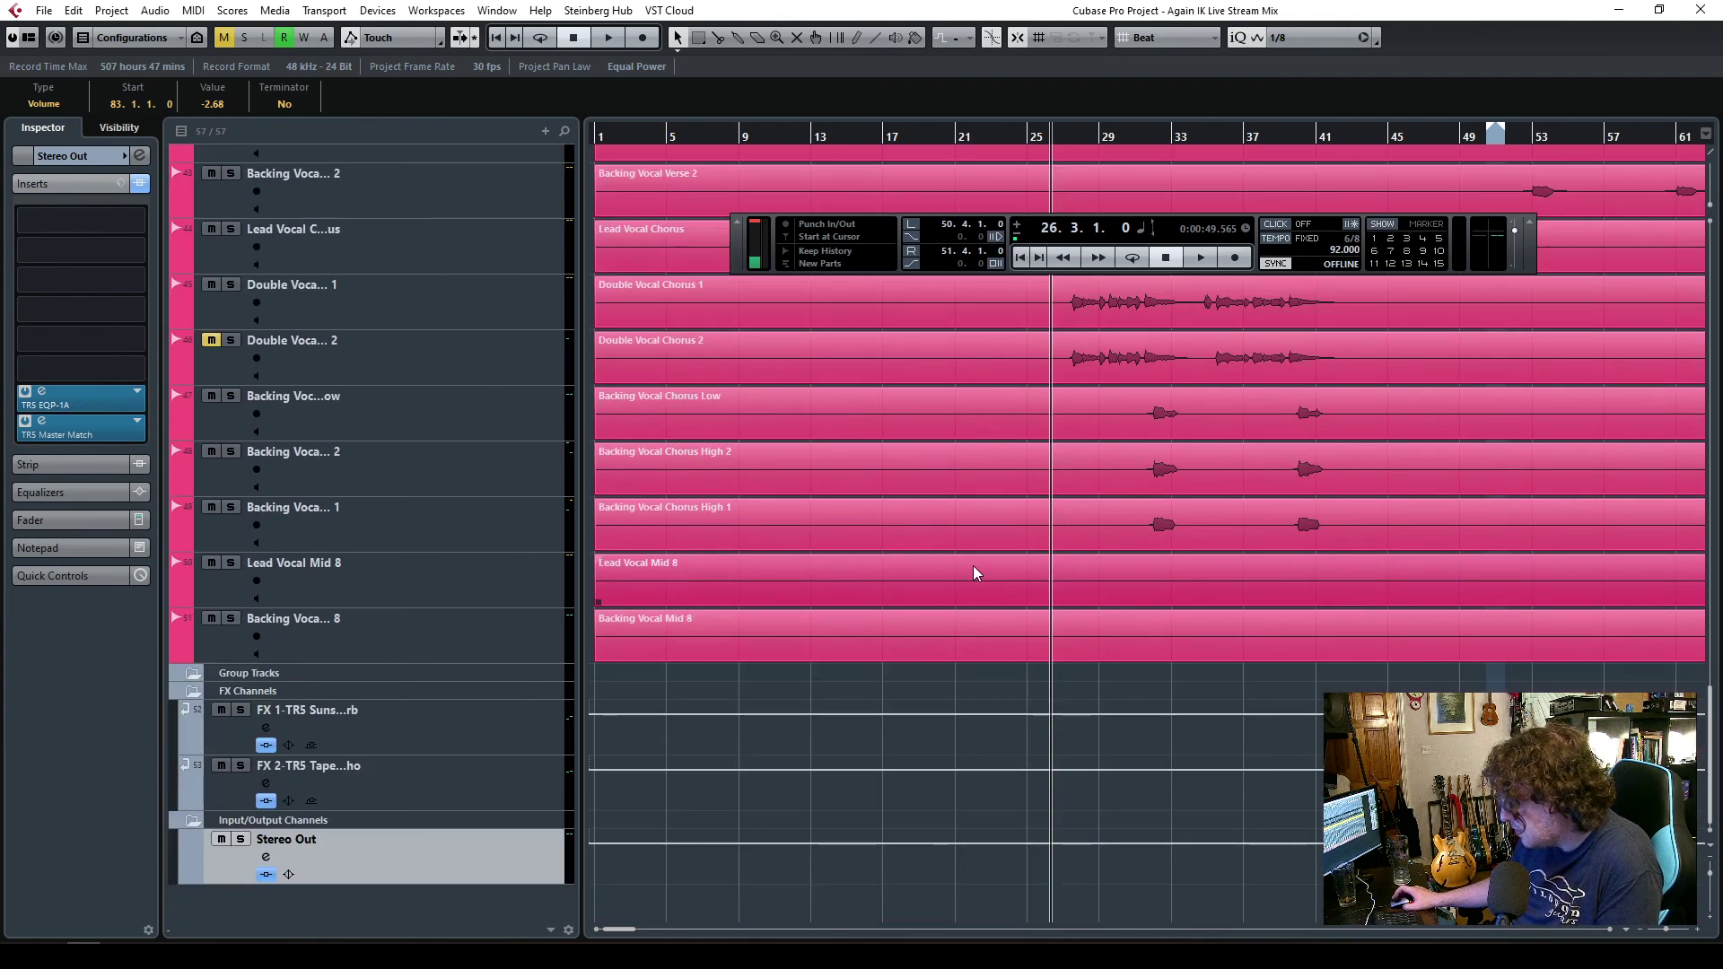
{"action": "scroll", "coordinate": [973, 568], "scroll_direction": "up", "scroll_amount": 4}
{"action": "scroll", "coordinate": [972, 565], "scroll_direction": "down", "scroll_amount": 5}
{"action": "scroll", "coordinate": [972, 566], "scroll_direction": "up", "scroll_amount": 8}
{"action": "scroll", "coordinate": [973, 565], "scroll_direction": "up", "scroll_amount": 6}
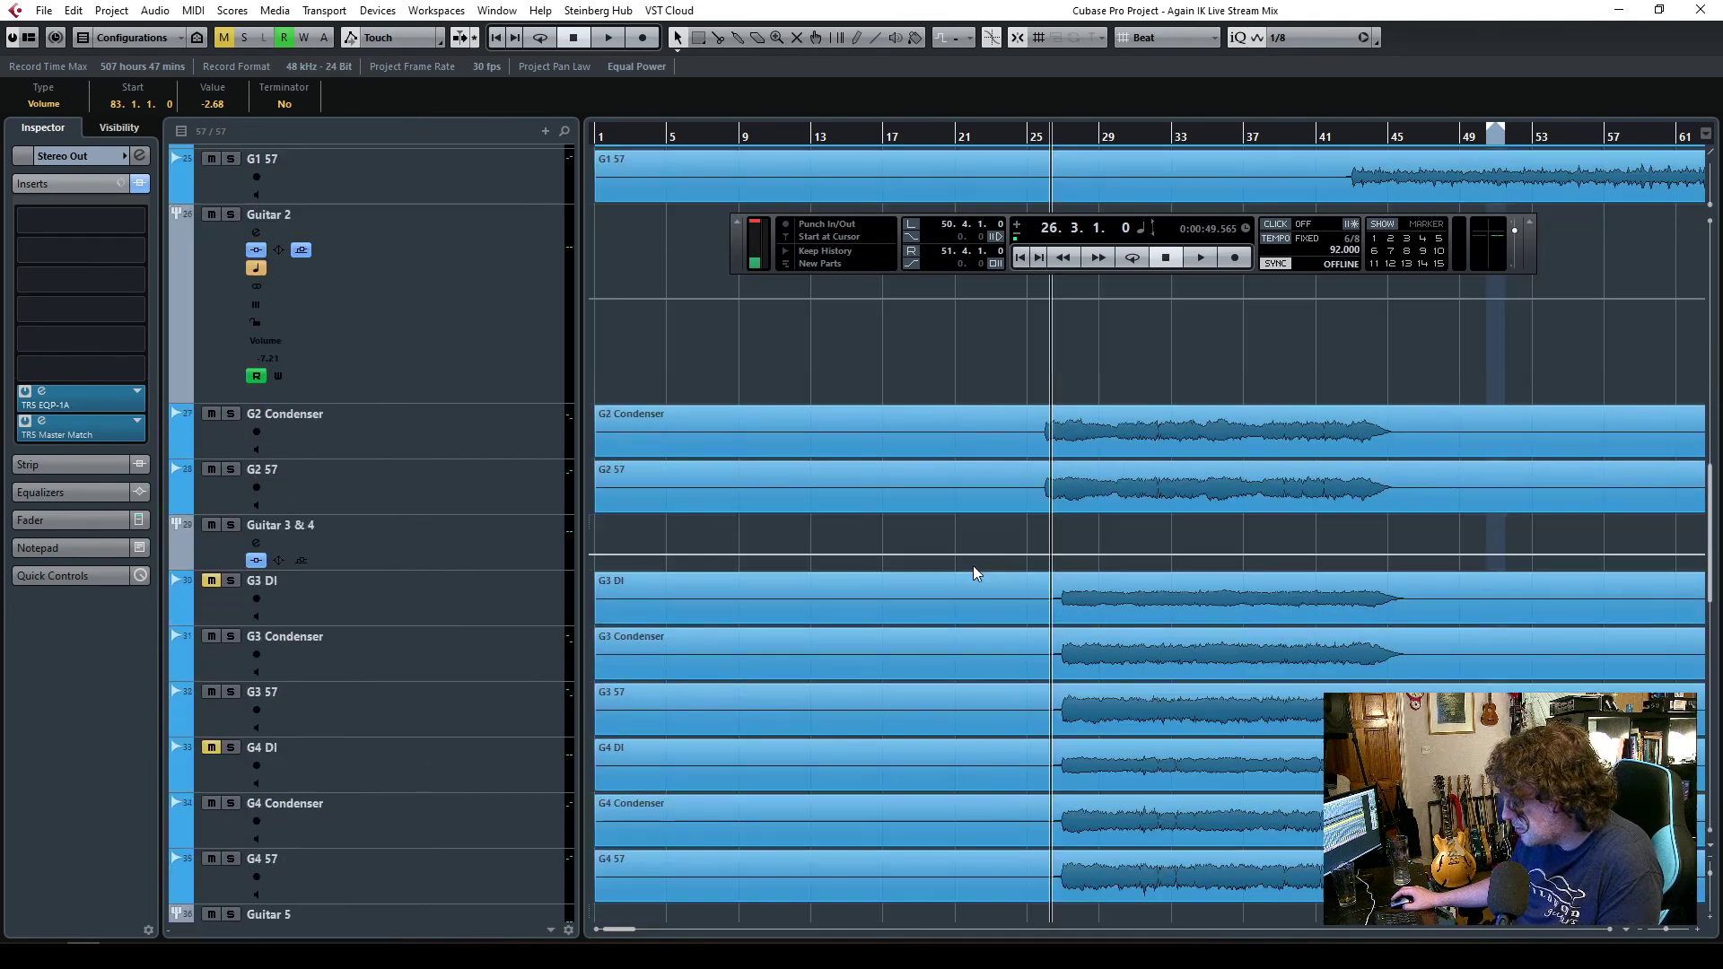
{"action": "scroll", "coordinate": [974, 567], "scroll_direction": "up", "scroll_amount": 7}
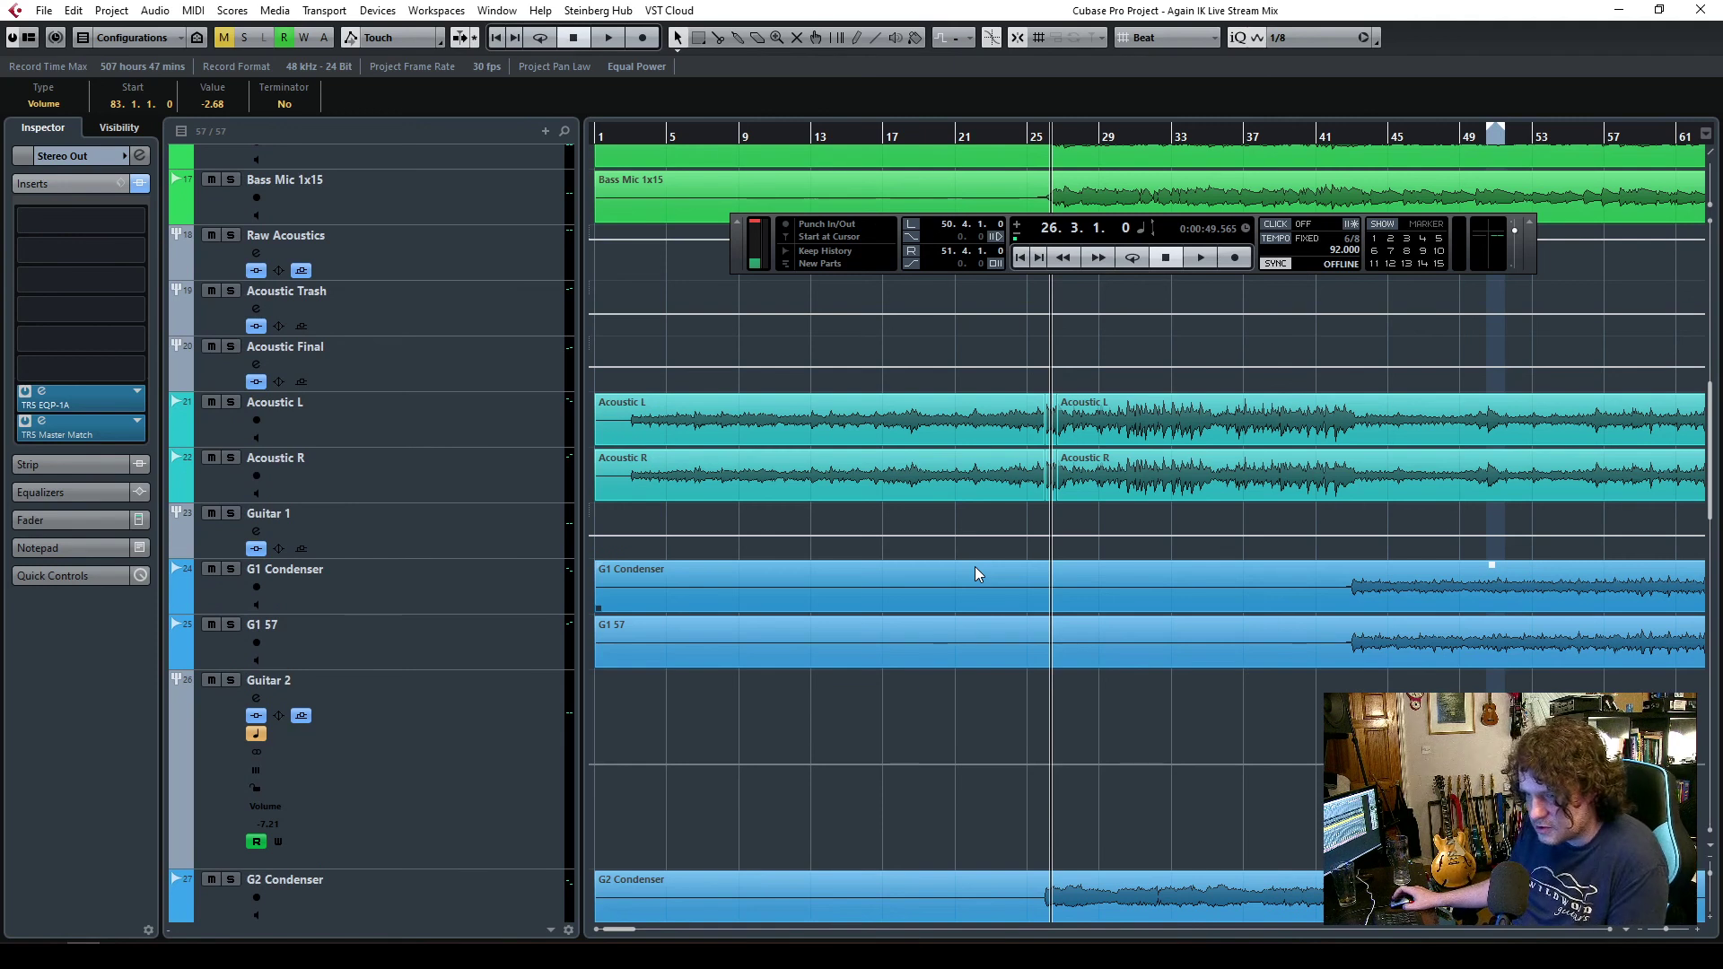
{"action": "scroll", "coordinate": [976, 572], "scroll_direction": "up", "scroll_amount": 7}
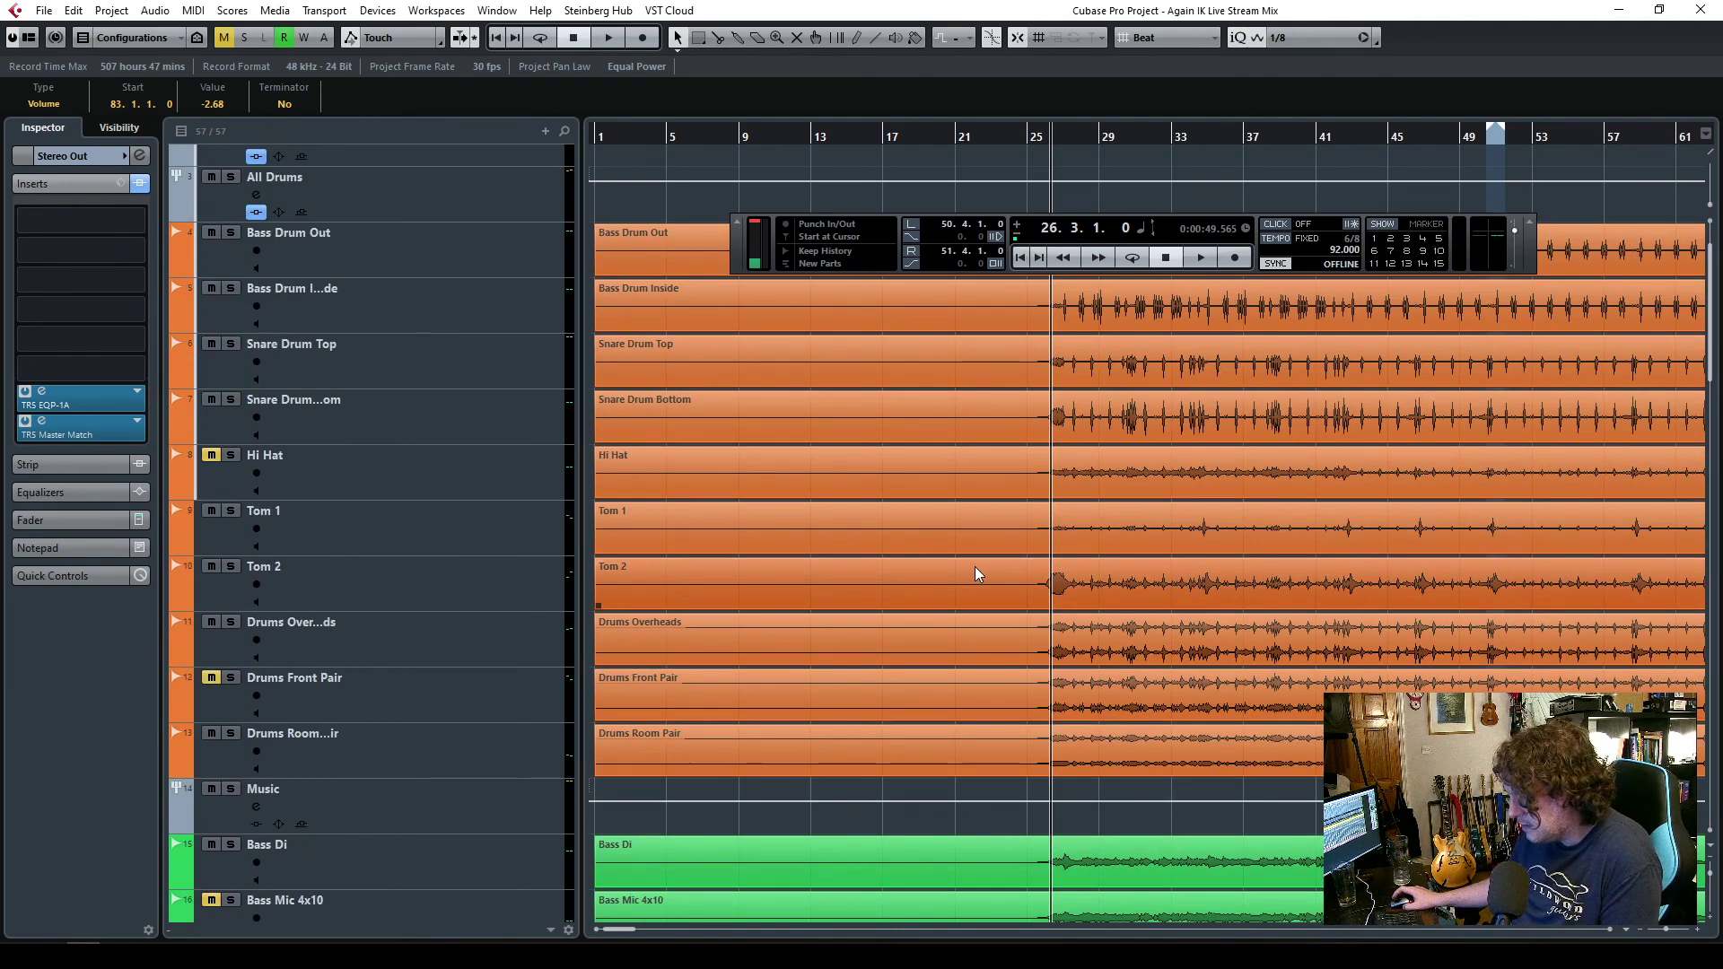
{"action": "scroll", "coordinate": [977, 573], "scroll_direction": "up", "scroll_amount": 1}
{"action": "scroll", "coordinate": [975, 567], "scroll_direction": "down", "scroll_amount": 7}
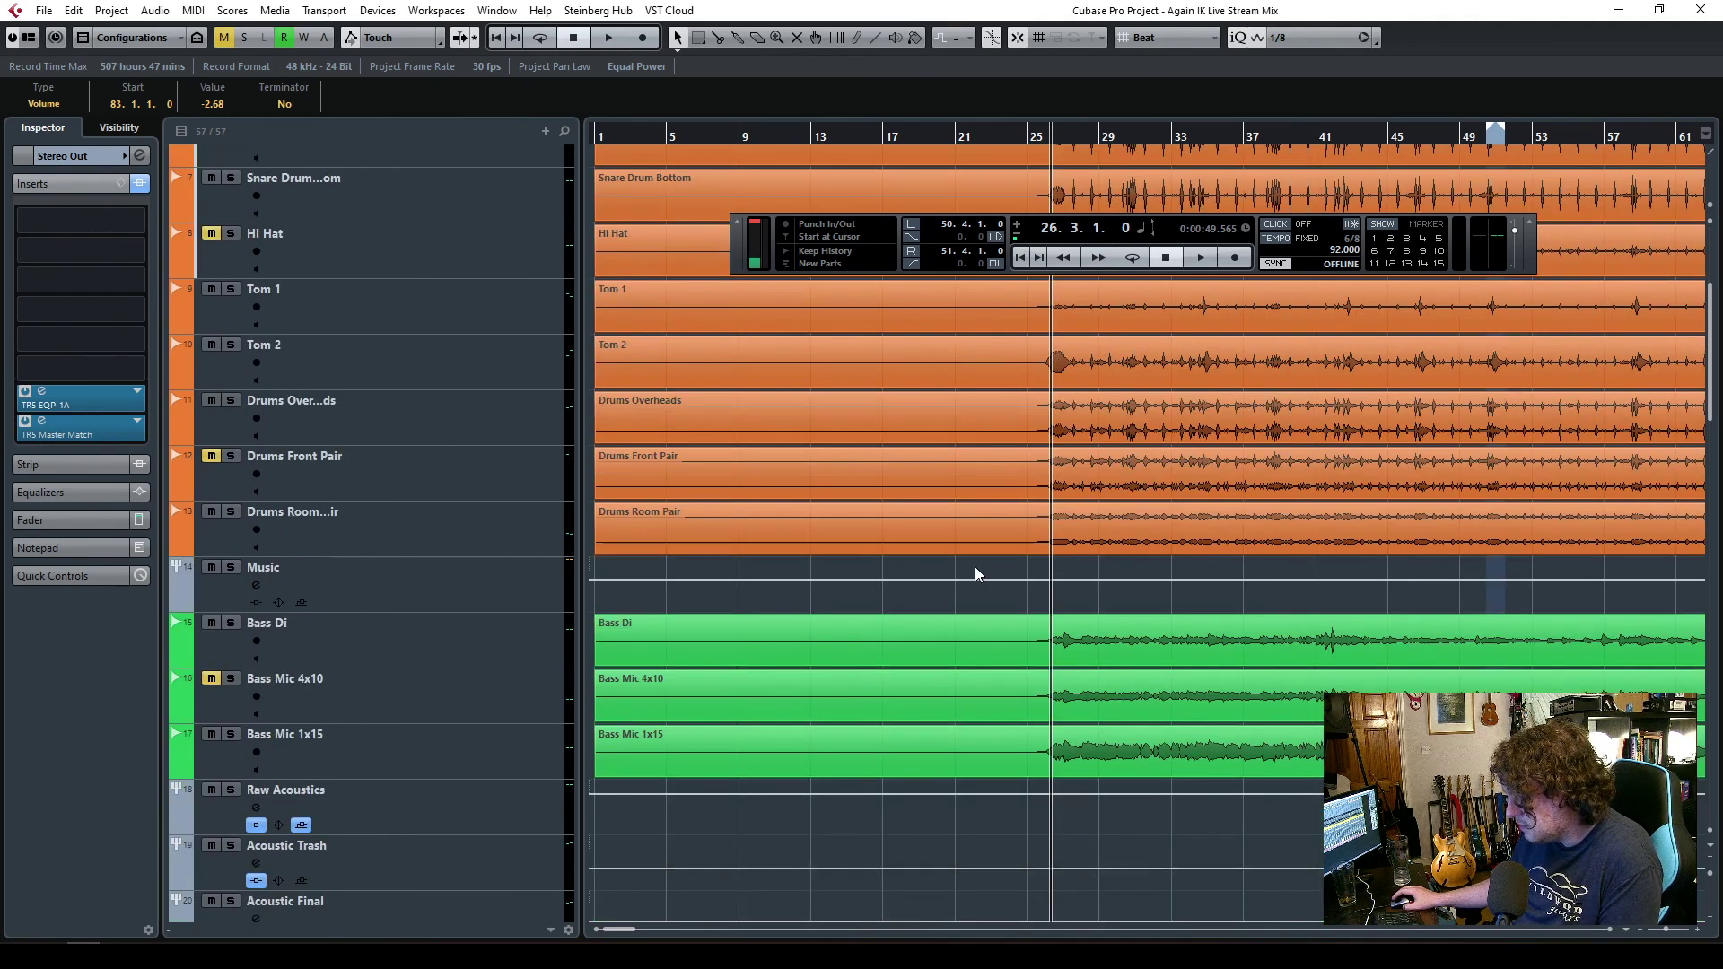
{"action": "scroll", "coordinate": [975, 568], "scroll_direction": "down", "scroll_amount": 15}
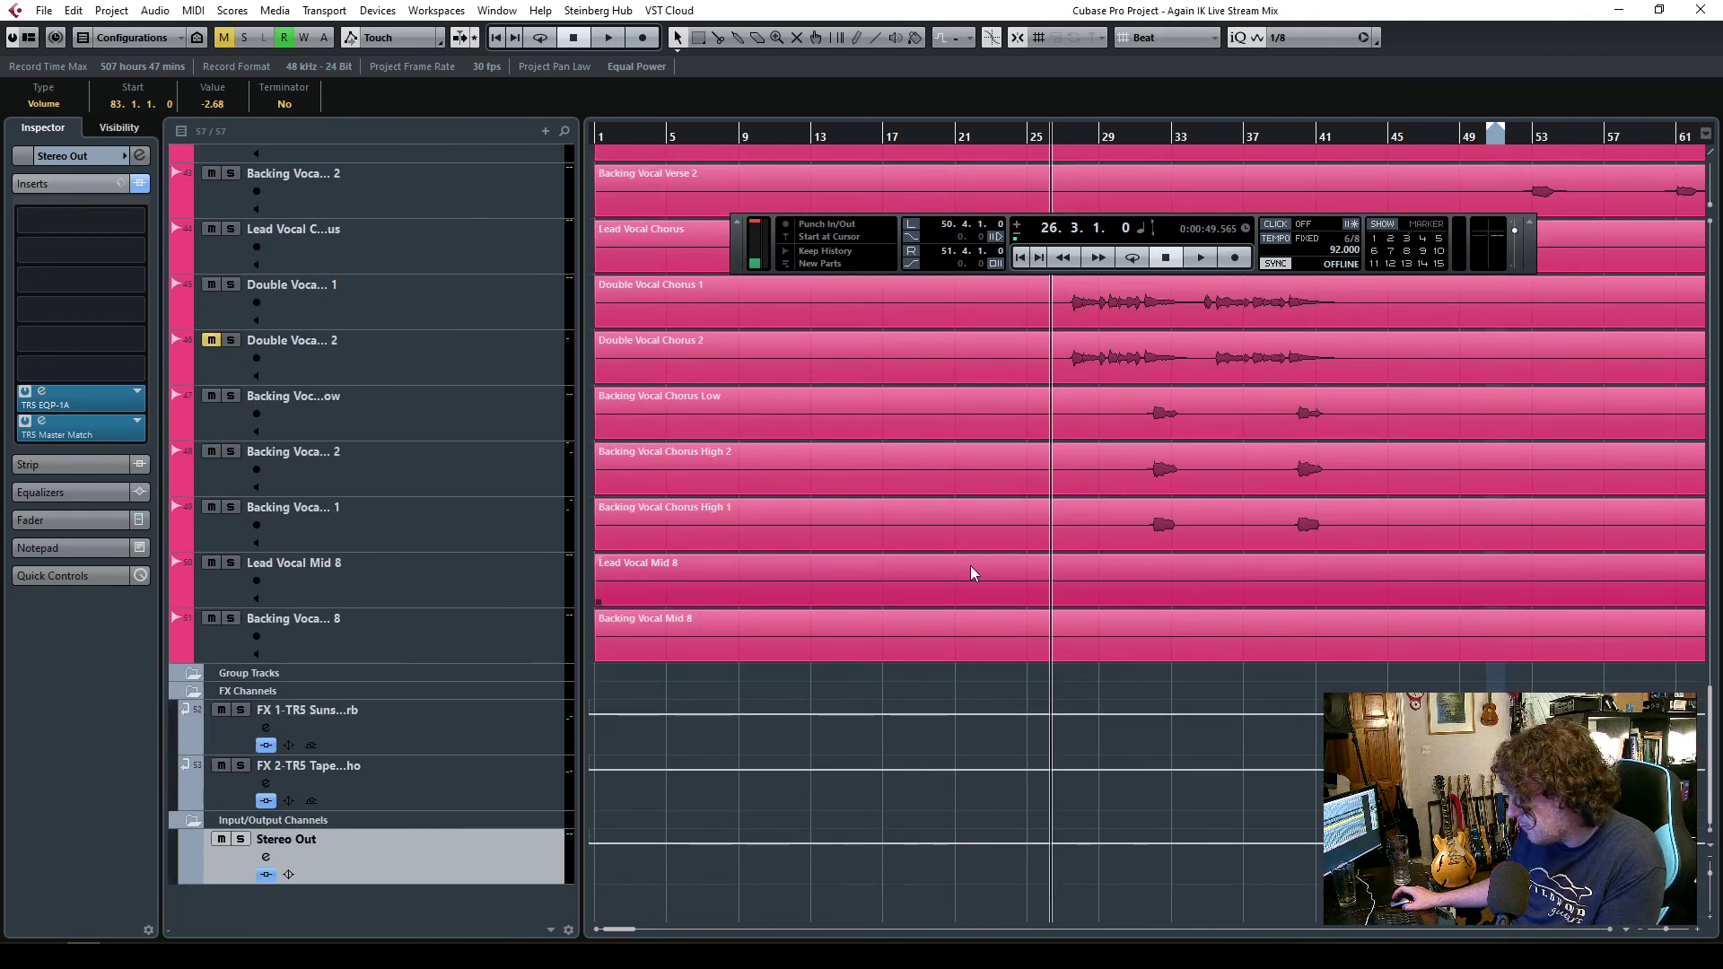
{"action": "scroll", "coordinate": [971, 572], "scroll_direction": "up", "scroll_amount": 15}
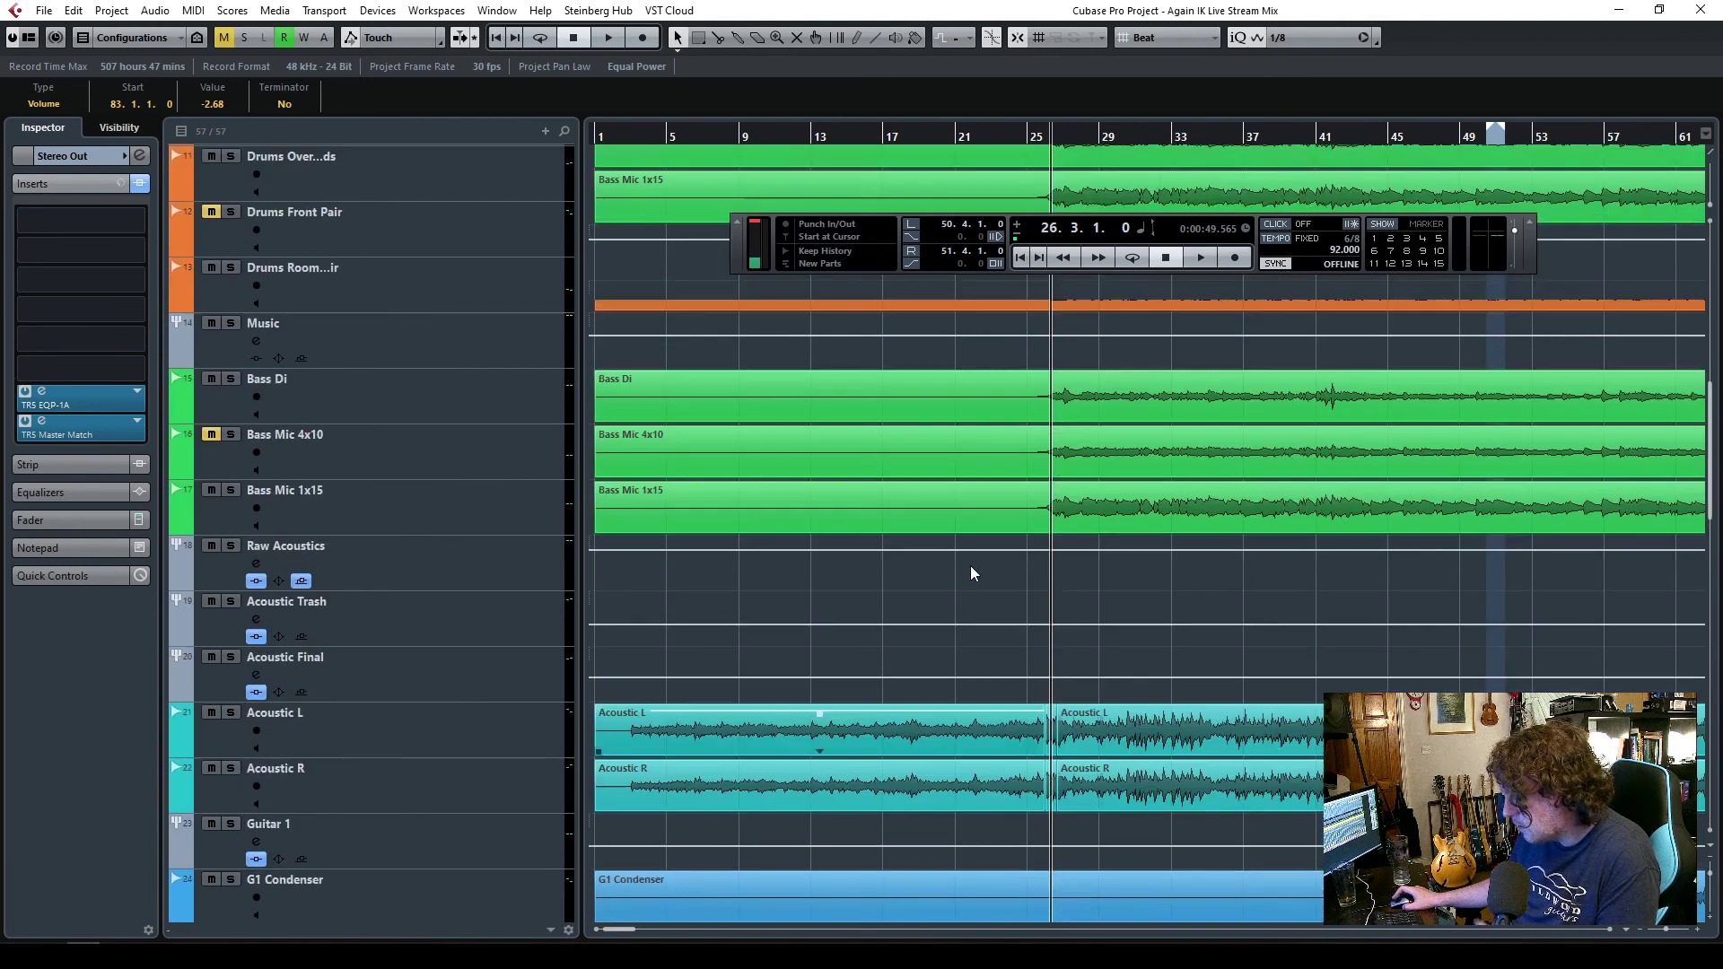
{"action": "scroll", "coordinate": [971, 573], "scroll_direction": "up", "scroll_amount": 5}
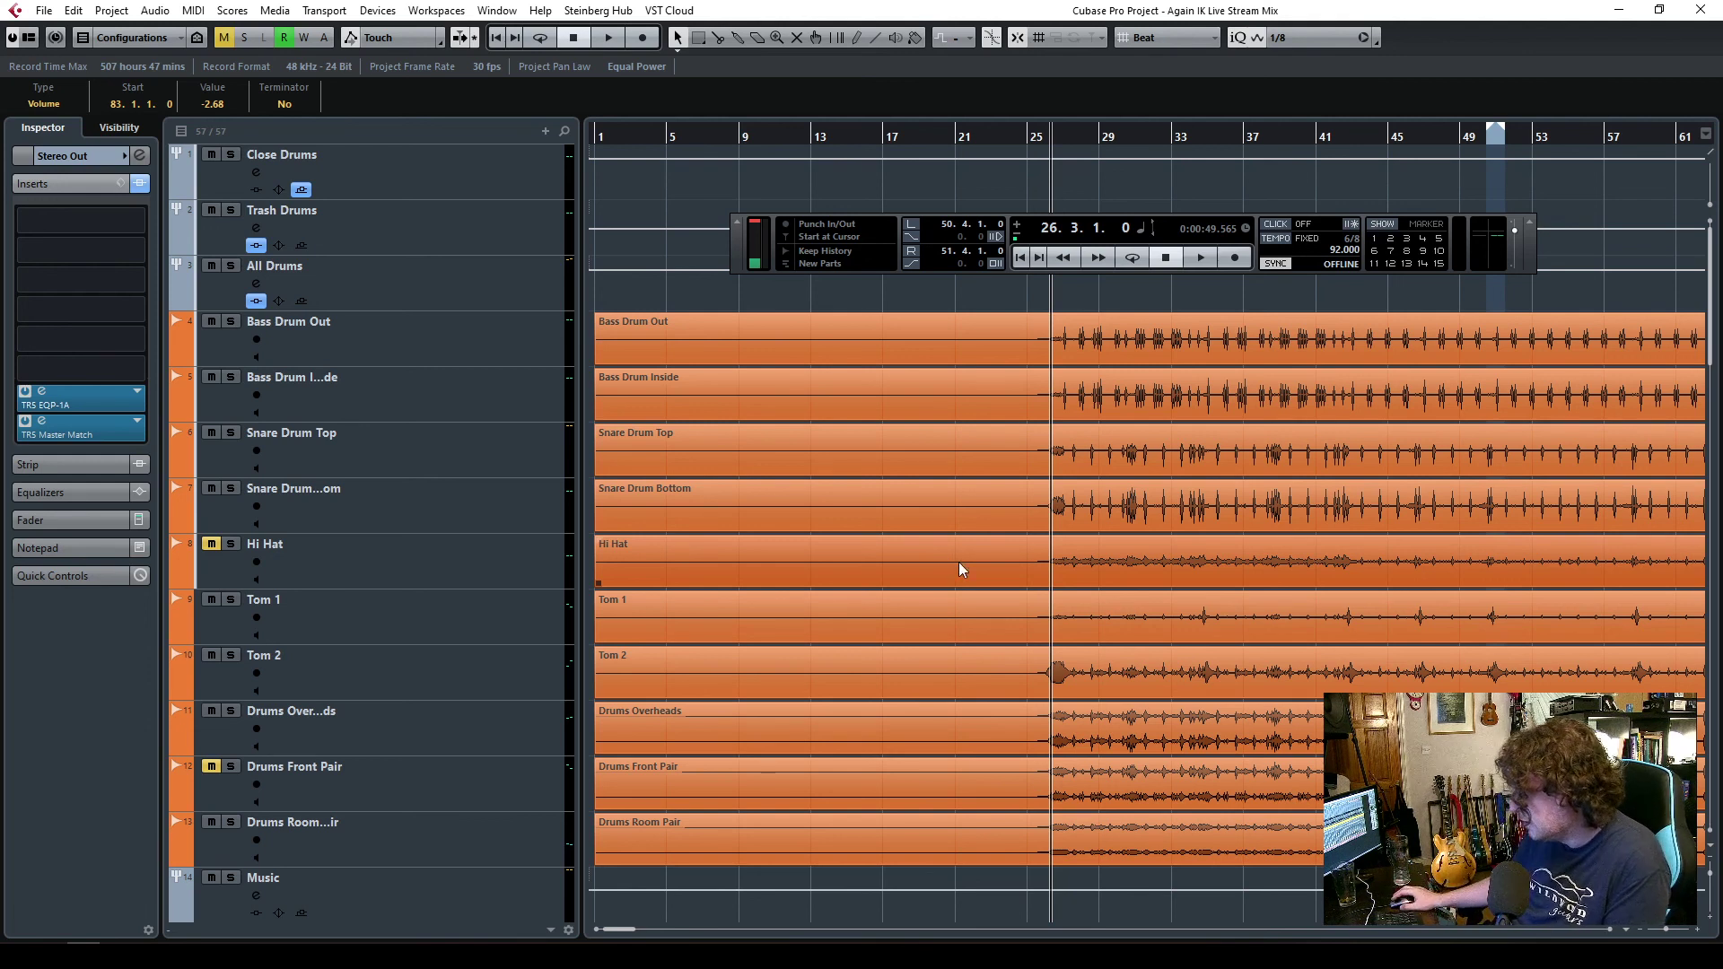
{"action": "scroll", "coordinate": [961, 680], "scroll_direction": "down", "scroll_amount": 15}
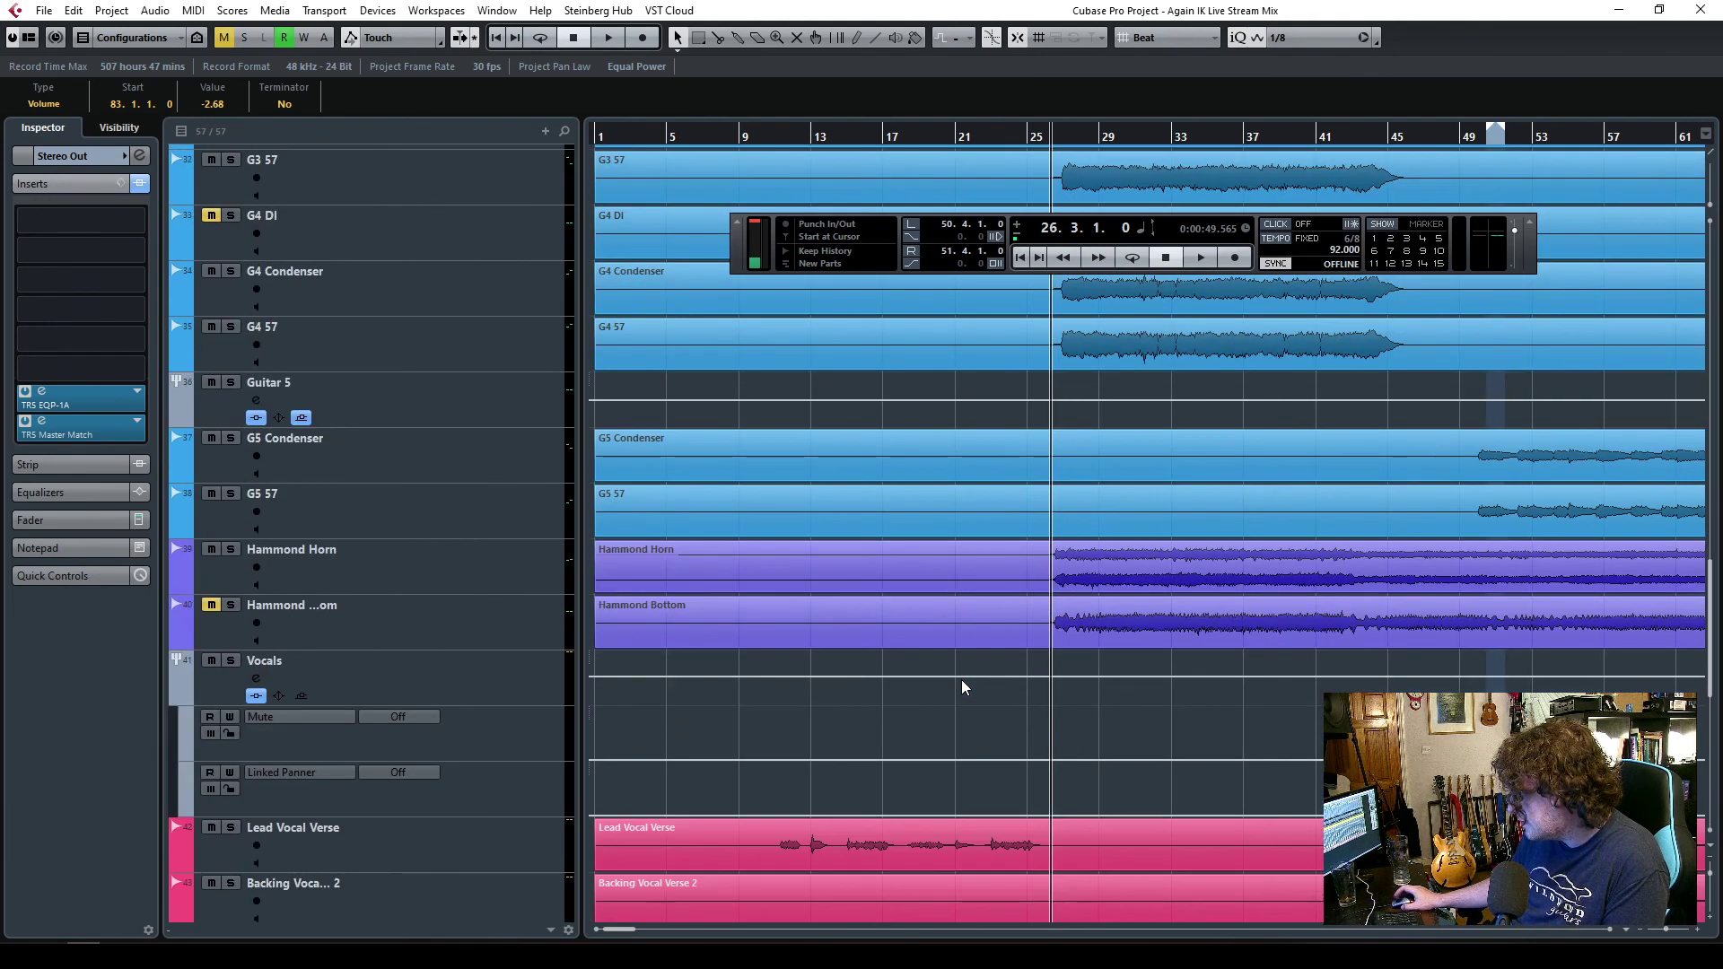